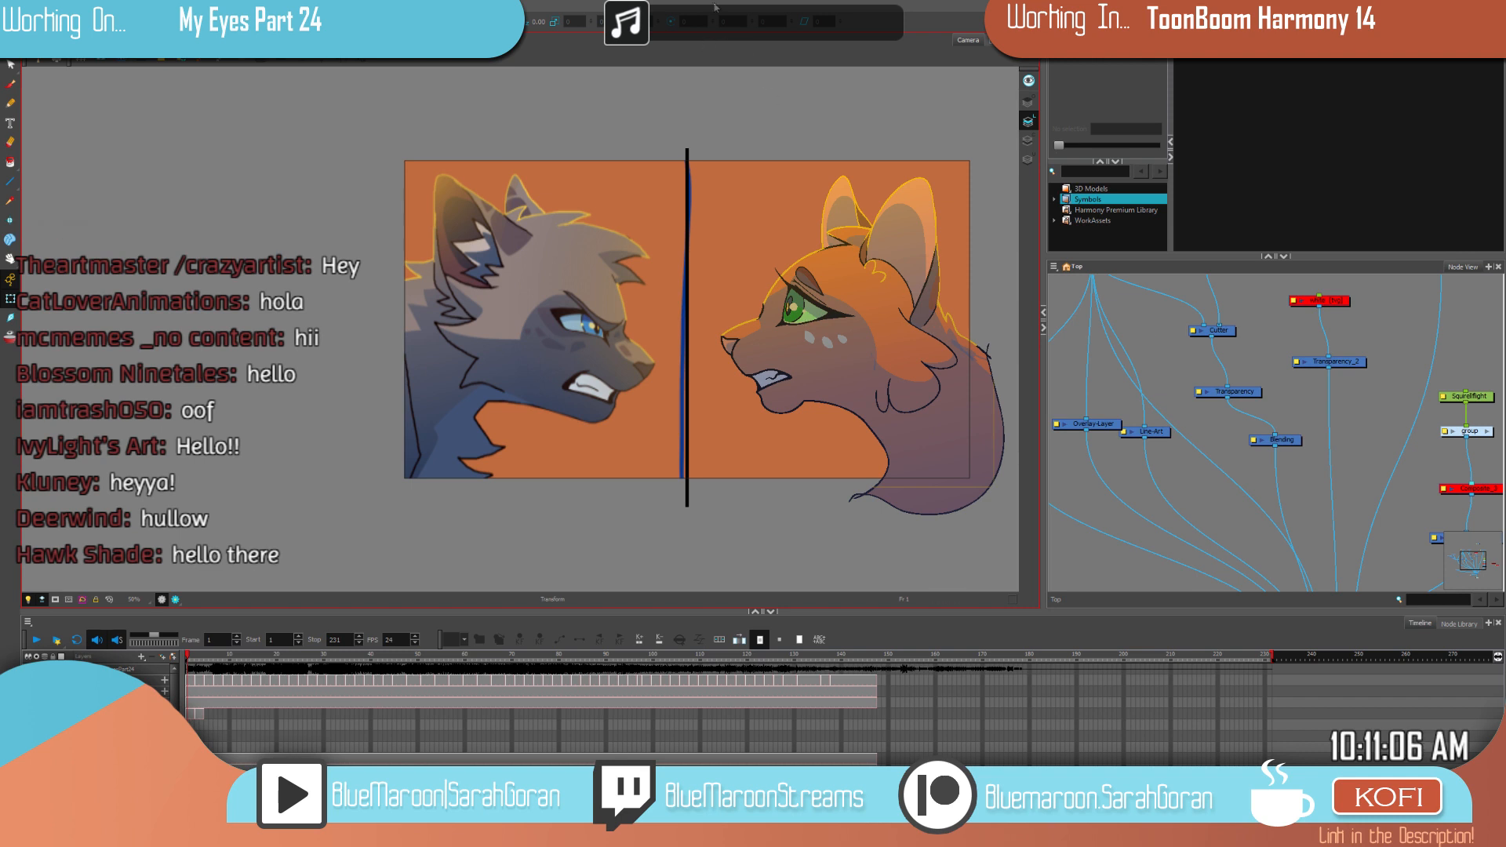
Step: Mask the area outside the camera frame and preview frame 1 in render mode, returning to the standard display
left_click_drag(861, 336, 777, 316)
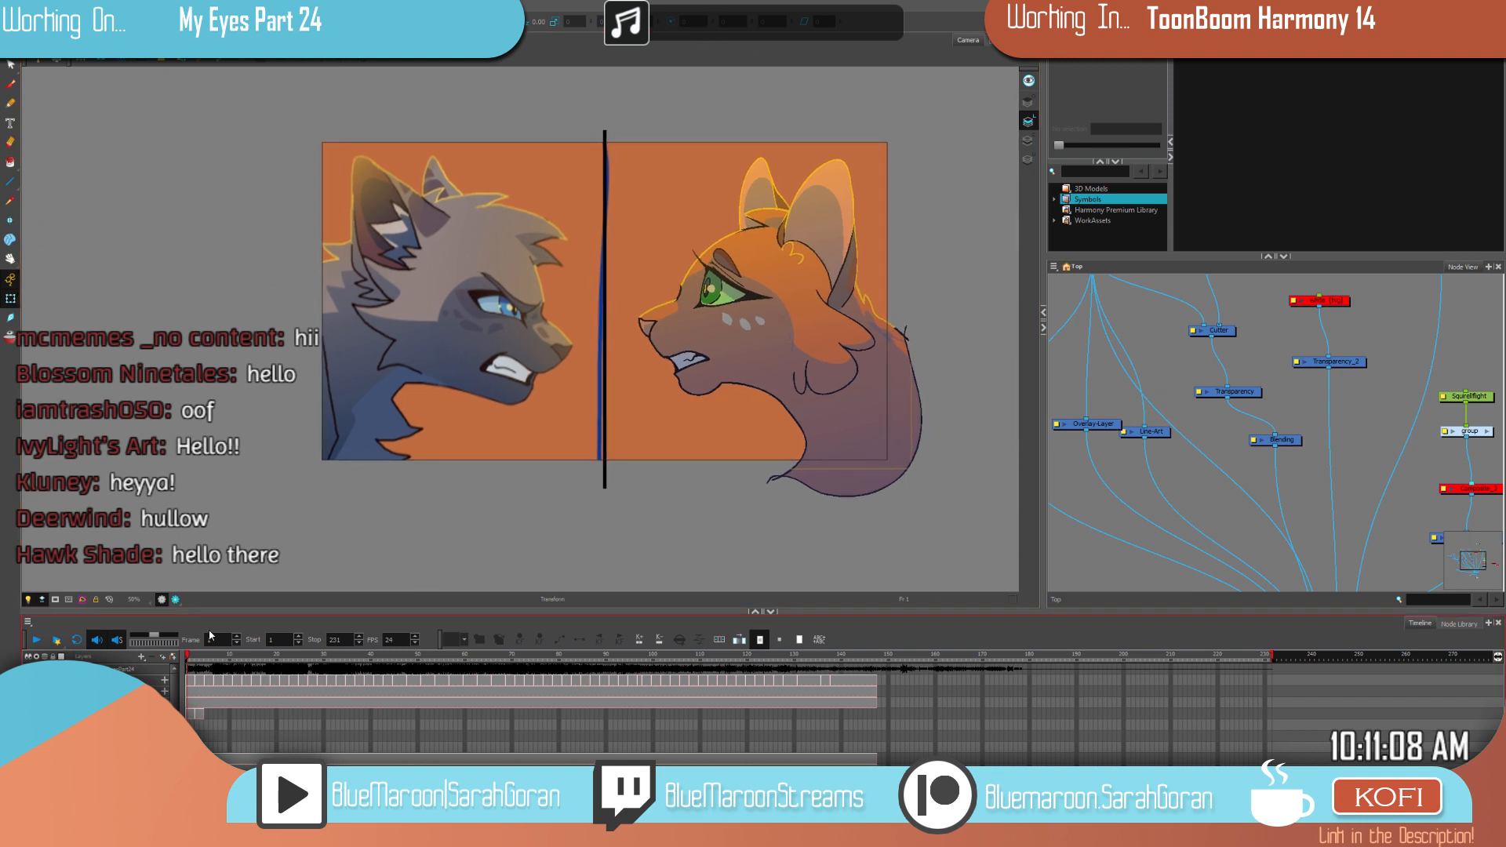
left_click(56, 600)
mouse_move(189, 653)
left_mouse_down()
mouse_move(210, 658)
mouse_move(186, 655)
left_mouse_up()
left_click(176, 599)
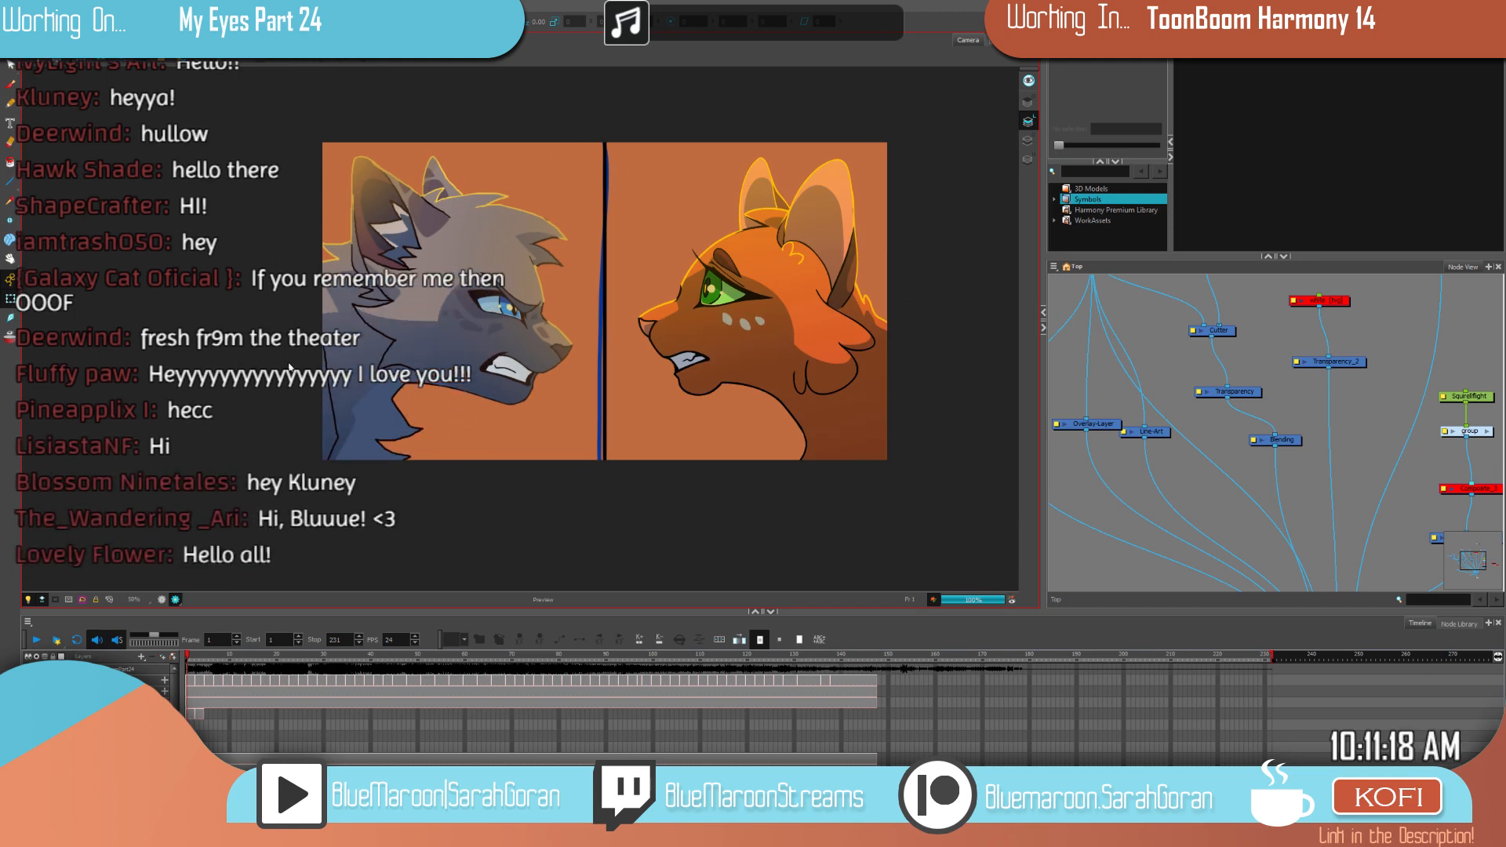
left_click(163, 600)
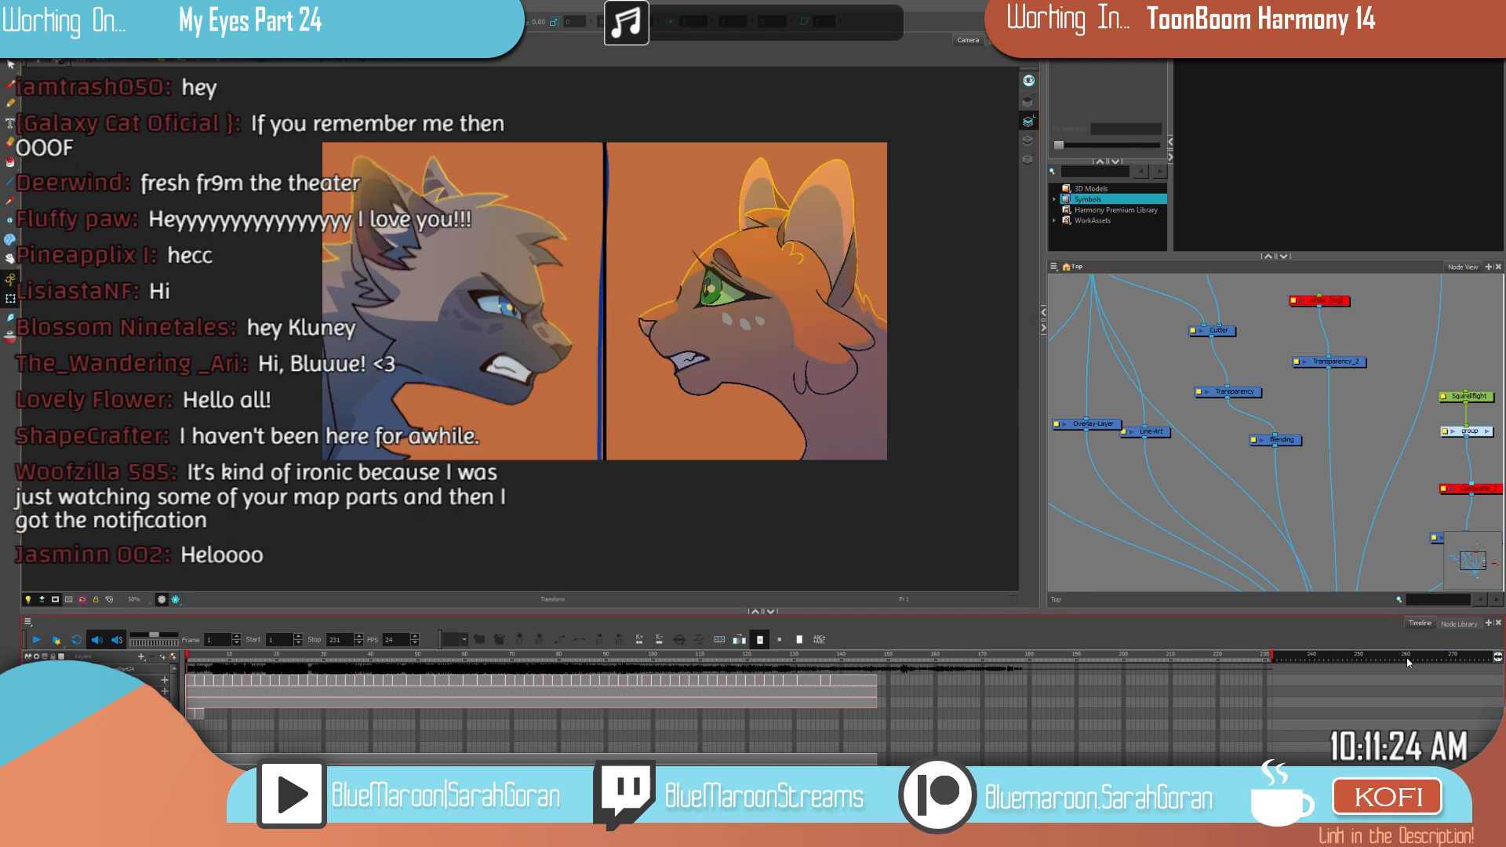
Step: Limit looped playback to stop at frame 147, play the animation and return to frame 1
left_click_drag(1274, 663, 878, 667)
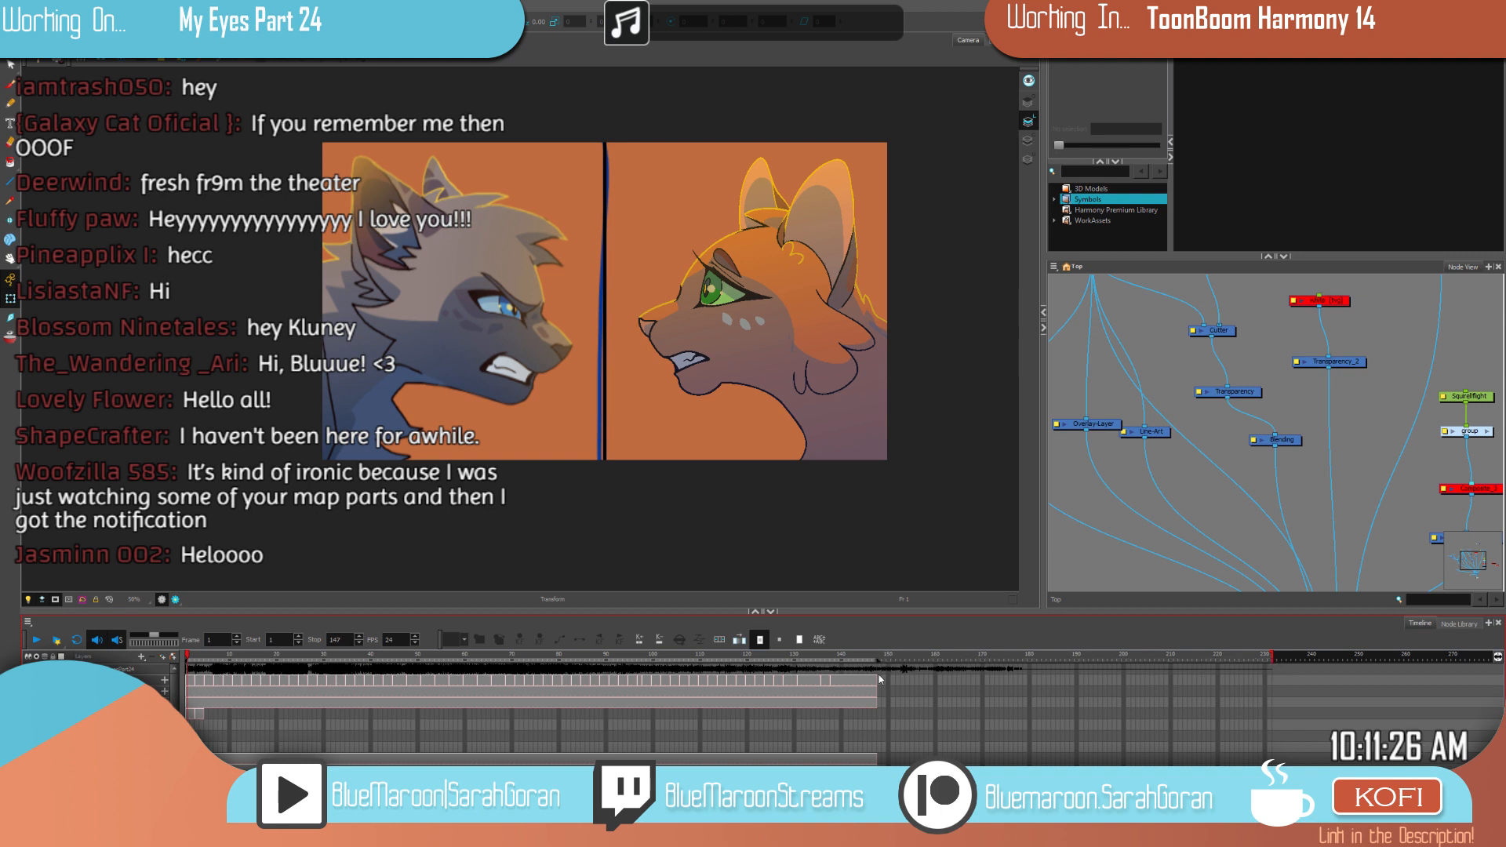
left_click(78, 640)
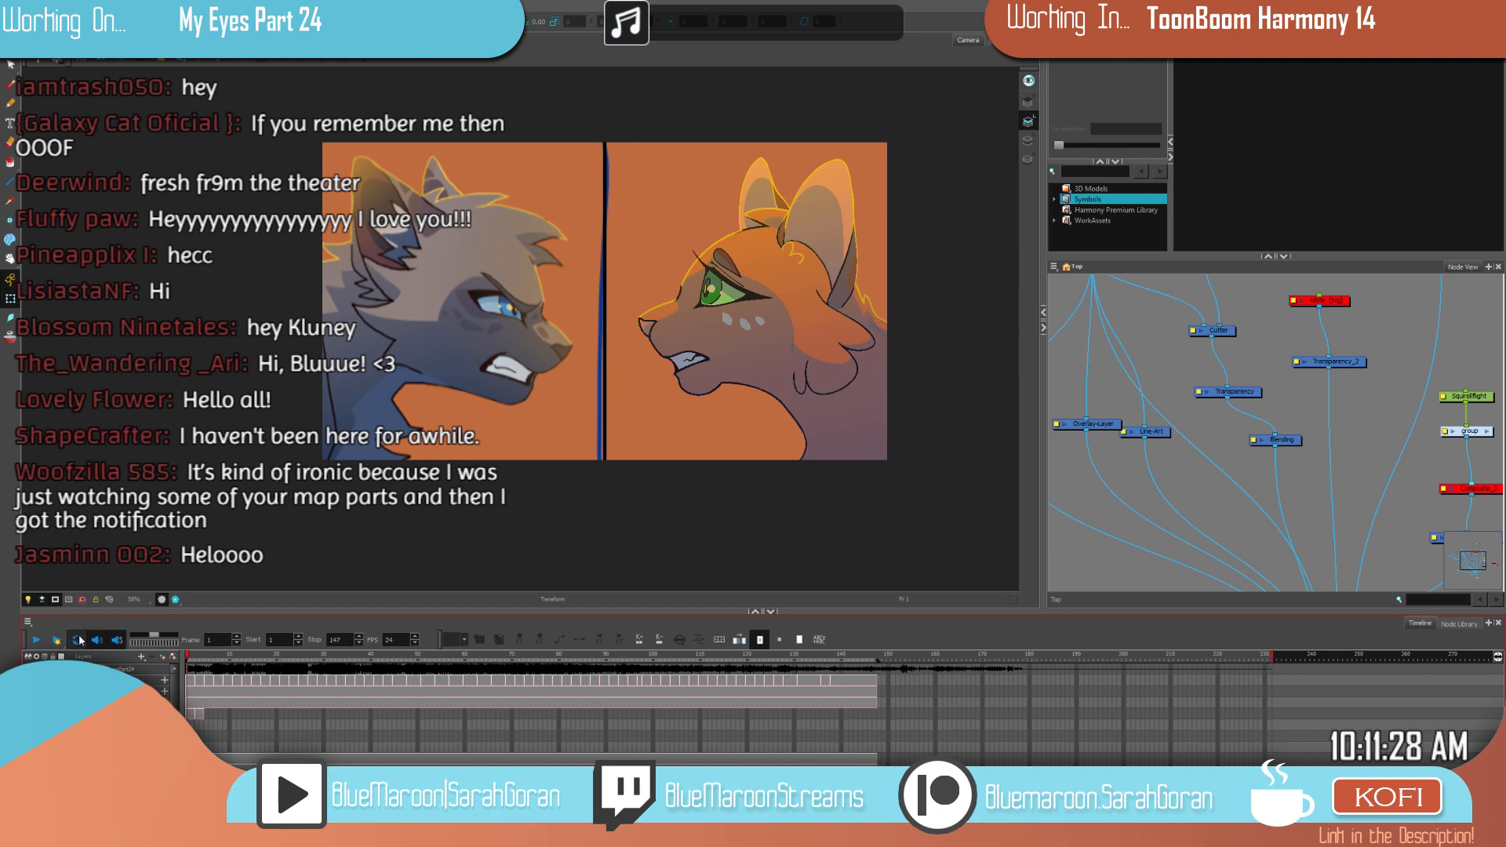
left_click(37, 640)
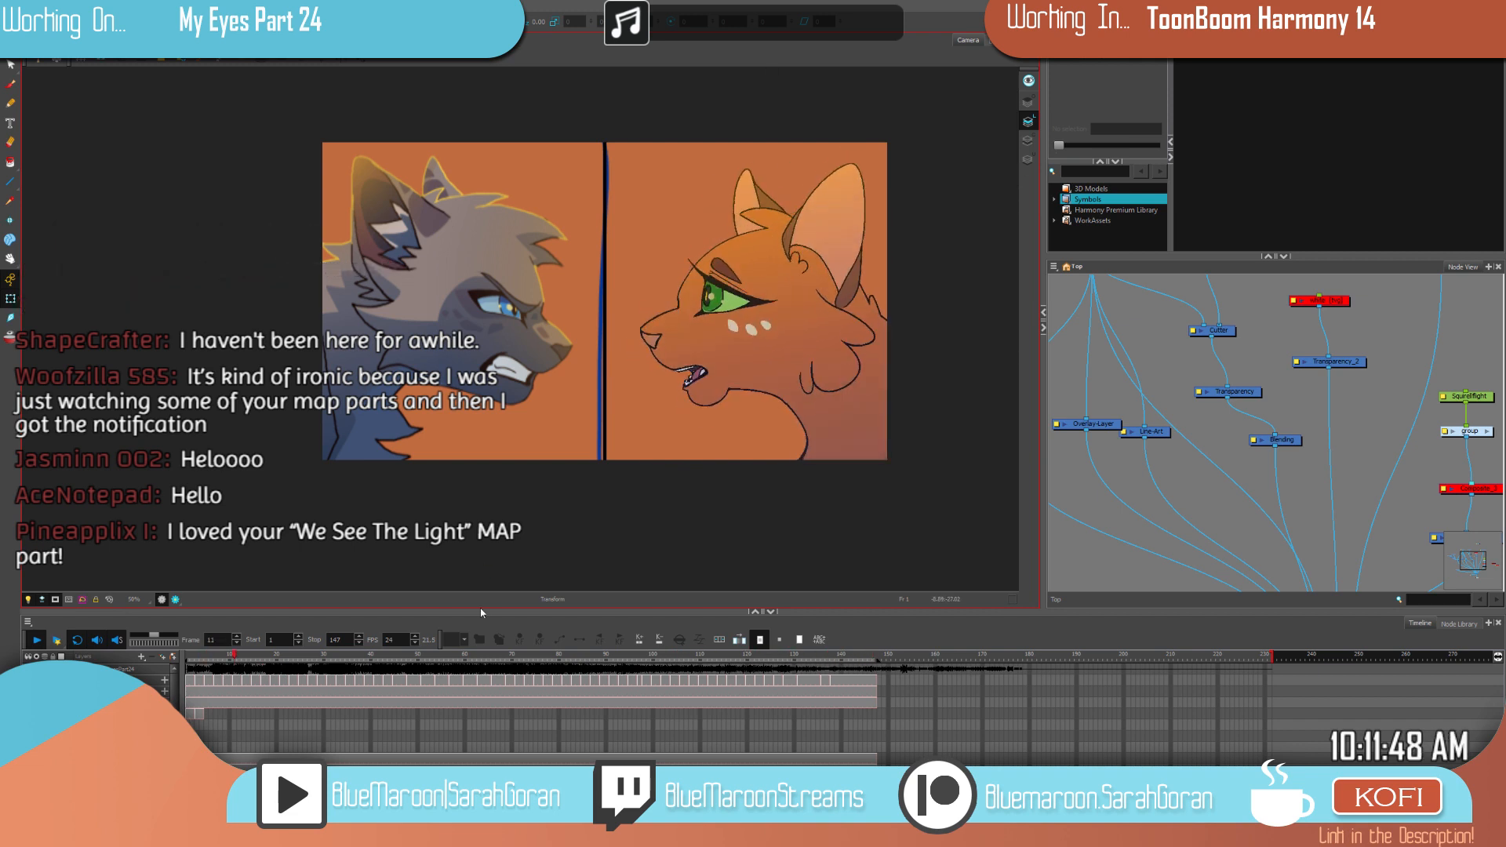
left_click(390, 658)
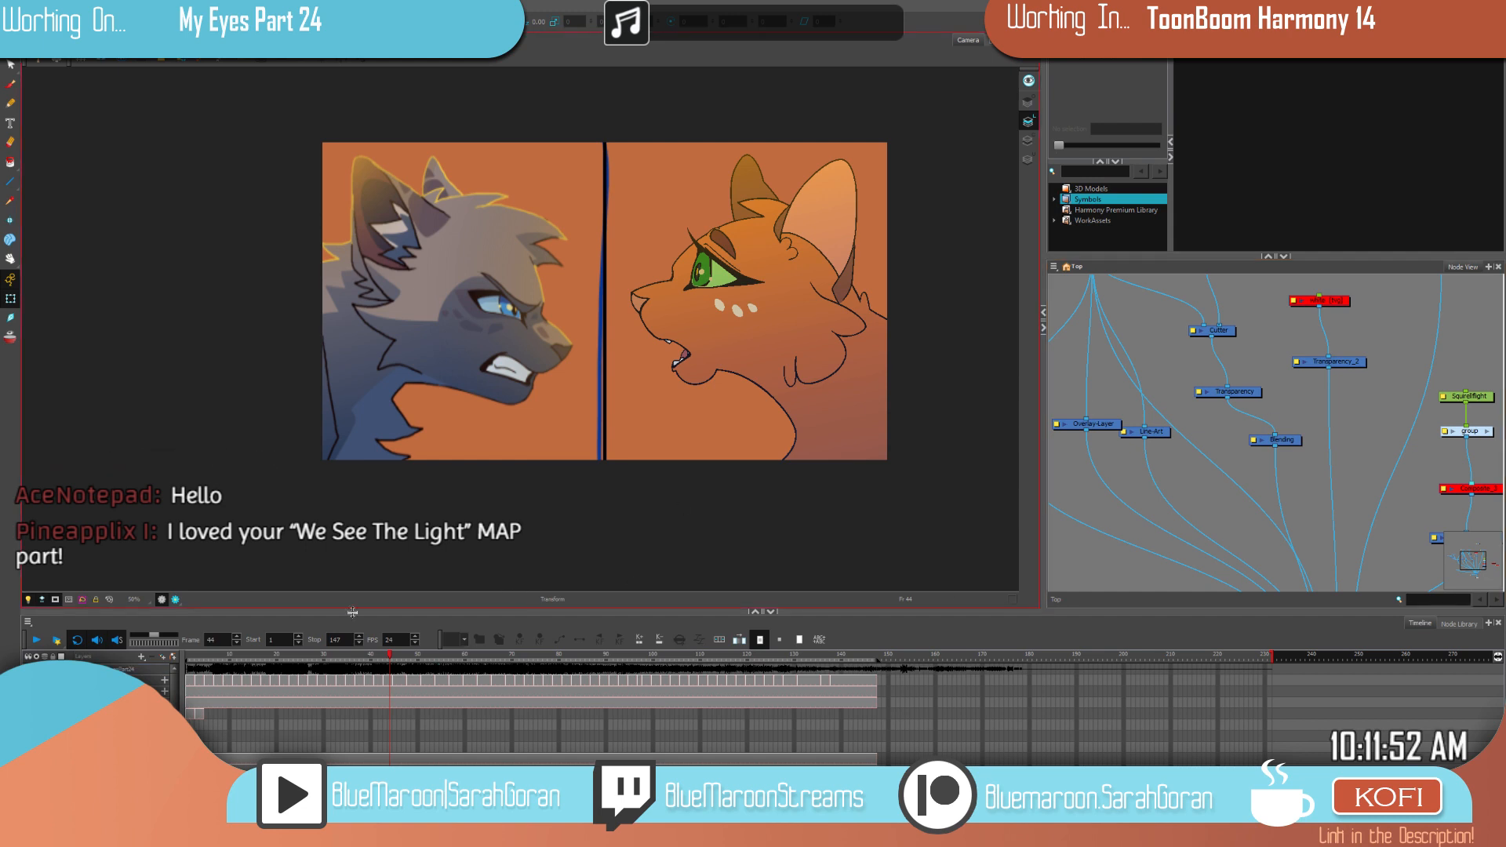
left_click_drag(236, 656, 186, 656)
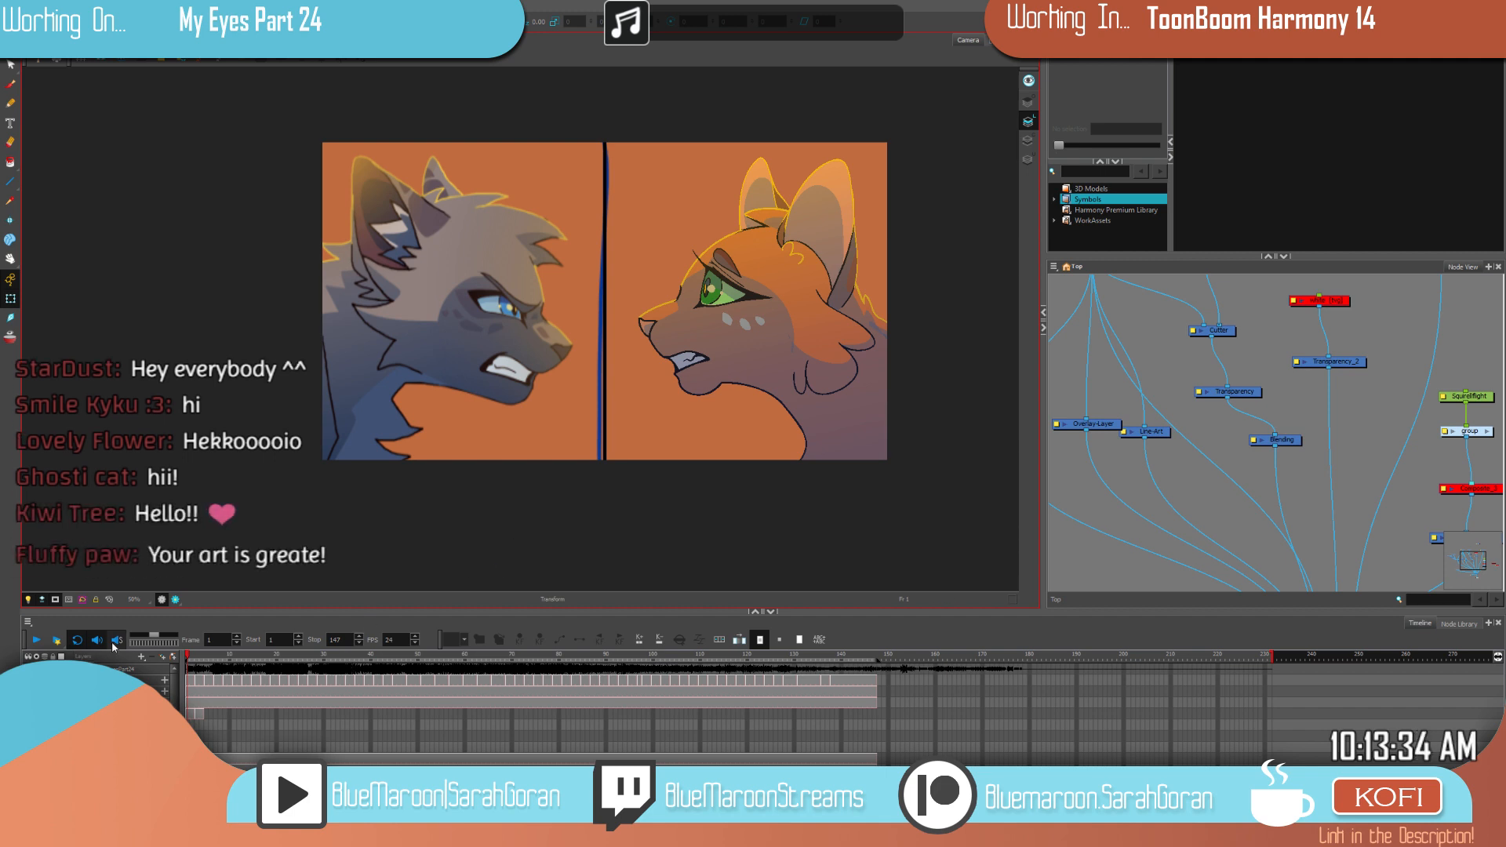
Step: Select the empty cell at frame 5 of the shading_1 layer and activate the Brush tool
left_click(197, 656)
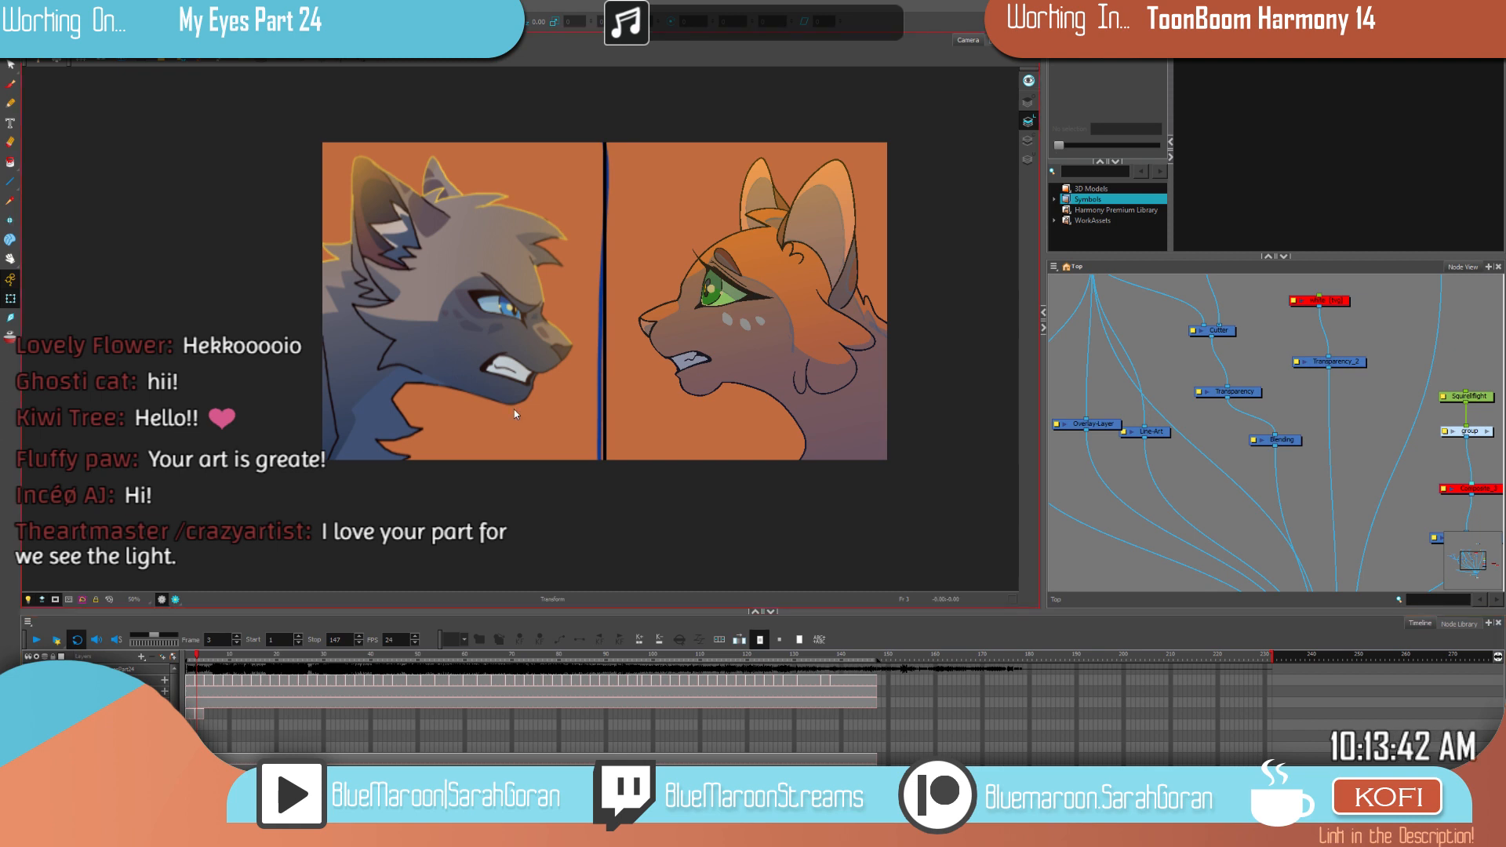
scroll(447, 502, "down", 1)
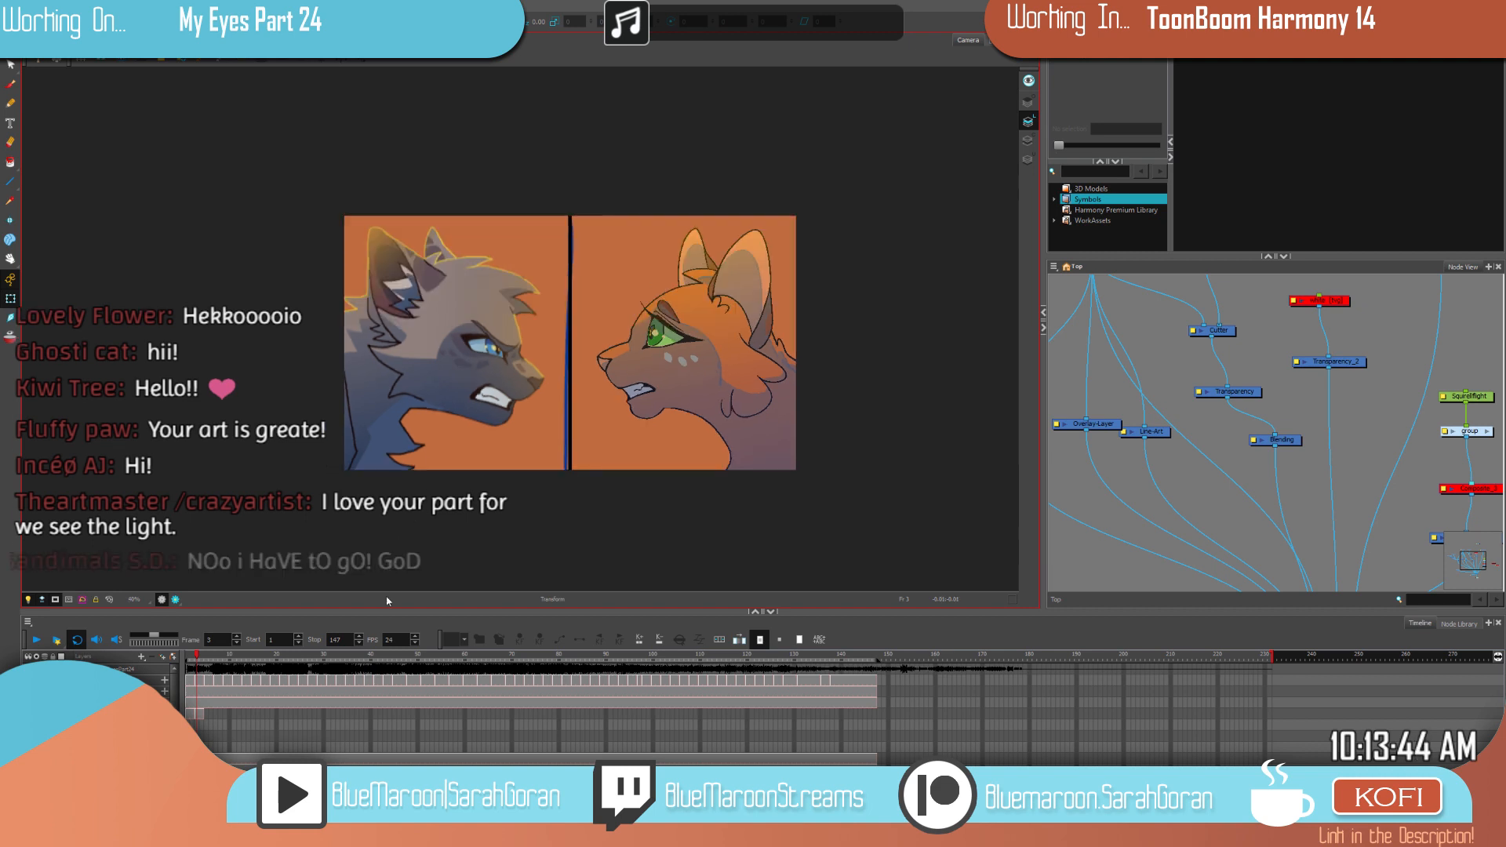
scroll(496, 336, "up", 2)
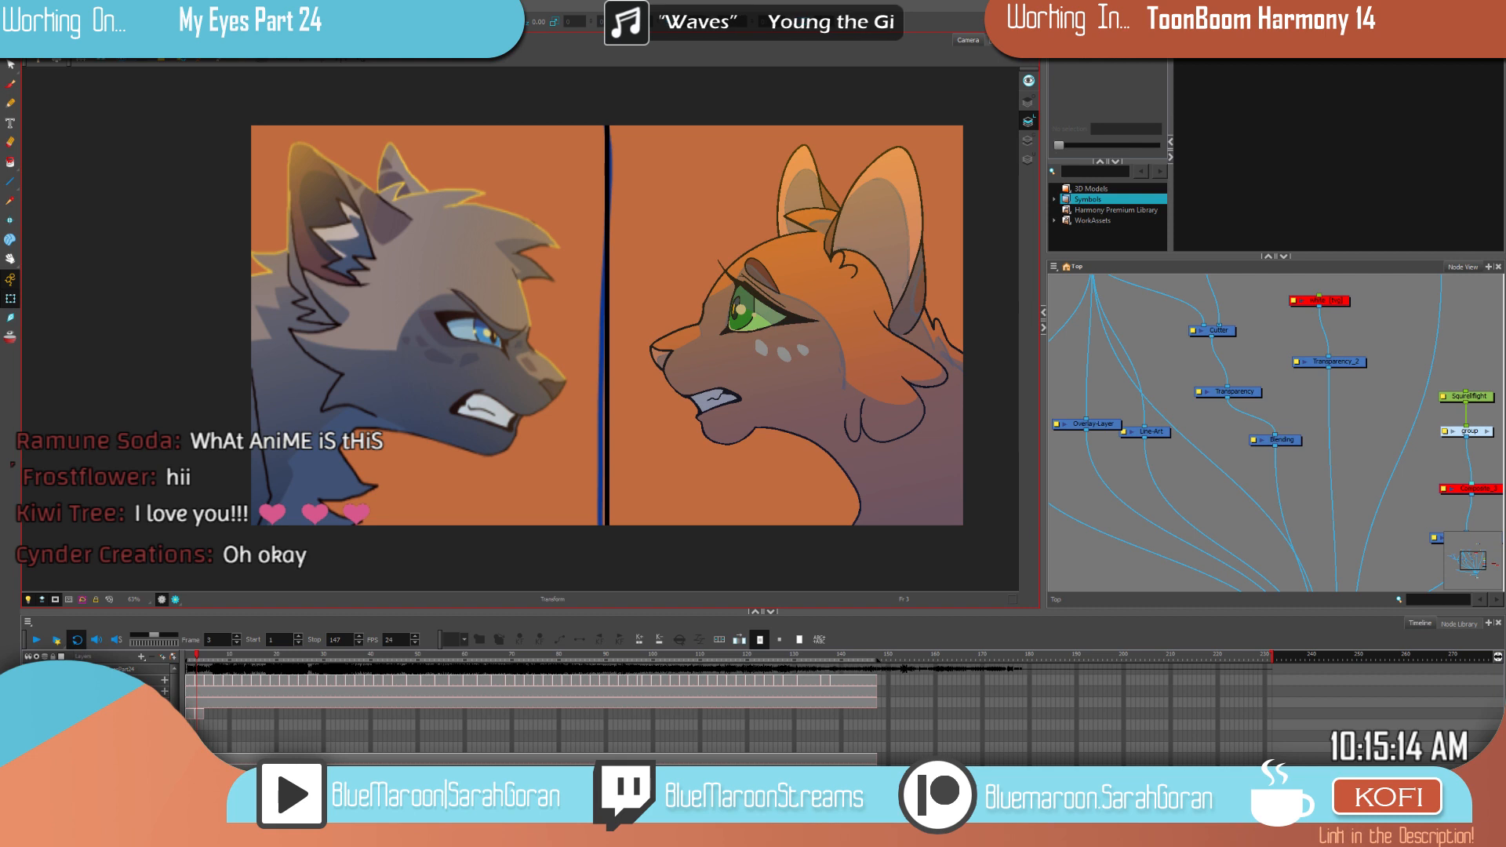
left_click(207, 715)
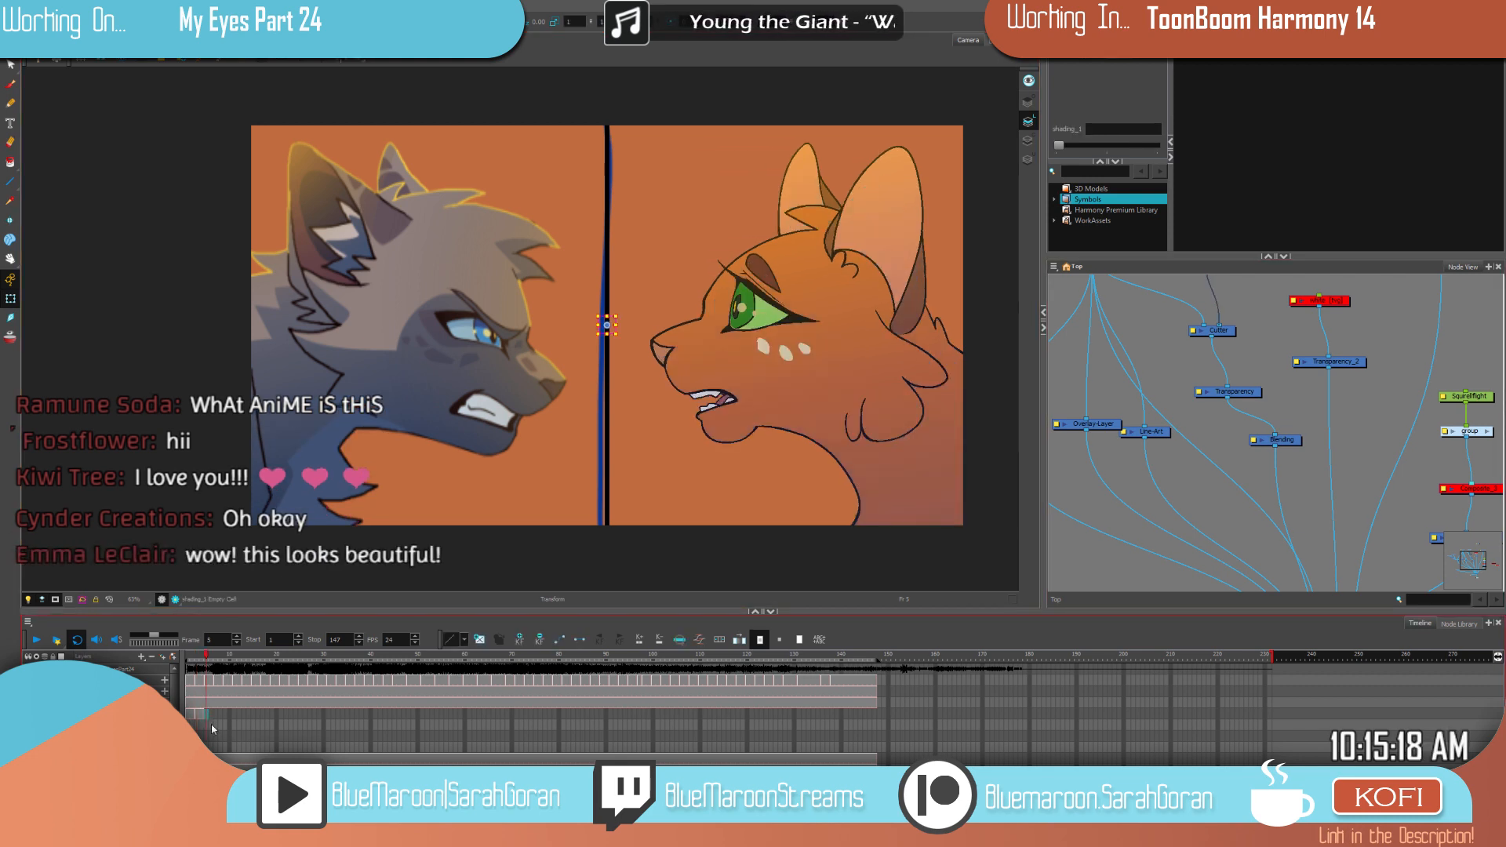
left_click(197, 717)
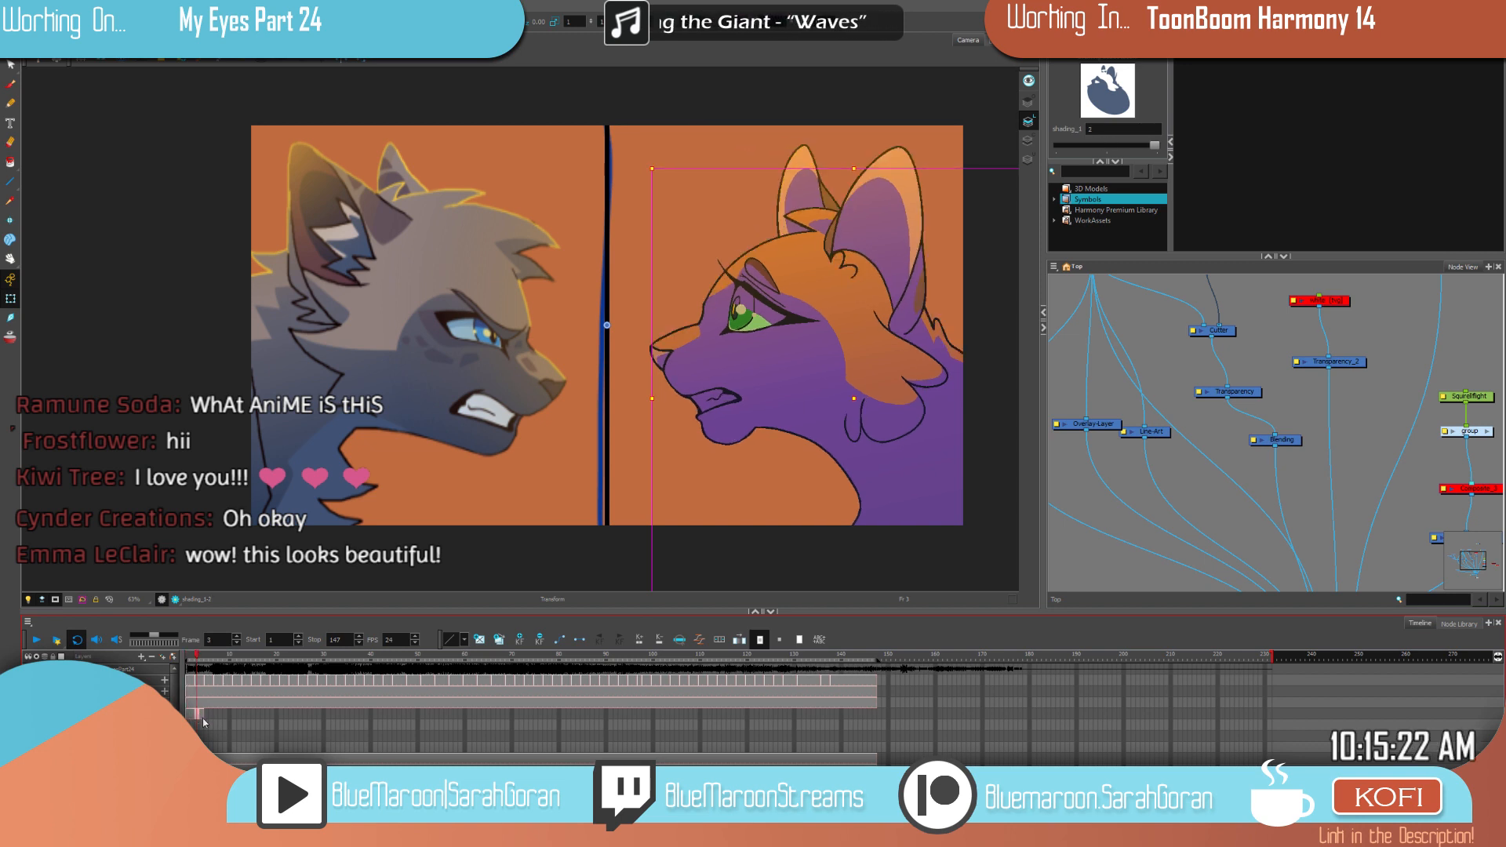
left_click(207, 716)
left_click(11, 85)
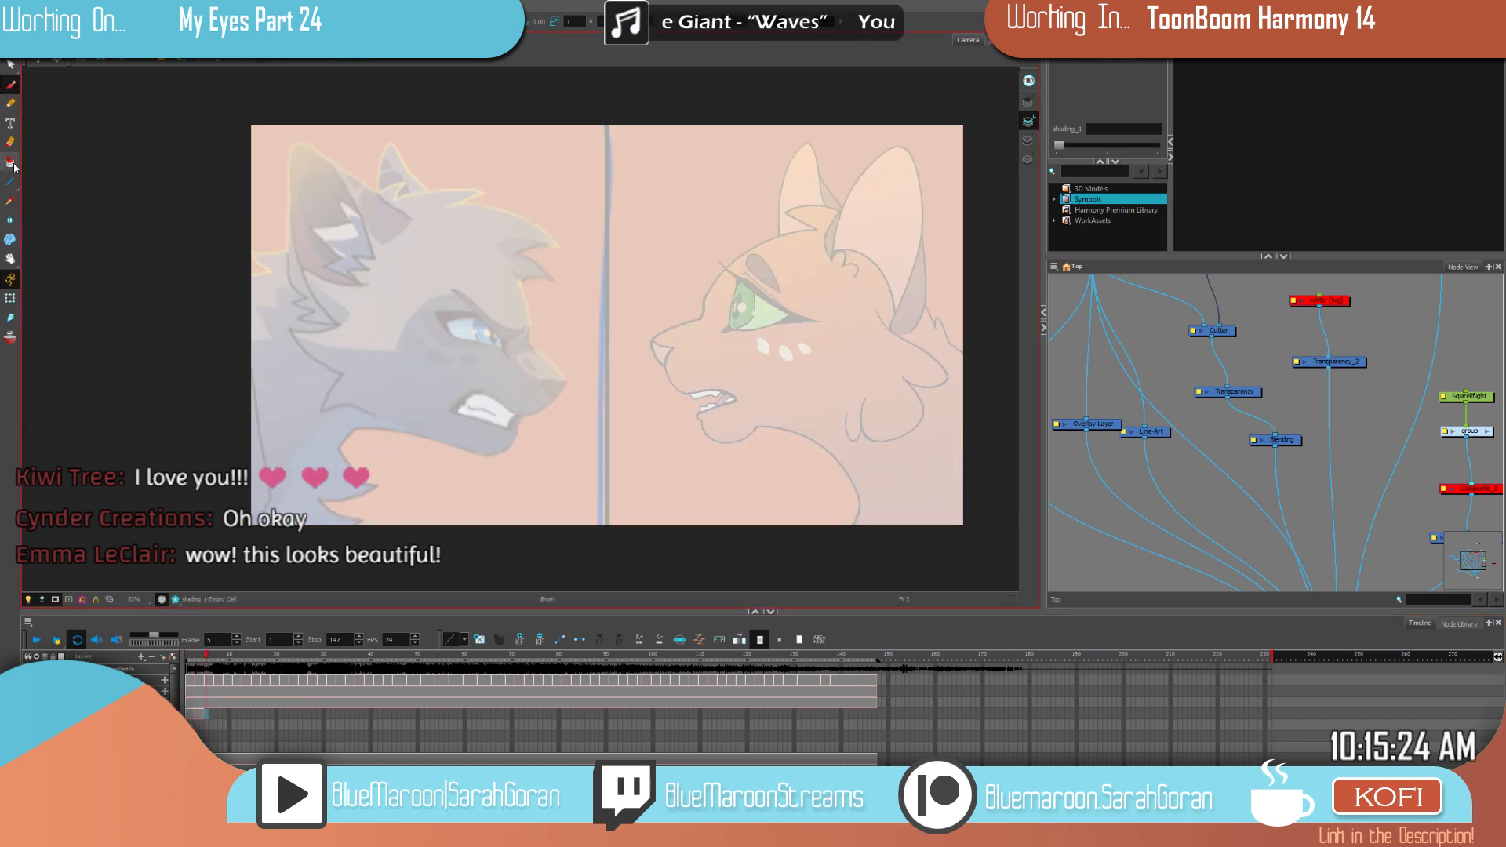
key("f")
key("g")
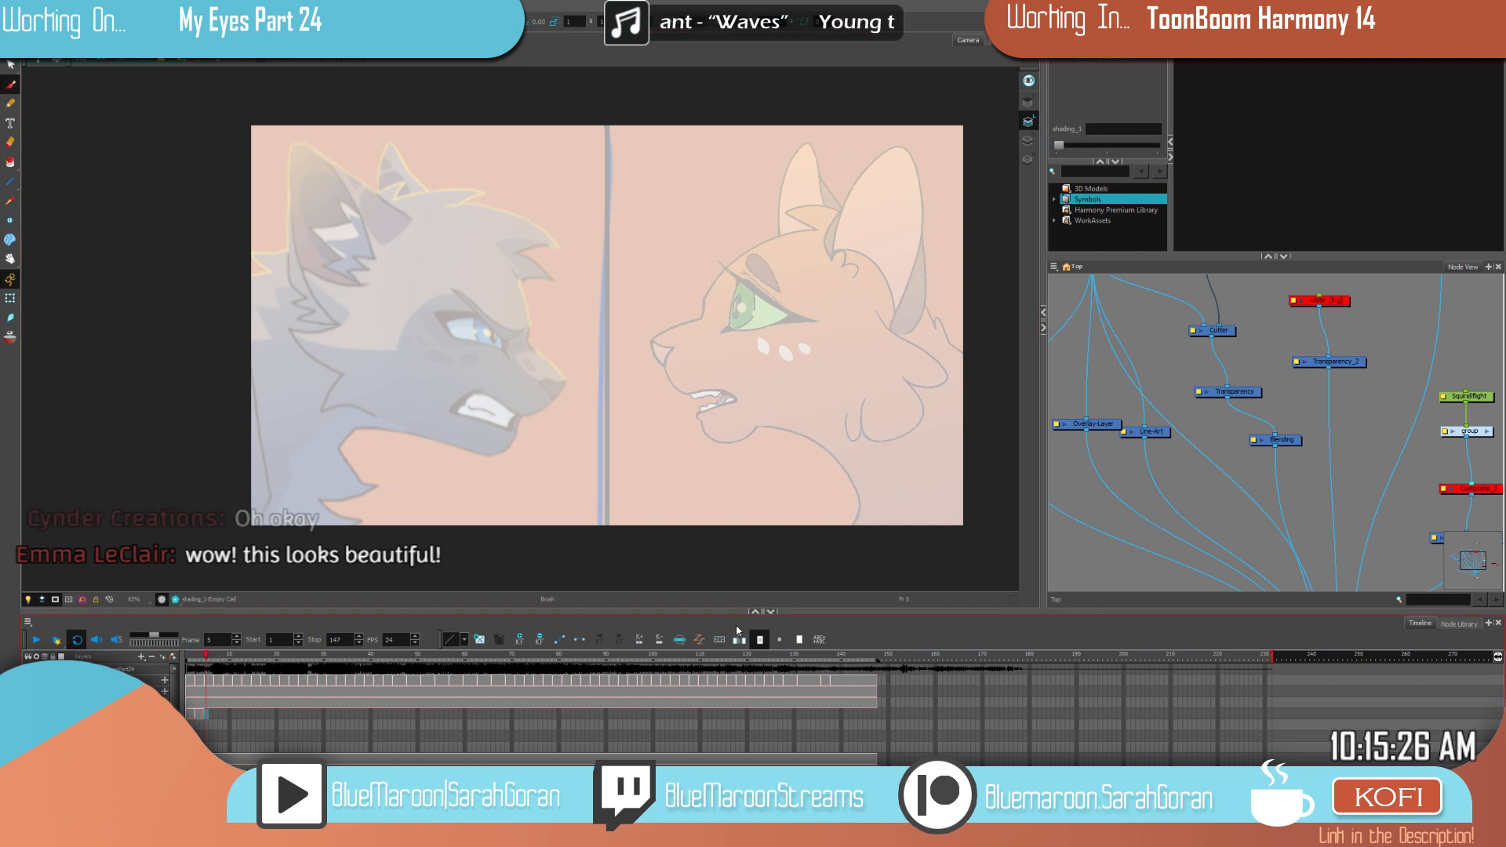
mouse_move(1129, 372)
left_mouse_down()
mouse_move(1163, 417)
mouse_move(1222, 367)
left_mouse_up()
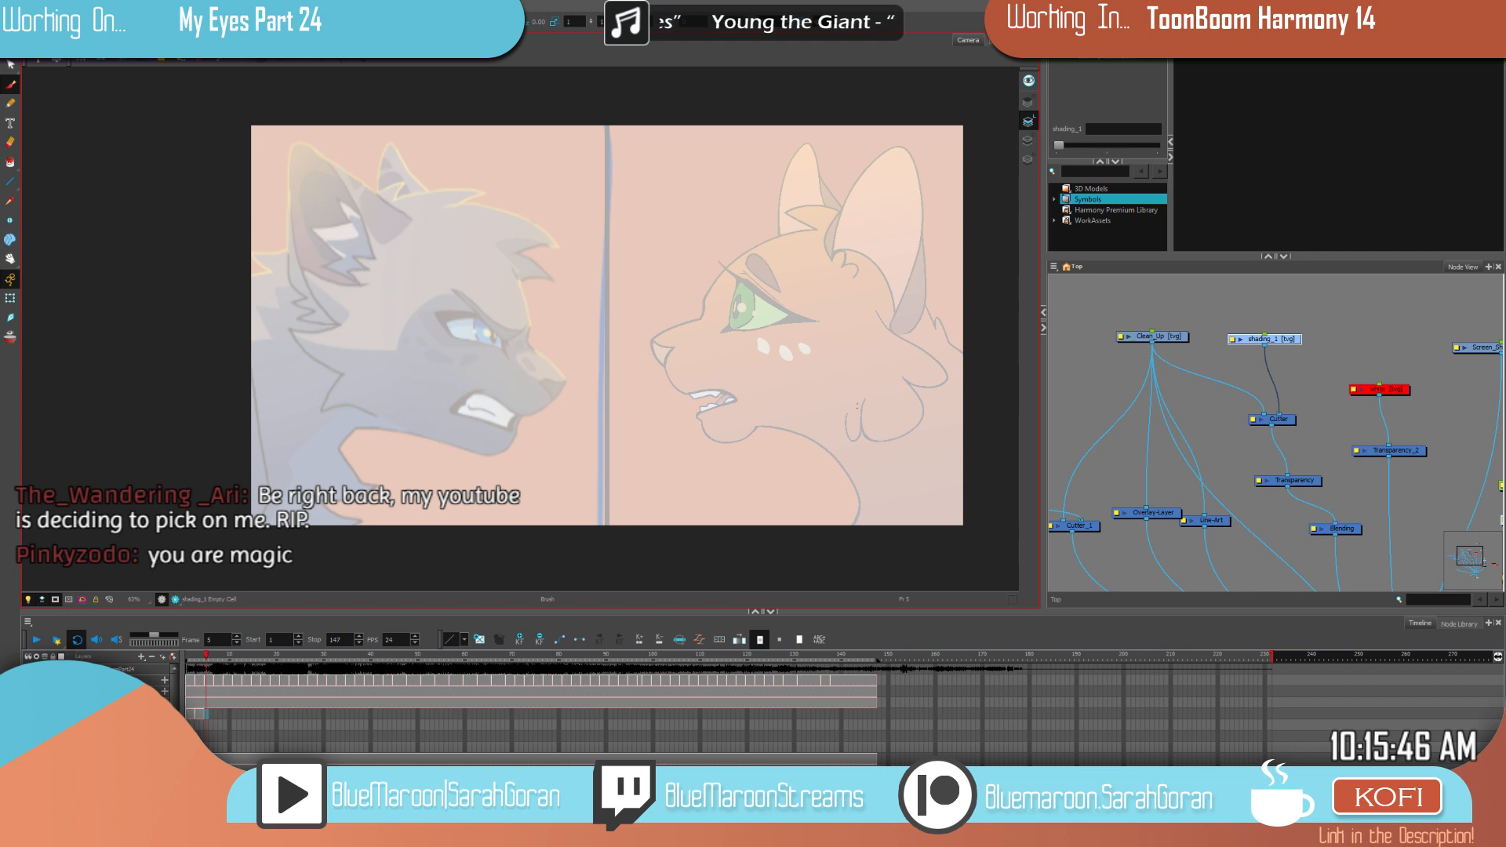
Step: Dab a tiny brush mark on every second frame of shading_1 from frame 5 to 13 to create new drawings
left_click_drag(856, 386, 853, 393)
key(".")
key(".")
left_click(865, 414)
key(".")
key(".")
left_click(866, 415)
key("period")
key("period")
left_click(865, 415)
key("period")
key("period")
left_click(864, 415)
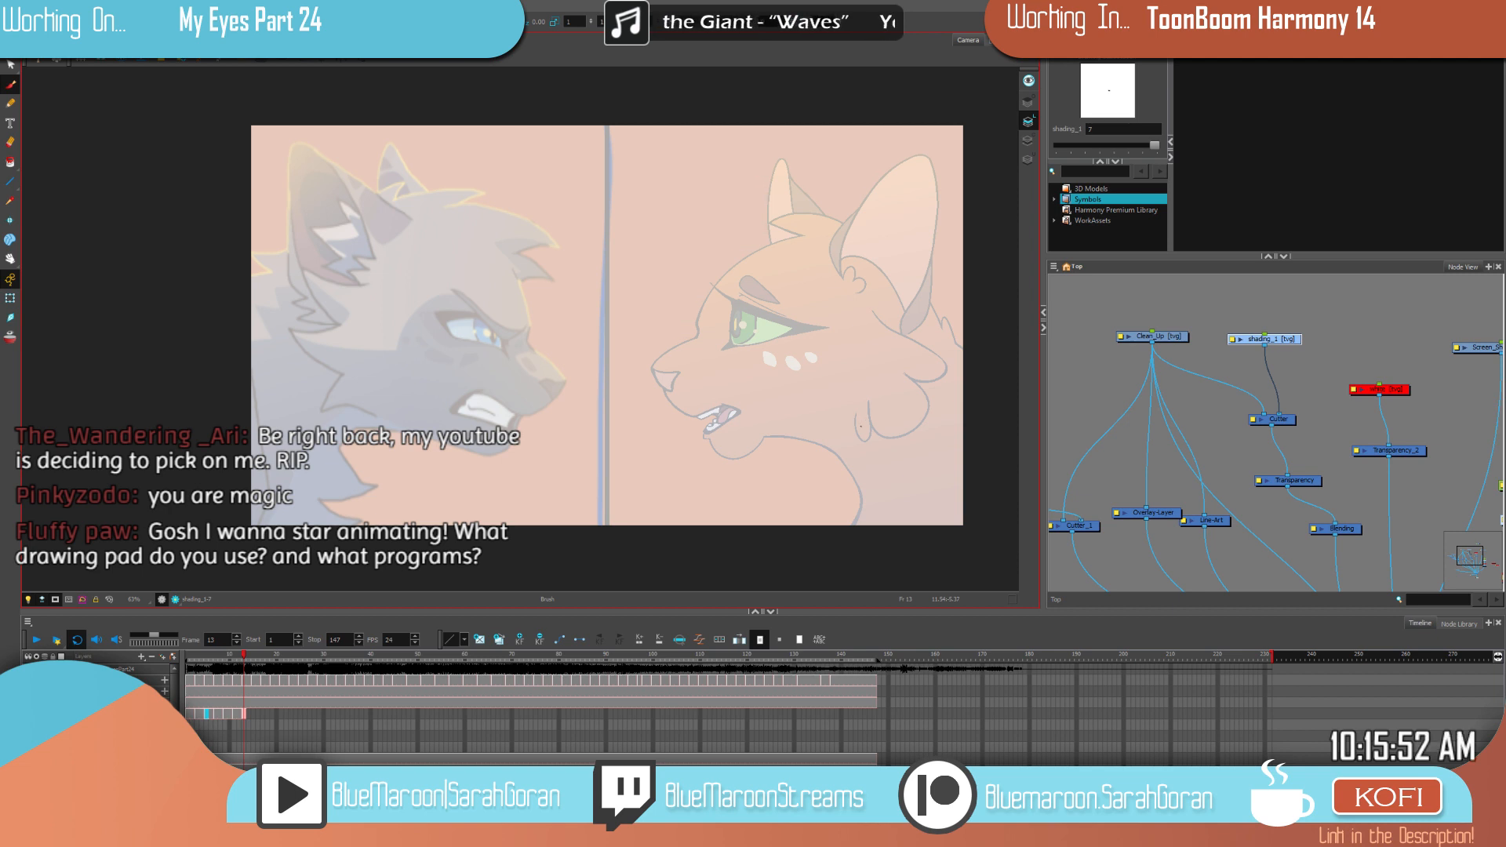
Step: Create further shading_1 drawings with small brush marks at frames 15, 17 and 23
key("period")
key("period")
left_click(865, 420)
key("period")
key("period")
left_click(868, 416)
key("period")
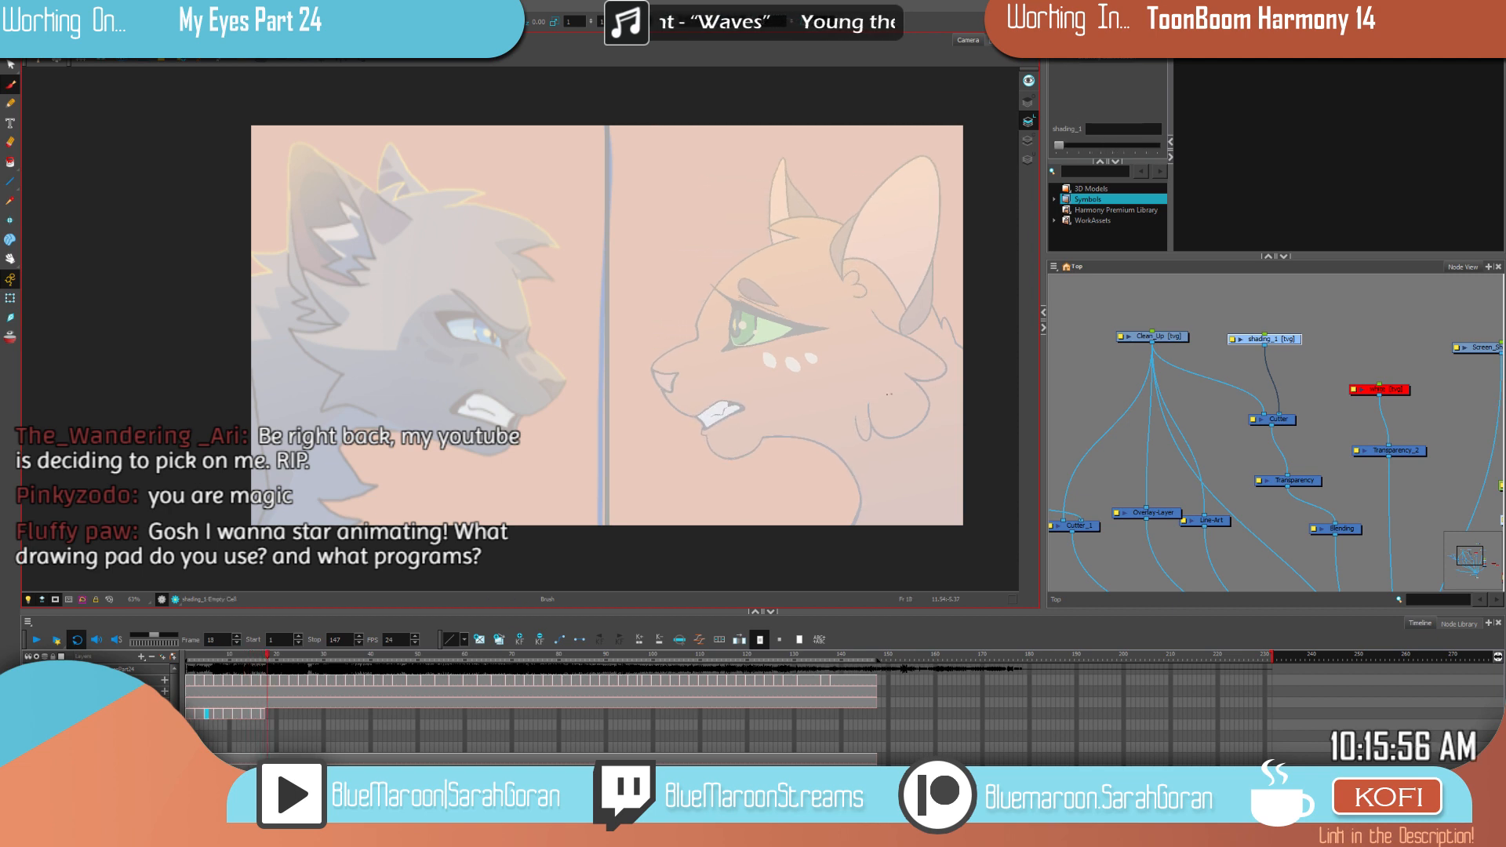
key("period")
key("period")
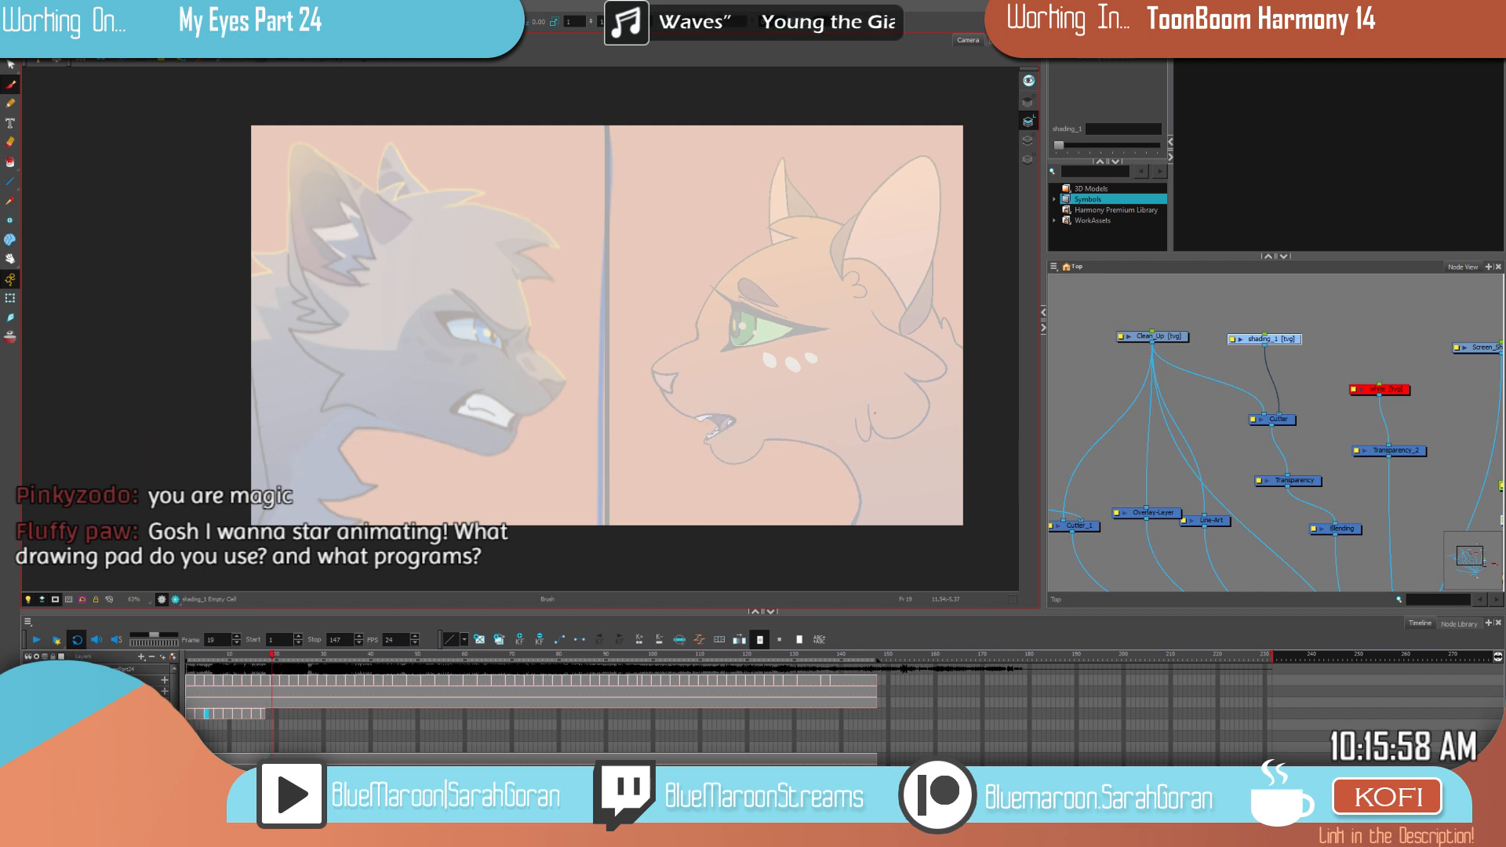
key("period")
key("period")
key("period")
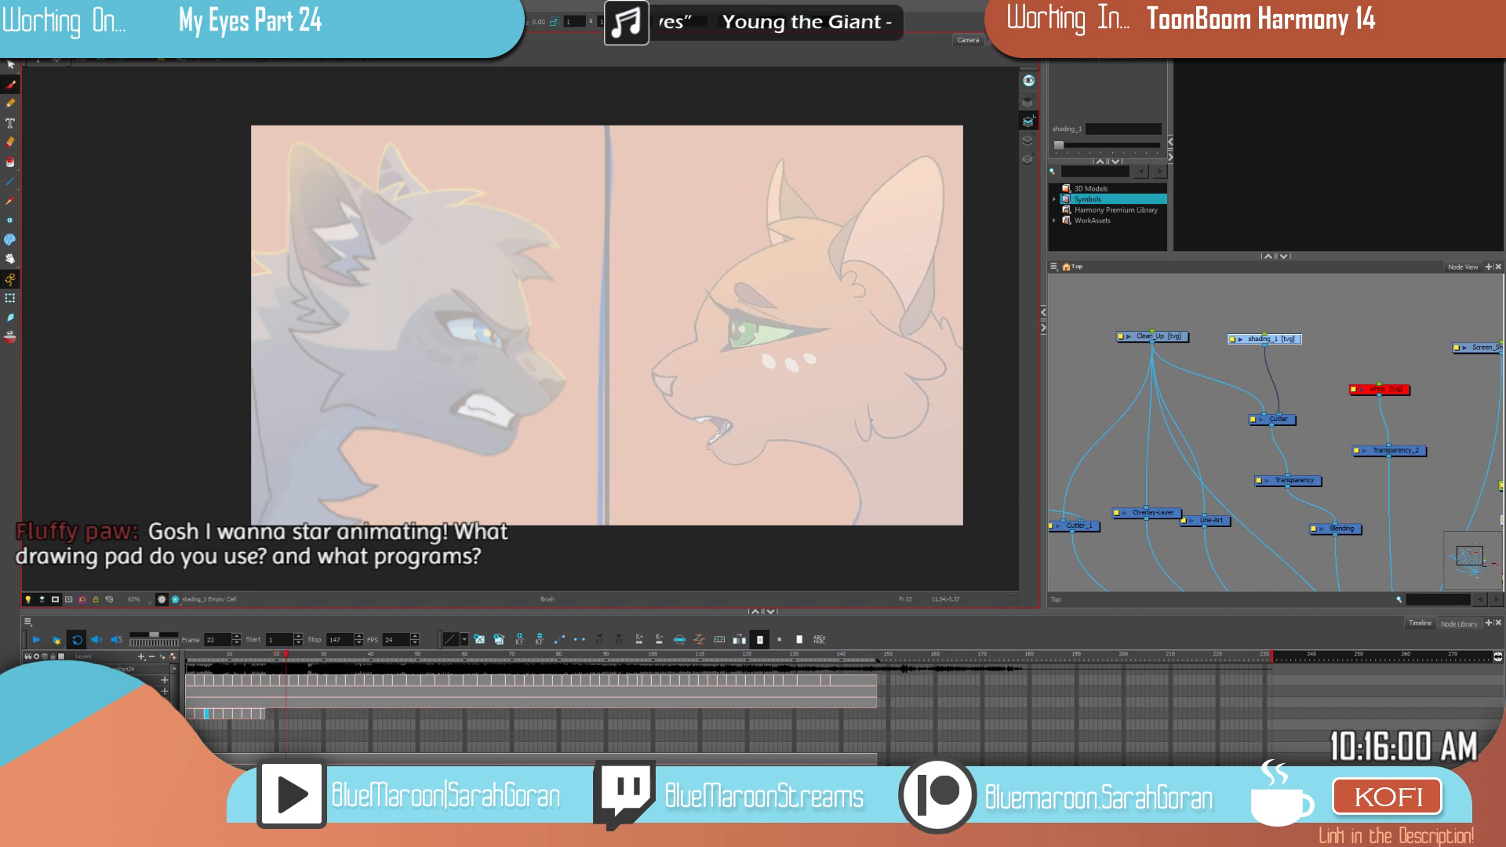
left_click(873, 423)
left_click_drag(872, 422, 869, 420)
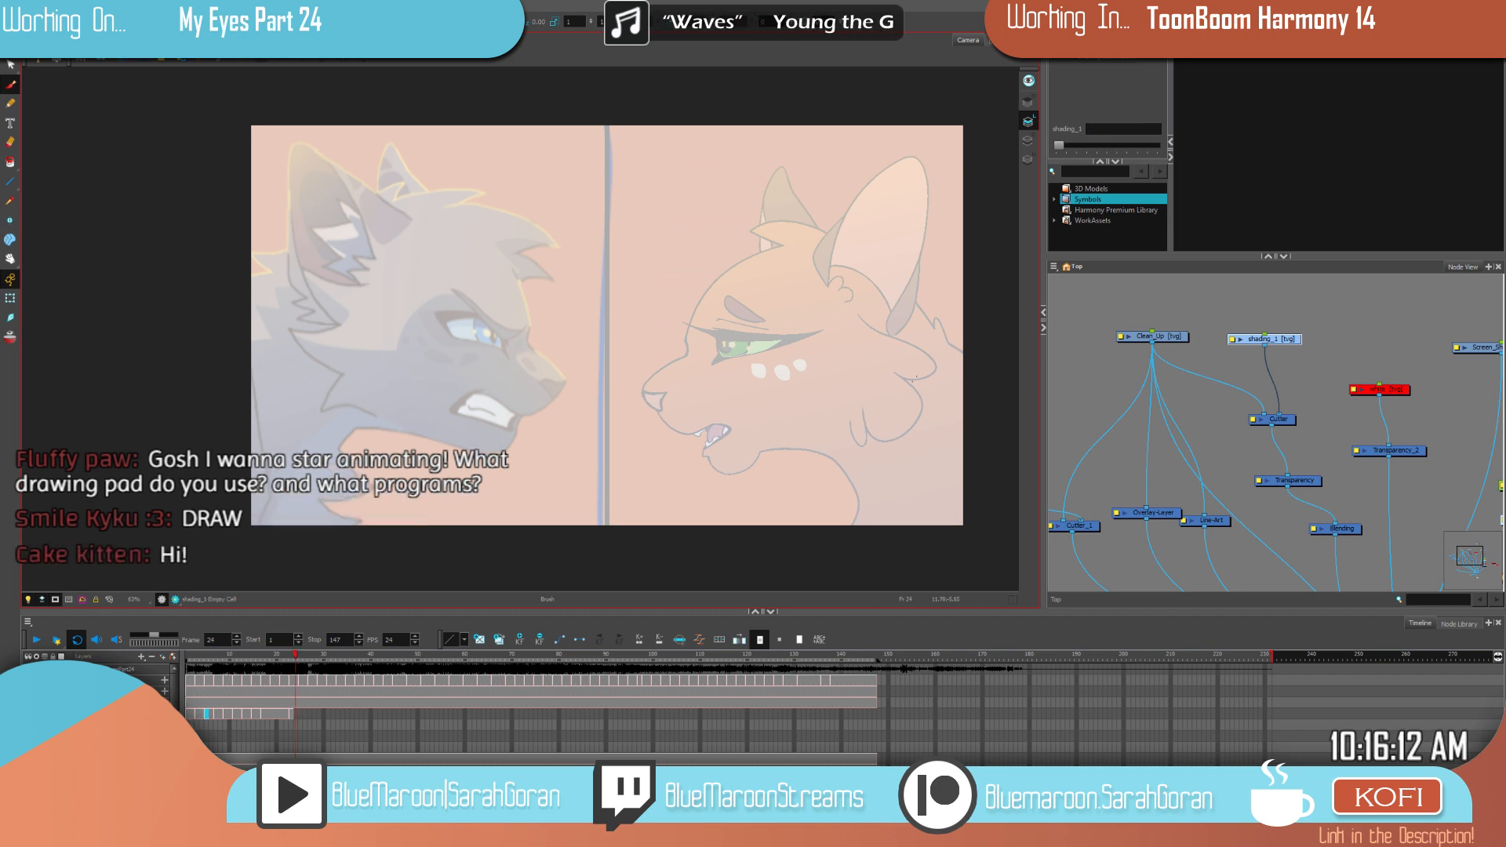
Step: Add placeholder brush marks on every second frame of shading_1 from frame 25 to 31
key("period")
key("period")
key("comma")
key("comma")
key("period")
key("period")
left_click(892, 409)
key("period")
key("period")
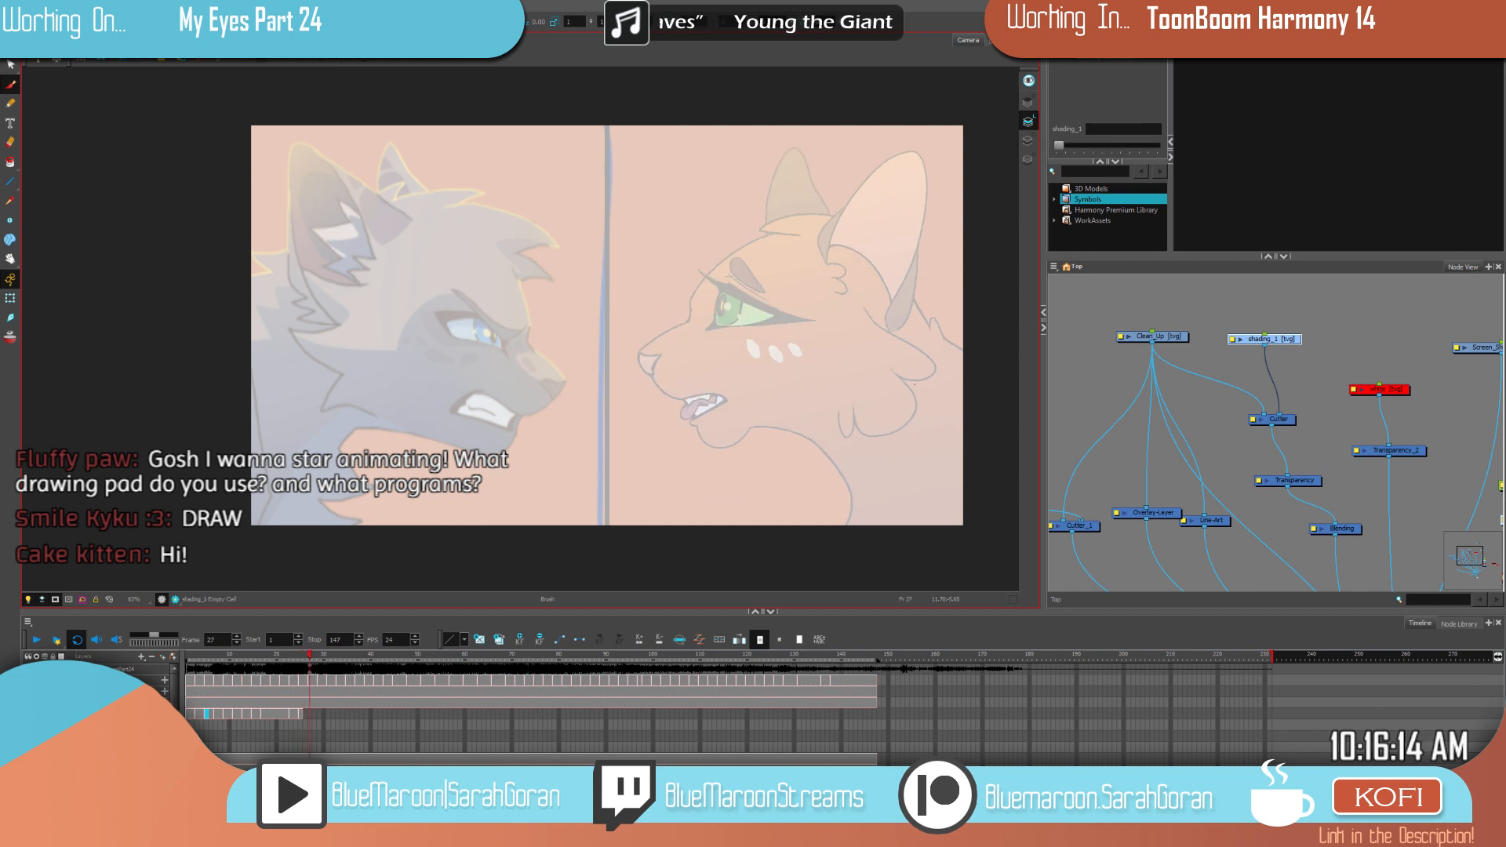
key("period")
key("period")
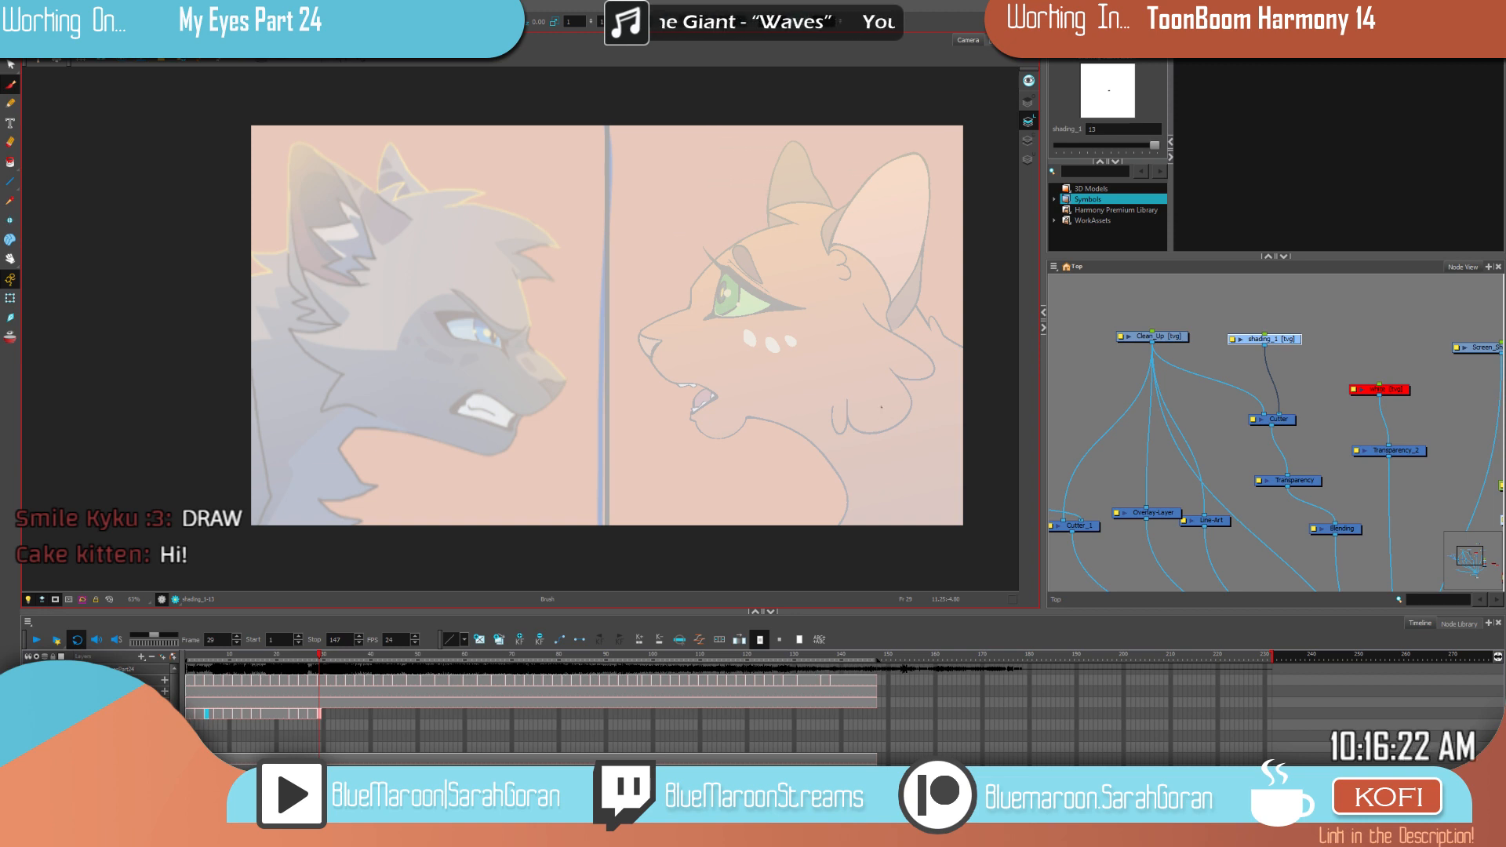
key("period")
key("period")
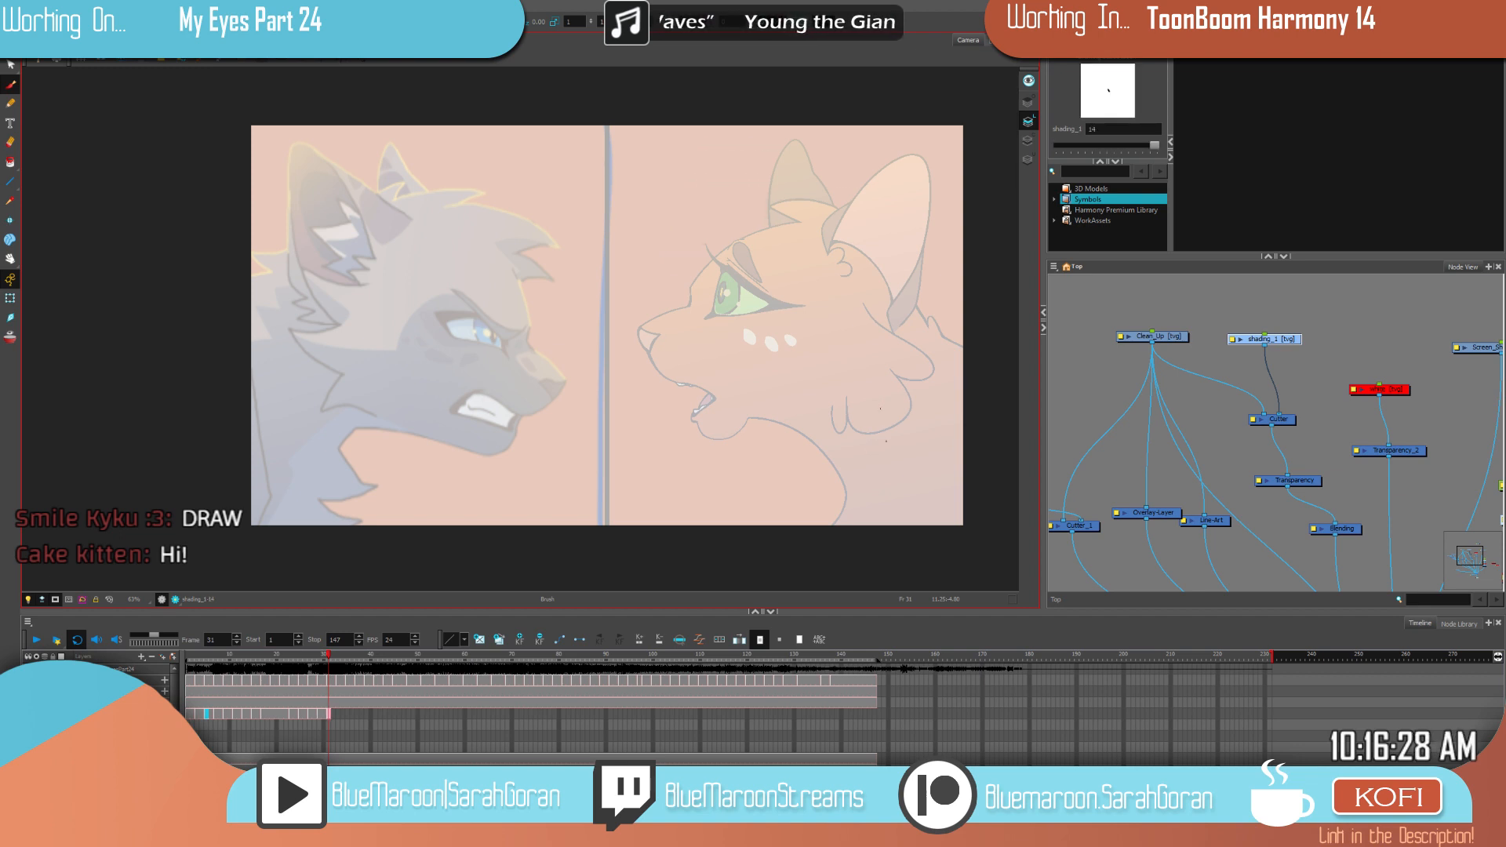
Step: Continue the placeholder brush marks on every second frame of shading_1 from frame 33 to 41
key("period")
key("period")
left_click(866, 437)
key("period")
key("period")
left_click(879, 396)
key("period")
key("period")
key("period")
key("period")
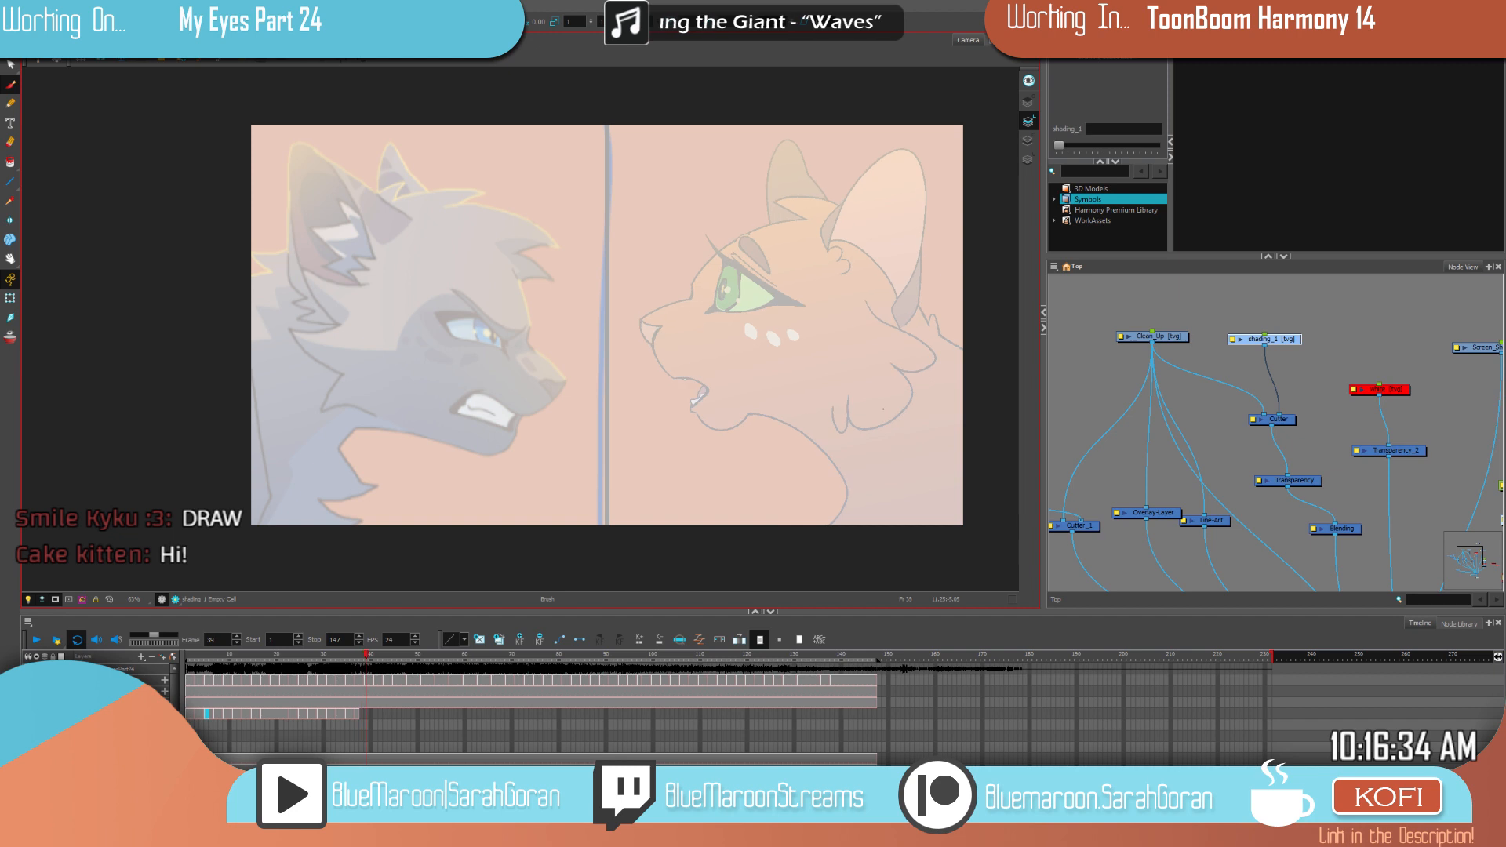
key("period")
key("period")
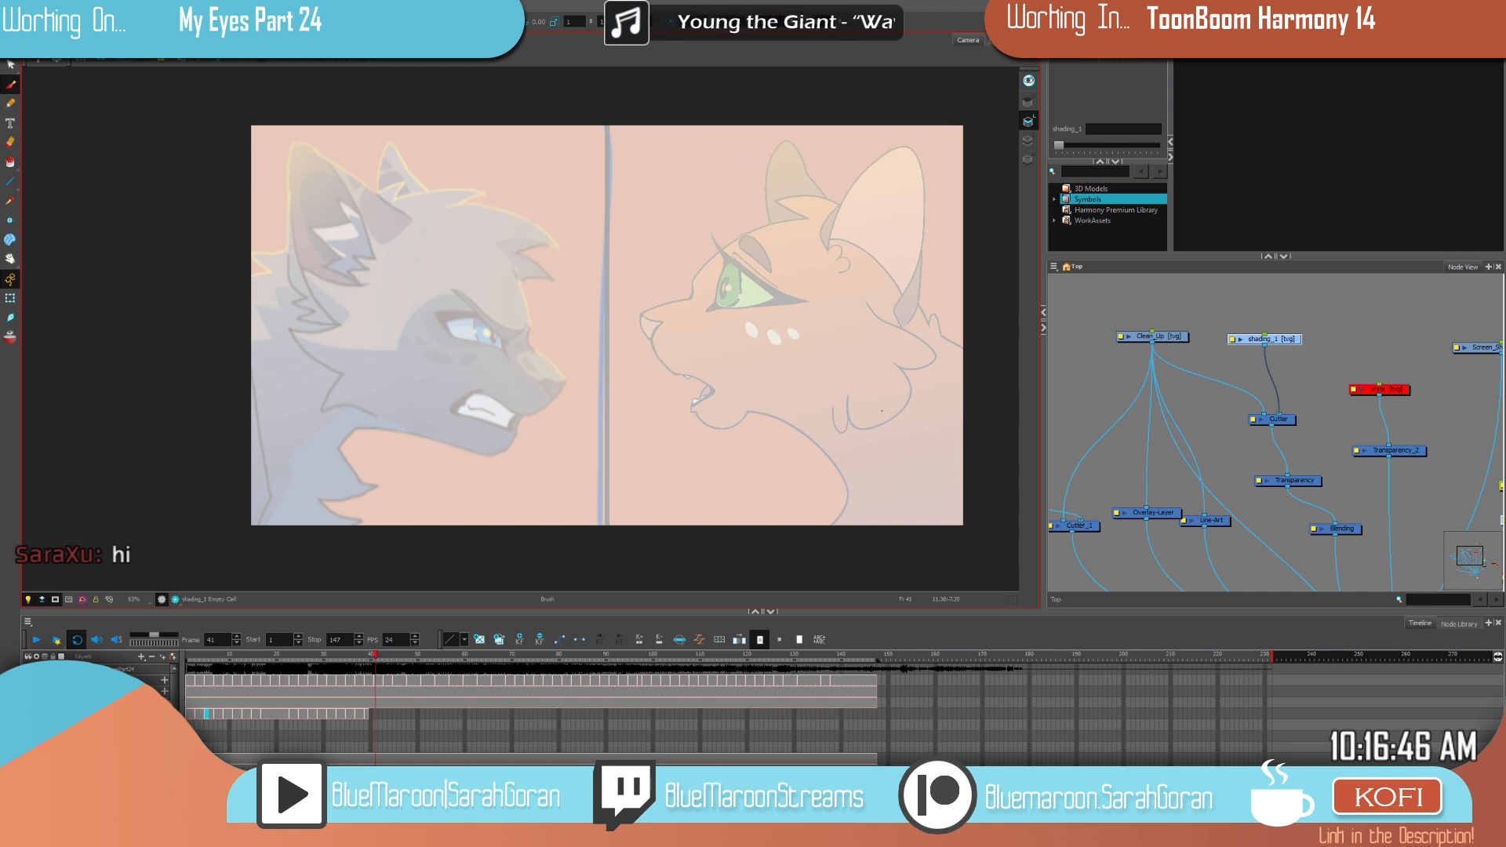
left_click_drag(846, 421, 849, 430)
Step: Delete the placeholder drawing at frame 43 of shading_1 and step back to frame 40
key("period")
key("period")
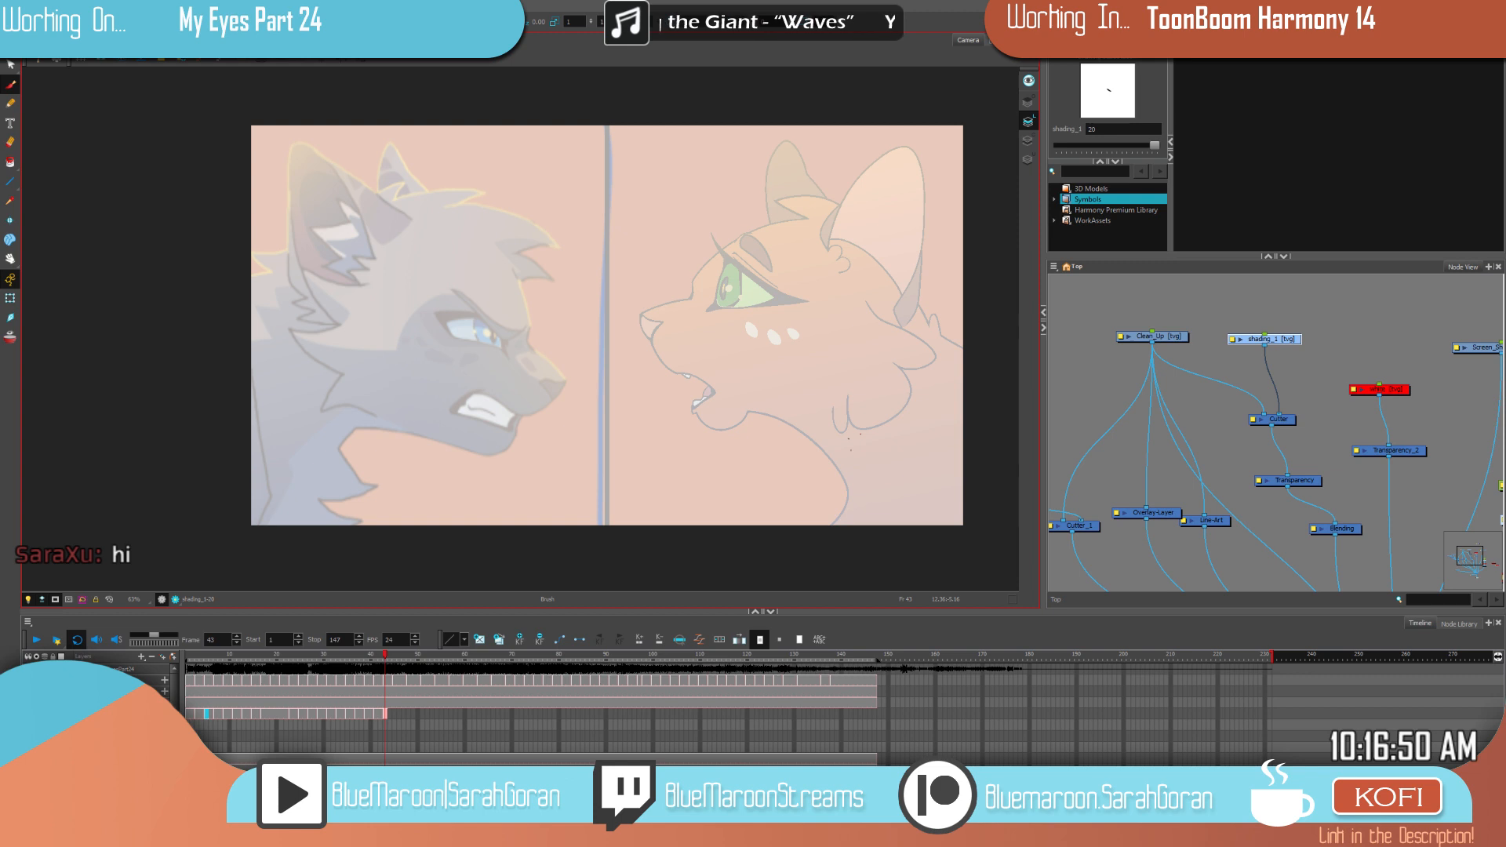
key("Delete")
key("comma")
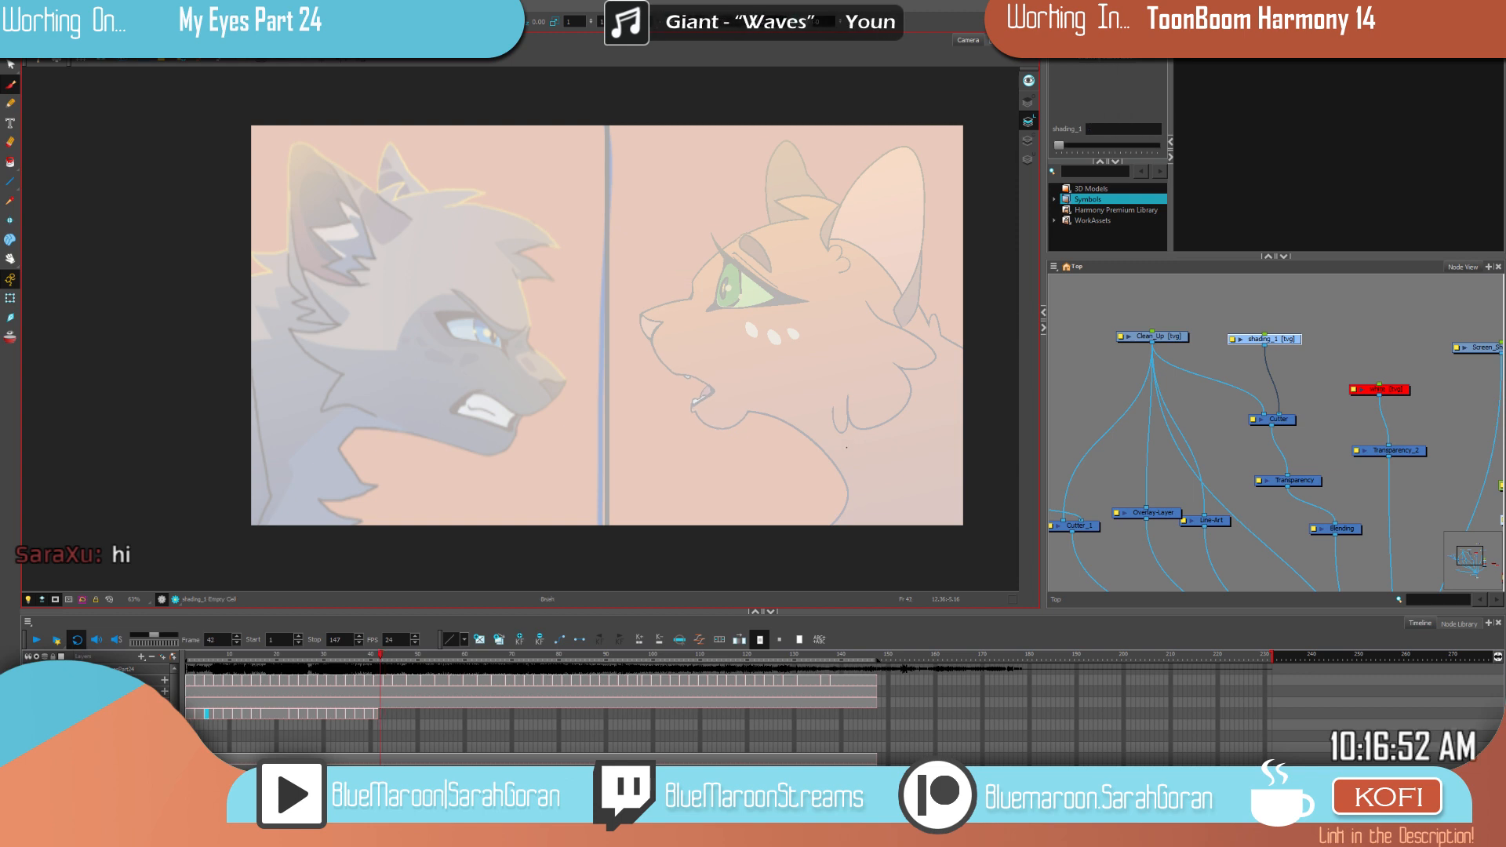
key("comma")
key("comma")
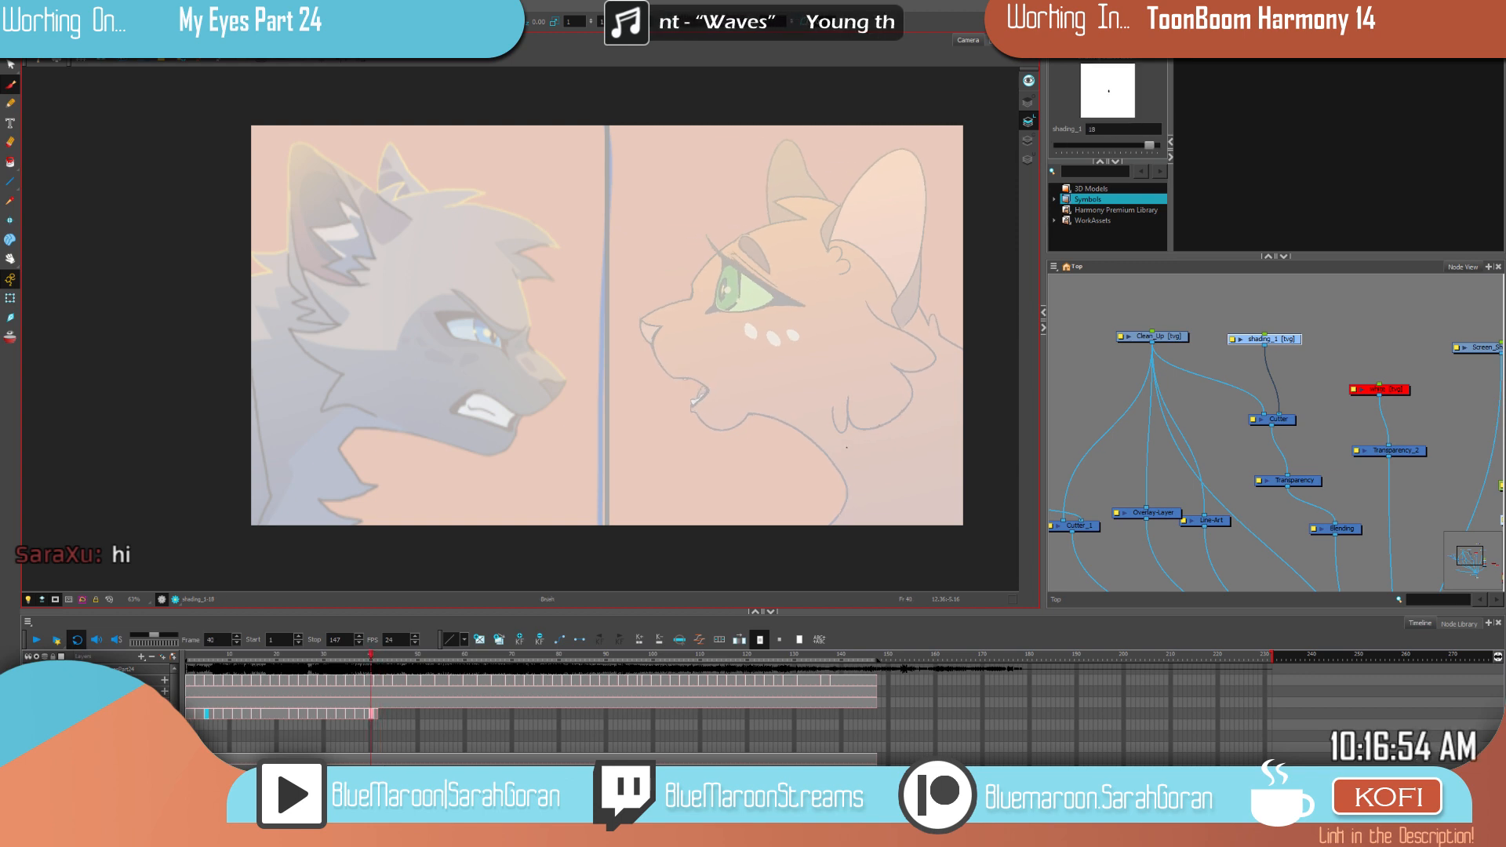
Step: Make the Overlay art layer active and go to the shading_1 drawing at frame 5
left_click(194, 716)
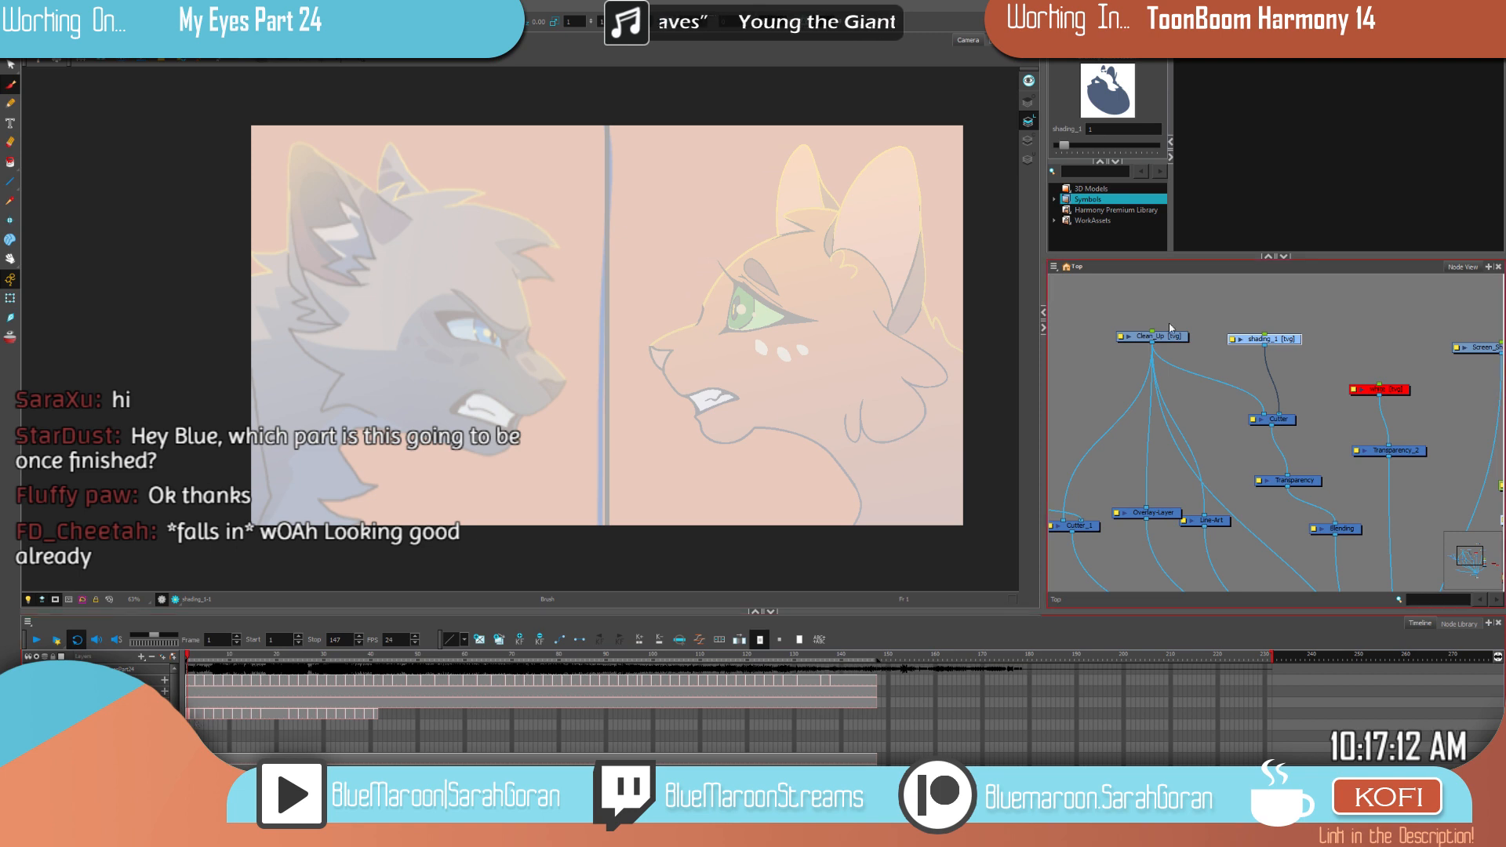
left_click(197, 715)
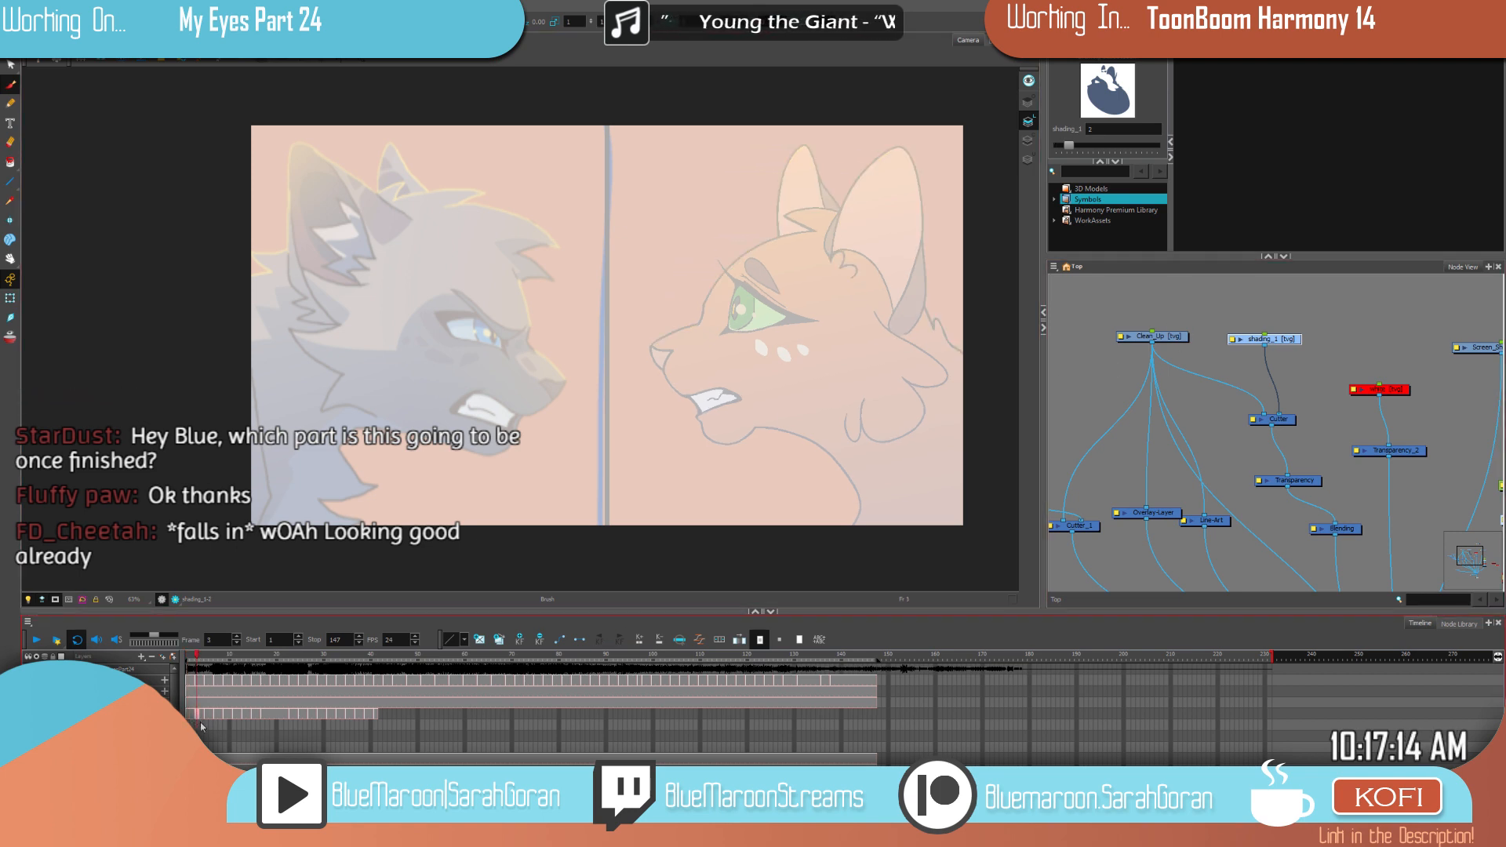
key(".")
key(".")
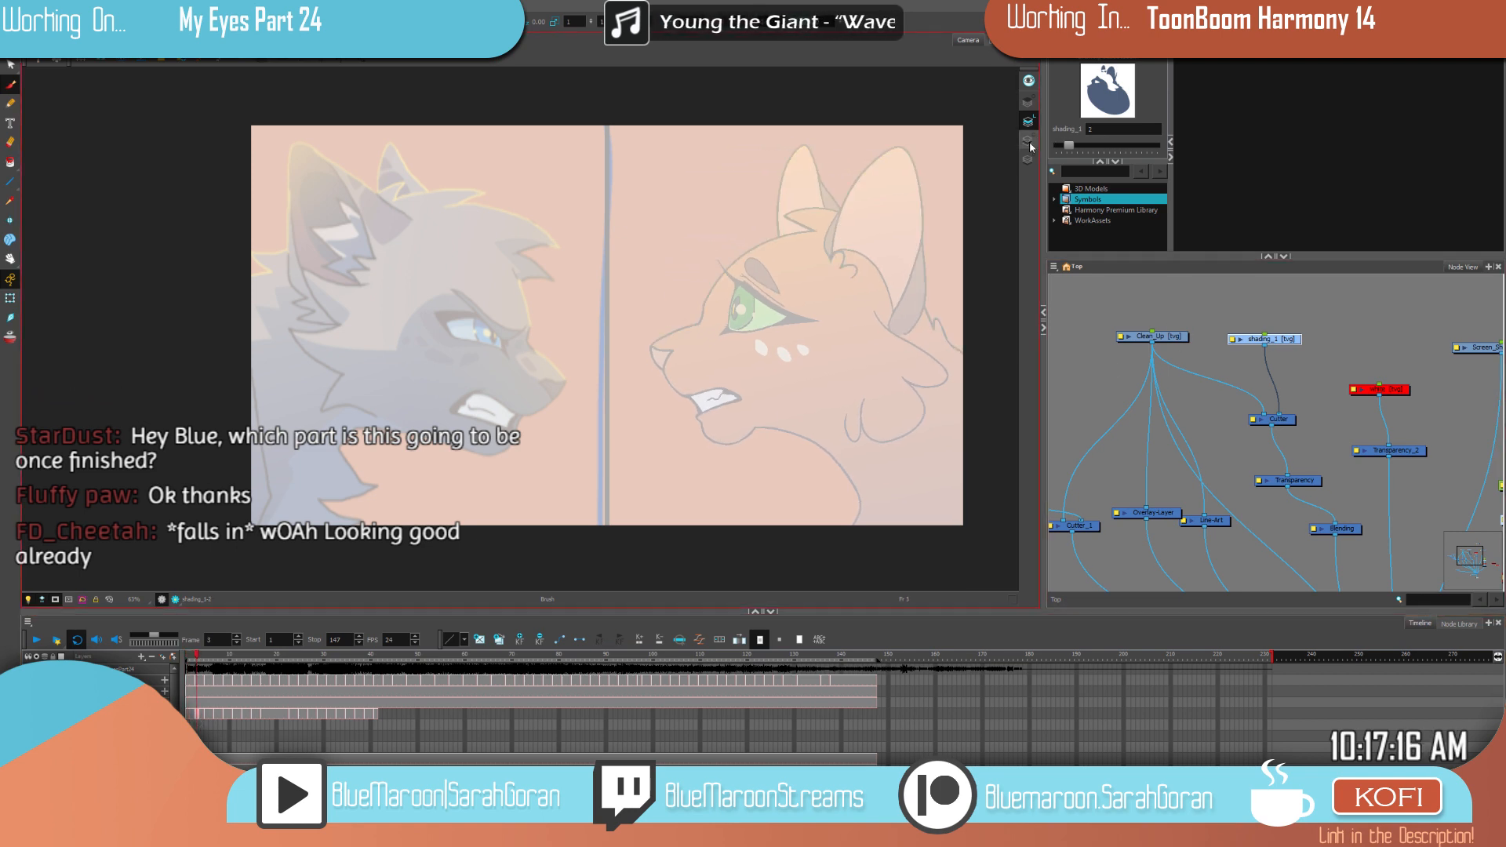
left_click(1028, 102)
key("f")
key("g")
key("g")
key("f")
key("g")
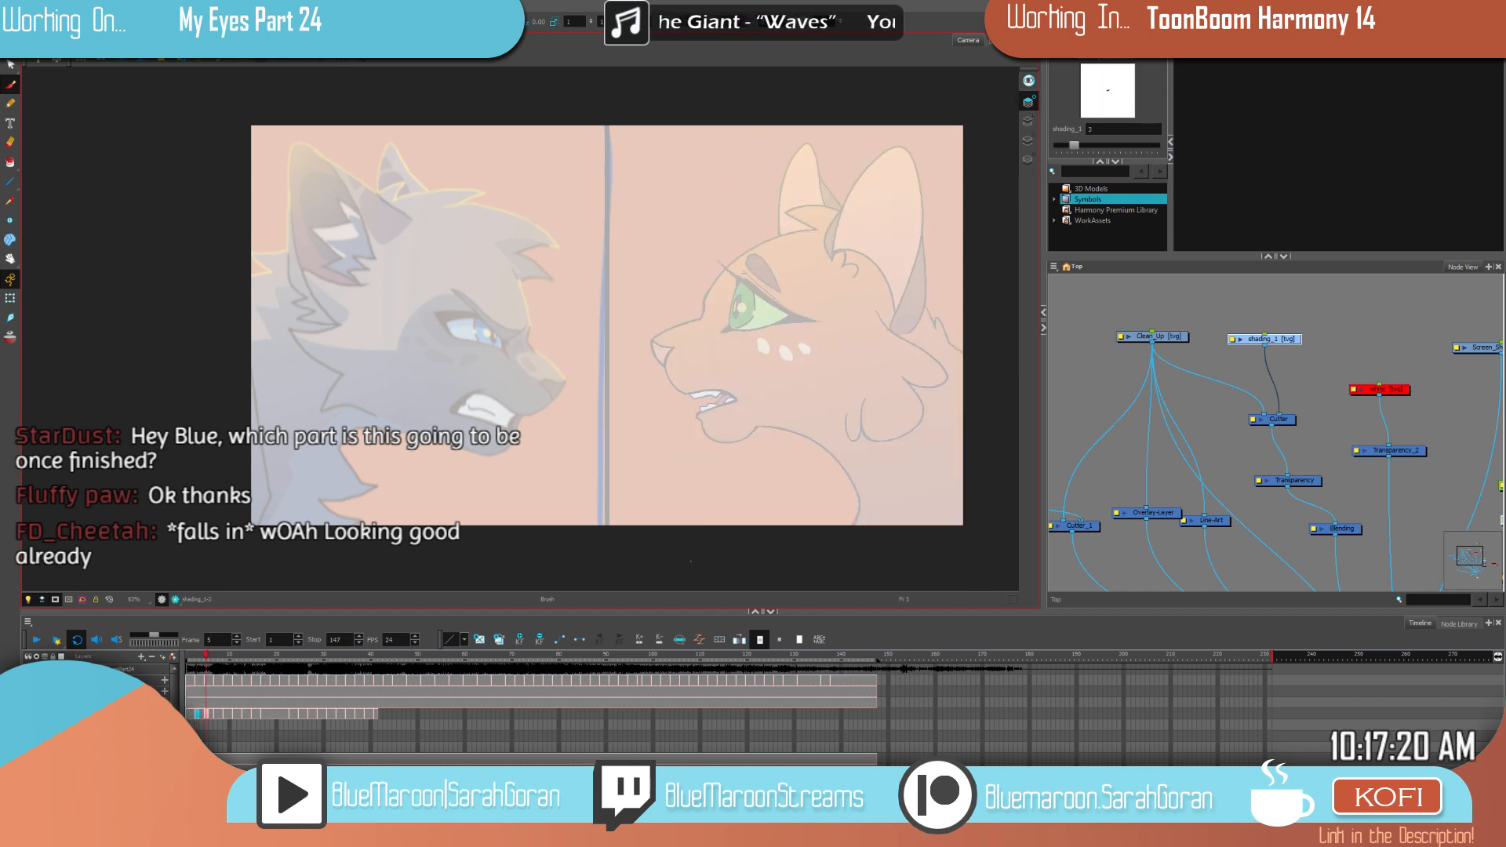
Step: Turn on onion skinning to show the neighbouring shading_1 drawing behind frame 5
left_click(11, 339)
key("f")
key("g")
key("f")
key("g")
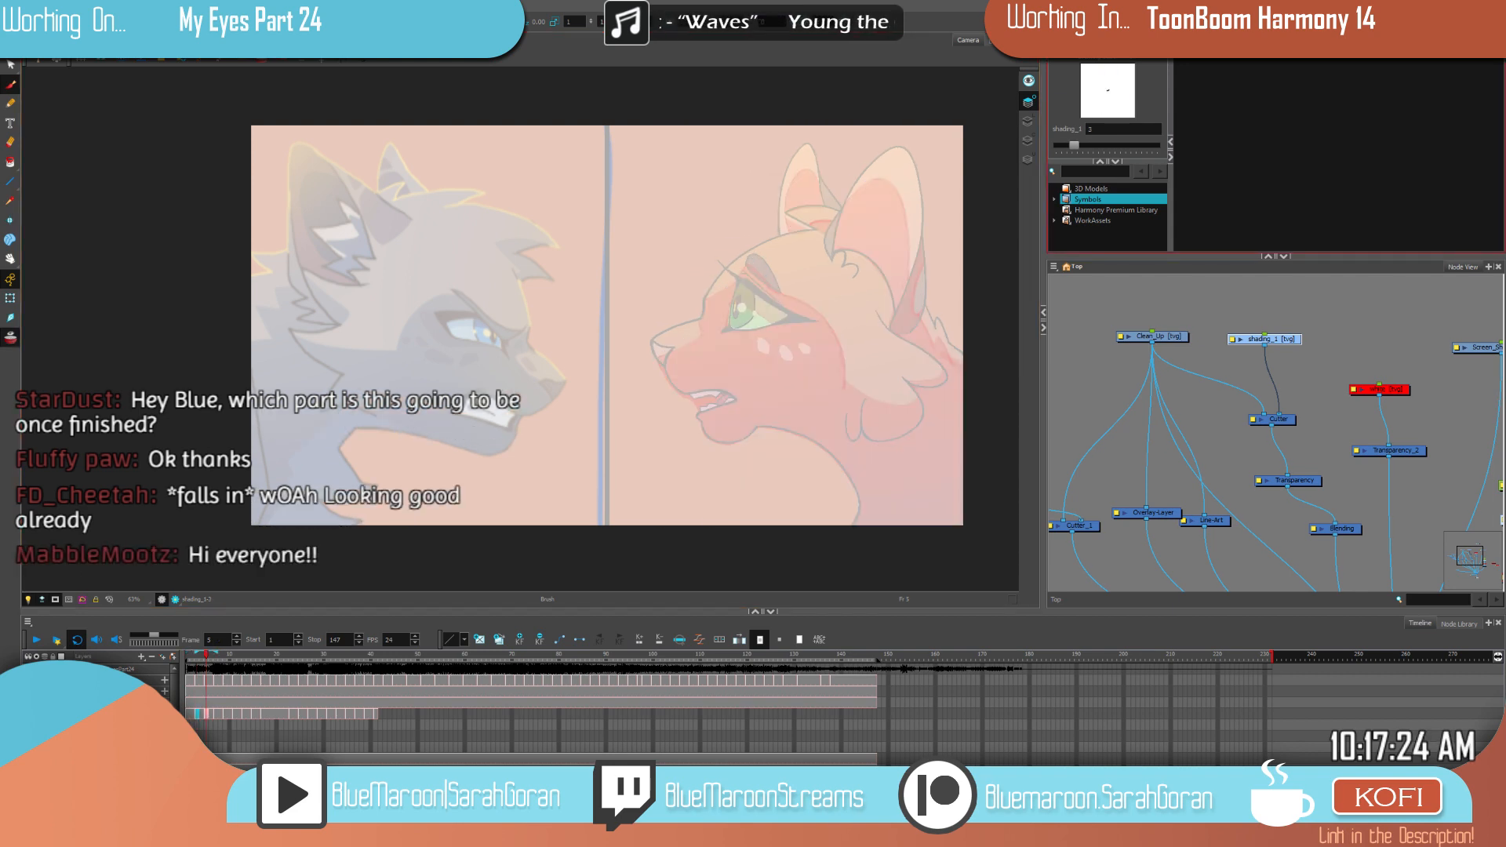
Step: Choose the Shading colour swatch from the My_Eyes palette
left_click(1419, 52)
left_click_drag(1492, 155, 1492, 218)
left_click(1074, 215)
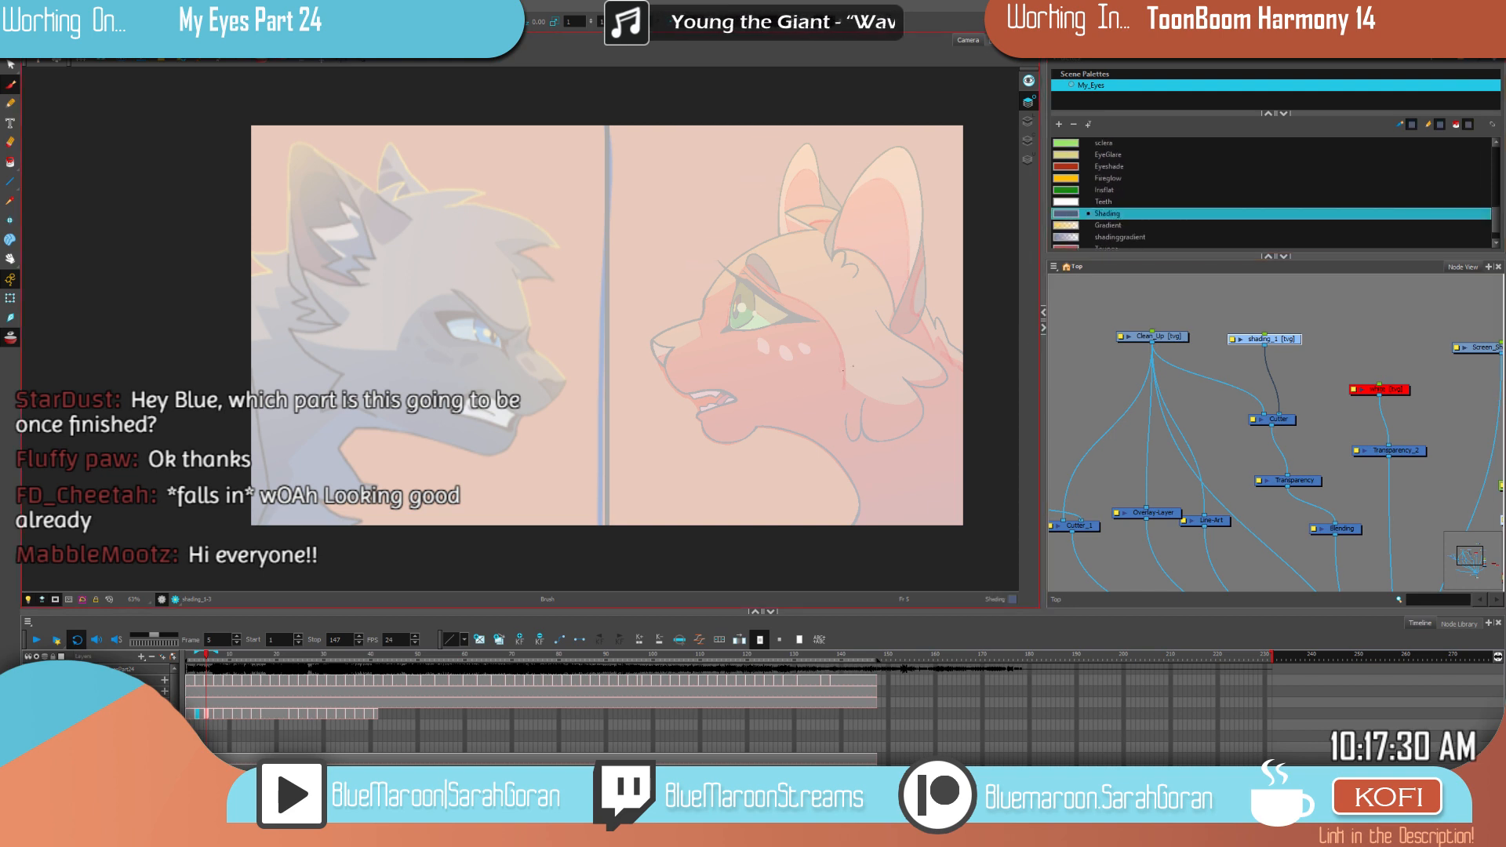
Step: Compare the shading_1 shape on frame 3 with the orange cat's line art on frame 5, close up on the head
key("f")
key("g")
key("f")
key("g")
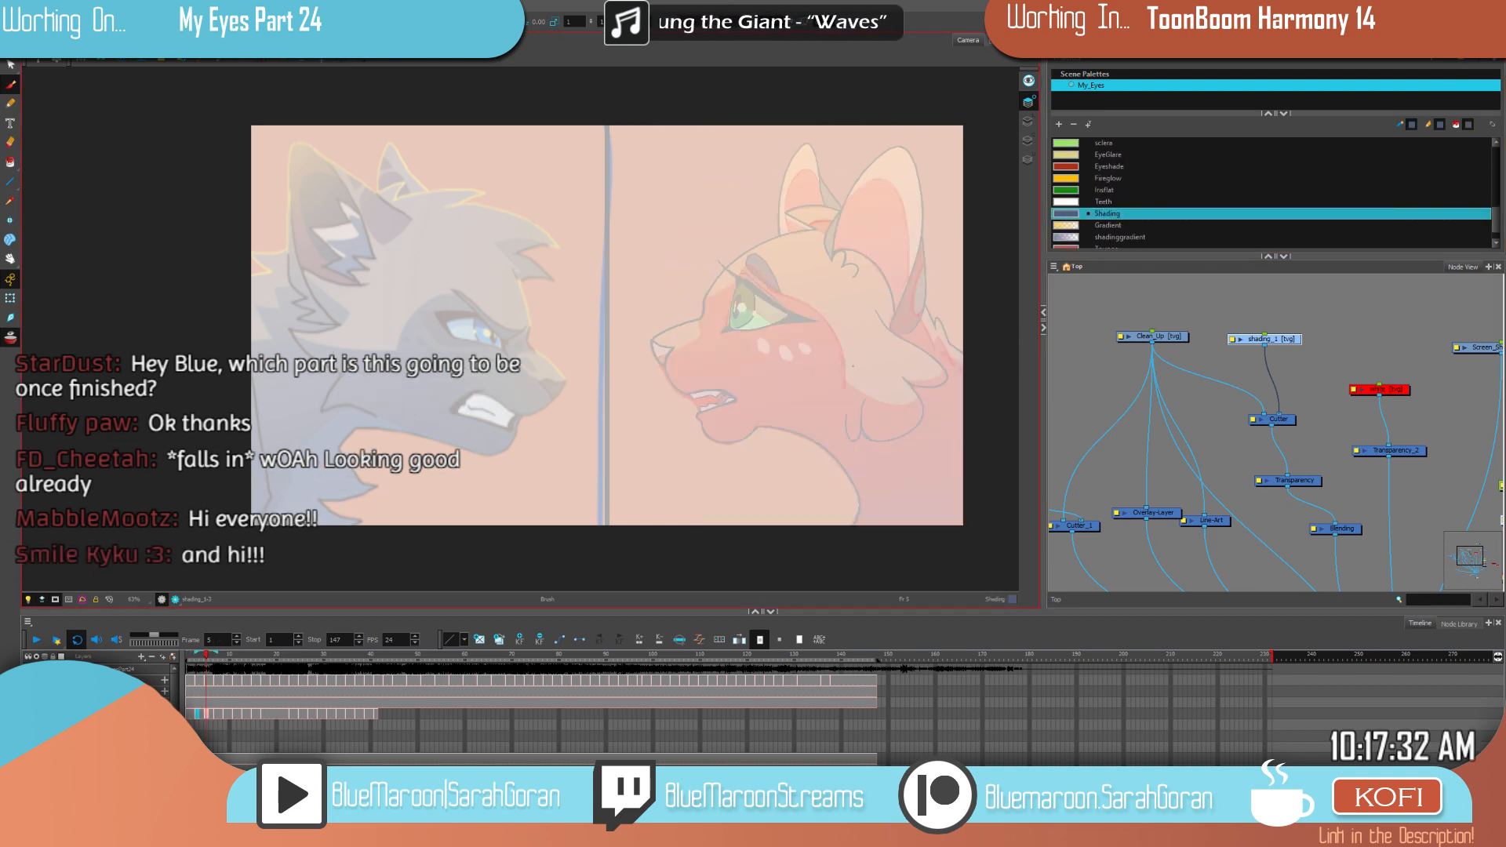
scroll(897, 372, "up", 2)
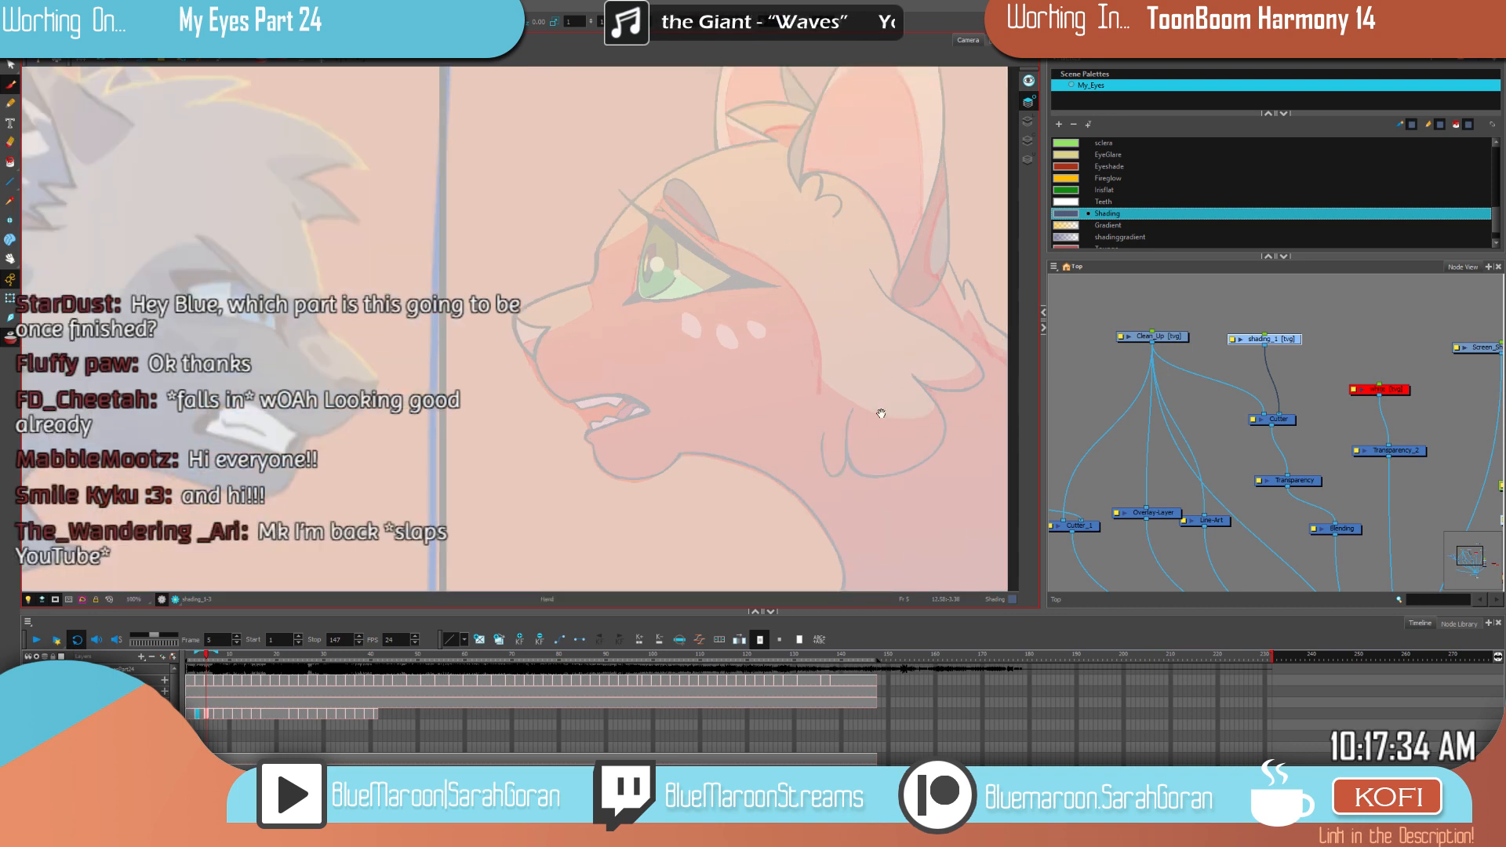
left_click_drag(886, 348, 864, 418)
scroll(864, 417, "up", 1)
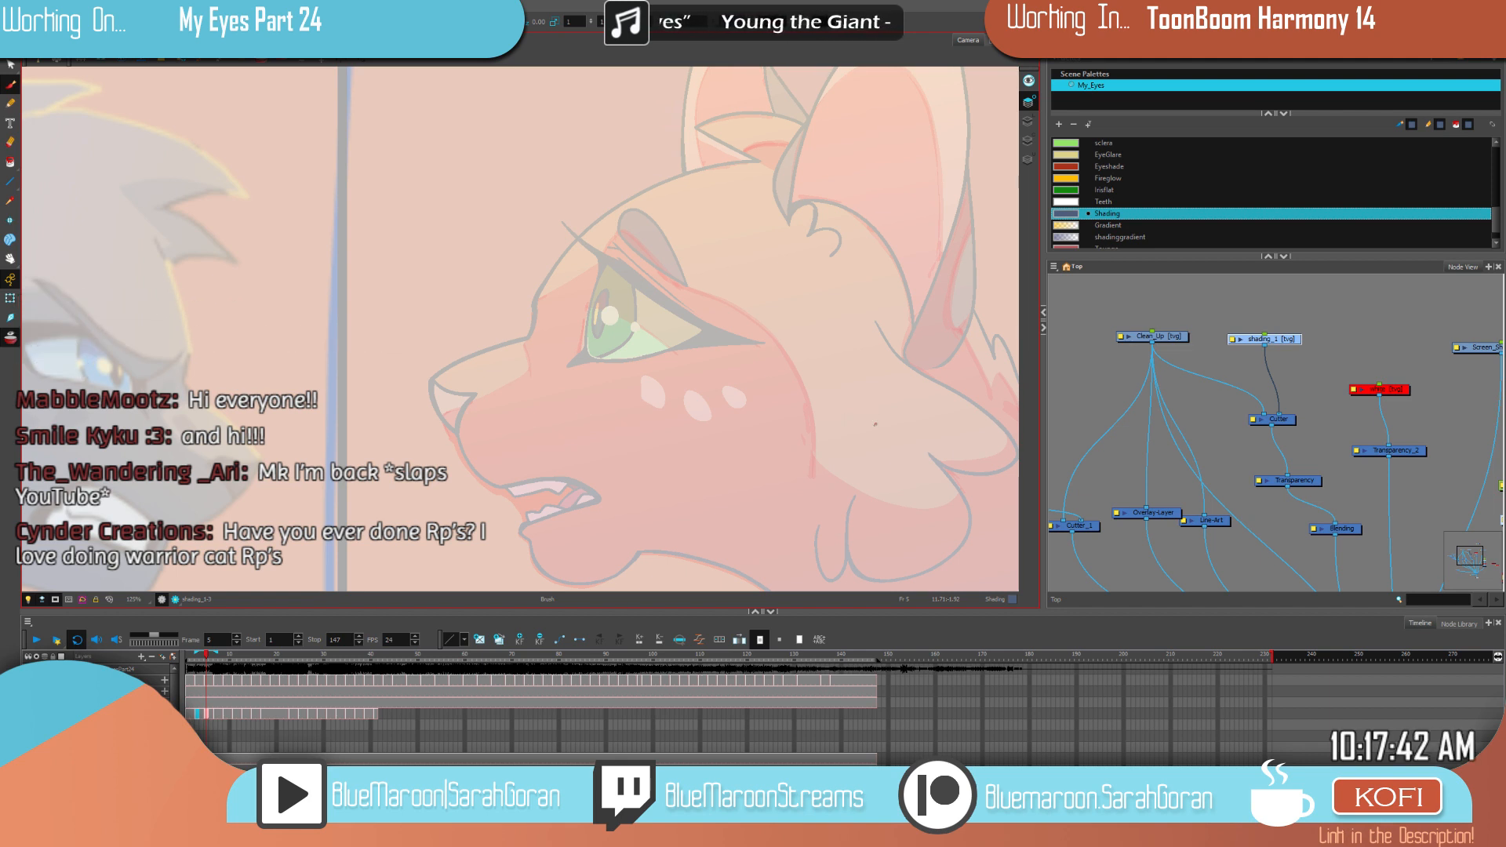
key("1")
mouse_move(849, 438)
left_mouse_down()
mouse_move(809, 402)
mouse_move(832, 438)
left_mouse_up()
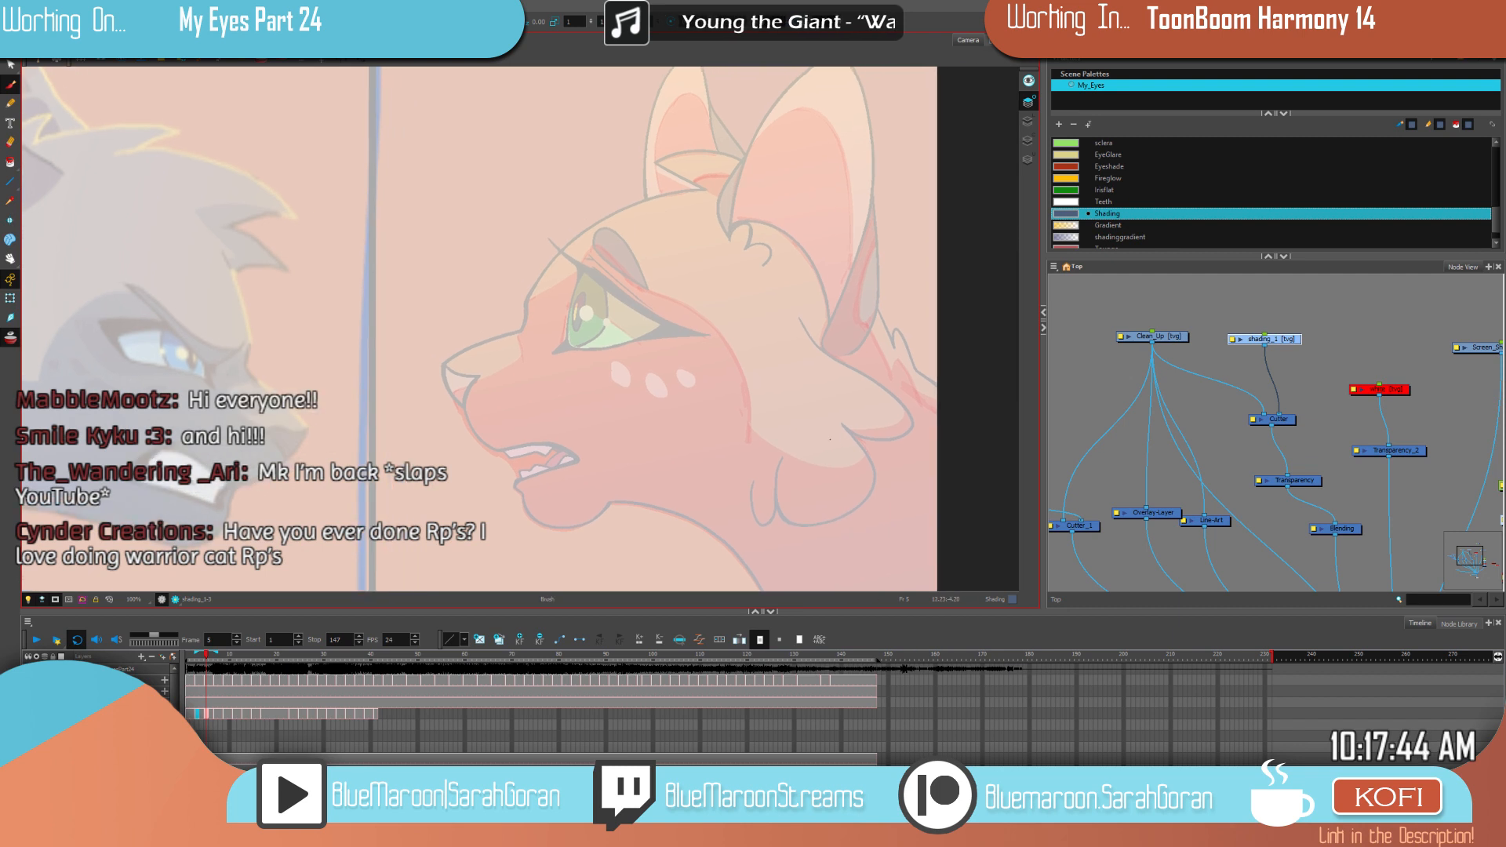
key("f")
key("g")
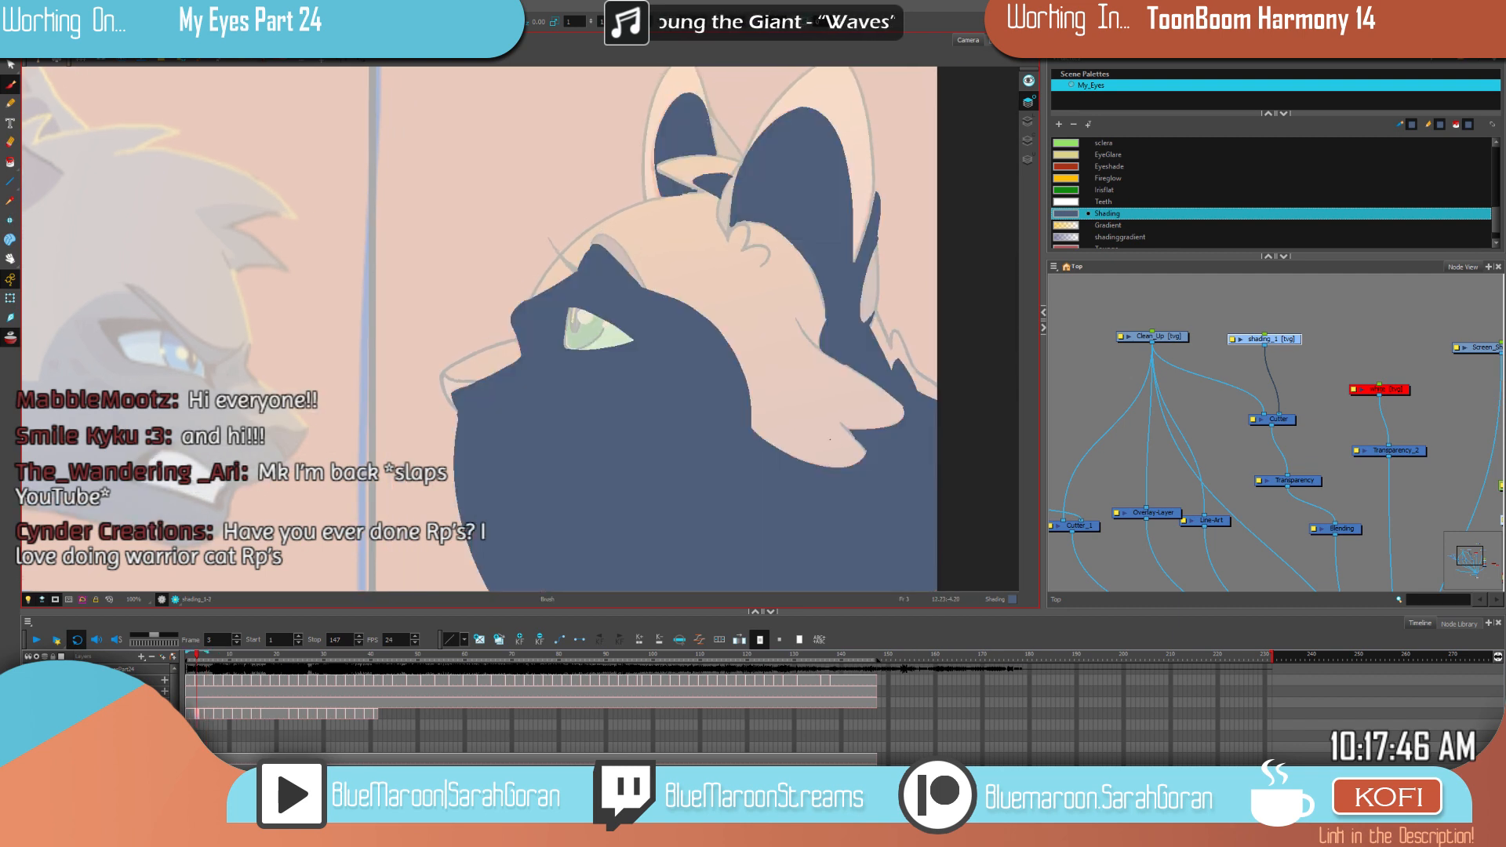
scroll(513, 349, "up", 3)
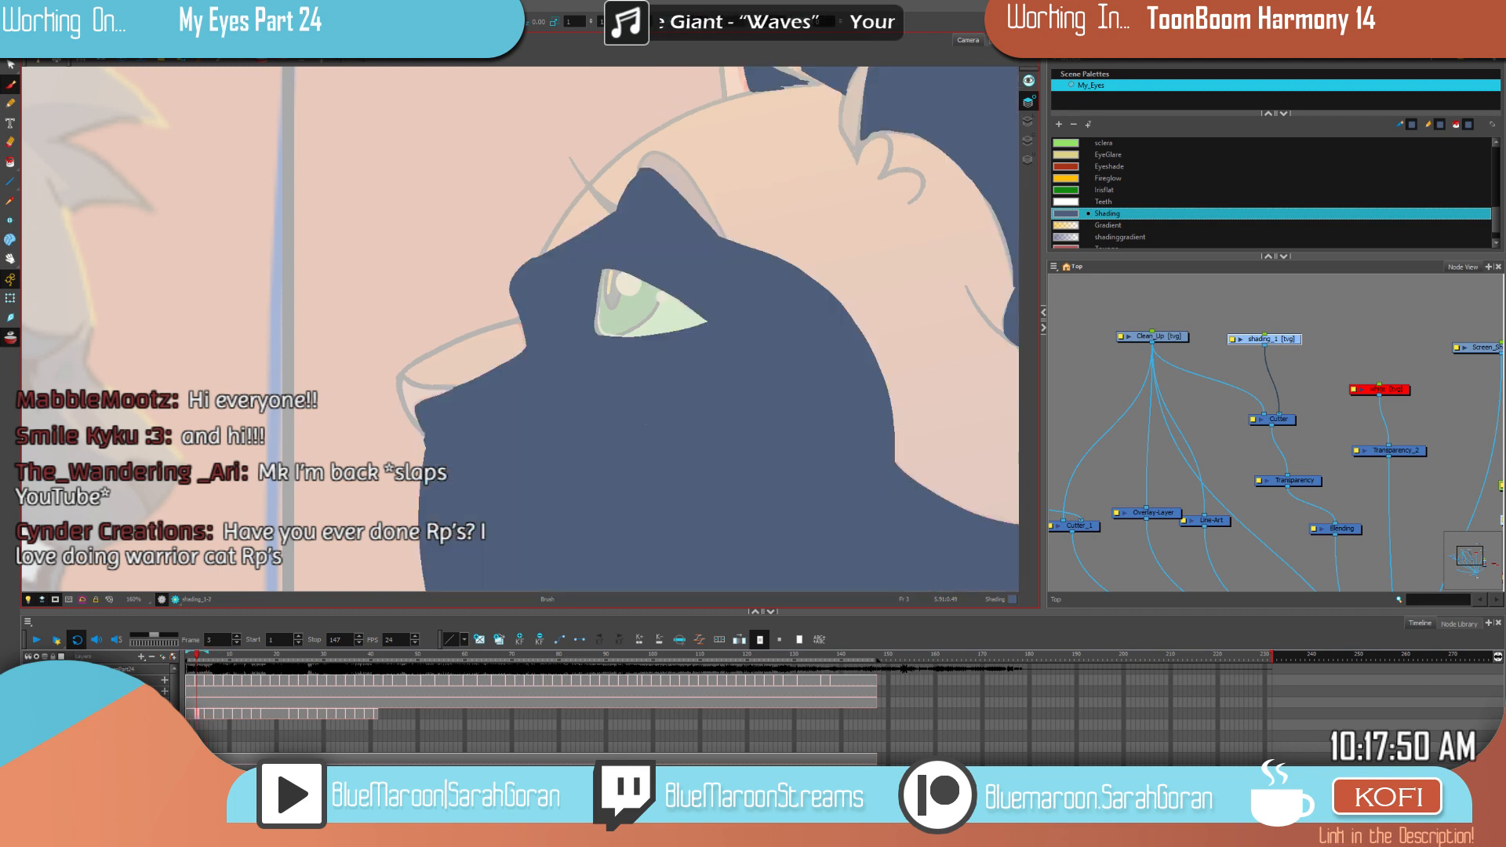
Step: Draw the shading outline on frame 5 from the orange cat's nose bridge down along the edge of the nose
left_click_drag(524, 304, 531, 335)
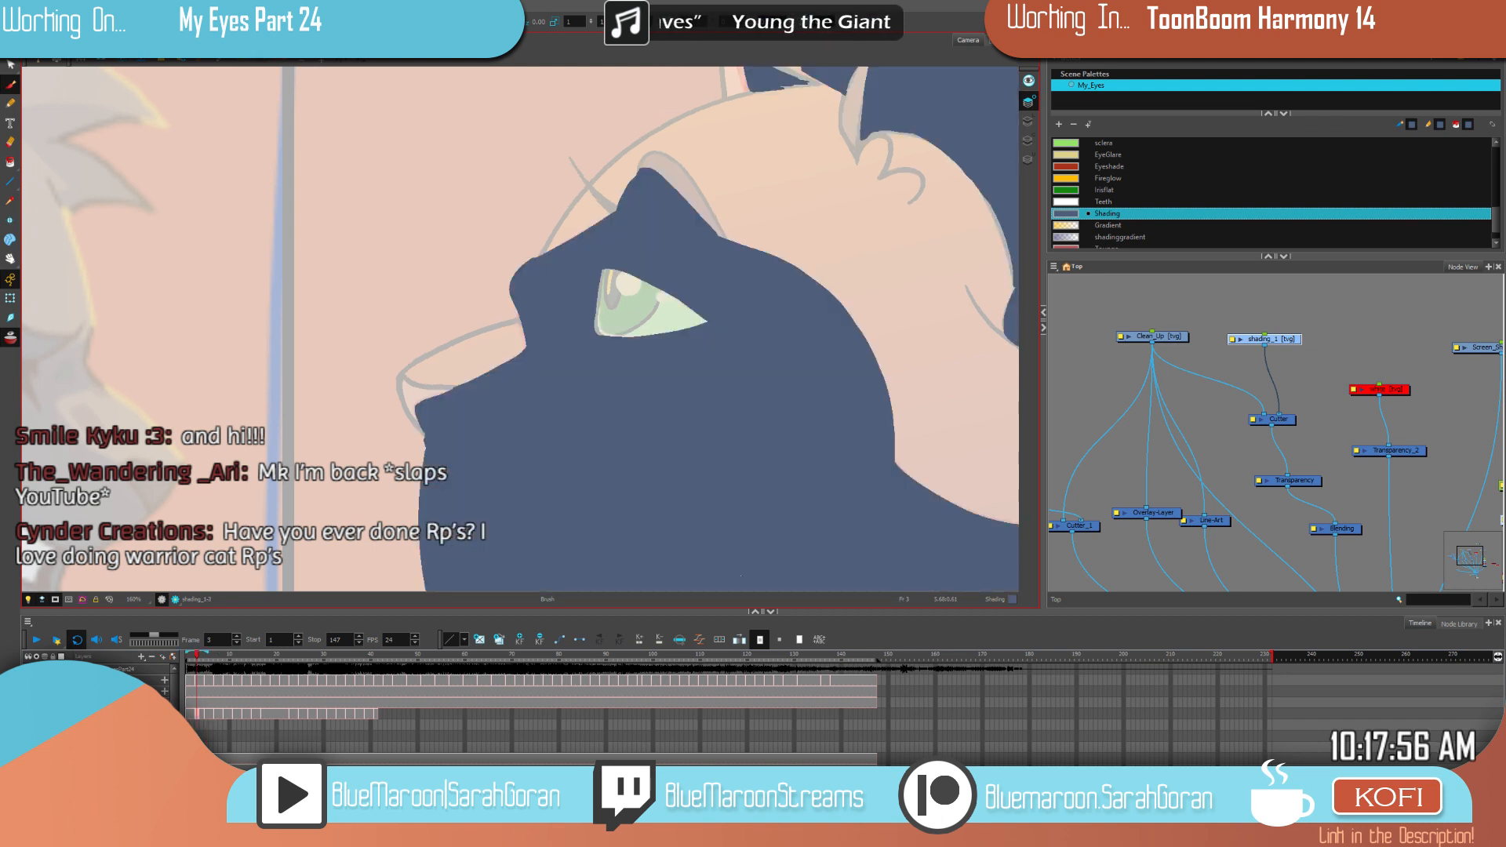
left_click_drag(811, 495, 800, 444)
key("comma")
key("period")
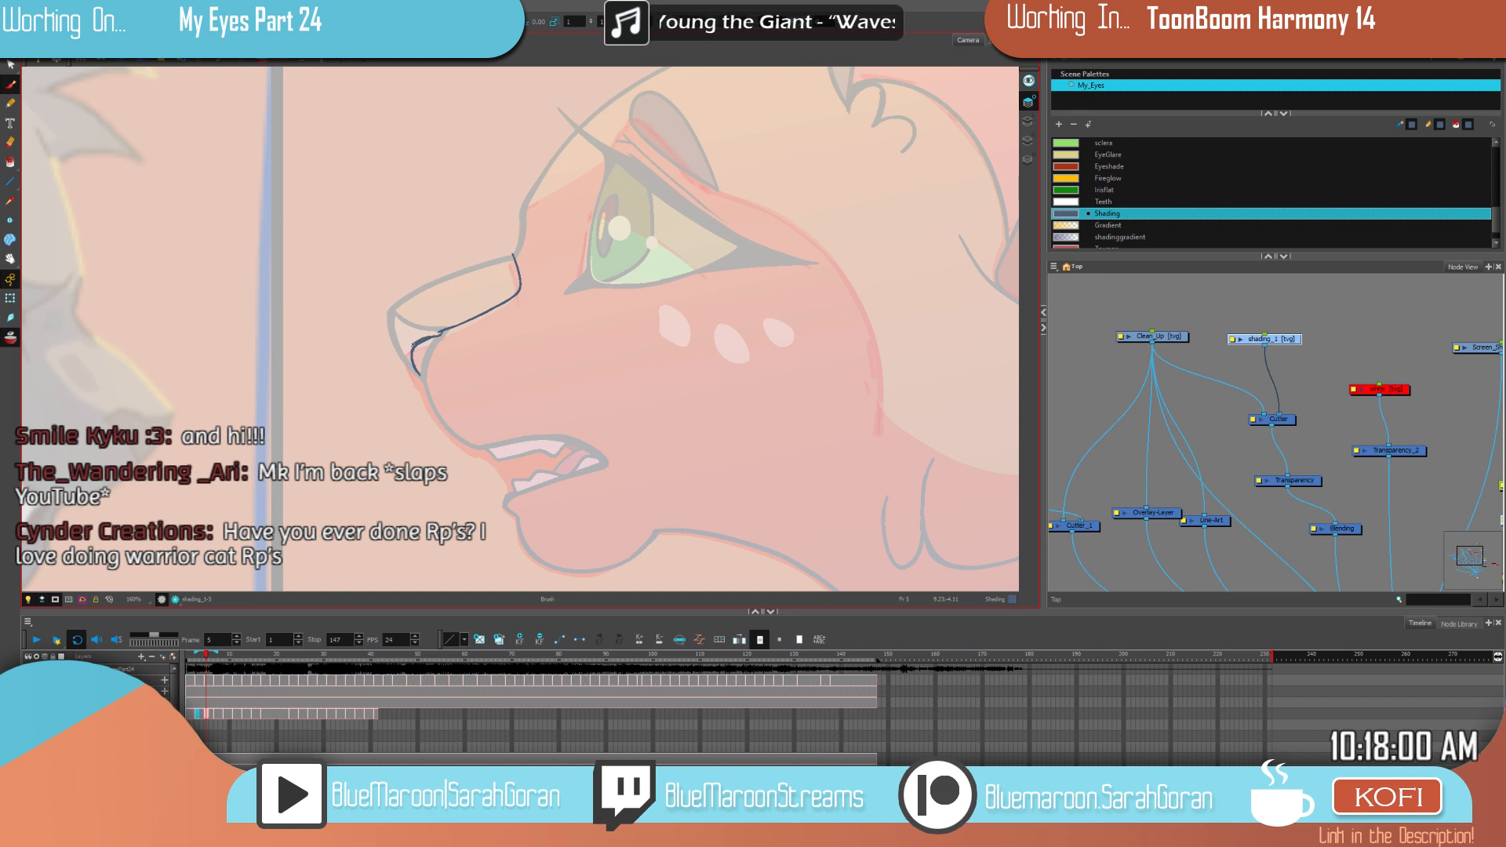
key("alt+s")
key("alt+b")
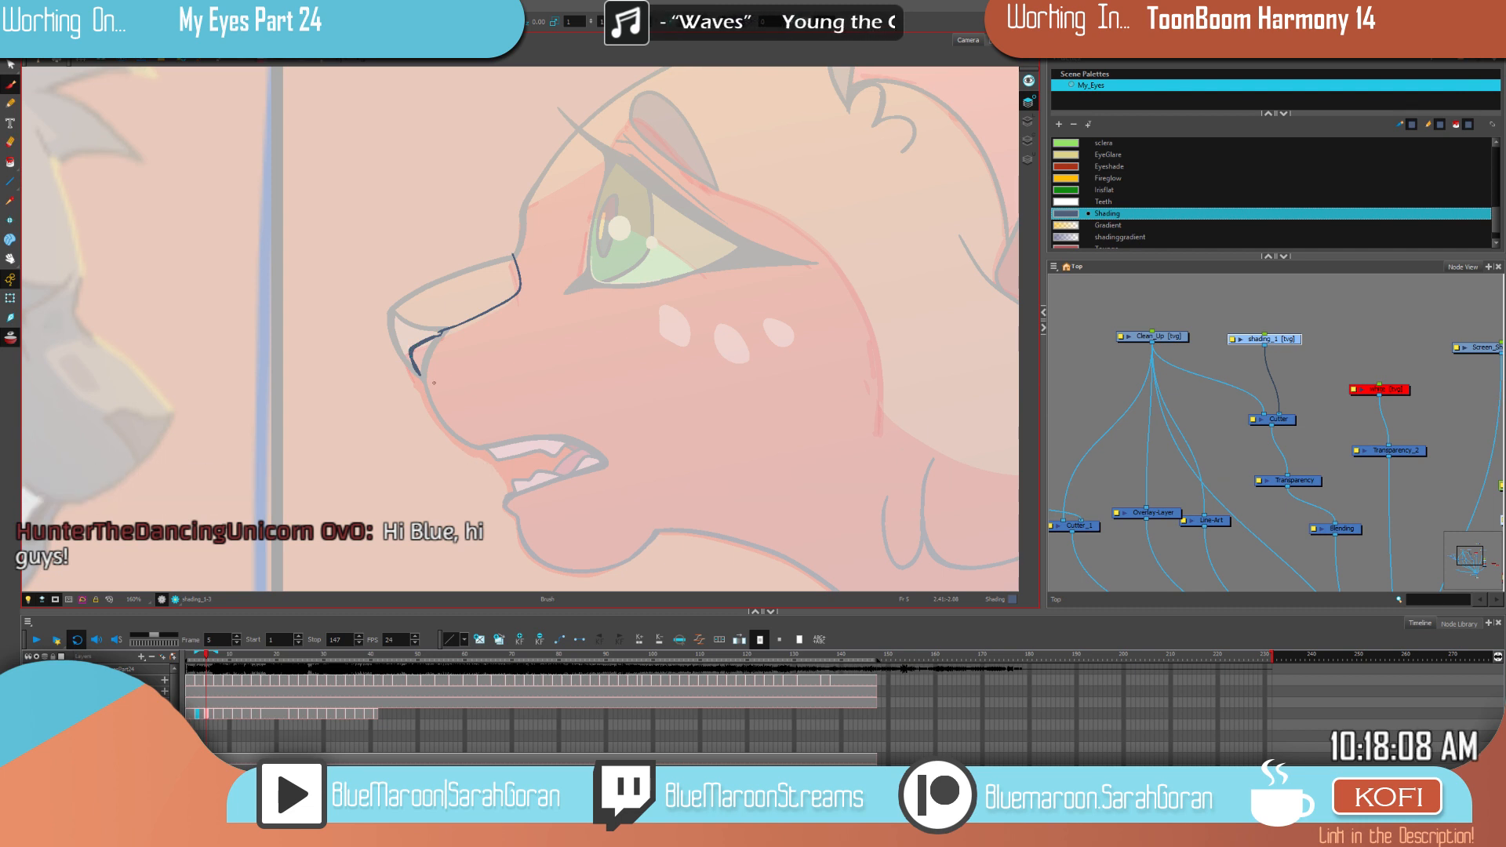
Step: Check the new nose outline on frame 5 against the preceding shading_1 drawings
key("comma")
key("comma")
key("period")
key("period")
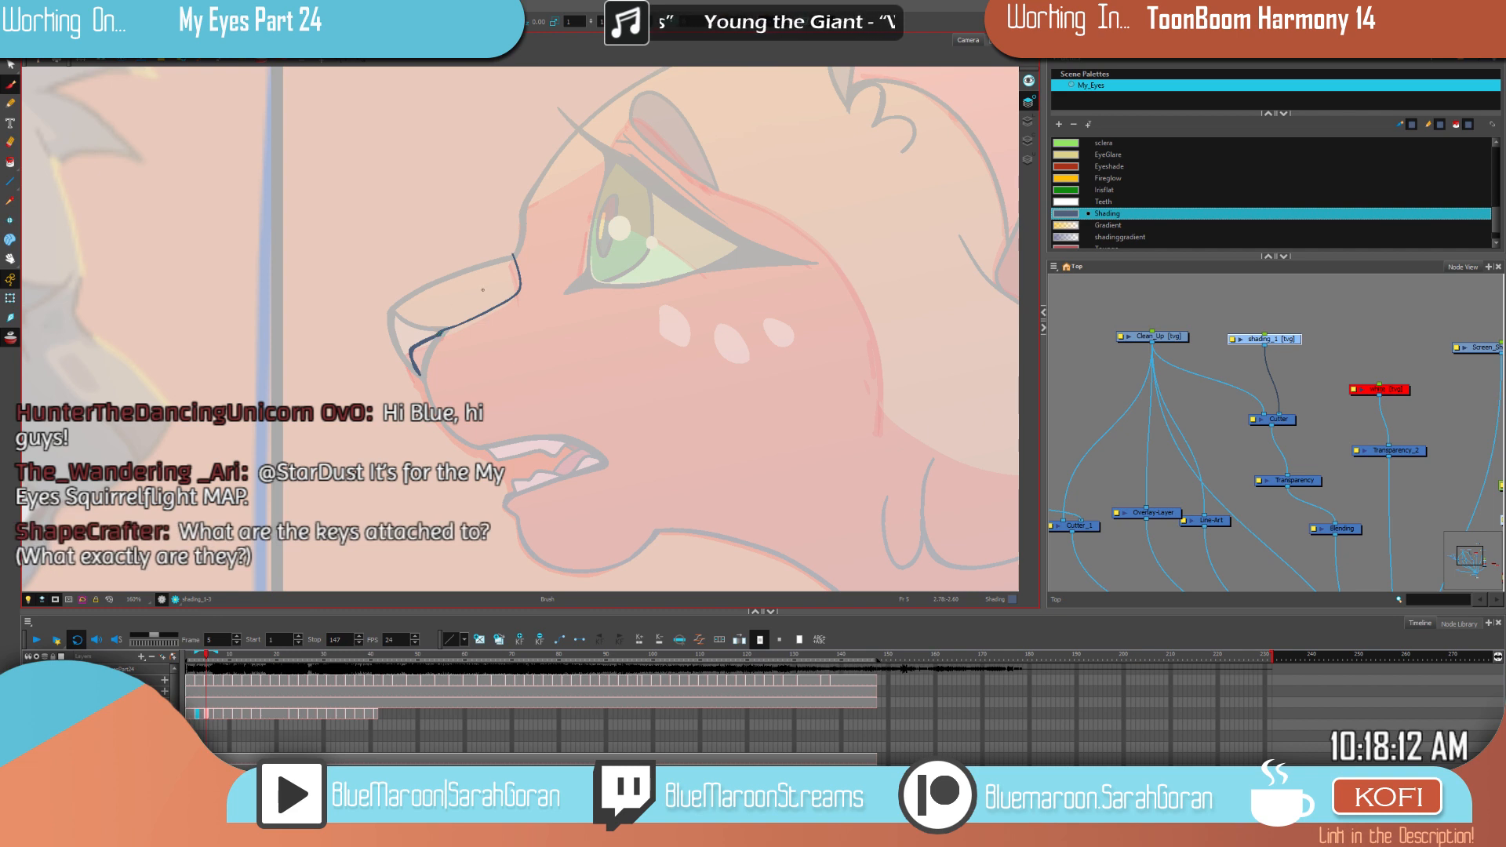
key("f")
key("g")
key("f")
key("g")
key("f")
key("g")
key("f")
key("g")
key("f")
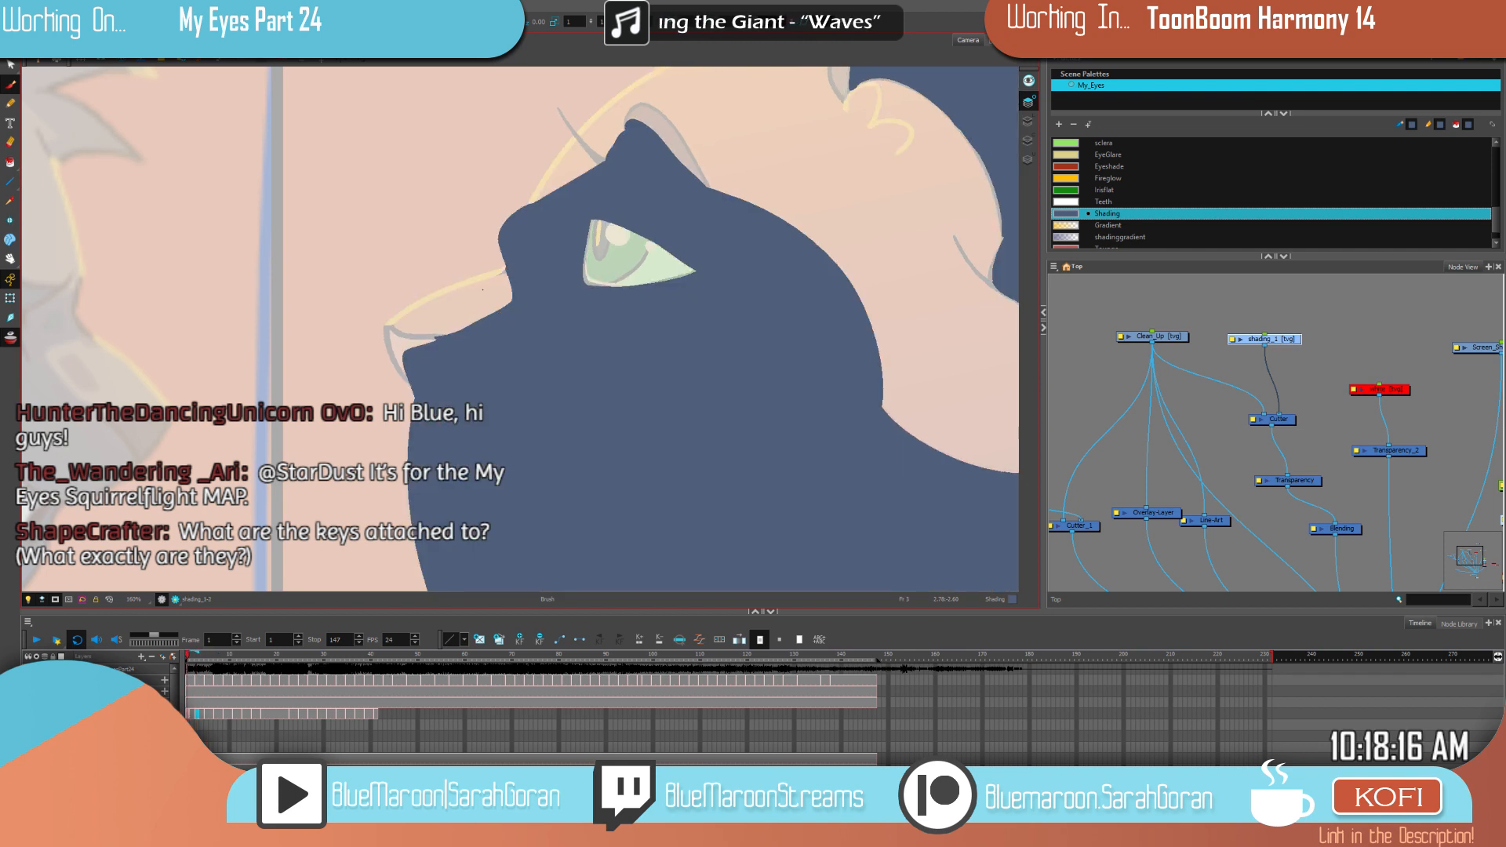
key("g")
key("f")
key("g")
key("f")
key("g")
key("f")
key("g")
Step: Continue the shading outline from the nose down the front of the orange cat's muzzle on frame 5
left_click_drag(603, 380, 616, 310)
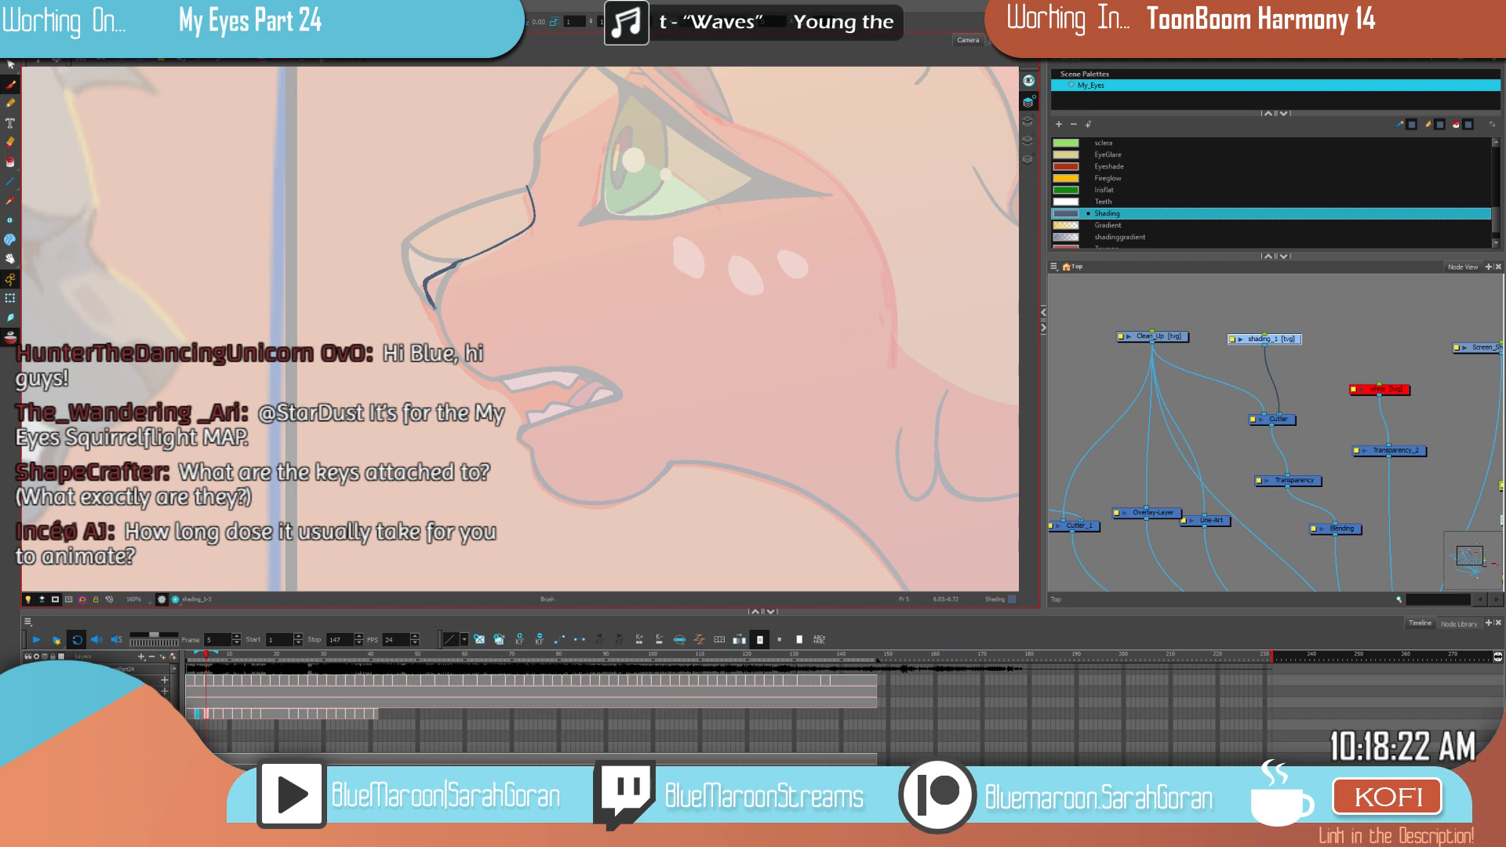
left_click_drag(463, 379, 464, 384)
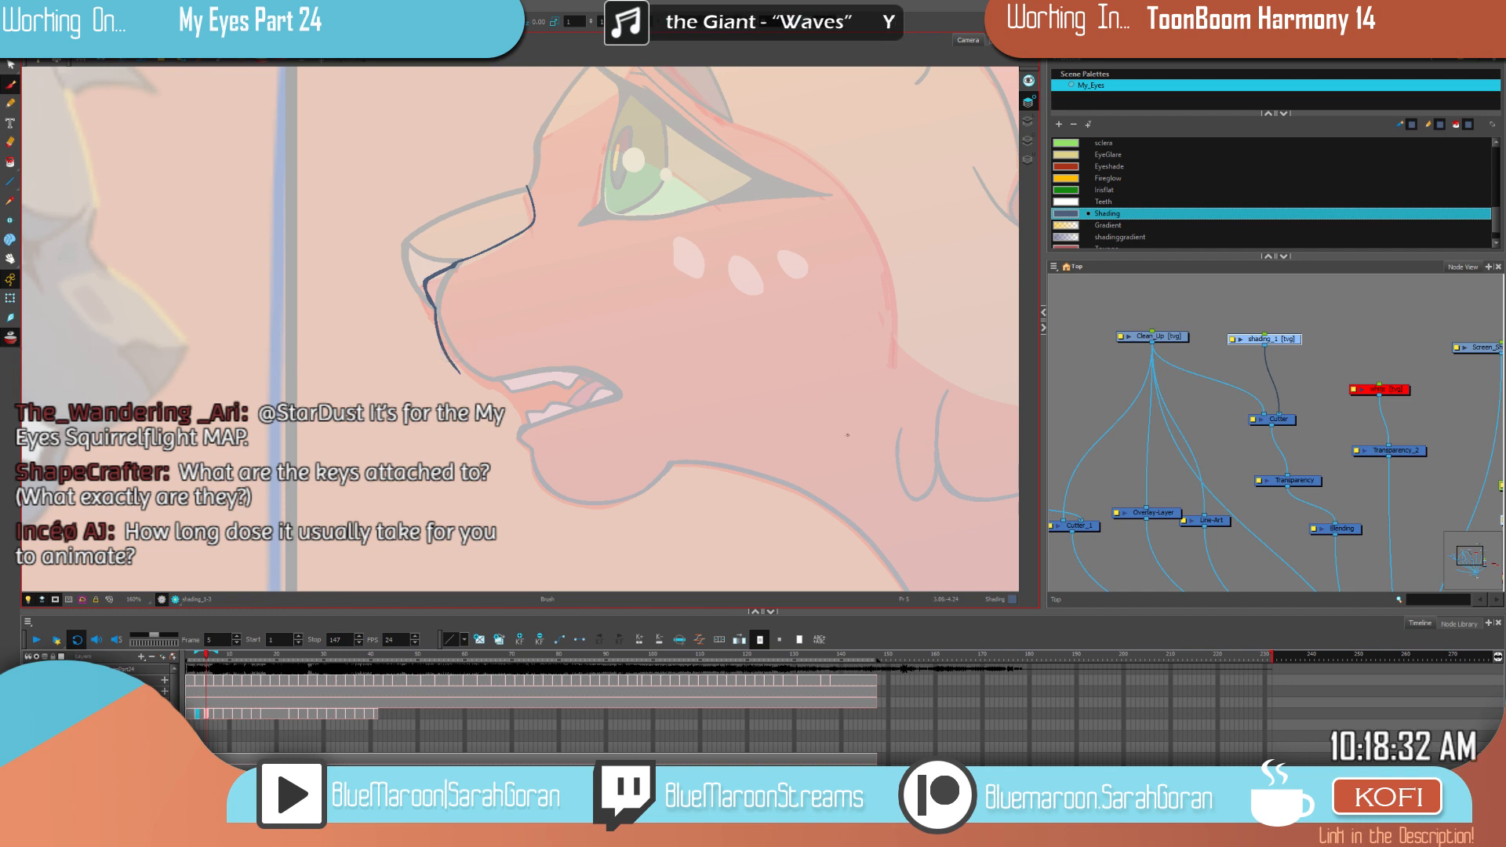
key("comma")
key("comma")
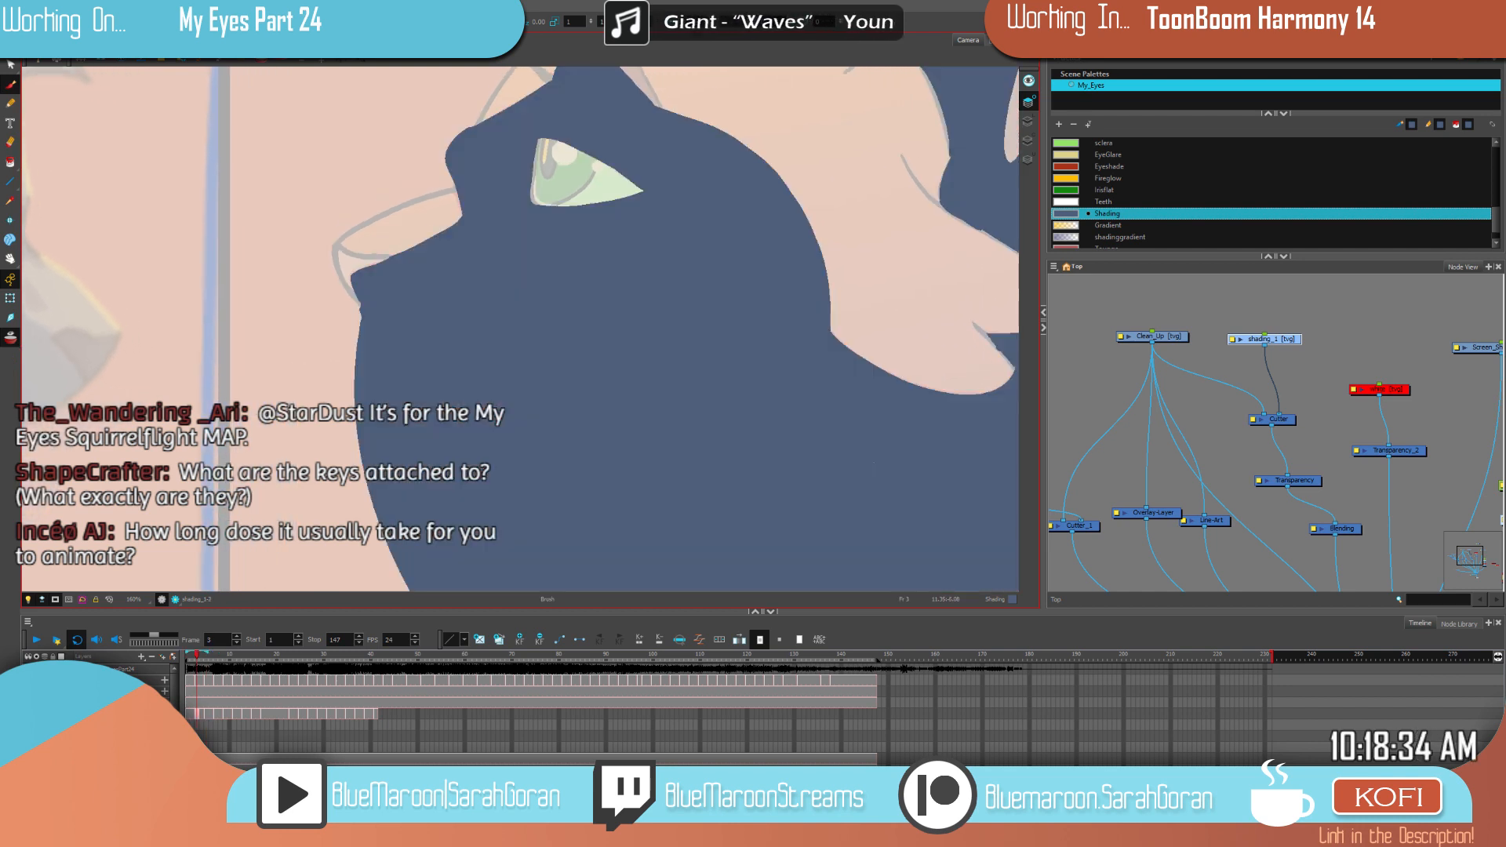
Step: Extend the frame 5 outline from the muzzle around the chin and under the orange cat's jaw
key("g")
key("f")
key("g")
key("f")
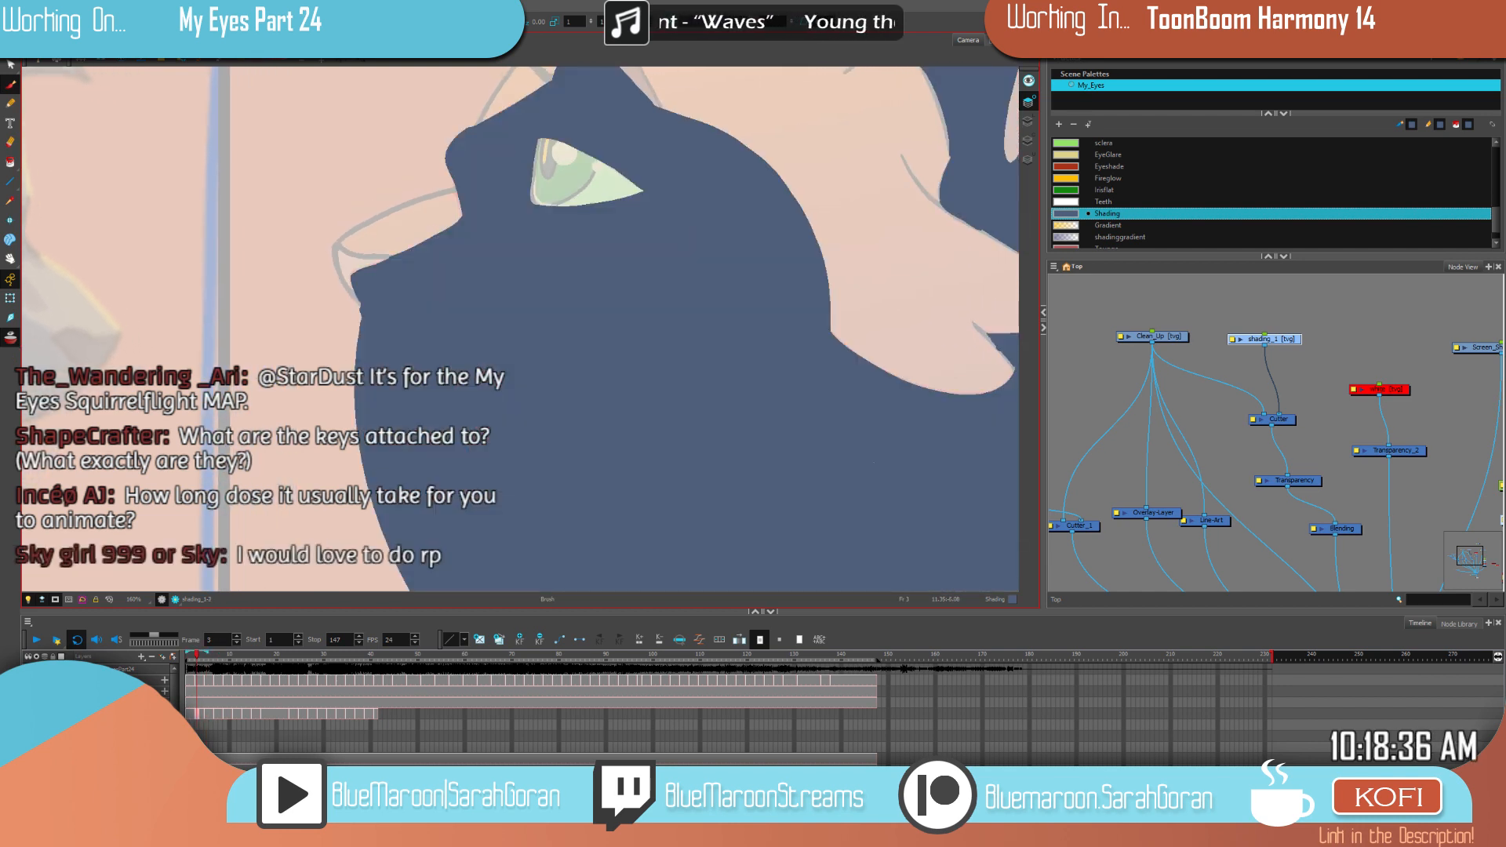
key("g")
mouse_move(392, 360)
left_mouse_down()
mouse_move(426, 436)
mouse_move(588, 515)
mouse_move(667, 483)
left_mouse_up()
mouse_move(822, 457)
left_mouse_down()
mouse_move(947, 531)
mouse_move(760, 451)
mouse_move(738, 461)
left_mouse_up()
key("ctrl+z")
key("space")
left_click_drag(836, 493, 898, 481)
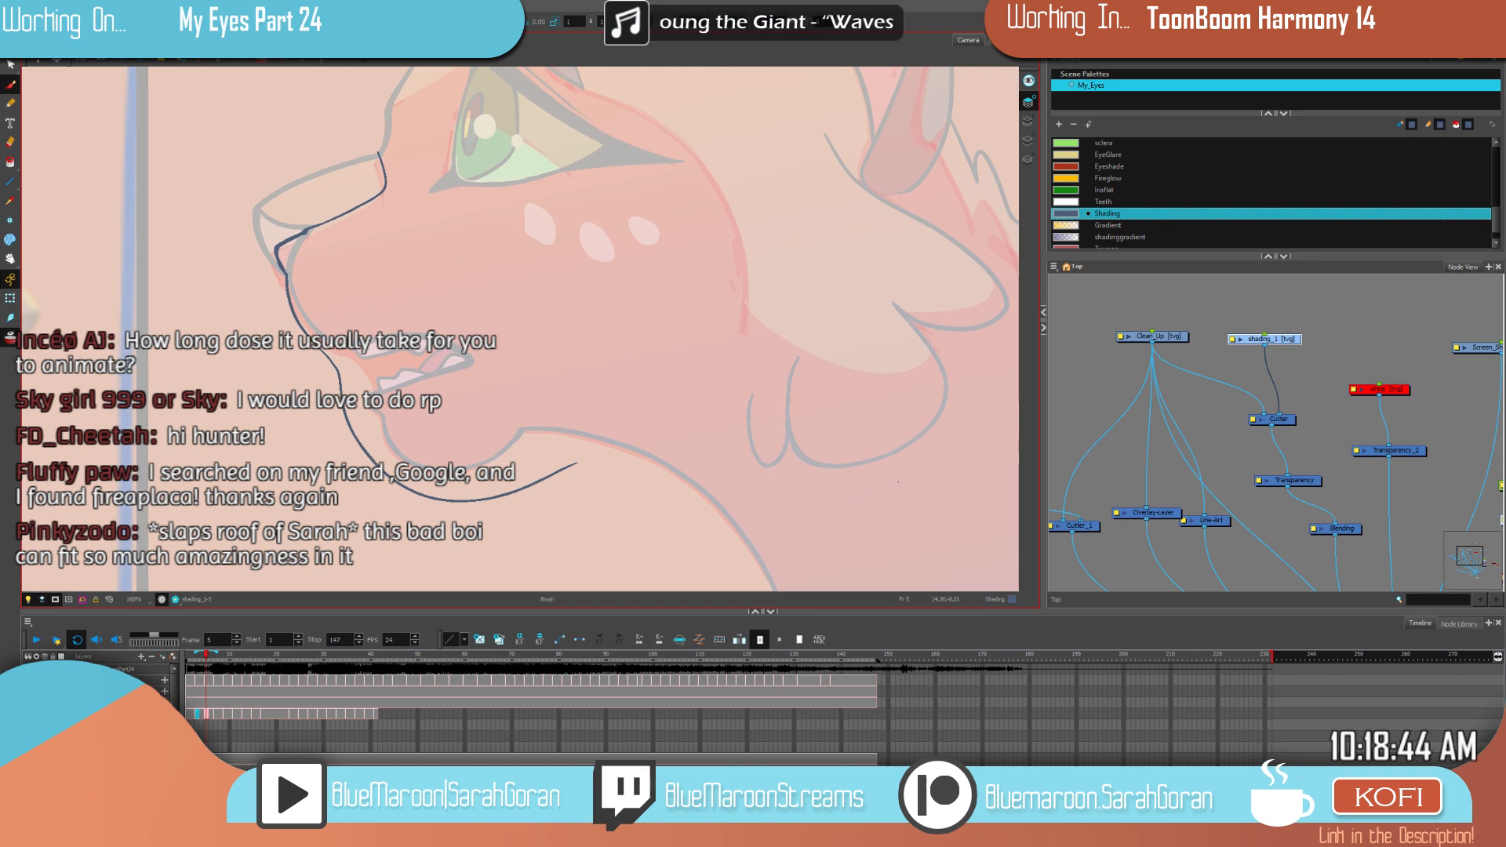
Step: Draw the front neck outline down past the canvas edge and add a curved line behind the cat's back, outside the frame
scroll(844, 419, "down", 1)
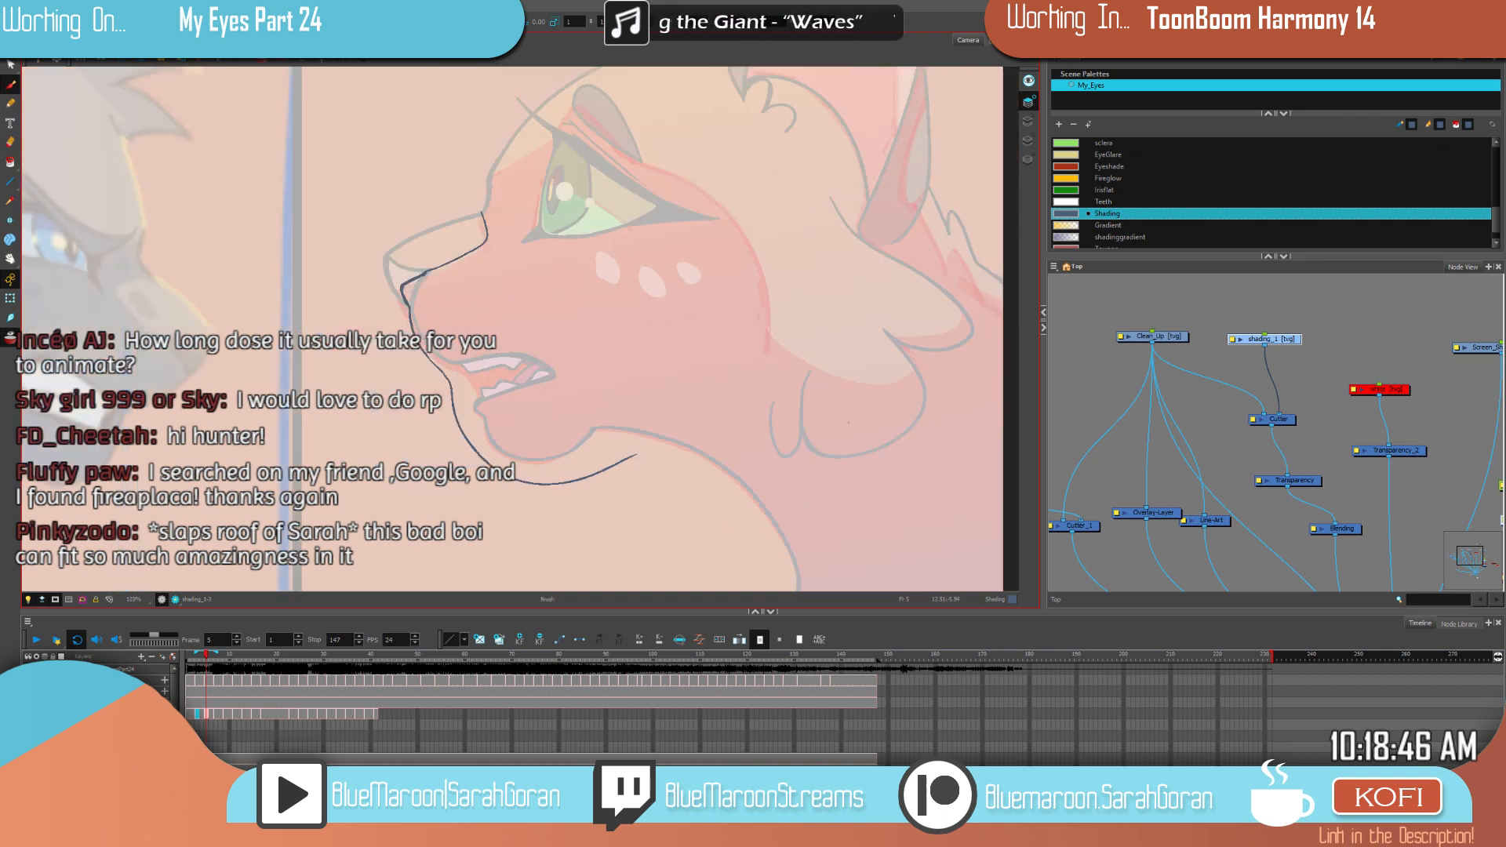
scroll(899, 473, "down", 2)
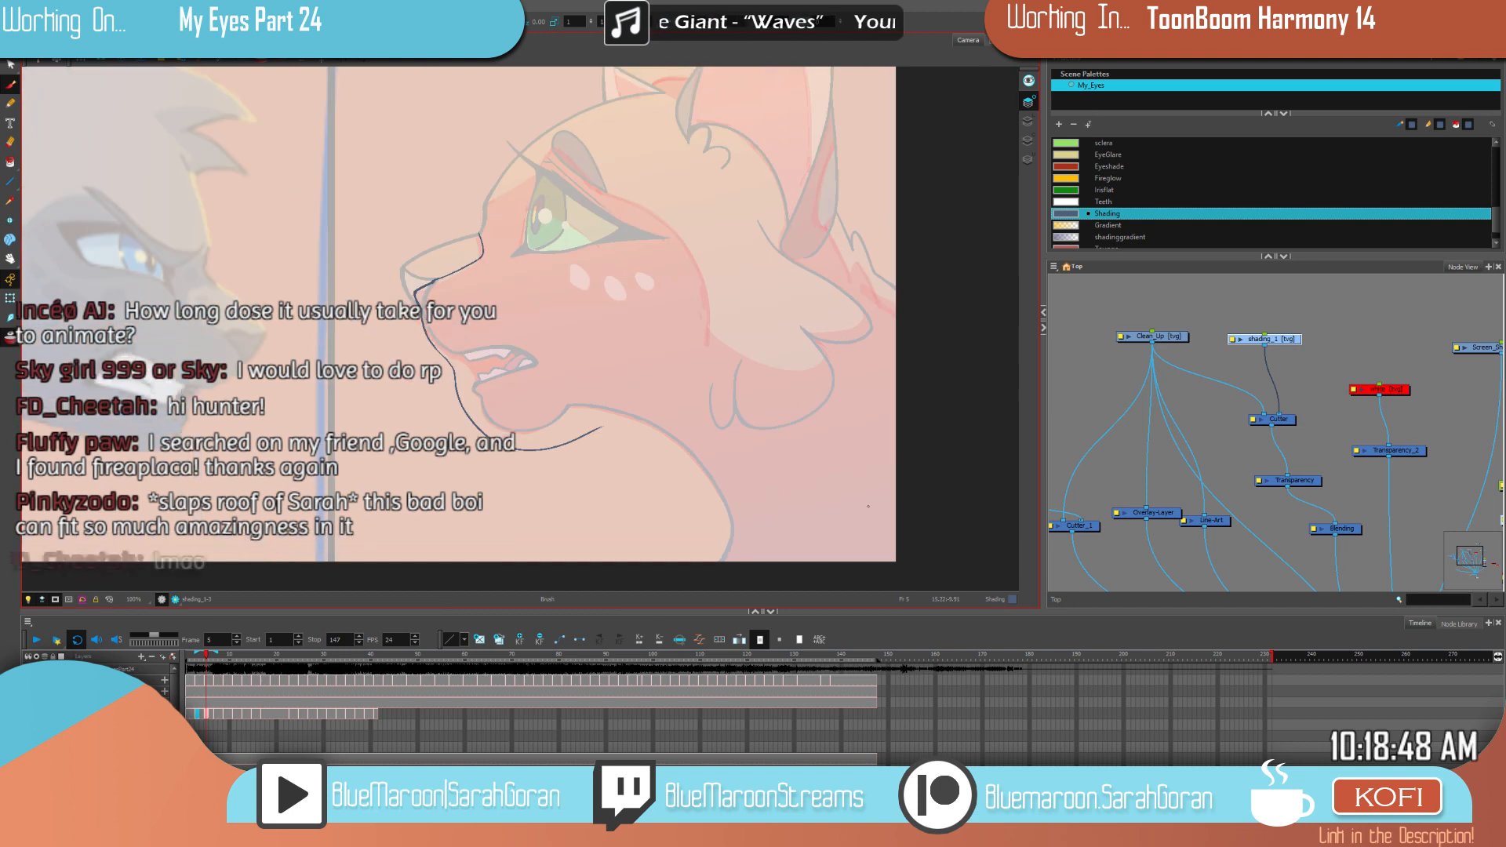
left_click_drag(849, 435, 811, 457)
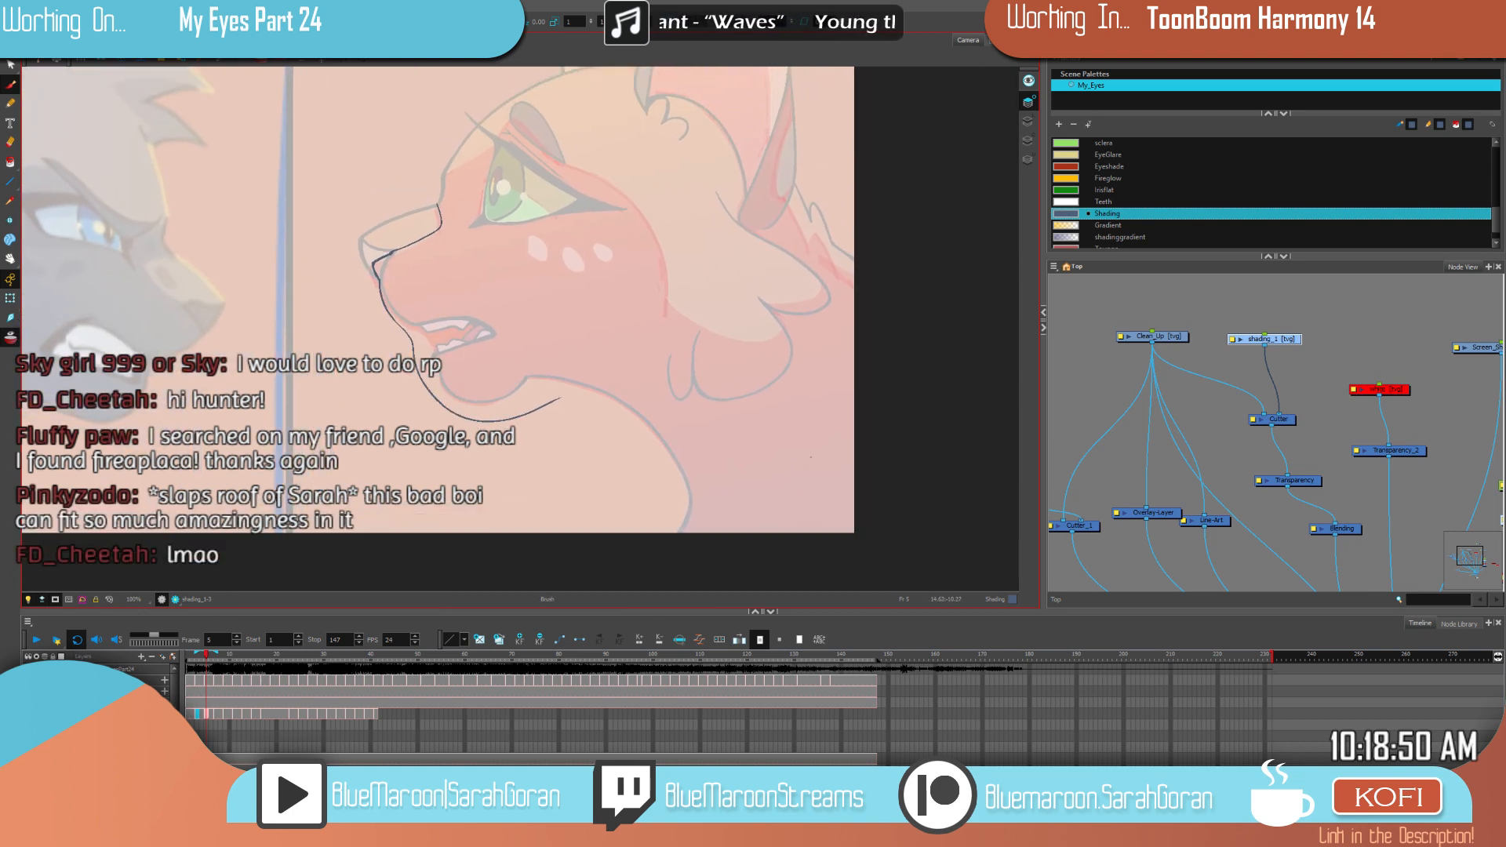
mouse_move(561, 400)
left_mouse_down()
mouse_move(617, 468)
mouse_move(657, 585)
left_mouse_up()
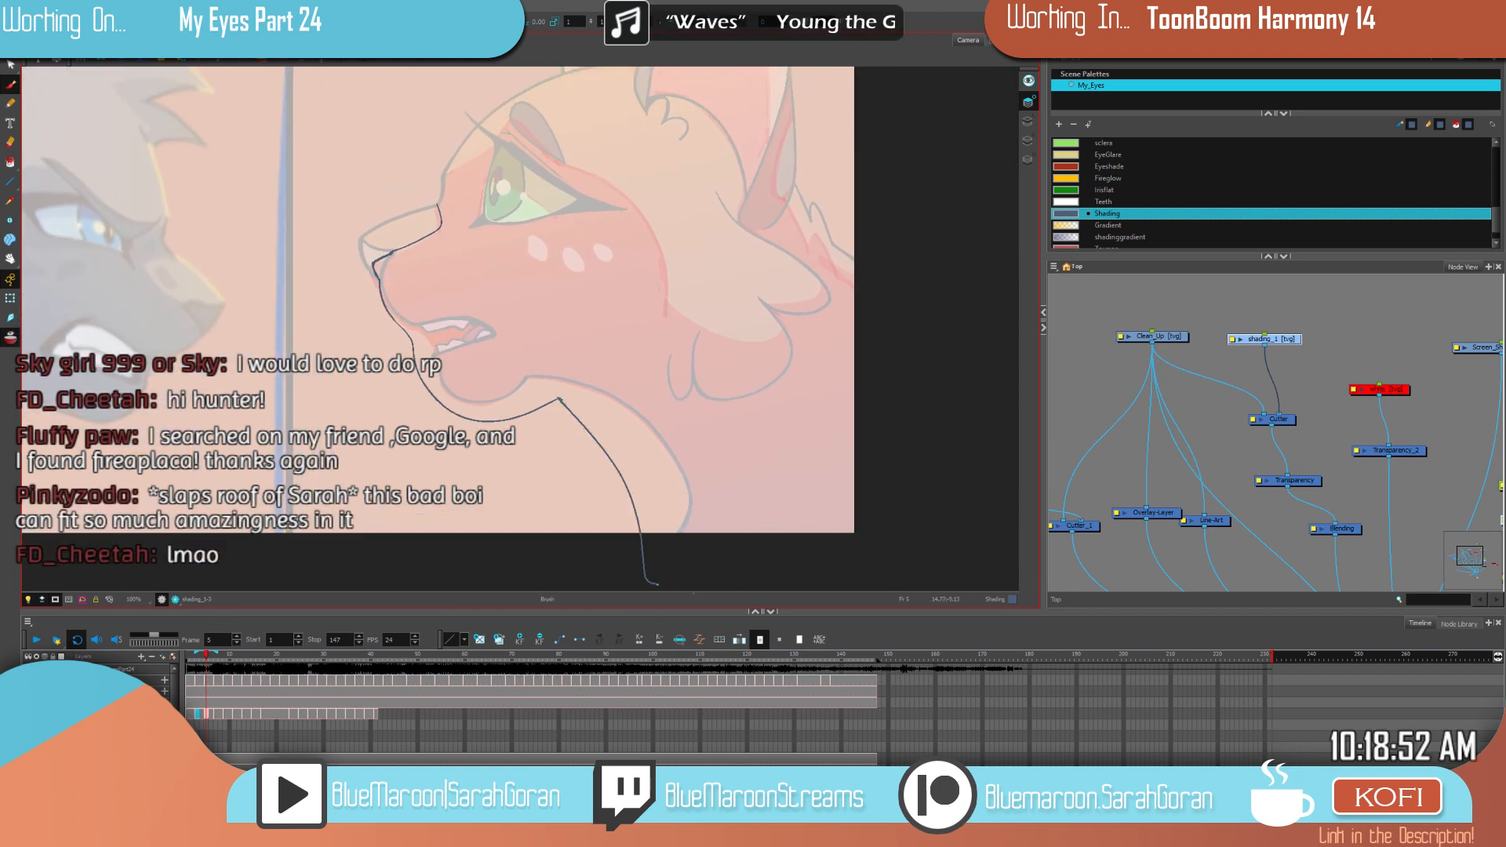
left_click_drag(972, 365, 929, 295)
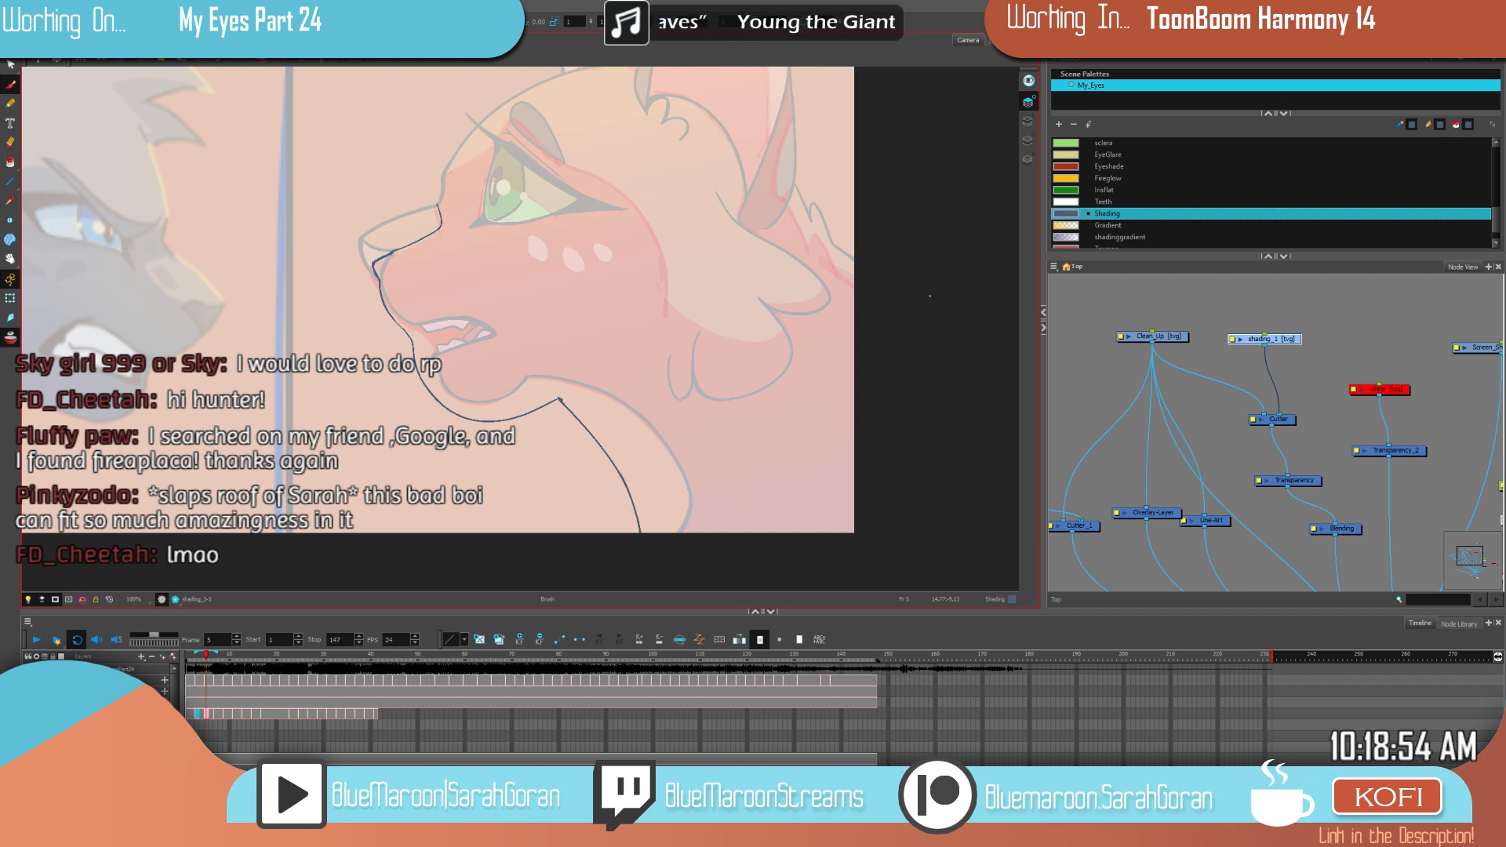
Step: Compare the neck outline with the previous drawing and turn off the camera mask to show artwork outside the frame
key("f")
key("g")
key("f")
key("g")
key("f")
key("g")
left_click(63, 600)
Step: Compare the frame 3 and frame 5 shading around the orange cat's cheek, ear and neck
key("f")
key("g")
key("f")
key("g")
key("space")
mouse_move(841, 472)
left_mouse_down()
mouse_move(861, 389)
mouse_move(853, 510)
left_mouse_up()
key("f")
key("g")
key("f")
key("g")
scroll(724, 343, "up", 2)
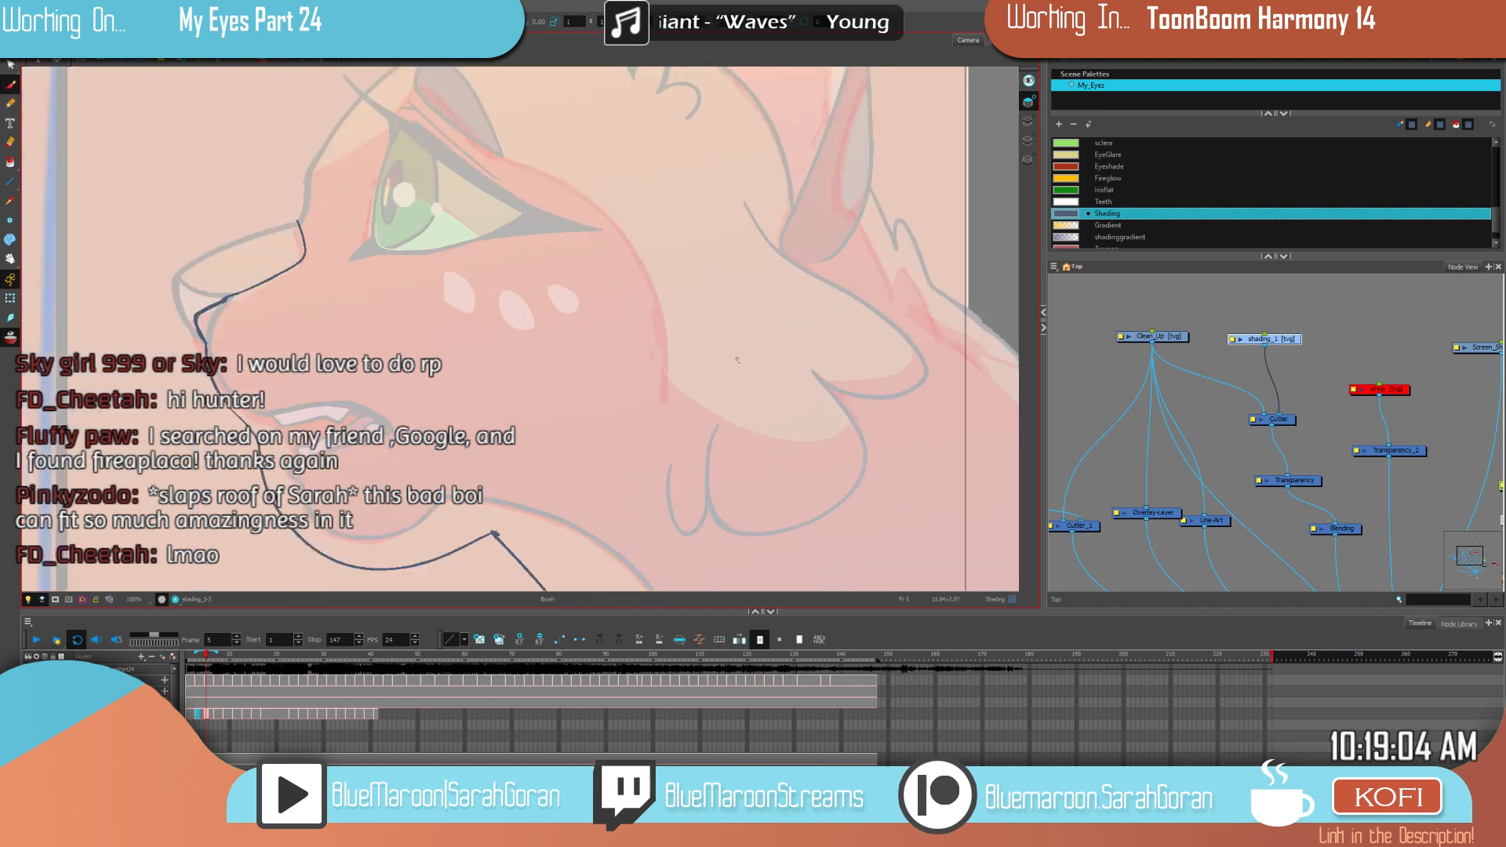
left_click_drag(770, 437, 770, 487)
key("f")
key("g")
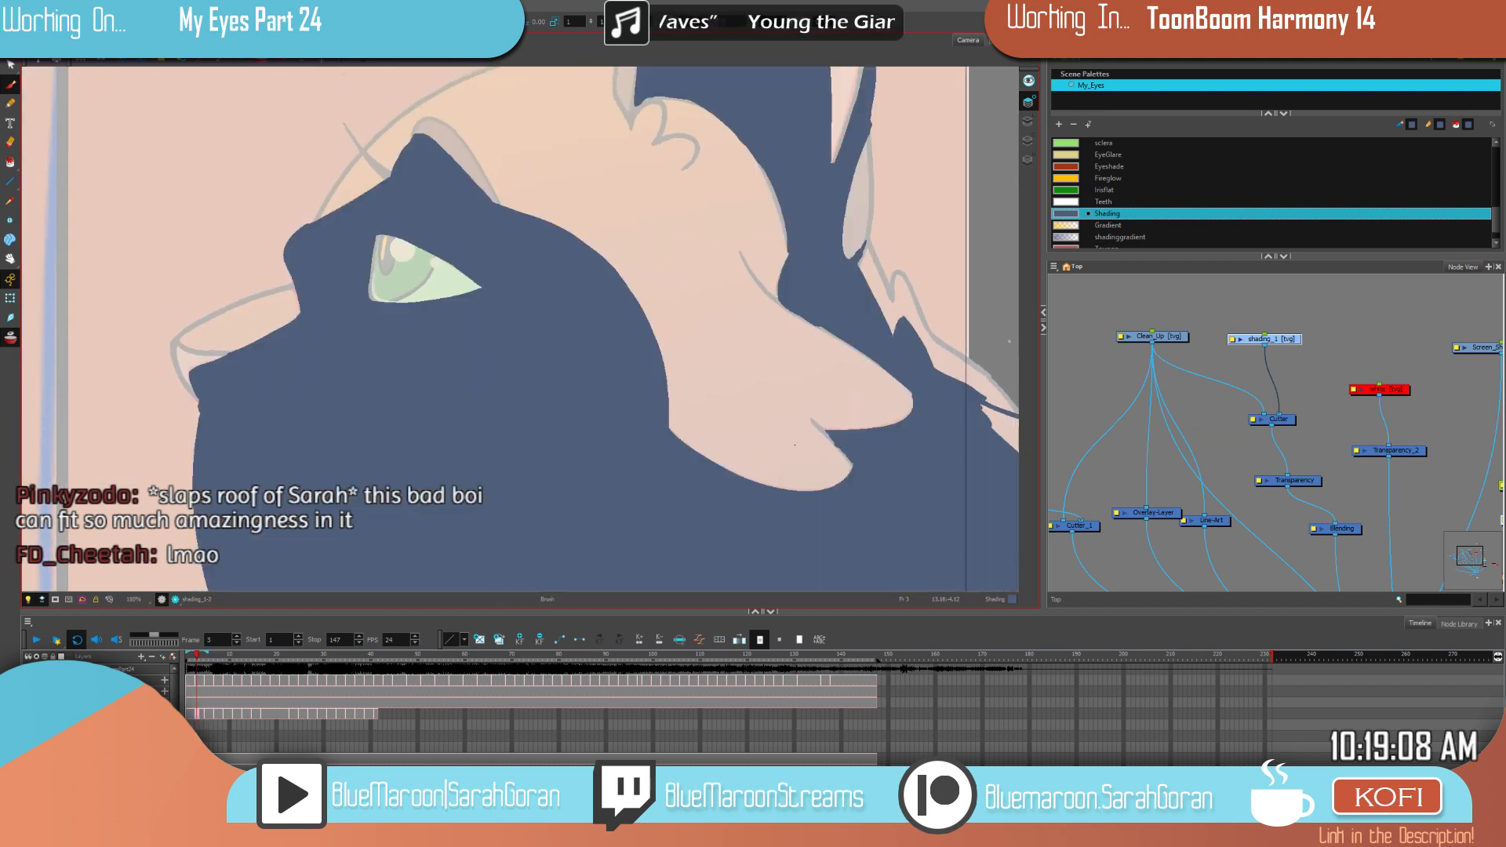
Step: Look over the whole node network and how its drawing and effect nodes connect to the composite
left_click(1211, 415)
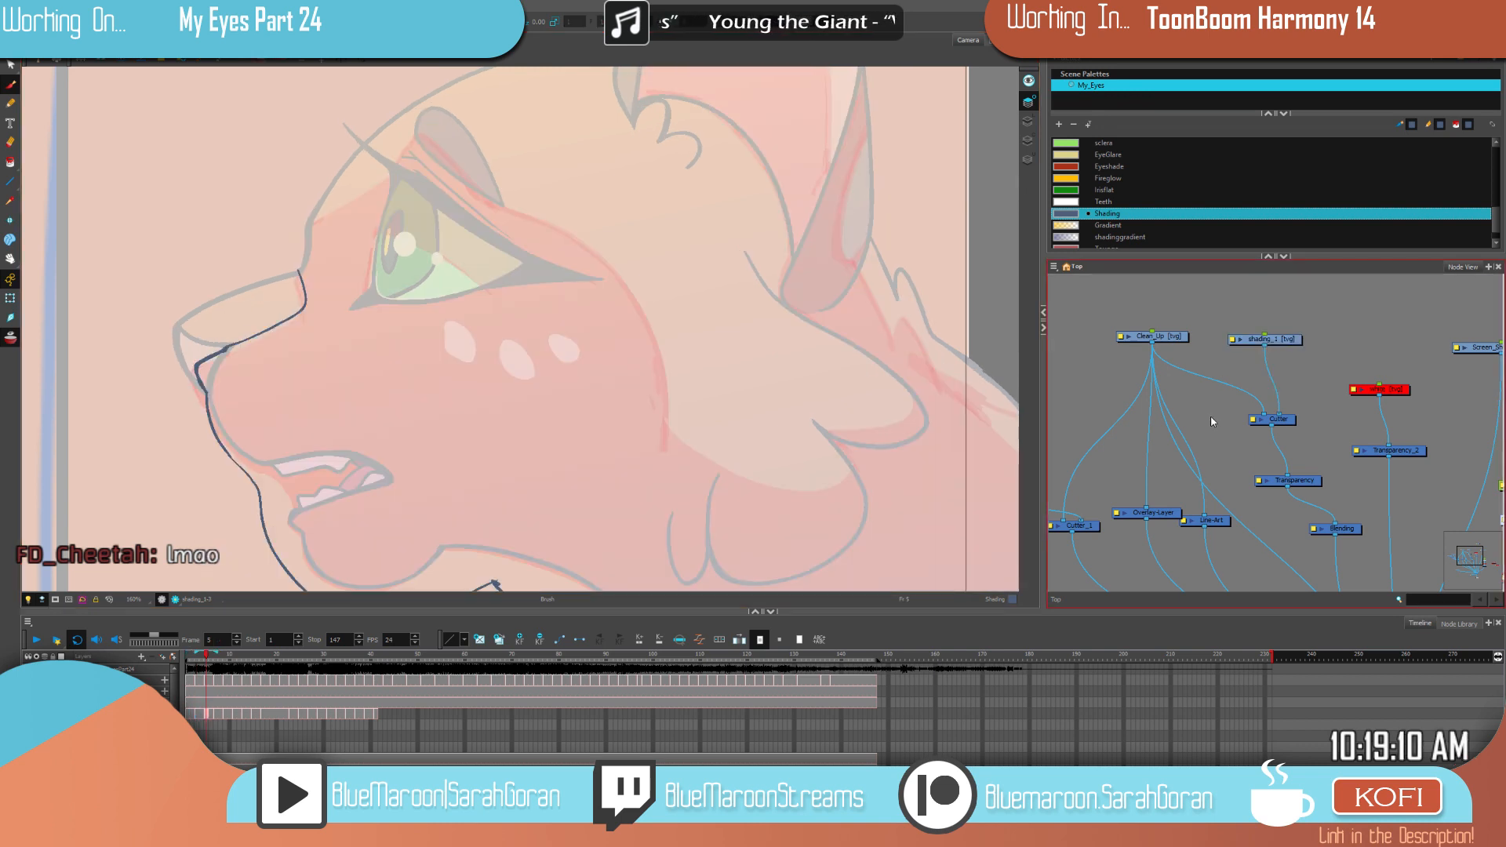
scroll(1213, 414, "down", 3)
left_click_drag(1330, 509, 1292, 391)
scroll(1292, 391, "down", 2)
left_click_drag(1143, 385, 1143, 442)
mouse_move(1251, 484)
left_mouse_down()
mouse_move(1277, 483)
mouse_move(1231, 461)
left_mouse_up()
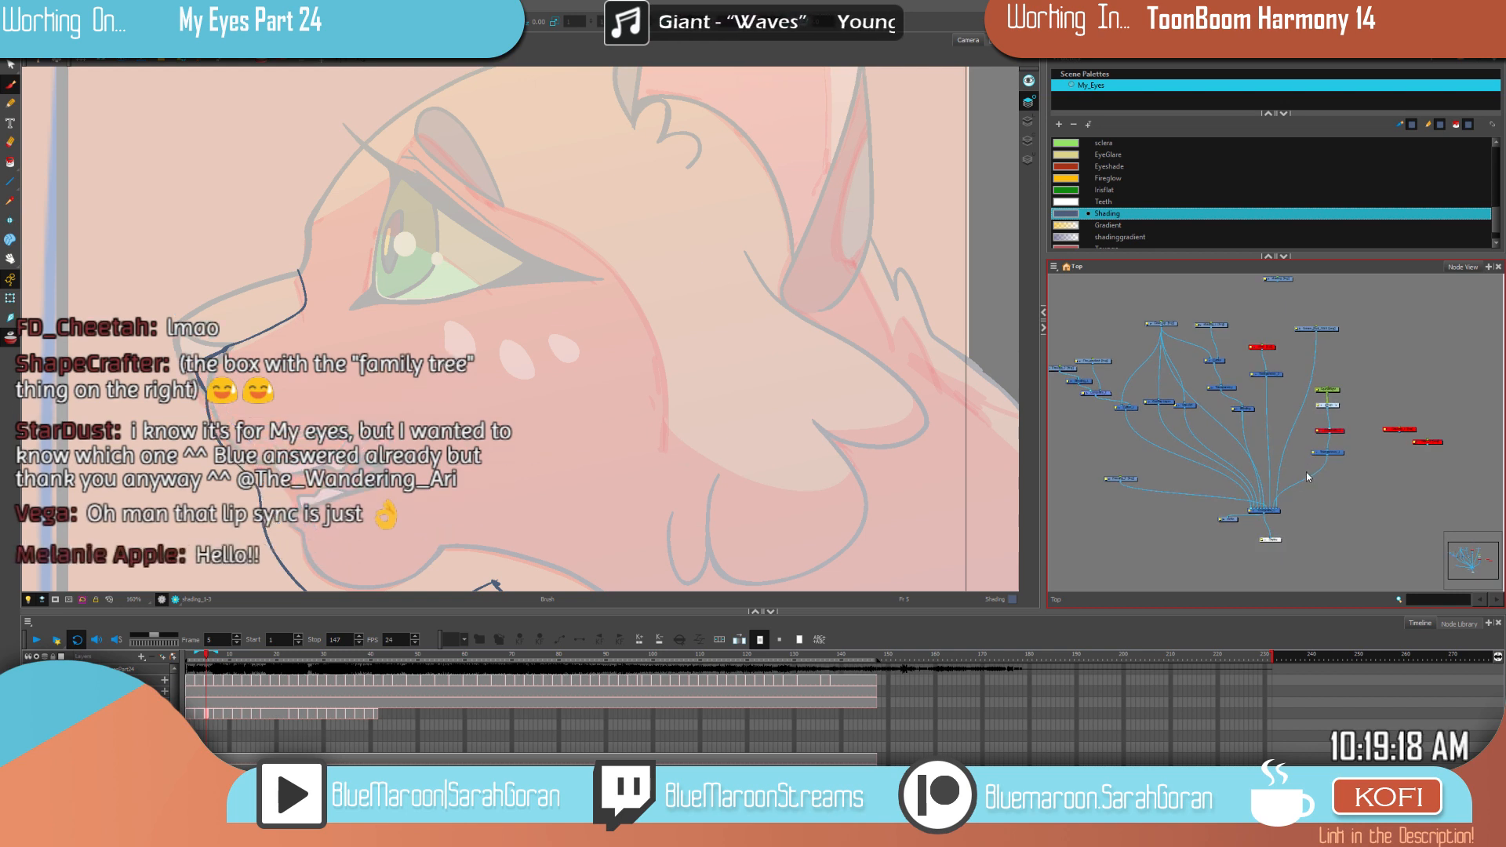
left_click_drag(1201, 434, 1169, 430)
left_click_drag(1372, 502, 1308, 537)
scroll(1309, 534, "up", 1)
left_click_drag(1215, 433, 1324, 404)
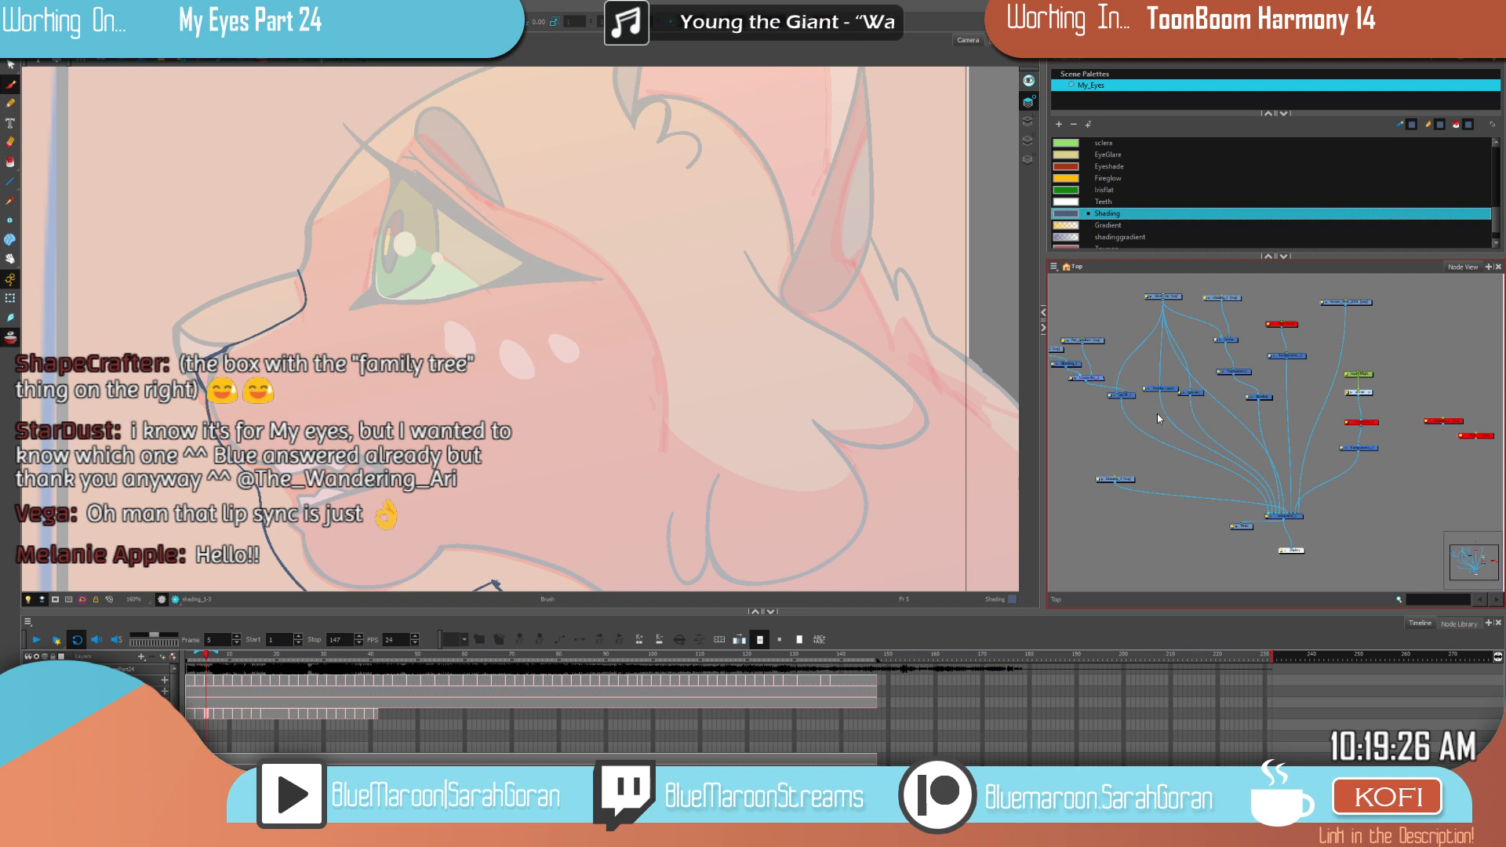
left_click_drag(1128, 412, 1164, 425)
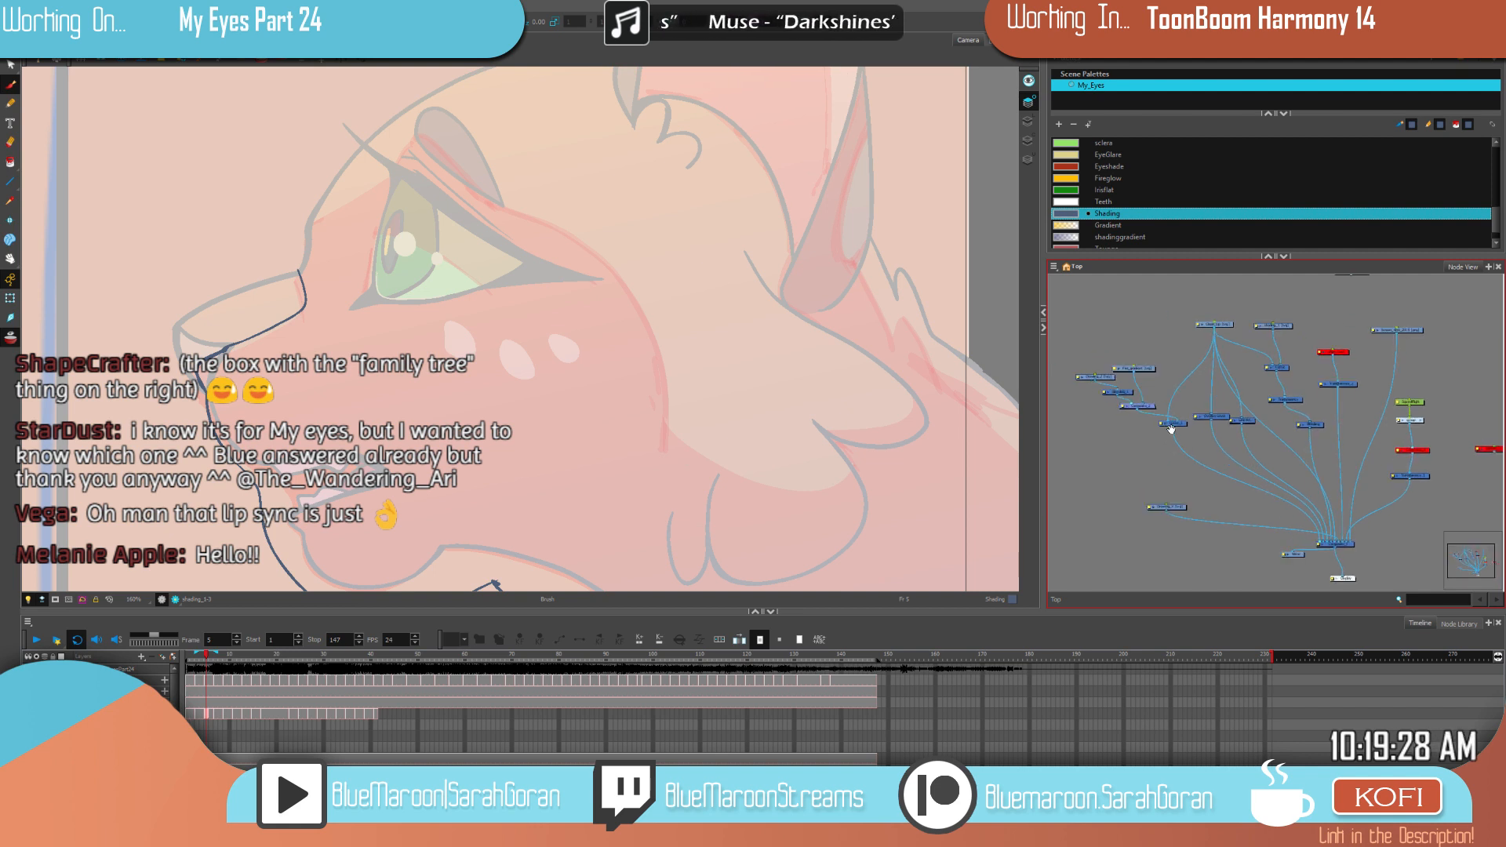
left_click_drag(1231, 466, 1249, 477)
Step: Enlarge the drawing view by narrowing the palette and node area and shortening the timeline
left_click_drag(1044, 379, 1242, 377)
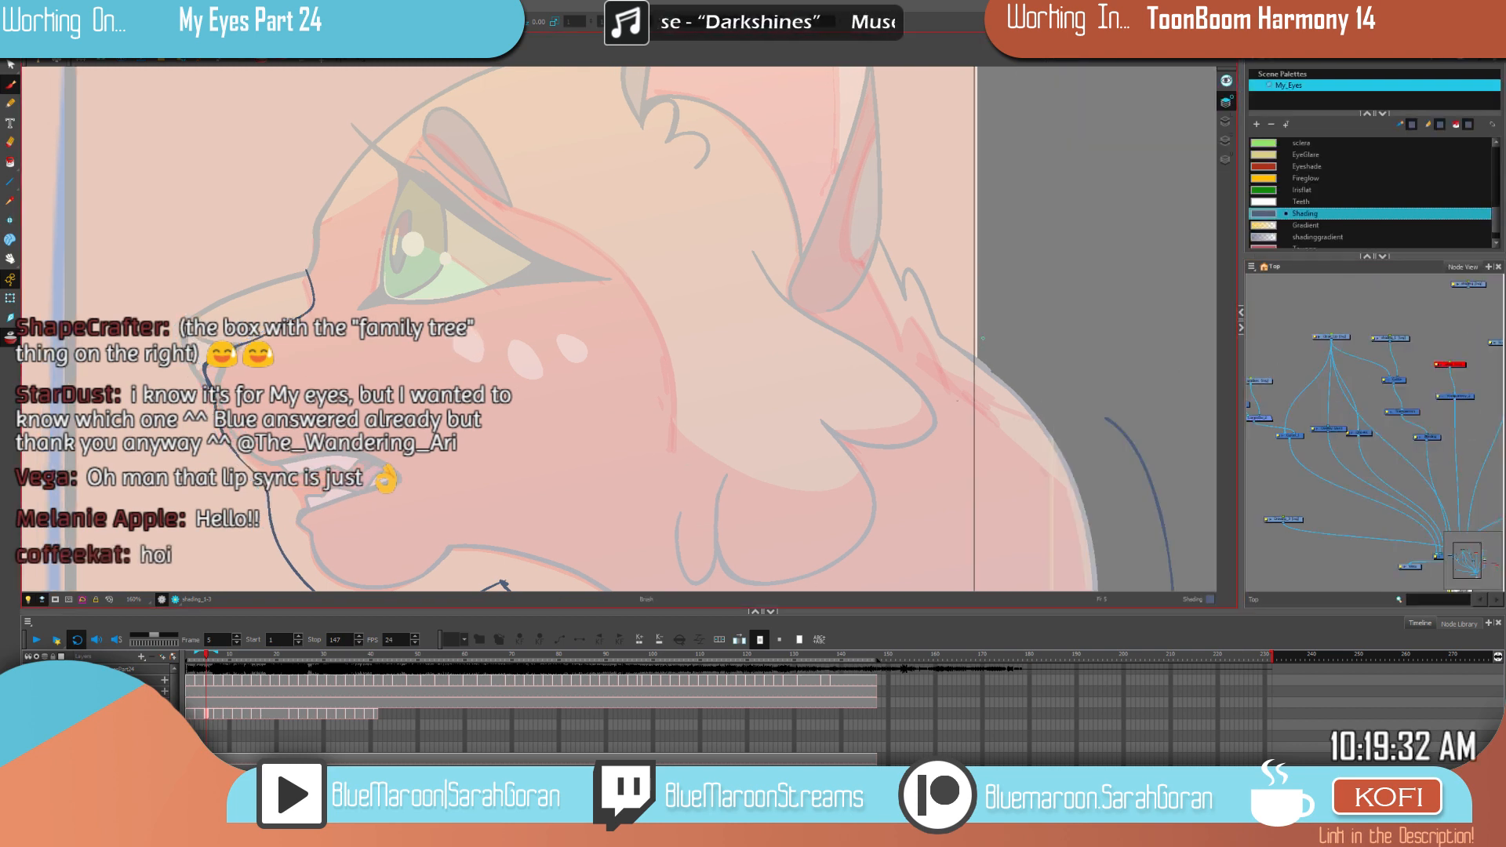
scroll(778, 407, "down", 2)
scroll(932, 398, "up", 1)
left_click_drag(932, 398, 1004, 406)
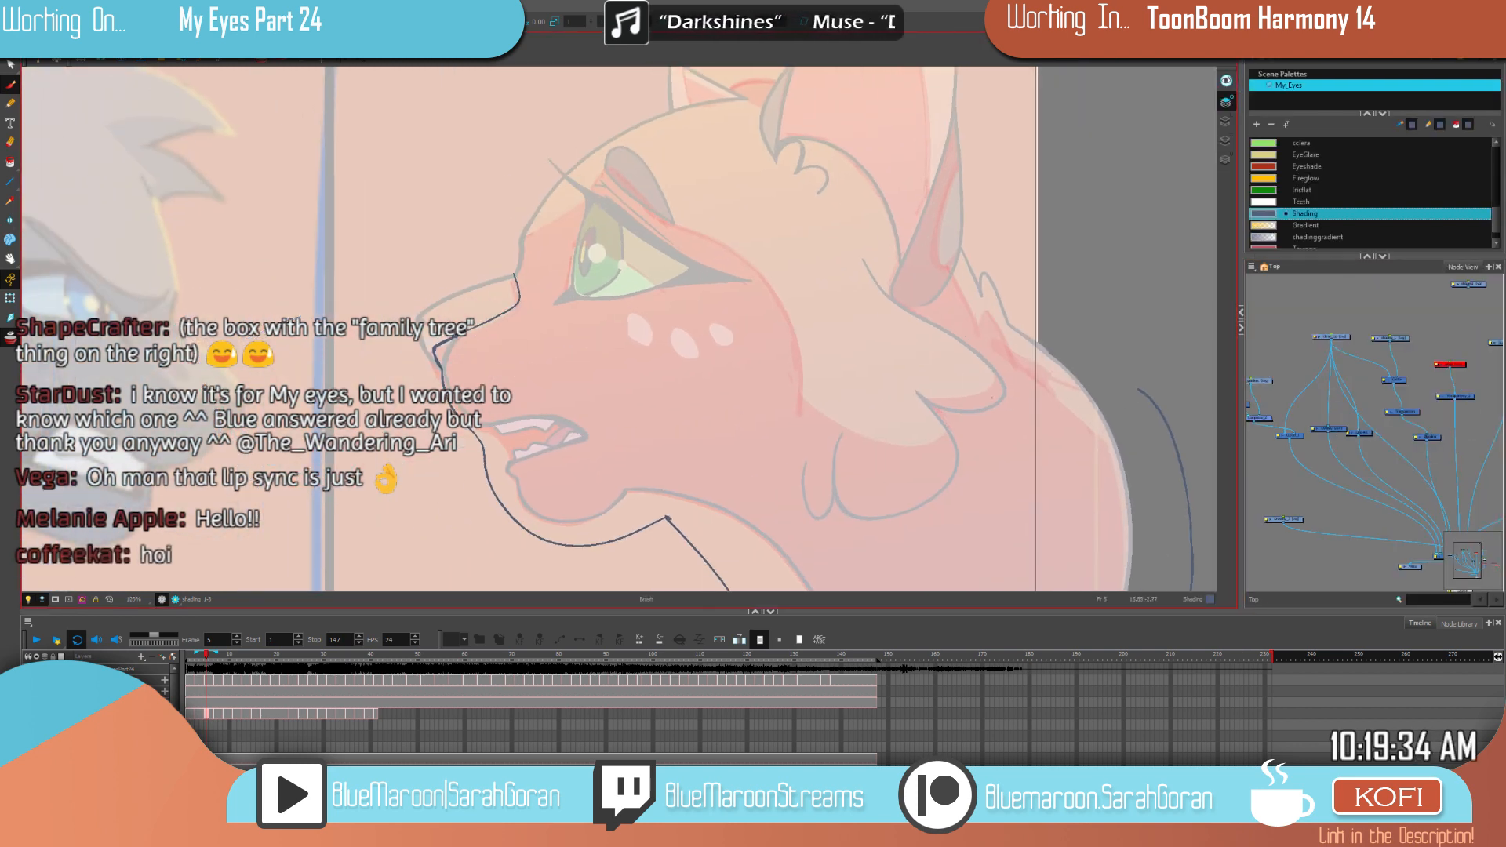
scroll(930, 401, "down", 1)
scroll(929, 401, "up", 3)
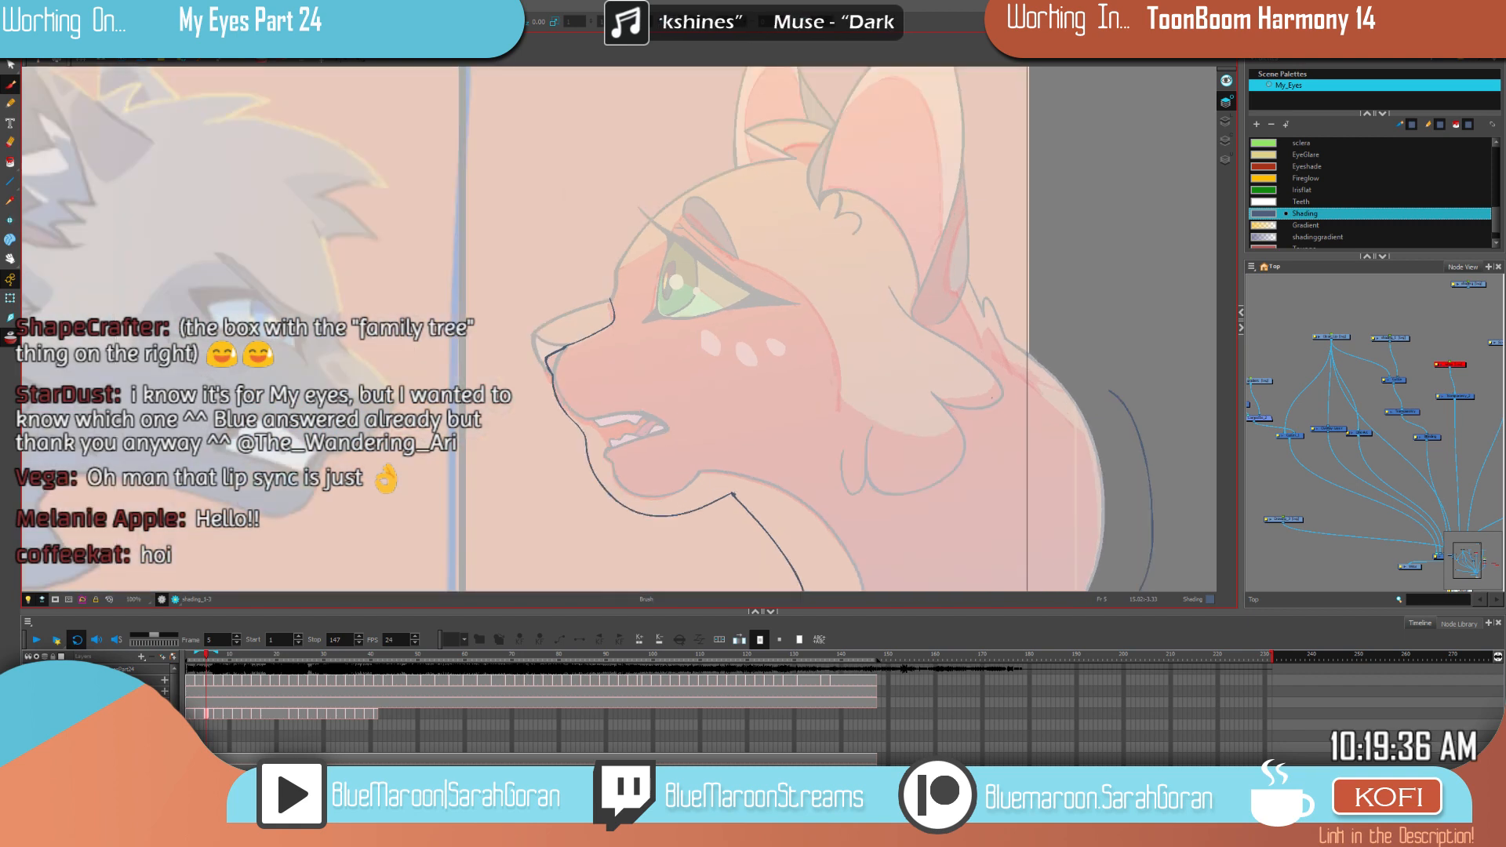
left_click_drag(929, 401, 986, 462)
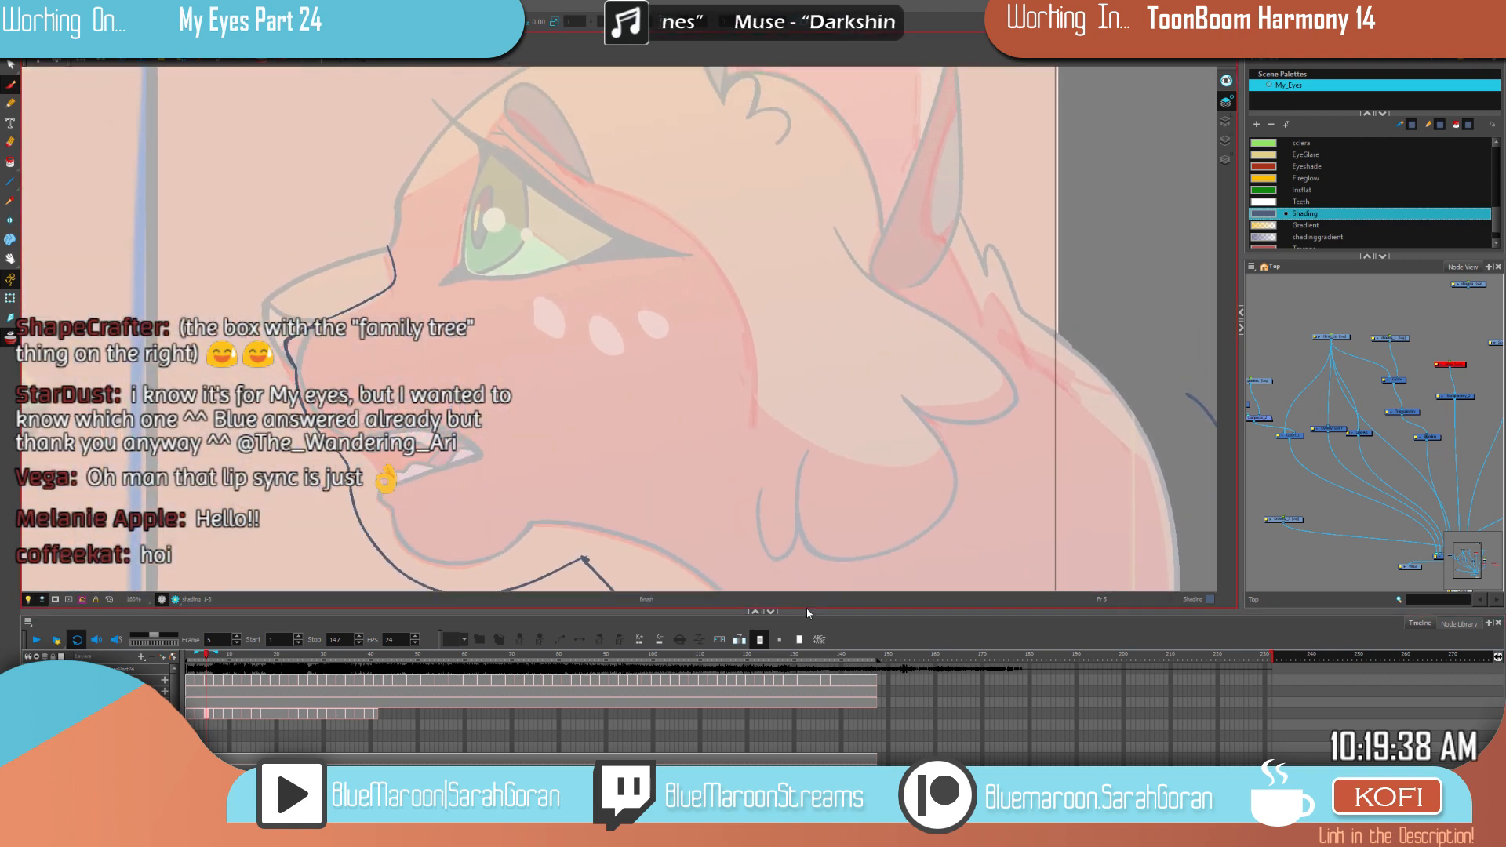
left_click_drag(807, 610, 810, 648)
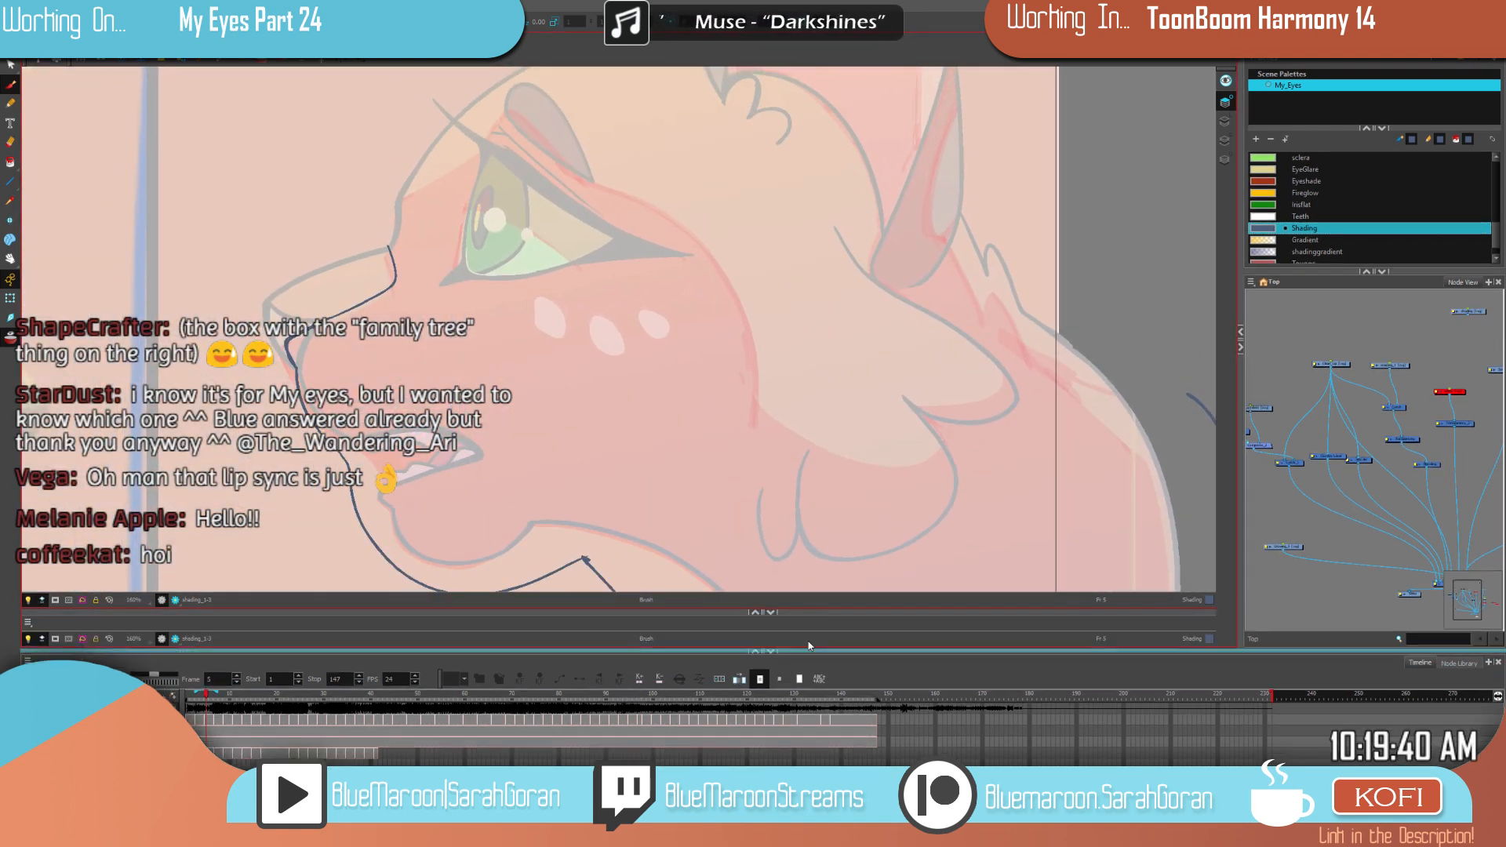
Step: Examine the frame 5 shading outline from the orange cat's jaw up to the eye and brow
left_click_drag(831, 480, 864, 499)
left_click_drag(767, 390, 836, 451)
scroll(836, 451, "down", 3)
scroll(836, 451, "up", 1)
scroll(836, 451, "up", 3)
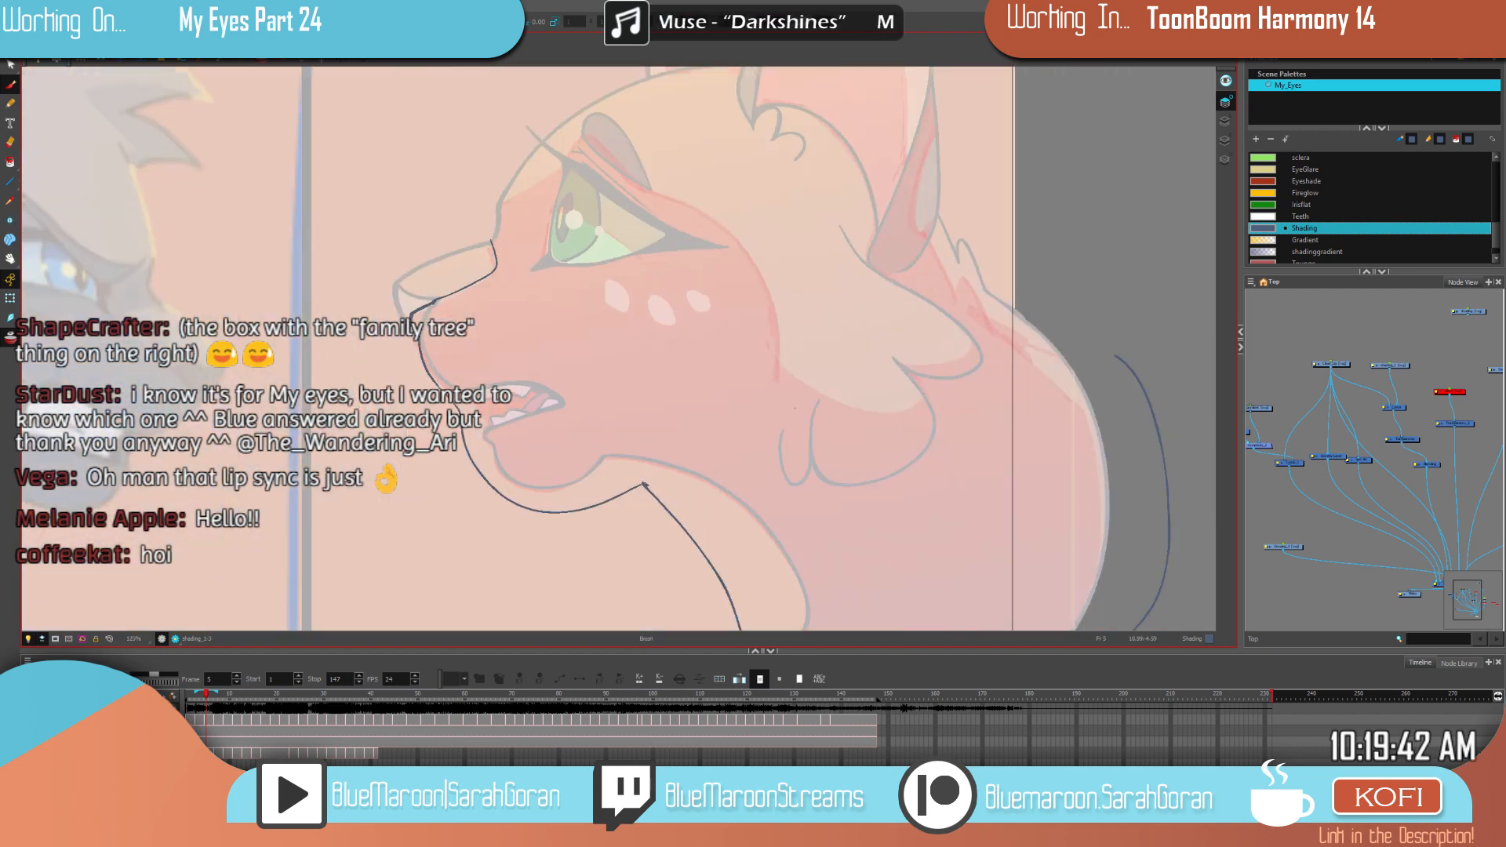
scroll(863, 498, "up", 1)
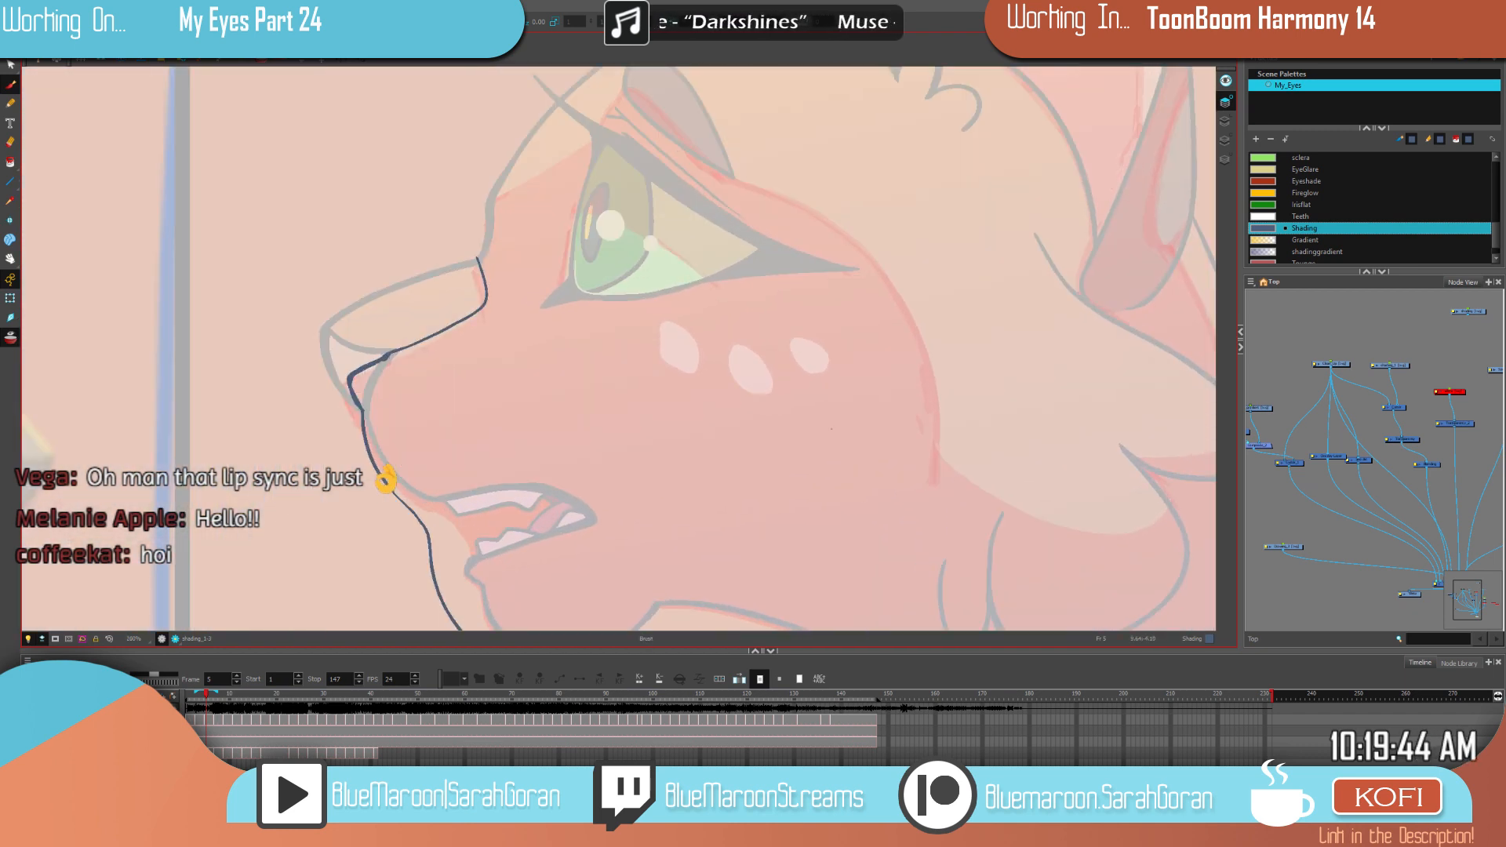
key("space")
mouse_move(823, 392)
left_mouse_down()
mouse_move(889, 432)
mouse_move(860, 407)
mouse_move(881, 463)
mouse_move(867, 478)
left_mouse_up()
scroll(873, 444, "down", 1)
scroll(873, 444, "up", 1)
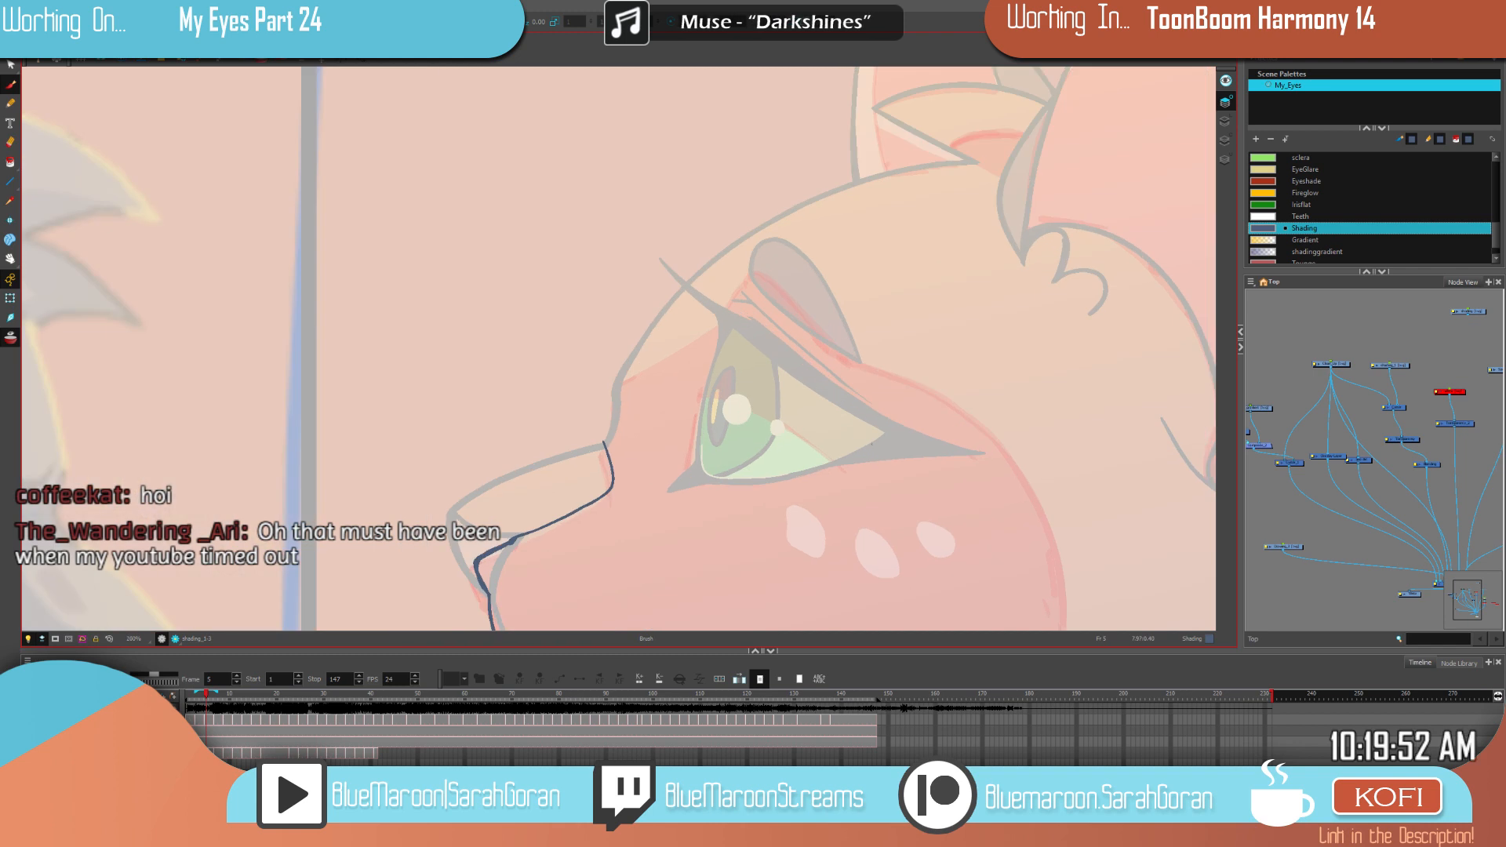
Step: Continue the frame 5 shading outline from the orange cat's muzzle up to the upper edge of the eye
key("comma")
key("period")
key("comma")
key("period")
key("comma")
key("period")
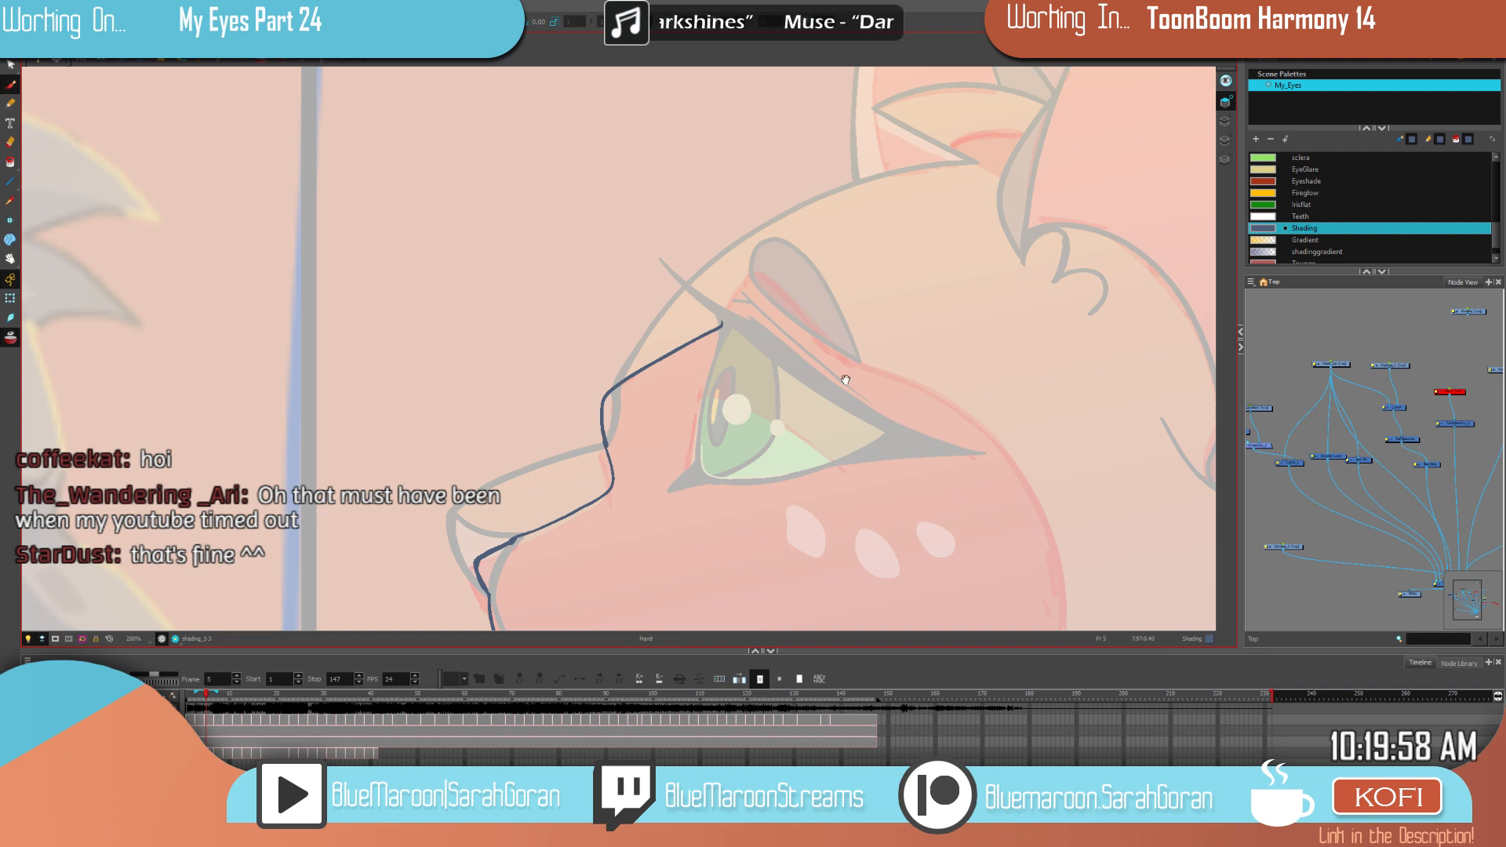
Step: Outline the frame 5 shading along the orange cat's brow marking, using the neighbouring shading drawing as a guide
left_click_drag(865, 375, 773, 414)
key("comma")
key("period")
key("comma")
key("period")
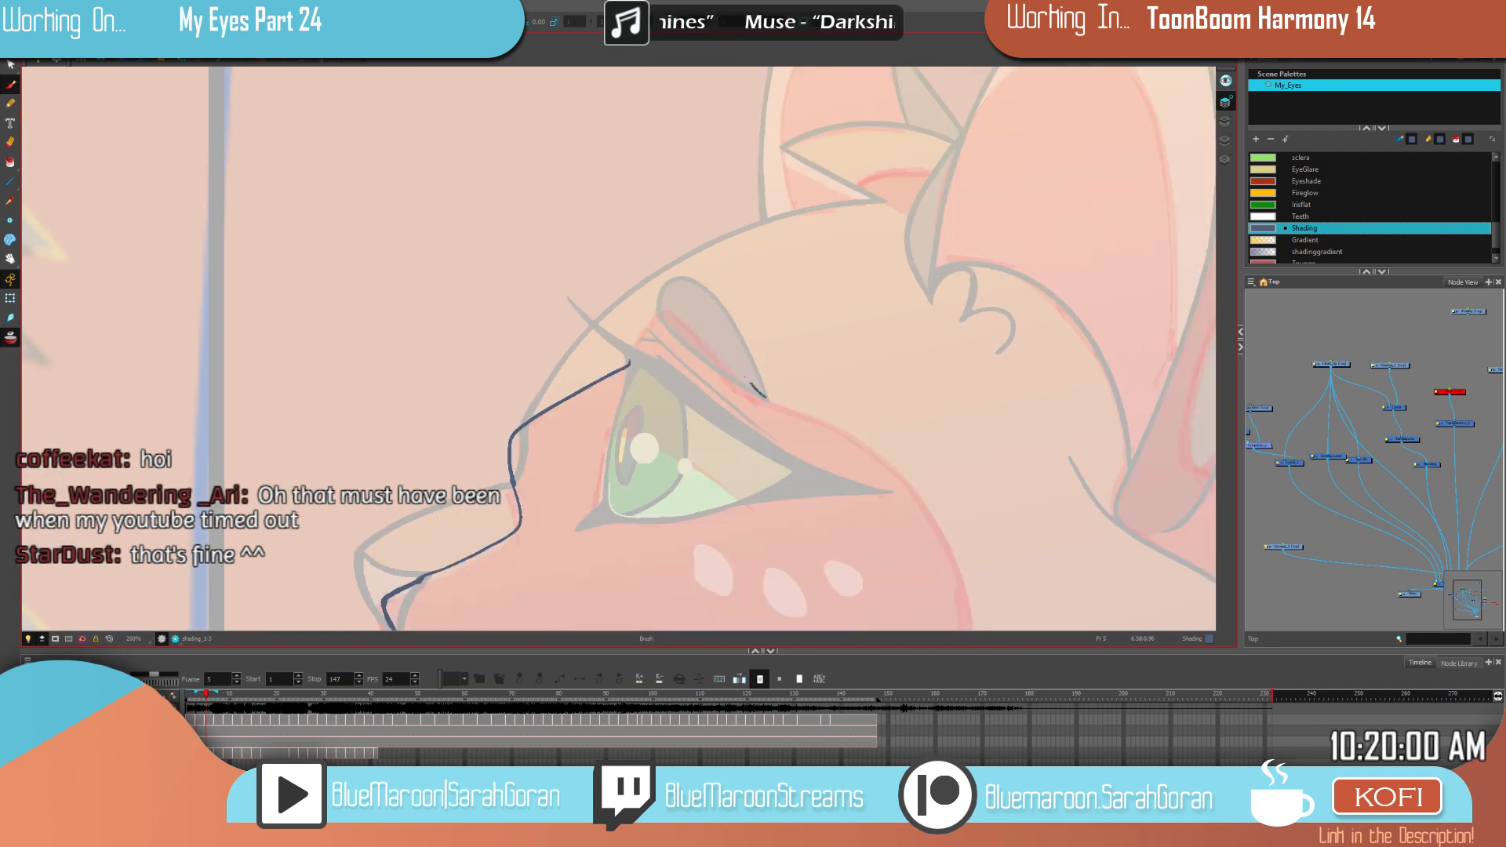
key("comma")
key("period")
key("comma")
key("comma")
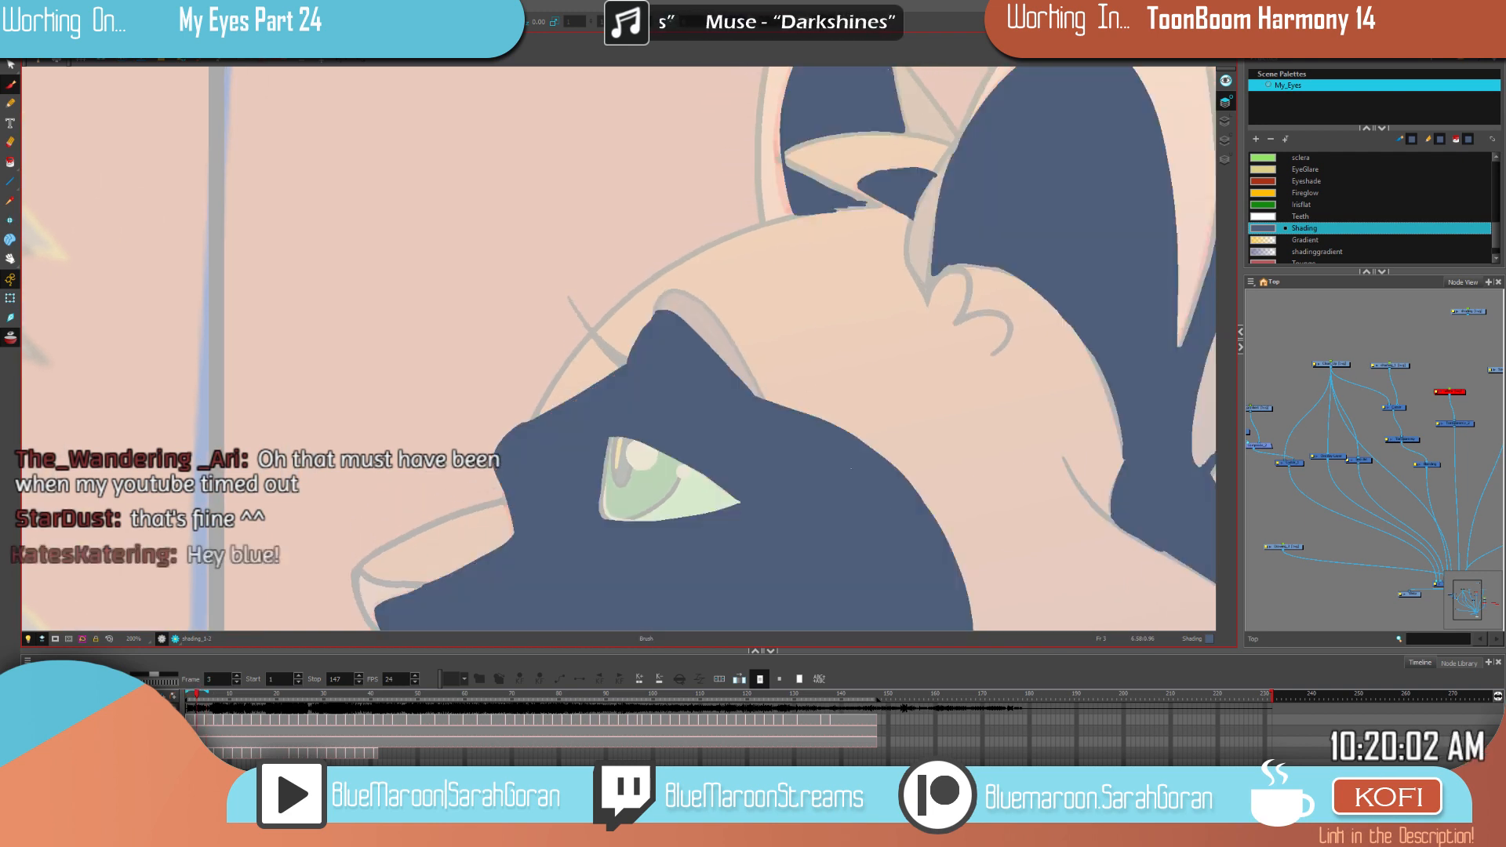
key("period")
key("period")
left_click_drag(665, 317, 648, 335)
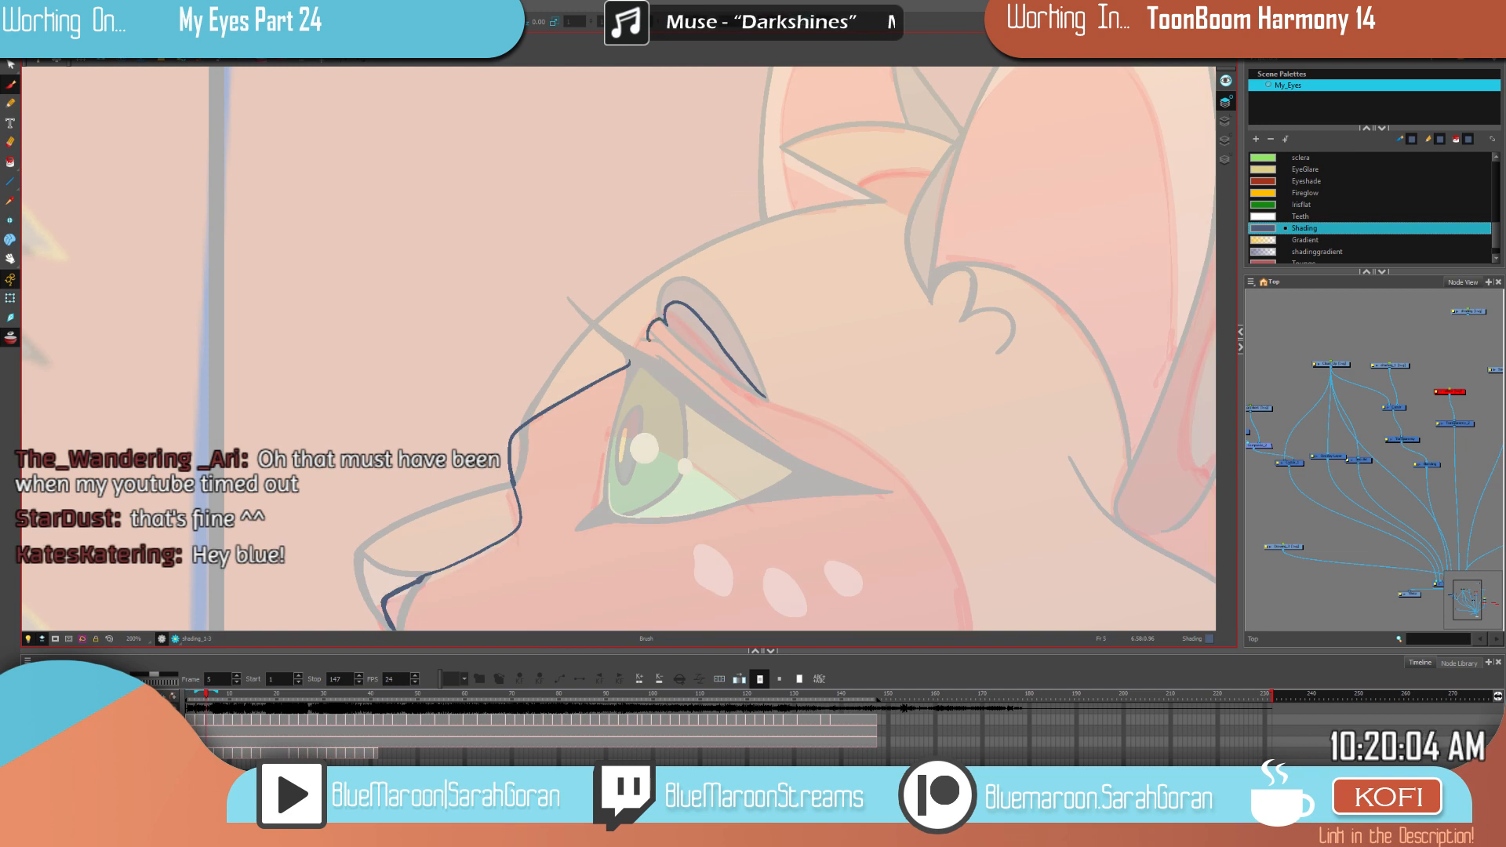
Step: Join the brow outline to the muzzle outline with a thicker stroke above the inner eye on frame 5
key("comma")
key("period")
key("comma")
key("comma")
key("period")
key("period")
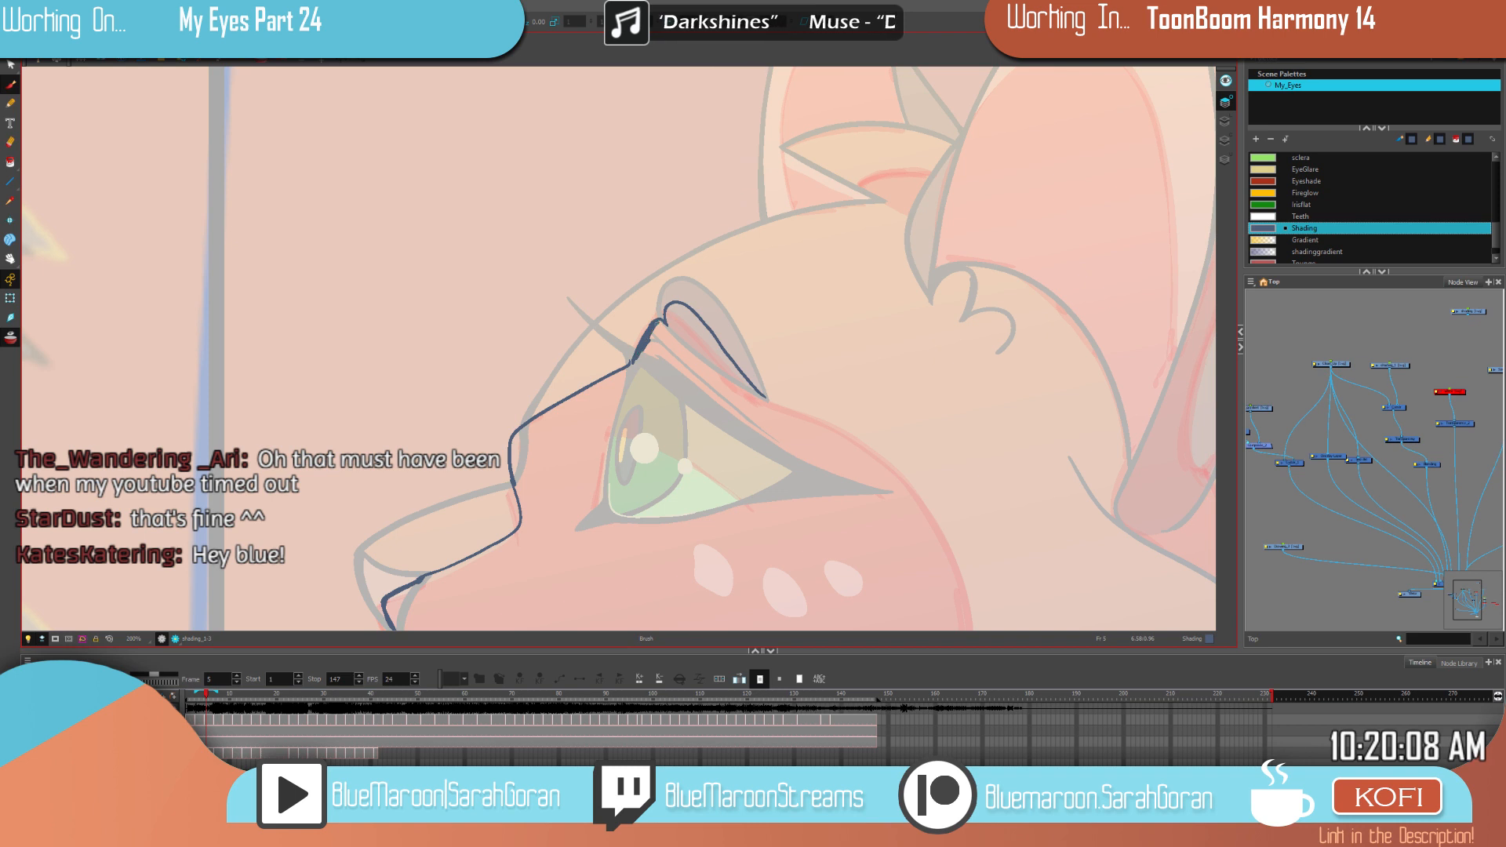
key("g")
key("f")
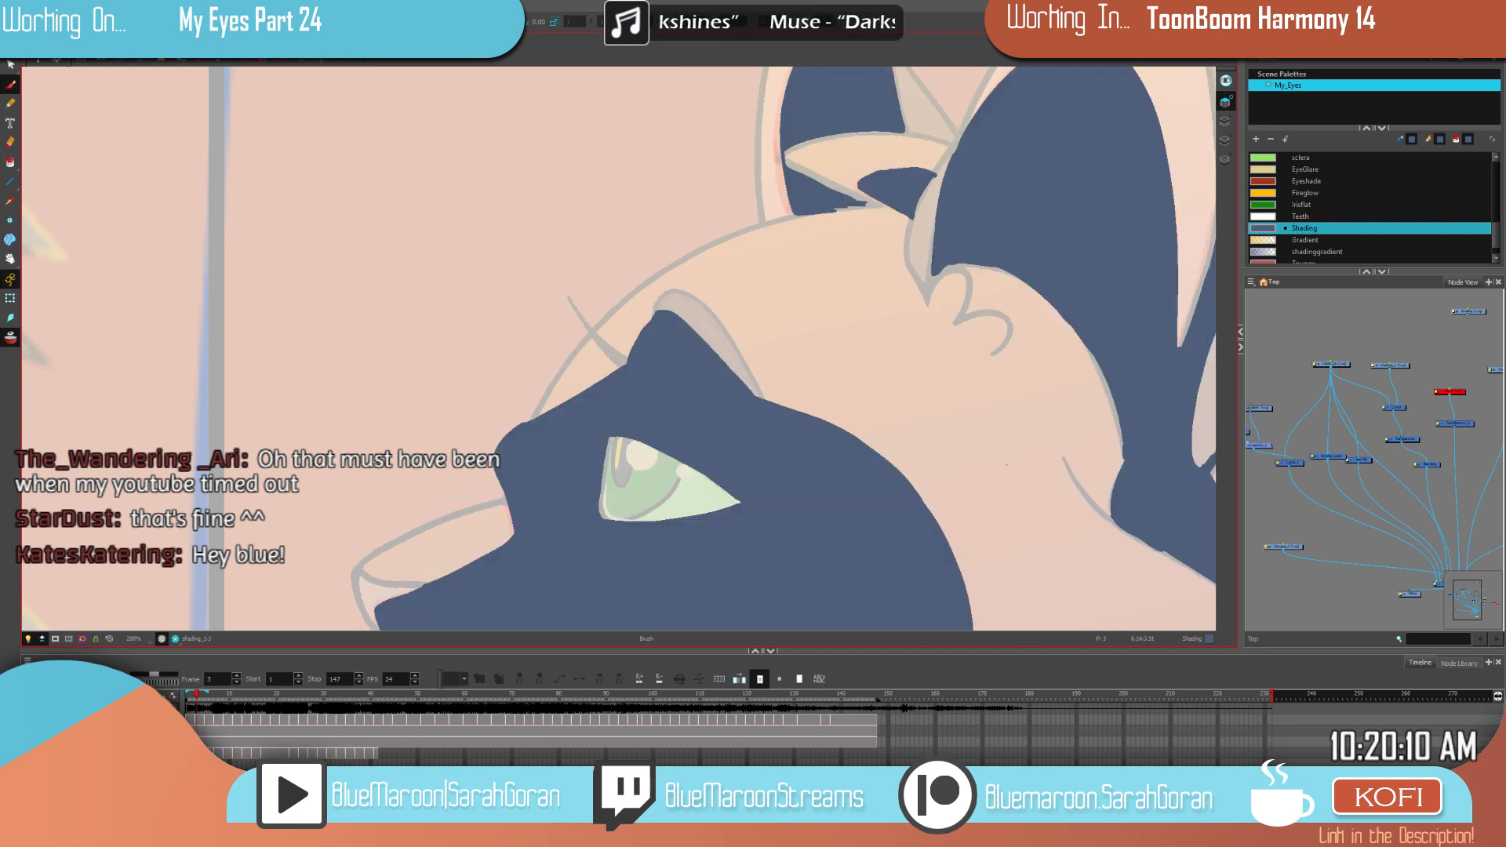
Step: Compare the frame 3 and frame 5 shading along the orange cat's cheek and behind the eye
key("g")
key("space")
mouse_move(1004, 480)
left_mouse_down()
mouse_move(911, 421)
mouse_move(935, 480)
mouse_move(942, 442)
mouse_move(843, 294)
mouse_move(720, 257)
mouse_move(723, 505)
left_mouse_up()
key("f")
key("g")
key("f")
key("g")
key("ctrl+z")
key("f")
key("g")
key("f")
key("g")
key("f")
key("g")
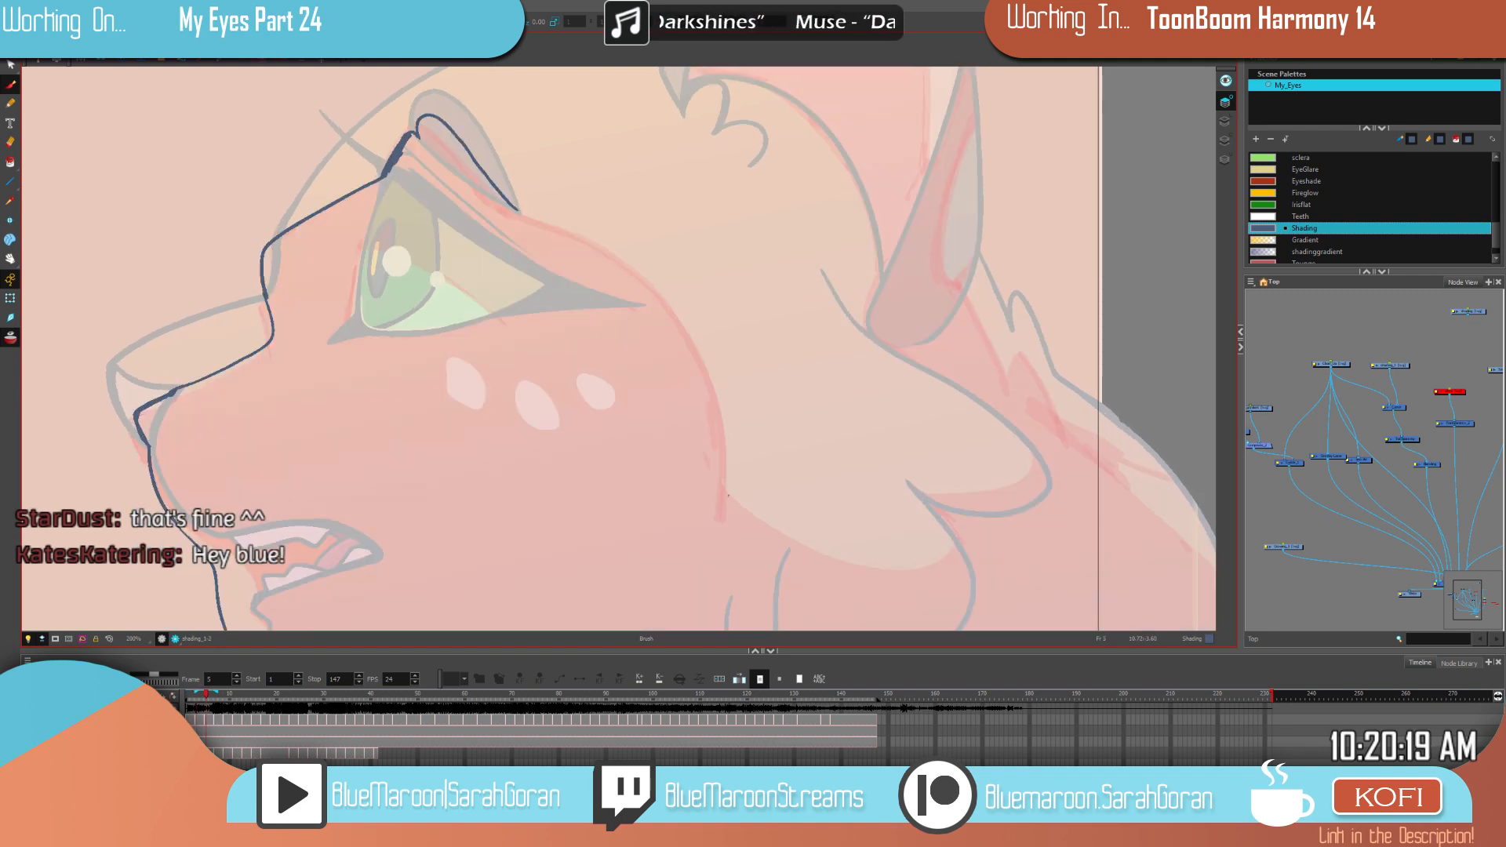
Step: Try an outline for the frame 5 cheek shading from the brow marking down behind the cheek
mouse_move(700, 360)
left_mouse_down()
mouse_move(672, 312)
mouse_move(603, 249)
left_mouse_up()
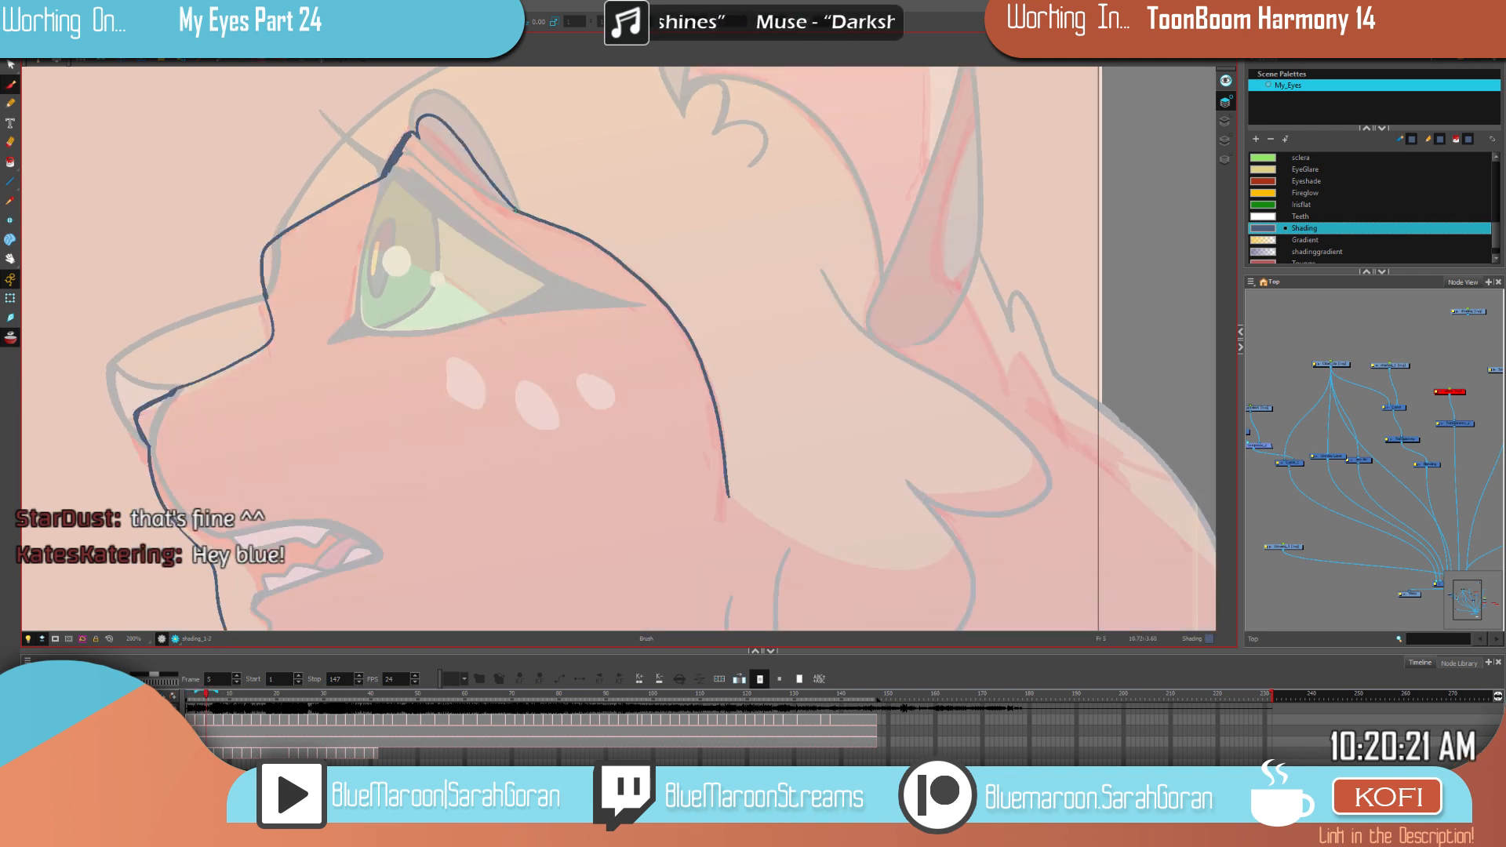
key("f")
key("g")
key("f")
key("g")
key("ctrl+z")
left_click_drag(681, 322, 728, 459)
key("ctrl+z")
Step: Redraw the frame 5 cheek shading outline from the brow marking down behind the cheek and save the project
left_click_drag(525, 216, 584, 242)
left_click_drag(671, 314, 722, 444)
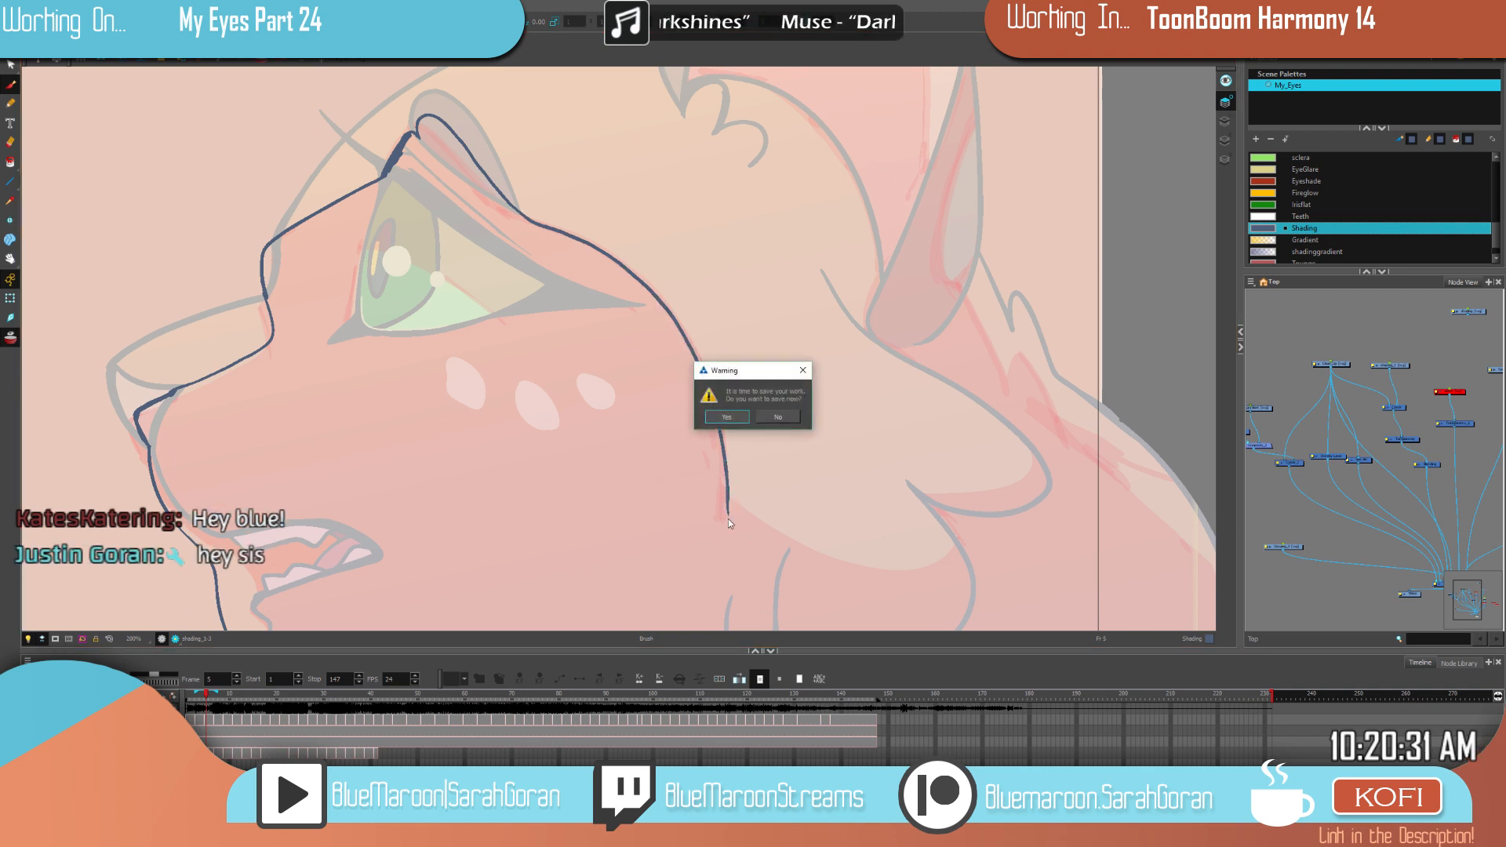
left_click(733, 419)
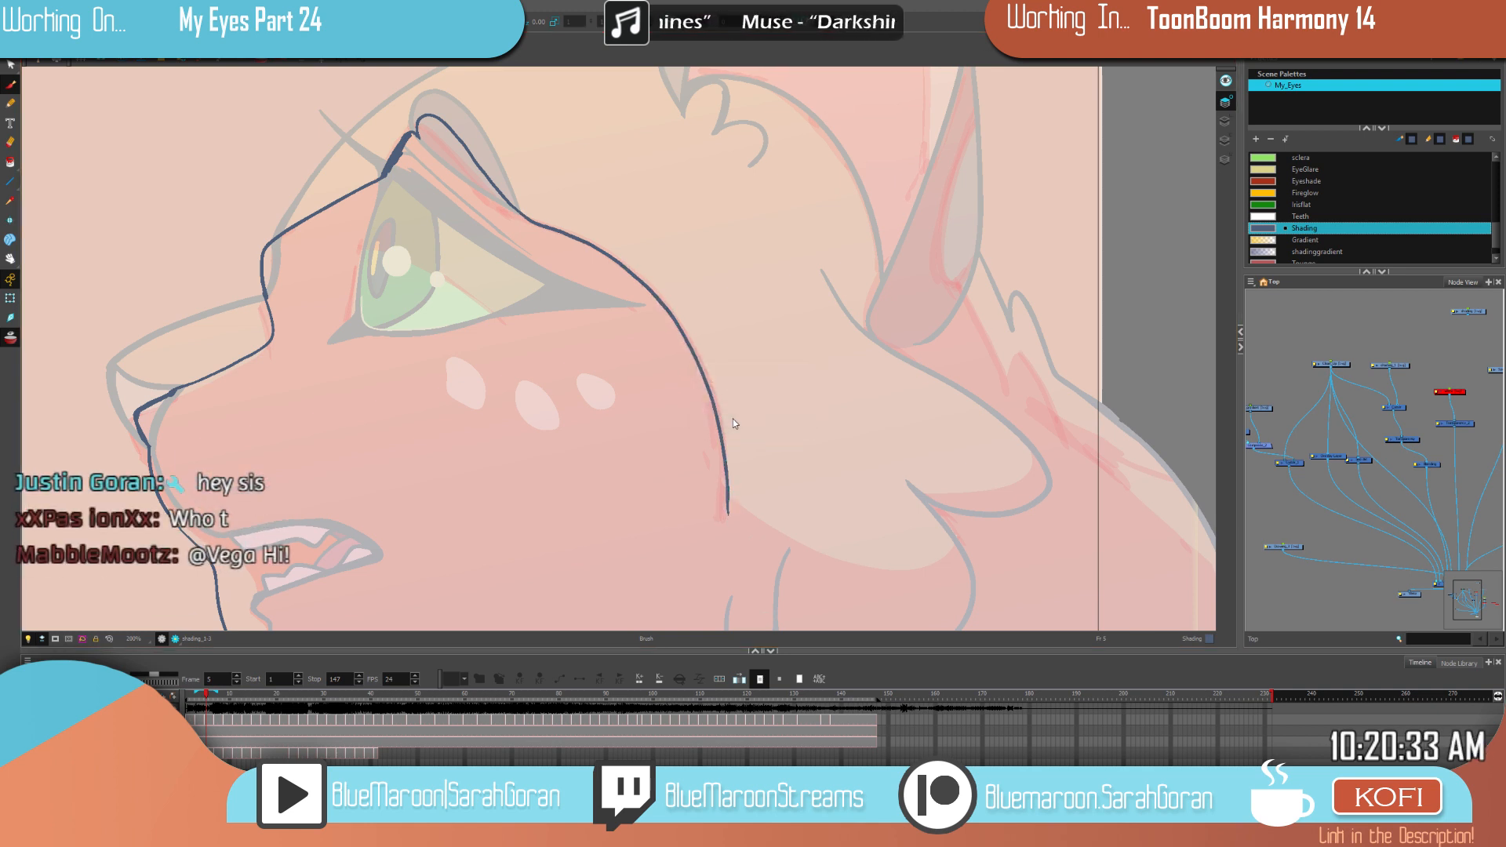
Step: Compare the frame 5 cheek outline with the painted shading on the earlier frames
key("f")
key("f")
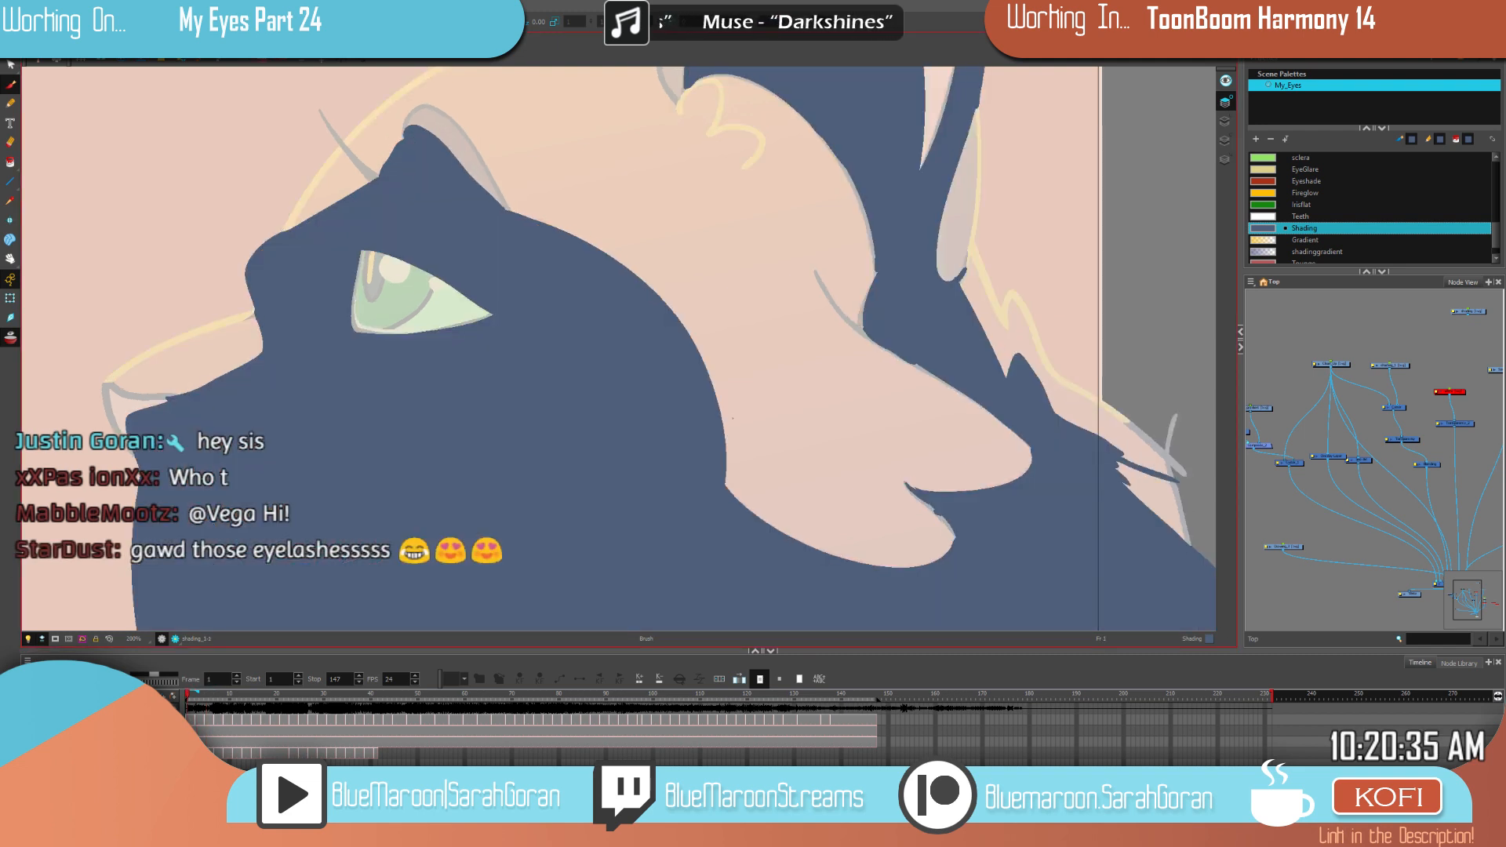
key("g")
key("g")
key("f")
key("f")
key("g")
key("g")
key("f")
key("f")
key("g")
key("g")
Step: Try to smooth the brow and cheek shading outlines together
key("alt+q")
left_click(683, 330)
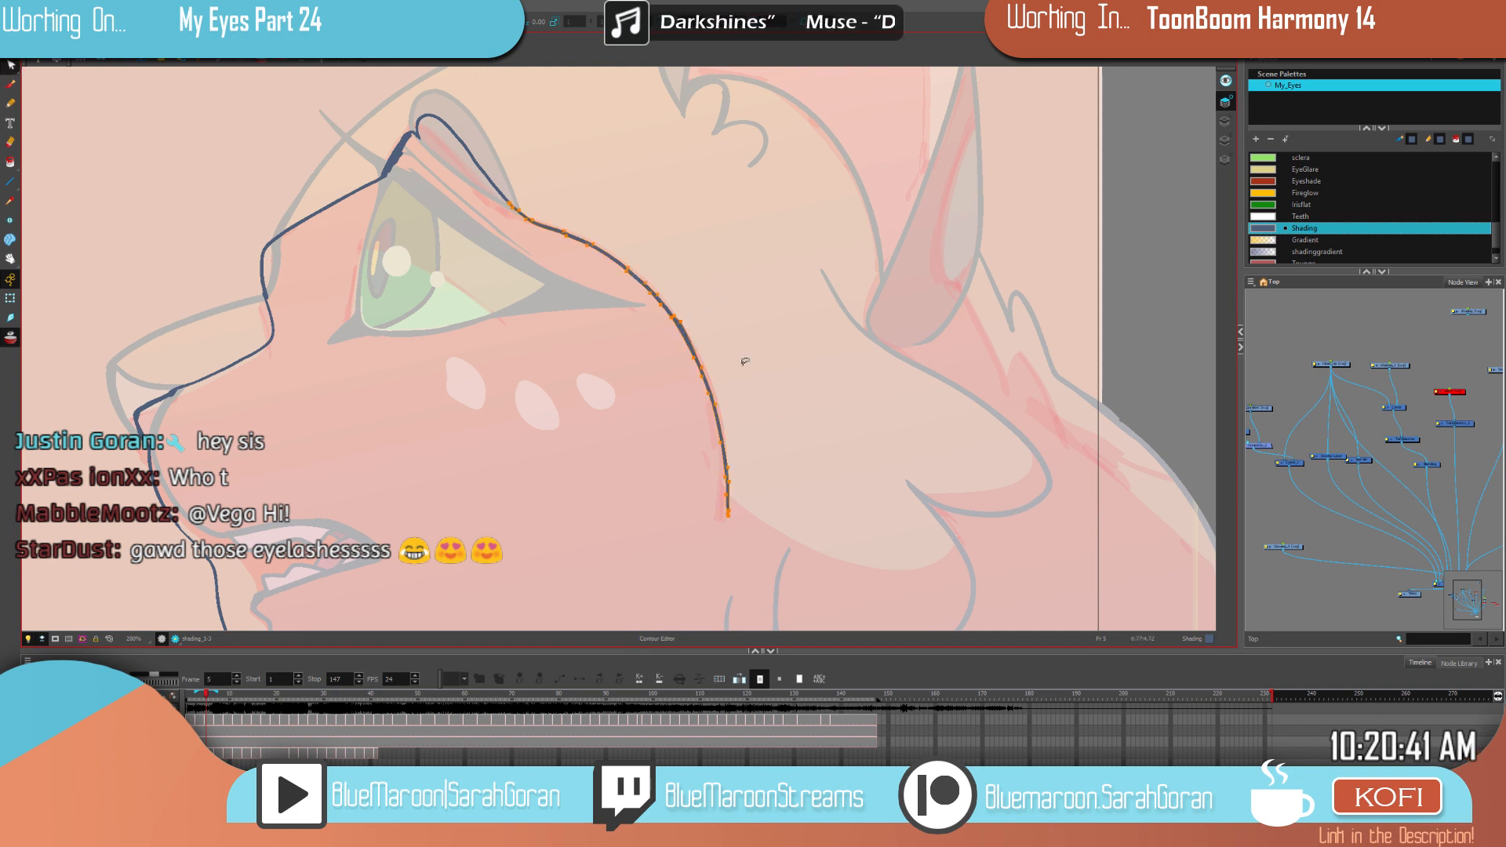
mouse_move(725, 520)
left_mouse_down()
mouse_move(549, 160)
mouse_move(502, 202)
left_mouse_up()
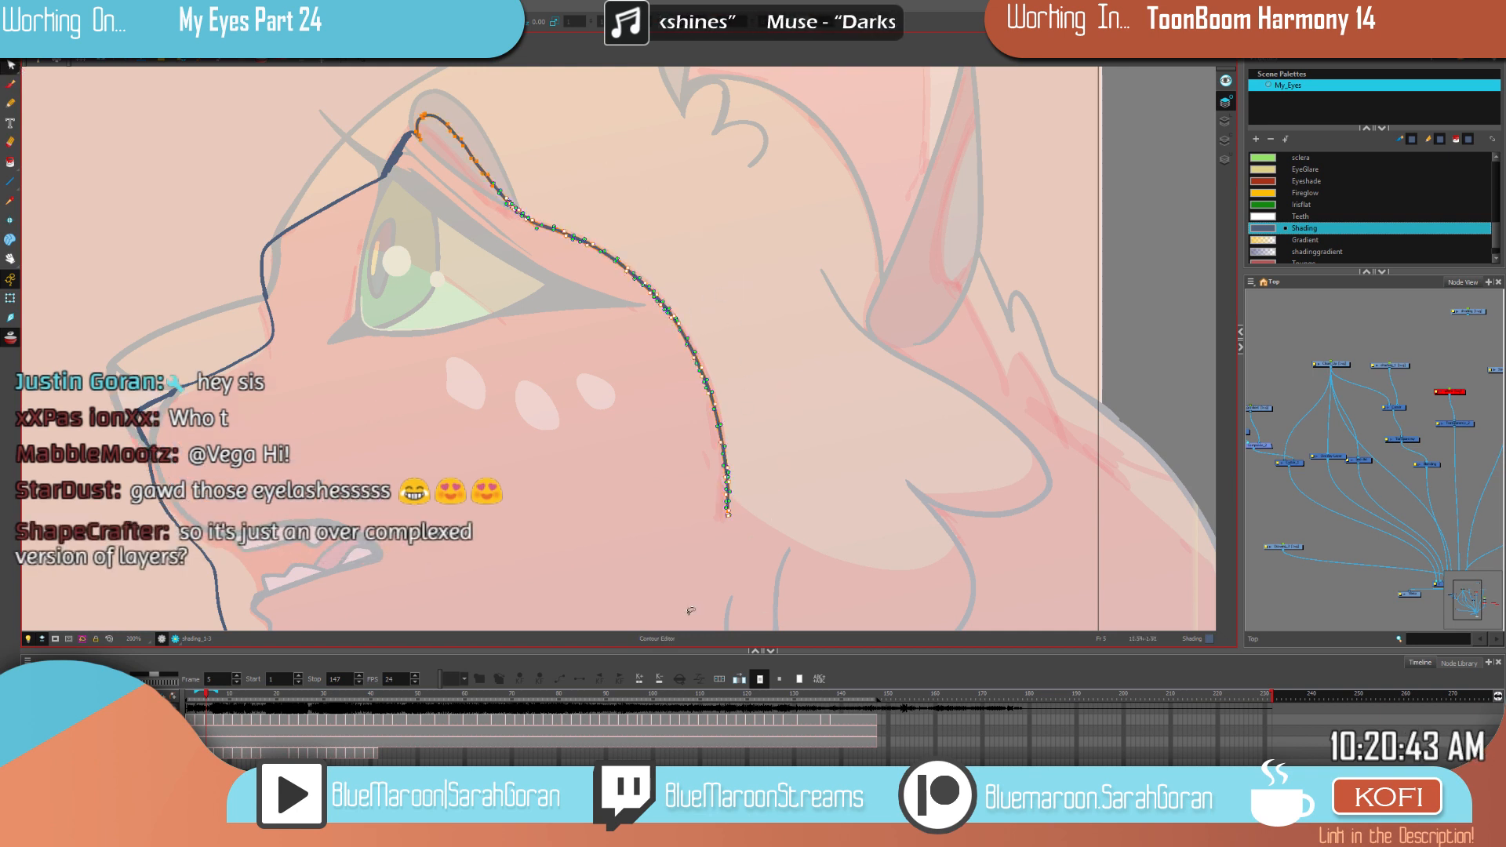
left_click(1457, 45)
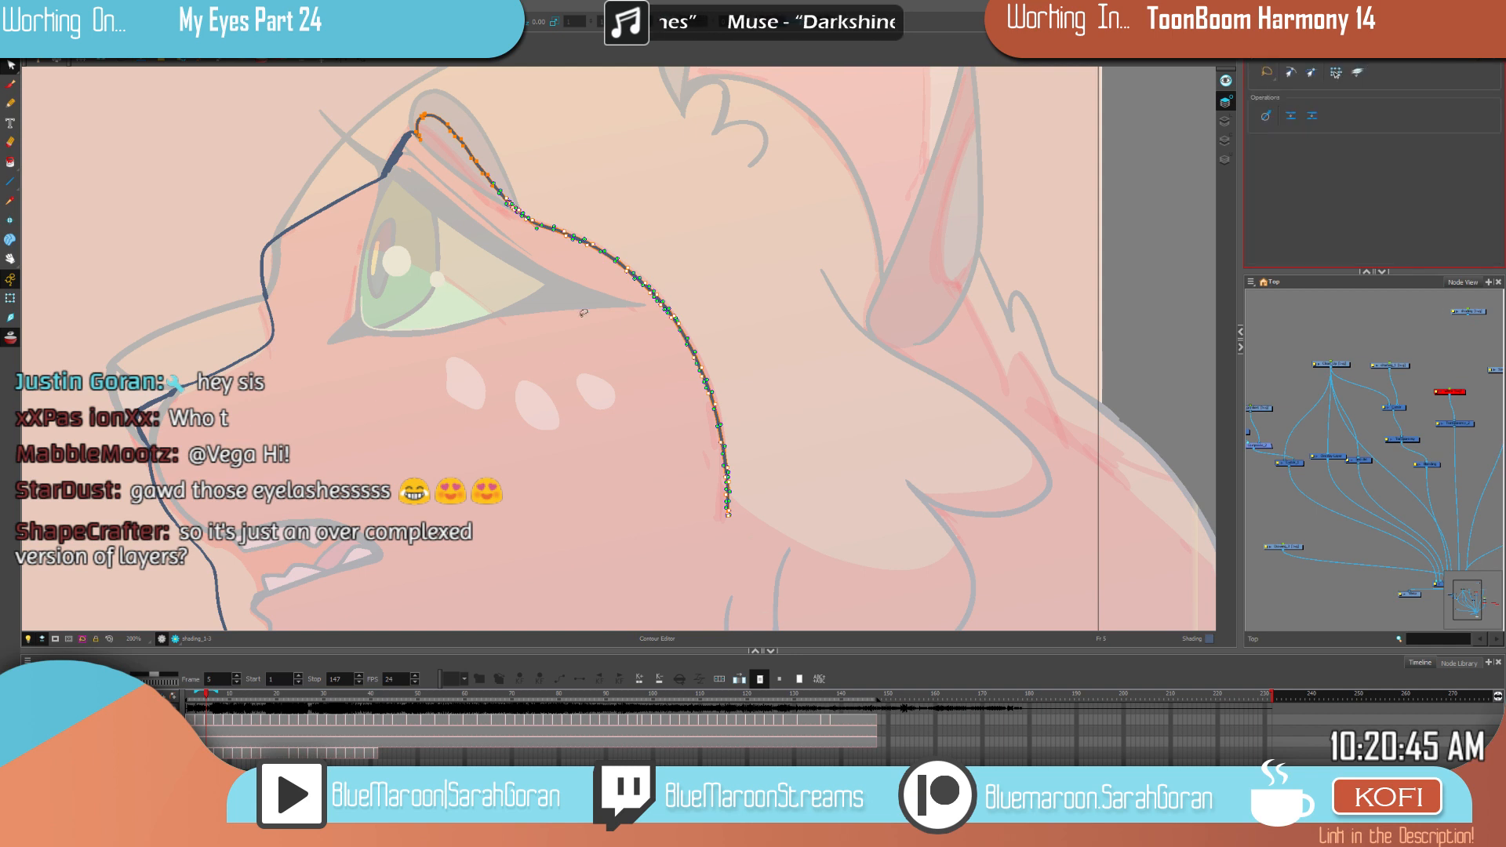
key("alt+s")
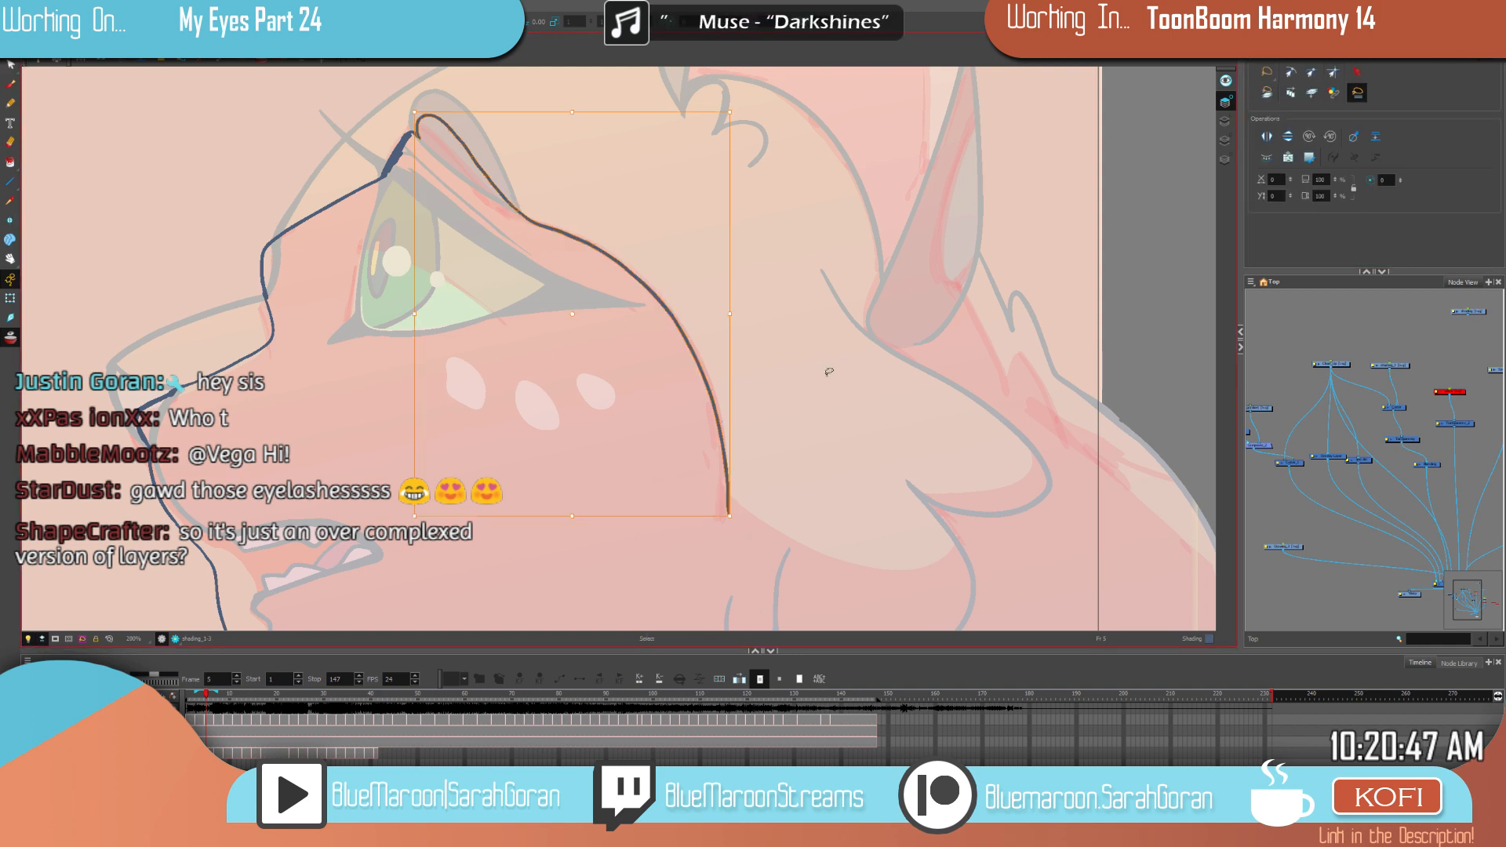
left_click(1359, 136)
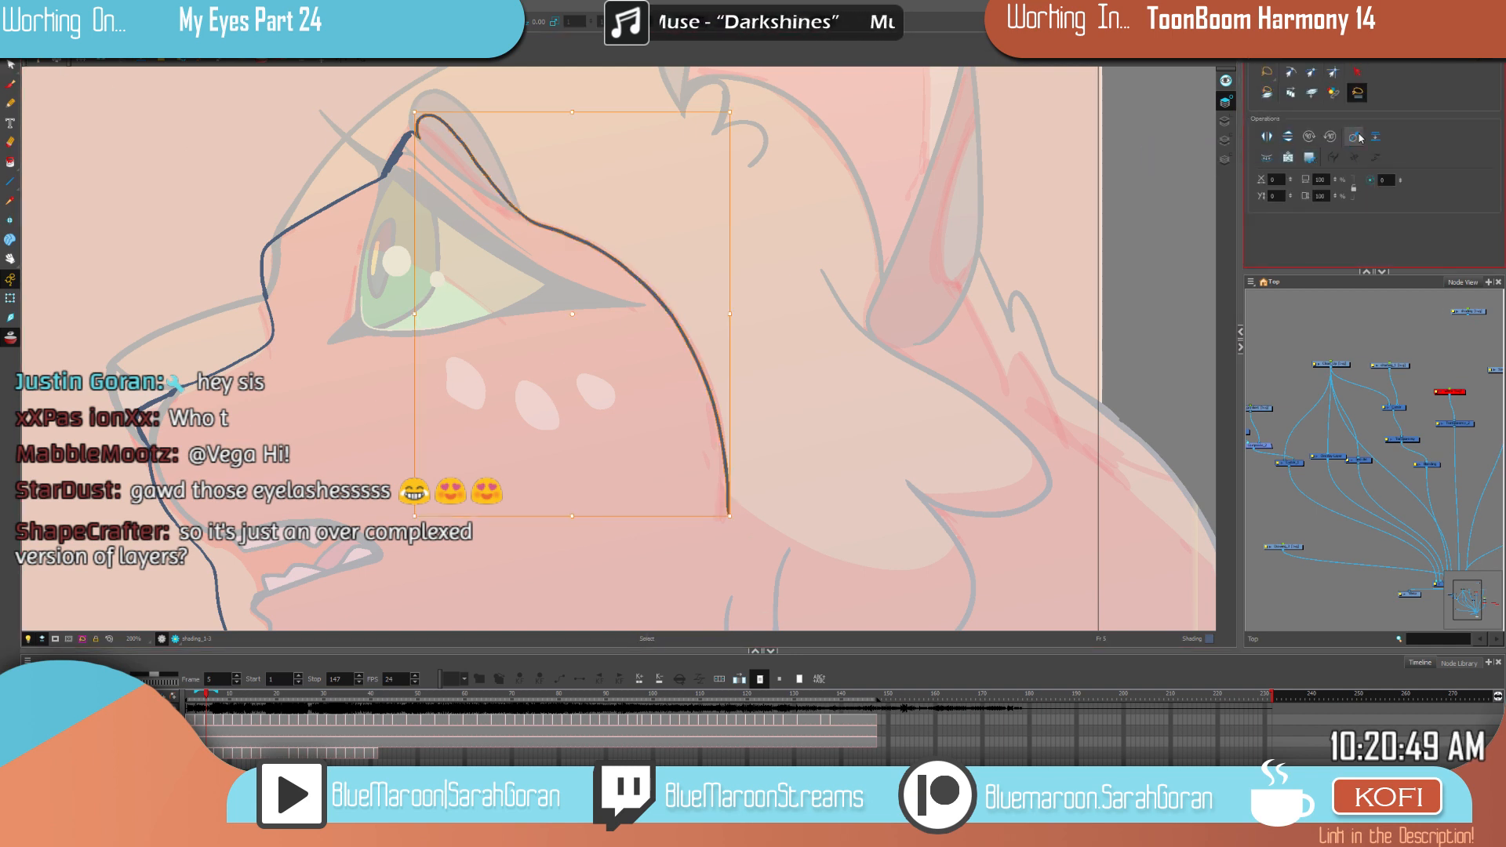
key("ctrl+z")
Step: Smooth the cheek shading outline on its own, refine its contour below the brow, and return to the Brush tool
left_click(718, 420)
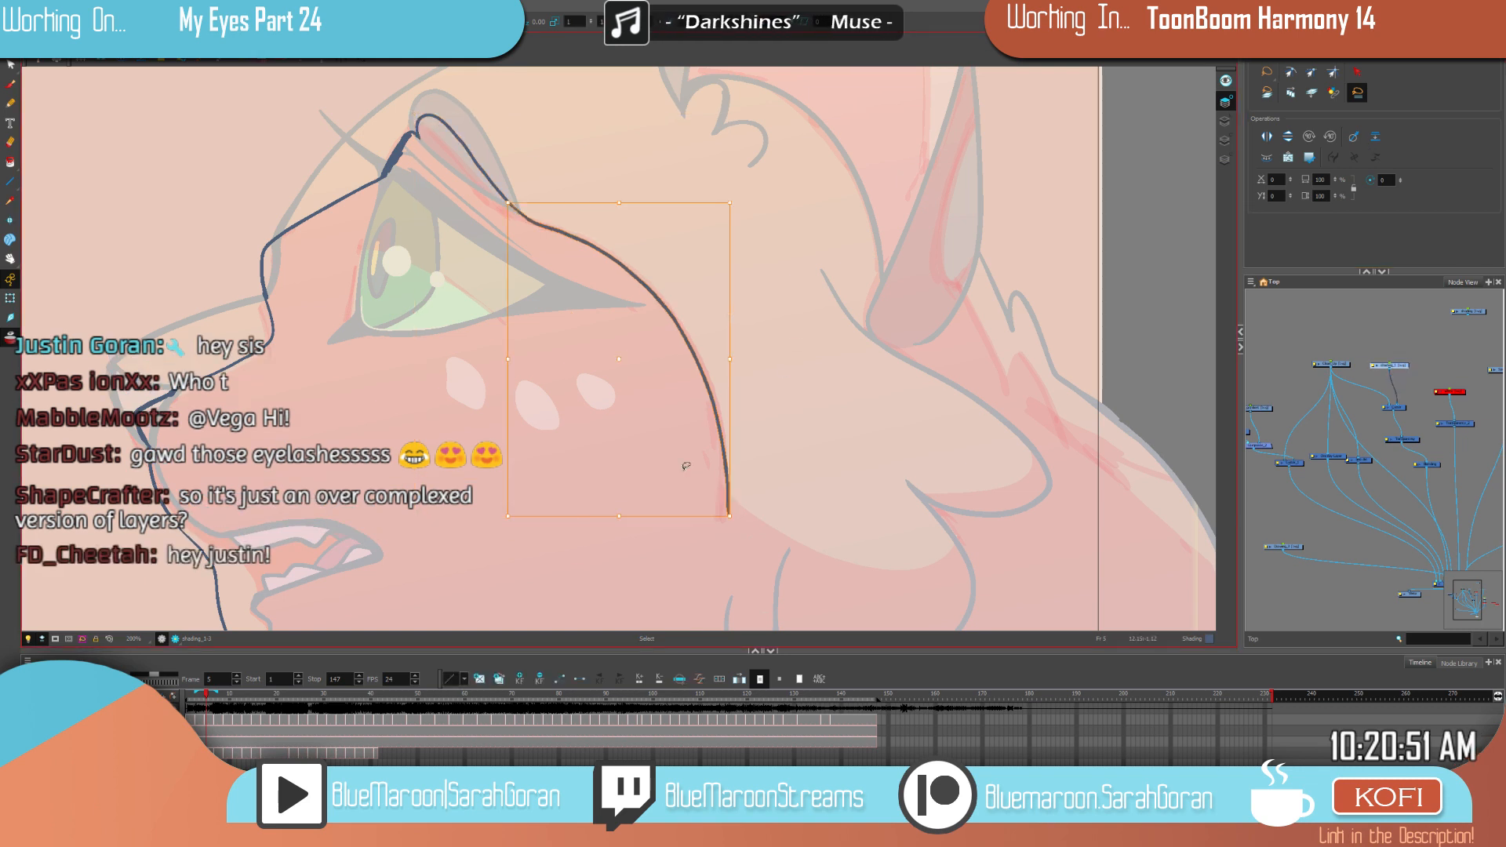
left_click(1354, 139)
key("alt+q")
left_click(672, 302)
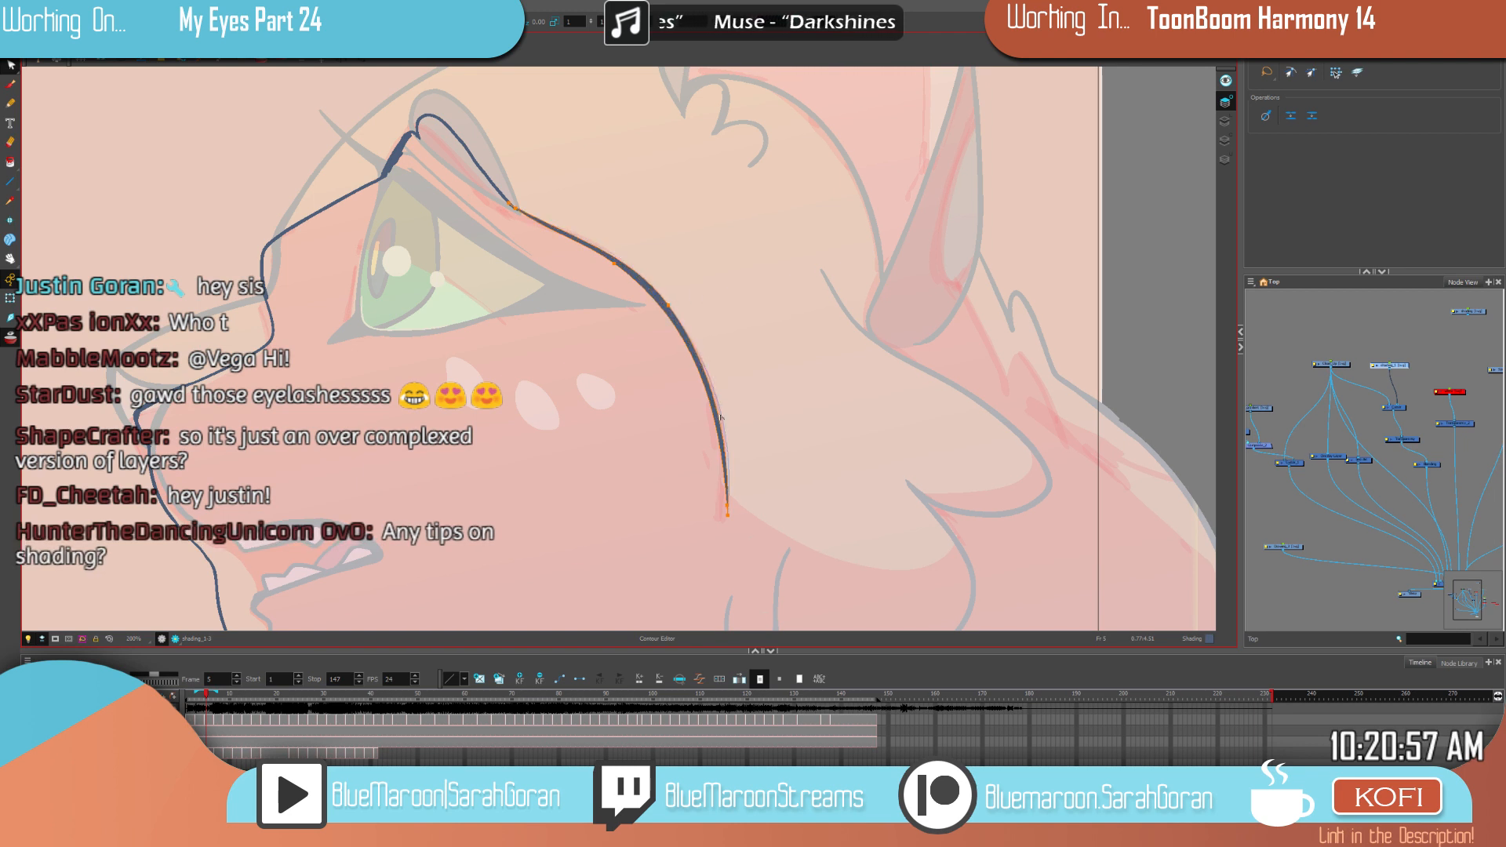
left_click(575, 235)
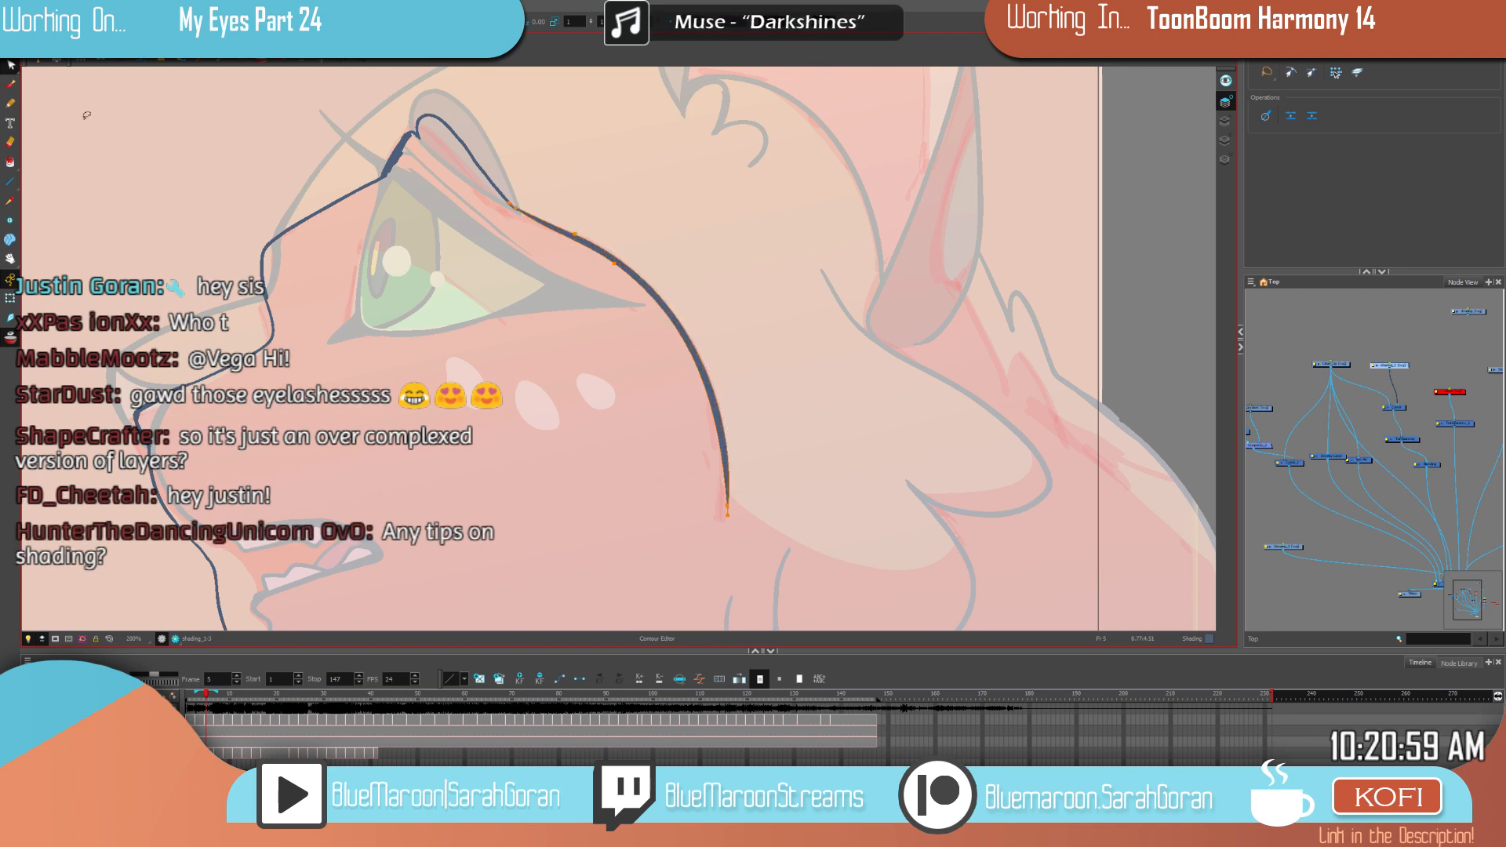
left_click(11, 84)
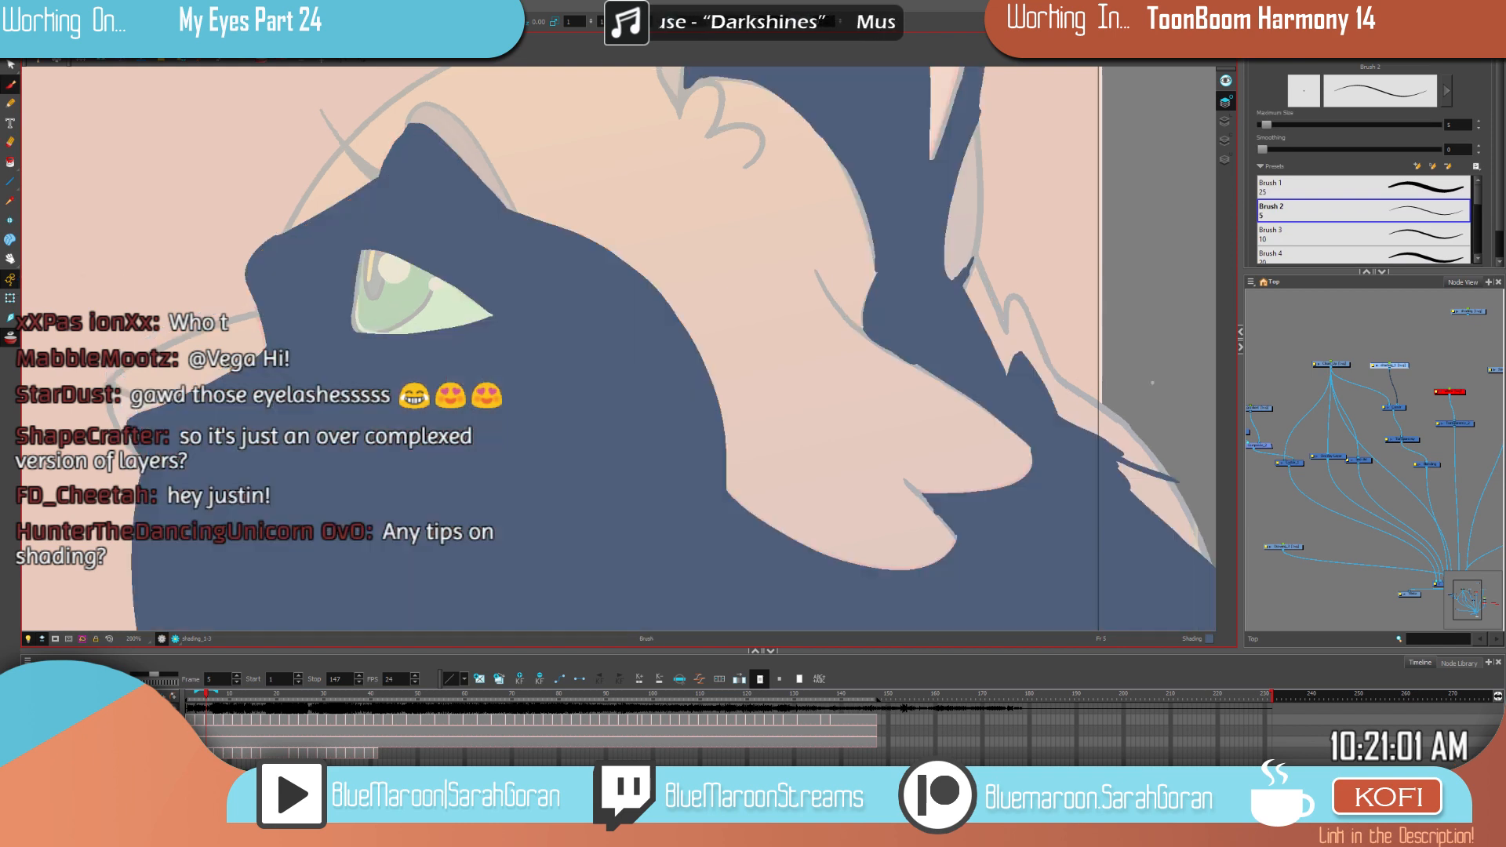
key("shift+l")
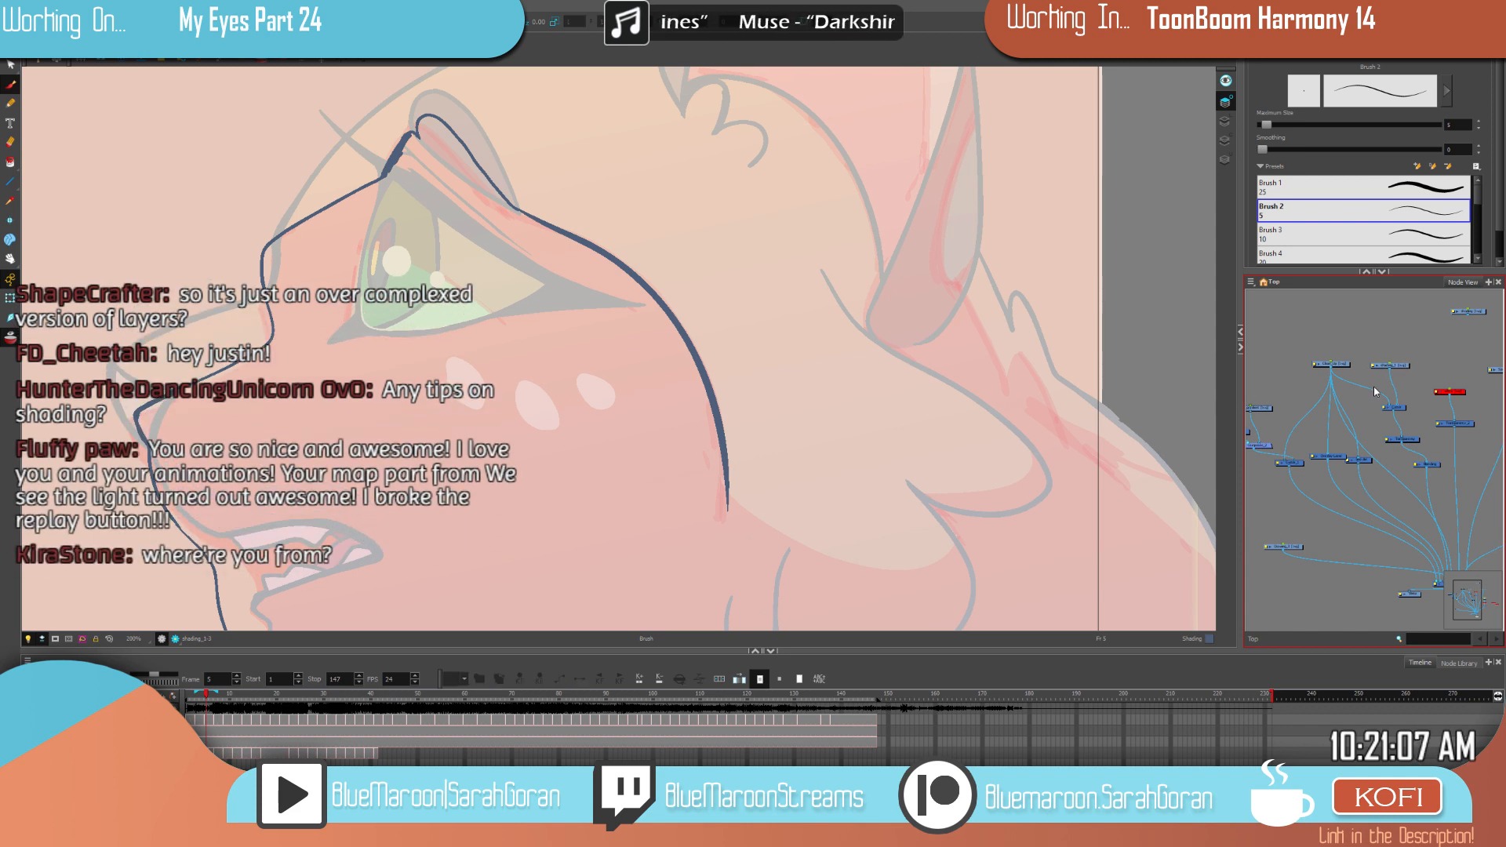
key("f")
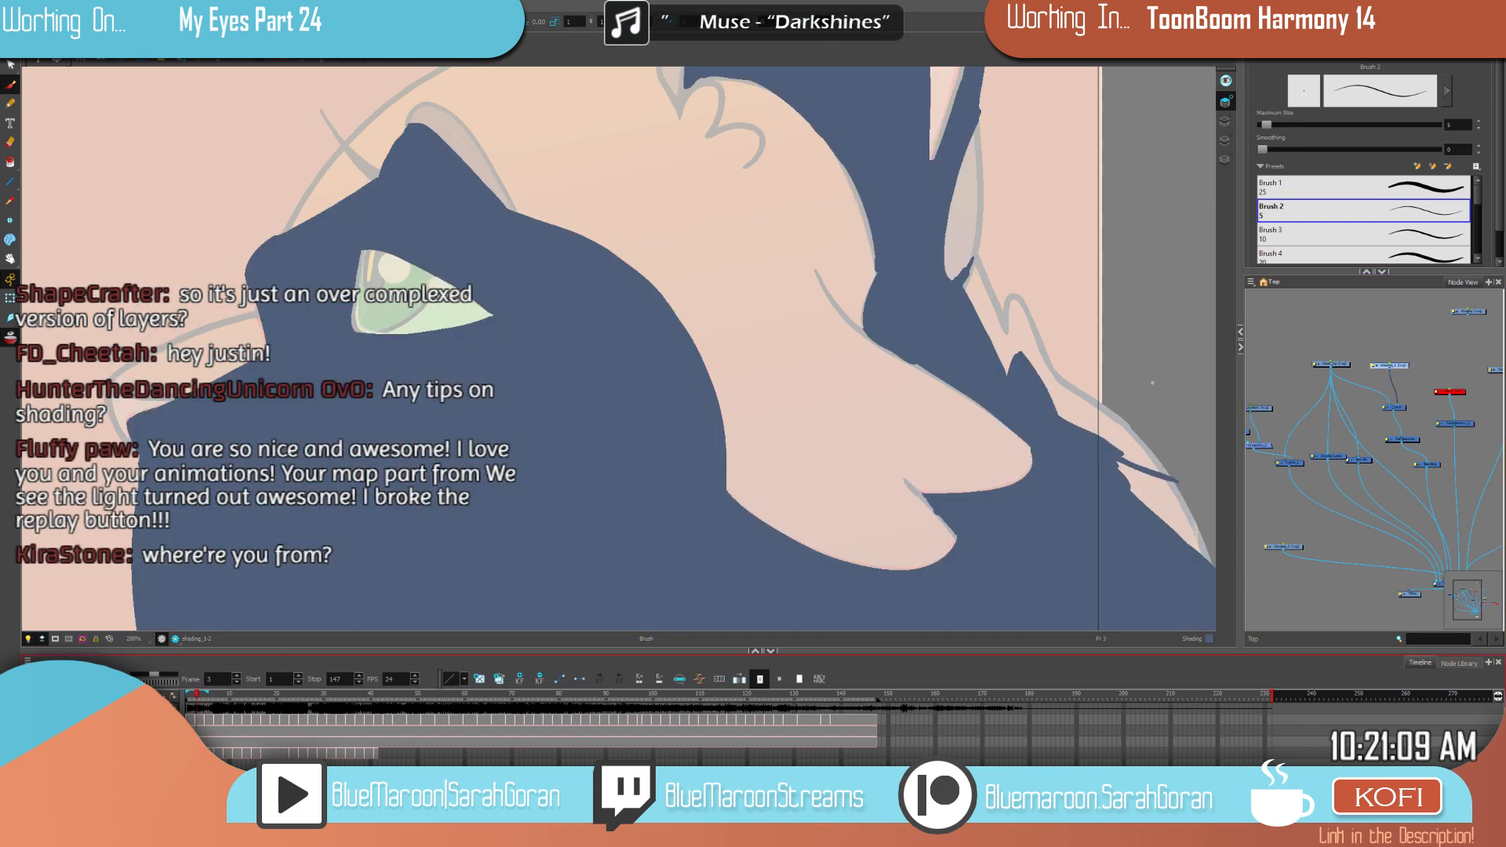
key("f")
key("g")
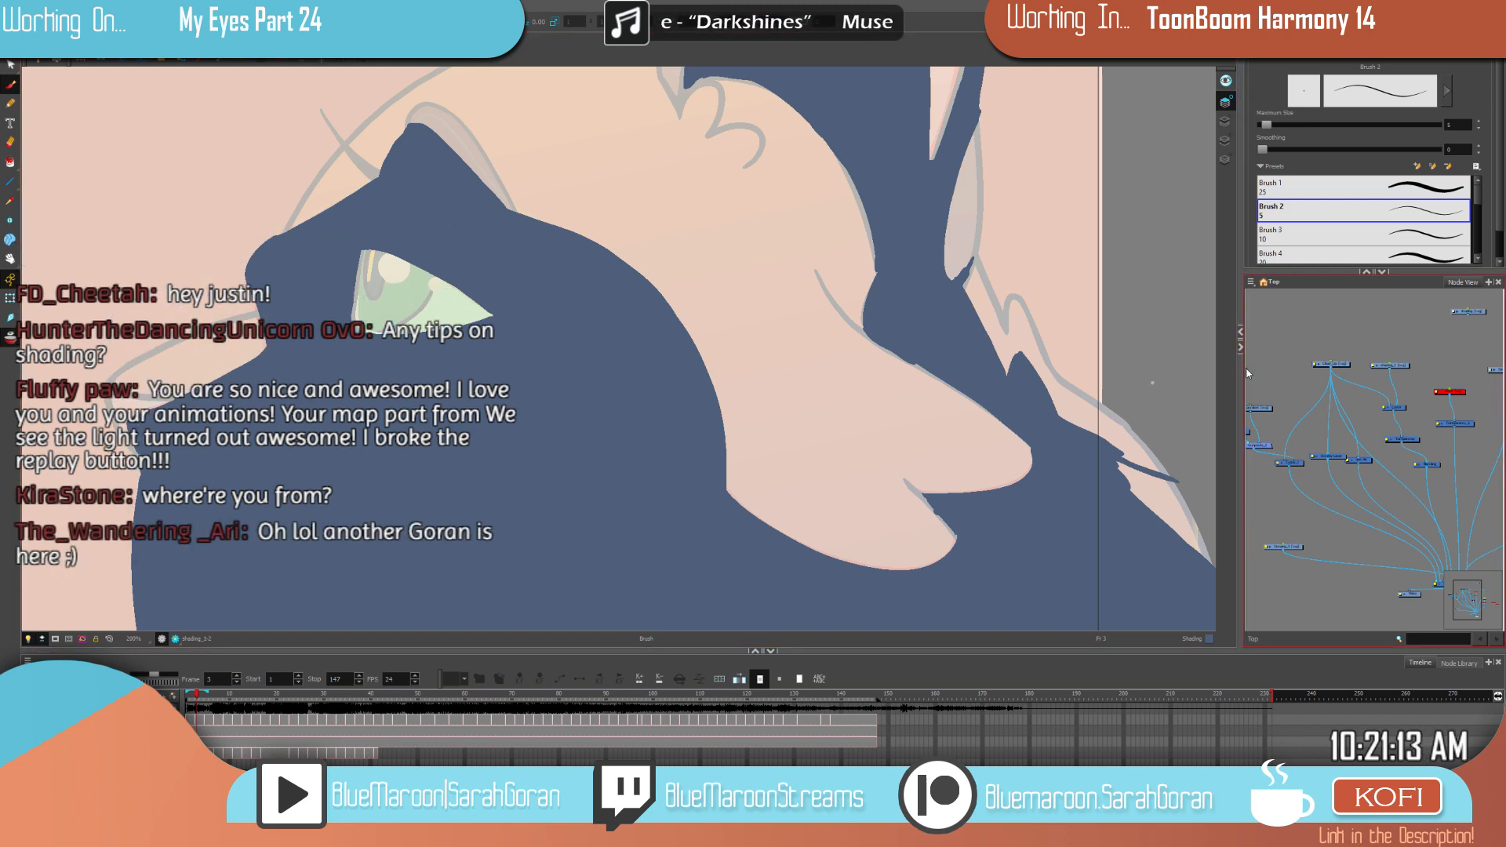
Step: Widen the node area and examine how the Clean_Up and shading_1 drawing nodes connect to the nodes below them
left_click_drag(1241, 391, 958, 391)
left_click_drag(1204, 436, 1117, 458)
scroll(1131, 406, "up", 3)
left_click(1070, 361)
left_click(1159, 364)
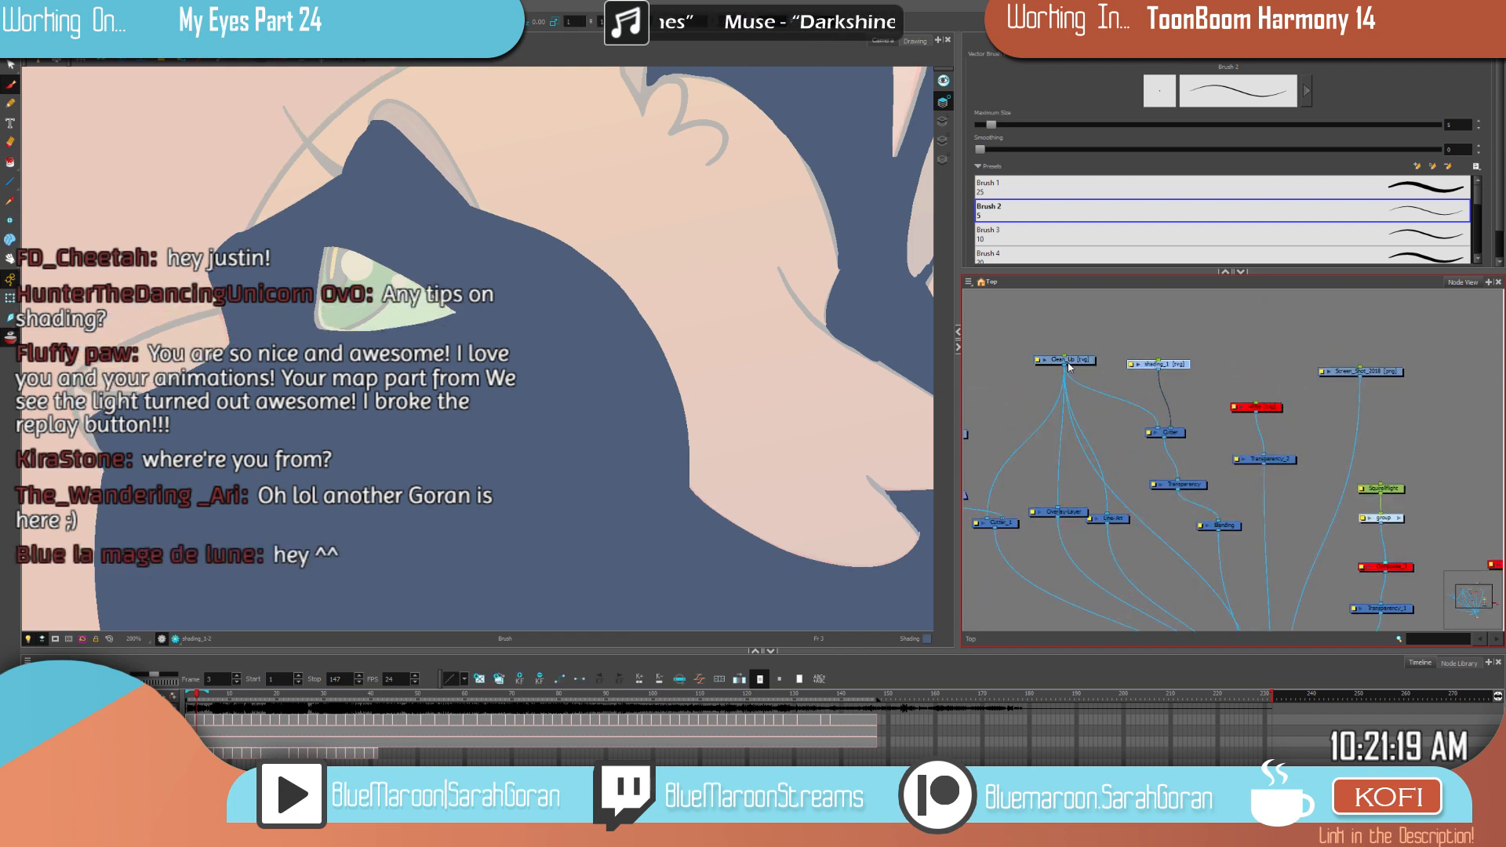
left_click(1073, 360)
left_click_drag(1075, 359, 1068, 370)
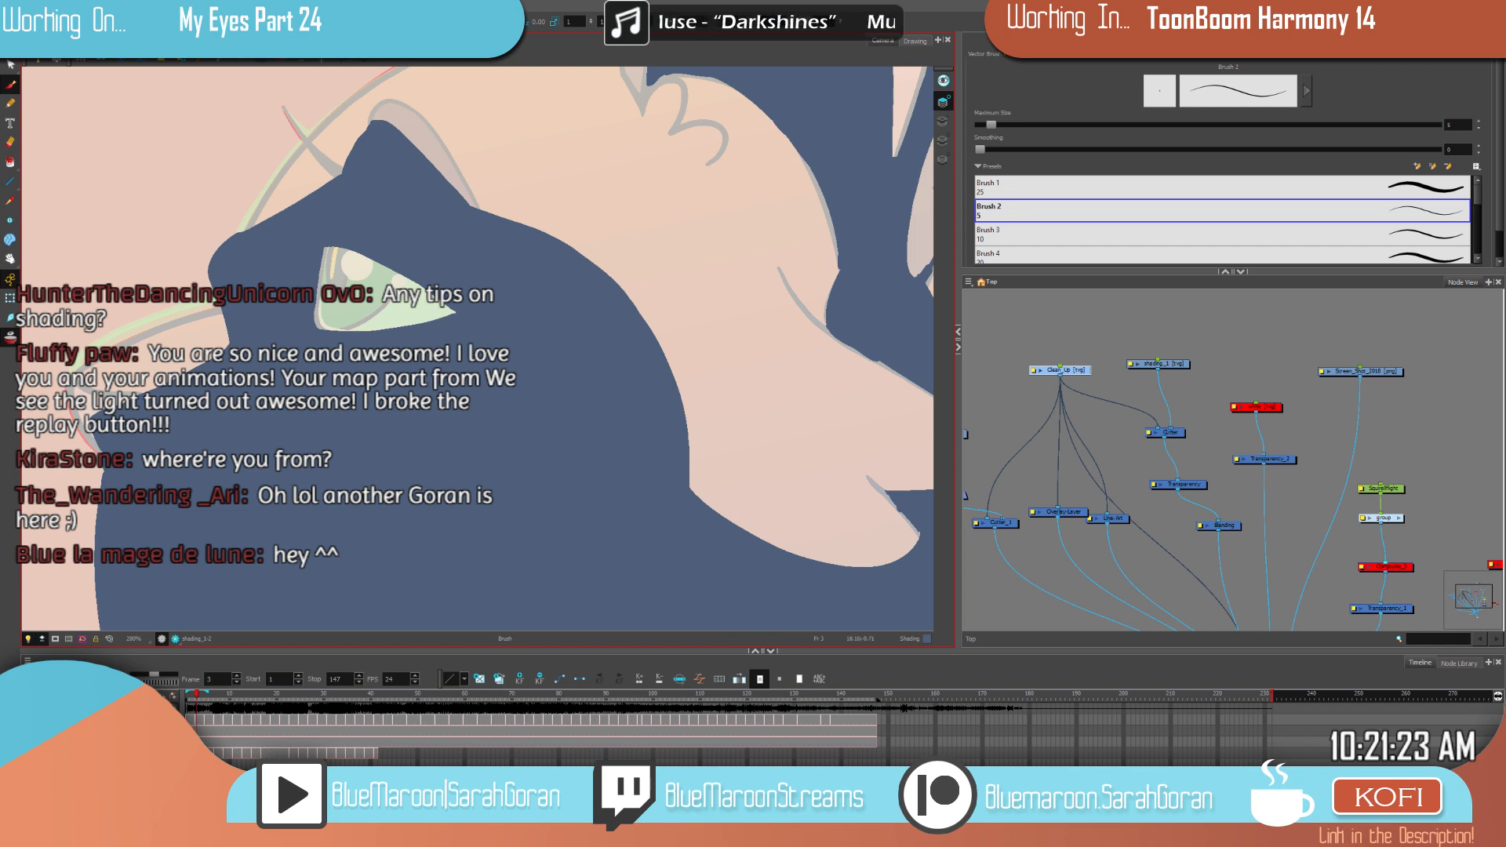
left_click(1080, 440)
left_click_drag(1103, 446, 1139, 362)
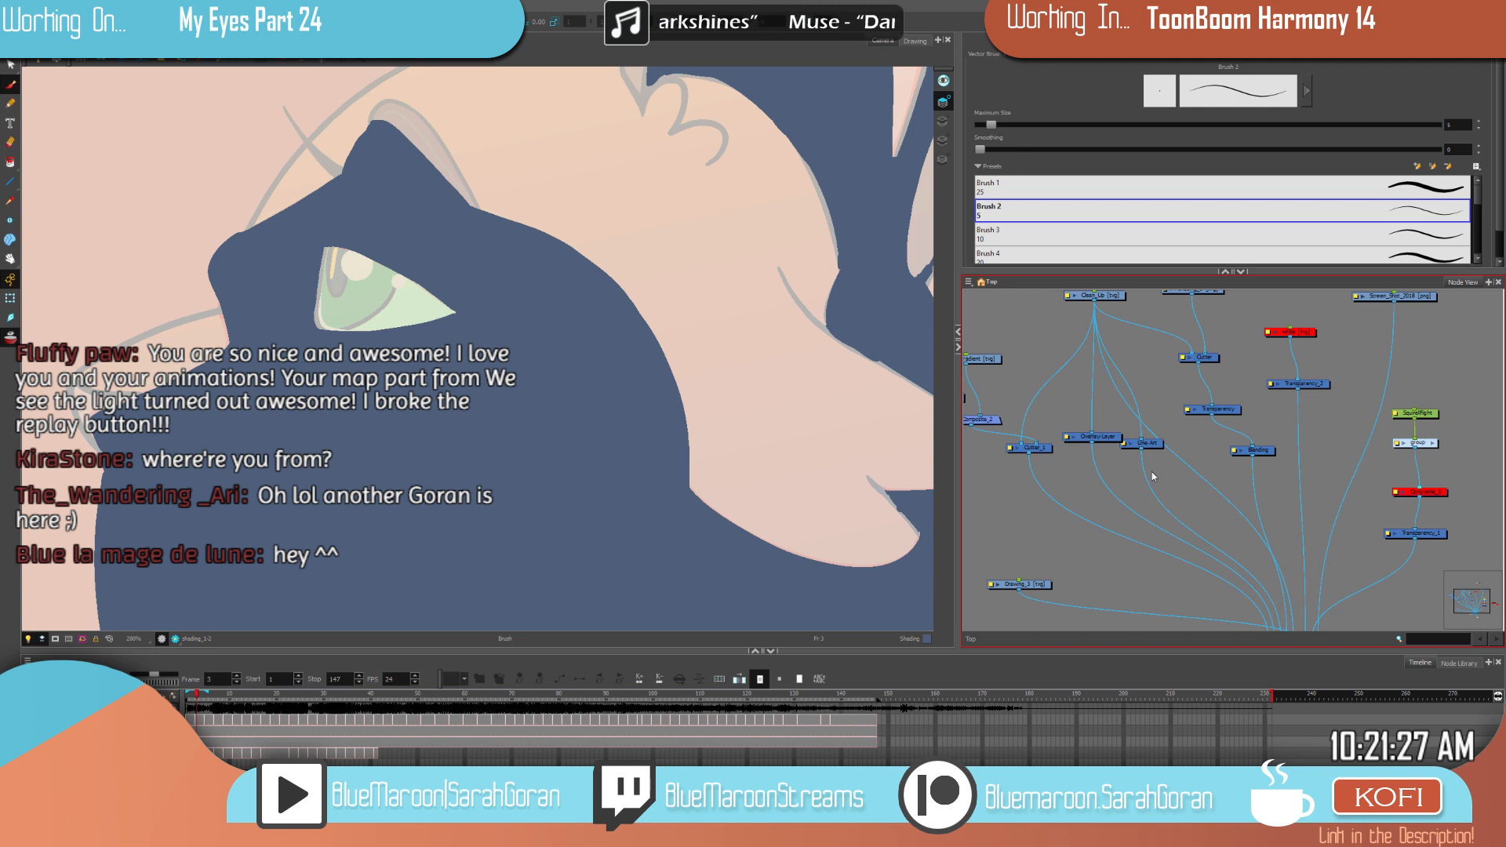
Step: Trace the gradient drawing nodes into the composite and the shading drawing through its cutter, transparency and blending nodes
left_click_drag(1016, 370, 1136, 385)
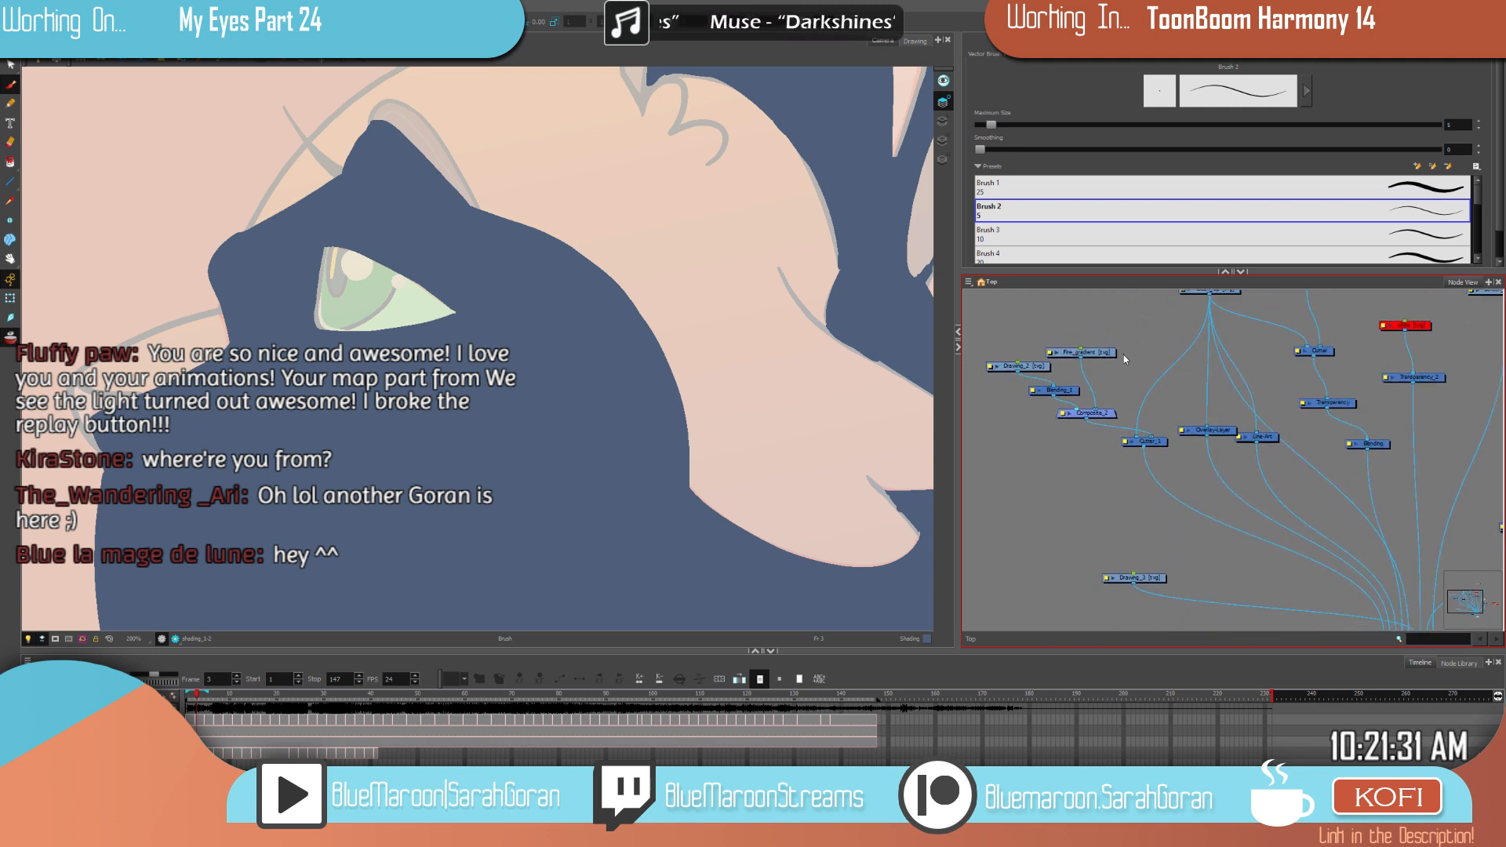
left_click_drag(1268, 386, 1231, 363)
mouse_move(1227, 443)
left_mouse_down()
mouse_move(1223, 423)
mouse_move(1163, 459)
mouse_move(1250, 428)
left_mouse_up()
left_click(1105, 369)
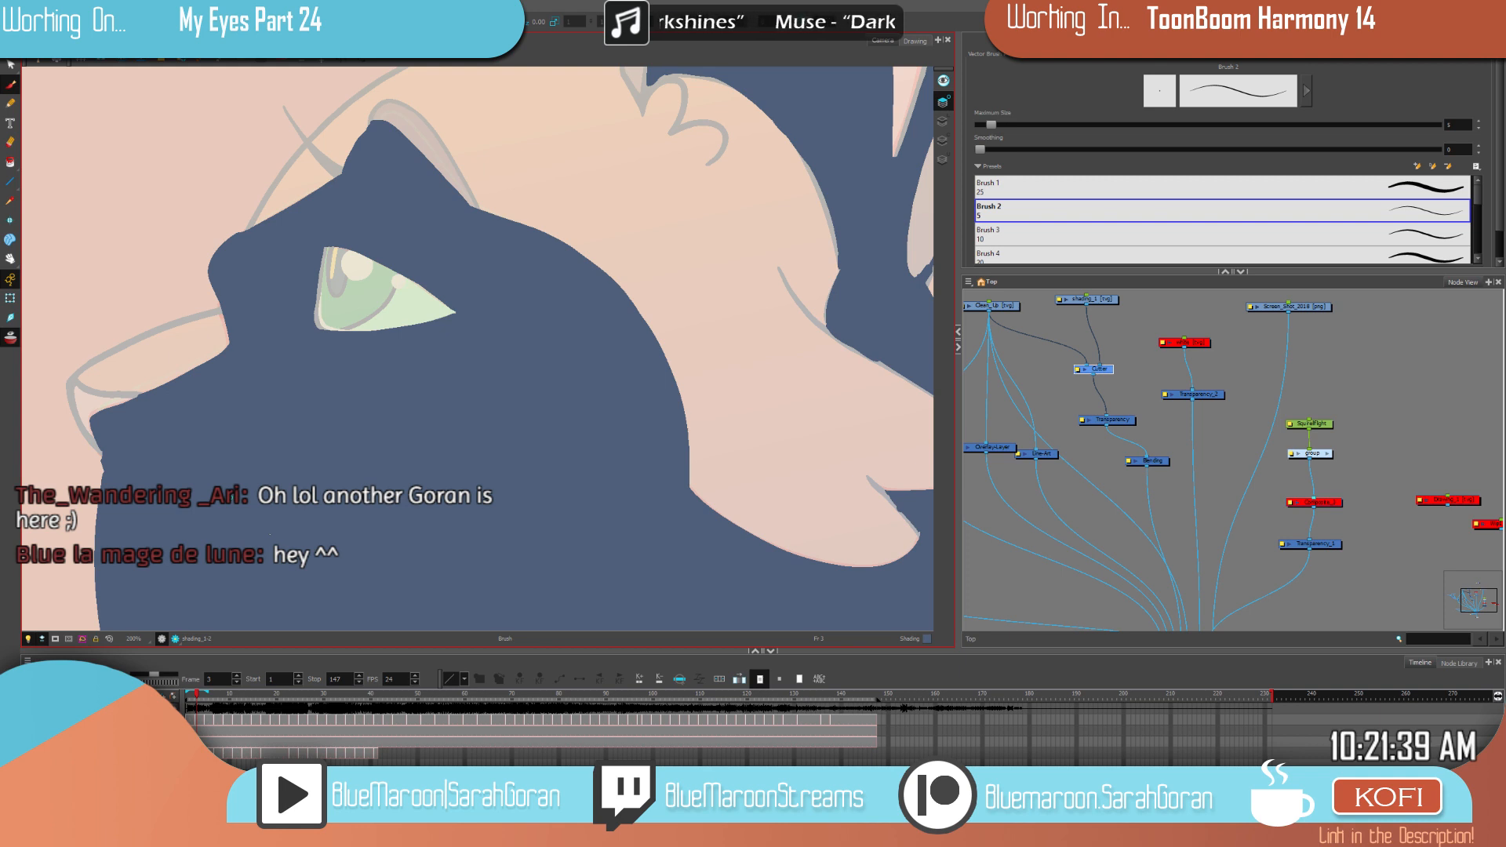
scroll(1079, 318, "down", 2)
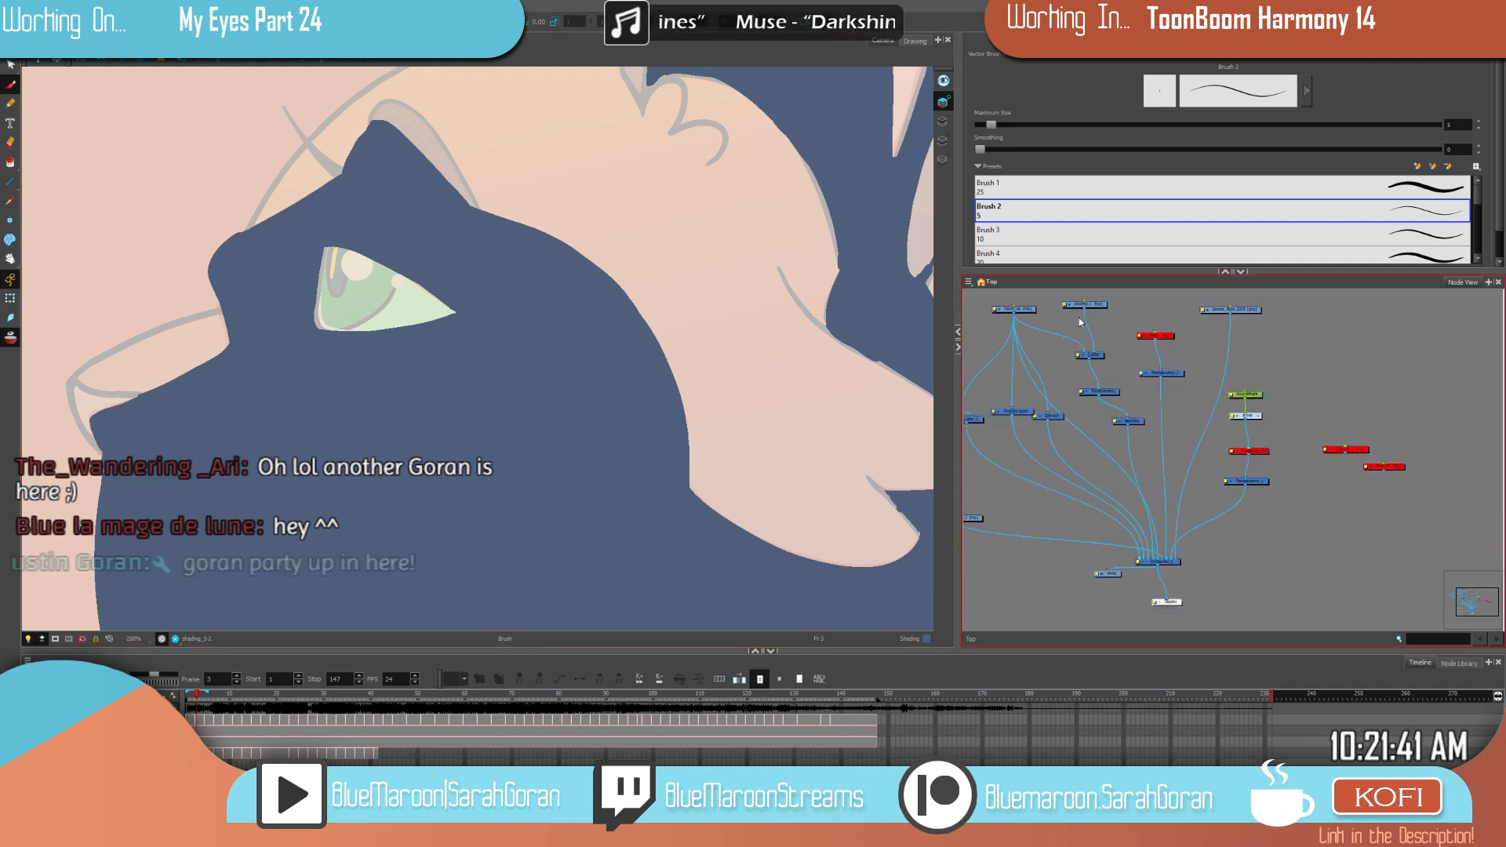
left_click_drag(1228, 398, 1149, 410)
scroll(1183, 424, "up", 2)
scroll(1149, 375, "up", 1)
Step: Look over the node network inside the group and how its pegs and drawings feed the composites
left_click(1125, 378)
scroll(1278, 391, "down", 6)
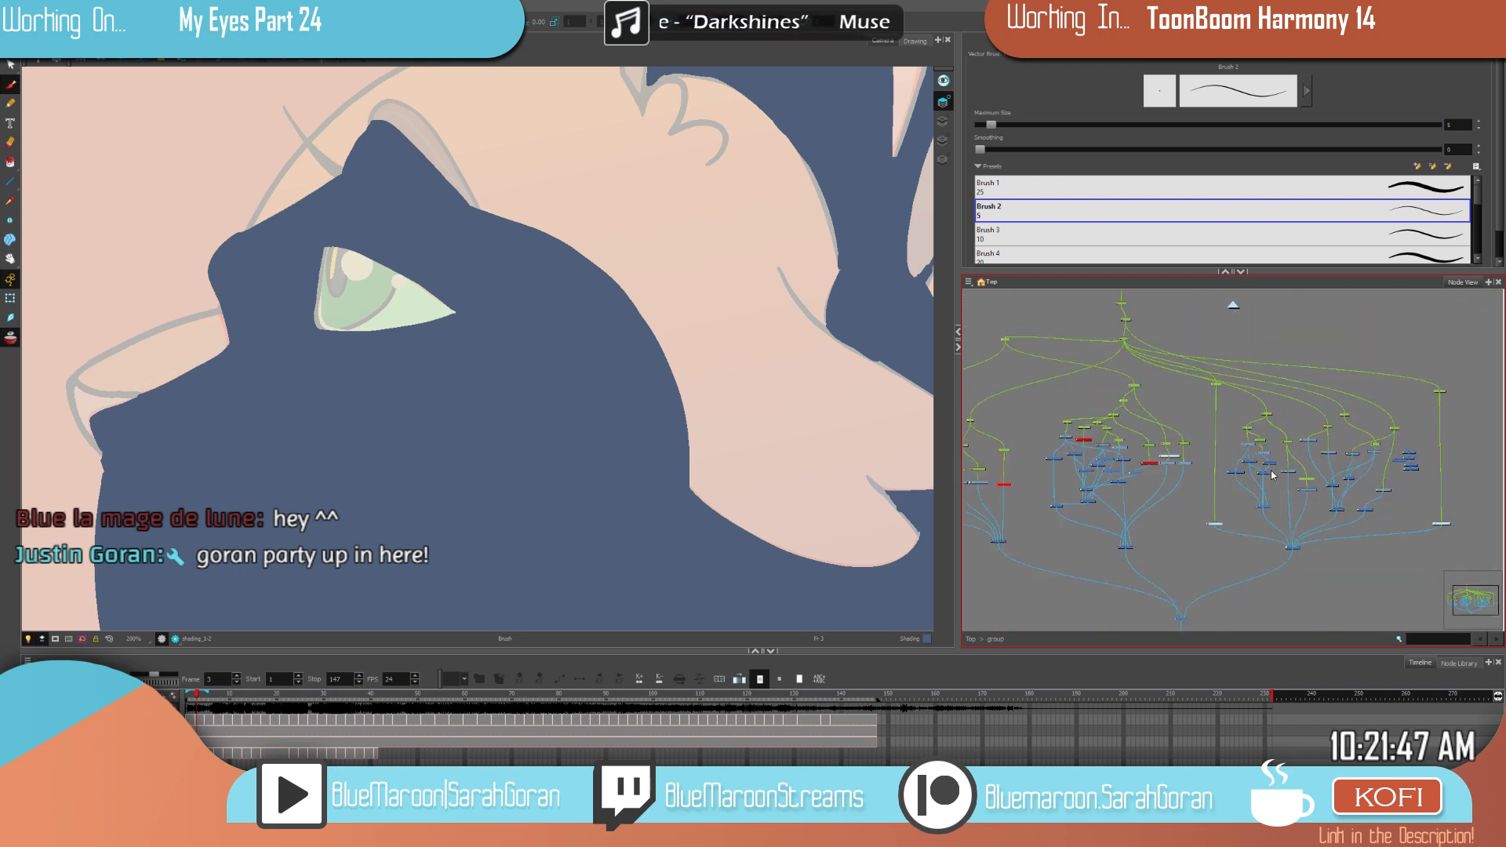
left_click_drag(1212, 428, 1240, 397)
scroll(1296, 422, "up", 1)
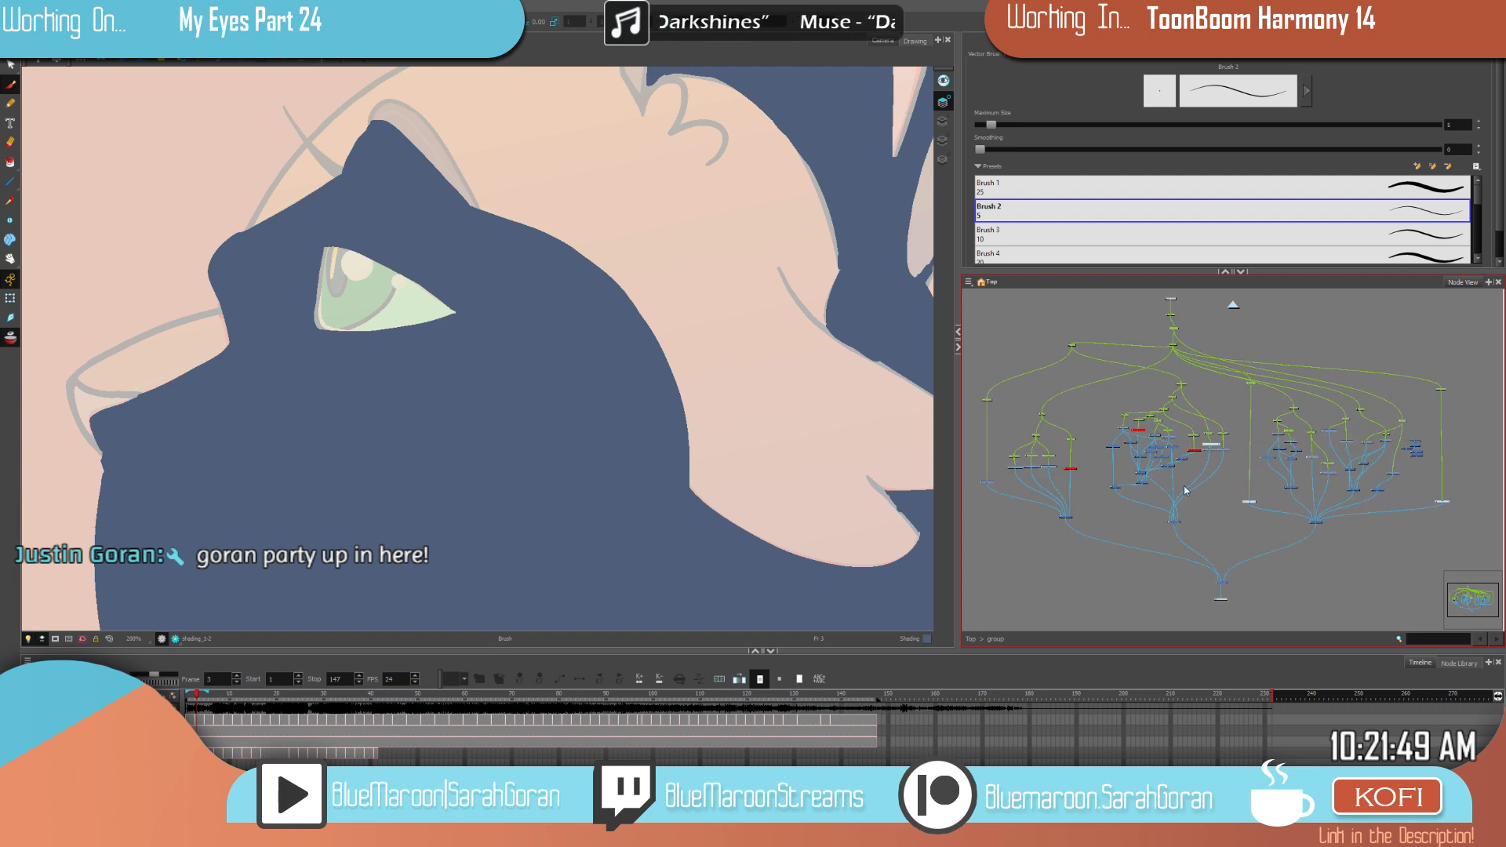
mouse_move(1302, 480)
left_mouse_down()
mouse_move(1369, 475)
mouse_move(1328, 484)
mouse_move(1321, 460)
left_mouse_up()
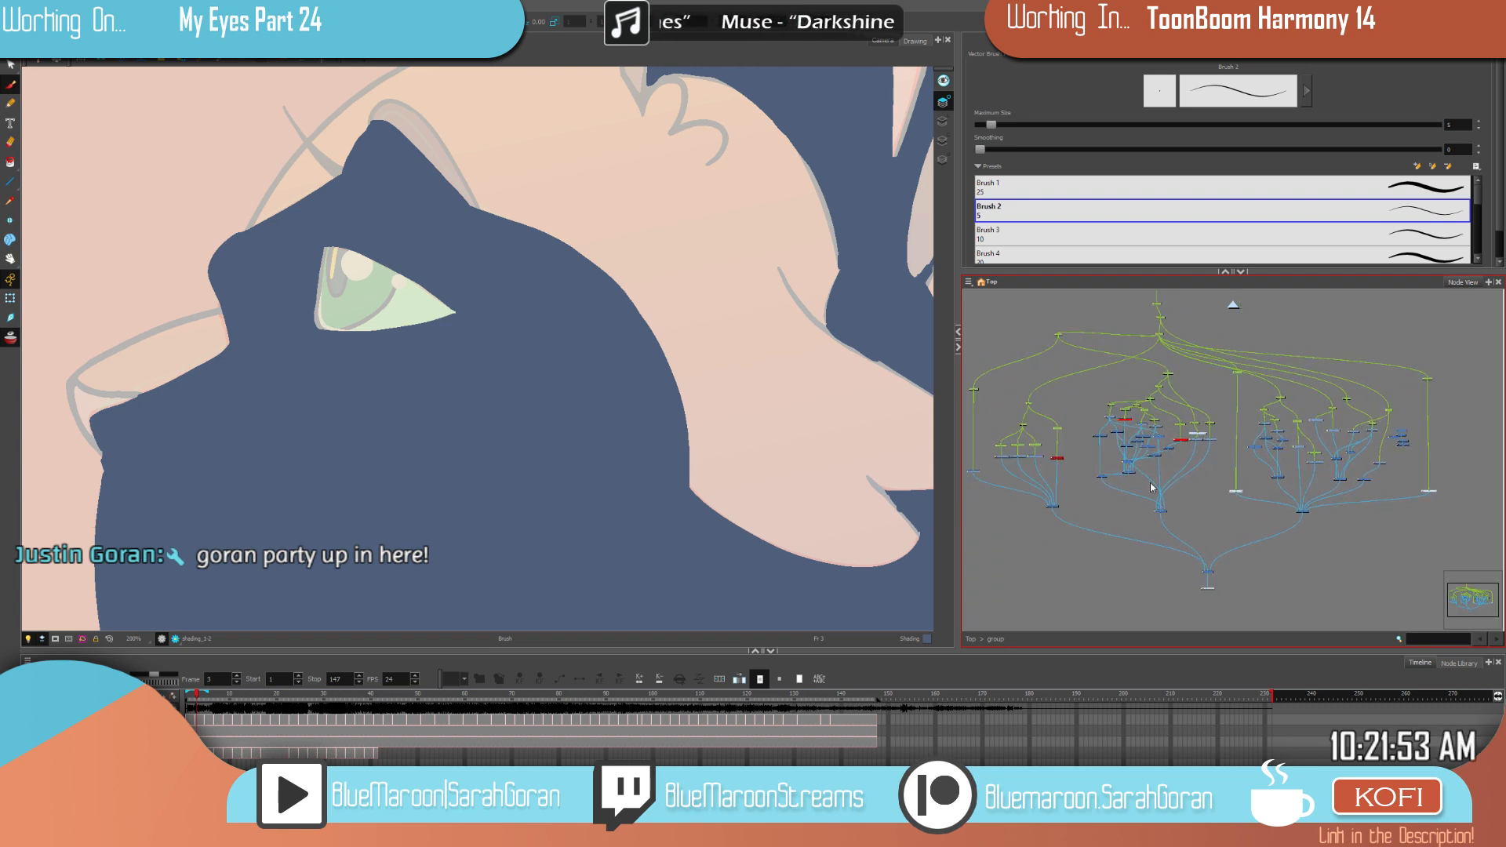
scroll(1361, 390, "up", 2)
scroll(1356, 392, "down", 2)
left_click_drag(994, 452, 1106, 446)
scroll(1106, 446, "up", 1)
scroll(1106, 445, "up", 5)
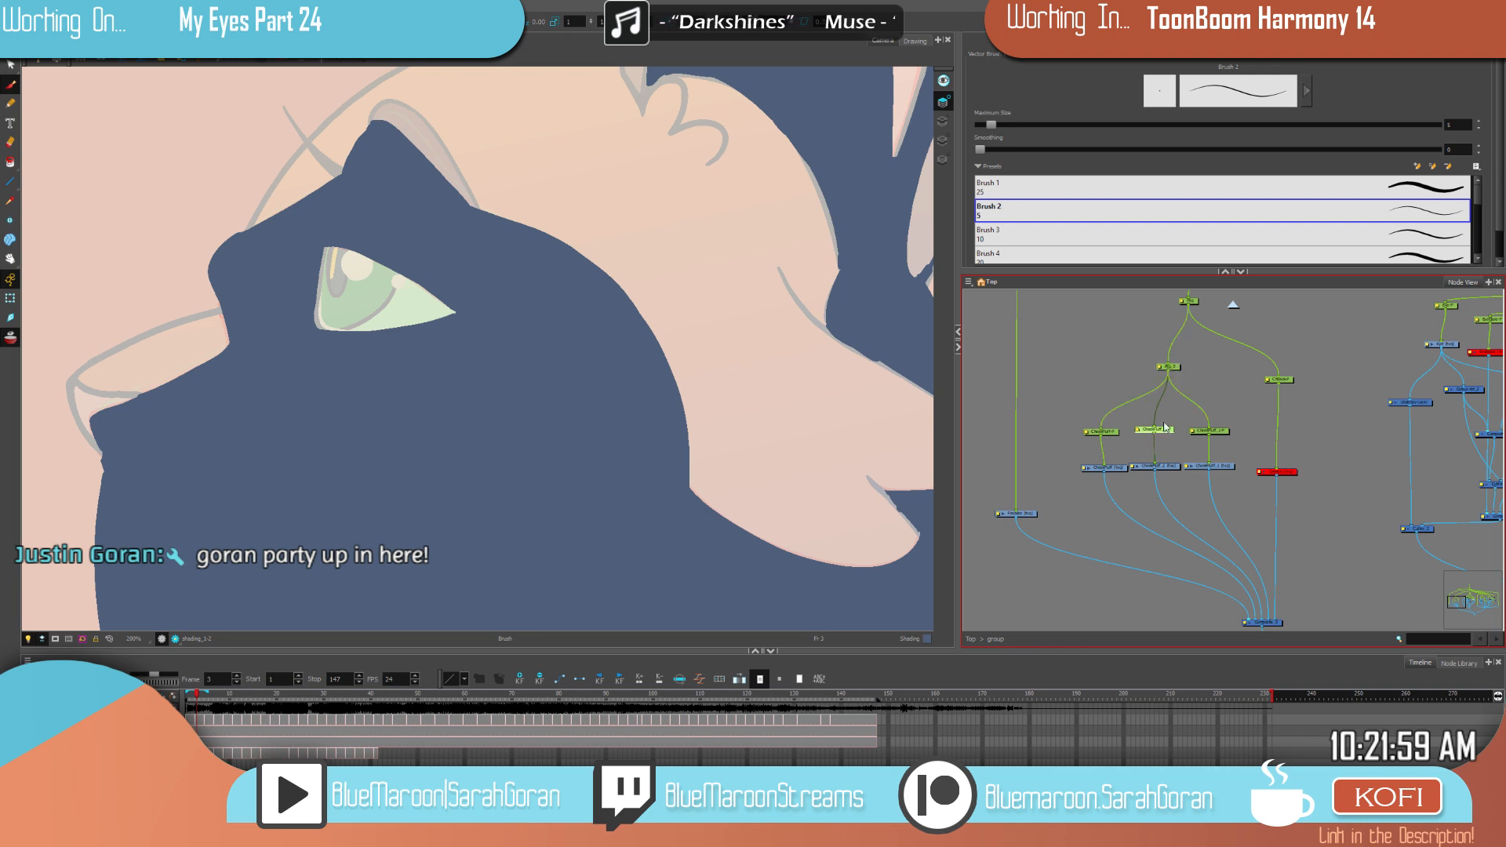
scroll(1297, 334, "down", 4)
left_click_drag(1364, 418, 1098, 495)
mouse_move(1294, 463)
left_mouse_down()
mouse_move(1216, 443)
mouse_move(1286, 469)
left_mouse_up()
scroll(1294, 451, "down", 2)
Step: Return to the top-level node network and enlarge the drawing view by narrowing the node area
left_click(1233, 305)
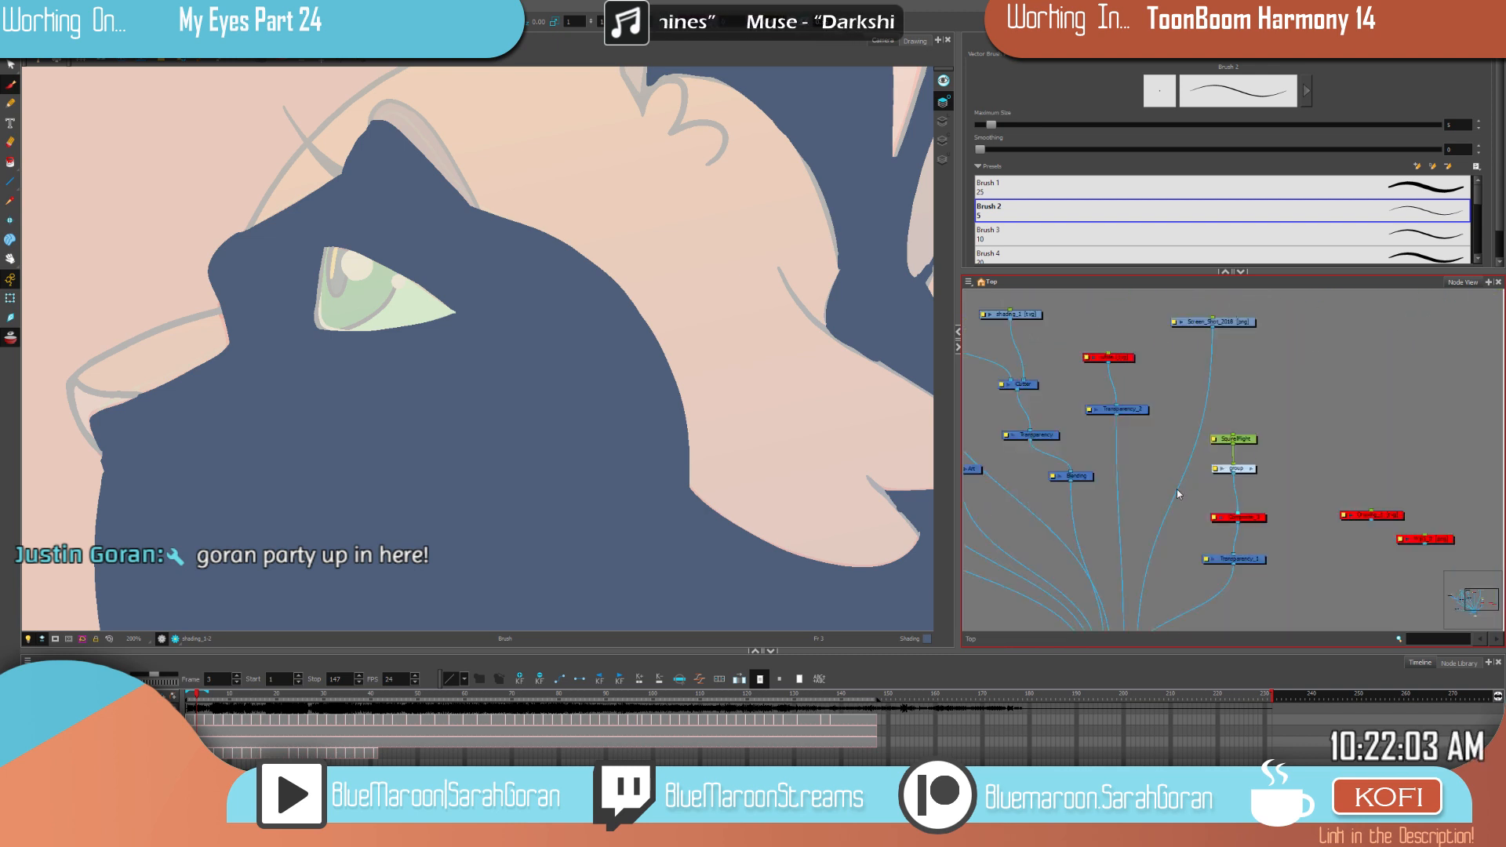
scroll(1169, 466, "down", 1)
left_click_drag(958, 400, 1280, 400)
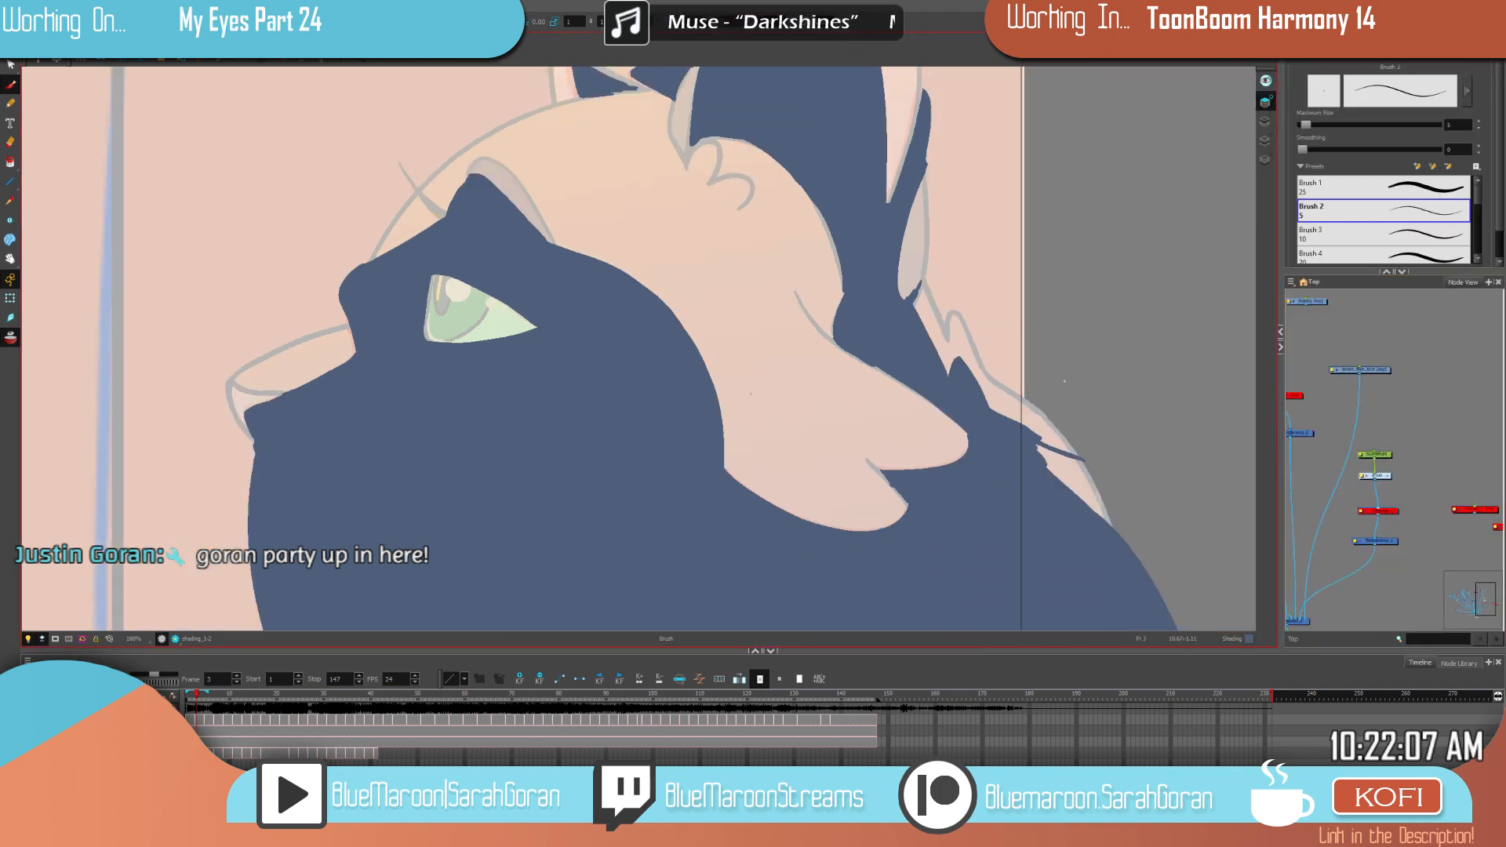
Step: Compare the filled head shading on frame 3 with the unfinished outline on frame 5 by flipping between them
scroll(796, 407, "down", 2)
scroll(767, 385, "up", 4)
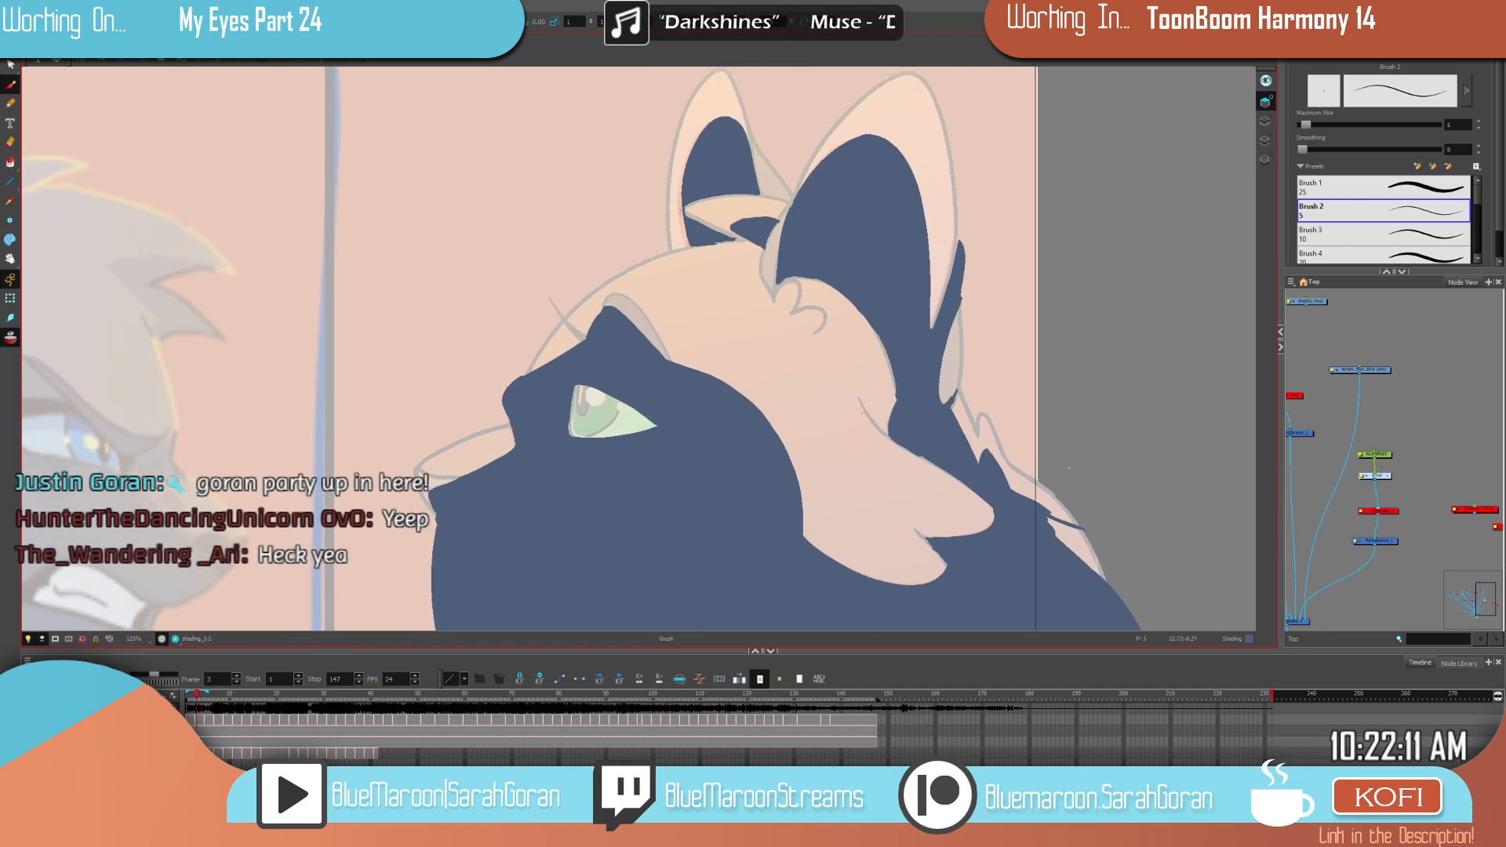
key("f")
key("g")
key("f")
key("g")
key("g")
key("f")
key("f")
key("g")
key("g")
key("f")
key("g")
key("f")
key("g")
key("f")
key("g")
key("f")
key("g")
key("f")
key("g")
Step: Outline the lower edge of the cat's green eye on frame 5 with the Brush 2 preset
left_click_drag(883, 513, 882, 433)
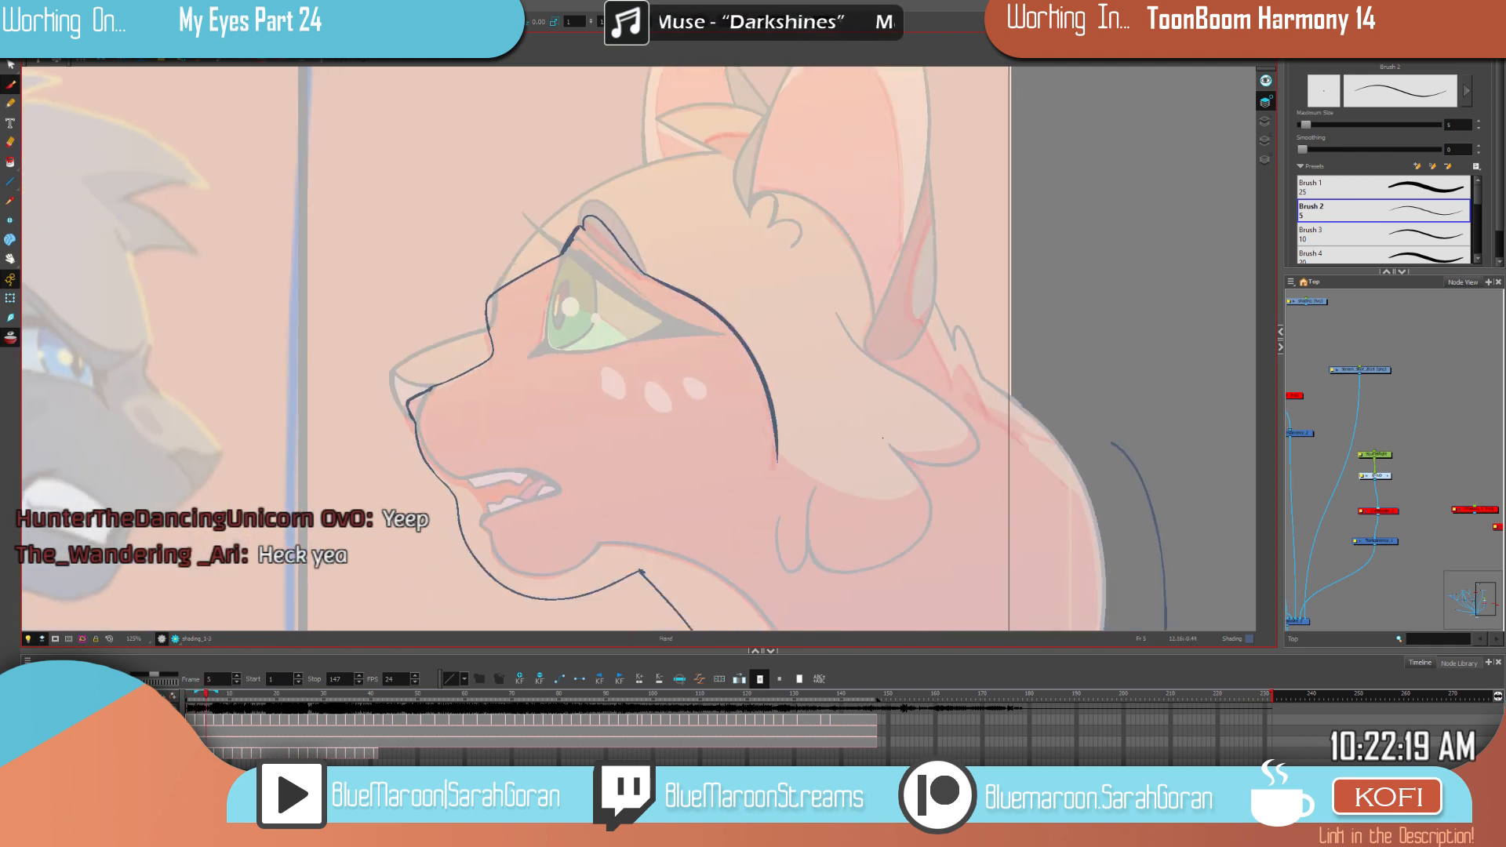
key("2")
key("2")
key("2")
key("2")
mouse_move(709, 421)
left_mouse_down()
mouse_move(808, 436)
mouse_move(835, 401)
left_mouse_up()
key("f")
key("g")
key("f")
key("g")
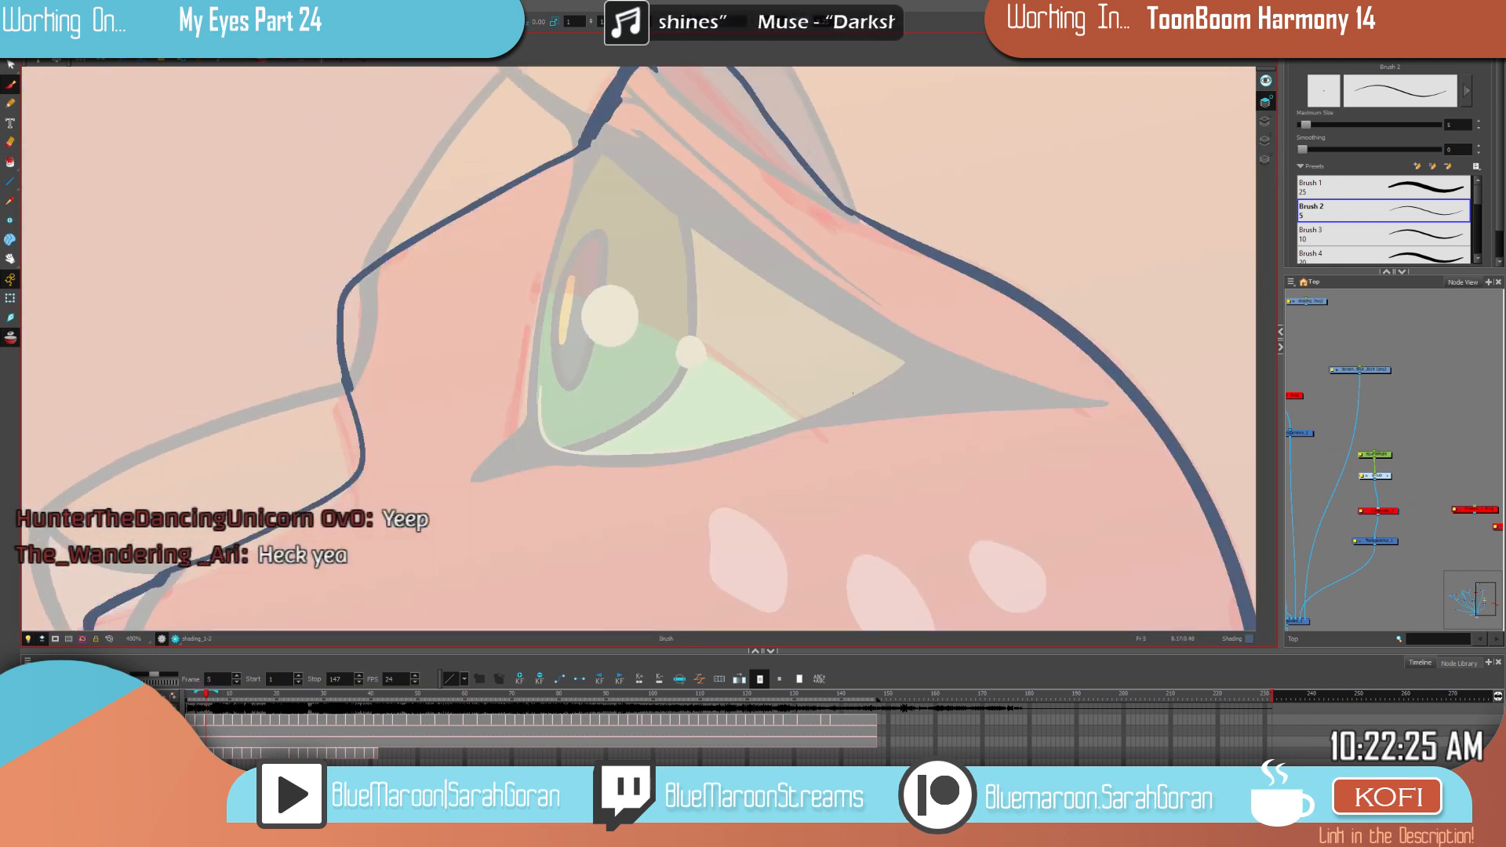
key("f")
key("g")
key("f")
key("g")
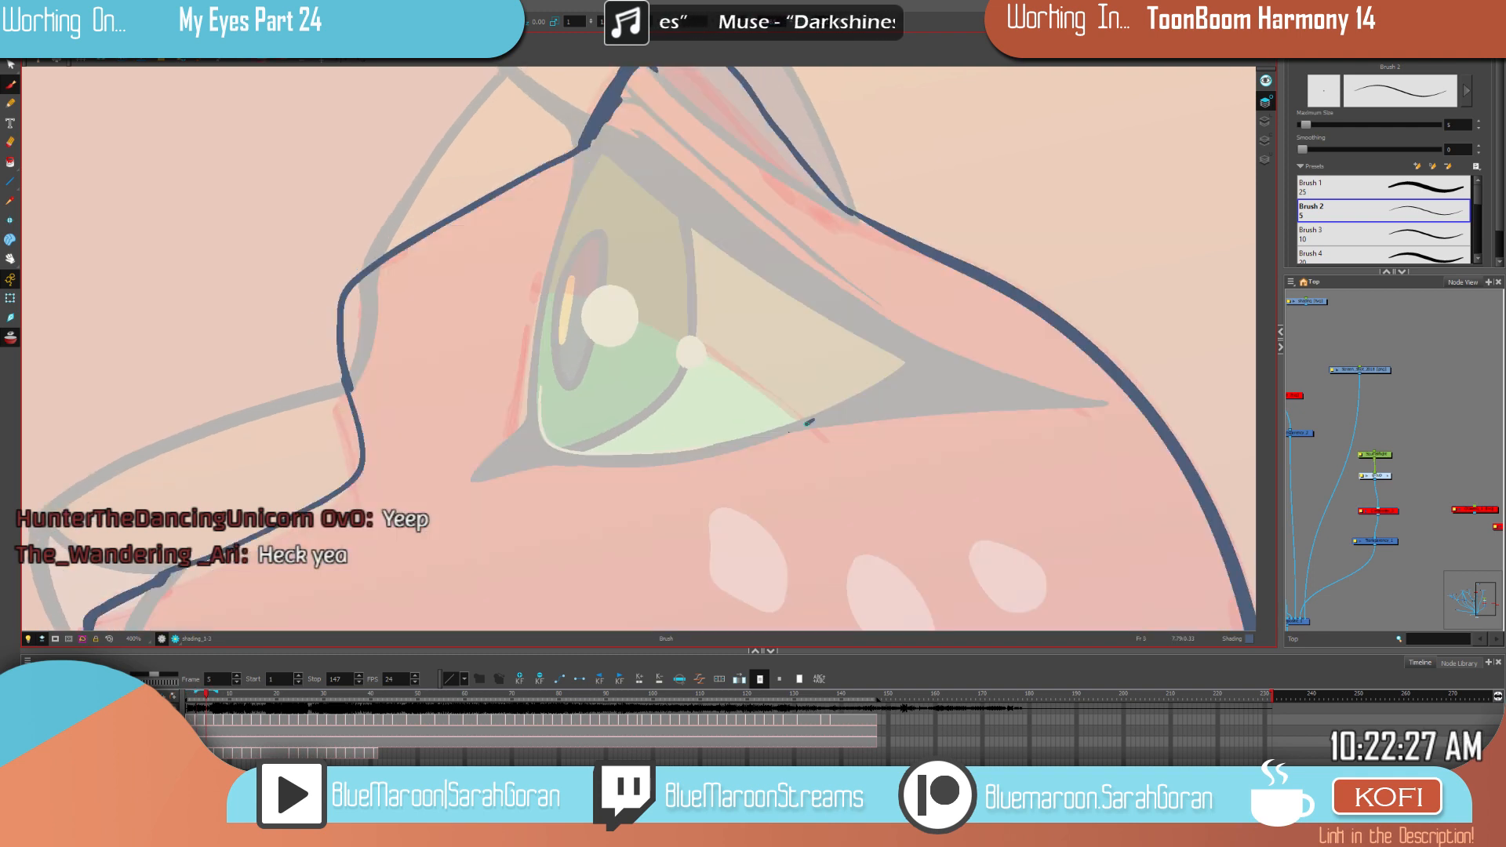
left_click_drag(810, 422, 631, 463)
key("f")
key("g")
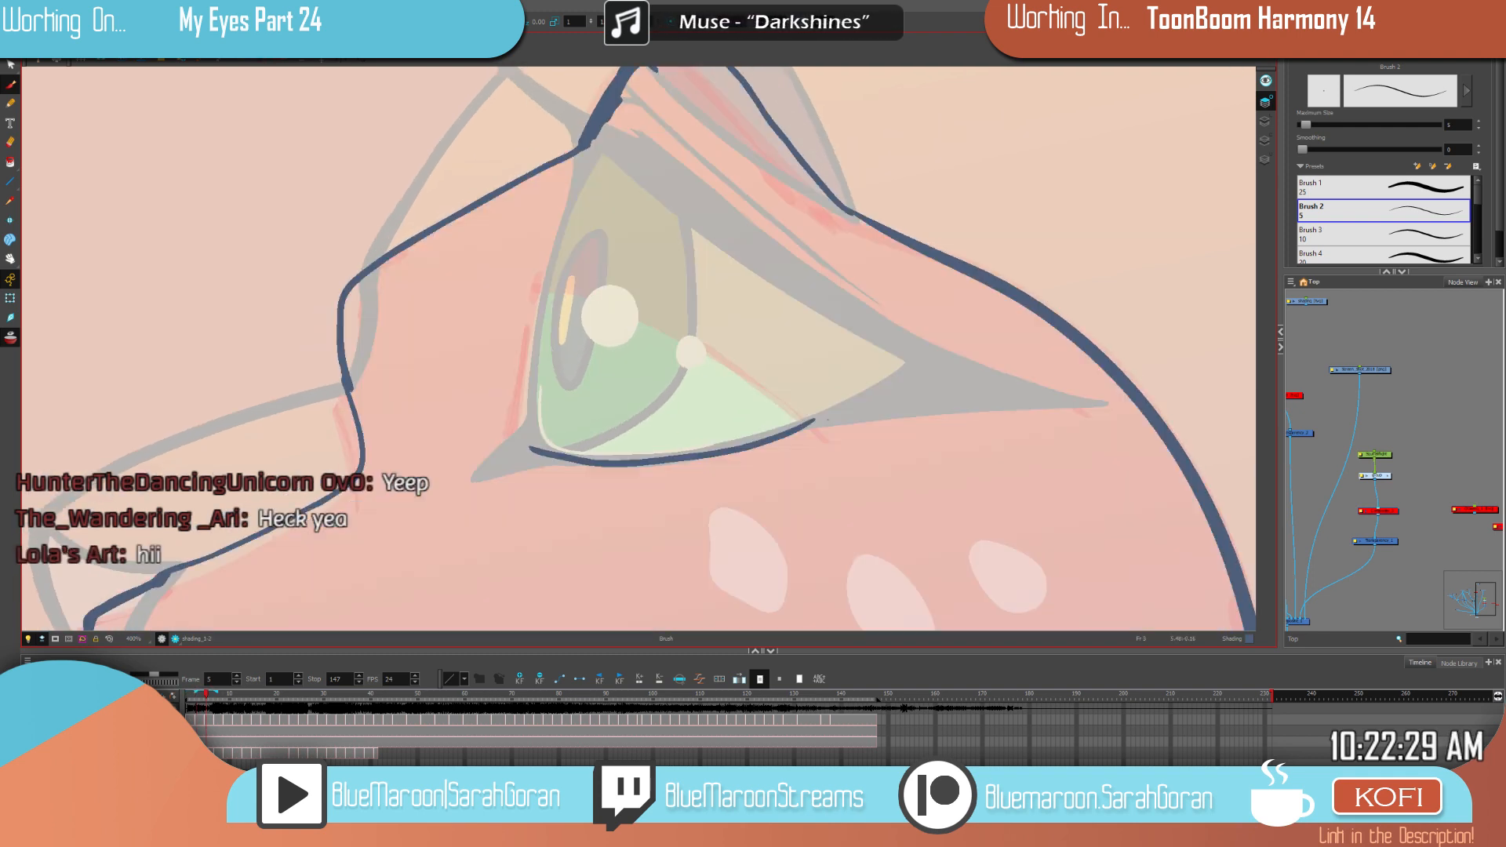
mouse_move(808, 421)
left_mouse_down()
mouse_move(691, 322)
mouse_move(581, 280)
mouse_move(543, 286)
left_mouse_up()
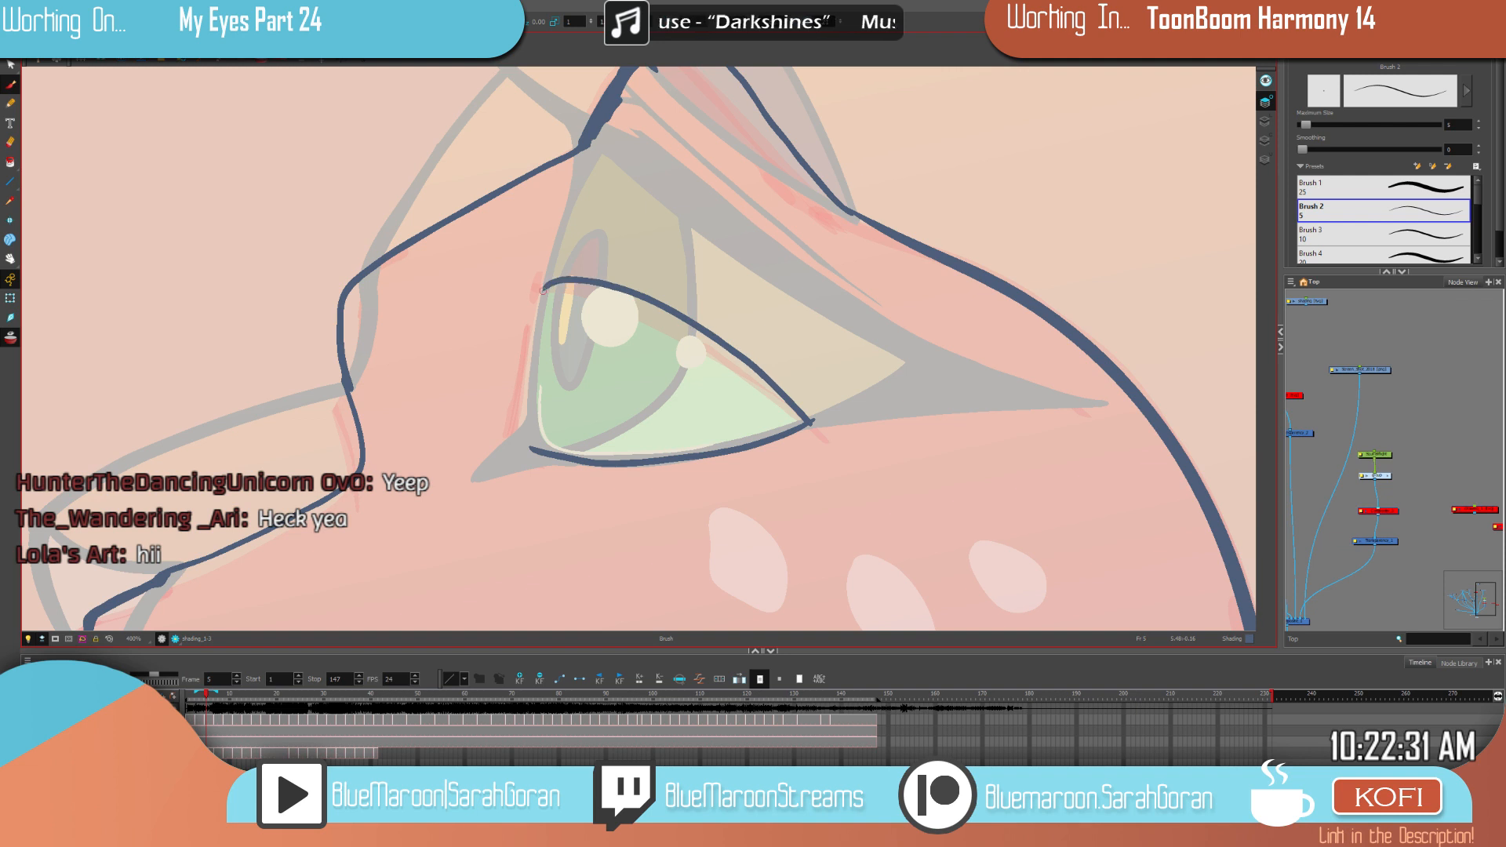
key("f")
key("g")
key("ctrl+z")
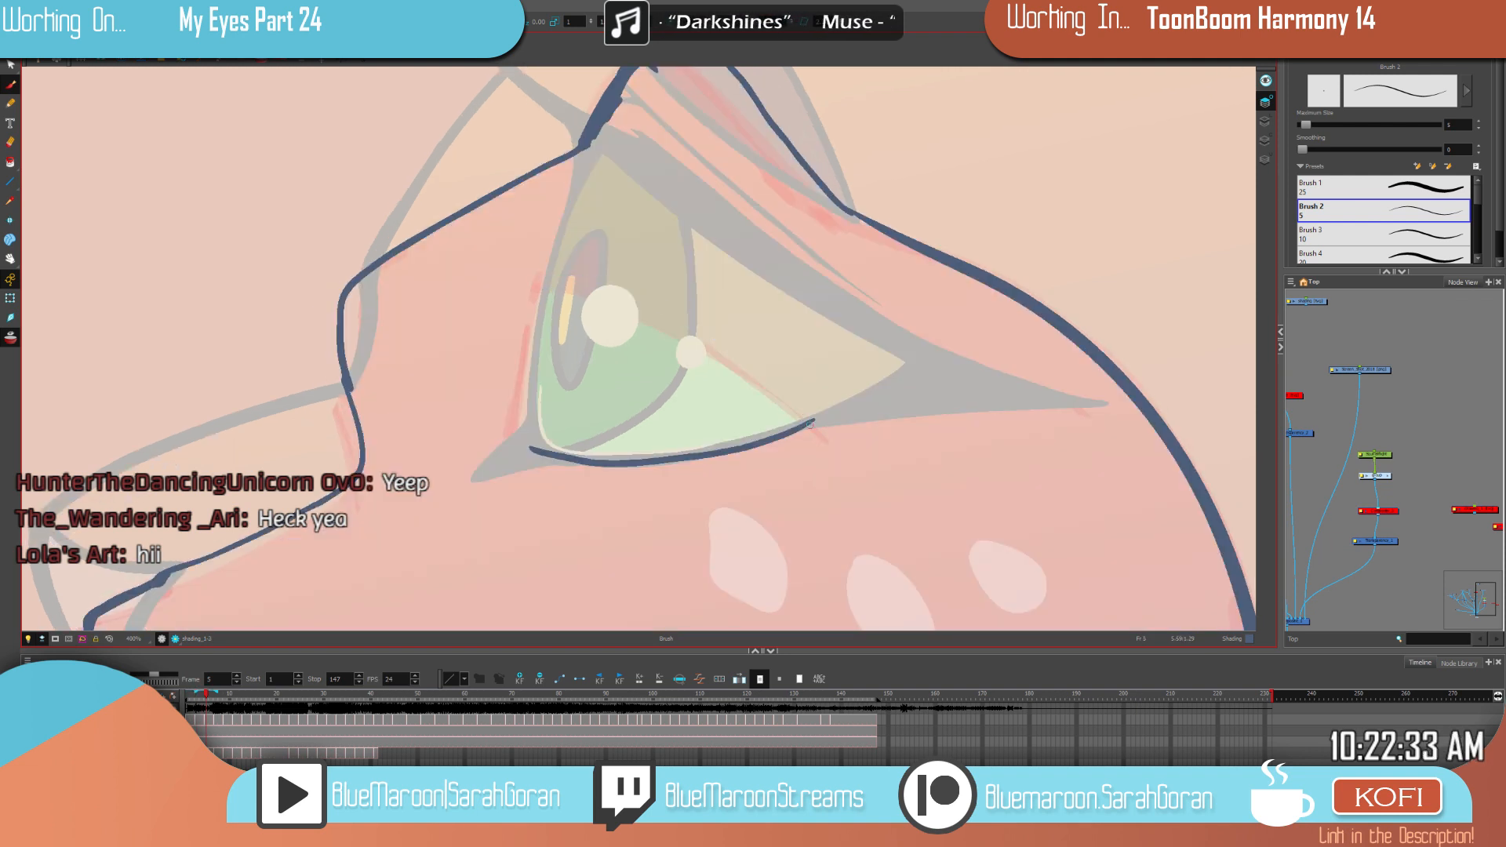
Step: Outline the upper lid line and front edge of the green eye, closing the eye shape on frame 5
left_click_drag(651, 307, 561, 284)
left_click_drag(538, 342, 542, 452)
scroll(902, 493, "down", 5)
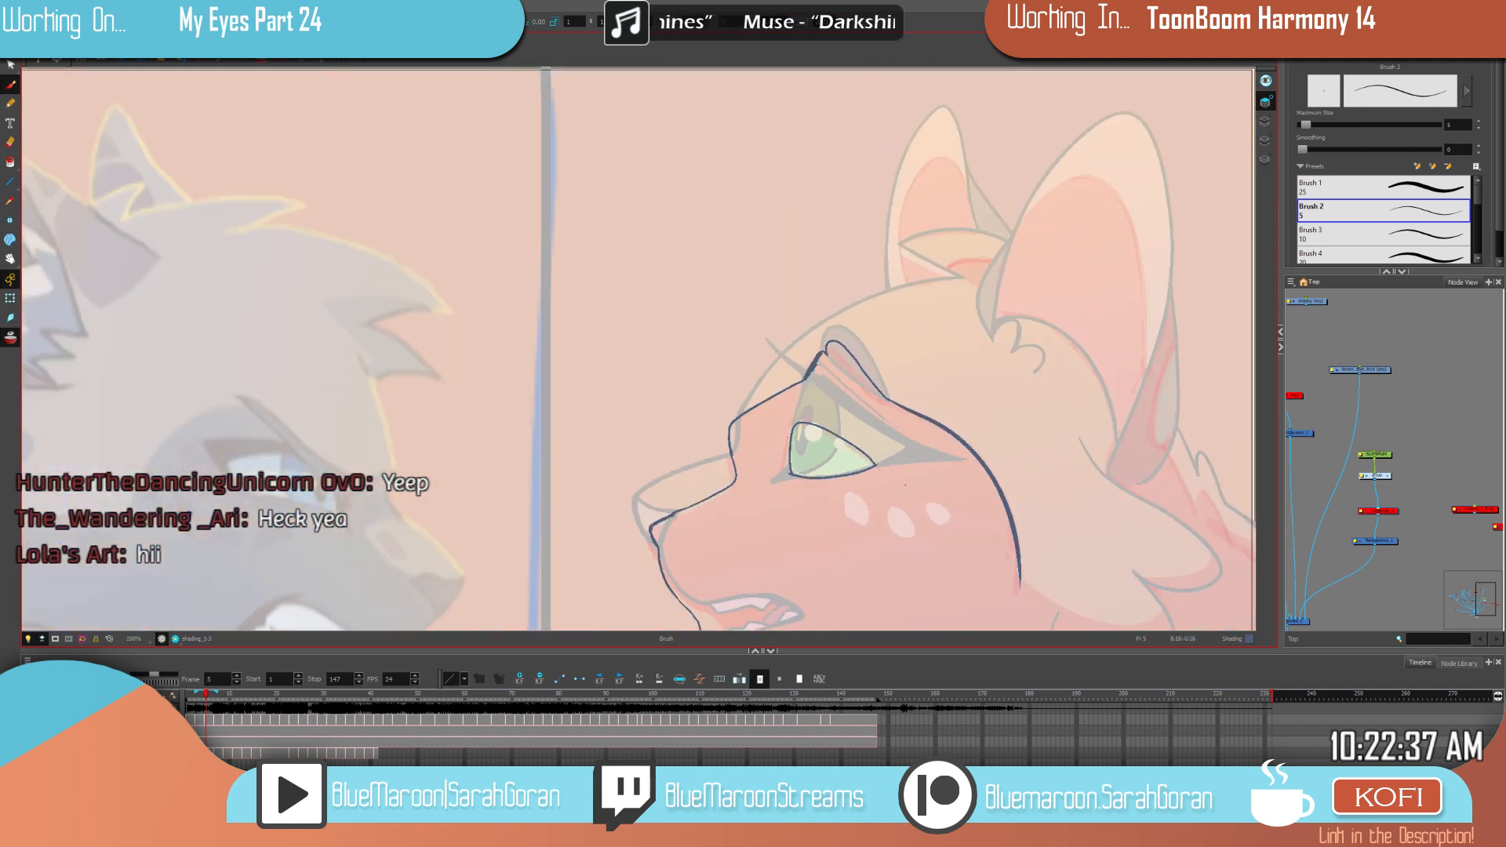
Step: Compare the cheek and hair tuft shading on frame 3 with the outline on frame 5
left_click_drag(924, 502, 837, 414)
left_click_drag(1005, 538, 814, 396)
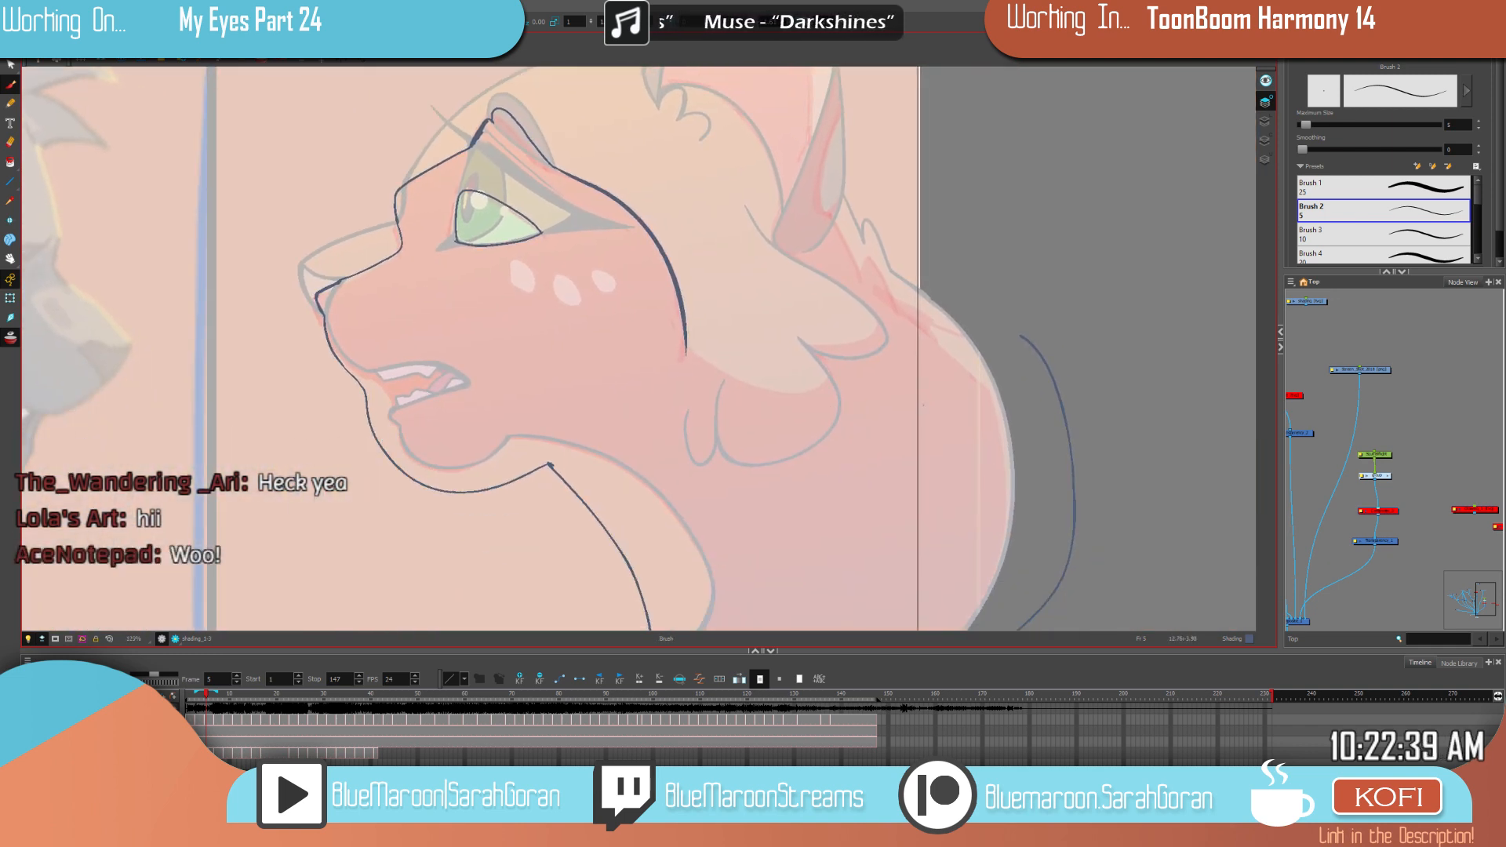
key("comma")
key("period")
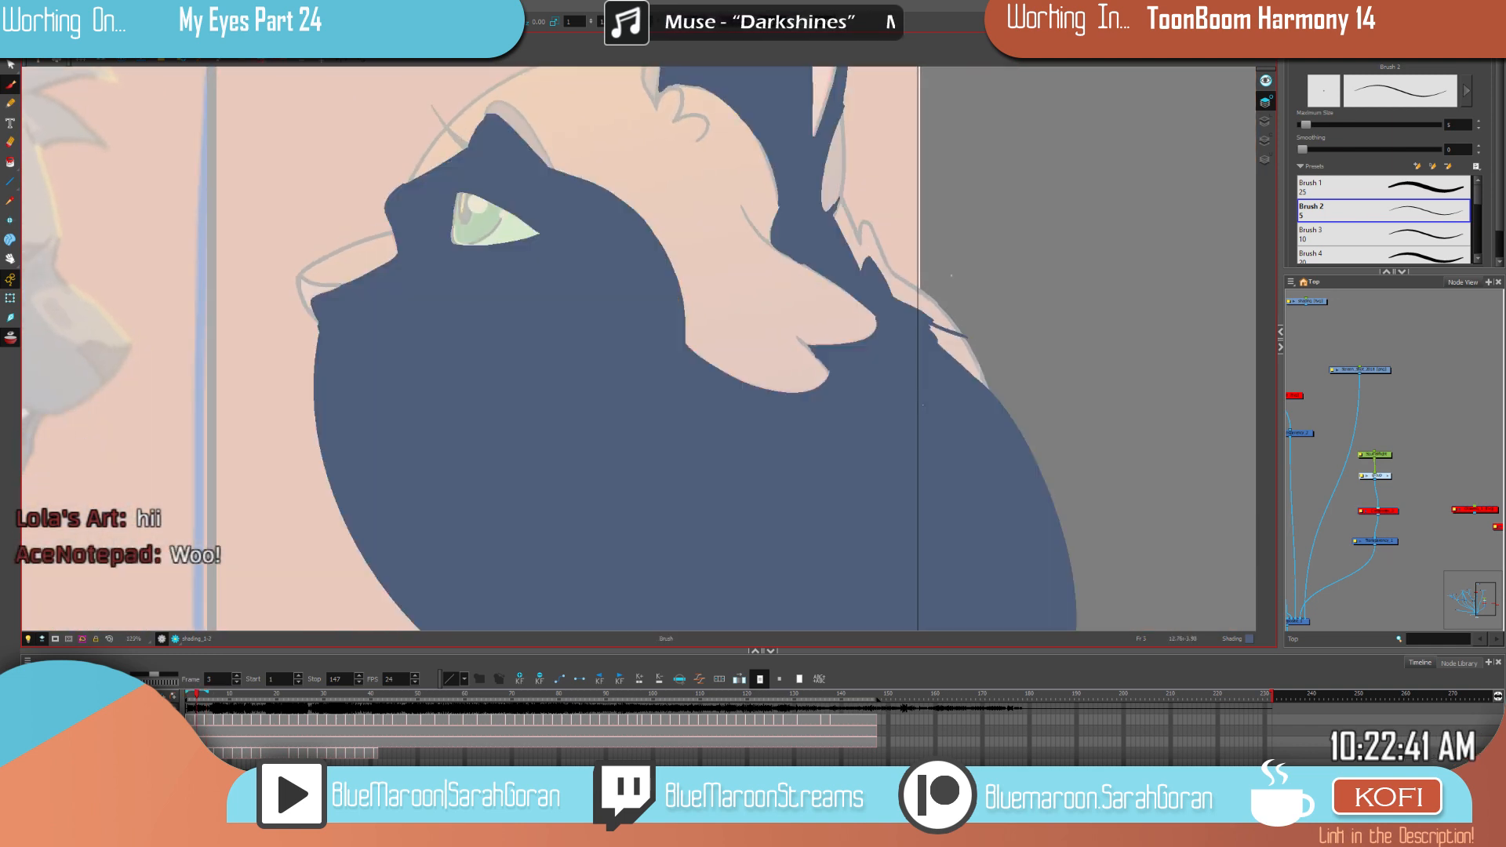
key("comma")
key("period")
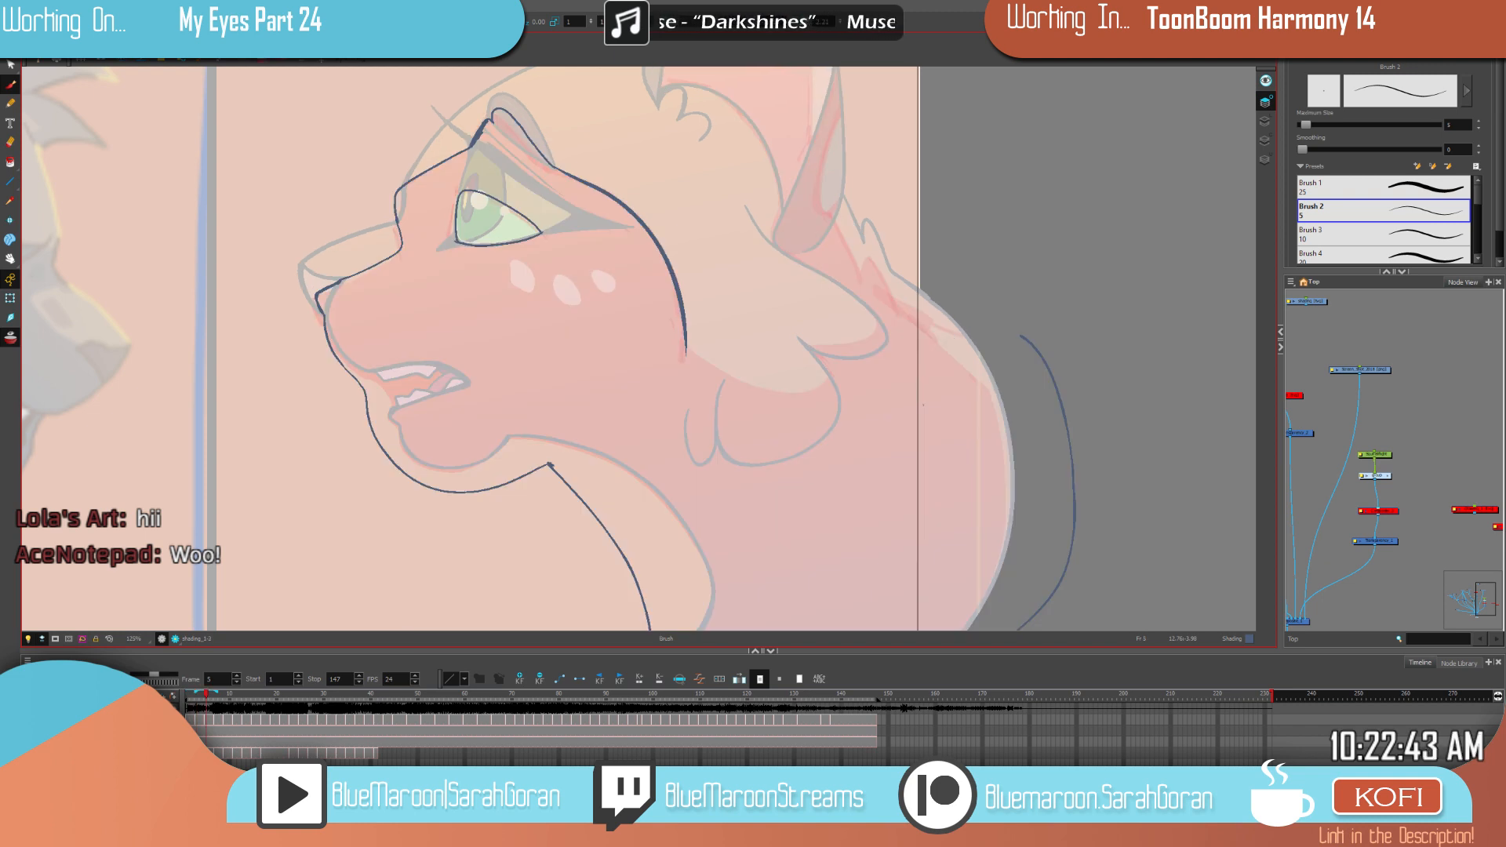
left_click_drag(858, 405, 927, 412)
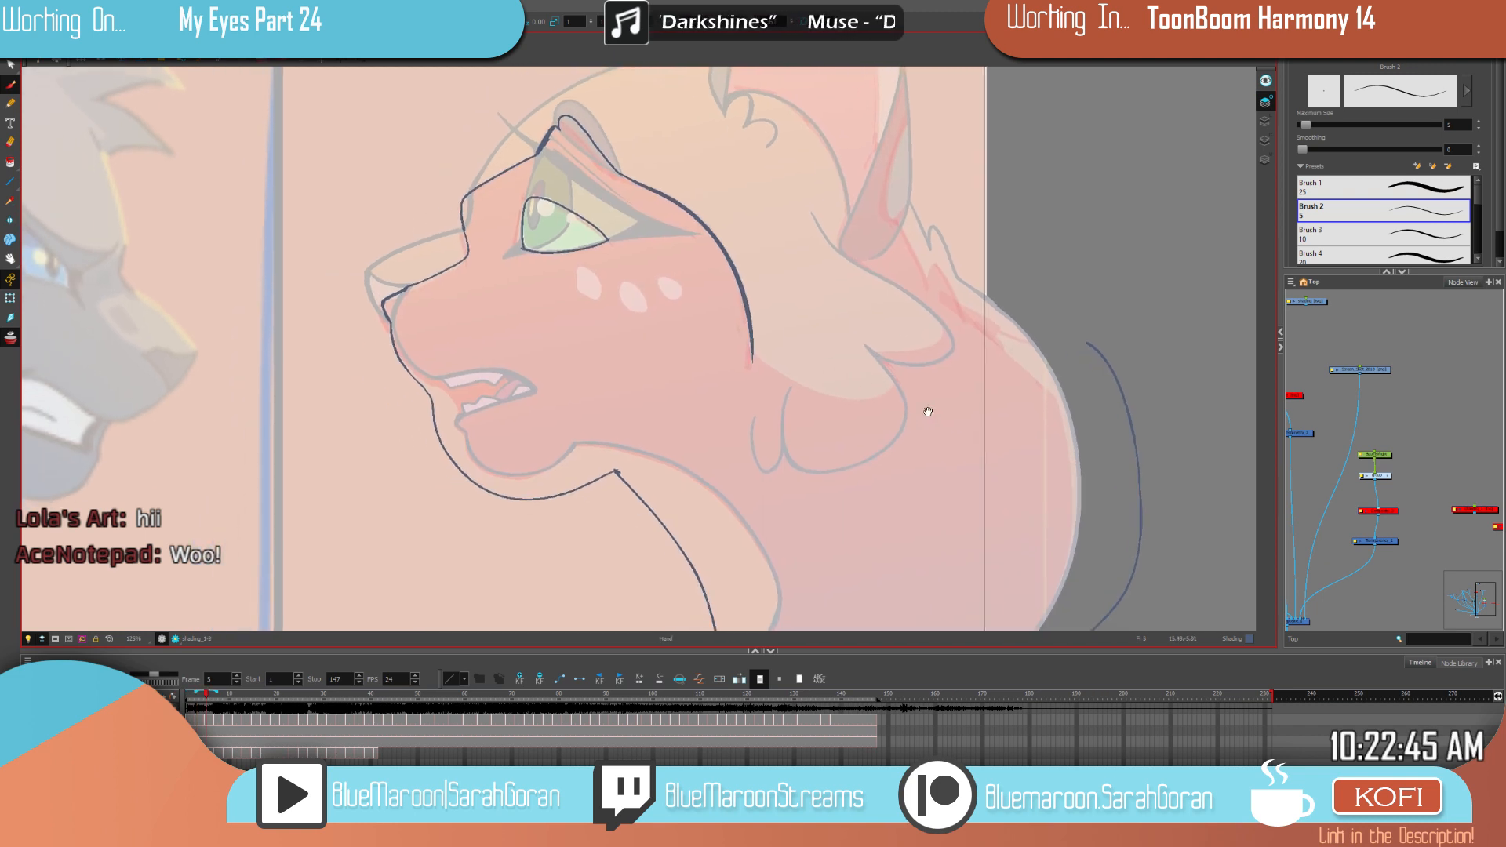
key("comma")
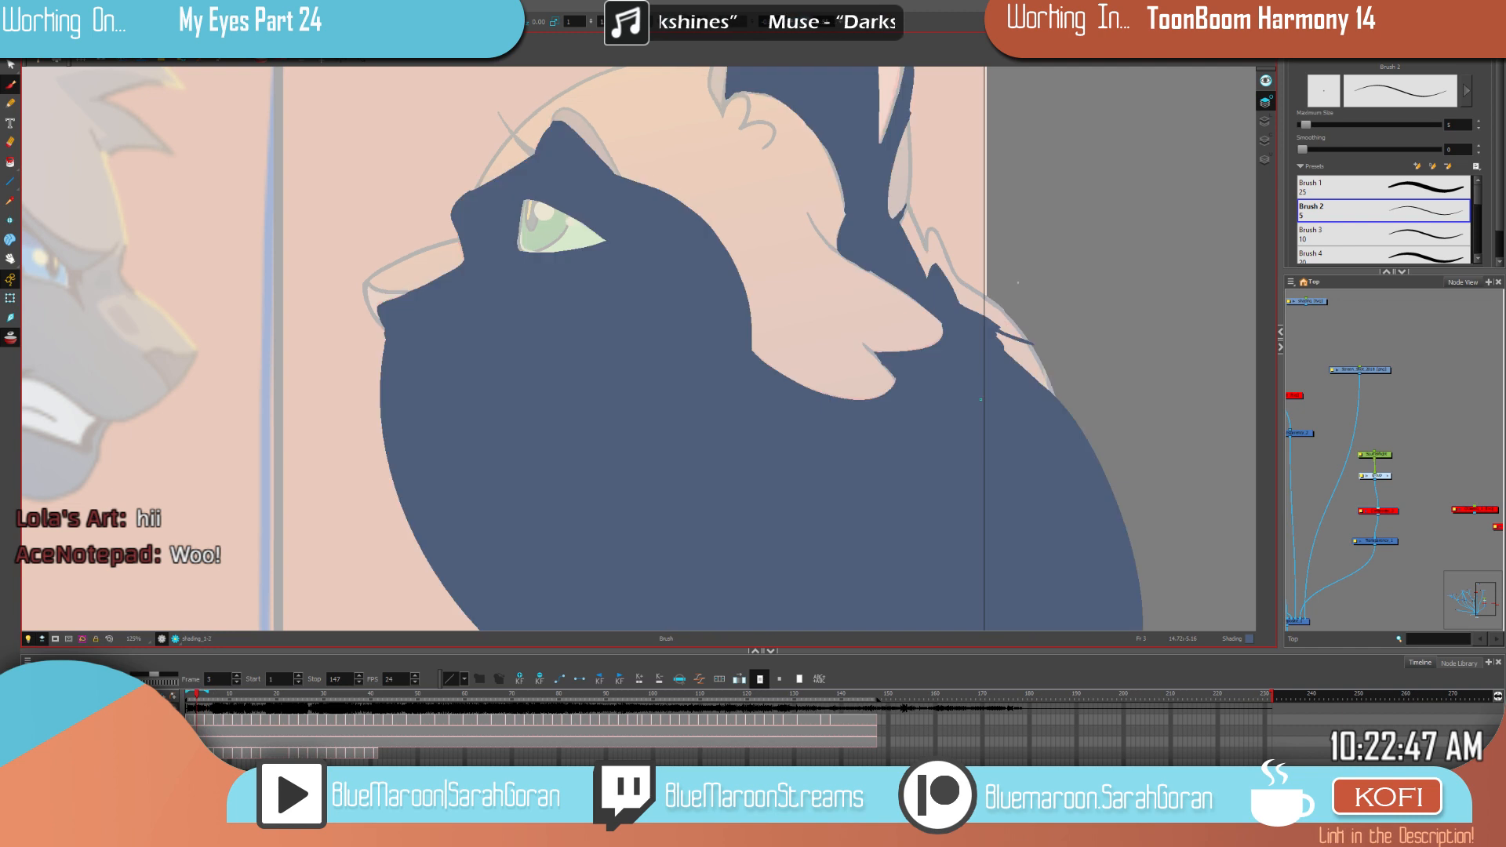
key("period")
left_click_drag(912, 401, 856, 440)
key("comma")
key("period")
key("comma")
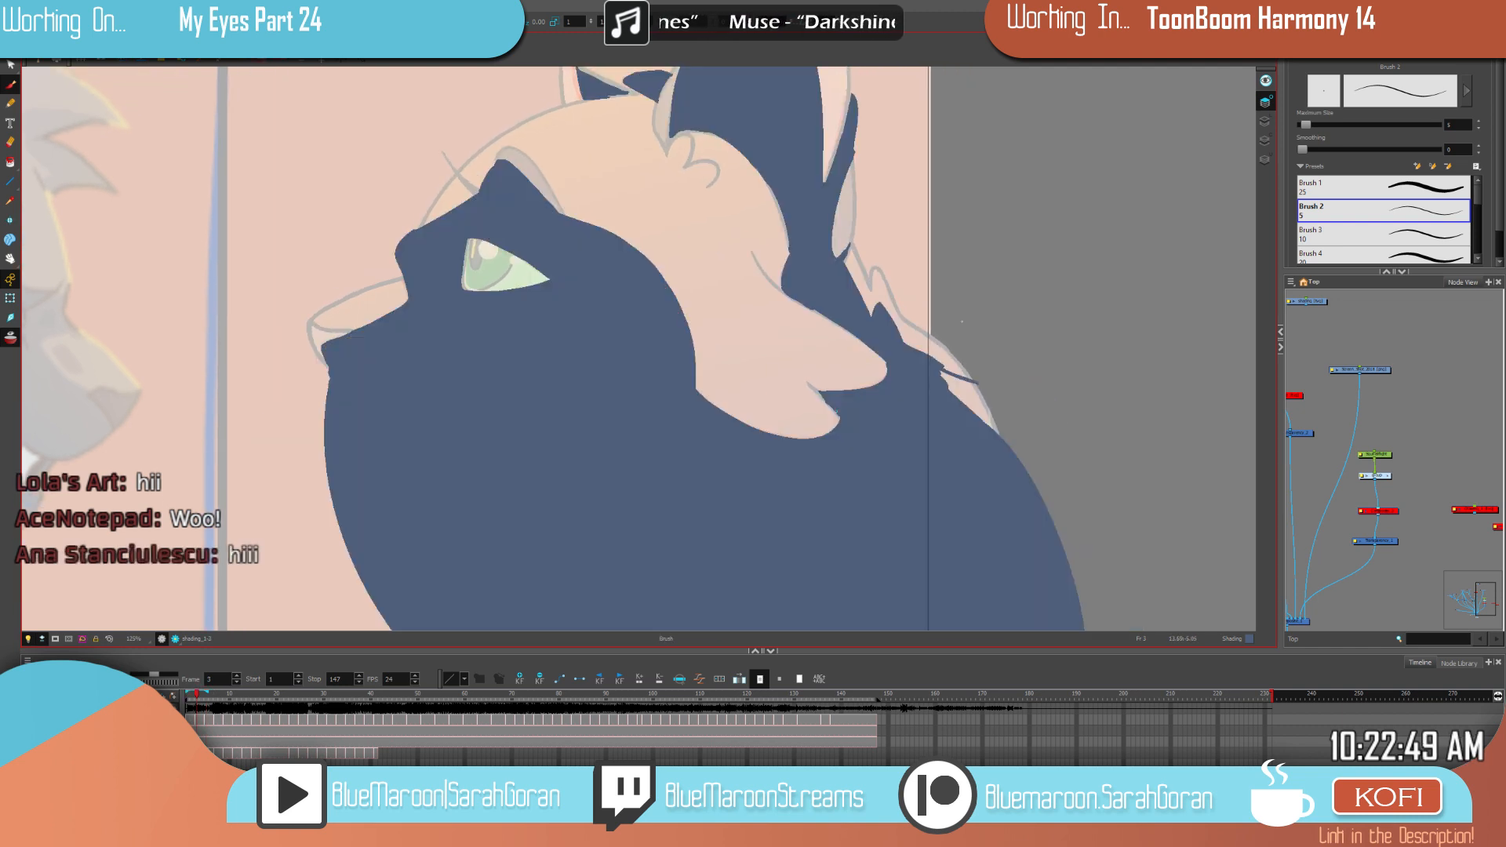
key("period")
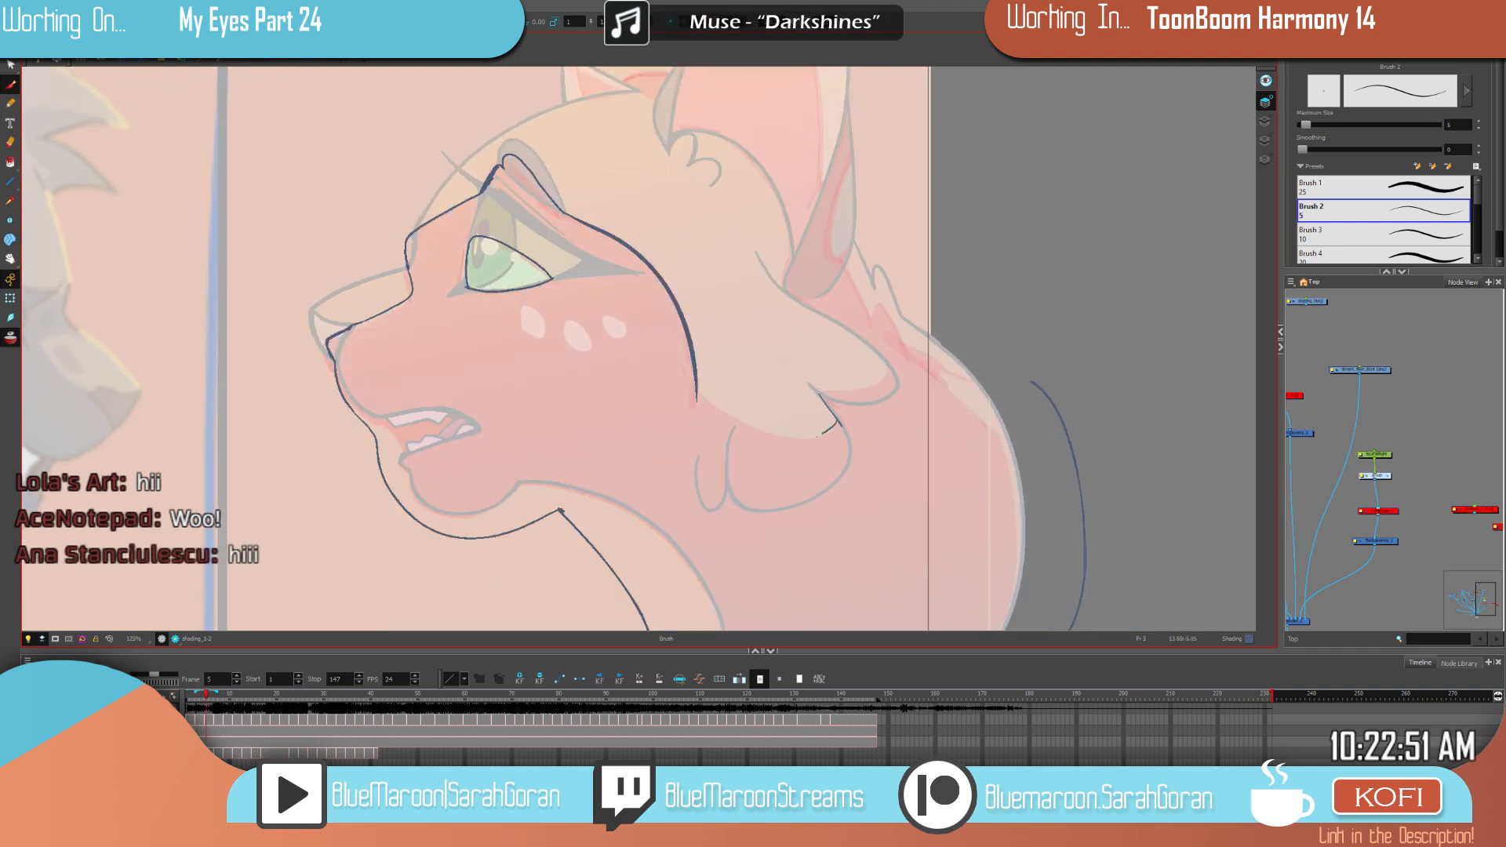
Step: Outline the lower edge of the cheek hair tuft on frame 5, redrawing the stroke to meet the cheek line, and check it against frame 3
left_click_drag(830, 428, 749, 430)
key("comma")
key("period")
key("ctrl+z")
key("ctrl+z")
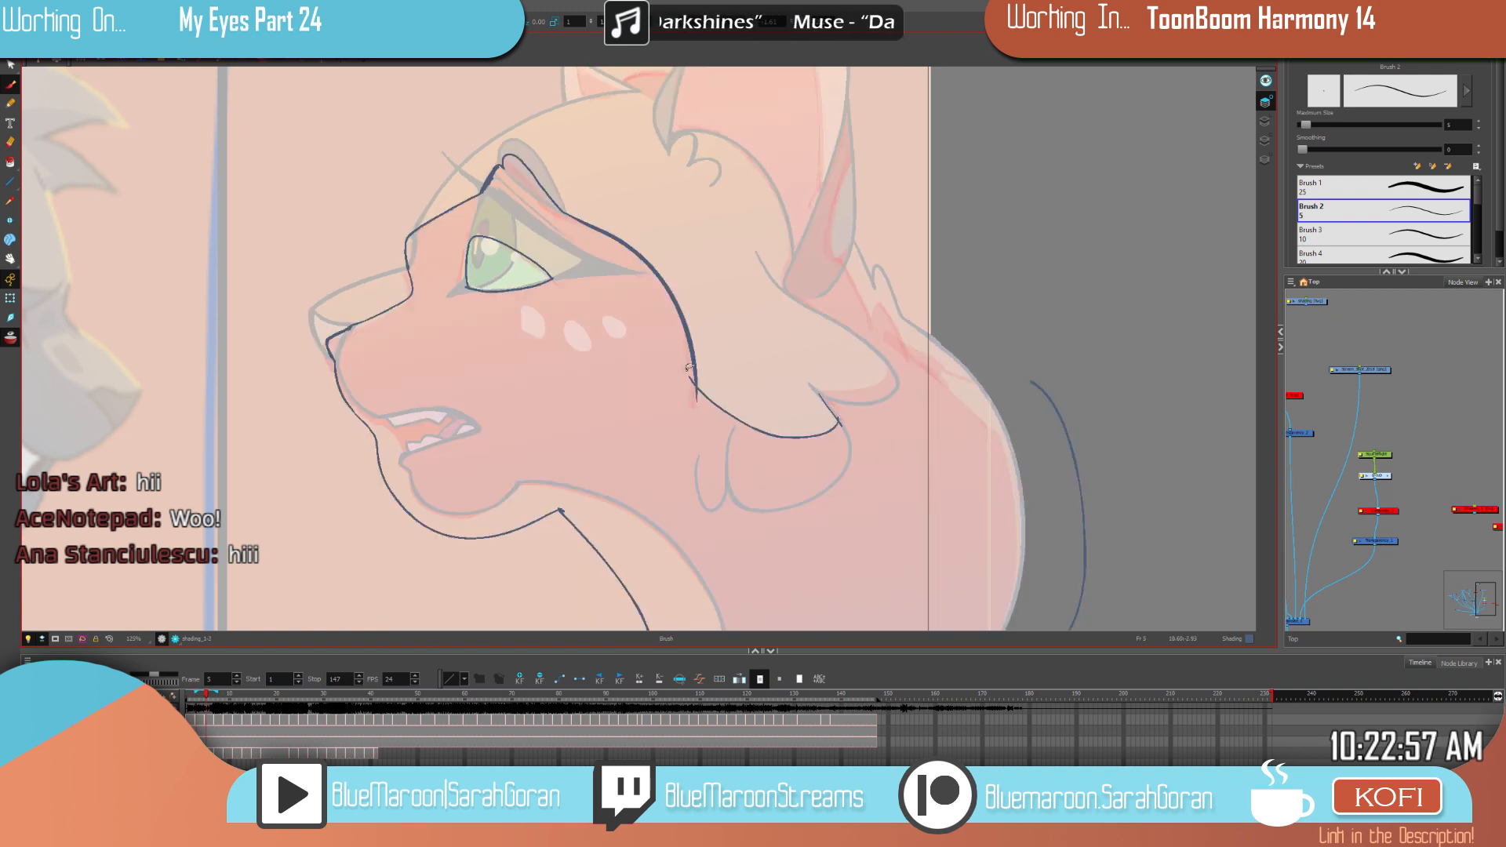
key("ctrl+z")
left_click_drag(820, 435, 741, 424)
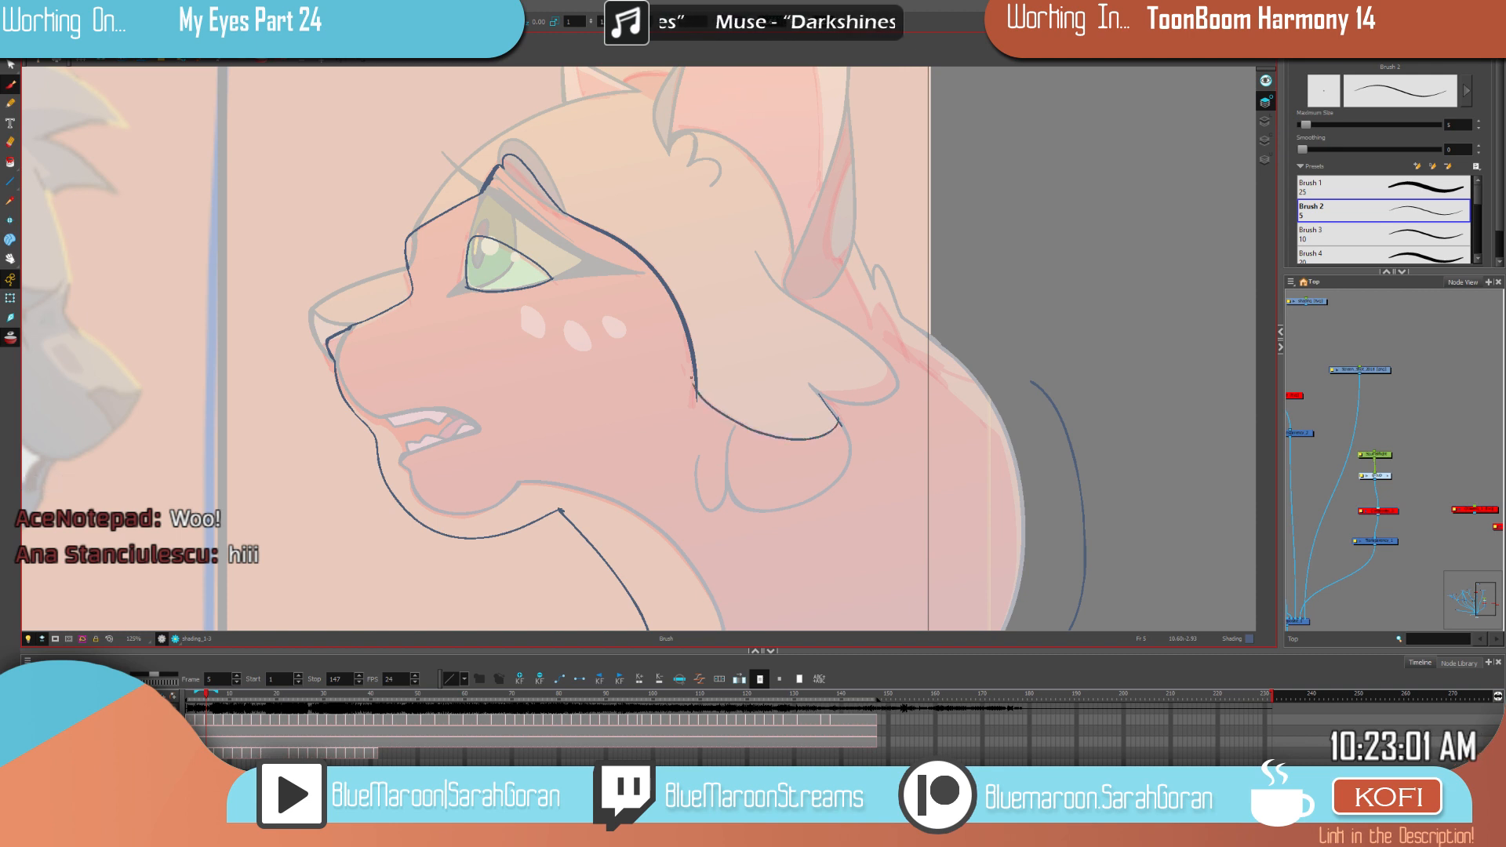
key("f")
key("g")
key("f")
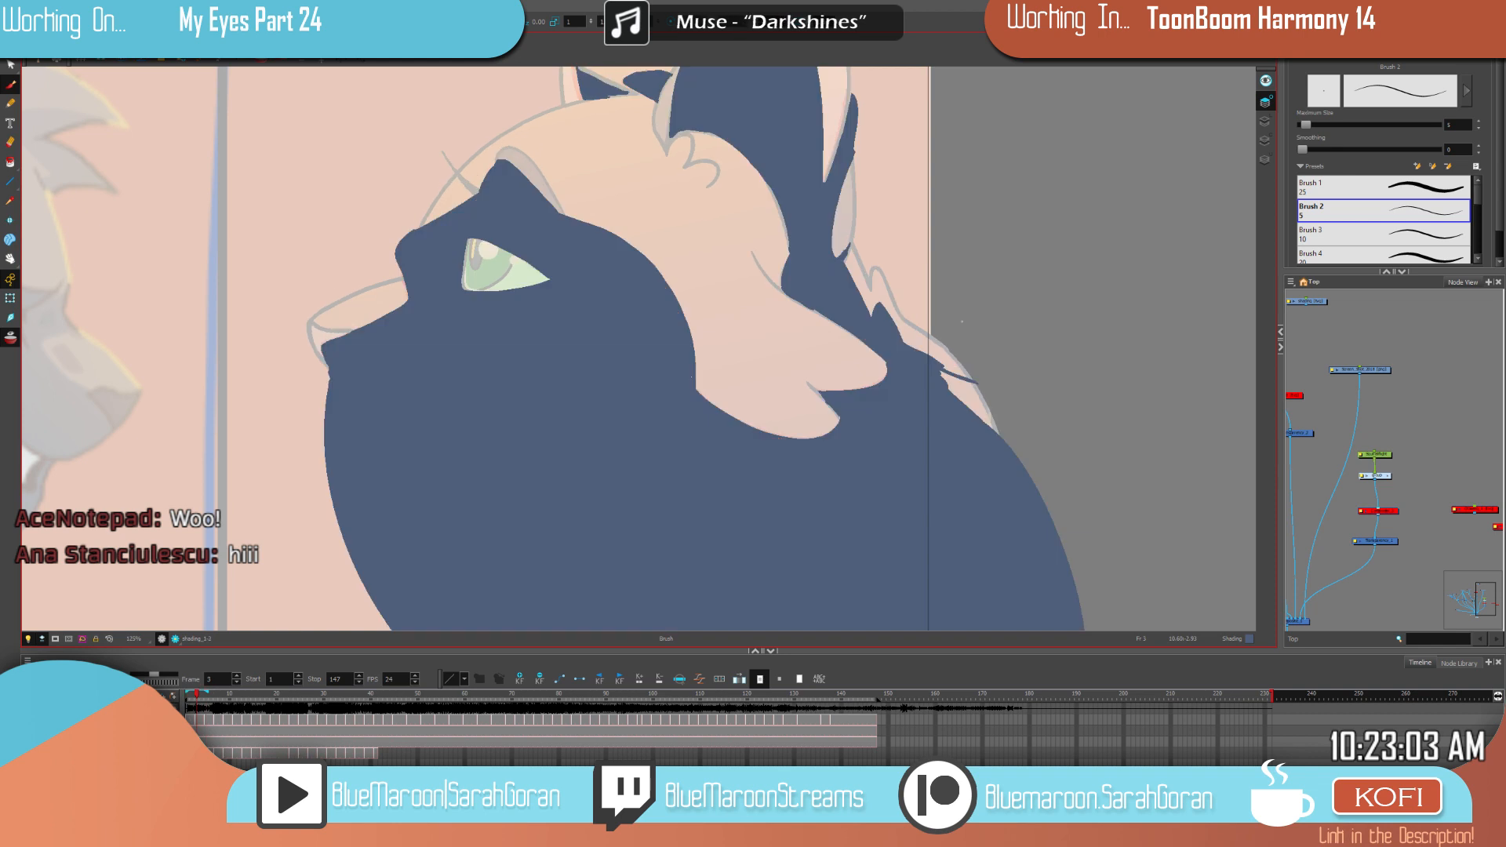
key("g")
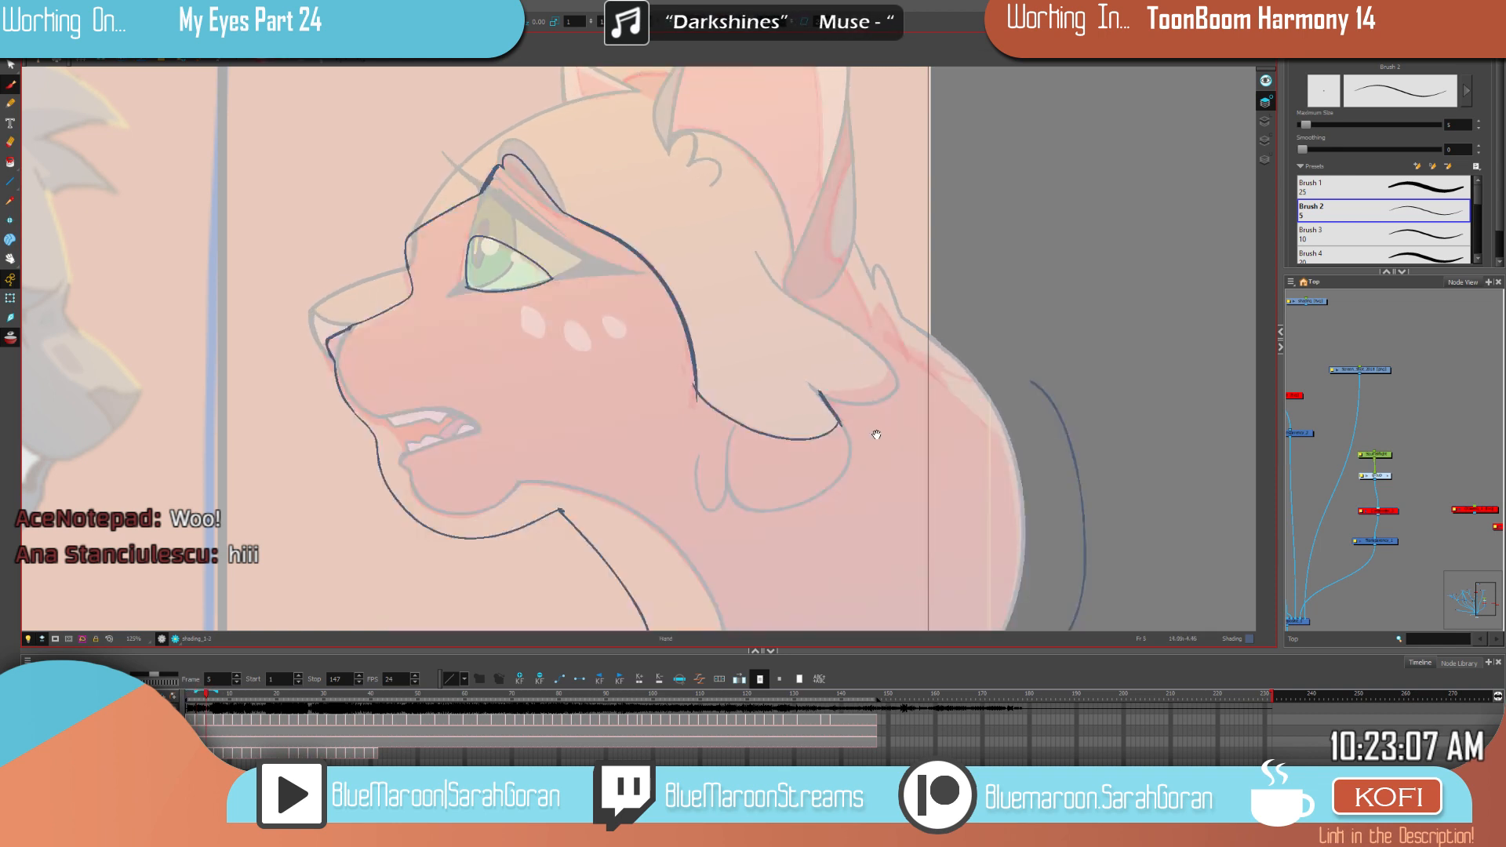
Step: Outline the notch and upper lock of the cheek hair on frame 5, up to the base of the near ear
left_click_drag(876, 435, 779, 462)
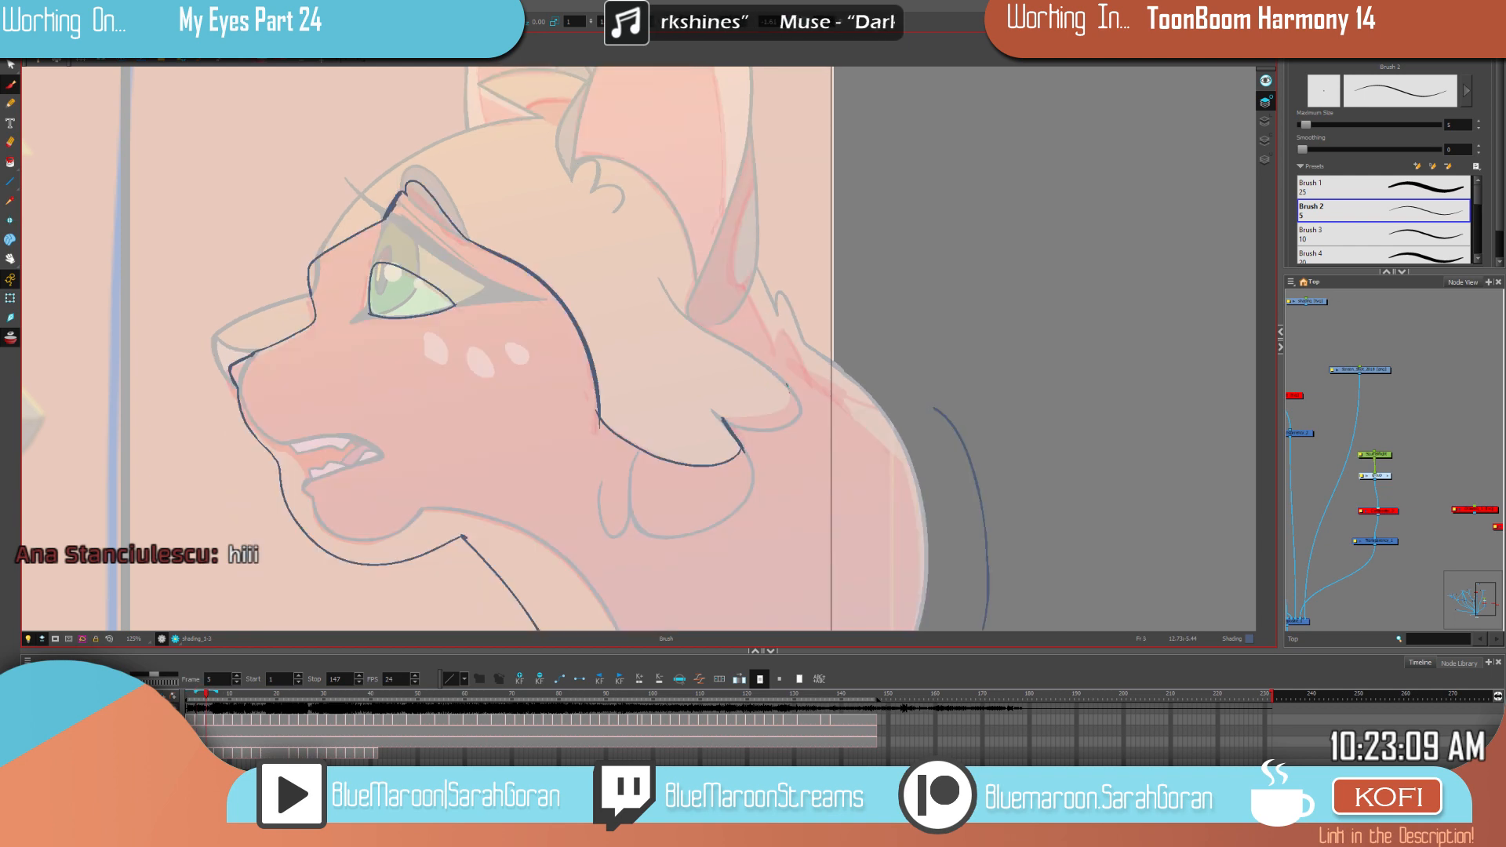
left_click_drag(787, 401, 765, 414)
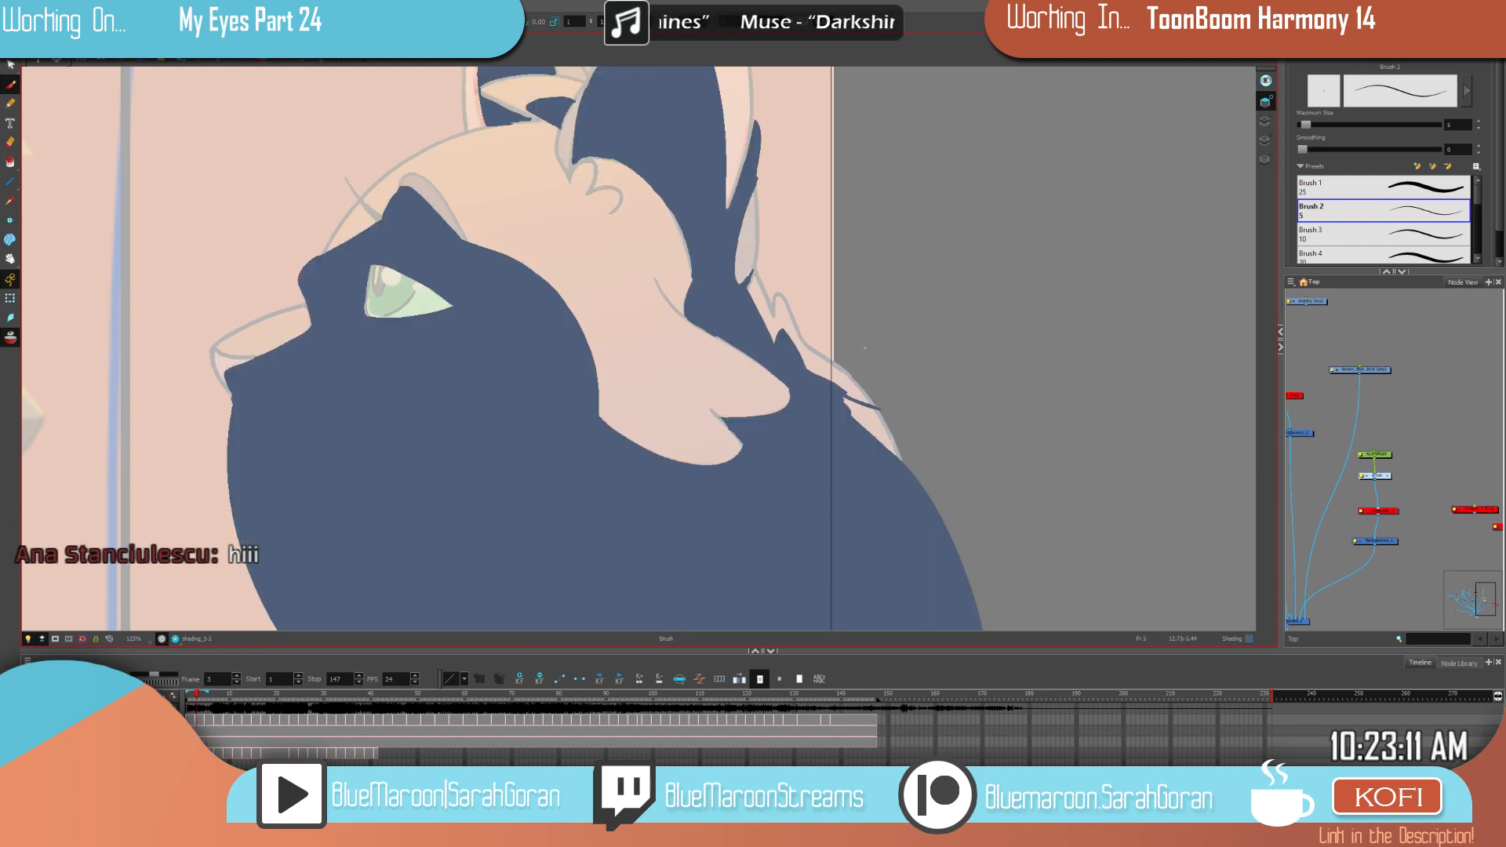
mouse_move(890, 463)
left_mouse_down()
mouse_move(865, 497)
mouse_move(881, 544)
left_mouse_up()
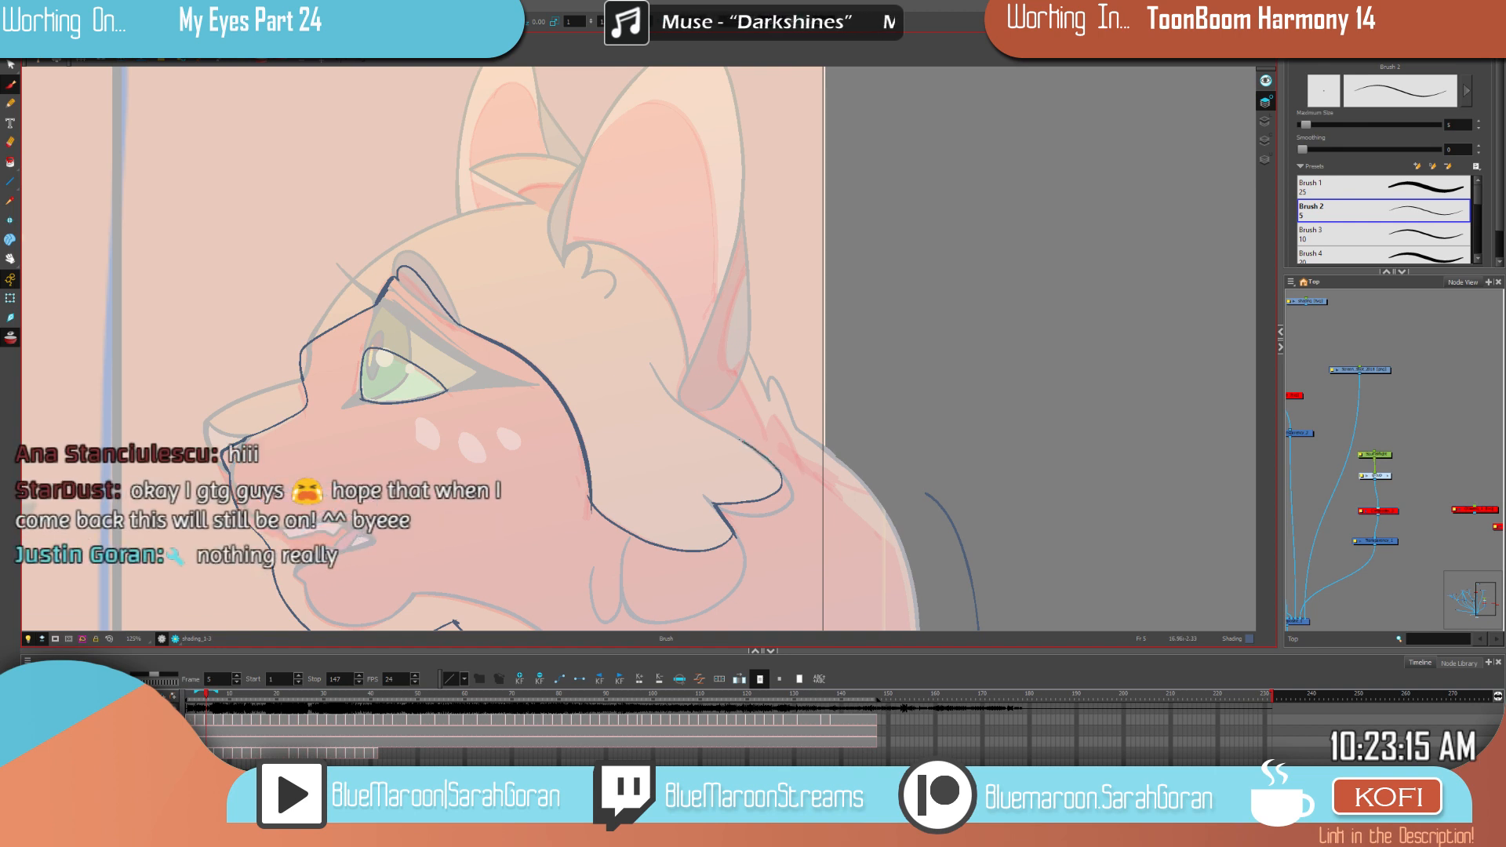
left_click_drag(907, 442, 934, 487)
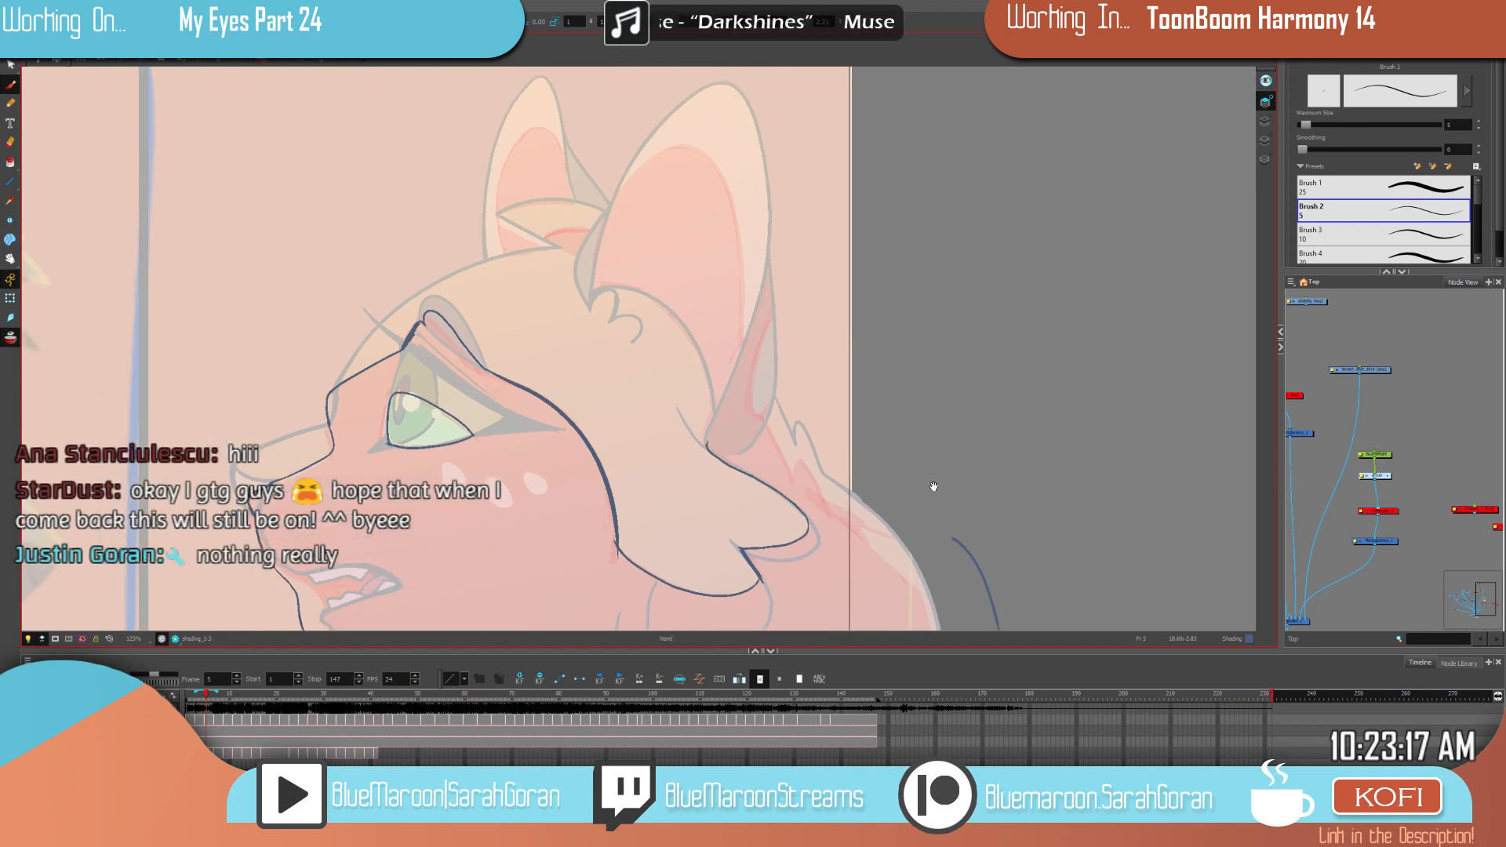
left_click_drag(708, 433, 805, 514)
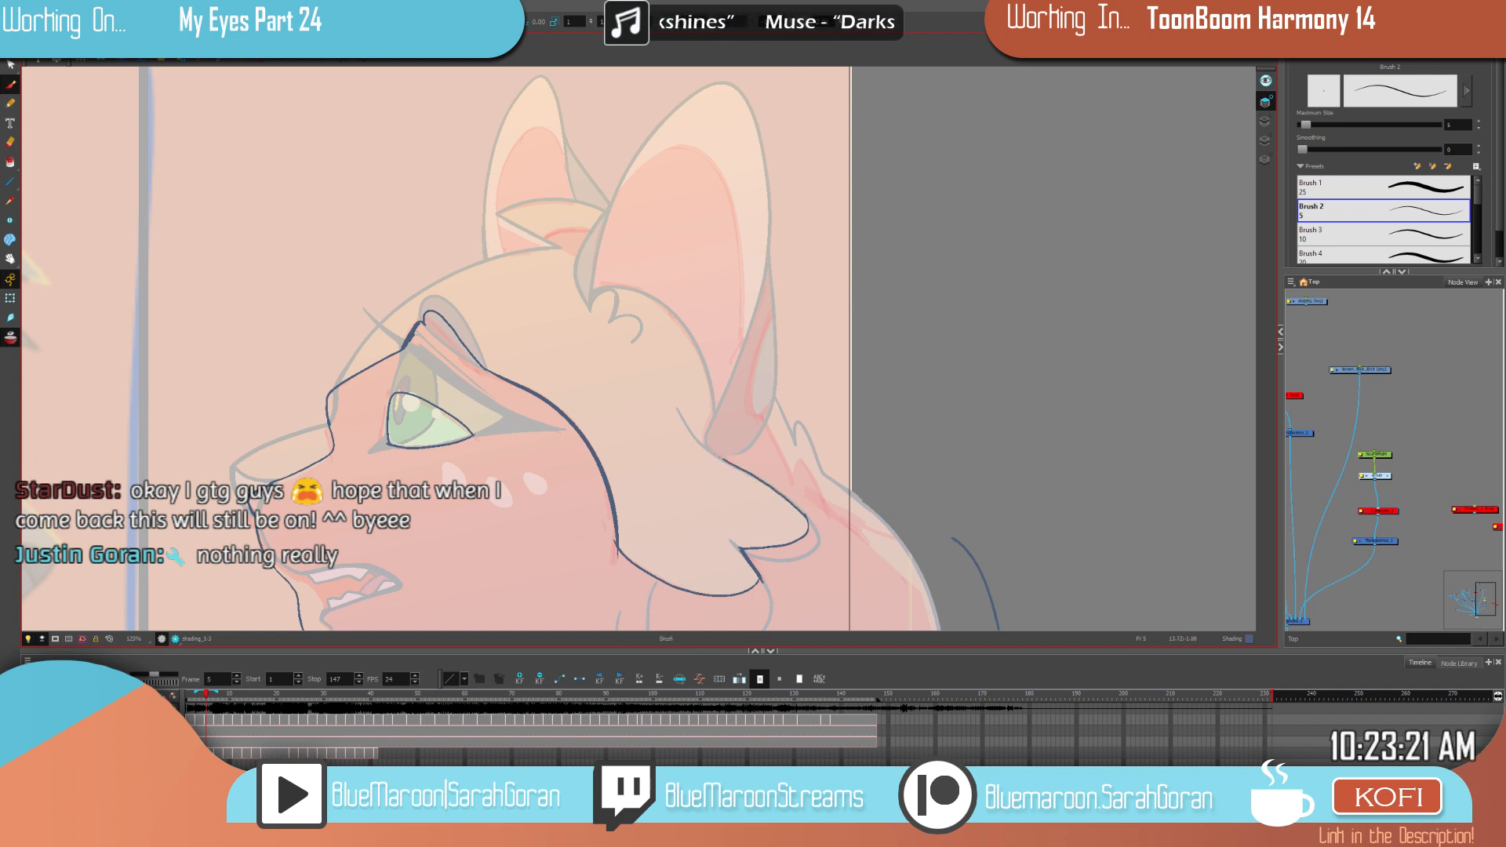
left_click_drag(705, 433, 727, 462)
Step: Examine the ear, hair and neck shading on frame 3 against the frame 5 drawing by flipping between frames
key("space")
left_click_drag(891, 365, 916, 420)
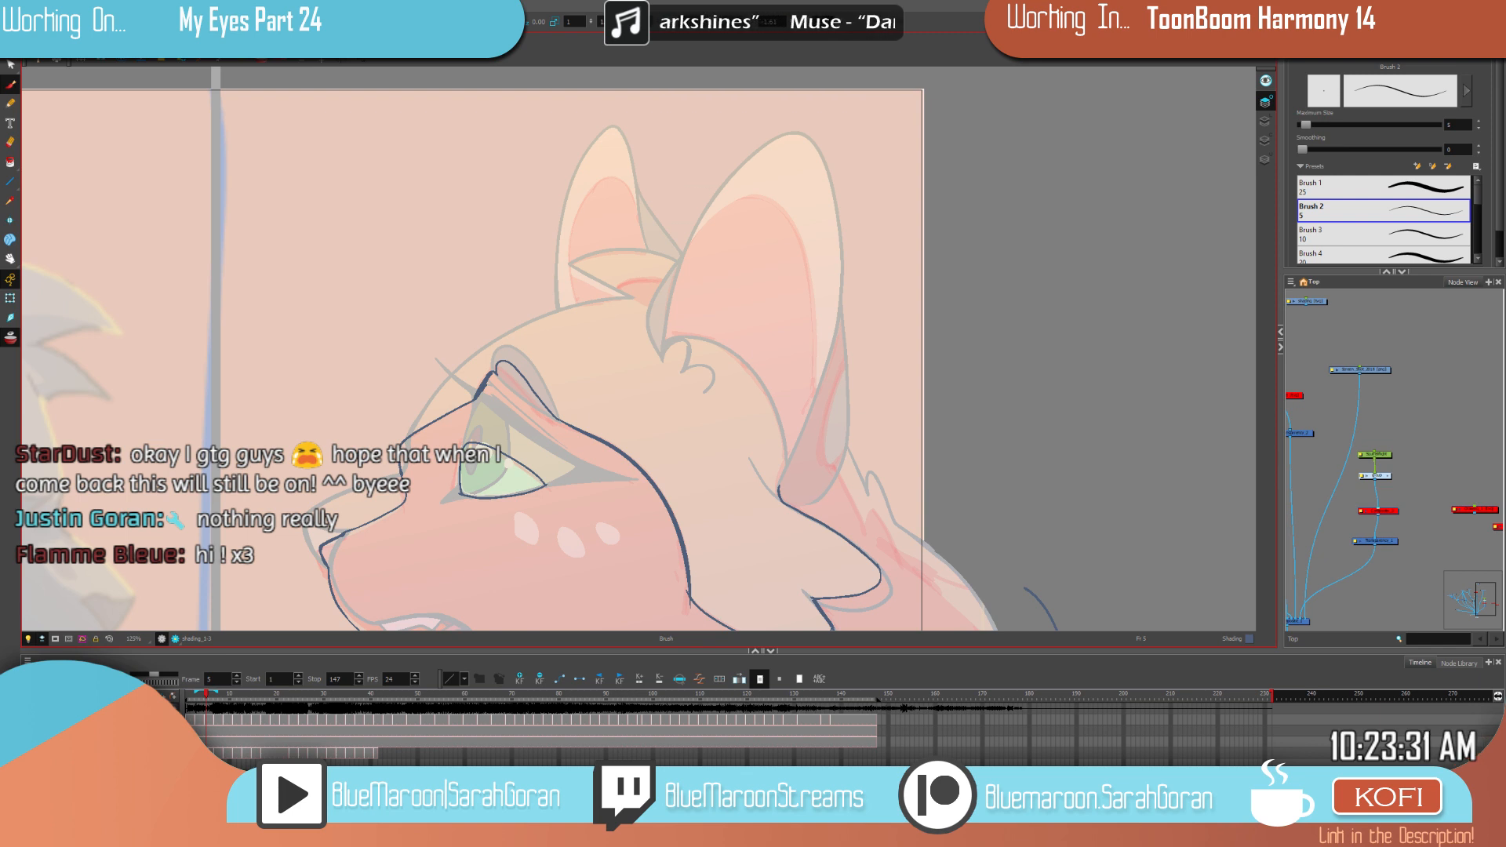
left_click(206, 691)
key("f")
key("g")
key("f")
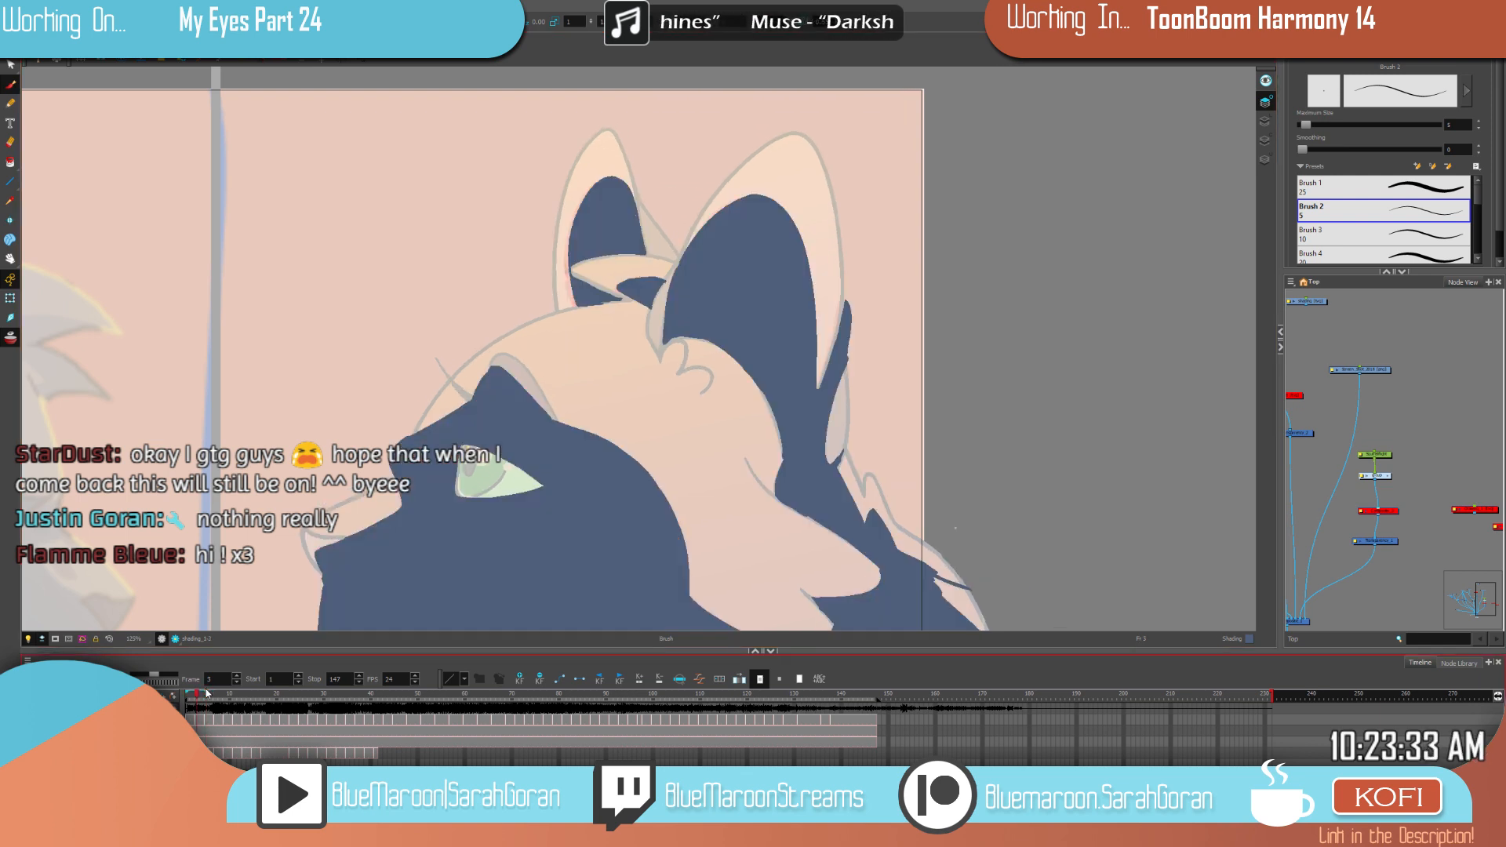
key("g")
key("f")
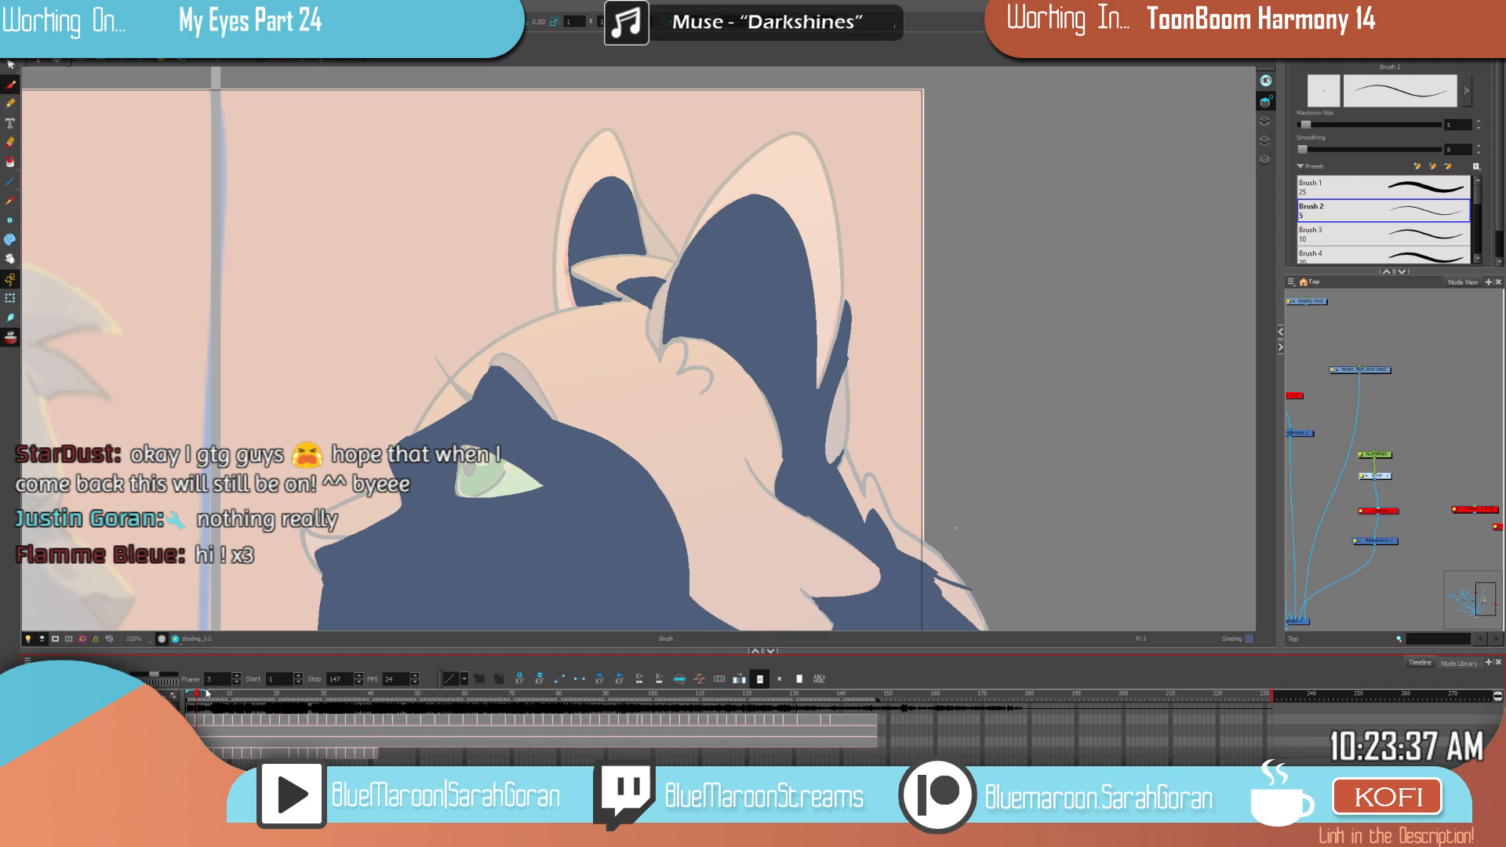
key("period")
key("comma")
key("comma")
key("period")
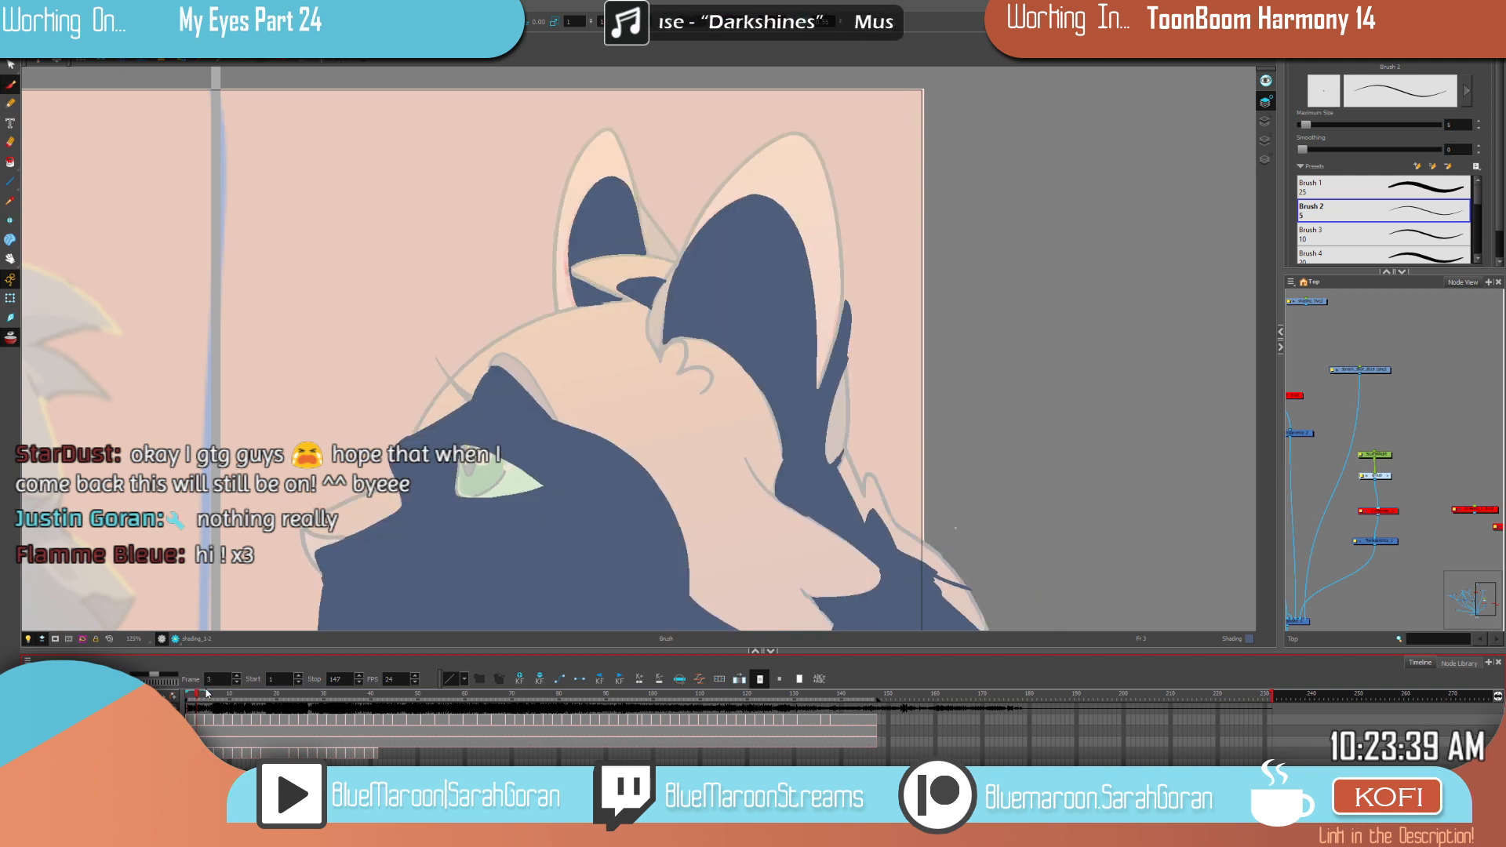
key("f")
key("g")
key("f")
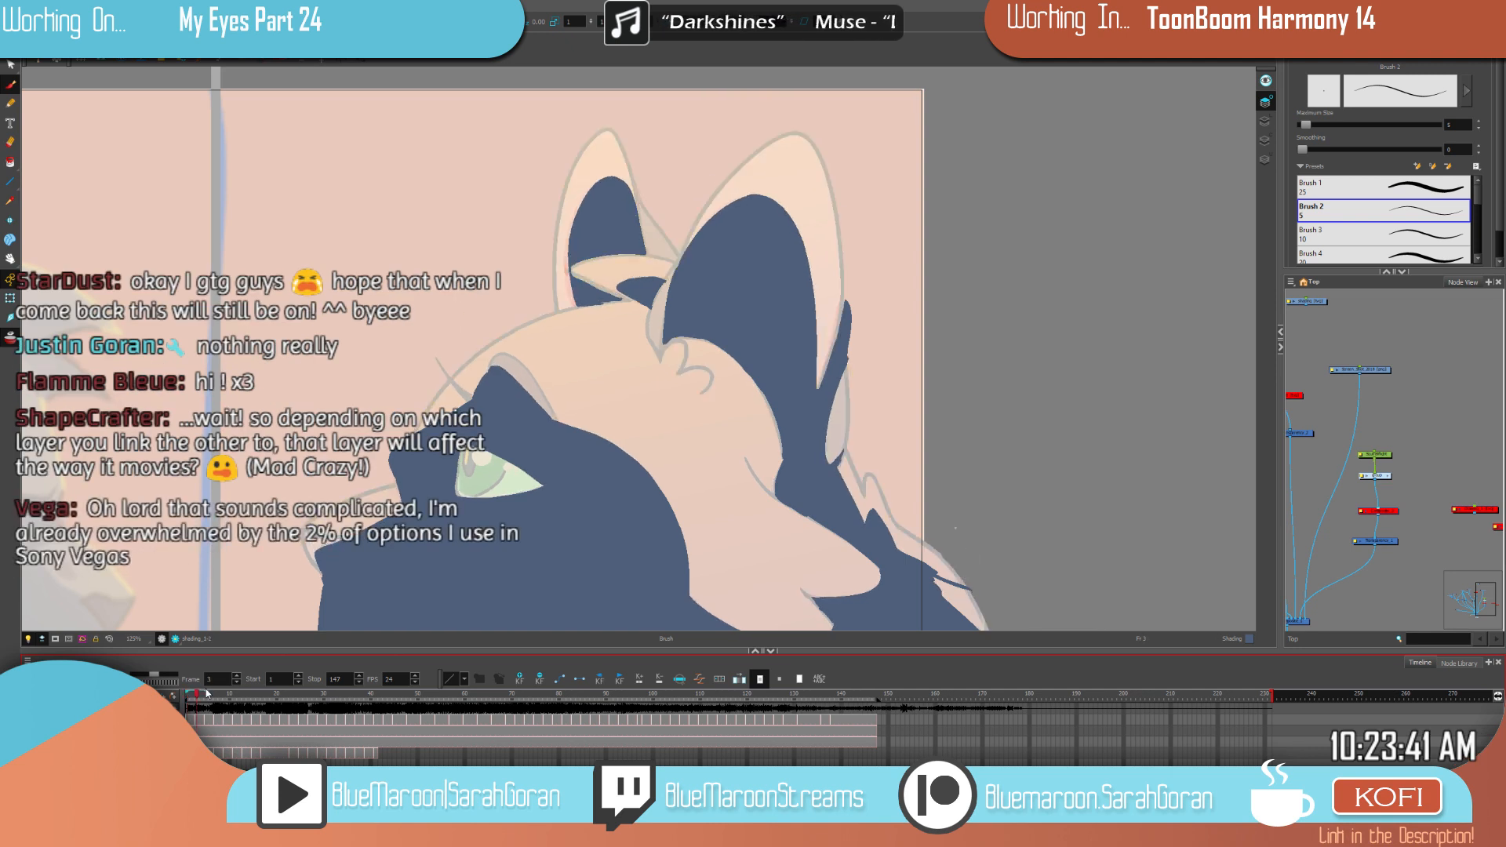
key("period")
key("period")
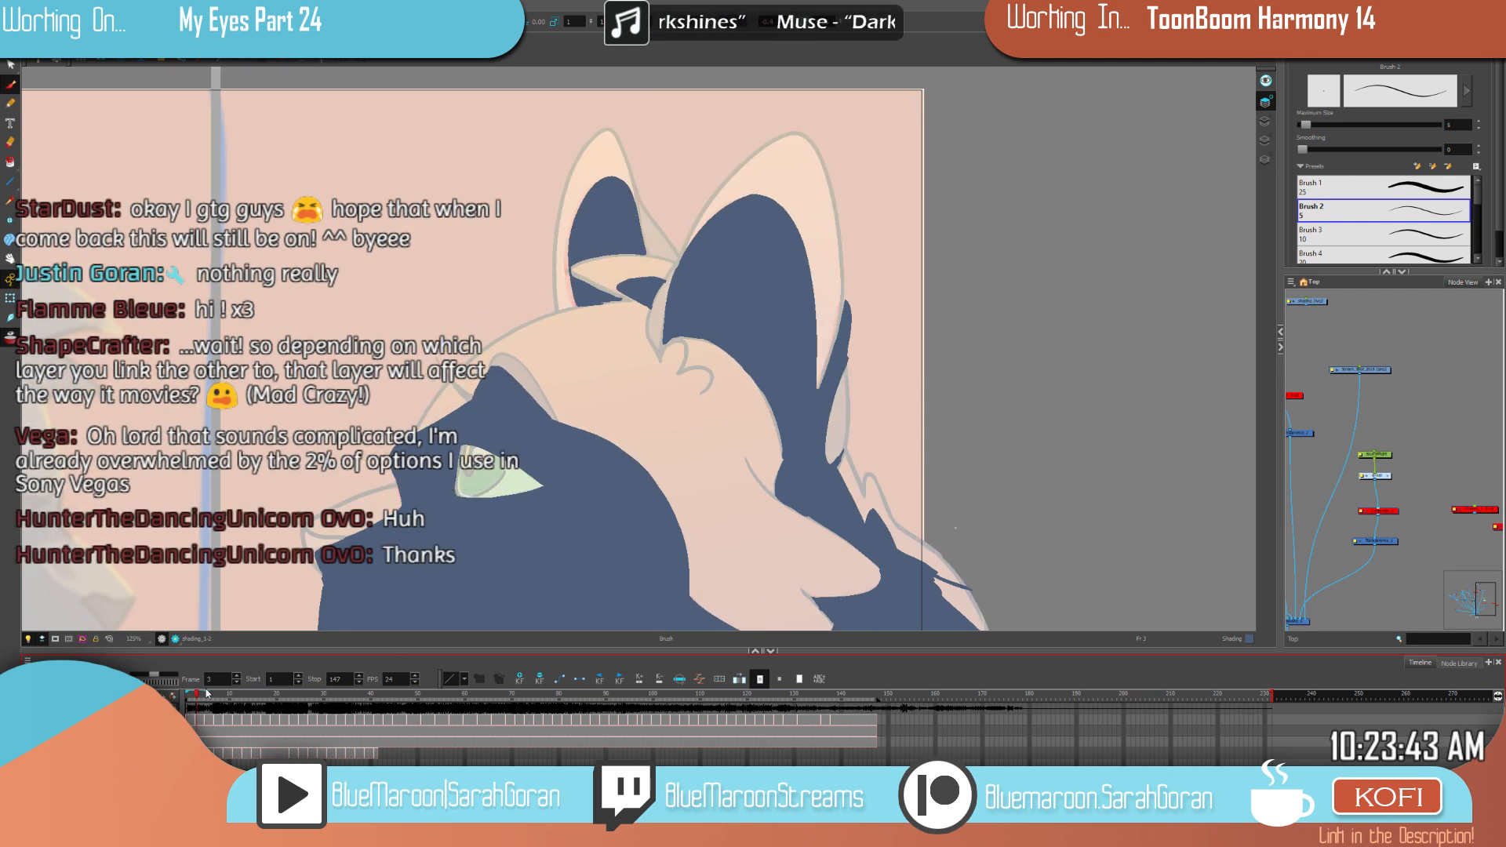
key("period")
key("period")
Step: Extend the cheek outline on frame 5 down to the hair tuft, using frame 3 as reference
key("f")
key("g")
mouse_move(1011, 581)
left_mouse_down()
mouse_move(1011, 492)
mouse_move(974, 413)
left_mouse_up()
key("f")
key("g")
key("f")
key("g")
key("f")
key("g")
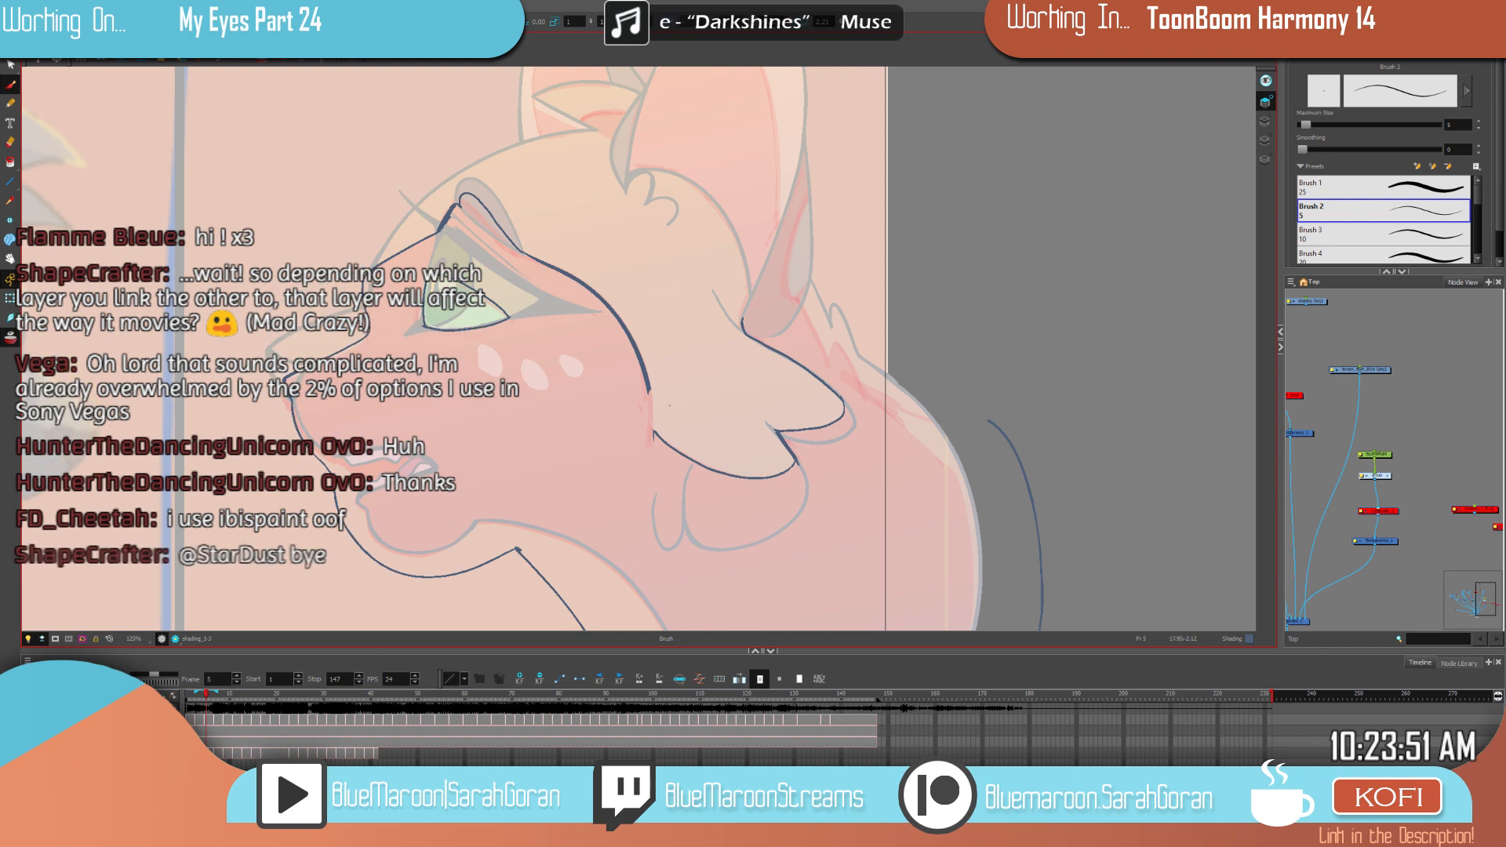
left_click_drag(648, 389, 653, 431)
Step: Set the Eraser's maximum size to 10.24 with a minimum size of 0%, and return to the Brush tool
left_click(11, 143)
left_click(1454, 69)
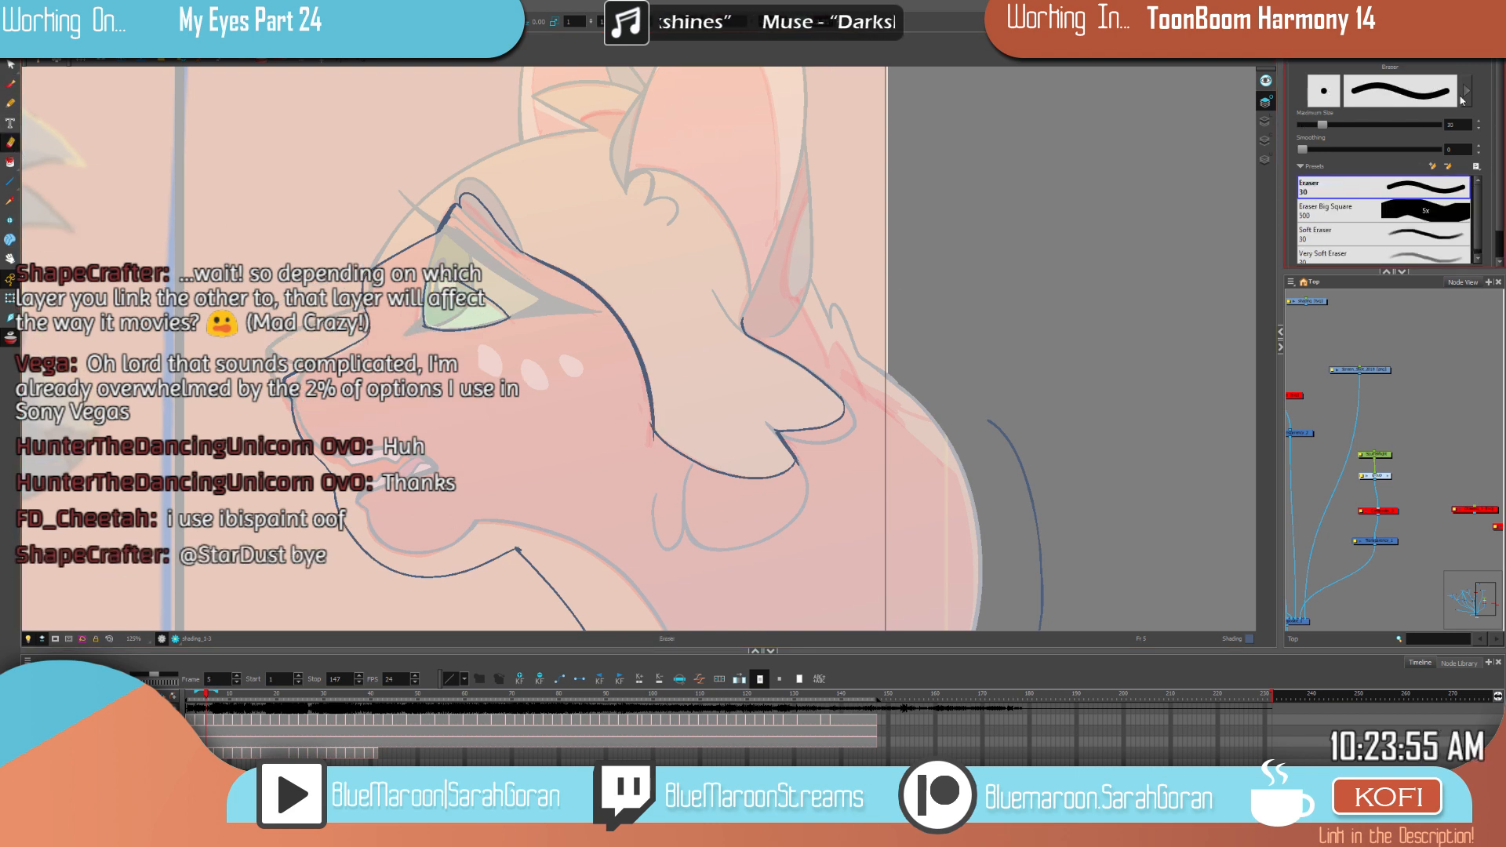
left_click(1462, 101)
left_click_drag(809, 133, 805, 117)
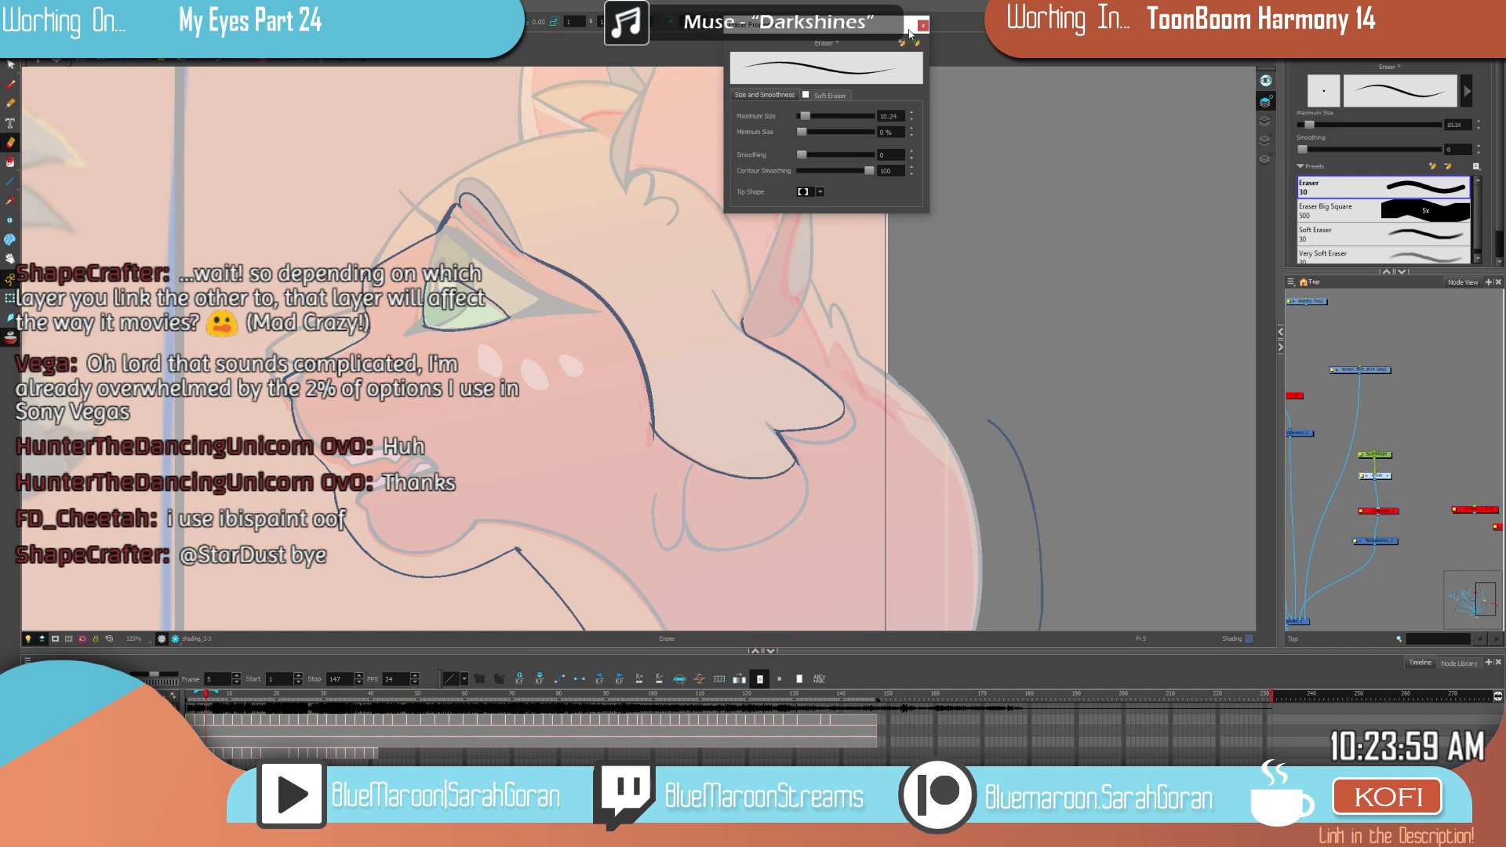
left_click(921, 26)
key("alt+b")
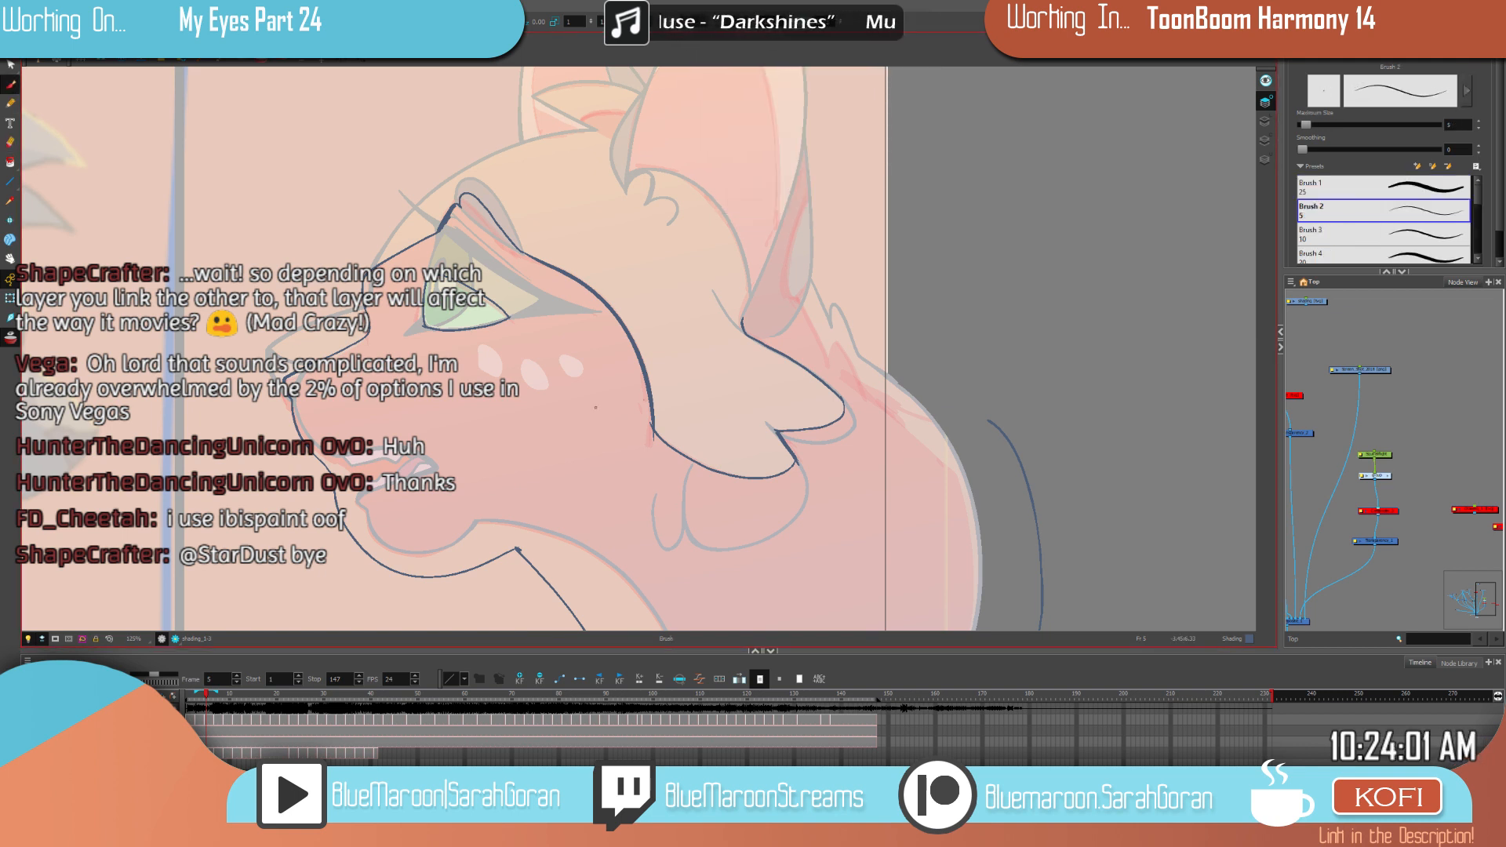
key(".")
key(".")
key(".")
key(".")
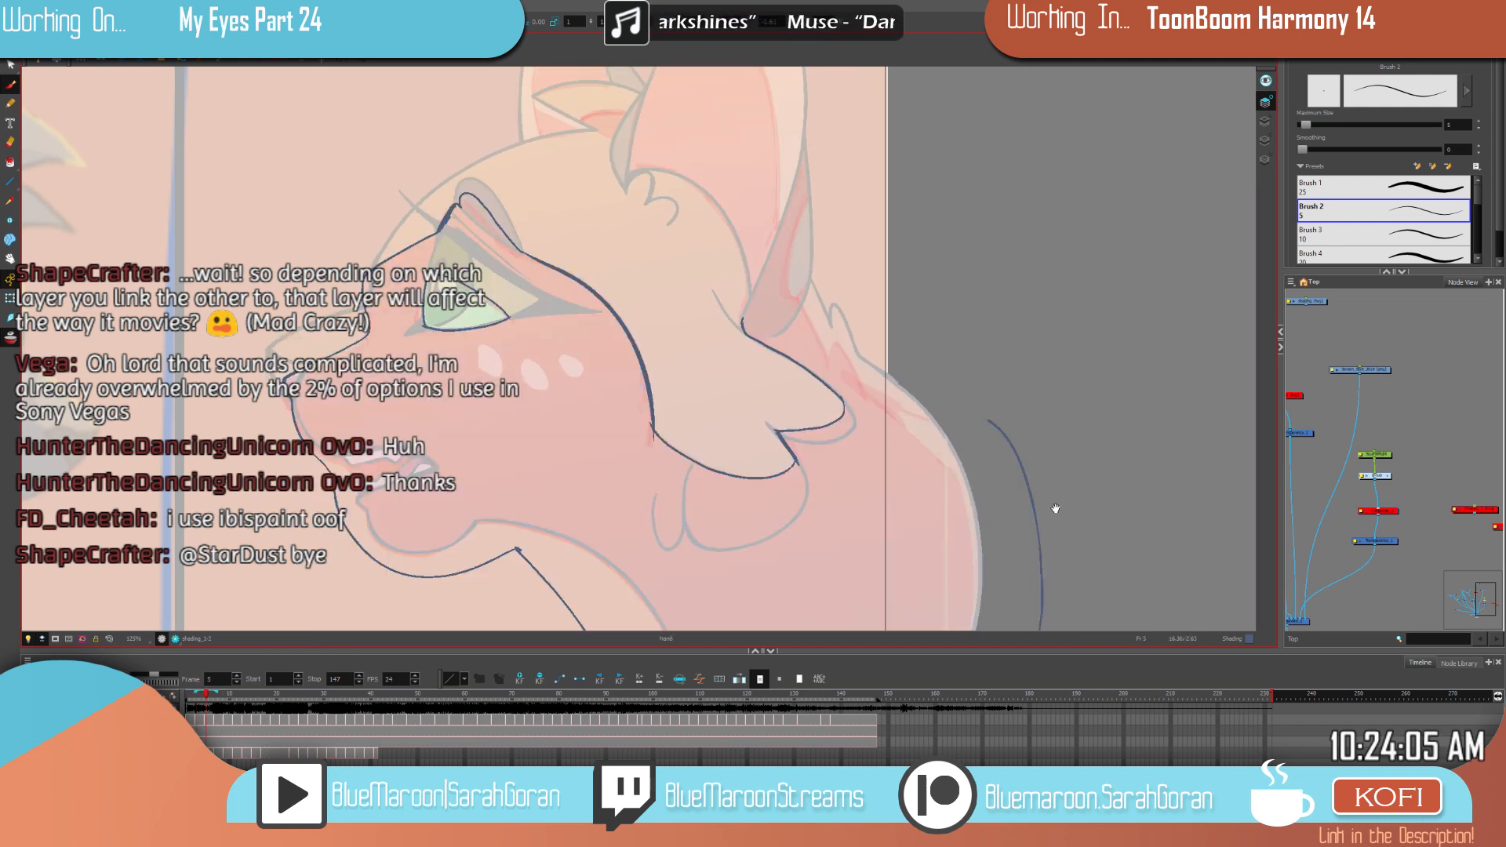
Step: Examine the near ear and neck shading on frames 1 and 3 against the frame 5 outline by flipping between frames
key(".")
key(".")
key(".")
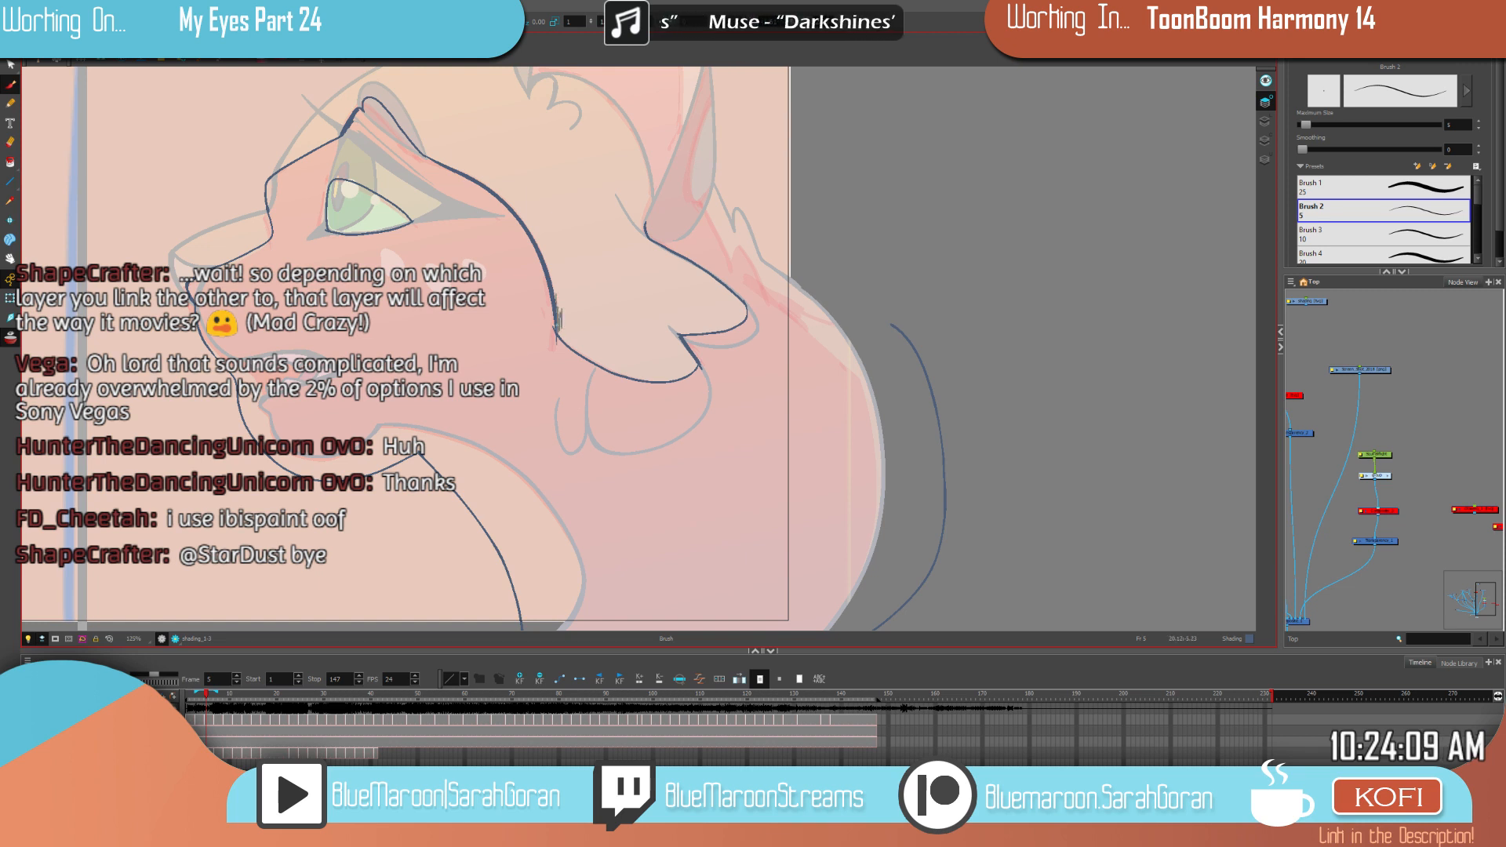
key("comma")
key("comma")
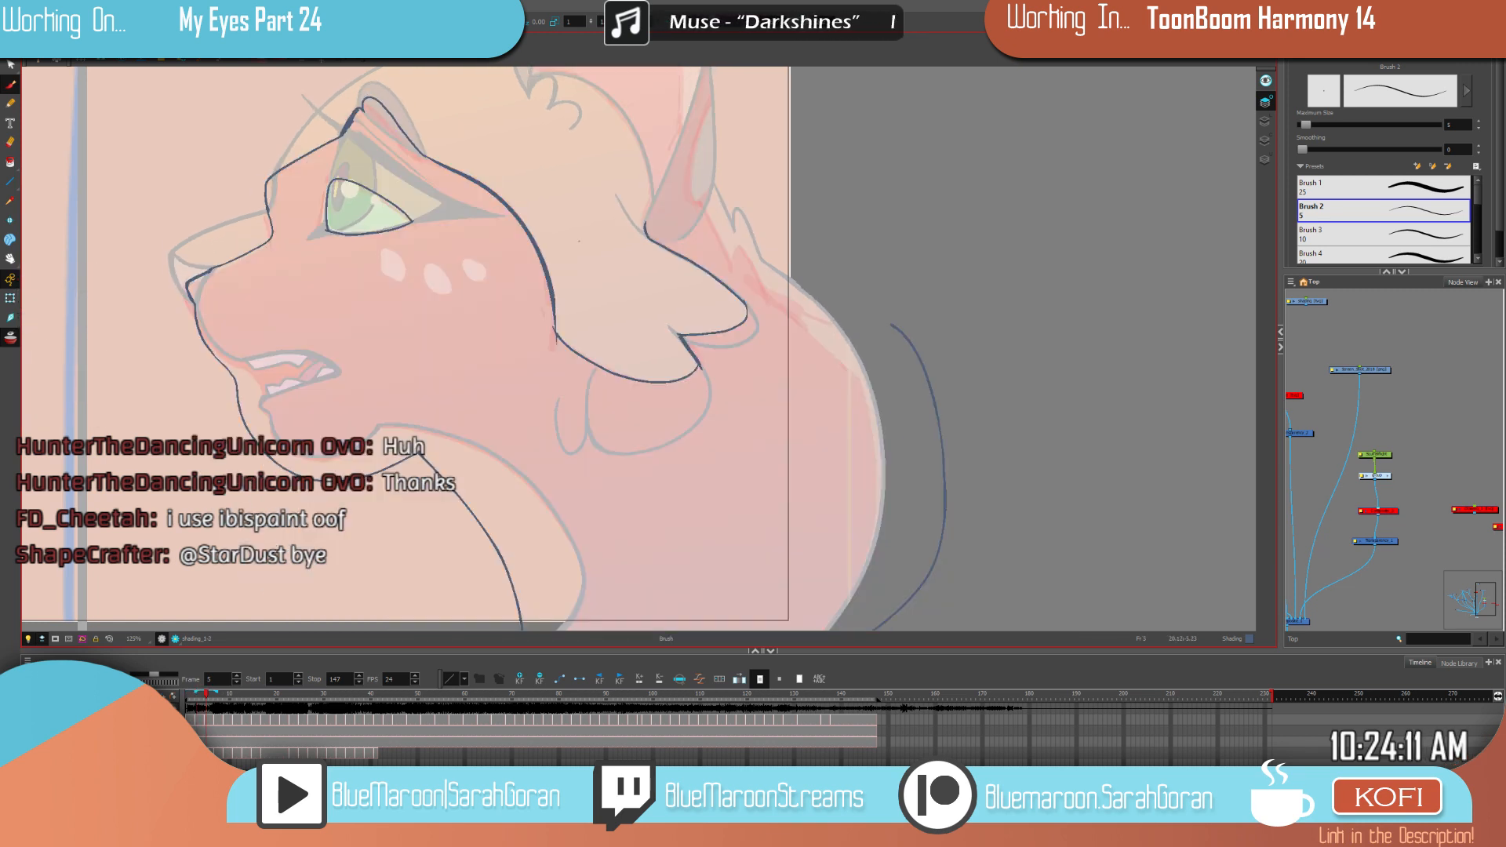
key("period")
key("period")
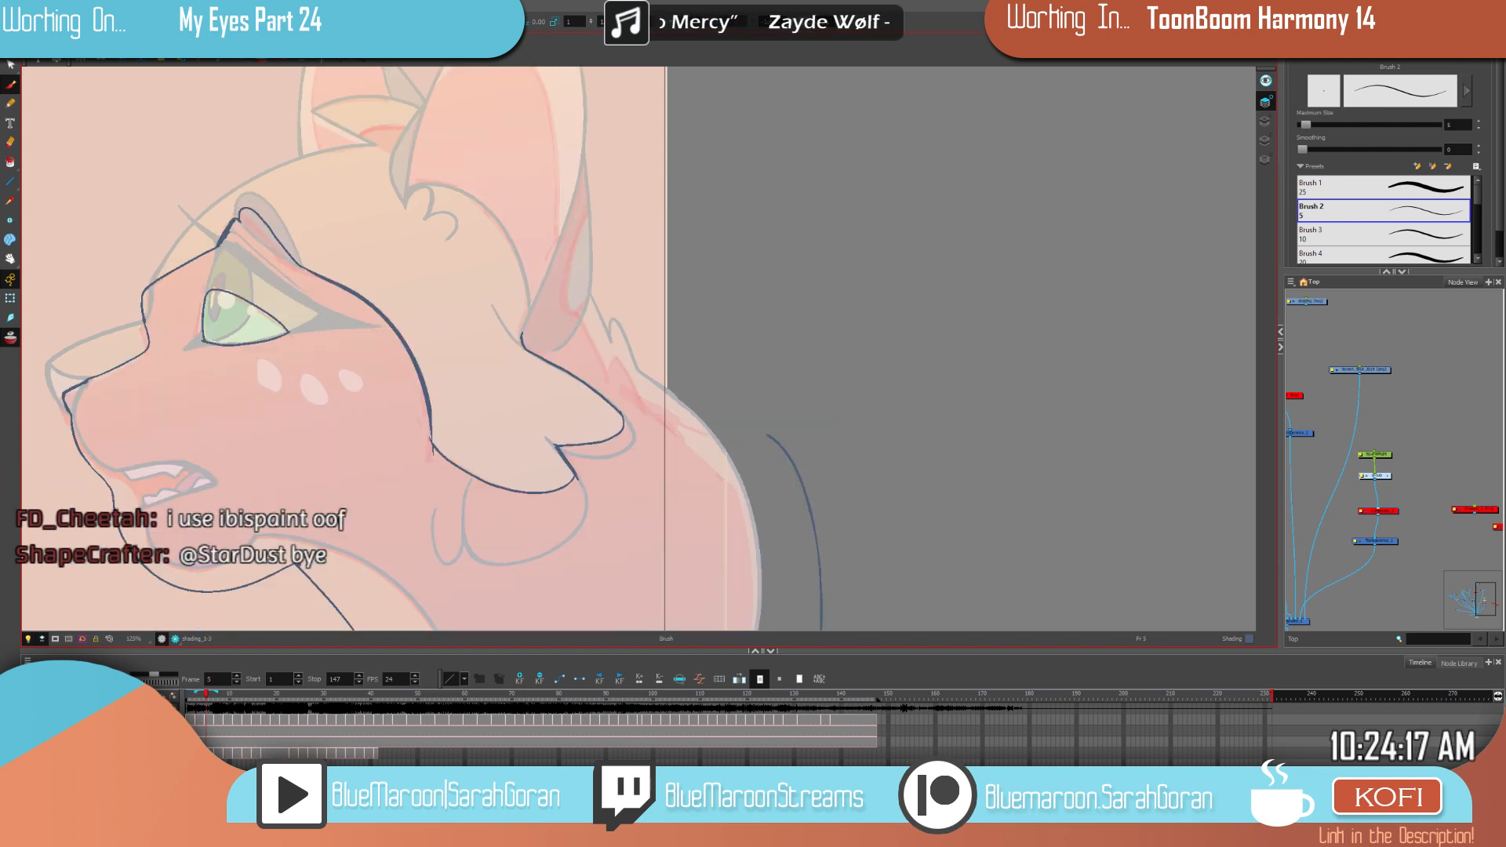
left_click_drag(703, 308, 891, 465)
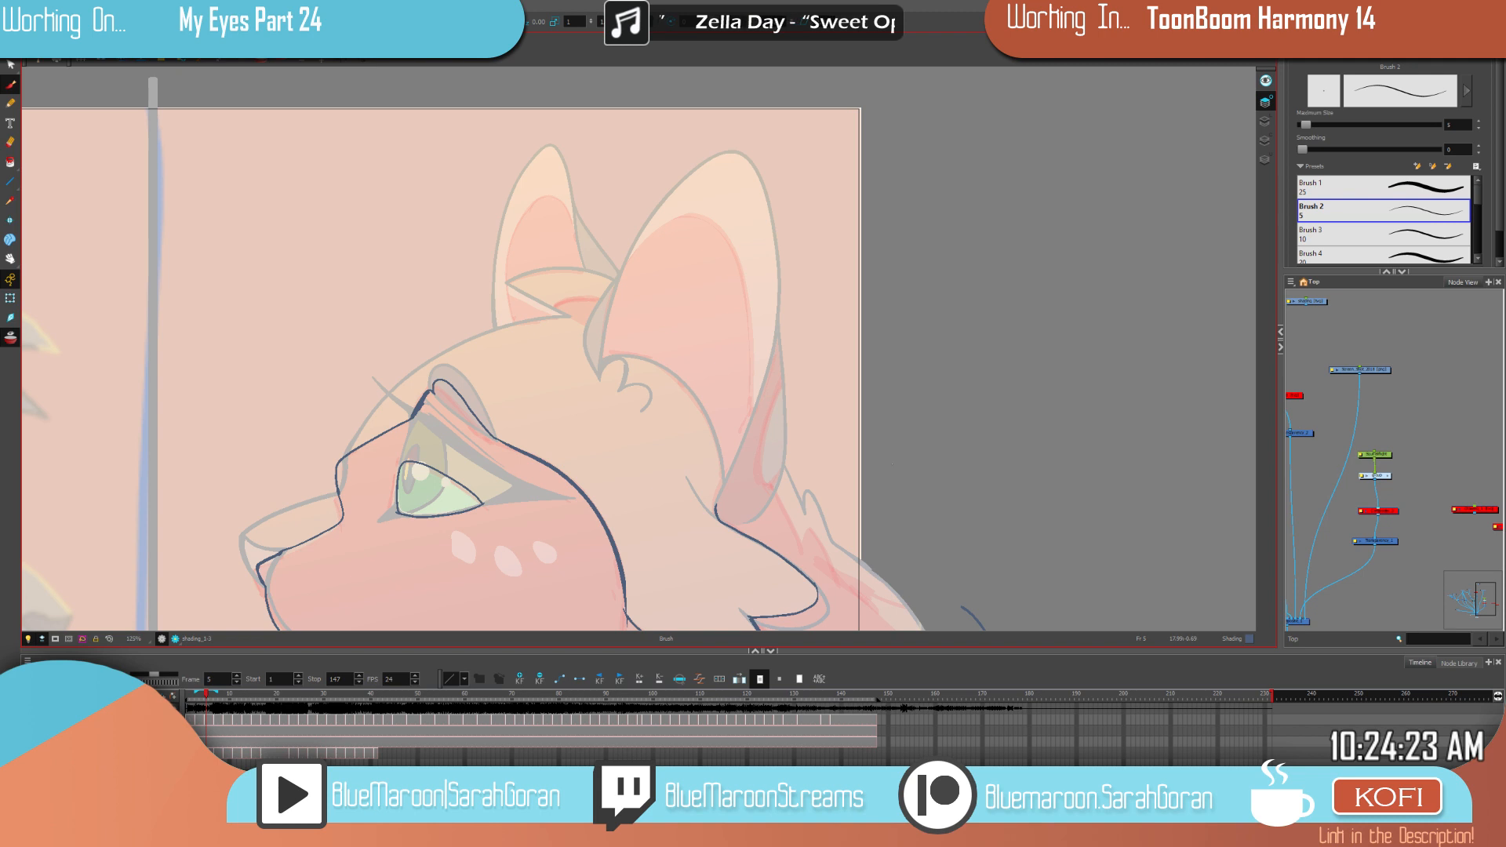
left_click_drag(964, 401, 976, 424)
key("f")
key("g")
key("f")
left_click_drag(975, 423, 920, 270)
key("f")
key("g")
key("g")
key("f")
key("f")
key("g")
key("f")
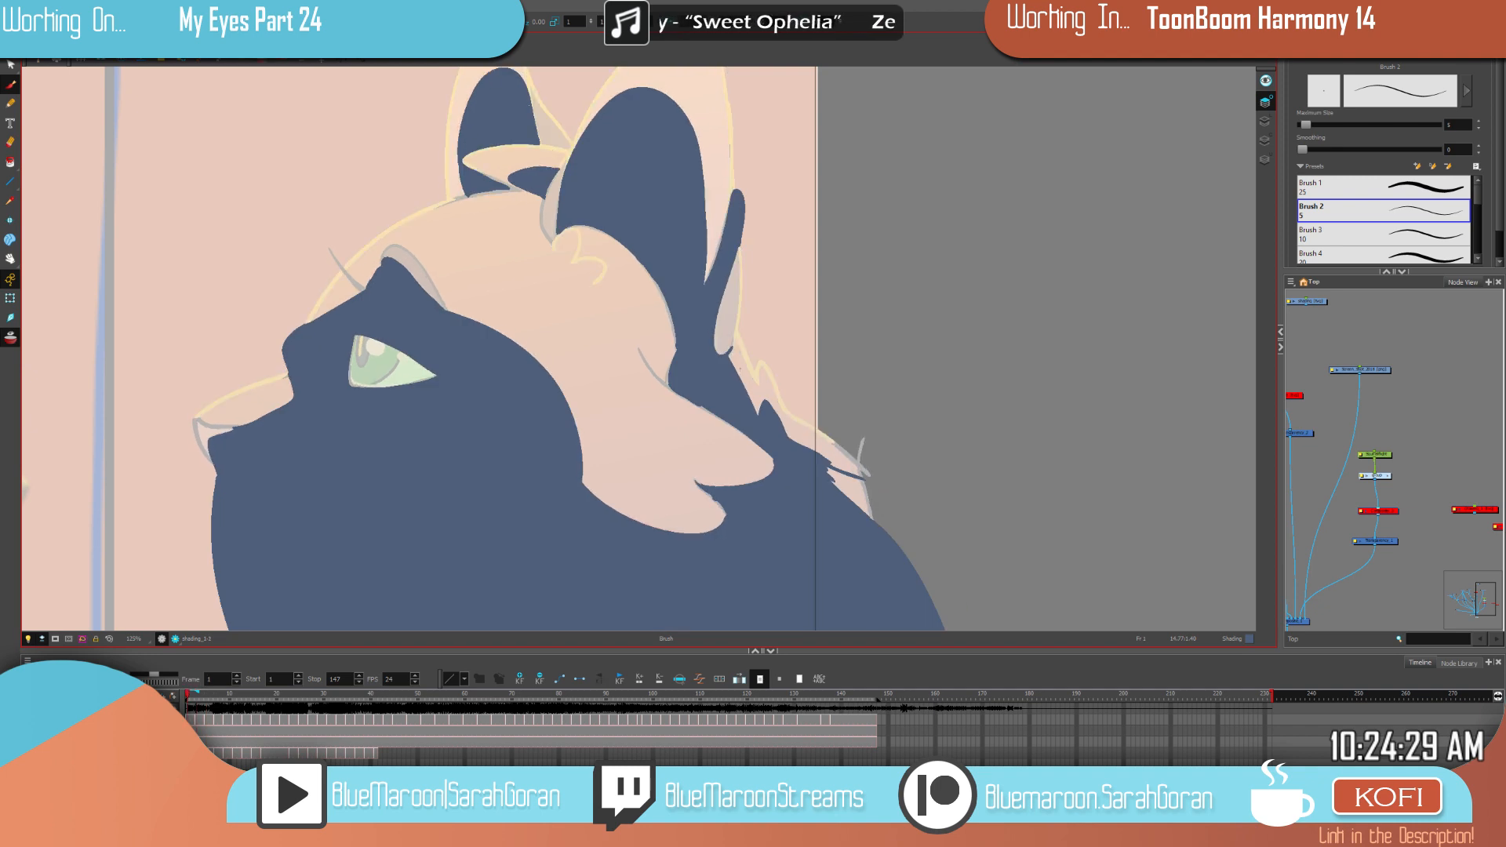
key("g")
key("f")
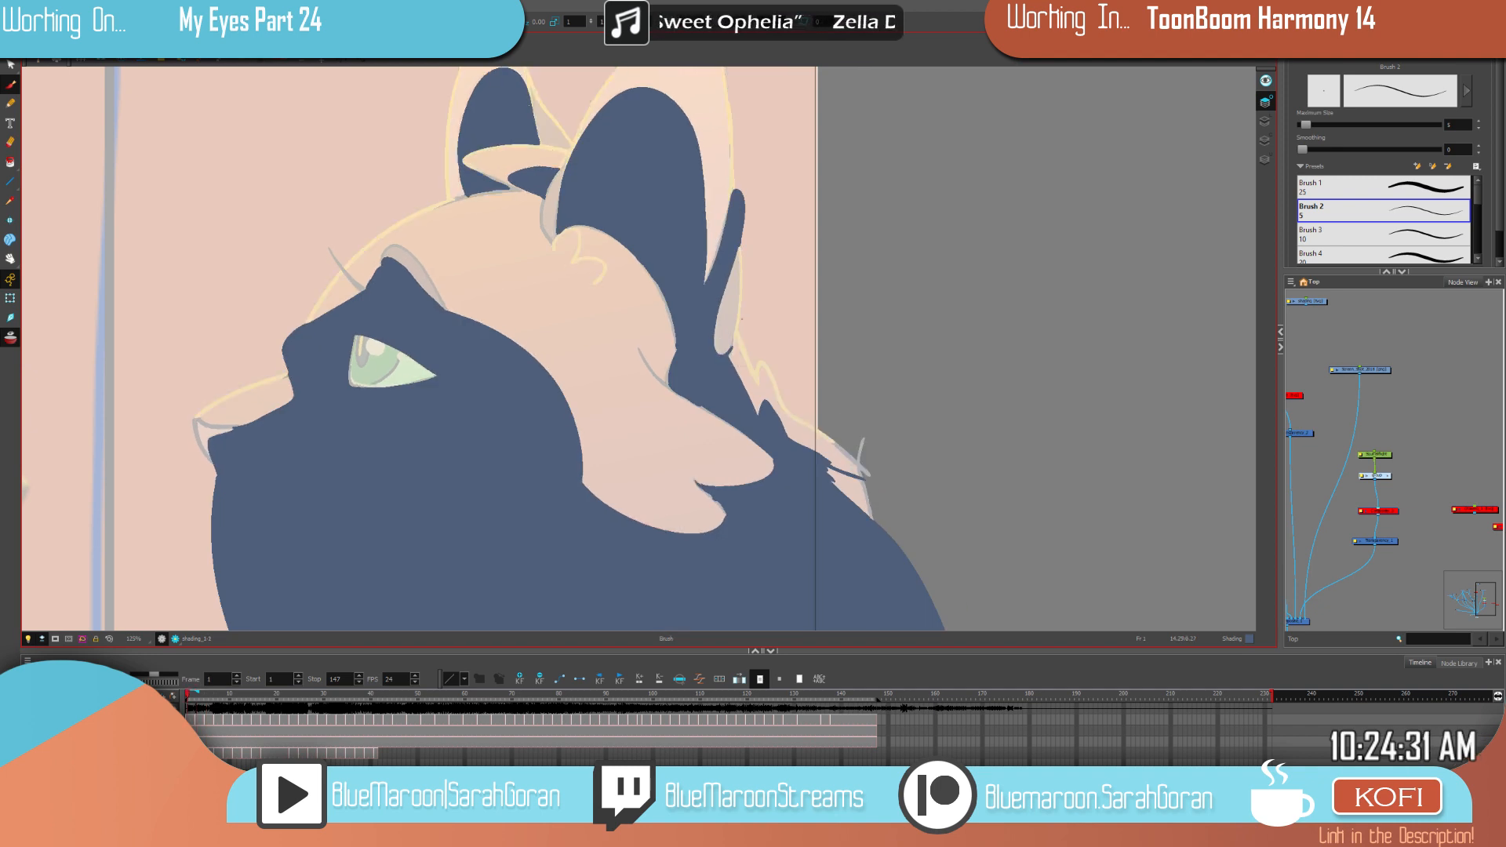
key("g")
key("g")
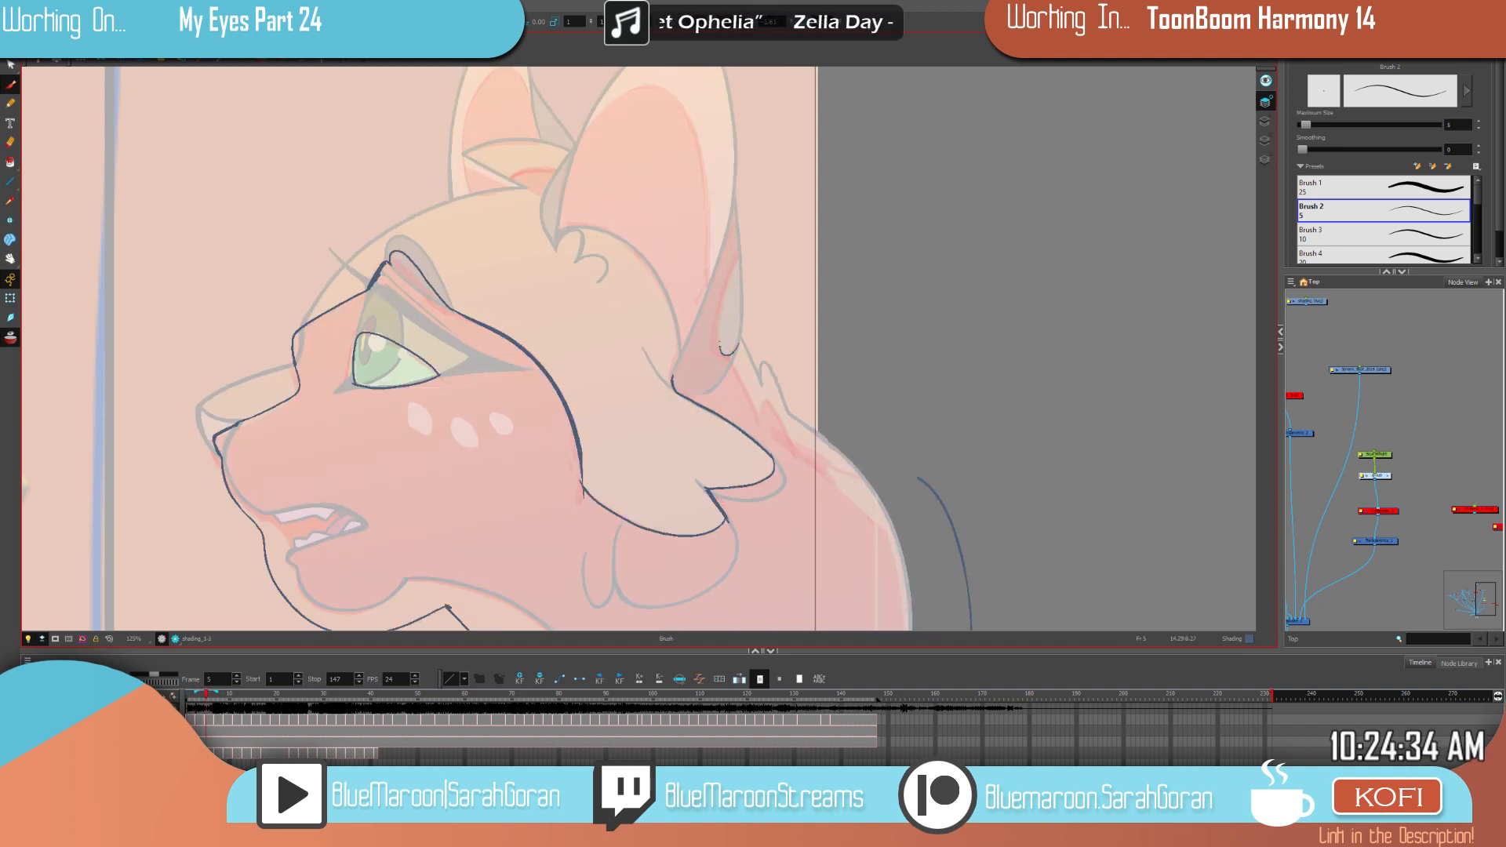
Step: Outline the pale fold at the back of the near ear on frame 5, using frame 3 as reference and redoing the first stroke
key("f")
key("g")
mouse_move(740, 339)
left_mouse_down()
mouse_move(717, 316)
mouse_move(745, 240)
left_mouse_up()
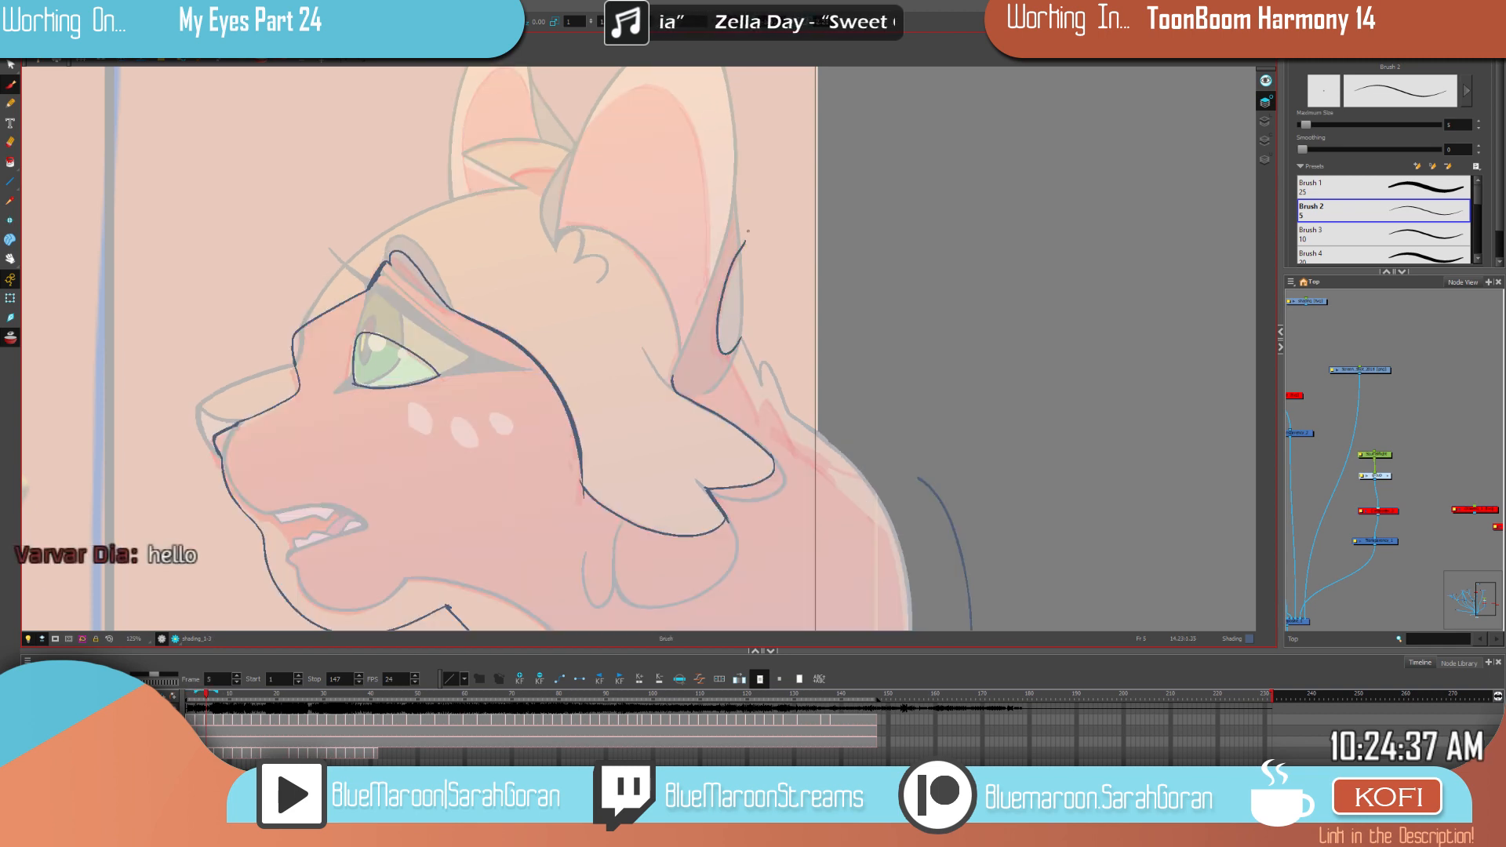
key("ctrl+z")
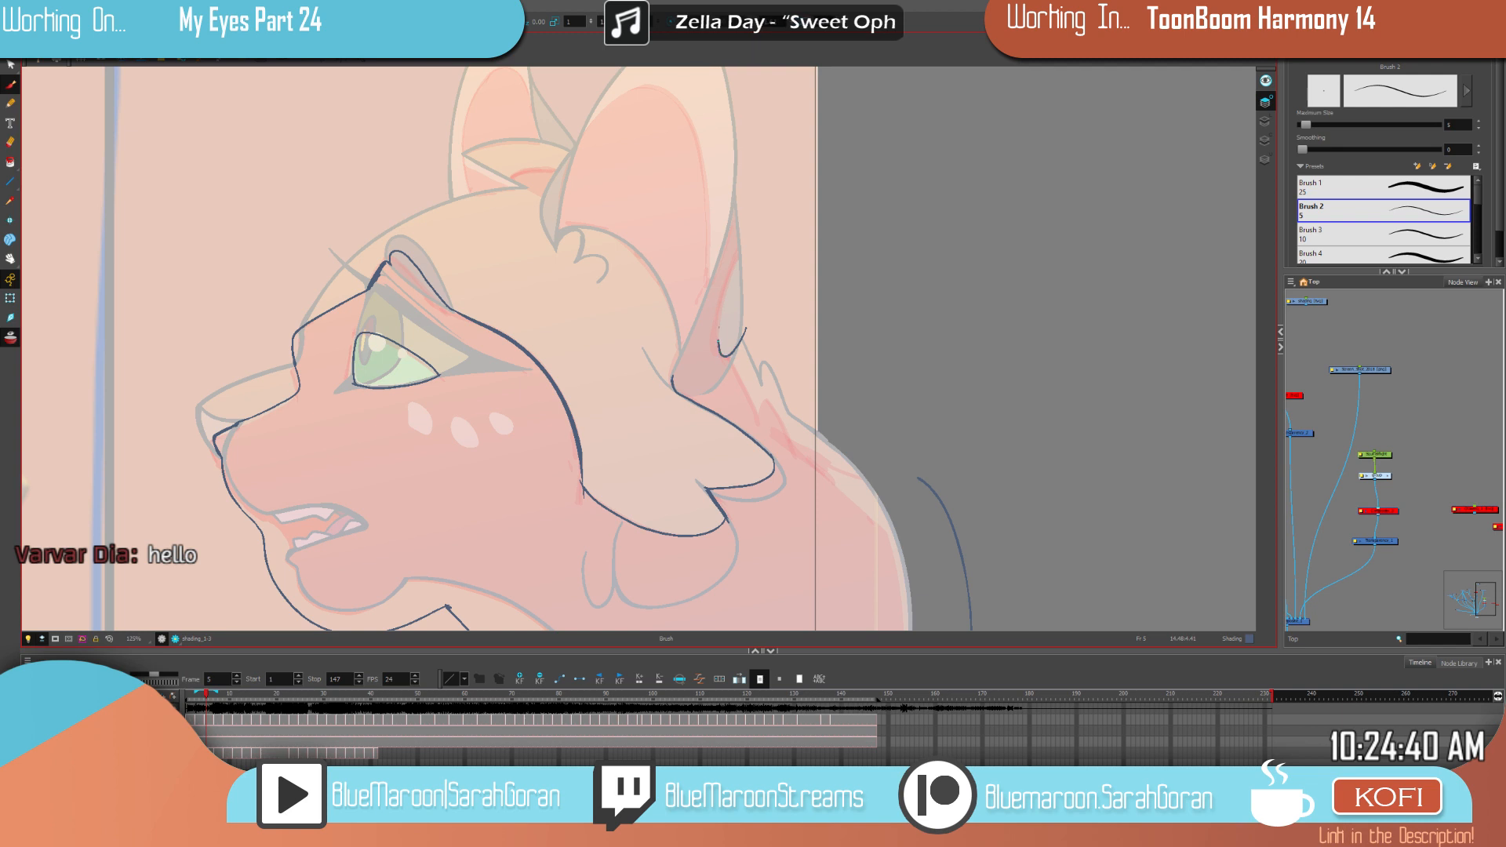
left_click_drag(719, 338, 749, 239)
key("f")
key("g")
key("f")
key("g")
key("f")
key("g")
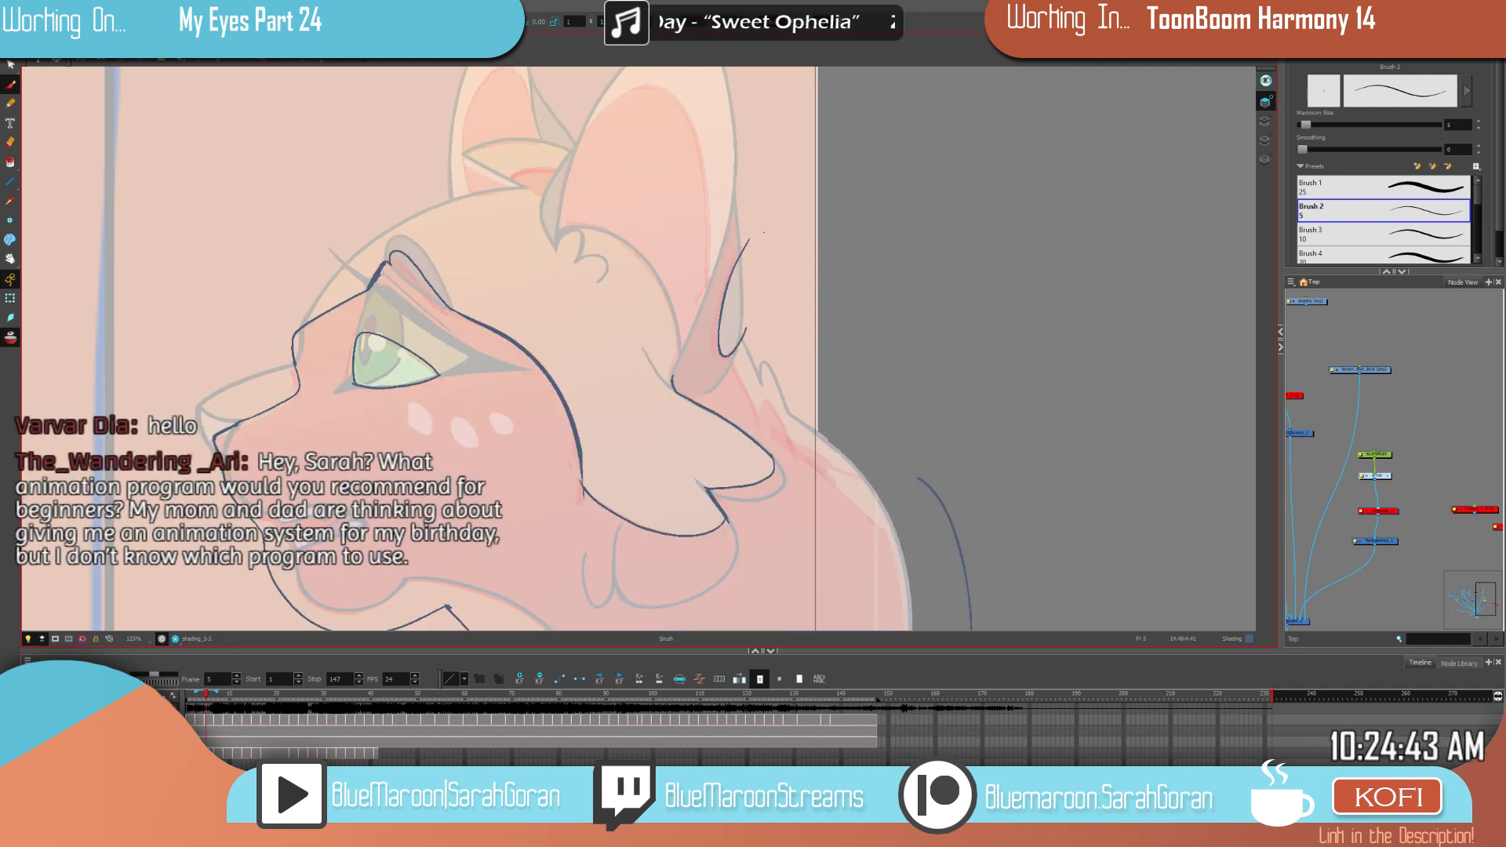
key("f")
key("g")
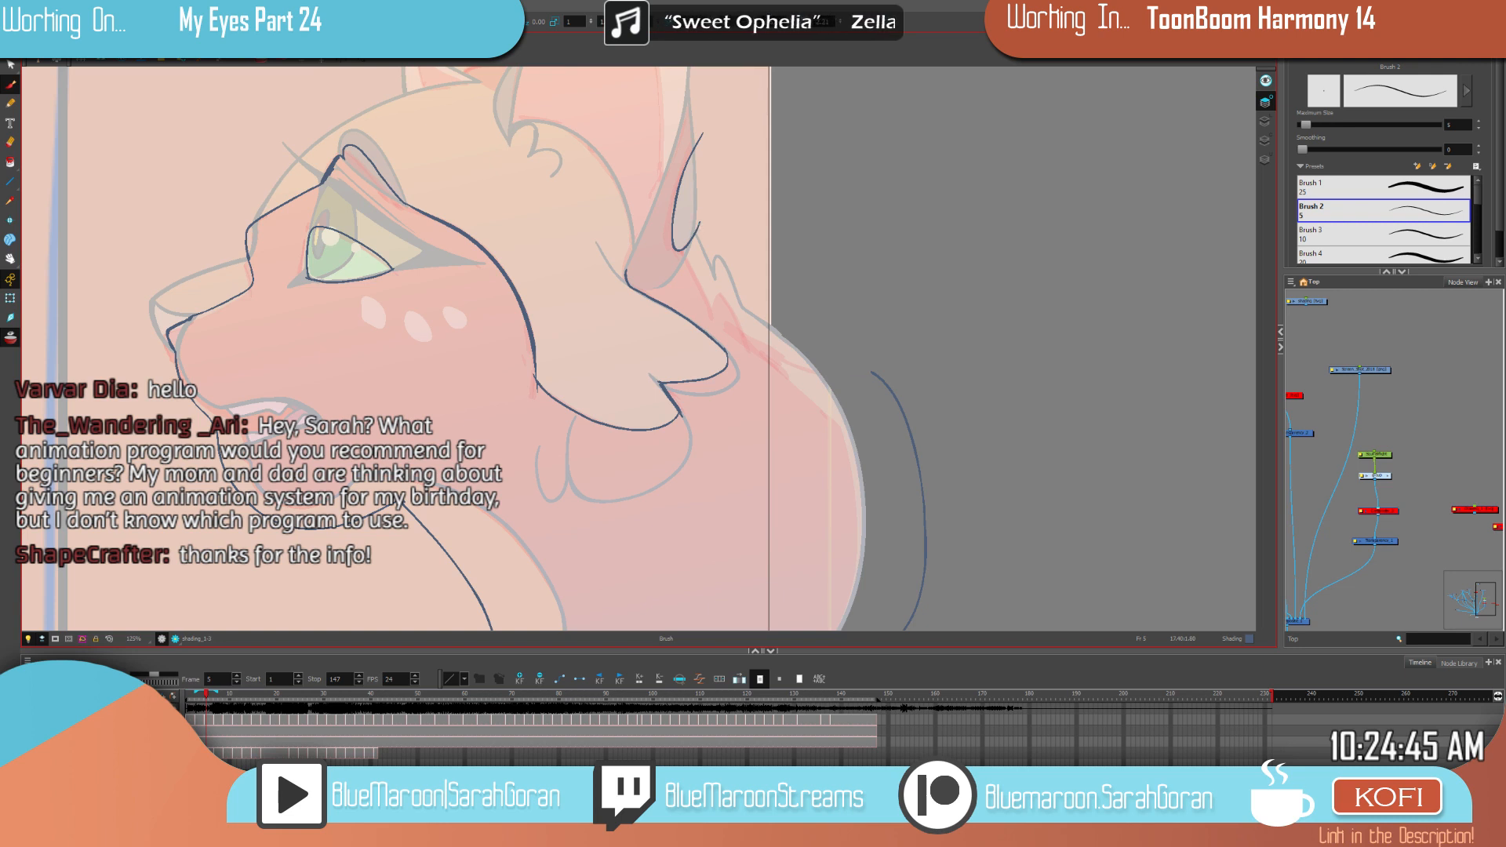
Step: Outline the fur spikes on the neck below the near ear on frame 5, following the shading on frames 1 and 3
key("f")
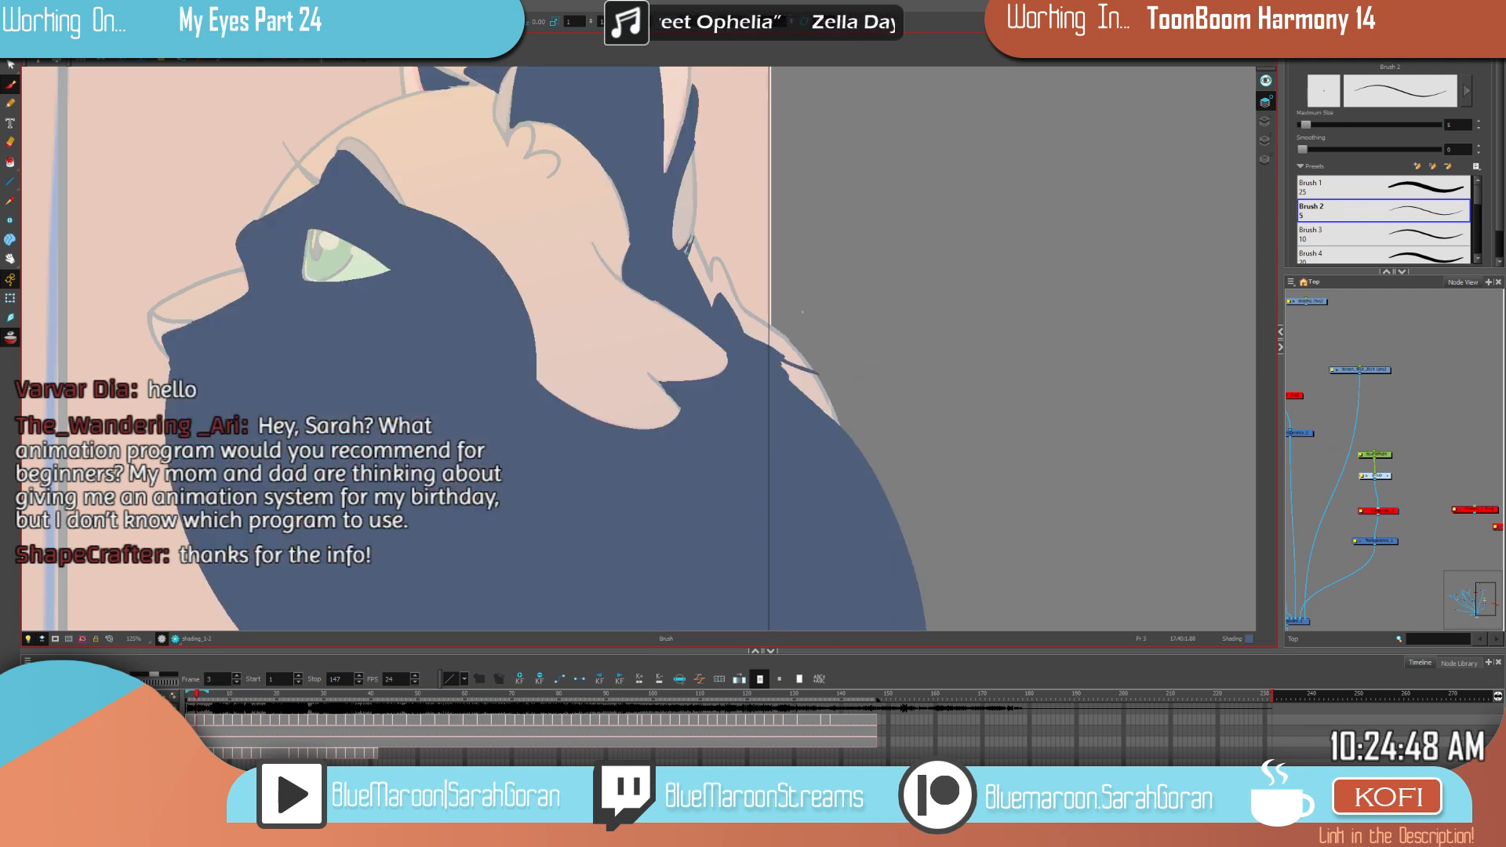
key("f")
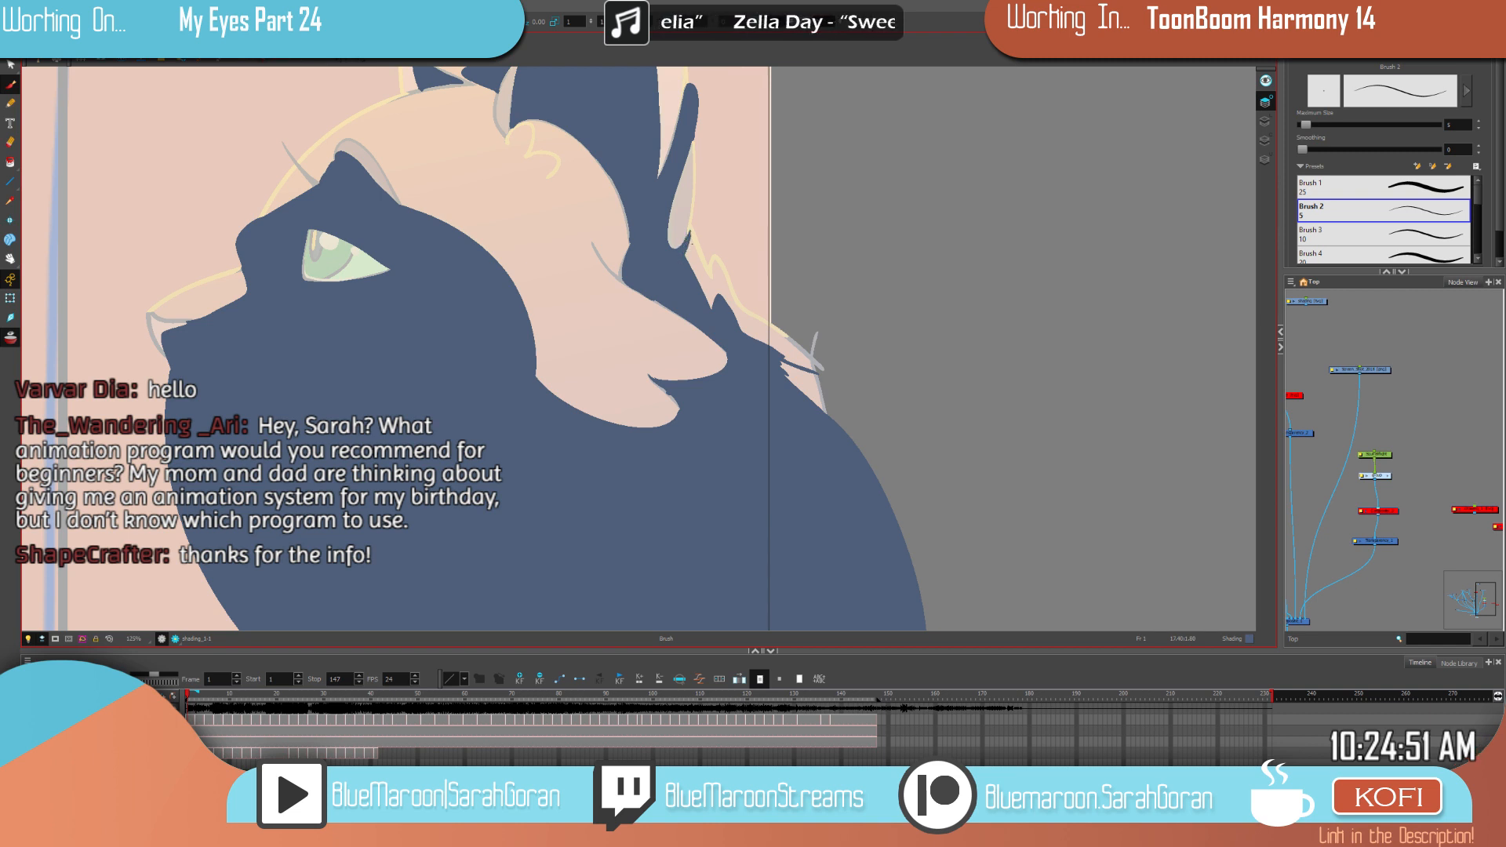
key(".")
key(".")
key(".")
key(".")
key(".")
key(".")
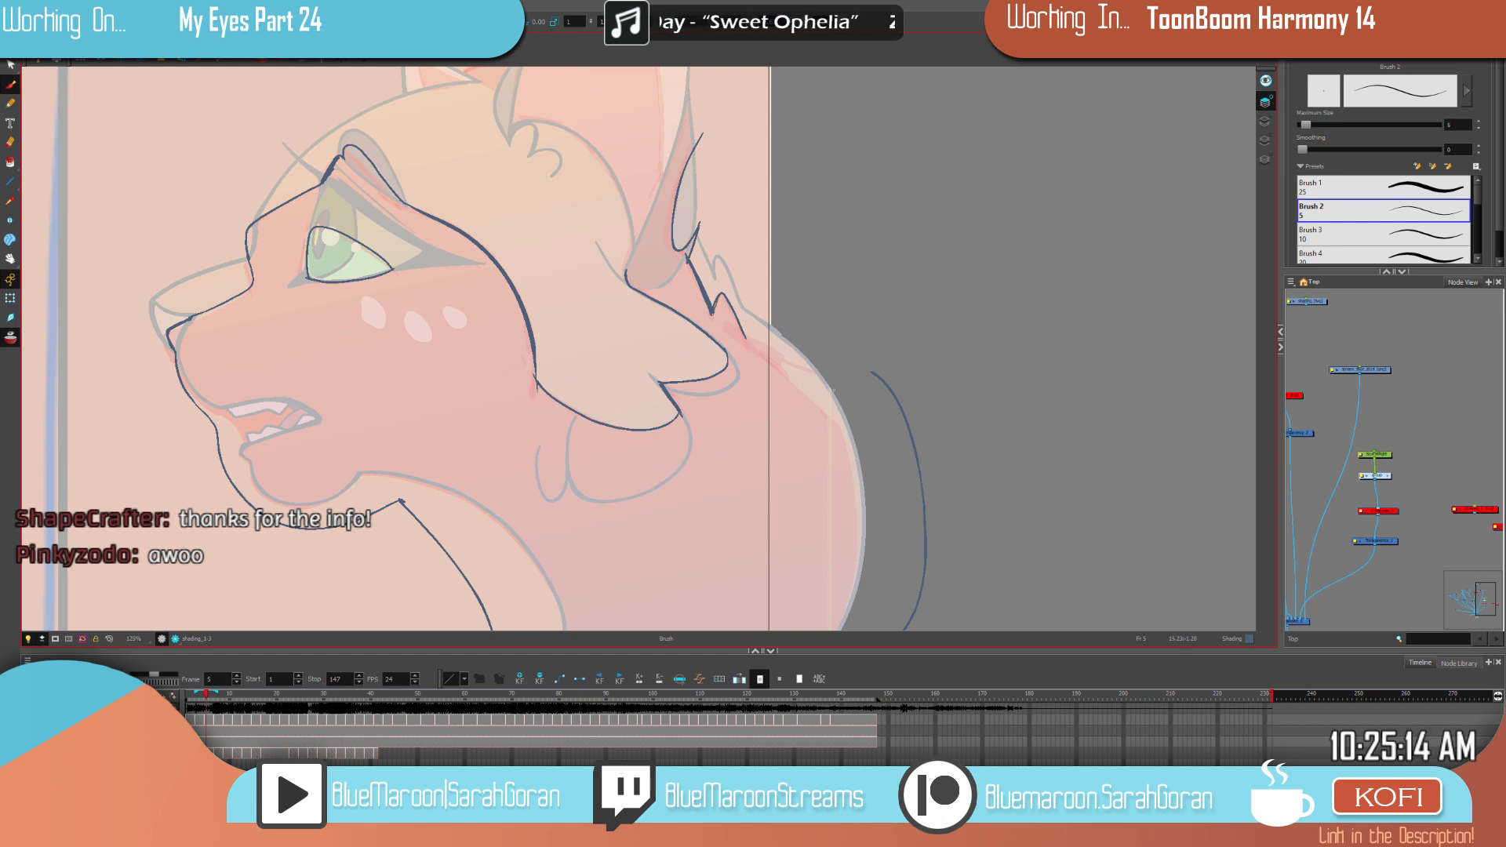
Step: Extend the neck outline on frame 5 from the fur spikes to the shoulder and join it to the outer back curve
mouse_move(932, 441)
left_mouse_down()
mouse_move(887, 410)
mouse_move(844, 416)
left_mouse_up()
key("f")
key("g")
key("f")
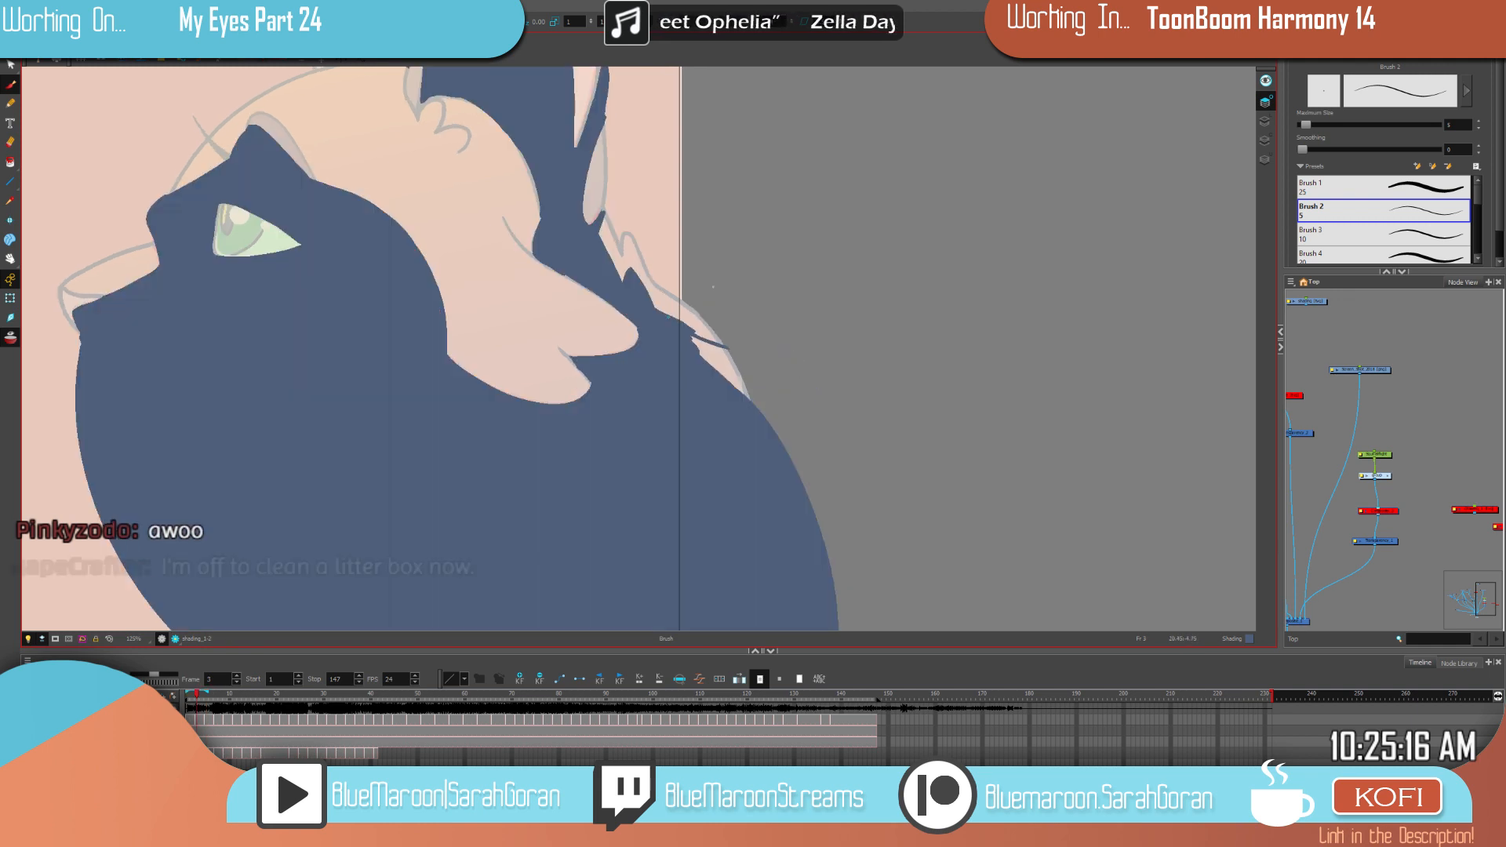
key("g")
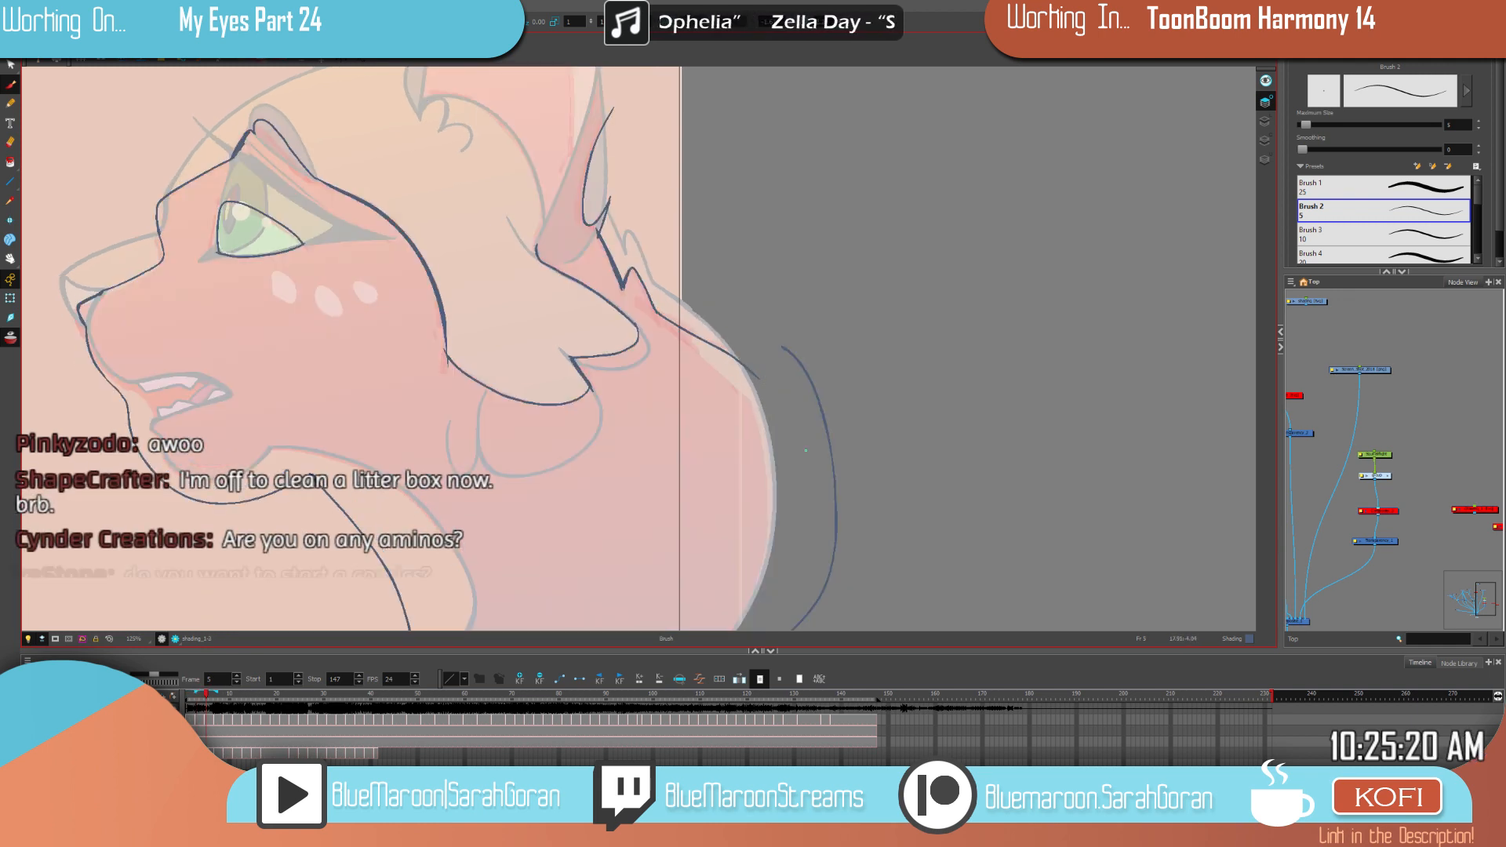
left_click_drag(752, 375, 787, 364)
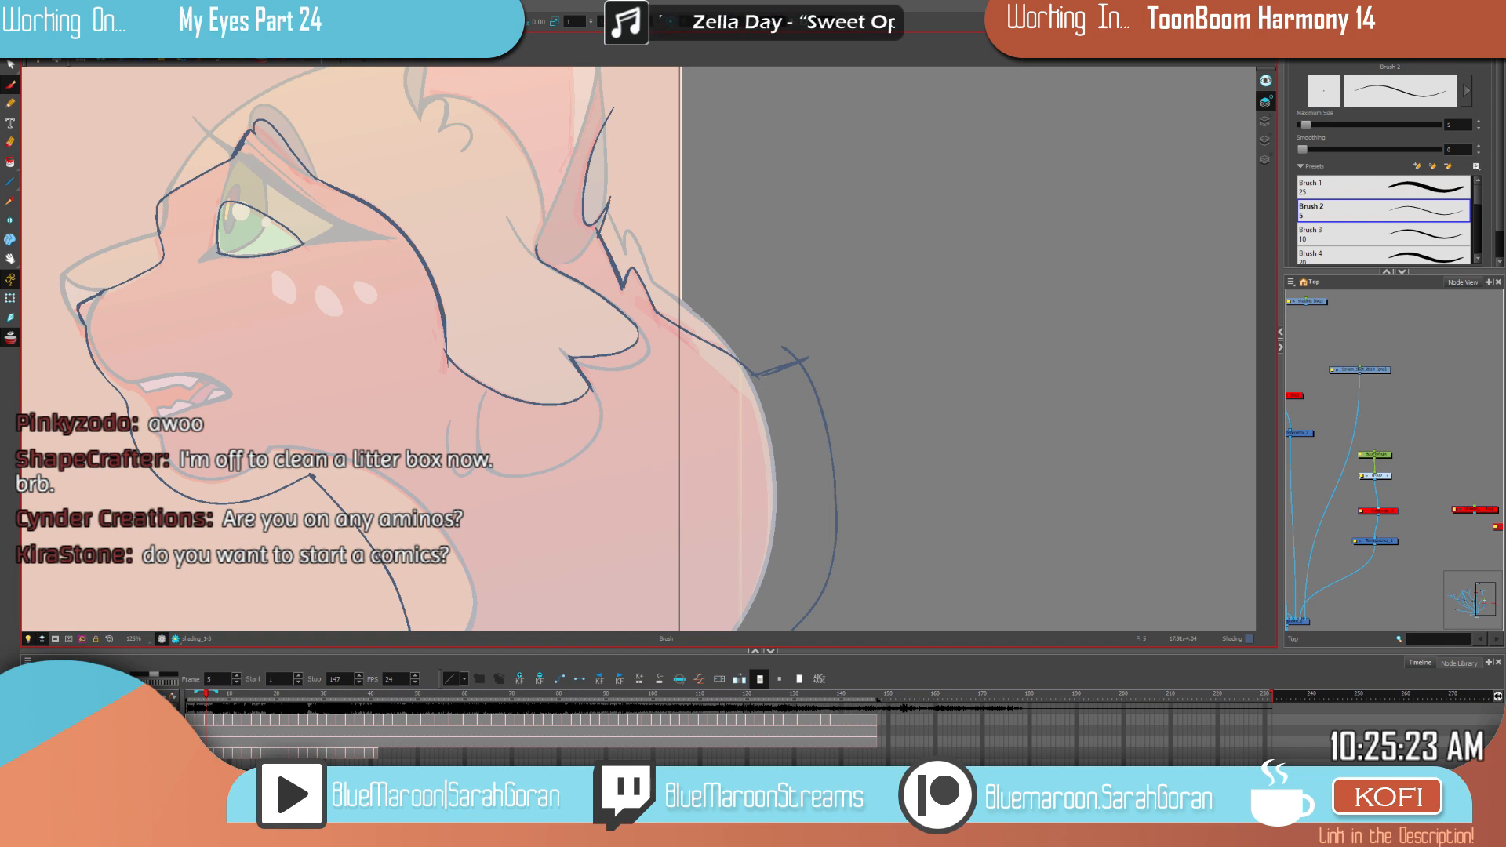
key("f")
key("g")
key("f")
key("g")
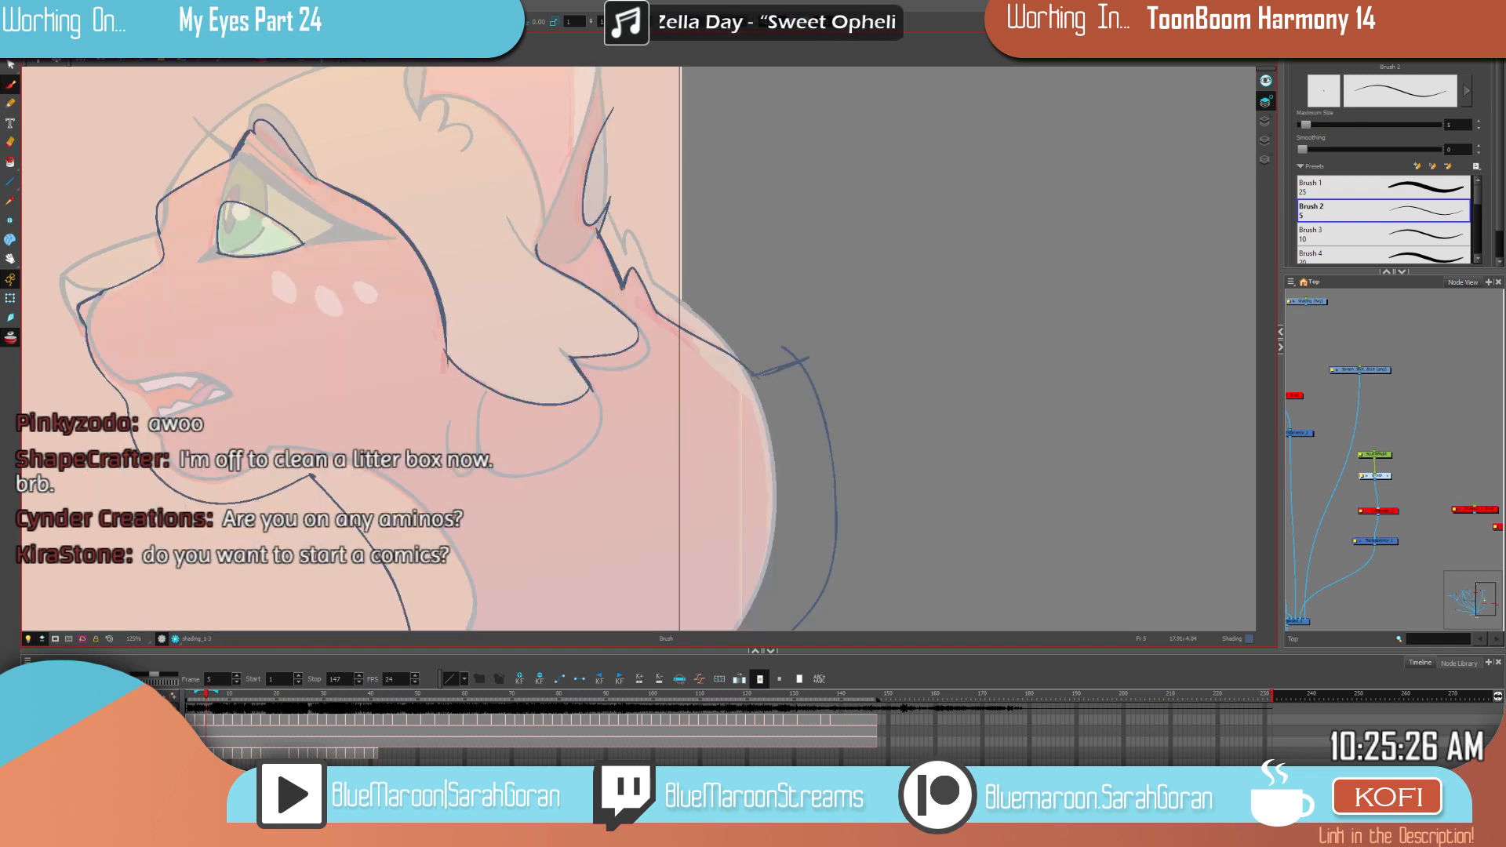
key("f")
key("g")
Step: Outline the hair edge along the base of the near ear on frame 5, from the forehead curl to the cheek hair
left_click_drag(887, 427, 949, 273)
left_click_drag(866, 502, 886, 537)
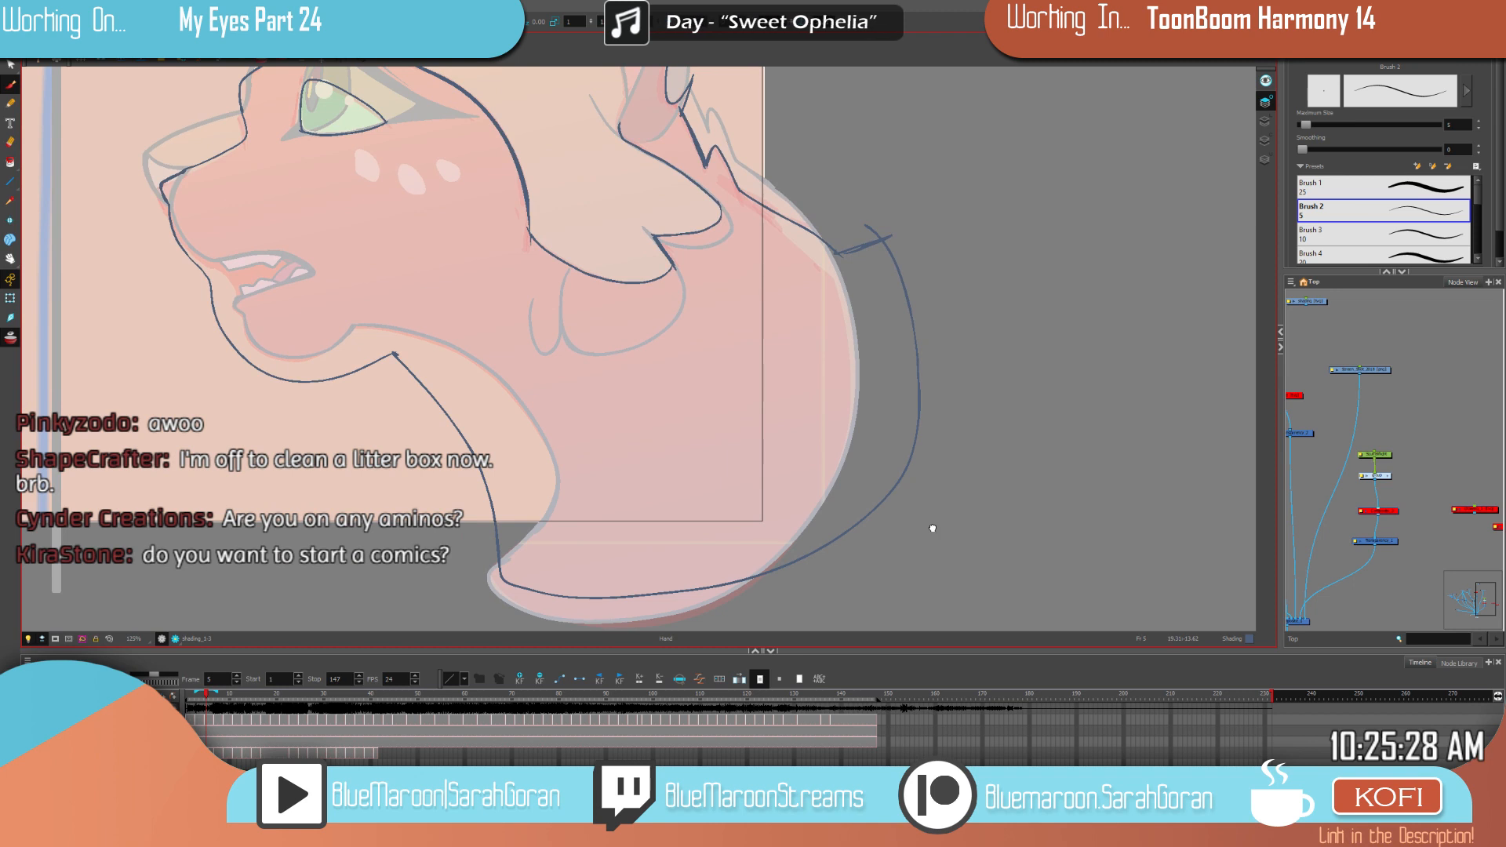
left_click_drag(884, 377, 964, 525)
left_click_drag(994, 391, 1025, 458)
mouse_move(1048, 374)
left_mouse_down()
mouse_move(1039, 434)
mouse_move(1000, 468)
left_mouse_up()
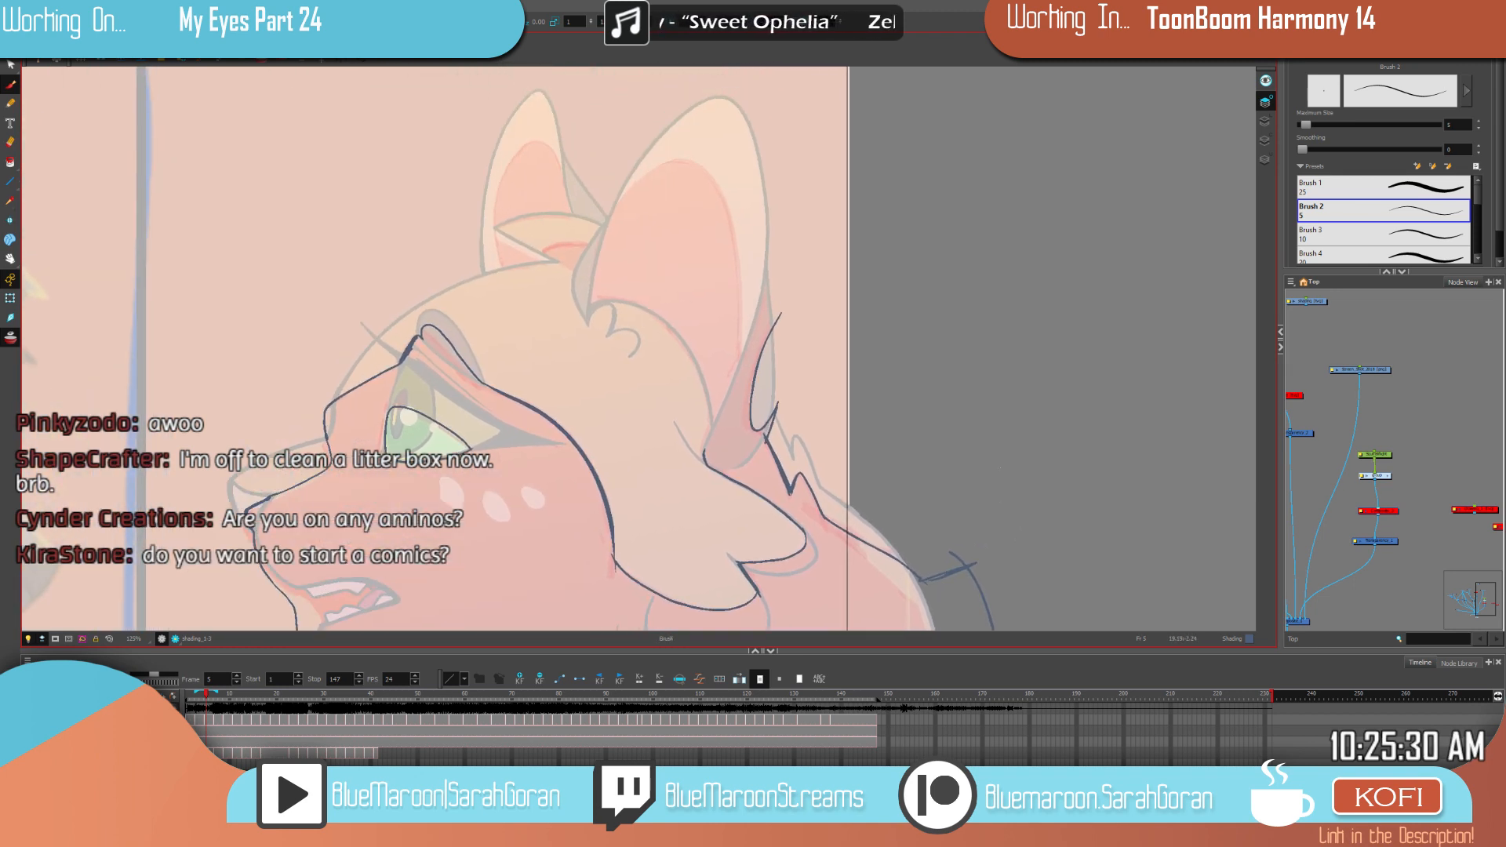
key("f")
key("g")
key("f")
key("g")
left_click_drag(858, 445, 879, 462)
key("f")
key("g")
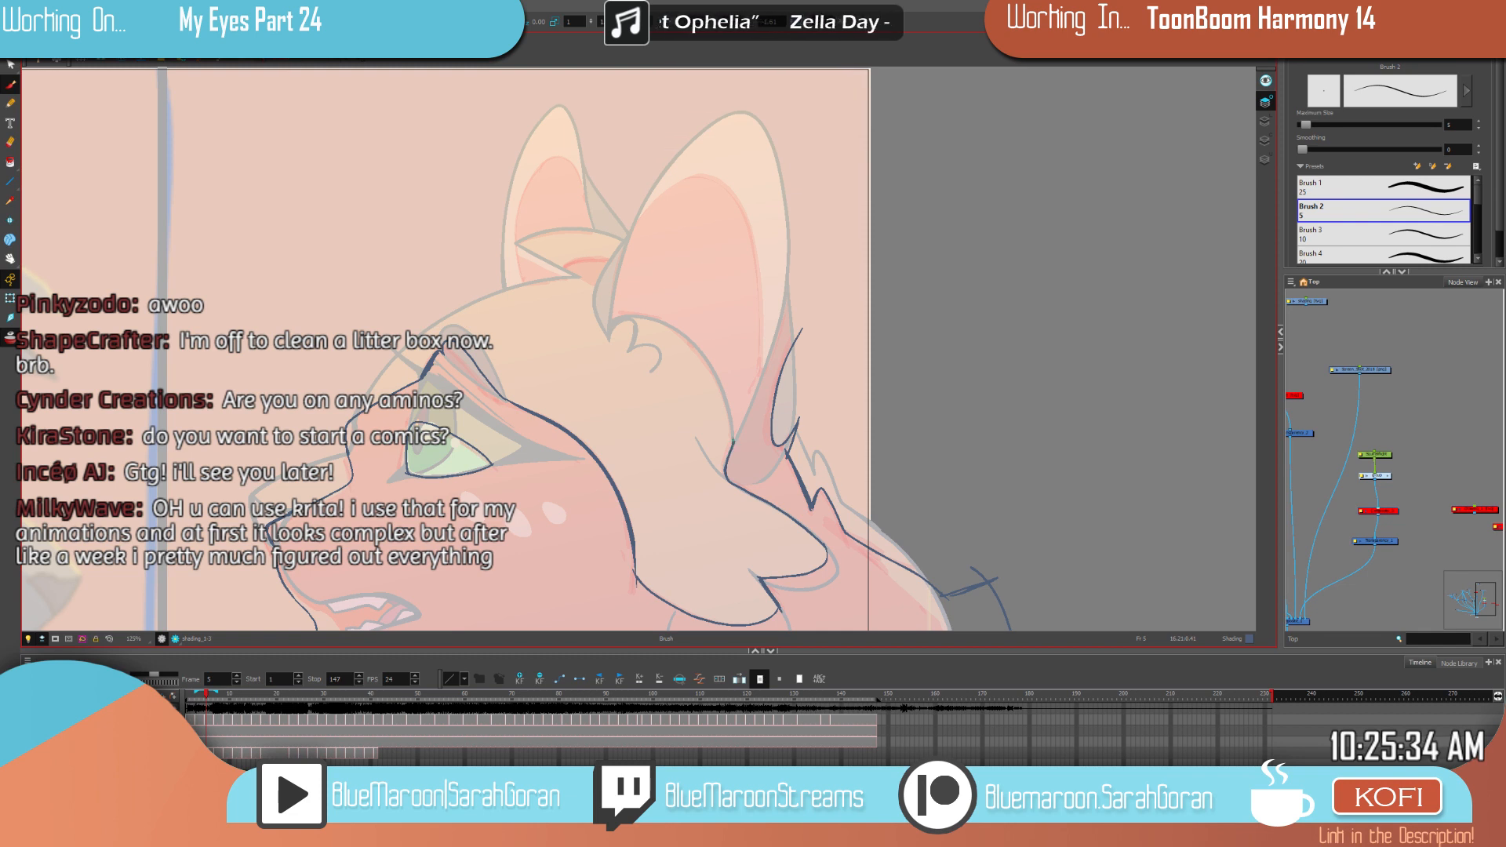
left_click_drag(688, 334, 710, 360)
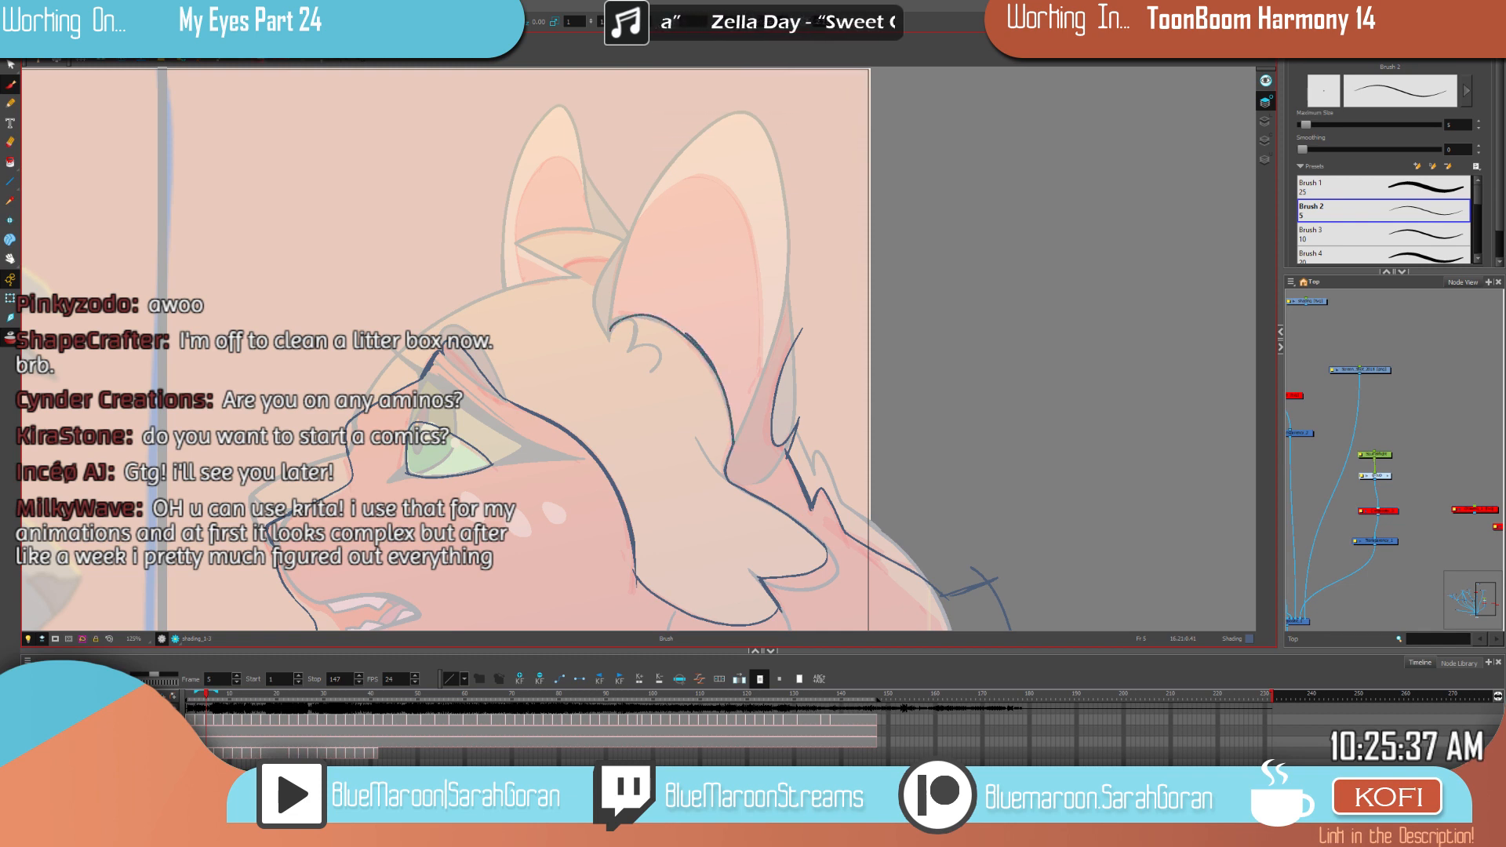
Step: Close the upper tip of the shading behind the near ear on frame 5, using frame 3 as reference
left_click_drag(784, 454, 798, 534)
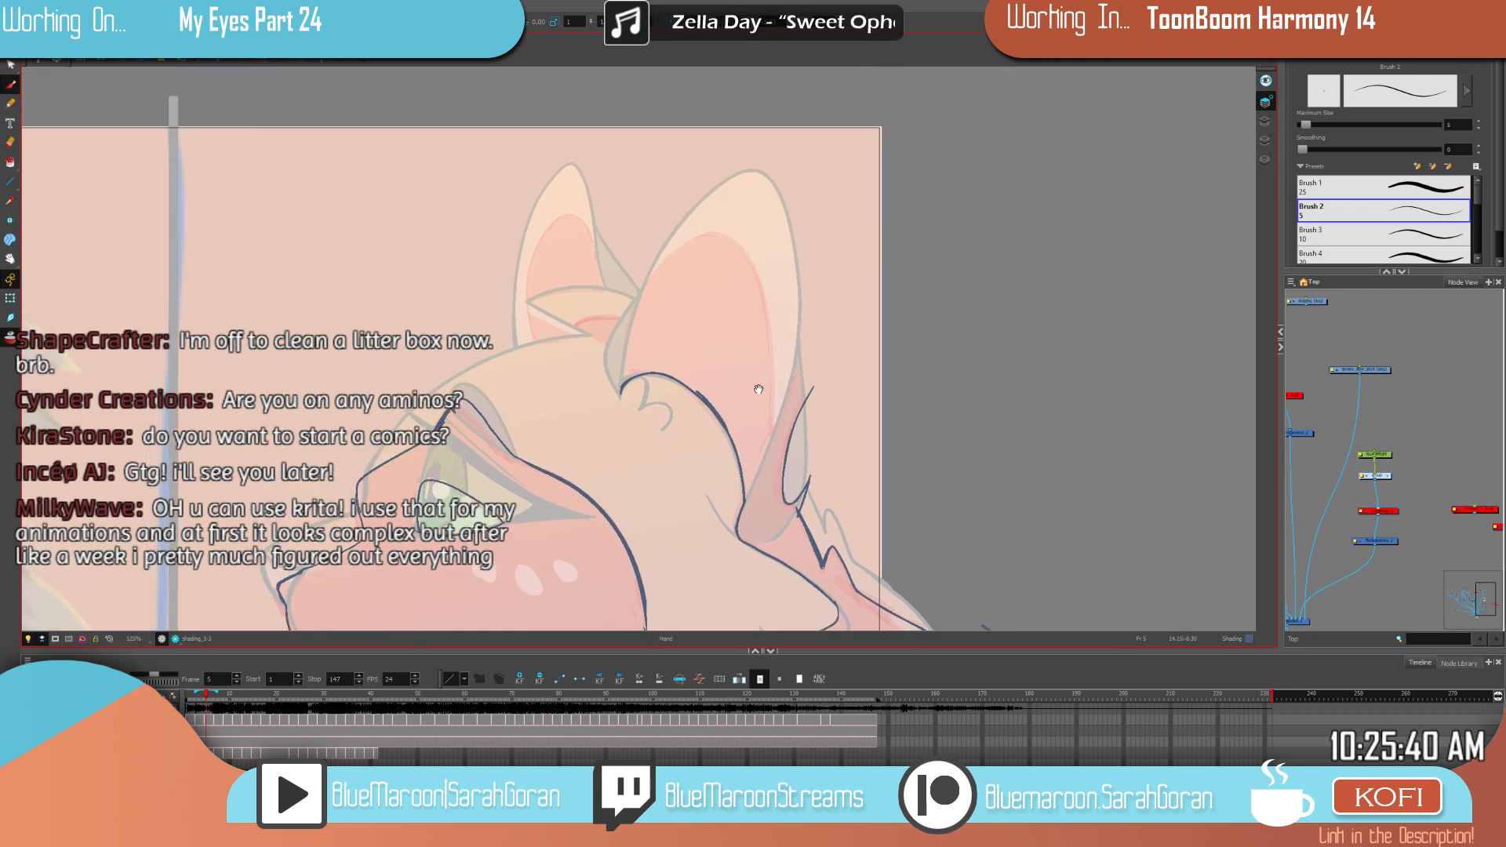
left_click_drag(768, 392, 761, 416)
key("f")
key("g")
key("f")
key("g")
key("f")
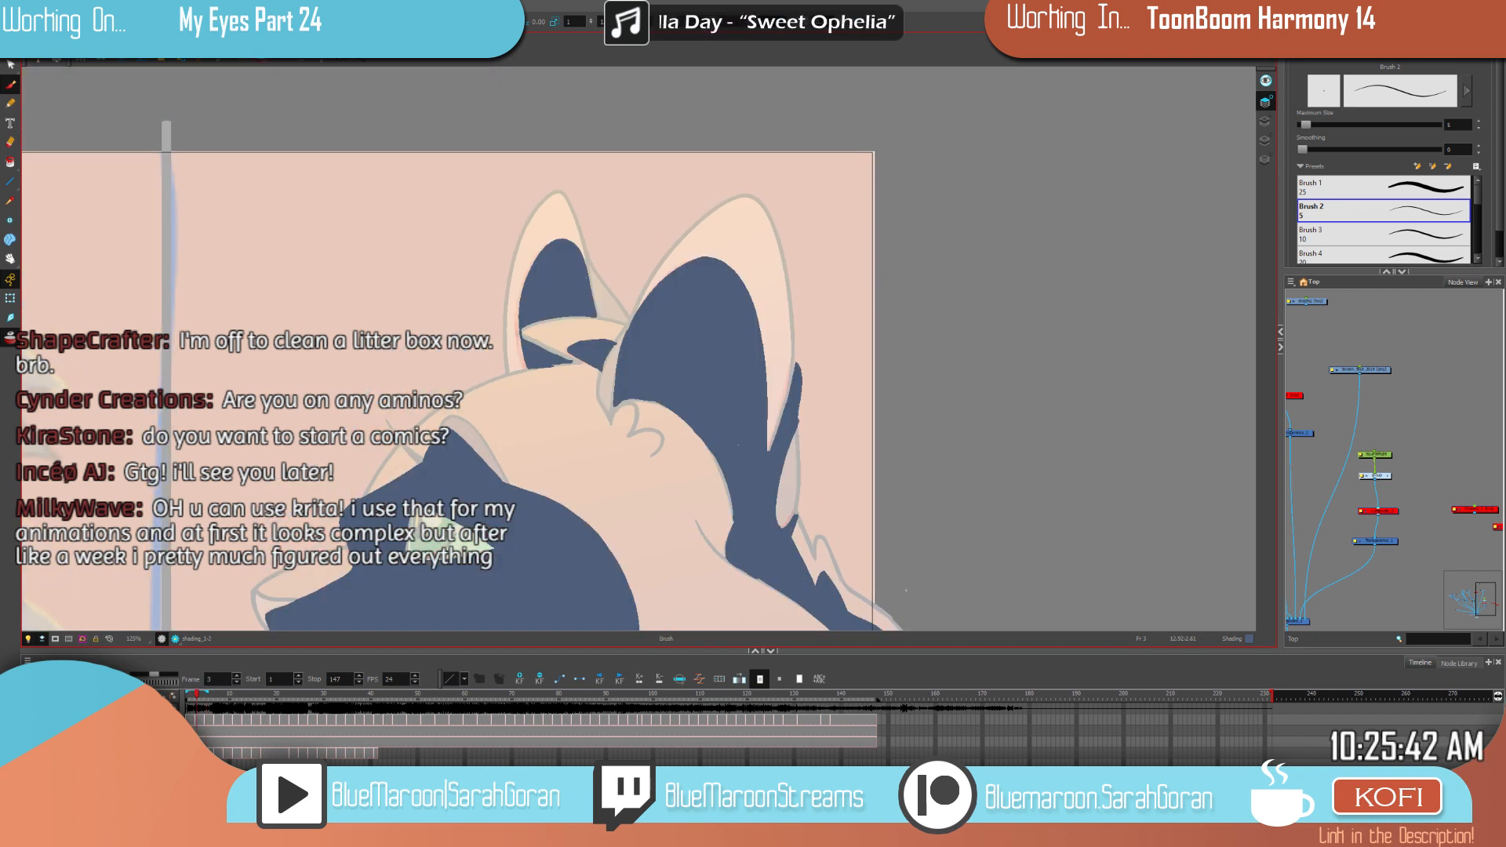
key("f")
key("g")
key("f")
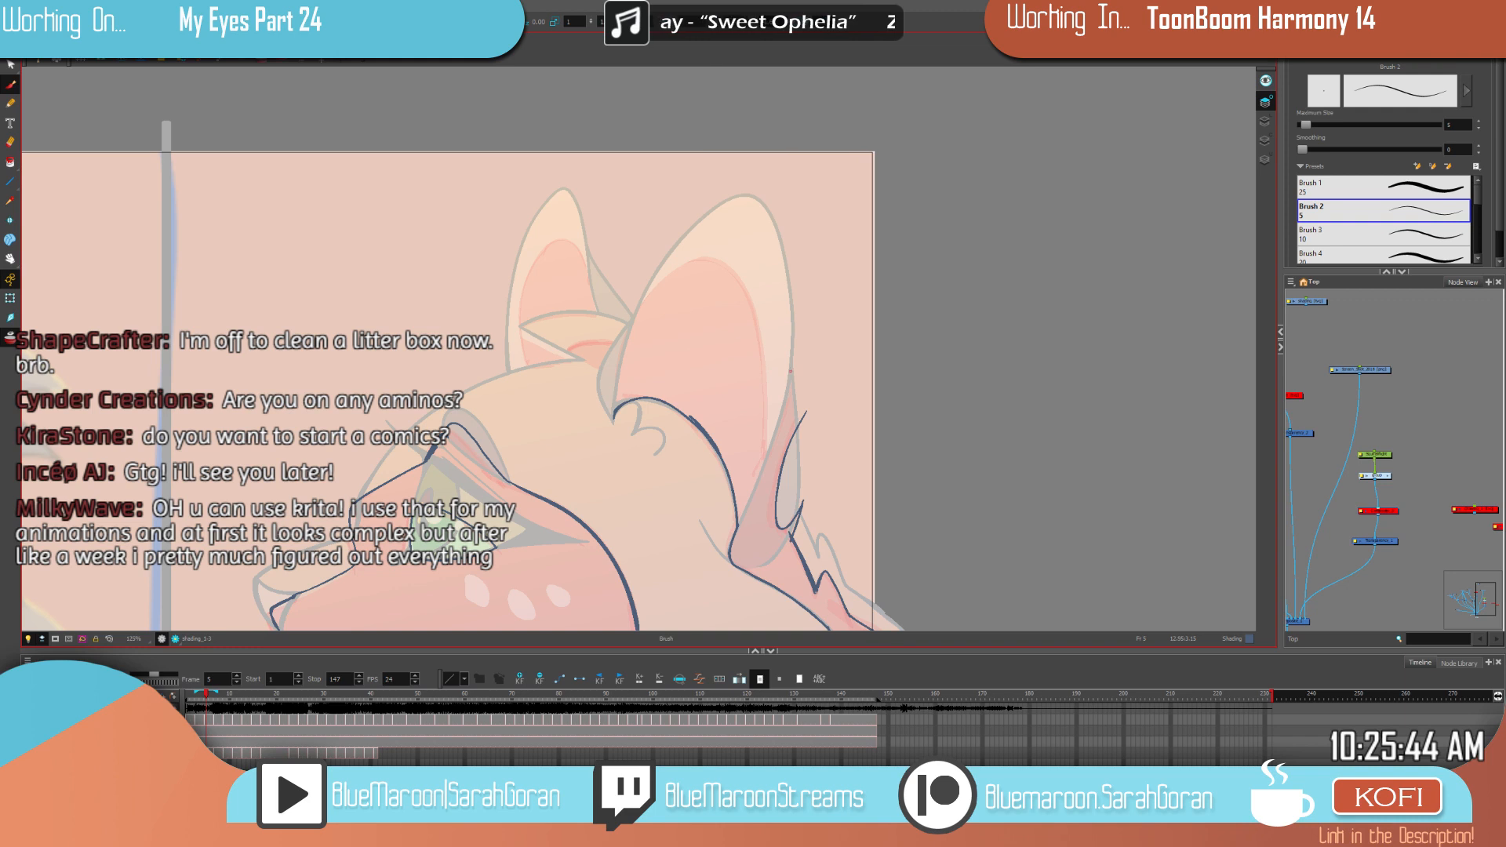
left_click_drag(805, 387, 806, 413)
key("f")
key("g")
key("f")
key("g")
key("f")
key("g")
Step: Outline the inner area of the near ear on frame 5 from its back edge over the top to the hair curl, and save the work
mouse_move(765, 449)
left_mouse_down()
mouse_move(758, 345)
mouse_move(737, 277)
mouse_move(712, 260)
mouse_move(678, 266)
mouse_move(634, 316)
mouse_move(615, 414)
left_mouse_up()
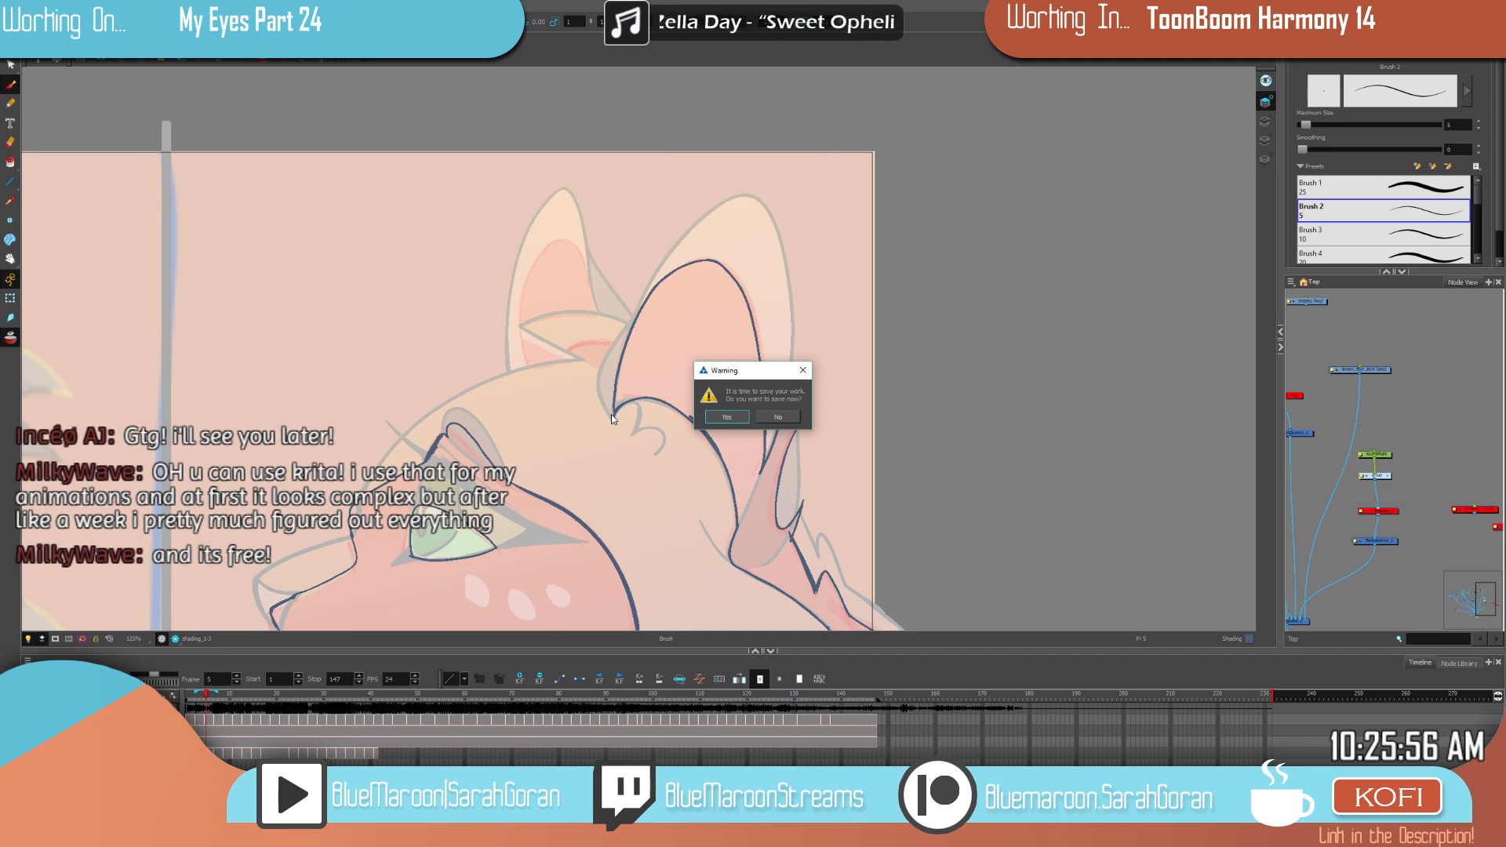
left_click(738, 417)
key("f")
key("g")
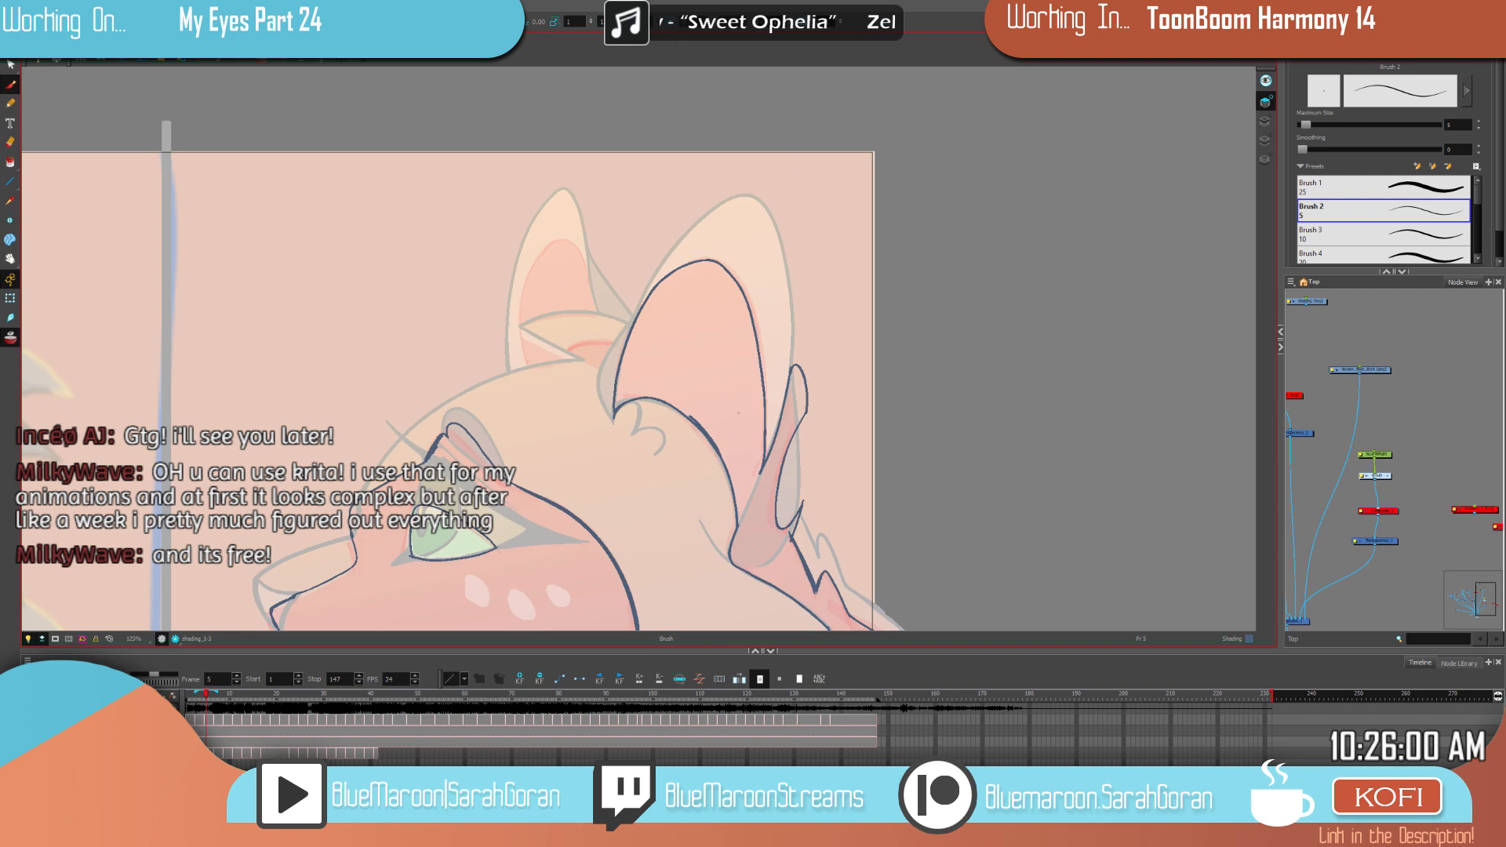
key("f")
key("g")
key("f")
key("g")
key("f")
key("g")
key("f")
key("g")
left_click_drag(761, 373, 764, 398)
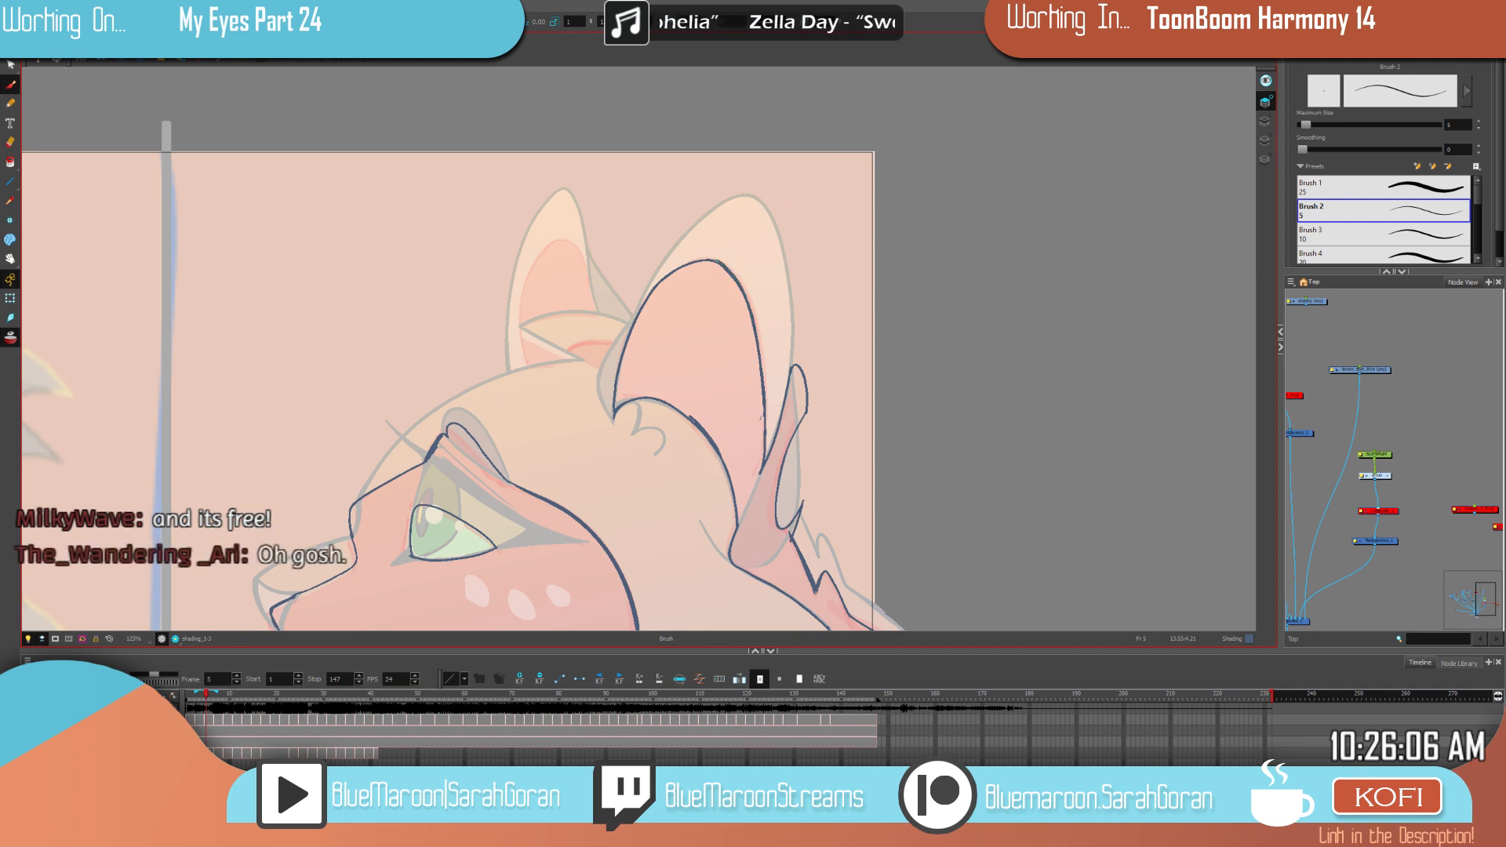
Step: Examine the ear shading on frame 3 against the frame 5 outline by flipping back and forth
key("comma")
key("comma")
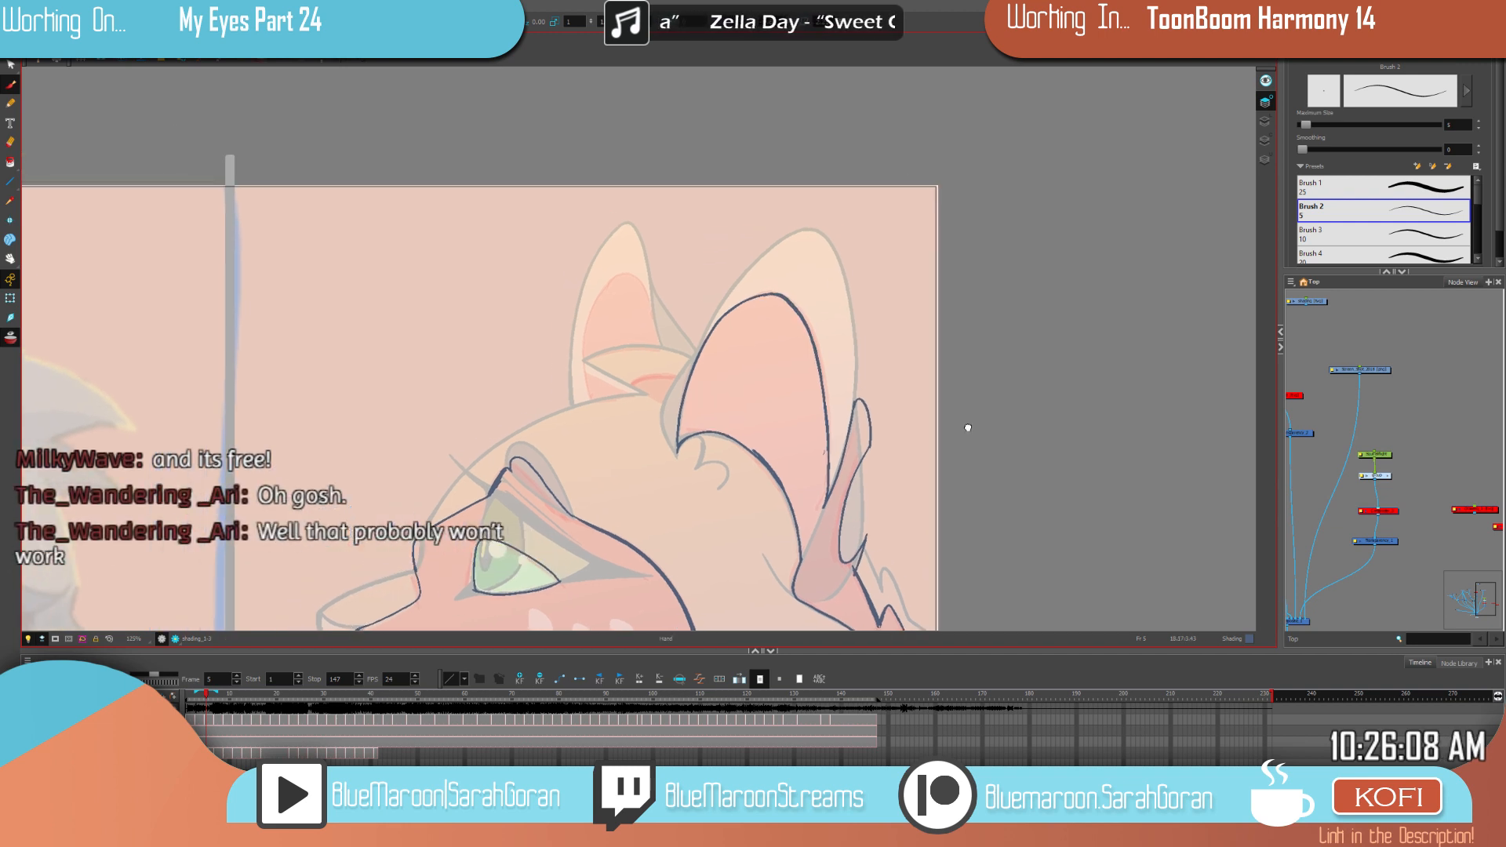
key("period")
key("period")
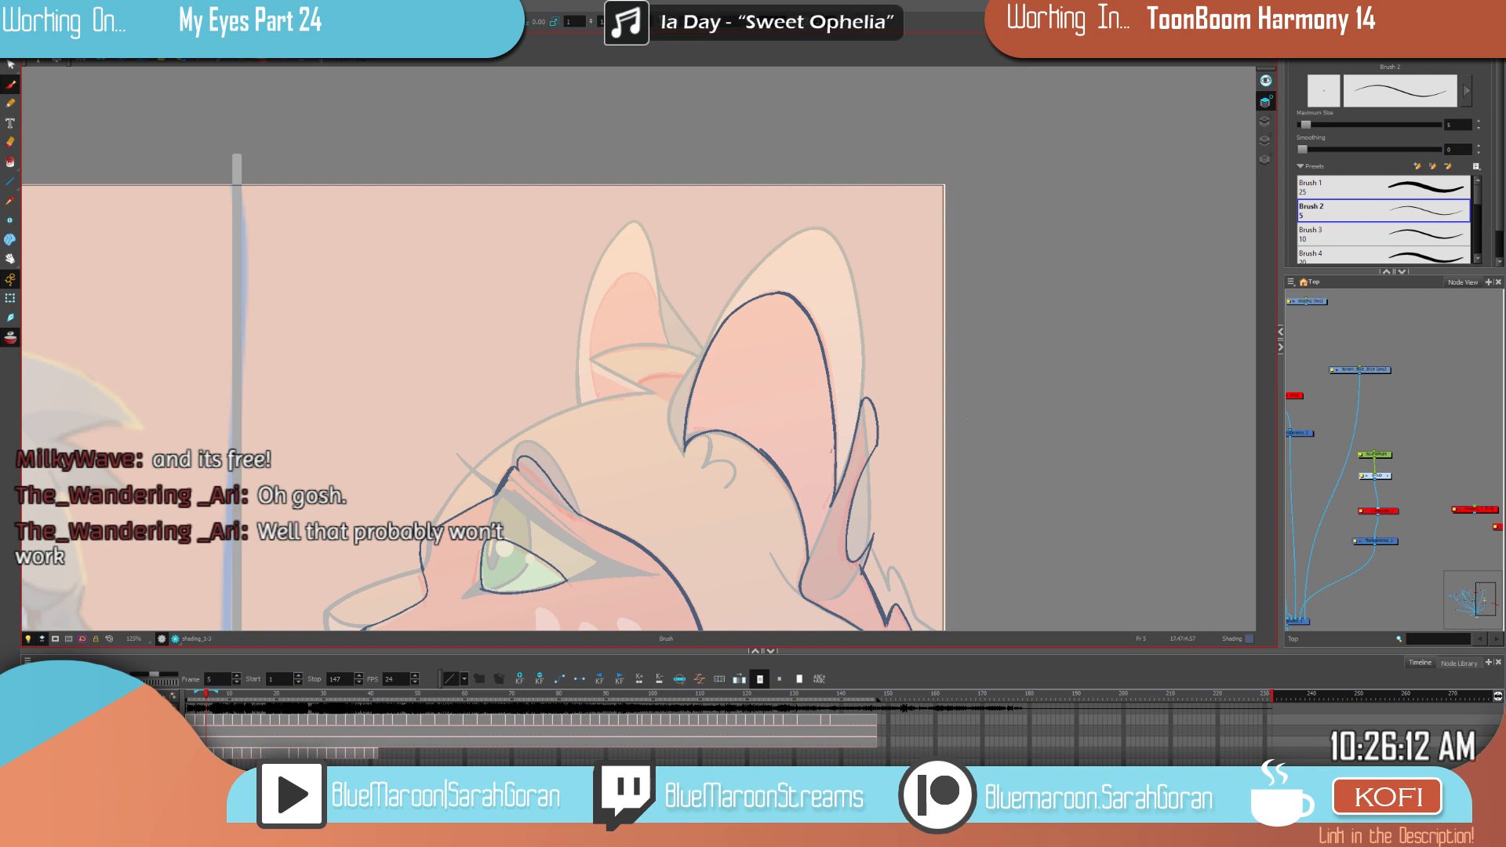
key("comma")
key("period")
key("comma")
key("period")
key("f")
key("g")
key("f")
key("g")
key("f")
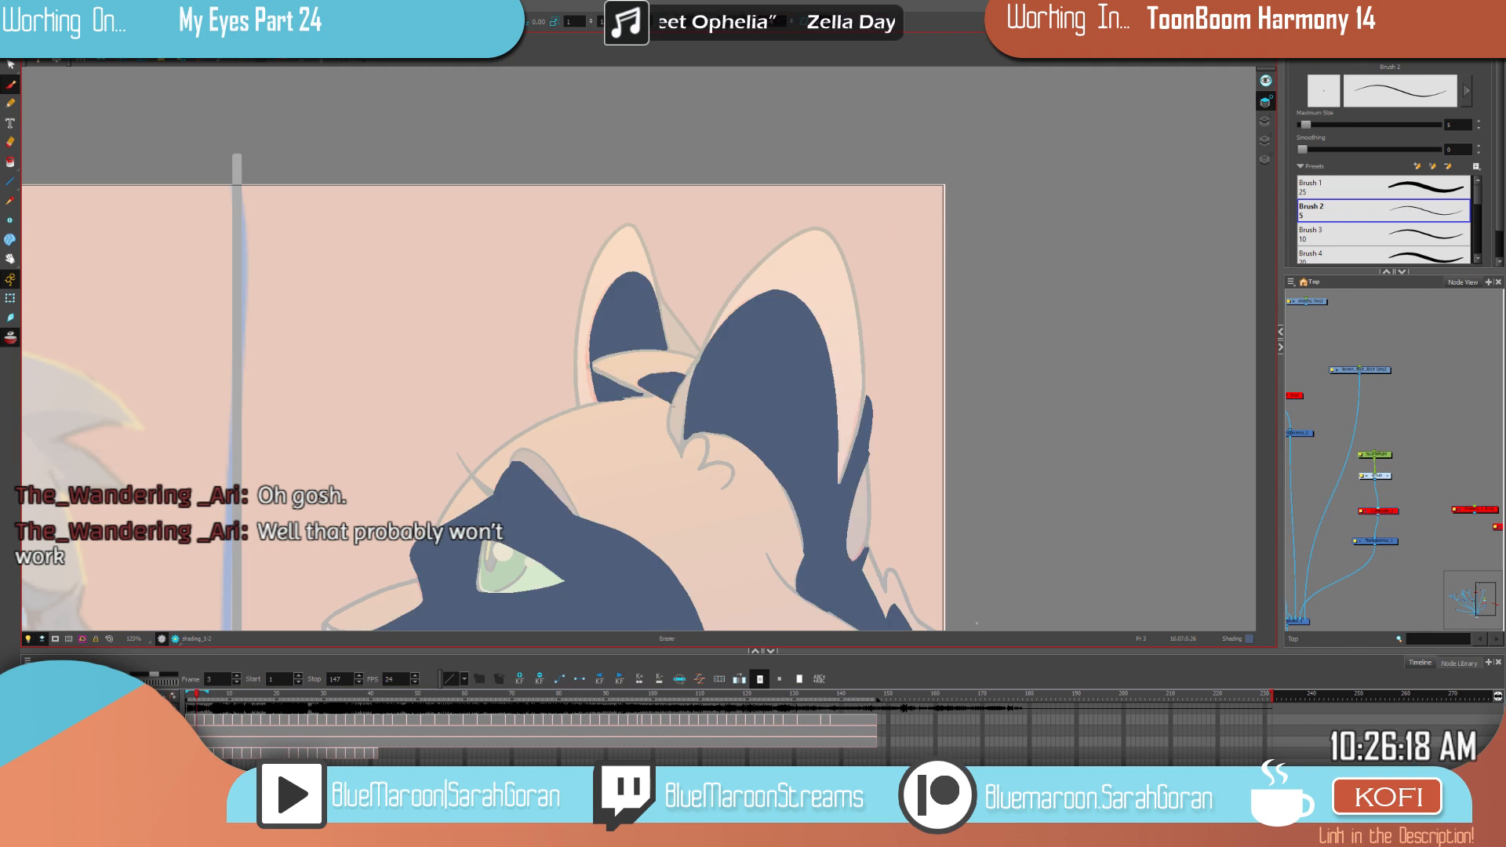
Step: Outline the small shading patch between the two ears on frame 5, using frames 1 and 3 as reference
key("comma")
key("comma")
left_click_drag(689, 371, 672, 411)
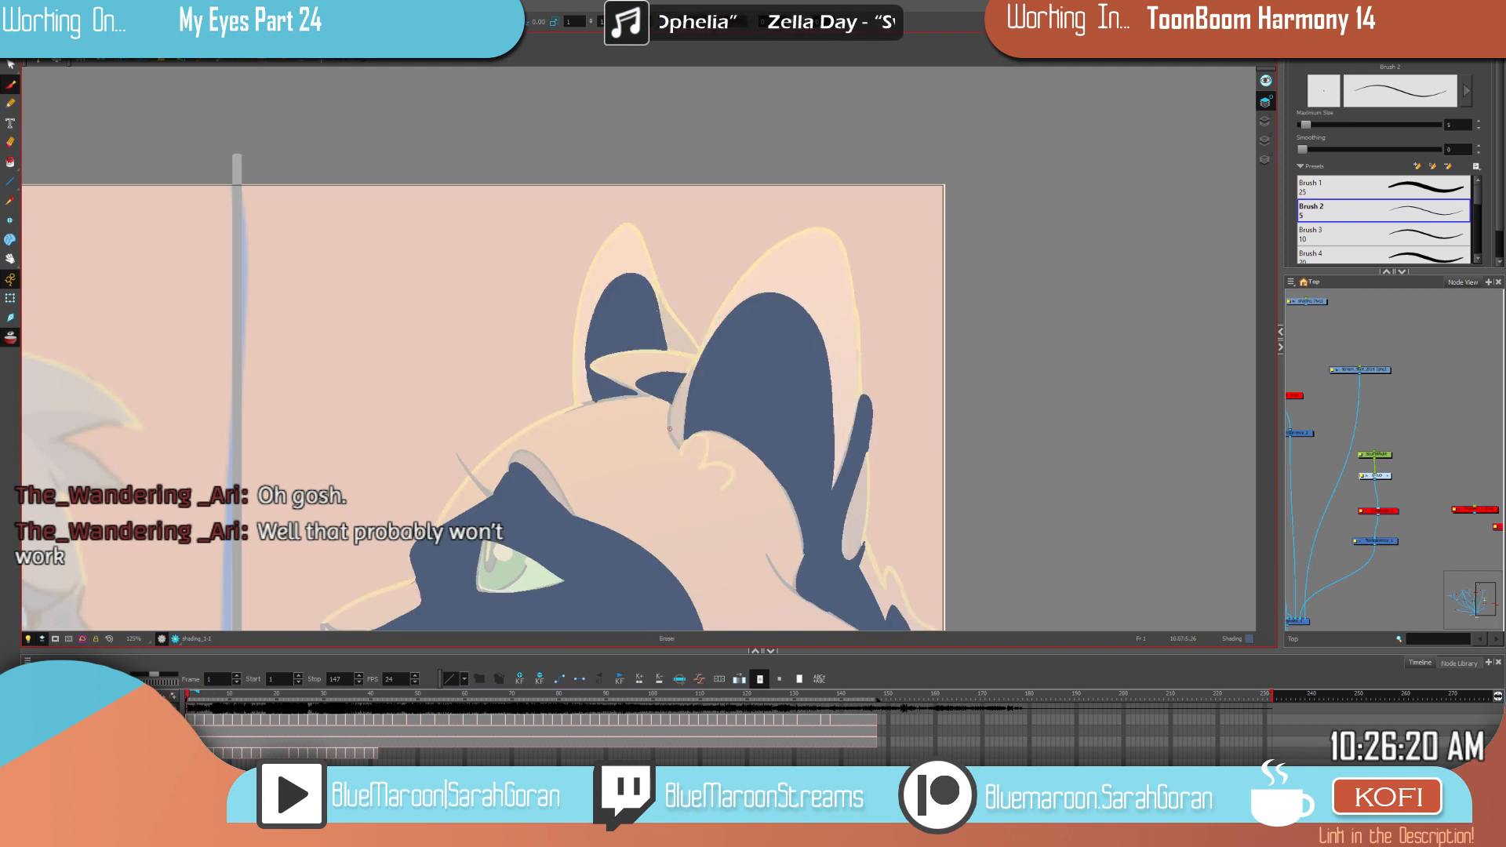
key("period")
key("period")
key("period")
key("period")
key("comma")
key("comma")
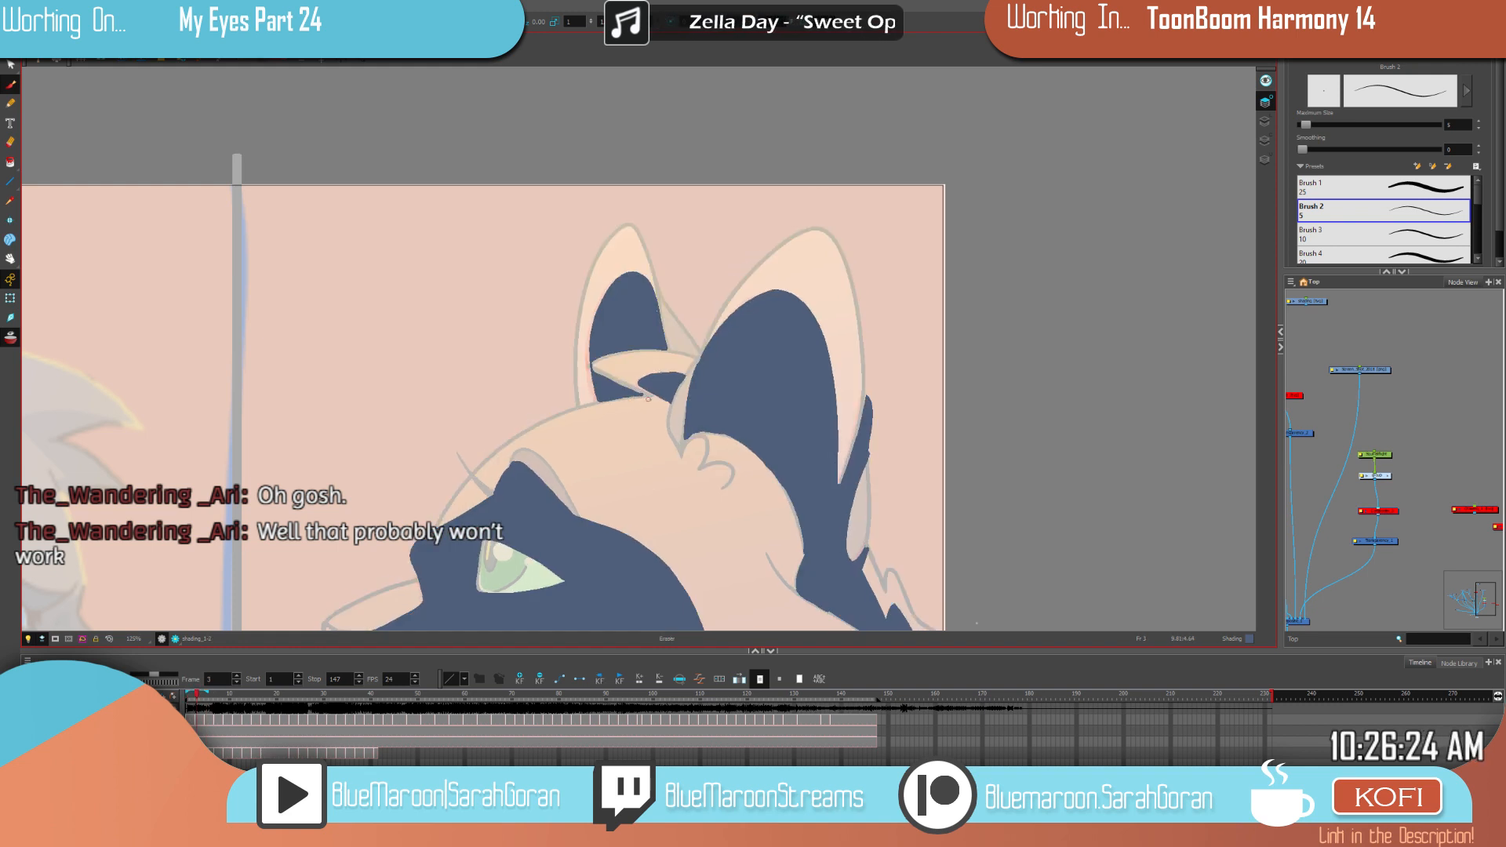
key("period")
key("period")
key("comma")
key("comma")
key("period")
key("period")
key("comma")
key("comma")
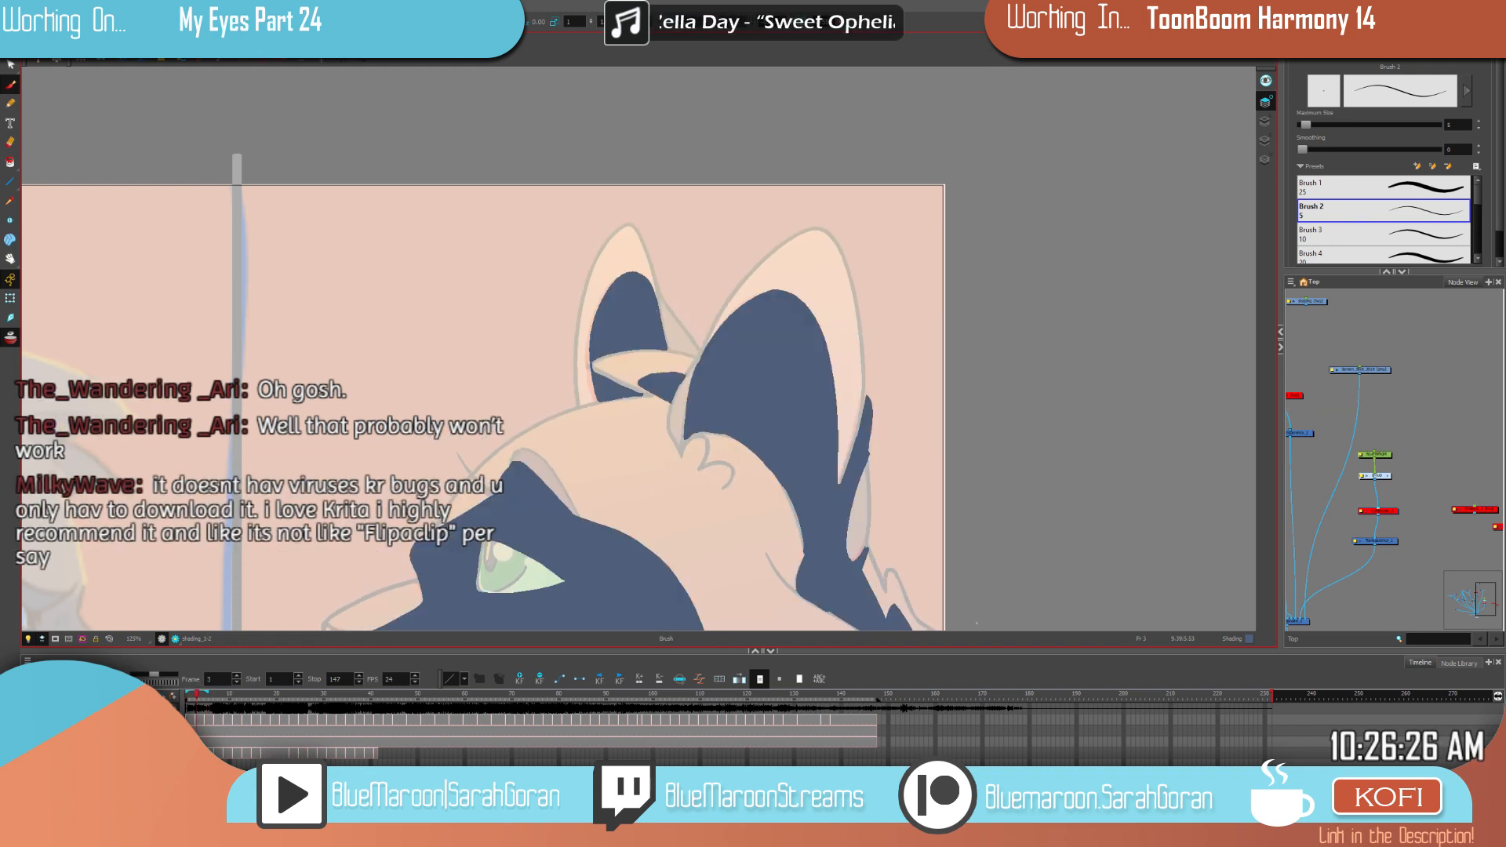
key("period")
key("period")
left_click_drag(673, 367, 640, 375)
key("f")
key("g")
key("f")
key("g")
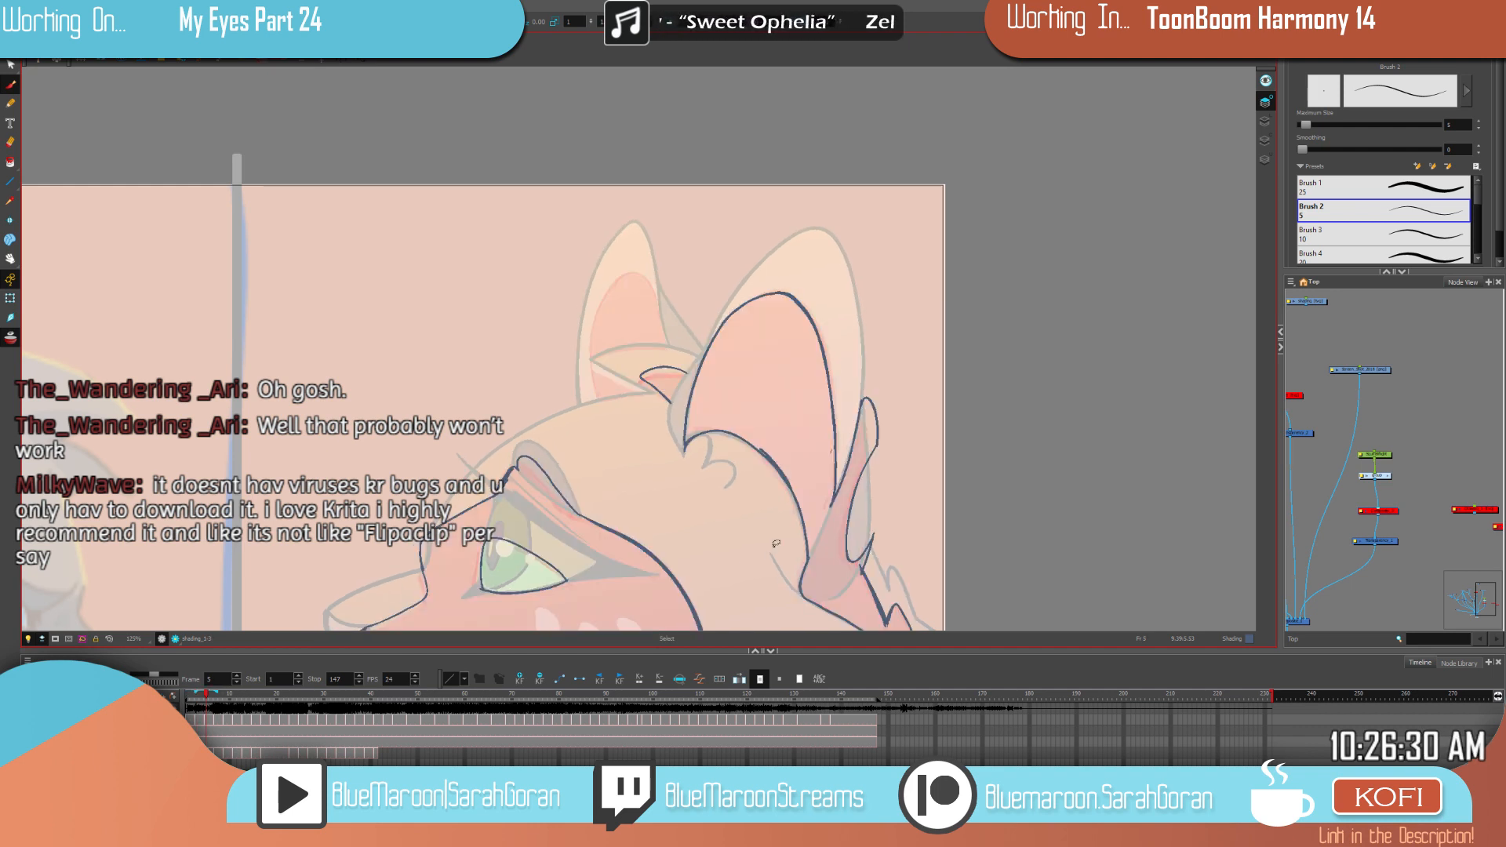
Step: Undo the last stroke of the small patch between the ears on frame 5 and compare its shape on frames 1 and 3
key("ctrl+z")
key("f")
key("f")
key("g")
key("g")
key("f")
key("f")
key("g")
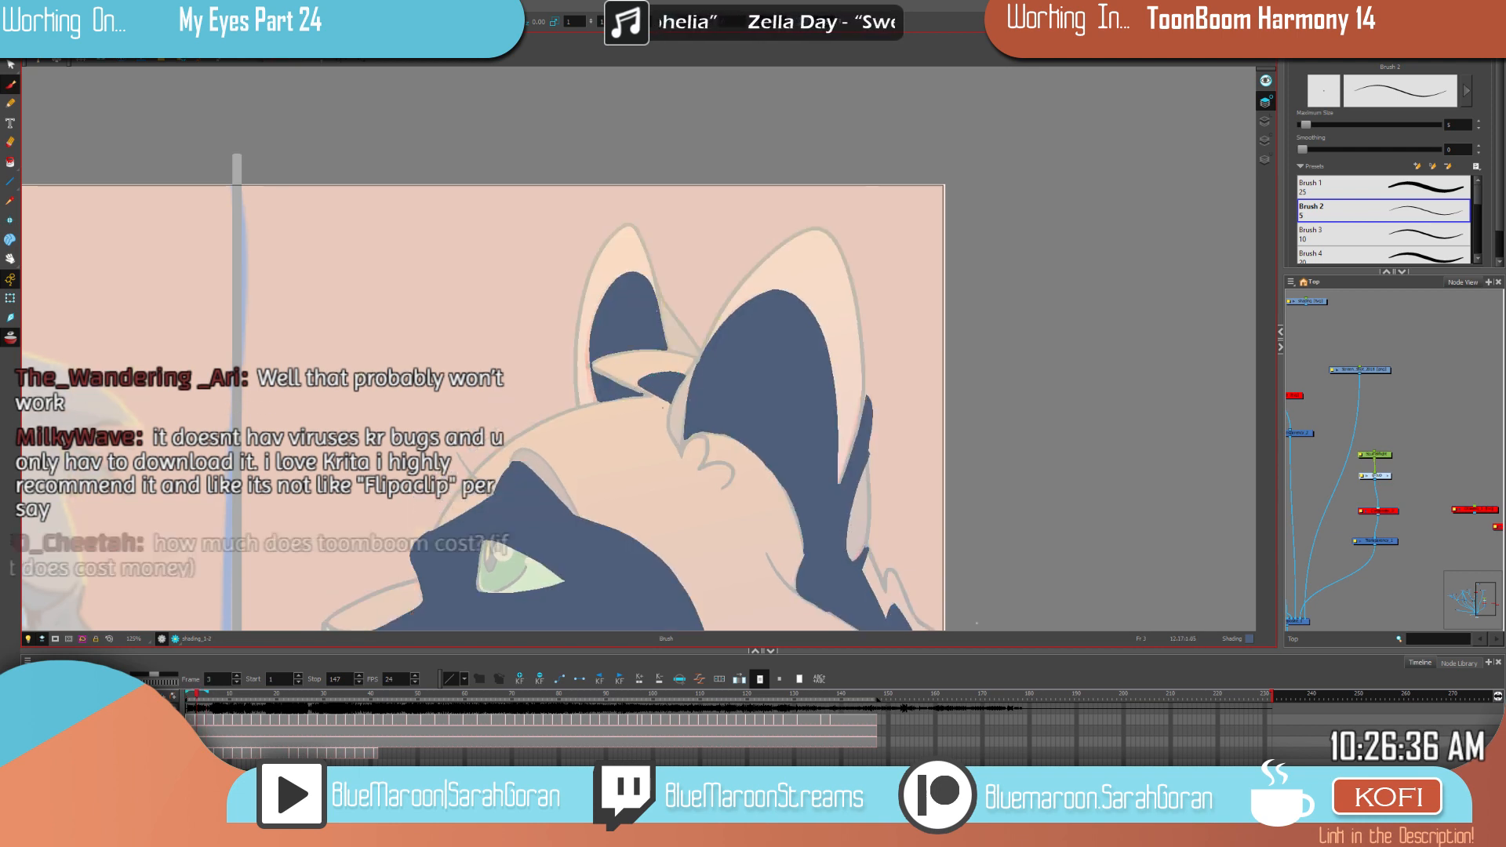
key("f")
key("g")
key("g")
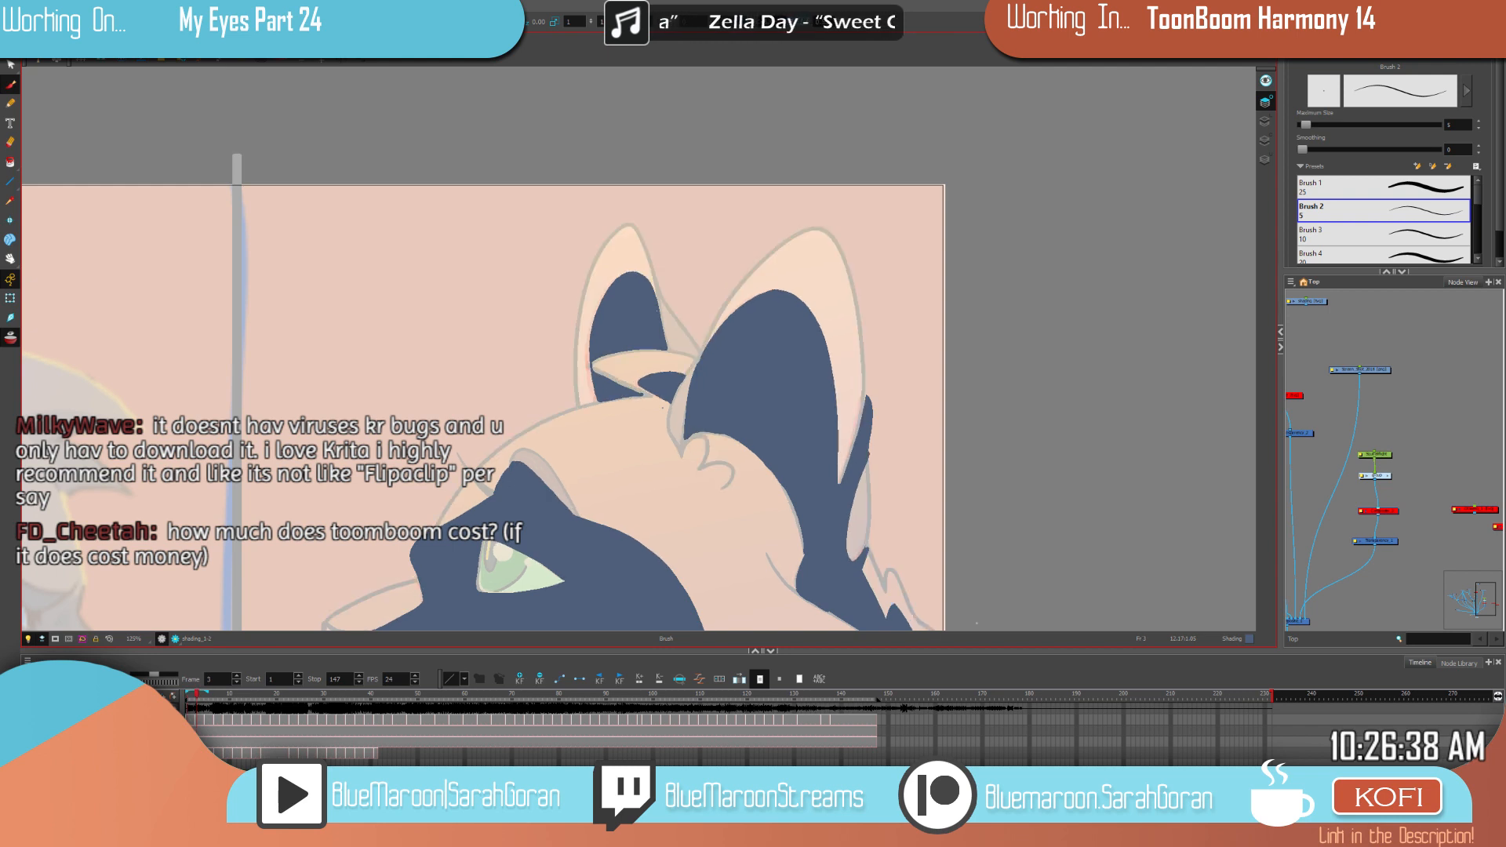
key("f")
key("f")
key("g")
key("g")
key("f")
key("f")
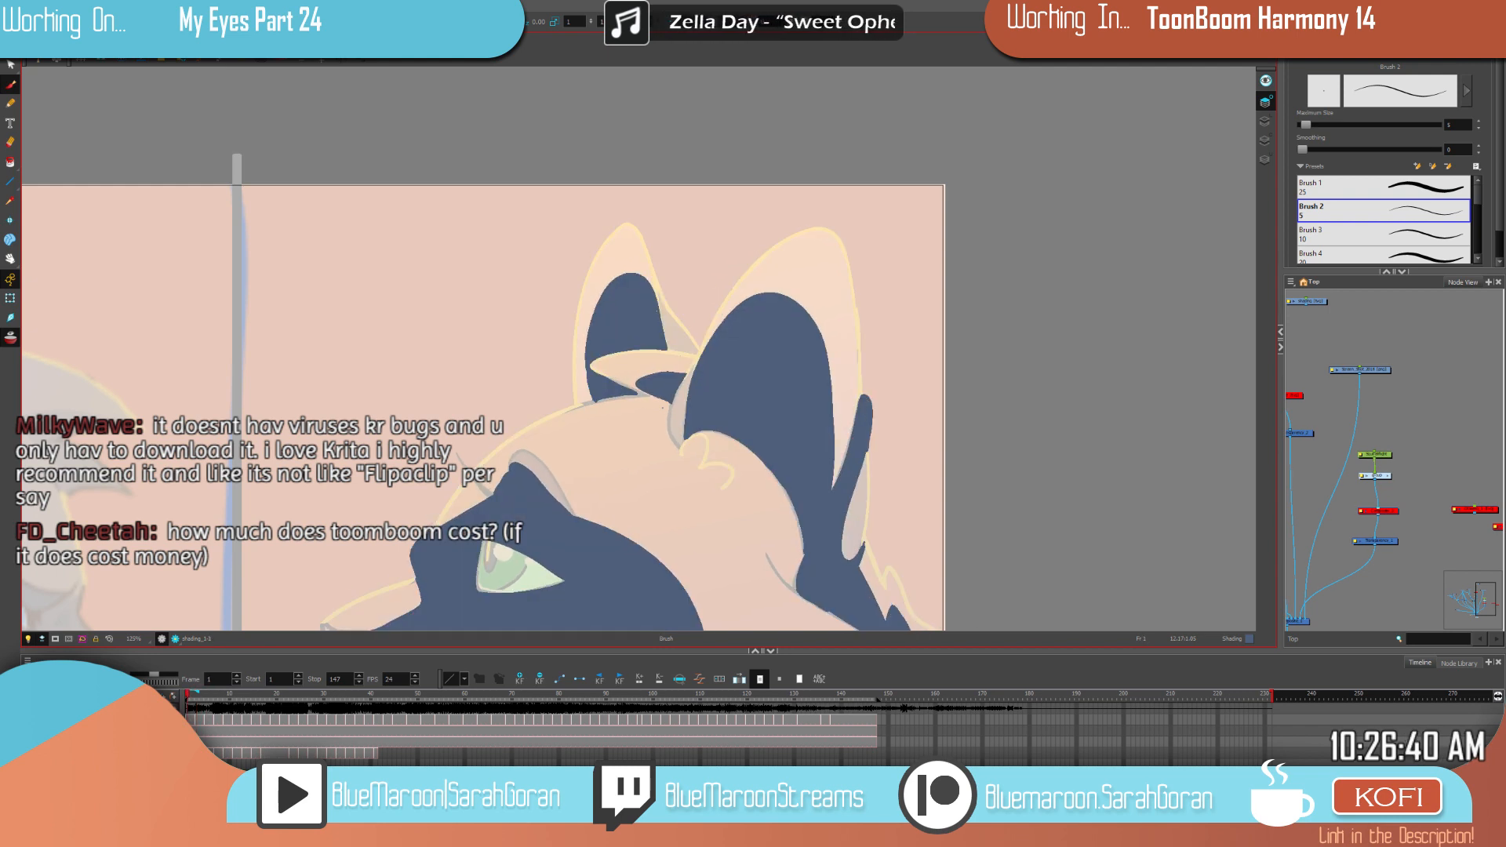
key("g")
key("g")
key("f")
key("f")
key("g")
key("g")
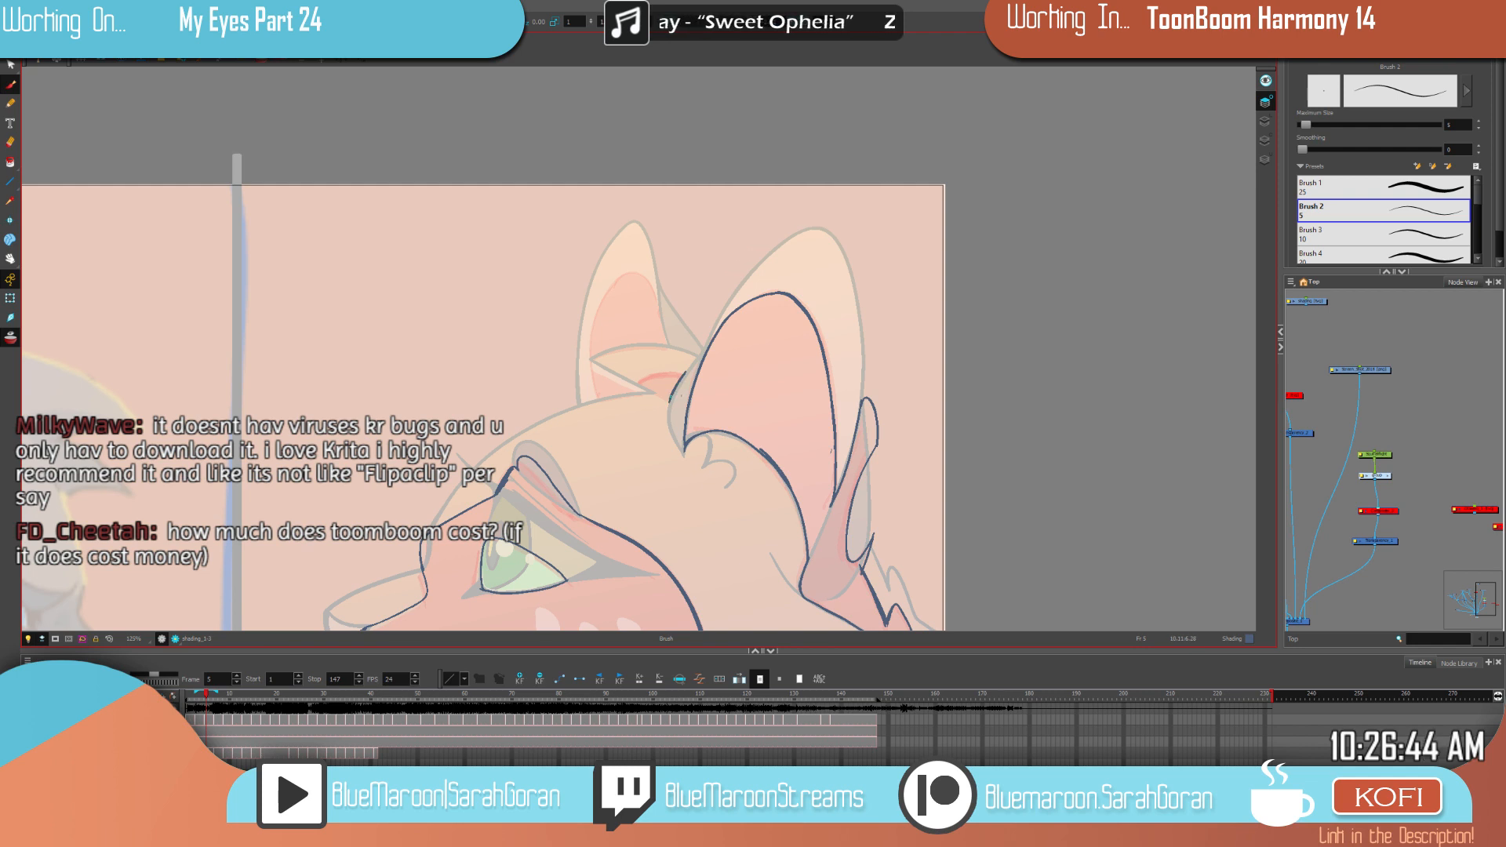
Step: Redraw the outline of the small shading patch between the two ears on frame 5, following the previous drawing
key("comma")
key("period")
key("comma")
key("period")
mouse_move(642, 380)
left_mouse_down()
mouse_move(685, 373)
mouse_move(670, 401)
left_mouse_up()
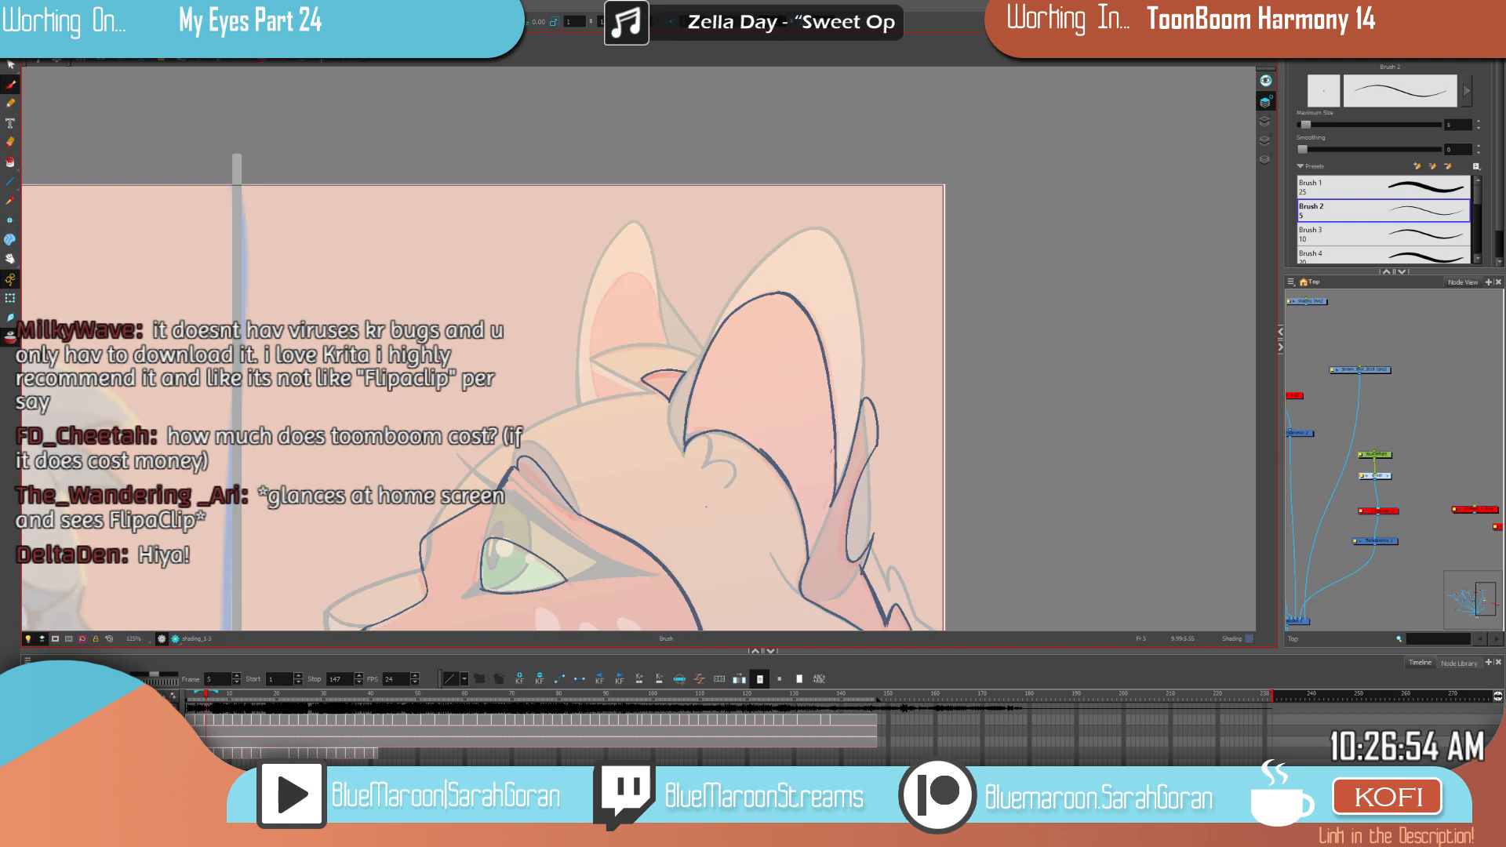
Step: Examine the ear shading on the earlier drawings against the frame 5 outline by flipping back and forth, including the far ear
key("f")
key("g")
key("f")
key("g")
key("f")
key("g")
key("f")
key("g")
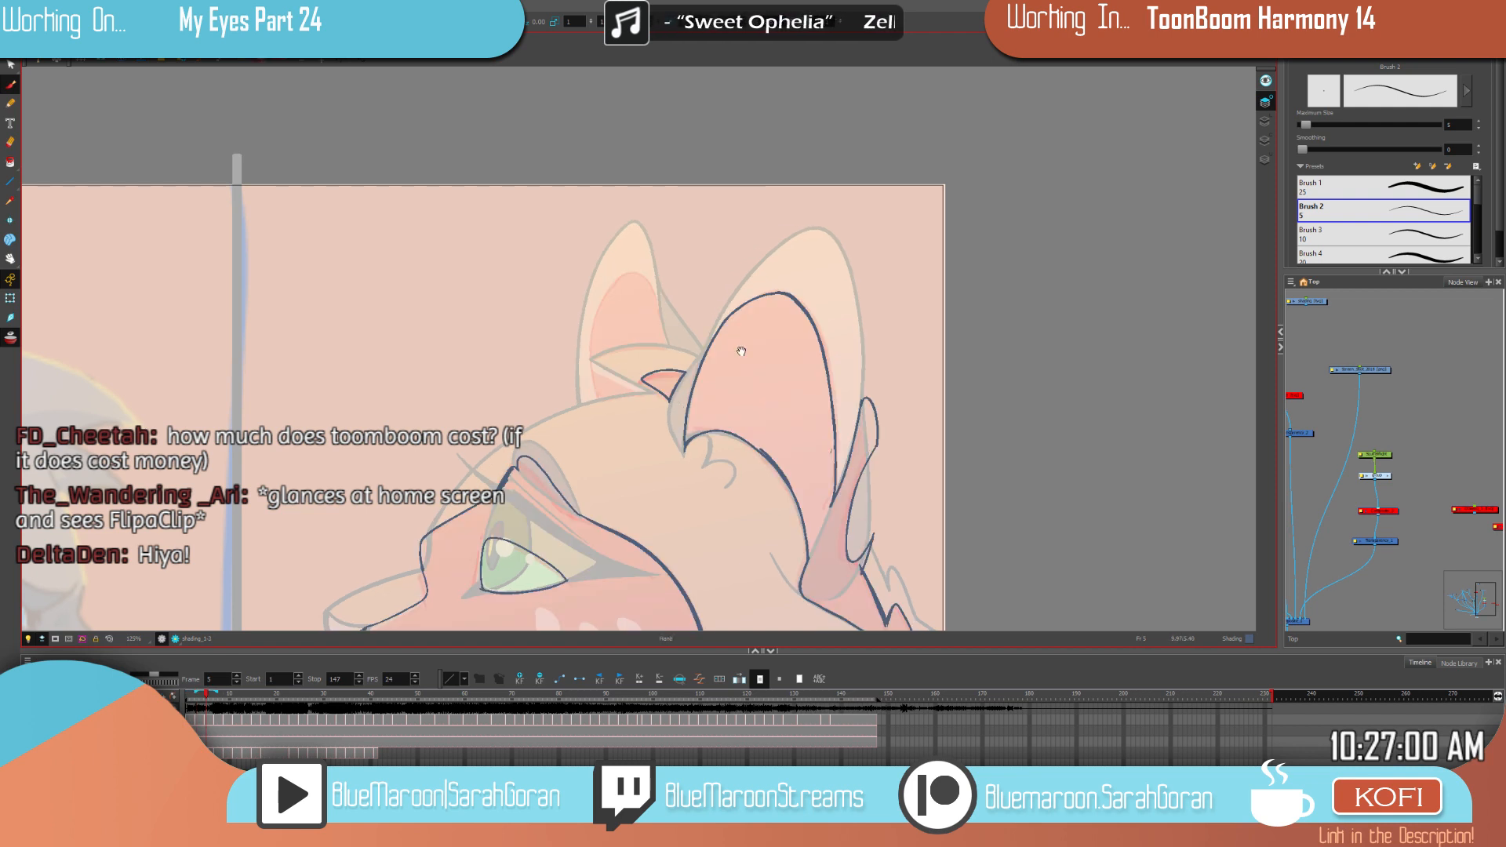
left_click_drag(733, 342, 778, 408)
key("f")
key("g")
key("f")
key("g")
key("f")
key("g")
key("f")
key("g")
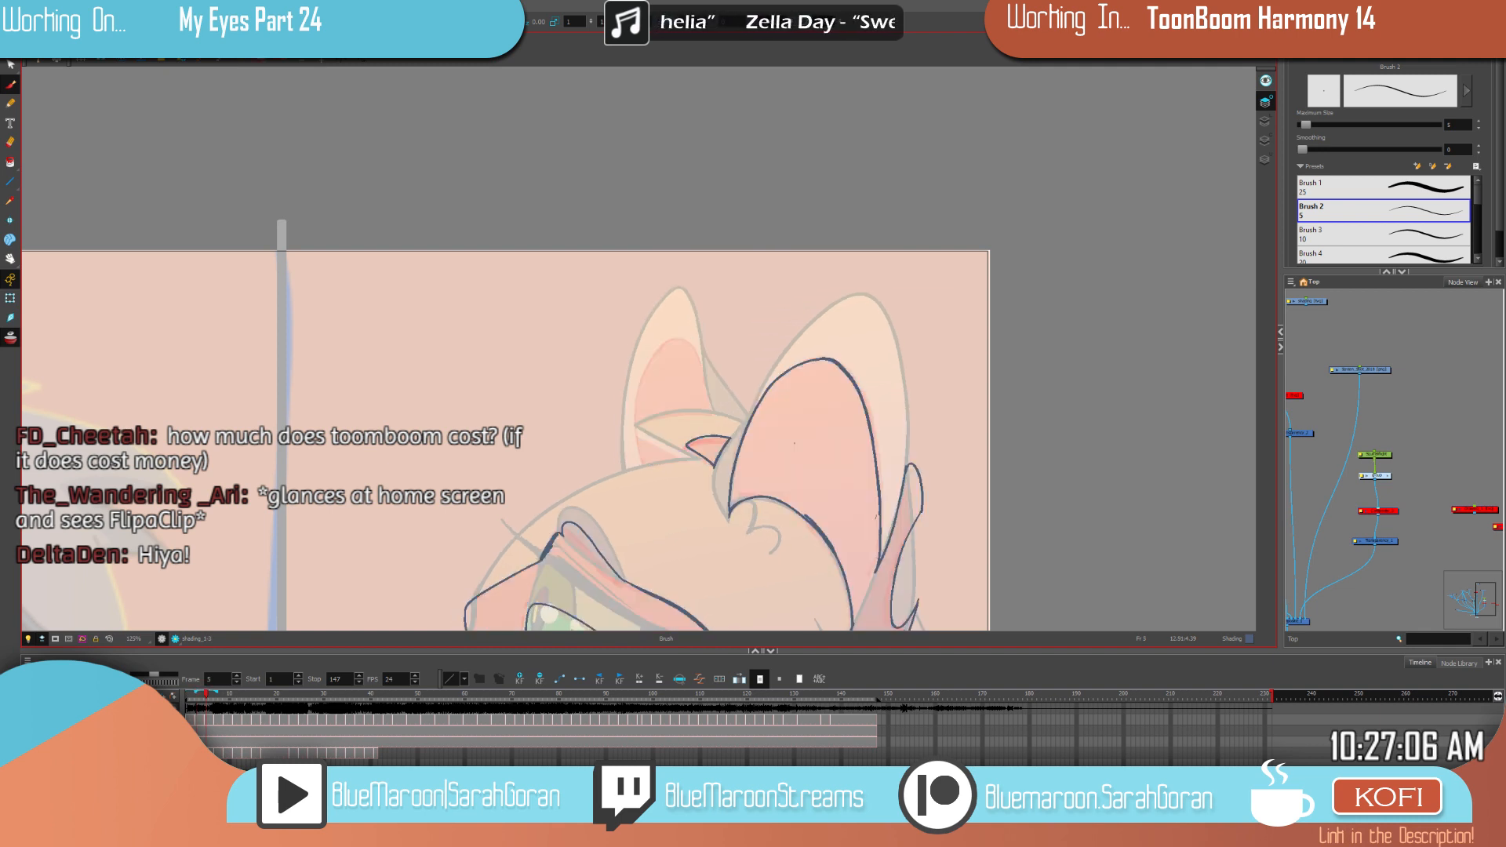
Step: Outline the inner area of the far ear on frame 5 along its back edge, over the top and down its front edge
key("f")
key("g")
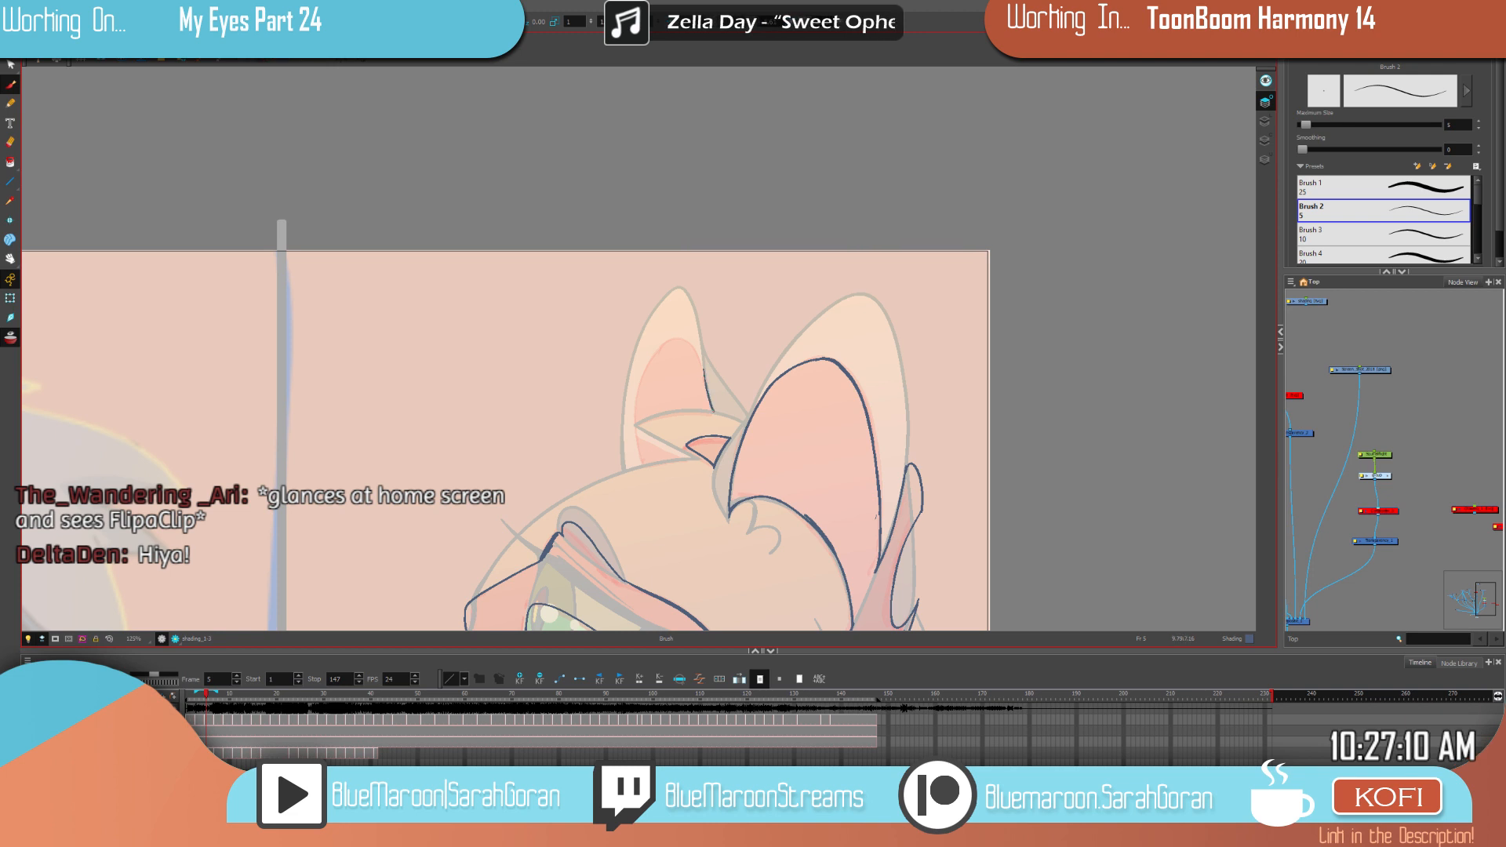
key(".")
mouse_move(703, 370)
left_mouse_down()
mouse_move(694, 347)
mouse_move(639, 390)
mouse_move(643, 457)
left_mouse_up()
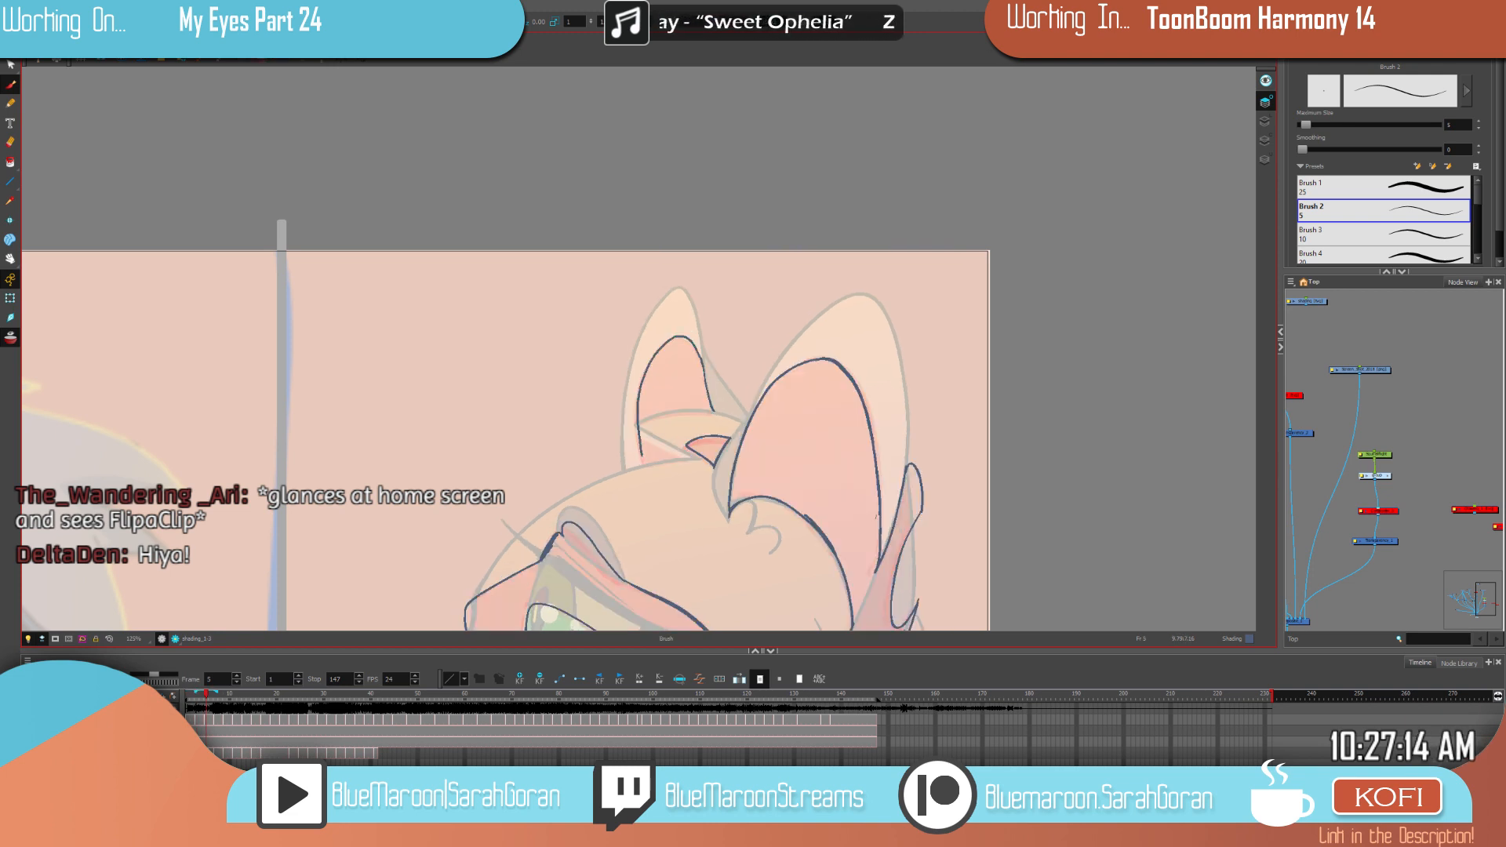
left_click_drag(644, 377, 686, 336)
Step: Close the base of the far ear's inner area and outline the small triangular shading beneath it on frame 5
key("f")
key("period")
key("period")
left_click_drag(712, 410, 636, 427)
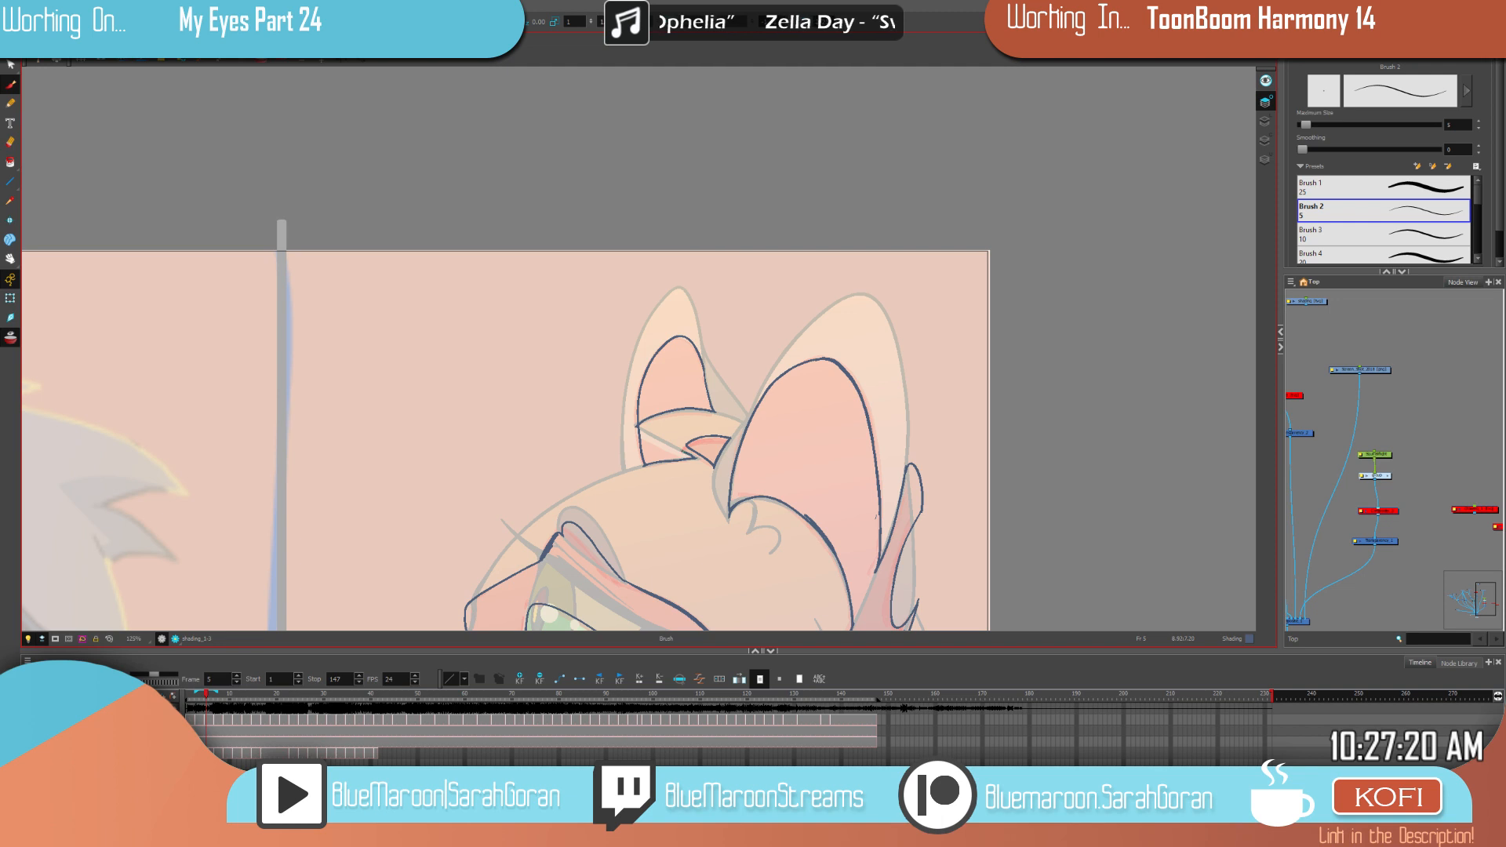
left_click_drag(682, 451, 644, 431)
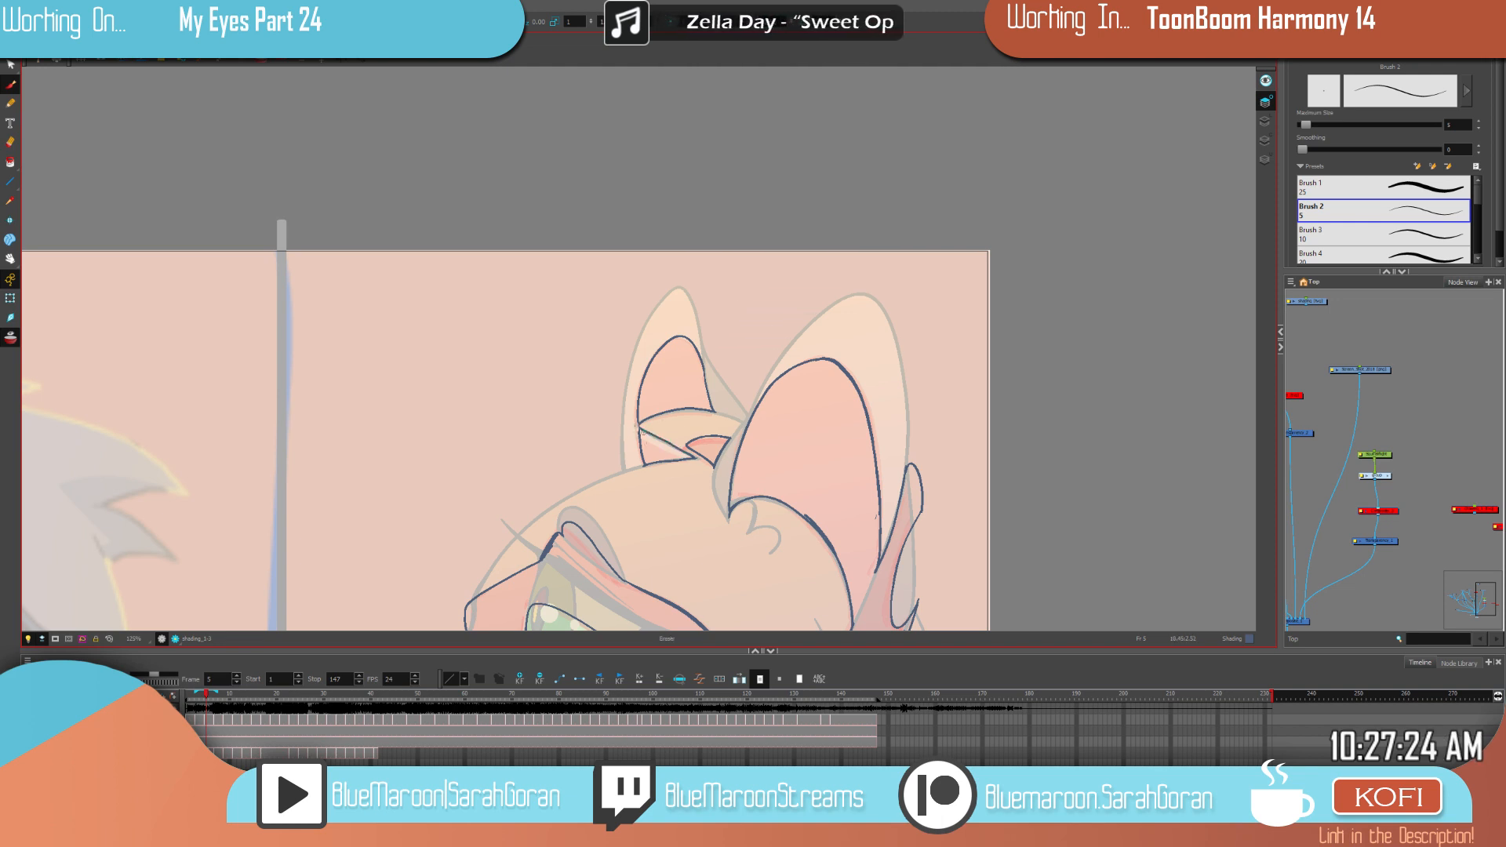
key("alt+b")
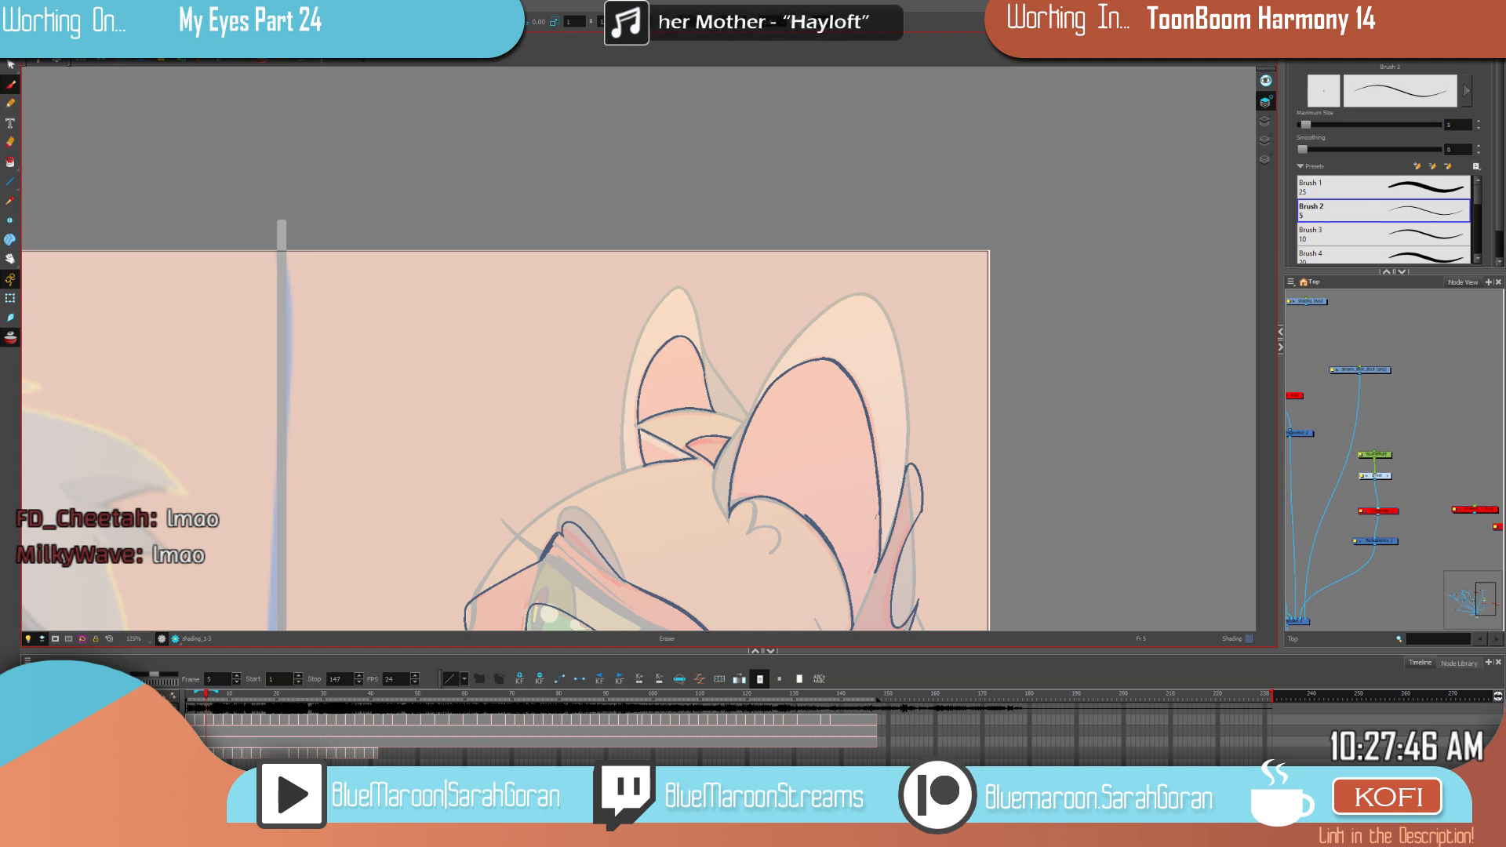
key("alt+b")
Step: Compare frames 3 and 5, then select the small patch between the ears on frame 5 and nudge it slightly
key("comma")
key("period")
key("comma")
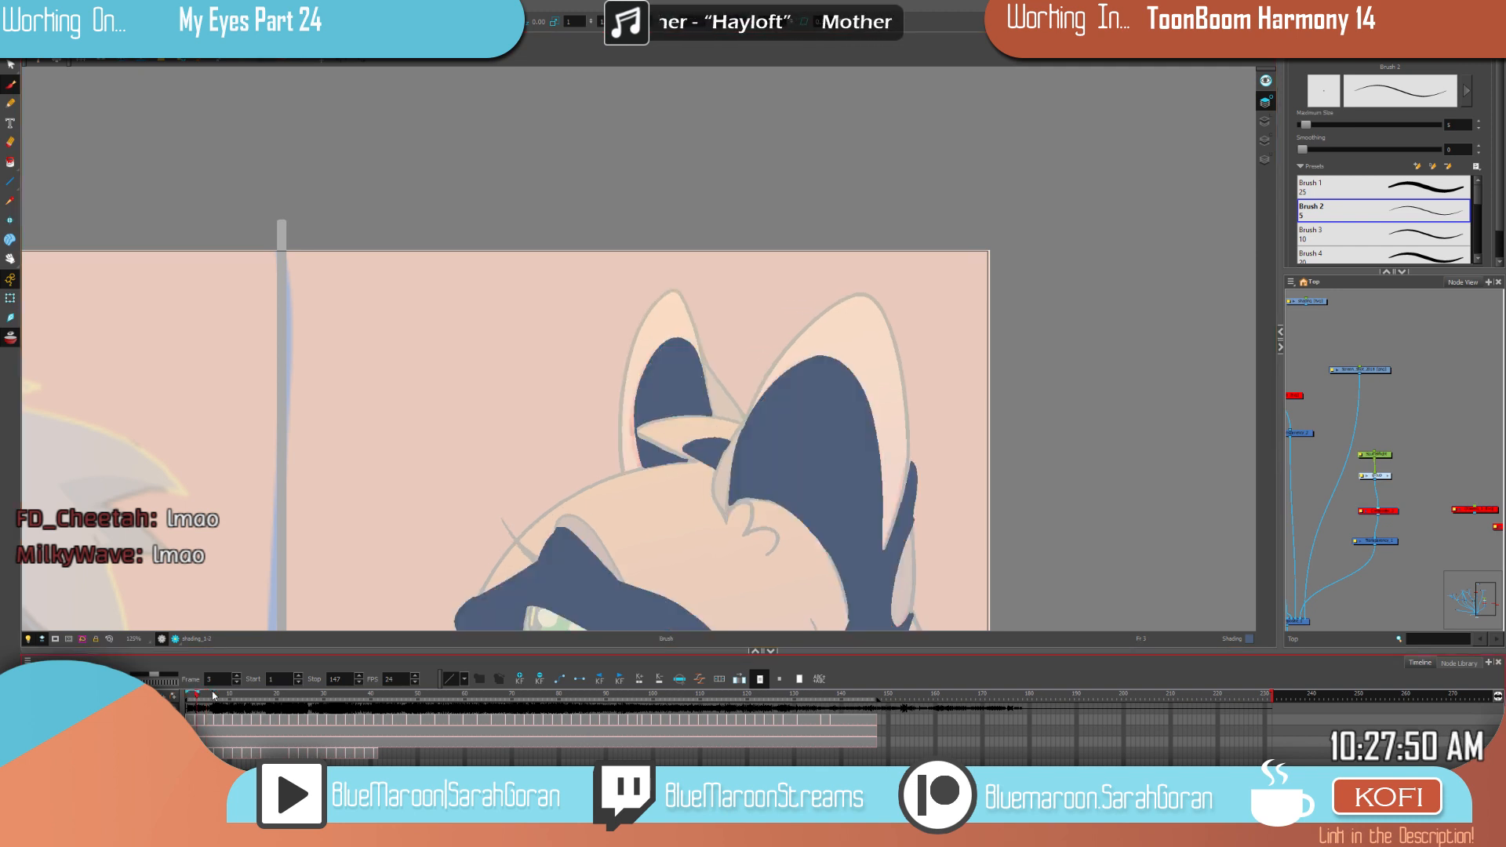
key("period")
key("comma")
key("period")
left_click_drag(549, 470, 565, 350)
left_click(18, 63)
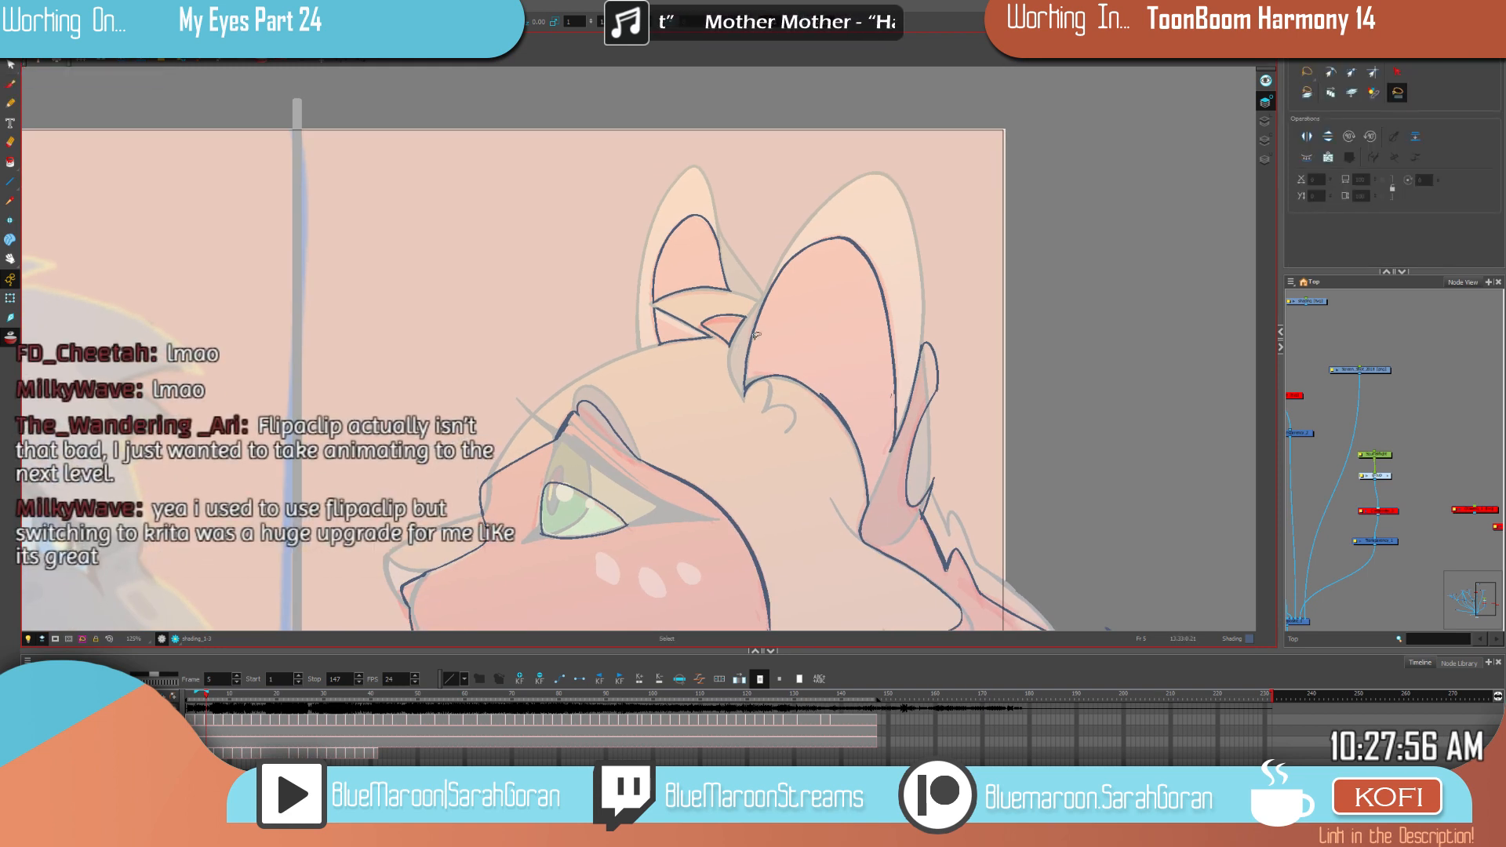
left_click(725, 330)
left_click(709, 290)
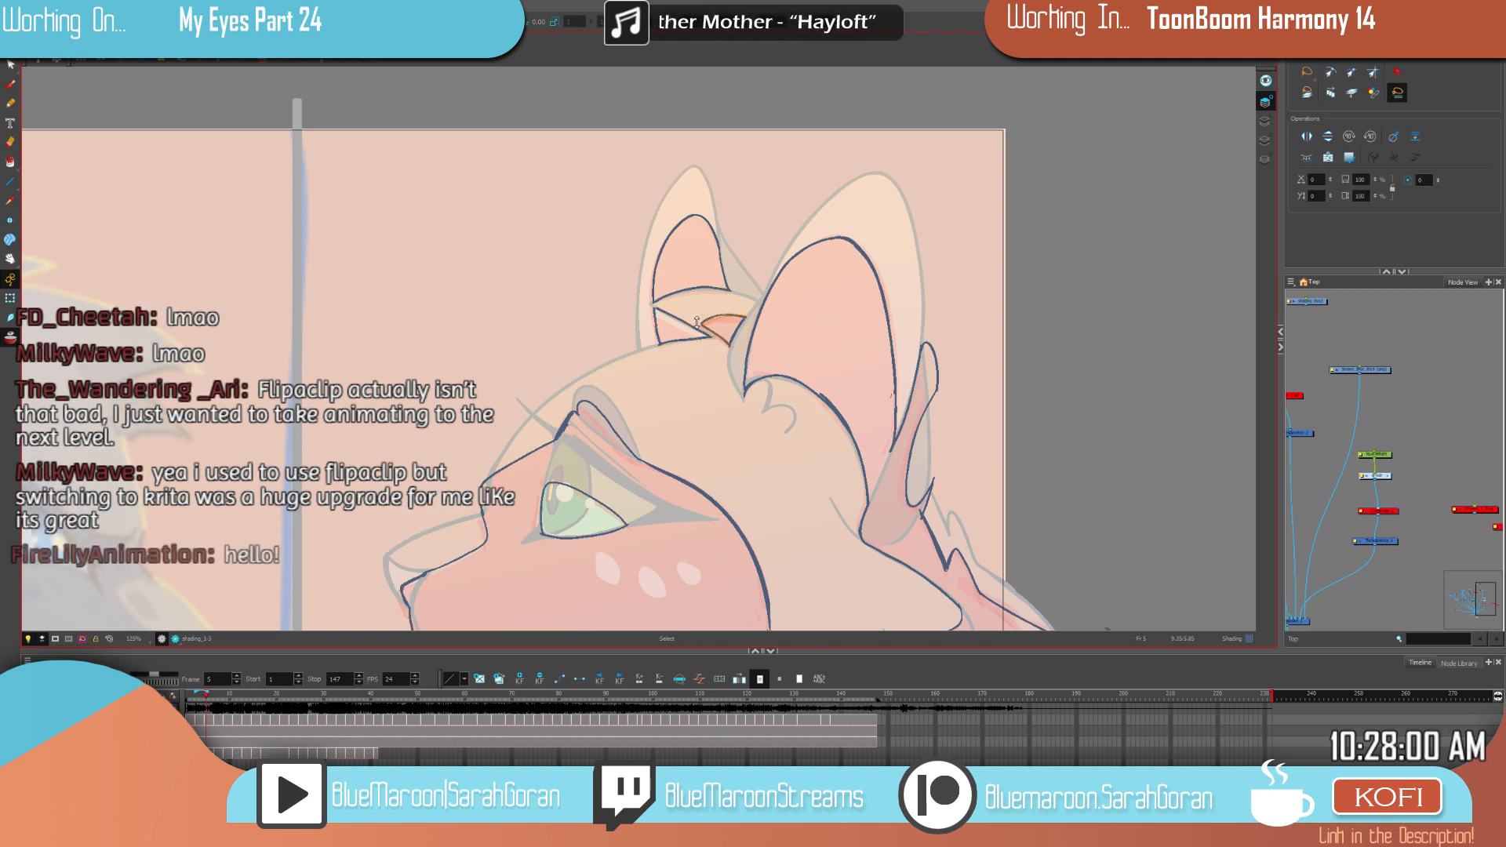
left_click(715, 321)
left_click_drag(694, 330, 690, 333)
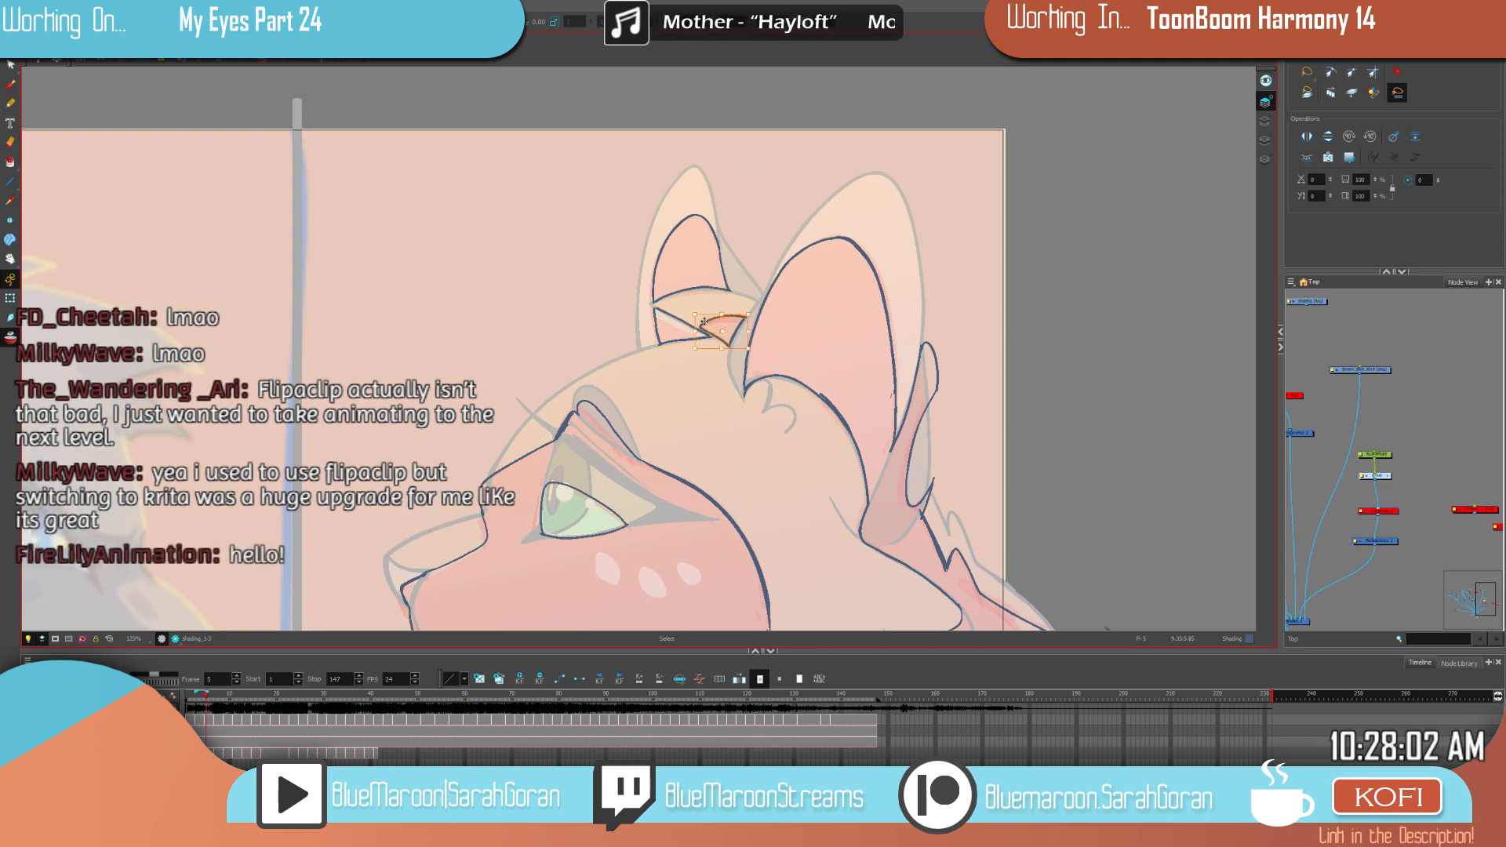
left_click(11, 84)
Step: Check the ears against the previous drawing and clean up the outline at the base of the far ear on frame 5
key("f")
key("g")
key("f")
key("g")
key("f")
key("period")
key("period")
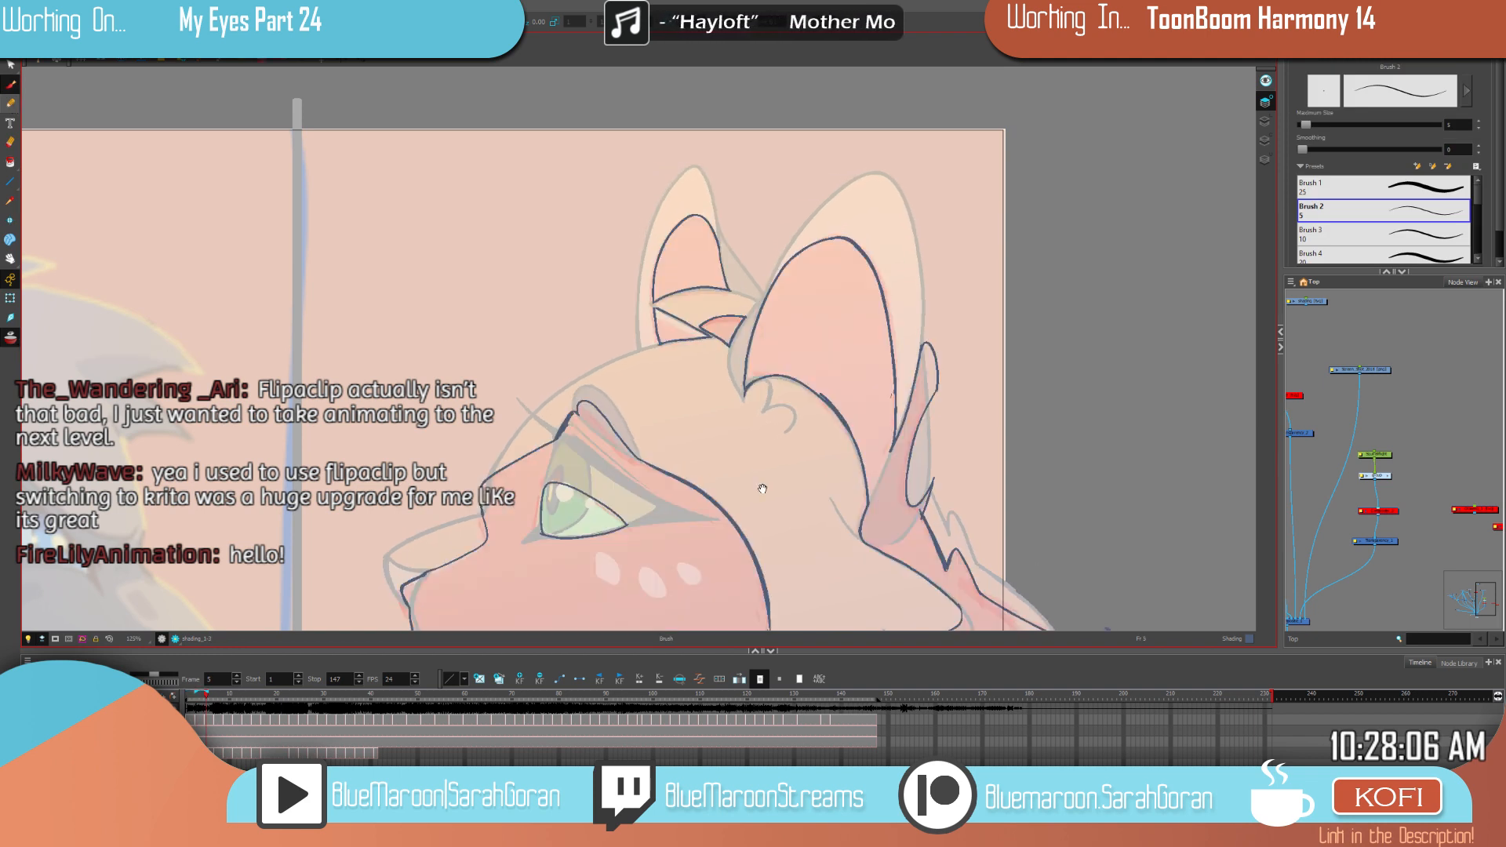
left_click_drag(762, 488, 753, 425)
key("comma")
key("period")
key("e")
mouse_move(679, 262)
left_mouse_down()
mouse_move(709, 279)
mouse_move(658, 246)
left_mouse_up()
key("alt+b")
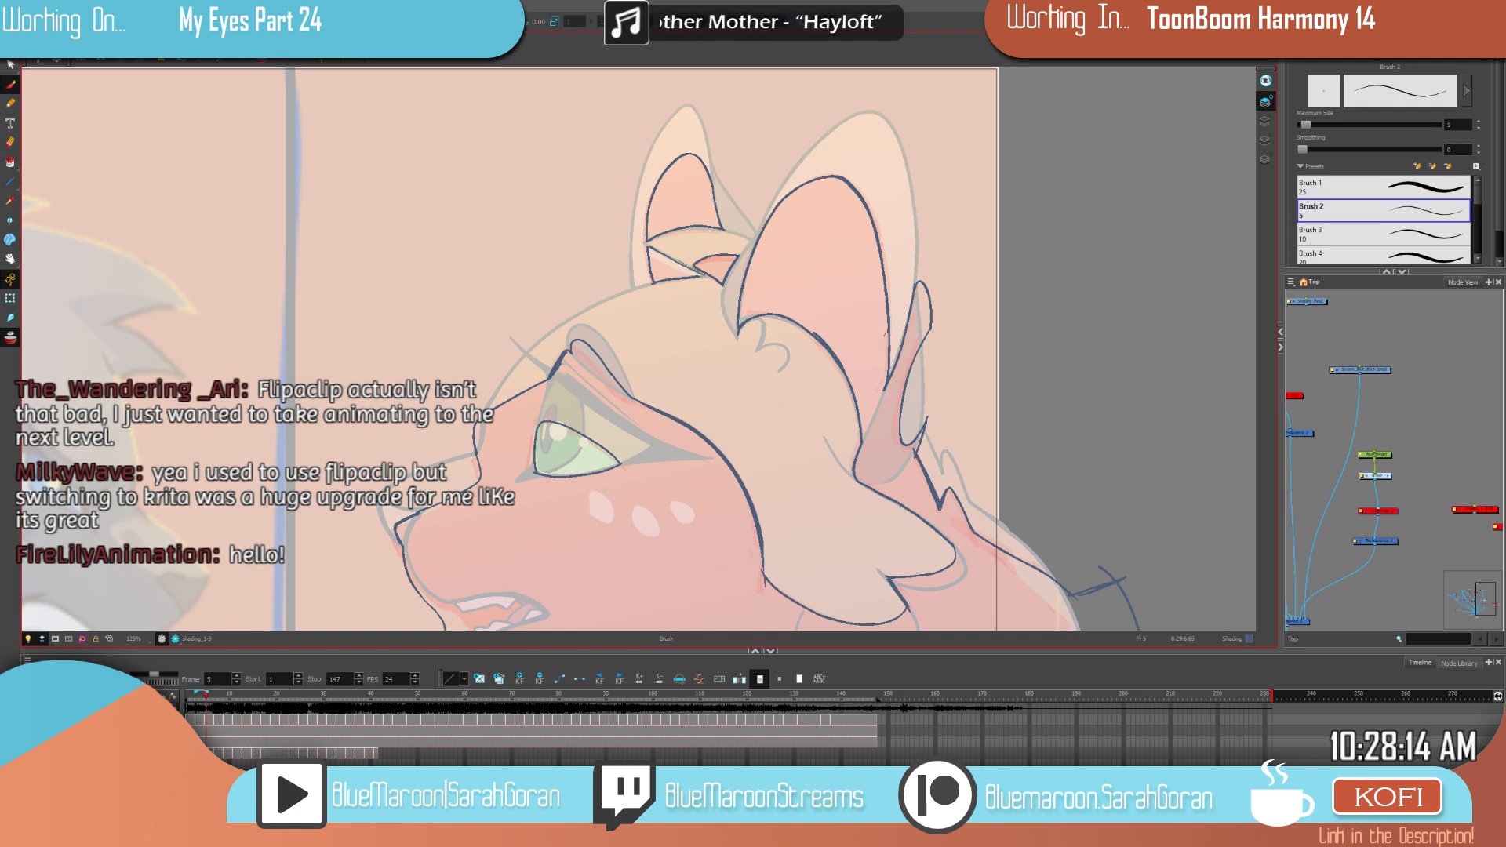
Step: Fill the outlined face, neck and near-ear shading on frame 5 with the dark blue shading colour
key("f")
key("g")
left_click_drag(1127, 526, 1103, 447)
left_click_drag(1118, 611, 1066, 444)
key("f")
key("period")
key("period")
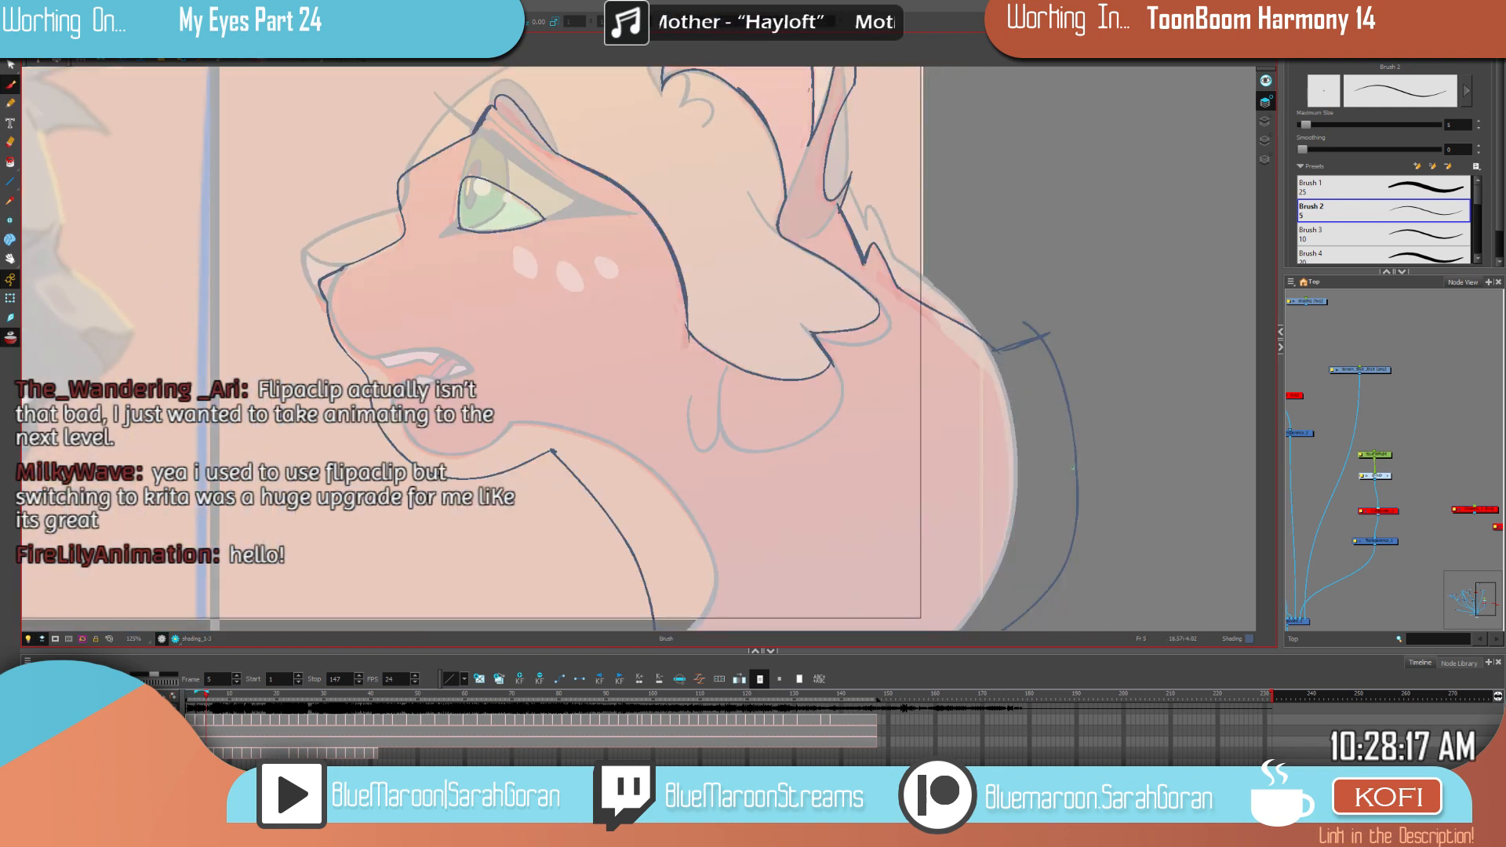
left_click(10, 162)
left_click(892, 419)
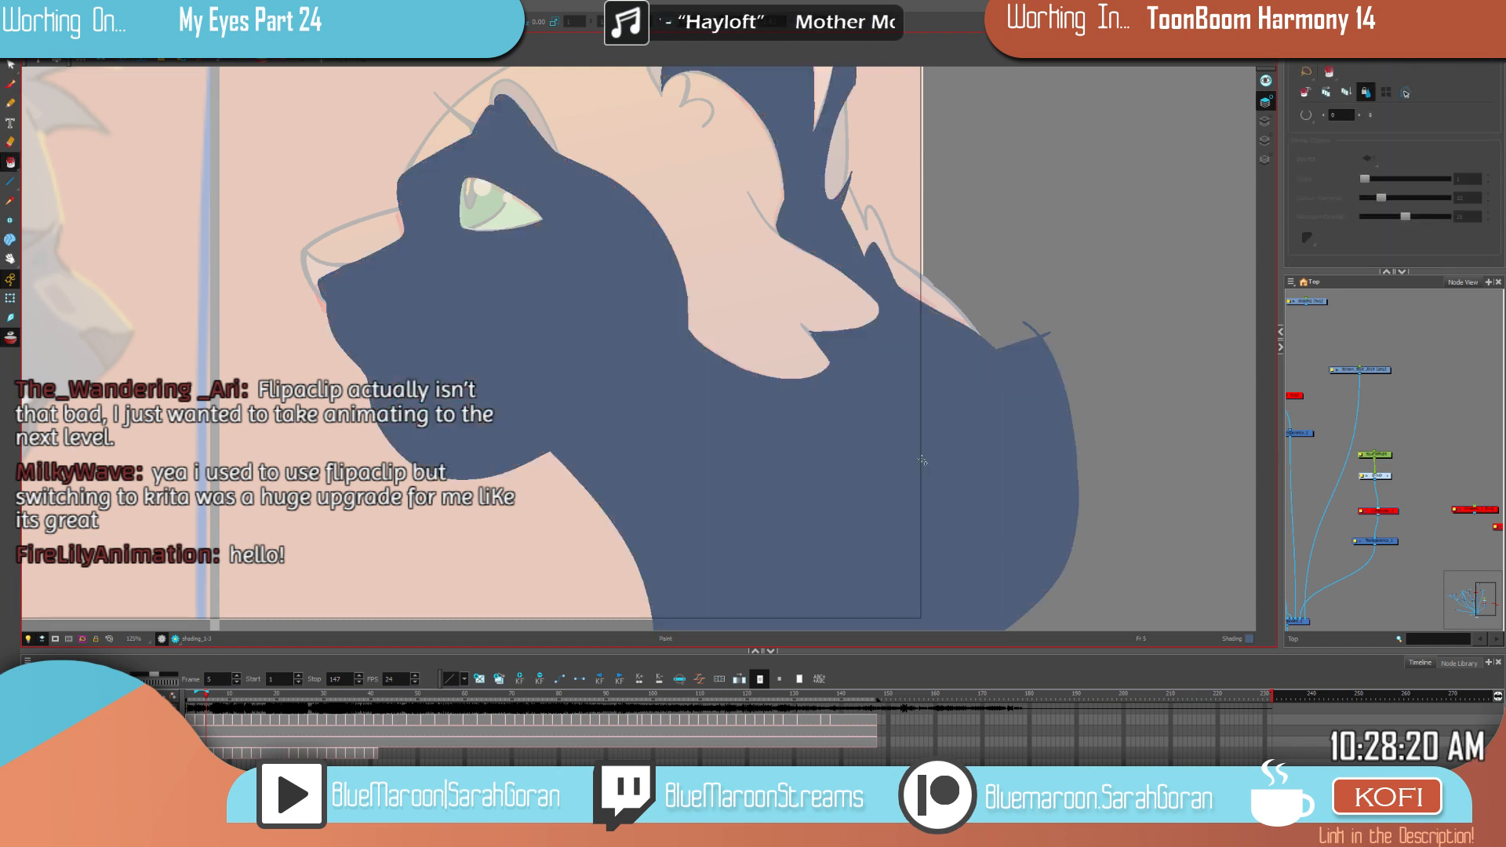
Step: Fill the far ear's inner area, the triangle beneath it and the patch between the ears with dark blue on frame 5
left_click_drag(924, 263, 968, 514)
left_click(686, 276)
left_click(632, 277)
left_click(653, 209)
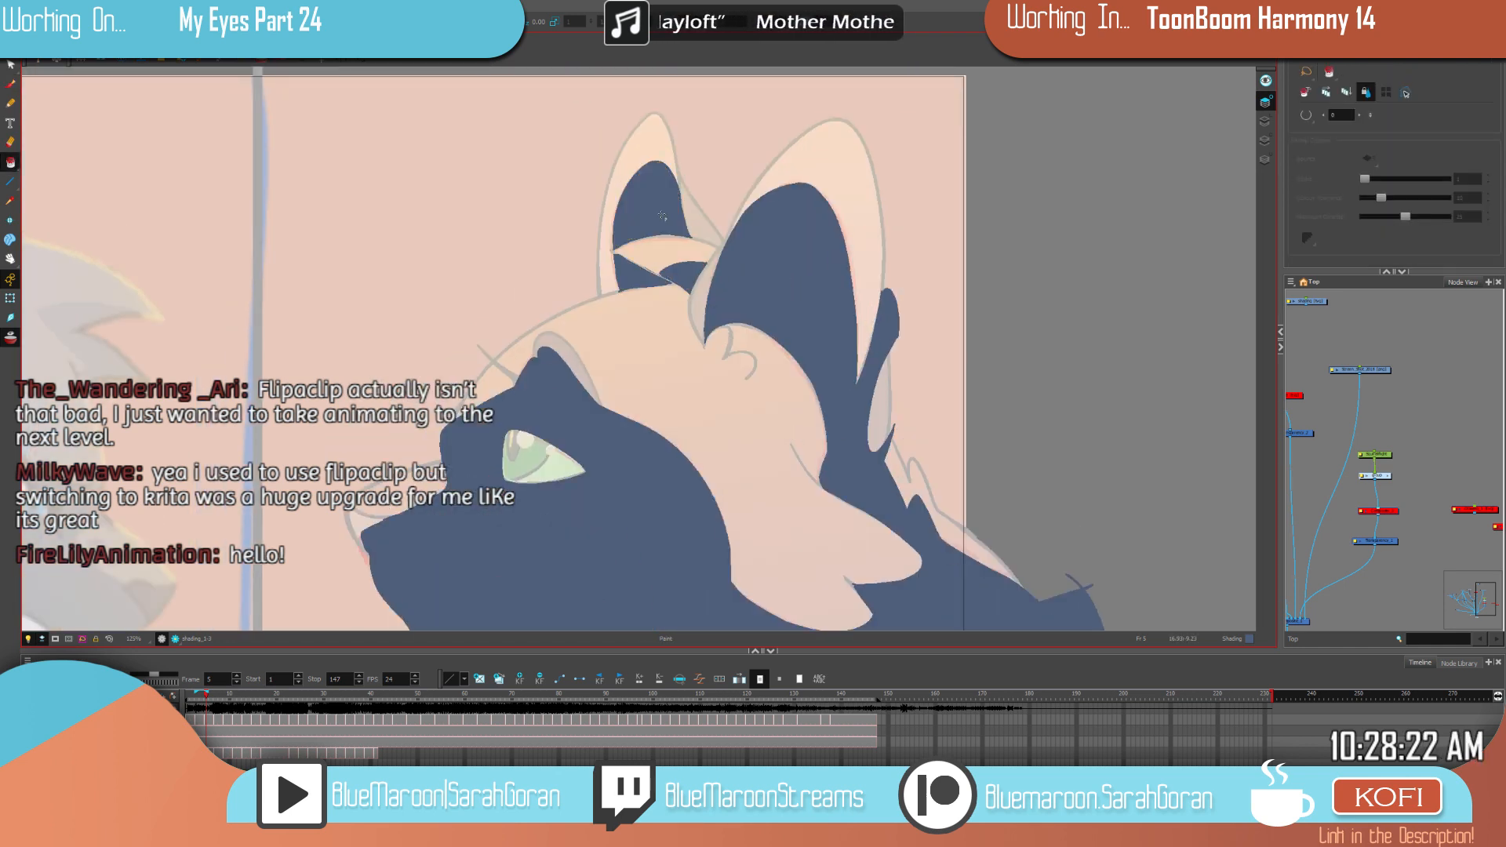
Step: Examine the whole painted shading on frame 5 against frames 1 and 3 by flipping through the drawings
scroll(863, 476, "down", 3)
left_click_drag(913, 431, 994, 383)
key("f")
key("f")
key("g")
key("g")
key("g")
key("g")
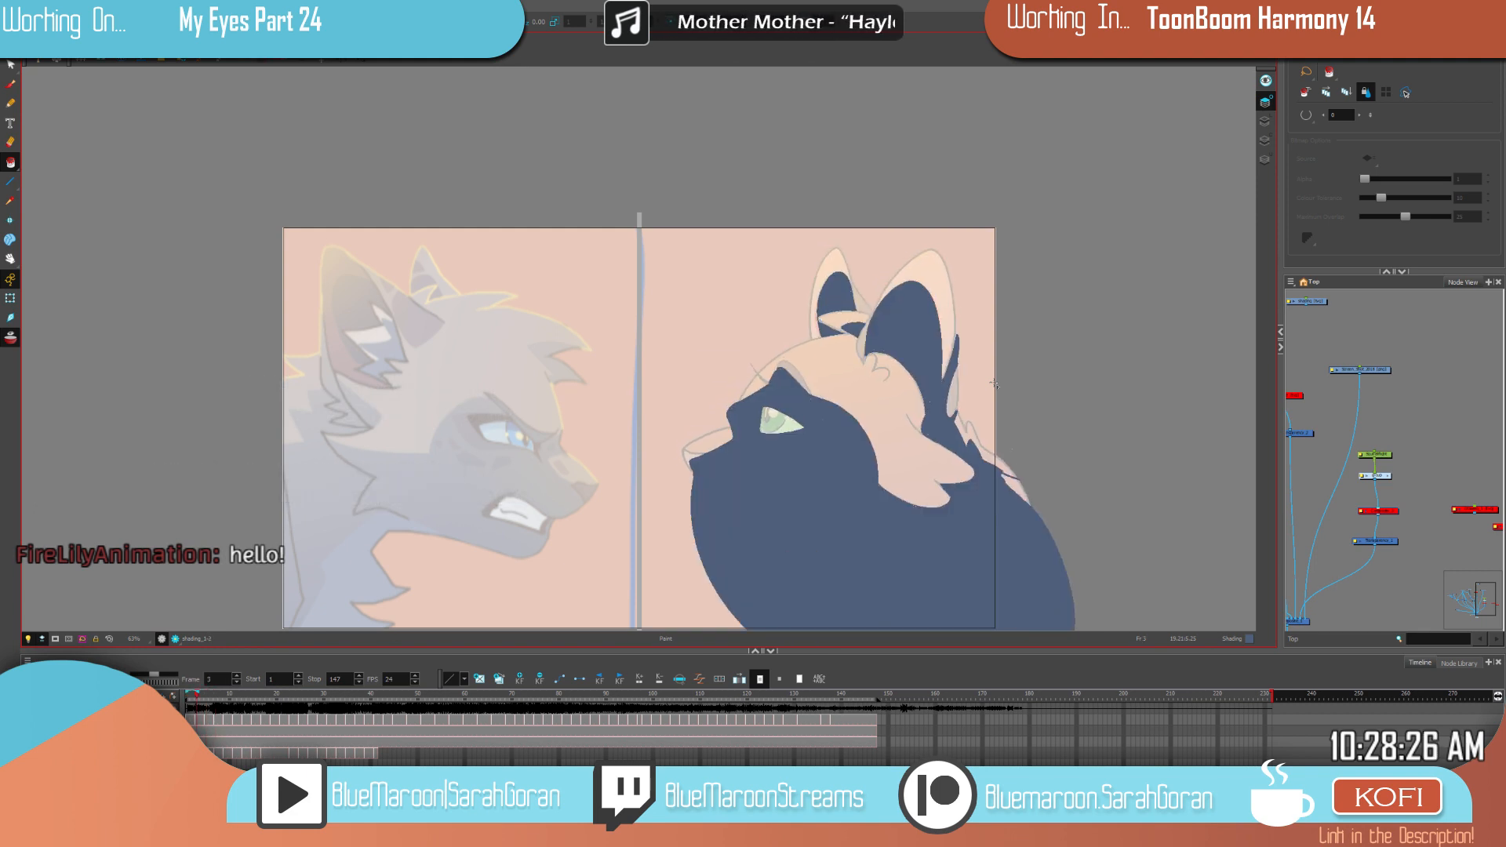
left_click_drag(1084, 509, 1028, 405)
key("f")
key("f")
key("g")
key("g")
key("f")
key("f")
key("g")
key("g")
key("f")
key("g")
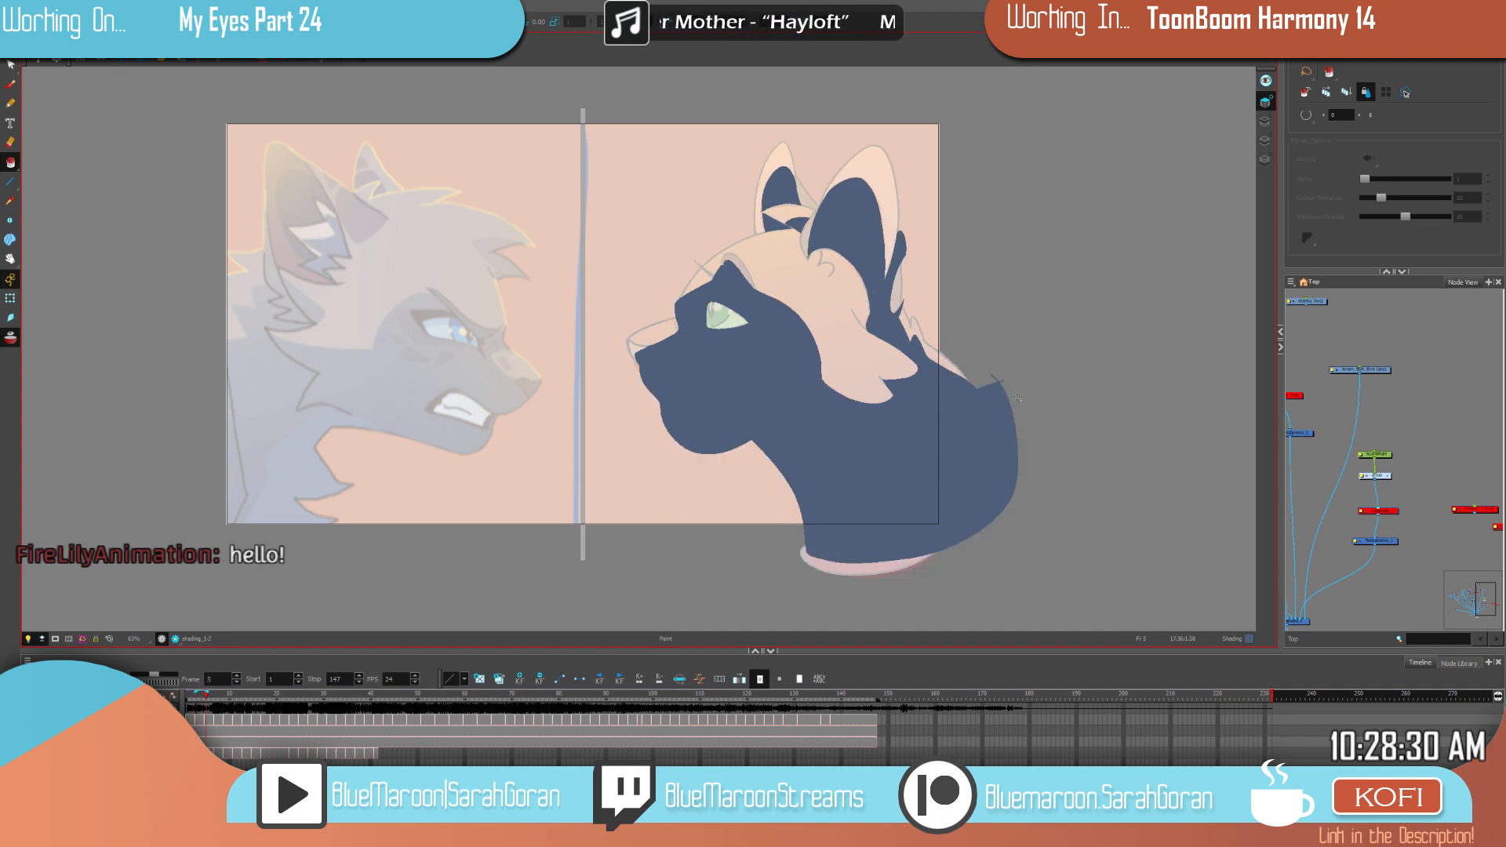
key("f")
key("g")
key("f")
key("g")
key("f")
key("g")
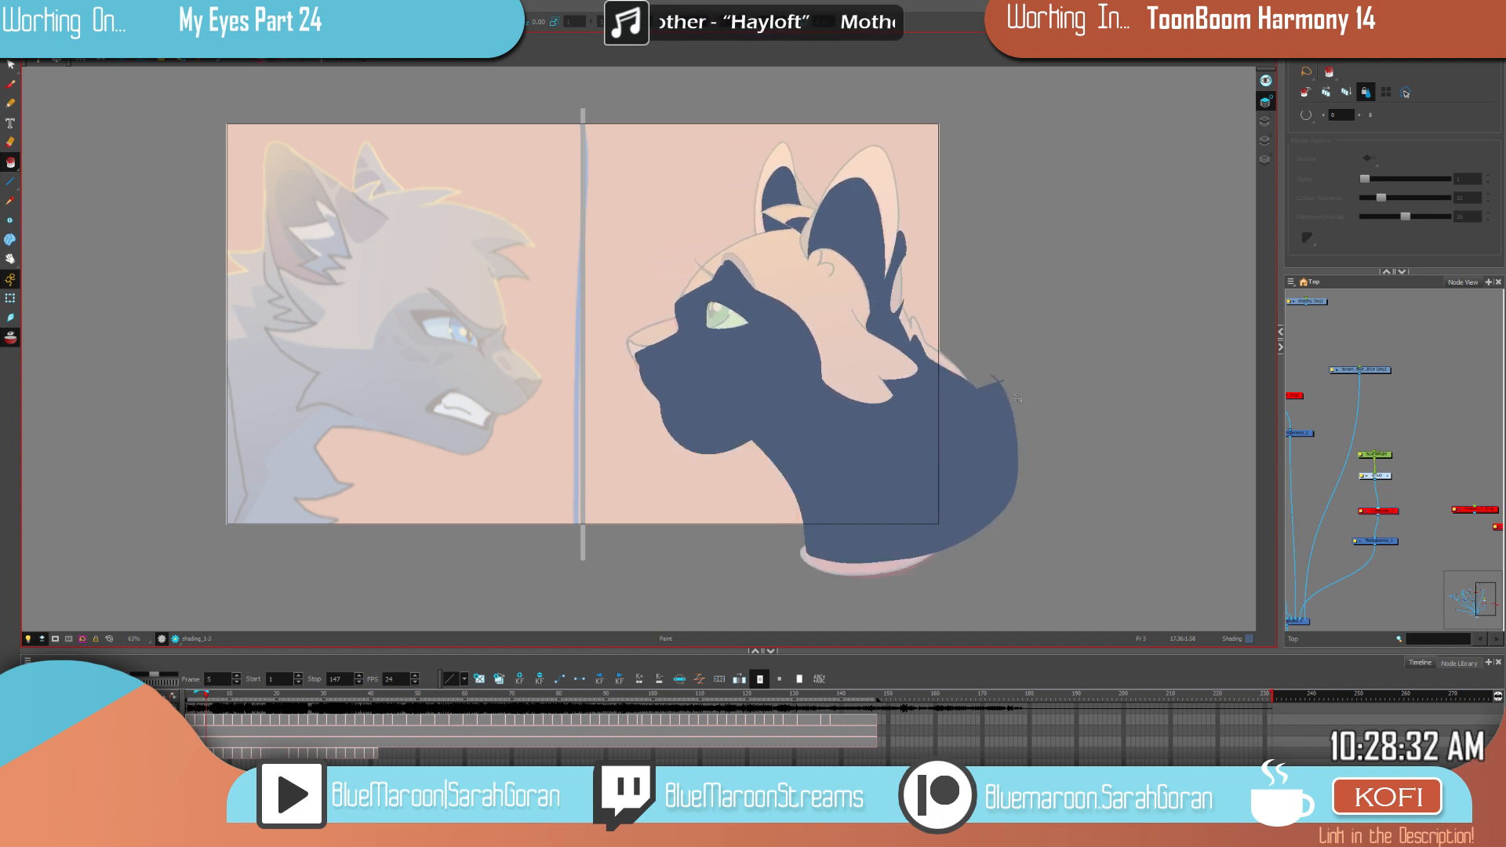
Step: Return to the opening frames on the timeline and flip repeatedly through the shading drawings to judge their motion
key("f")
left_click(205, 742)
key("f")
key("g")
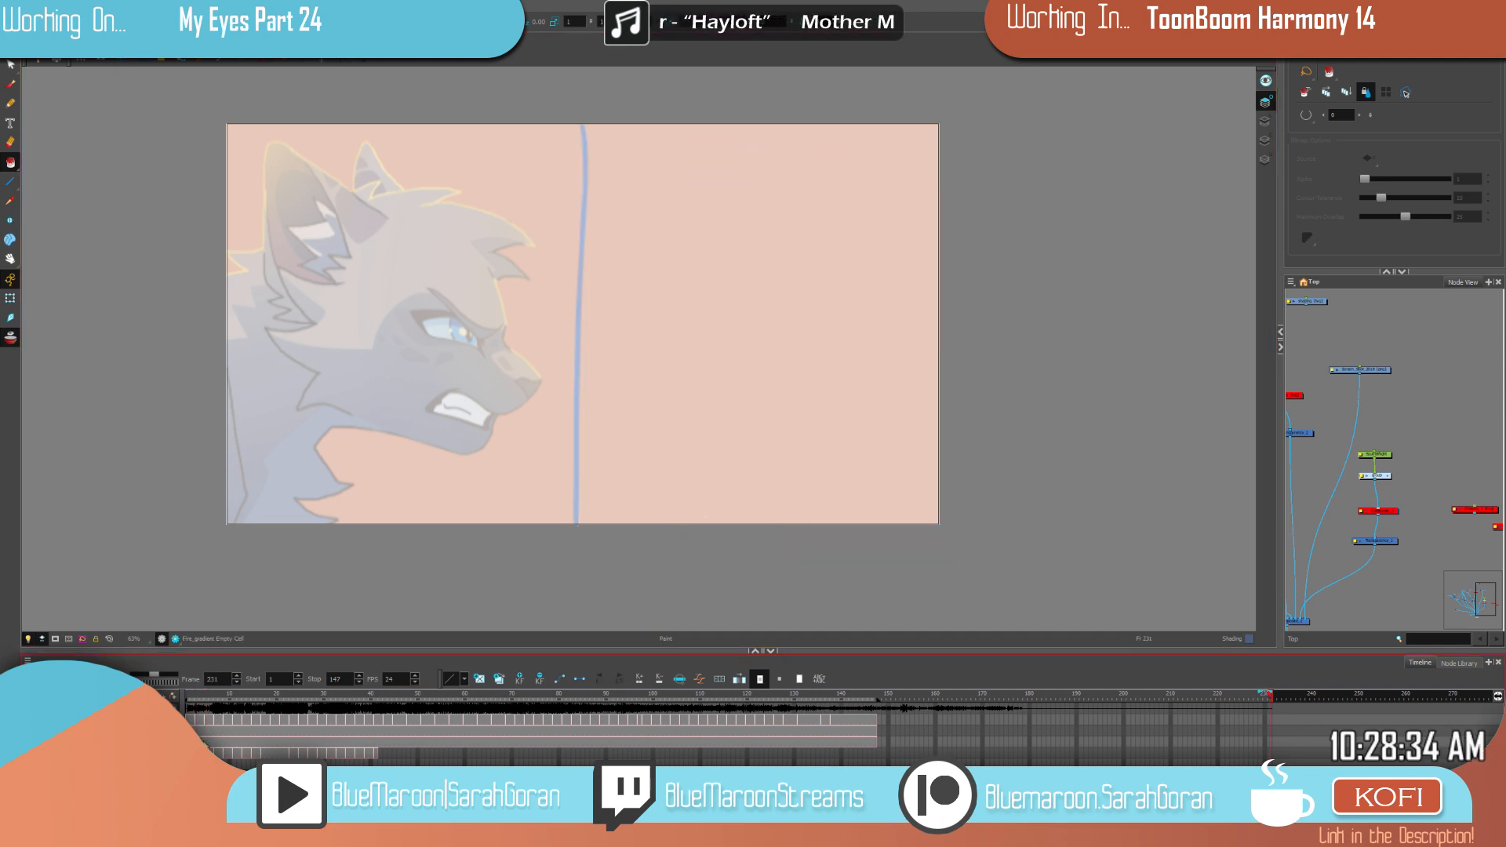
key("f")
left_click(196, 720)
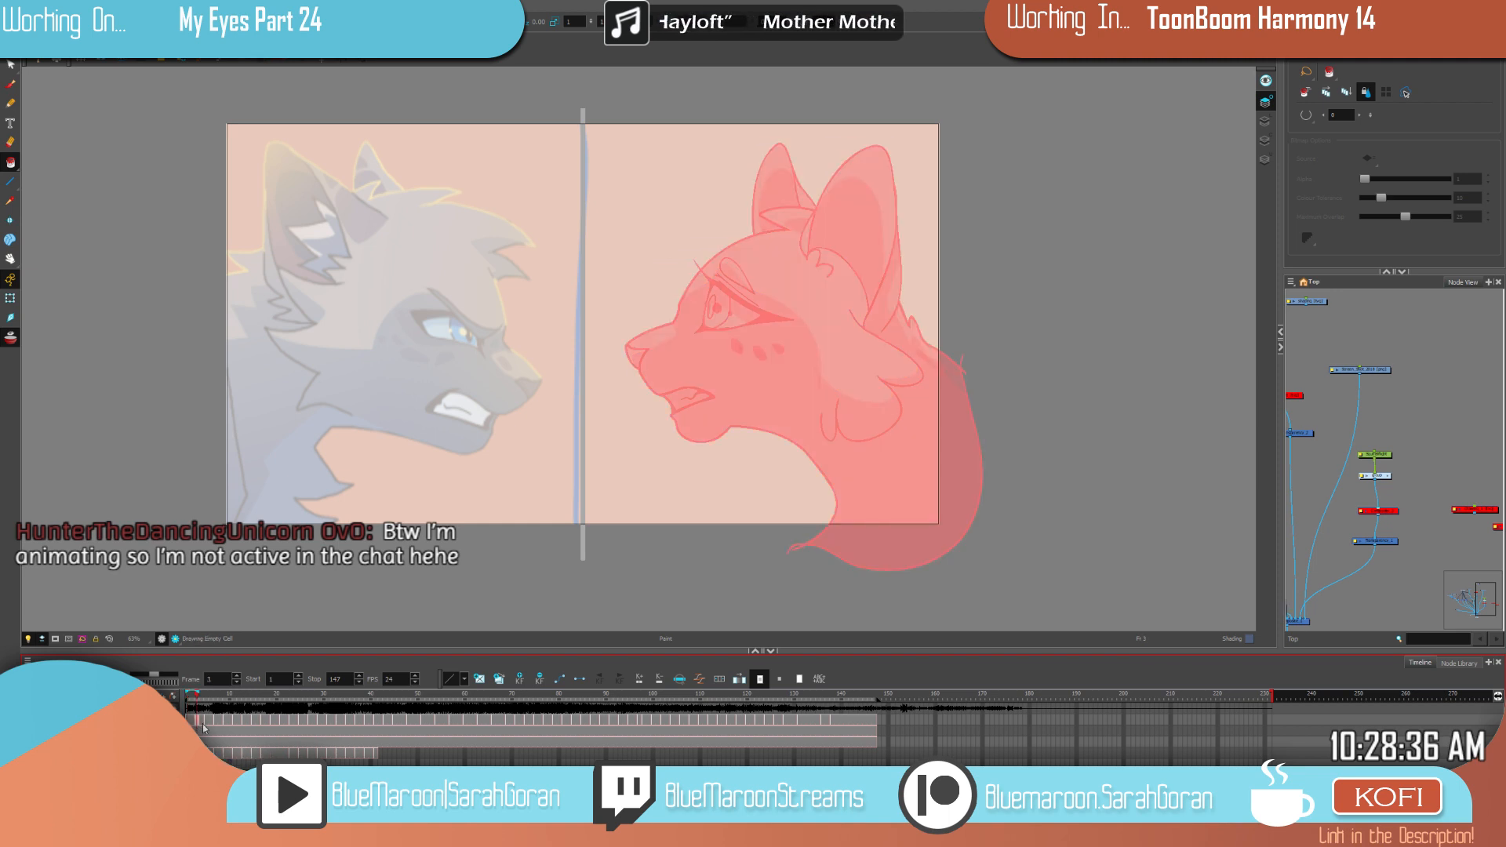
key("g")
key("f")
key("g")
key("g")
key("f")
key("g")
key("g")
key("g")
key("f")
key("f")
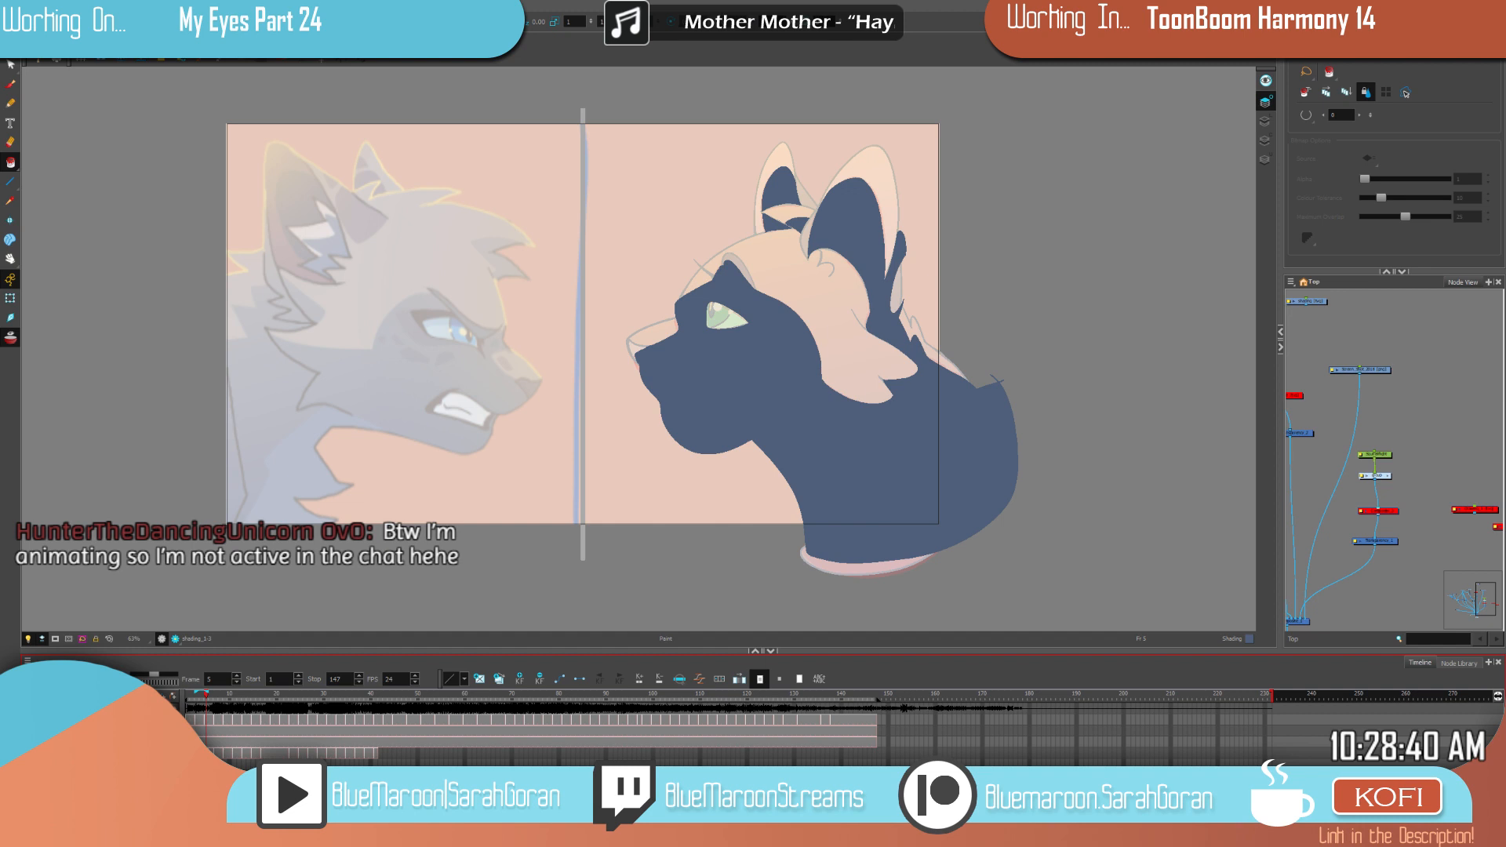
key("f")
key("f")
key("g")
key("f")
key("g")
key("f")
key("g")
key("f")
key("g")
key("f")
key("g")
key("g")
key("f")
Step: Brush over the uncovered strip along the back of the neck on frame 5 and check it against the neighbouring drawing
key("alt+b")
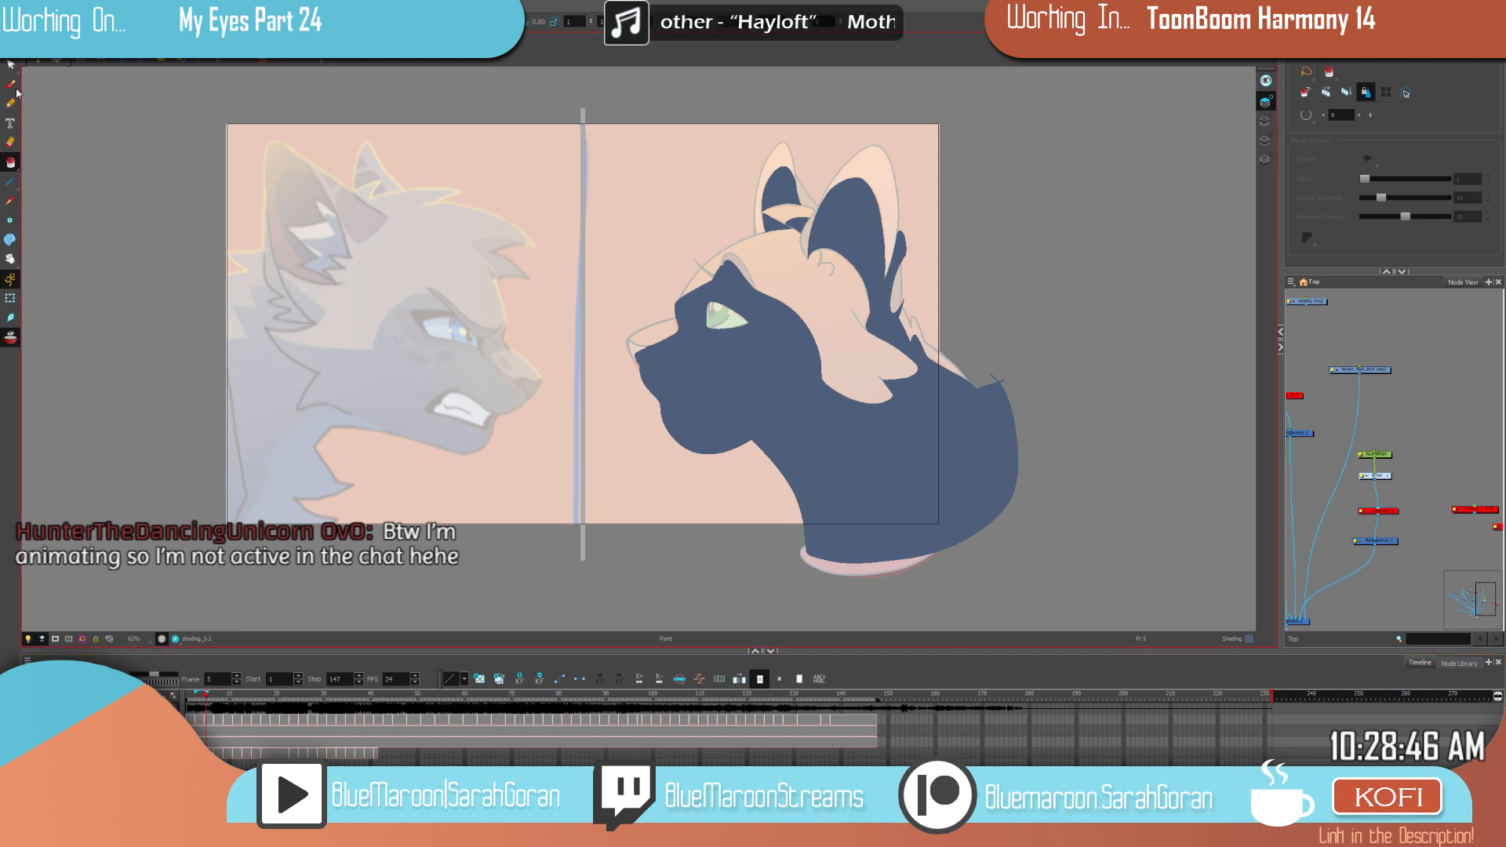
scroll(949, 435, "up", 3)
key("space")
left_click_drag(1075, 436, 884, 508)
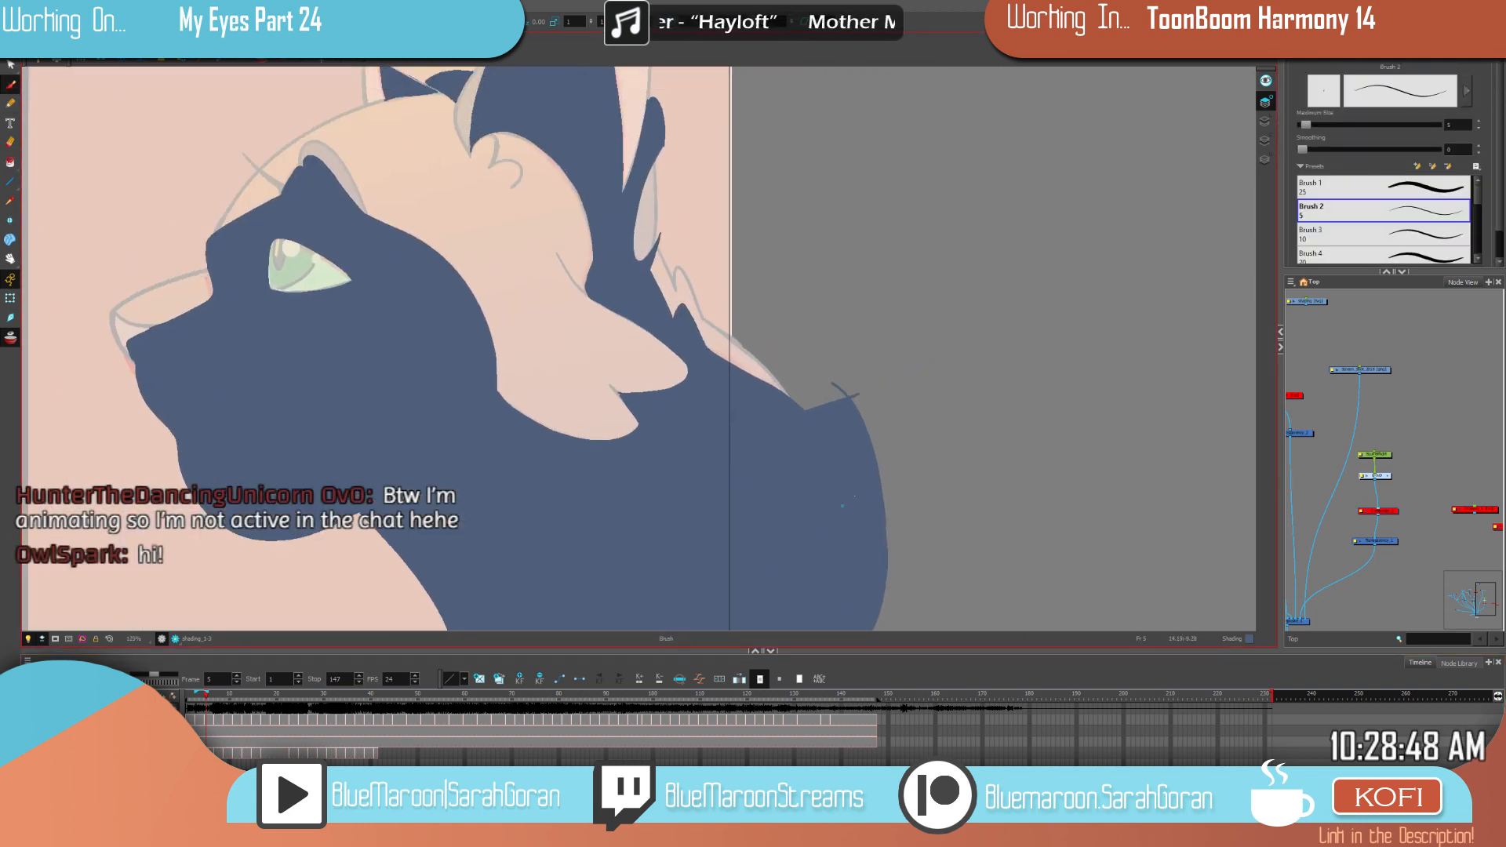
scroll(887, 474, "up", 2)
left_click_drag(907, 435, 965, 443)
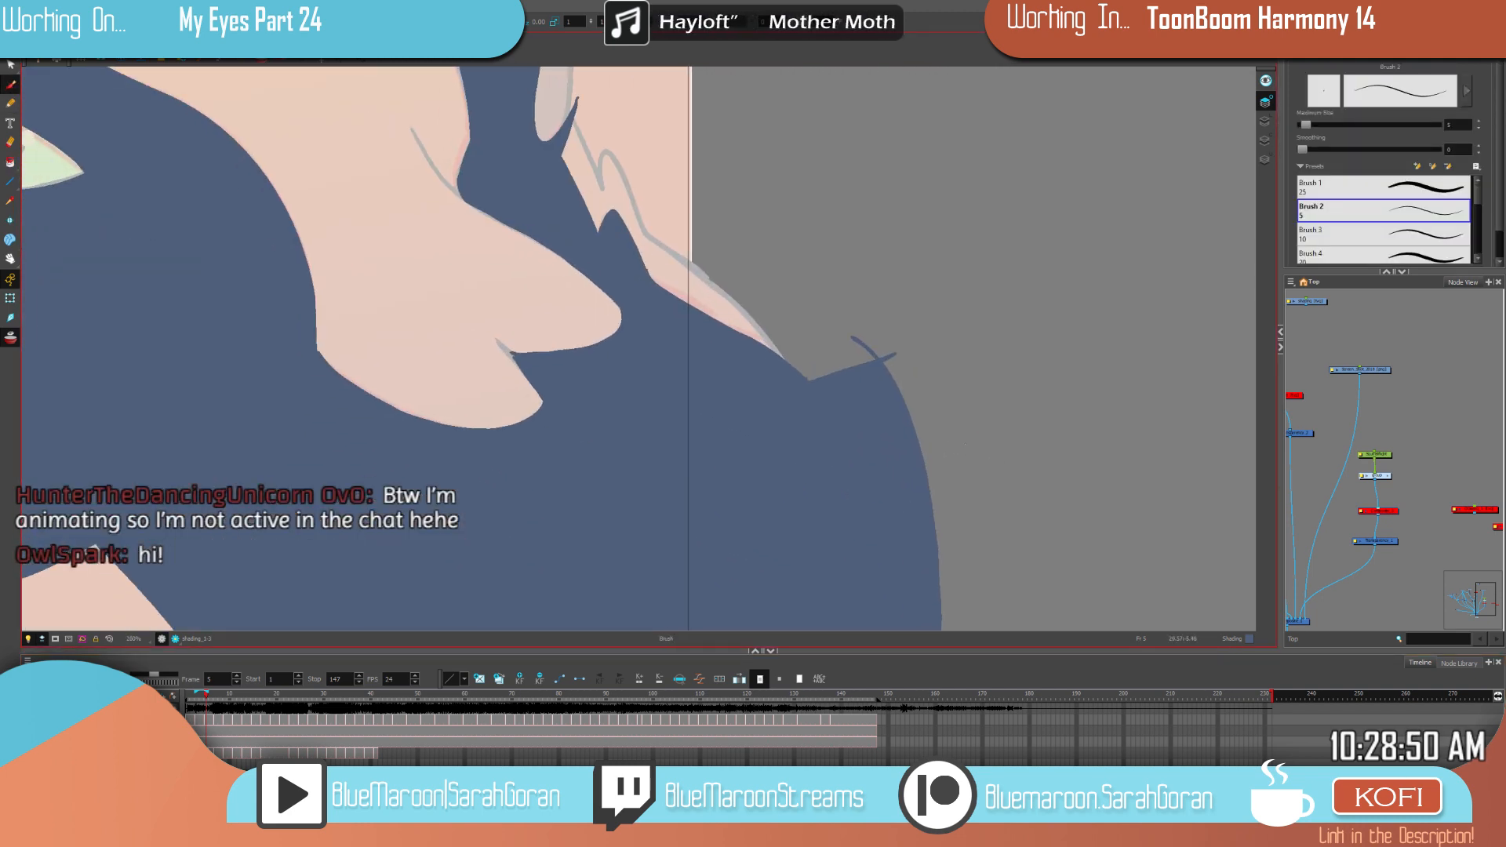
left_click_drag(654, 284, 760, 342)
key("f")
key("g")
key(".")
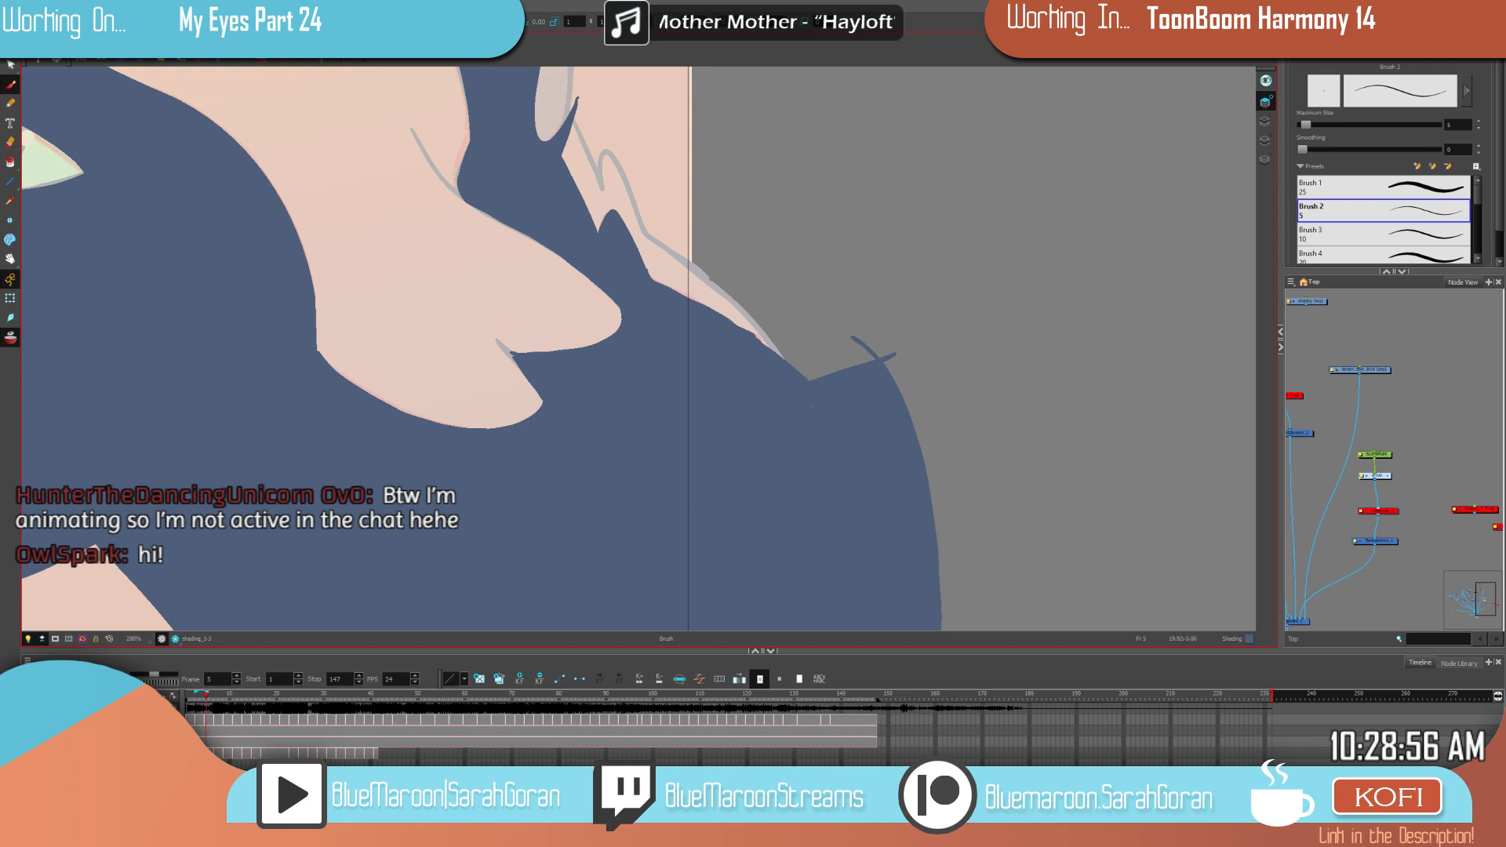
Step: Compare the neck and back shading on frame 5 with the neighbouring drawings
key(".")
key("g")
key("f")
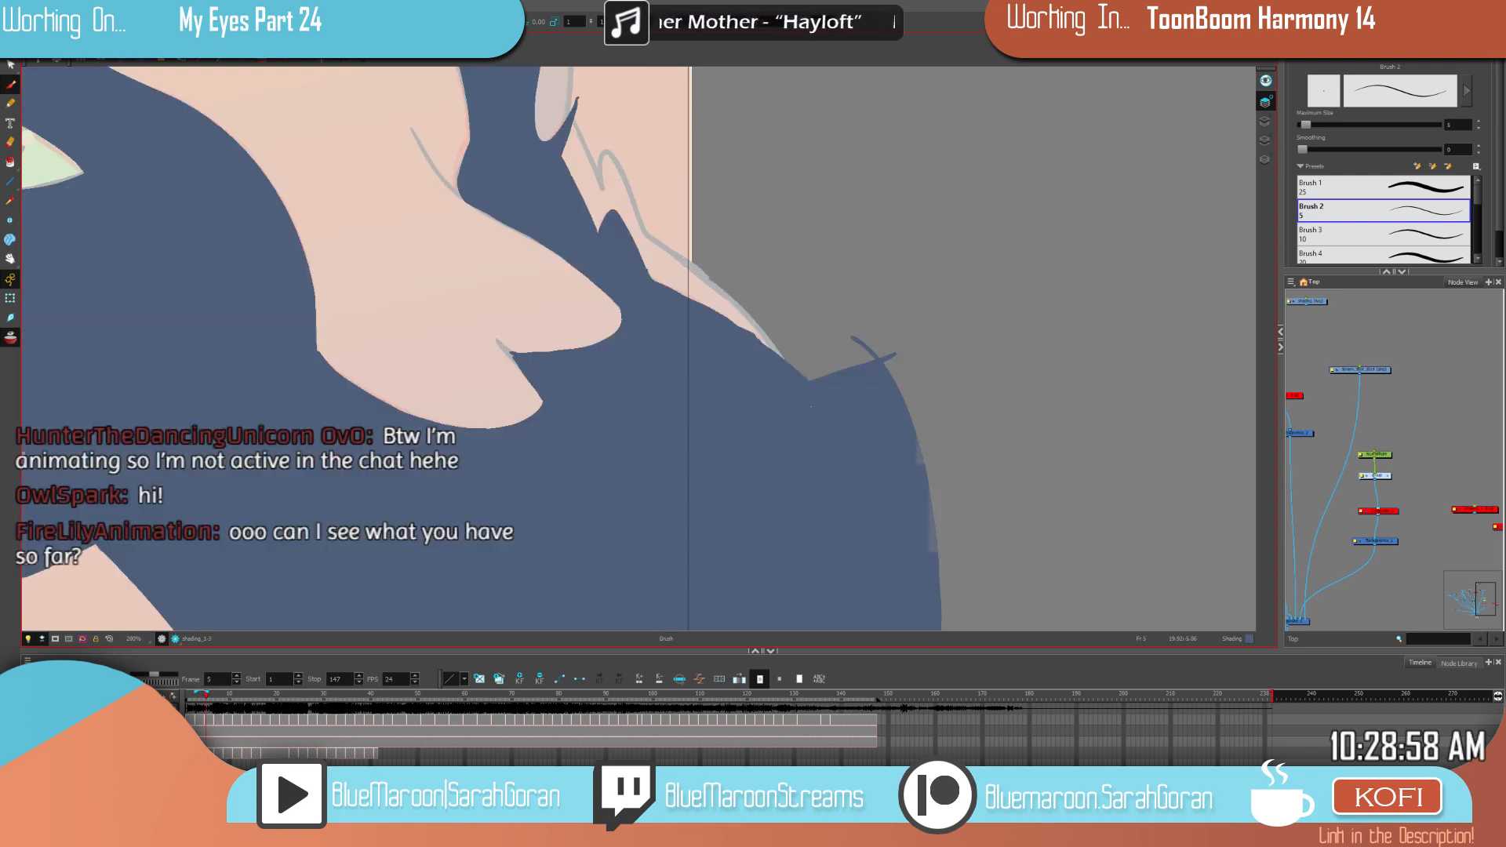
key("g")
key("1")
key("1")
left_click_drag(701, 370, 794, 412)
key("2")
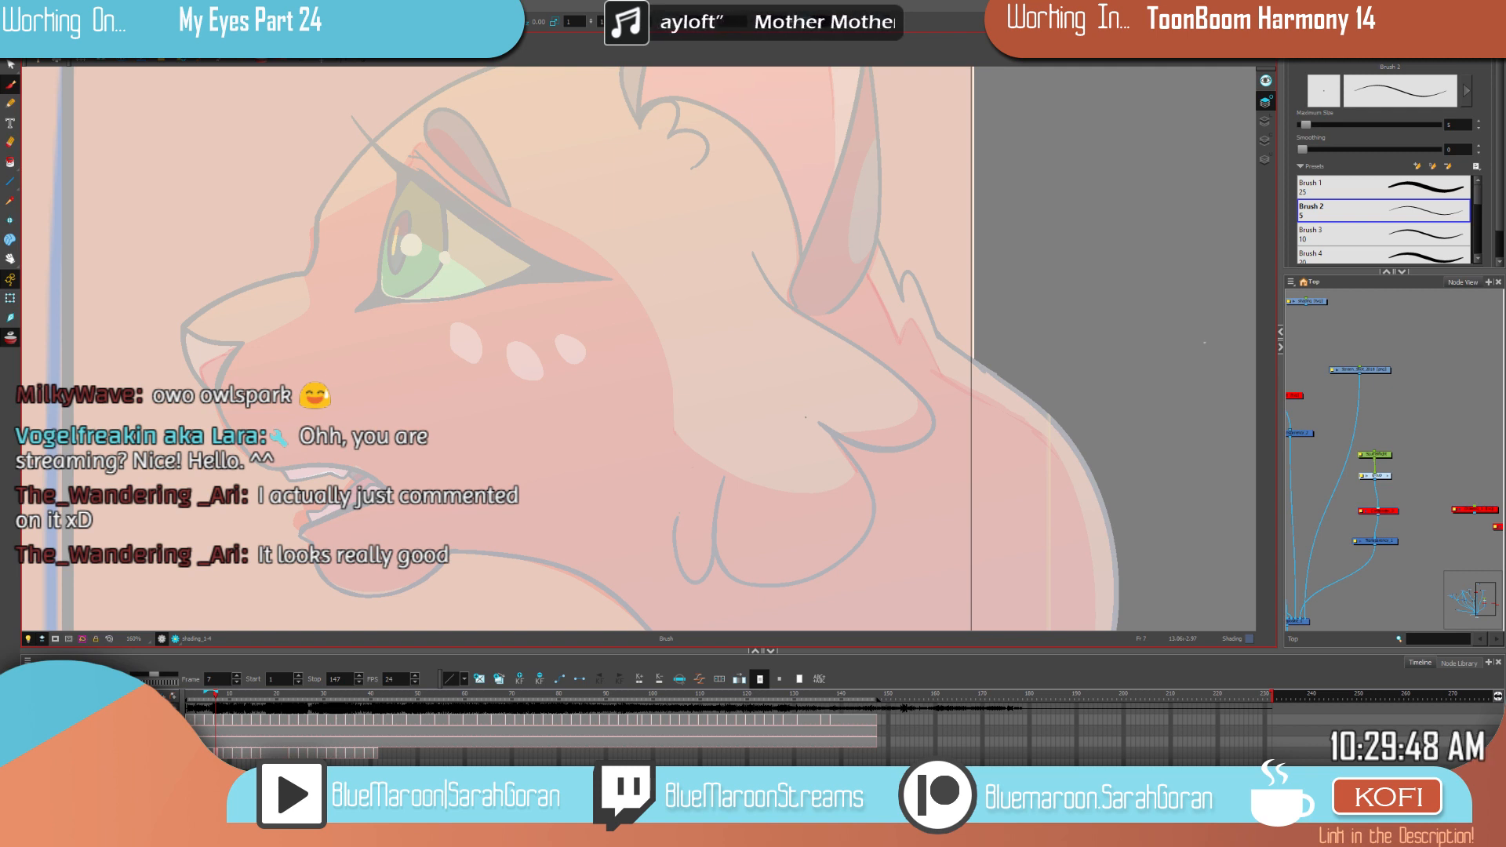
Step: Examine the painted shading drawings on the earlier frames against frames 7 and 9 to judge the head's motion
key("d")
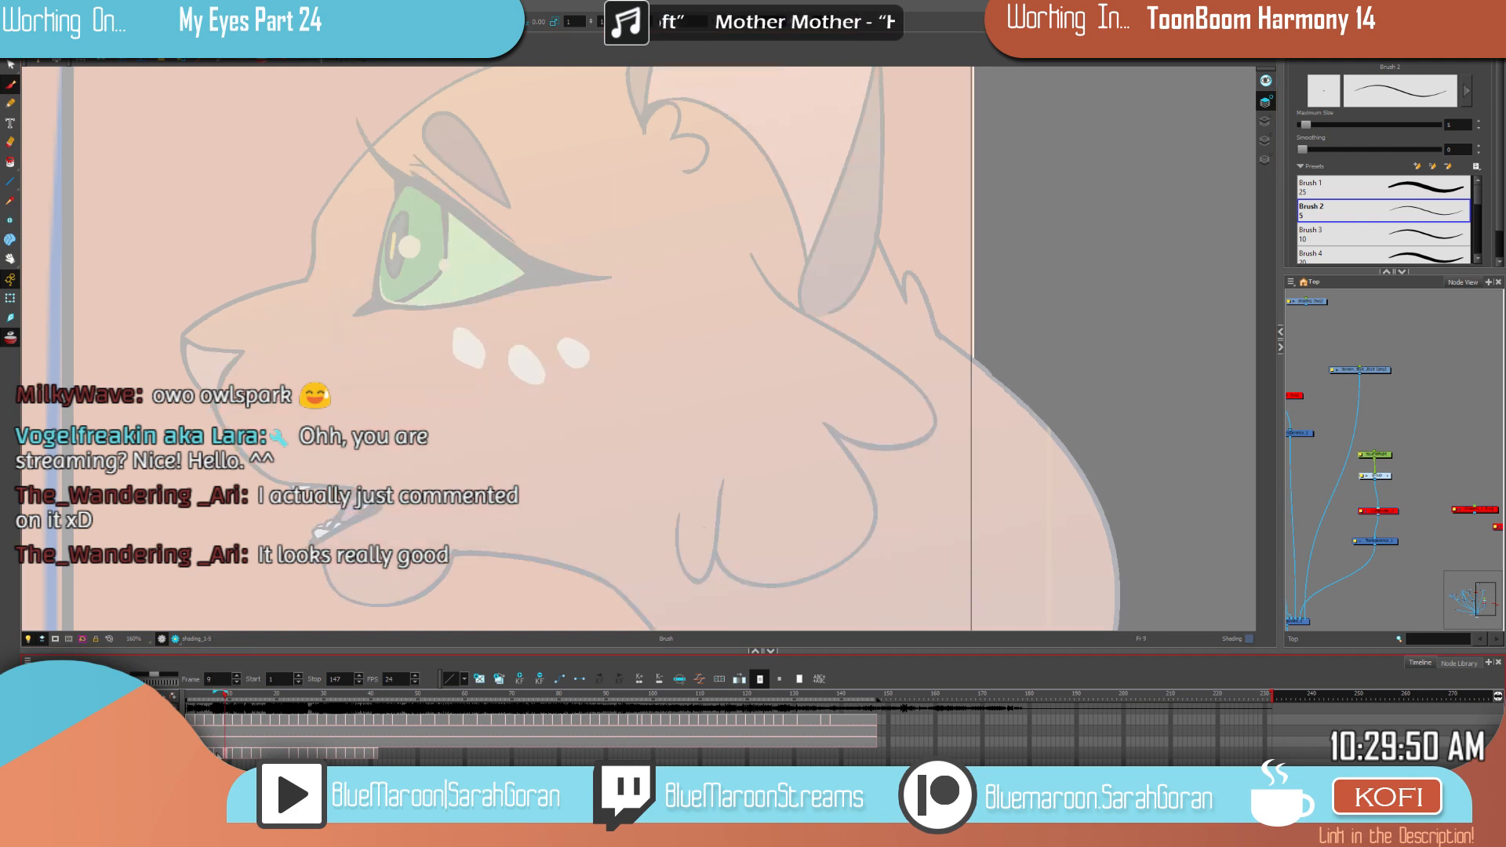
key("a")
key("comma")
key("comma")
key("comma")
key("comma")
key("period")
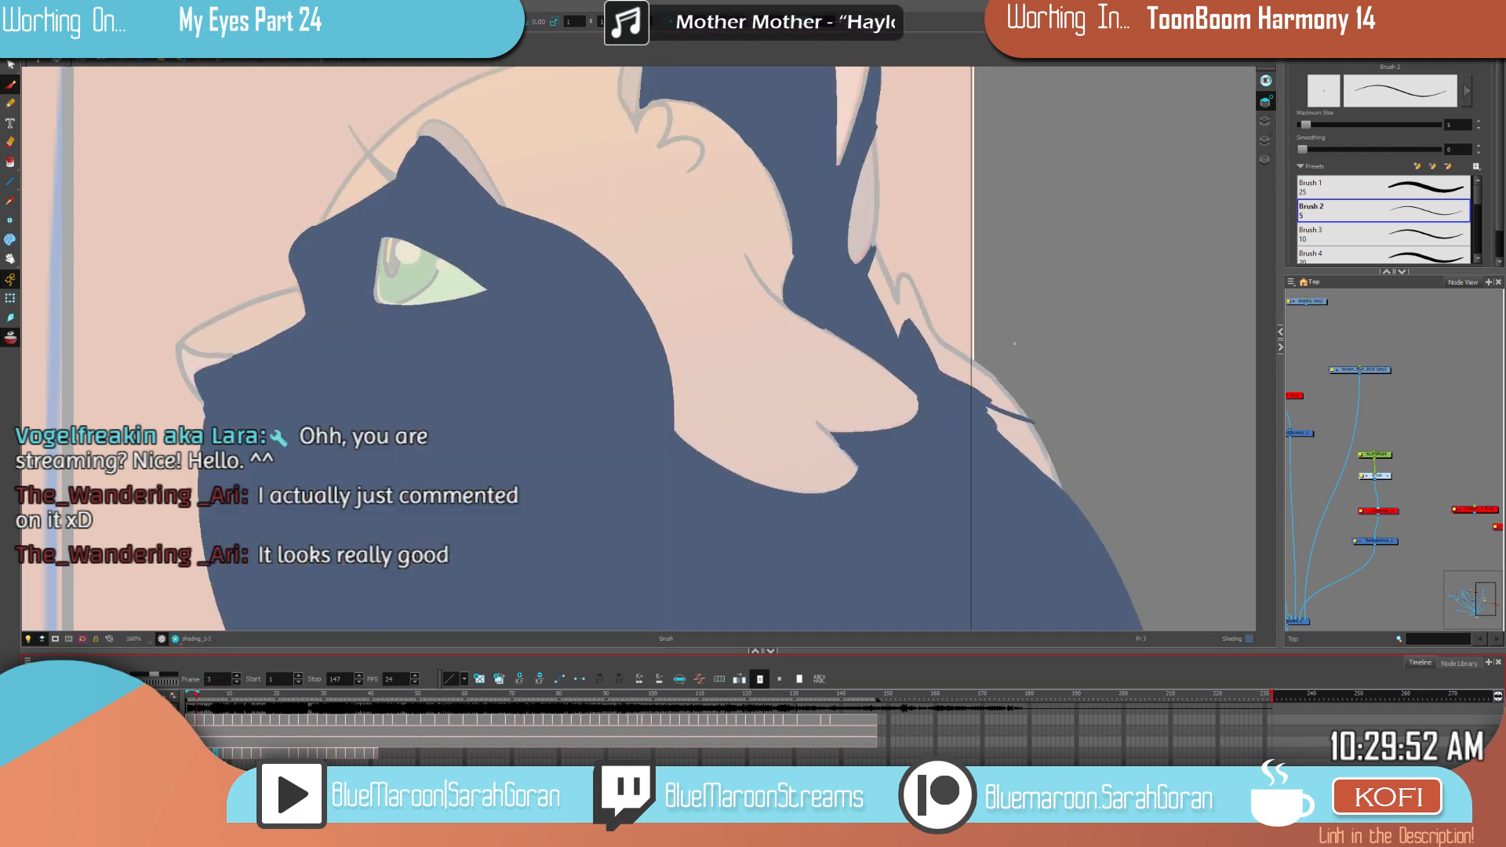
key("period")
key("f")
key("g")
key("f")
key("f")
key("g")
key("g")
key("f")
key("g")
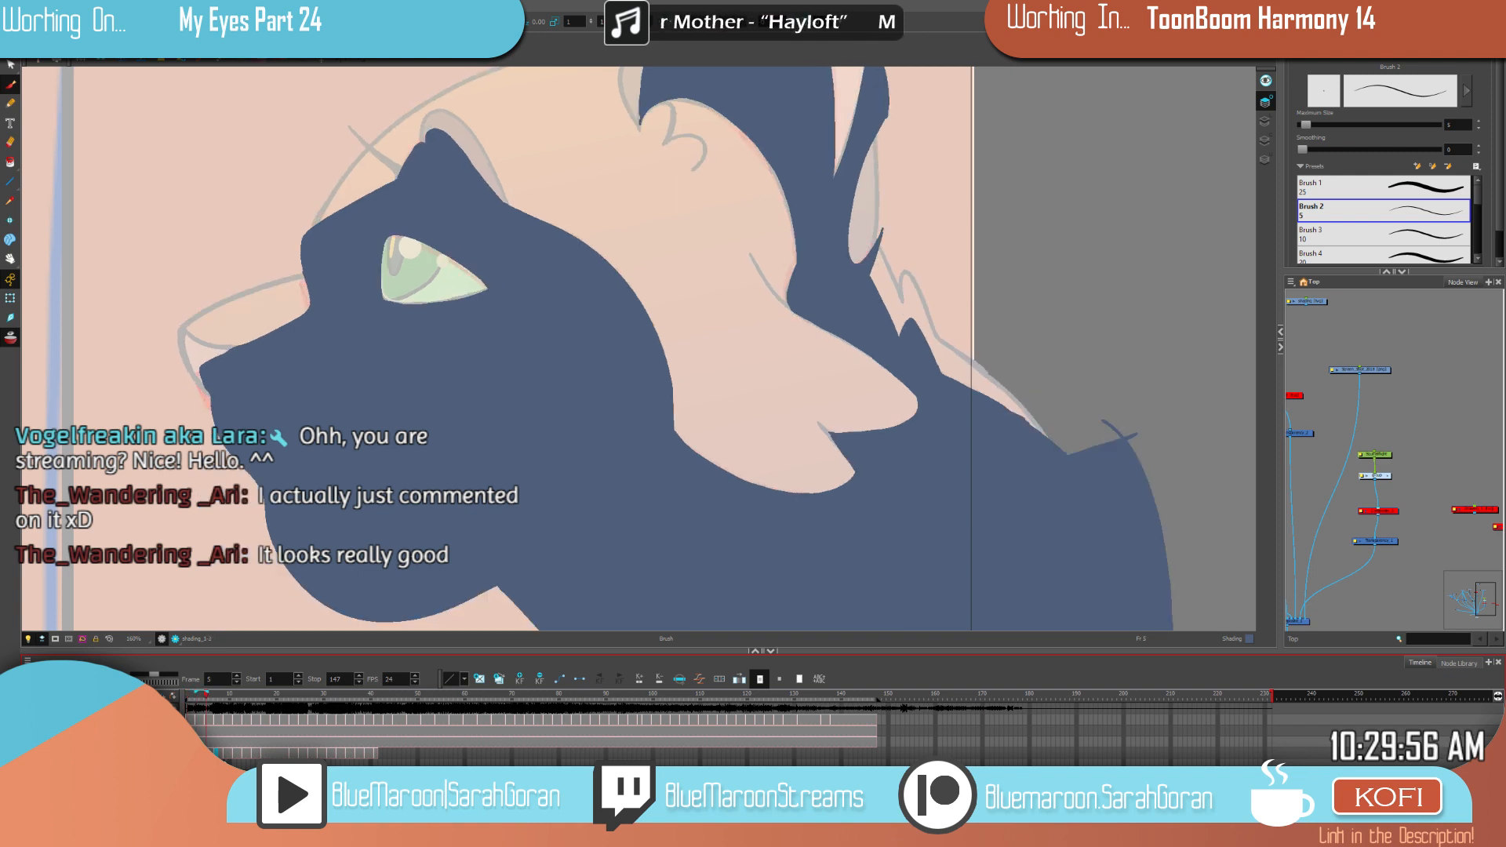
key("g")
Step: Outline the lit lower part of the eye as a closed shape on frame 7, matching the eye opening on frame 5
scroll(702, 395, "up", 4)
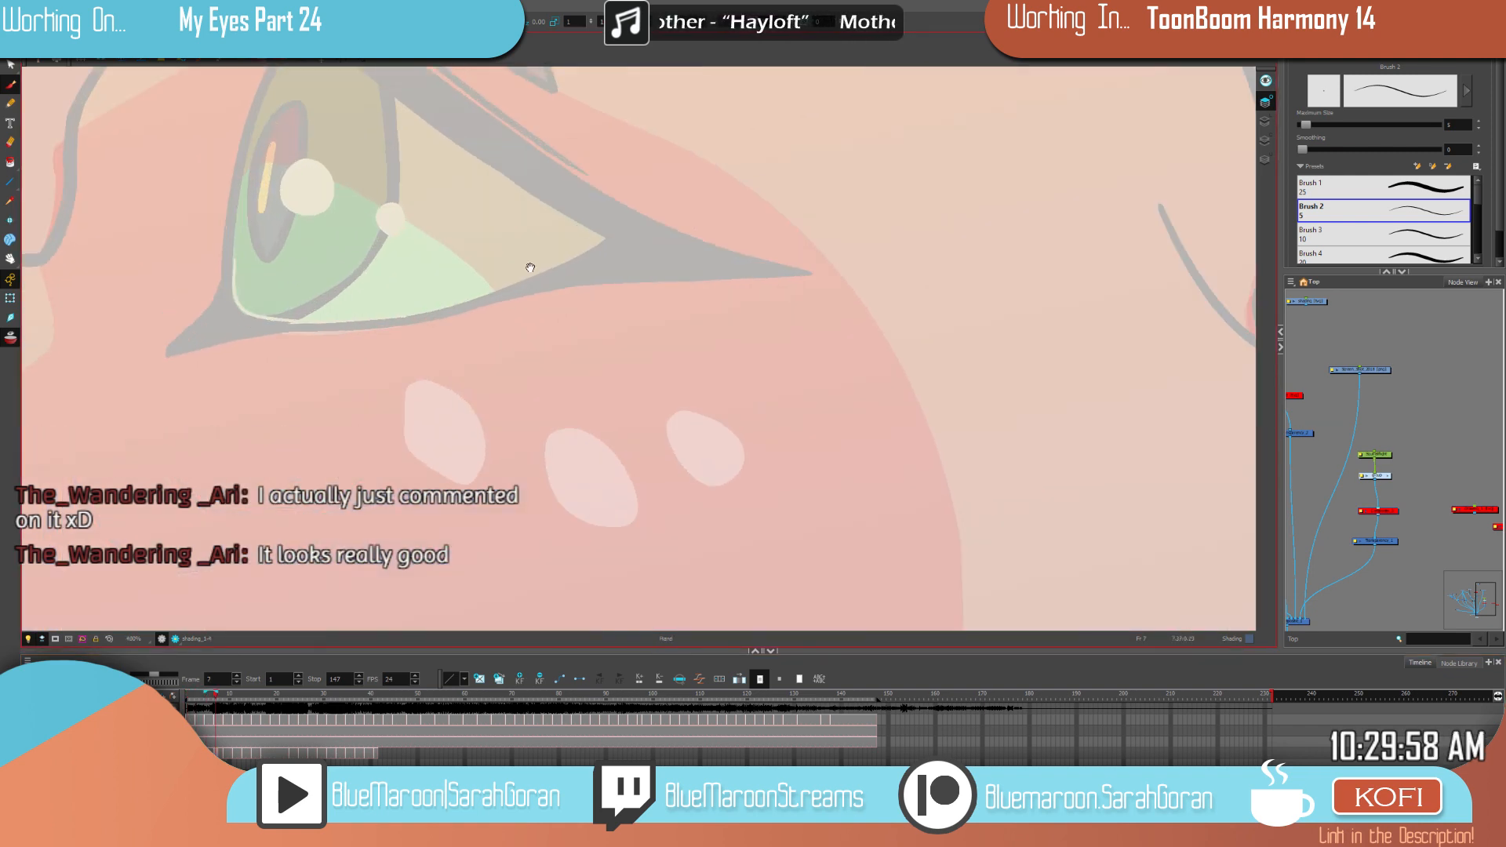
left_click_drag(702, 395, 730, 401)
key("f")
key("g")
key("f")
key("g")
key("f")
key("g")
key("g")
key("f")
key("f")
key("g")
key("f")
key("g")
key("f")
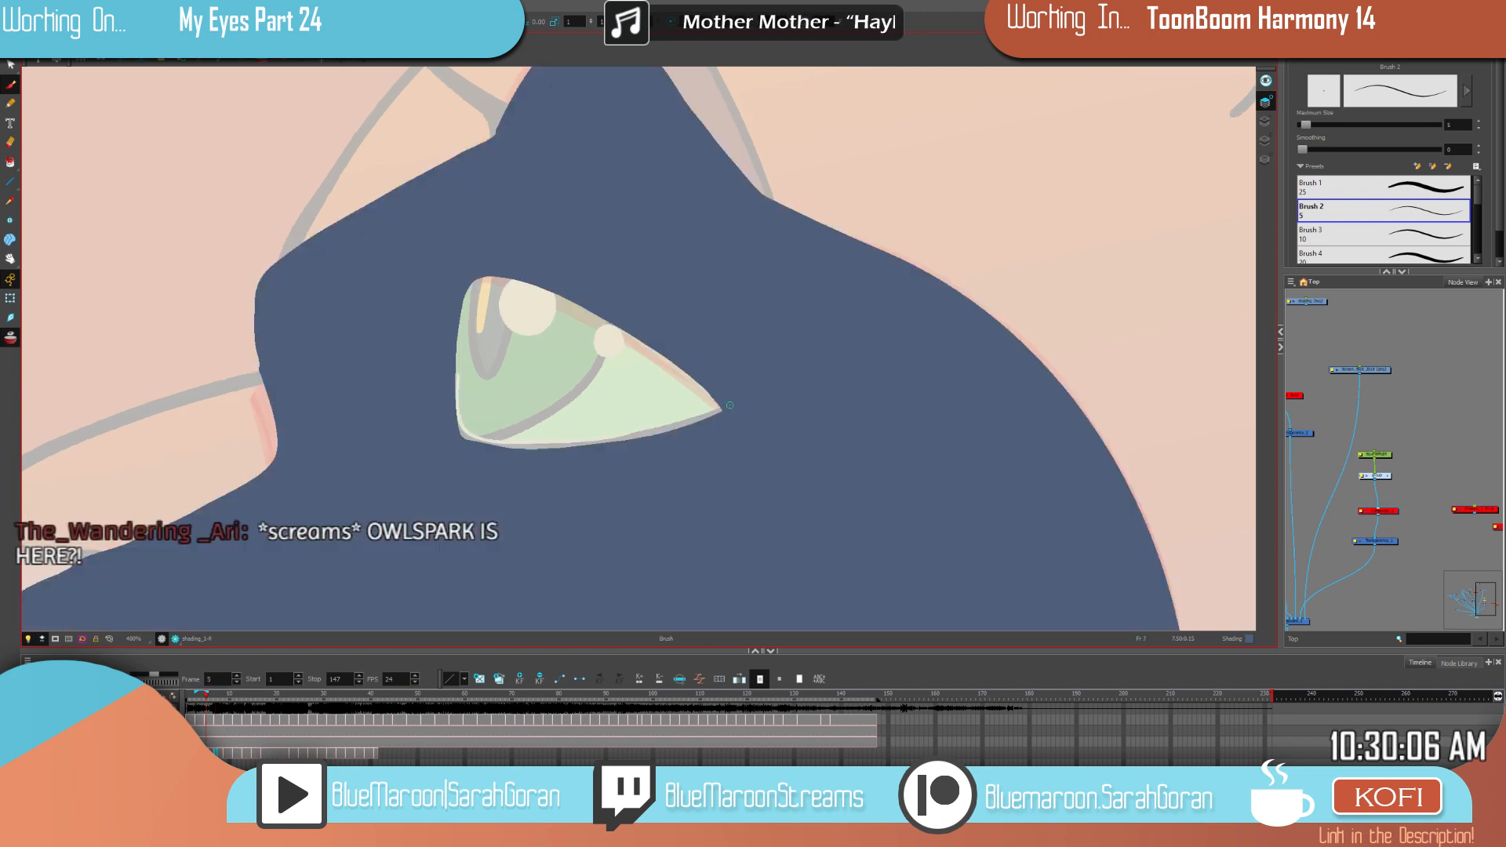
key("g")
mouse_move(699, 375)
left_mouse_down()
mouse_move(588, 292)
mouse_move(518, 266)
mouse_move(459, 300)
left_mouse_up()
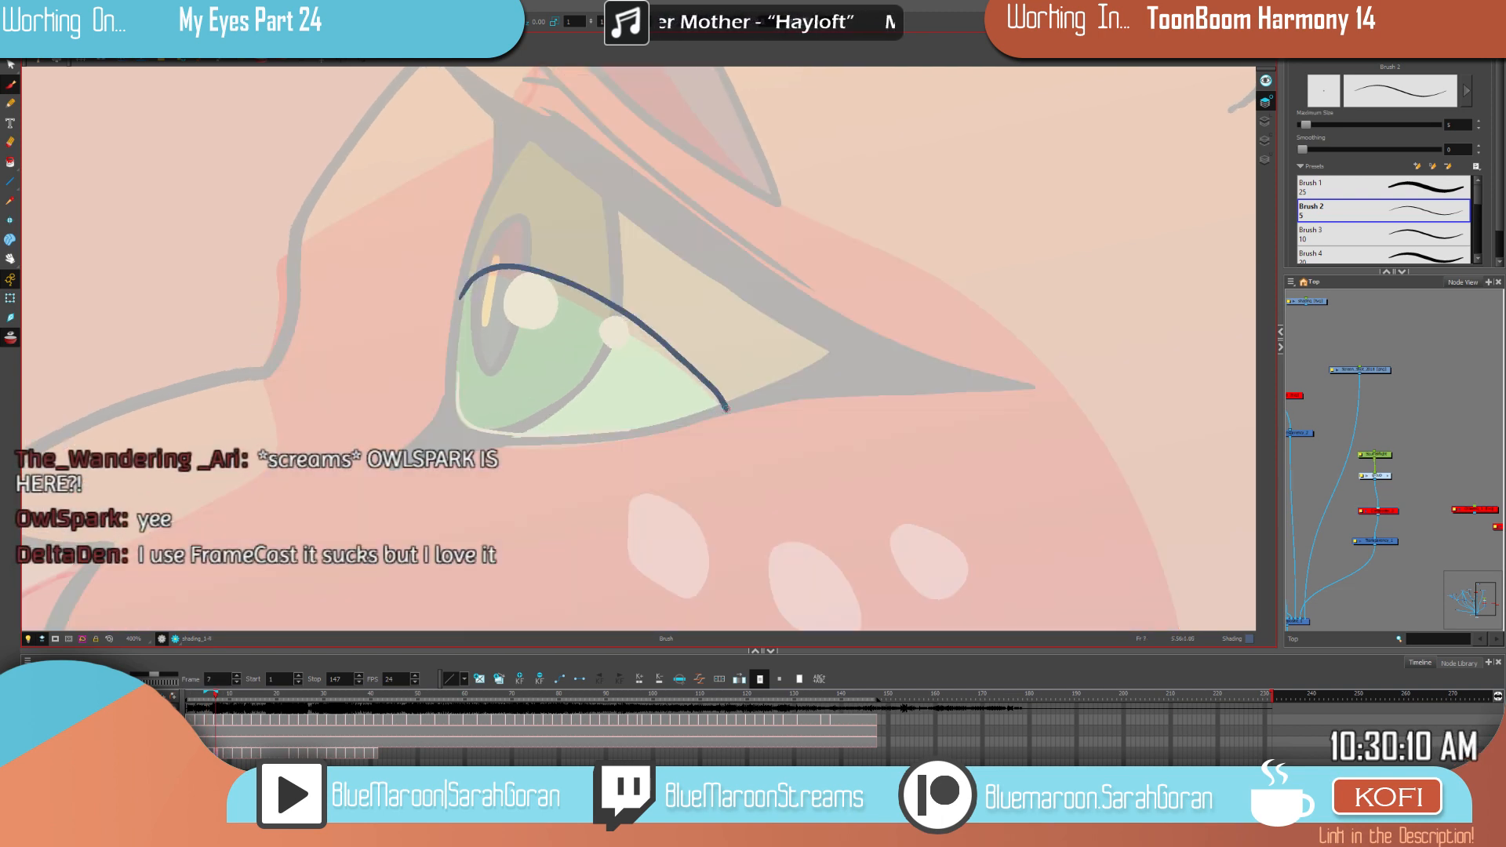
mouse_move(661, 429)
left_mouse_down()
mouse_move(573, 442)
mouse_move(455, 427)
mouse_move(461, 294)
left_mouse_up()
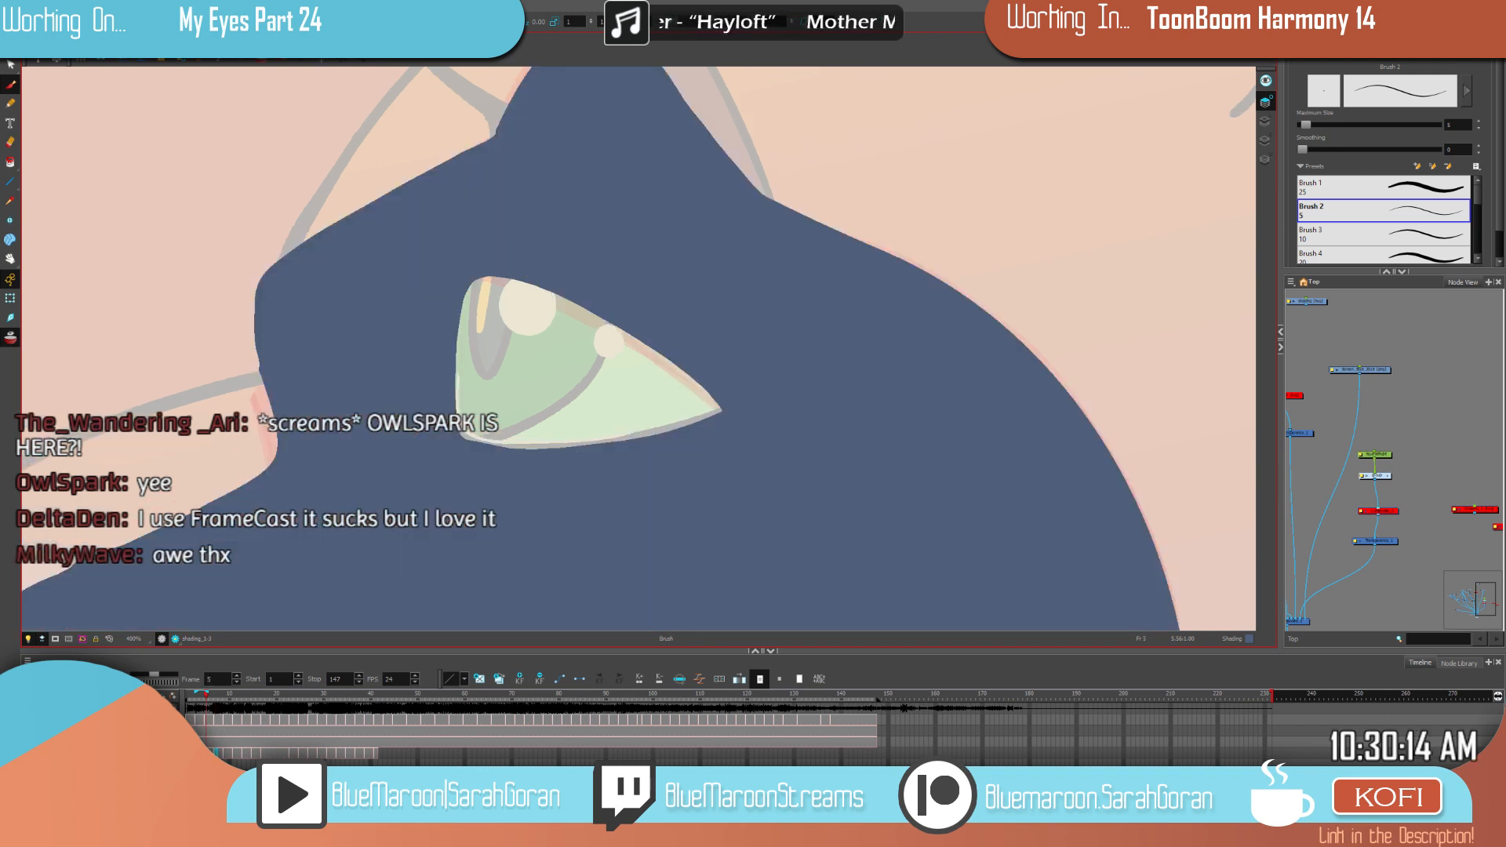
Step: Outline the shading's upper edge across the forehead and up past the lashes to the brow marking on frame 7
left_click_drag(788, 423, 923, 545)
key("comma")
key("period")
key("comma")
key("period")
key("comma")
key("period")
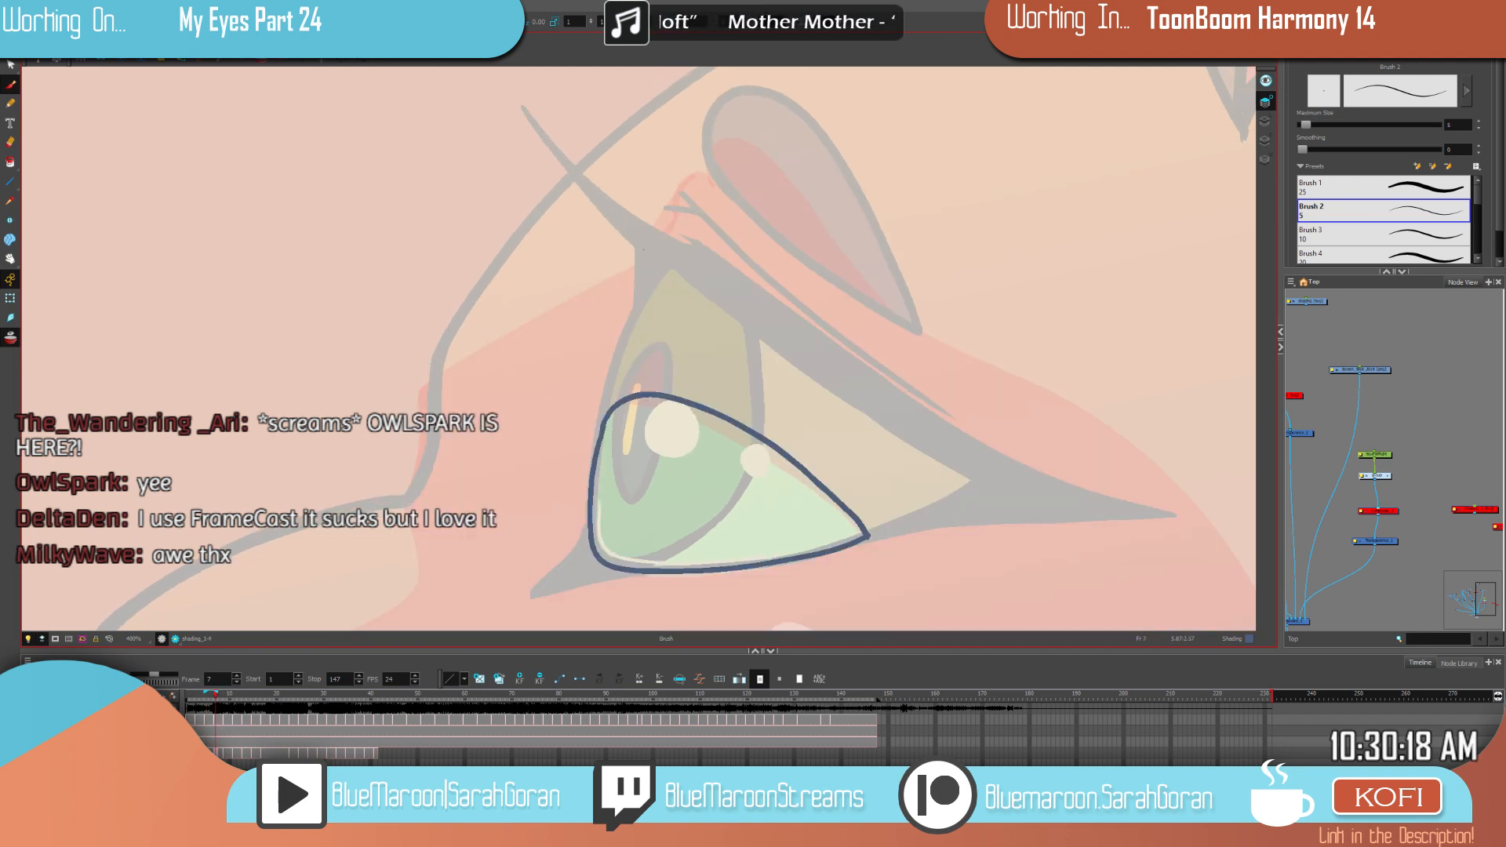
mouse_move(639, 249)
left_mouse_down()
mouse_move(486, 330)
mouse_move(413, 390)
left_mouse_up()
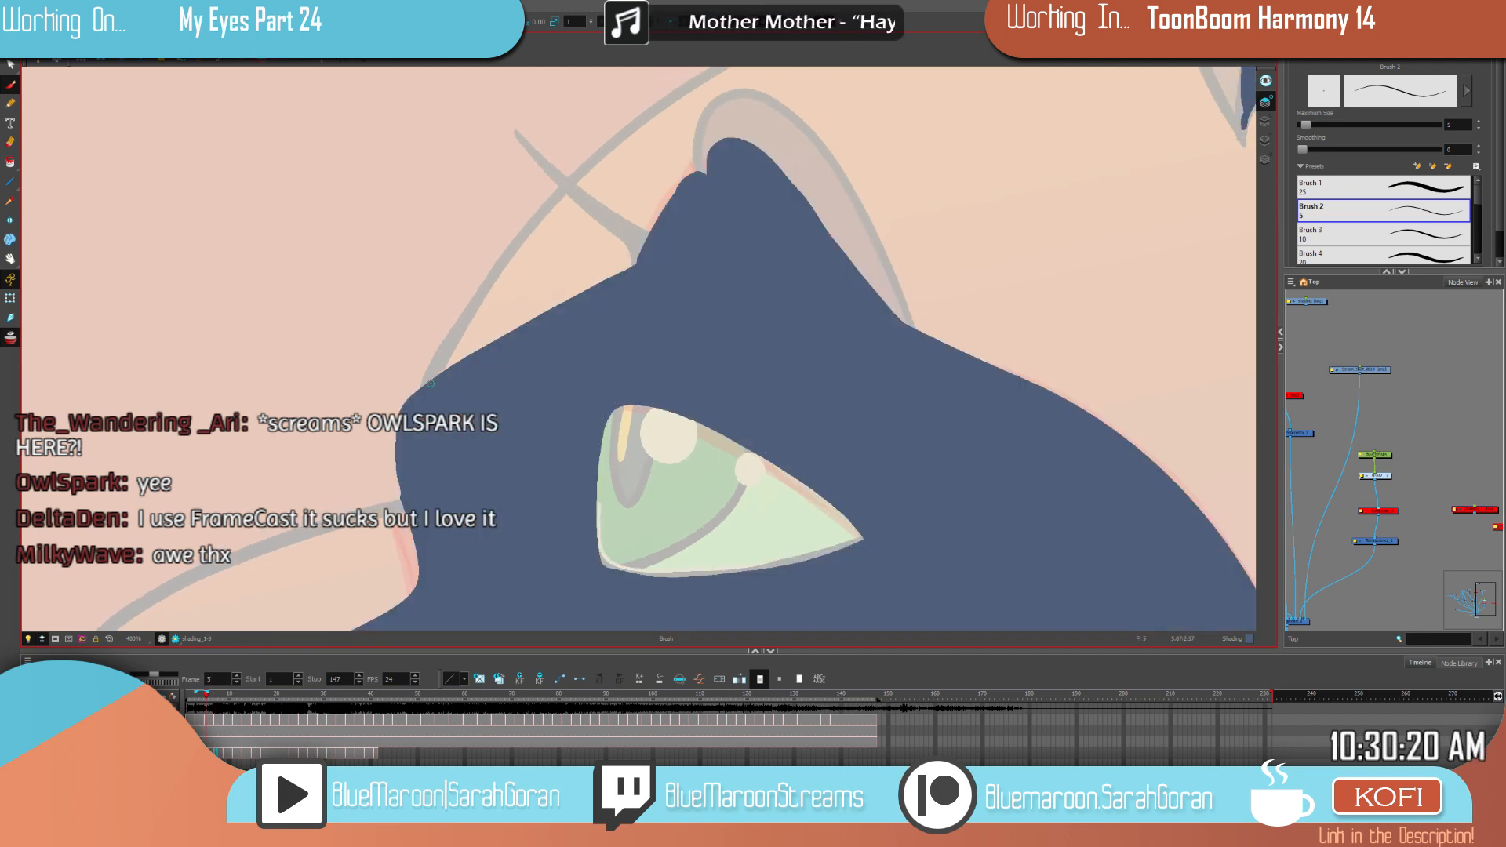
left_click_drag(703, 162, 712, 168)
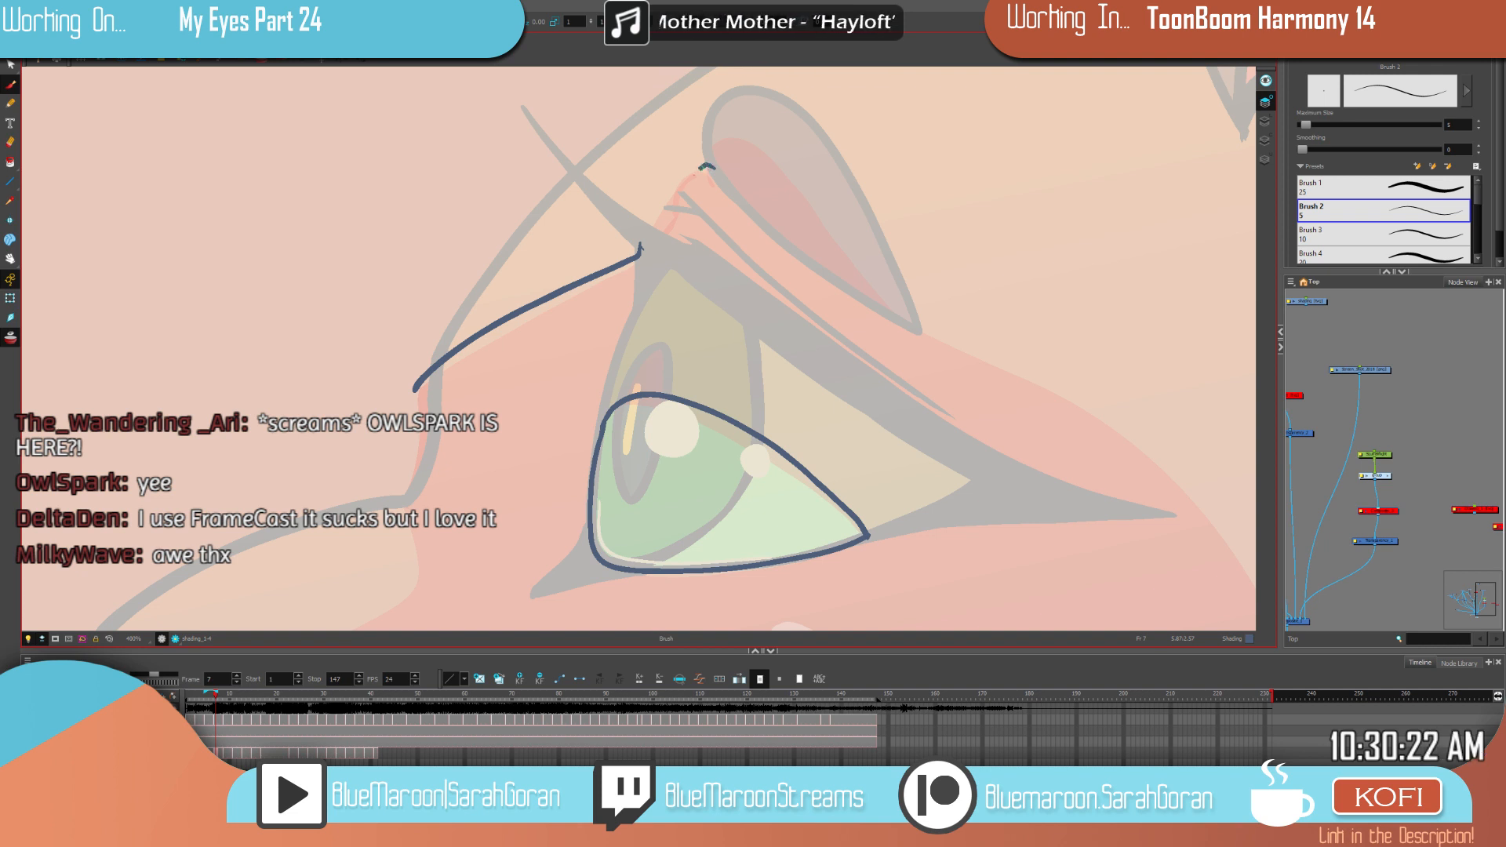
key("space")
left_click_drag(905, 411, 867, 411)
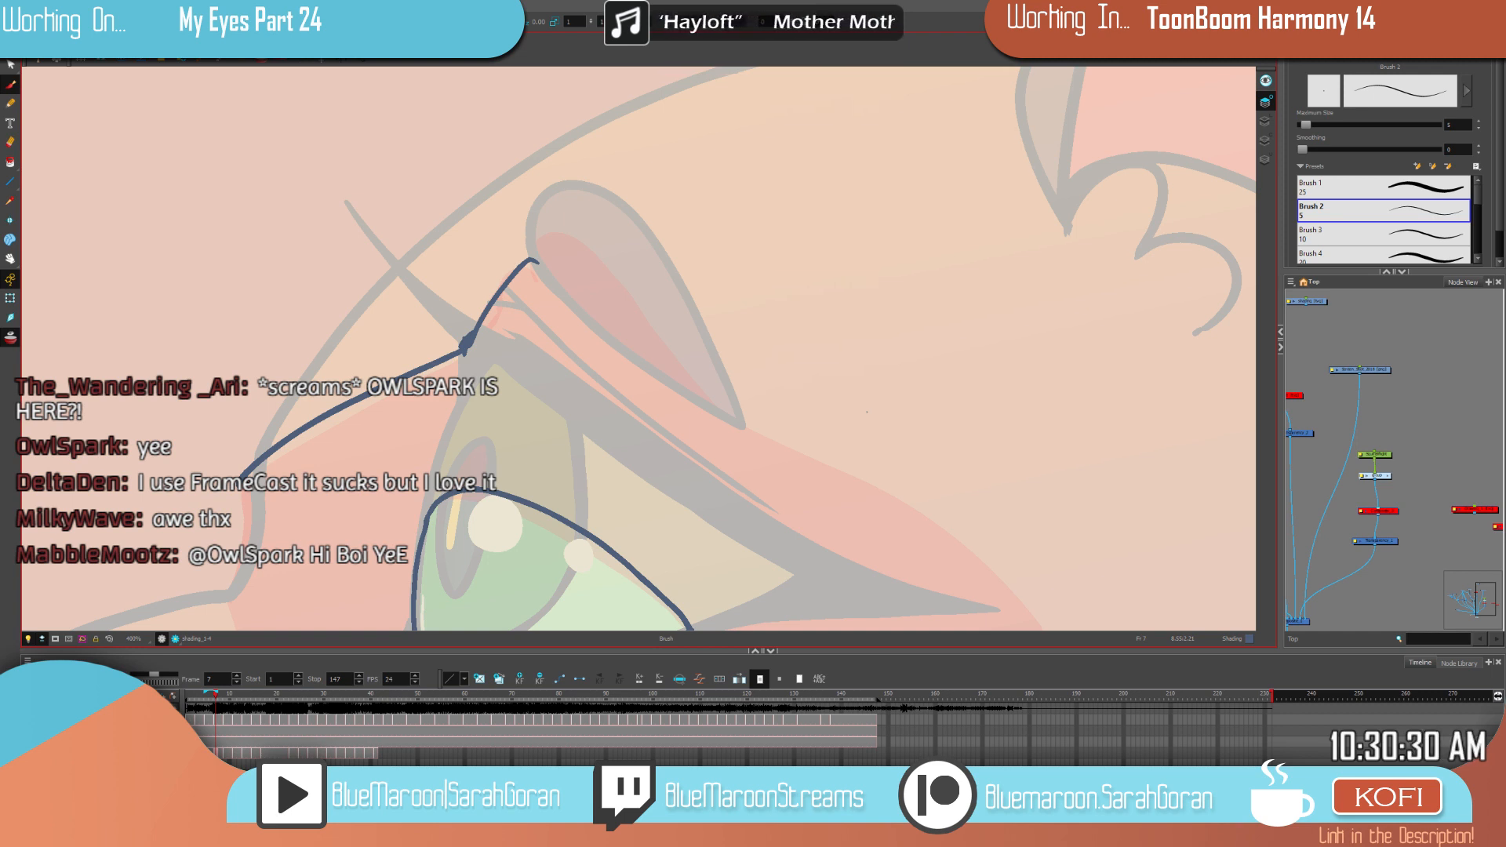
Step: Outline the curved shading edge inside the brow marking on frame 7 and check it against the painted frame 5
key("f")
key("g")
key("f")
key("g")
key("f")
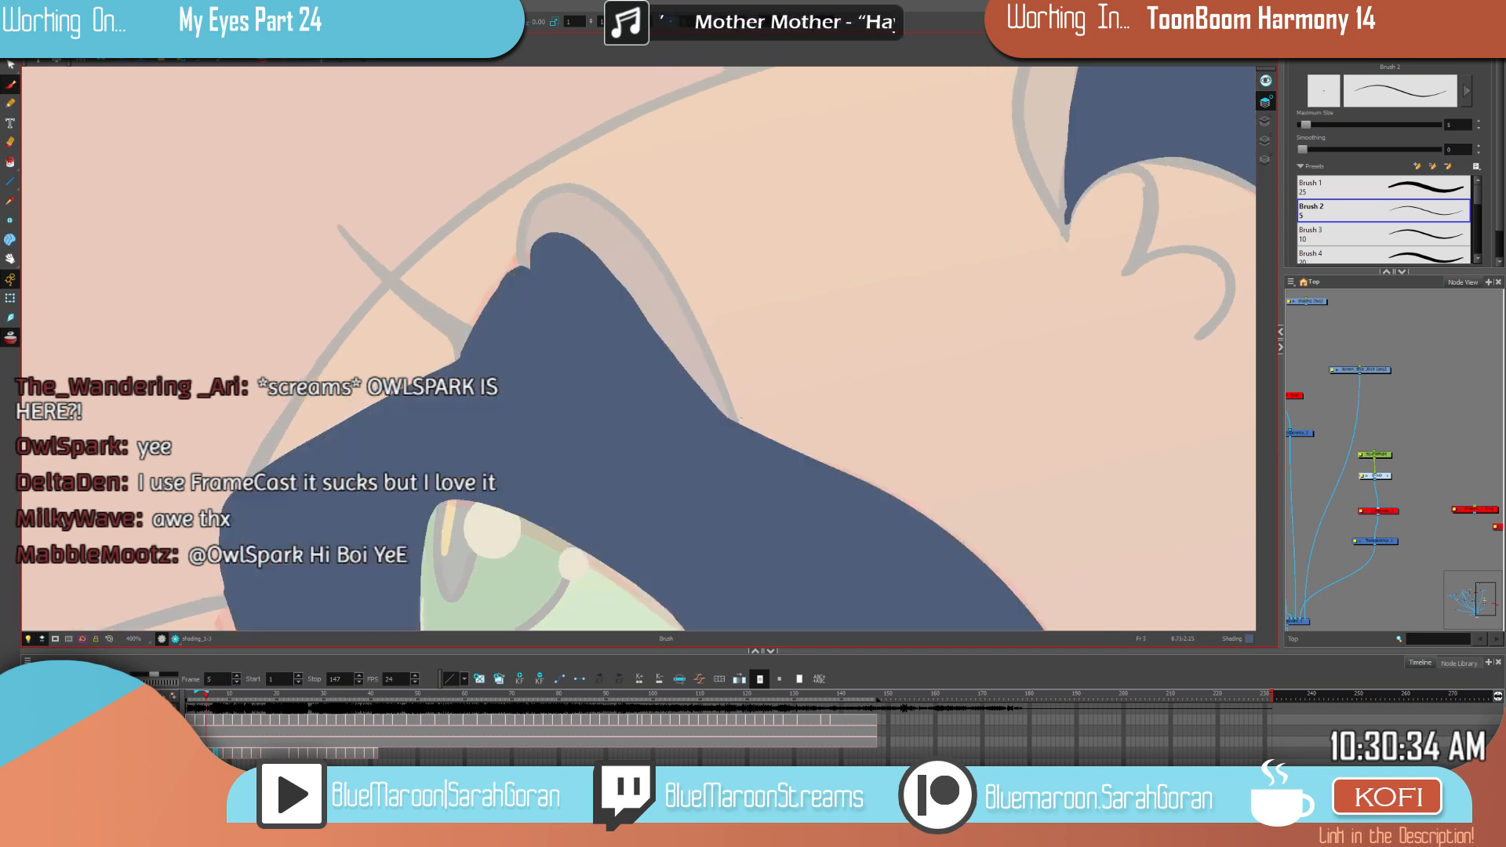
key("g")
left_click_drag(604, 255, 546, 248)
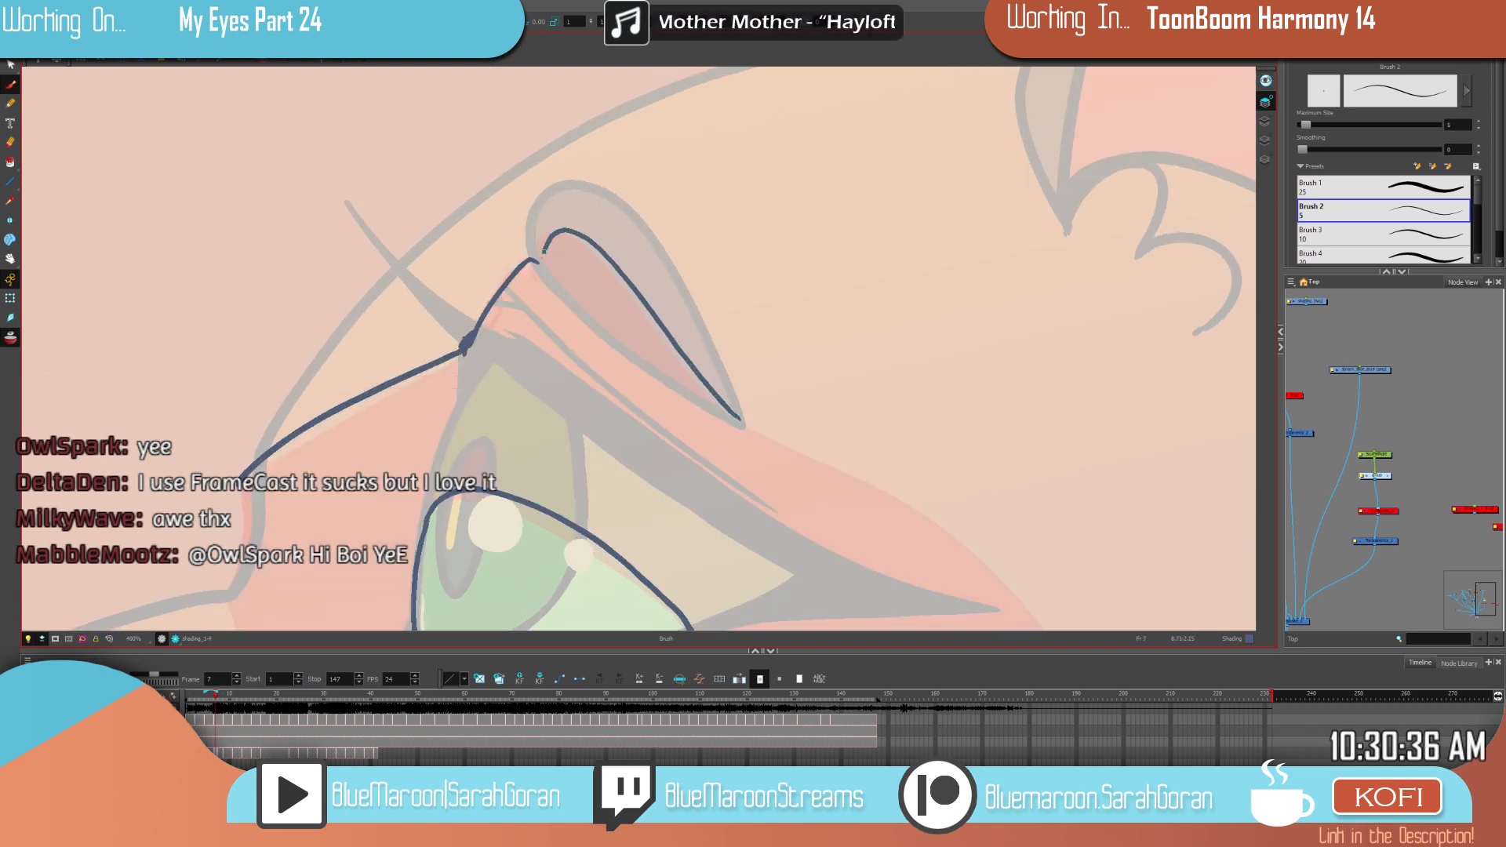
key("comma")
key("period")
key("comma")
key("period")
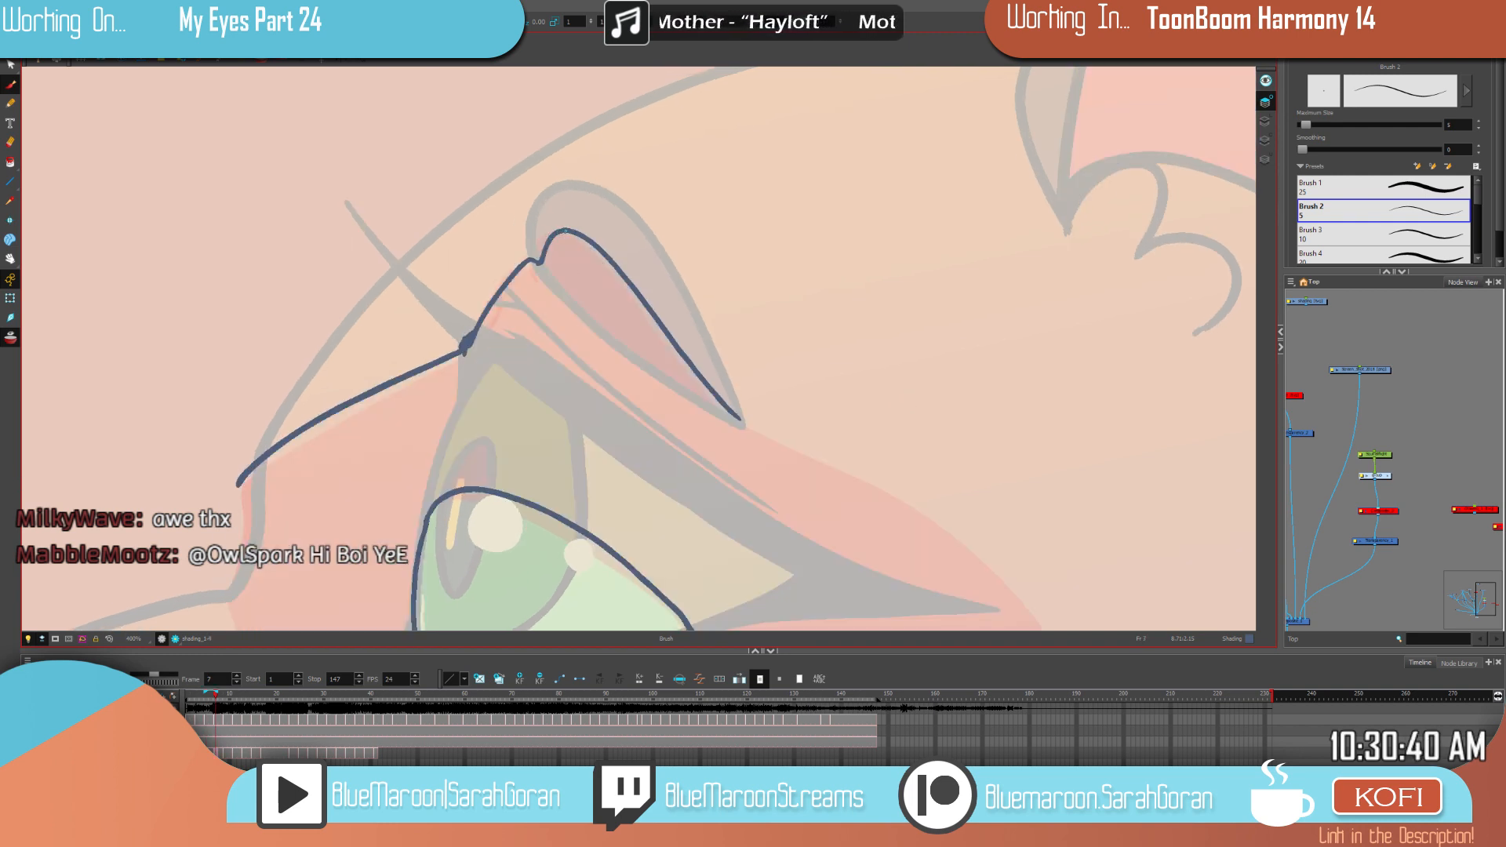
Step: Continue the shading outline from the forehead down to the bridge of the muzzle on frame 7
left_click_drag(973, 557, 831, 352)
mouse_move(570, 600)
left_mouse_down()
mouse_move(843, 460)
mouse_move(880, 608)
left_mouse_up()
key("comma")
key("period")
left_click_drag(676, 140, 664, 252)
key("comma")
key("period")
key("comma")
key("period")
key("comma")
key("period")
Step: Continue the shading outline from the bridge along the upper side of the muzzle to the nose on frame 7
mouse_move(665, 252)
left_mouse_down()
mouse_move(679, 312)
mouse_move(659, 346)
mouse_move(550, 401)
left_mouse_up()
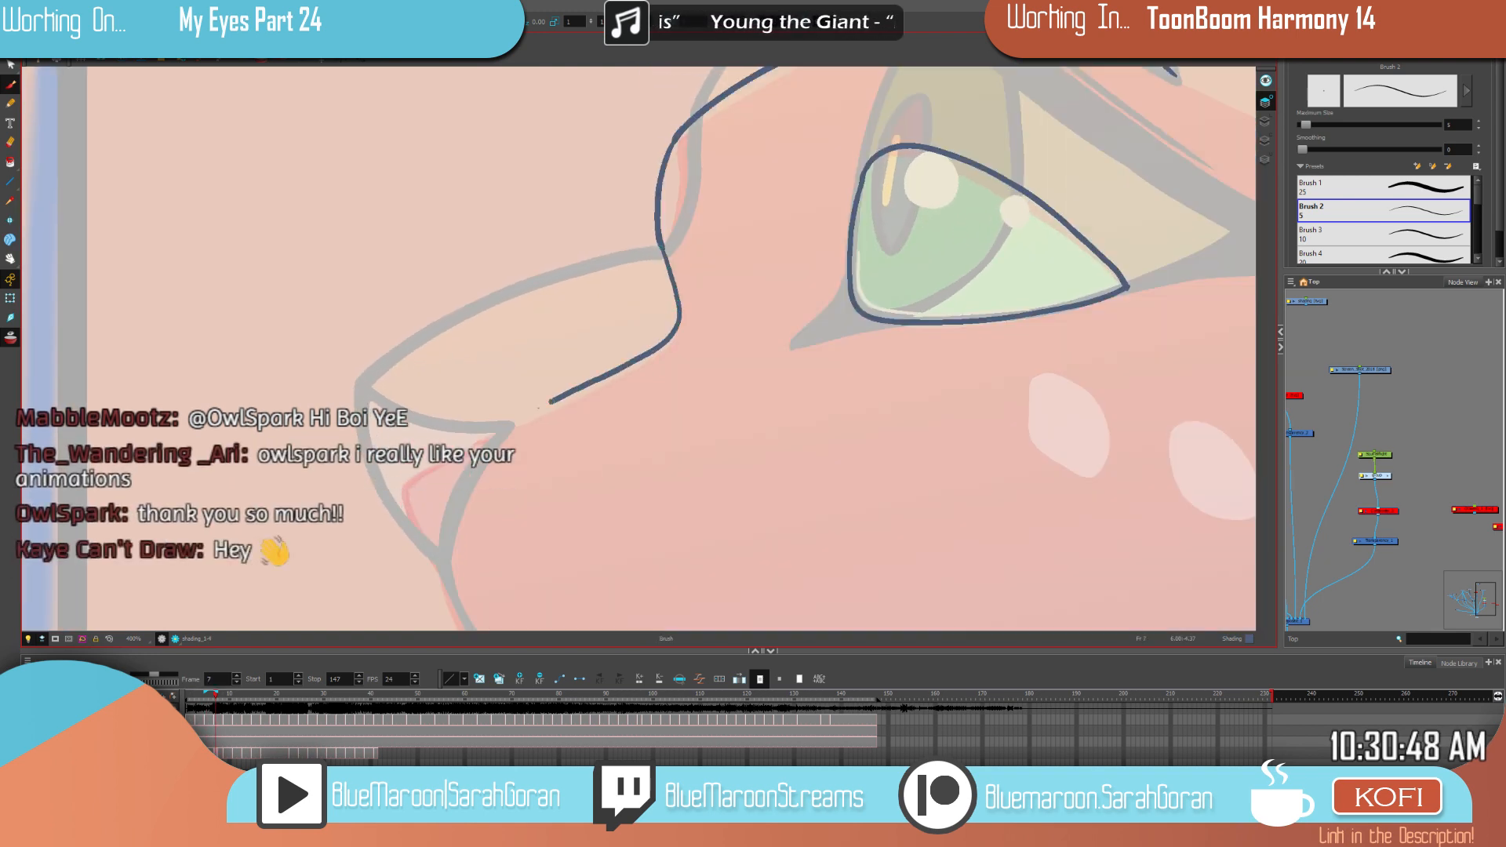
key("comma")
key("period")
key("comma")
key("period")
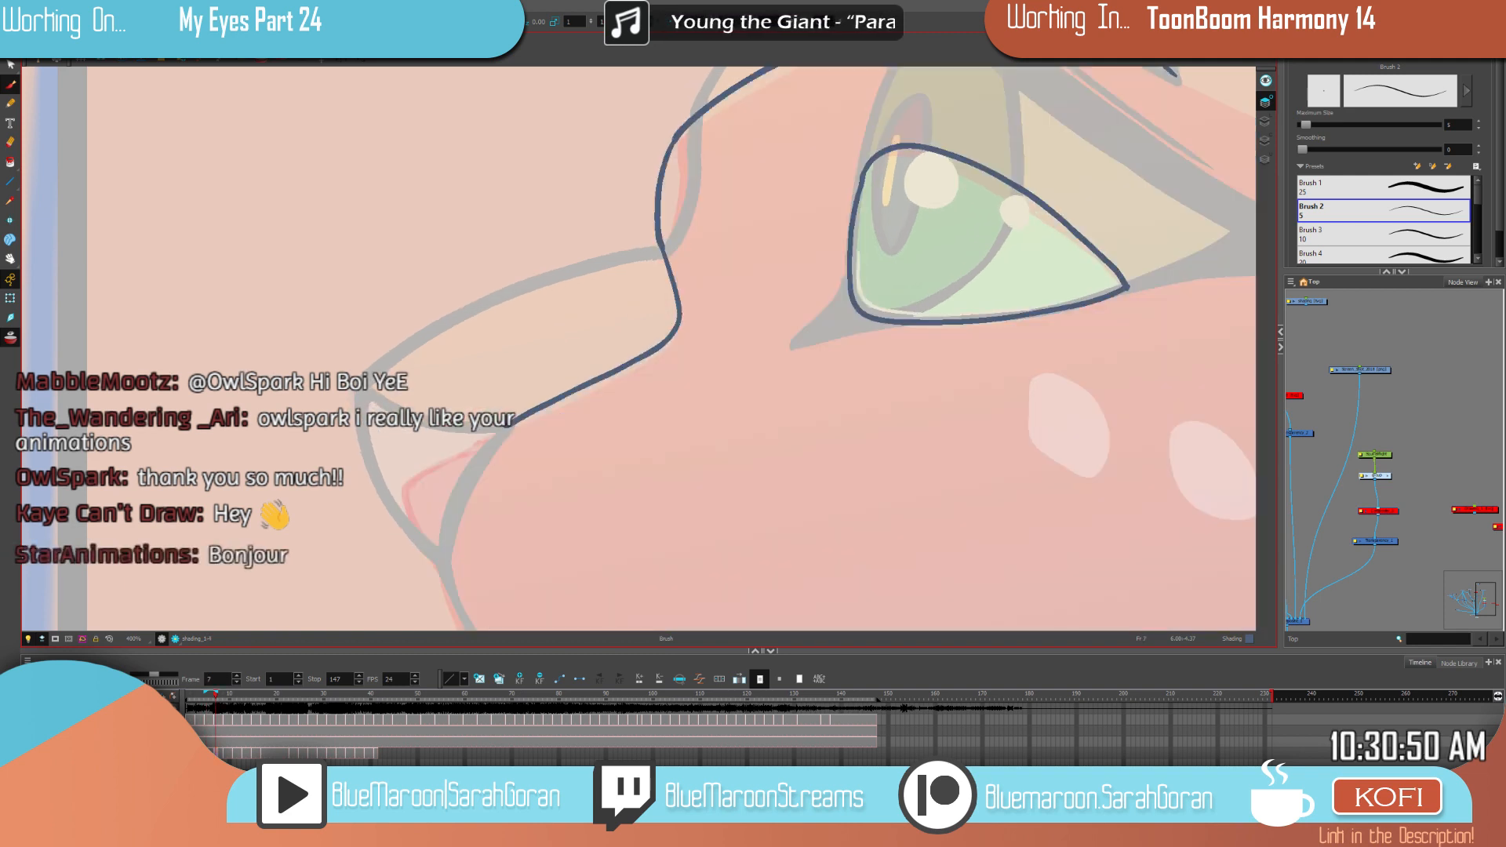
key("comma")
key("period")
key("comma")
key("period")
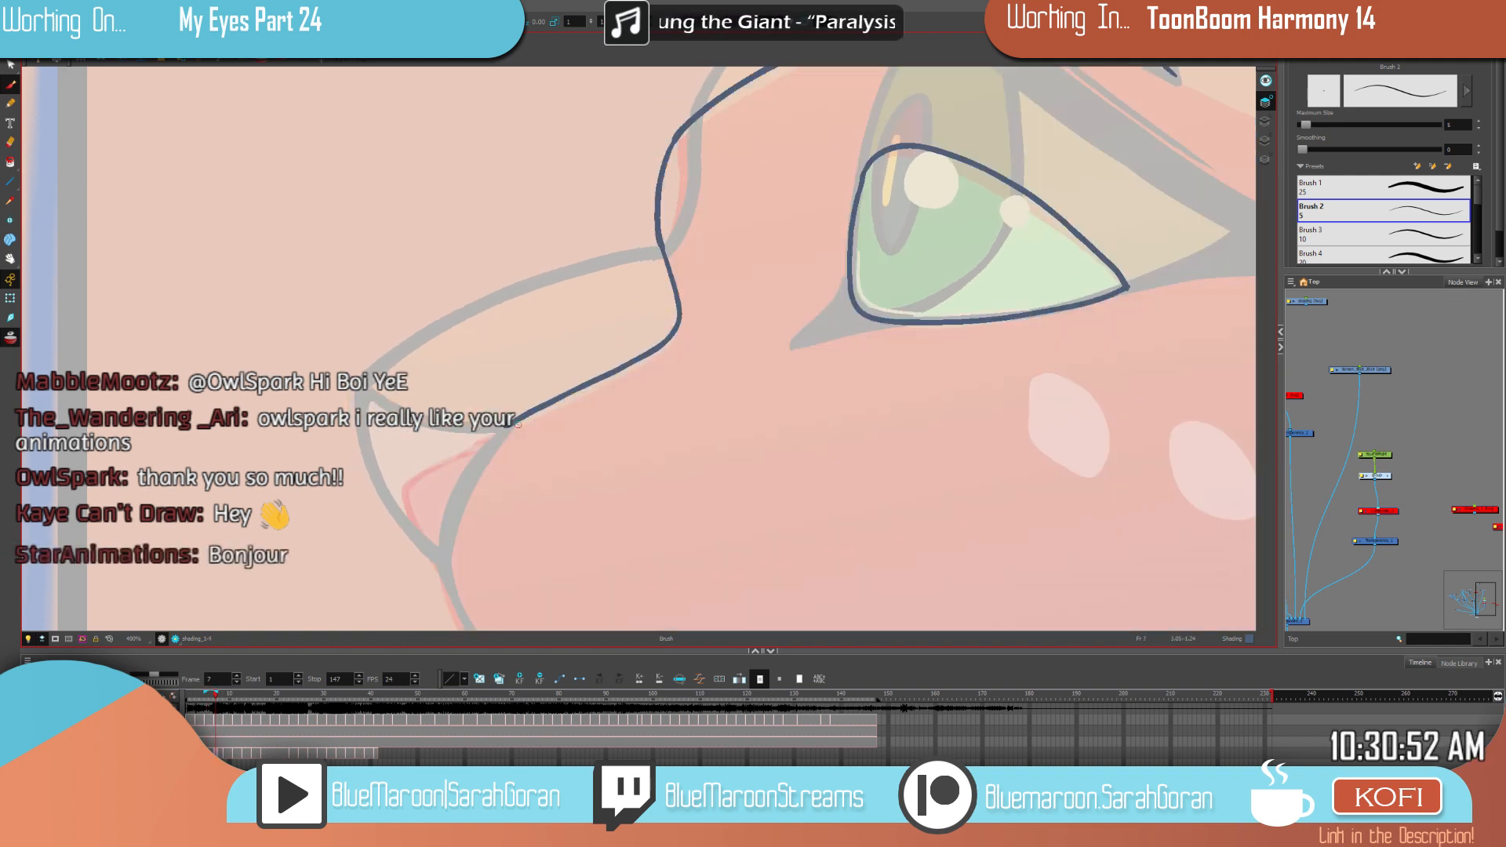
Step: Outline the shading across the nose and down its front edge on frame 7, comparing it with the earlier drawings
left_click_drag(490, 430, 412, 477)
key("comma")
key("period")
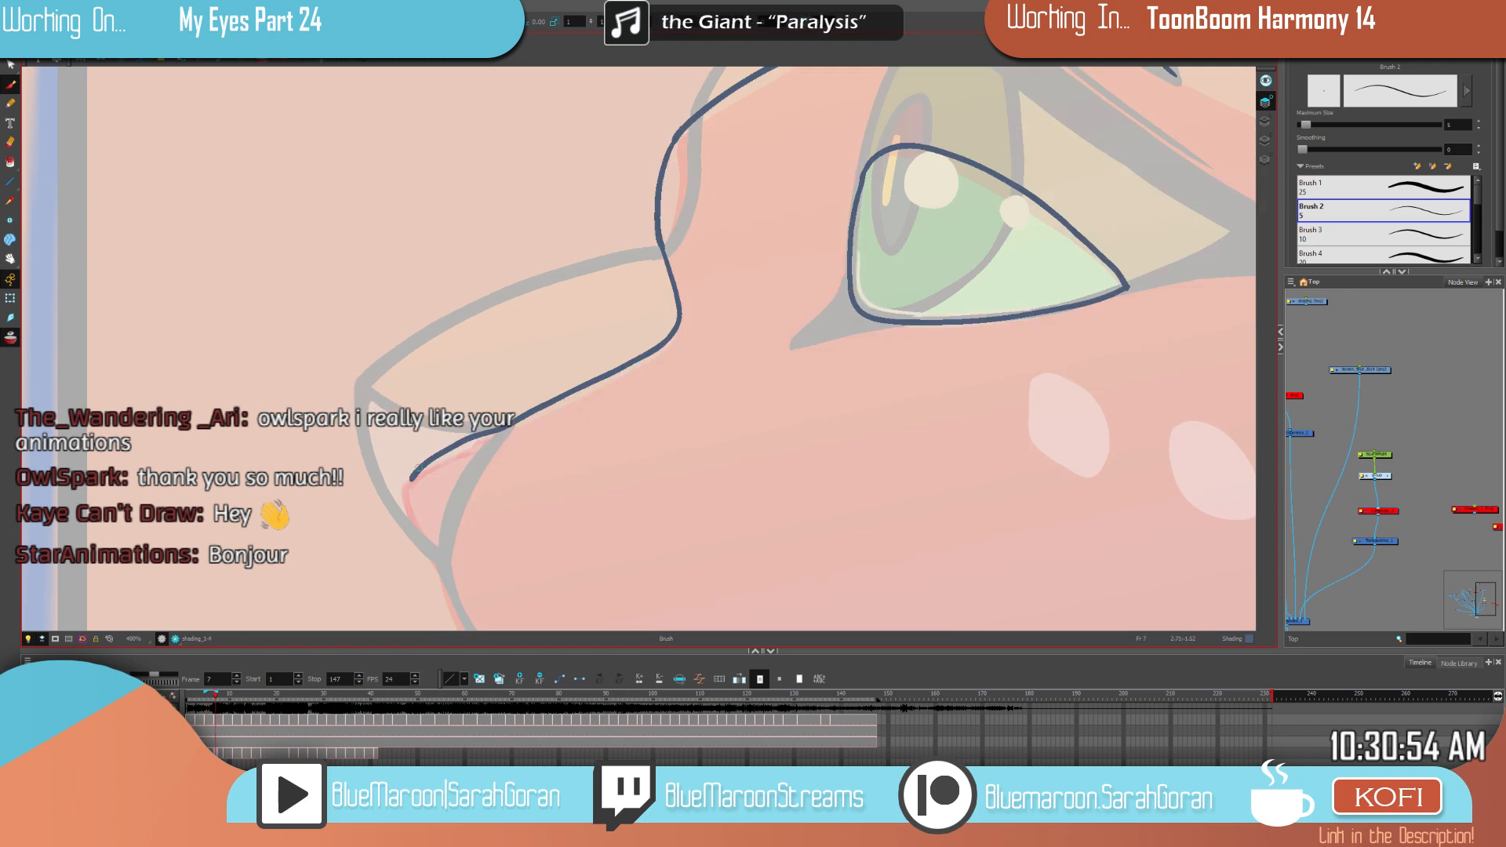
key("comma")
key("period")
key("comma")
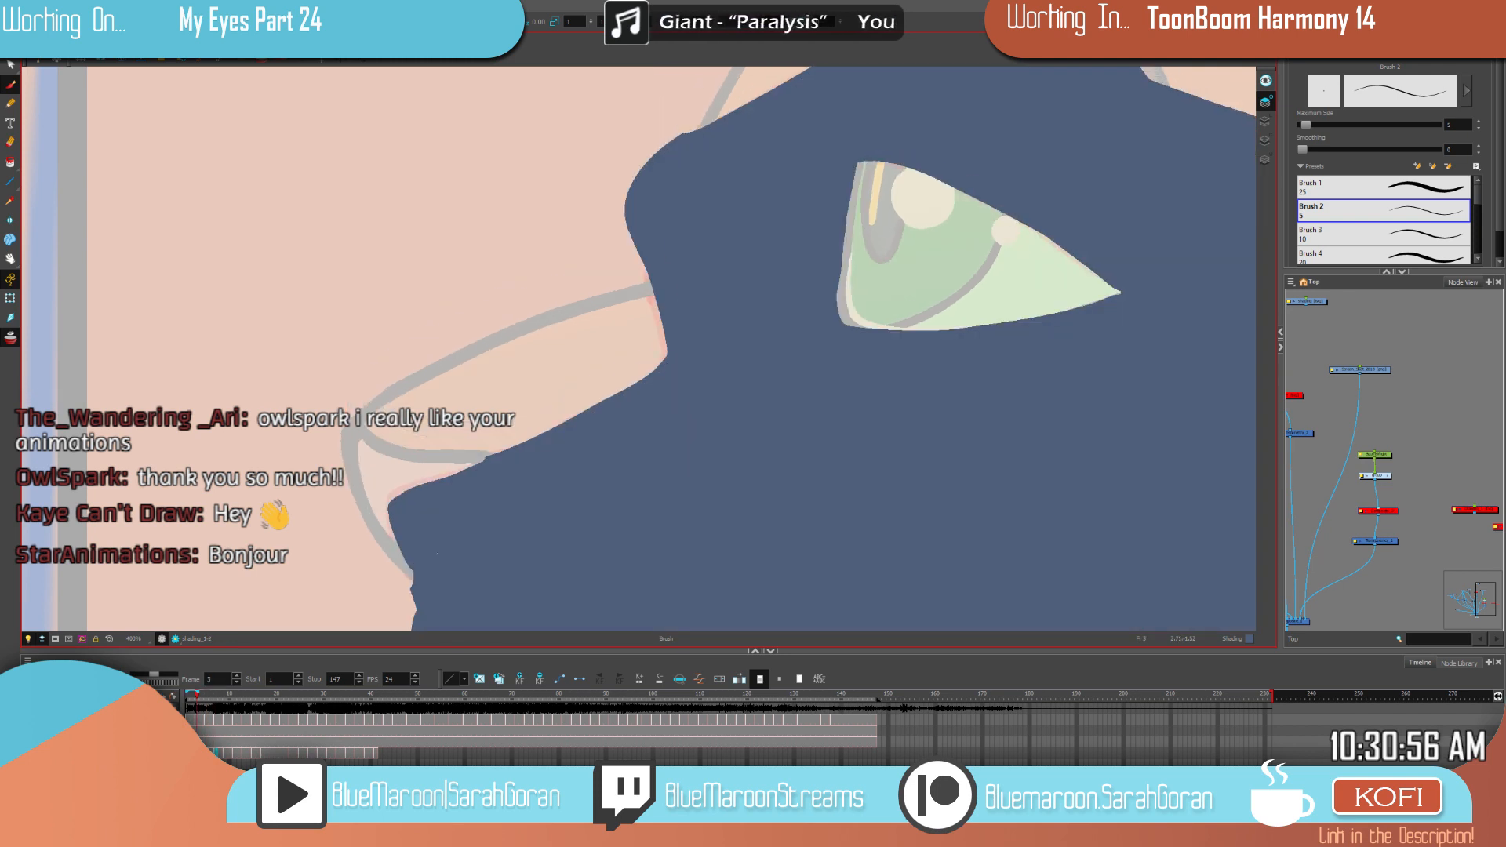
key("period")
key("period")
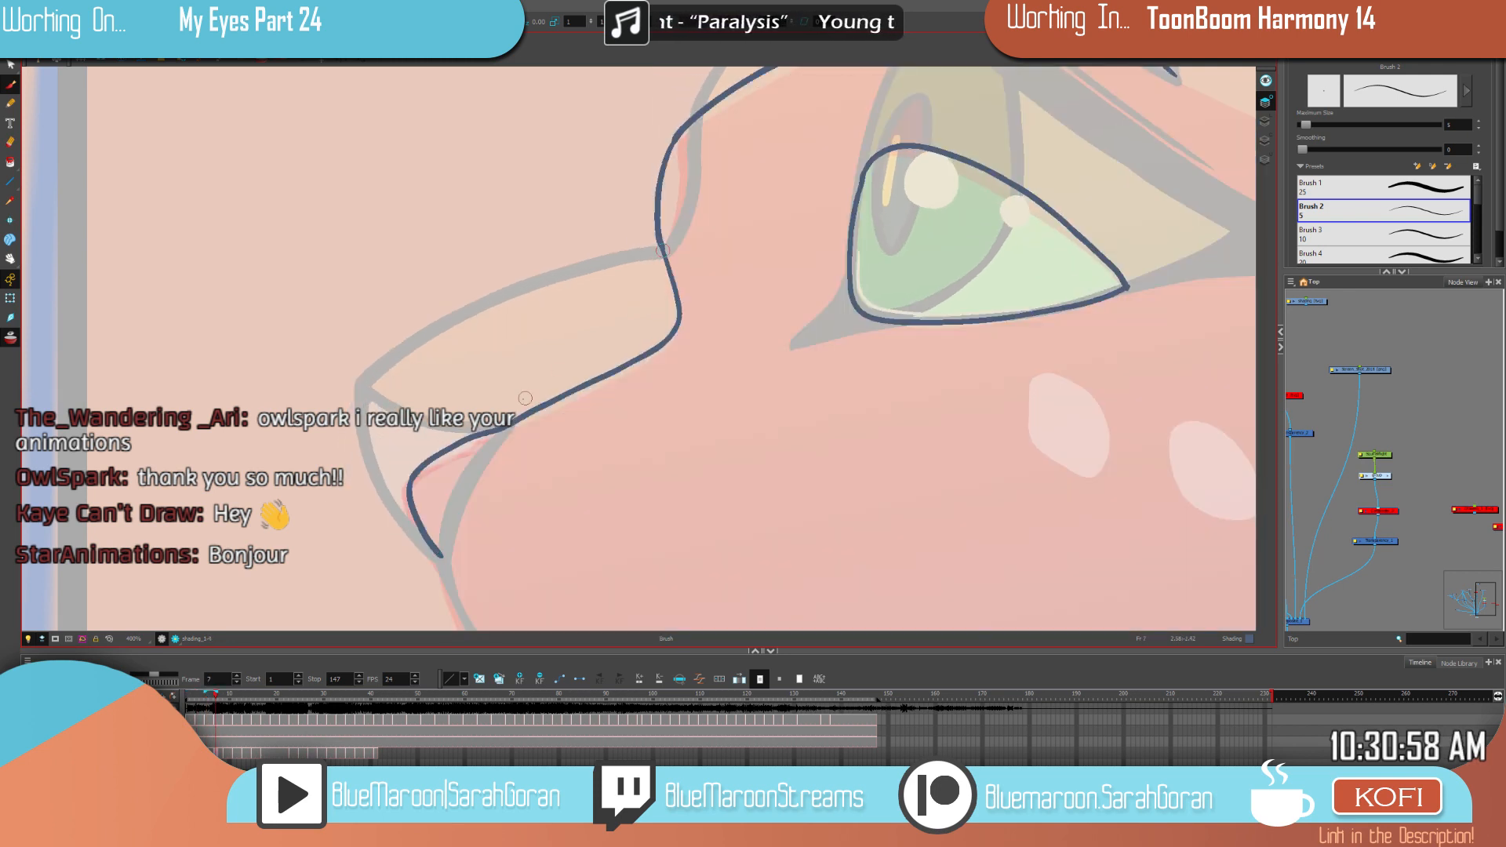
Step: Erase the outline between the muzzle and the nose tip on frame 7 and redraw it as a new curve
left_click_drag(506, 420, 389, 477)
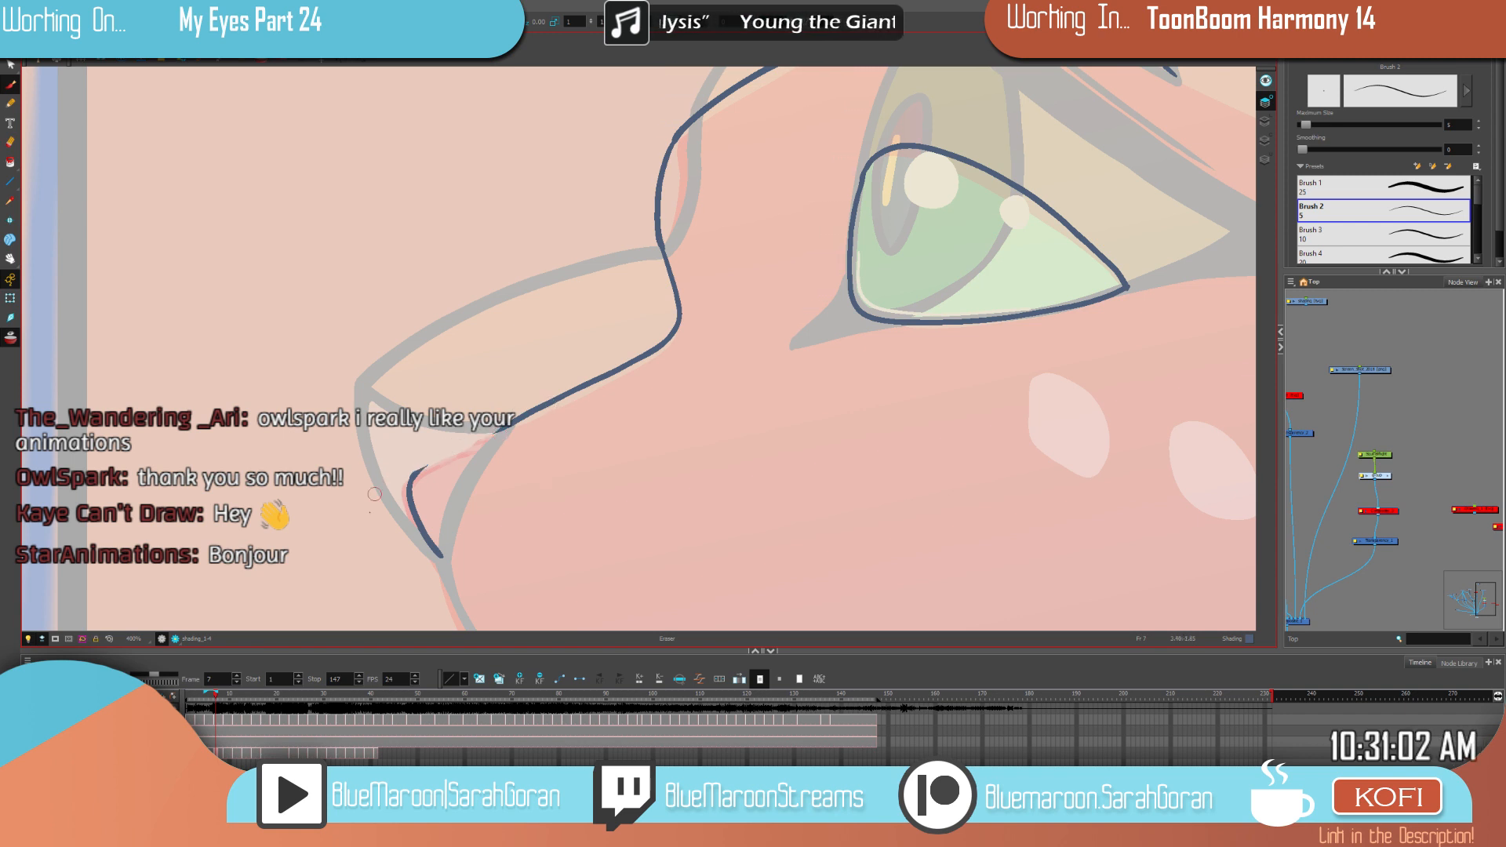
key("alt+b")
left_click_drag(430, 462, 413, 474)
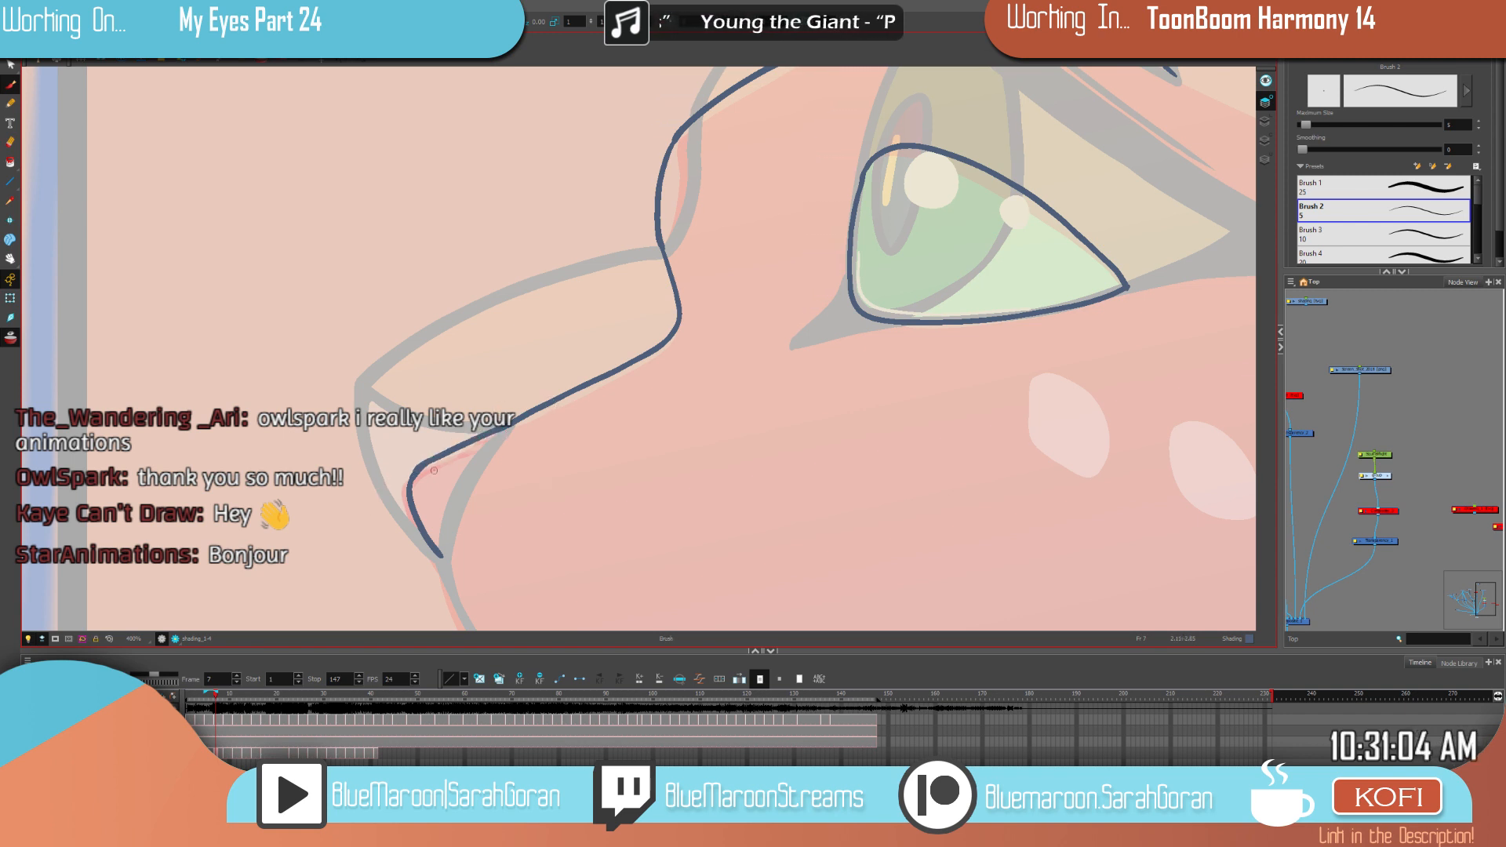
key("comma")
key("period")
key("comma")
key("period")
Step: Save the work, then erase and redraw the outline across the upper nose on frame 7
key("e")
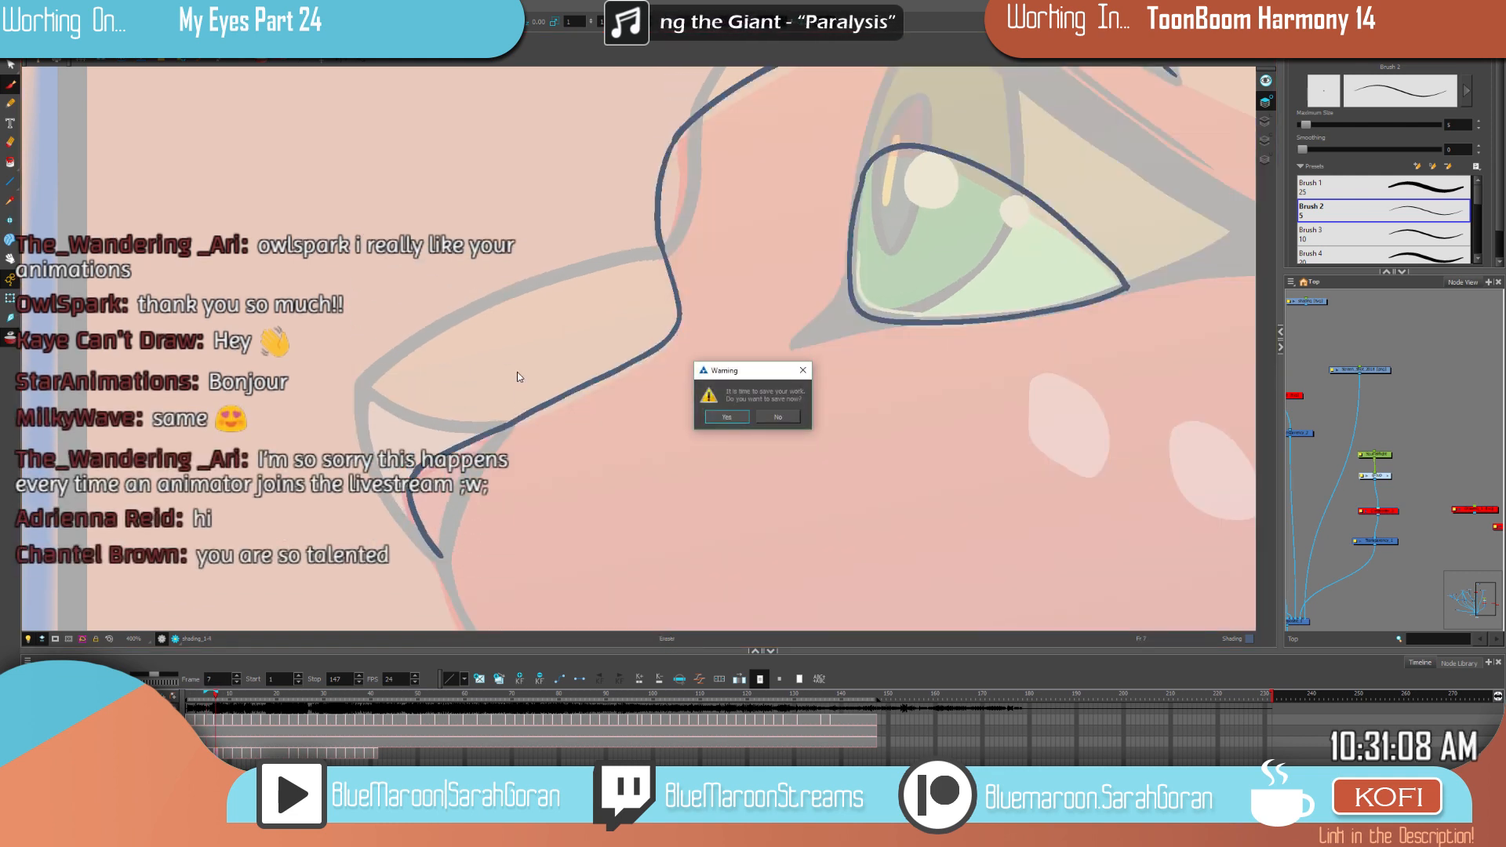
left_click(739, 423)
left_click_drag(508, 416, 417, 468)
left_click_drag(509, 425, 413, 476)
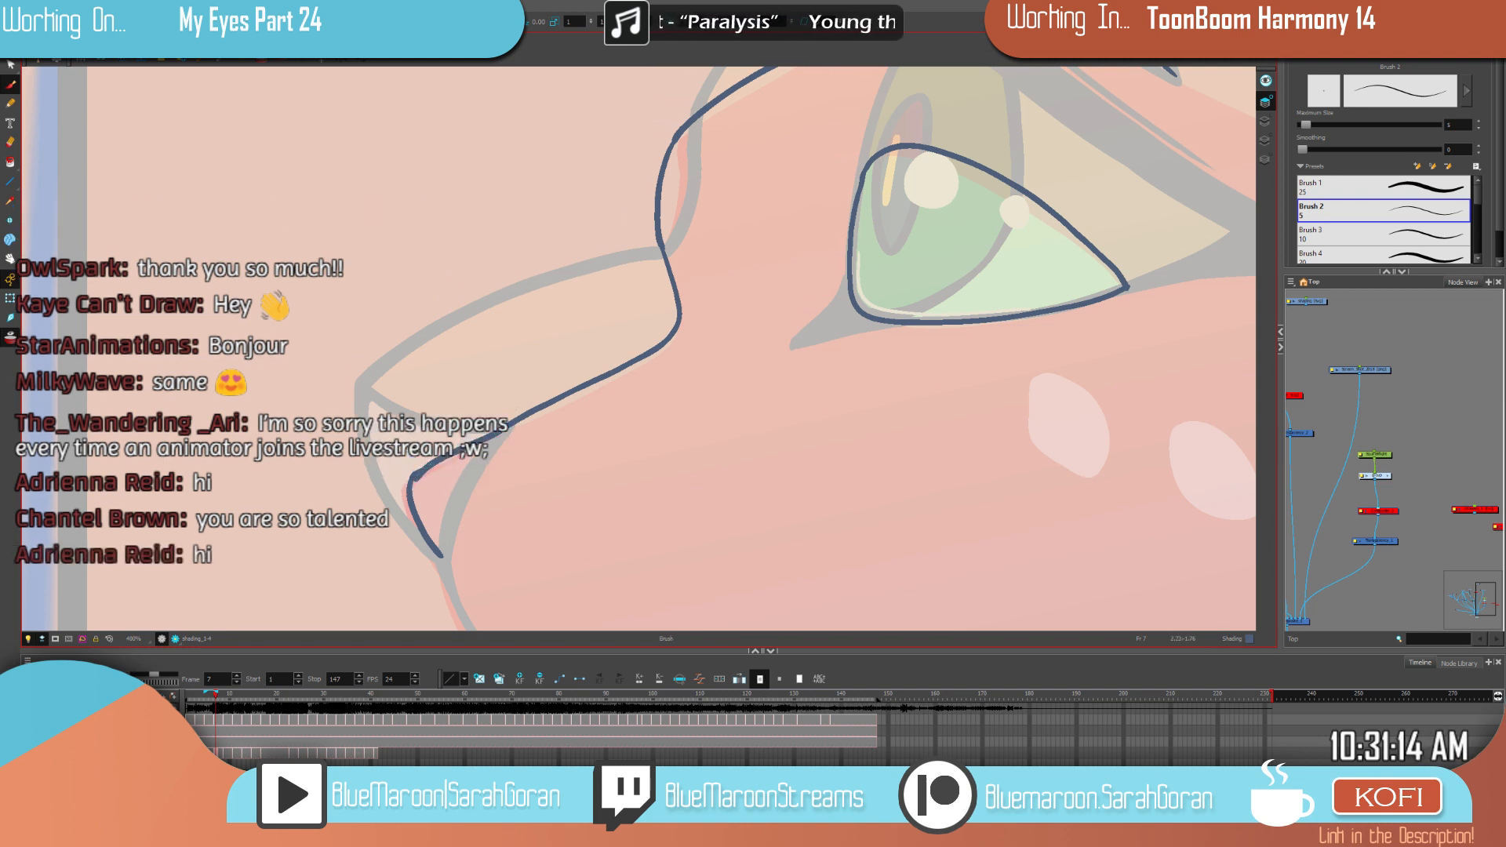
key("comma")
key("period")
key("comma")
key("period")
key("comma")
key("period")
Step: Examine the whole face outline on frame 7 by flipping through the neighbouring frames up to frame 10
key("1")
key("1")
key("1")
key("1")
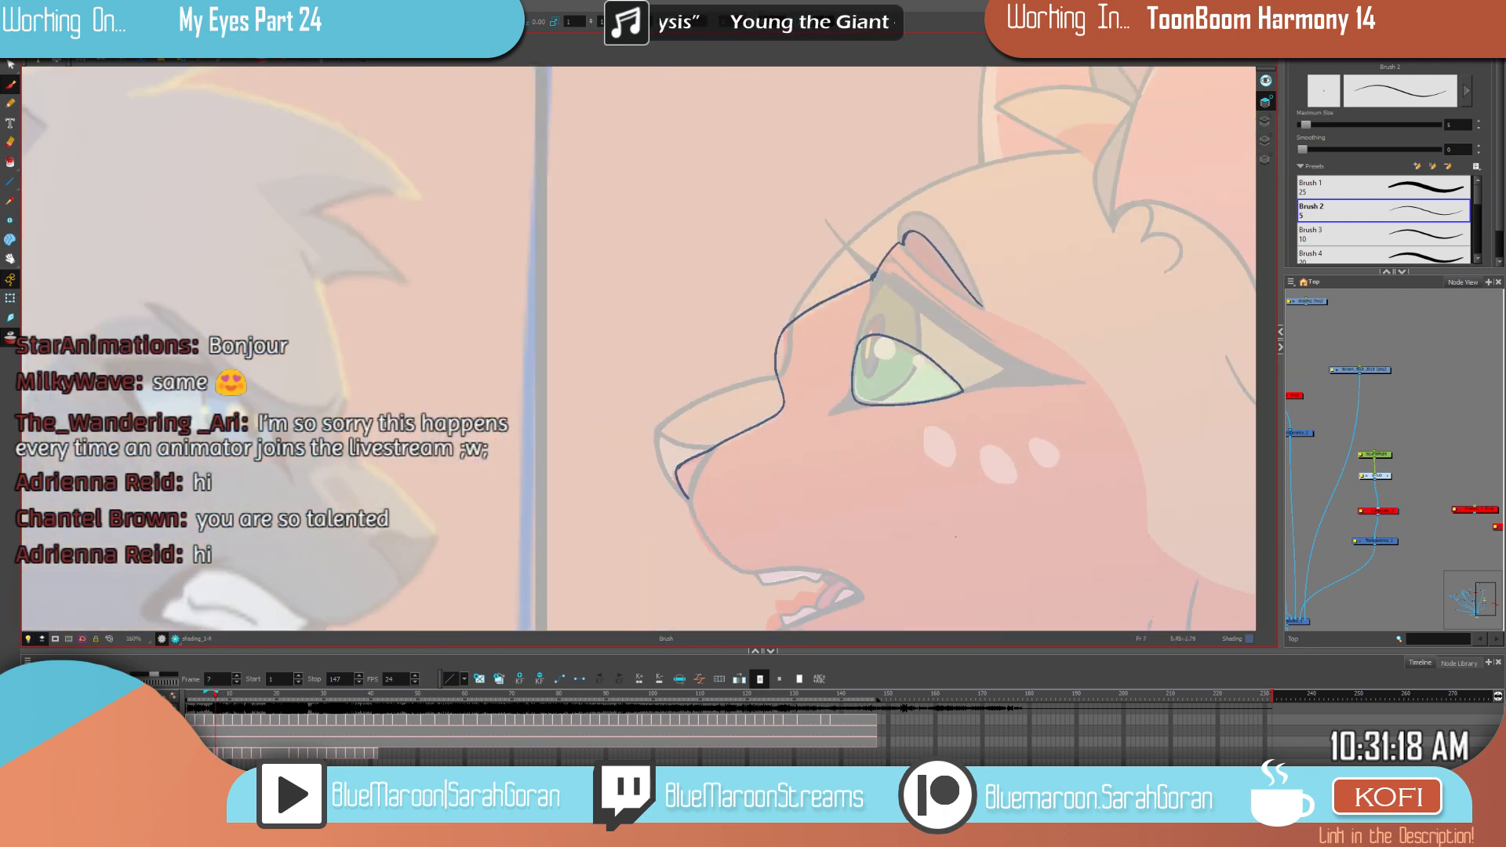
left_click_drag(1020, 628, 902, 544)
key("comma")
key("period")
key("comma")
key("comma")
key("comma")
key("comma")
key("comma")
key("comma")
key("comma")
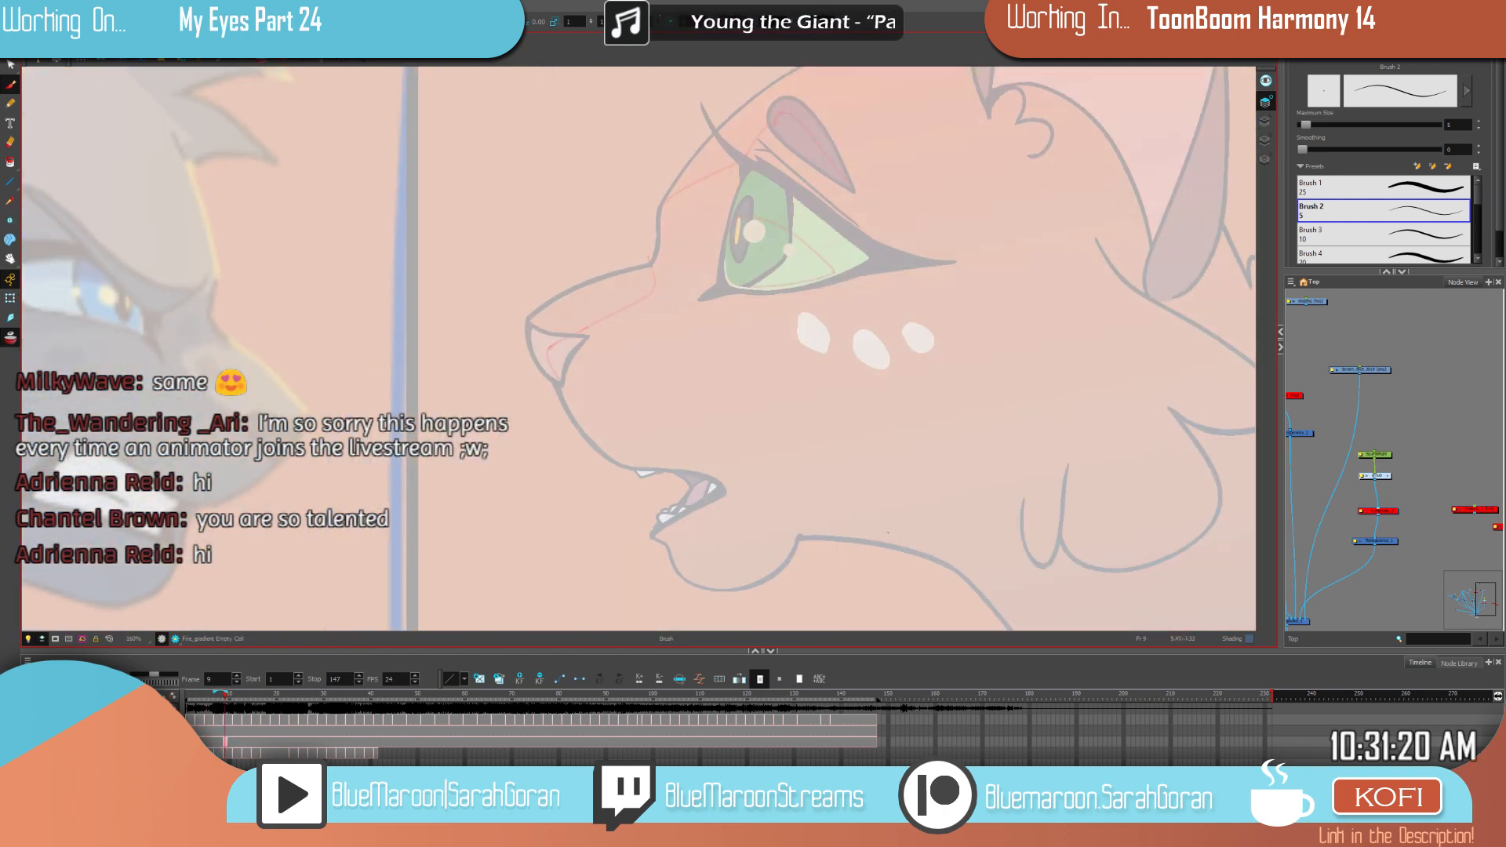
left_click(237, 758)
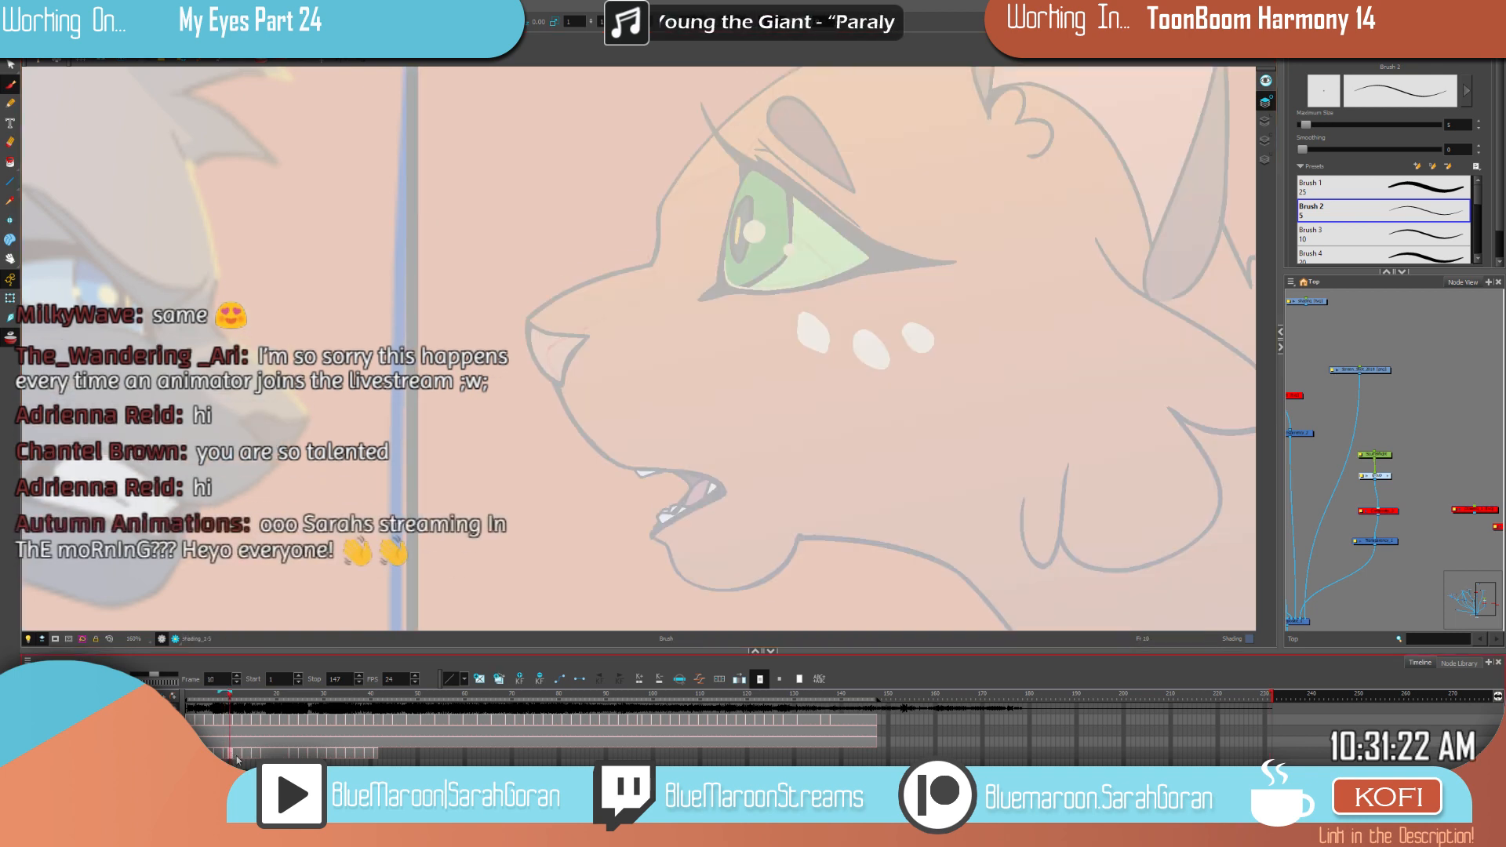
key("comma")
key("comma")
key("comma")
key("comma")
key("comma")
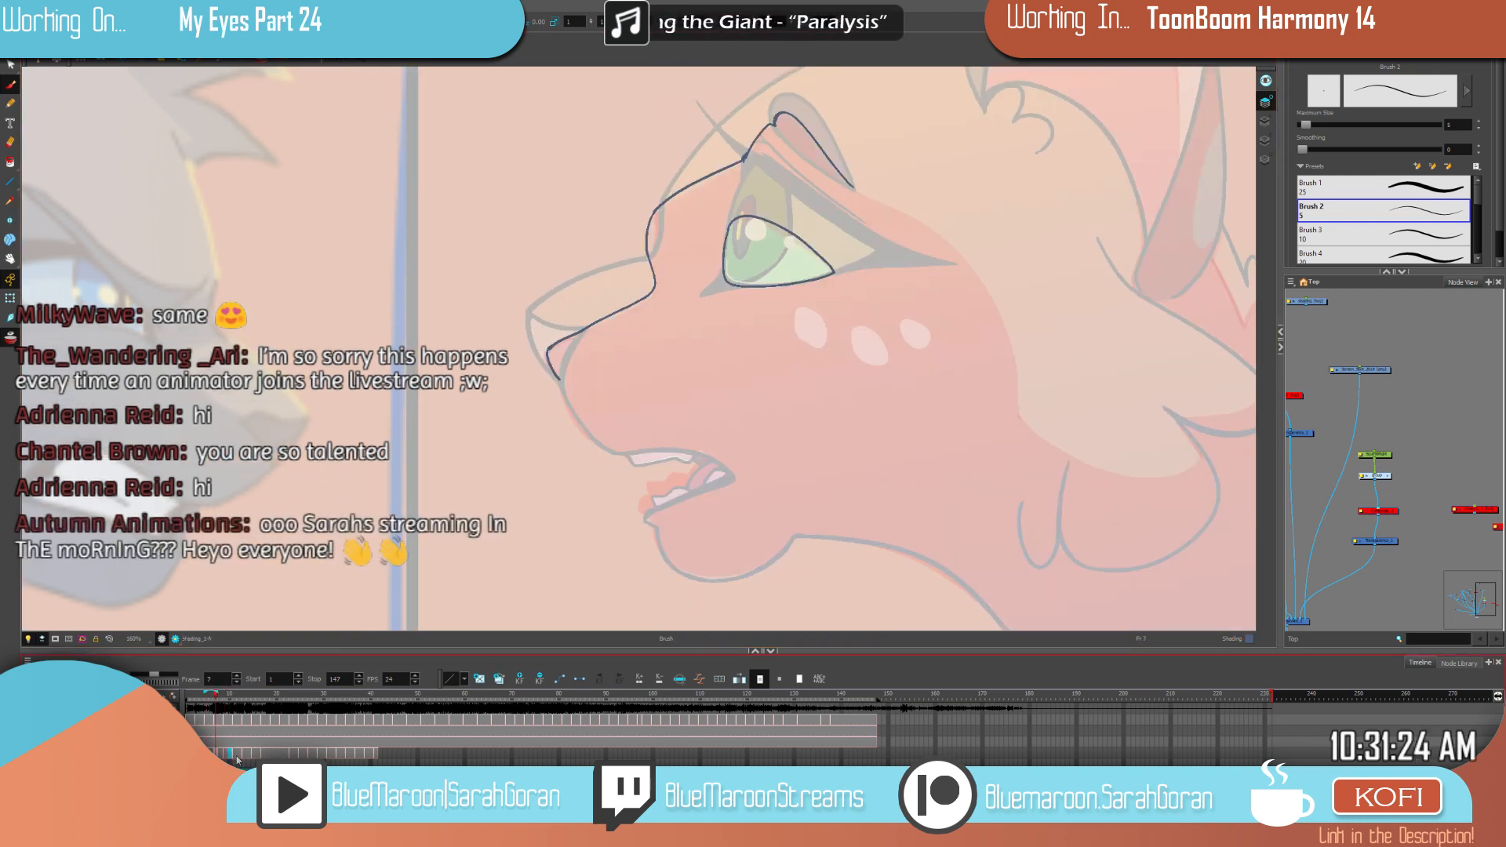
key("period")
key("period")
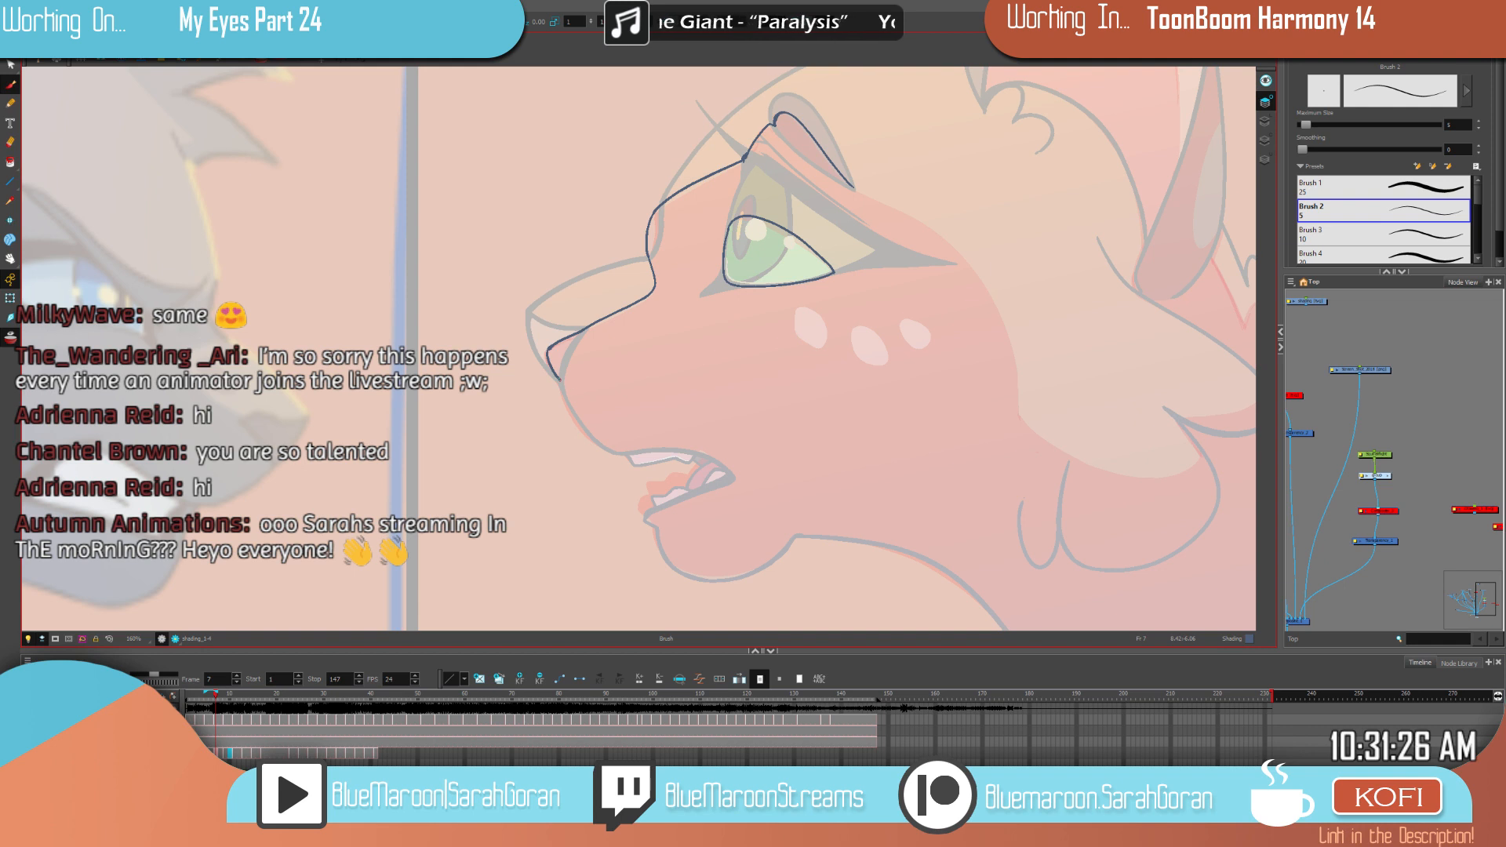
Step: Draw a loose outline outside the muzzle, chin, chest and back to enclose the shading on frame 7
left_click_drag(575, 426, 649, 564)
mouse_move(1019, 535)
left_mouse_down()
mouse_move(840, 406)
mouse_move(780, 296)
left_mouse_up()
mouse_move(533, 338)
left_mouse_down()
mouse_move(571, 342)
mouse_move(644, 509)
mouse_move(634, 628)
left_mouse_up()
left_click_drag(1204, 557, 1165, 627)
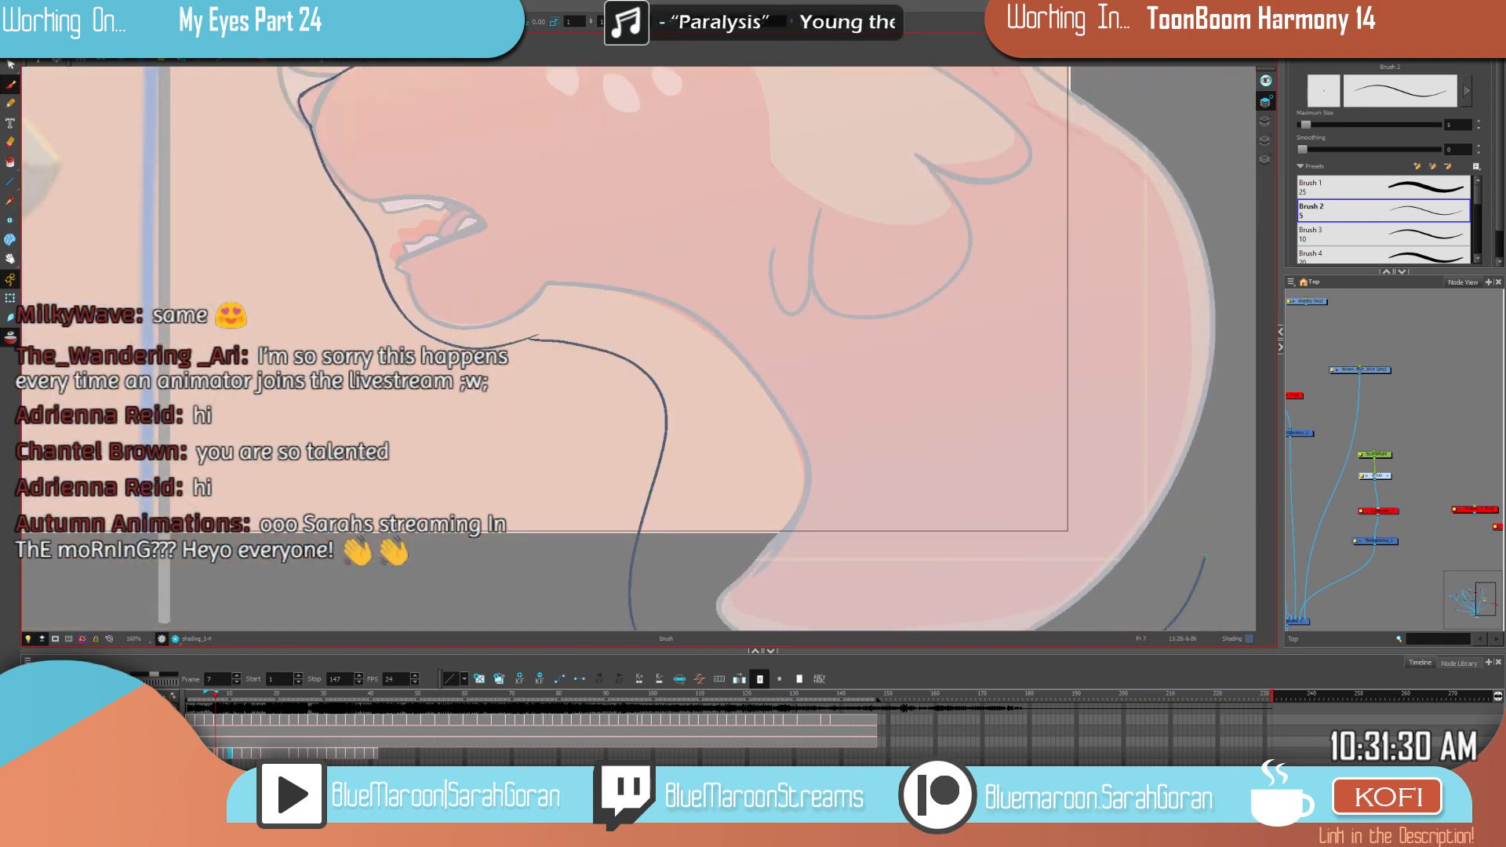
left_click_drag(1238, 255, 1213, 204)
Step: Outline the jagged fur tuft on the back of the neck, just behind the ear base, on frame 7
mouse_move(1150, 175)
left_mouse_down()
mouse_move(962, 469)
mouse_move(1016, 440)
mouse_move(998, 469)
left_mouse_up()
left_click_drag(1051, 414, 1039, 496)
key("f")
key("g")
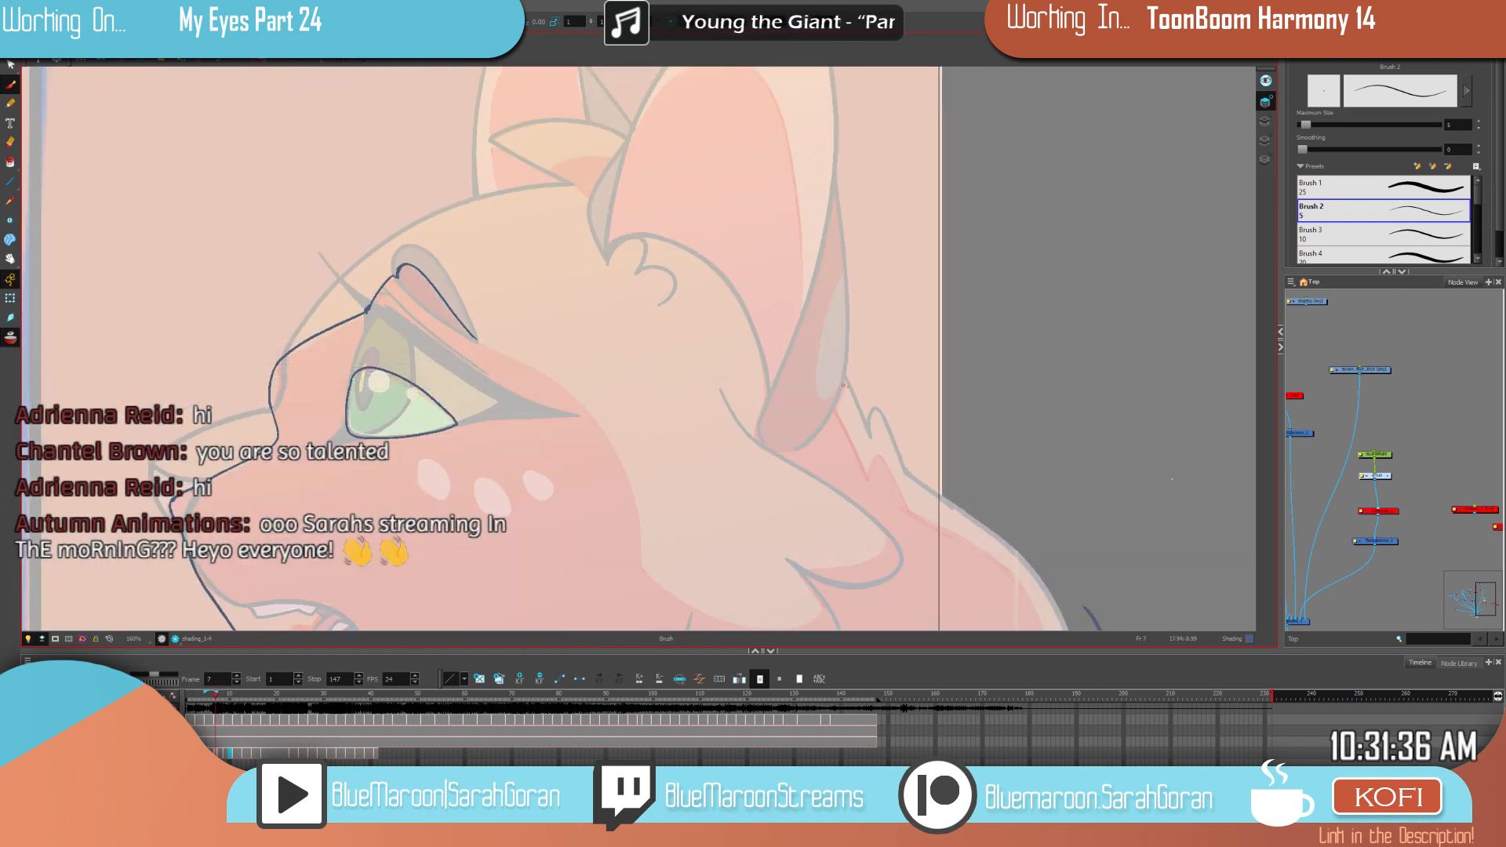
mouse_move(849, 373)
left_mouse_down()
mouse_move(837, 414)
mouse_move(869, 475)
left_mouse_up()
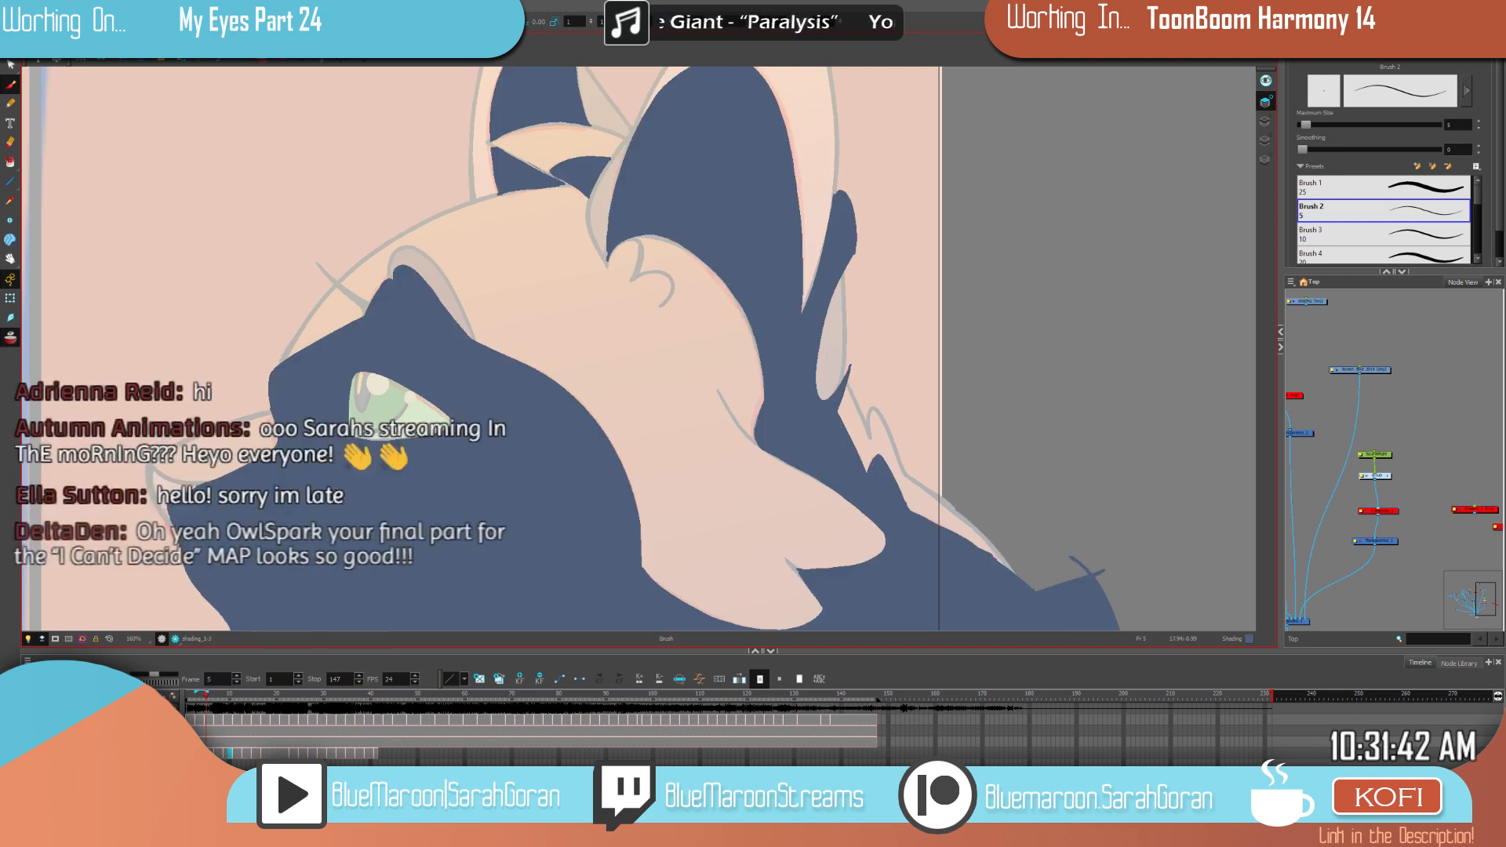
left_click_drag(888, 468, 910, 511)
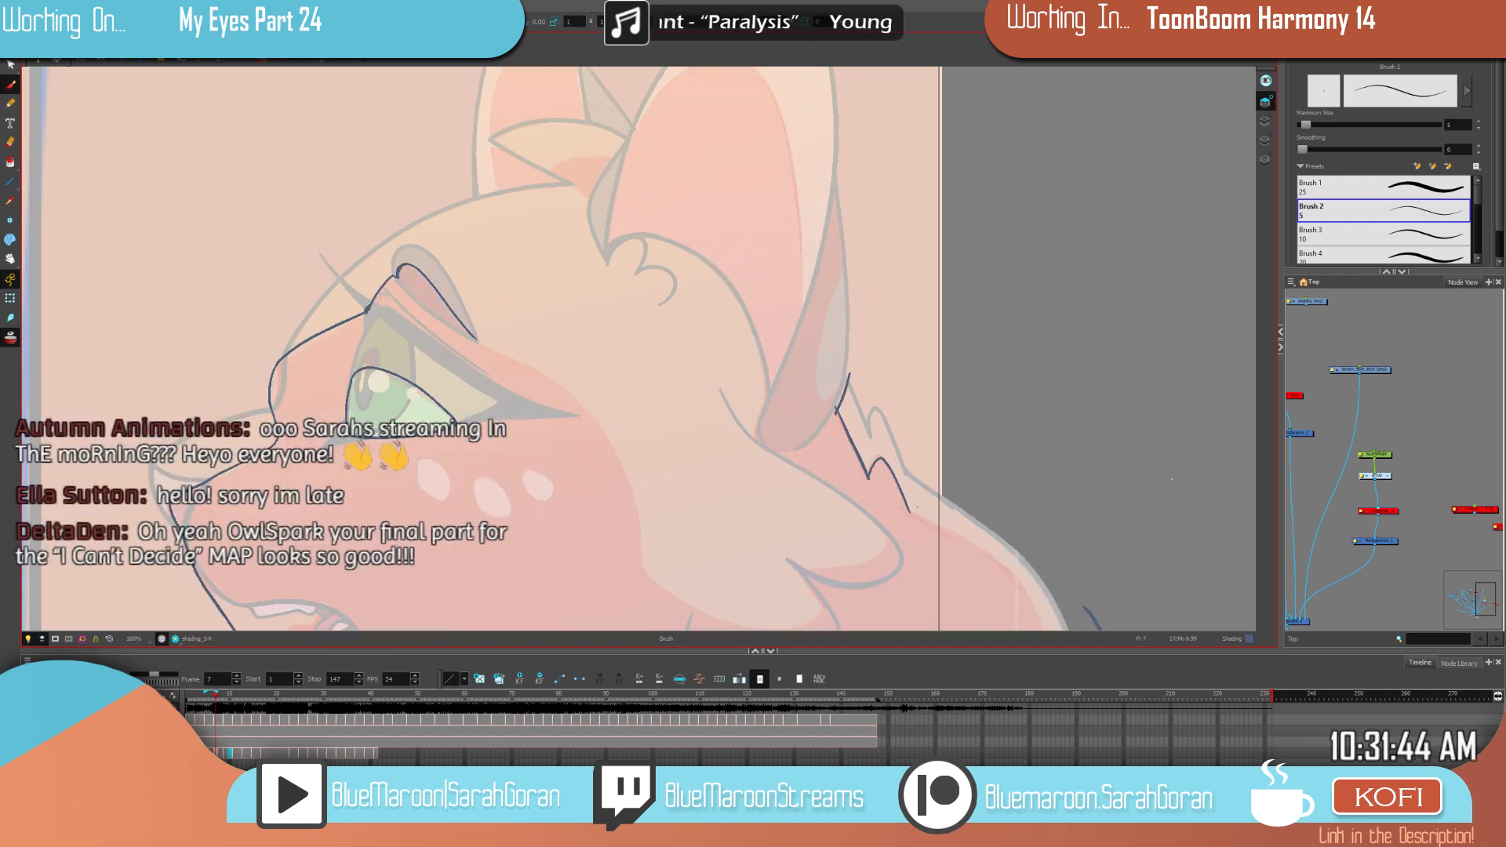
Step: Draw the outline from the neck fur down along the back to the loose outer line, and trim the overshooting ends
left_click_drag(1029, 460, 893, 350)
left_click_drag(954, 464, 982, 410)
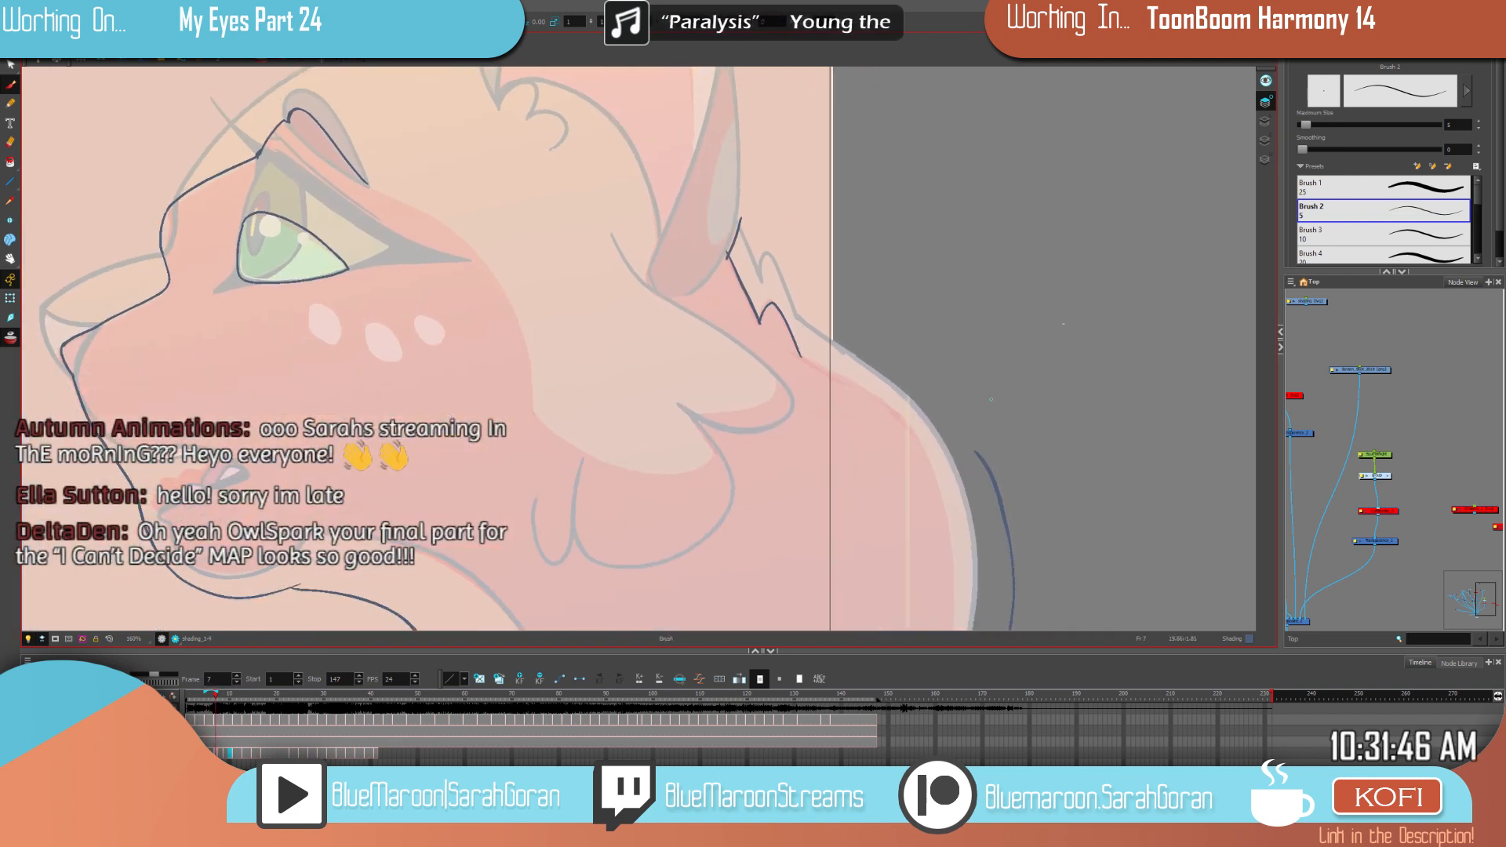
left_click_drag(904, 279, 795, 272)
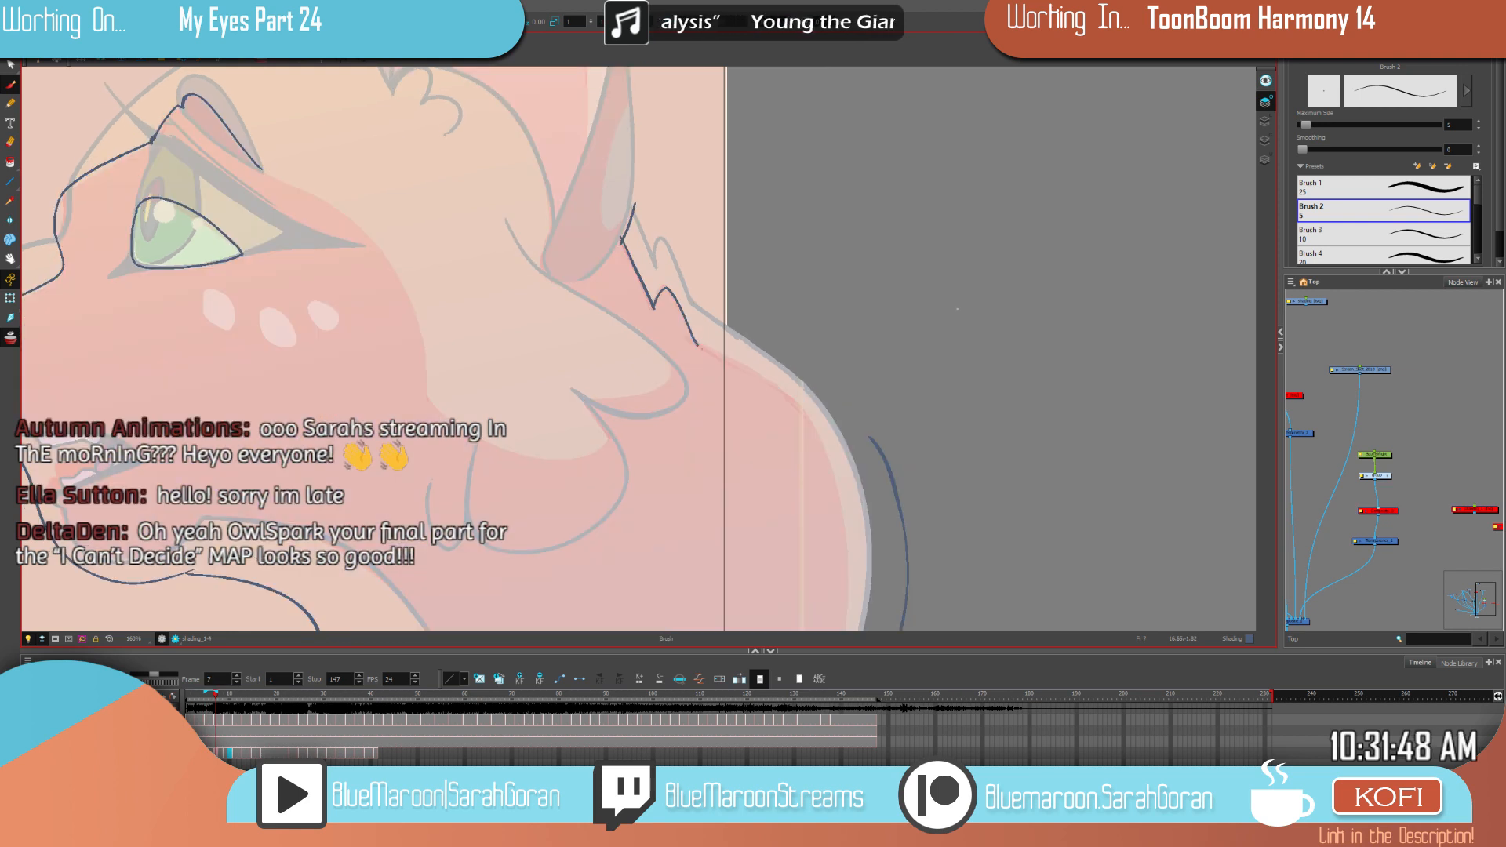
left_click_drag(869, 481, 908, 528)
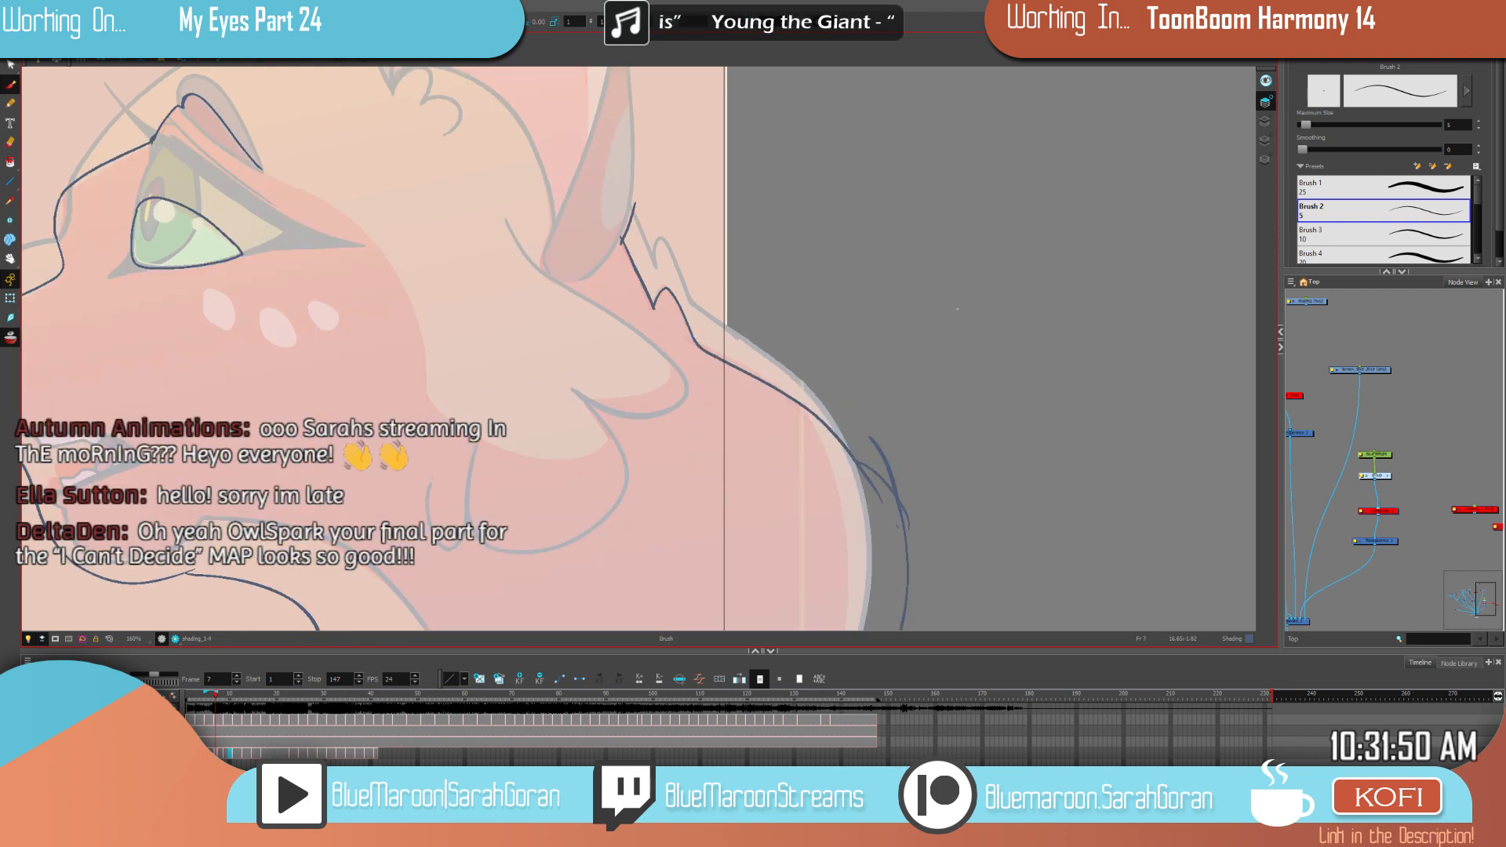
key("t")
left_click_drag(897, 444, 869, 458)
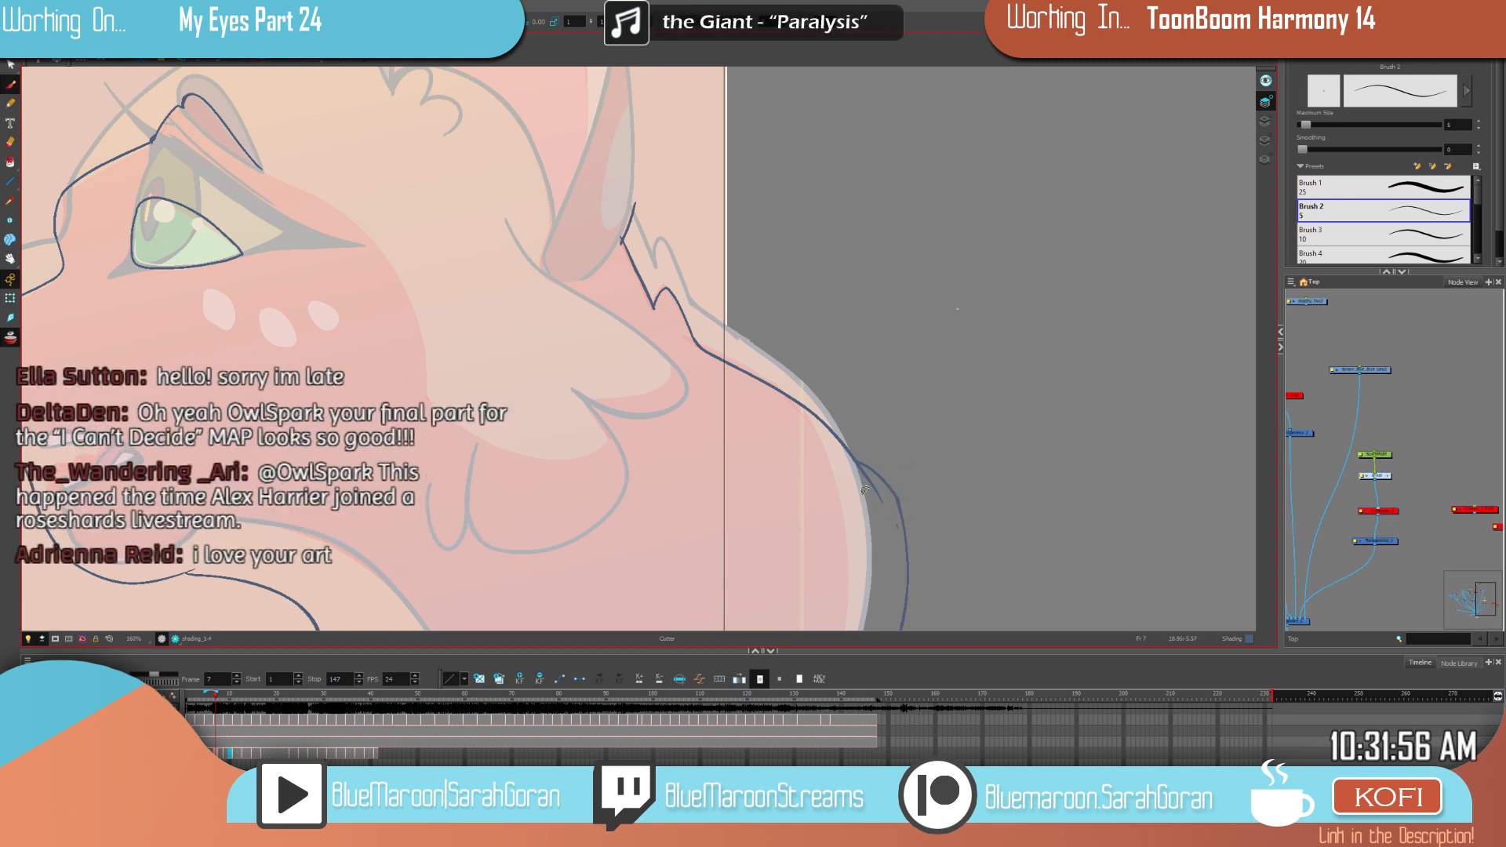
key("f")
key("g")
Step: Outline the shading around the base of the near ear where it meets the hair on frame 7
mouse_move(868, 427)
left_mouse_down()
mouse_move(962, 400)
mouse_move(1057, 340)
mouse_move(1069, 314)
left_mouse_up()
mouse_move(902, 226)
left_mouse_down()
mouse_move(937, 377)
mouse_move(971, 437)
left_mouse_up()
key("f")
key("g")
key("f")
key("g")
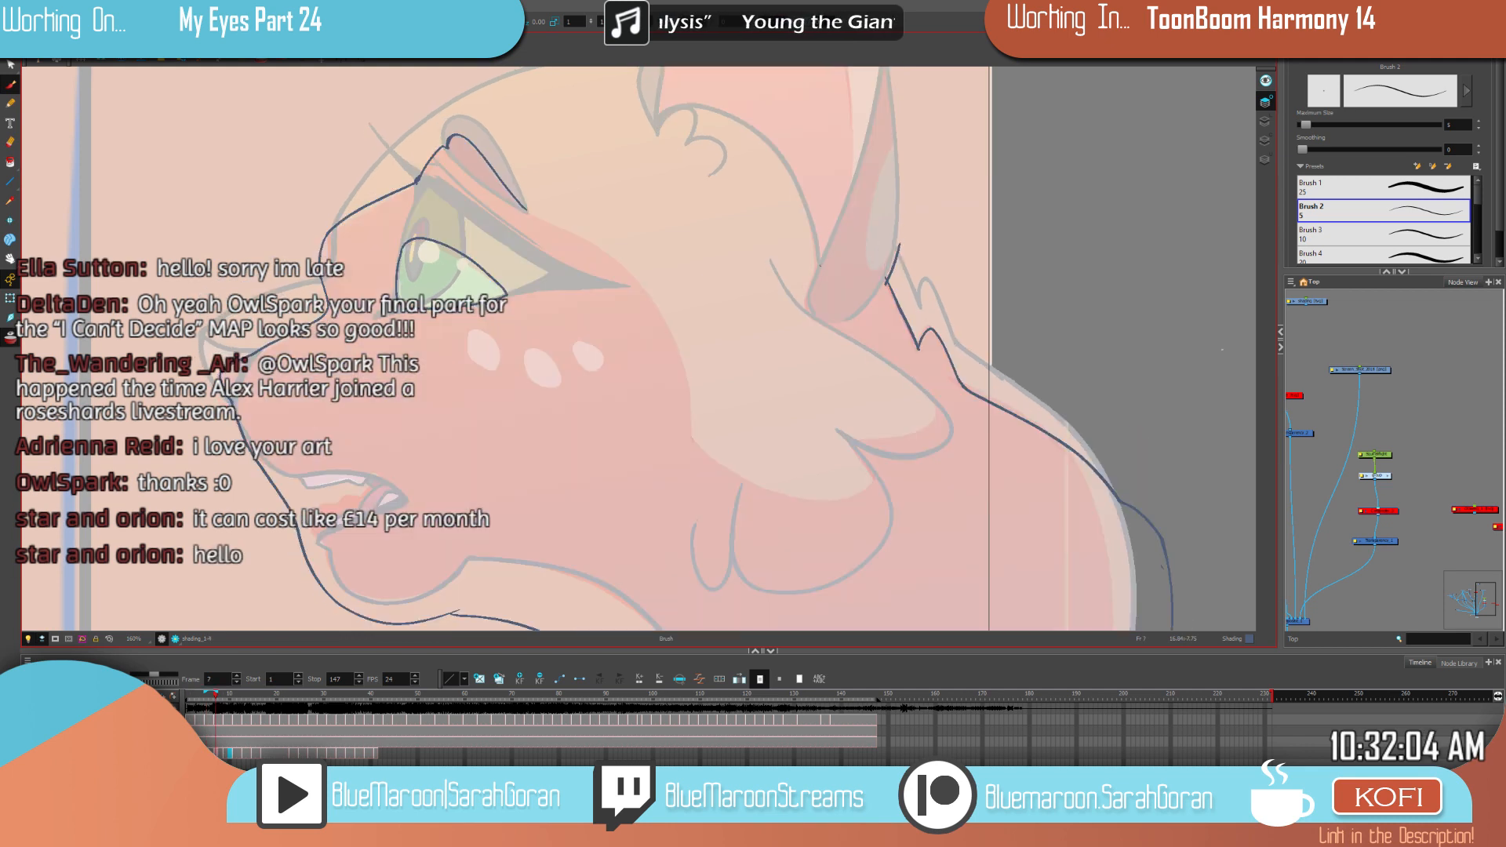
left_click_drag(841, 331, 871, 349)
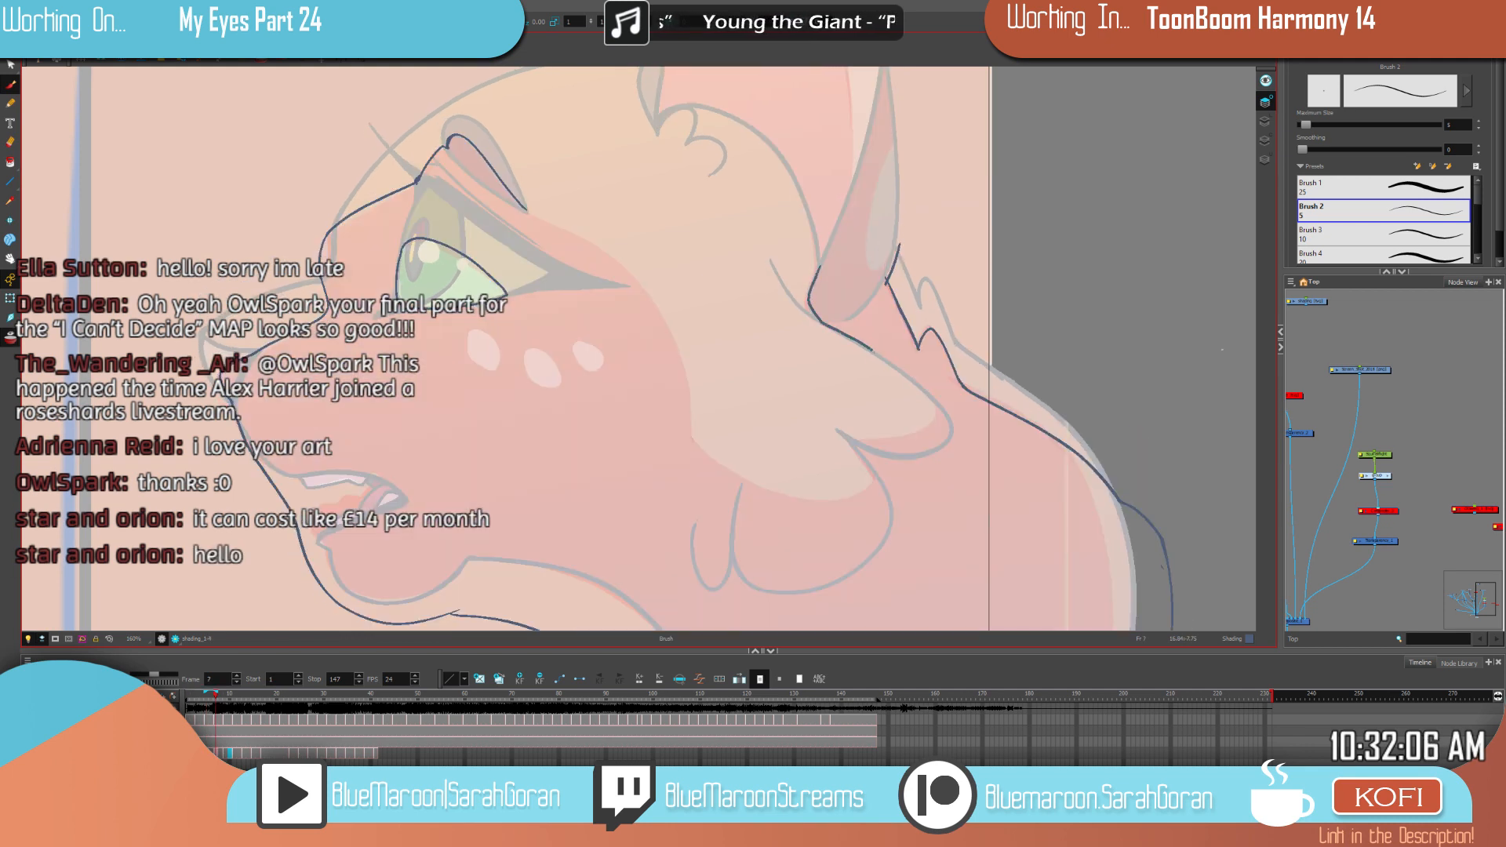
key("f")
key("g")
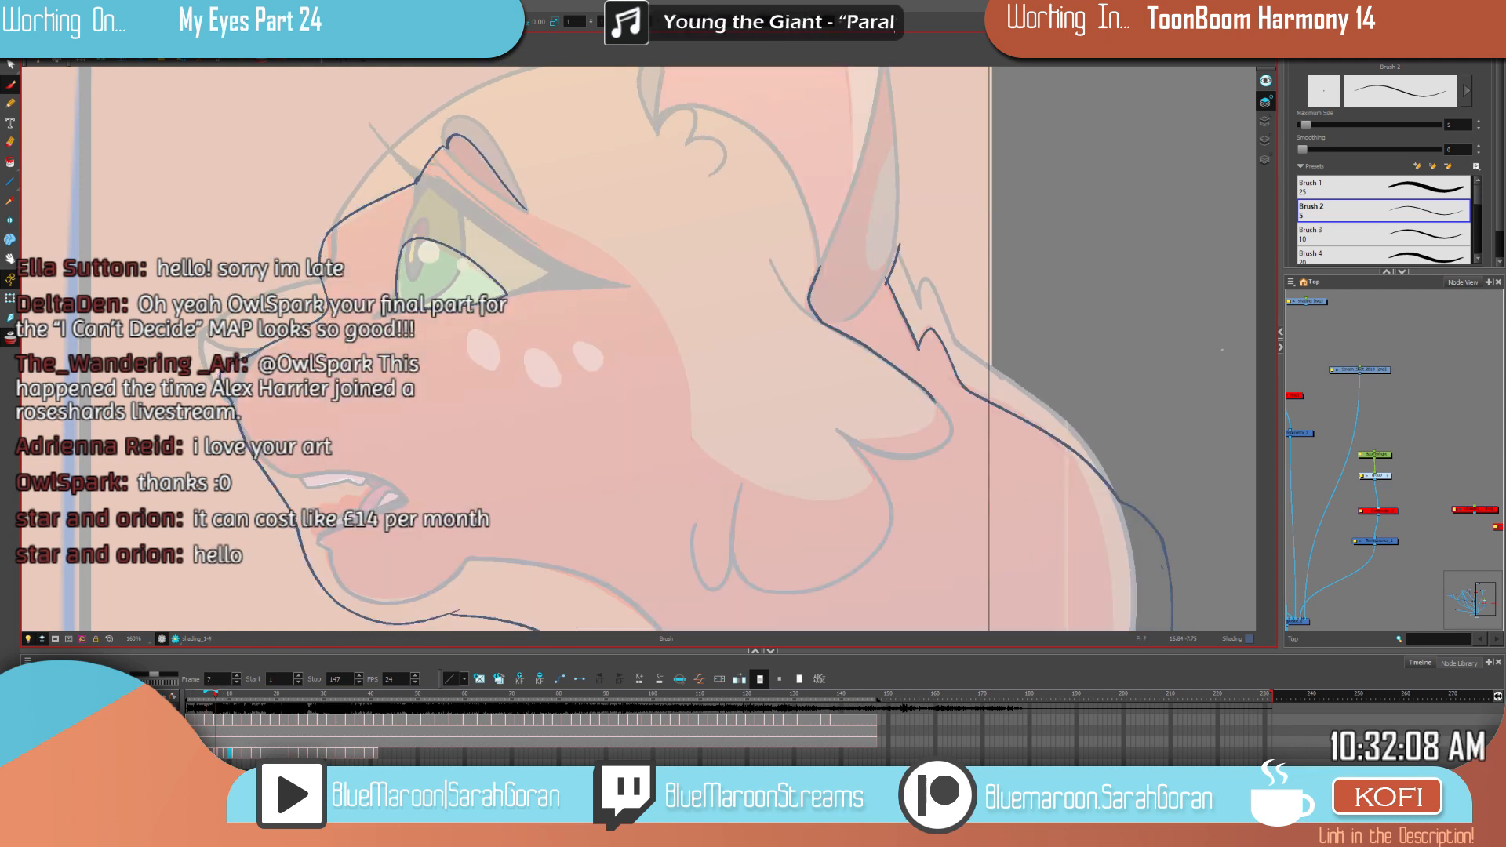
Step: Outline the upper edge and tip of the hair tuft below the ear, undoing and redrawing the curve on frame 7
left_click_drag(923, 429, 889, 435)
key("f")
key("g")
key("ctrl+z")
left_click_drag(932, 398, 836, 431)
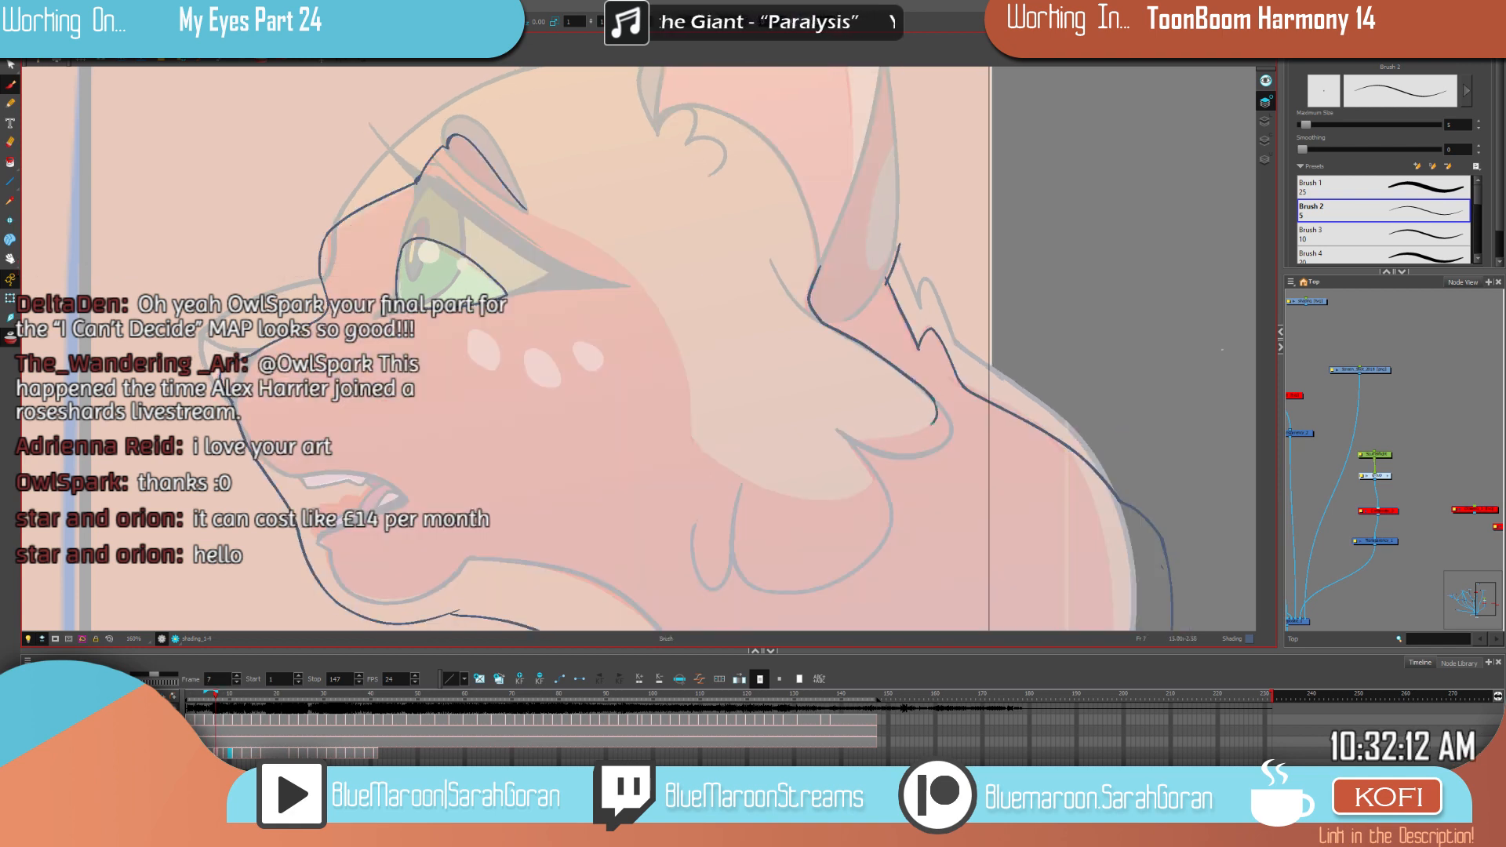
key("f")
key("g")
key("f")
key("g")
Step: Continue the outline under the hair tuft and around the lower lock of hair toward the cheek on frame 7
left_click_drag(869, 430, 847, 361)
key("f")
key("g")
key("g")
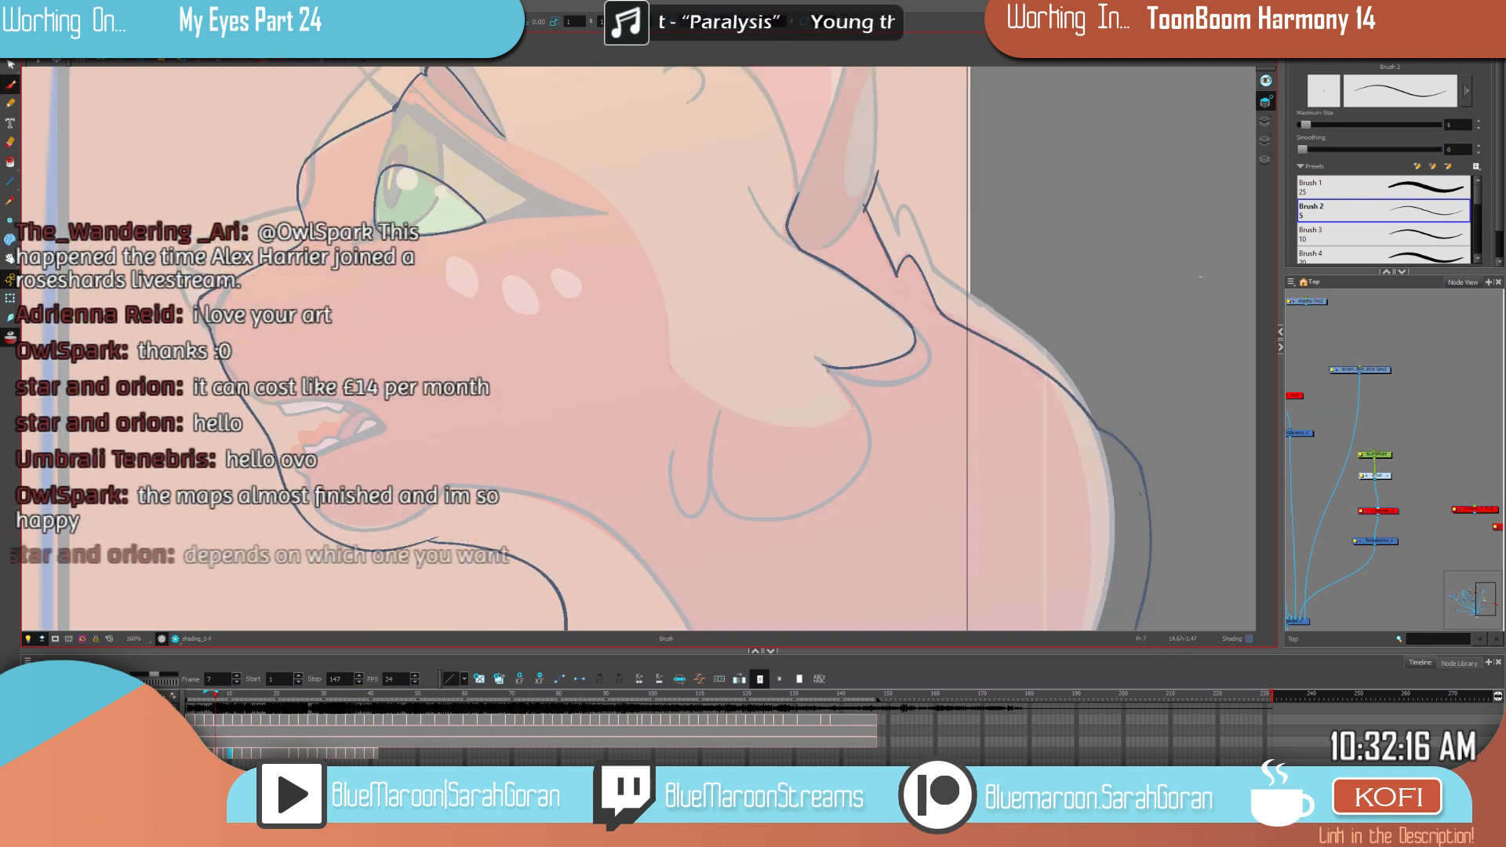
left_click_drag(755, 422, 679, 375)
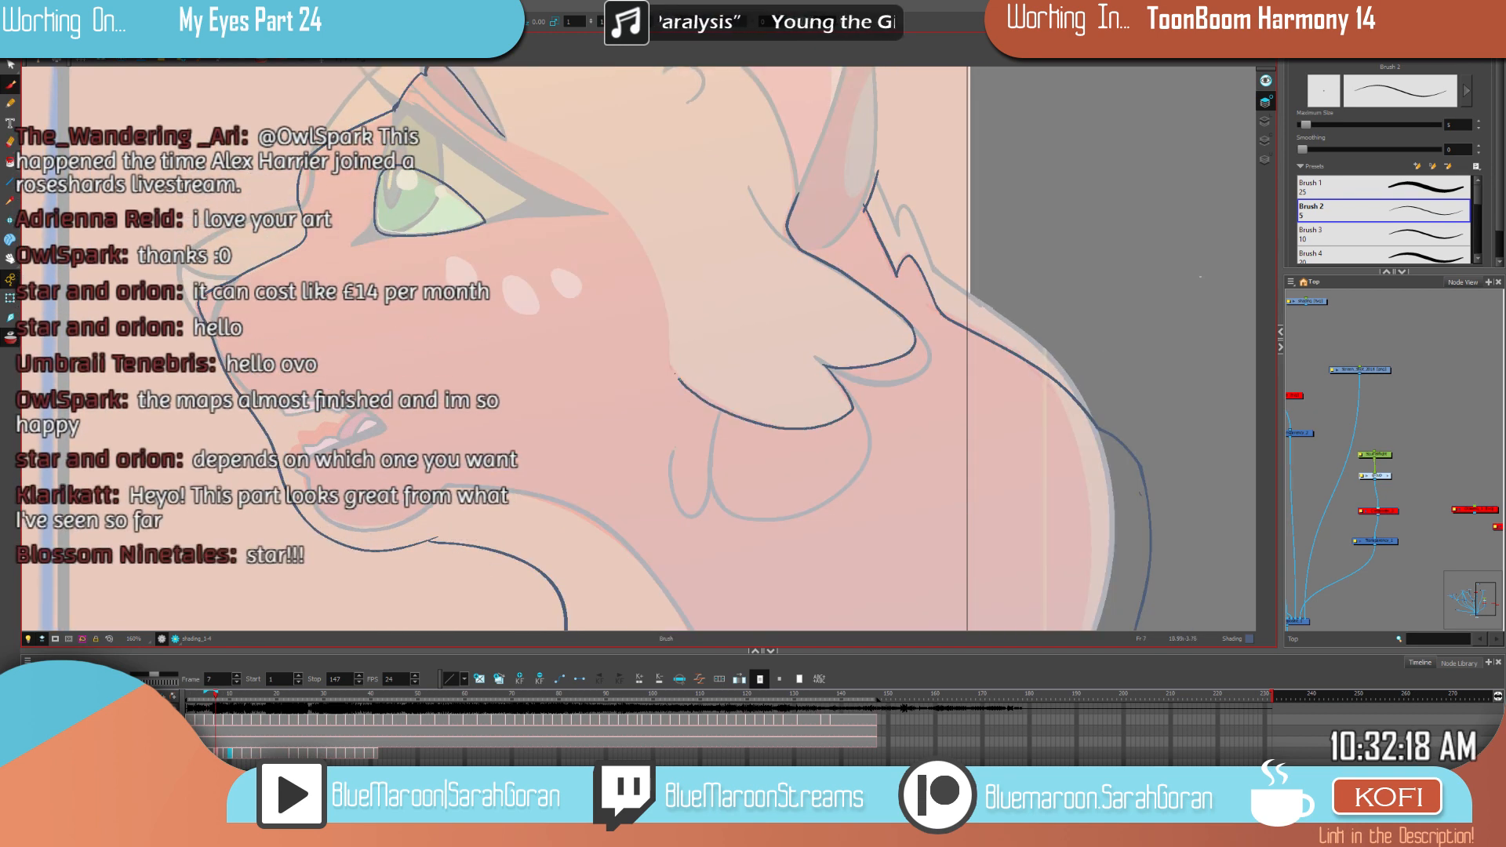
key("f")
key("g")
Step: Outline the shading edge from the brow past the eye corner down to the lower hair lock on frame 7
mouse_move(883, 334)
left_mouse_down()
mouse_move(935, 400)
mouse_move(958, 467)
left_mouse_up()
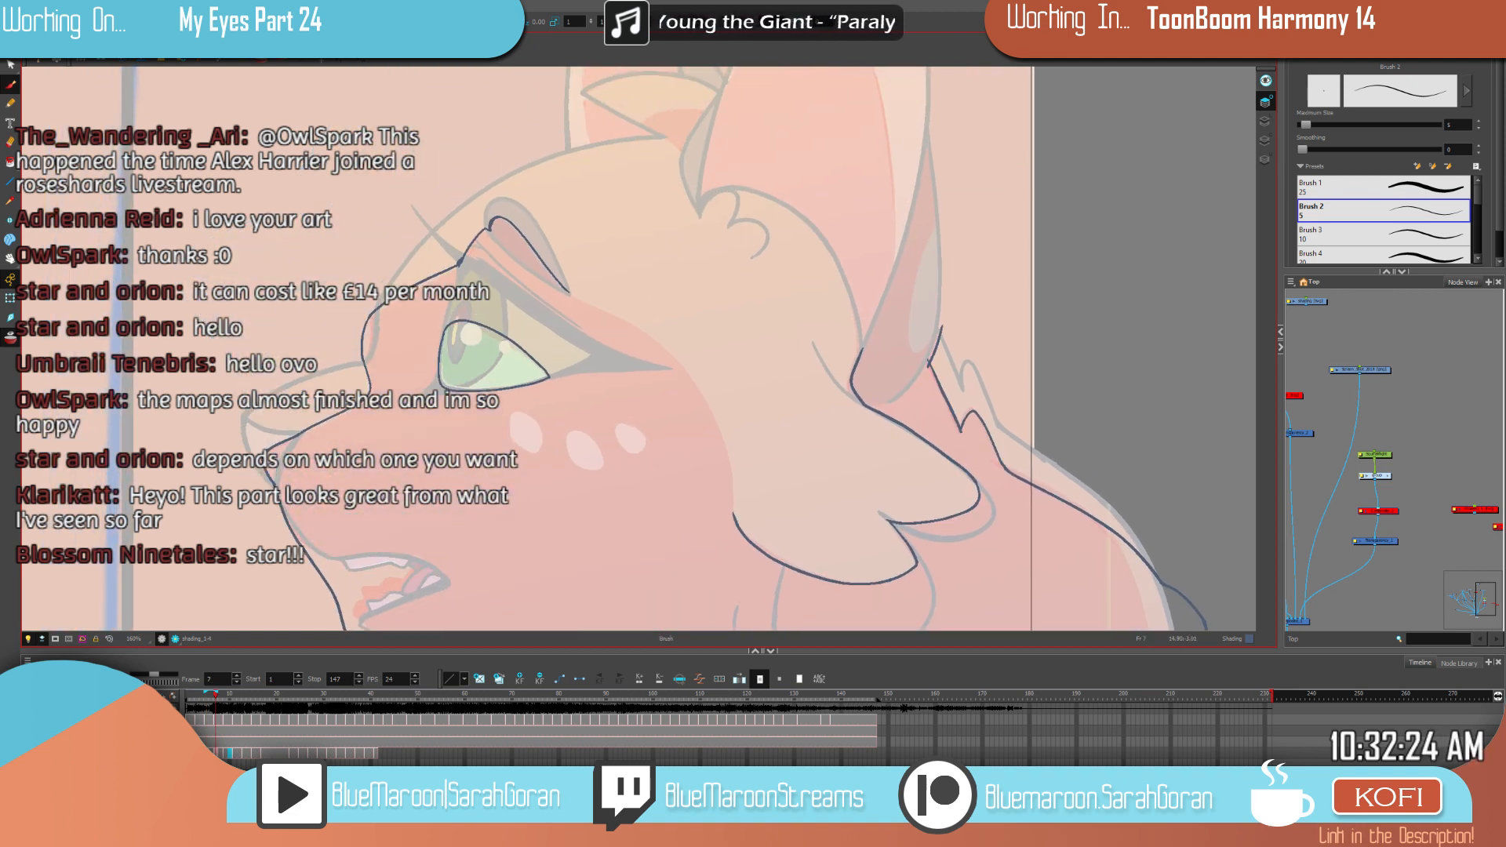
left_click_drag(965, 326, 1000, 352)
key("f")
key("g")
key("f")
key("period")
key("period")
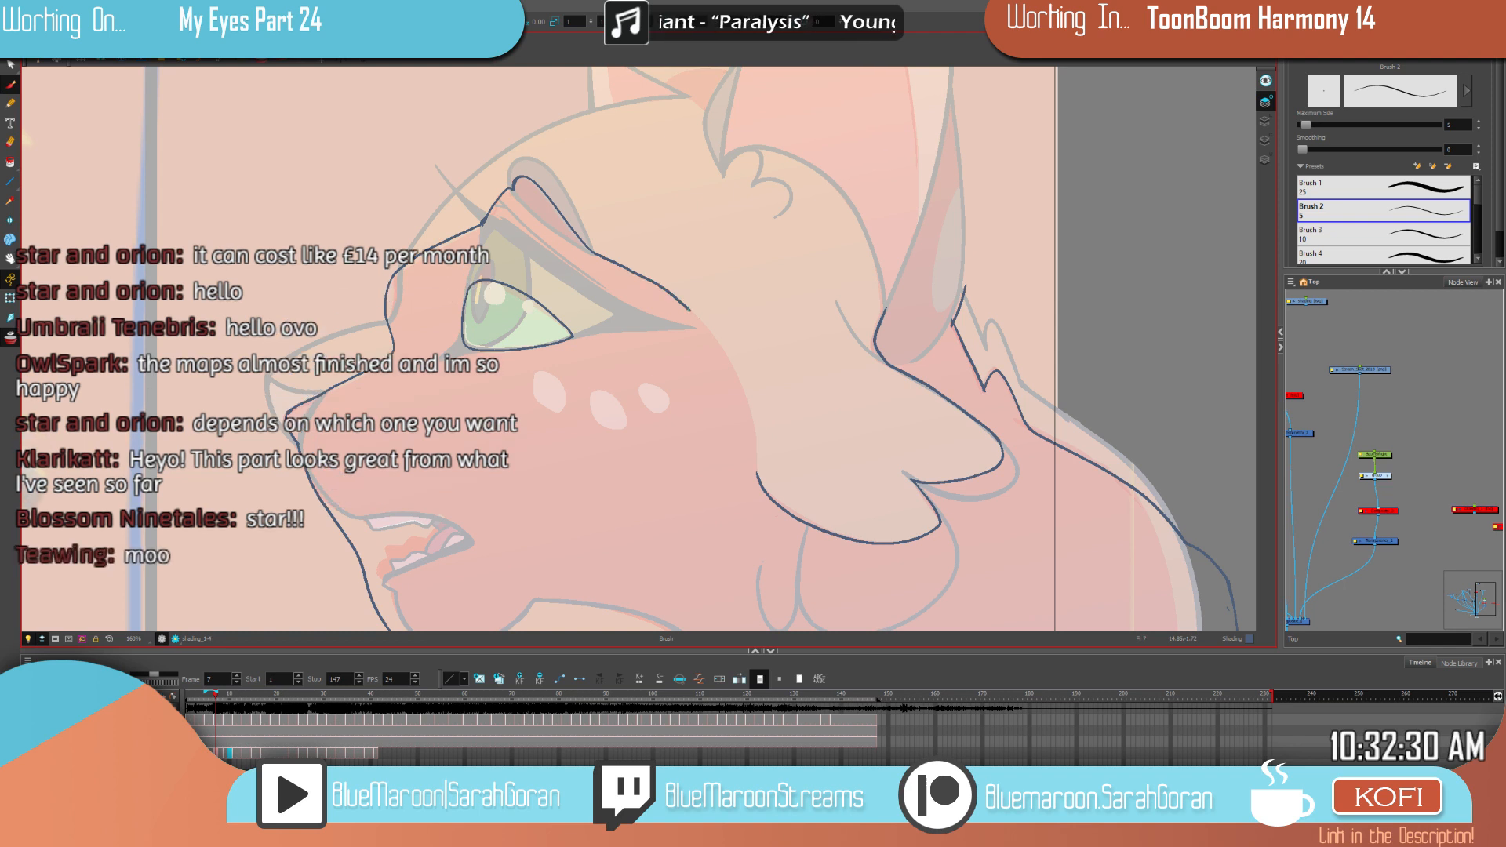
key("f")
key("g")
key("f")
key("g")
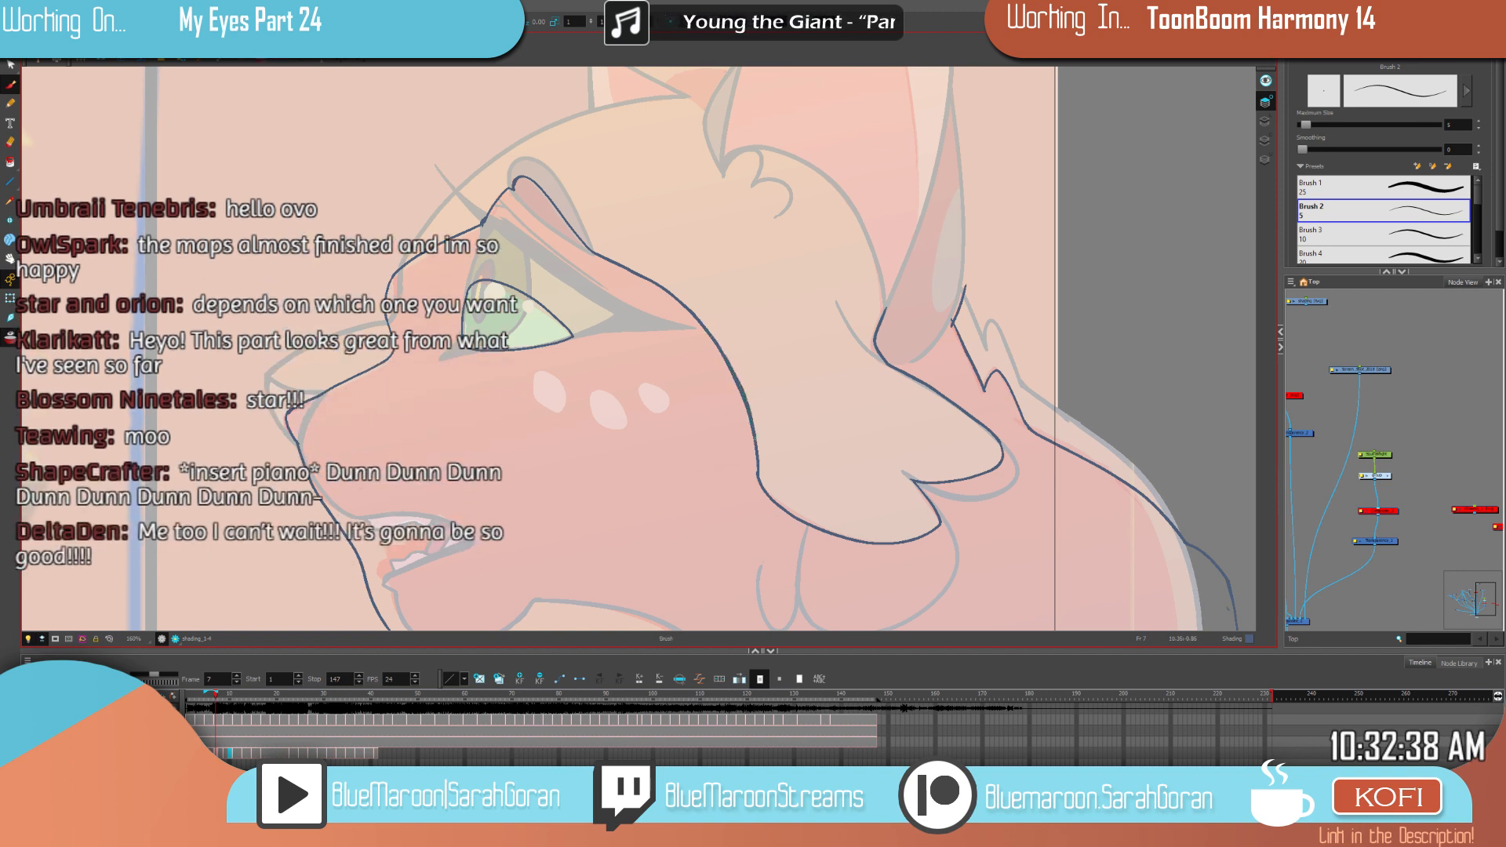
Step: Examine the near ear and head shading by flipping between frame 7 and the painted drawing on frame 5
left_click_drag(906, 435, 985, 460)
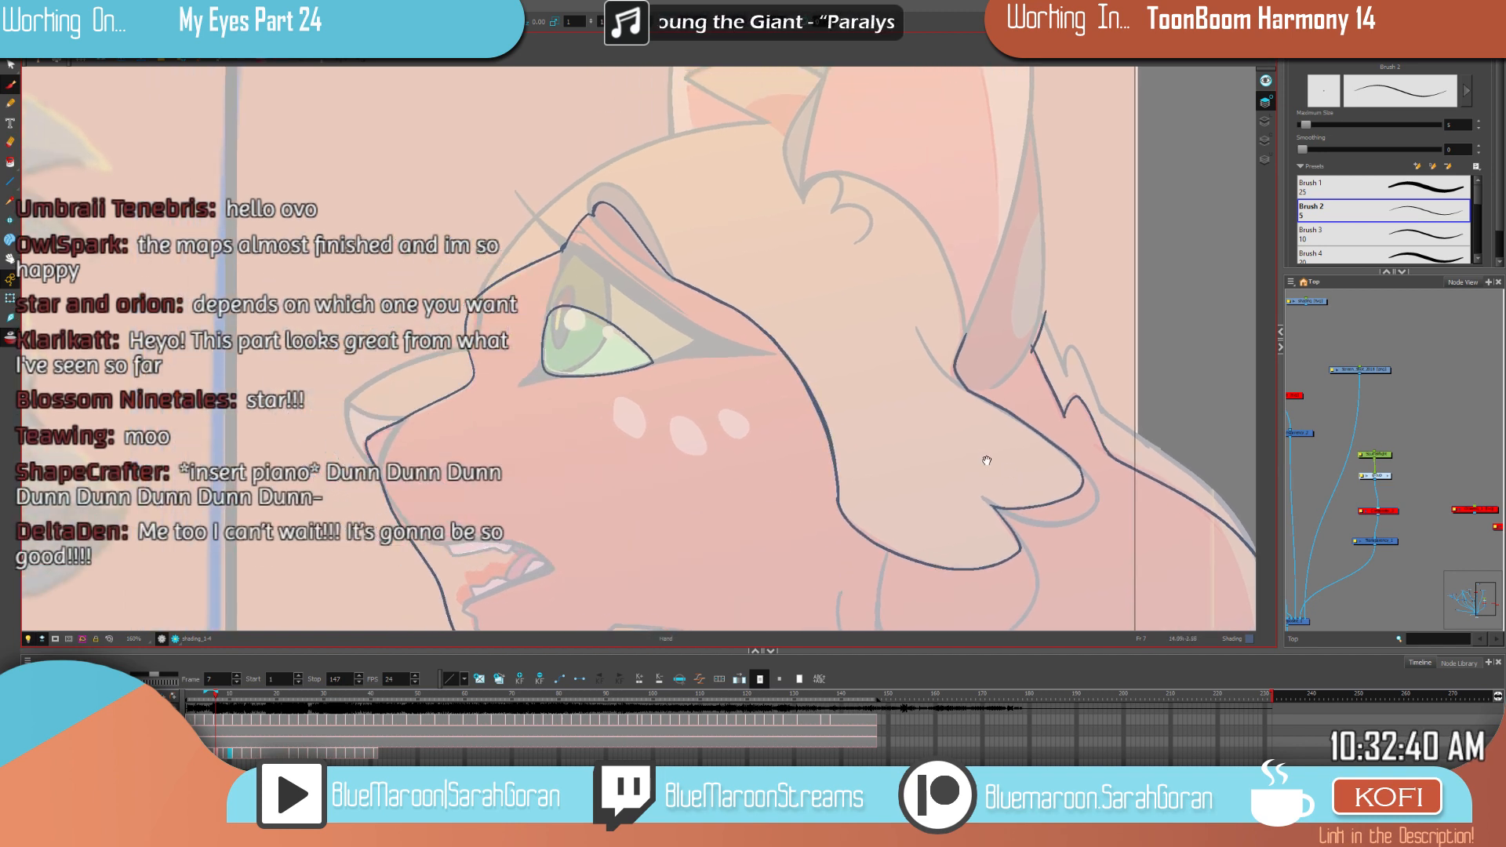
key("f")
key("g")
key("f")
key("g")
key("period")
key("comma")
left_click_drag(939, 372, 841, 561)
key("period")
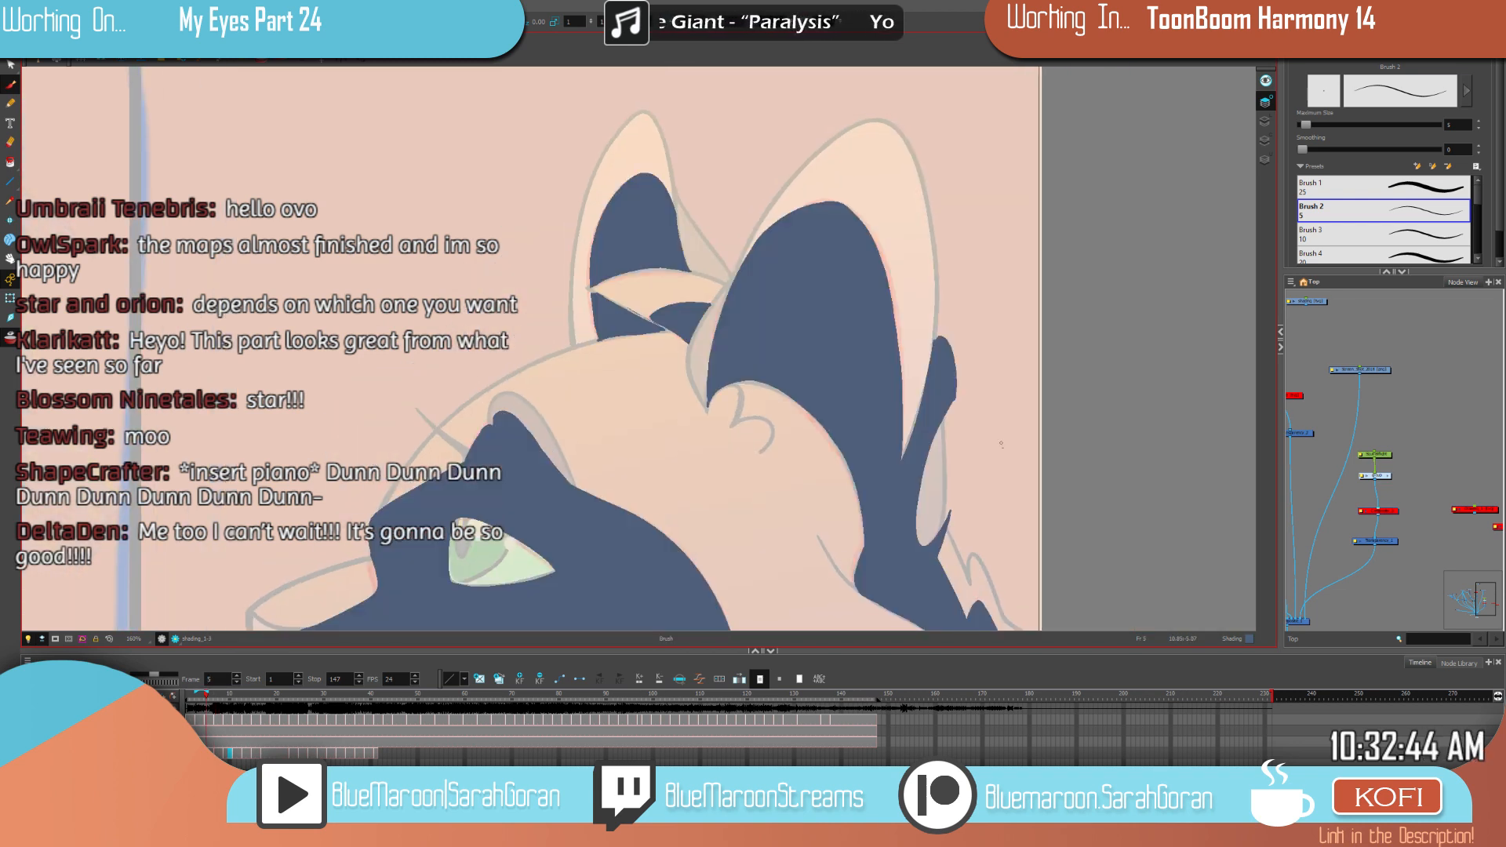
key("comma")
left_click_drag(1009, 416, 1008, 346)
key("period")
key("comma")
key("period")
key("comma")
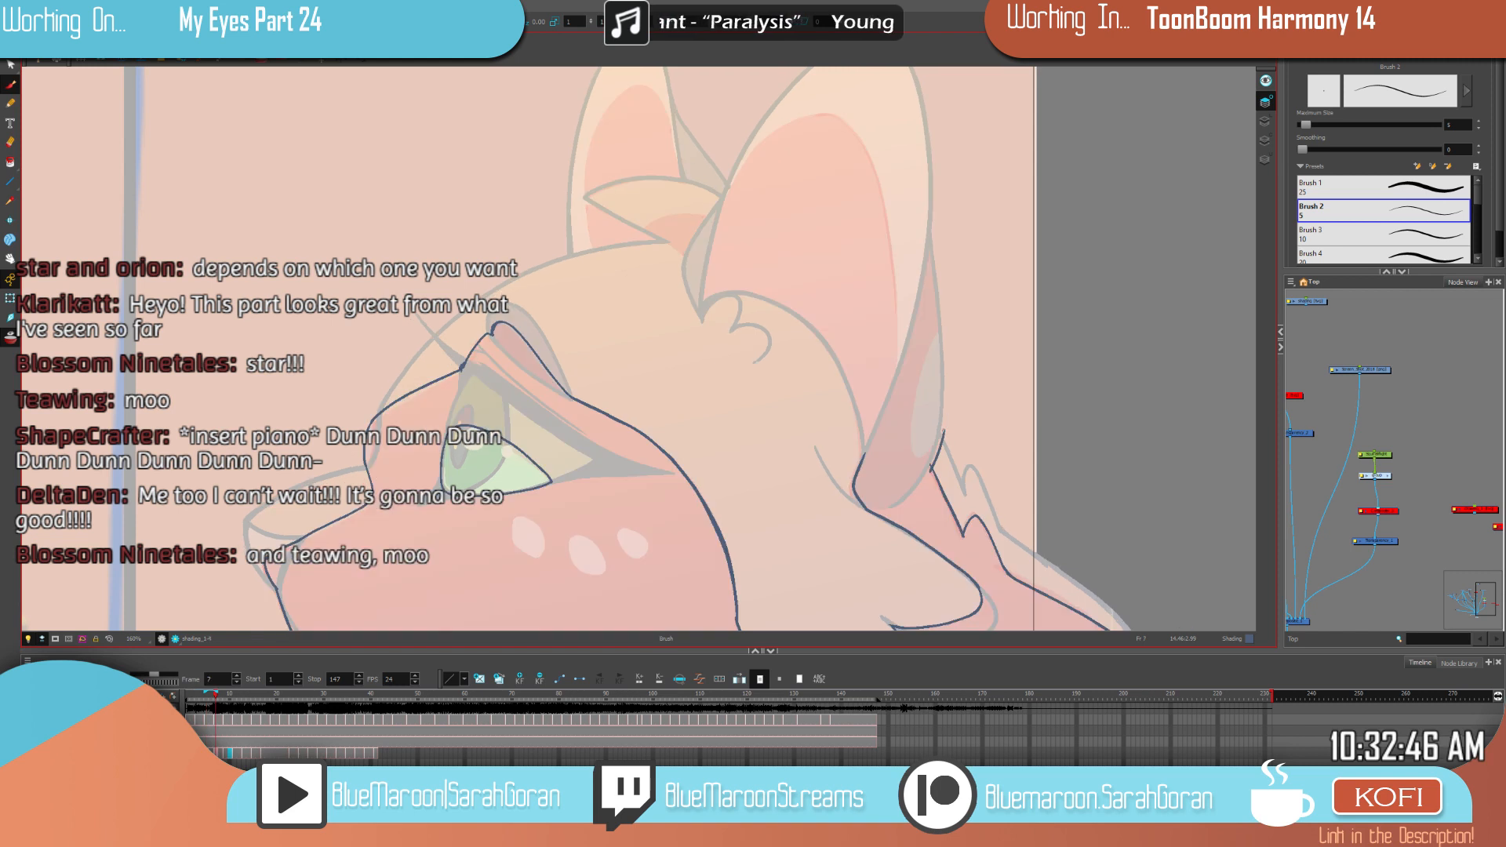
Step: Outline the shading on the outer back edge of the near ear, from its upper point down to the neck fur
key("comma")
key("comma")
key("g")
key("f")
key("g")
key("f")
key("g")
key("f")
key("g")
key("period")
key("period")
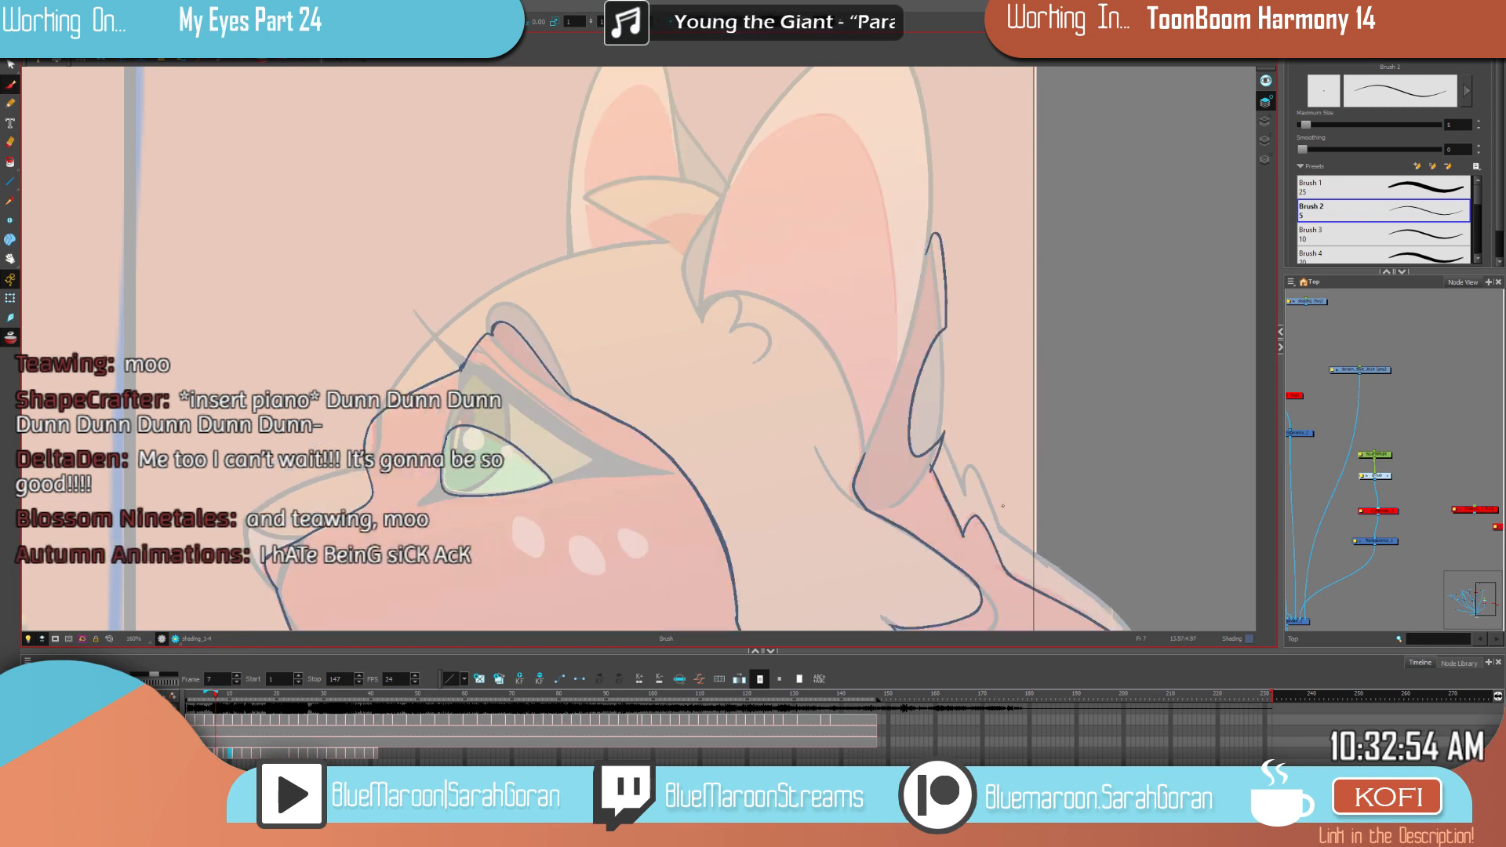
Step: Draw the front edge of the shading on the back of the ear down to the ear base on frame 7
key("f")
key("g")
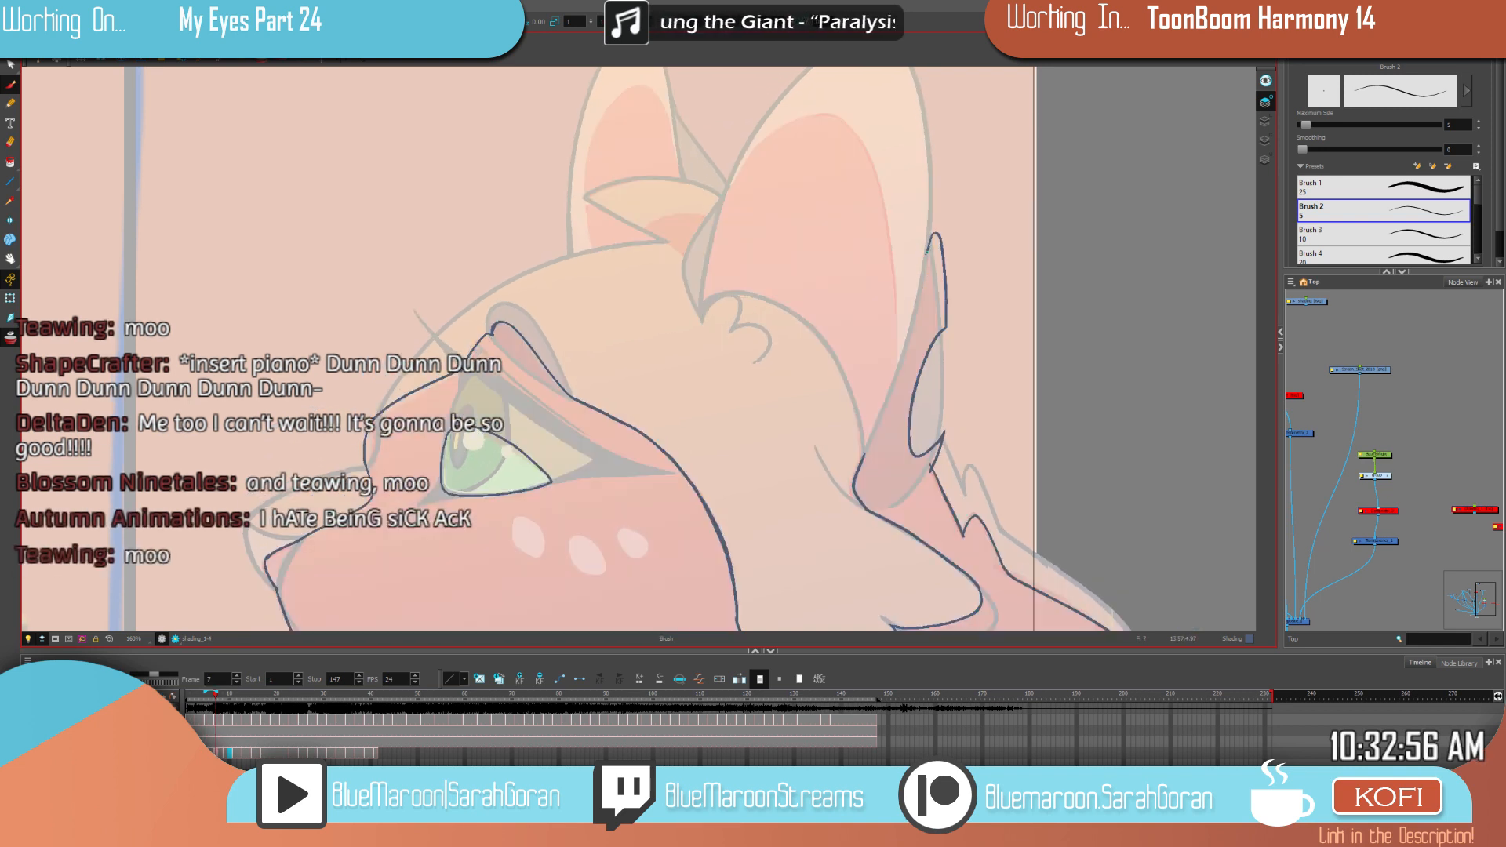
left_click_drag(922, 280, 896, 381)
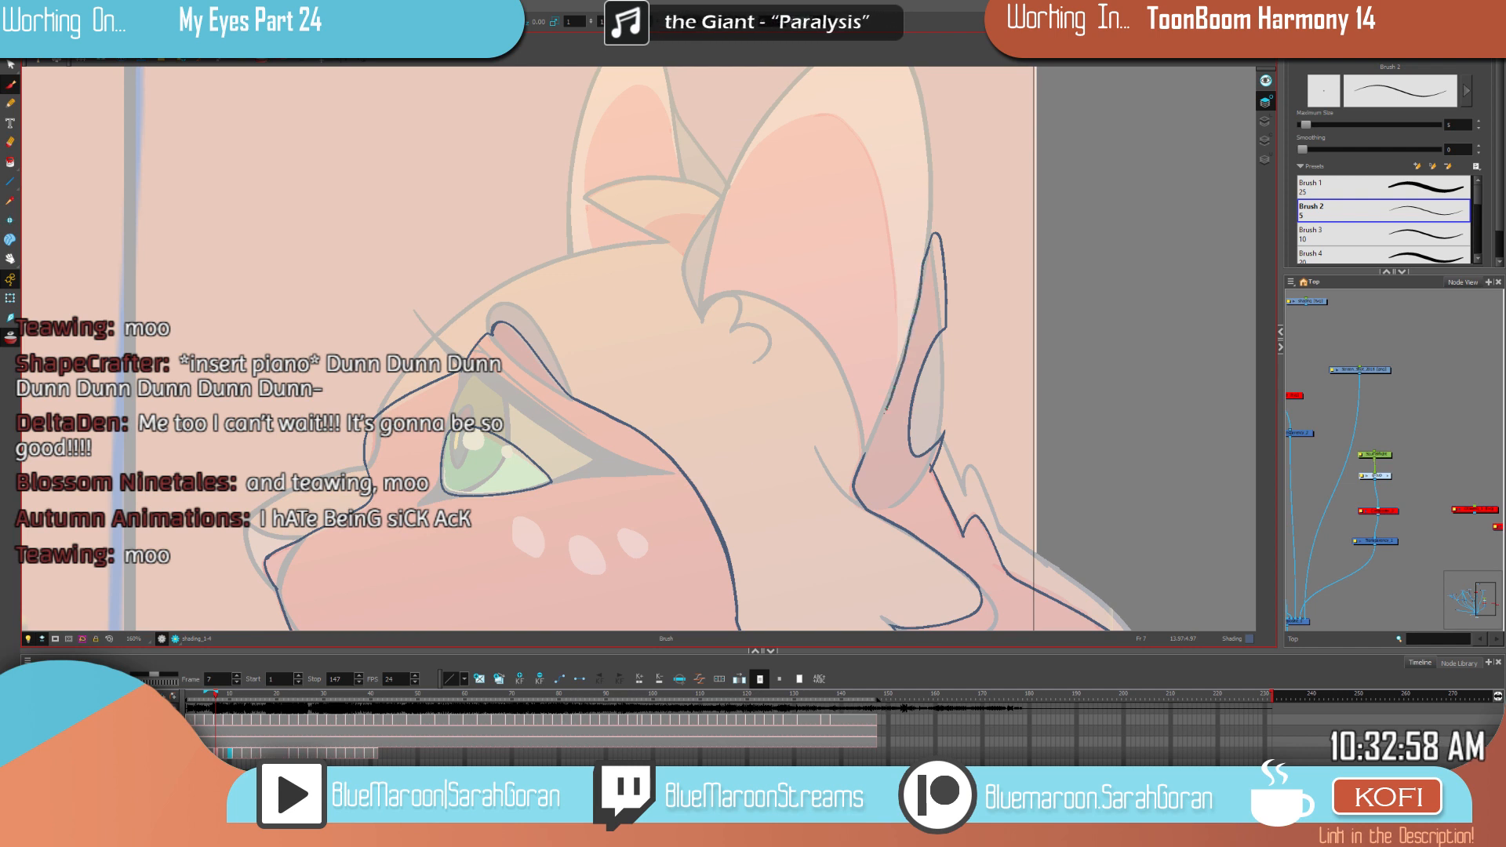
key("f")
key("g")
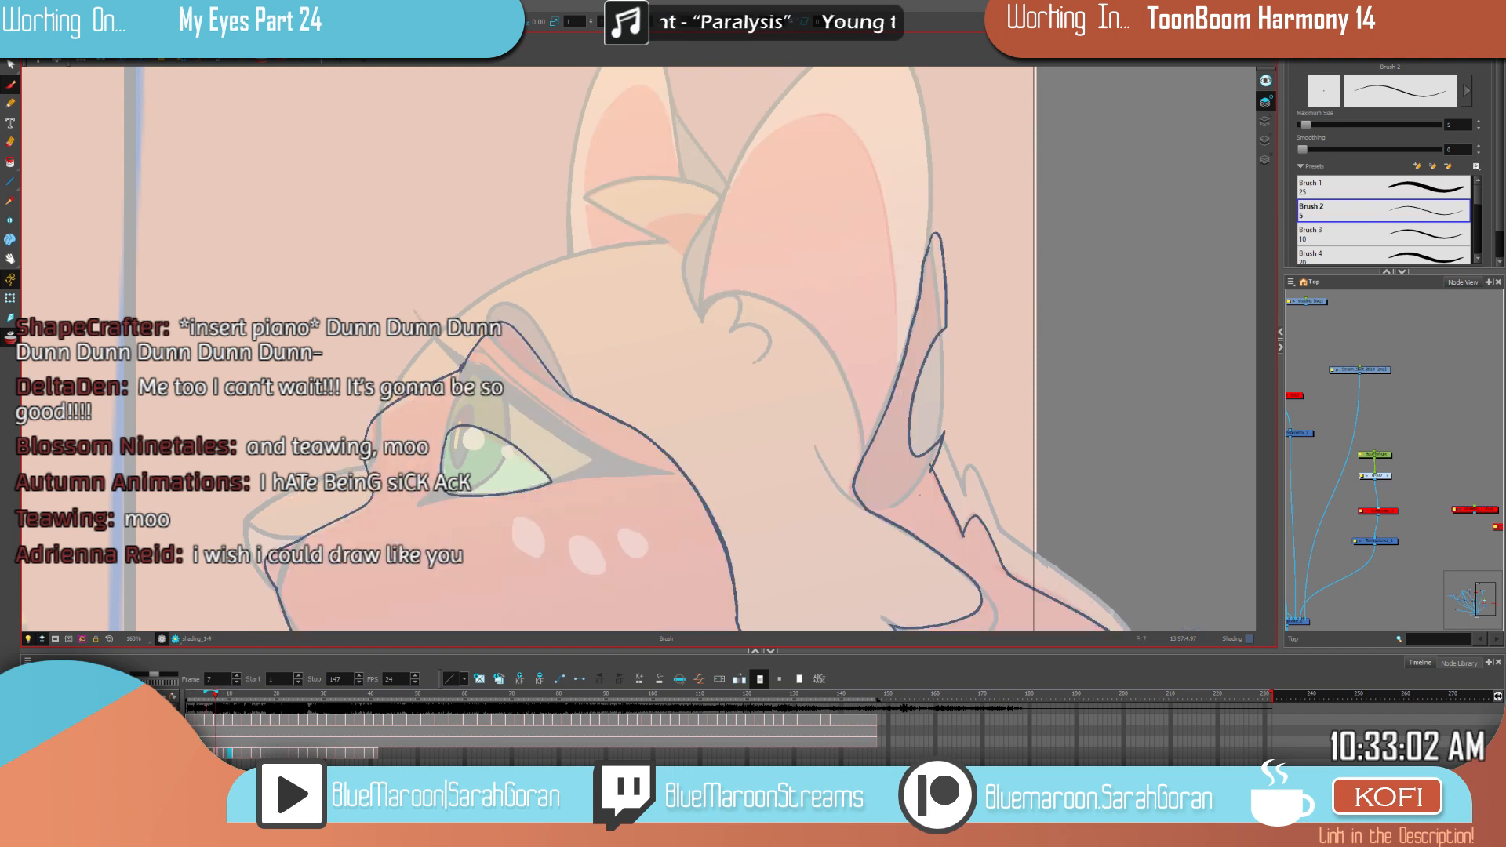
key("f")
key("g")
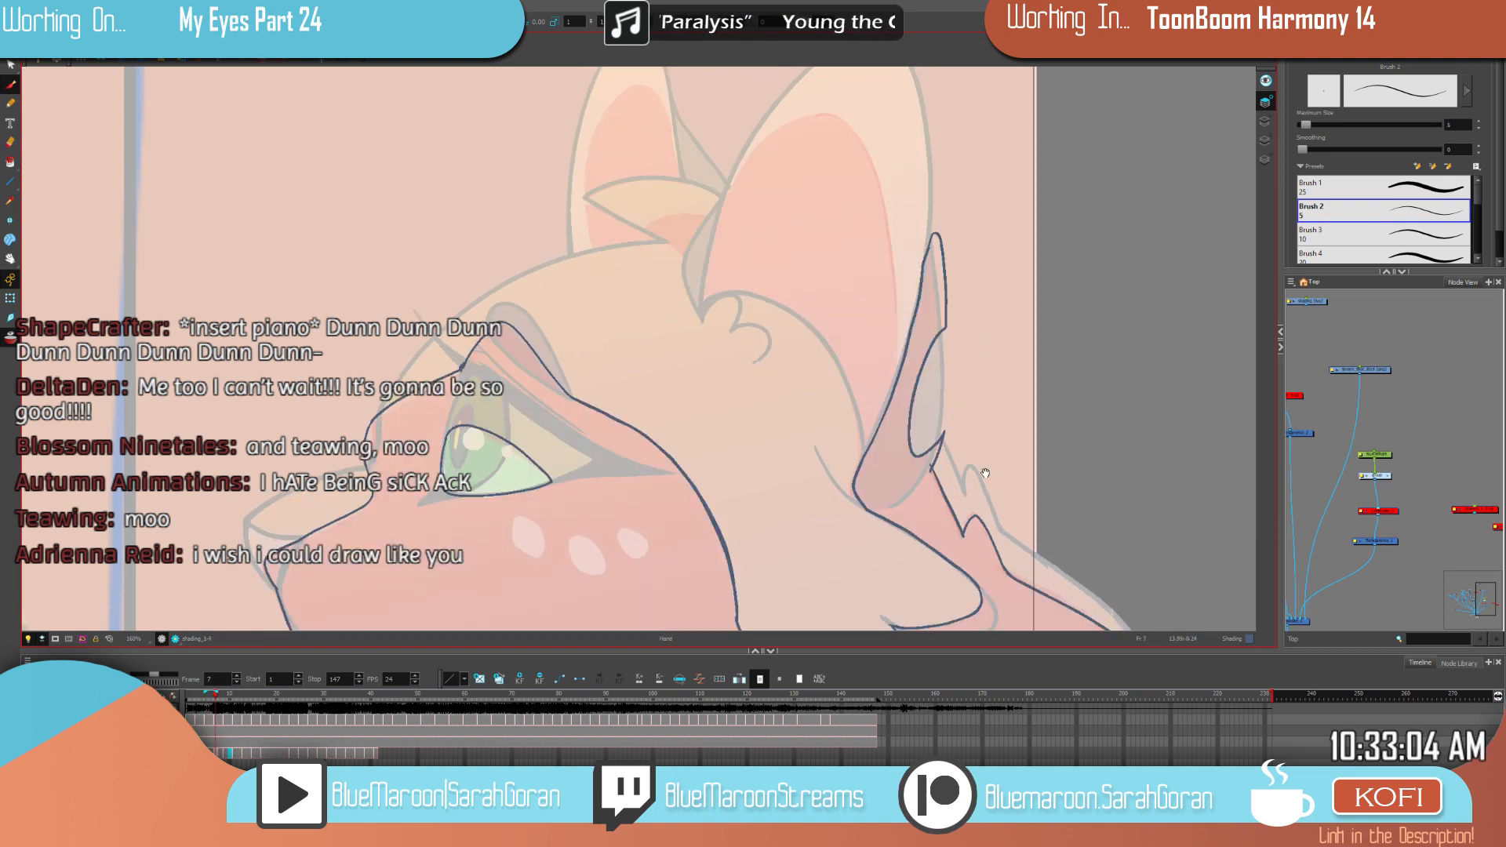
Step: Compare the ear shading on frame 7 with the painted ears on frame 5 by flipping between the drawings
left_click_drag(977, 385, 960, 471)
key("f")
key("g")
key("f")
key("f")
key("g")
key("g")
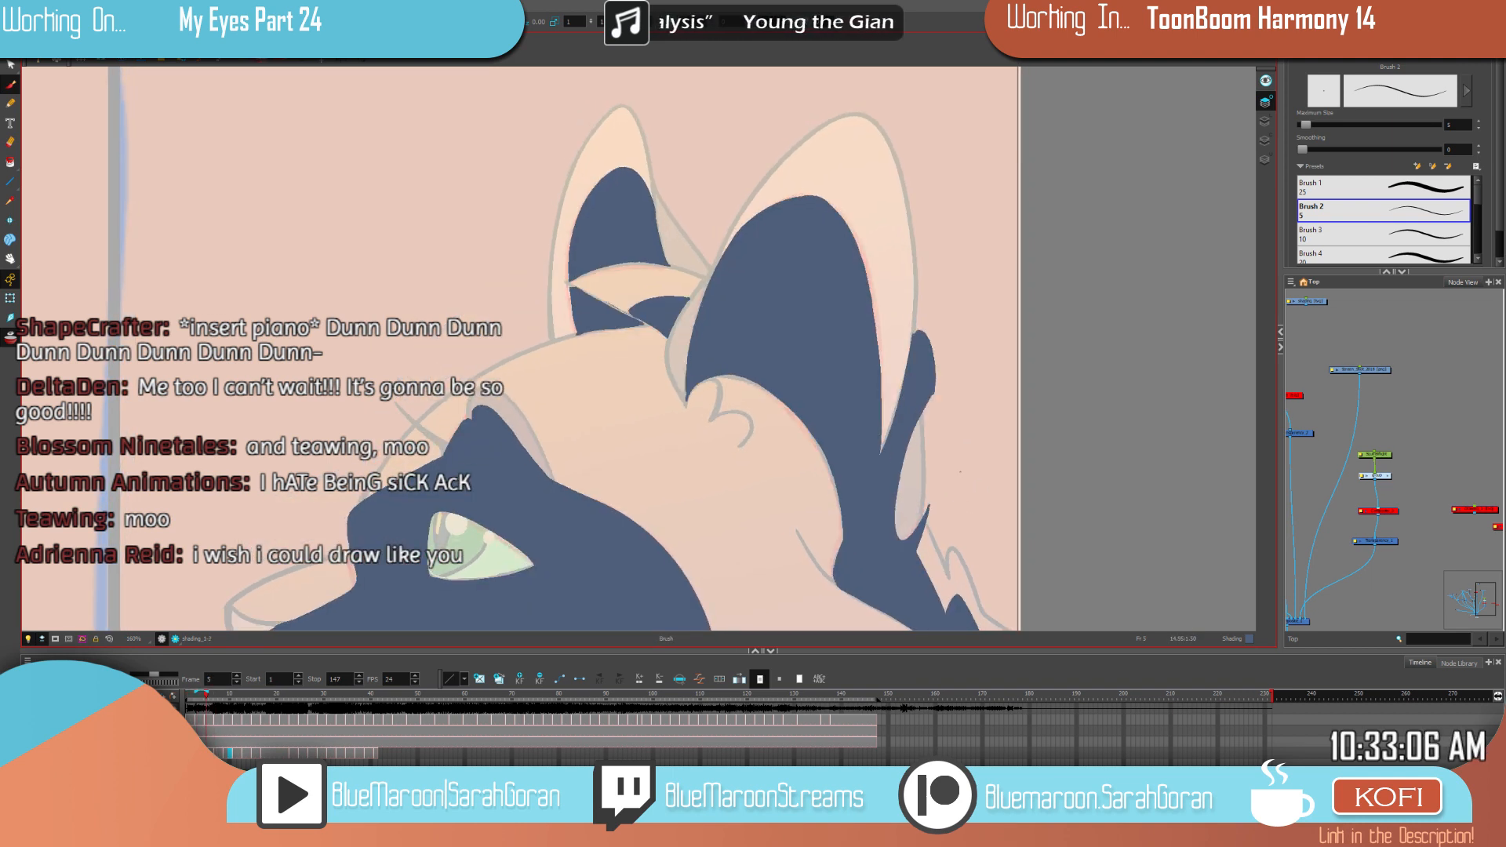
key("f")
key("f")
key("f")
key("g")
key("g")
key("f")
key("f")
key("g")
key("g")
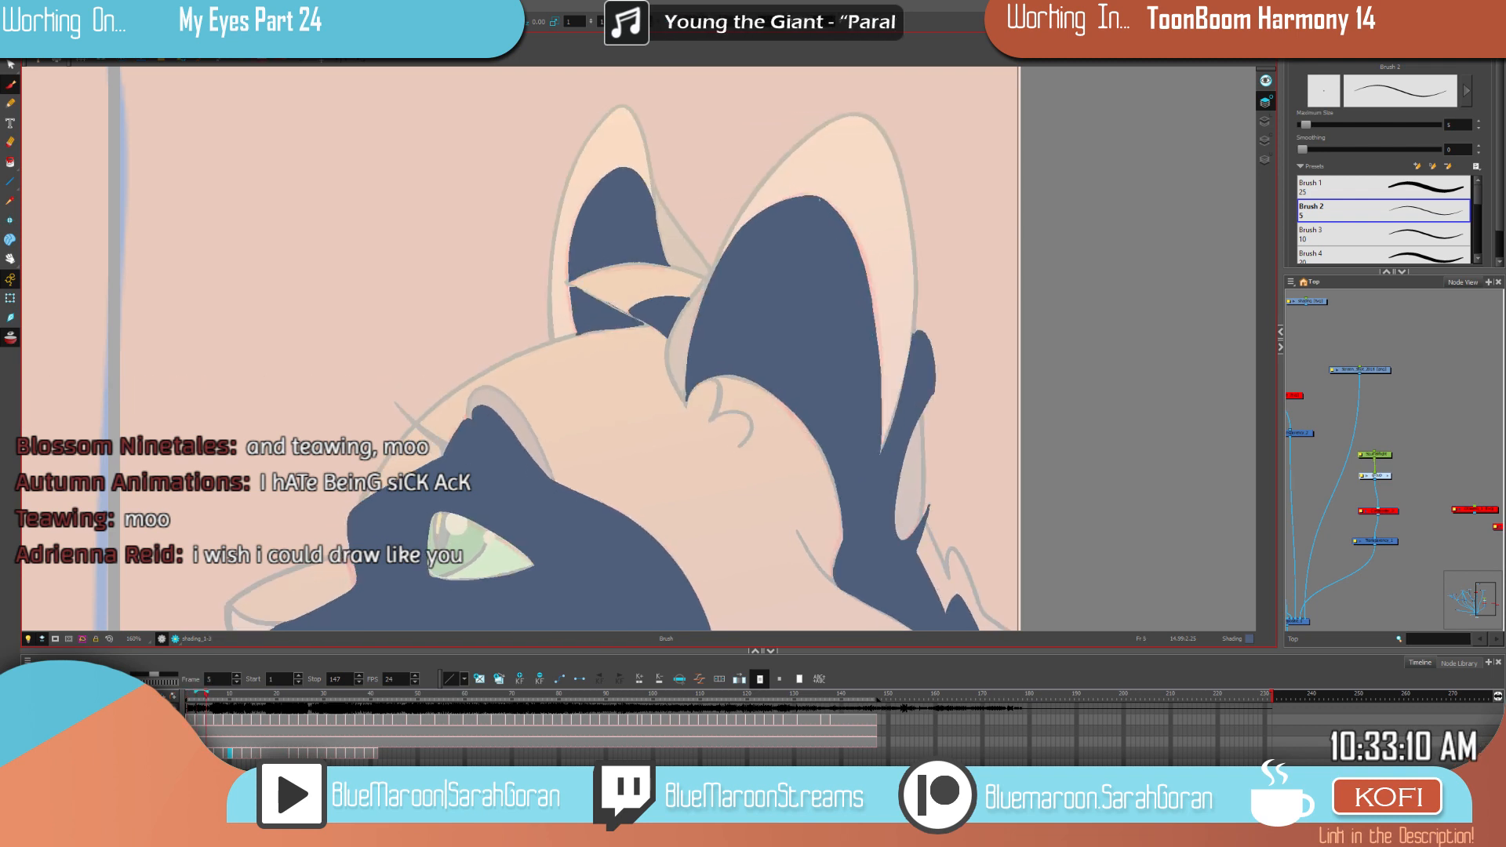
Step: Extend the shading along the back edge of the near inner ear on frame 5, and return to frame 7
left_click_drag(867, 269, 878, 358)
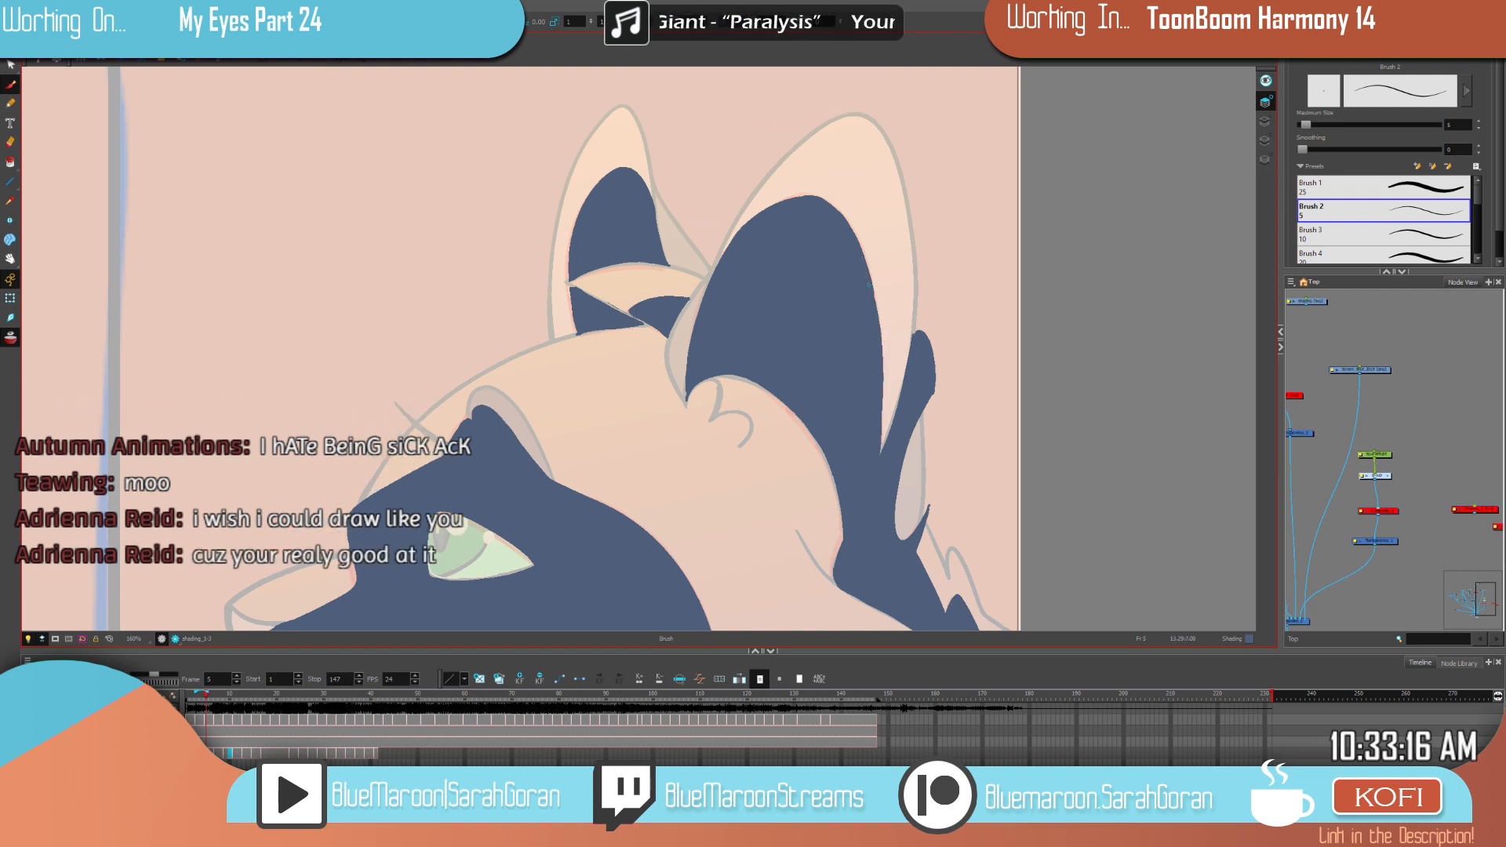
key(".")
key(".")
key(".")
key(".")
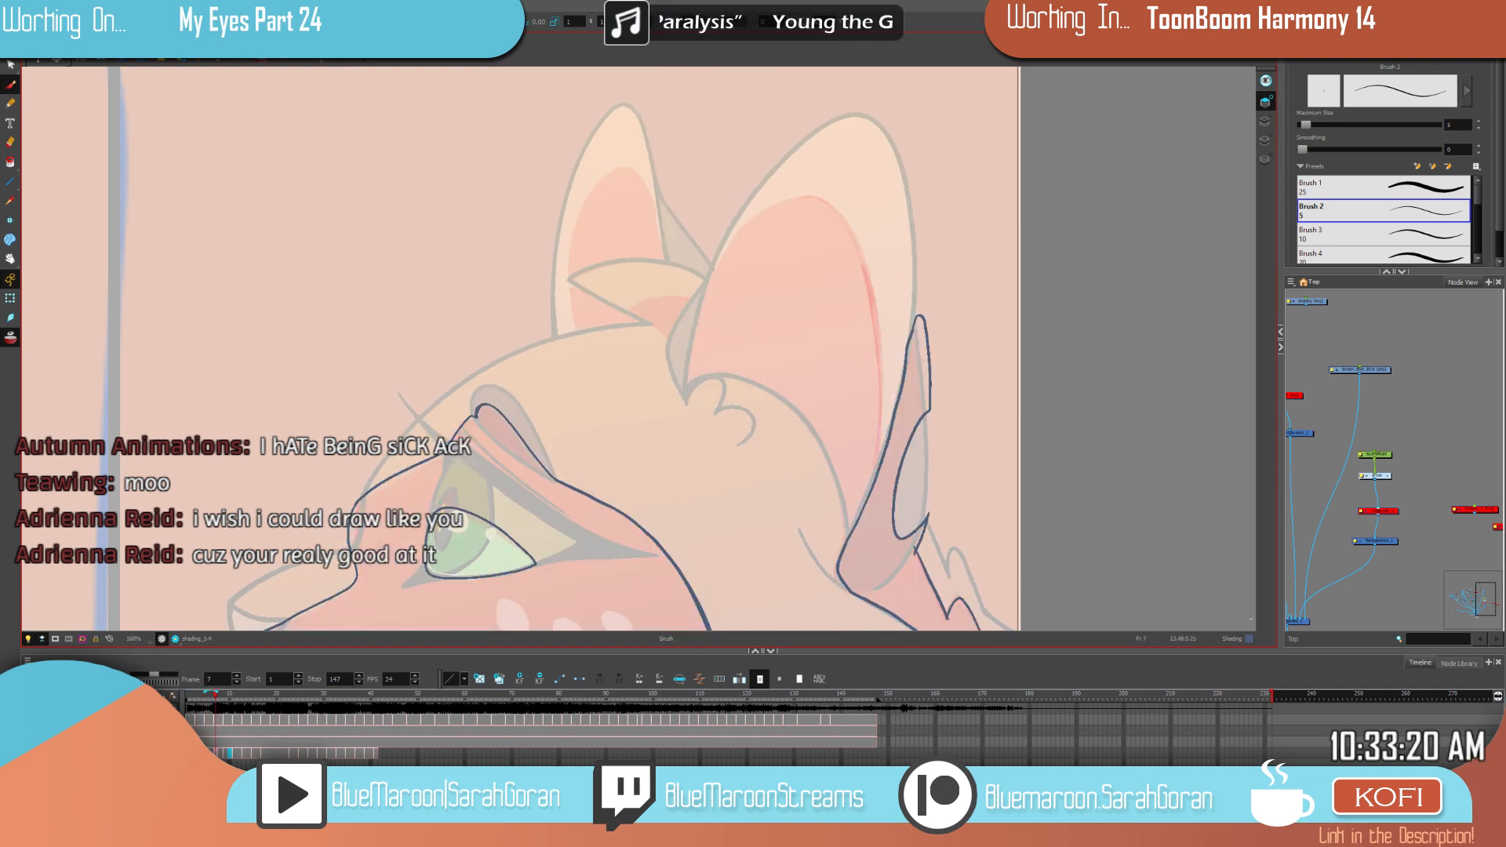
left_click_drag(882, 465, 884, 375)
left_click_drag(853, 234, 817, 194)
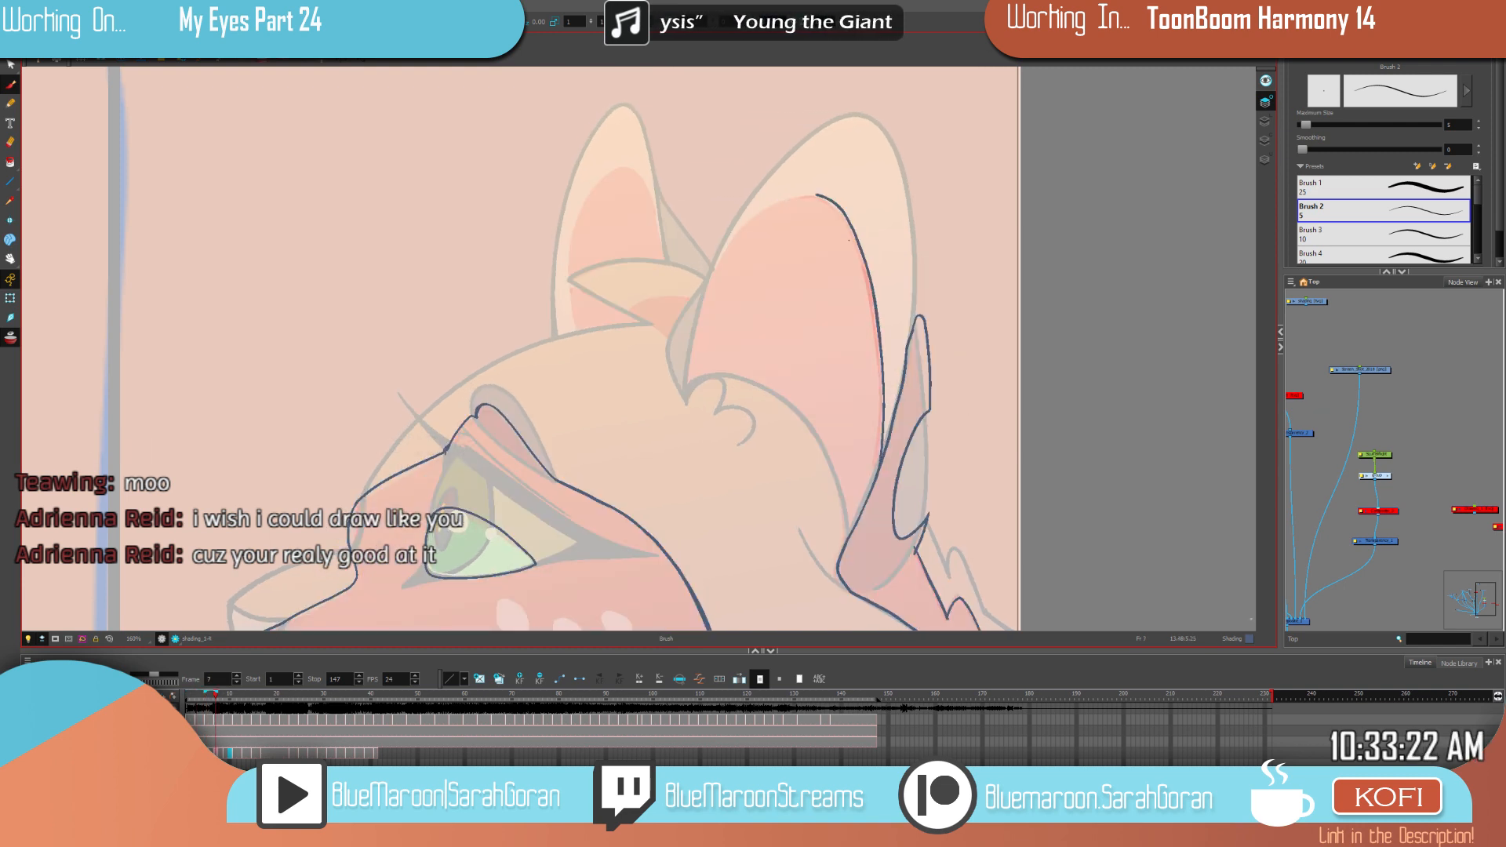
key("ctrl+z")
key("ctrl+z")
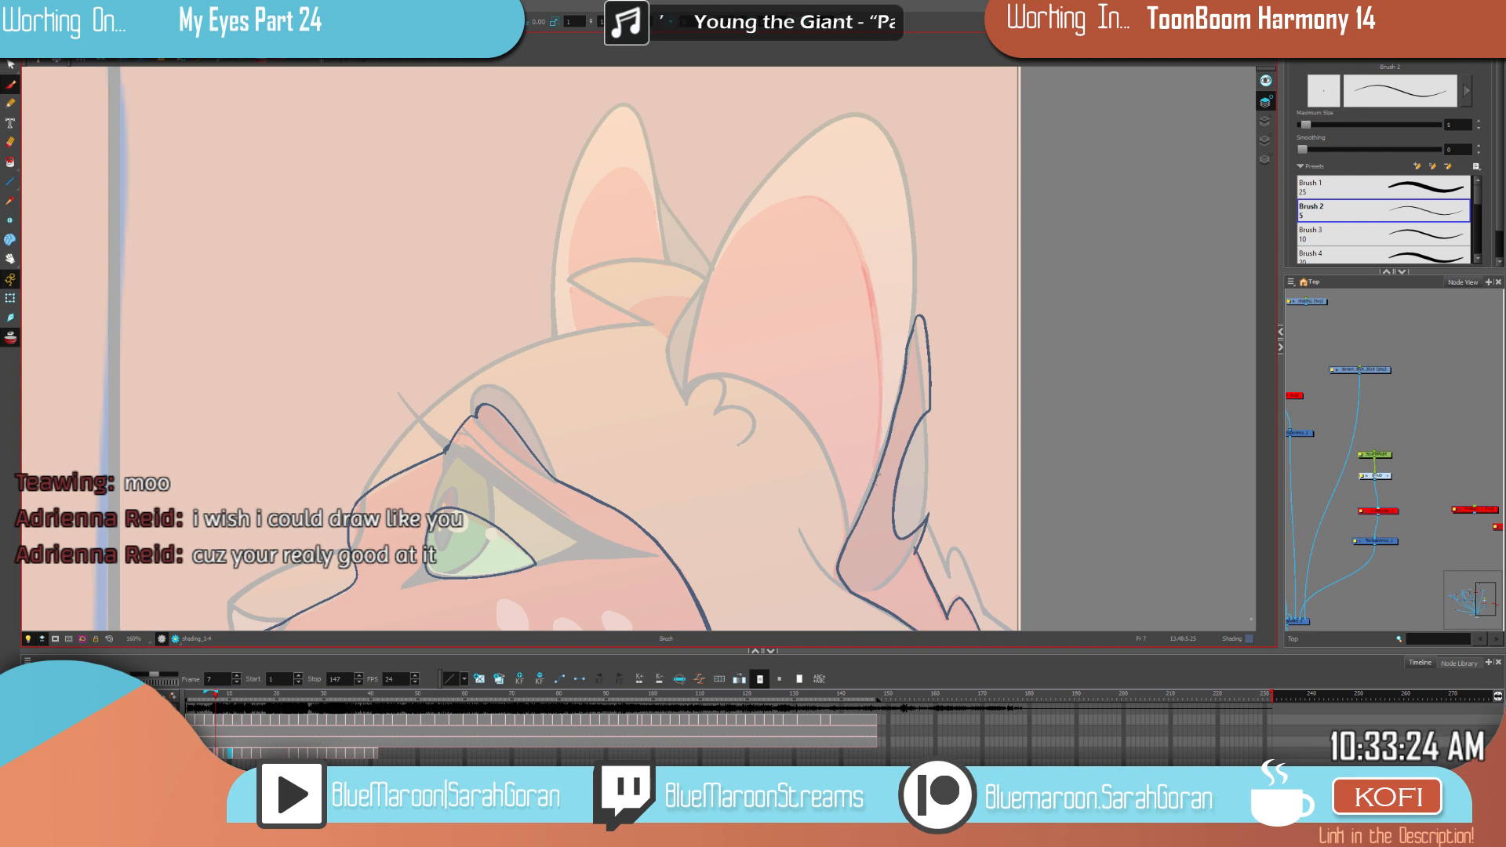
Step: Outline the near inner ear on frame 7, from its lower back edge over the top and down the front edge
left_click_drag(877, 483, 877, 329)
left_click_drag(847, 226, 789, 196)
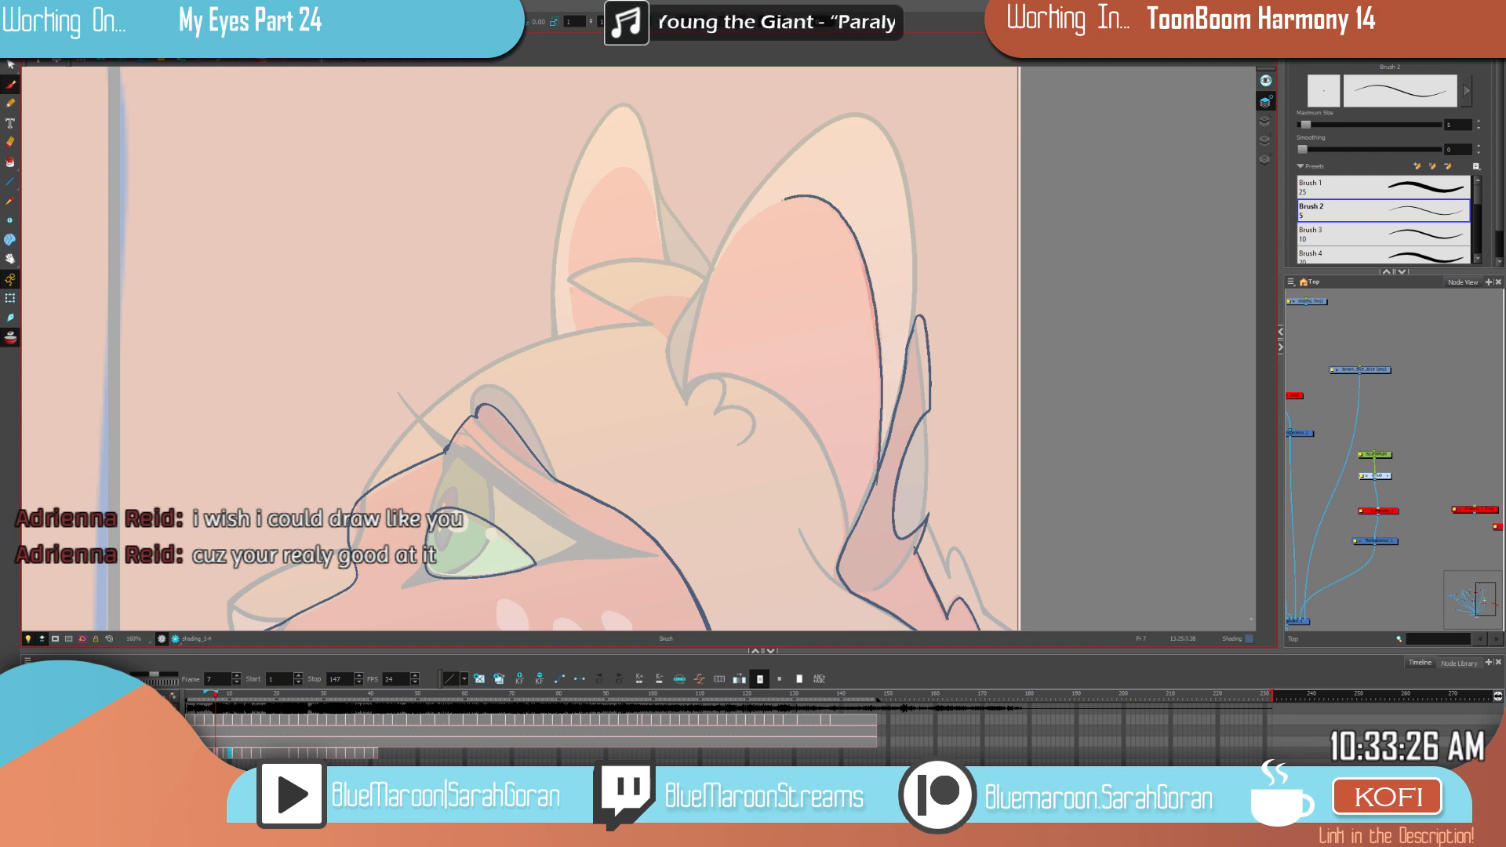
left_click_drag(722, 264, 687, 376)
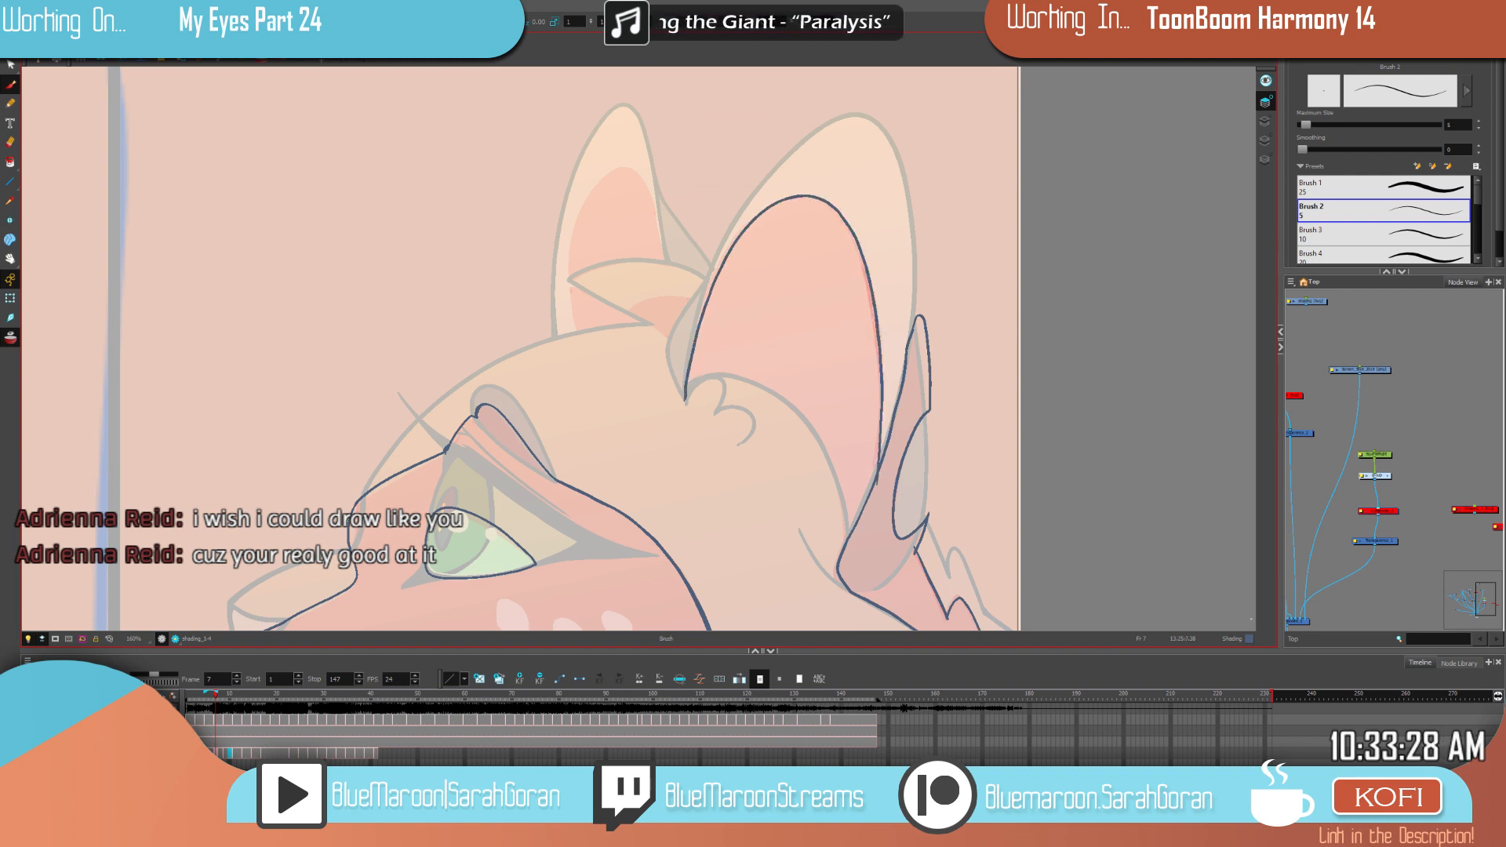
key("f")
key("f")
Step: Go back to frame 5 and touch up the front edge of the near inner ear's shading
key("comma")
key("comma")
key("comma")
key("period")
mouse_move(714, 263)
left_mouse_down()
mouse_move(784, 192)
mouse_move(706, 275)
mouse_move(808, 188)
mouse_move(706, 287)
left_mouse_up()
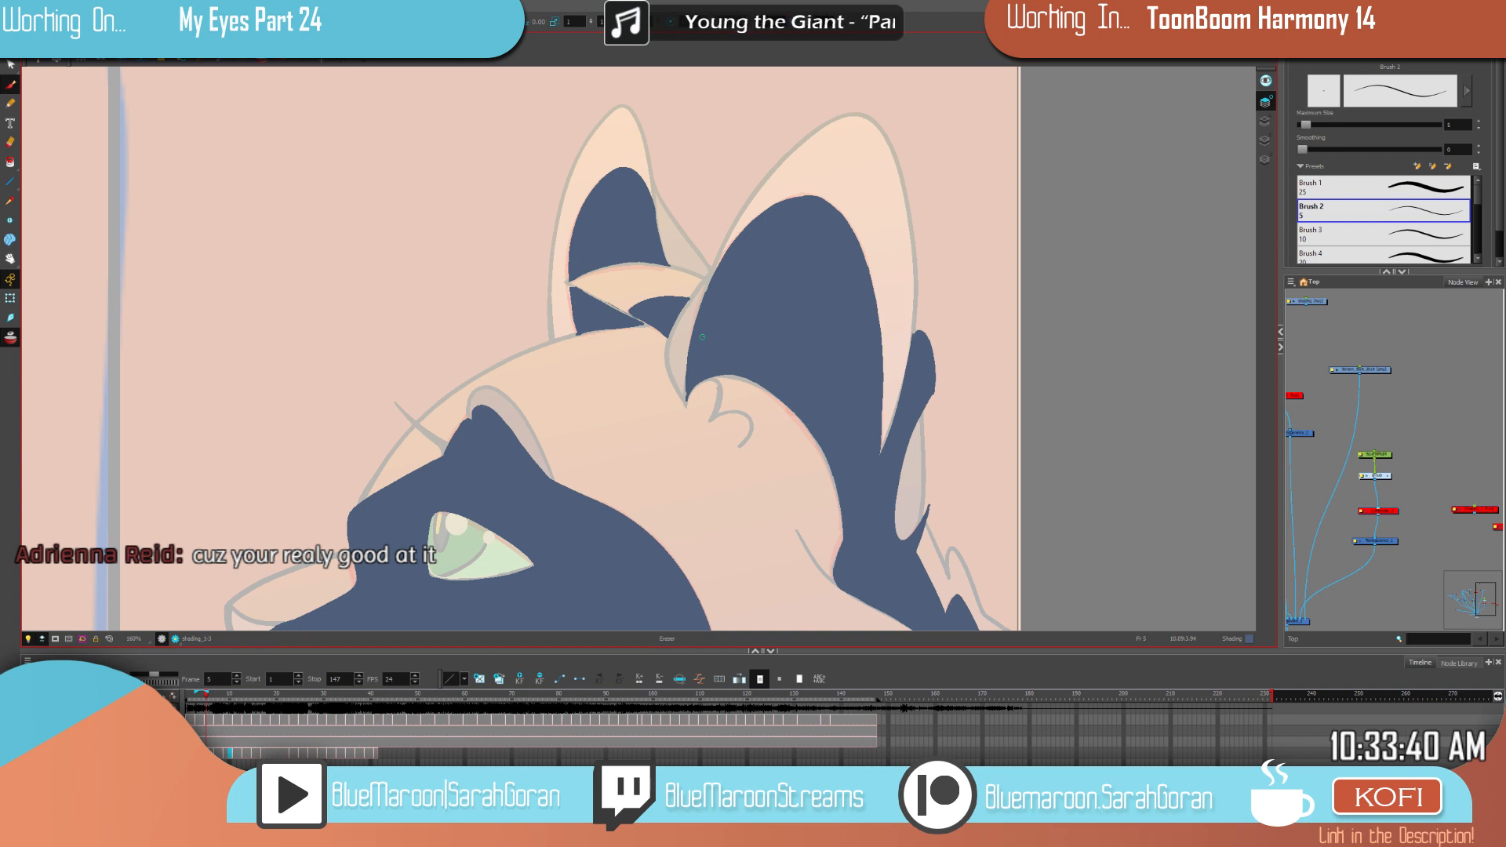
Step: Check the inner ear and head outlines on frame 7 against frame 5 by flipping repeatedly between the drawings
key("f")
key("g")
key("f")
key("g")
key("f")
key("f")
key("g")
key("g")
key("g")
key("f")
key("f")
key("g")
key("g")
key("f")
key("g")
key("f")
key("g")
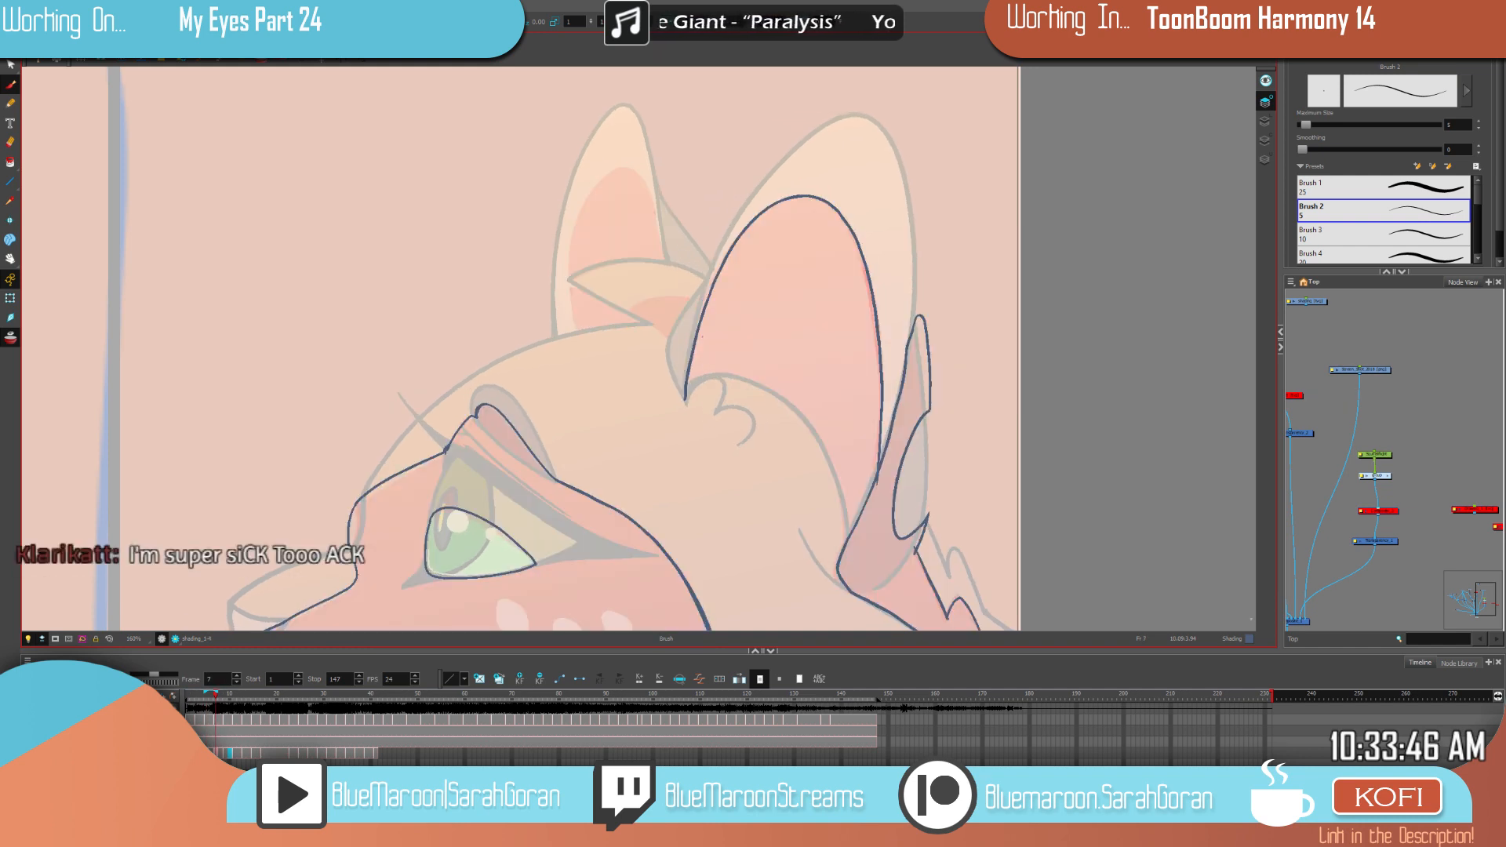
left_click_drag(1058, 492, 1062, 413)
key("f")
key("g")
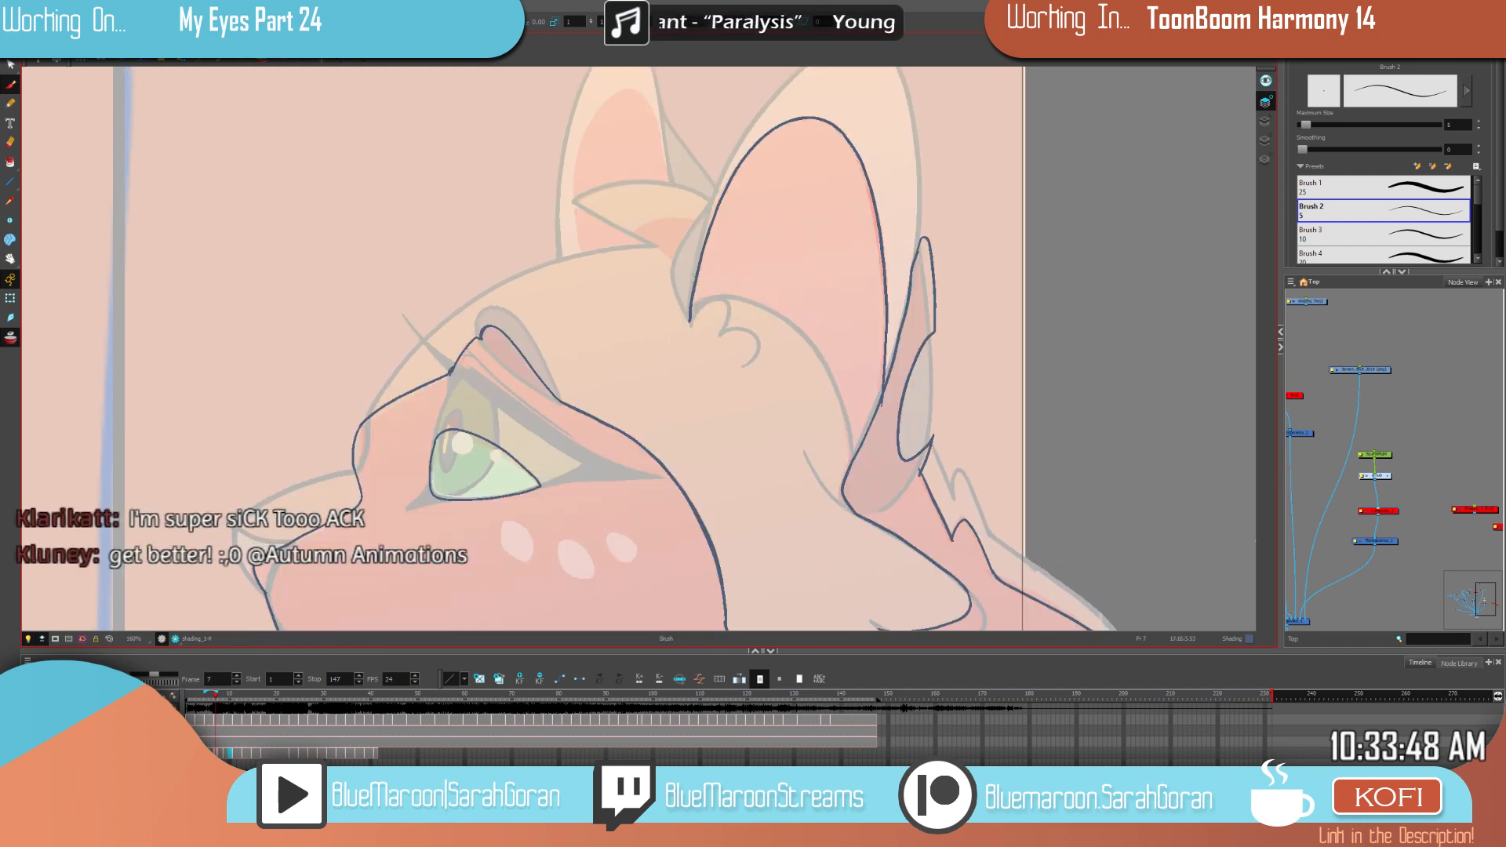
Step: Outline the hair edge at the base of the near ear on frame 7 and check it against the neighbouring drawing
mouse_move(807, 336)
left_mouse_down()
mouse_move(747, 299)
mouse_move(691, 322)
left_mouse_up()
mouse_move(842, 284)
left_mouse_down()
mouse_move(896, 362)
mouse_move(944, 478)
left_mouse_up()
key("f")
key("g")
key("f")
key("g")
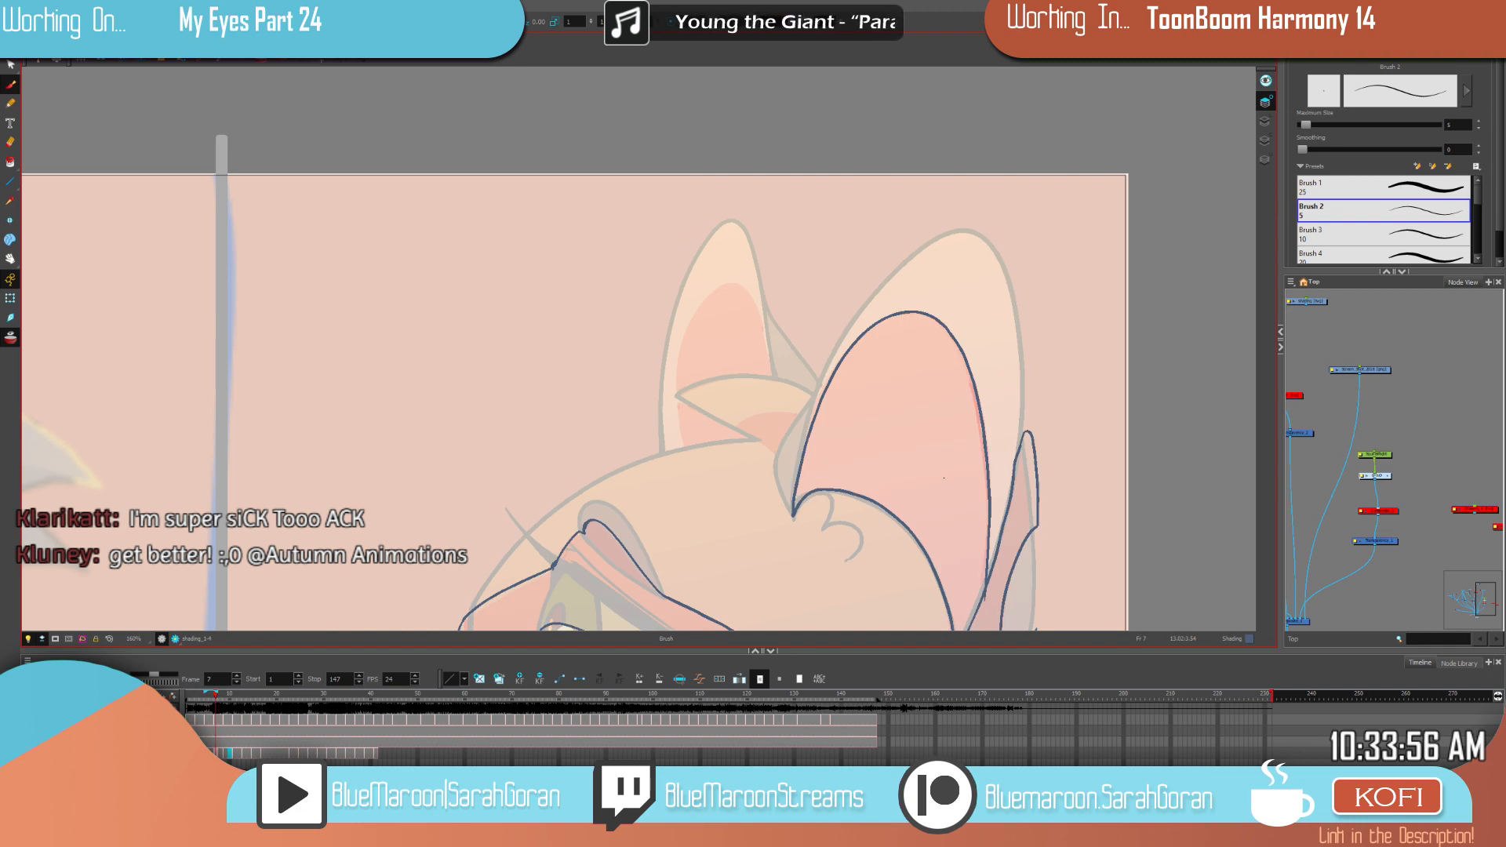
Step: Outline the small shading patch between the hair tuft and the near ear on frame 7
key("f")
key("g")
key("f")
key("period")
key("period")
left_click_drag(774, 412, 739, 423)
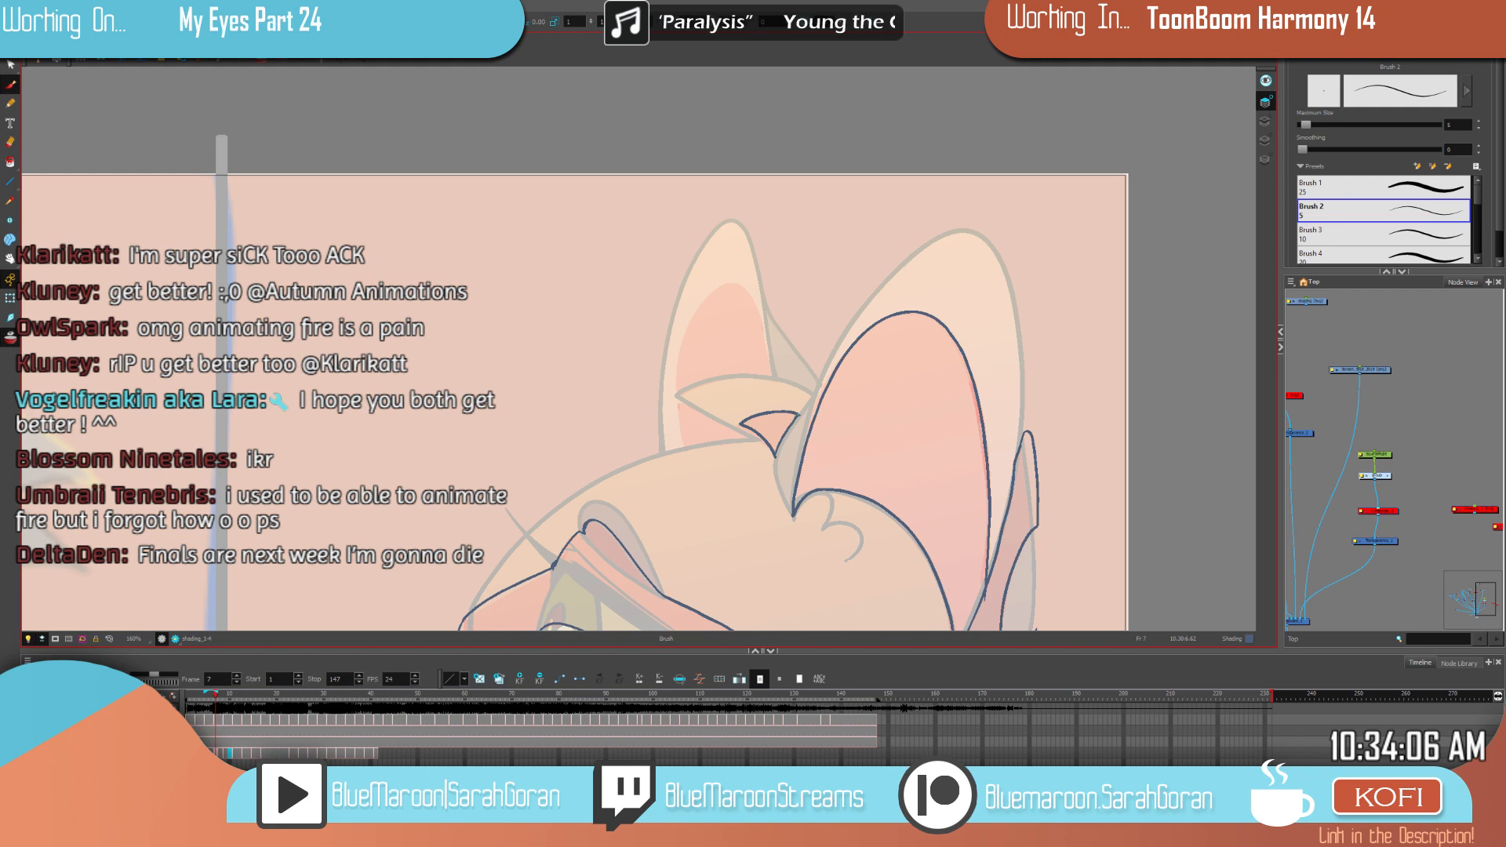
Step: Compare the ear and tuft shading outlines on frame 7 with the adjacent drawings by flipping between them
key("f")
key("g")
key("f")
key("g")
key("f")
key("f")
key("period")
key("period")
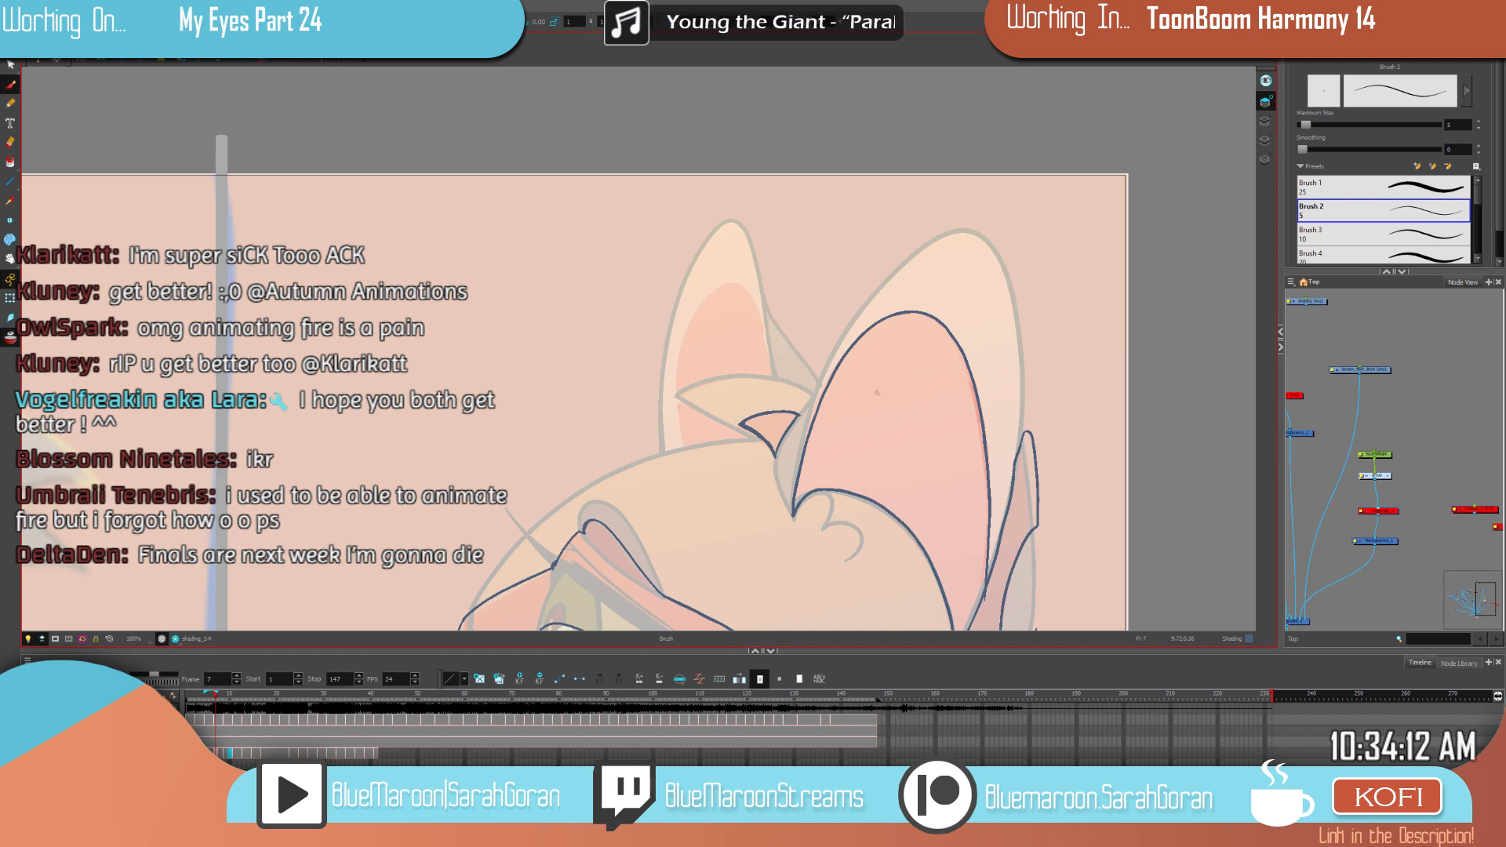
left_click_drag(910, 453, 915, 469)
key("comma")
key("period")
key("comma")
key("period")
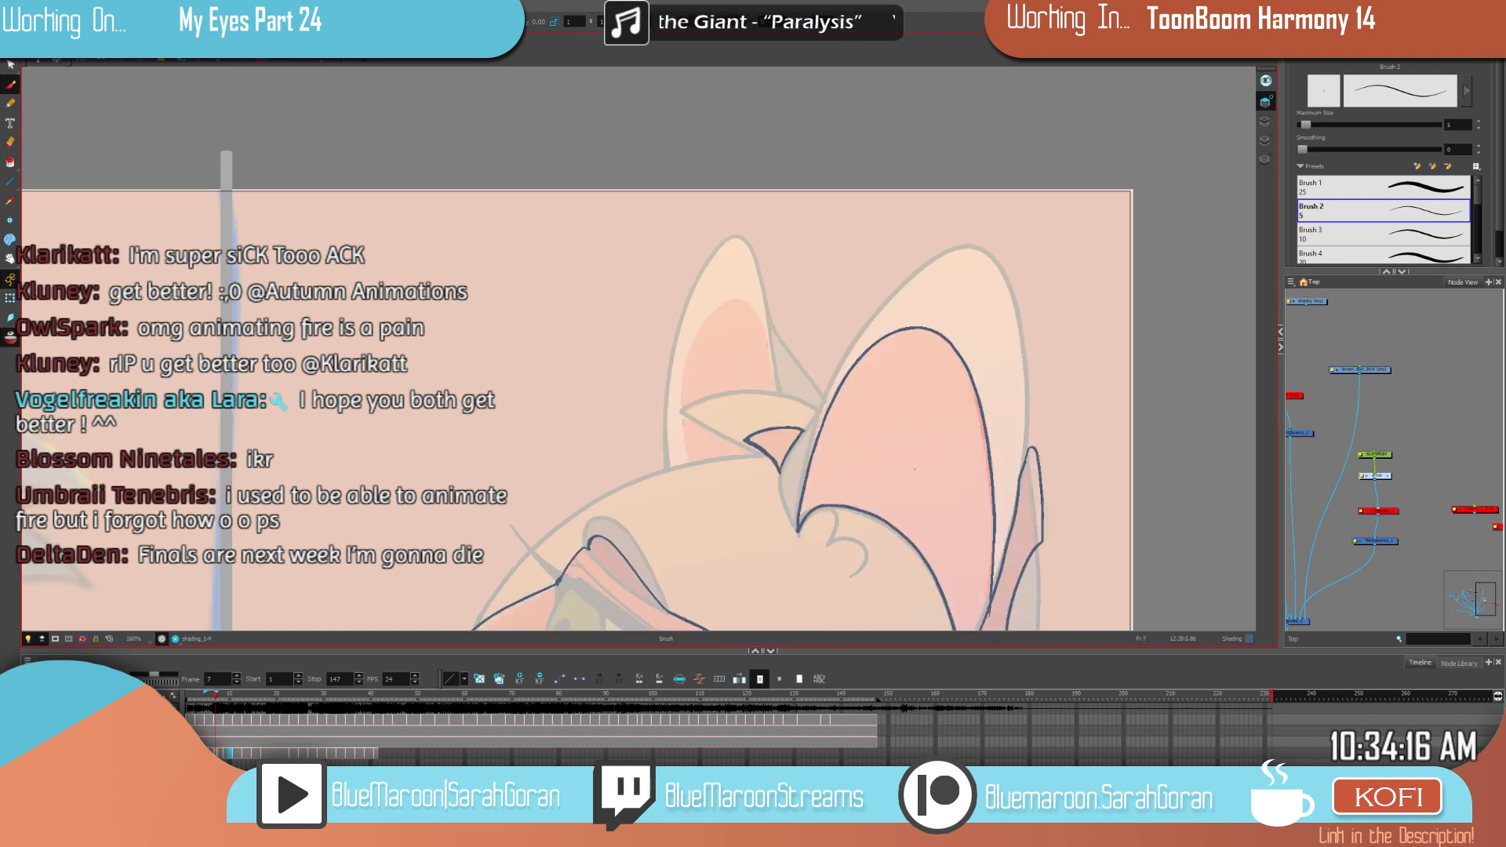
key("comma")
key("period")
key("comma")
key("period")
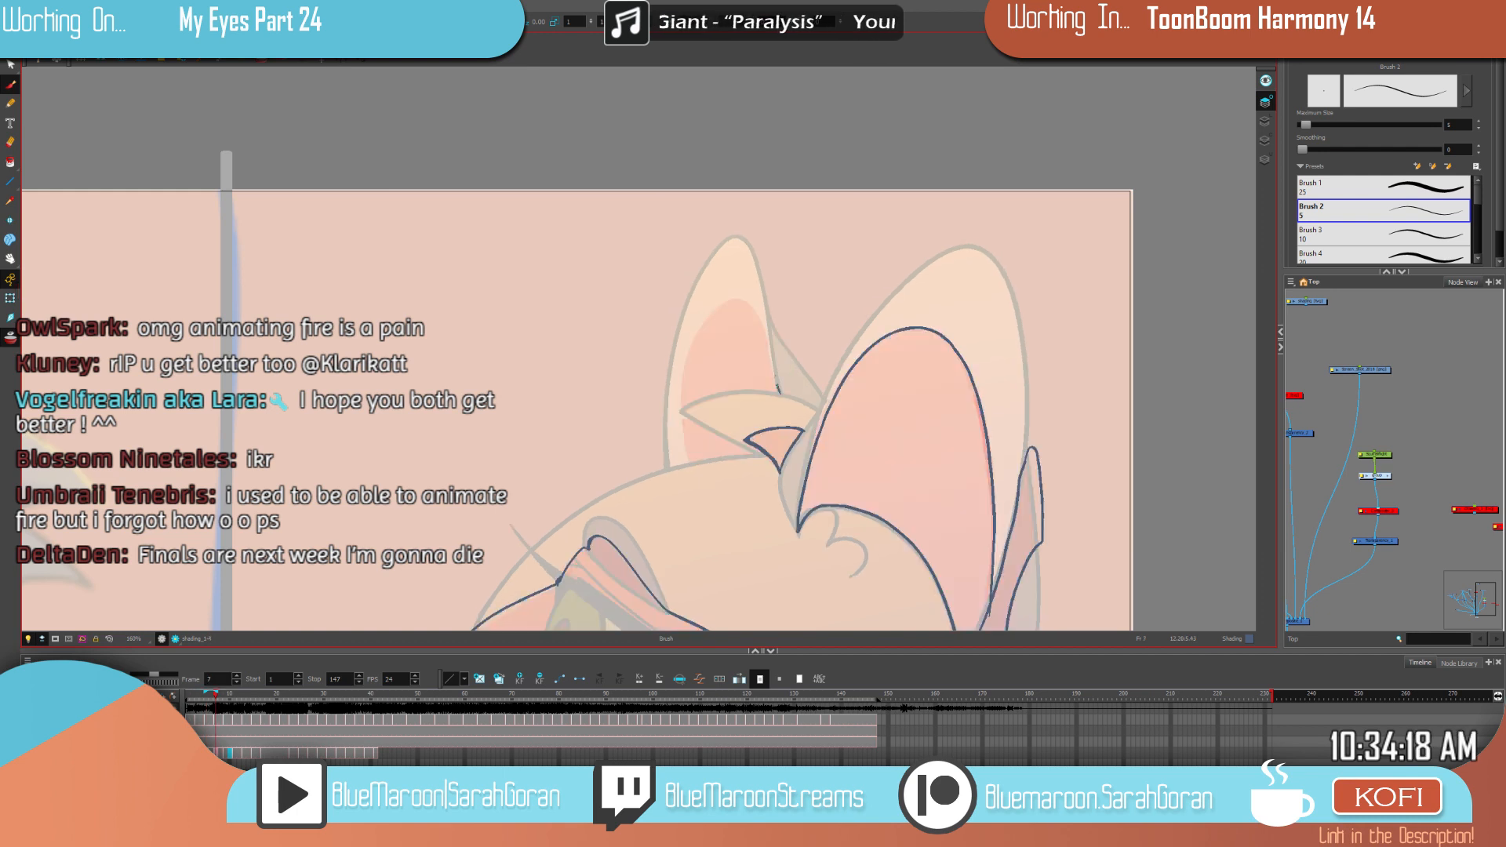
Step: Outline the far inner ear on frame 7 from its back edge over the top and down the front edge
left_click_drag(767, 332, 740, 295)
left_click_drag(695, 348, 684, 439)
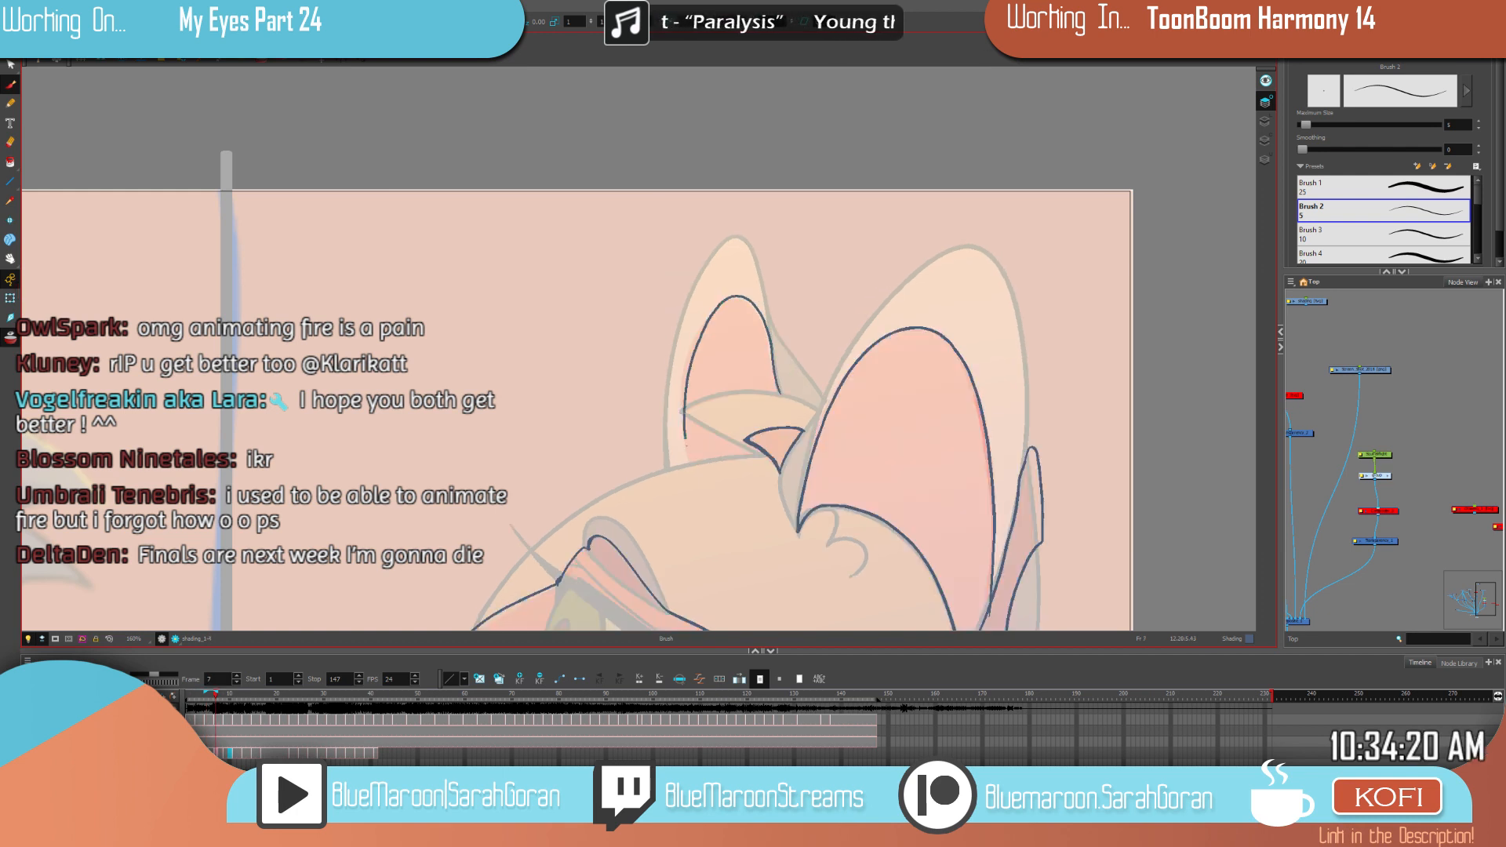
key("f")
key("g")
Step: Outline the hair tuft crossing the far ear, cut off the overshooting lines at its tip, and close the shading outline at its base
left_click_drag(780, 394, 679, 413)
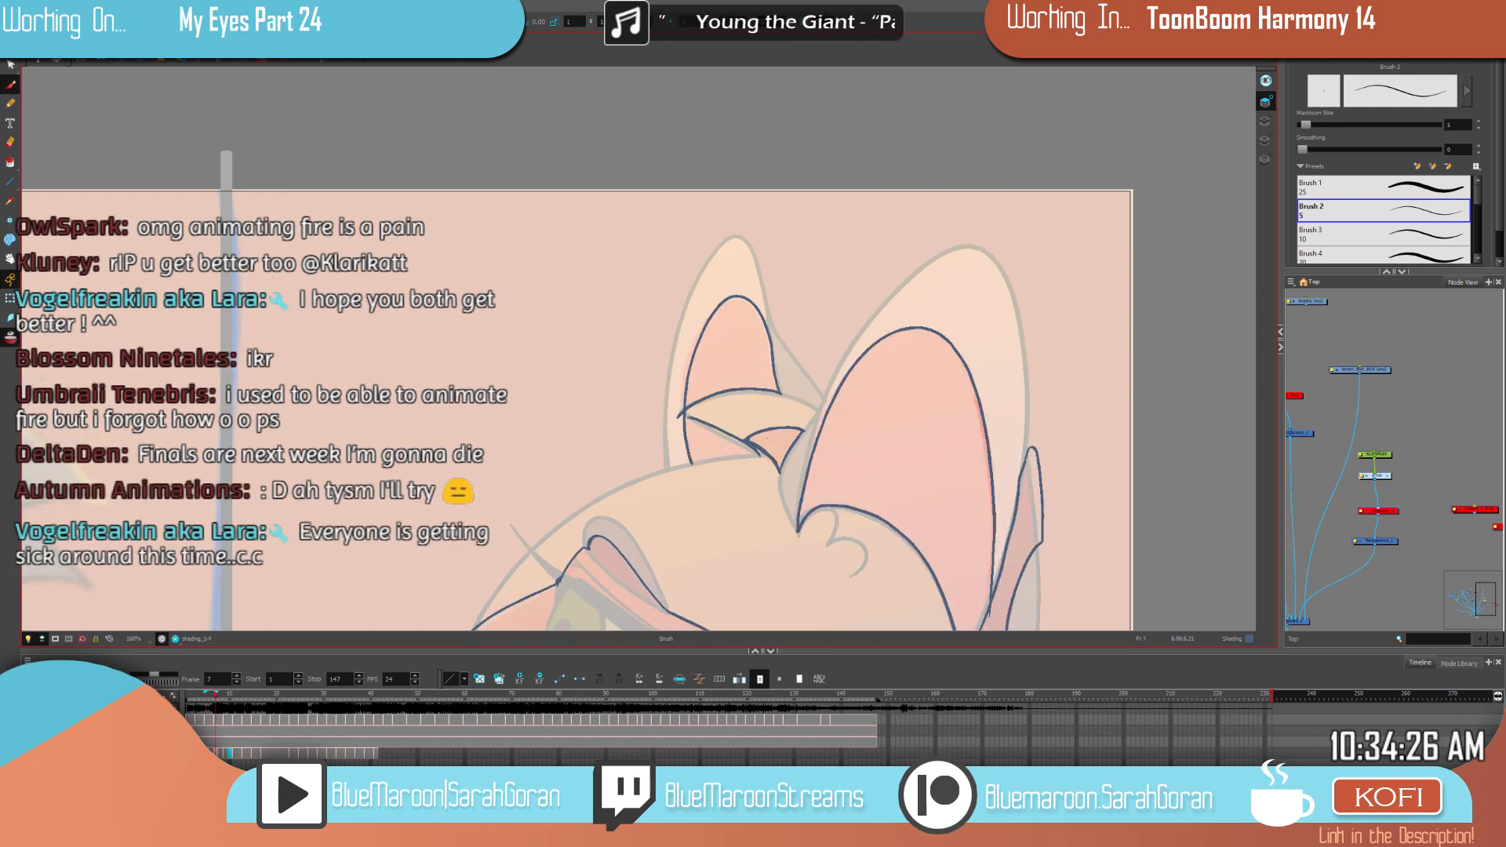
left_click_drag(676, 409, 762, 455)
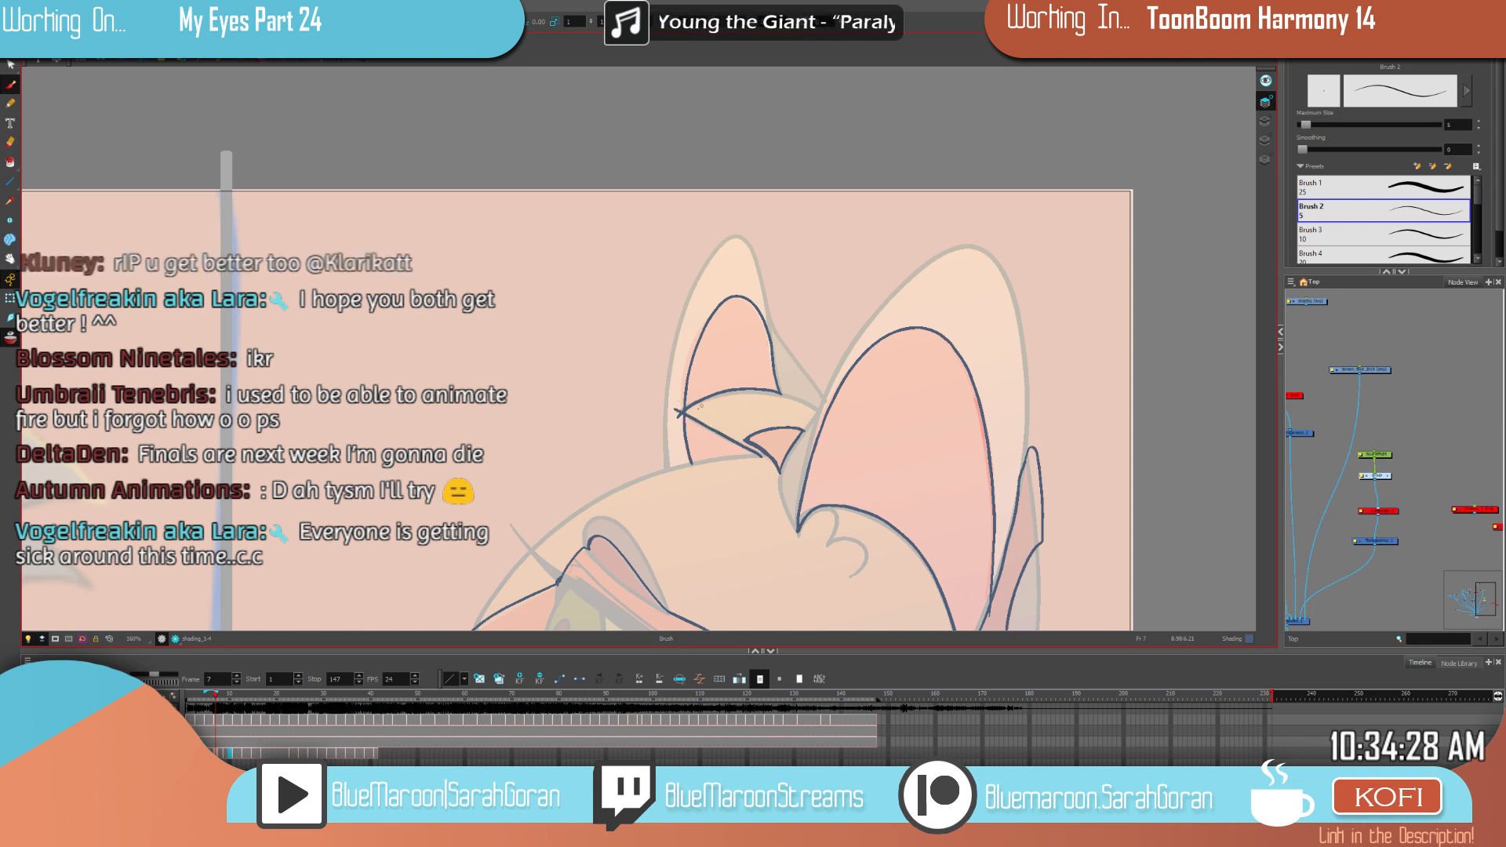
key("alt+t")
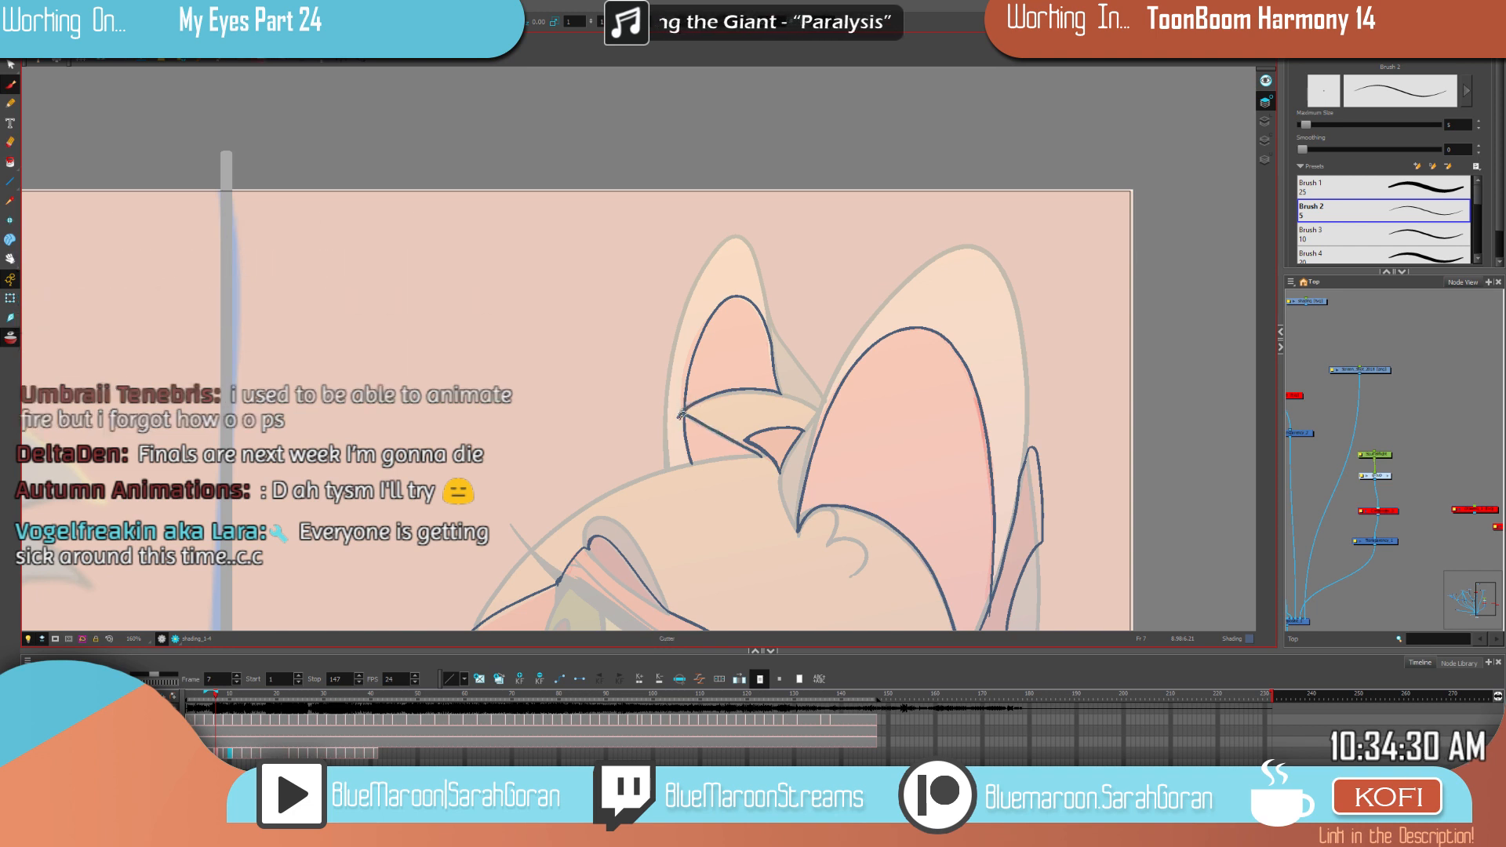
left_click_drag(671, 403, 692, 424)
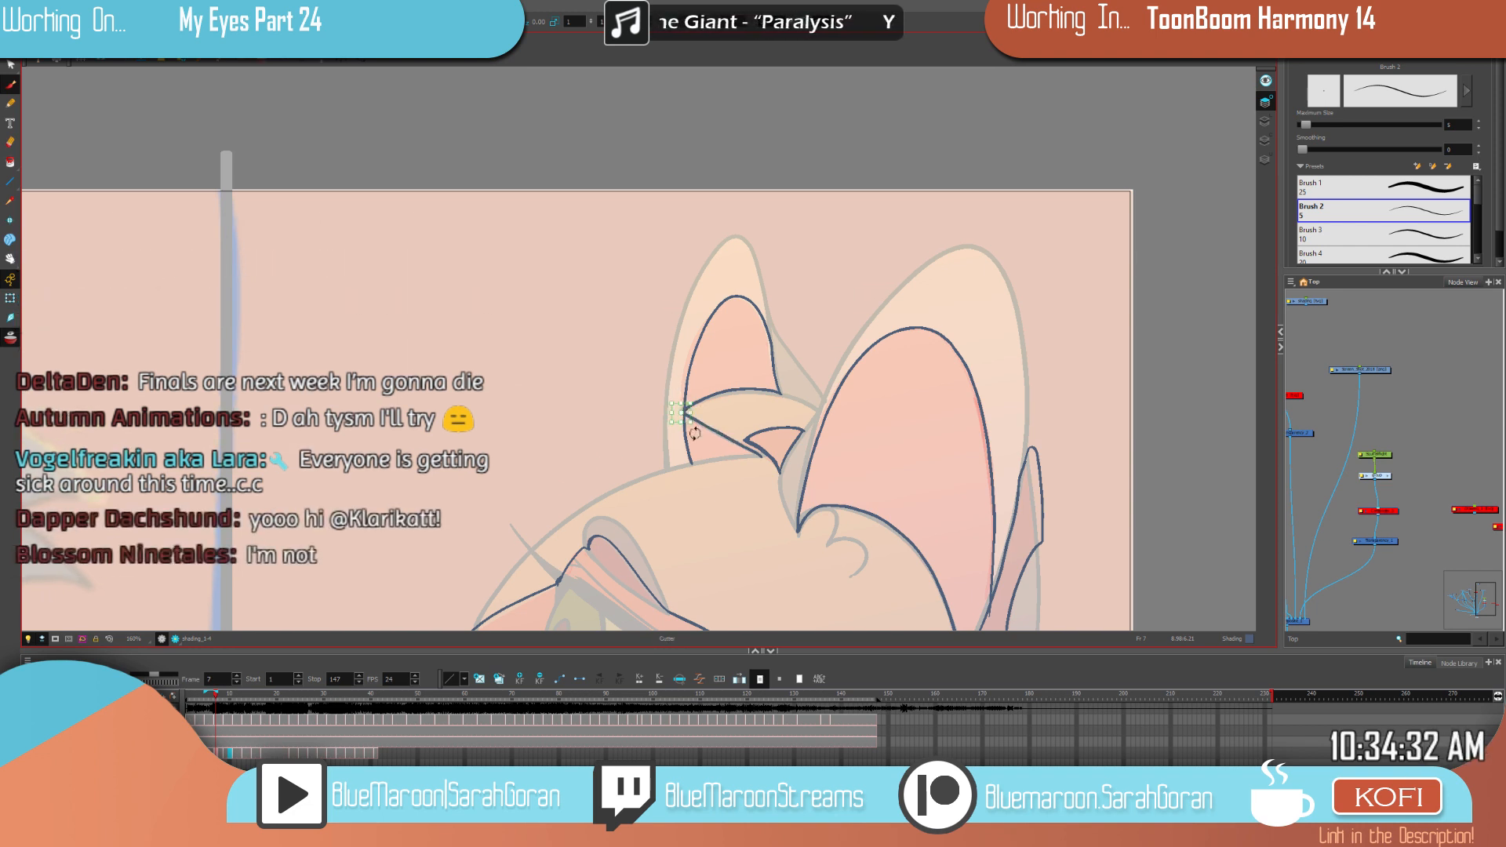
key("alt+b")
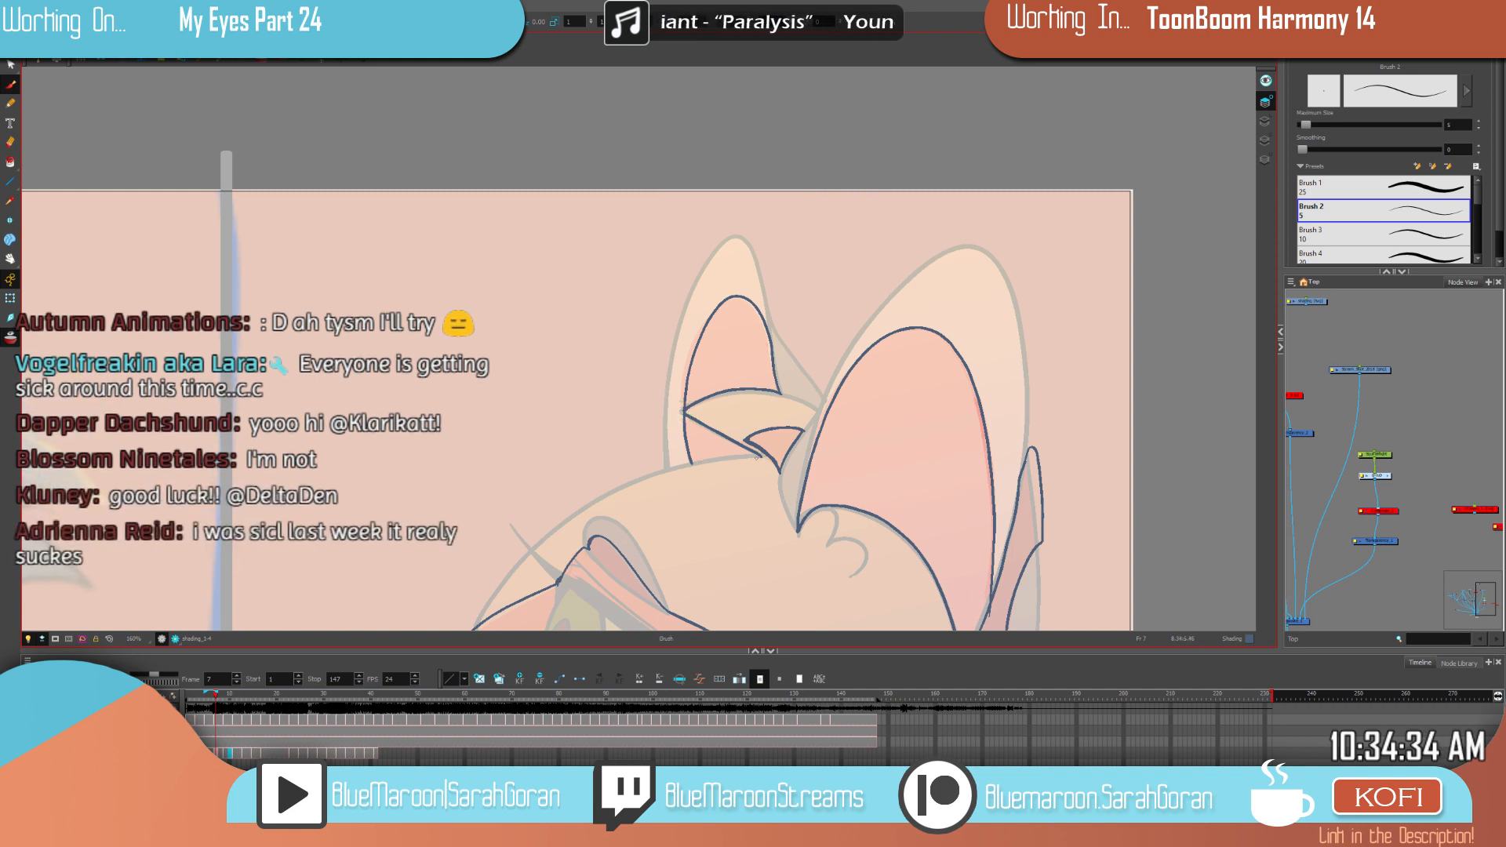
left_click_drag(762, 456, 745, 456)
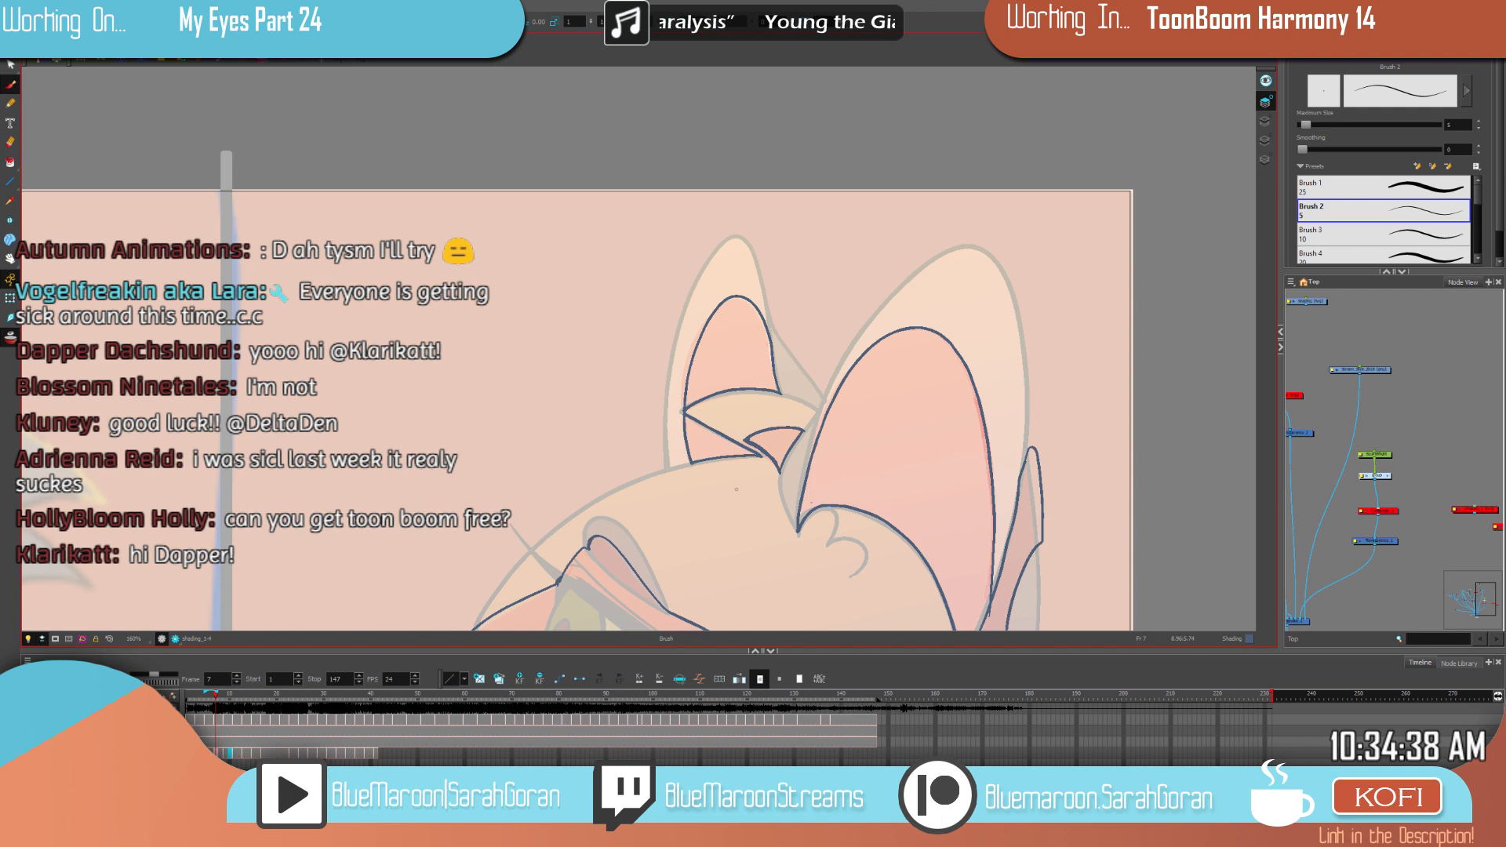
Step: Fill the outlined ear, tuft, face and neck areas on frame 7 with the shading colour, and return to the brush
left_click_drag(1055, 542, 1054, 390)
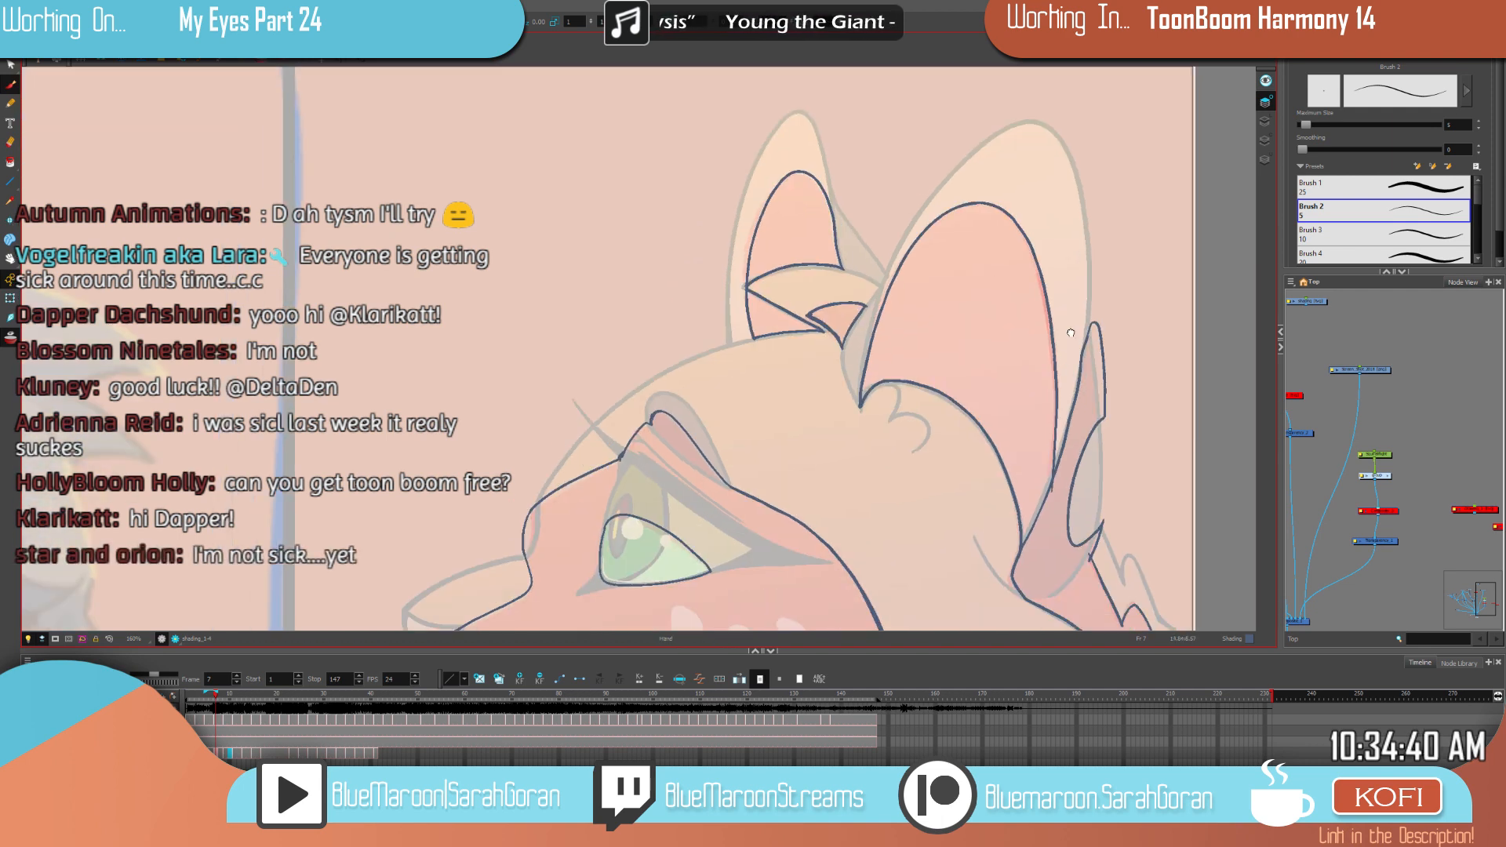
left_click_drag(1070, 327, 1072, 448)
left_click(10, 163)
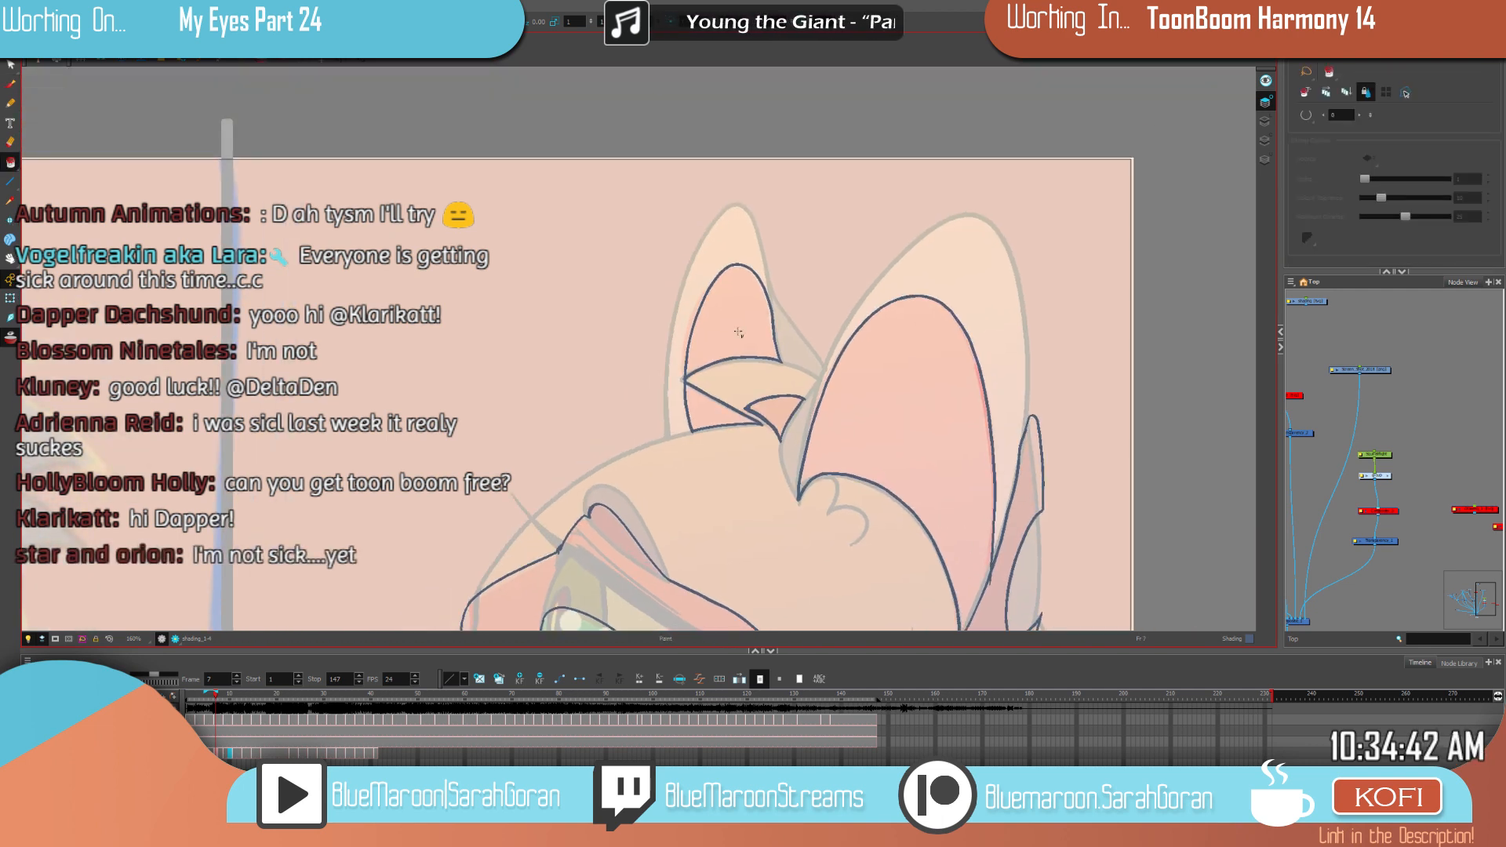
left_click(730, 329)
left_click(717, 412)
left_click(776, 415)
left_click(888, 431)
left_click_drag(1003, 533, 967, 384)
left_click(966, 496)
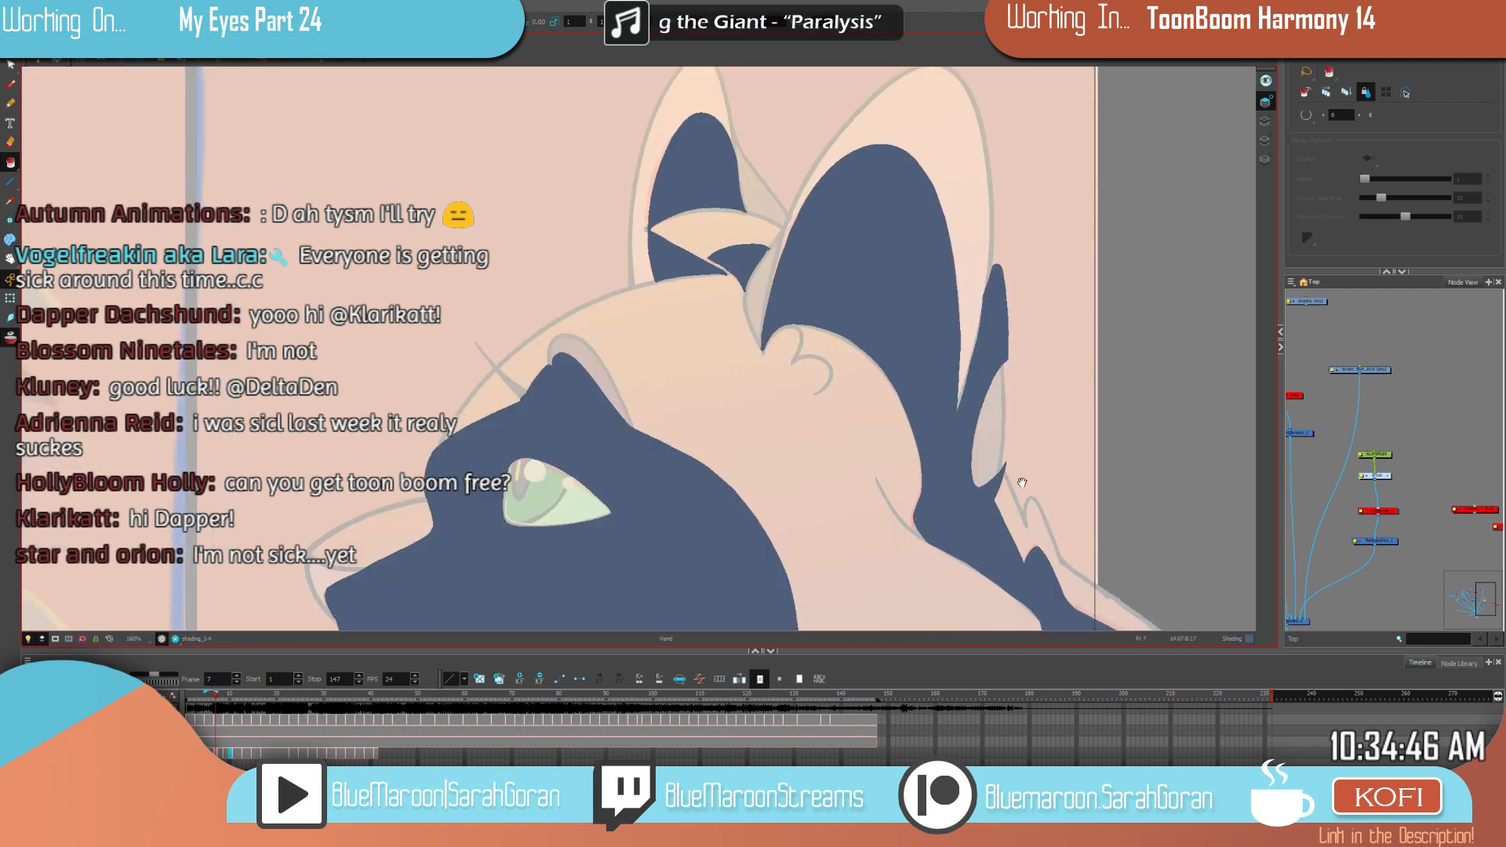
left_click_drag(1030, 444, 1035, 298)
left_click(10, 84)
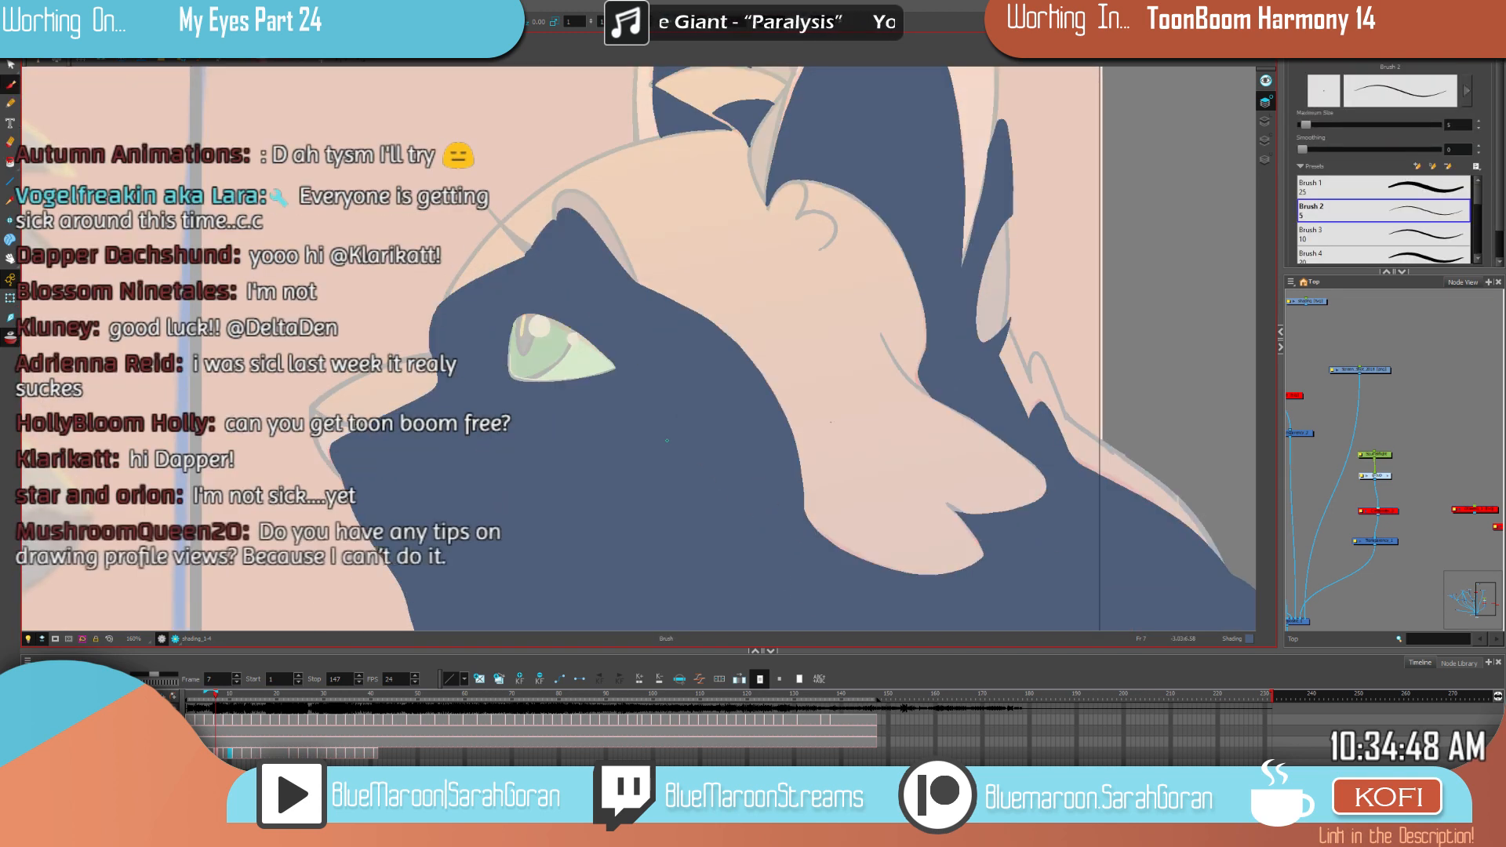
Step: Check the filled shading on frame 7 against the previous drawing with the whole head in view
scroll(864, 502, "down", 5)
scroll(863, 502, "up", 2)
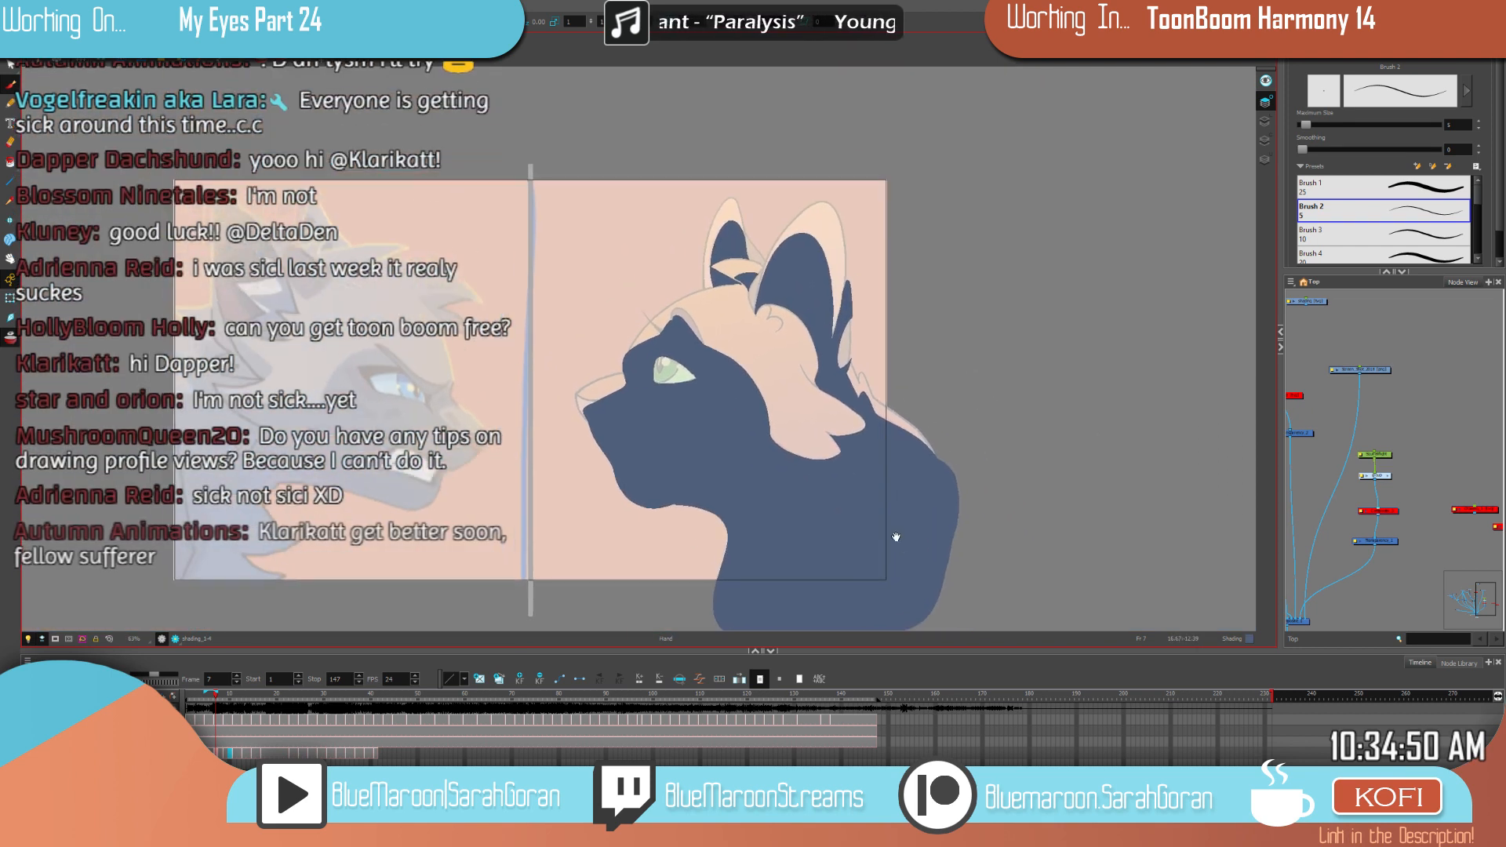
scroll(870, 501, "down", 1)
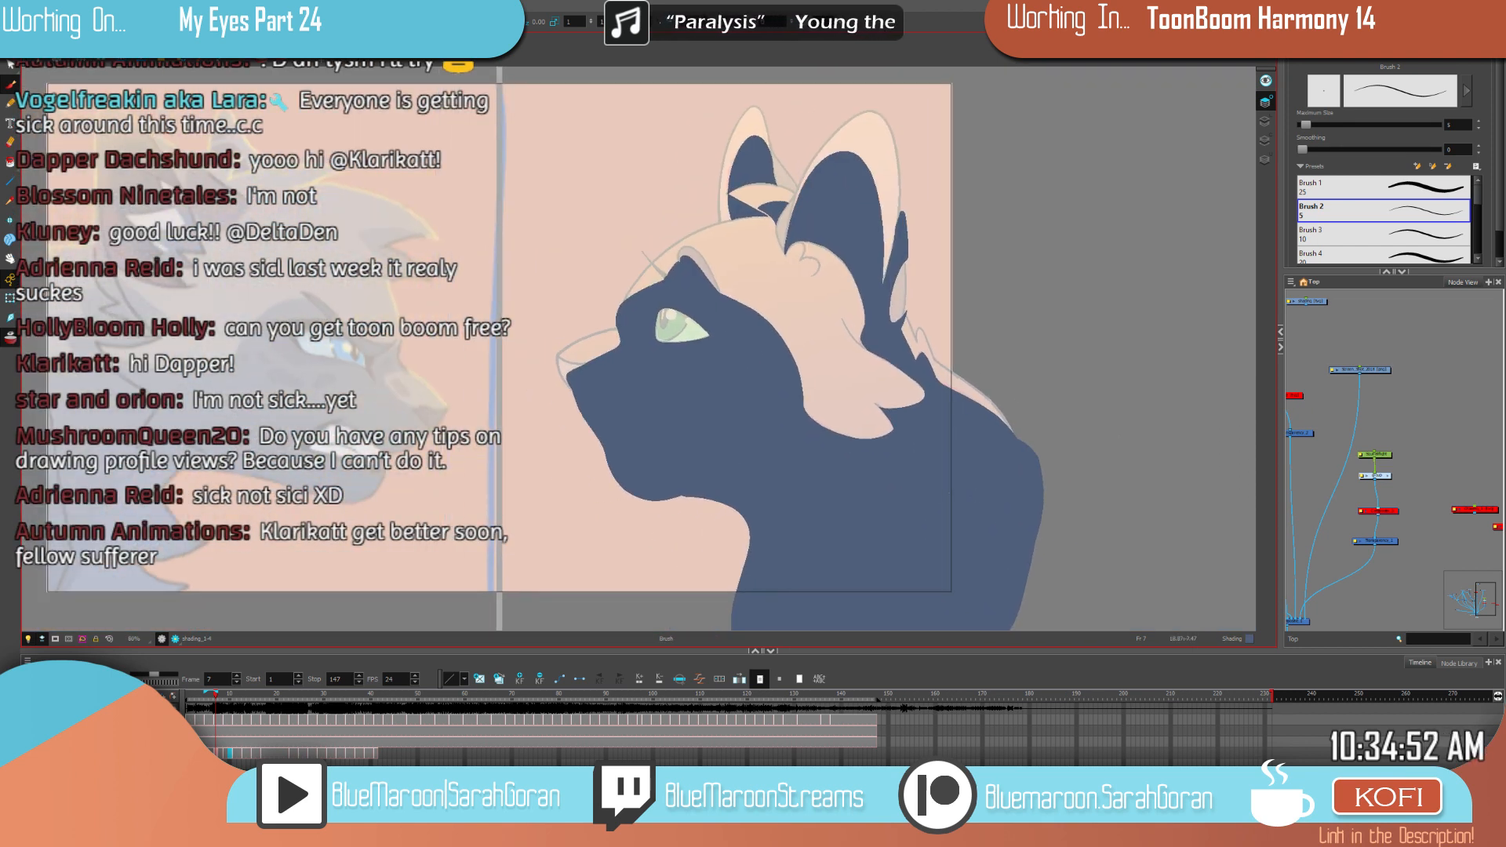
key("f")
key("g")
key("f")
key("g")
key("f")
key("f")
key("g")
key("g")
key("f")
key("g")
key("f")
key("g")
key("f")
key("g")
key("f")
key("g")
key("f")
key("g")
key("f")
key("g")
key("f")
key("g")
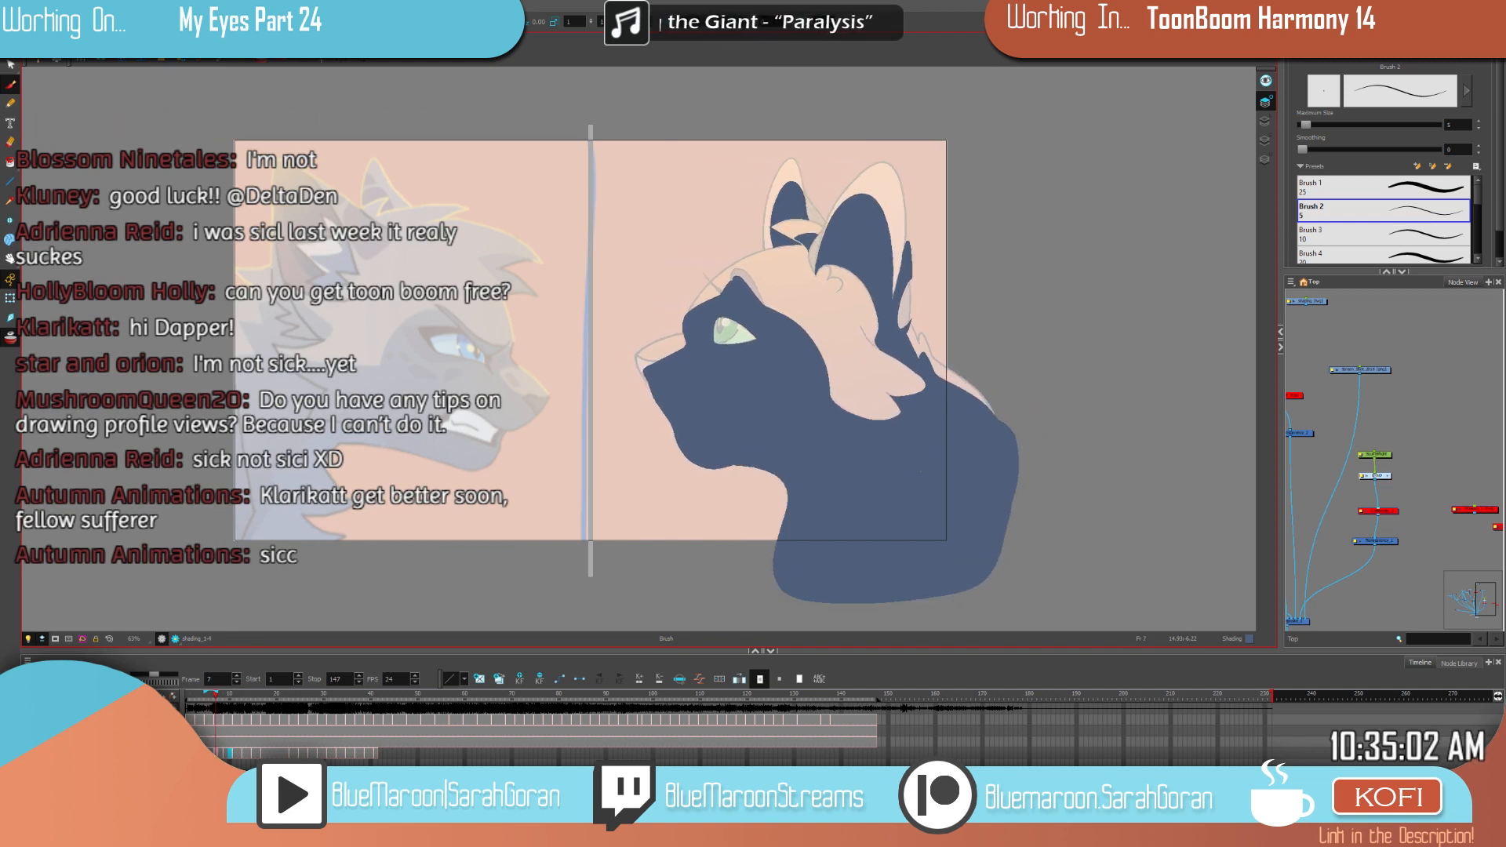
Step: Touch up the front edge of the near inner ear's shading on frame 7
key("2")
key("2")
key("2")
key("2")
key("2")
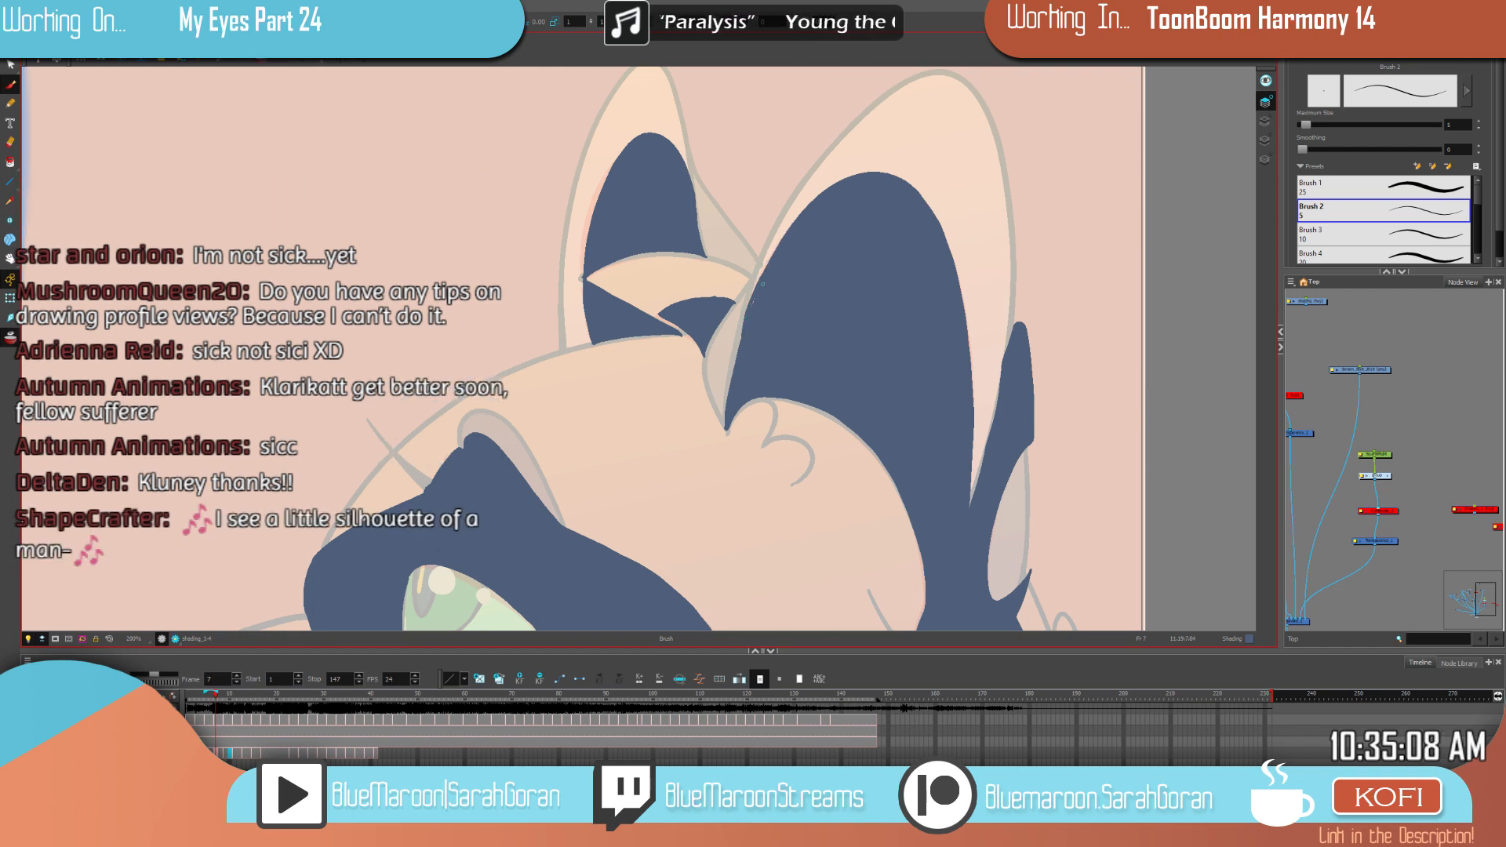
left_click_drag(748, 311, 734, 365)
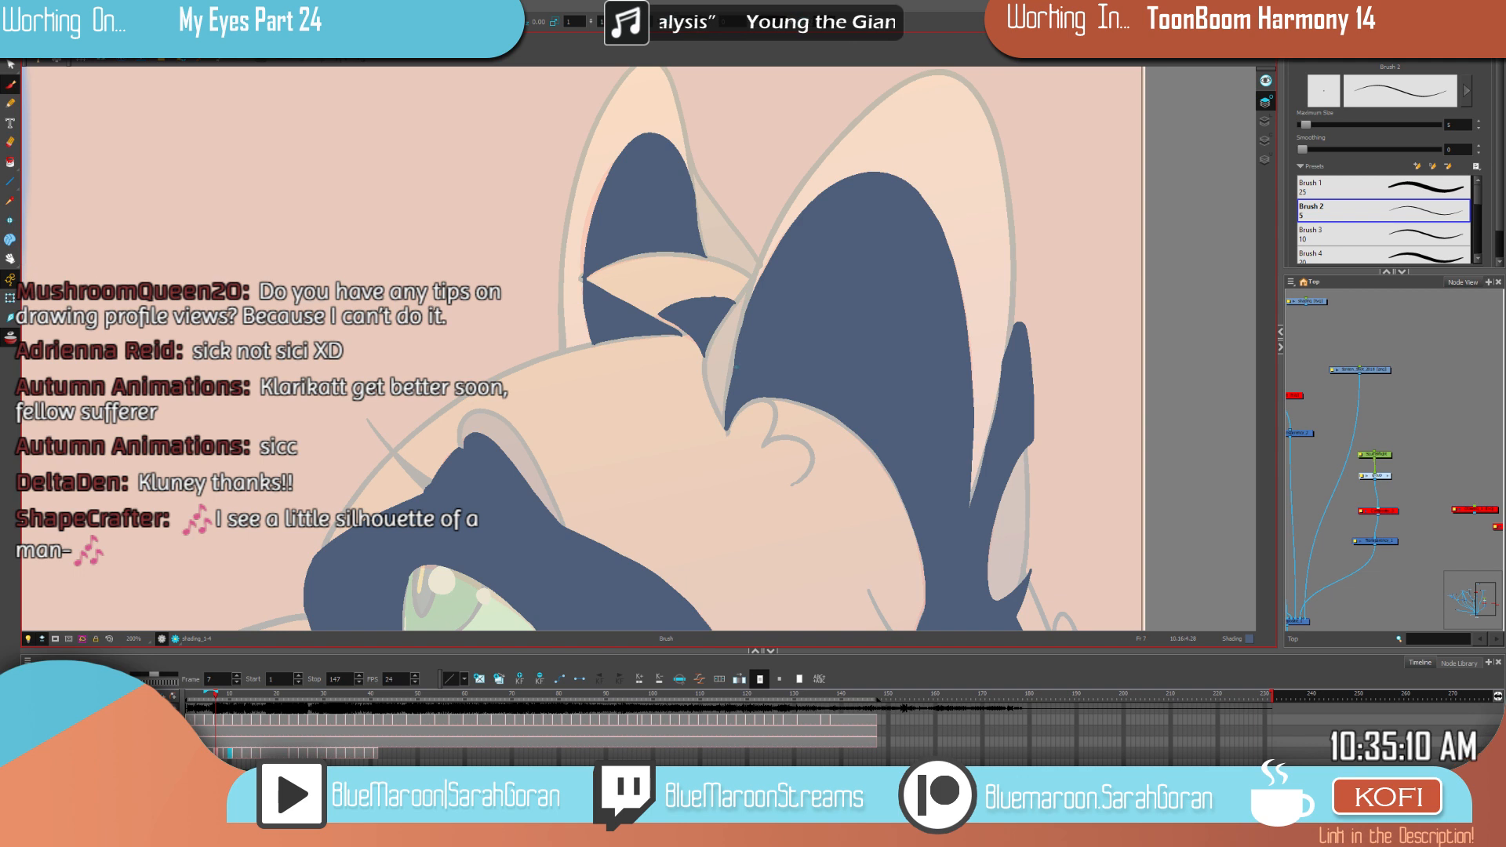
scroll(853, 394, "down", 4)
left_click_drag(1011, 520, 1007, 411)
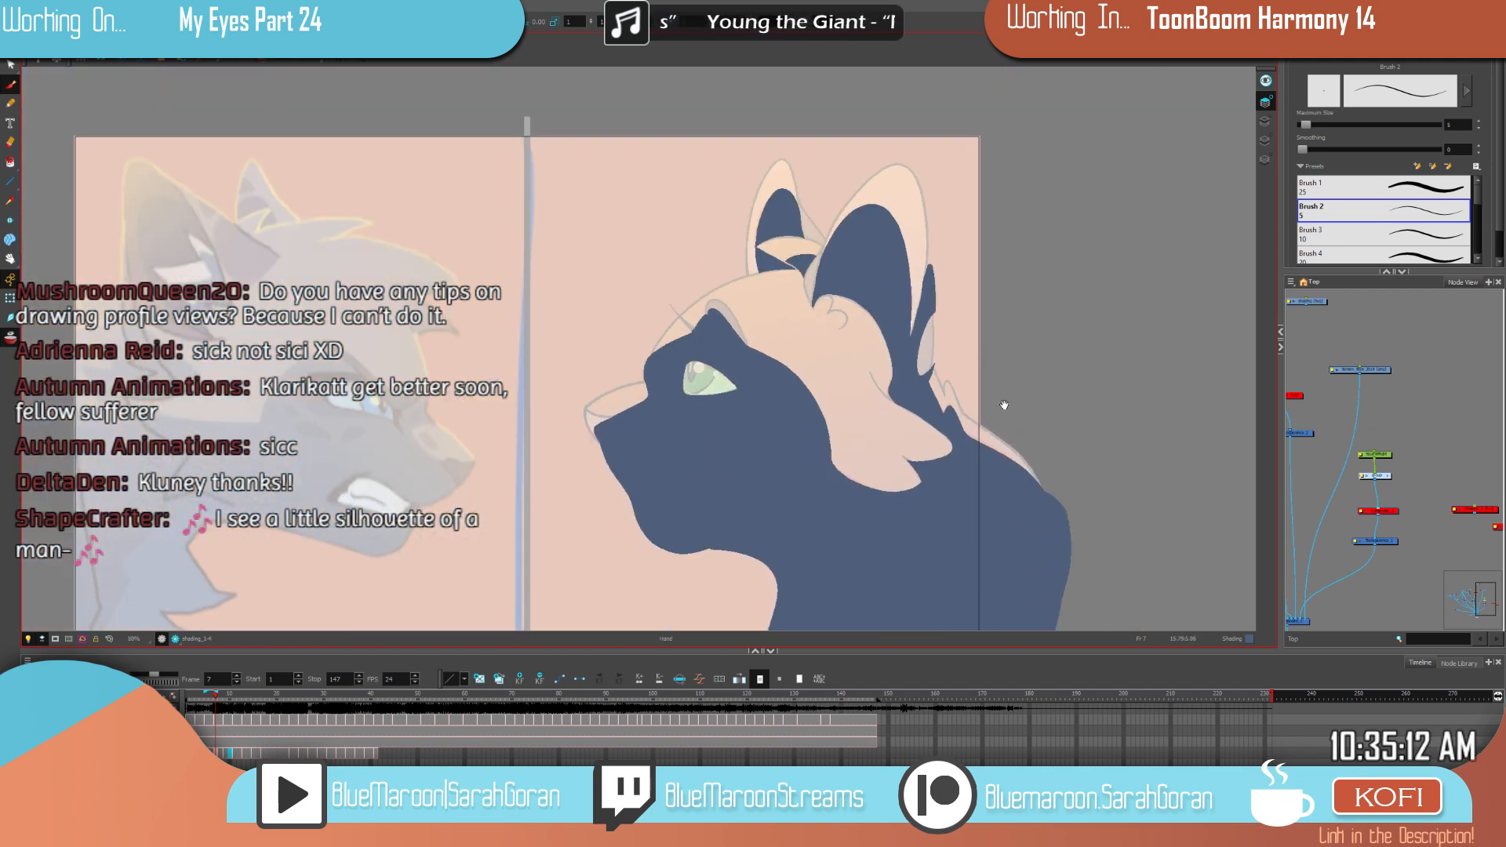
Step: Step back and forth through the shaded frames up to frame 7 and inspect the ears and hair up close
key("comma")
key("period")
key("period")
key("comma")
key("comma")
key("comma")
key("period")
key("comma")
key("comma")
key("period")
key("period")
key("comma")
key("comma")
key("comma")
key("period")
key("period")
key("period")
key("period")
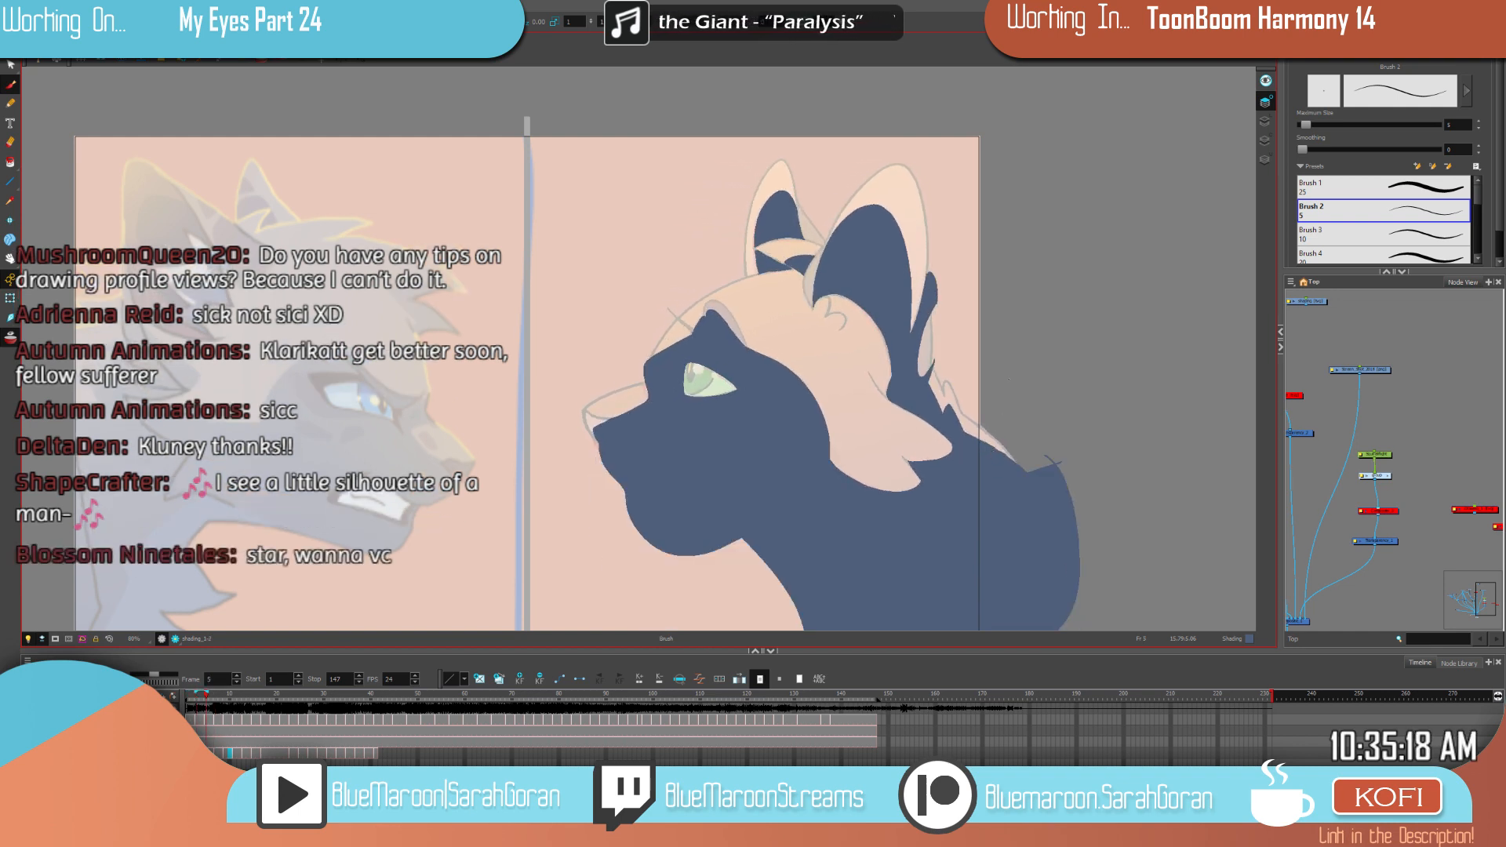
key("comma")
key("comma")
key("comma")
key("comma")
key("g")
key("g")
key("f")
key("g")
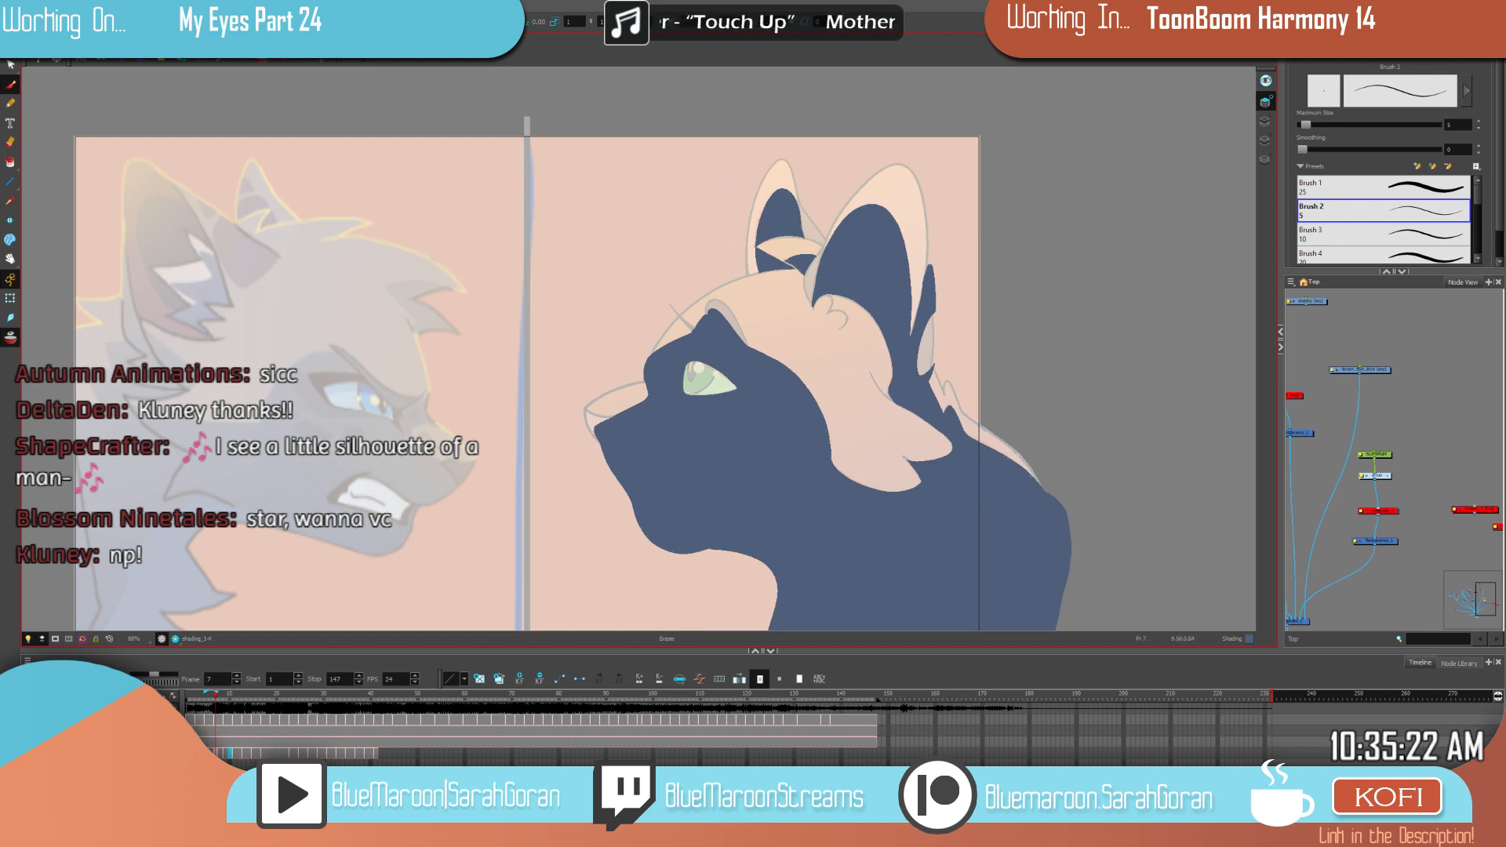
key("2")
key("2")
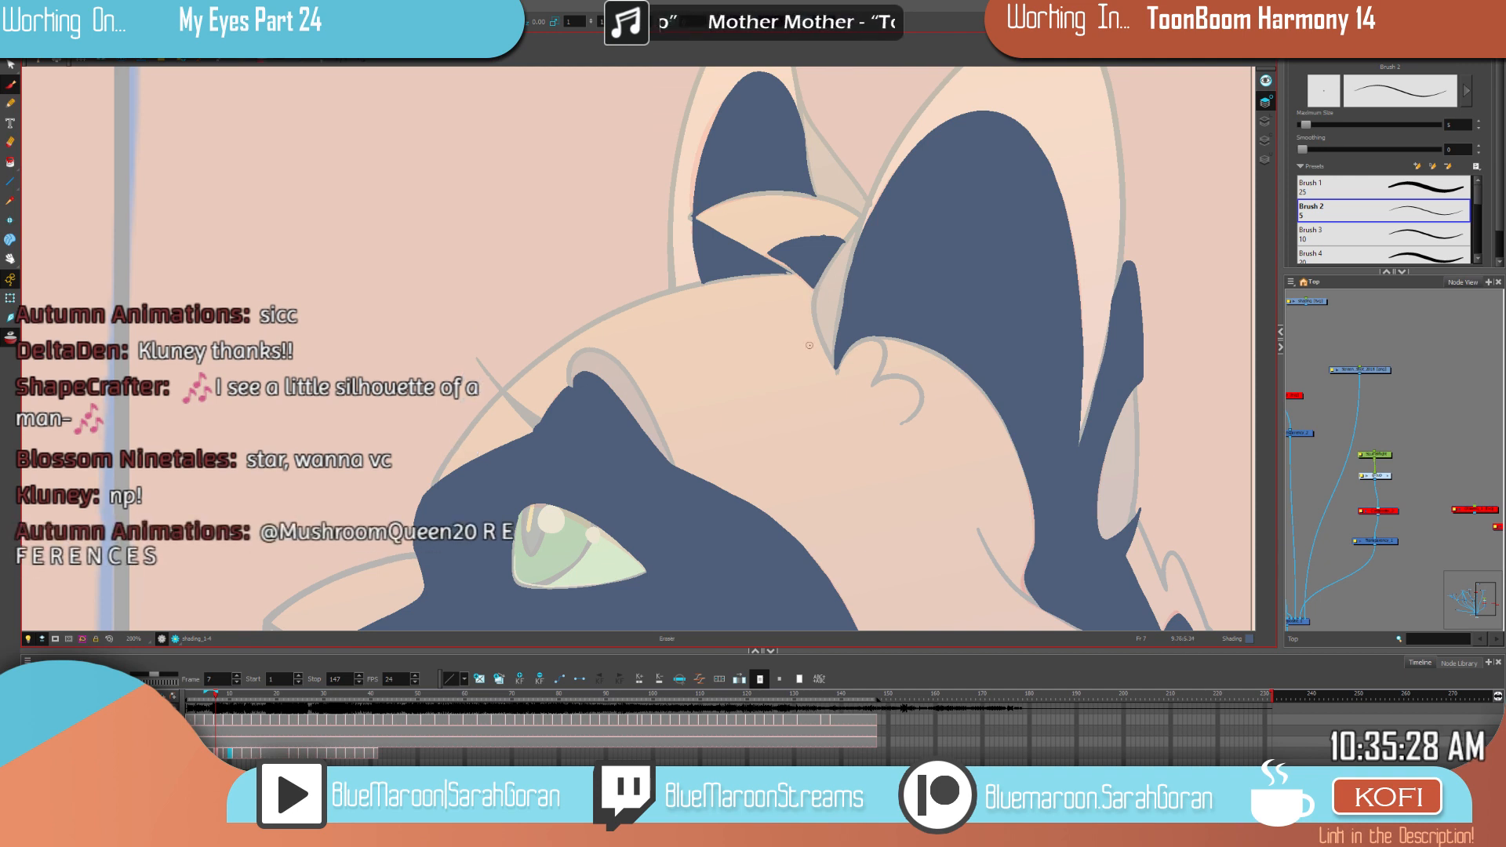
scroll(810, 346, "down", 3)
left_click_drag(955, 445, 957, 425)
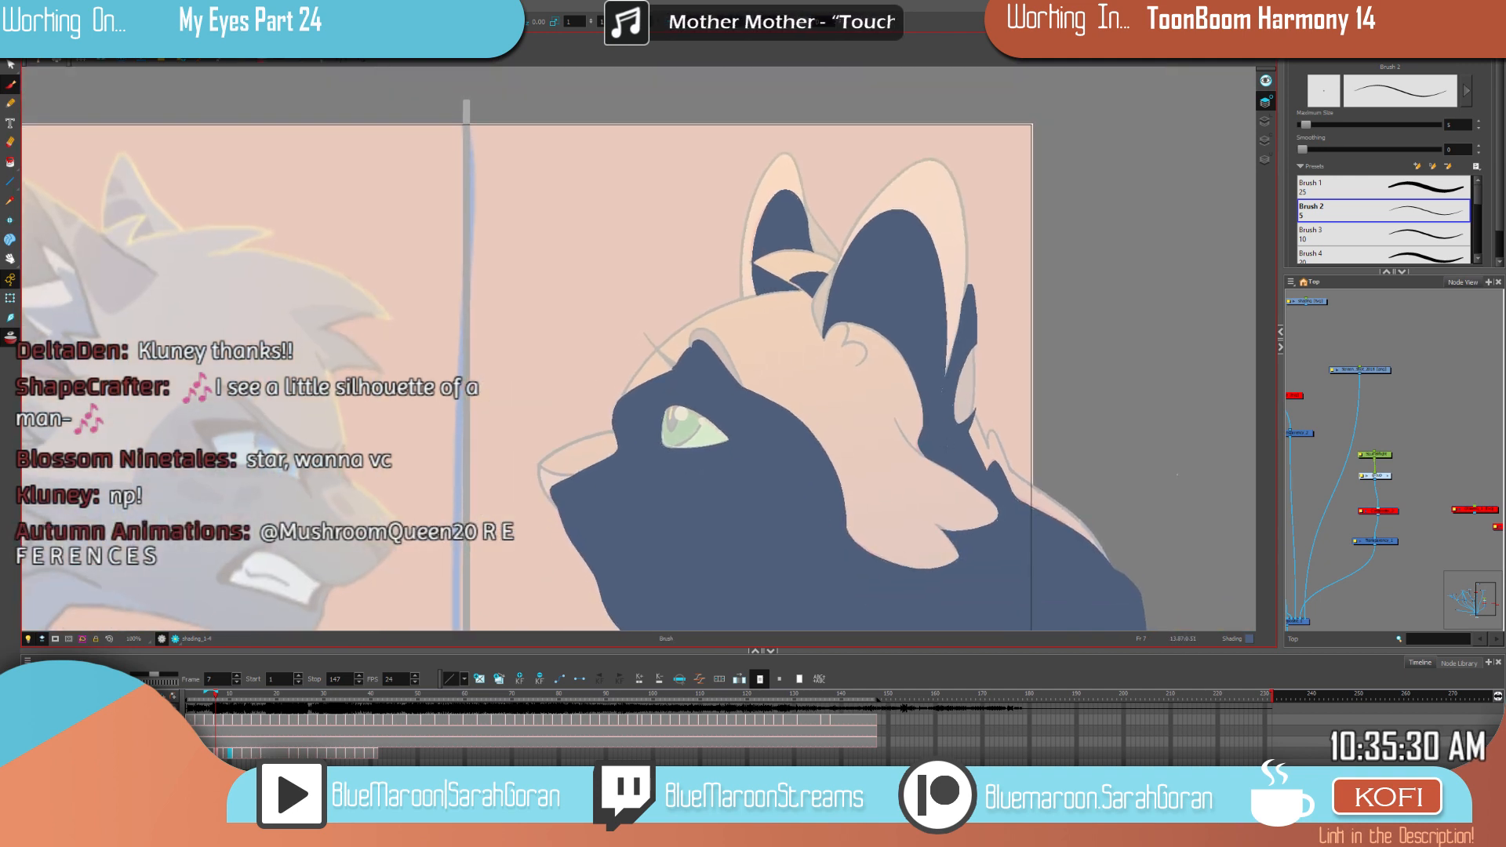
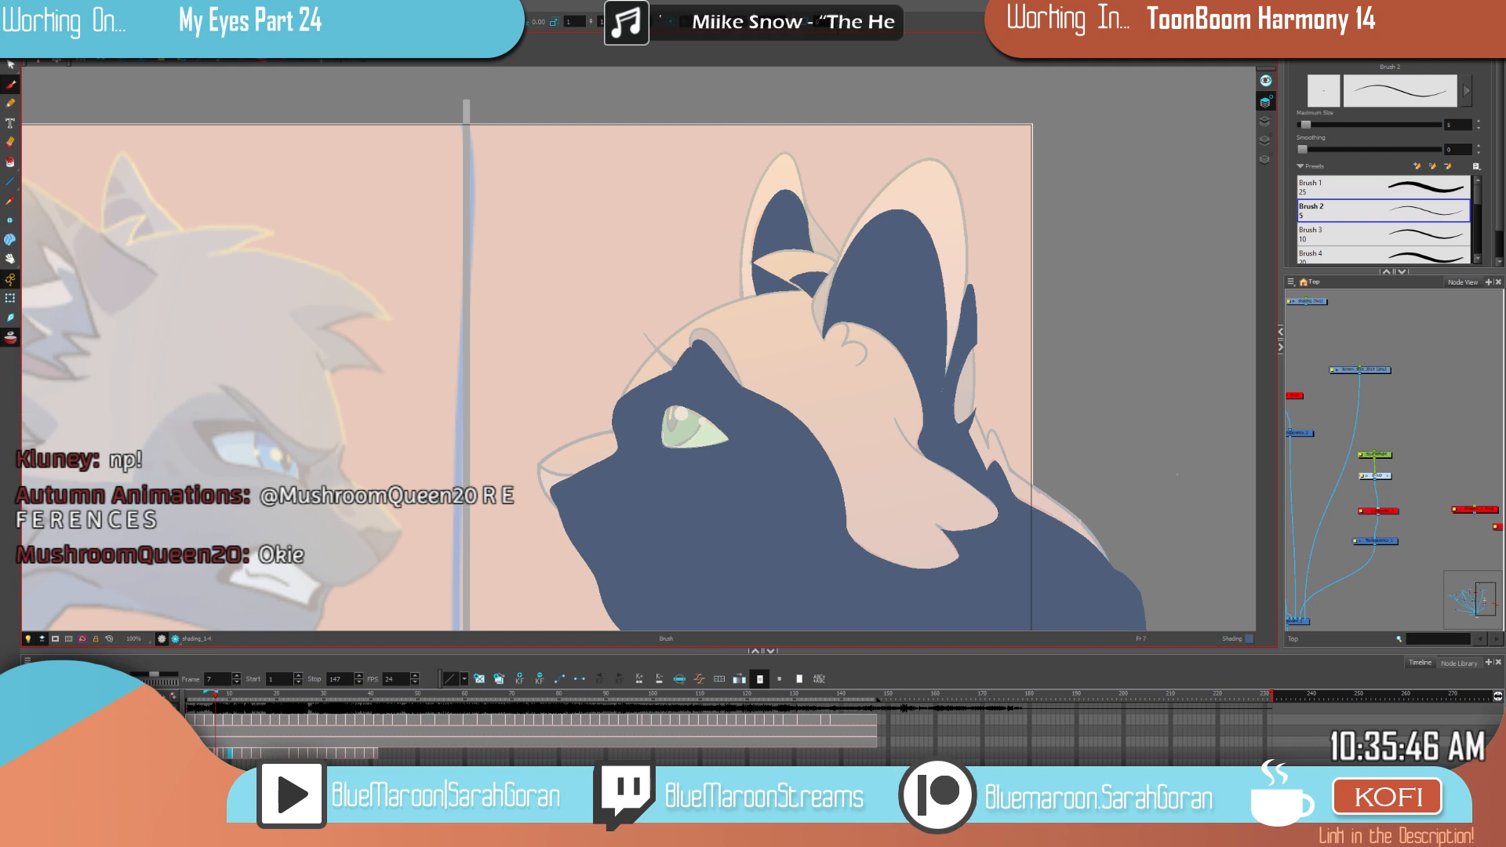
Step: Review how the face, neck and back shading moves between frames 3, 5 and 7
key("f")
key("g")
key("f")
key("period")
key("period")
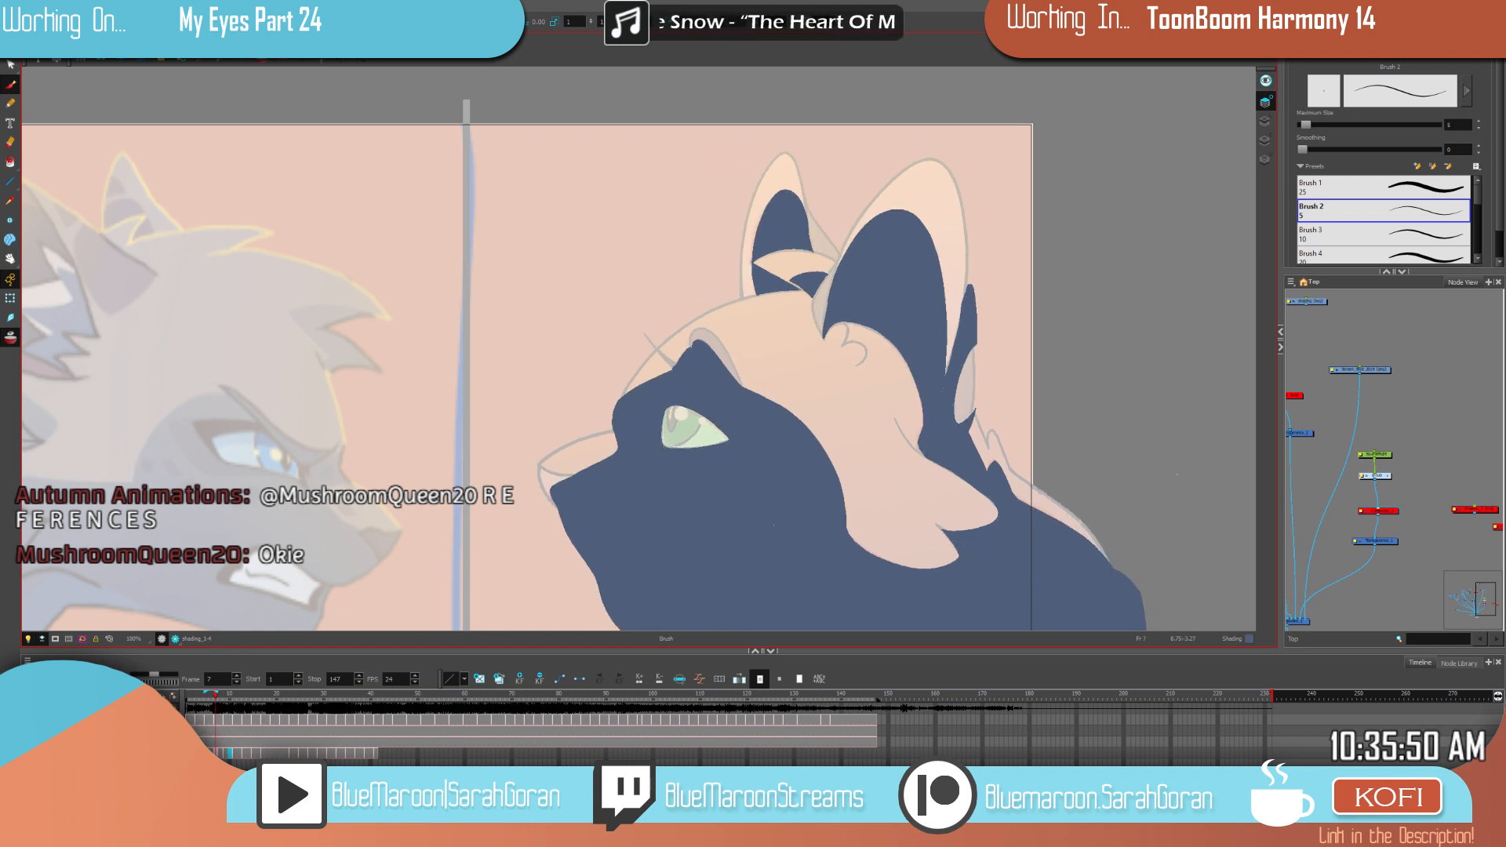
left_click_drag(1115, 469, 1077, 357)
key("comma")
key("comma")
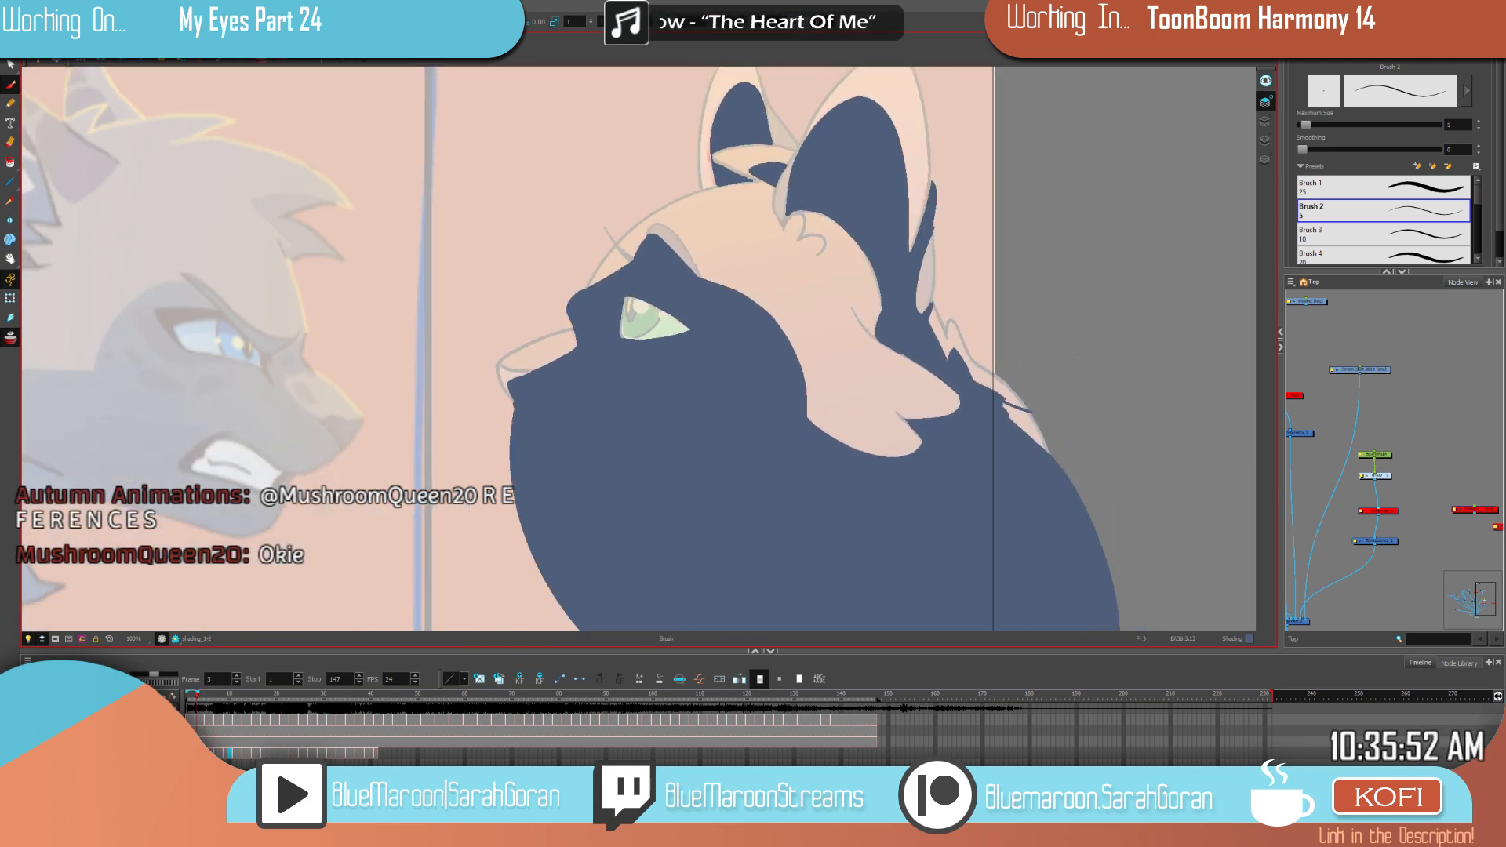
key("period")
key("period")
key("period")
key("comma")
key("f")
key("f")
key("f")
key("g")
key("g")
key("g")
key("g")
key("f")
key("g")
key("f")
key("g")
key("f")
key("f")
key("g")
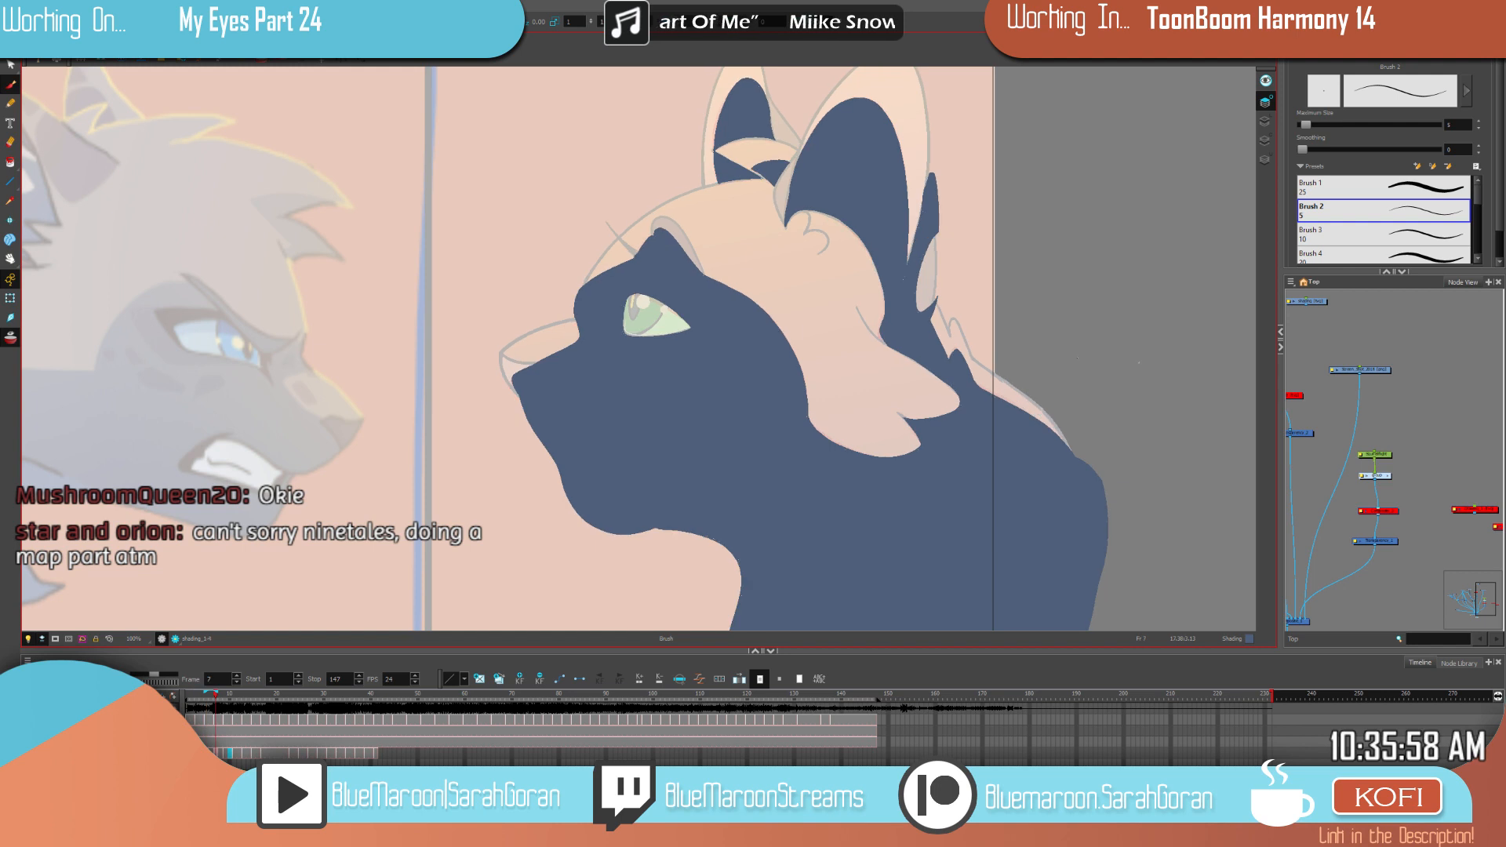
key("f")
key("g")
key("f")
key("g")
Step: Go to the empty shading drawing on frame 9 and compare its ear and hair line art with the adjacent frames
key("period")
key("comma")
key("period")
scroll(920, 292, "up", 3)
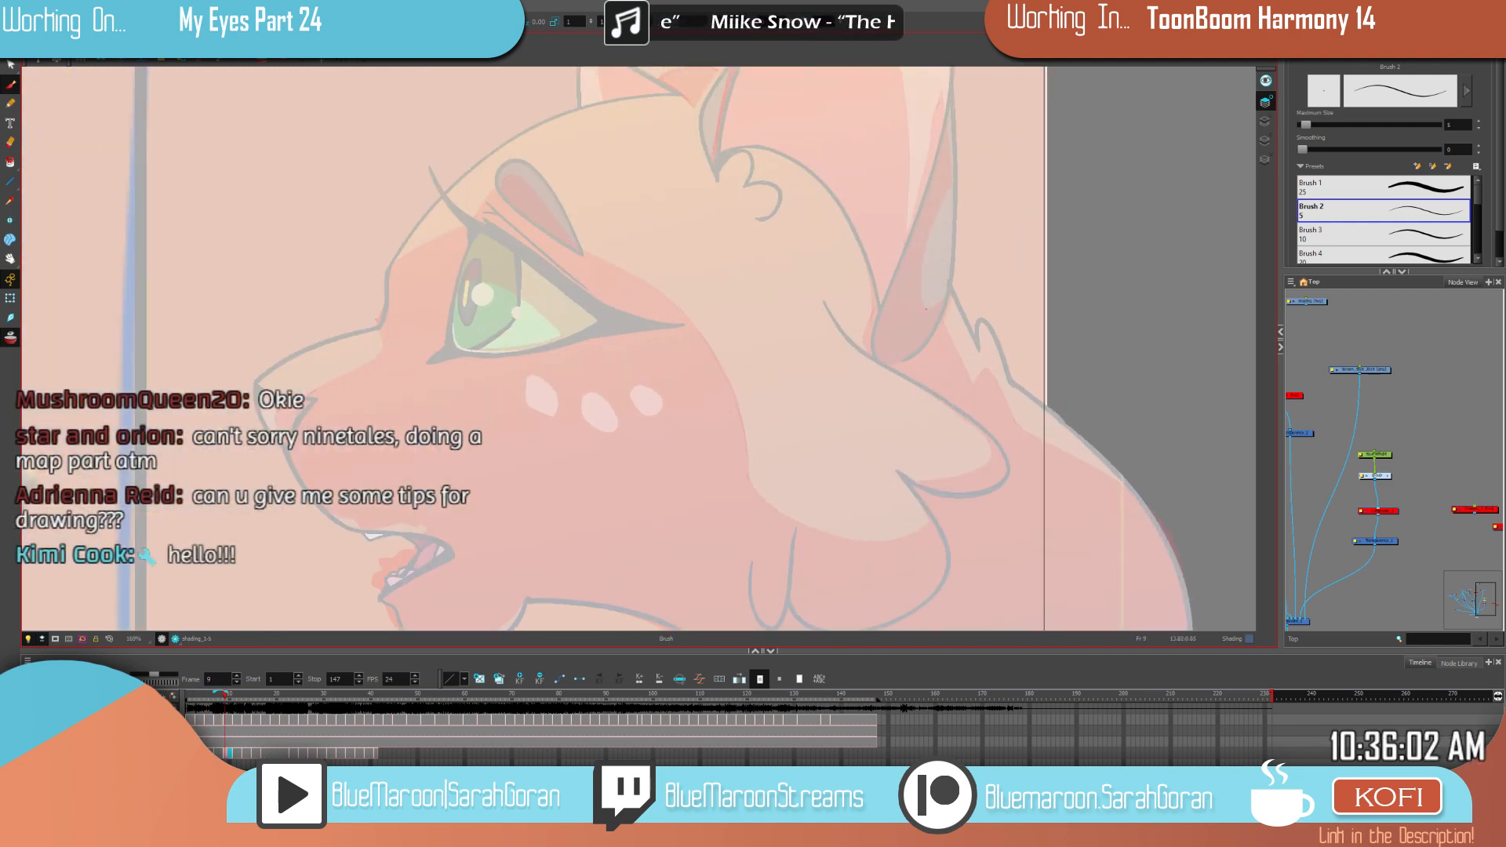
left_click_drag(954, 275, 1005, 438)
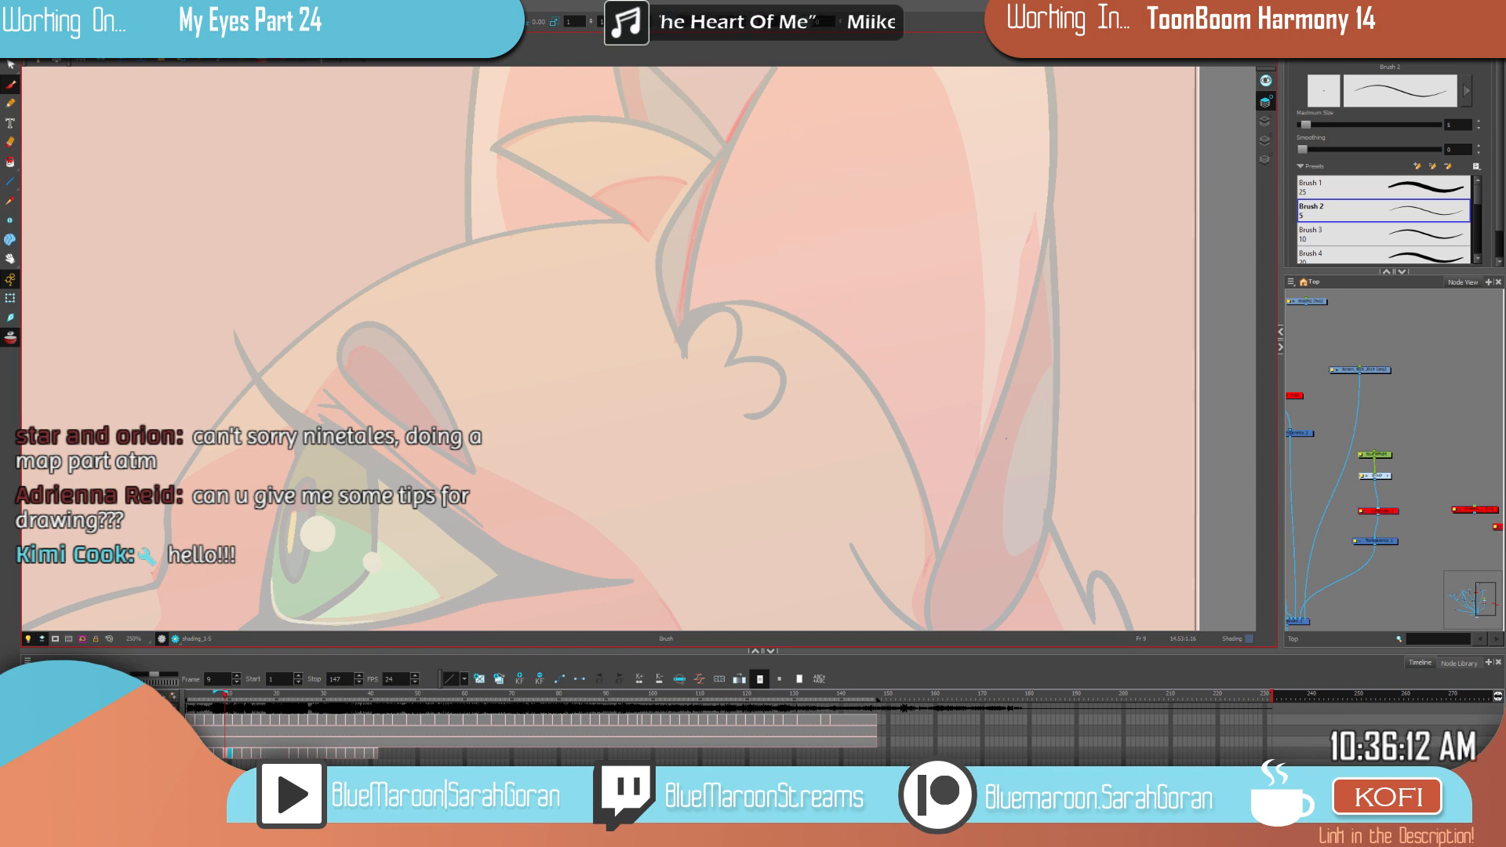
key("2")
key("2")
left_click_drag(888, 396, 870, 469)
key("comma")
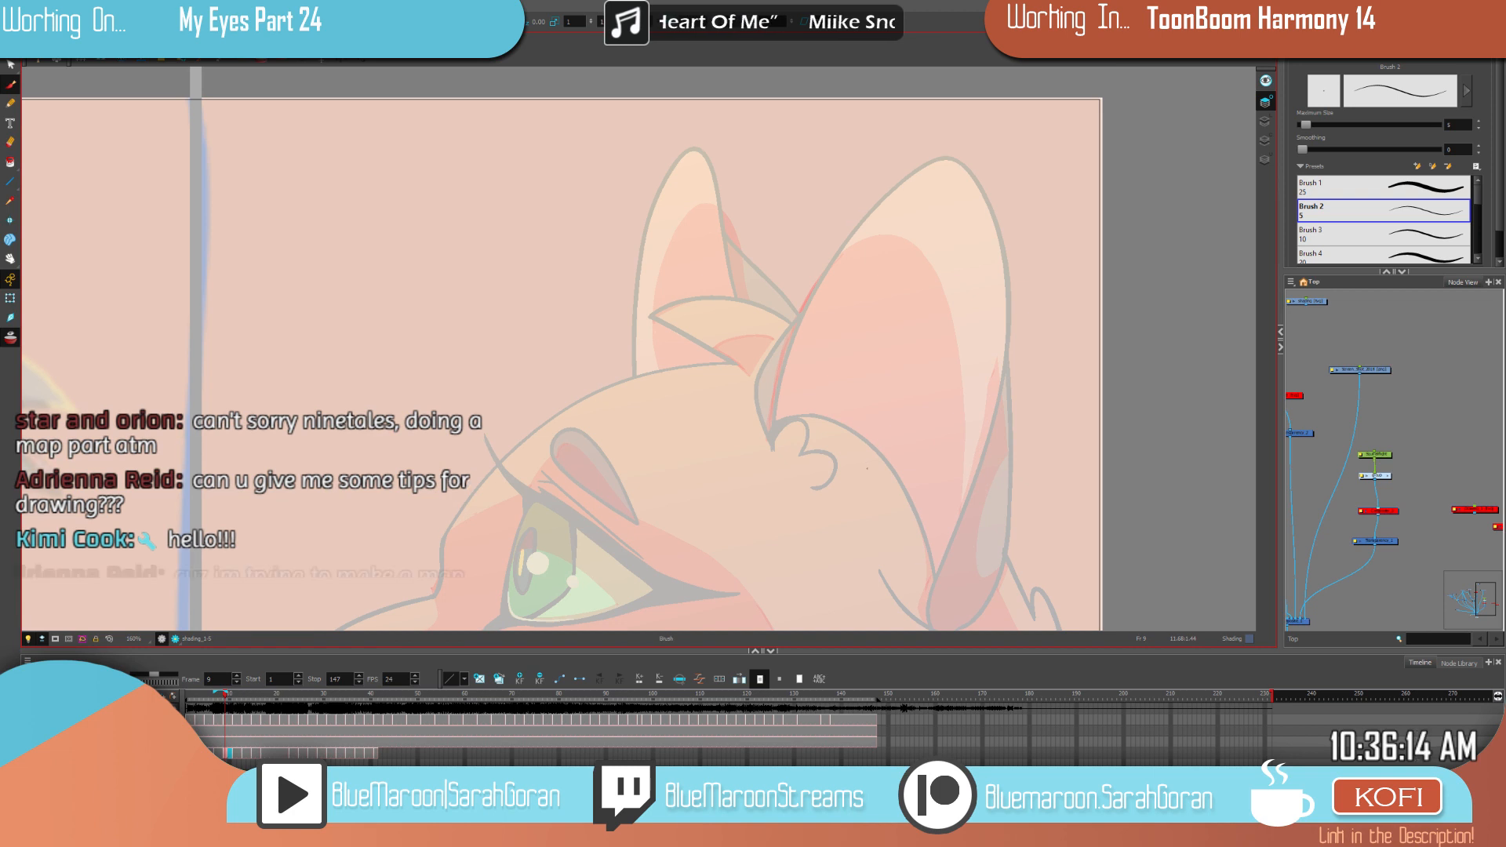
key("comma")
key("period")
key("comma")
key("period")
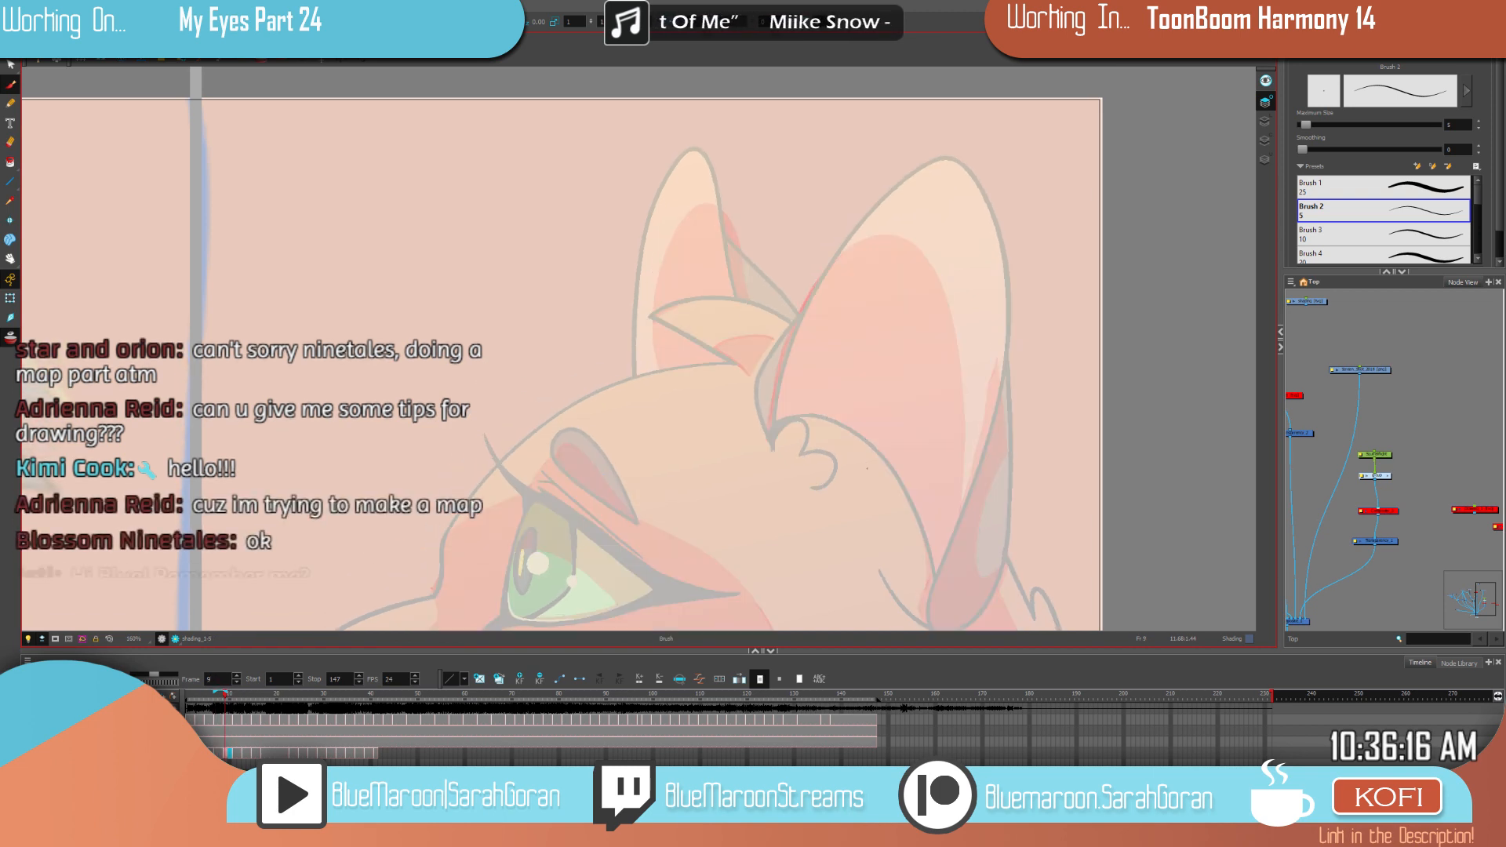
key("comma")
key("period")
key("period")
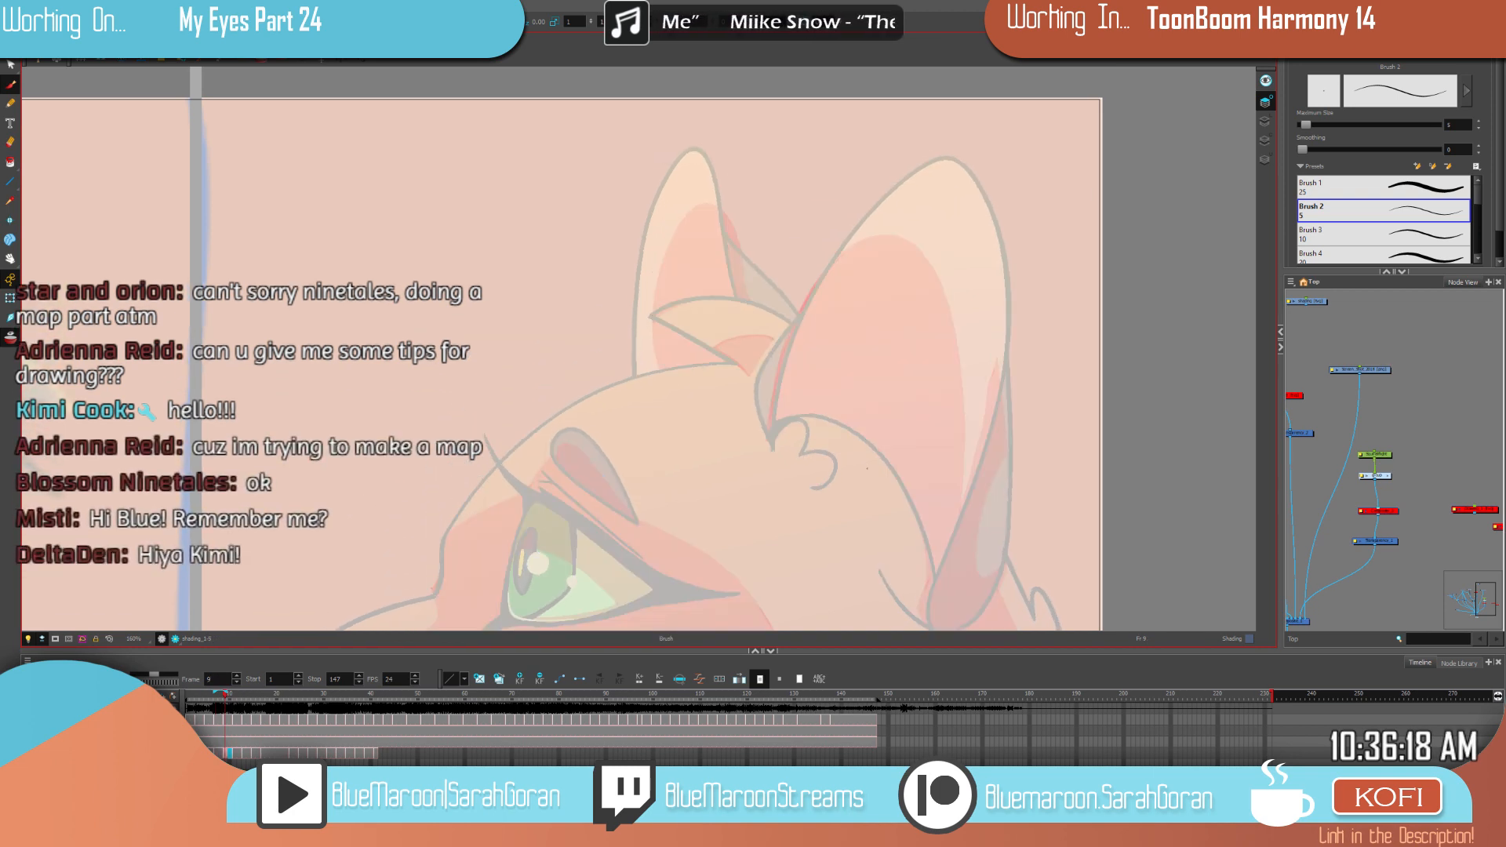
Step: Compare the ear and hair tuft line art on frame 9 with the shaded drawing on frame 7 up close
left_click(728, 417)
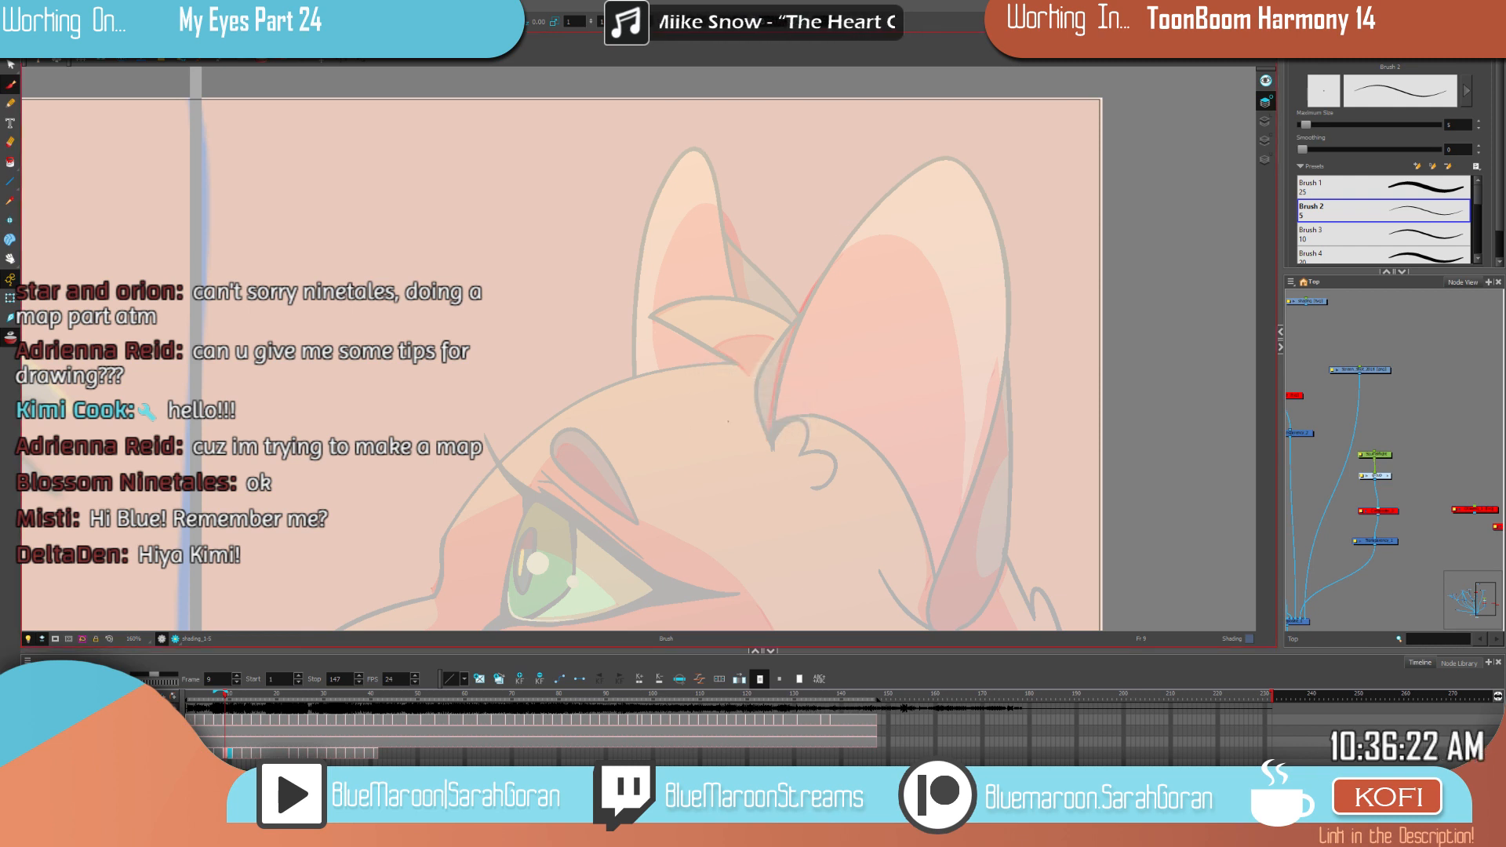
scroll(953, 424, "up", 4)
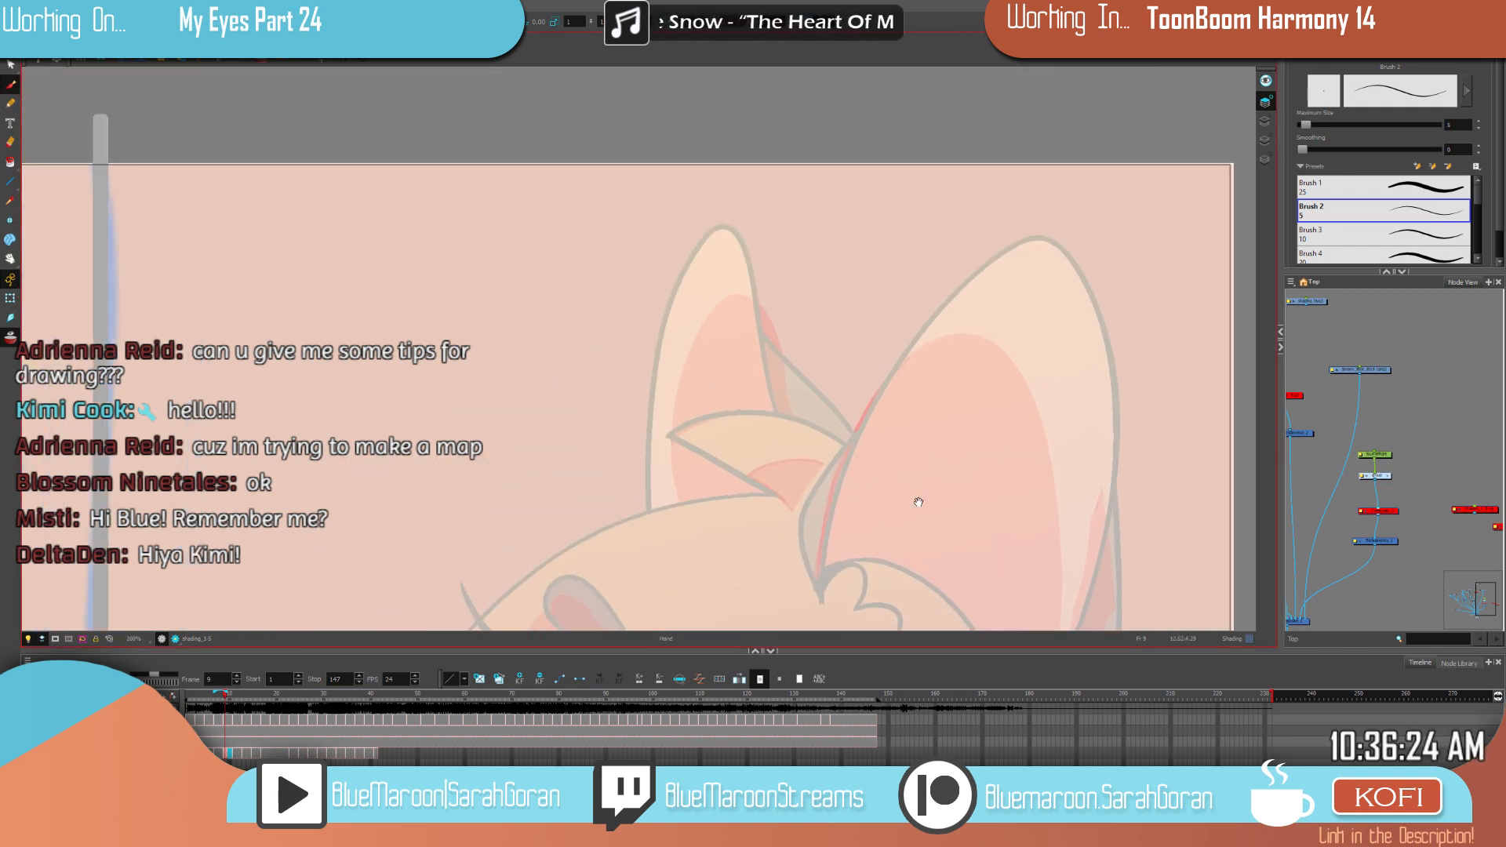
left_click_drag(861, 454, 889, 401)
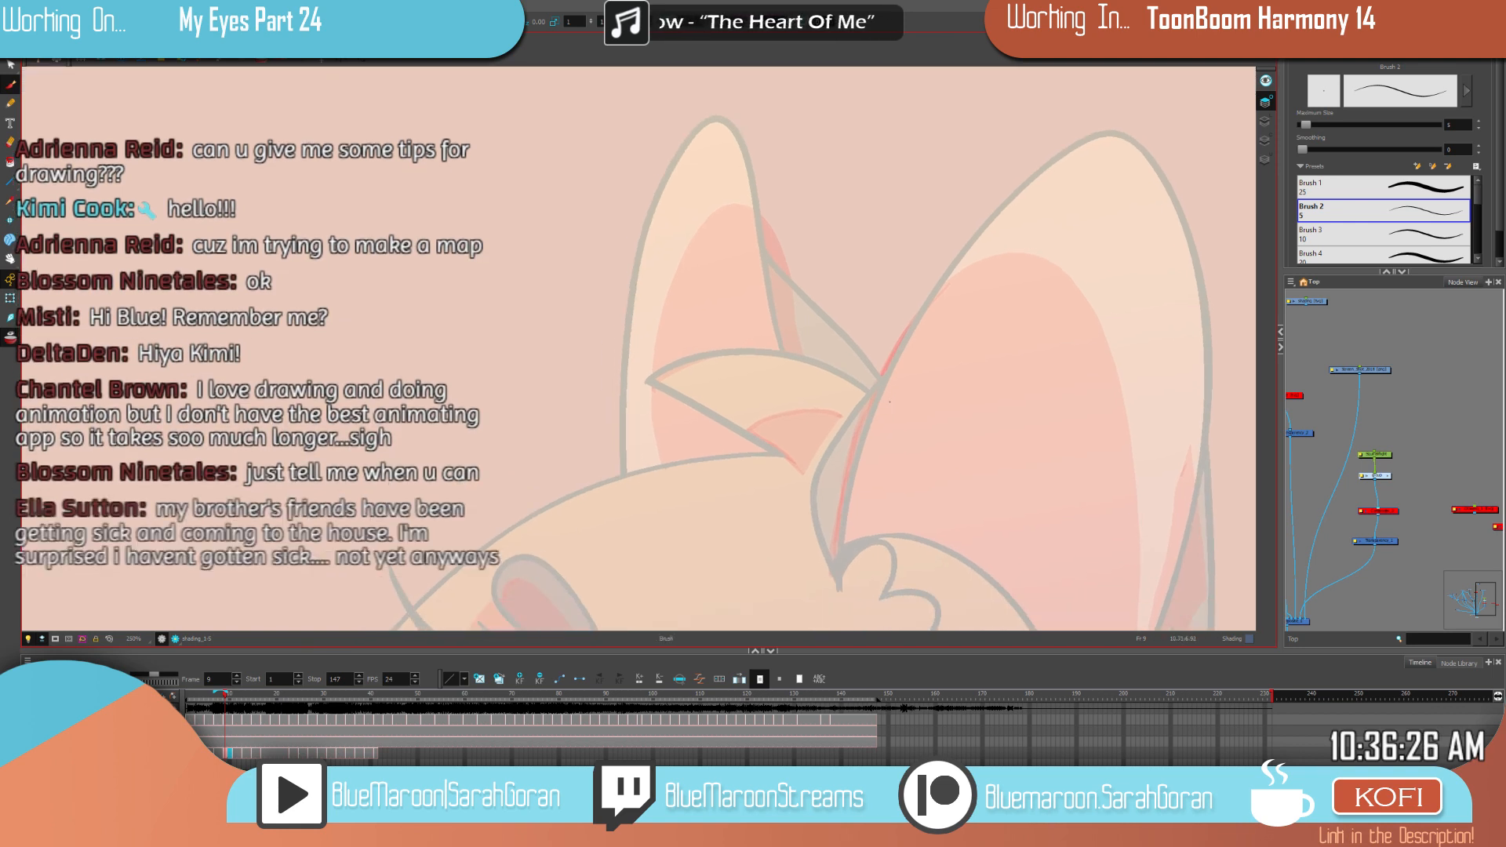
key("comma")
key("period")
key("comma")
key("period")
key("comma")
key("period")
key("comma")
key("comma")
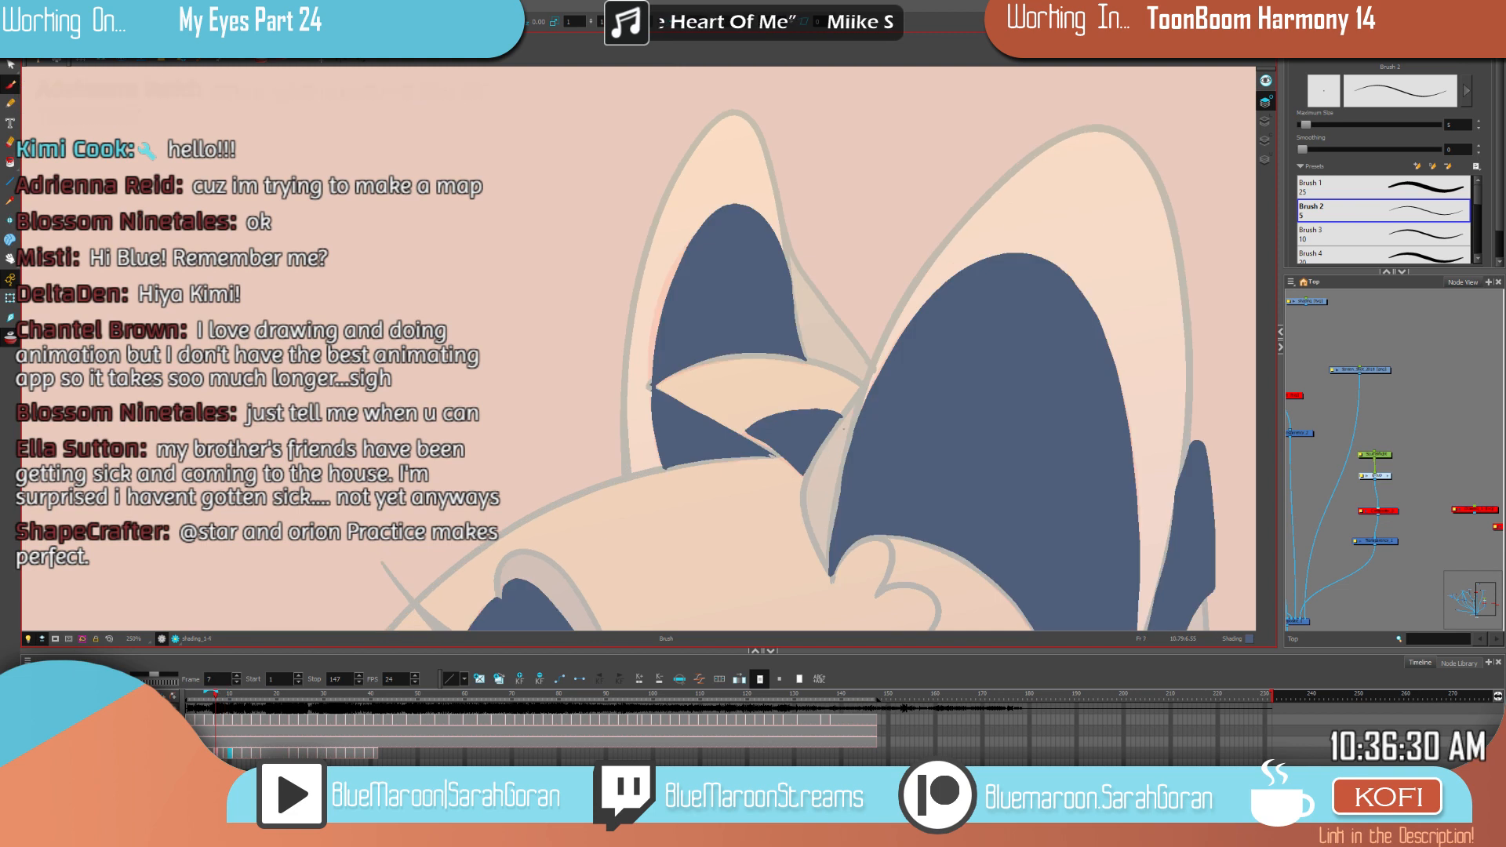
Step: Check the far ear and hair tuft shading on frame 7 against the neighbouring drawings, ending on frame 9
key("alt+e")
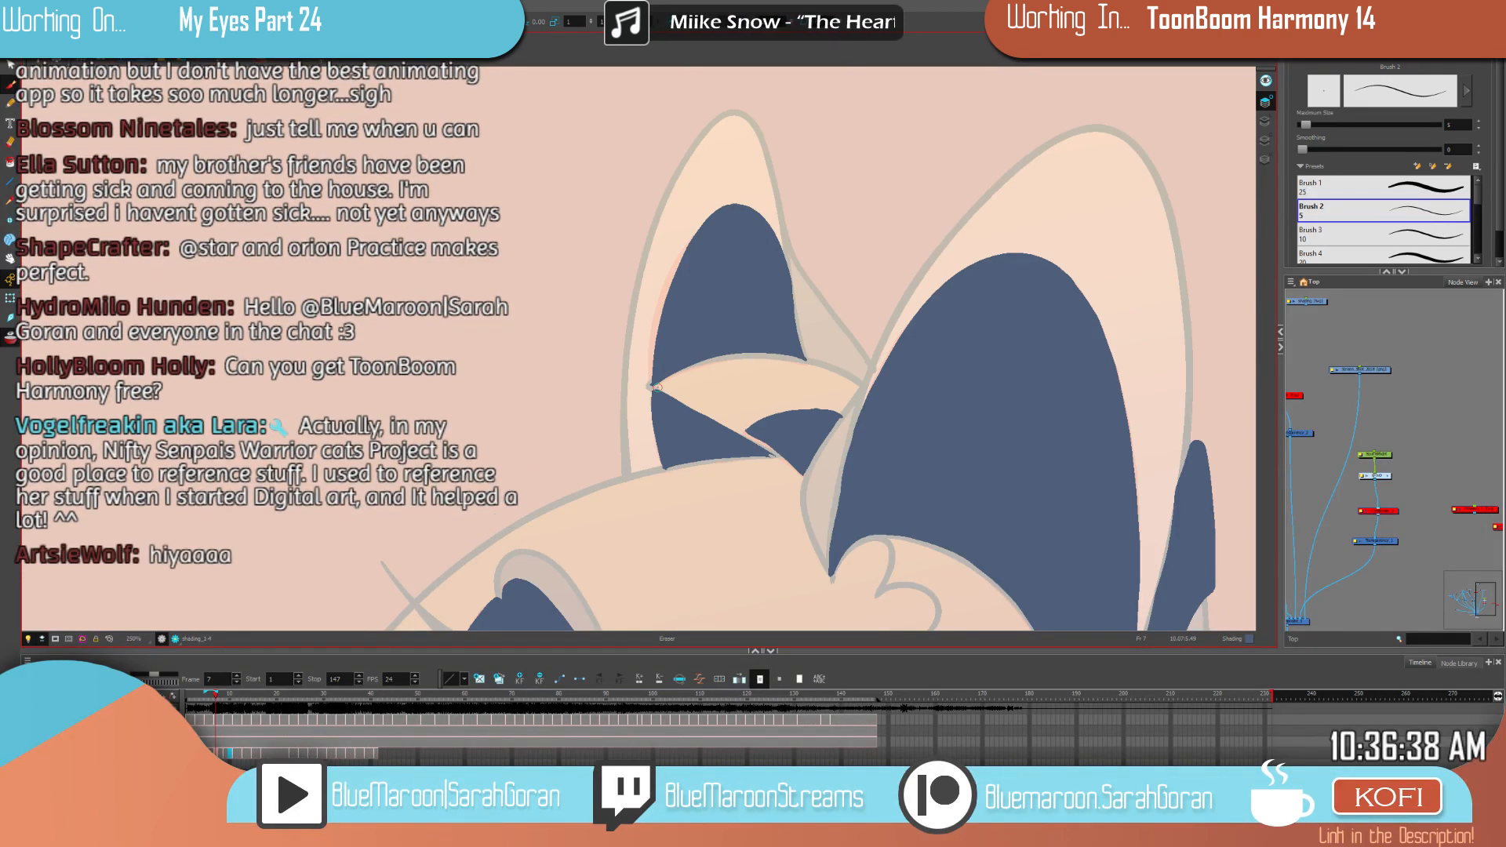
key("comma")
key("period")
key("f")
key("g")
key("f")
key("g")
key("f")
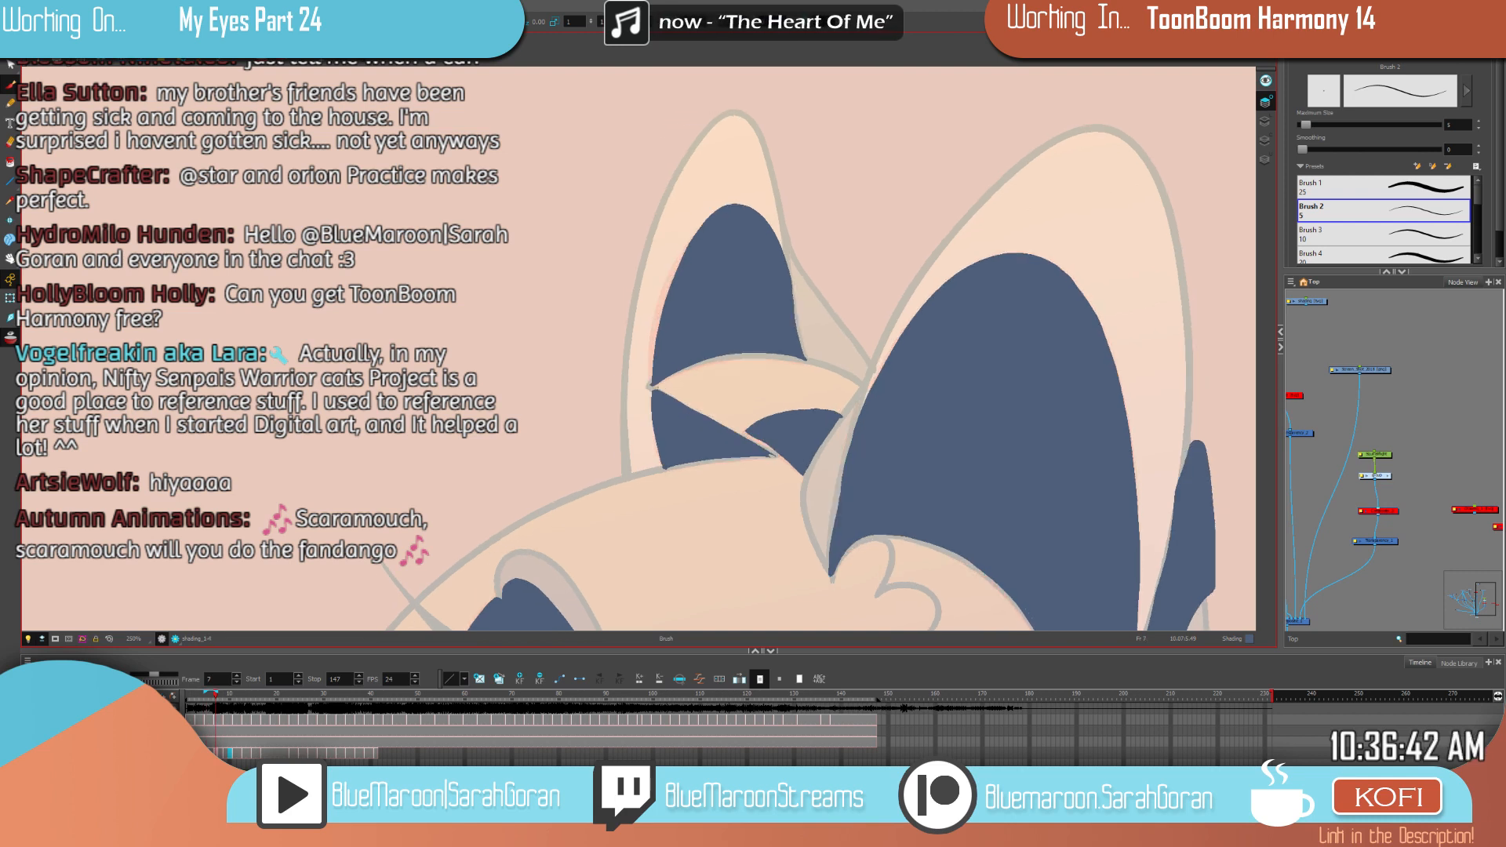
key("g")
key("g")
key("f")
key("g")
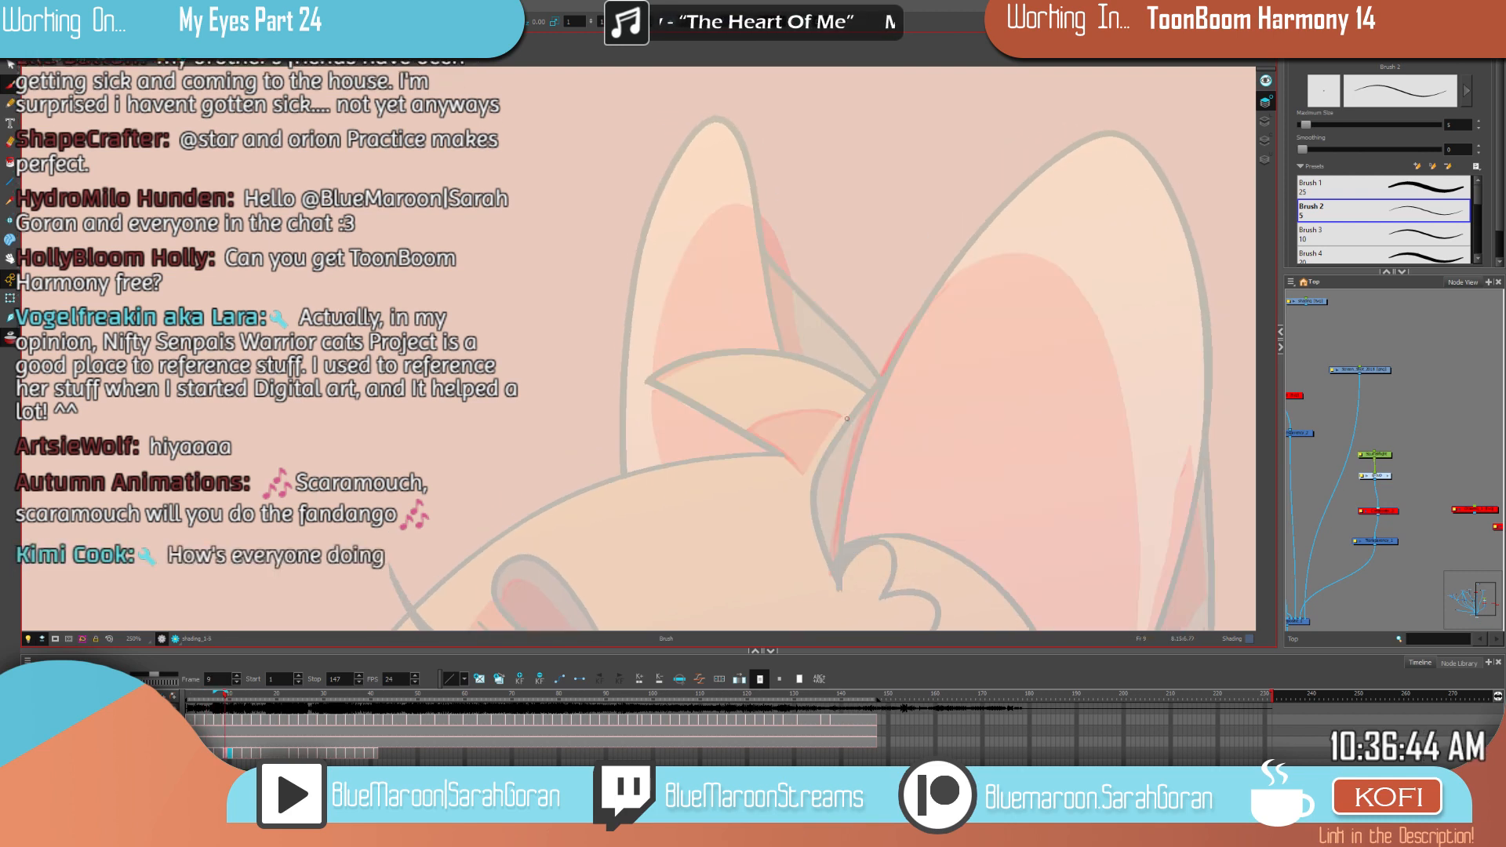
Step: Outline the small triangular shading patch beneath the hair tuft on frame 9 and check it against frame 7
mouse_move(823, 411)
left_mouse_down()
mouse_move(756, 427)
mouse_move(809, 492)
left_mouse_up()
mouse_move(847, 421)
left_mouse_down()
mouse_move(796, 411)
mouse_move(789, 453)
left_mouse_up()
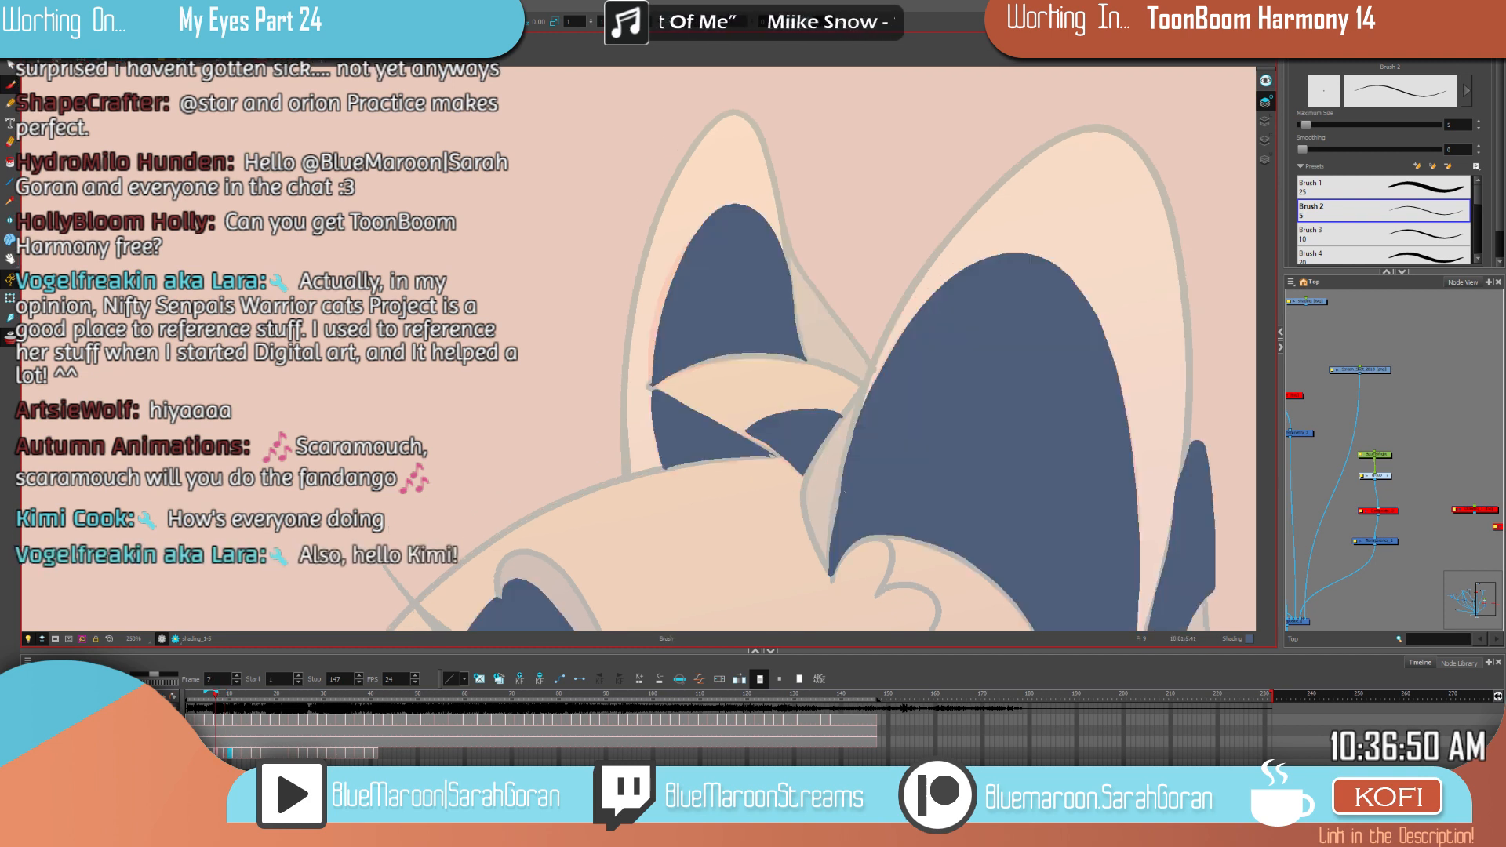
left_click_drag(816, 480, 813, 488)
key("comma")
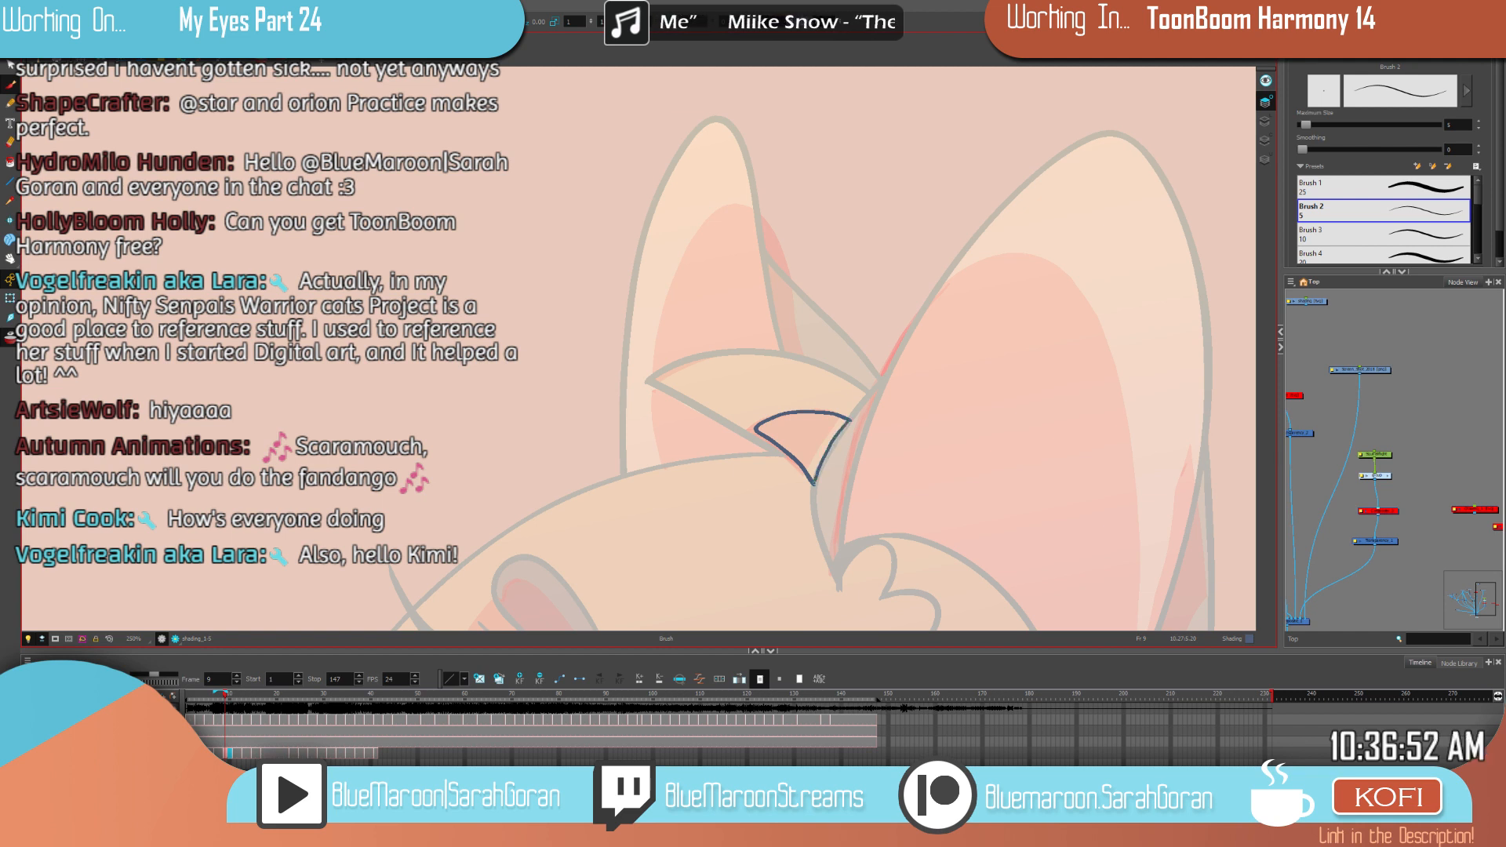
key("period")
key("comma")
key("period")
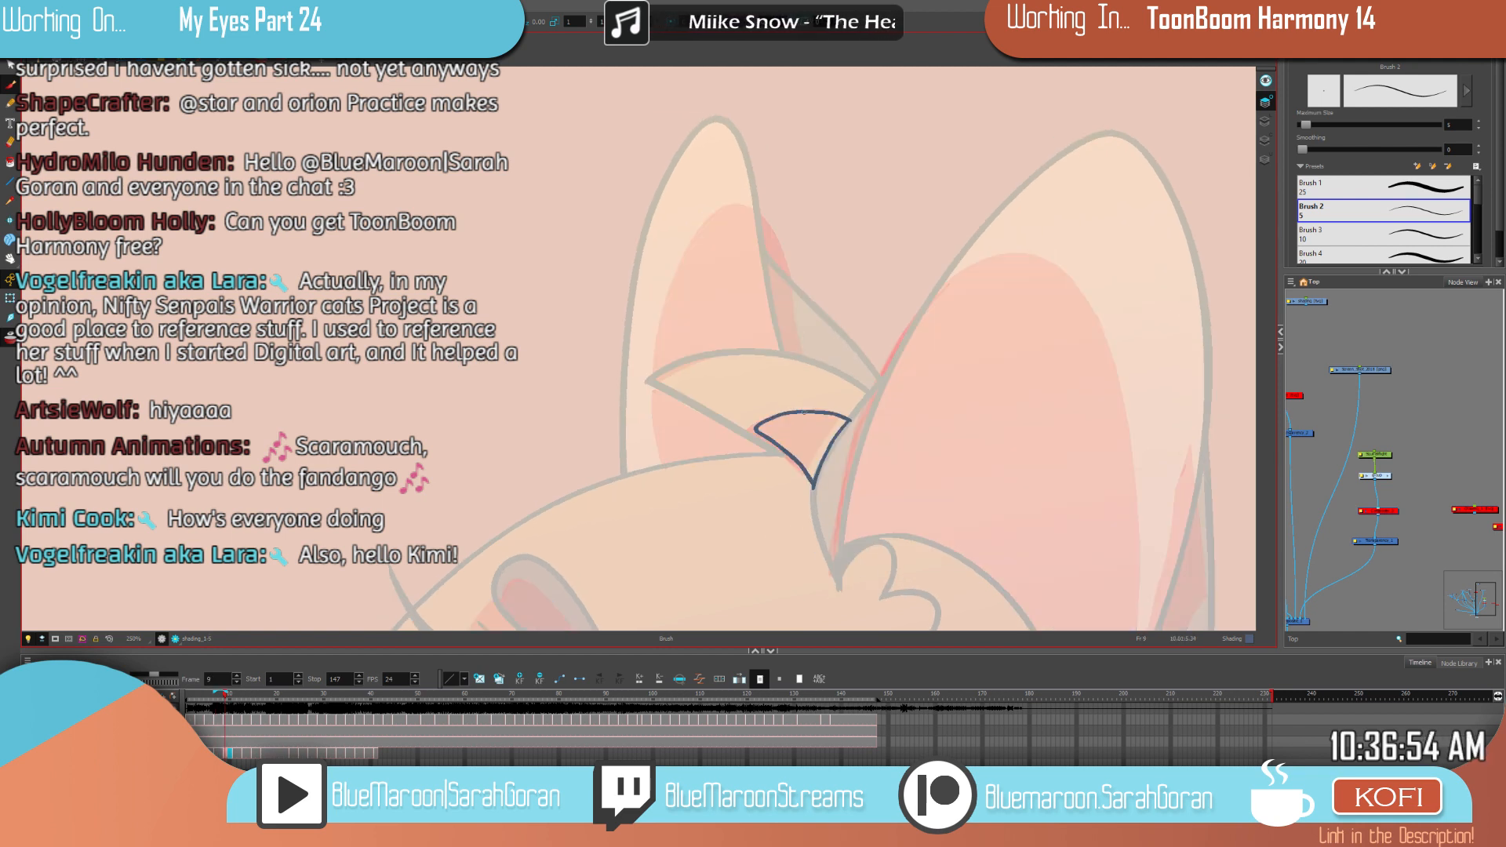
key("comma")
key("period")
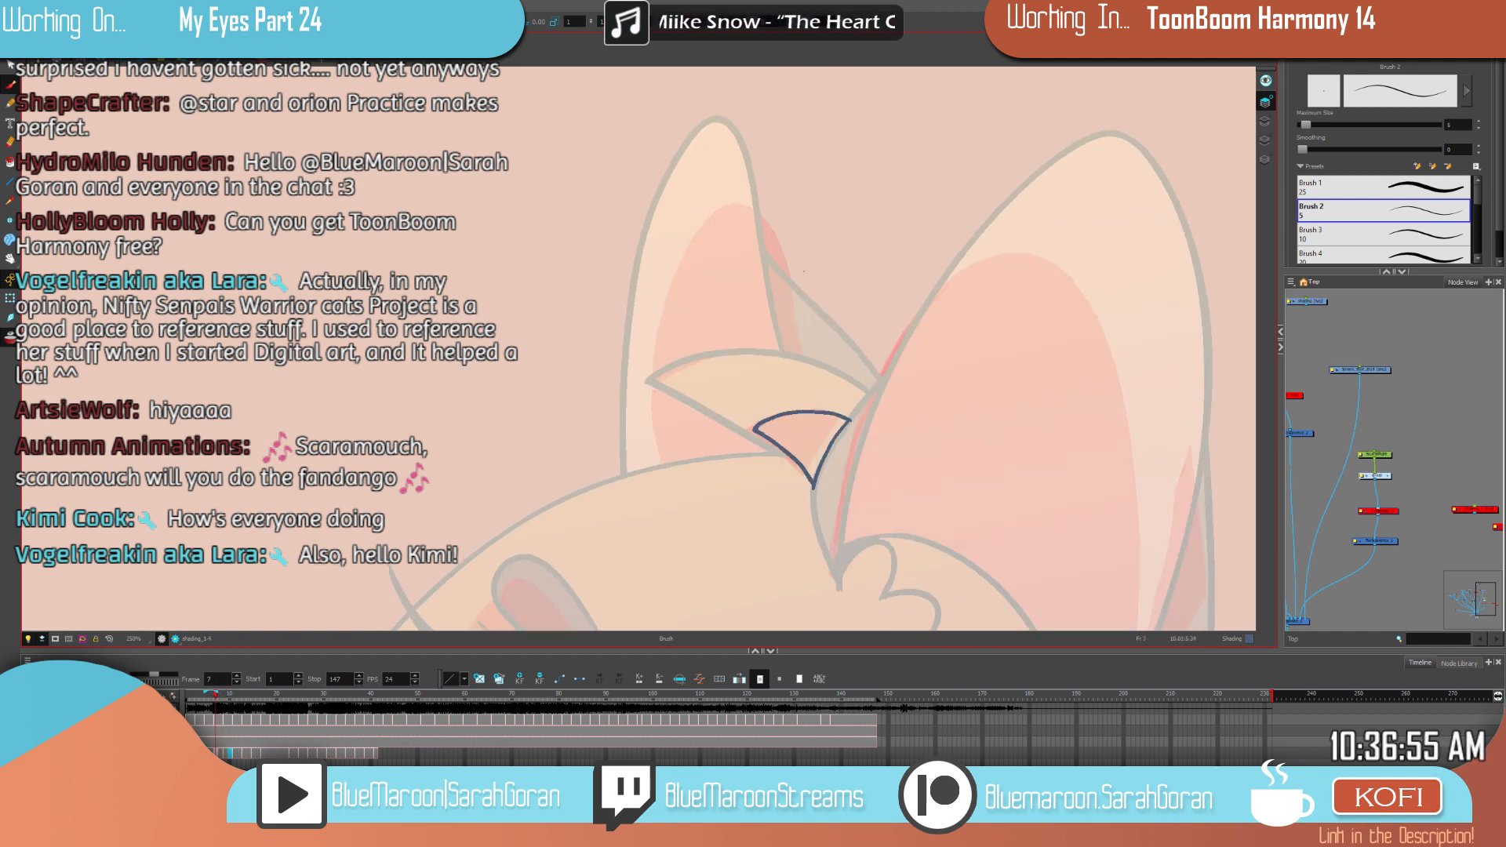
key("comma")
key("period")
Step: Outline the far inner ear's shading above and below the hair tuft on frame 9 and fill both parts
left_click_drag(762, 259, 765, 278)
mouse_move(721, 202)
left_mouse_down()
mouse_move(676, 251)
mouse_move(653, 355)
mouse_move(665, 465)
left_mouse_up()
mouse_move(769, 306)
left_mouse_down()
mouse_move(781, 355)
mouse_move(651, 381)
left_mouse_up()
key("ctrl+z")
mouse_move(764, 279)
left_mouse_down()
mouse_move(781, 356)
mouse_move(655, 369)
left_mouse_up()
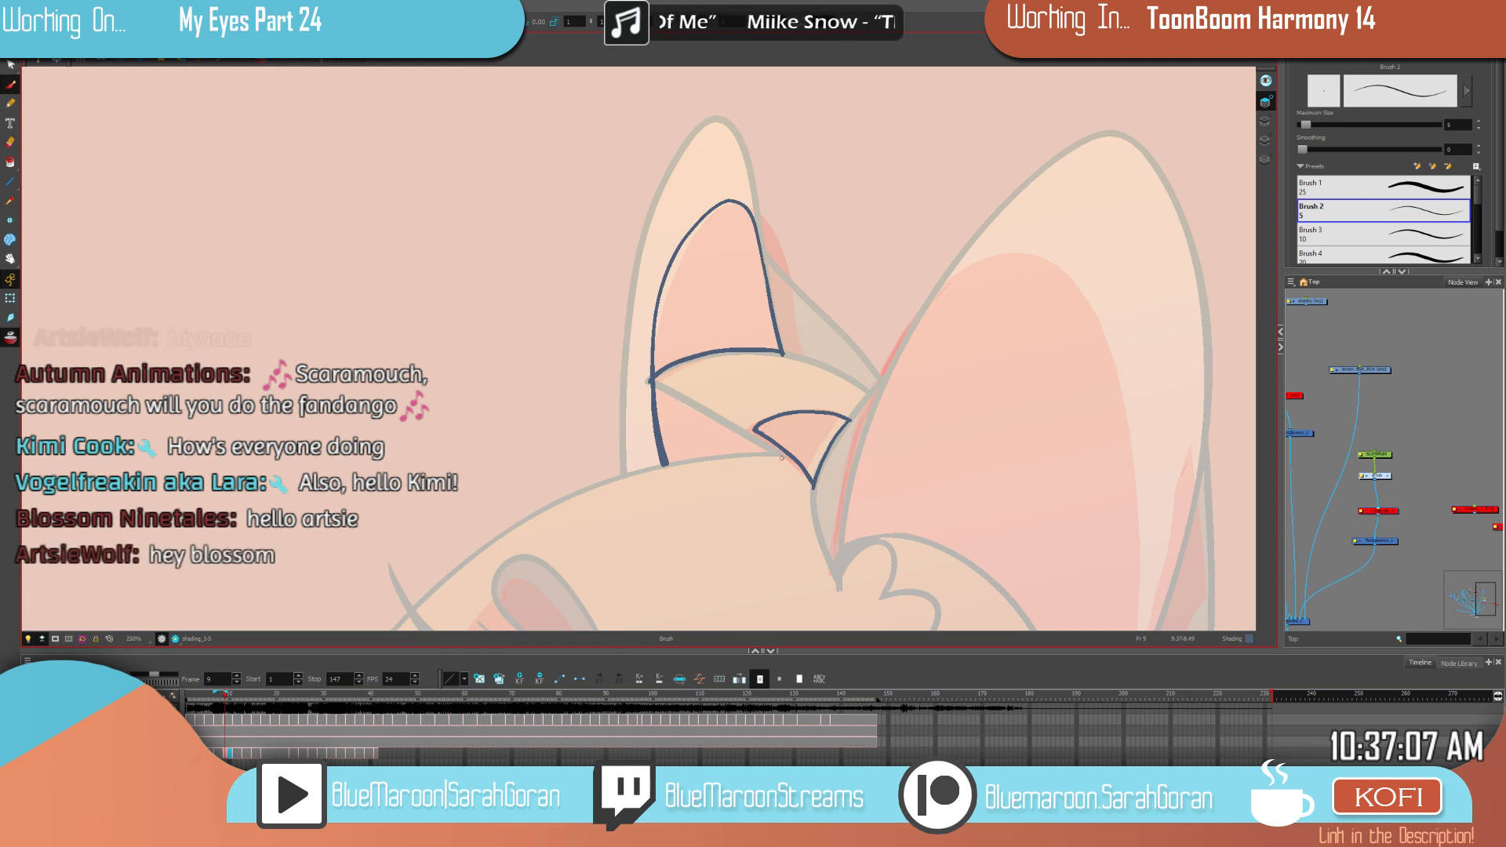
left_click_drag(776, 452, 661, 464)
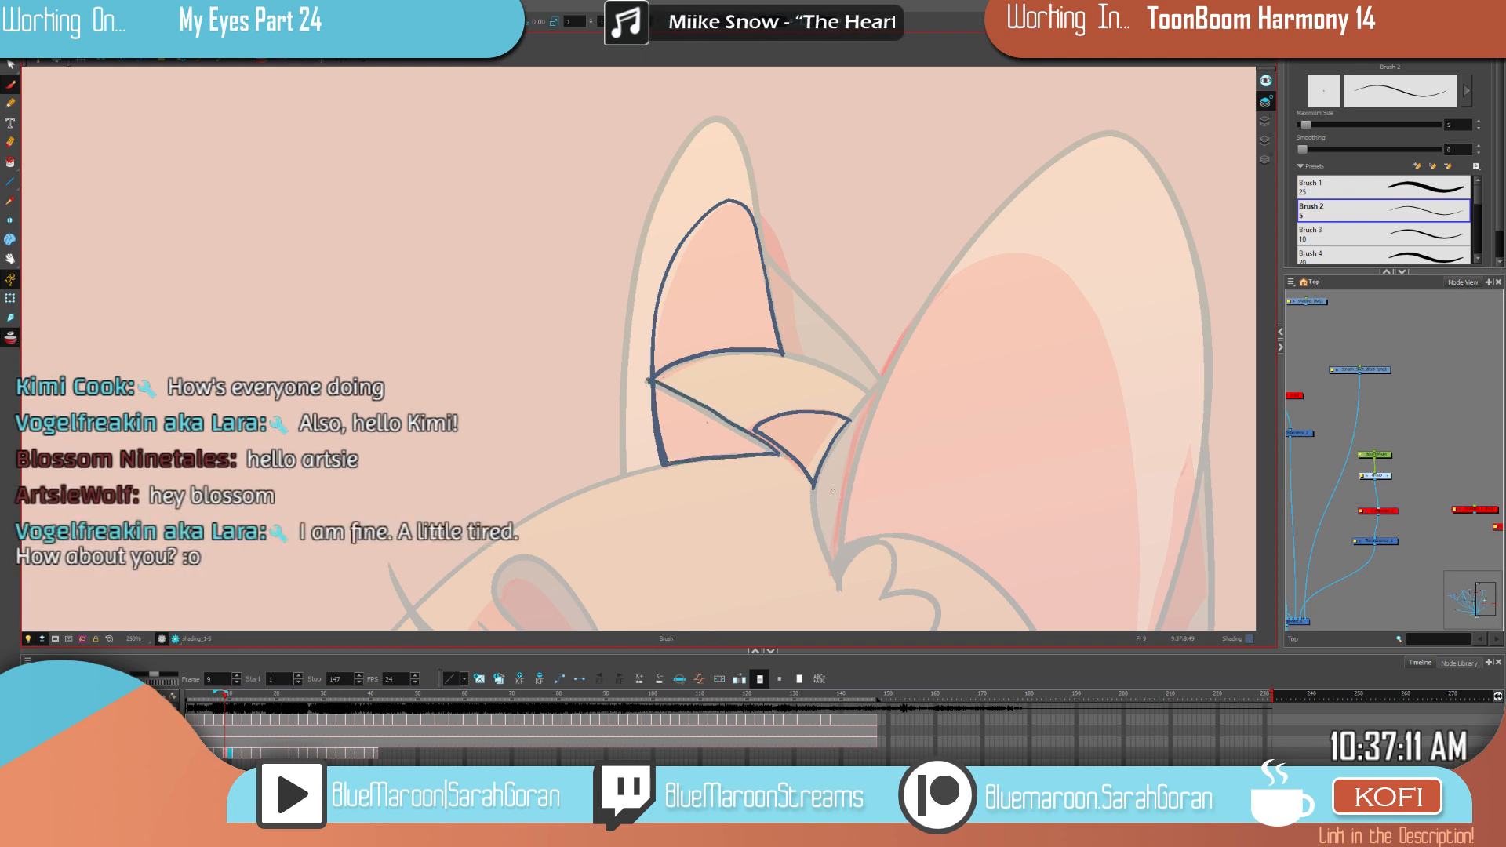
left_click(687, 426)
left_click(691, 309)
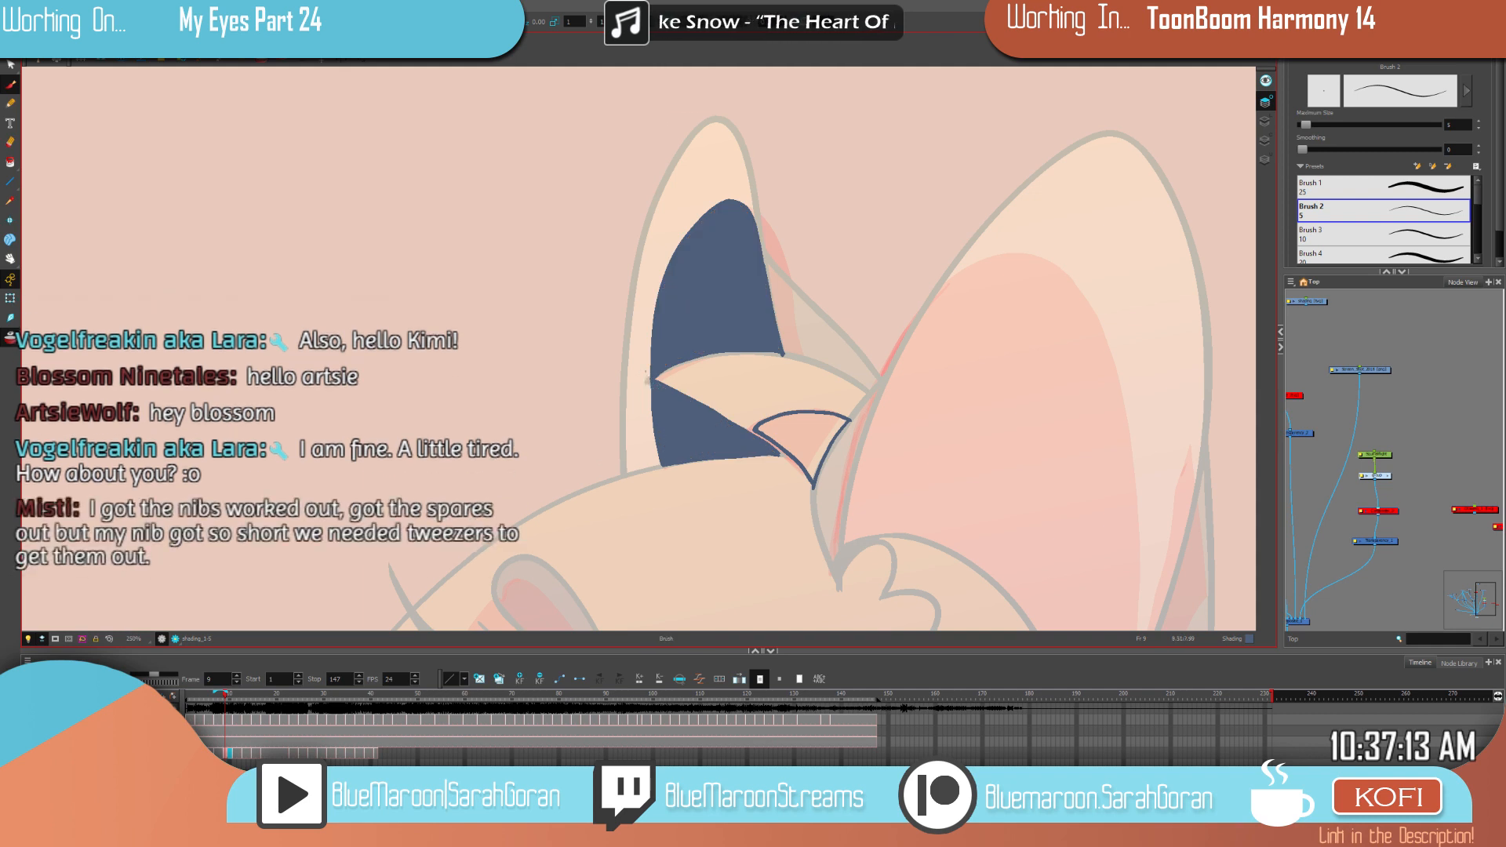
Step: Fill the small triangular patch beneath the hair tuft on frame 9, erase its stray edges and compare it with frame 7
mouse_move(902, 532)
left_mouse_down()
mouse_move(933, 431)
mouse_move(914, 436)
mouse_move(944, 468)
left_mouse_up()
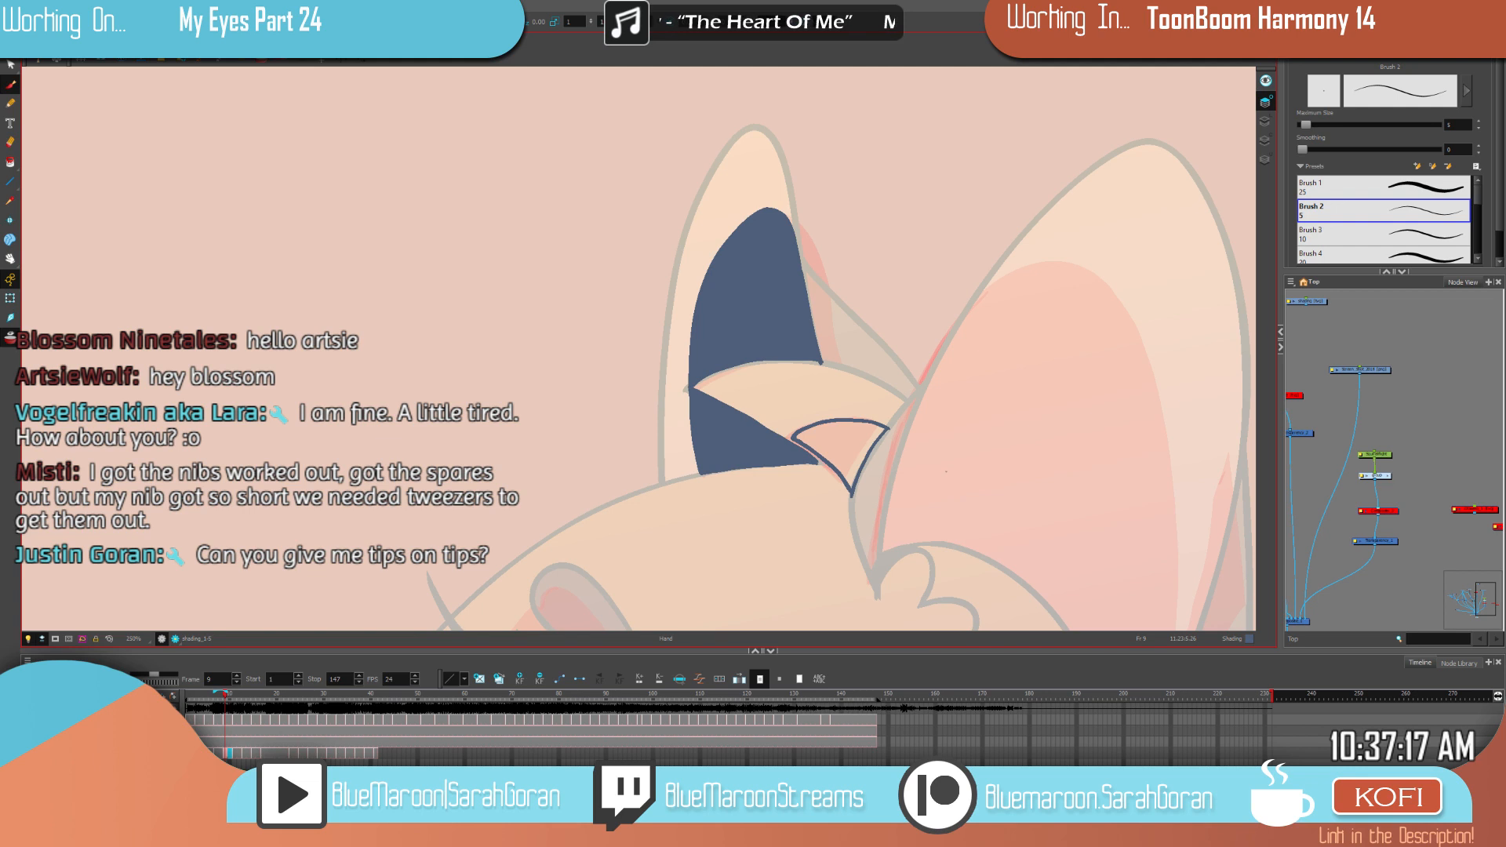
key("f")
key("period")
key("period")
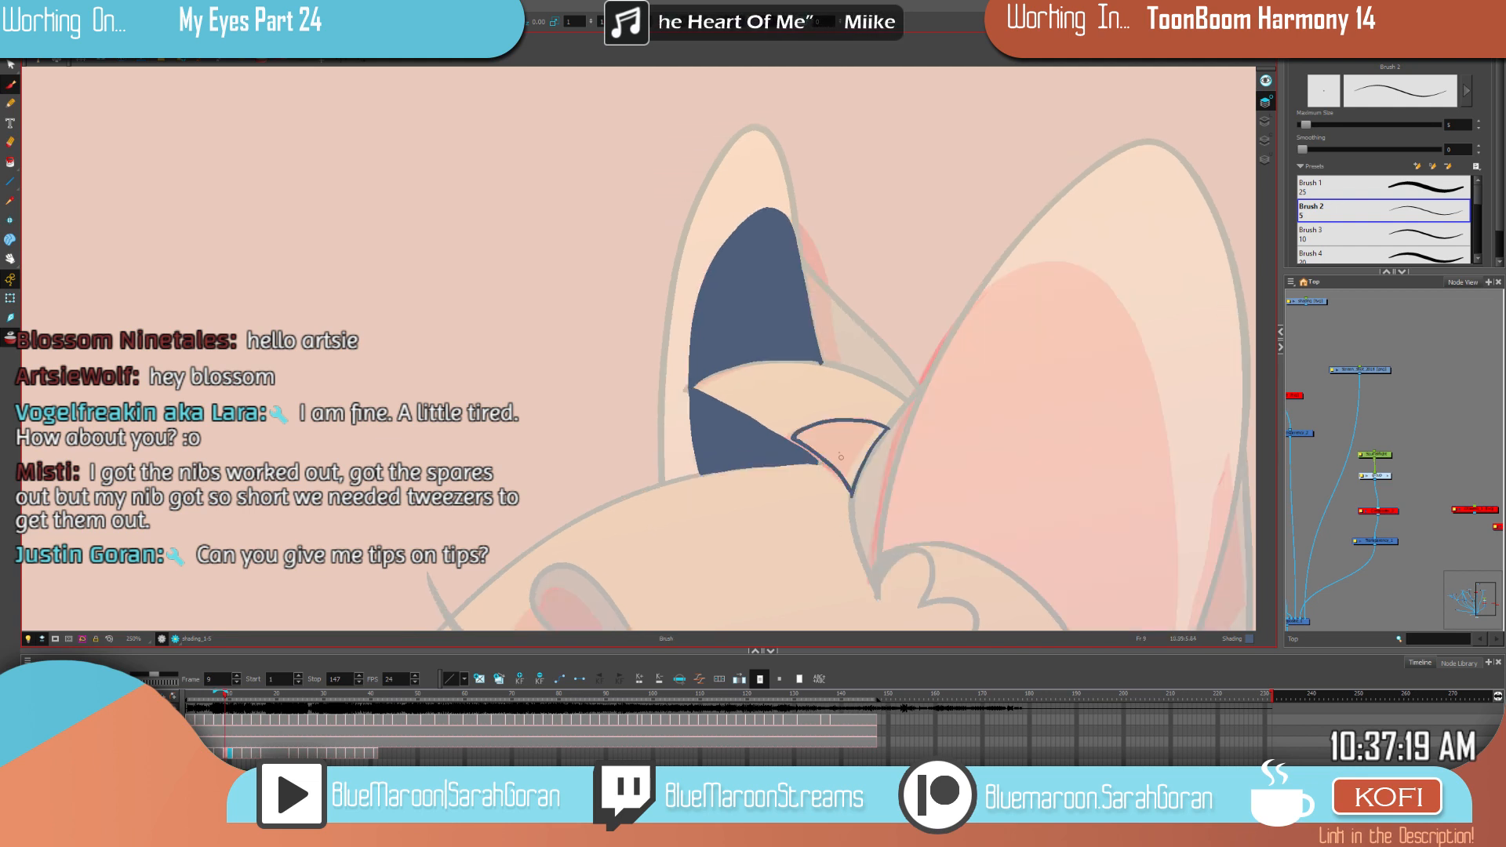
left_click(841, 458)
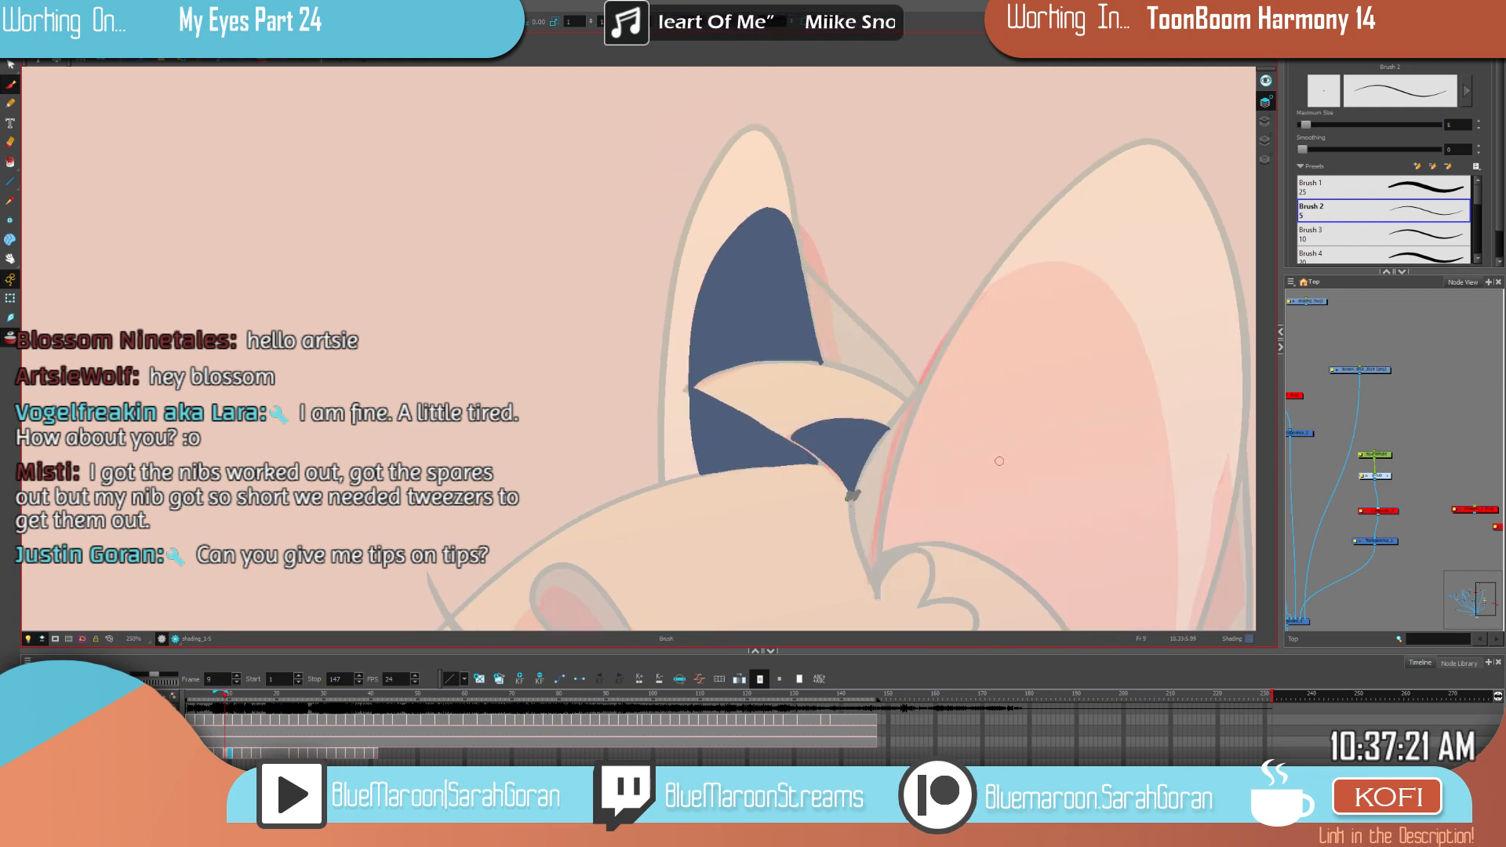
key("alt+e")
mouse_move(796, 443)
left_mouse_down()
mouse_move(827, 476)
mouse_move(820, 462)
left_mouse_up()
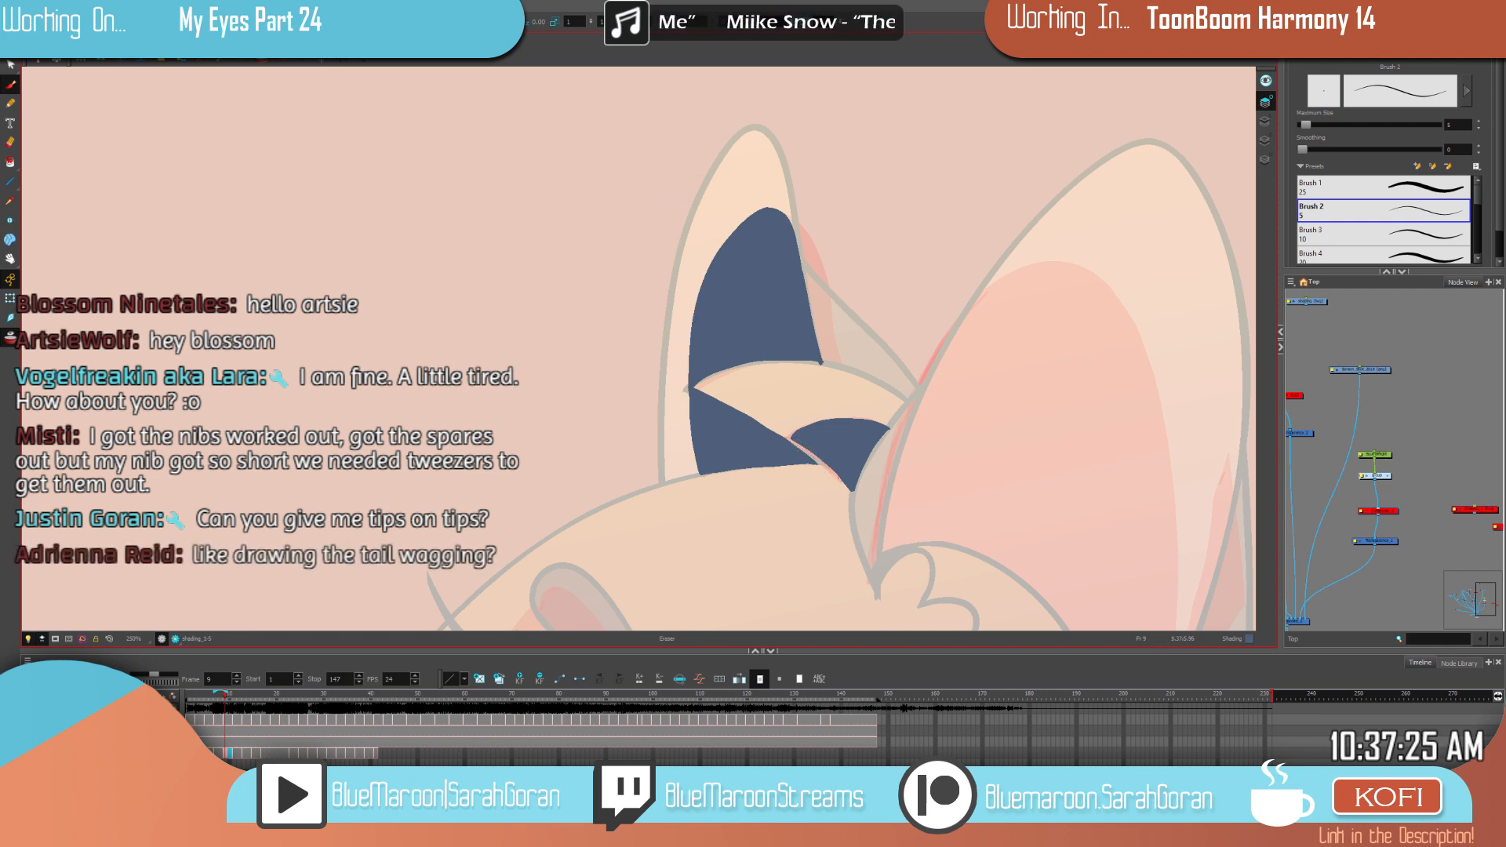
key("comma")
key("comma")
key("period")
key("period")
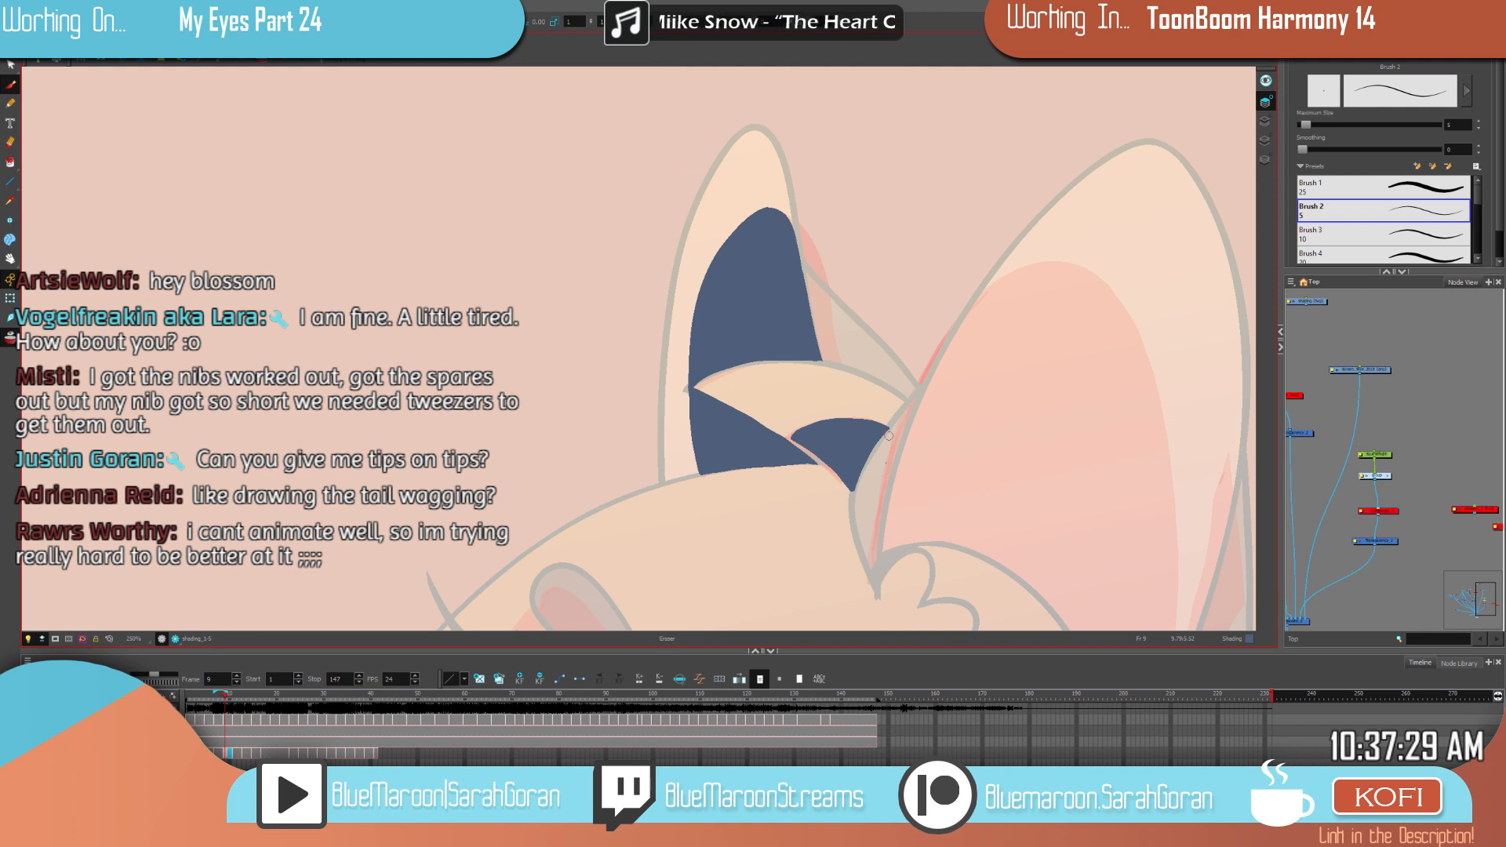
Step: Step back and forth through the shaded frames to review how the far ear's shading moves
scroll(888, 436, "down", 5)
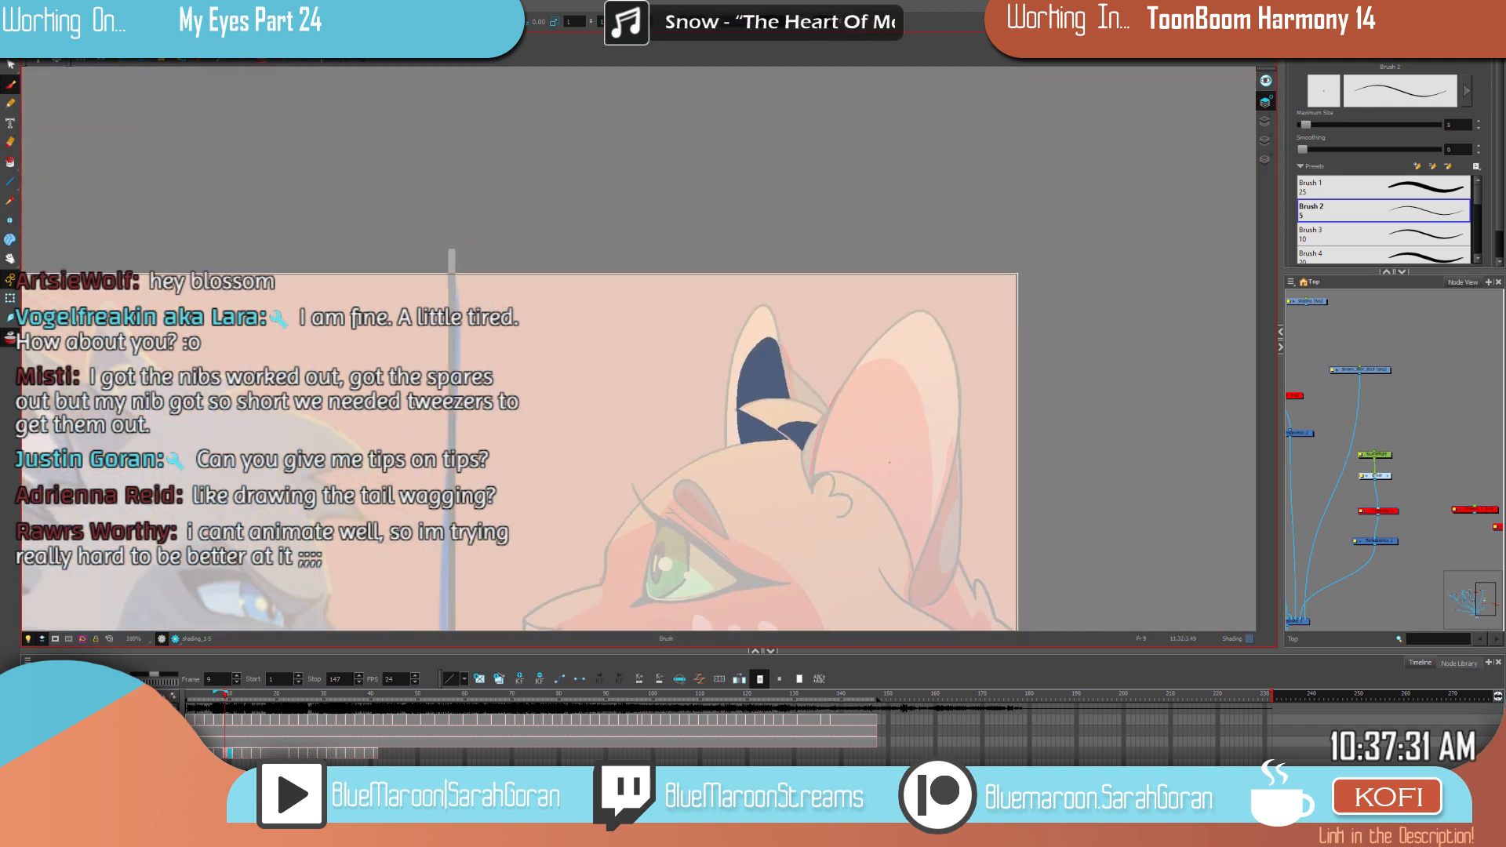
key("comma")
key("period")
key("comma")
key("comma")
key("period")
key("period")
key("comma")
key("comma")
key("comma")
key("comma")
key("period")
key("period")
Step: Extend the front edge of the far inner ear's shading on frame 7 out to the line art and check it against adjacent frames
scroll(763, 427, "up", 5)
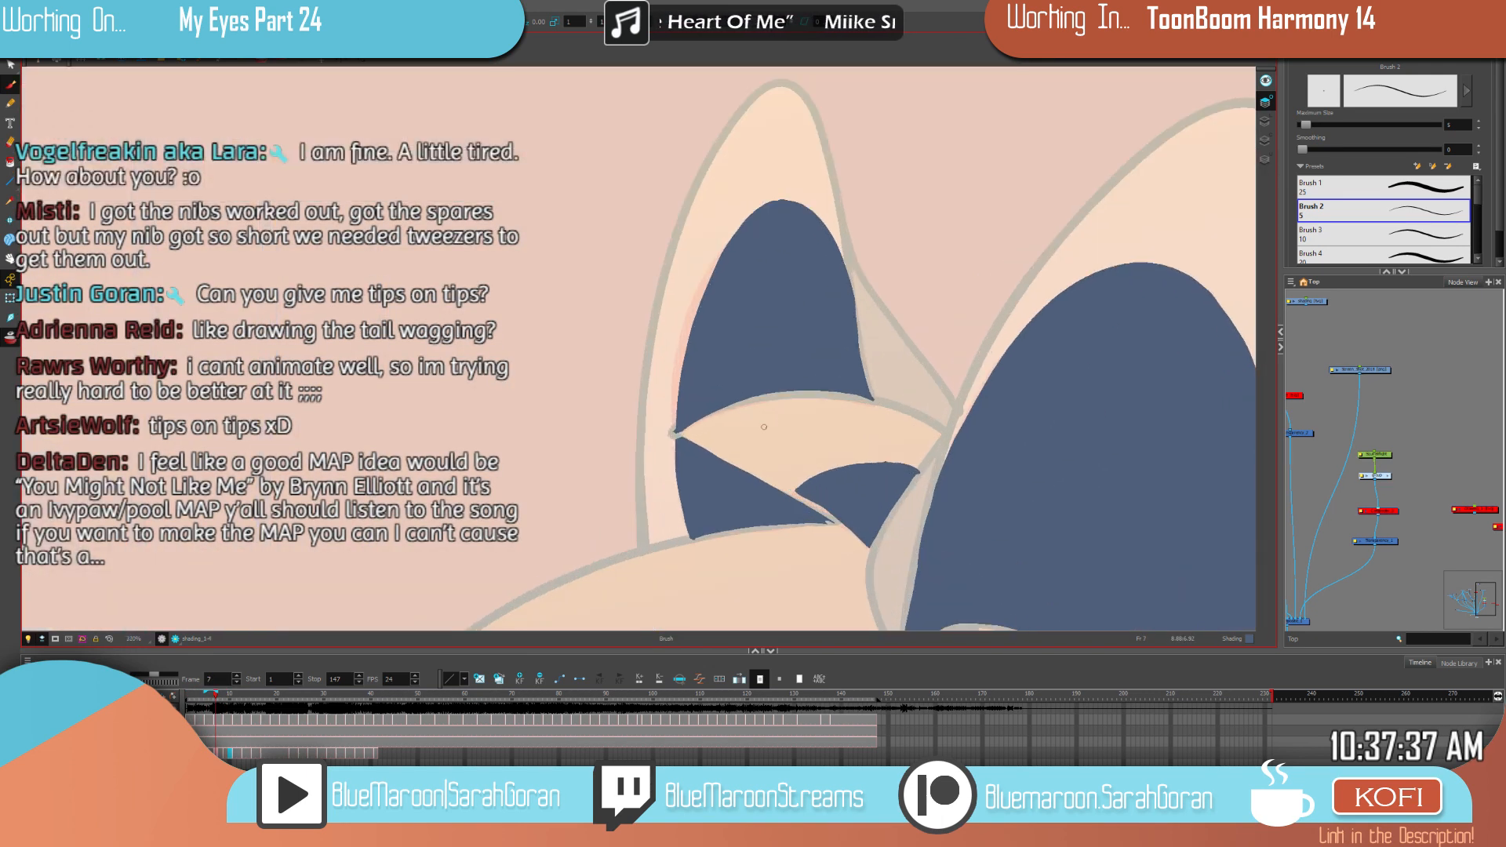
scroll(763, 427, "up", 2)
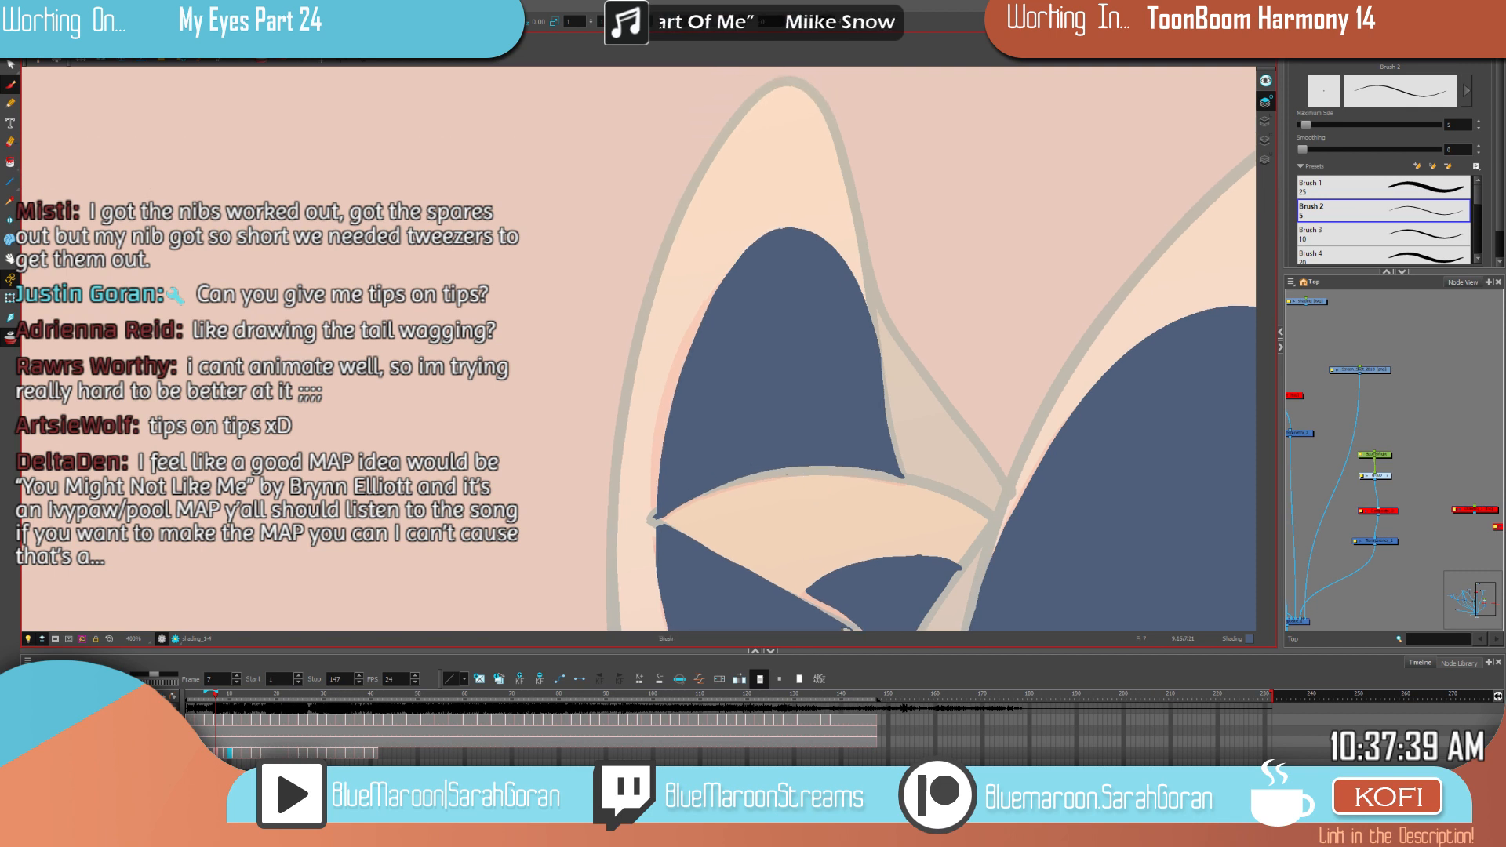
mouse_move(748, 253)
left_mouse_down()
mouse_move(671, 388)
mouse_move(651, 529)
left_mouse_up()
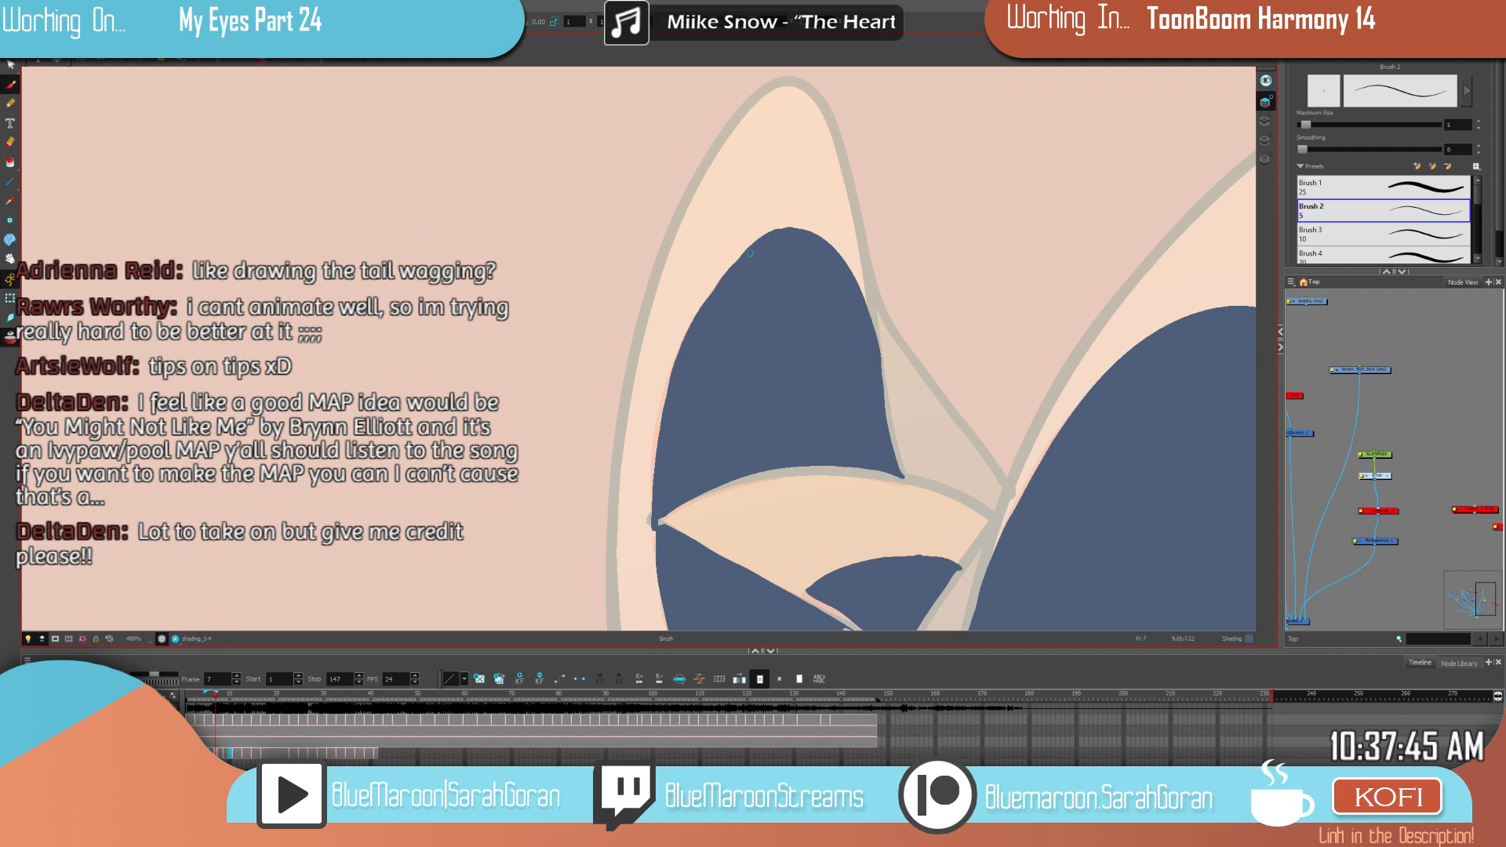
key("comma")
key("comma")
key("period")
key("period")
key("period")
key("period")
key("comma")
key("period")
Step: Go to frame 9 and examine the near ear's line art against the neighbouring drawings
scroll(973, 429, "down", 4)
key("space")
mouse_move(1032, 489)
left_mouse_down()
mouse_move(910, 477)
mouse_move(939, 450)
left_mouse_up()
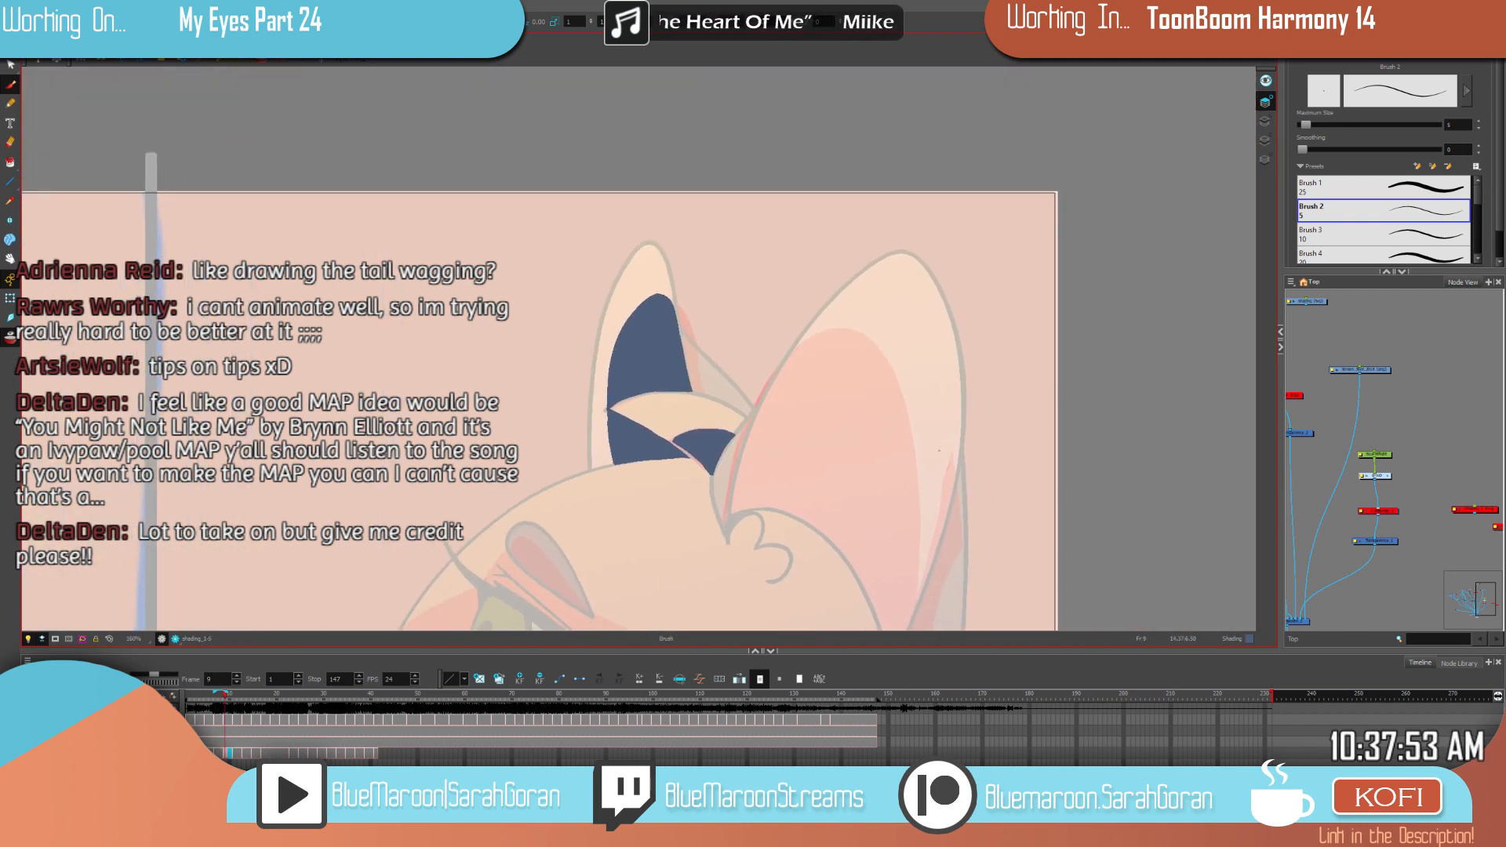
scroll(891, 446, "up", 1)
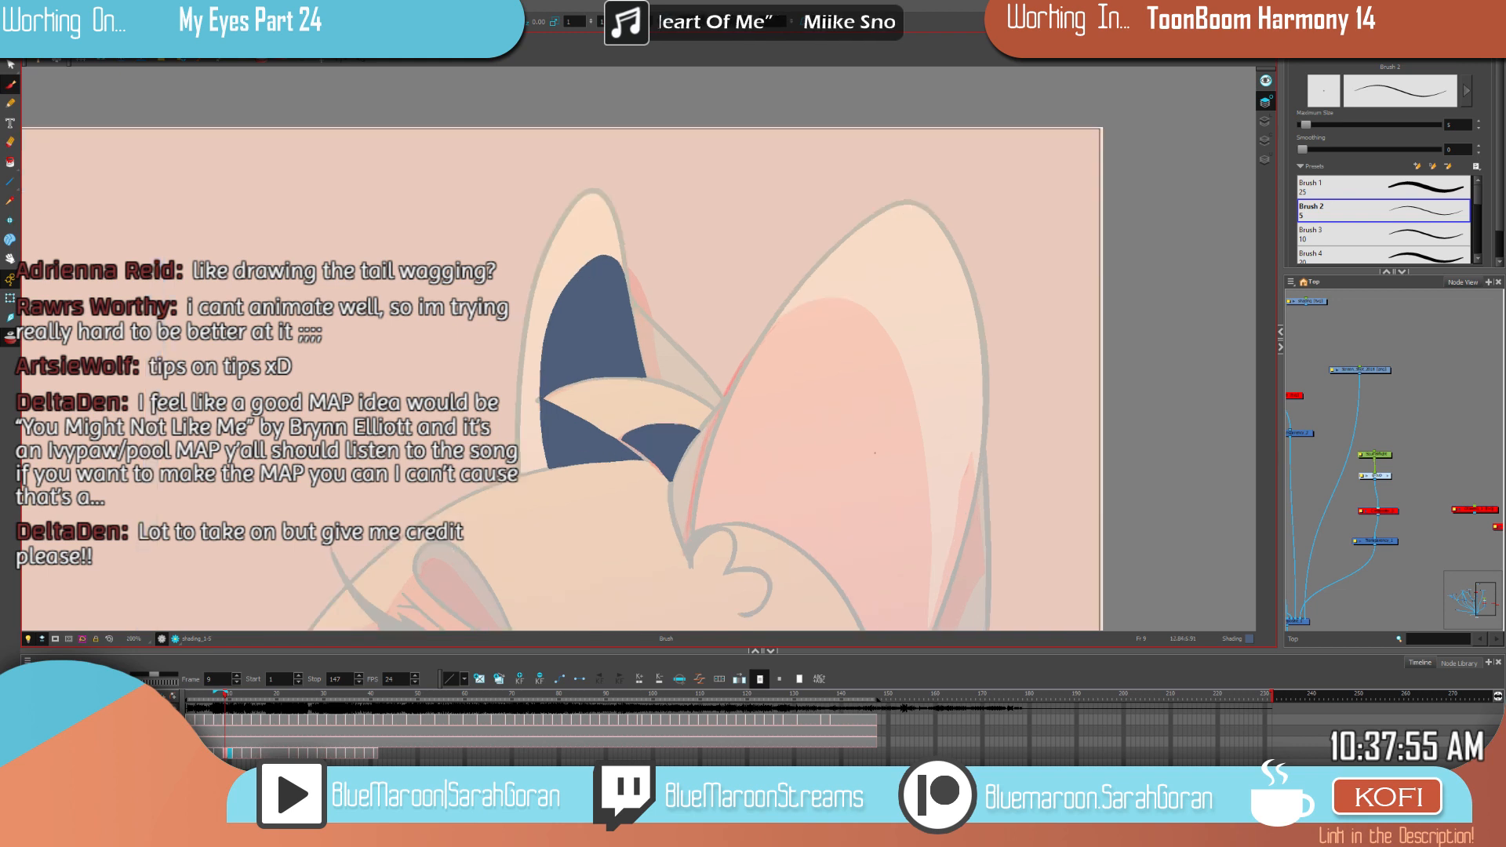
mouse_move(953, 466)
left_mouse_down()
mouse_move(982, 445)
mouse_move(972, 476)
mouse_move(935, 469)
left_mouse_up()
scroll(937, 499, "up", 1)
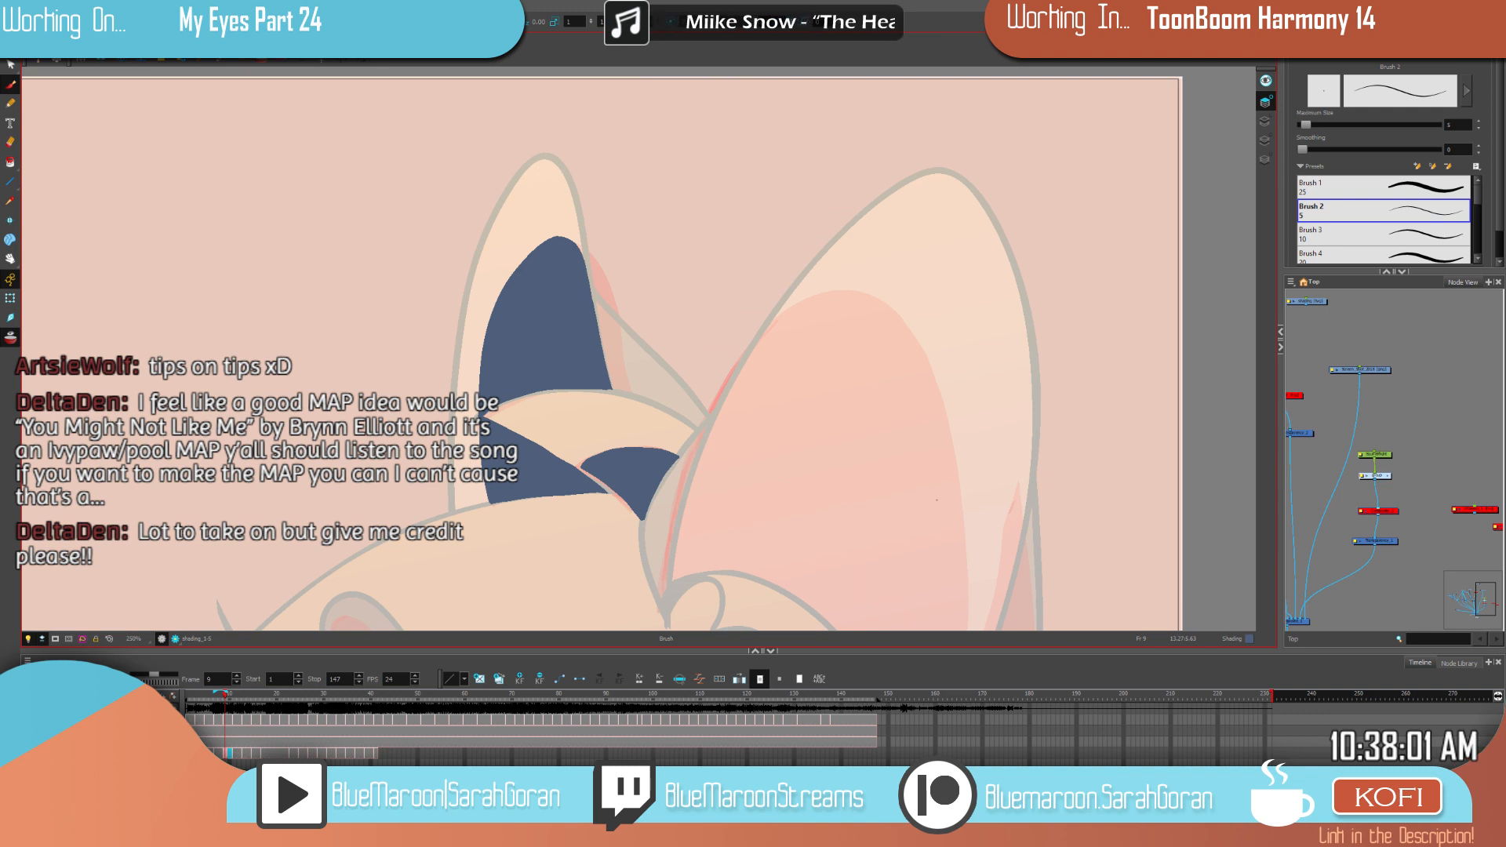
key("f")
key("g")
key("f")
key("g")
key("f")
key("g")
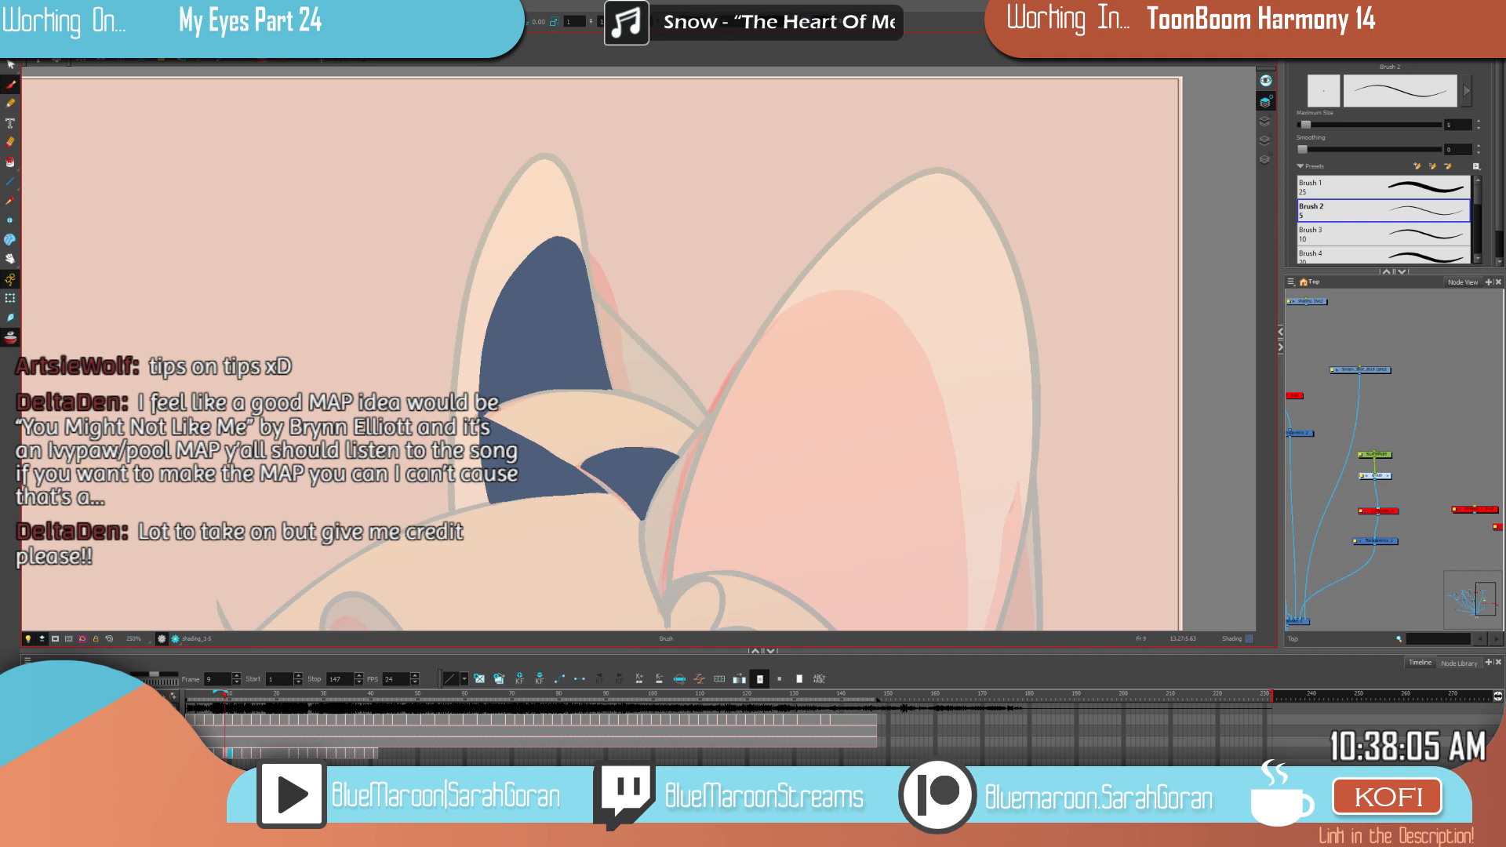
key("g")
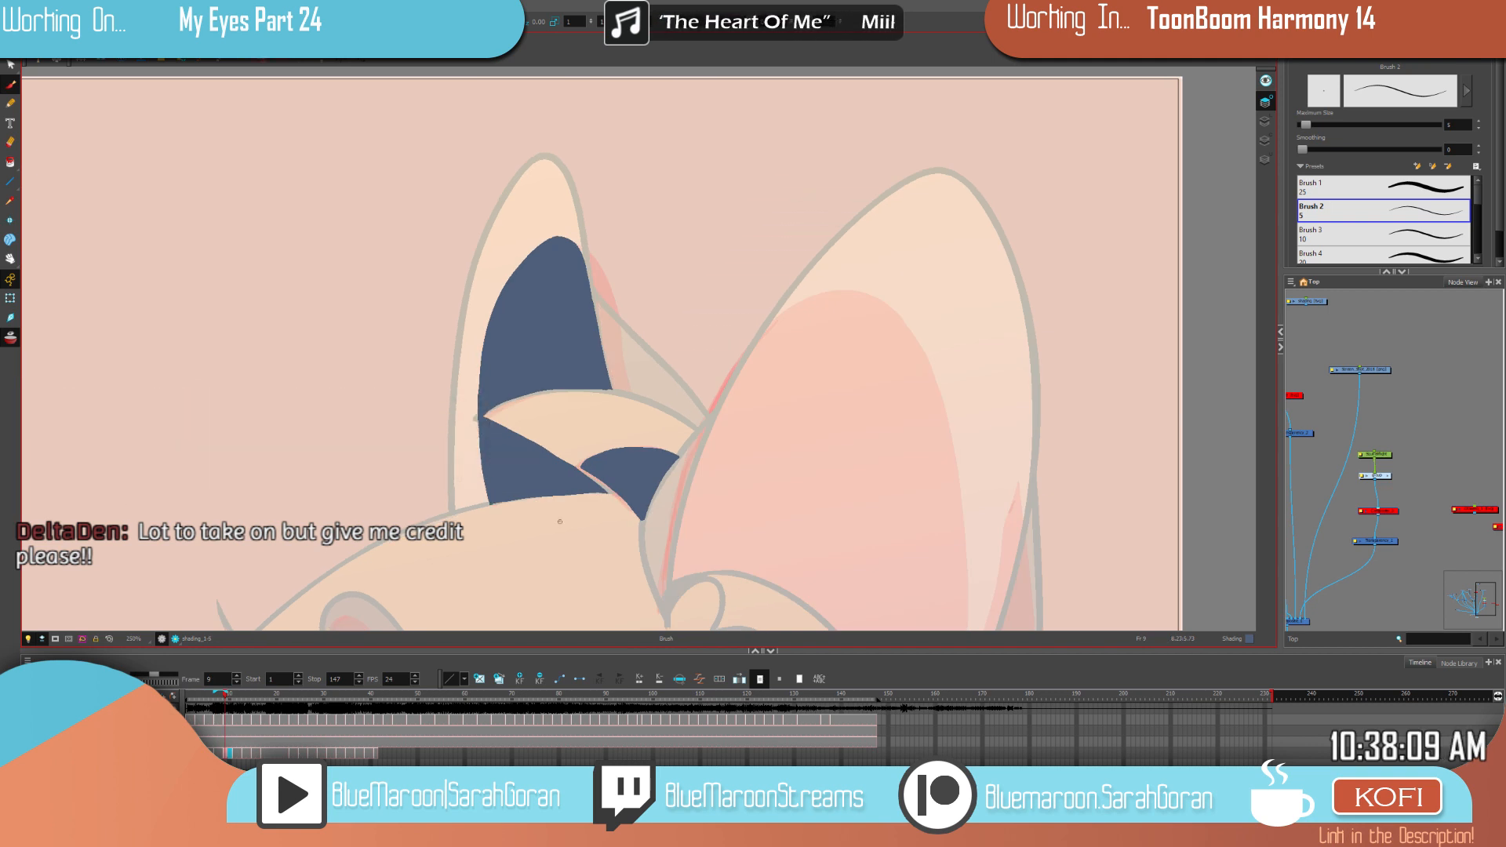
key("comma")
key("period")
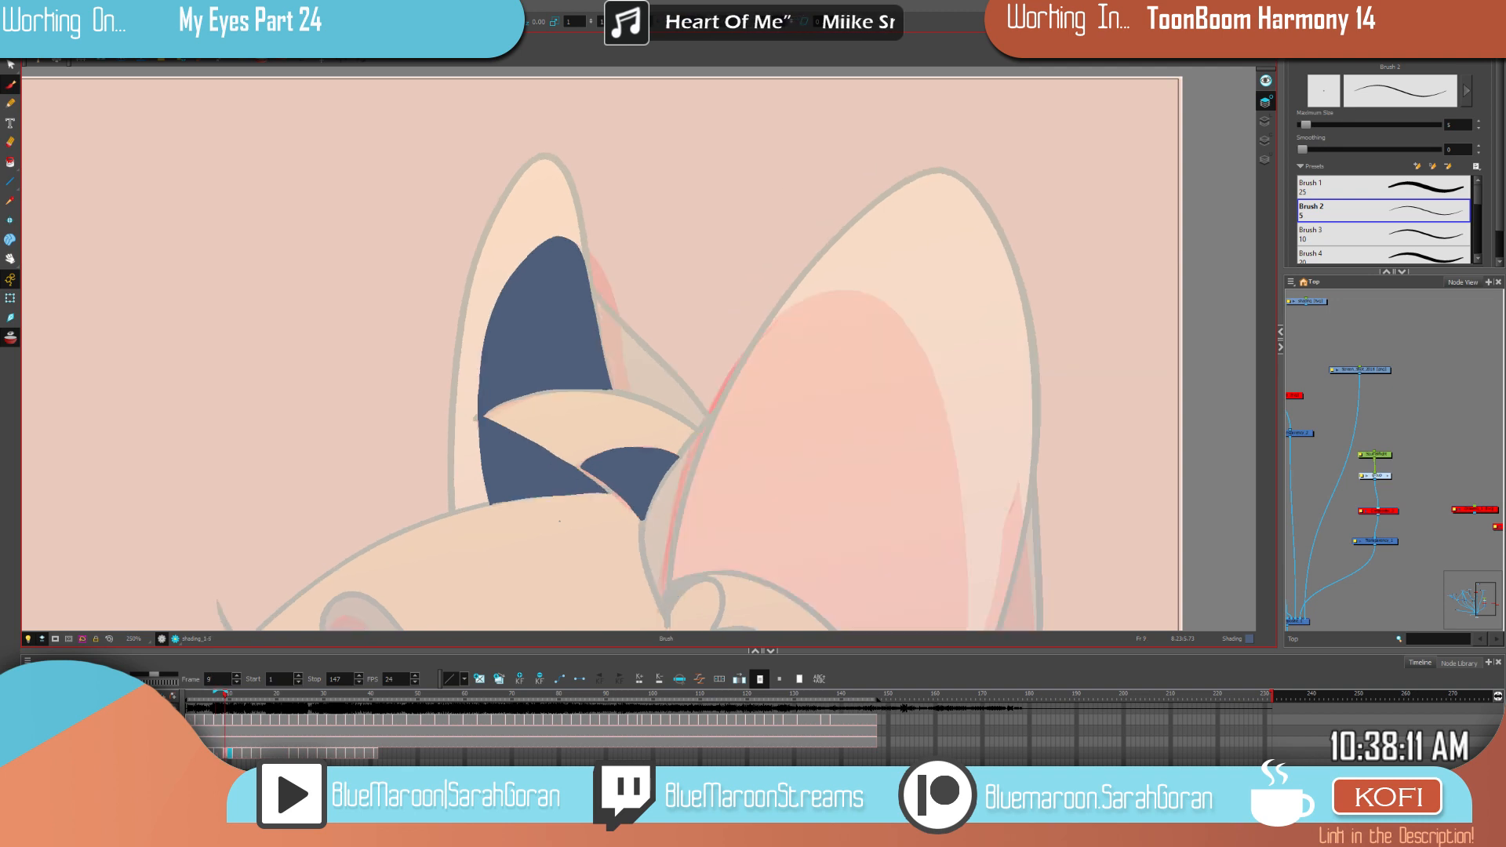
Step: Compare the near ear's base and inner edge on frame 9 with the shading on frame 7
left_click_drag(918, 472, 894, 429)
left_click_drag(1001, 471, 937, 412)
key("comma")
key("period")
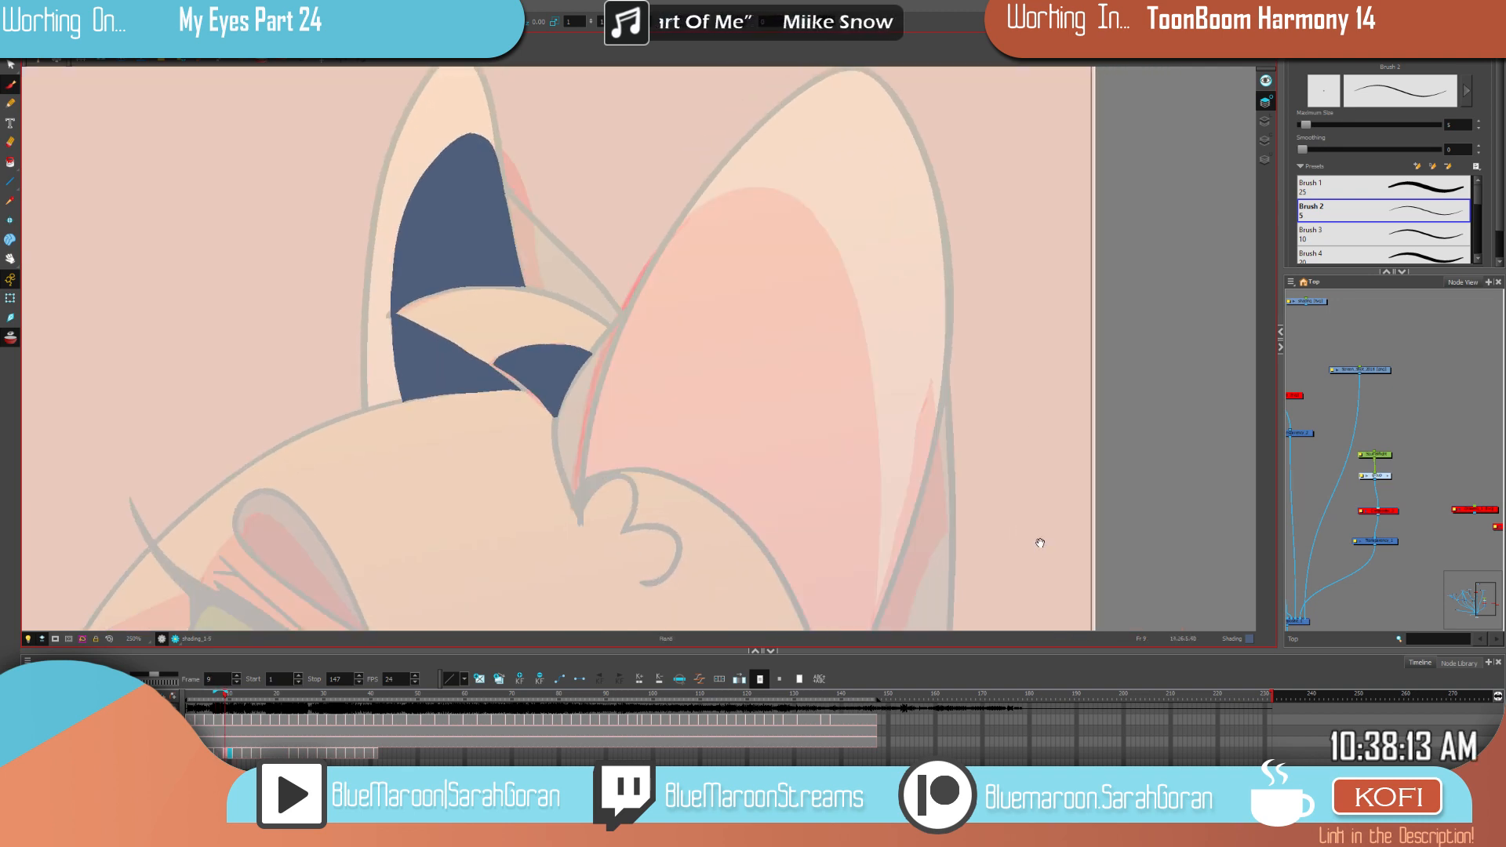
mouse_move(1066, 525)
left_mouse_down()
mouse_move(1033, 444)
mouse_move(1043, 485)
mouse_move(1032, 448)
mouse_move(1032, 474)
left_mouse_up()
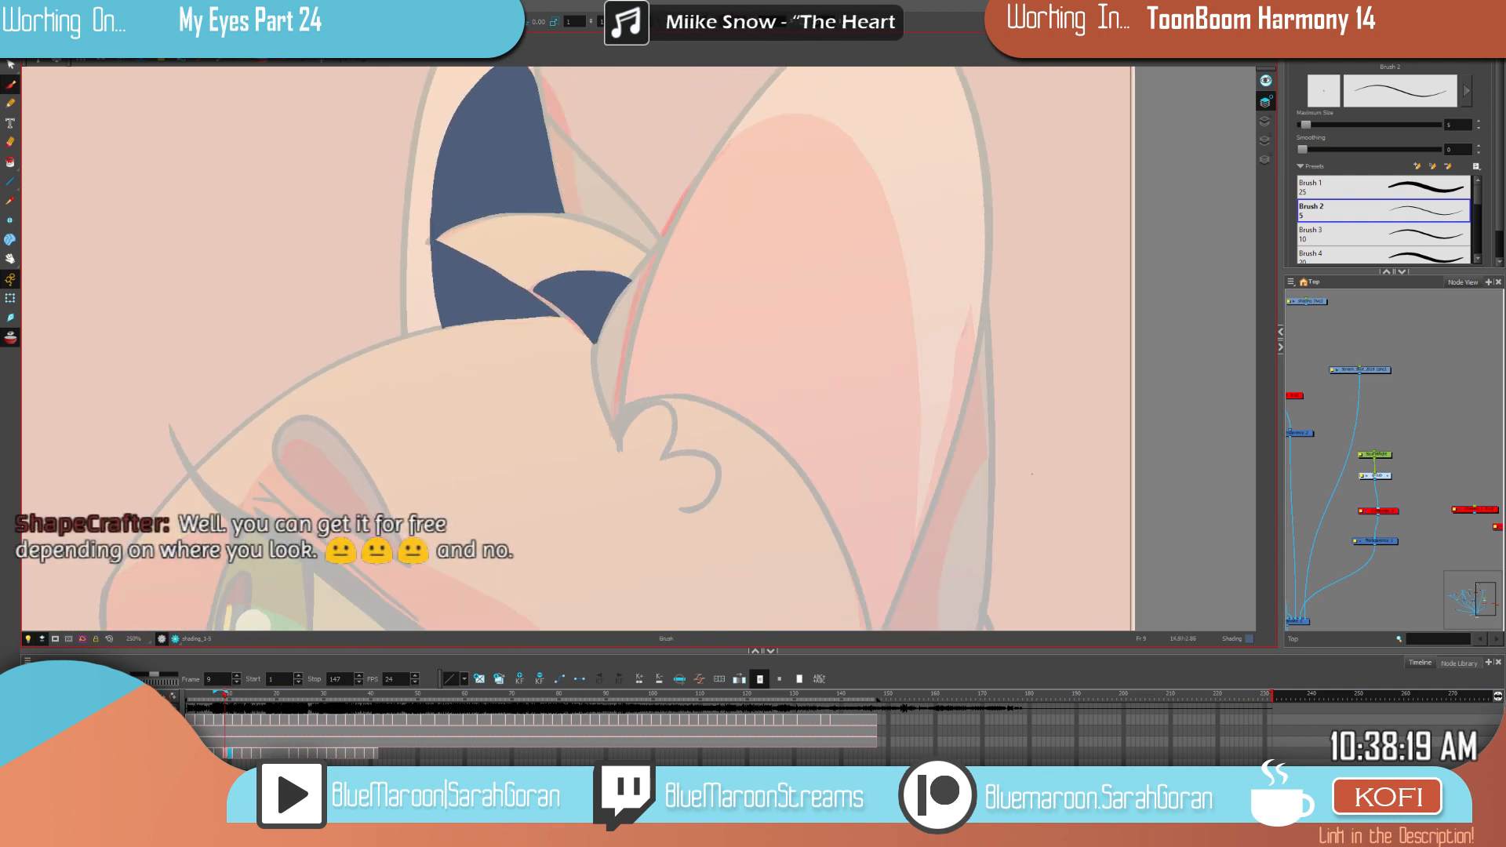
key("comma")
key("comma")
key("period")
key("period")
key("comma")
key("comma")
key("period")
key("period")
key("period")
key("period")
mouse_move(1032, 474)
left_mouse_down()
mouse_move(1015, 386)
mouse_move(995, 444)
mouse_move(909, 429)
left_mouse_up()
key("1")
key("1")
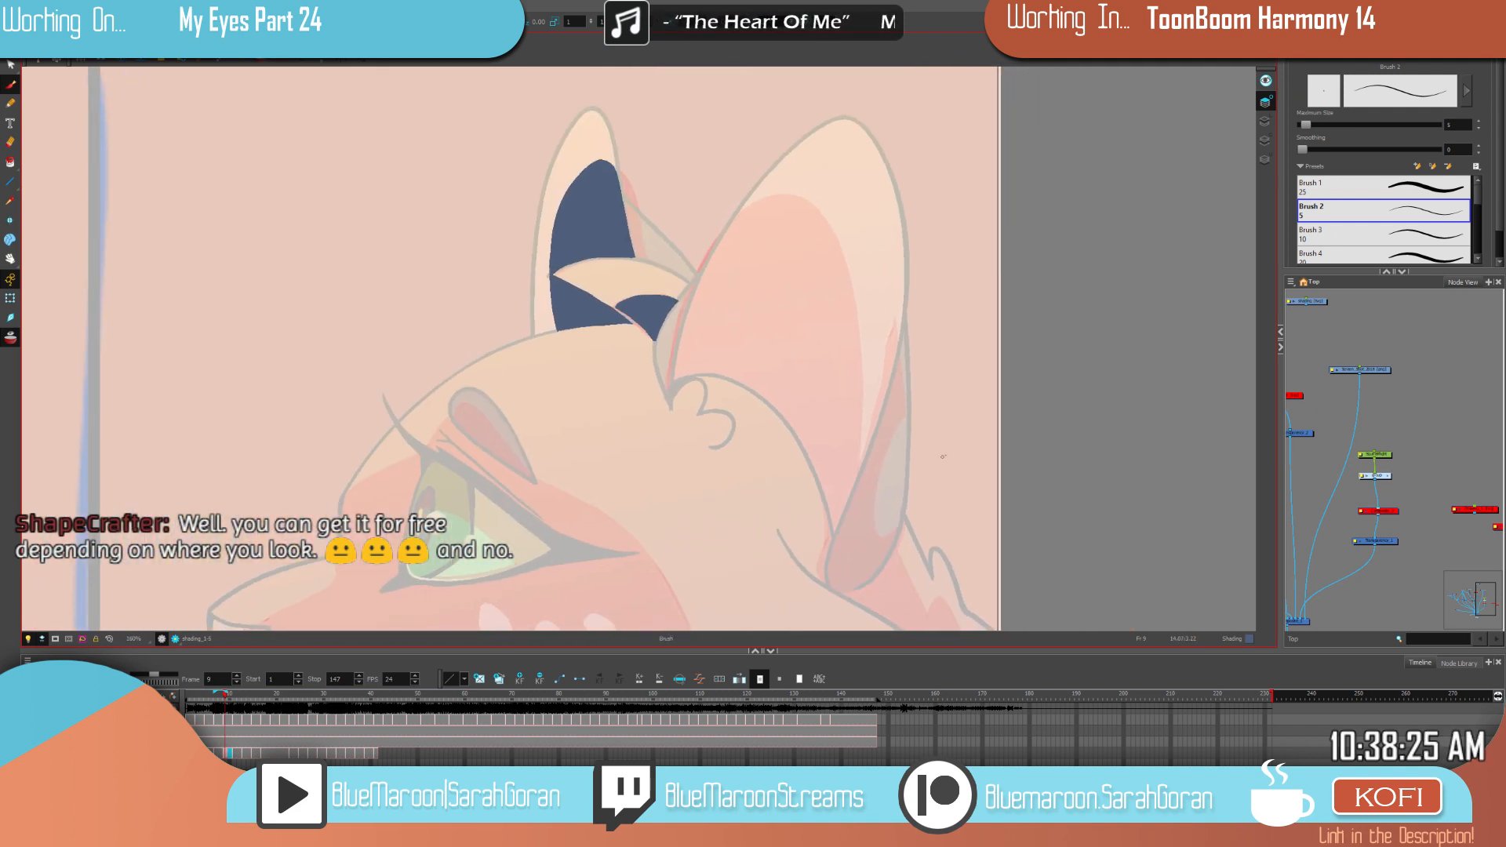
key("comma")
key("comma")
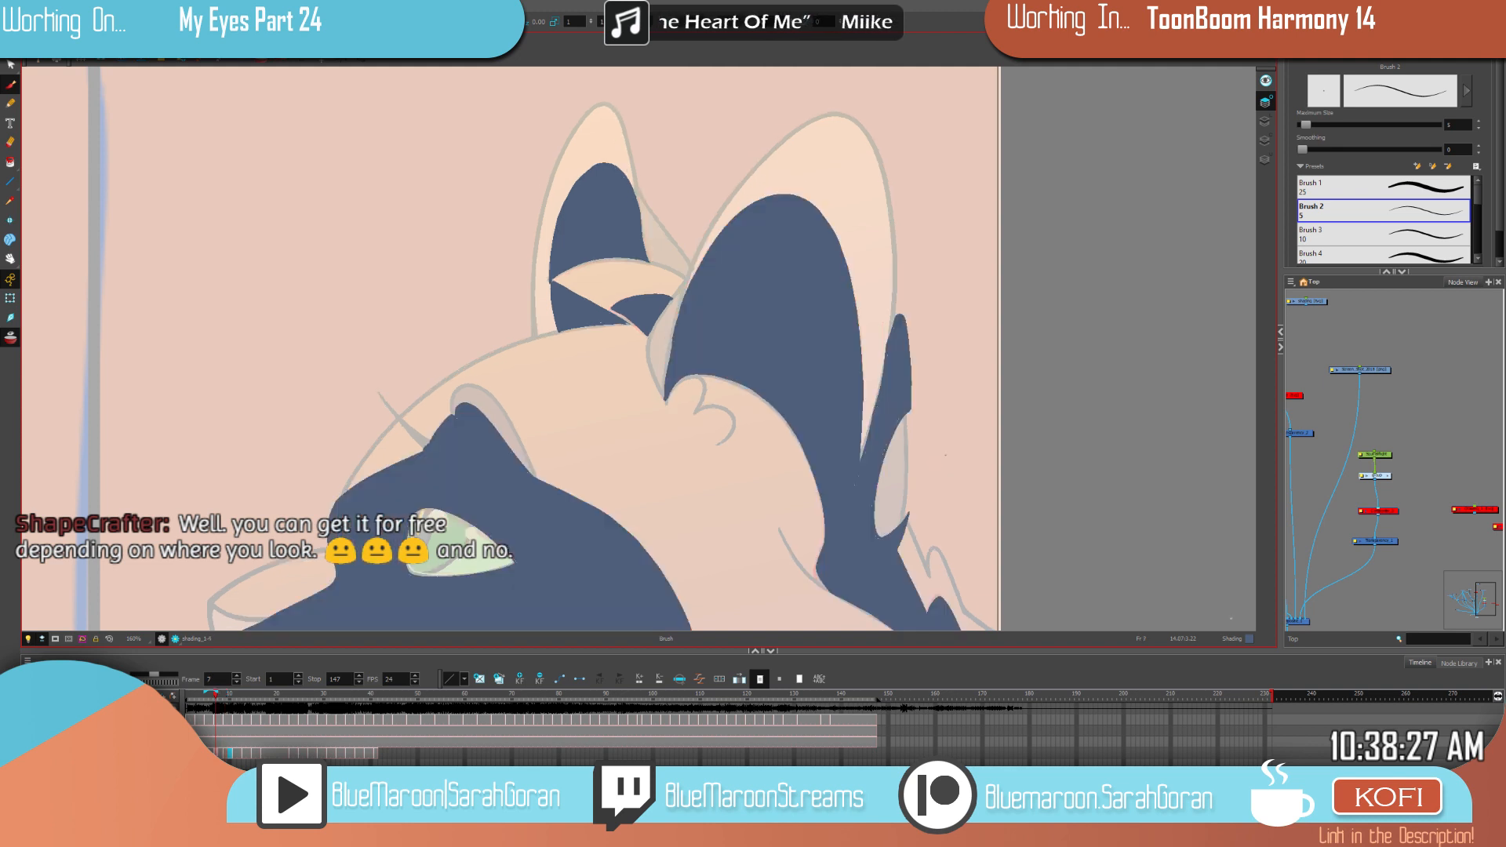
key("period")
key("period")
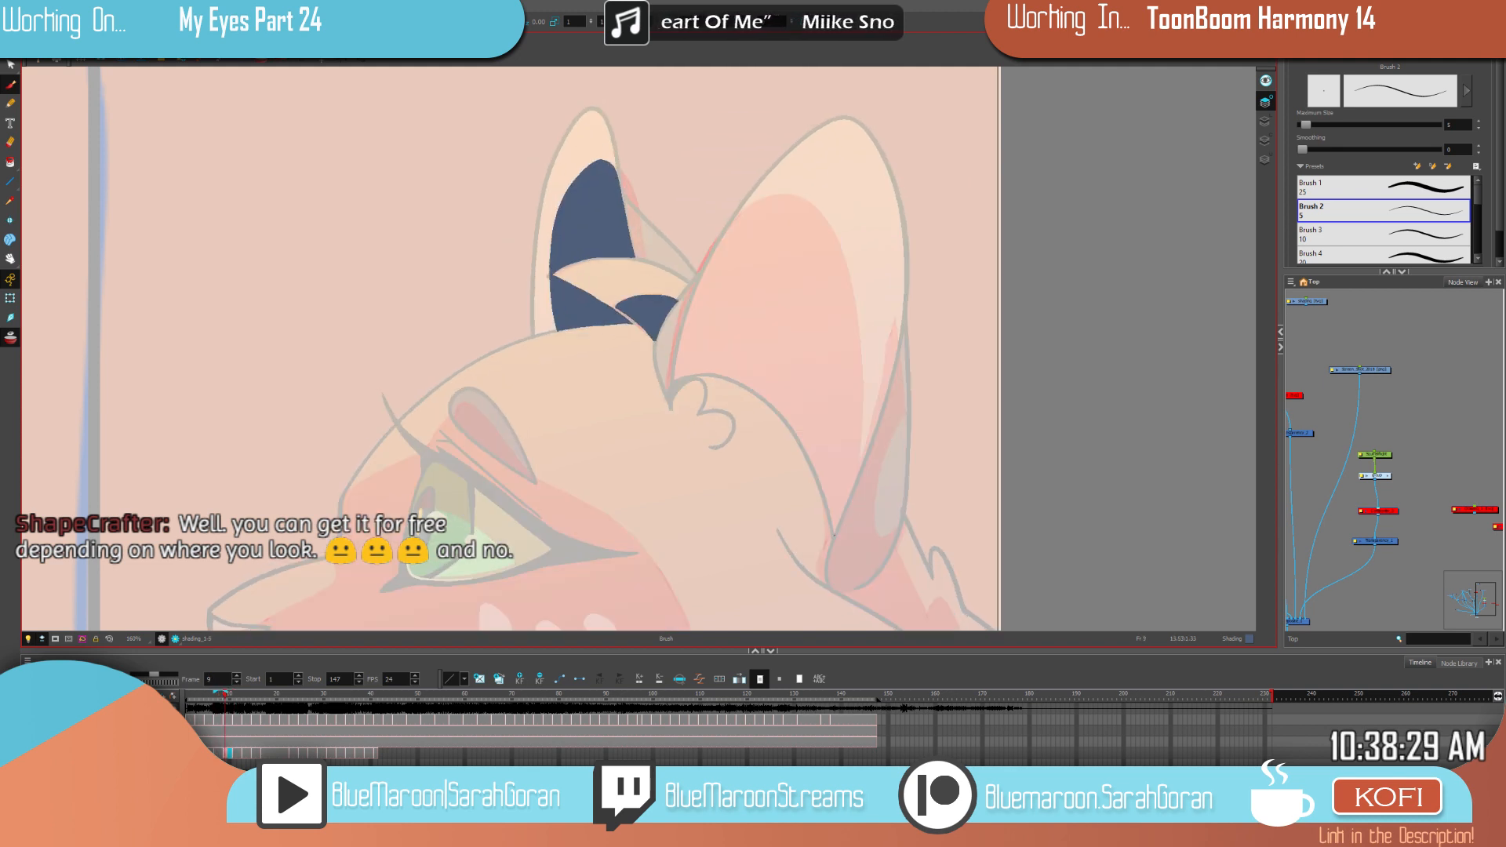
Step: Outline the near inner ear's shading on frame 9 from its lower tip, over the top, to its front base
key("alt+s")
mouse_move(846, 506)
left_mouse_down()
mouse_move(868, 352)
mouse_move(851, 248)
mouse_move(801, 204)
mouse_move(668, 386)
left_mouse_up()
key("ctrl+z")
mouse_move(854, 480)
left_mouse_down()
mouse_move(875, 347)
mouse_move(845, 225)
mouse_move(761, 219)
mouse_move(693, 303)
mouse_move(670, 392)
left_mouse_up()
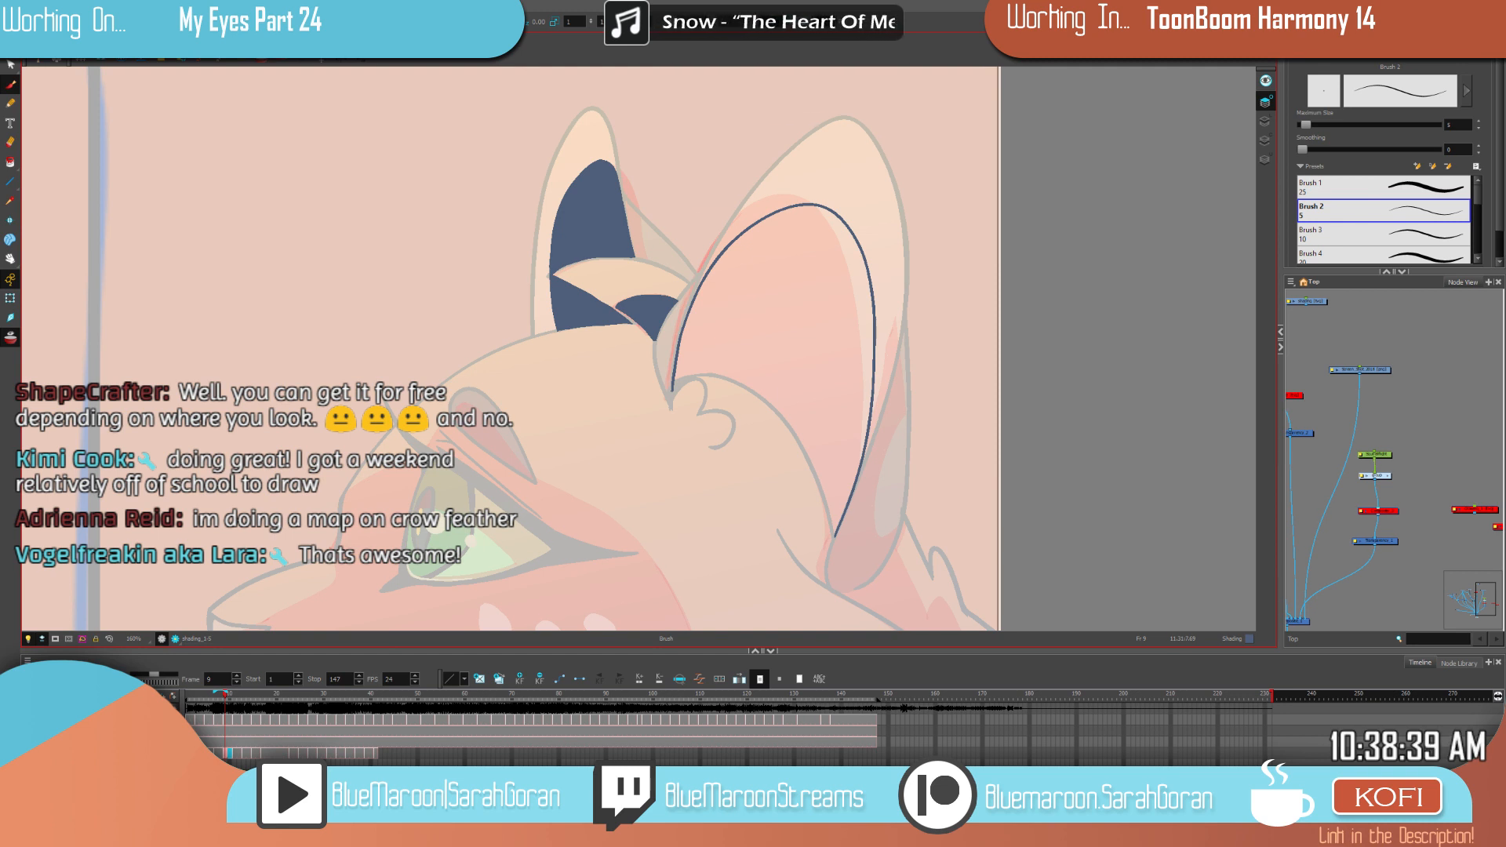
Step: Close the near inner ear's outline on frame 9 along the fur at its lower edge, checking it against frame 7
key("comma")
key("period")
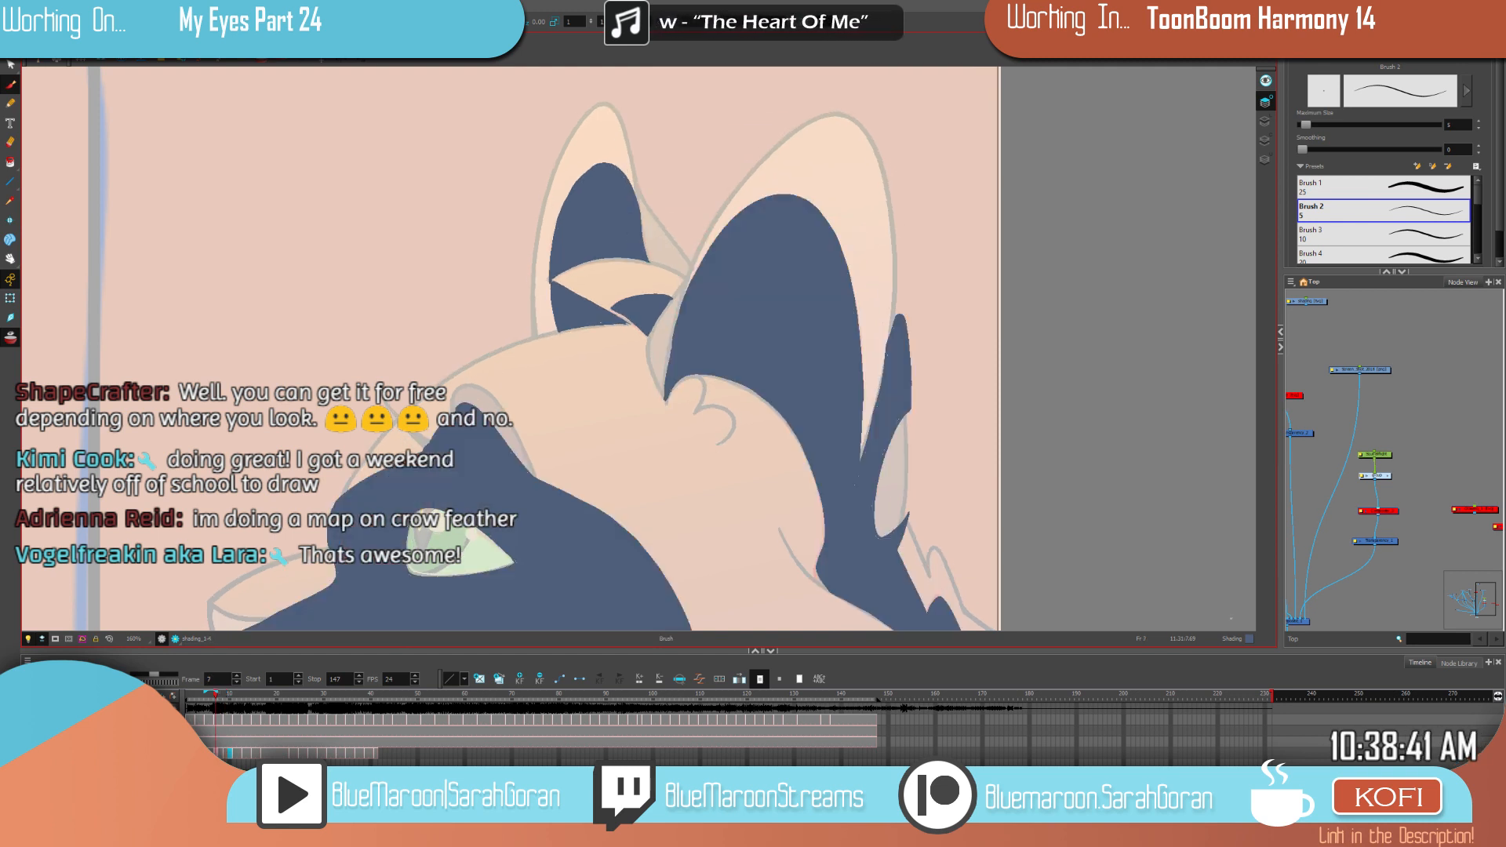
key("comma")
key("period")
key("comma")
key("period")
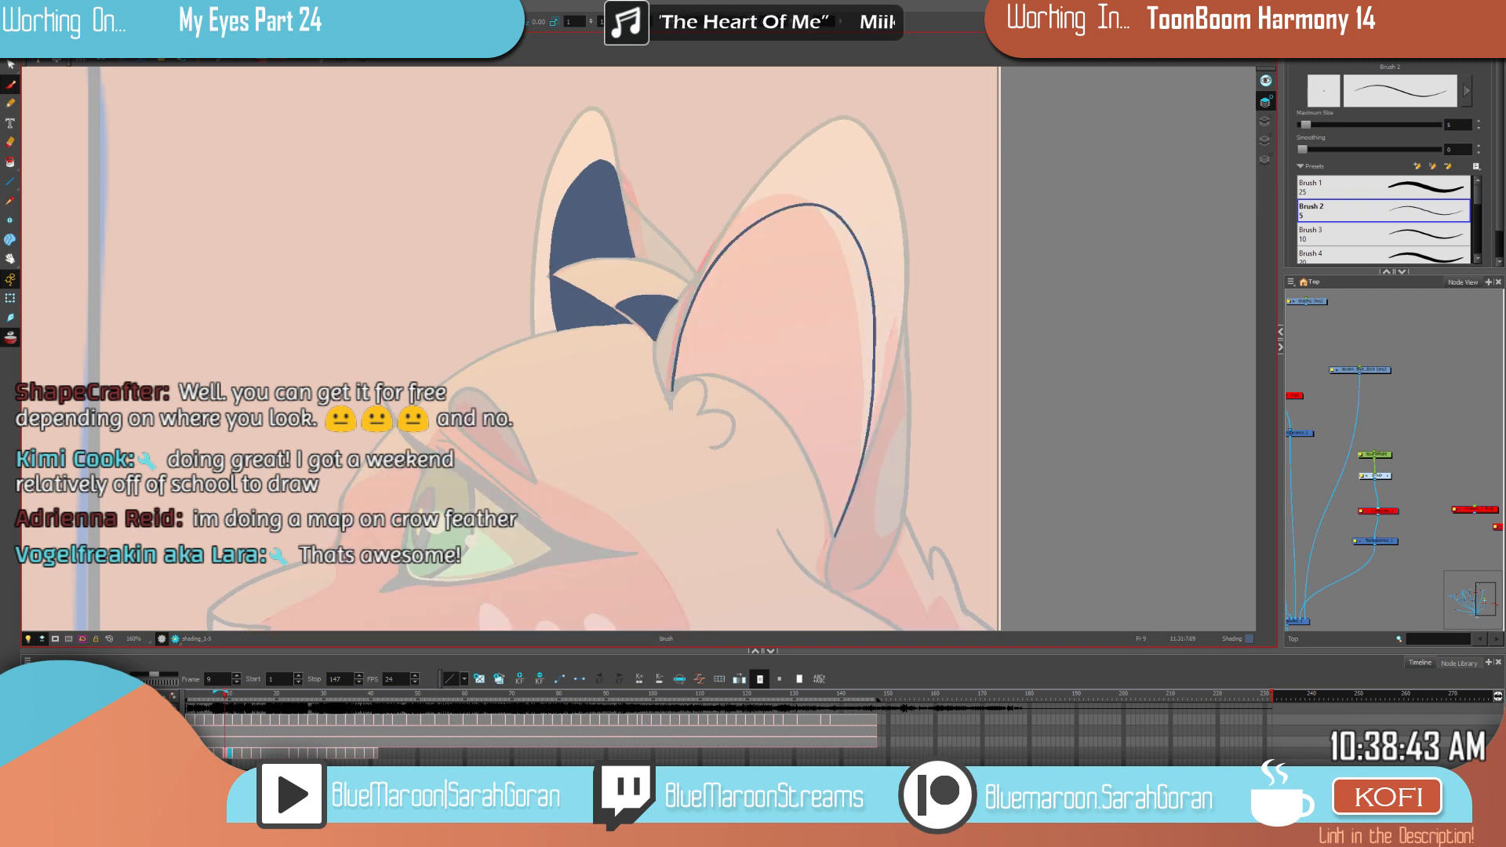
key("comma")
key("period")
key("comma")
key("period")
key("comma")
key("period")
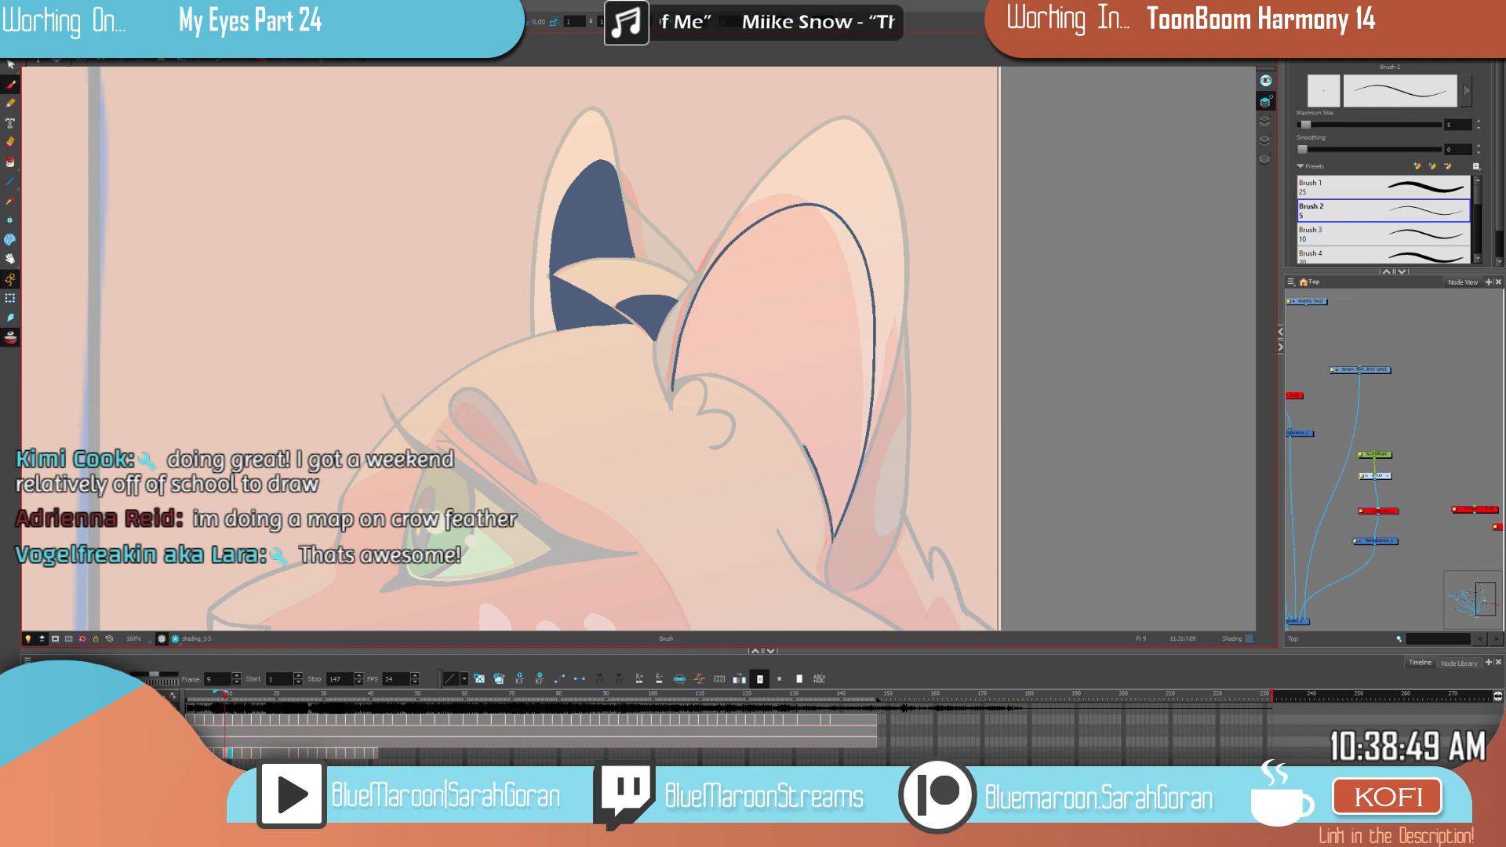
mouse_move(804, 452)
left_mouse_down()
mouse_move(735, 379)
mouse_move(673, 390)
left_mouse_up()
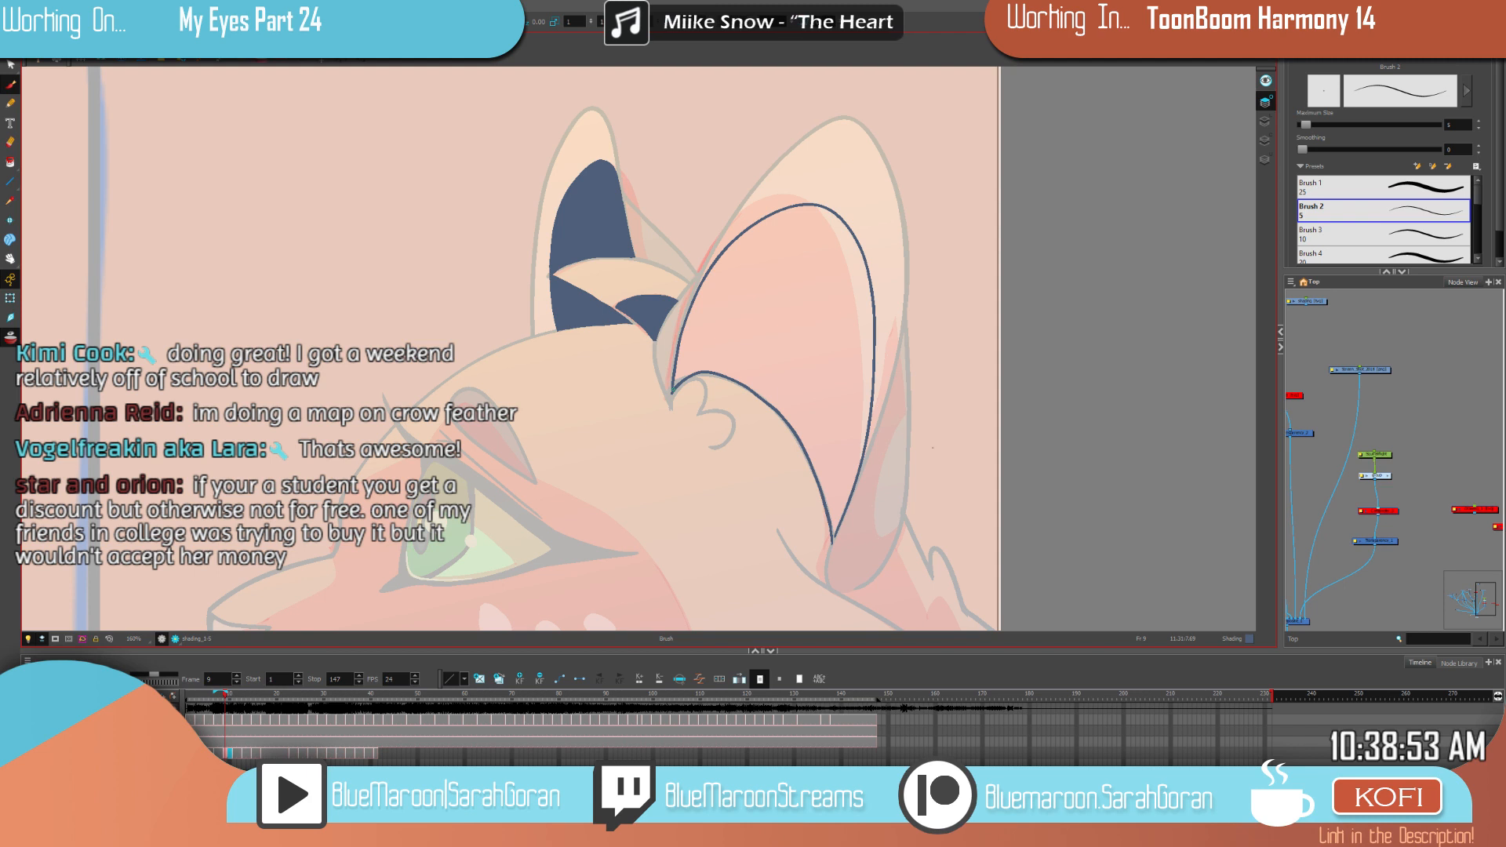
Step: Outline the shading on the back of the near ear, including its outer edge and the curved unshaded patch
mouse_move(932, 543)
left_mouse_down()
mouse_move(892, 477)
mouse_move(874, 396)
left_mouse_up()
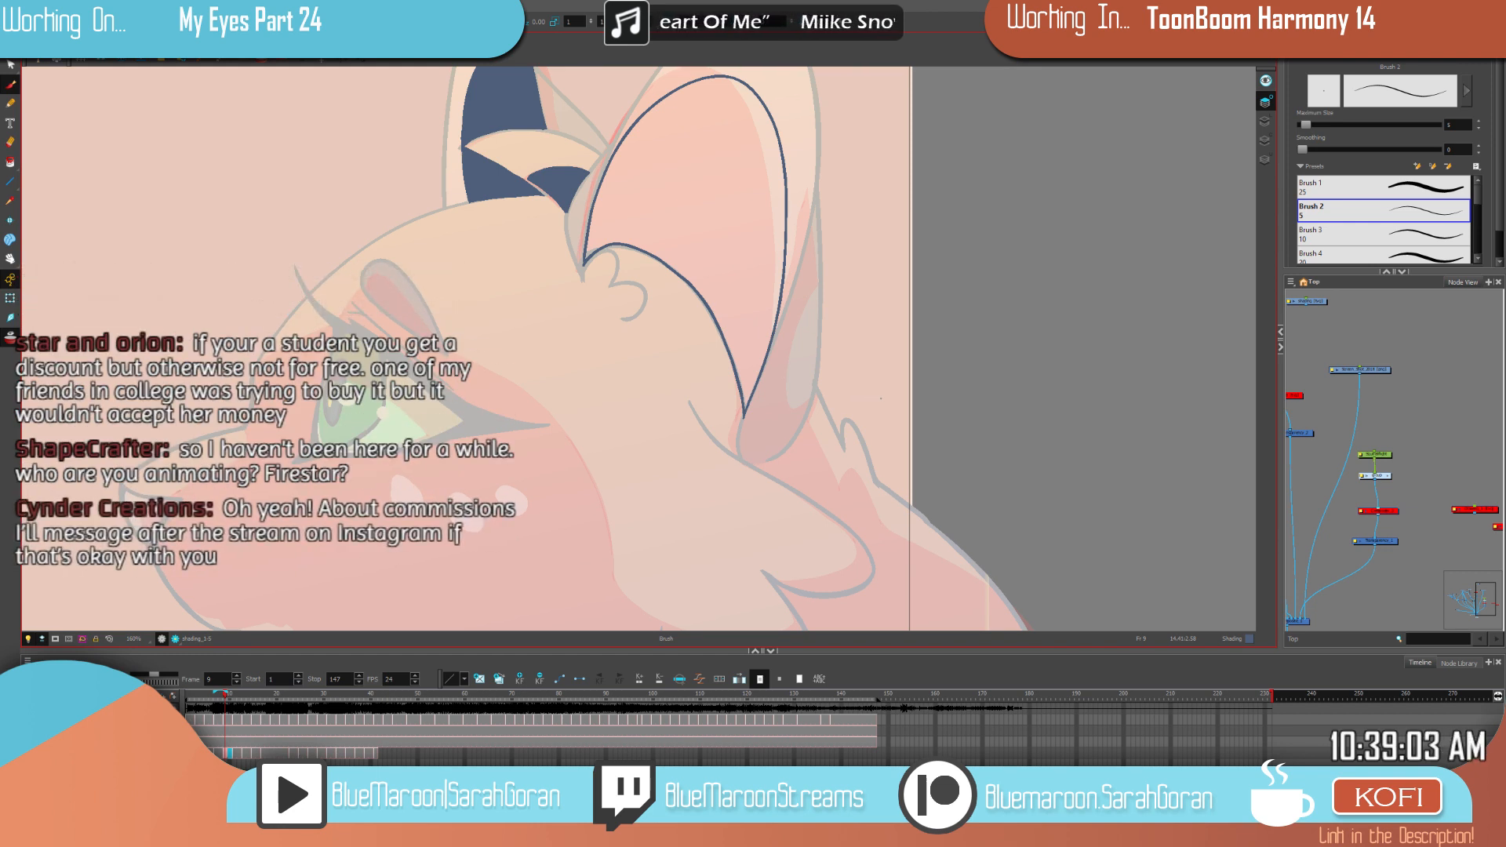
key("f")
key("g")
key("f")
key("period")
key("period")
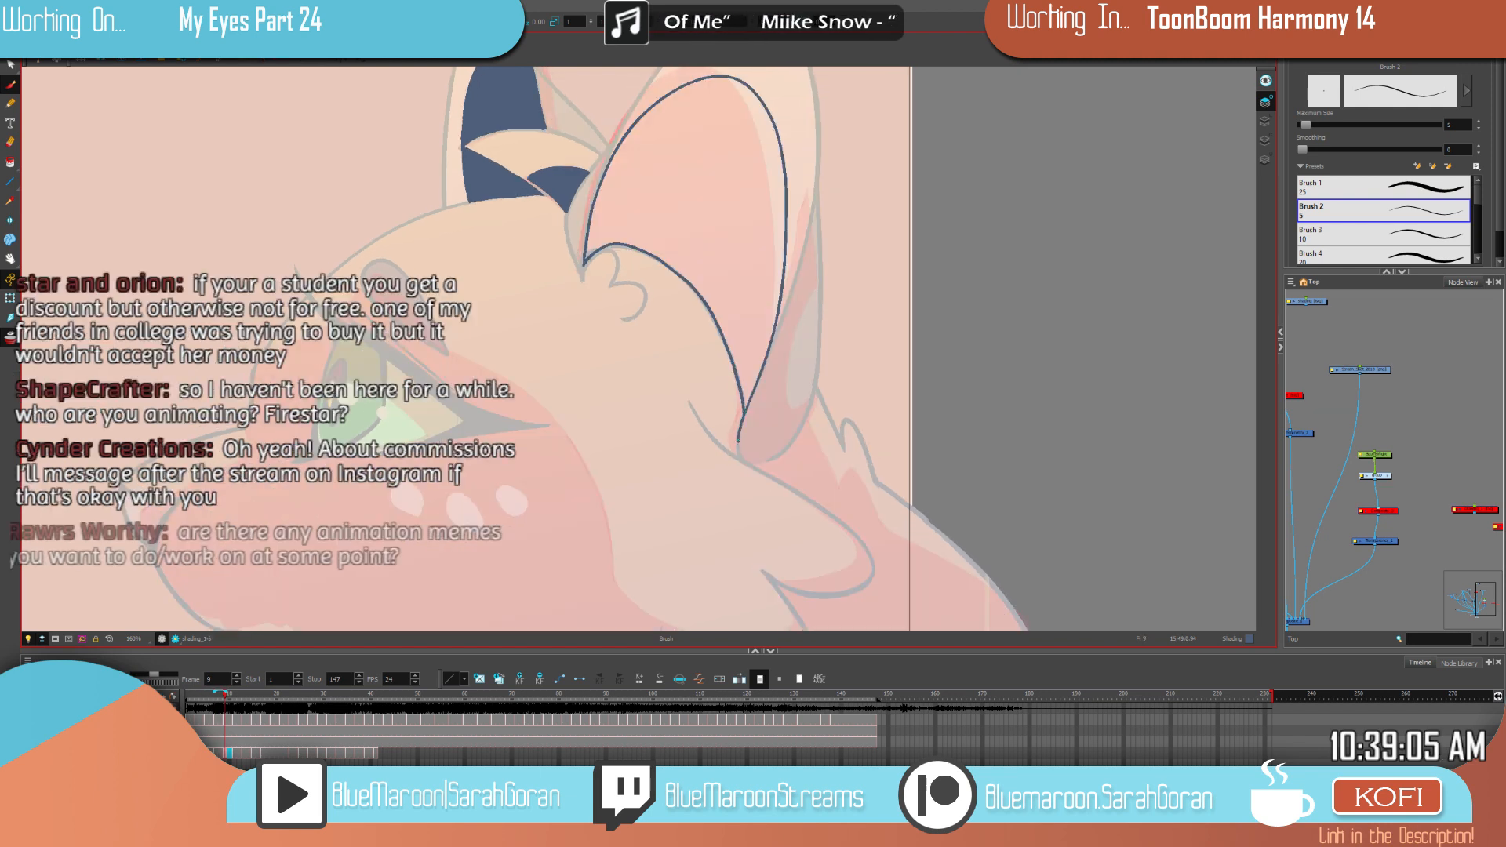
key("f")
key("g")
left_click_drag(818, 182, 811, 221)
left_click_drag(778, 332, 766, 358)
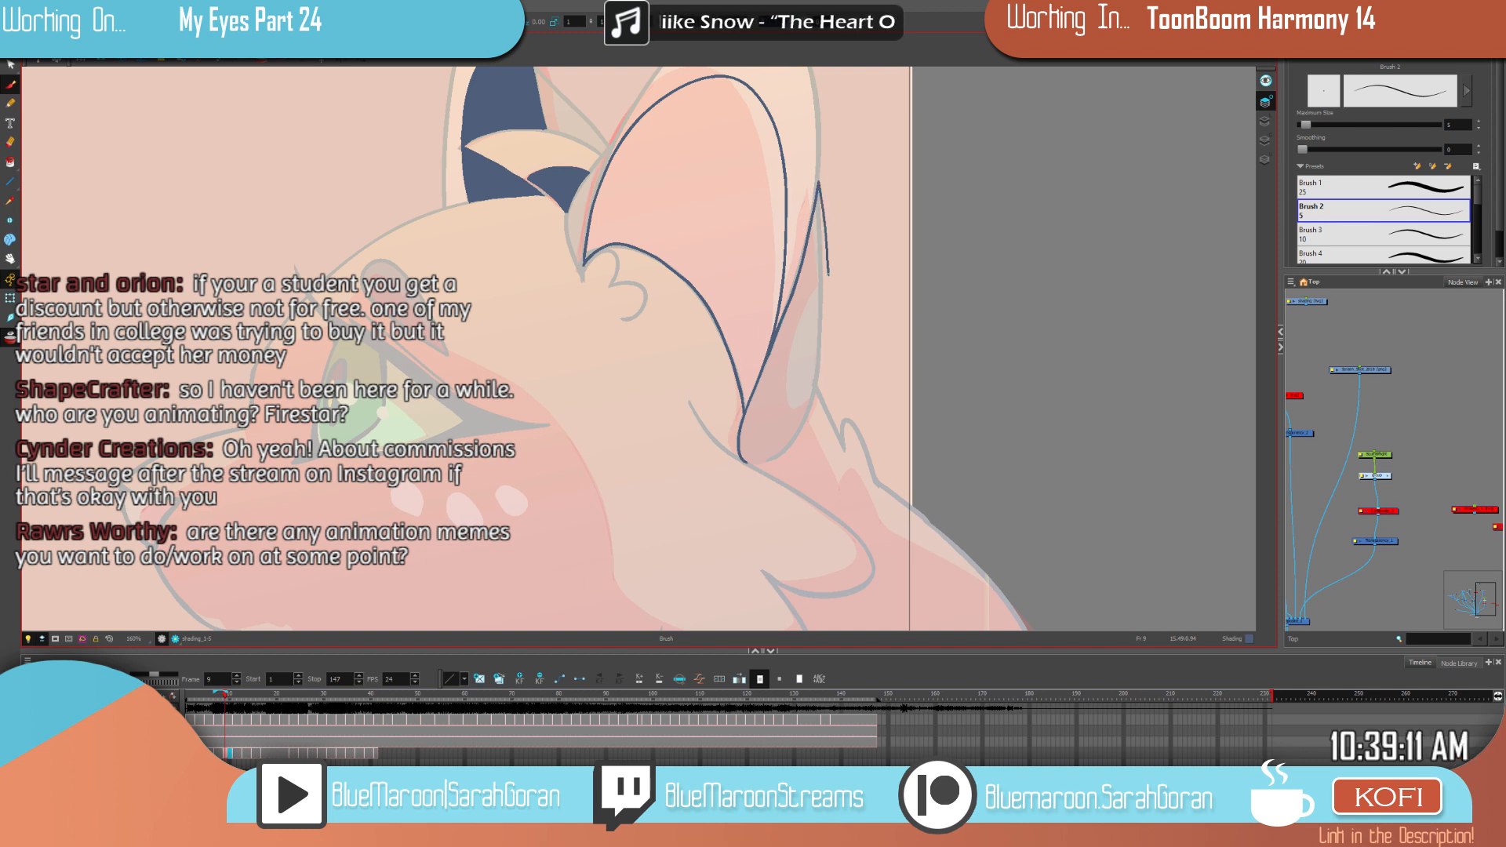
mouse_move(824, 283)
left_mouse_down()
mouse_move(785, 389)
mouse_move(821, 376)
left_mouse_up()
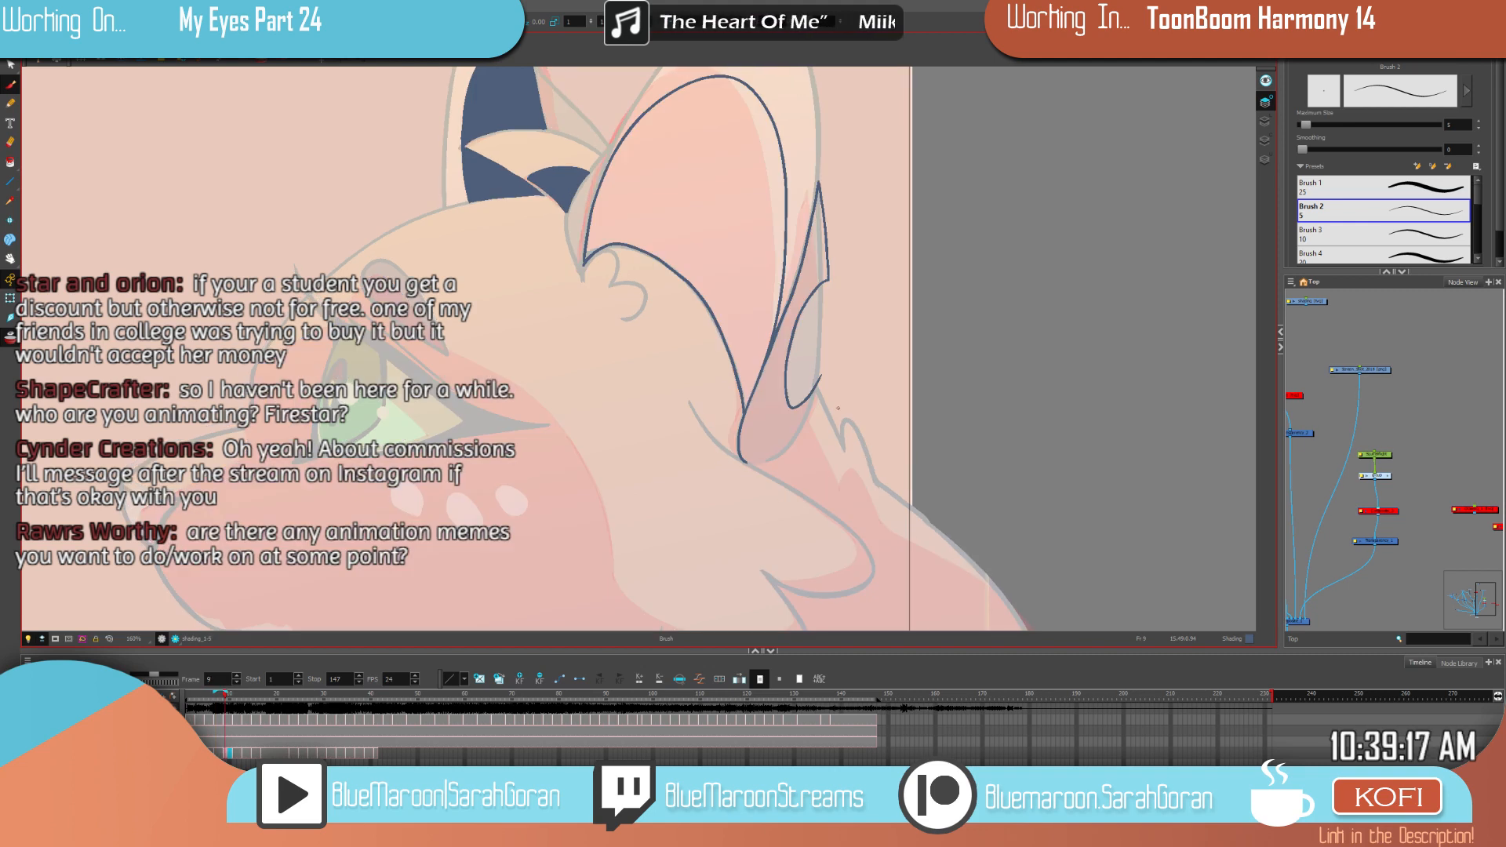
Step: Erase the stray line ends where the ear-back outline meets the near ear's outer edge
left_click_drag(938, 398, 929, 401)
key("comma")
key("period")
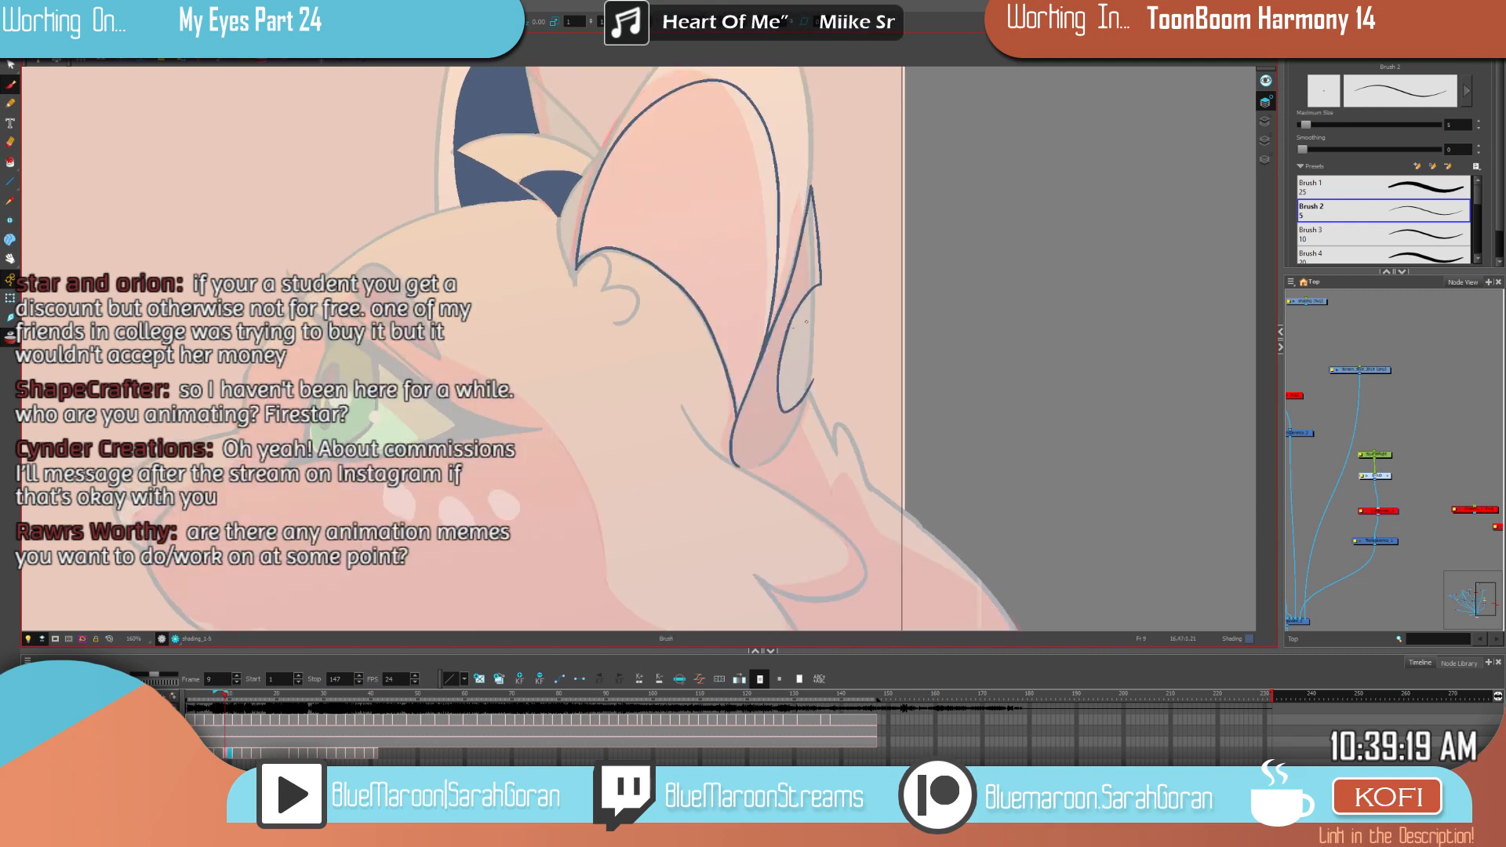
key("e")
left_click_drag(822, 280, 817, 292)
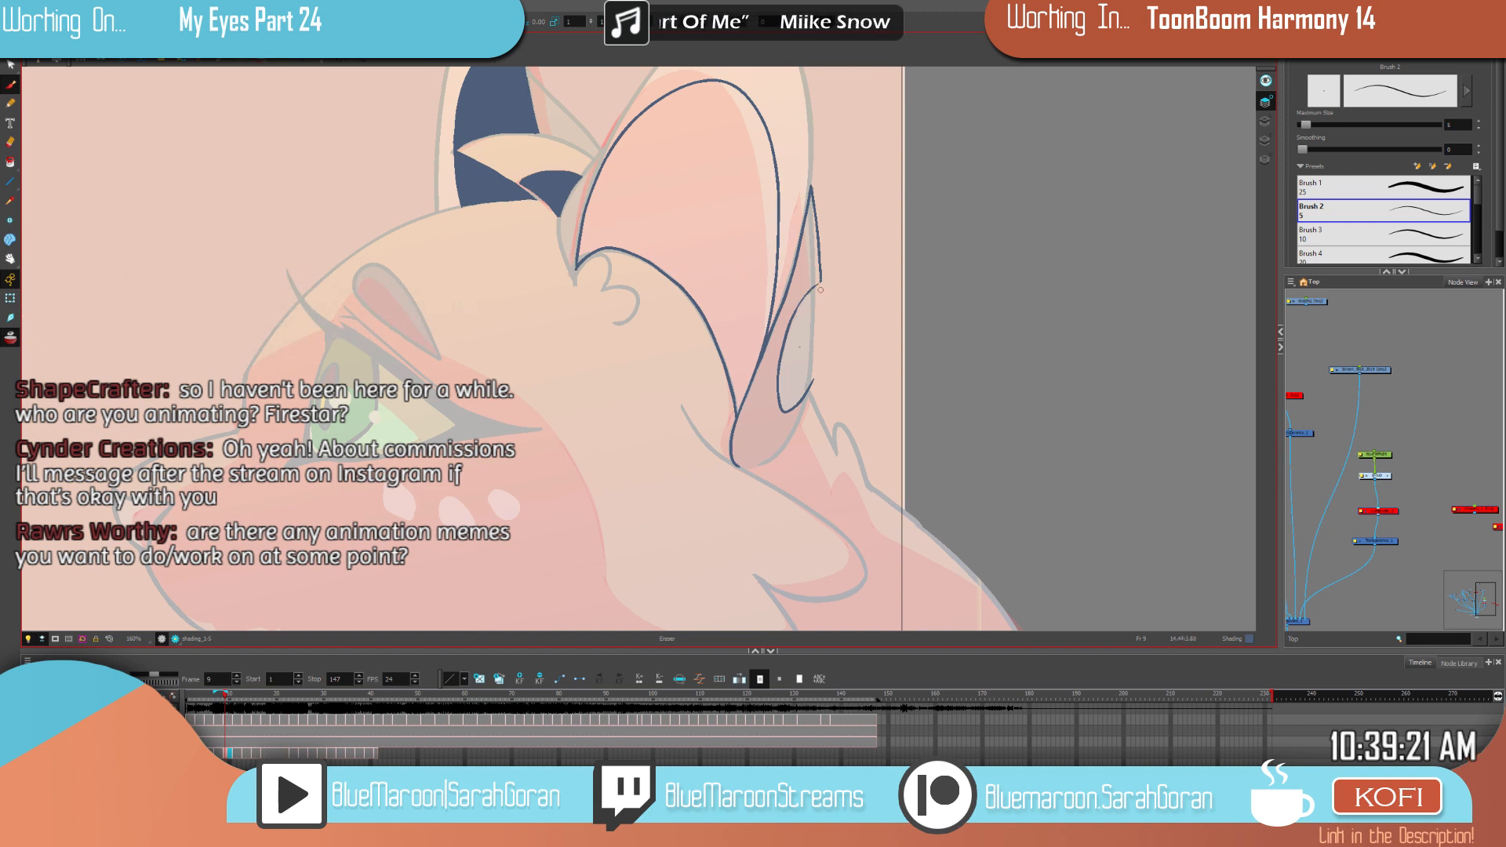
key("alt+b")
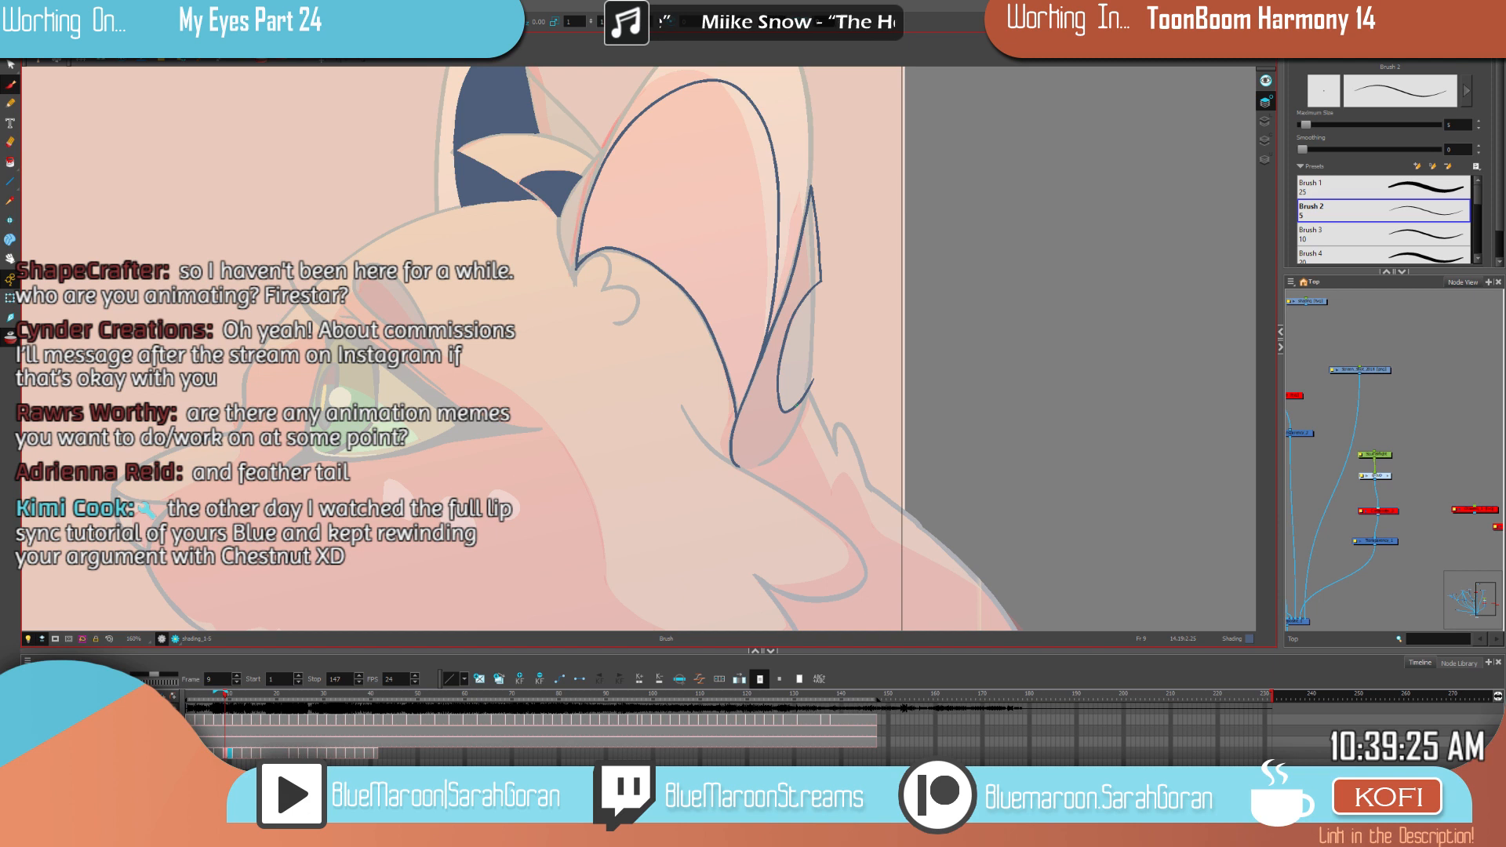
Step: Refine the lower curve of the unshaded patch on the near ear's back, using frame 7's shading as reference
key("comma")
key("period")
key("comma")
key("comma")
key("period")
key("period")
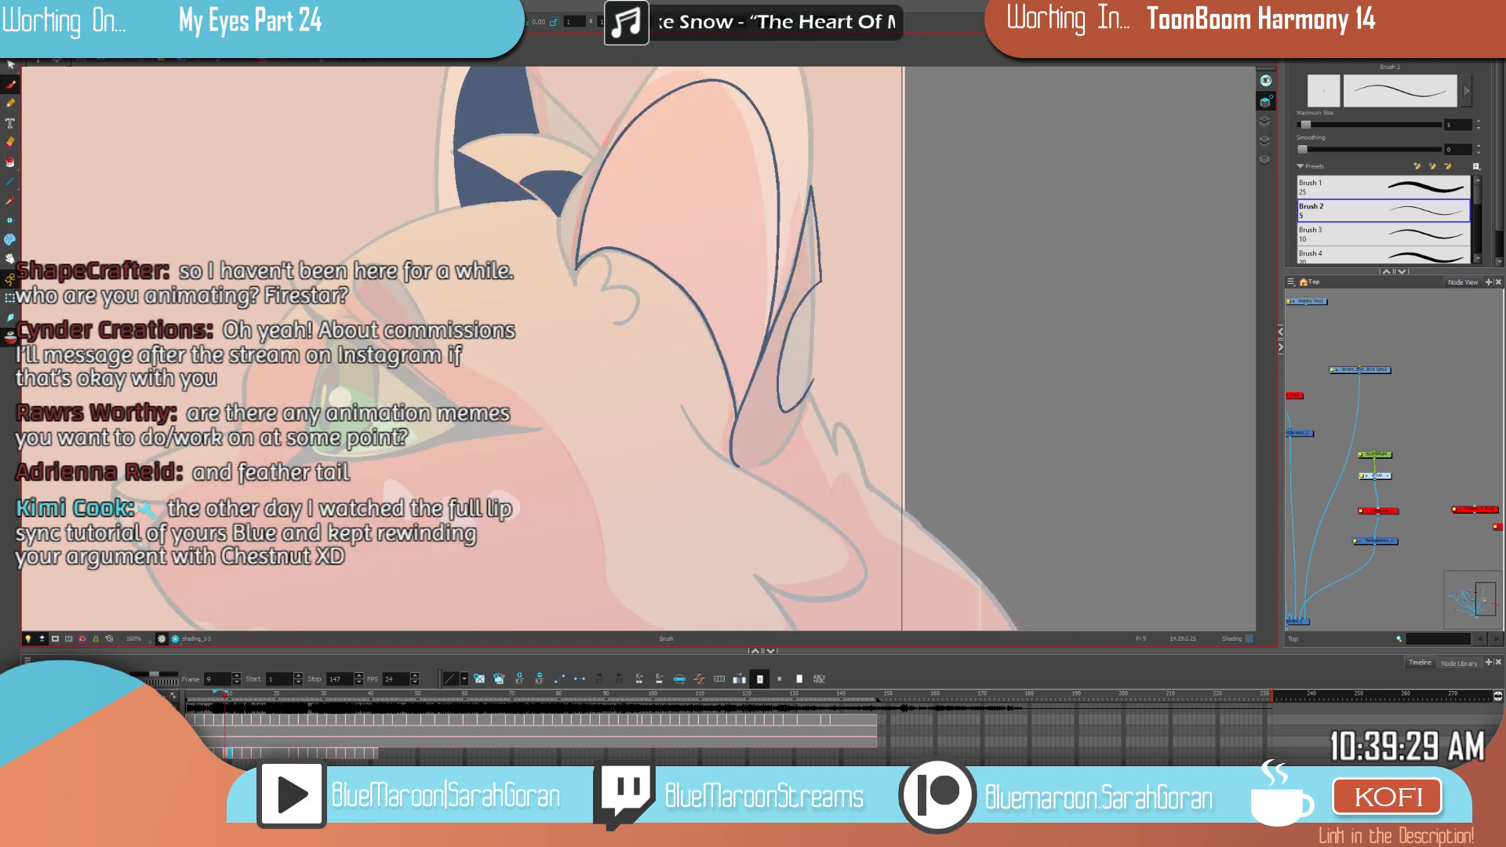
key("comma")
key("comma")
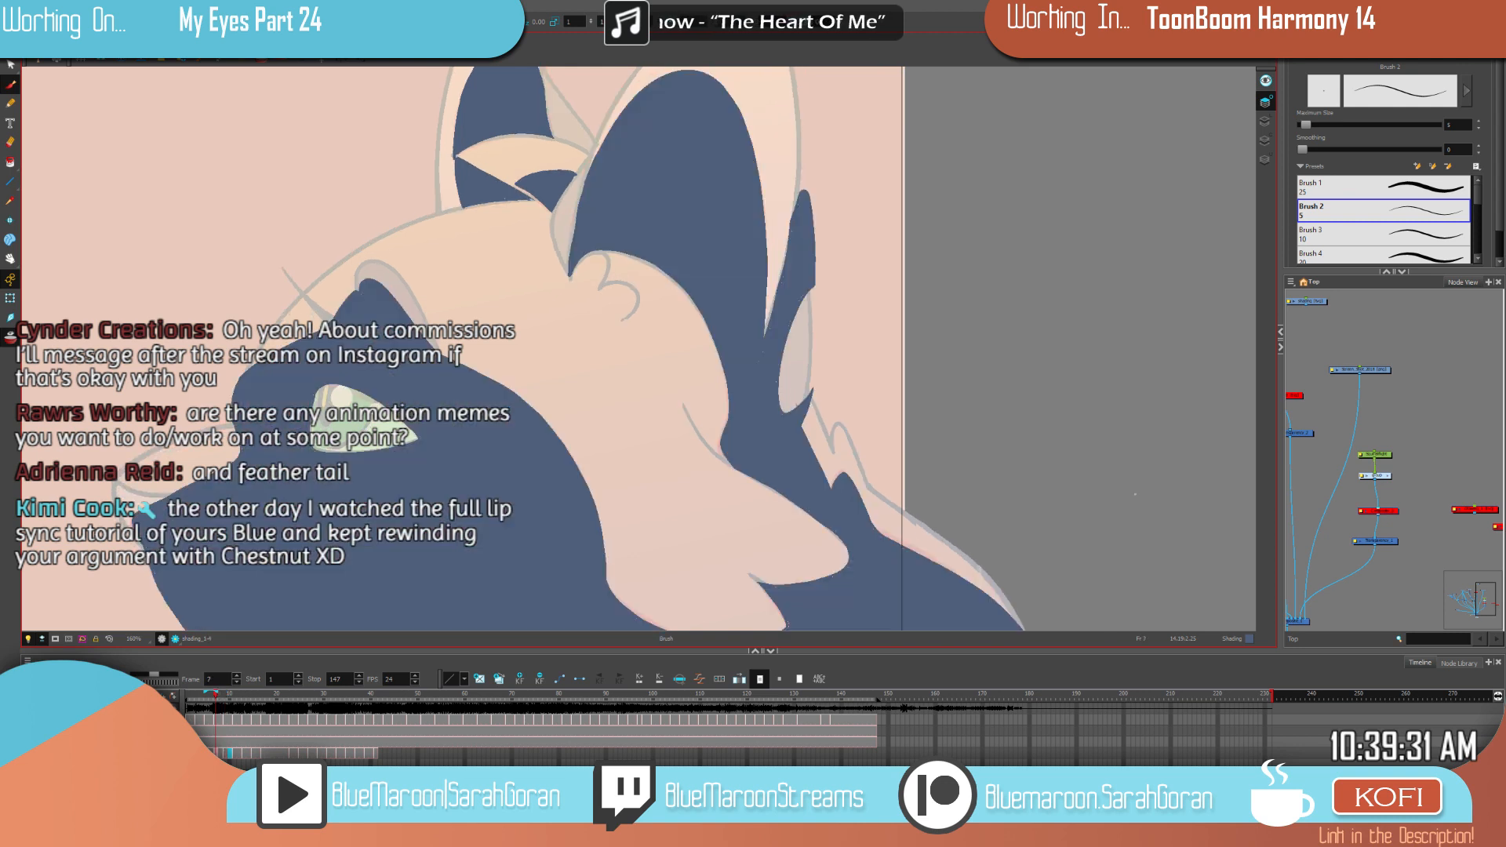
key("period")
key("period")
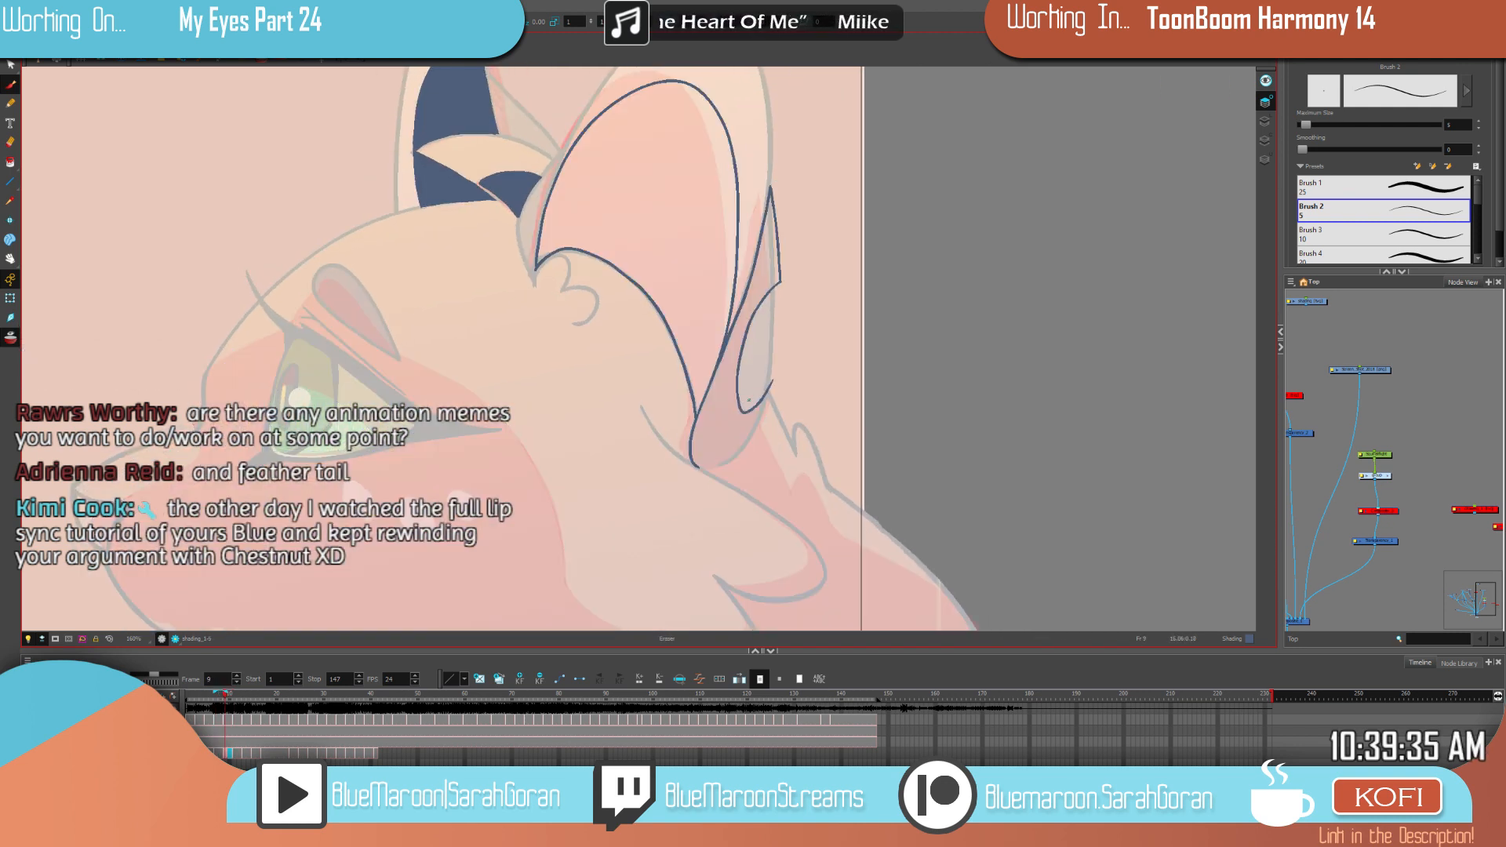
left_click_drag(748, 411, 771, 378)
key("comma")
key("period")
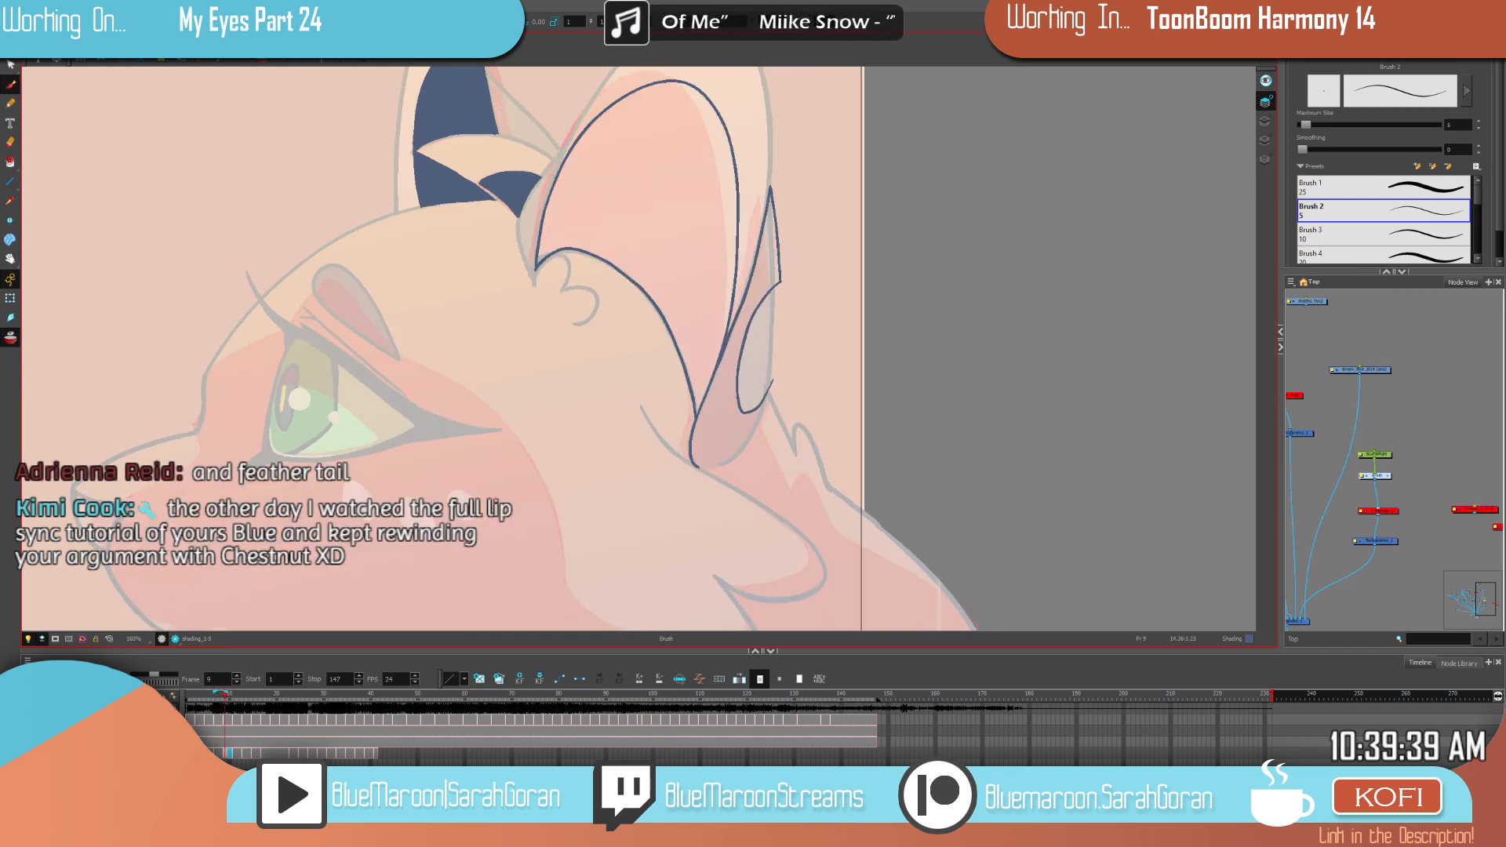
Step: Continue the frame 9 shading outline below the near ear's base and around the tip of the cheek fur tuft
key("space")
mouse_move(1027, 501)
left_mouse_down()
mouse_move(998, 487)
mouse_move(1002, 448)
left_mouse_up()
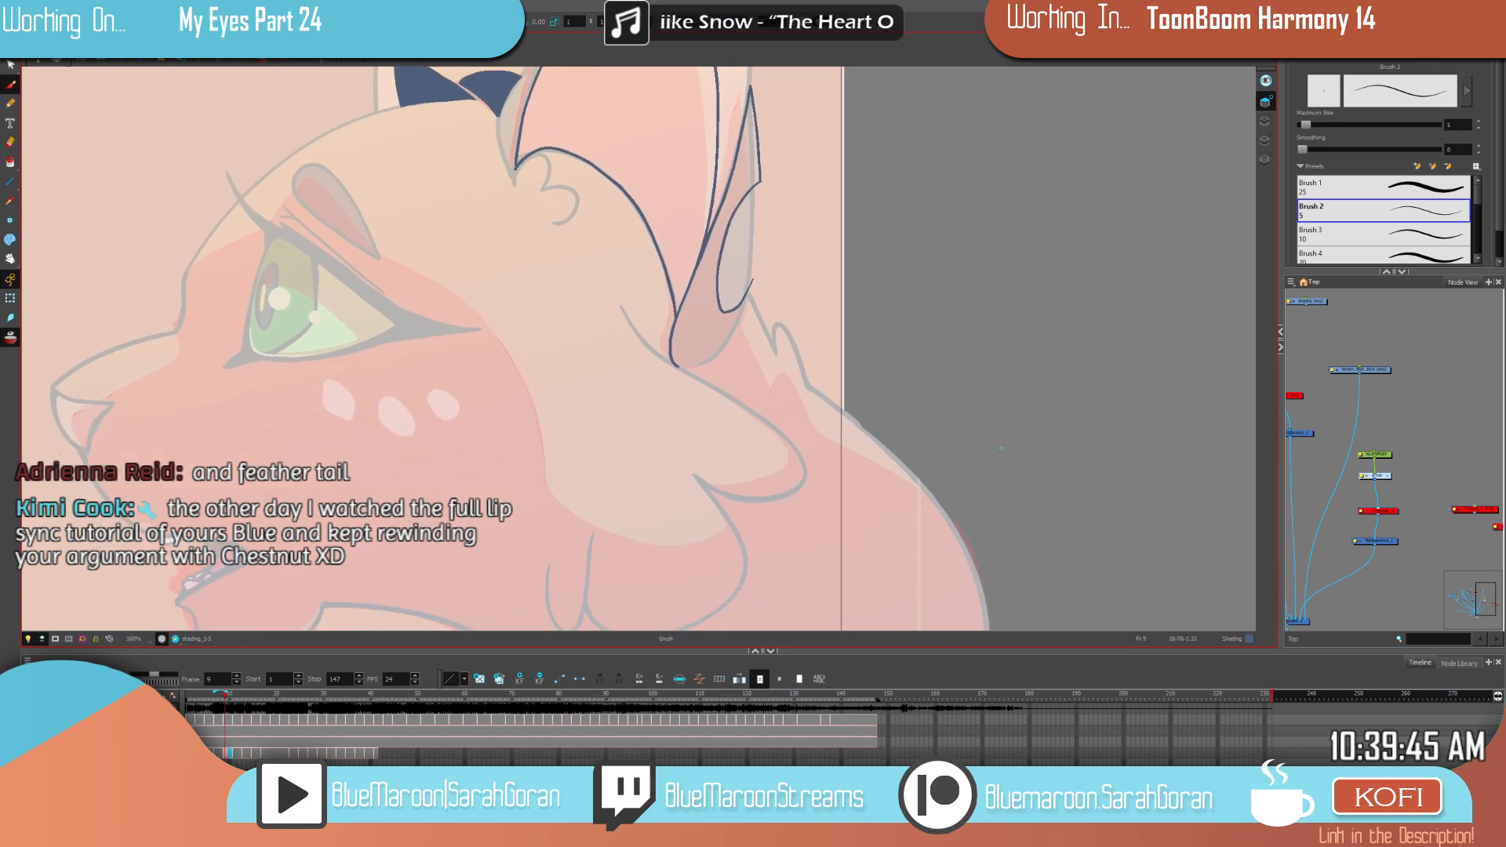
key("comma")
key("period")
key("comma")
key("period")
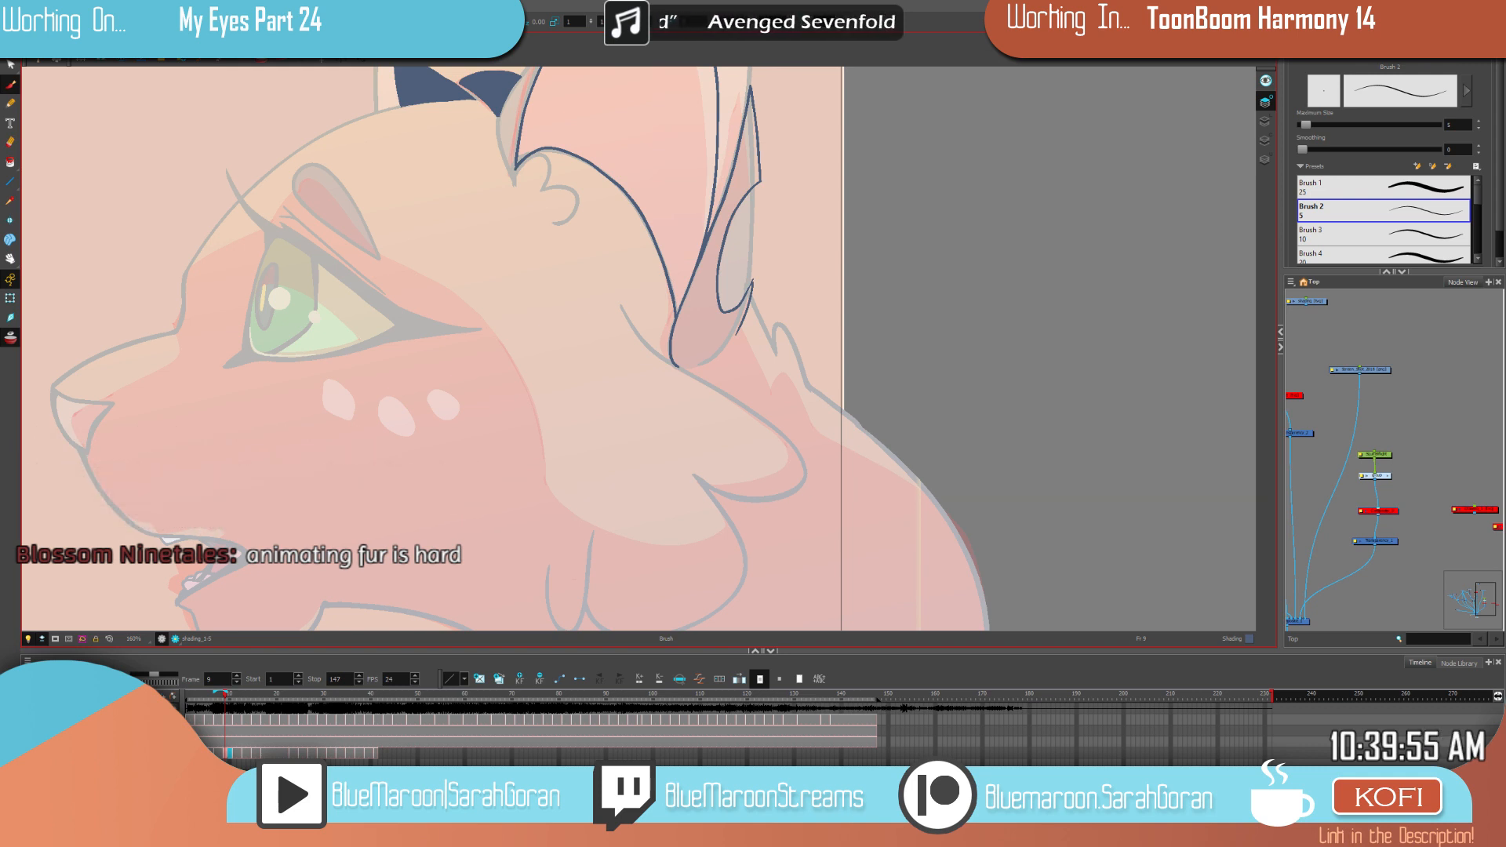
scroll(981, 502, "down", 5)
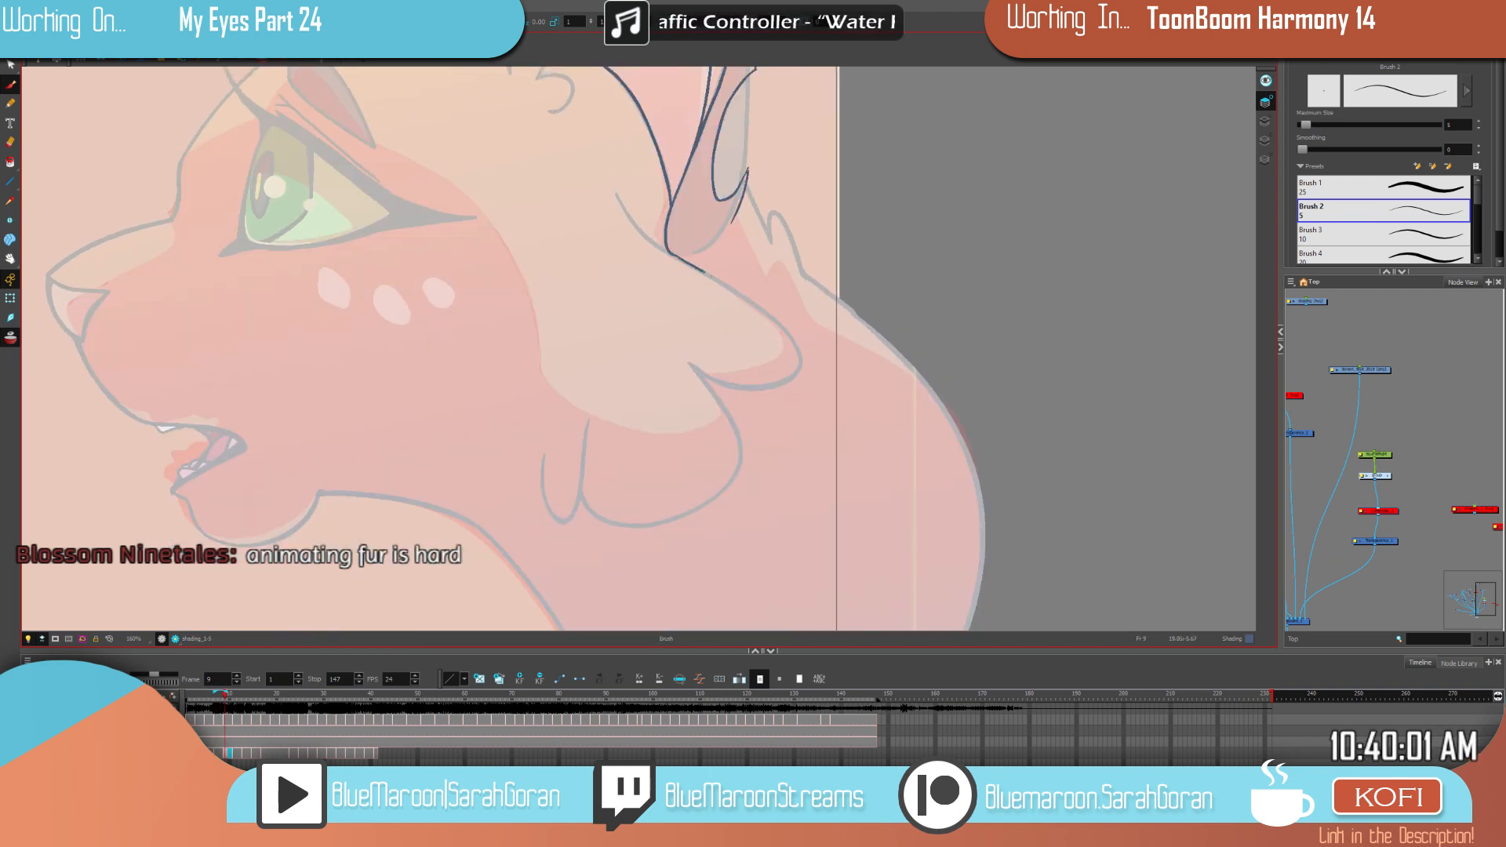
mouse_move(705, 273)
left_mouse_down()
mouse_move(797, 330)
mouse_move(771, 361)
mouse_move(688, 361)
left_mouse_up()
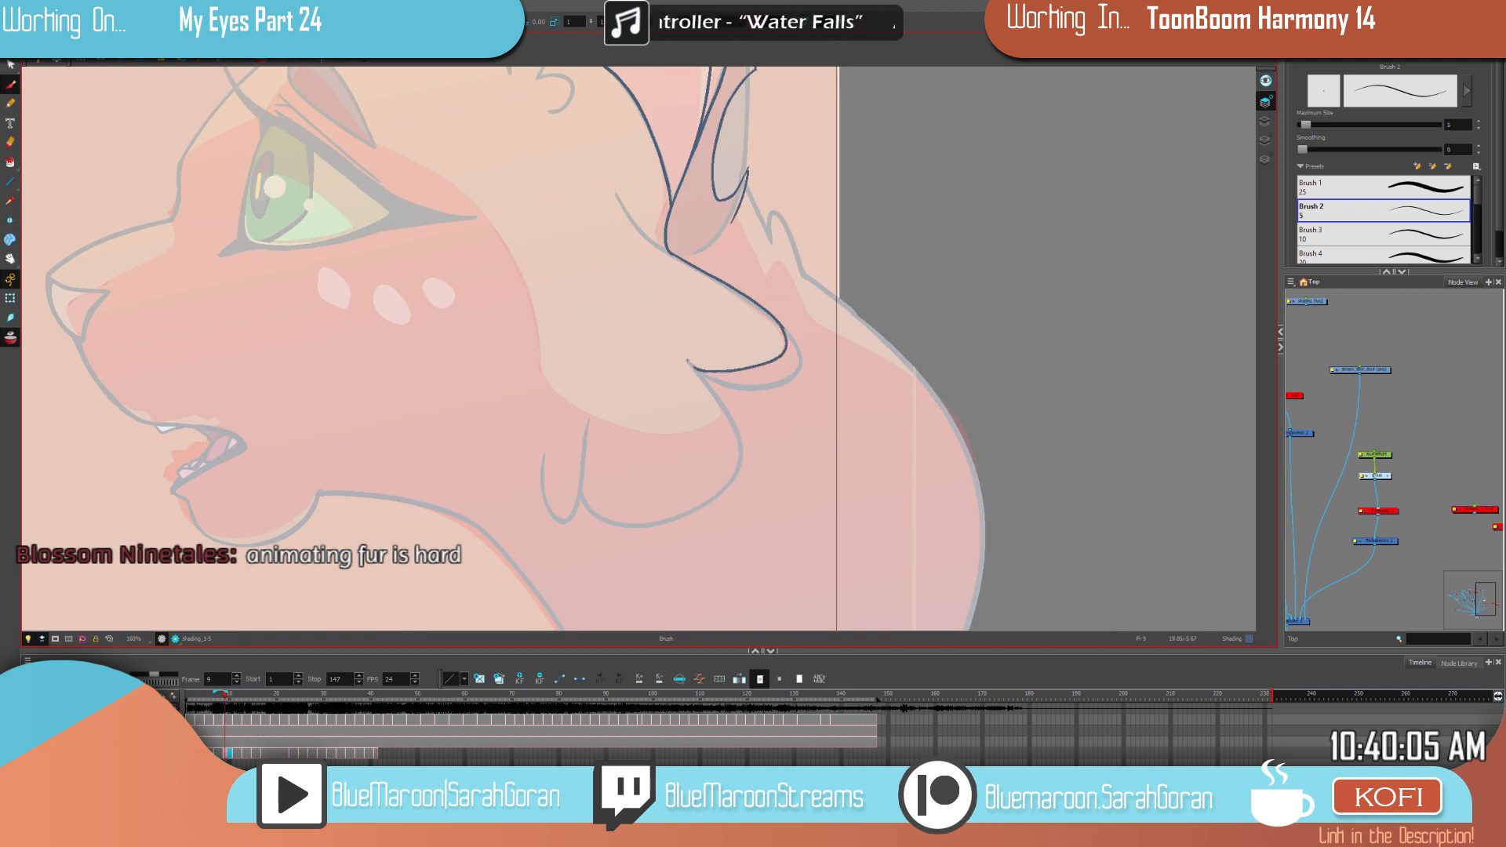
Step: Outline the spiked neck fur shading behind the near ear and compare it with frame 7
key("f")
key("g")
key("f")
mouse_move(734, 214)
left_mouse_down()
mouse_move(768, 283)
mouse_move(810, 320)
left_mouse_up()
key("comma")
key("period")
key("comma")
key("period")
key("comma")
key("period")
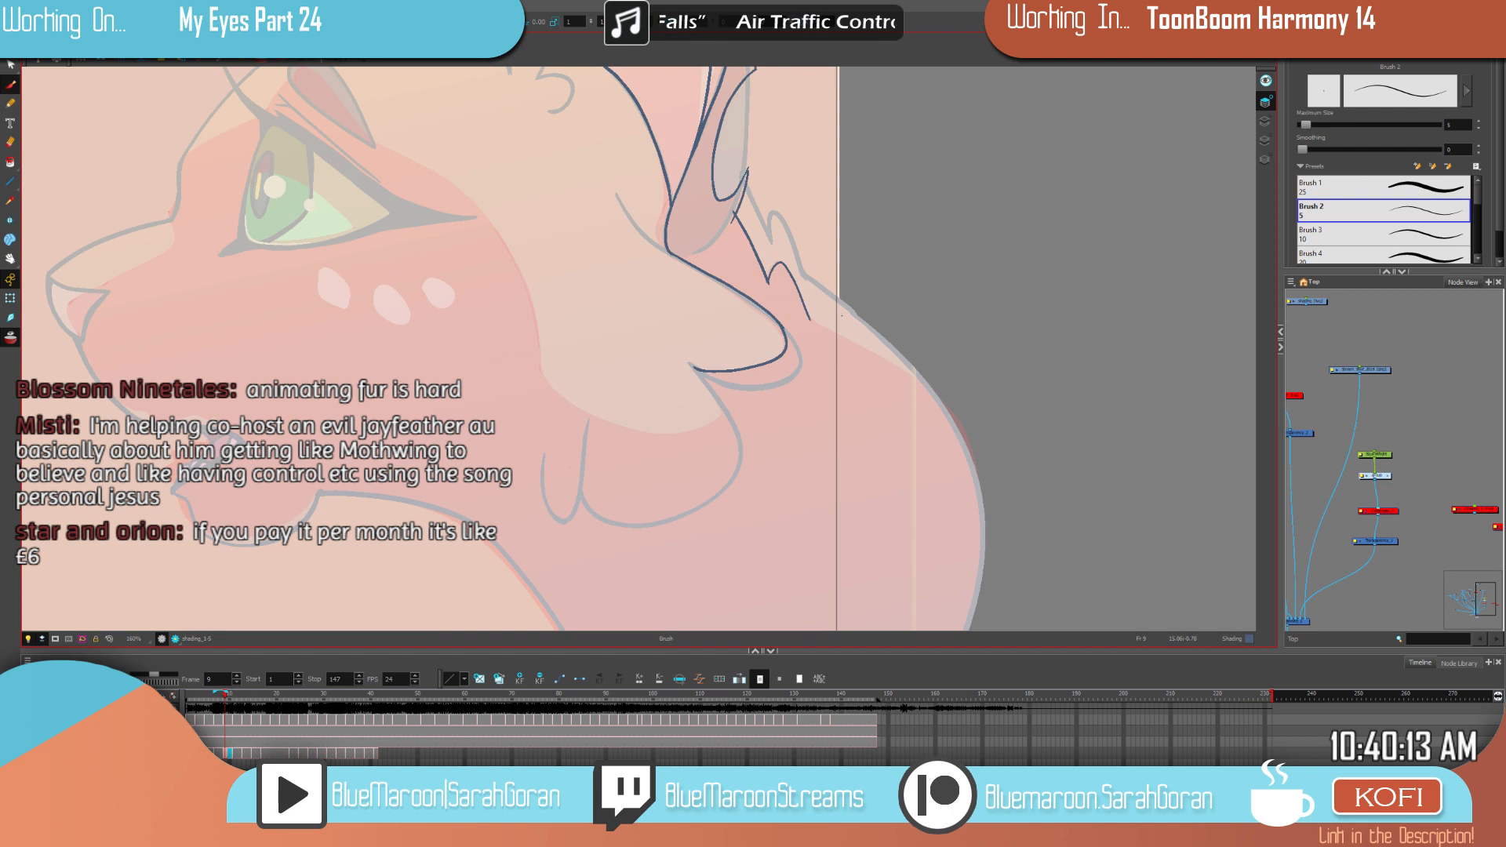
Step: Extend the shading outline from the neck fur down across the upper back to the body's outer line
key("f")
key("g")
key("f")
key("period")
key("period")
key("comma")
key("period")
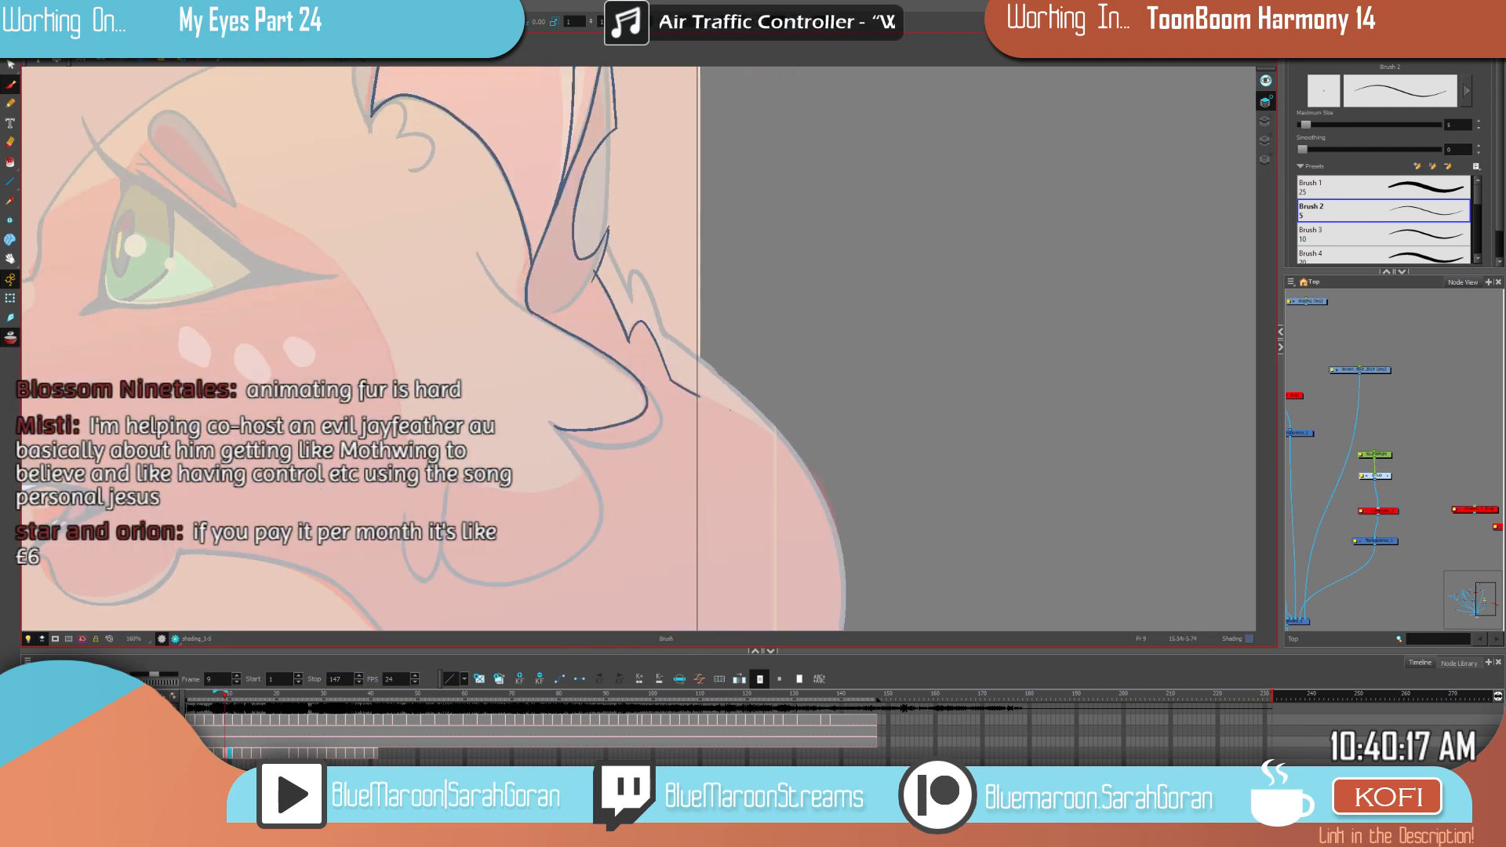
left_click_drag(675, 382, 814, 453)
key("comma")
key("period")
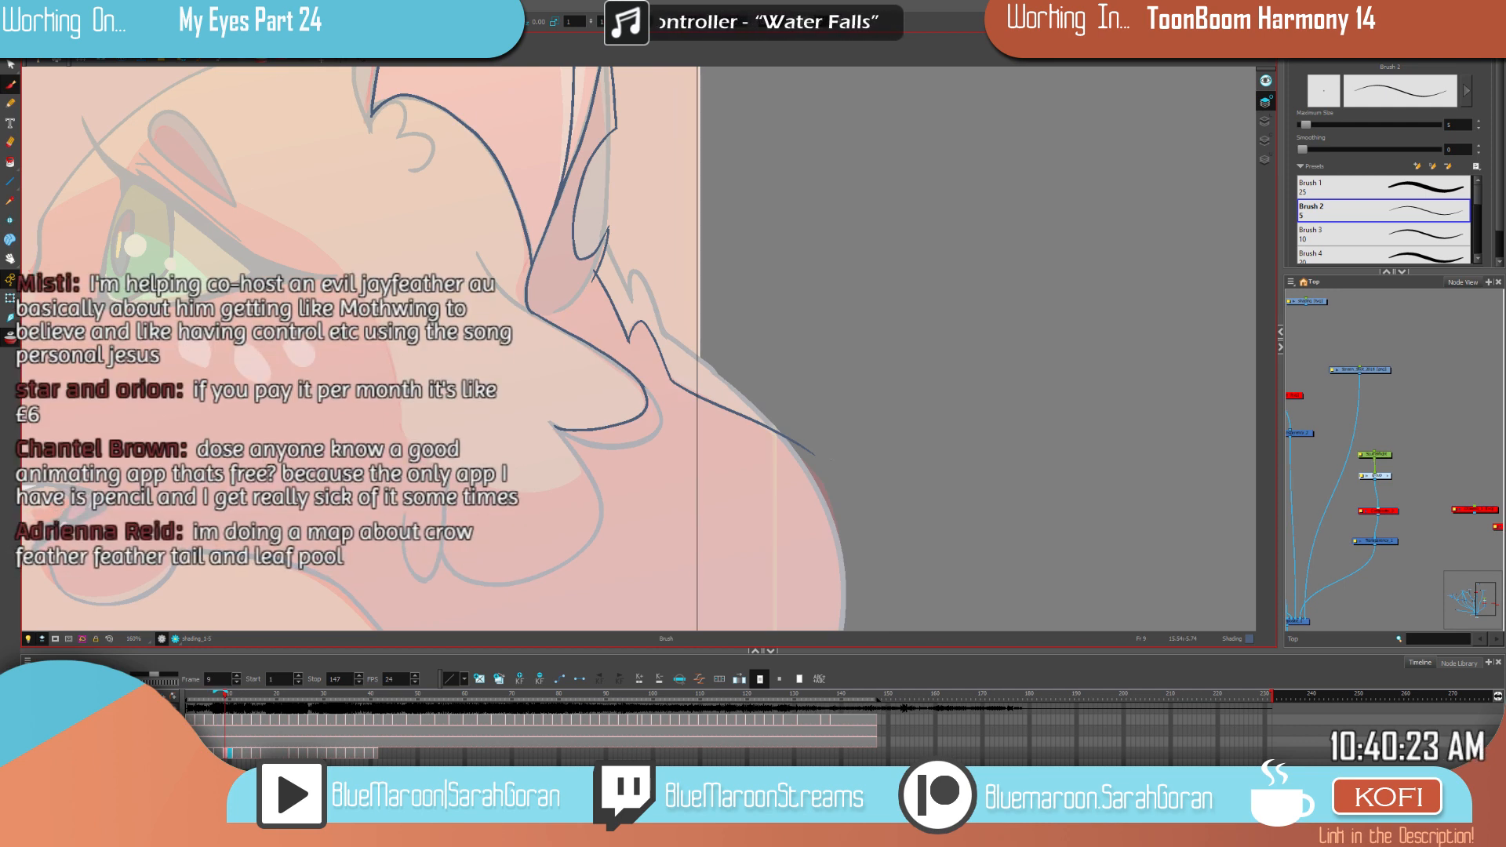
Step: Review the neck and back outline on frame 9 with the whole head in view, comparing it with neighbouring drawings
key("1")
key("1")
left_click_drag(820, 470, 998, 401)
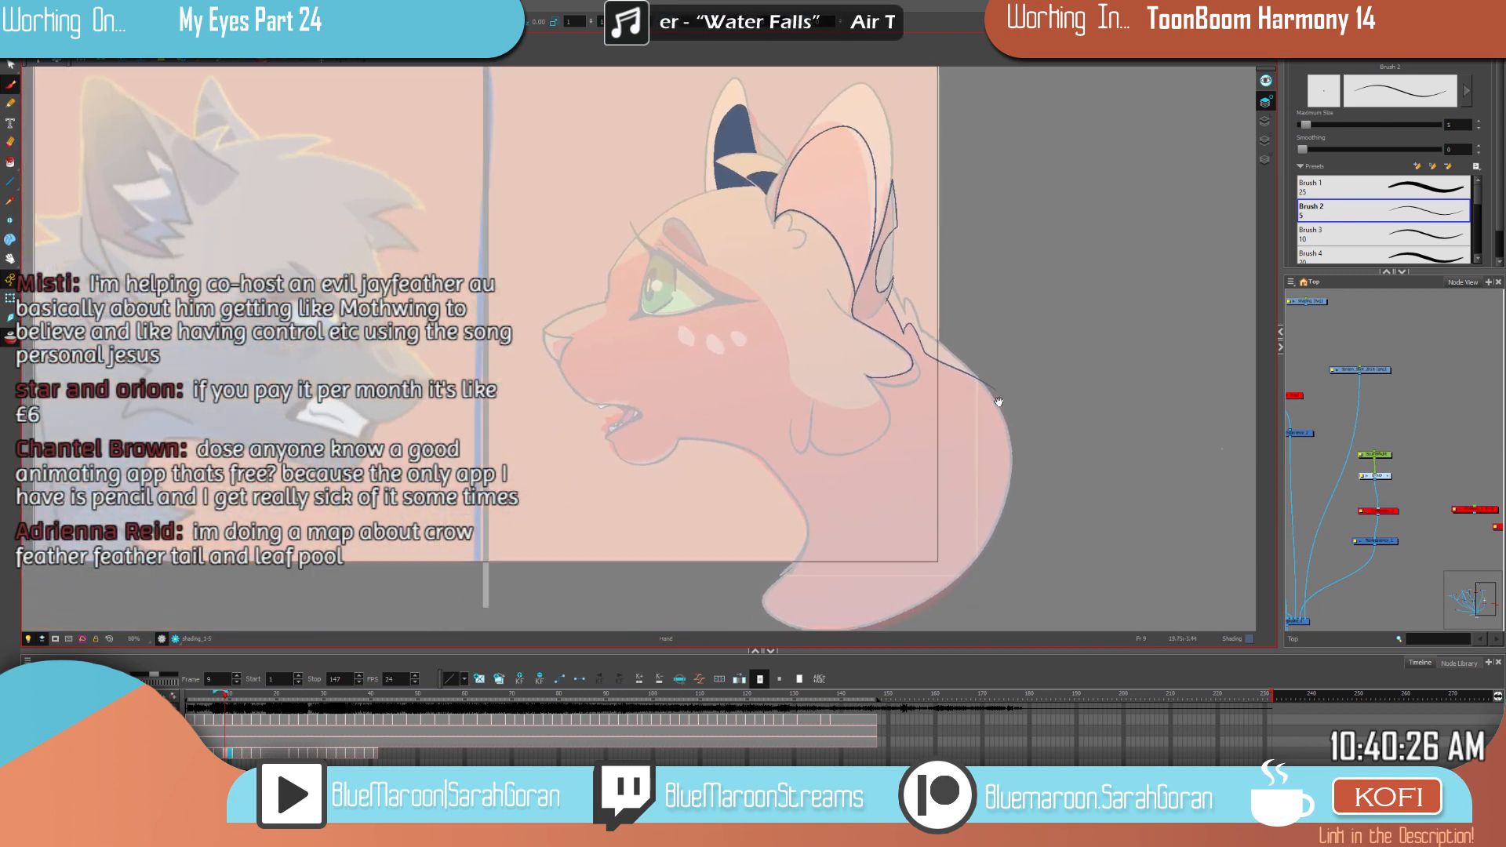
key("f")
key("g")
key("f")
key("g")
key("f")
key("period")
key("period")
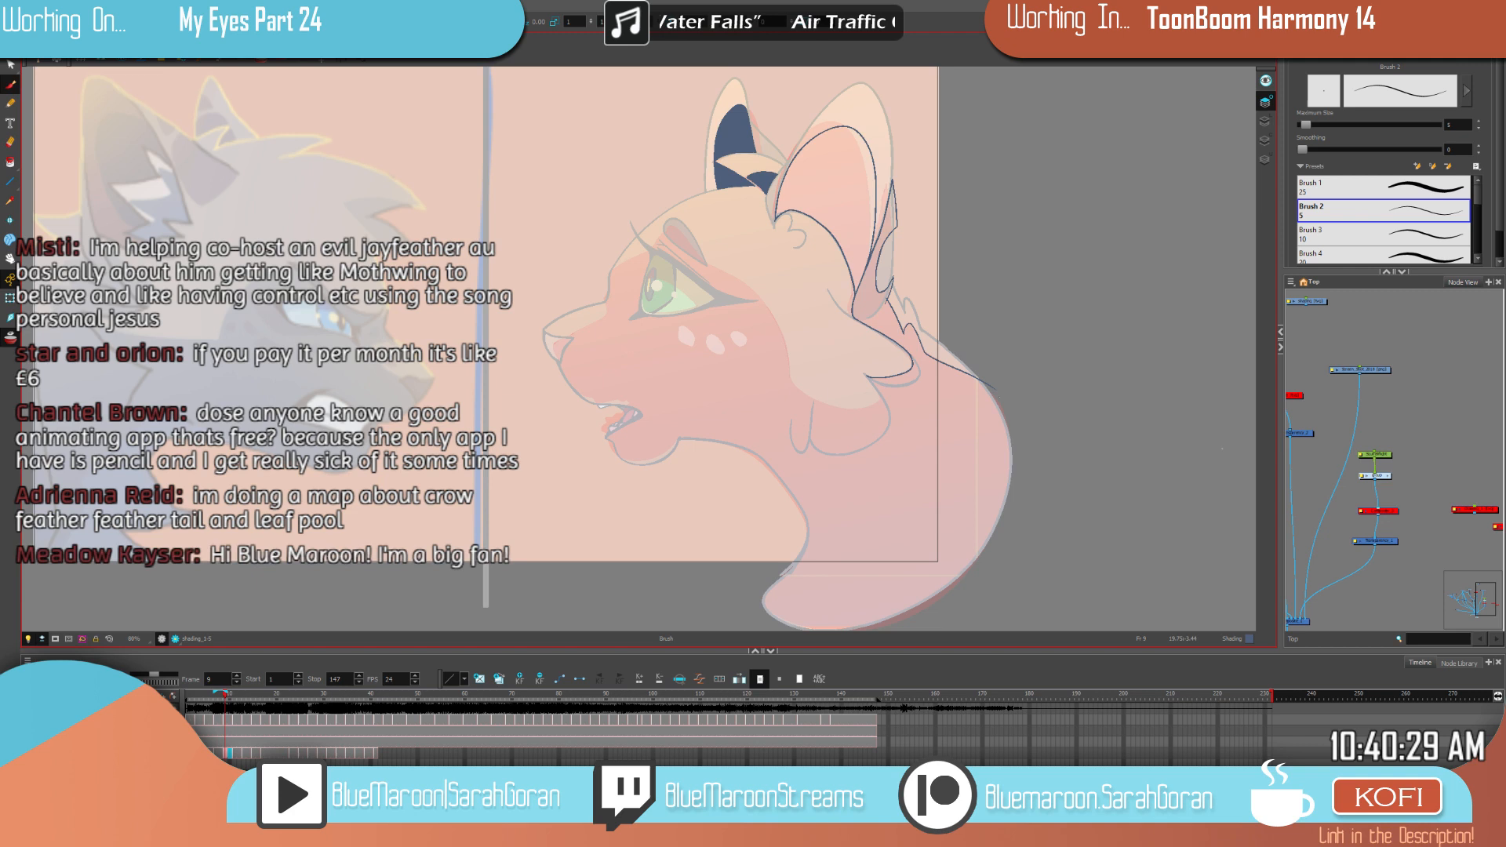
scroll(1052, 412, "up", 4)
key("comma")
key("period")
key("comma")
key("period")
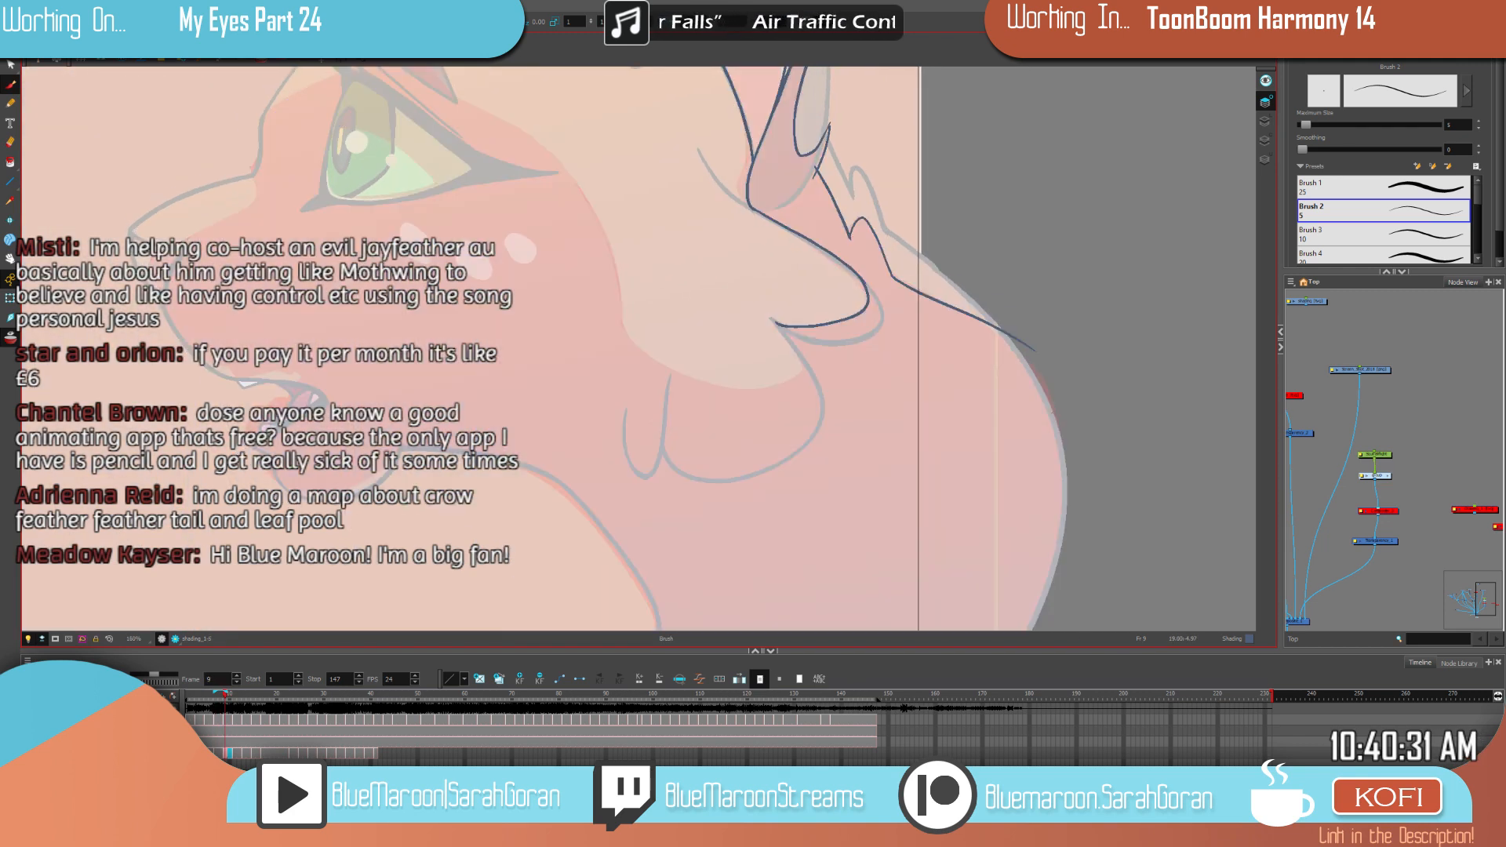
Step: Adjust the lower curve of the cheek tuft's outline with the Contour Editor and check it against frame 7
key("alt+q")
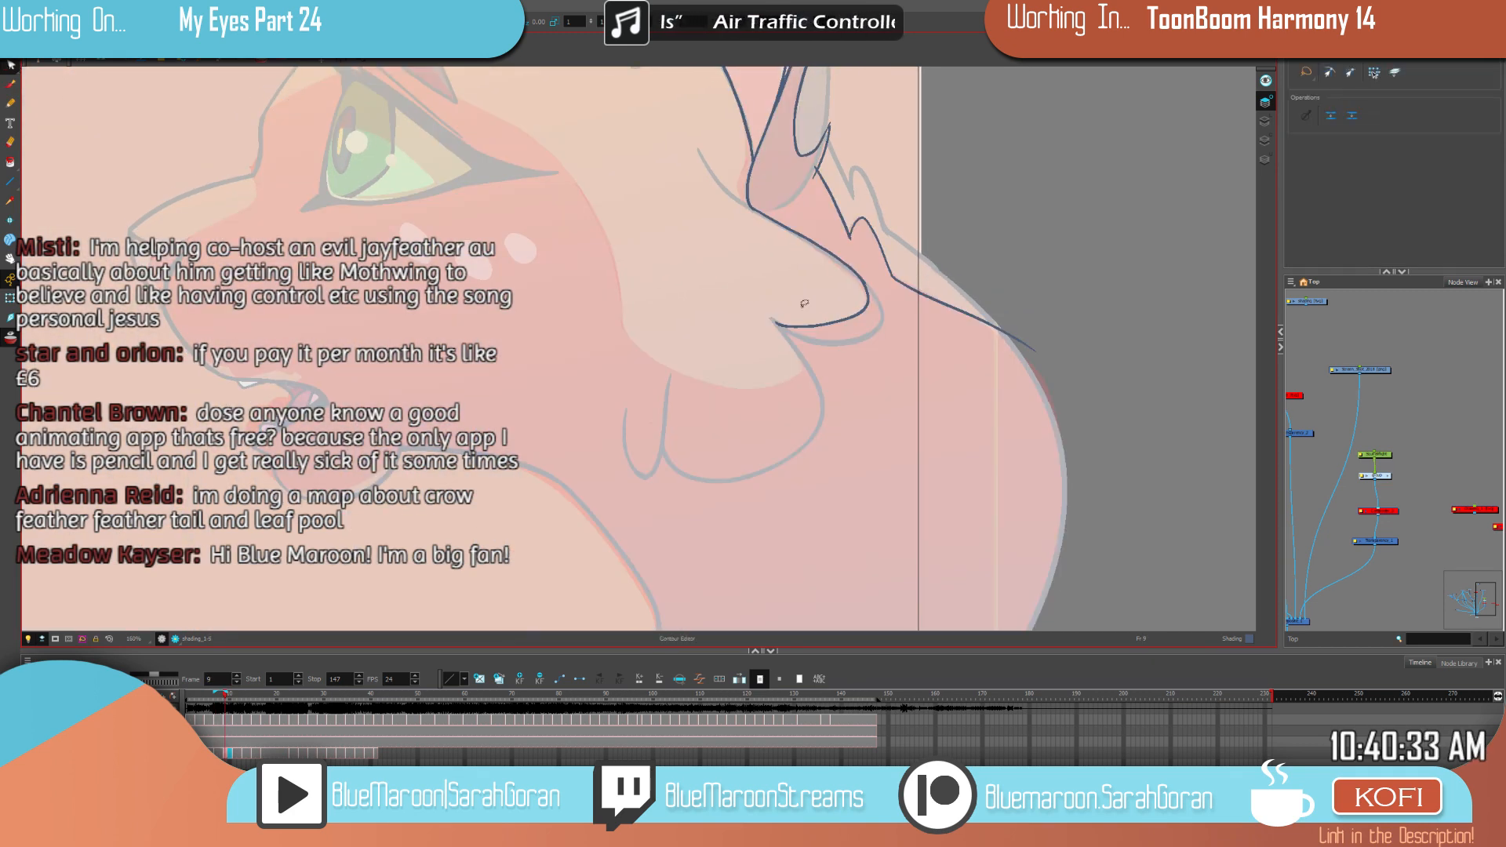
left_click(845, 326)
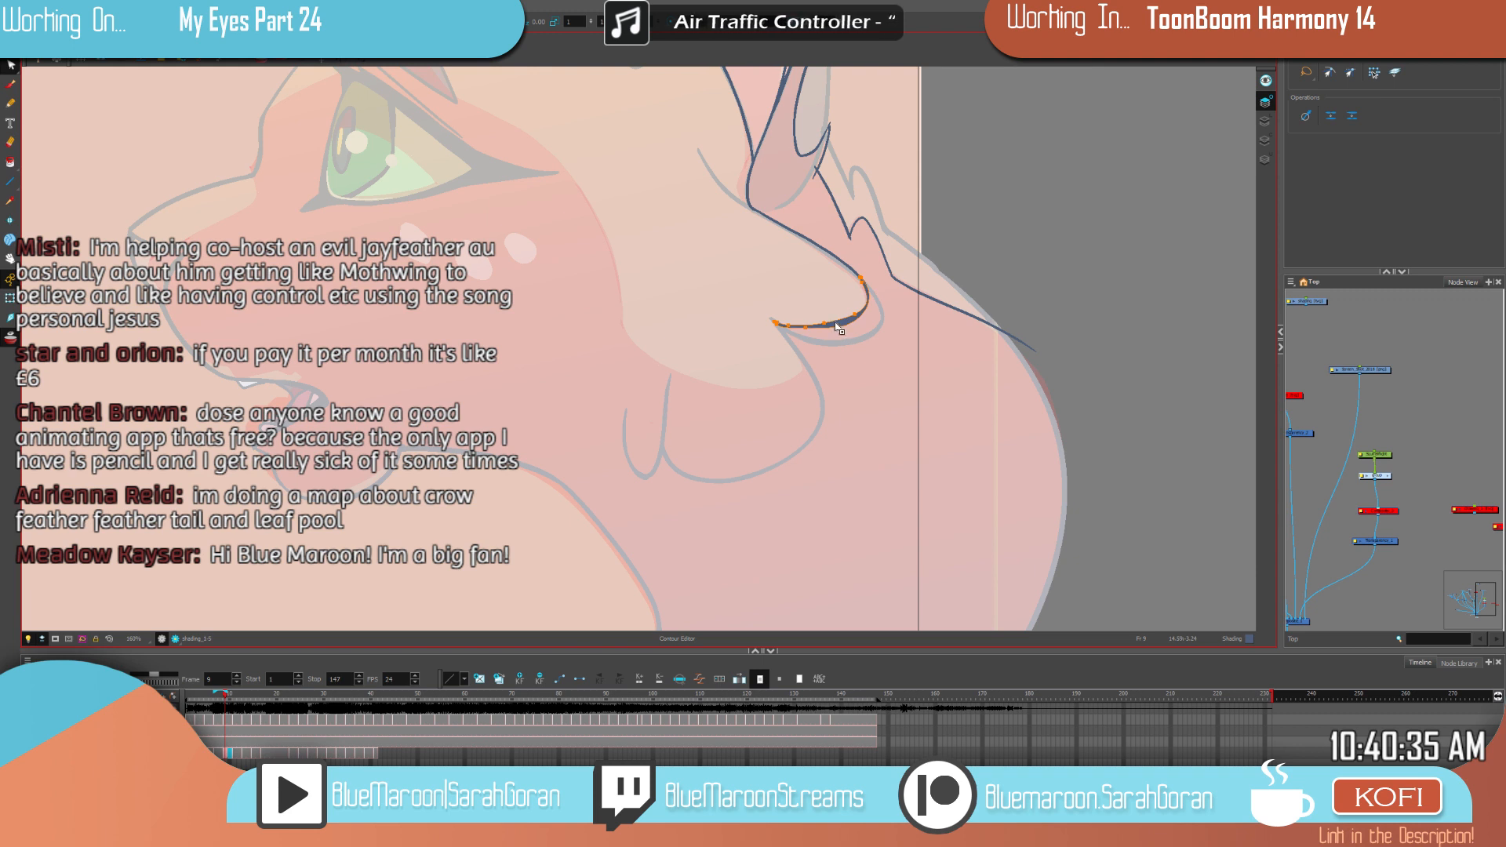
key("comma")
key("comma")
key("period")
key("period")
key("comma")
key("period")
key("alt+b")
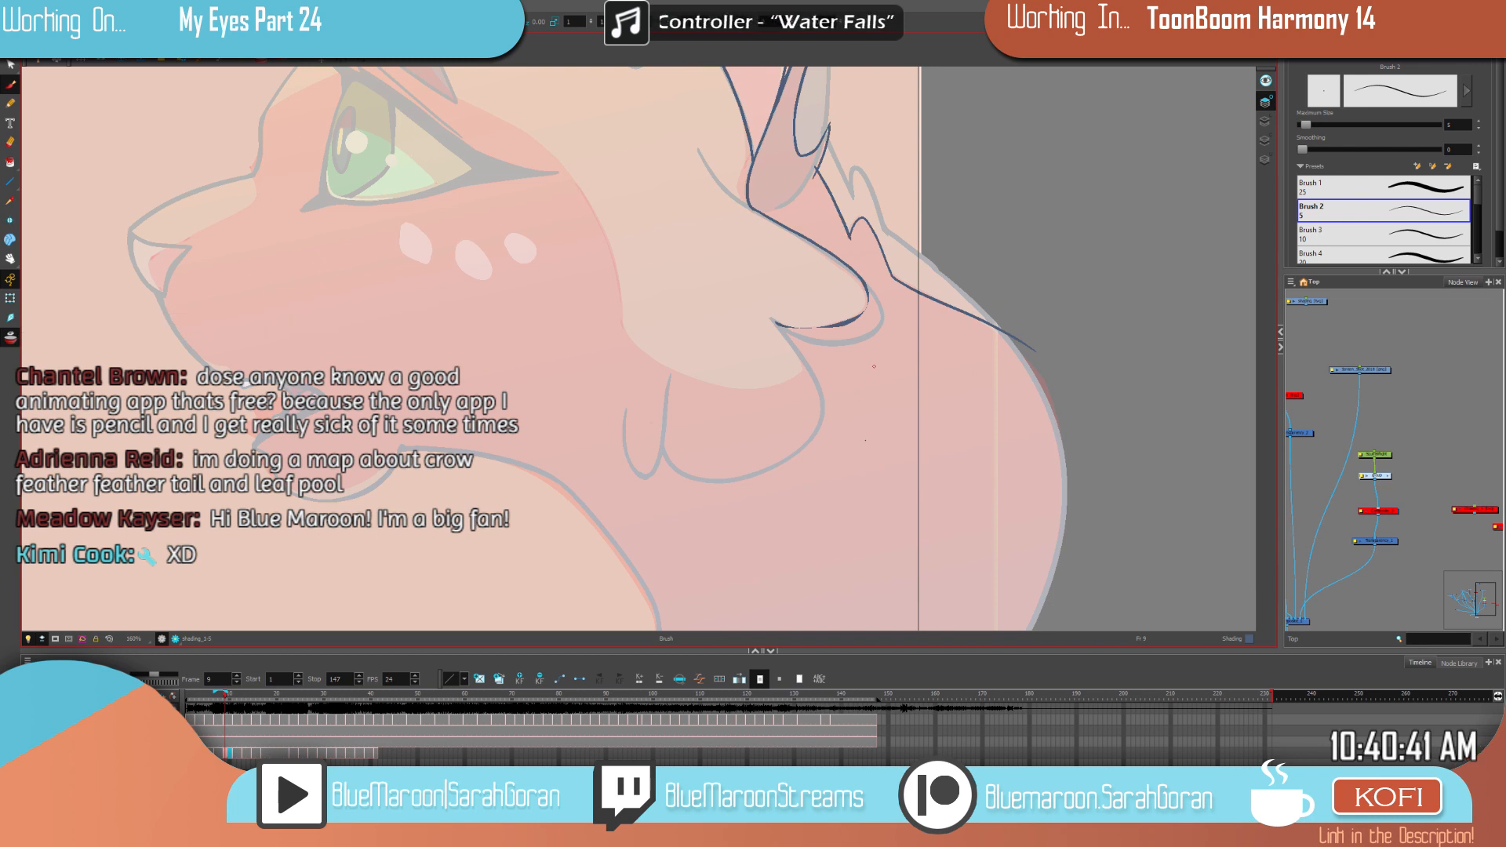
Step: Brush over the underside of the cheek tuft's outline on frame 9 to even out the line, matching frame 7
key("comma")
key("period")
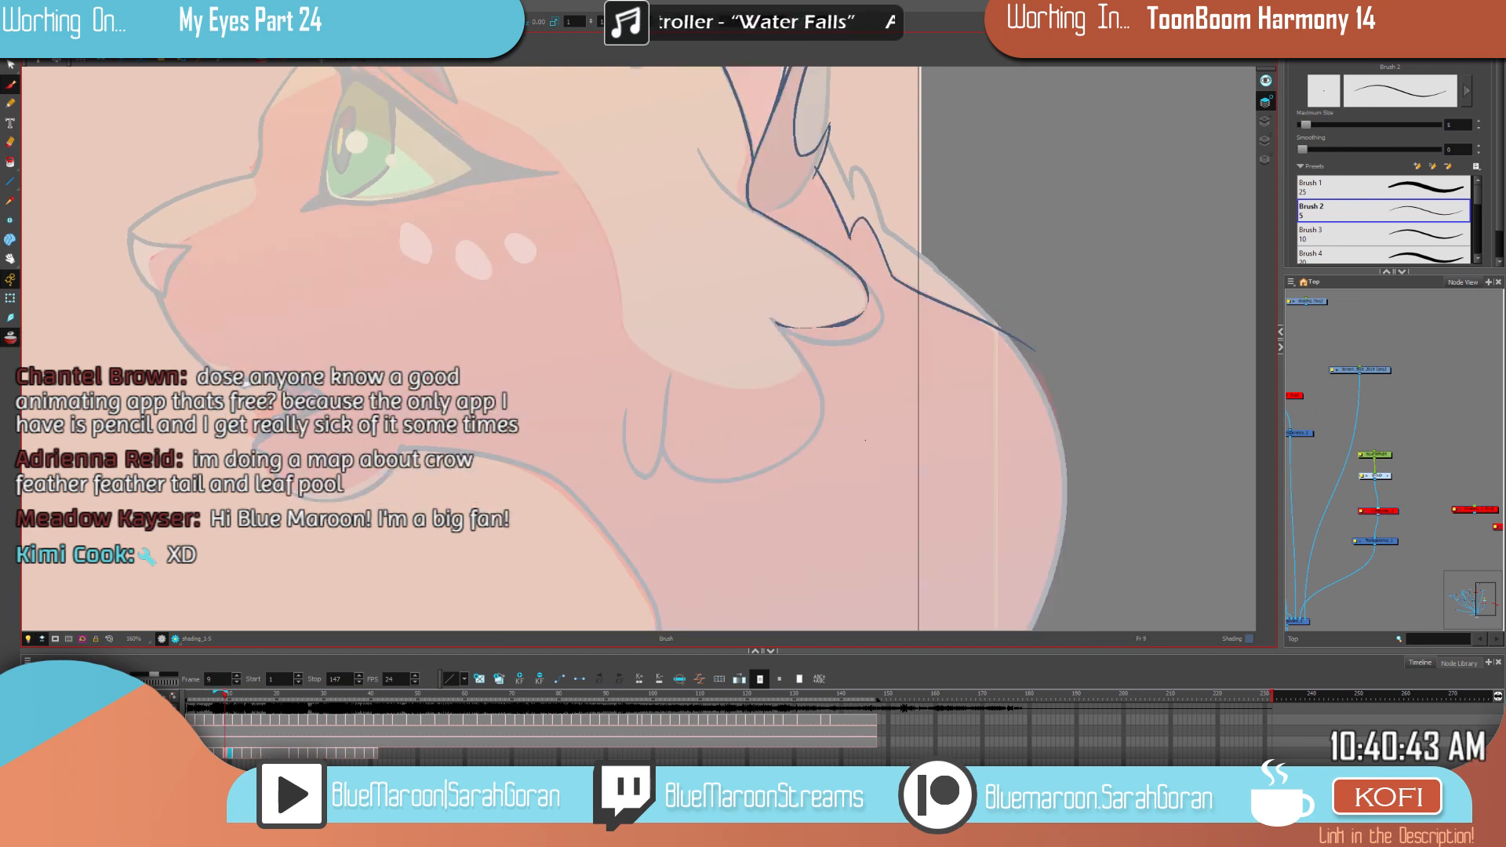
key("f")
key("g")
key("f")
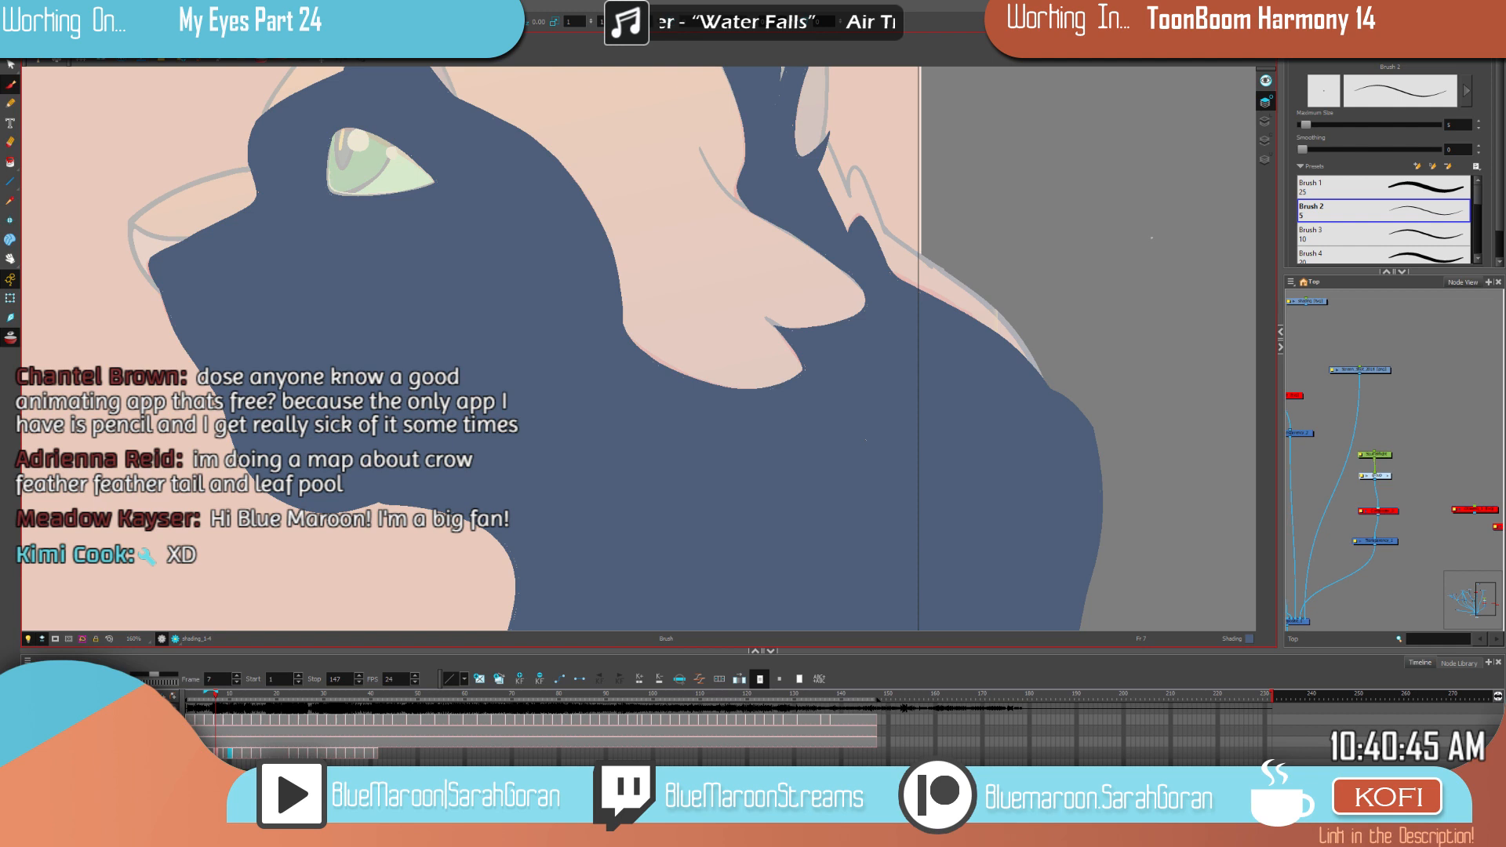
key("g")
key("f")
key("g")
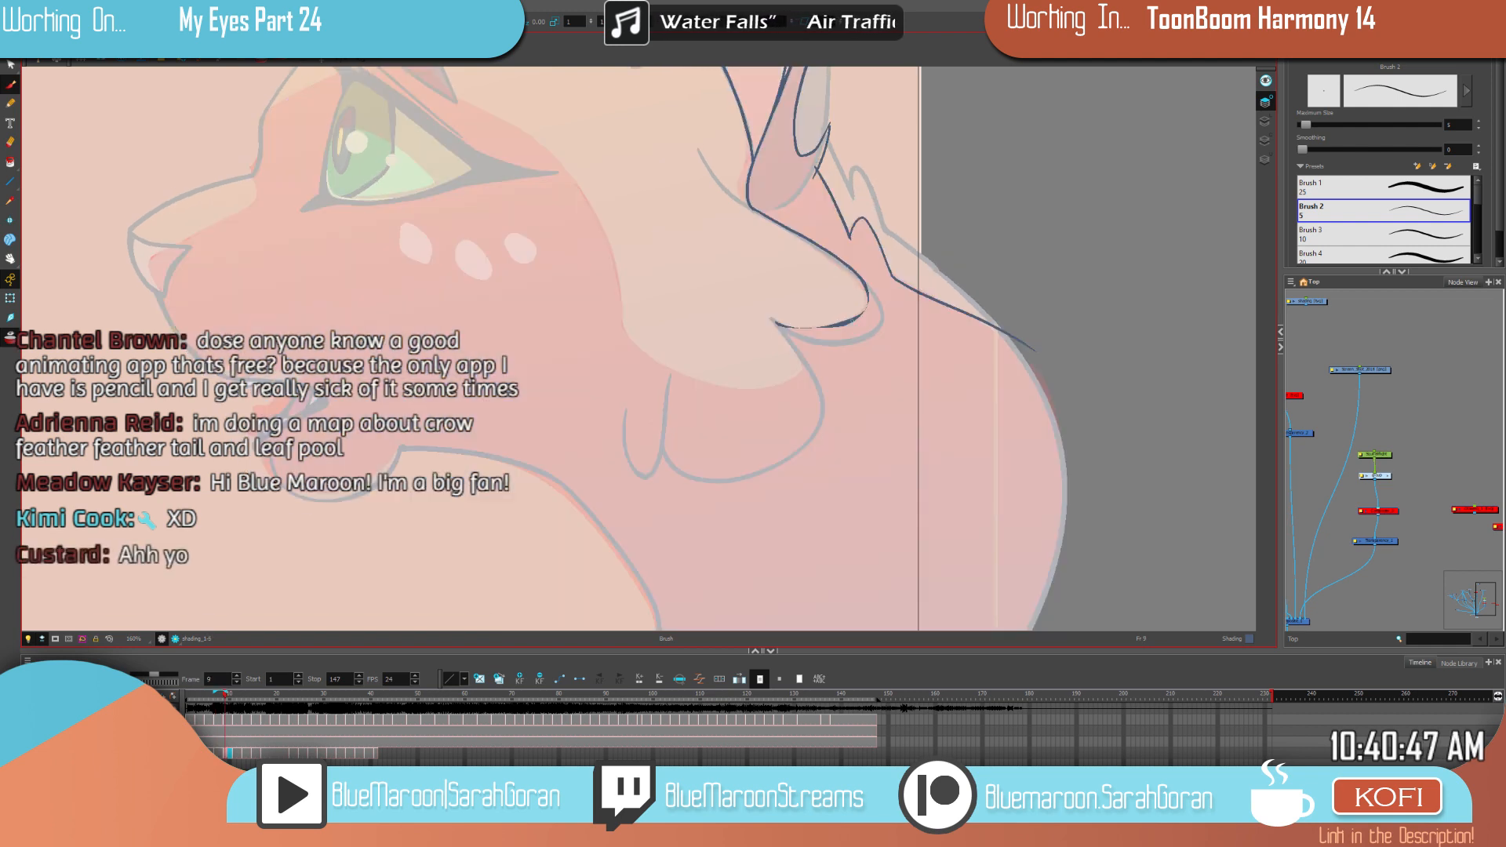
left_click_drag(842, 323, 796, 326)
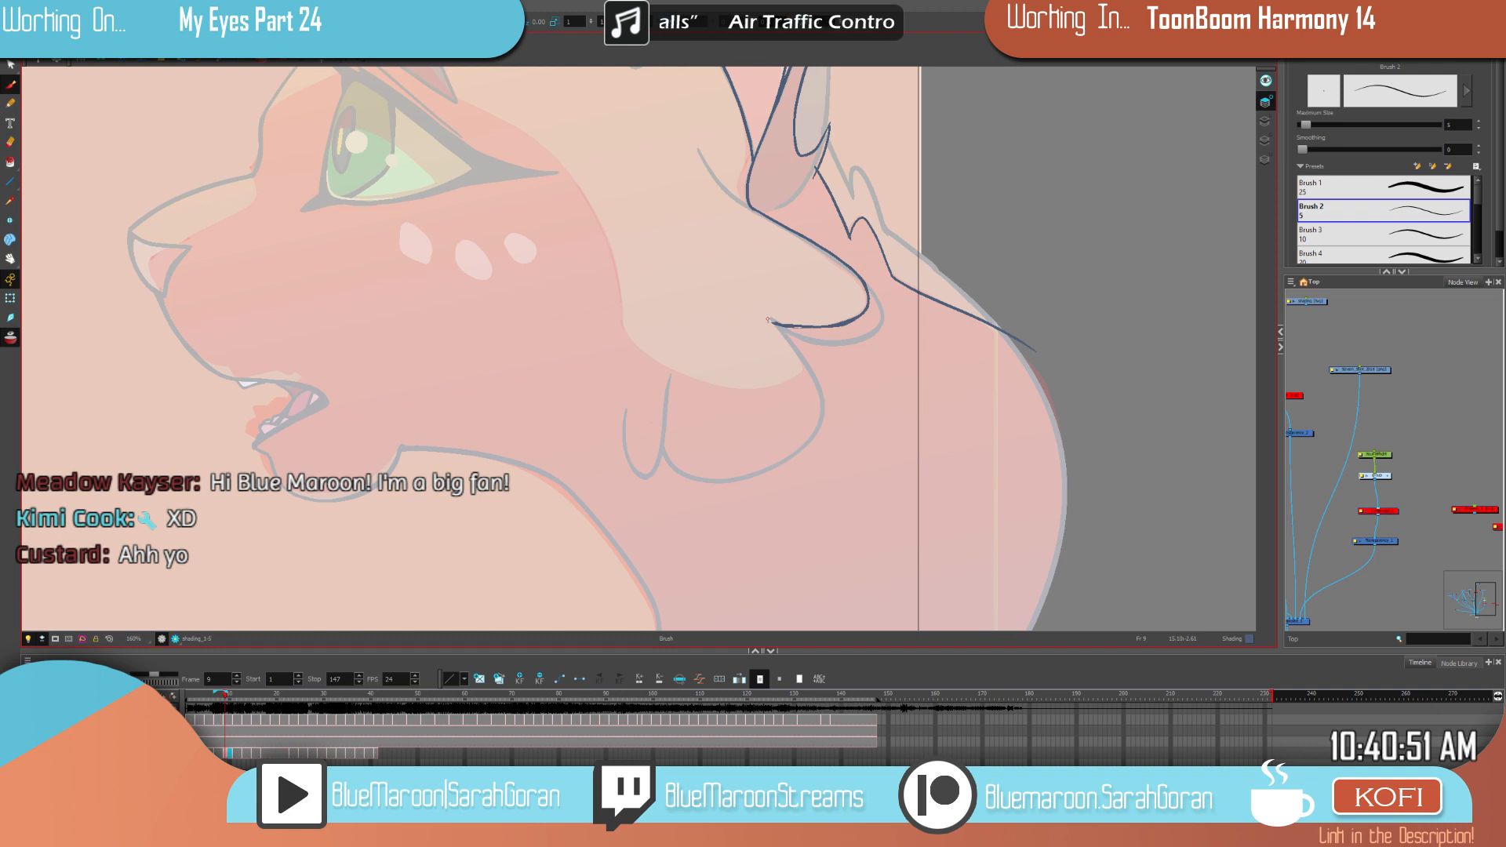
Step: Touch up the inner end of the cheek tuft's lower line on frame 9
key("comma")
key("period")
key("comma")
key("period")
mouse_move(783, 321)
left_mouse_down()
mouse_move(765, 378)
mouse_move(792, 324)
mouse_move(821, 321)
mouse_move(789, 323)
mouse_move(843, 326)
mouse_move(804, 328)
left_mouse_up()
key("e")
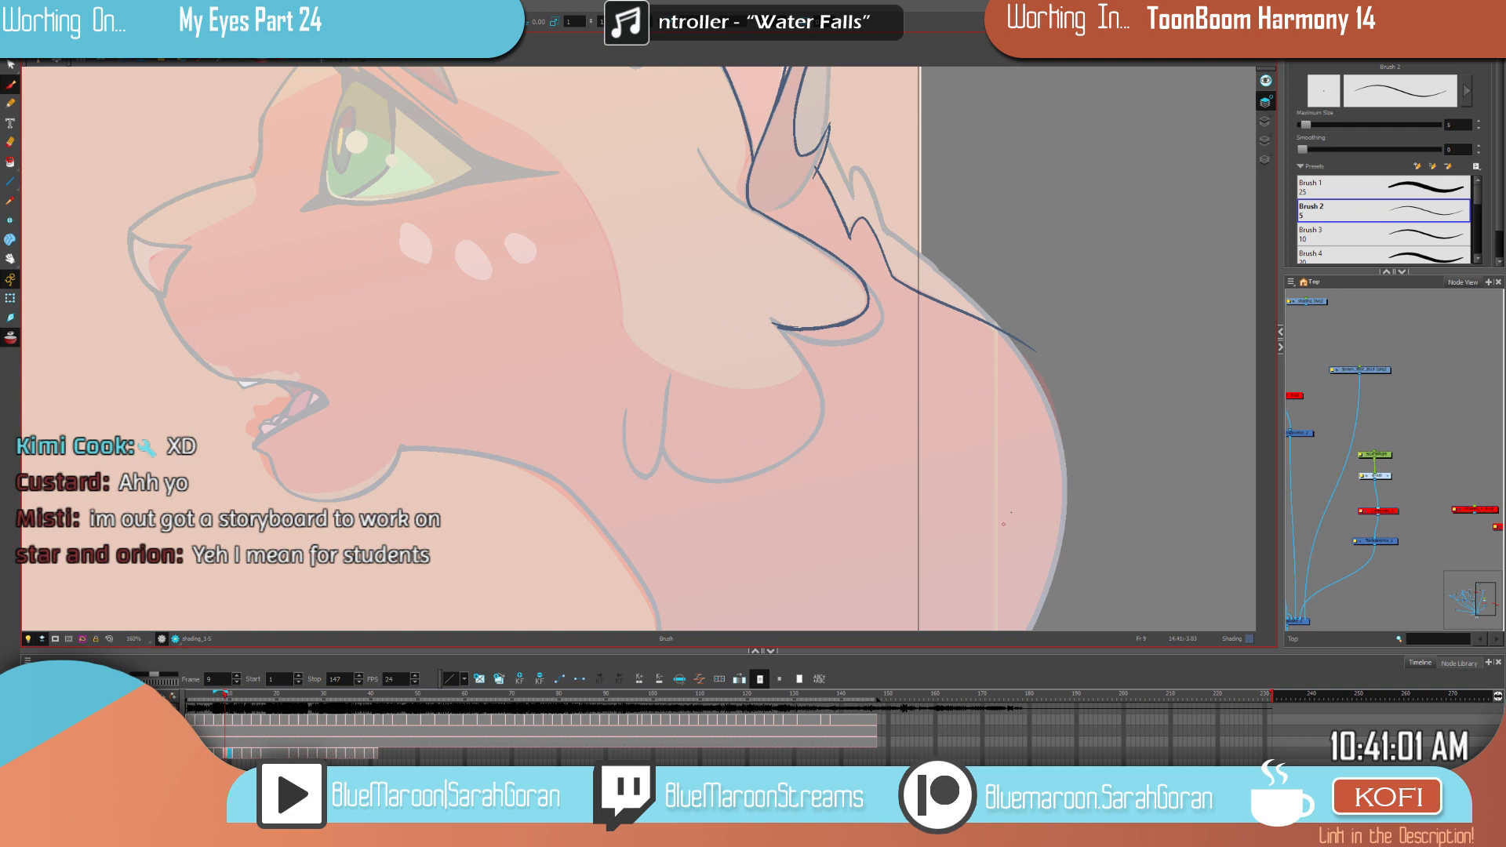
Step: Brush a short line down from the inner point of the cheek tuft's outline on frame 9, checking it against frame 7
left_click_drag(1088, 498, 1069, 415)
key("f")
key("g")
key("f")
key("g")
key("f")
key("g")
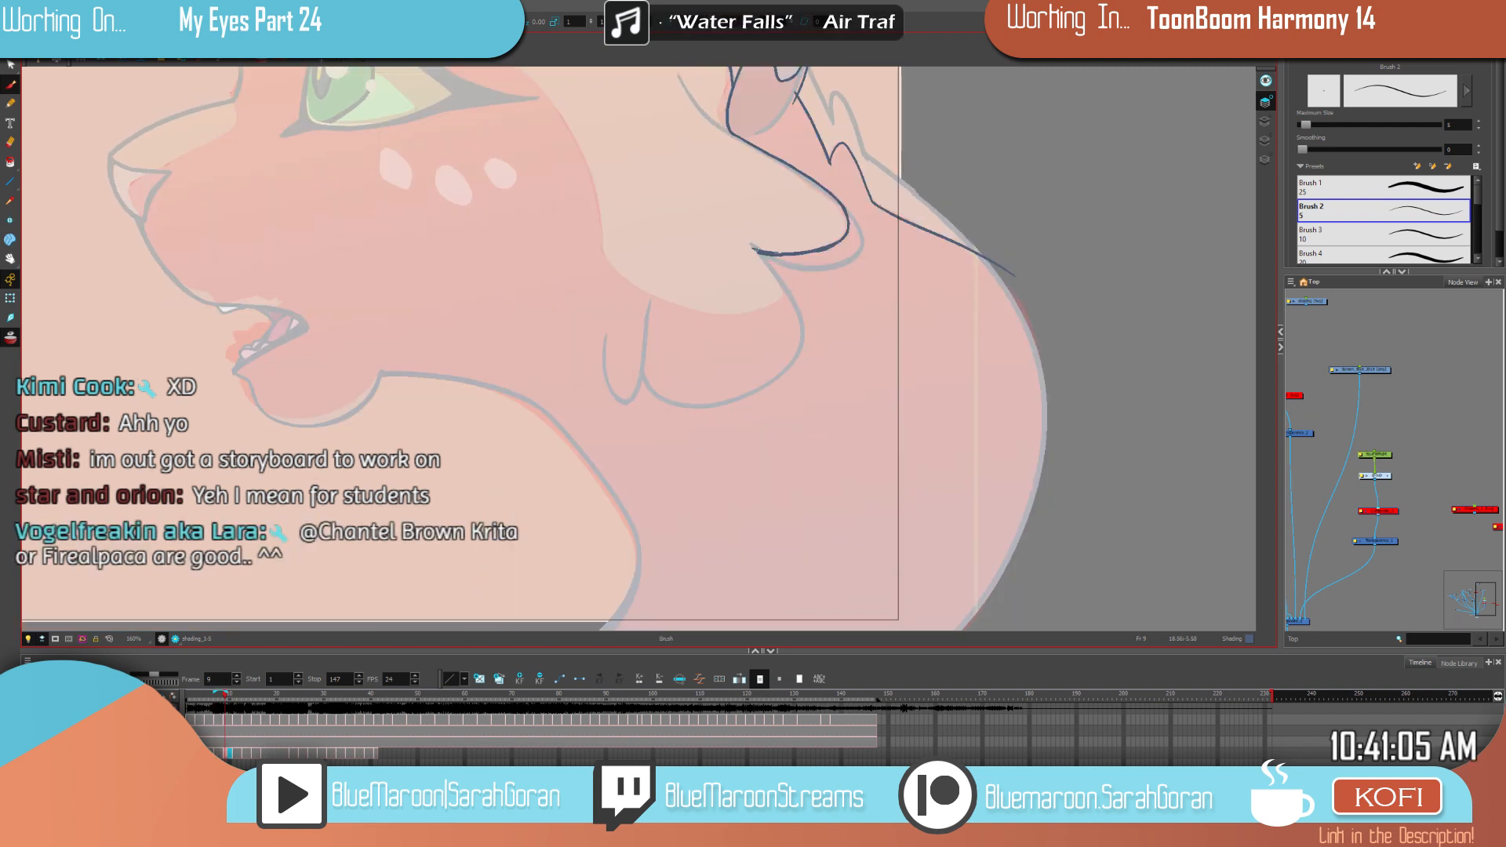
left_click_drag(754, 249, 790, 298)
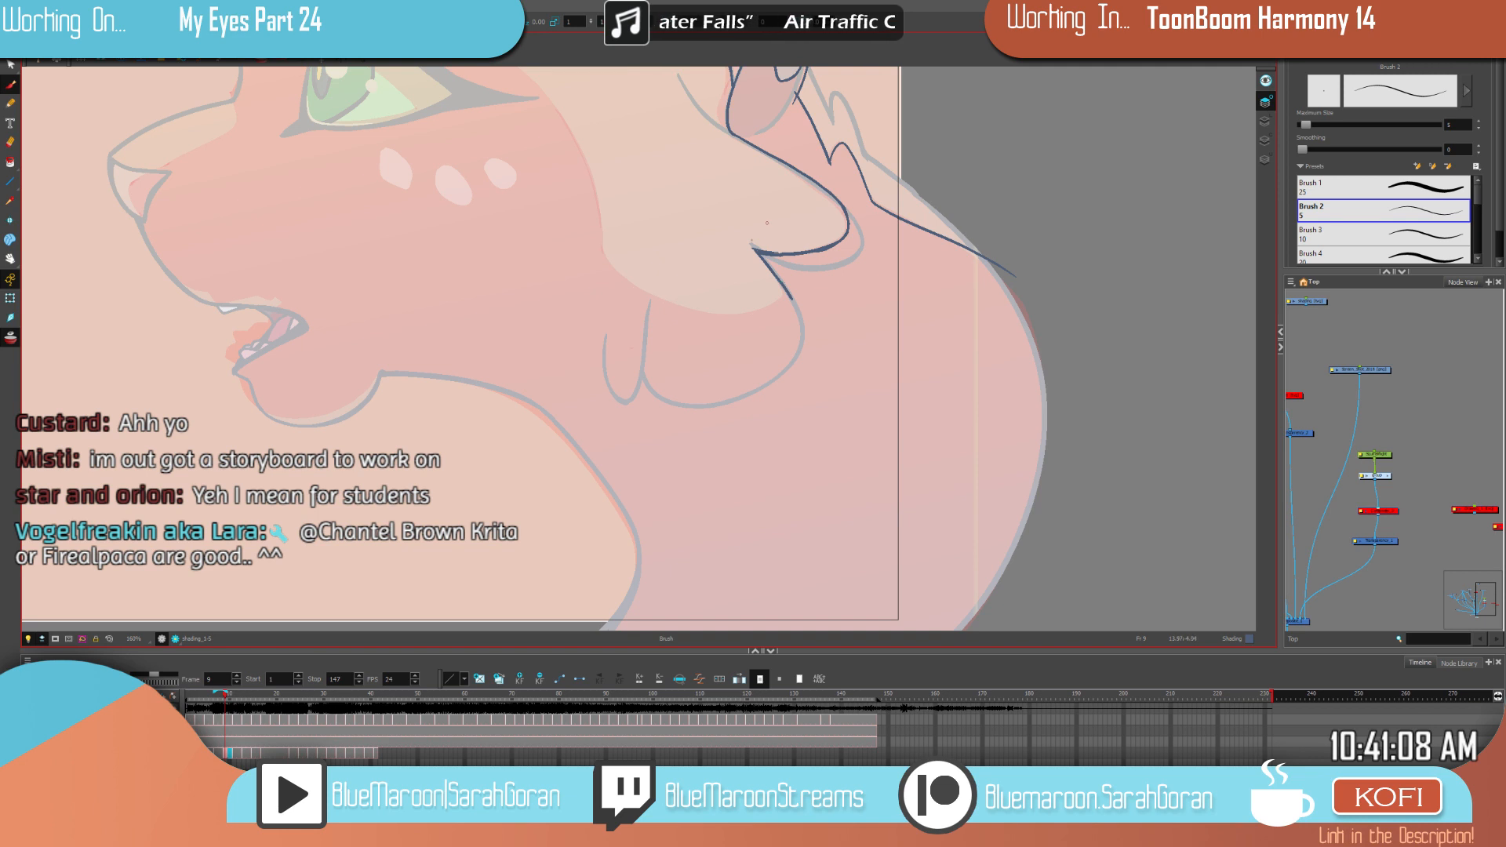
key("alt+e")
key("f")
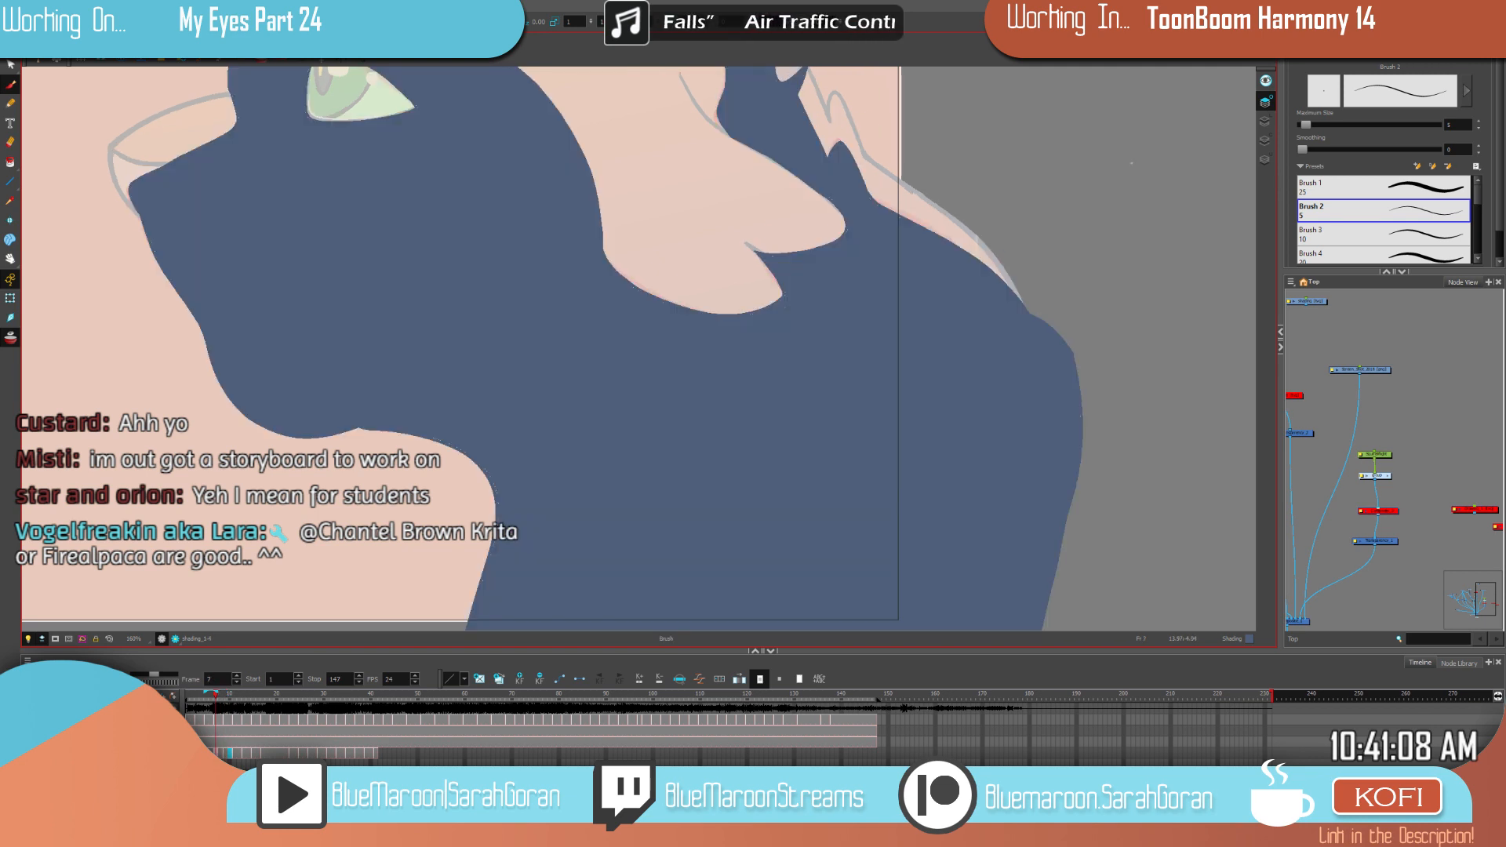
key("g")
key("f")
key("g")
Step: Try to brush the curved lower edge of the cheek fur on frame 9 toward the face, undoing each attempt
key("alt+b")
mouse_move(785, 291)
left_mouse_down()
mouse_move(744, 313)
mouse_move(648, 289)
mouse_move(599, 244)
left_mouse_up()
key("ctrl+z")
mouse_move(786, 293)
left_mouse_down()
mouse_move(737, 314)
mouse_move(643, 289)
mouse_move(600, 240)
left_mouse_up()
key("ctrl+z")
key("f")
key("g")
mouse_move(786, 292)
left_mouse_down()
mouse_move(664, 300)
mouse_move(600, 240)
left_mouse_up()
key("ctrl+z")
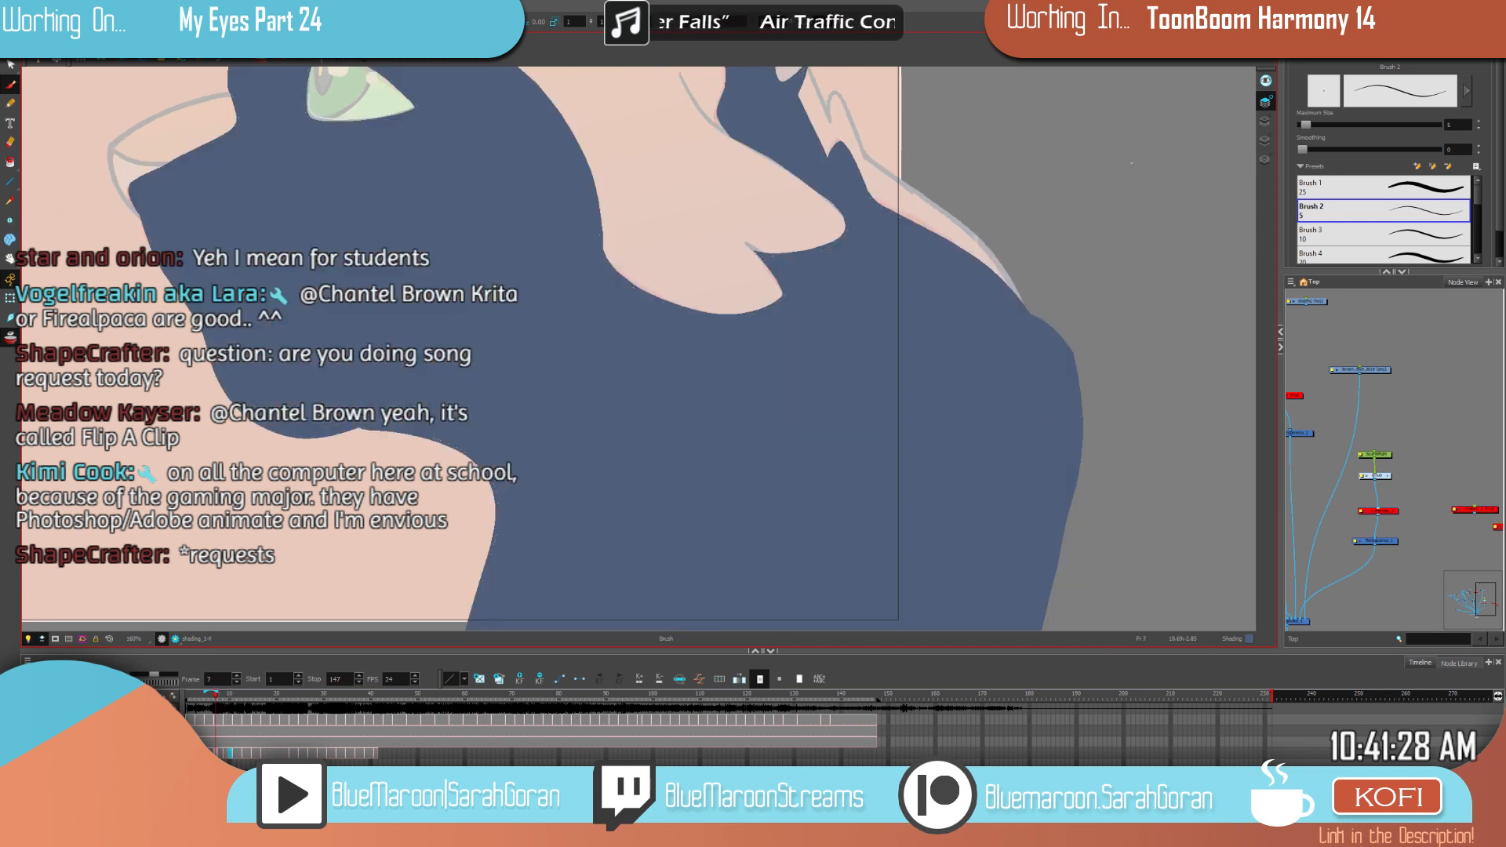
Step: Brush the cheek fur's lower curve on frame 9, from the short line's lower end to the face marking's edge, using frame 7 as reference
left_click_drag(876, 349, 967, 409)
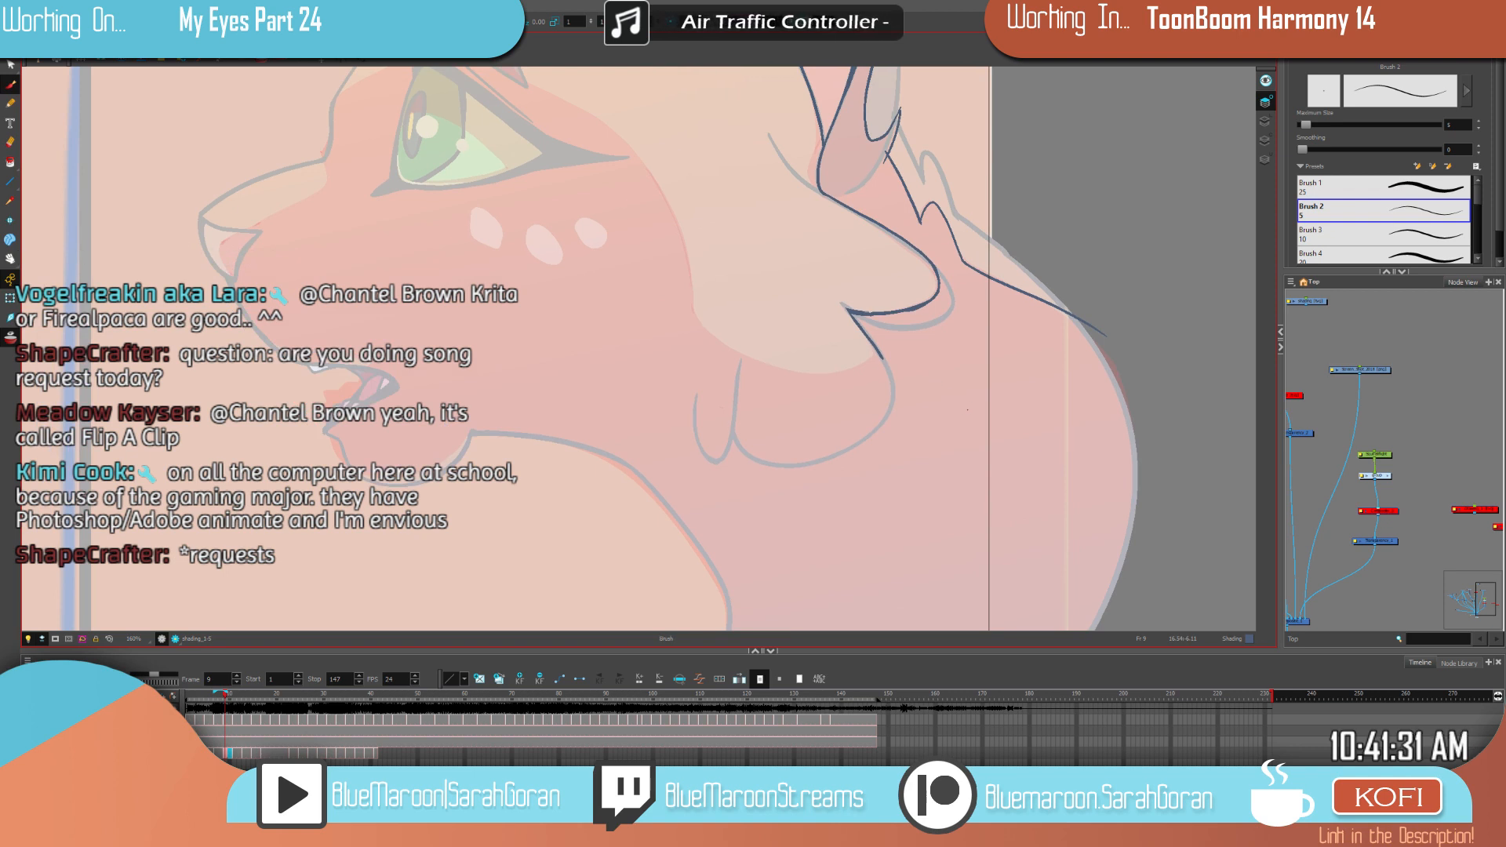
left_click_drag(899, 425, 916, 455)
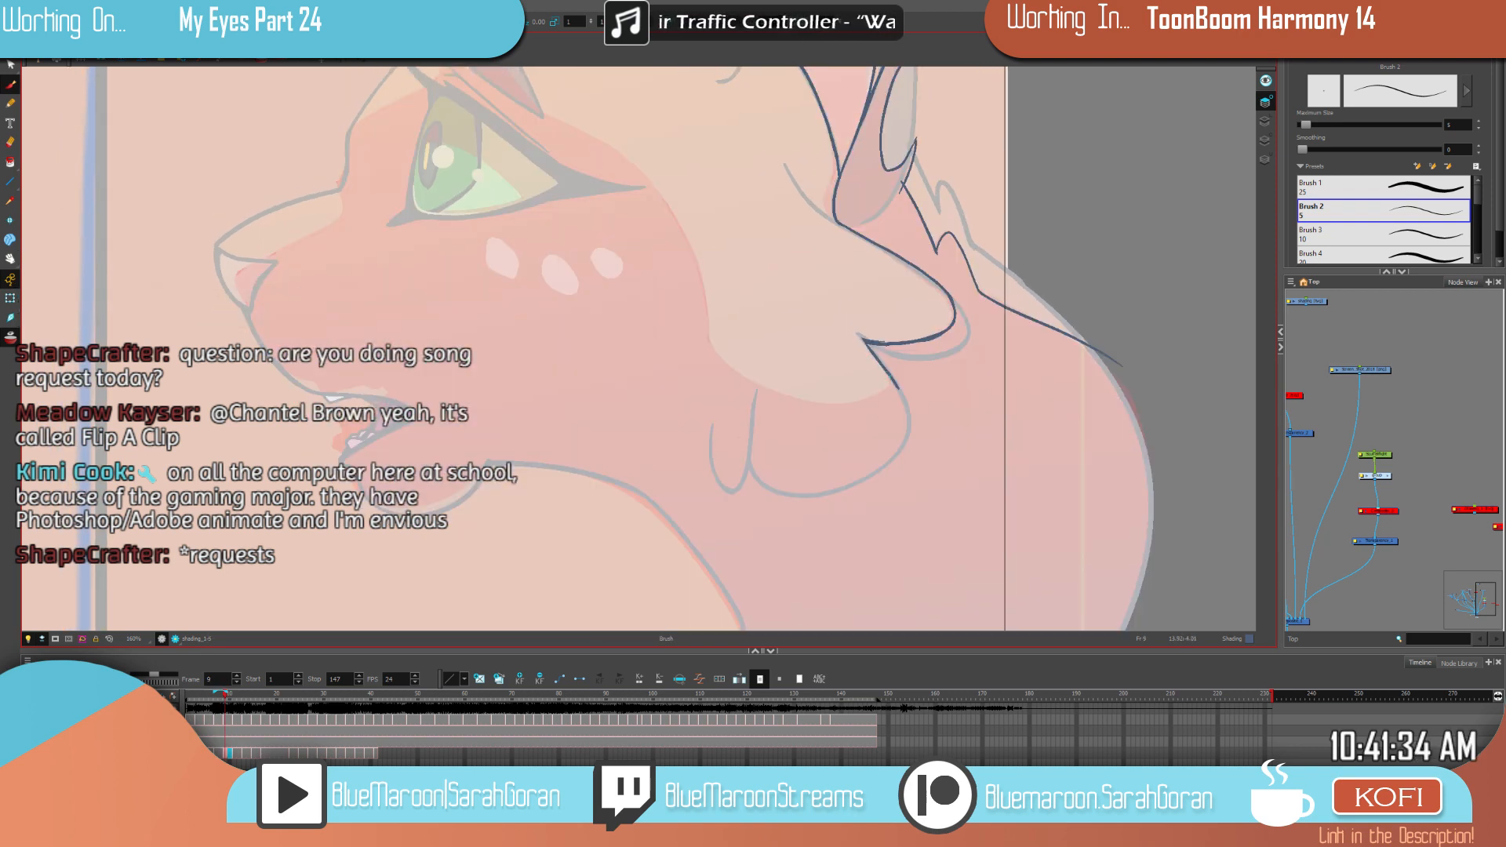
key("comma")
key("comma")
key("g")
key("f")
key("g")
key("f")
key("g")
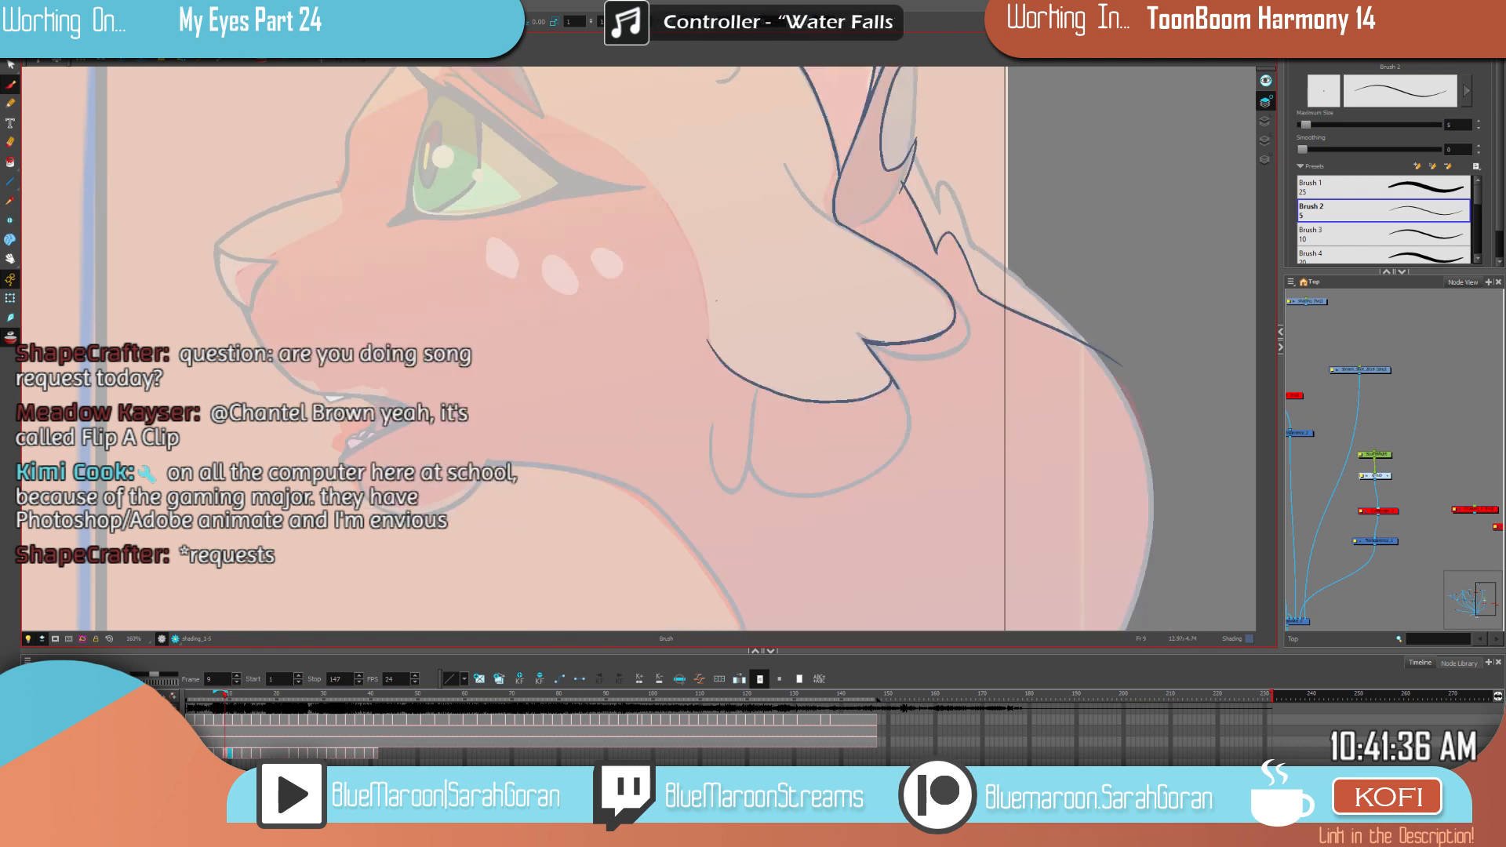
key("ctrl+z")
left_click(758, 418)
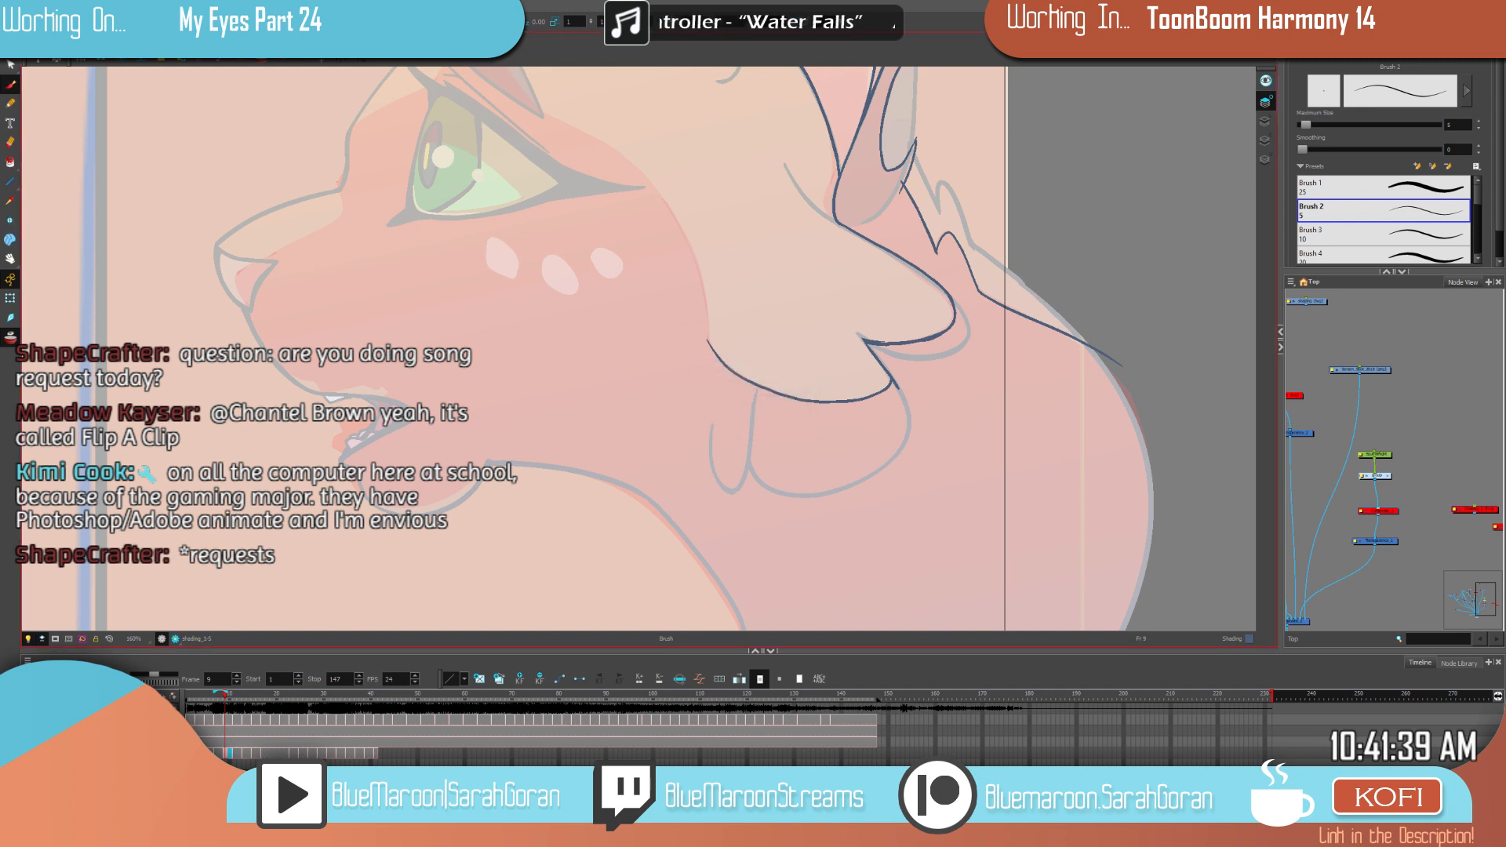
Step: Smooth the cheek fur's lower curve on frame 9 with the Contour Editor, removing excess points, and return to the Brush
key("alt+q")
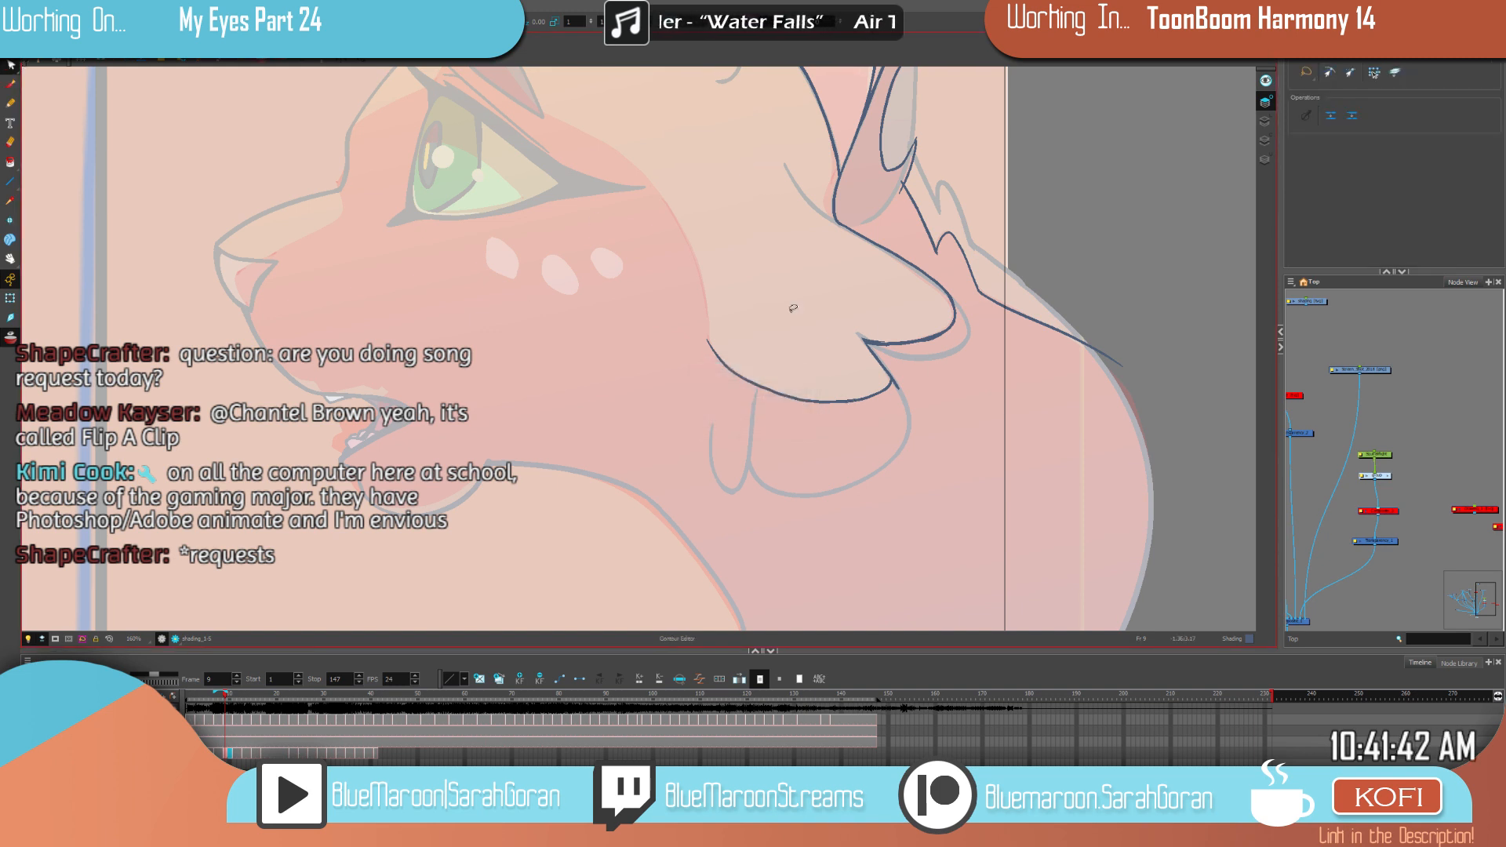
left_click(858, 407)
left_click_drag(856, 407, 855, 405)
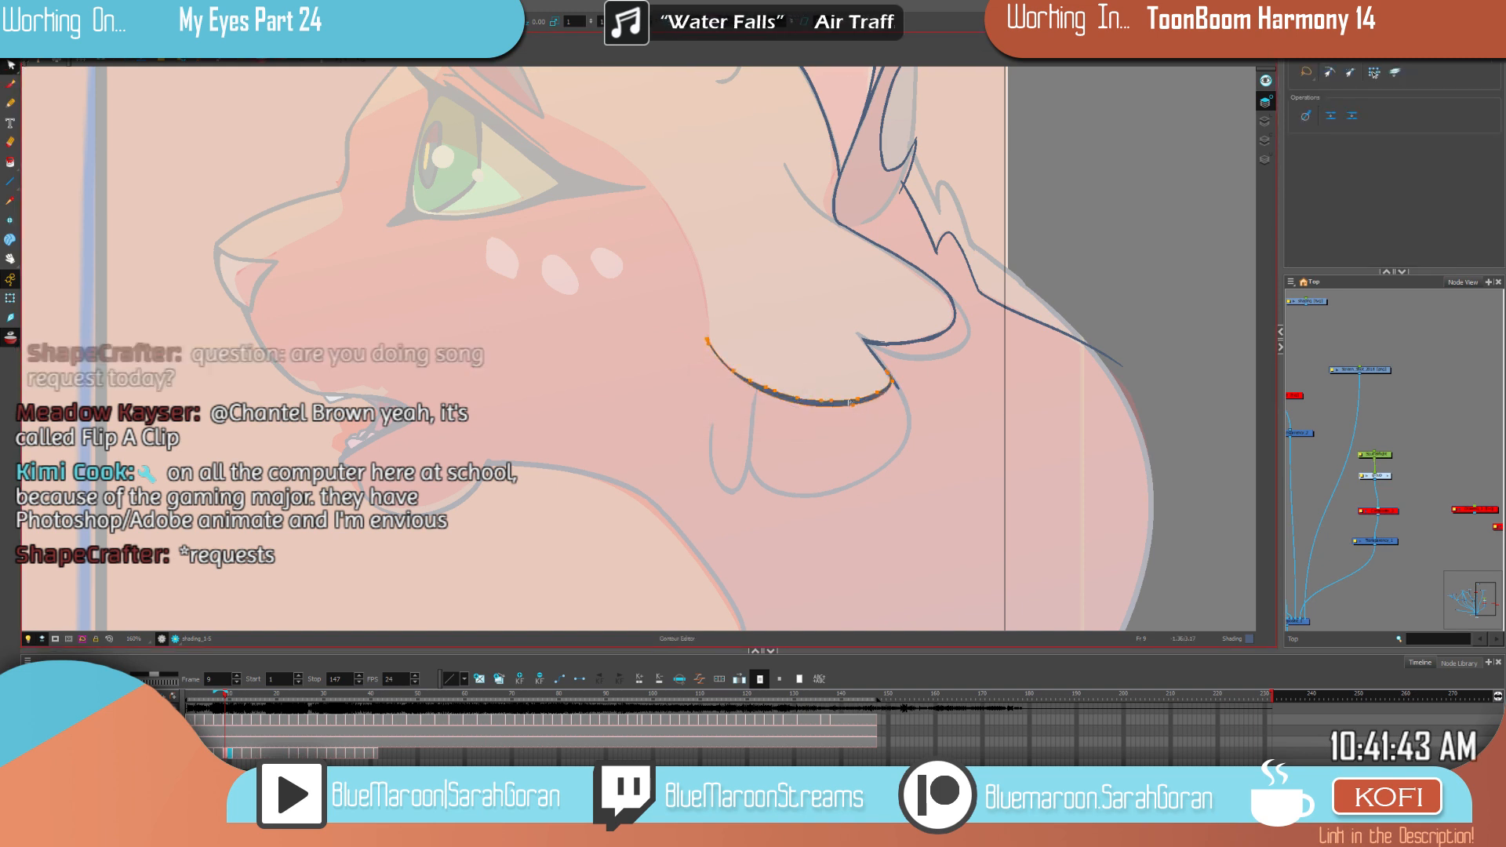
left_click(766, 389)
key("Delete")
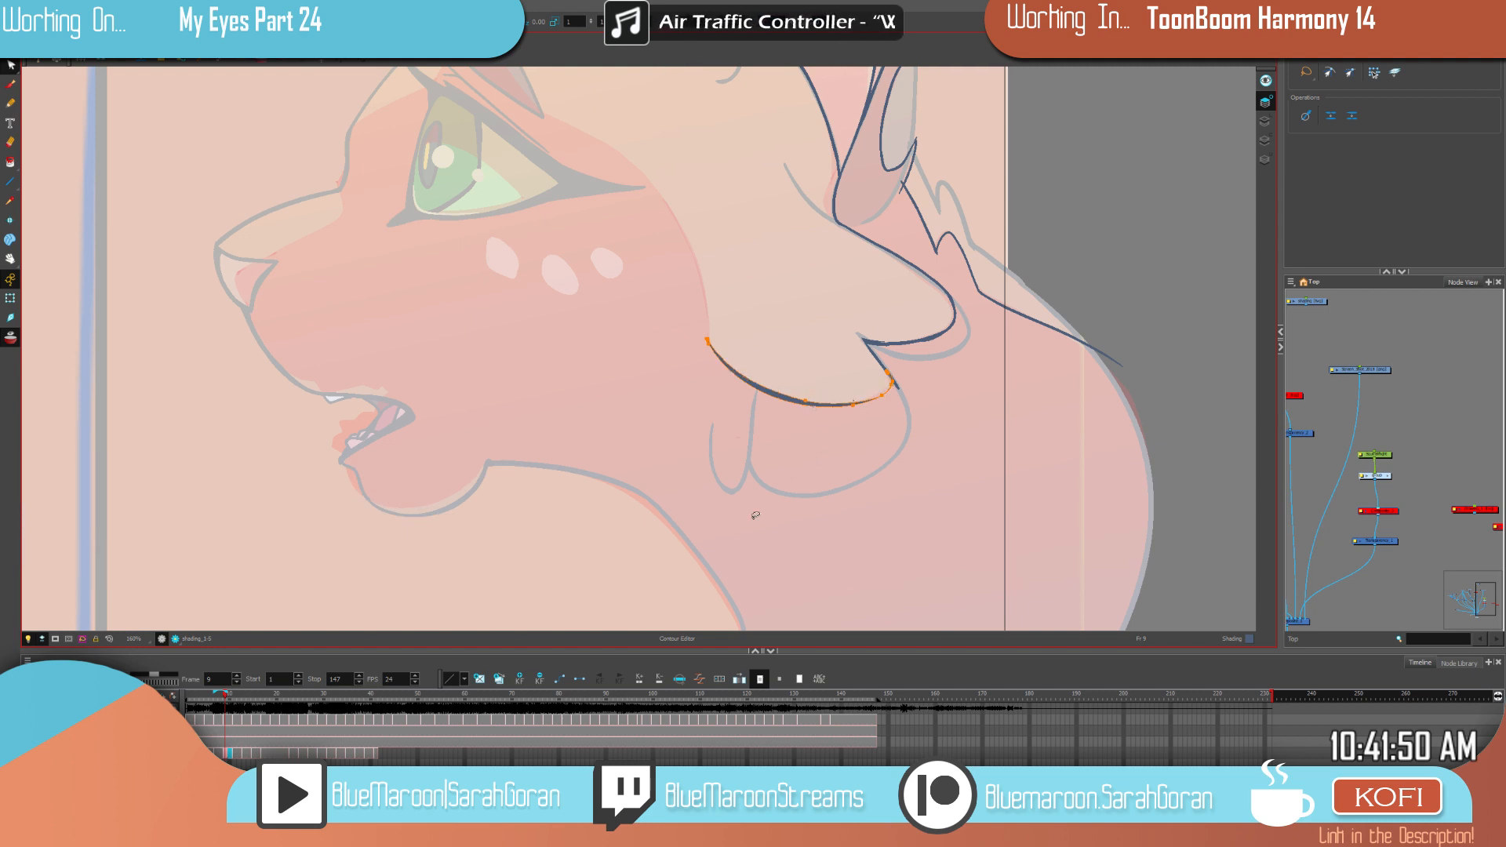
left_click(11, 87)
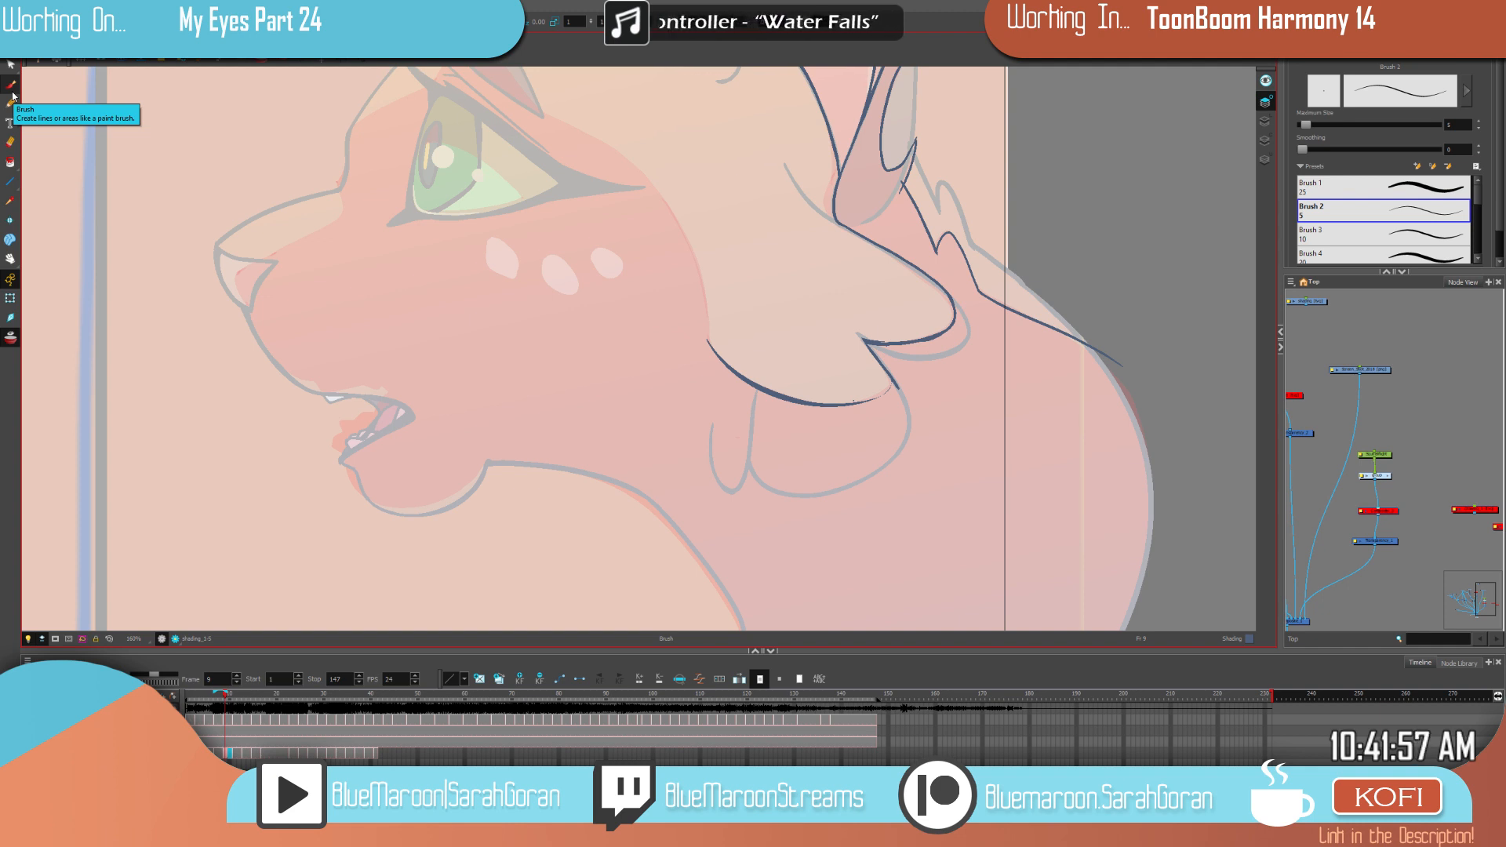
Step: Complete the lower outline of the cheek fur by joining the curve to the pointed tip on the shading drawing
key("comma")
key("period")
key("comma")
key("period")
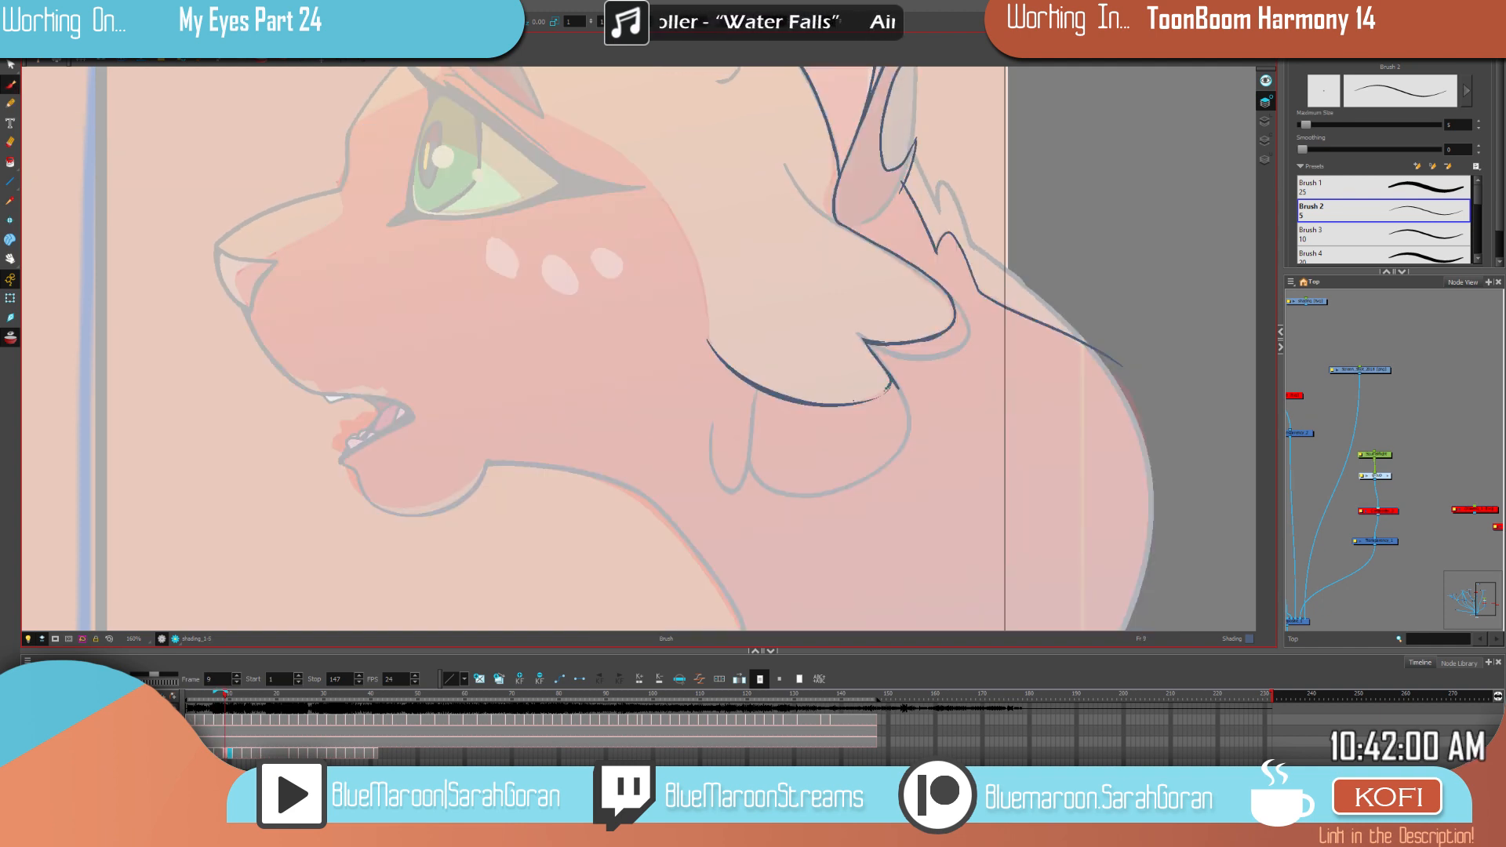
left_click_drag(887, 387, 855, 402)
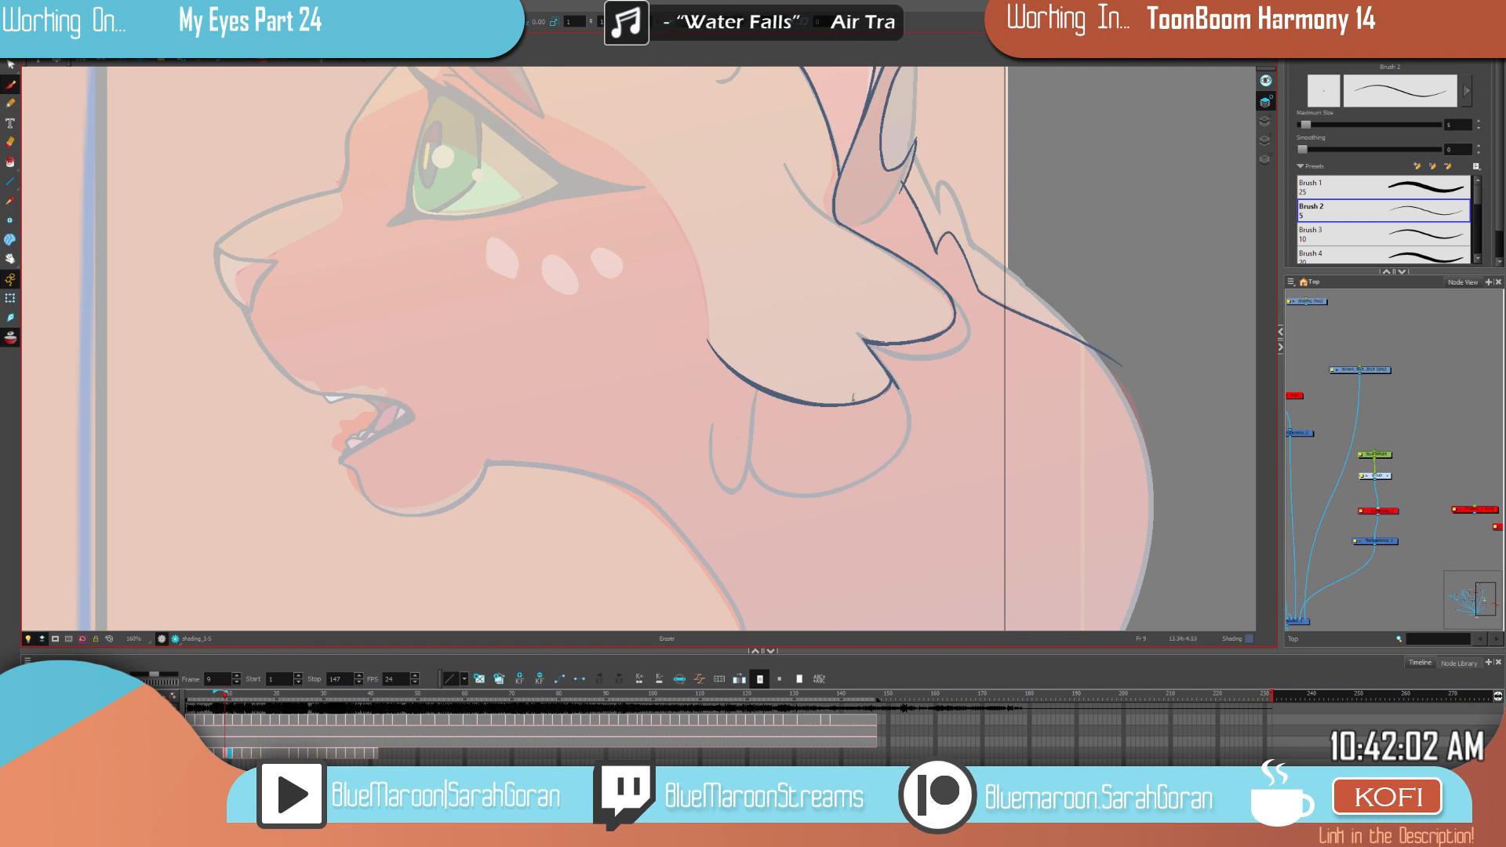
Step: Compare the current shading drawing with the adjacent one by flipping back and forth between them
key("f")
key("g")
key("f")
key("g")
key("f")
key("g")
key("f")
key("g")
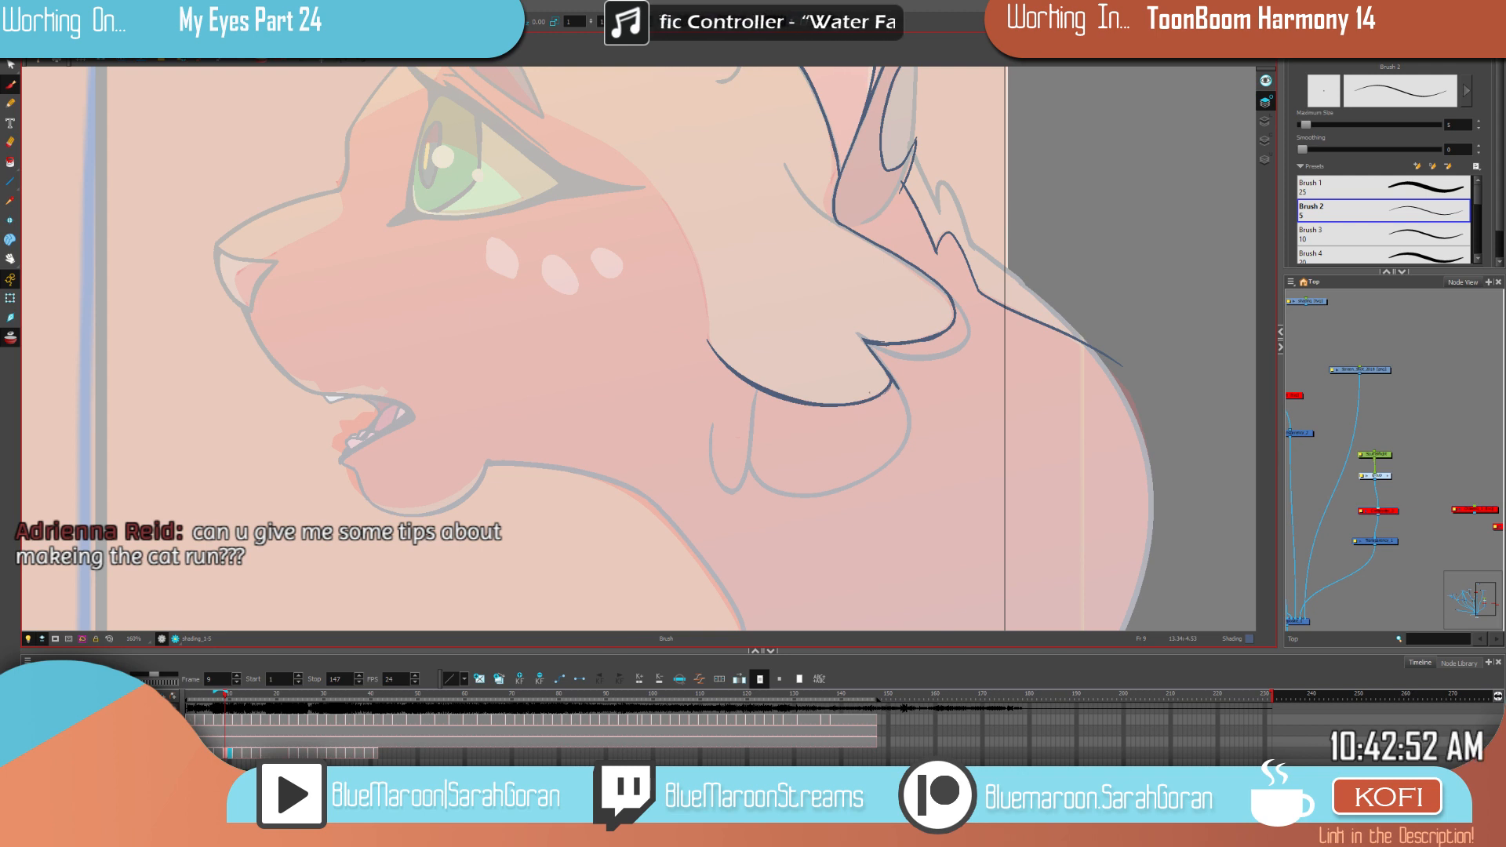
key("f")
key("g")
key("f")
key("g")
key("f")
key("g")
key("f")
key("g")
Step: Outline the shading area around the back of the neck and chest, and continue along the throat and under the chin
mouse_move(1172, 508)
left_mouse_down()
mouse_move(1079, 381)
mouse_move(1141, 374)
mouse_move(1098, 320)
left_mouse_up()
mouse_move(1062, 127)
left_mouse_down()
mouse_move(1134, 387)
mouse_move(902, 614)
left_mouse_up()
left_click_drag(749, 401, 880, 430)
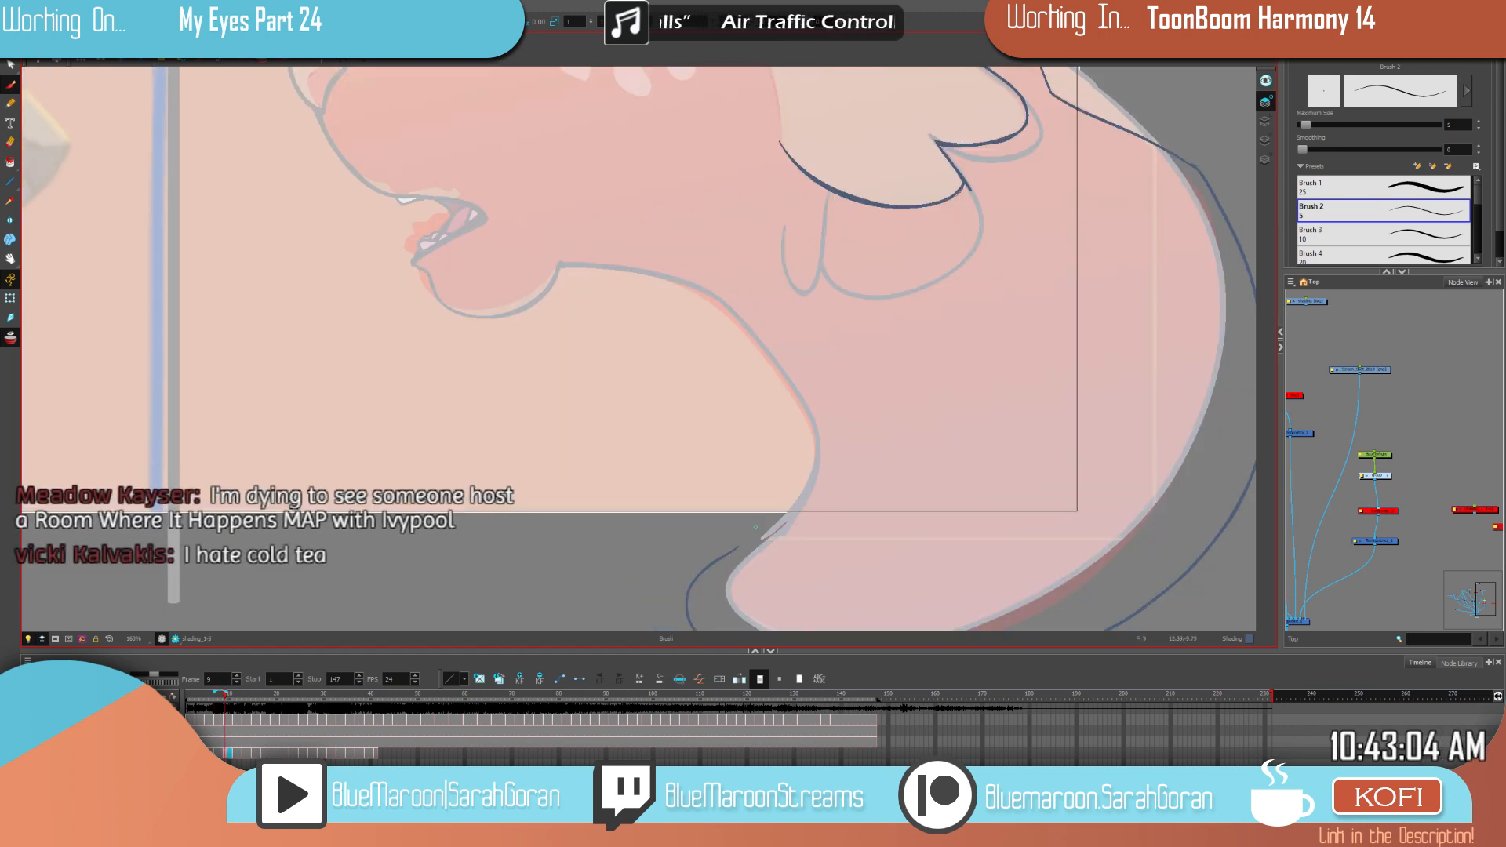
mouse_move(755, 527)
left_mouse_down()
mouse_move(734, 550)
mouse_move(791, 483)
mouse_move(760, 401)
mouse_move(696, 338)
mouse_move(559, 294)
mouse_move(476, 328)
mouse_move(357, 236)
left_mouse_up()
mouse_move(688, 291)
left_mouse_down()
mouse_move(772, 420)
mouse_move(858, 482)
left_mouse_up()
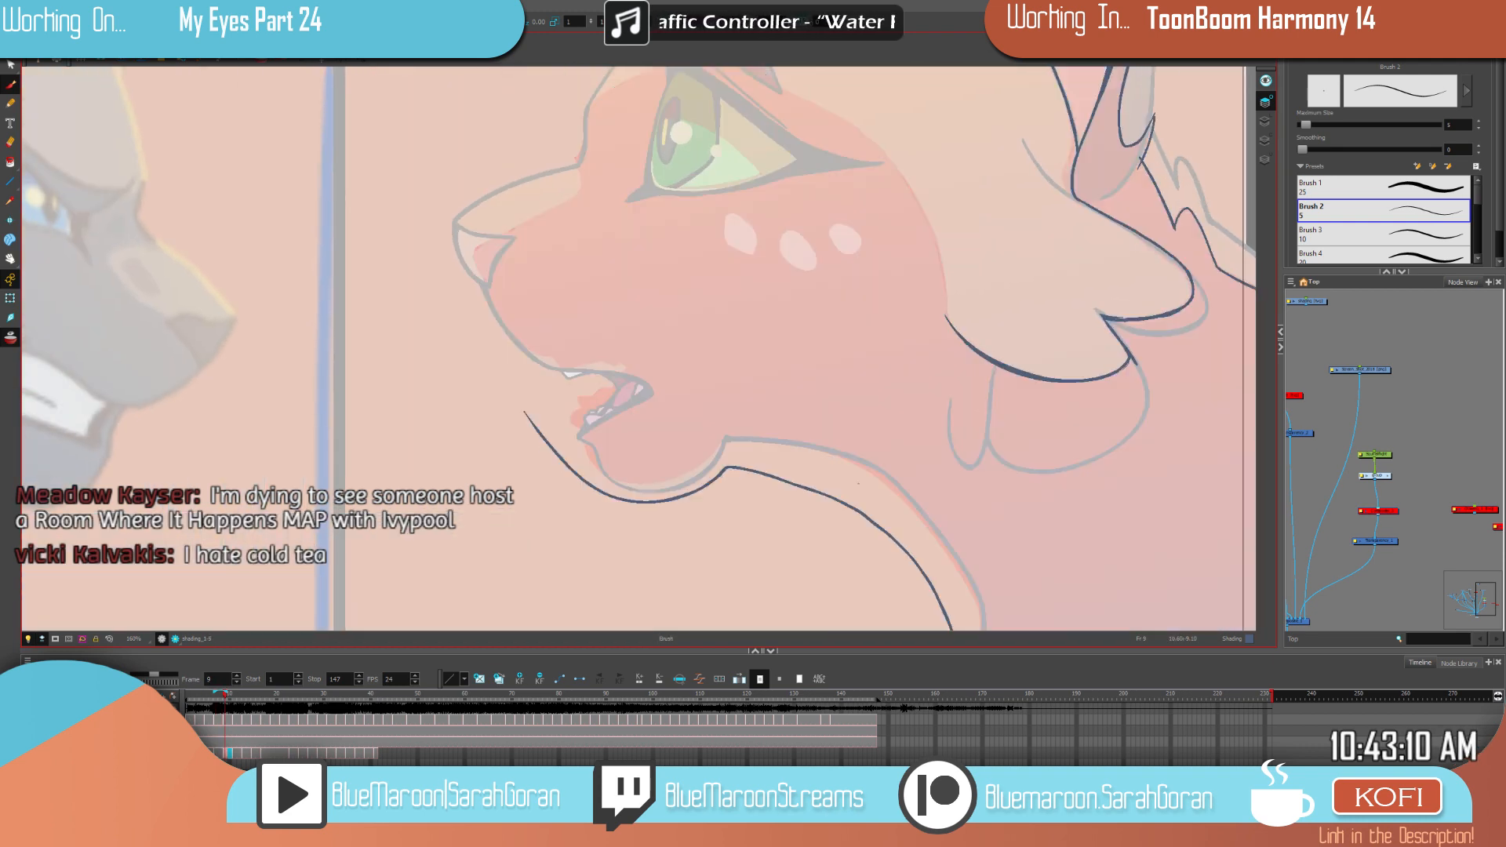
Step: Trace the lower edge of the muzzle bridge from the inner brow dip towards the nose, checking against the adjacent drawing
key("comma")
key("period")
left_click_drag(663, 258, 776, 305)
key("comma")
key("period")
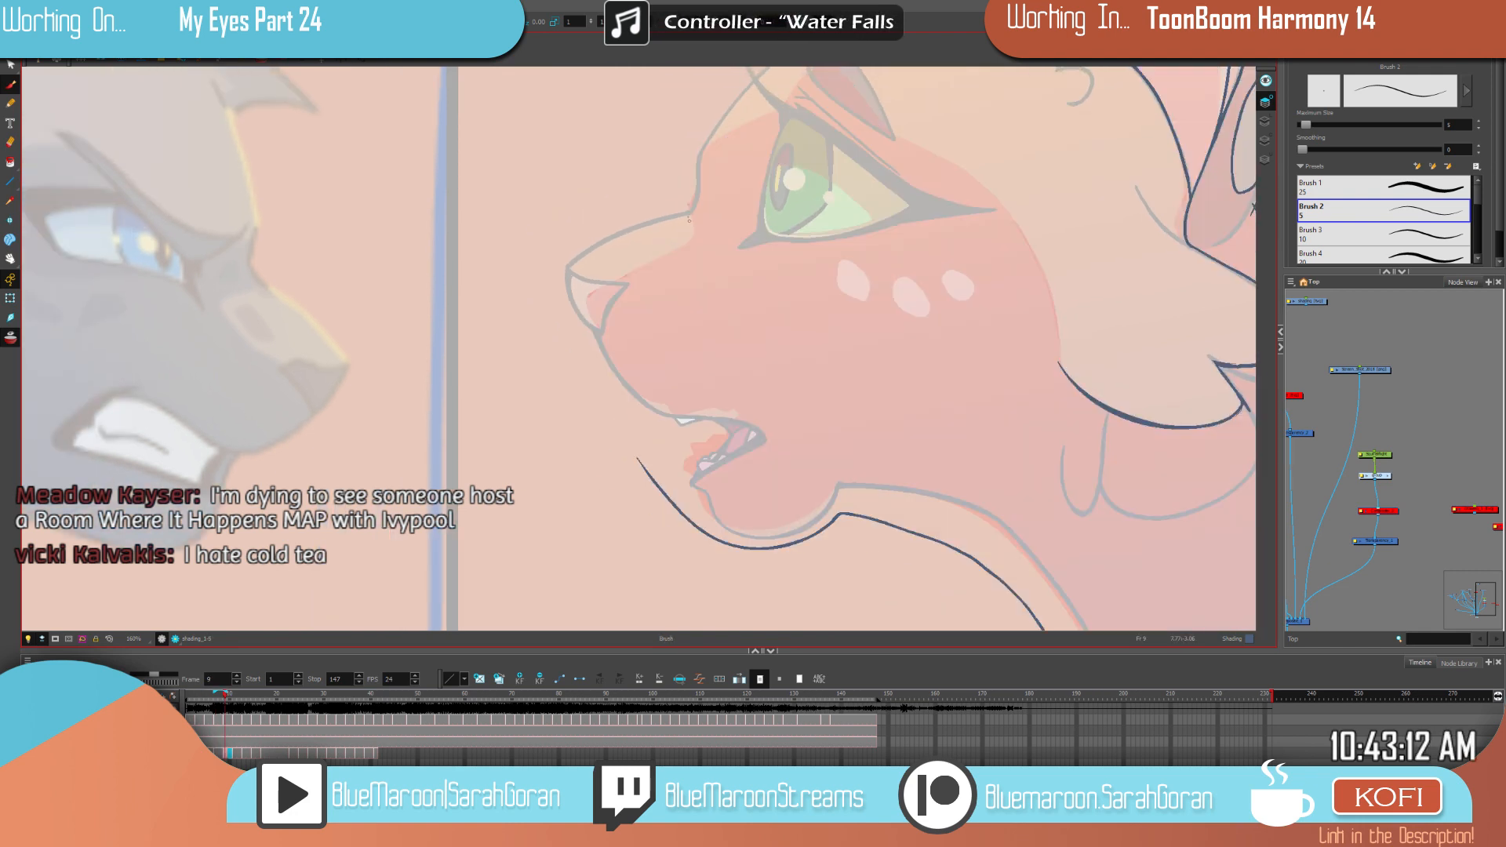
key("comma")
key("comma")
key("period")
key("comma")
key("period")
key("period")
left_click_drag(695, 237, 621, 286)
Step: Continue the outline around the back edge of the nose and thicken the line there
key("comma")
key("period")
key("comma")
key("period")
left_click_drag(620, 287, 595, 337)
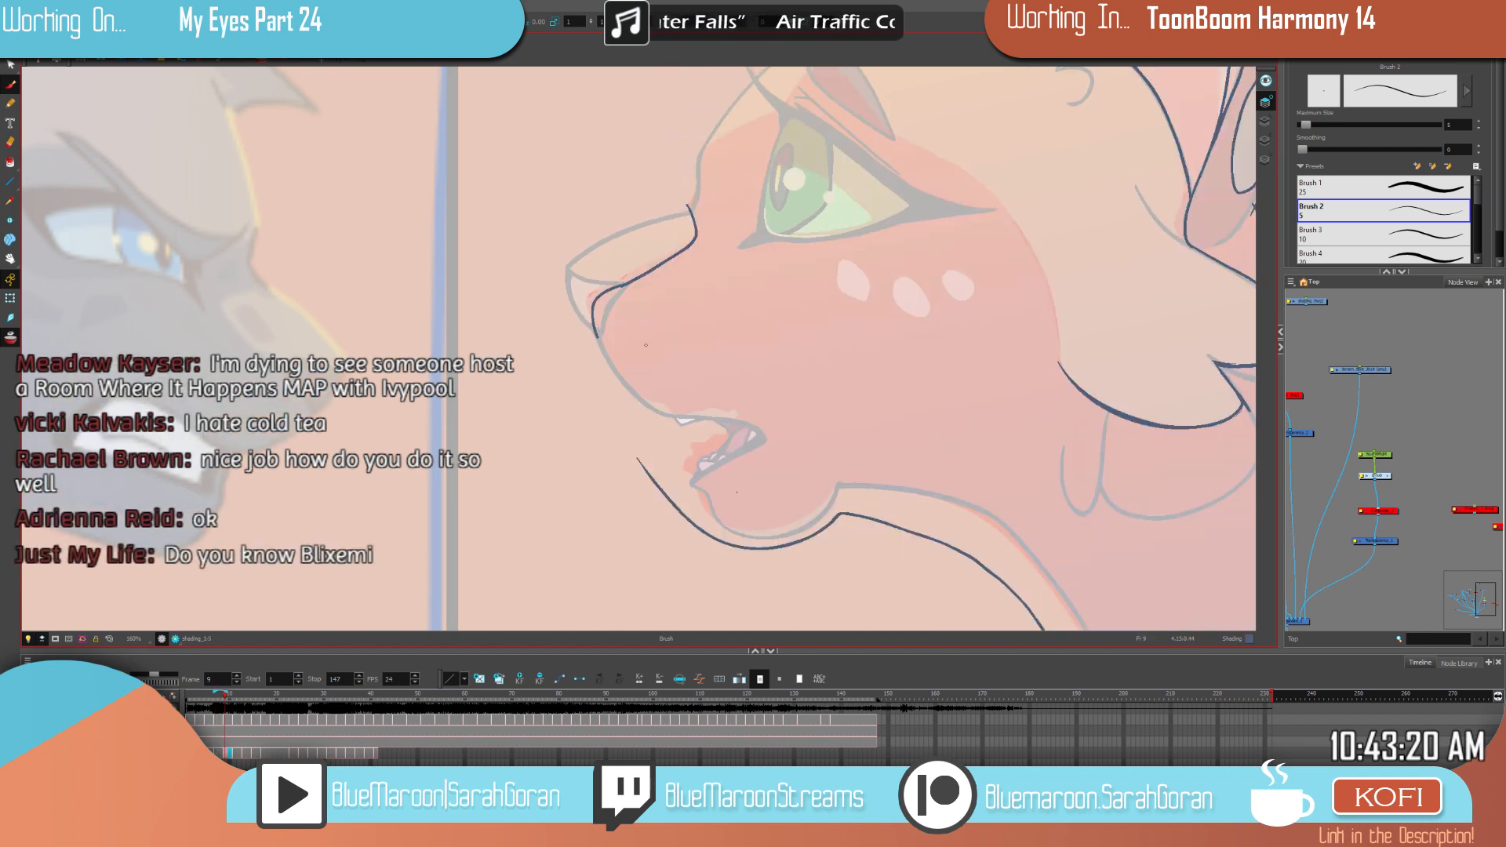
key("comma")
key("period")
key("comma")
key("period")
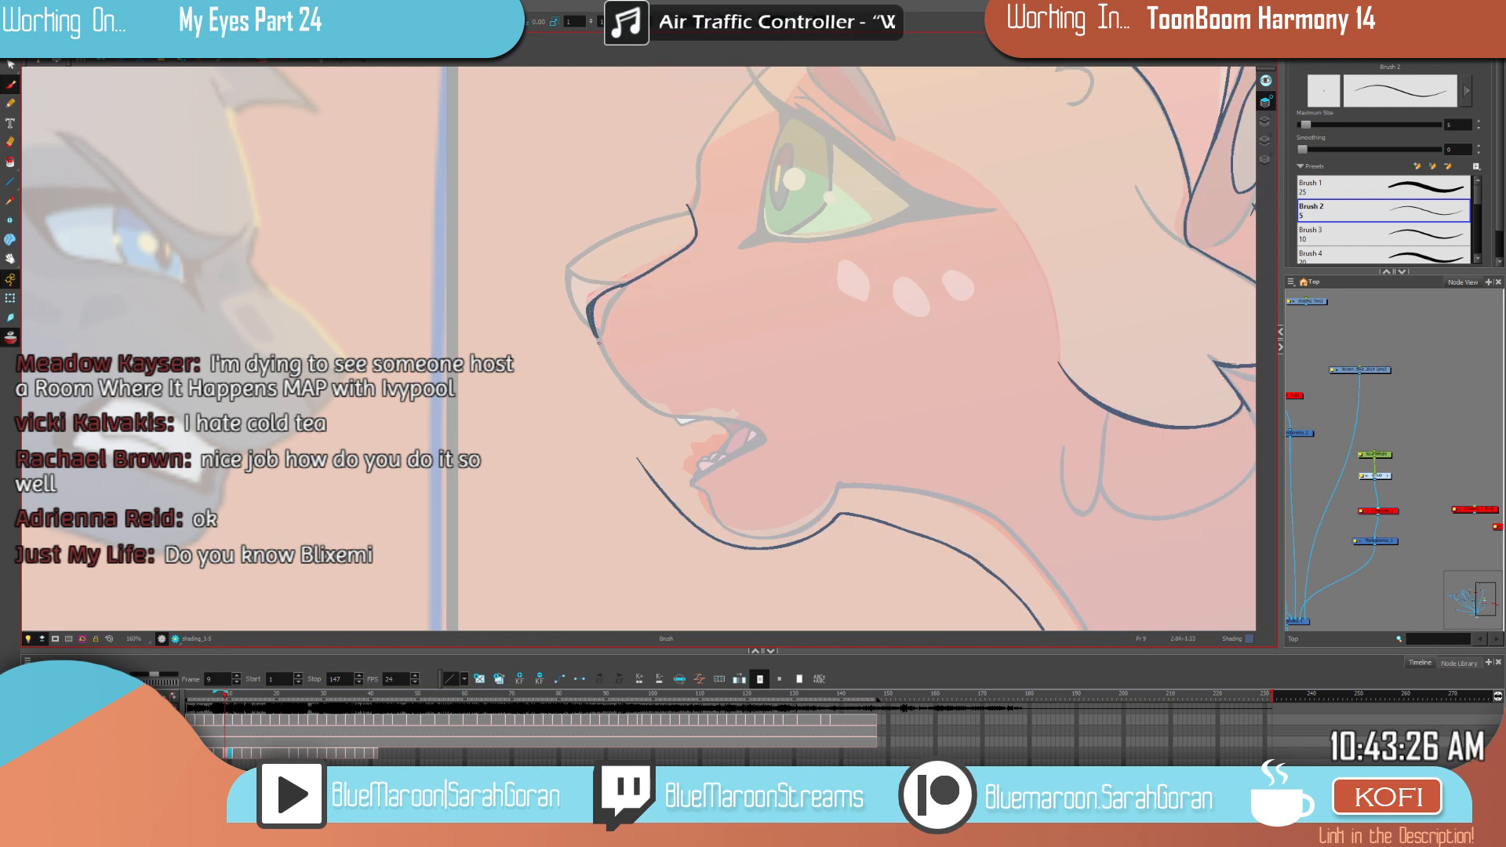
Step: Draw the front of the muzzle outline from the nose past the mouth to meet the chin line
key("comma")
key("period")
key("comma")
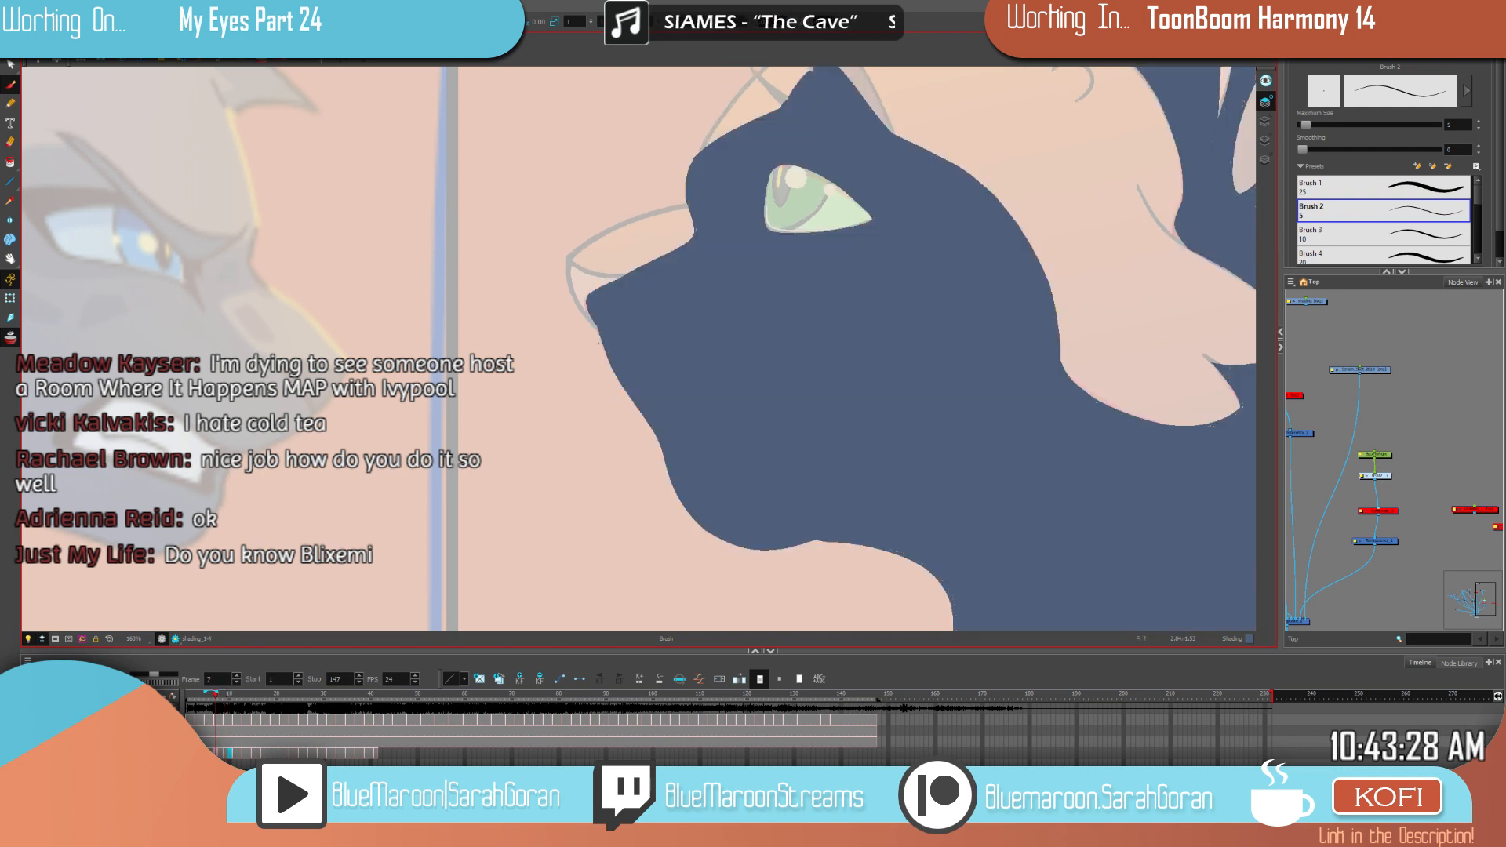
key("period")
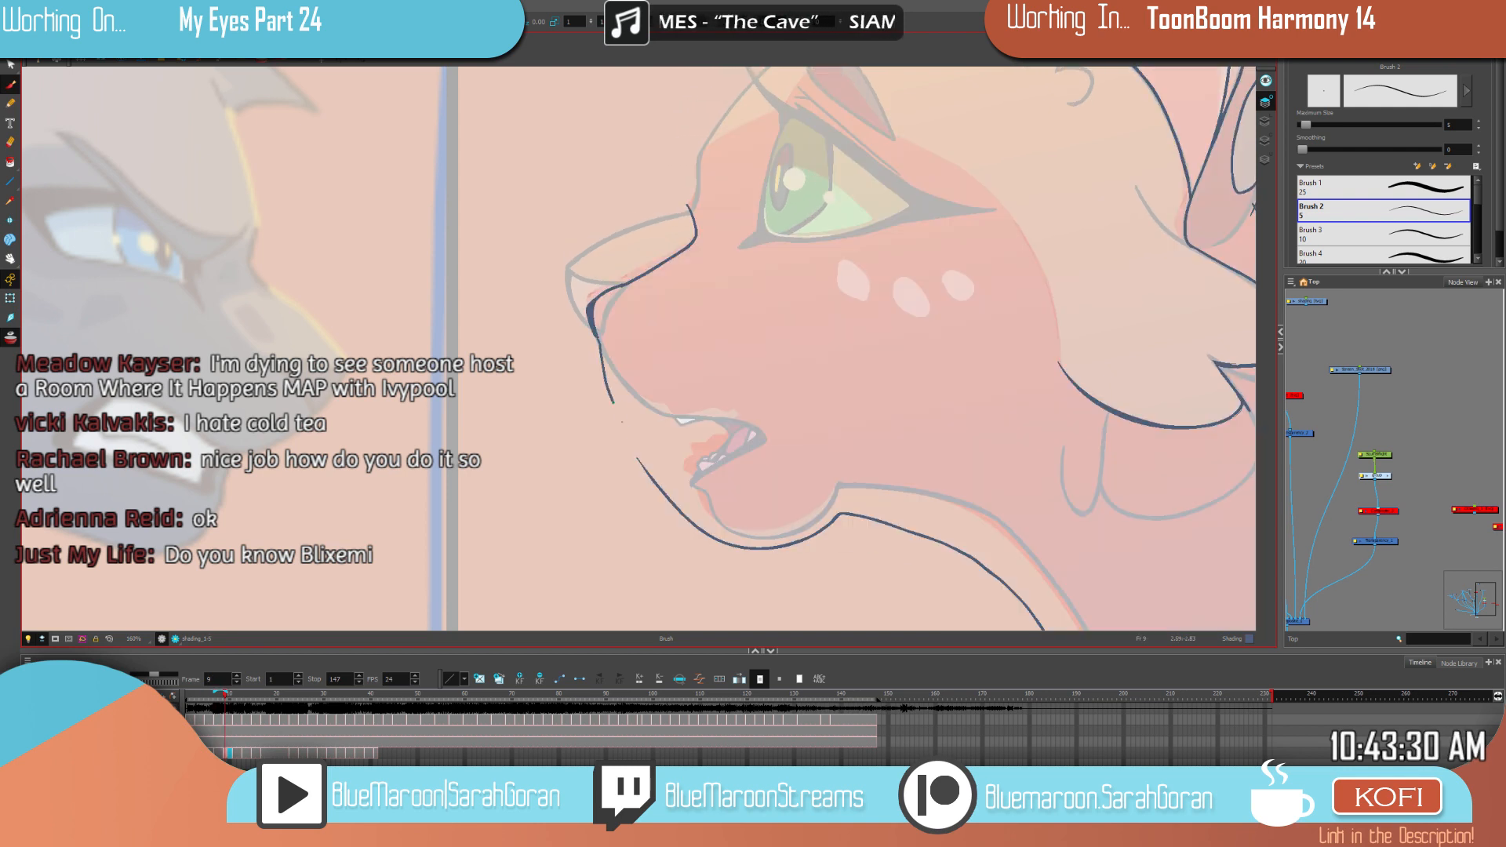
left_click_drag(614, 402, 639, 460)
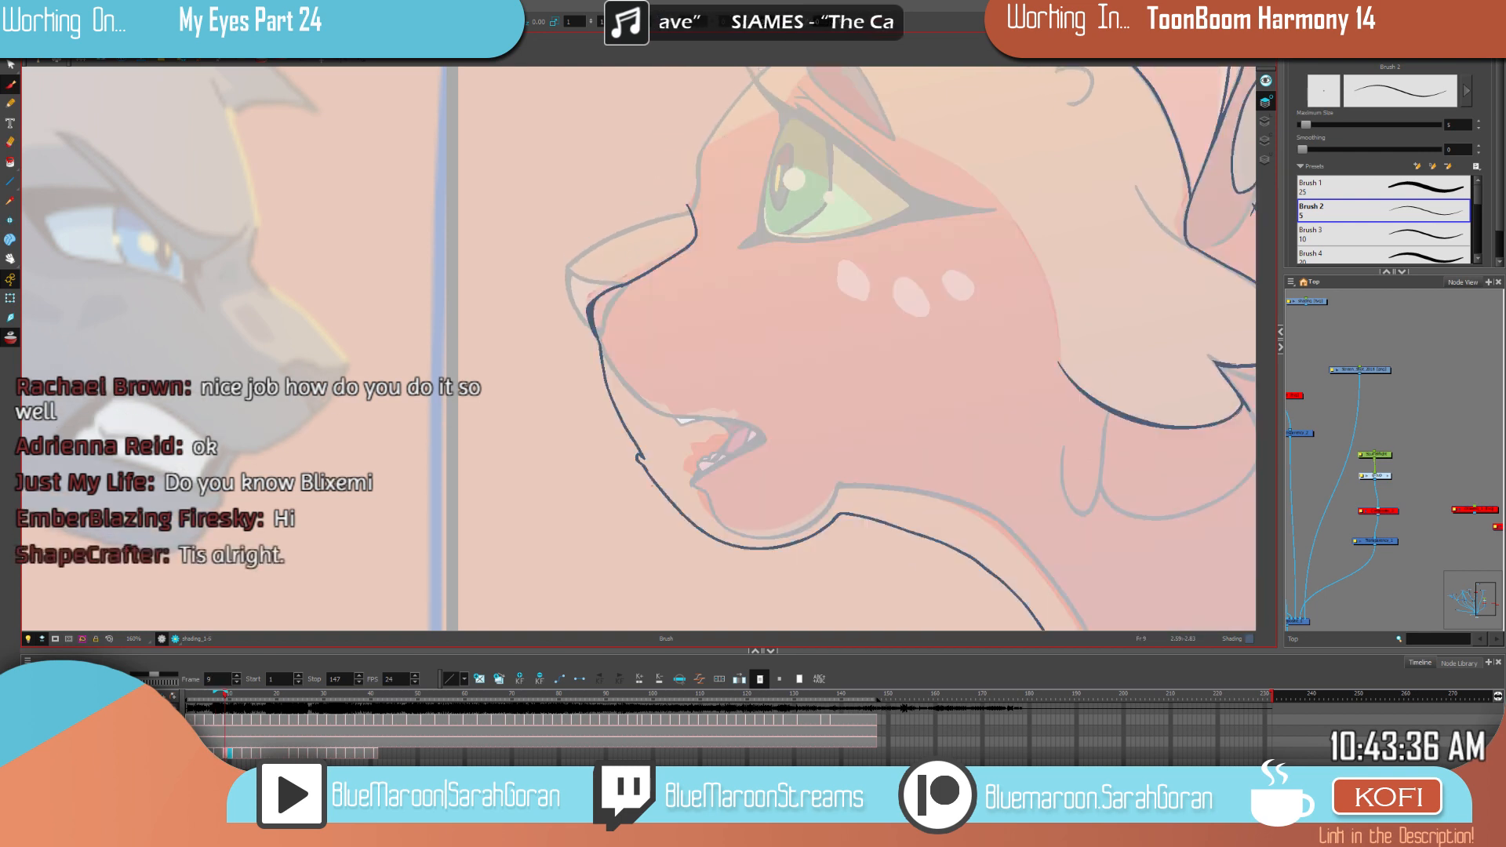
Step: Compare the closed muzzle and chin outline with the adjacent drawing and focus on the eye
key("comma")
key("period")
key("comma")
key("period")
key("comma")
key("period")
left_click_drag(856, 386, 778, 531)
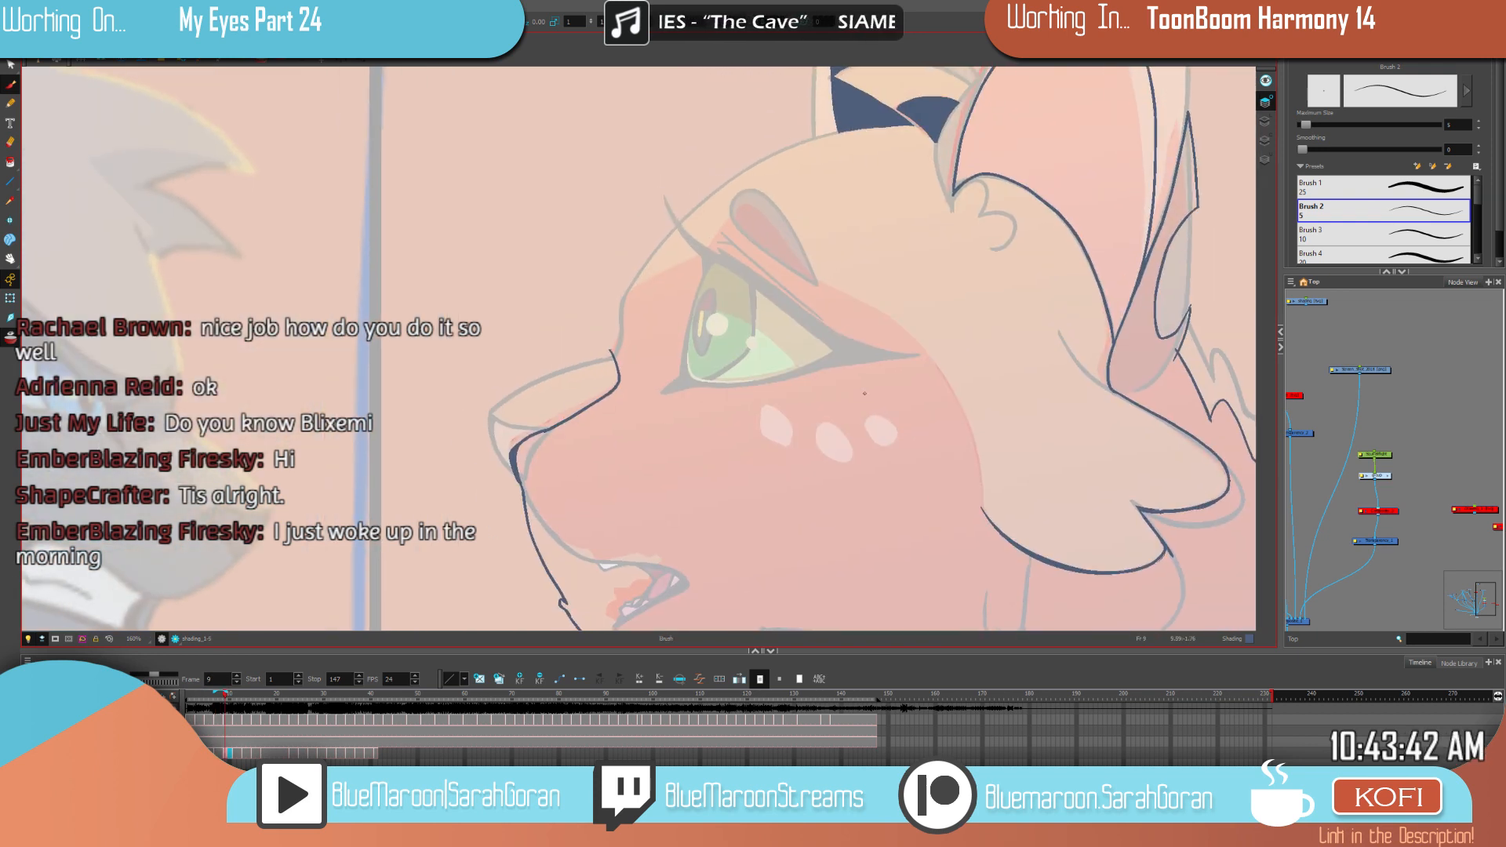
scroll(864, 393, "up", 2)
mouse_move(874, 403)
left_mouse_down()
mouse_move(903, 417)
mouse_move(904, 437)
left_mouse_up()
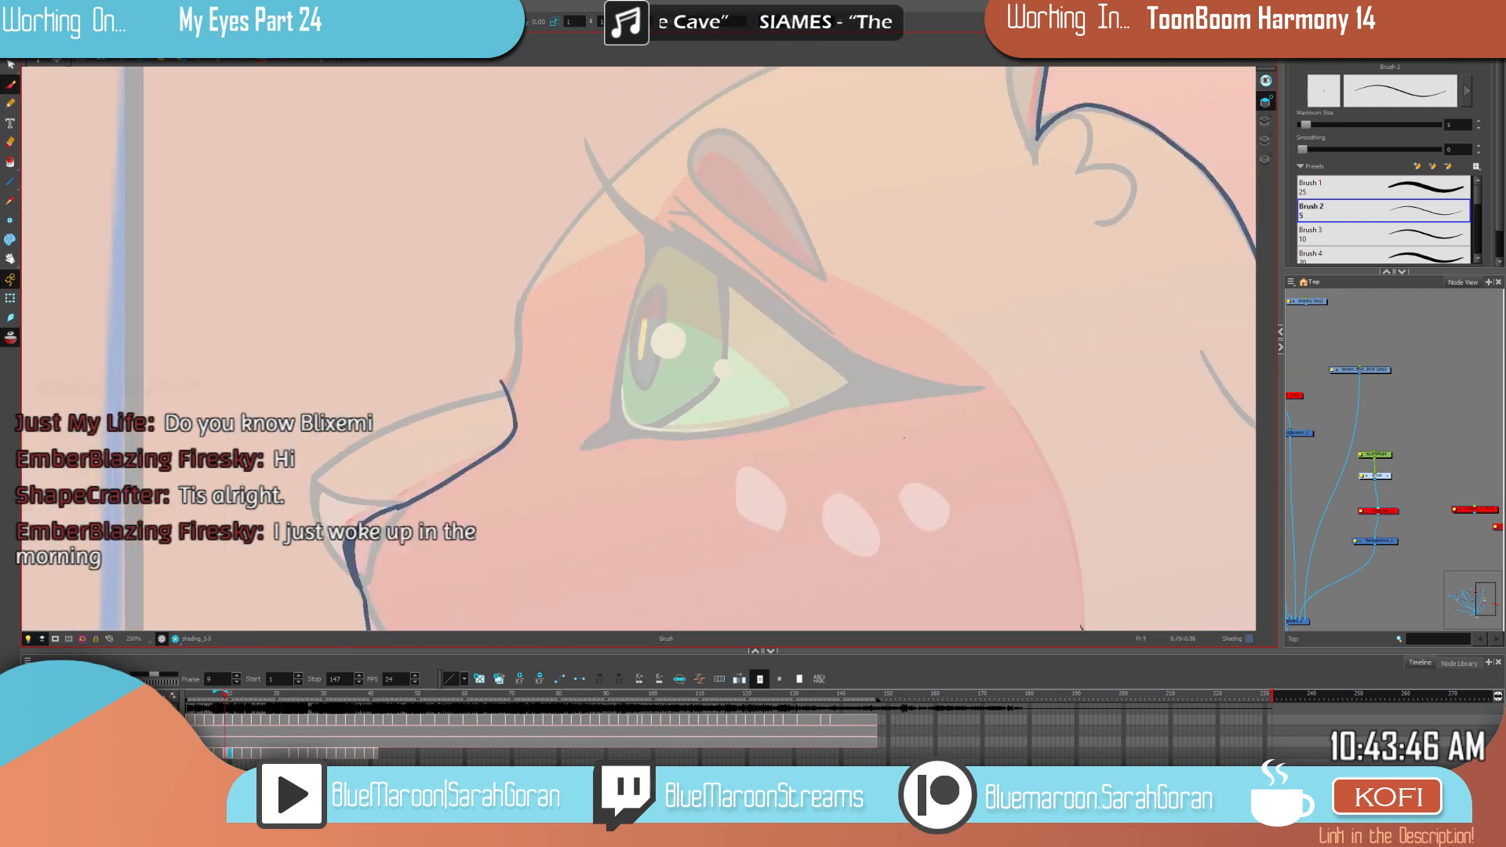
mouse_move(807, 407)
left_mouse_down()
mouse_move(691, 432)
mouse_move(622, 435)
left_mouse_up()
key("ctrl+z")
key("alt+b")
left_click_drag(800, 413, 755, 429)
left_click_drag(625, 427, 620, 418)
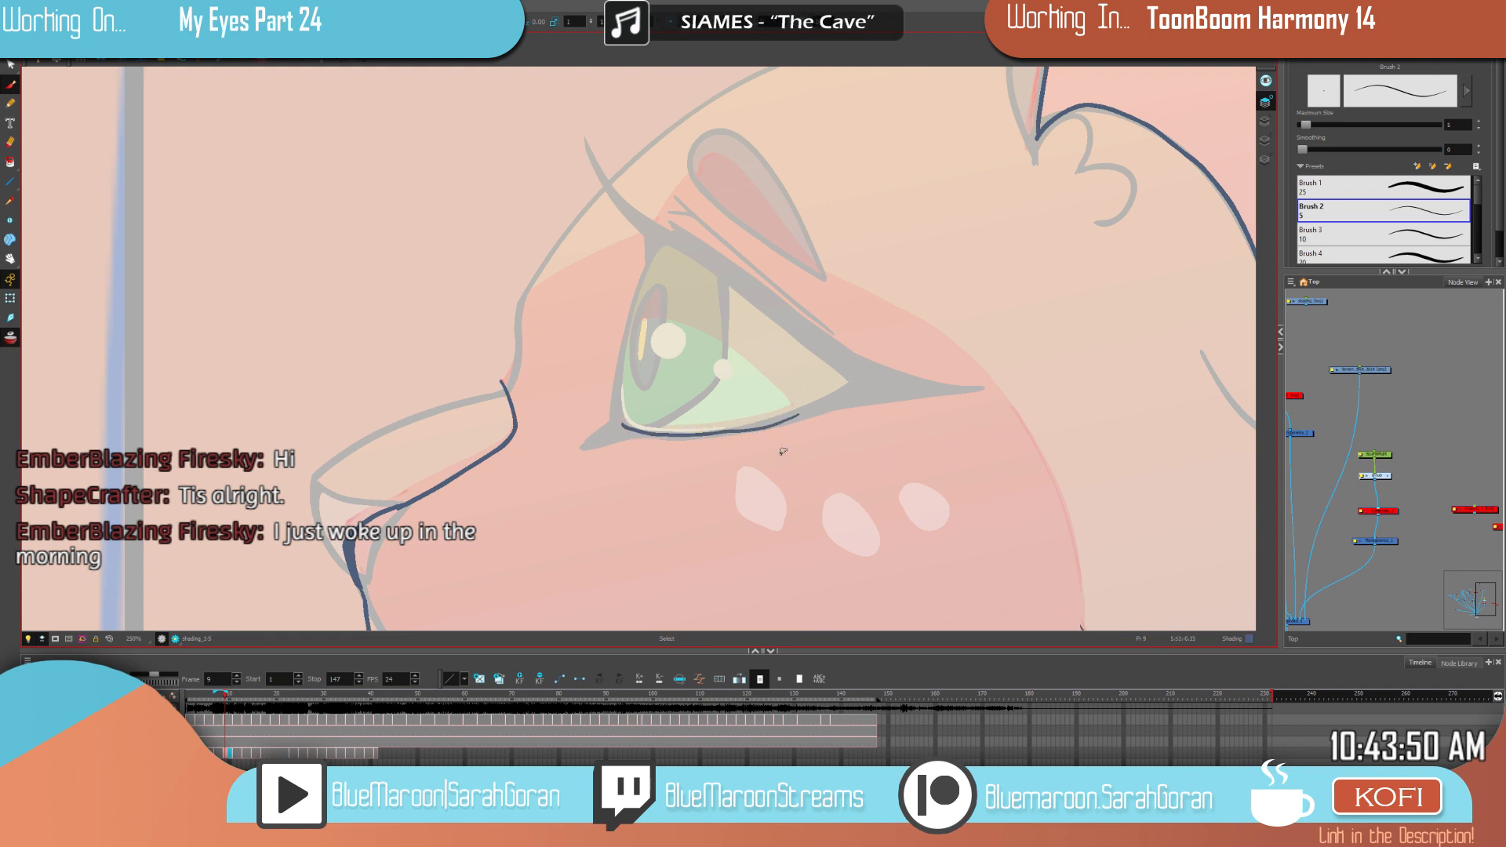
key("ctrl+z")
key("alt+b")
left_click_drag(721, 432, 620, 430)
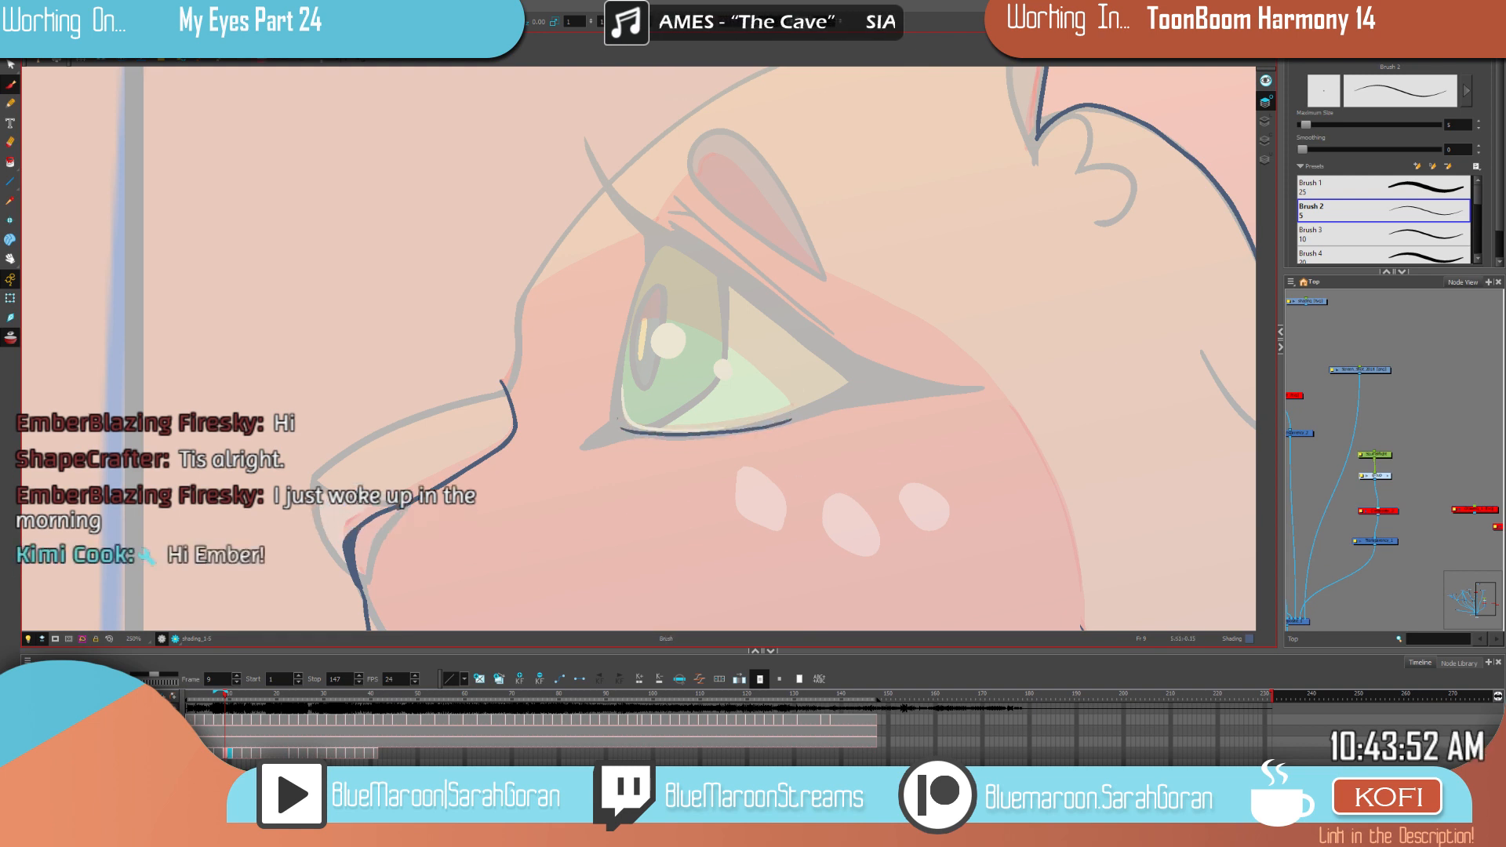
key("ctrl+z")
left_click_drag(792, 415, 772, 423)
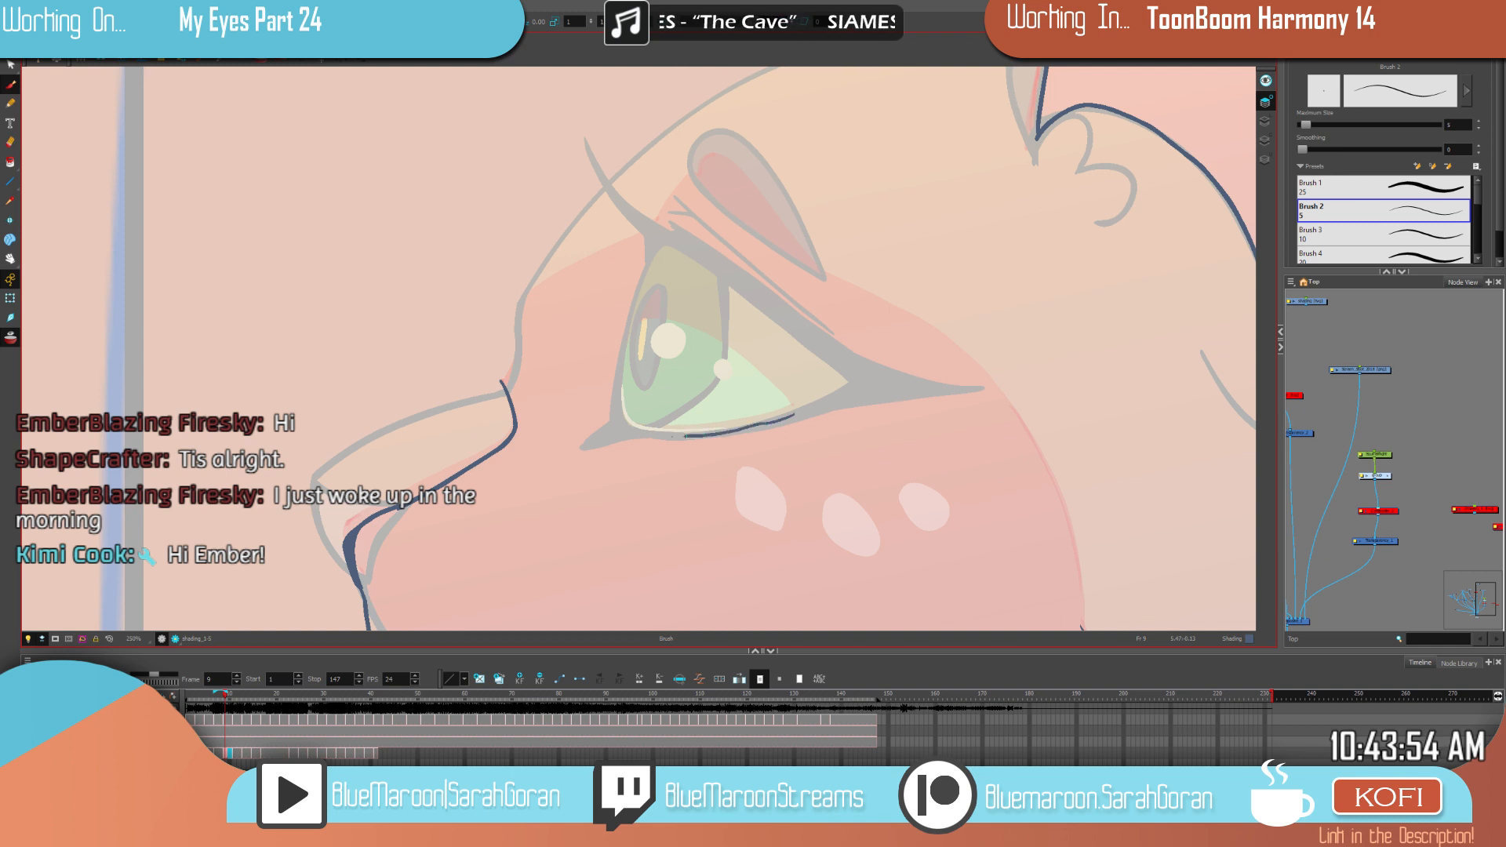
key("ctrl+z")
Step: Raise the brush smoothing and draw the lower edge of the eye
left_click(1307, 152)
mouse_move(762, 427)
left_mouse_down()
mouse_move(615, 425)
mouse_move(784, 418)
mouse_move(721, 433)
mouse_move(614, 420)
left_mouse_up()
key("ctrl+z")
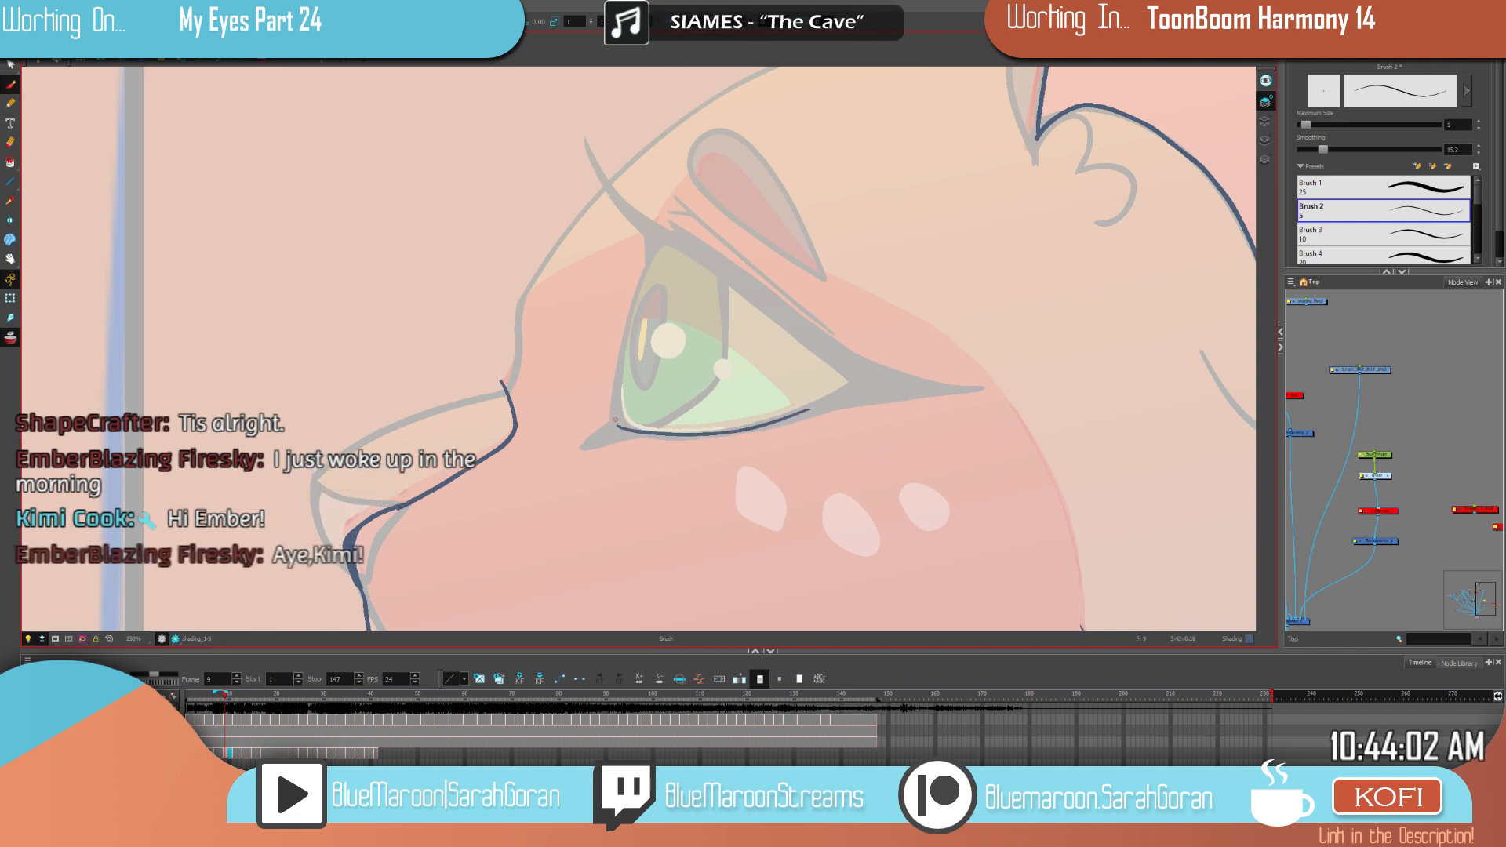
Step: Set the brush smoothing to 23.5 and close the eye outline with a curved upper edge, matching the adjacent drawing
left_click_drag(1322, 149, 1334, 149)
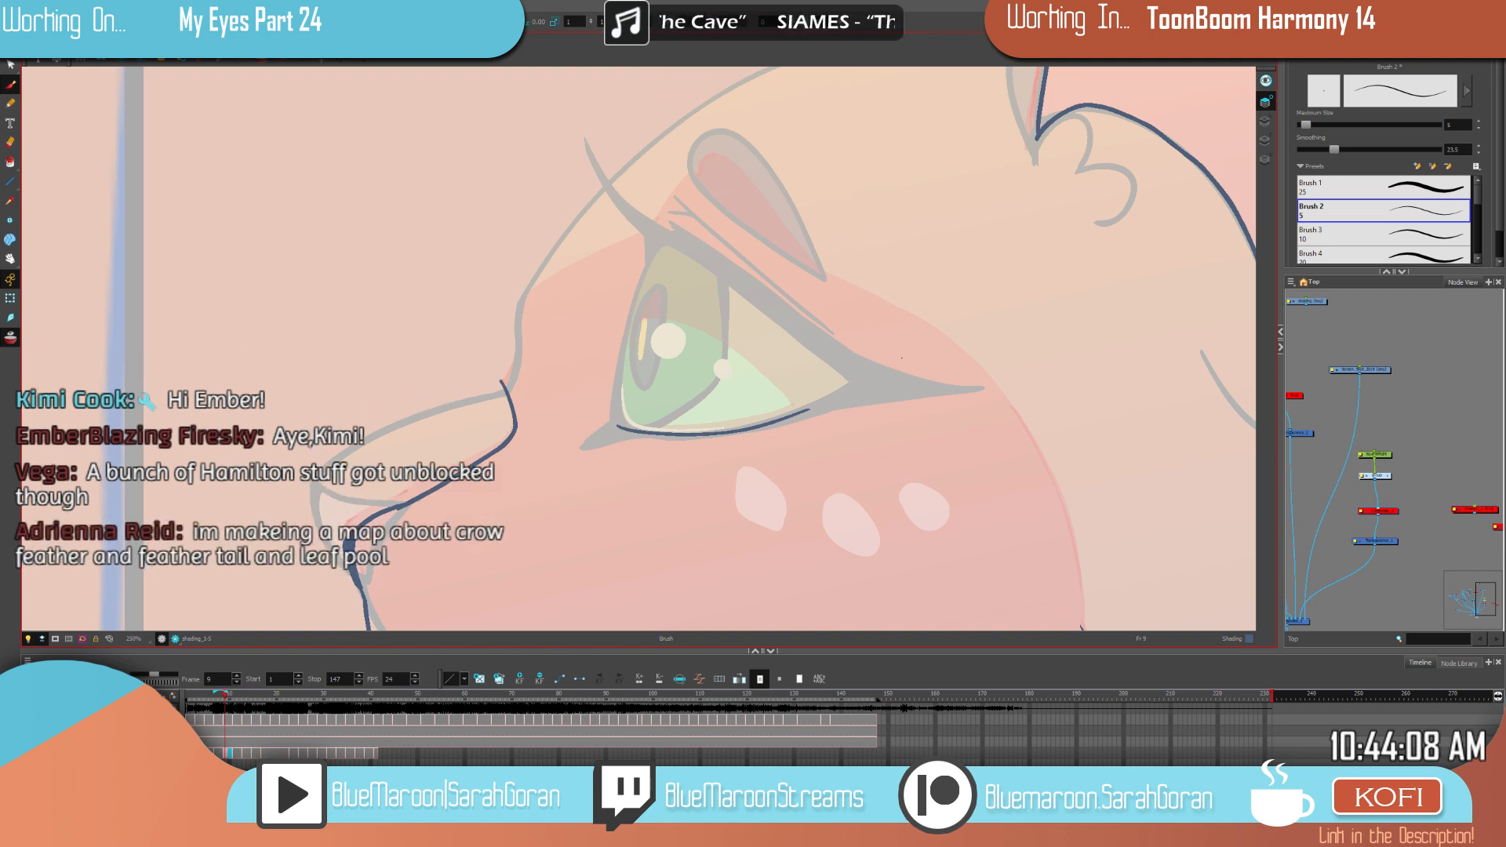
key("comma")
key("period")
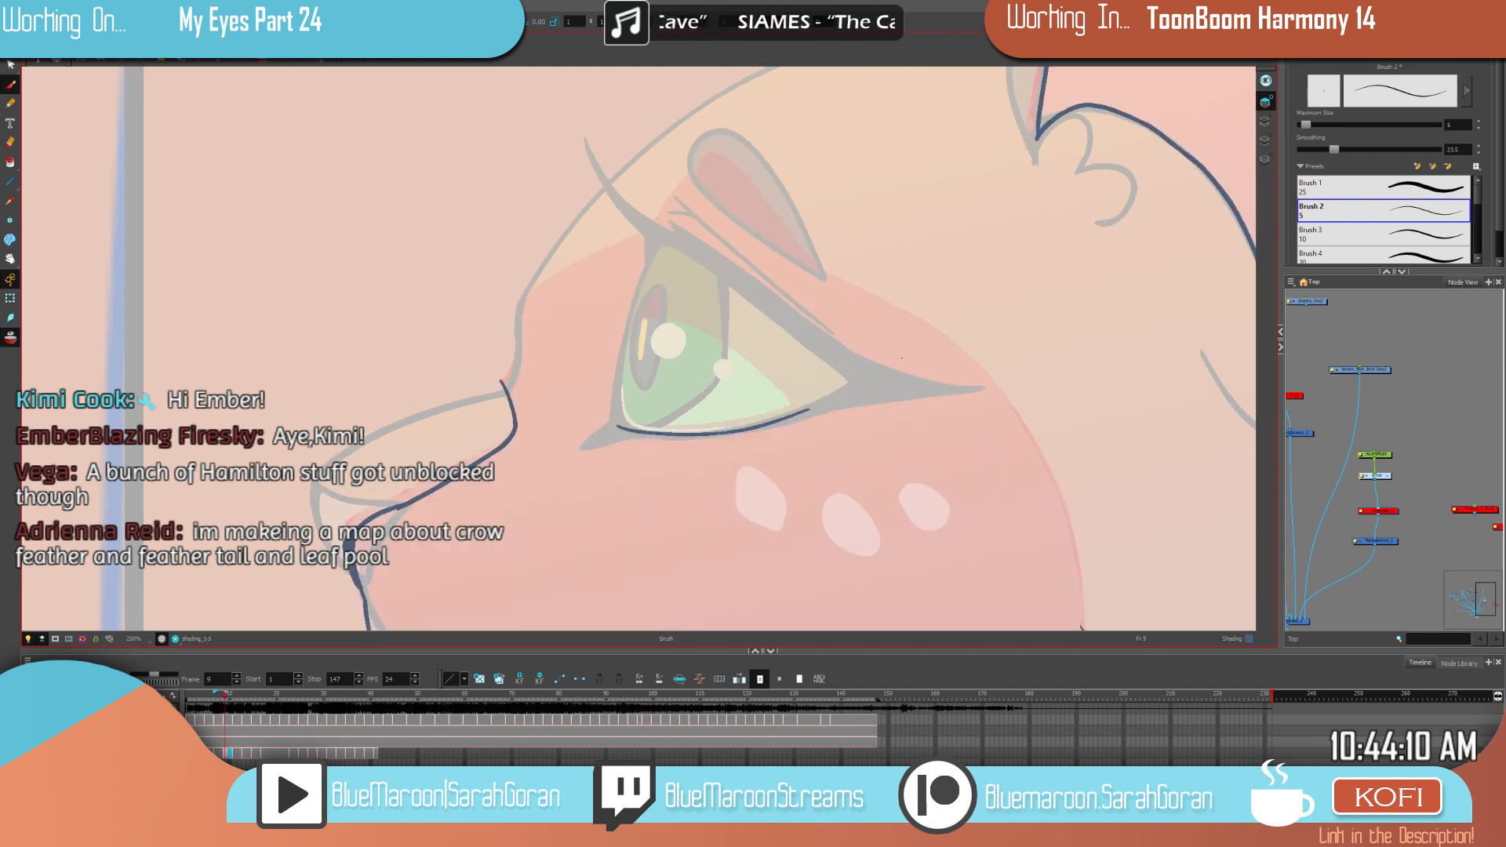
key("comma")
key("period")
key("comma")
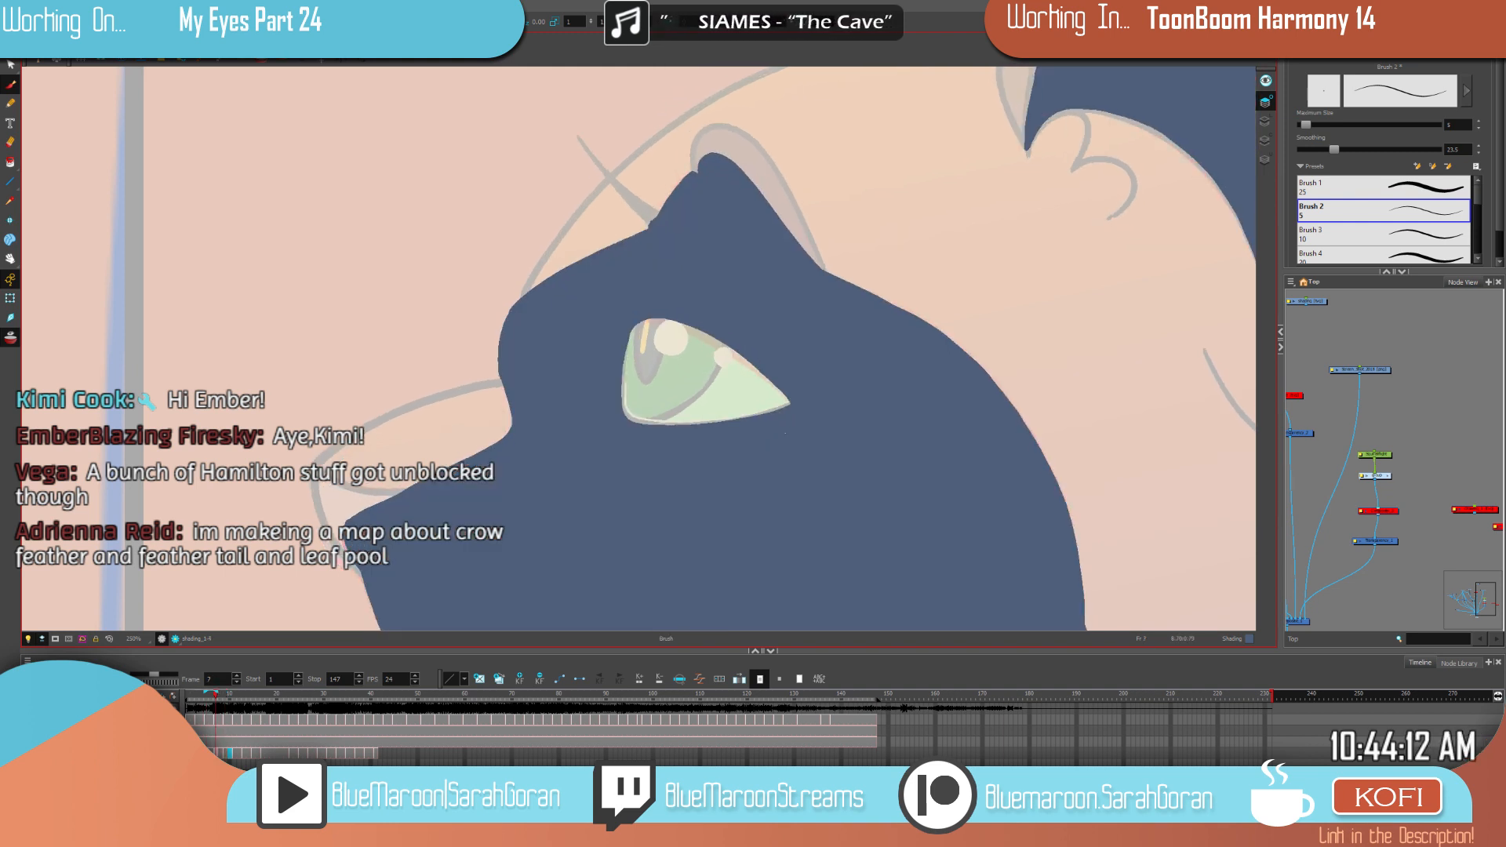
key("period")
key("comma")
key("period")
left_click_drag(807, 409, 735, 345)
left_click_drag(633, 326, 619, 425)
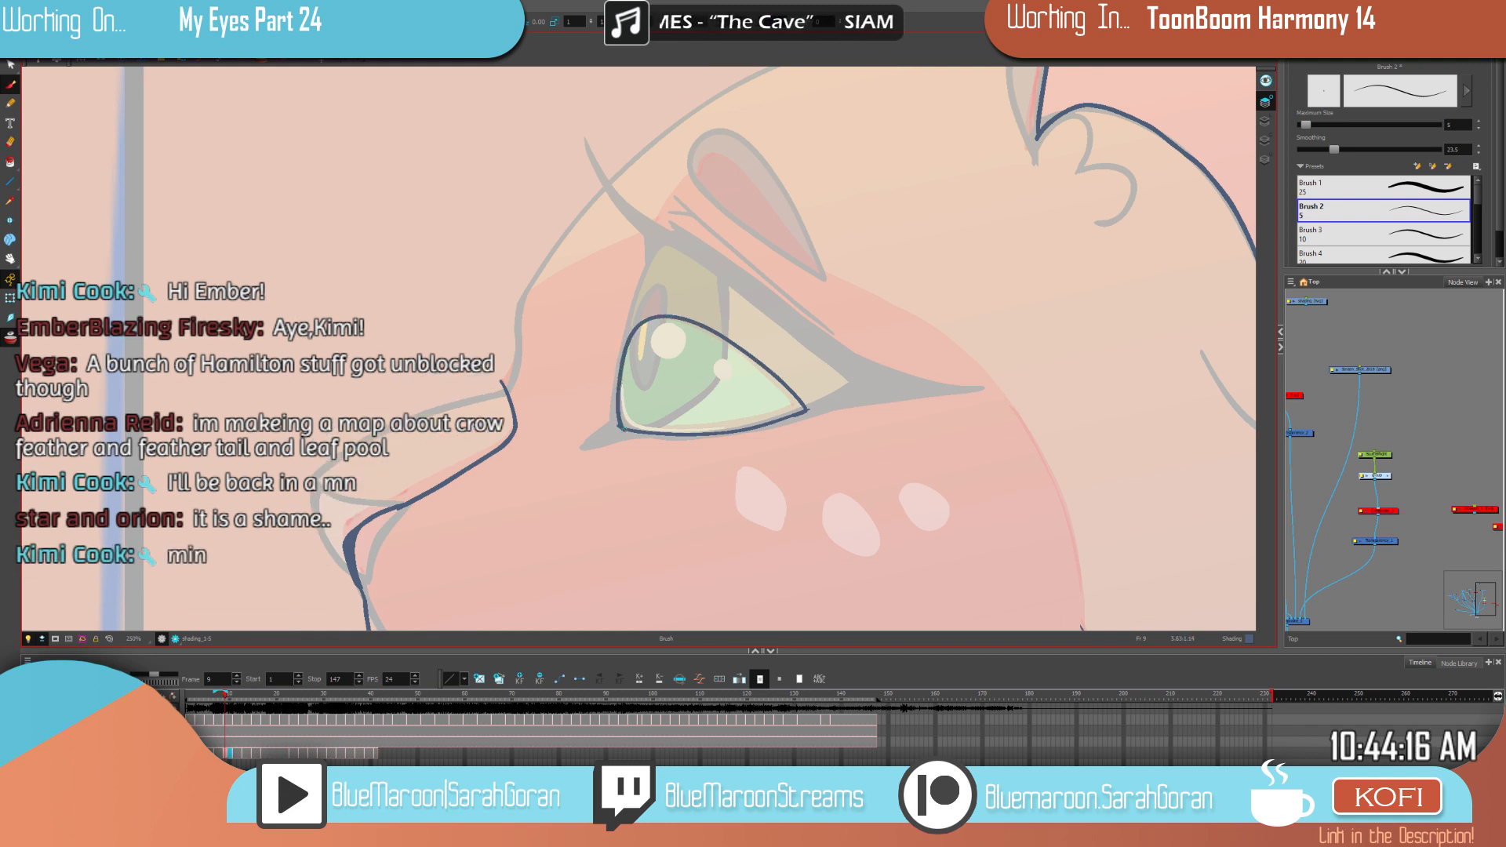
Step: Thicken the eye outline along its upper edge at the outer corner
key("comma")
key("period")
key("comma")
key("period")
left_click_drag(760, 366, 799, 409)
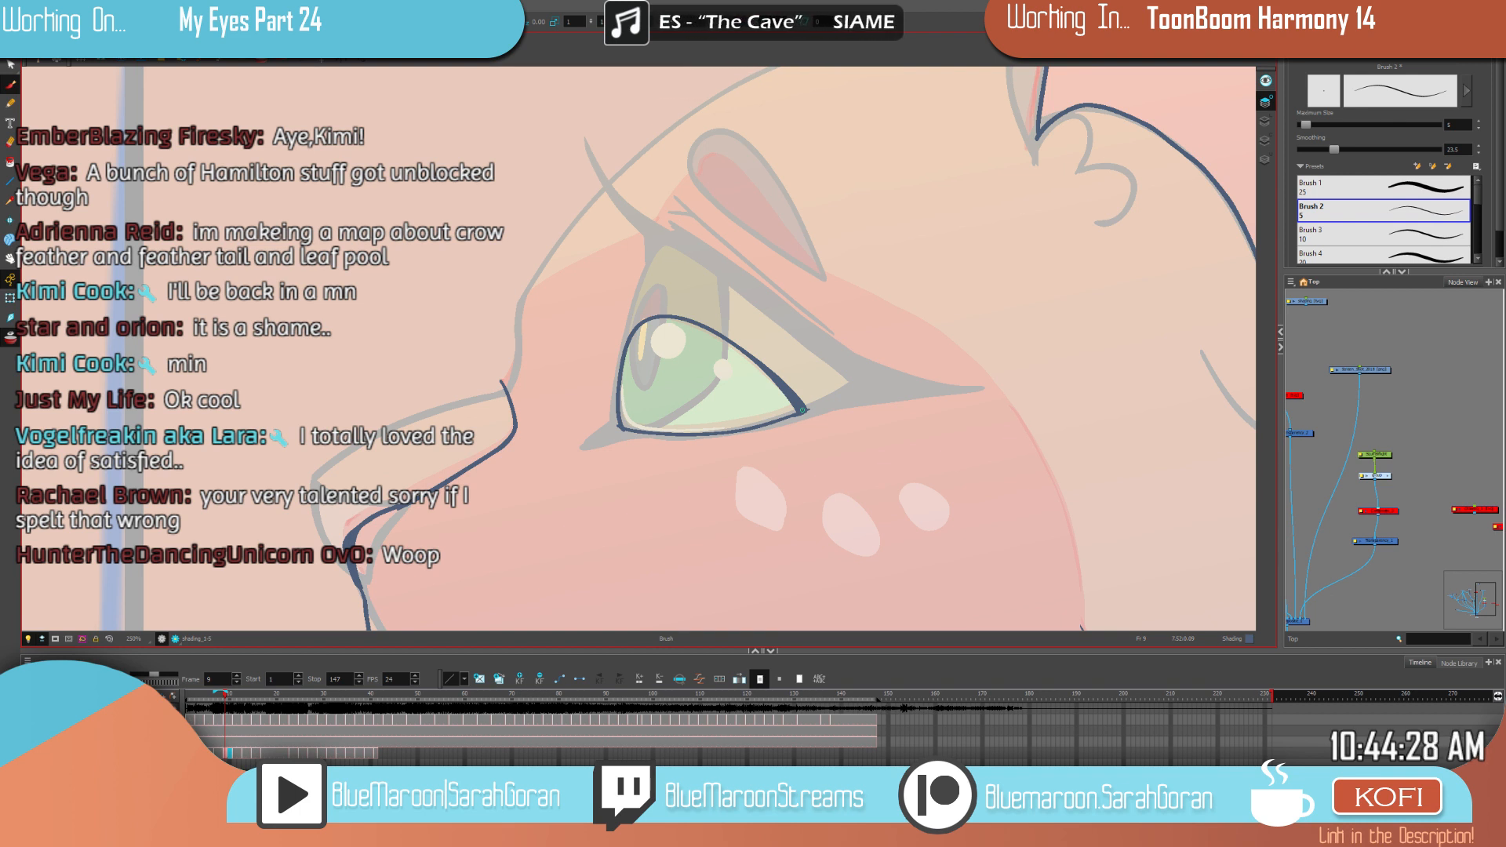
Step: Draw the forehead edge of the shading from above the eye's inner corner down to the muzzle bridge
scroll(801, 409, "down", 1)
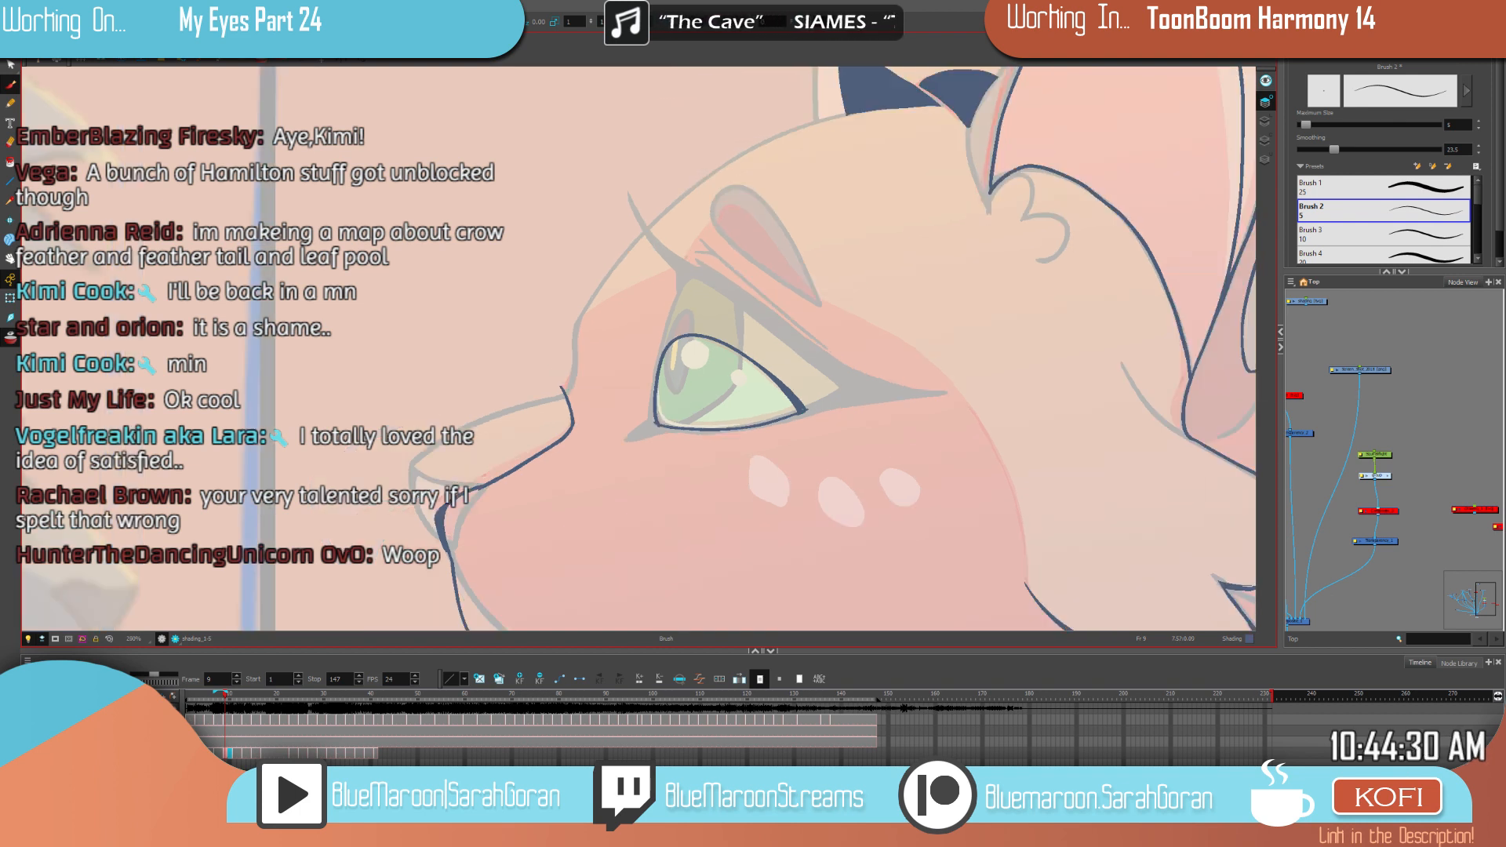
scroll(802, 409, "up", 2)
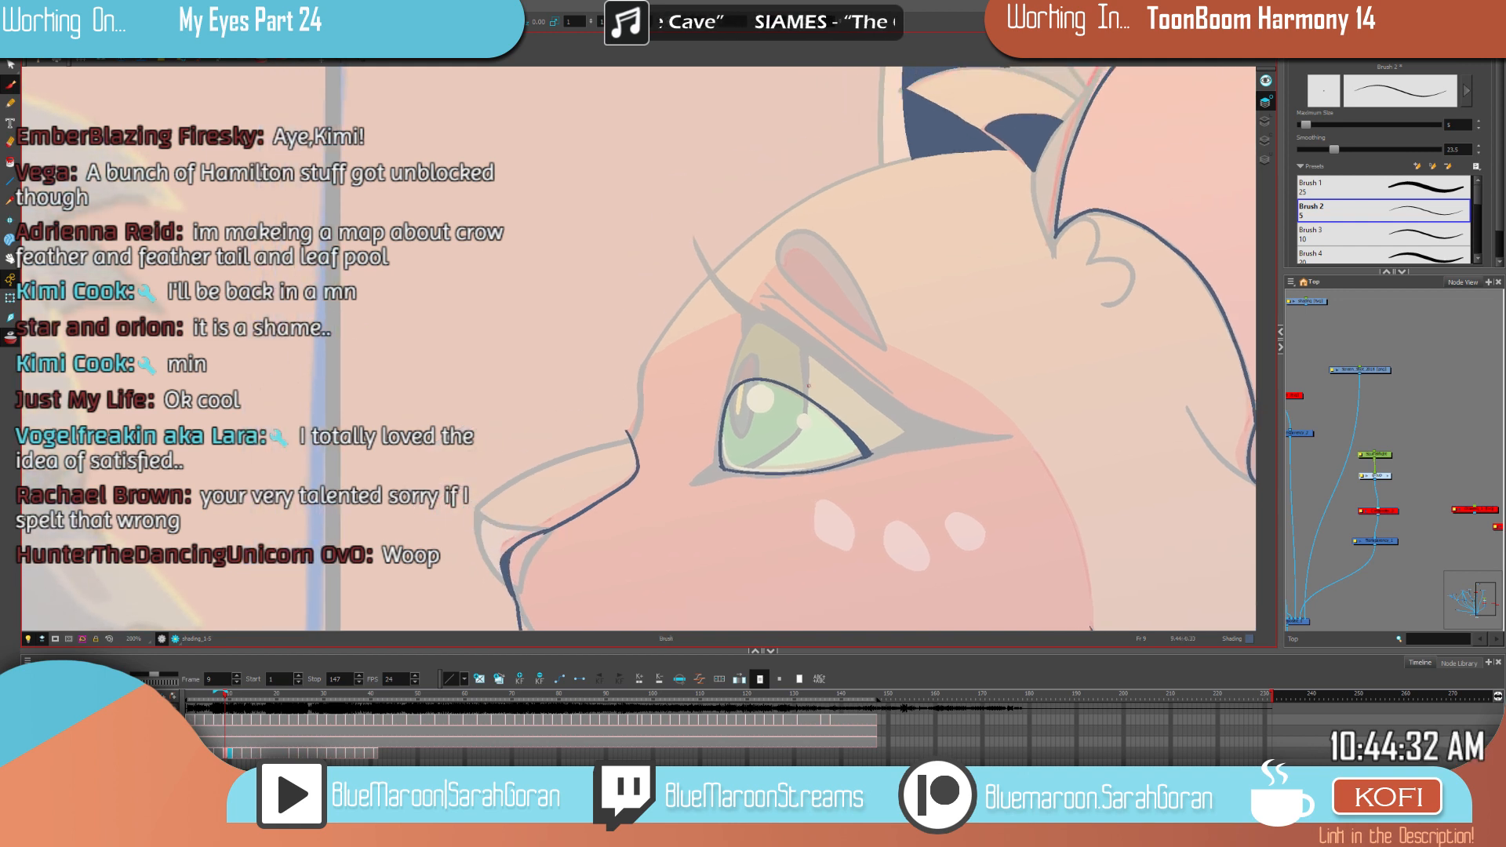
left_click_drag(806, 405, 833, 416)
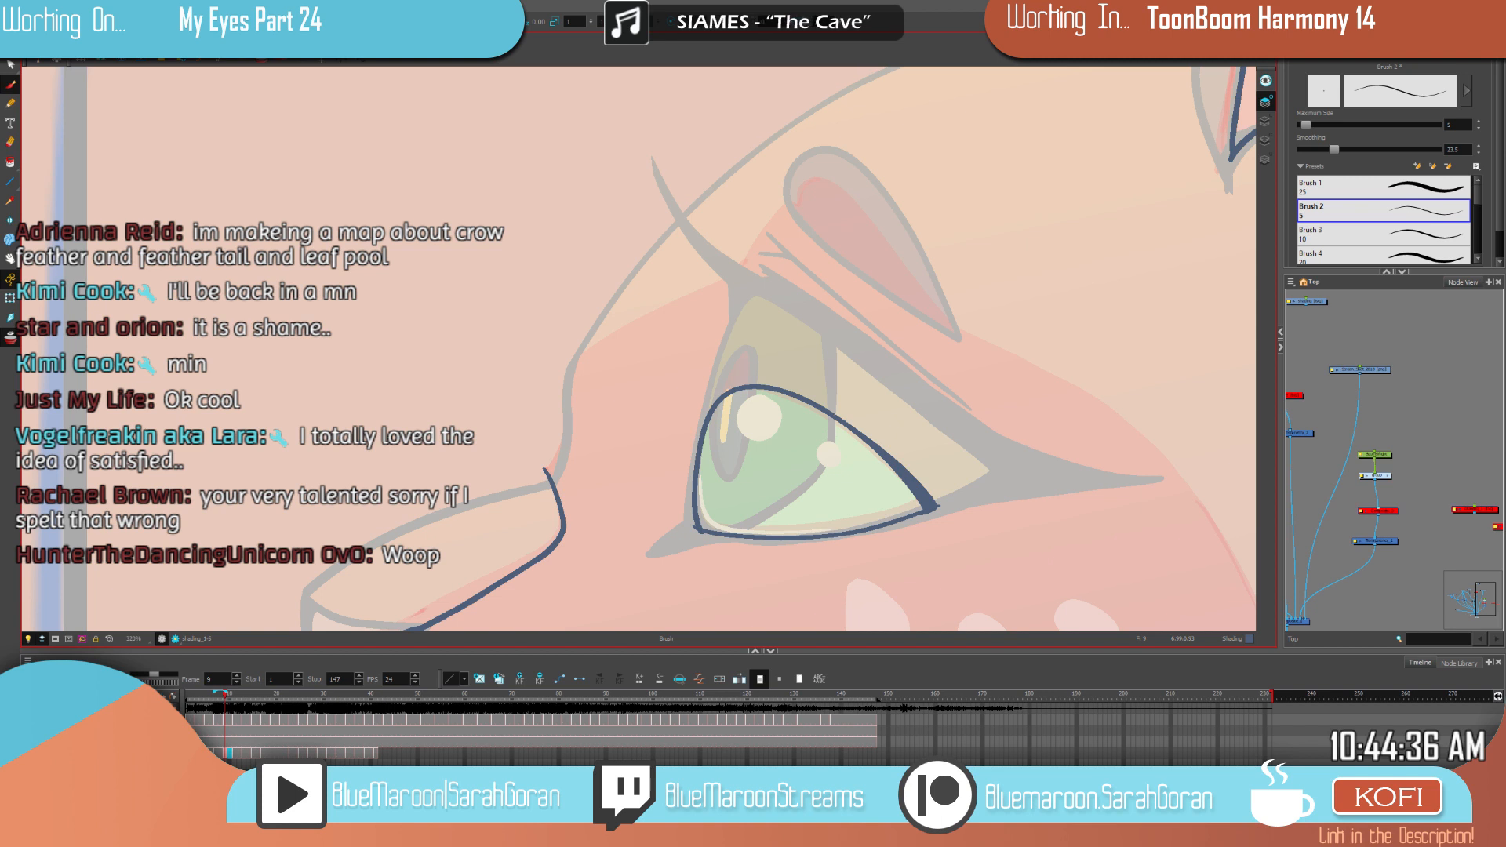
key("f")
key("g")
key("f")
key("g")
key("f")
key("g")
key("f")
key("g")
key("f")
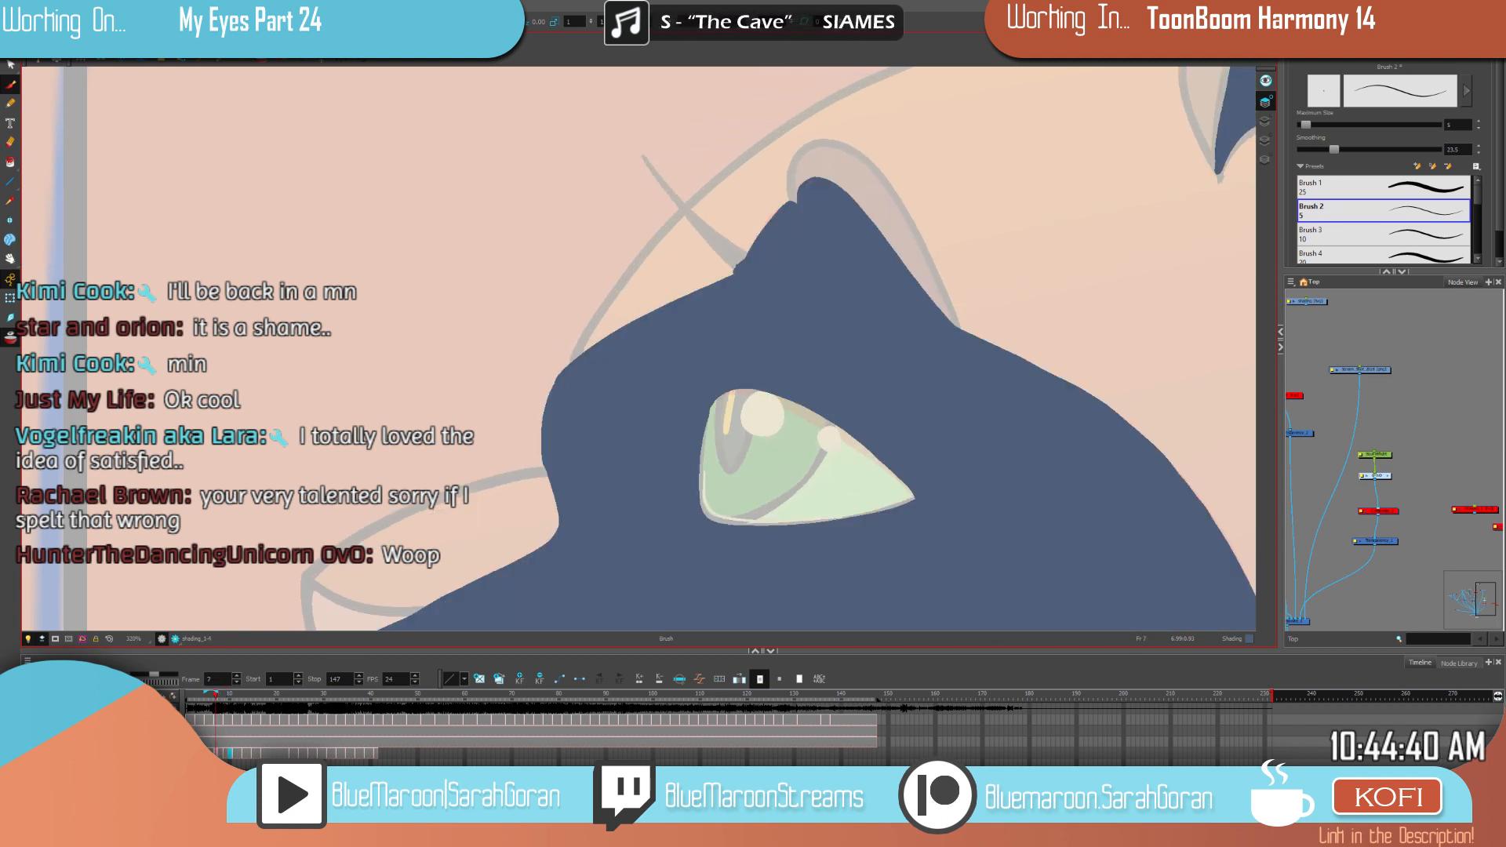
key("g")
mouse_move(732, 284)
left_mouse_down()
mouse_move(534, 400)
mouse_move(549, 471)
left_mouse_up()
Step: Extend the shading outline from above the eye's inner corner up to the eyebrow marking
key("f")
key("g")
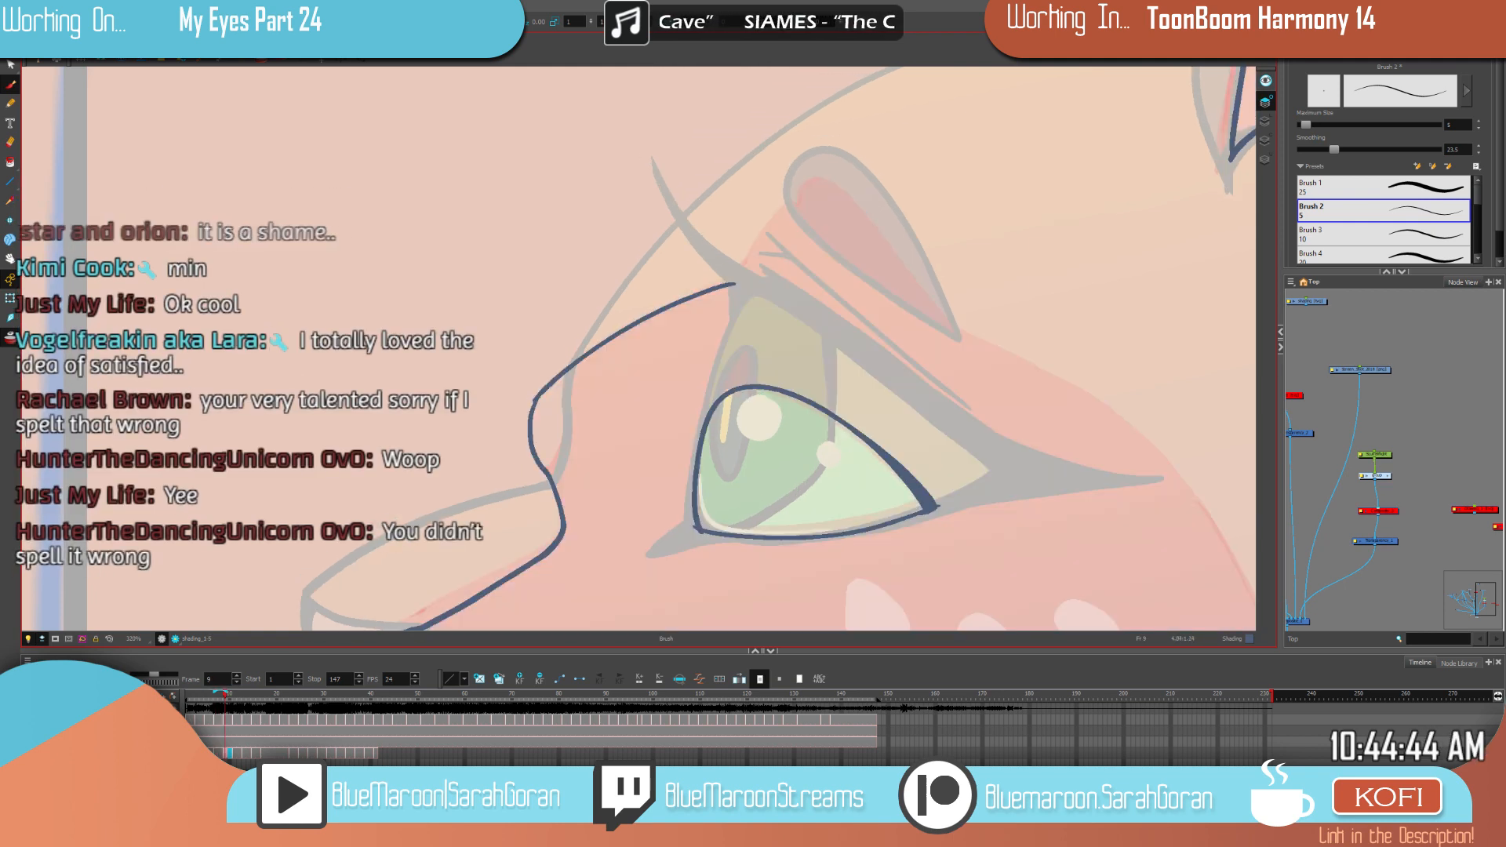
key("f")
key("g")
key("f")
key("g")
key("f")
key("g")
left_click_drag(788, 204, 735, 285)
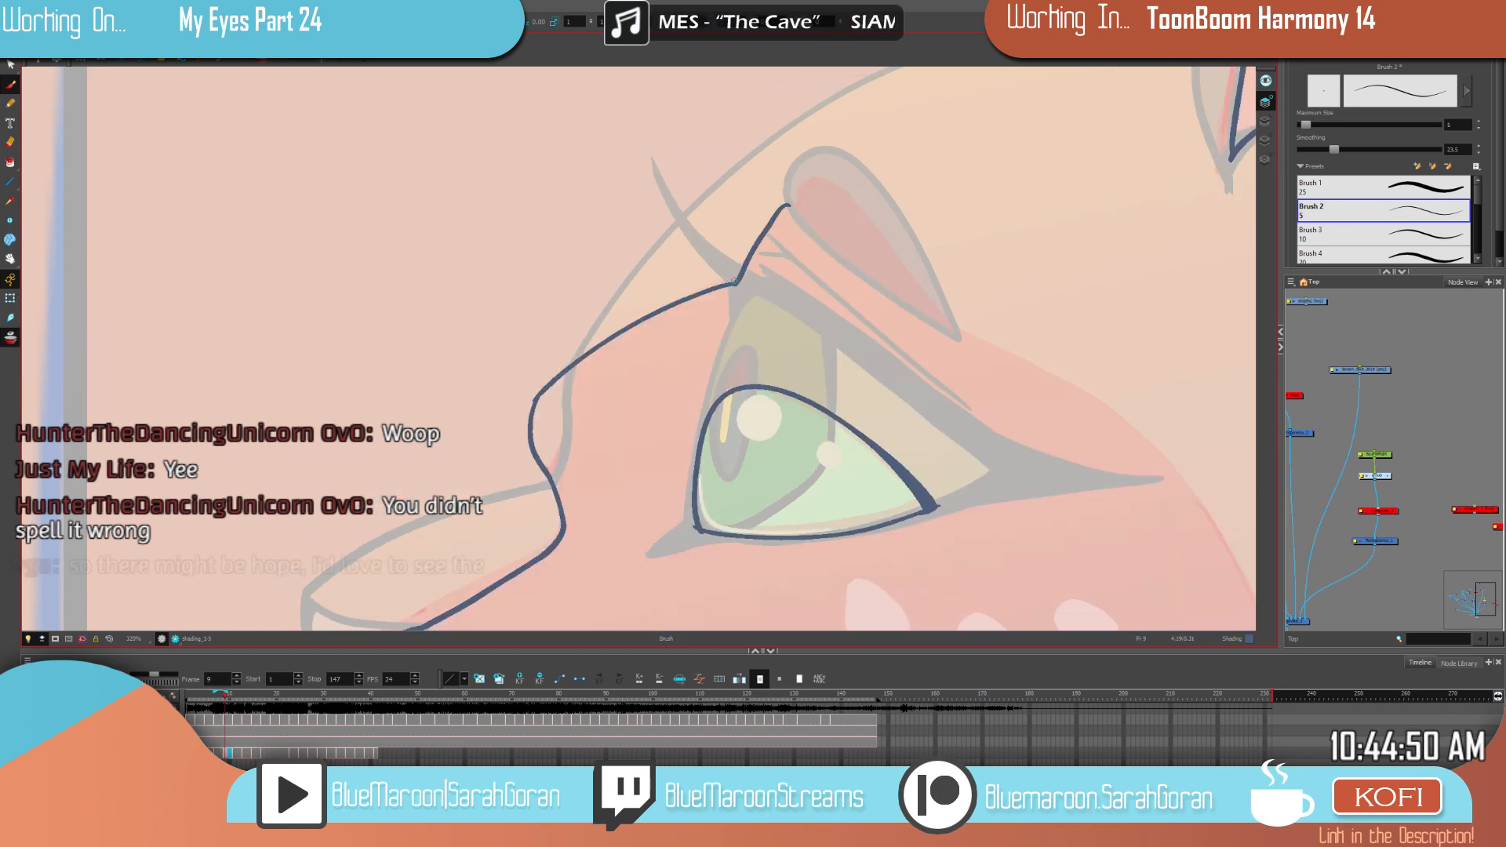
key("comma")
key("period")
left_click_drag(963, 425, 758, 487)
key("comma")
key("period")
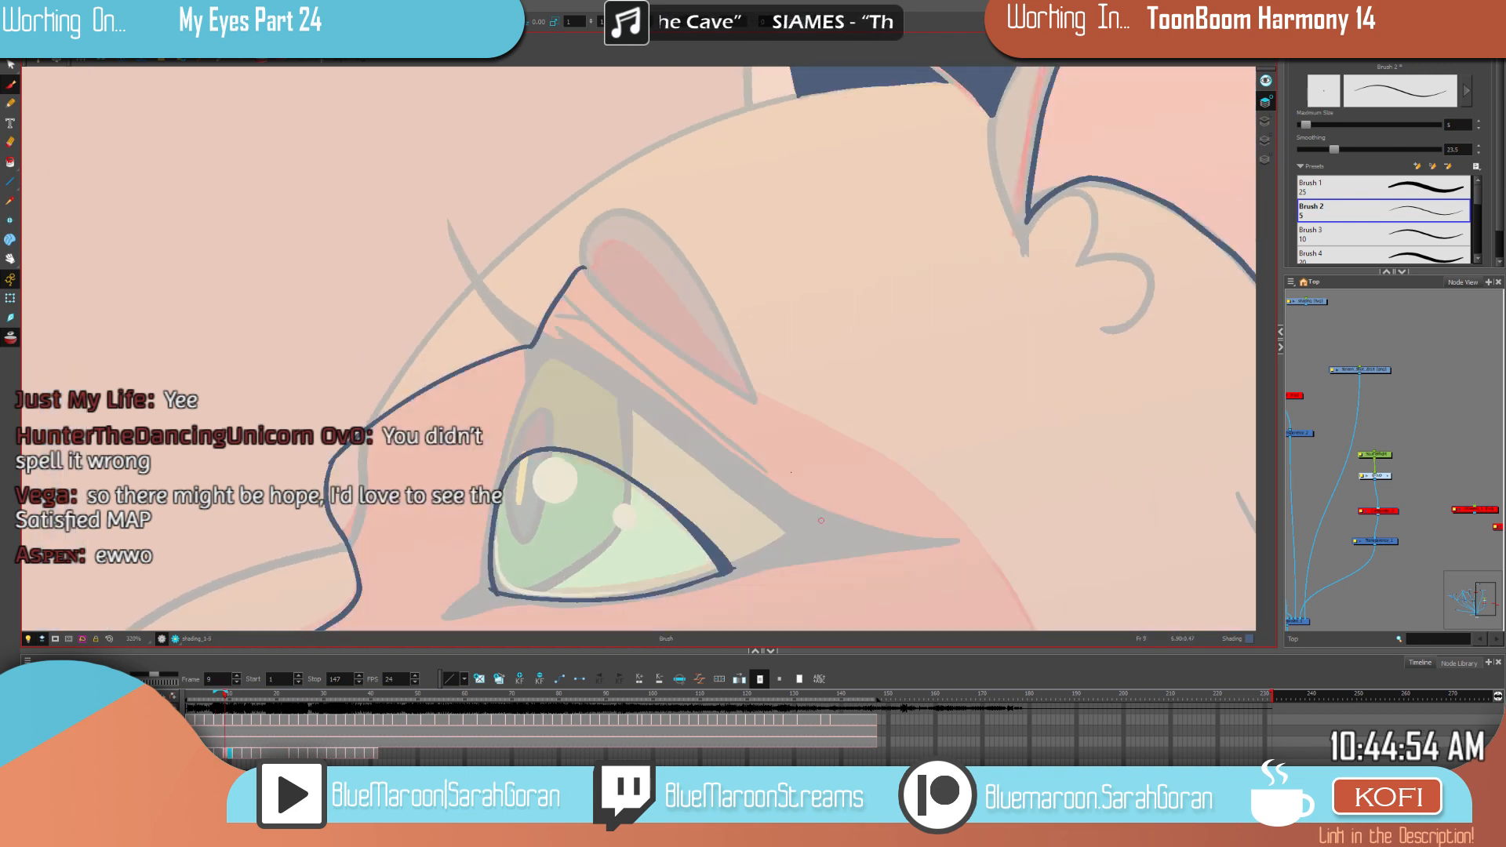
key("comma")
key("period")
left_click_drag(618, 255, 586, 271)
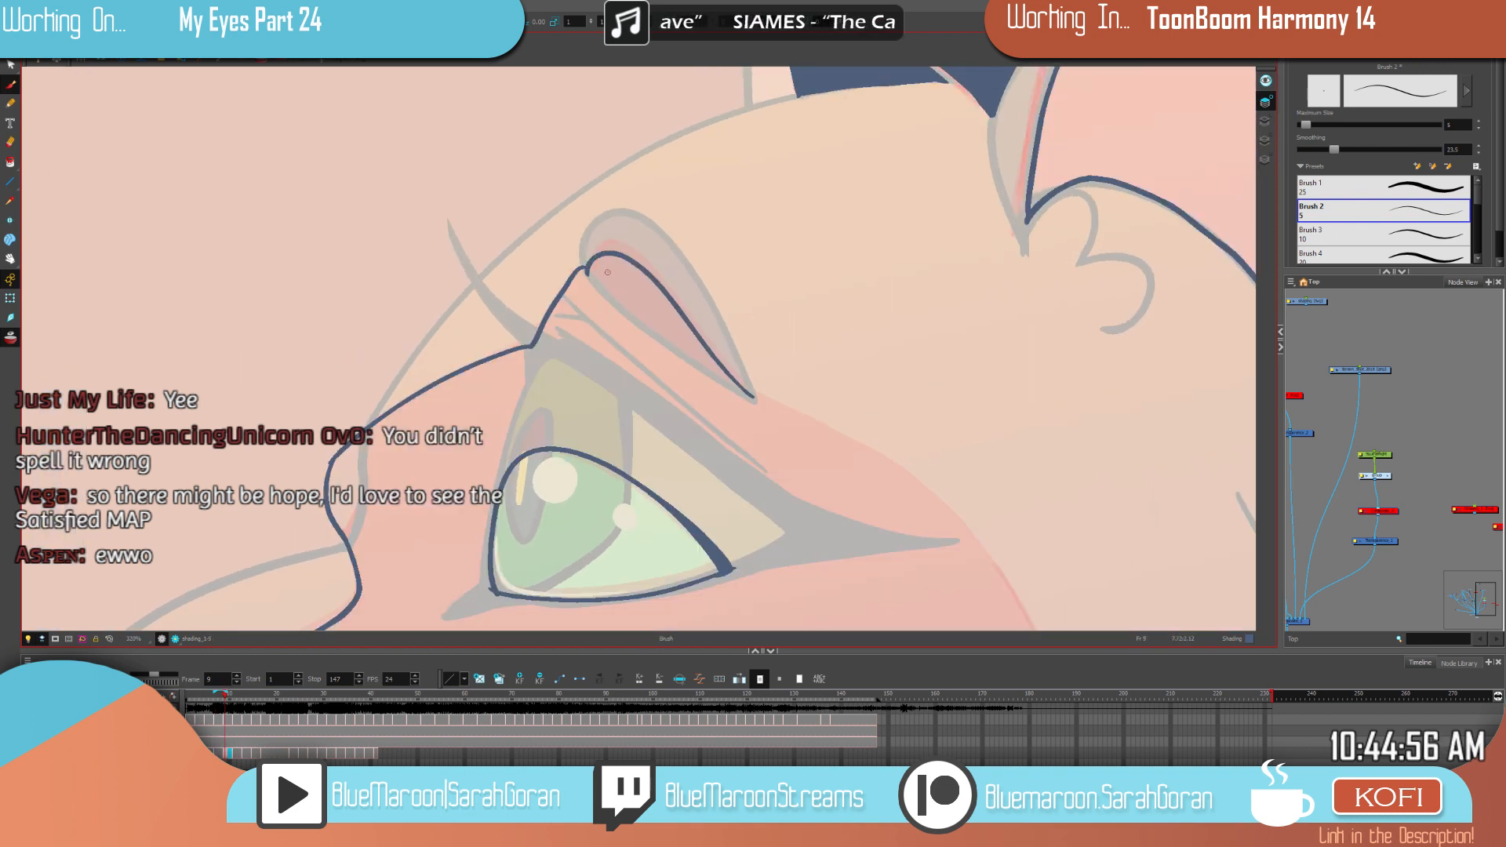
key("ctrl+z")
key("comma")
key("period")
key("comma")
key("period")
mouse_move(590, 259)
left_mouse_down()
mouse_move(620, 244)
mouse_move(751, 399)
left_mouse_up()
key("comma")
key("period")
key("comma")
key("period")
key("ctrl+z")
mouse_move(677, 298)
left_mouse_down()
mouse_move(751, 398)
mouse_move(641, 257)
left_mouse_up()
key("ctrl+z")
Step: Trace the shading edge through the eyebrow marking from its lower tip up to the forehead line and check it against the adjacent drawing
mouse_move(753, 398)
left_mouse_down()
mouse_move(636, 264)
mouse_move(586, 268)
left_mouse_up()
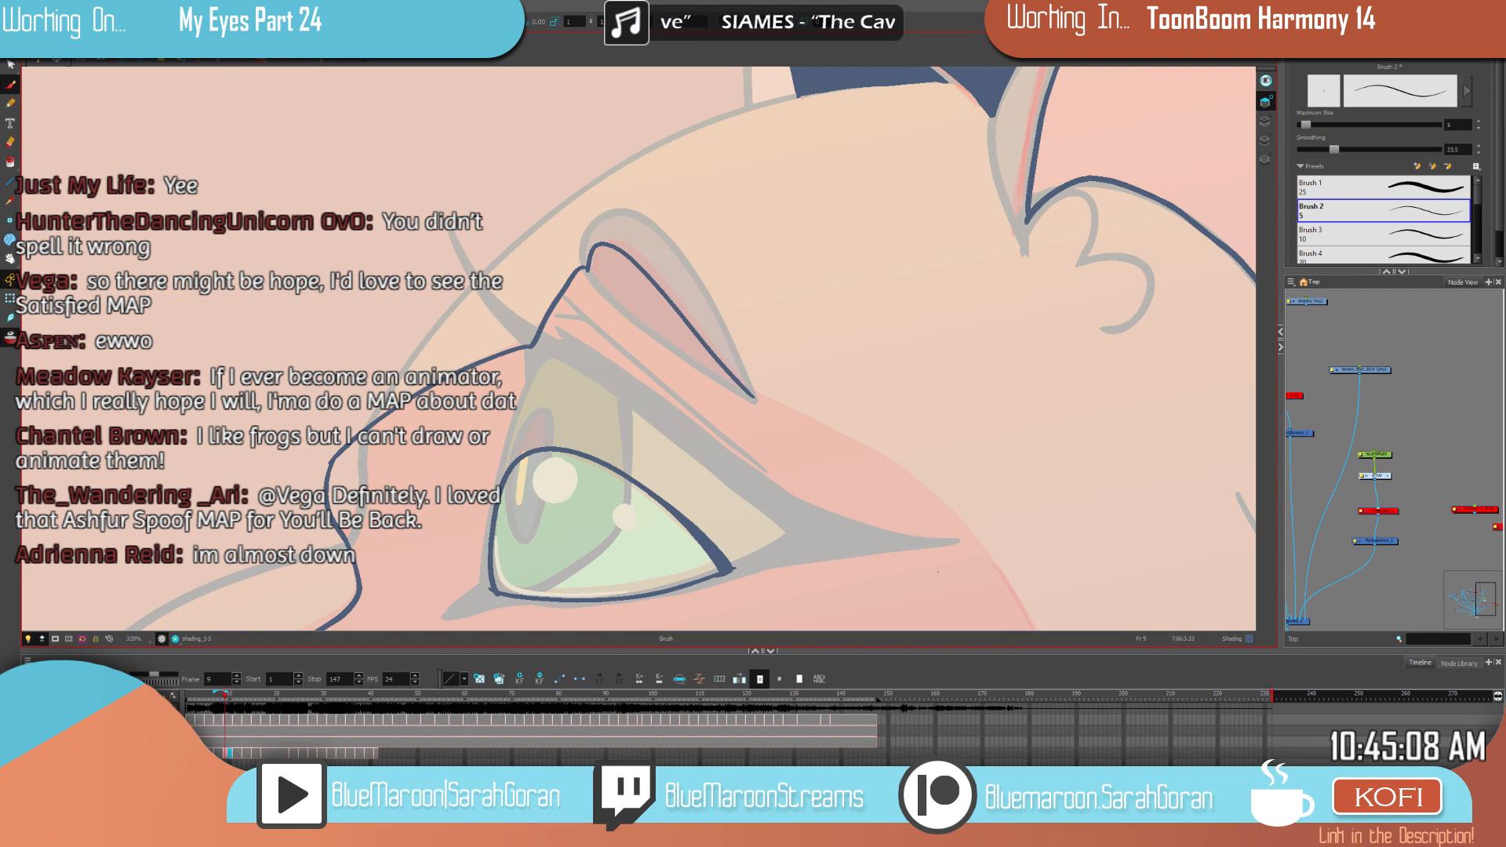
key("f")
key("g")
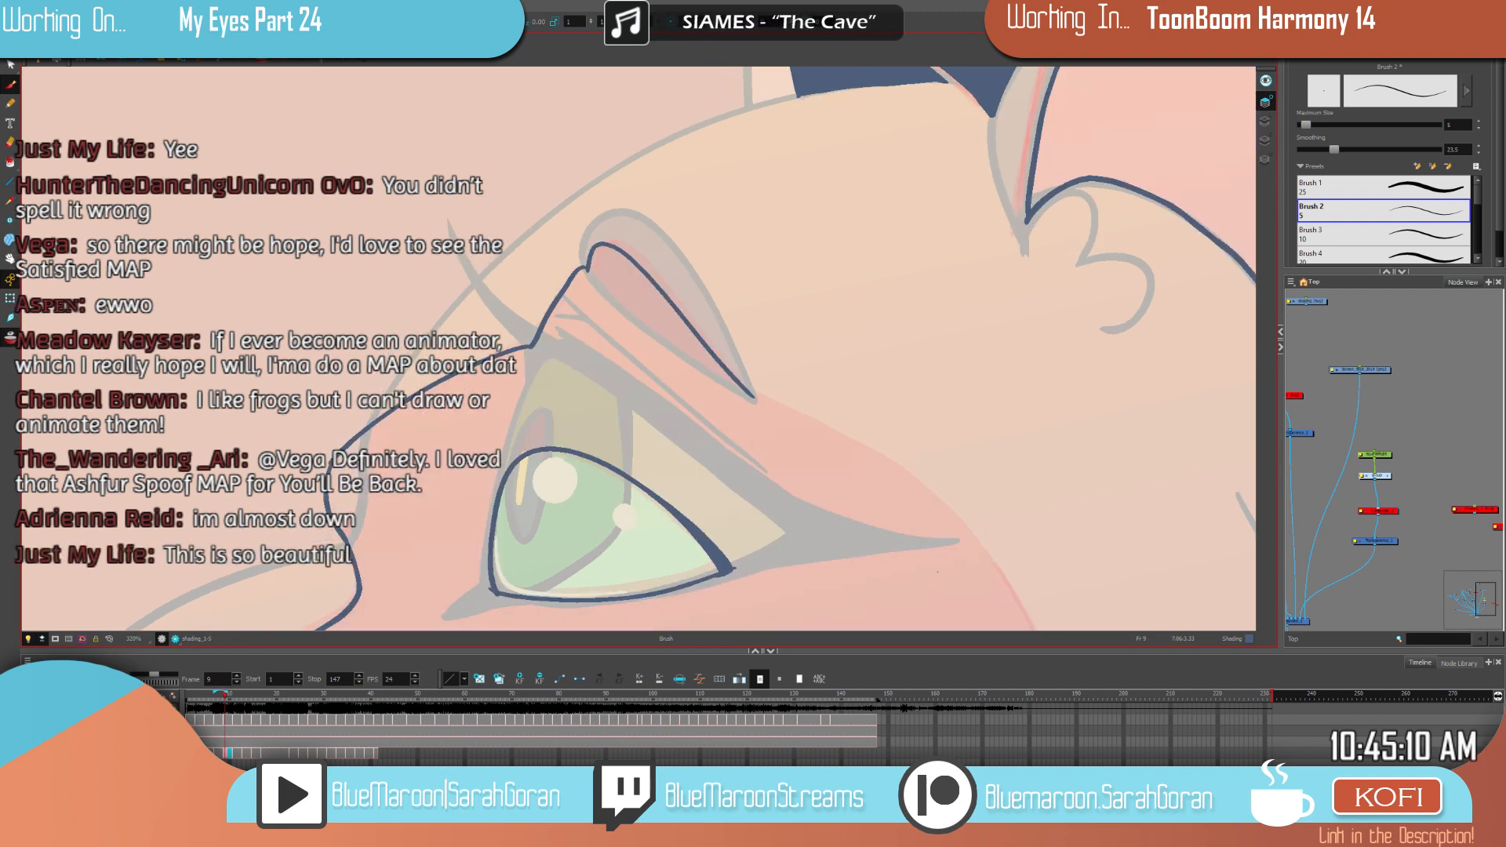
key("f")
key("g")
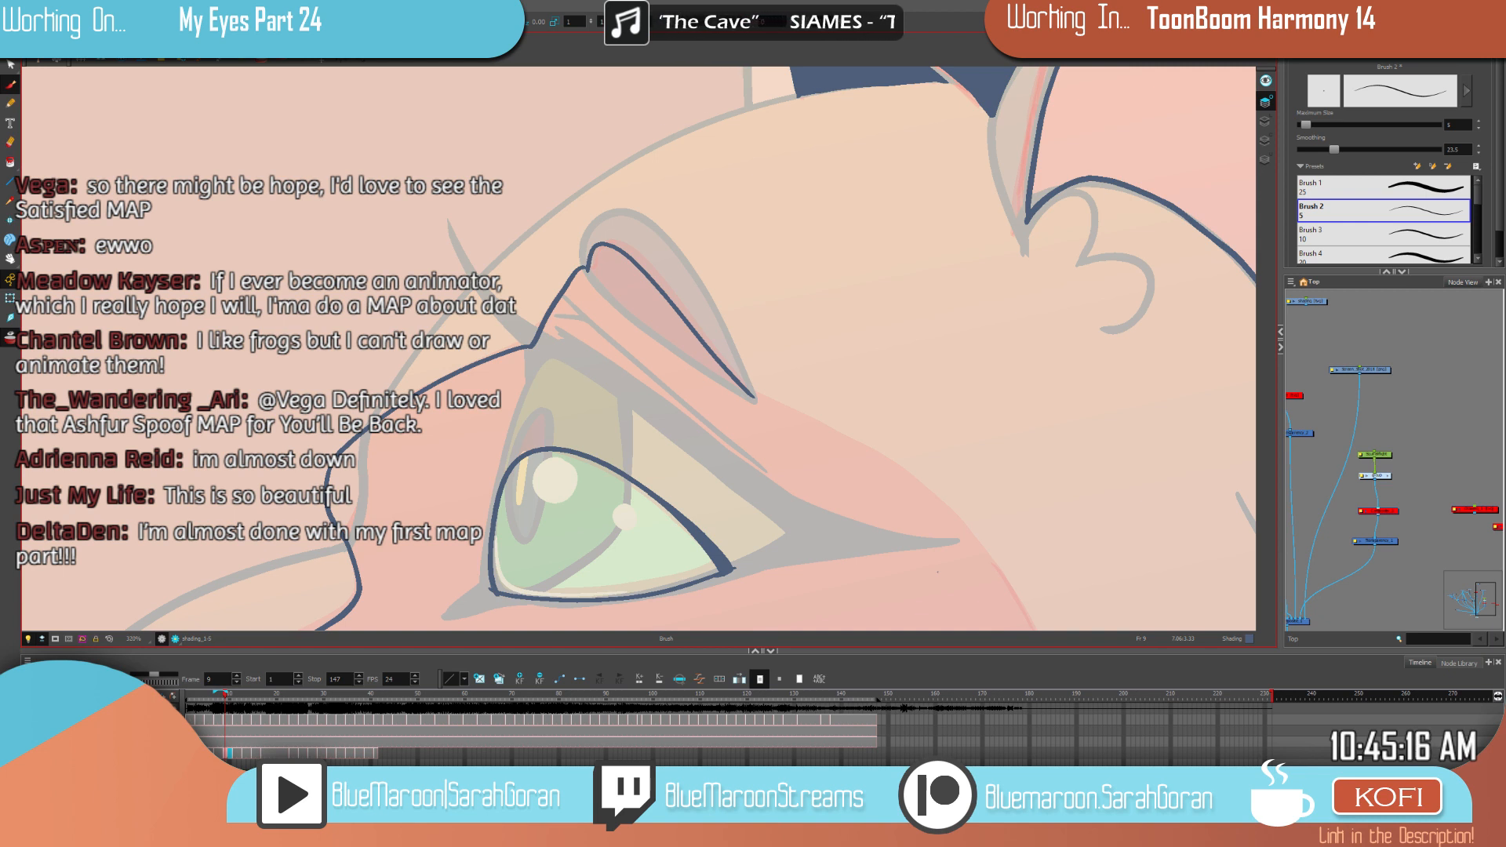
key("f")
key("g")
key("f")
key("g")
left_click_drag(937, 572, 914, 428)
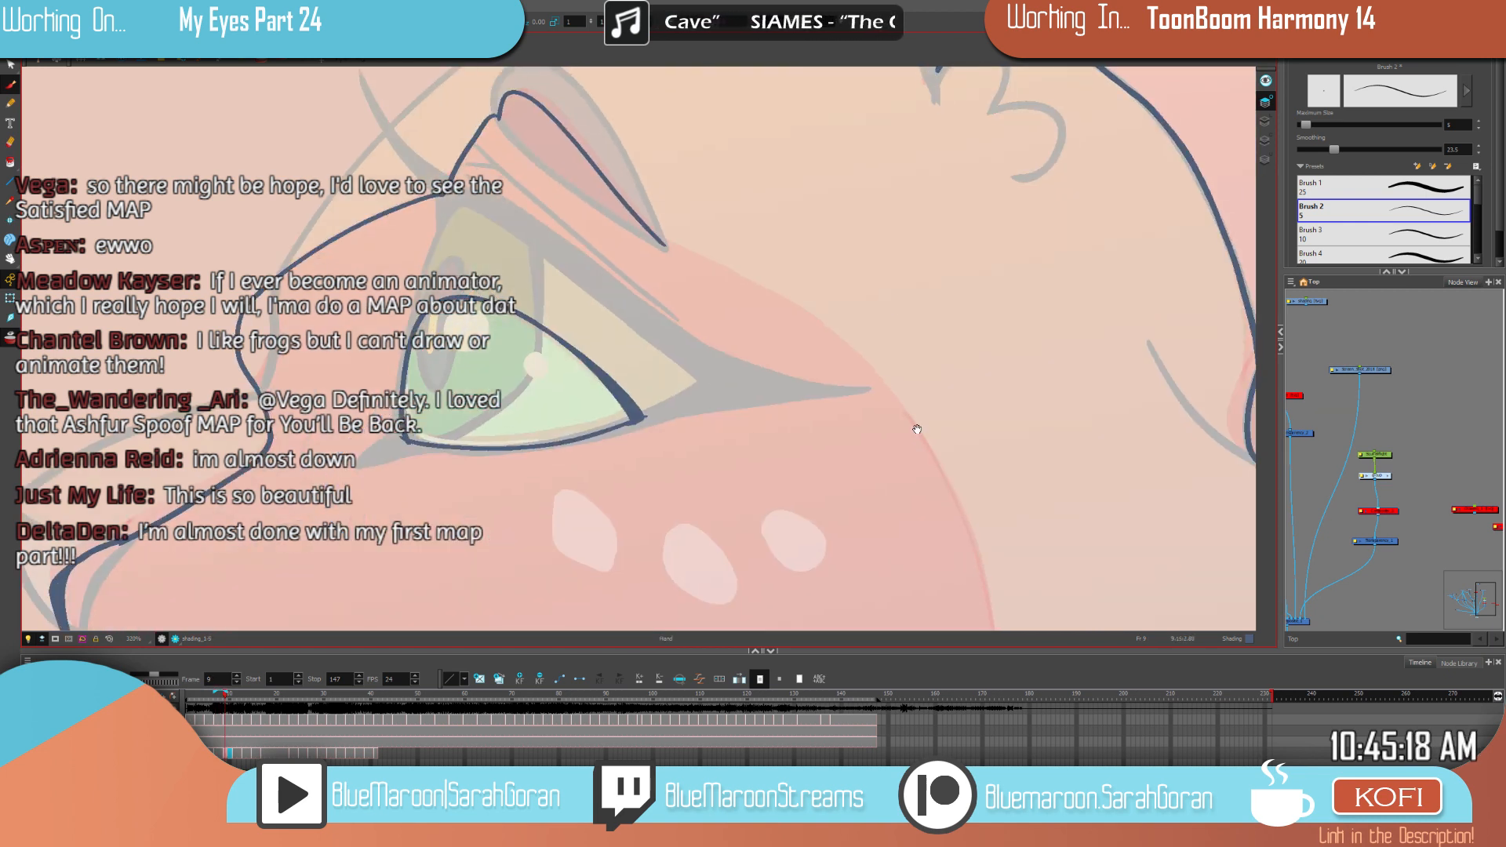
left_click_drag(939, 616, 892, 566)
scroll(891, 574, "down", 2)
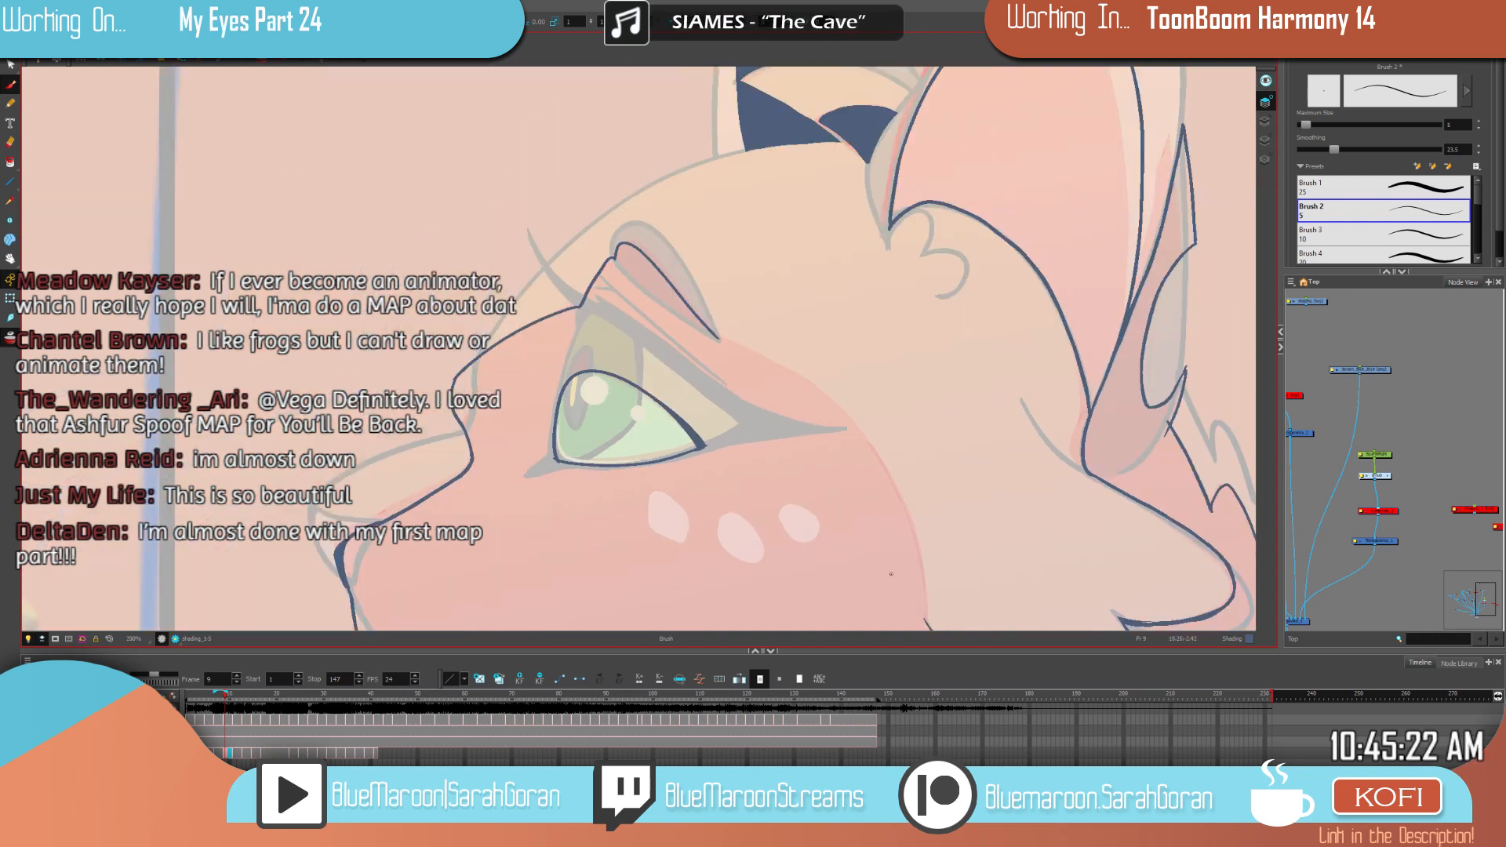
Step: Compare the shading outline around the cheek and cheek fur with the neighbouring shading drawings
mouse_move(961, 553)
left_mouse_down()
mouse_move(957, 469)
mouse_move(883, 469)
left_mouse_up()
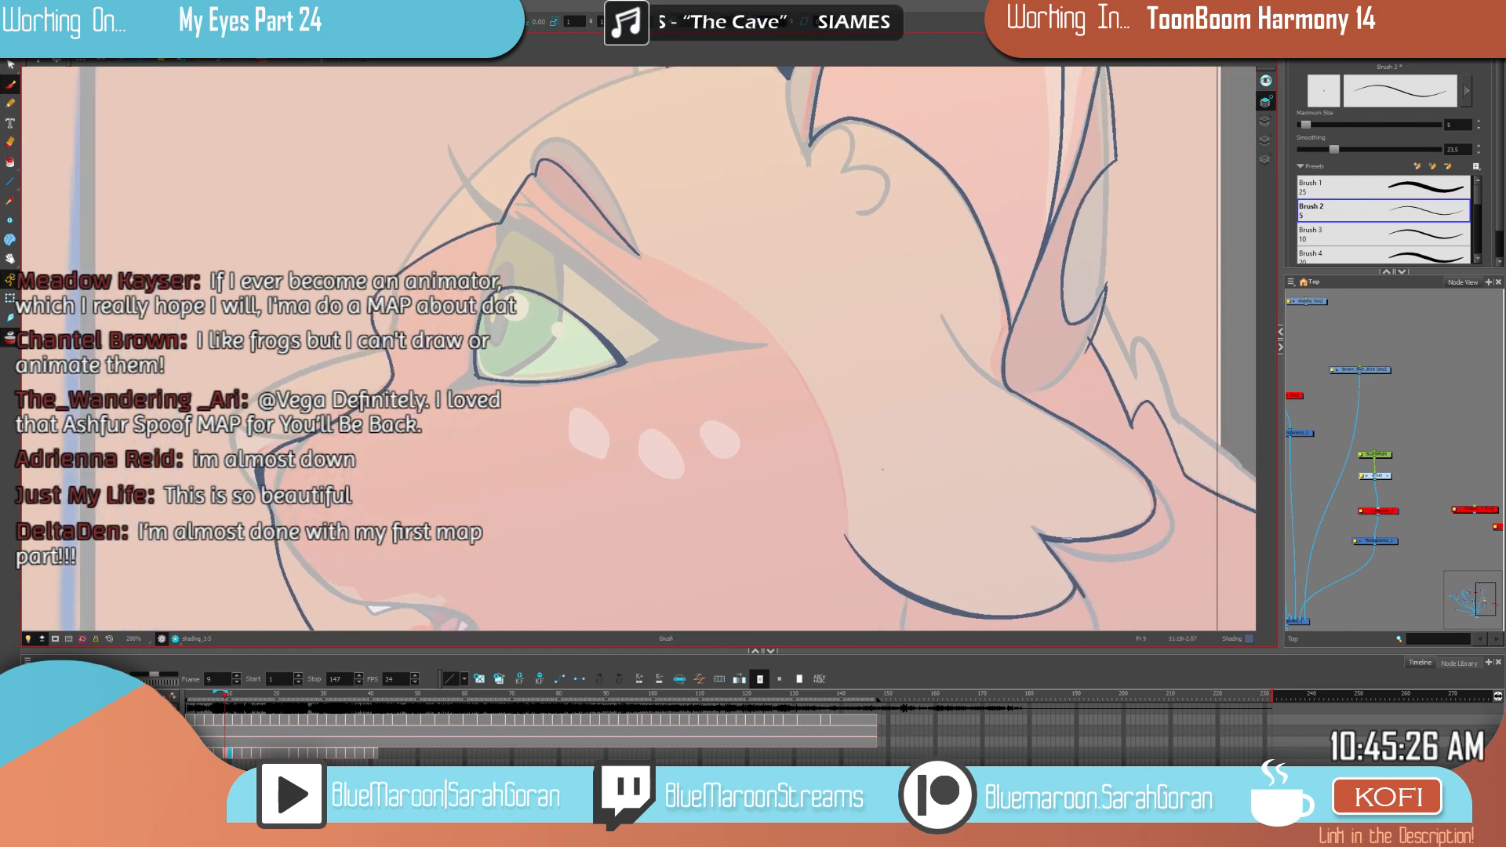
key("f")
key("g")
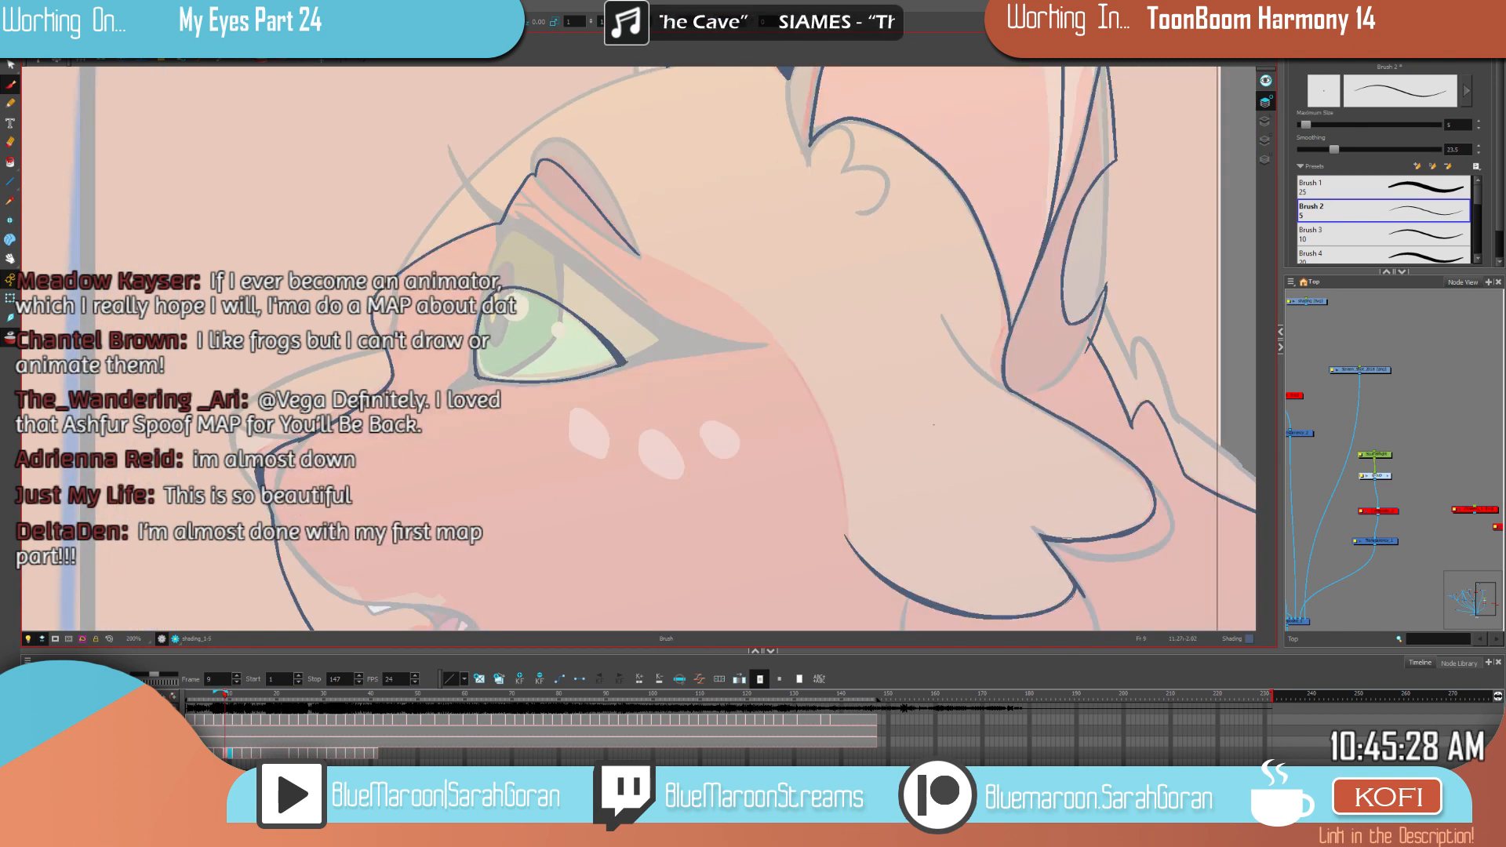
key("f")
key("g")
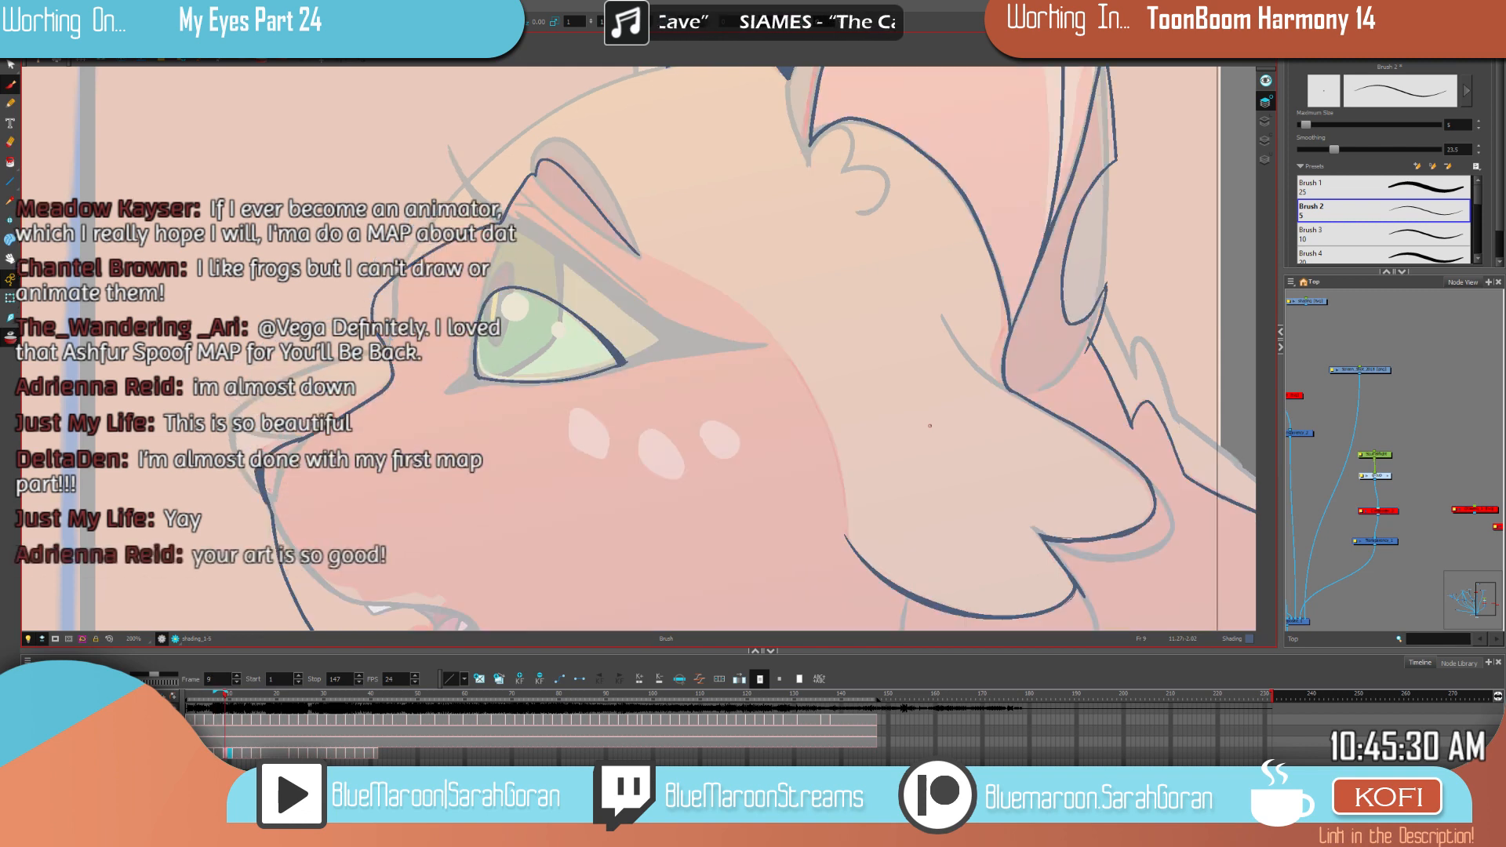
key("f")
key("g")
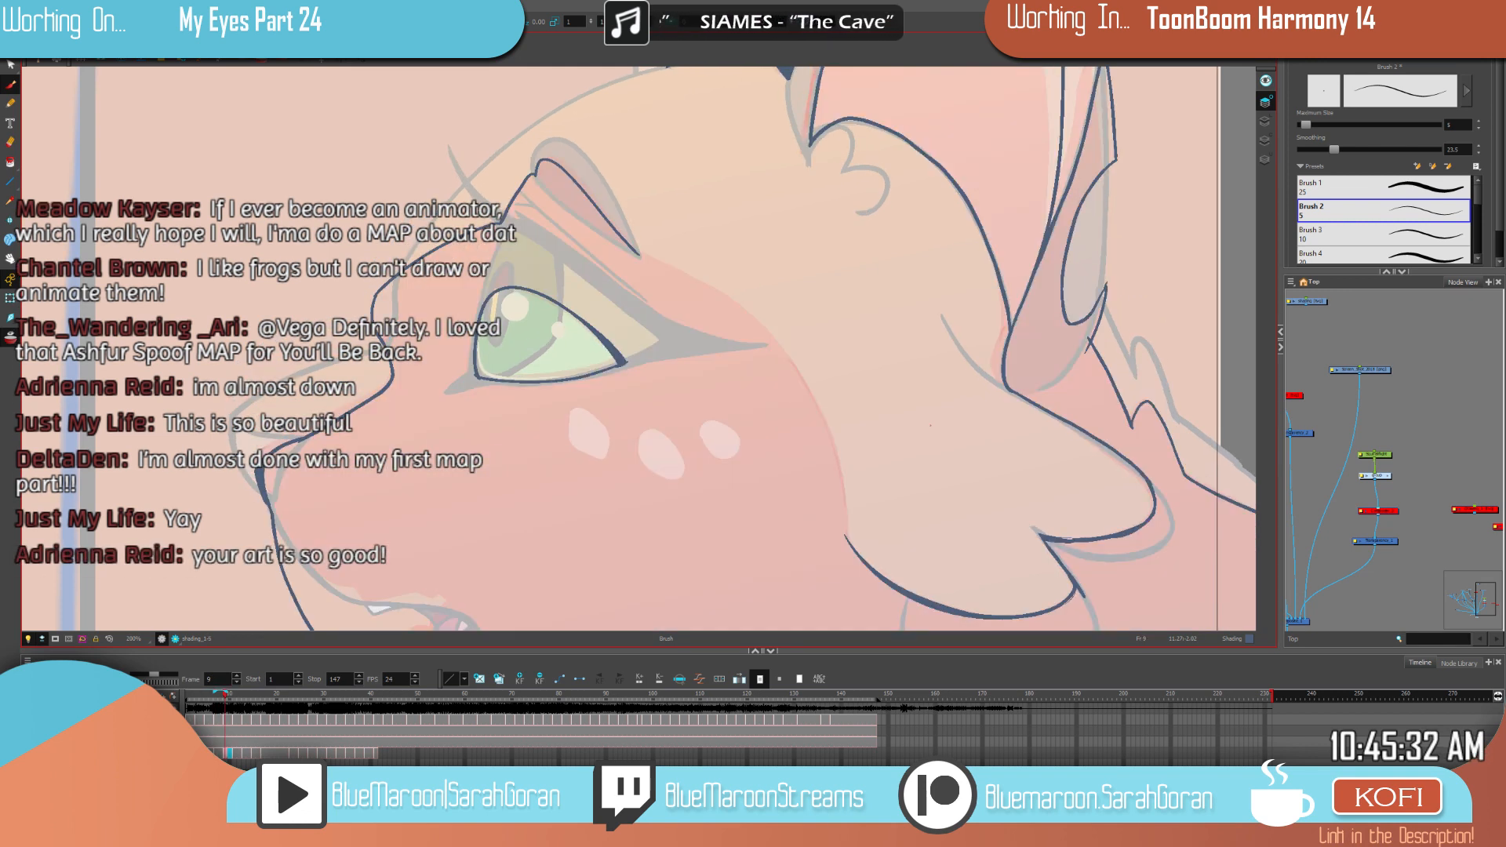
key("g")
key("g")
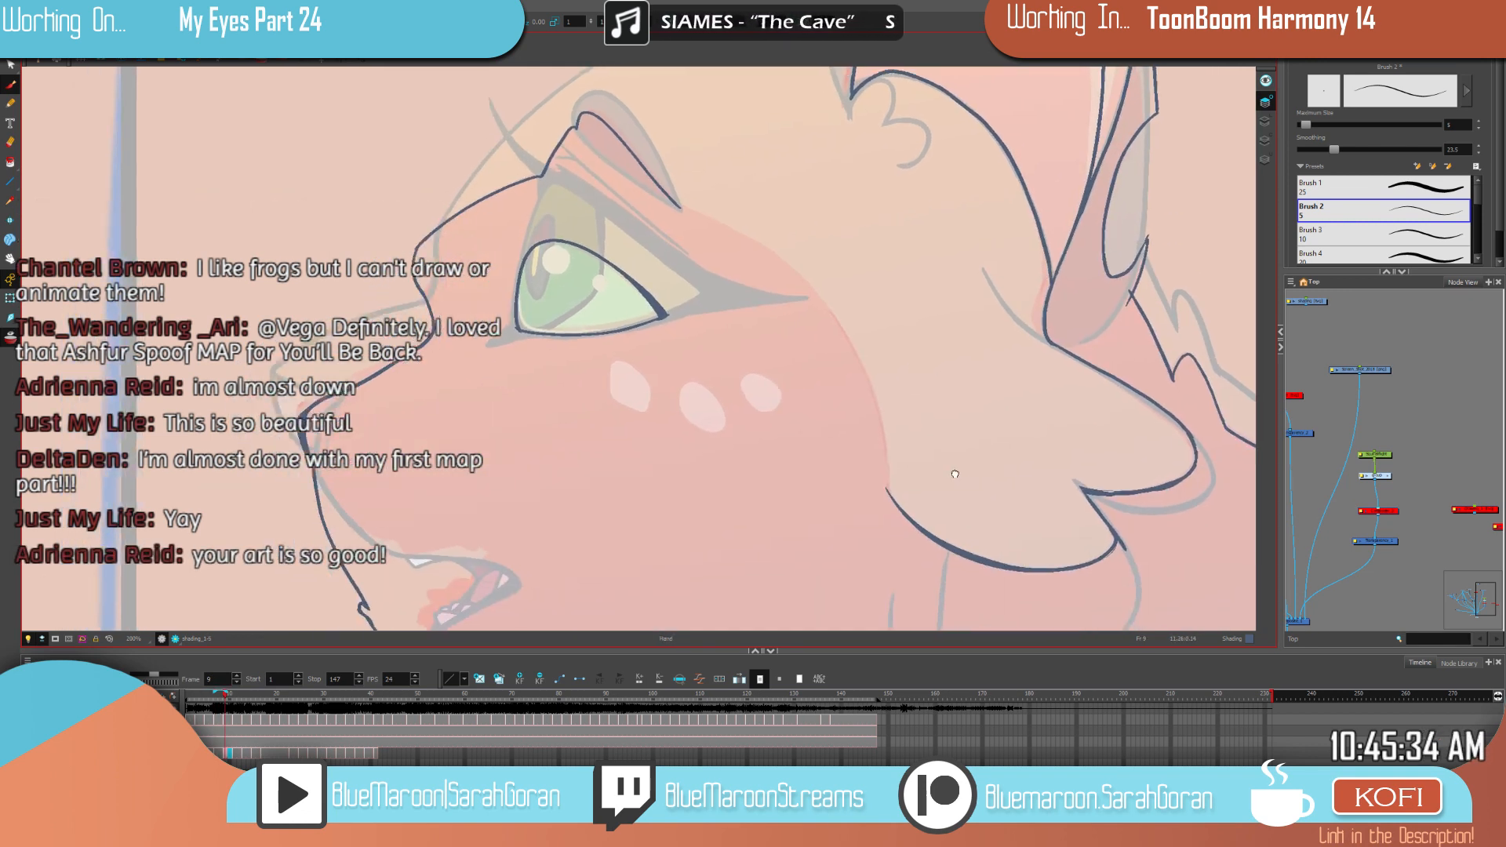
key("f")
key("f")
key("f")
key("g")
key("f")
key("g")
key("f")
key("g")
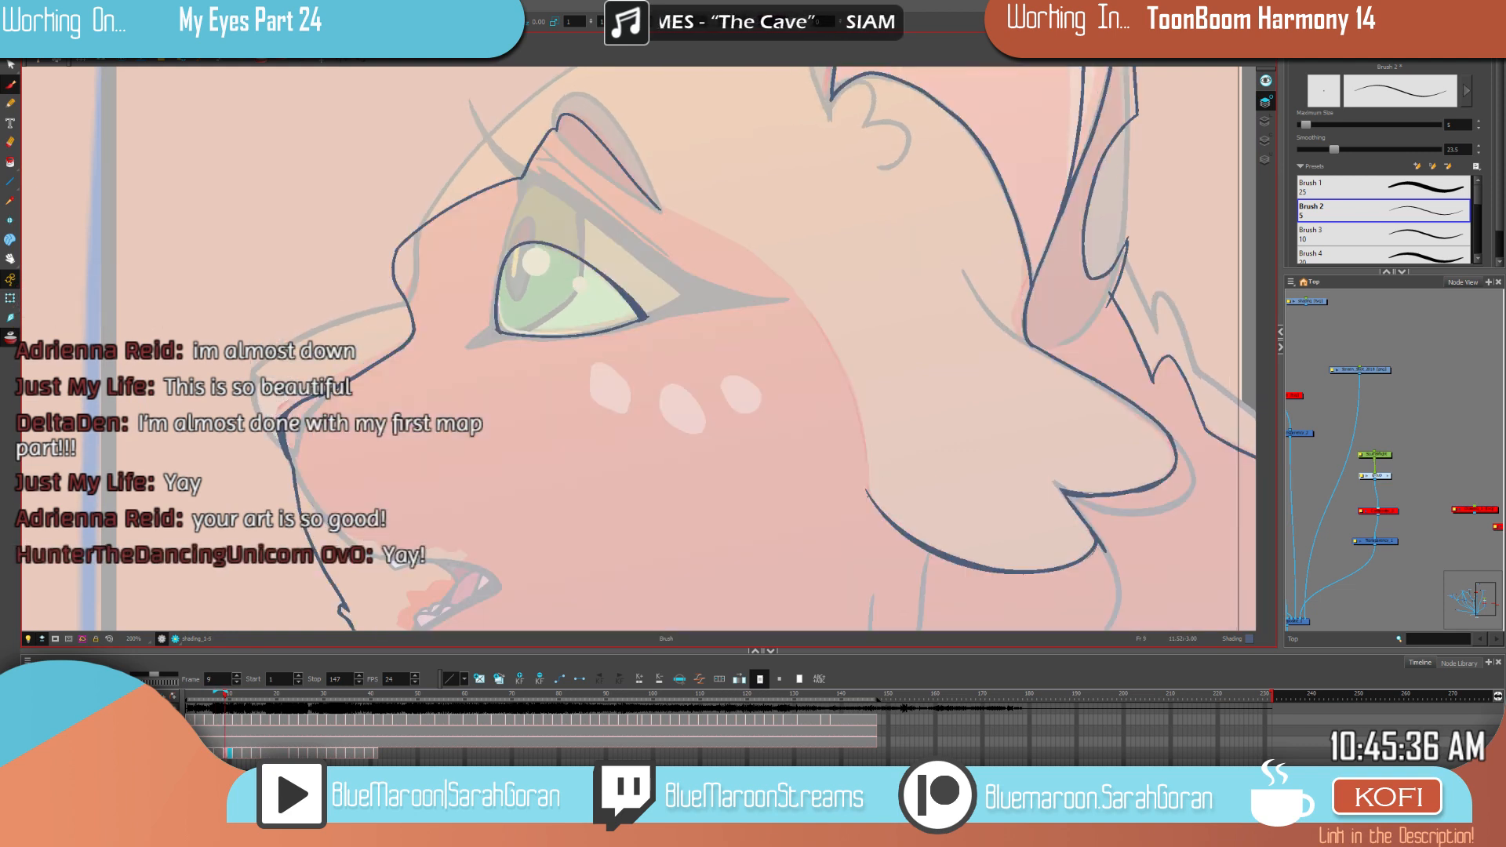
Step: Draw the cheek edge of the shading from the cheek fur up to the eyebrow marking's lower tip and check it against the adjacent drawing
left_click_drag(868, 494, 866, 463)
left_click_drag(848, 387, 799, 298)
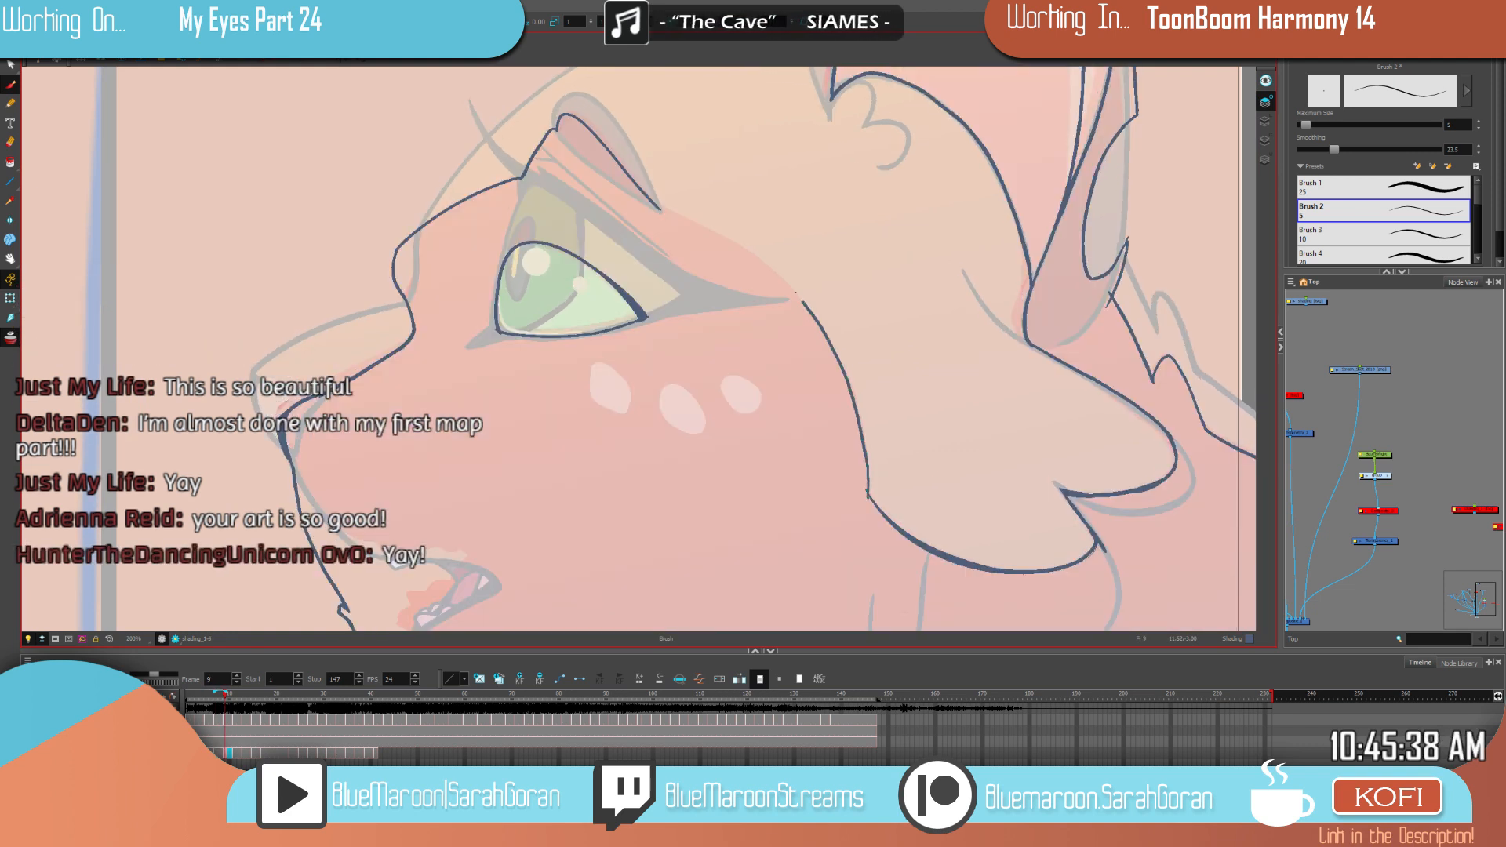
left_click_drag(731, 239, 659, 208)
key("f")
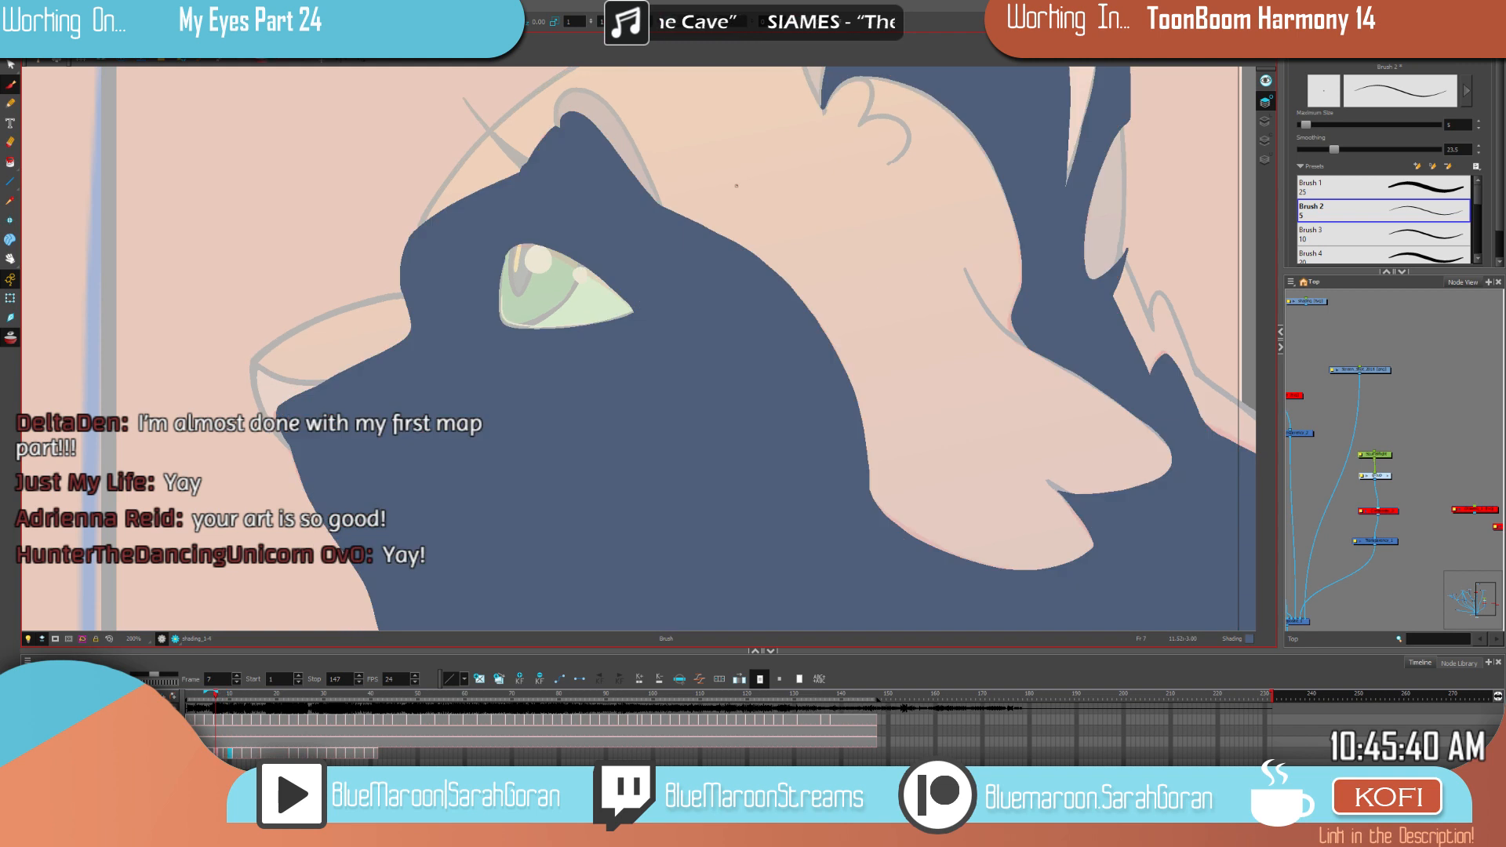
key("g")
key("f")
key("g")
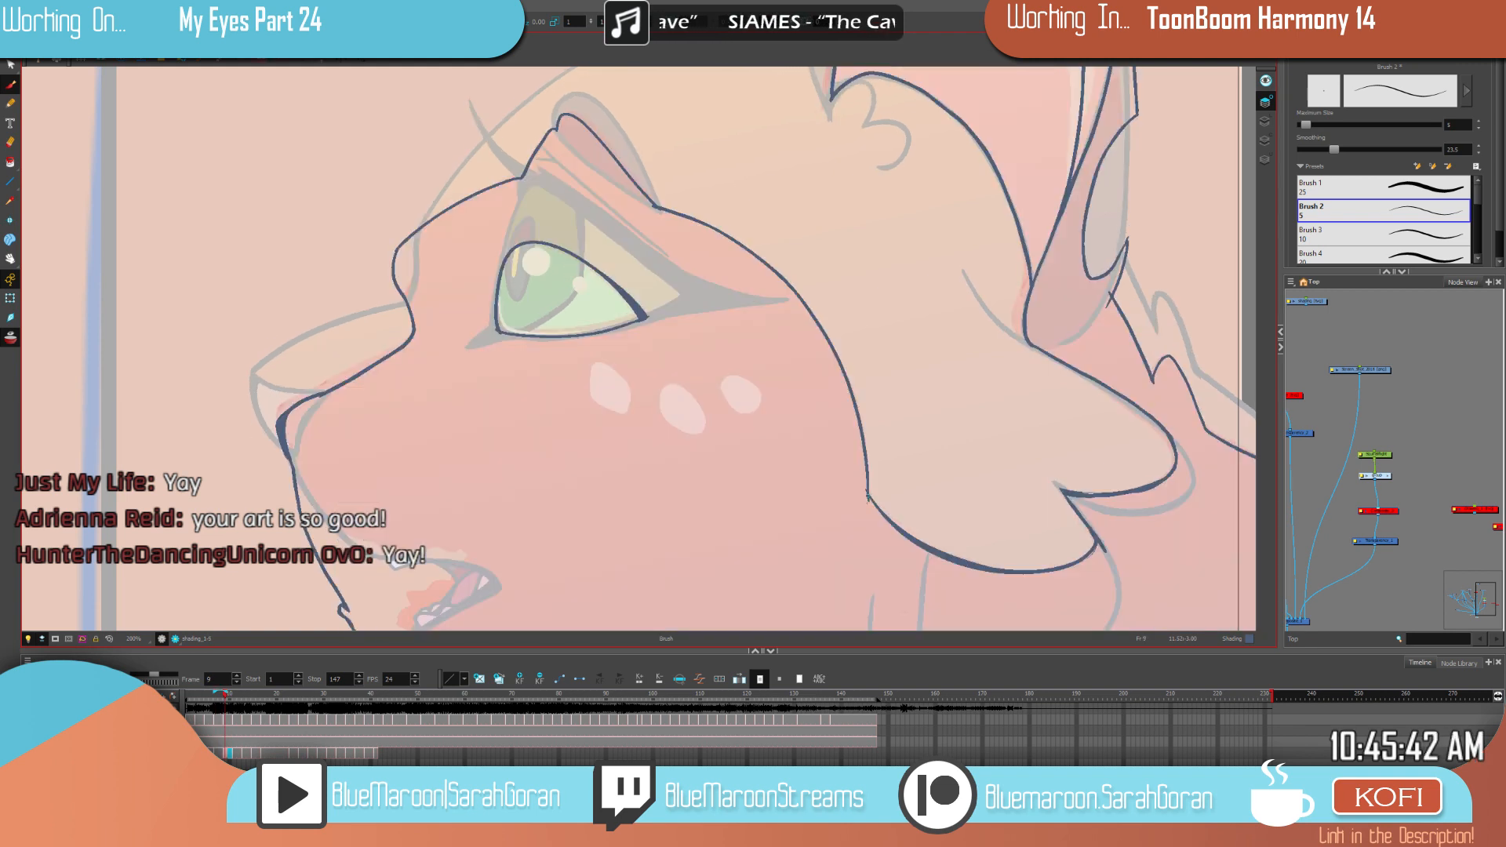
key("f")
key("g")
key("f")
key("g")
Step: Fill the outlined ear and the head-and-neck shading areas with the dark blue shading colour using the Paint tool
key("1")
key("1")
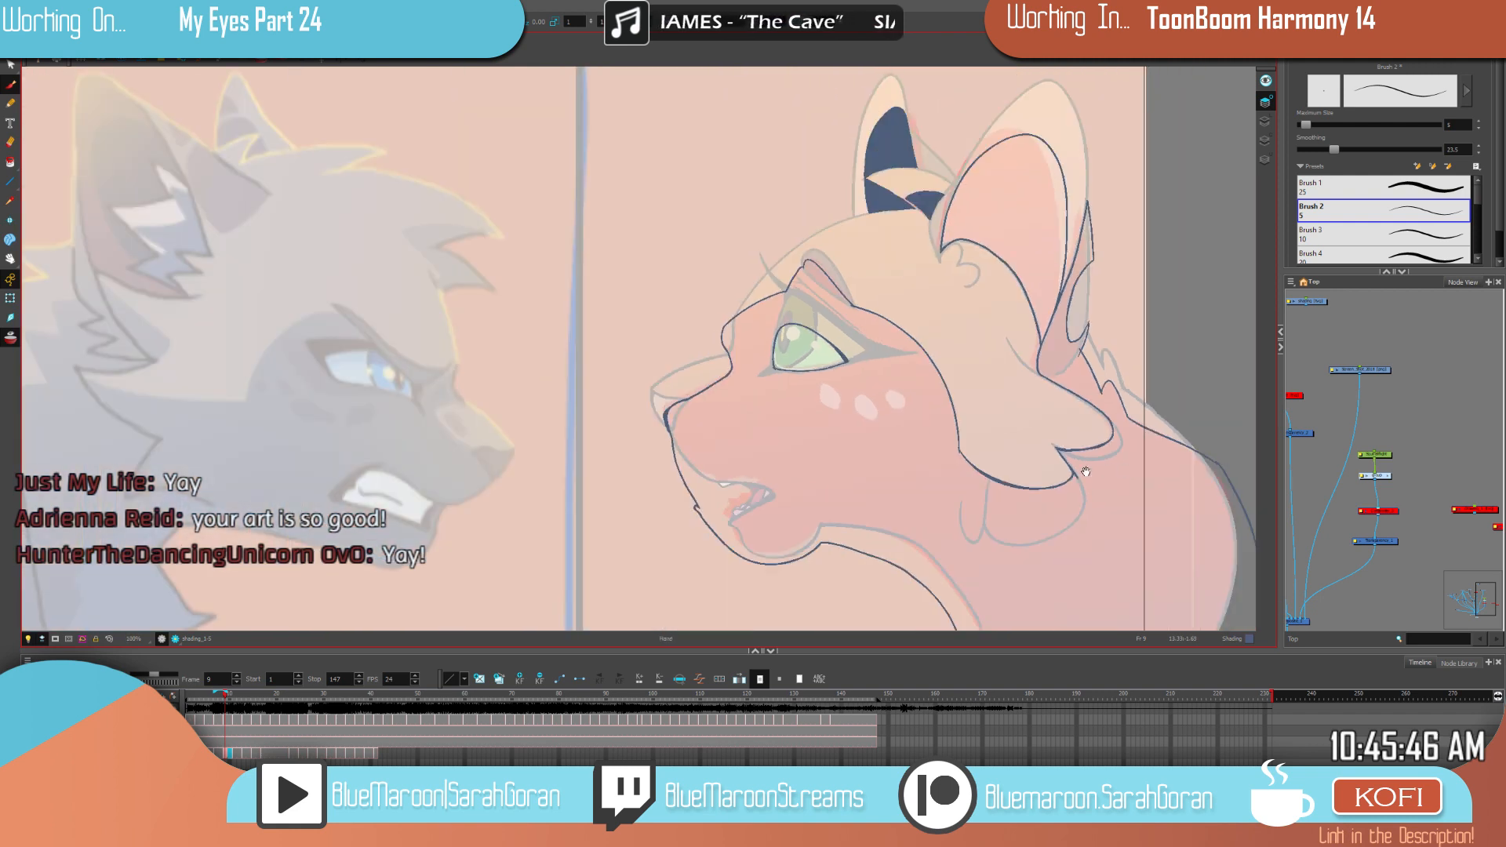
left_click_drag(1106, 471, 1059, 478)
key("alt+i")
left_click(946, 273)
left_click(988, 535)
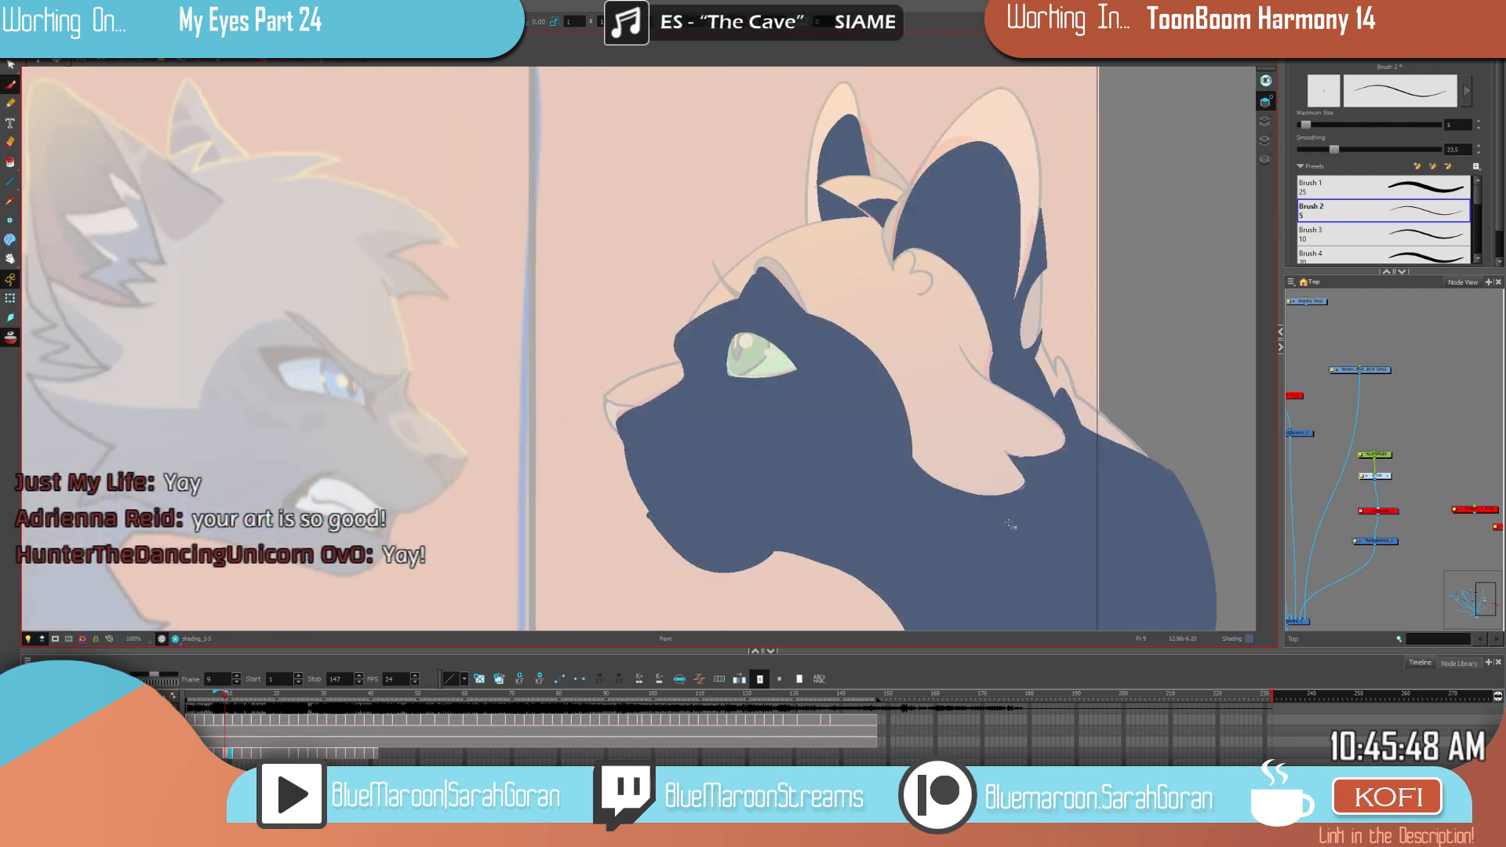
Step: Check the filled shading against the neighbouring frames, switch back to the Brush tool and go to the unshaded frame 11
key("f")
key("g")
key("f")
key("g")
key("f")
key("f")
key("alt+b")
key("g")
key("g")
key("g")
key("f")
key("g")
key("f")
key("g")
key("f")
key("g")
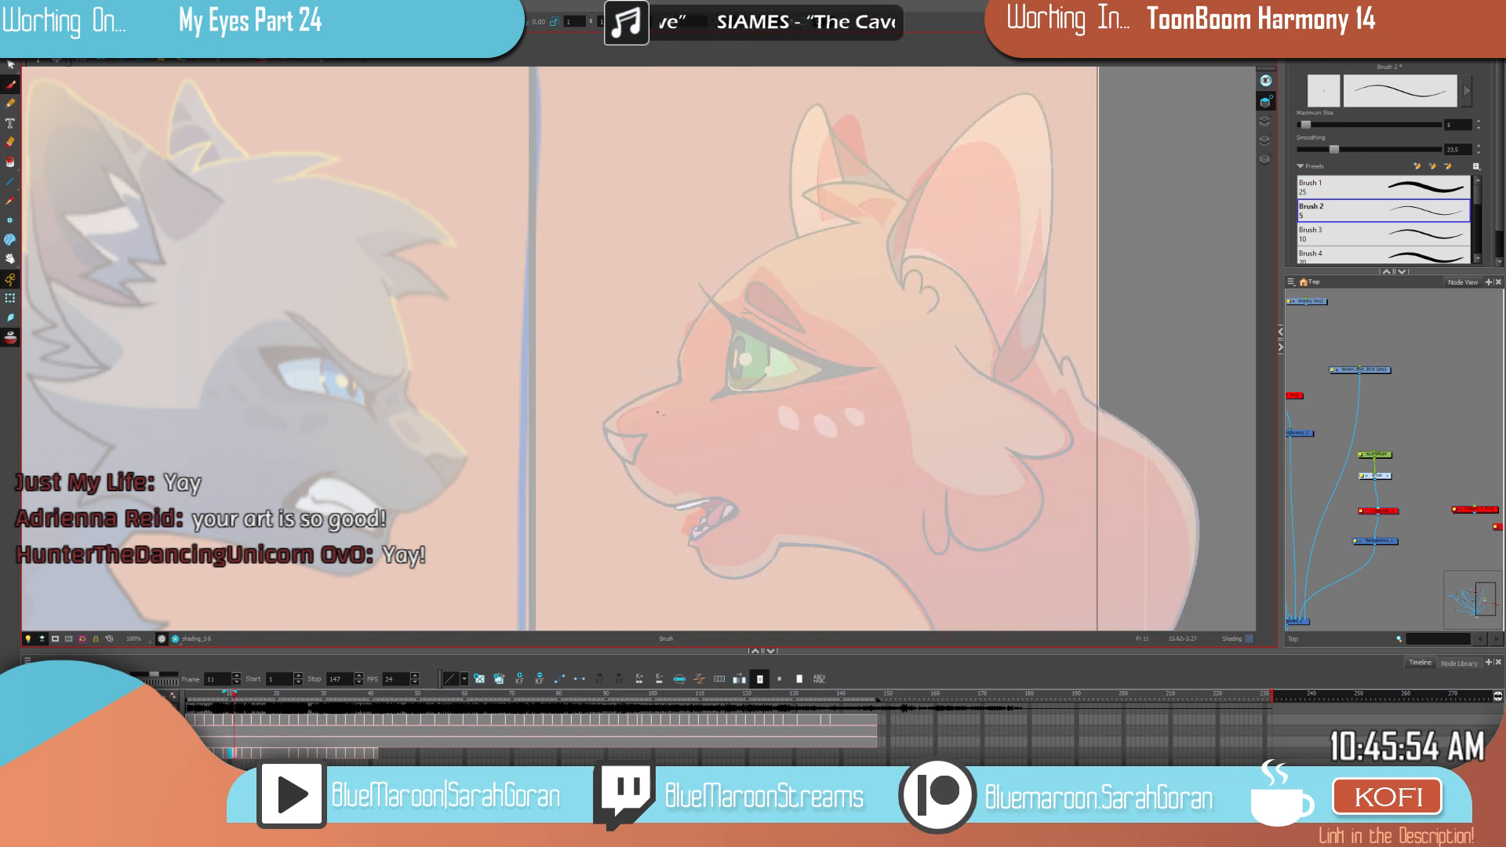
Step: Draw the shading edge on frame 11 from the muzzle bridge down across the muzzle to the nose and compare it with the adjacent drawing
key("2")
key("2")
key("2")
left_click_drag(740, 439, 796, 403)
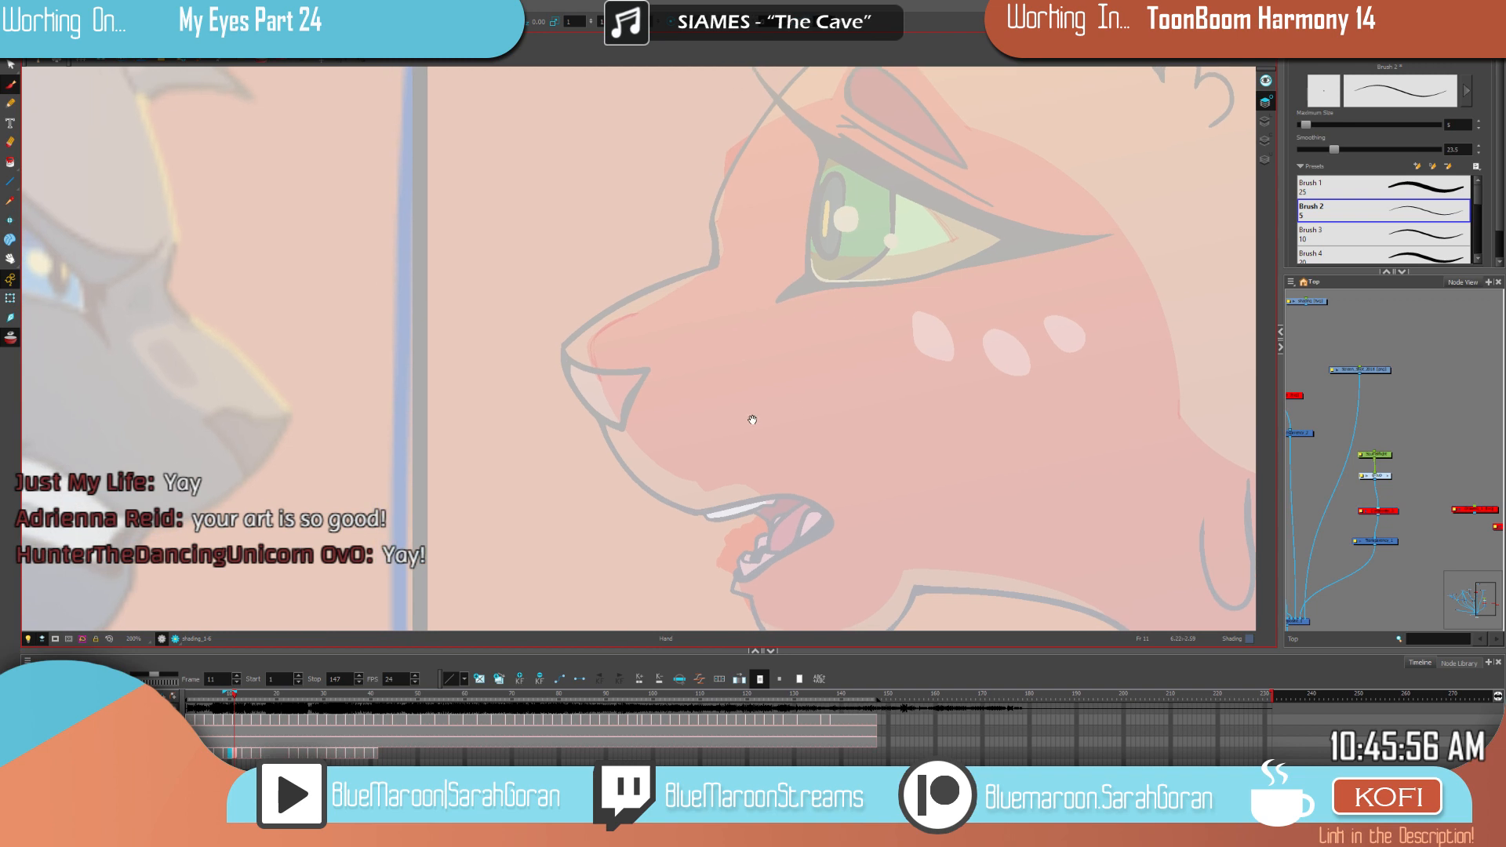
key("space")
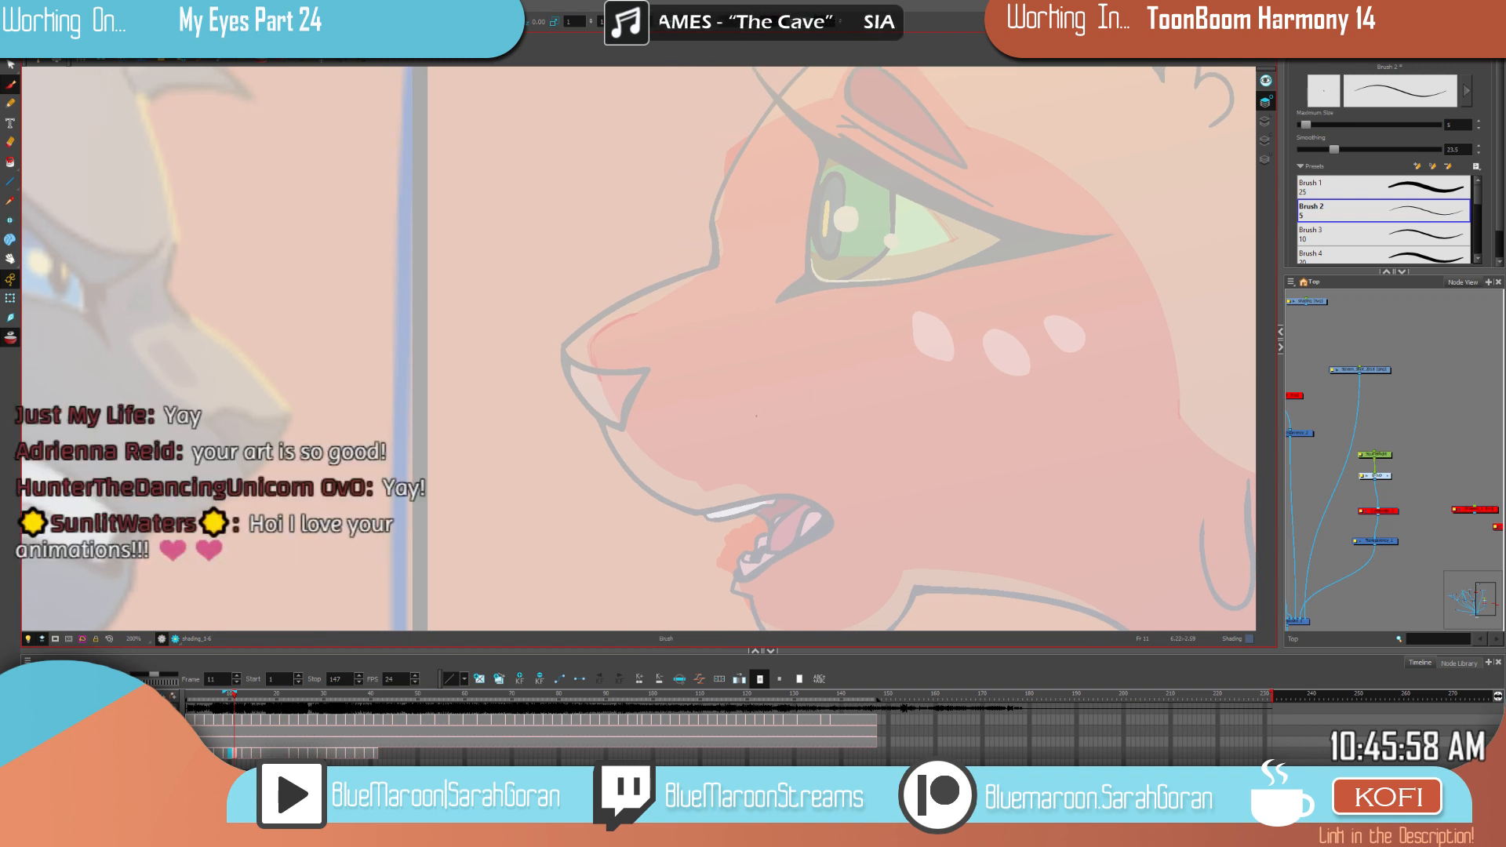
key("comma")
key("period")
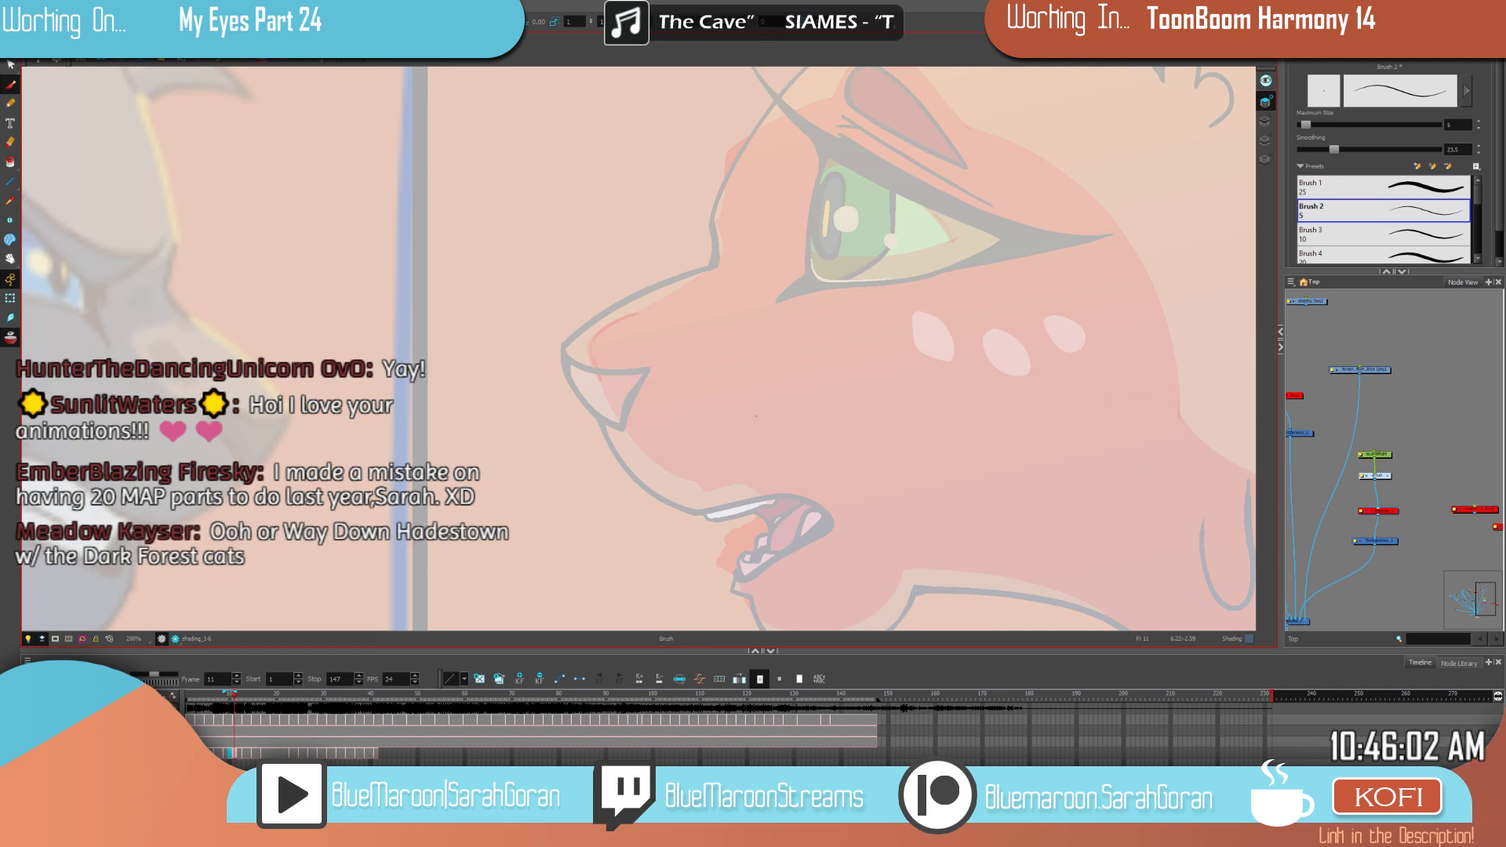
key("comma")
key("comma")
key("period")
key("comma")
key("period")
key("period")
left_click_drag(715, 263, 733, 300)
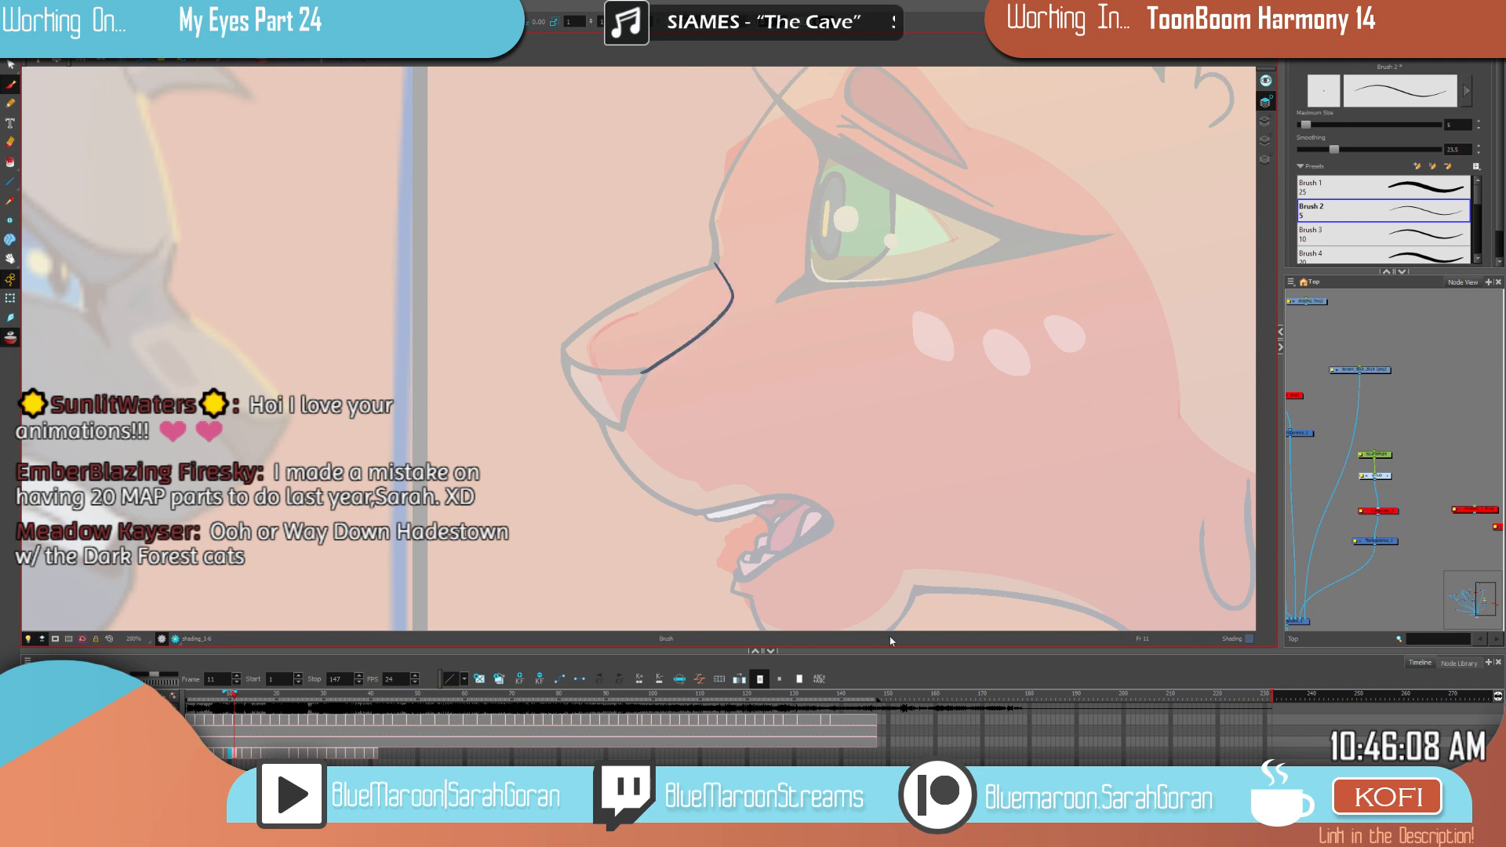
key("comma")
key("comma")
key("period")
key("period")
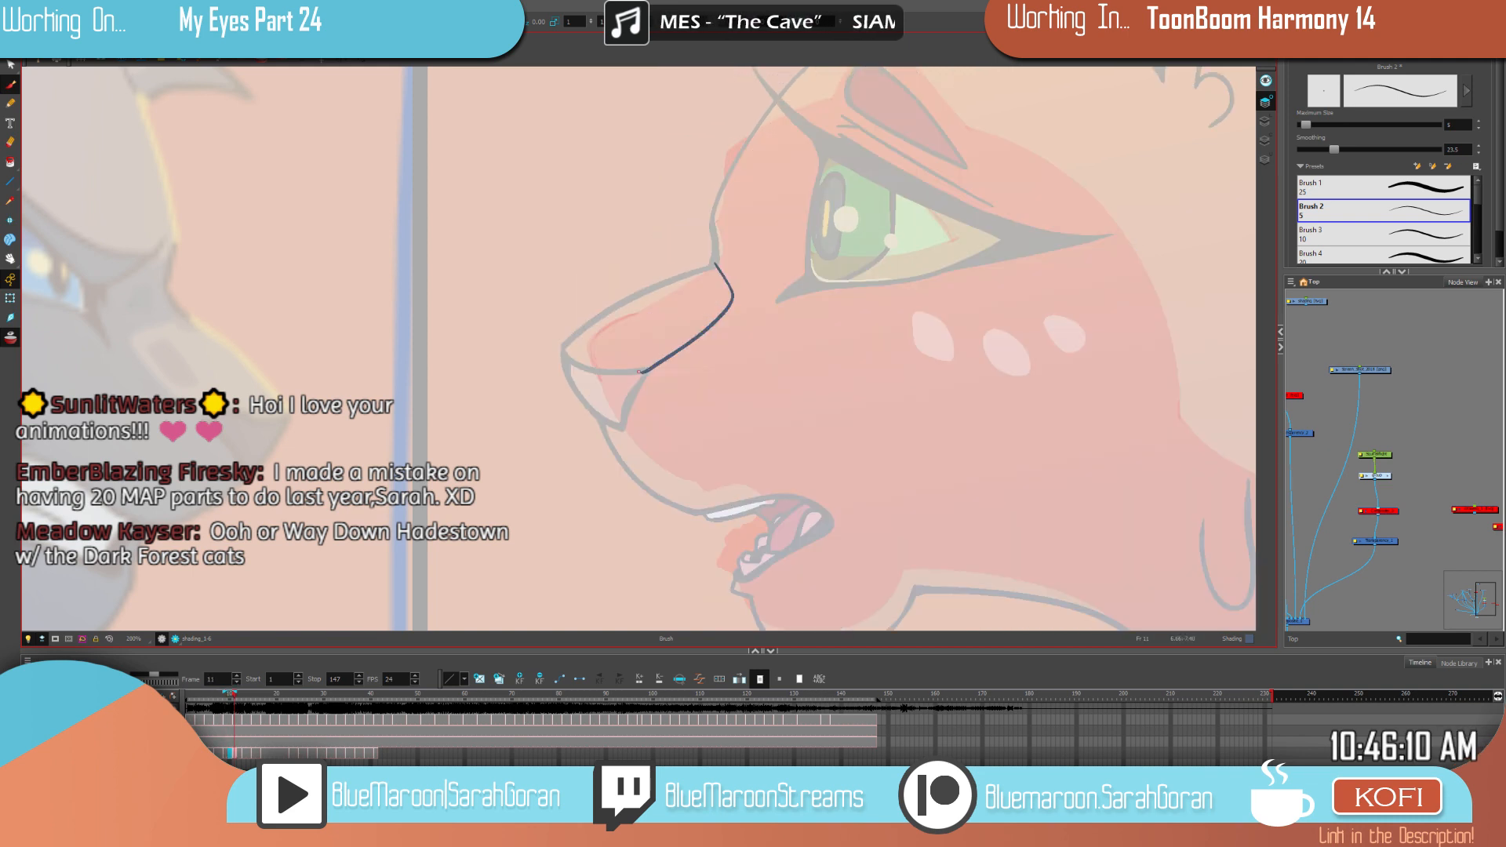
Step: Extend the shading edge around the back of the nose to its lower tip and thicken the line there
left_click_drag(623, 383, 612, 424)
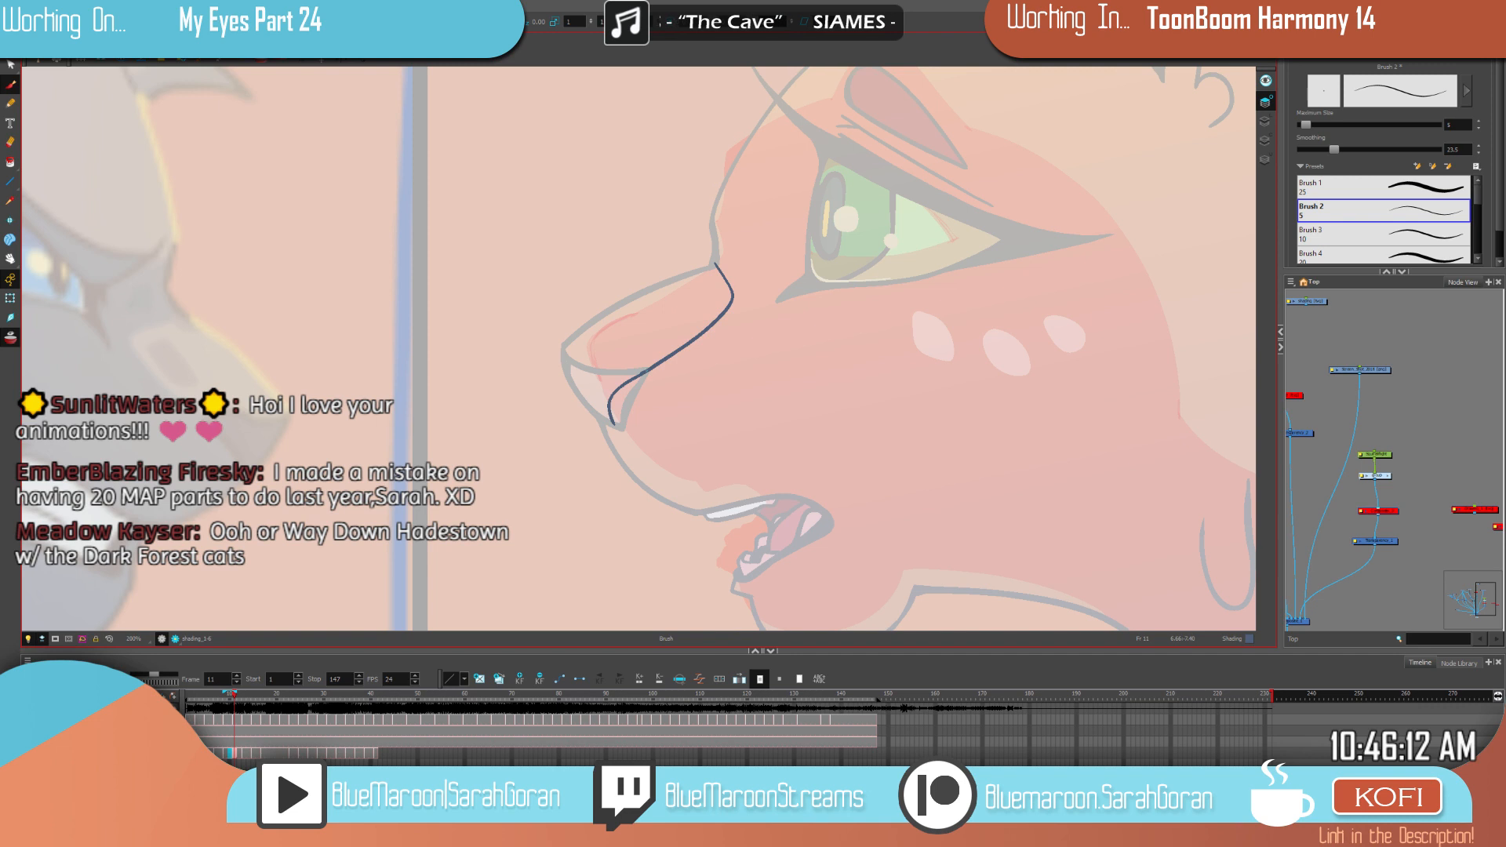
mouse_move(640, 375)
left_mouse_down()
mouse_move(613, 425)
mouse_move(616, 386)
left_mouse_up()
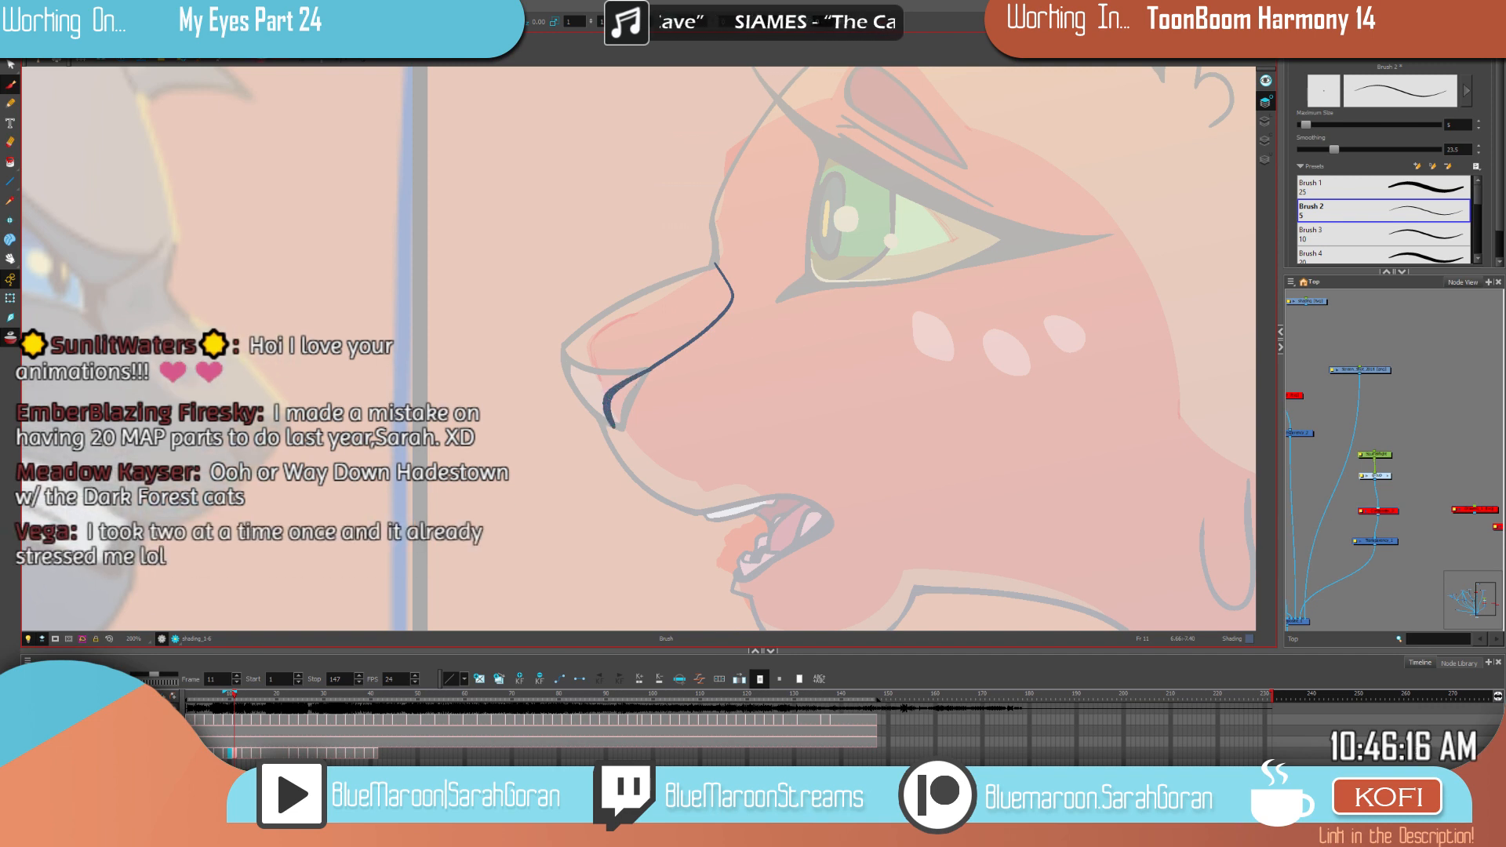
left_click_drag(753, 409, 734, 335)
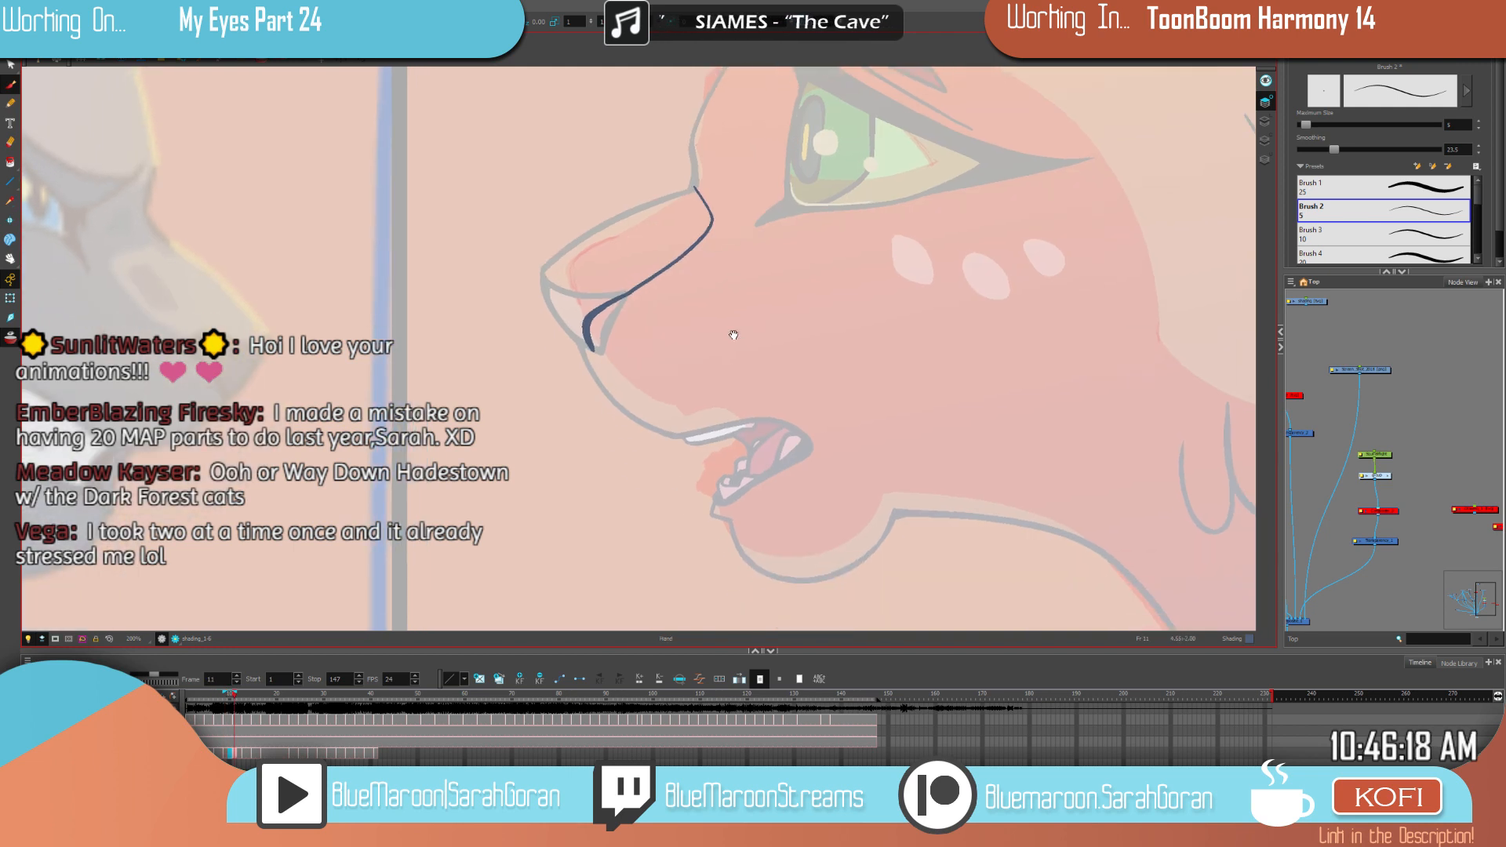
left_click_drag(589, 343, 580, 350)
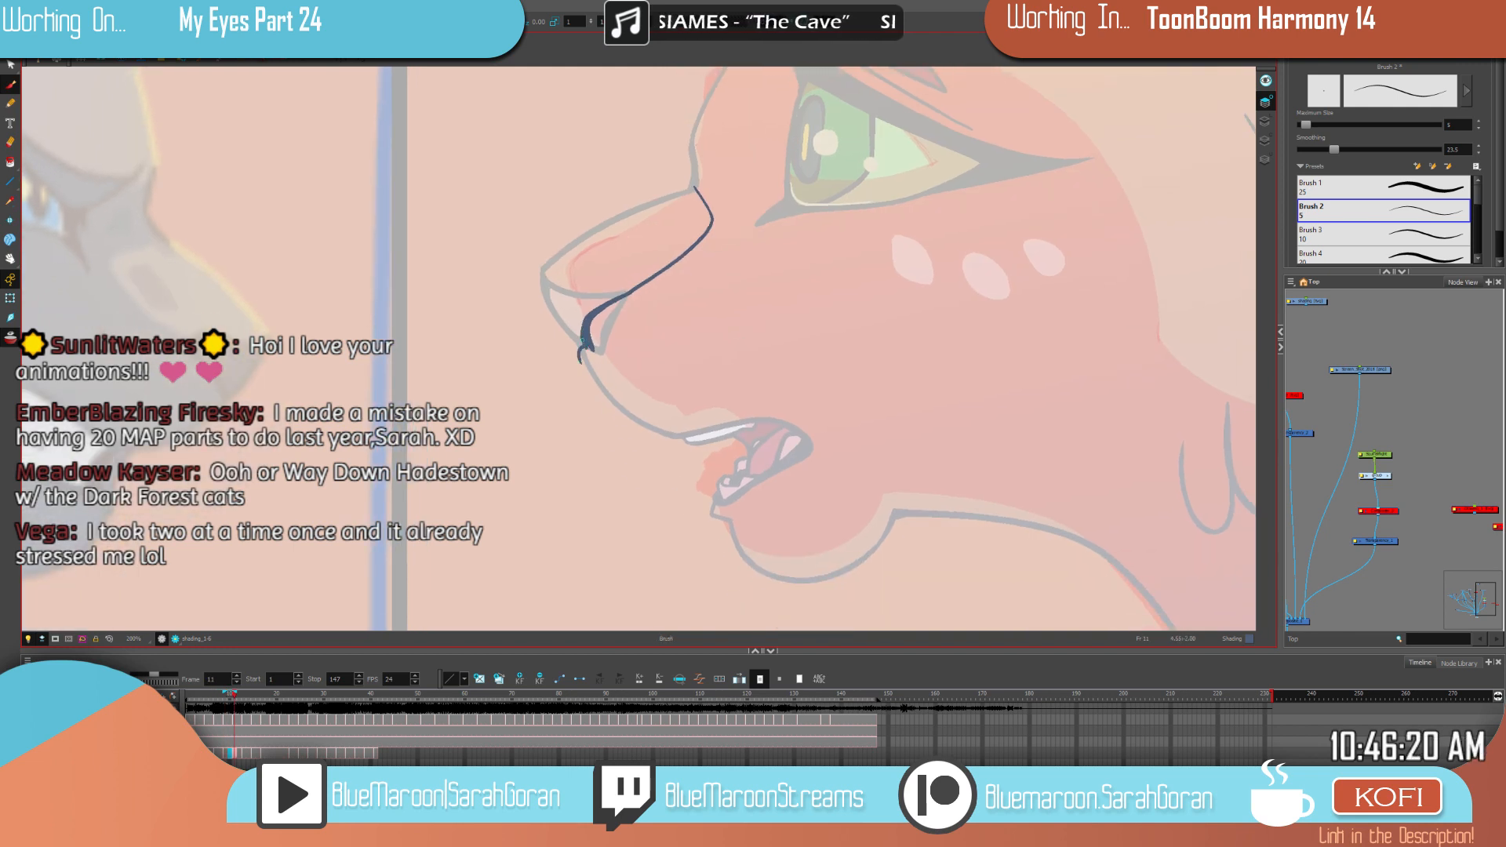
Step: Draw the shading outline from the nose's lower tip down in front of the mouth and under the chin to the throat
key(".")
left_click_drag(834, 533, 727, 407)
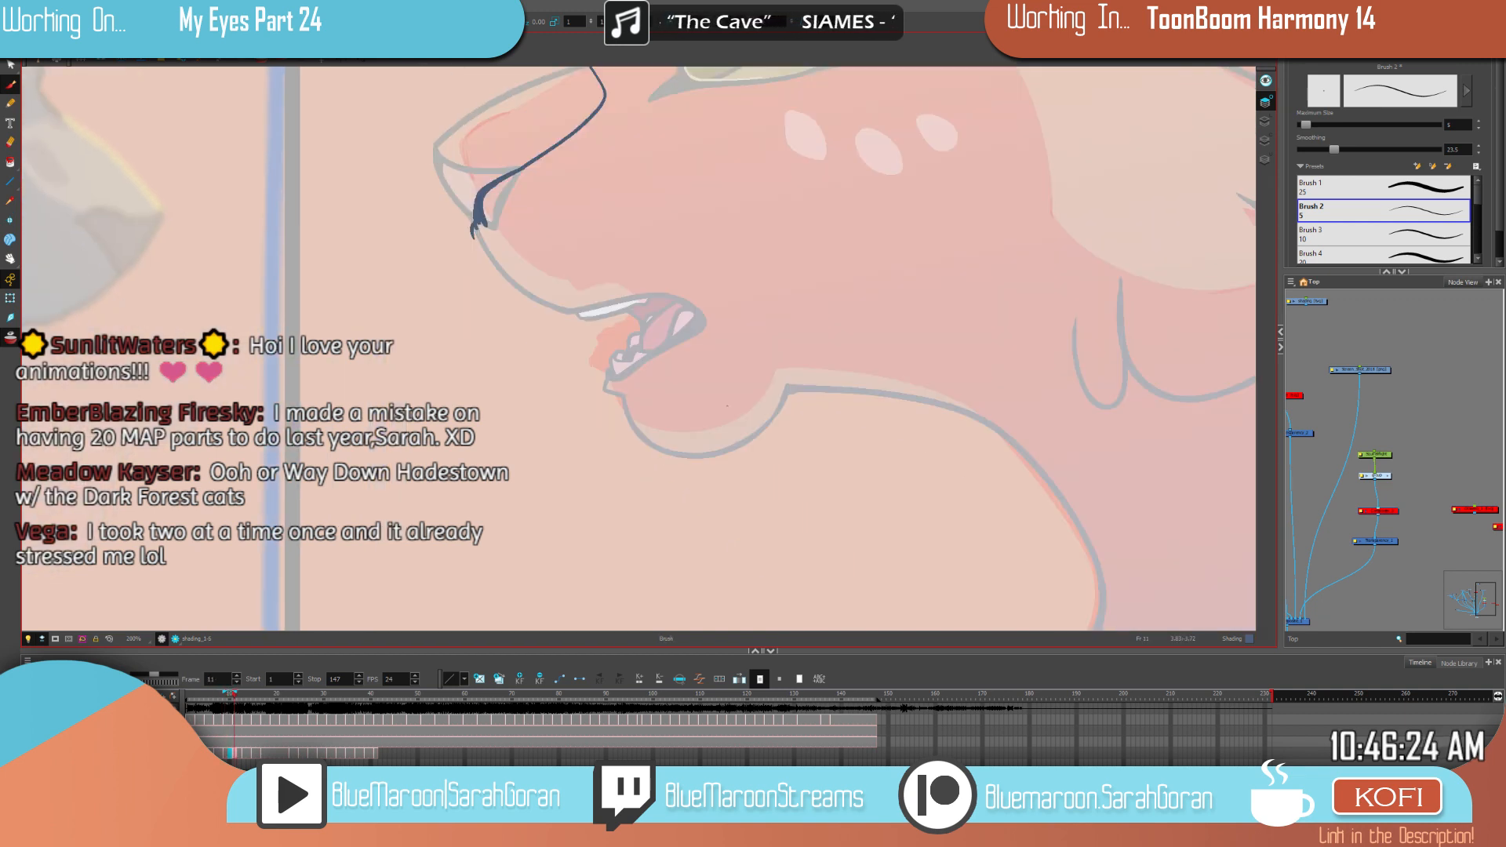
mouse_move(469, 231)
left_mouse_down()
mouse_move(550, 364)
mouse_move(703, 478)
mouse_move(875, 412)
left_mouse_up()
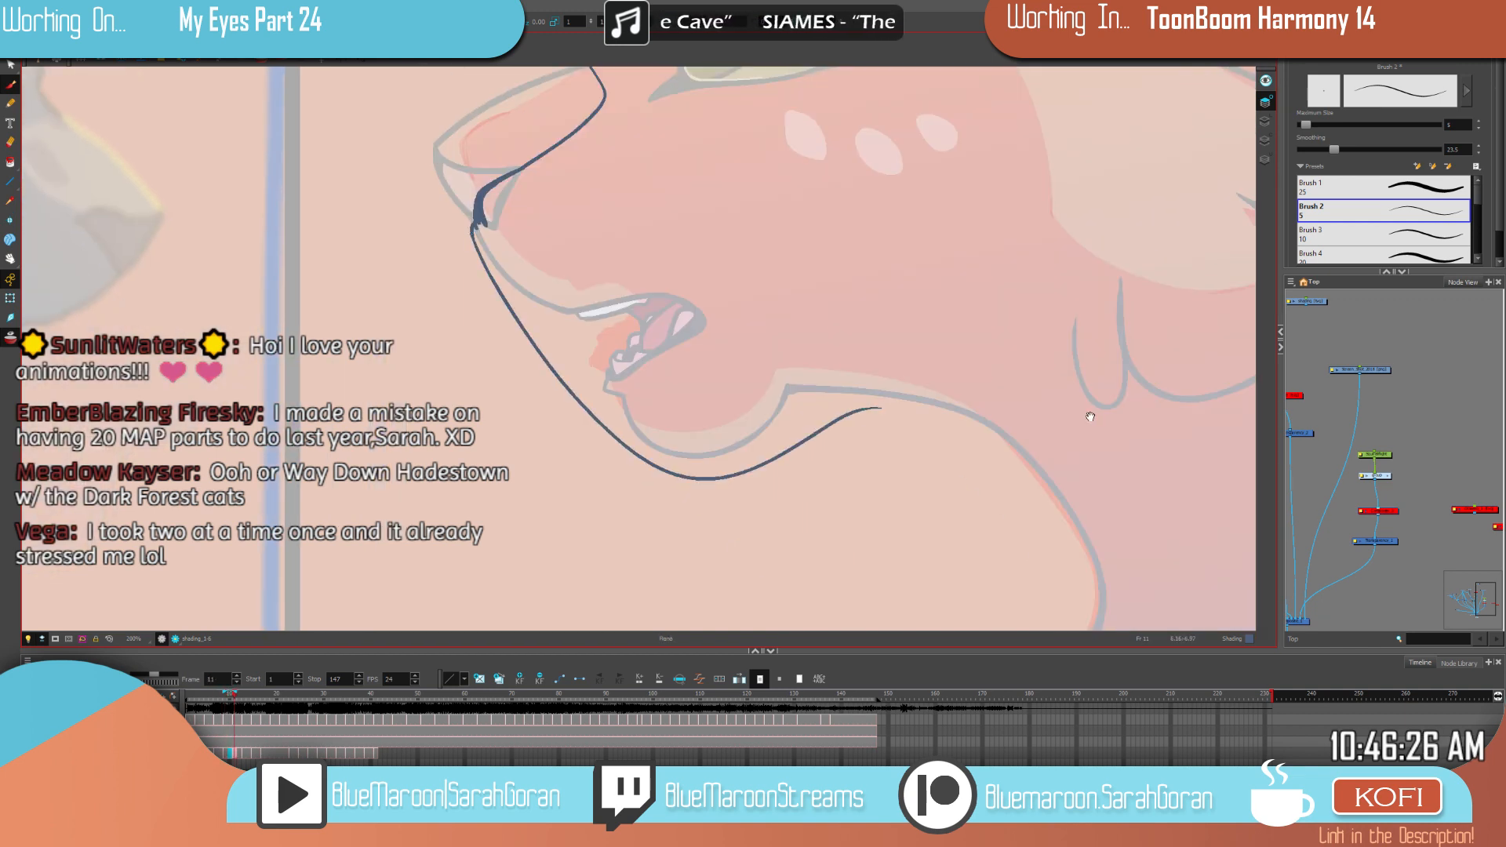
Step: Draw the forehead edge of the shading from above the eye's inner corner down to the muzzle bridge, using the adjacent drawings as reference
left_click_drag(1045, 324, 912, 442)
left_click_drag(843, 228, 958, 431)
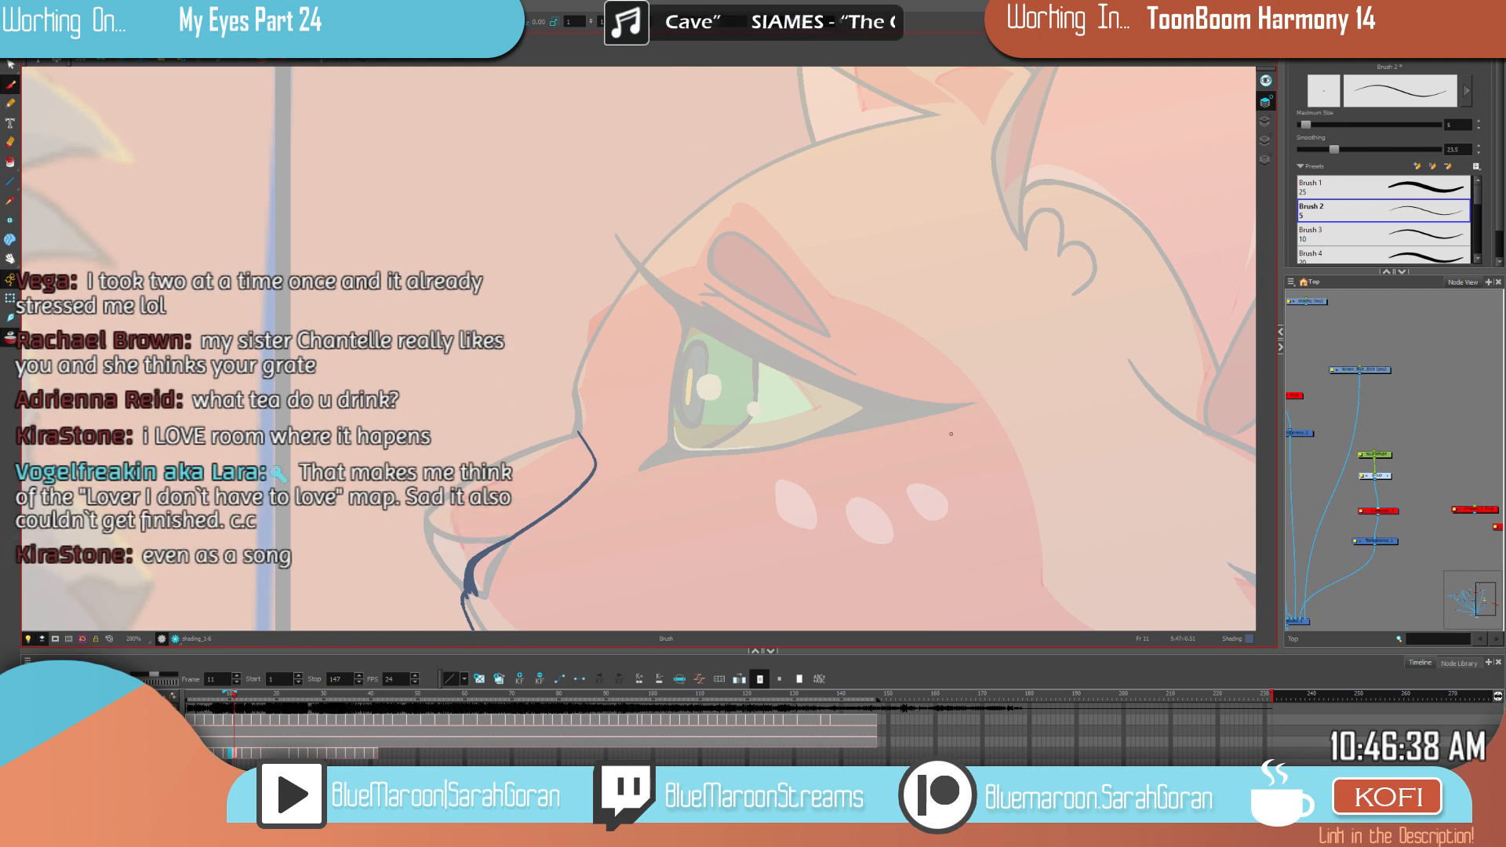
key("comma")
key("period")
key("comma")
key("period")
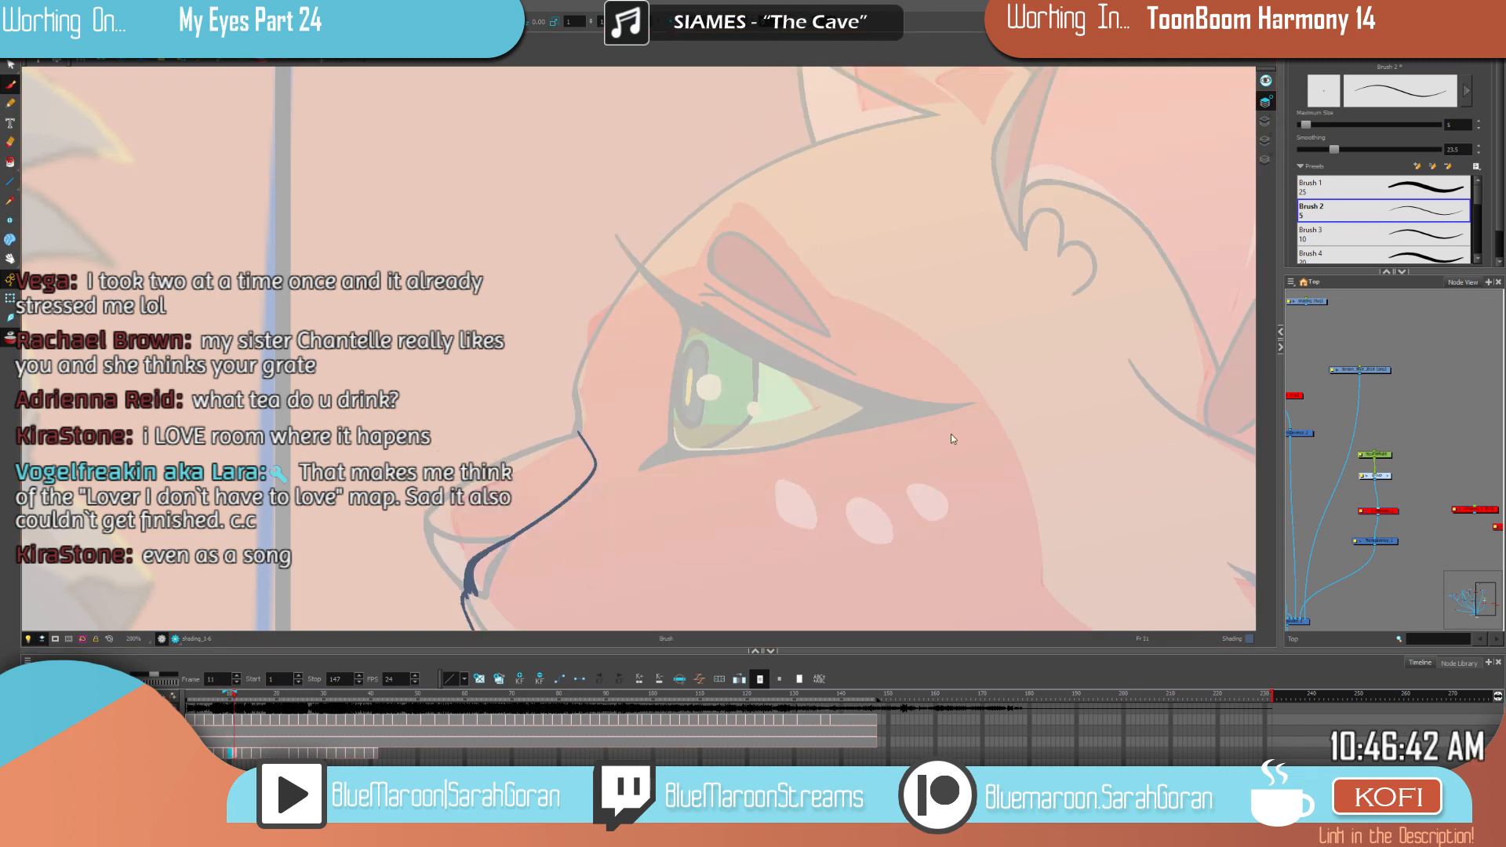
left_click(726, 416)
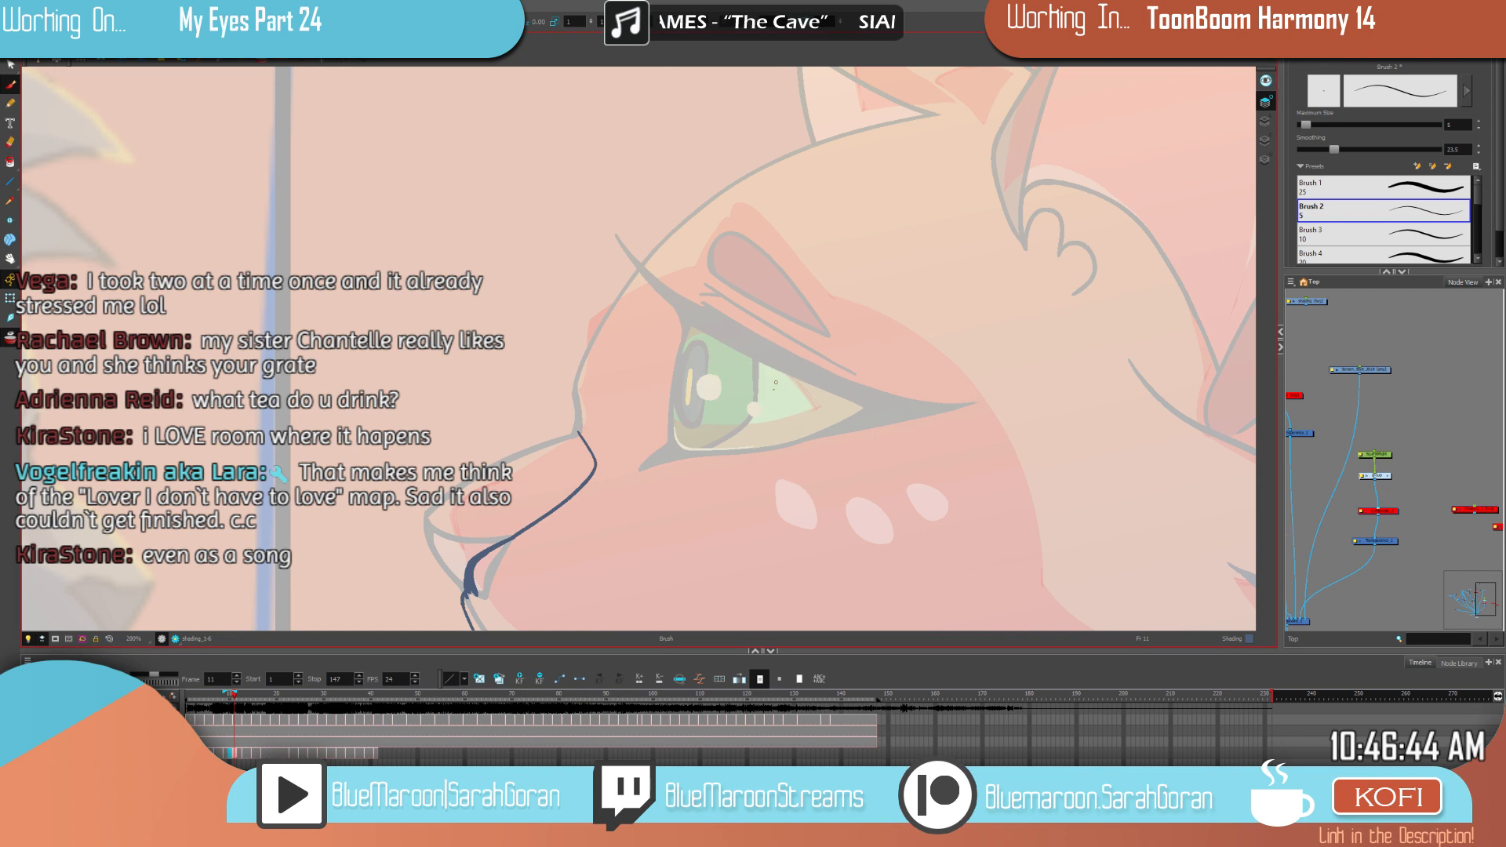
left_click_drag(779, 427, 792, 437)
key("f")
key("g")
key("f")
key("period")
key("period")
mouse_move(697, 318)
left_mouse_down()
mouse_move(623, 352)
mouse_move(580, 430)
left_mouse_up()
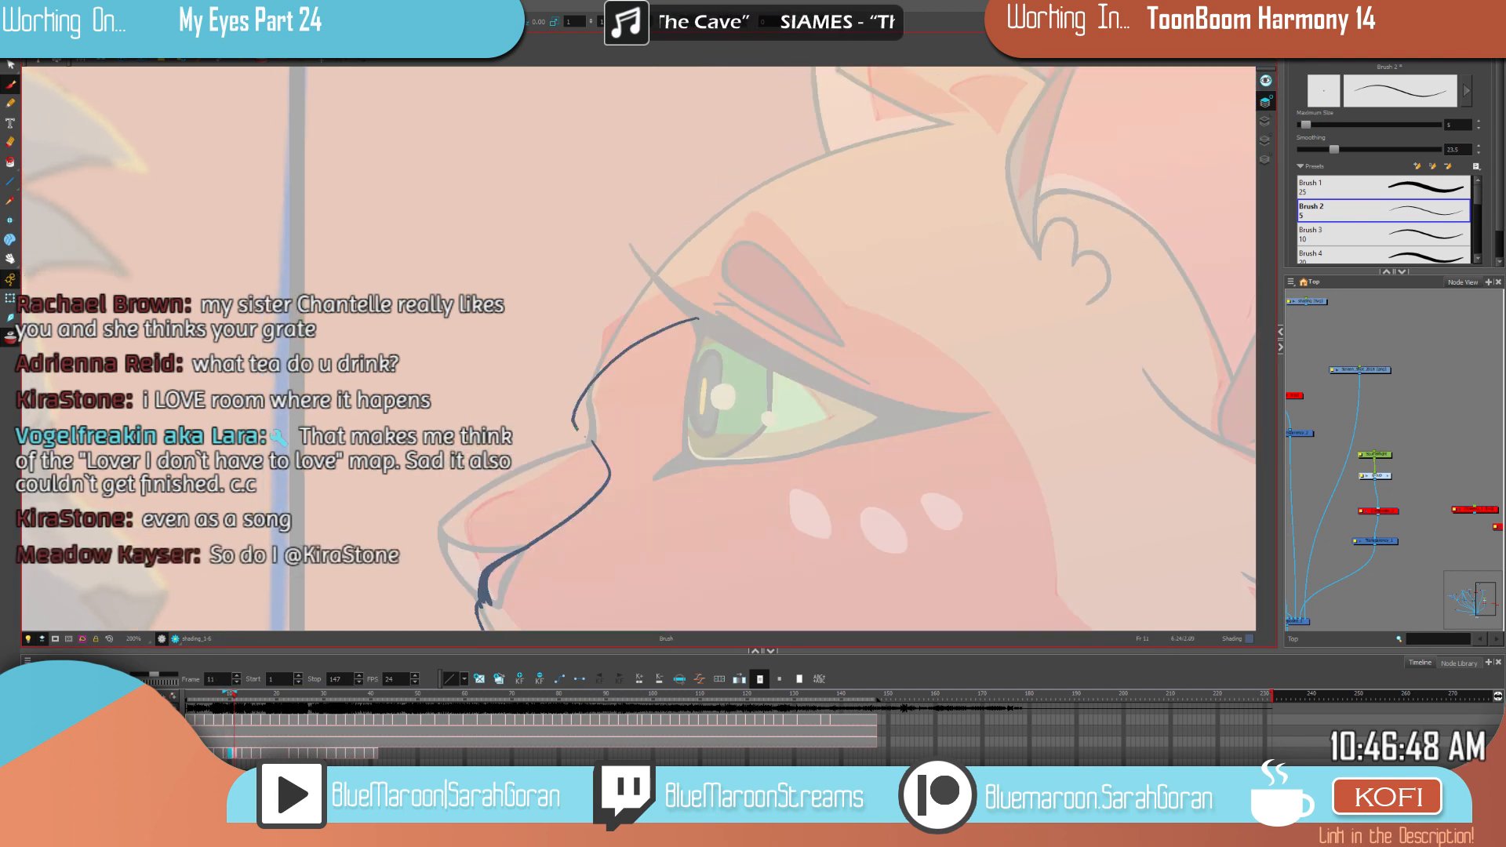
Step: Trace the shading edge from the forehead line up into the eyebrow marking and along it to its lower tip
key("comma")
key("comma")
key(".")
mouse_move(846, 324)
left_mouse_down()
mouse_move(732, 360)
mouse_move(621, 307)
left_mouse_up()
key(".")
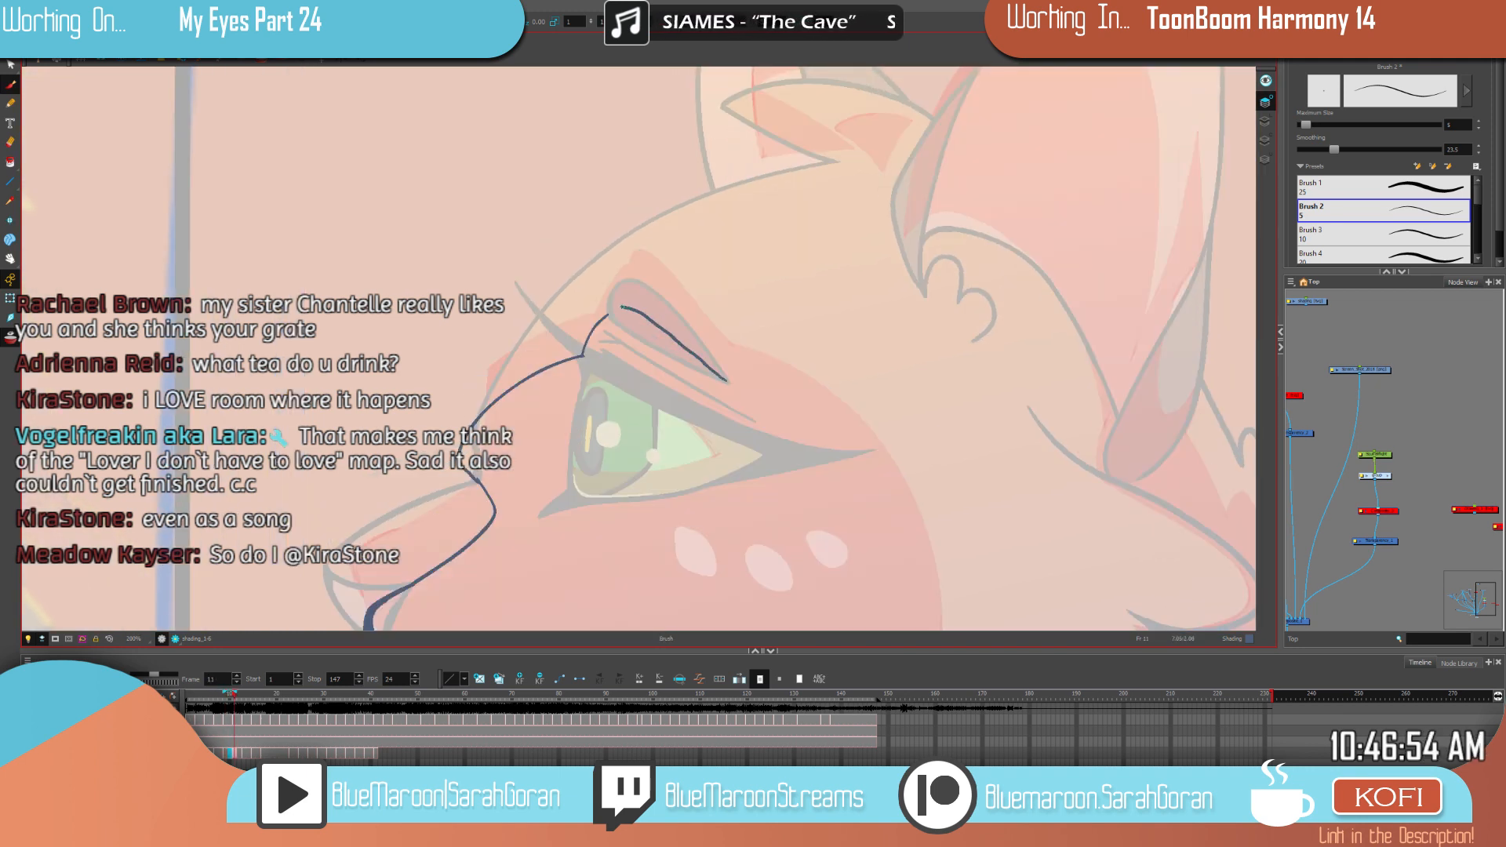
key(".")
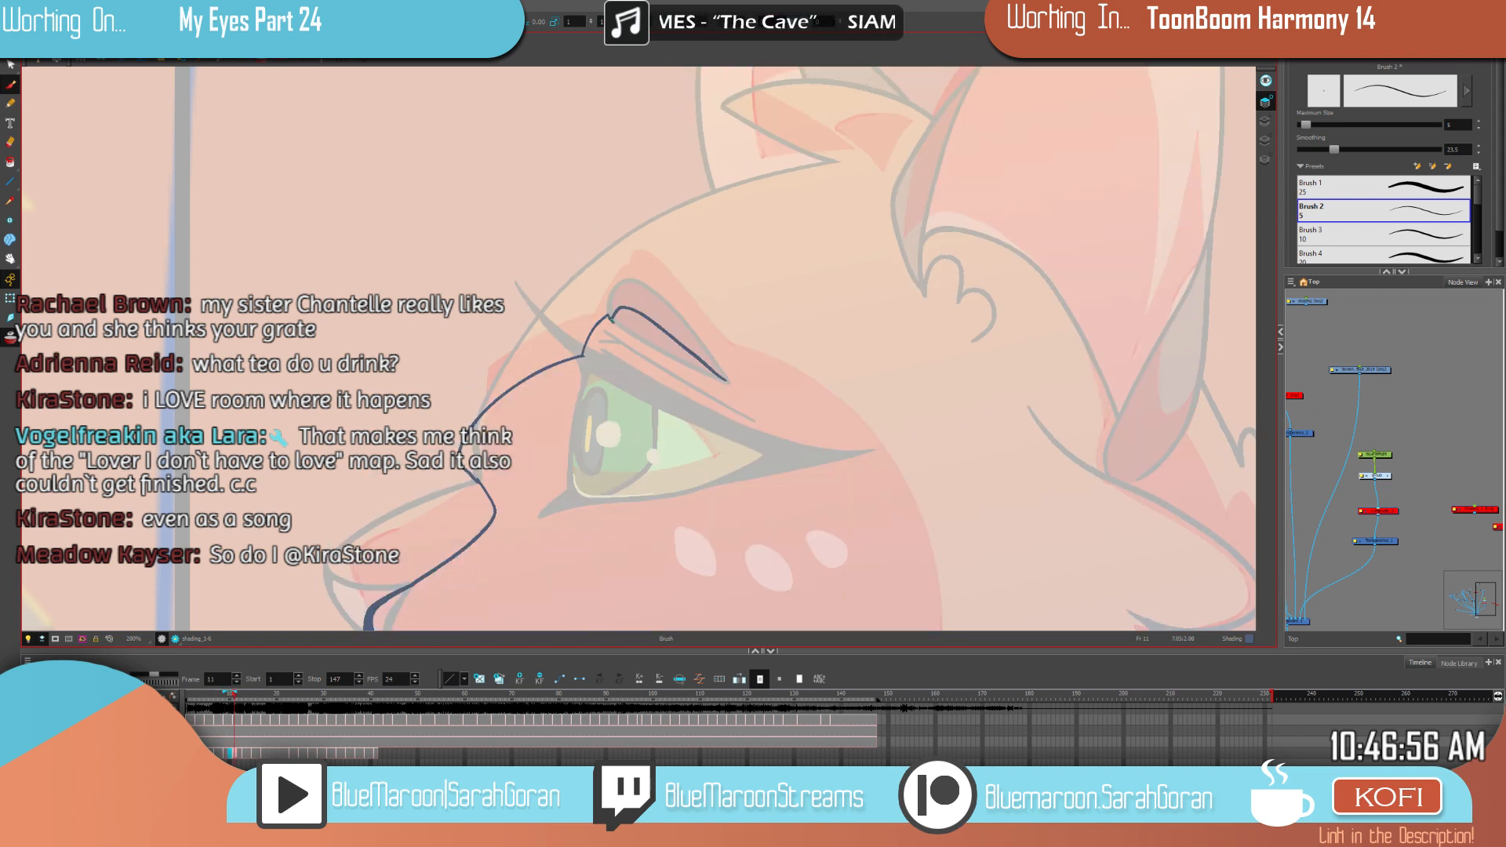
key(".")
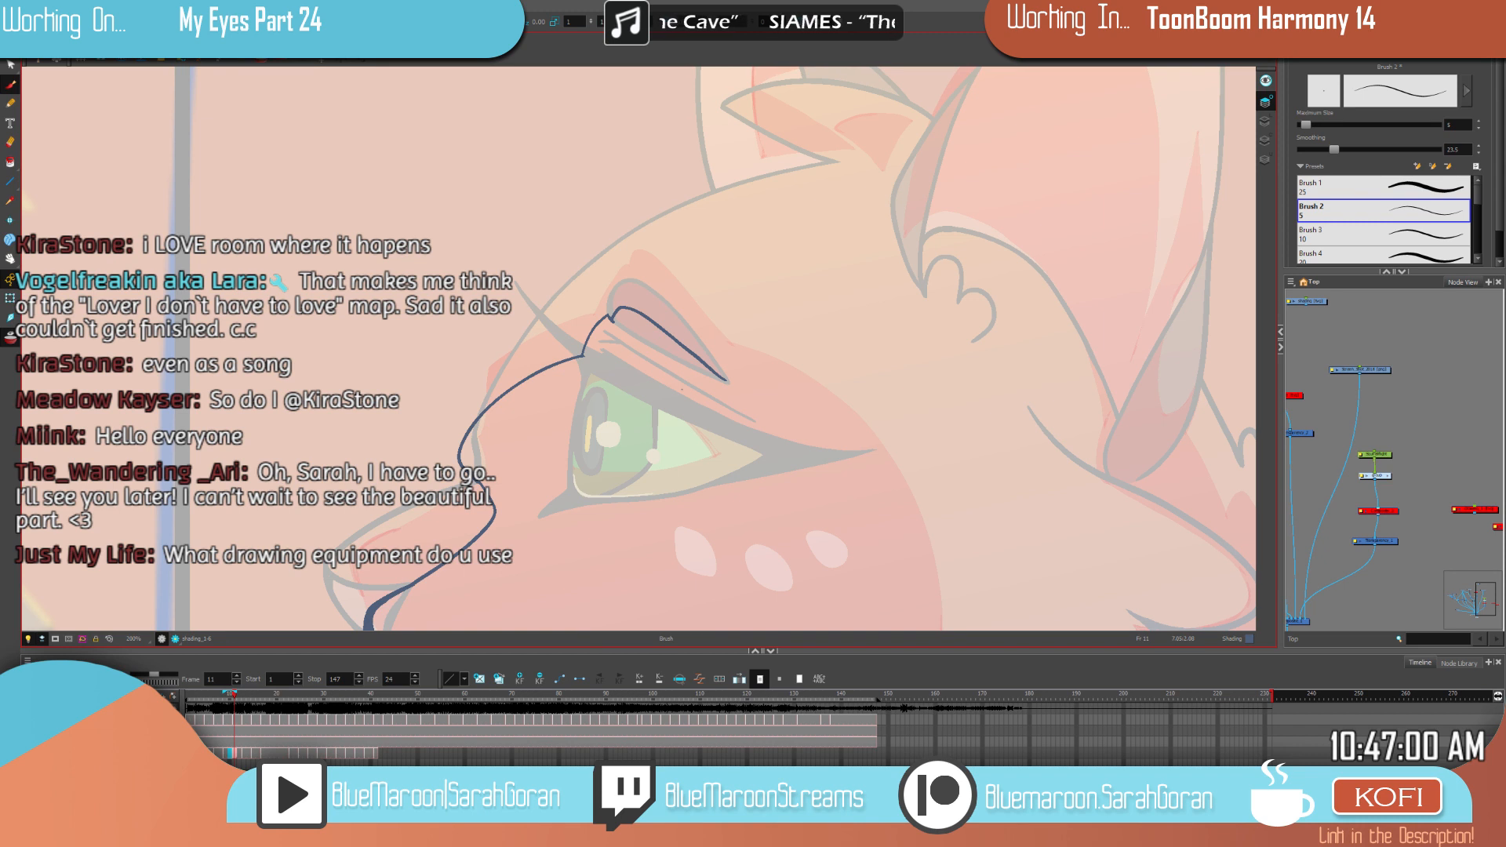
Step: Examine the cheek edge of the filled shading on the adjacent drawing against the current frame
left_click_drag(954, 483, 1001, 418)
mouse_move(990, 472)
left_mouse_down()
mouse_move(902, 320)
mouse_move(842, 315)
left_mouse_up()
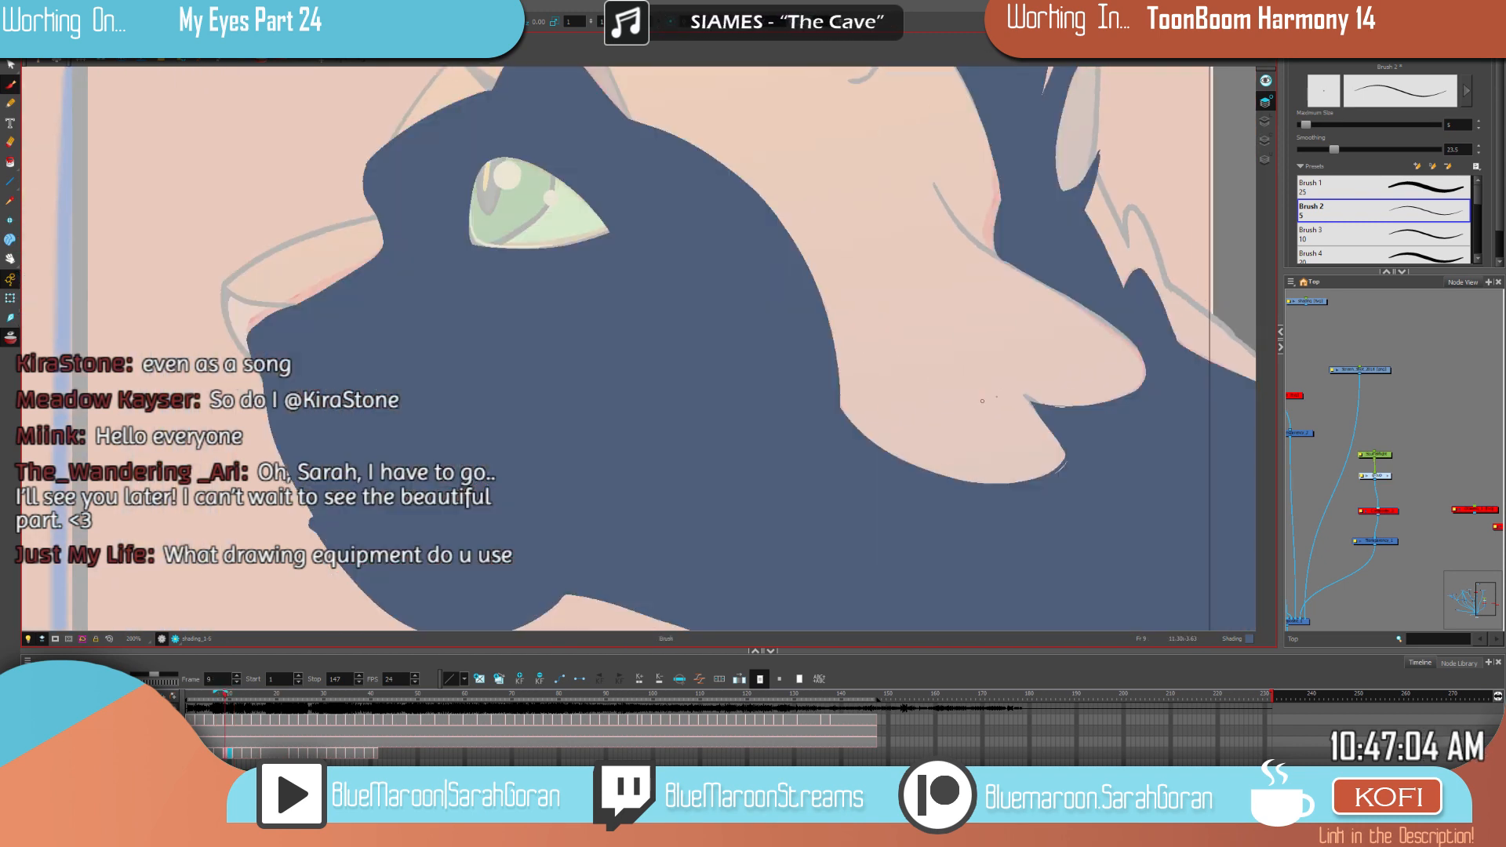
key("comma")
key("period")
key("comma")
key("period")
left_click_drag(836, 419, 851, 473)
key("comma")
key("period")
Step: Draw the curved cheek edge of the shading between the cheek fur and the eyebrow marking's lower tip, redoing the first stroke
mouse_move(837, 363)
left_mouse_down()
mouse_move(799, 288)
mouse_move(713, 215)
mouse_move(633, 206)
left_mouse_up()
key("ctrl+z")
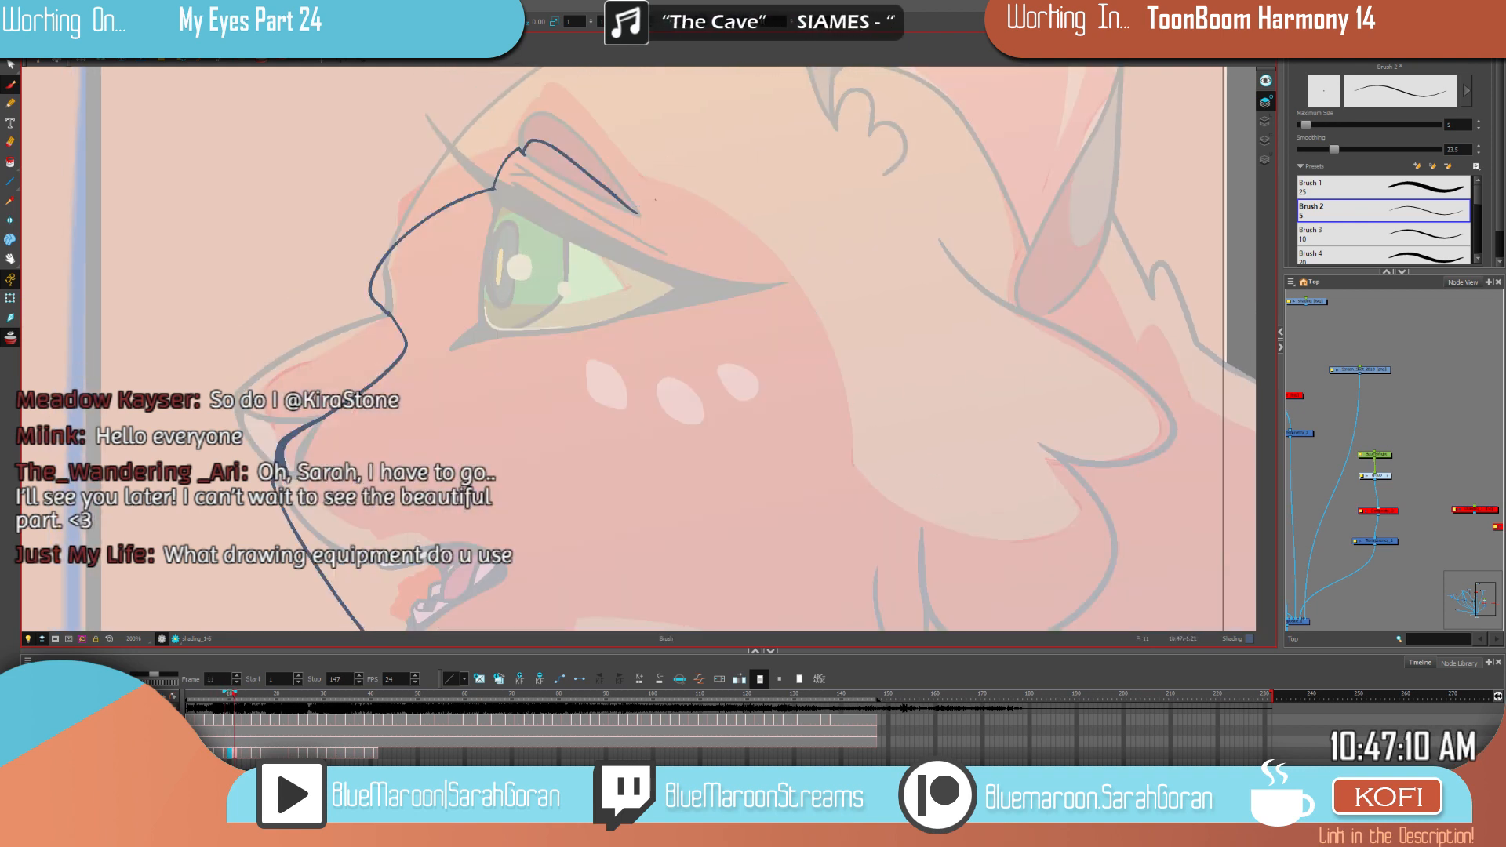
key("f")
key("g")
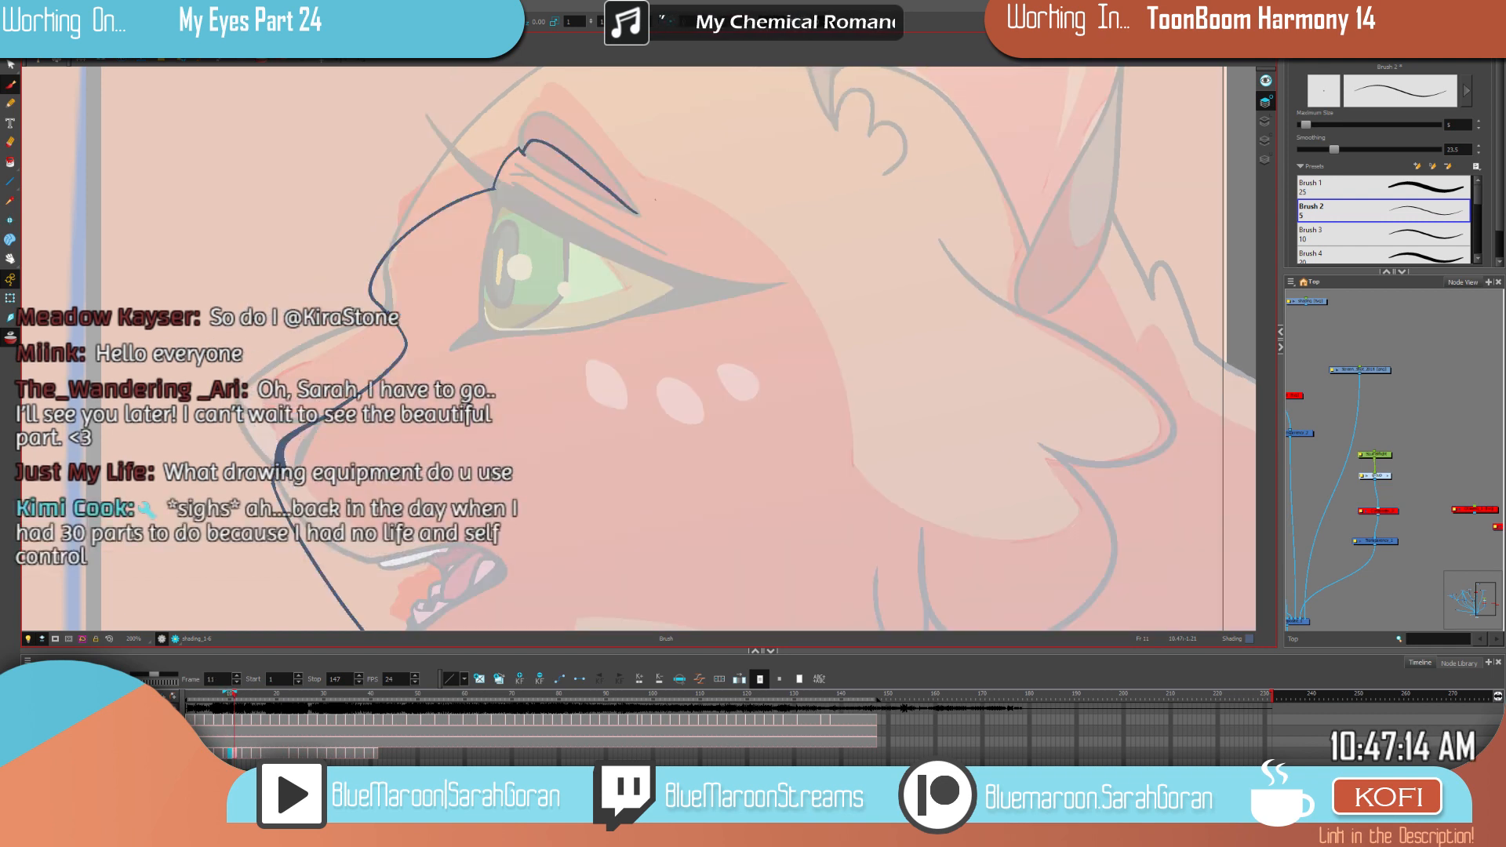
mouse_move(853, 464)
left_mouse_down()
mouse_move(843, 383)
mouse_move(799, 293)
mouse_move(685, 221)
mouse_move(621, 210)
left_mouse_up()
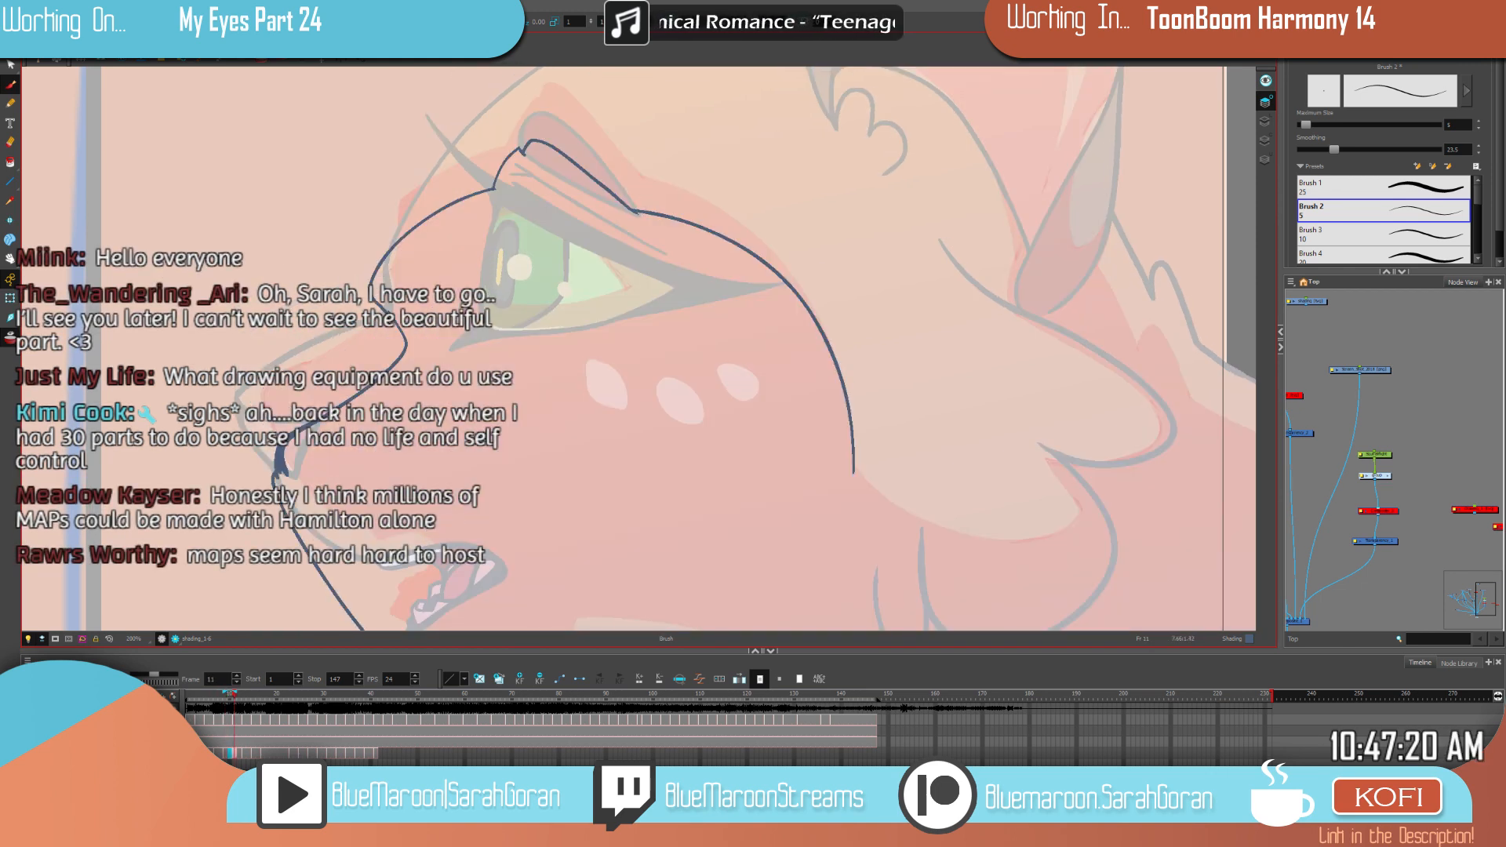
left_click_drag(1007, 487, 954, 408)
left_click_drag(1090, 490, 984, 413)
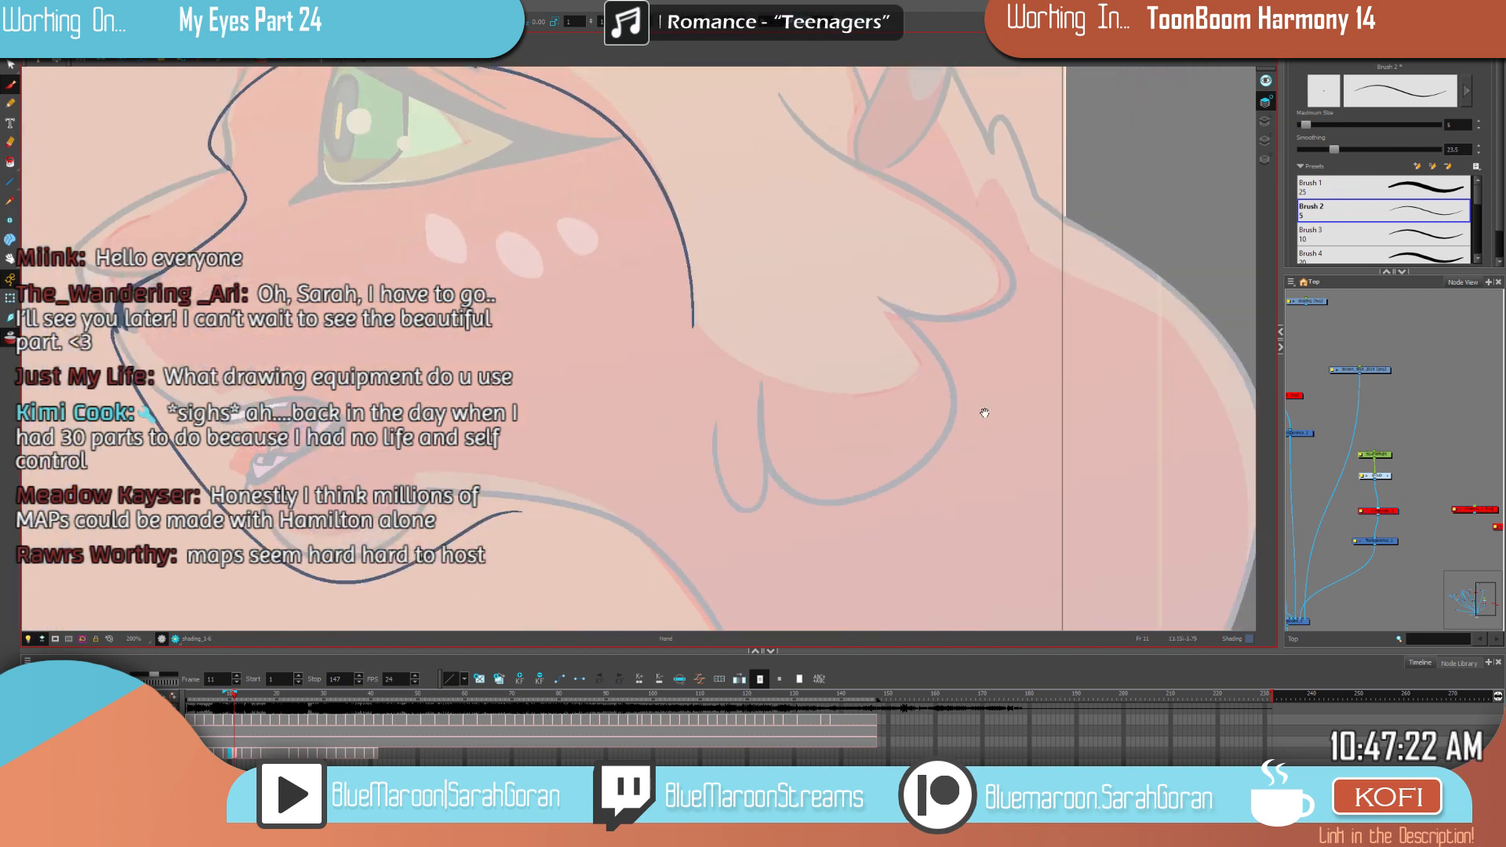
Step: Draw the lower edge of the cheek fur from the notch between the tufts around to the cheek line's lower end, checking the adjacent drawings
key("f")
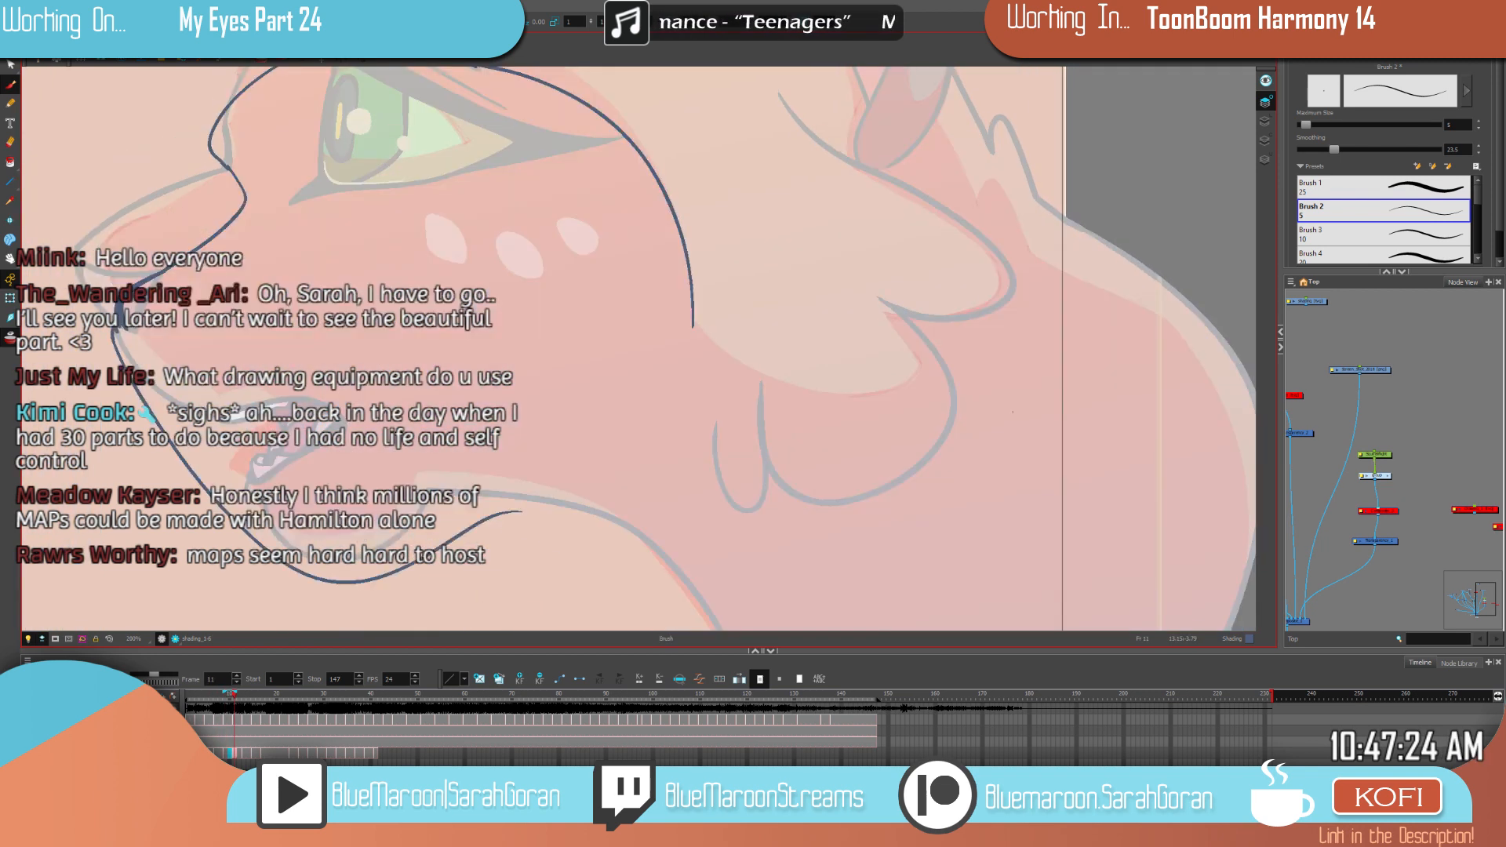
key("g")
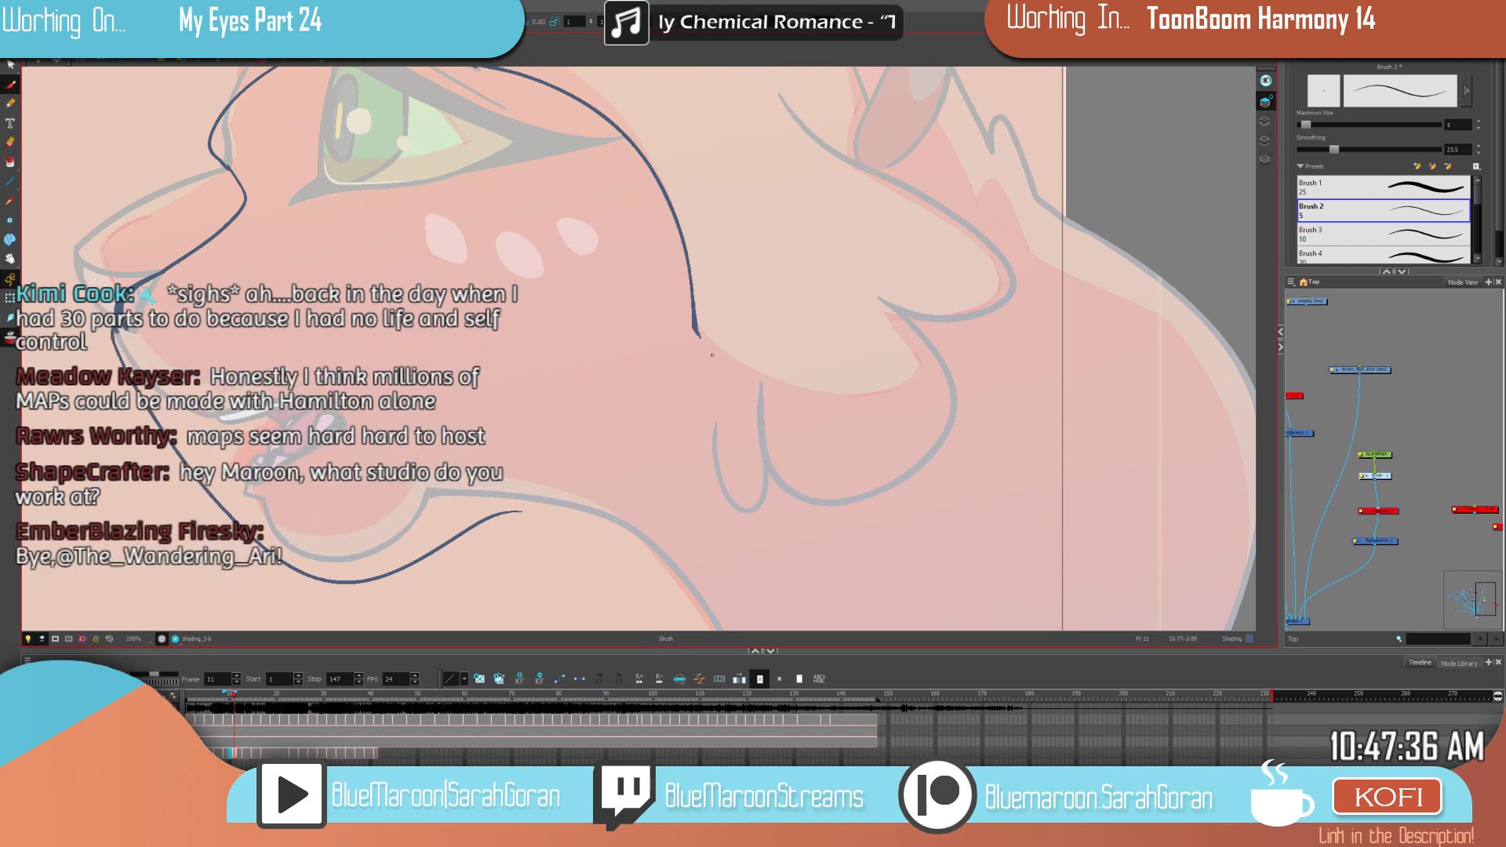
key("f")
key("g")
left_click_drag(882, 425, 772, 494)
key("f")
key("g")
key("f")
key("g")
key("f")
key("g")
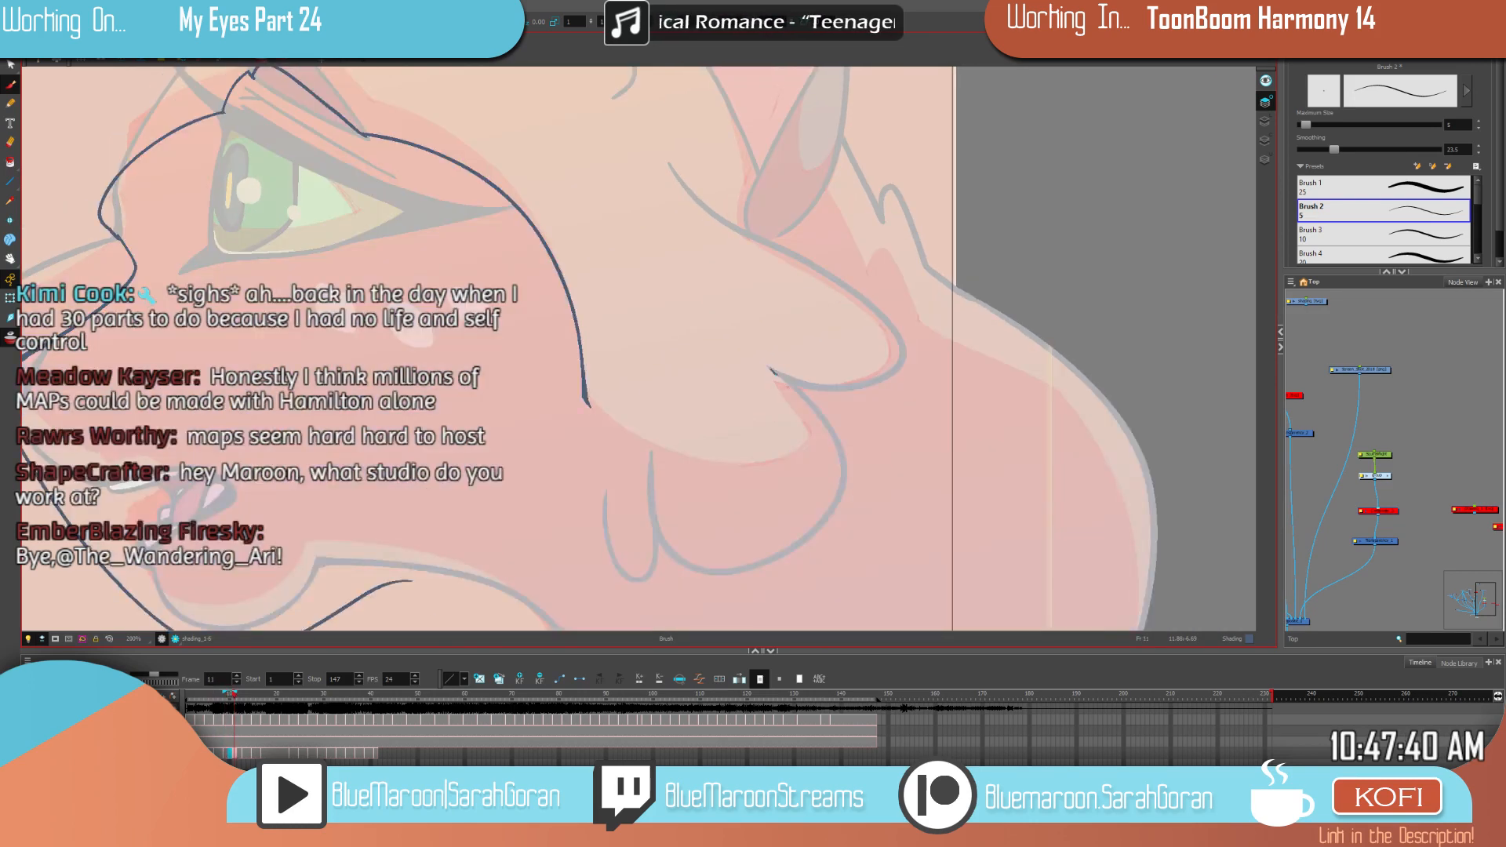
mouse_move(798, 438)
left_mouse_down()
mouse_move(711, 449)
mouse_move(616, 424)
mouse_move(587, 403)
left_mouse_up()
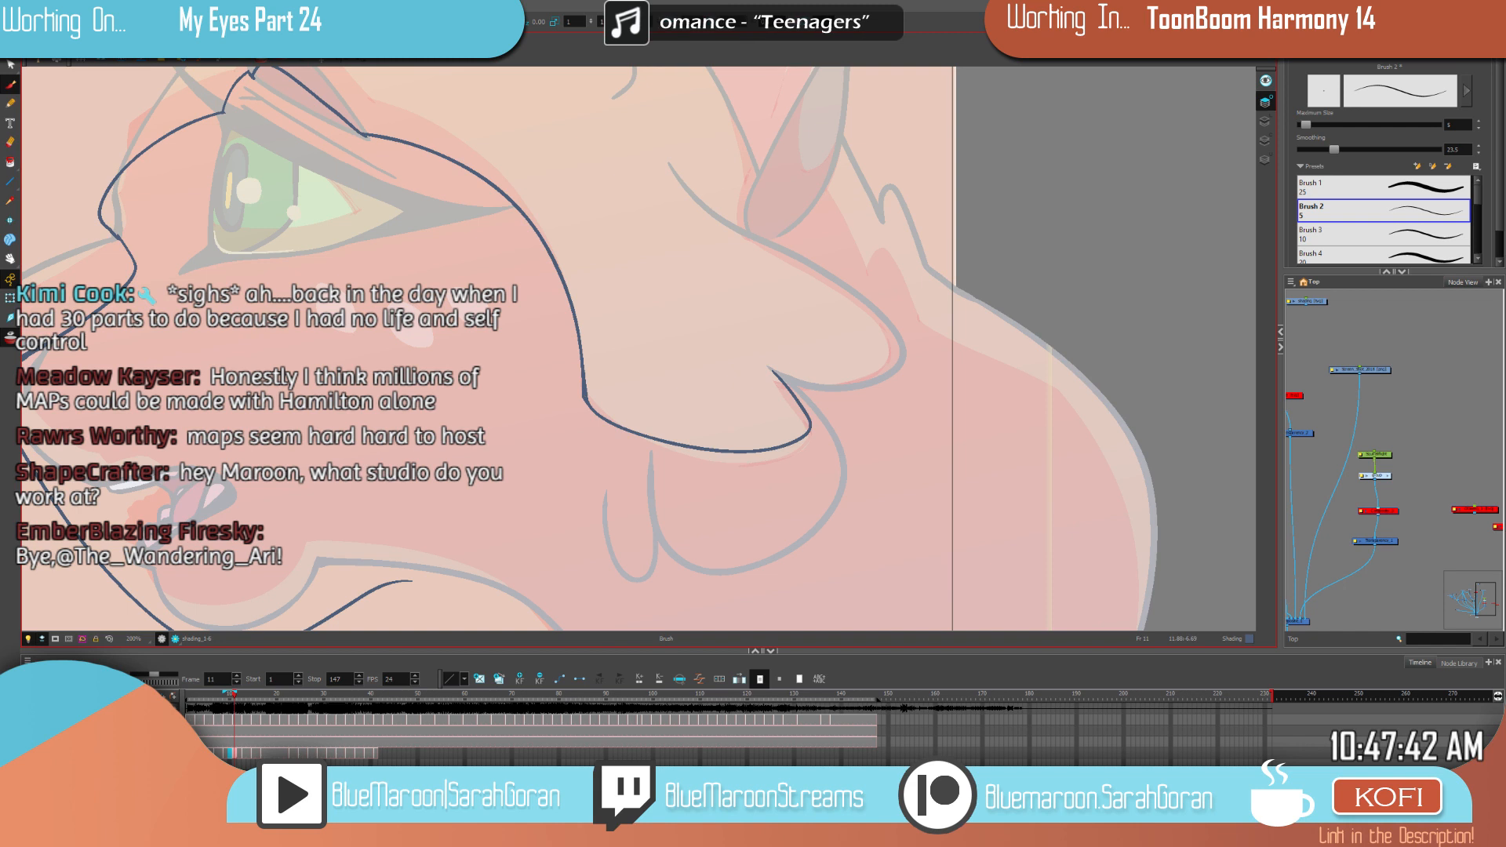
Step: Compare the upper cheek-fur tuft and the ear base on frame 11 with the adjacent shading drawing
left_click_drag(973, 436, 920, 425)
key("f")
key("g")
key("f")
key("g")
key("g")
key("f")
key("g")
left_click_drag(772, 231, 745, 308)
key("f")
key("g")
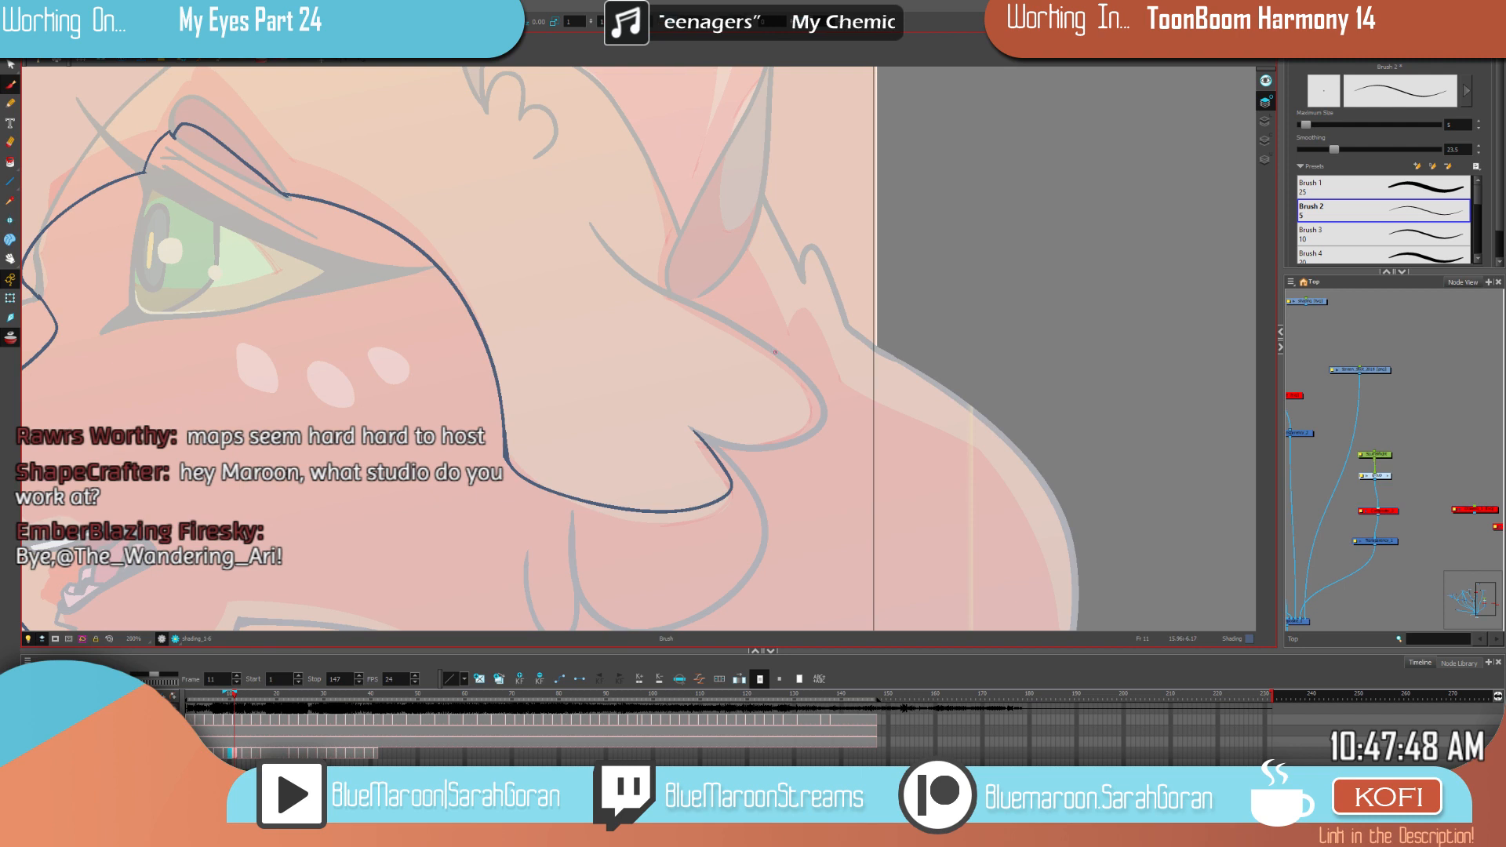
Step: Review the filled shading over the cheek fur, ear and neck on the earlier drawings back to frame 5
key("f")
key("f")
key("f")
key("f")
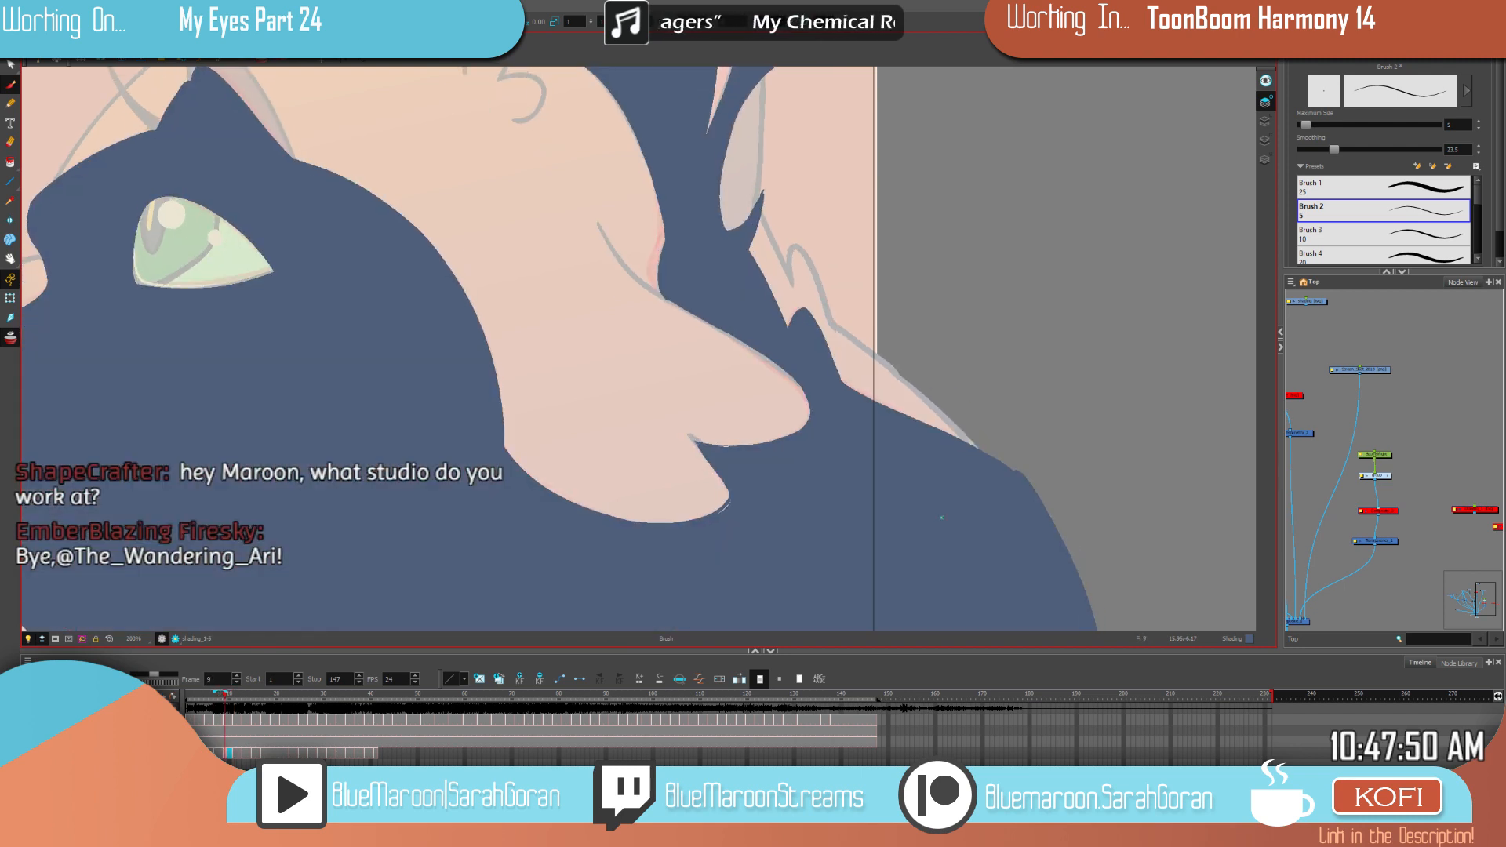
key("f")
key("f")
key("g")
key("g")
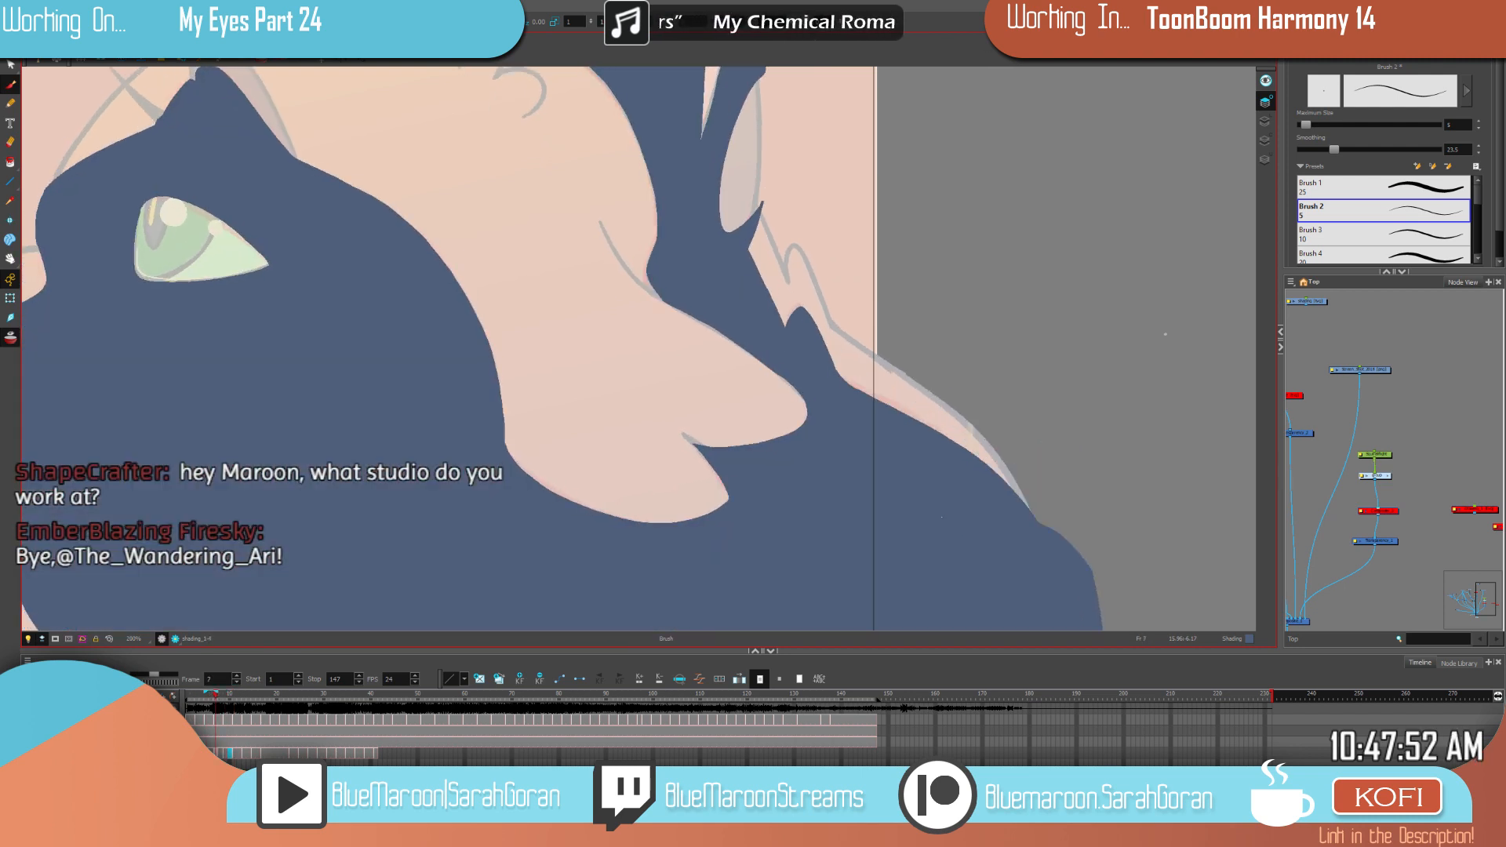
key("f")
key("f")
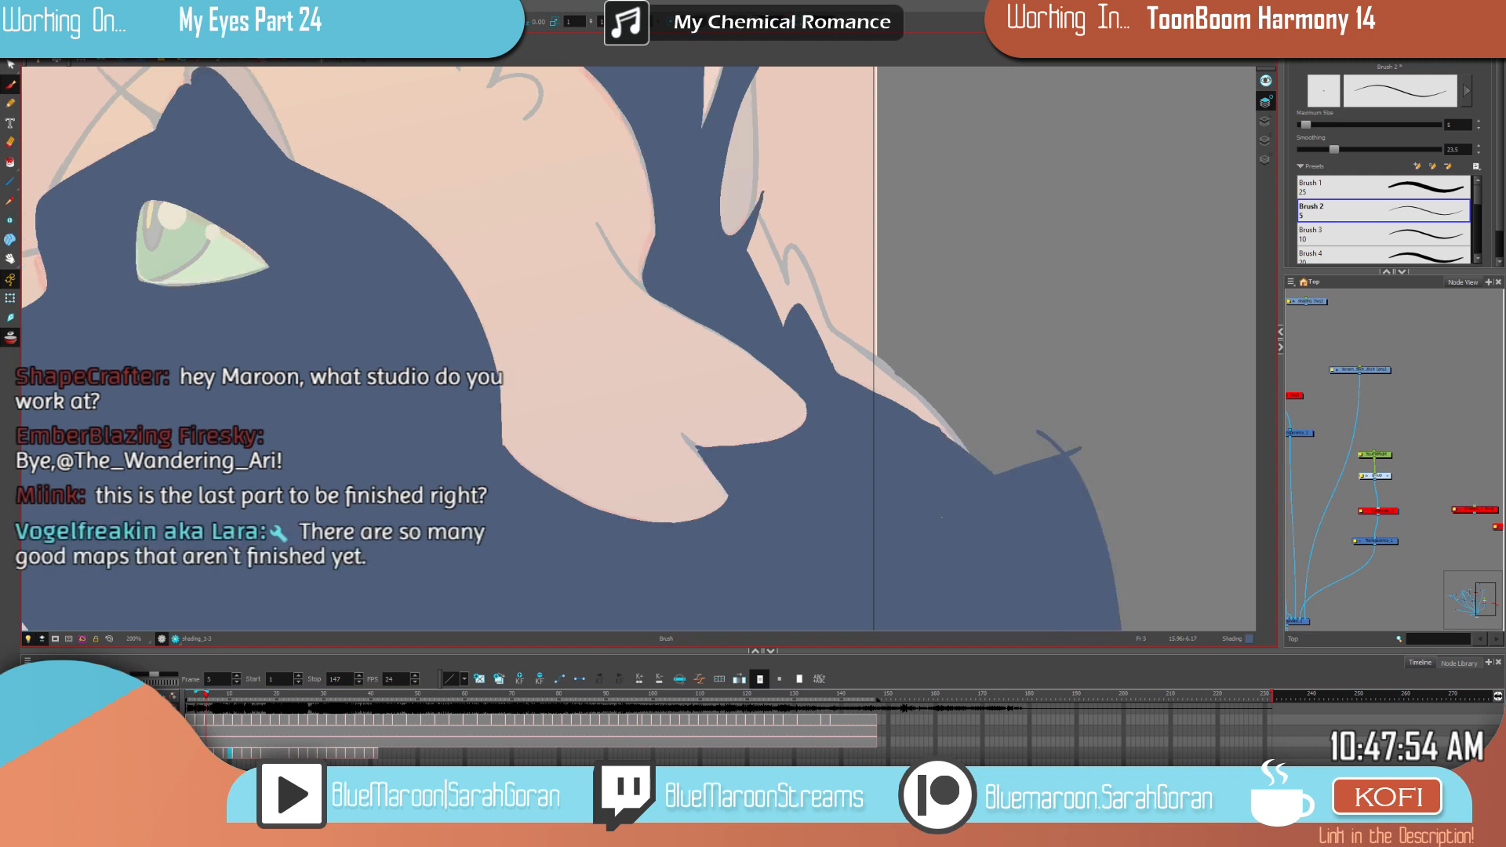
Step: Make the Shading colour in the My_Eyes palette semi-transparent by setting its alpha to 117
left_click(1411, 53)
left_click(1443, 52)
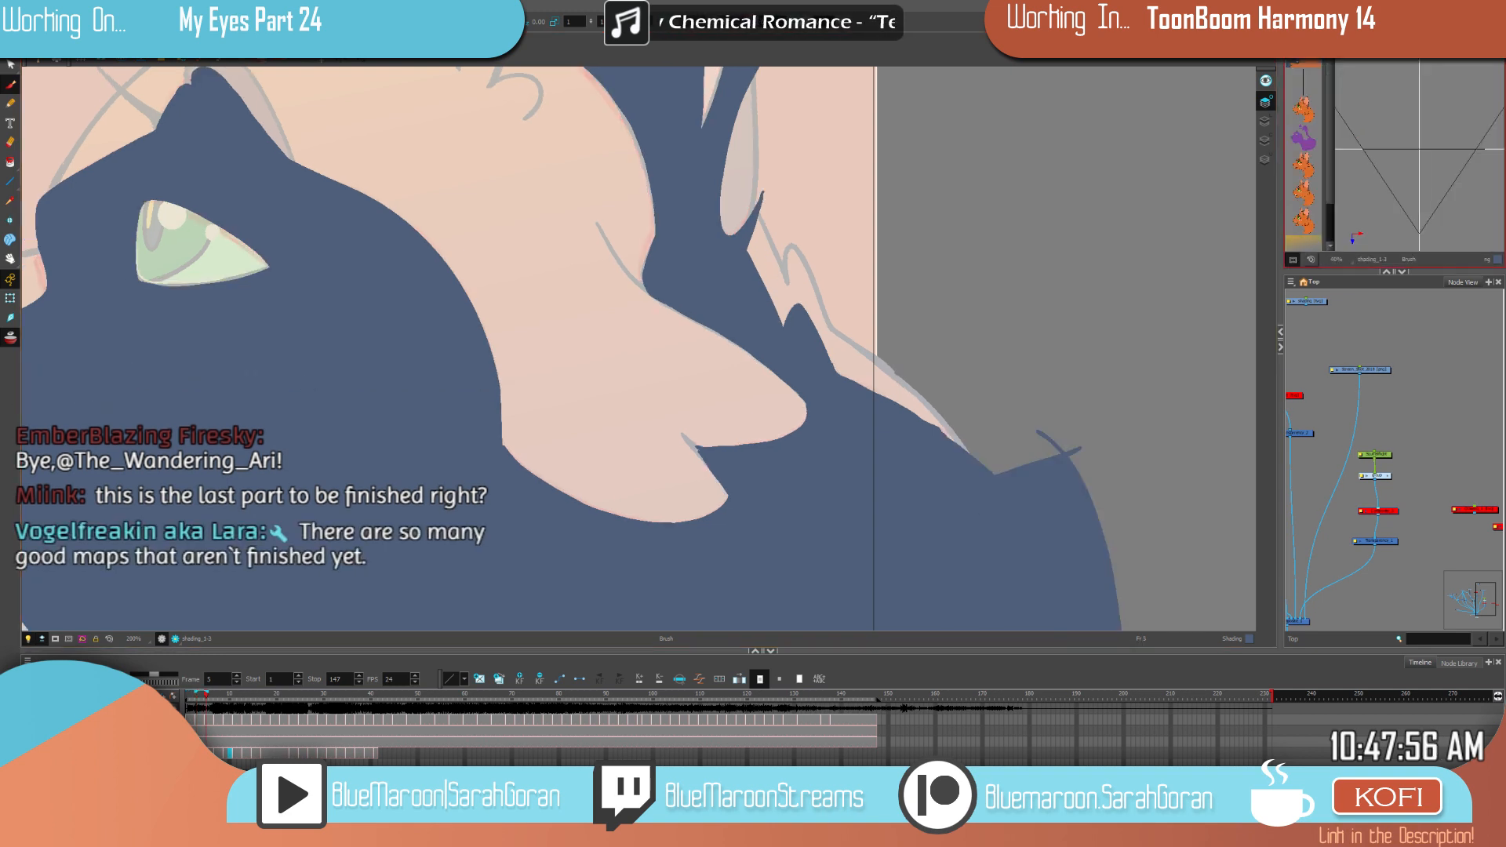
left_click(1412, 52)
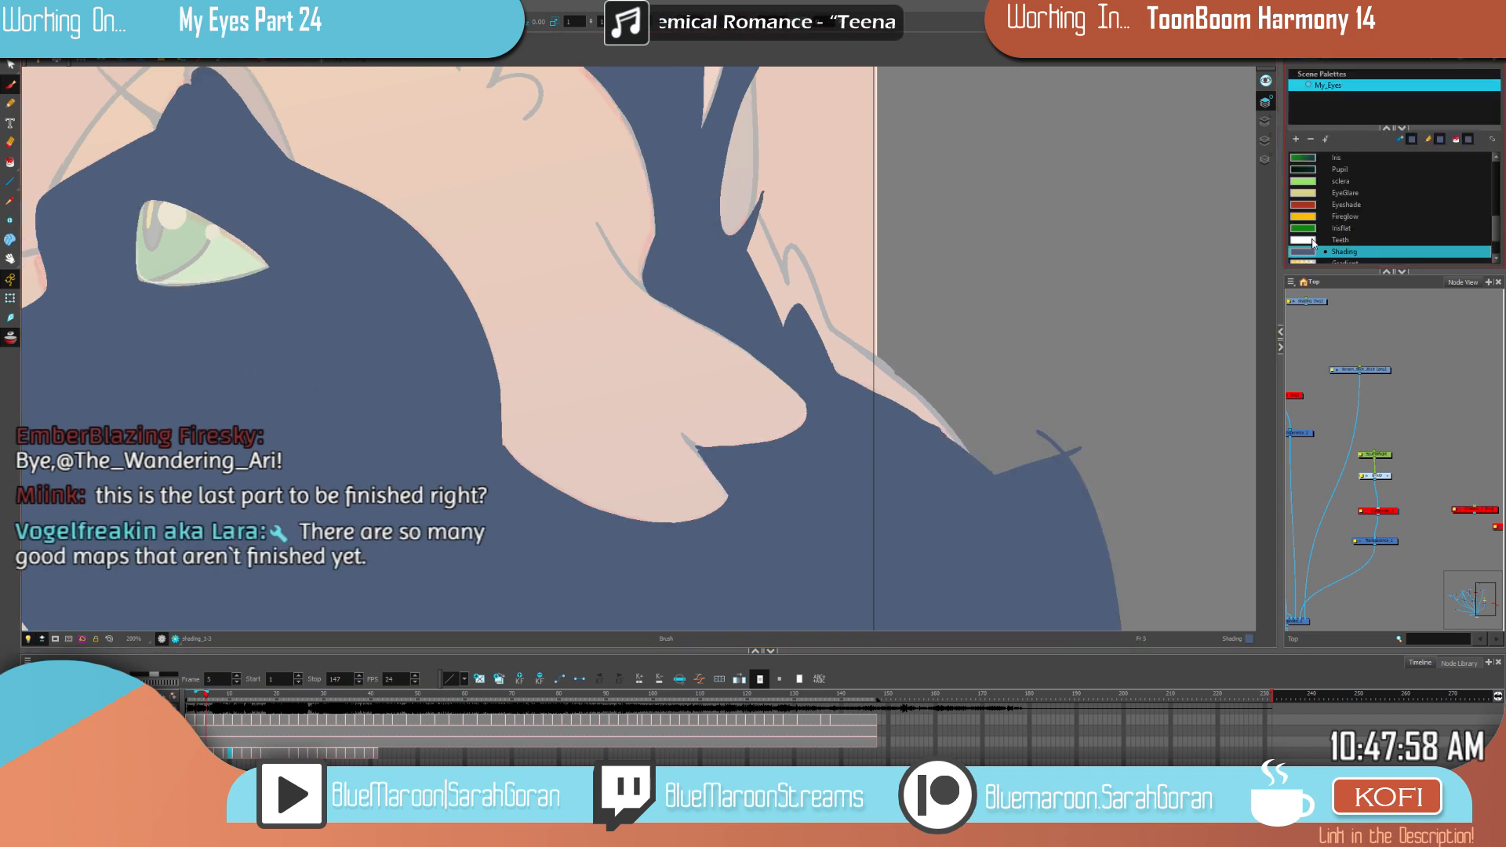
double_click(1304, 252)
left_click_drag(875, 411, 853, 412)
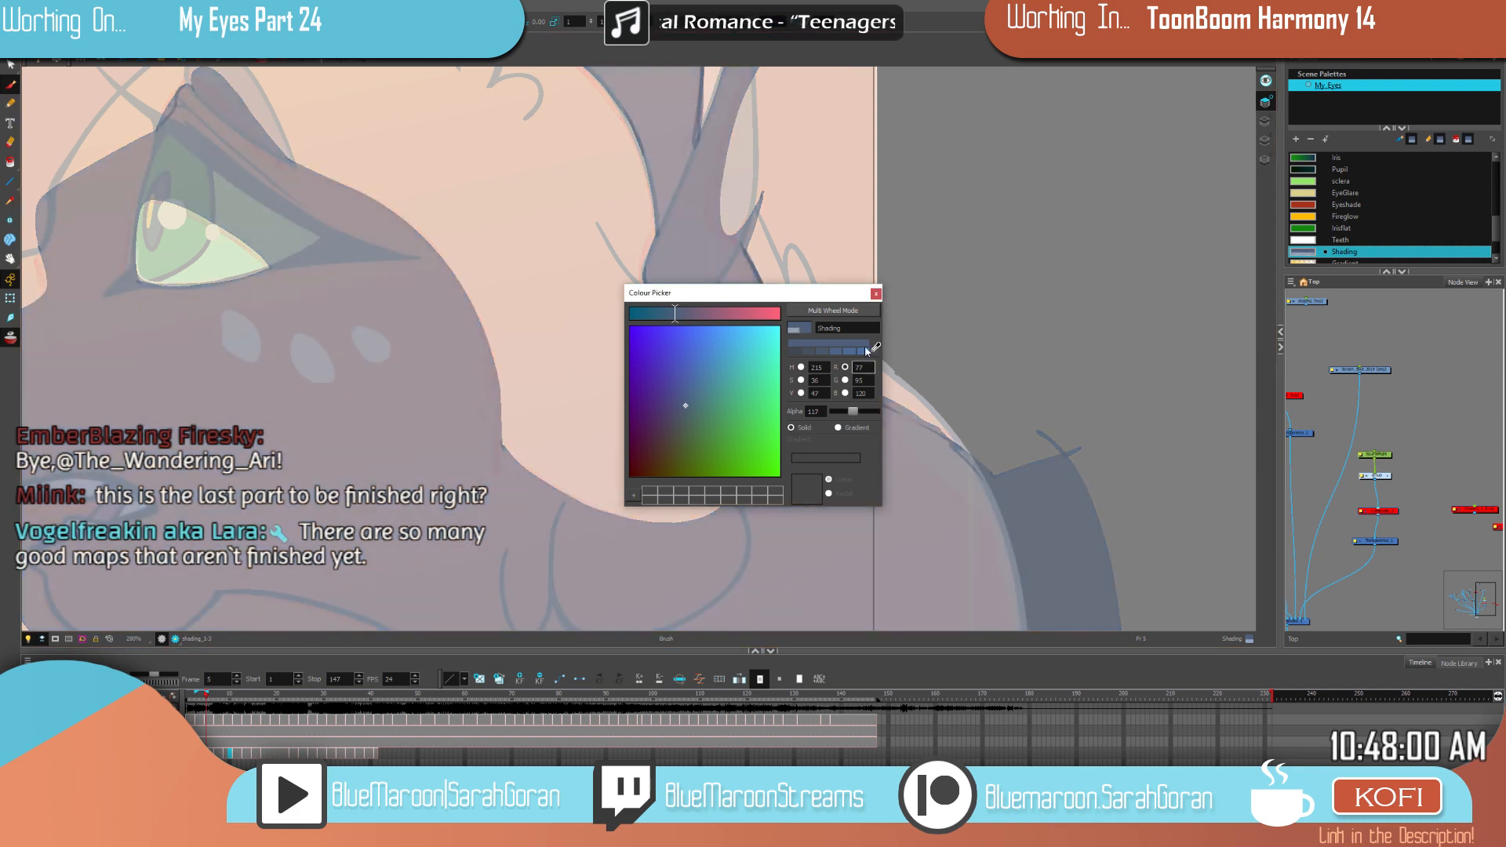
left_click(874, 294)
Step: Return to frame 11 and draw the upper cheek-fur tuft's shading edge from the notch around its tip to the ear base
key("f")
key("f")
key("g")
key("g")
key("g")
key("g")
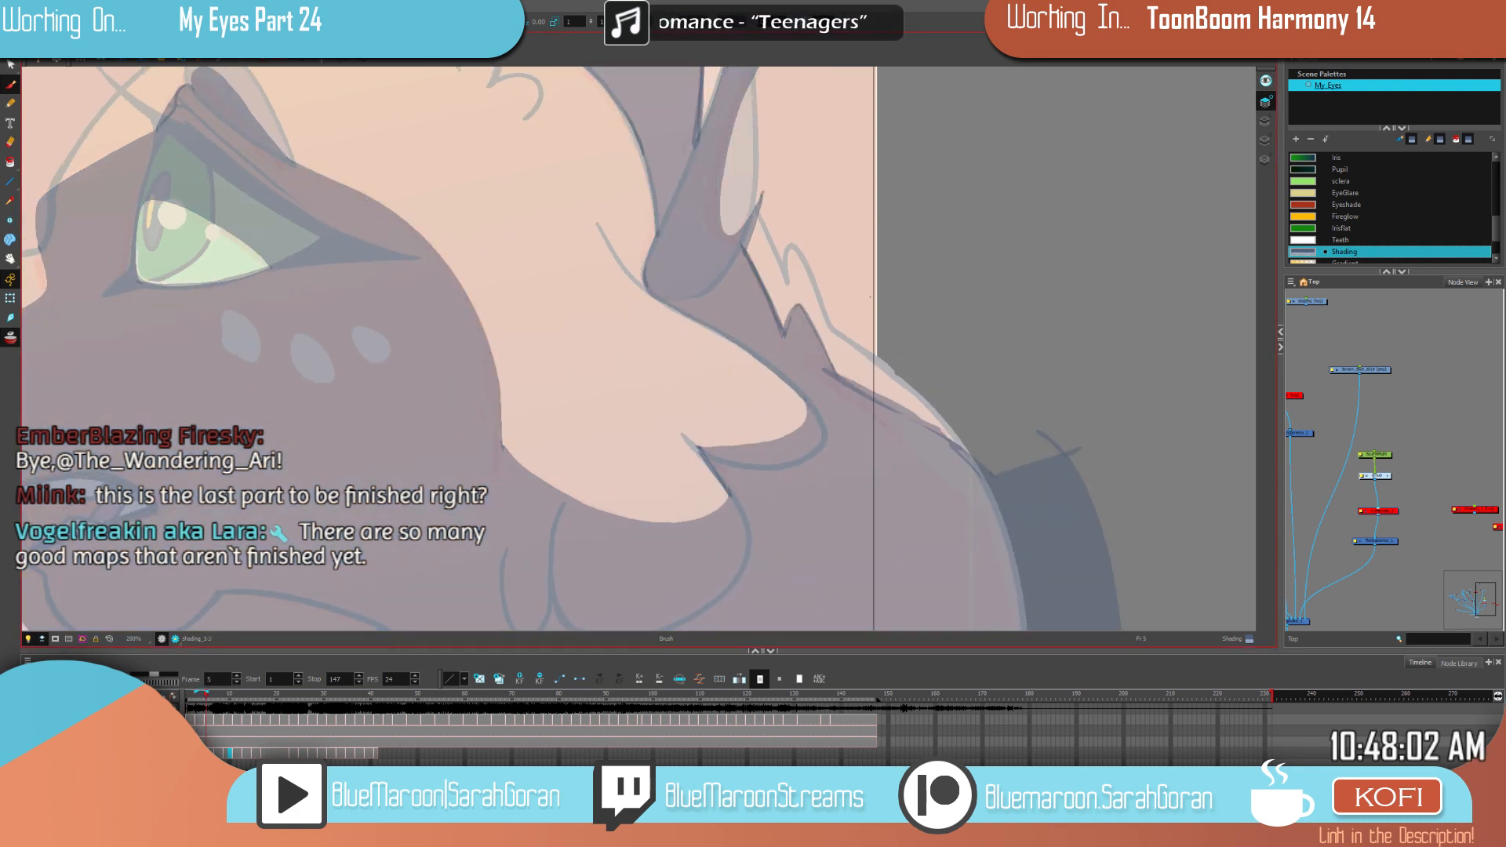
key("period")
key("period")
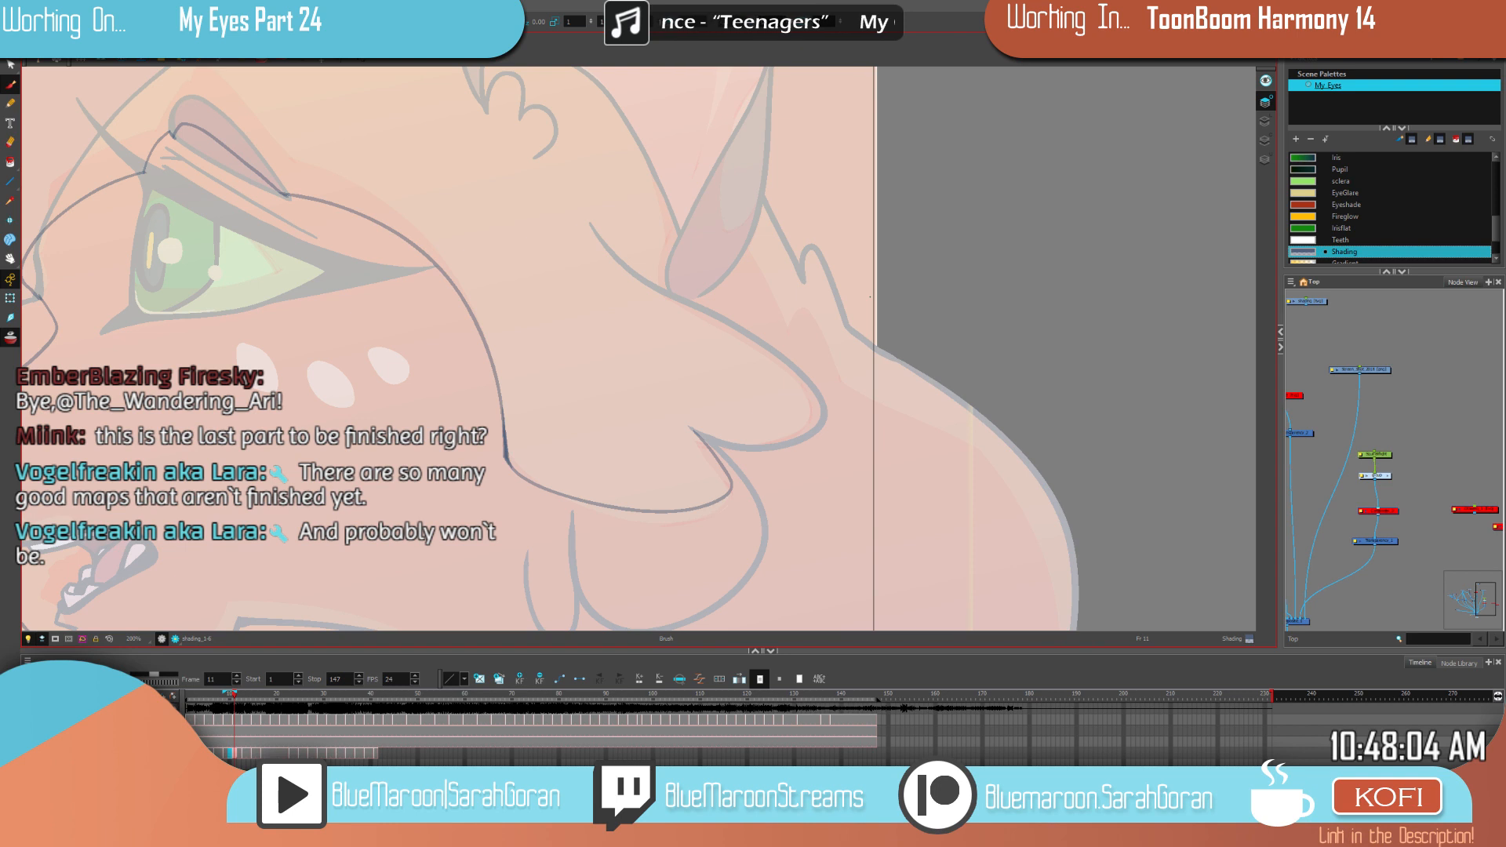
key("shift+l")
key("shift+l")
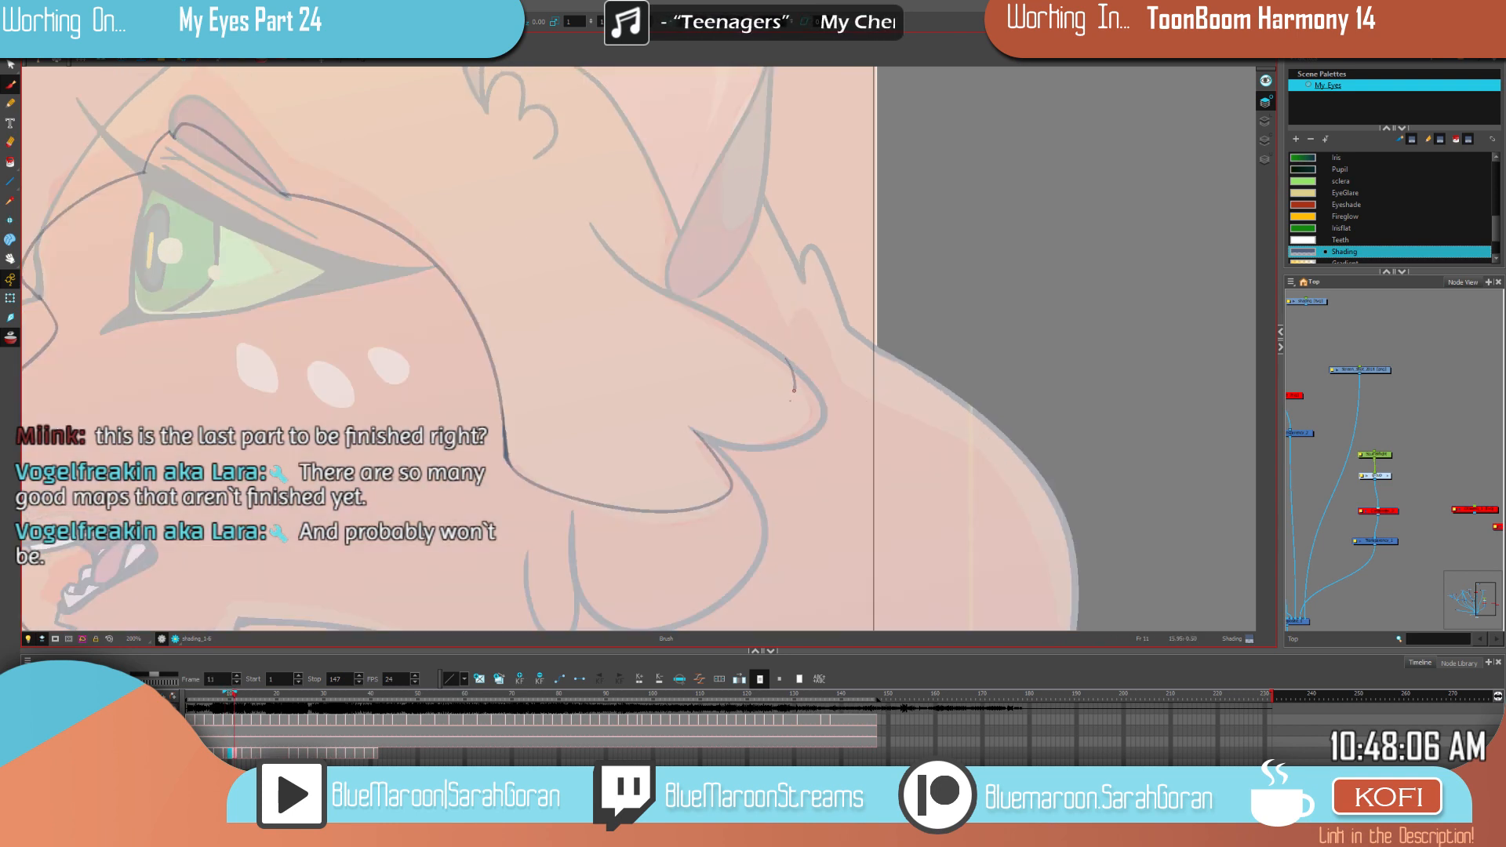
left_click_drag(955, 444, 977, 543)
key("shift+l")
key("shift+l")
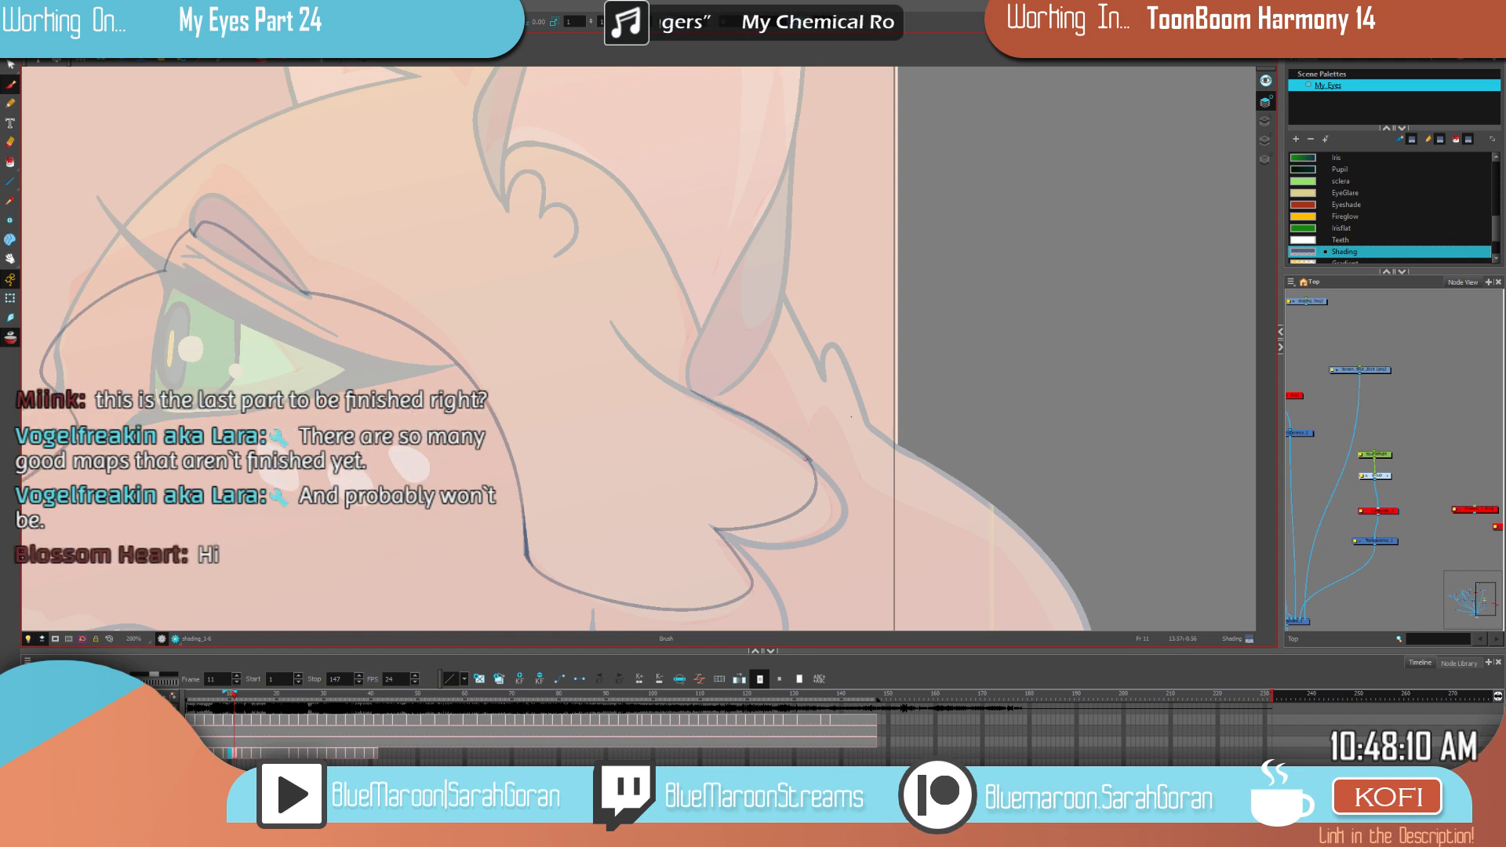
Step: Examine the ear shading on the preceding drawing against the lines on frame 11
left_click_drag(859, 355, 911, 489)
key("space")
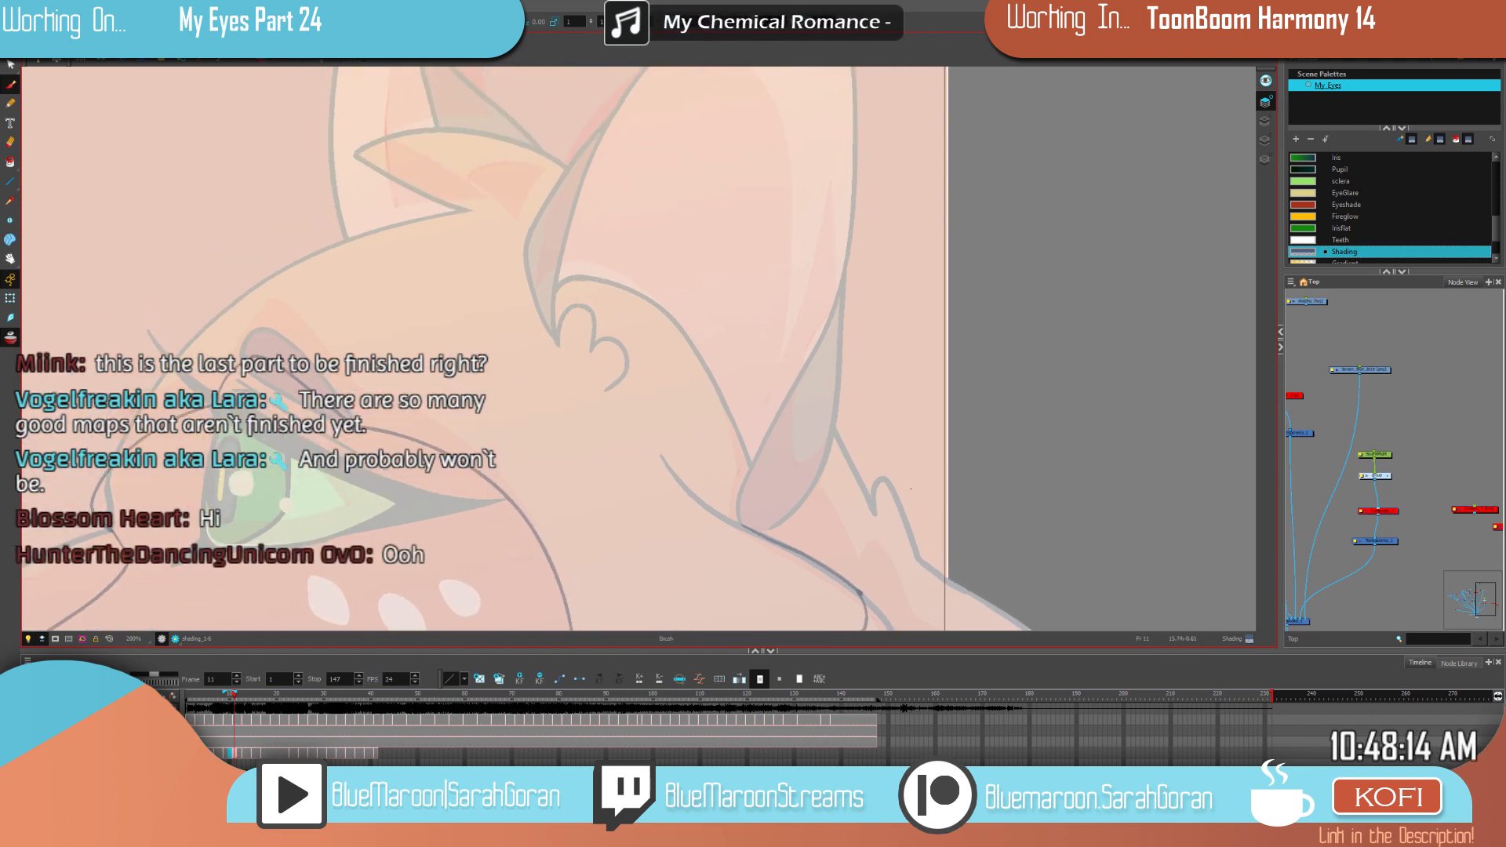
key("period")
key("period")
key("comma")
key("comma")
key("comma")
key("period")
key("period")
key("comma")
key("comma")
key("comma")
key("period")
key("period")
key("comma")
key("comma")
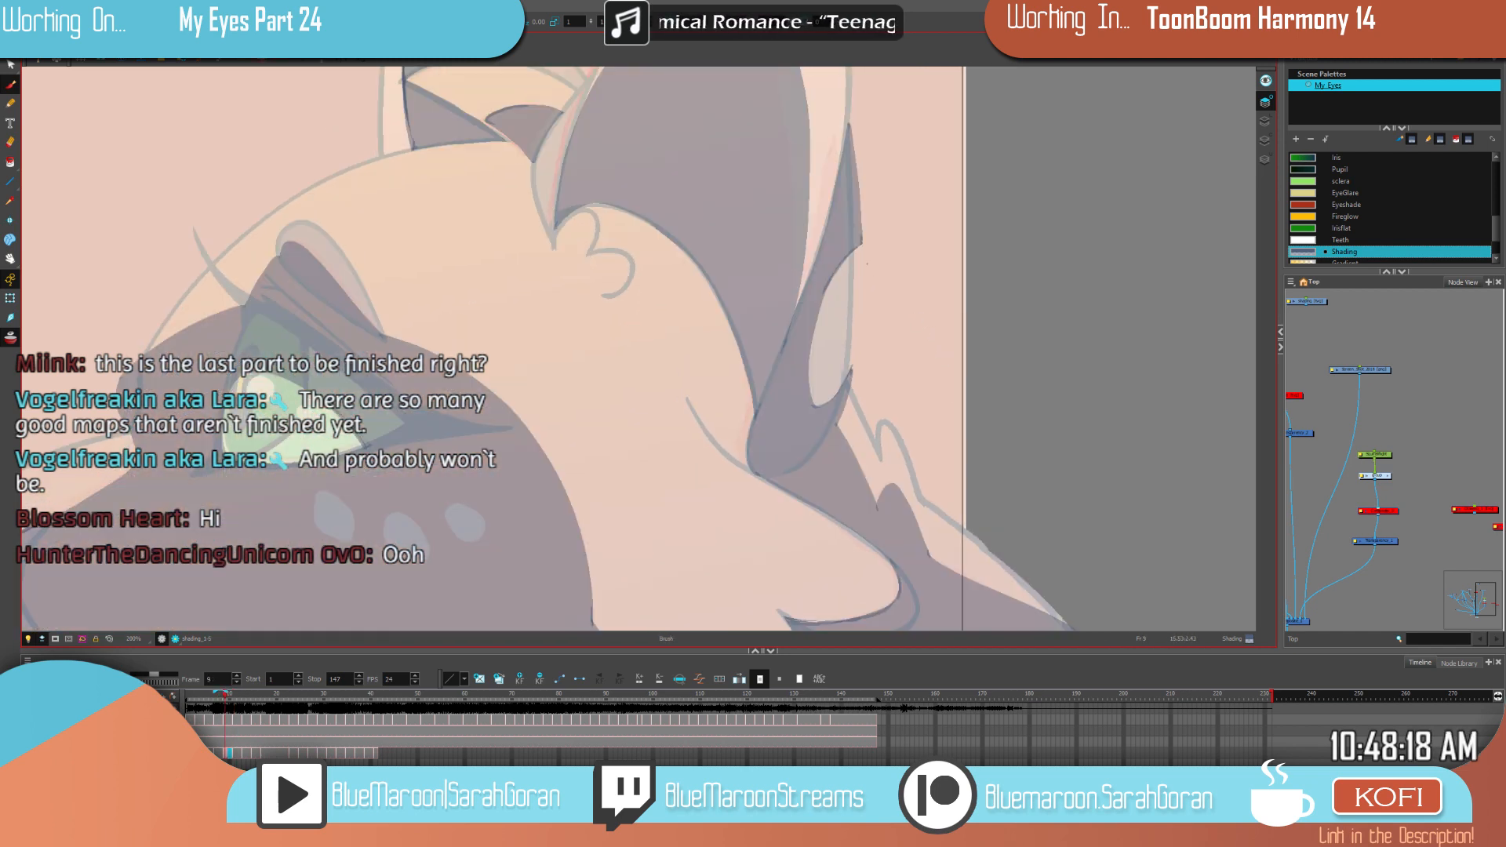
key("period")
key("period")
Step: Draw the shading edge from the near ear's outer contour down to its base, redoing the long stroke, and join it to the cheek fur
left_click_drag(822, 310, 775, 389)
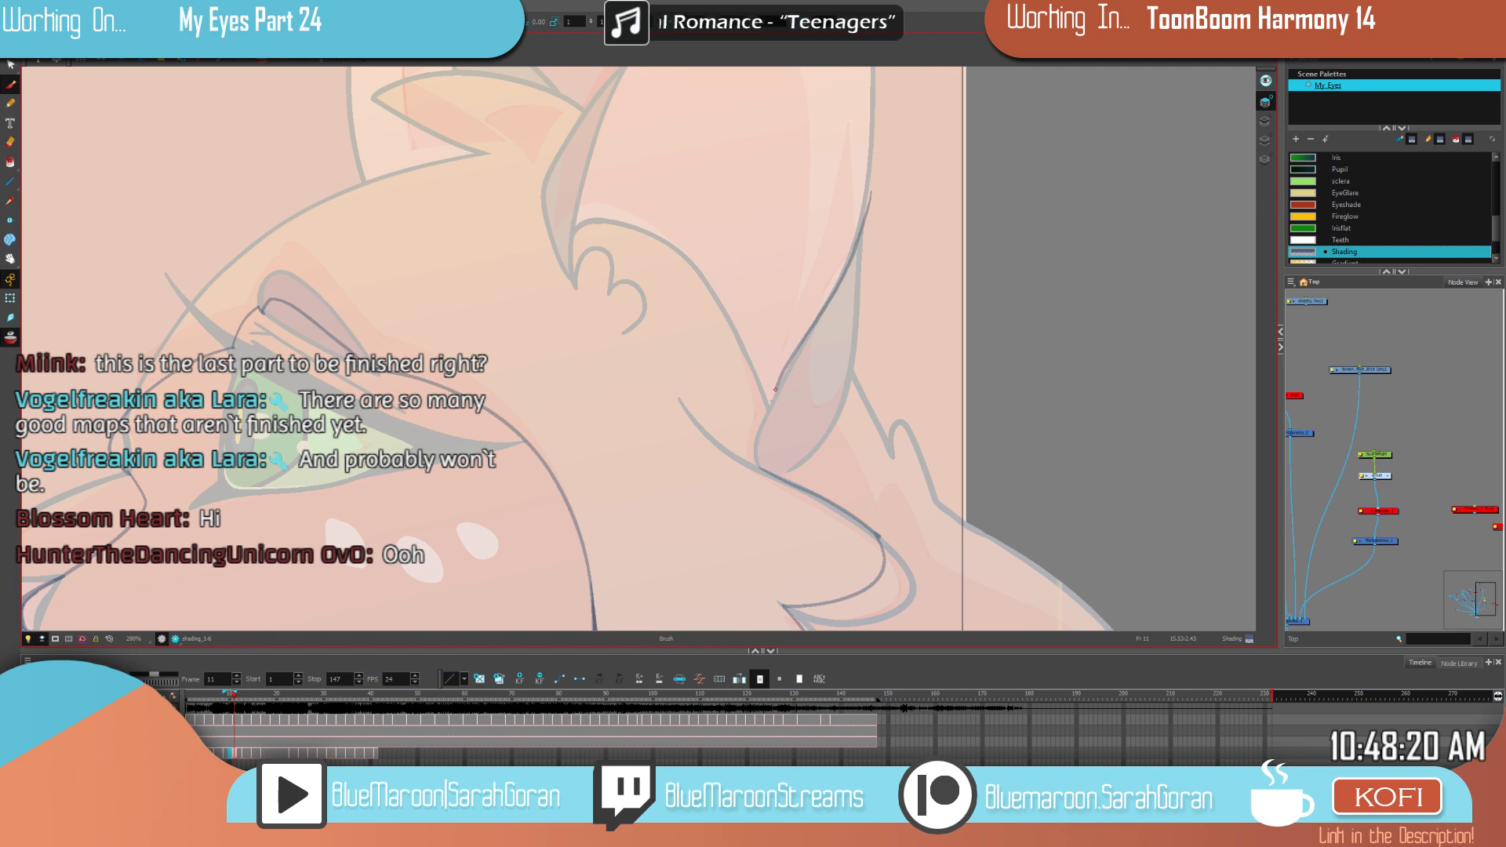
key("ctrl+z")
mouse_move(871, 185)
left_mouse_down()
mouse_move(830, 298)
mouse_move(774, 389)
left_mouse_up()
key("ctrl+z")
left_click_drag(871, 185, 818, 319)
left_click_drag(754, 445, 765, 473)
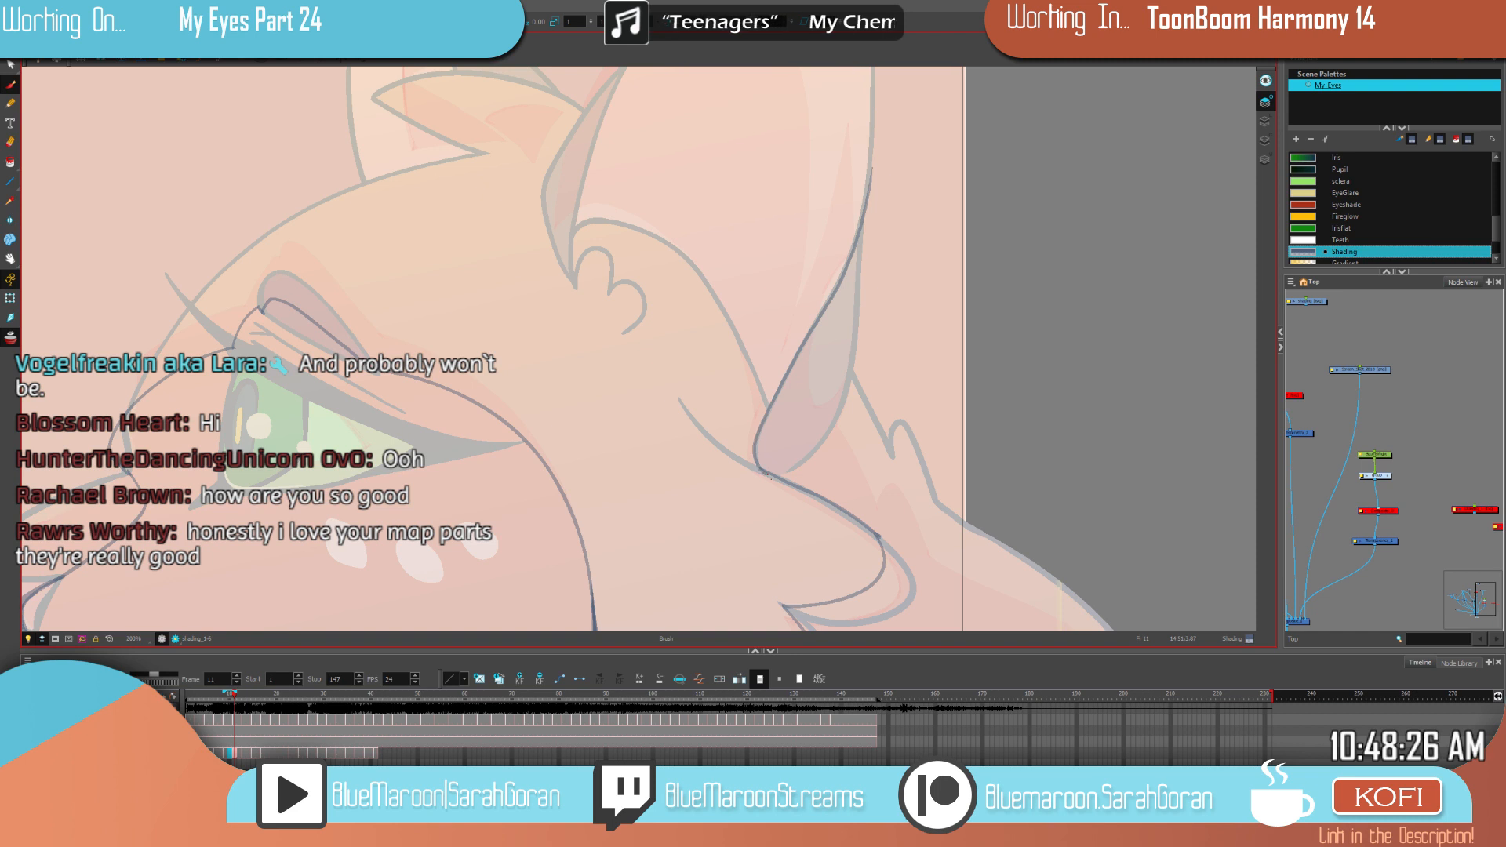
Step: Draw the angled shading edge behind the ear base toward the neck fur, following the adjacent drawing
key("f")
key("g")
key("f")
mouse_move(854, 371)
left_mouse_down()
mouse_move(842, 435)
mouse_move(783, 318)
mouse_move(819, 389)
left_mouse_up()
key("g")
key("f")
key("g")
key("f")
key("g")
key("f")
key("g")
key("space")
left_click_drag(976, 421, 876, 302)
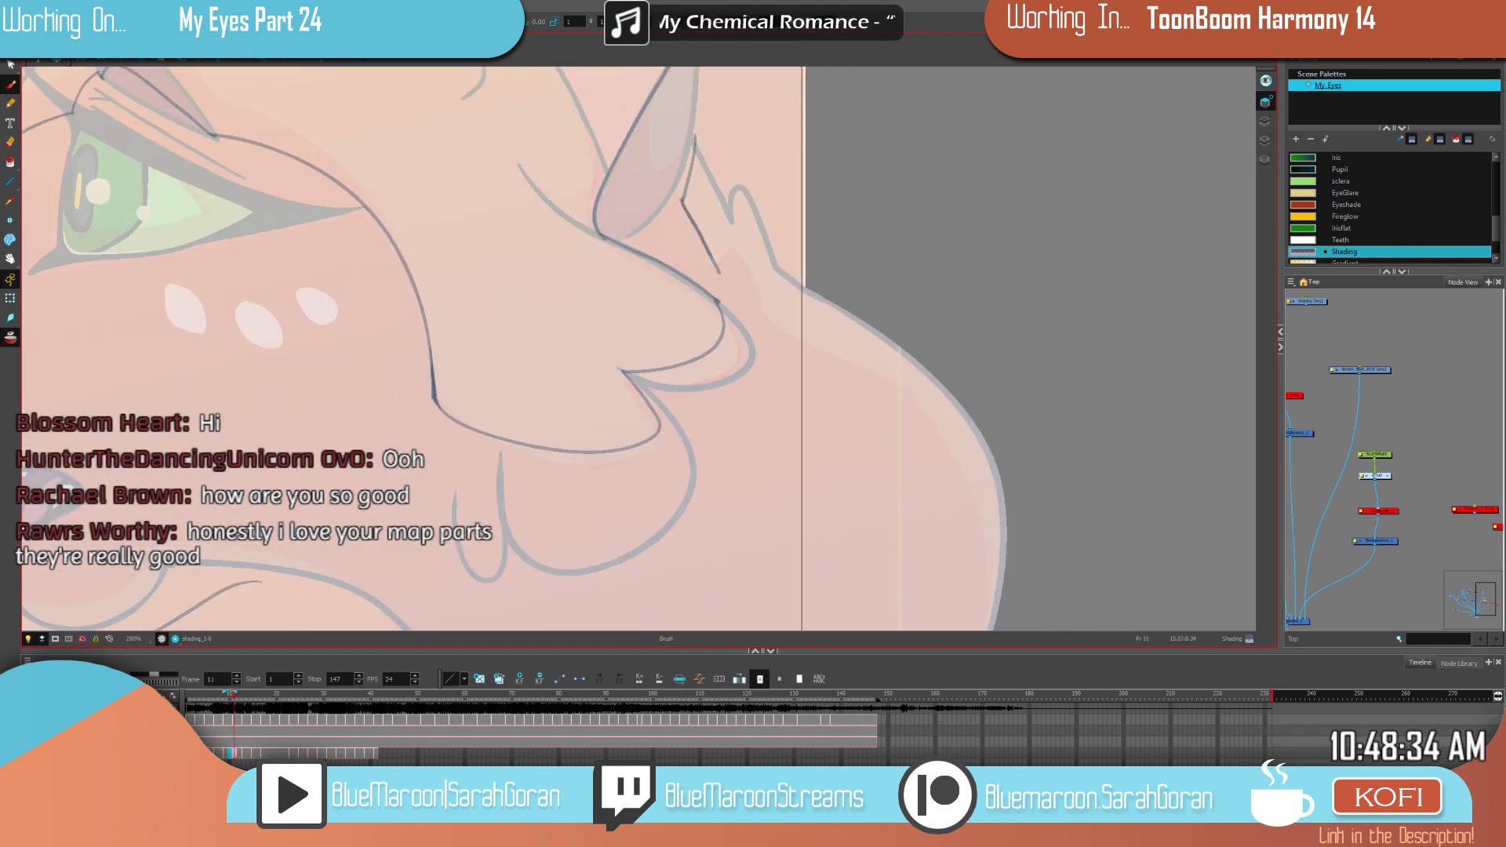
left_click_drag(682, 200, 689, 217)
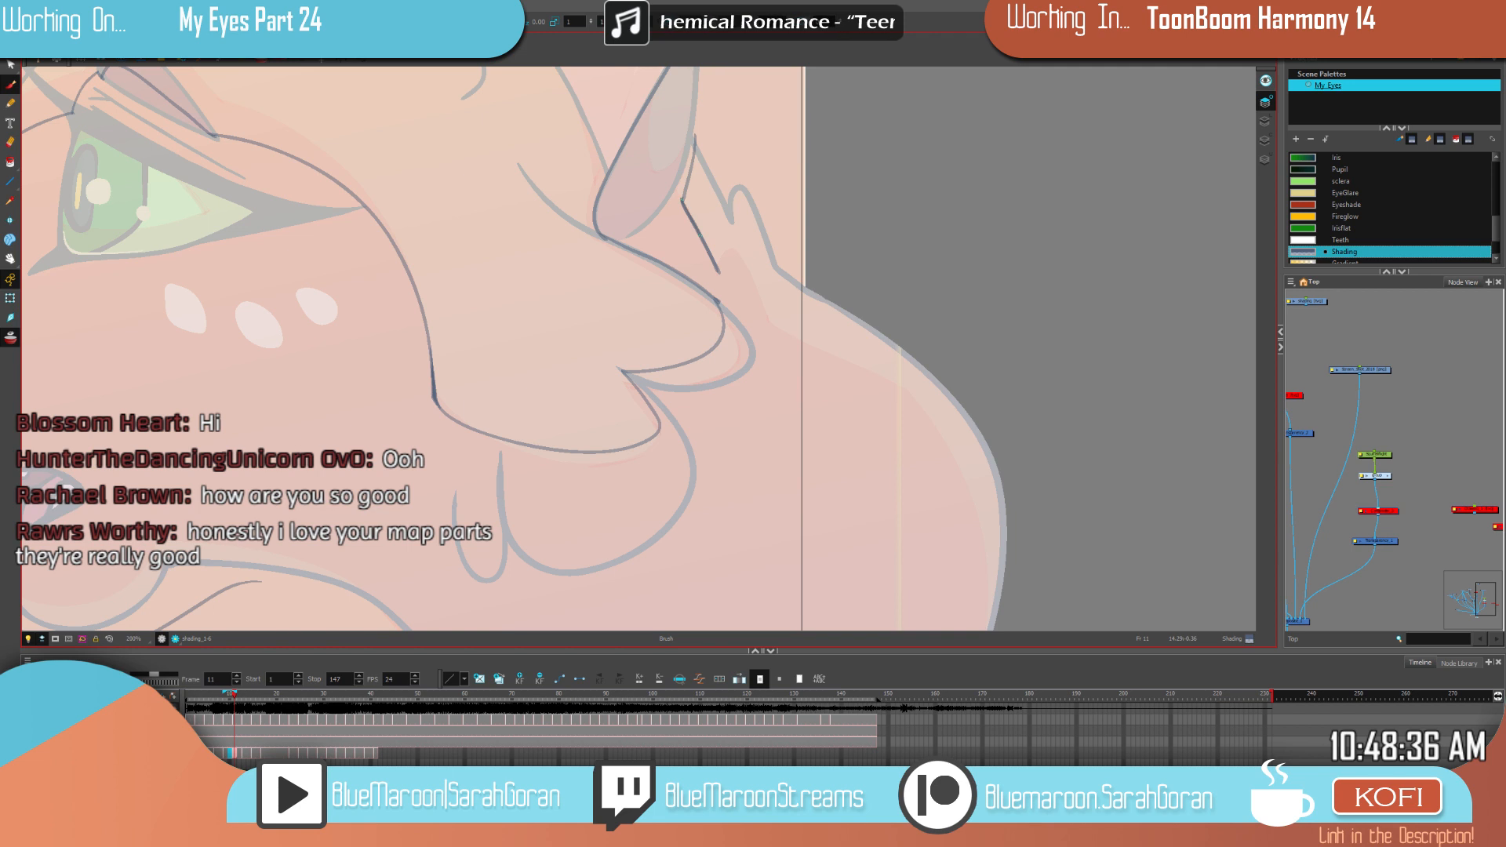
Step: Thicken the slanted shading line behind the ear base with repeated strokes, checking it against the preceding drawing
key("comma")
key("comma")
key("period")
key("period")
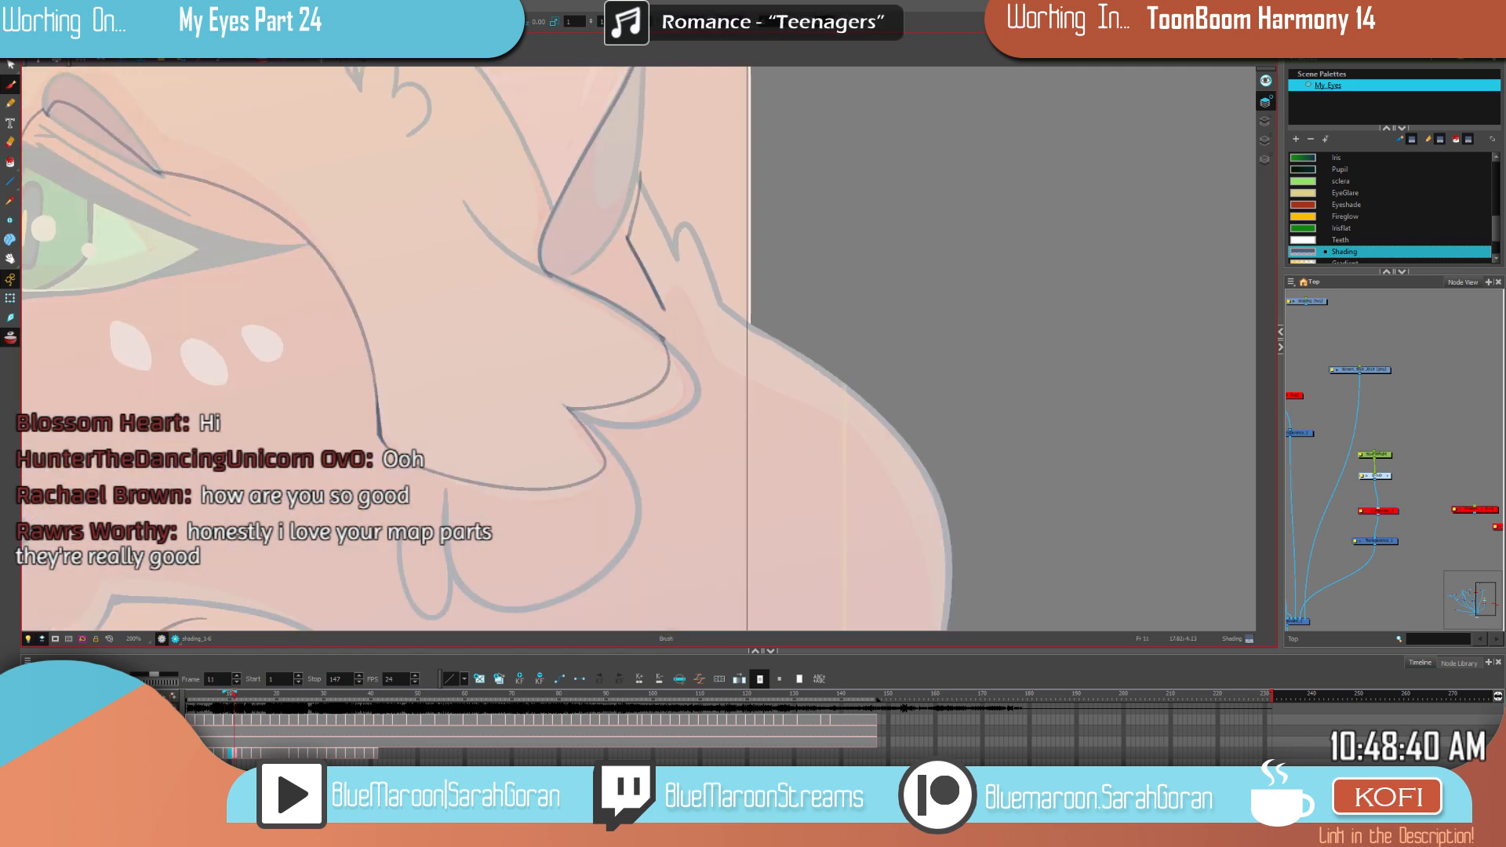
left_click_drag(629, 240, 664, 304)
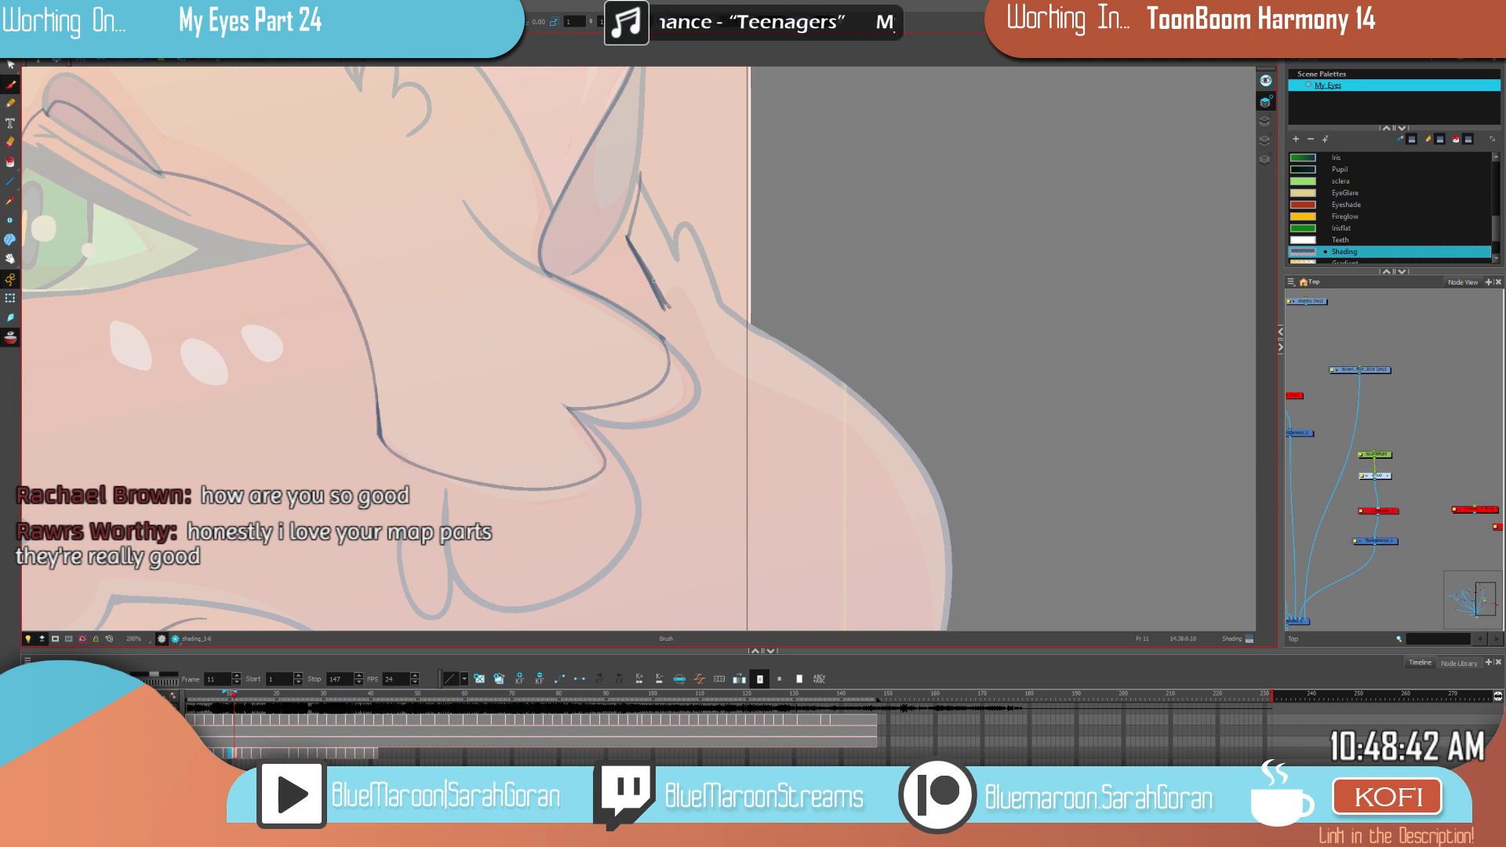
left_click_drag(629, 239, 672, 308)
key("comma")
key("period")
key("comma")
key("period")
left_click_drag(631, 239, 672, 309)
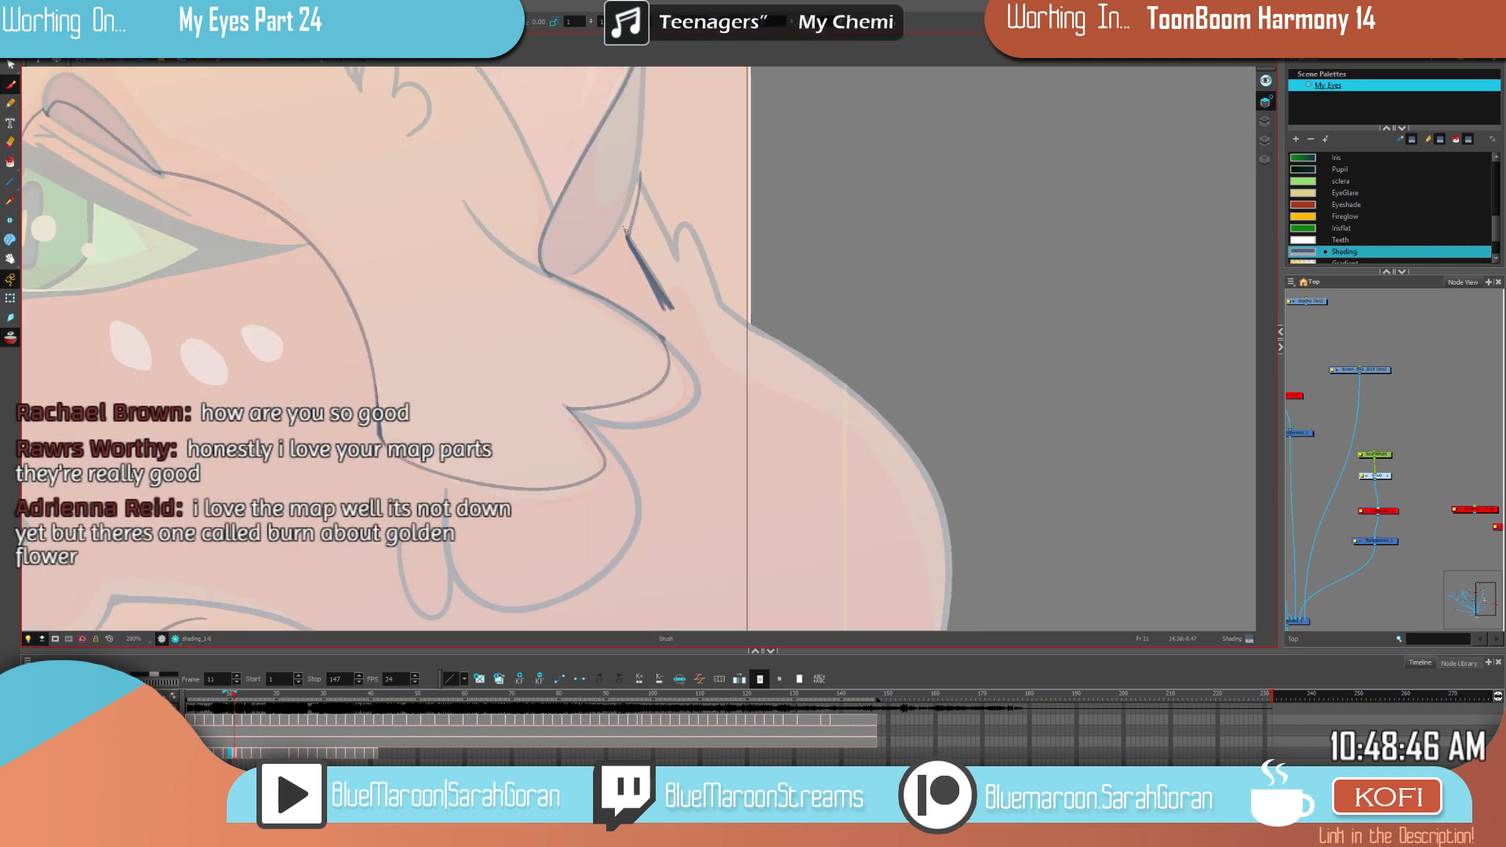
left_click_drag(623, 227, 673, 311)
key("comma")
key("period")
key("comma")
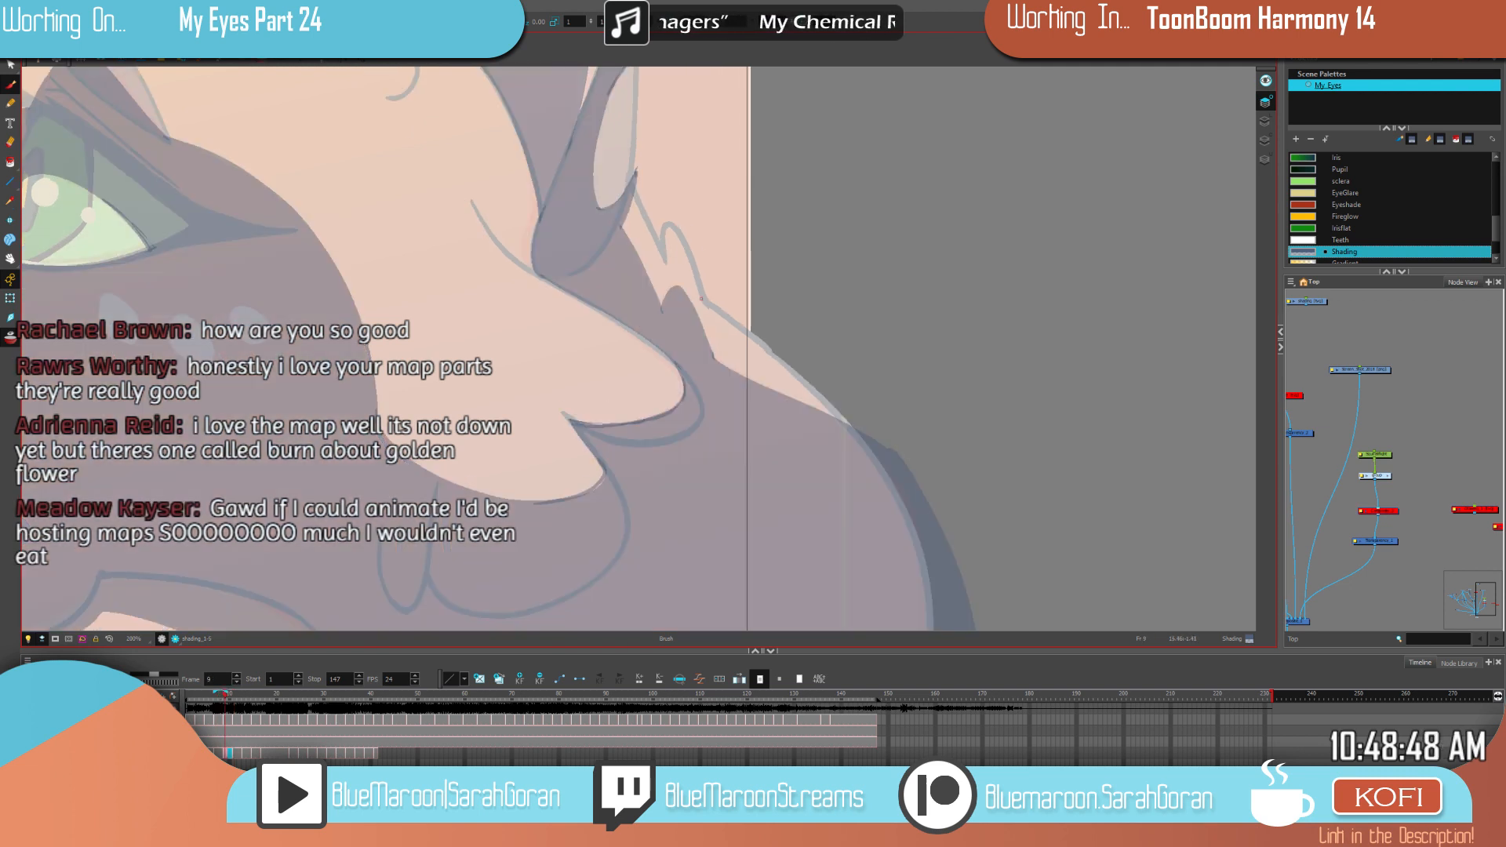
key("period")
key("comma")
key("period")
Step: Draw the neck-fur peak and the shading edge down the back of the neck past its outline, redoing the long stroke
left_click_drag(904, 467, 814, 349)
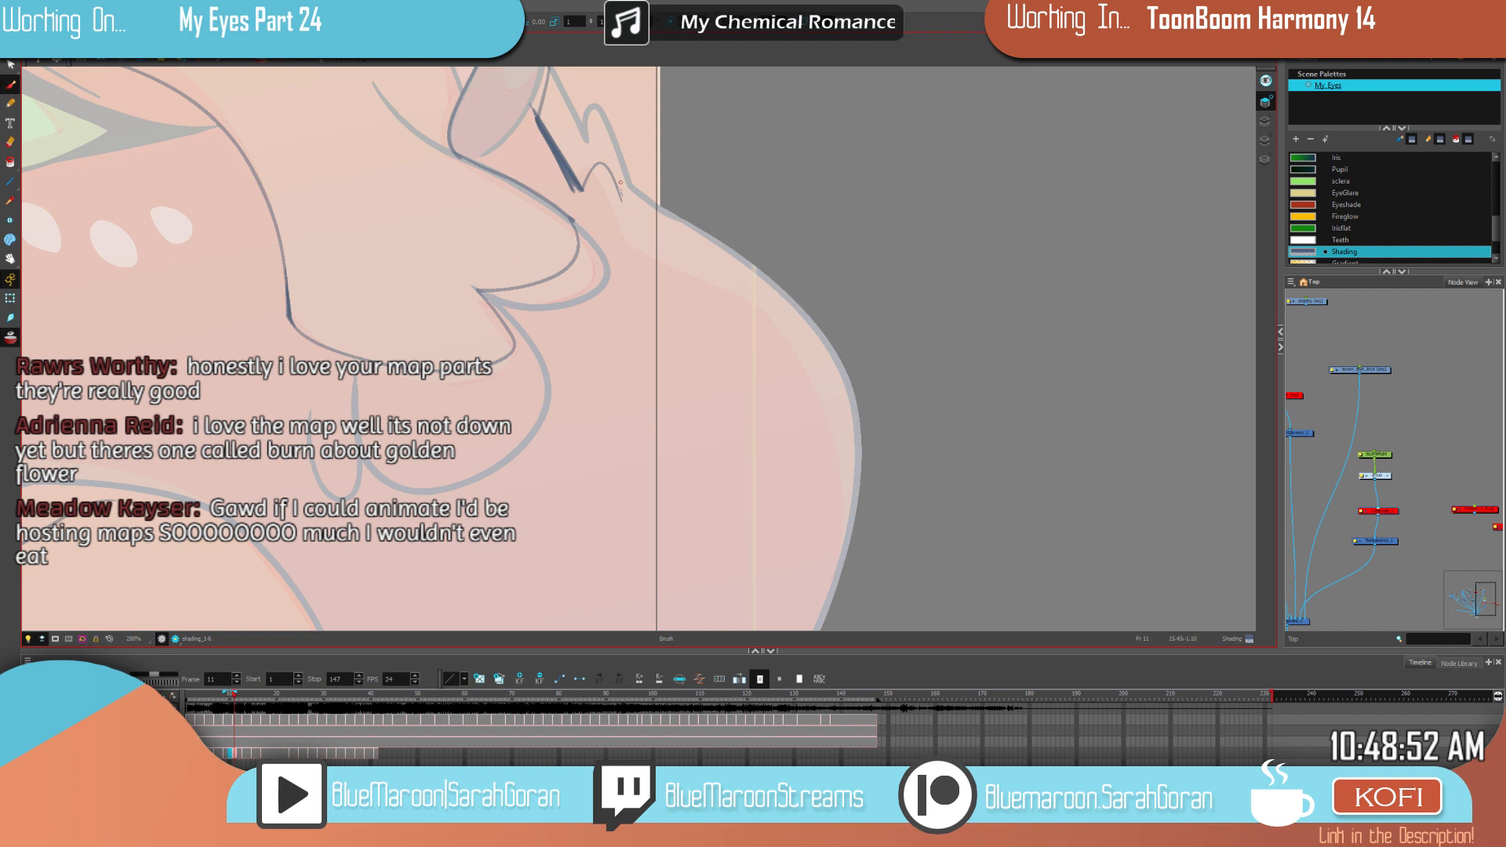
key("alt+b")
key("ctrl+z")
key("alt+s")
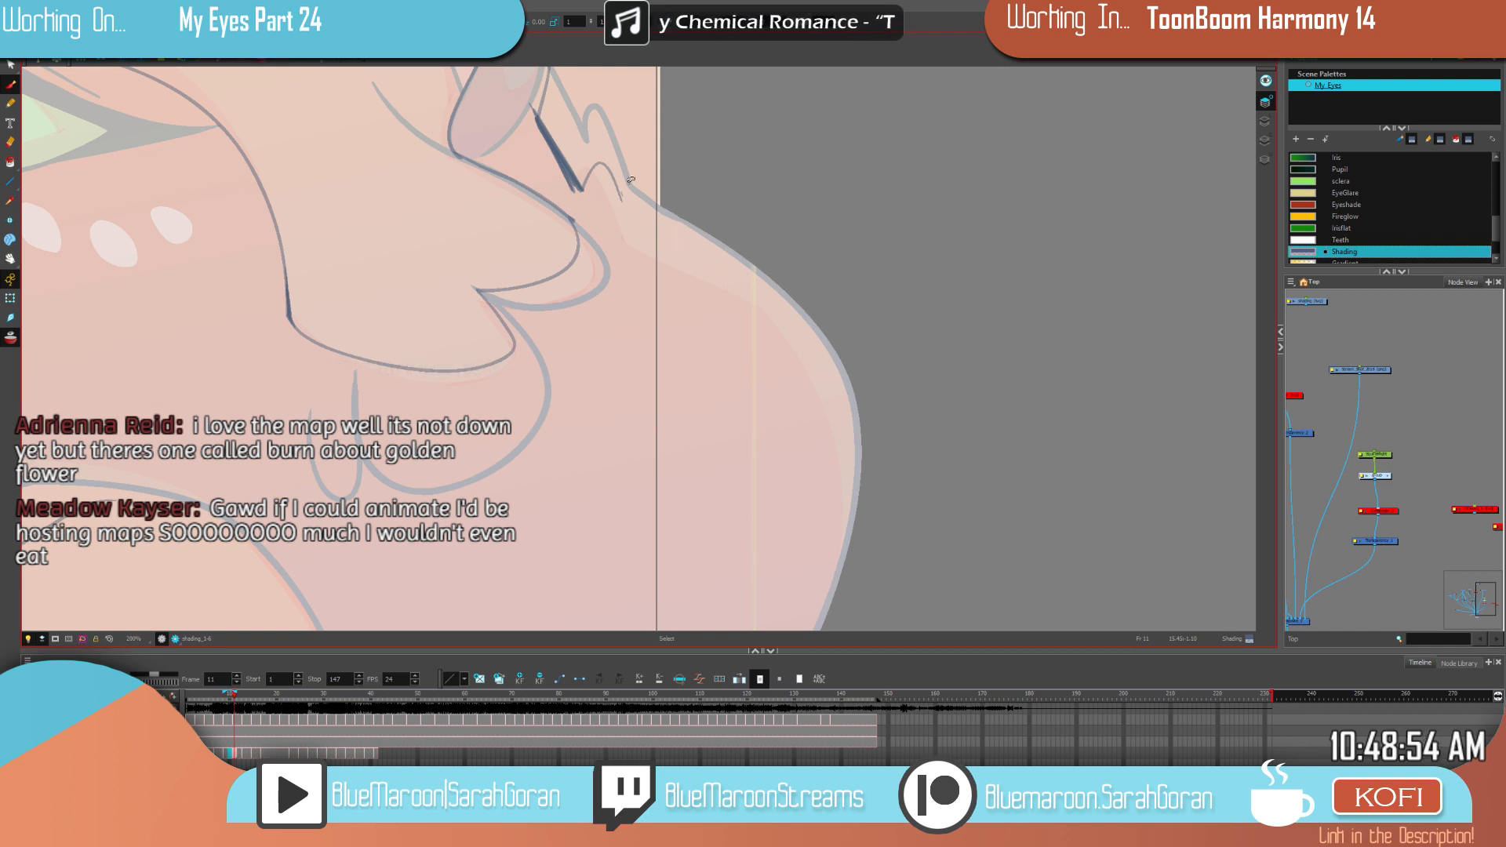
left_click_drag(625, 208, 863, 383)
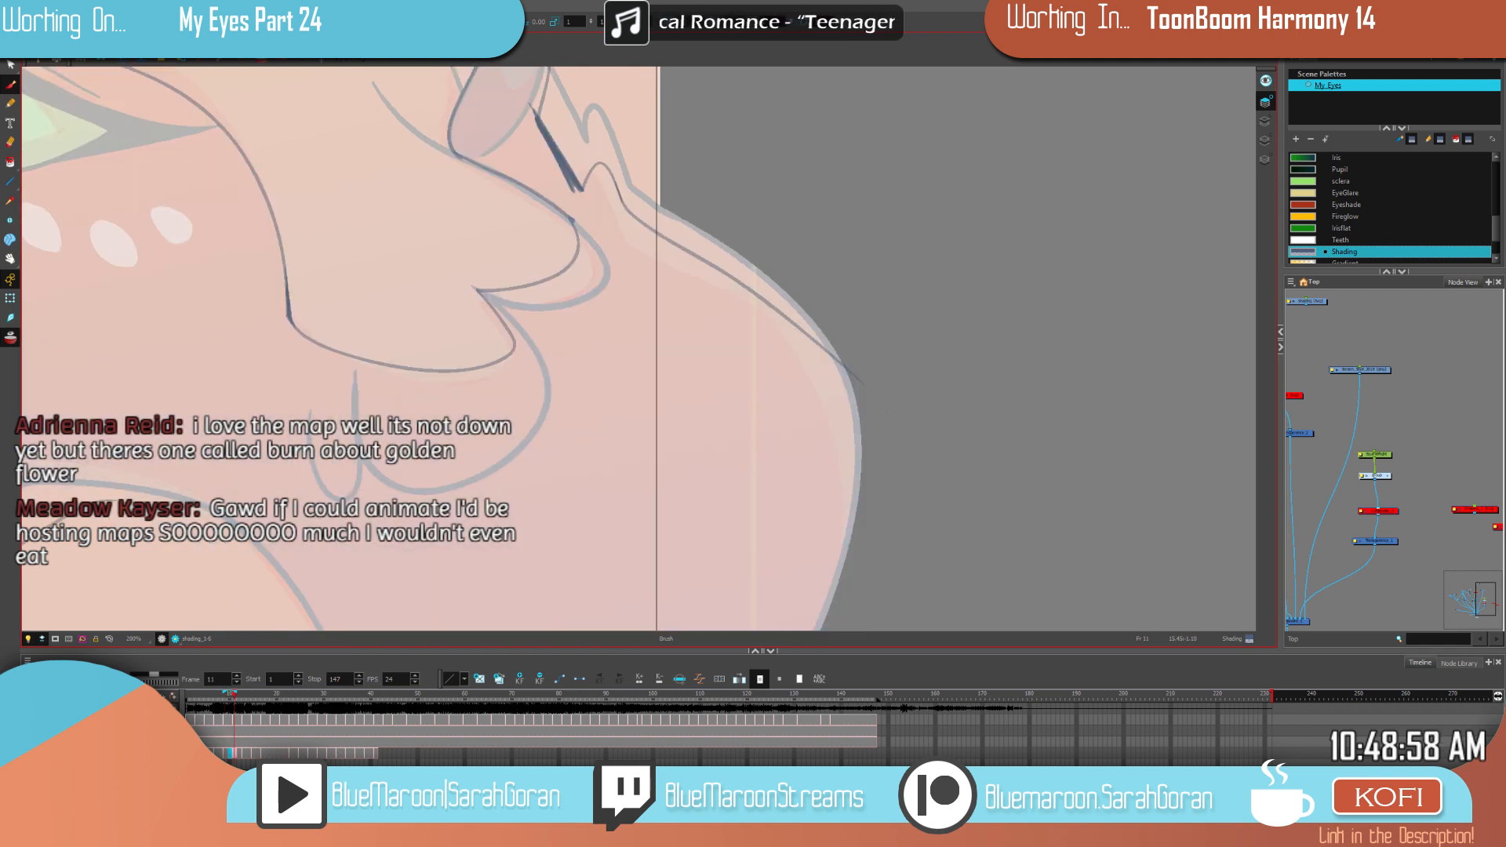
key("ctrl+z")
mouse_move(613, 178)
left_mouse_down()
mouse_move(628, 216)
mouse_move(871, 375)
left_mouse_up()
scroll(922, 422, "down", 1)
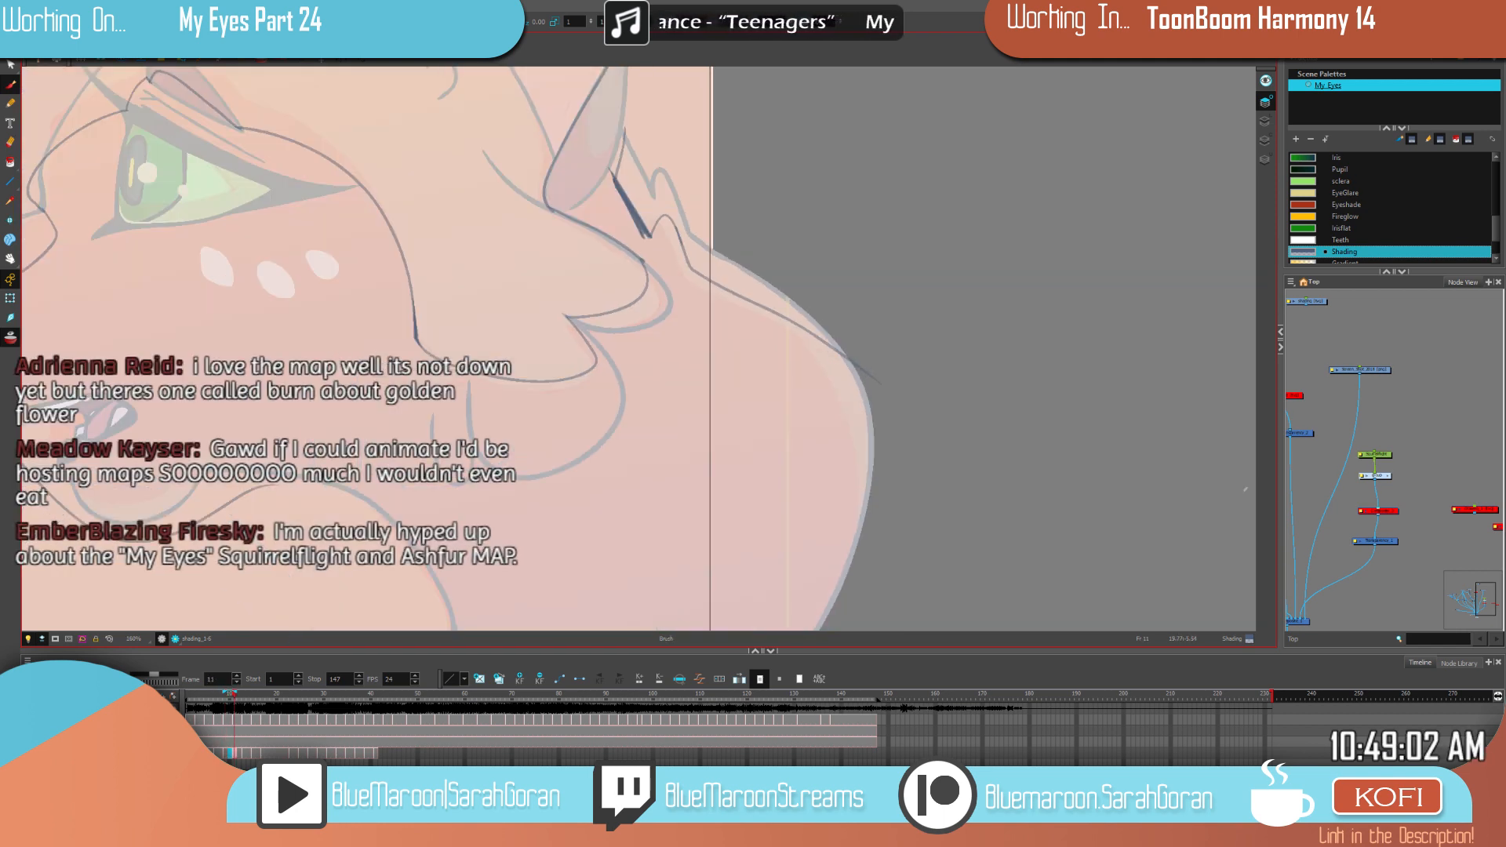
Step: Add a shading stroke along the near ear's inner marking up to its outer contour, using the preceding drawing as reference
key("comma")
key("comma")
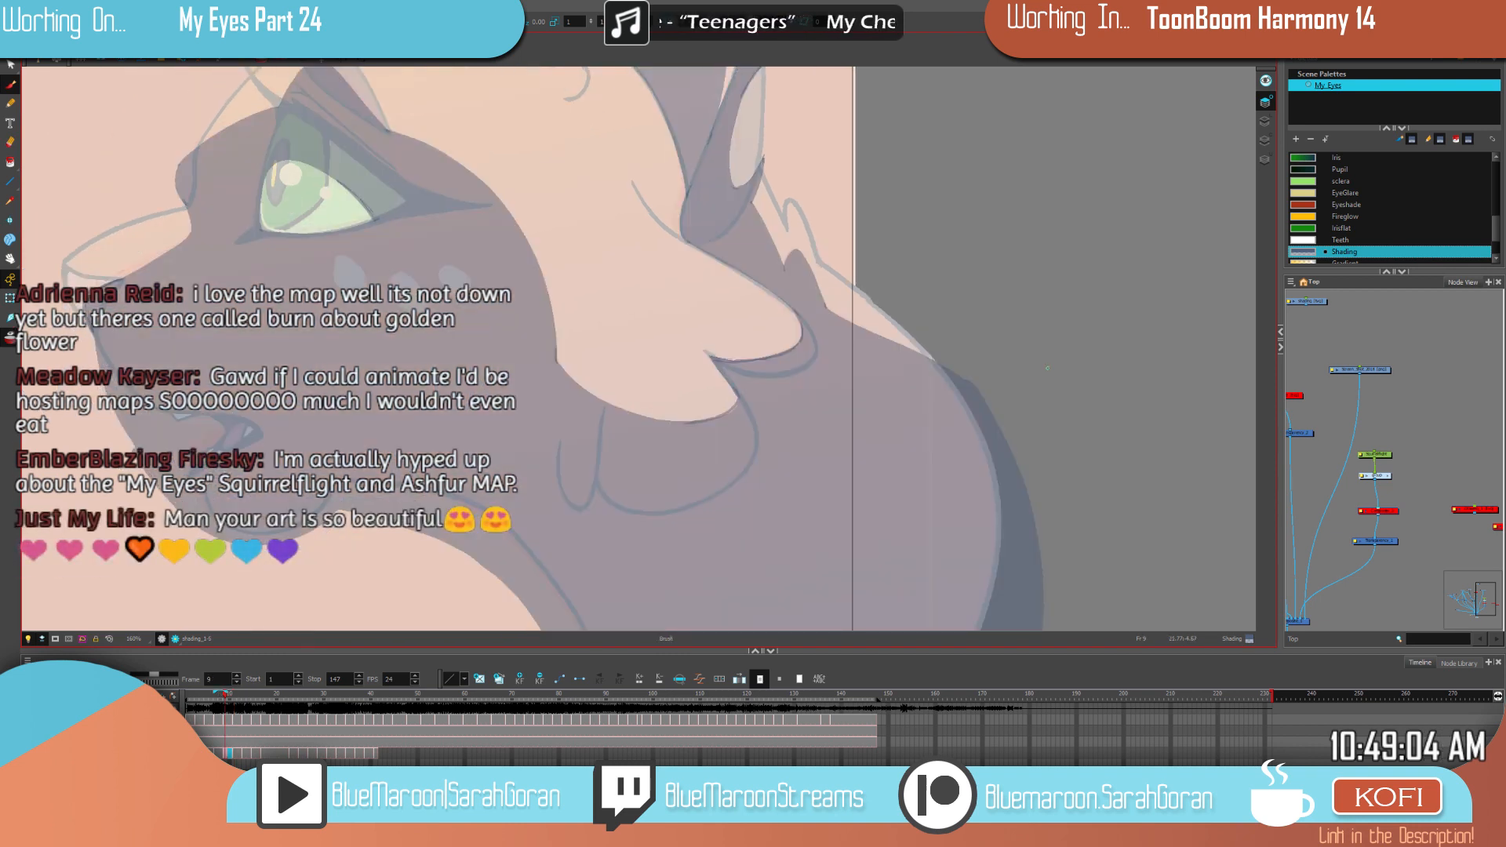
key("g")
left_click_drag(873, 340, 927, 569)
key("f")
key("g")
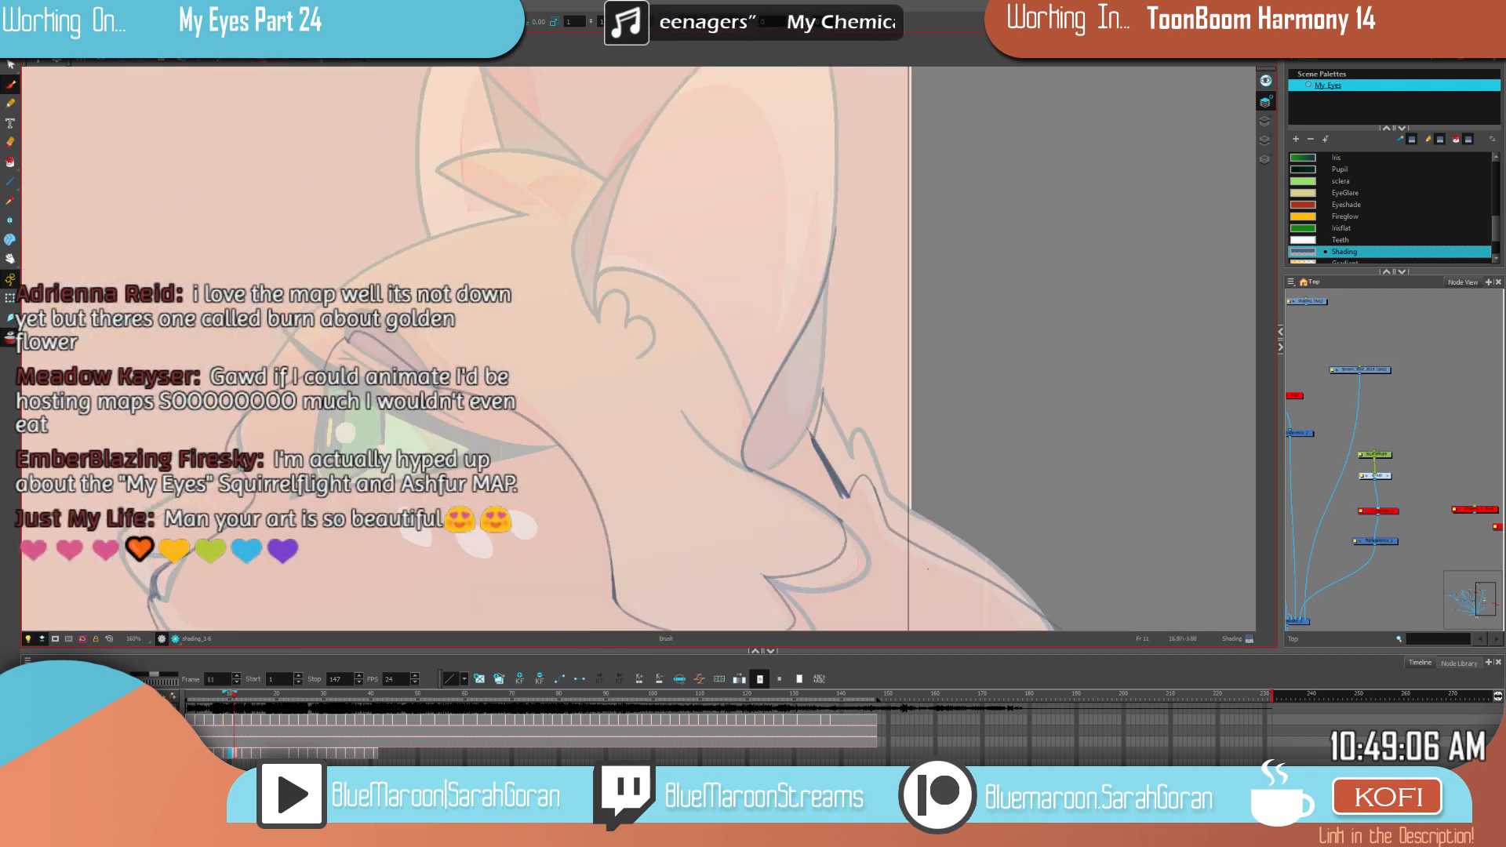
key("f")
key("g")
key("f")
key("g")
left_click_drag(870, 407, 852, 429)
key("f")
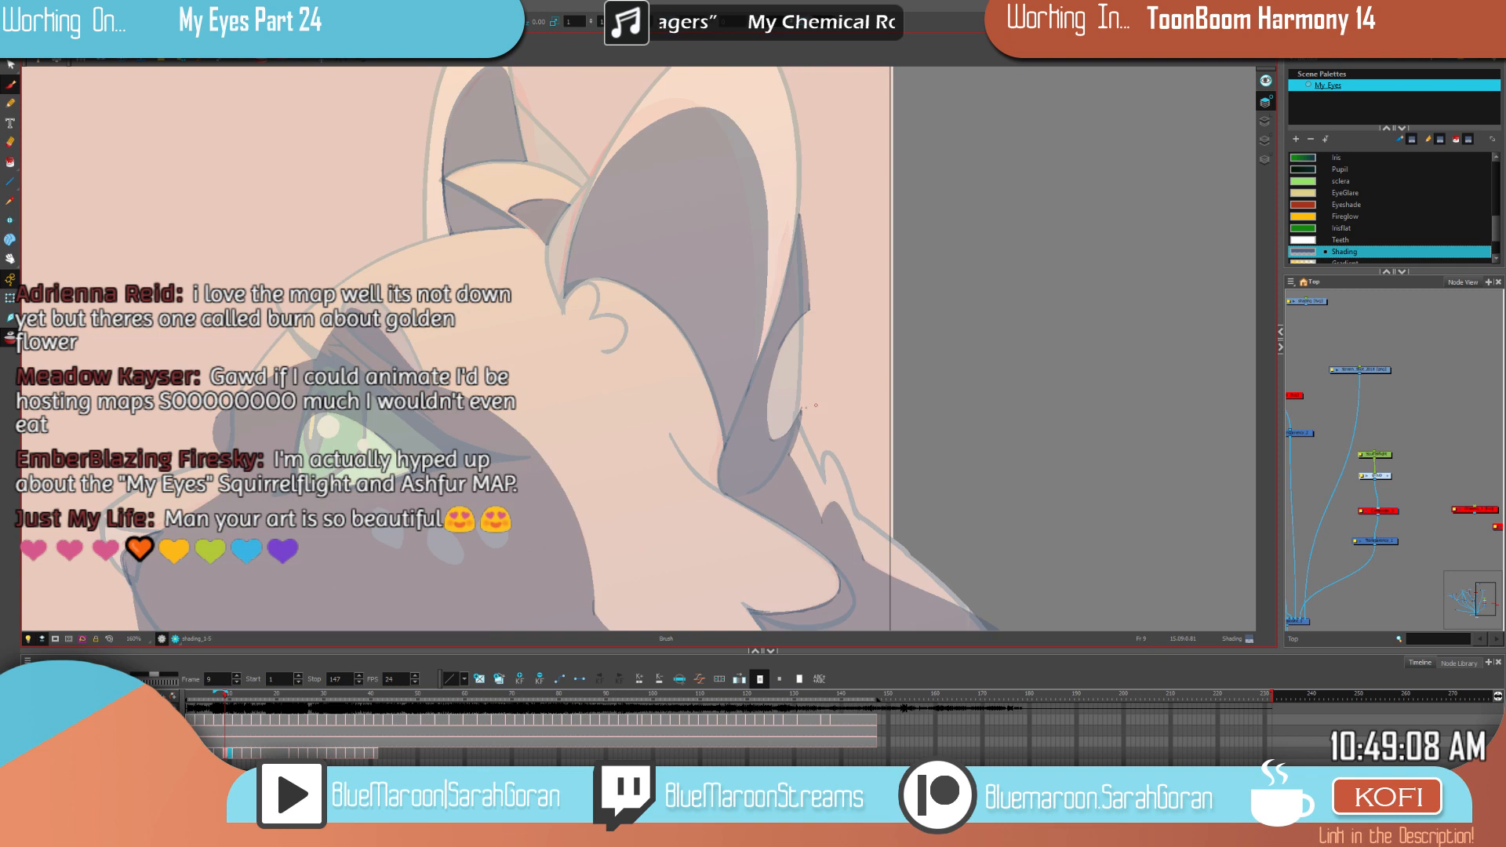
key("g")
left_click_drag(774, 400, 816, 312)
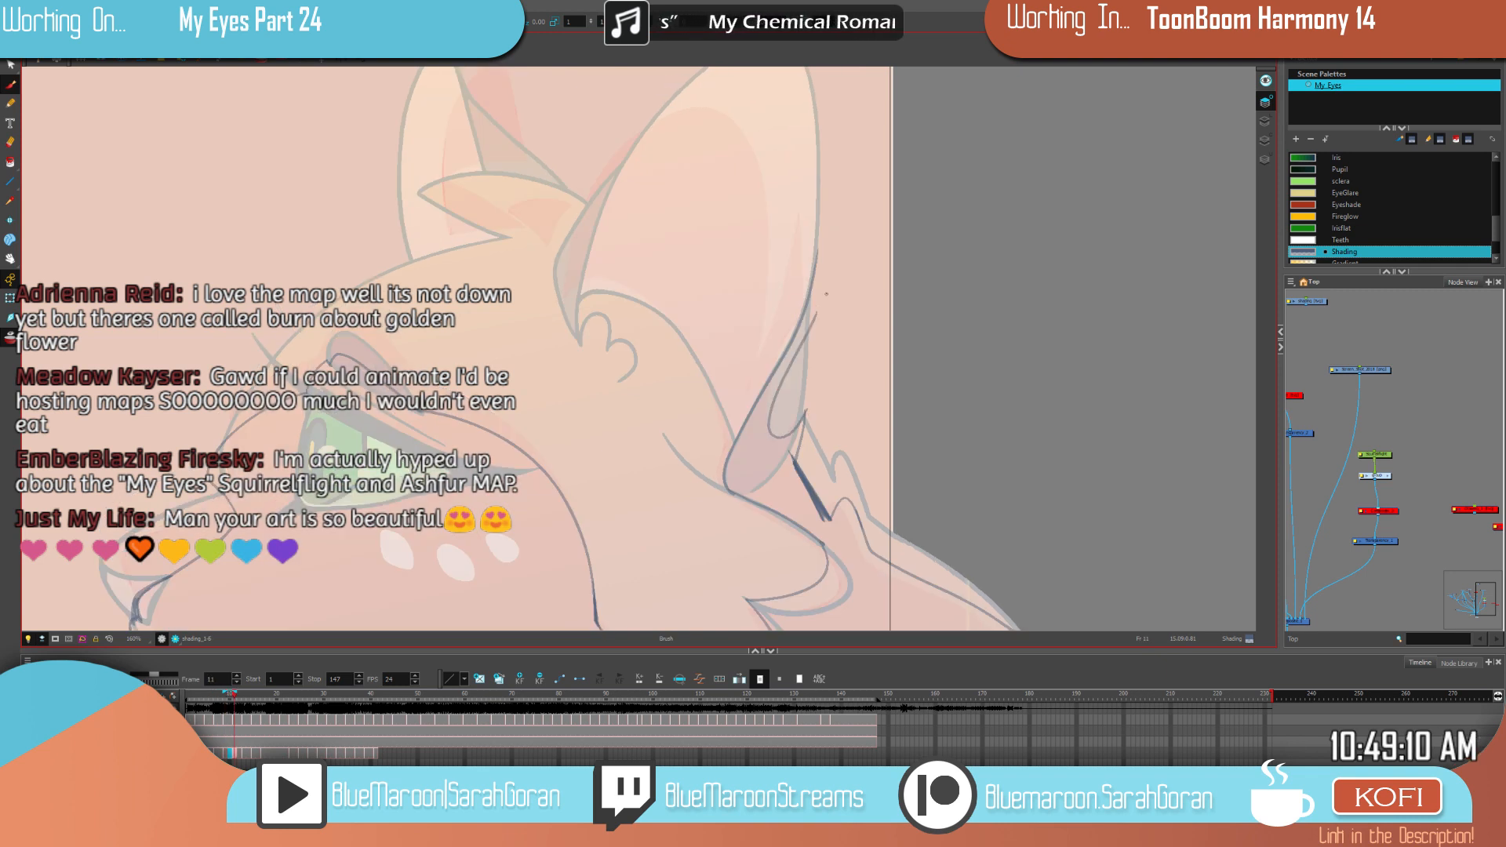
Step: Compare the ear shading lines on frame 11 with the filled ear shading on frame 9
key("f")
key("f")
key("g")
key("g")
key("alt+s")
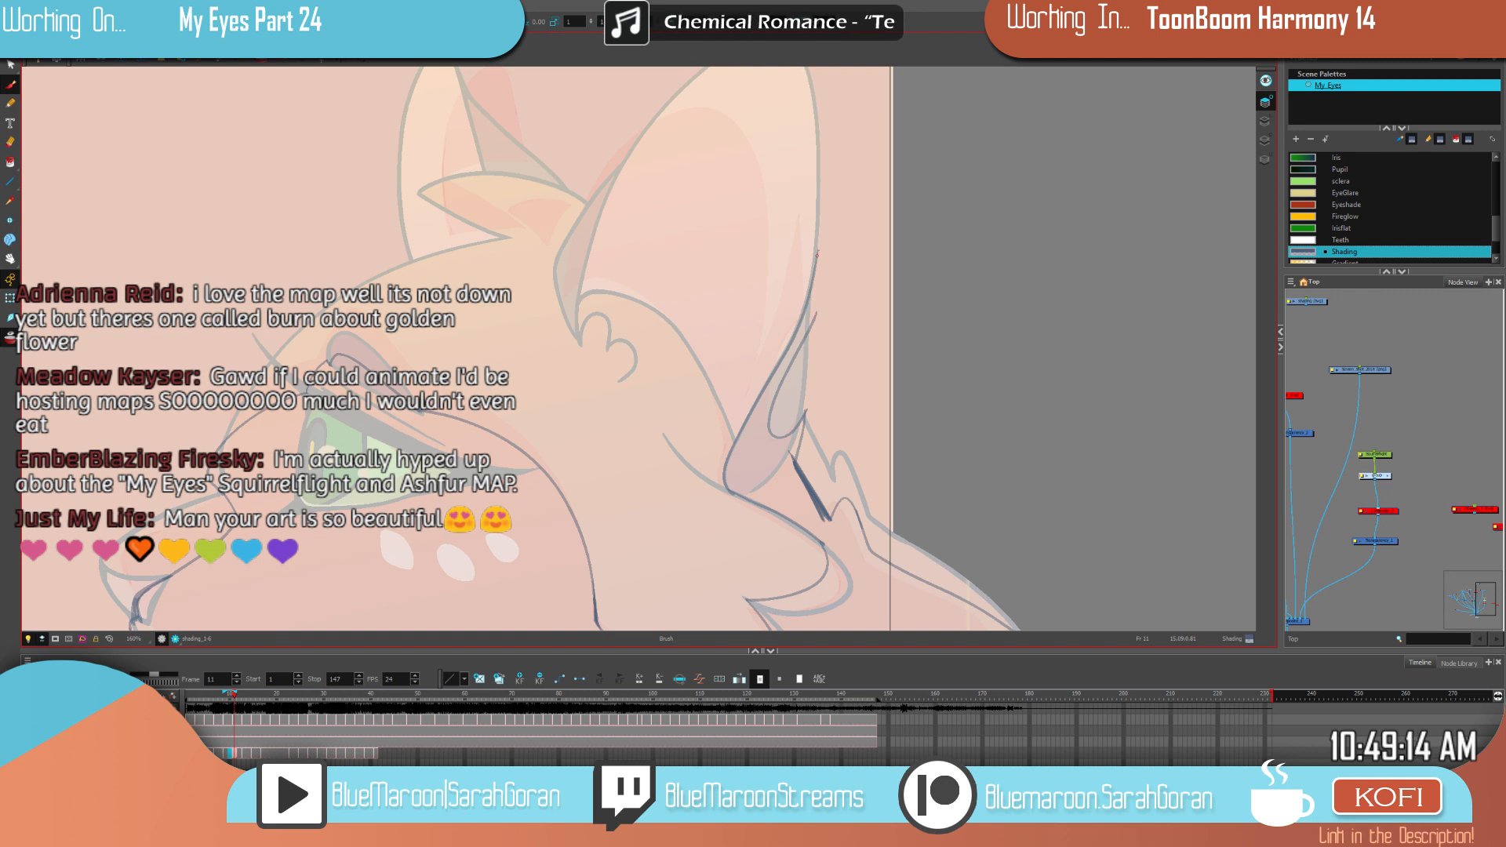
left_click_drag(959, 413, 1005, 423)
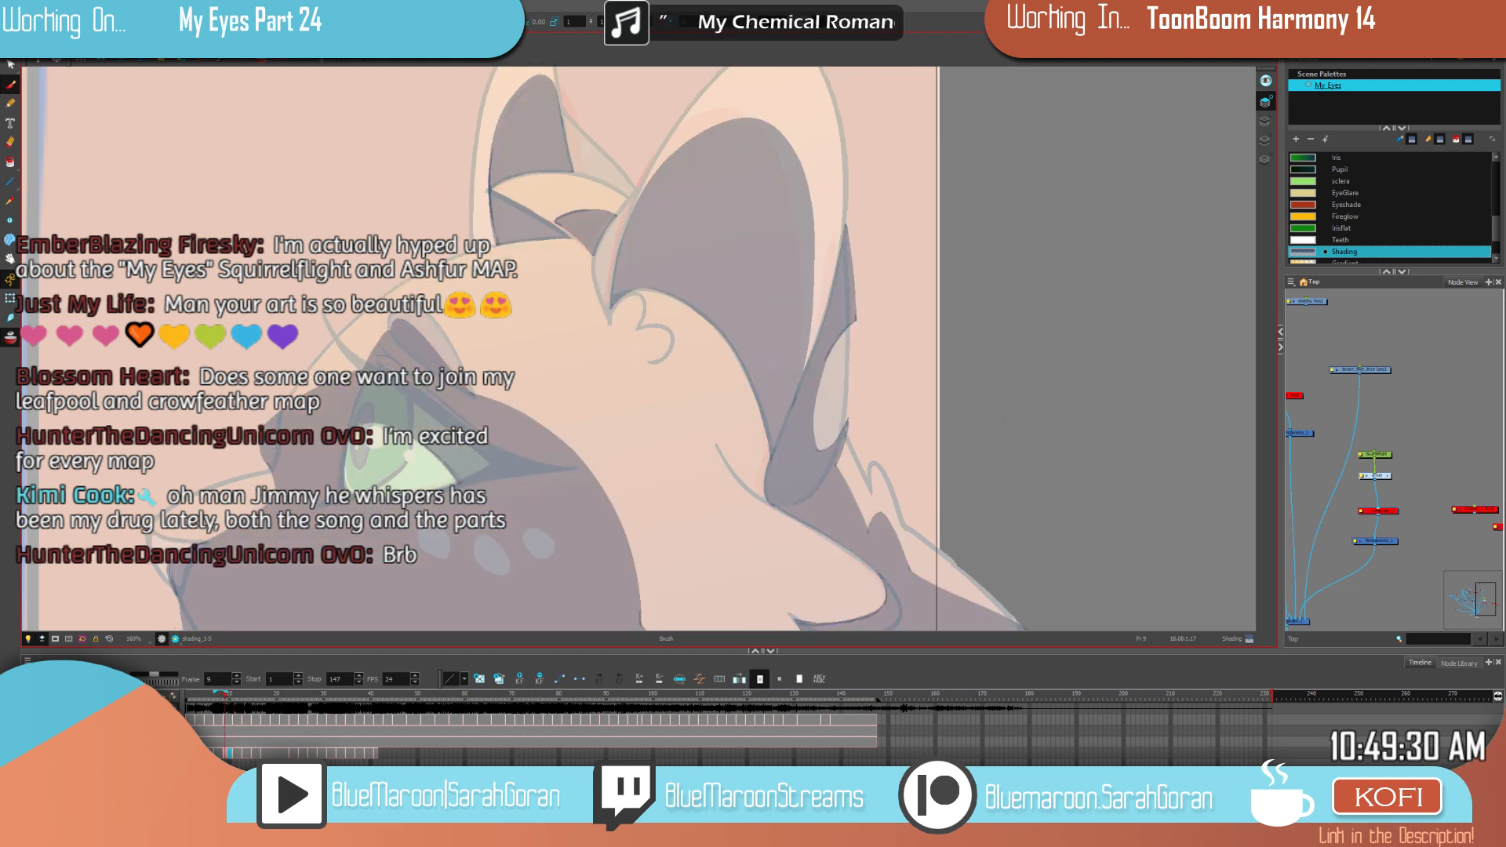
Step: Play through the shading drawings up to frame 11 to examine how the ear and neck shading moves
key("g")
key("g")
key("g")
key("g")
key("g")
key("g")
key("g")
key("g")
key("g")
key("g")
key("g")
key("g")
key("g")
key("g")
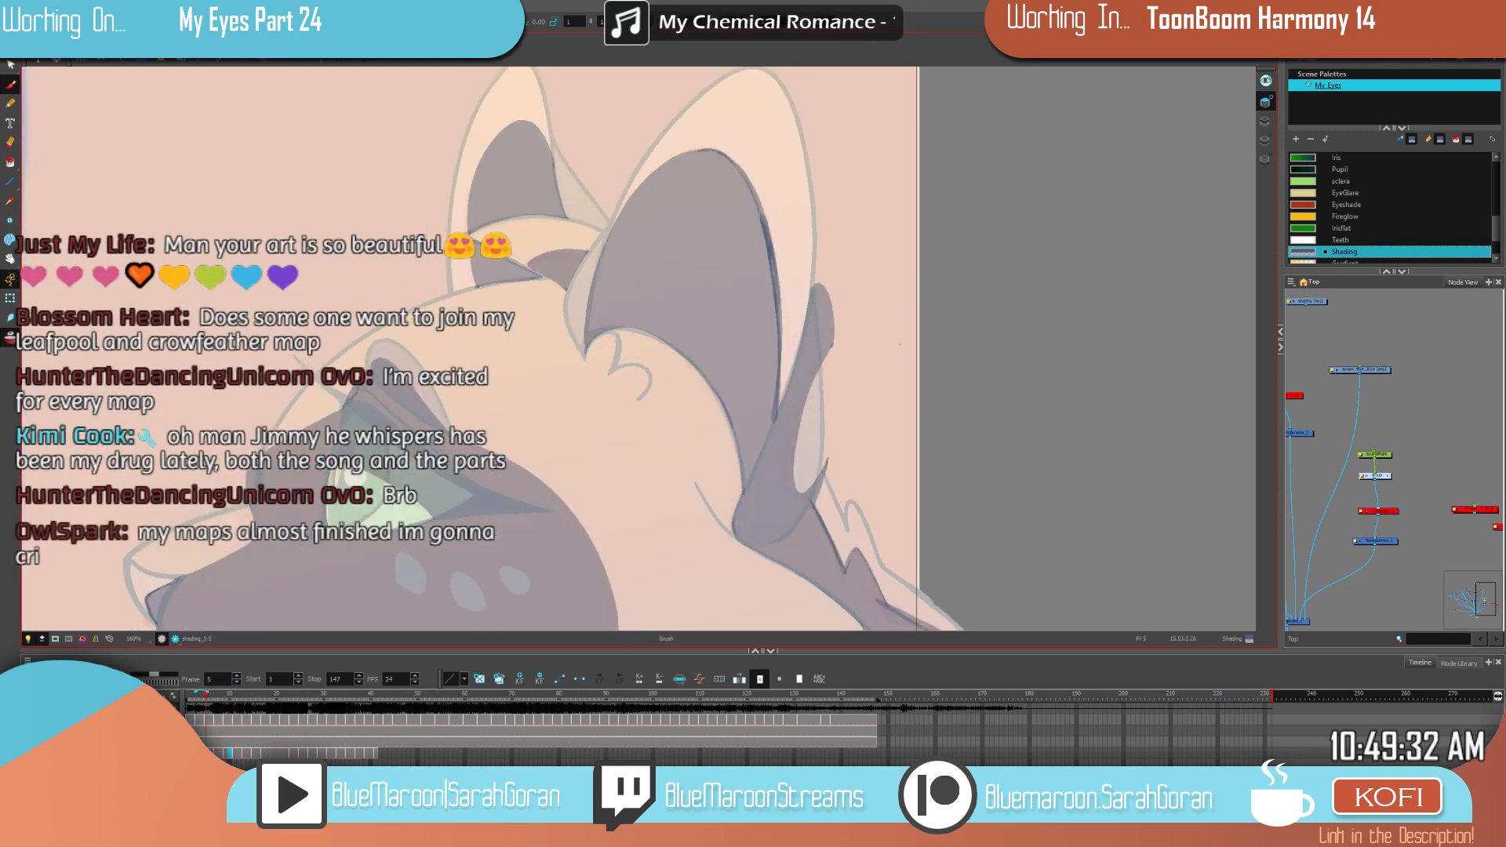
key("f")
key("f")
key("f")
key("f")
key("f")
key("f")
key("f")
key("f")
key("f")
key("f")
key("f")
key("f")
key("f")
key("f")
key("f")
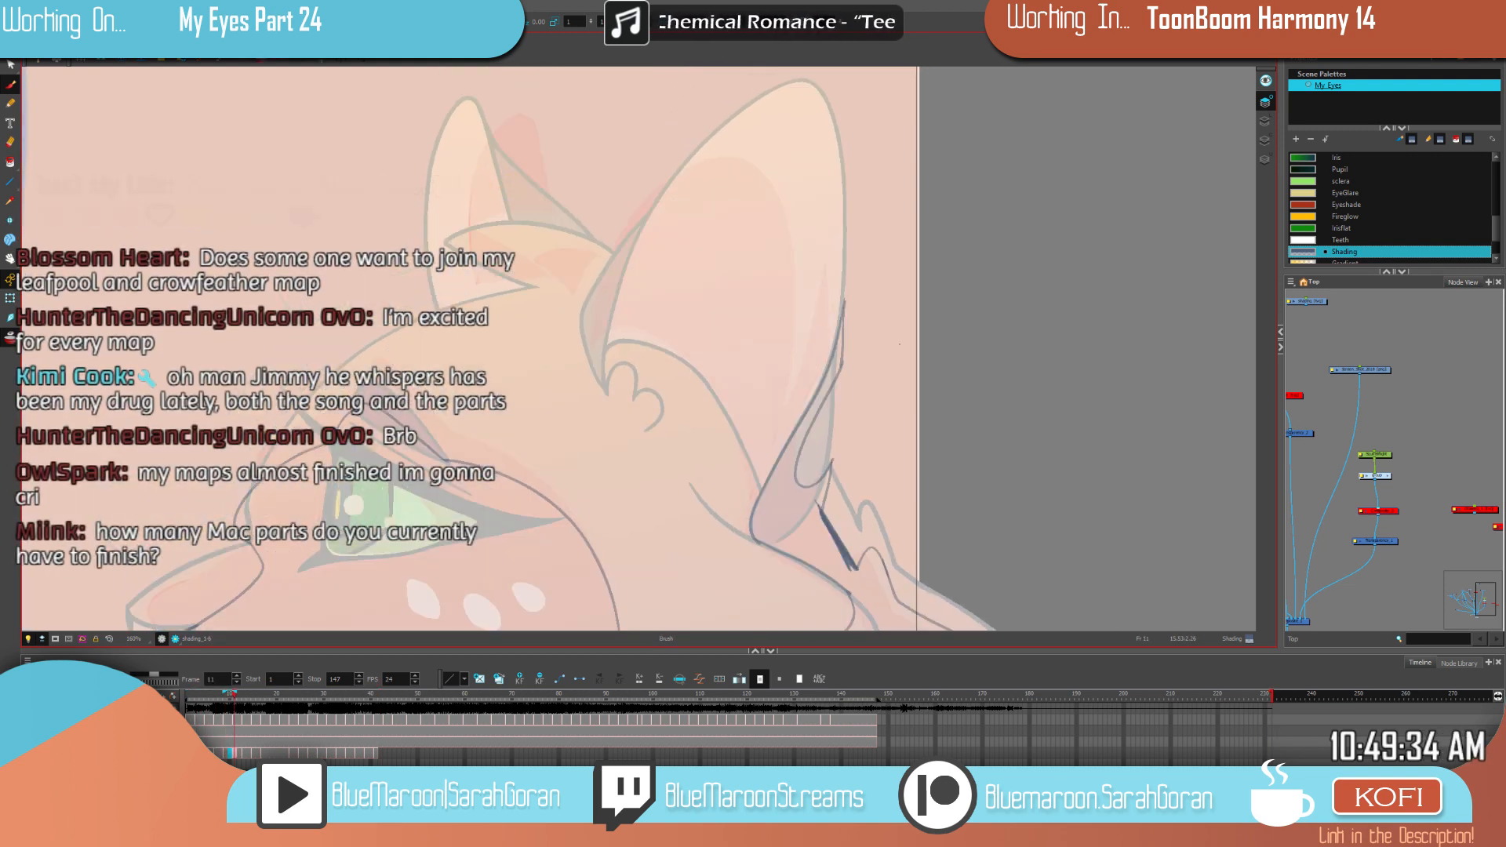
Step: Draw the upper curve of the near ear's inner shading on frame 11, from the ear base over its rounded top
key("g")
key("g")
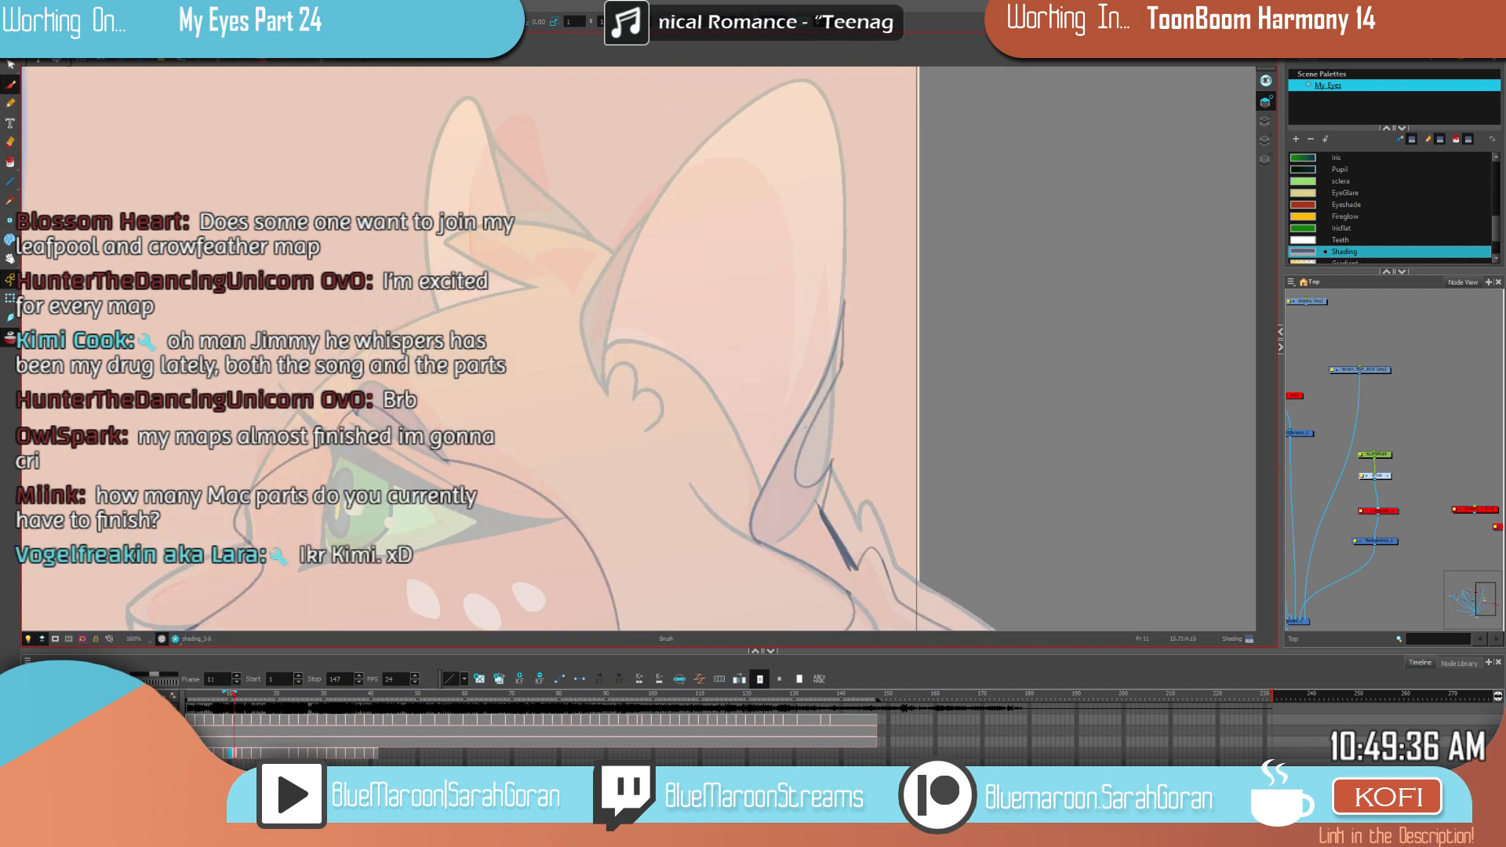
mouse_move(795, 200)
left_mouse_down()
mouse_move(753, 167)
mouse_move(657, 229)
mouse_move(605, 354)
left_mouse_up()
key("f")
key("g")
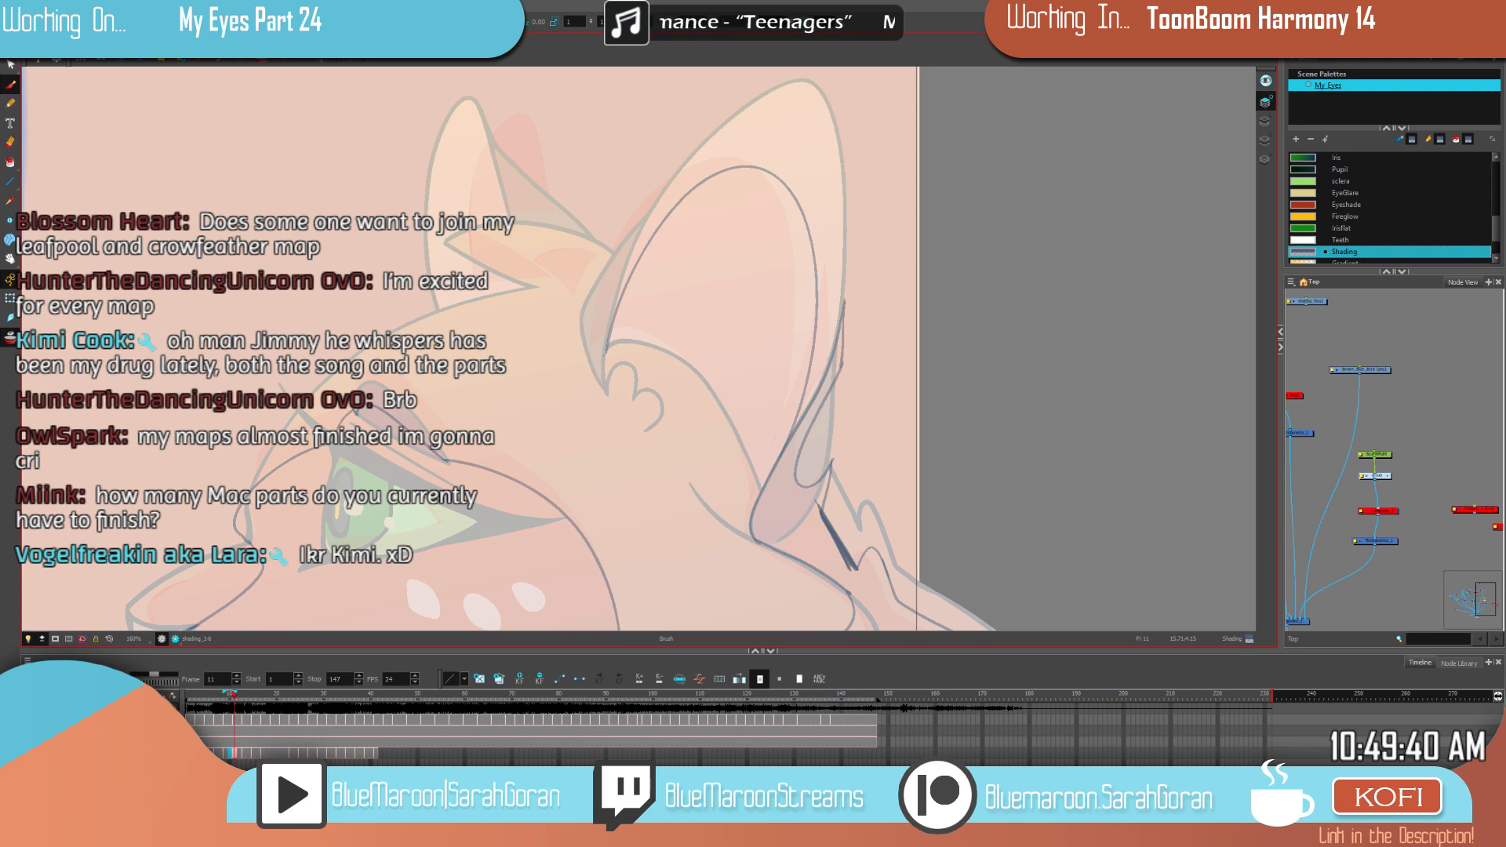
Step: Trace the lower edge of the near ear's inner shading down to the ear base, using the filled drawing on frame 9 as reference
key("f")
key("g")
key("f")
key("period")
key("period")
key("comma")
key("period")
key("comma")
key("period")
key("comma")
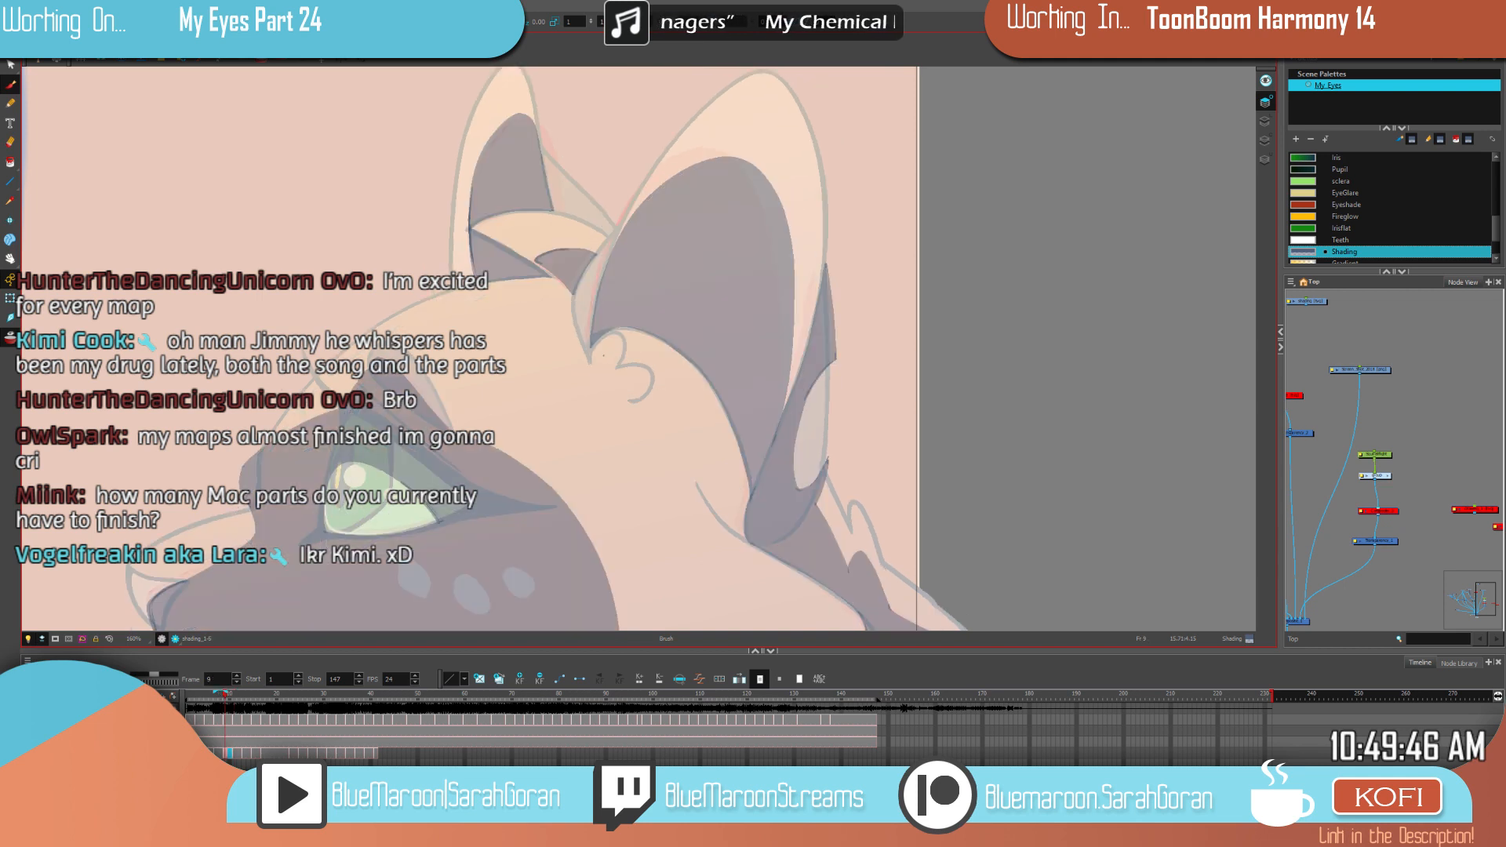
key("period")
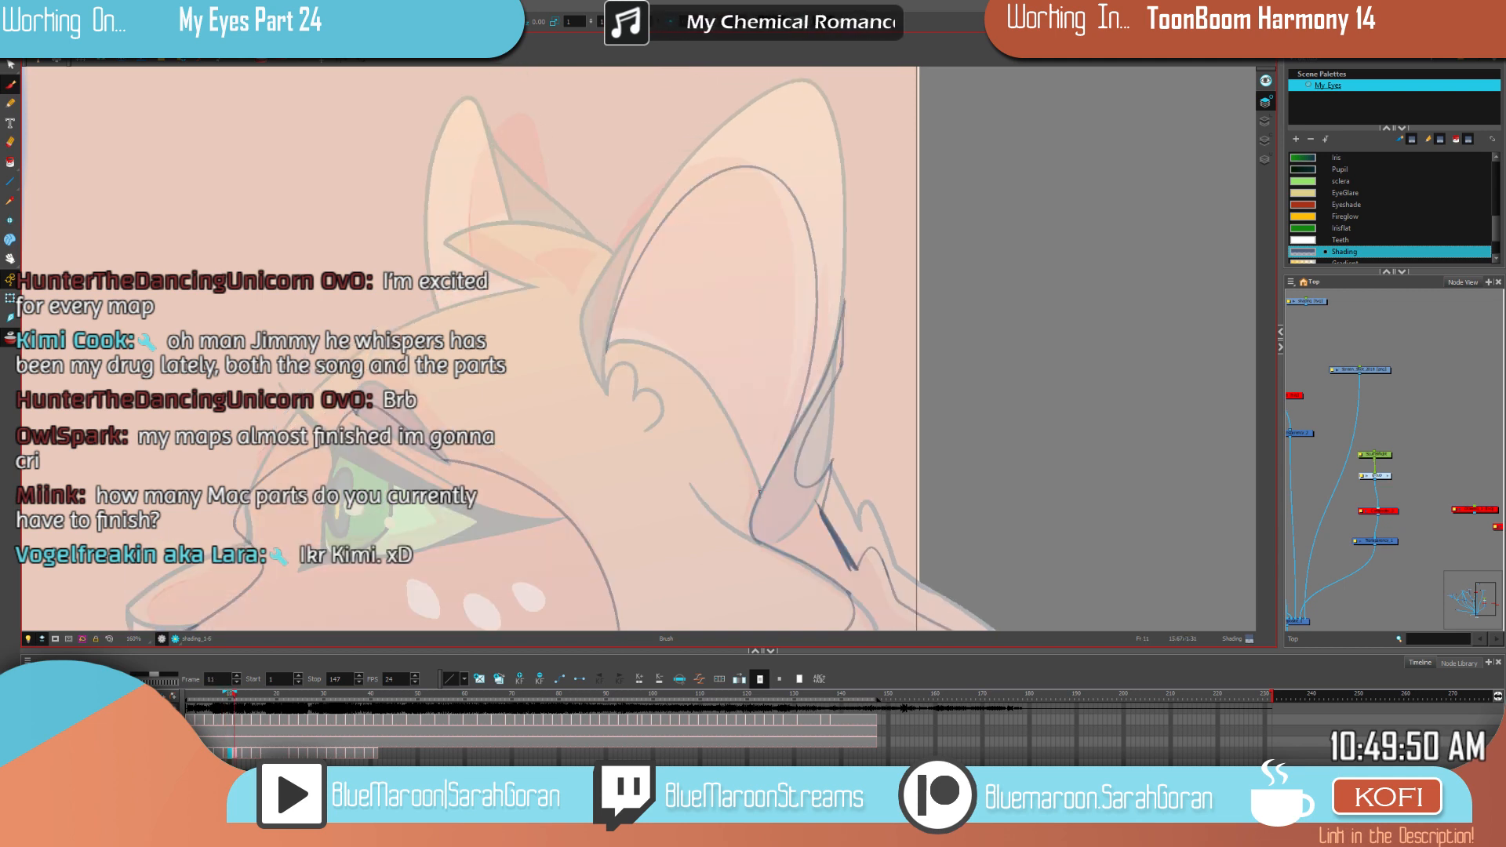
mouse_move(753, 468)
left_mouse_down()
mouse_move(695, 370)
mouse_move(631, 340)
left_mouse_up()
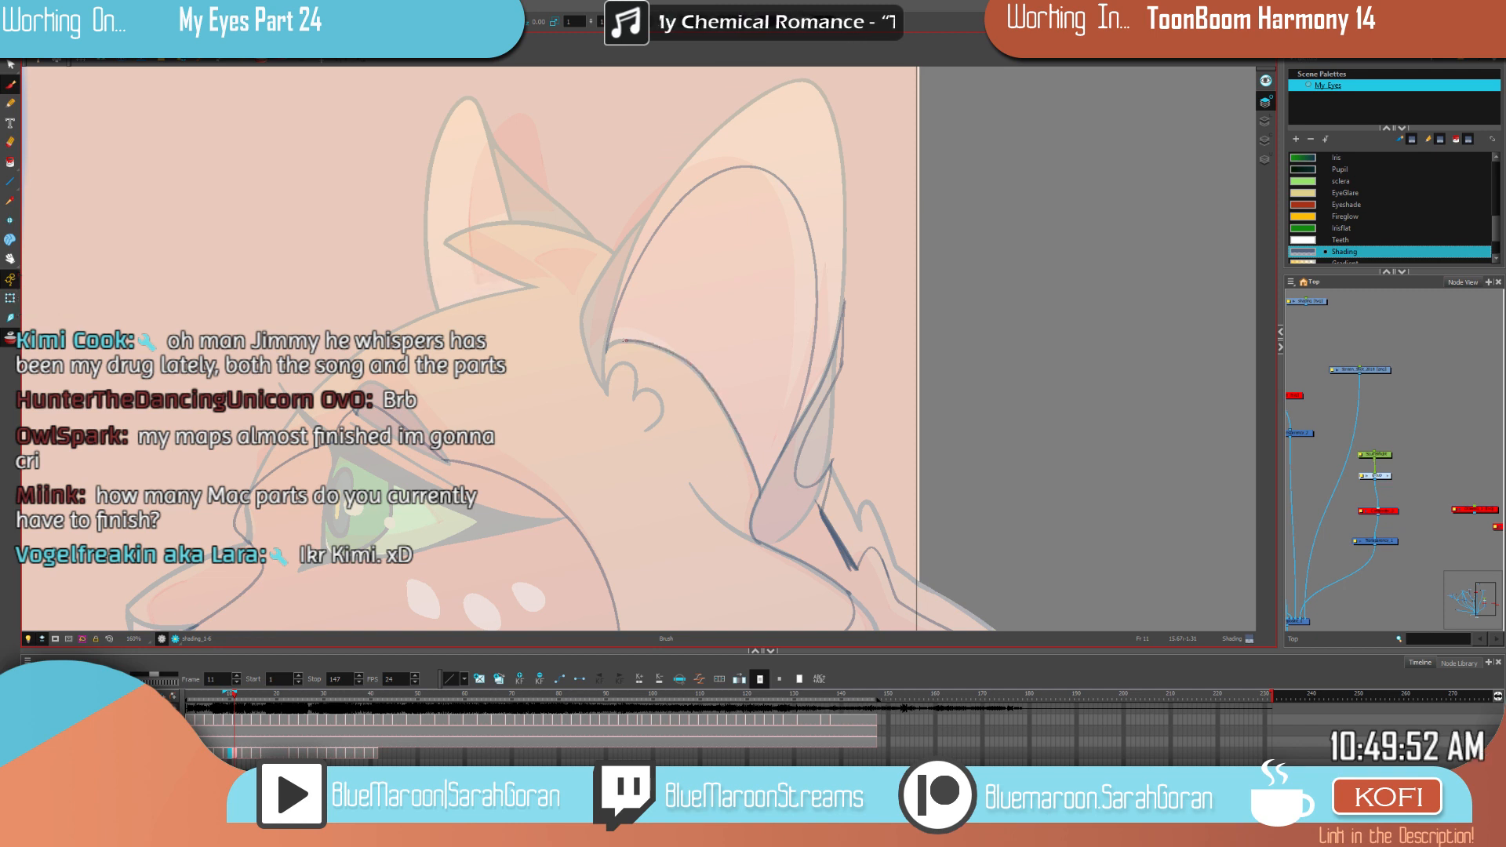
left_click_drag(623, 347, 604, 366)
Step: Compare the near ear's shading outline on frame 11 with the filled ear shading on frames 9 and 7
key("f")
key("g")
key("f")
key("g")
key("f")
key("g")
key("f")
key("g")
key("f")
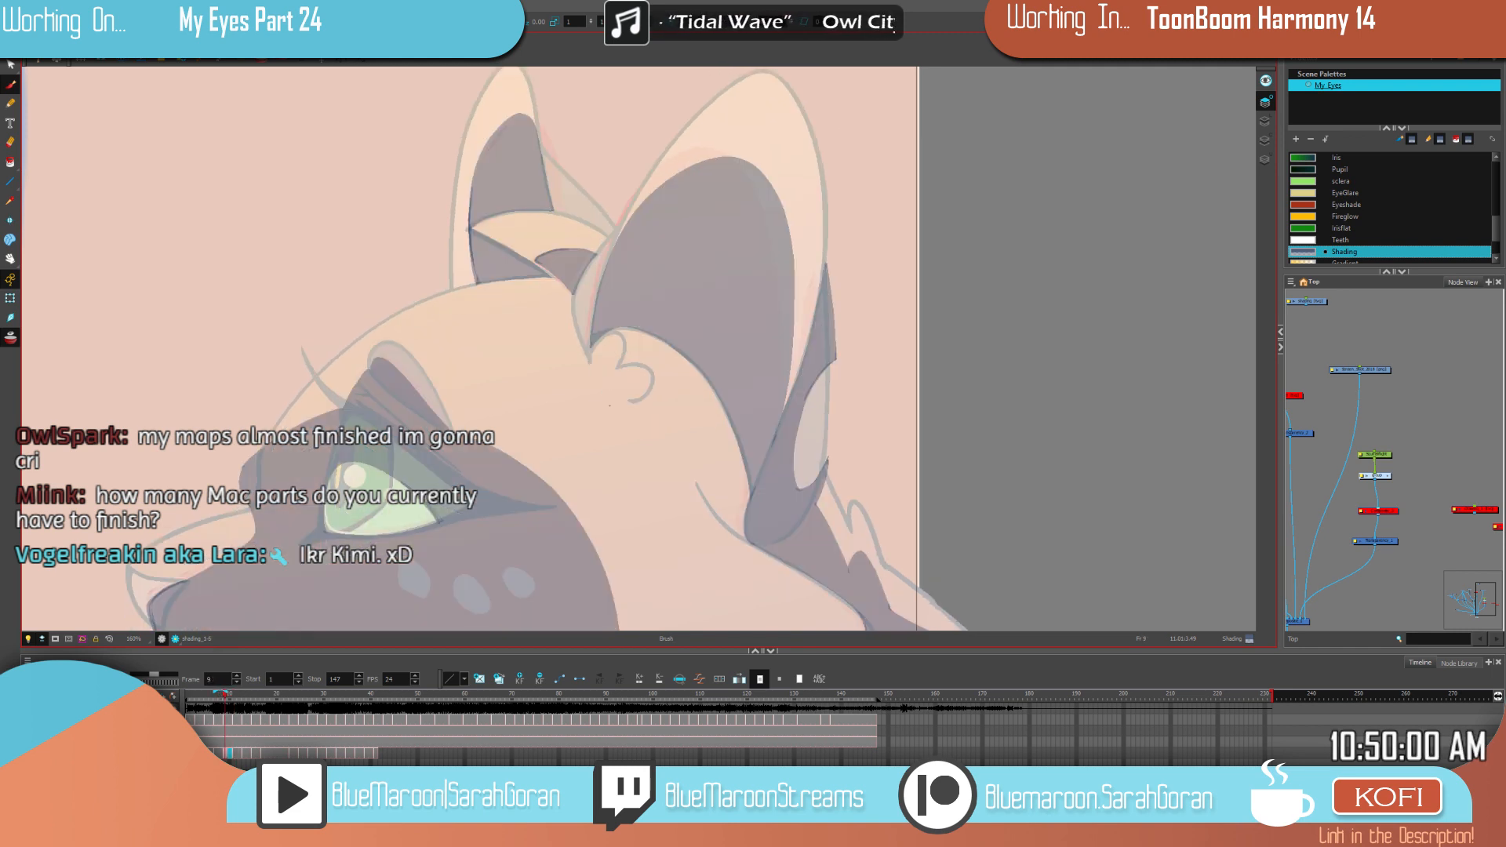
key("f")
key("g")
key("g")
key("f")
key("f")
key("g")
key("f")
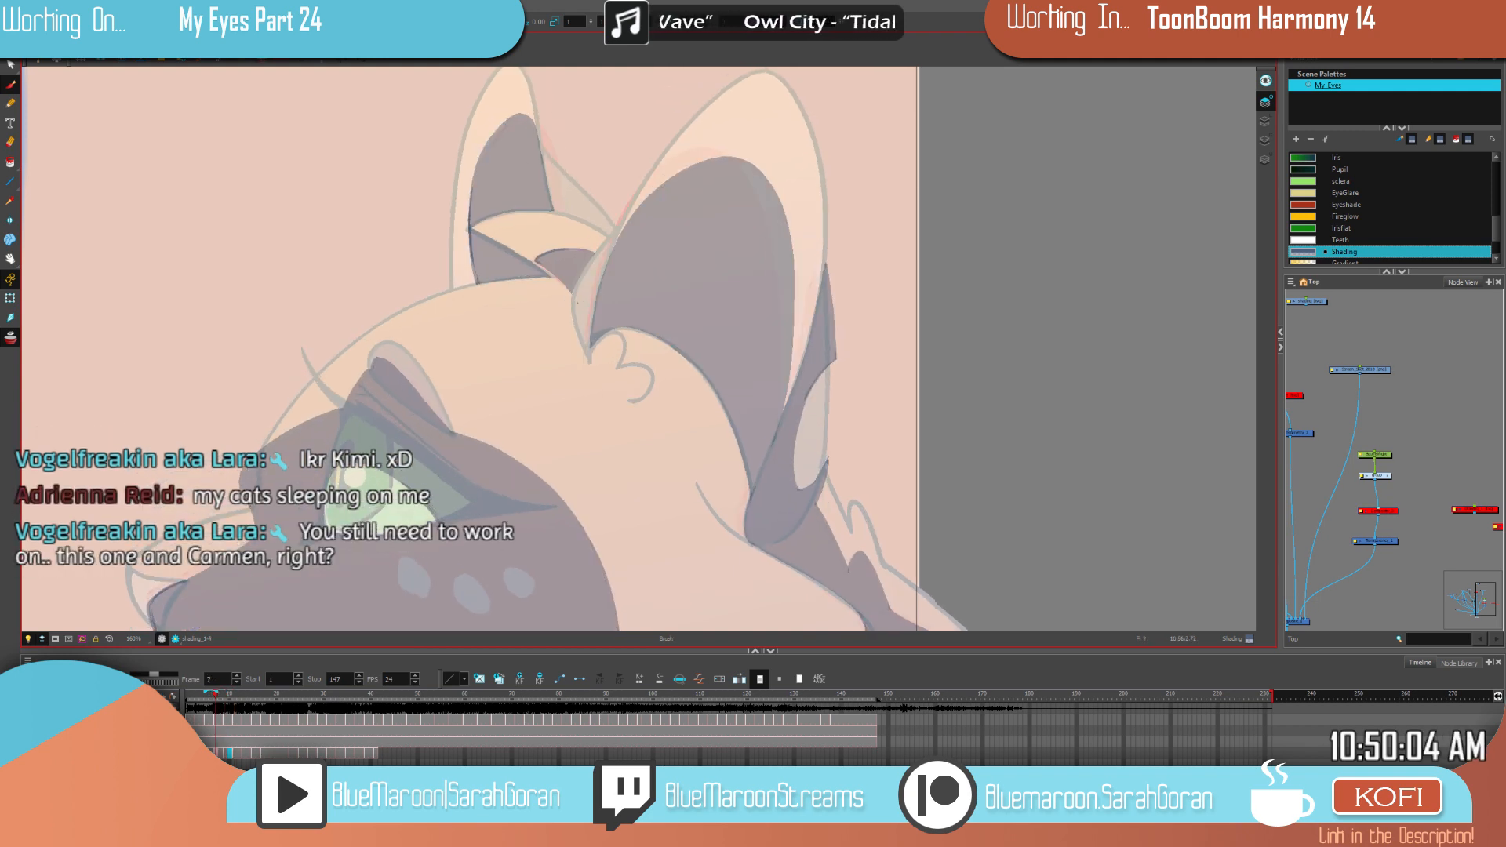
key("g")
key("g")
key("f")
key("g")
Step: Outline the inner shading of the far ear from its rounded tip down to the head line
left_click_drag(608, 313, 702, 400)
key("f")
key("g")
left_click_drag(561, 229, 536, 306)
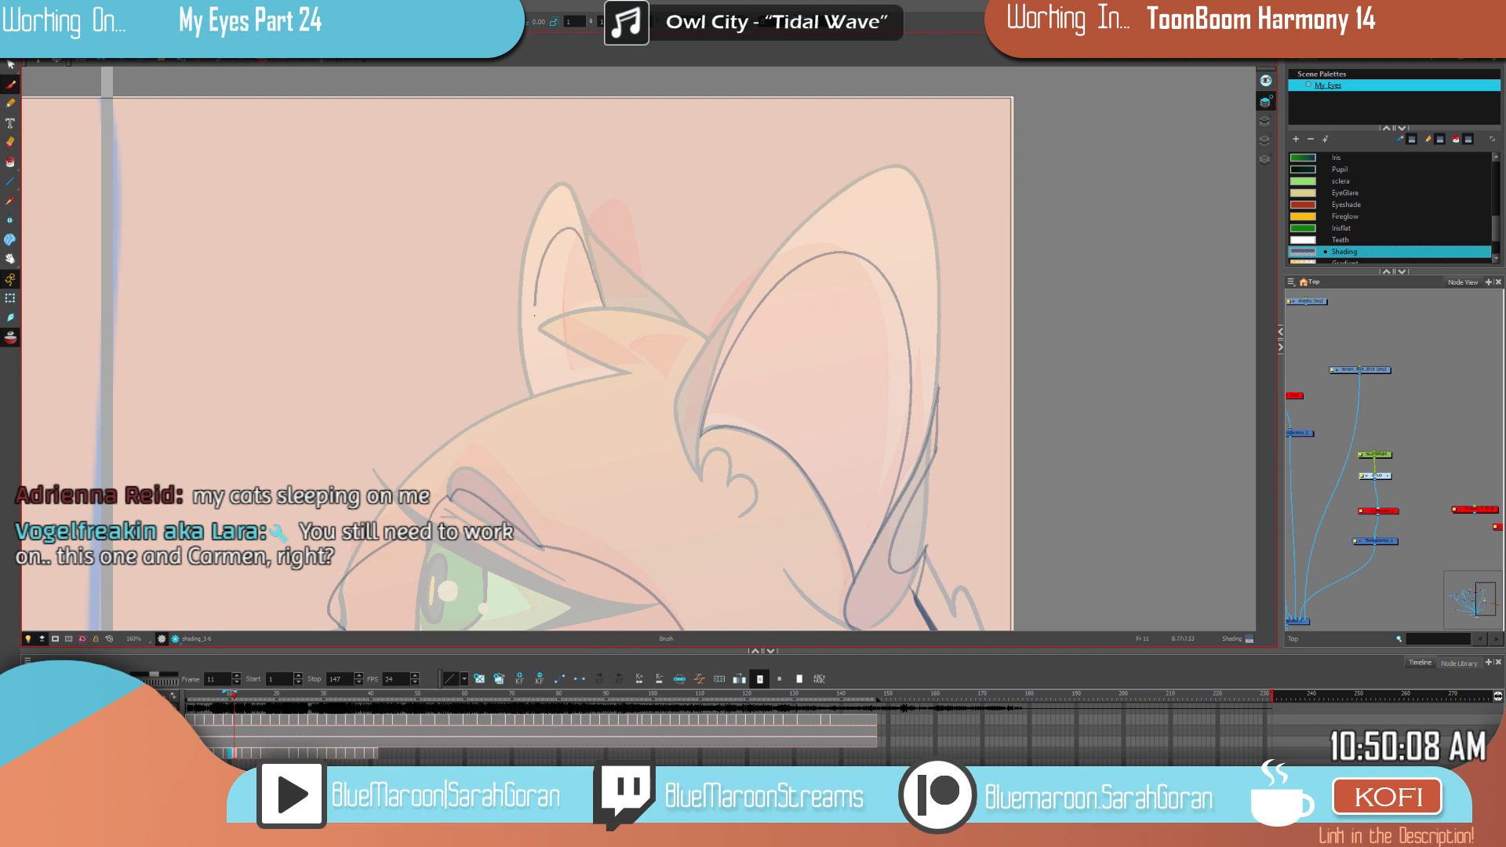
key("f")
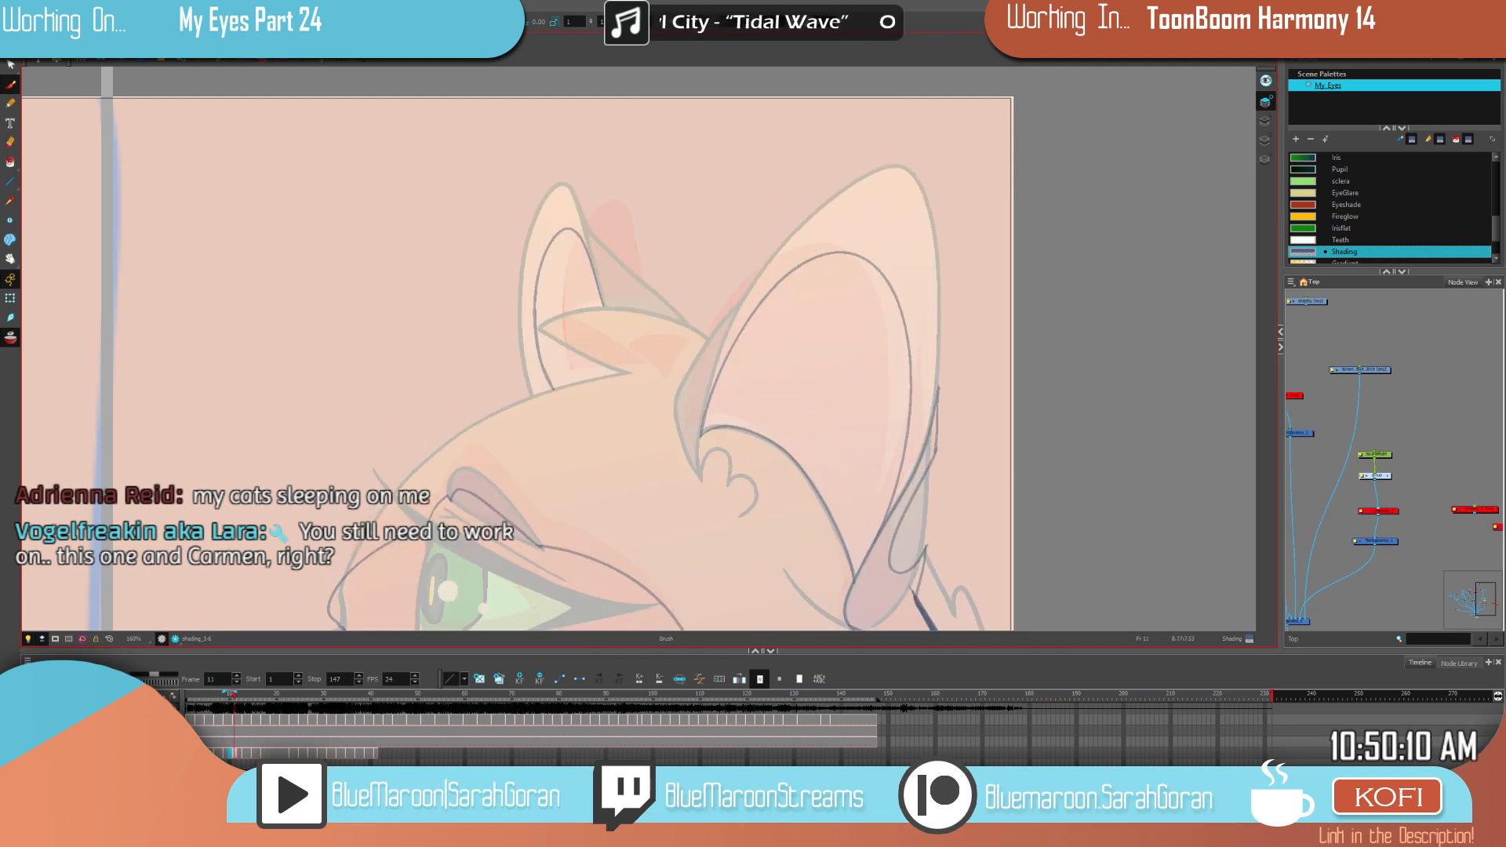
Step: Trace the hair tuft's edge across the far ear's shading and clean up the line
left_click_drag(559, 313, 539, 327)
key("comma")
key("period")
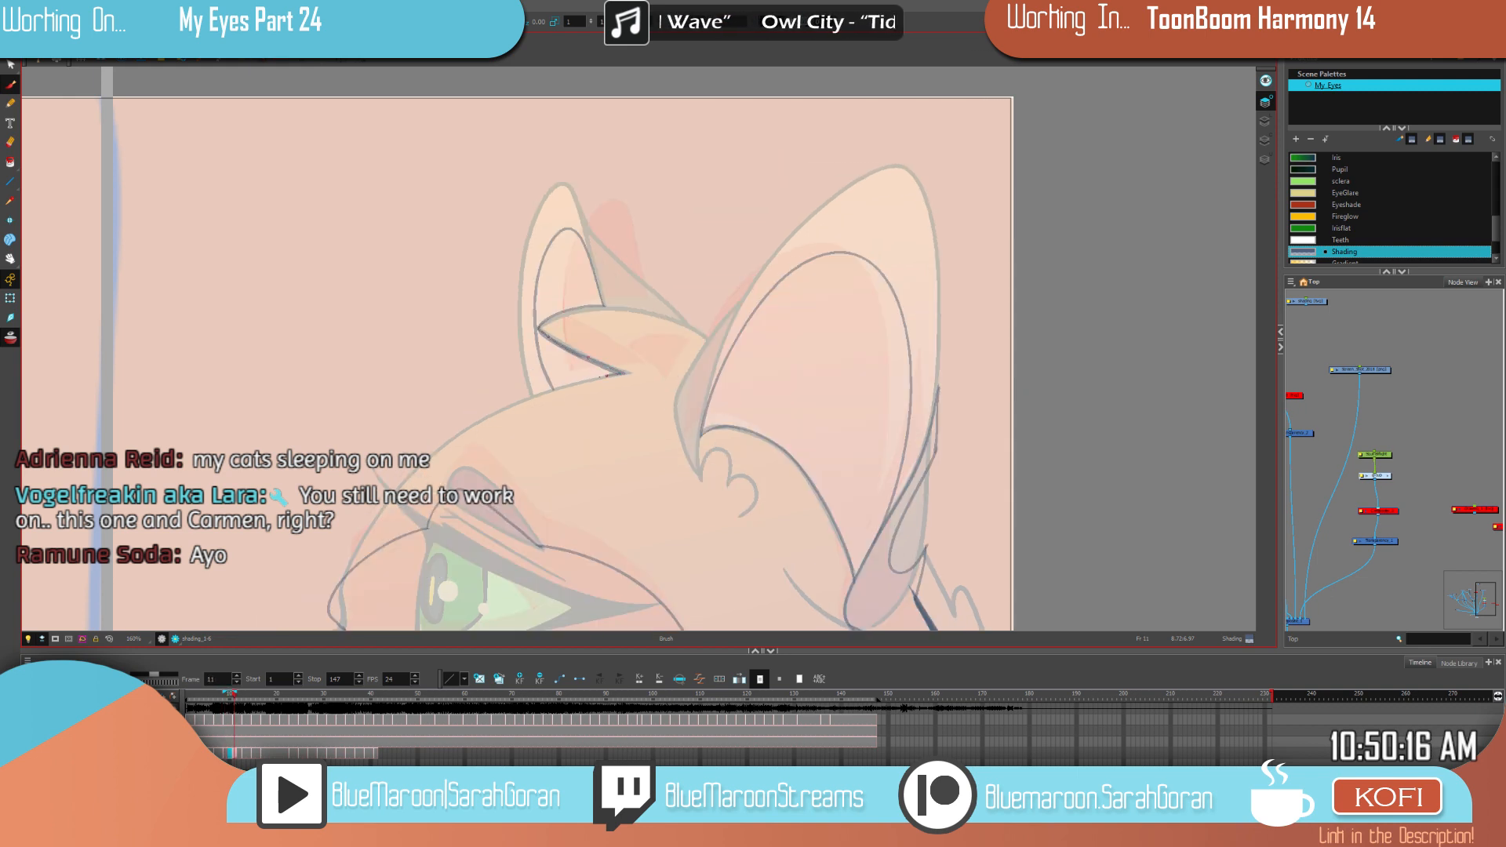
key("alt+e")
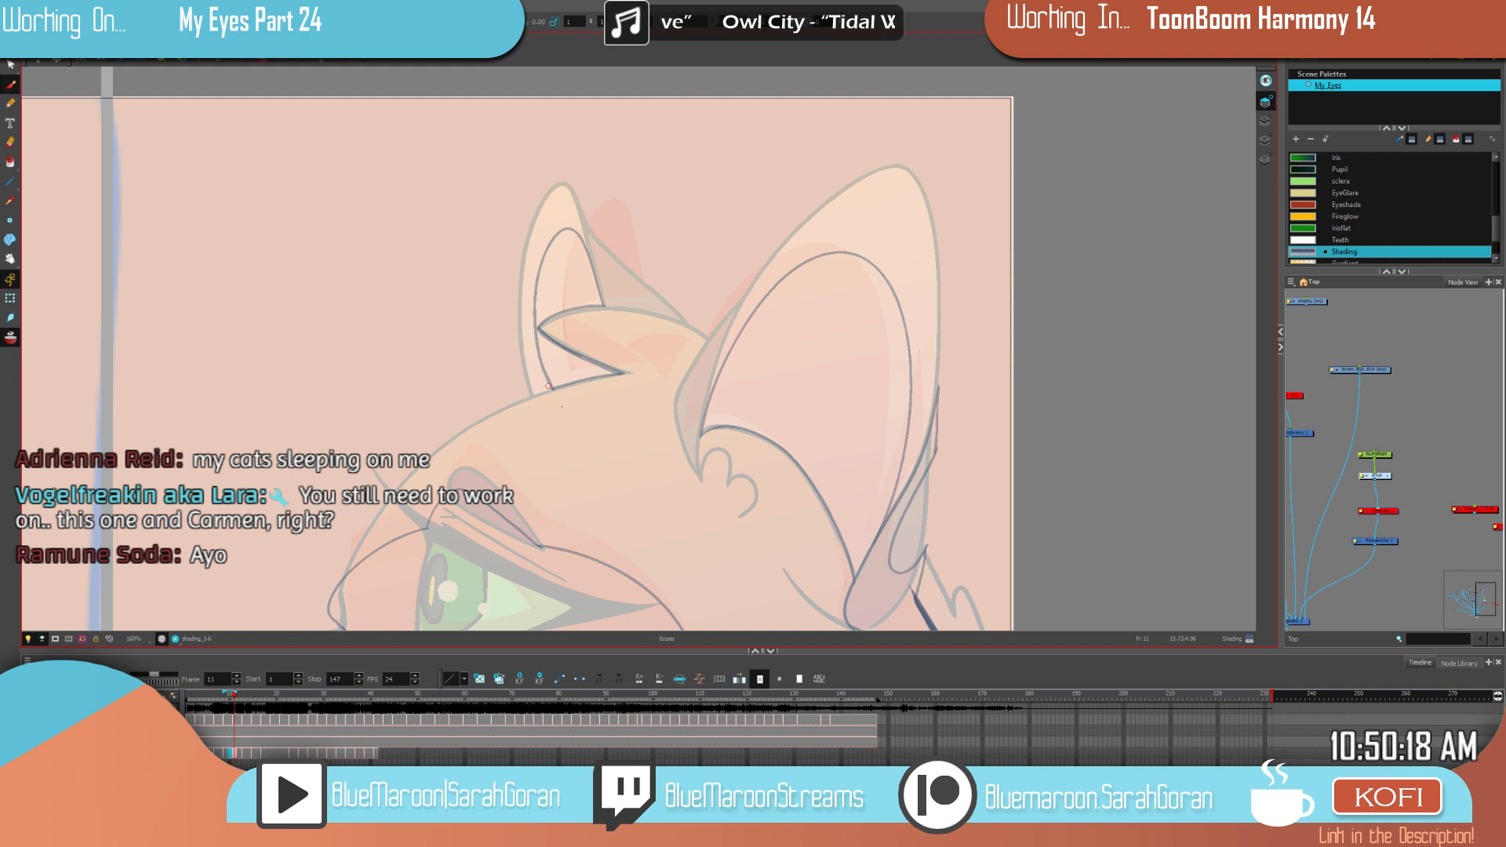
key("shift+l")
key("shift+l")
key("shift+l")
key("shift+l")
Step: Outline the small shading patch at the base of the hair tuft, checking the preceding drawing and undoing the extra stroke beside it
key("alt+b")
key("comma")
key("period")
key("comma")
key("period")
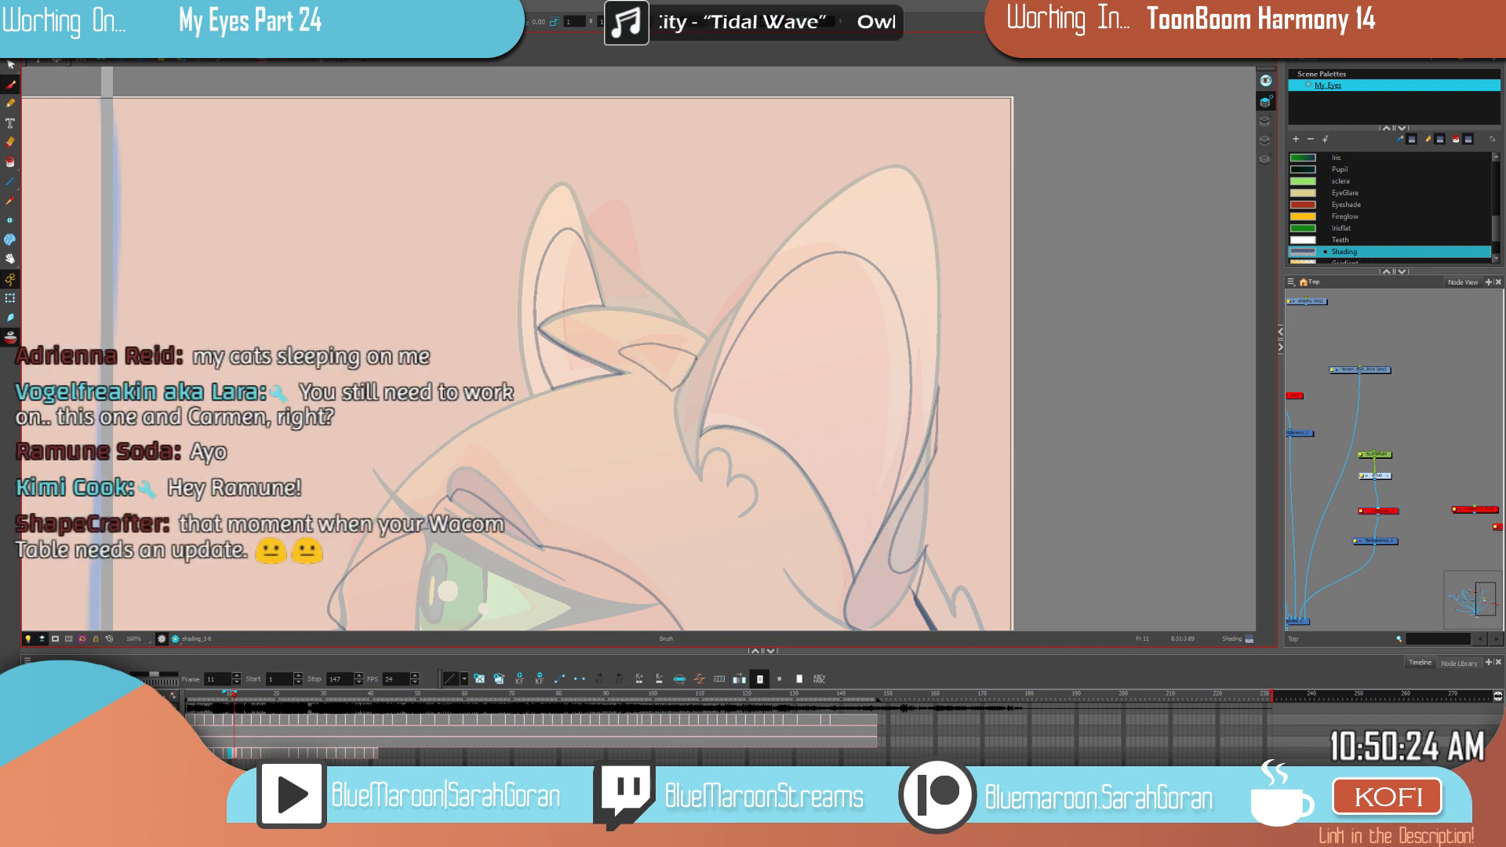
key("comma")
key("period")
left_click_drag(701, 357, 681, 395)
key("ctrl+z")
key("alt+e")
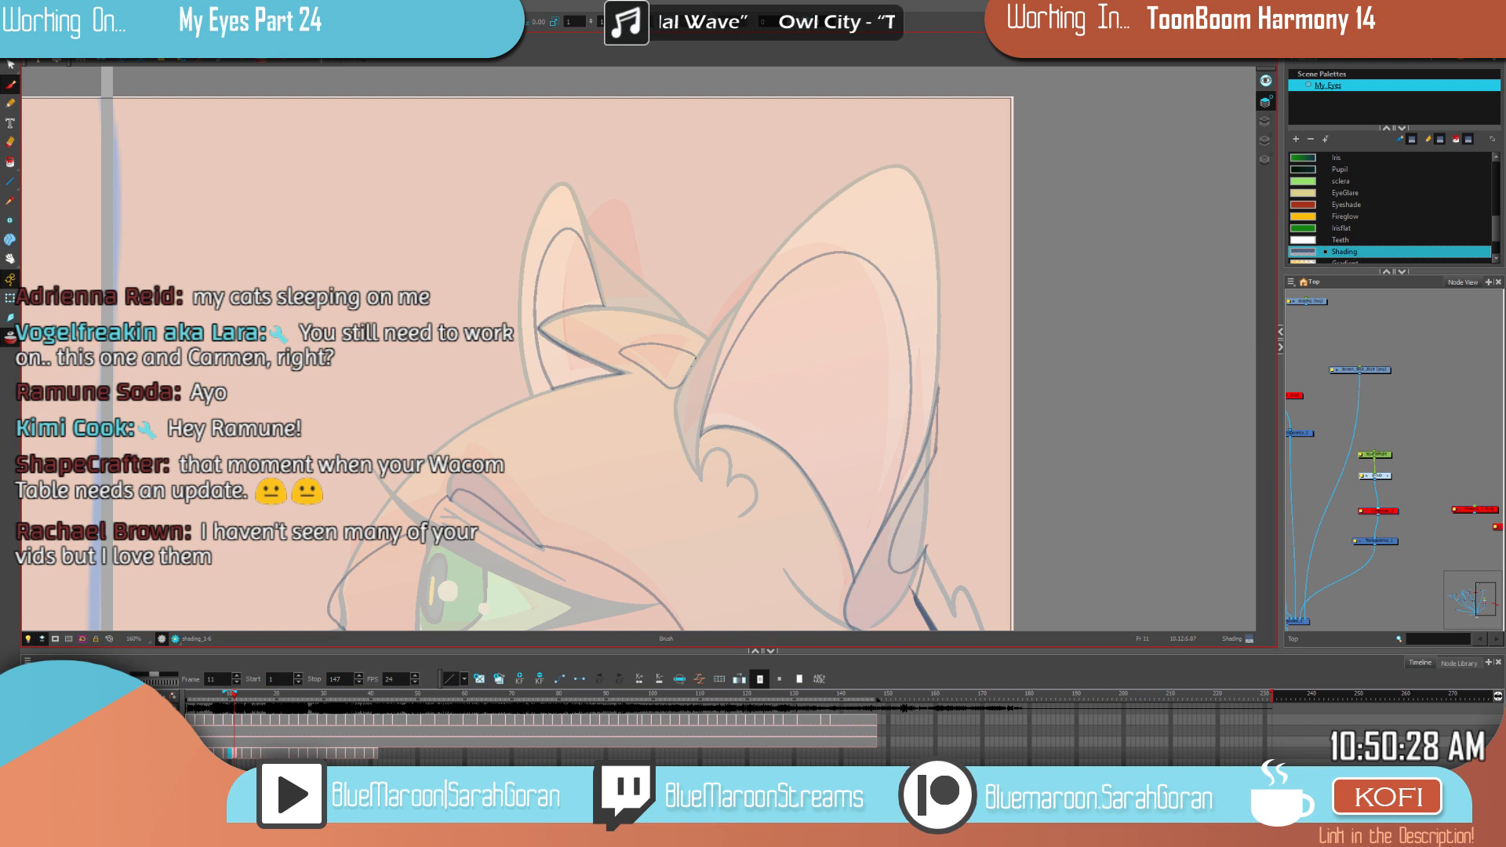
Step: Compare the head, tuft and neck shading outlines on frame 11 with the filled shading on frame 9
key("comma")
key("period")
key("comma")
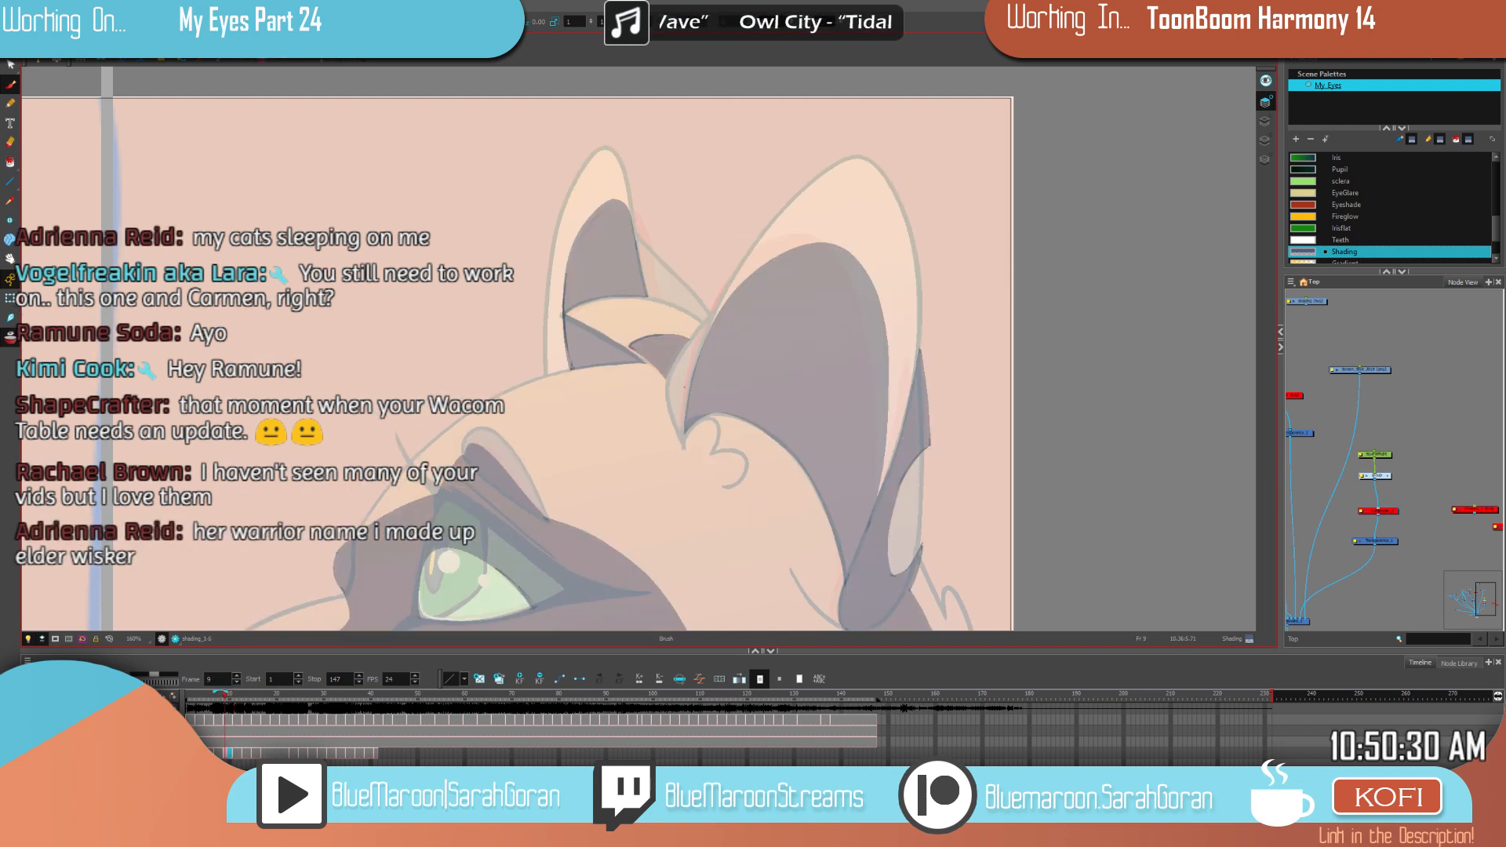
key("period")
key("comma")
key("period")
left_click_drag(994, 586, 1017, 444)
key("comma")
key("period")
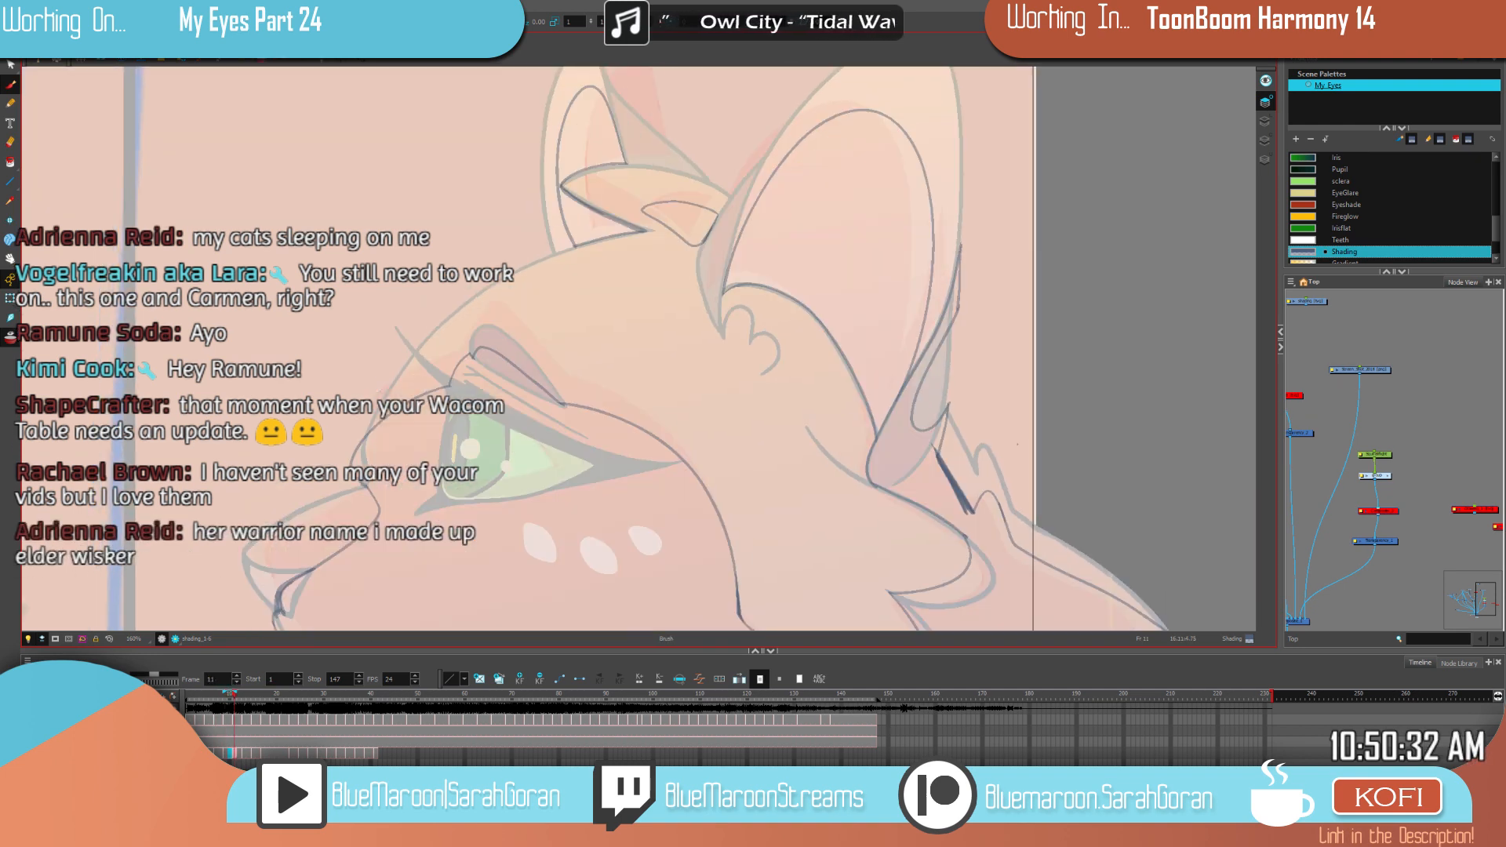
mouse_move(1069, 560)
left_mouse_down()
mouse_move(1034, 418)
mouse_move(1071, 479)
left_mouse_up()
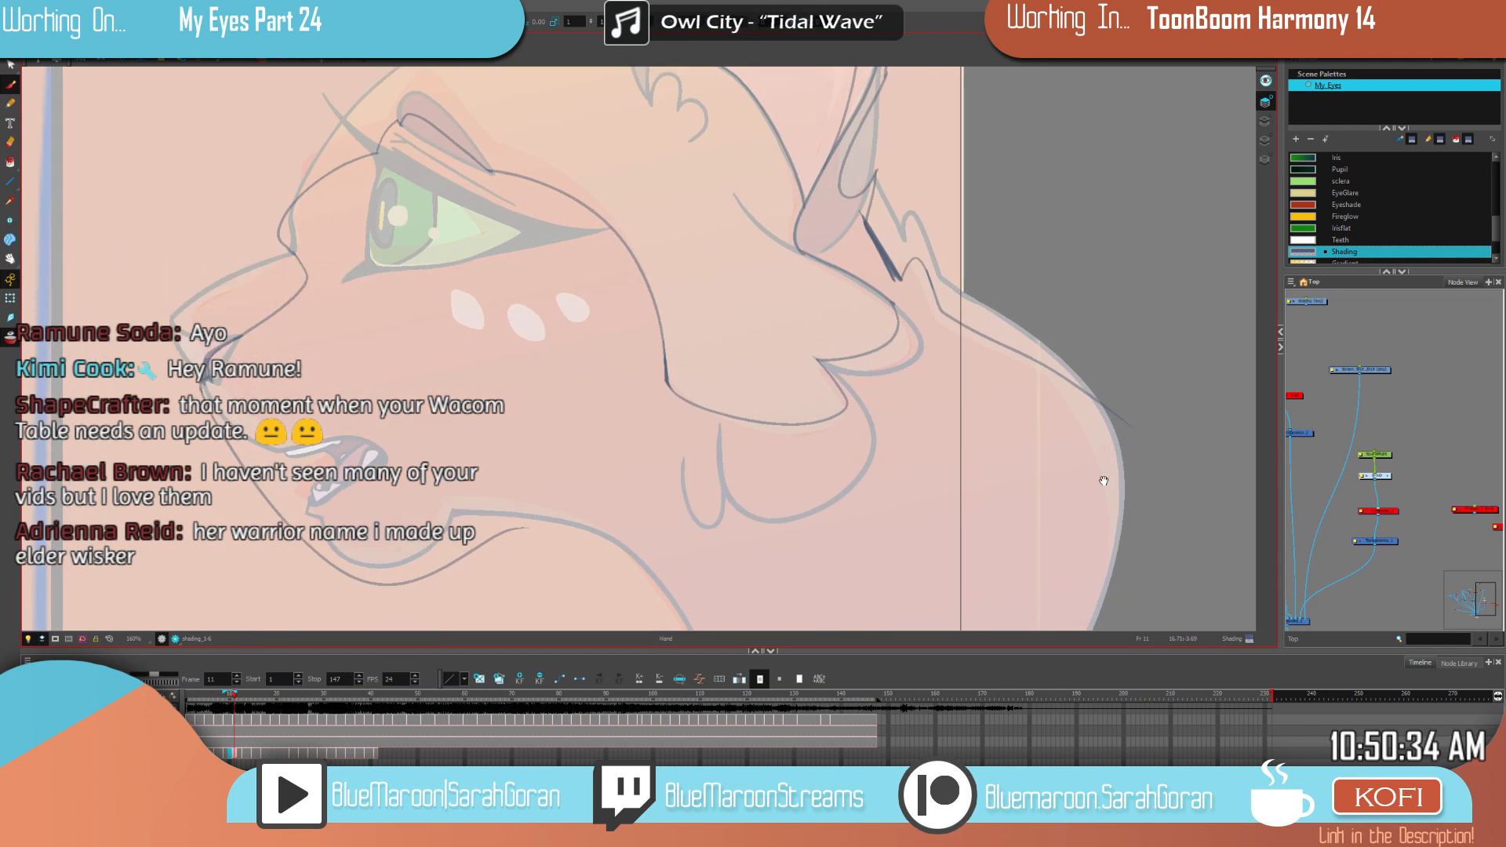
key("comma")
key("period")
key("comma")
key("period")
key("comma")
key("comma")
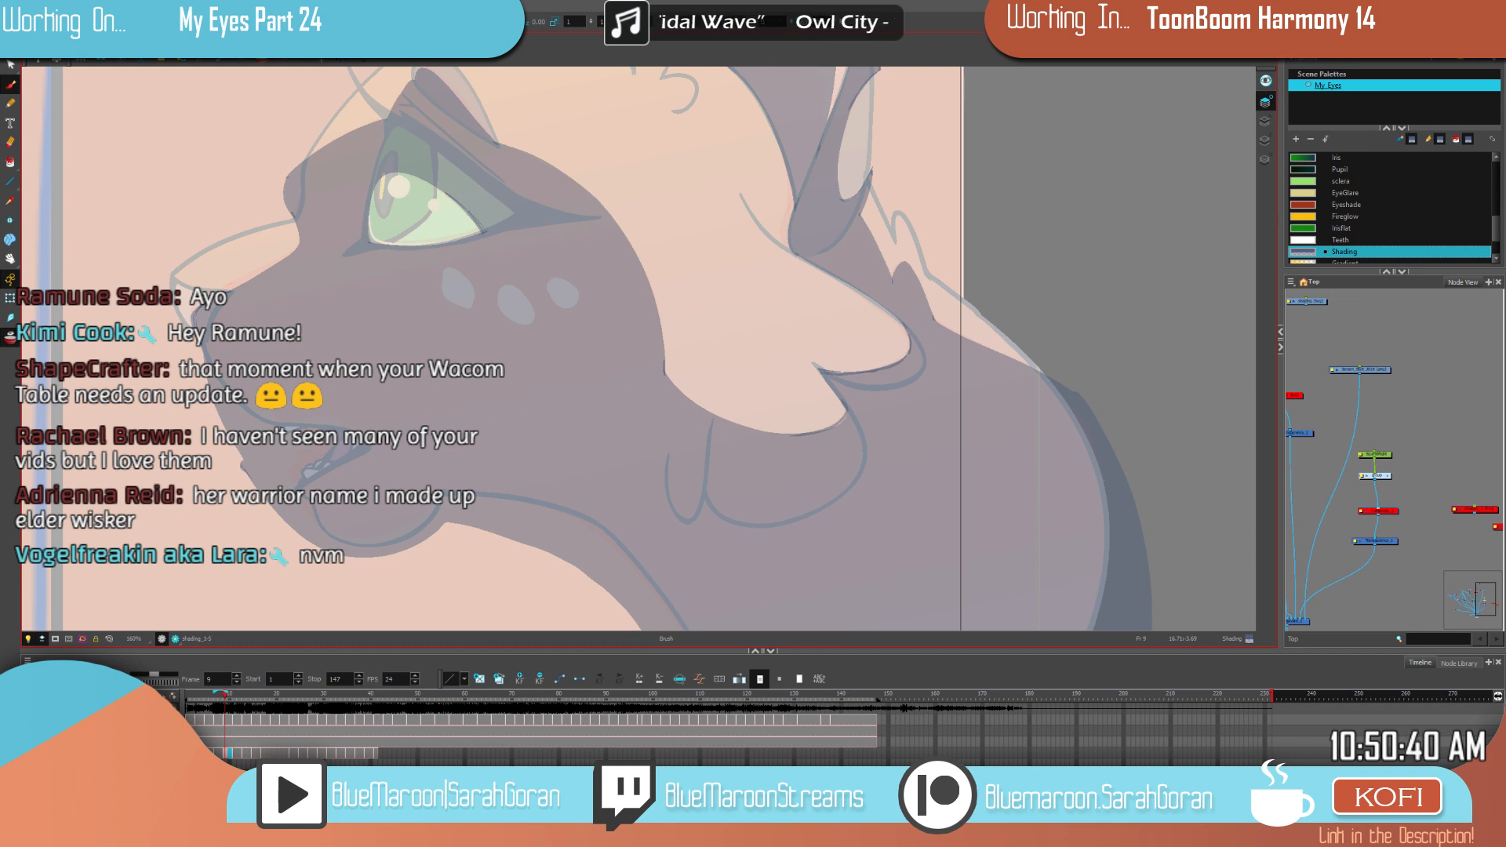
key("period")
key("period")
Step: Extend the shading outline around the outside of the neck and back, closing it at the chin line
key("1")
key("1")
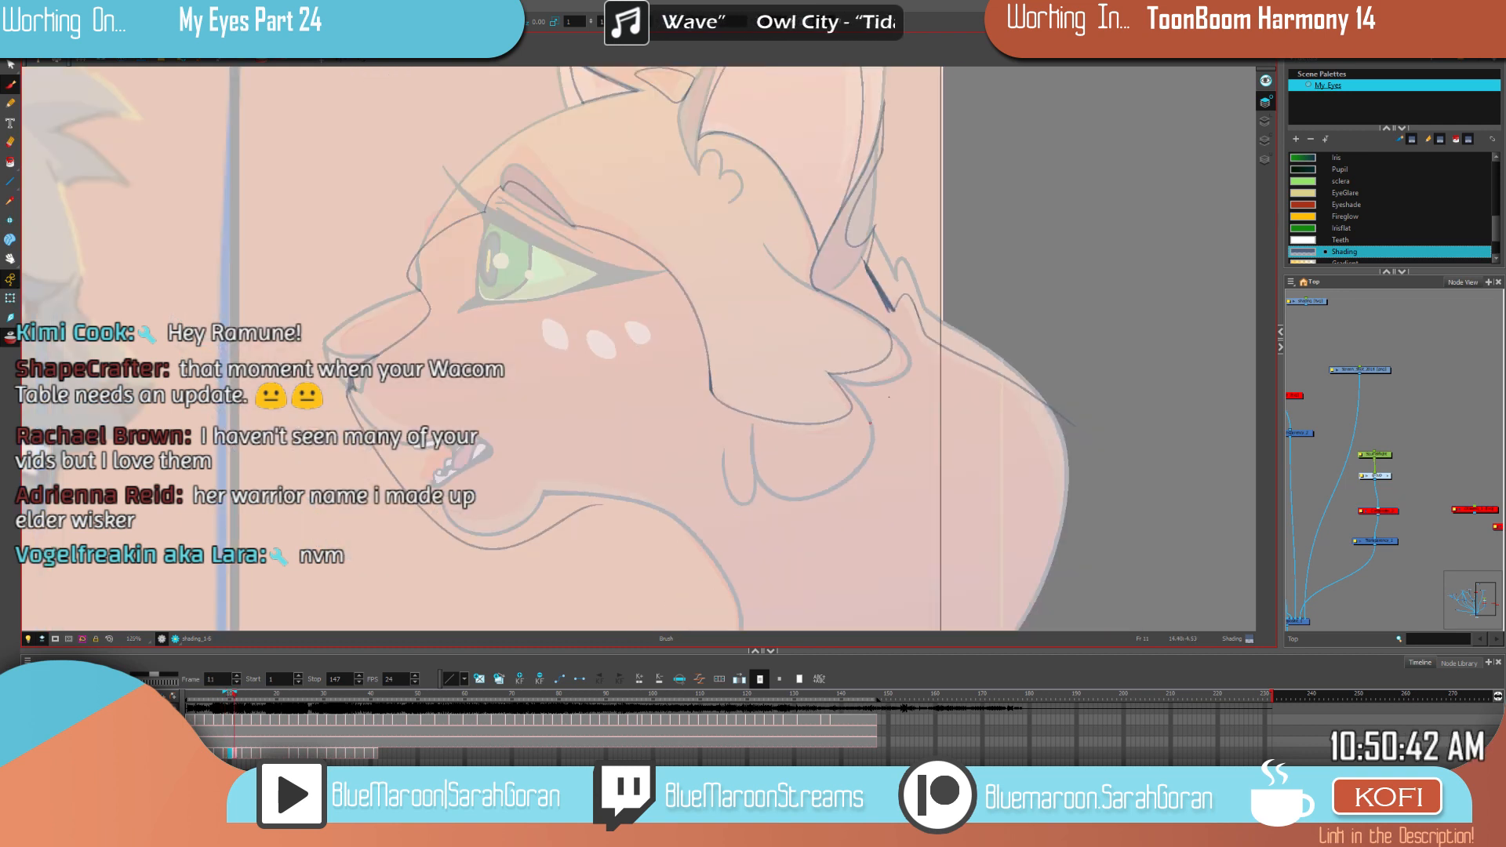
left_click_drag(1036, 494, 936, 480)
key("comma")
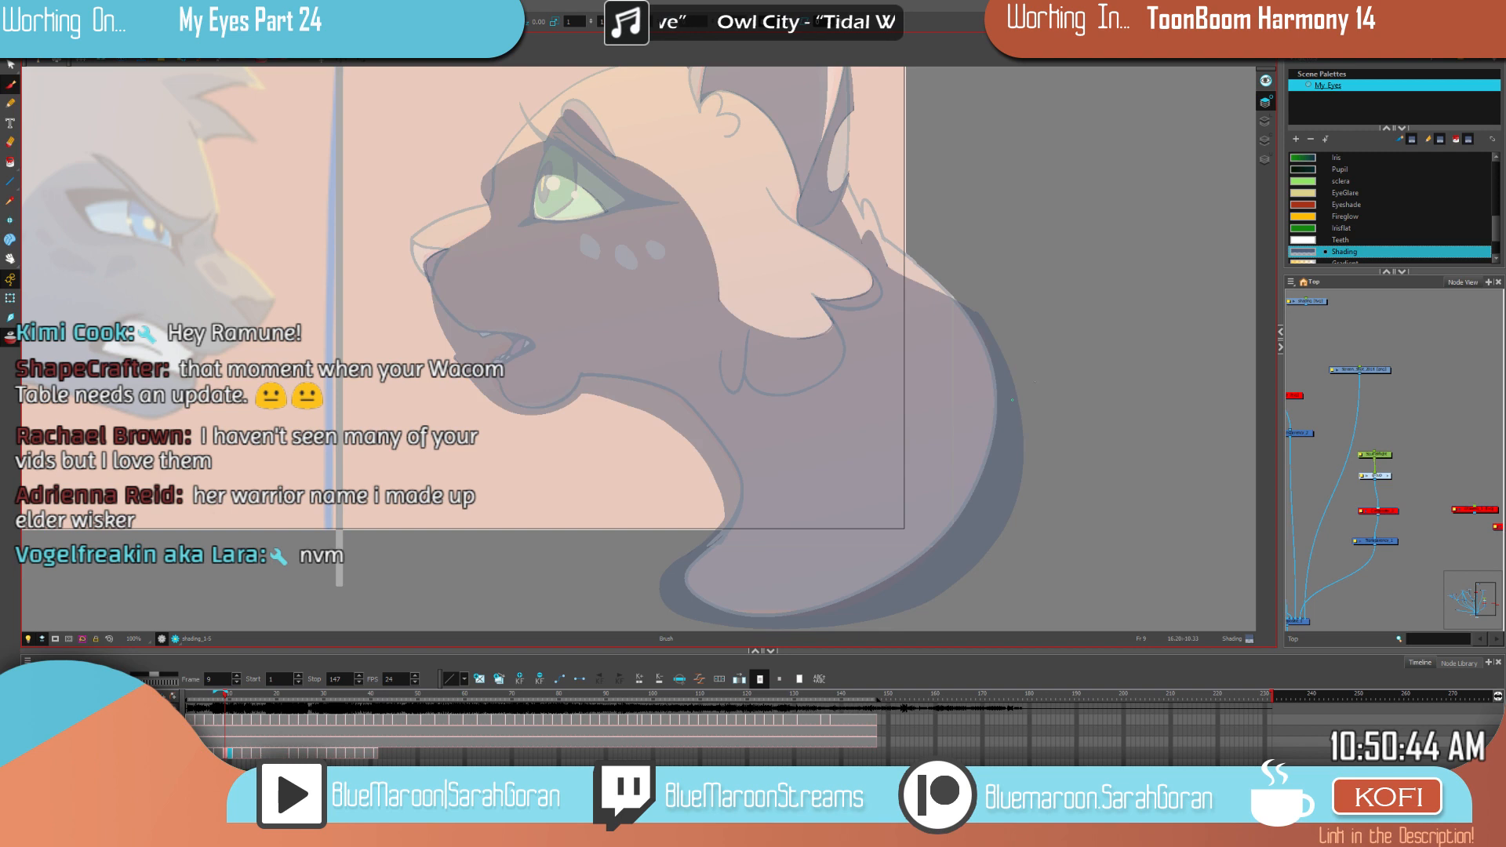
key("period")
left_click_drag(625, 398, 651, 488)
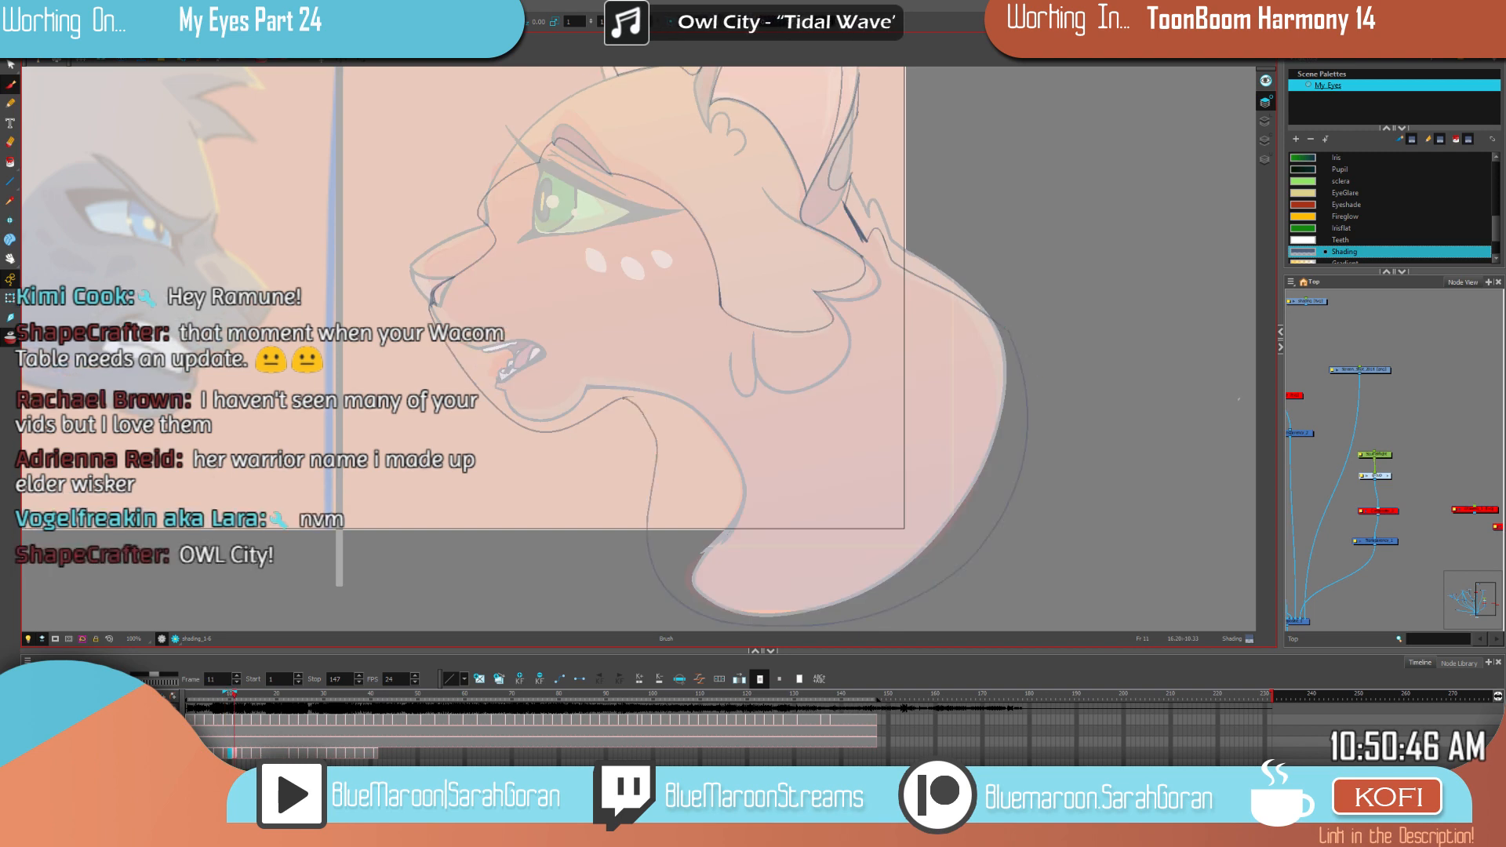
Step: Fill the face and neck, near inner ear, tuft patch and both parts of the far inner ear with the Shading colour
left_click(800, 459)
left_click_drag(919, 472, 944, 598)
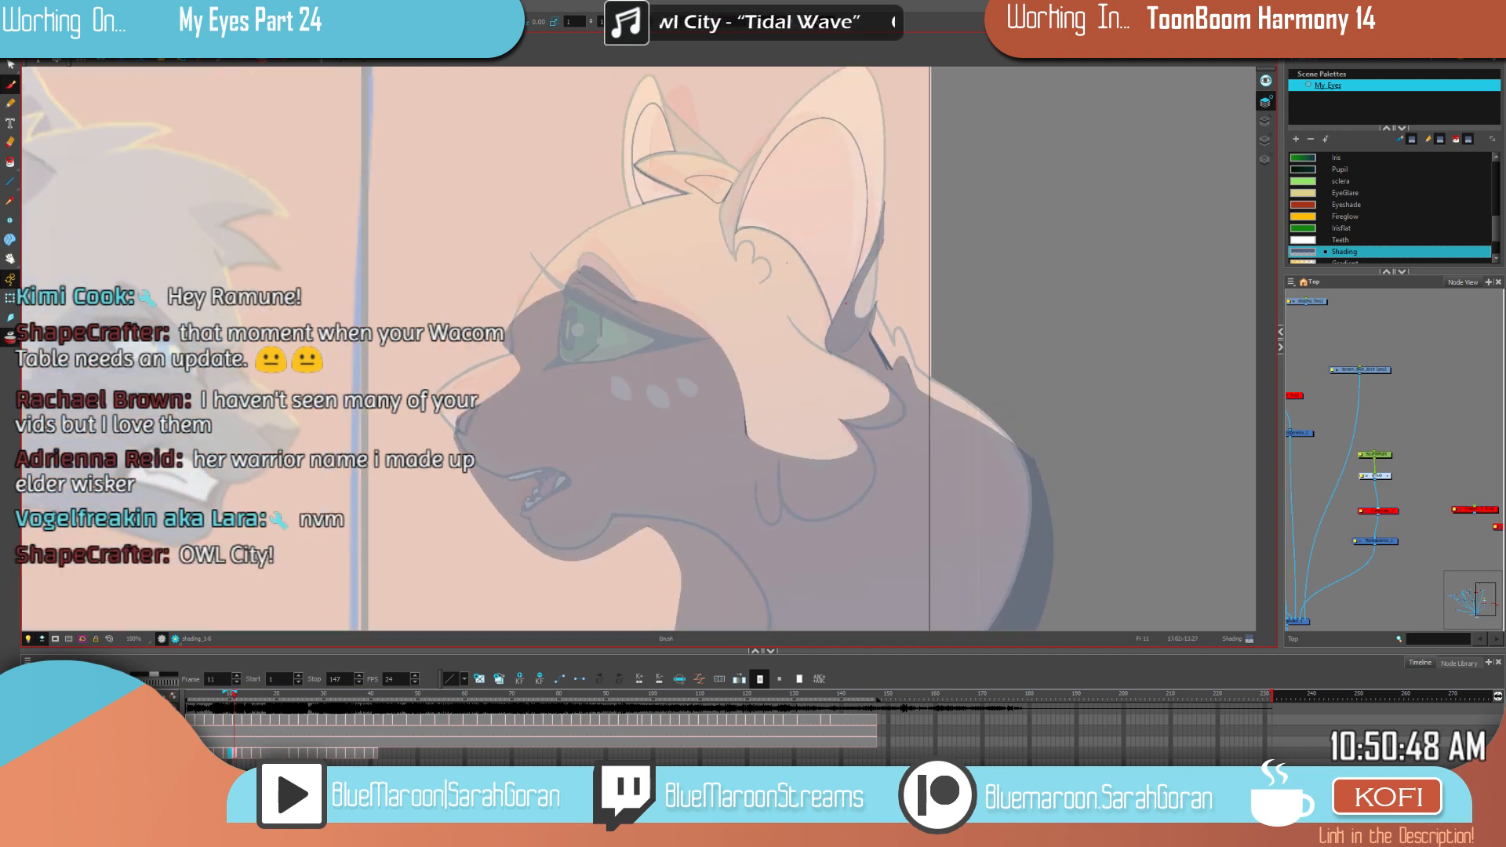
left_click(793, 200)
left_click(703, 183)
left_click(651, 137)
left_click(658, 187)
Step: Flip between frame 11 and its neighbouring frames to check the filled shading in motion
key("comma")
key("period")
key("comma")
key("period")
key("period")
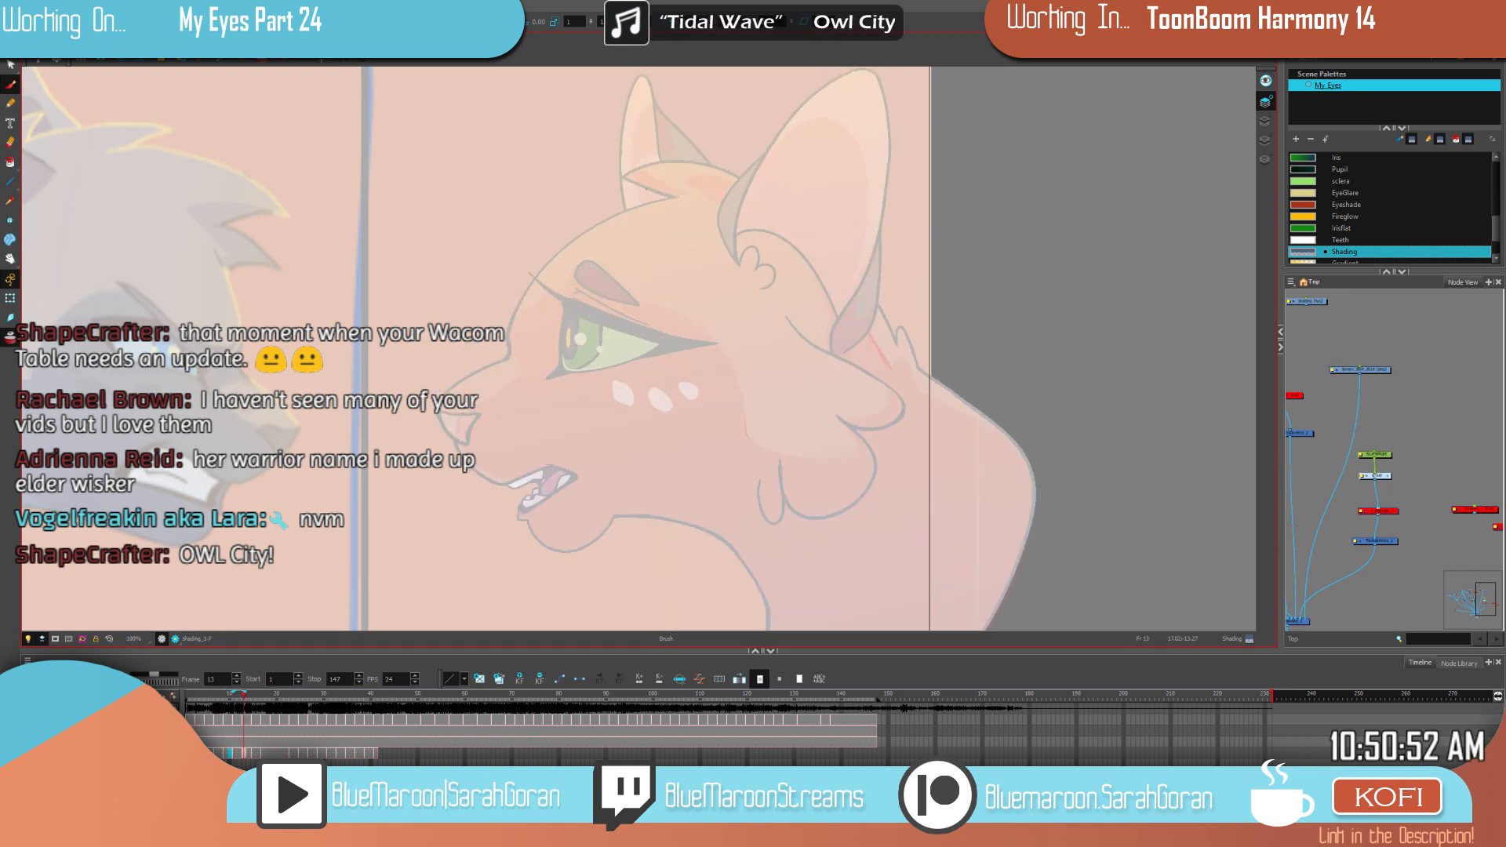
key("comma")
key("comma")
key("comma")
key("comma")
key("period")
key("period")
key("period")
key("period")
key("comma")
key("period")
key("comma")
key("period")
key("comma")
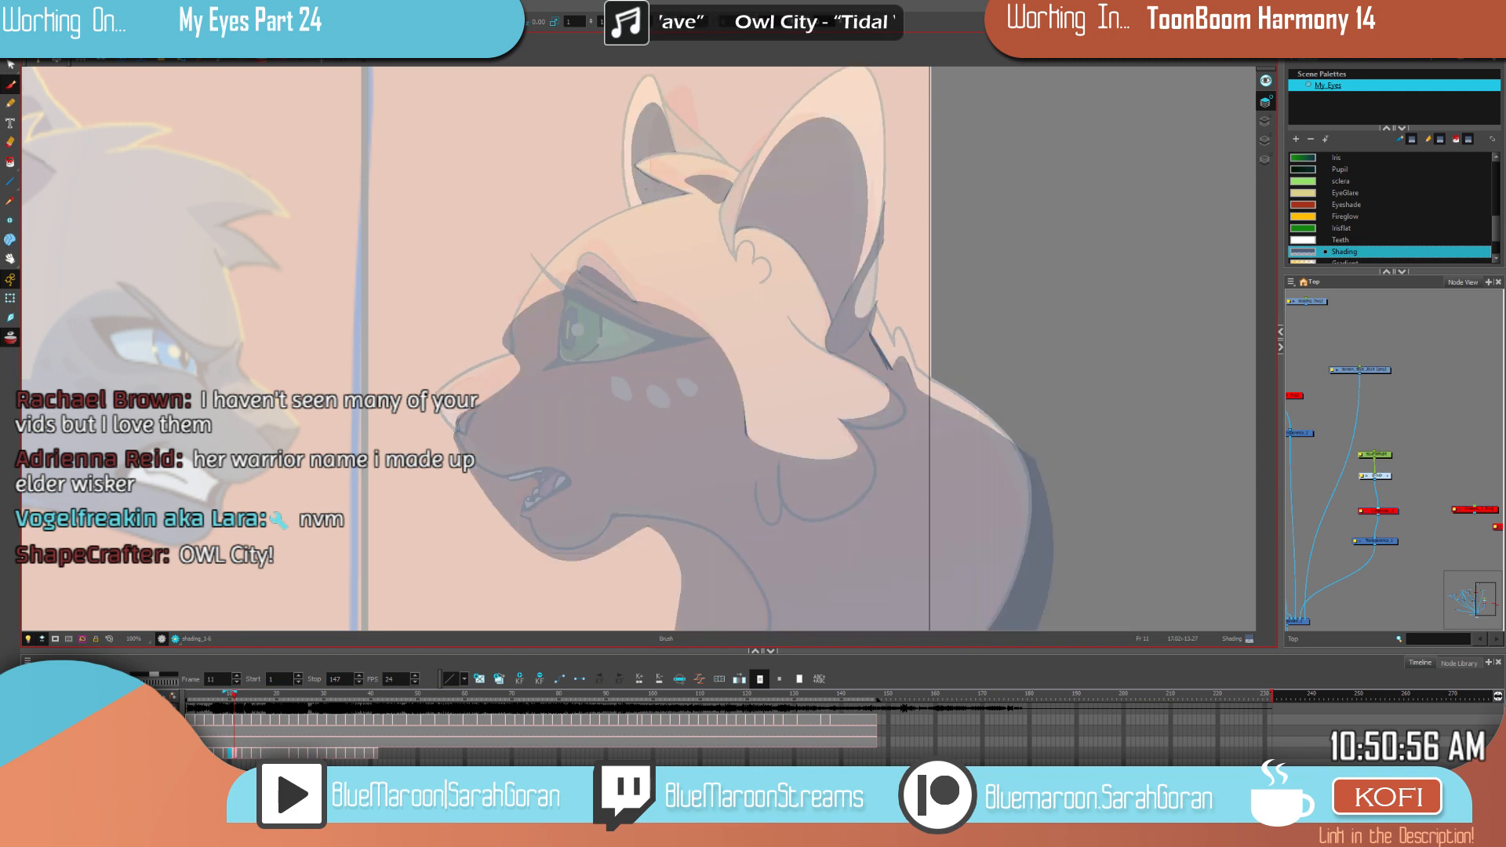
key("period")
key("comma")
key("comma")
key("comma")
key("comma")
key("period")
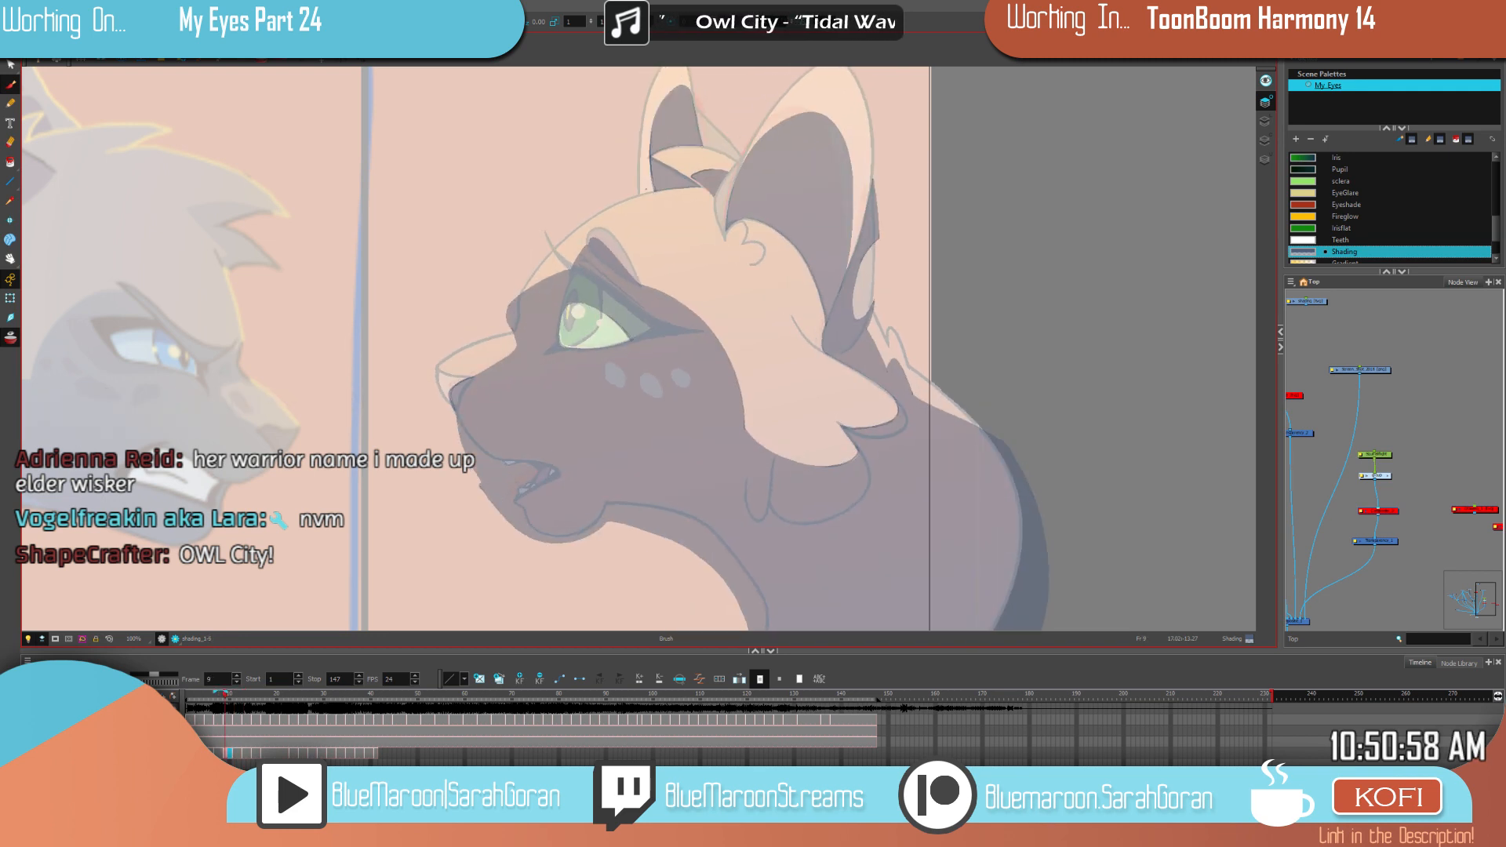
key("period")
key("period")
key("comma")
key("comma")
key("period")
key("period")
key("comma")
key("period")
Step: Refine the upper edge of the tuft's shading patch with brush strokes, checking it against the preceding drawing
scroll(742, 176, "up", 5)
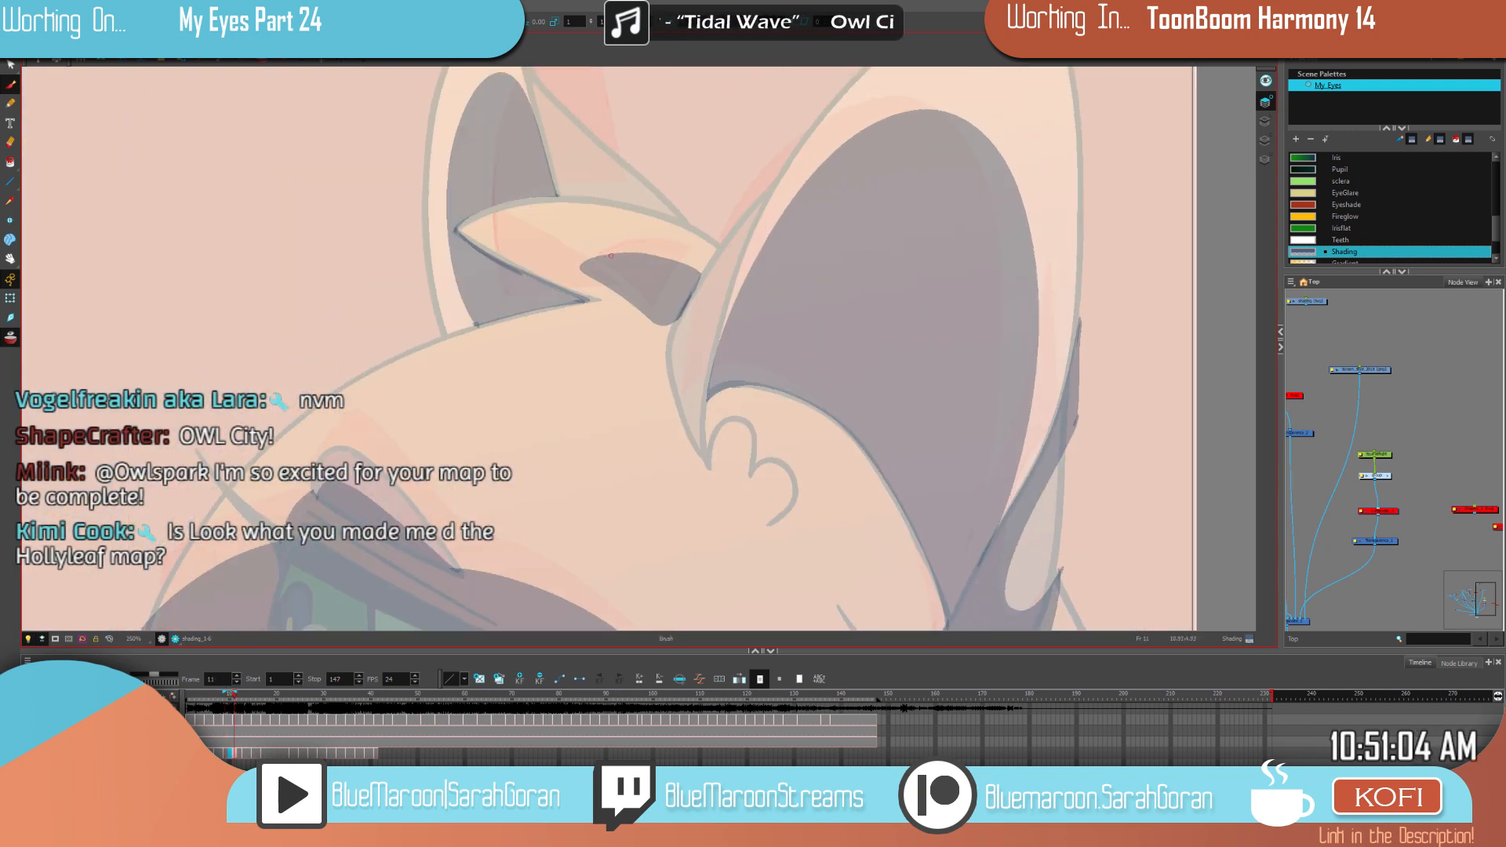
mouse_move(587, 263)
left_mouse_down()
mouse_move(705, 264)
mouse_move(677, 256)
mouse_move(704, 271)
left_mouse_up()
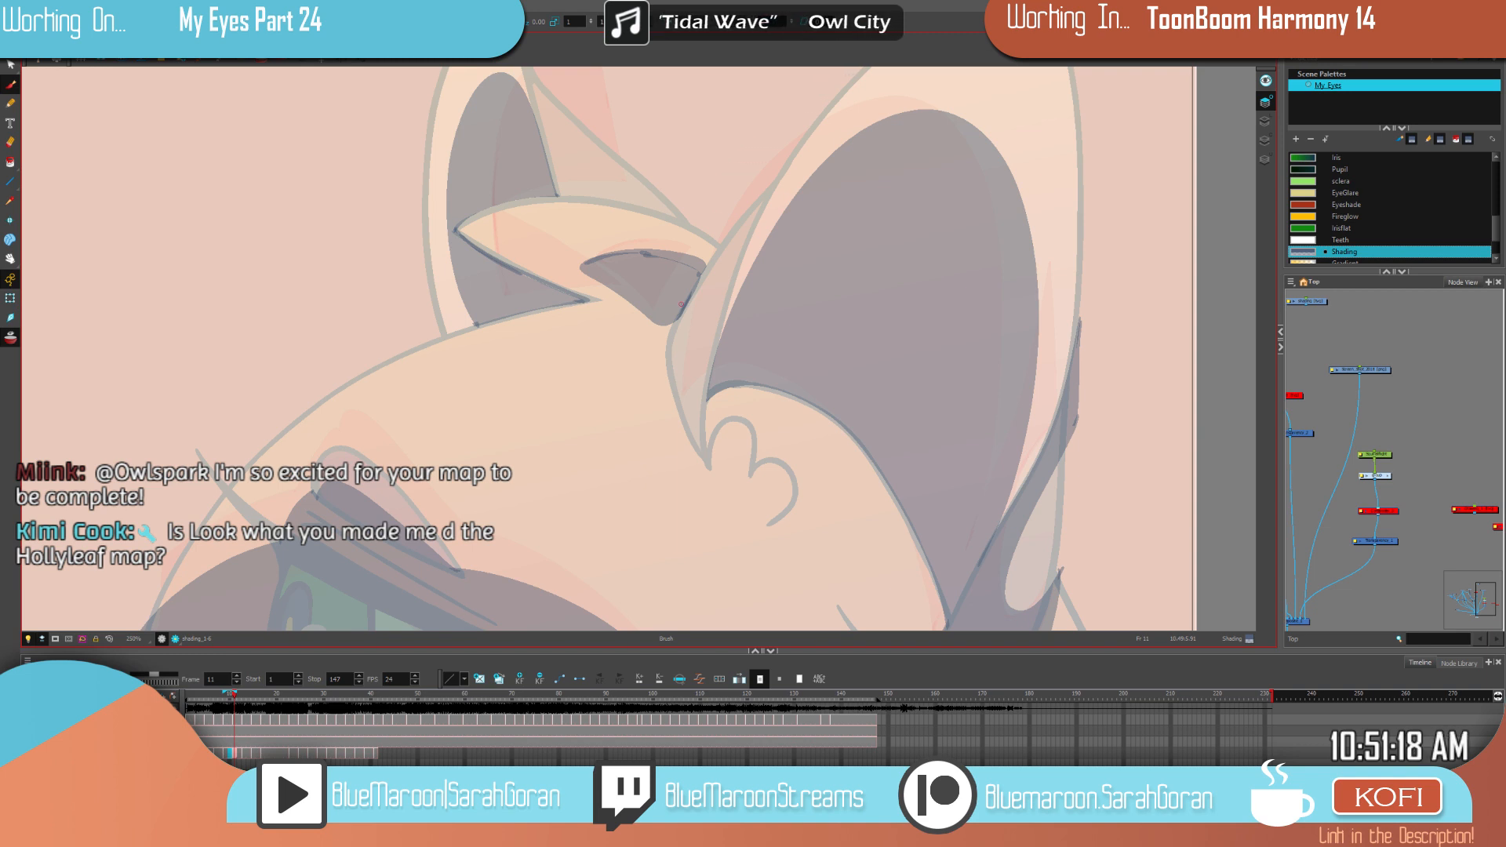
key("comma")
key("period")
key("comma")
key("period")
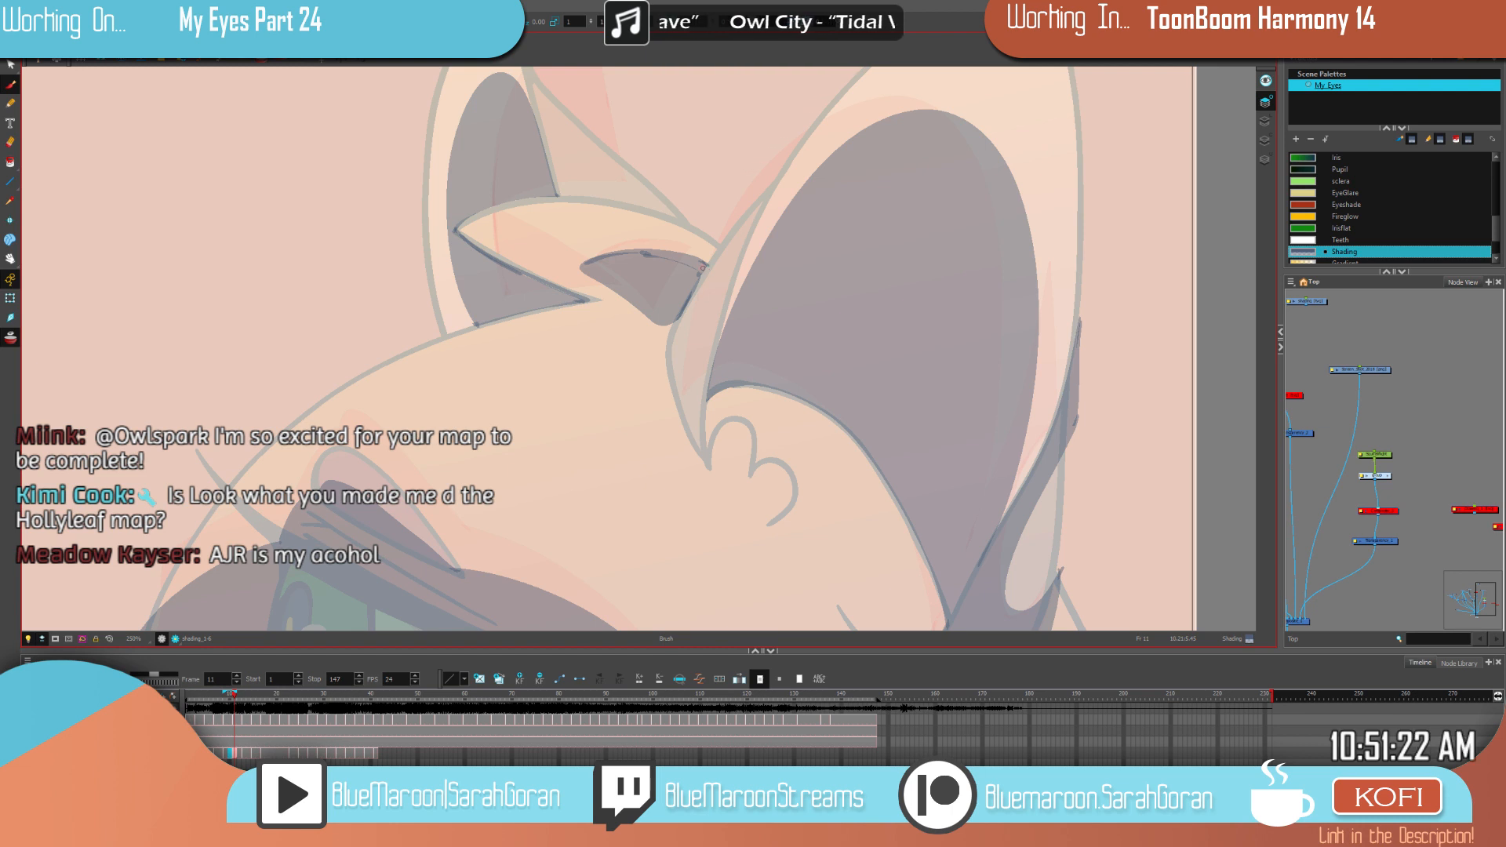
Step: Refine the edge of the tuft's shading patch beside the near ear on frame 11, checking it against the preceding drawing
left_click_drag(705, 268, 676, 321)
key("f")
key("g")
key("f")
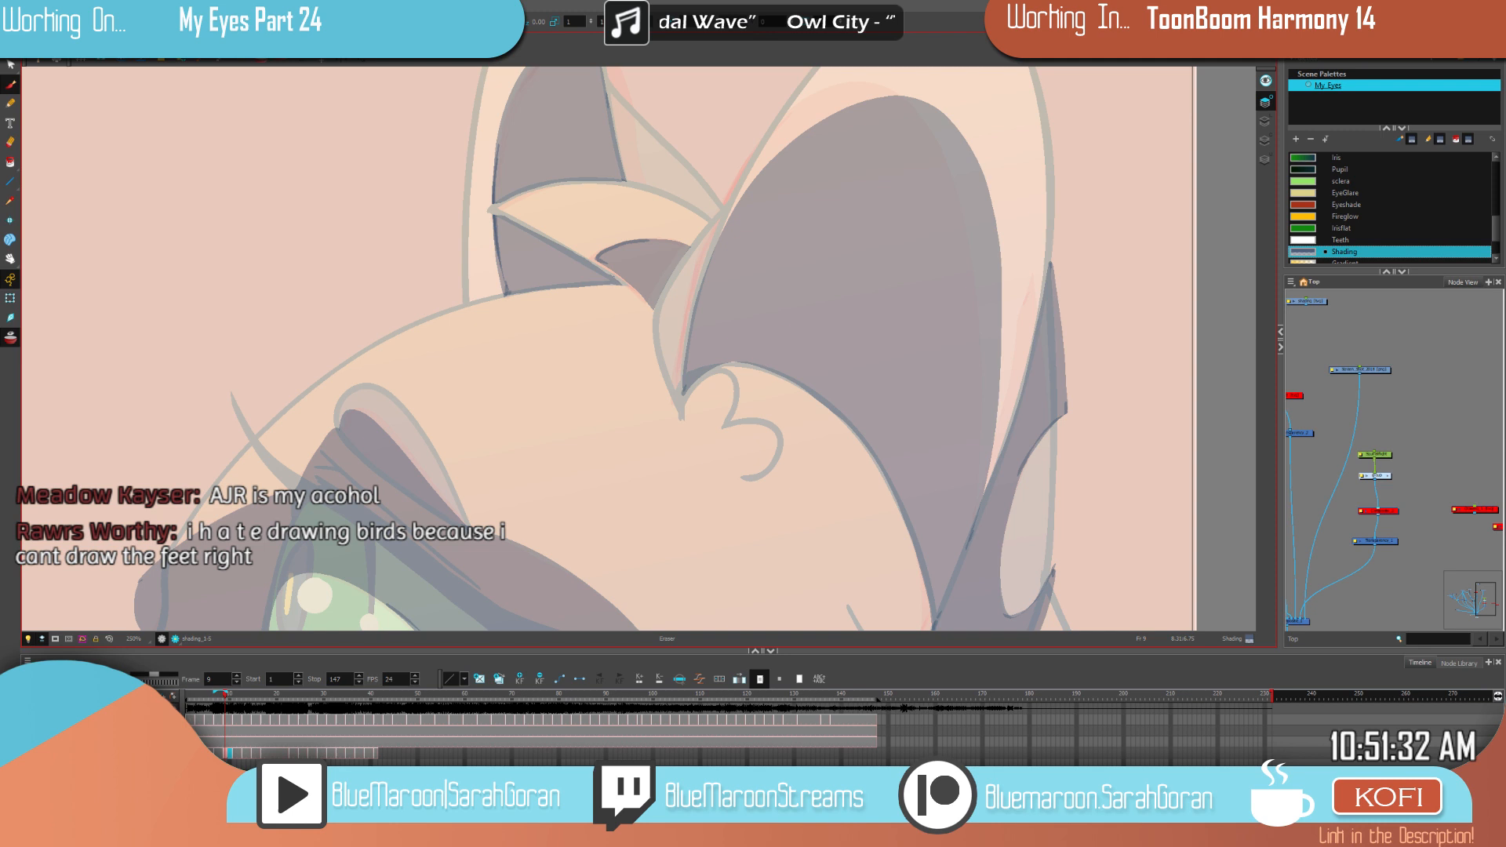
key("alt+b")
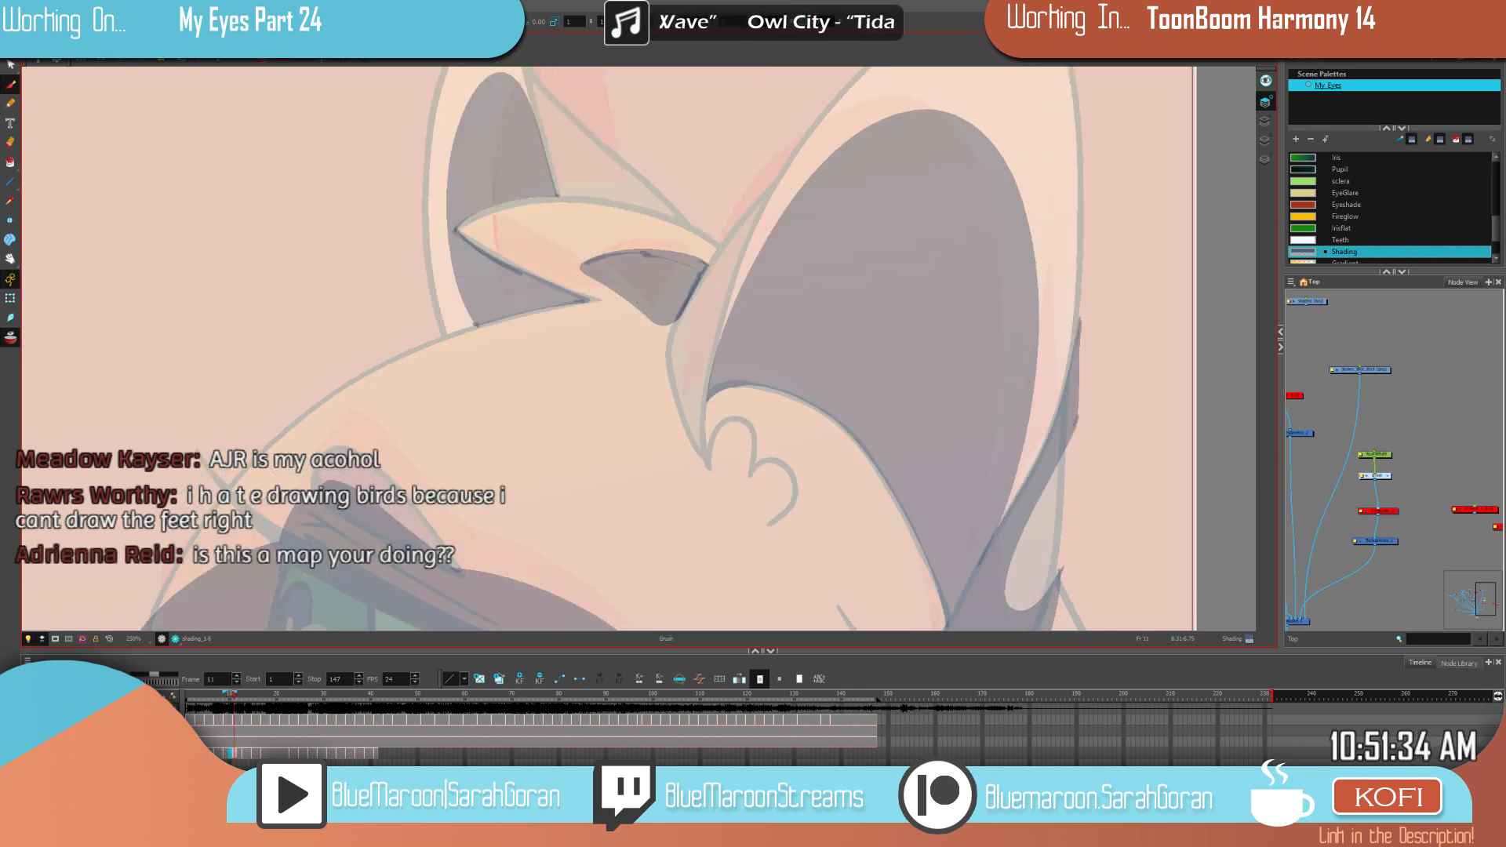
key("comma")
key("period")
Step: Flip through the shading drawings from the first frames up to frame 11 to check the ear and tuft shading in motion
left_click_drag(916, 508, 897, 619)
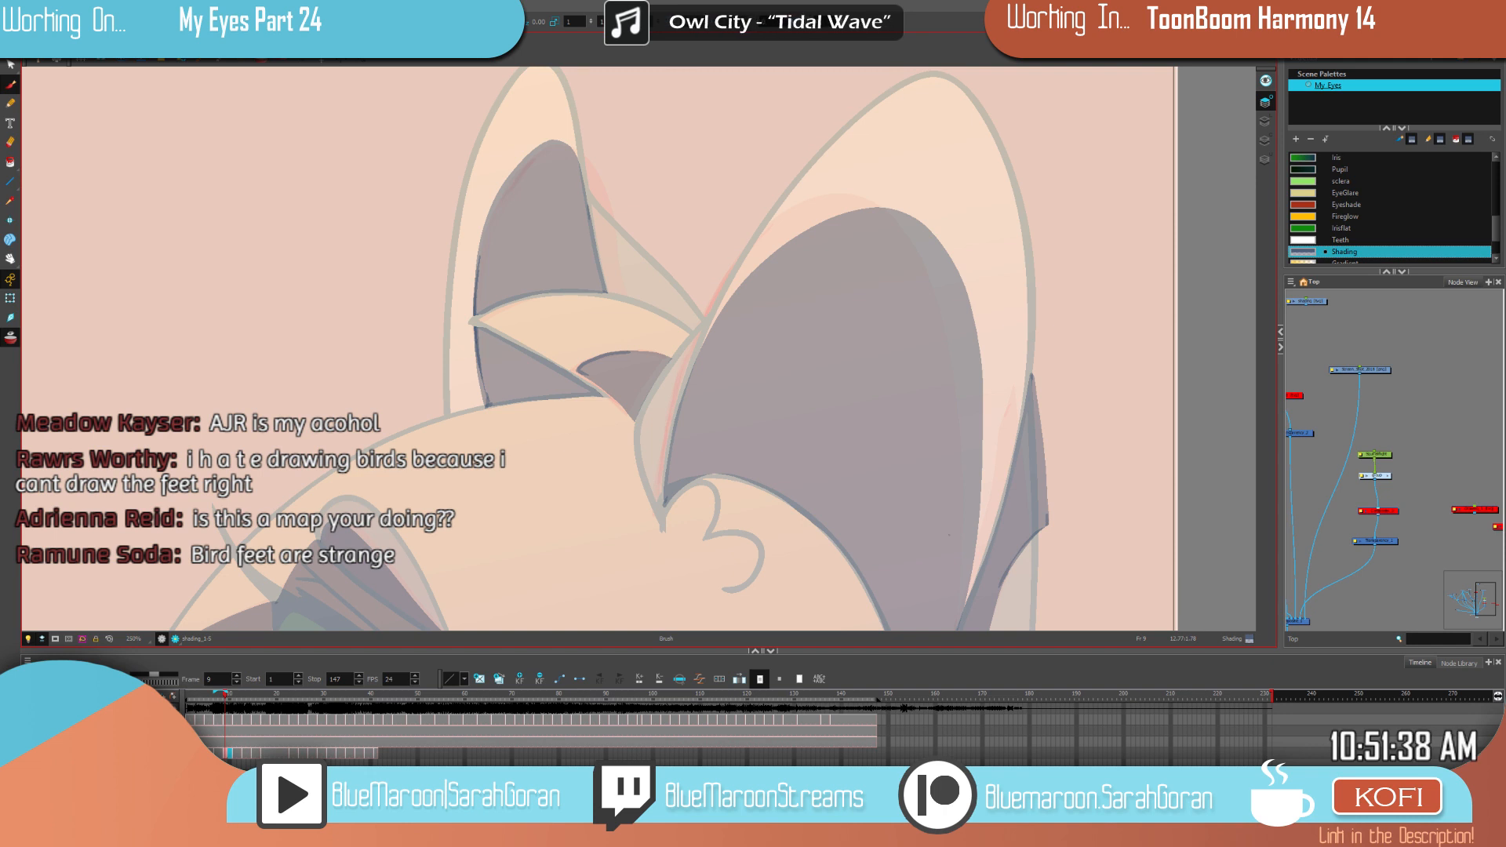
key("g")
key("g")
key("g")
key("g")
key("g")
key("g")
key("g")
key("g")
key("g")
key("g")
key("g")
key("g")
key("g")
key("g")
key("f")
key("f")
key("f")
key("f")
key("f")
key("f")
key("f")
key("f")
key("f")
key("f")
key("f")
key("f")
key("f")
key("f")
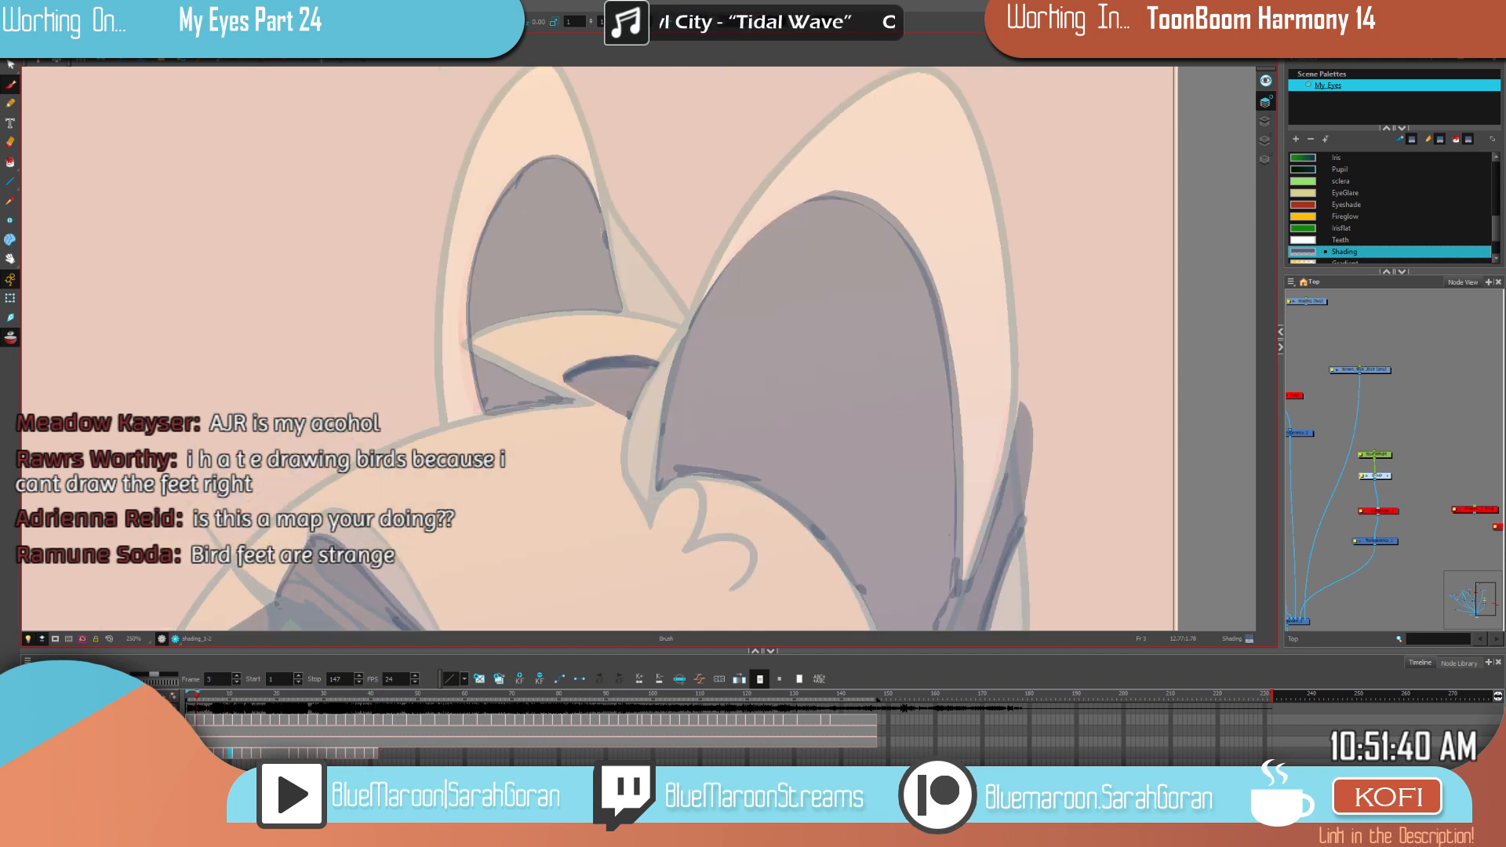
key("g")
key("g")
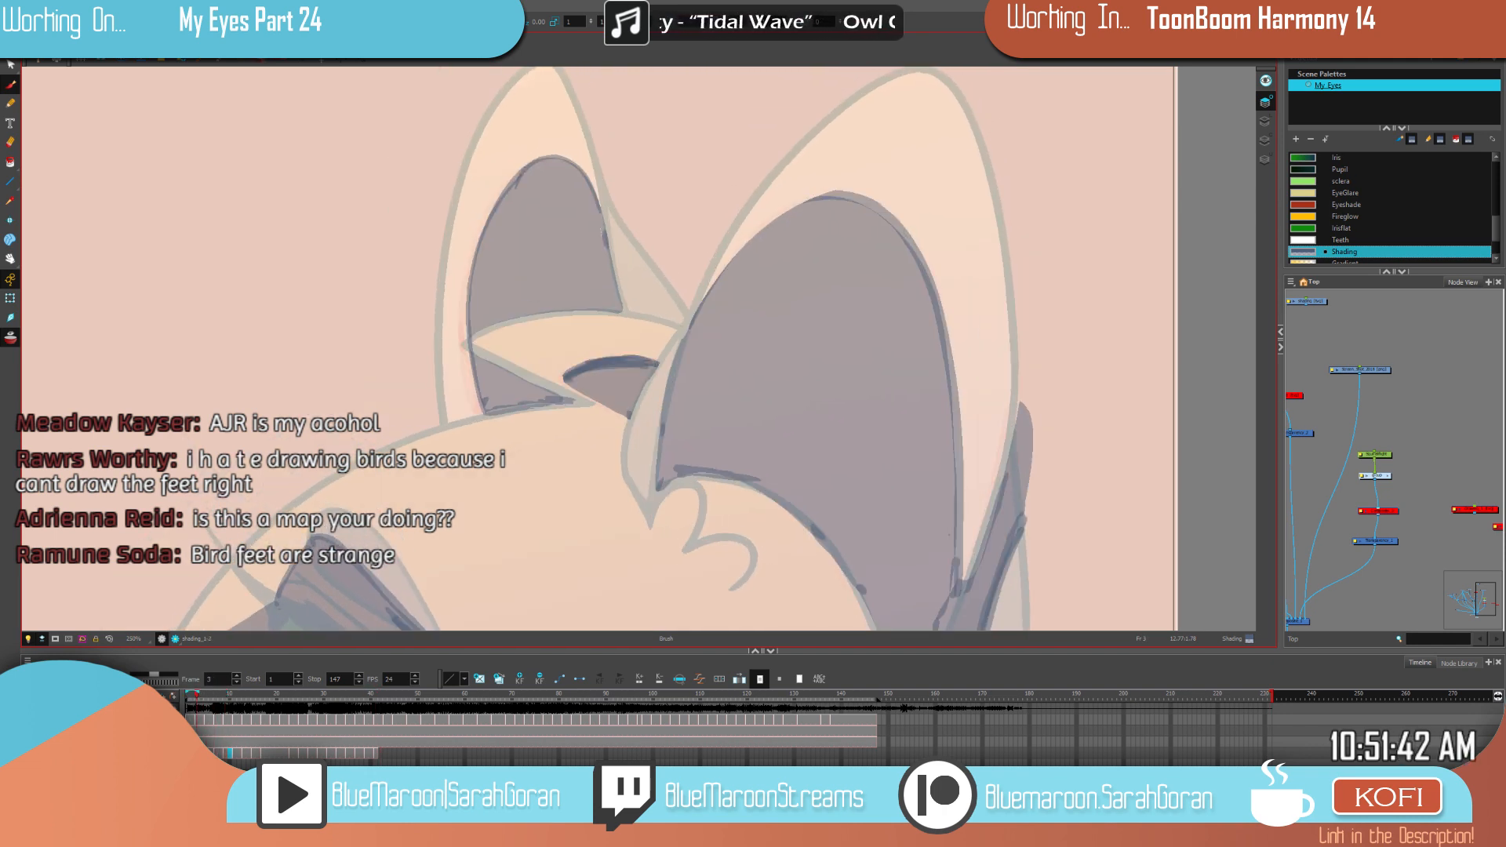
key("g")
key("f")
key("g")
key("f")
key("f")
key("g")
key("g")
key("f")
Step: Compare the shading over the face and eye on frame 11 with the neighbouring drawings
left_click_drag(902, 457, 993, 147)
key("g")
key("f")
key("g")
left_click_drag(869, 564, 1054, 373)
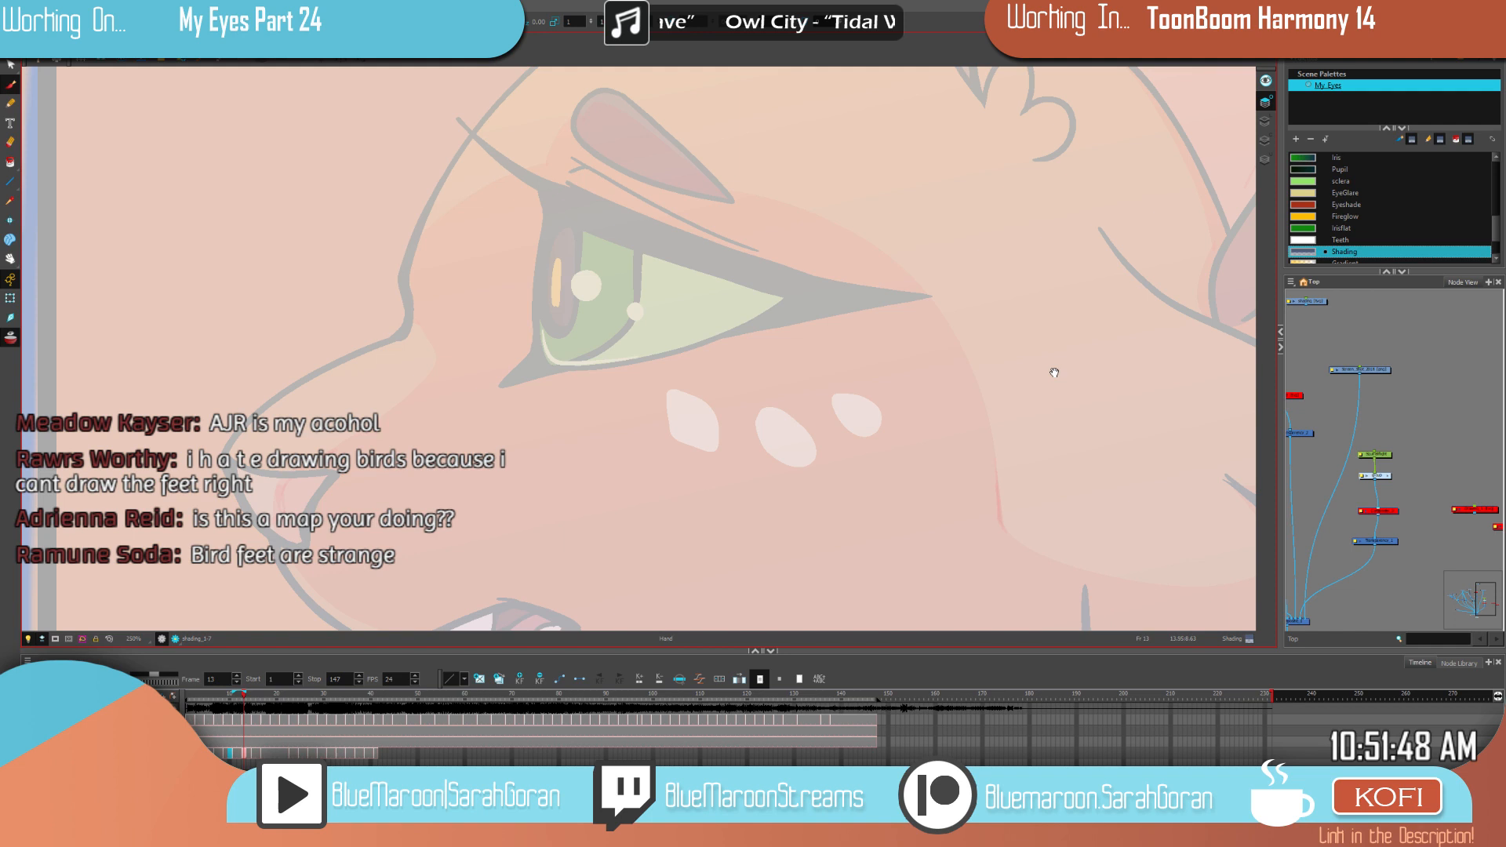
key("f")
key("f")
key("g")
key("f")
key("g")
Step: Erase a thin line of shading along the eye's lower lid on frame 11, redoing the first attempt, and save the scene
key("alt+e")
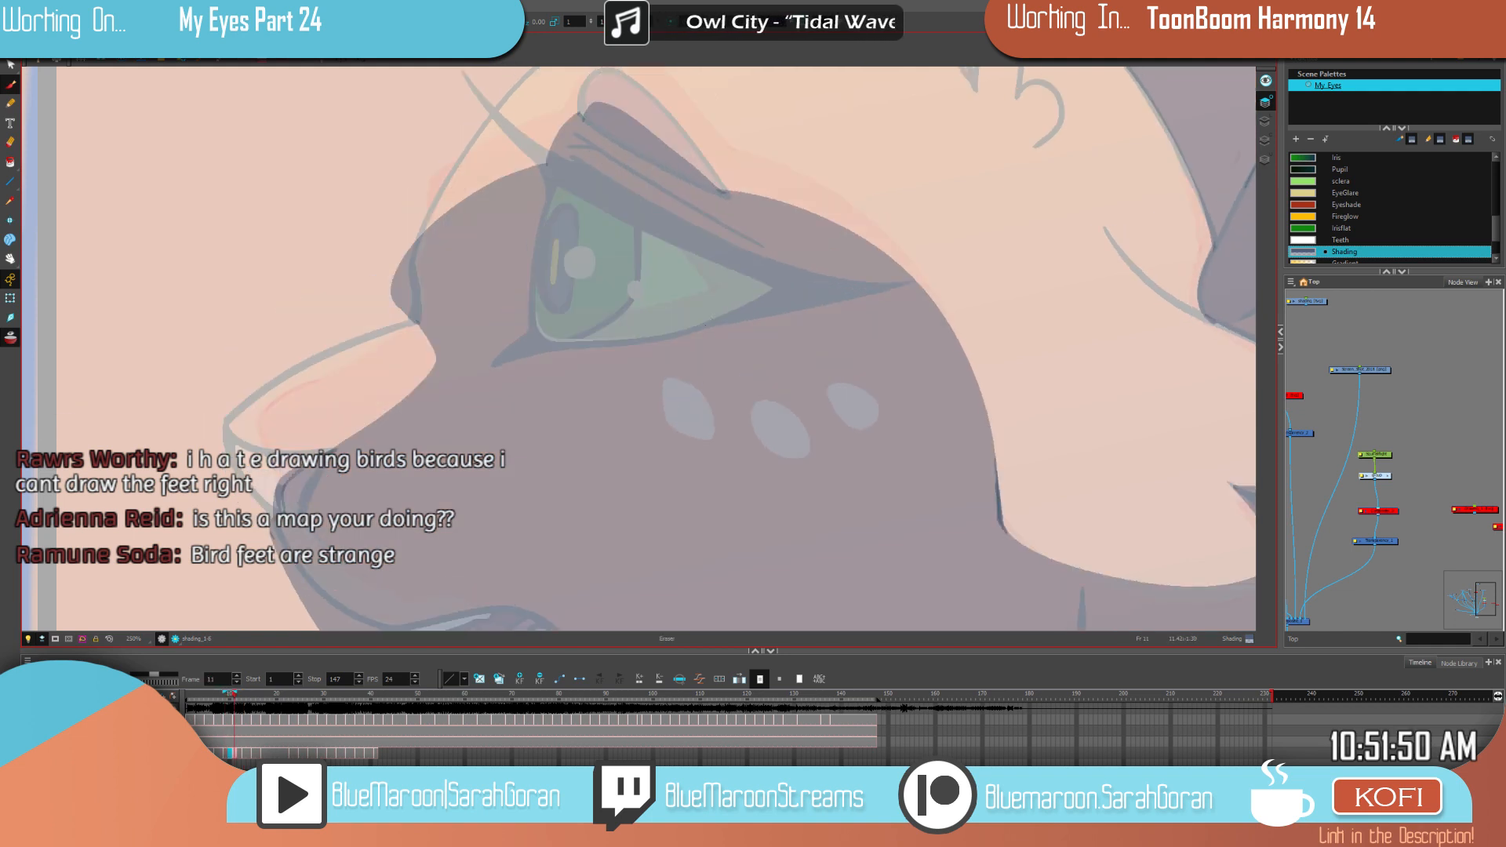
left_click_drag(536, 339, 533, 337)
key("f")
key("g")
key("ctrl+z")
left_click_drag(712, 322, 534, 341)
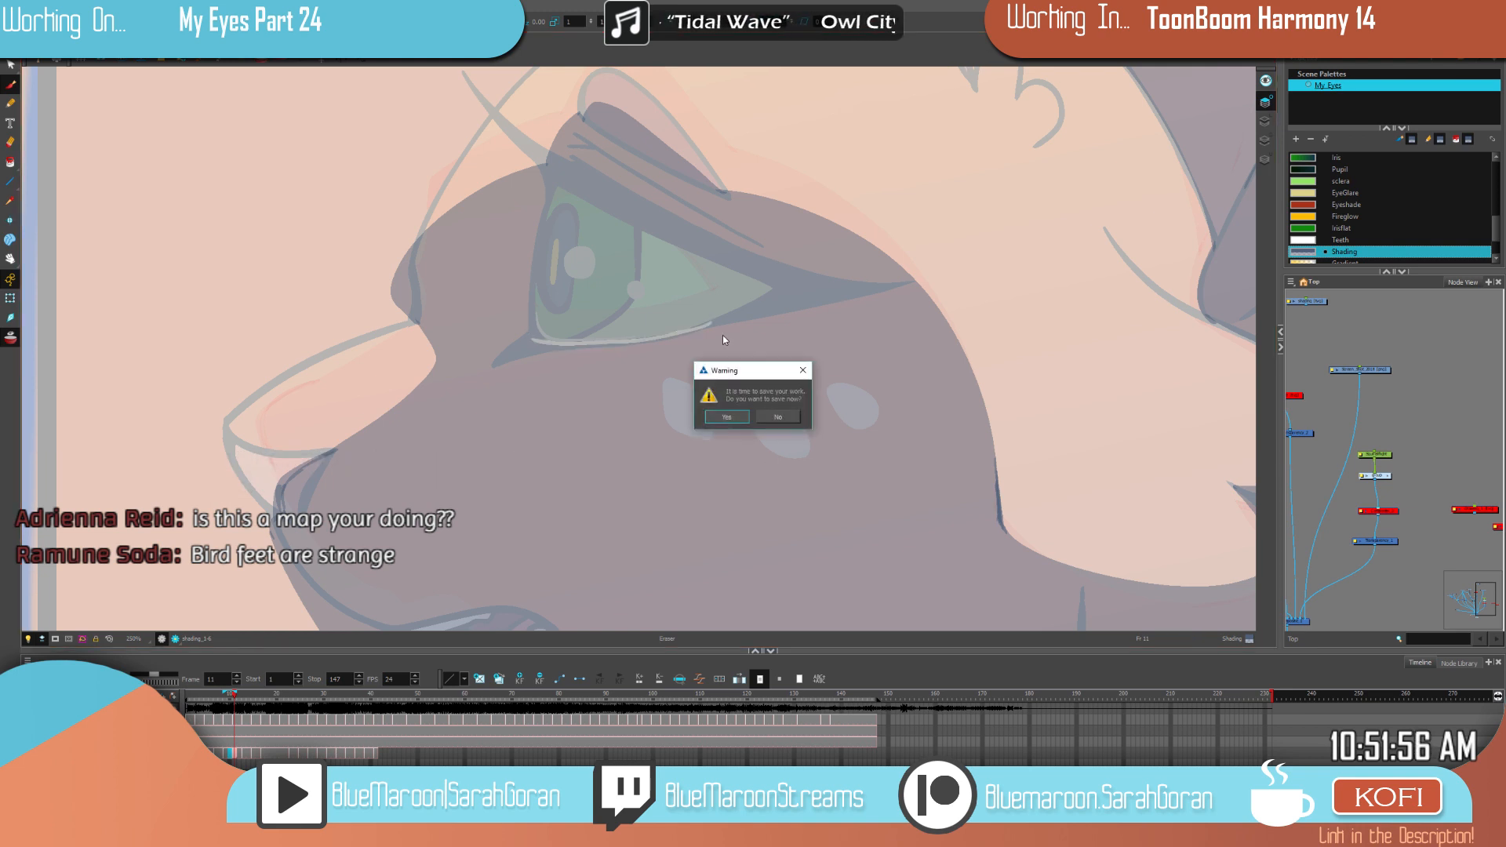
left_click(730, 420)
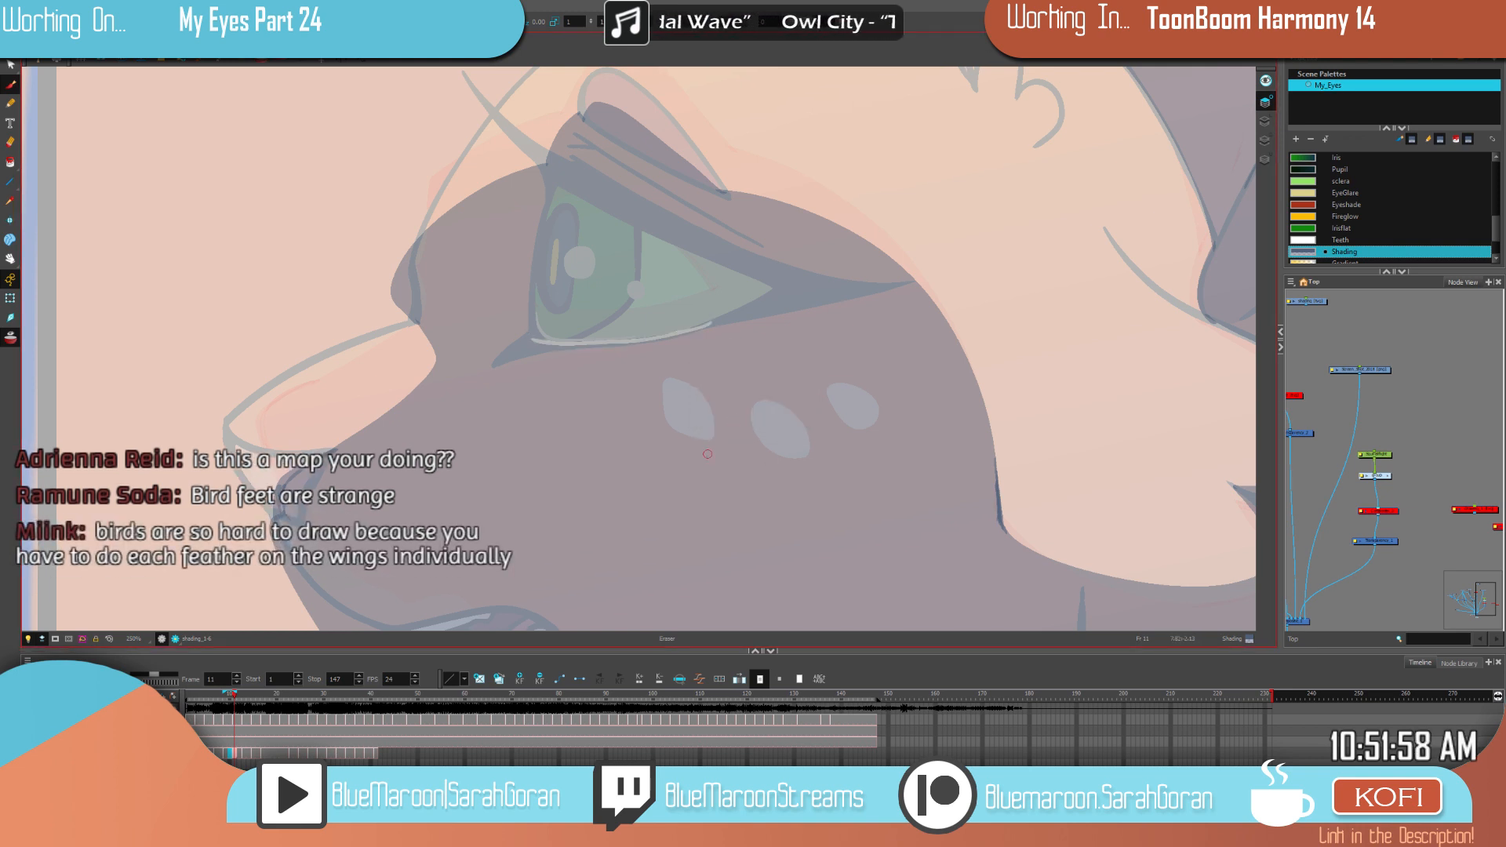
Step: Erase a curved line through the shading across the eye, separating its lower part as in the preceding drawing
key("shift+l")
key("shift+l")
key("shift+l")
key("shift+l")
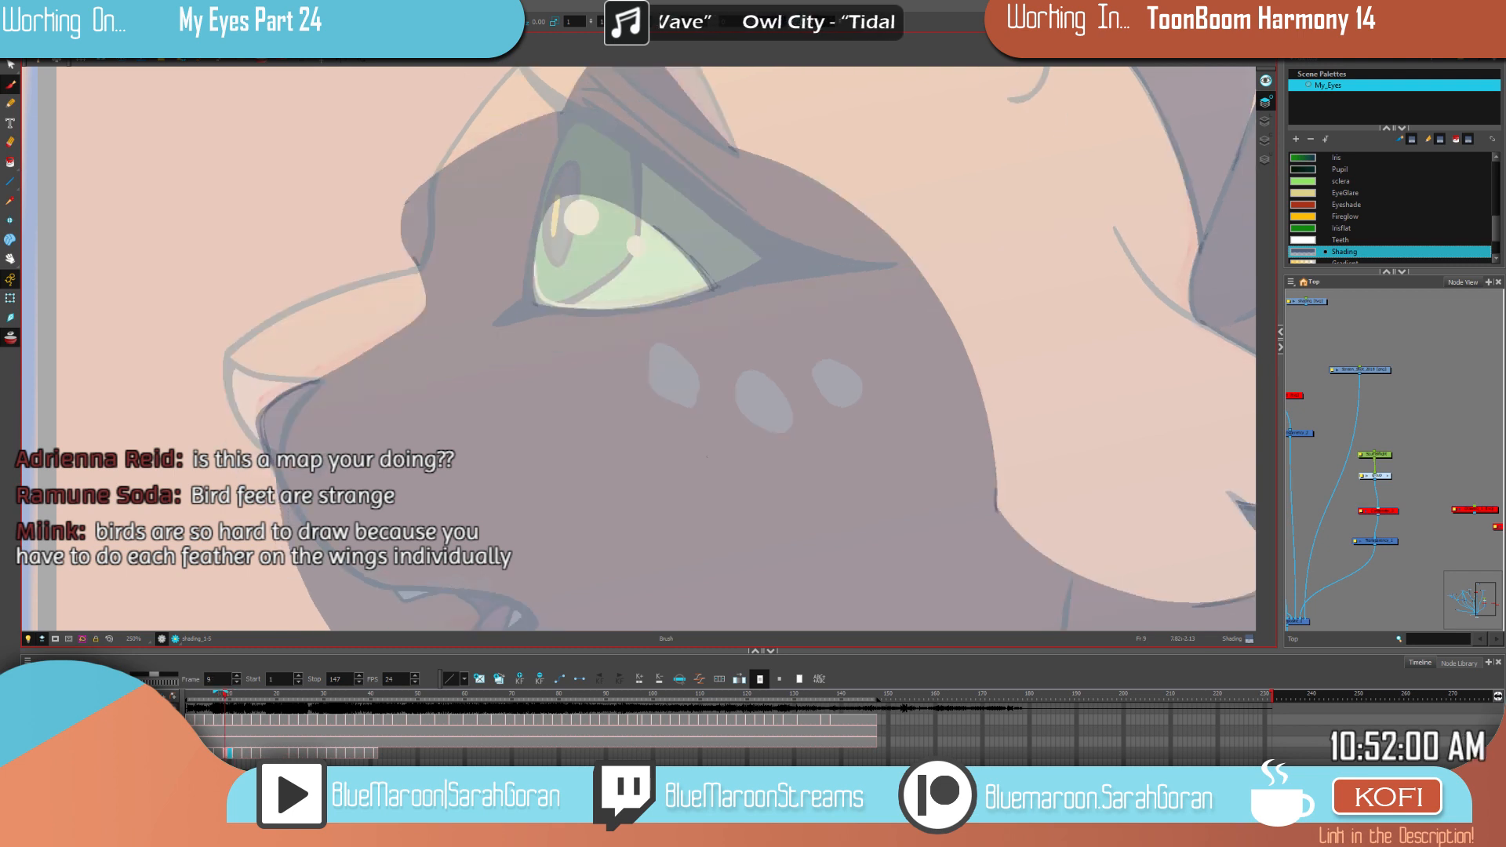
left_click_drag(679, 343, 722, 427)
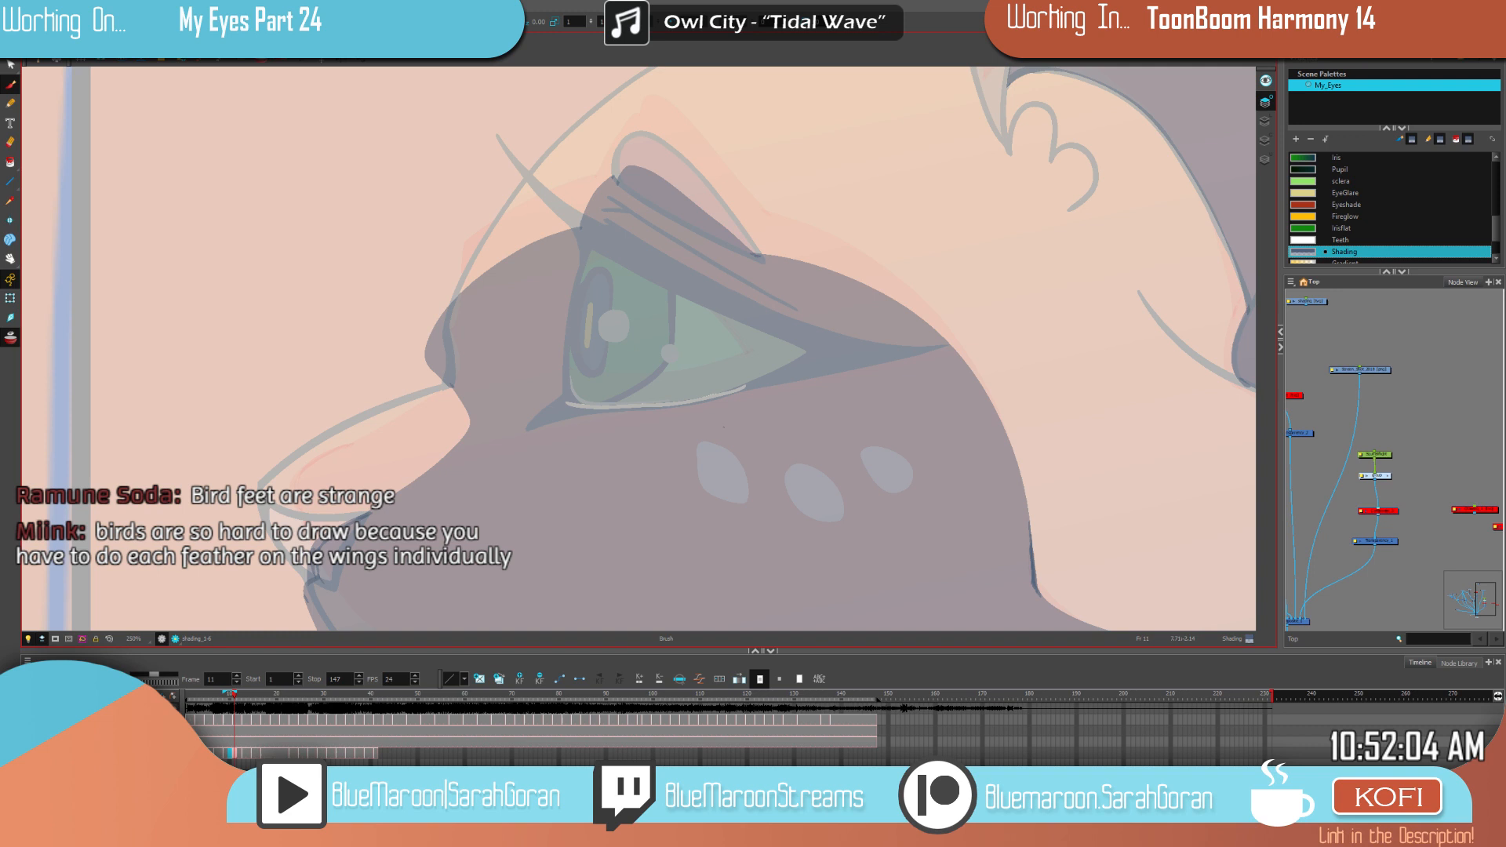
key("f")
key("g")
key("f")
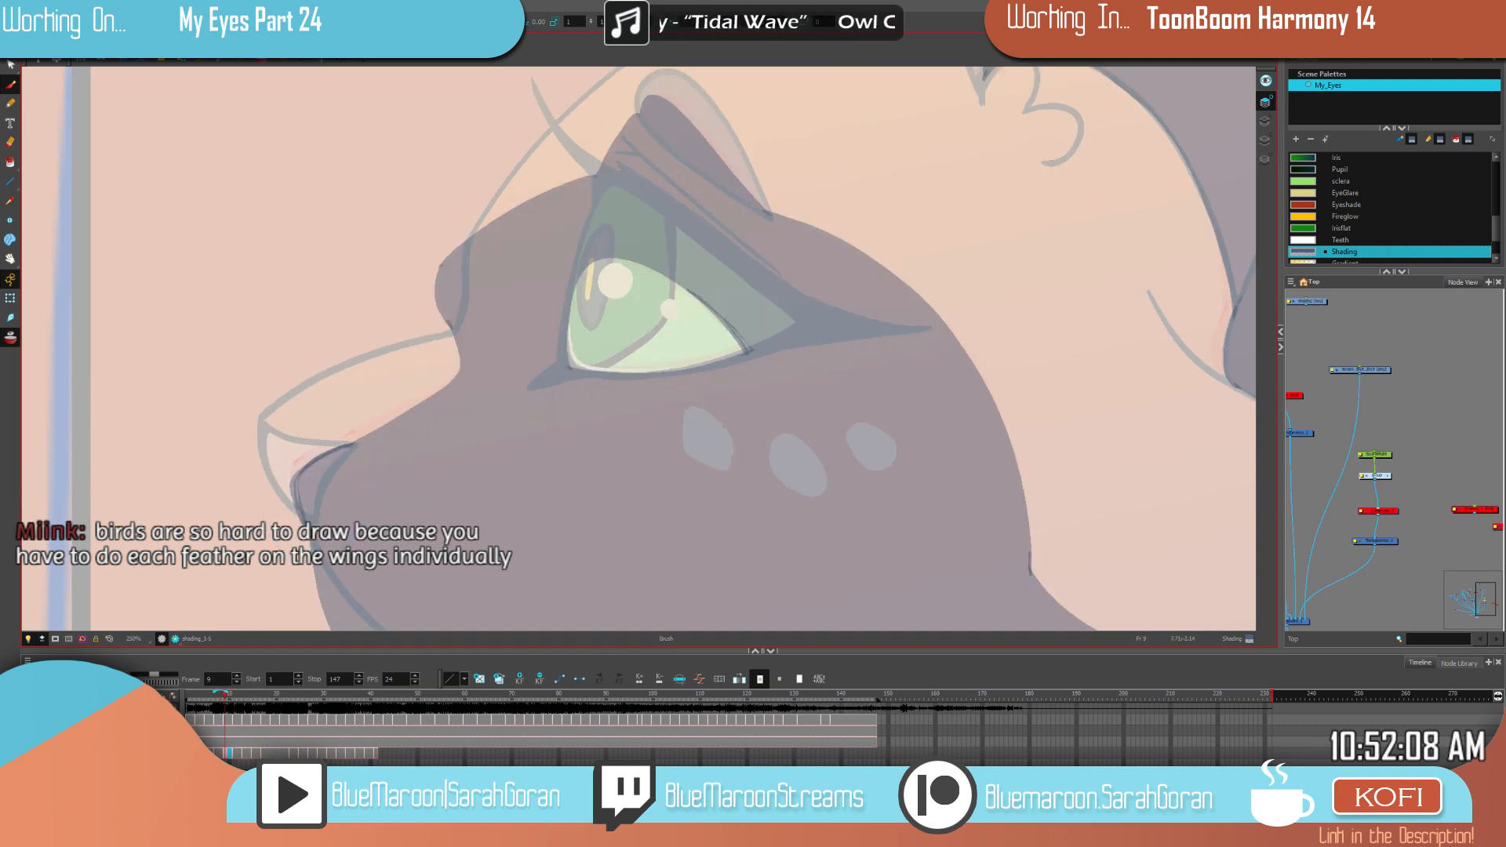
key("g")
key("f")
key("g")
key("f")
key("g")
mouse_move(749, 385)
left_mouse_down()
mouse_move(664, 329)
mouse_move(575, 328)
mouse_move(571, 407)
left_mouse_up()
Step: Delete the separated piece of shading over the lower part of the eye on frame 11
key("f")
key("g")
key("f")
key("g")
key("alt+s")
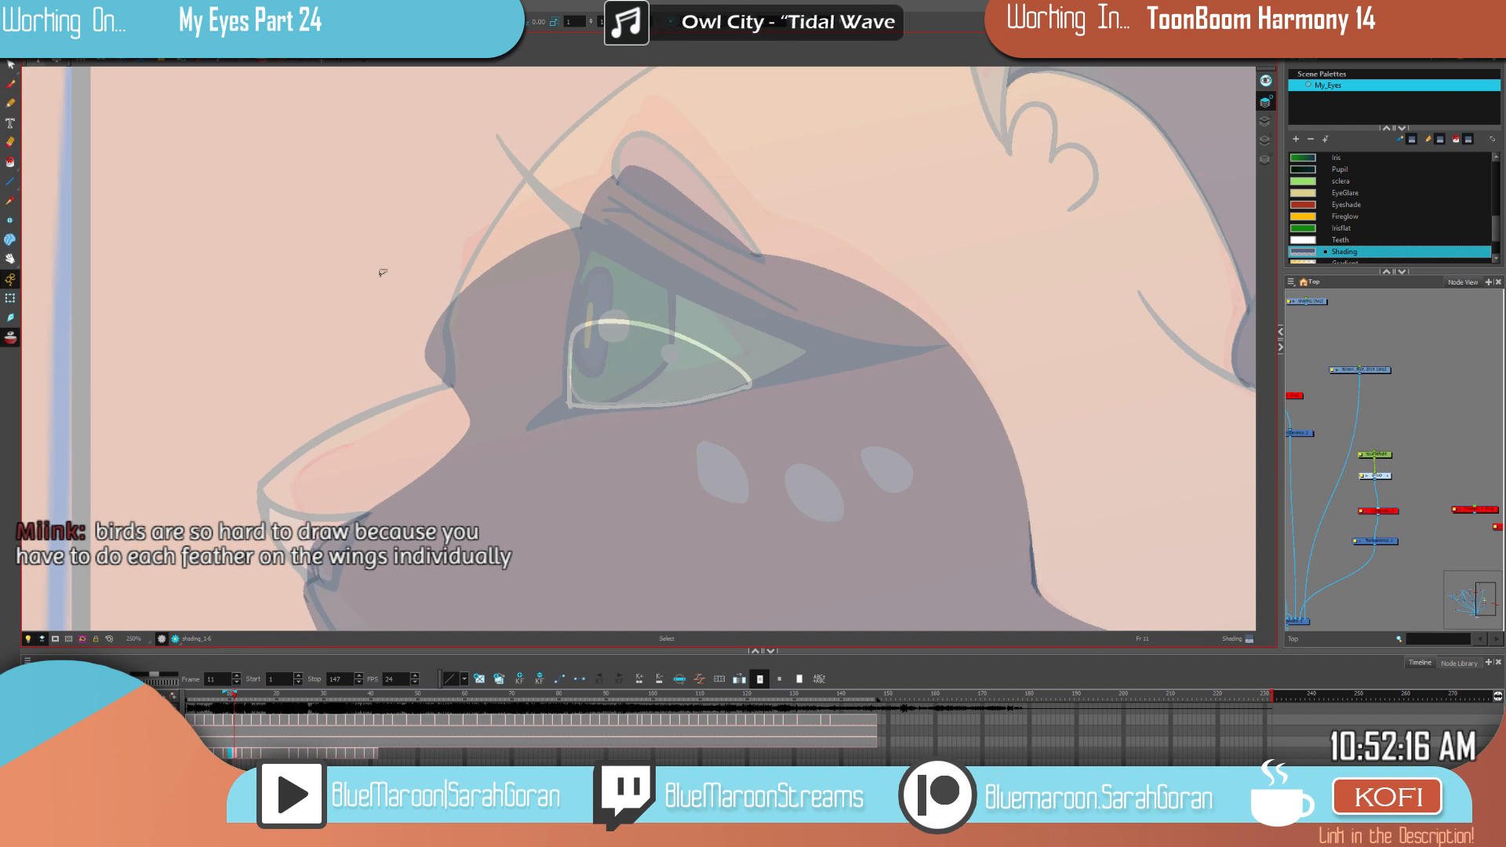
left_click(661, 397)
key("Delete")
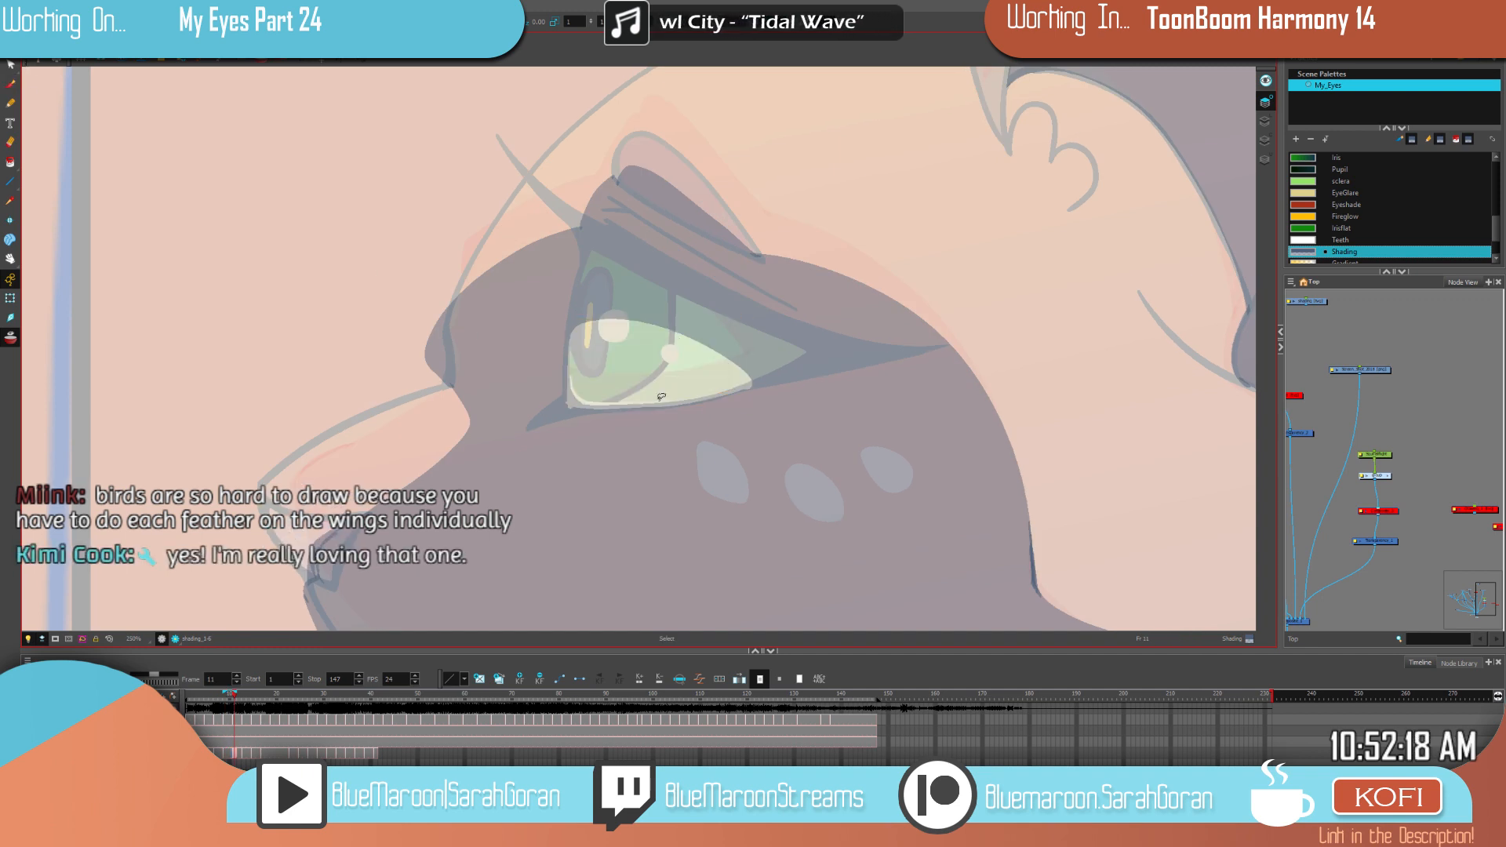
Step: Brush shading over the inner corner of the eye, following the preceding drawing
key("f")
key("g")
left_click_drag(560, 397, 575, 414)
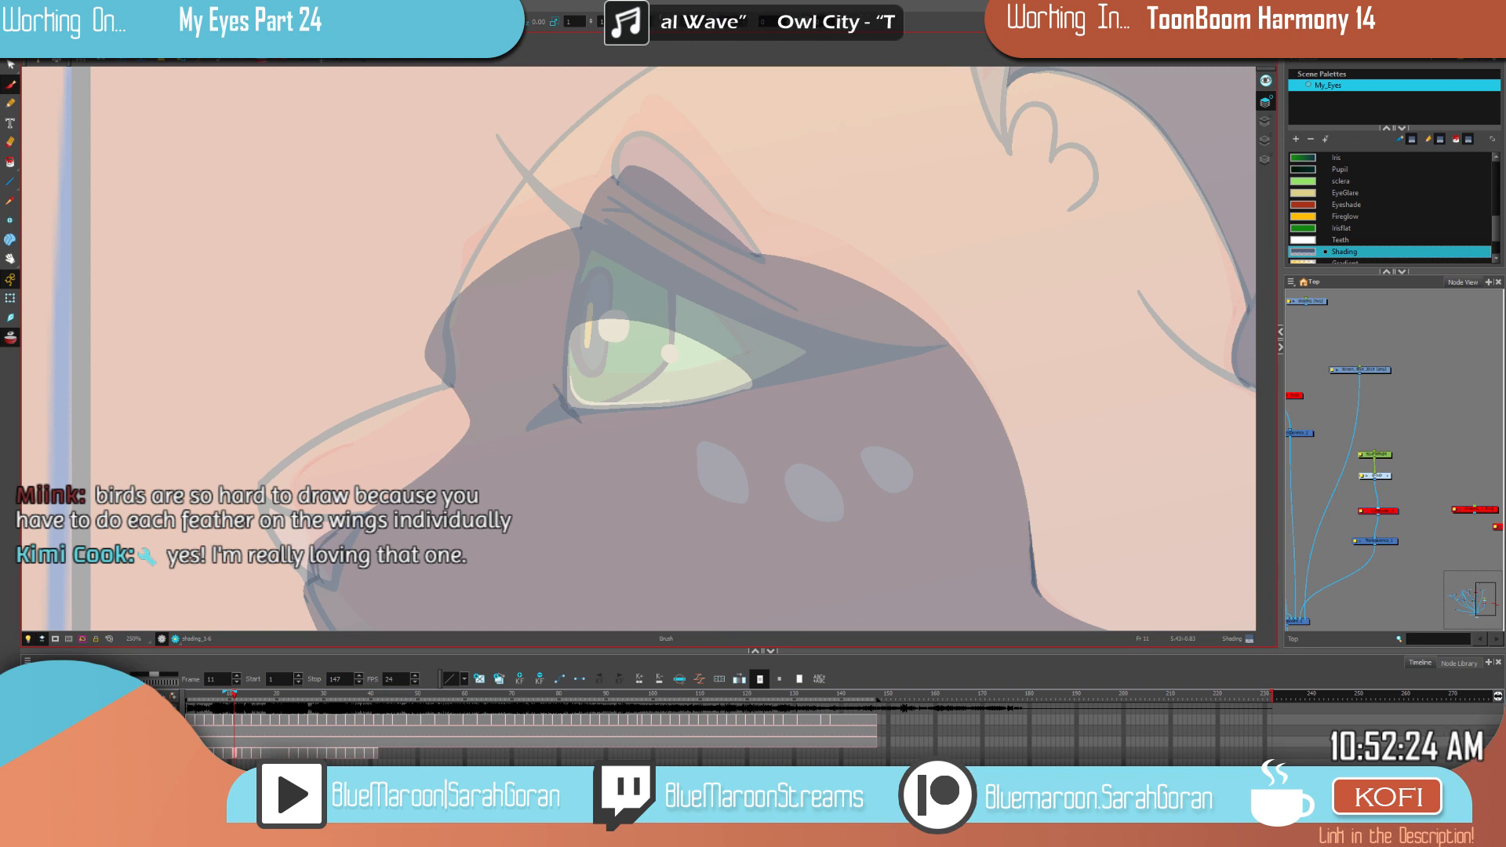
Step: Examine the whole head's shading on frame 11, flipping between it and the adjacent drawings
scroll(553, 385, "down", 6)
left_click_drag(697, 463, 787, 418)
key("comma")
key("period")
key("period")
key("comma")
key("comma")
key("period")
key("f")
key("f")
key("f")
key("g")
key("g")
key("g")
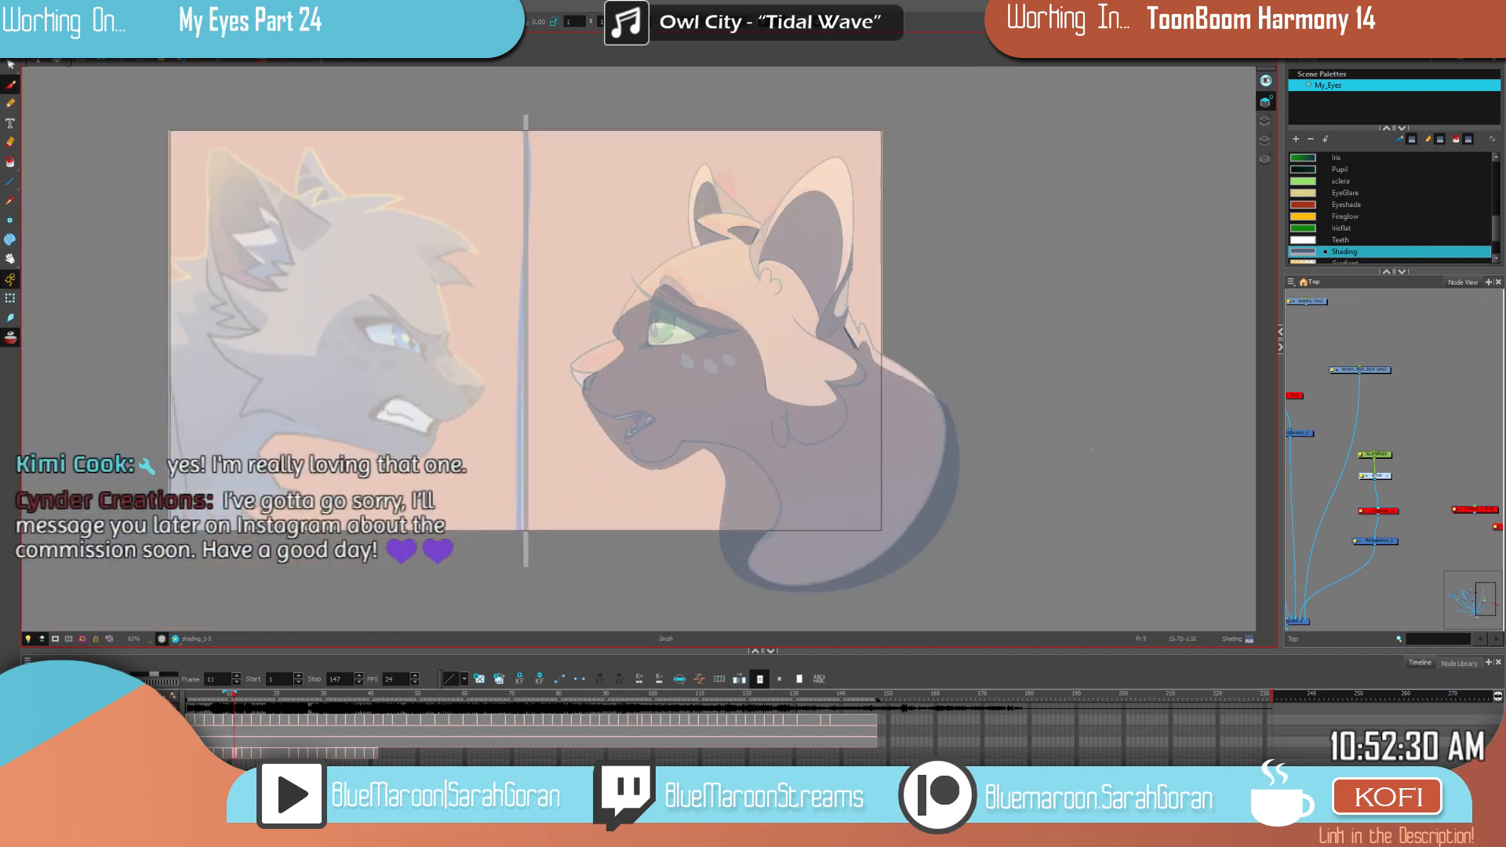
key("f")
key("f")
key("g")
key("g")
key("f")
key("f")
key("g")
key("g")
key("2")
key("2")
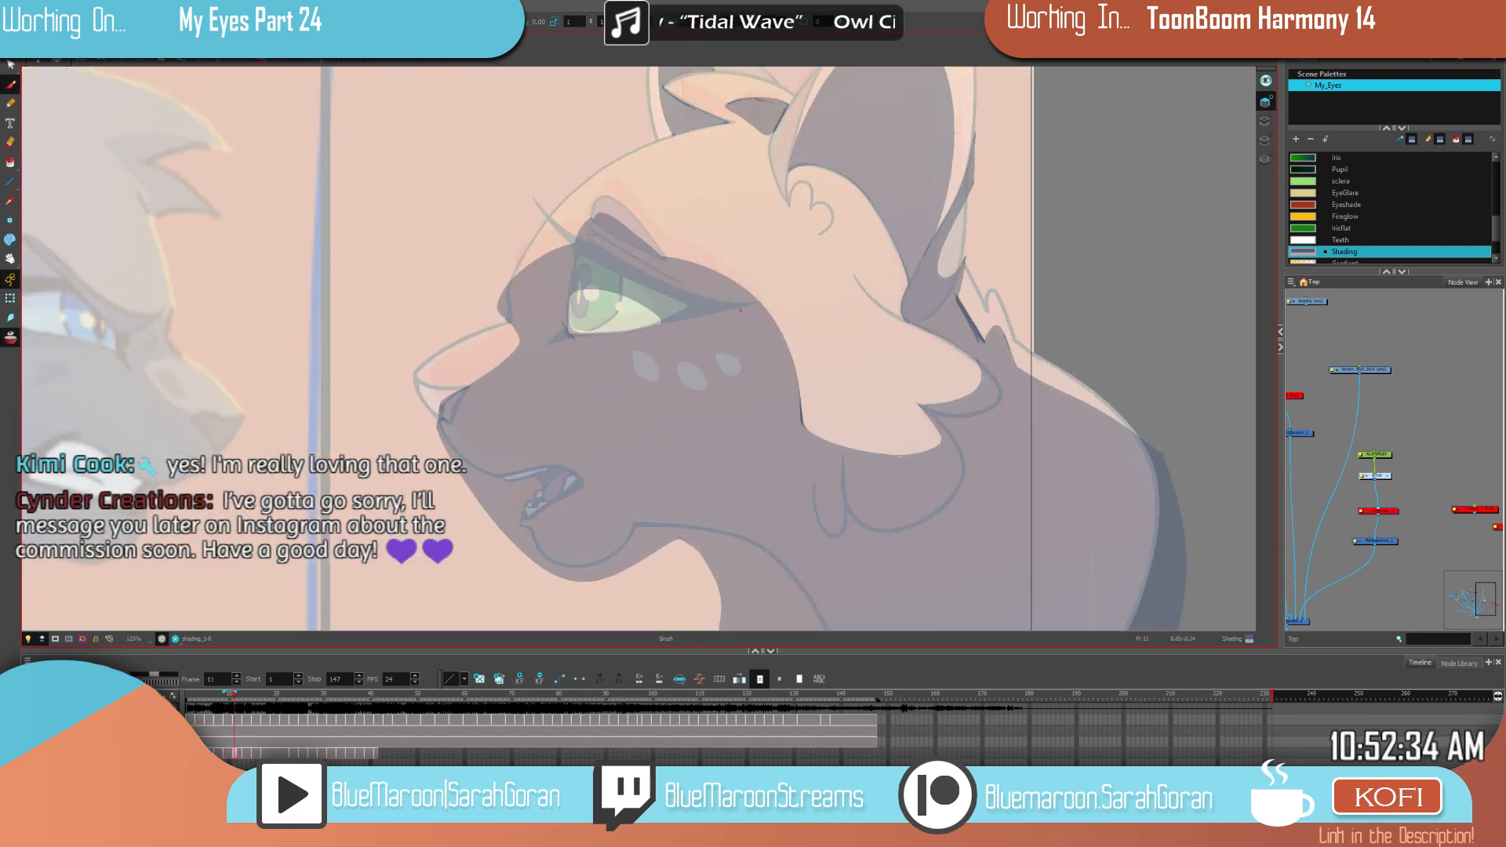
key("2")
left_click_drag(948, 398, 803, 467)
key("1")
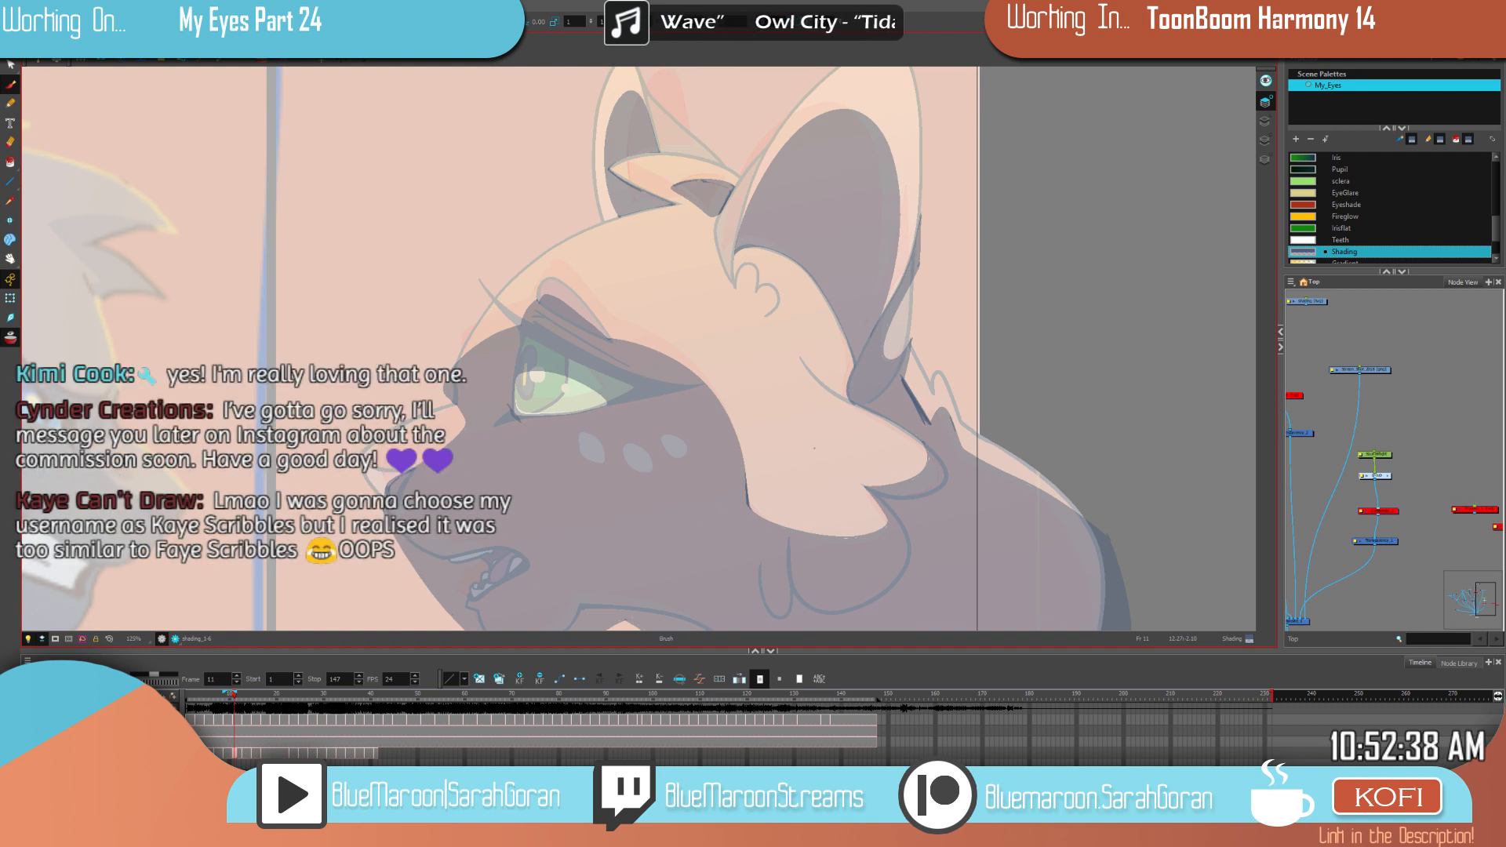
key("1")
key("1")
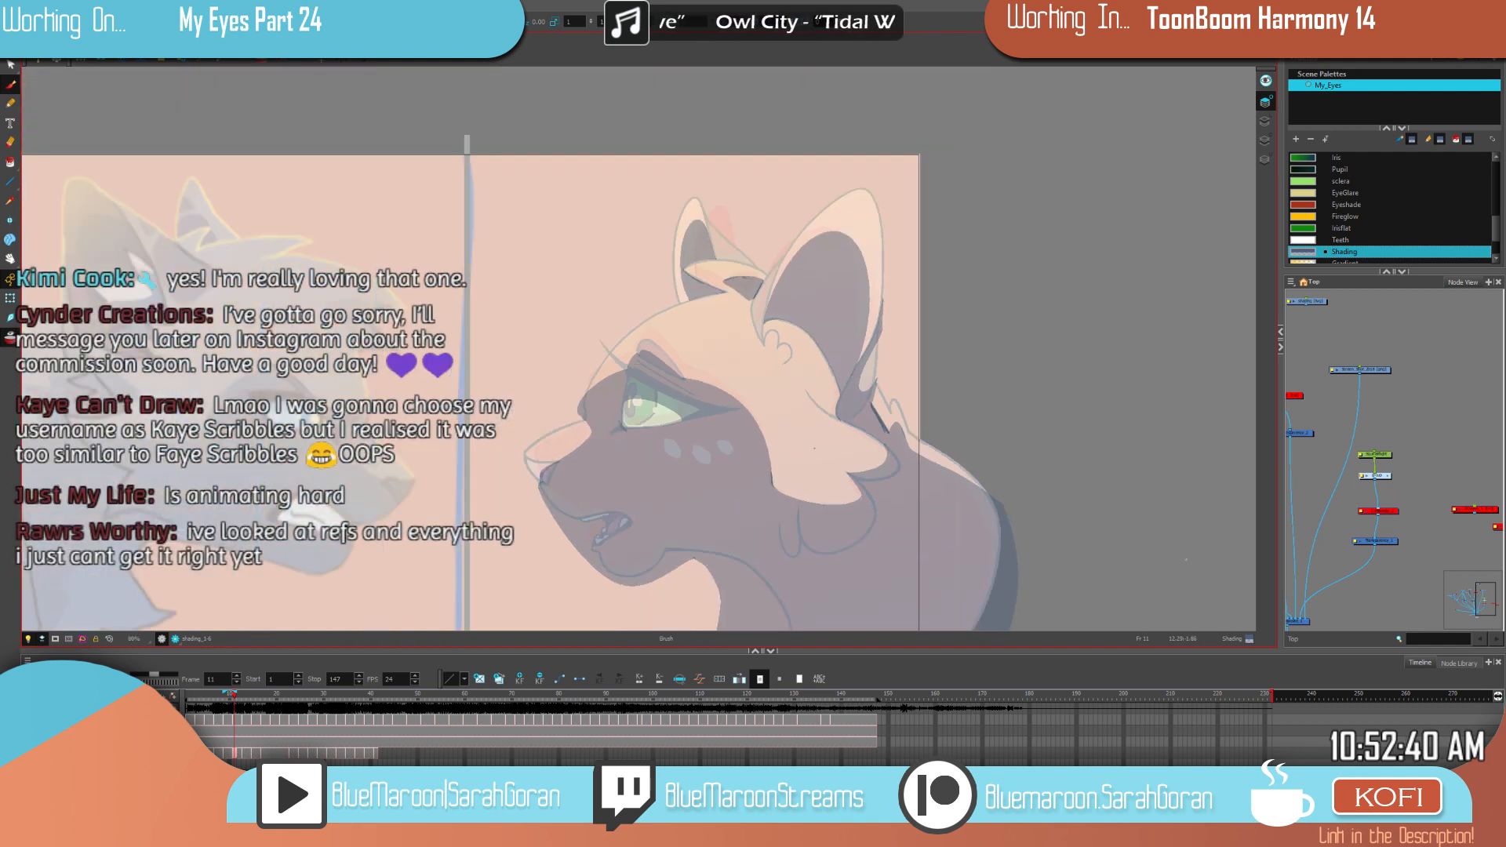
Step: Step back and forth between frames 5 and 13 to check how the head and neck shading moves
key("comma")
key("comma")
key("period")
key("period")
key("comma")
key("comma")
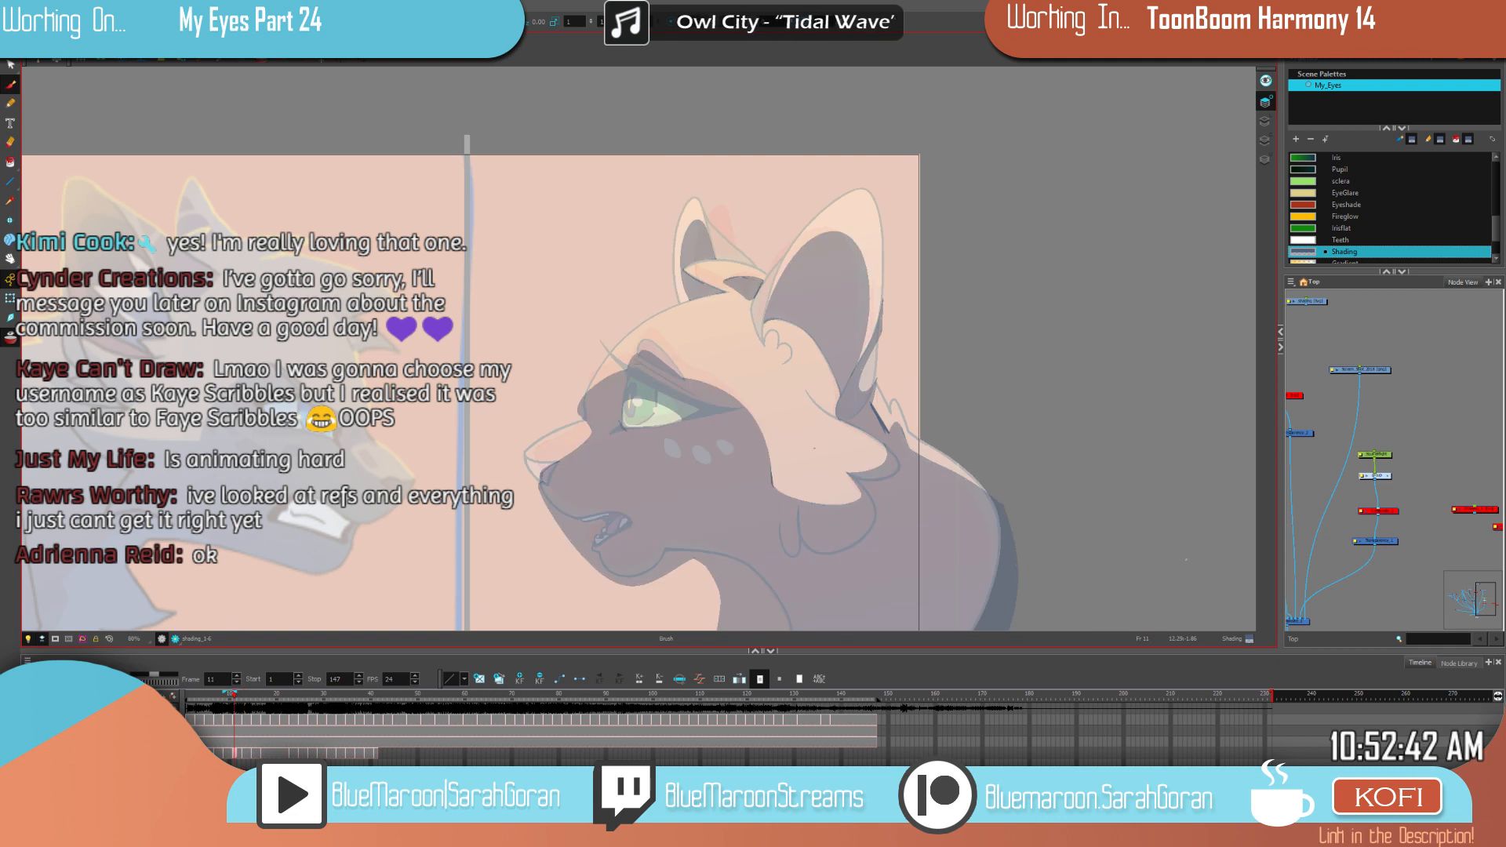
key("comma")
key("comma")
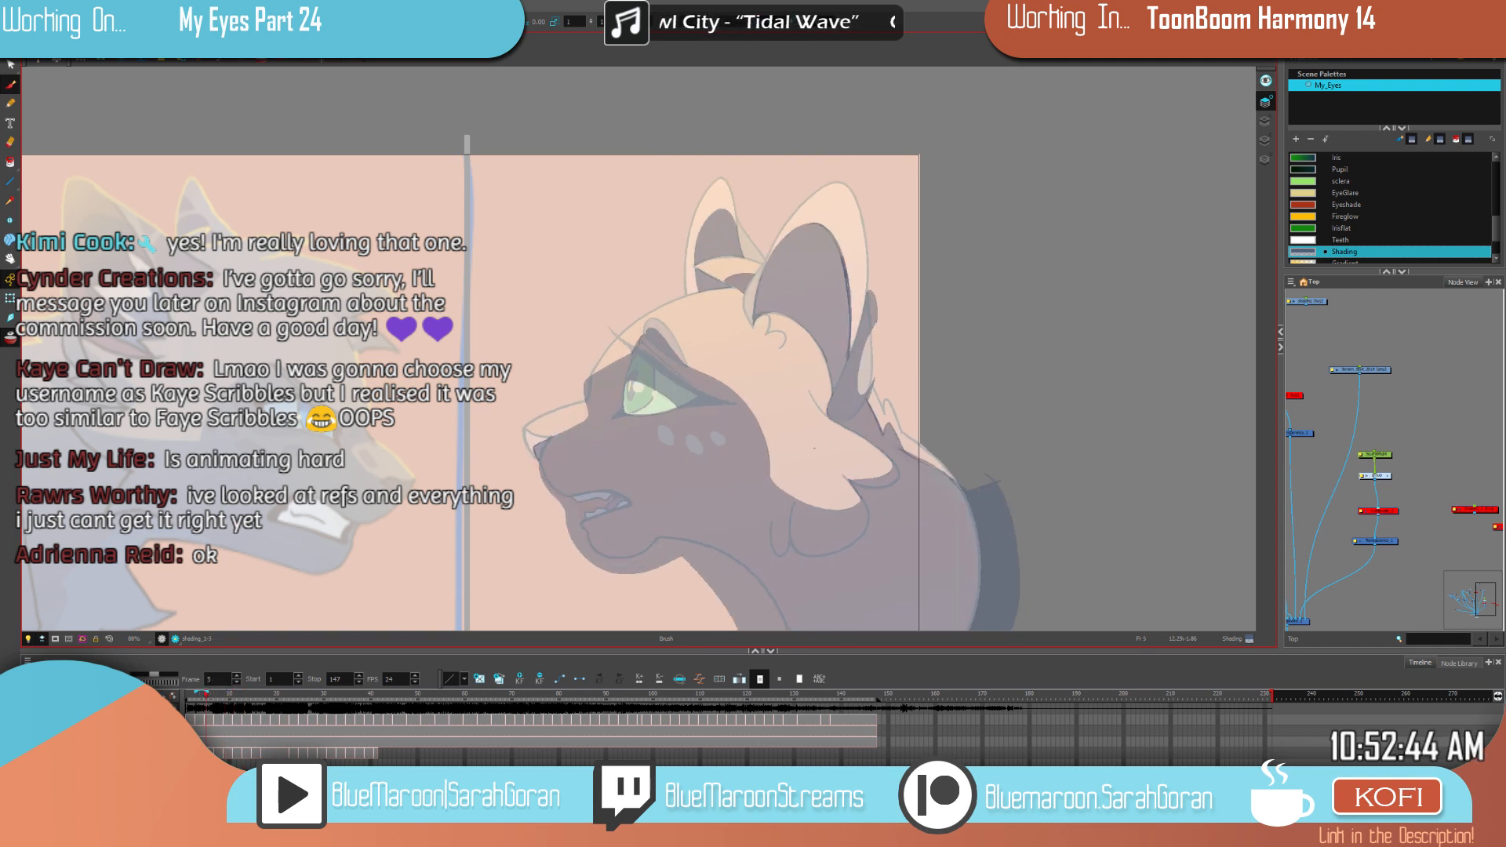
key("period")
key("period")
key("period")
key("period")
key("period")
key("period")
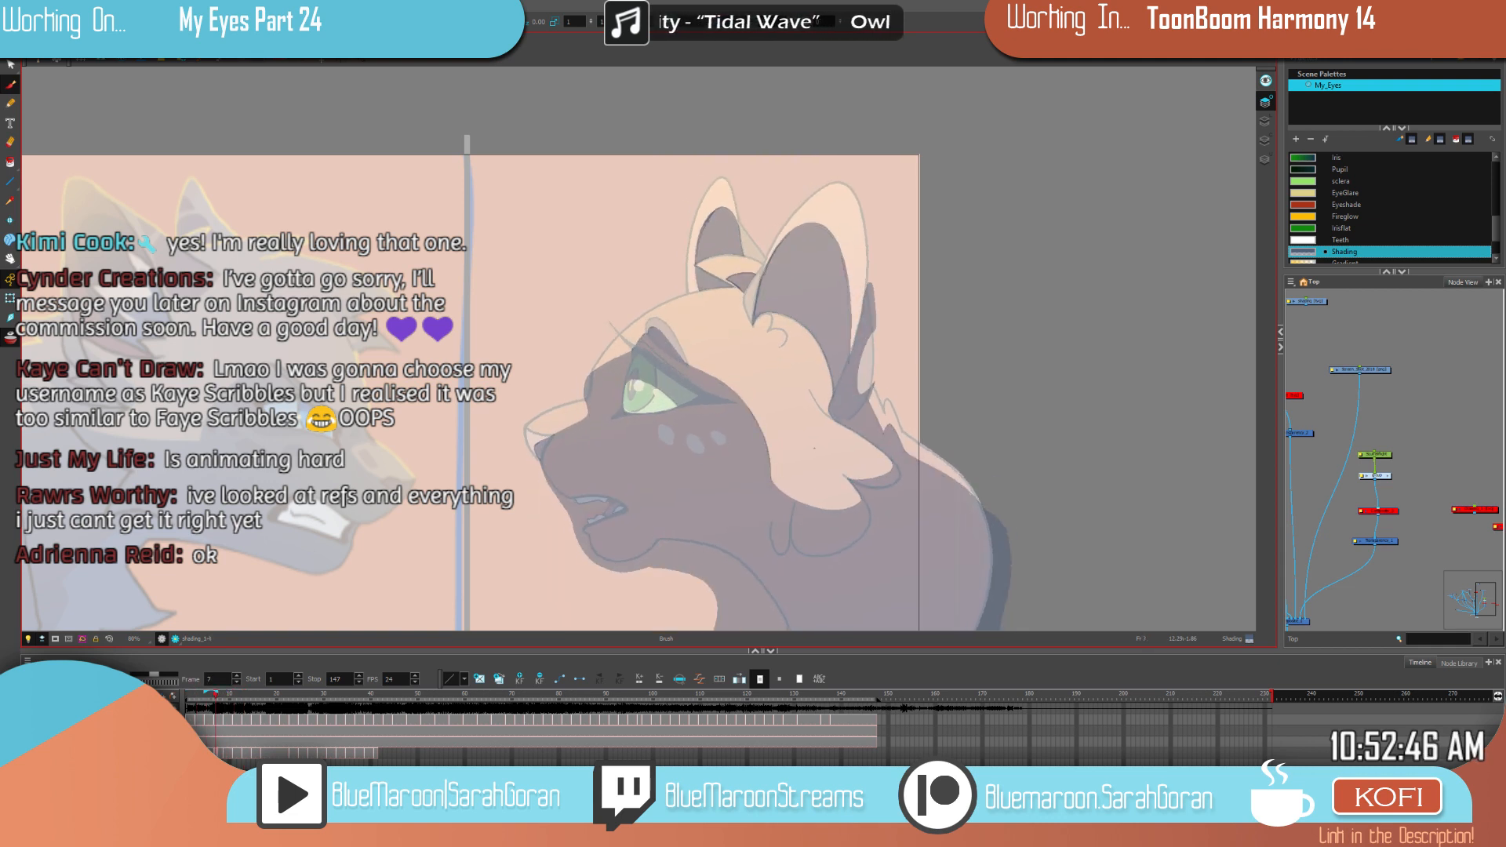
key("period")
key("period")
key("period")
key("period")
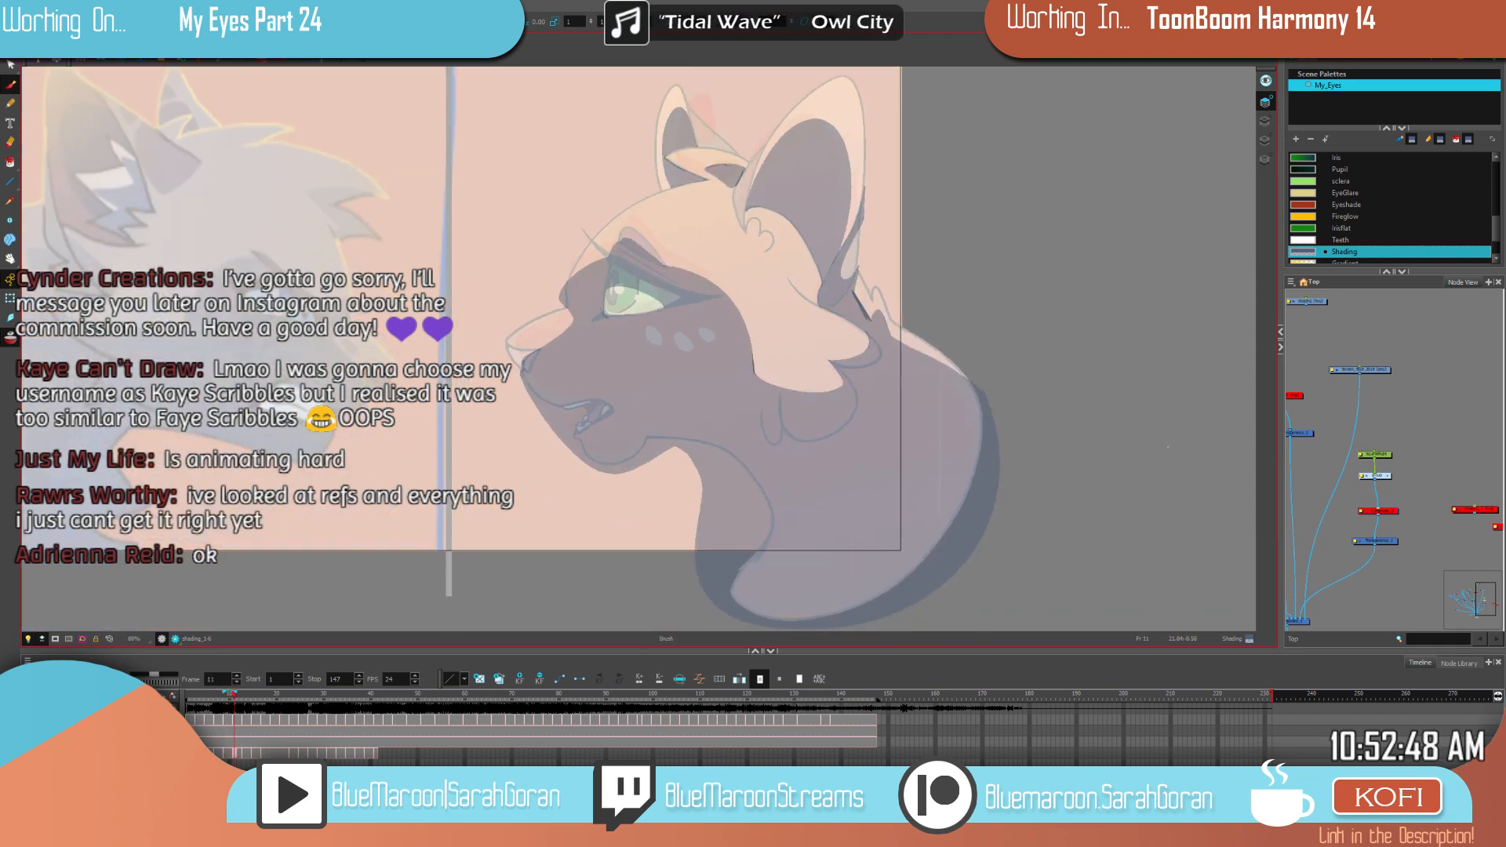
key("comma")
key("comma")
key("comma")
key("comma")
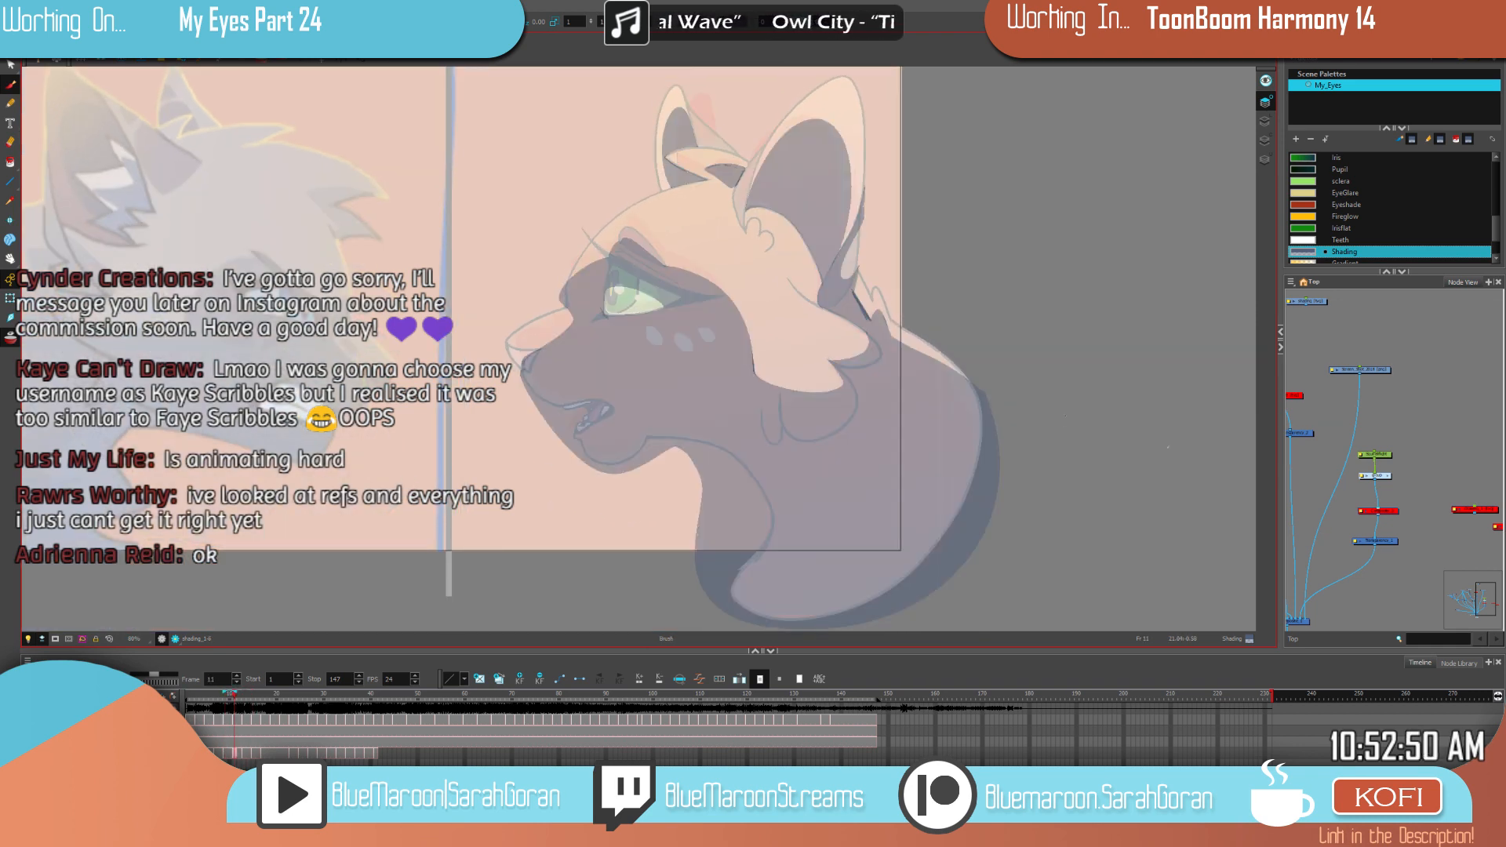
key("period")
key("comma")
key("period")
key("period")
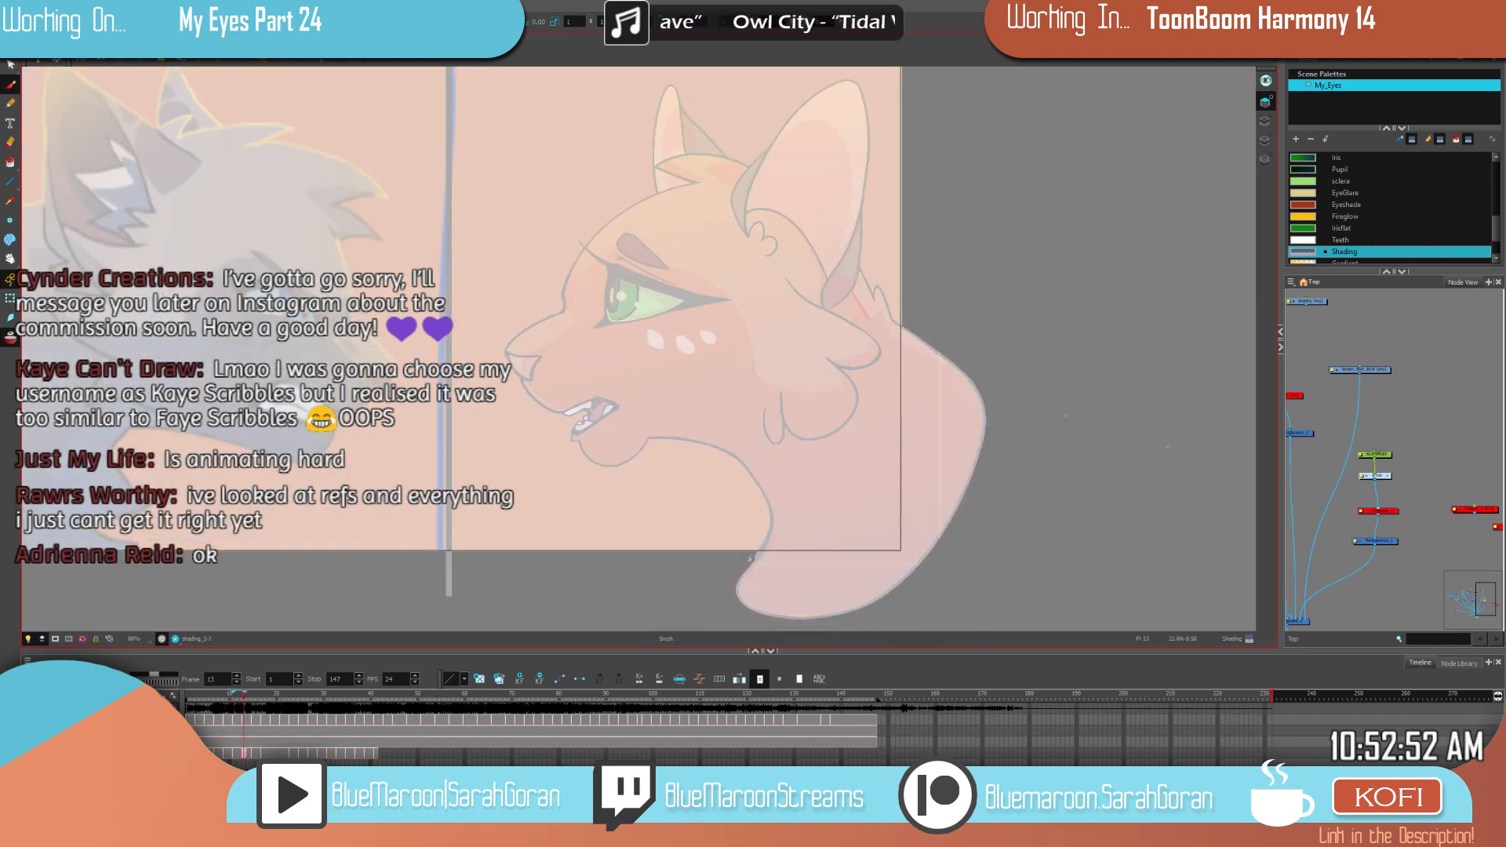
Step: Outline the shading edge from the nose bridge down along the muzzle on frame 13, using the adjacent drawings as reference
key("period")
key("comma")
key("period")
key("comma")
scroll(580, 345, "up", 5)
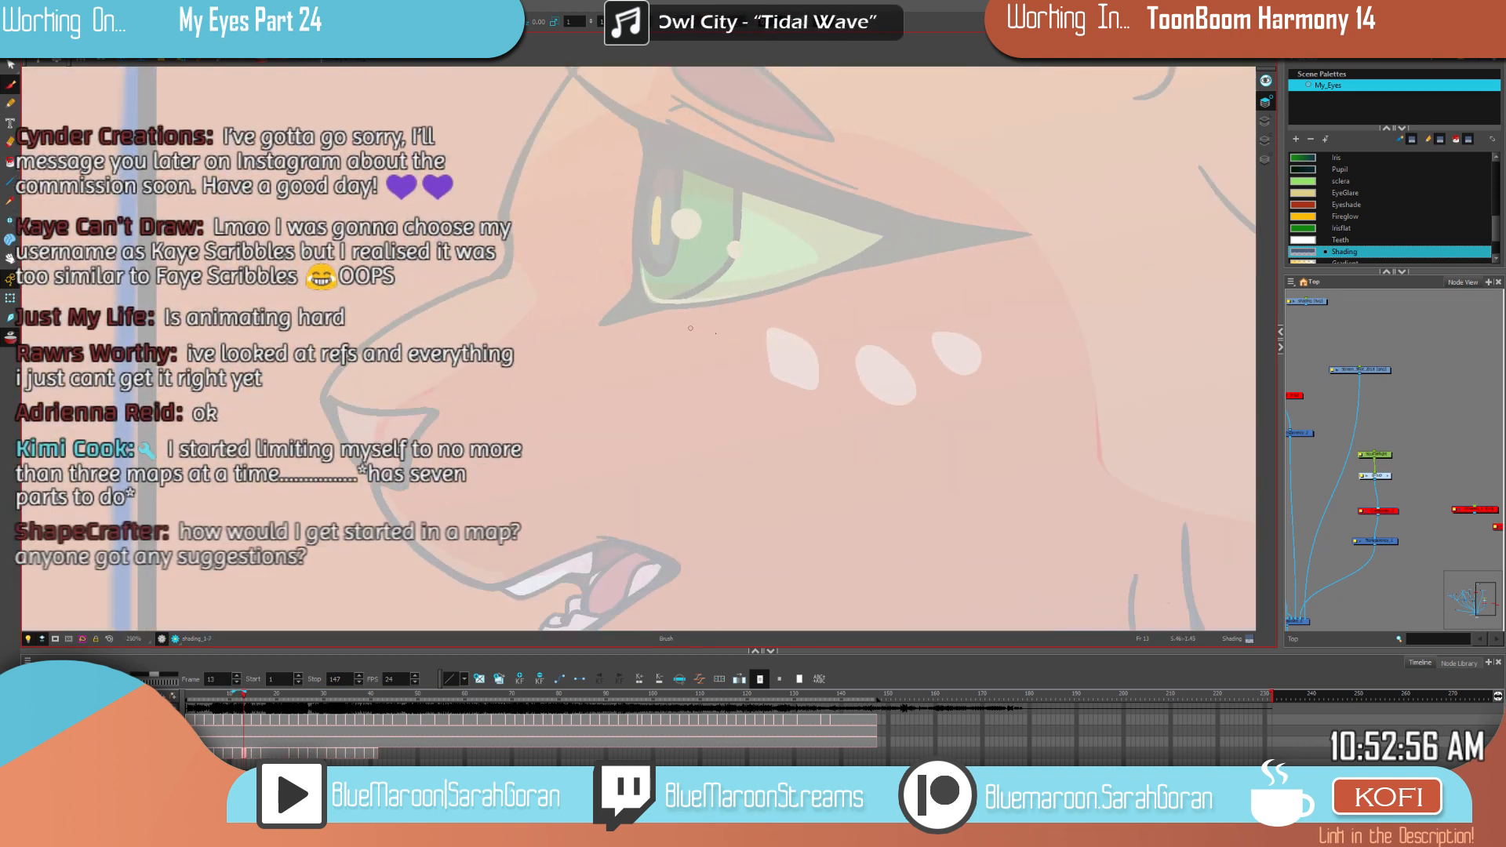
left_click_drag(766, 371, 785, 437)
scroll(786, 437, "up", 2)
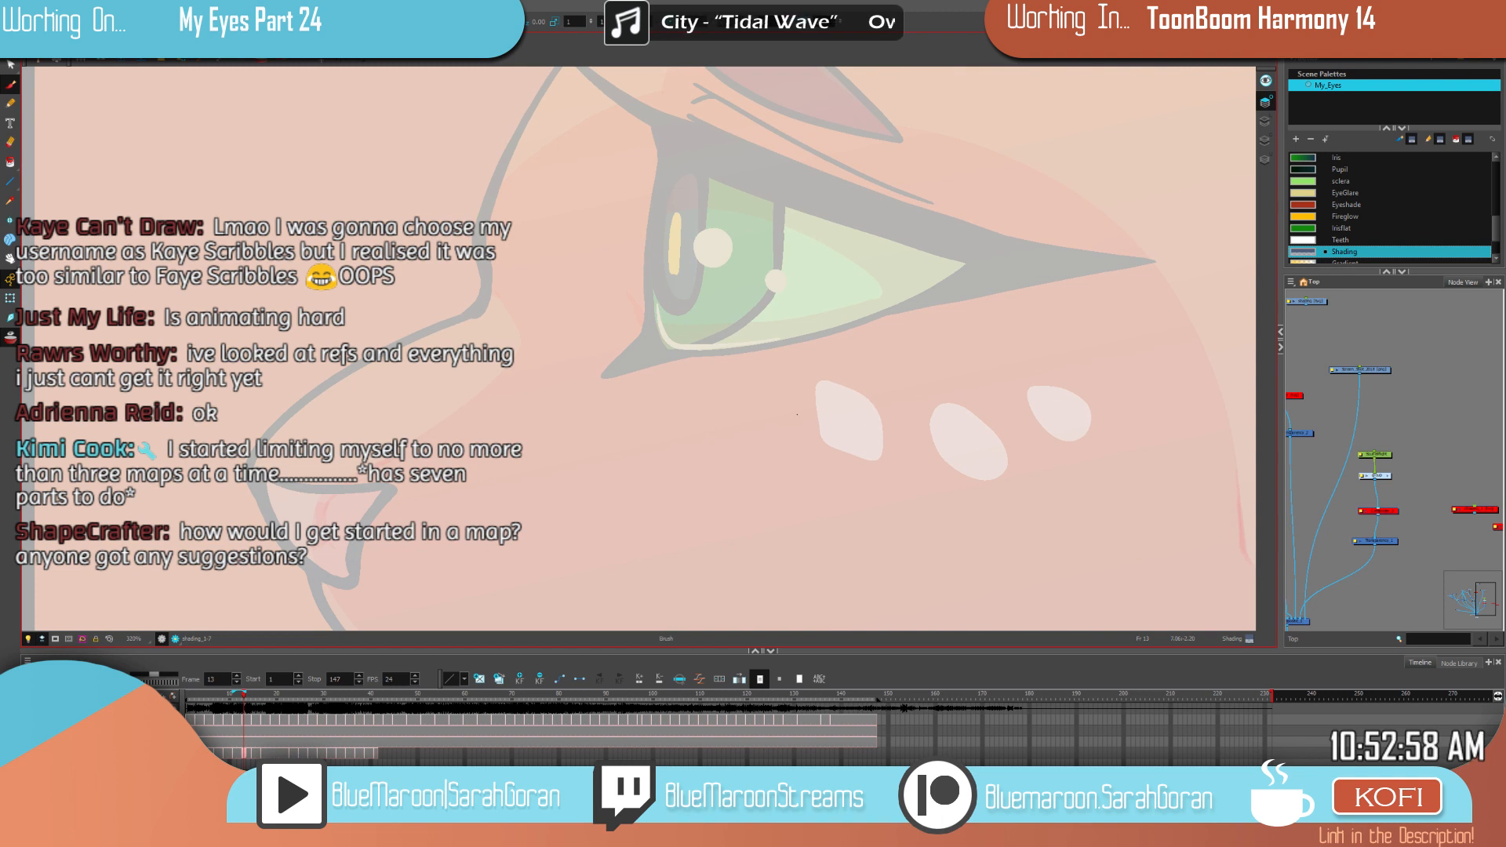
key("period")
key("comma")
key("period")
key("comma")
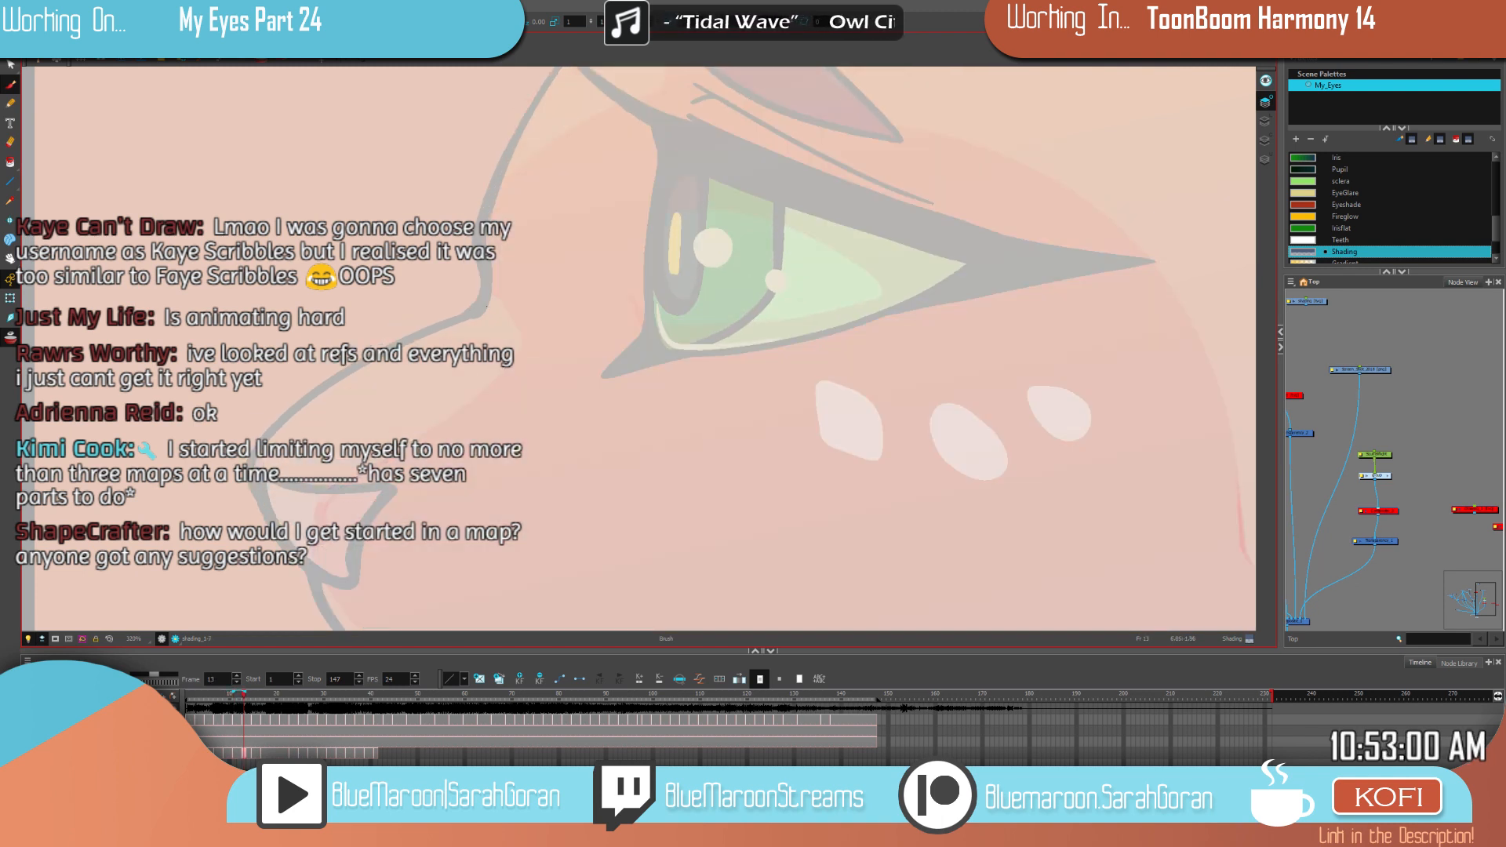
left_click_drag(517, 349, 425, 470)
key("period")
key("comma")
left_click_drag(508, 379, 377, 501)
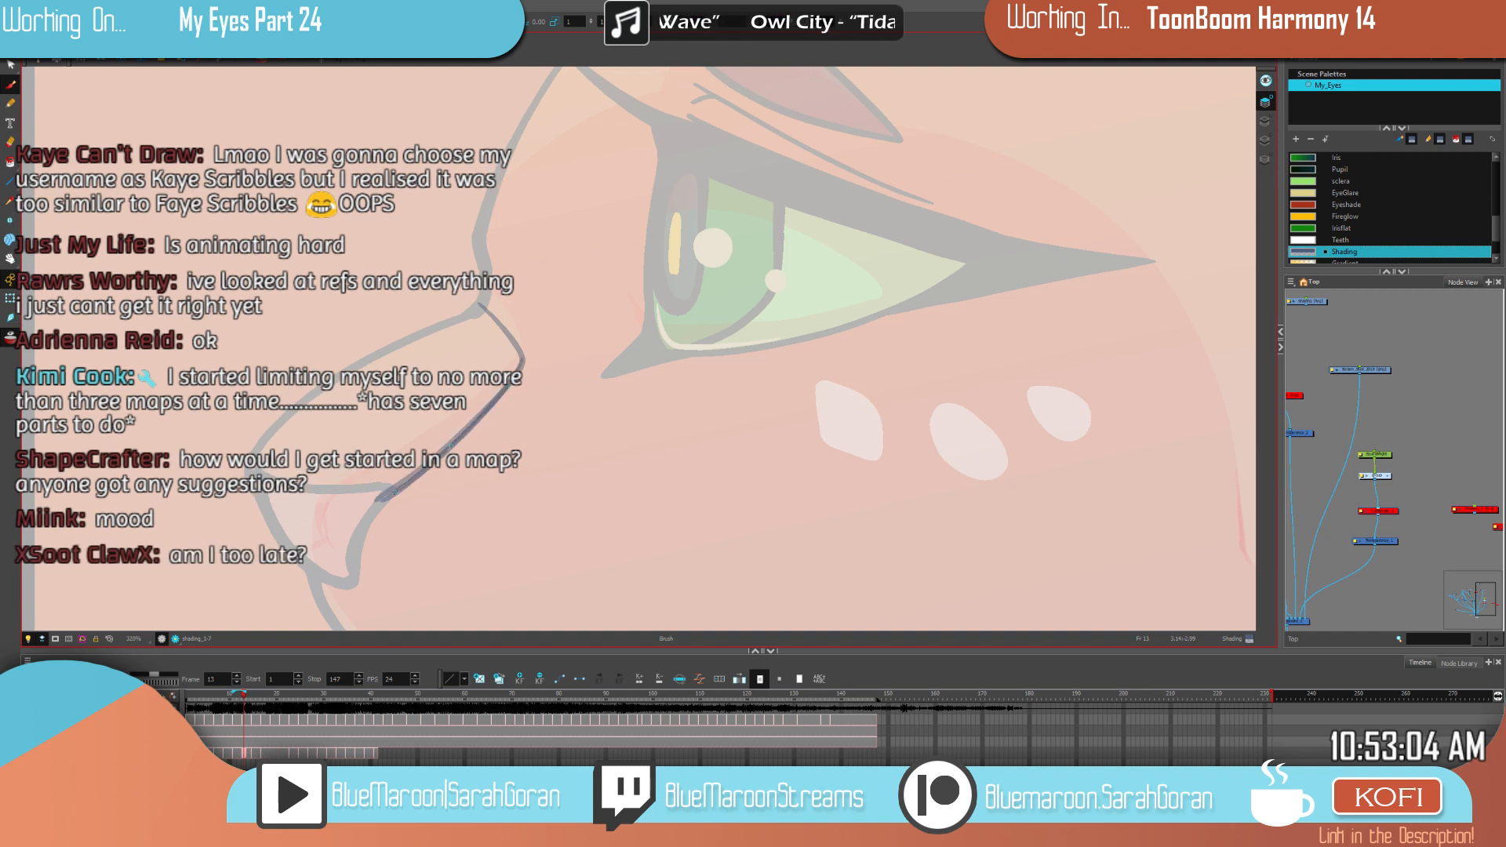
Step: Extend the muzzle shading outline down to the nose and around the nostril
key("period")
key("comma")
left_click_drag(396, 488, 346, 511)
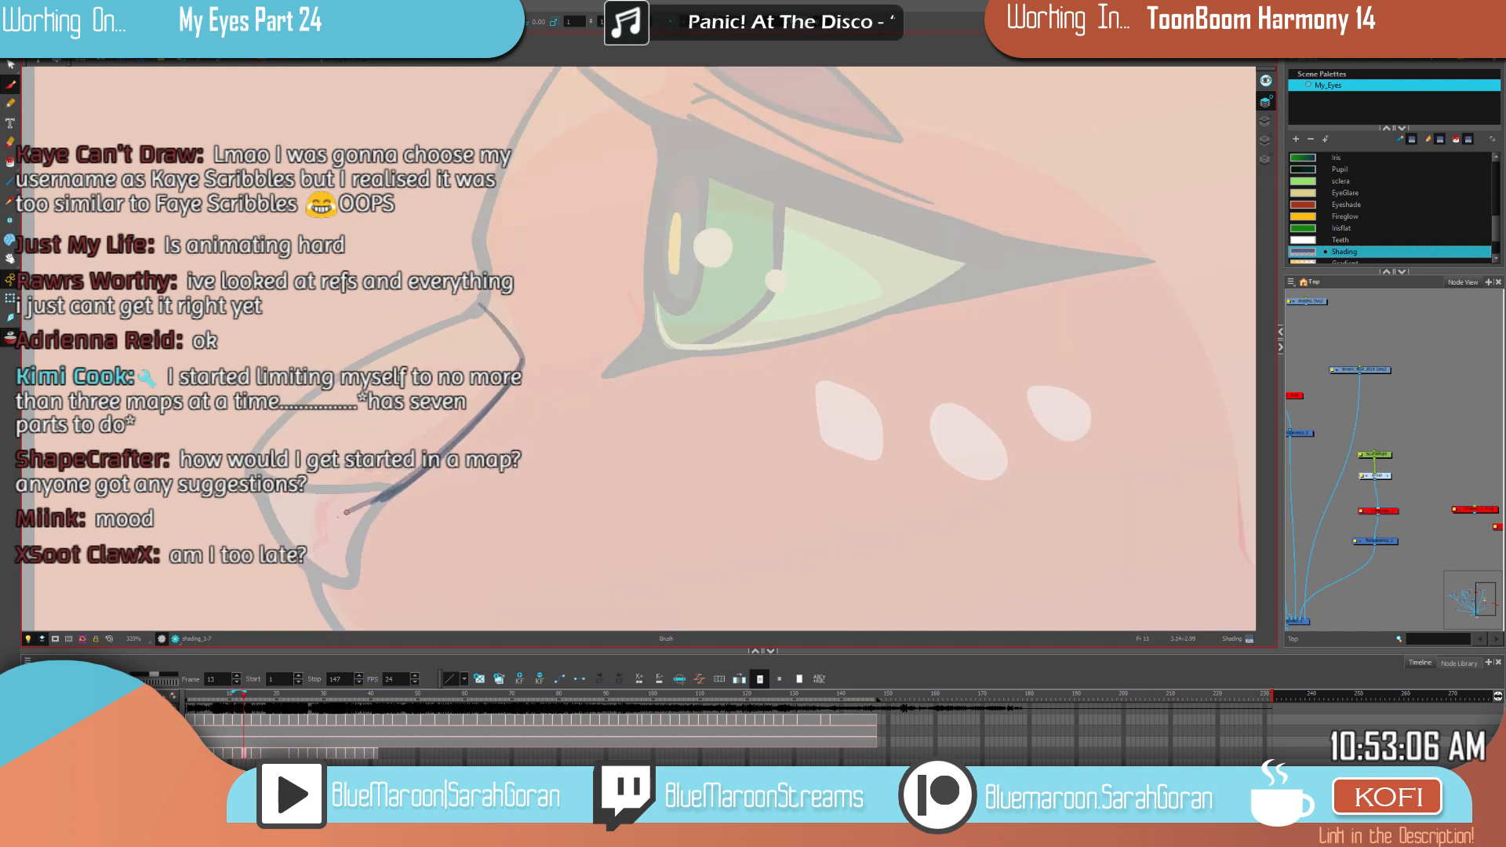
key("period")
key("comma")
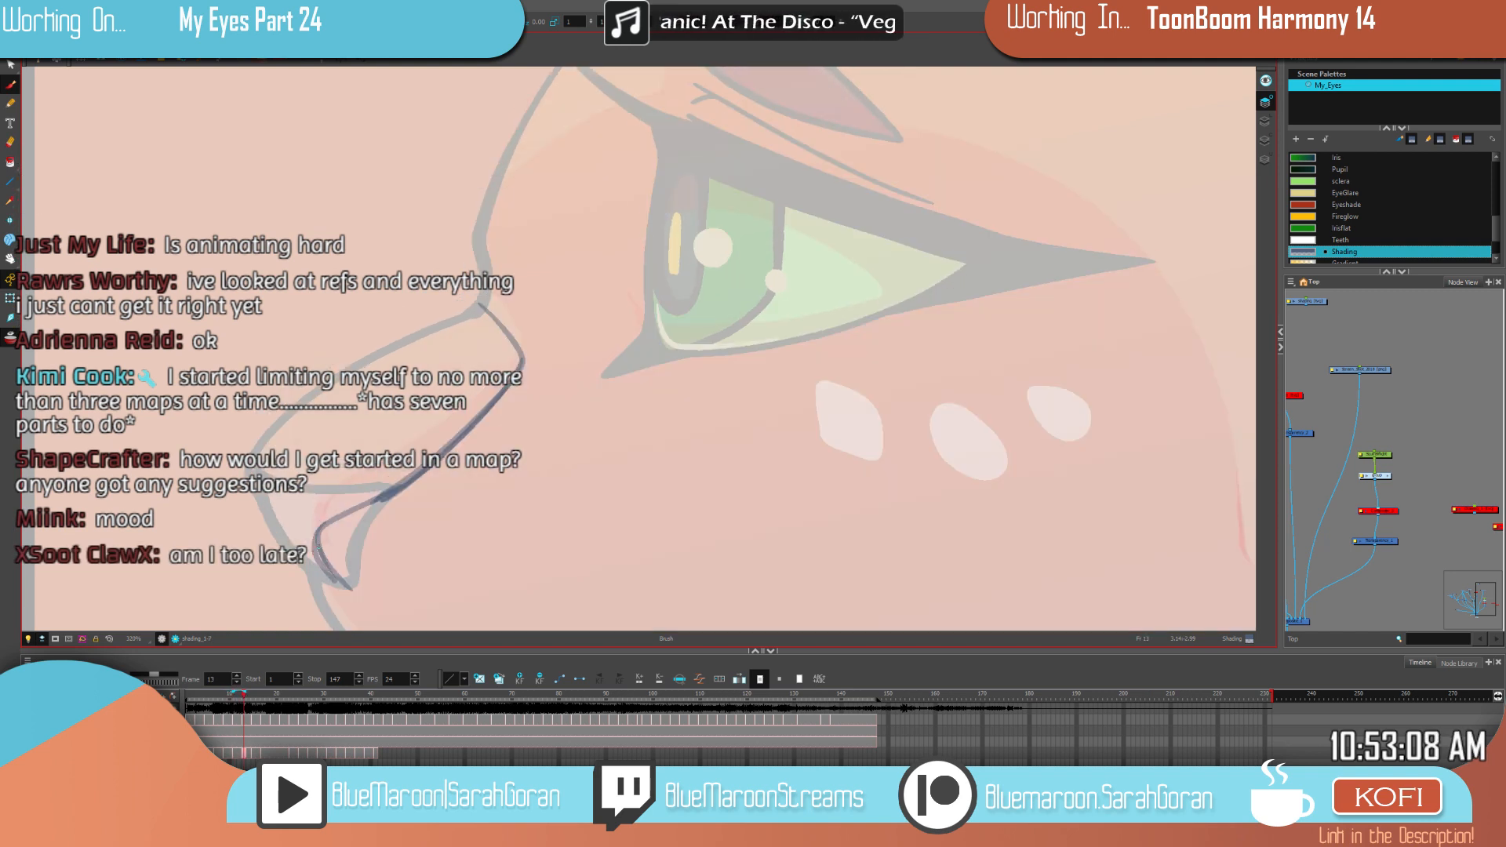
Step: Outline the shading edge from the nose bridge up to the inner end of the upper eyelid
key("comma")
key("comma")
key("period")
key("comma")
key("period")
key("period")
key("period")
key("comma")
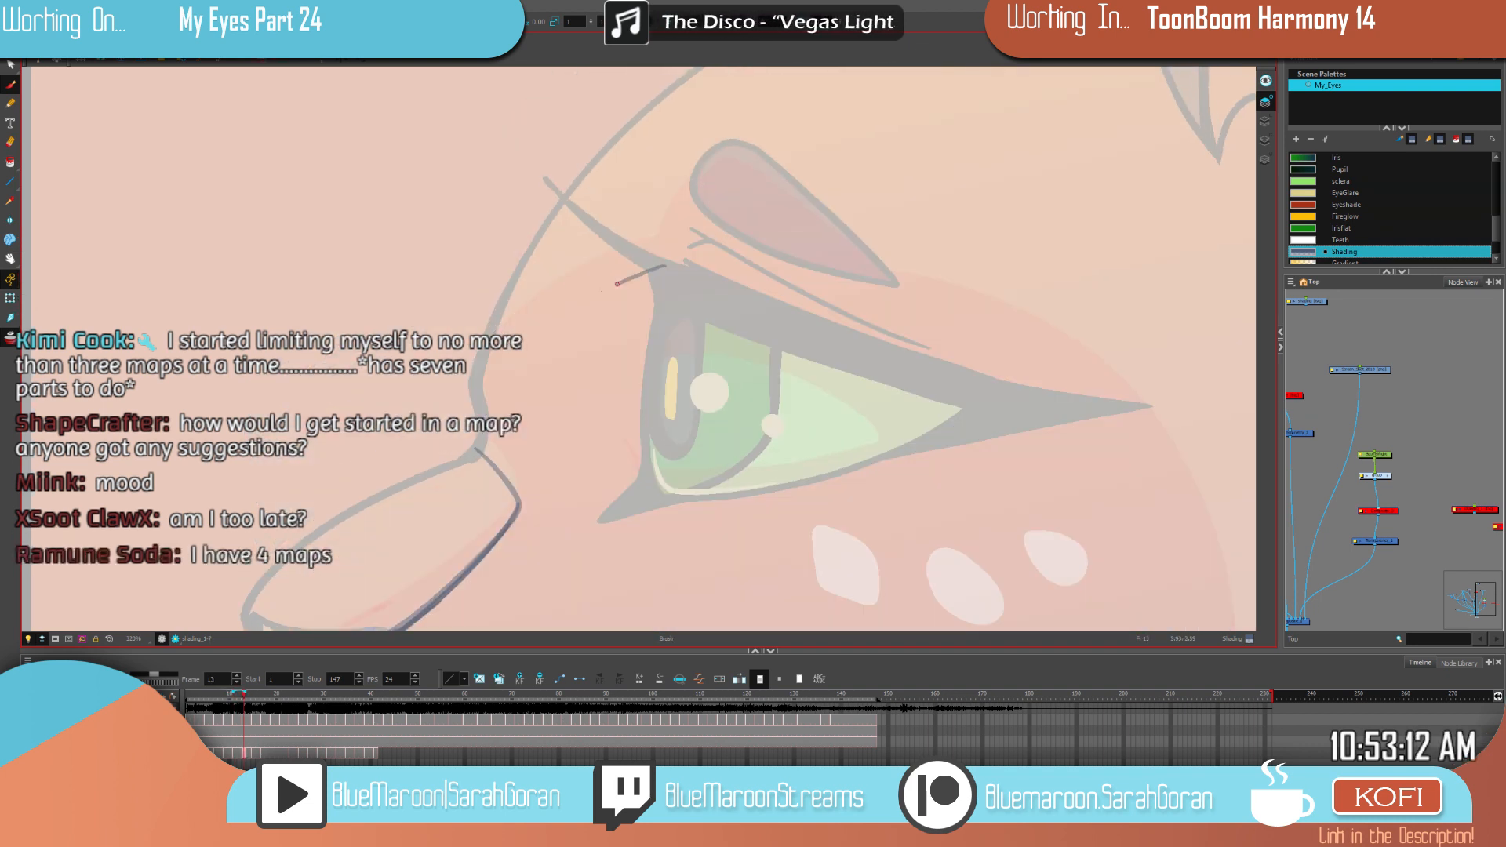
key("comma")
key("comma")
key("period")
key("period")
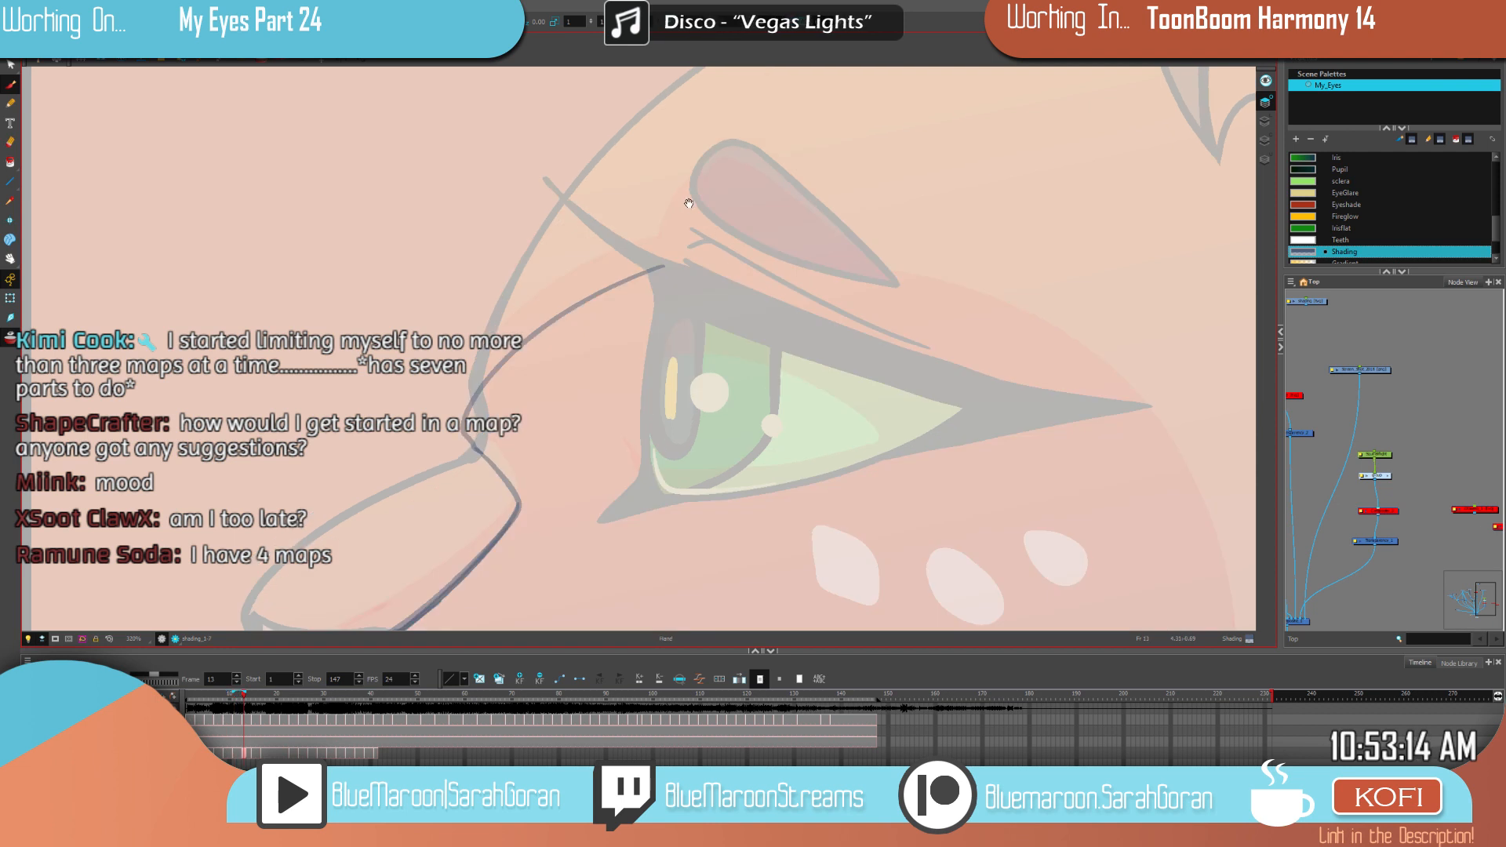
Step: Draw the shading edge from the inner upper eyelid up to the front of the eyebrow
left_click_drag(660, 266, 693, 190)
key("period")
key("comma")
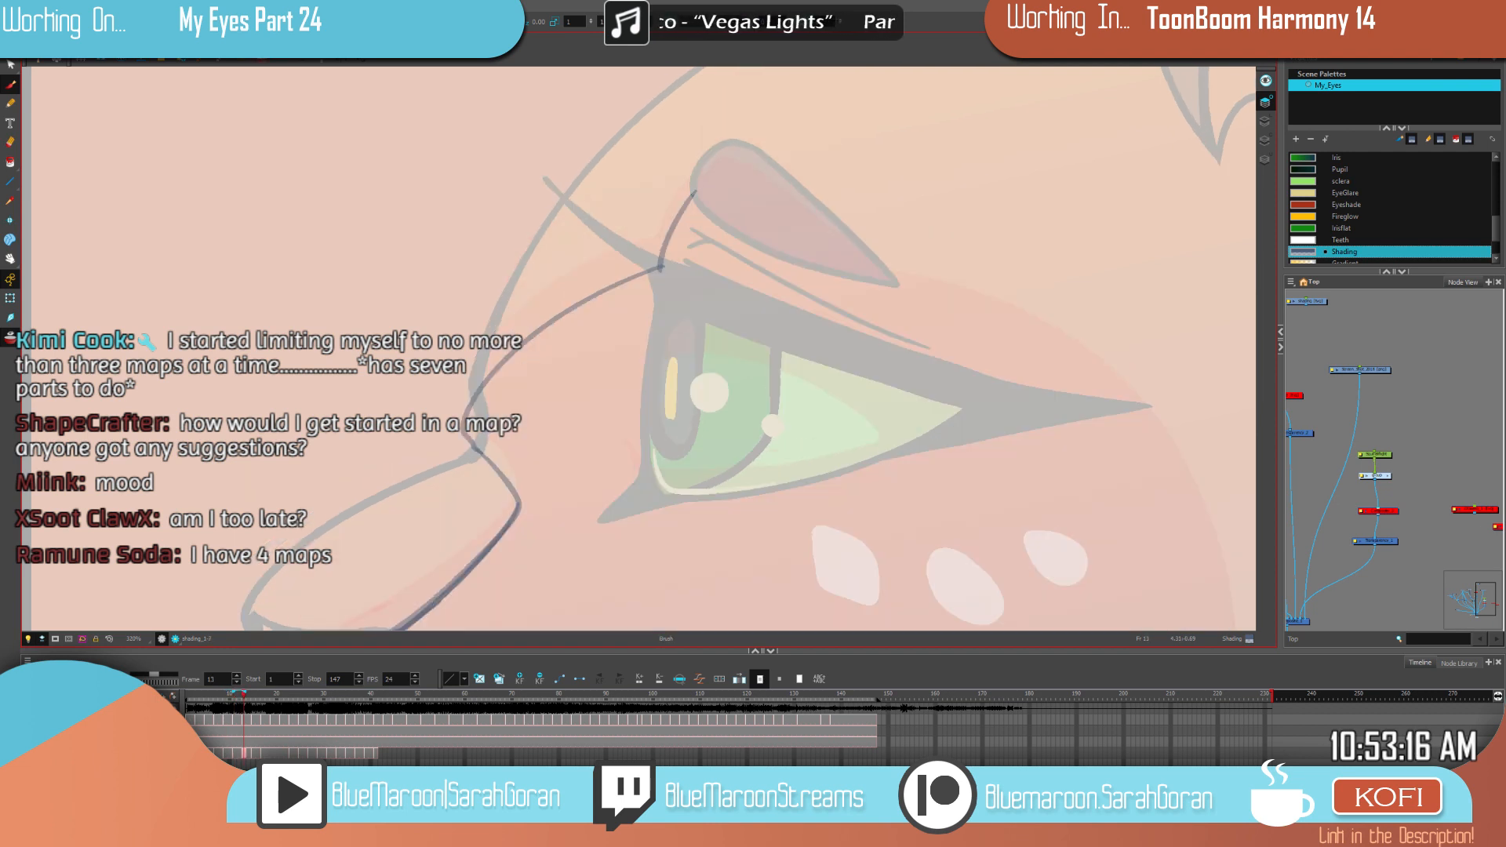
Step: Draw the shading edge through the eyebrow to its outer tip, comparing it with frame 11
mouse_move(960, 529)
left_mouse_down()
mouse_move(810, 562)
mouse_move(838, 579)
left_mouse_up()
key("period")
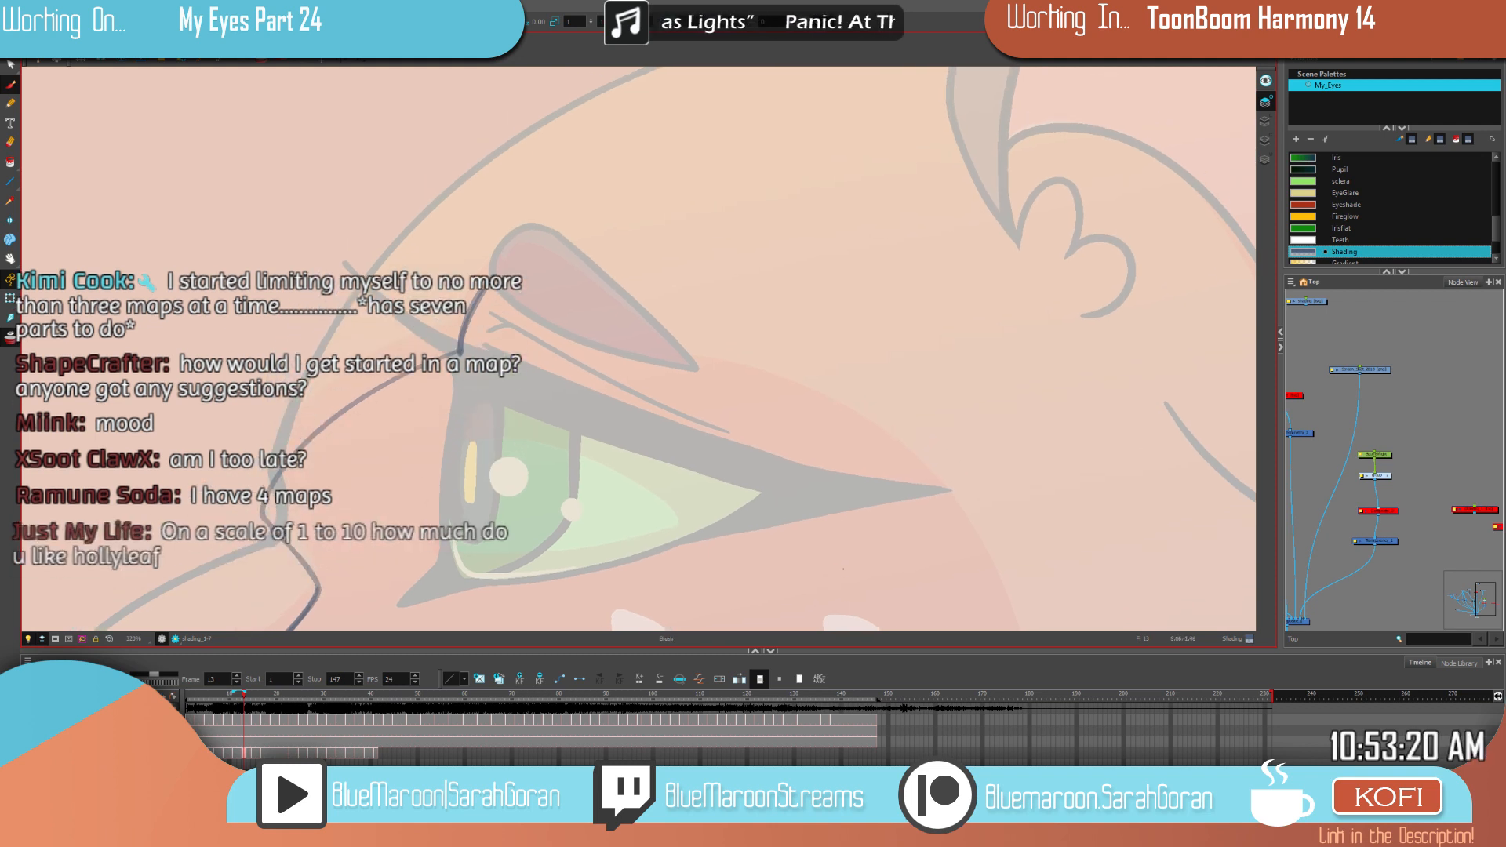
key("comma")
left_click_drag(694, 367, 500, 265)
key("period")
key("comma")
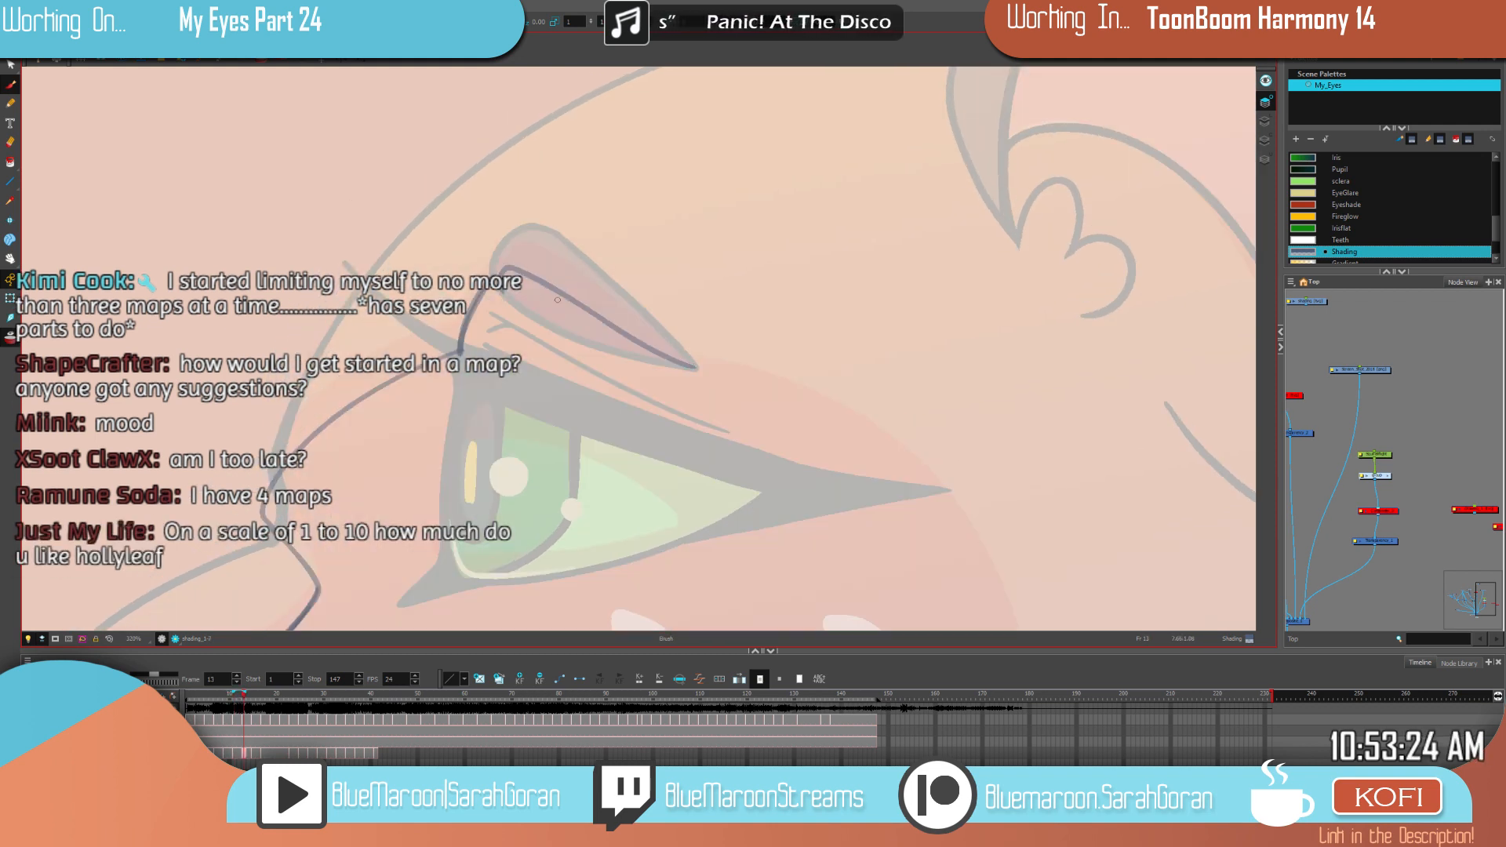
key("comma")
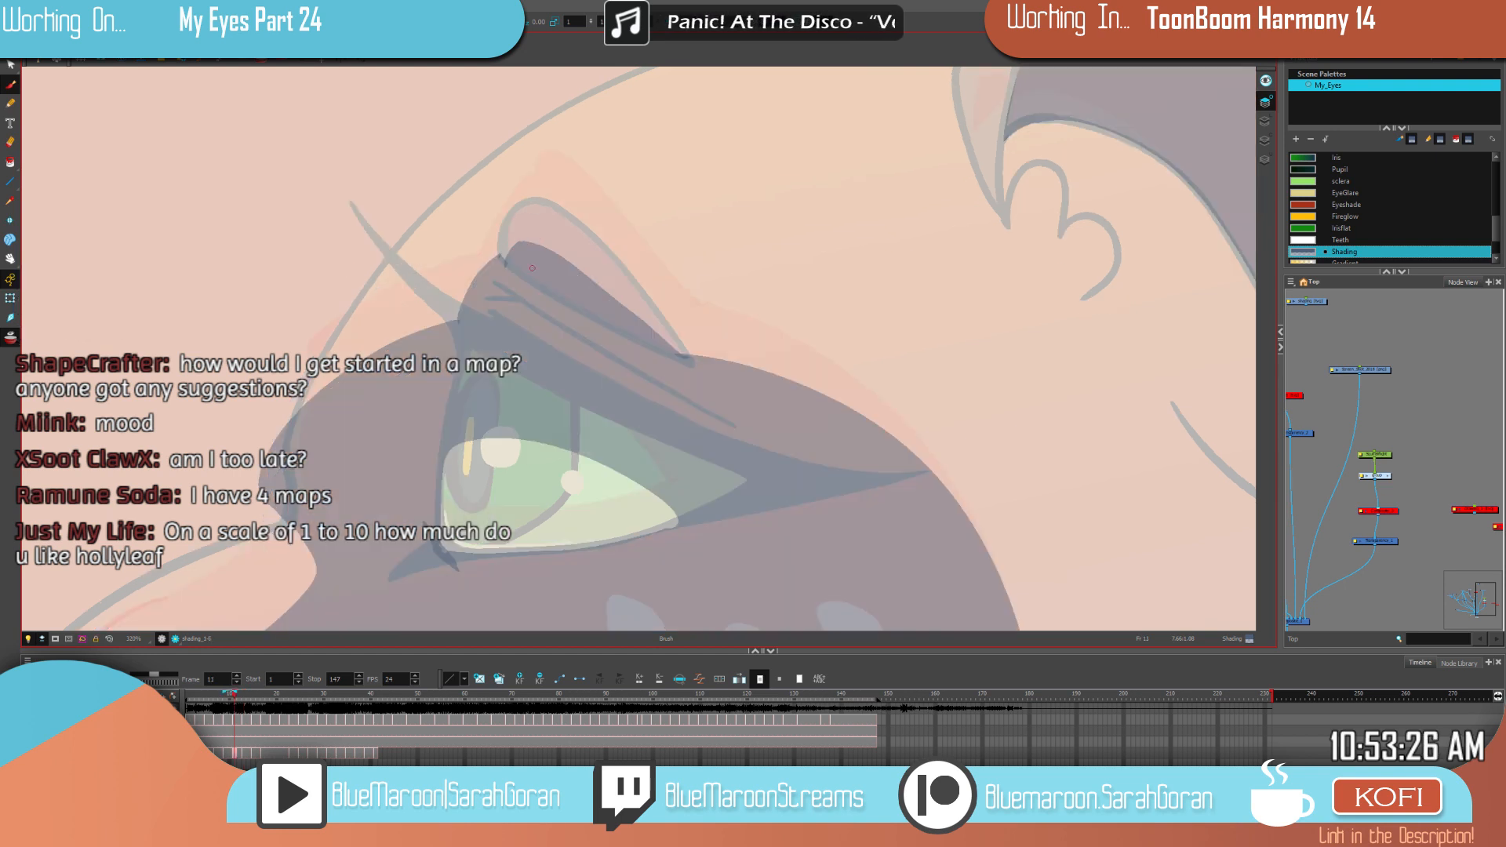
key("period")
key("comma")
key("period")
Step: Outline the shading edge from the eyebrow's outer tip past the eye's outer corner and down the cheek
scroll(886, 496, "down", 3)
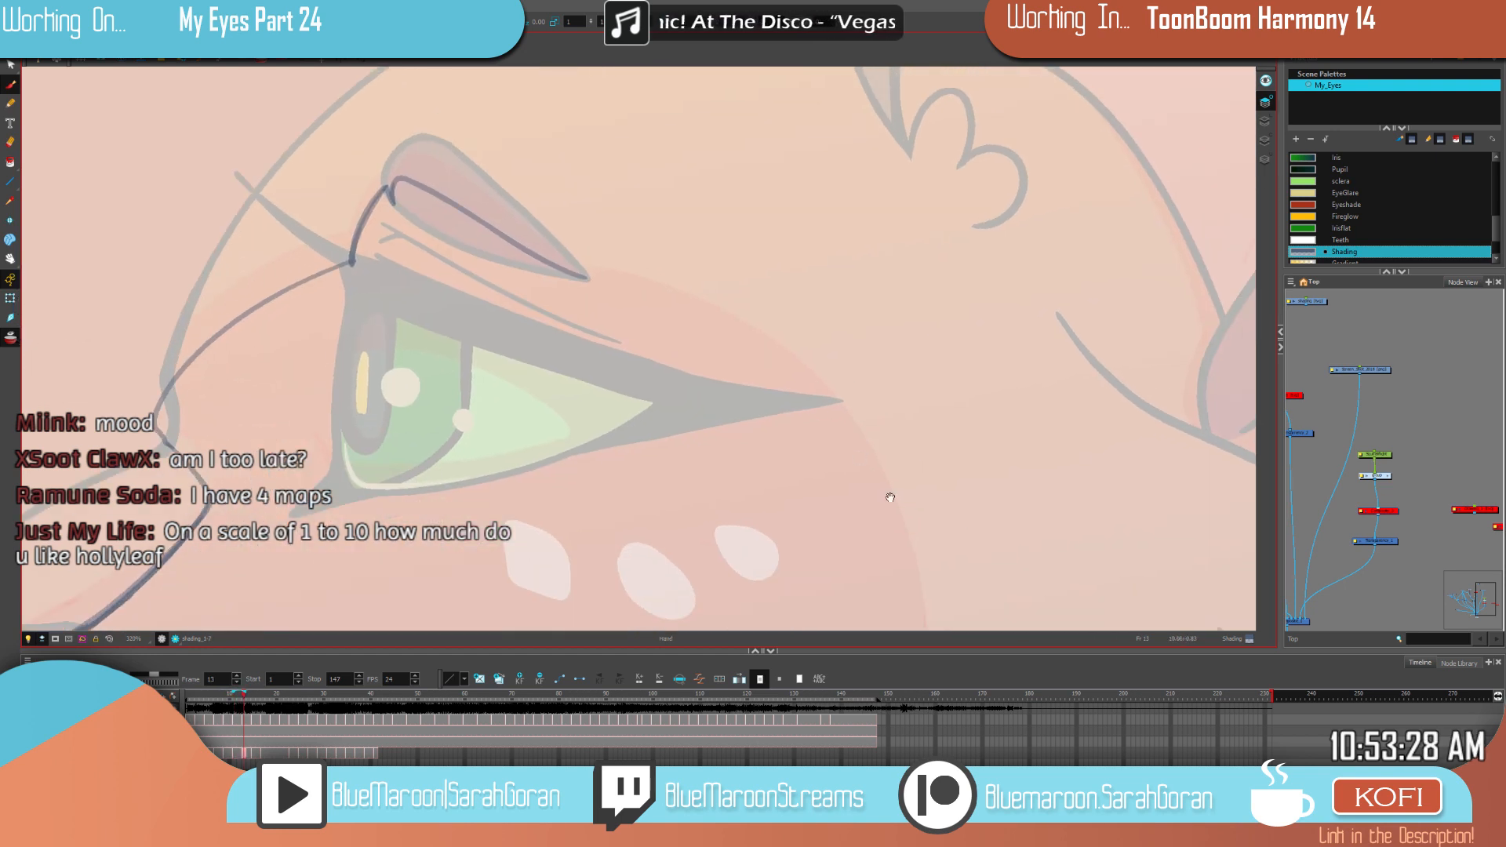
key("f")
mouse_move(1007, 481)
left_mouse_down()
mouse_move(927, 409)
mouse_move(844, 466)
left_mouse_up()
key("g")
key("f")
key("g")
key("f")
key("g")
key("g")
left_click_drag(588, 266, 648, 289)
key("ctrl+z")
key("alt+s")
key("alt+b")
left_click_drag(749, 394, 559, 273)
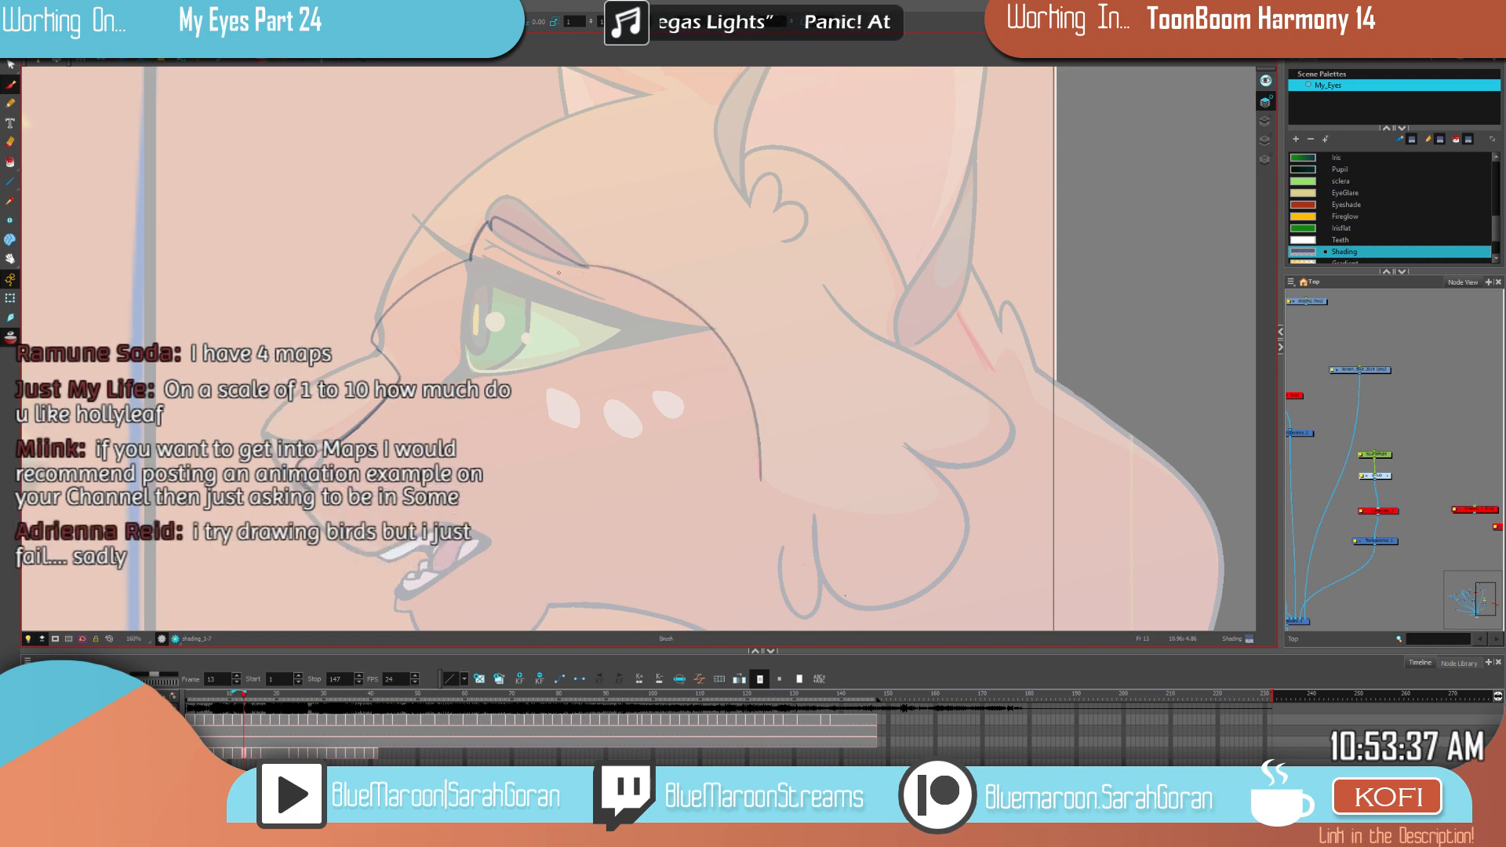
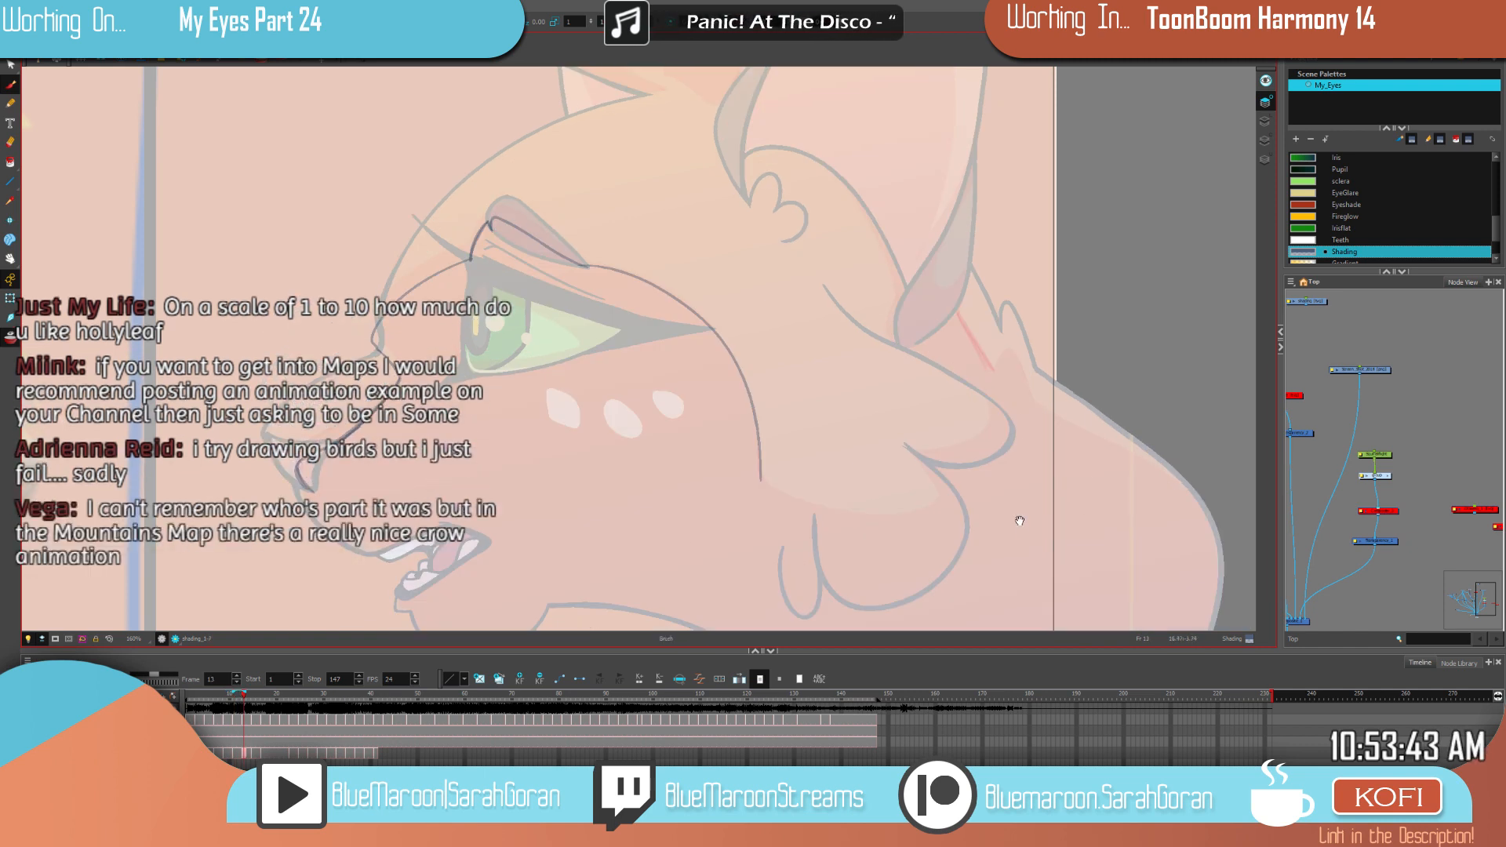
Step: Outline the shading edge beneath the jaw and along the throat on frame 13
key("comma")
key("comma")
key("g")
key("f")
key("g")
key("f")
key("g")
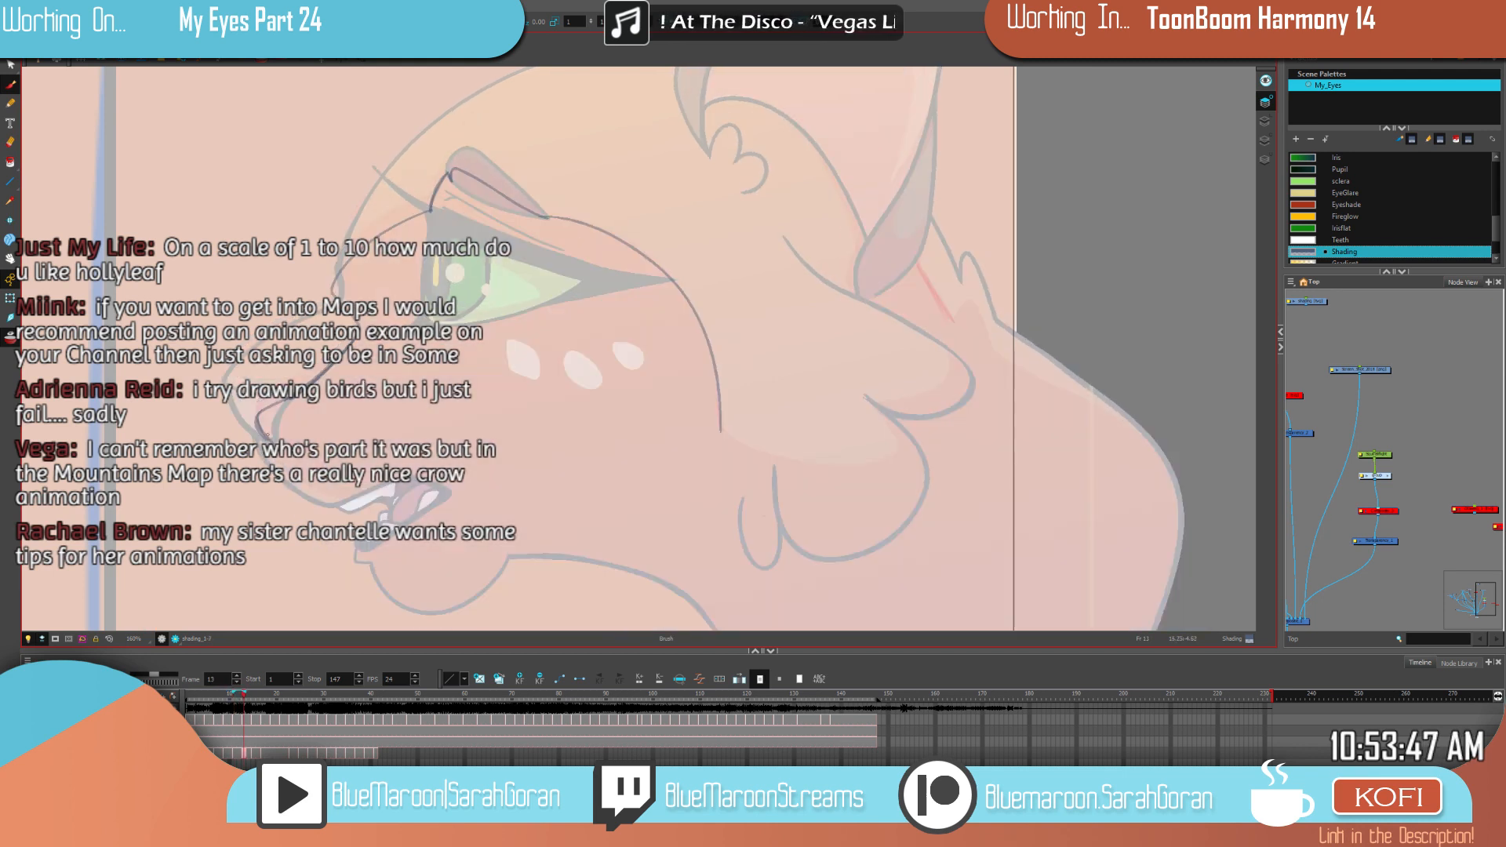
left_click_drag(814, 500, 819, 422)
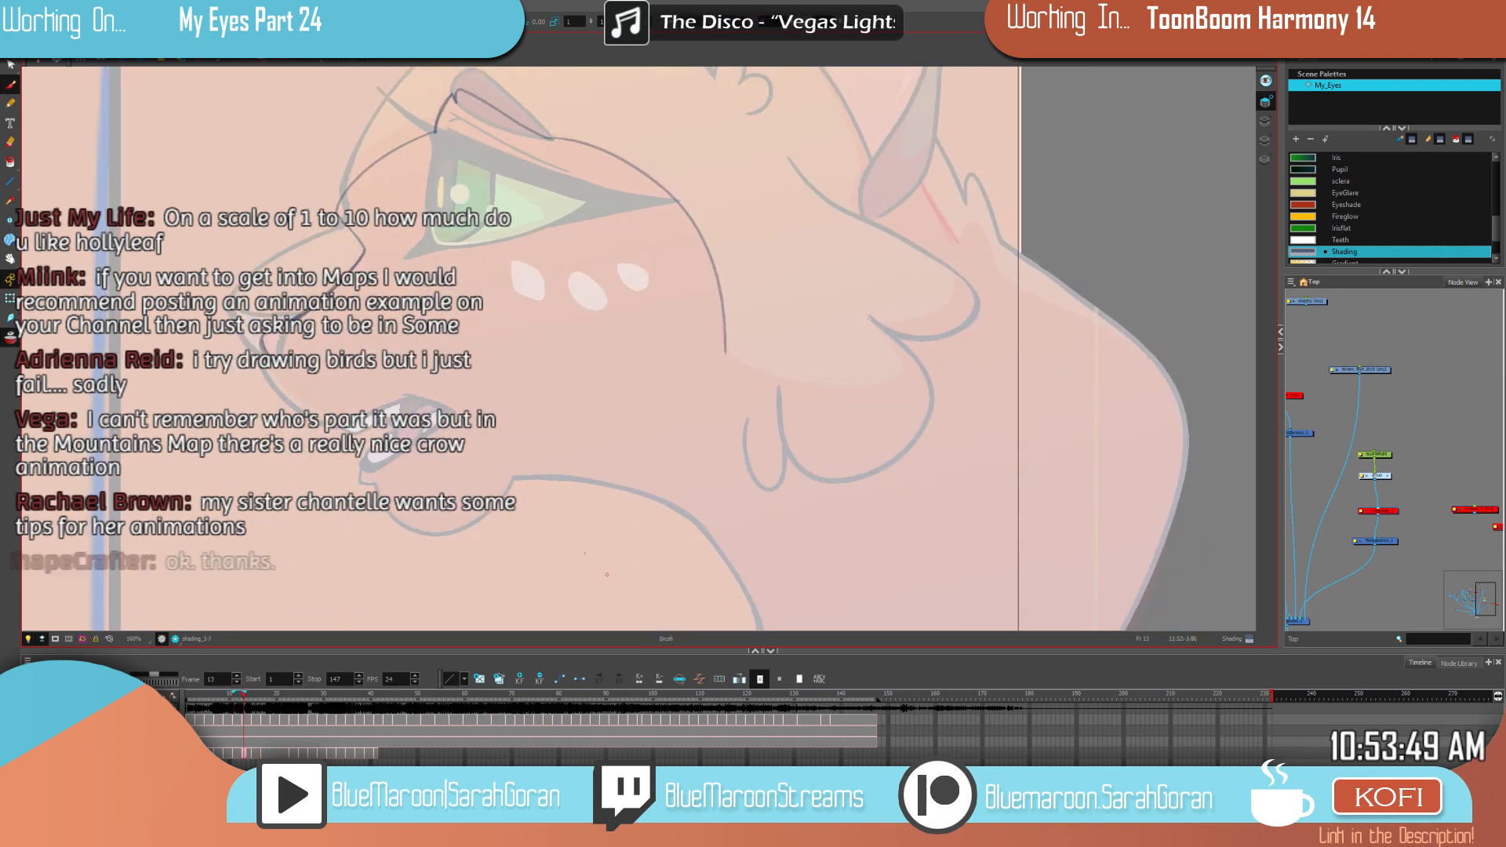
mouse_move(866, 541)
left_mouse_down()
mouse_move(800, 414)
mouse_move(760, 391)
left_mouse_up()
left_click_drag(408, 340, 491, 354)
Step: Outline the neck shading with a curve beyond the back, closing it along the upper back and neck fur tuft
mouse_move(1027, 629)
left_mouse_down()
mouse_move(1158, 271)
mouse_move(981, 124)
left_mouse_up()
left_click_drag(1000, 321, 746, 560)
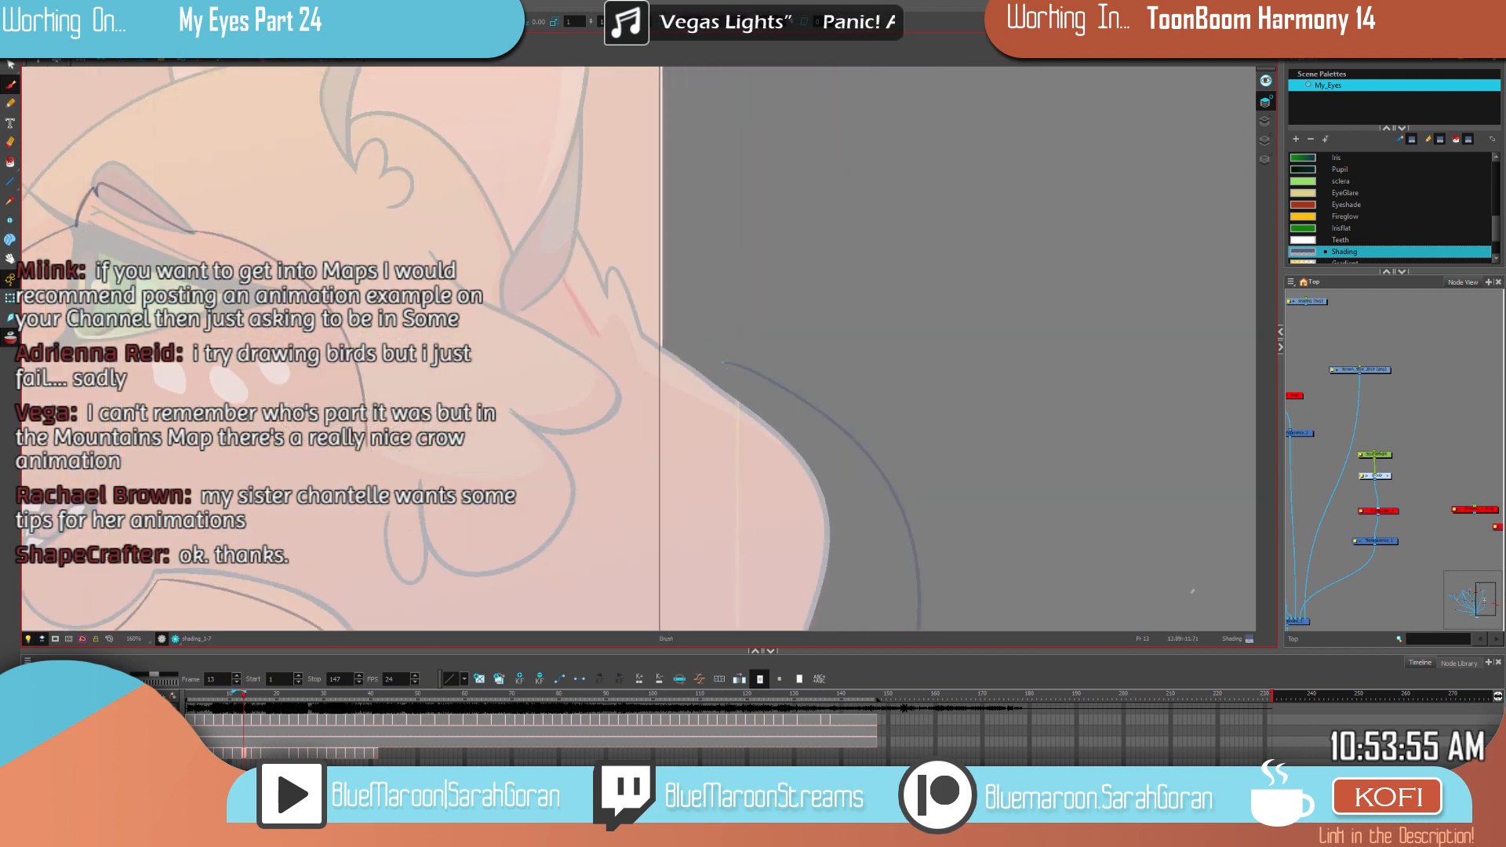
left_click_drag(724, 363, 776, 441)
left_click_drag(775, 442, 734, 417)
mouse_move(642, 371)
left_mouse_down()
mouse_move(618, 317)
mouse_move(570, 286)
mouse_move(605, 336)
left_mouse_up()
key(".")
key(".")
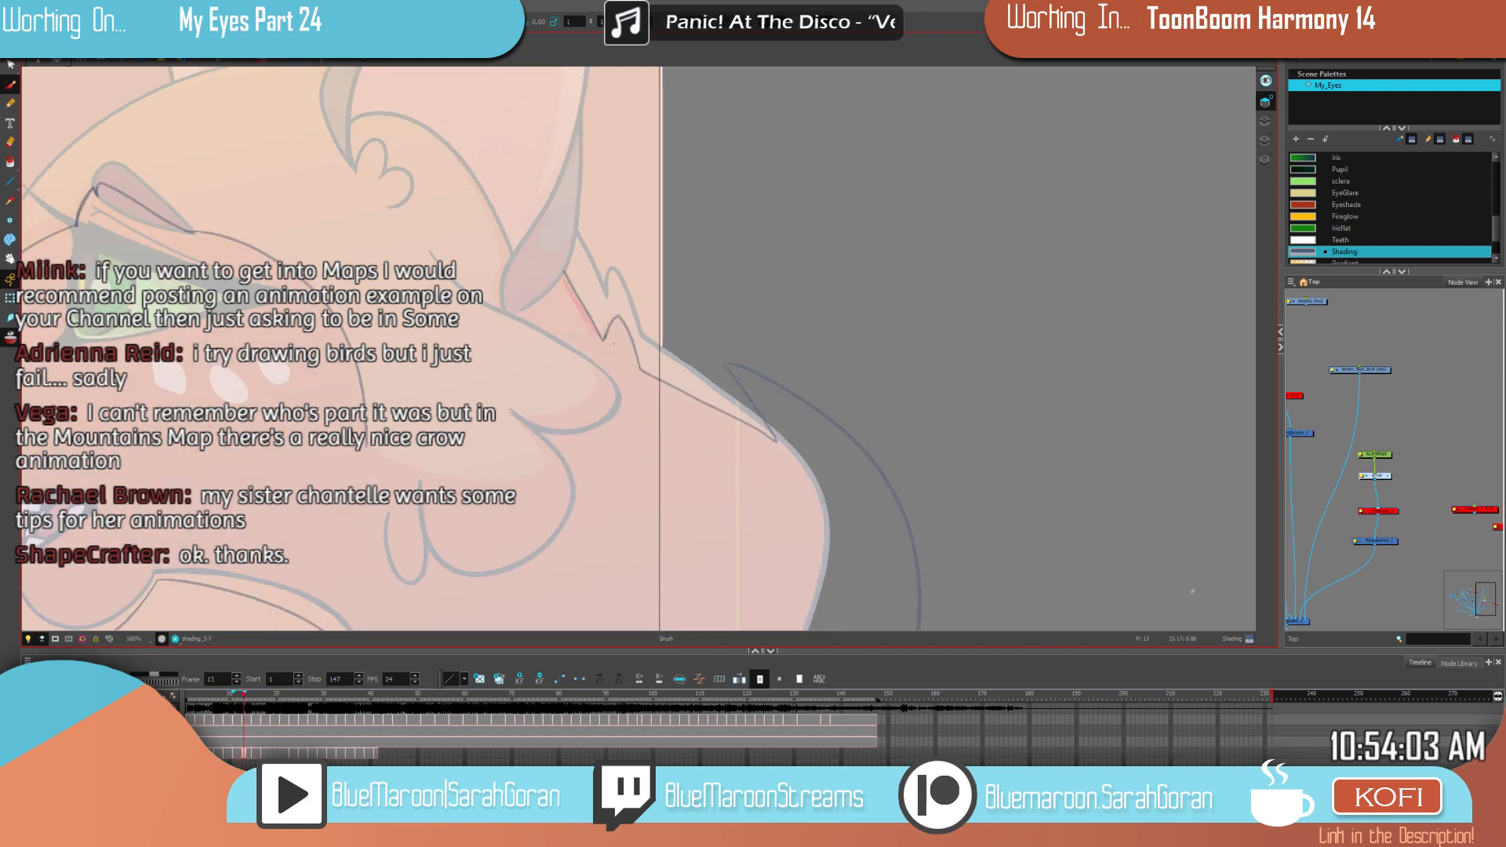
Step: Clean up the shading edge at the tip of the upper cheek fur on frame 11
key("comma")
key("comma")
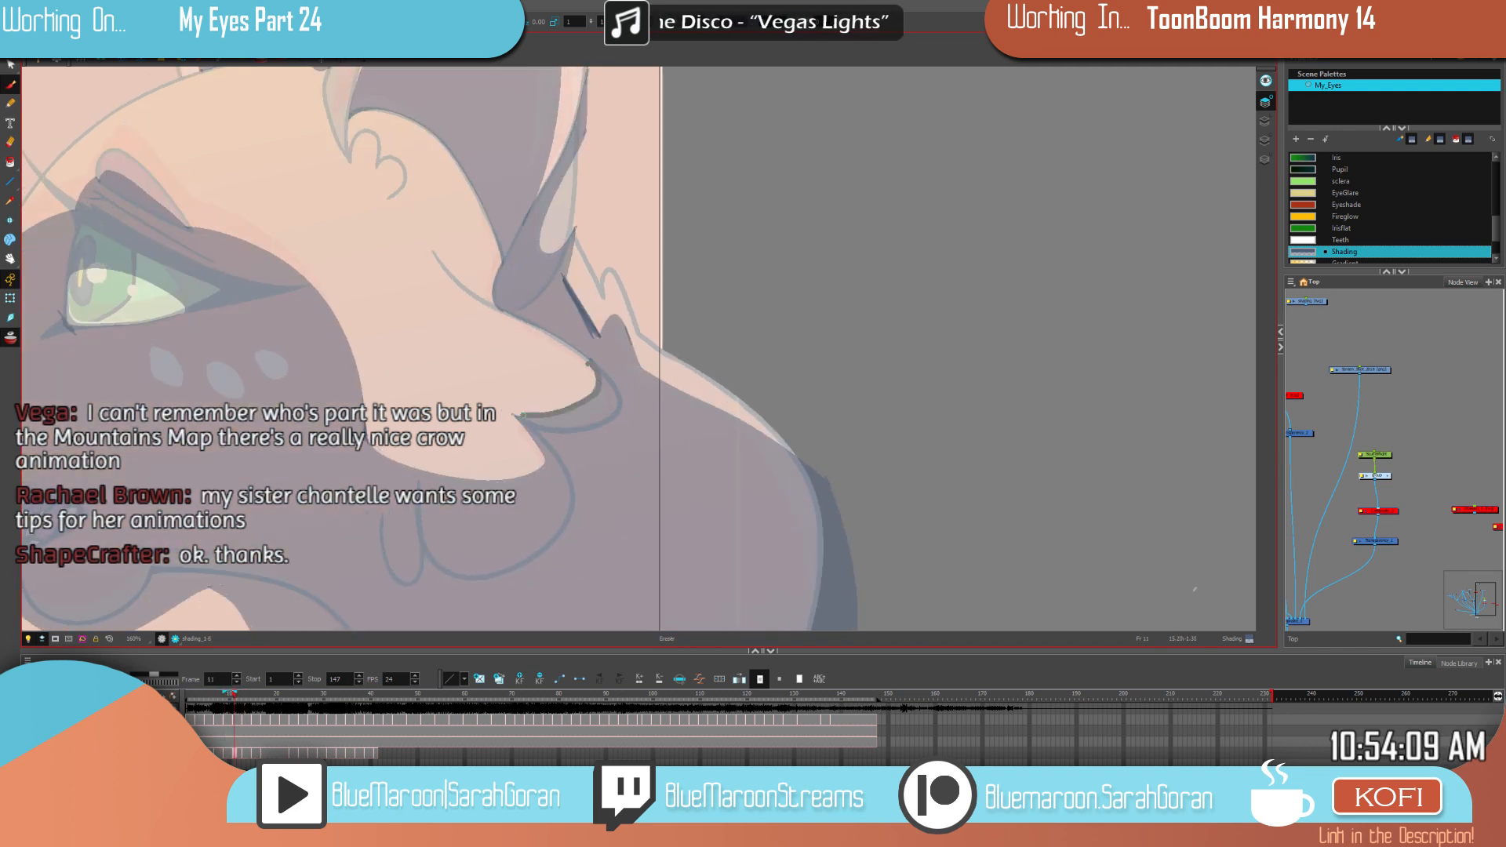
left_click_drag(587, 363, 567, 359)
key("alt+b")
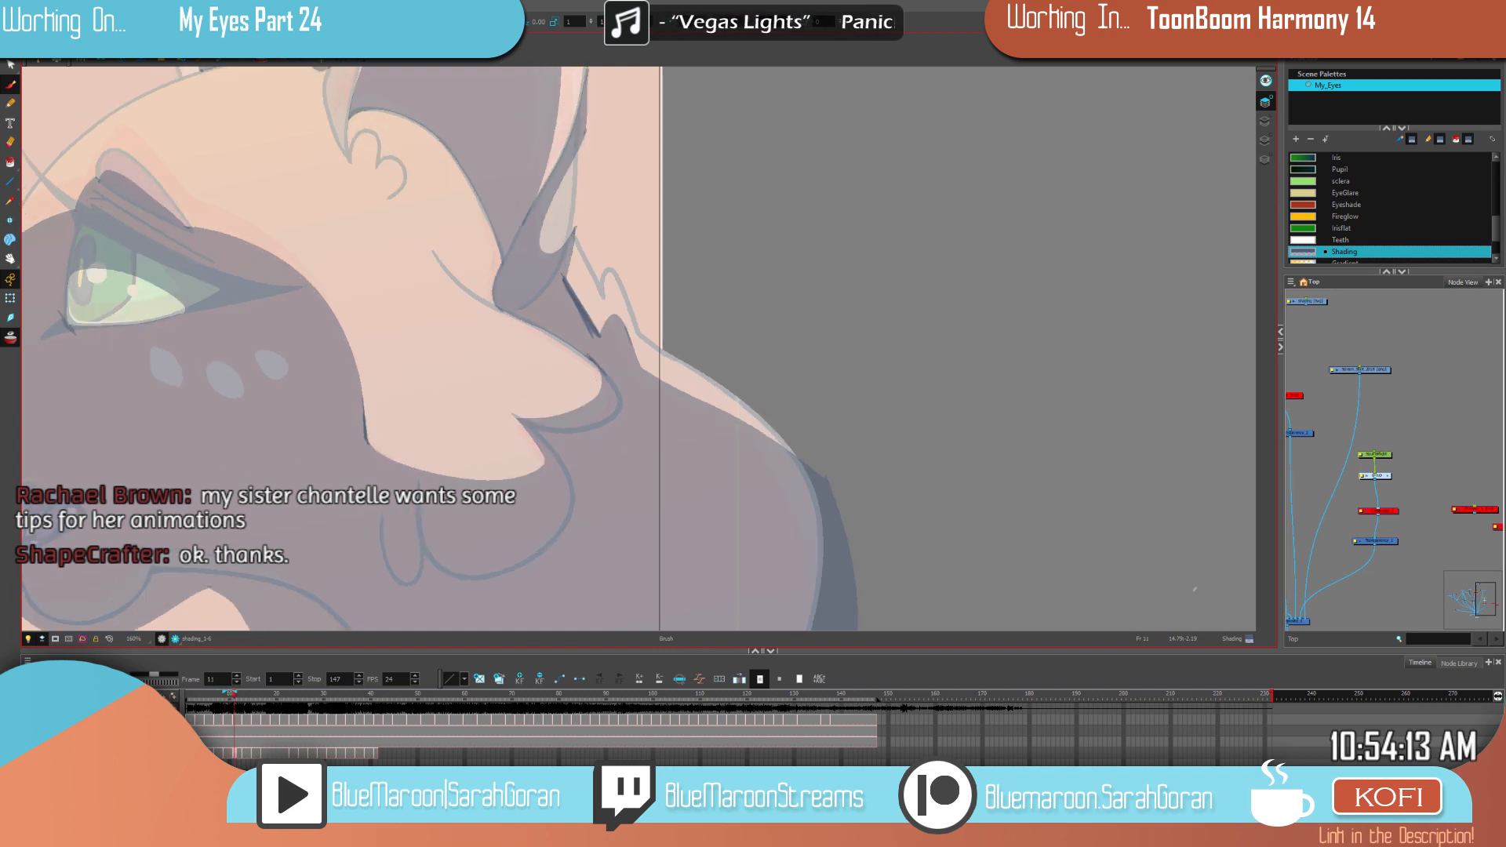
Step: Outline the shading edge along the underside of the light cheek fur on frame 13, flipping against frame 11
left_click_drag(622, 436, 828, 474)
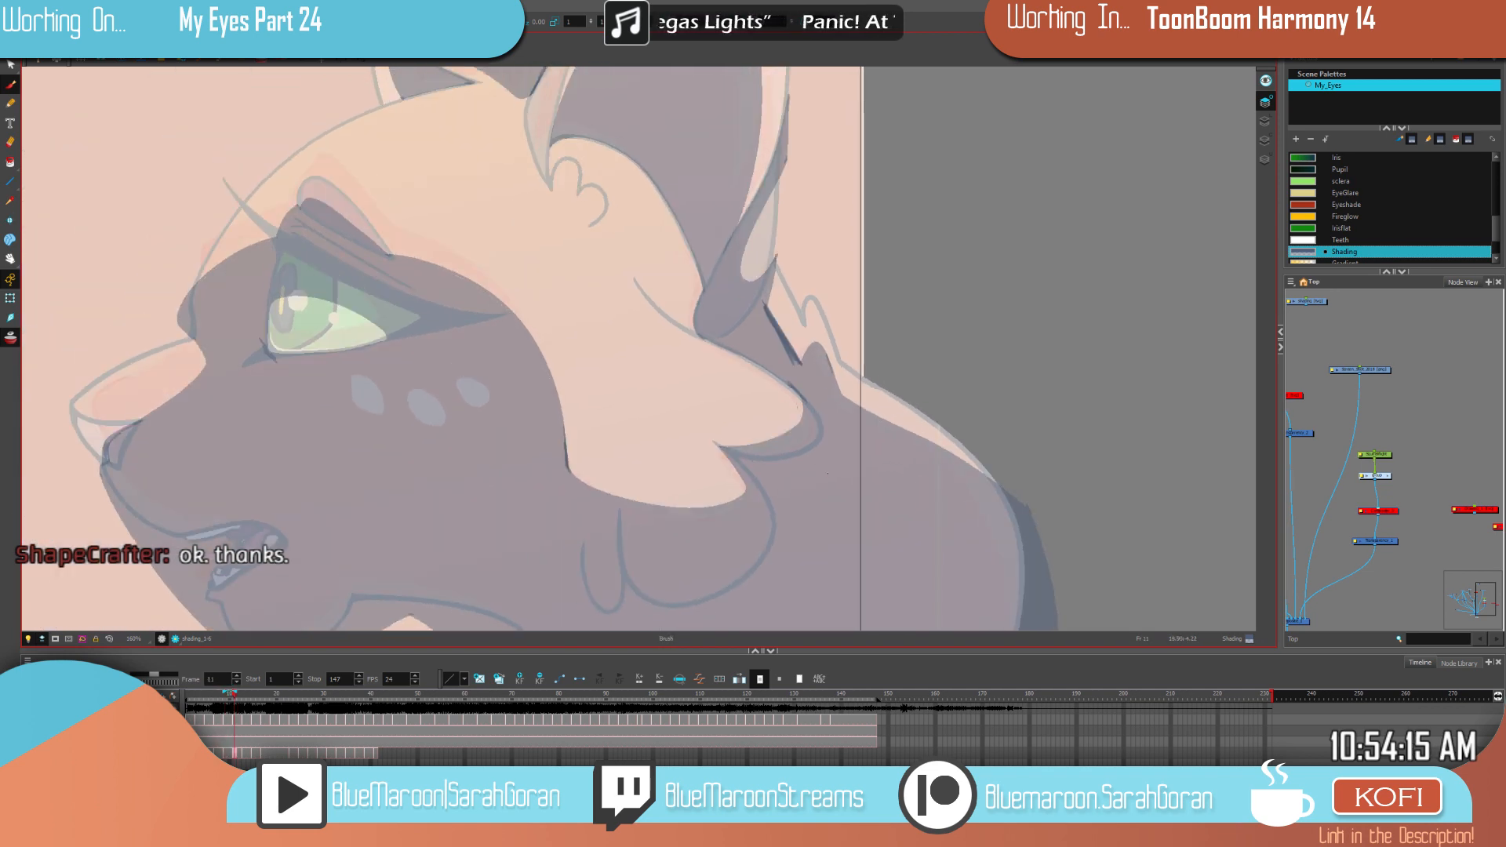
key("g")
key("f")
key("g")
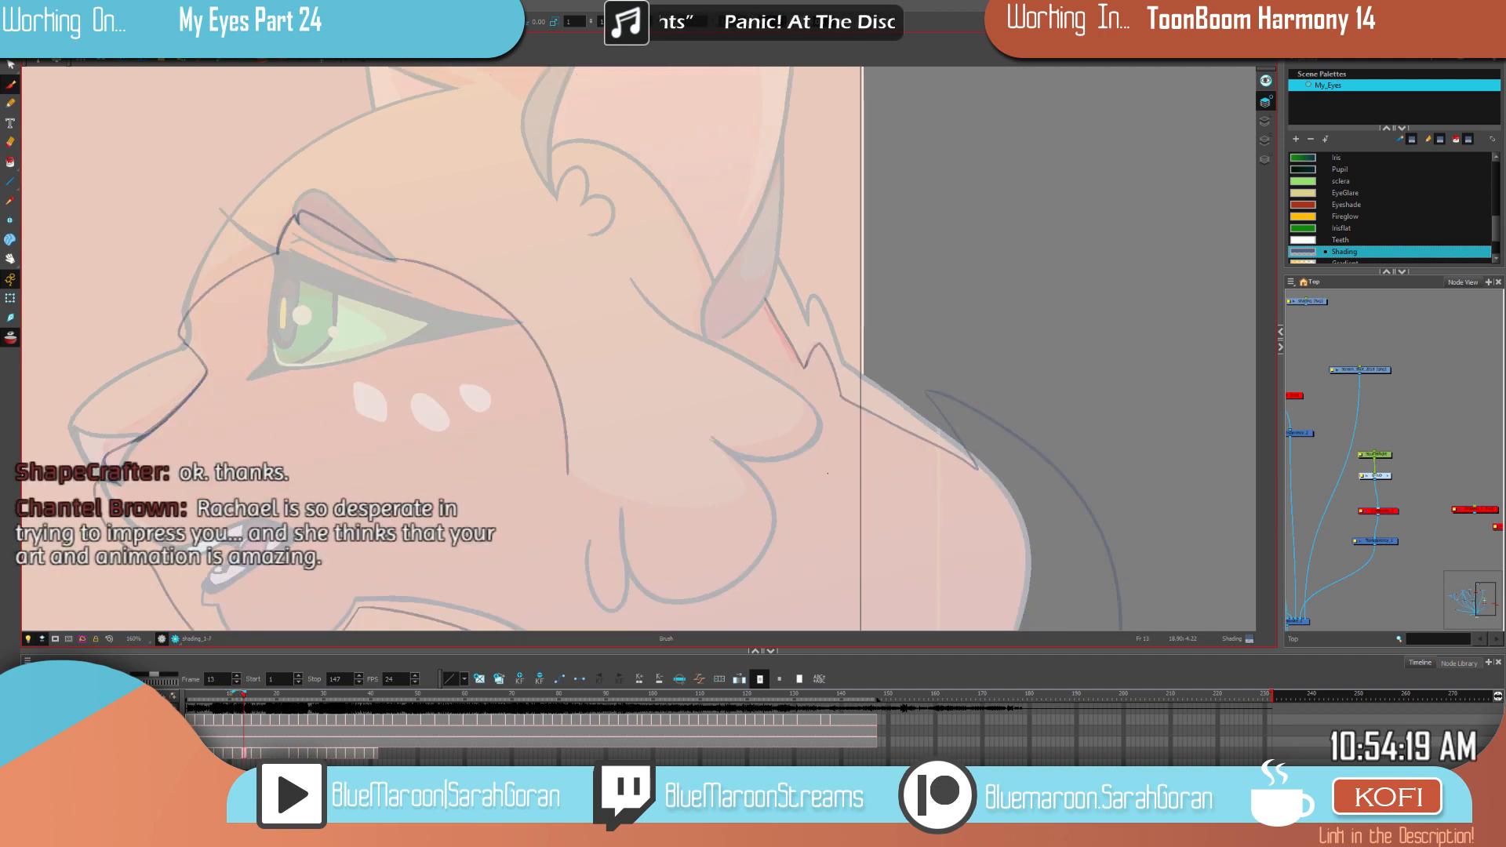
key("f")
key("g")
key("f")
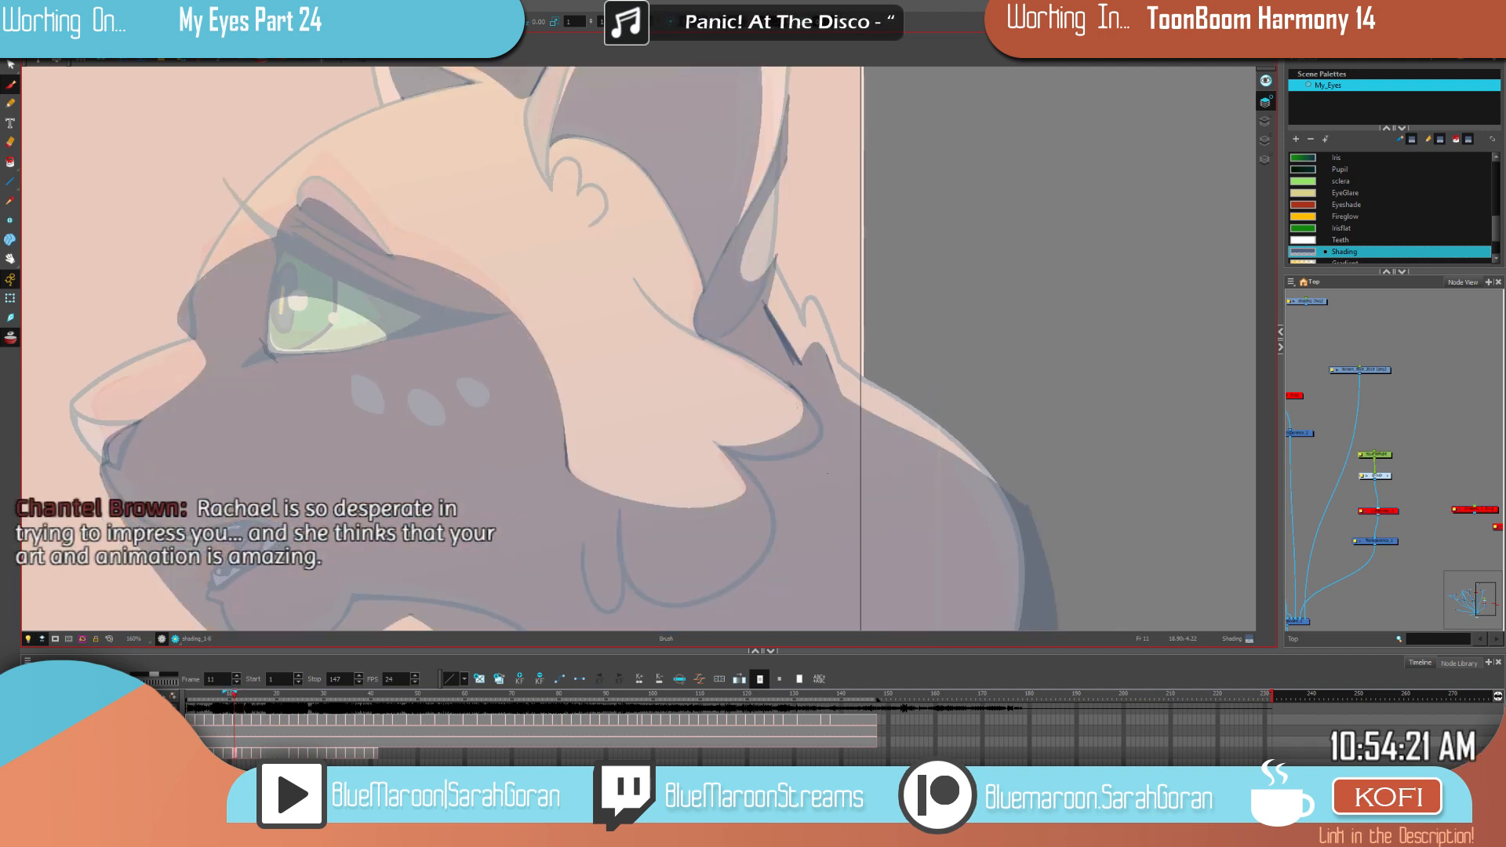
key("g")
key("f")
key("g")
key("f")
key("g")
key("f")
key("g")
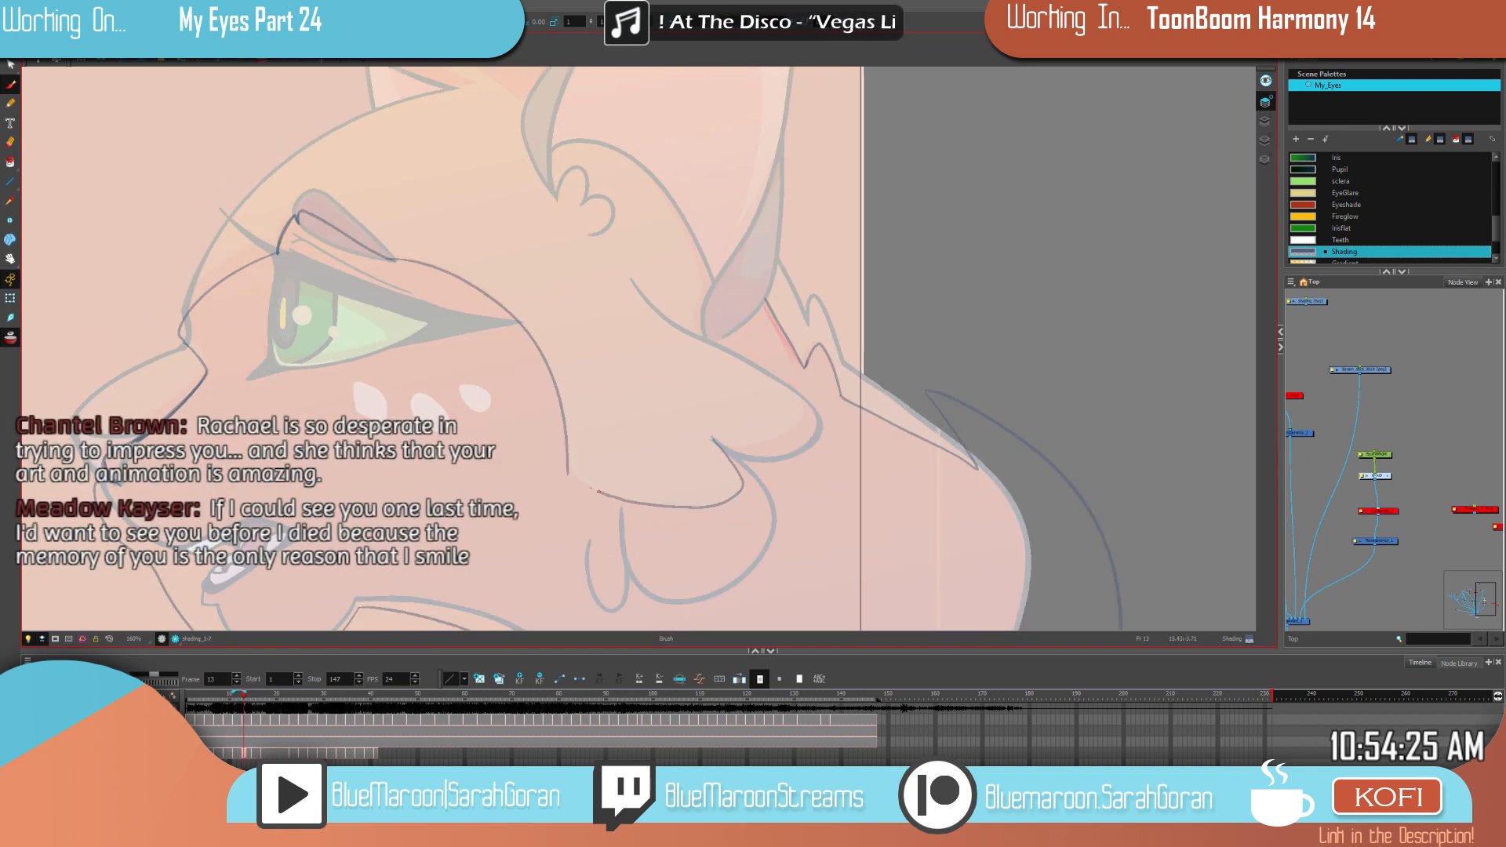
Step: Connect the cheek's vertical shading line to the outline beneath the cheek fur
key("f")
key("g")
key("f")
key("g")
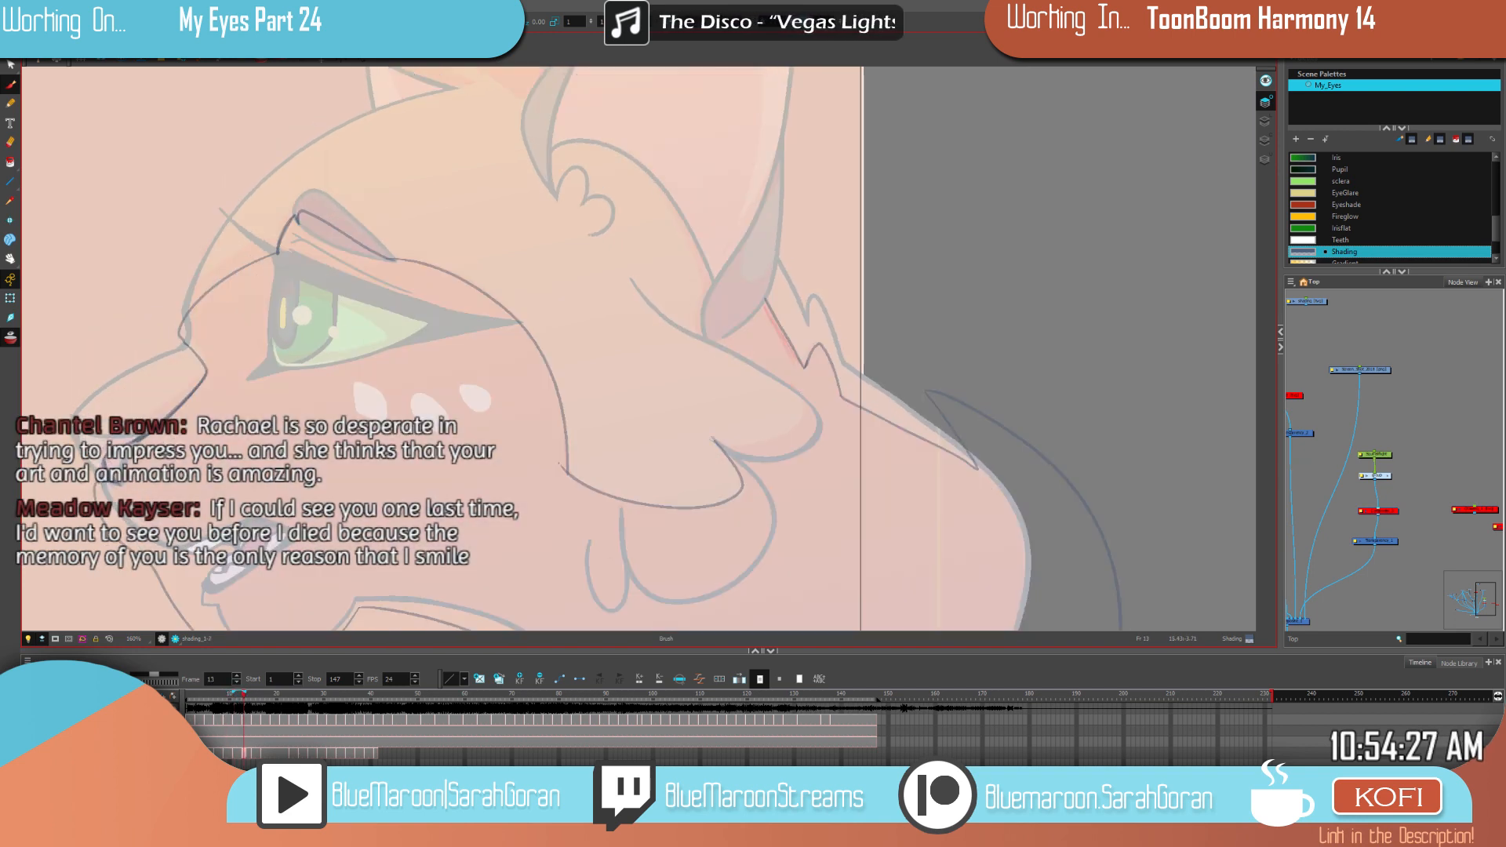
Step: Outline the upper cheek fur tuft's shading edge around its tip and back to the notch between the tufts
key("f")
key("g")
key("f")
key("g")
key("f")
key("g")
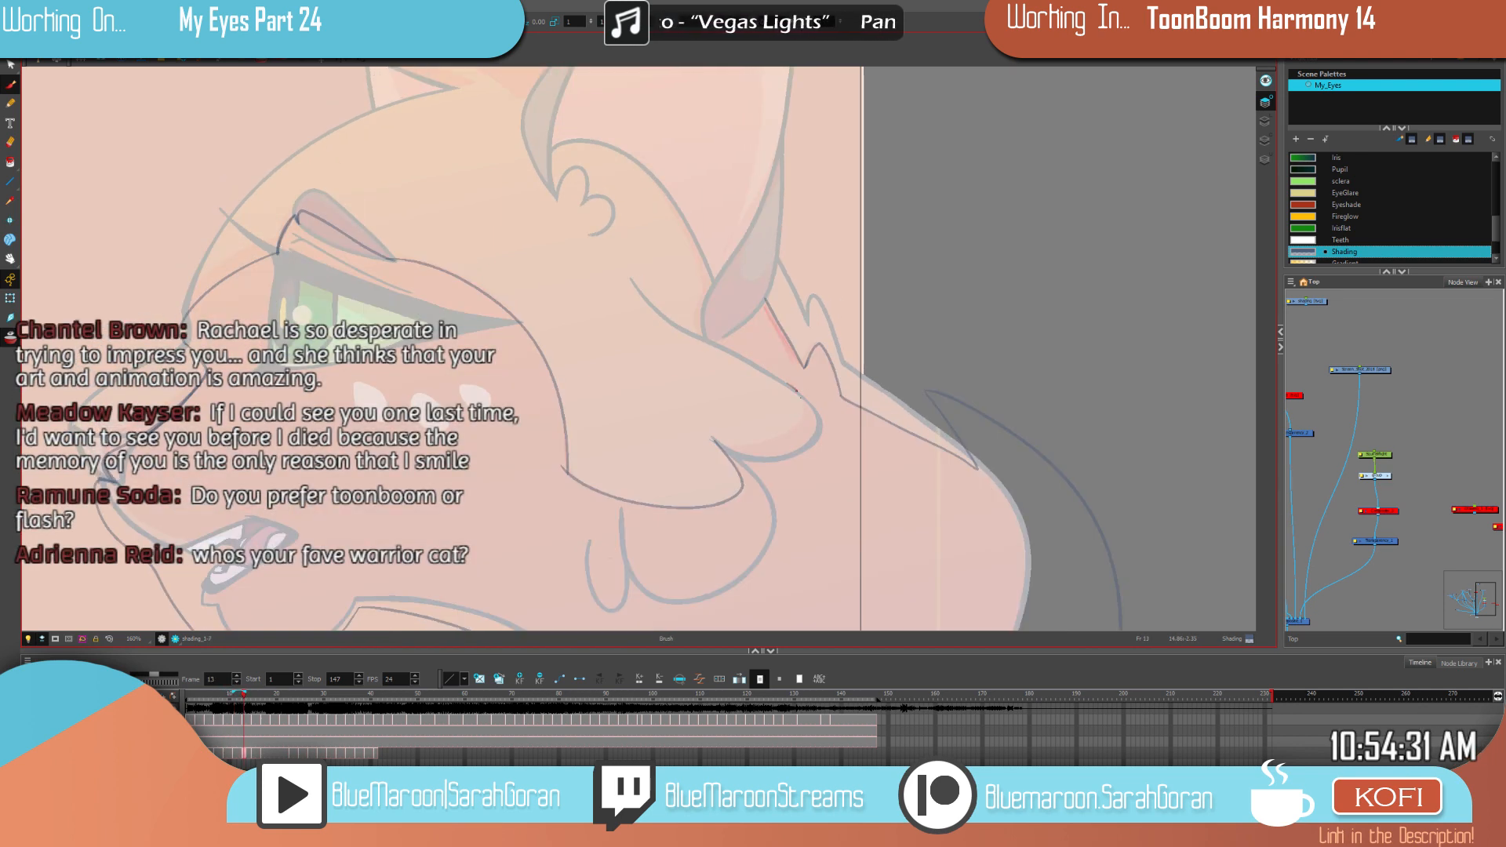
left_click_drag(801, 397, 783, 431)
key("f")
key("g")
key("f")
key("g")
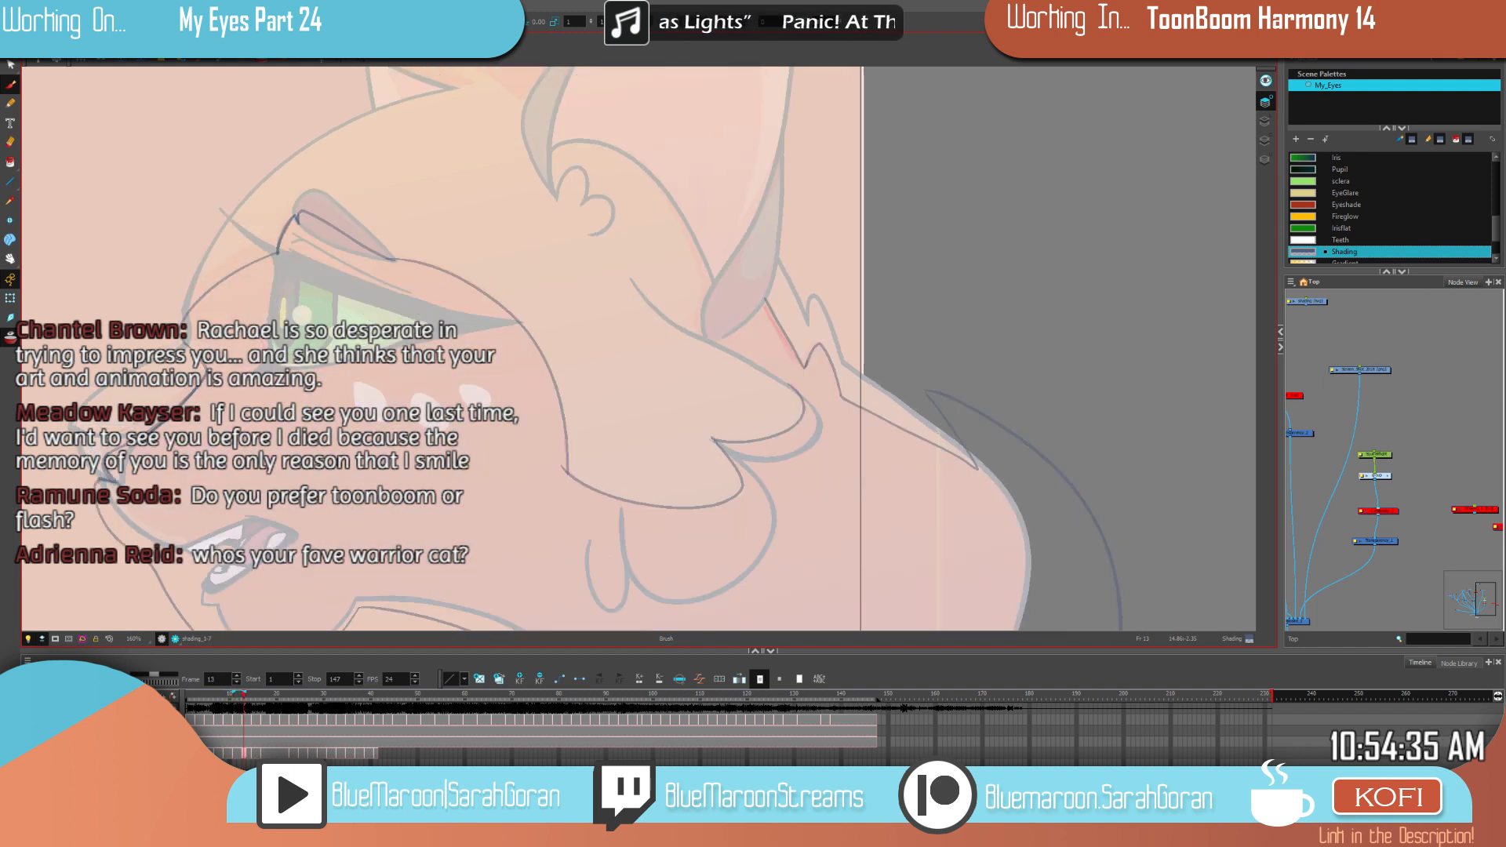
key("f")
key("g")
Step: Outline the shading edge along the near ear's base and lower outer rim, matching frame 11
left_click_drag(885, 412, 862, 473)
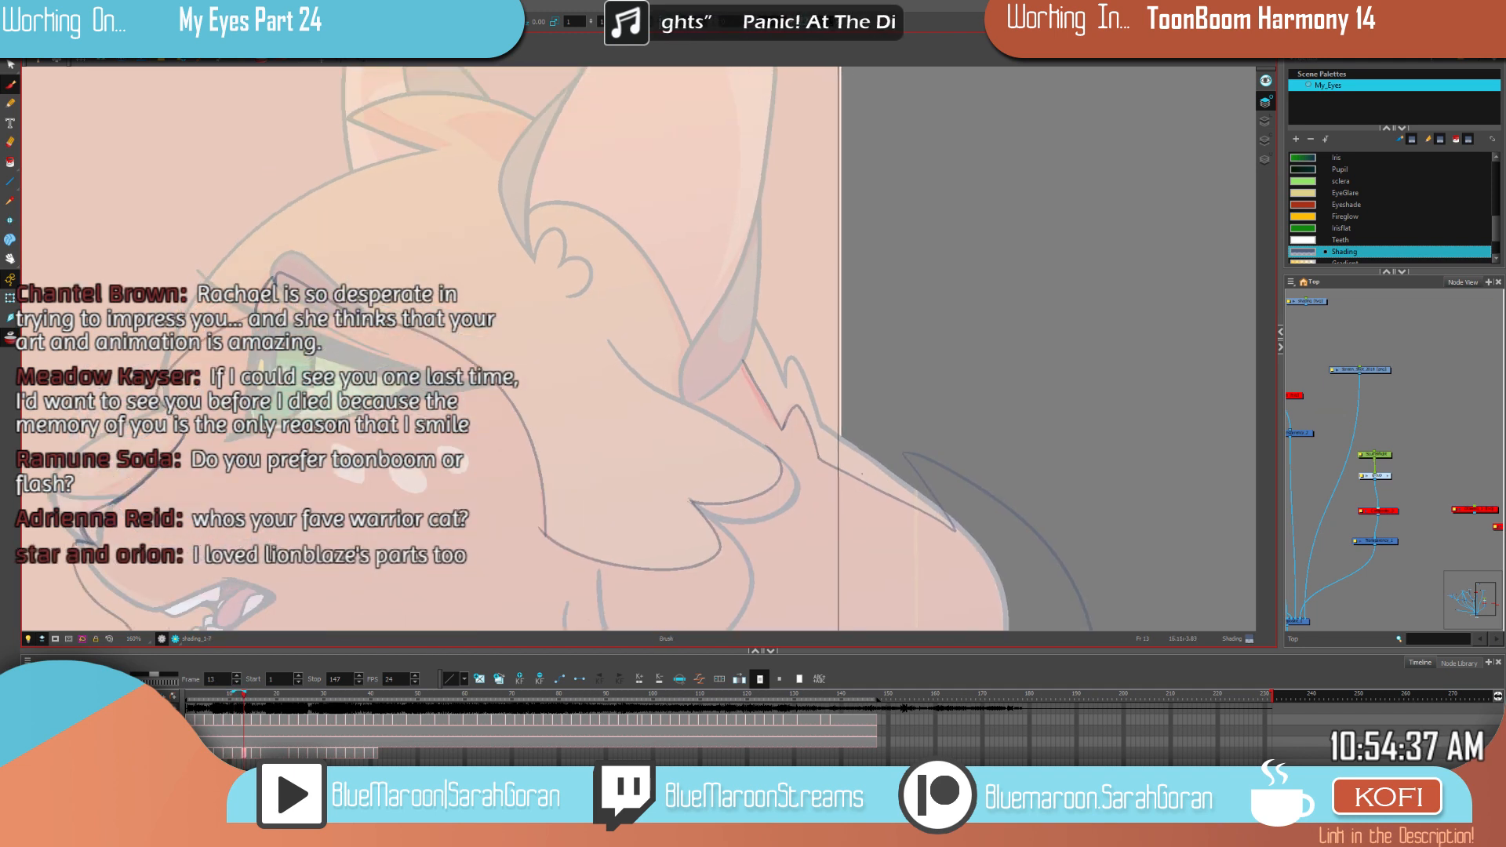
key("f")
key("g")
key("f")
key("g")
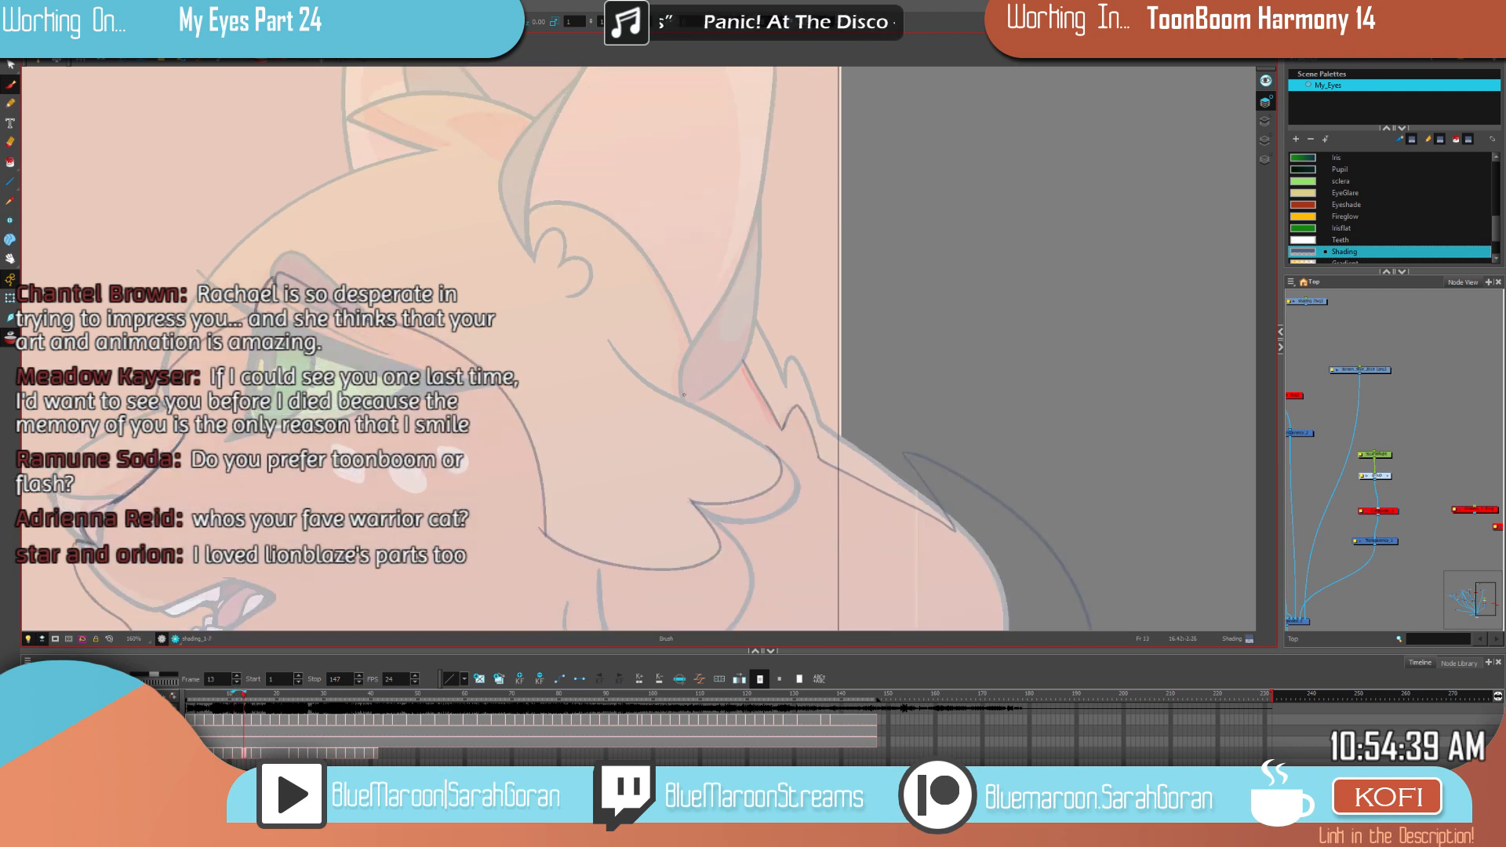
left_click_drag(988, 492, 1024, 589)
key("f")
key("g")
key("f")
key("g")
key("g")
key("f")
key("g")
key("f")
key("g")
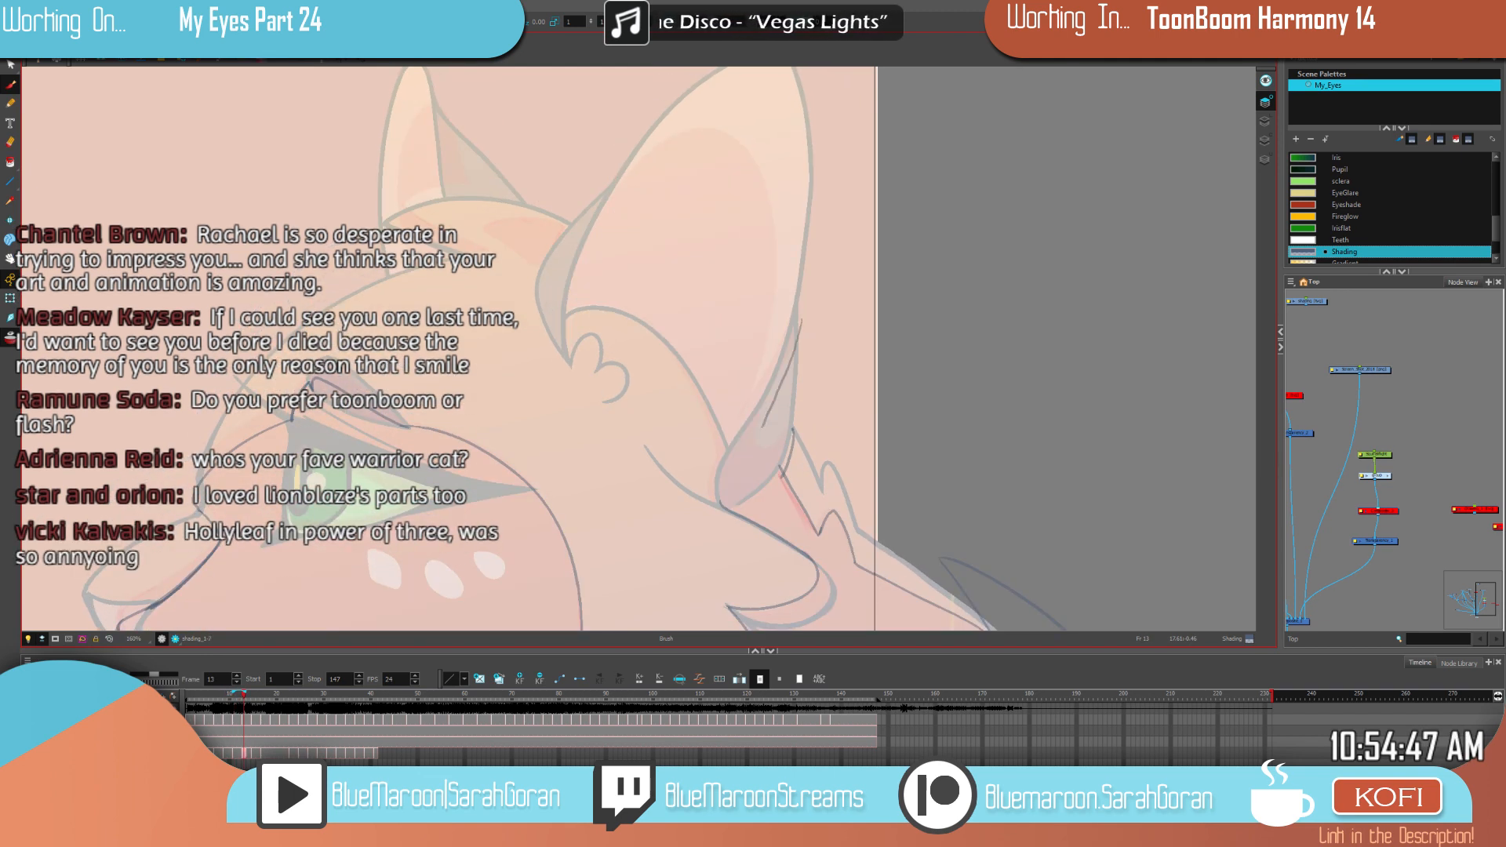
Step: Extend the inner shading edge of the near ear's lower fold down toward the ear base
left_click_drag(765, 419, 736, 463)
key("f")
key("g")
key("f")
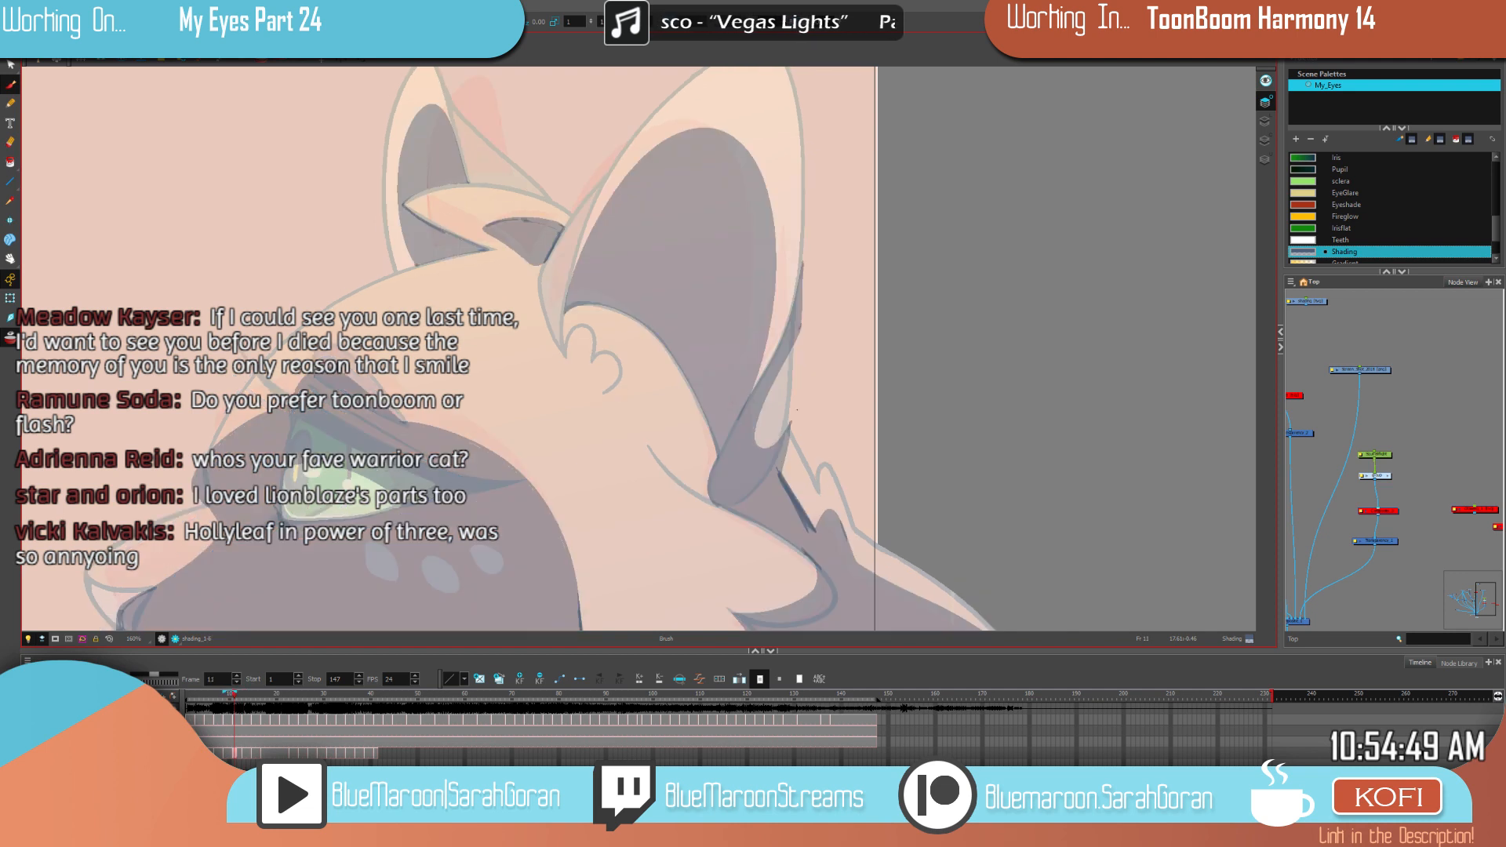
key("g")
key("g")
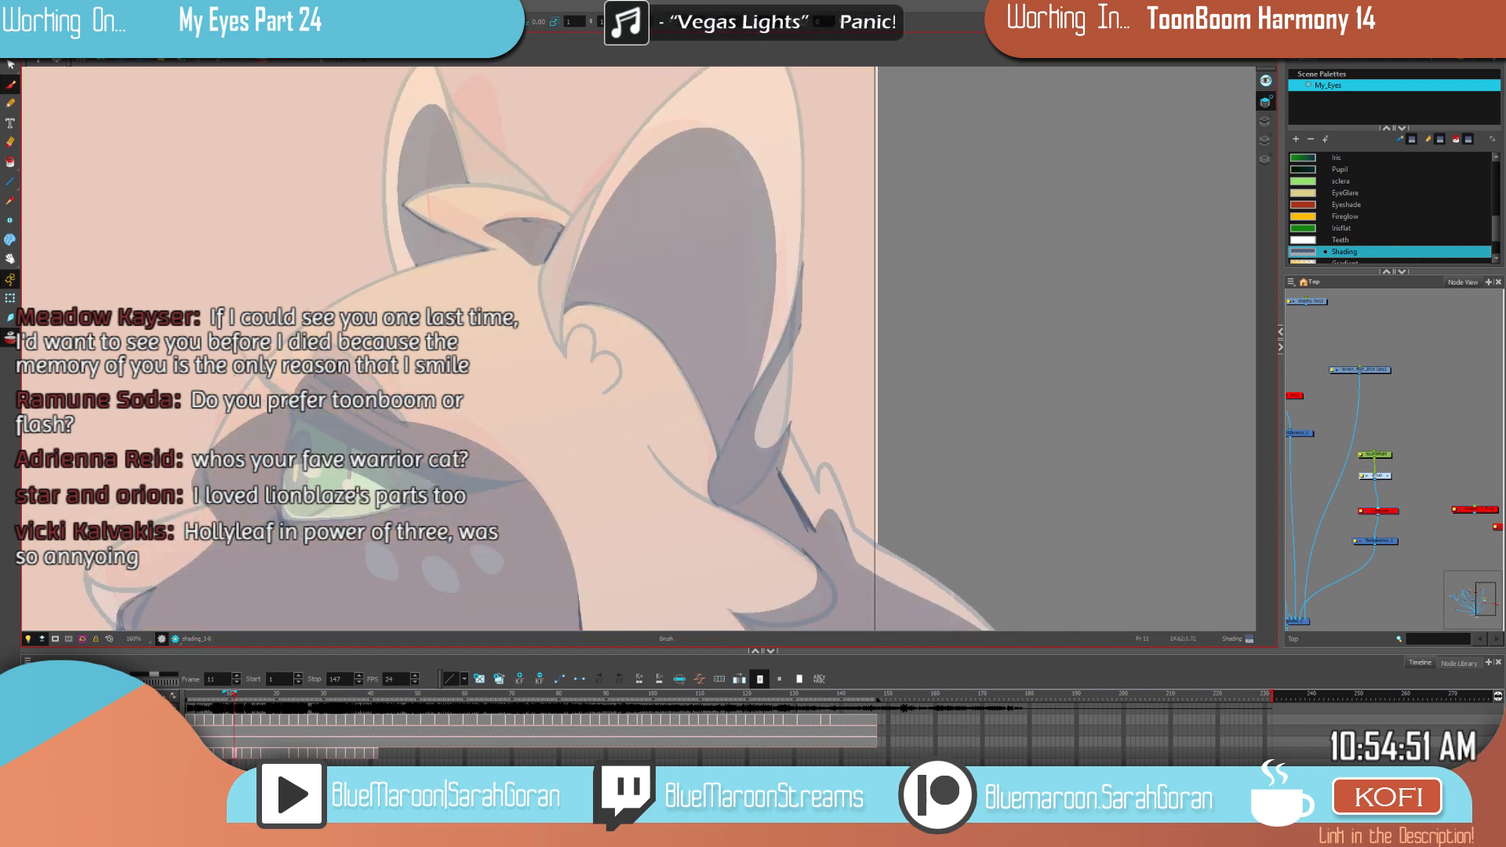
Step: Complete the shading outline around the near ear's lower fold on frame 13, checking it against frame 11
key("f")
key("g")
key("f")
key("f")
key("g")
key("g")
key("f")
key("g")
key("g")
key("f")
key("g")
left_click_drag(1008, 274, 1014, 288)
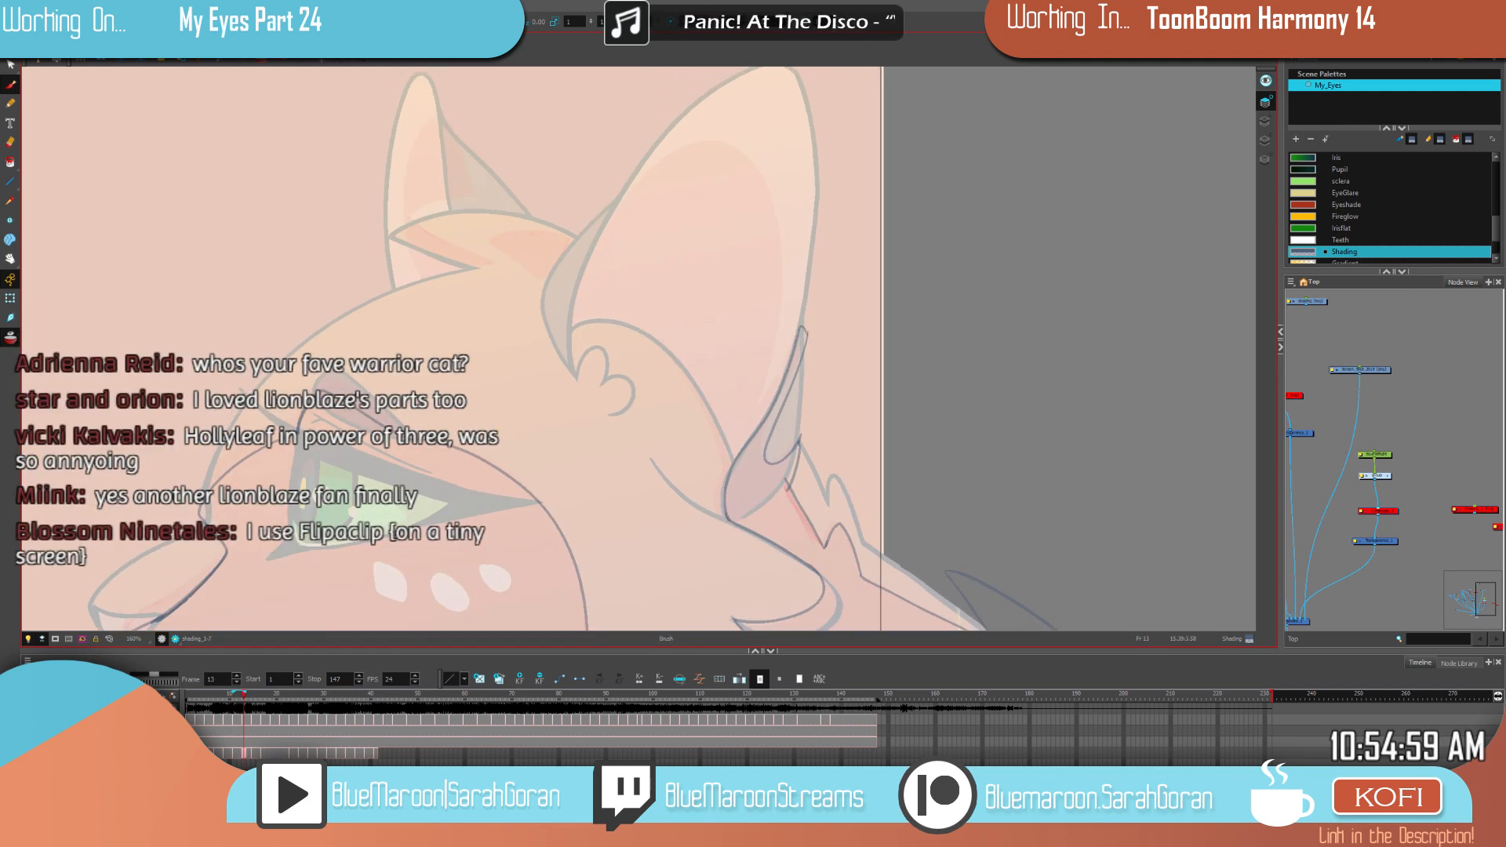
left_click_drag(959, 398, 1001, 460)
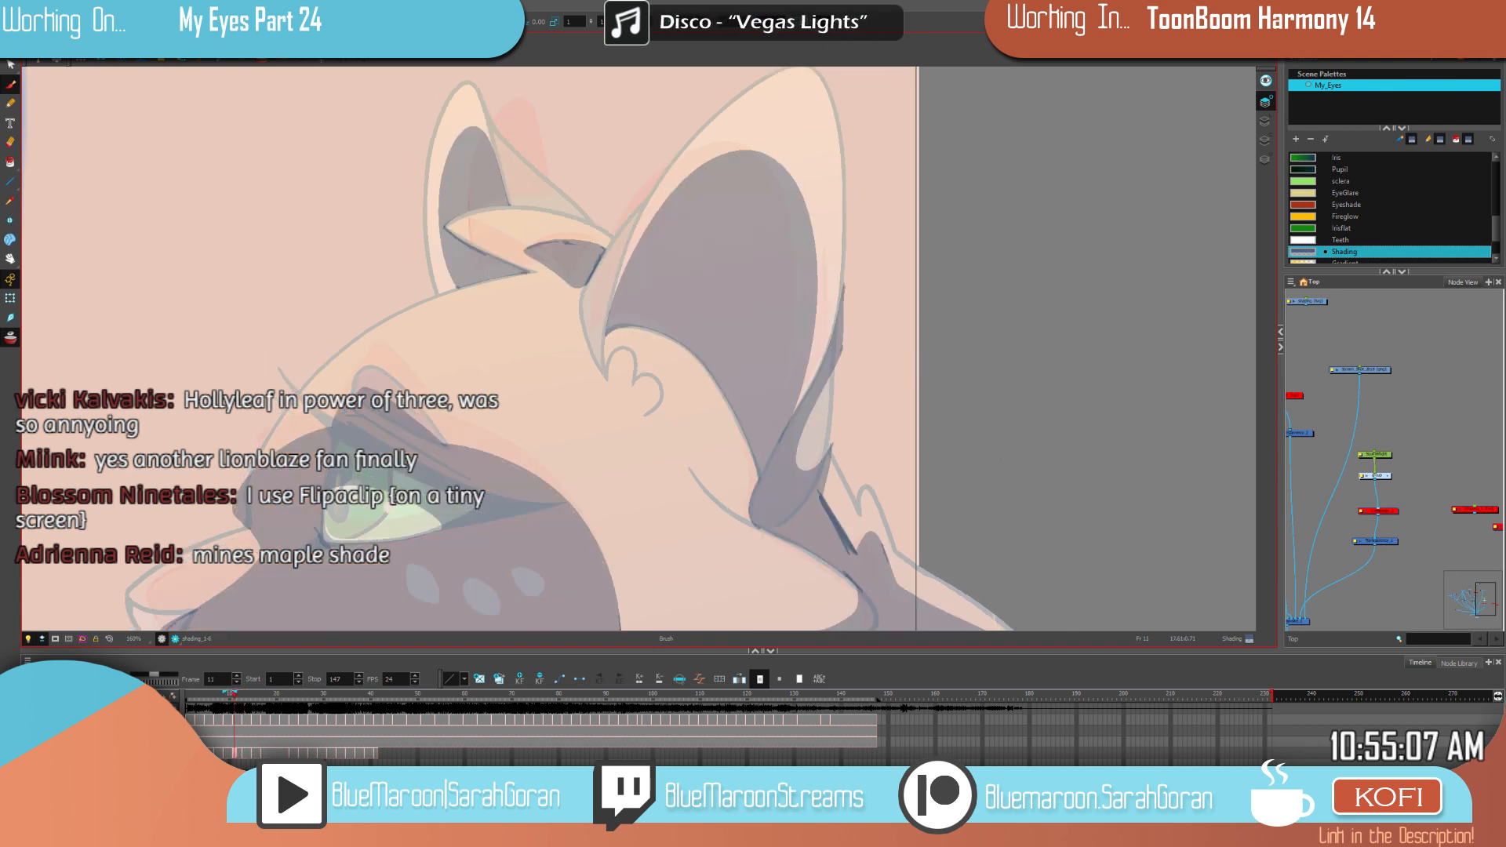
Step: Flip between frames 11 and 13 to compare the shading inside the near ear
key("f")
key("g")
key("f")
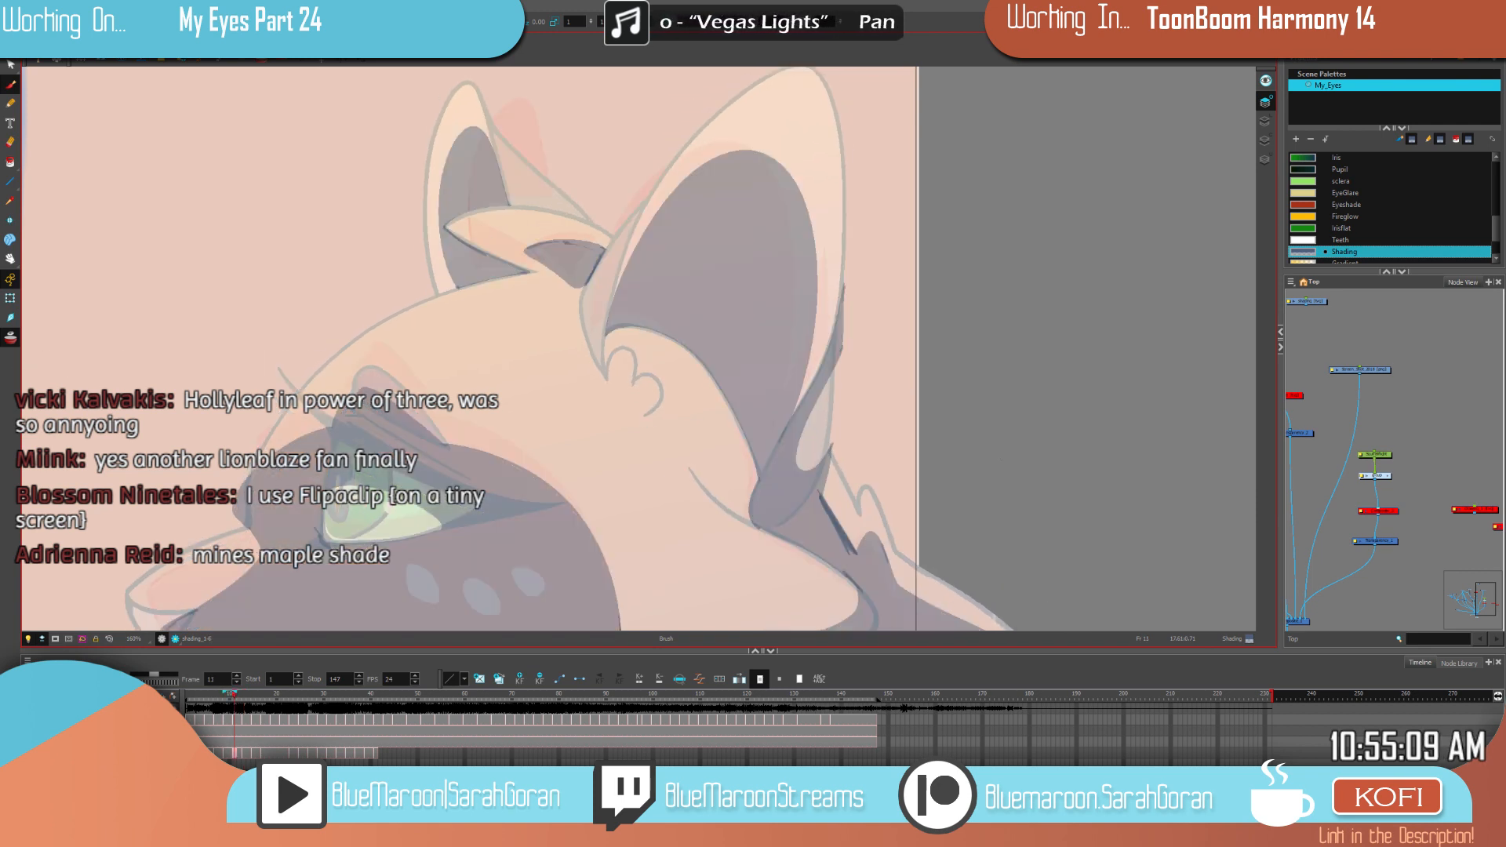
key("f")
key("f")
key("g")
key("g")
key("g")
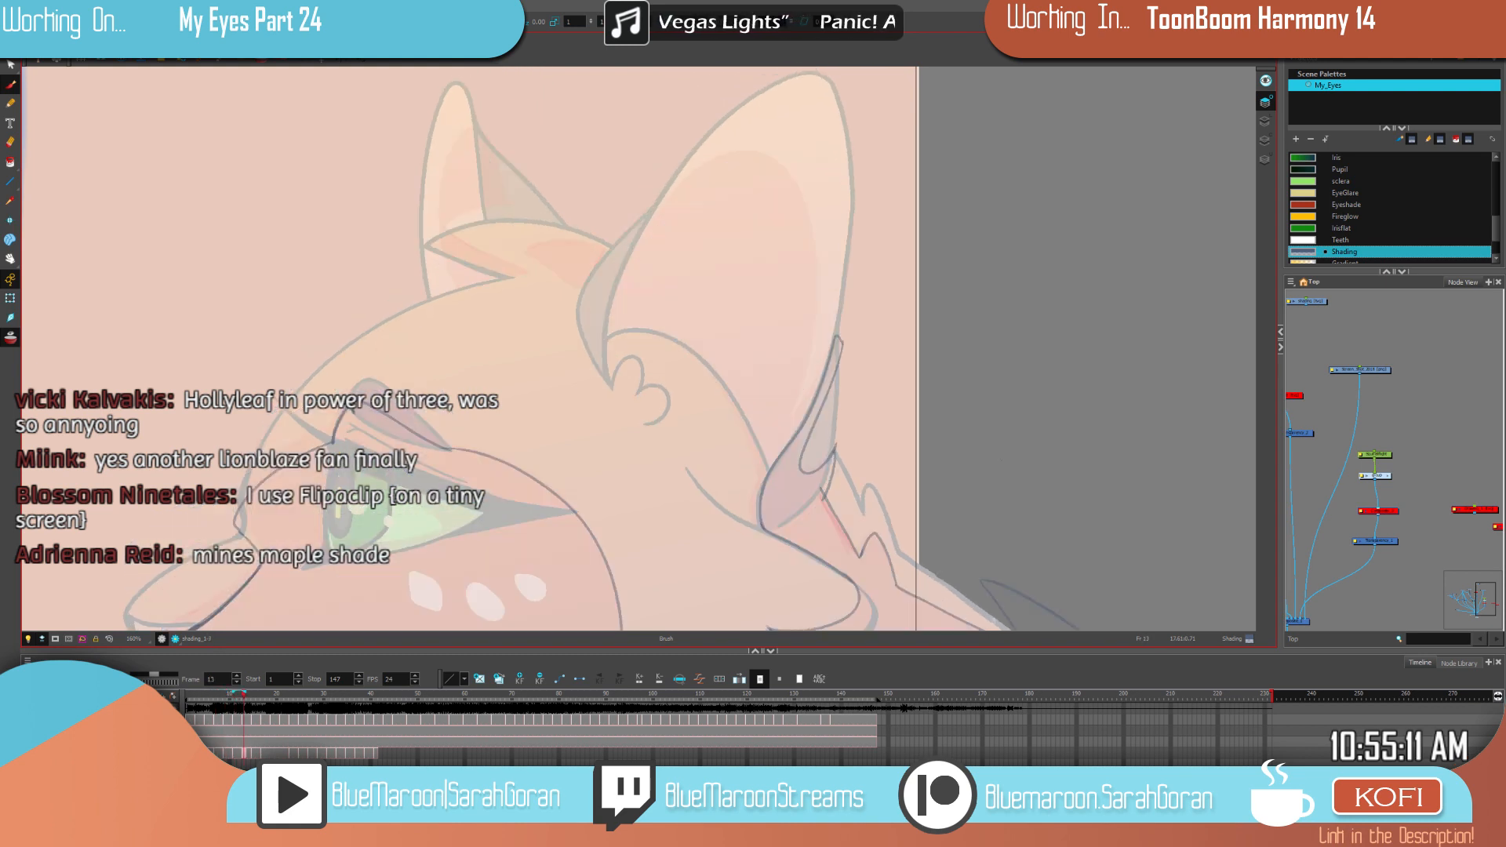
key("f")
key("f")
key("f")
key("g")
key("g")
key("f")
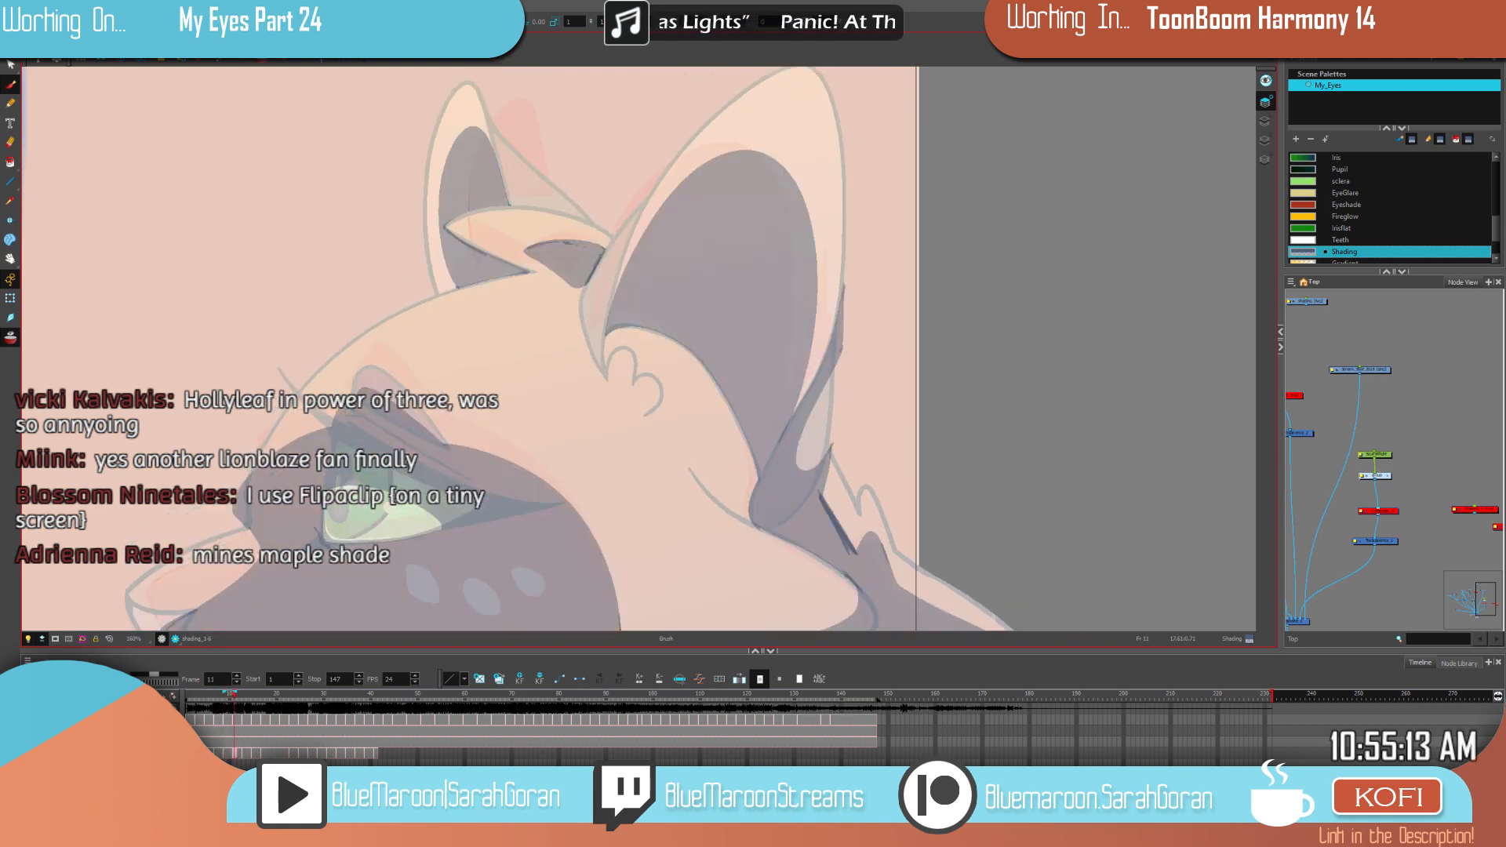
key("g")
key("f")
key("f")
key("g")
Step: Extend the upper front edge of the near ear's inner shading on frame 11 with brush strokes along the rim
left_click_drag(720, 156, 628, 250)
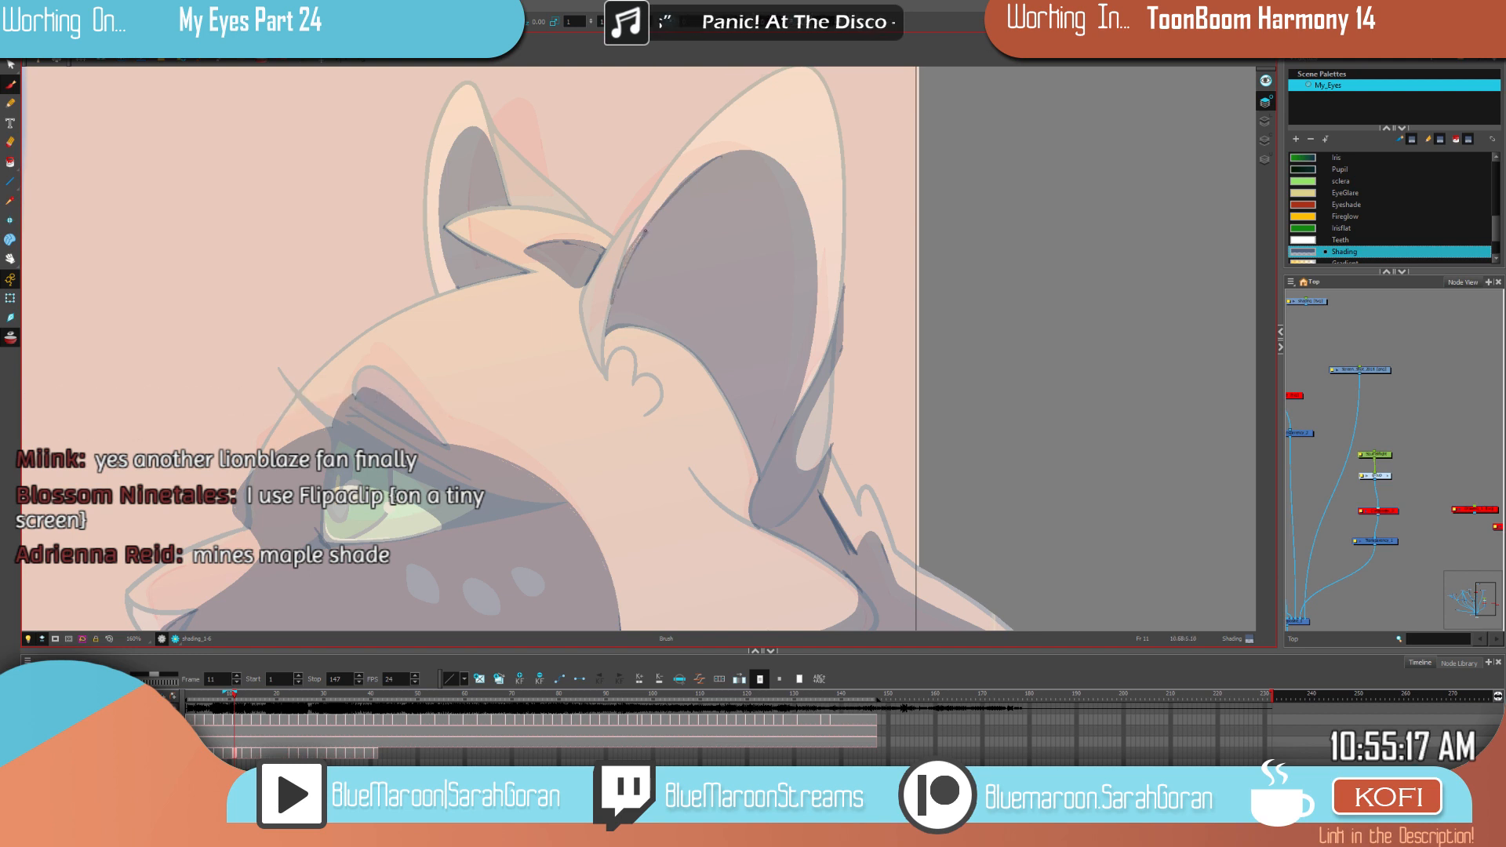
mouse_move(700, 171)
left_mouse_down()
mouse_move(636, 236)
mouse_move(720, 162)
left_mouse_up()
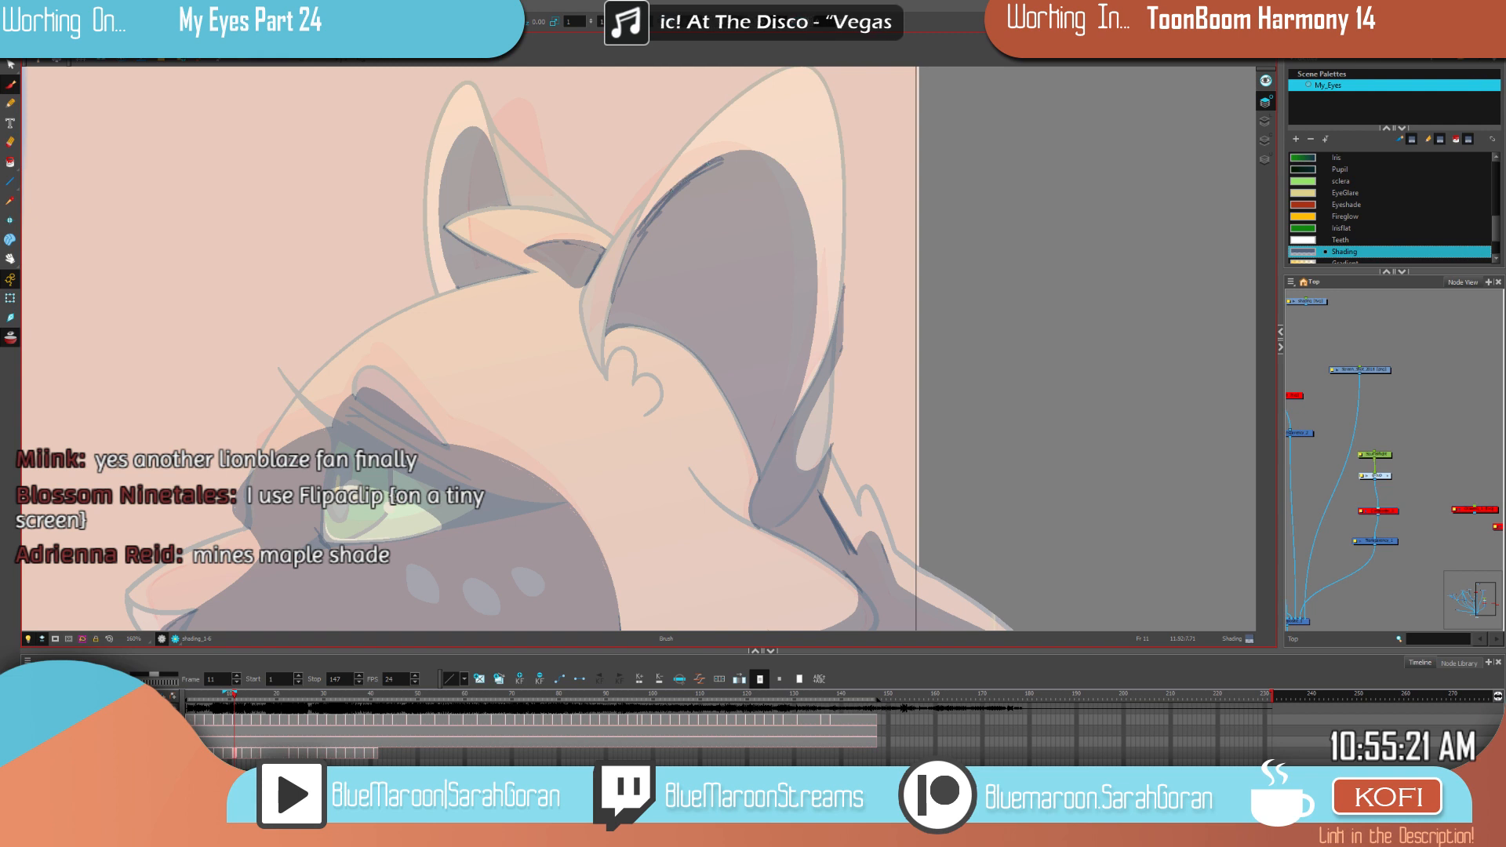
key("comma")
key("period")
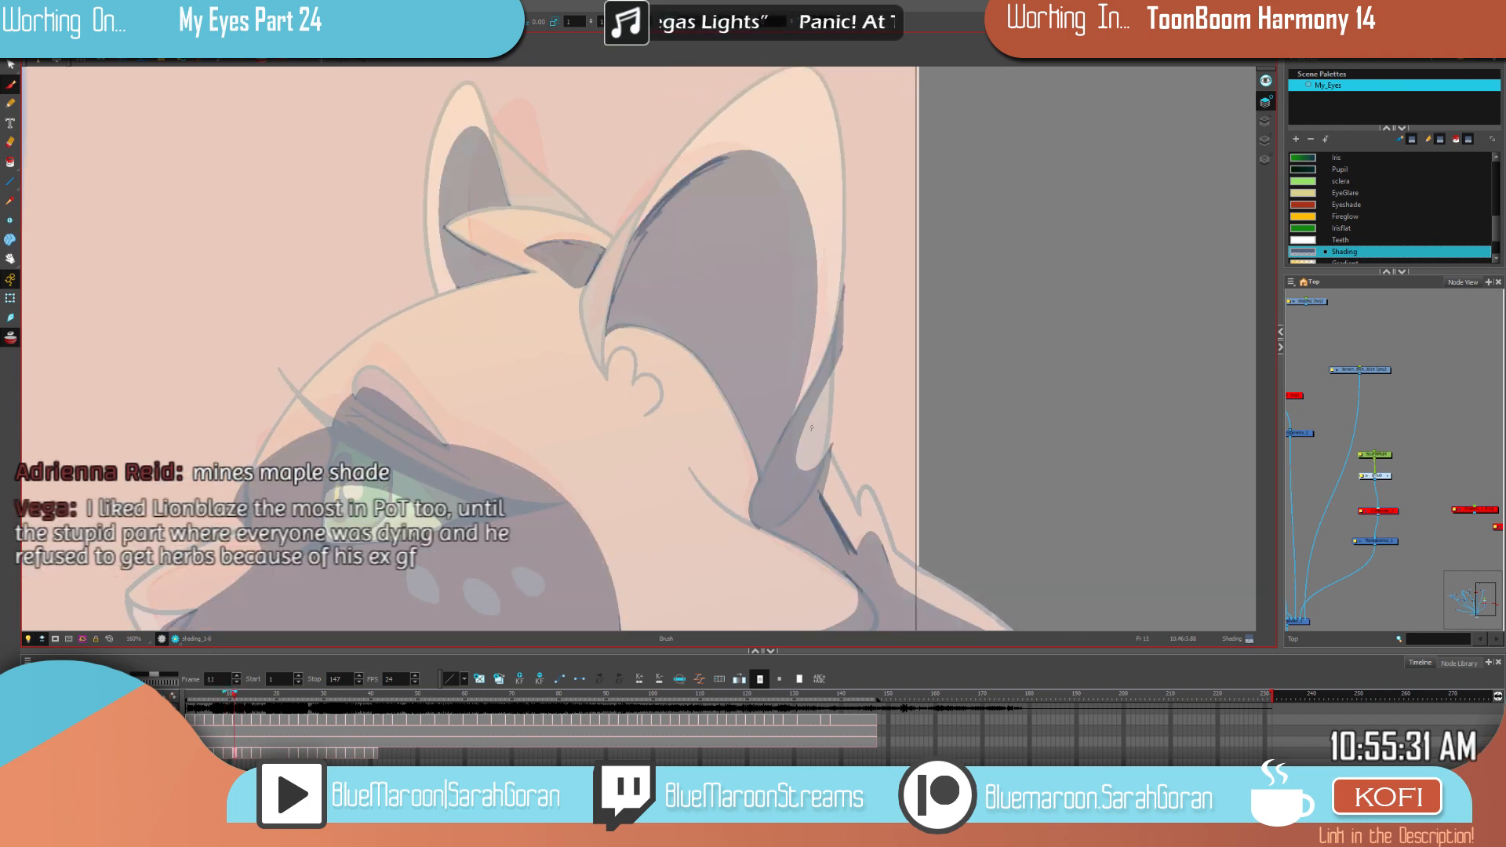
Step: Examine how the near ear's inner shading moves through frames 9, 11 and 13
key("f")
key("f")
key("f")
key("g")
key("g")
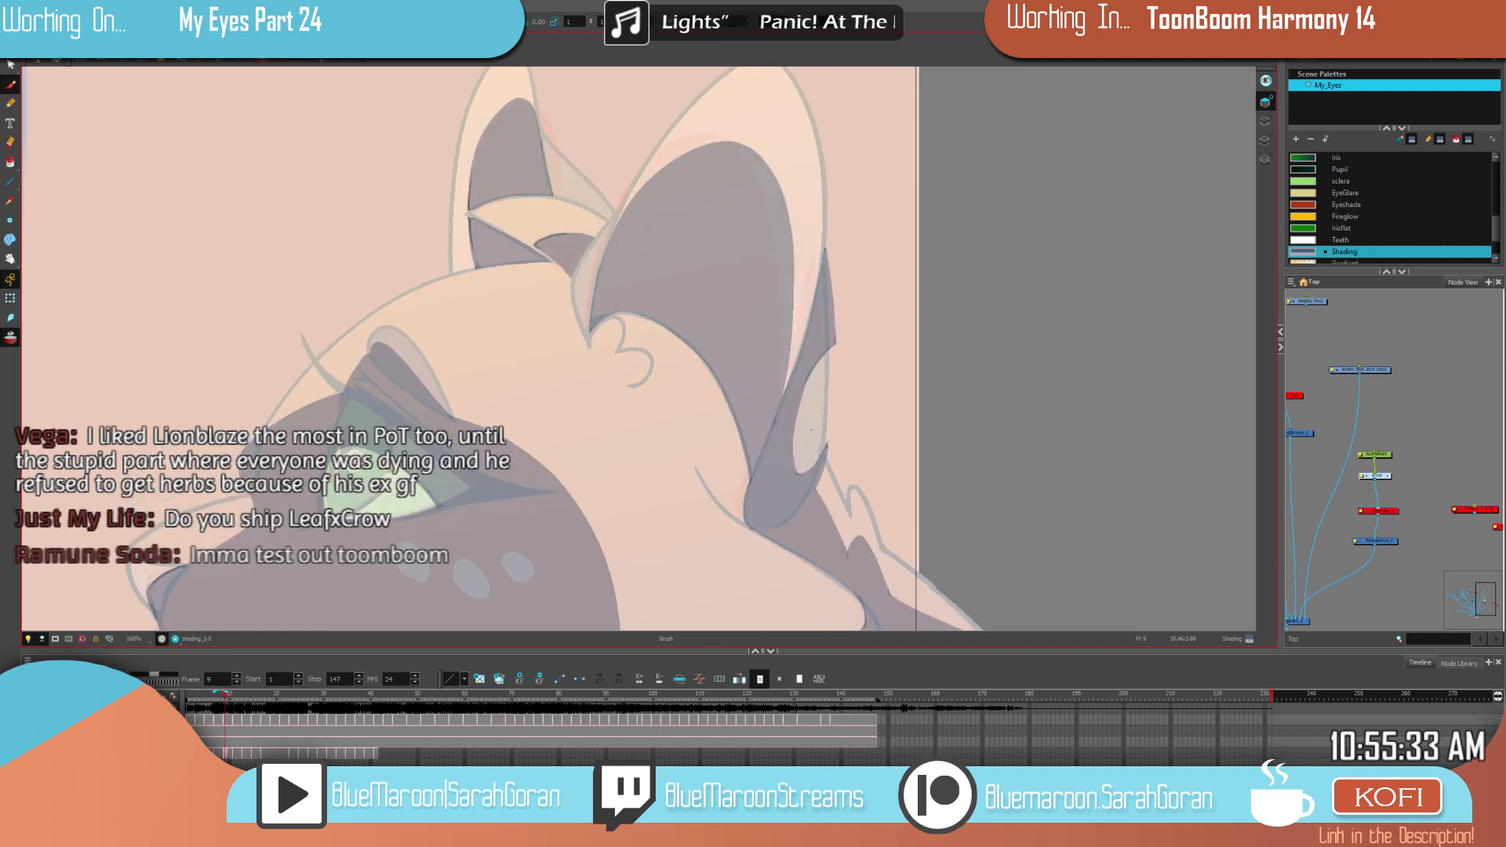
key("g")
key("f")
key("g")
key("g")
key("f")
key("f")
key("g")
key("g")
key("g")
key("g")
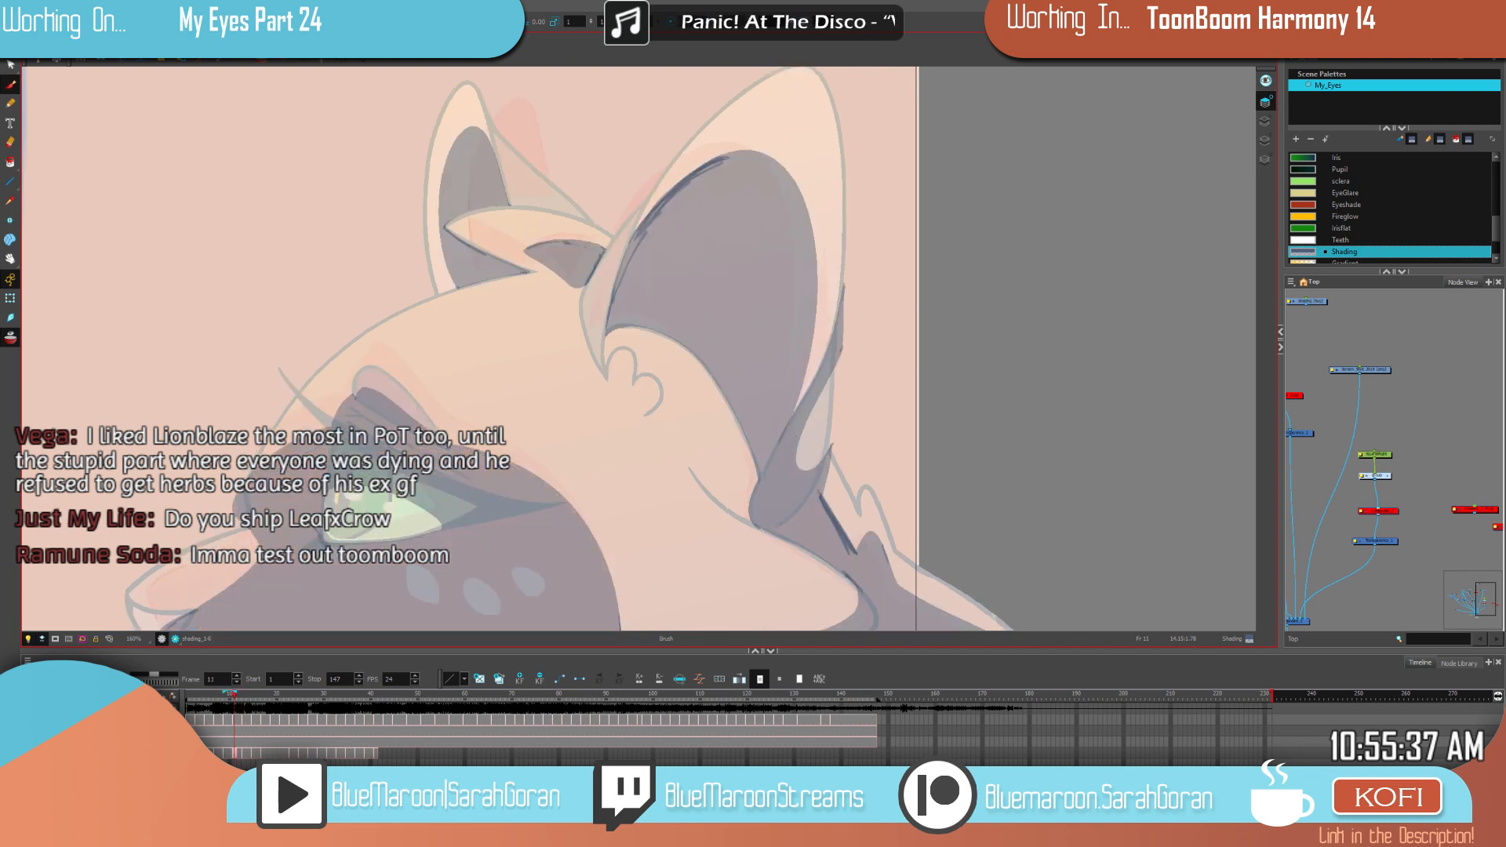
Step: Outline the near ear's inner shading on frame 13 from the fold over the top to the front edge, and slightly lower the curve's top
left_click_drag(796, 424, 816, 347)
mouse_move(776, 156)
left_mouse_down()
mouse_move(720, 160)
mouse_move(615, 296)
left_mouse_up()
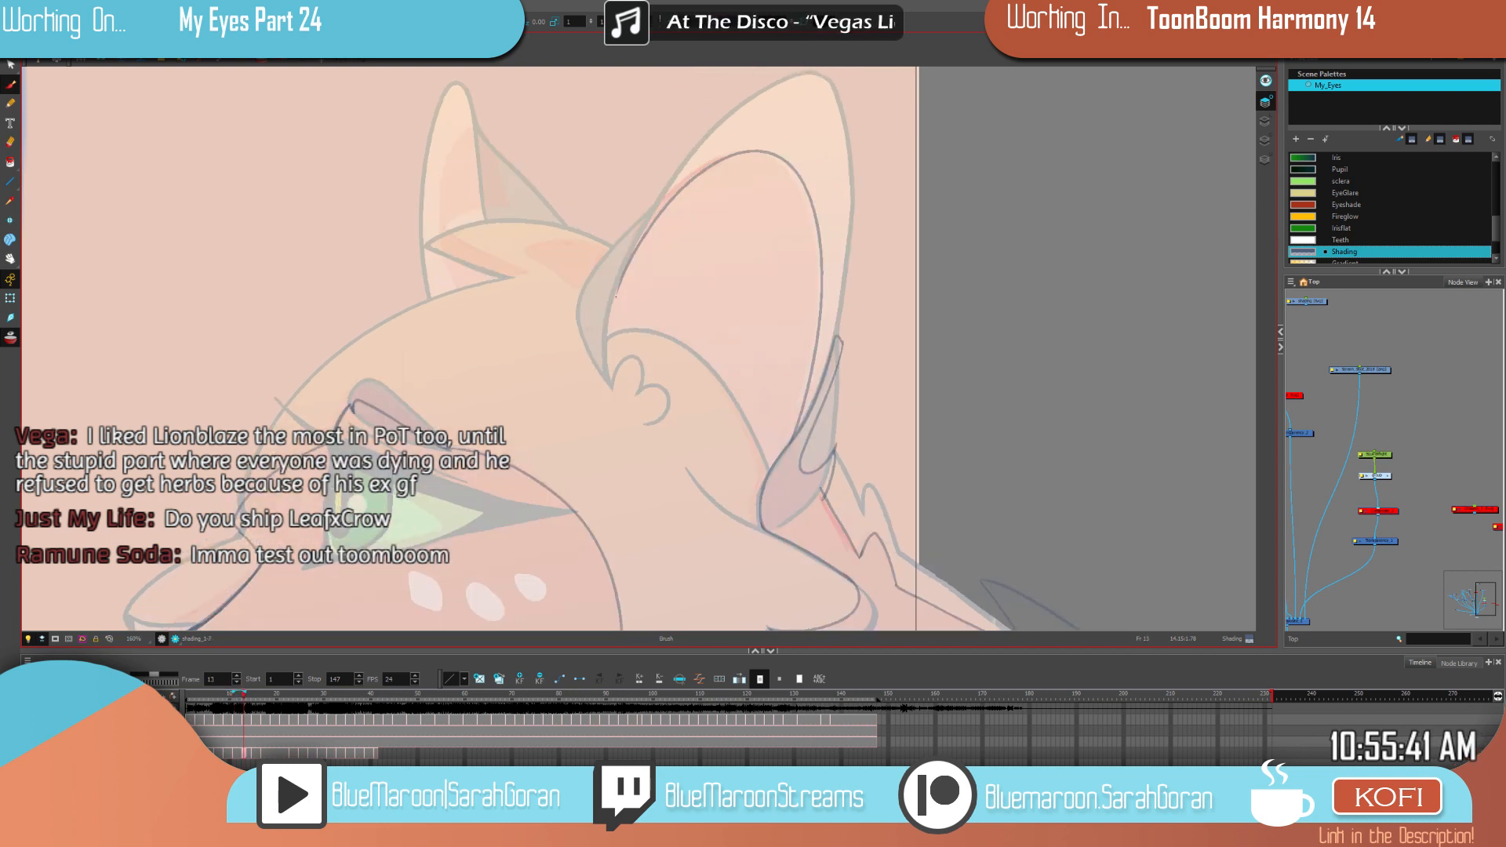
key("comma")
key("comma")
key("alt+s")
left_click(815, 220)
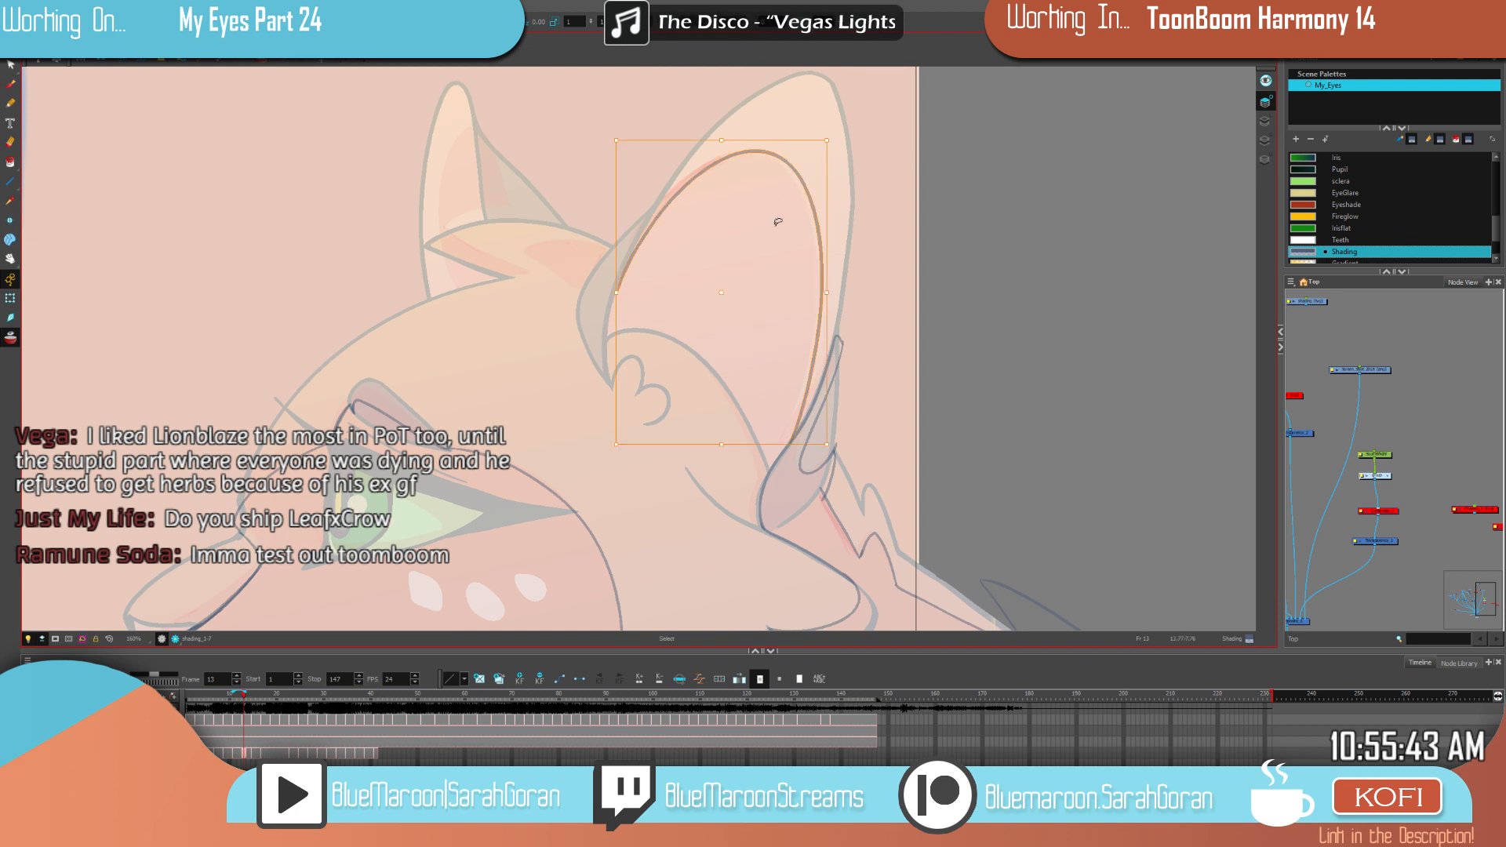
left_click_drag(721, 142, 718, 147)
left_click(11, 86)
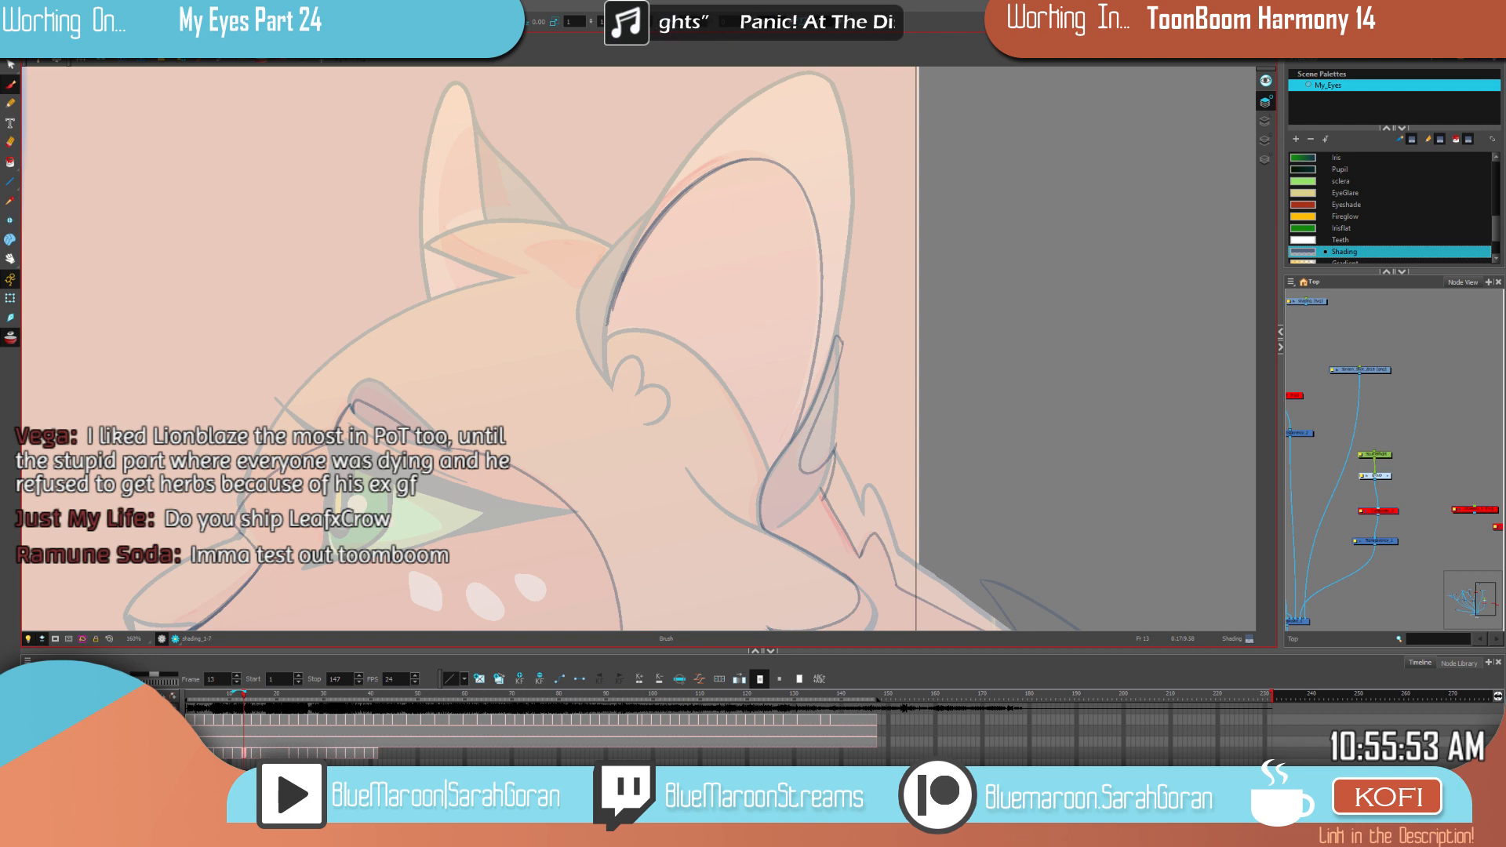
Step: Compare the near ear's inner shading outline on frame 13 with frame 11
key("f")
key("f")
key("g")
key("g")
key("f")
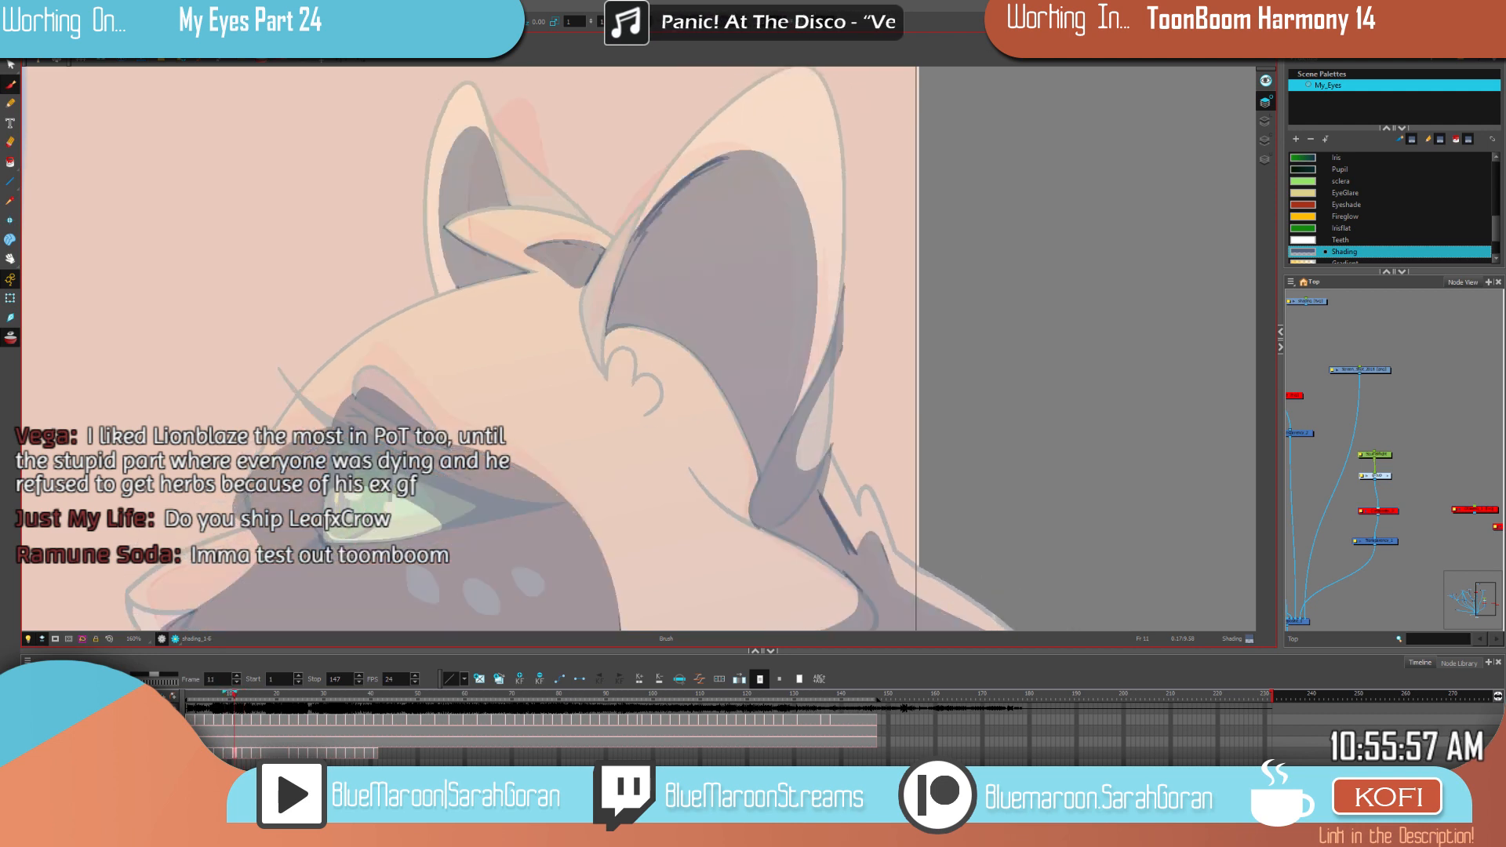
key("f")
key("g")
key("g")
key("f")
key("g")
key("f")
key("g")
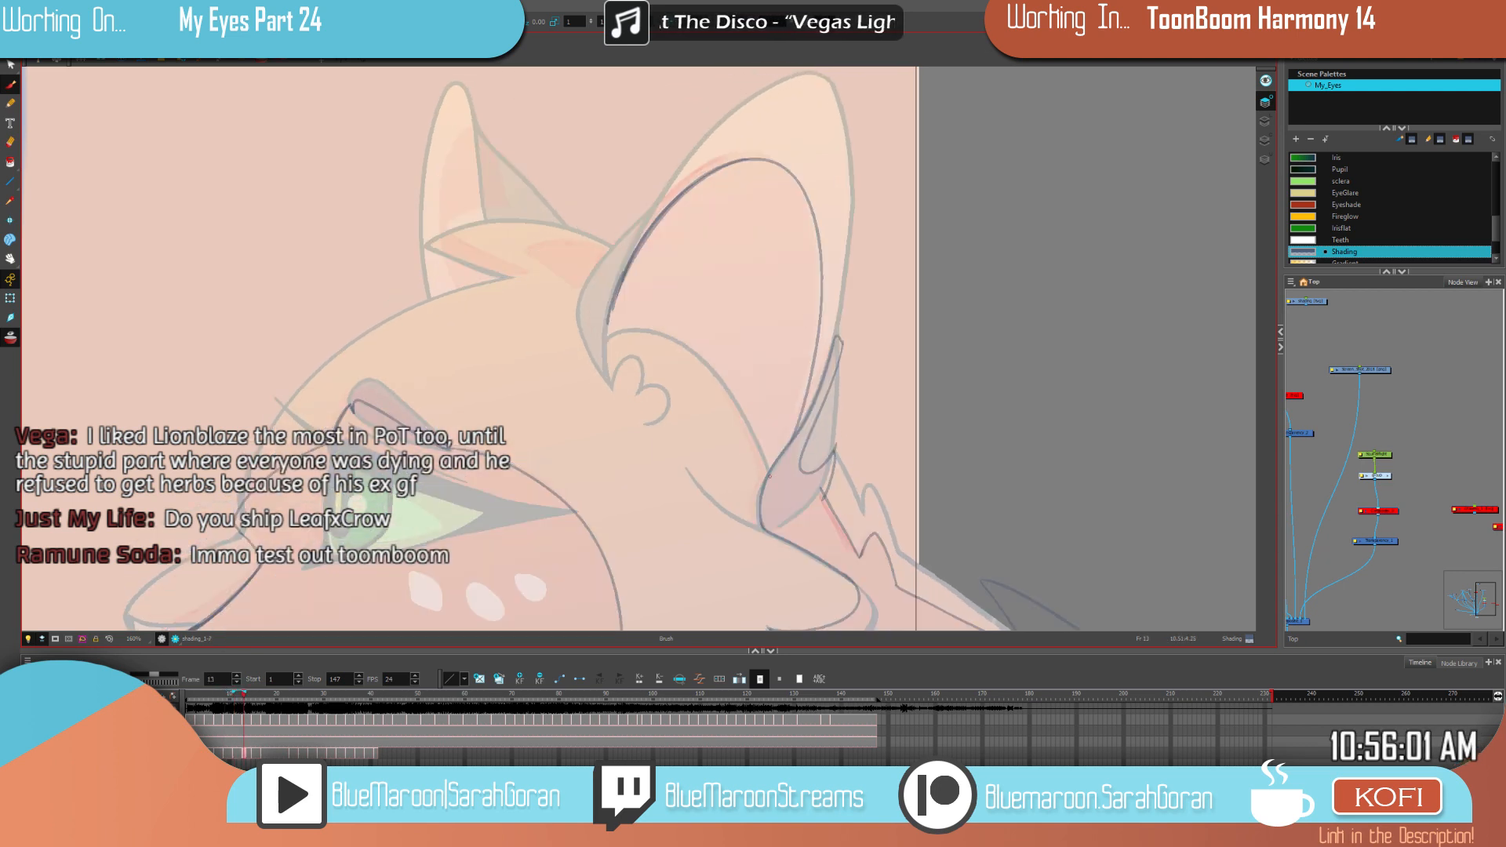
Step: Close the near ear's inner shading outline along the ear's lower edge and front corner on frame 13
left_click_drag(770, 475, 766, 460)
key("ctrl+z")
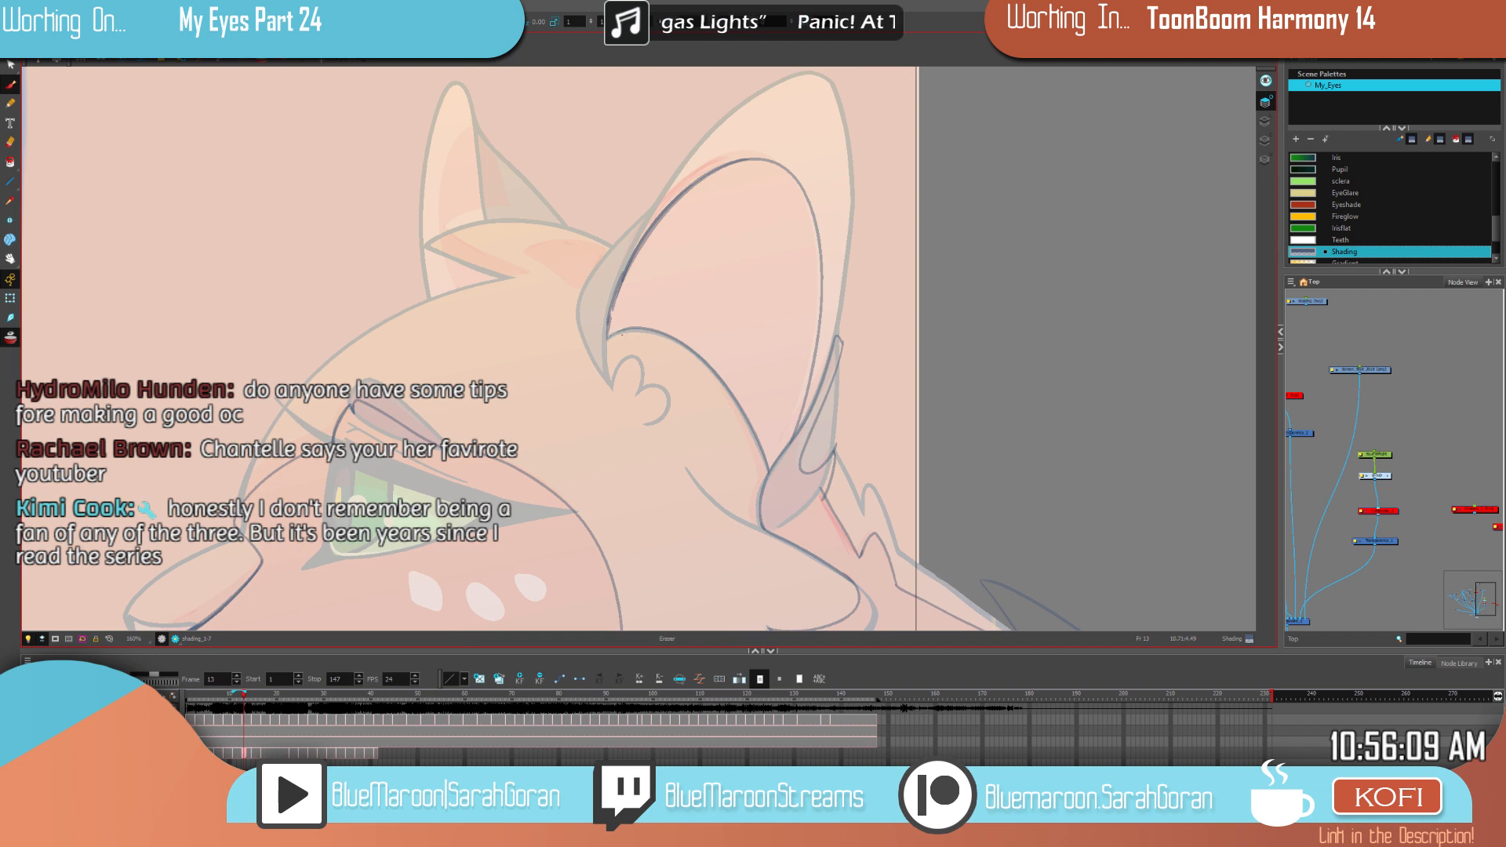
left_click_drag(608, 338, 622, 330)
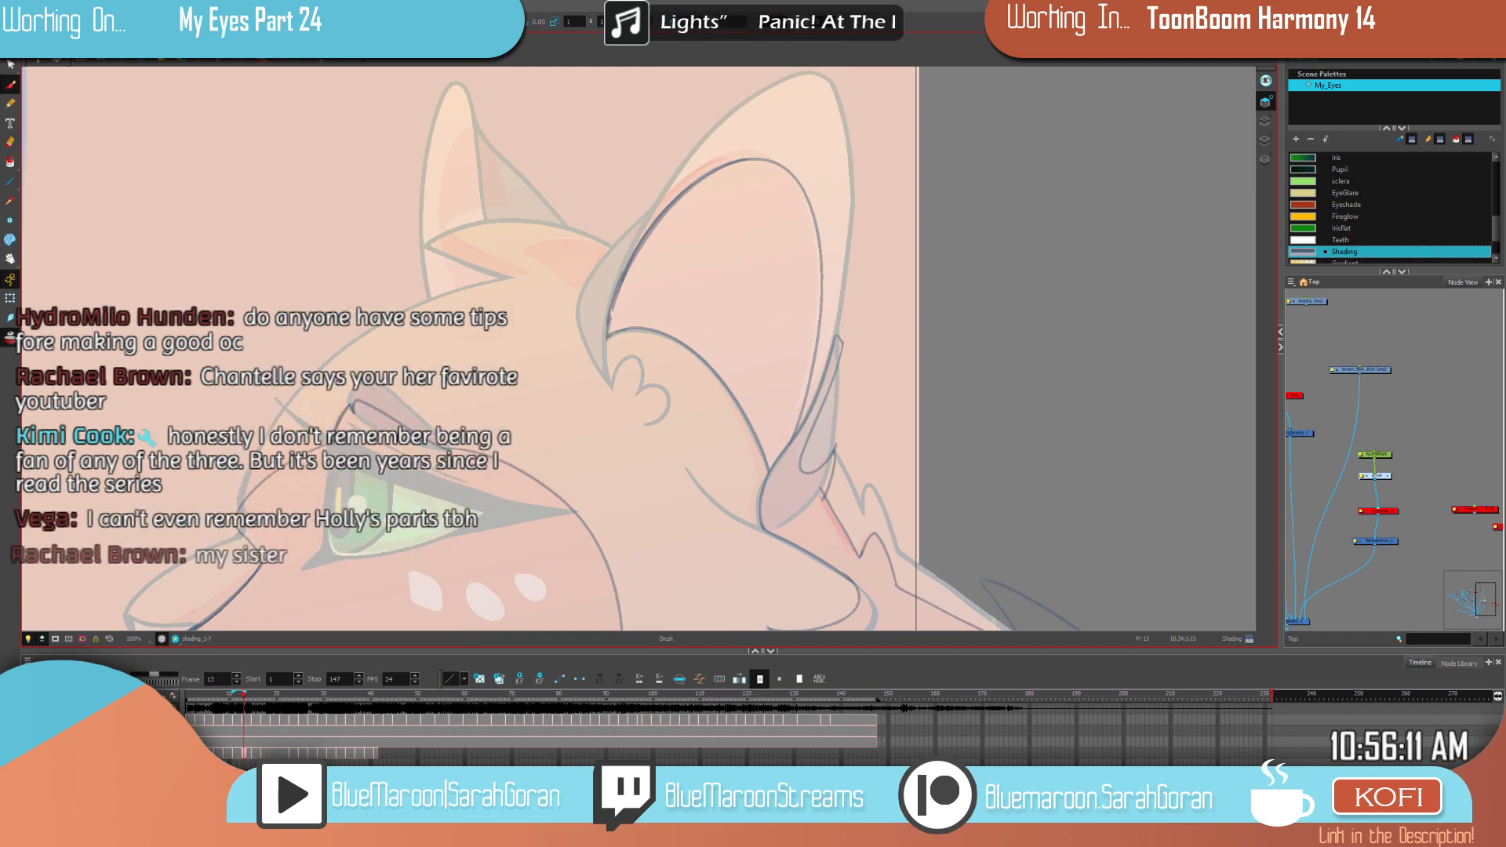
key("comma")
key("comma")
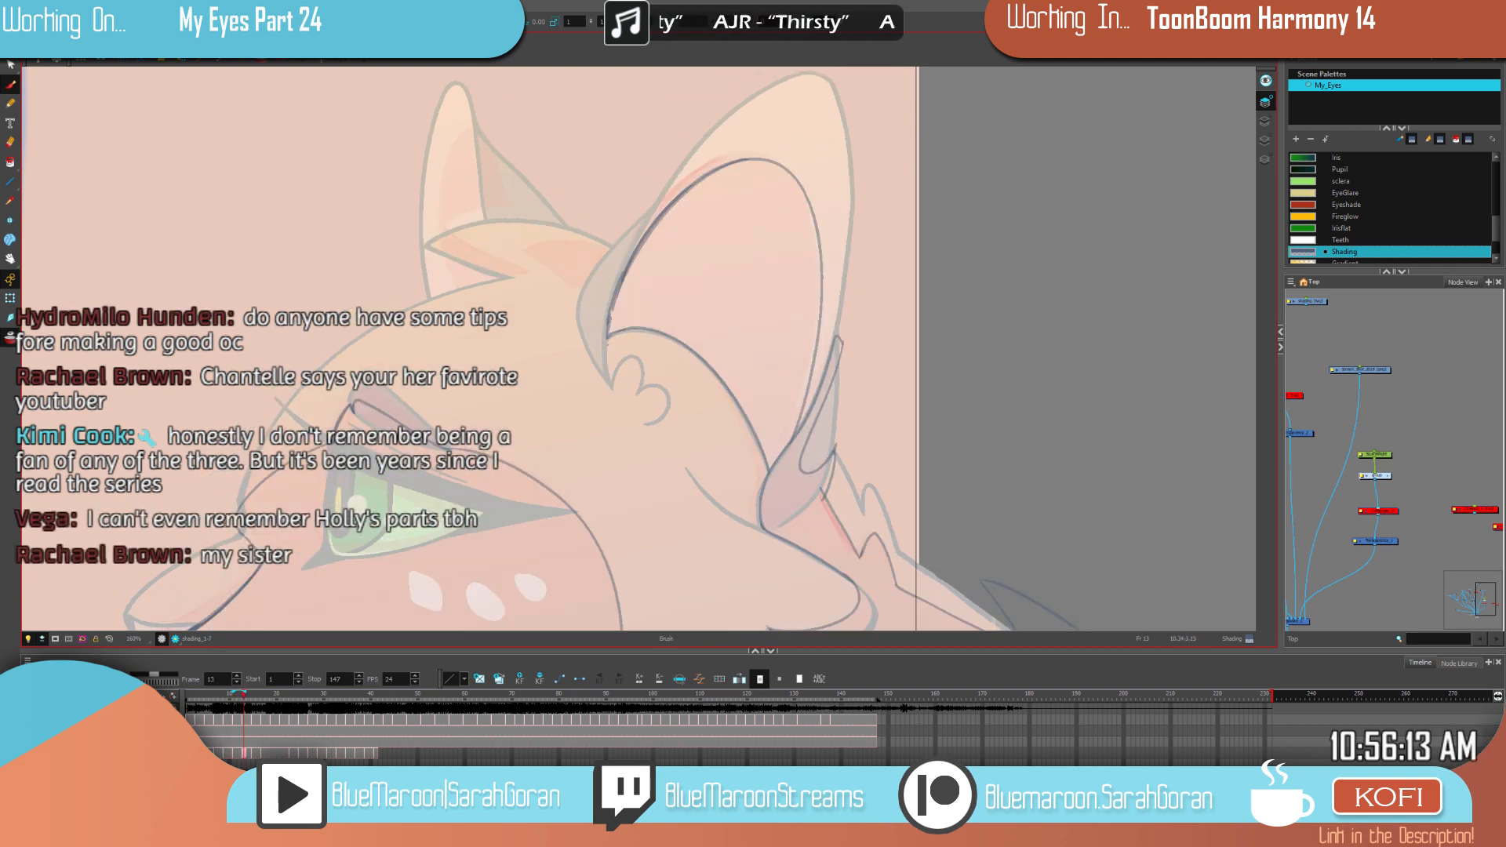
Step: Fill the near ear's inner area on frame 13 with the Shading colour
key("f")
key("g")
left_click_drag(946, 527, 941, 472)
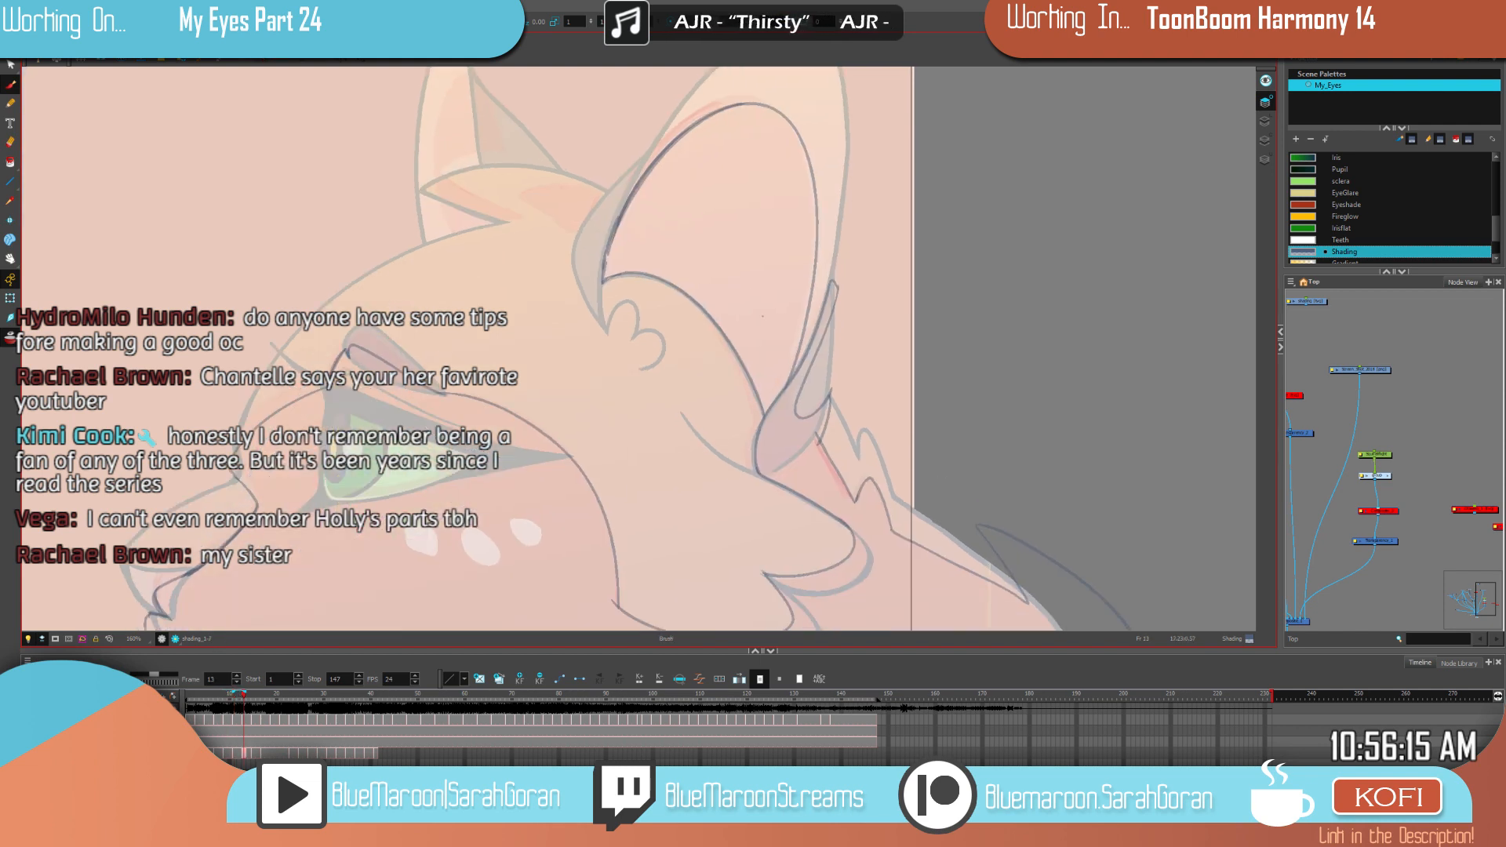
left_click(725, 283)
left_click(816, 480)
key("comma")
key("comma")
key("ctrl+z")
Step: Examine the shape of the unshaded lower eye area on frames 9, 11 and 13
key("2")
key("2")
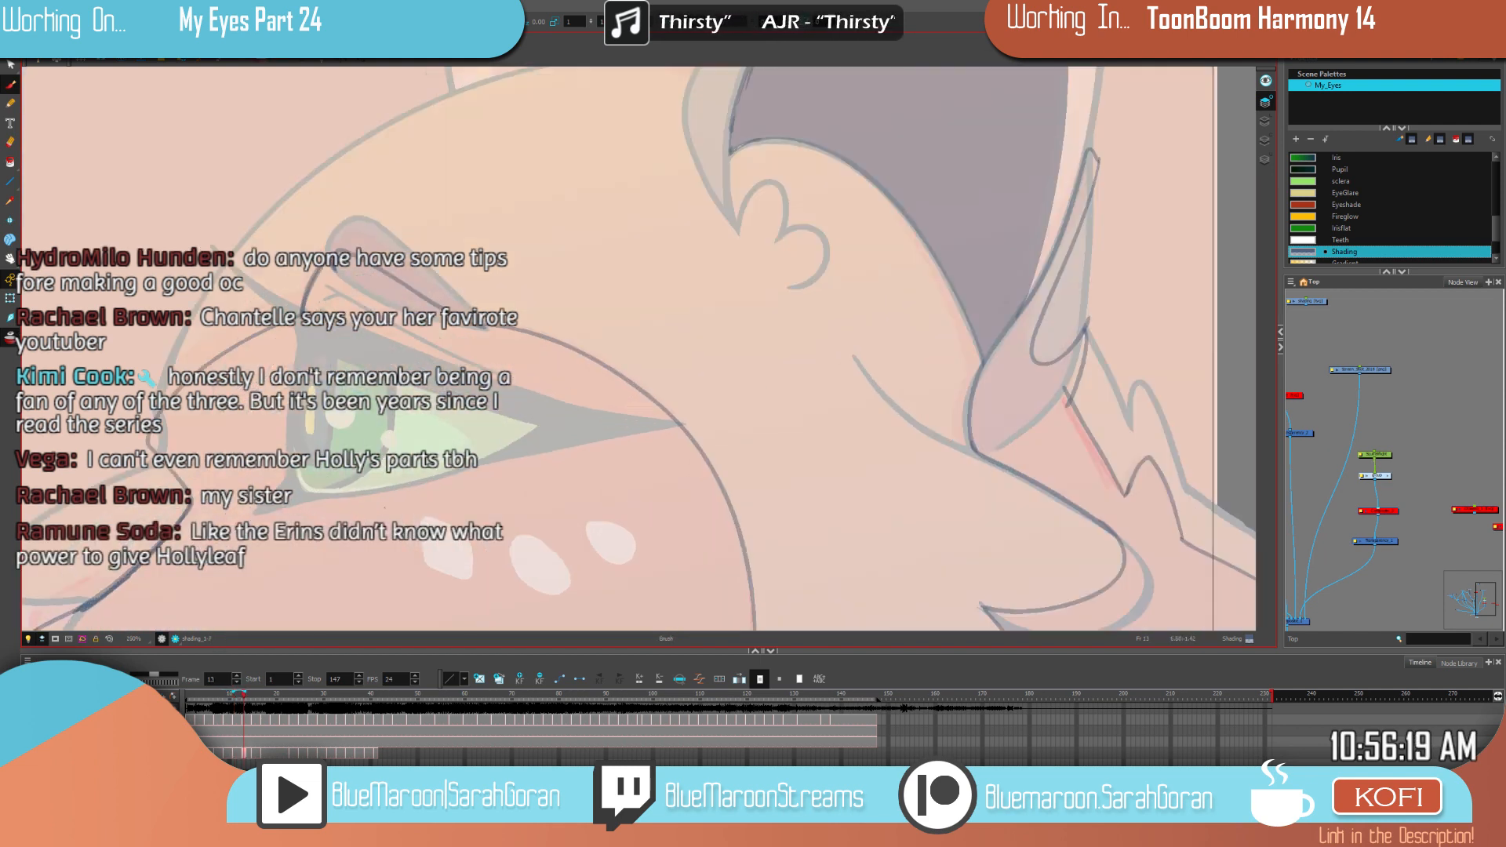
left_click_drag(561, 430, 796, 427)
key("comma")
key("comma")
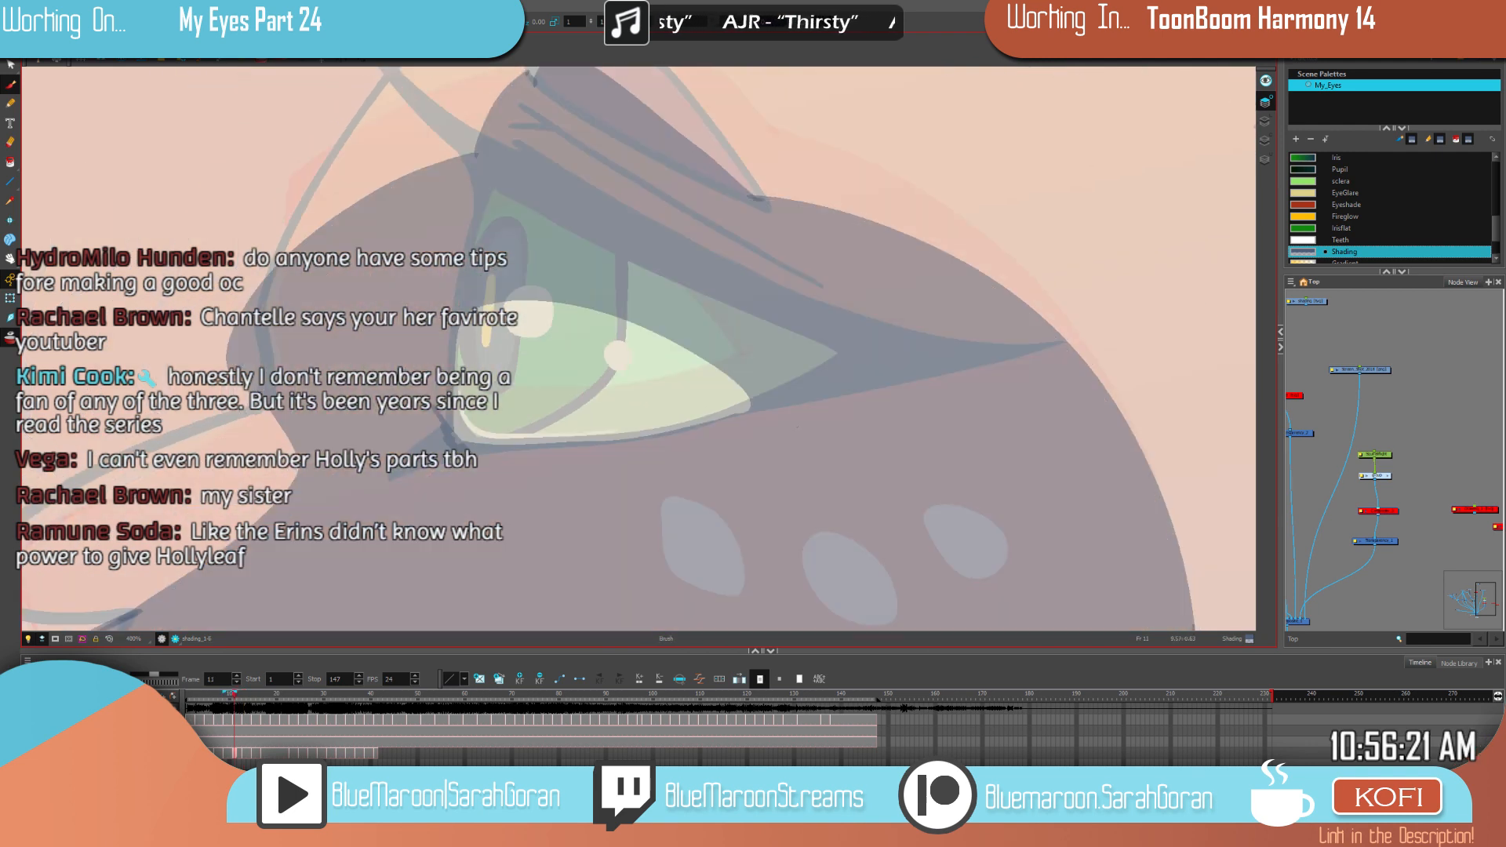
key("g")
key("f")
key("f")
key("g")
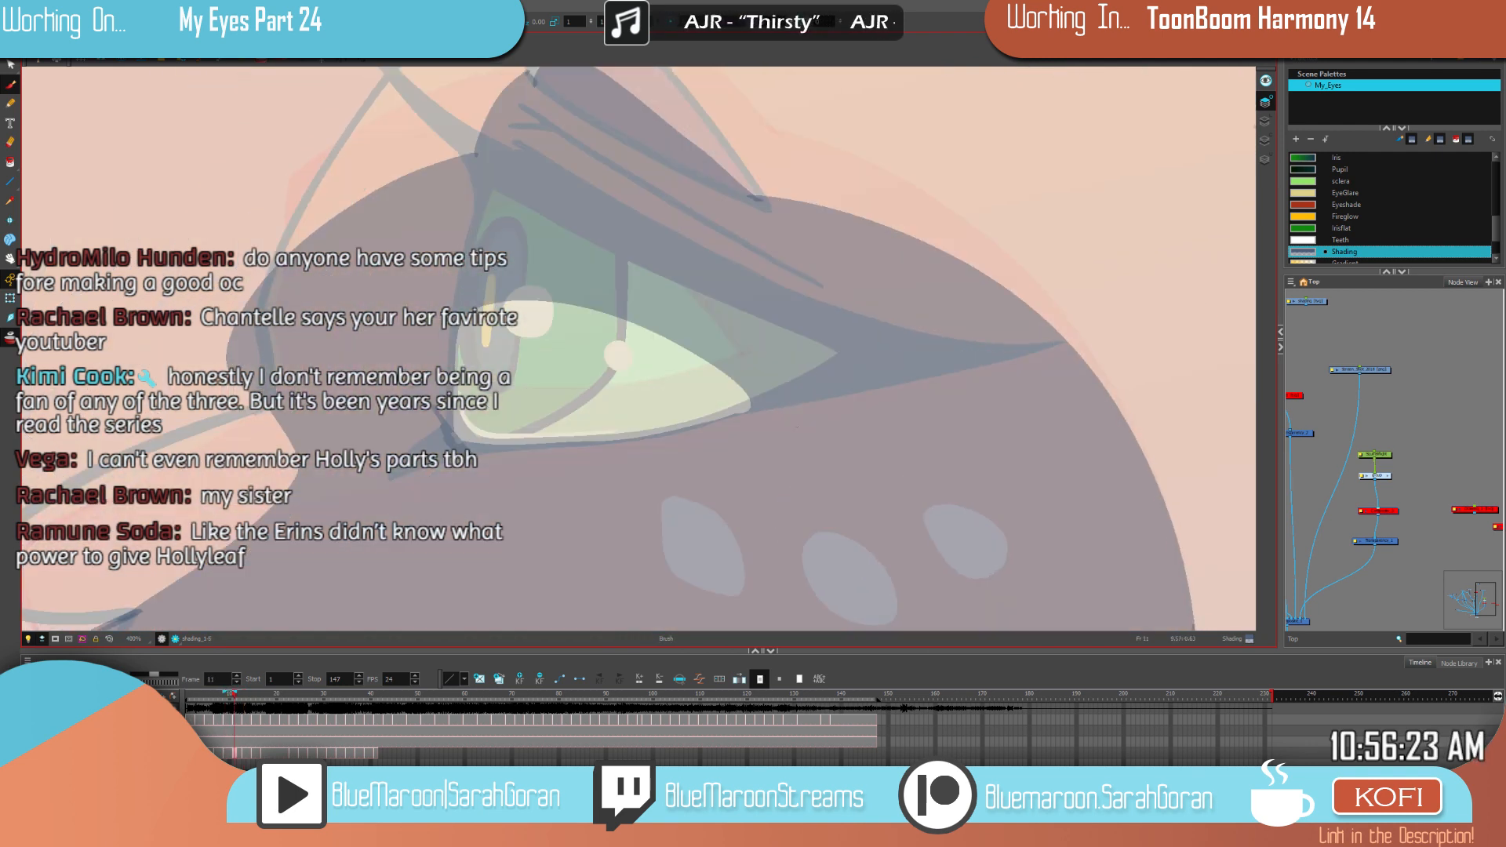
key("g")
key("f")
key("g")
key("f")
key("g")
key("f")
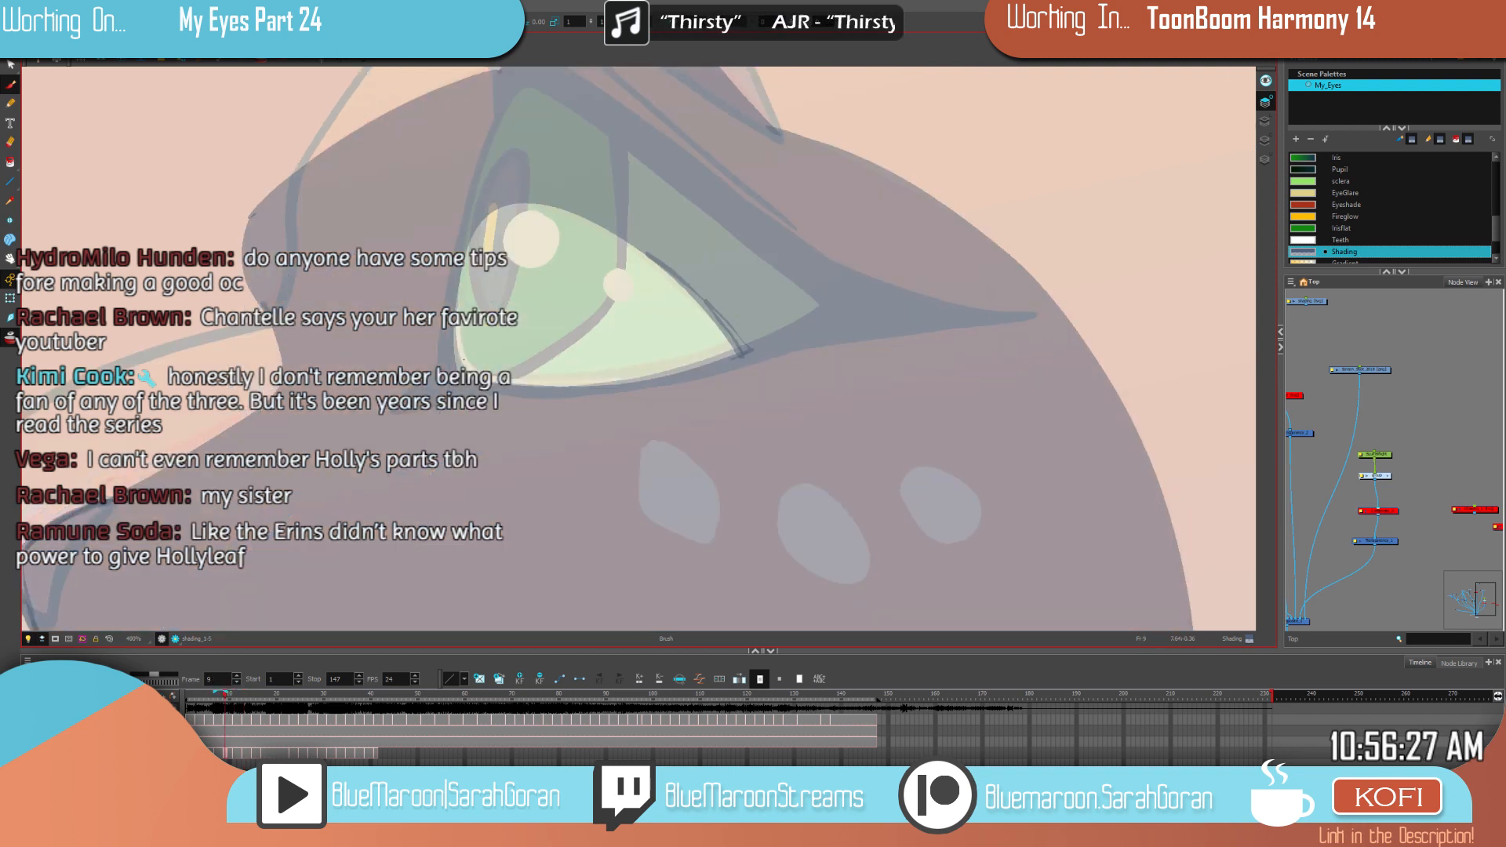
key("g")
Step: Outline the unshaded lower part of the eye on frame 13, checking it against frame 11
left_click_drag(799, 406, 734, 439)
left_click_drag(551, 480, 472, 465)
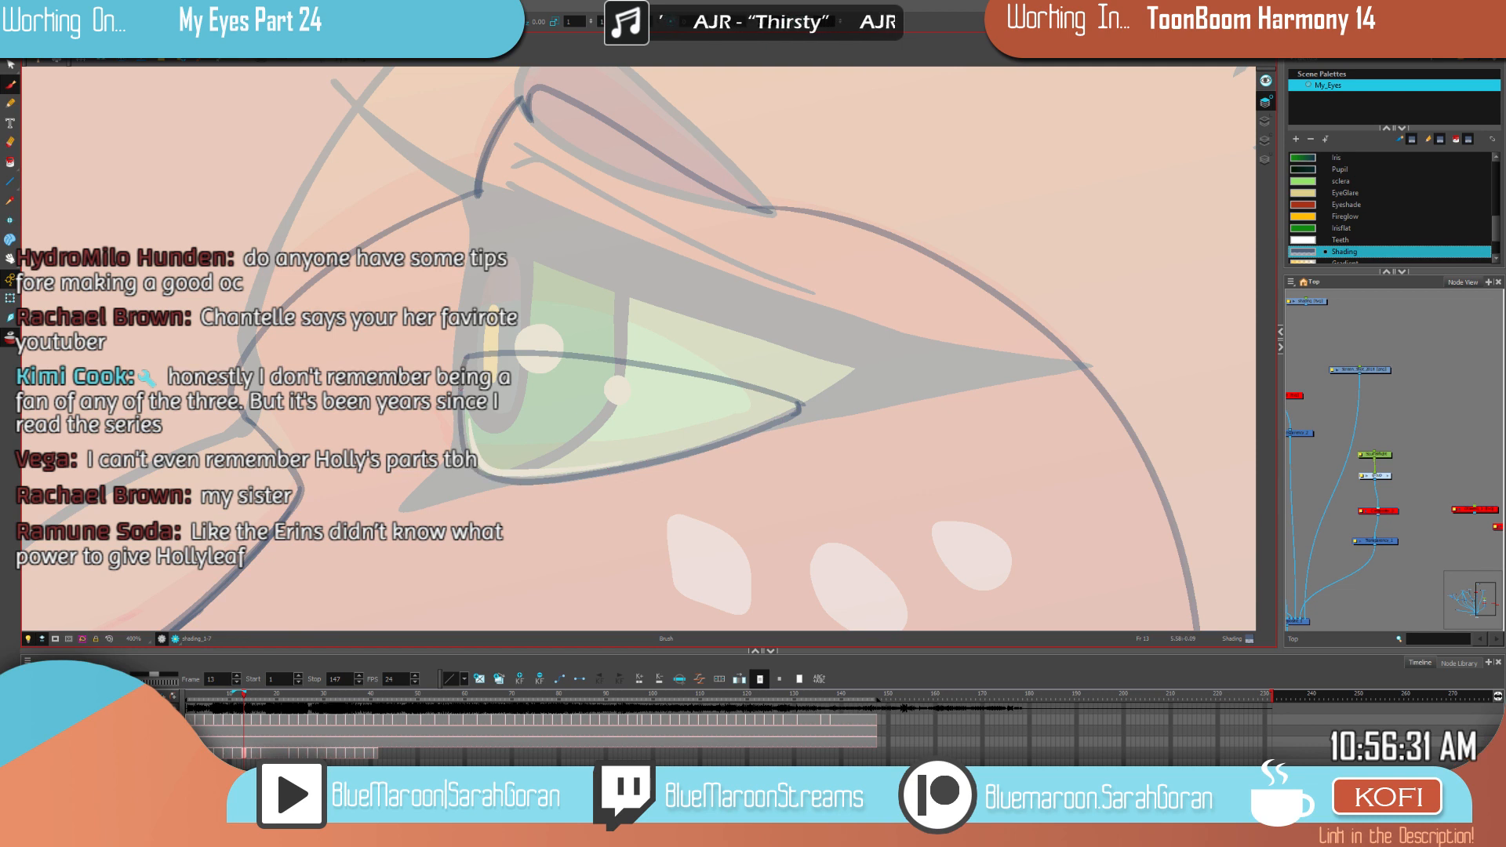
key("f")
key("f")
key("g")
key("g")
key("f")
key("f")
key("g")
key("g")
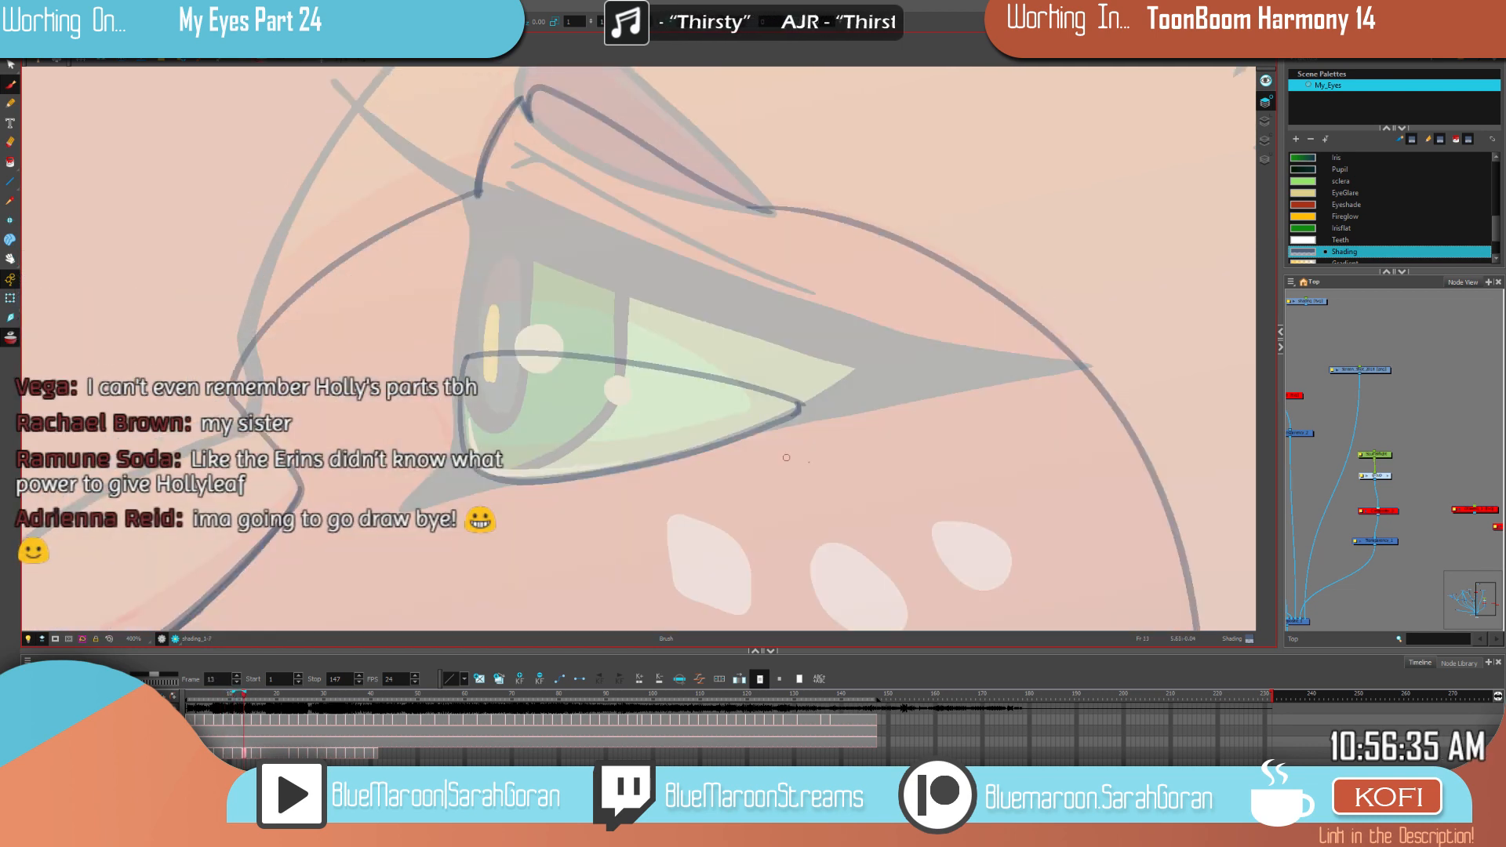
Step: Compare the shading of both ears and the hair tuft between frame 13 and the earlier frames
scroll(785, 457, "down", 5)
mouse_move(883, 372)
left_mouse_down()
mouse_move(778, 472)
mouse_move(775, 506)
left_mouse_up()
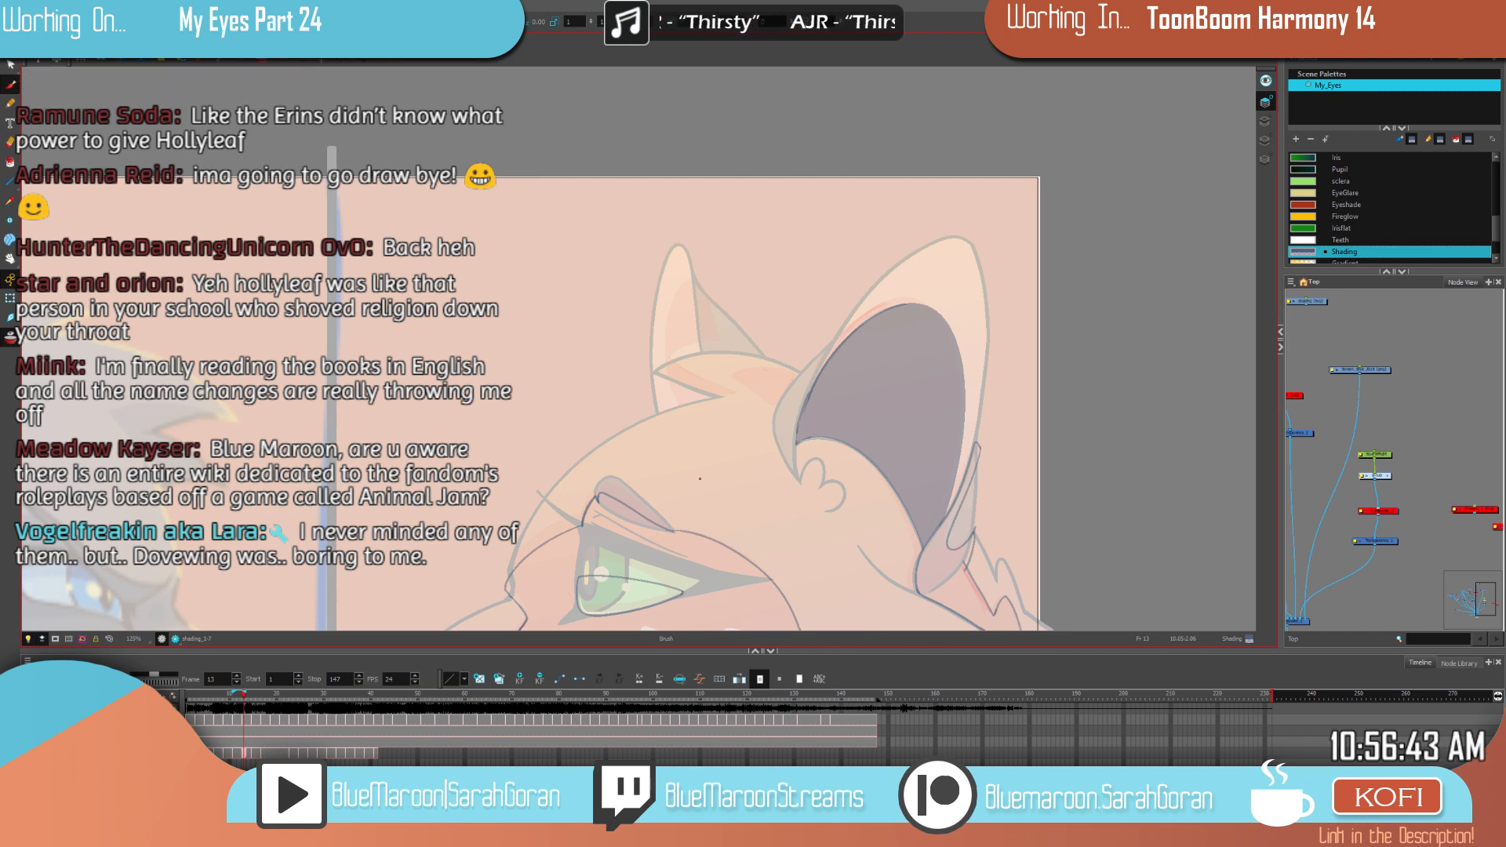
scroll(700, 479, "up", 1)
left_click_drag(868, 394, 810, 392)
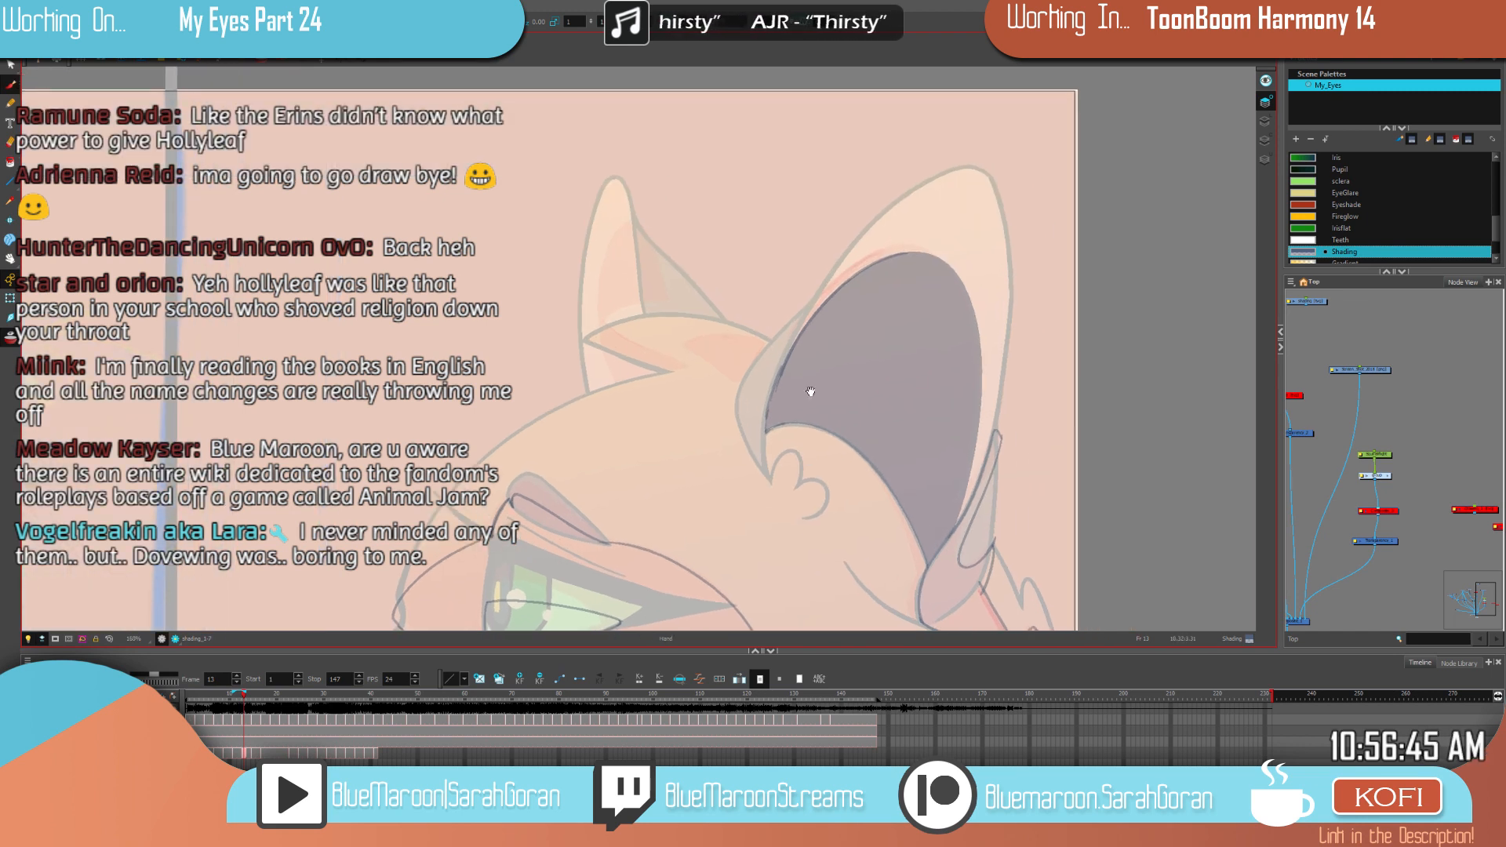
key("f")
key("f")
key("g")
key("g")
key("f")
key("f")
key("f")
key("g")
key("g")
key("g")
key("g")
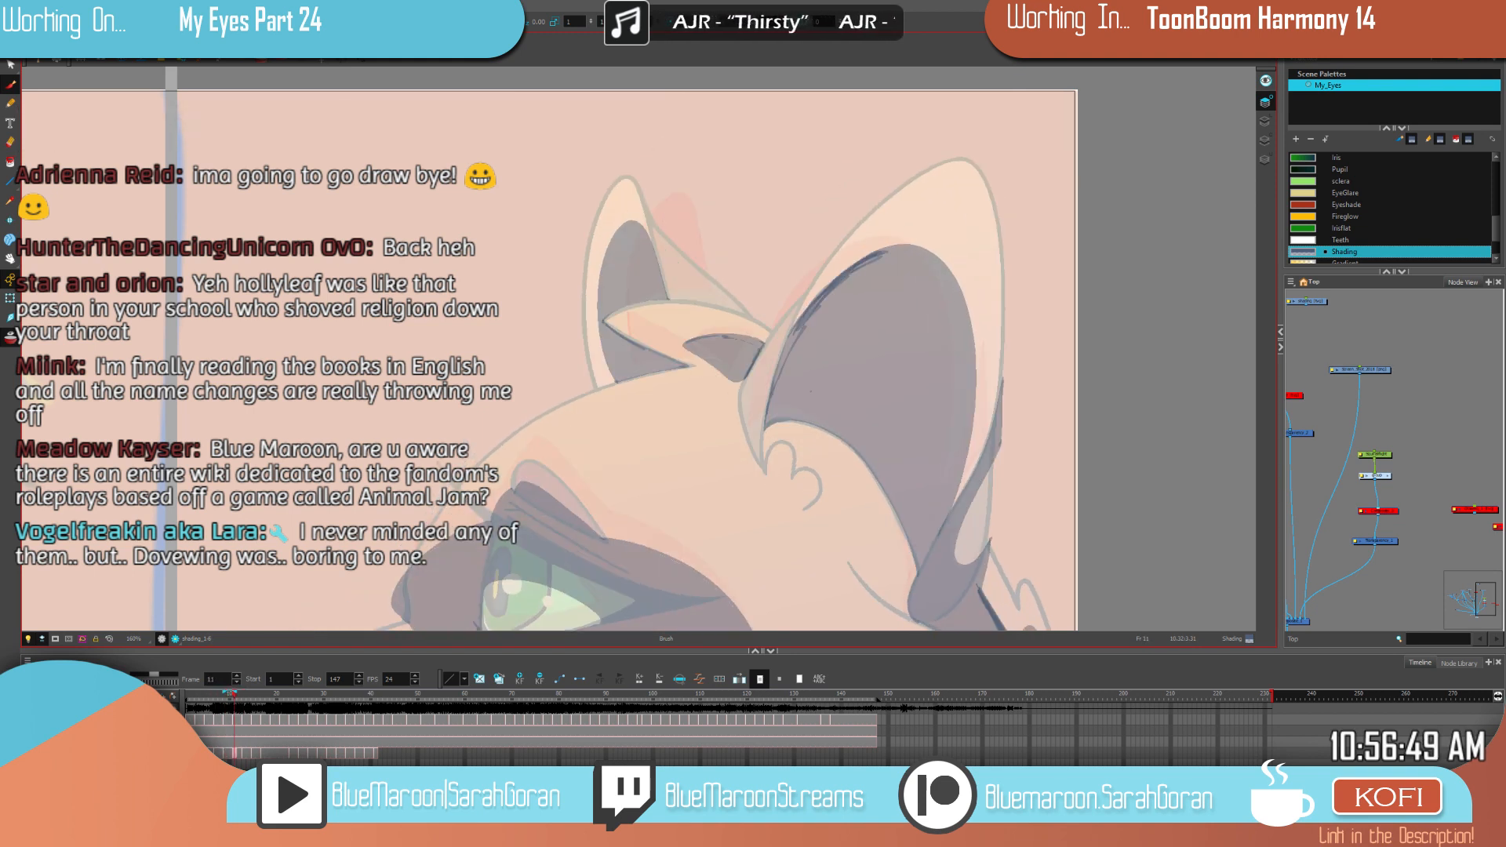
Step: Touch up the front edge of the small shading patch on the hair tuft between the ears on frame 11
key("2")
key("2")
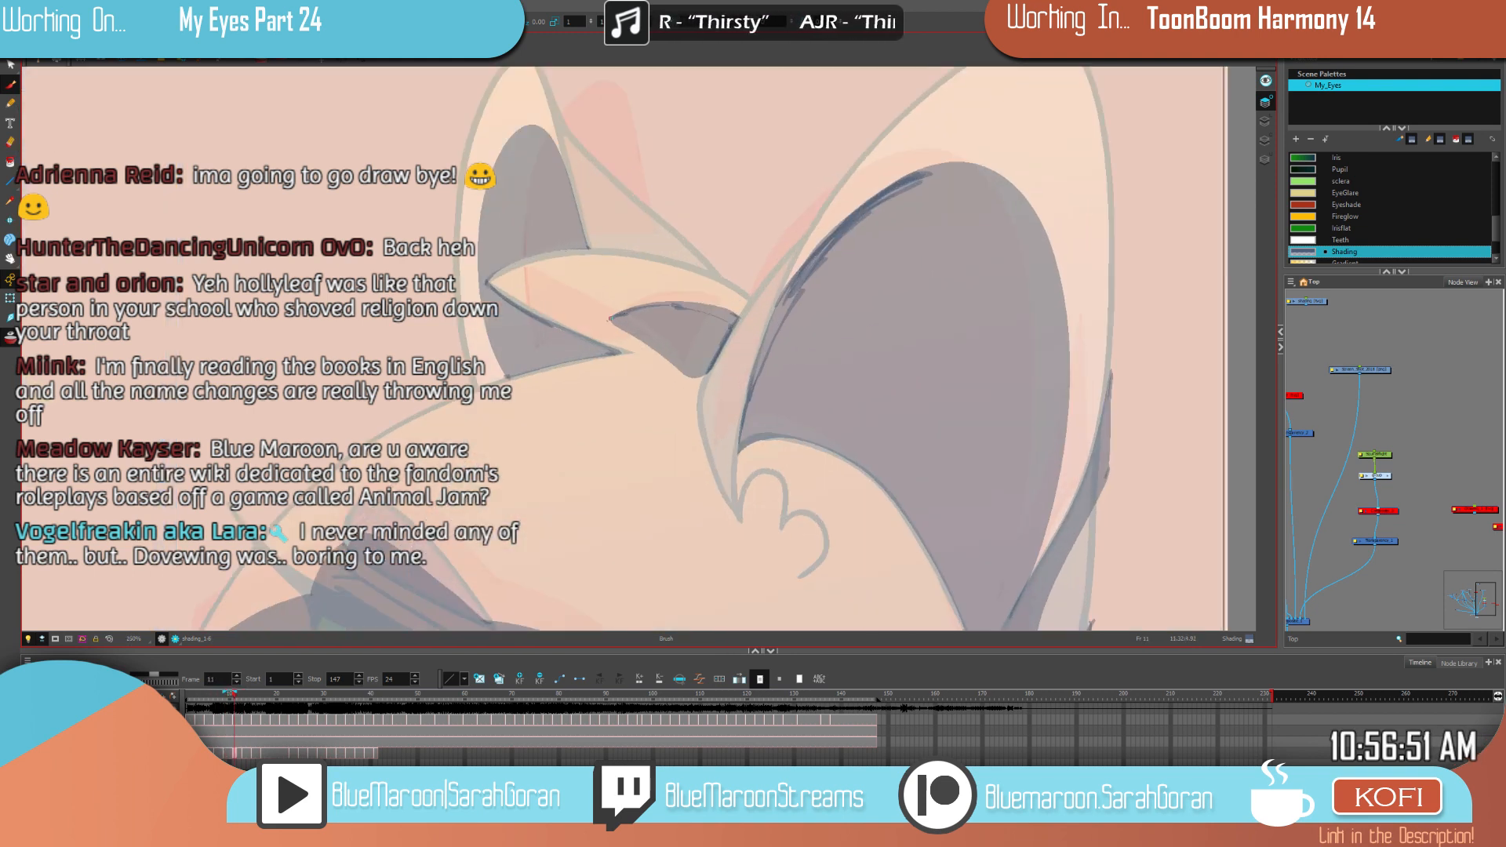
left_click_drag(613, 318, 678, 363)
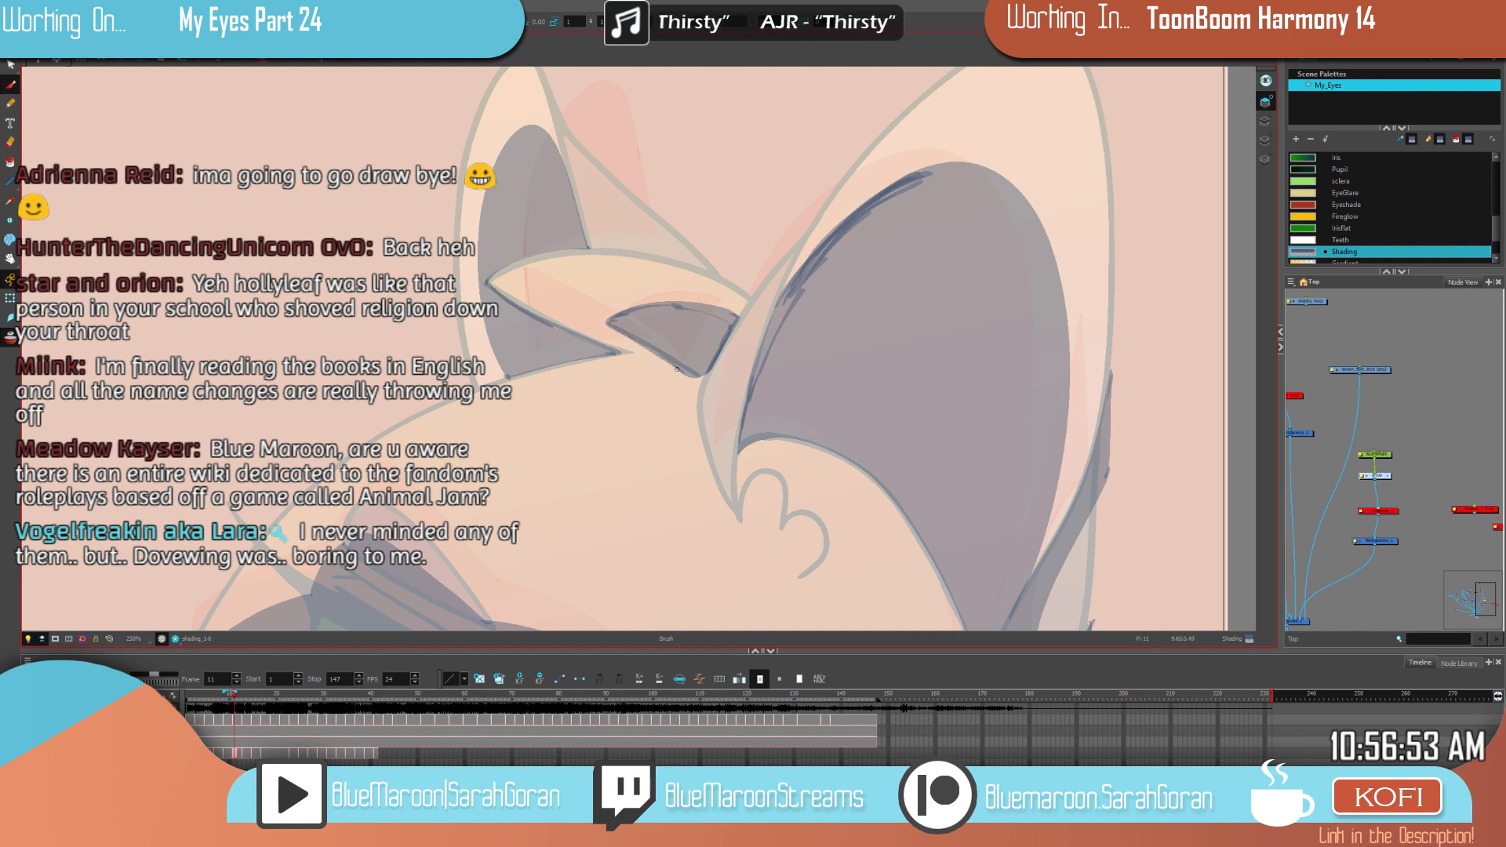
scroll(677, 369, "down", 2)
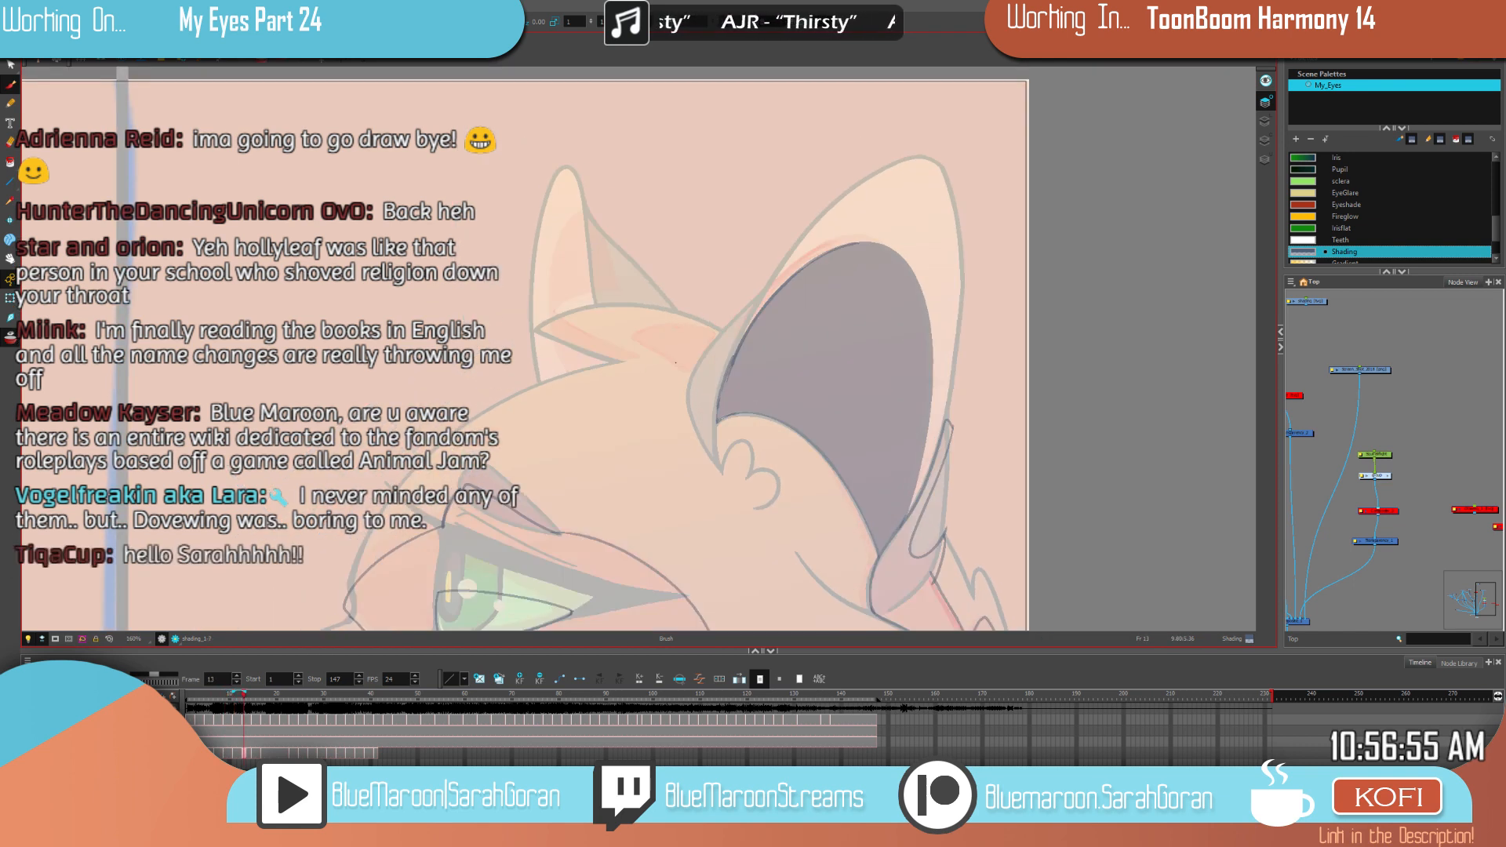
scroll(627, 345, "up", 2)
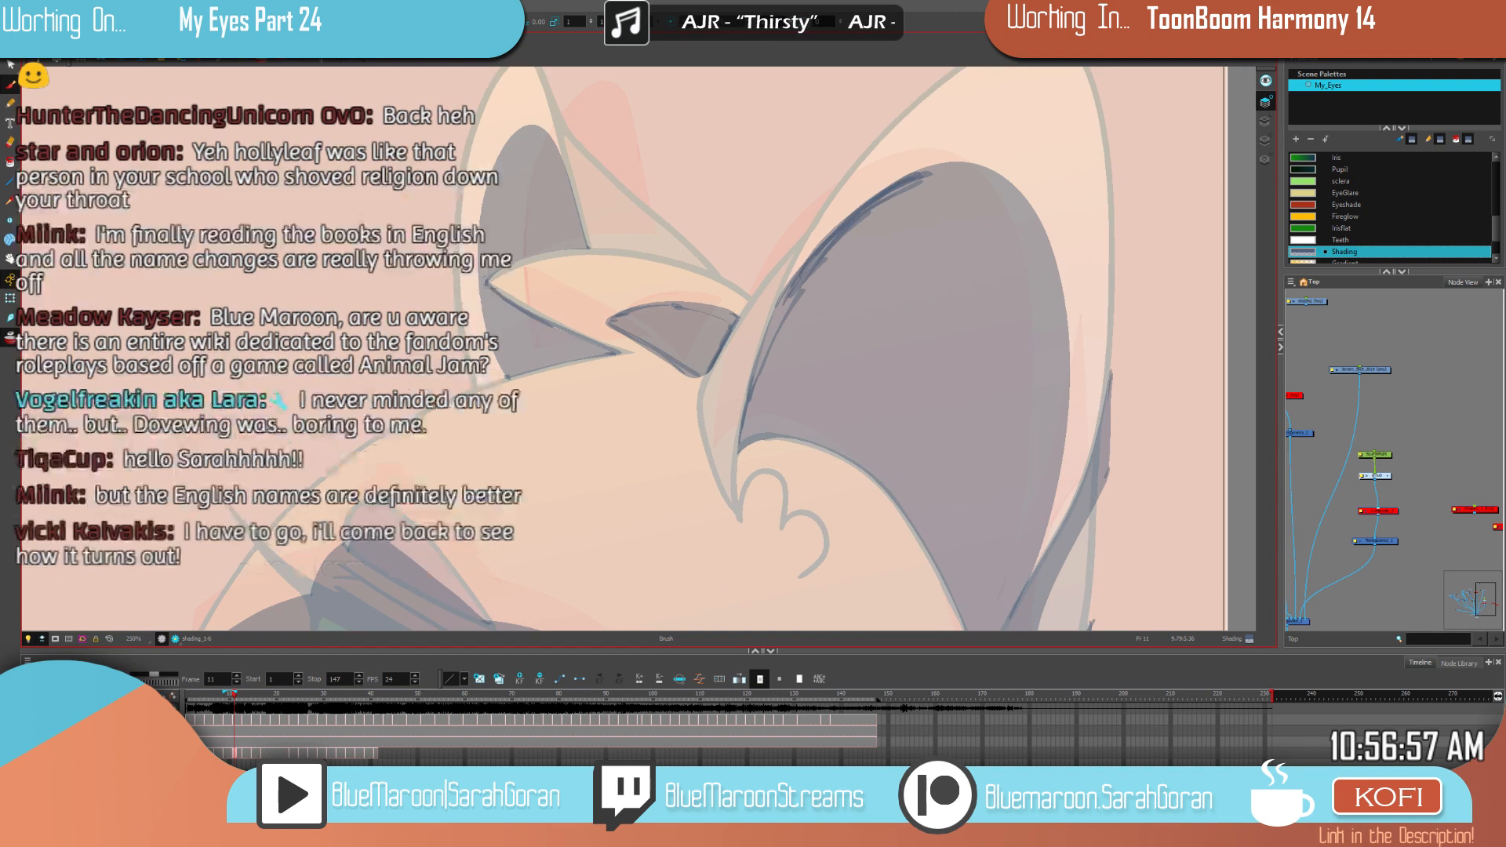
Step: Examine the shading of the far ear and hair tuft across frames 7, 9, 11 and 13
key("g")
key("f")
key("f")
key("f")
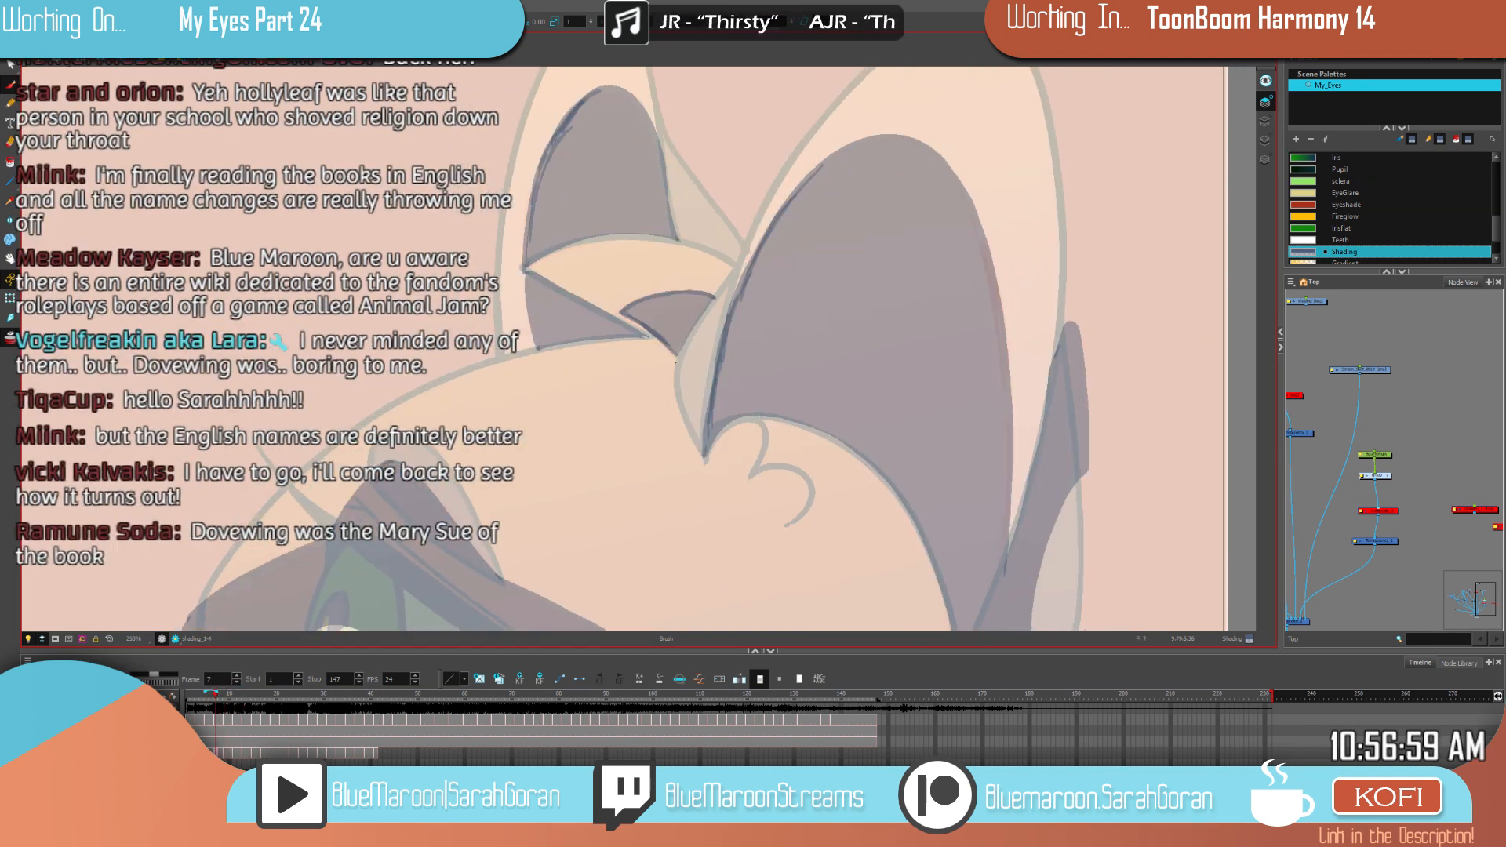
key("g")
key("g")
key("g")
key("comma")
key("comma")
key("comma")
key("comma")
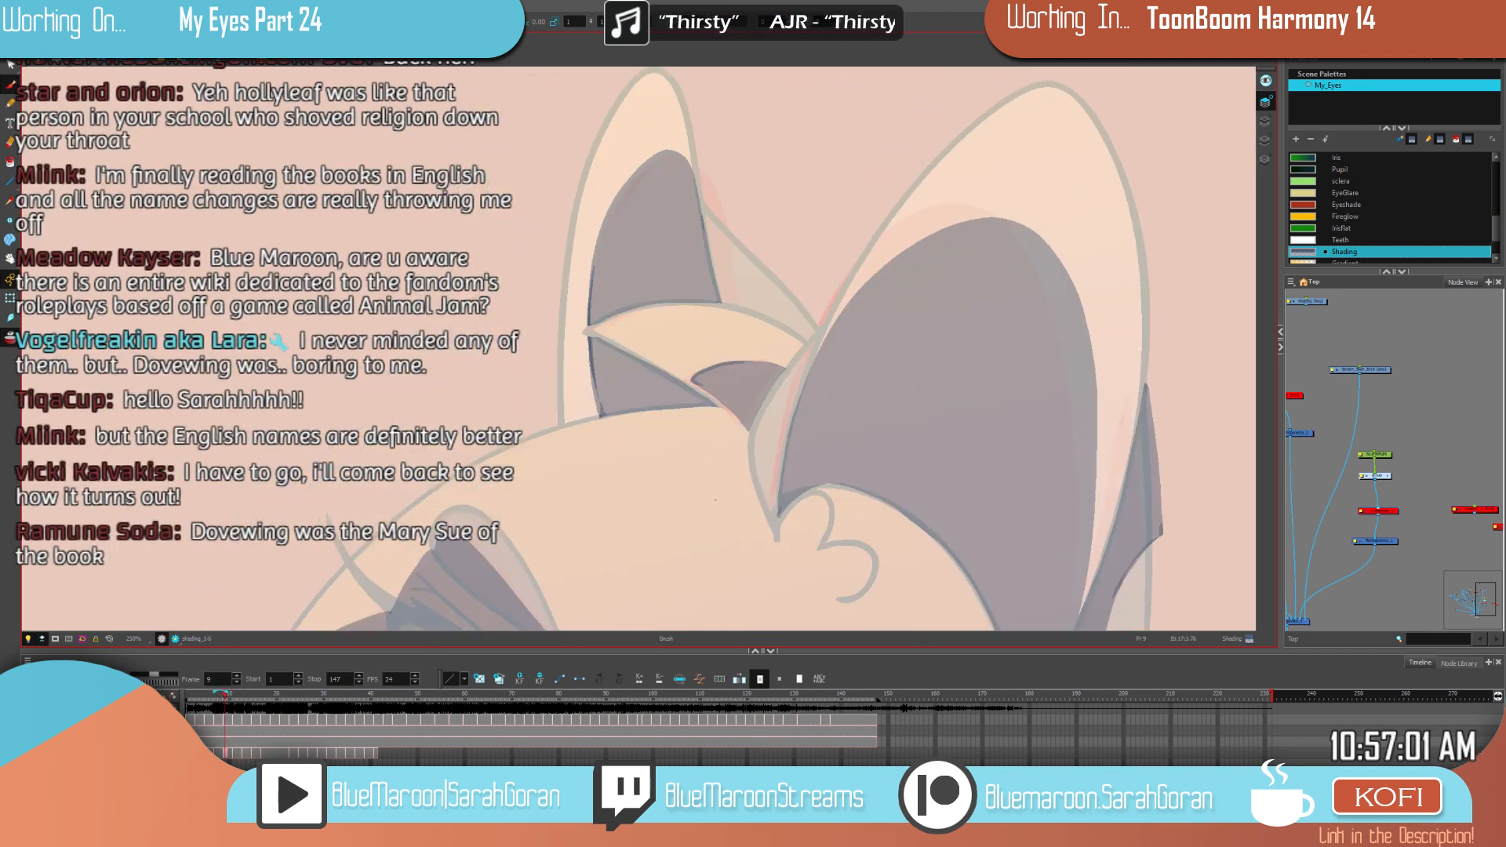
key("g")
key("g")
key("f")
key("f")
key("f")
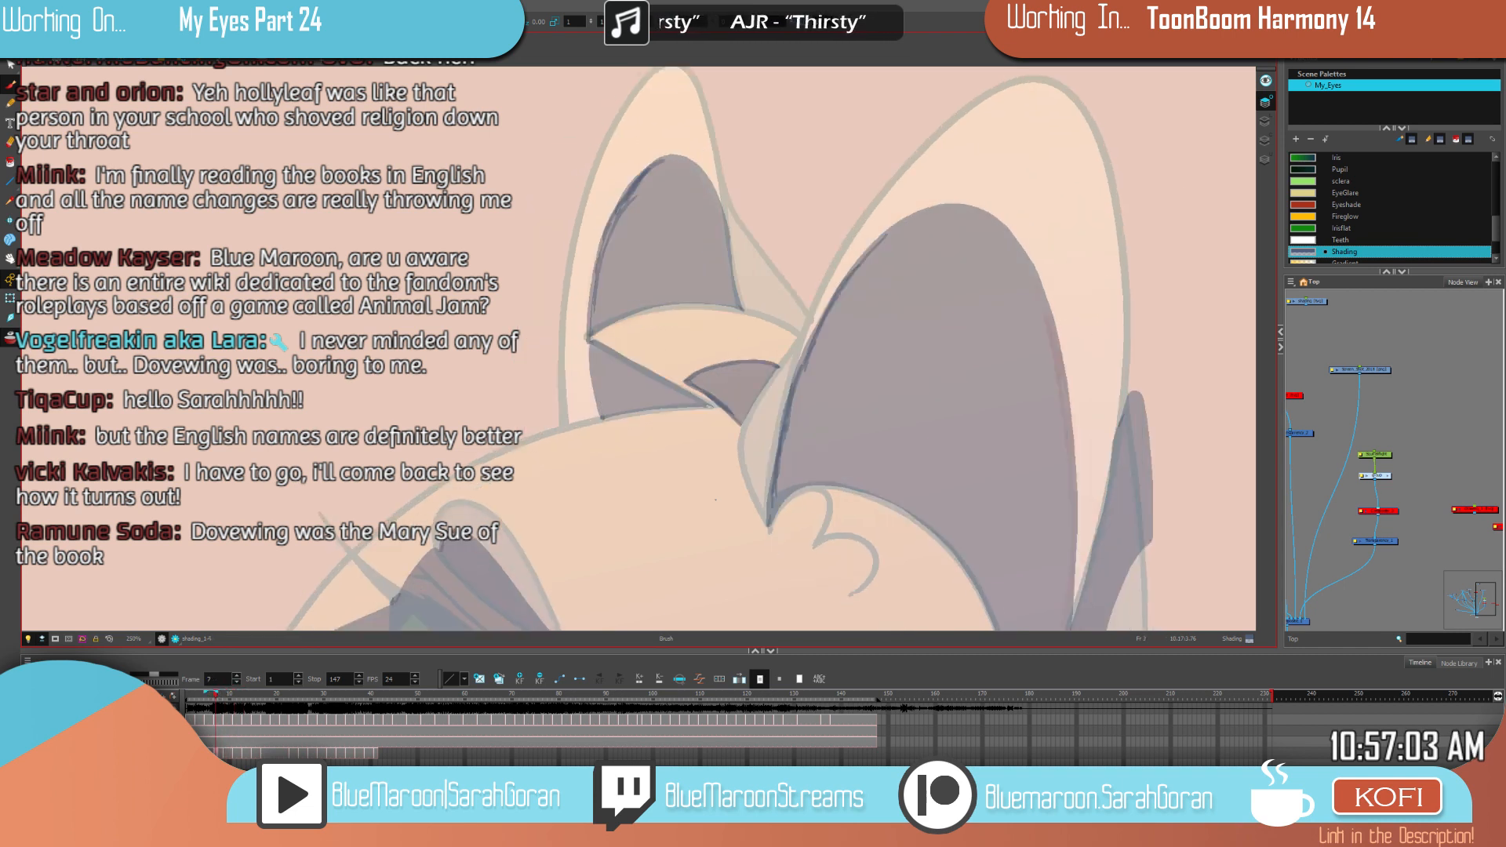
key("g")
key("g")
key("period")
key("comma")
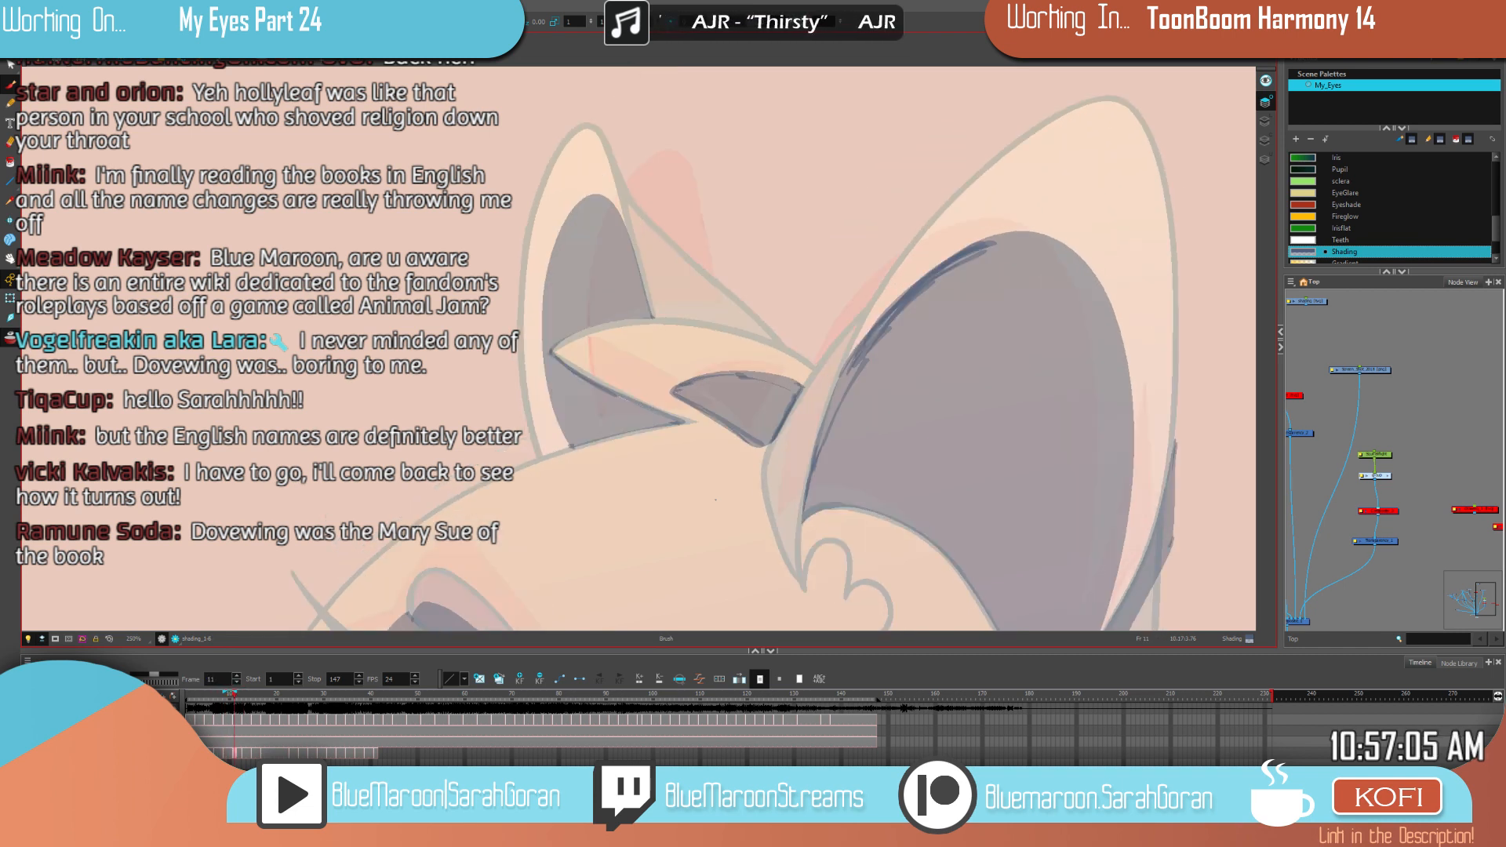
key("period")
key("period")
key("g")
key("f")
key("g")
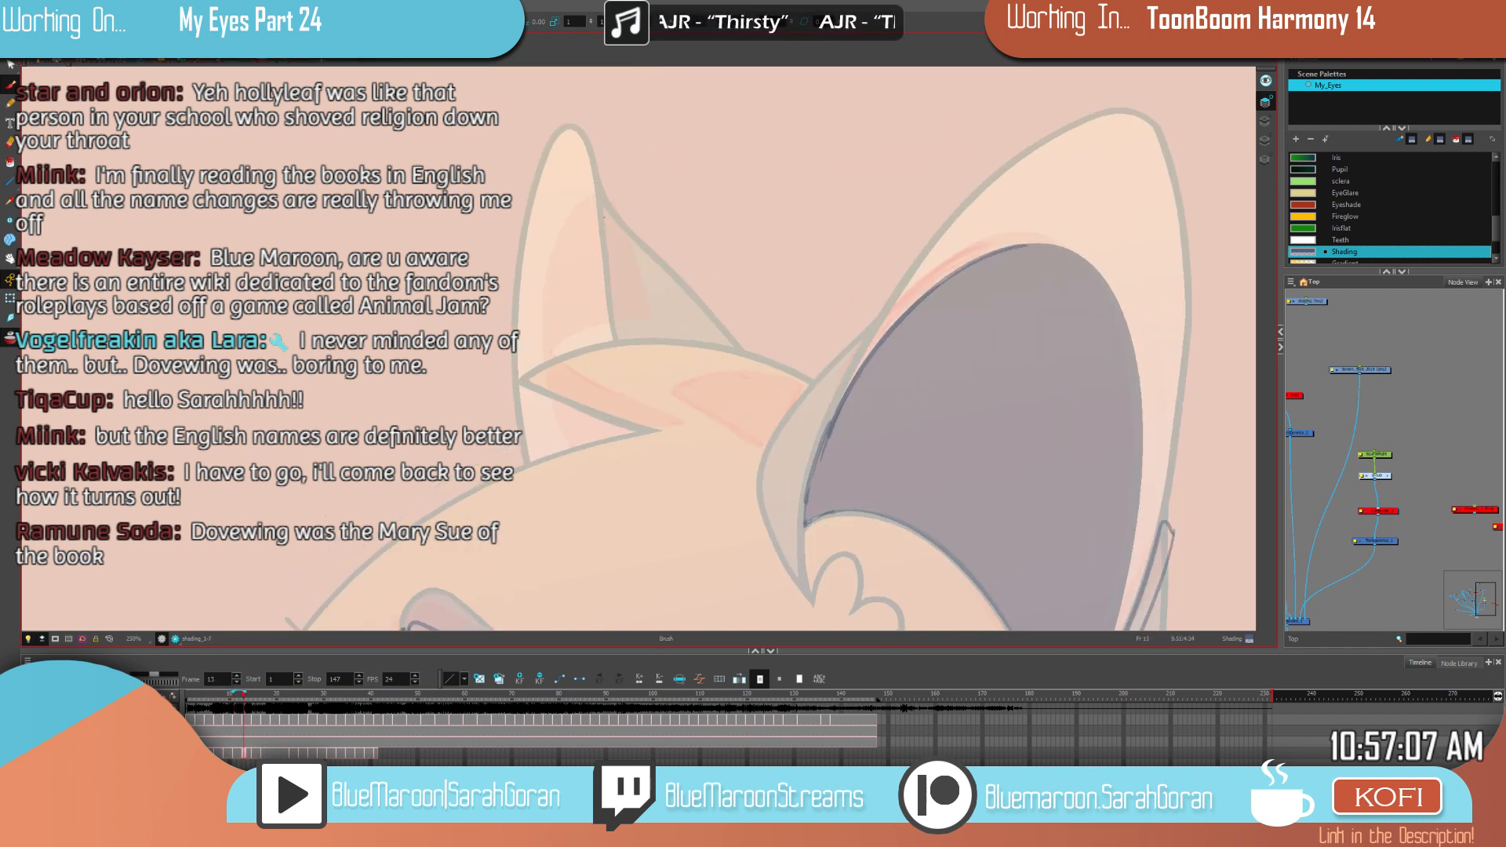
mouse_move(565, 223)
left_mouse_down()
mouse_move(535, 383)
mouse_move(553, 454)
left_mouse_up()
key("comma")
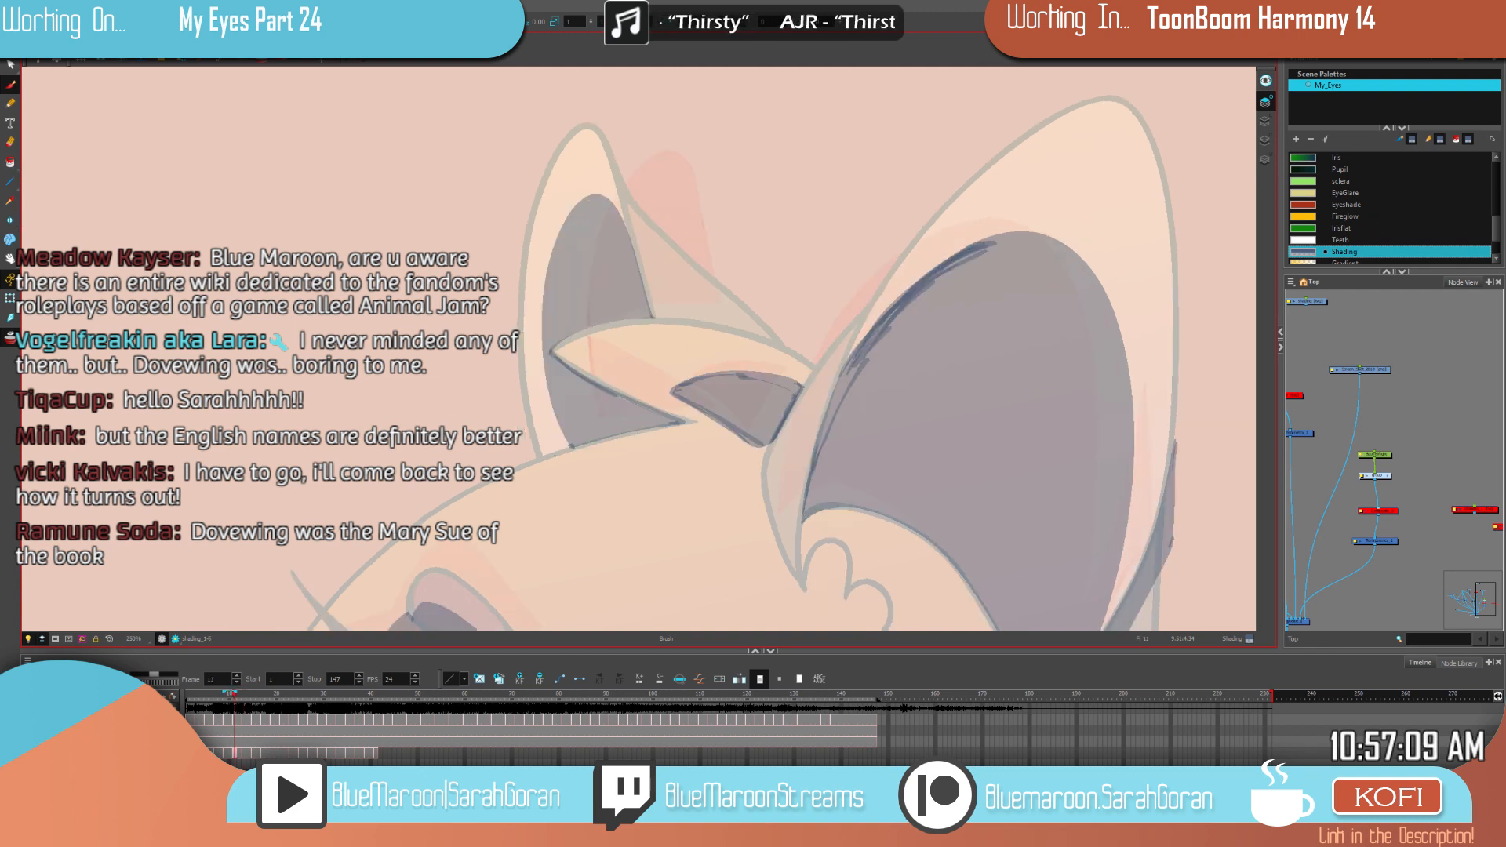
key("period")
key("ctrl+z")
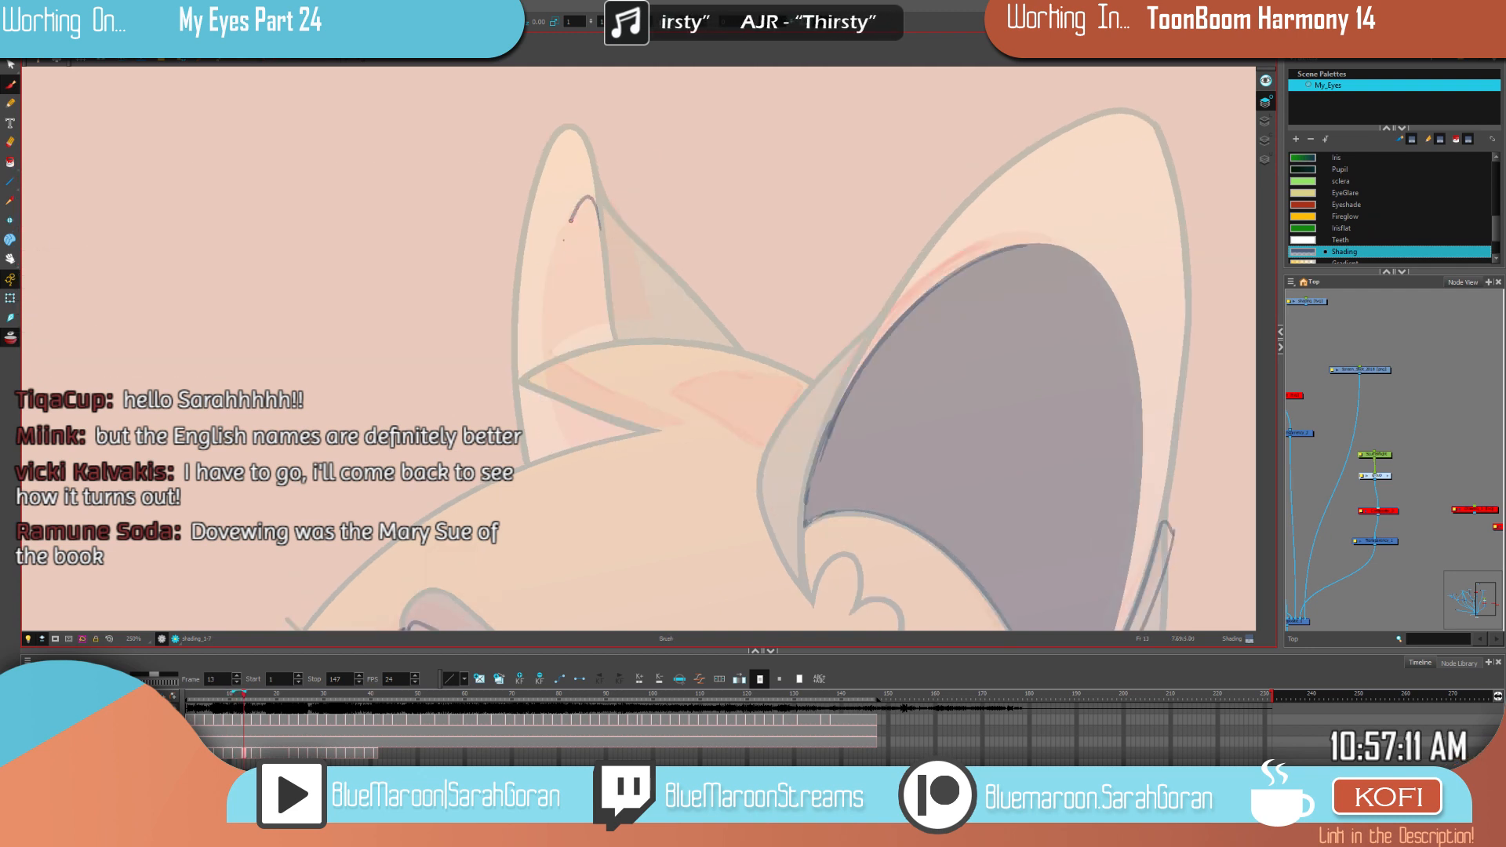
Step: Draw the curved front edge of the far ear's inner shading on frame 13 and save the scene
mouse_move(571, 222)
left_mouse_down()
mouse_move(544, 374)
mouse_move(553, 455)
left_mouse_up()
key("ctrl+z")
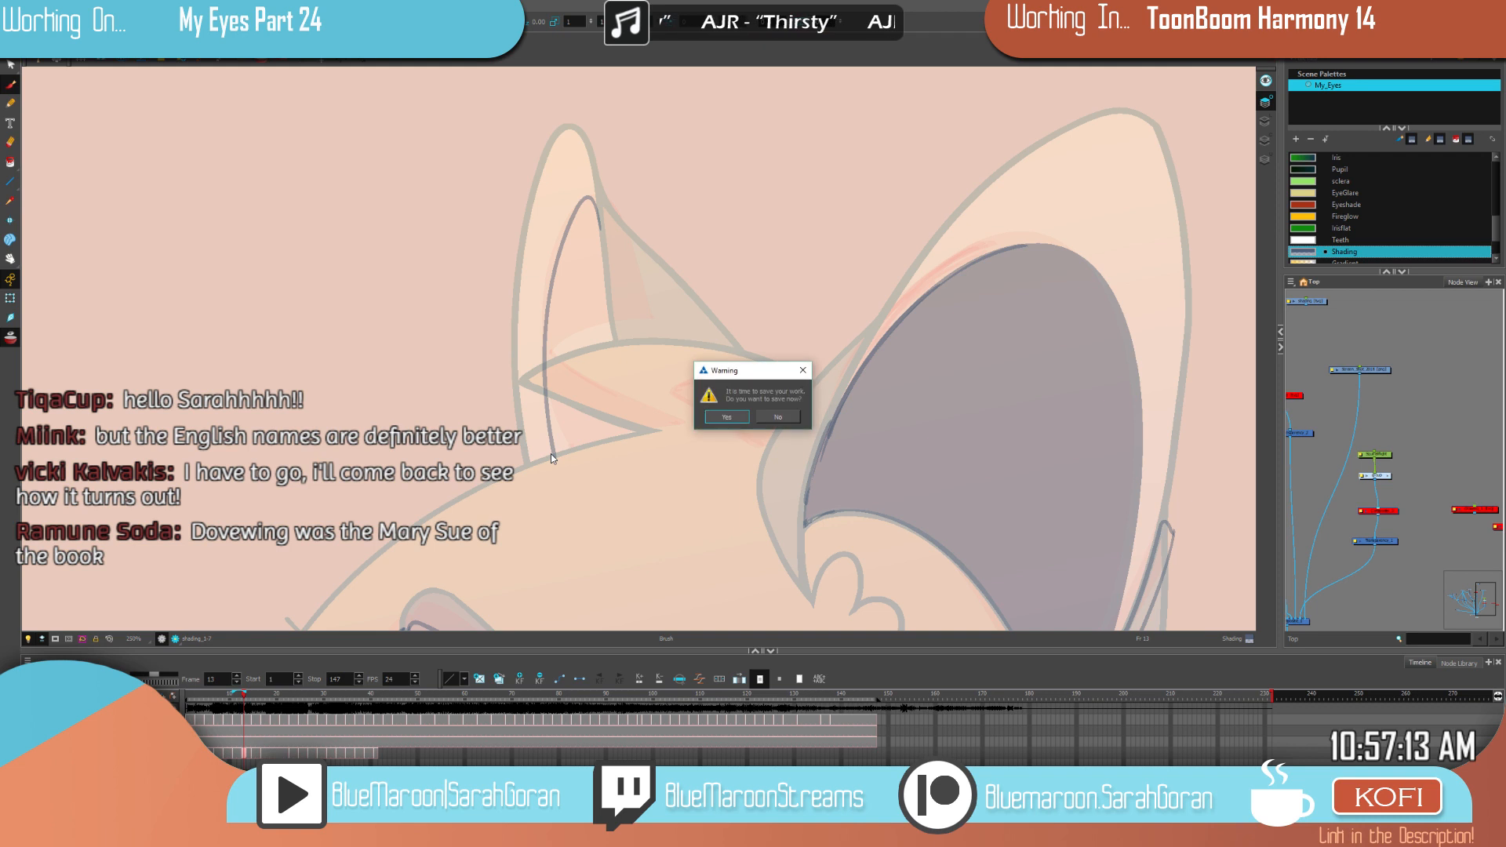
left_click(727, 416)
Step: Compare the far ear with frame 11, then select its new shading stroke on frame 13 and shift it slightly
key("comma")
key("comma")
key("period")
key("period")
key("comma")
key("period")
left_click(554, 448)
left_click_drag(579, 462, 585, 459)
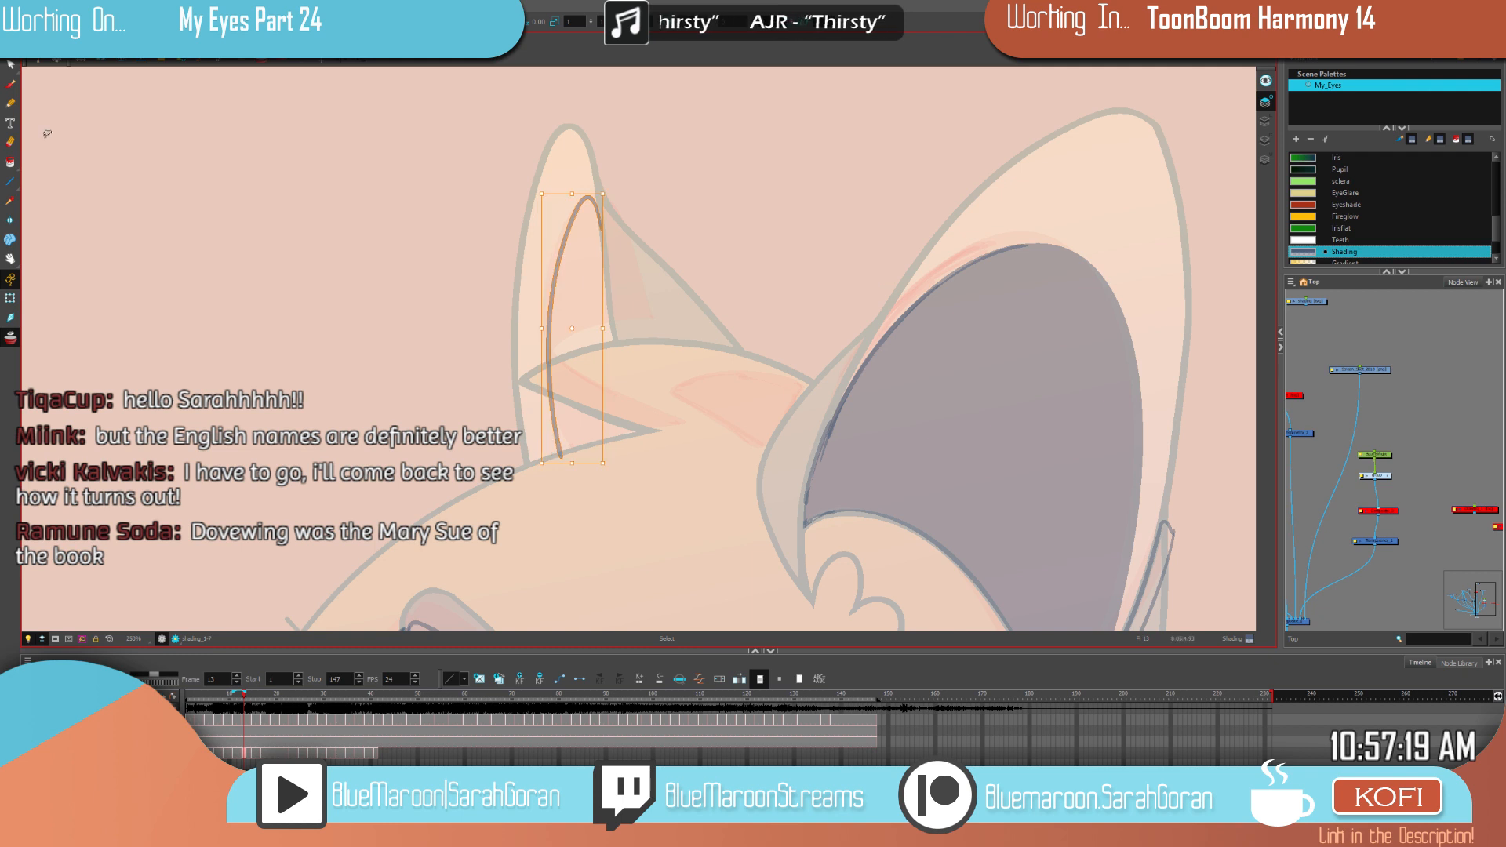
Step: Finish the far ear's inner shading outline on frame 13 along the ear's back edge, the hair tuft and the head line
key("alt+b")
left_click_drag(592, 197, 600, 217)
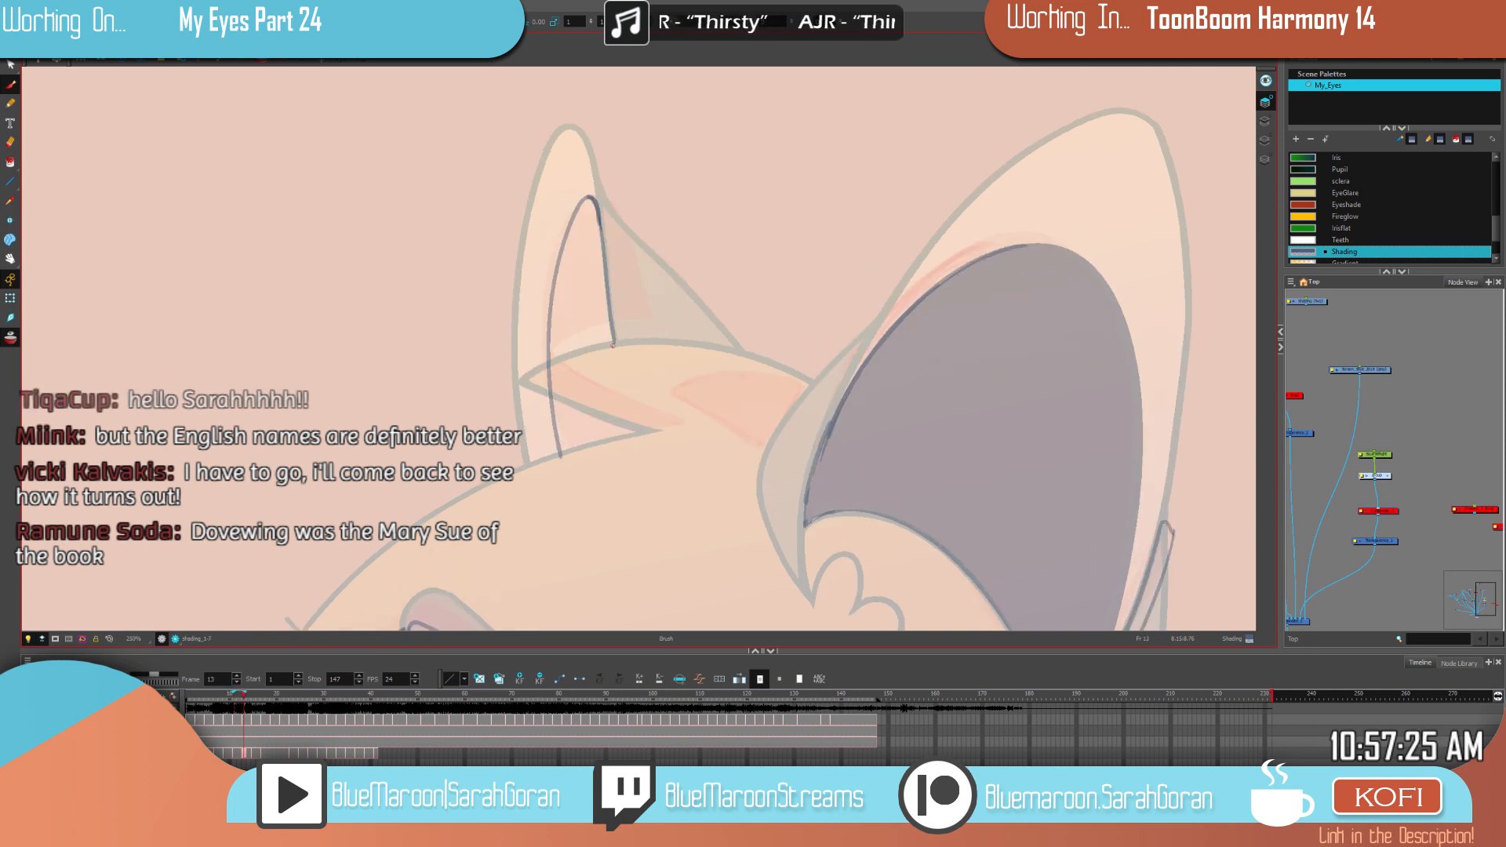
key("alt+t")
mouse_move(641, 432)
left_mouse_down()
mouse_move(541, 392)
mouse_move(573, 374)
left_mouse_up()
key("alt+t")
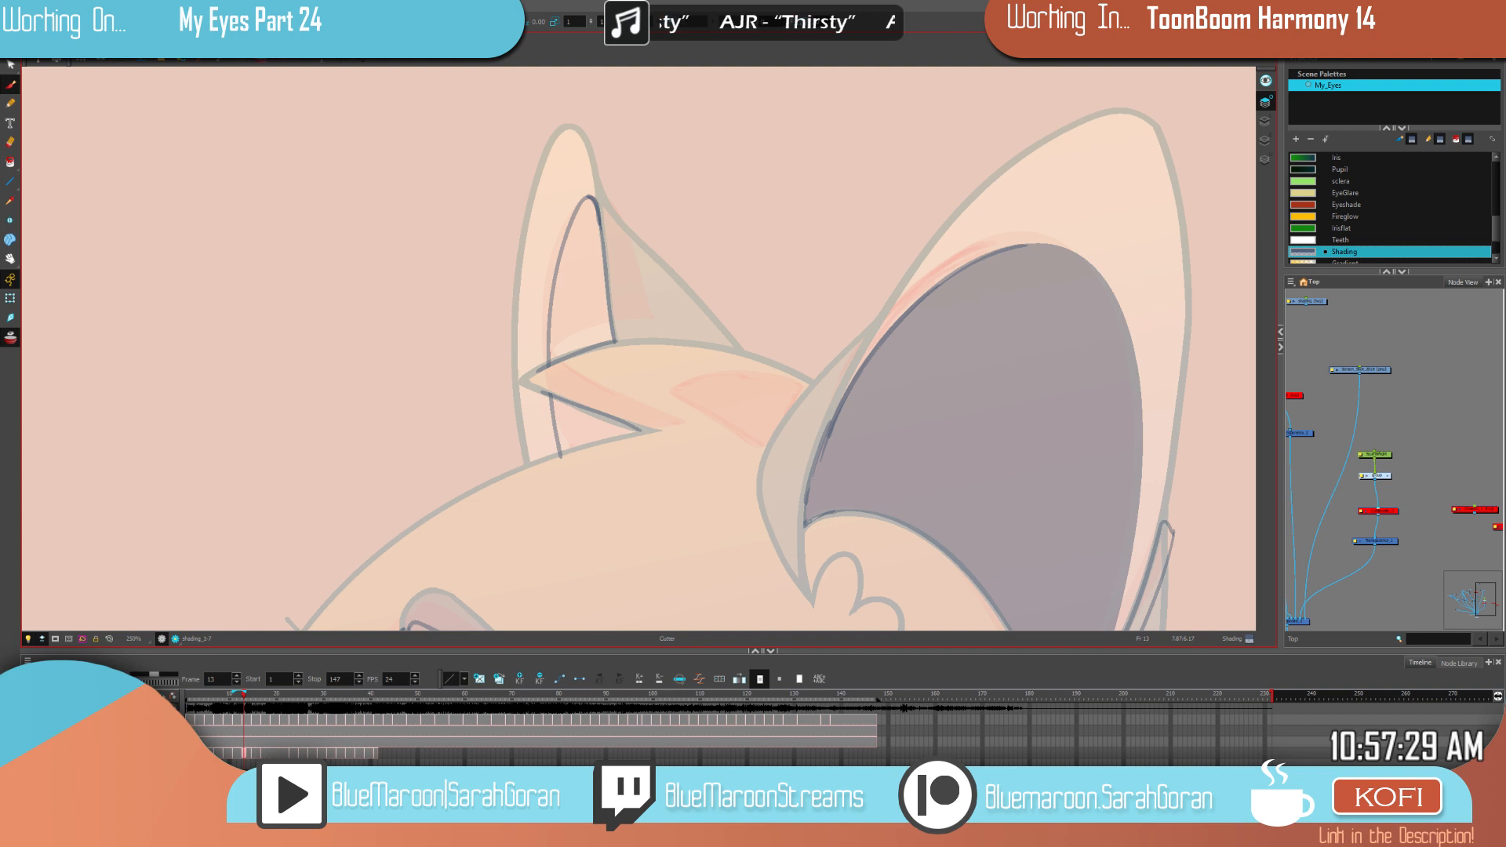
key("alt+b")
left_click_drag(564, 462, 552, 463)
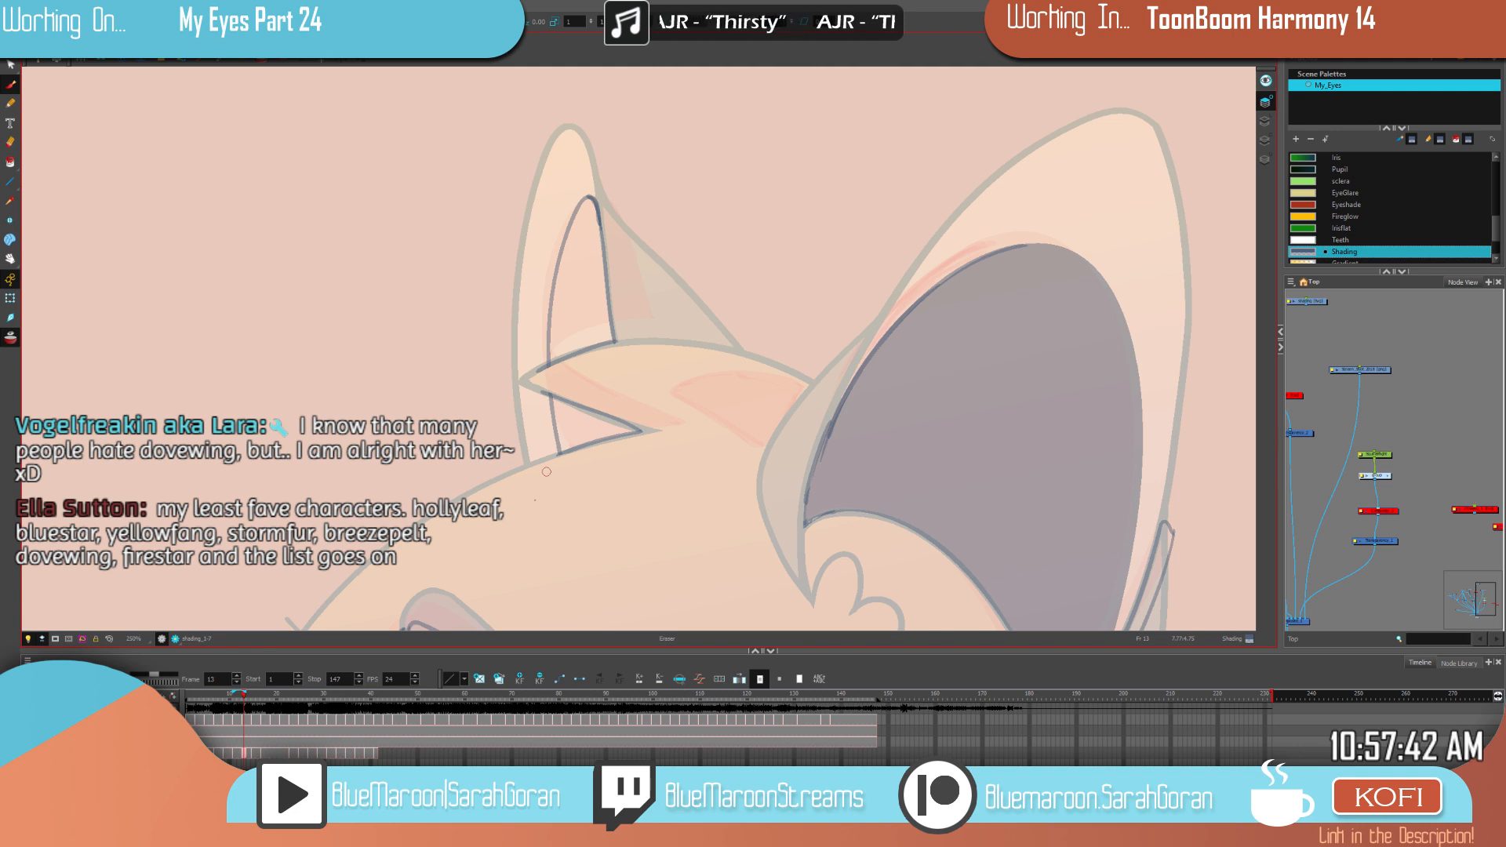
Step: Compare the overall ear and head shading on frame 13 with frame 11
key("1")
key("1")
left_click_drag(734, 418, 758, 343)
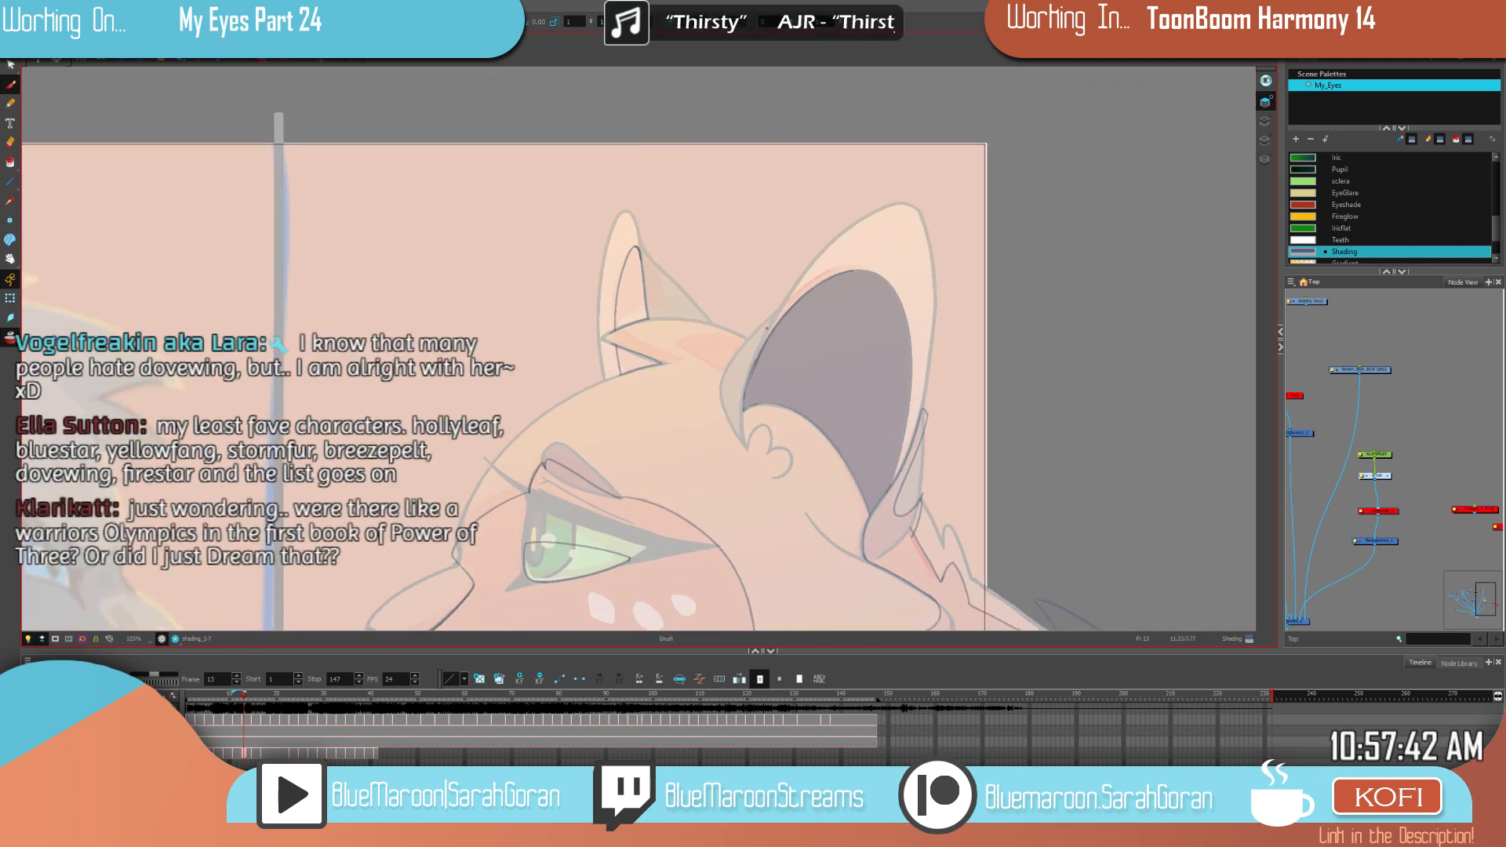
key("f")
key("f")
key("g")
key("g")
key("f")
key("f")
key("g")
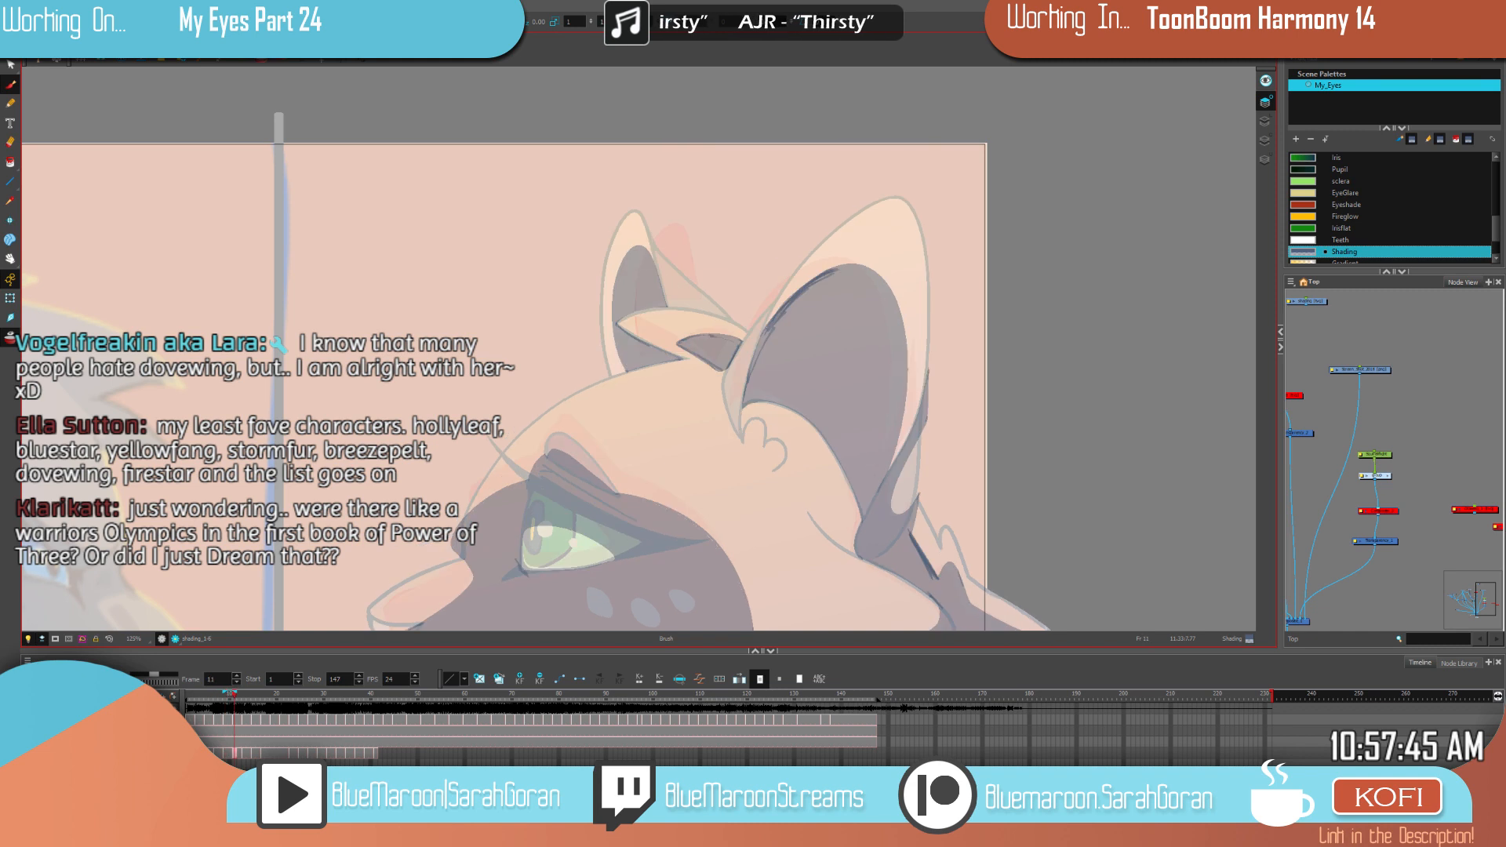
key("period")
key("period")
Step: Outline the small shading patch on the hair tuft between the ears on frame 13, checking it against frame 11
scroll(749, 321, "up", 3)
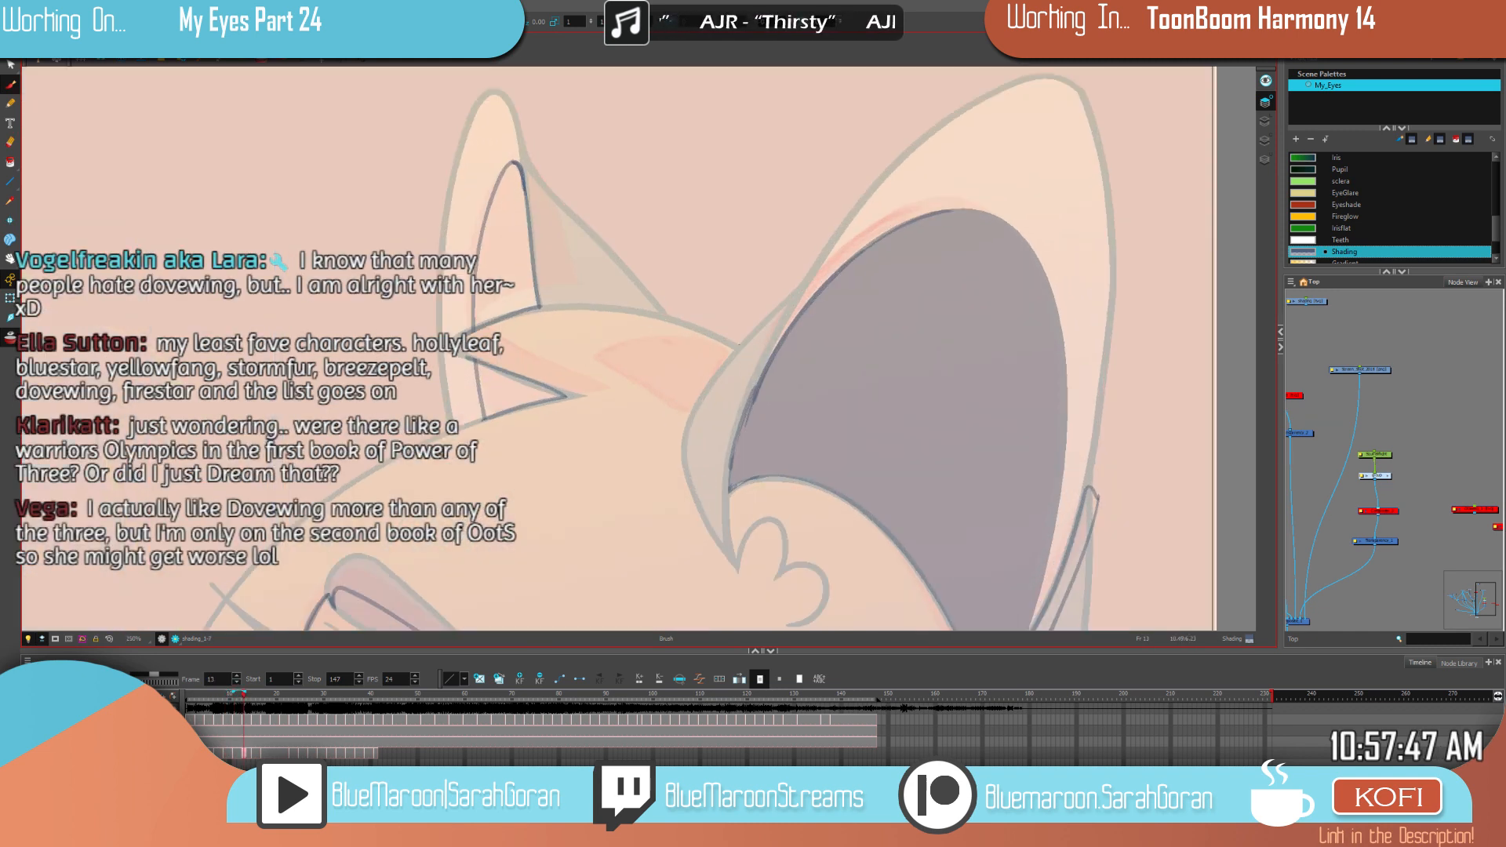
scroll(753, 353, "up", 2)
key("comma")
key("comma")
key("comma")
key("period")
key("period")
key("period")
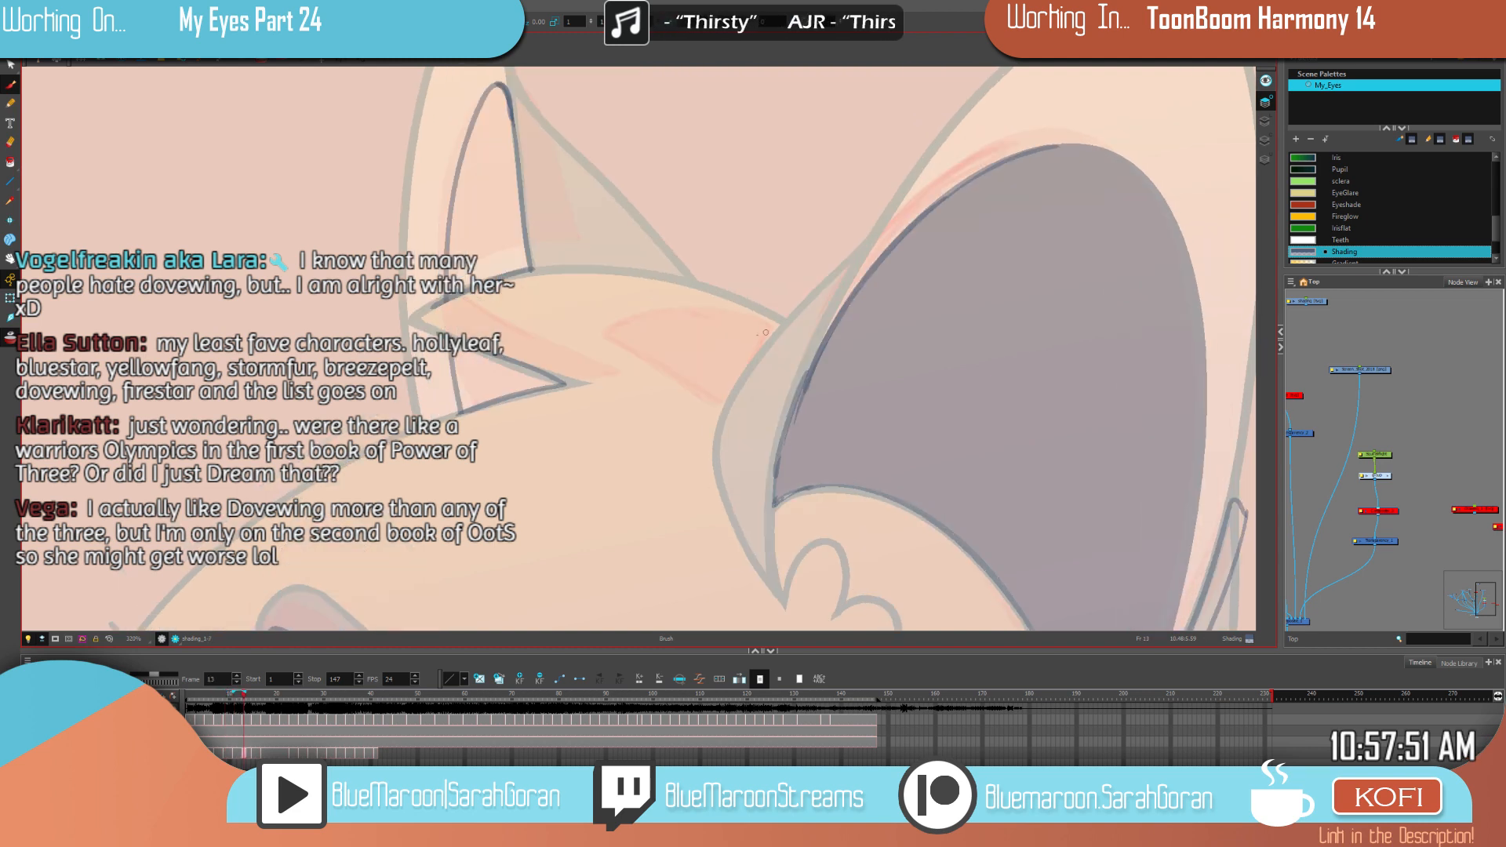
mouse_move(766, 344)
left_mouse_down()
mouse_move(645, 328)
mouse_move(669, 393)
left_mouse_up()
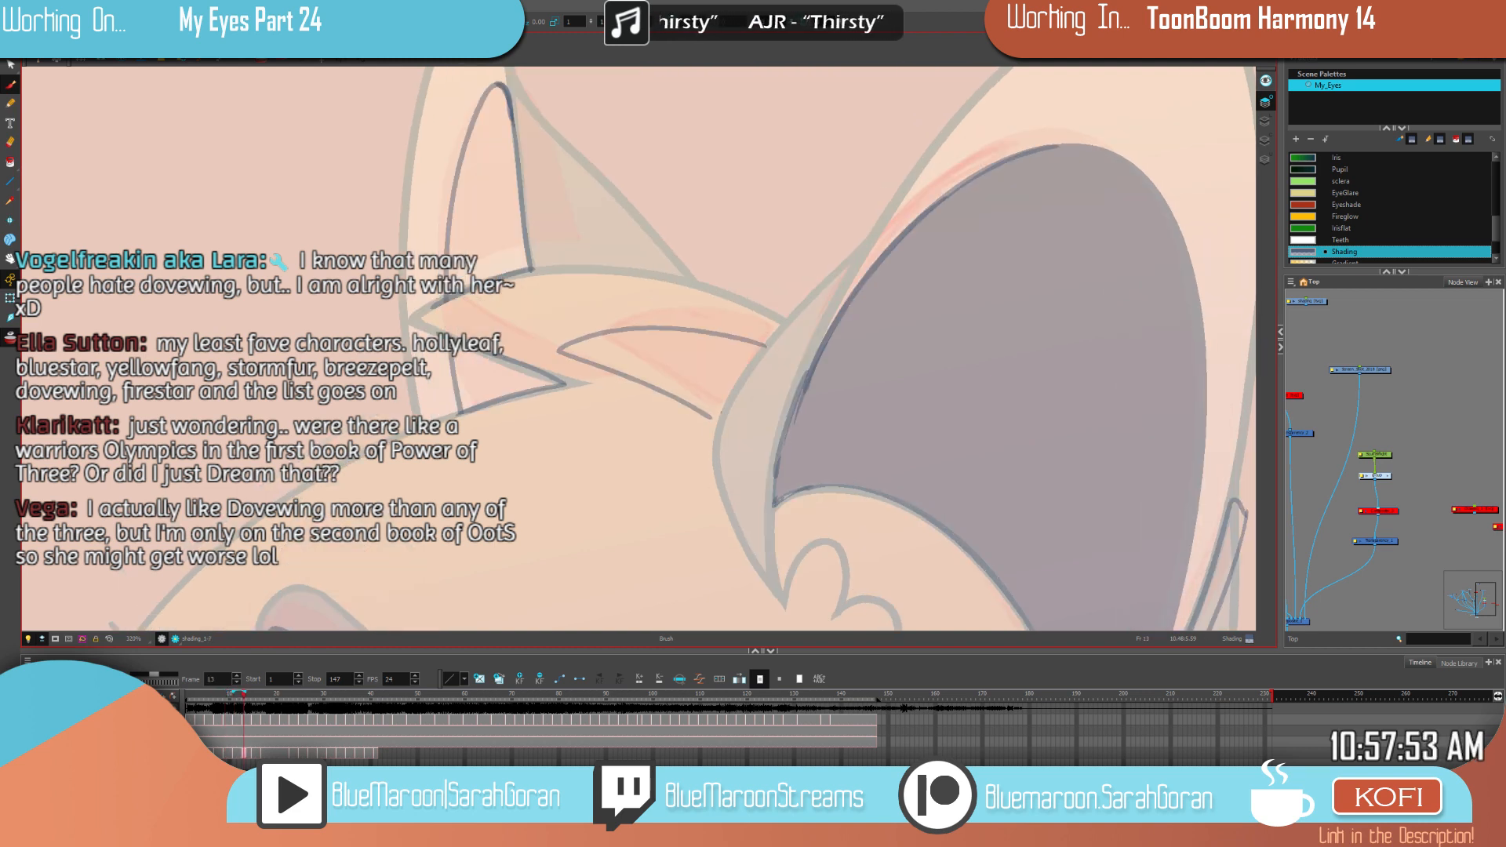
key("ctrl+z")
mouse_move(766, 347)
left_mouse_down()
mouse_move(586, 326)
mouse_move(561, 354)
mouse_move(710, 421)
left_mouse_up()
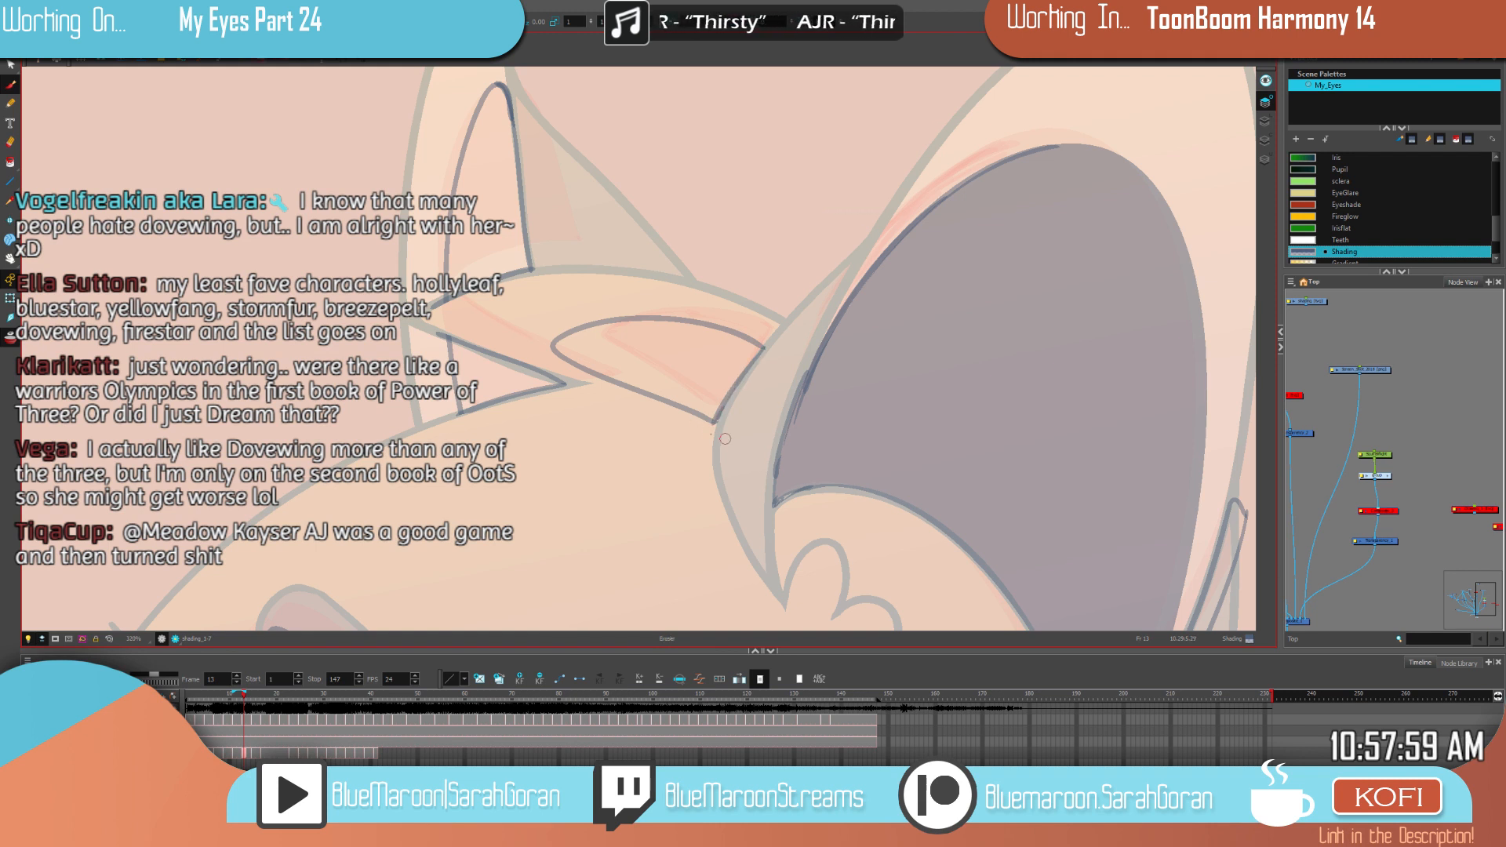
Step: Compare the far ear and hair tuft shading between frame 13 and the earlier frames
scroll(725, 438, "down", 3)
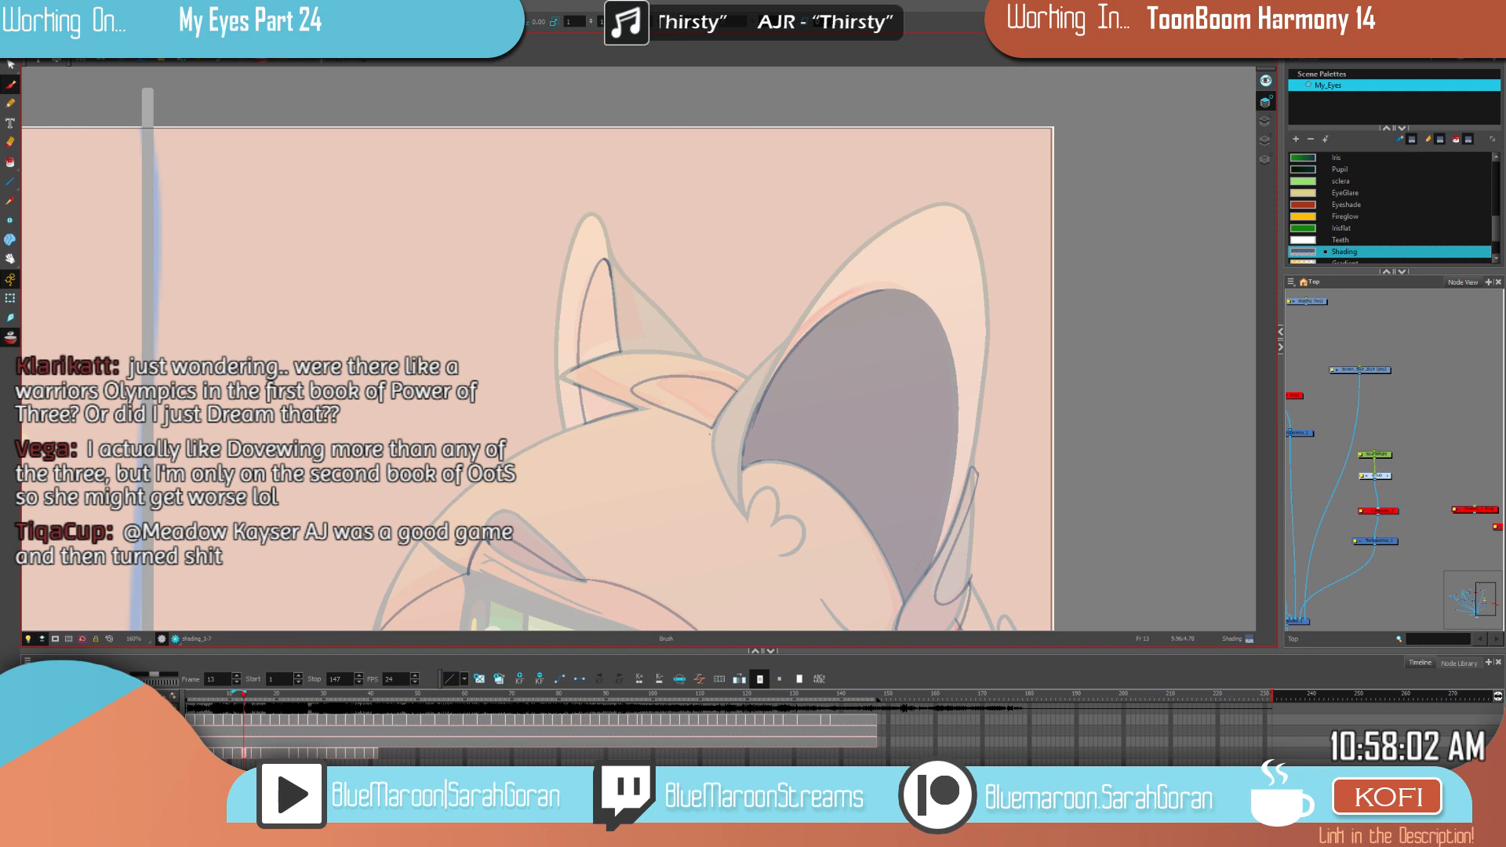
key("comma")
key("comma")
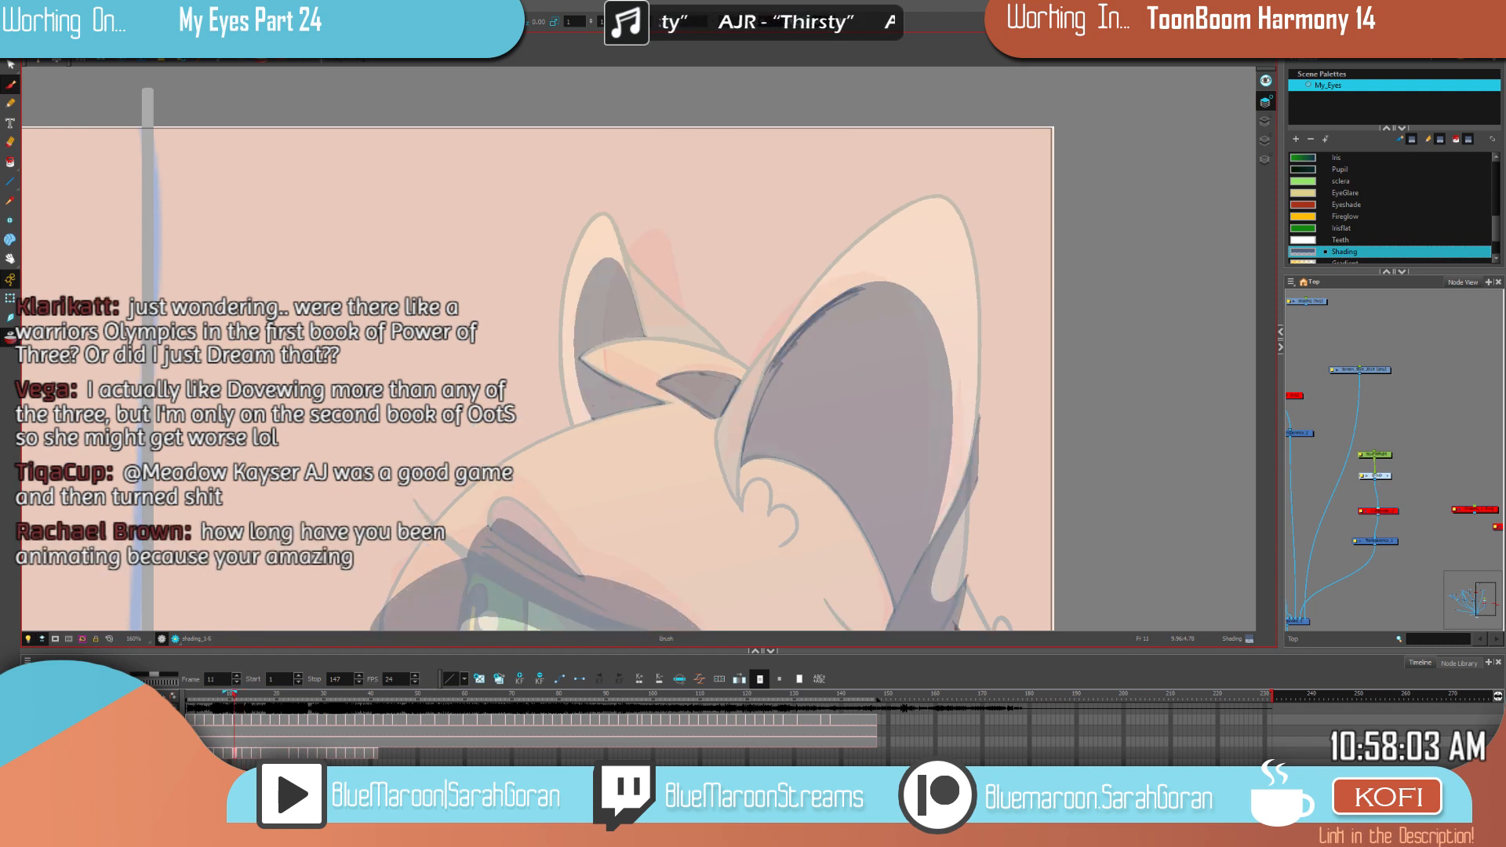
key("g")
key("f")
key("f")
key("g")
key("g")
key("g")
key("f")
key("f")
key("g")
Step: Select the shading patch on the hair tuft on frame 13 and slightly adjust its shape
key("alt+s")
mouse_move(632, 382)
left_mouse_down()
mouse_move(658, 402)
mouse_move(720, 384)
left_mouse_up()
left_click_drag(626, 400, 635, 401)
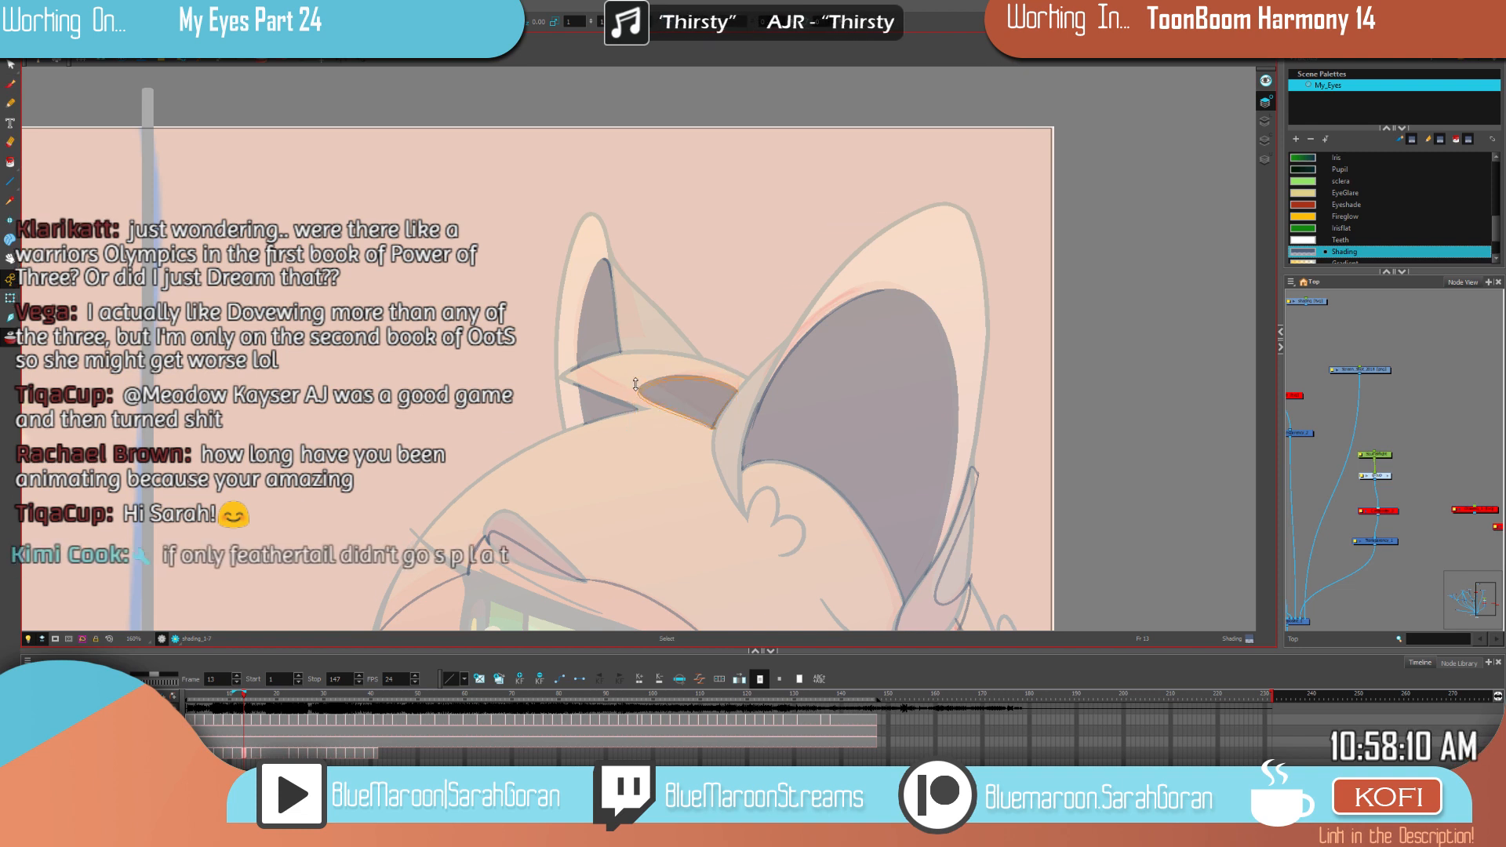
key("f")
key("g")
left_click(11, 84)
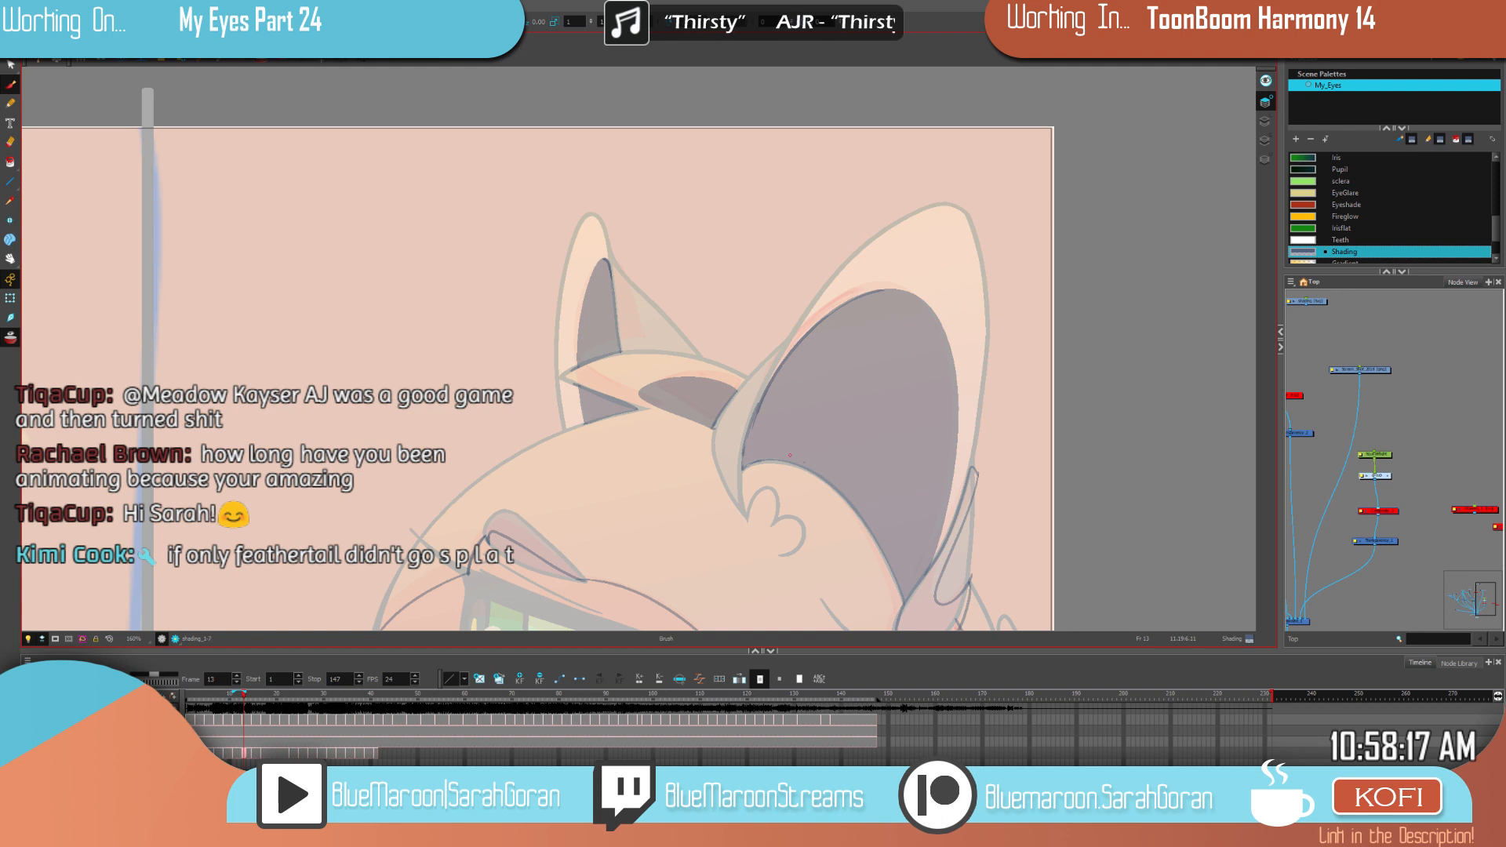
Step: Fill the outlined shading over the cat's face, neck and base of the near ear on frame 13
scroll(790, 455, "down", 2)
left_click_drag(927, 436, 930, 355)
left_click_drag(940, 442, 924, 322)
scroll(925, 333, "up", 1)
left_click_drag(967, 436, 970, 356)
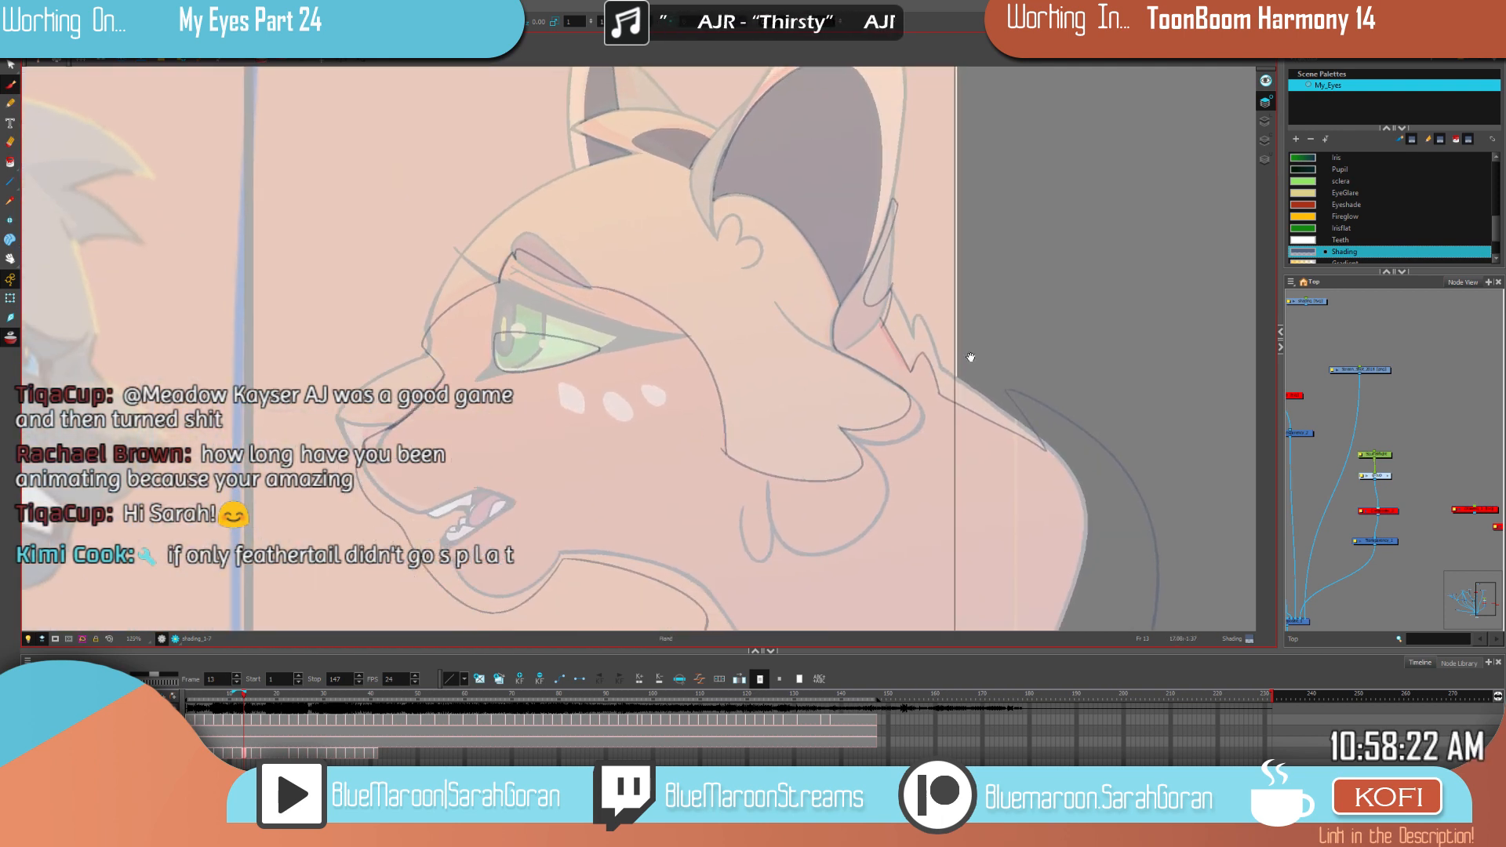
left_click(698, 484)
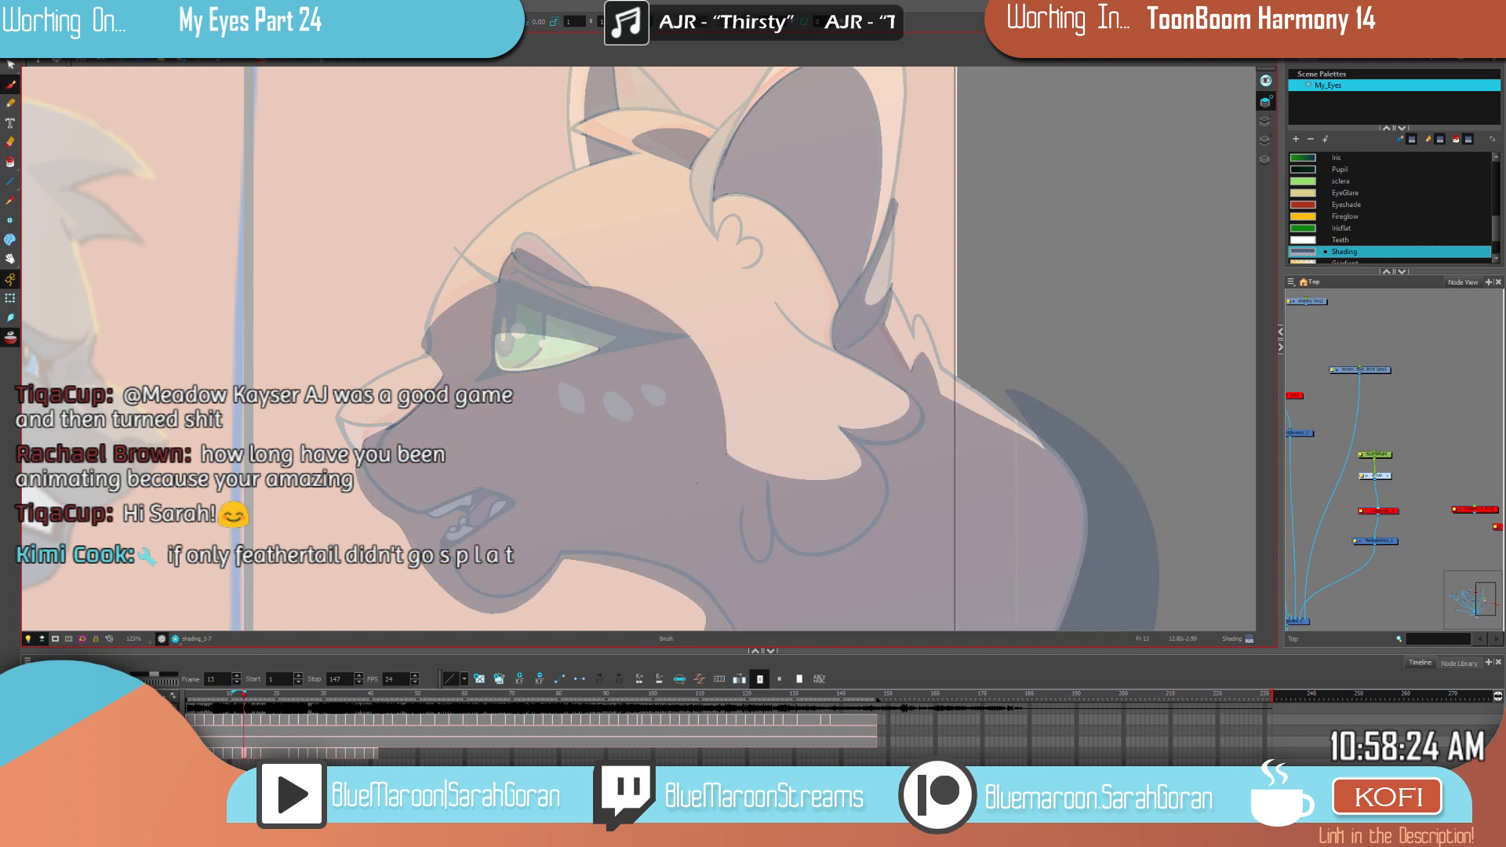
scroll(697, 484, "down", 3)
scroll(697, 483, "up", 2)
mouse_move(971, 392)
left_mouse_down()
mouse_move(950, 447)
mouse_move(951, 396)
left_mouse_up()
scroll(951, 396, "down", 2)
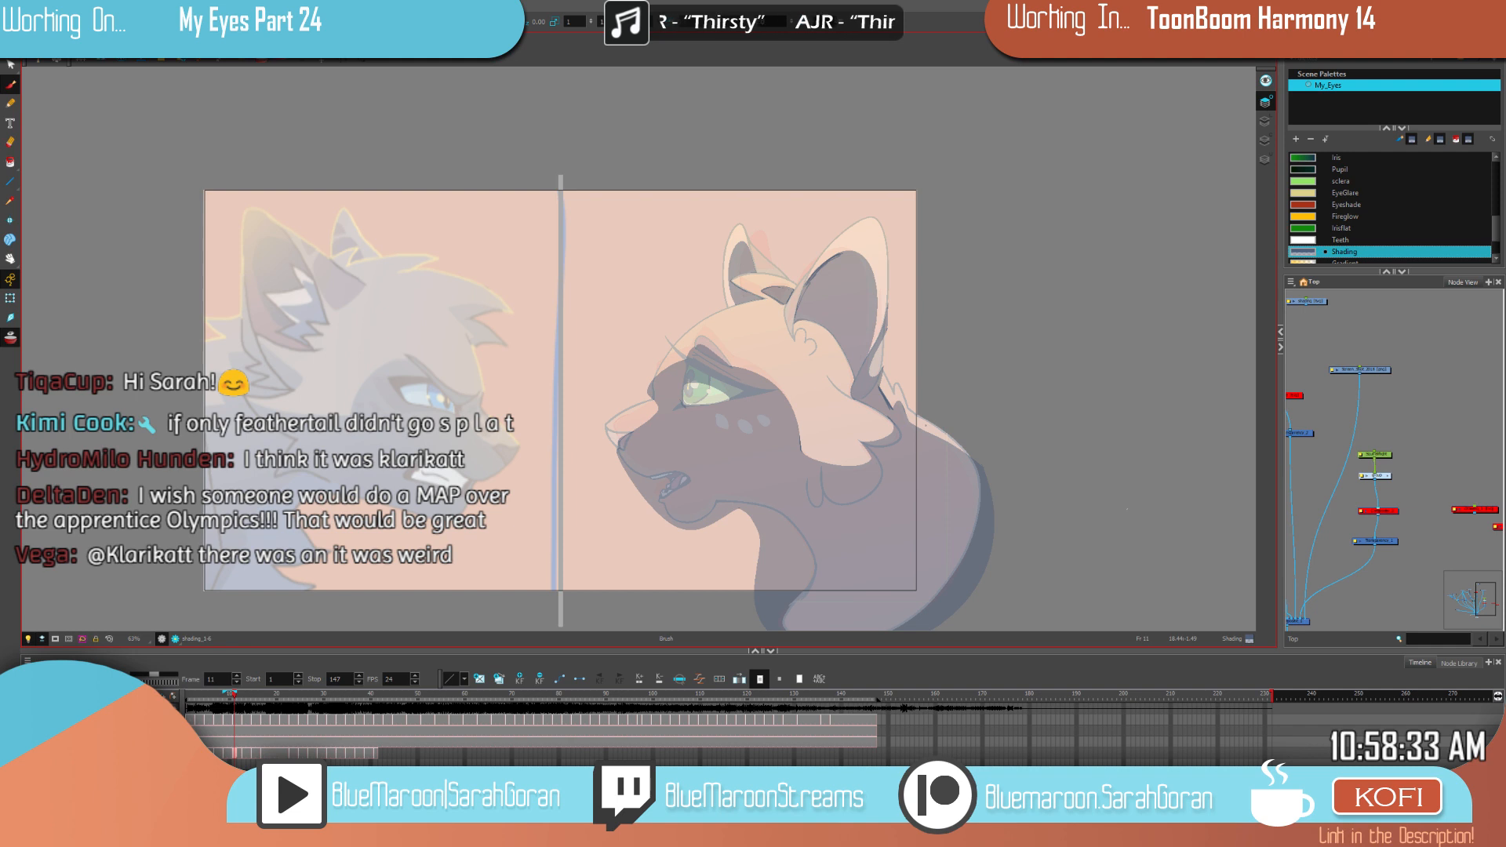
Step: Review the cat's shading across frames 1 to 15 by flipping back and forth through the drawings
left_click_drag(996, 483, 1005, 364)
key("period")
key("comma")
key("f")
key("f")
key("g")
key("f")
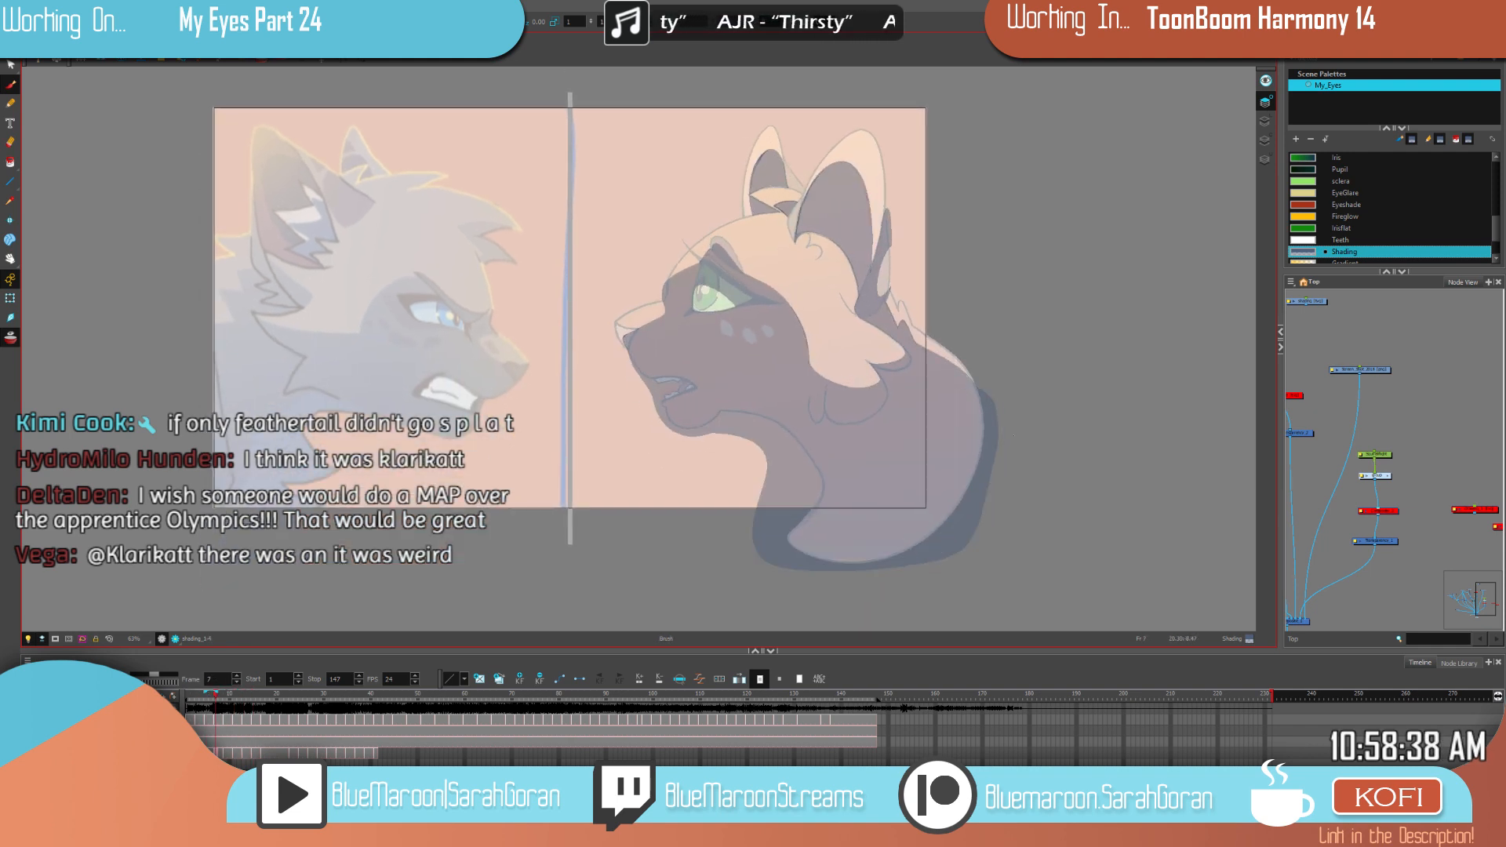
key("g")
key("f")
key("f")
key("f")
key("f")
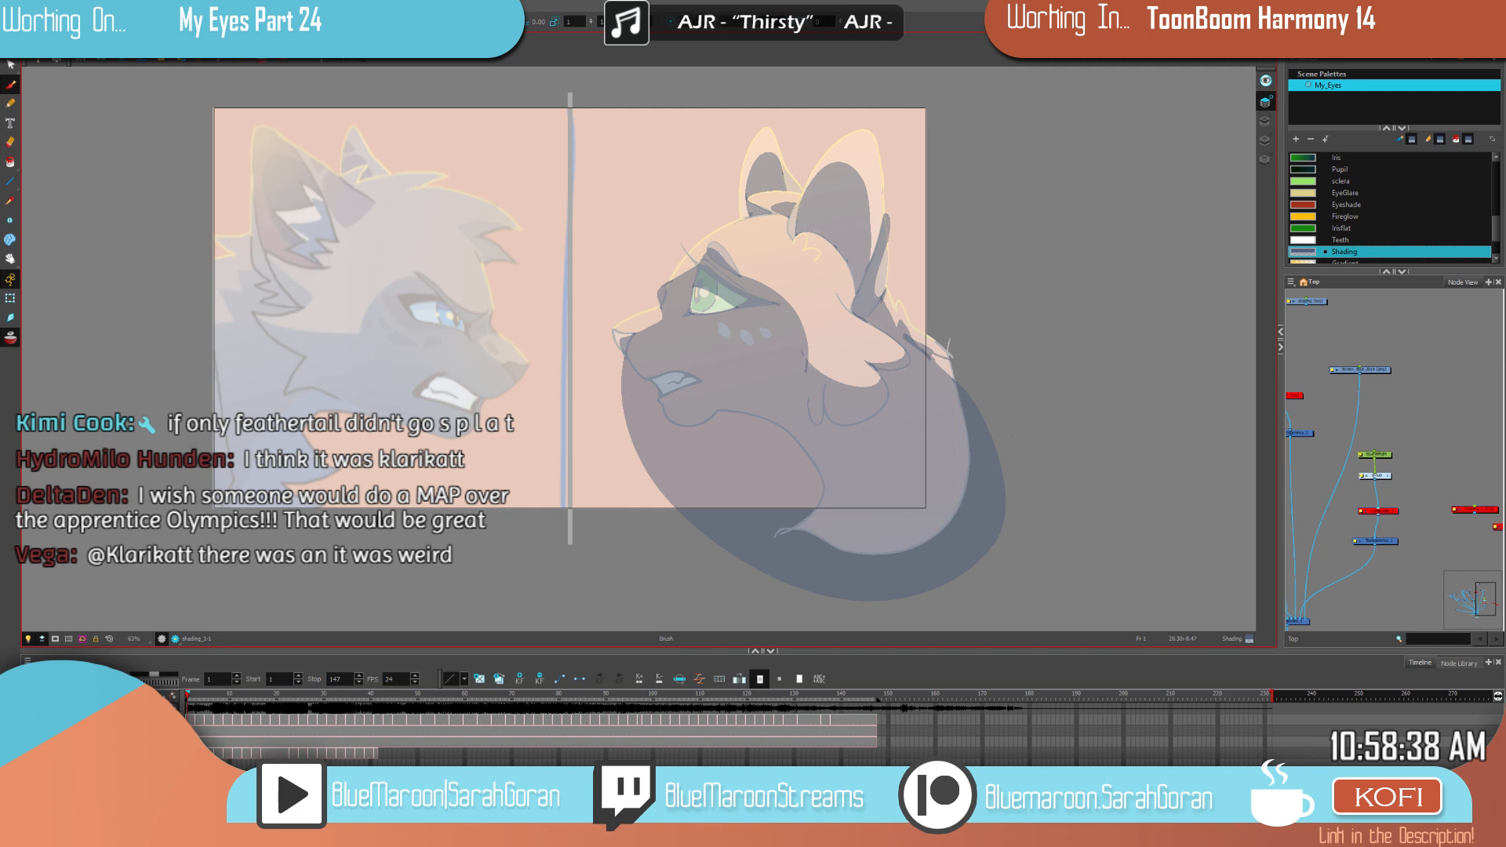
key("g")
key("g")
key("g")
key("g")
key("g")
key("g")
key("g")
key("f")
key("f")
key("f")
key("f")
key("g")
key("g")
key("g")
key("g")
key("g")
key("g")
key("g")
key("f")
key("g")
key("f")
key("g")
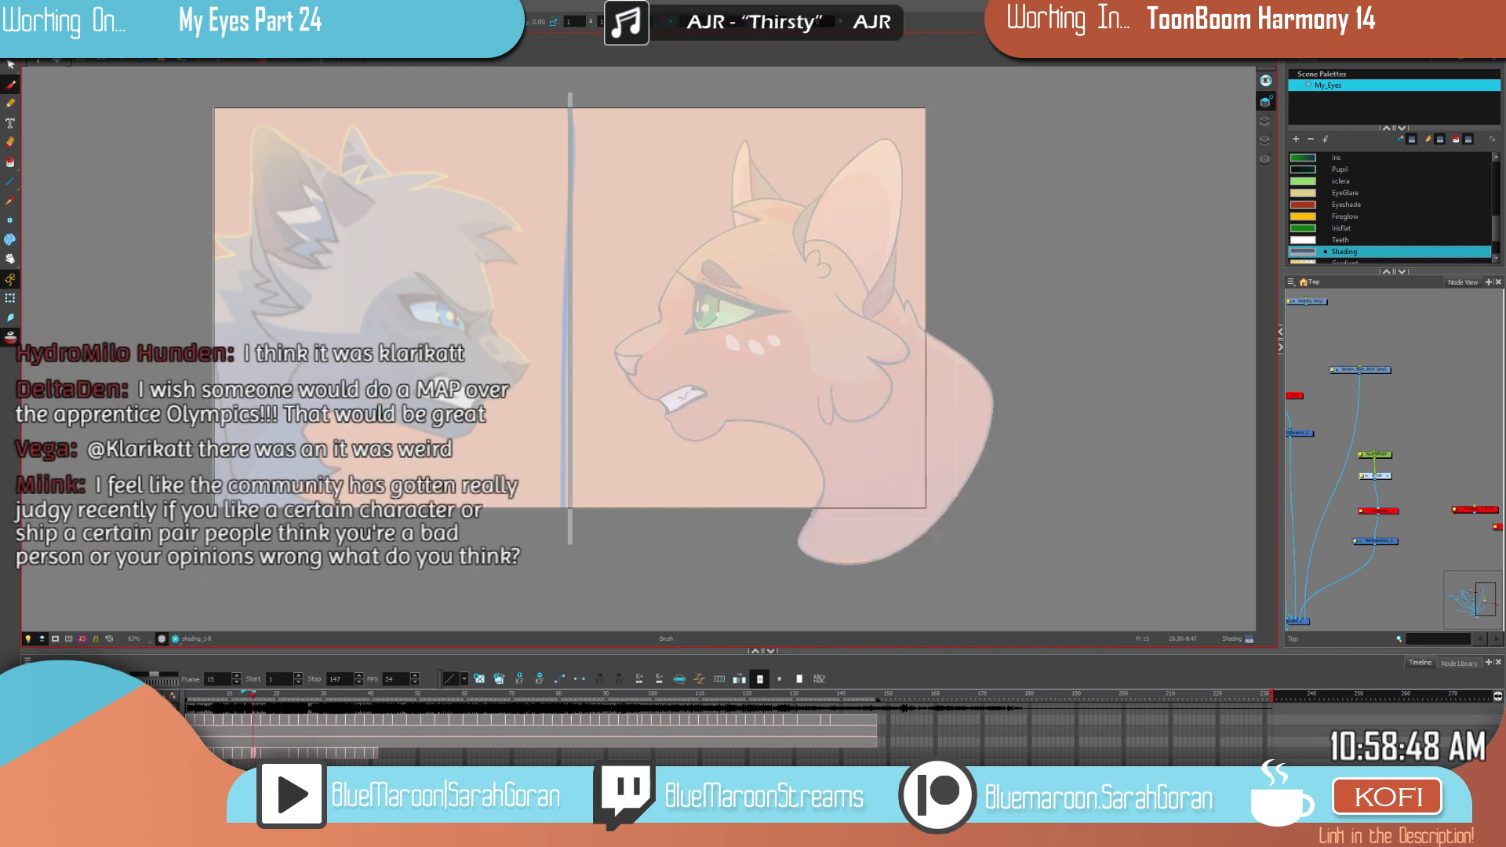
key("f")
key("f")
key("f")
key("f")
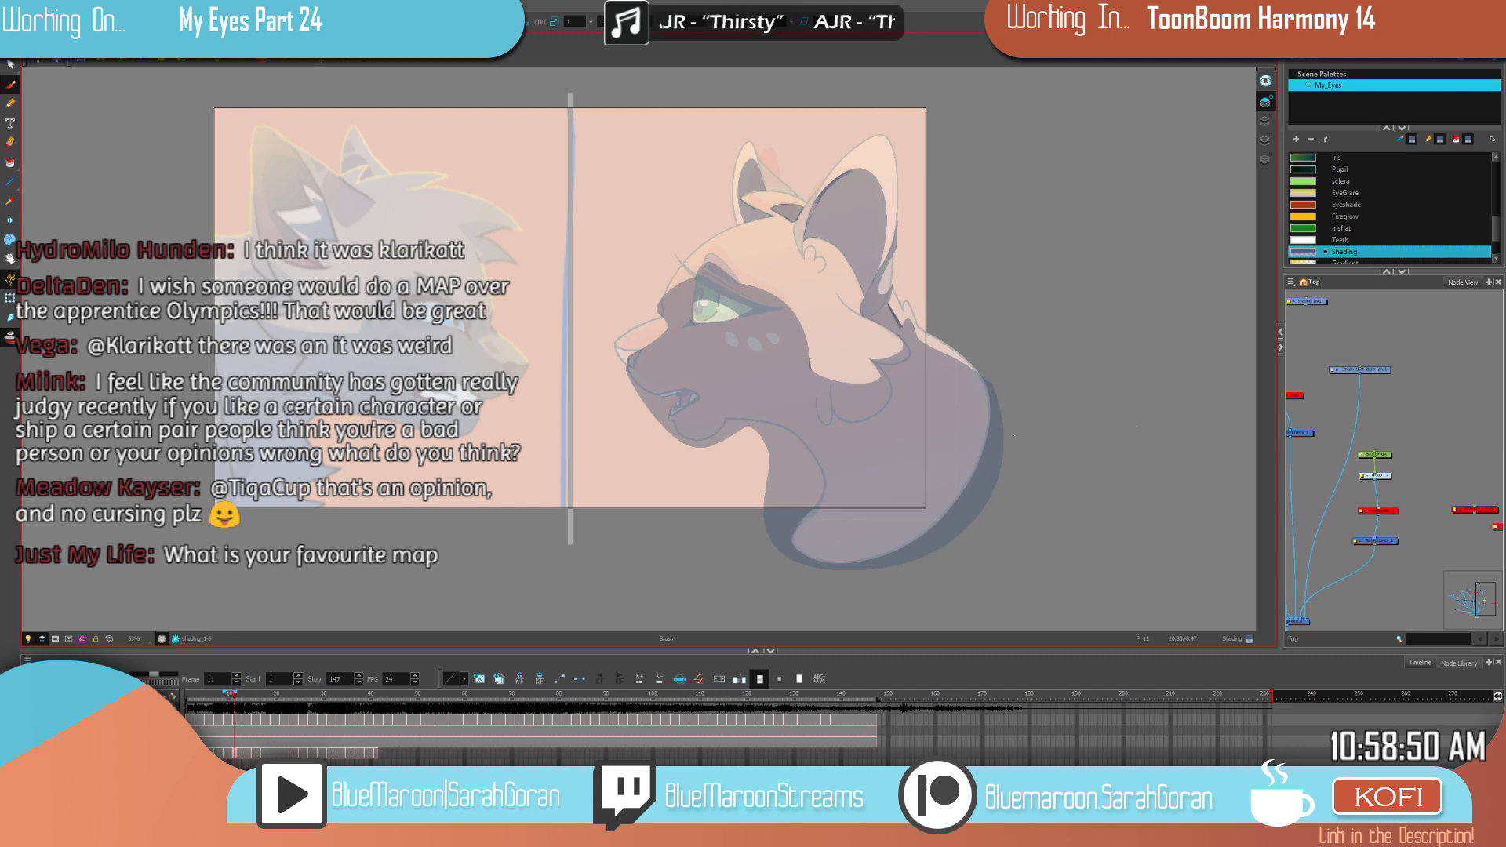
key("g")
key("g")
key("g")
key("g")
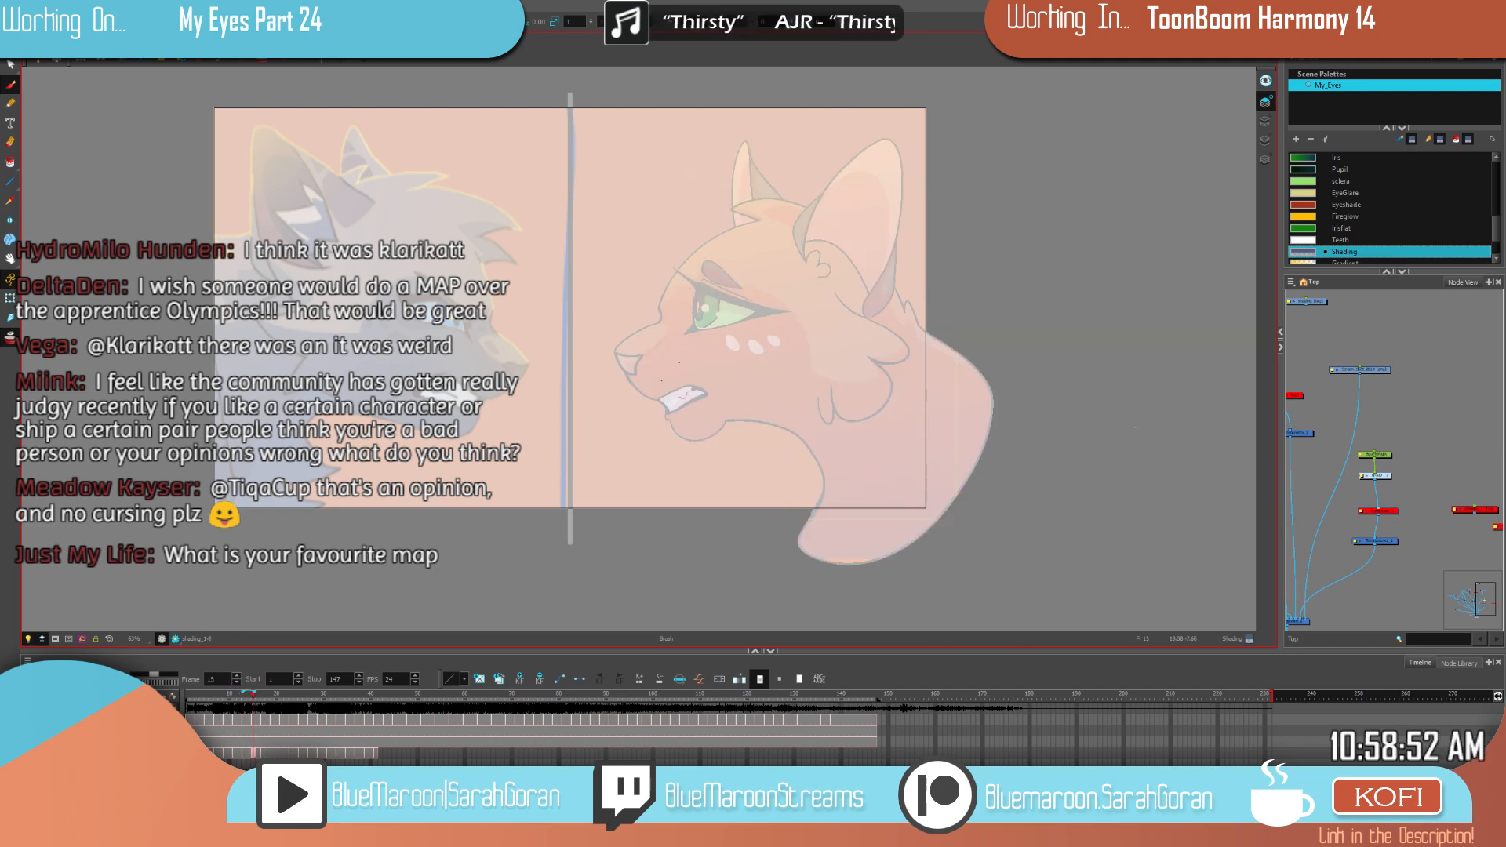
Step: Compare the eye and face on frame 15 with the finished shading on frame 13
scroll(674, 402, "up", 3)
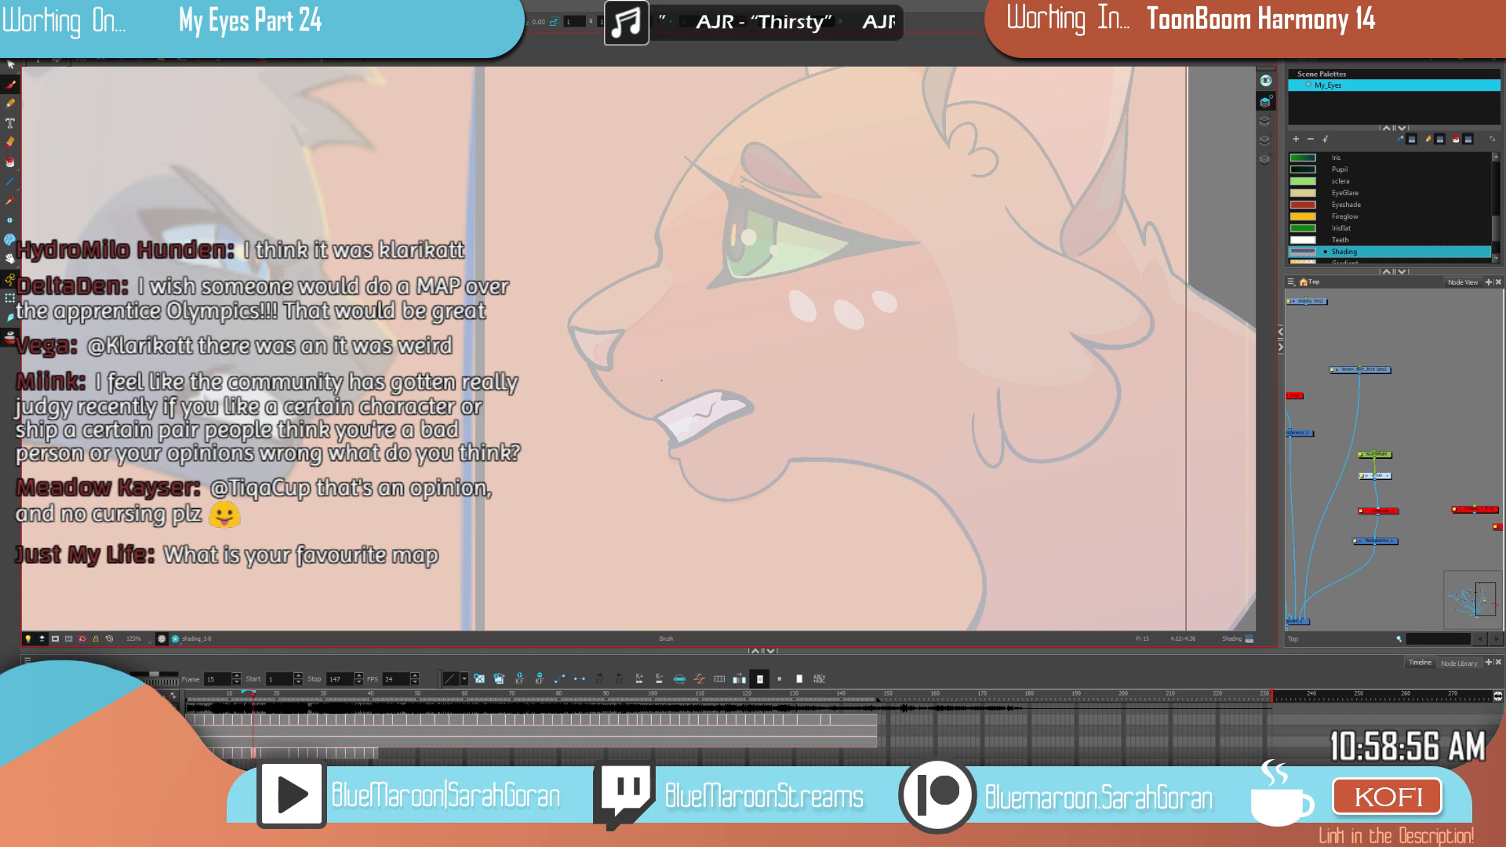
key("2")
key("2")
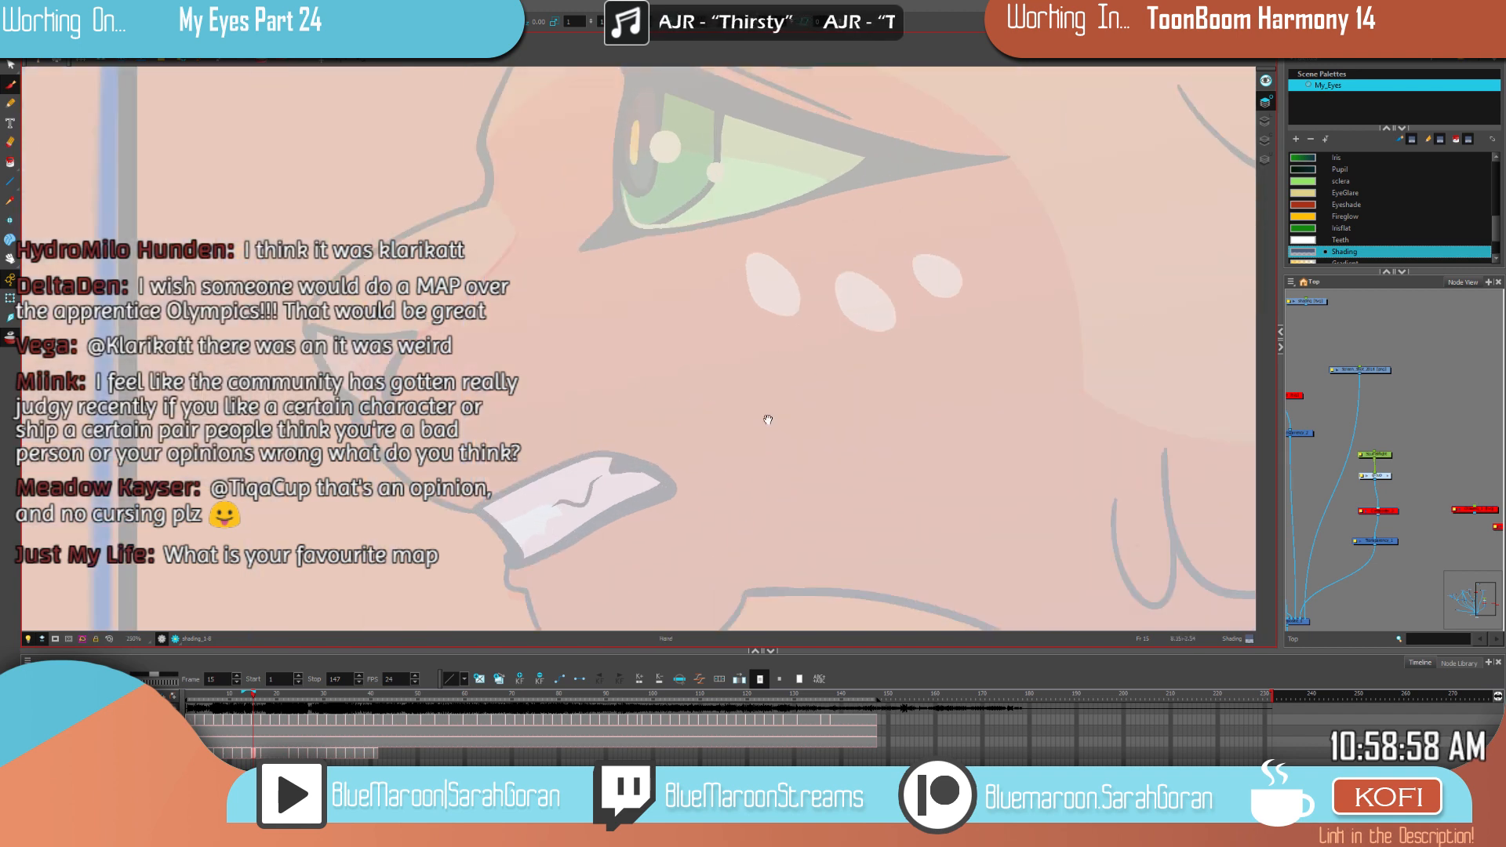
left_click_drag(792, 398, 739, 449)
key("f")
key("f")
key("g")
key("g")
key("f")
key("f")
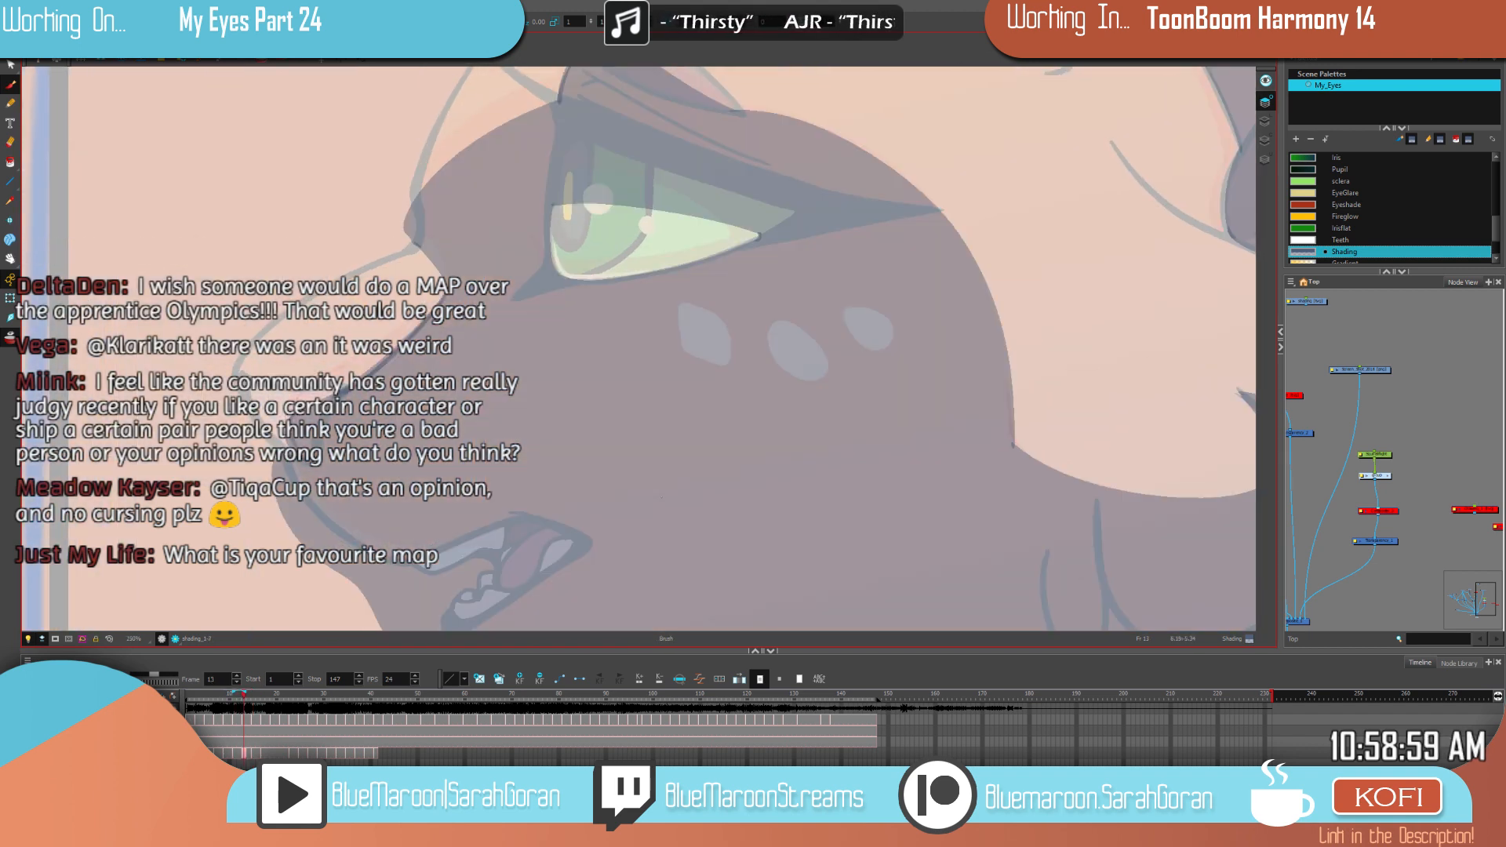
key("g")
key("g")
Step: Outline the unshaded lower part of the eye on frame 15, checking it against frame 13
key("space")
left_click_drag(788, 357, 947, 470)
key("f")
key("g")
key("f")
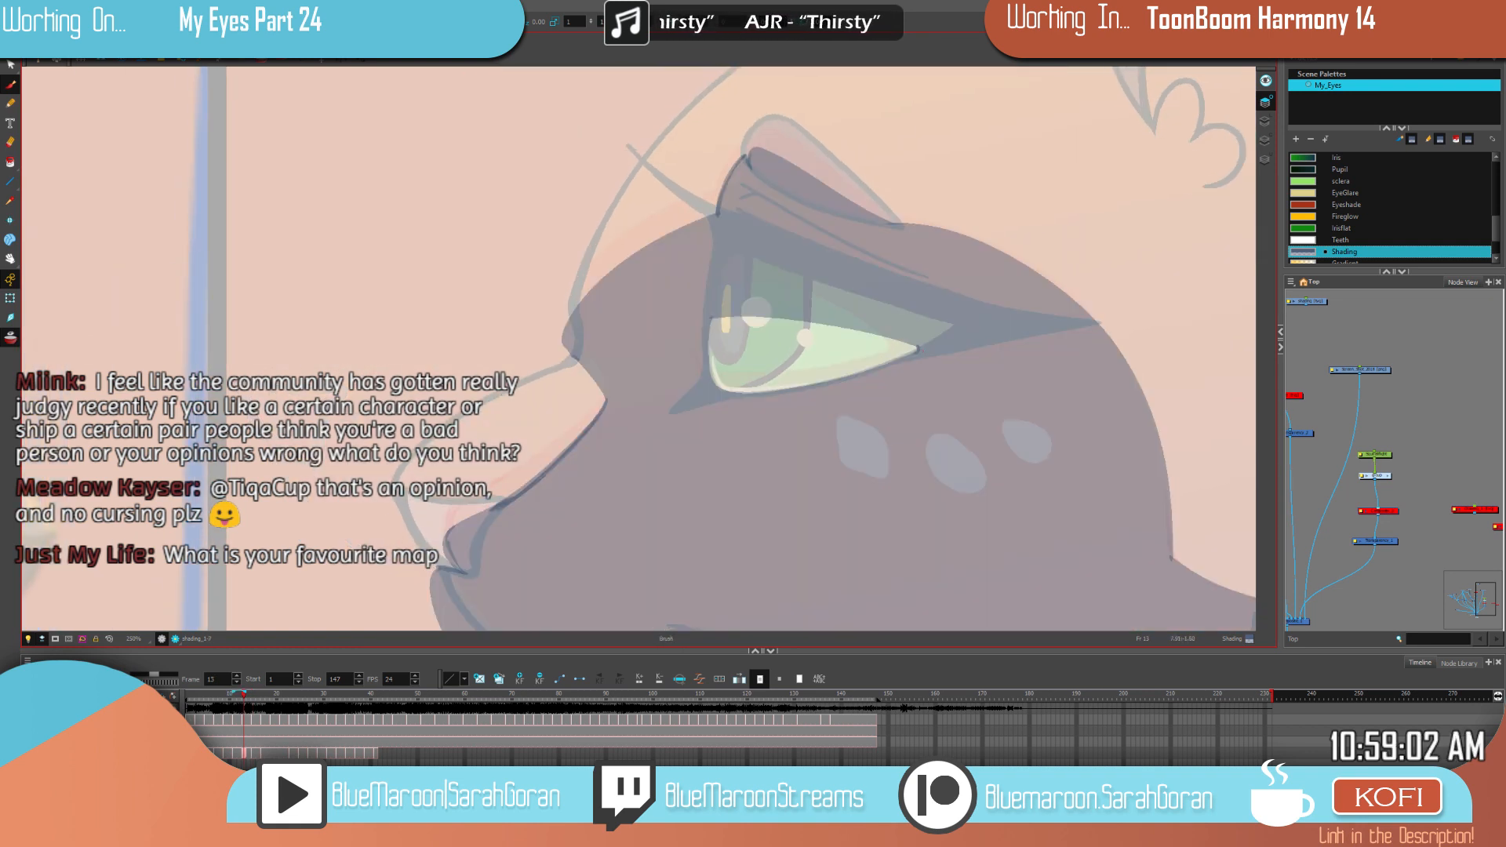
key("g")
left_click_drag(913, 345, 816, 321)
left_click_drag(721, 317, 704, 323)
key("f")
key("g")
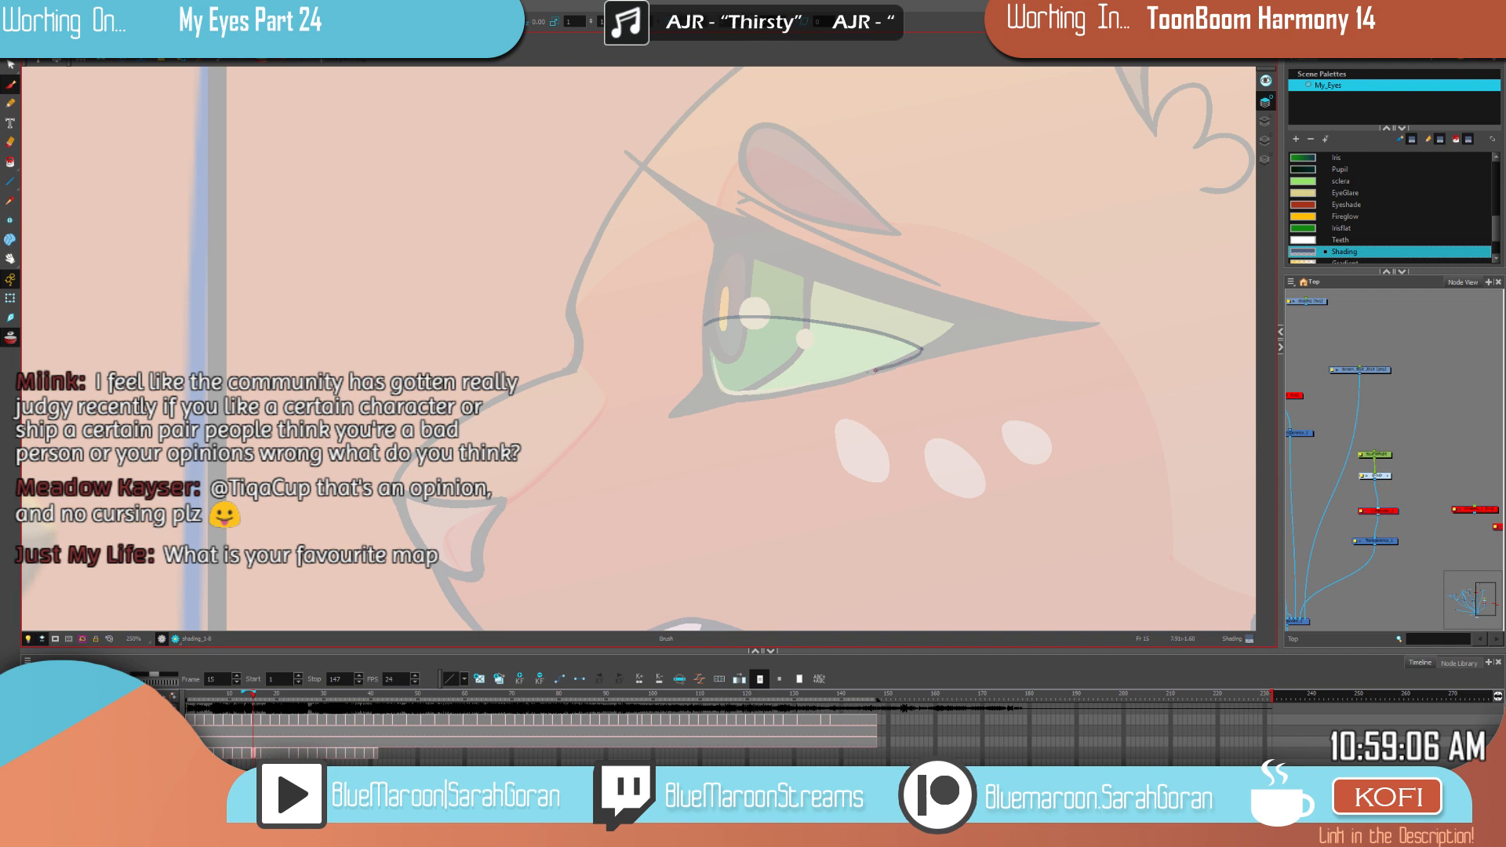
key("f")
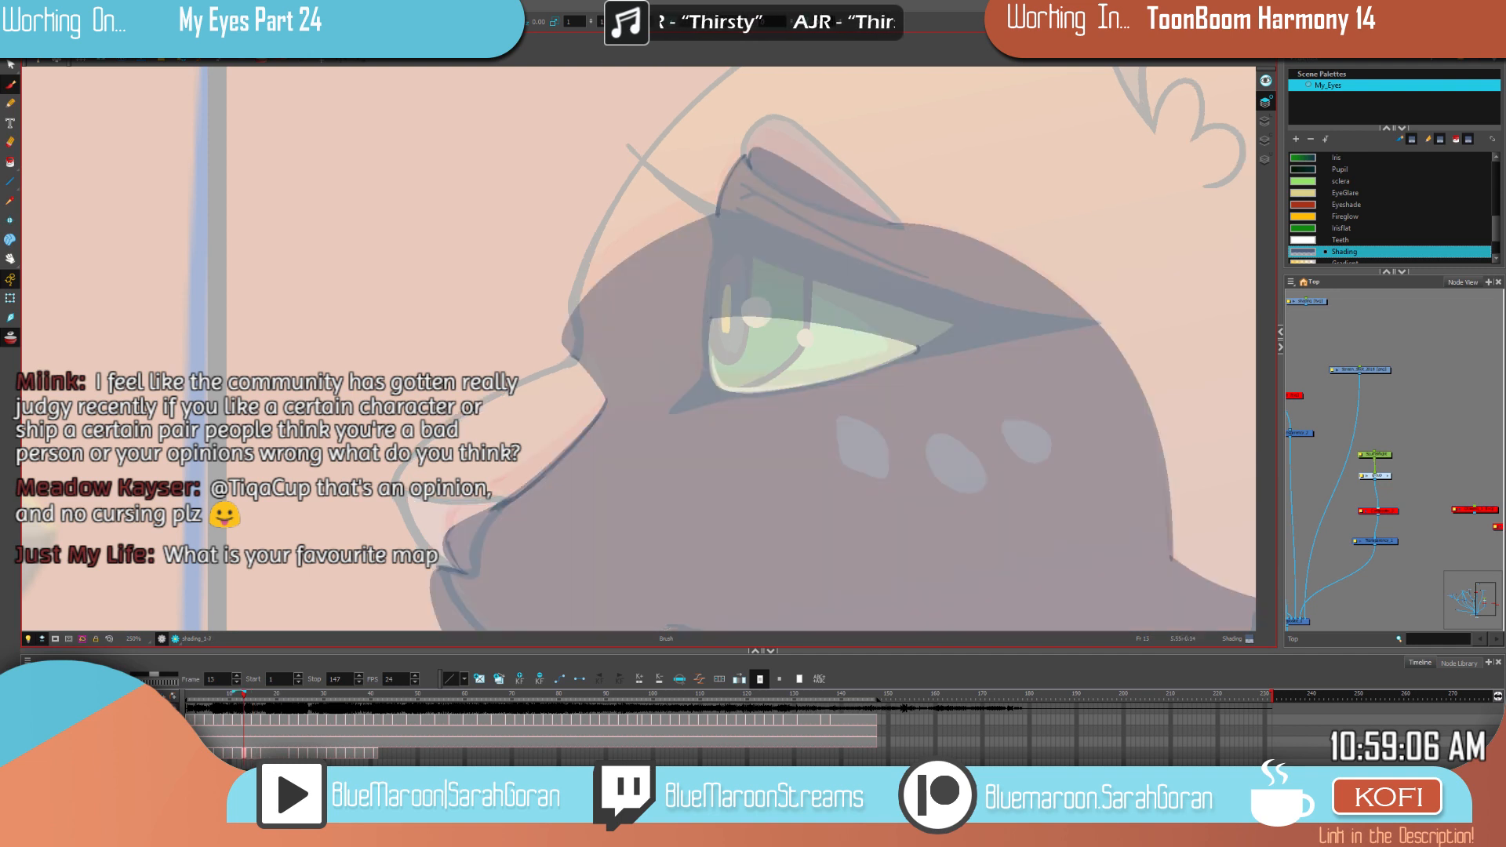
key("g")
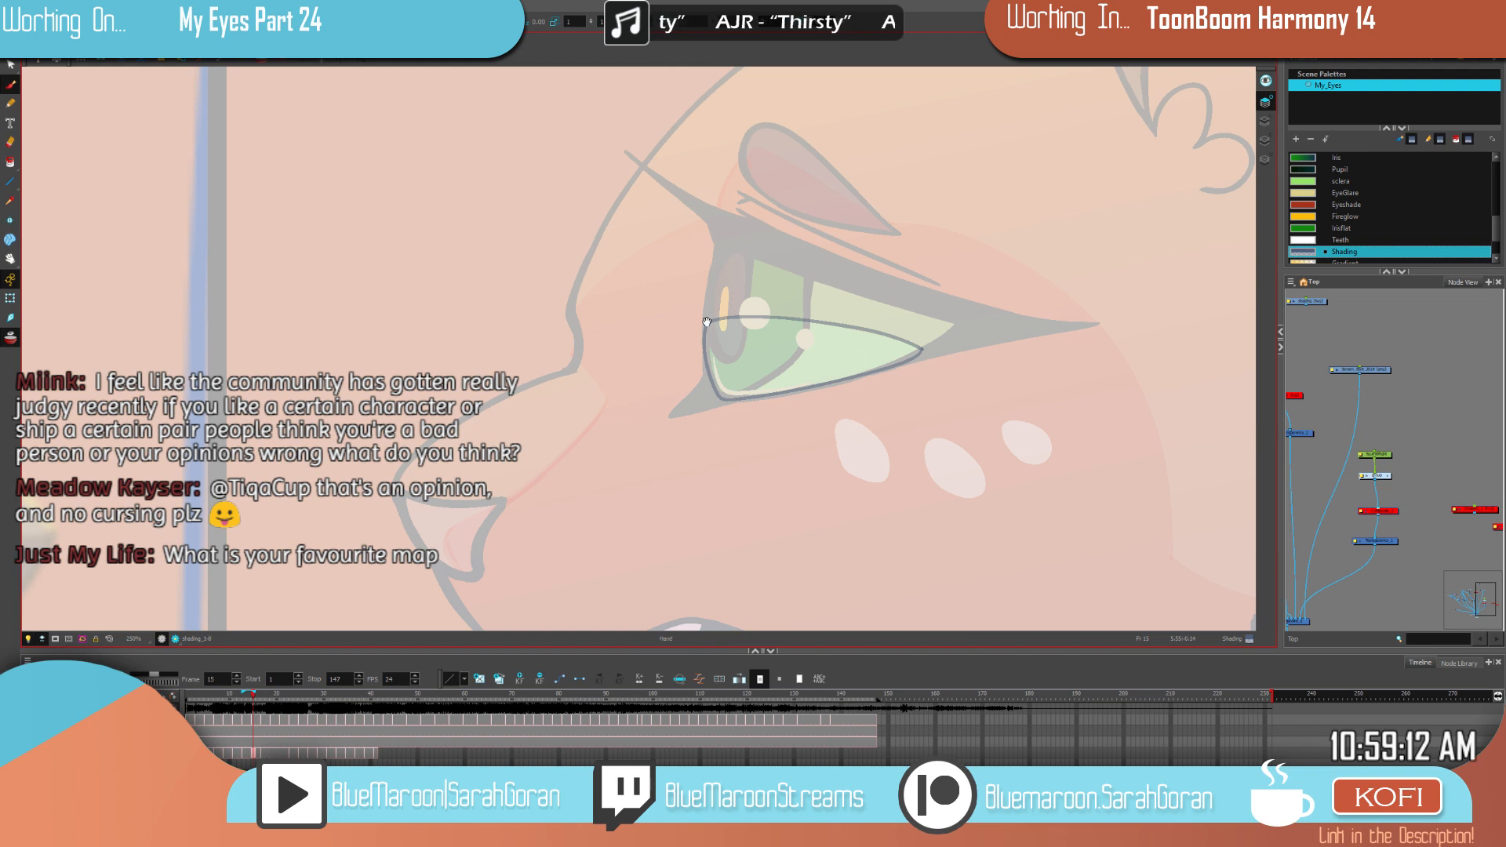
Step: Outline the shading edge on frame 15 from above the inner eye across the forehead and around the nose bridge
left_click_drag(707, 321, 851, 392)
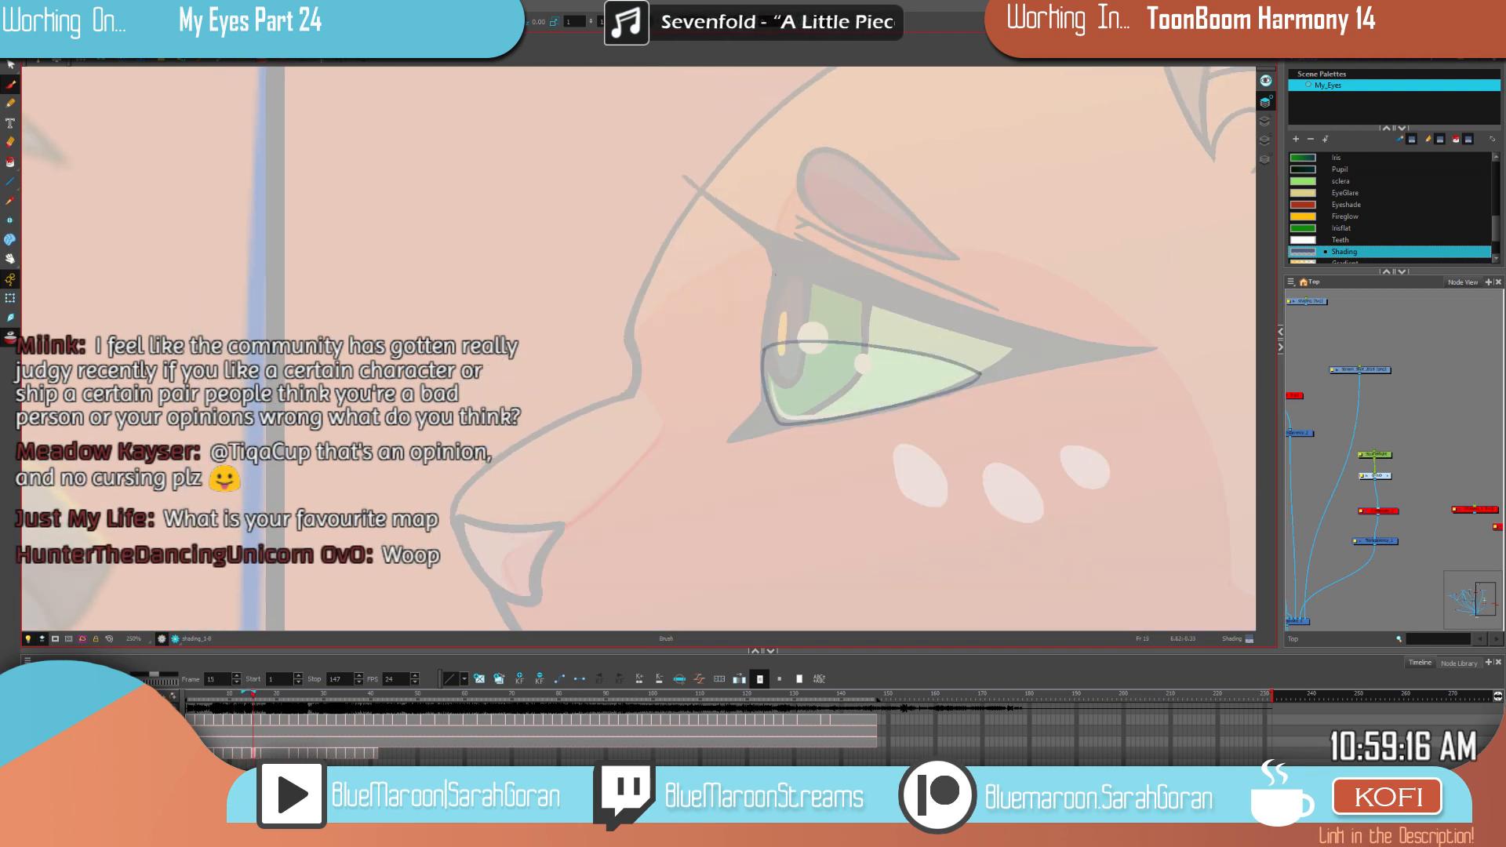
left_click_drag(775, 244, 623, 349)
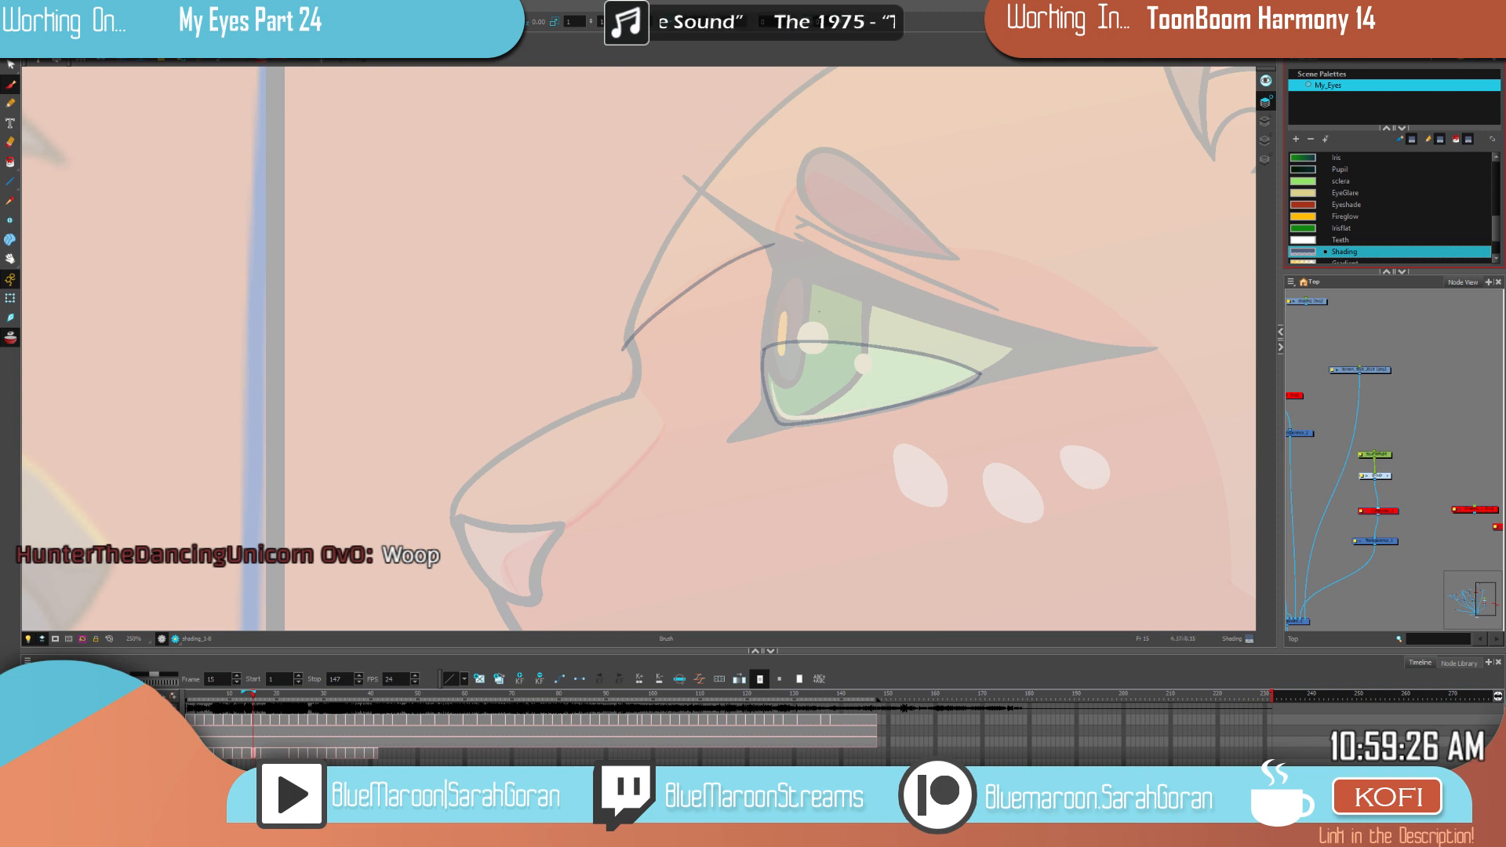
mouse_move(888, 419)
left_mouse_down()
mouse_move(908, 329)
mouse_move(962, 299)
left_mouse_up()
key("comma")
key("comma")
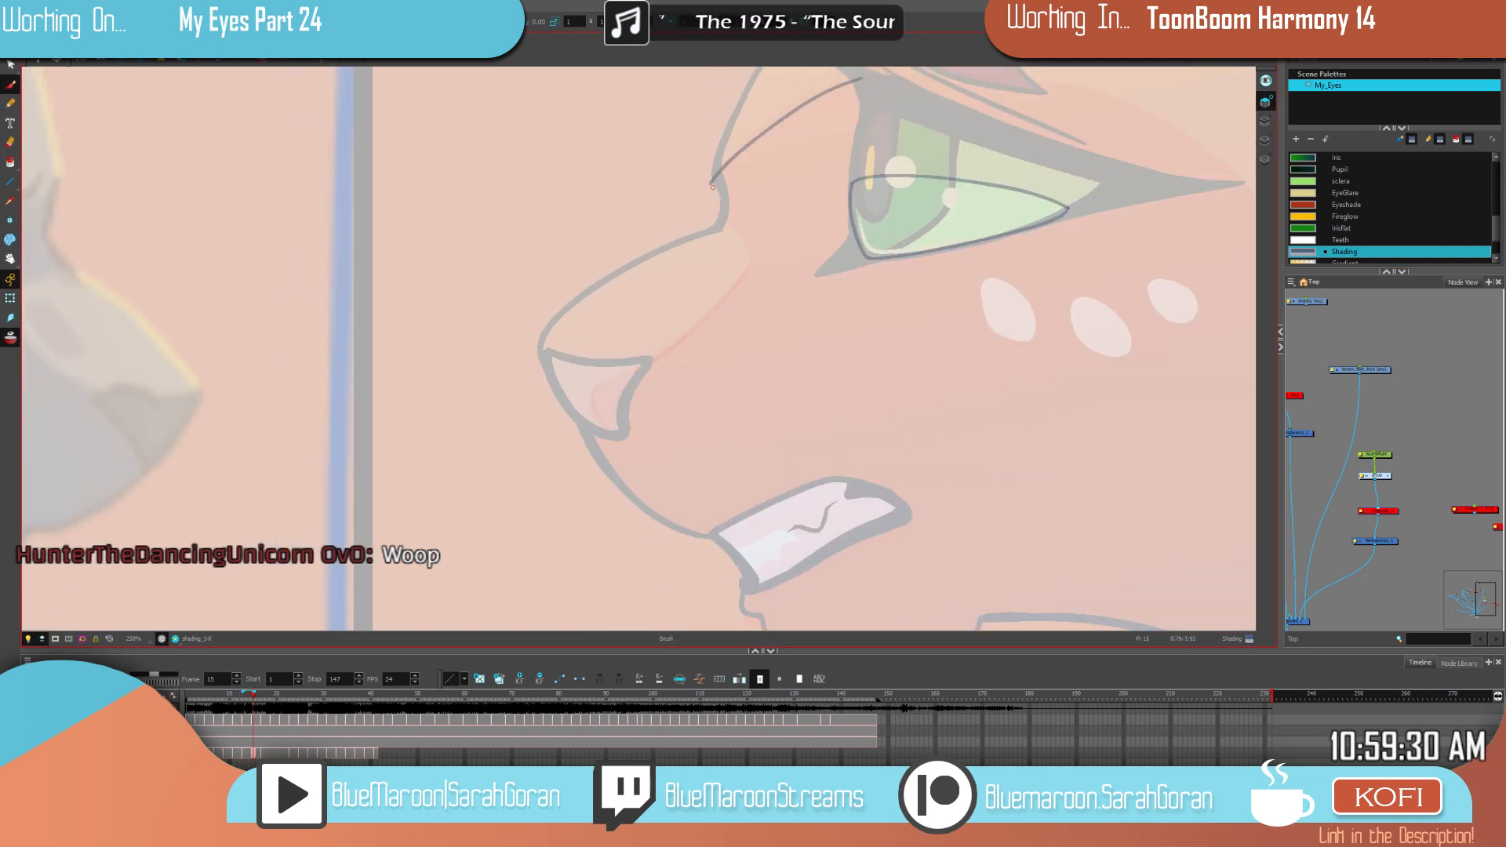
mouse_move(712, 187)
left_mouse_down()
mouse_move(711, 212)
mouse_move(755, 261)
left_mouse_up()
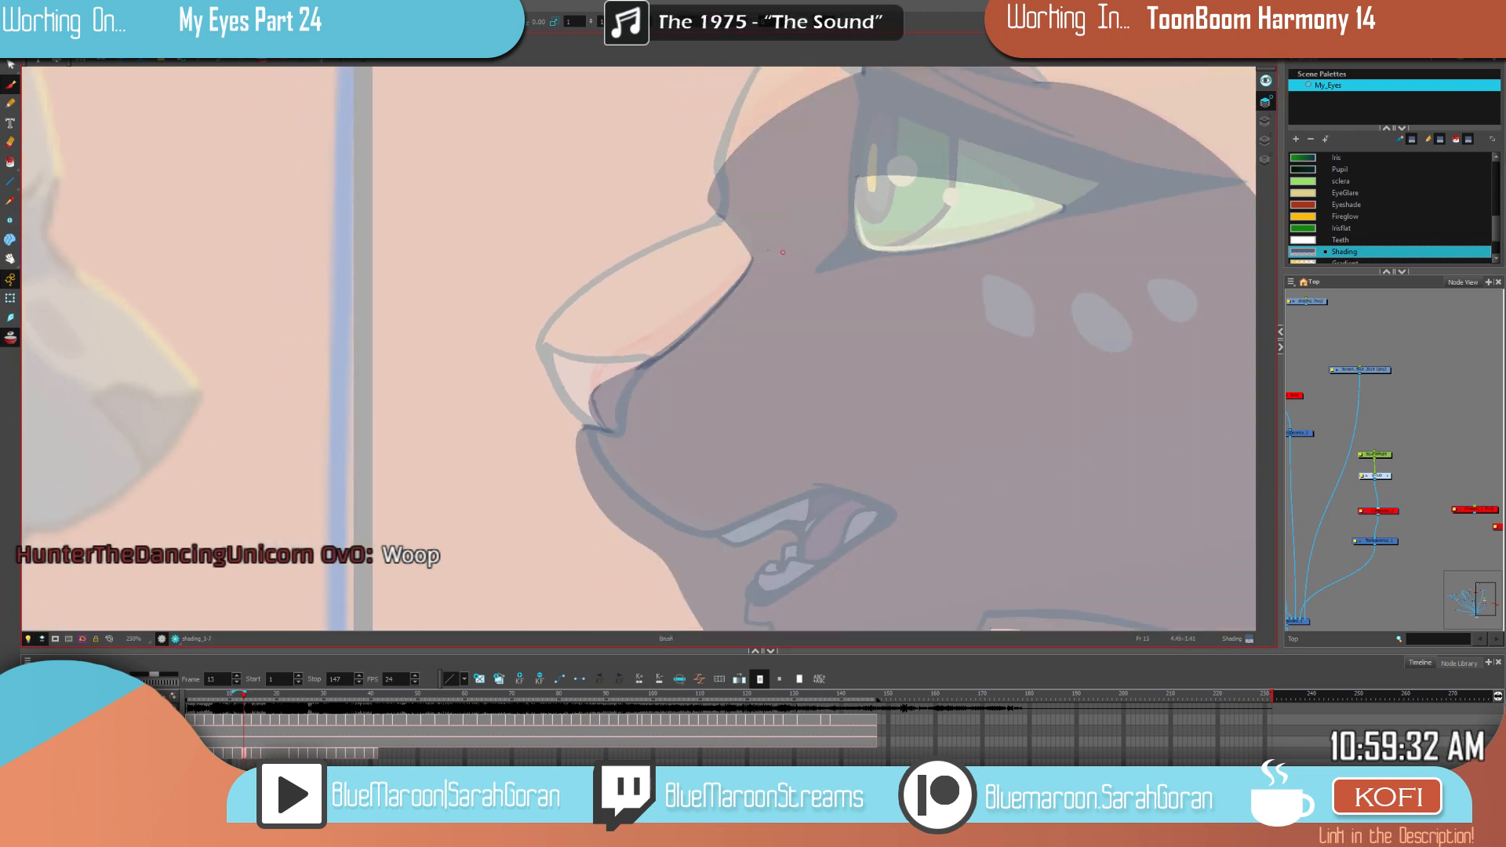
Step: Outline the shading edge along the muzzle and into the nose on frame 15, checking it against frame 13
key("comma")
key("comma")
key("period")
key("period")
key("comma")
key("comma")
key("period")
key("period")
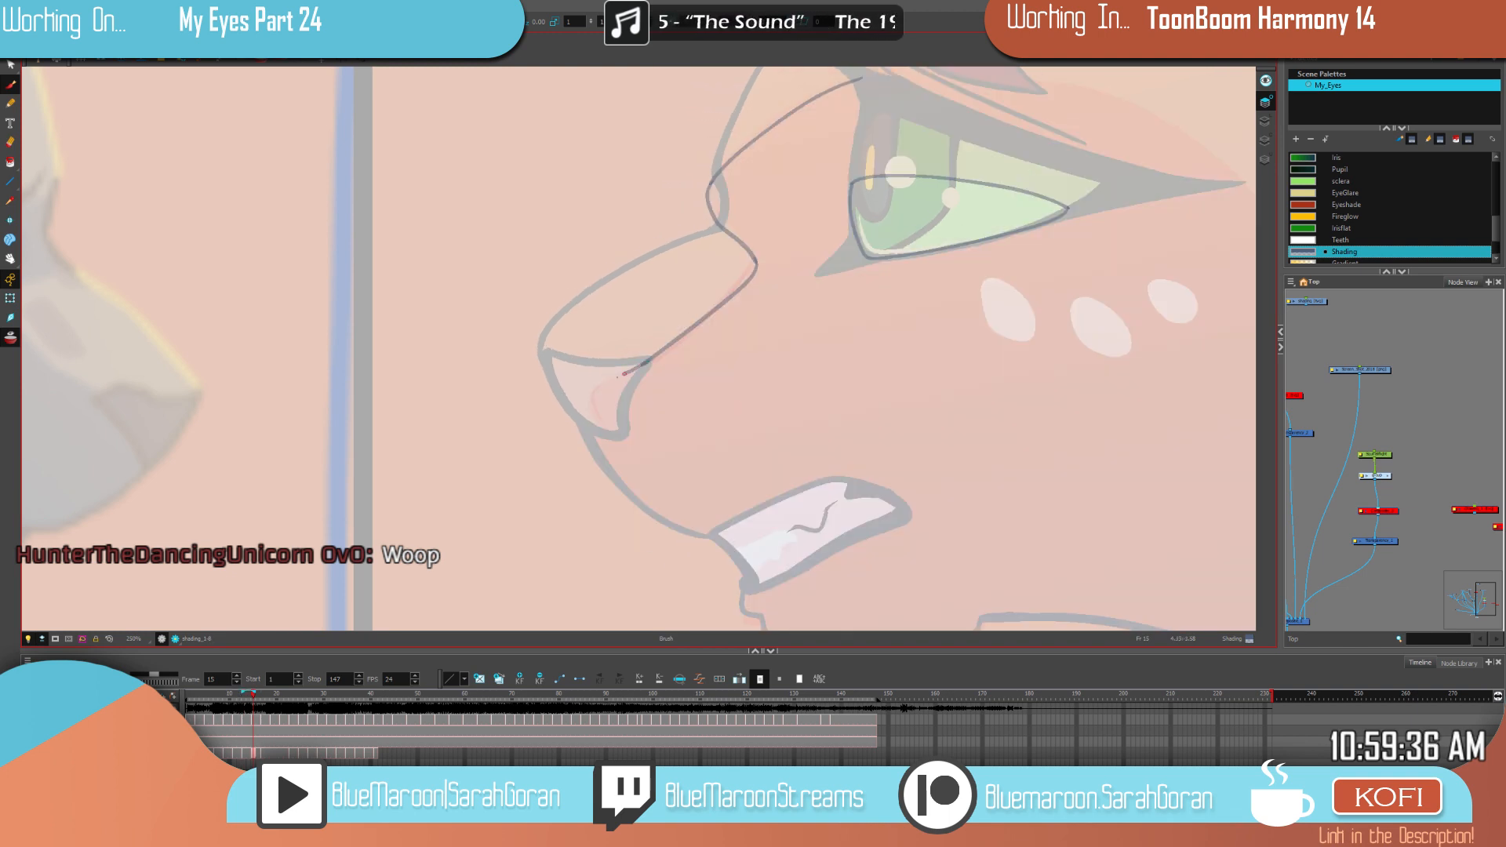
key("comma")
key("comma")
key("period")
key("period")
key("comma")
key("comma")
key("period")
key("period")
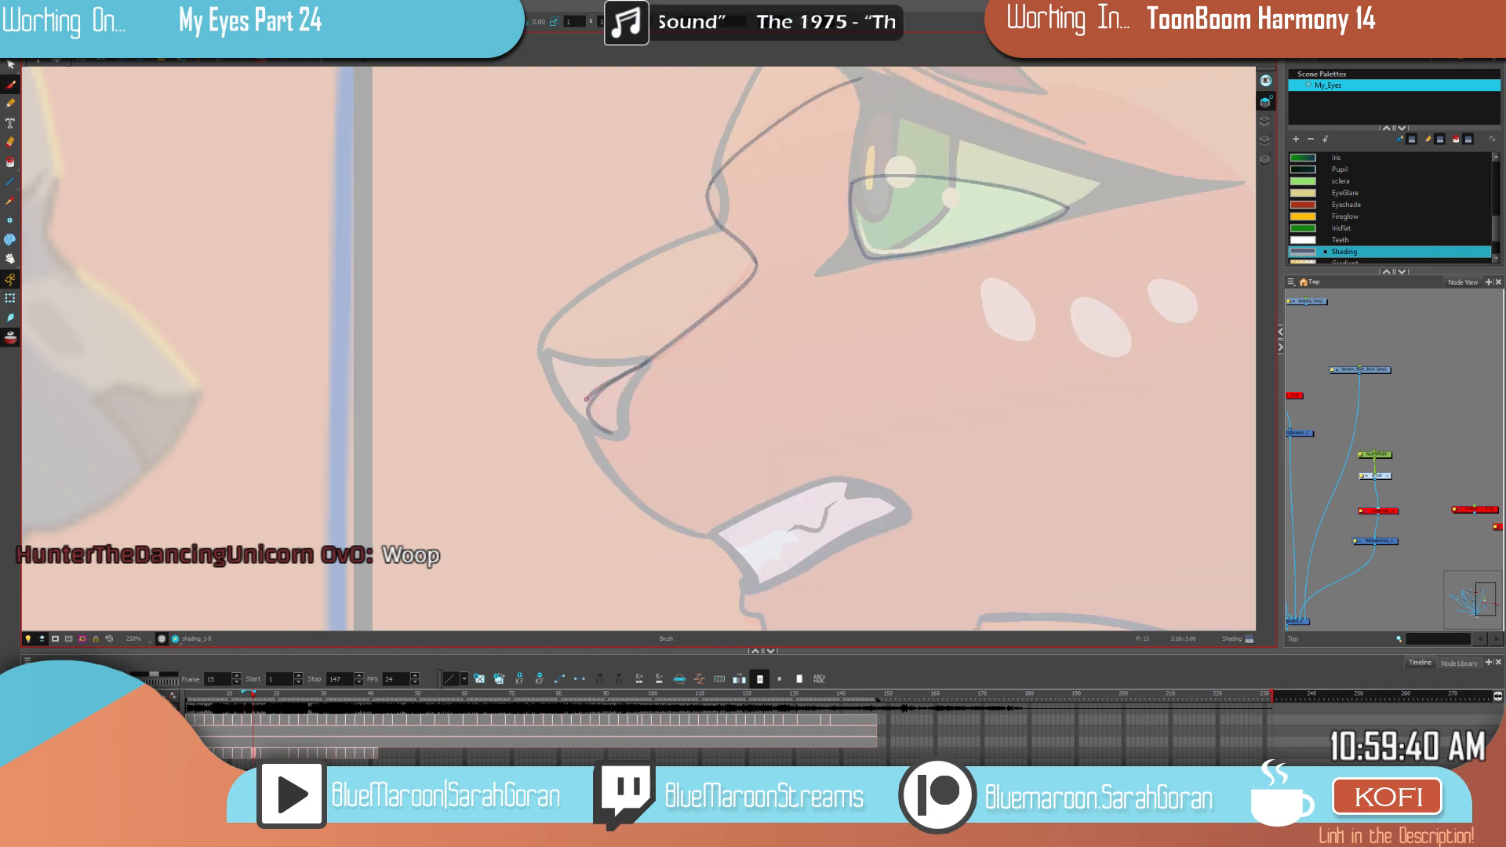
left_click_drag(590, 396, 596, 428)
key("comma")
key("comma")
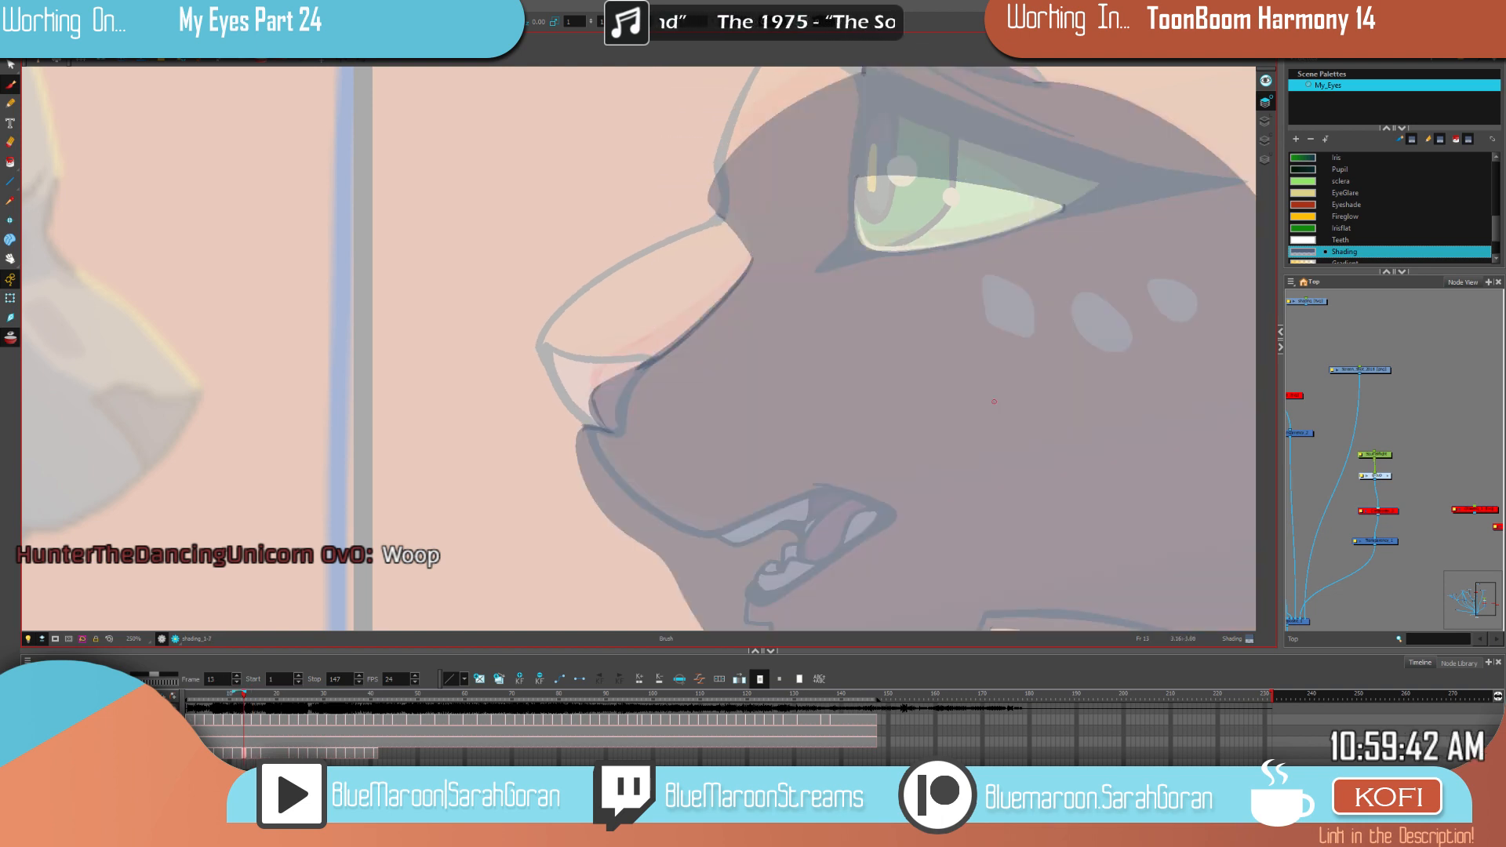
key("period")
key("period")
Step: Draw the shading outline from below the nose around the outside of the mouth and chin on frame 15
left_click_drag(1051, 485, 964, 360)
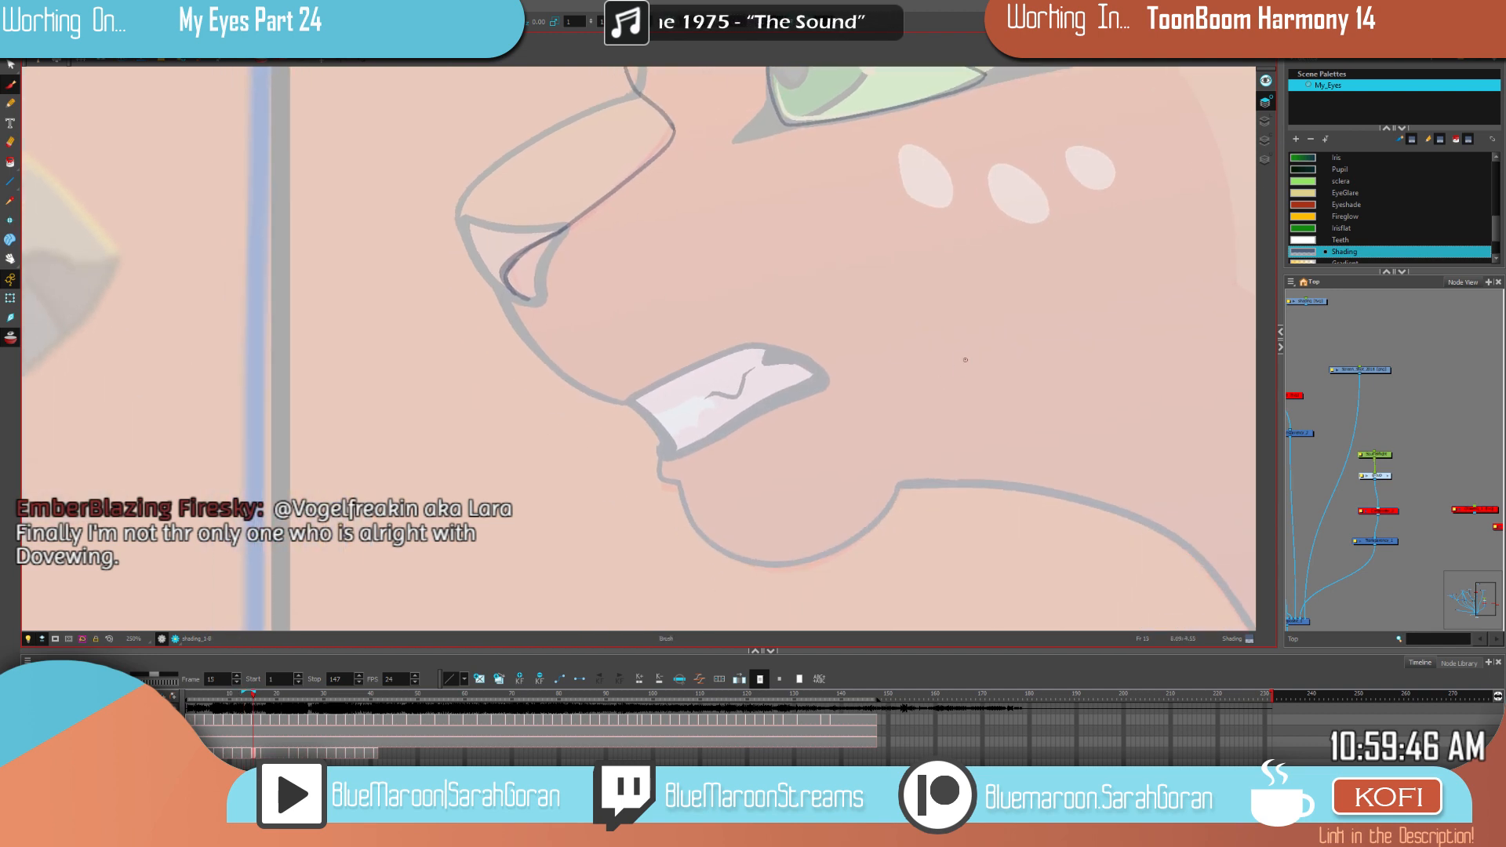
key("f")
key("g")
key("f")
key("g")
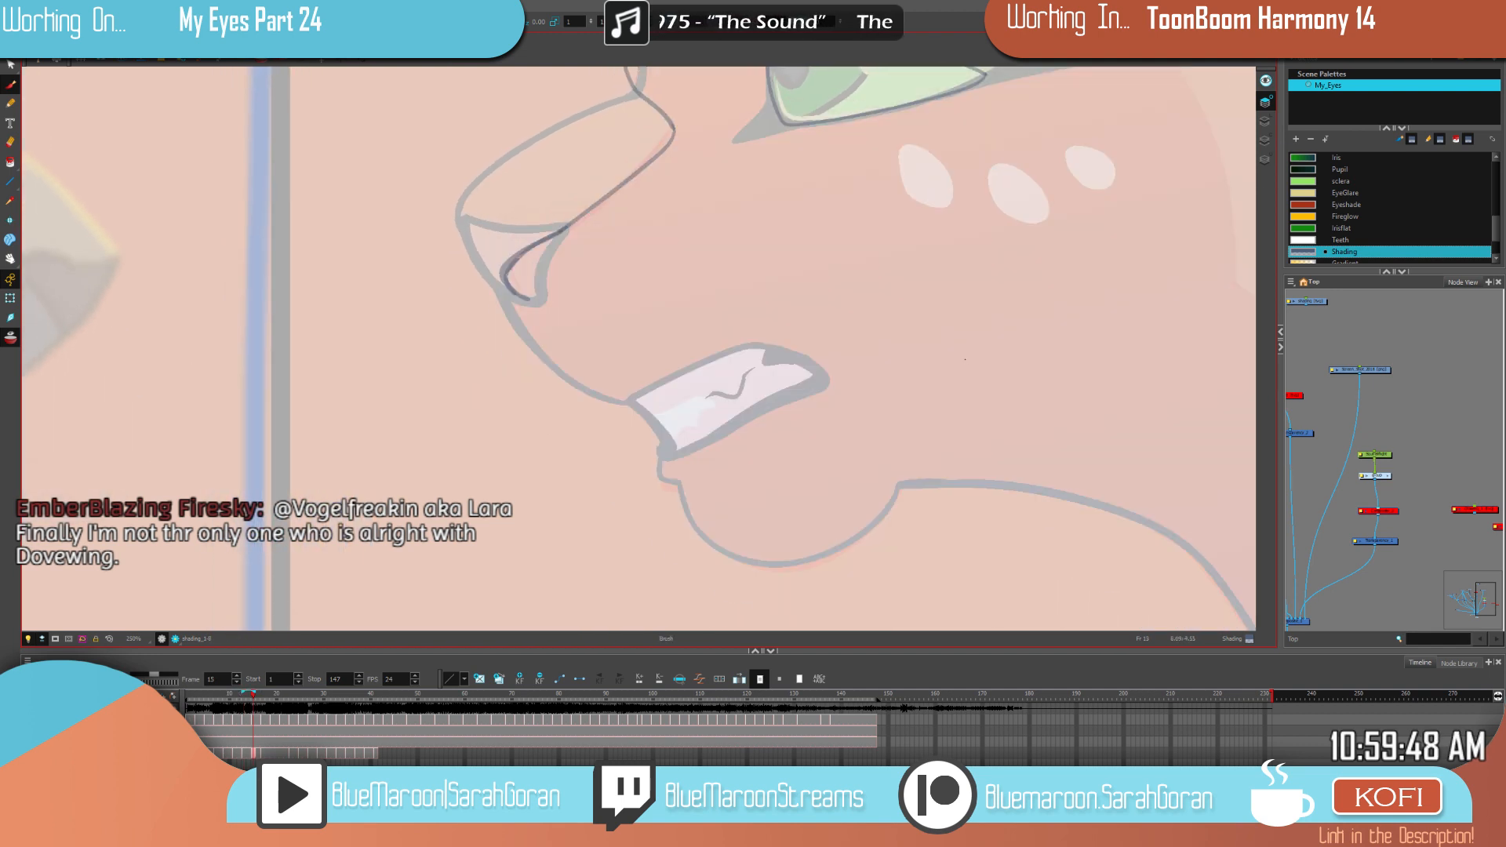
key("period")
key("comma")
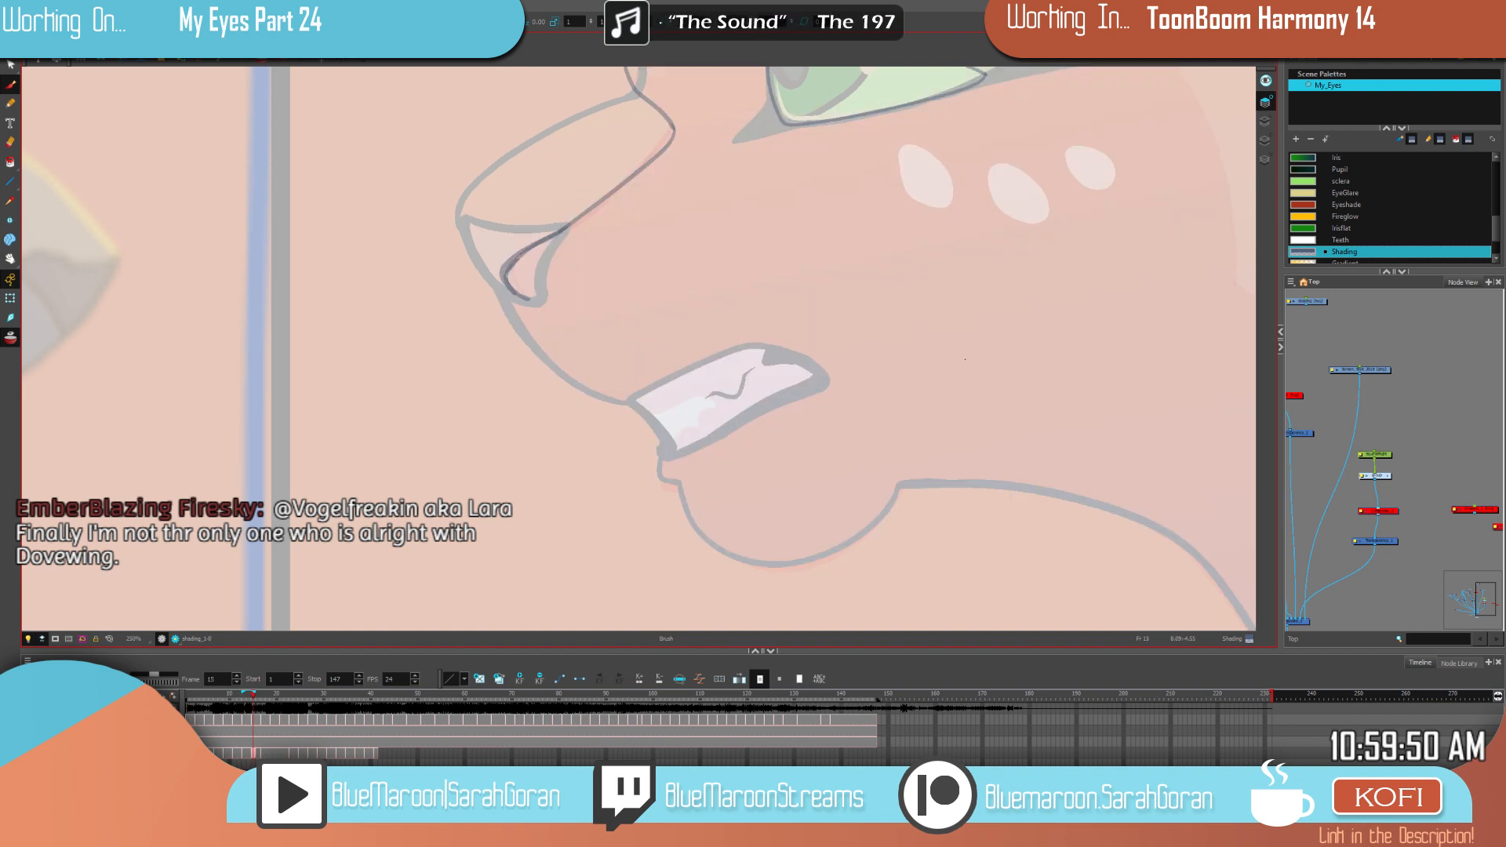
key("period")
key("comma")
key("period")
key("comma")
mouse_move(554, 386)
left_mouse_down()
mouse_move(638, 444)
mouse_move(666, 540)
mouse_move(838, 596)
mouse_move(937, 505)
left_mouse_up()
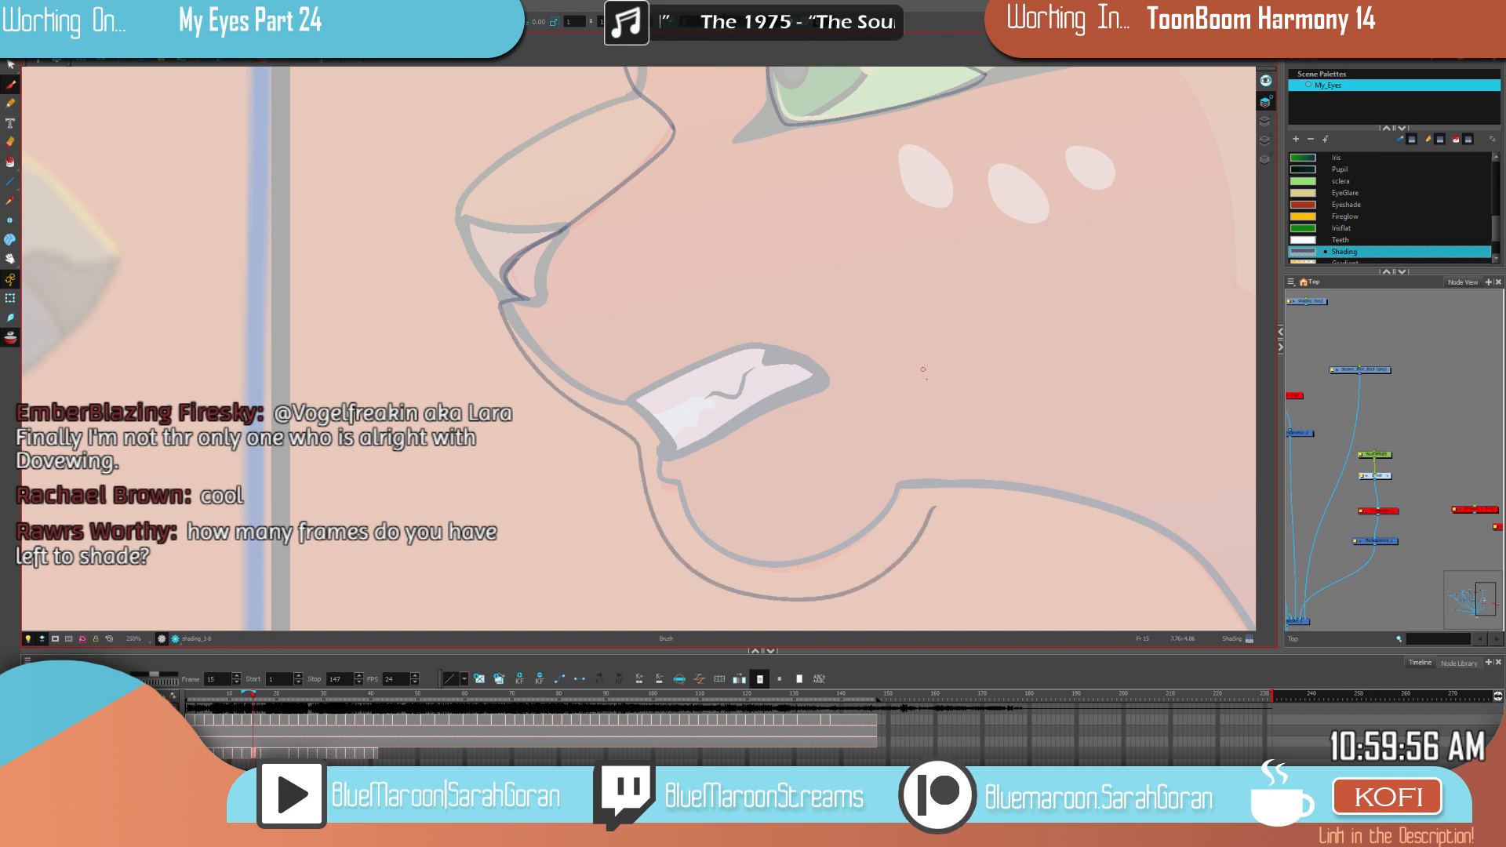
Step: Outline the shading down the throat, around the base of the neck and up its back, following frame 13
scroll(923, 369, "down", 2)
left_click_drag(1052, 424, 783, 456)
key("f")
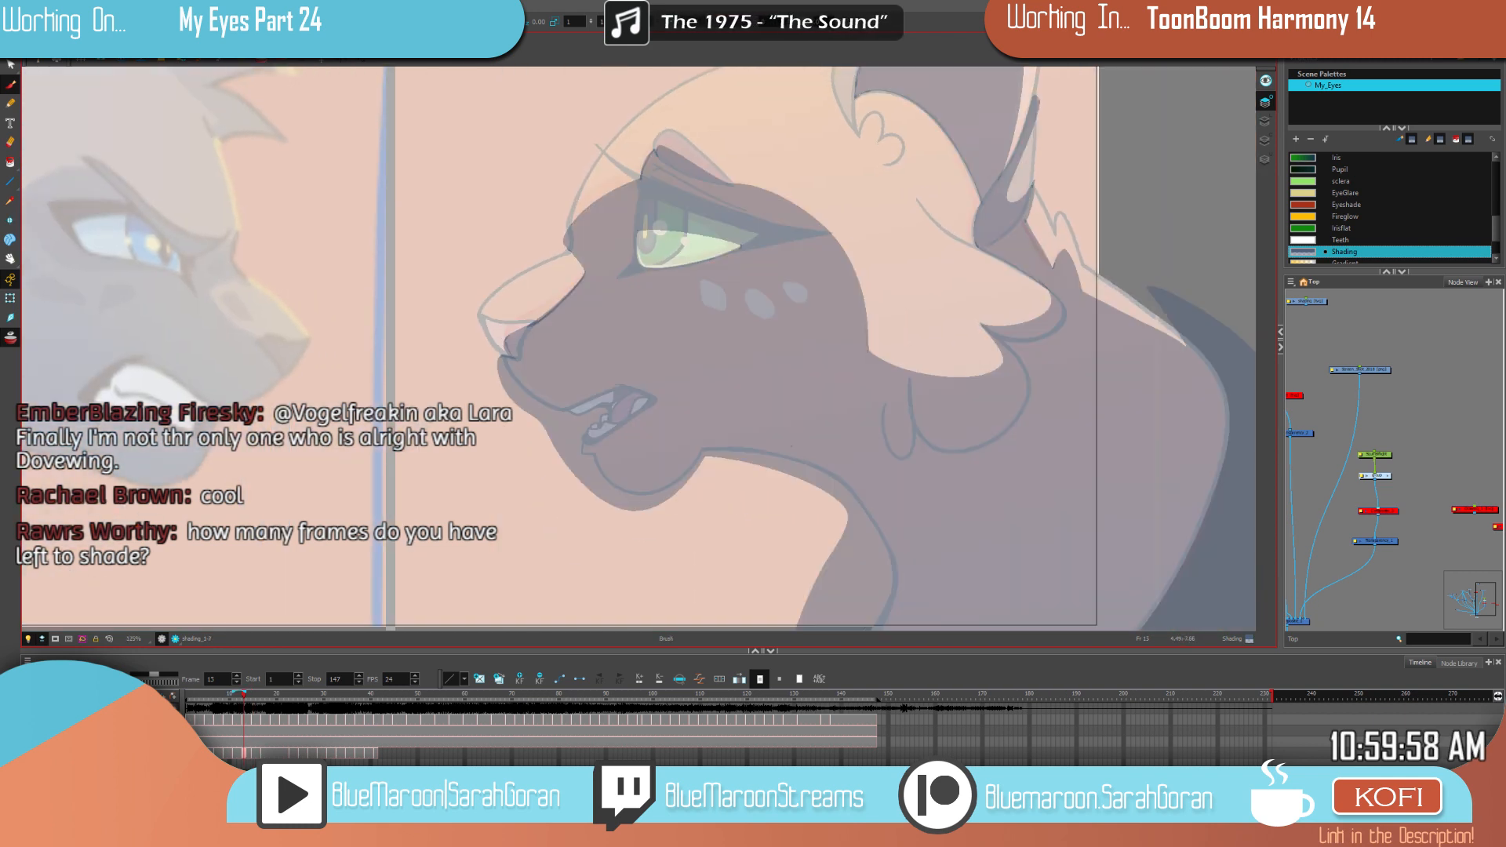
key("g")
key("f")
key("g")
mouse_move(794, 466)
left_mouse_down()
mouse_move(847, 482)
mouse_move(884, 582)
left_mouse_up()
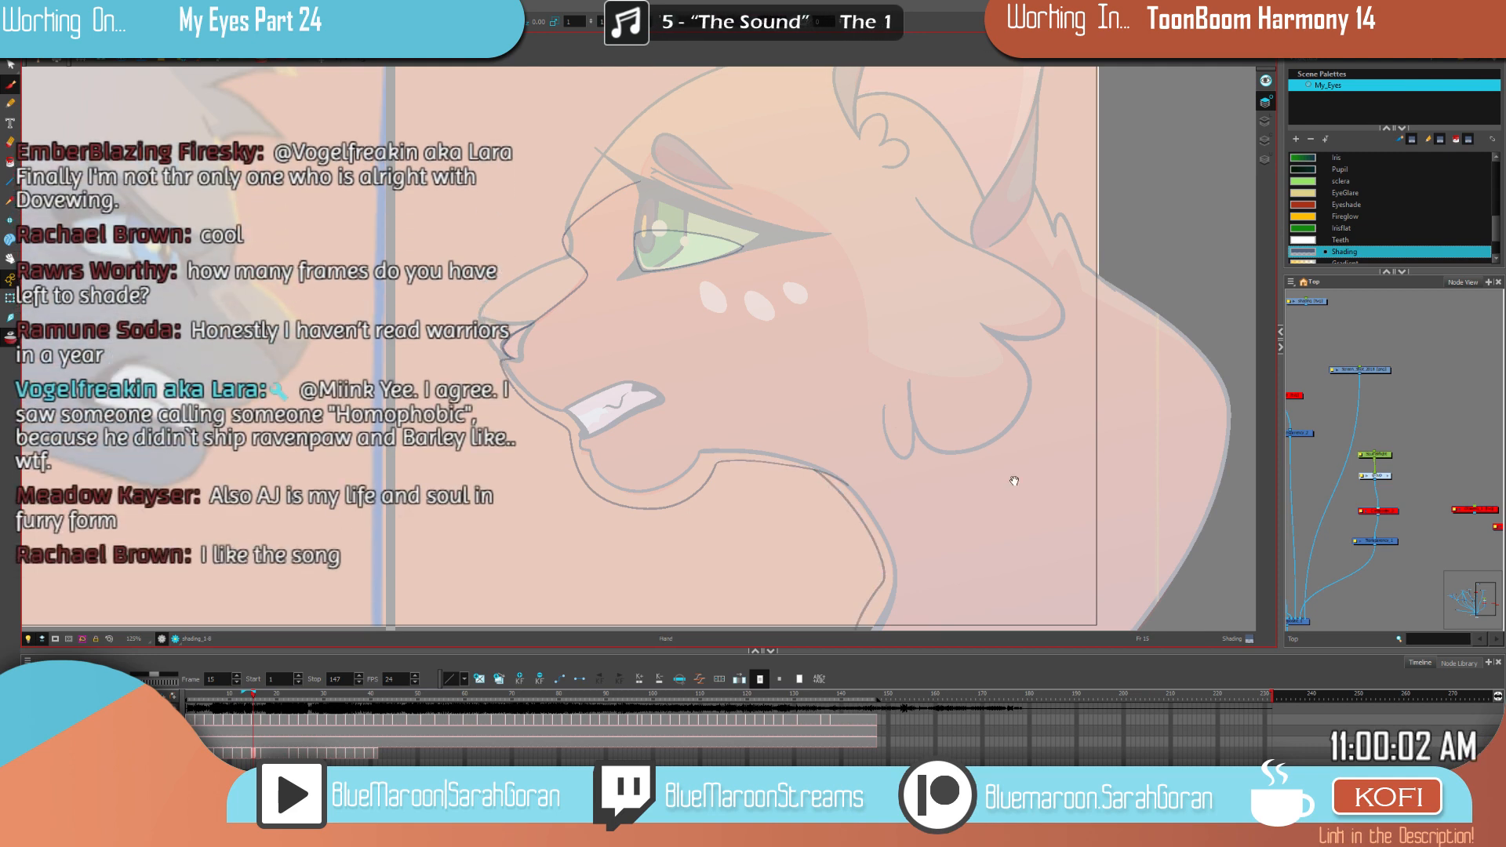
left_click_drag(1014, 481, 958, 376)
left_click_drag(776, 581, 1114, 553)
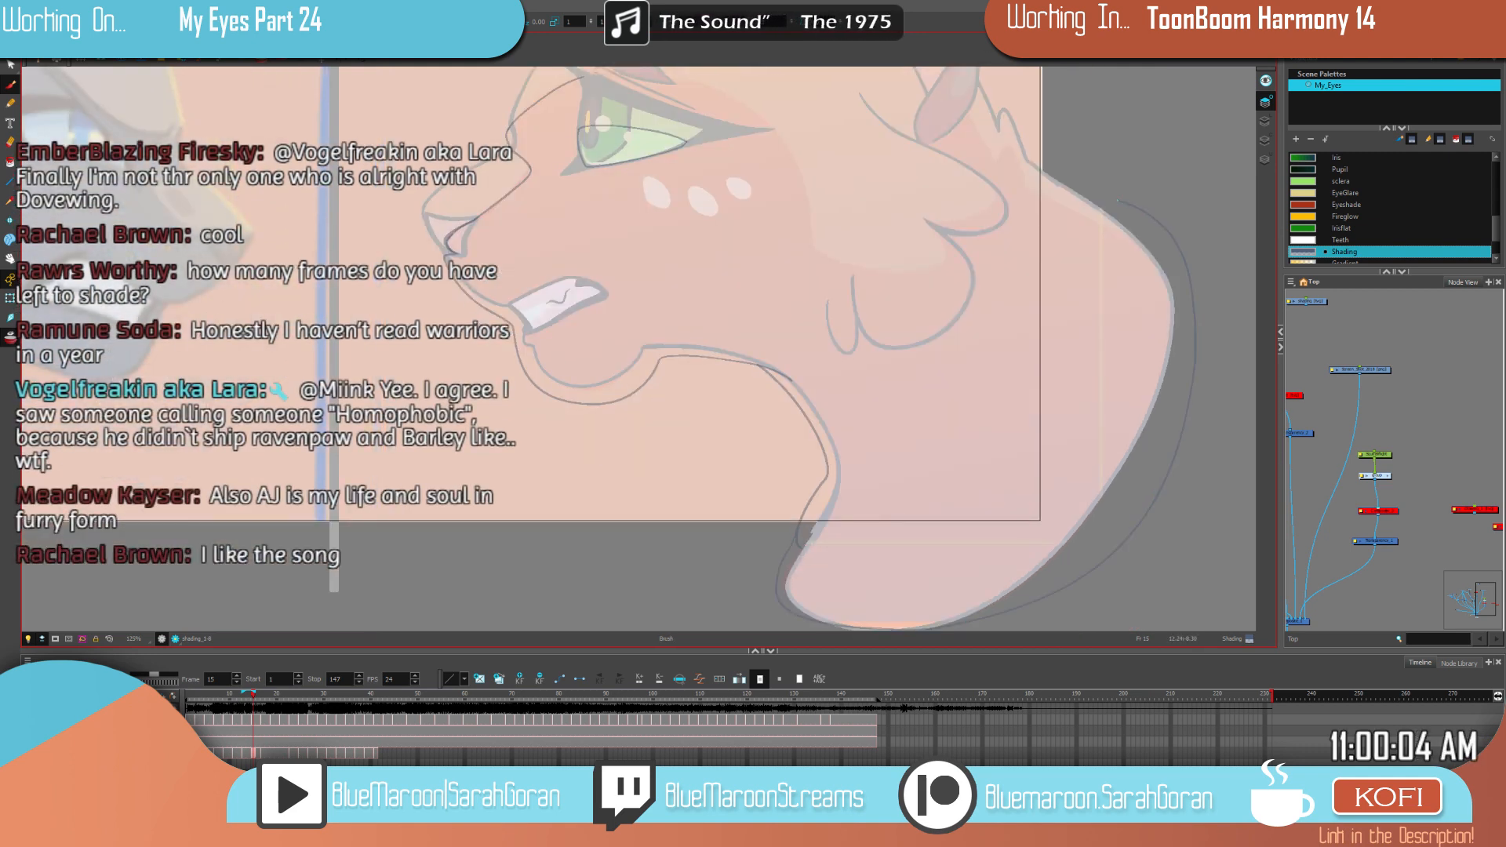
left_click_drag(1050, 195, 1025, 186)
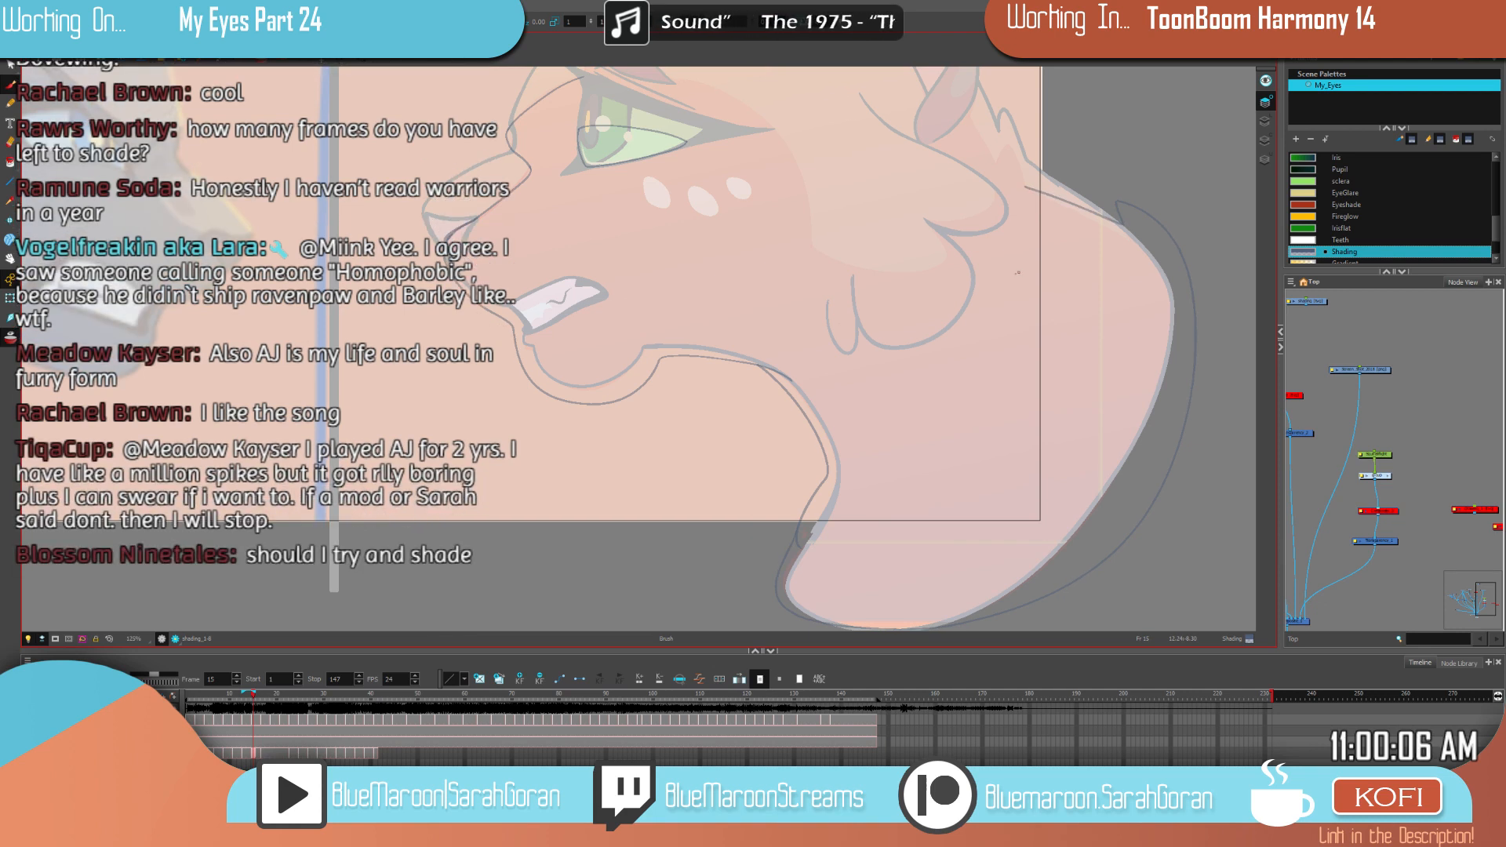
Step: Outline the shading edge rising from the inner eye corner to the brow marking, comparing it with the previous drawing
left_click_drag(871, 368, 903, 467)
key("f")
key("g")
key("f")
key("g")
key("f")
key("comma")
key("period")
left_click_drag(651, 295, 694, 470)
key("2")
key("2")
key("2")
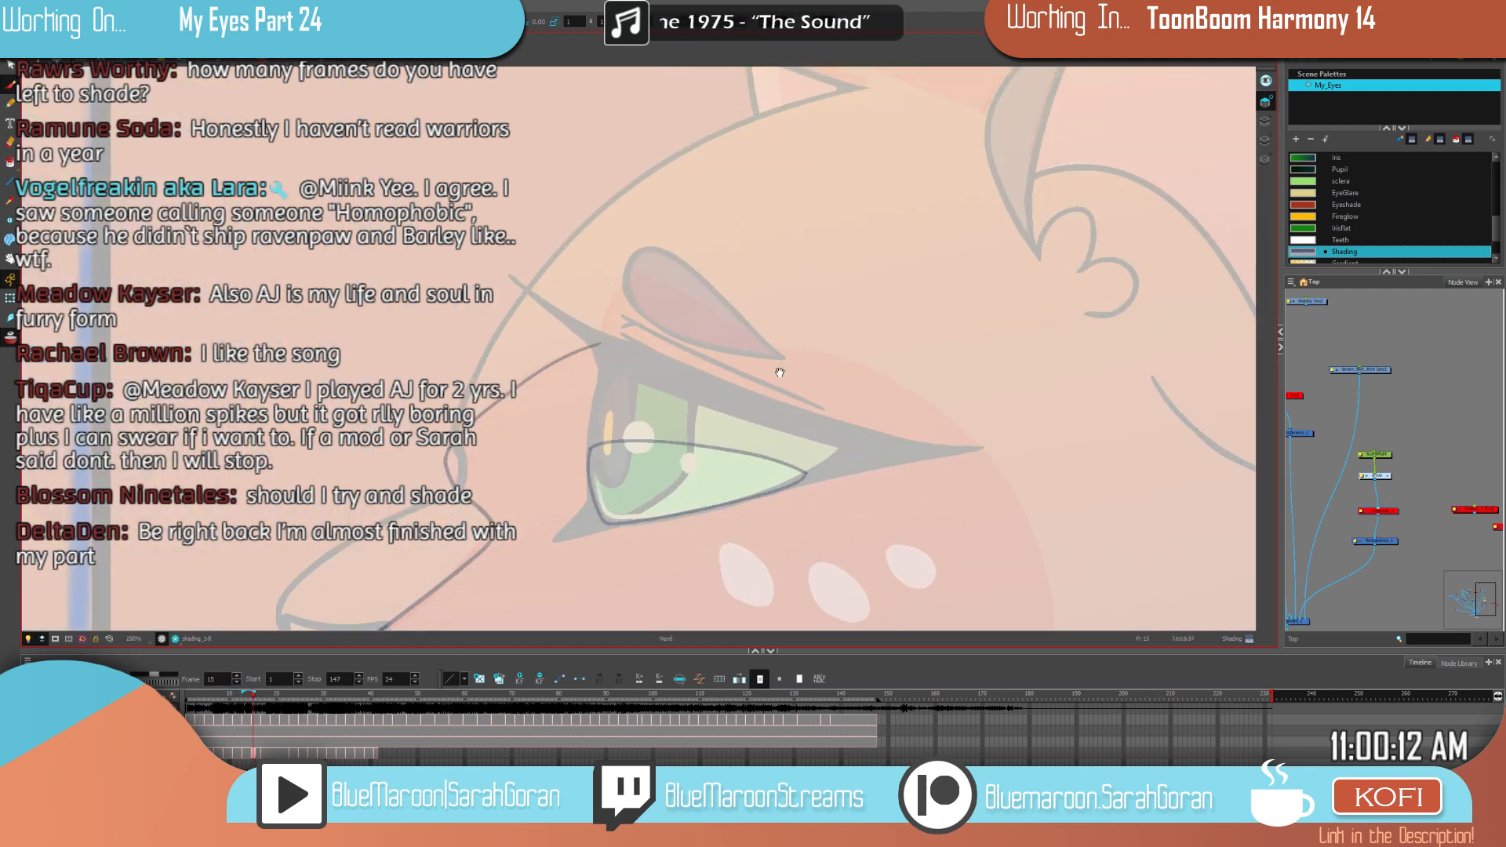
left_click_drag(779, 373, 869, 408)
key("comma")
key("period")
left_click_drag(752, 302, 732, 362)
key("comma")
key("period")
key("comma")
key("period")
Step: Outline the shading edge through the brow marking, undoing and redrawing the stroke once
left_click_drag(877, 369, 760, 300)
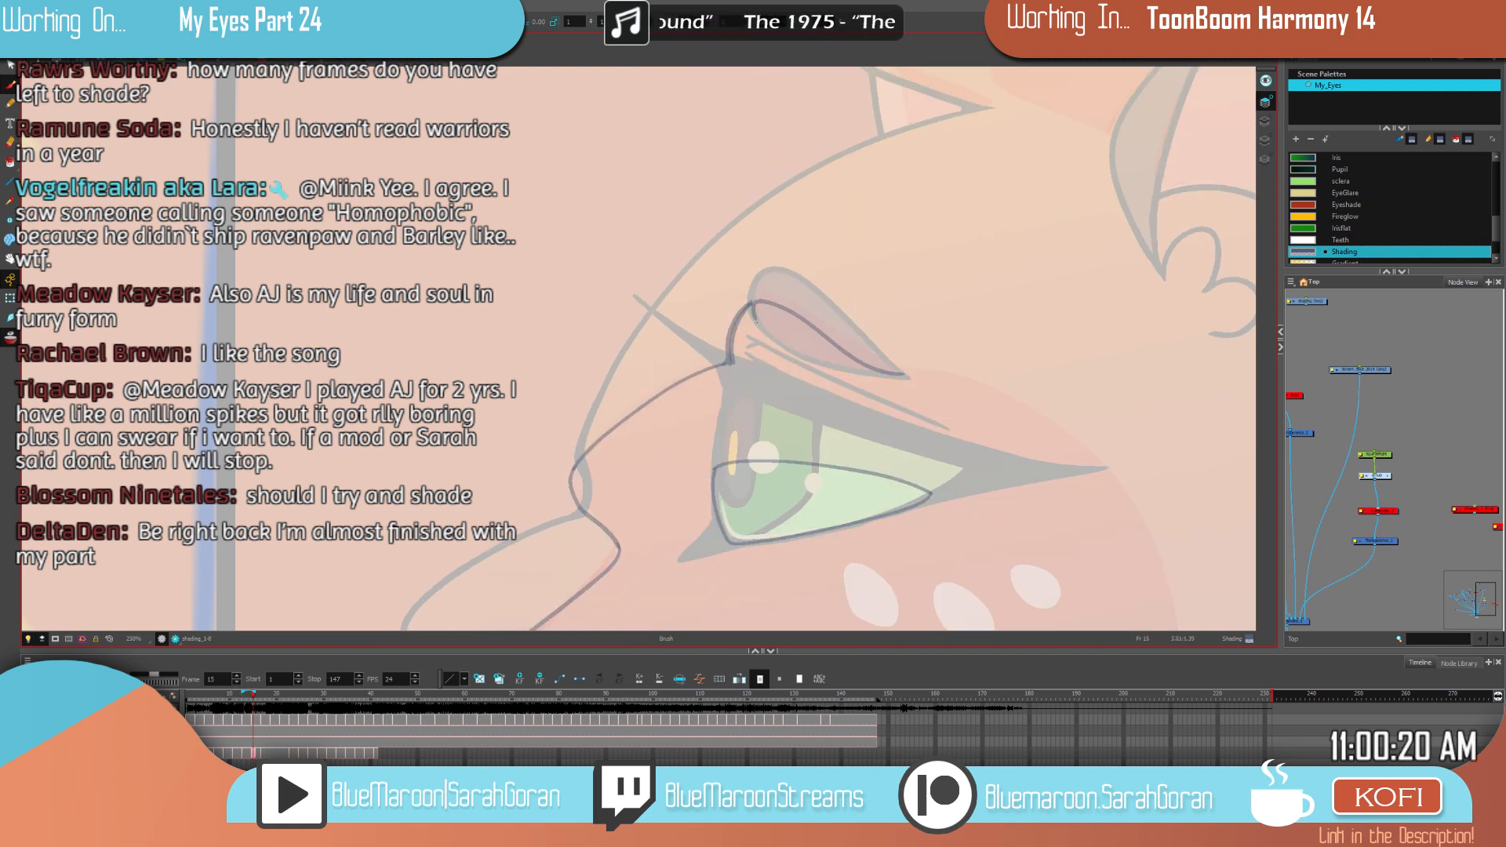
key("ctrl+z")
left_click_drag(900, 375, 784, 302)
key("alt+s")
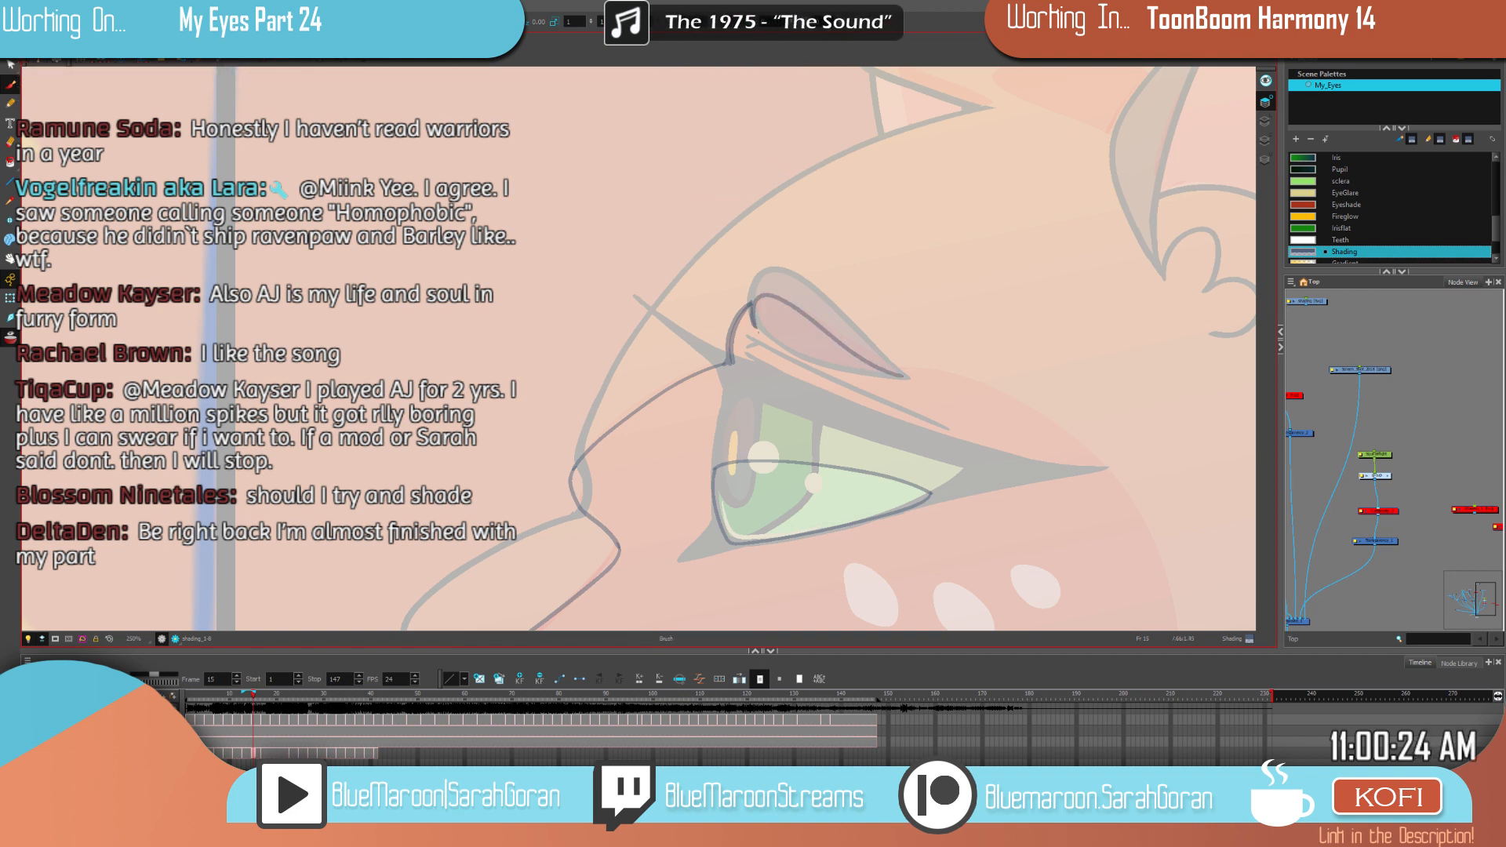
Step: Raise the onion skin opacity in the onion skin and light table transparency settings
left_click_drag(996, 414, 727, 168)
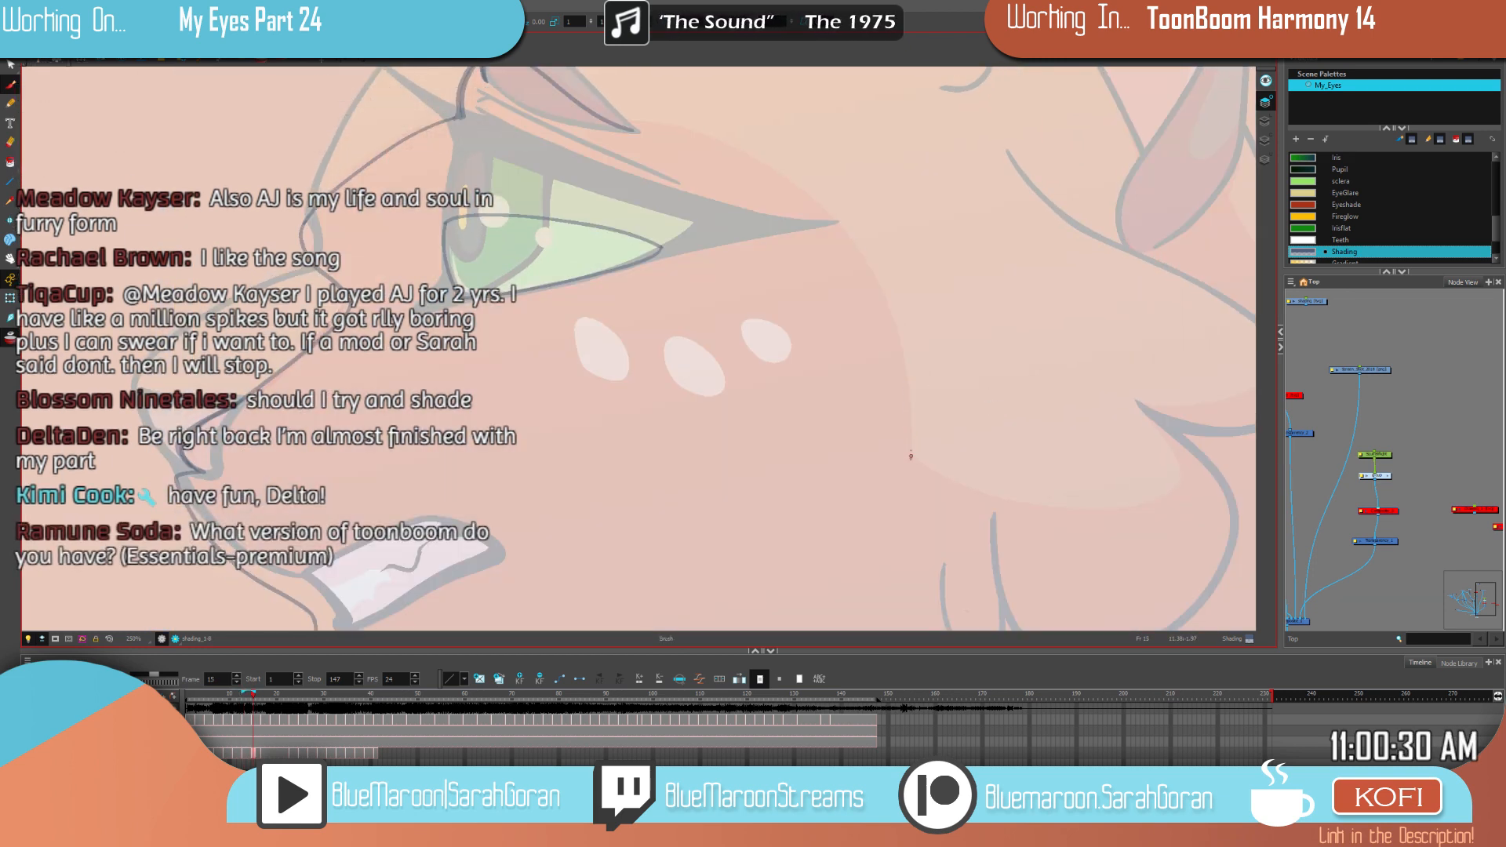
left_click(243, 63)
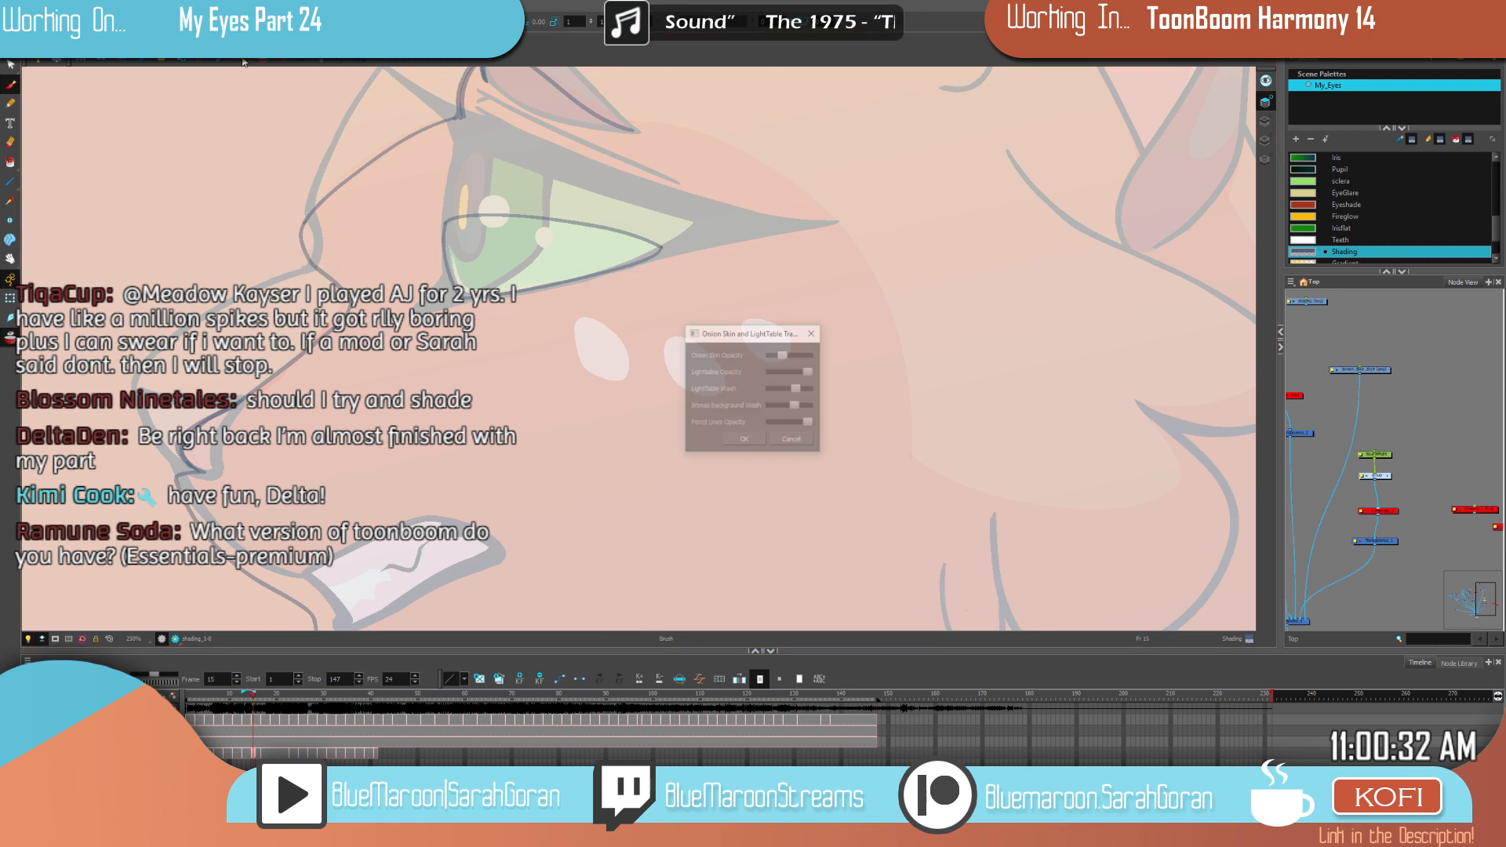
left_click_drag(783, 362, 795, 354)
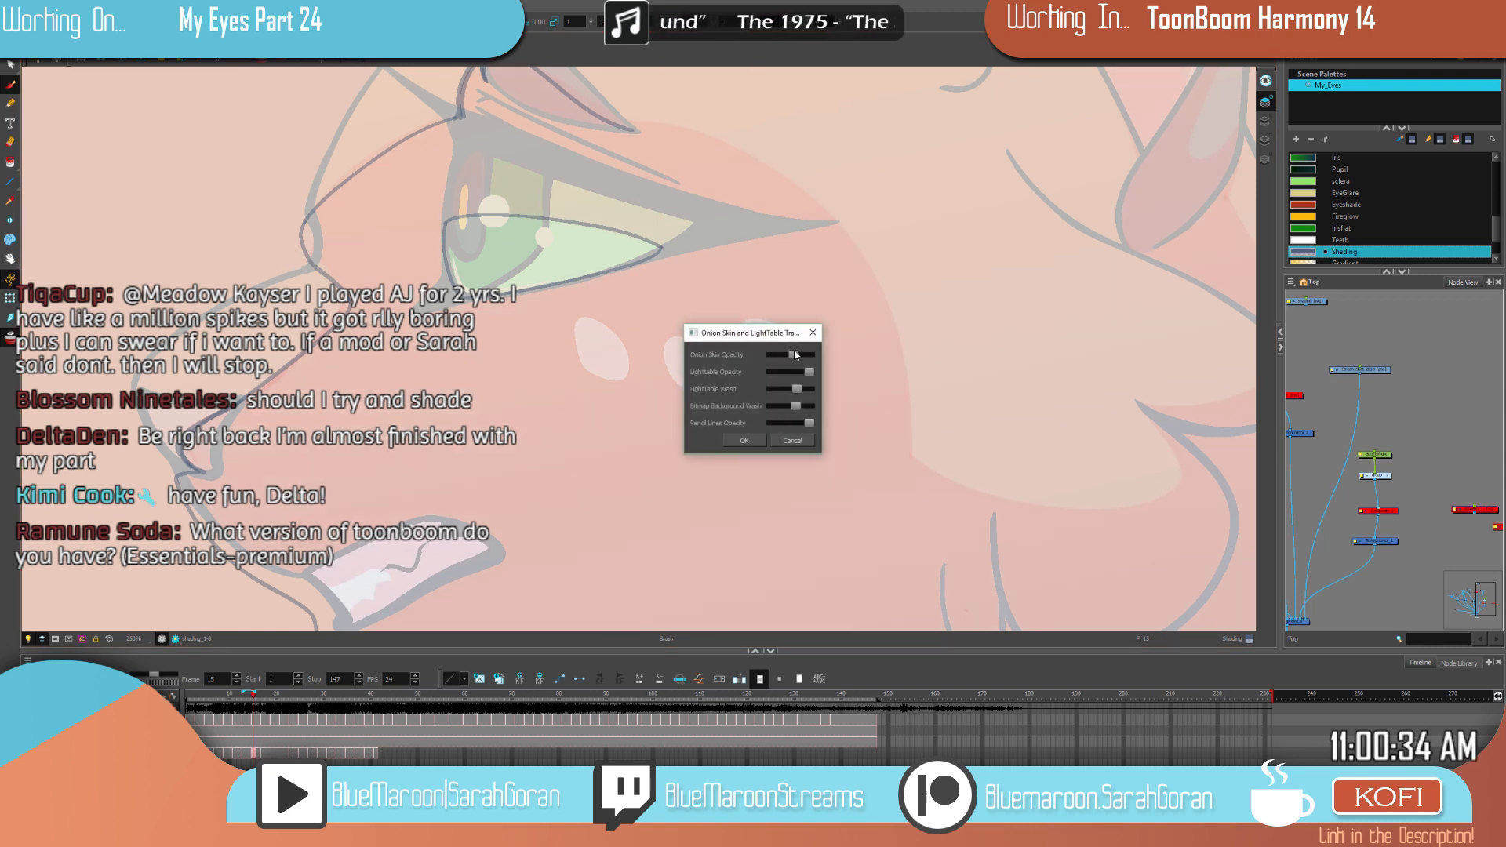
left_click(753, 441)
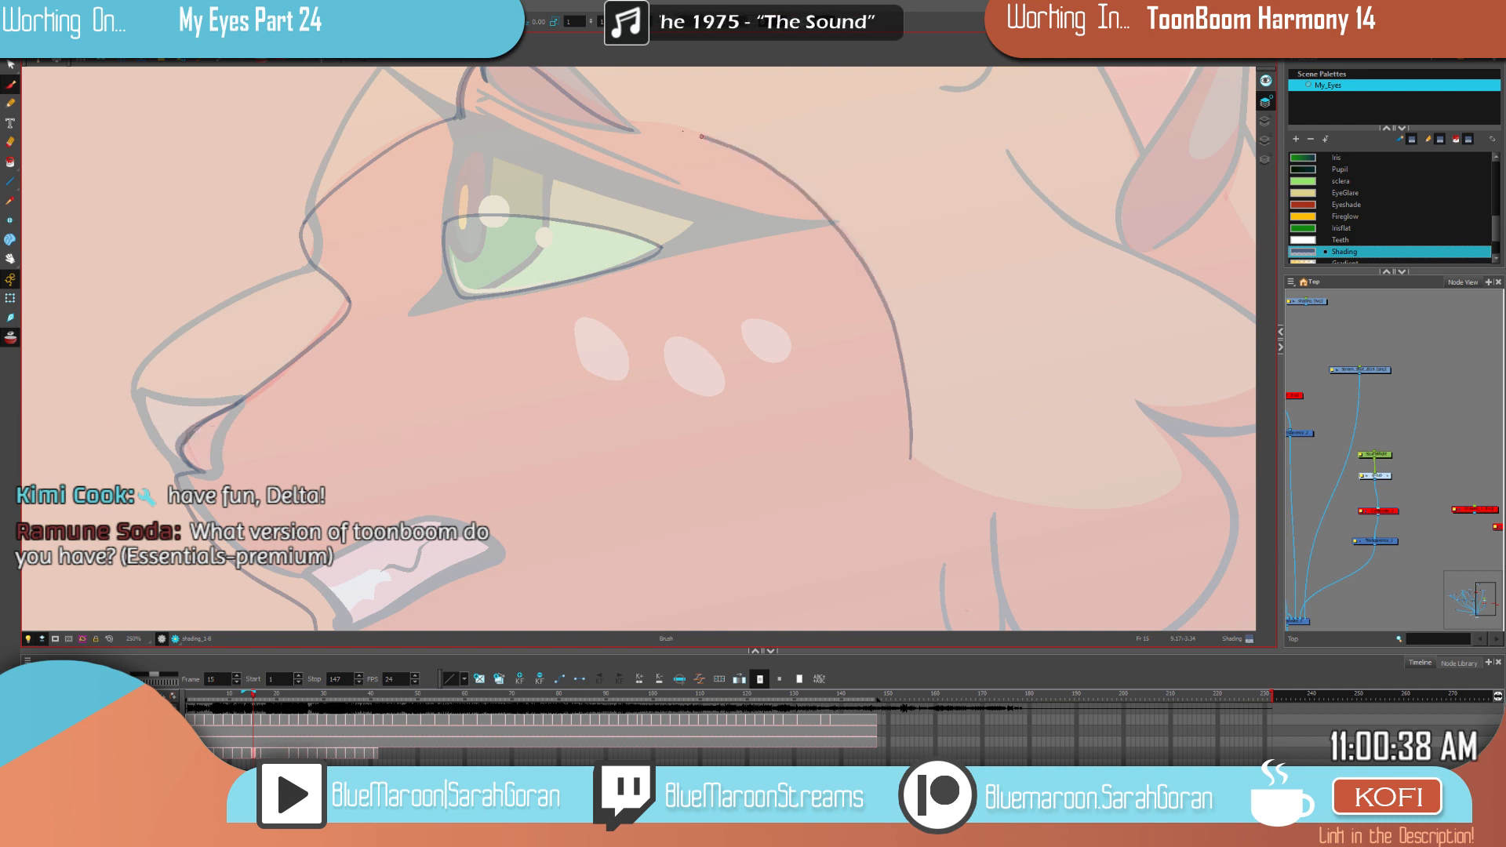
Step: Refine the curved shading outline past the outer eye corner and down the cheek, checking it against frame 13
key("comma")
key("comma")
key("period")
key("period")
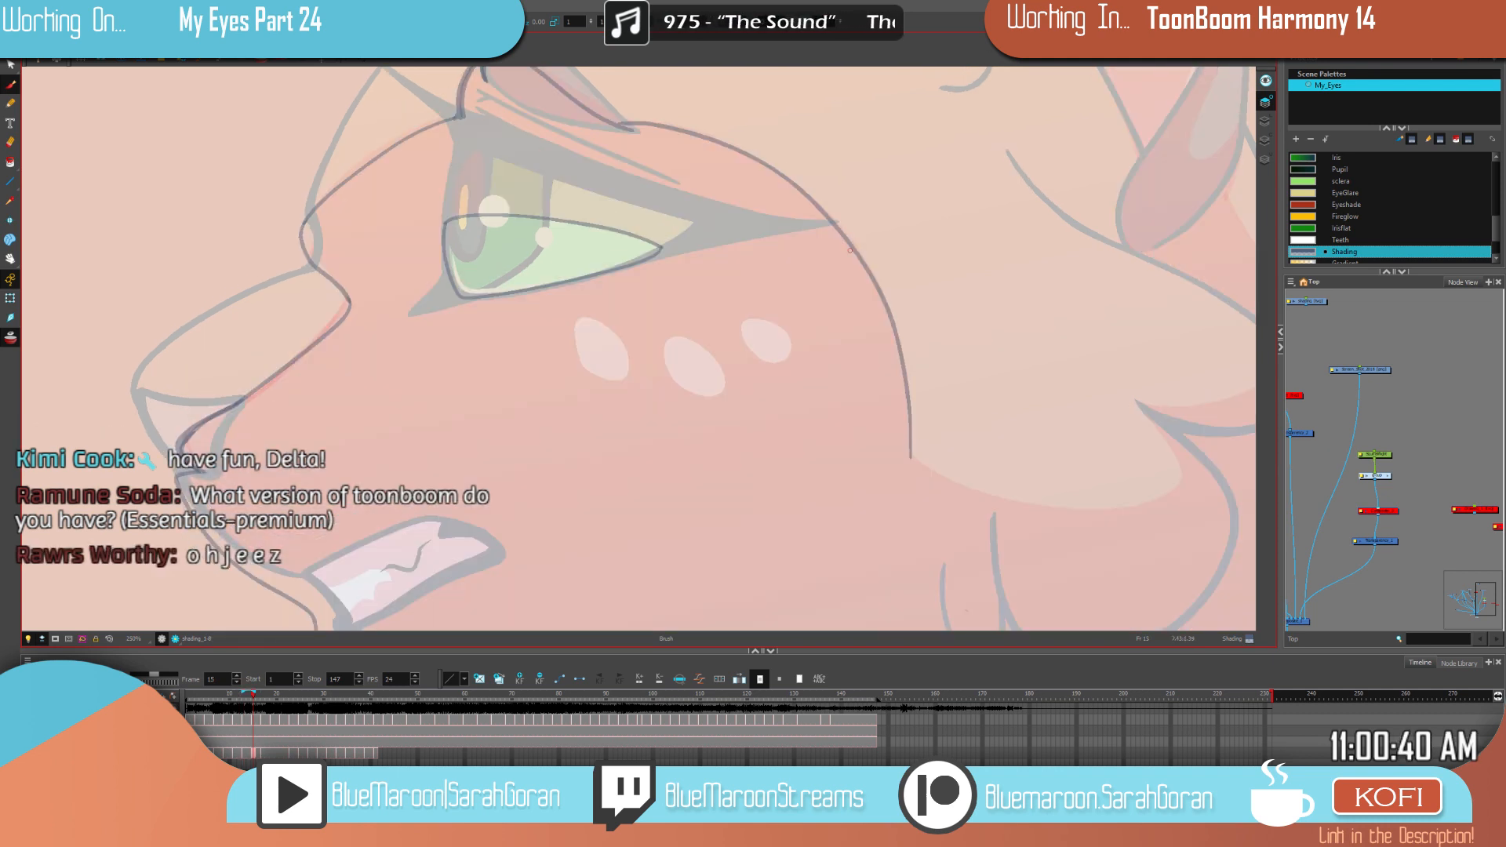
left_click_drag(823, 211, 887, 312)
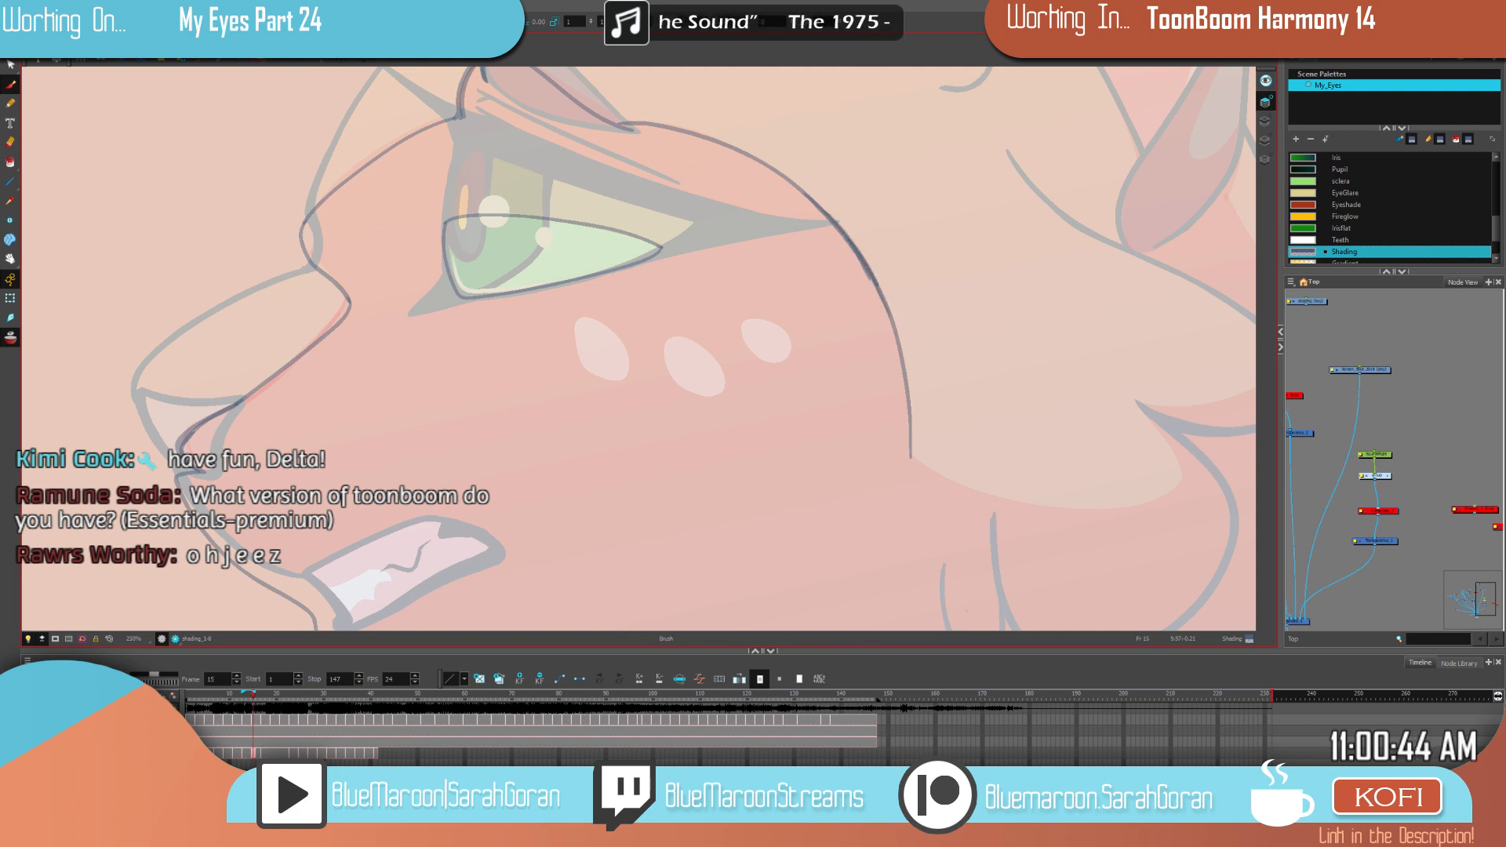
Step: Outline the curved lower edge of the unshaded cheek fur, joining the cheek curve to the notch between the tufts
left_click_drag(1092, 389, 858, 376)
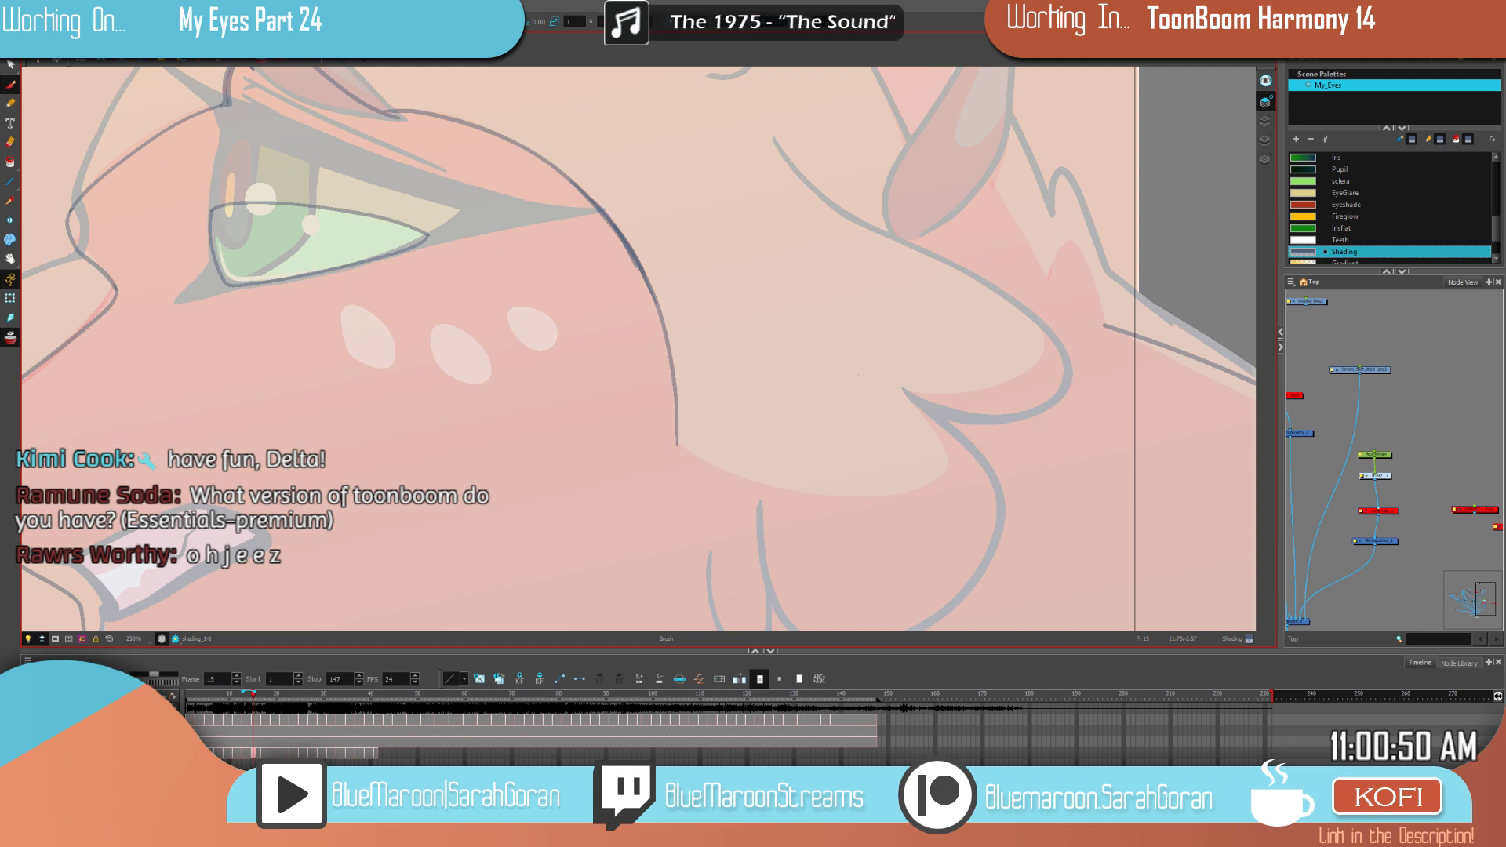
key("shift+l")
key("shift+l")
key("shift+l")
key("shift+l")
key("space")
left_click_drag(1062, 490, 1054, 400)
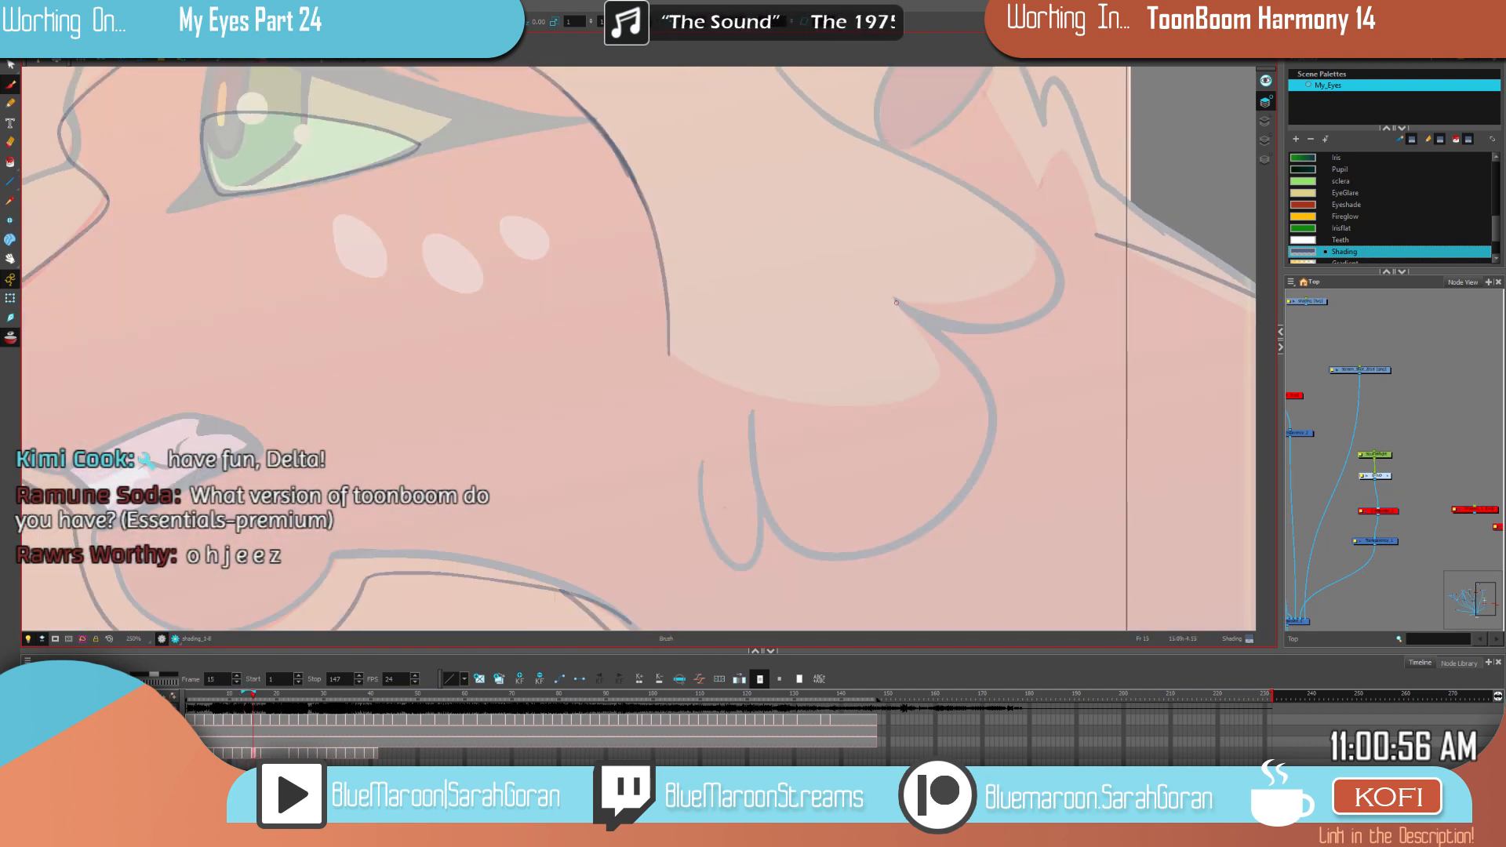
mouse_move(896, 301)
left_mouse_down()
mouse_move(942, 376)
mouse_move(870, 403)
mouse_move(744, 393)
mouse_move(664, 339)
left_mouse_up()
key("comma")
key("comma")
key("period")
key("period")
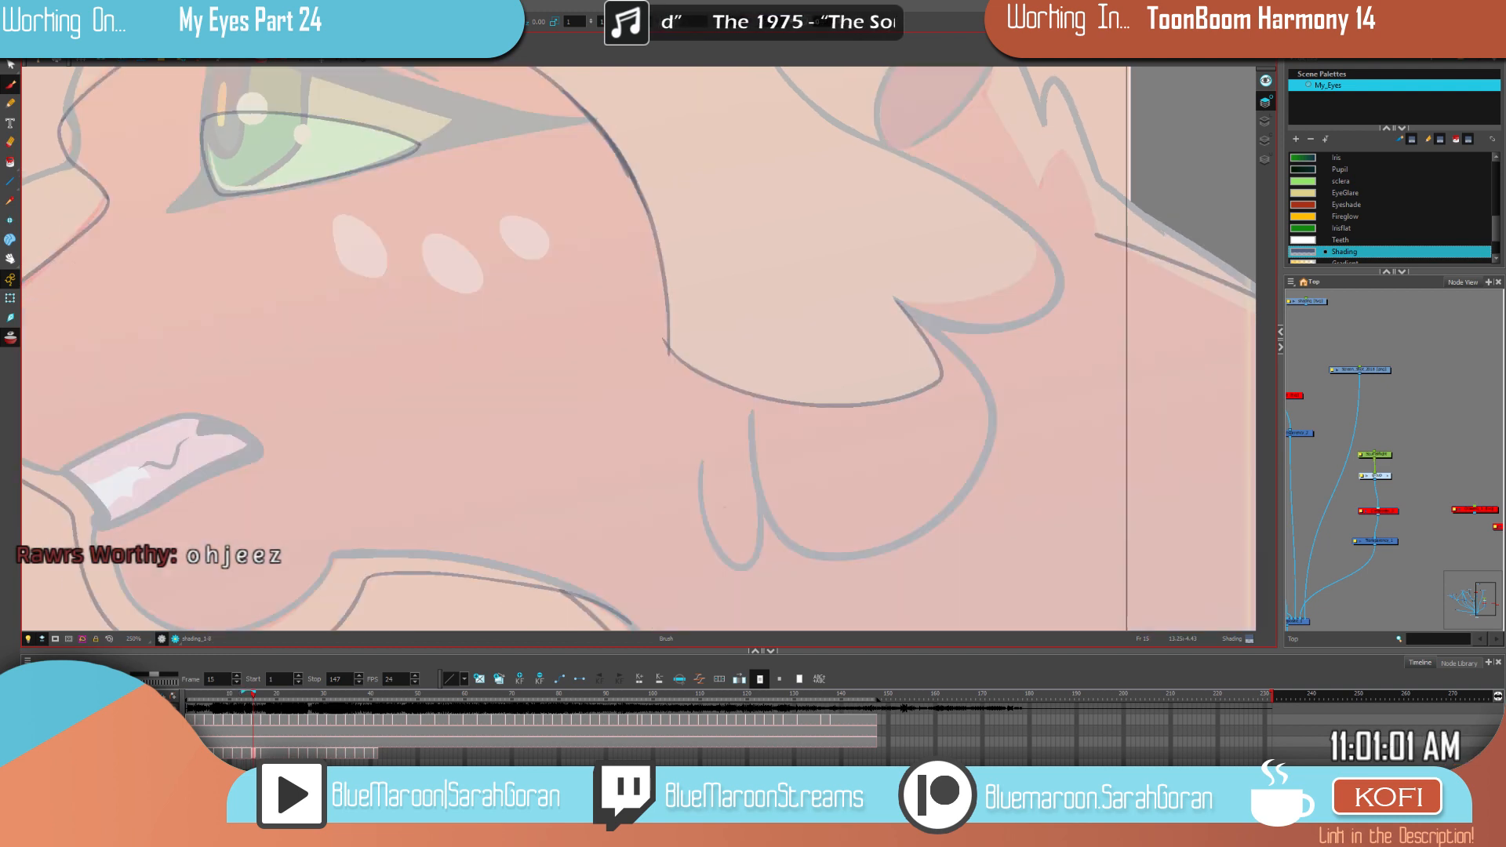
Step: Outline the shading edge around the tip of the upper cheek tuft on frame 15, matching the earlier frames
key("f")
key("g")
key("f")
key("g")
key("f")
key("period")
key("period")
left_click_drag(965, 410, 753, 492)
left_click_drag(915, 428, 953, 448)
key("comma")
key("comma")
key("period")
key("period")
key("comma")
key("comma")
key("period")
key("period")
key("comma")
key("comma")
key("period")
key("period")
left_click_drag(842, 324, 859, 371)
left_click_drag(776, 404, 720, 402)
Step: Outline the shading edge from behind the near ear down to the fur at the back of the neck
key("comma")
key("period")
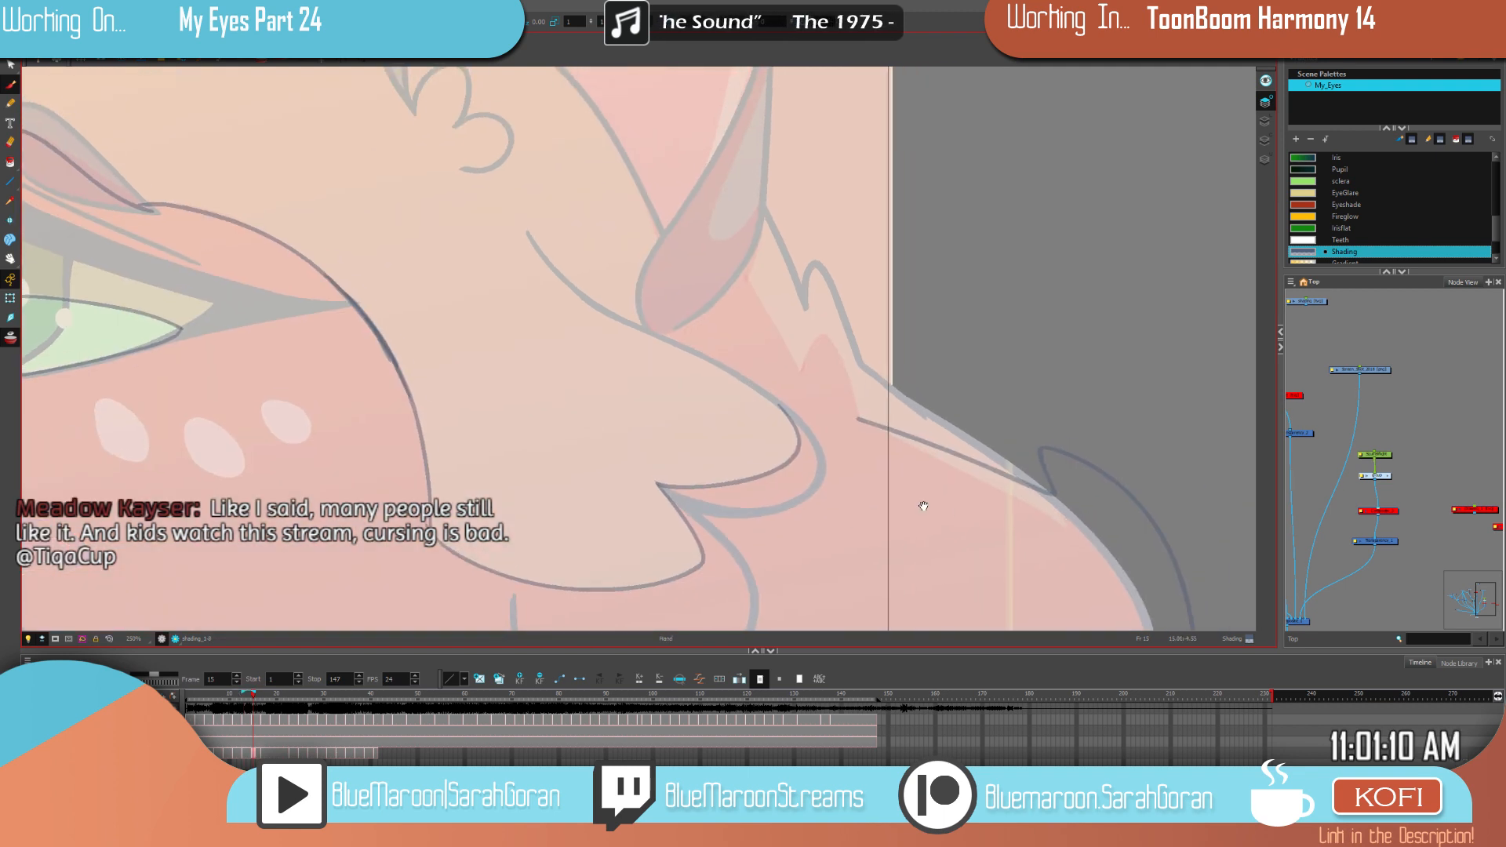
key("comma")
key("comma")
key("comma")
key("comma")
key("period")
key("period")
key("period")
key("period")
left_click_drag(696, 224, 679, 310)
key("comma")
key("period")
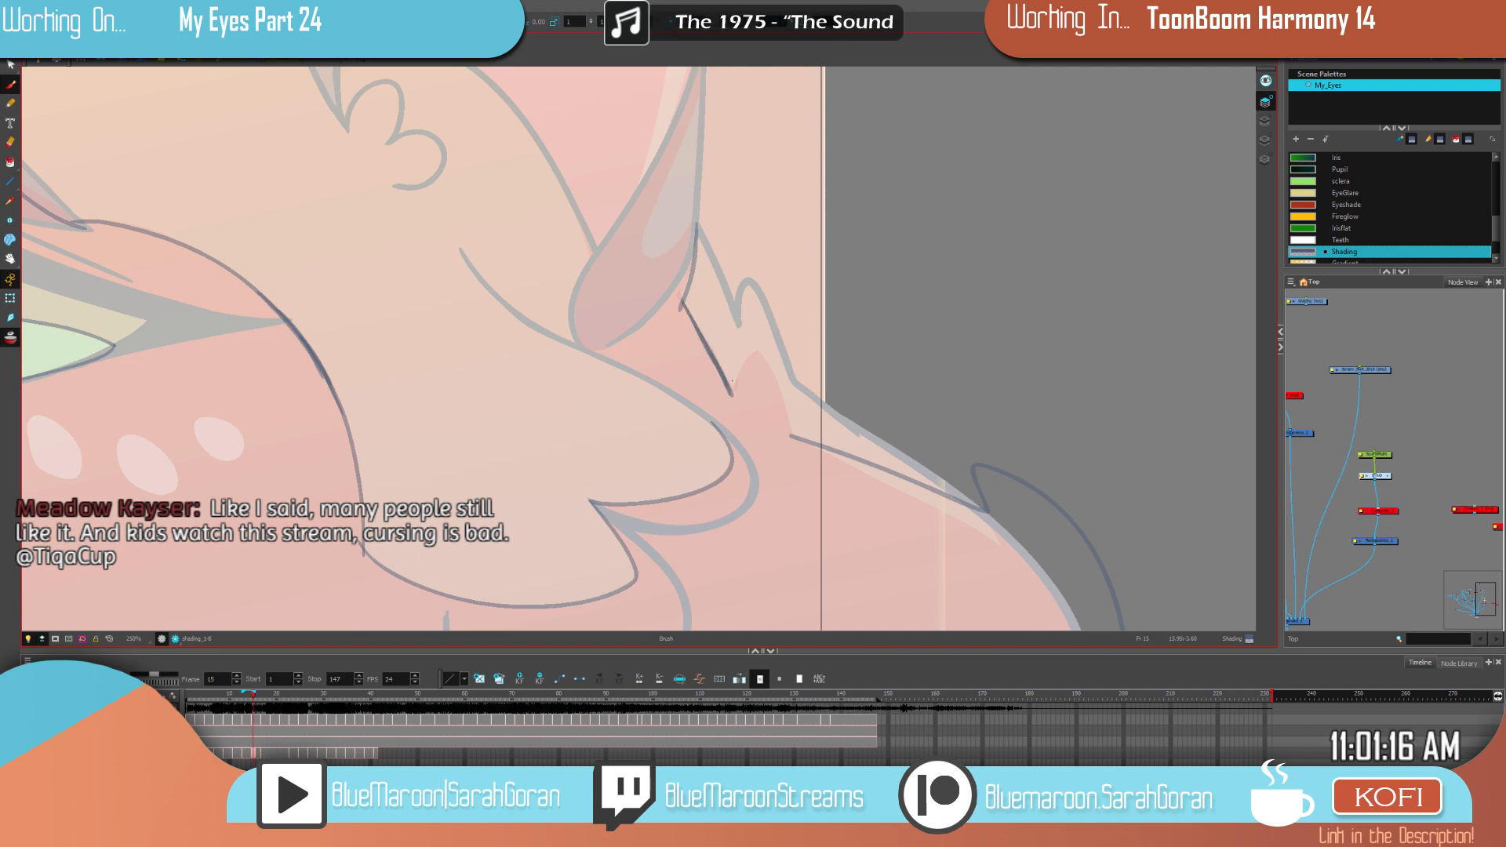
Step: Draw the pointed fur tuft in the shading outline behind the ear, joining it to the back of the neck
key("f")
key("g")
key("f")
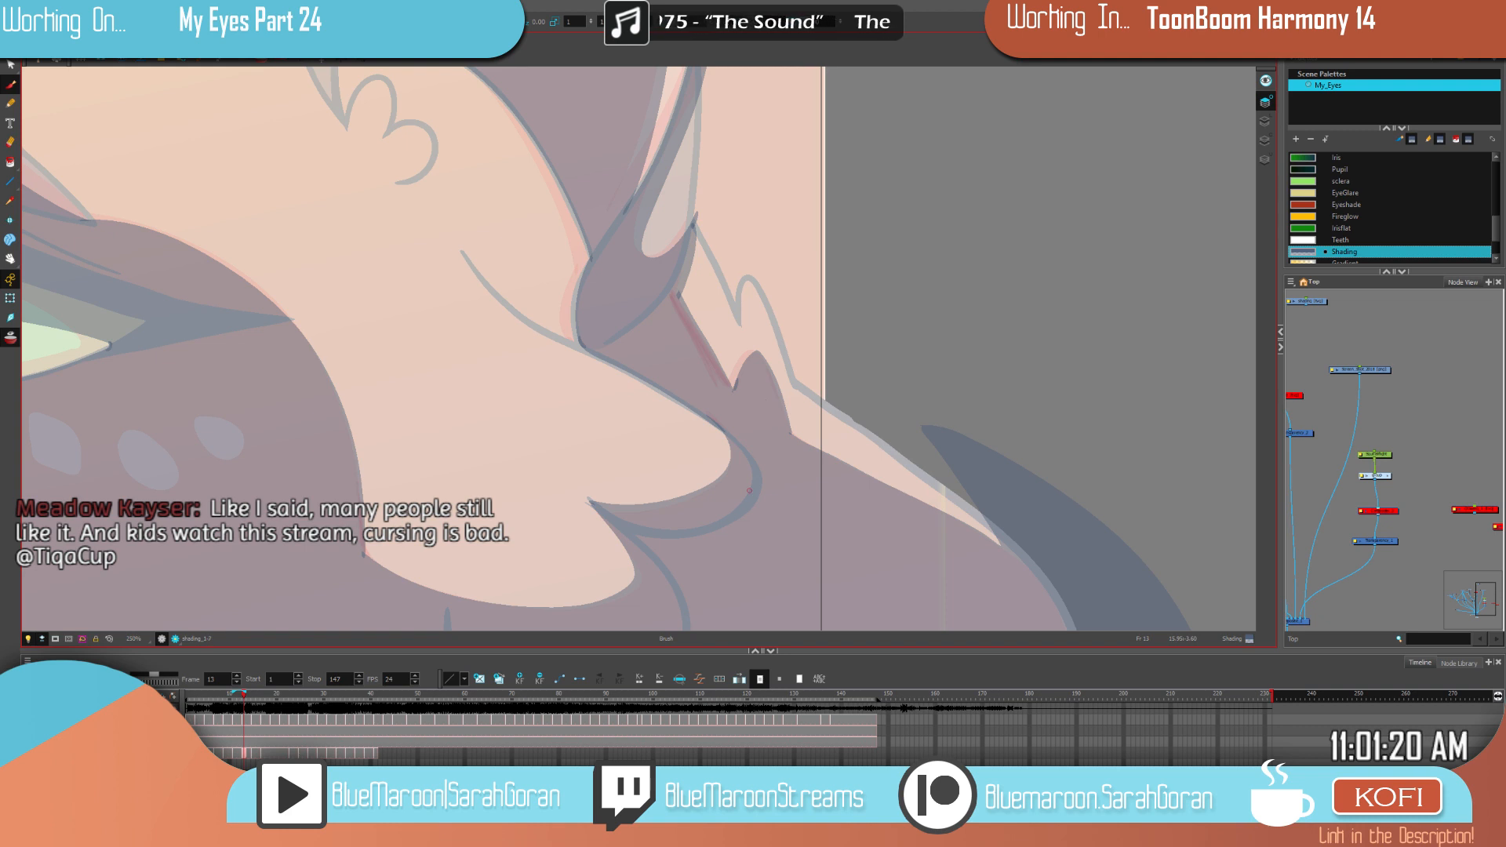
key("g")
key("f")
key("g")
left_click_drag(747, 363, 776, 387)
key("f")
key("g")
key("f")
key("g")
left_click_drag(768, 362, 746, 363)
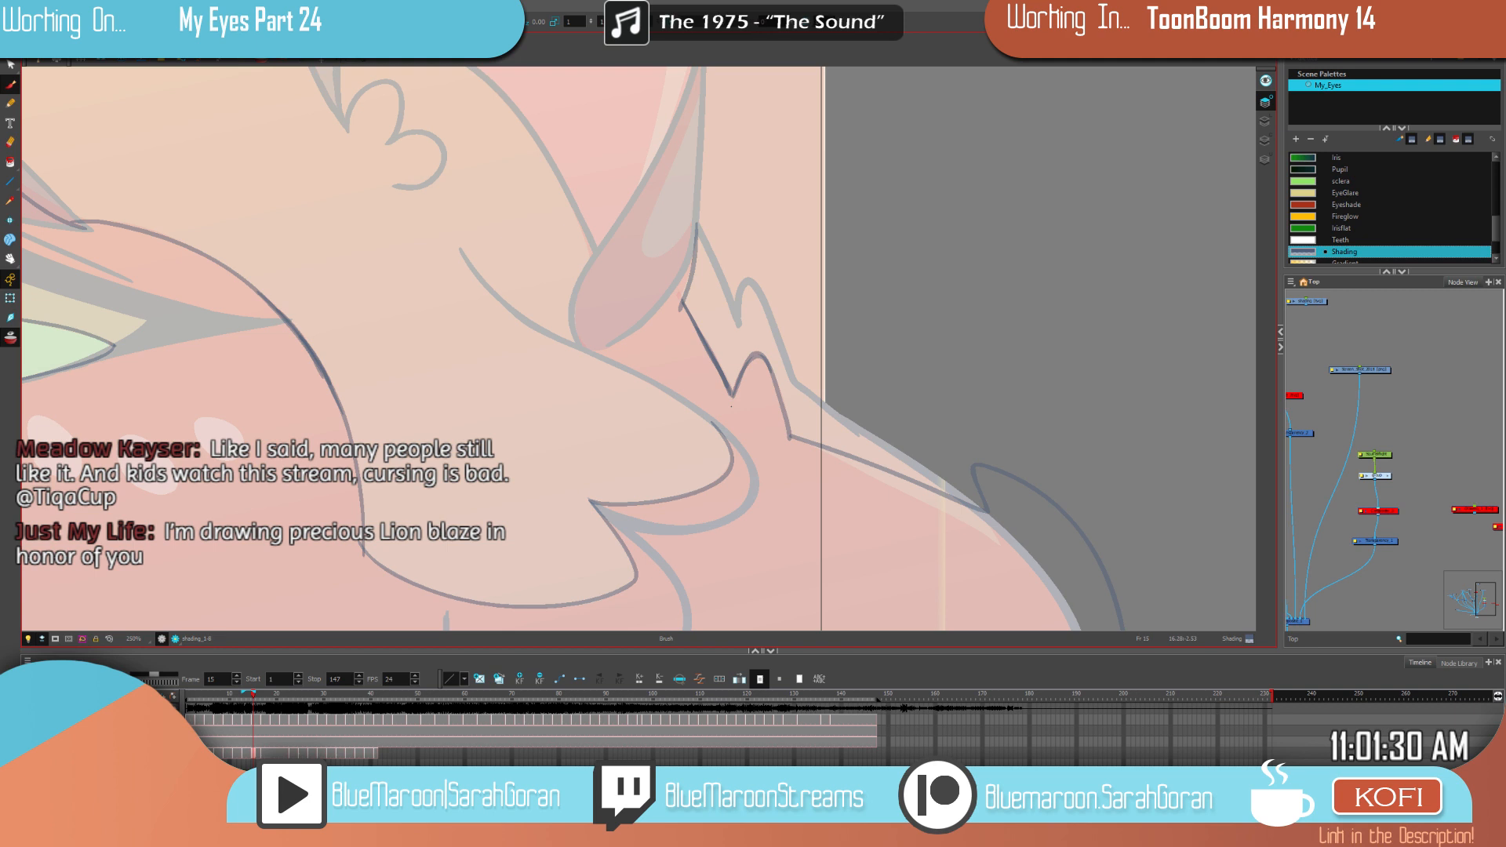
key("comma")
key("period")
key("comma")
key("period")
Step: Compare the shading around the near ear's base and the fur behind it on frames 11, 13 and 15
key("space")
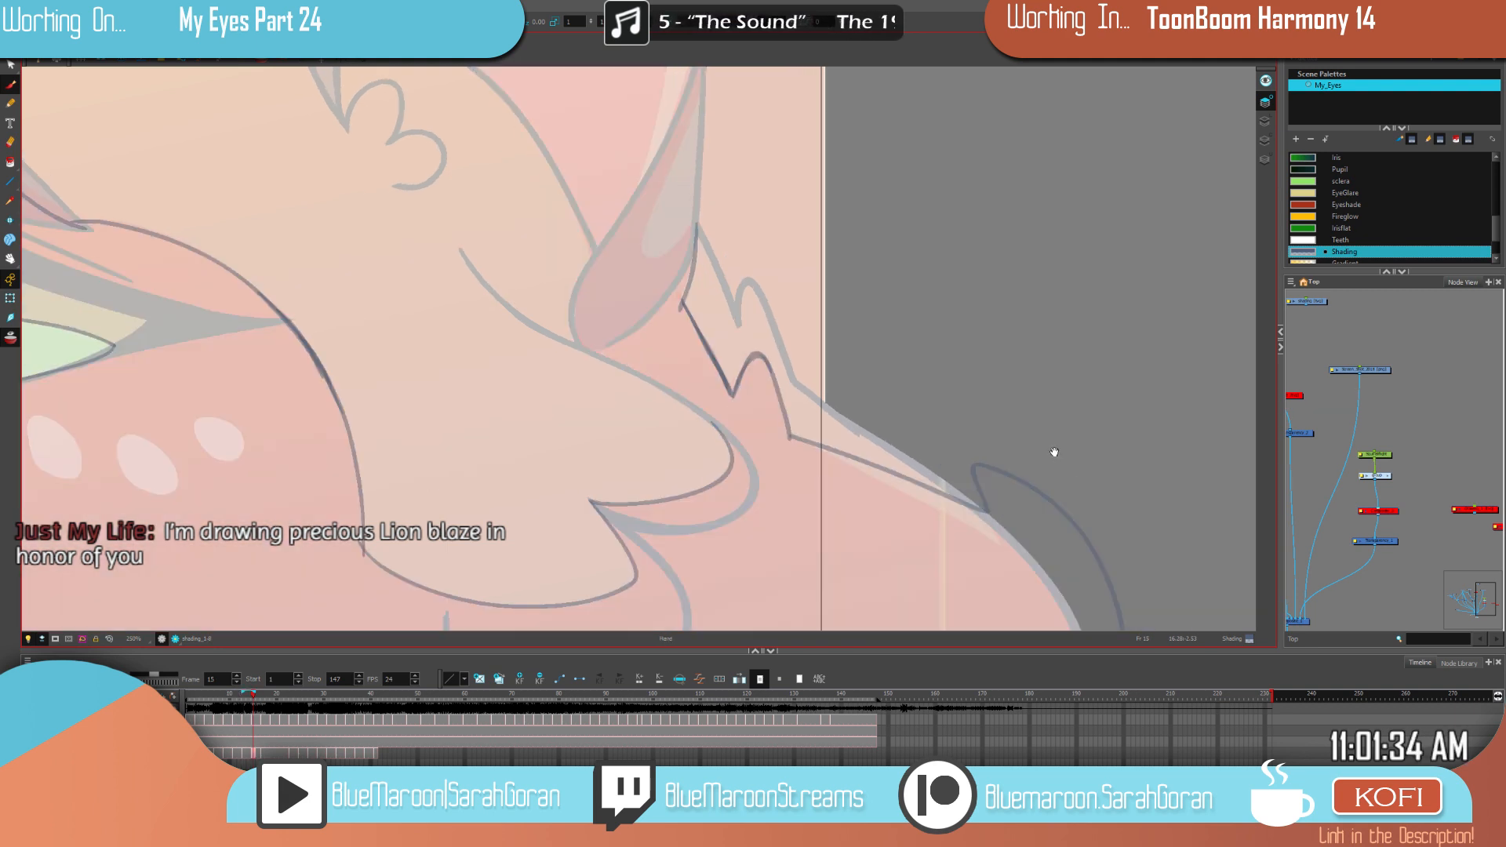
left_click_drag(1054, 452, 971, 355)
key("comma")
key("comma")
key("period")
key("period")
left_click_drag(787, 316, 933, 576)
key("f")
key("f")
key("g")
key("g")
key("f")
key("f")
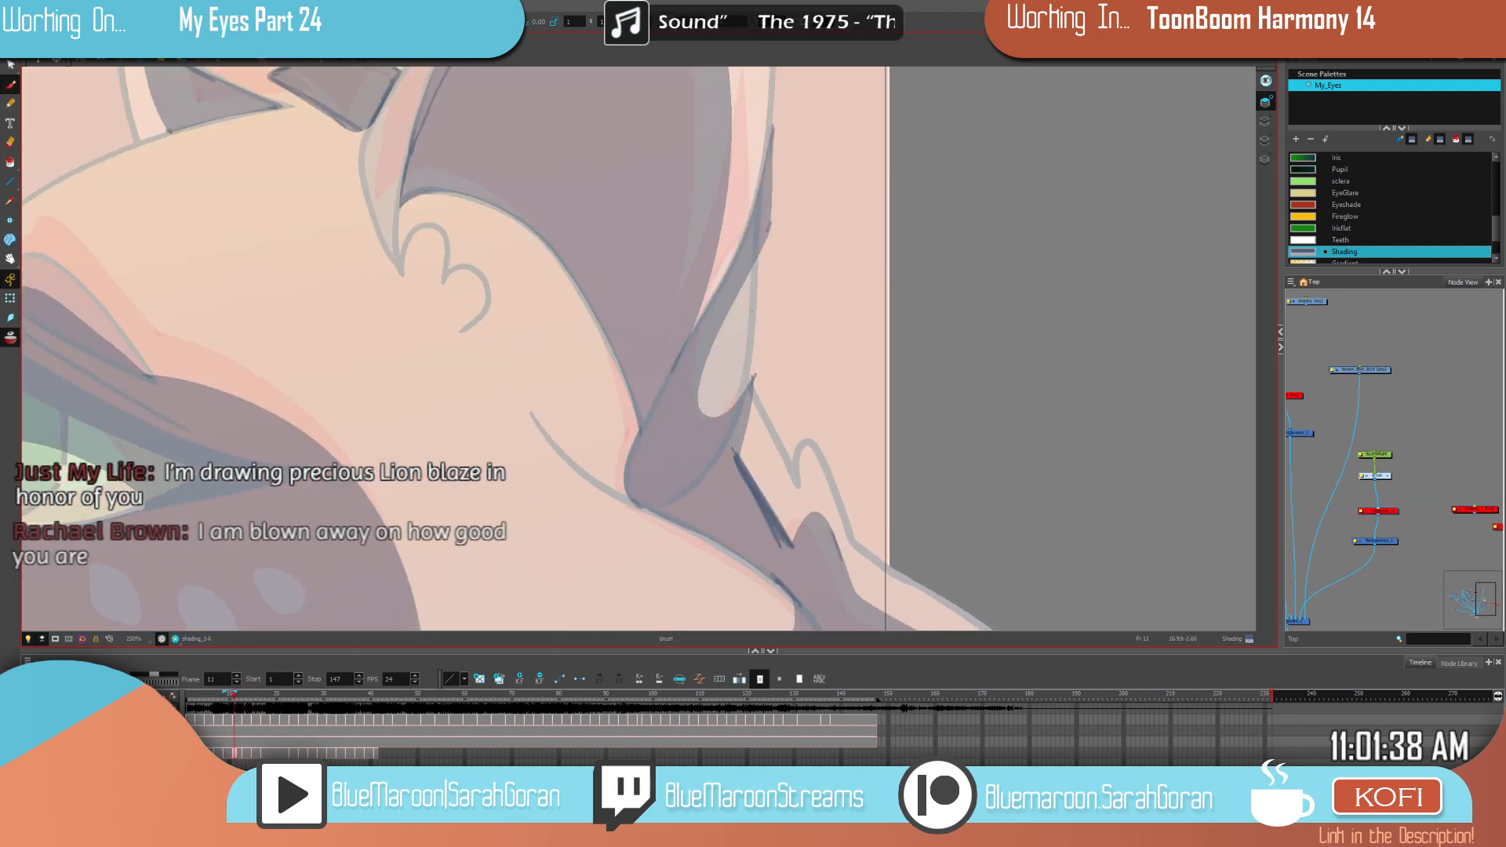
key("g")
Step: Outline the unshaded oval patch at the base of the near ear on frame 15, using frame 13 as reference
mouse_move(730, 333)
left_mouse_down()
mouse_move(776, 267)
mouse_move(750, 287)
left_mouse_up()
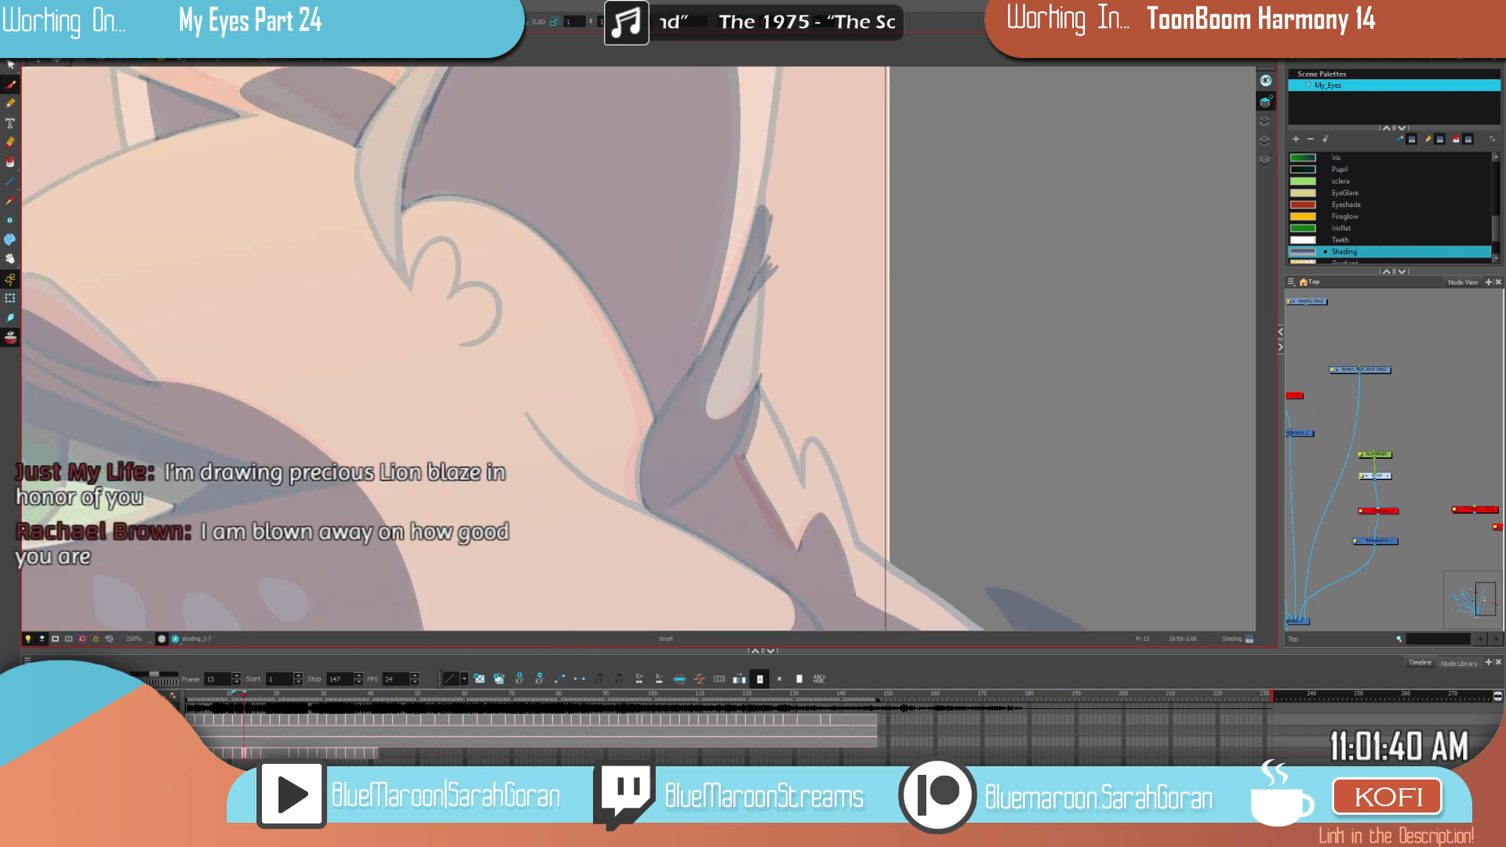
key("f")
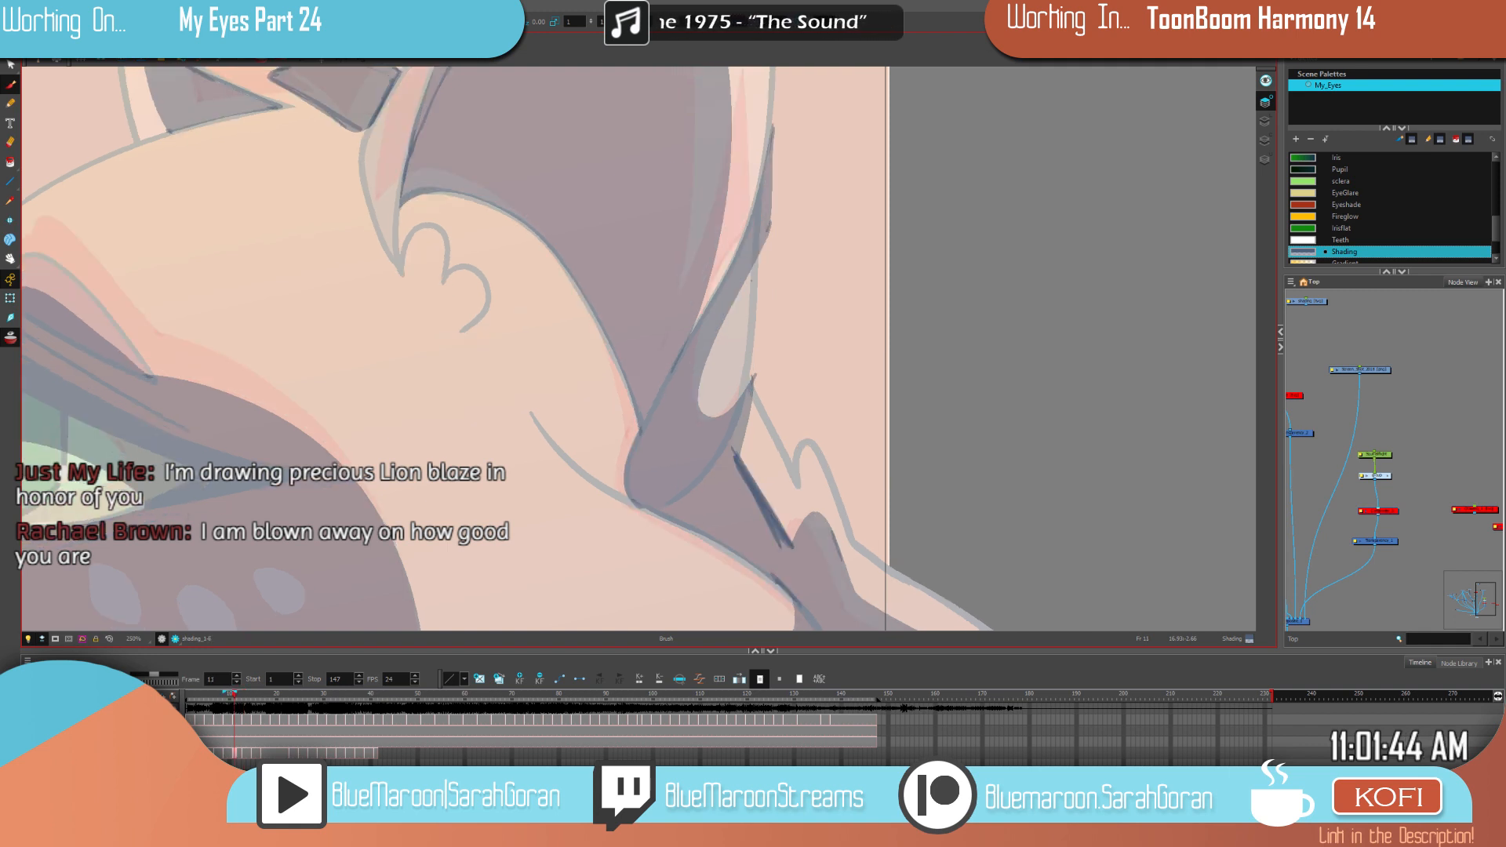
key("g")
key("g")
key("g")
key("g")
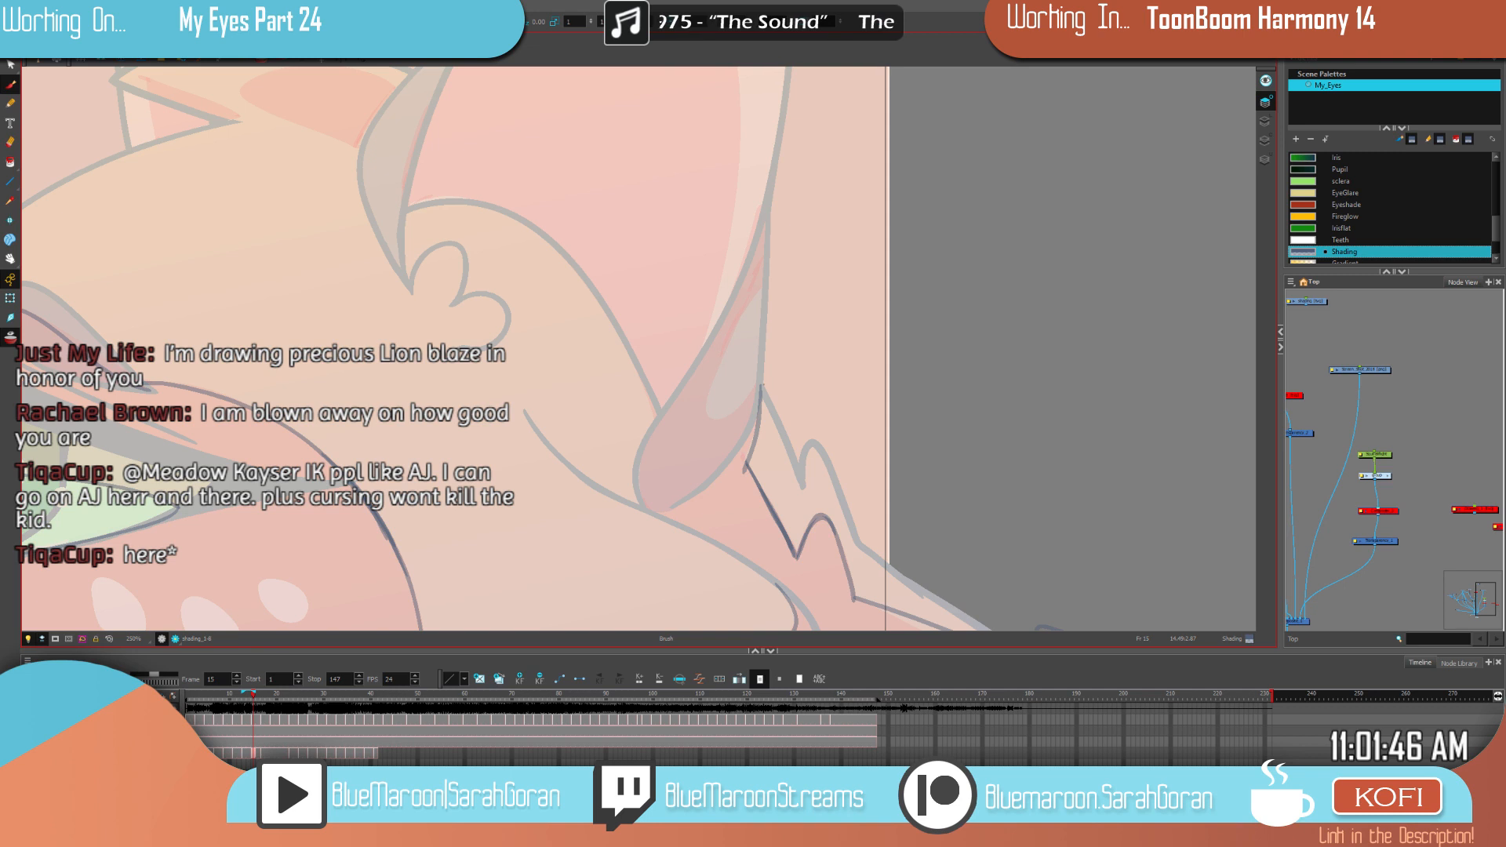
key("f")
key("g")
key("f")
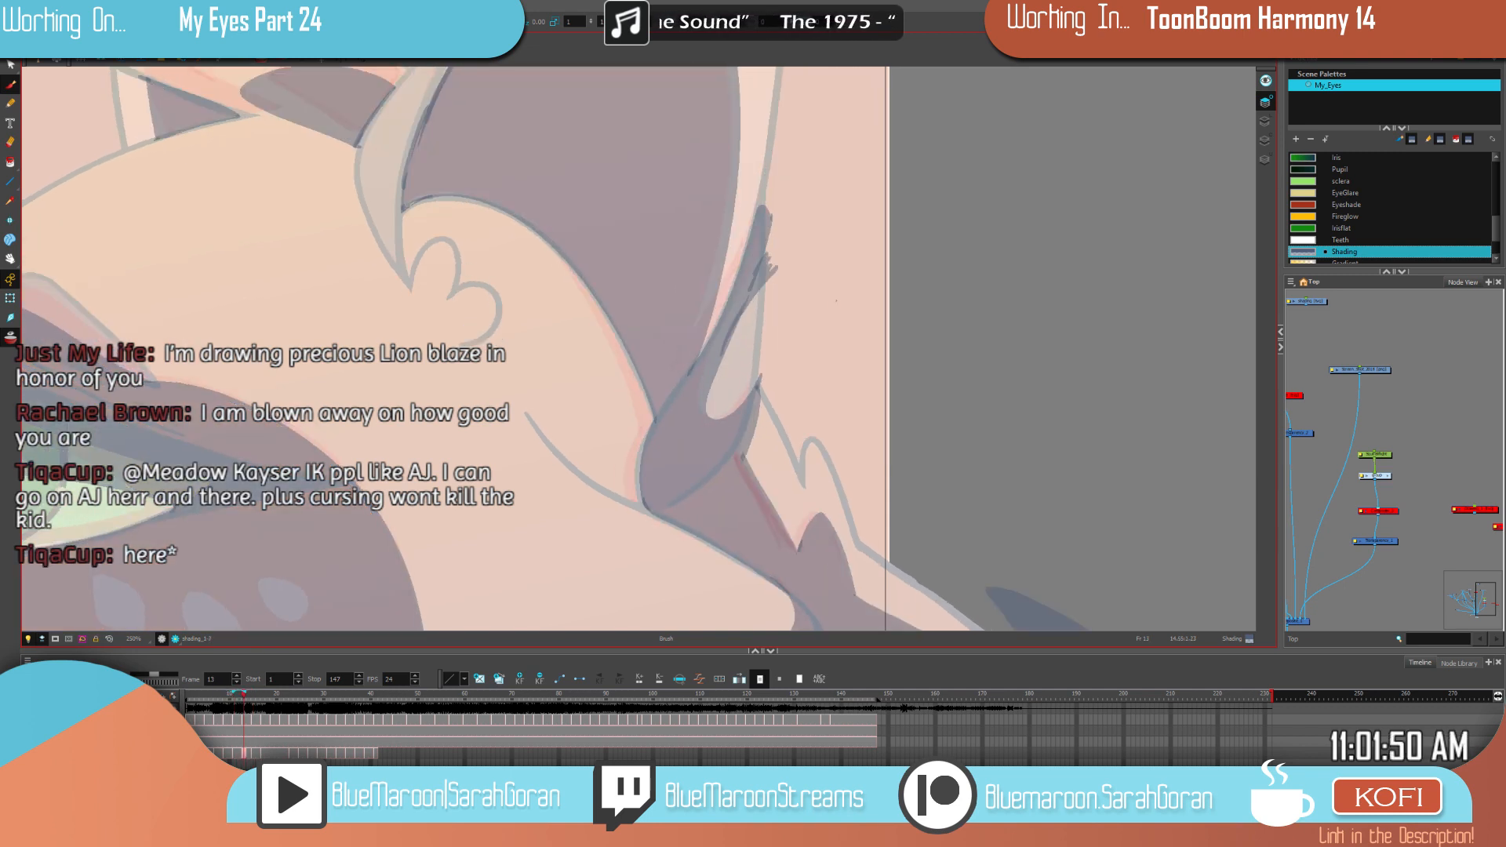
key("g")
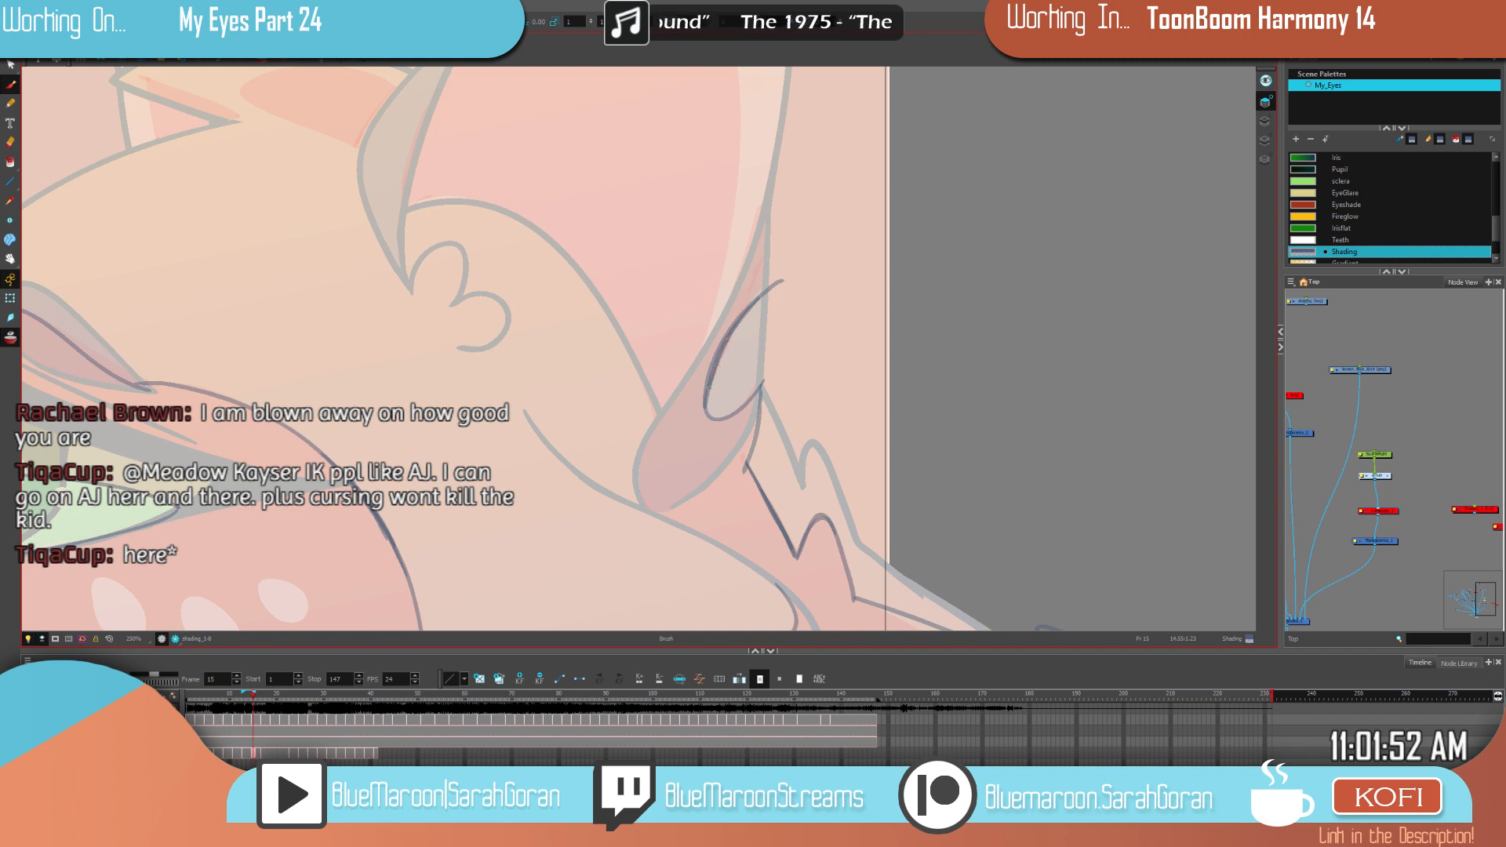
key("f")
key("g")
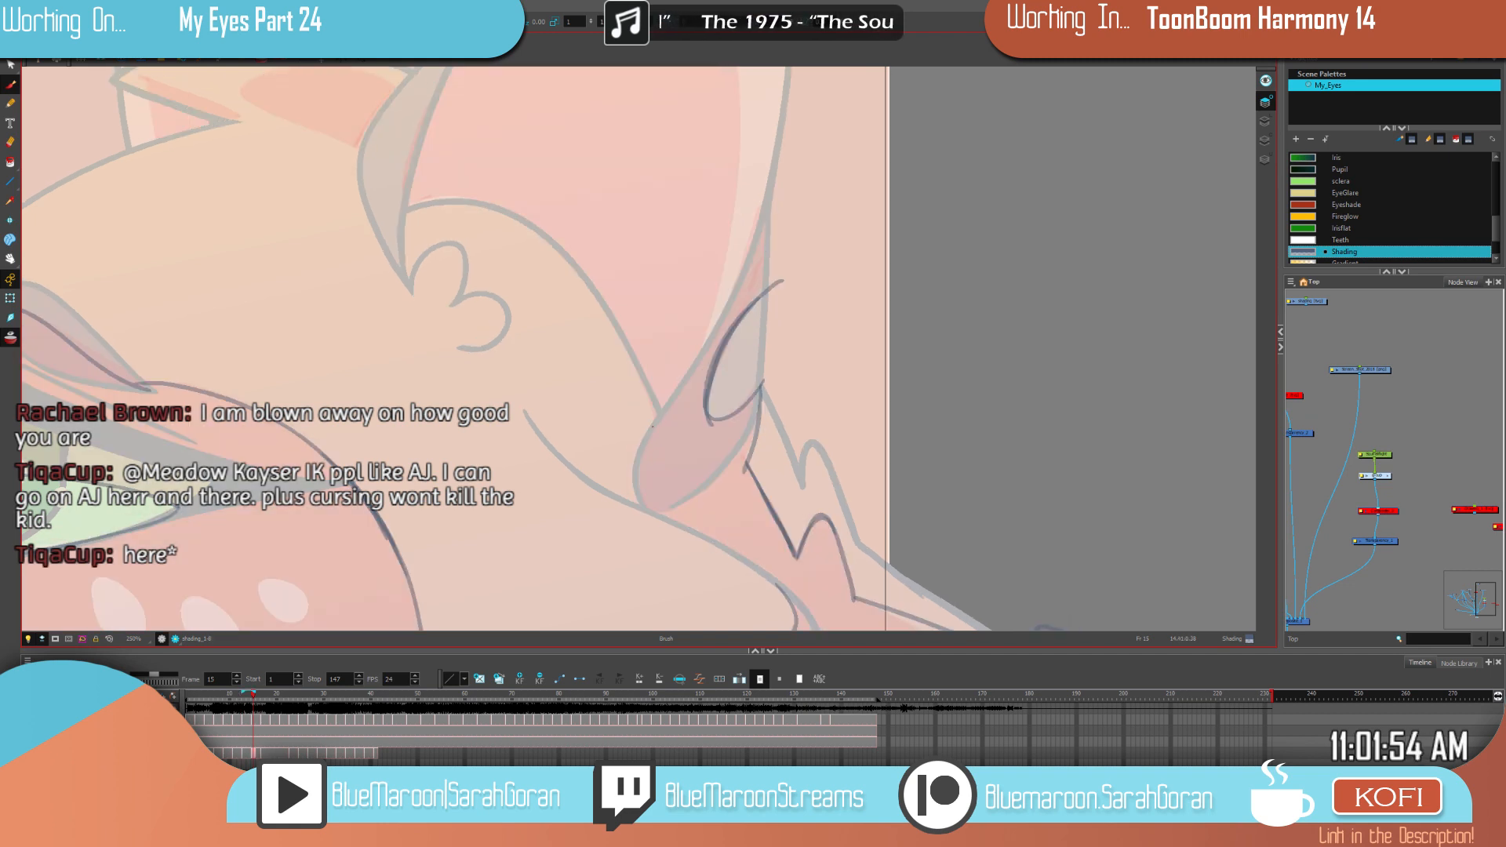
Step: Outline the fold at the near ear's base, from its pointed upper tip down around the lower curve
mouse_move(639, 492)
left_mouse_down()
mouse_move(717, 342)
mouse_move(584, 384)
mouse_move(686, 443)
left_mouse_up()
left_click_drag(855, 360, 990, 452)
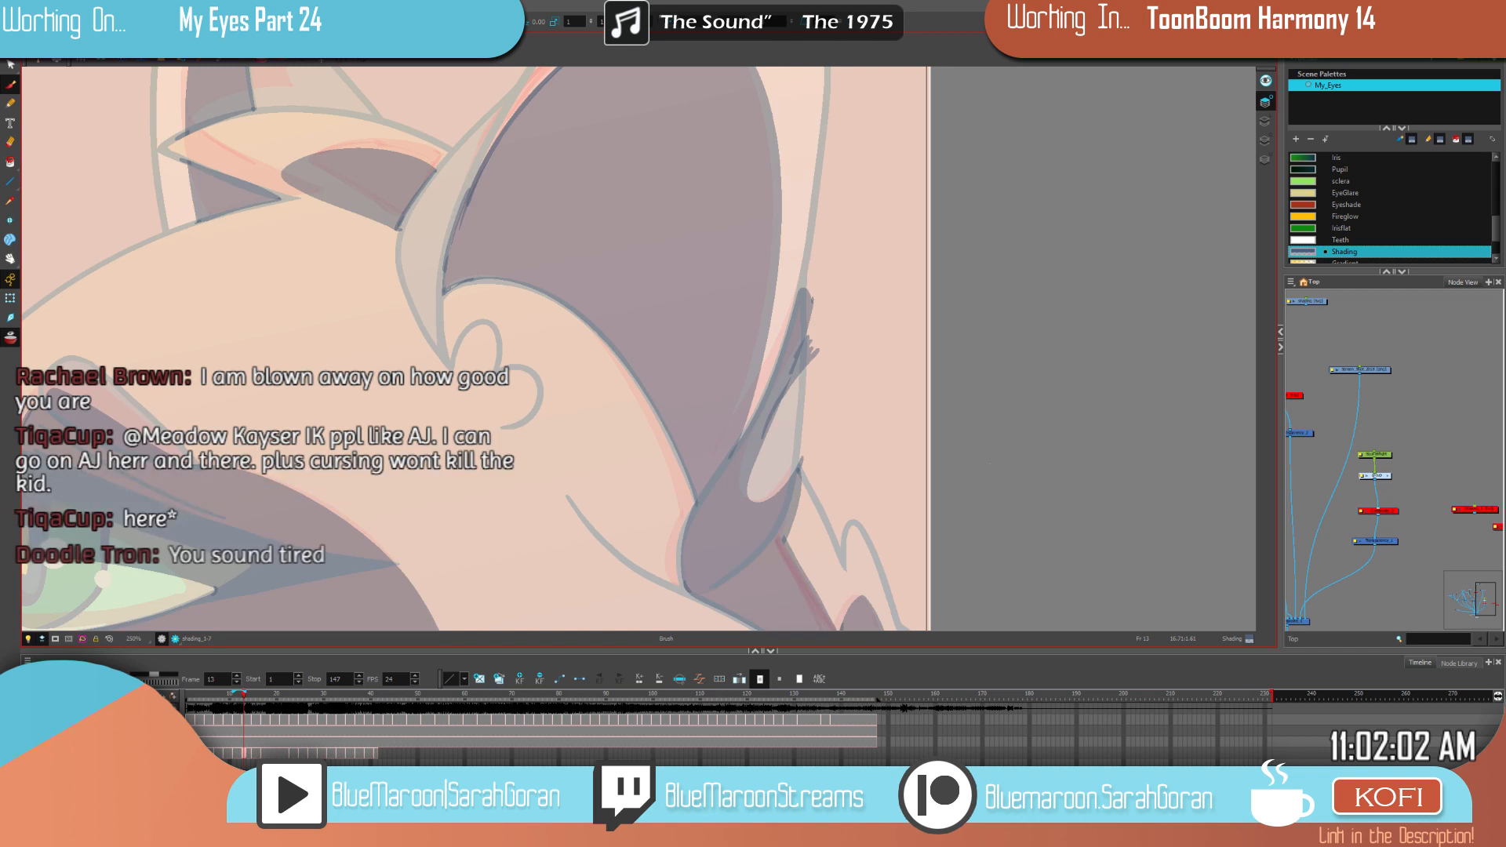
mouse_move(810, 284)
left_mouse_down()
mouse_move(759, 414)
mouse_move(703, 493)
left_mouse_up()
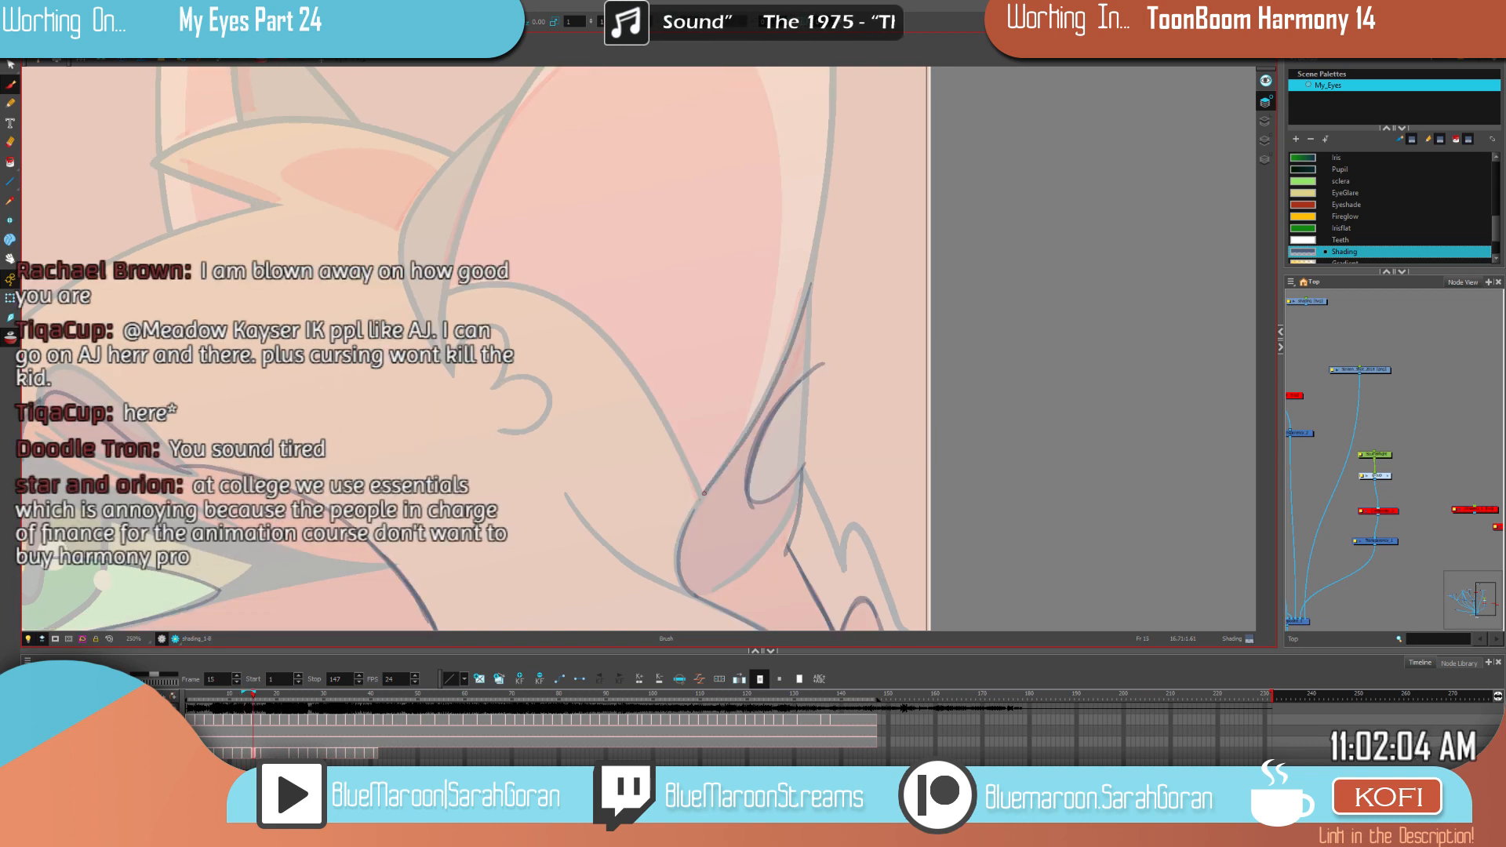
mouse_move(816, 292)
left_mouse_down()
mouse_move(822, 363)
mouse_move(884, 469)
left_mouse_up()
key("f")
key("g")
key("g")
key("f")
key("f")
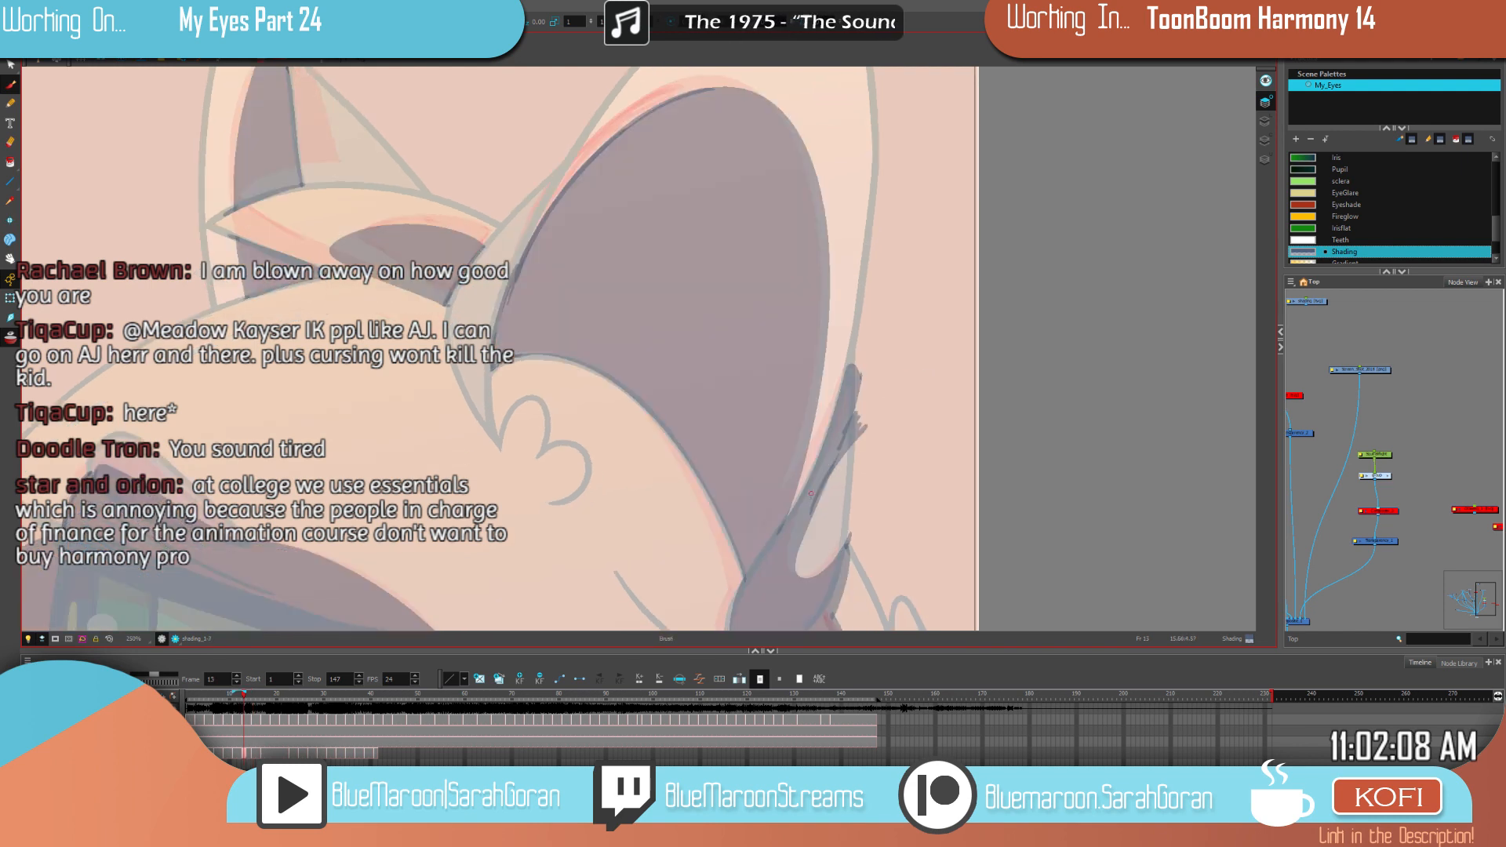
key("g")
scroll(904, 441, "down", 2)
left_click_drag(903, 440, 832, 408)
key("f")
key("g")
left_click_drag(760, 455, 779, 304)
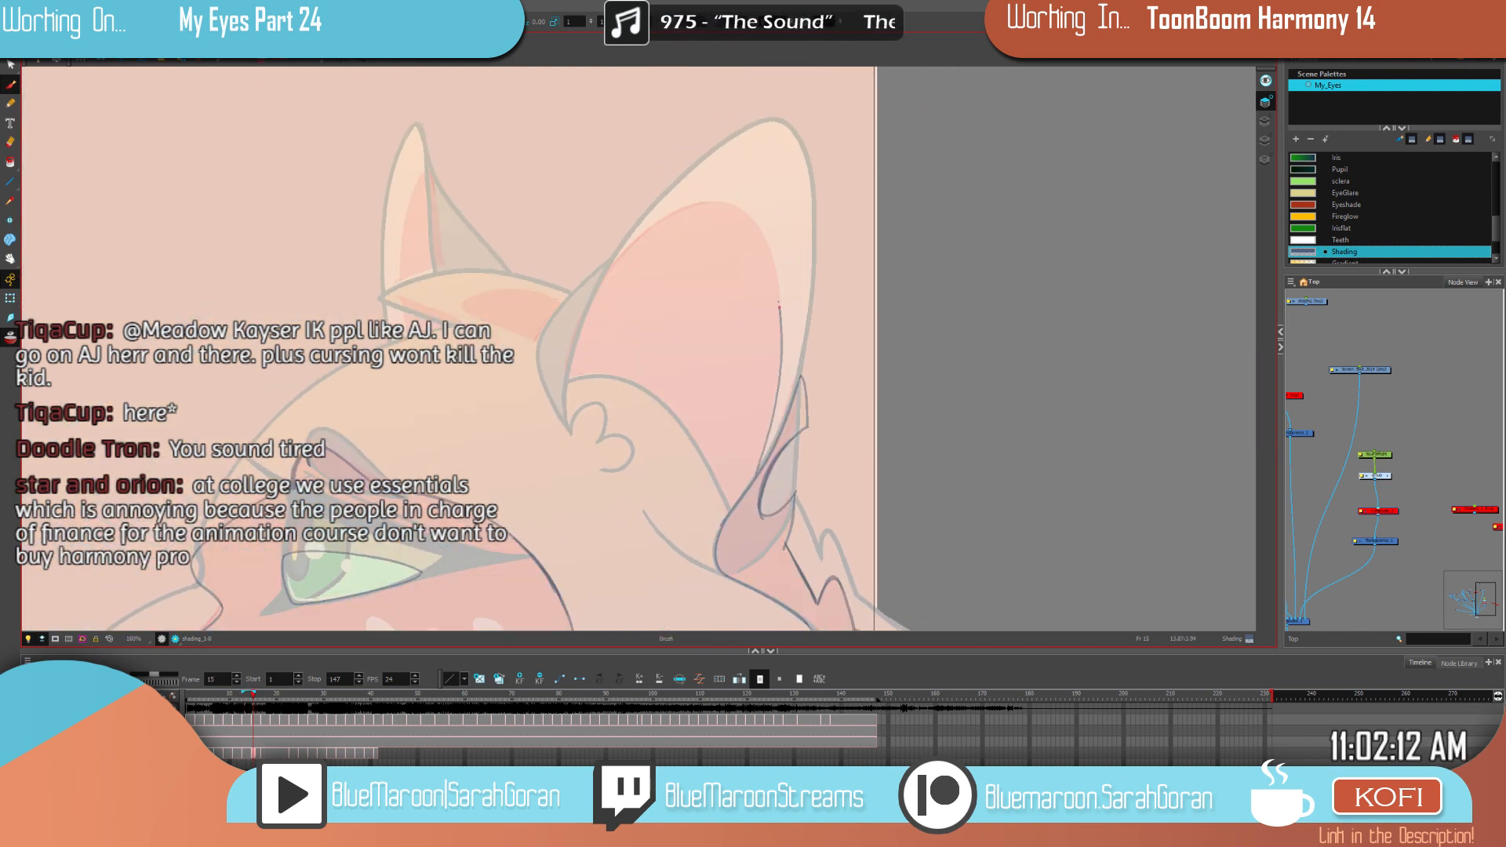
mouse_move(716, 203)
left_mouse_down()
mouse_move(654, 229)
mouse_move(577, 325)
left_mouse_up()
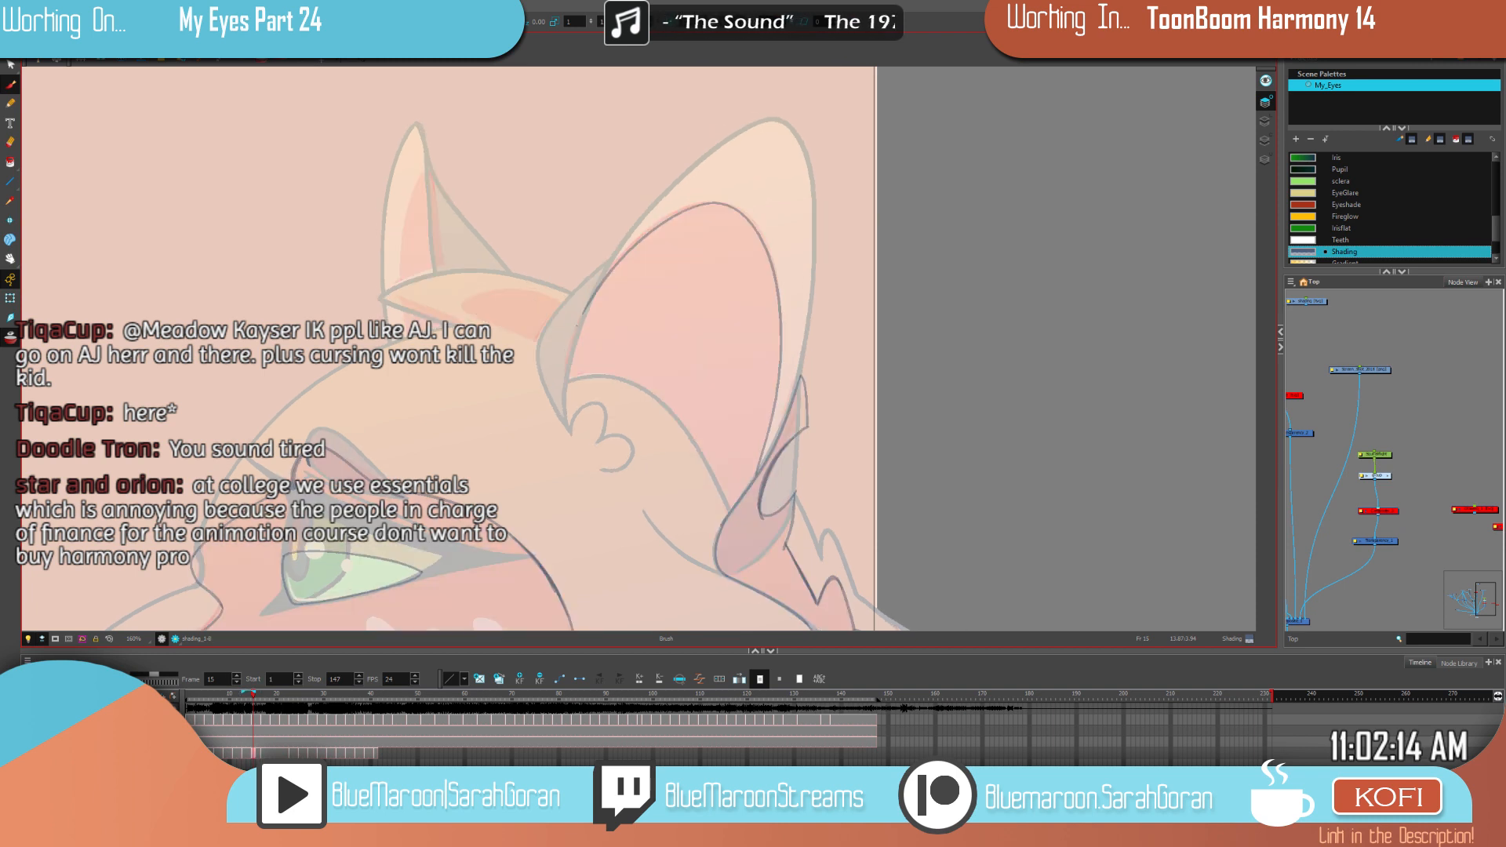
key("ctrl+z")
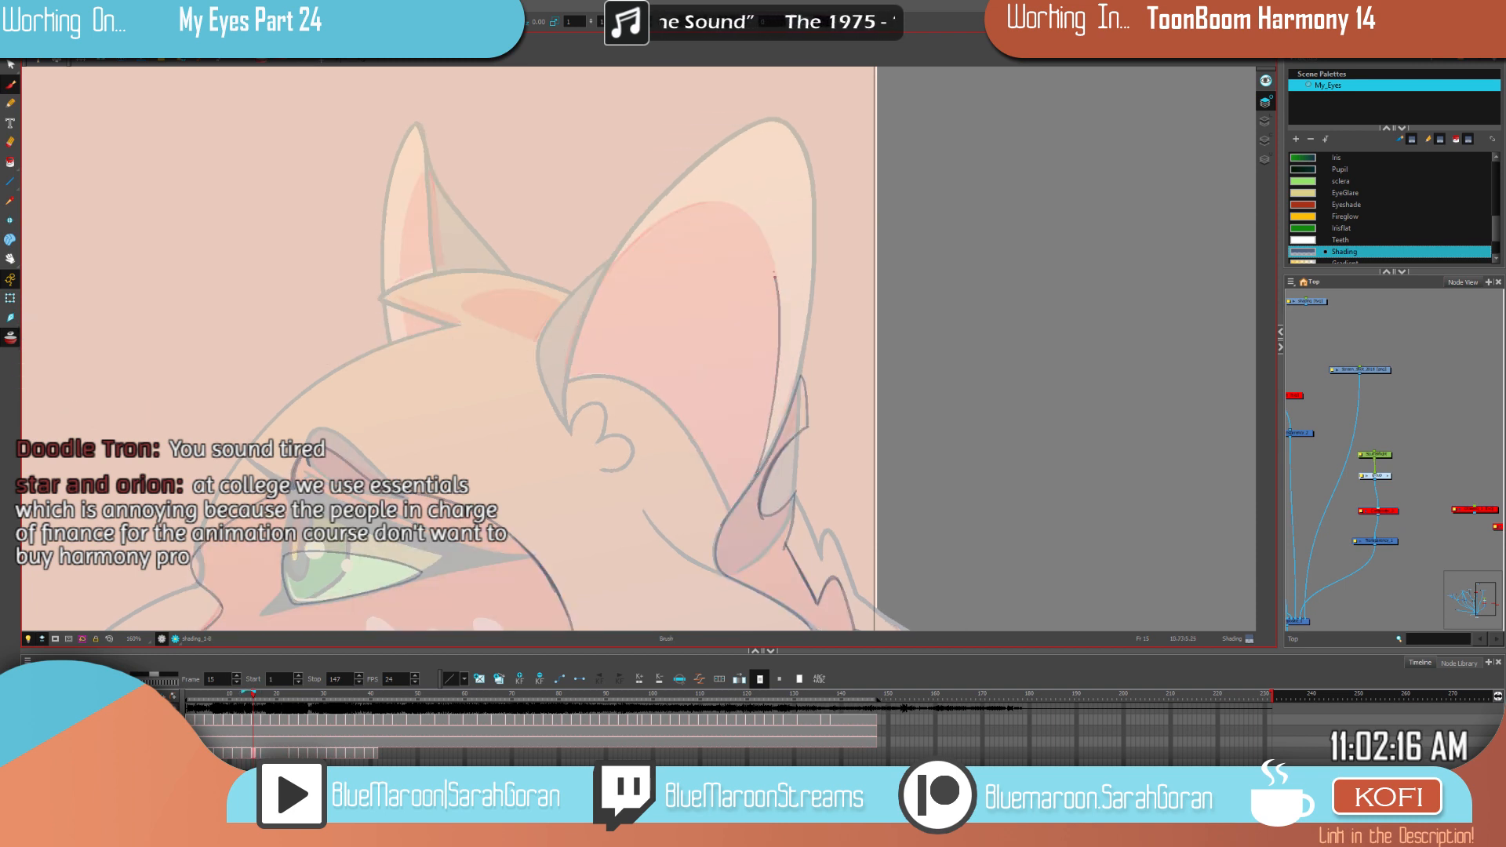
Step: Outline the rear edge and rounded top of the near ear's inner shading, and save the scene
left_click_drag(776, 405, 783, 309)
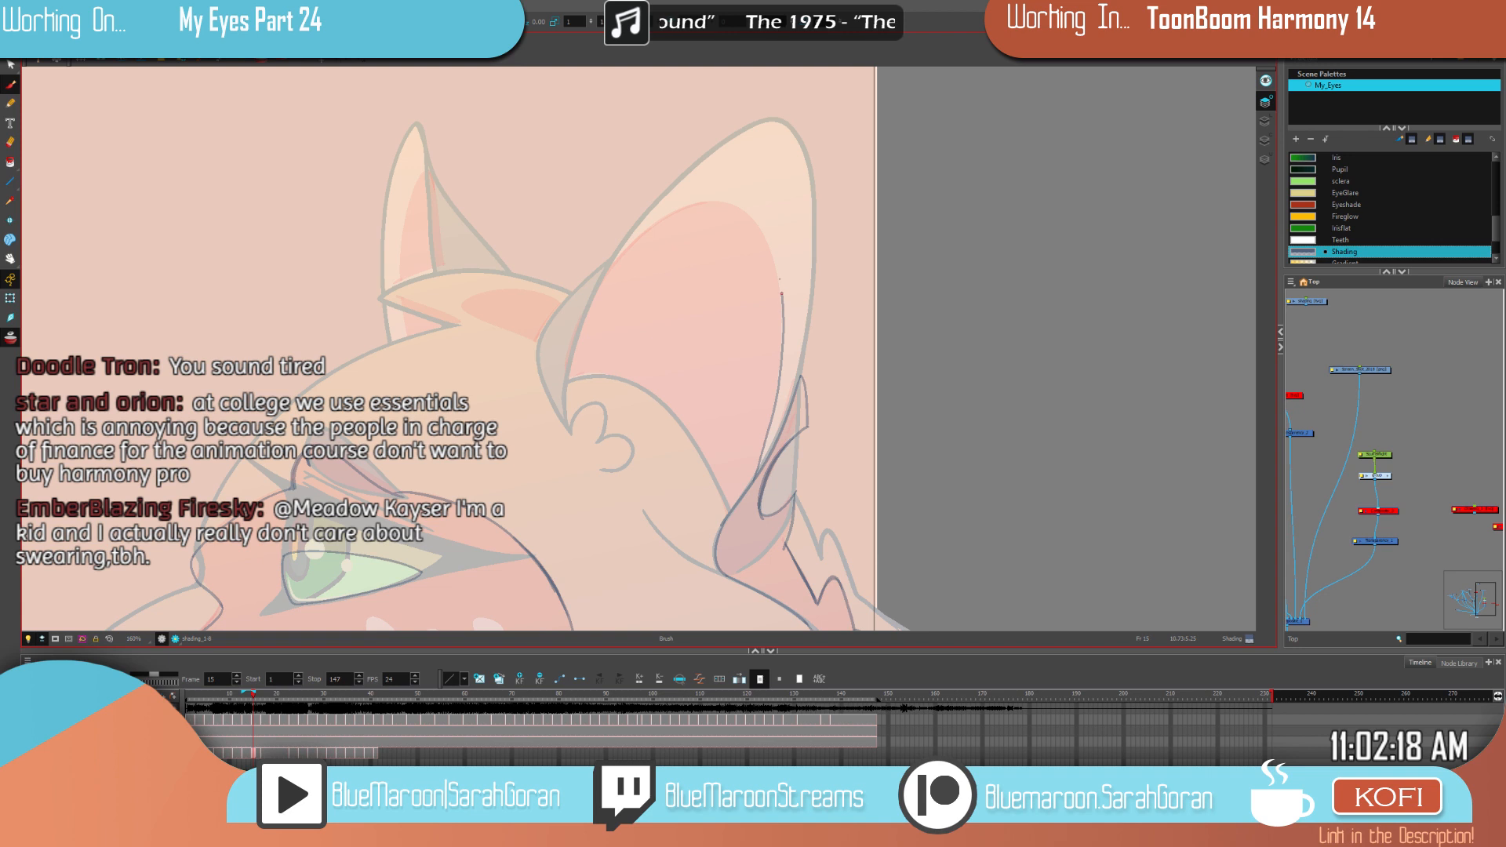
mouse_move(733, 205)
left_mouse_down()
mouse_move(668, 219)
mouse_move(602, 283)
mouse_move(582, 322)
left_mouse_up()
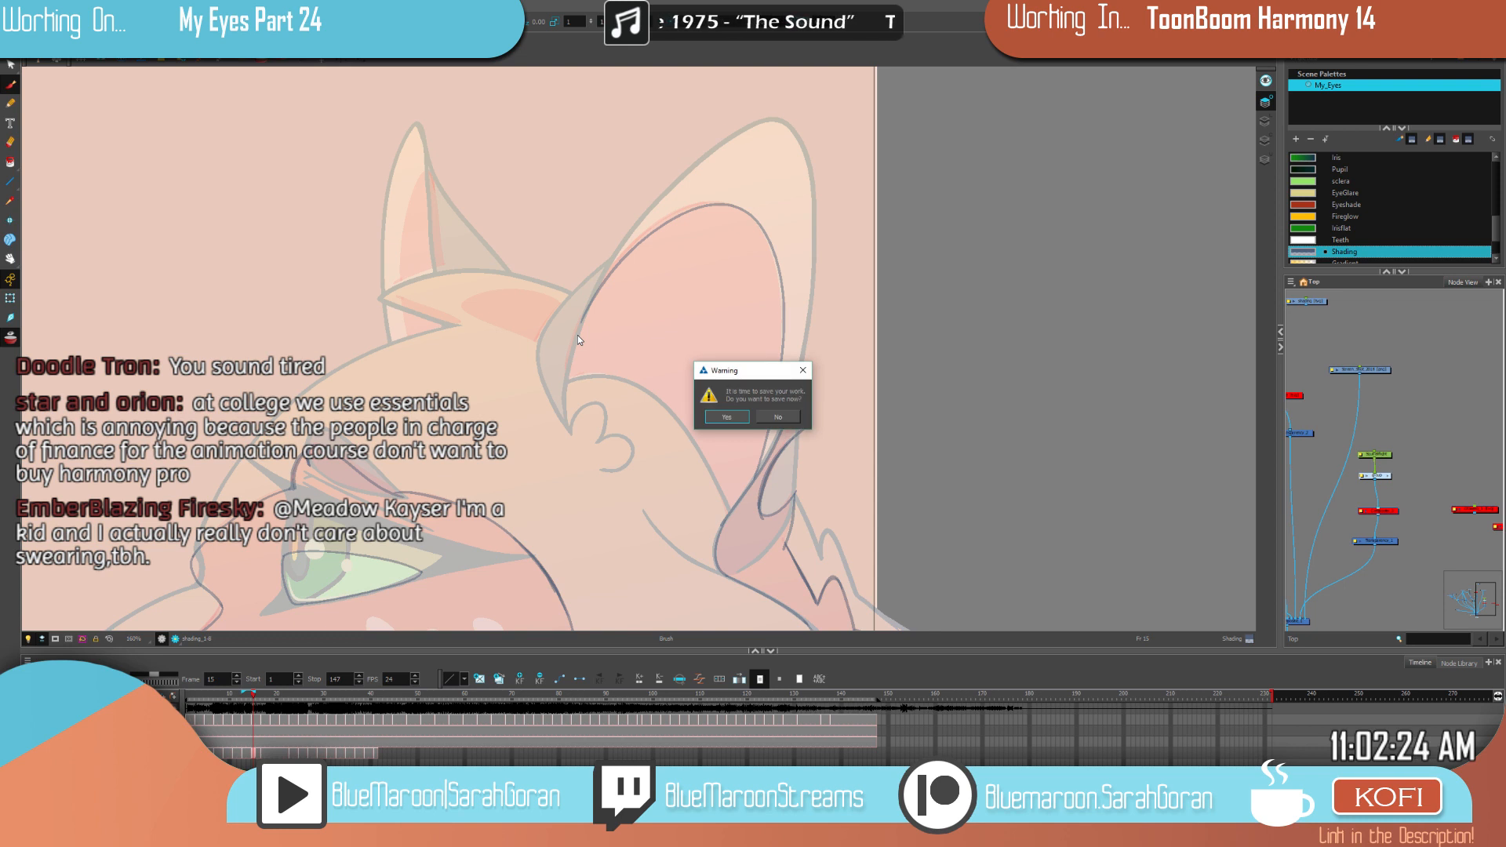
left_click(727, 417)
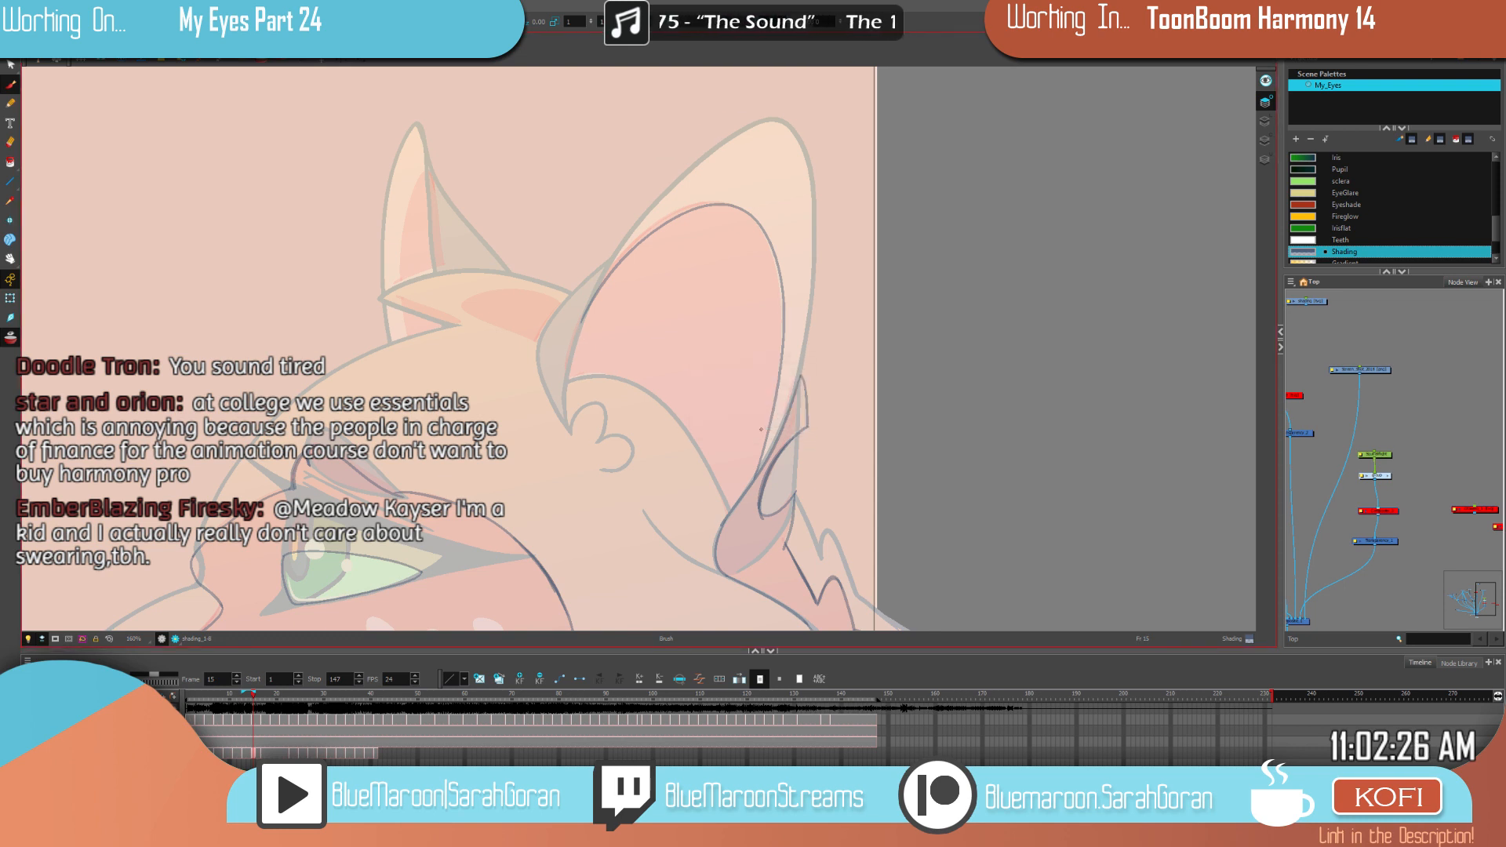
Step: Compare the near ear's inner shading outline on frame 15 with the filled shading on frame 13
key("f")
key("g")
key("f")
key("g")
key("f")
key("g")
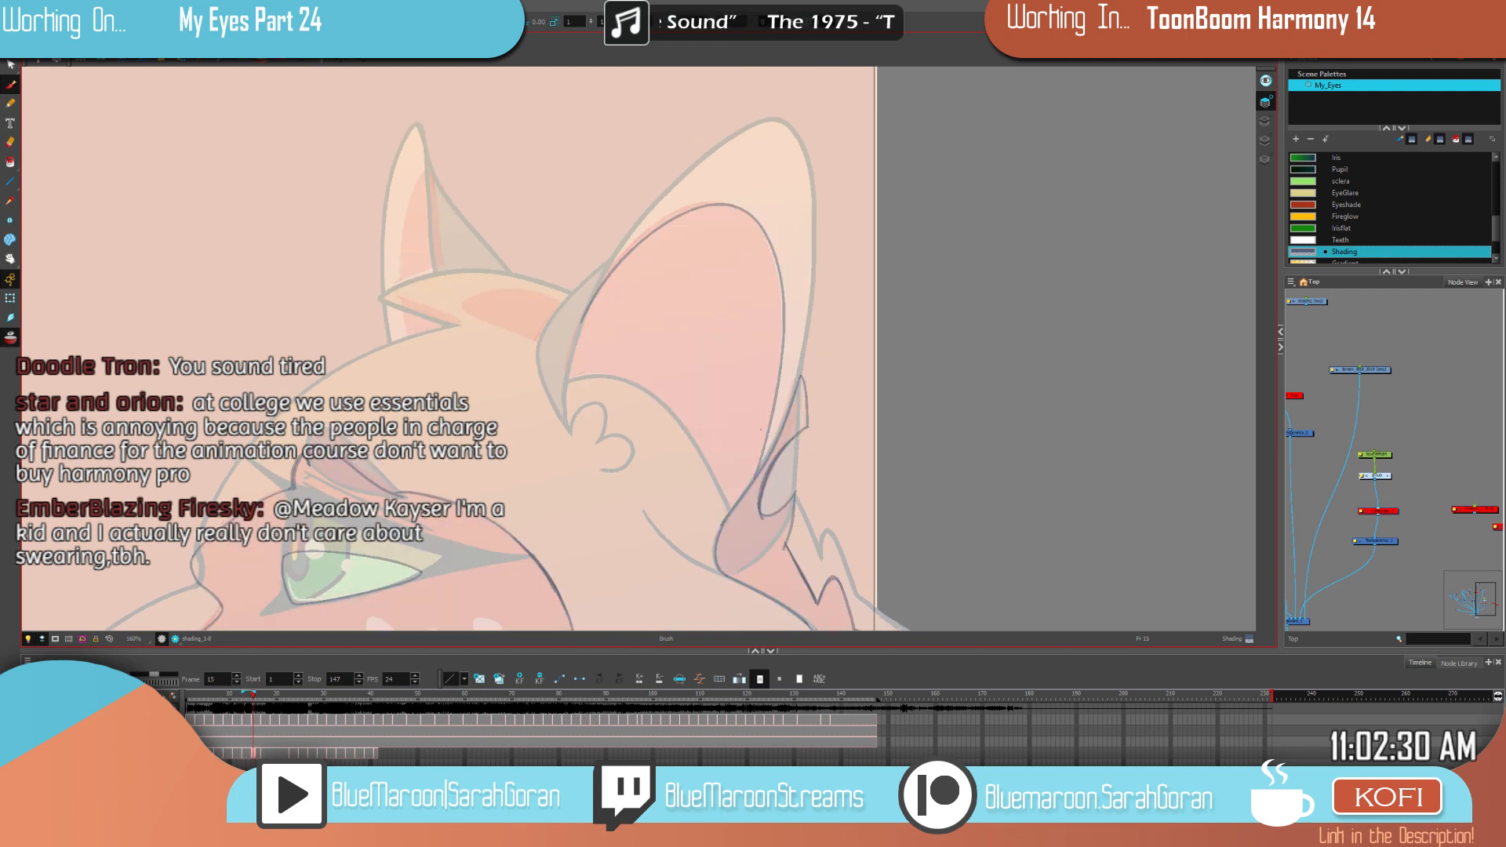
key("f")
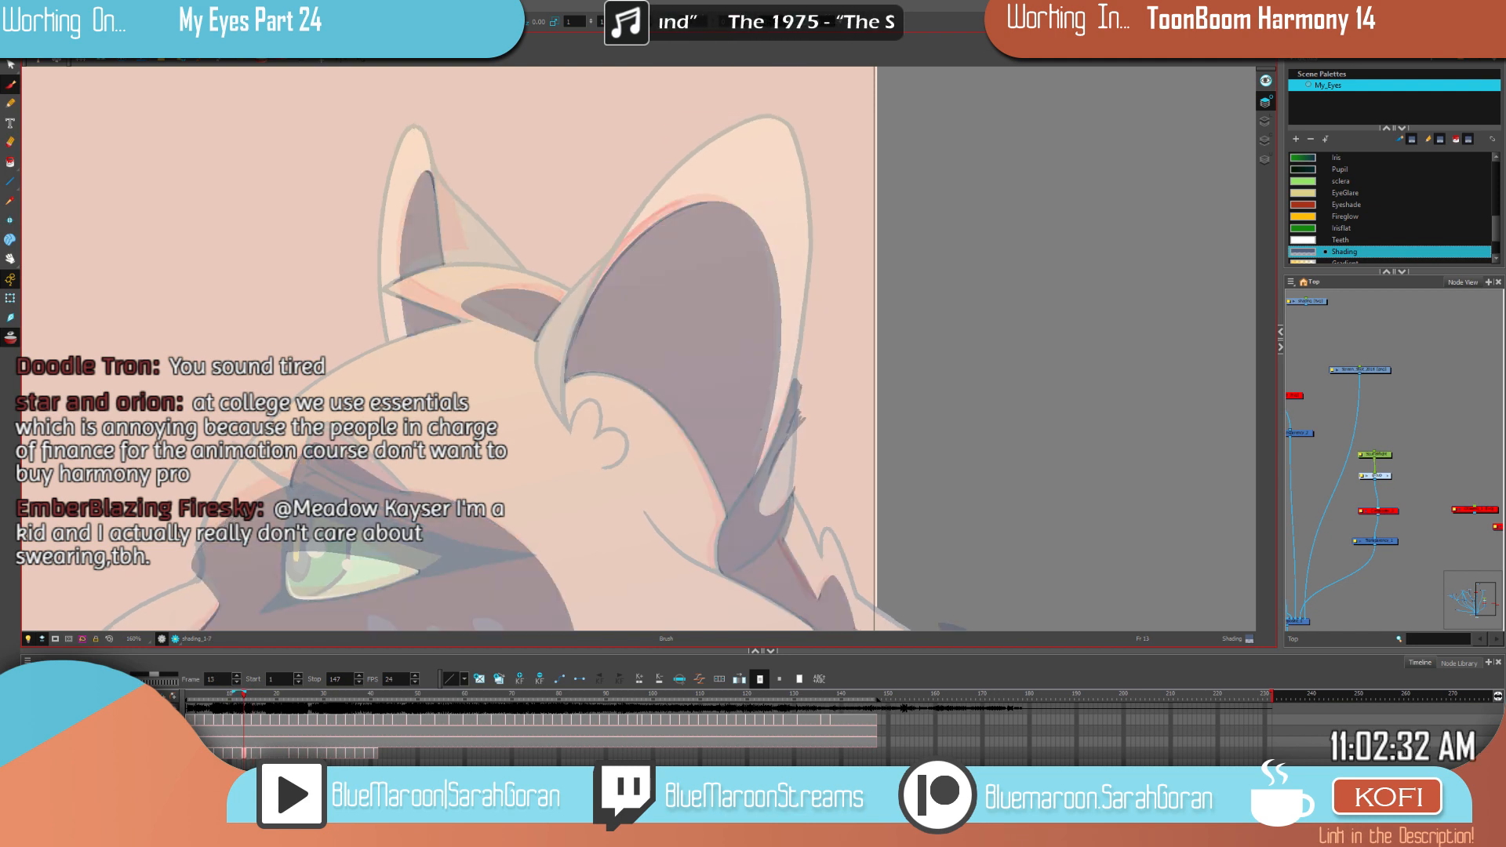
key("g")
Step: Extend the front edge of the near ear's inner shading down to the corner where it meets the head fur
scroll(788, 482, "up", 2)
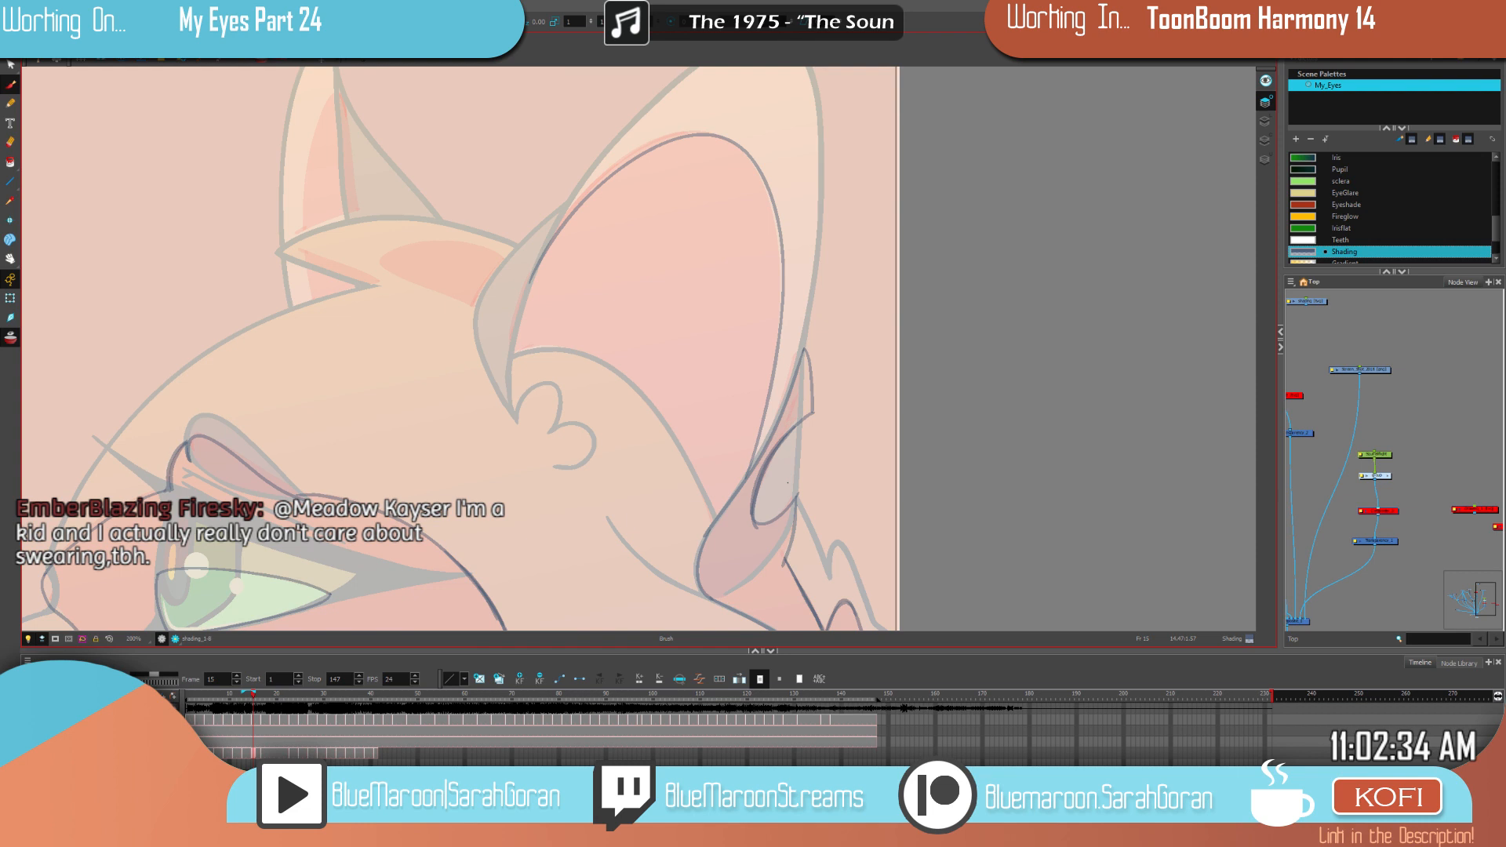
key("f")
key("g")
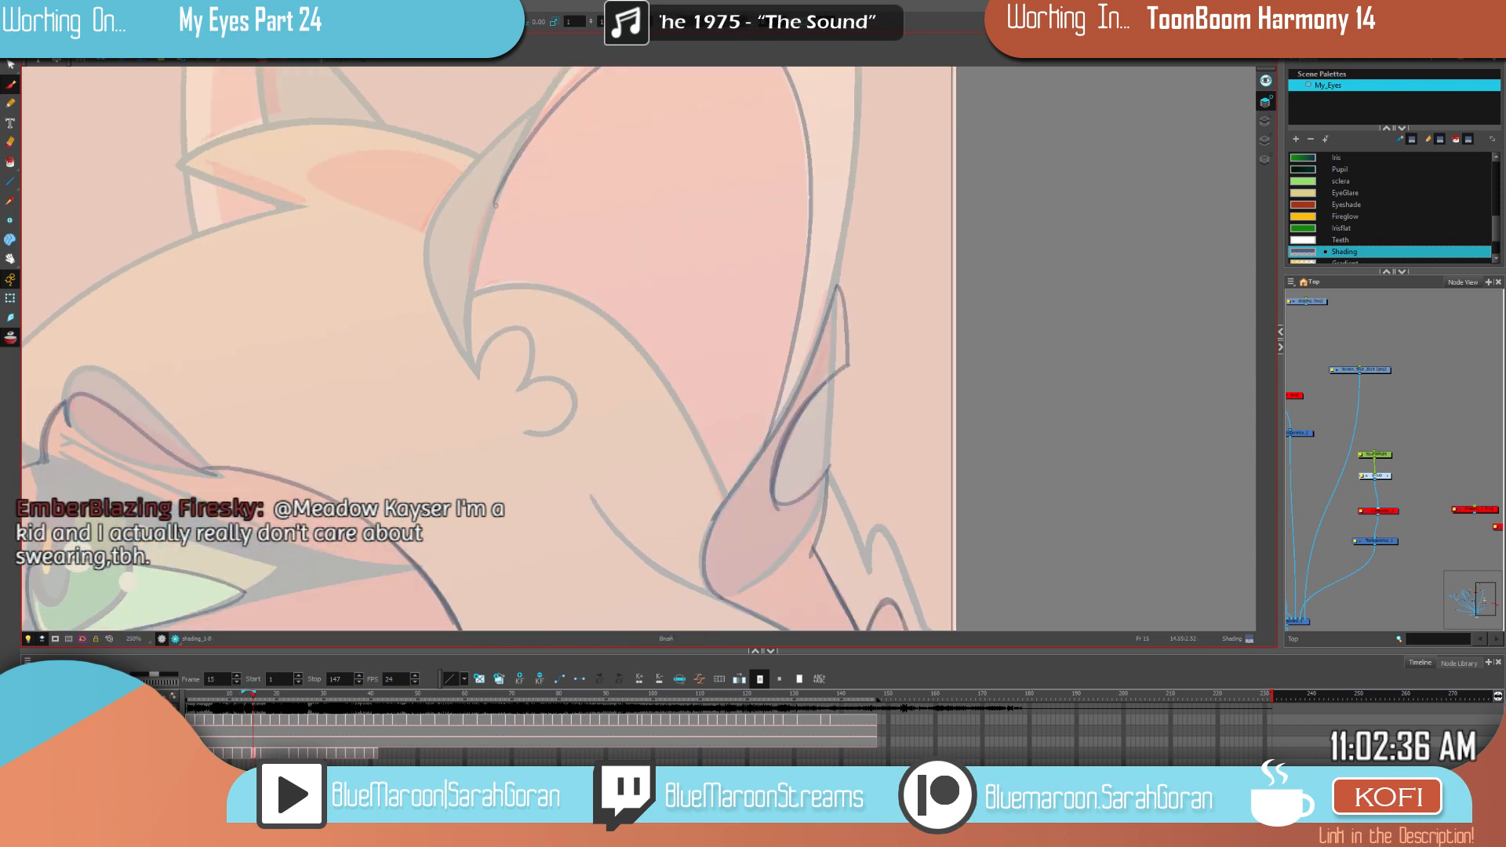
left_click_drag(496, 192, 473, 294)
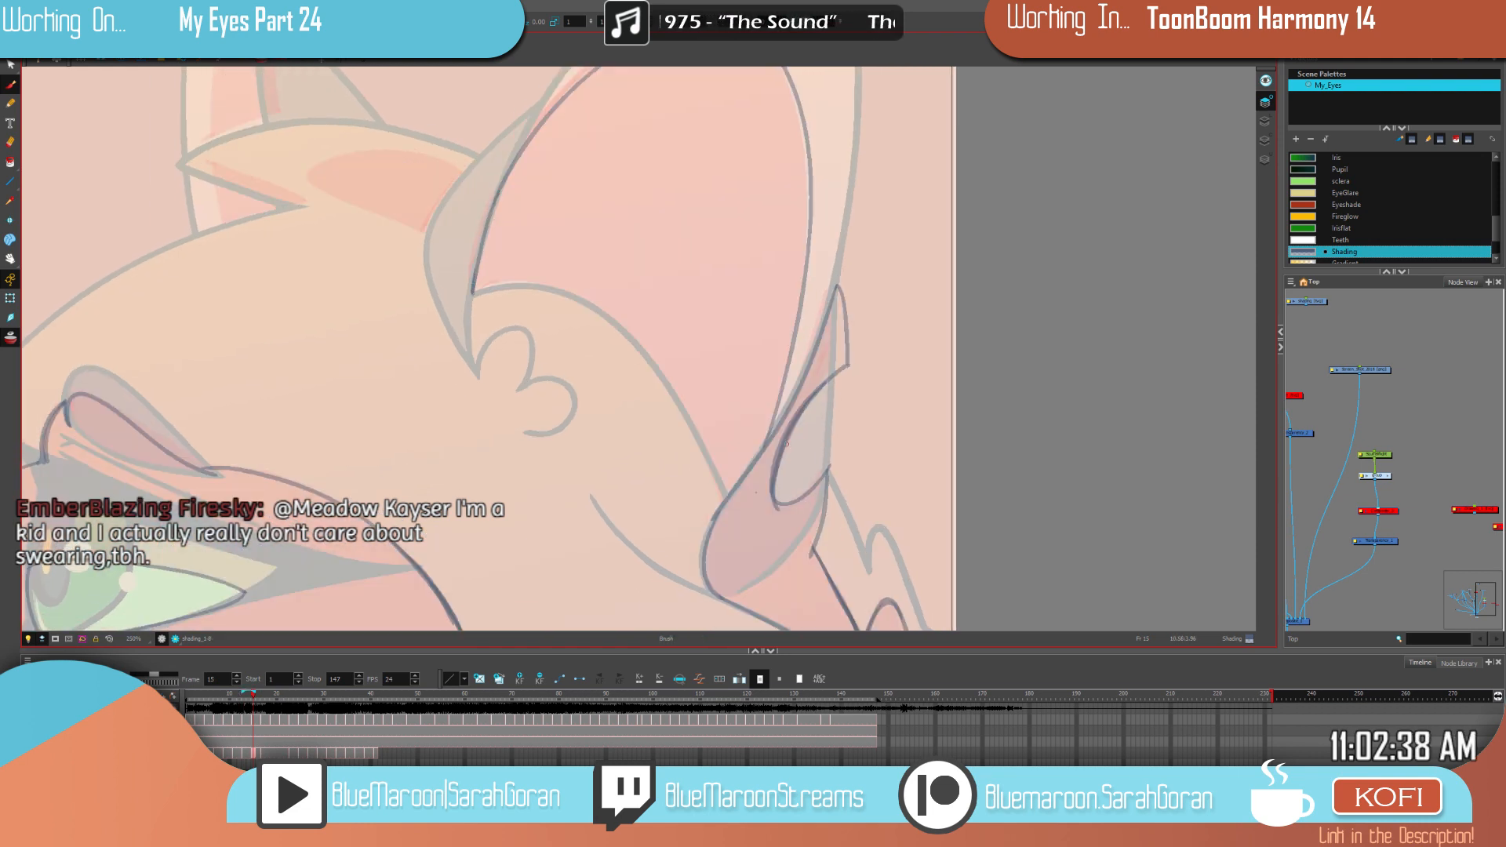
left_click_drag(728, 497, 712, 463)
left_click_drag(666, 378, 598, 308)
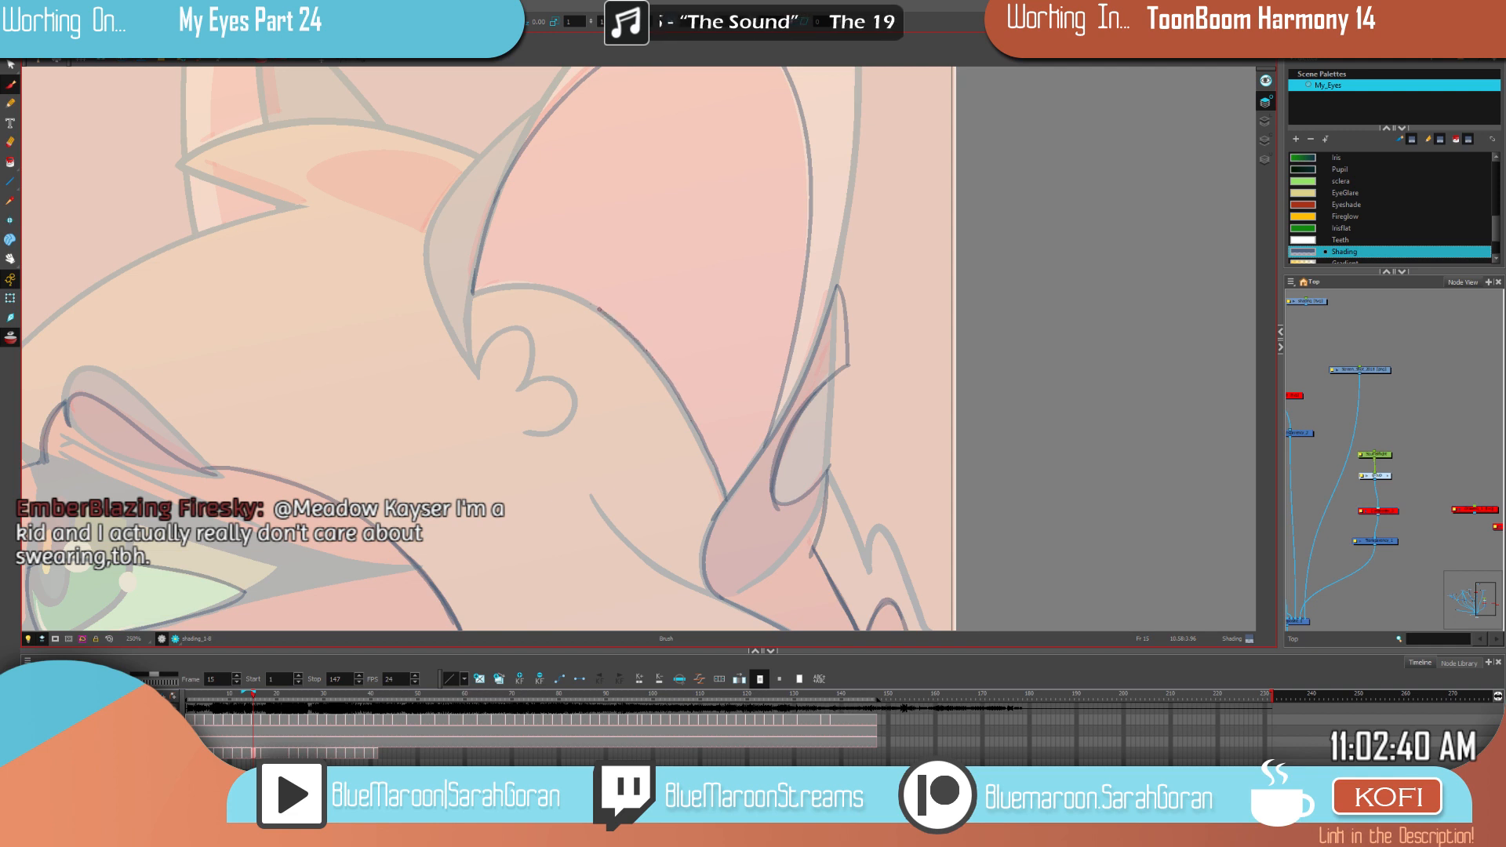
left_click_drag(504, 283, 472, 295)
key("ctrl+z")
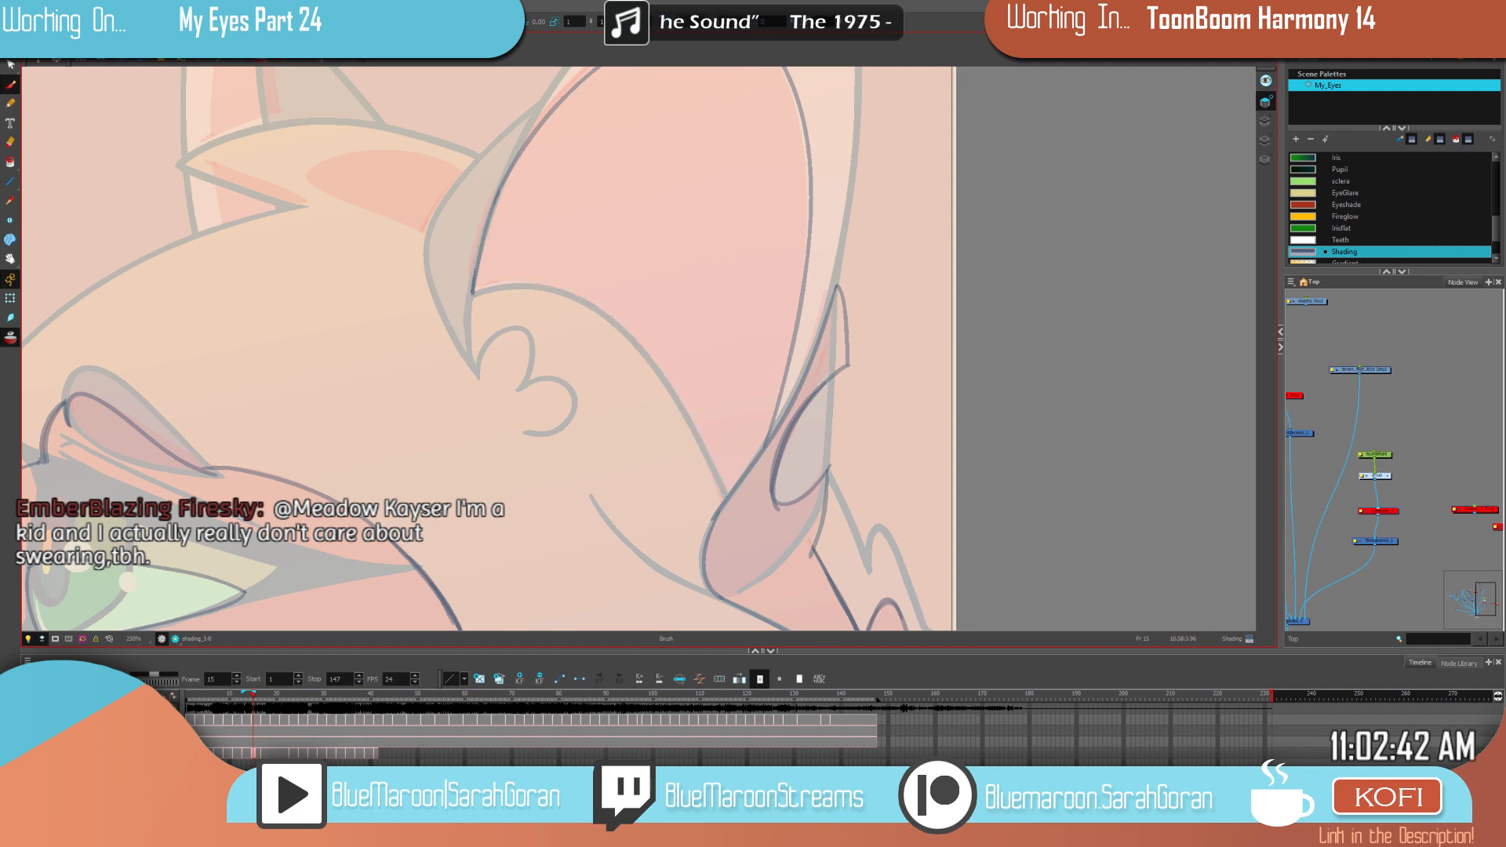
mouse_move(715, 468)
left_mouse_down()
mouse_move(668, 386)
mouse_move(615, 323)
mouse_move(707, 452)
mouse_move(566, 284)
left_mouse_up()
key("ctrl+z")
key("ctrl+z")
left_click_drag(727, 502, 711, 461)
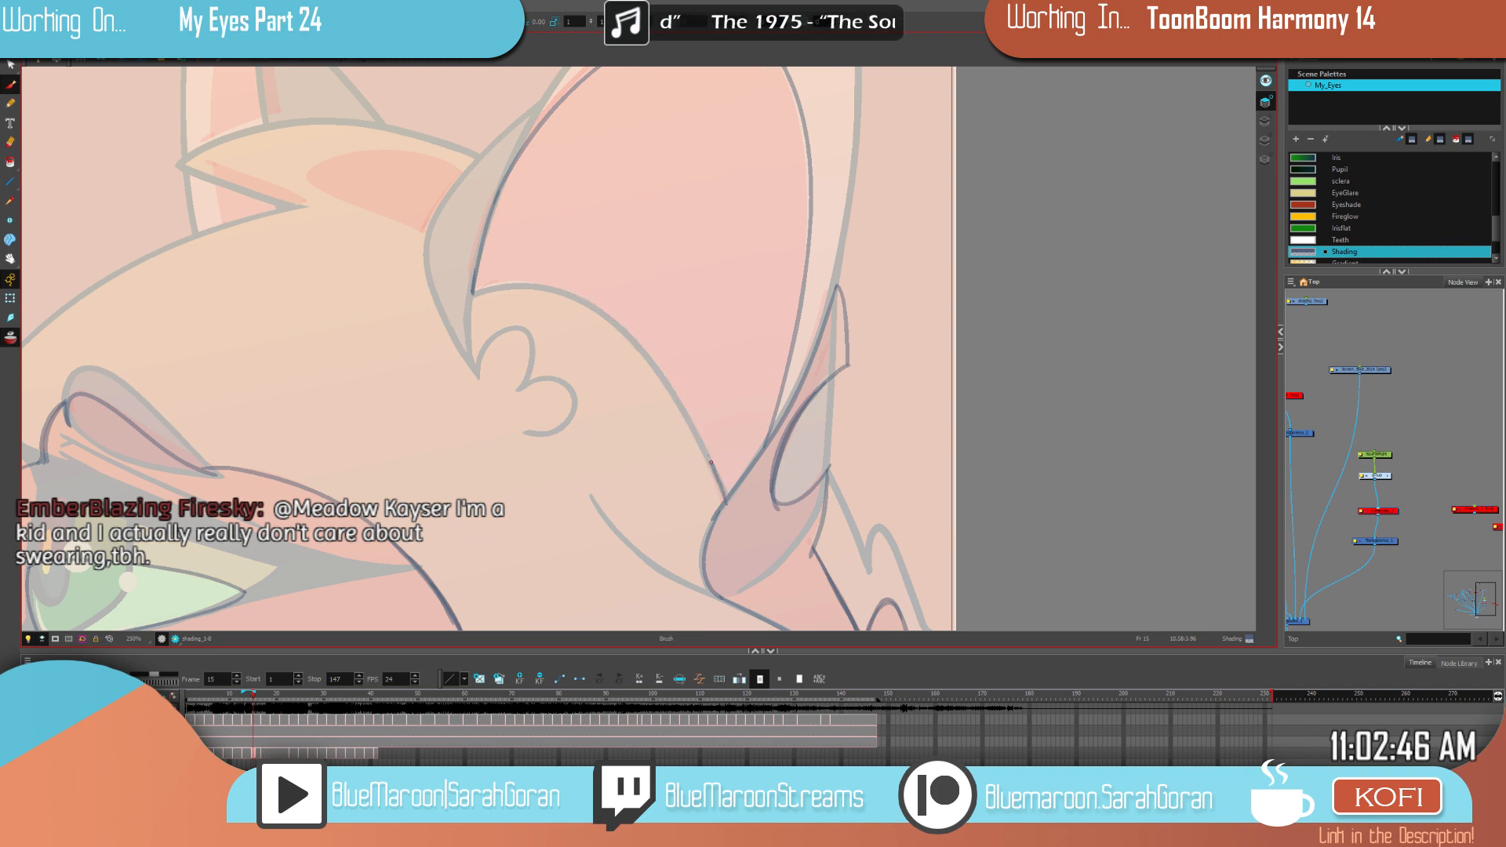
mouse_move(647, 352)
left_mouse_down()
mouse_move(561, 287)
mouse_move(473, 293)
left_mouse_up()
key("ctrl+z")
Step: Outline the curved lower edge of the near ear's inner shading, from the ear fold to the front corner
mouse_move(725, 505)
left_mouse_down()
mouse_move(691, 433)
mouse_move(710, 460)
left_mouse_up()
key("ctrl+z")
mouse_move(666, 379)
left_mouse_down()
mouse_move(588, 297)
mouse_move(530, 283)
left_mouse_up()
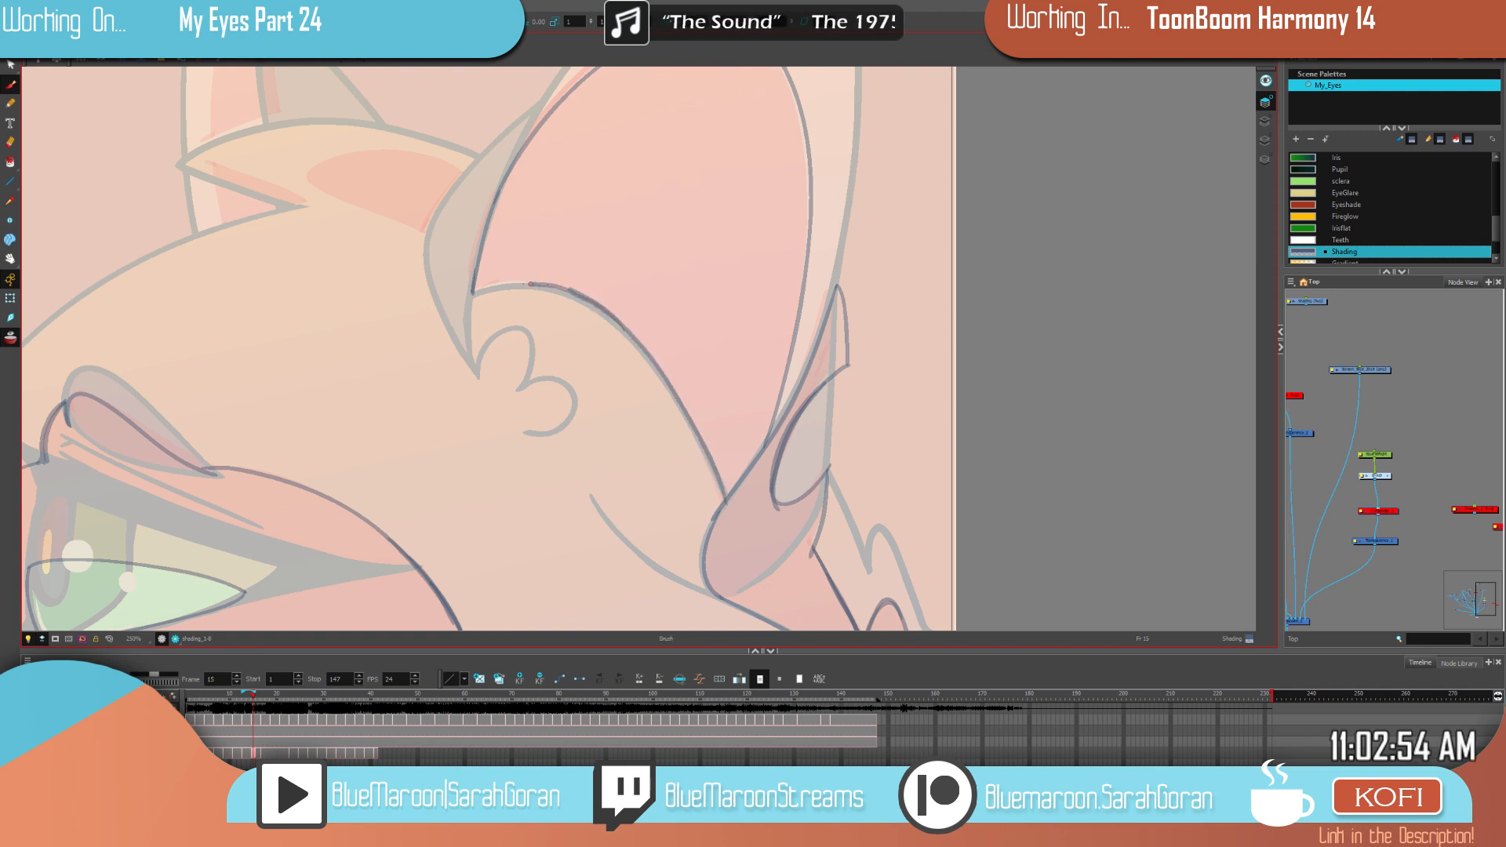
scroll(798, 333, "down", 4)
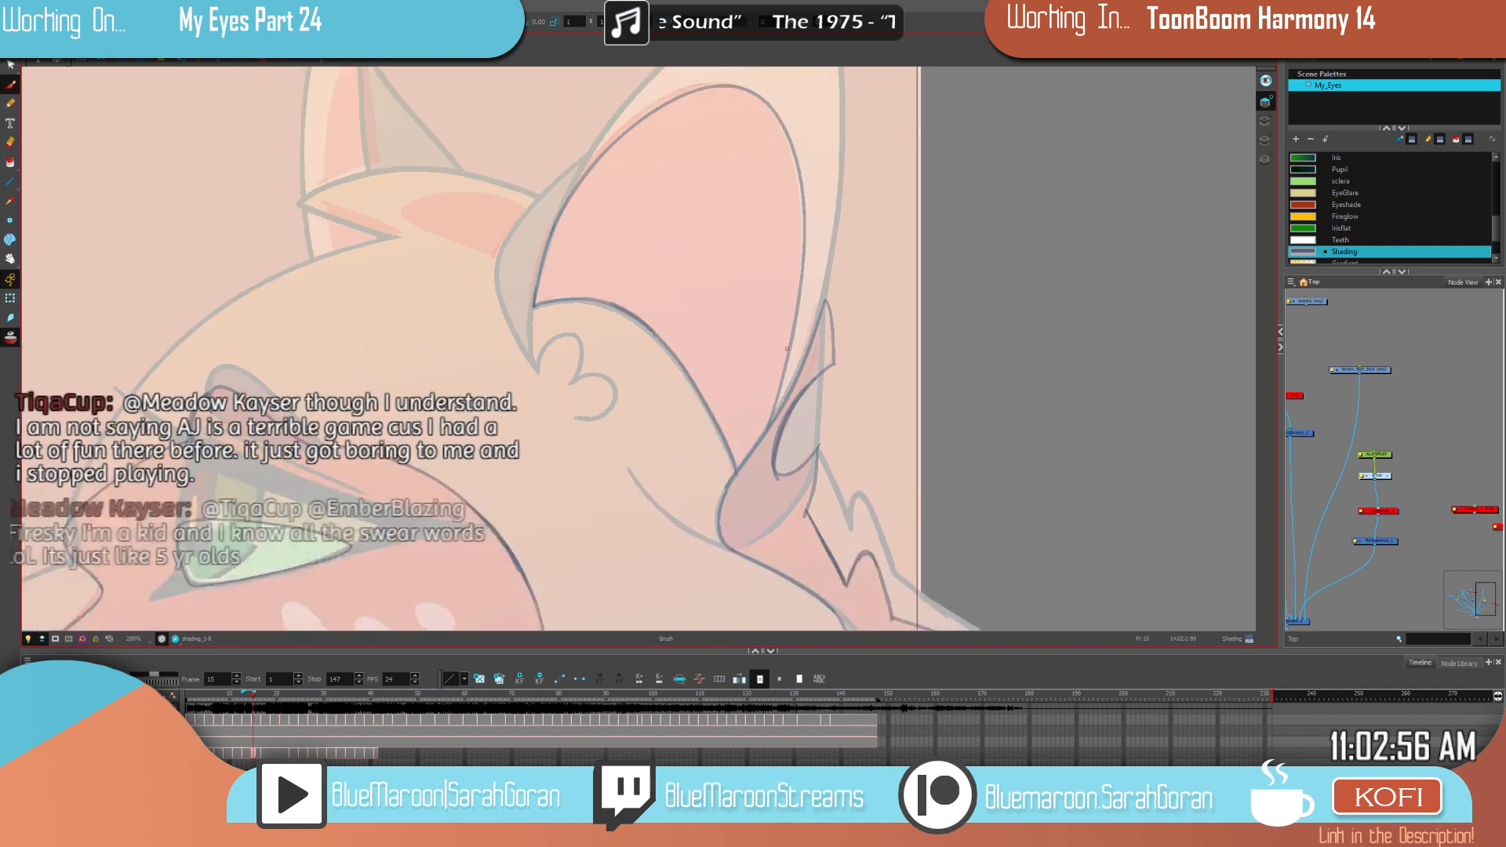
Step: Fill the near ear's interior and the connected ear-base, face and neck outline on frame 15 with the Shading colour
left_click_drag(833, 355, 838, 388)
key("comma")
key("period")
key("comma")
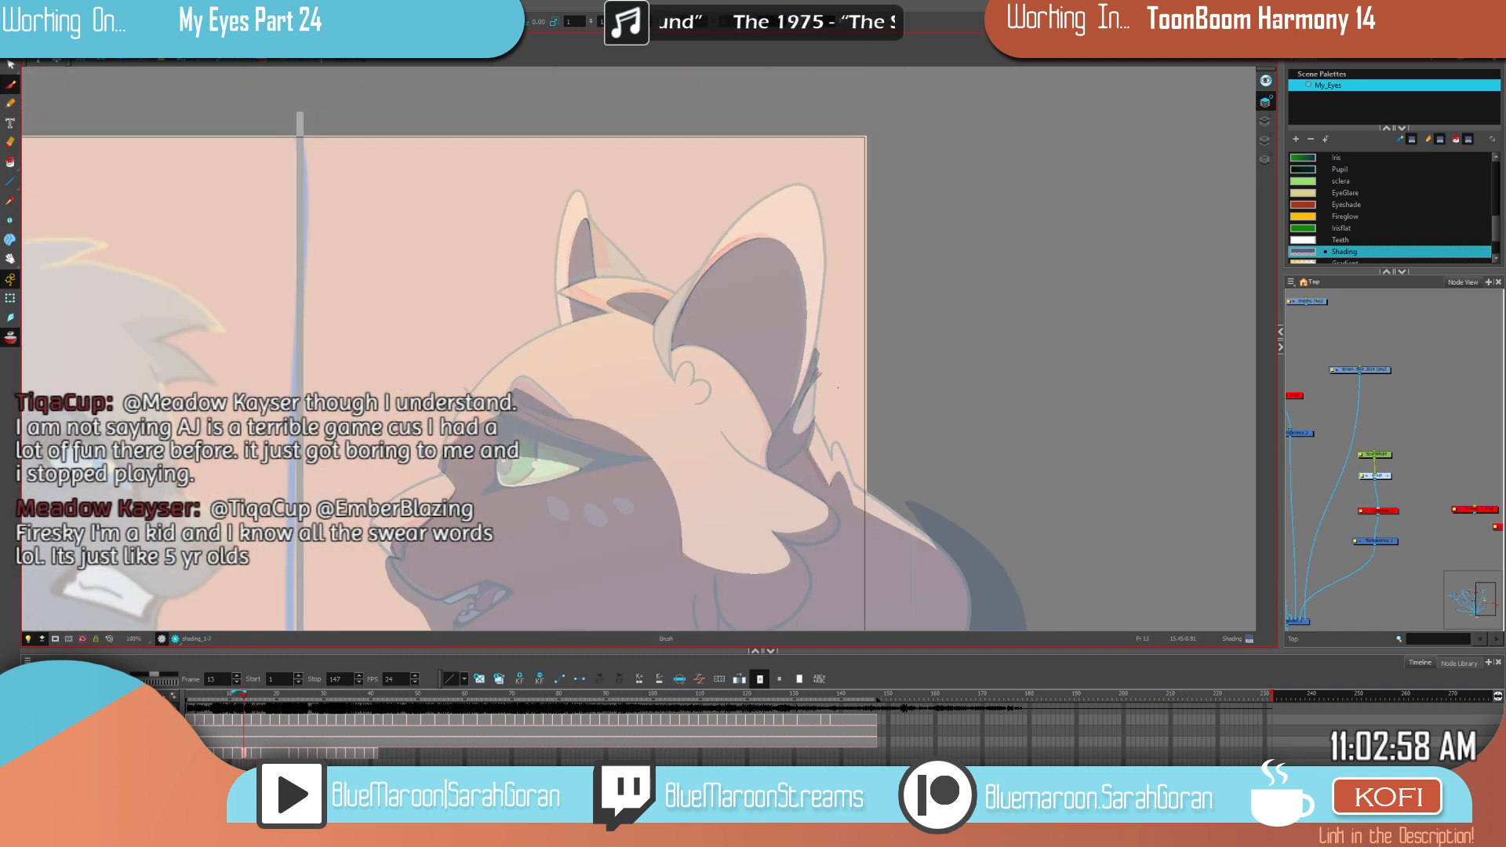
key("period")
key("alt+i")
left_click(753, 313)
left_click(790, 460)
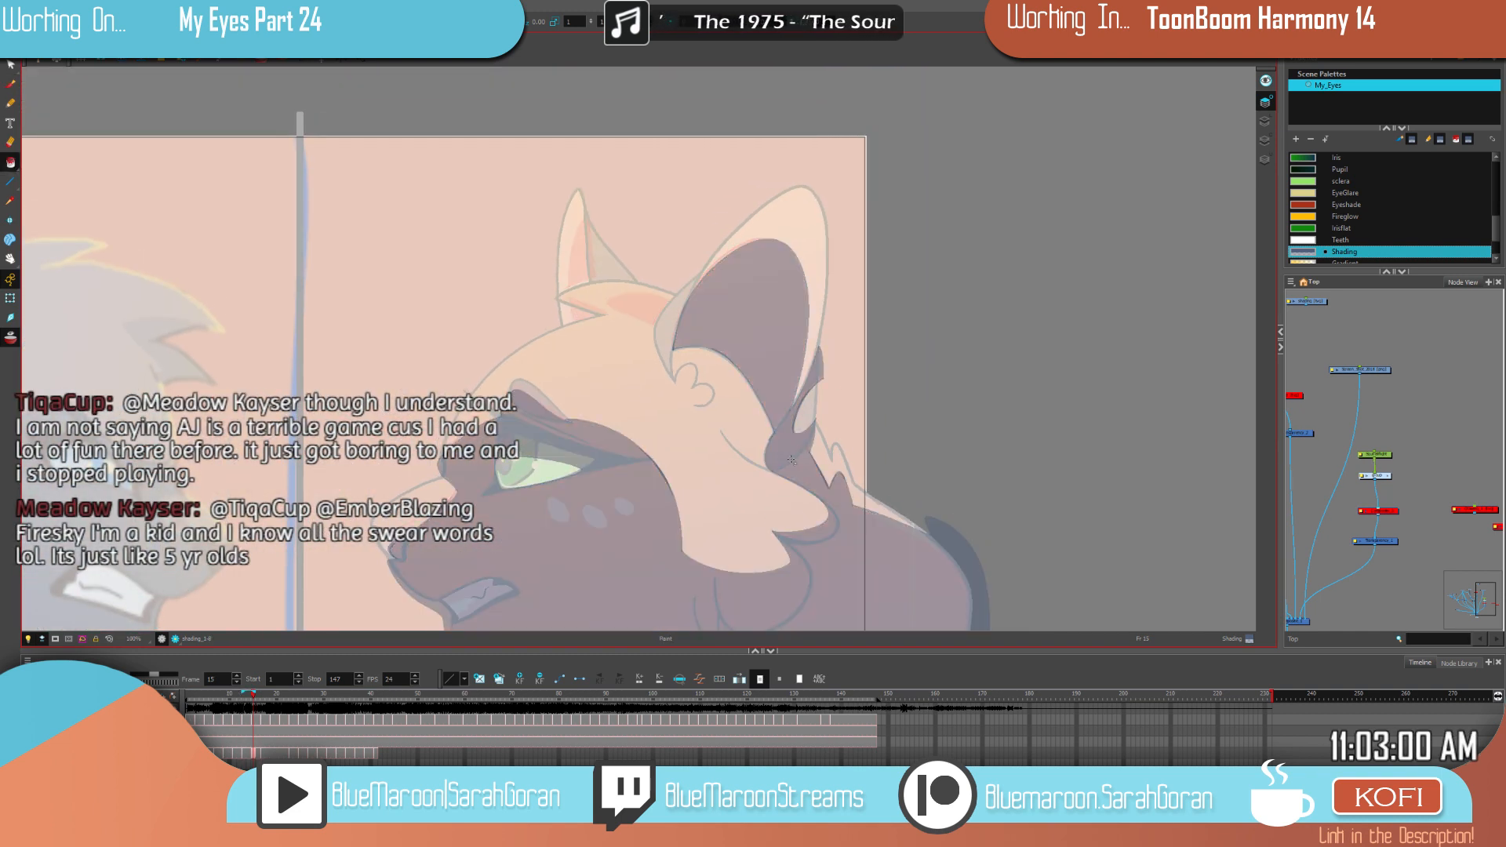
Step: Switch back to the Brush and compare the filled head shading on frame 15 with the neighbouring frames
left_click(11, 85)
key("comma")
key("period")
key("comma")
key("period")
key("comma")
key("period")
key("comma")
key("g")
Step: Examine how the ears and the tuft between them are shaded on frame 13 compared with frame 15
scroll(656, 314, "up", 5)
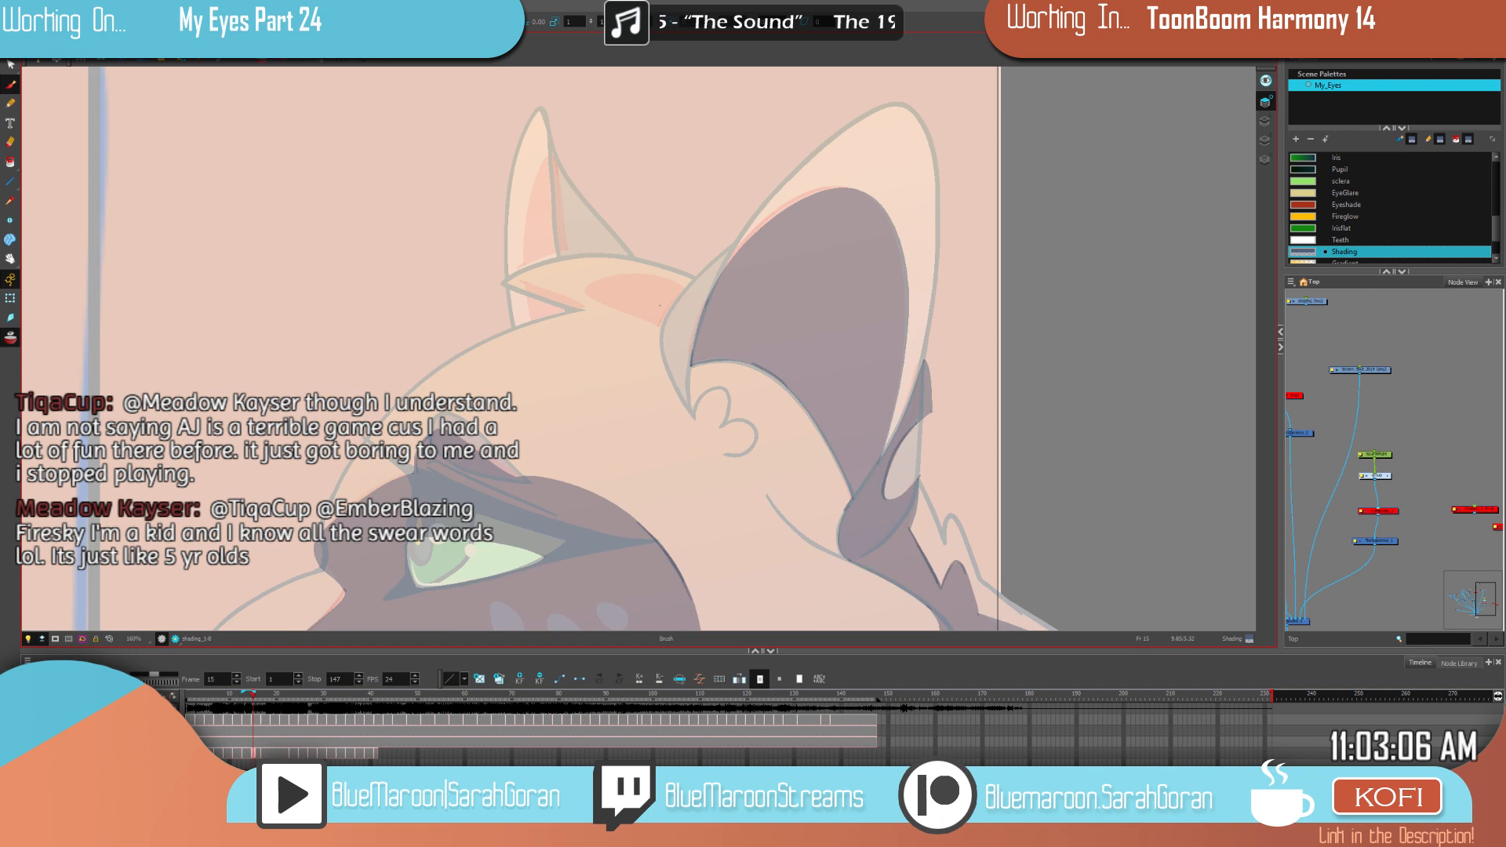
left_click_drag(733, 292, 701, 393)
key("f")
key("g")
key("f")
key("g")
key("f")
key("f")
key("g")
key("period")
key("period")
Step: Outline the shading patch on the head tuft between the ears, closing its pointed end and the end beside the near ear
mouse_move(674, 384)
left_mouse_down()
mouse_move(531, 370)
mouse_move(469, 390)
left_mouse_up()
left_click_drag(613, 454, 478, 413)
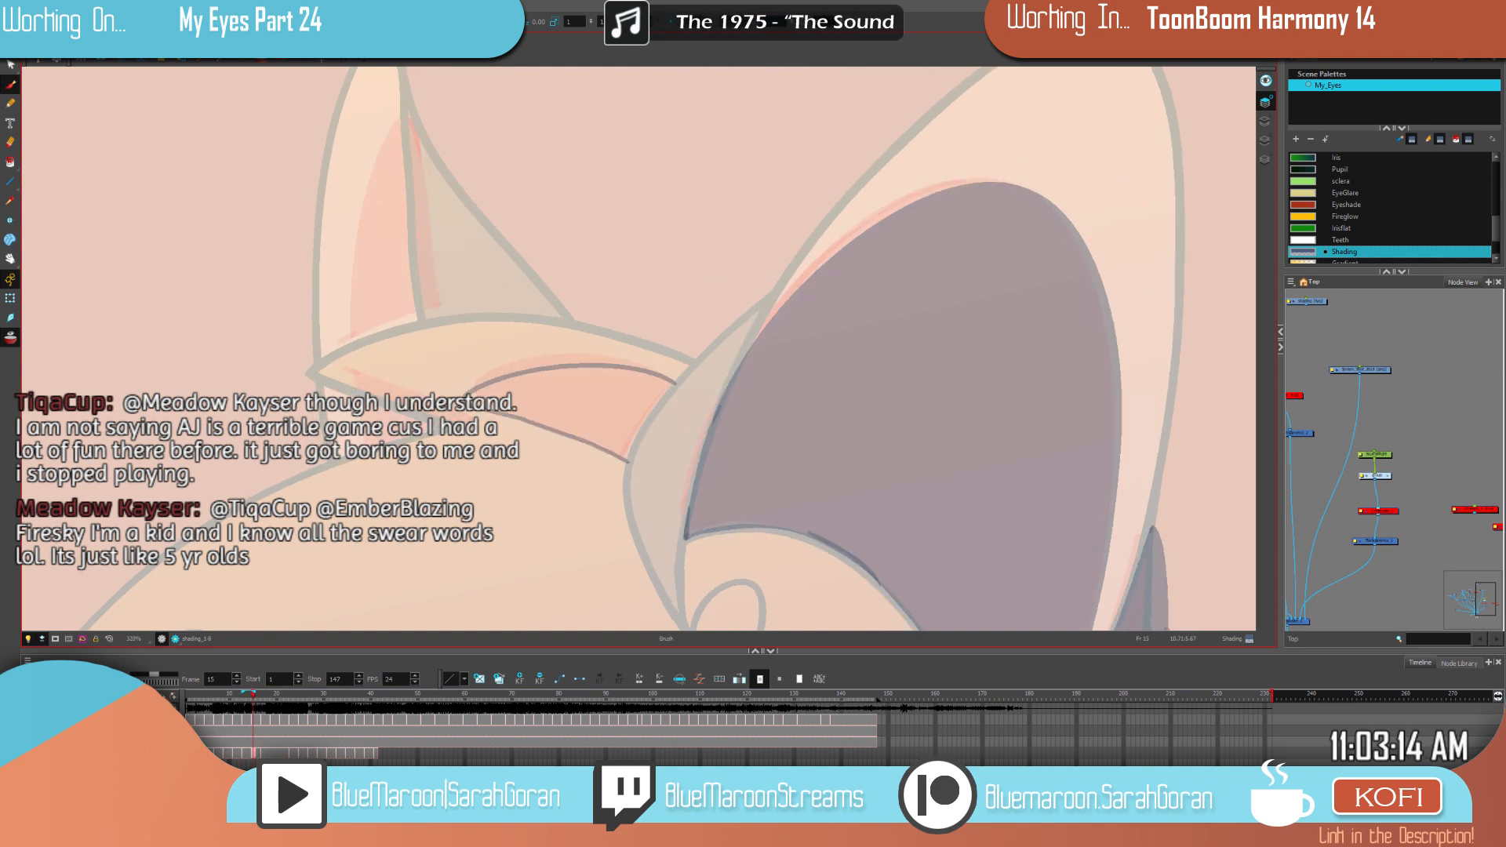
key("comma")
key("period")
key("comma")
key("period")
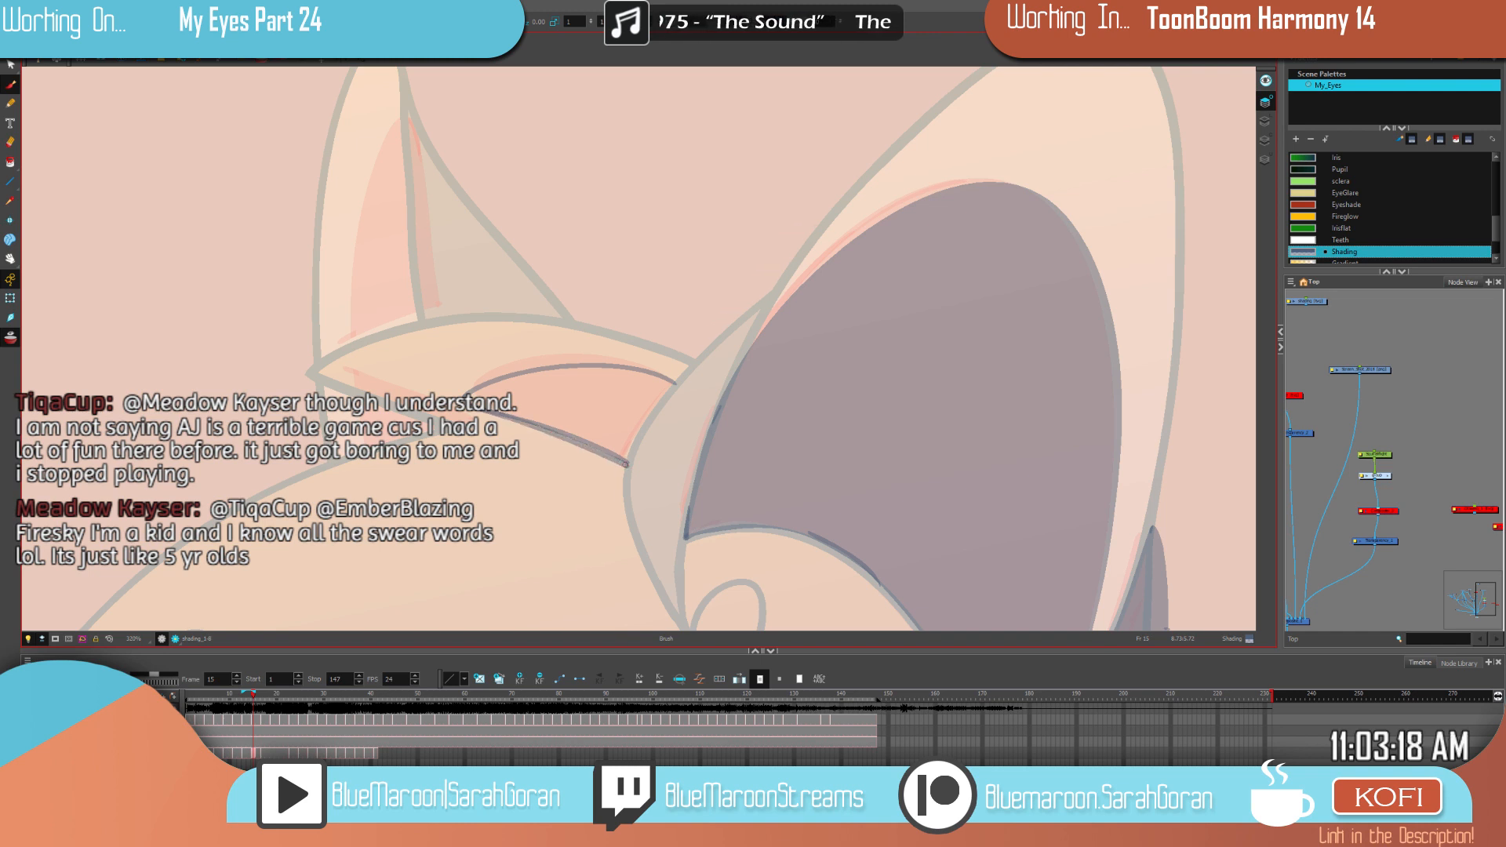
left_click_drag(639, 433, 627, 466)
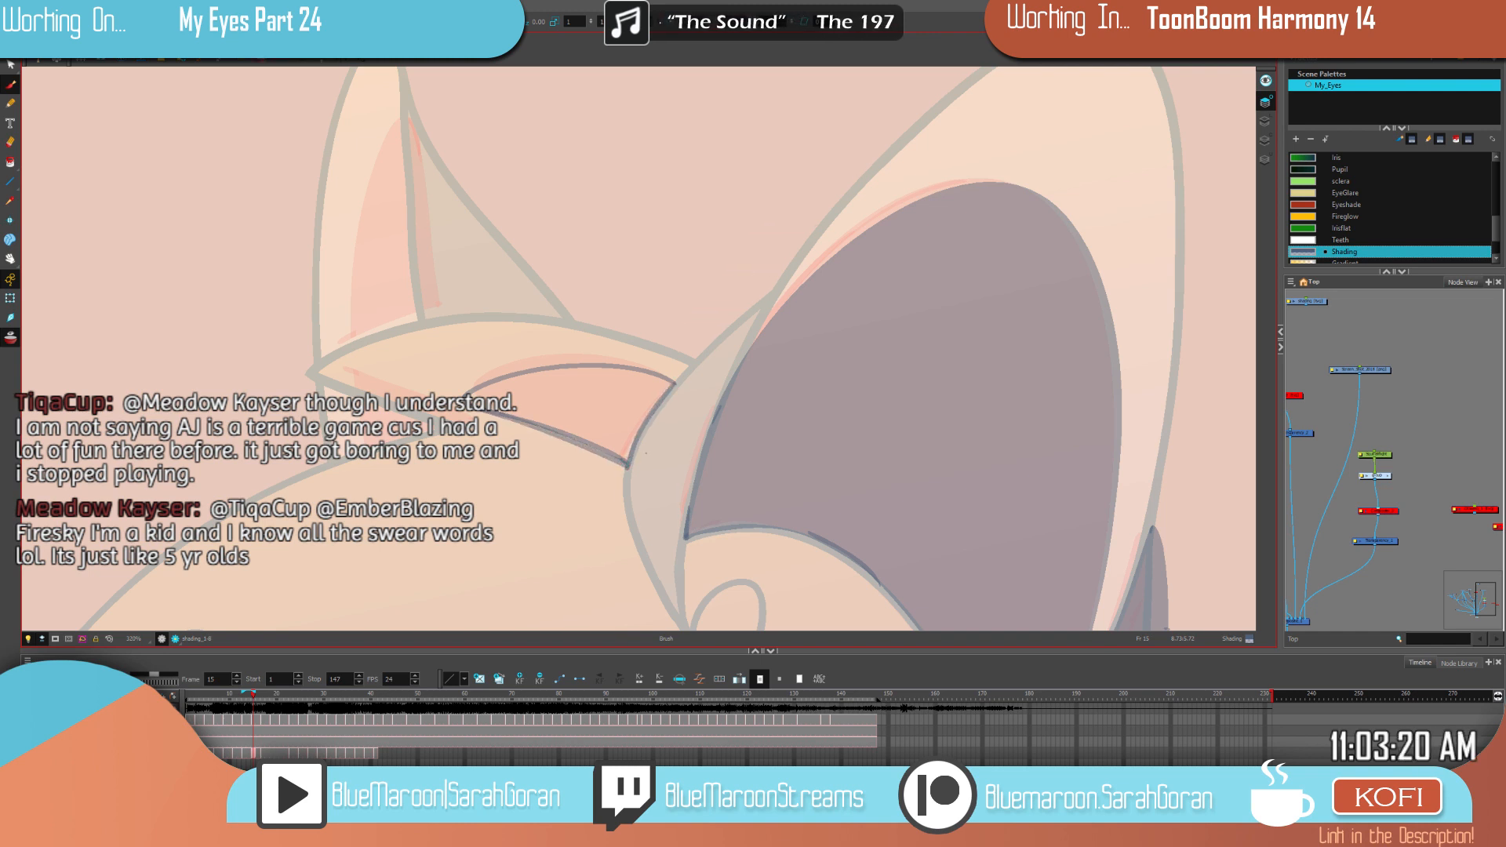
key("comma")
key("comma")
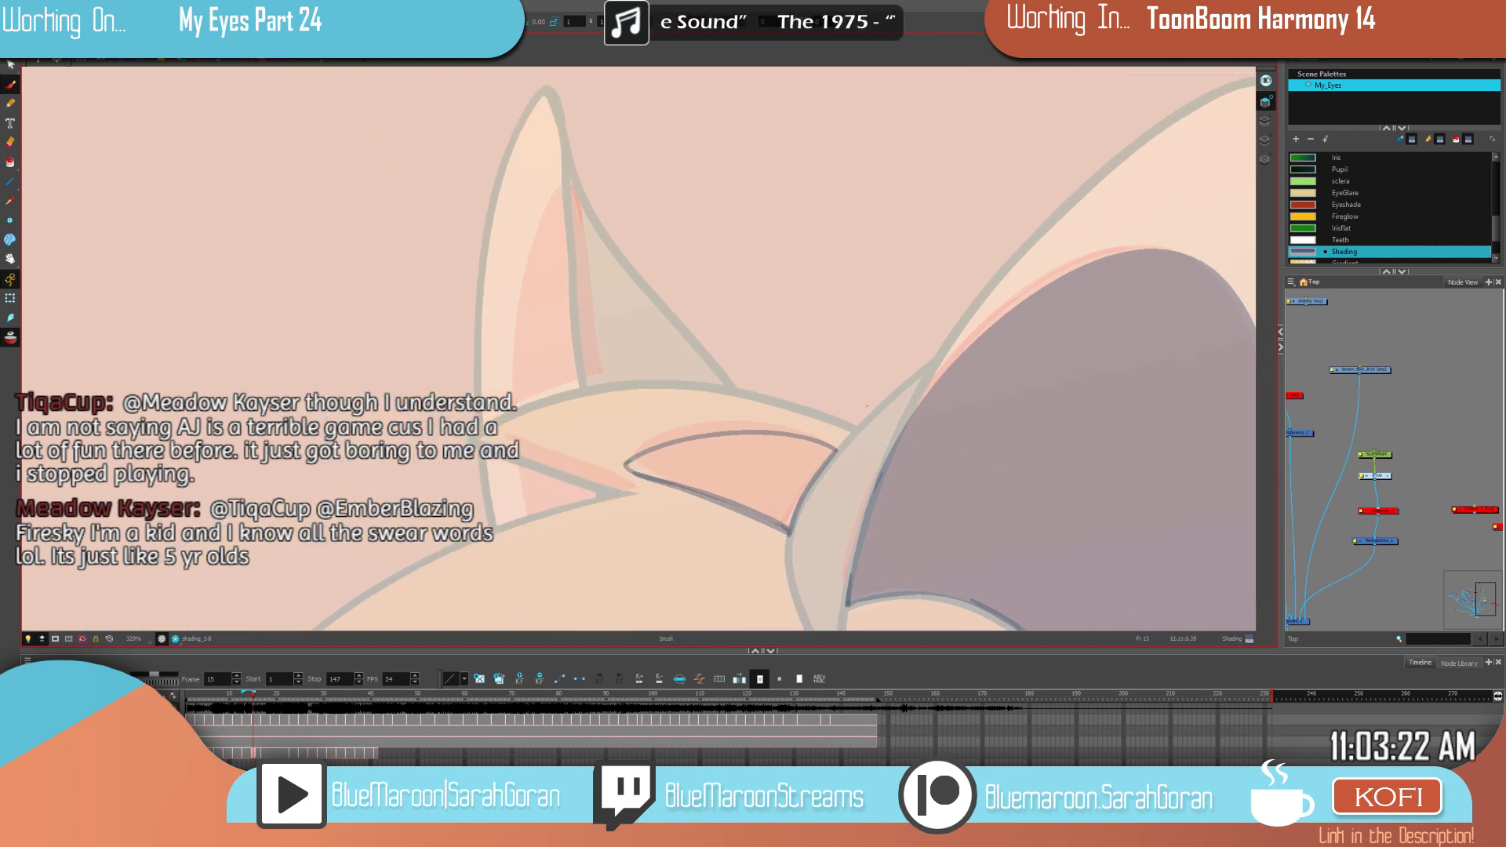
Step: Compare how the far ear is shaded on frame 13 with the unshaded far ear on frame 15
key("period")
key("comma")
key("comma")
key("period")
key("period")
key("period")
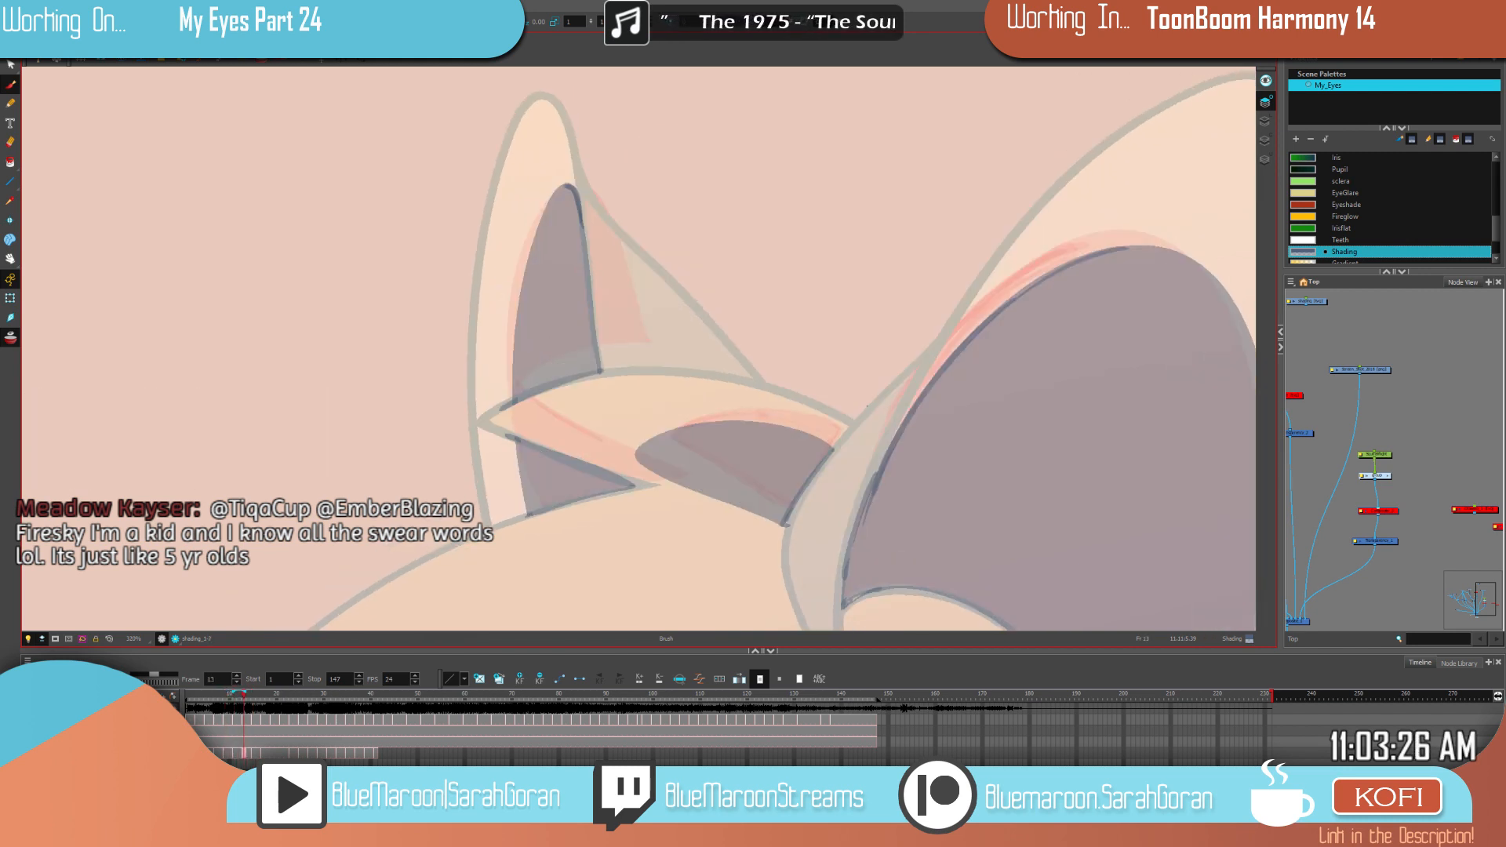
key("comma")
key("comma")
key("period")
key("period")
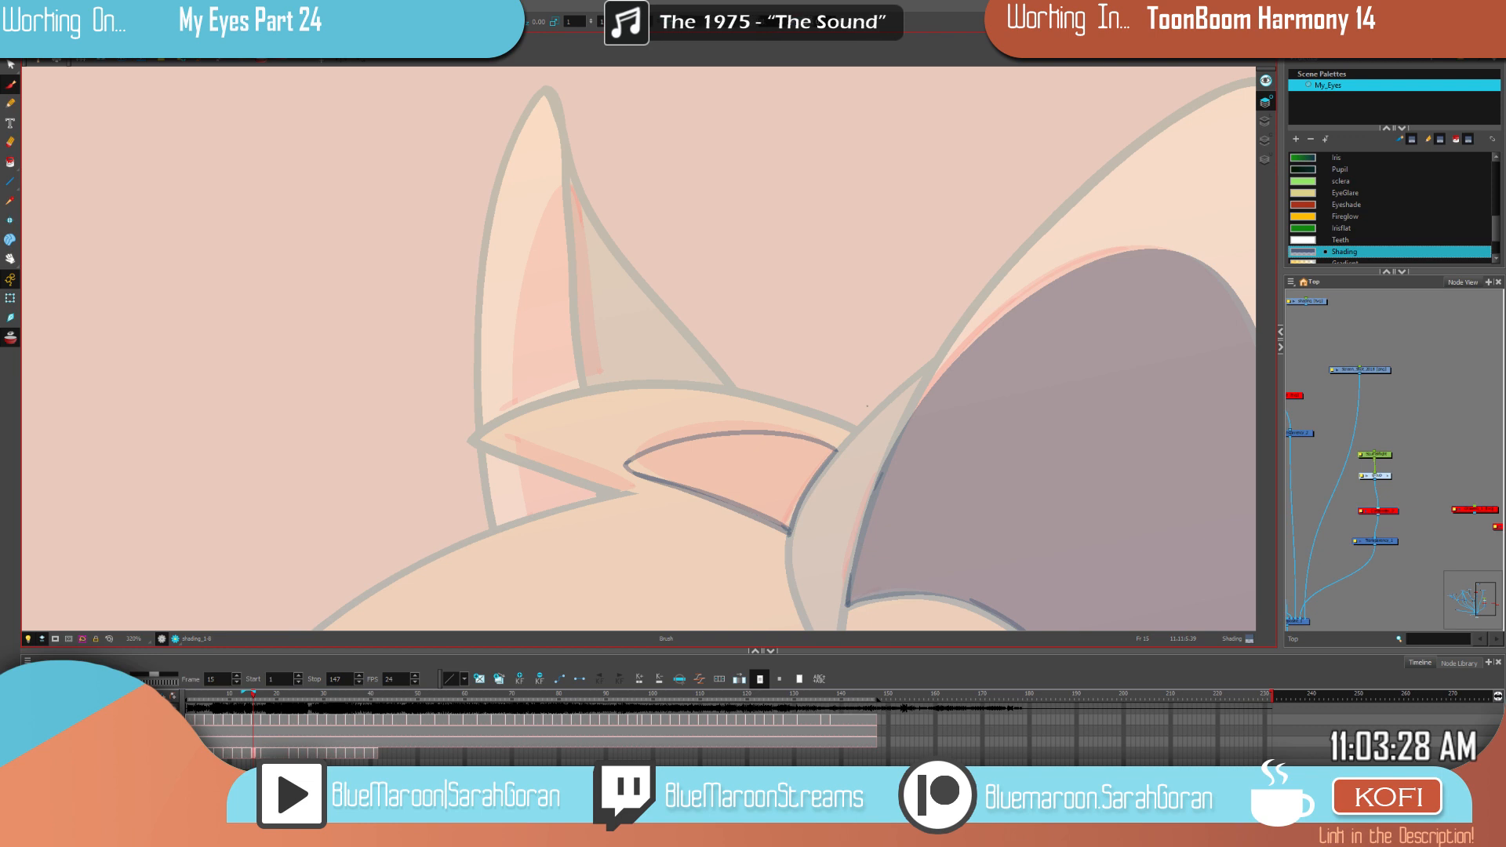
Step: Outline the far ear's shading above and below the tuft on frame 15, cutting away the stroke piece that crosses the tuft
left_click_drag(563, 204, 562, 177)
left_click_drag(514, 318, 526, 514)
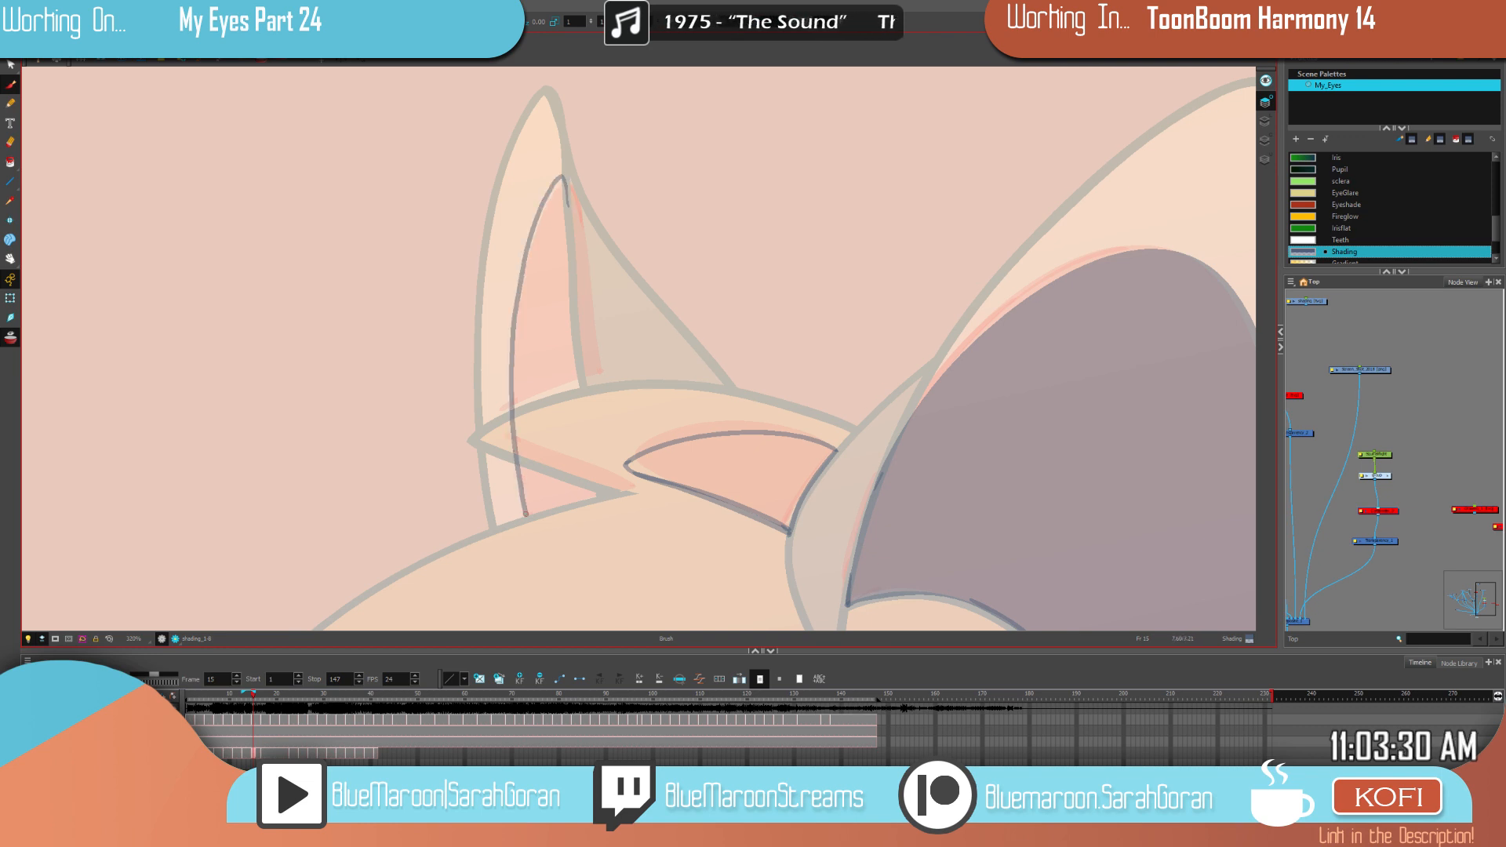
mouse_move(565, 192)
left_mouse_down()
mouse_move(582, 389)
mouse_move(508, 413)
left_mouse_up()
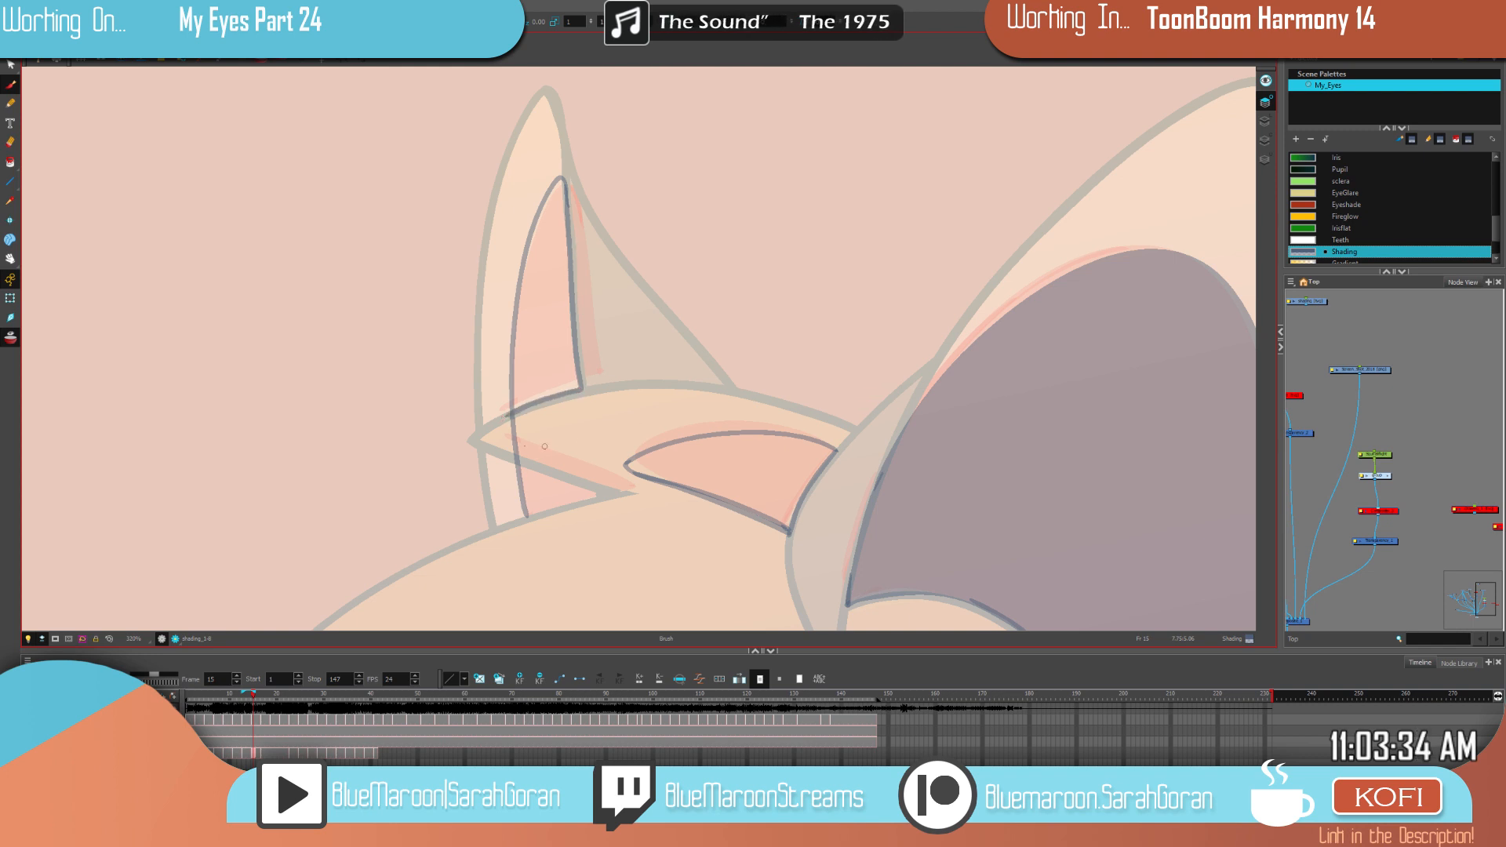
mouse_move(636, 477)
left_mouse_down()
mouse_move(552, 476)
mouse_move(601, 497)
mouse_move(527, 516)
left_mouse_up()
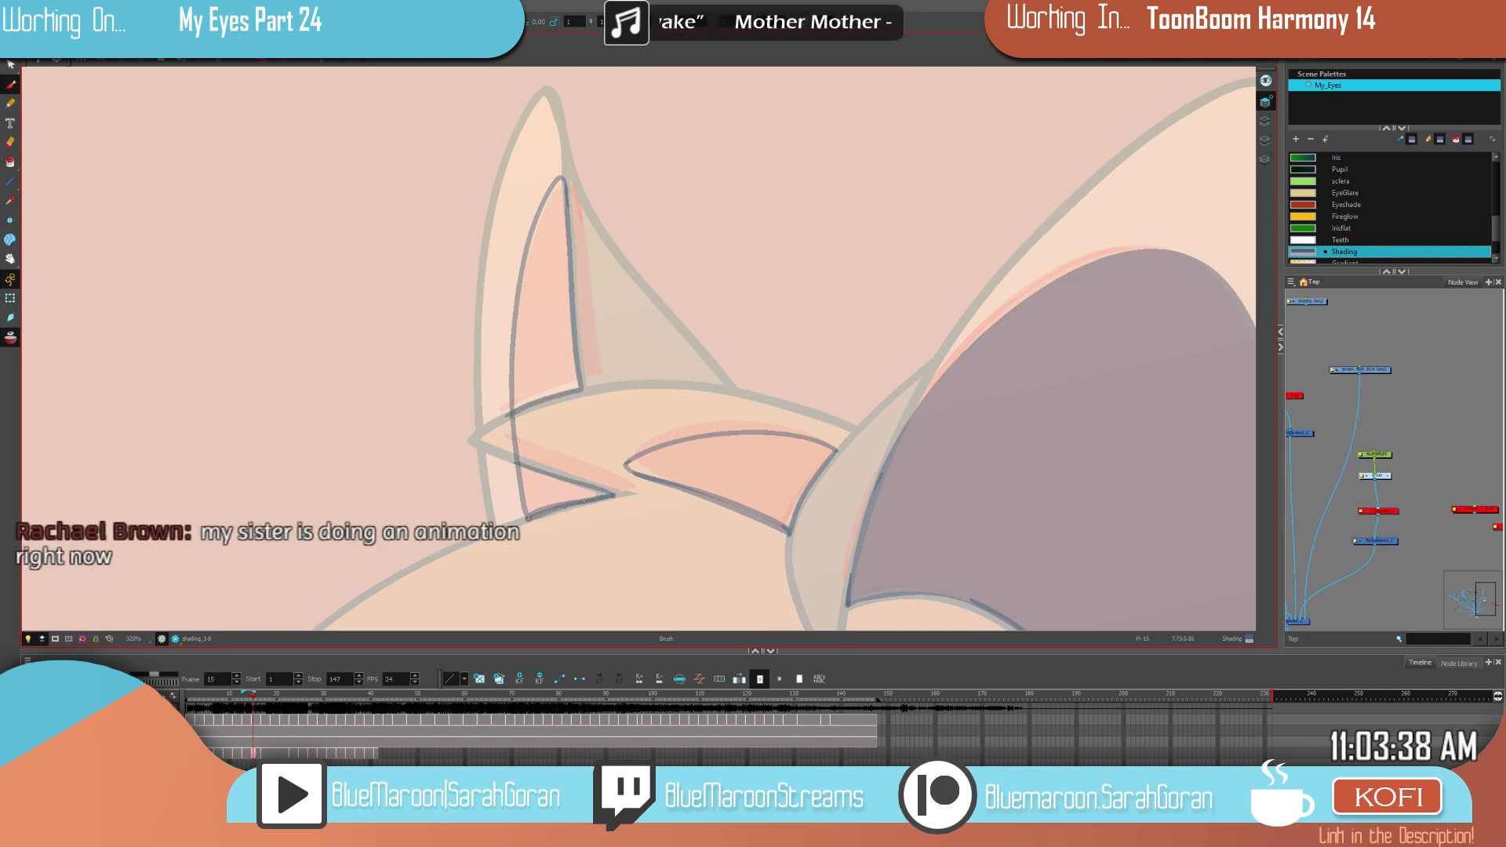
key("alt+t")
key("f")
key("g")
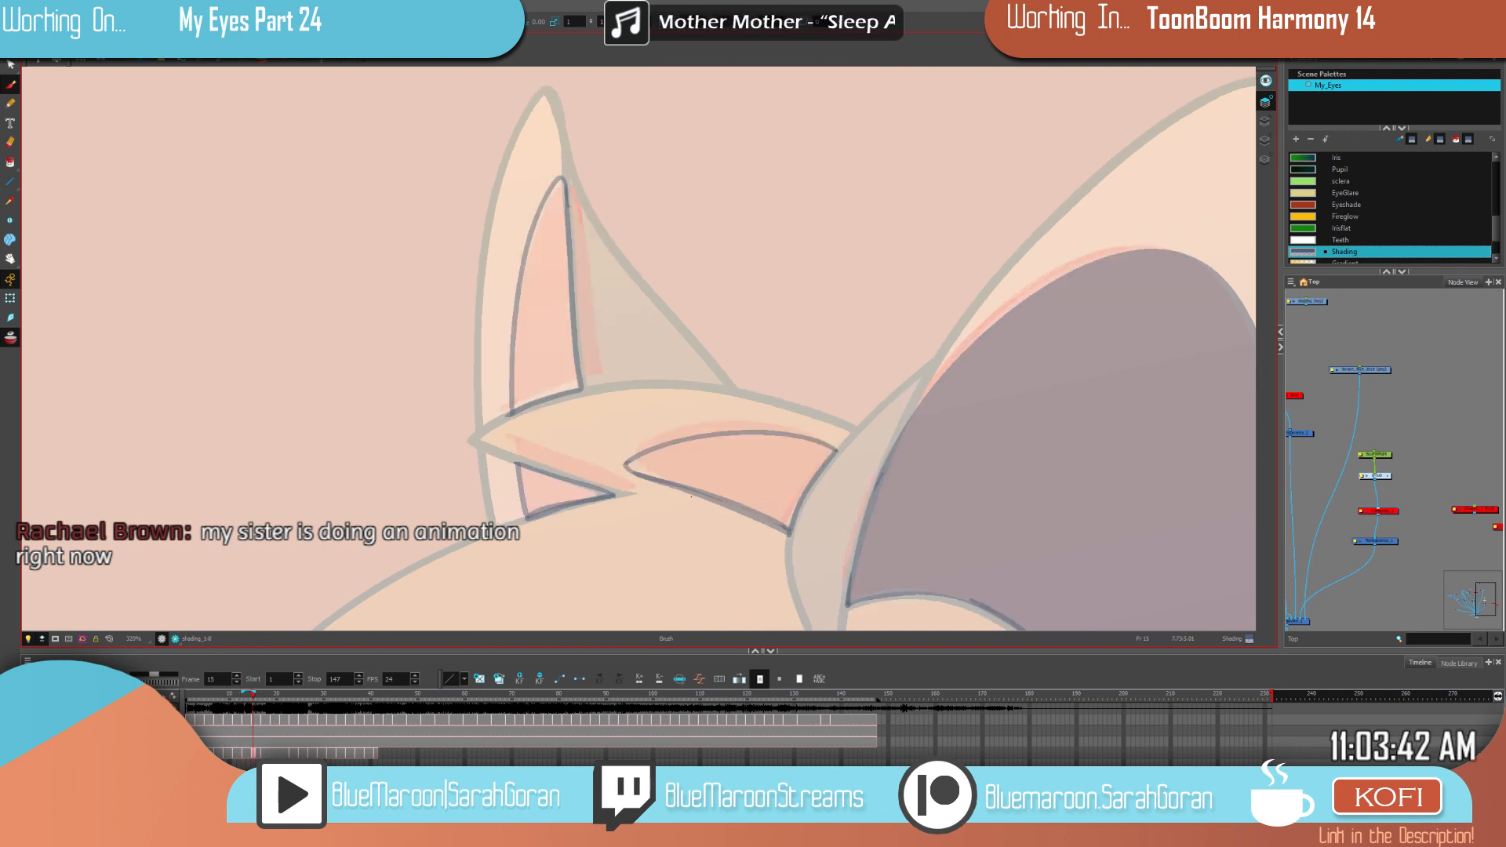
Step: Fill the far ear's two outlined patches and the tuft patch on frame 15 with the Shading colour
left_click(553, 369)
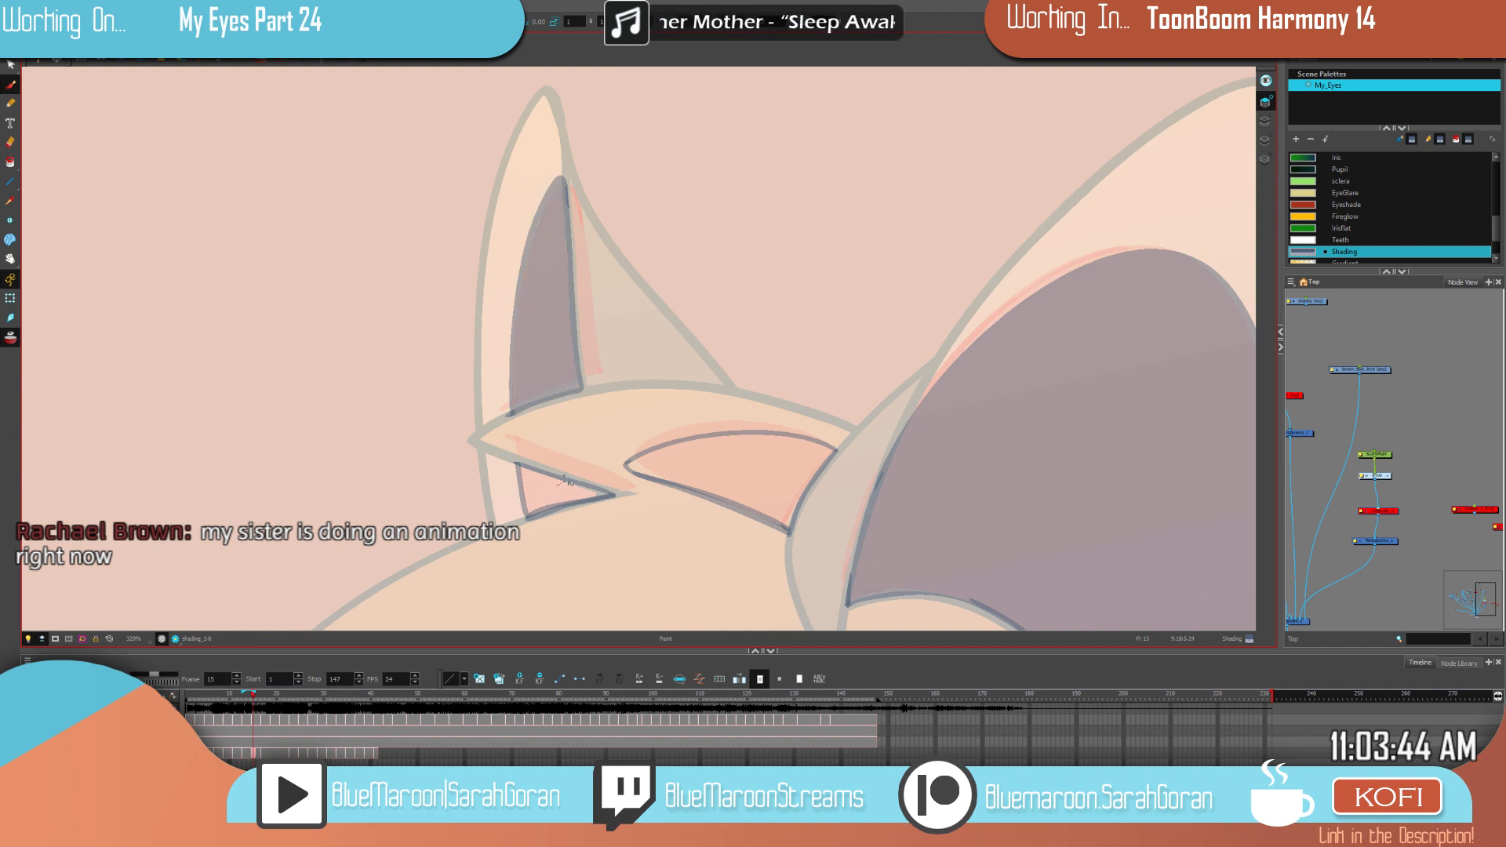
left_click(562, 486)
left_click(777, 479)
Step: Review the whole cat's head shading in motion from the earlier shaded frames through frame 17
key("1")
key("1")
key("1")
key("1")
key("1")
key("1")
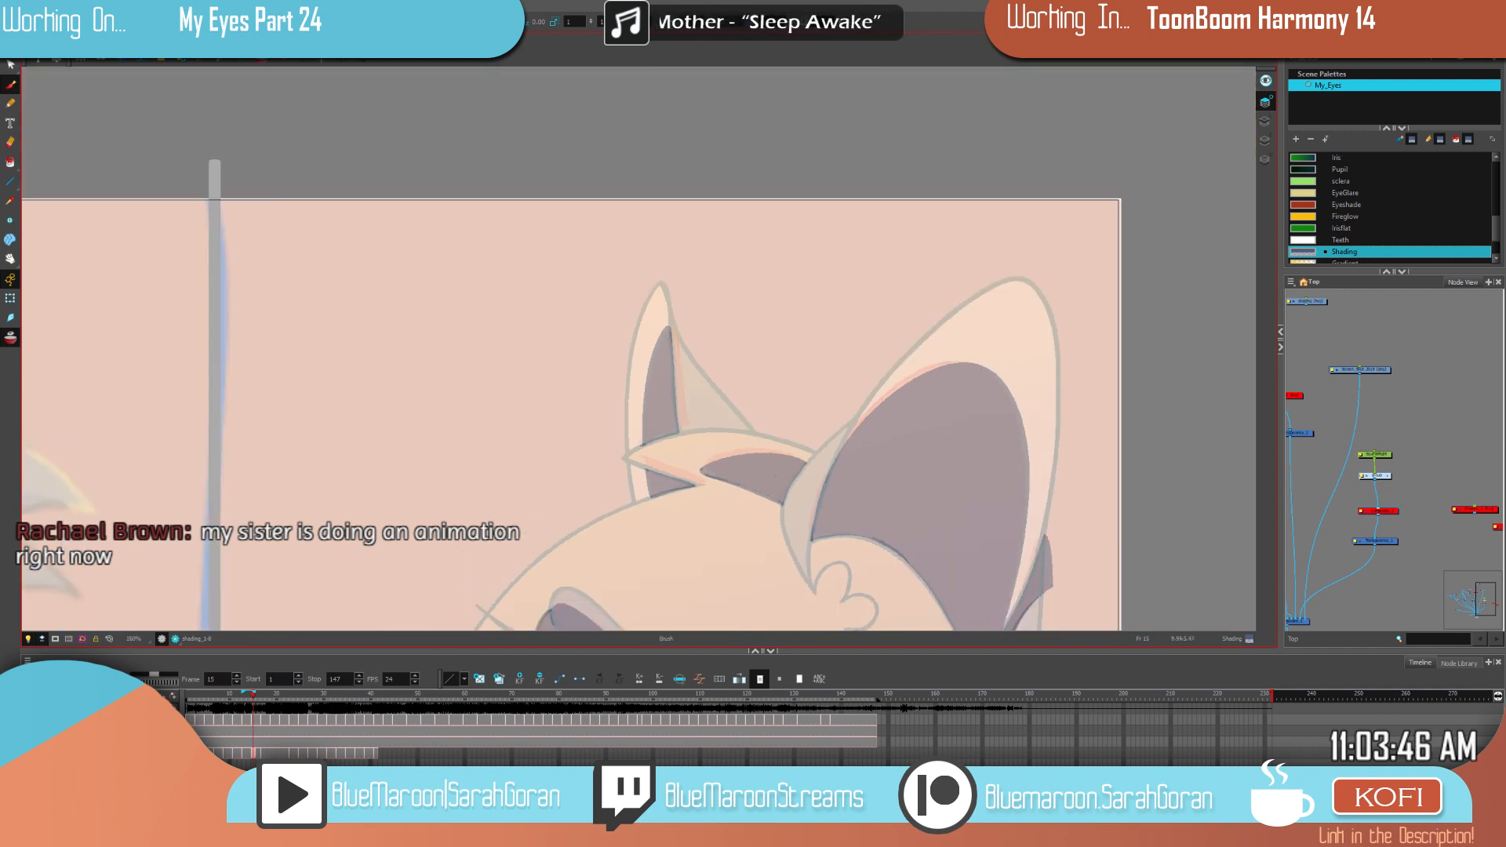
left_click_drag(775, 475, 805, 210)
key("period")
key("comma")
key("period")
key("period")
key("f")
key("f")
key("g")
key("g")
key("f")
key("f")
key("f")
key("f")
key("period")
key("period")
key("period")
key("period")
key("period")
key("period")
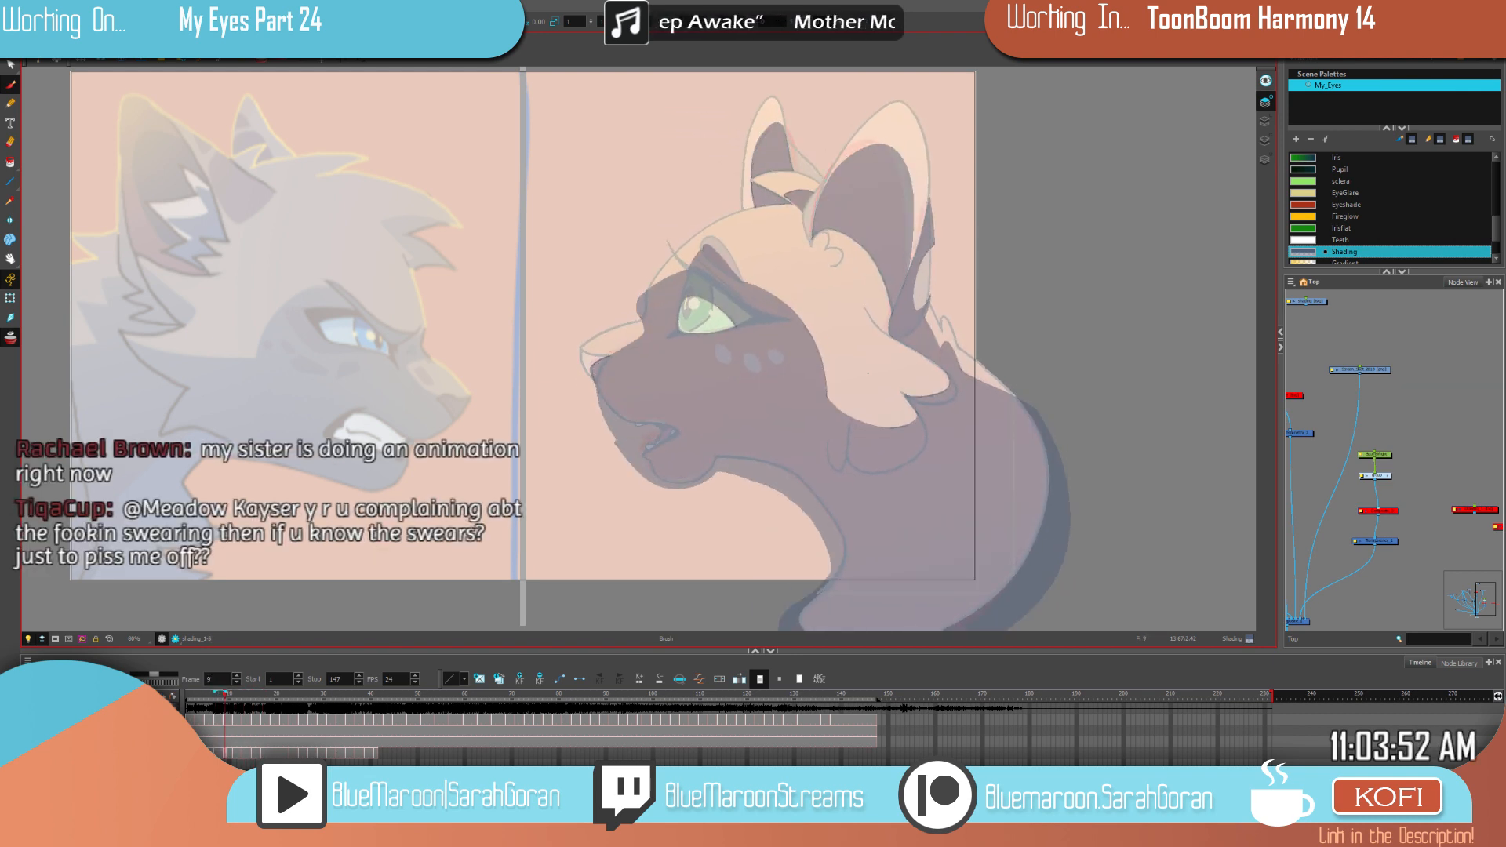
key("f")
key("g")
key("g")
key("f")
key("g")
key("f")
key("g")
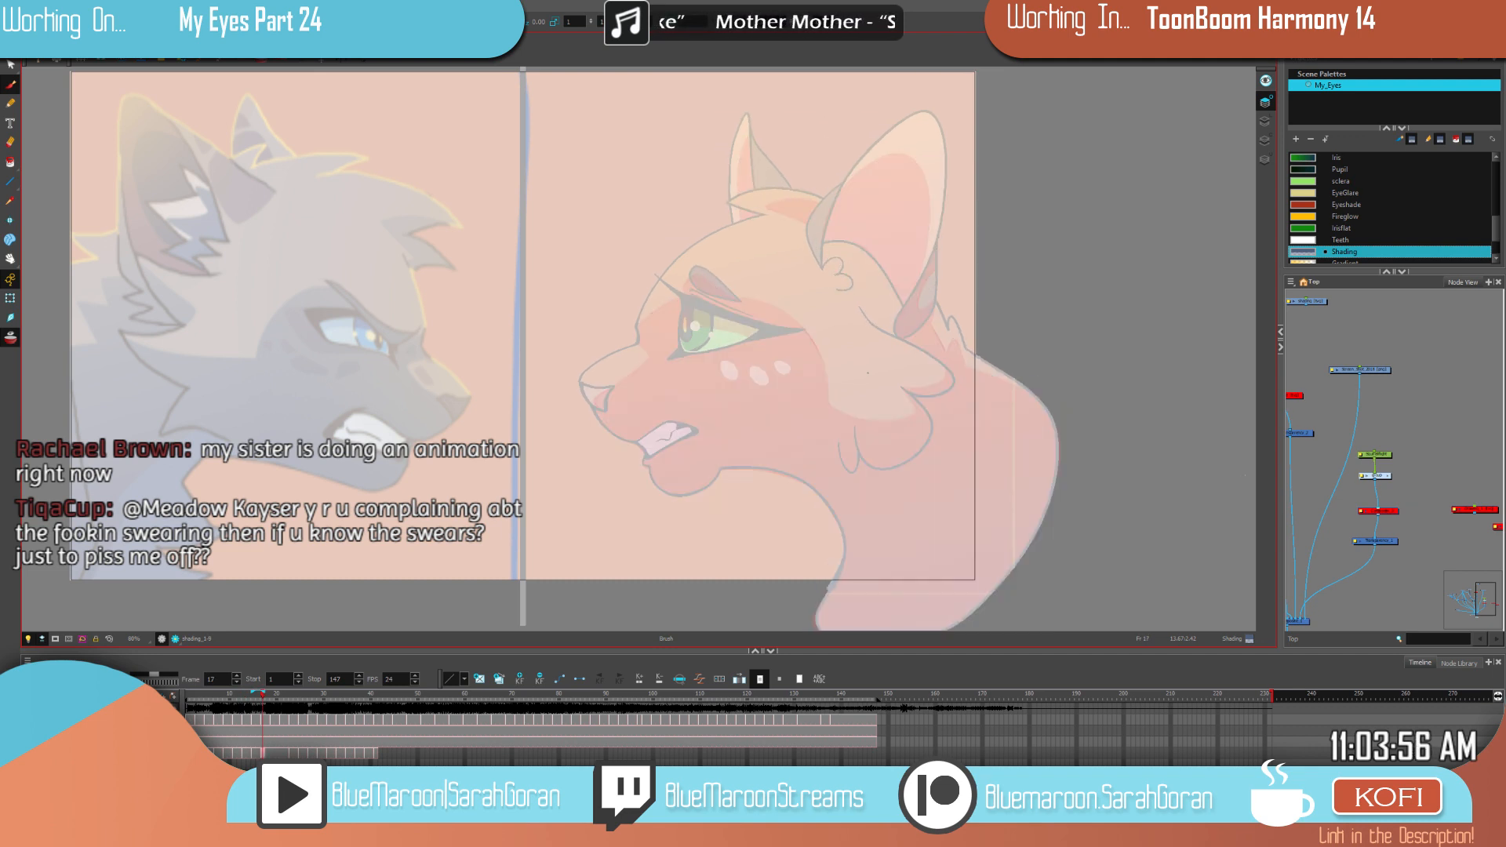
Step: Check the unshaded drawing around frame 21 on the timeline and return to frame 17
left_click_drag(263, 698, 288, 709)
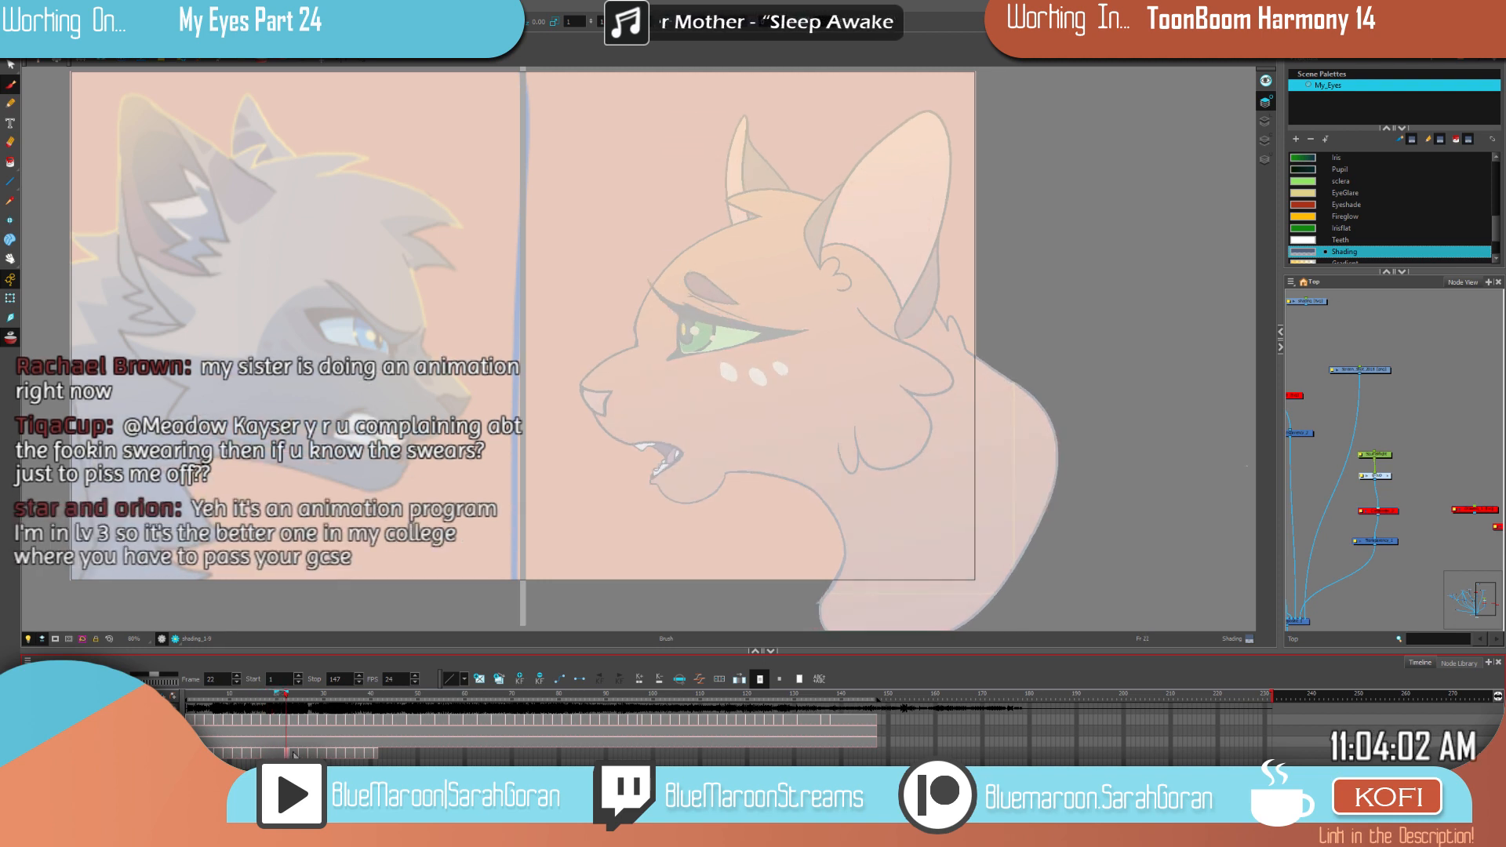
left_click_drag(286, 705, 286, 701)
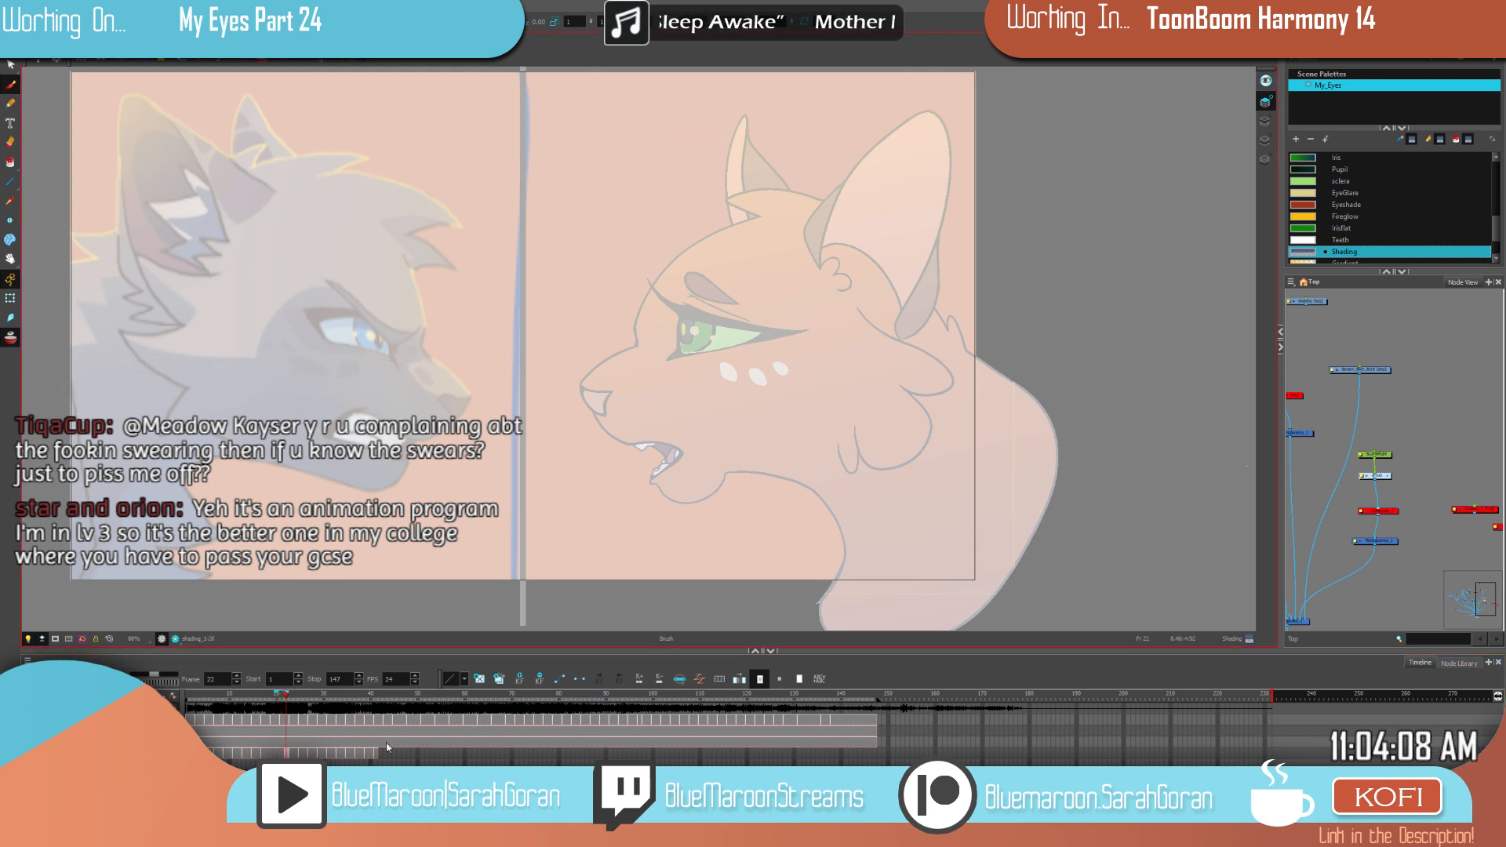
left_click_drag(282, 701, 286, 701)
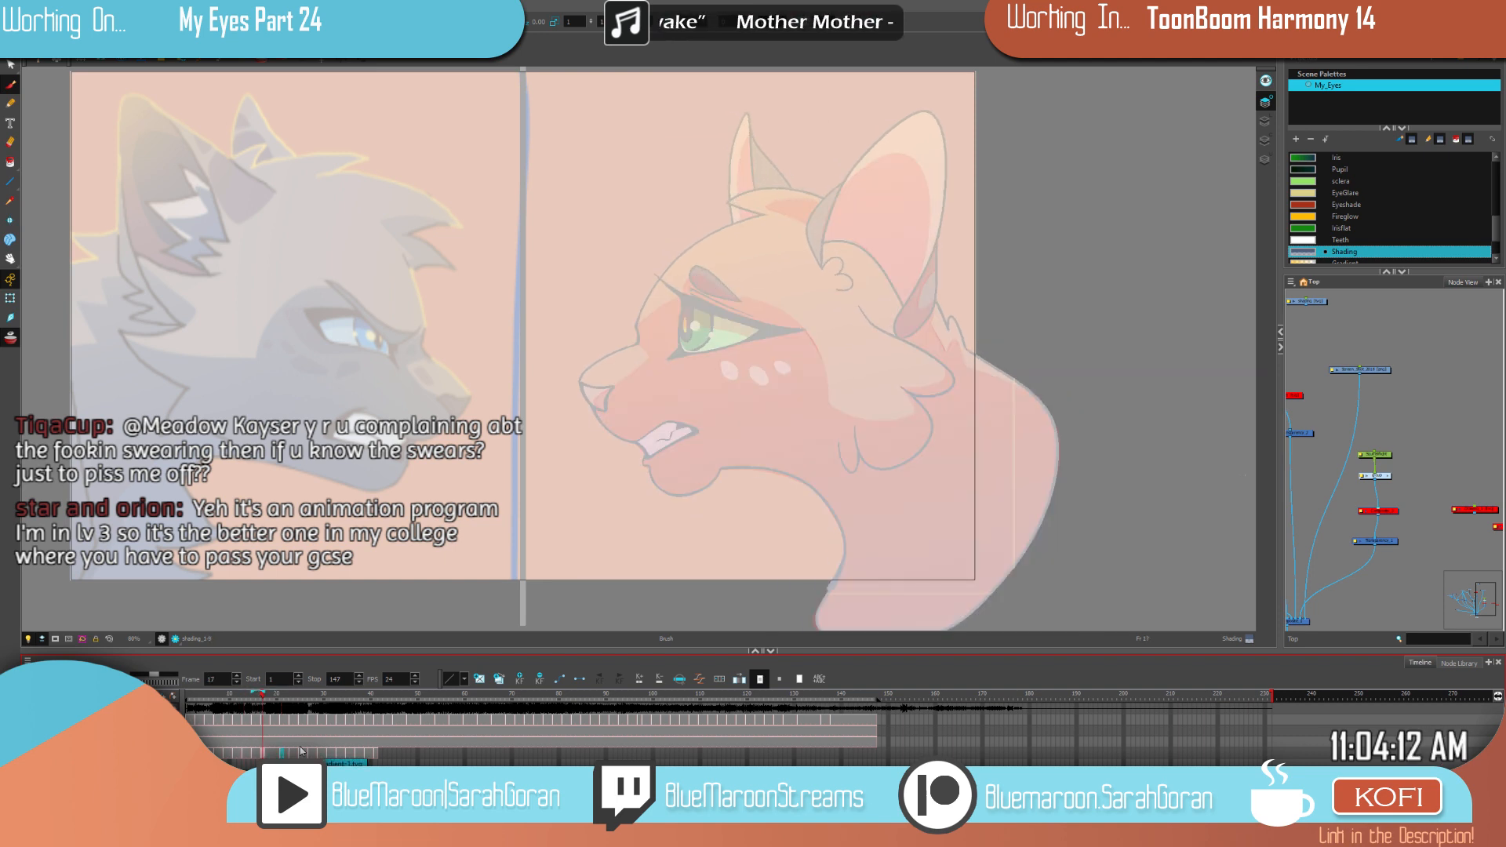
key(".")
key(".")
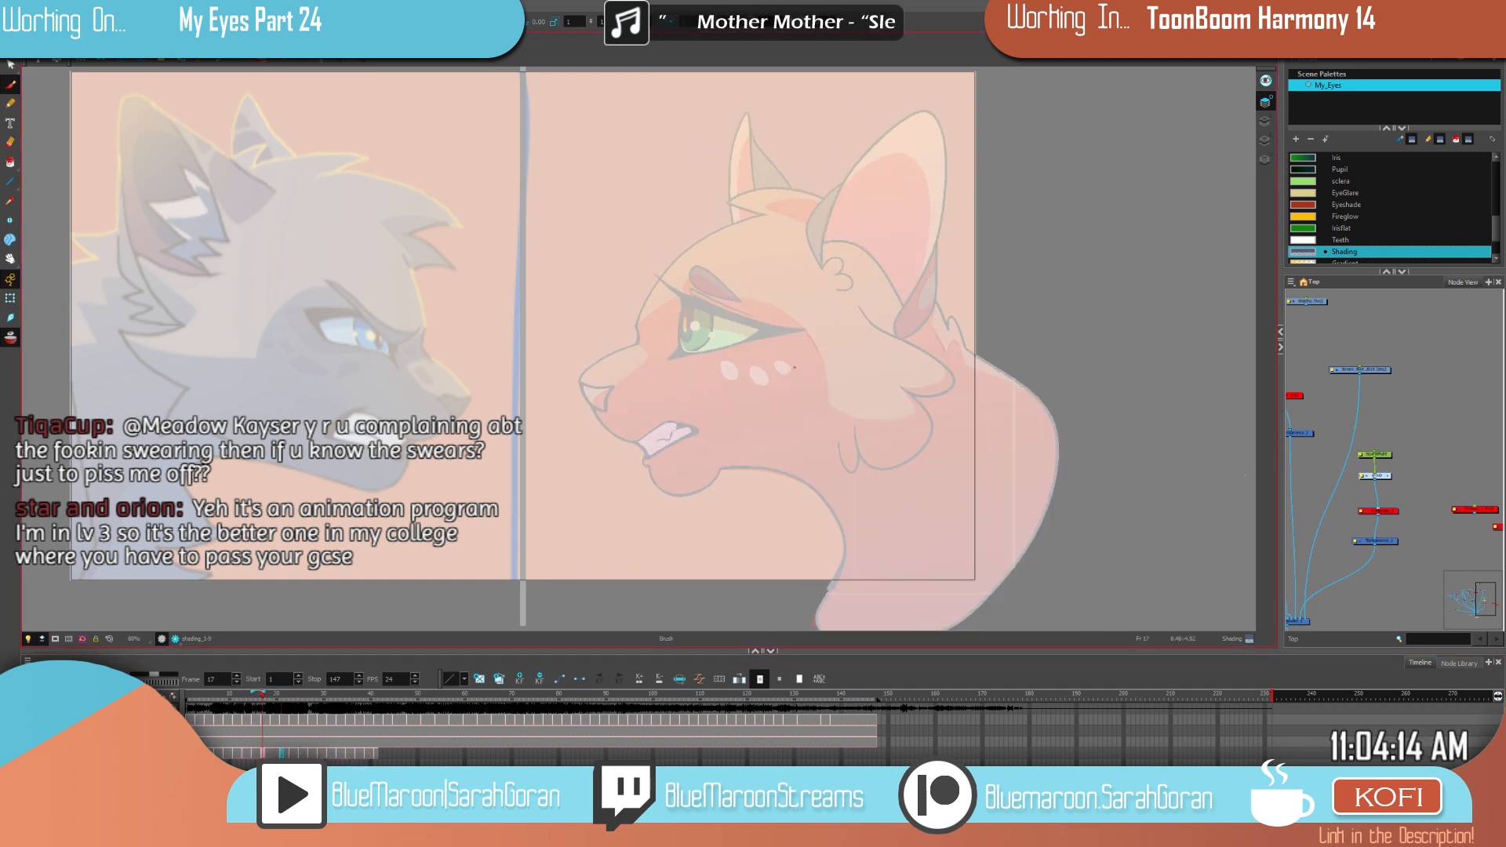
Step: Examine the brow, eye and face shading on frame 15 against the unshaded drawing on frame 17
scroll(794, 367, "up", 2)
scroll(883, 388, "up", 1)
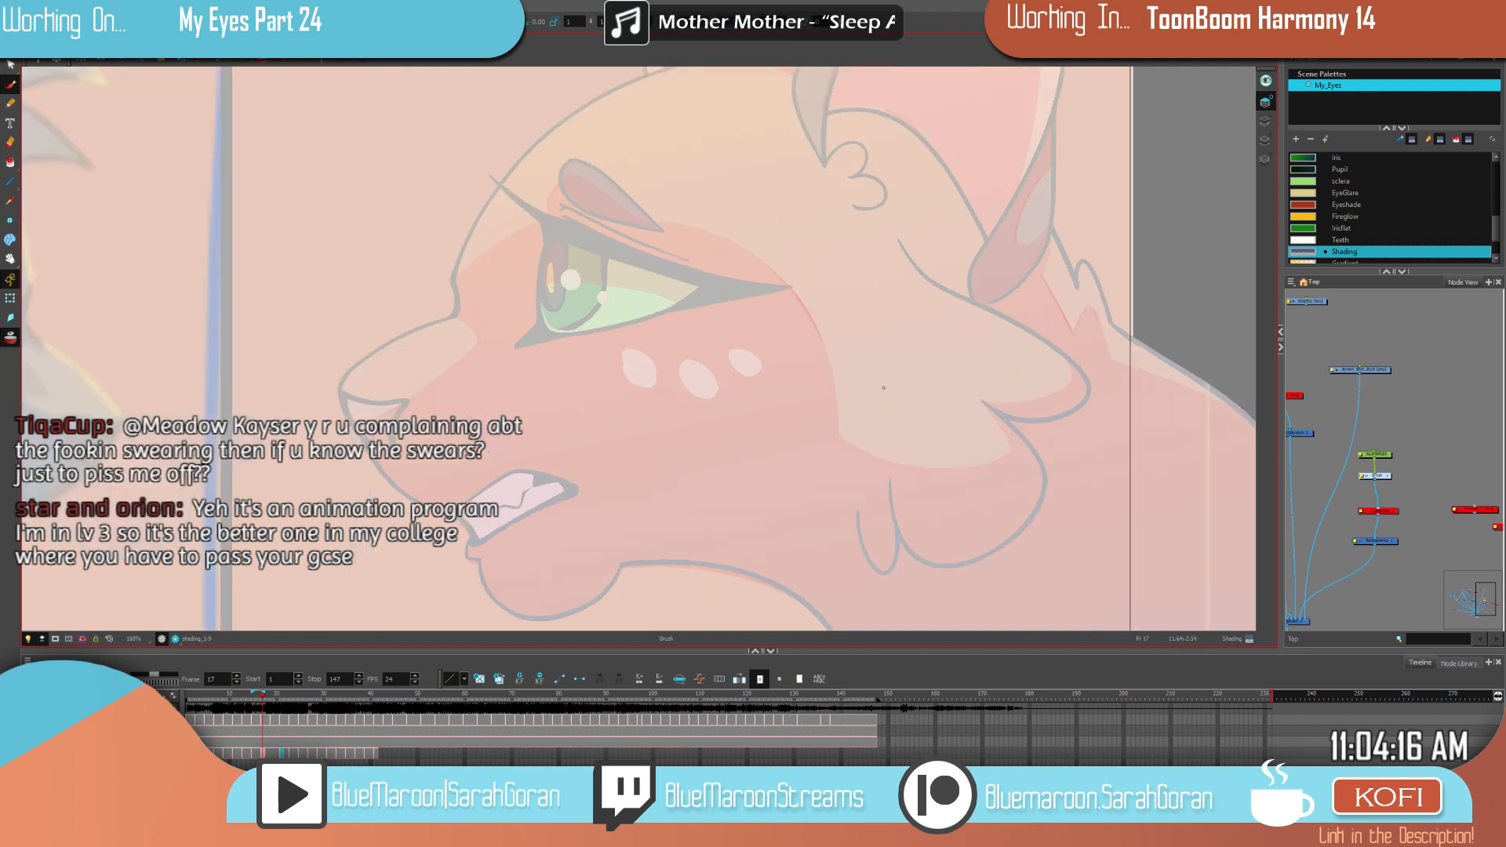
left_click_drag(822, 395, 893, 432)
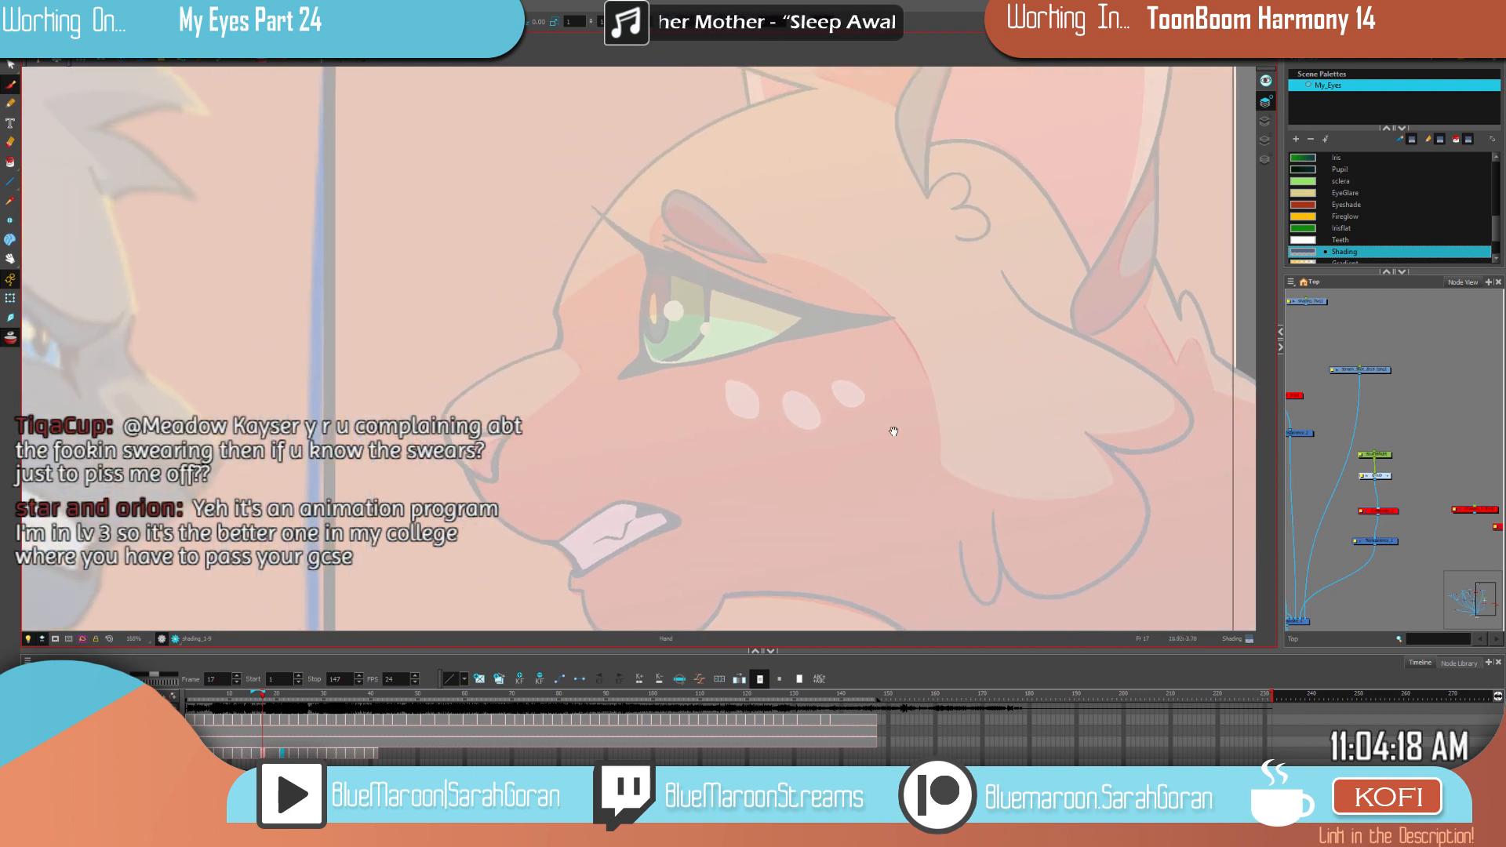
key("alt+s")
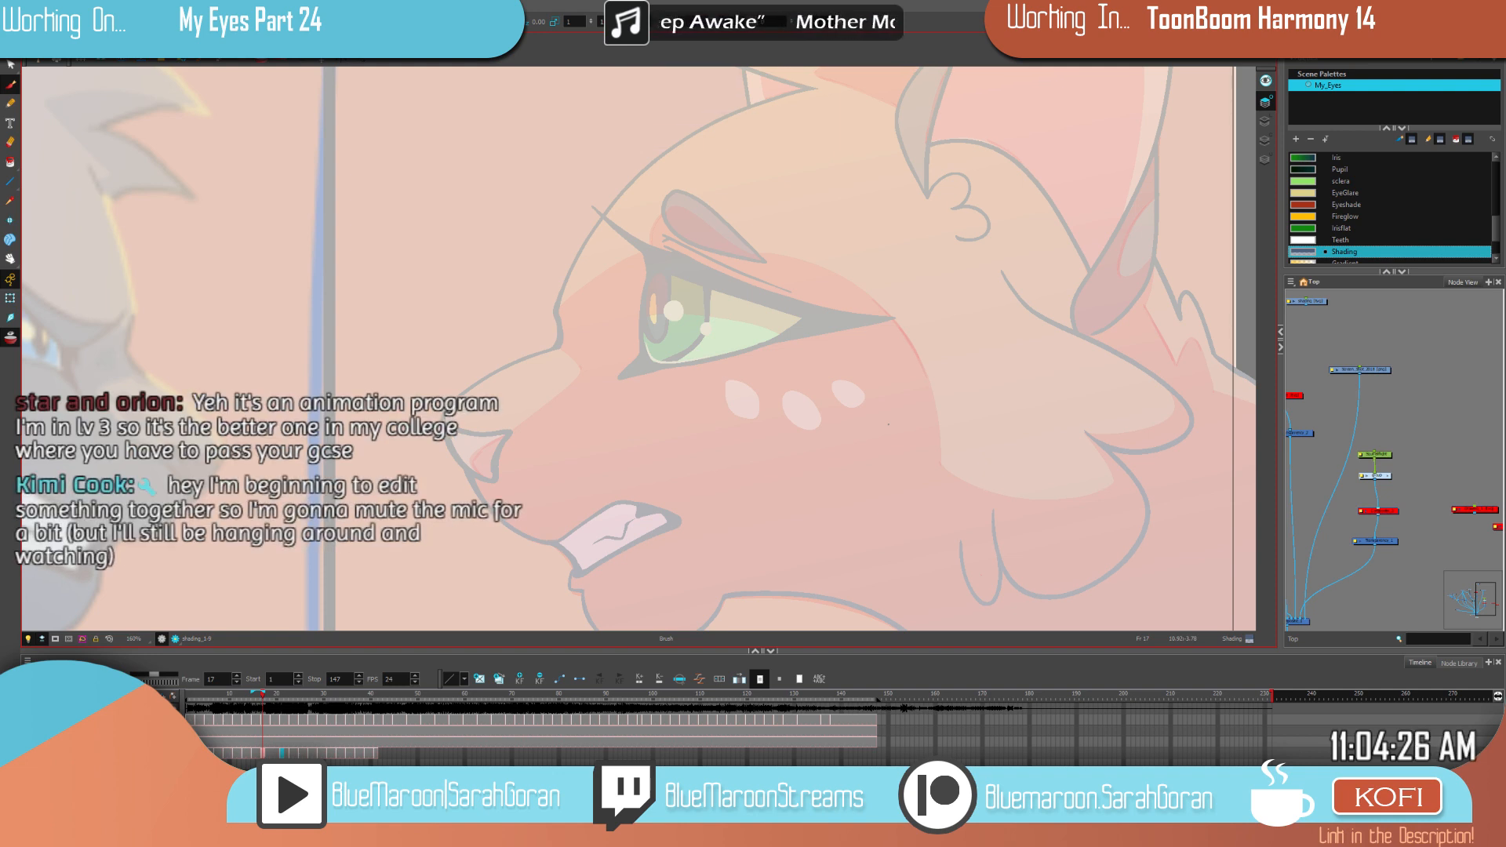
key("f")
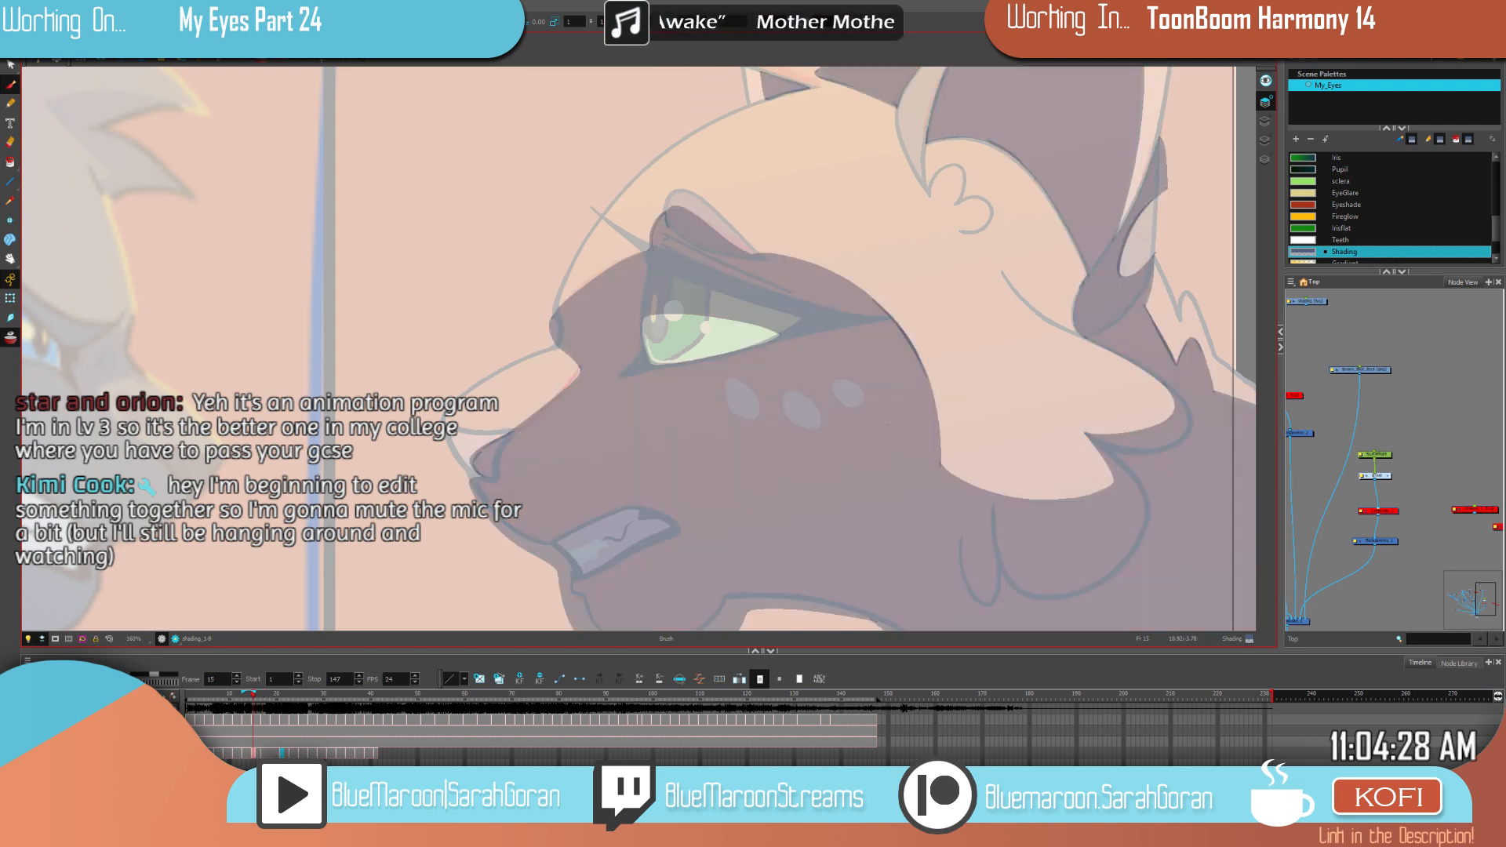
key("comma")
key("period")
key("comma")
key("comma")
key("period")
key("period")
key("comma")
key("period")
scroll(756, 366, "up", 3)
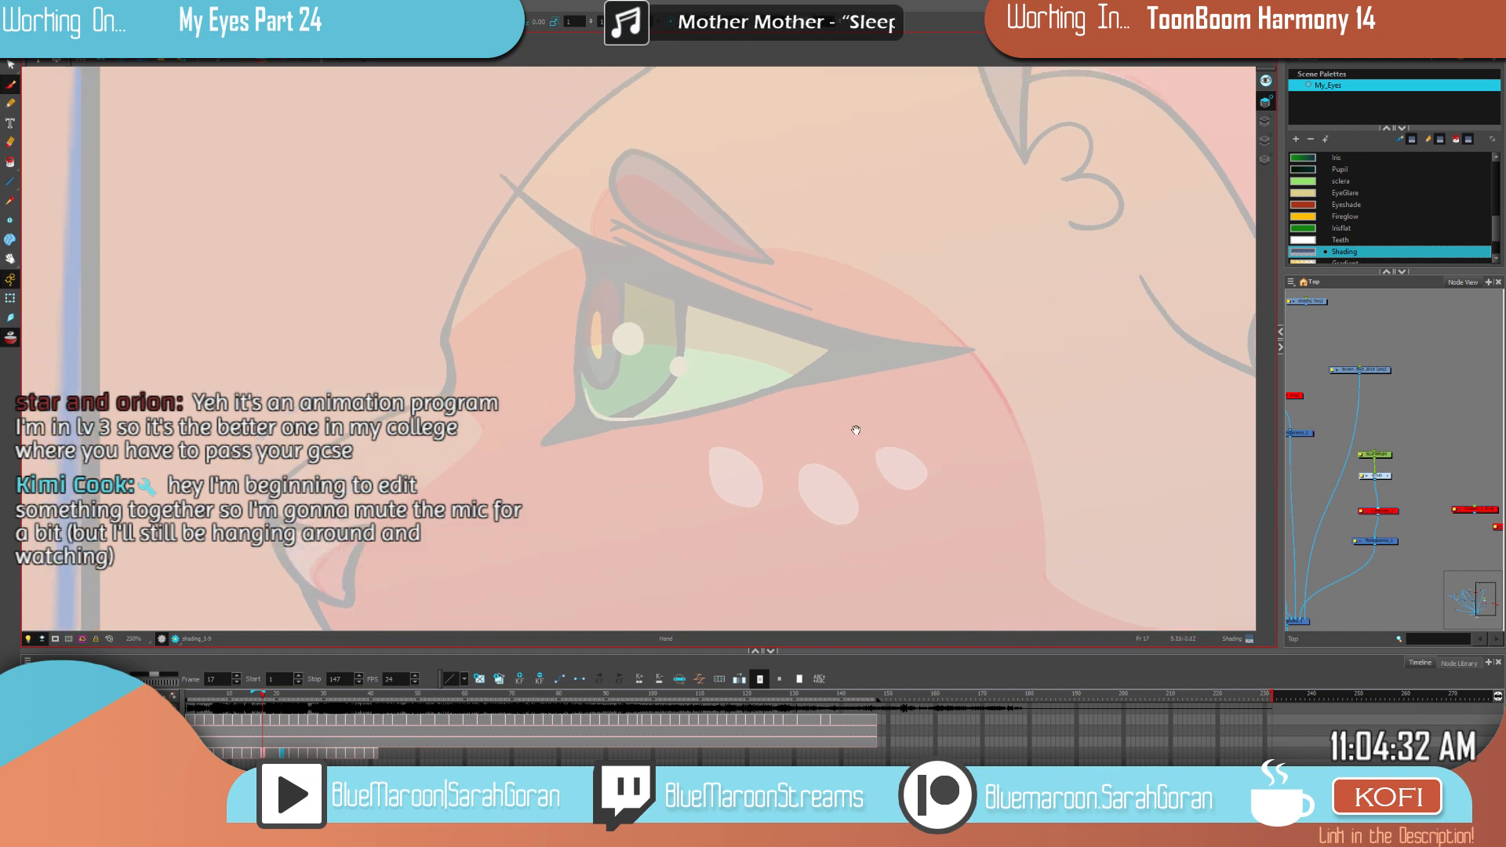
key("comma")
key("comma")
key("period")
key("period")
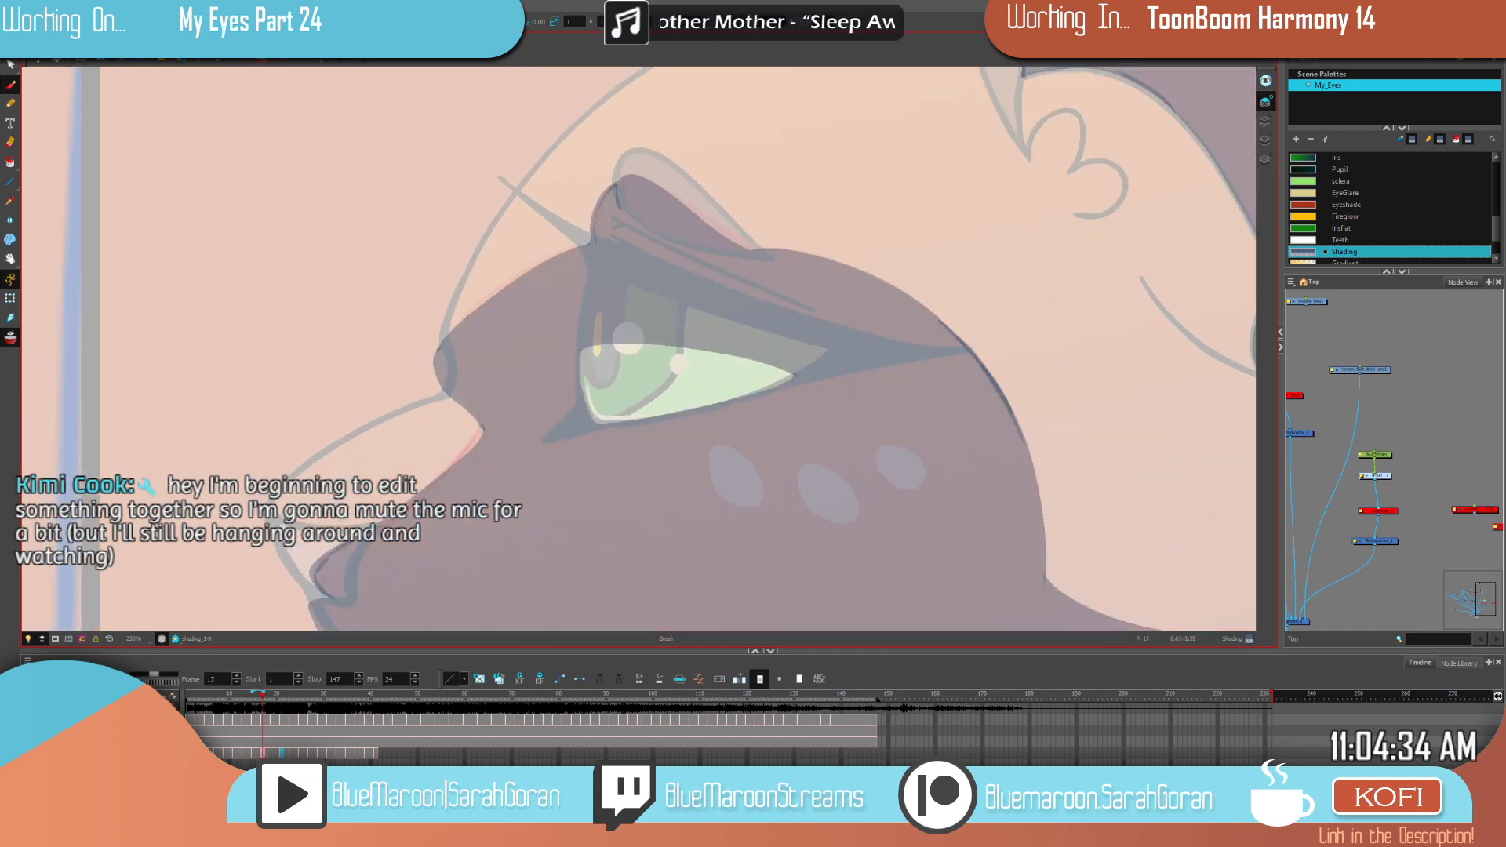
Step: Outline the shading inside the brow marking and the curve from its front end down to the eye on frame 17
left_click_drag(686, 212, 626, 178)
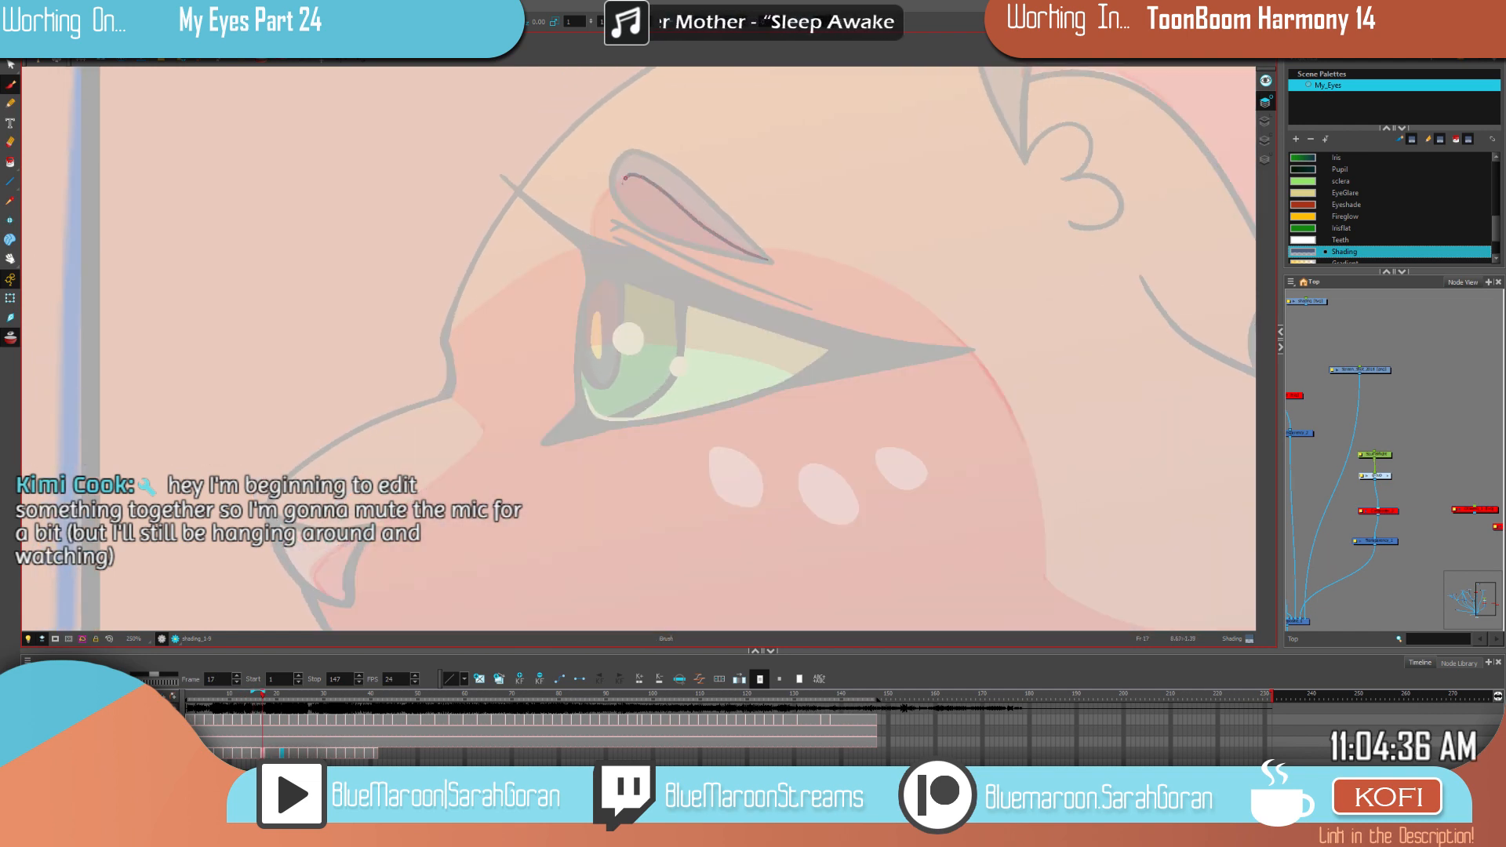
key("comma")
key("period")
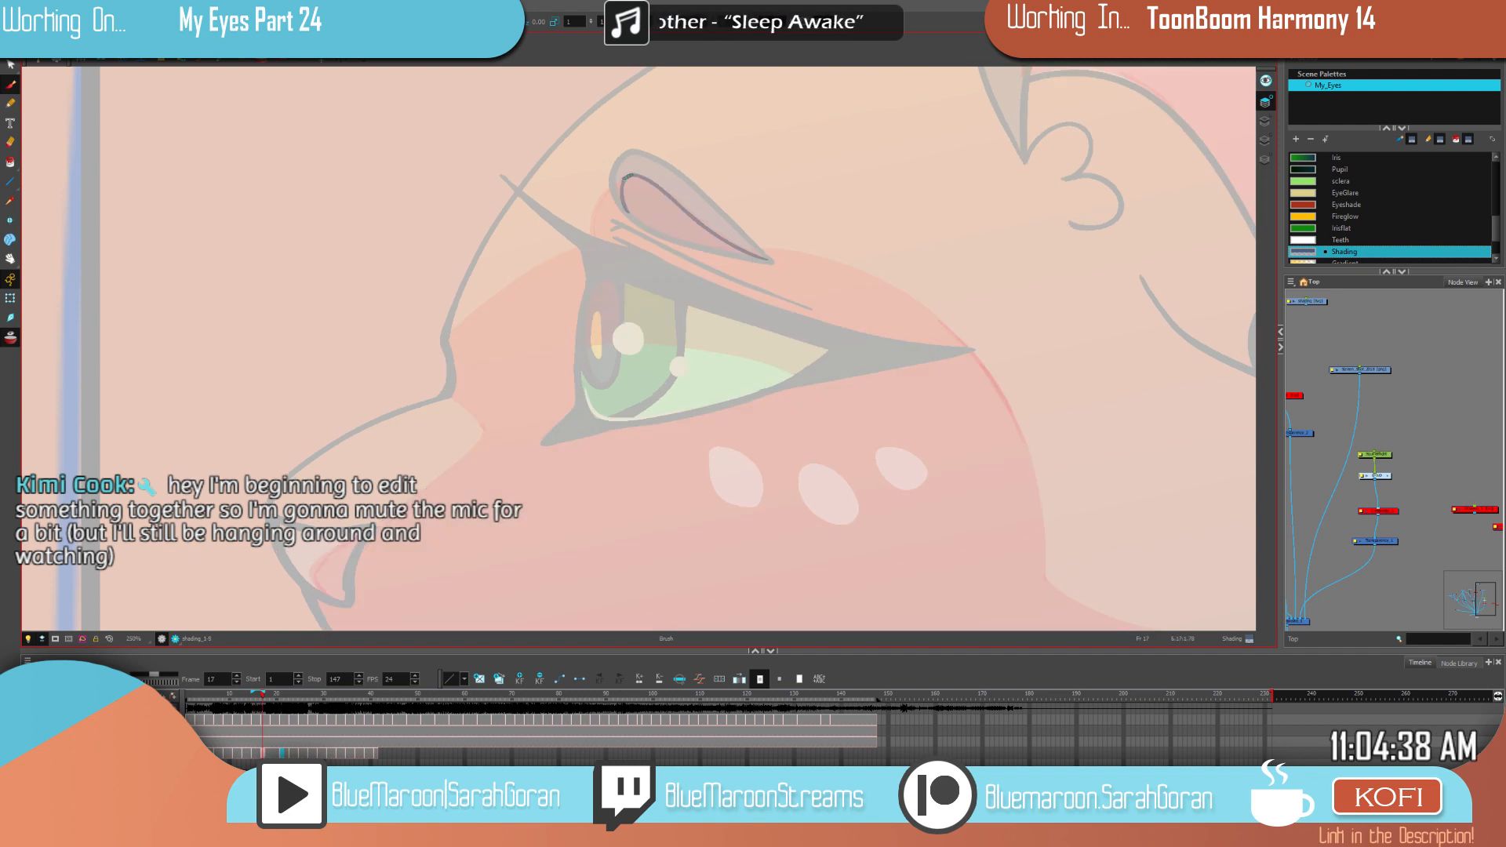
key("comma")
key("period")
key("comma")
key("period")
left_click_drag(612, 191, 594, 246)
key("comma")
key("period")
left_click_drag(611, 193, 594, 249)
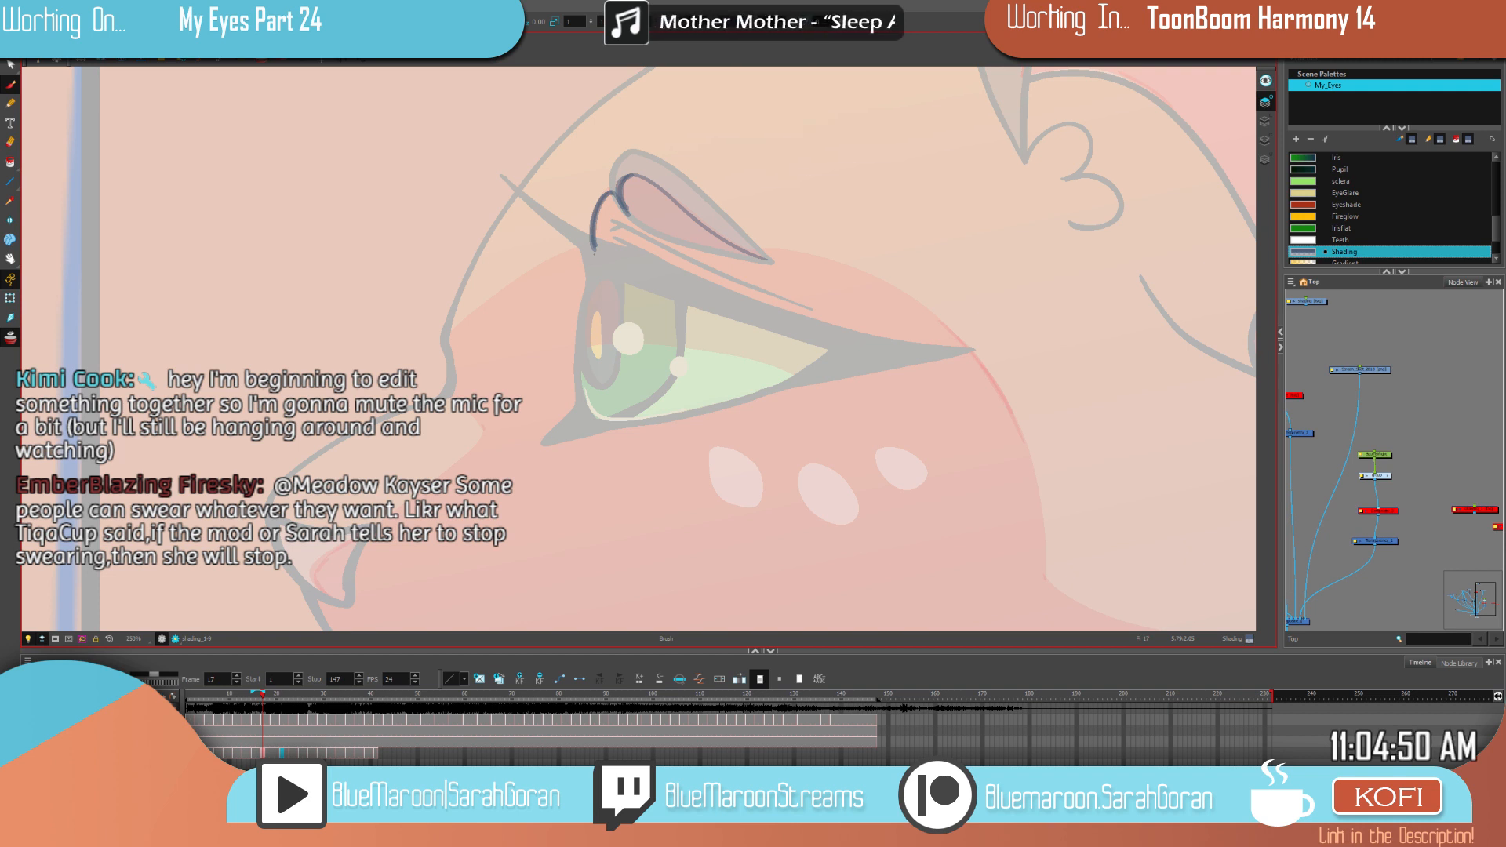
Step: Draw the shading edge from the upper eyelid's front corner across the forehead to the nose bridge, checking against frame 15
key("f")
key("g")
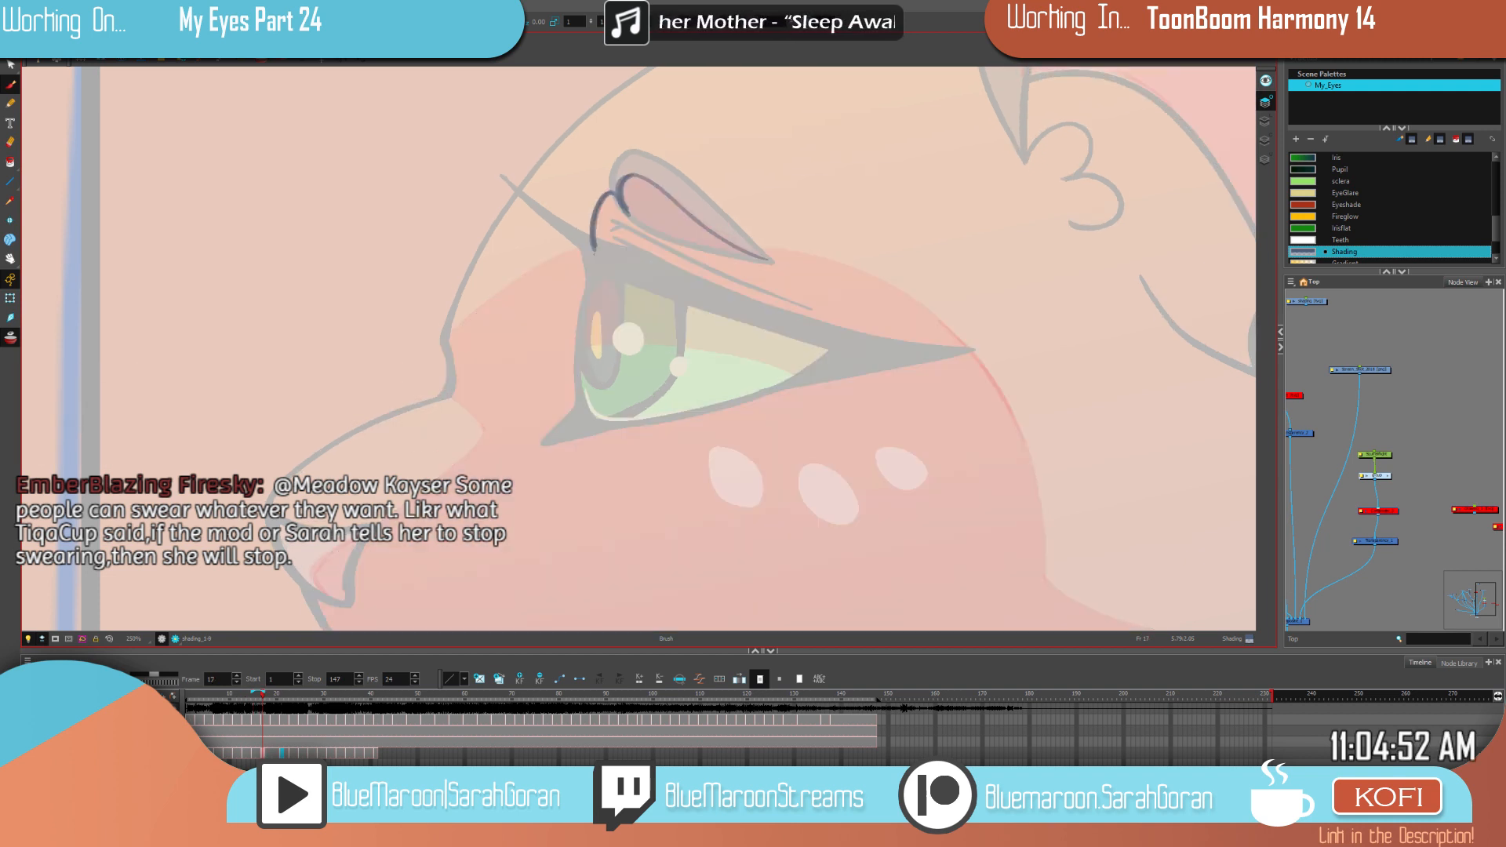
key("f")
key("g")
key("f")
key("g")
mouse_move(592, 248)
left_mouse_down()
mouse_move(480, 304)
mouse_move(429, 363)
left_mouse_up()
key("f")
key("g")
key("f")
key("g")
Step: Select the forehead shading edge and nudge it slightly, comparing its position with the neighbouring frame
key("alt+s")
left_click(519, 289)
left_click_drag(517, 277, 525, 273)
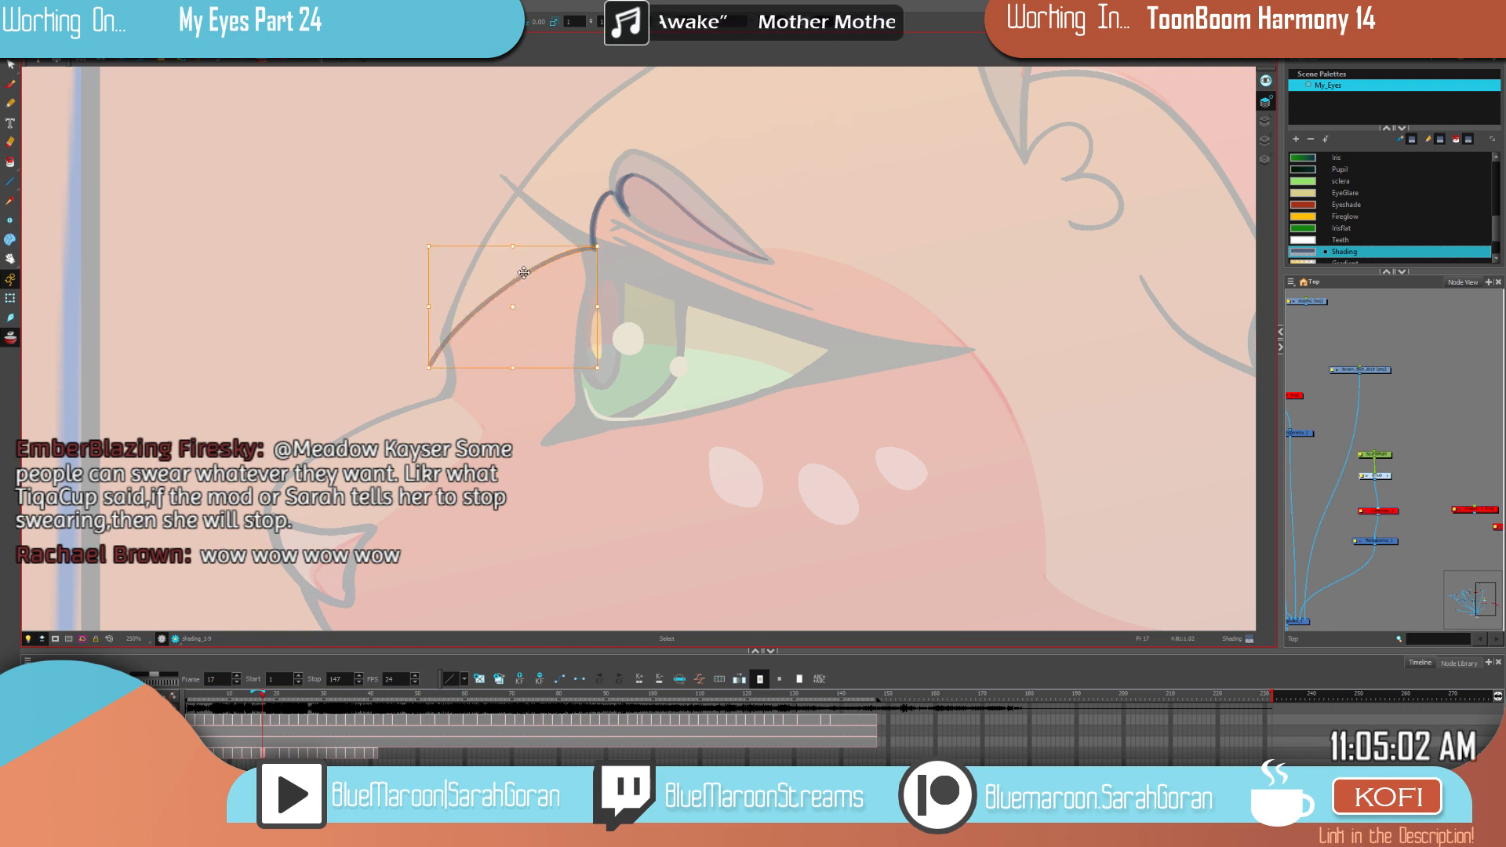
key("f")
key("g")
key("f")
key("g")
key("g")
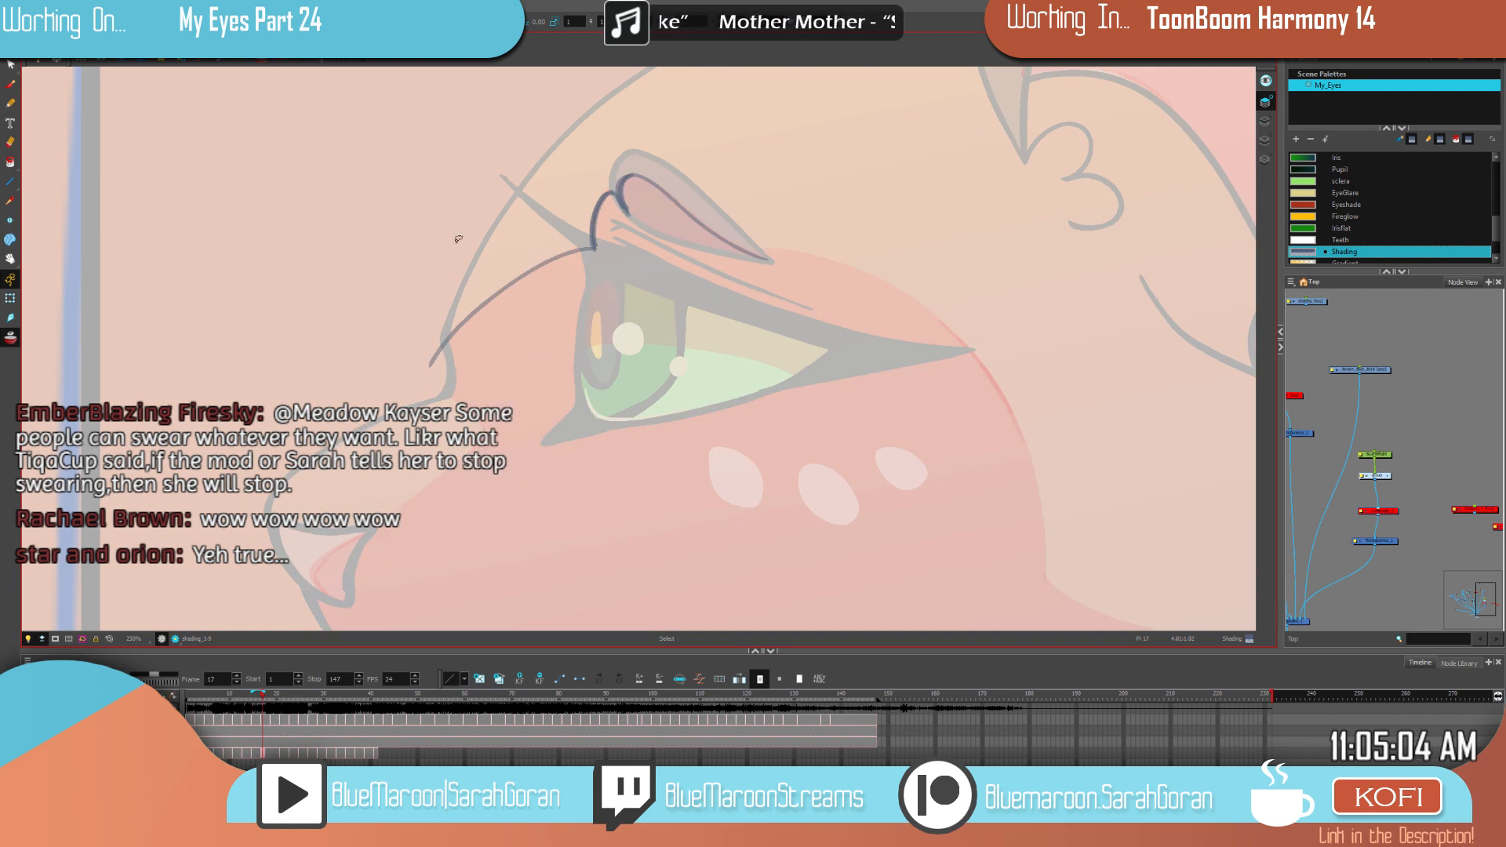
Step: With the Brush, outline the lit part of the eye along the lower lid and across the iris on frame 17
left_click(11, 83)
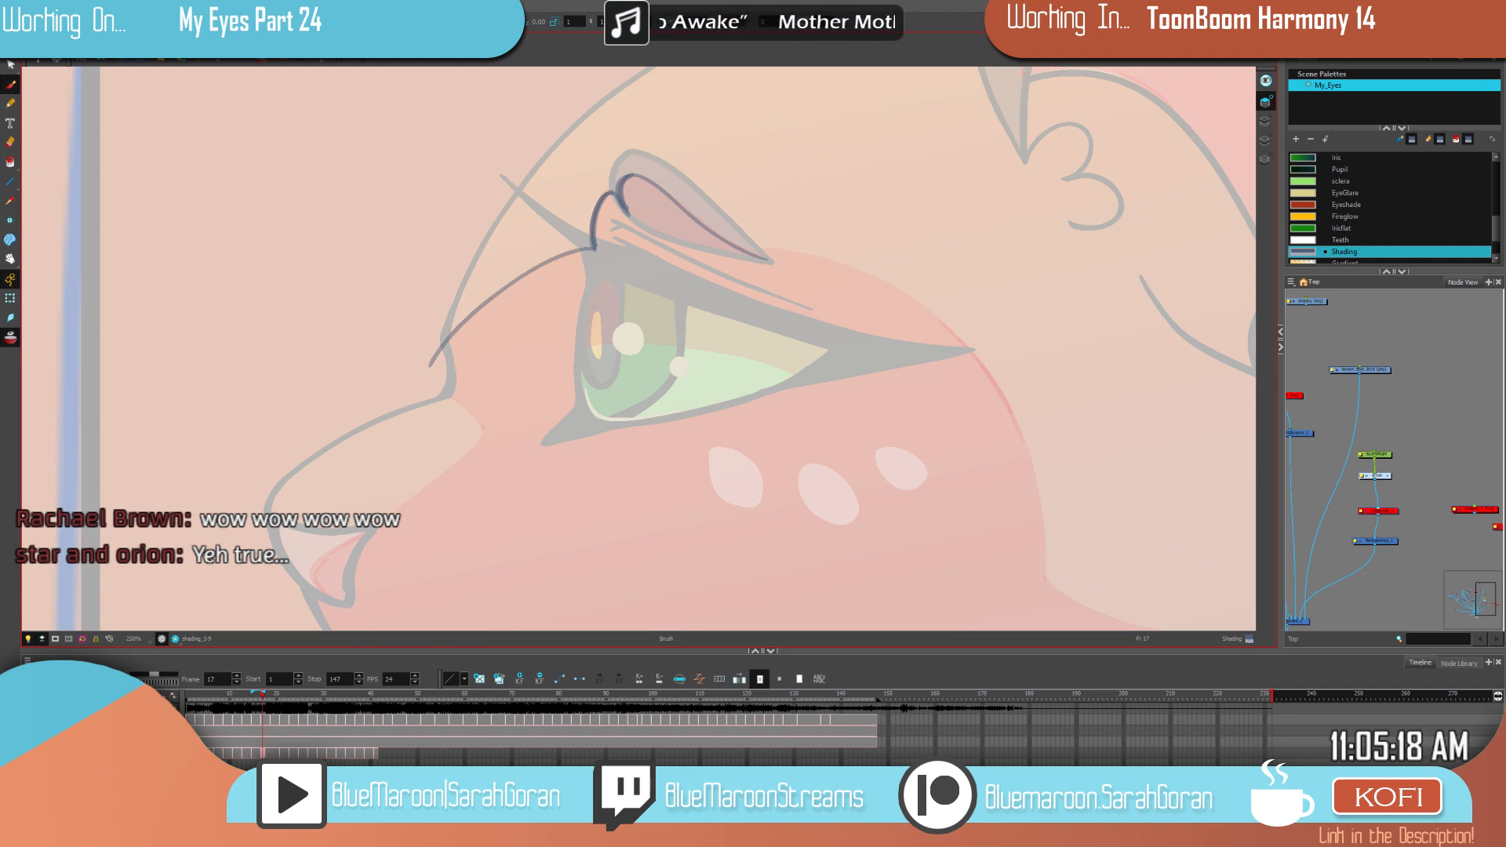
left_click(1301, 313)
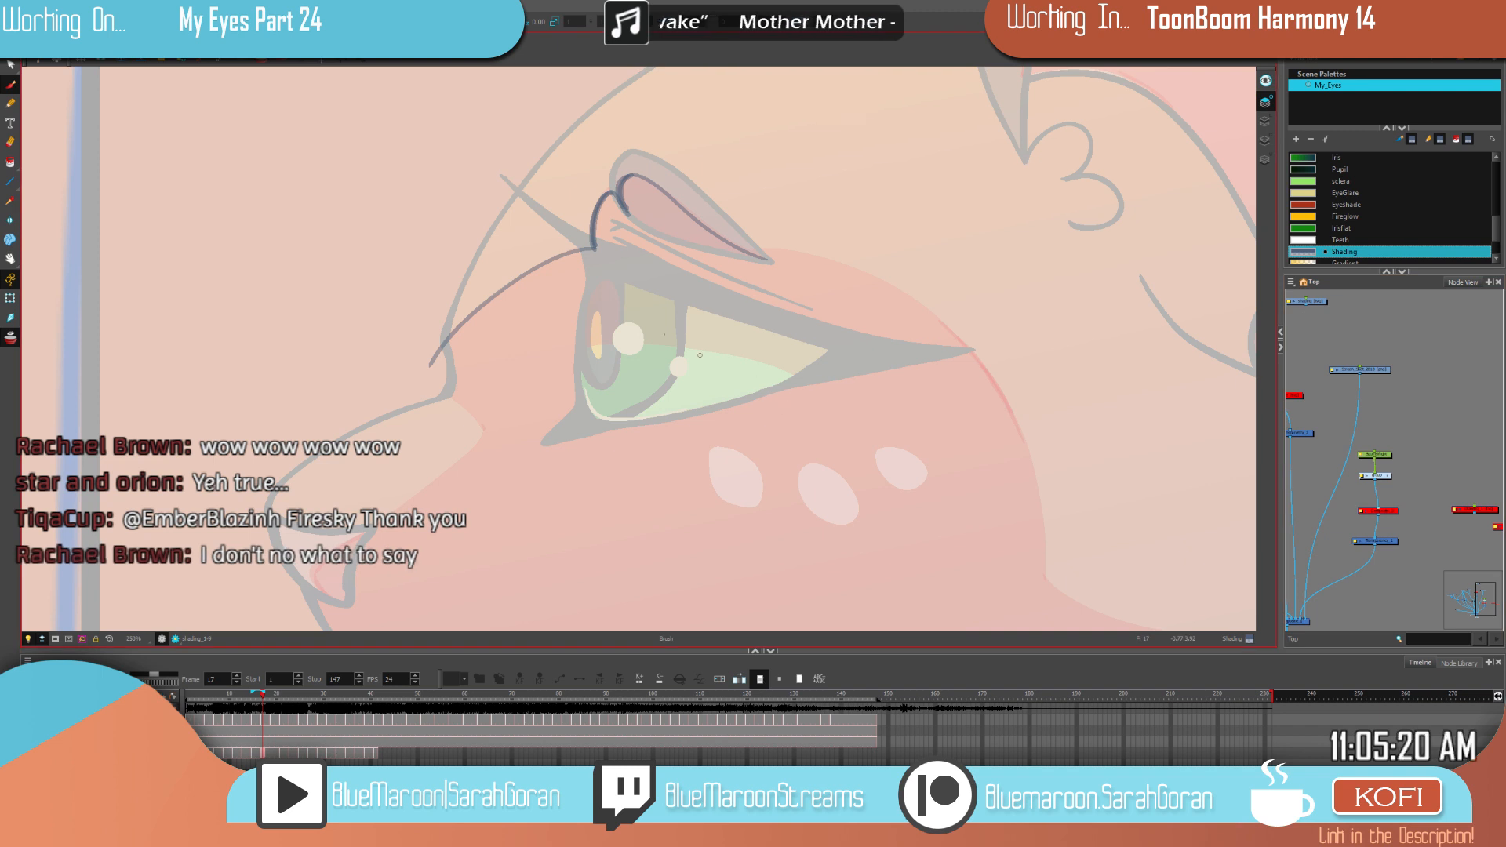
key("f")
key("g")
key("f")
key("g")
key("f")
key("g")
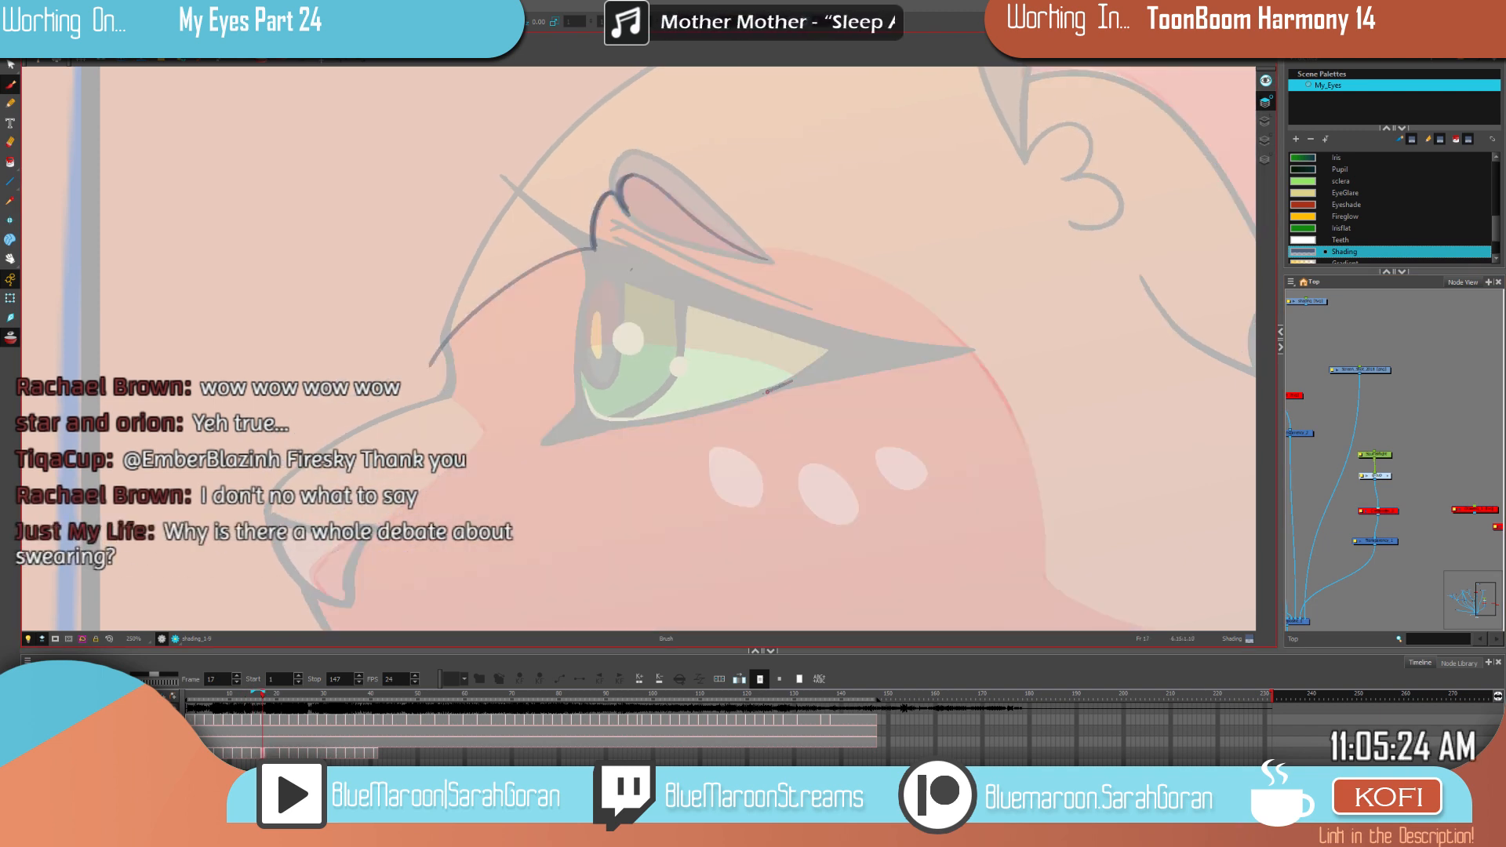
left_click_drag(675, 418, 597, 424)
key("f")
key("g")
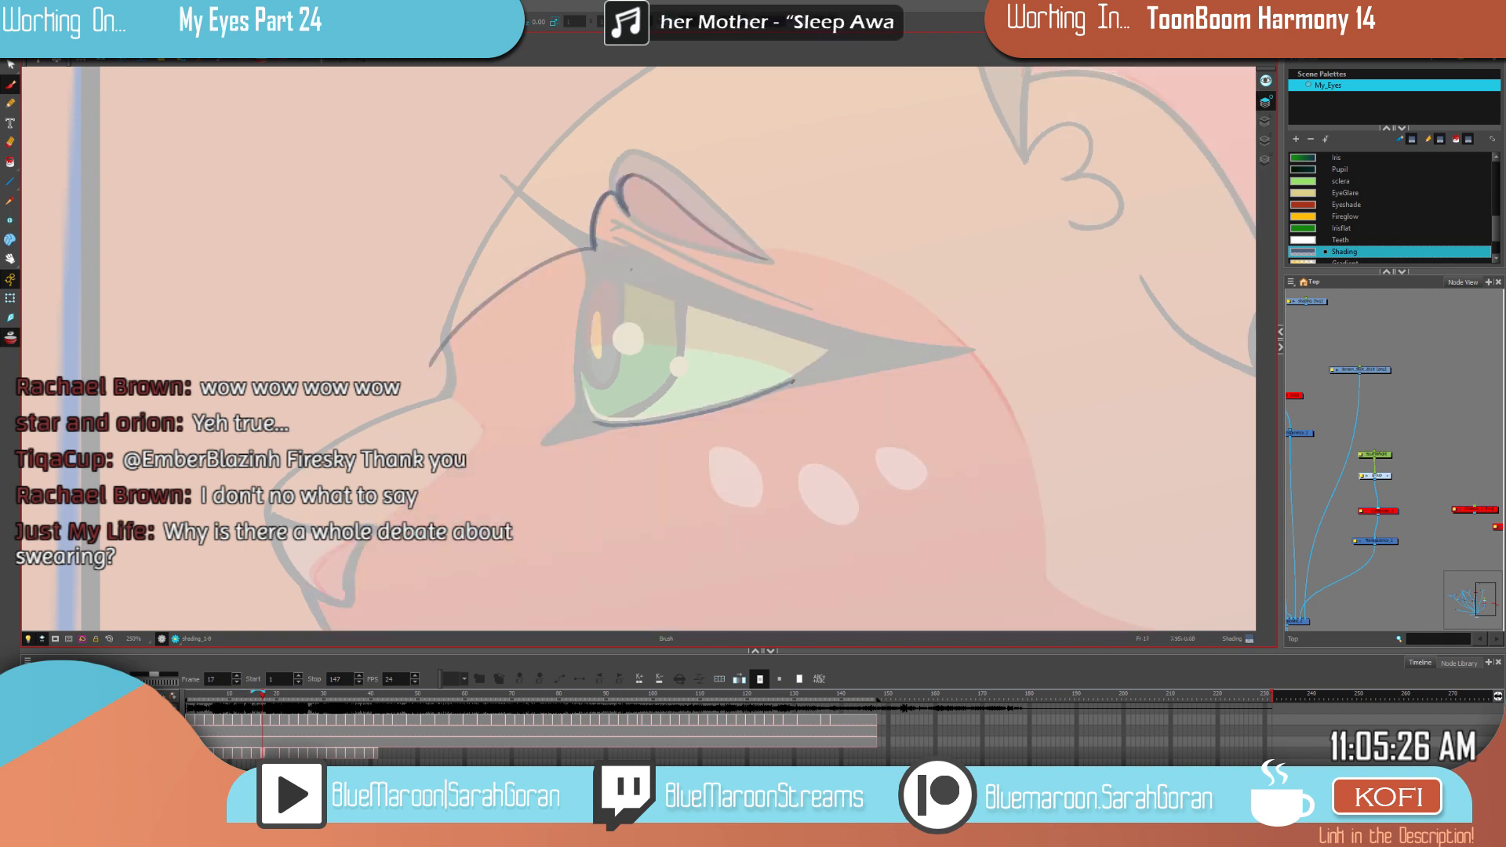
left_click_drag(645, 343, 583, 349)
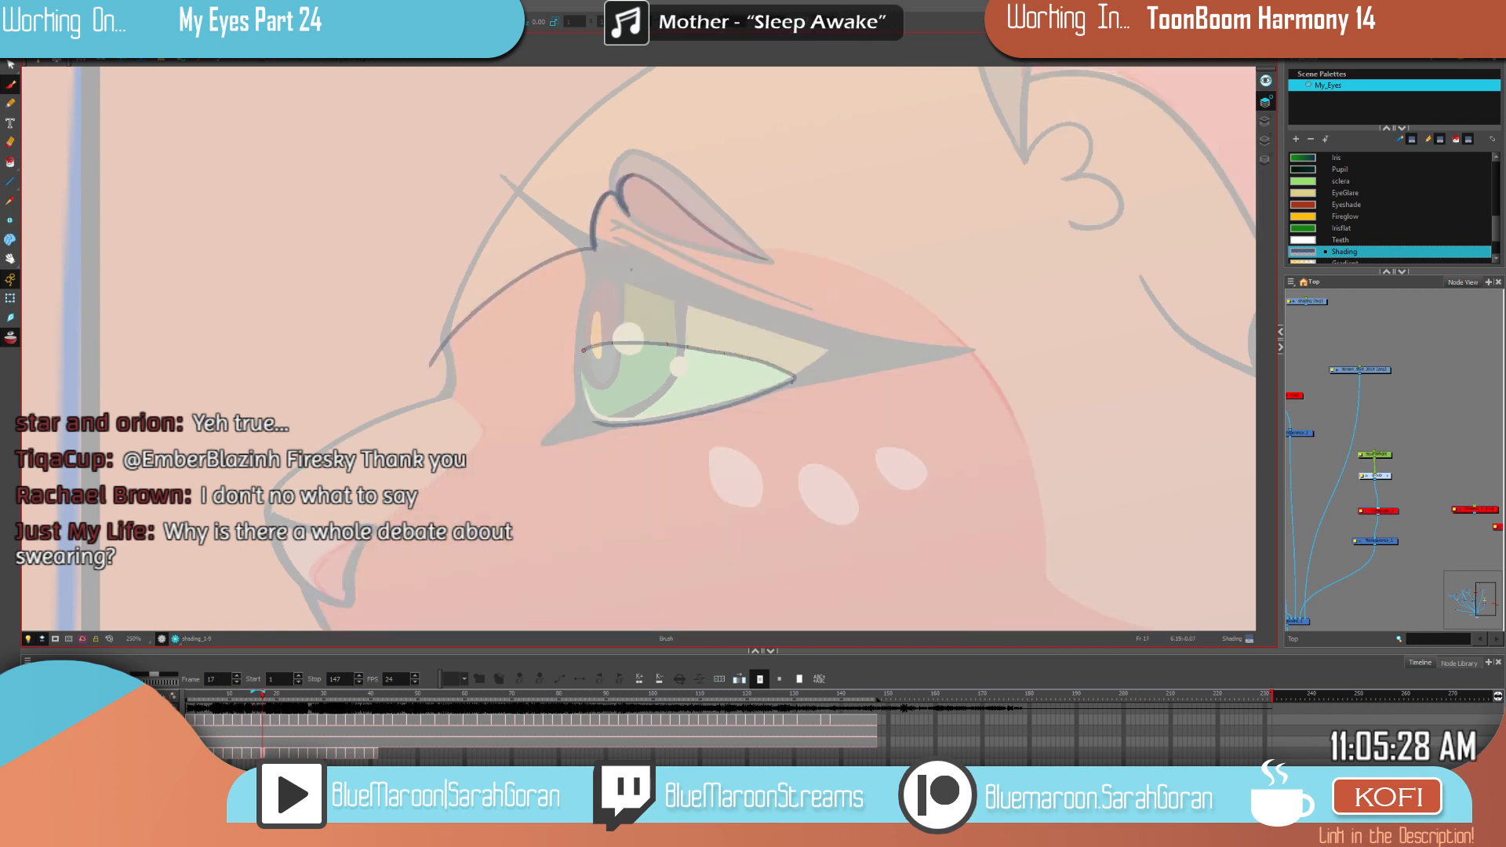
Step: Draw the curved shading edge from the brow marking's rear end over the eye's outer corner and down the cheek
key("f")
key("g")
key("f")
key("g")
key("f")
key("g")
left_click_drag(1079, 460, 830, 293)
key("f")
key("g")
mouse_move(826, 363)
left_mouse_down()
mouse_move(796, 476)
mouse_move(767, 350)
mouse_move(694, 245)
mouse_move(629, 199)
mouse_move(500, 168)
left_mouse_up()
key("f")
key("g")
key("f")
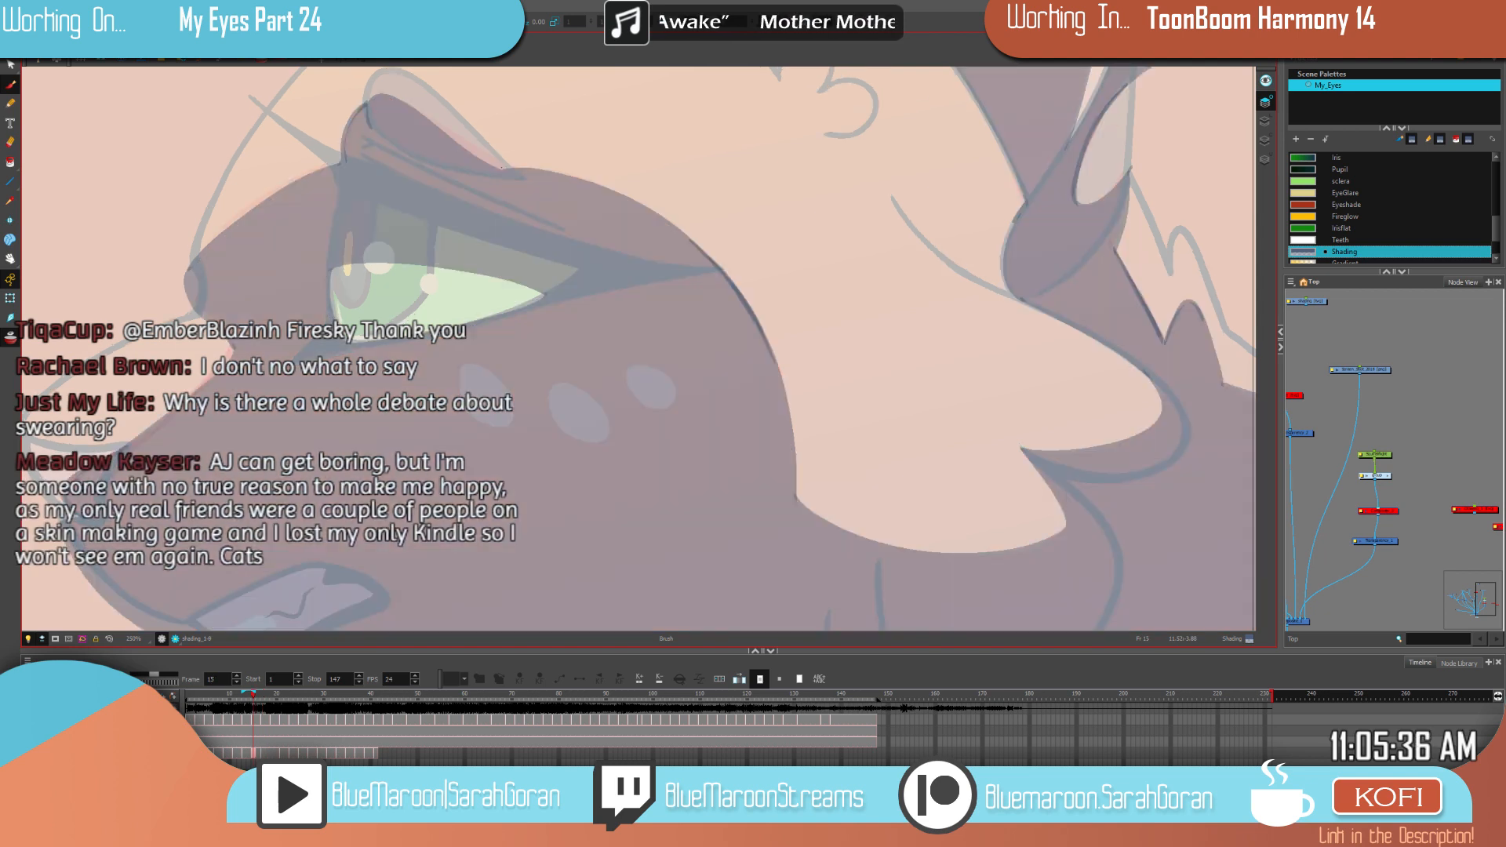
Step: Adjust the cheek shading edge's position with the Select tool, compare frames 15 and 17, and switch back to the Brush
key("alt+s")
left_click(567, 171)
left_click_drag(502, 167, 499, 172)
left_click(941, 332)
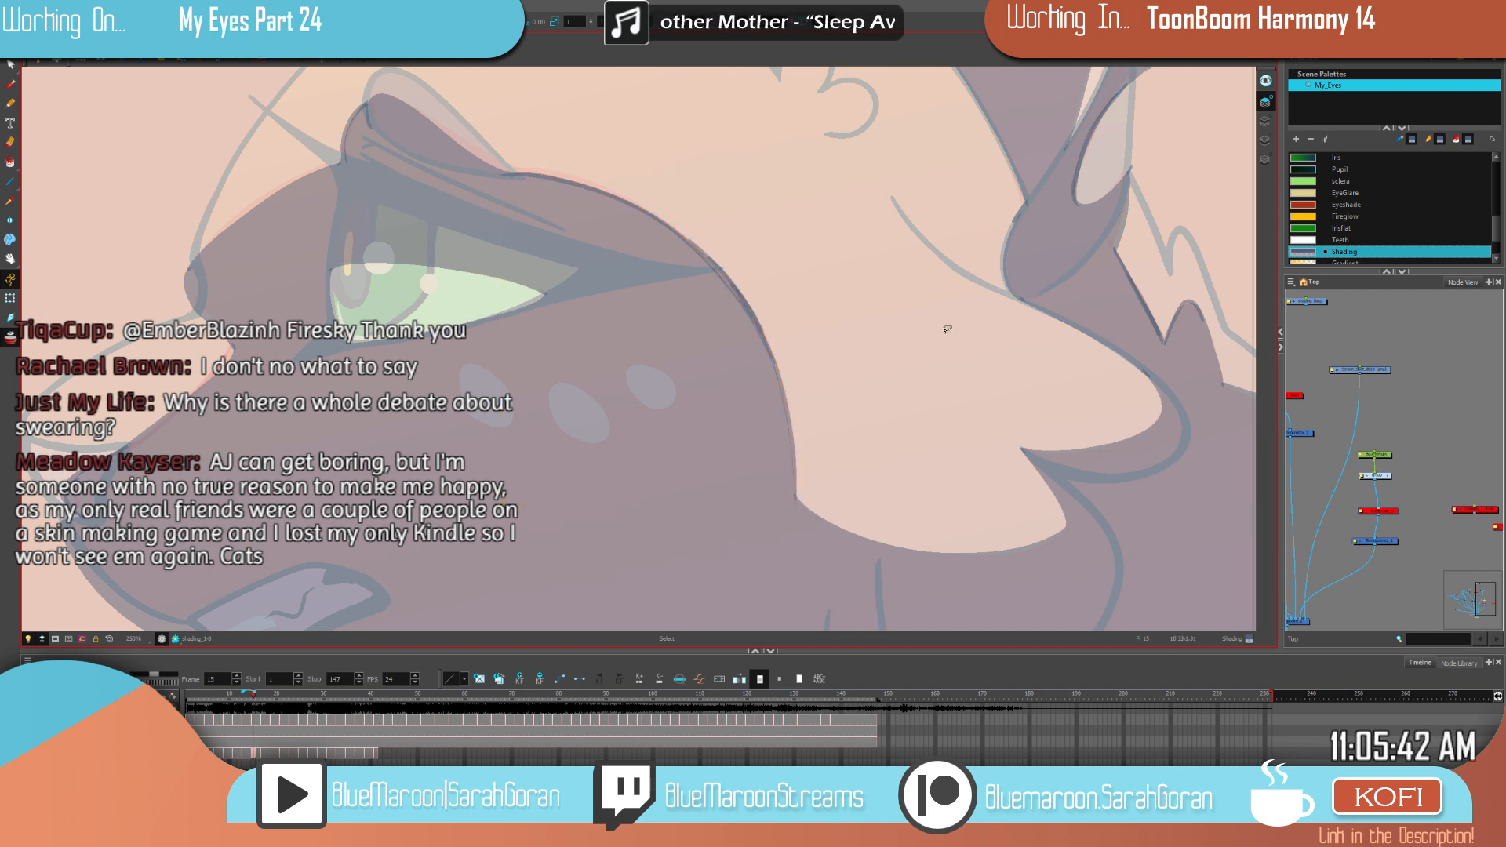
left_click_drag(690, 235, 770, 330)
key("alt+s")
key("period")
key("period")
left_click(582, 189)
left_click(707, 141)
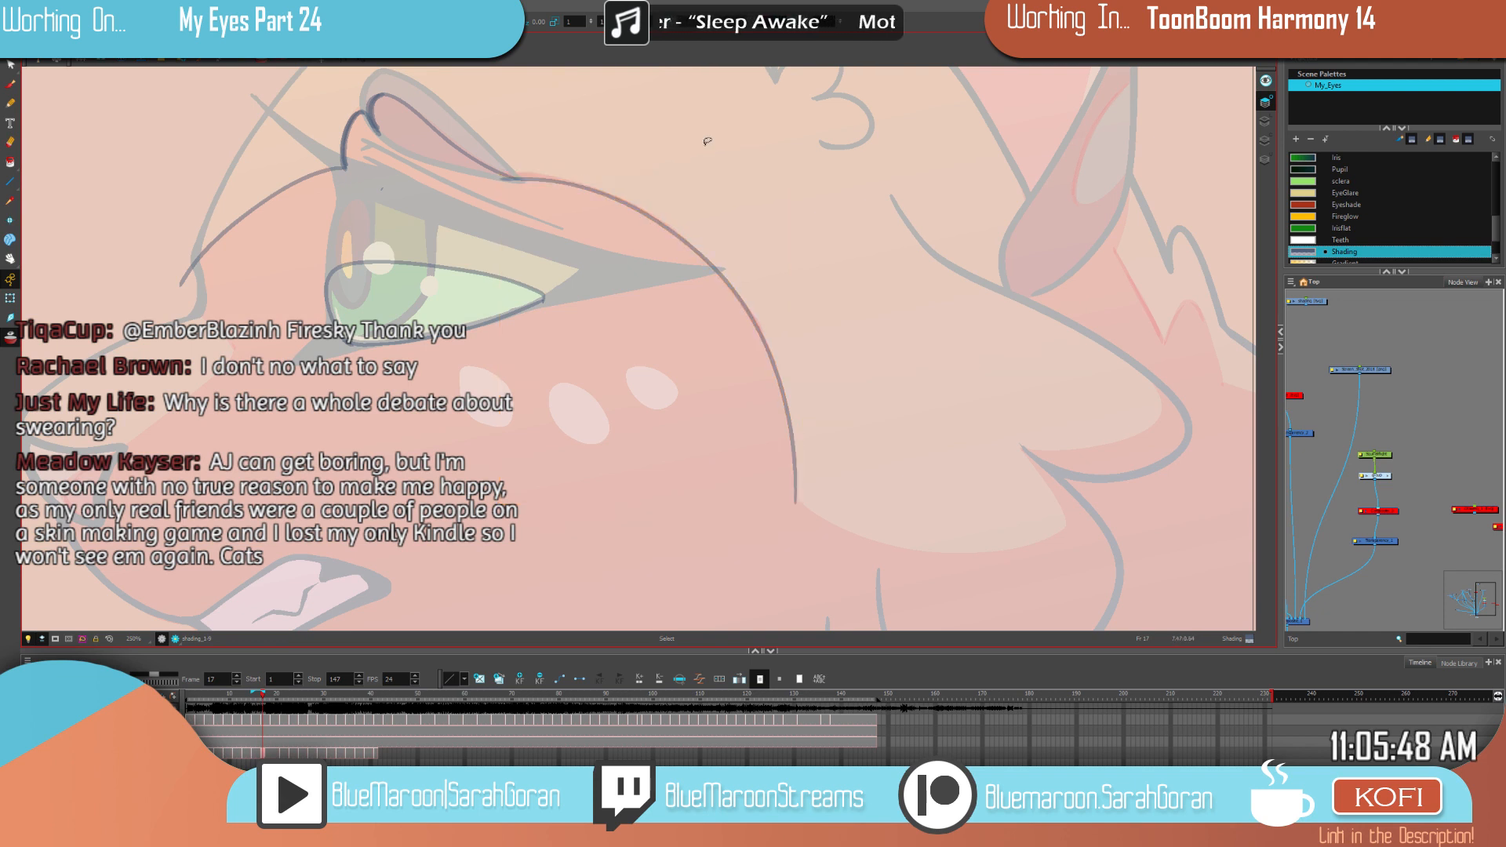
left_click(13, 98)
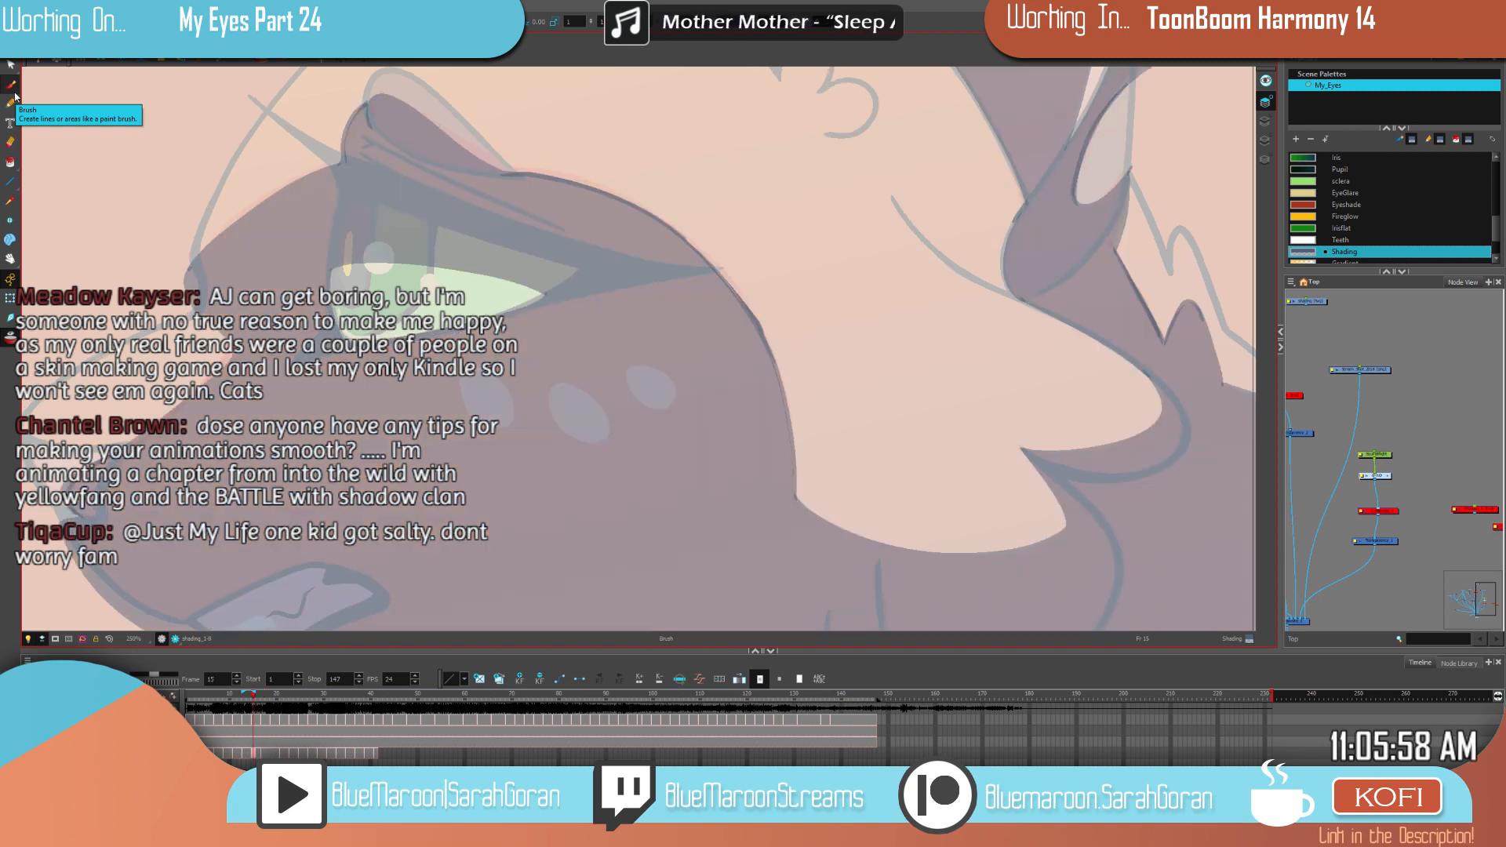
Step: On frame 17, draw the shading edge from the forehead around the inward notch and onto the muzzle bridge, comparing it with the neighbouring frame
left_click_drag(490, 433, 712, 397)
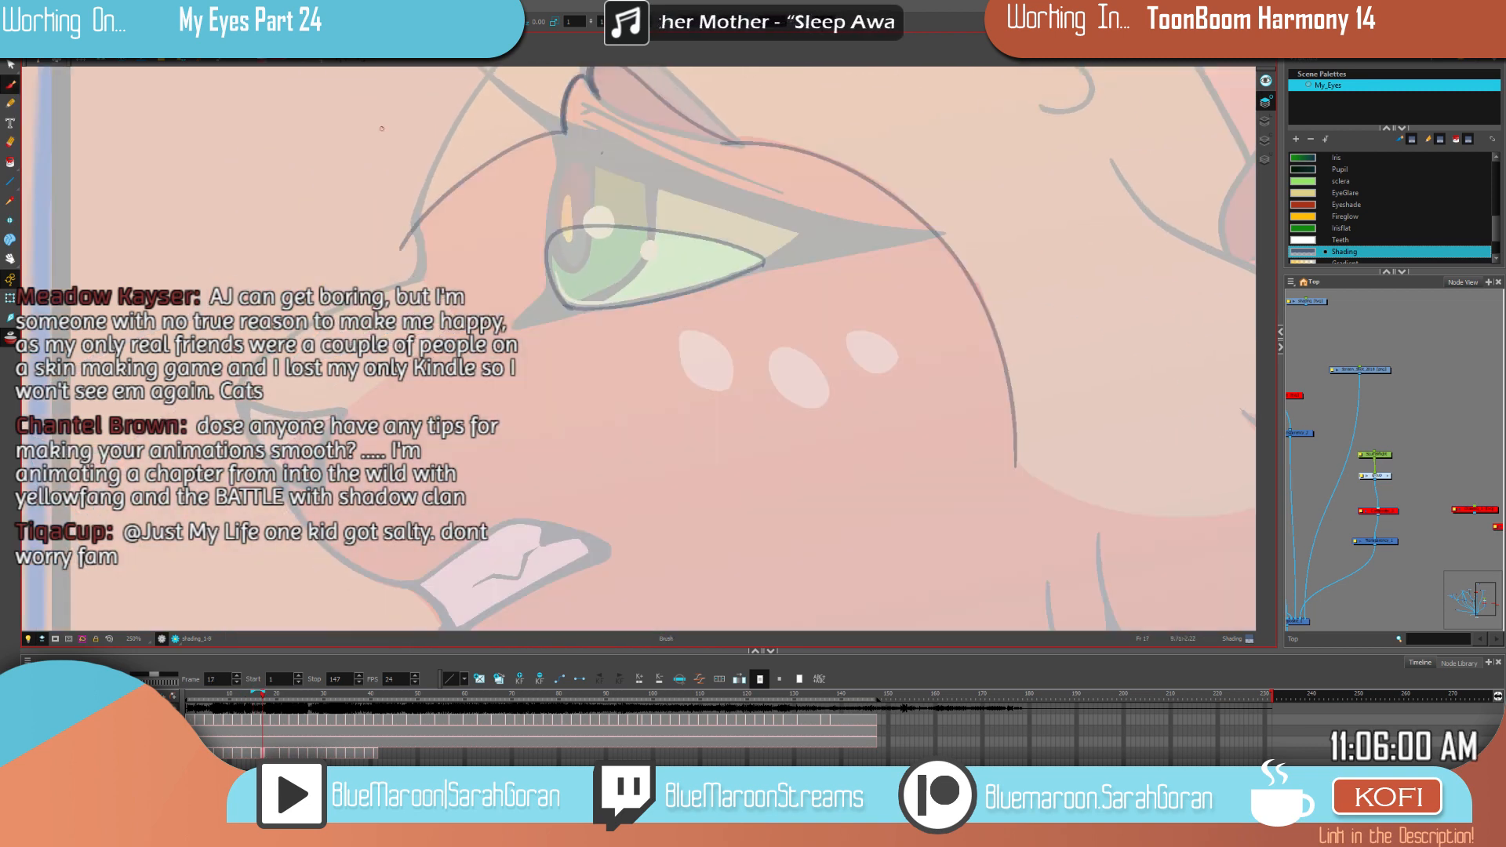
left_click_drag(401, 245, 438, 338)
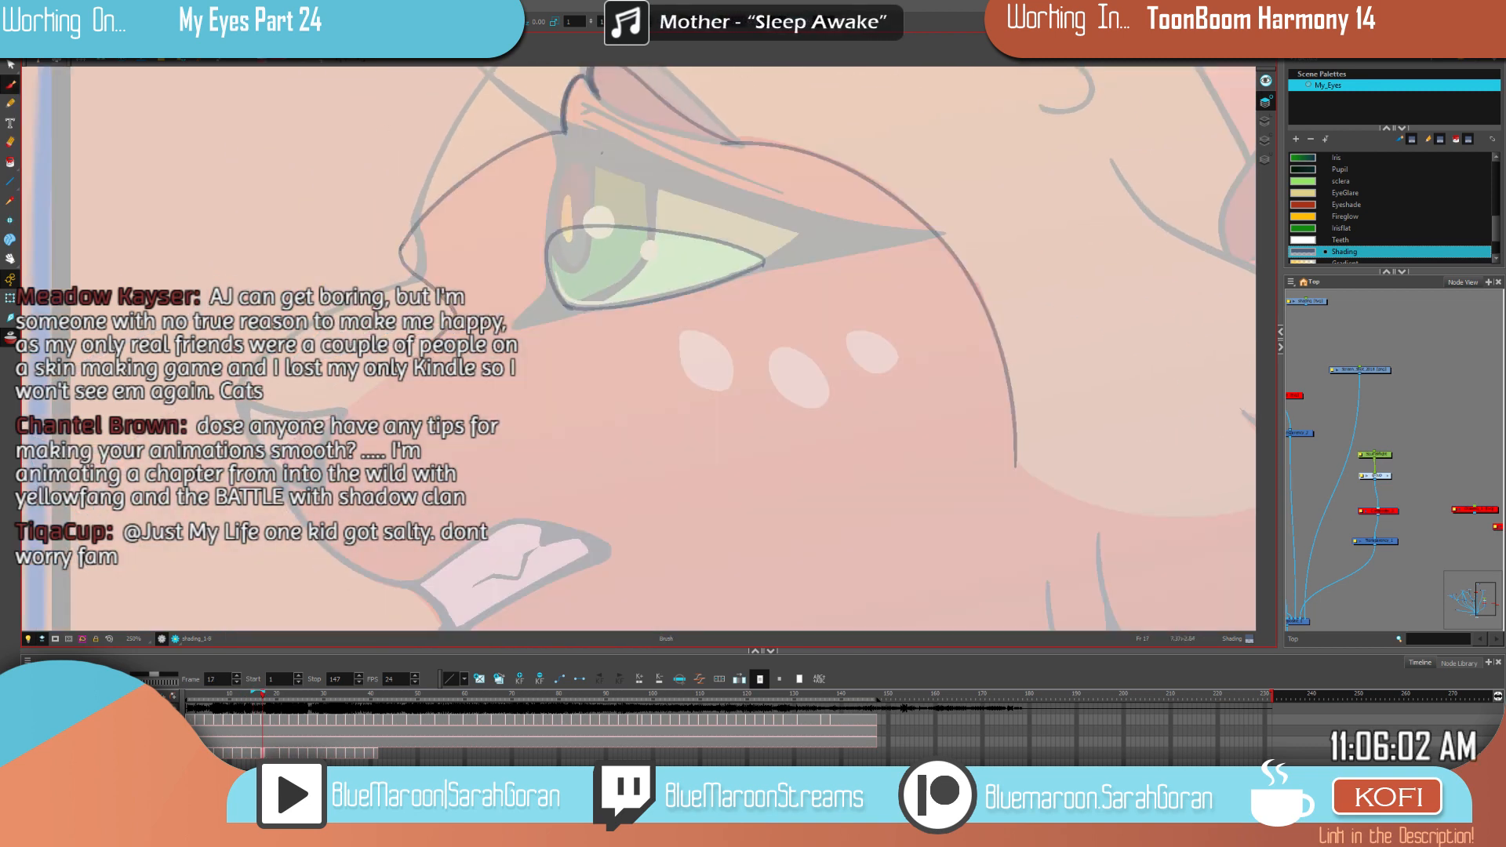
left_click_drag(626, 416, 716, 396)
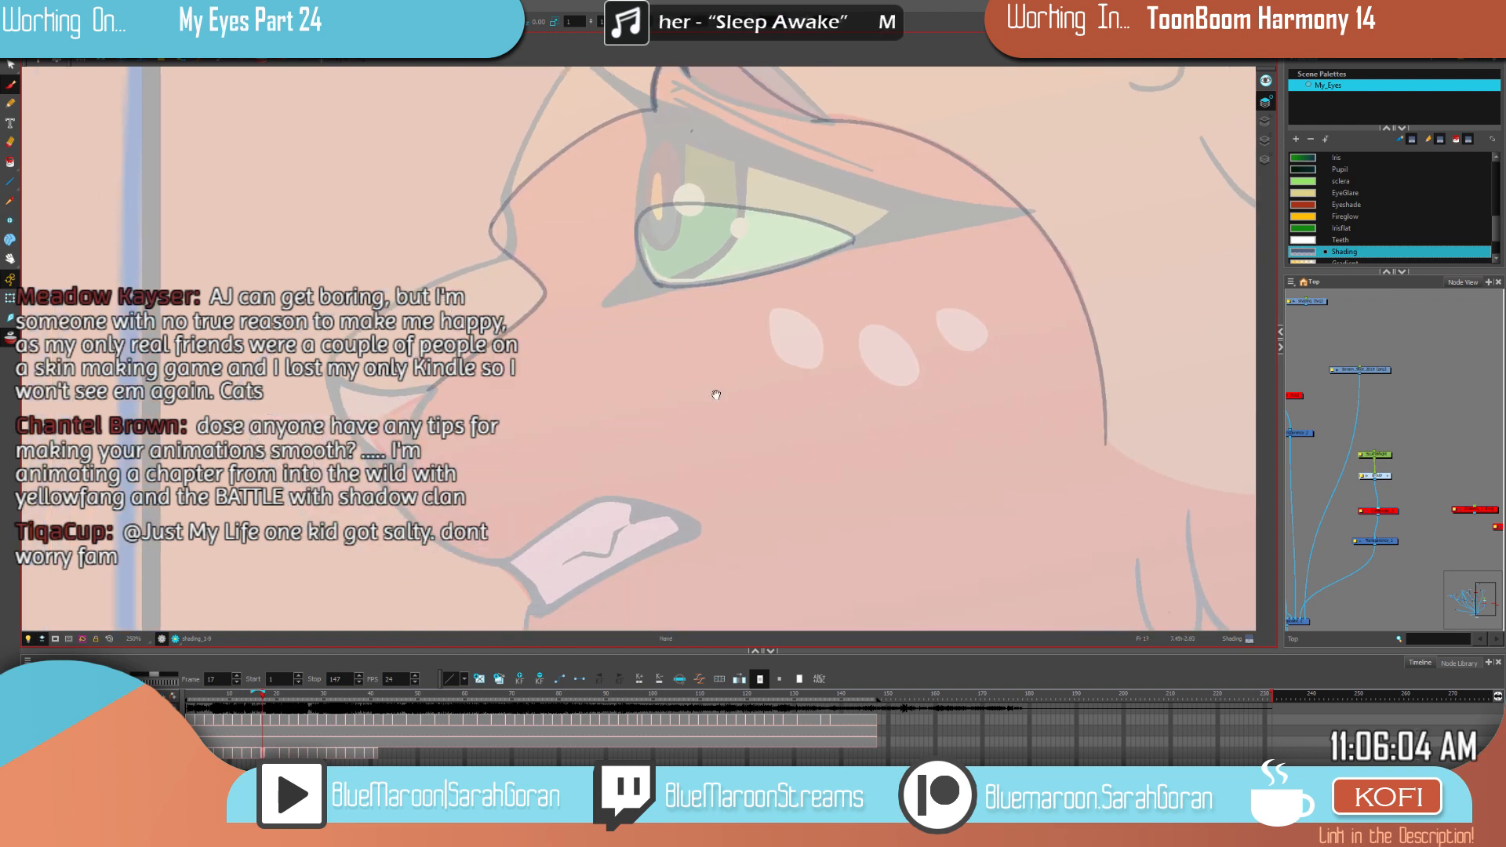
key("f")
key("f")
key("g")
key("g")
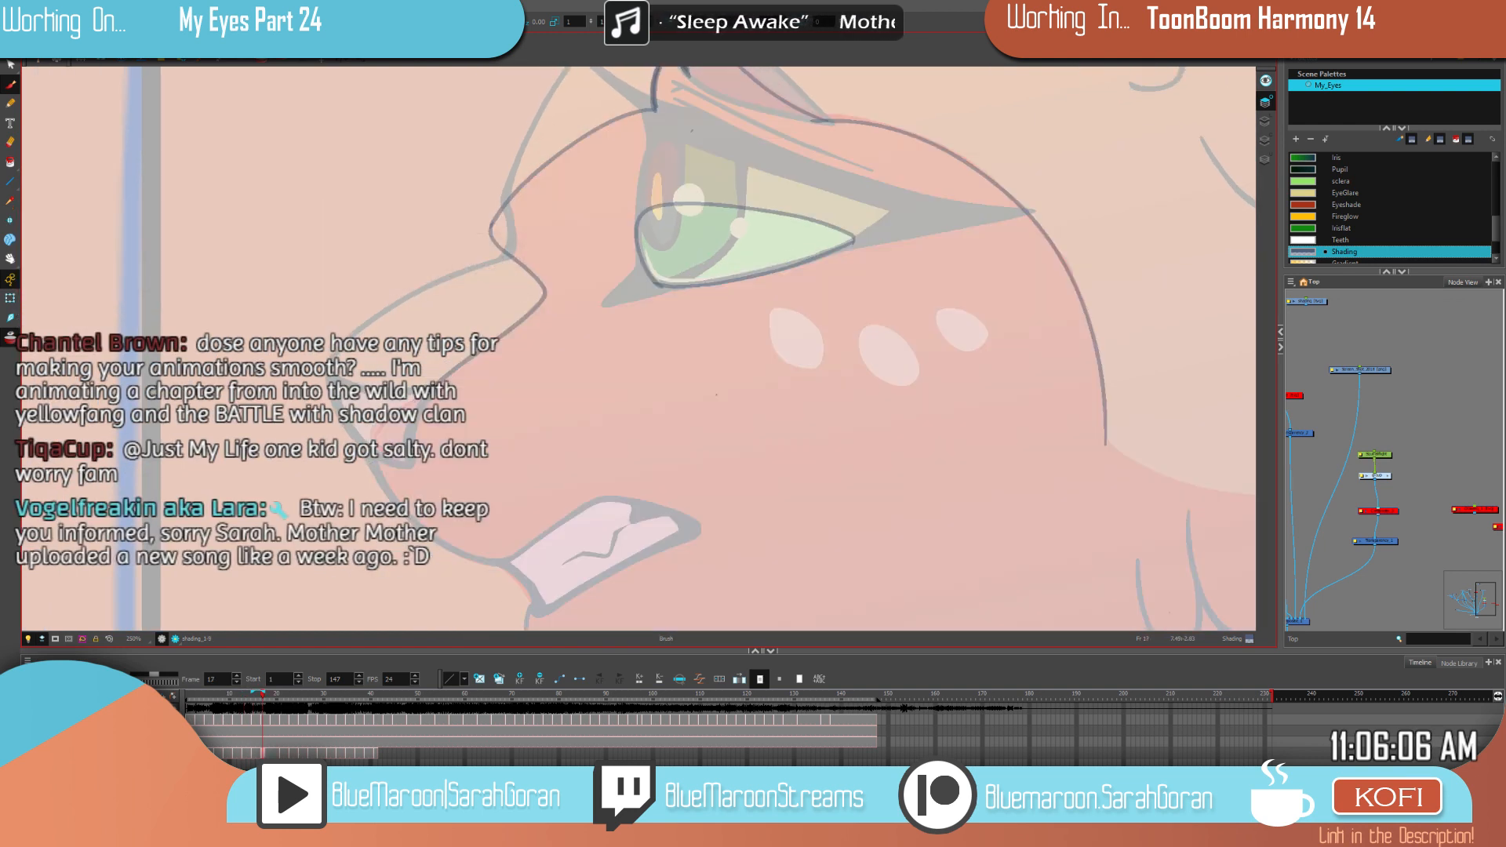
Step: Continue the shading edge along the muzzle to the nose, checking it against the neighbouring frame
key("f")
key("g")
left_click_drag(732, 427, 815, 369)
key("f")
key("g")
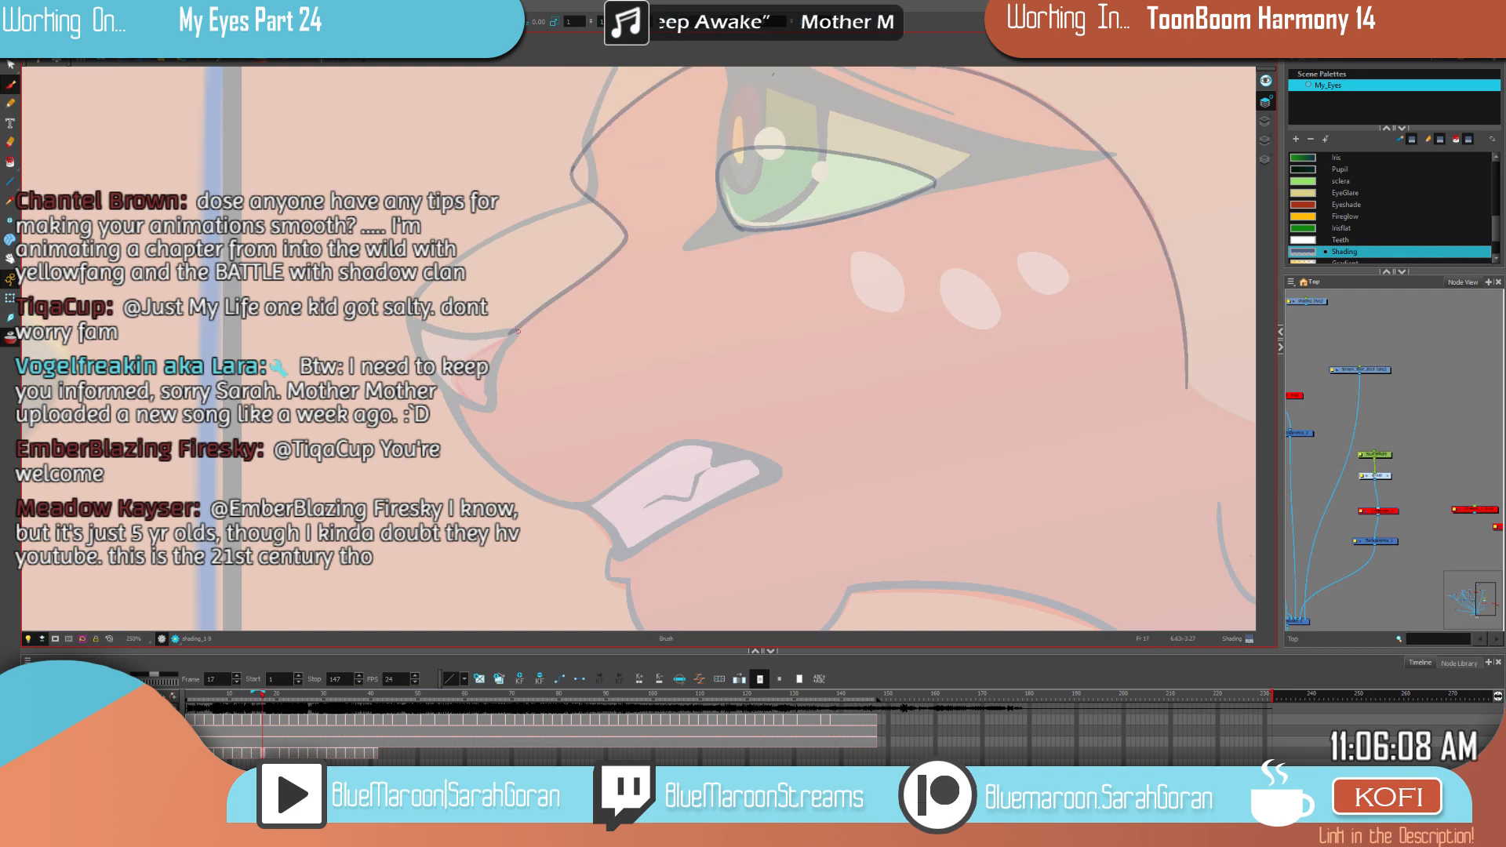
key("f")
key("g")
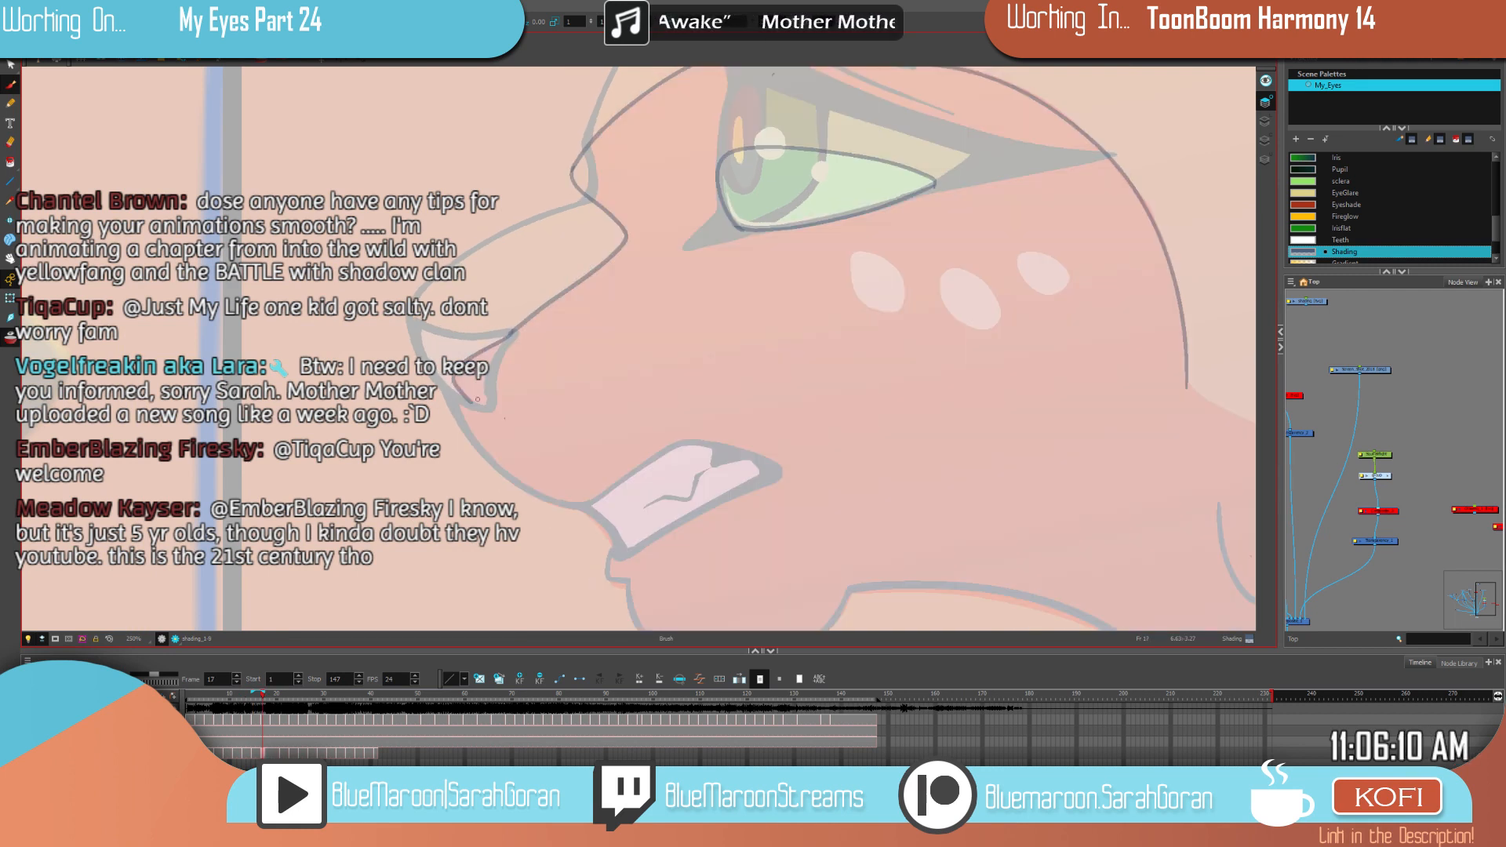
Step: Outline the shading around the chin and down the throat past the canvas's lower edge, comparing with the neighbouring frame
left_click_drag(827, 440, 821, 346)
key("f")
key("g")
key("f")
key("g")
key("f")
key("g")
key("f")
key("g")
key("f")
key("f")
key("g")
key("g")
key("f")
key("g")
mouse_move(476, 302)
left_mouse_down()
mouse_move(497, 370)
mouse_move(610, 443)
mouse_move(657, 560)
mouse_move(778, 586)
mouse_move(879, 498)
left_mouse_up()
mouse_move(1054, 477)
left_mouse_down()
mouse_move(950, 414)
mouse_move(758, 183)
mouse_move(668, 123)
left_mouse_up()
mouse_move(714, 619)
left_mouse_down()
mouse_move(802, 401)
mouse_move(710, 203)
mouse_move(545, 149)
mouse_move(464, 143)
left_mouse_up()
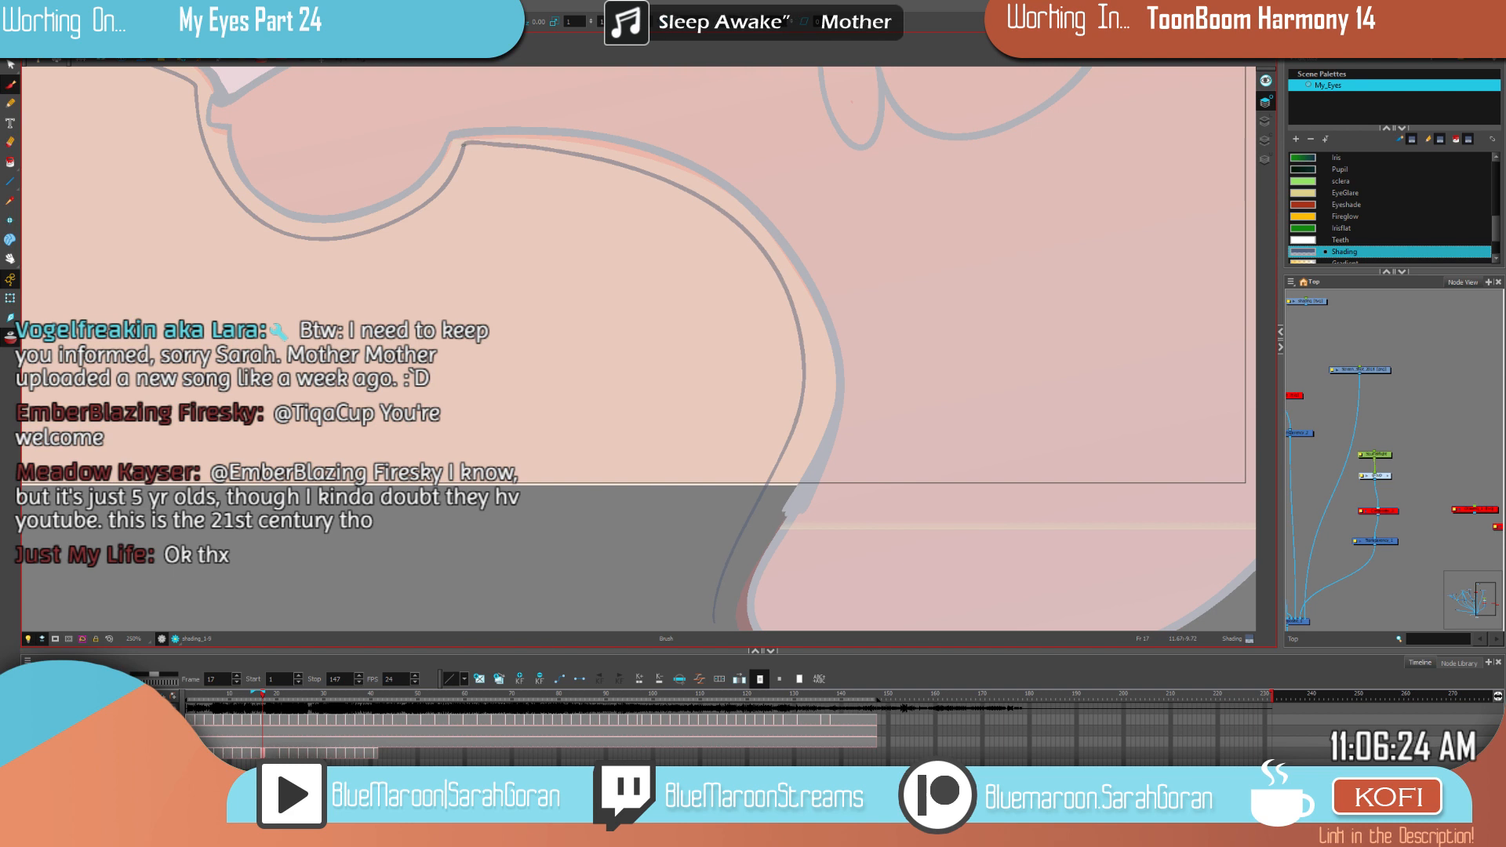
Step: Draw the curved shading edge along the lower cheek tuft to the face's shading line and trim the overshoot with the Cutter
key("space")
left_click_drag(1014, 450, 867, 598)
left_click_drag(906, 309, 909, 529)
key("f")
key("g")
key("g")
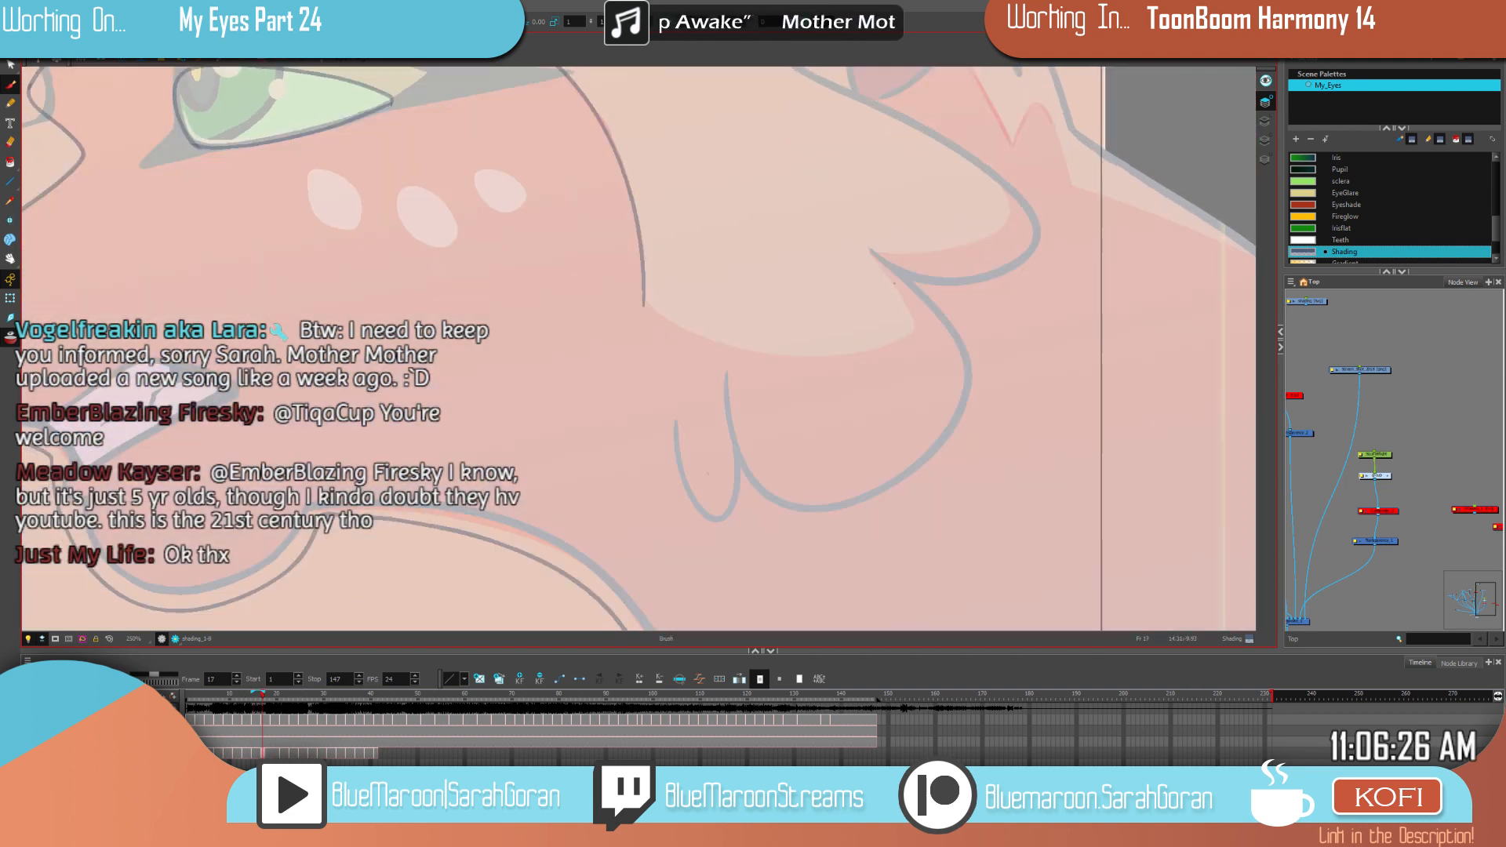
mouse_move(870, 250)
left_mouse_down()
mouse_move(915, 320)
mouse_move(778, 355)
mouse_move(644, 302)
left_mouse_up()
key("ctrl+z")
mouse_move(870, 250)
left_mouse_down()
mouse_move(911, 314)
mouse_move(875, 349)
mouse_move(757, 354)
mouse_move(702, 339)
mouse_move(644, 303)
left_mouse_up()
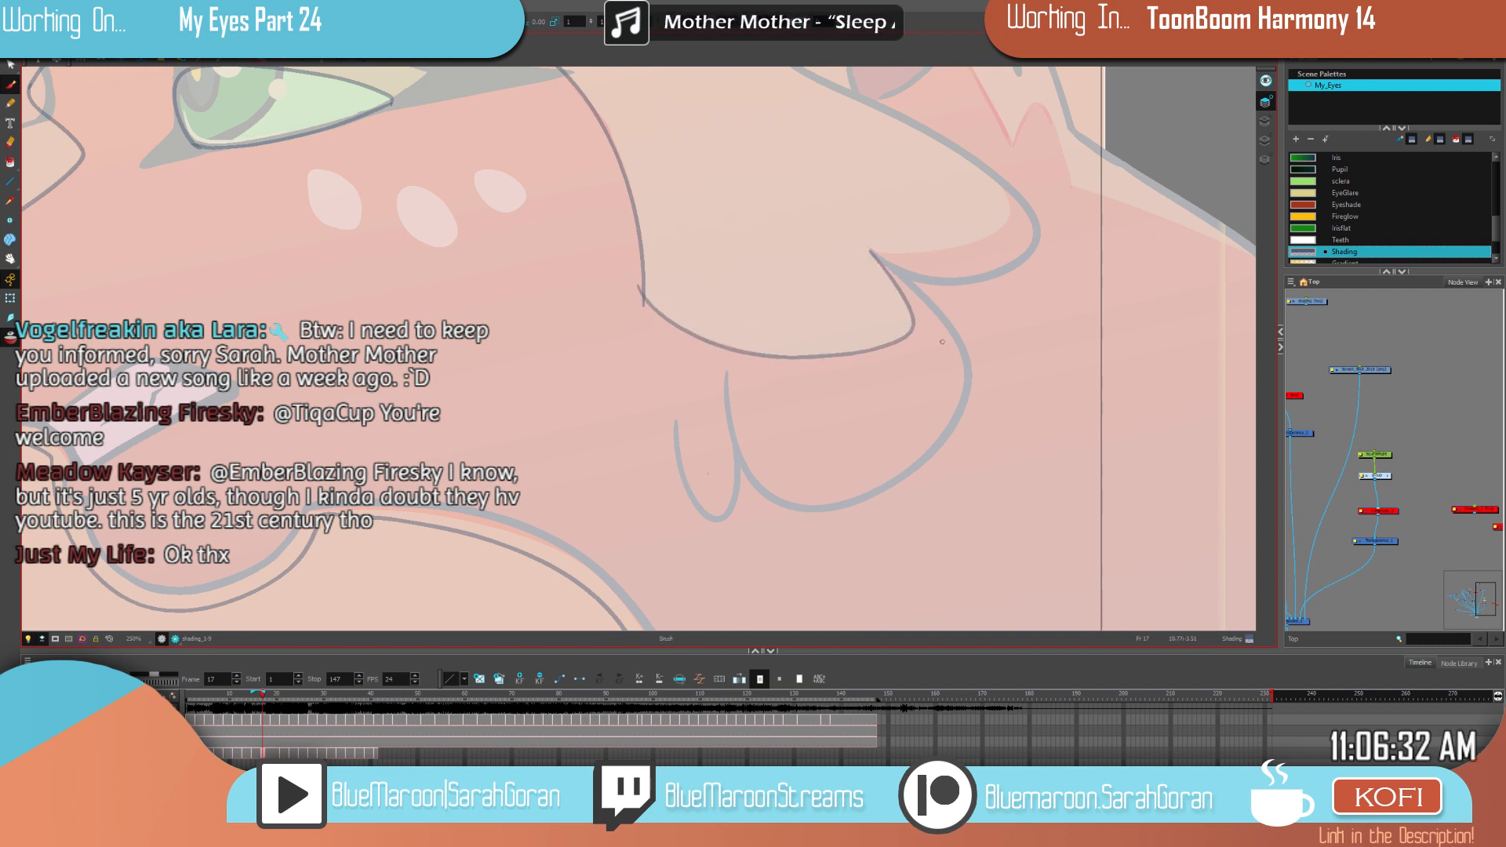
left_click_drag(878, 373, 784, 447)
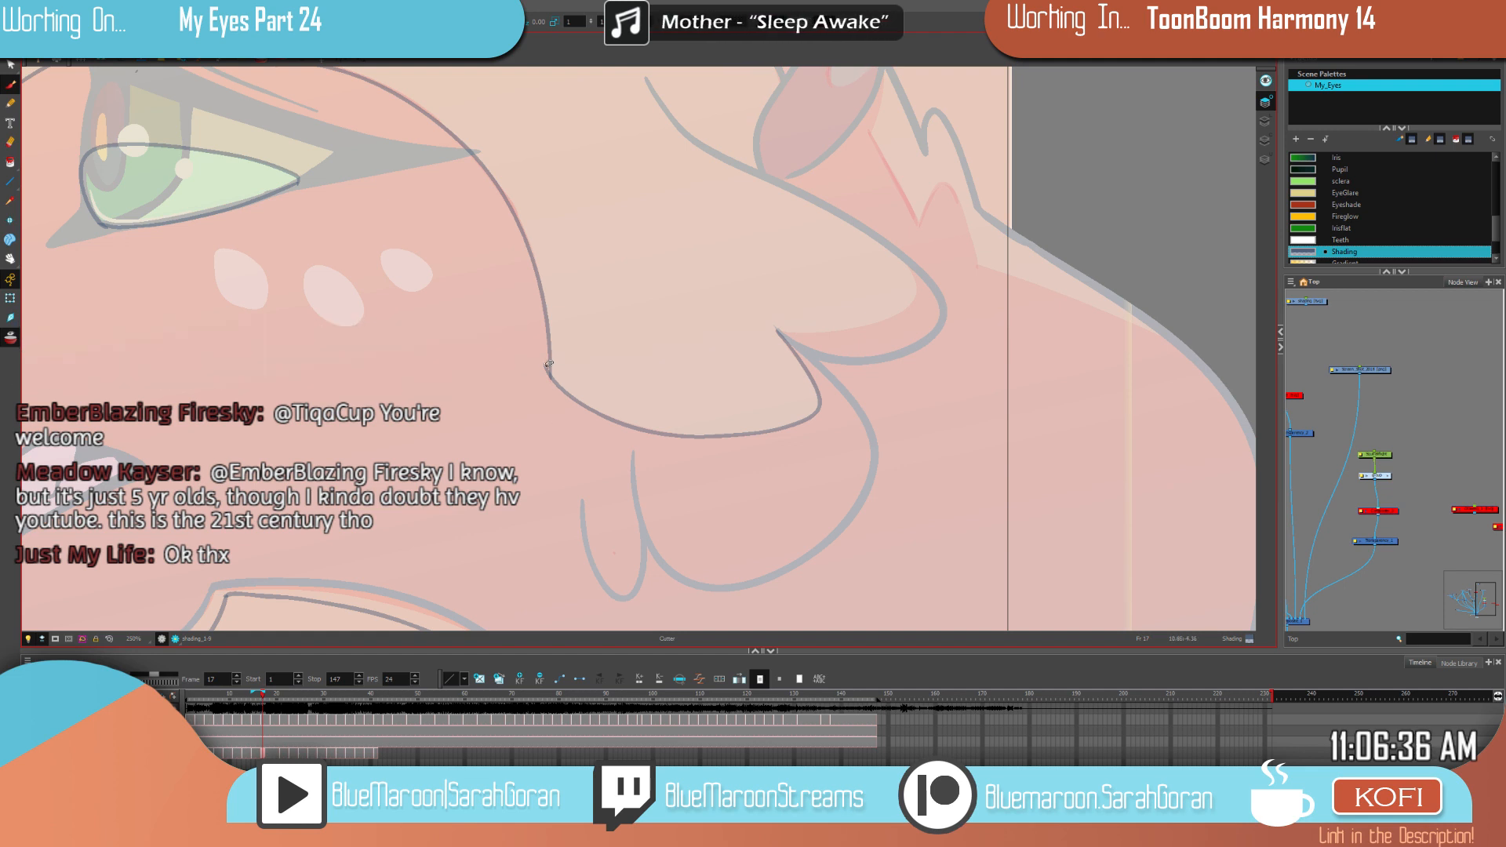
key("shift+t")
key("alt+b")
Step: Draw the shading edge inside the upper cheek tuft with the Brush, ending at the notch between the two tufts
left_click_drag(957, 356, 836, 439)
key("shift+l")
key("shift+l")
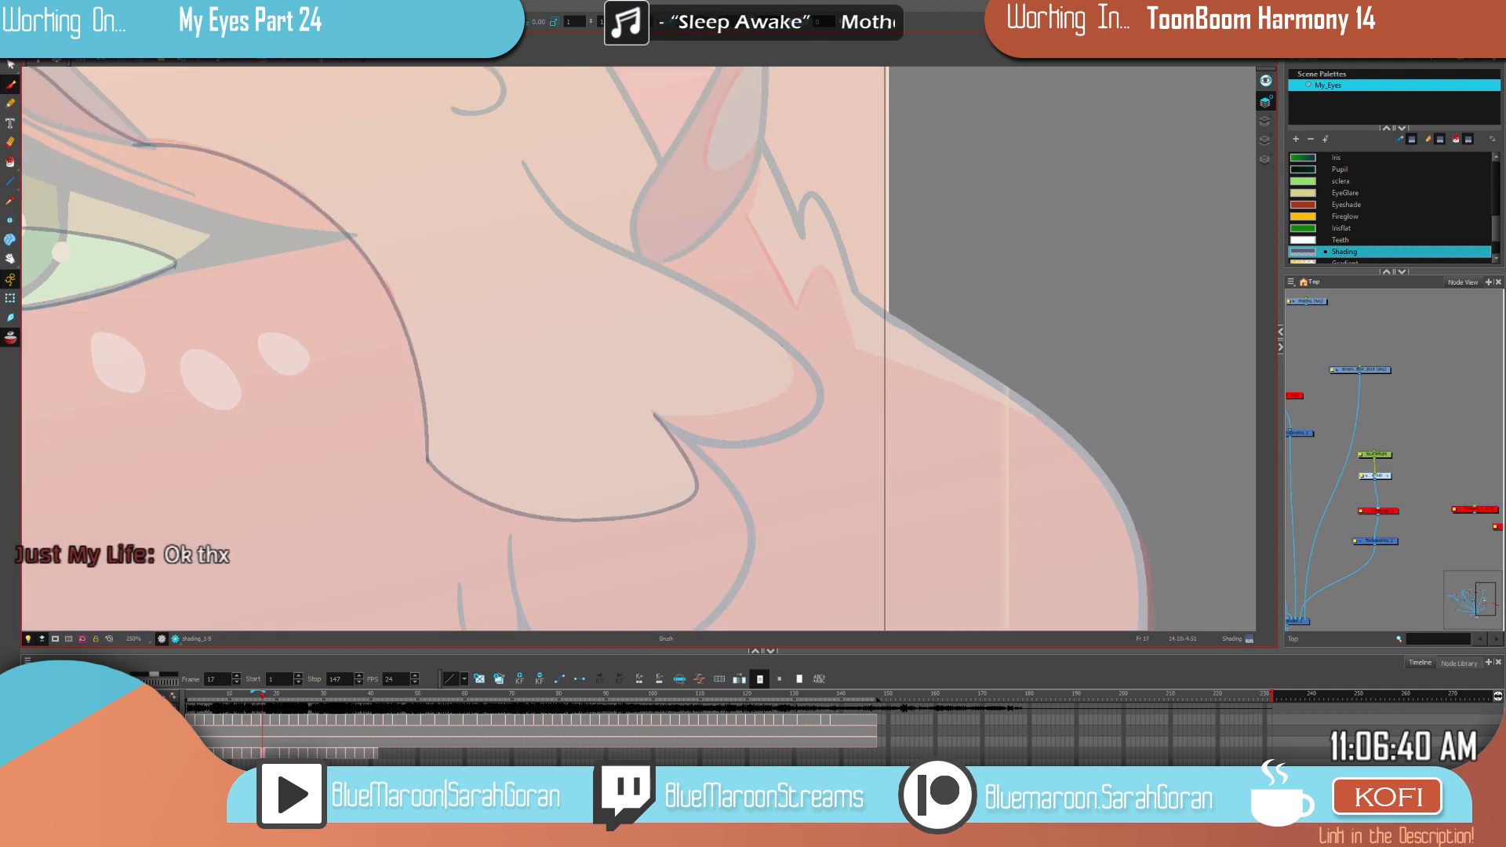
mouse_move(777, 337)
left_mouse_down()
mouse_move(786, 388)
mouse_move(655, 415)
left_mouse_up()
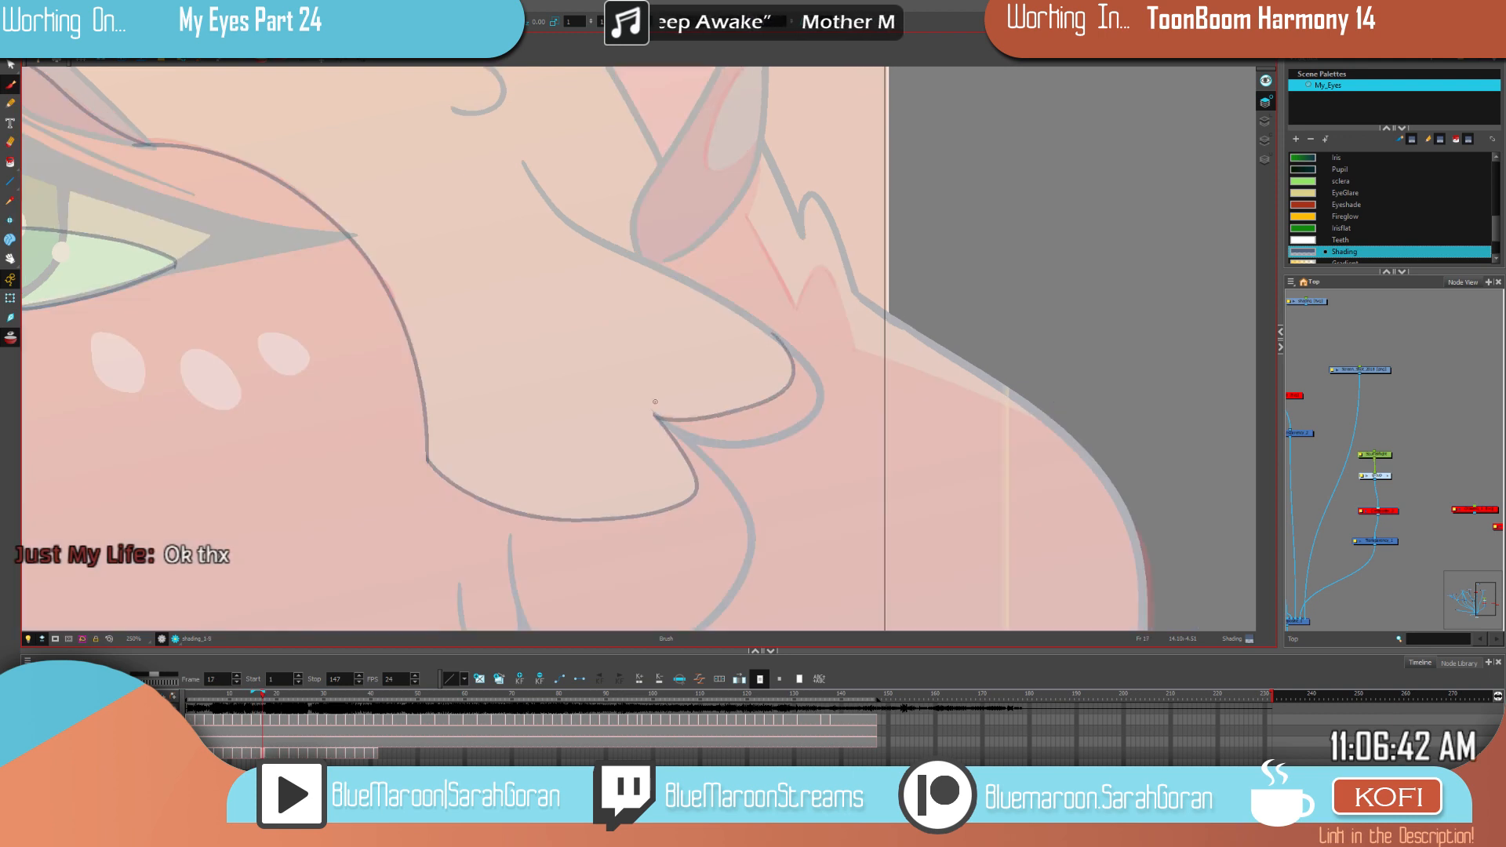
Step: Draw the jagged fur shading edge behind the ear base, down to the notch and over the rounded tuft
left_click_drag(888, 425, 787, 560)
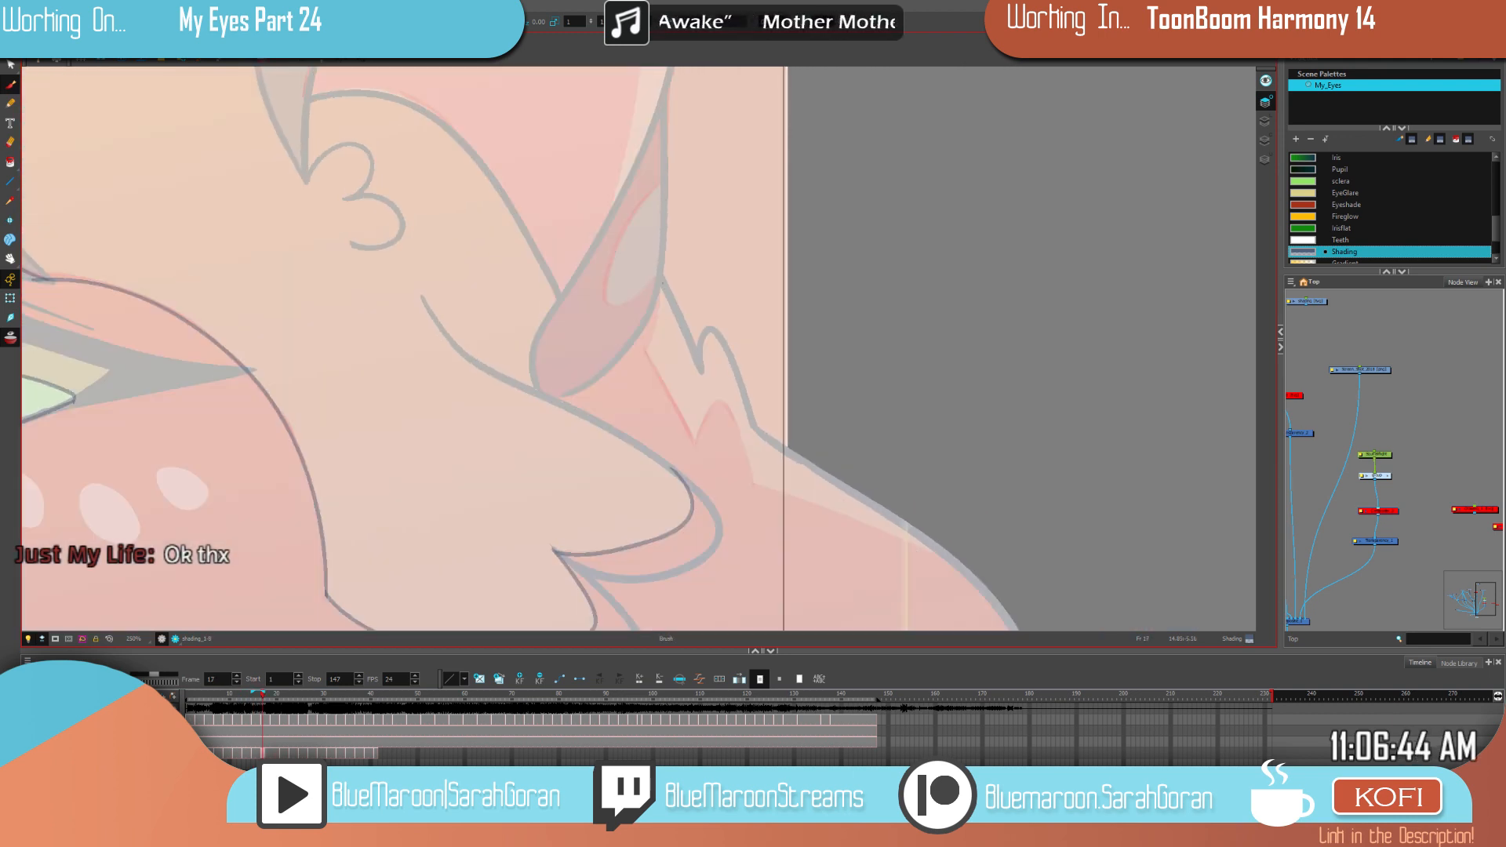
mouse_move(663, 274)
left_mouse_down()
mouse_move(645, 356)
mouse_move(693, 447)
left_mouse_up()
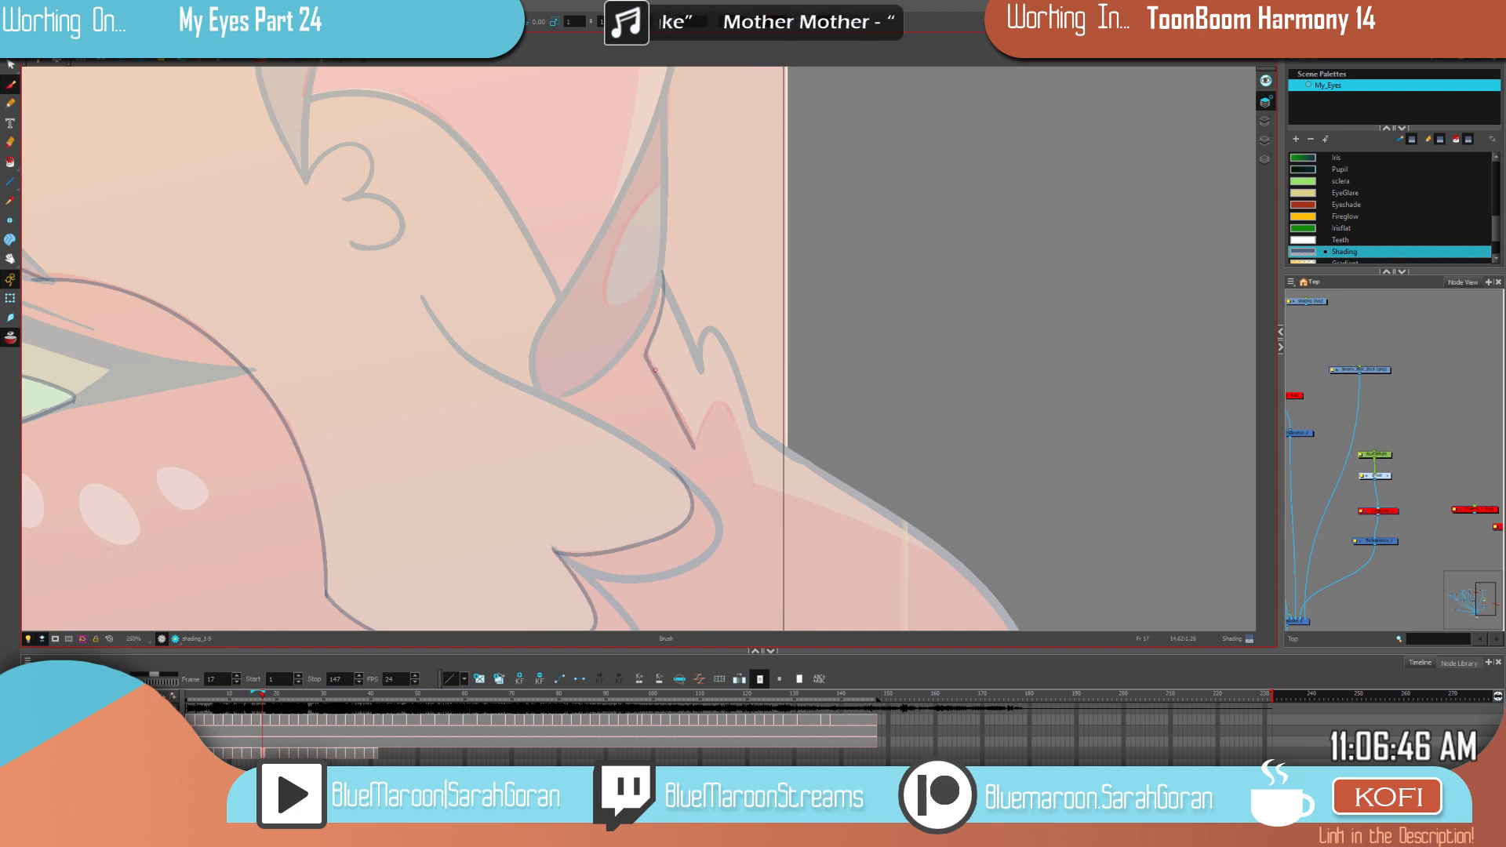
key("shift+l")
key("shift+l")
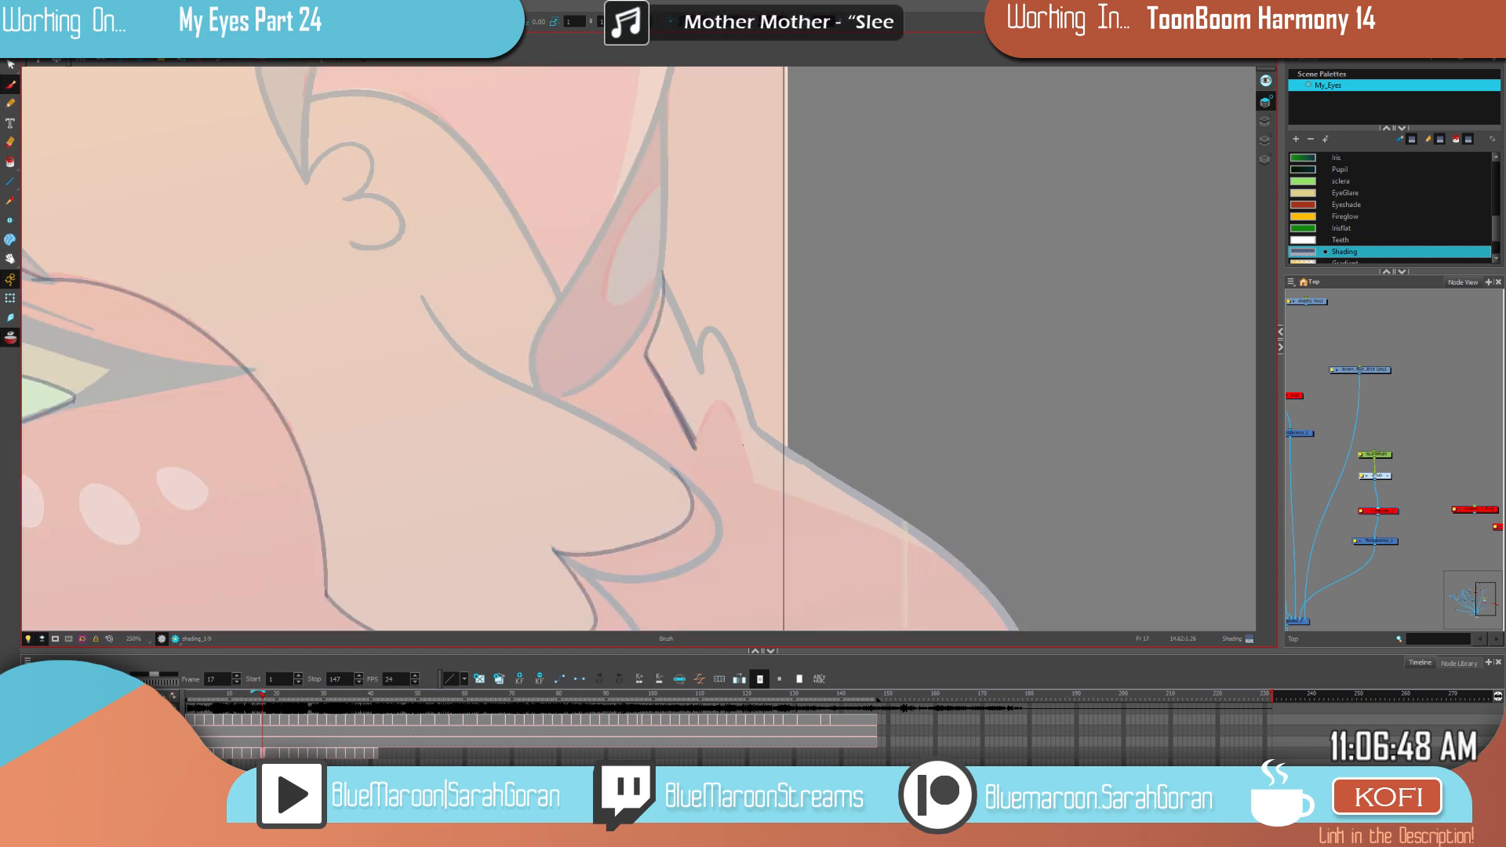
left_click_drag(724, 405, 749, 482)
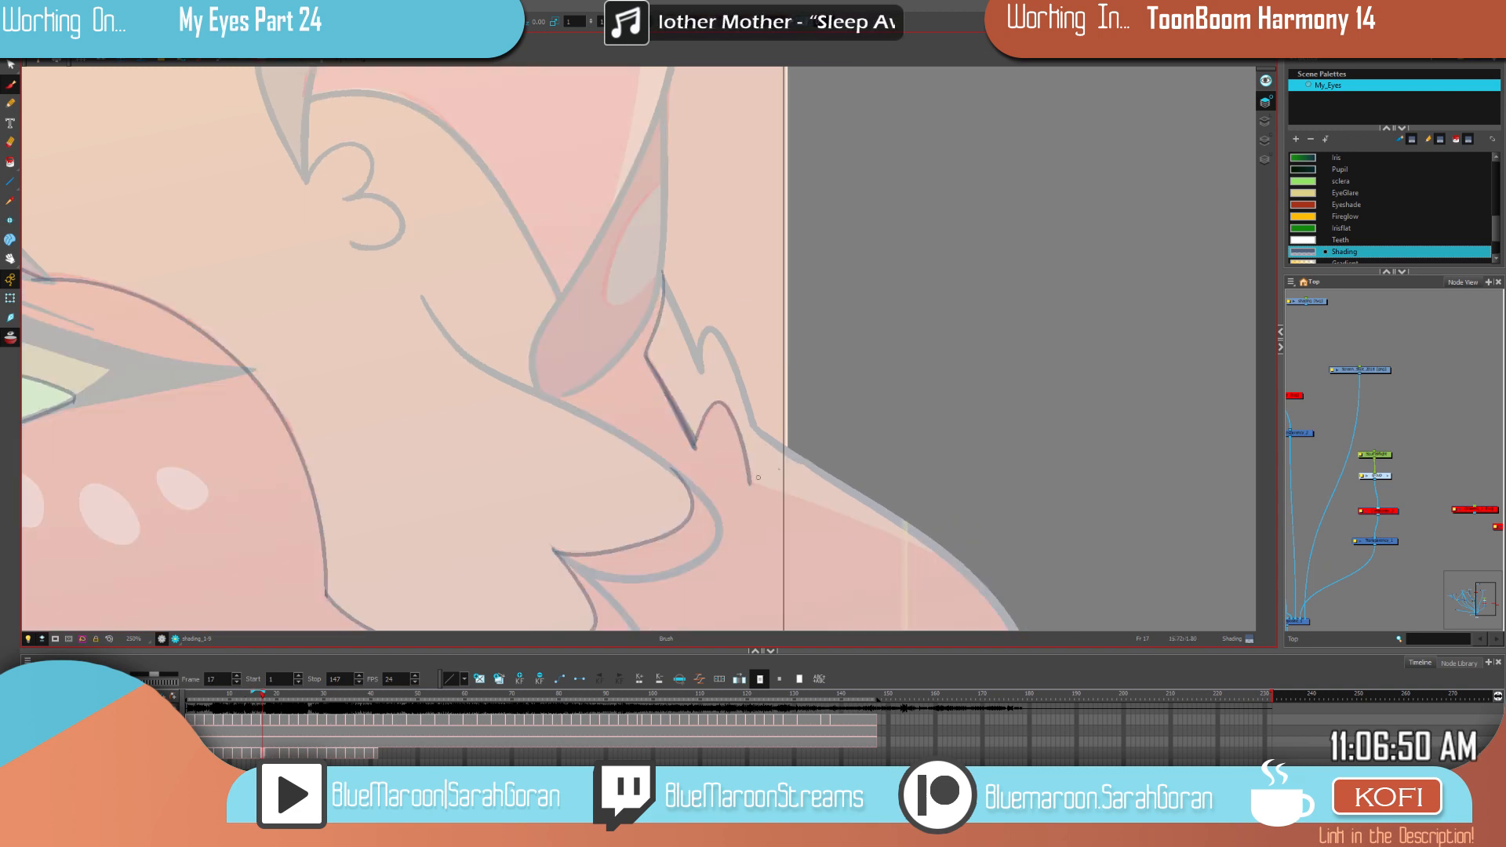
Step: Redraw the shading edge along the back of the neck and close the outline outside the neck down to the throat
left_click_drag(824, 514, 996, 618)
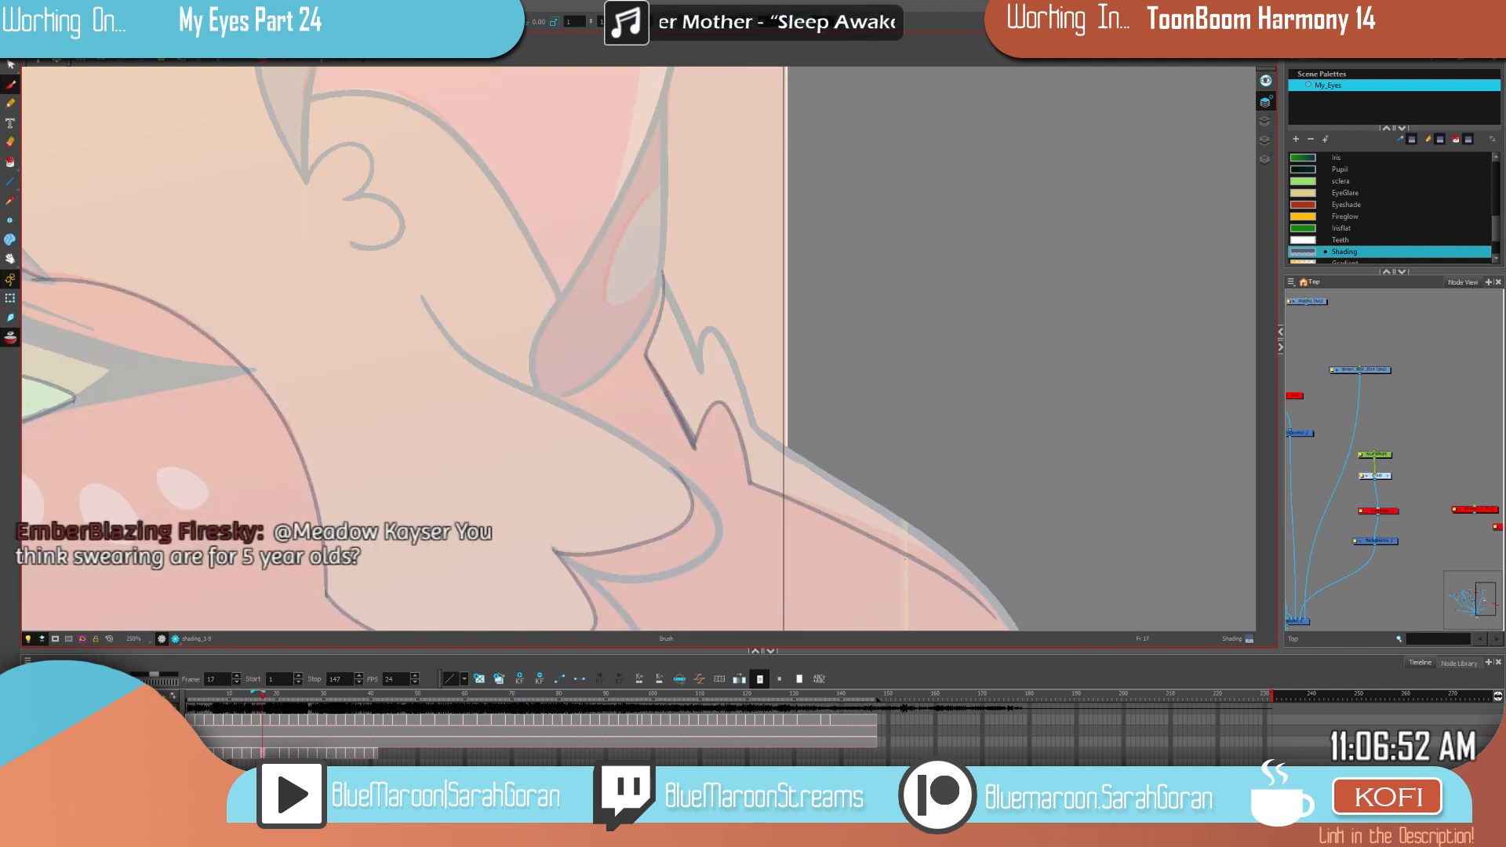
key("ctrl+z")
left_click_drag(751, 482, 1024, 612)
left_click_drag(1000, 534, 907, 231)
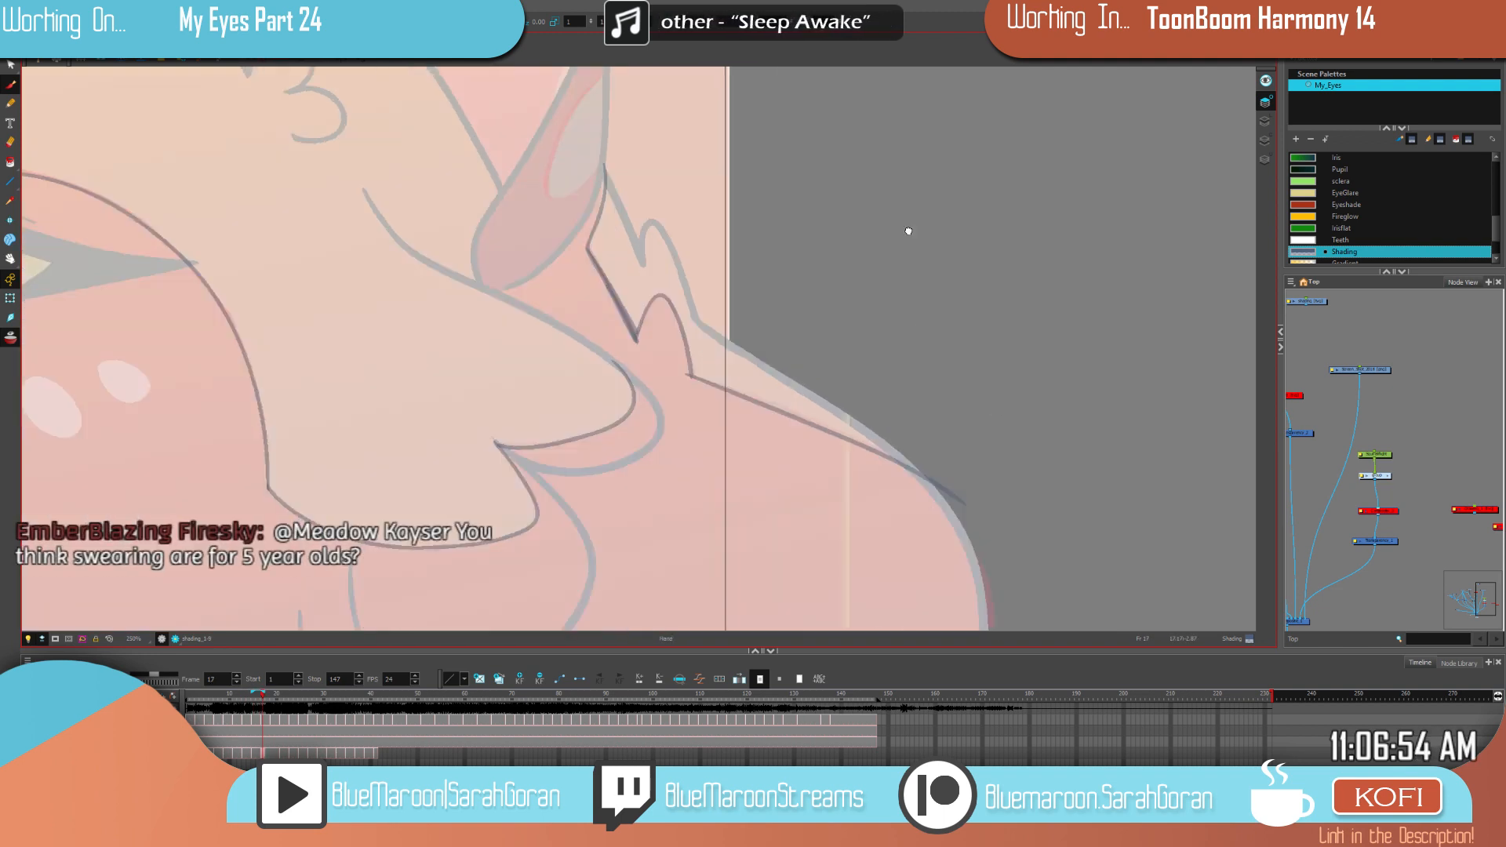
scroll(983, 387, "down", 5)
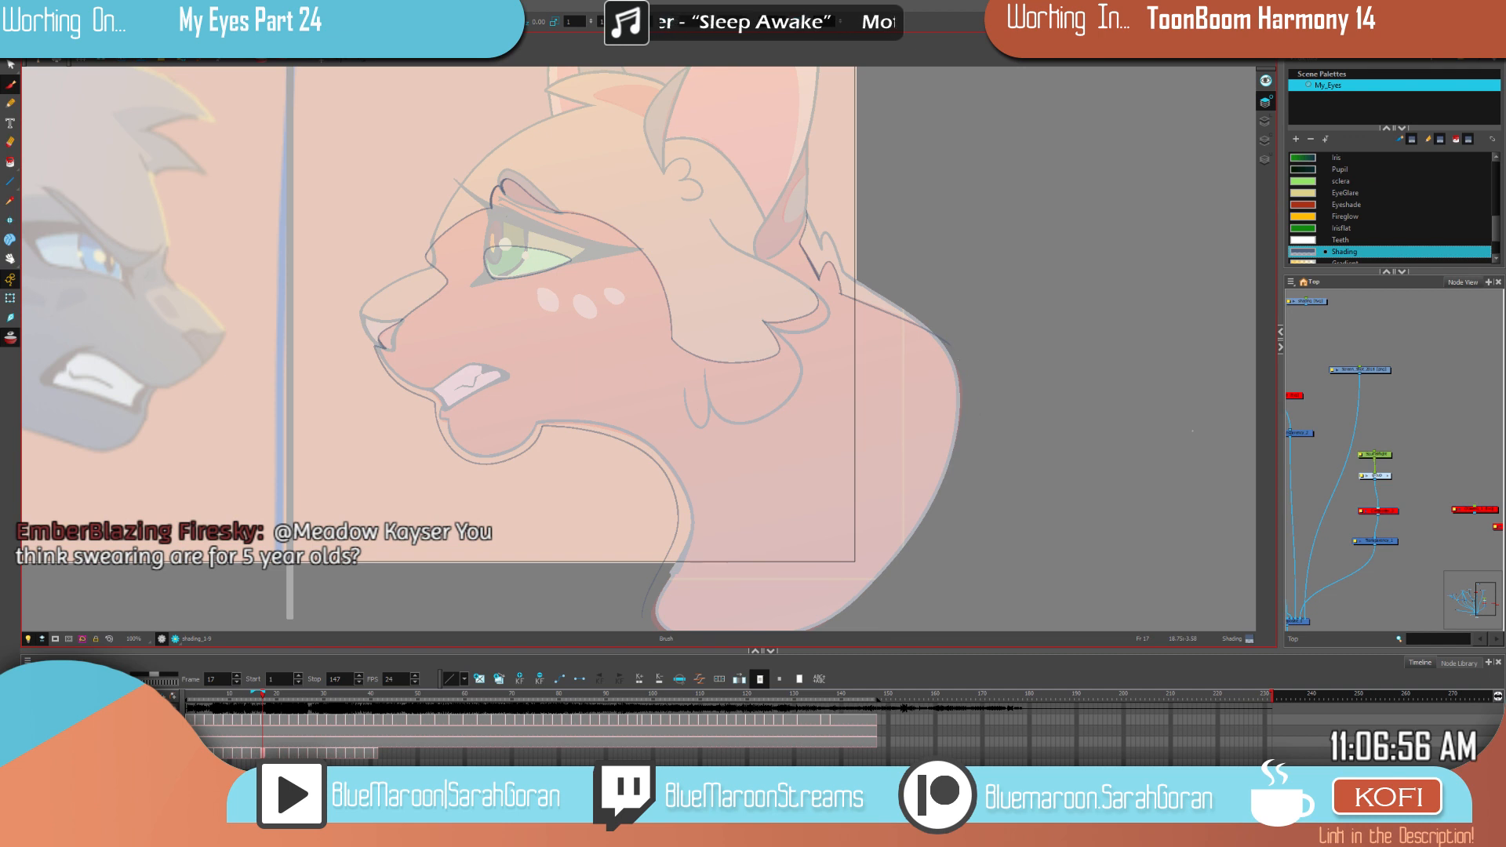
scroll(778, 275, "down", 2)
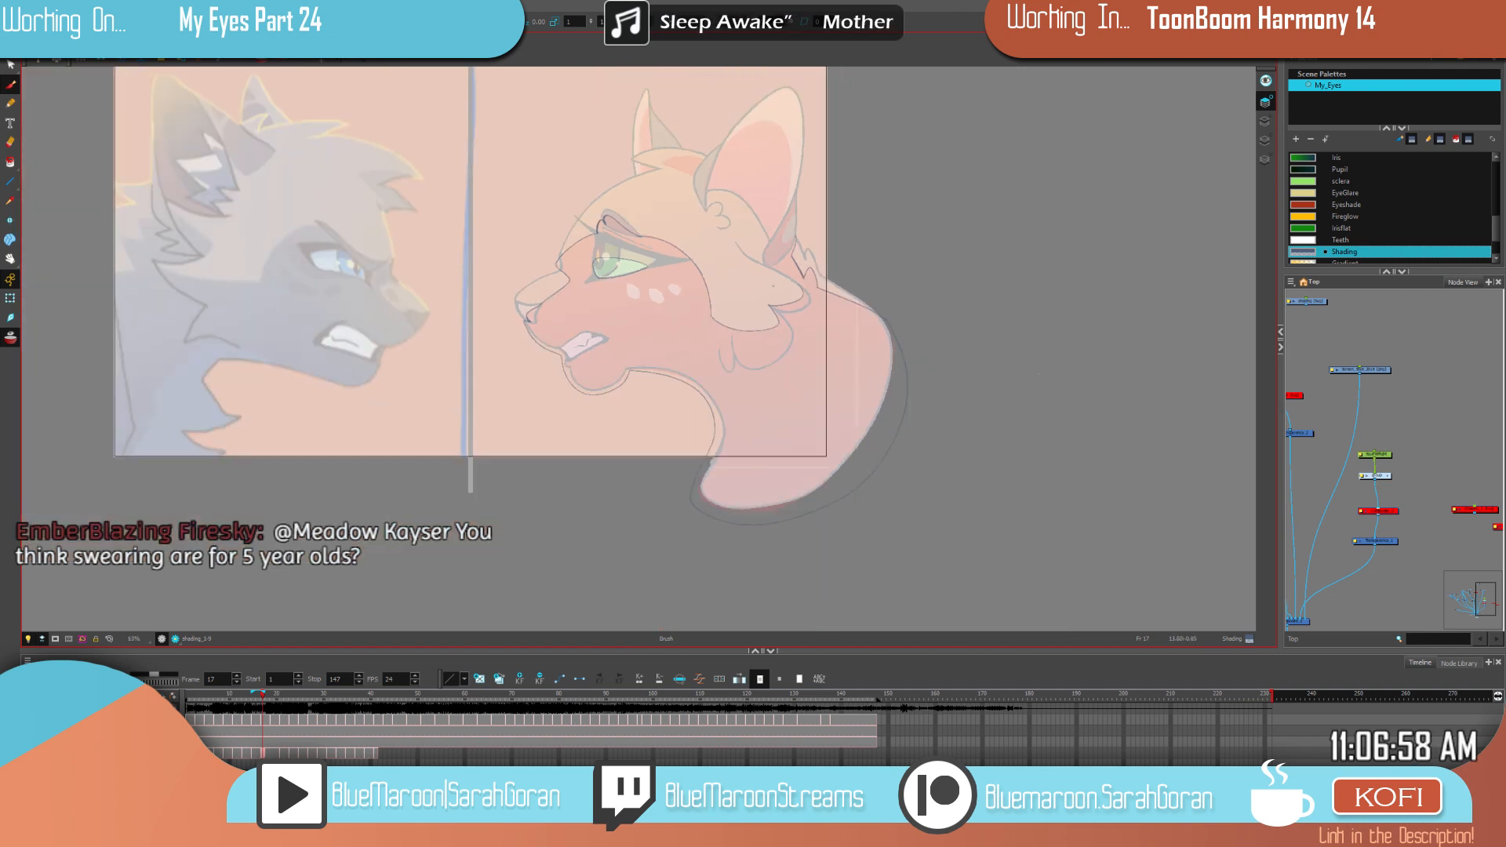
Step: Outline the light patch at the ear base and the shaded area around it, comparing with the neighbouring frame
scroll(812, 323, "up", 5)
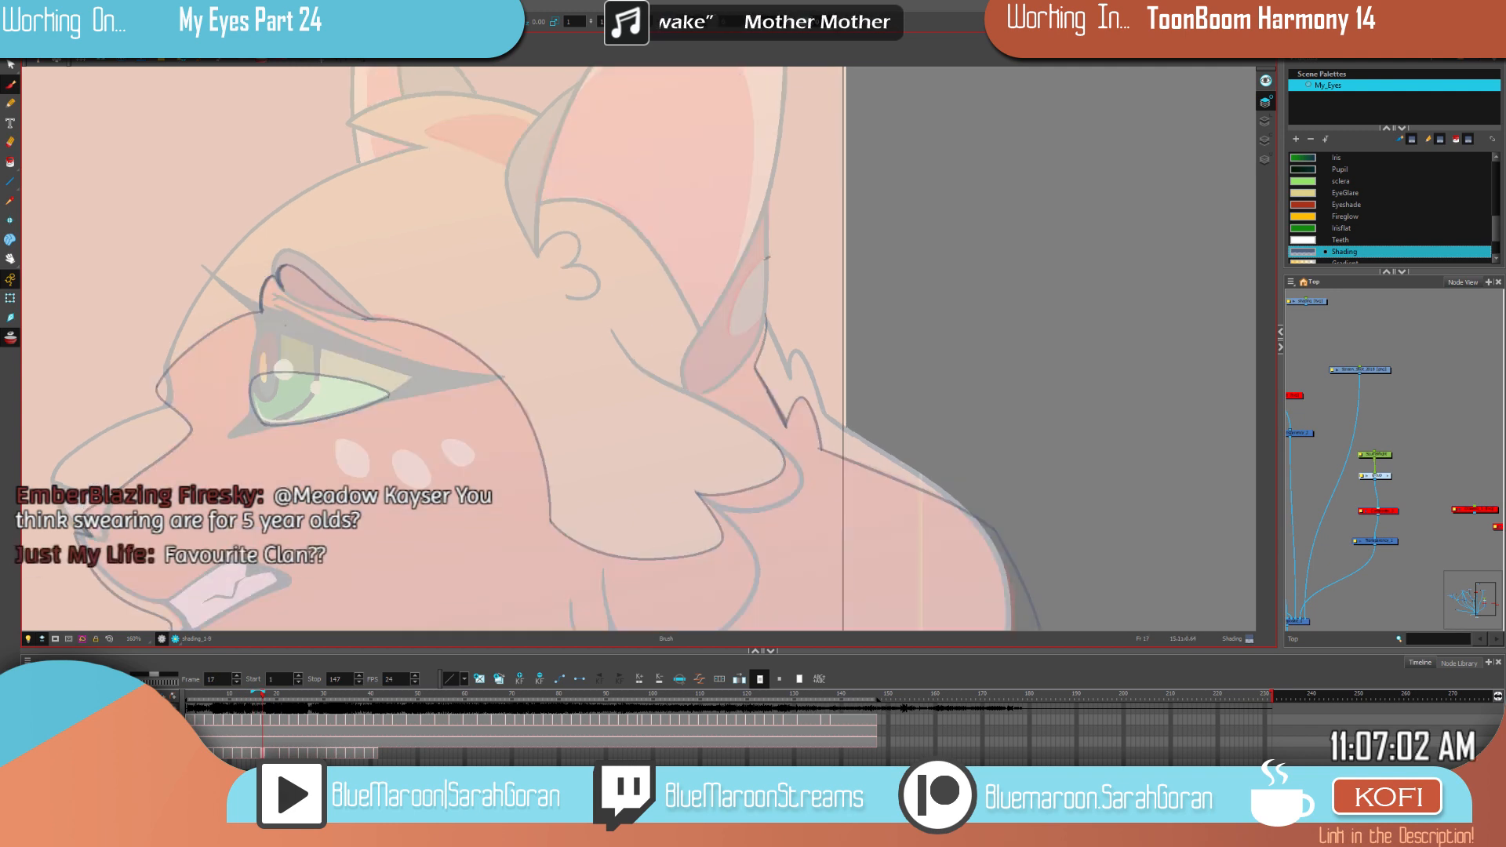
left_click_drag(729, 311, 758, 324)
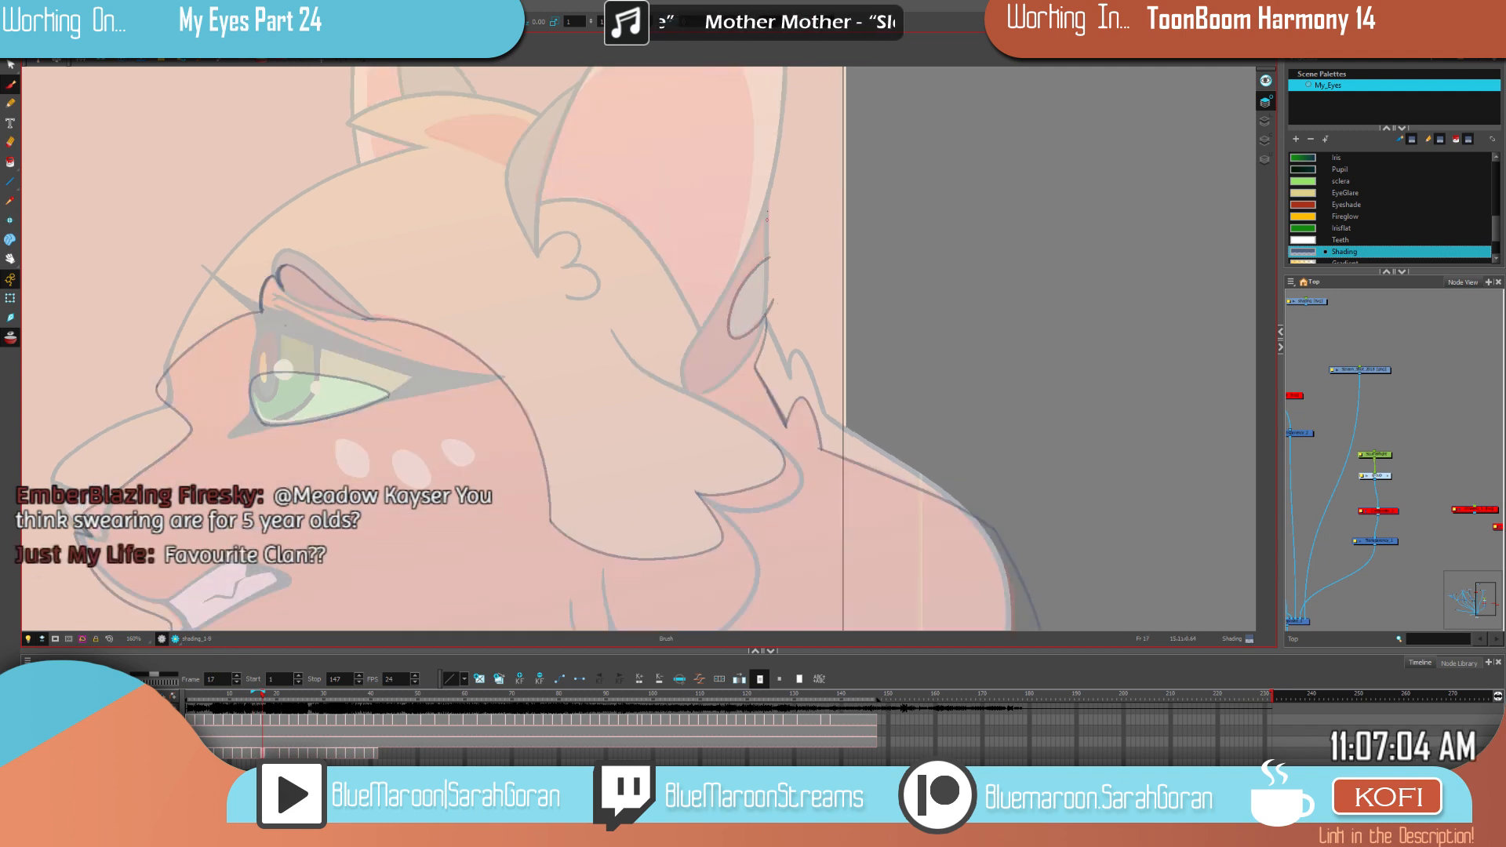
mouse_move(749, 245)
left_mouse_down()
mouse_move(682, 364)
mouse_move(682, 383)
mouse_move(736, 416)
left_mouse_up()
key("f")
key("g")
key("f")
key("g")
Step: Fill the outlined face, neck and ear-base areas with the Shading colour and switch back to the Brush
key("i")
left_click(749, 388)
left_click_drag(866, 352, 929, 493)
key("alt+b")
Step: Compare the ear and forelock shading on frames 15 and 17
key("f")
key("f")
key("g")
key("g")
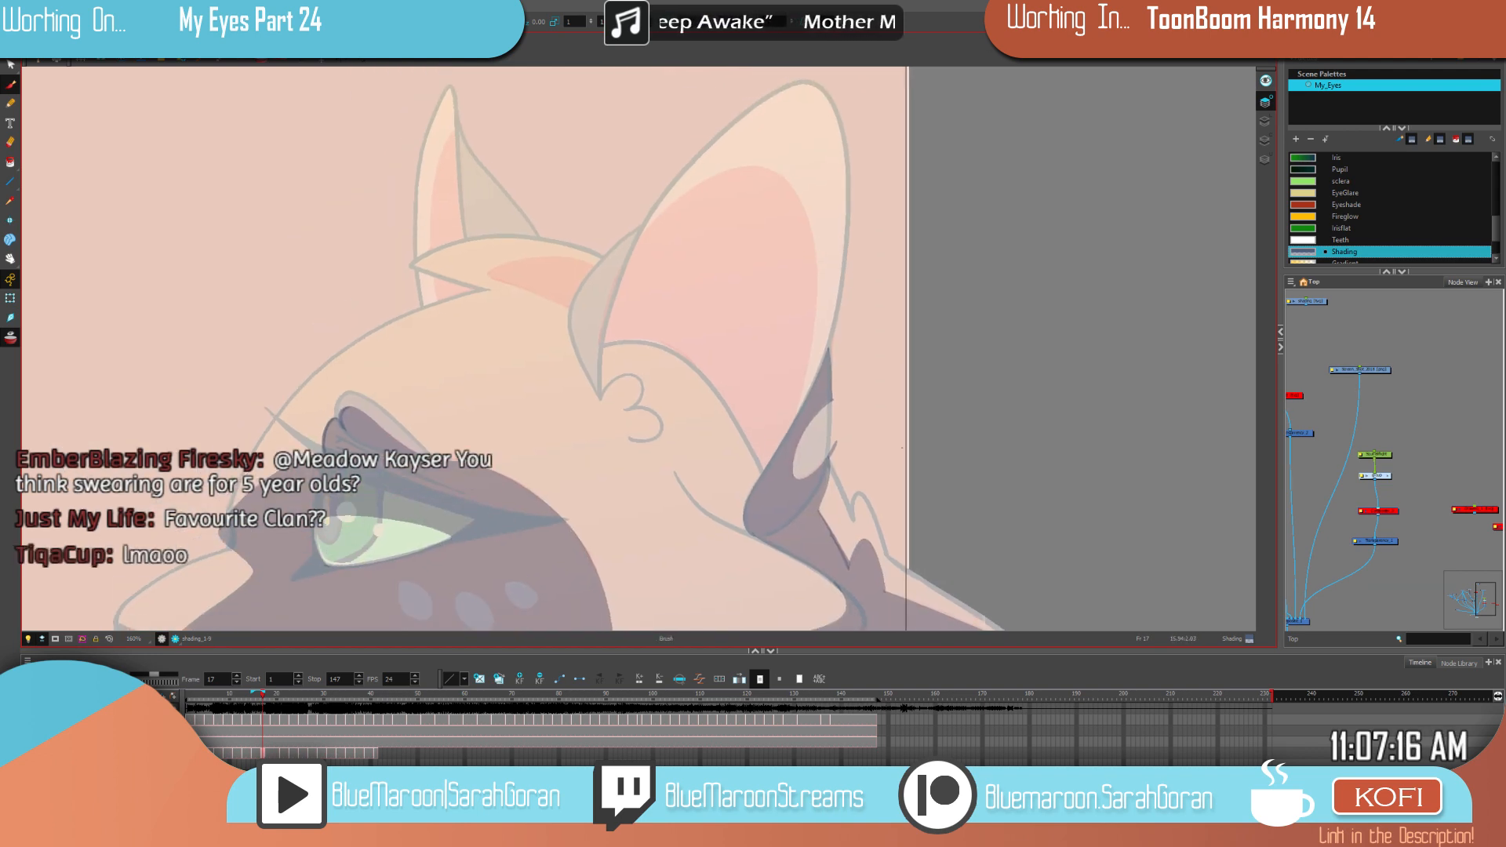
key("f")
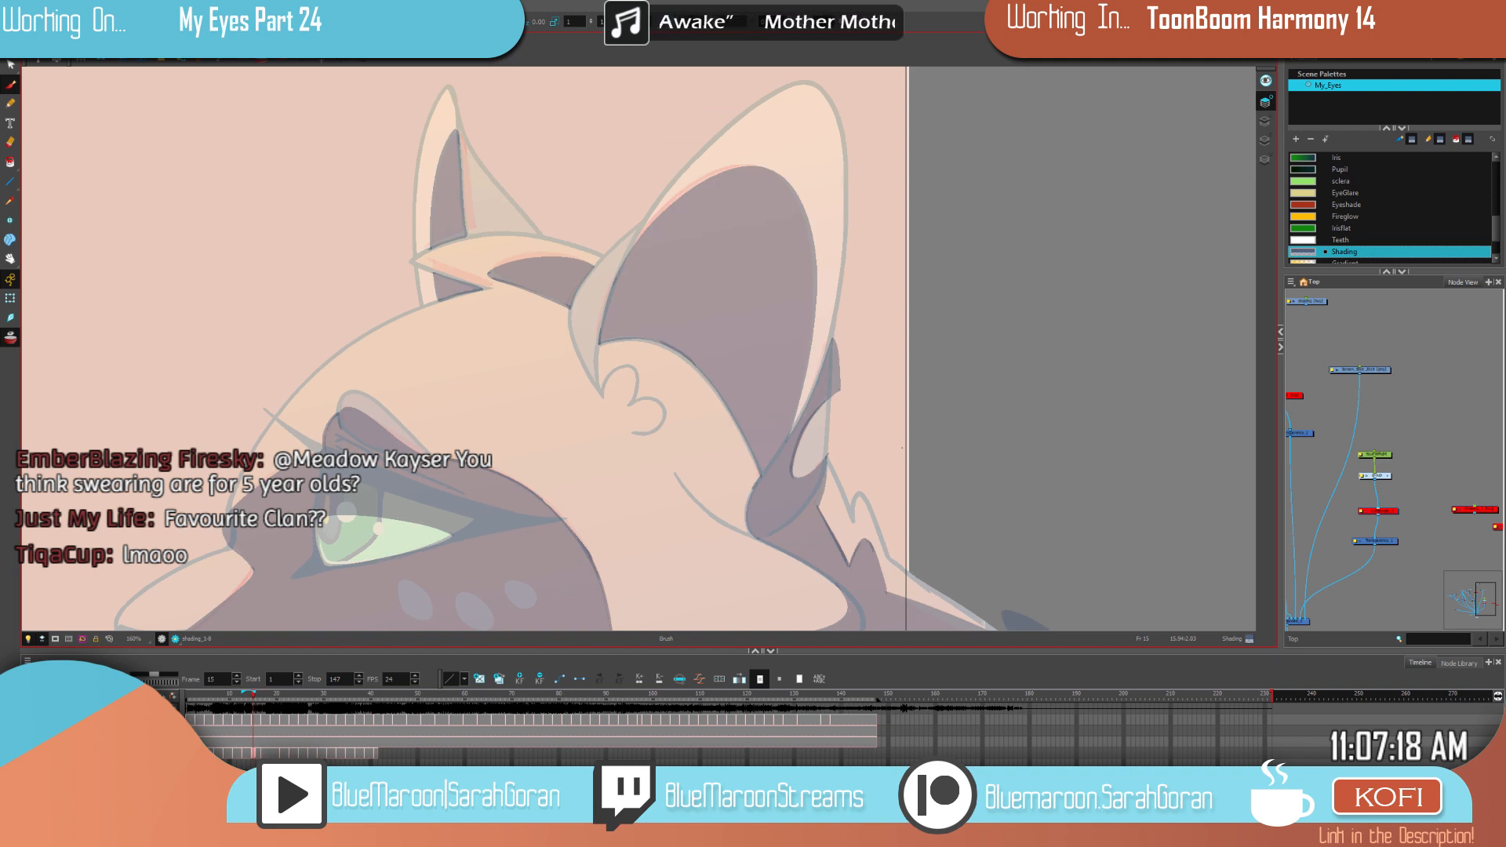
key("g")
key("g")
key("f")
key("f")
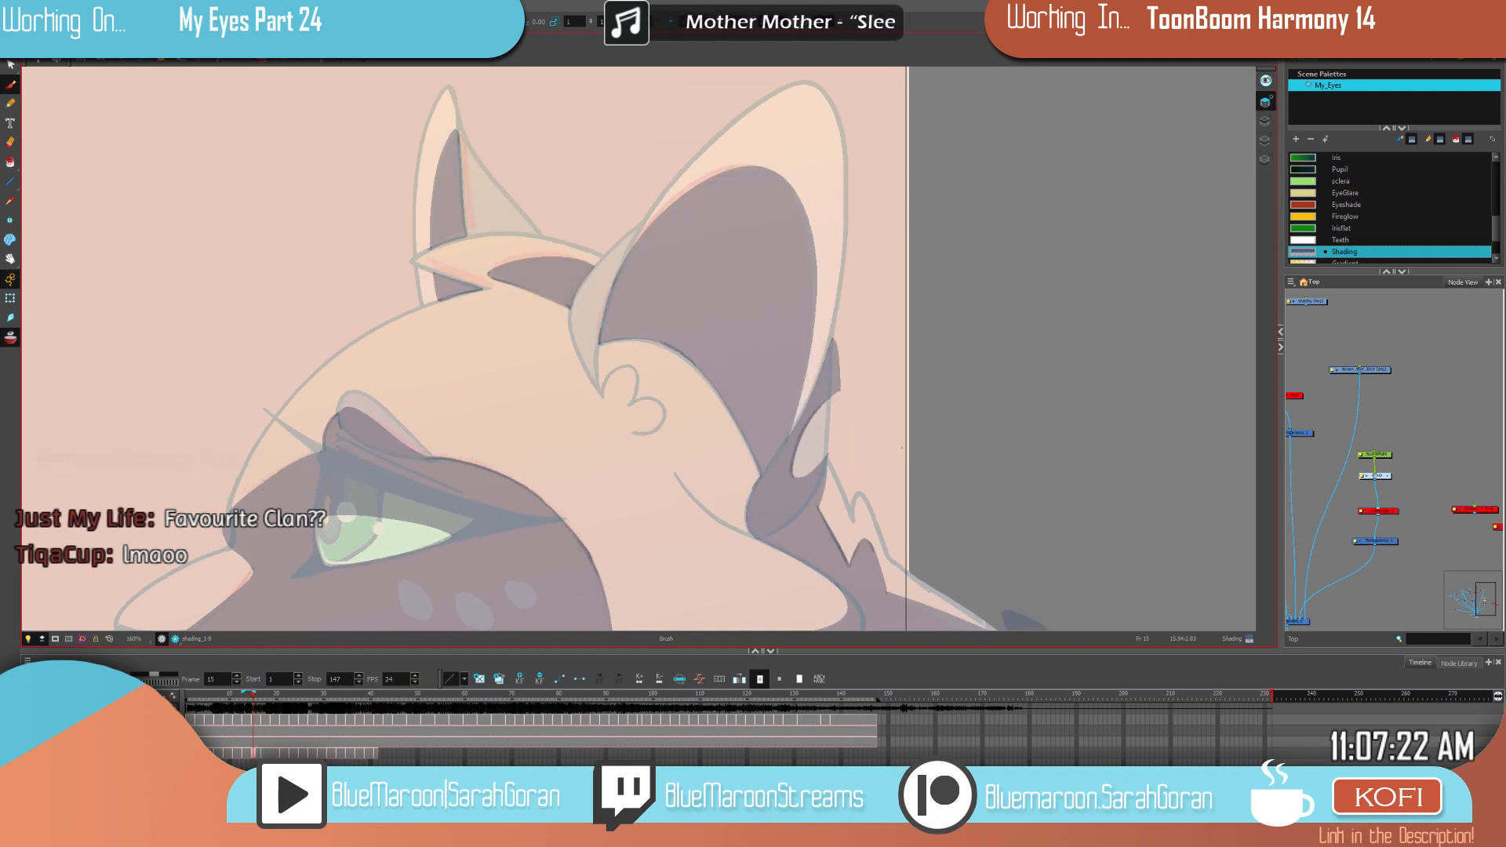
key("f")
key("g")
key("f")
key("g")
key("f")
left_click_drag(902, 448, 879, 478)
key("g")
key("g")
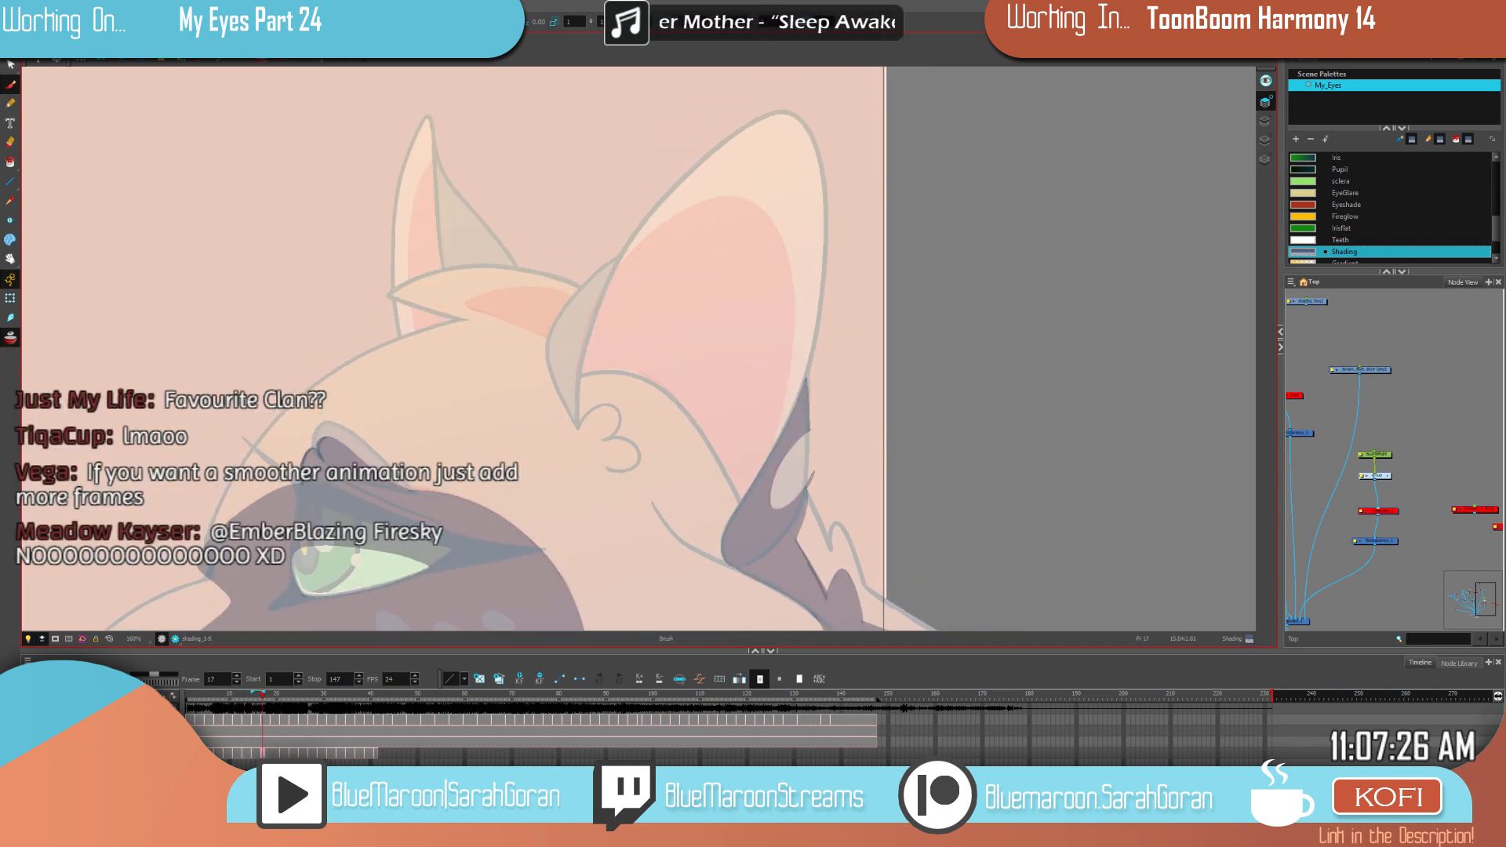
Step: Draw a short shading stroke at the rear edge of the near ear, just above its shaded base, comparing with the neighbouring frame
left_click_drag(809, 385, 809, 429)
key("f")
key("g")
key("f")
key("g")
key("f")
key("g")
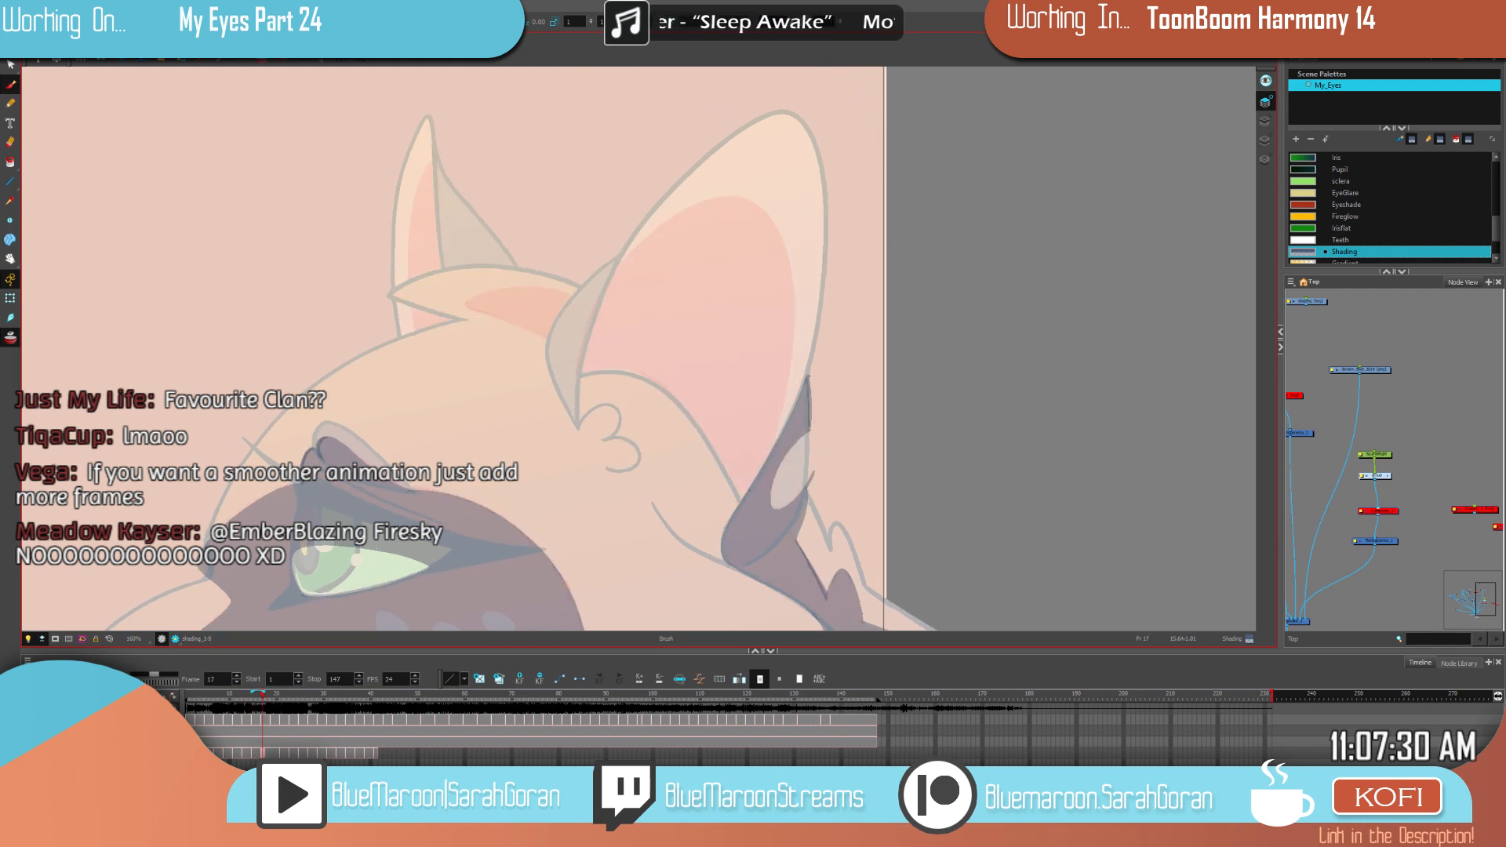
Step: Flip back and forth through the drawings between frames 13 and 17 to compare the ear shading
key("f")
key("g")
key("f")
key("g")
key("f")
key("g")
key("f")
key("f")
key("f")
key("g")
key("g")
key("g")
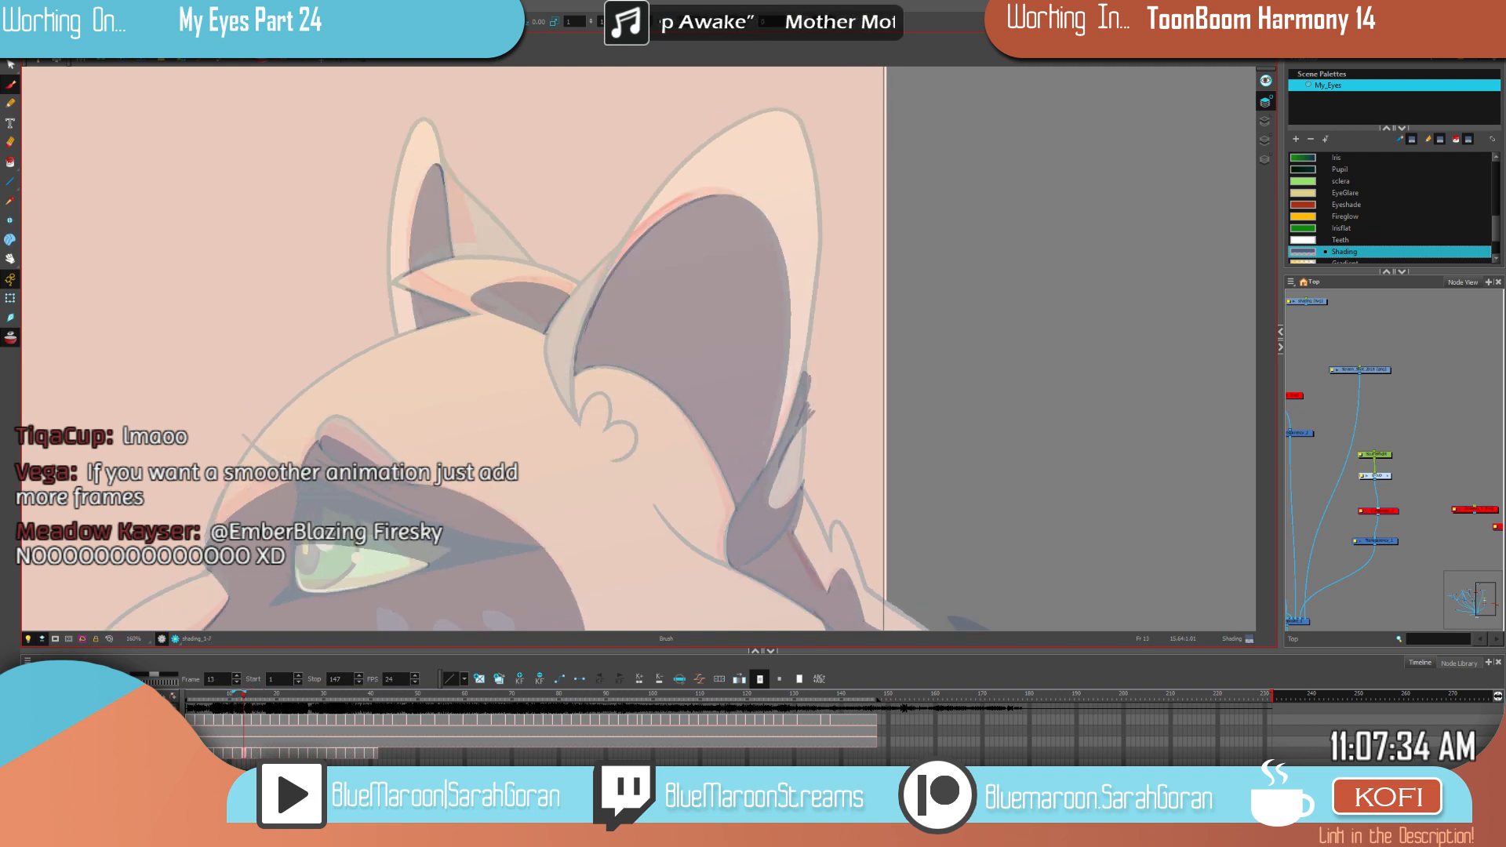
key("f")
key("g")
key("f")
key("g")
key("f")
key("g")
key("f")
key("g")
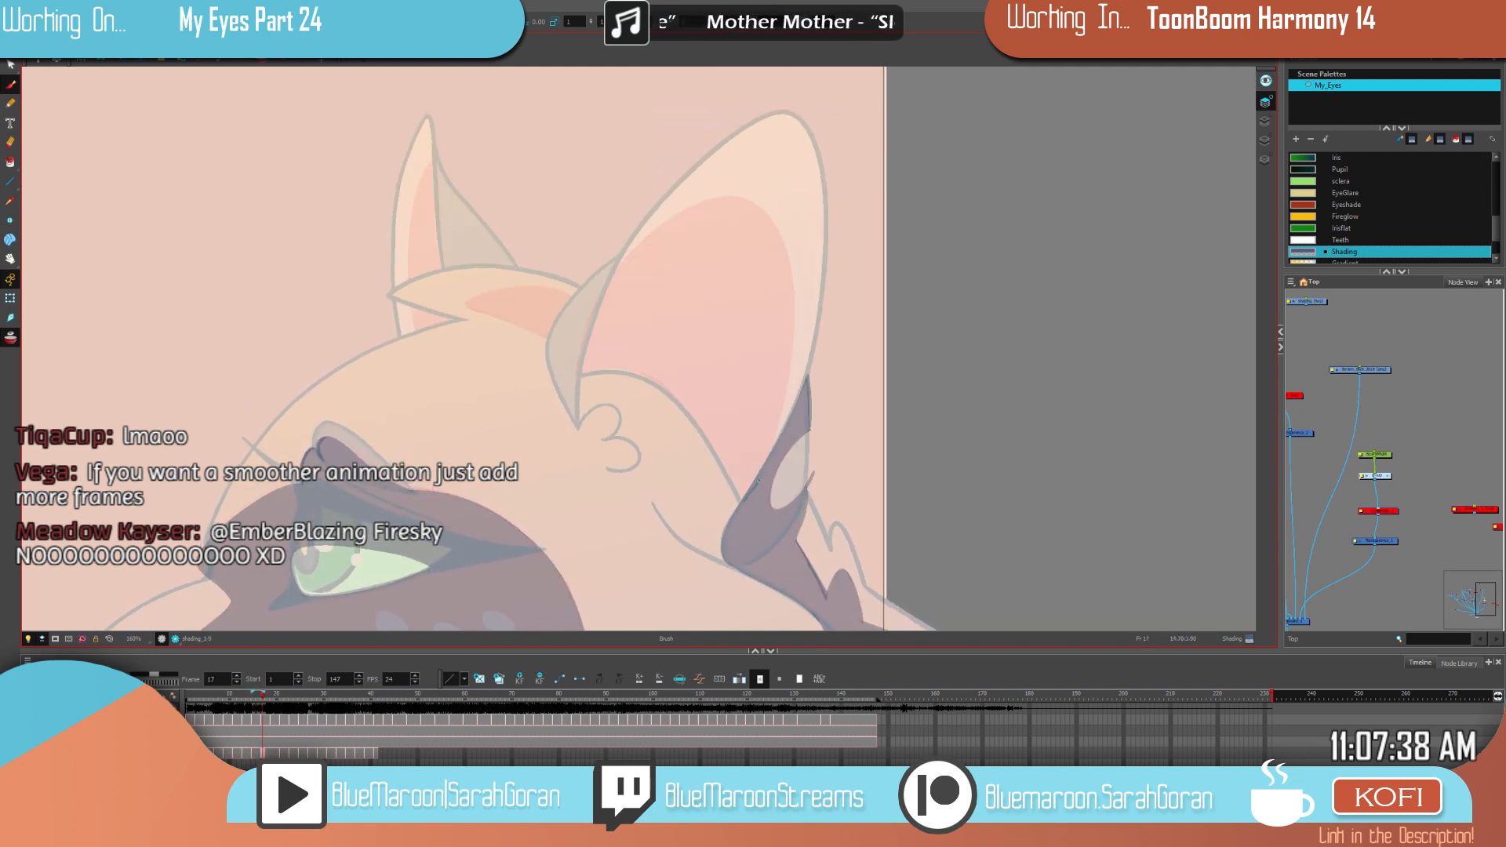
Step: Outline the inner area of the large ear with the Shading colour on frame 17
left_click_drag(785, 406, 792, 308)
key("ctrl+z")
mouse_move(792, 341)
left_mouse_down()
mouse_move(792, 281)
mouse_move(755, 199)
mouse_move(710, 202)
mouse_move(618, 267)
mouse_move(596, 307)
left_mouse_up()
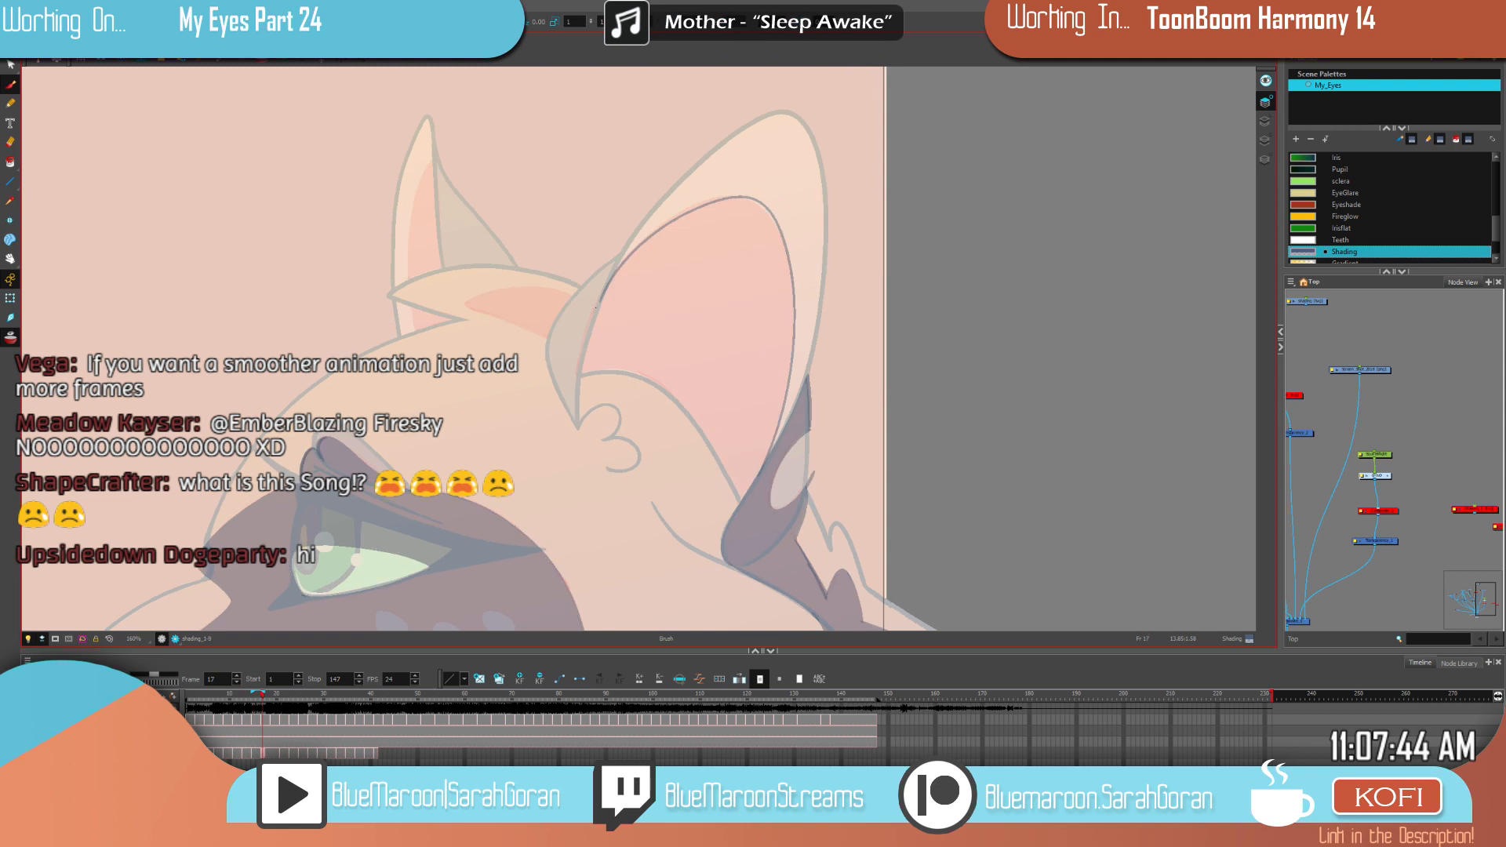
left_click(11, 66)
left_click(778, 221)
left_click_drag(698, 187, 701, 191)
key("g")
key("g")
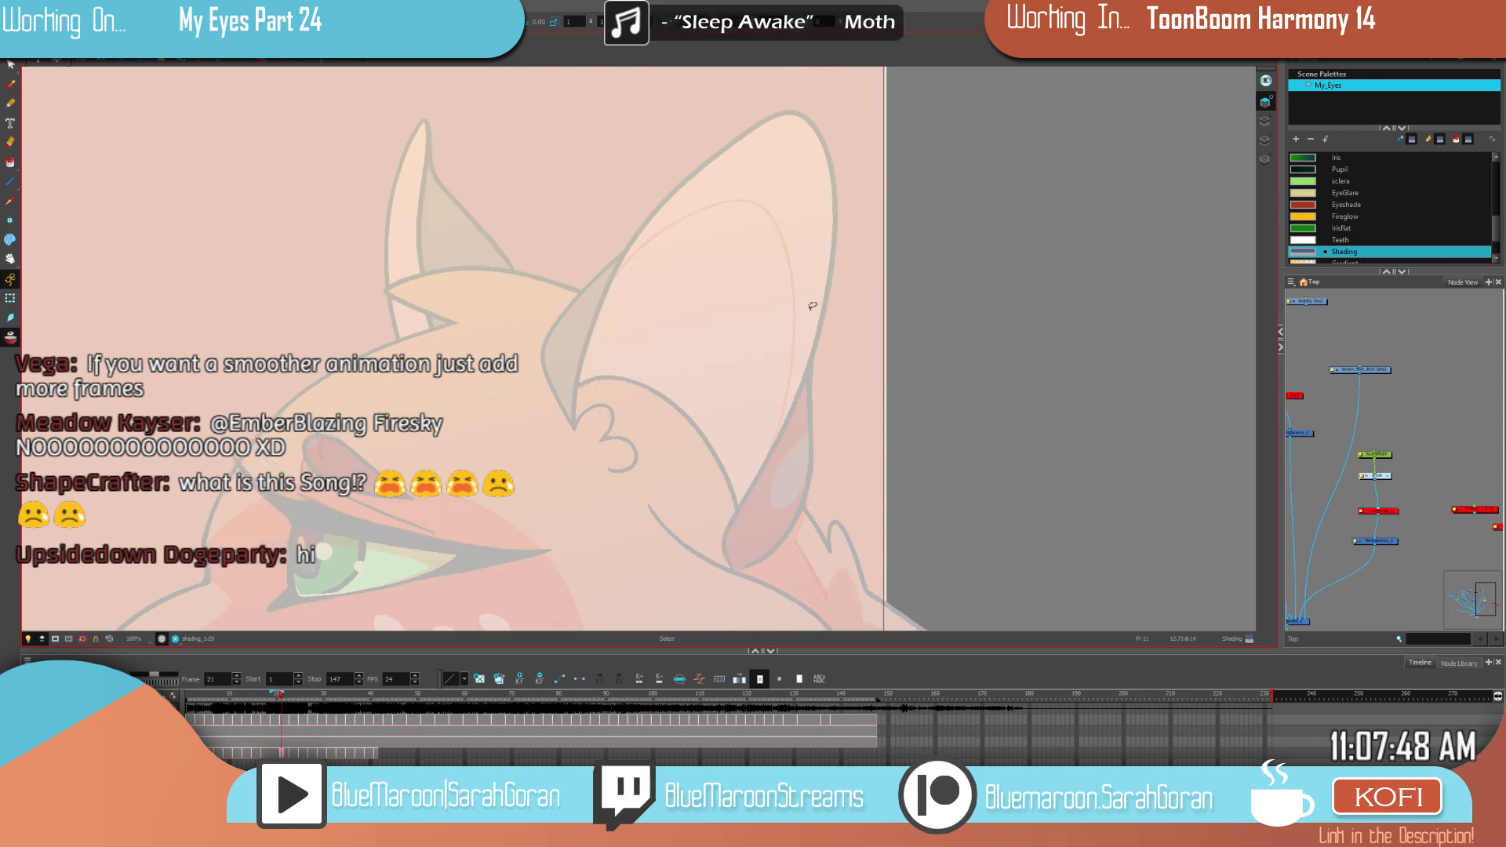
left_click(11, 84)
key("f")
key("f")
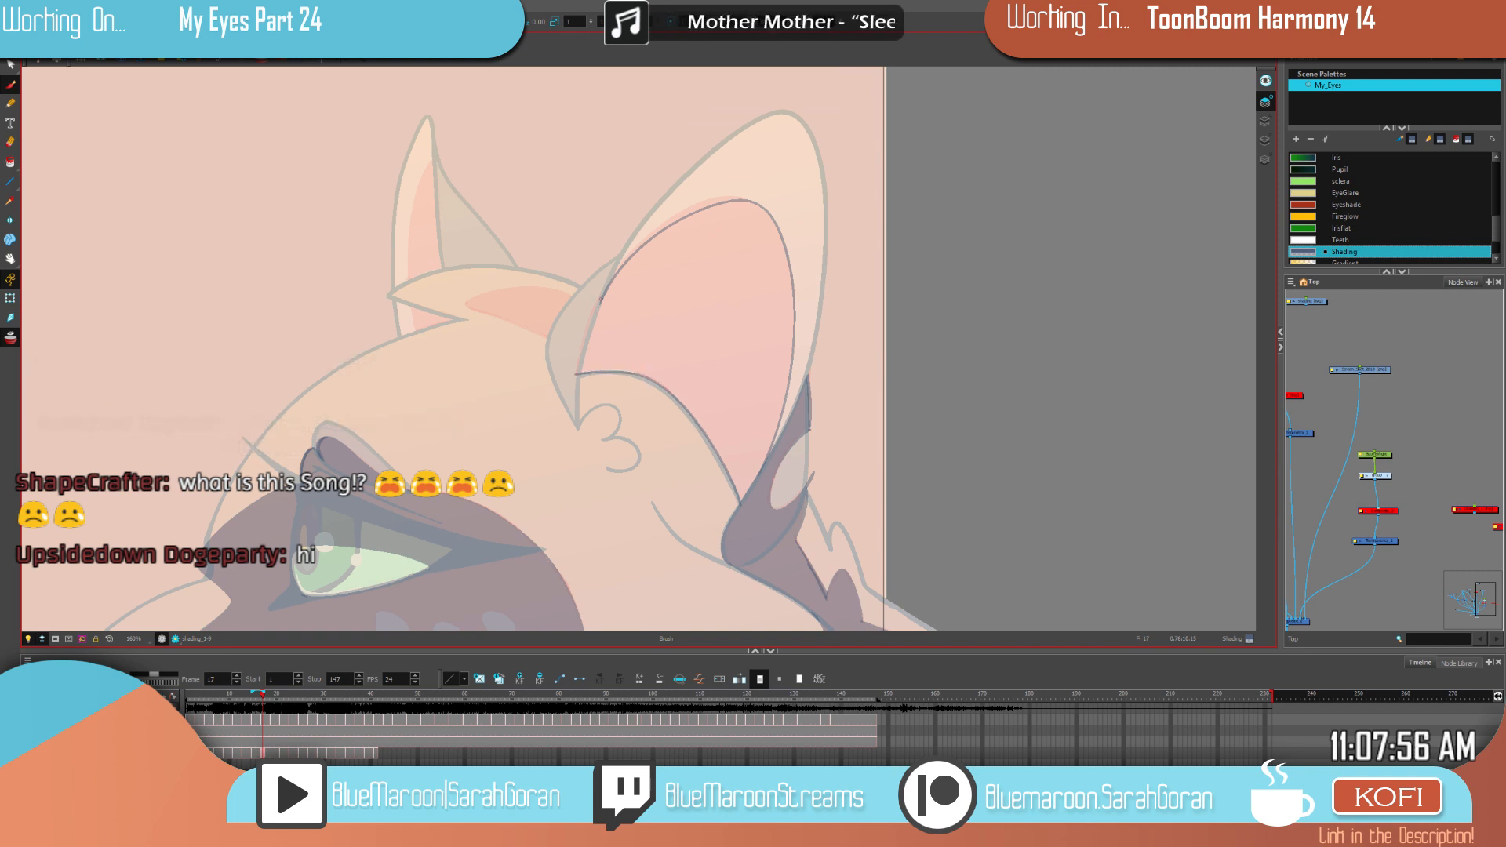
Step: Fill the outlined inner area of the large ear with the Shading colour on frame 17
key("comma")
key("period")
key("i")
left_click(734, 356)
key("comma")
key("period")
key("period")
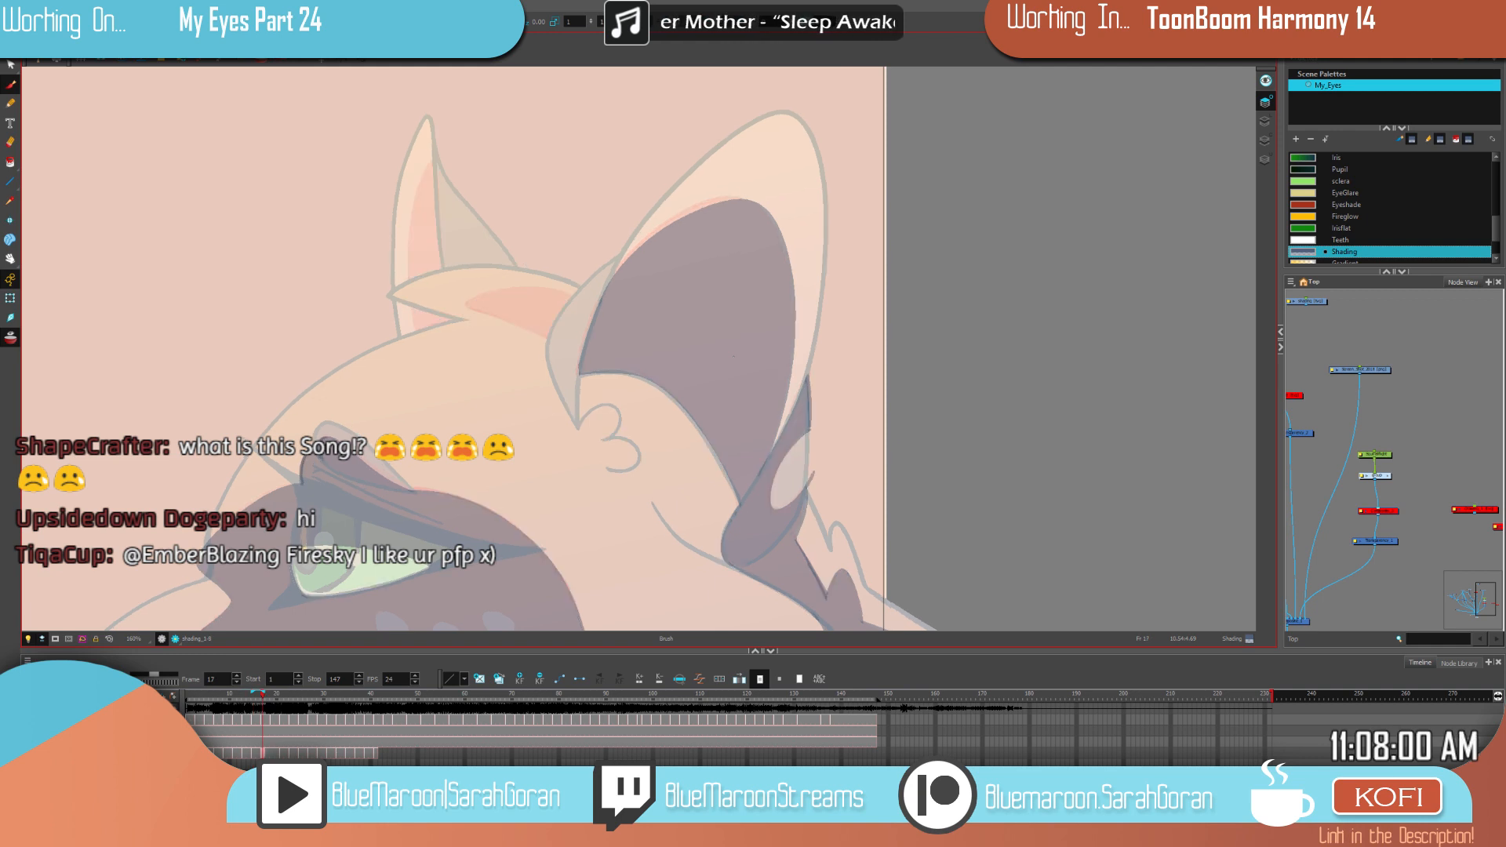
Step: Compare the ear shading on frames 15 and 17, looking closely at the ears and head tuft
key("comma")
key("comma")
key("period")
key("space")
left_click_drag(772, 353, 800, 391)
key("comma")
key("comma")
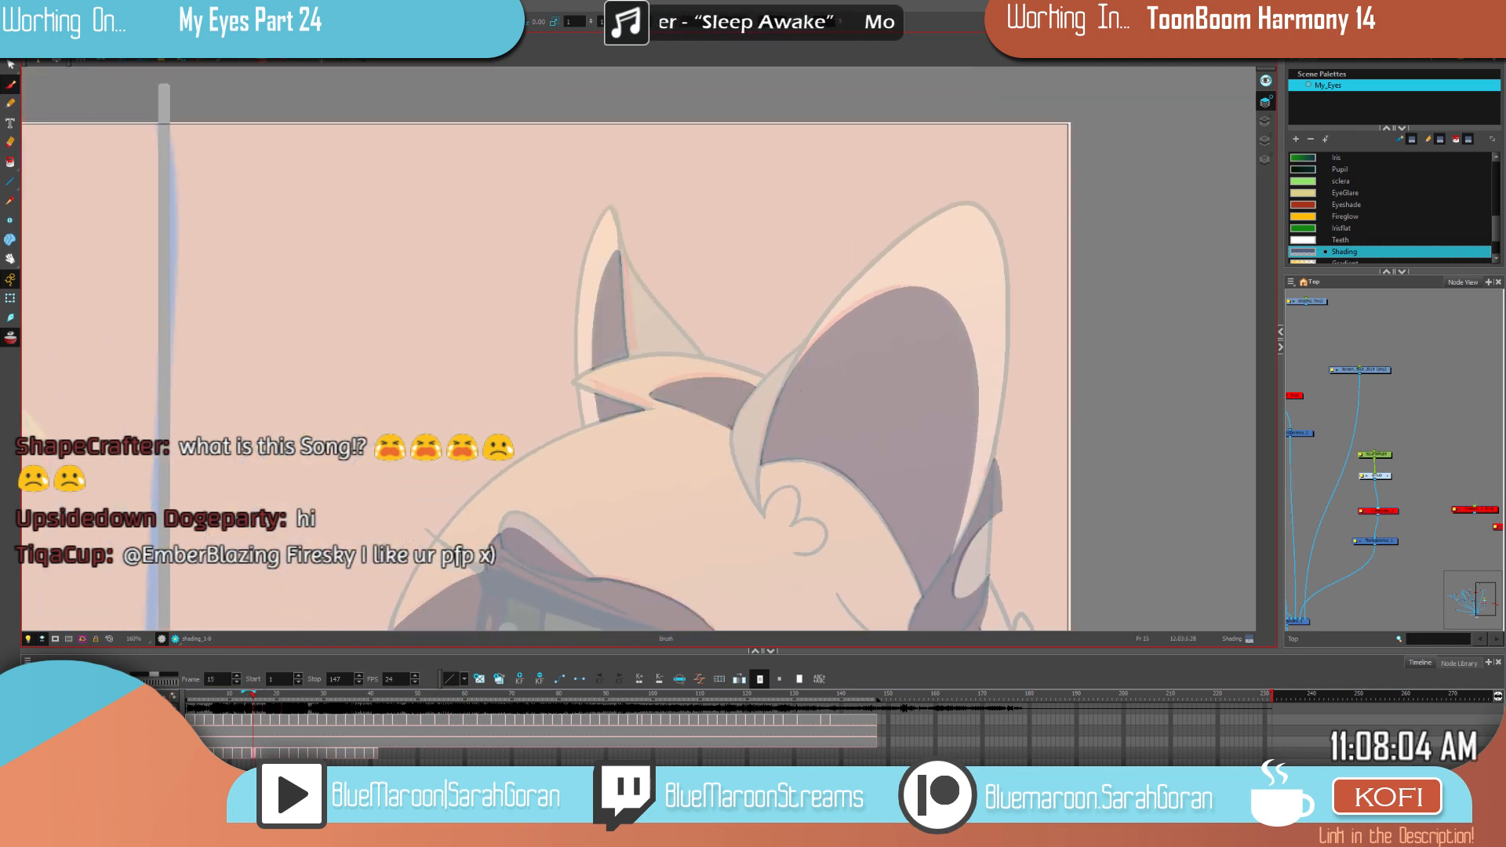
key("period")
key("period")
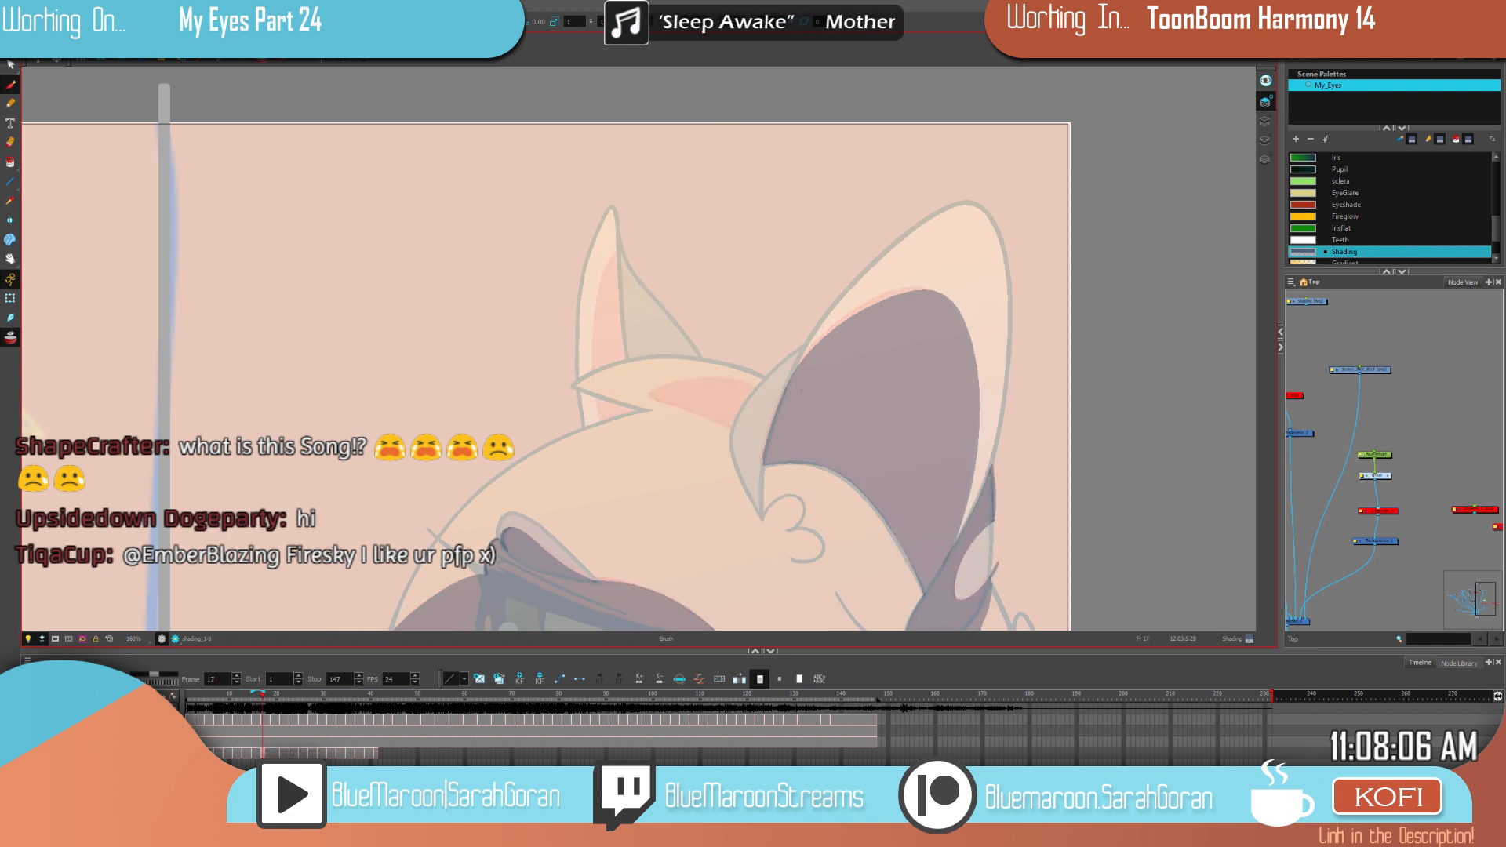
key("comma")
key("comma")
key("period")
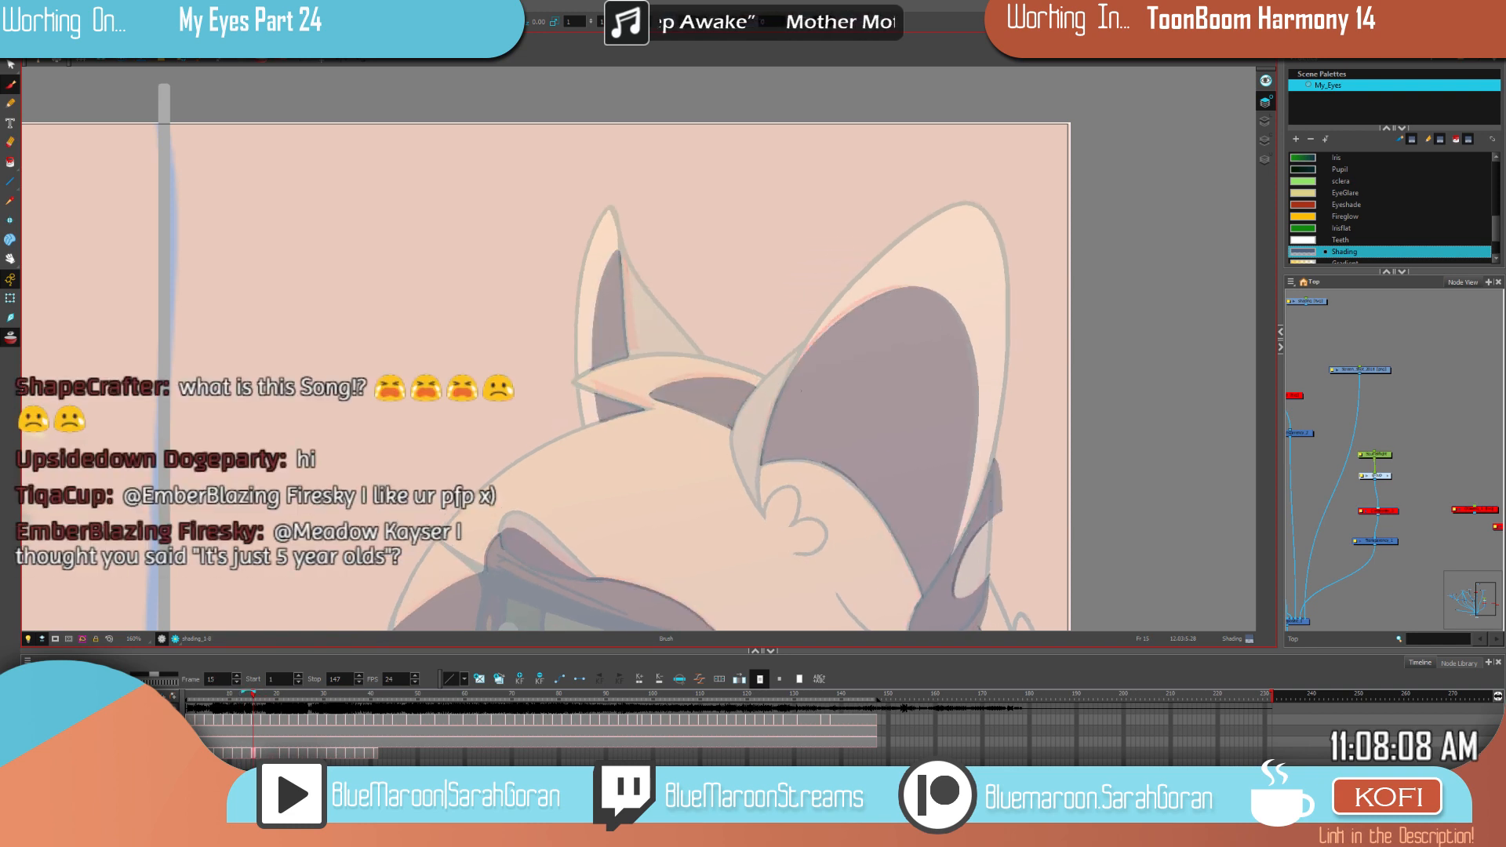
key("period")
key("2")
key("2")
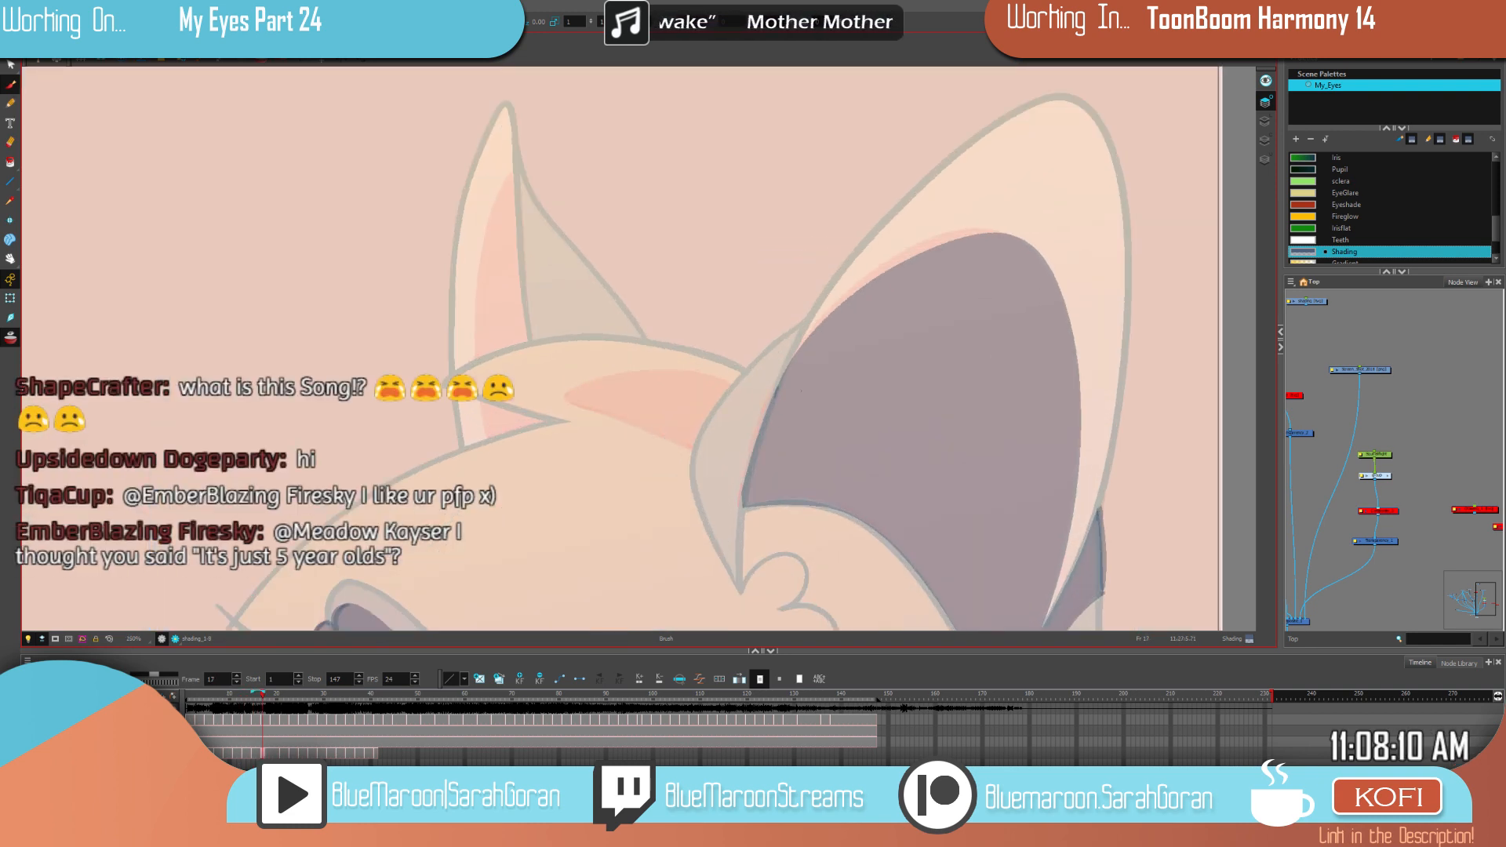
left_click_drag(708, 381, 720, 386)
key("comma")
key("period")
key("comma")
key("comma")
key("period")
key("period")
key("comma")
key("comma")
key("period")
key("period")
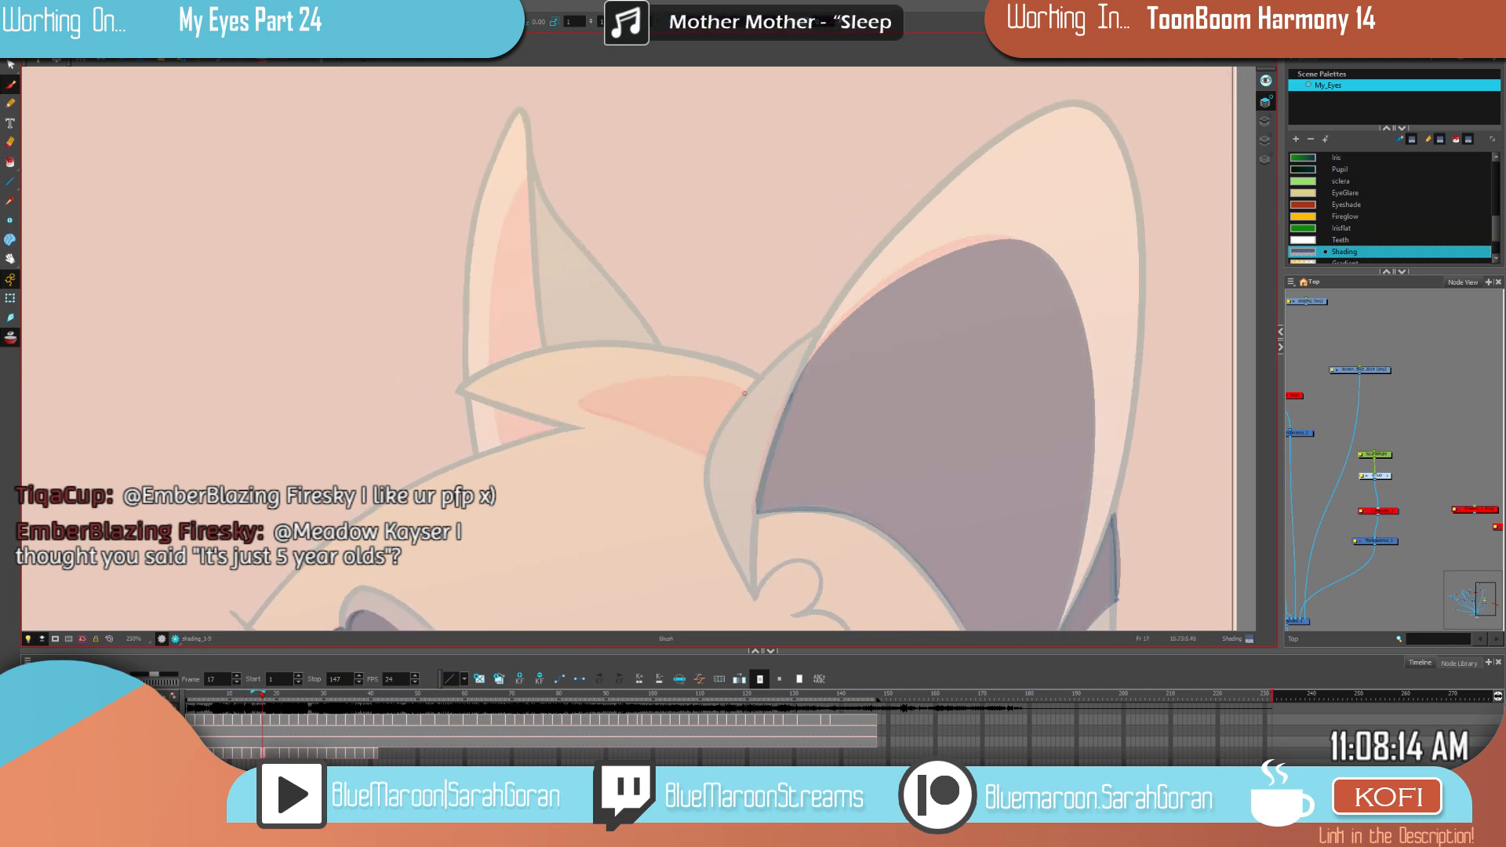
Step: Outline the shading patch in the head tuft beside the large ear on frame 17
left_click_drag(722, 388, 570, 404)
key("comma")
key("period")
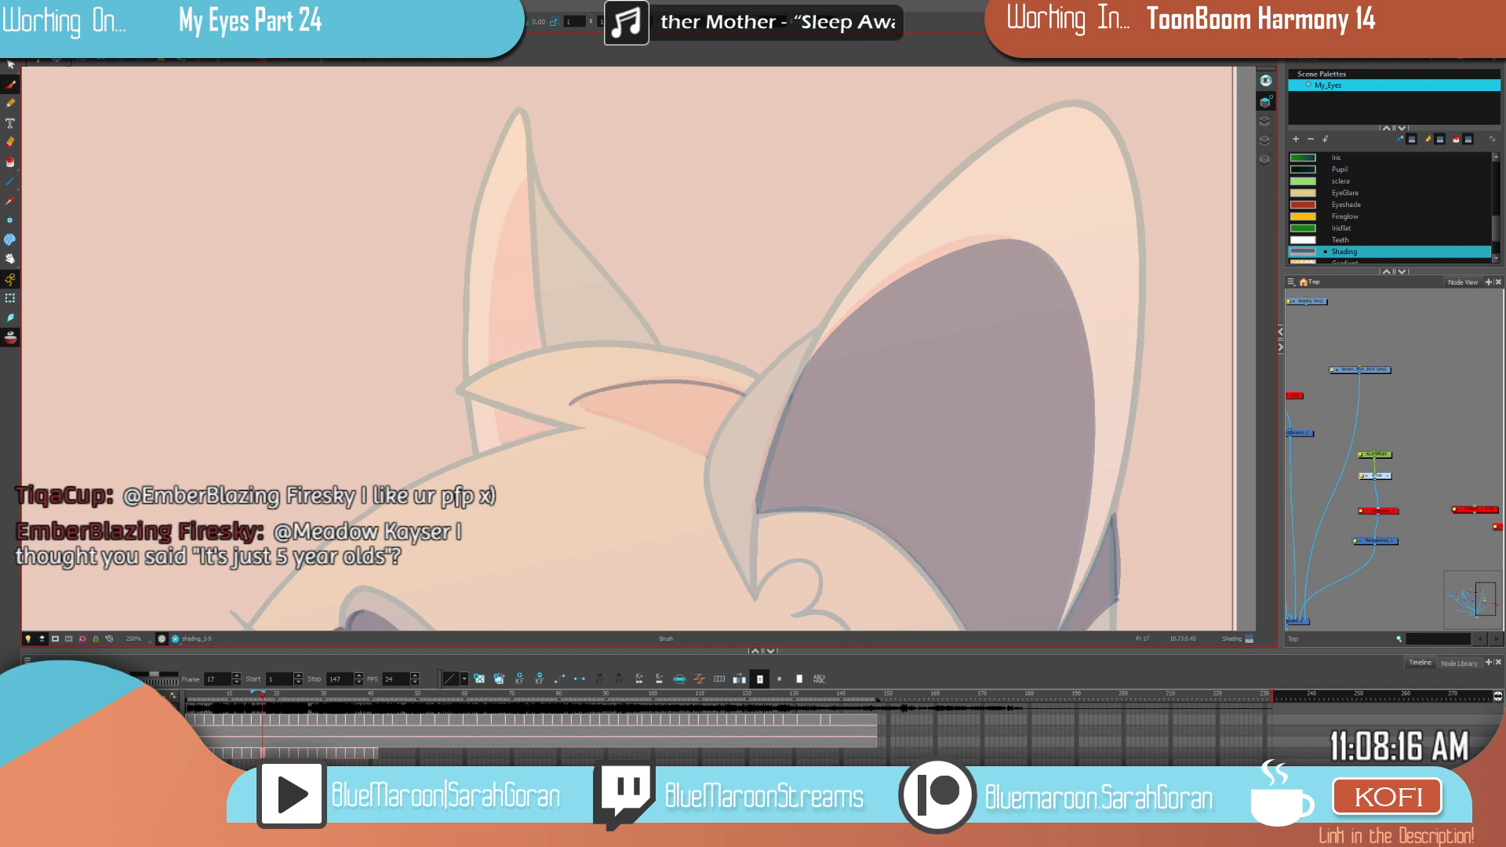
left_click_drag(706, 460, 638, 431)
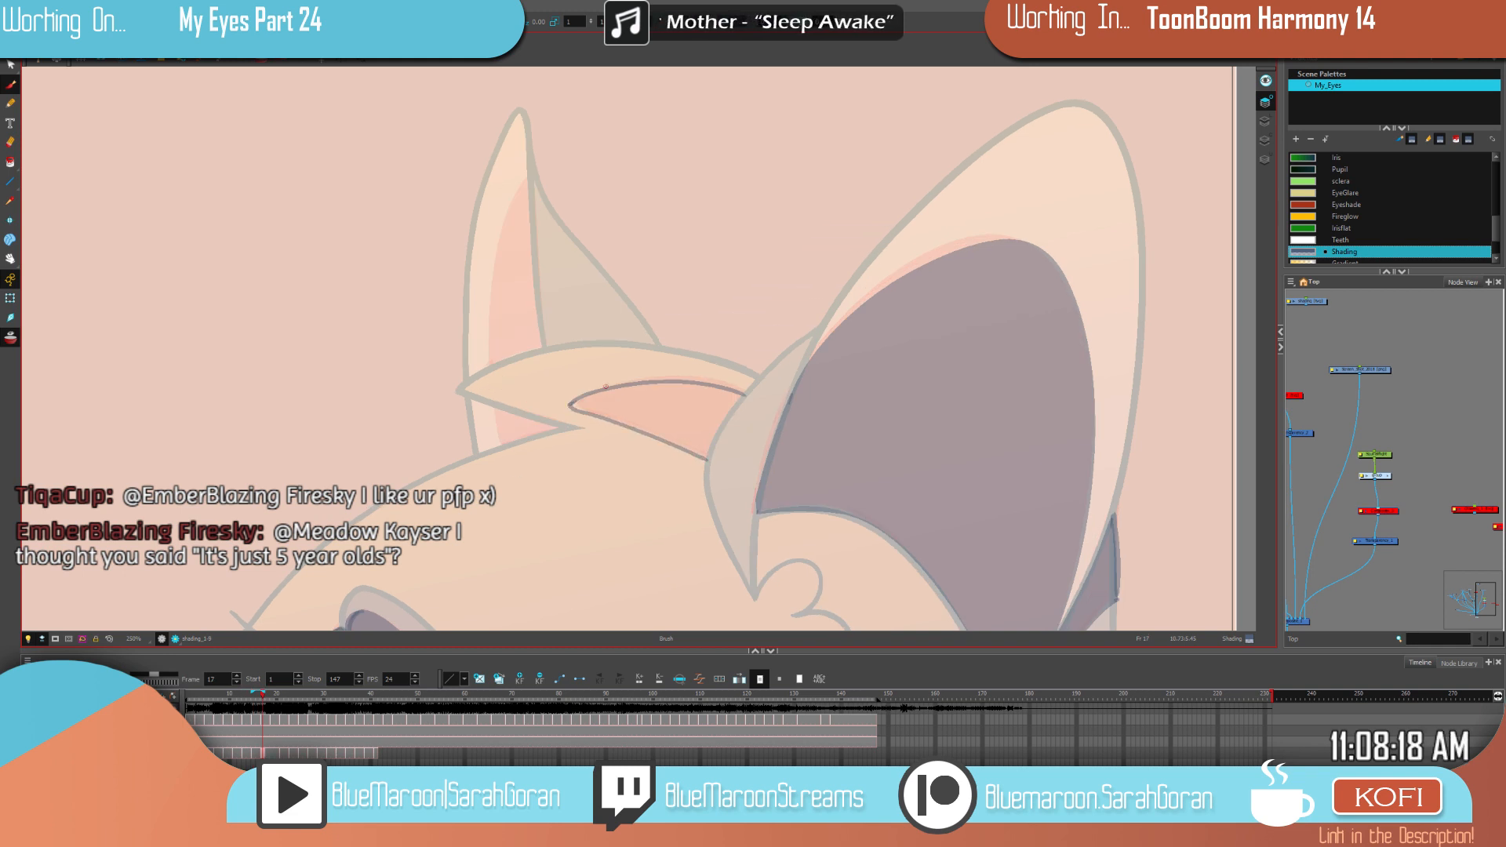
key("comma")
key("period")
left_click_drag(741, 398, 706, 460)
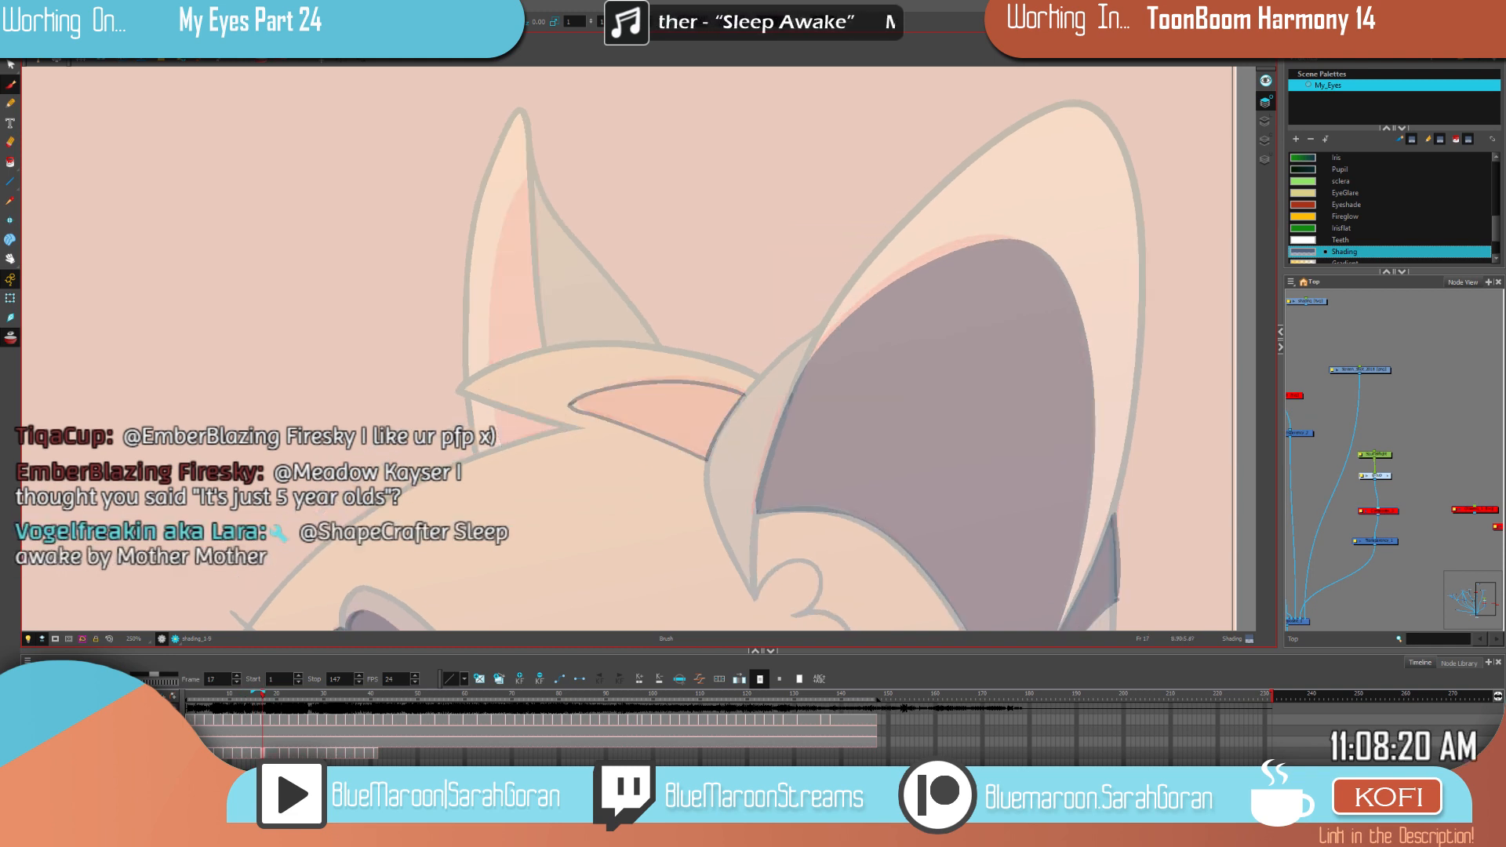
Step: Select the far ear's inner shading on frame 15 and nudge its upper edge slightly
left_click_drag(867, 417, 928, 423)
key("comma")
key("period")
key("comma")
key("comma")
key("comma")
key("comma")
key("comma")
key("comma")
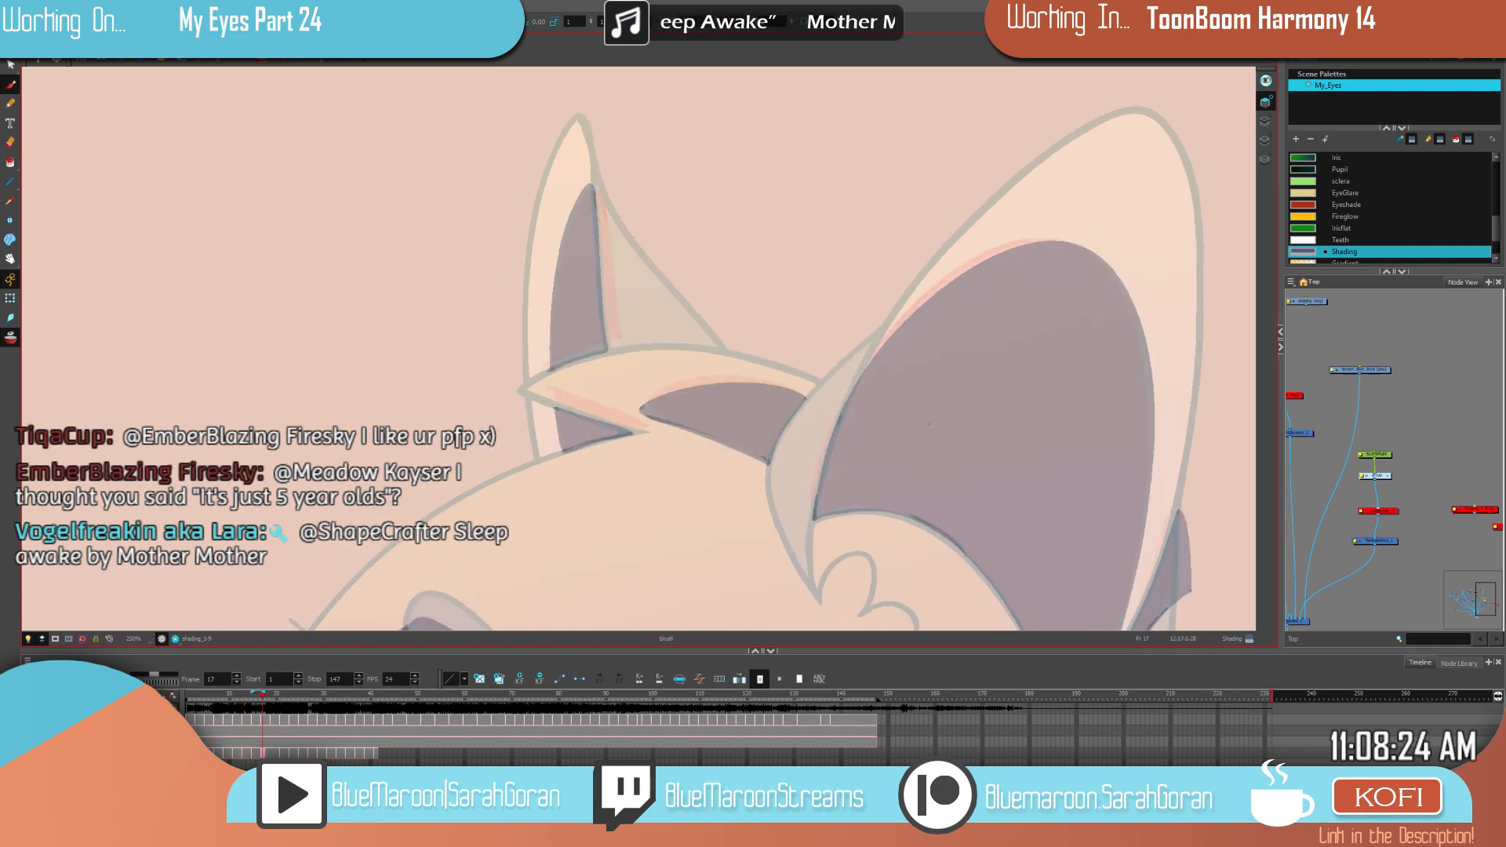
key("period")
key("period")
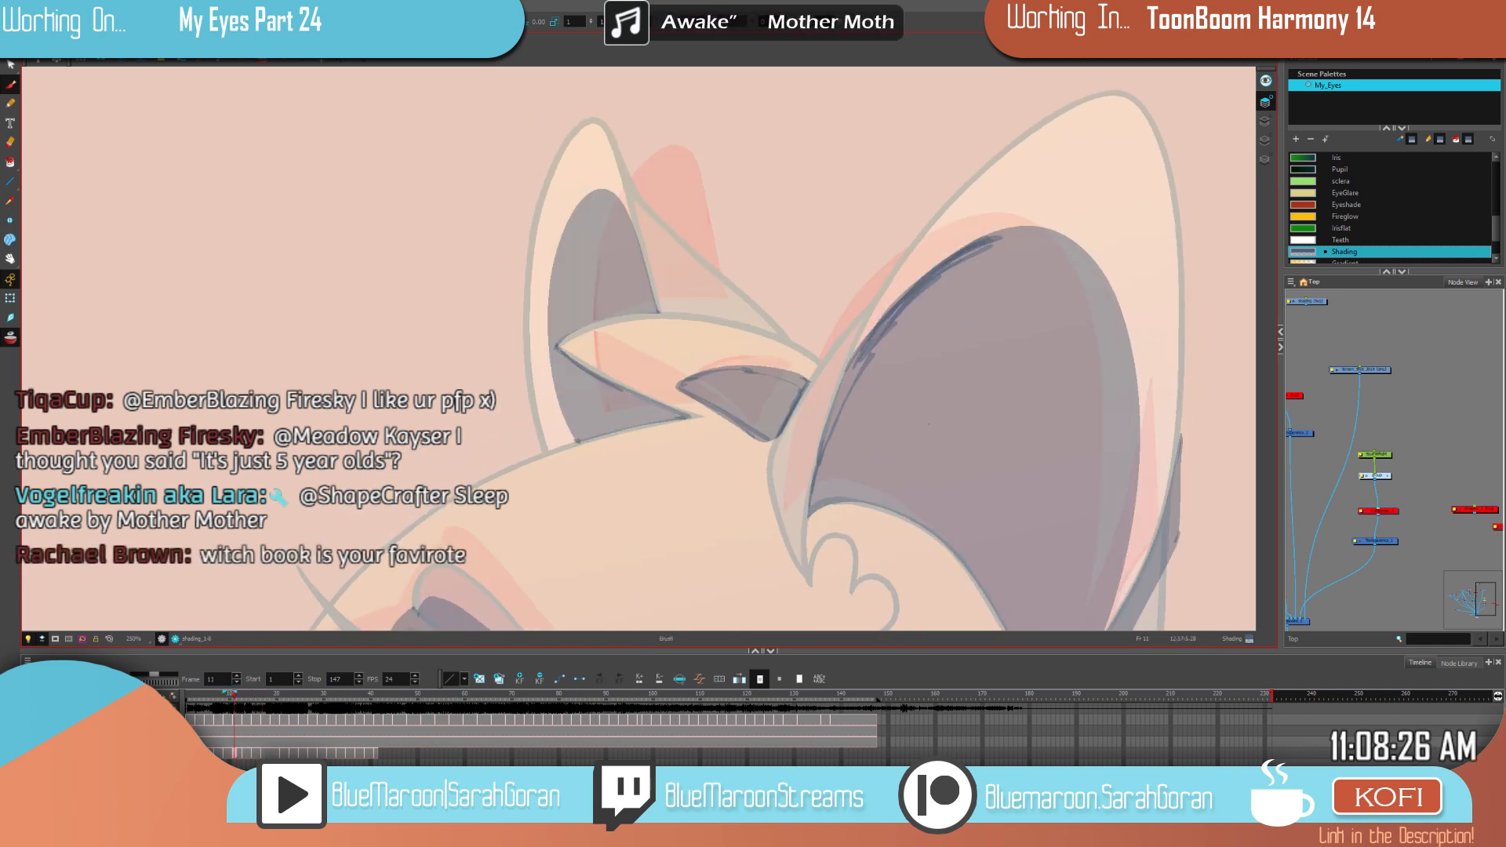
left_click(10, 65)
key("period")
key("period")
left_click_drag(629, 144, 638, 318)
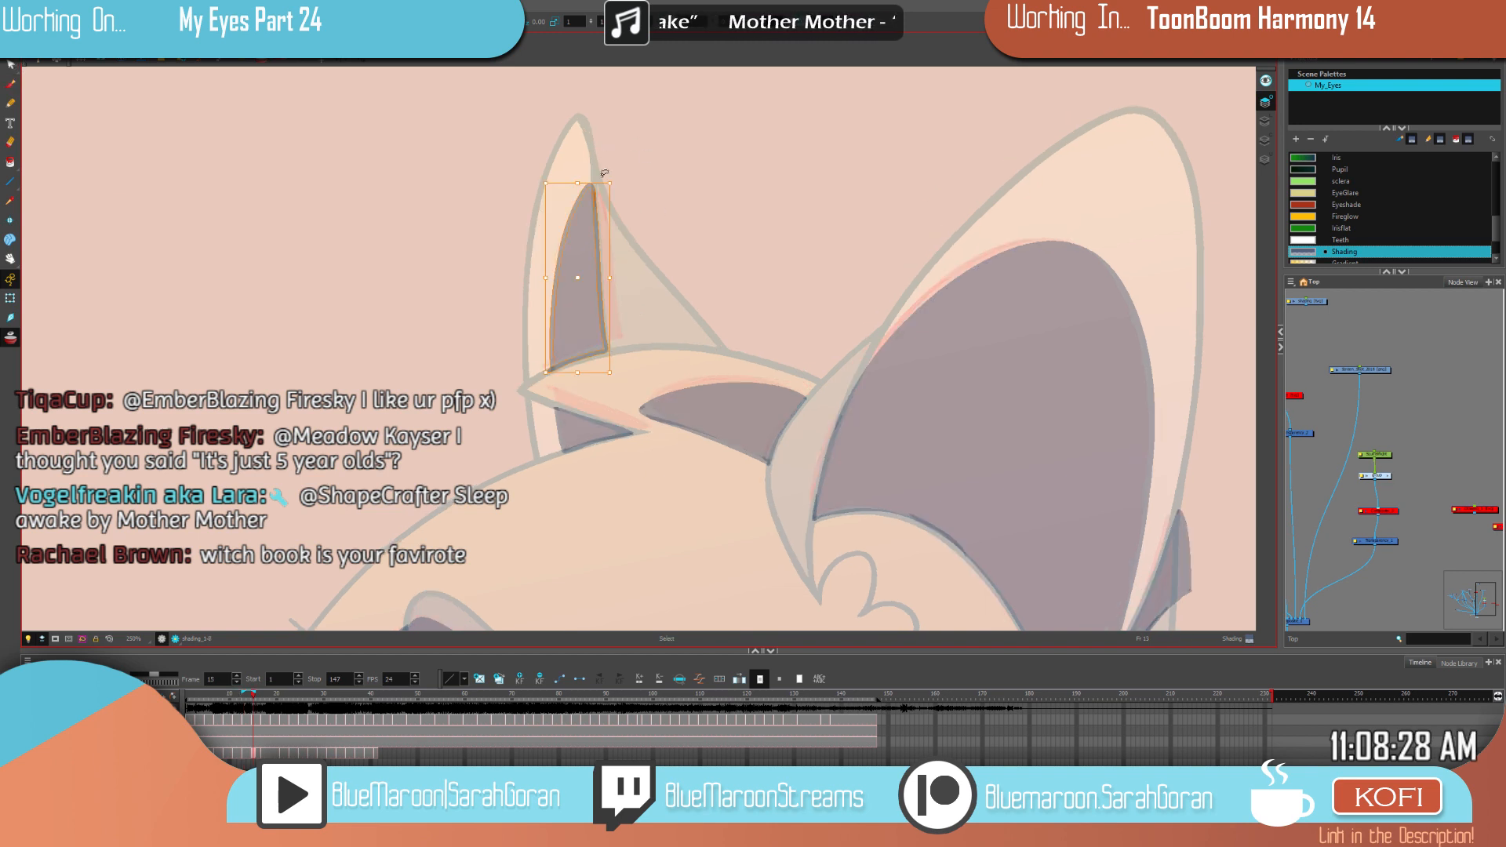
left_click_drag(575, 186, 576, 189)
left_click(688, 168)
Step: Outline the far ear's inner shading and the small patch below the head tuft on frame 17
key("f")
key("f")
key("g")
key("g")
key("period")
key("period")
left_click(10, 84)
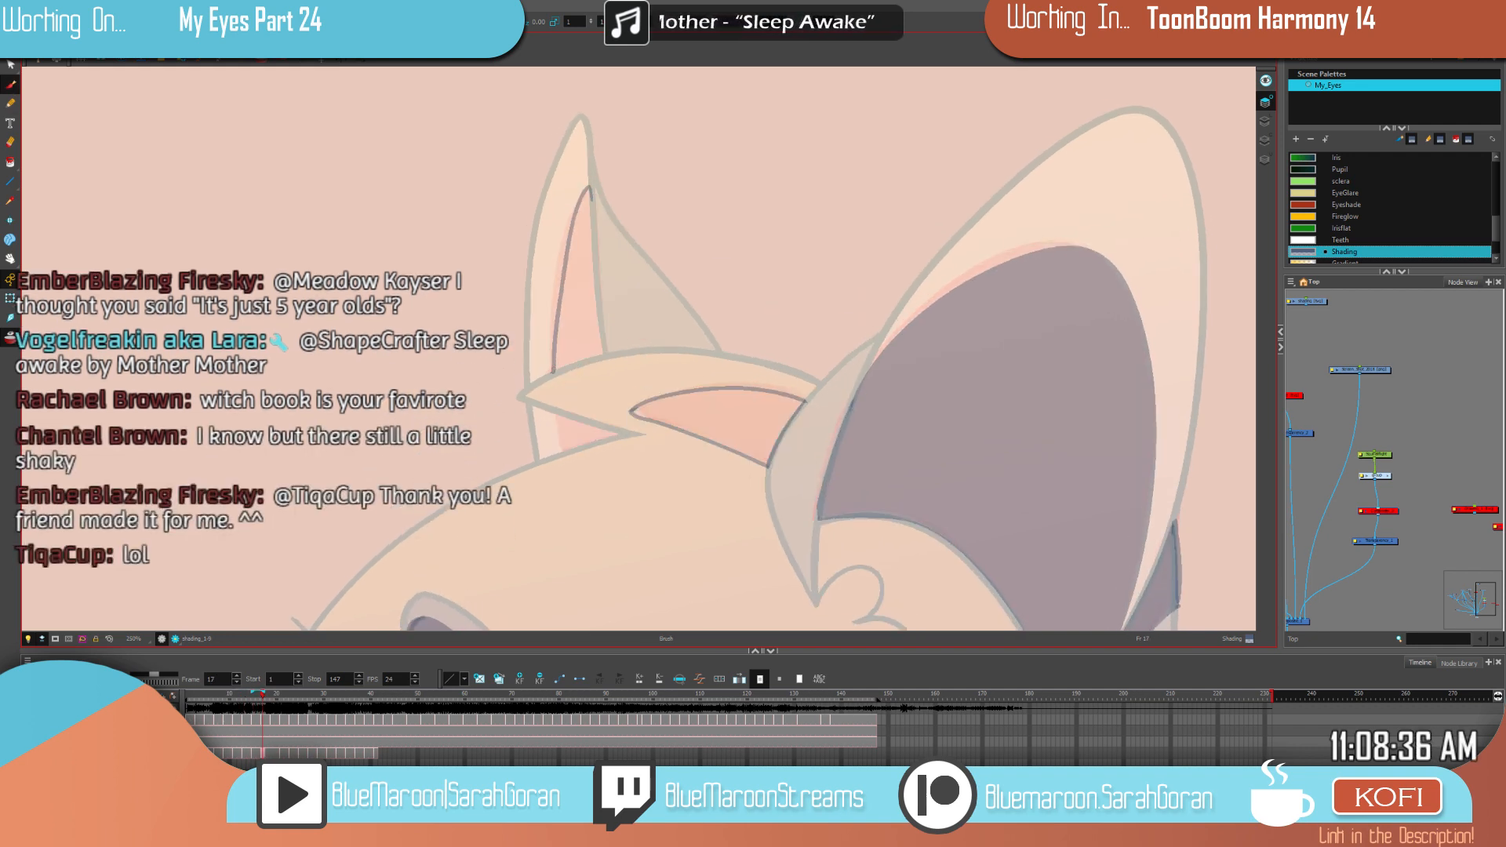
key("ctrl+z")
mouse_move(591, 202)
left_mouse_down()
mouse_move(575, 206)
mouse_move(554, 375)
left_mouse_up()
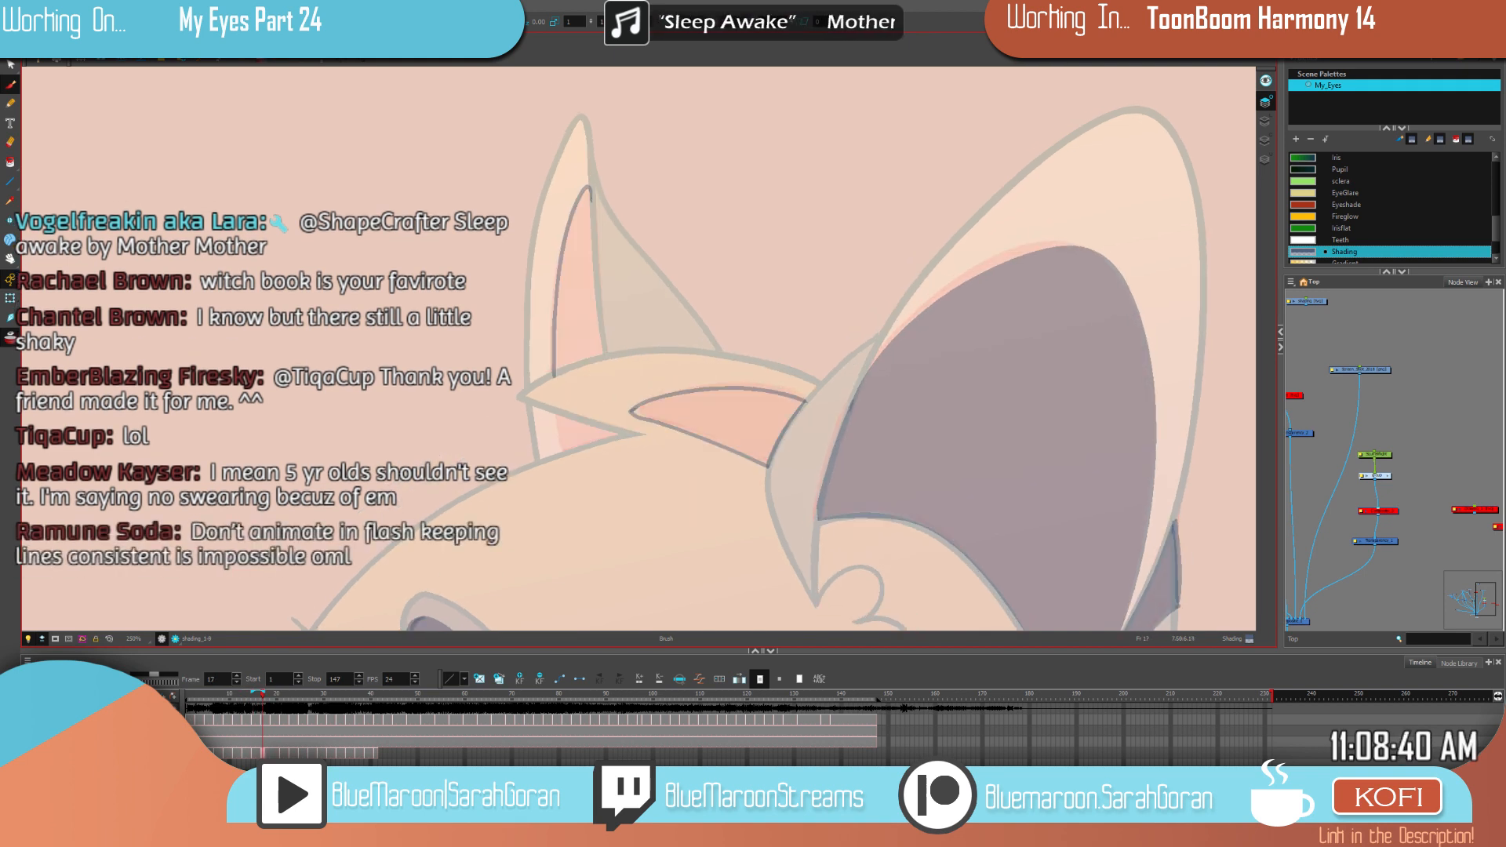
mouse_move(593, 253)
left_mouse_down()
mouse_move(603, 357)
mouse_move(567, 367)
mouse_move(564, 449)
left_mouse_up()
key("comma")
key("period")
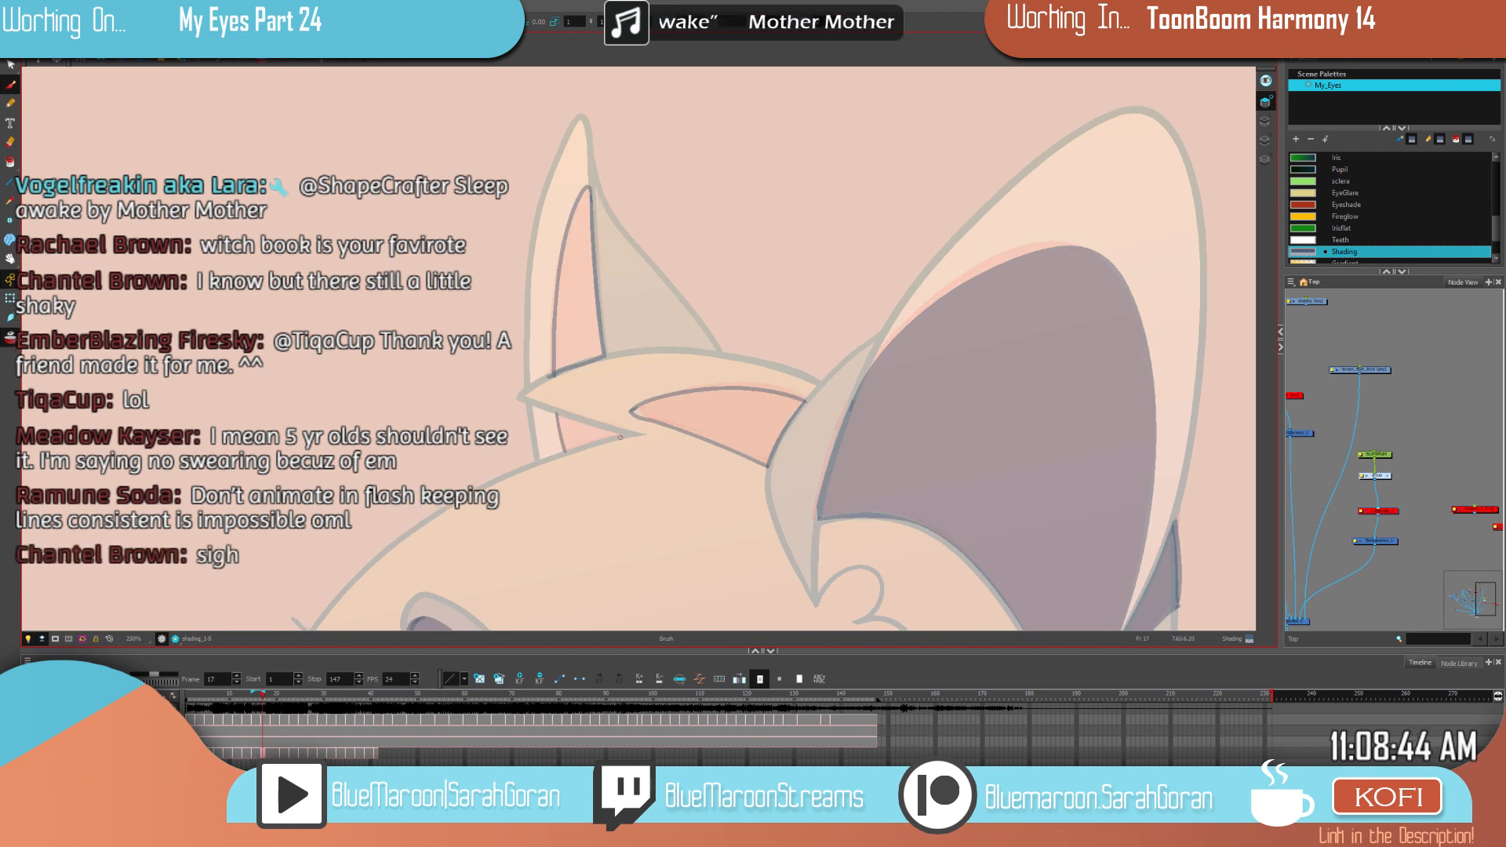
left_click_drag(579, 419, 620, 432)
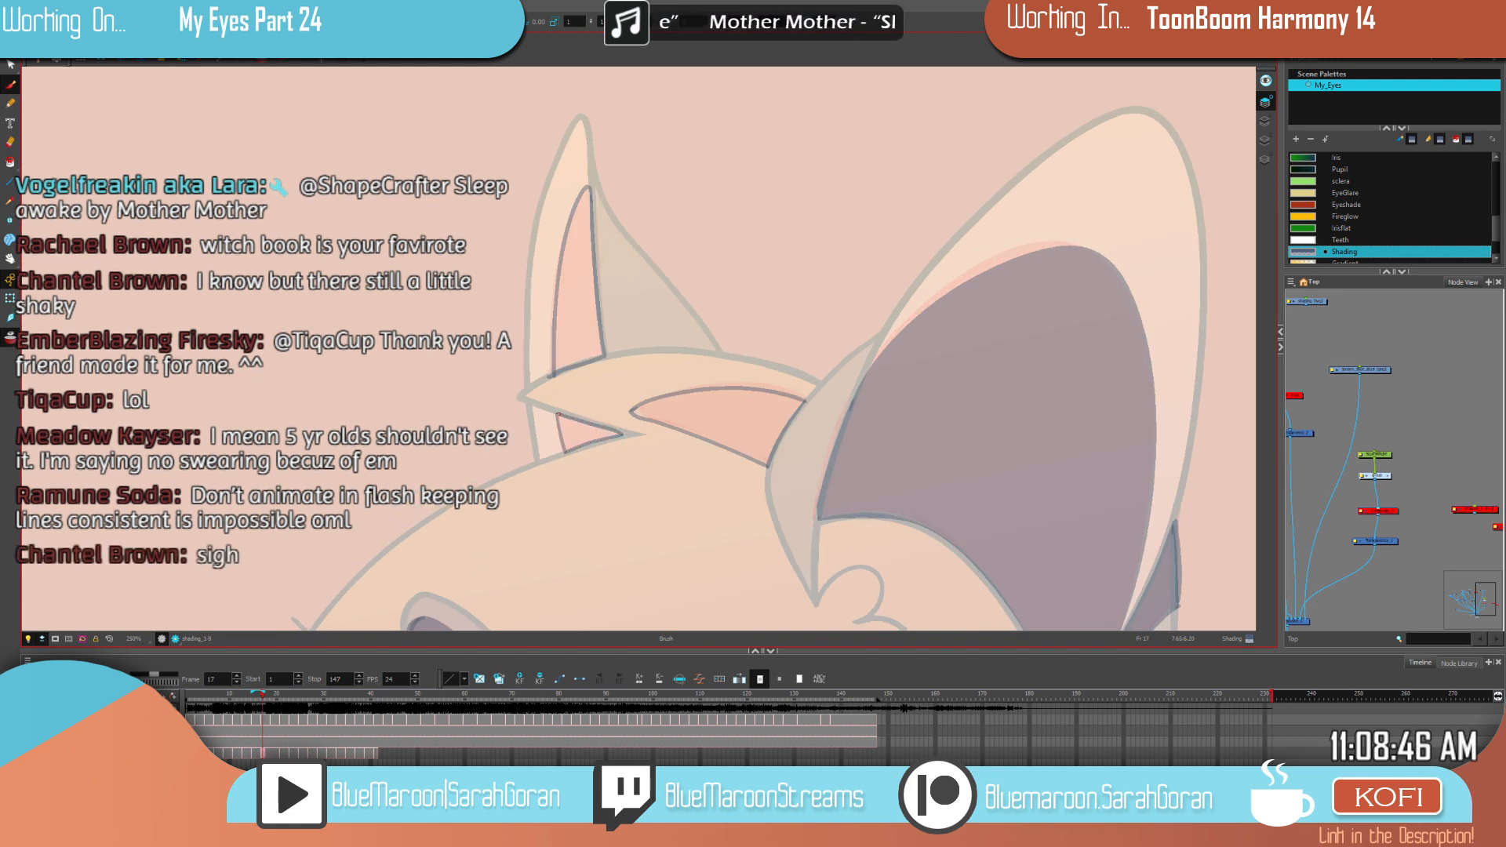
Step: Fill the far ear, the small patch below the tuft and the tuft patch with the Shading colour
key("alt+i")
left_click(579, 339)
left_click(577, 425)
key("comma")
key("period")
left_click(740, 416)
key("alt+b")
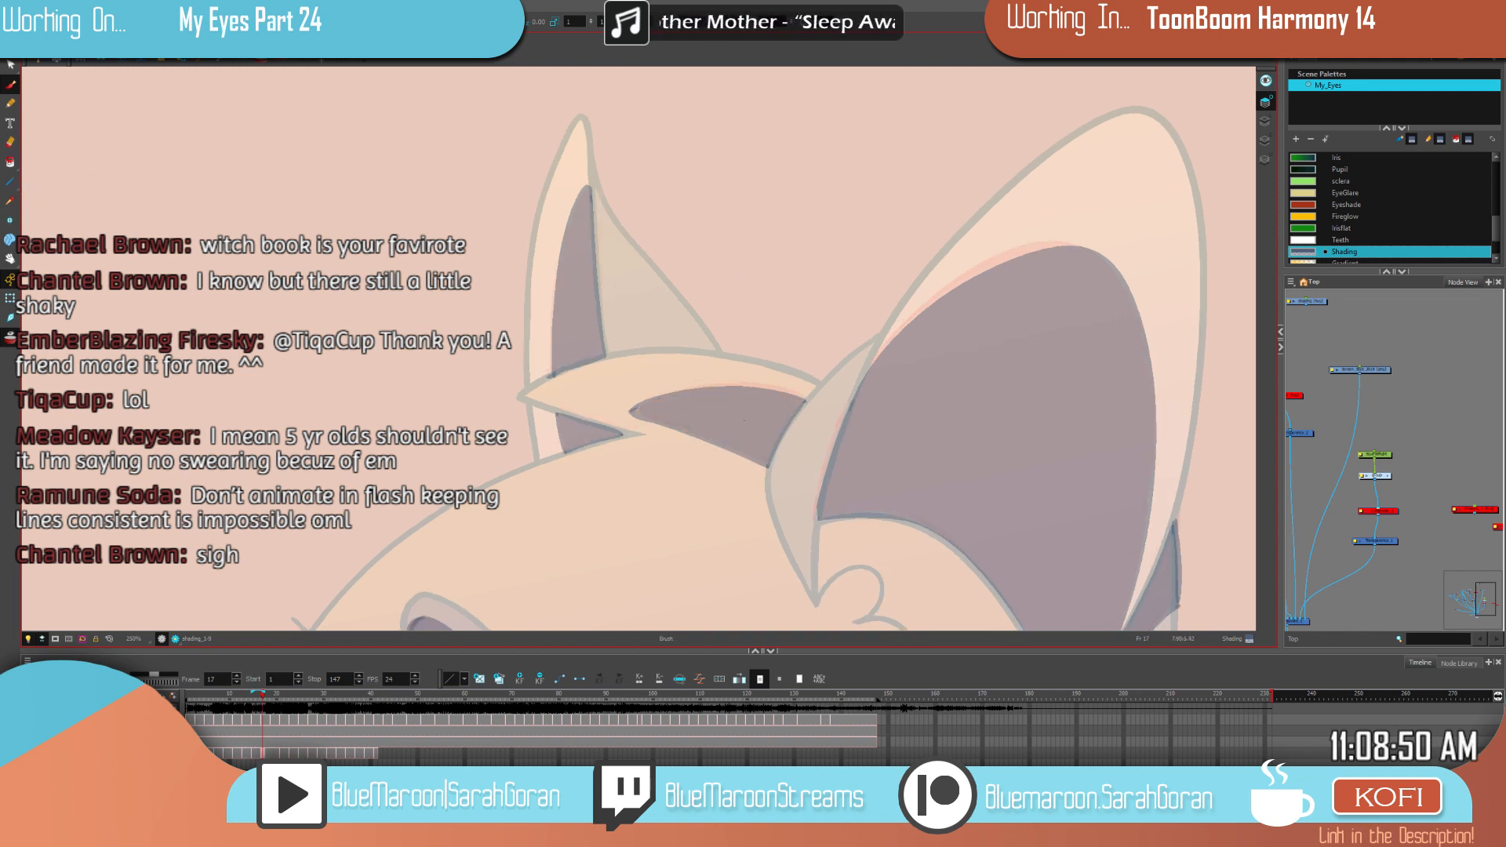
Step: Flip through the animation's drawings with the whole scene in view to check the shading
key("1")
key("1")
key("1")
key("1")
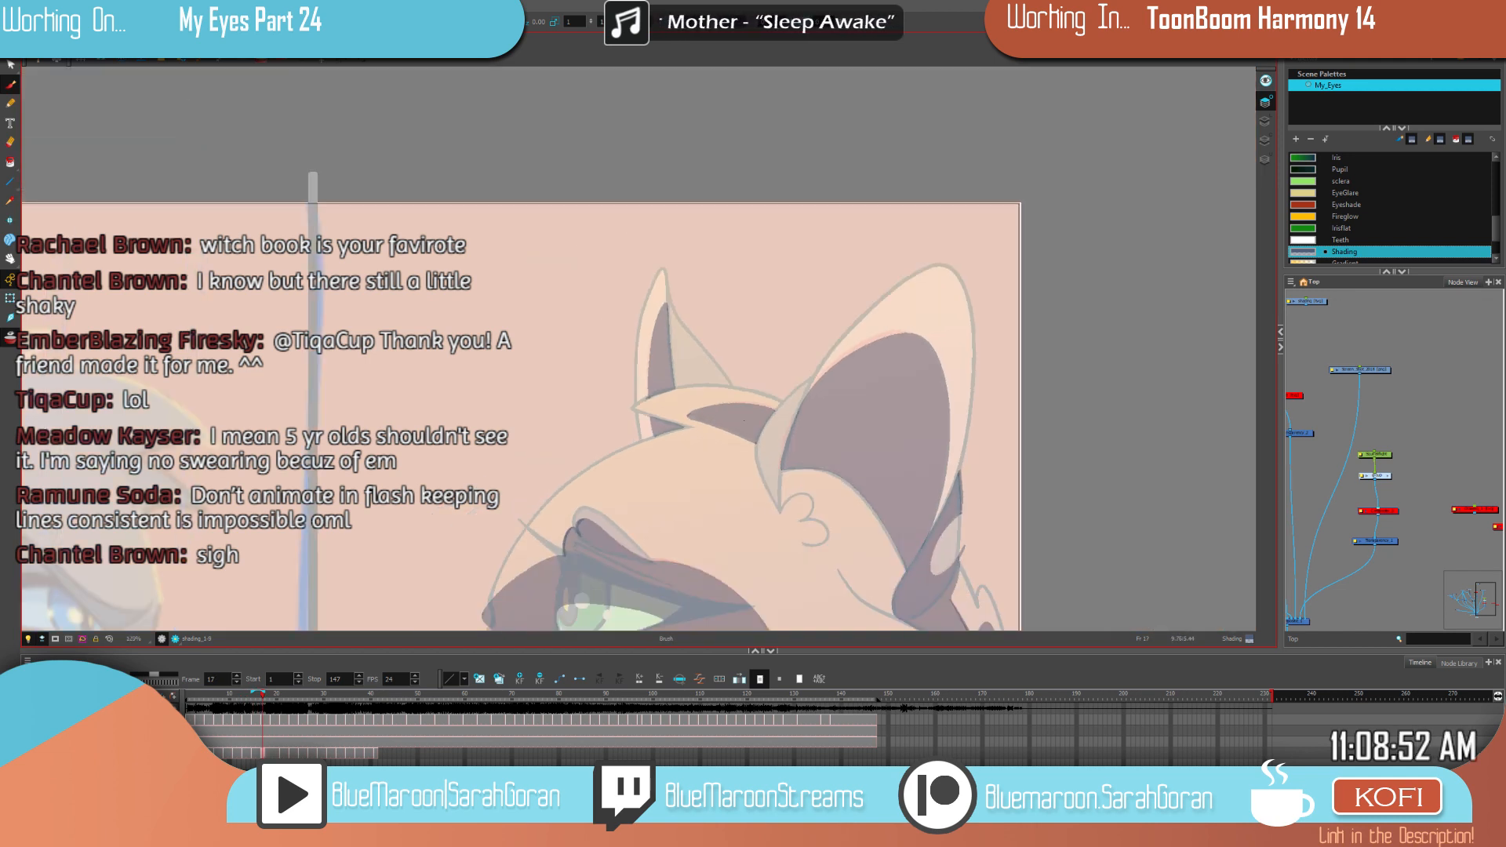
left_click_drag(878, 386, 914, 287)
key("1")
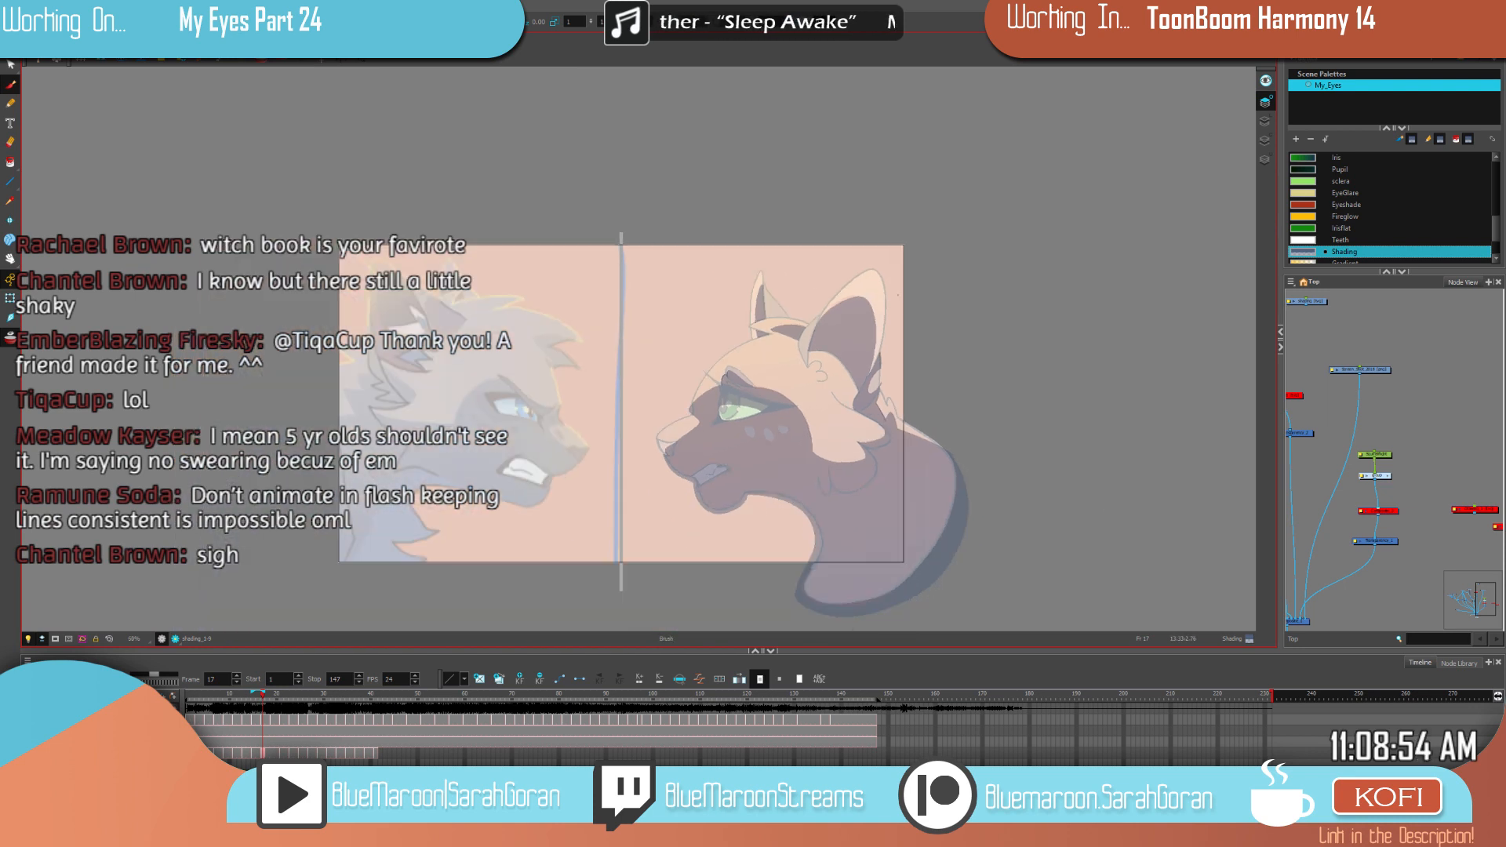
left_click_drag(957, 377, 964, 323)
key("f")
key("f")
key("g")
key("g")
key("g")
key("f")
key("f")
key("comma")
key("comma")
key("comma")
key("comma")
key("comma")
key("comma")
key("comma")
key("comma")
key("comma")
key("comma")
key("comma")
key("comma")
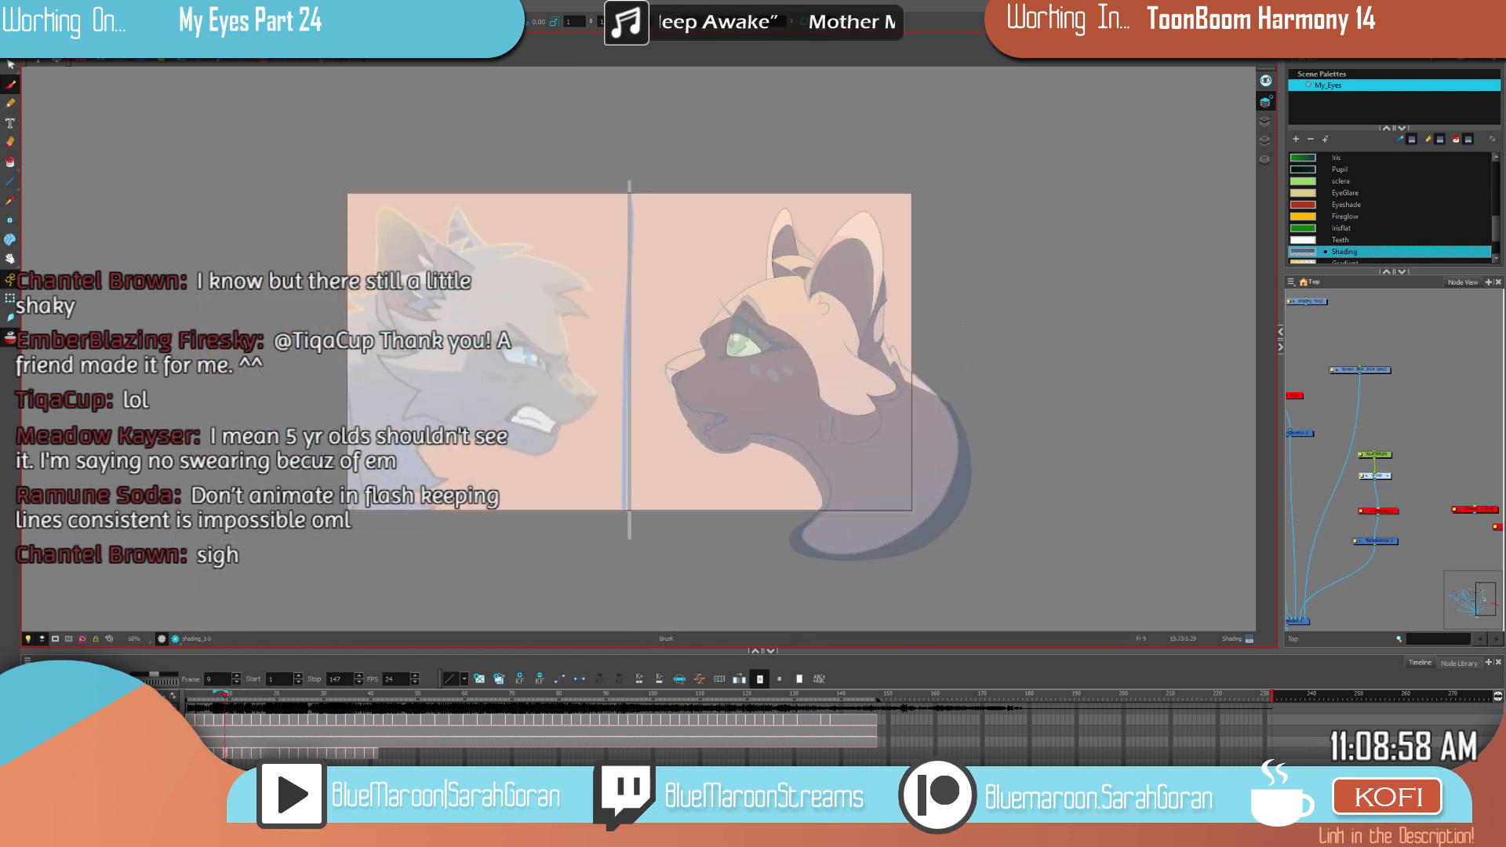
key("f")
key("f")
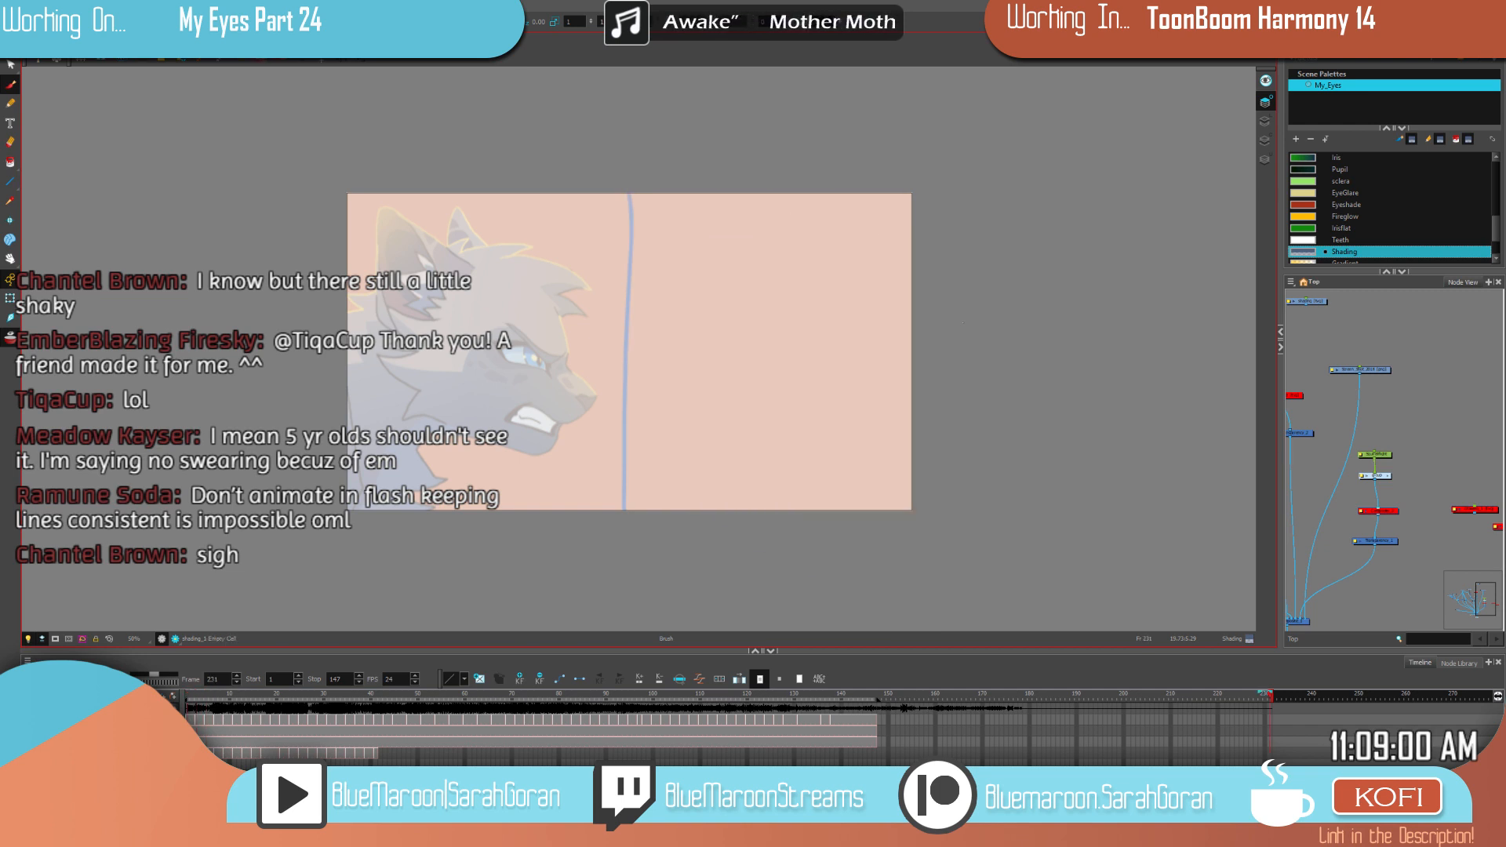
key("g")
key("g")
key("g")
key("g")
key("f")
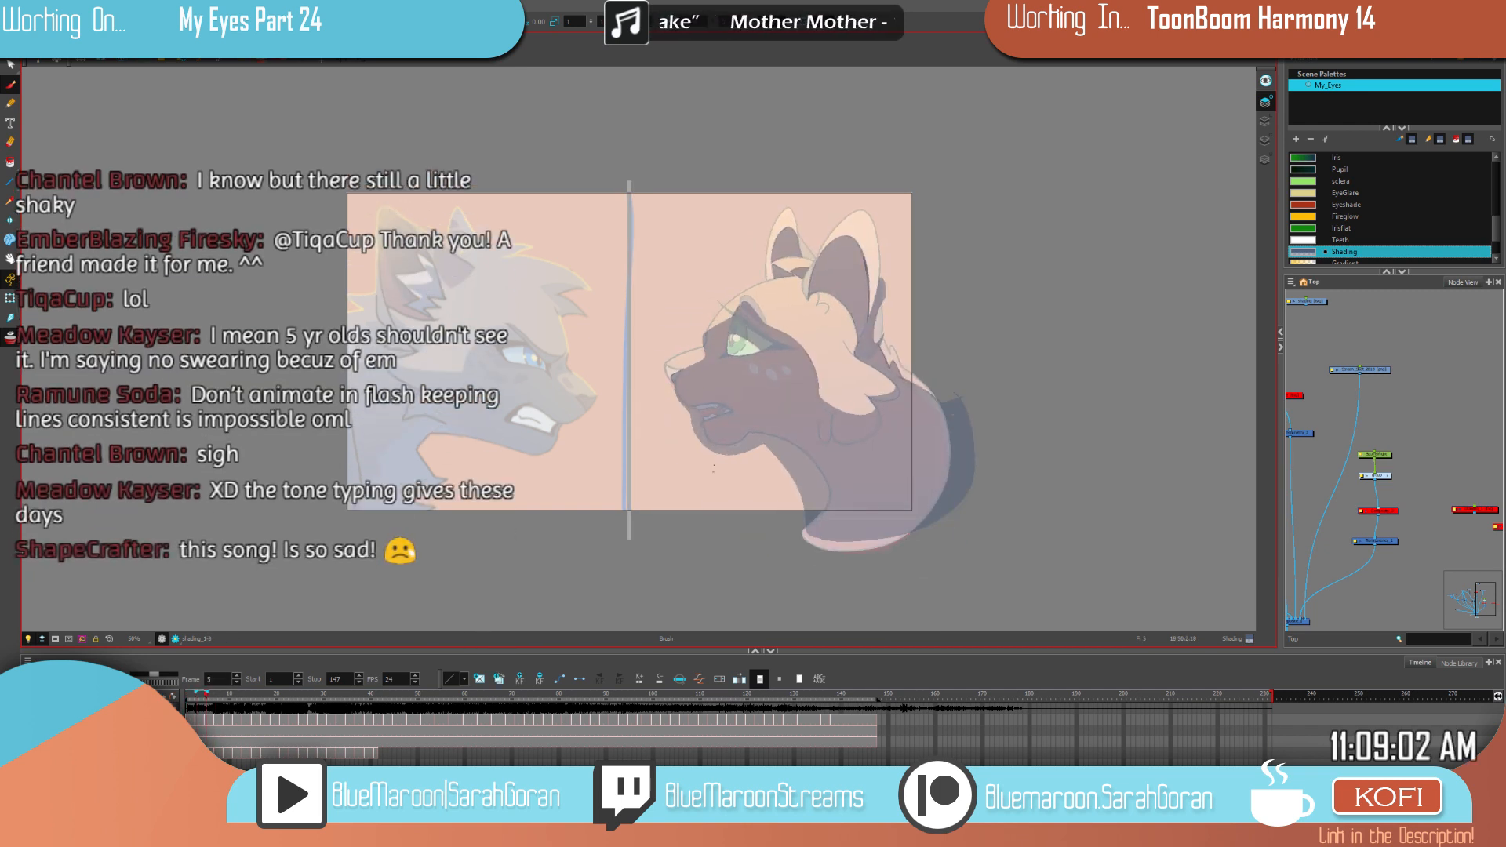
Step: Erase the shading covering the tongue inside the dark cat's mouth on frame 5
scroll(728, 421, "up", 8)
key("comma")
key("comma")
key("comma")
key("comma")
key("comma")
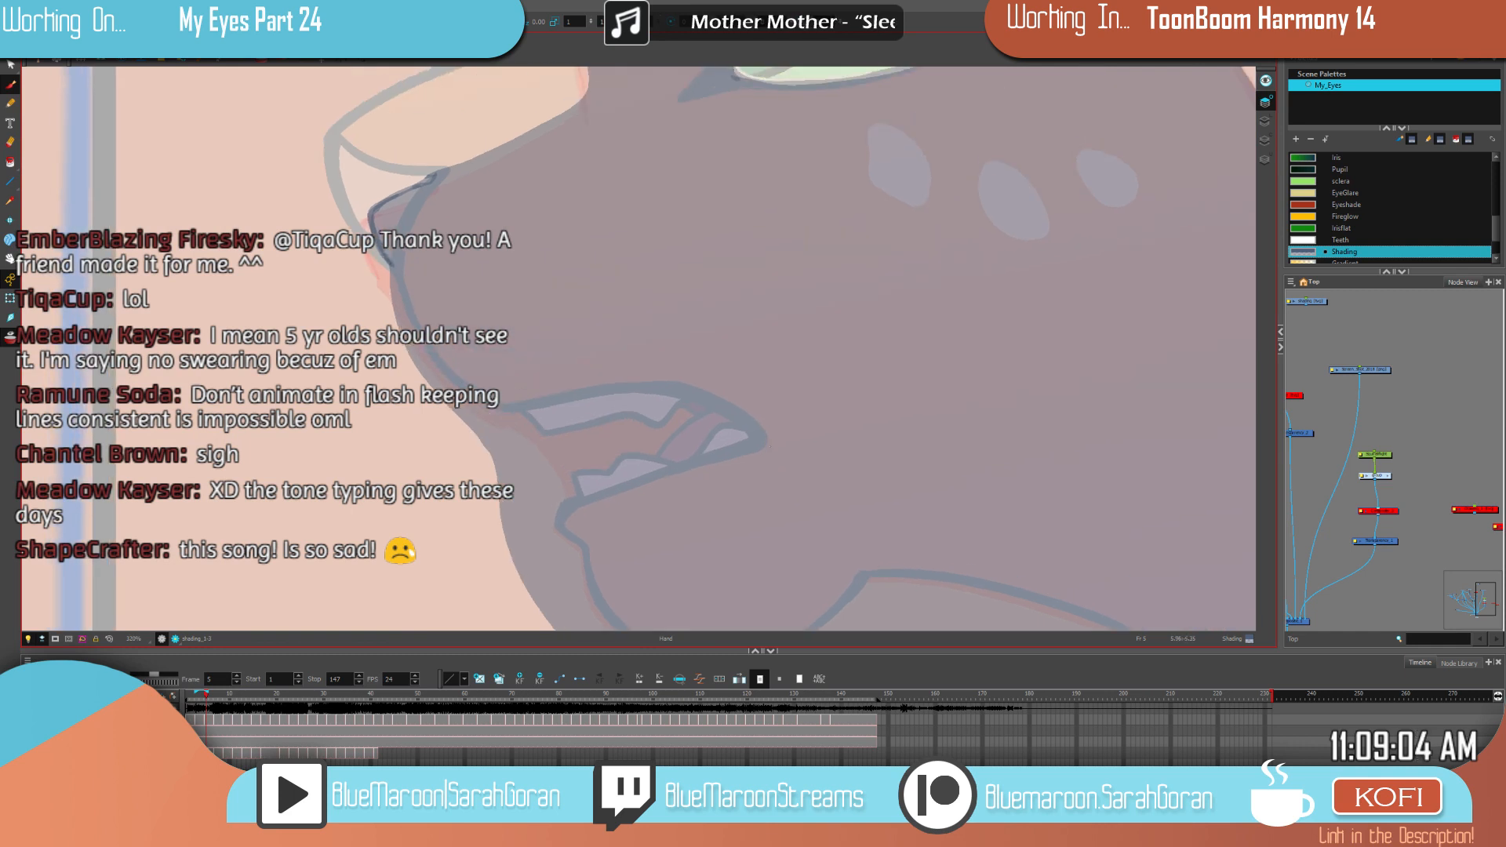
key("f")
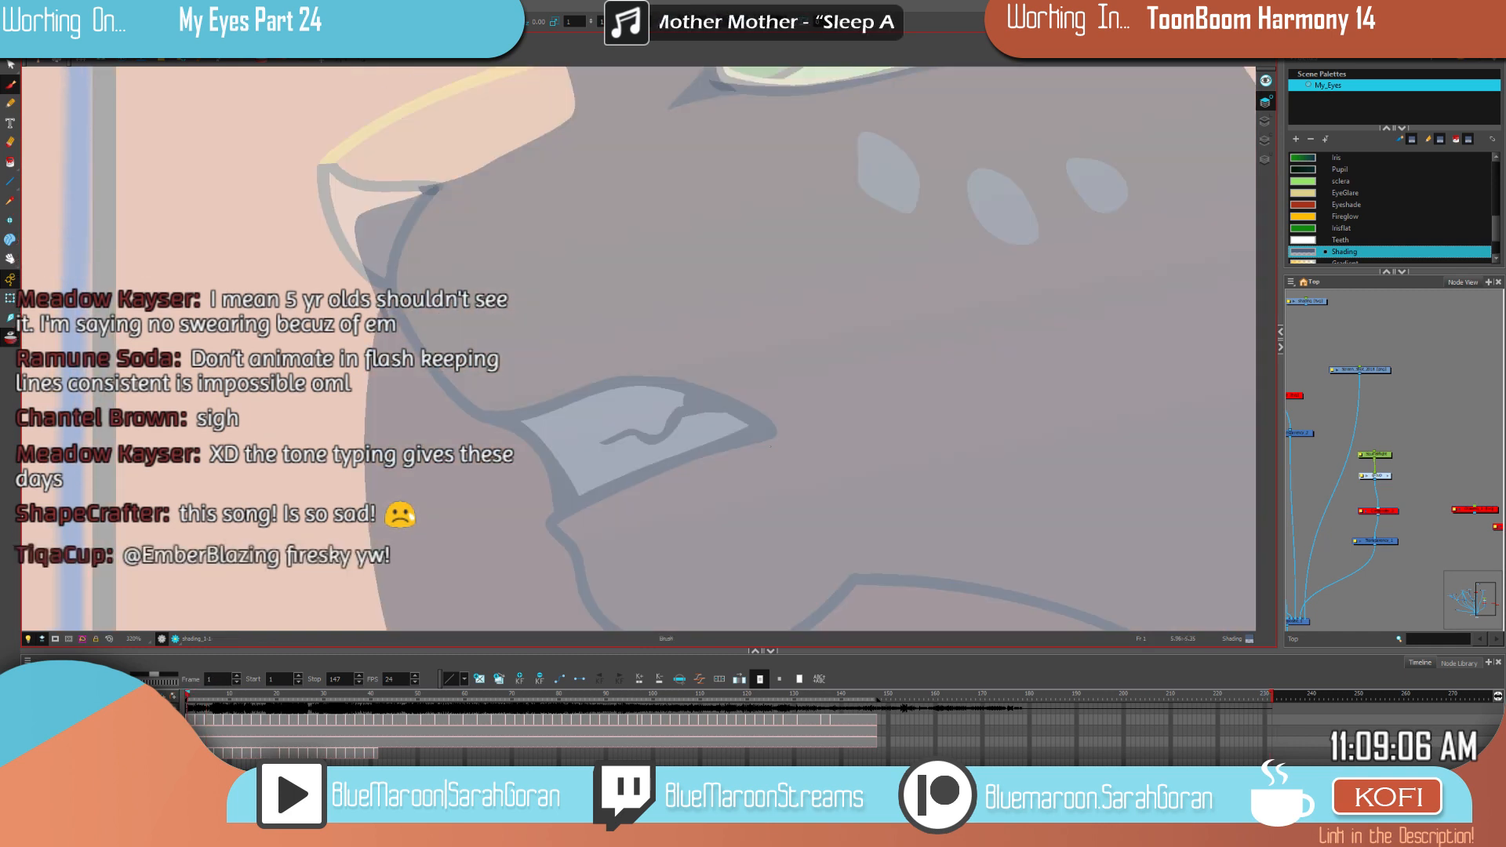
left_click_drag(710, 414, 661, 453)
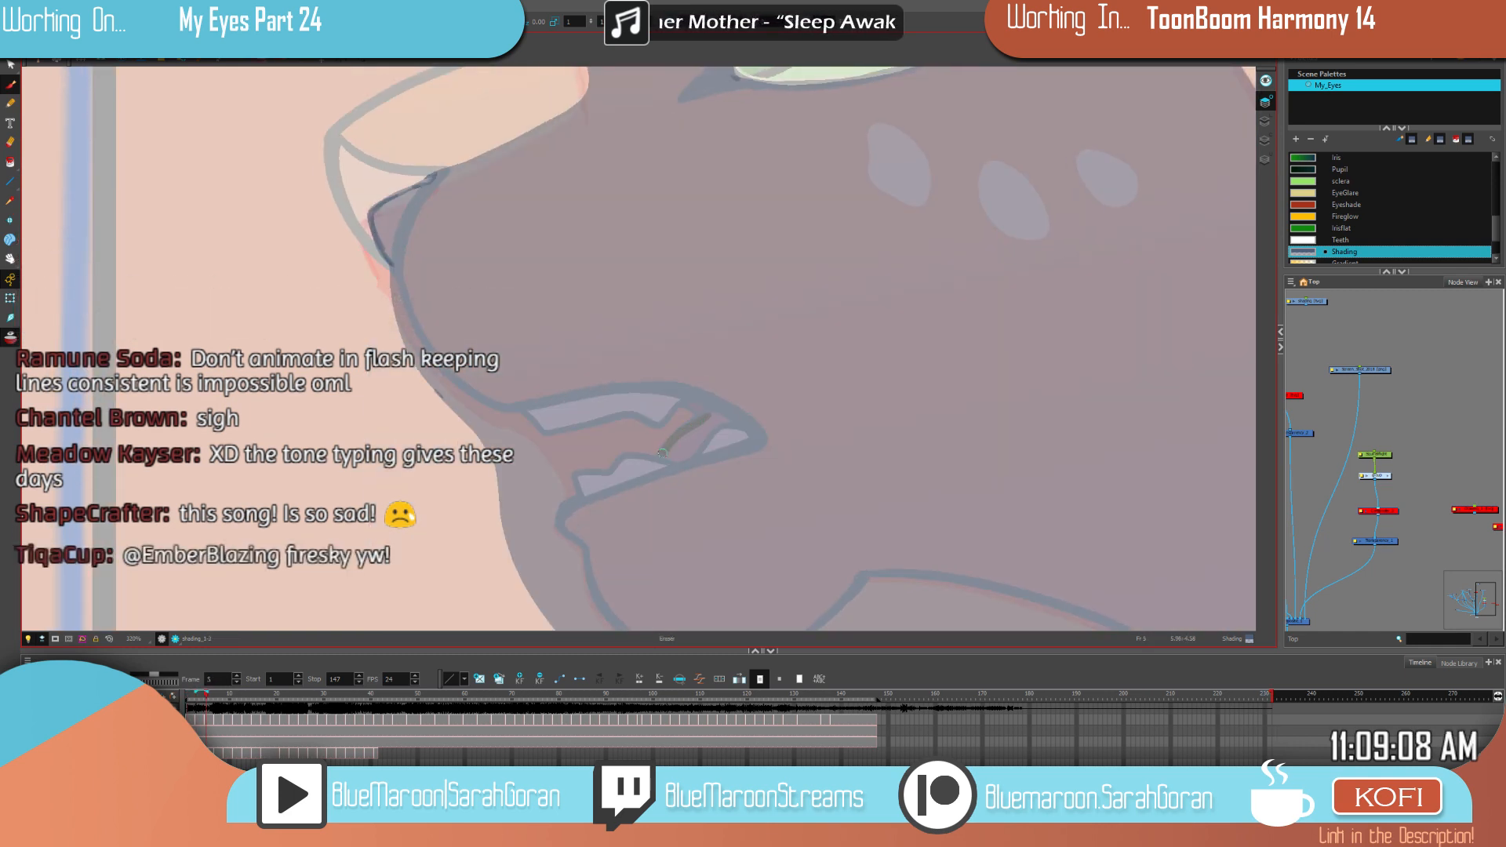
left_click(677, 442)
key("Delete")
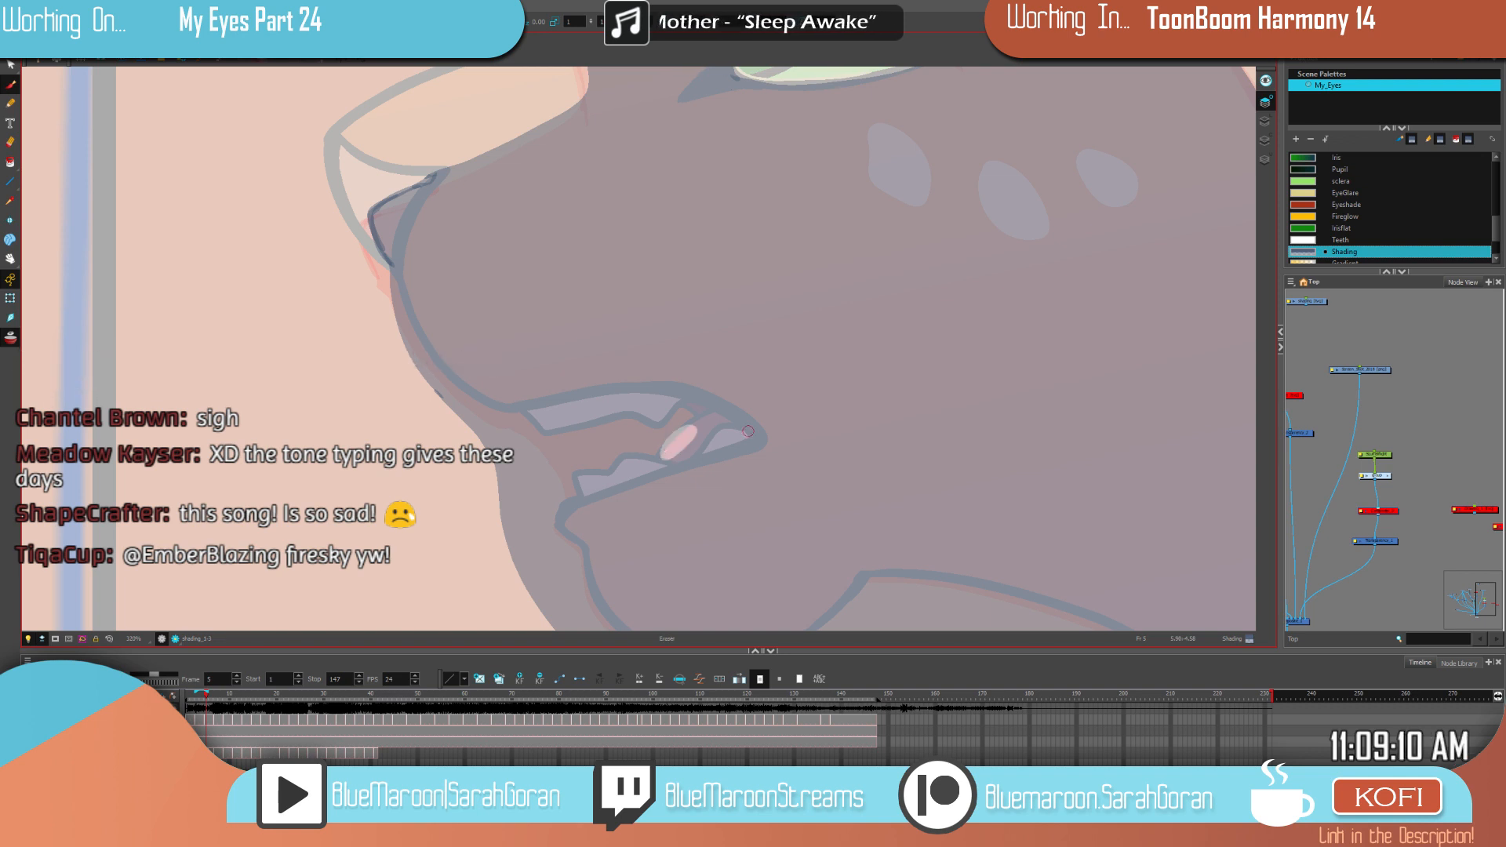
Step: Erase the shading over the tongue on each following drawing from frame 7 onward
key("g")
key("e")
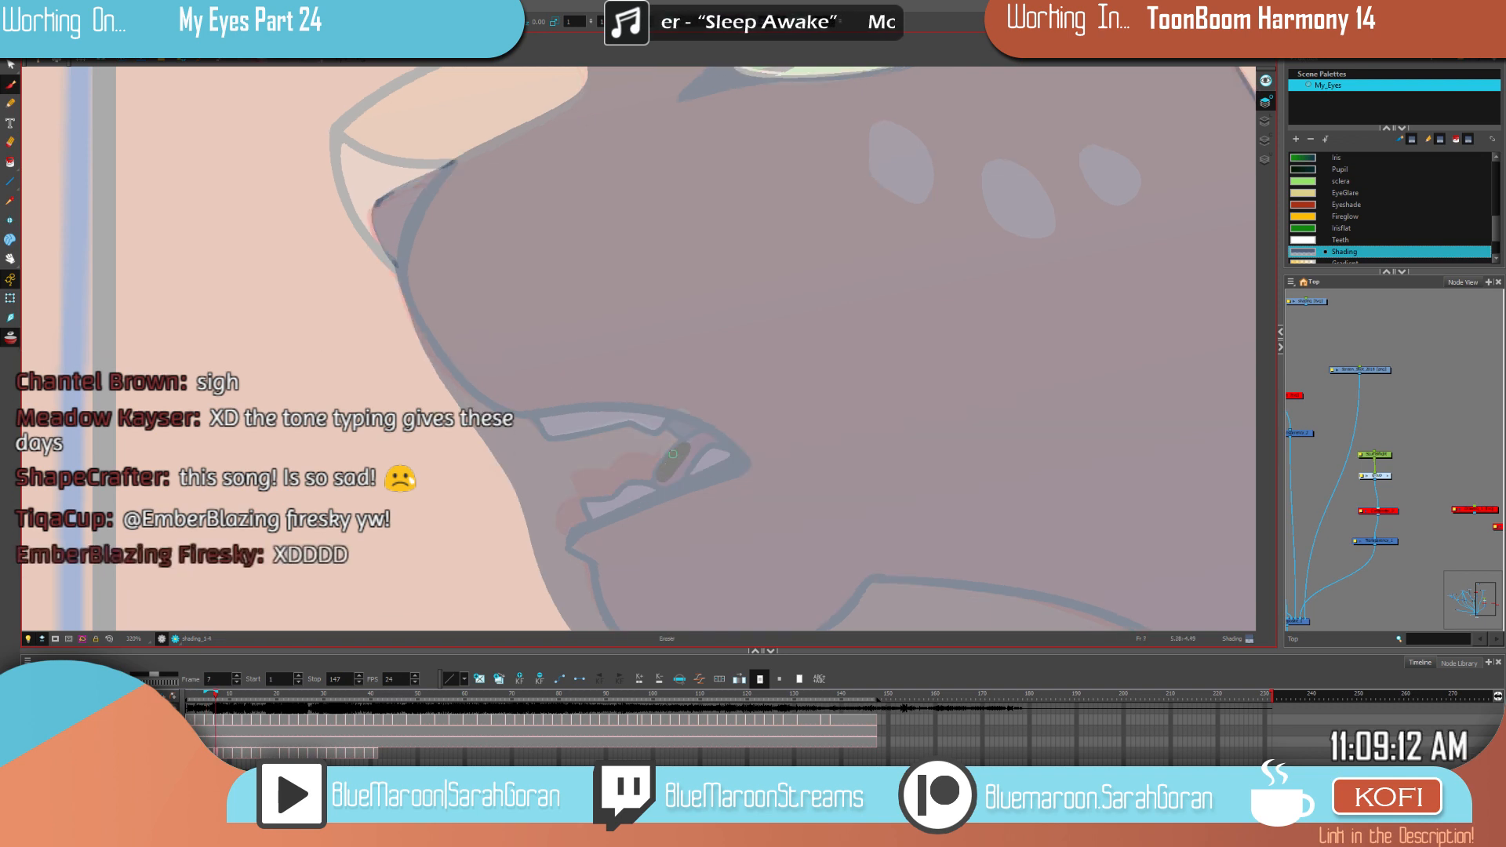
key("g")
mouse_move(669, 482)
left_mouse_down()
mouse_move(684, 509)
mouse_move(666, 552)
mouse_move(692, 506)
left_mouse_up()
key("g")
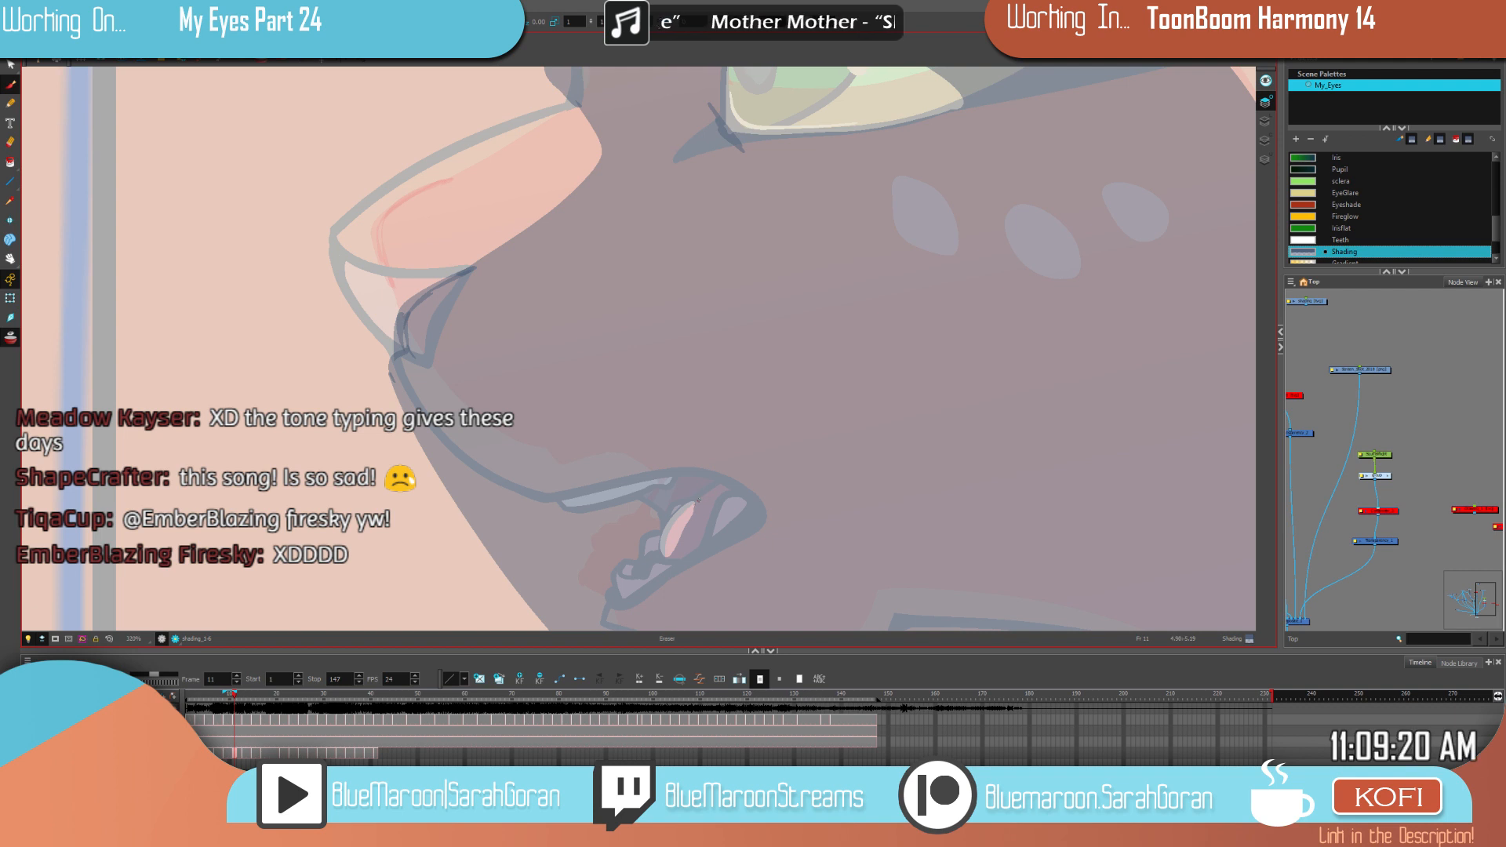
key("g")
mouse_move(688, 510)
left_mouse_down()
mouse_move(670, 540)
mouse_move(684, 518)
left_mouse_up()
key("g")
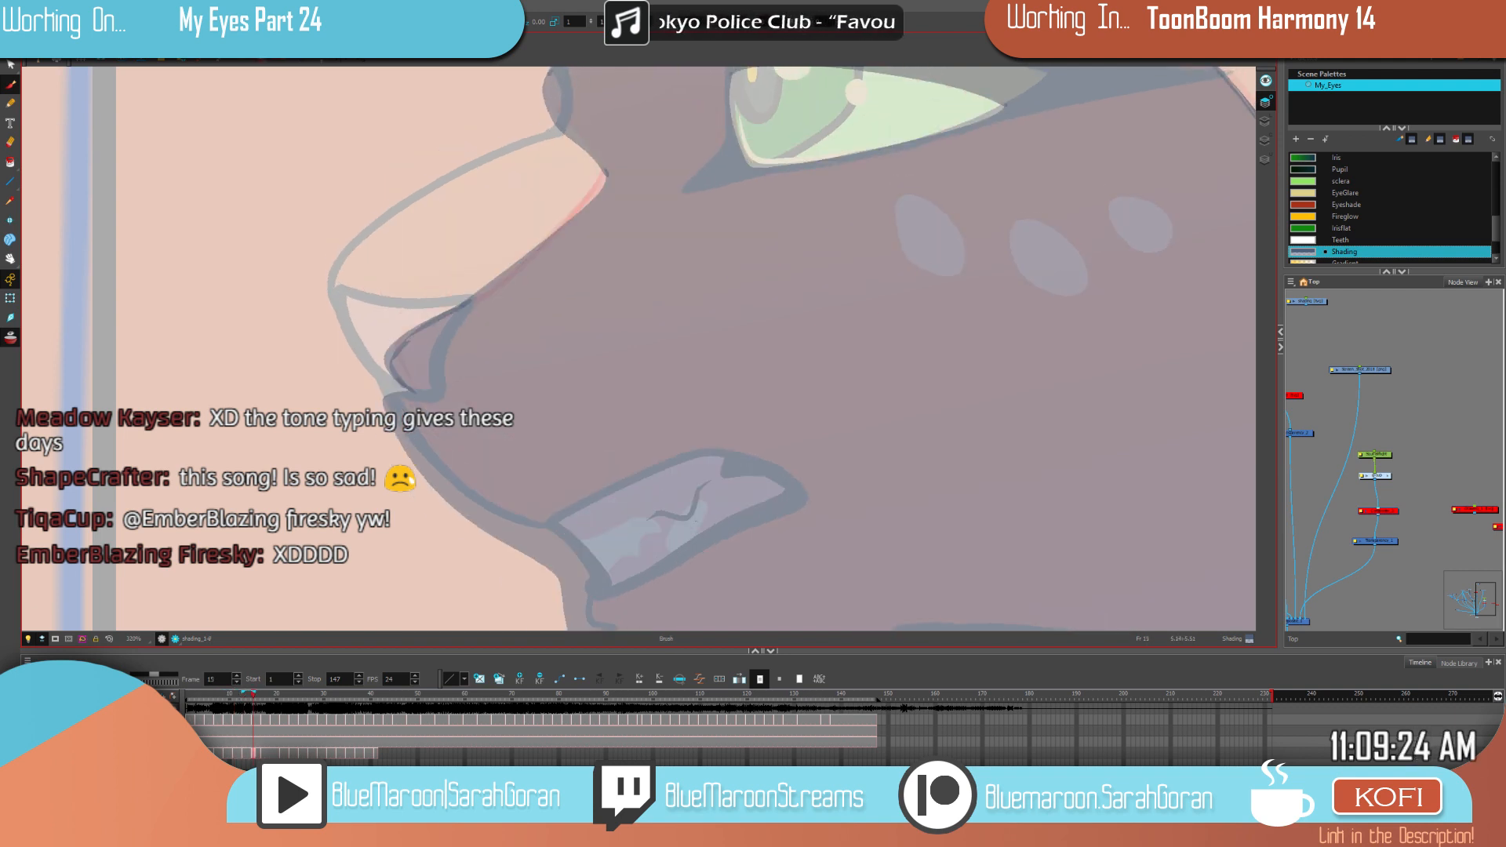
Step: Flip through the drawings up to frame 17 with both characters in view to check the dark cat's shading
key("f")
key("g")
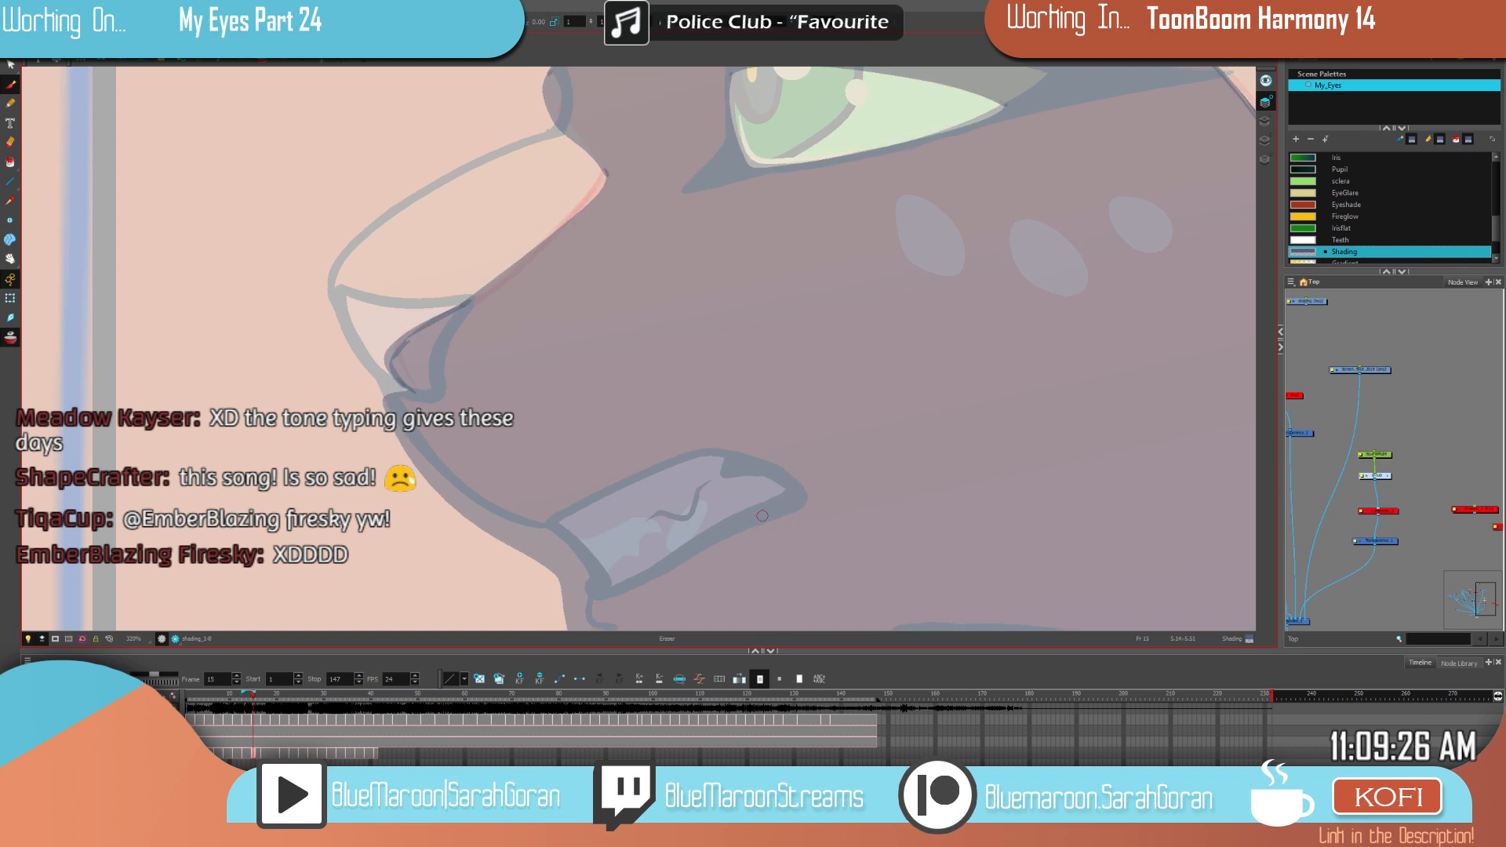
key("1")
key("1")
key("1")
key("1")
key("1")
key("1")
key("1")
key("space")
left_click_drag(916, 485, 830, 395)
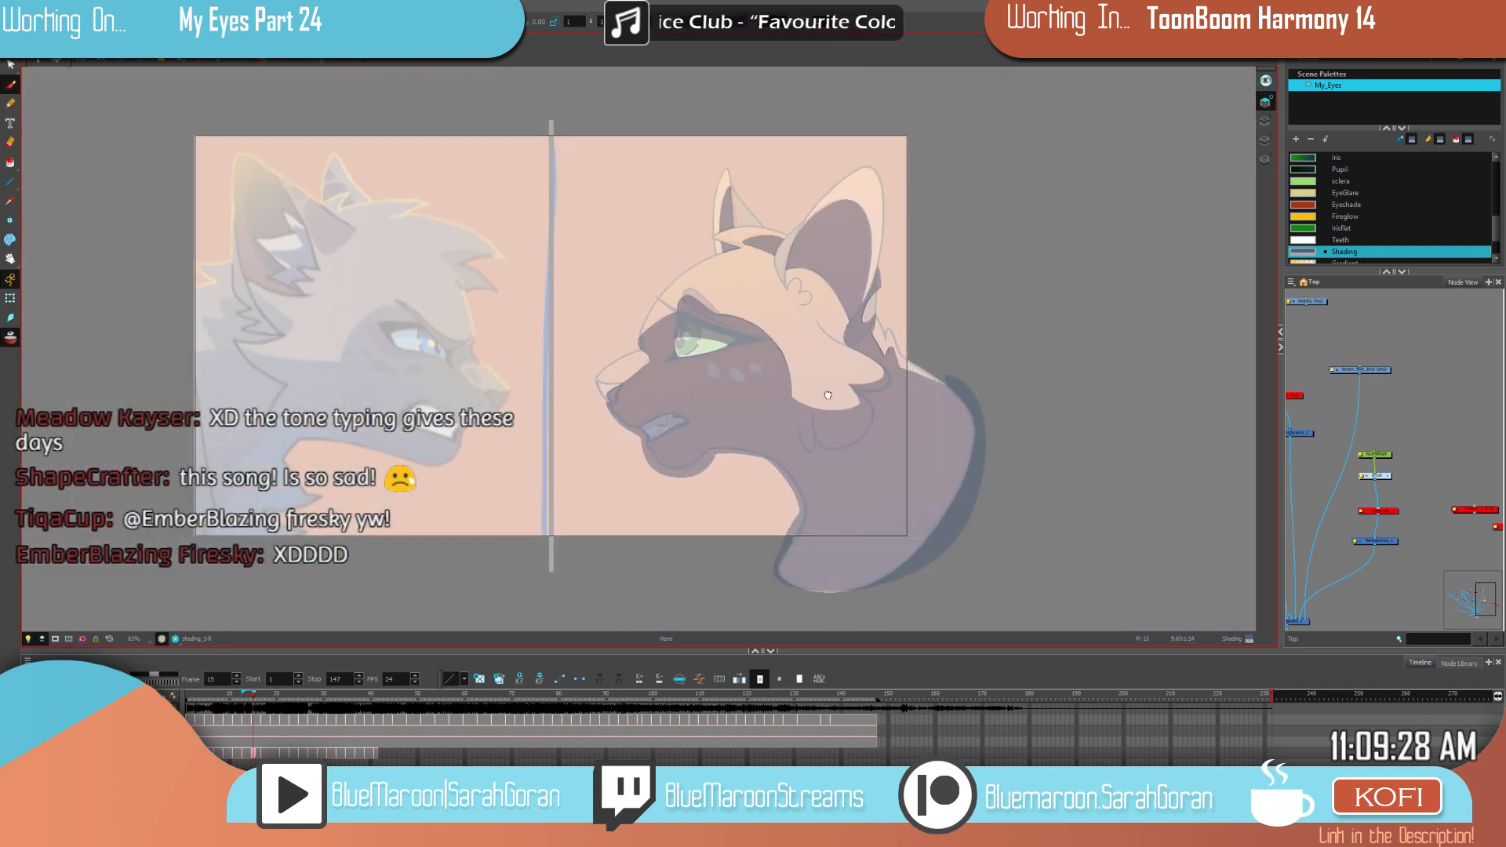
key("f")
key("f")
key("f")
key("f")
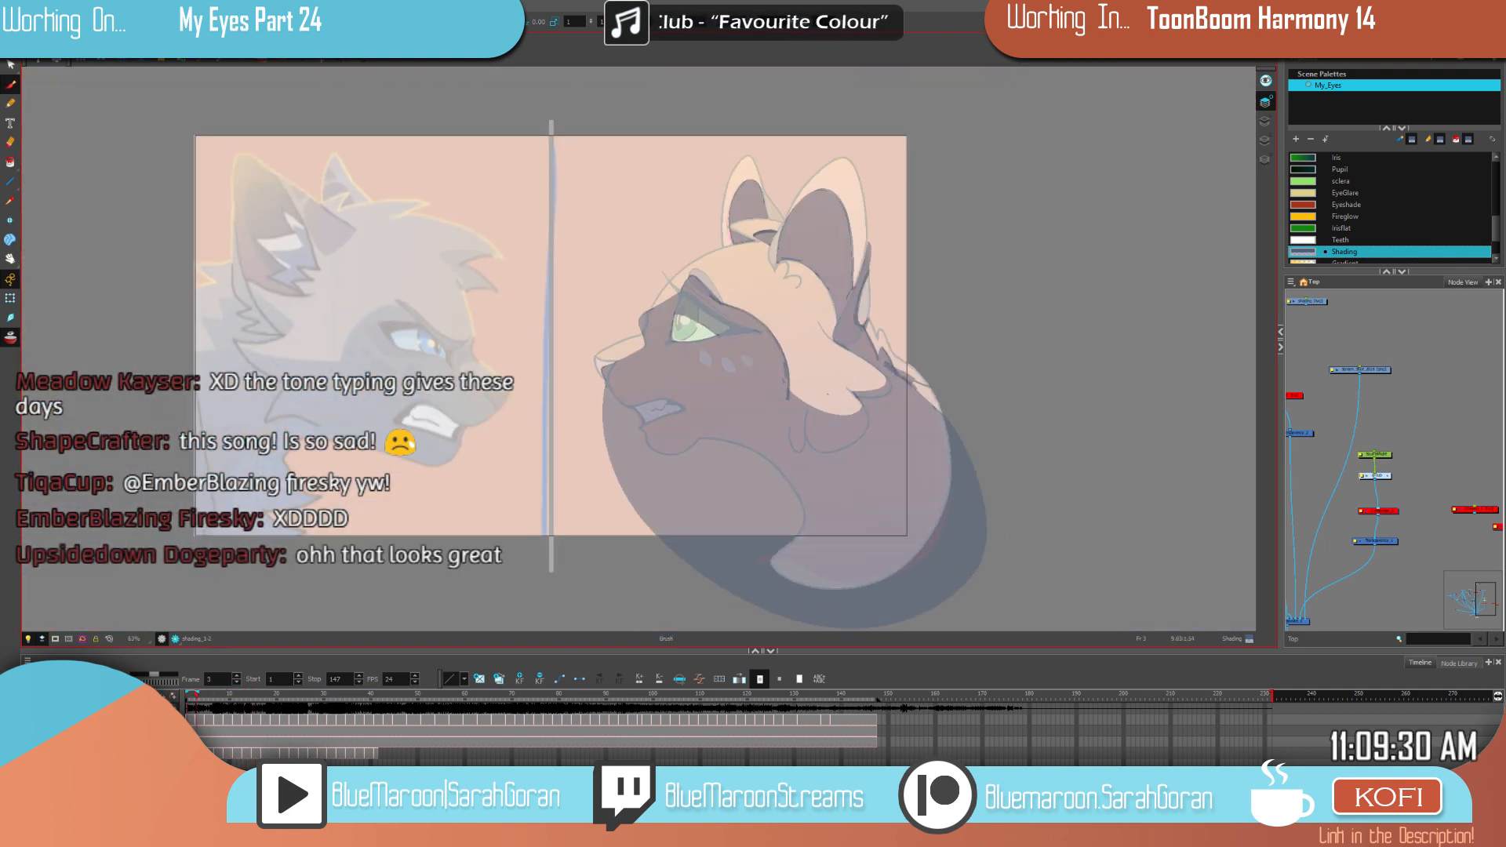
key("g")
key("g")
key("g")
key("g")
key("g")
key("g")
key("g")
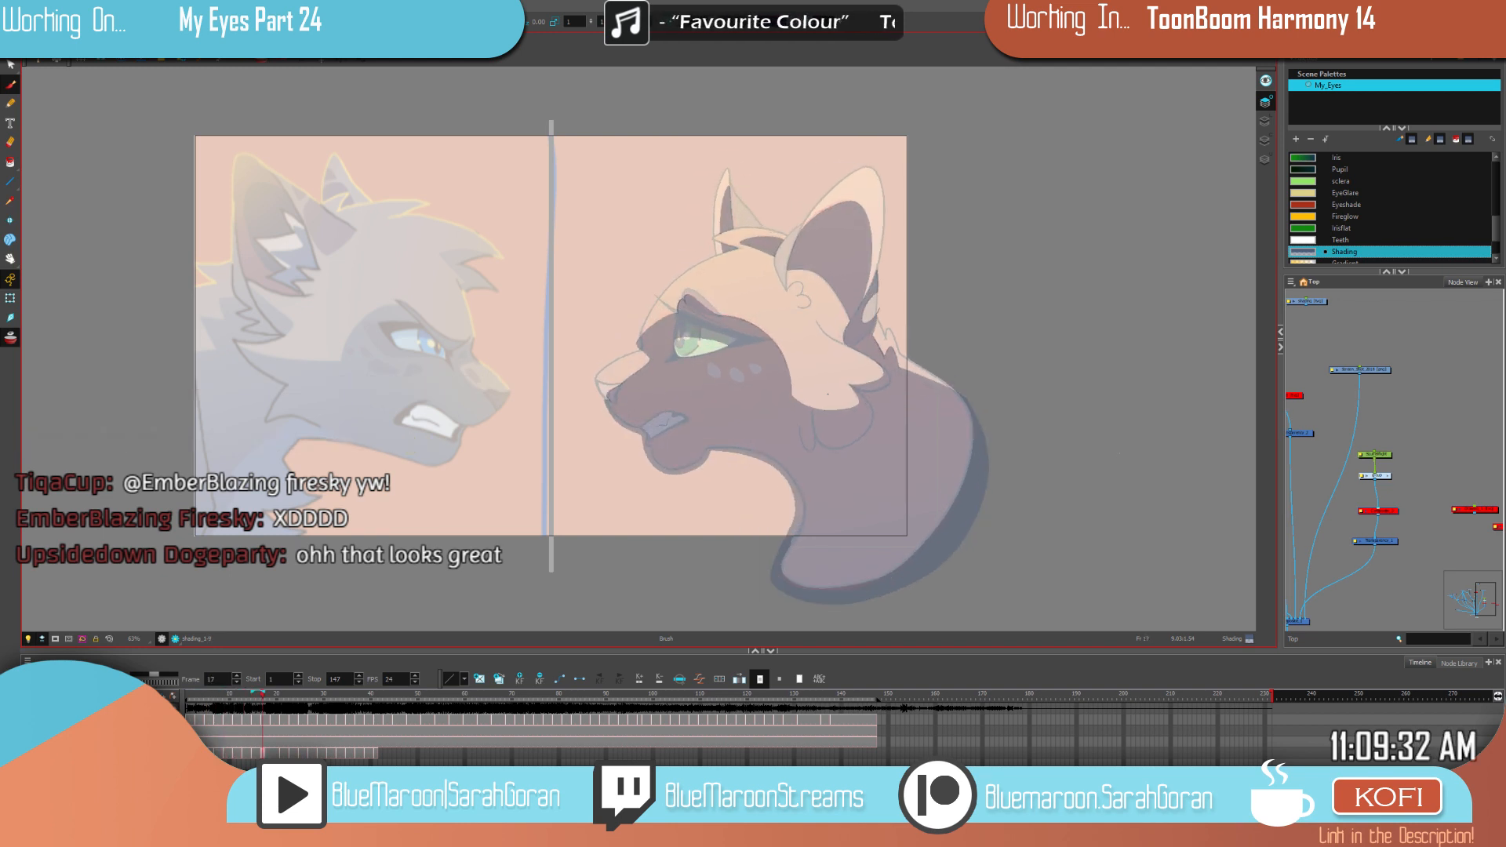
key("f")
key("f")
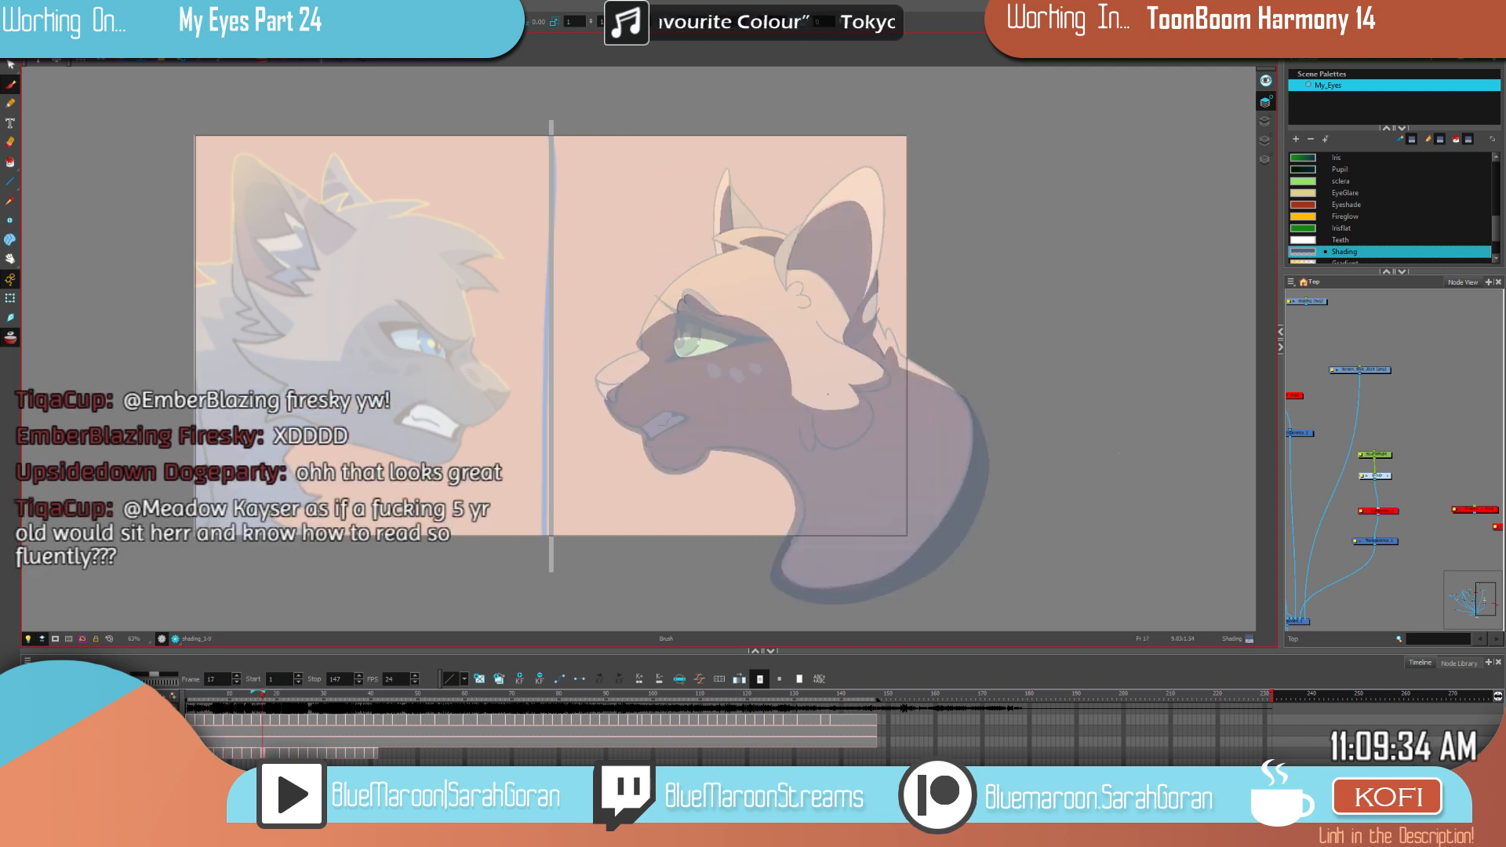
key("g")
key("g")
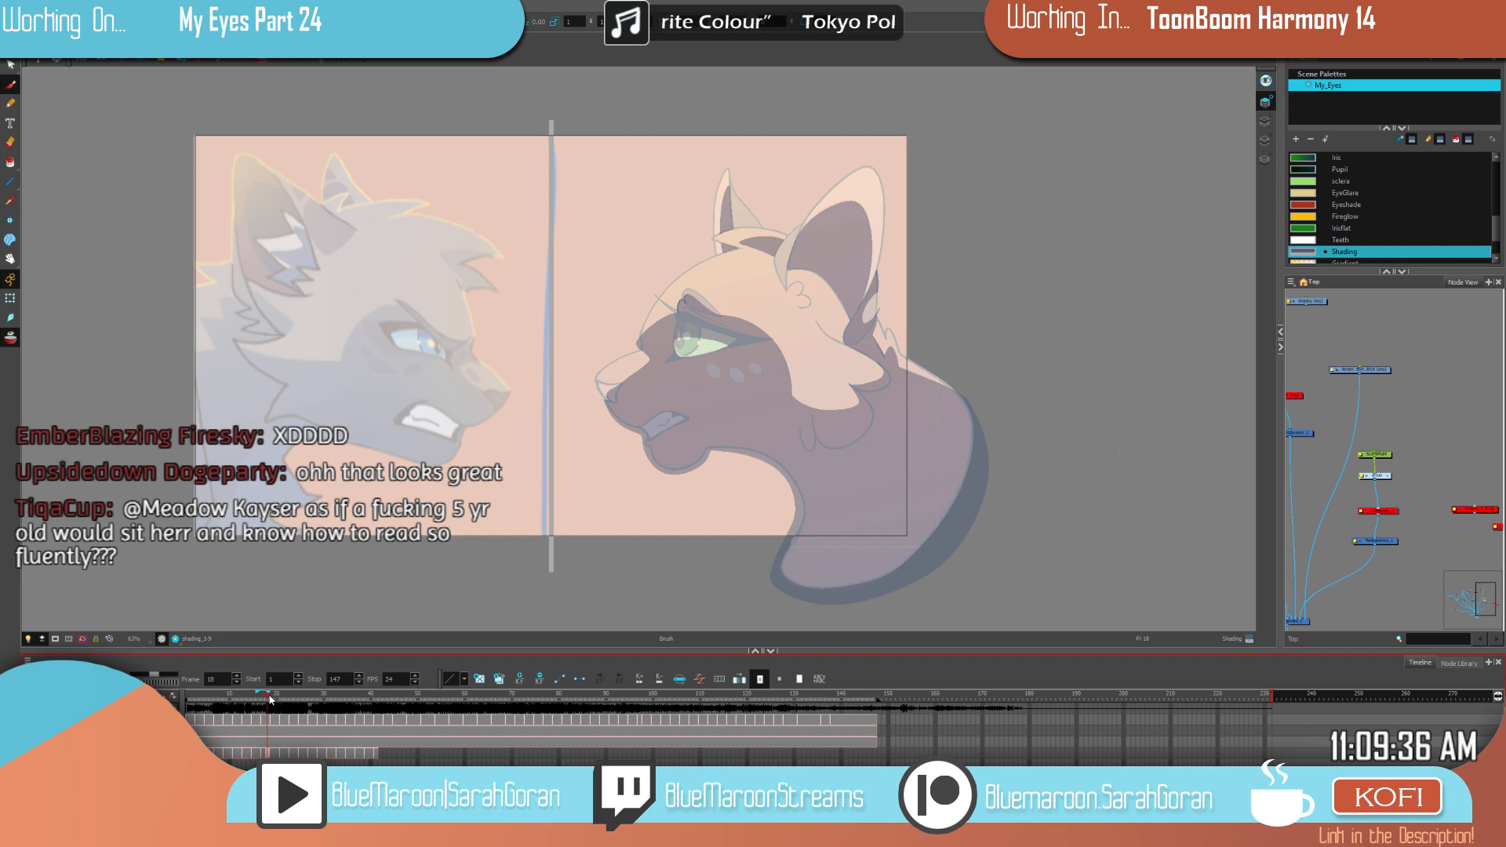
Step: Save the scene and duplicate the shading drawing on frame 19
key("Delete")
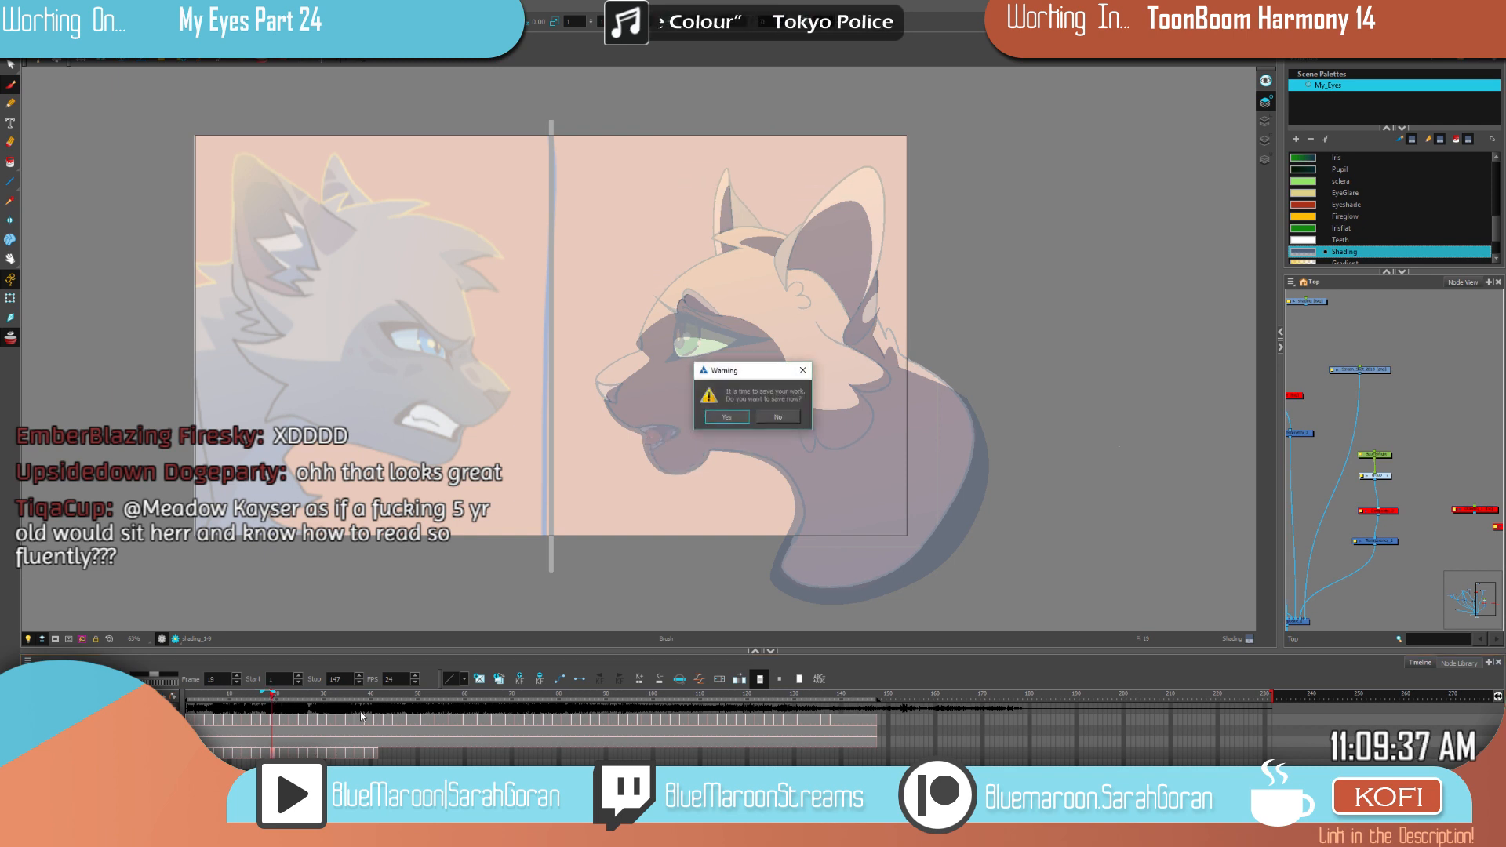
left_click(729, 420)
left_click(1466, 59)
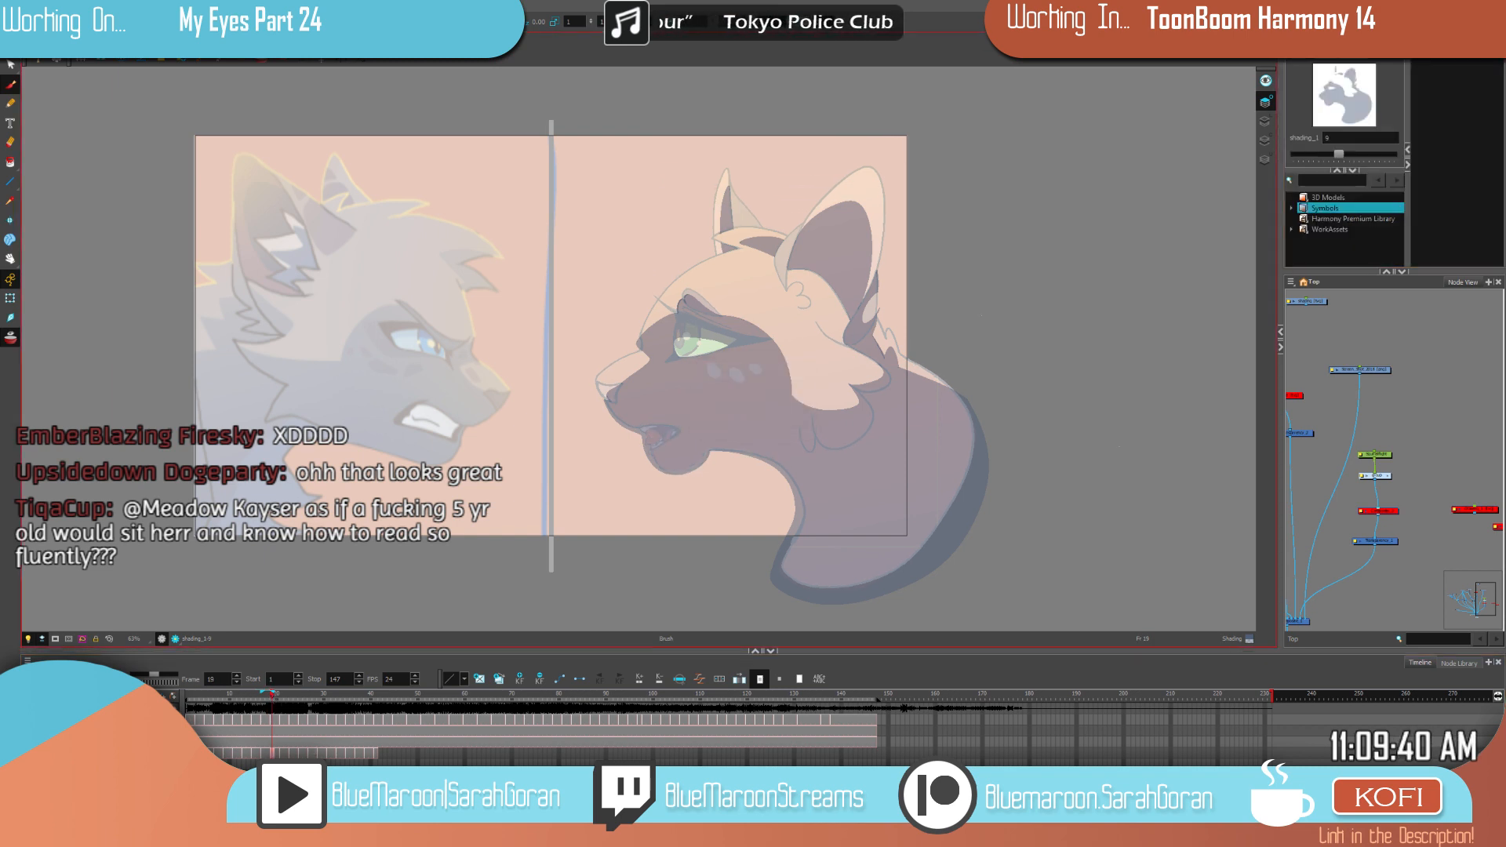
key("alt+shift+d")
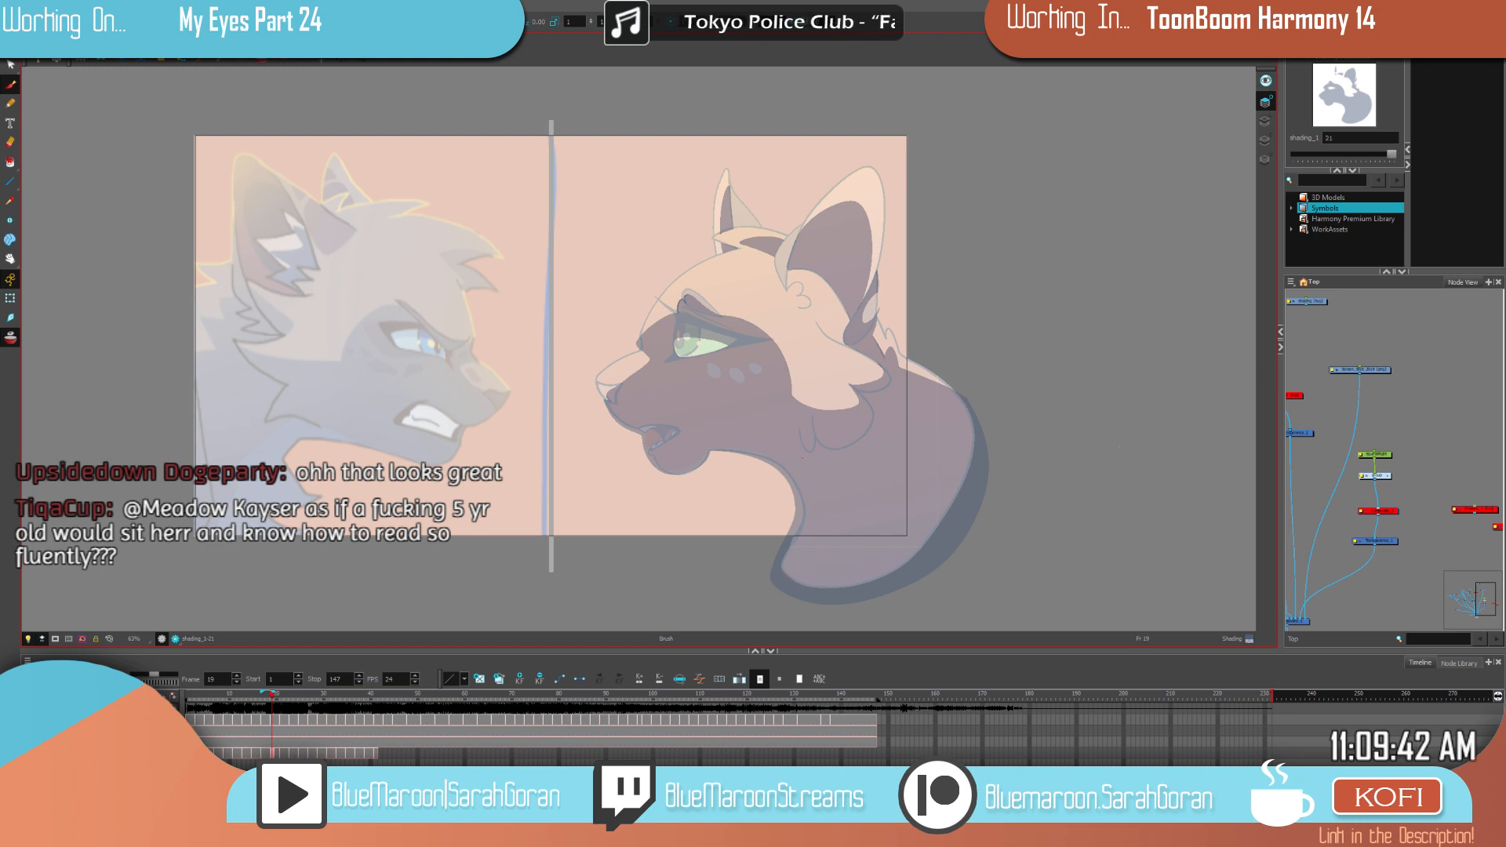
Step: Compare the ear and head tuft shading between the drawings on frames 17 and 19
scroll(874, 363, "up", 3)
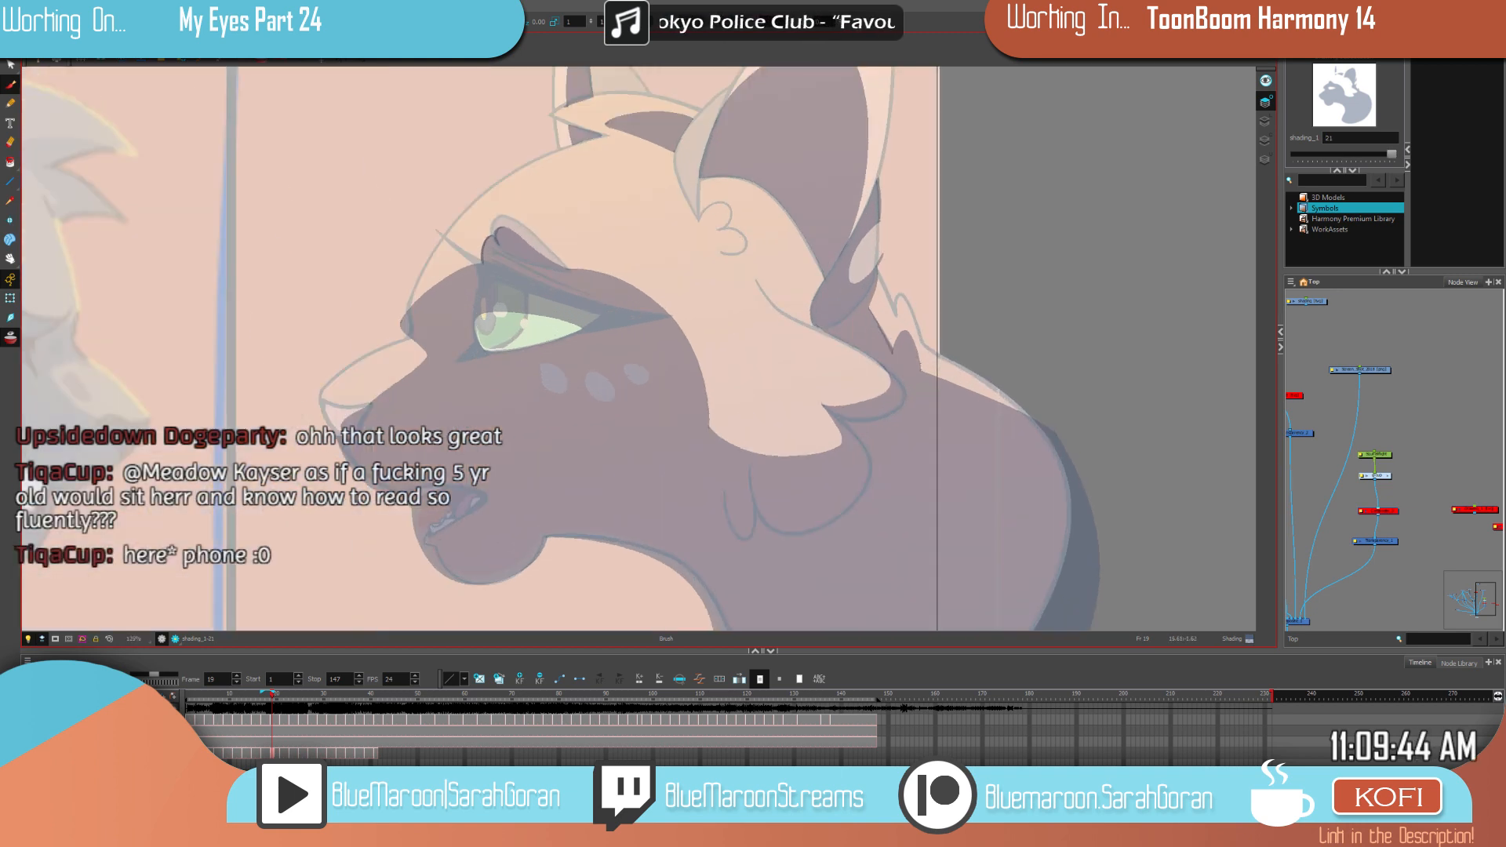
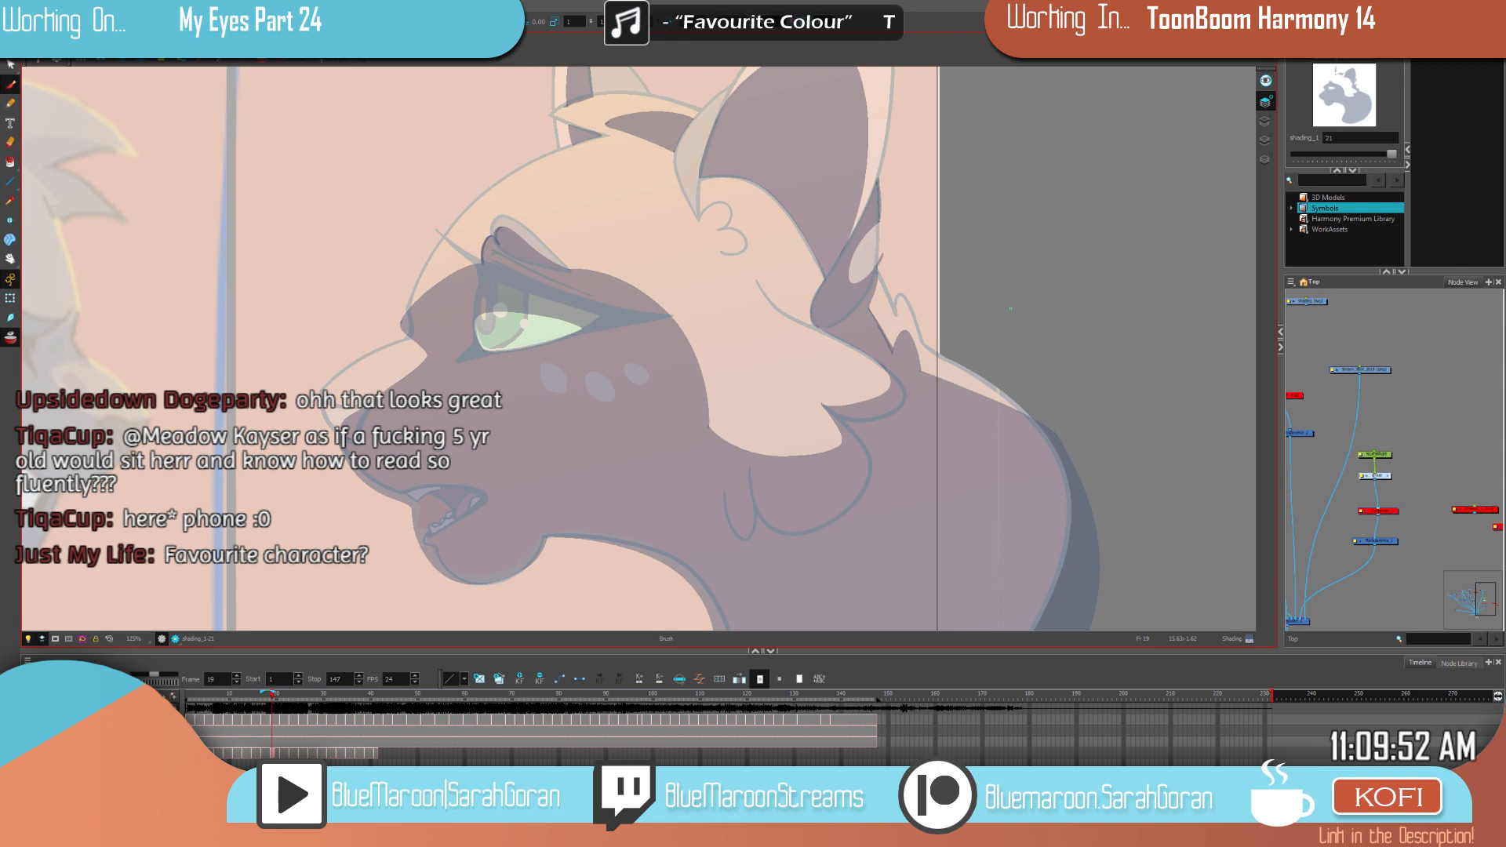
scroll(1010, 308, "down", 2)
scroll(1010, 308, "up", 2)
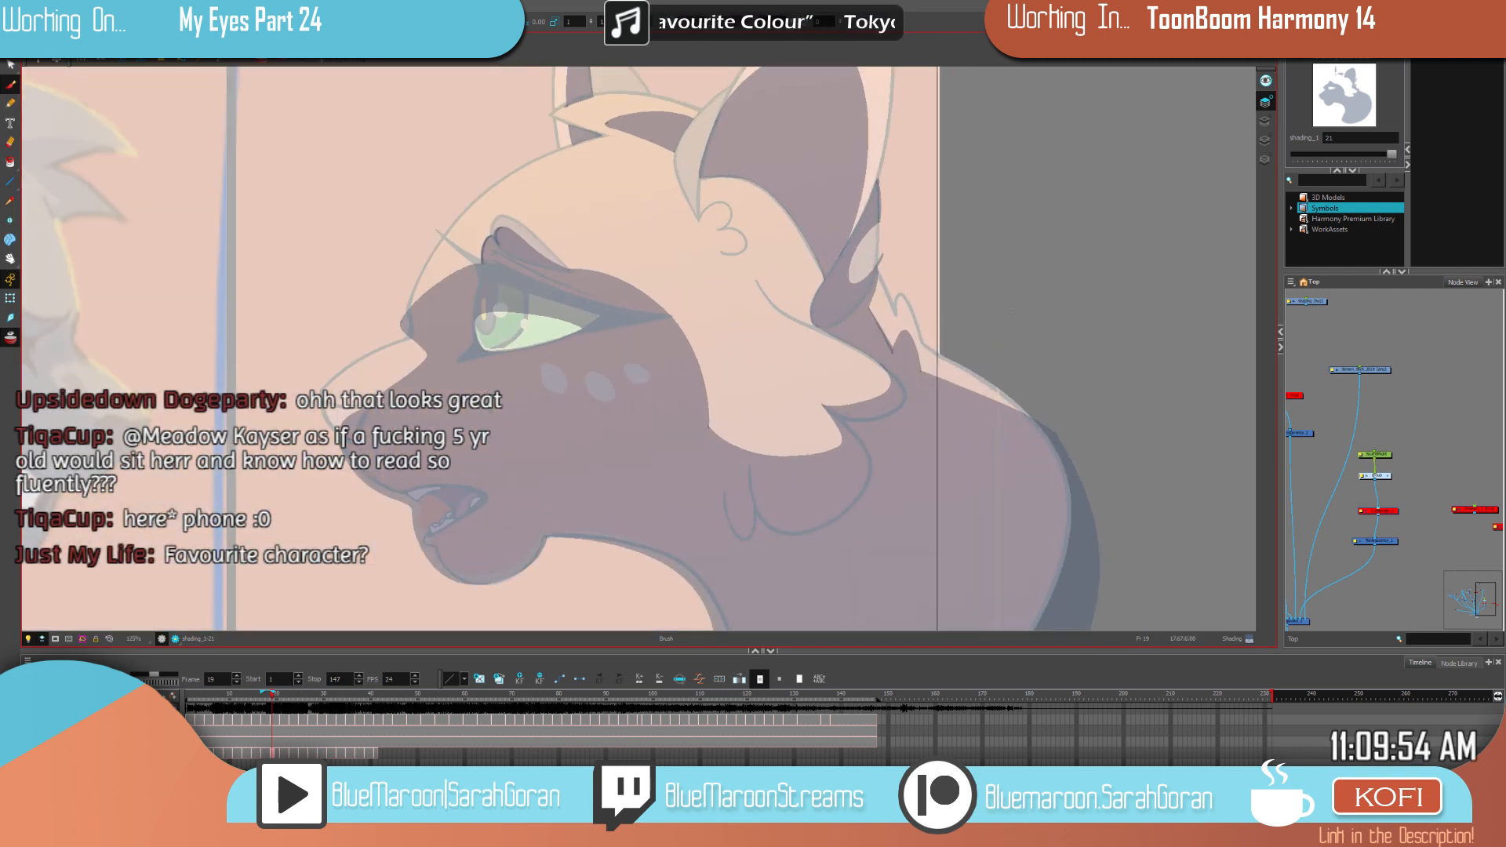
left_click_drag(999, 342, 998, 406)
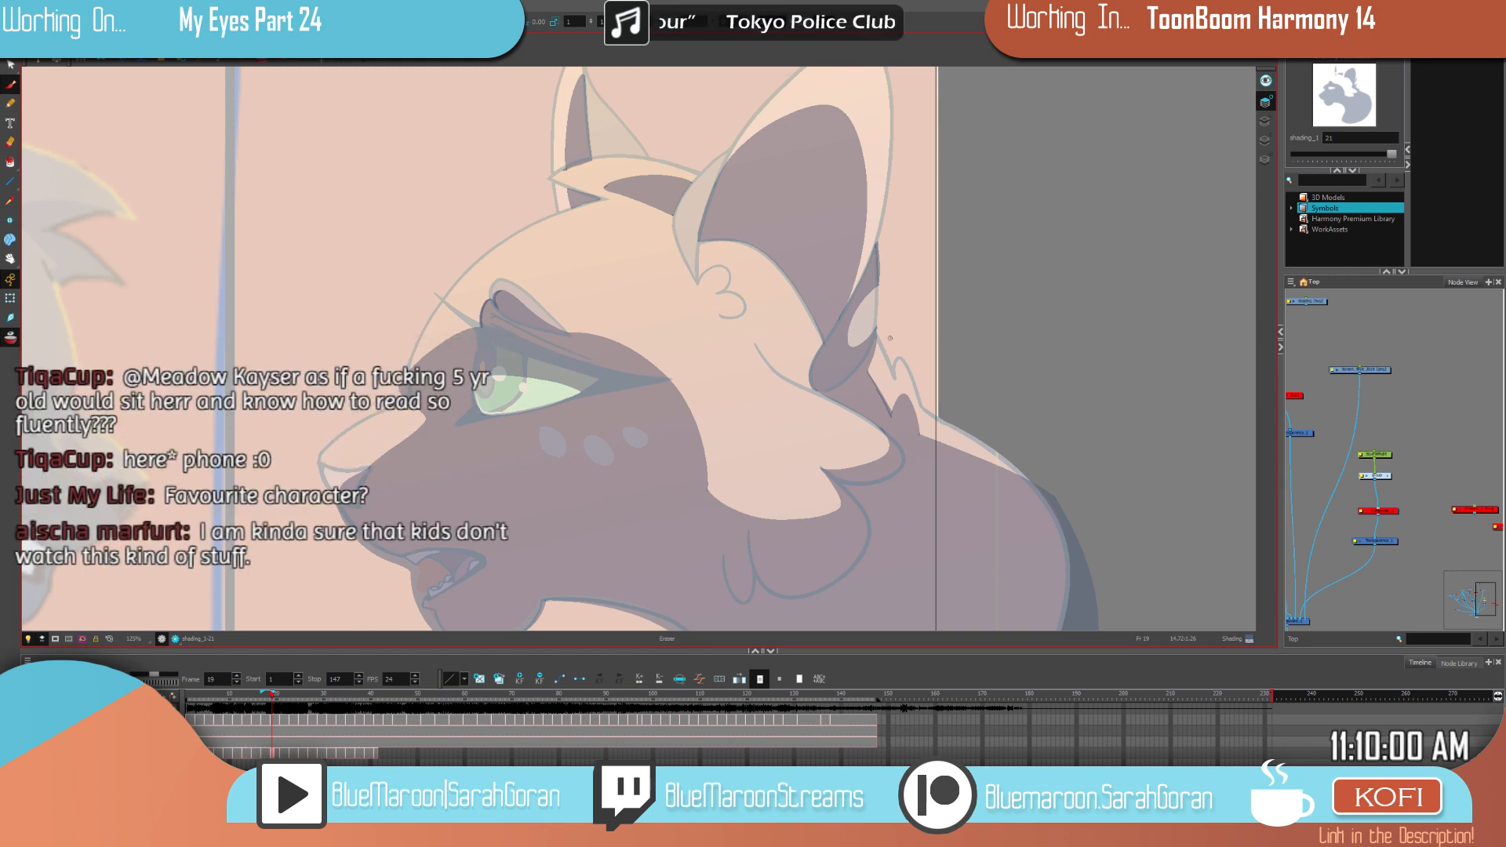
scroll(889, 338, "down", 1)
key("alt+b")
scroll(890, 338, "up", 4)
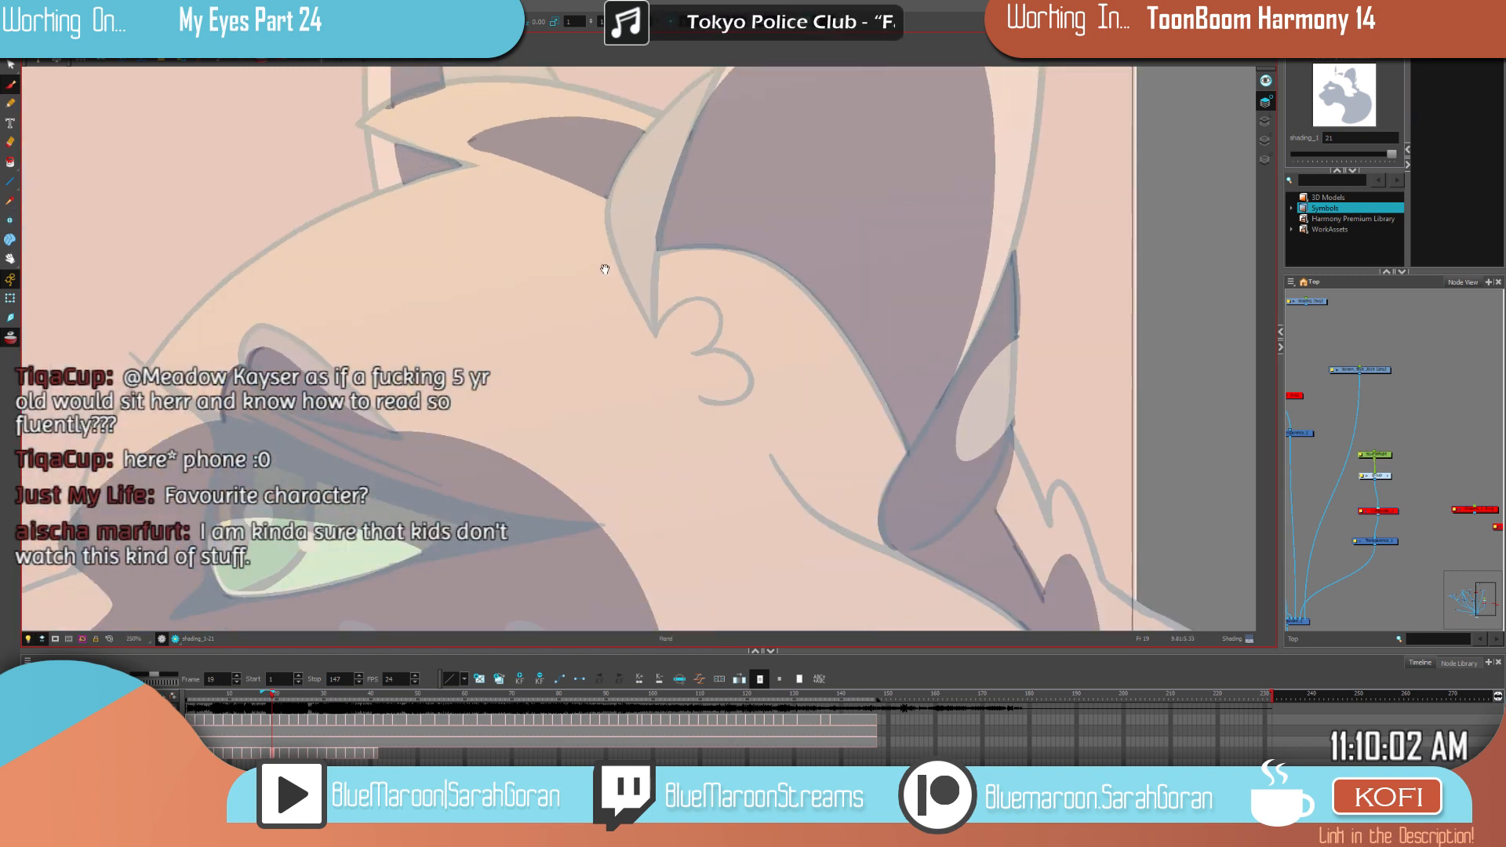
key("alt+e")
left_click_drag(633, 294, 563, 339)
key("alt+b")
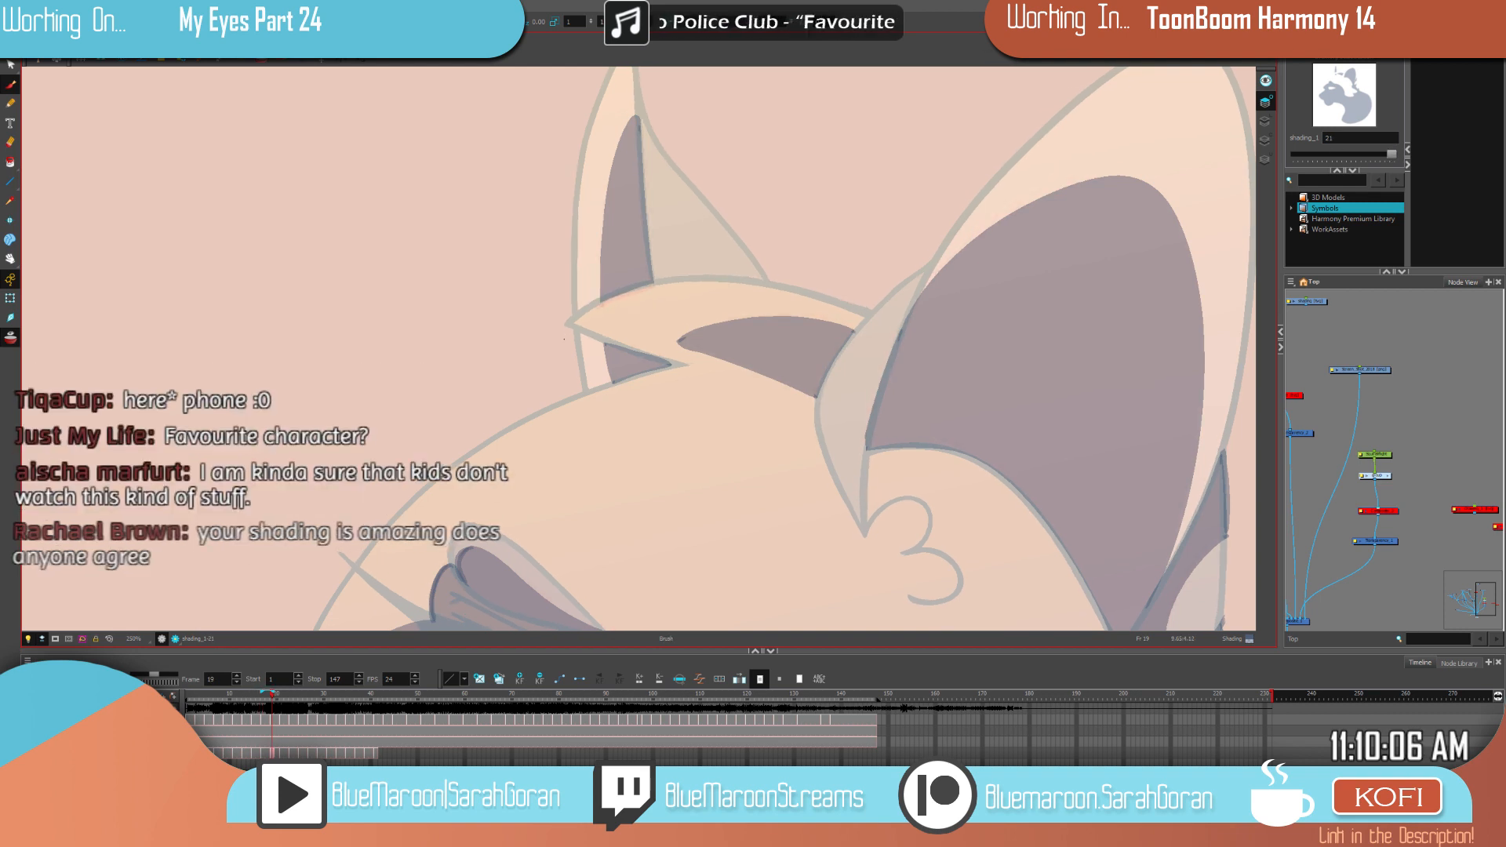
key("alt+e")
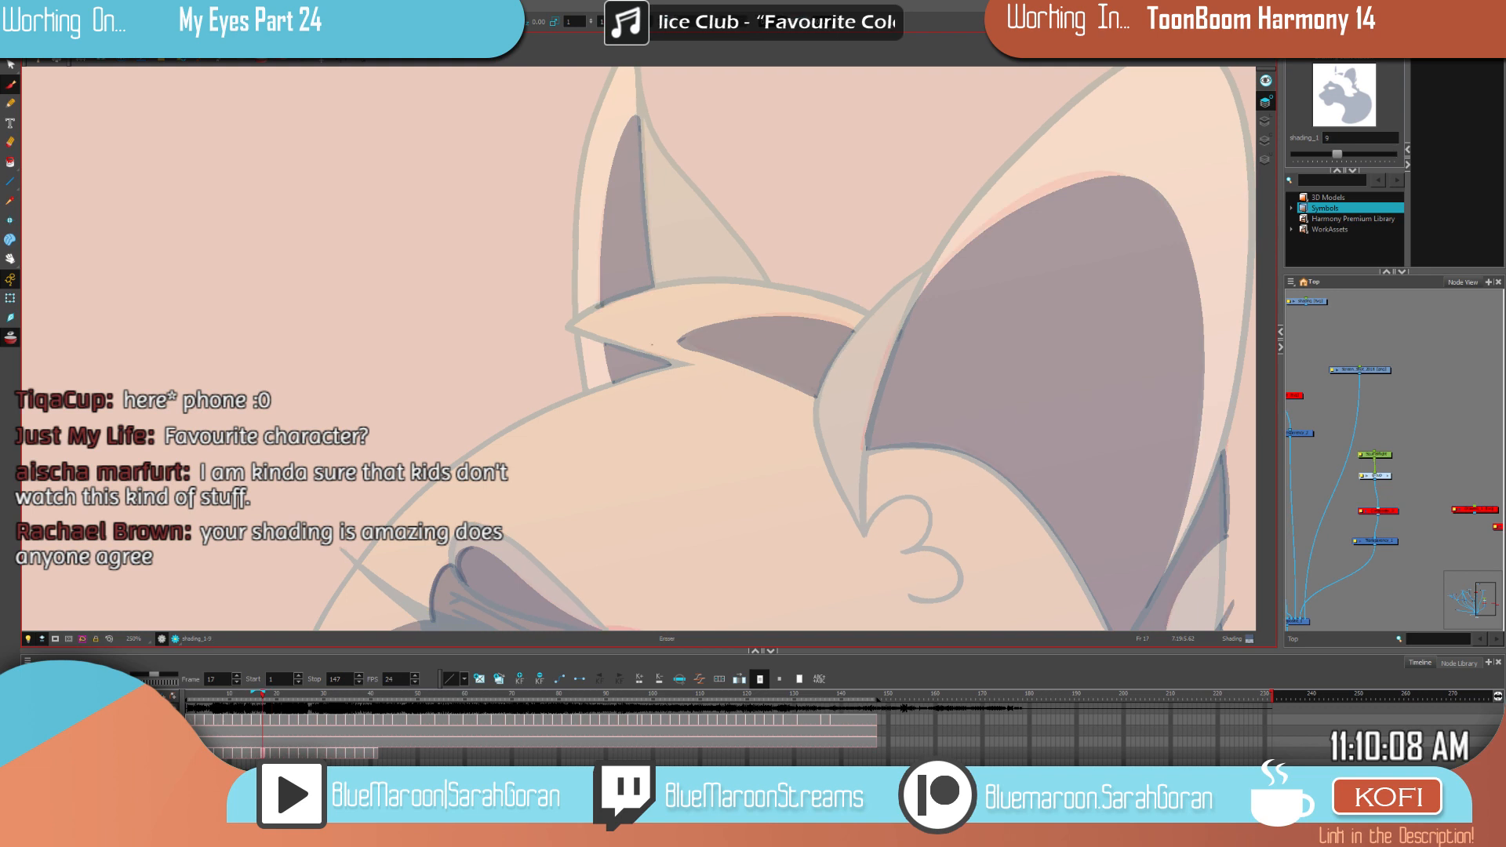
key("f")
key("g")
key("f")
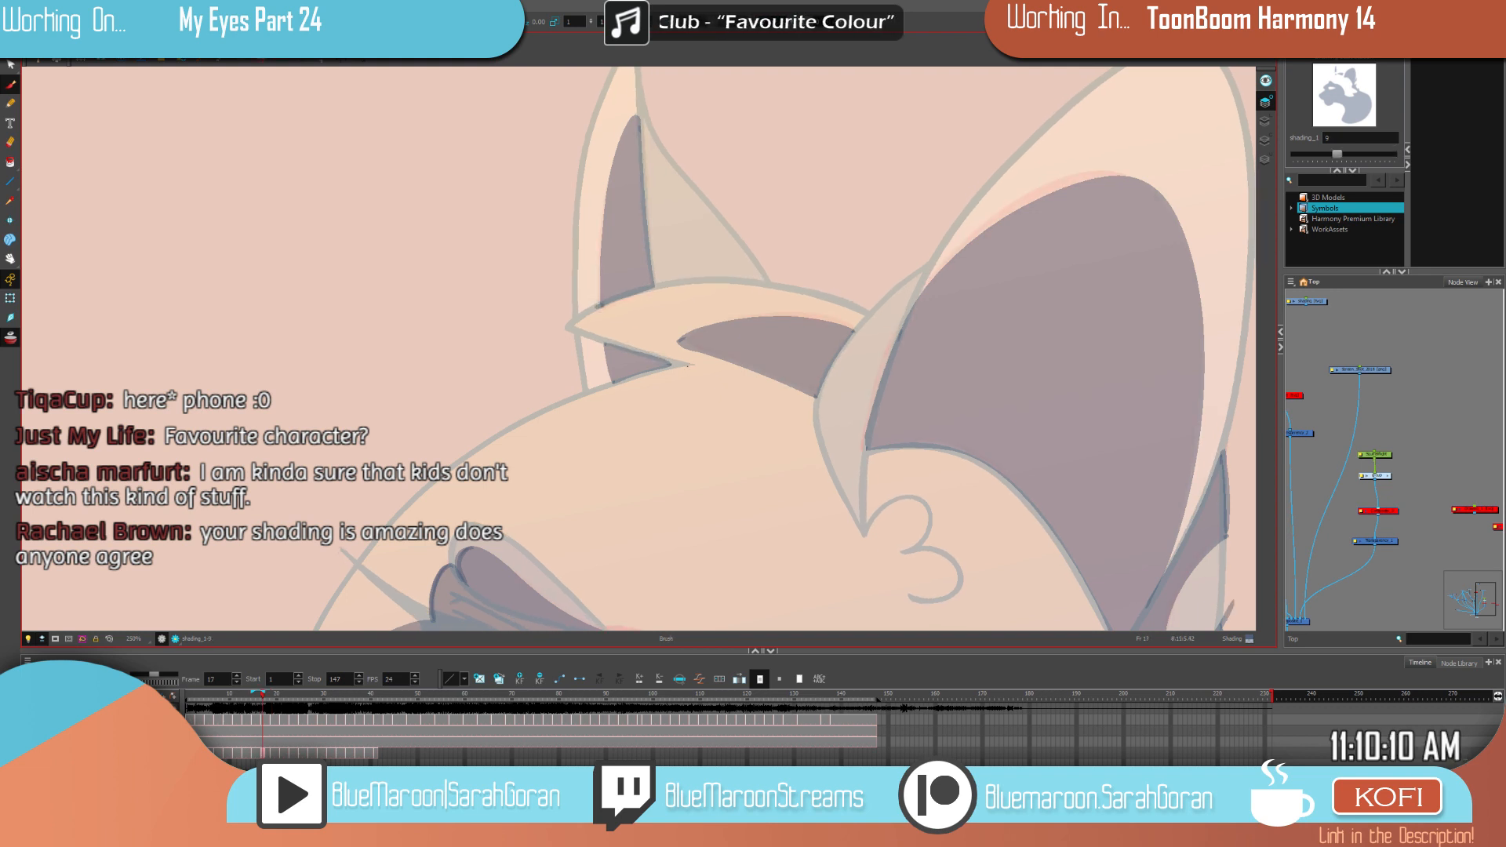
key("g")
key("f")
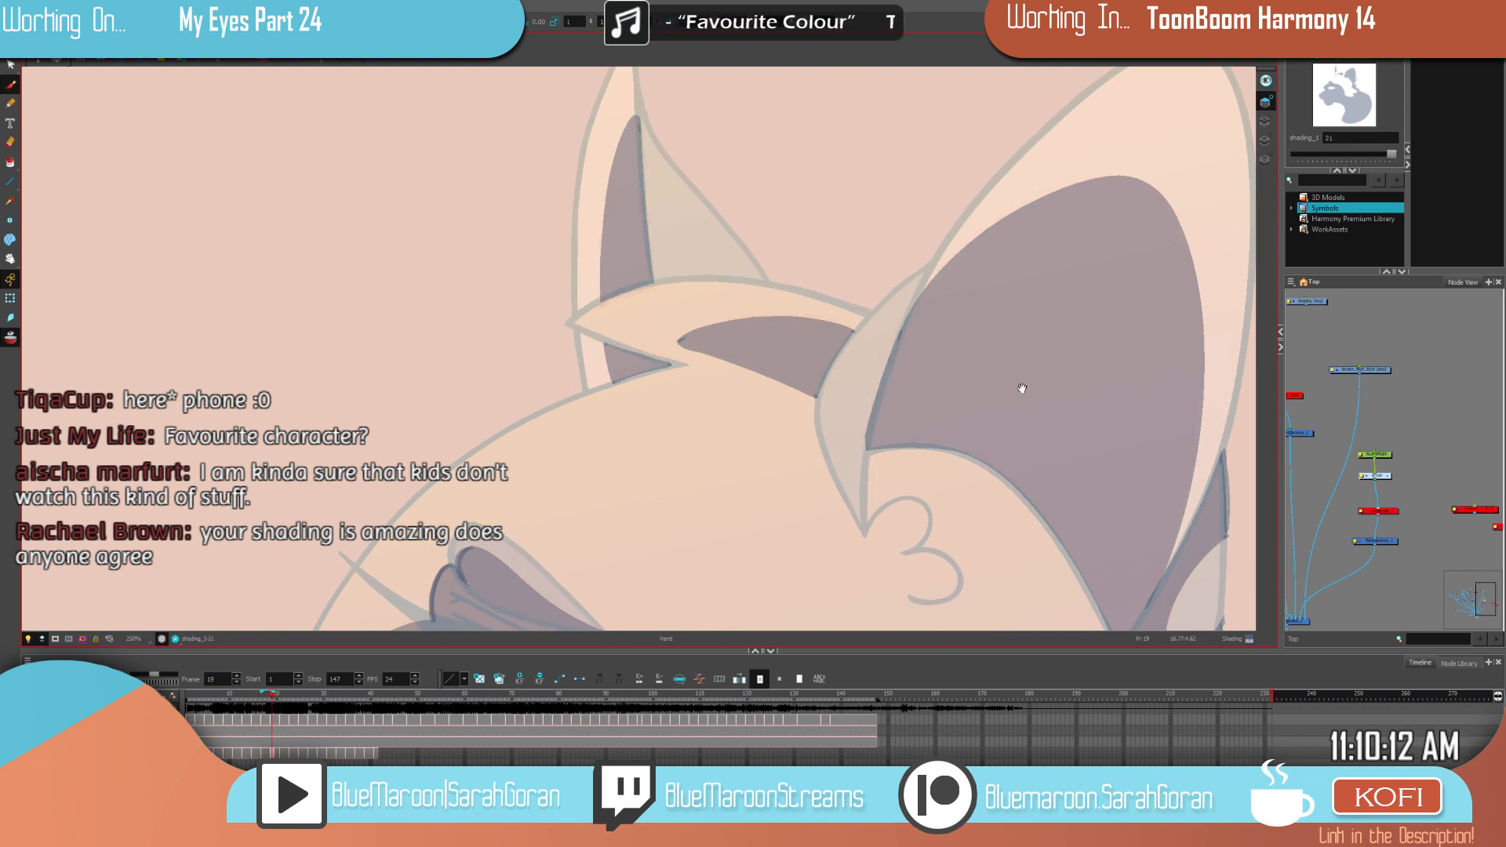
key("g")
key("alt+e")
key("f")
key("g")
left_click_drag(1173, 463, 1088, 278)
key("f")
key("g")
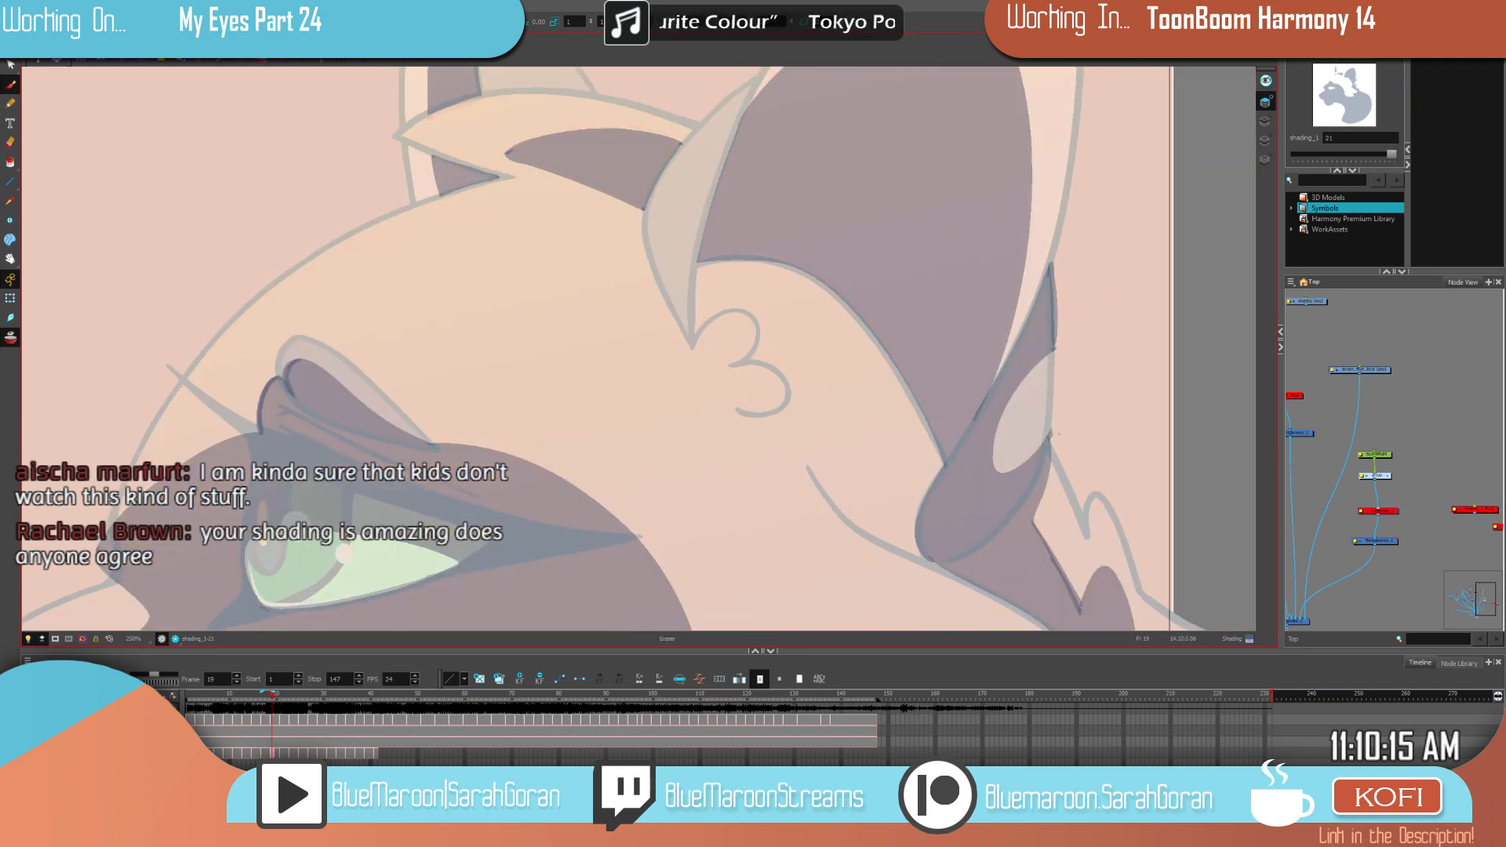
key("f")
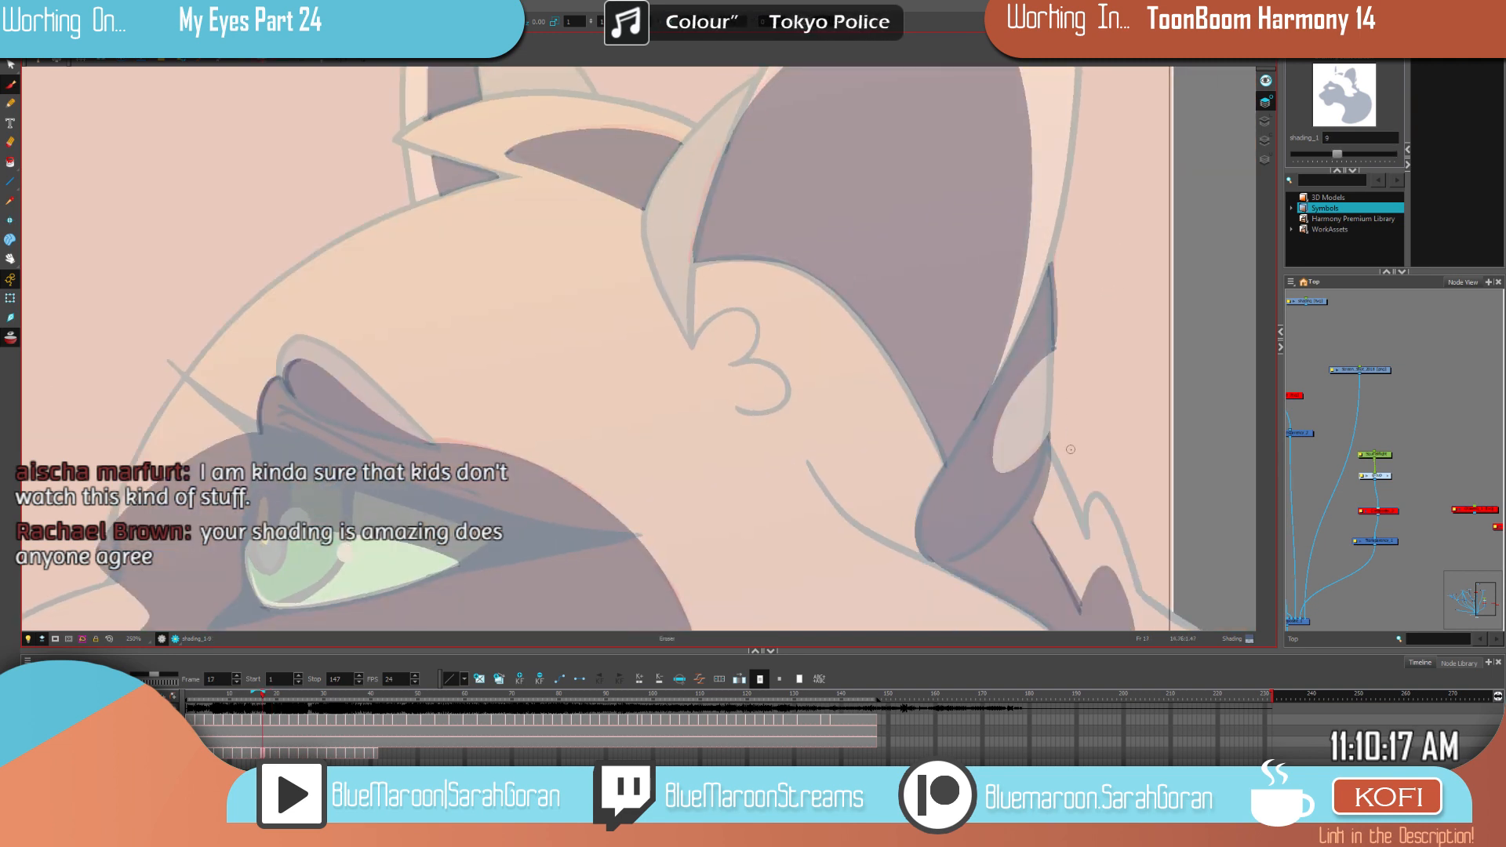
Step: Compare the shading around the dark cat's eye, muzzle and mouth between frames 17 and 19
key("space")
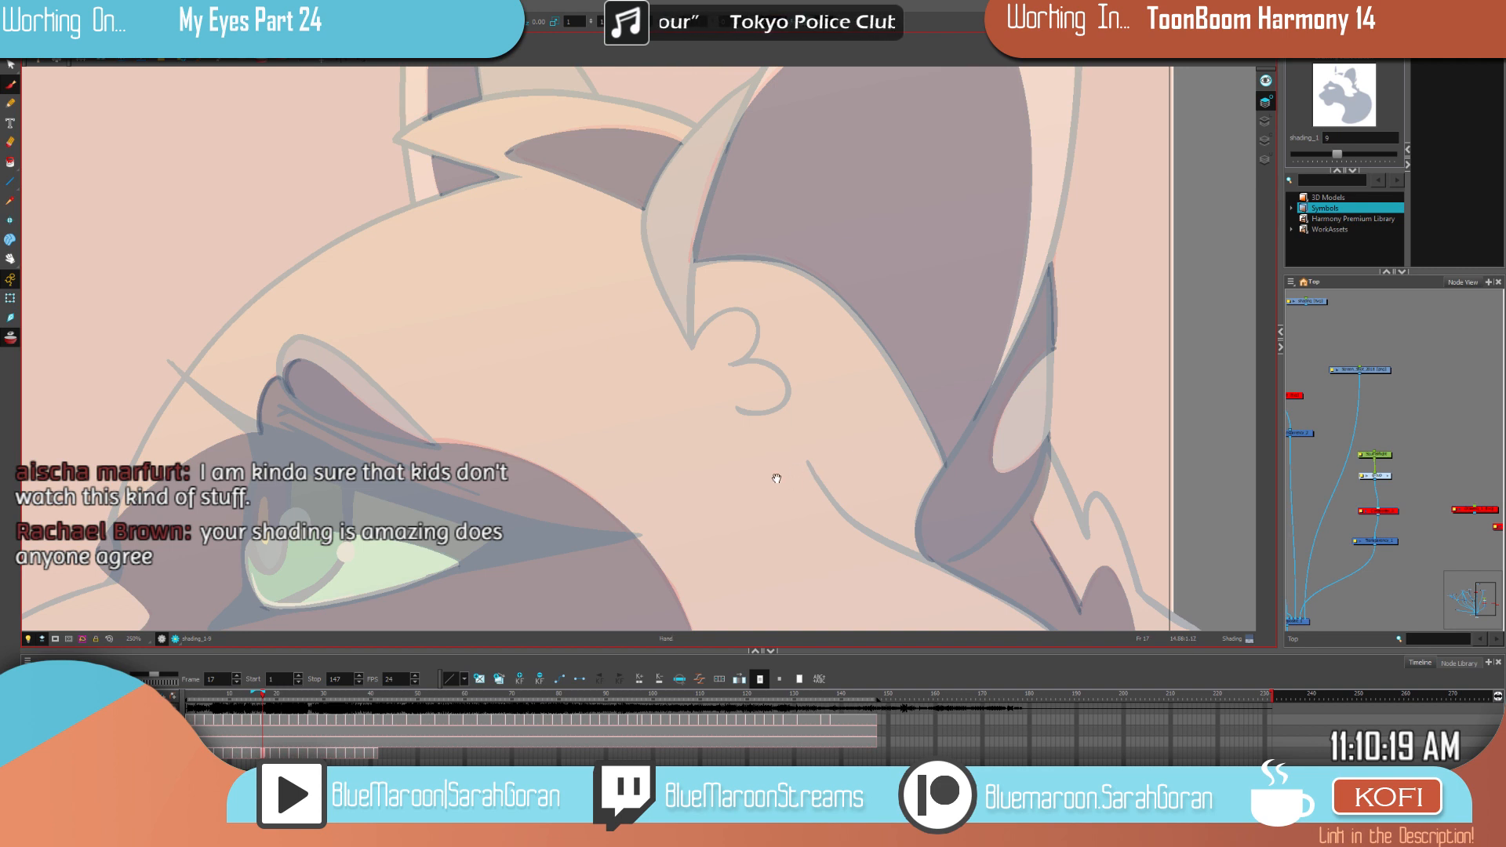
left_click_drag(775, 491, 1009, 339)
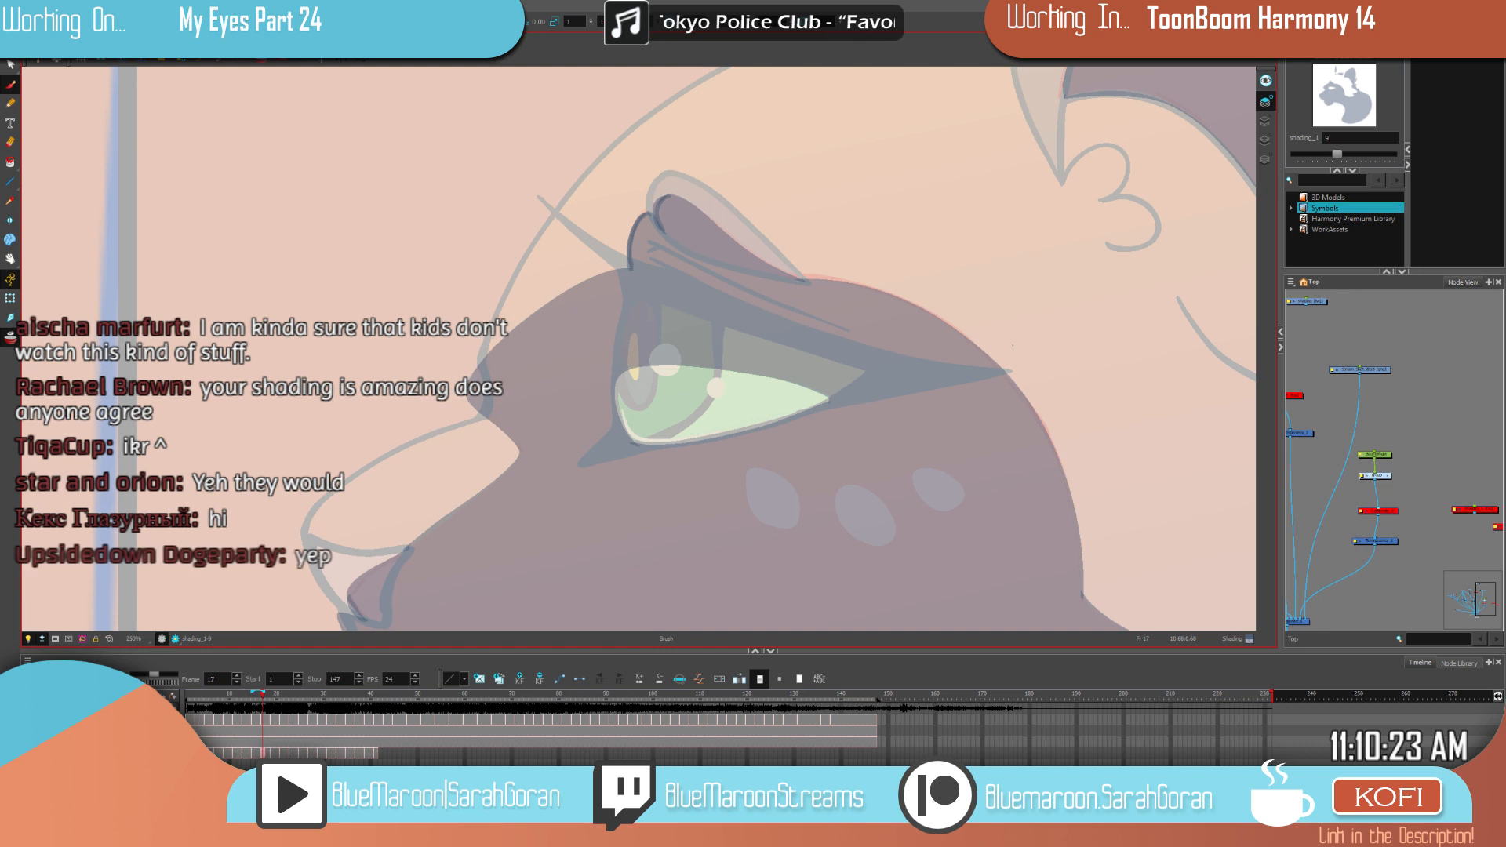
key("g")
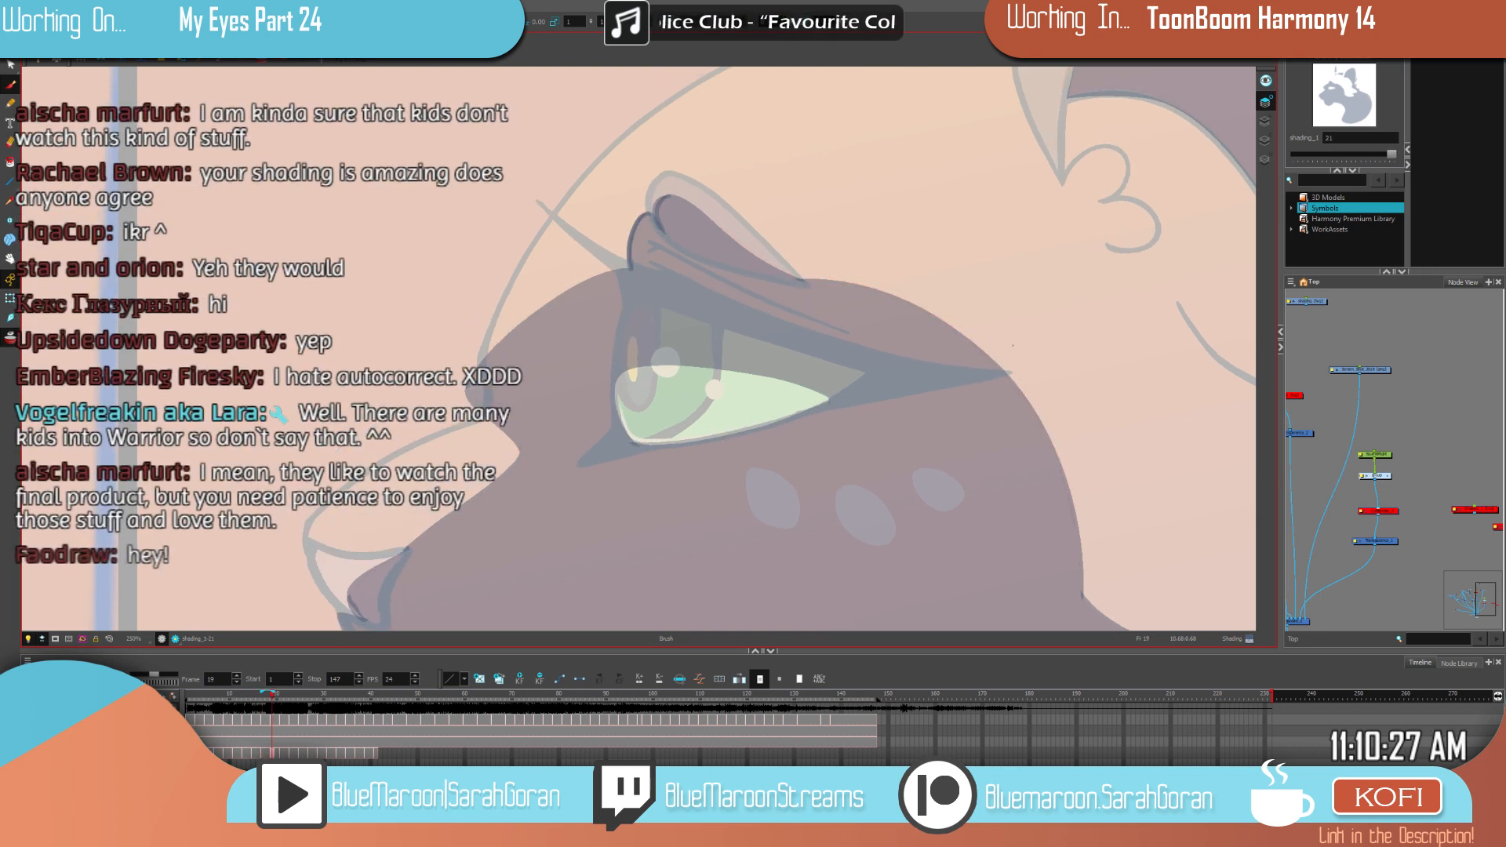
left_click(11, 65)
key("1")
left_click_drag(897, 417, 896, 304)
key("comma")
key("comma")
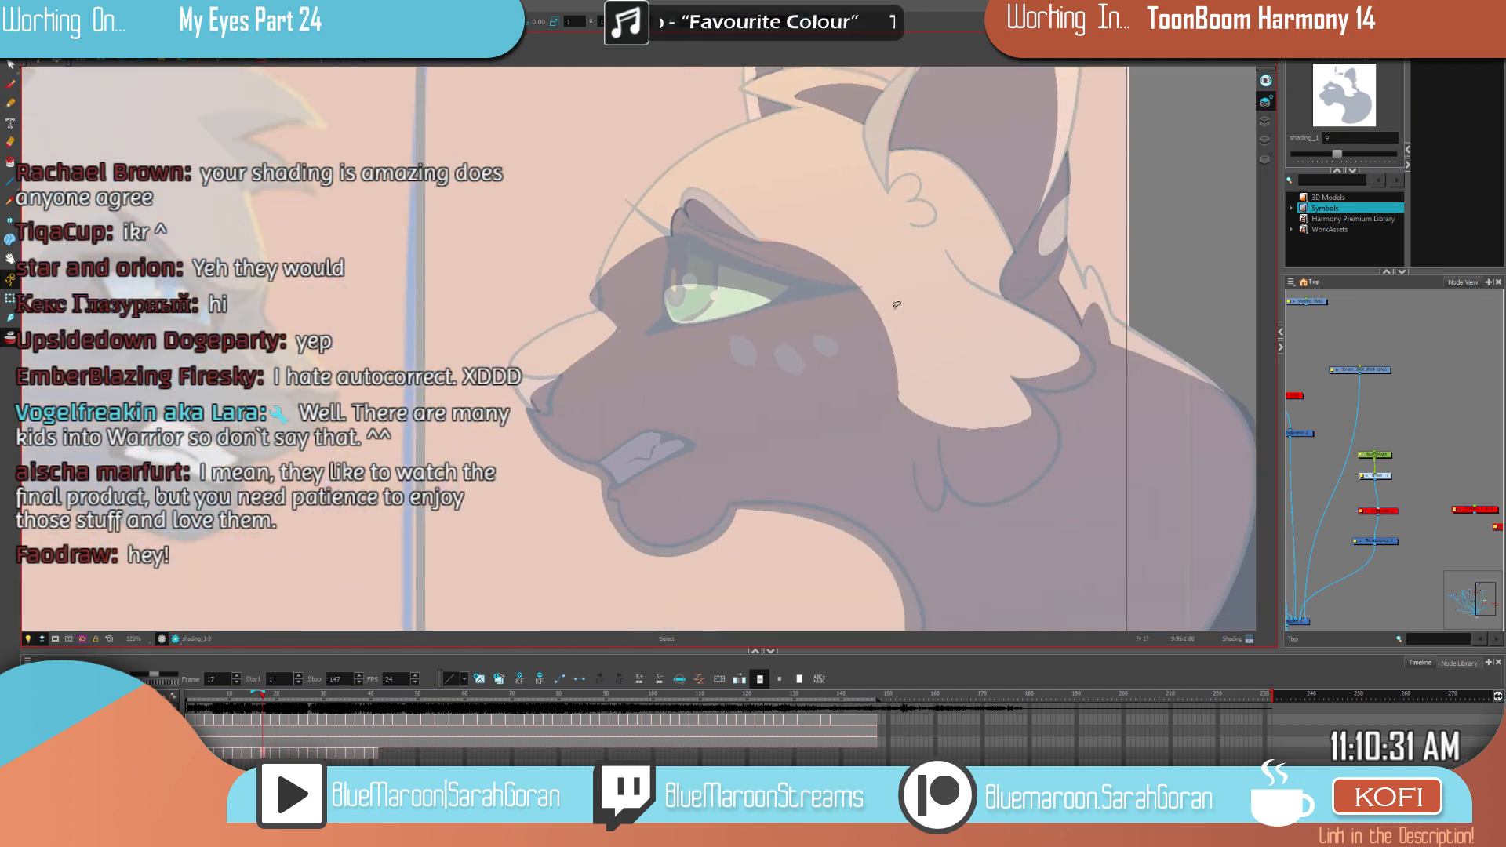
key("g")
key("f")
key("g")
mouse_move(729, 171)
left_mouse_down()
mouse_move(703, 570)
mouse_move(753, 455)
left_mouse_up()
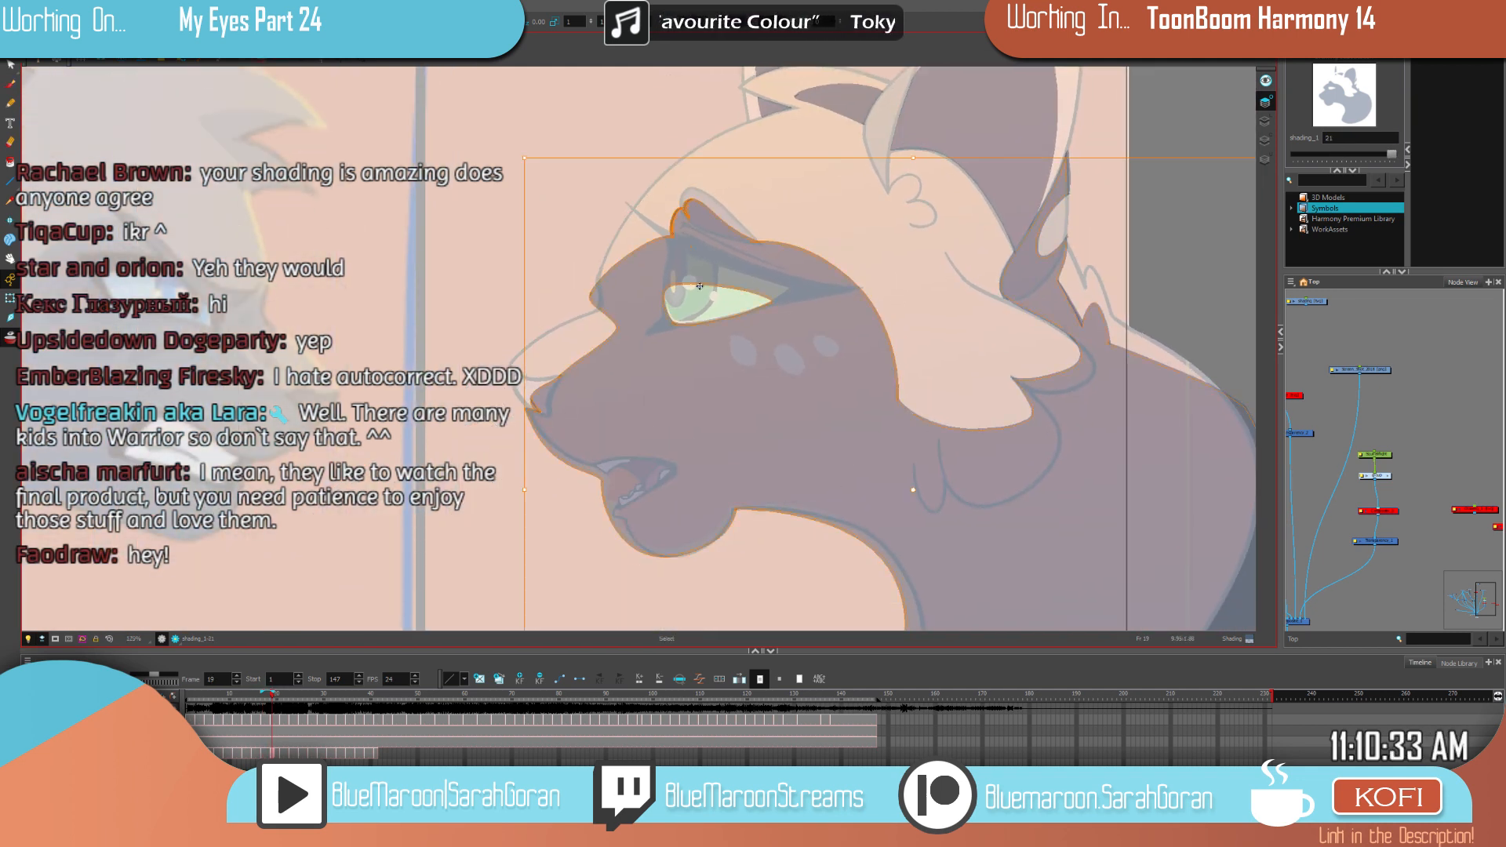
left_click(521, 275)
key("ctrl+z")
key("ctrl+z")
key("ctrl+z")
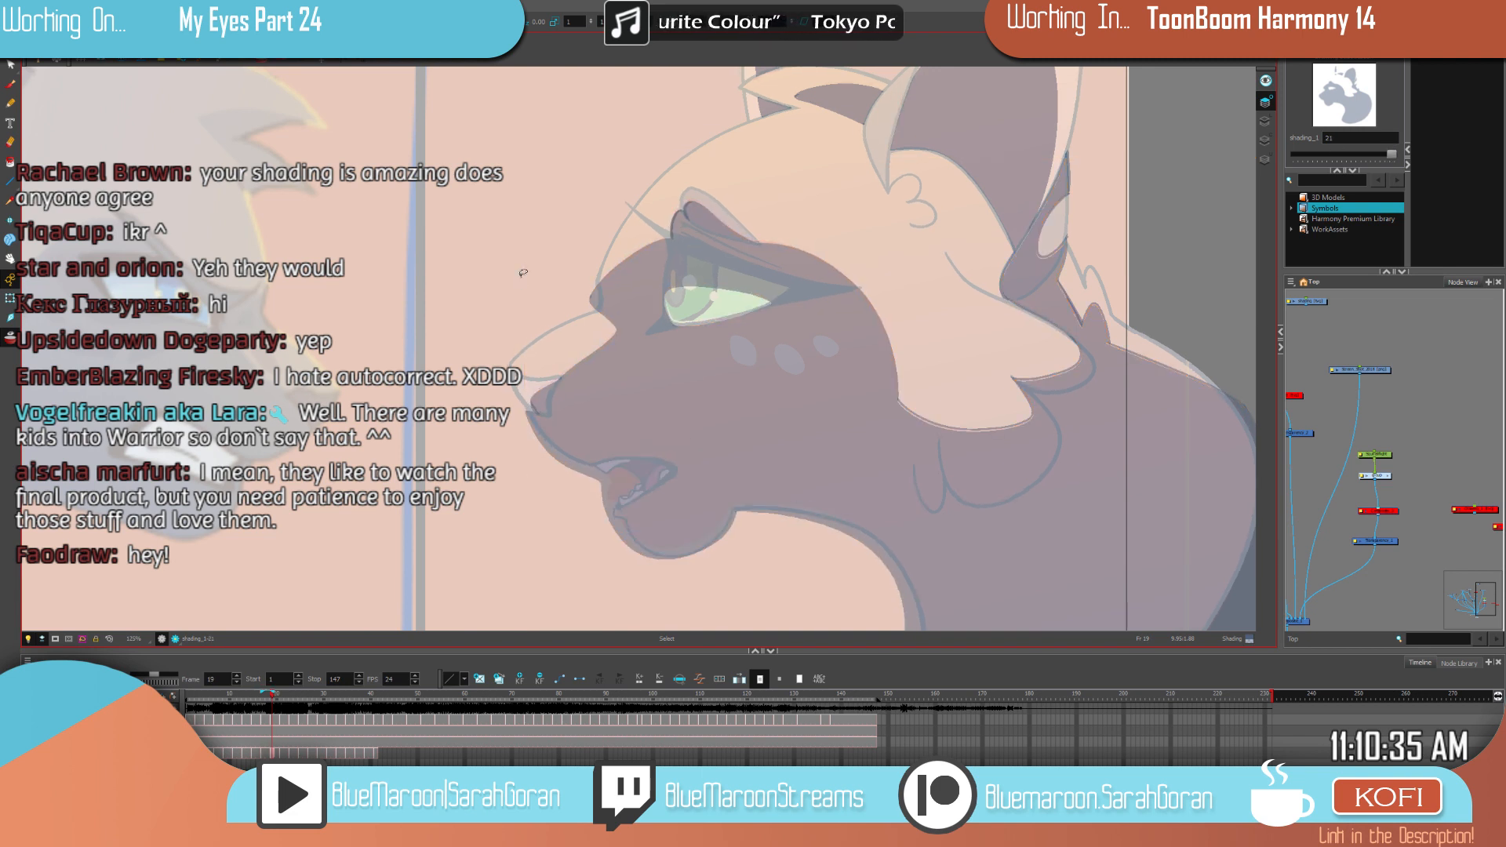
Step: Select the main head-and-body shading shape on frame 19 and nudge it to fit the line art
key("f")
key("g")
key("f")
key("g")
key("f")
key("g")
key("f")
key("g")
key("space")
left_click_drag(1132, 274, 969, 305)
key("ctrl+a")
left_click_drag(945, 240, 913, 186)
mouse_move(877, 279)
left_mouse_down()
mouse_move(527, 225)
mouse_move(492, 627)
left_mouse_up()
left_click_drag(362, 277, 357, 281)
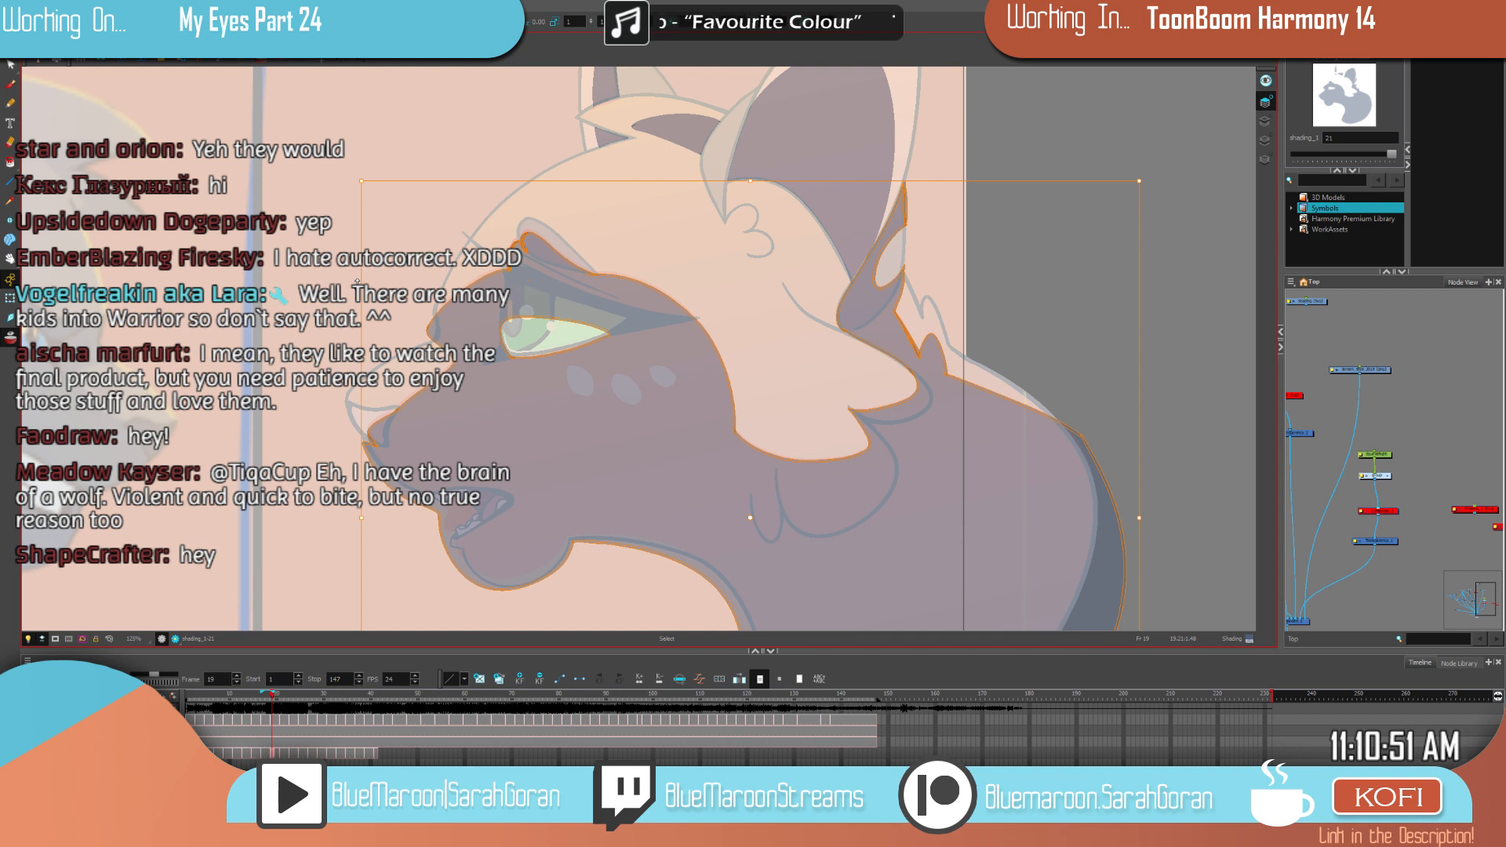
Step: Flip between frames 17 and 19 to check how the adjusted head-and-body shading follows the movement
key("comma")
key("comma")
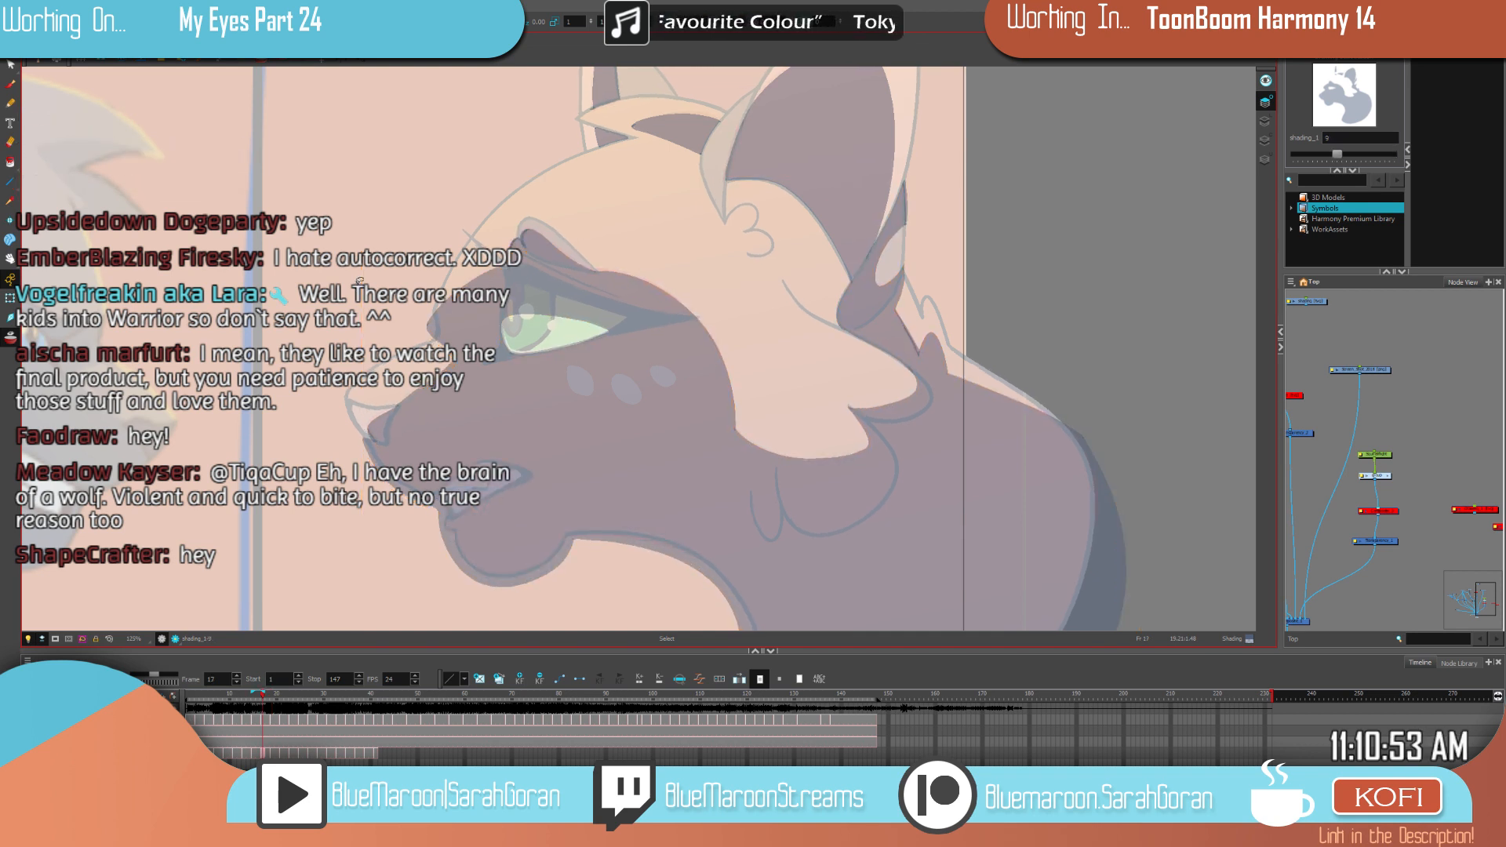
key("period")
key("period")
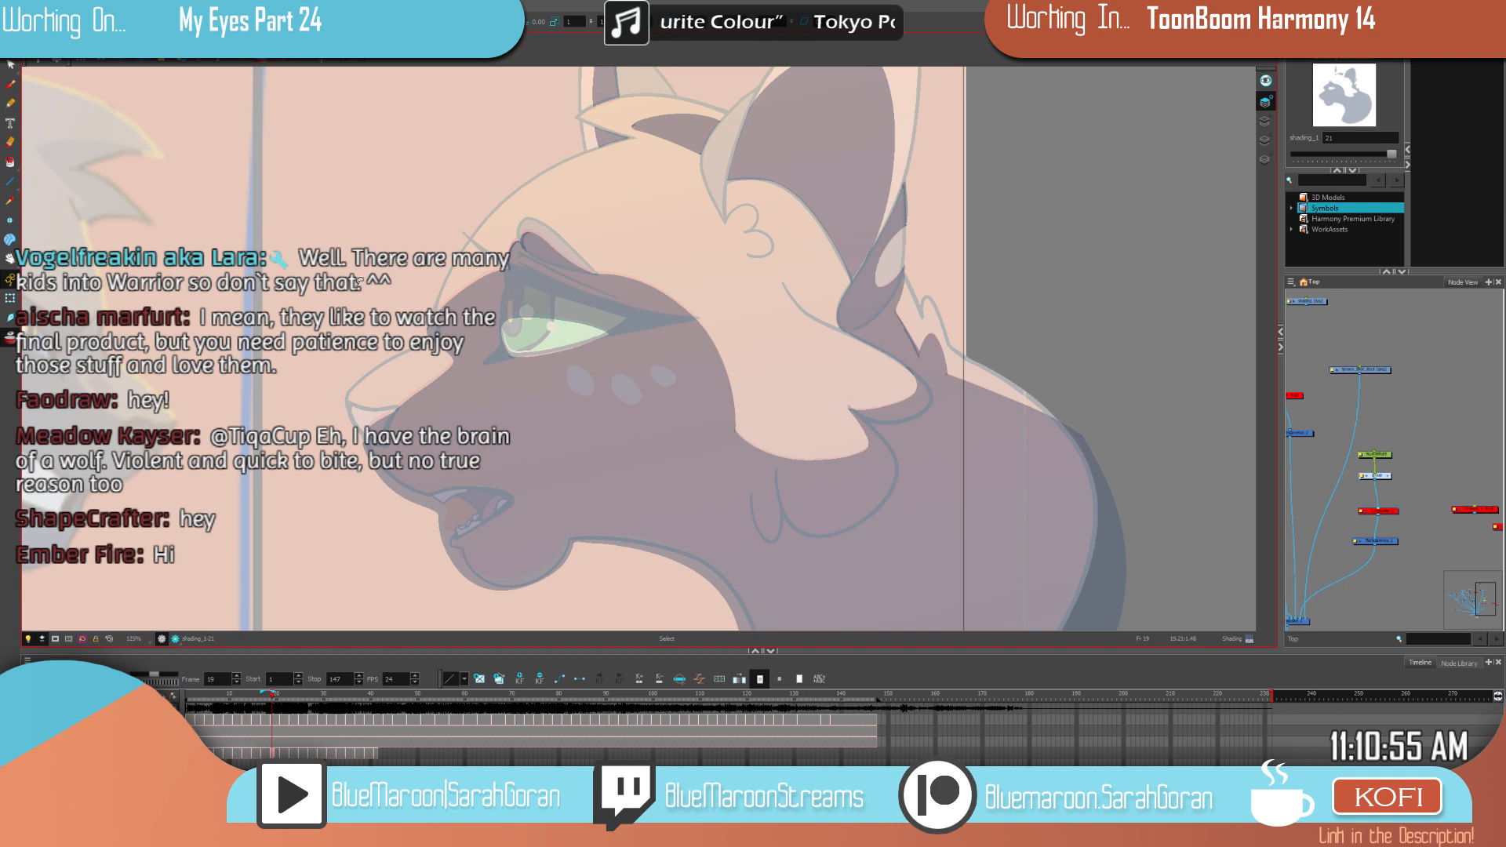
key("comma")
key("comma")
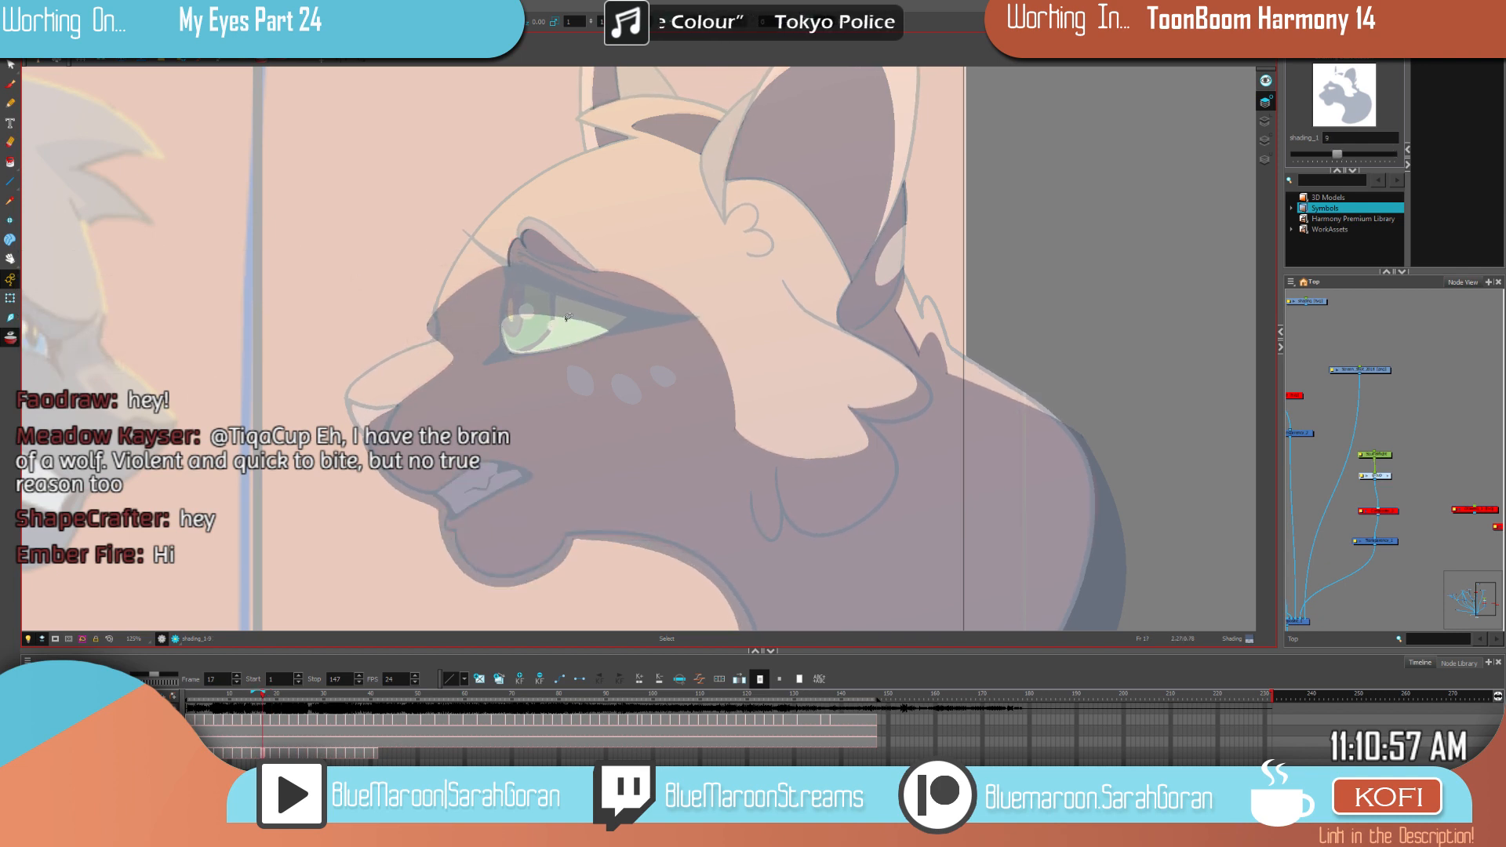
key("period")
key("period")
Step: Brush shading along the lower edge of the dark cat's eye on frame 19, from the inner to the outer corner
scroll(559, 329, "up", 2)
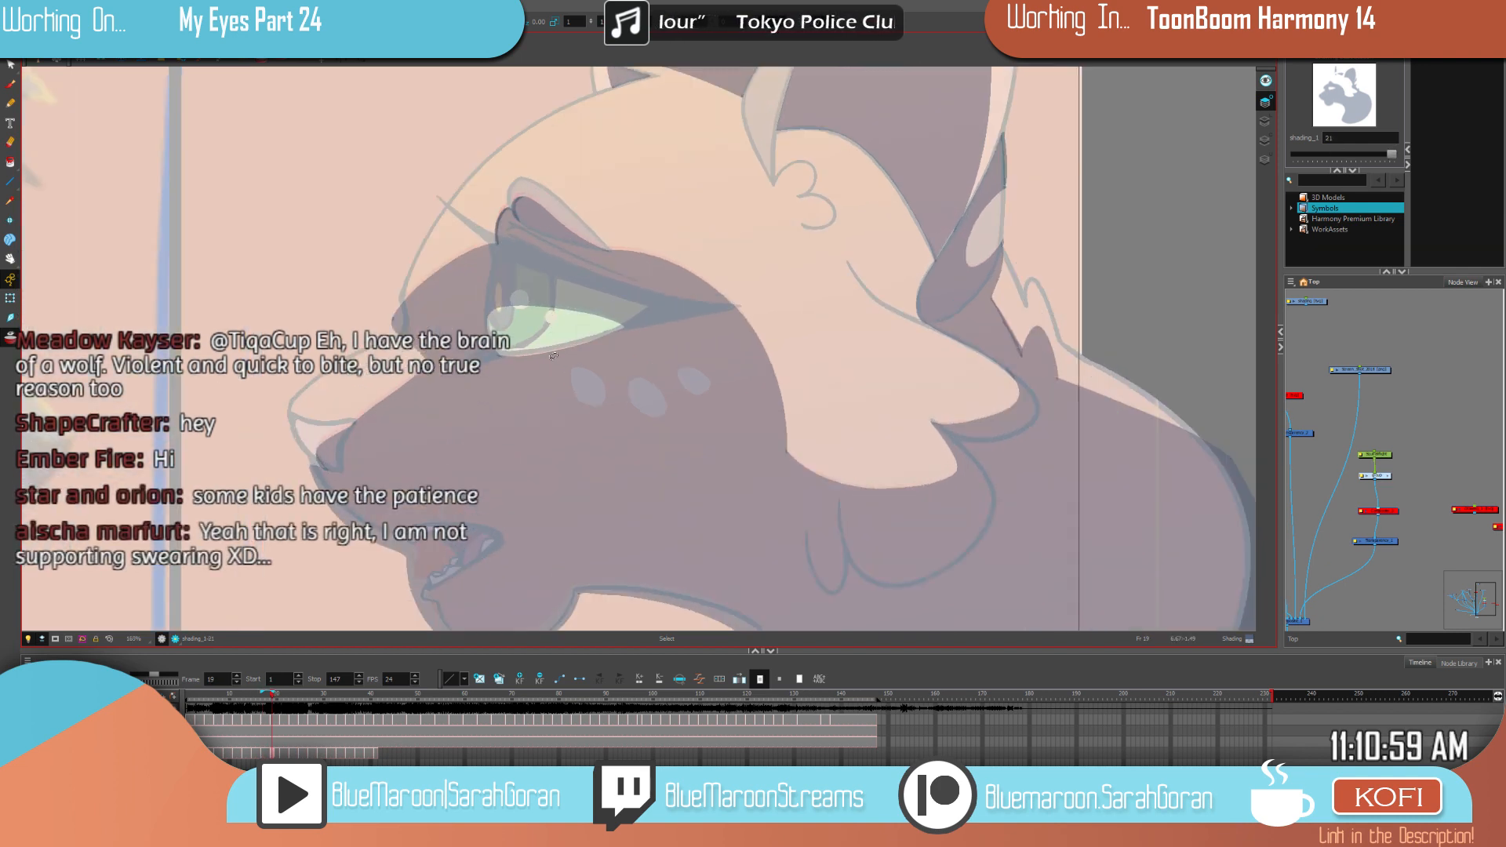
scroll(554, 357, "up", 4)
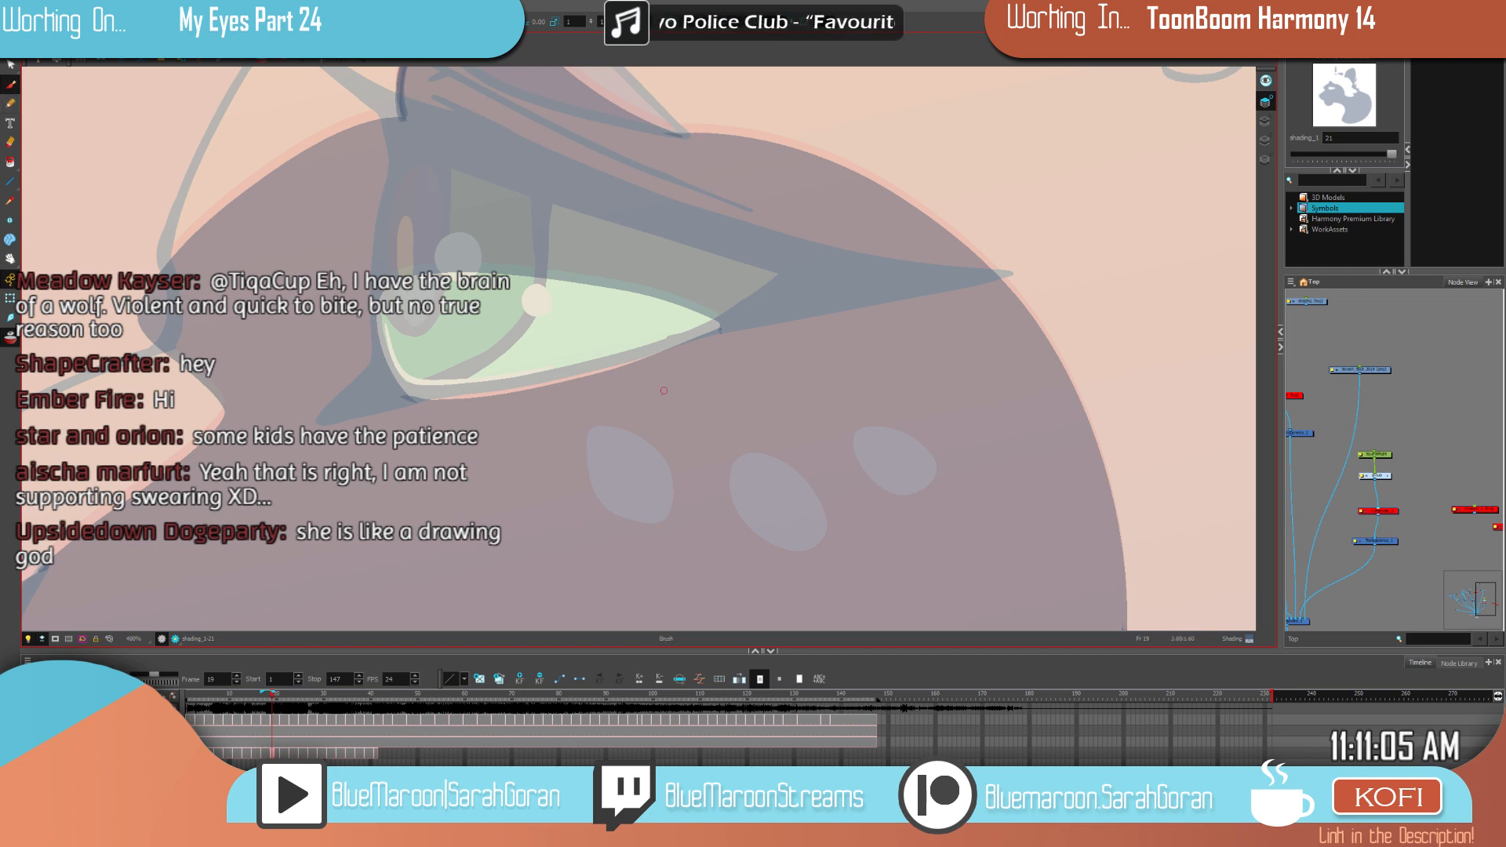
left_click_drag(669, 350, 460, 404)
left_click_drag(588, 381, 731, 342)
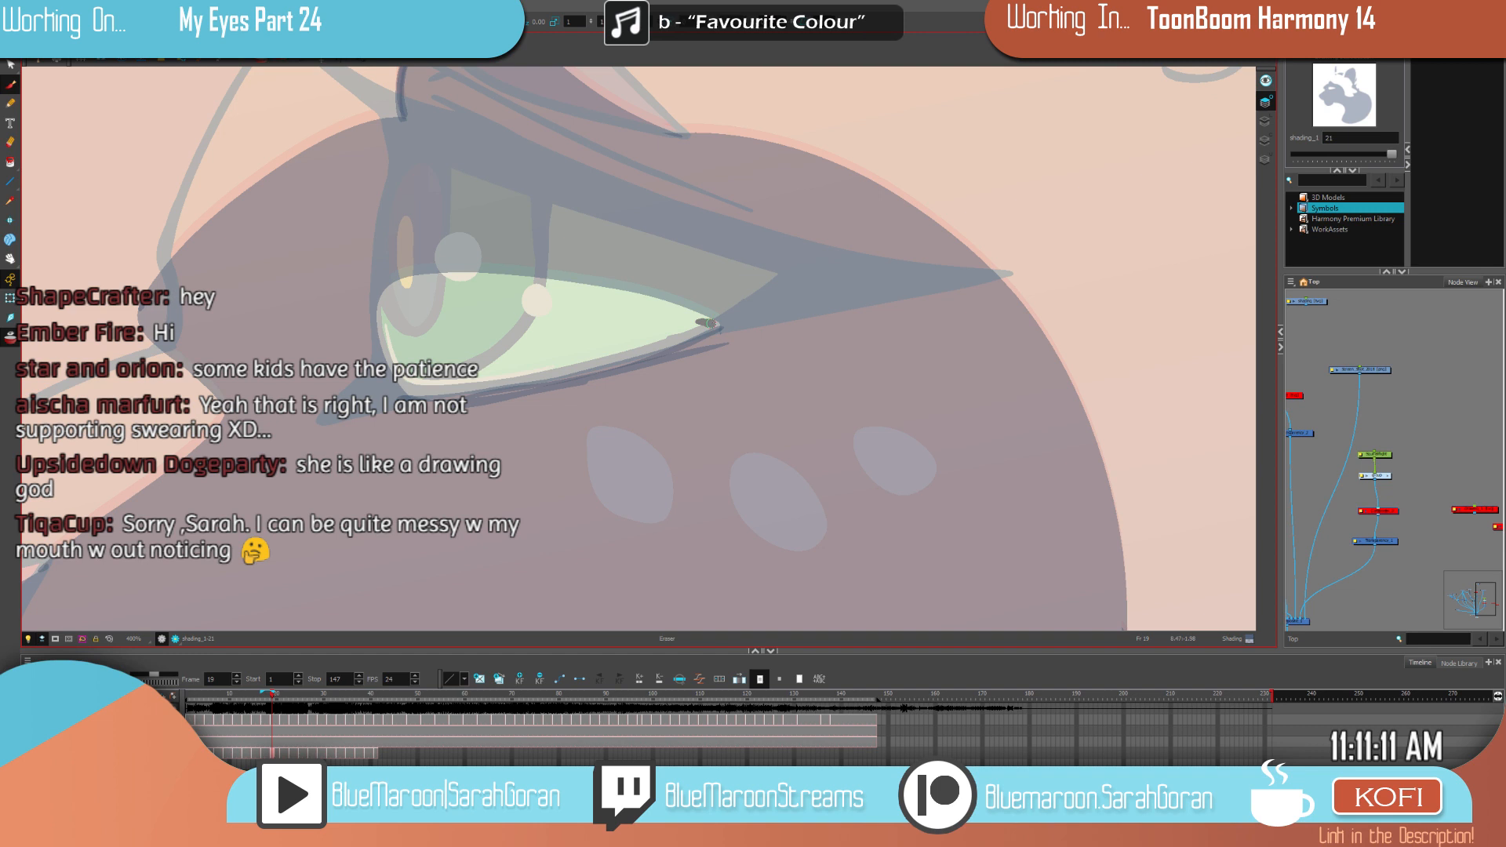
Step: Clean up the shading edge across the upper part of the eye on frame 19 and redraw it to the outer corner
key("alt+b")
mouse_move(681, 302)
left_mouse_down()
mouse_move(541, 276)
mouse_move(384, 297)
mouse_move(378, 320)
left_mouse_up()
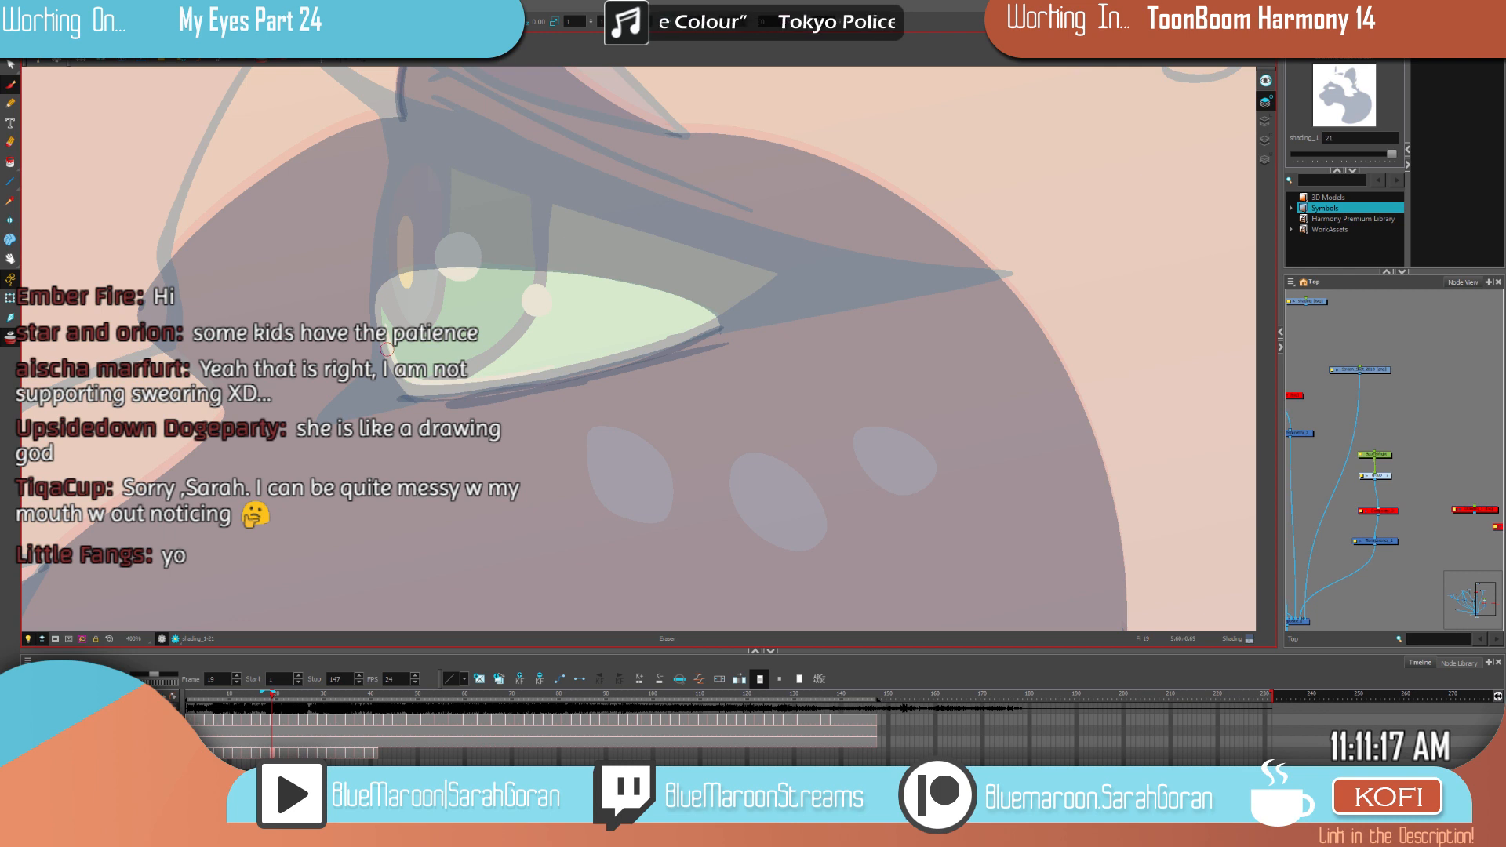
key("alt+b")
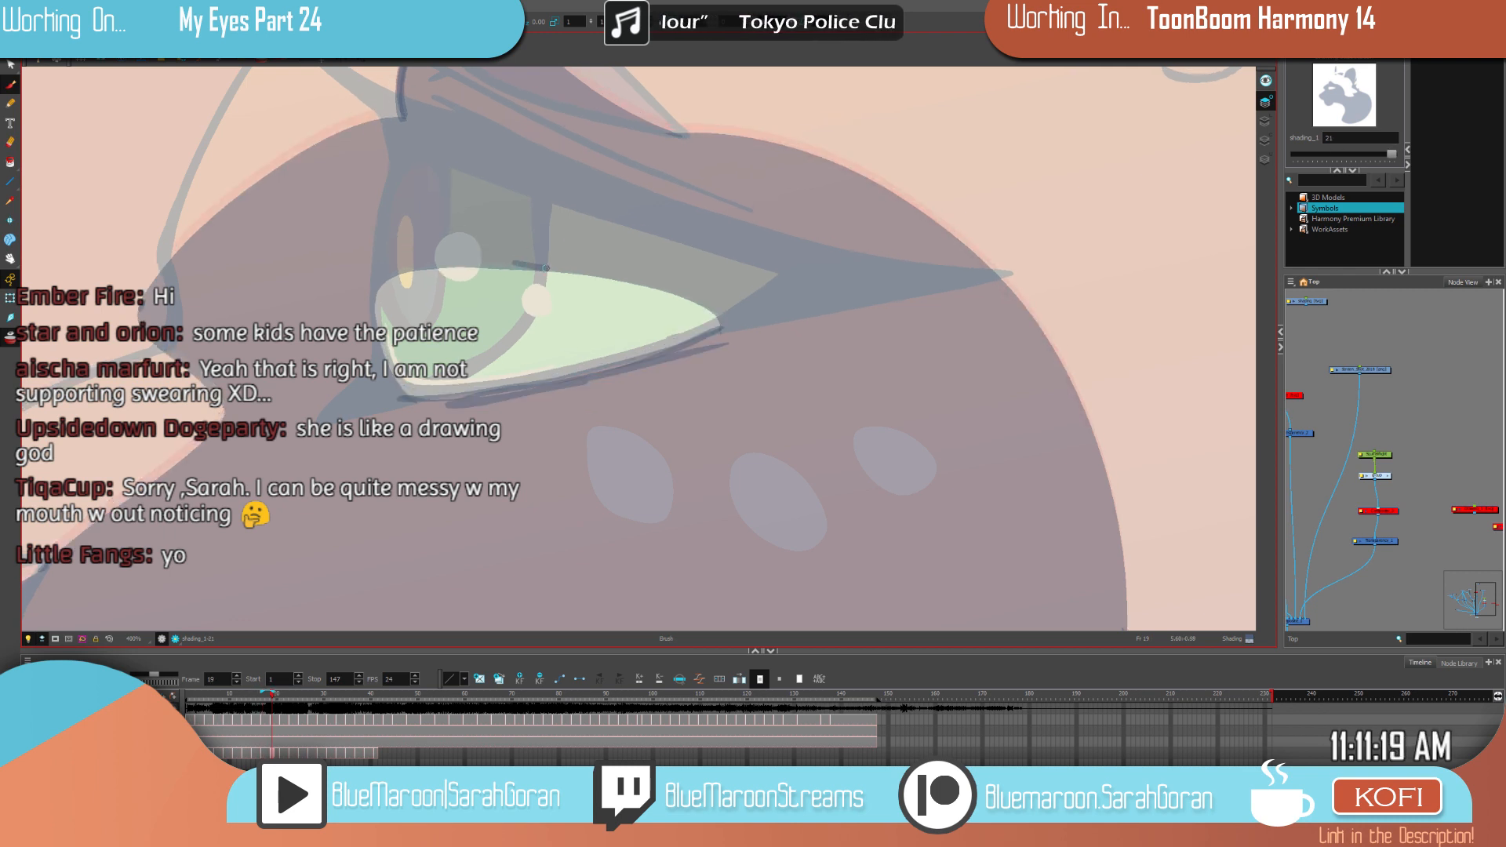
left_click_drag(543, 268, 585, 275)
left_click_drag(709, 313, 729, 326)
left_click_drag(627, 279, 703, 305)
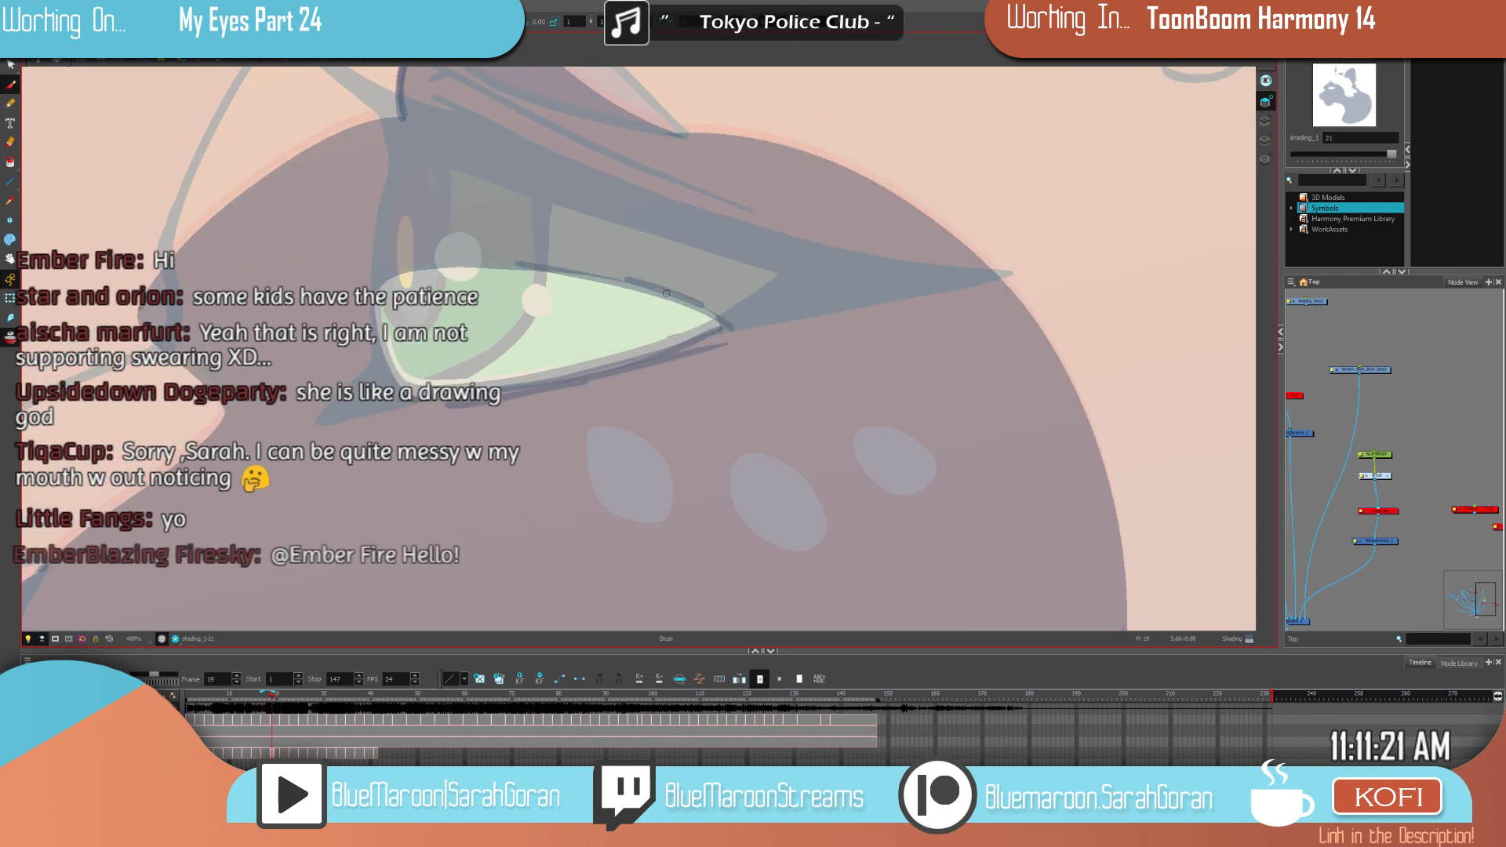
Step: Flip between frames 17 and 19 to compare the eye shading up close
key("comma")
key("comma")
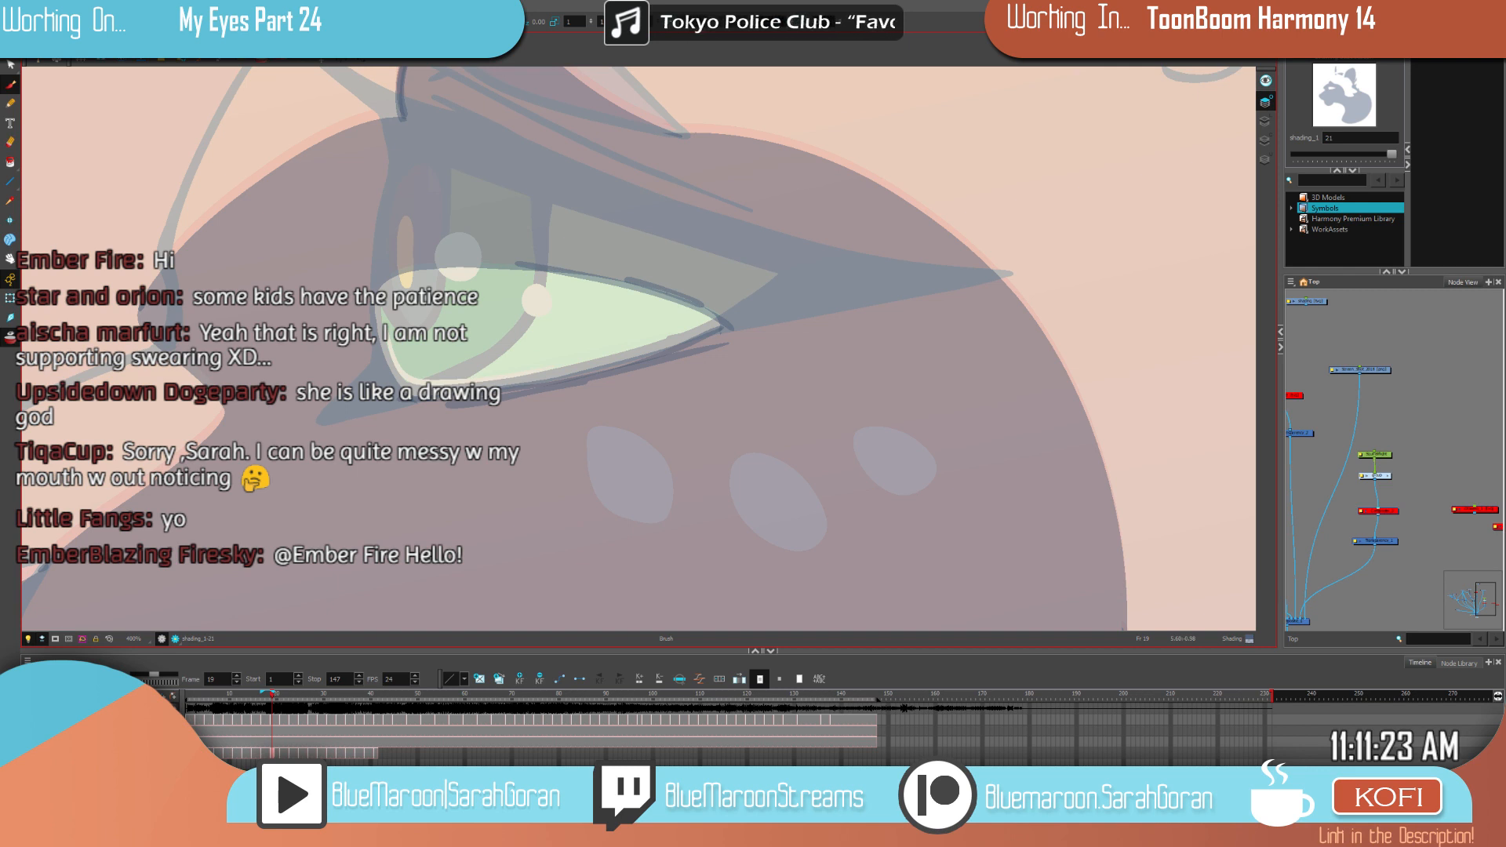
key("comma")
key("comma")
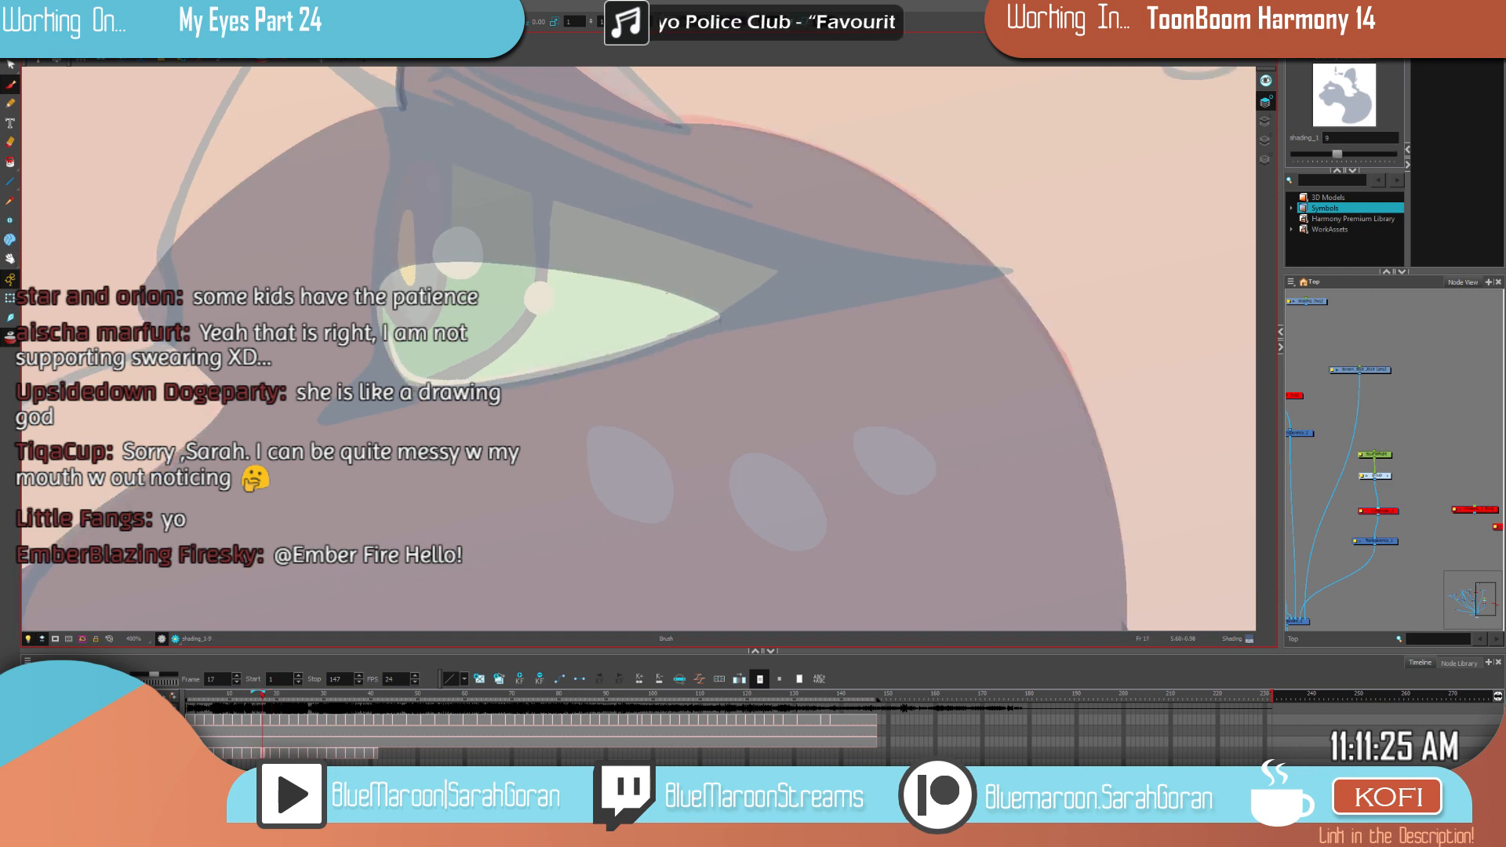
key("g")
key("f")
key("g")
key("f")
key("g")
key("f")
key("g")
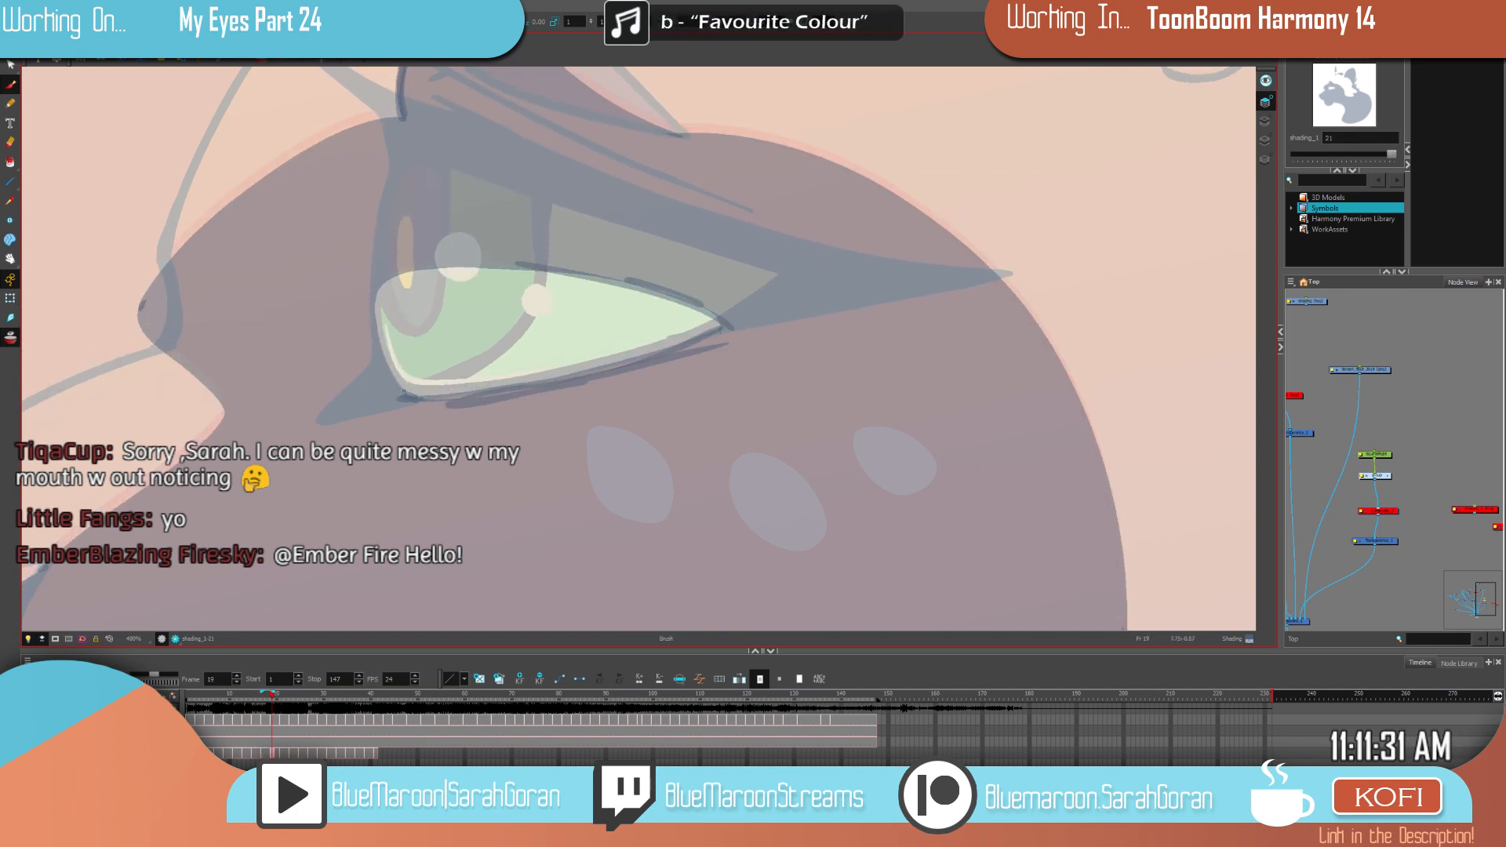
key("f")
key("g")
key("f")
key("g")
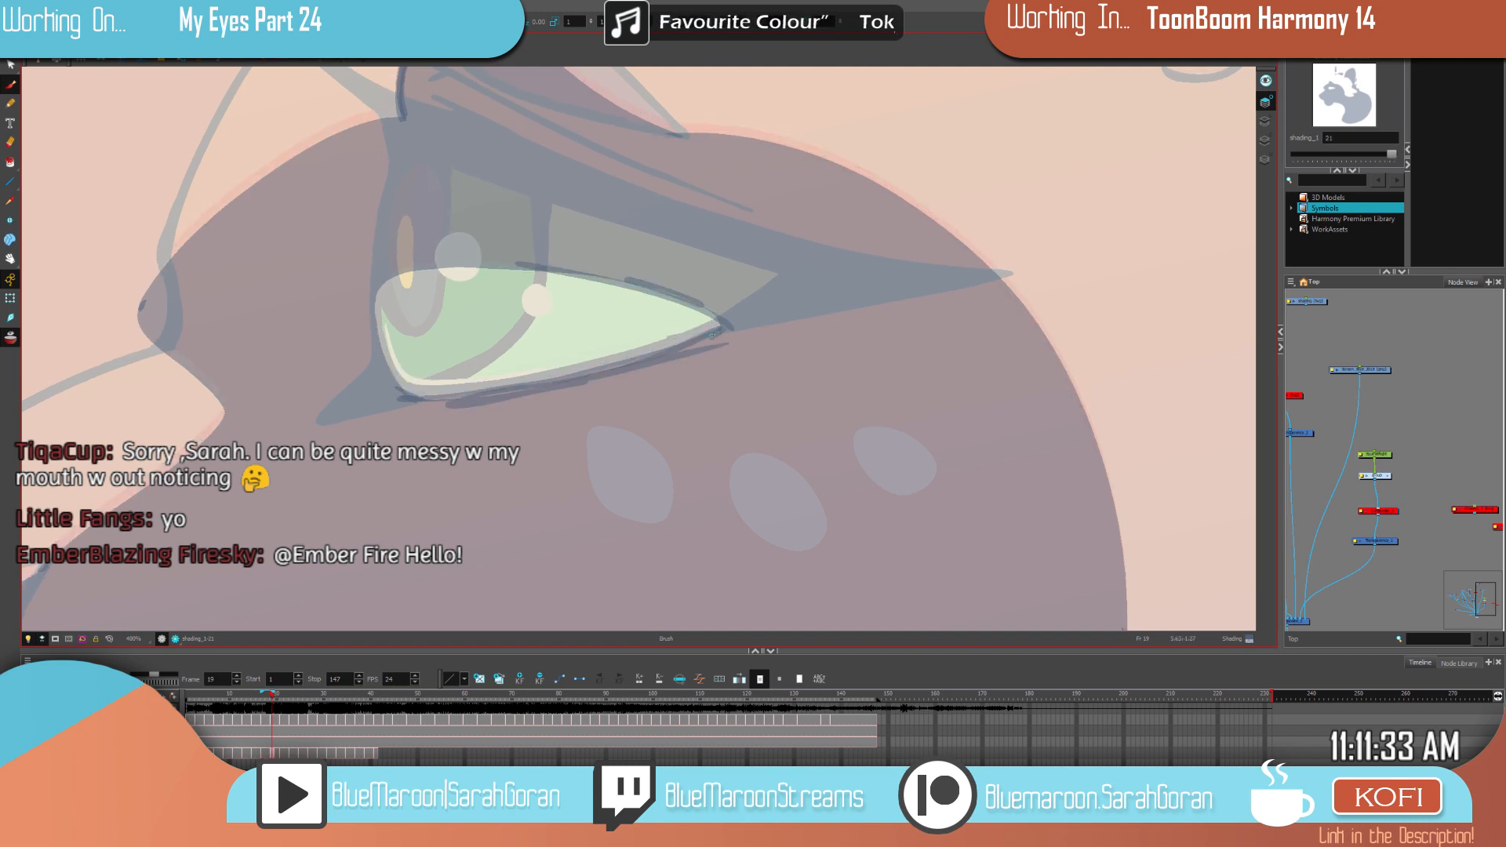
key("f")
key("g")
key("f")
key("g")
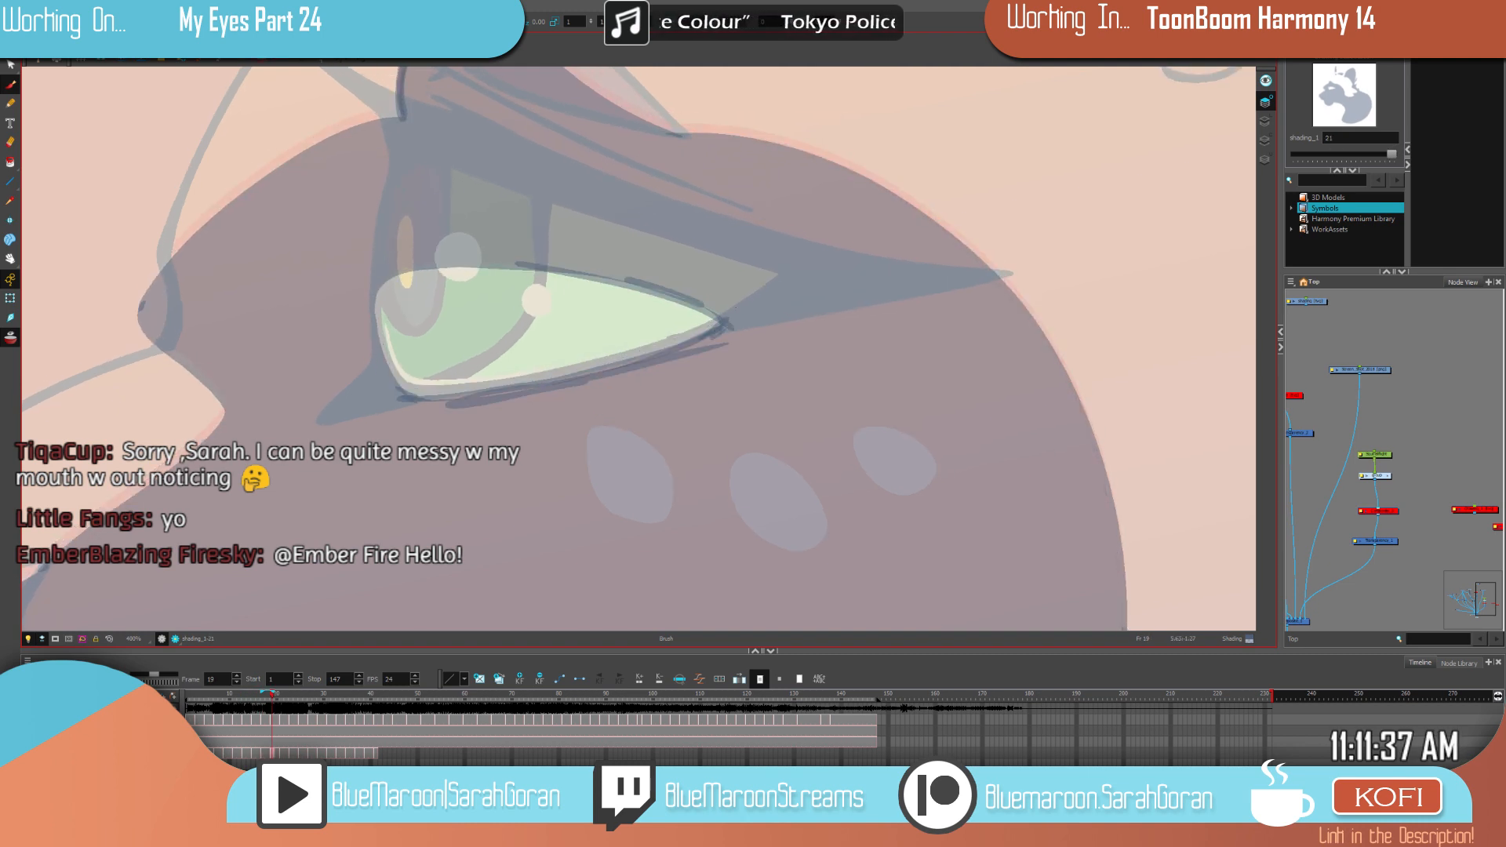
Step: Erase the shading over the small pink patch inside the dark cat's mouth on frame 19
scroll(925, 437, "down", 8)
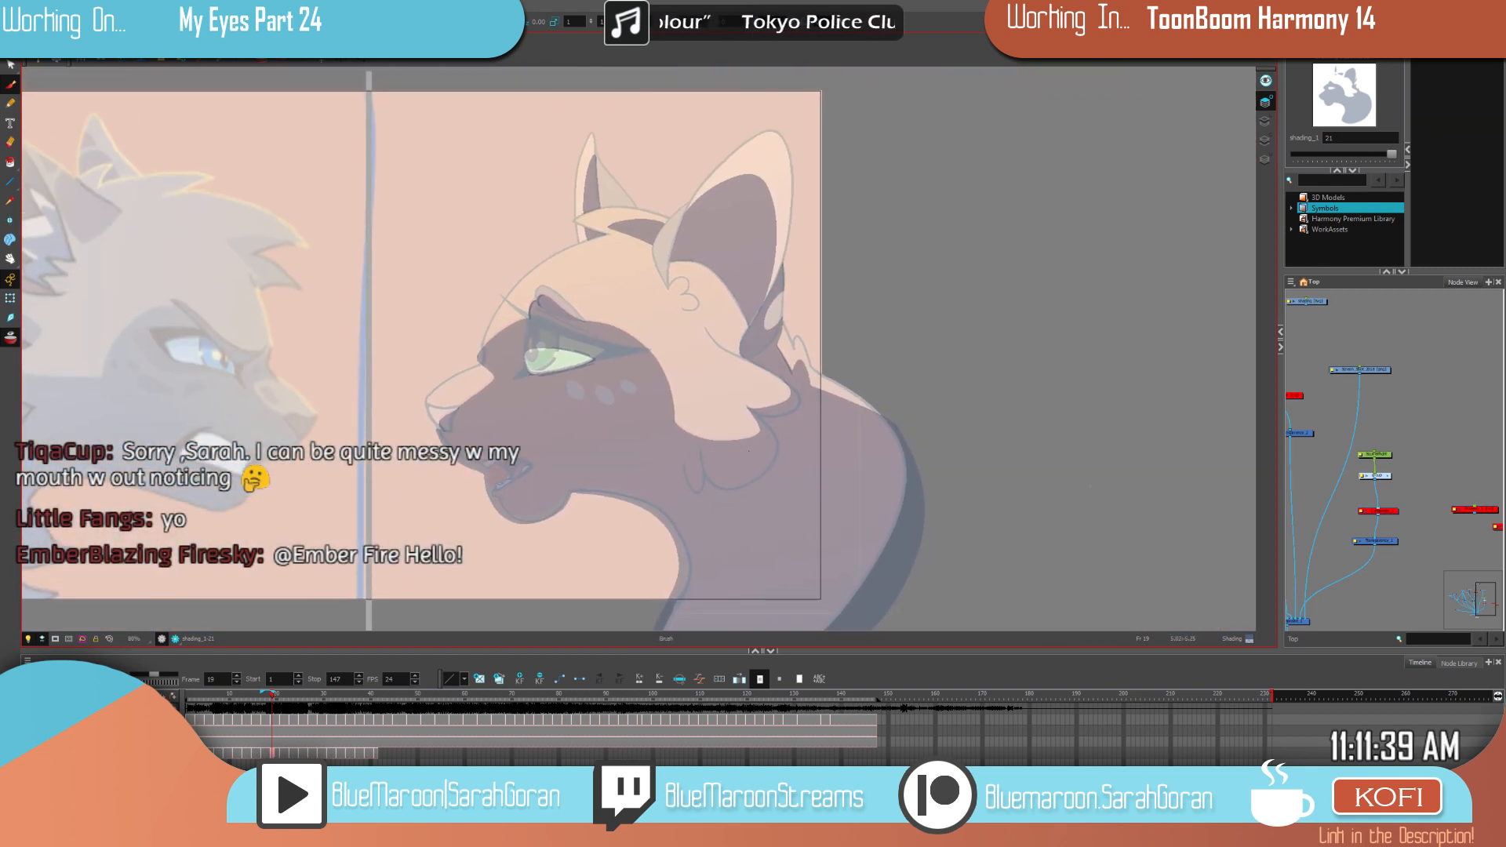
scroll(539, 499, "up", 8)
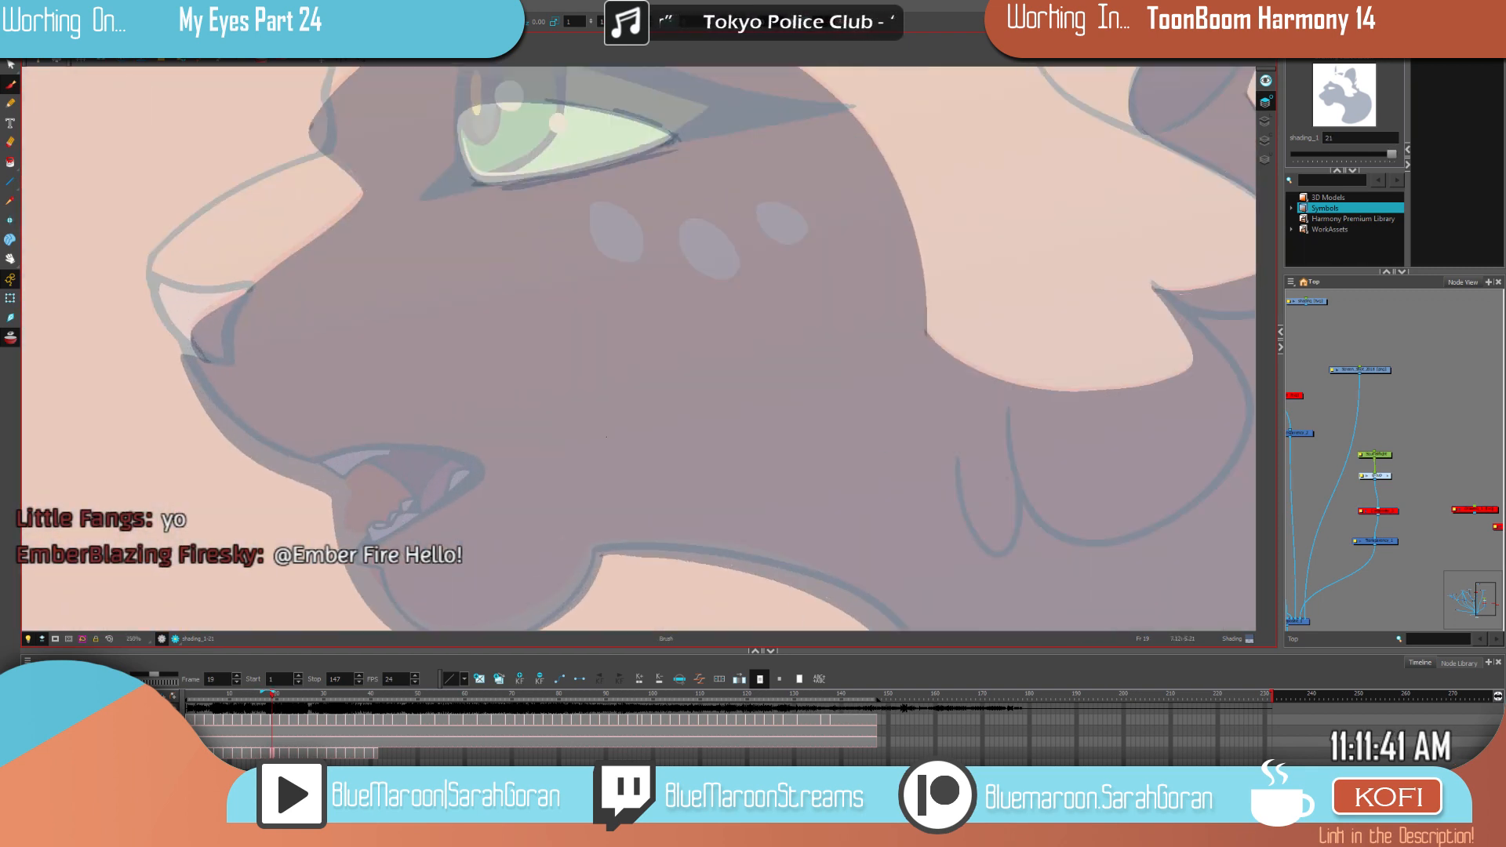
scroll(910, 287, "down", 1)
left_click_drag(889, 381, 873, 337)
key("alt+e")
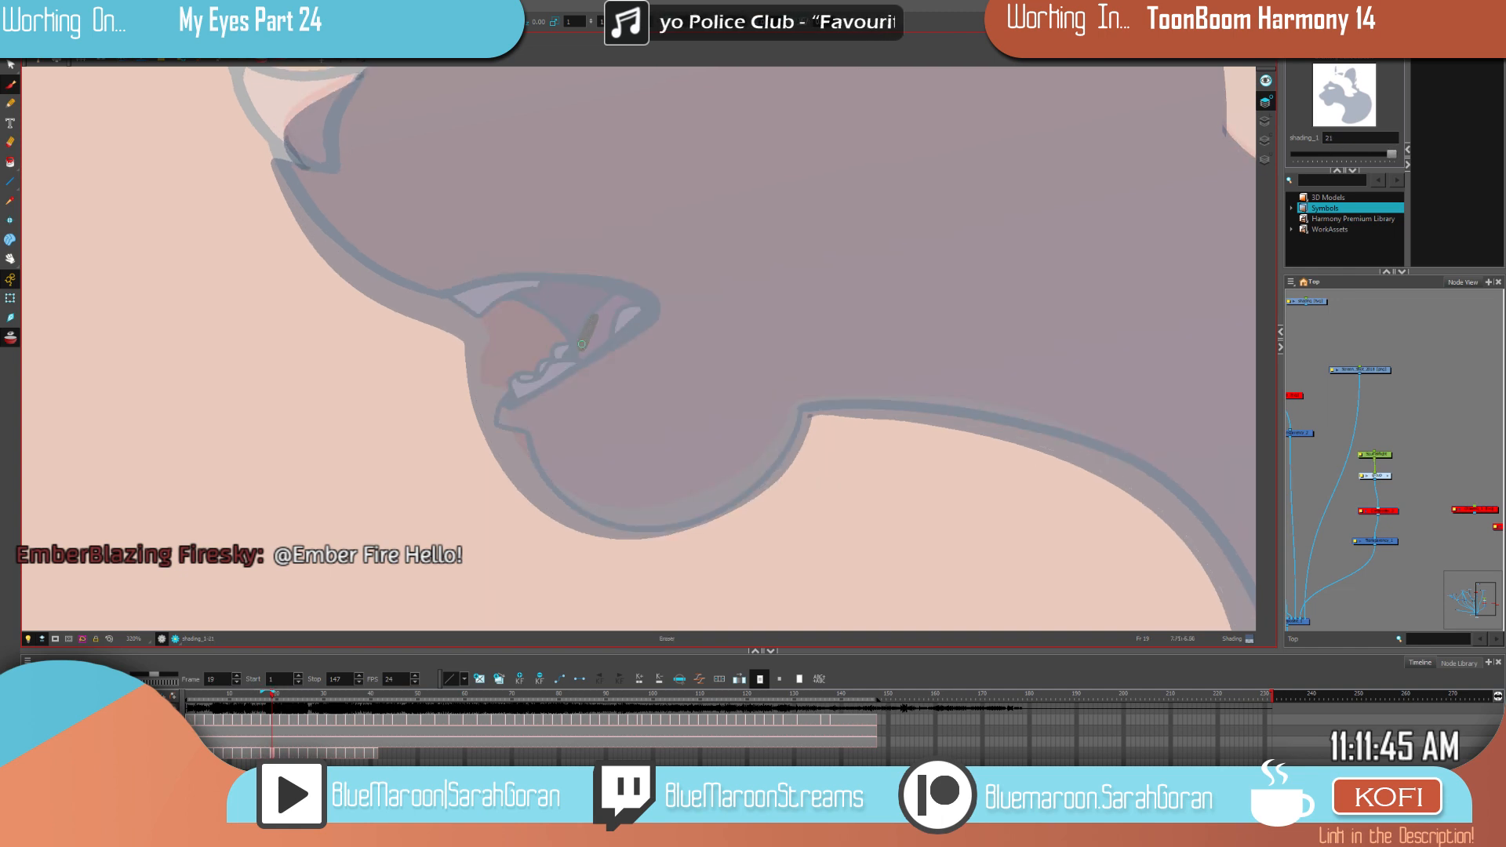
left_click_drag(581, 343, 593, 320)
key("comma")
key("period")
key("shift+F1")
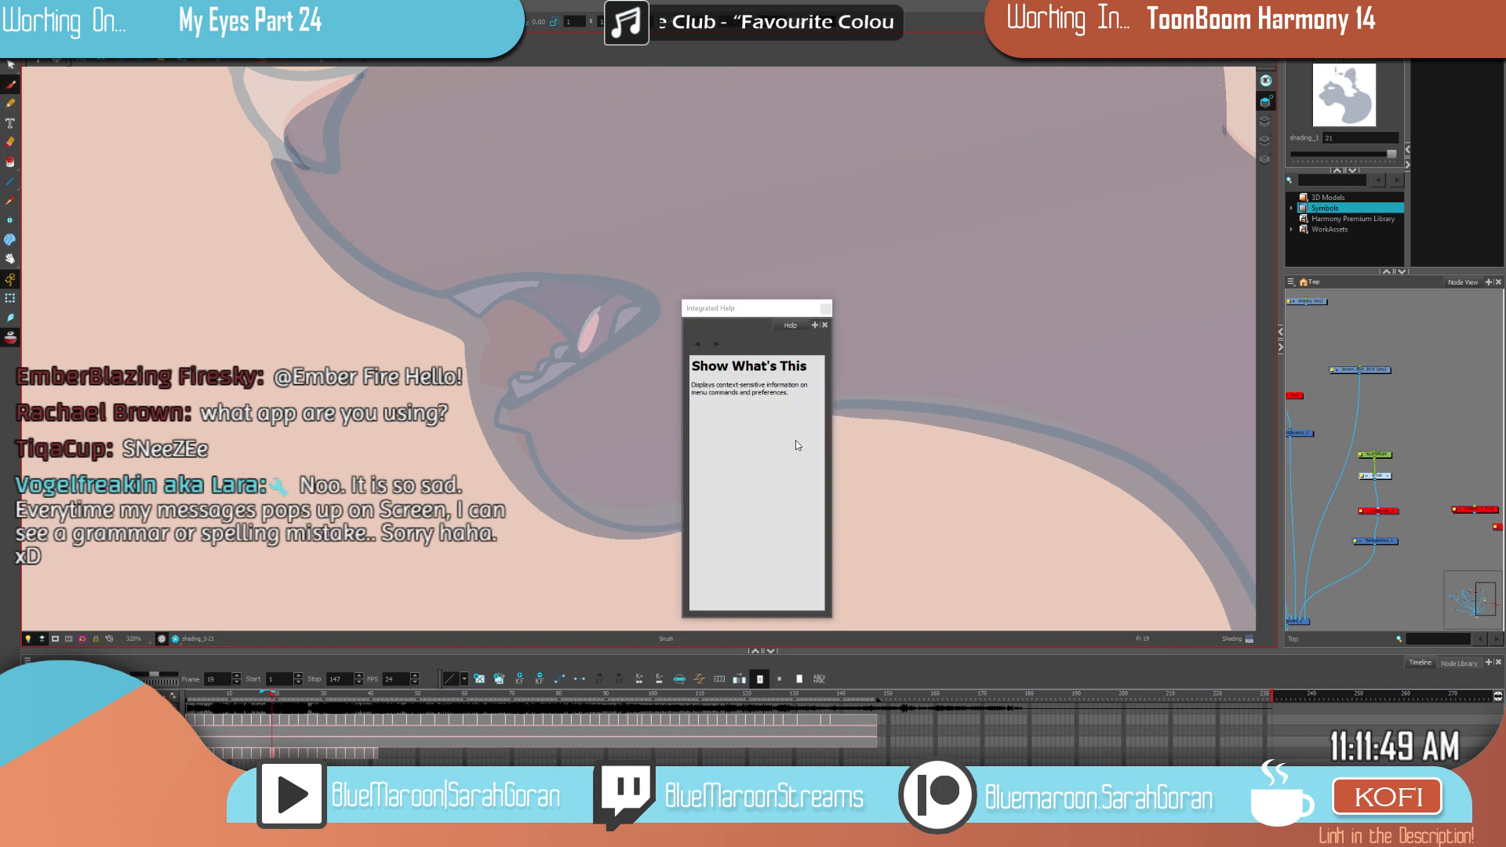
left_click(825, 308)
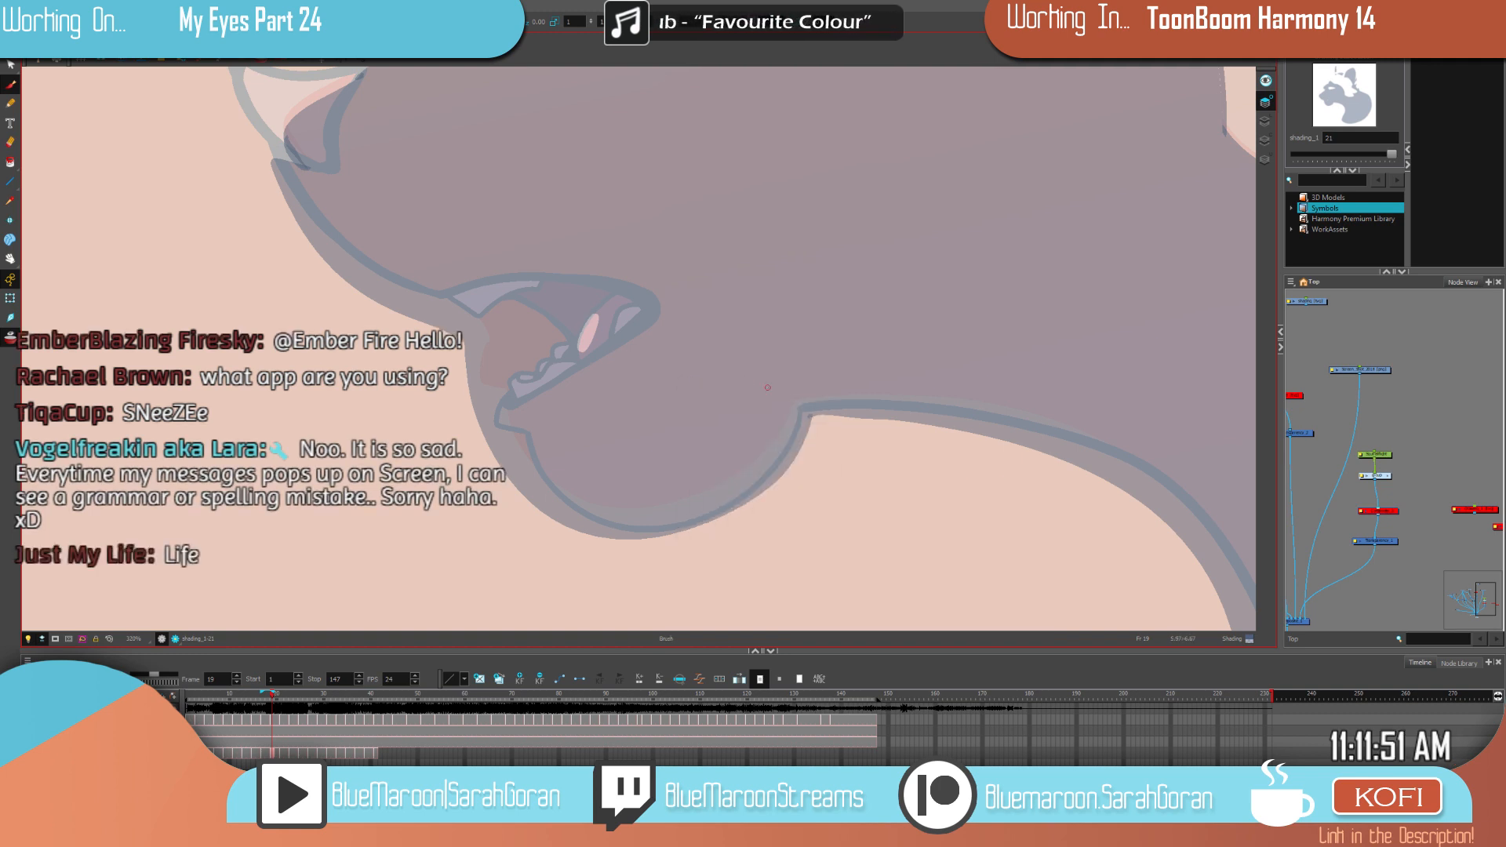
Step: Flip between frames 17 and 19 to check the whole head shading, including the eye and mouth
scroll(767, 387, "down", 4)
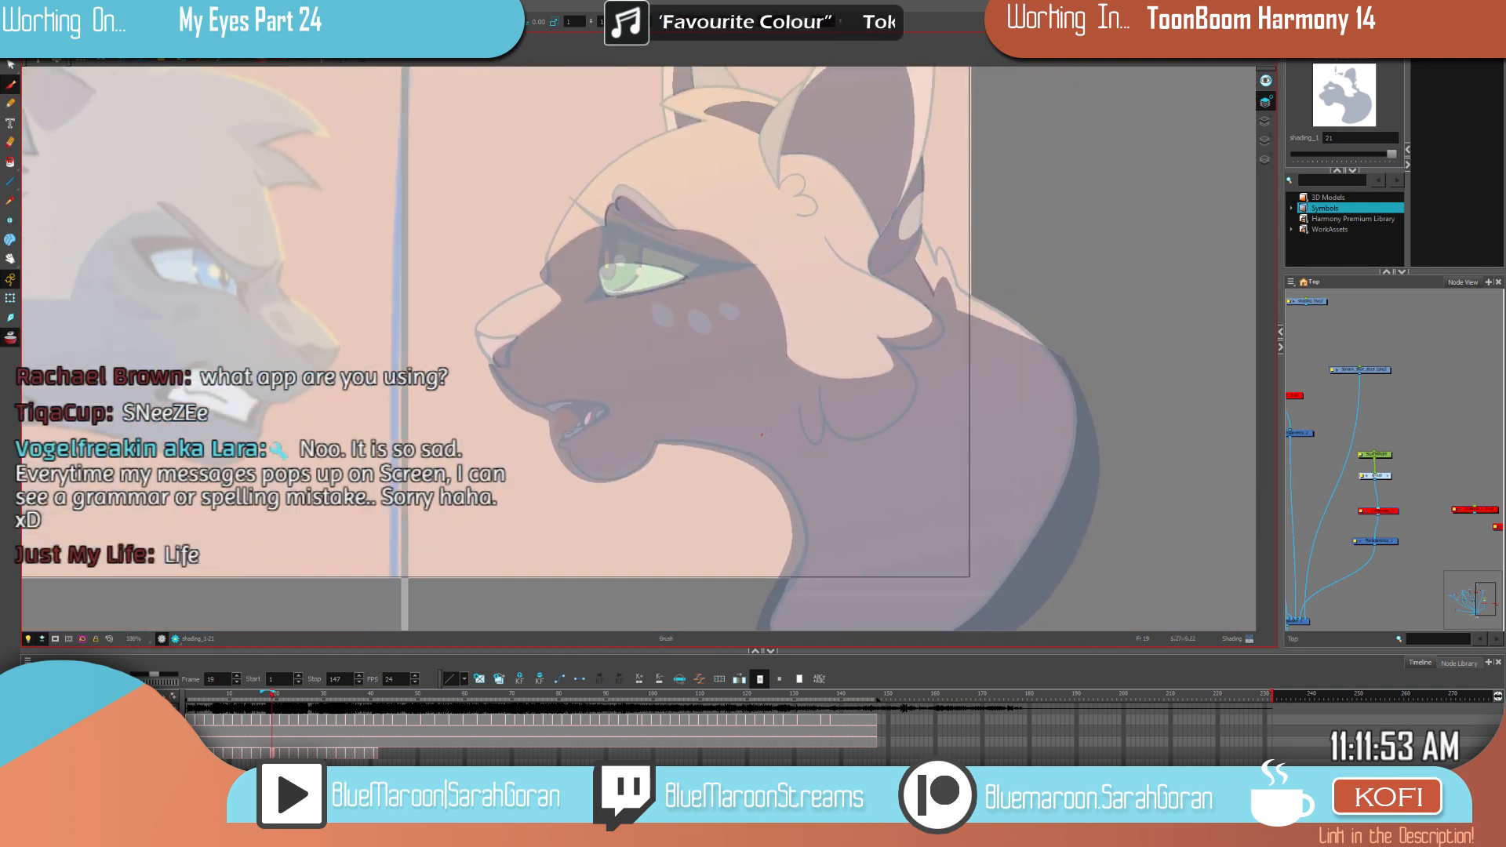
scroll(761, 435, "down", 4)
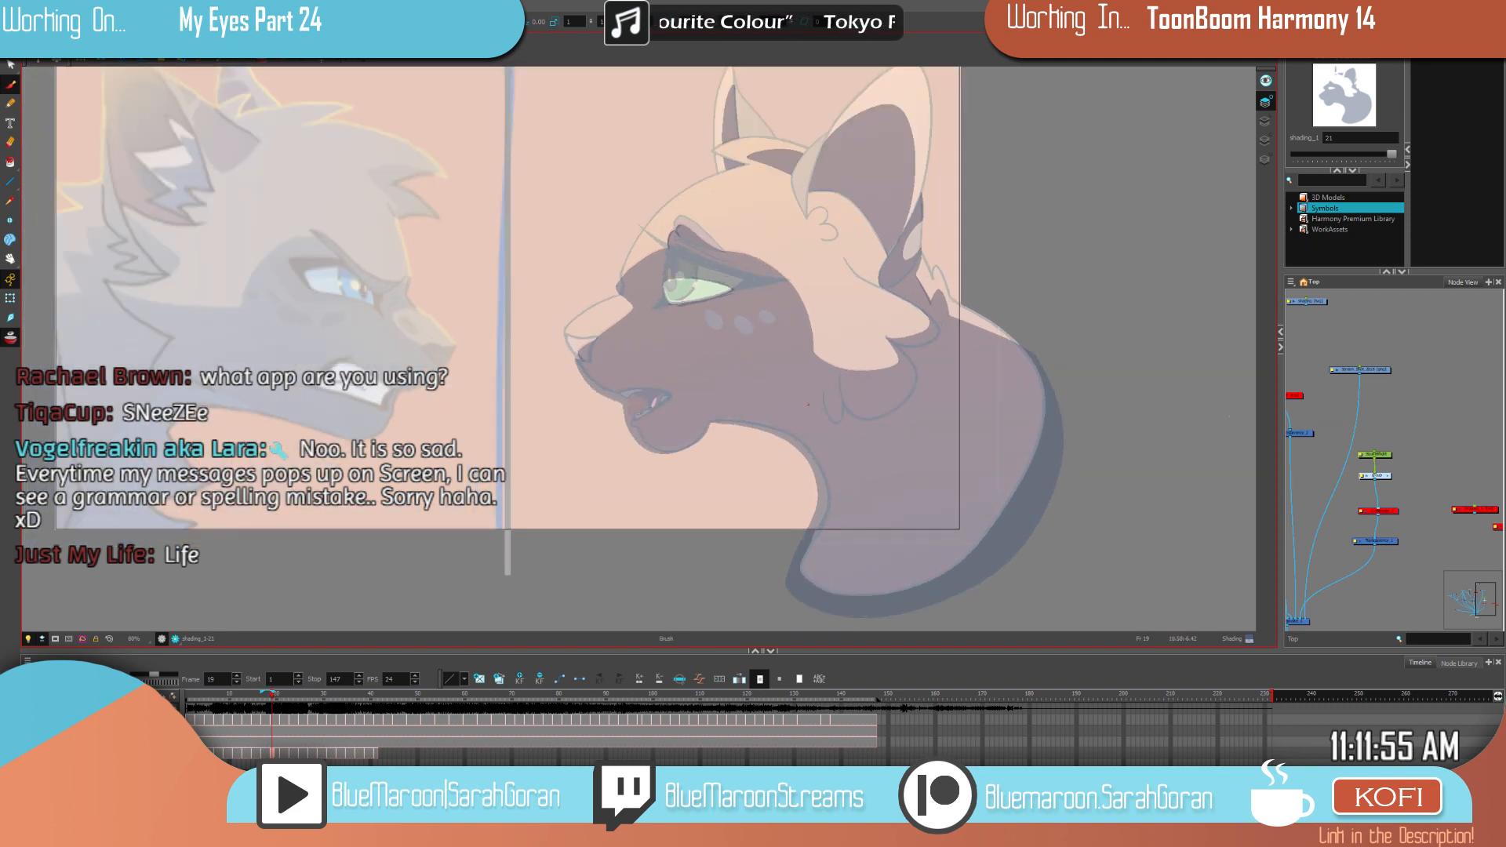
left_click_drag(808, 405, 787, 444)
key("f")
key("g")
key("f")
key("f")
key("g")
key("g")
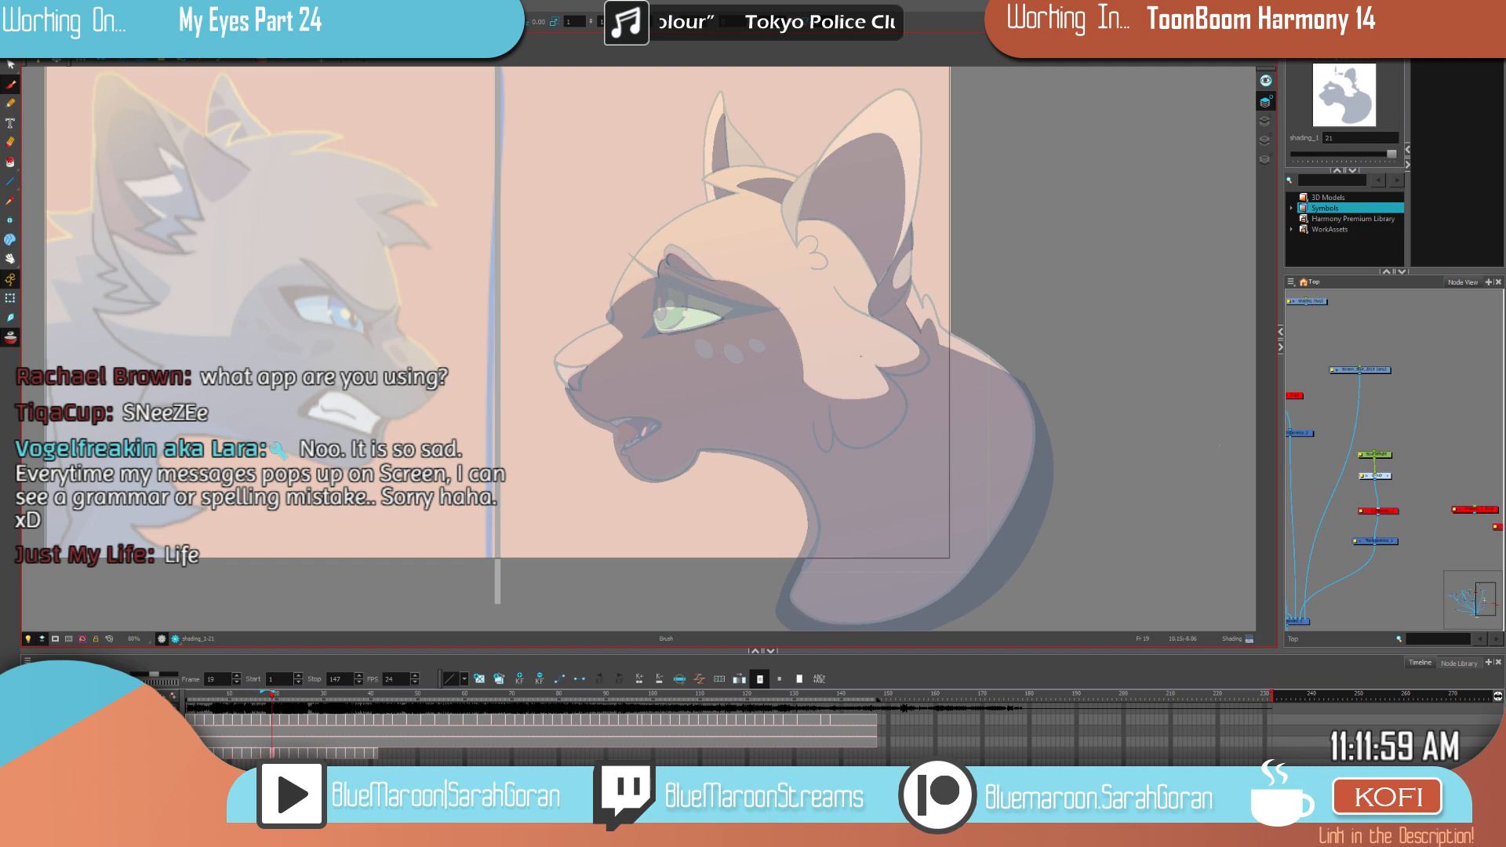
key("f")
key("g")
key("f")
key("g")
key("f")
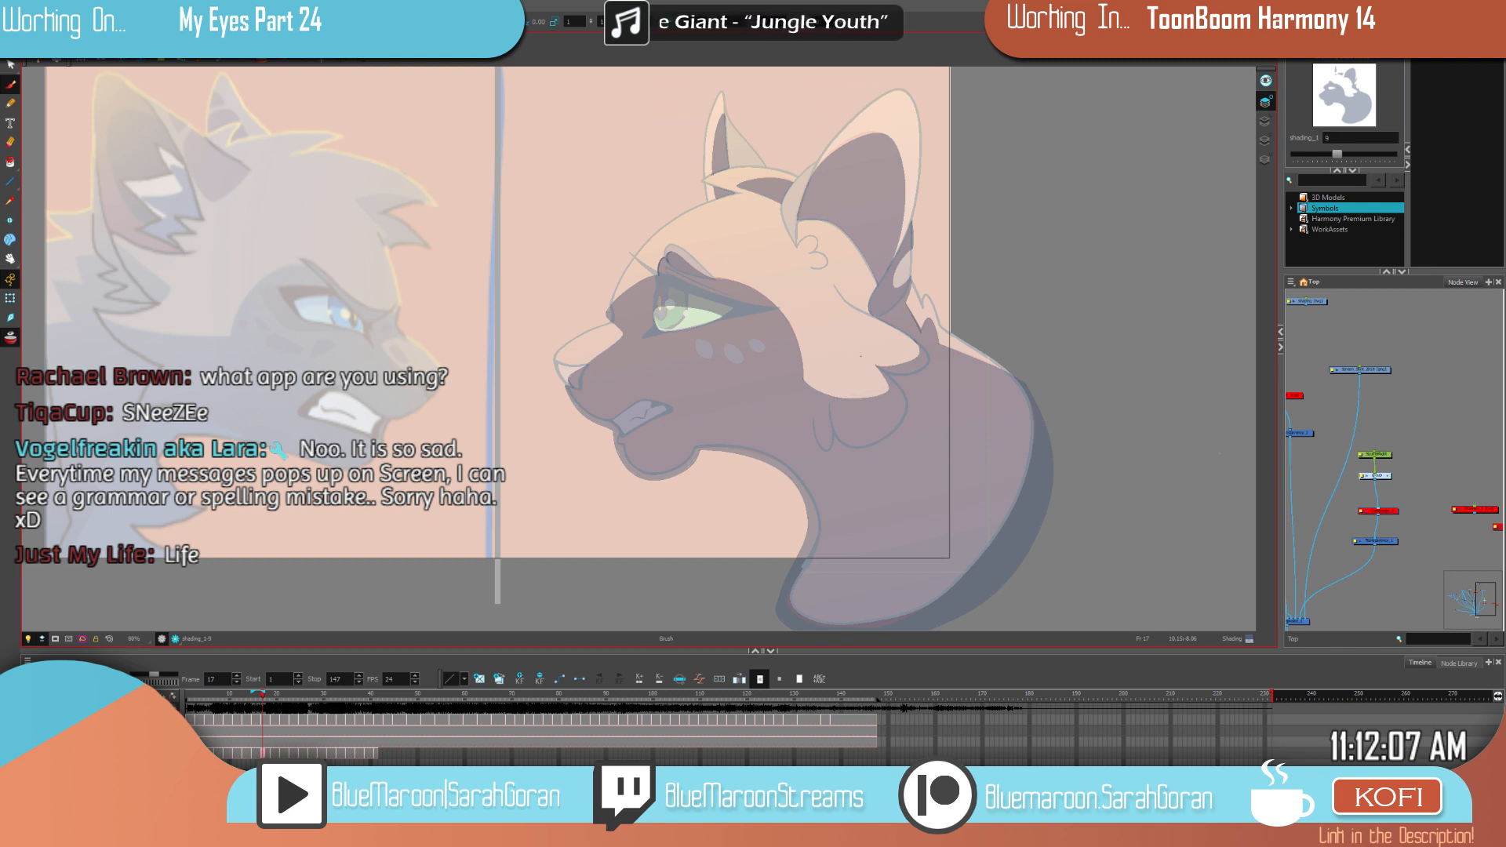
Step: Compare the head, ear and tuft shading between frames 15 and 17
key("1")
key("f")
key("g")
key("2")
key("2")
key("f")
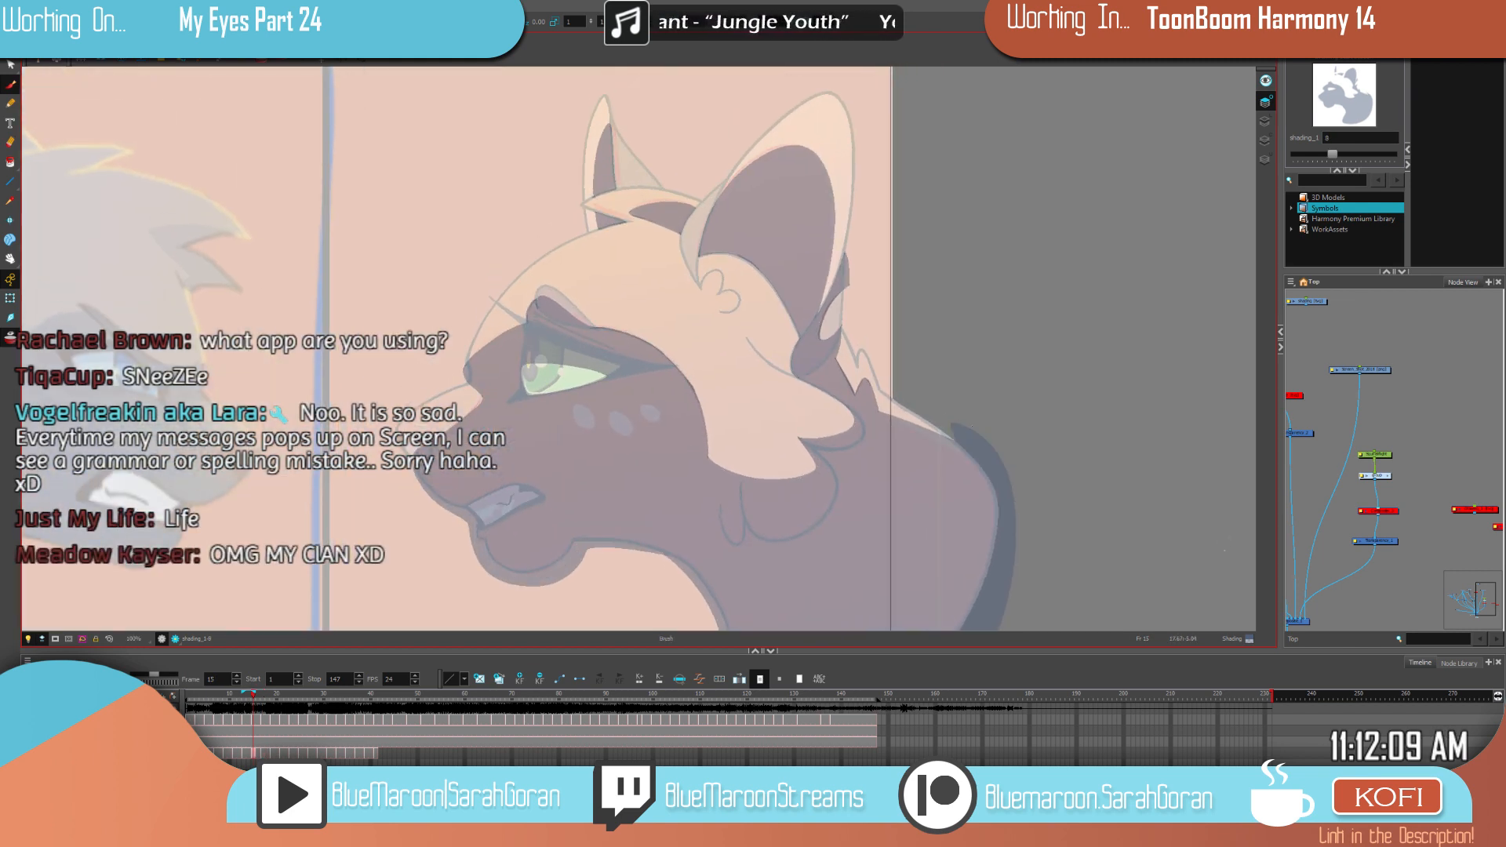
key("f")
key("g")
key("g")
key("f")
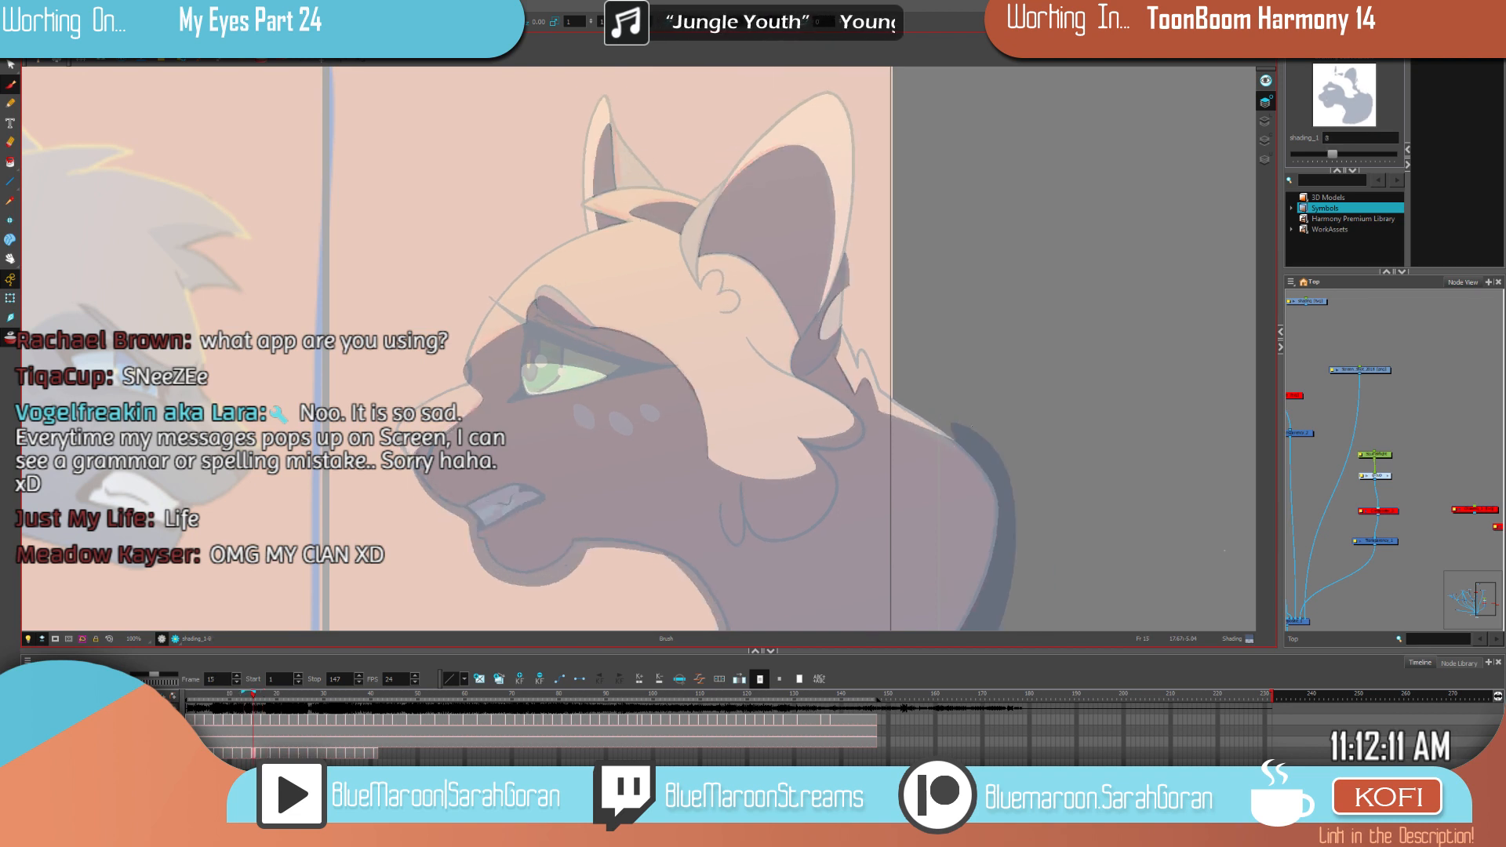
Step: Brush over the pointed tip of the head tuft shading on frame 17 to reshape it
key("g")
key("2")
key("2")
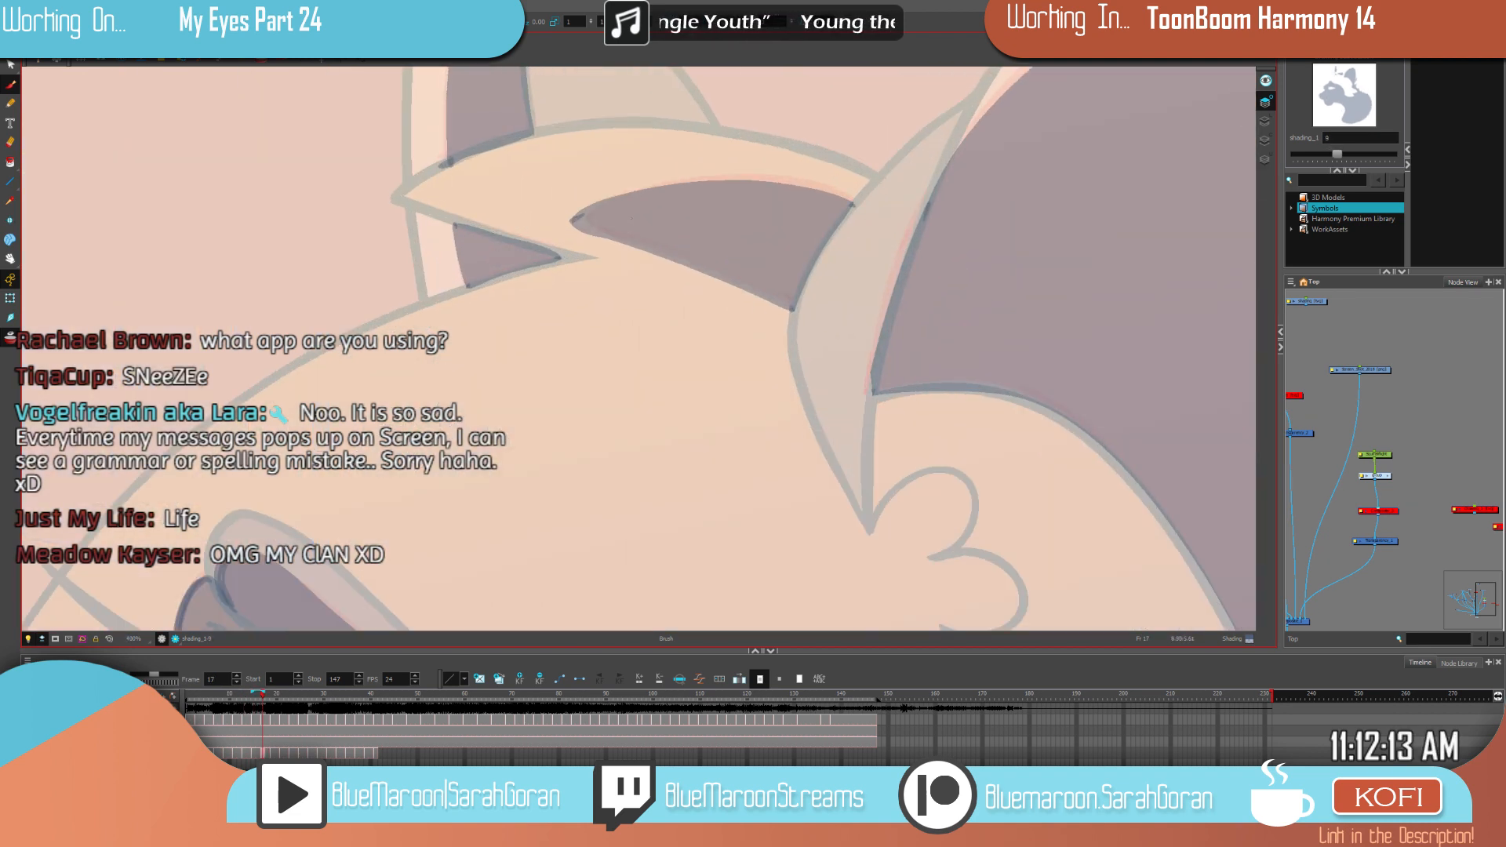
left_click_drag(596, 199, 577, 230)
left_click_drag(600, 237, 628, 251)
scroll(659, 303, "down", 4)
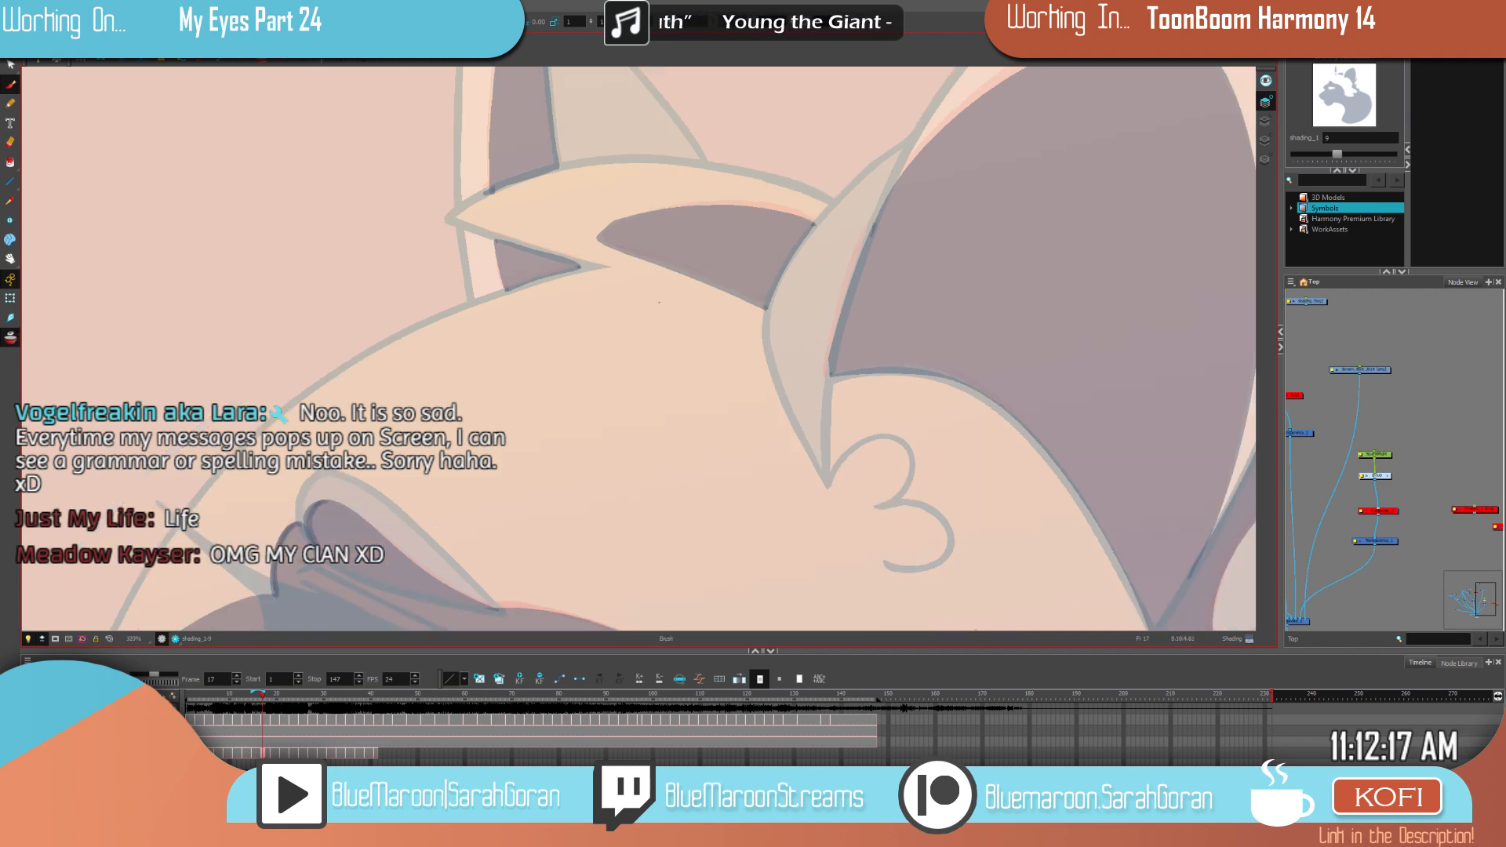
Step: Flip between frame 17 and the neighbouring drawing to check the reshaped head tuft shading
left_click_drag(838, 430, 869, 416)
key("f")
key("g")
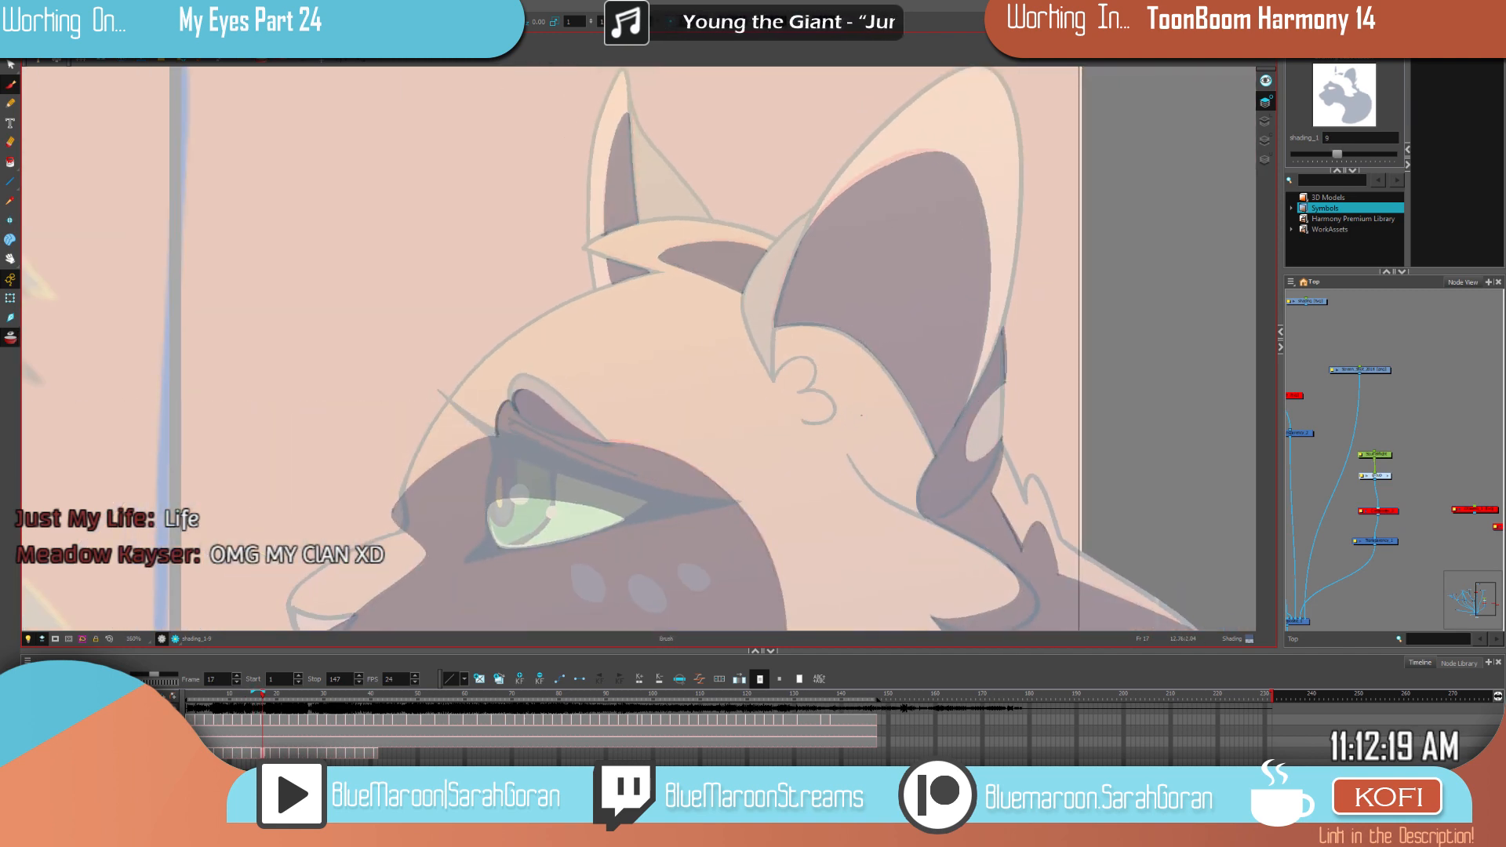
key("f")
key("g")
key("f")
key("g")
key("f")
key("g")
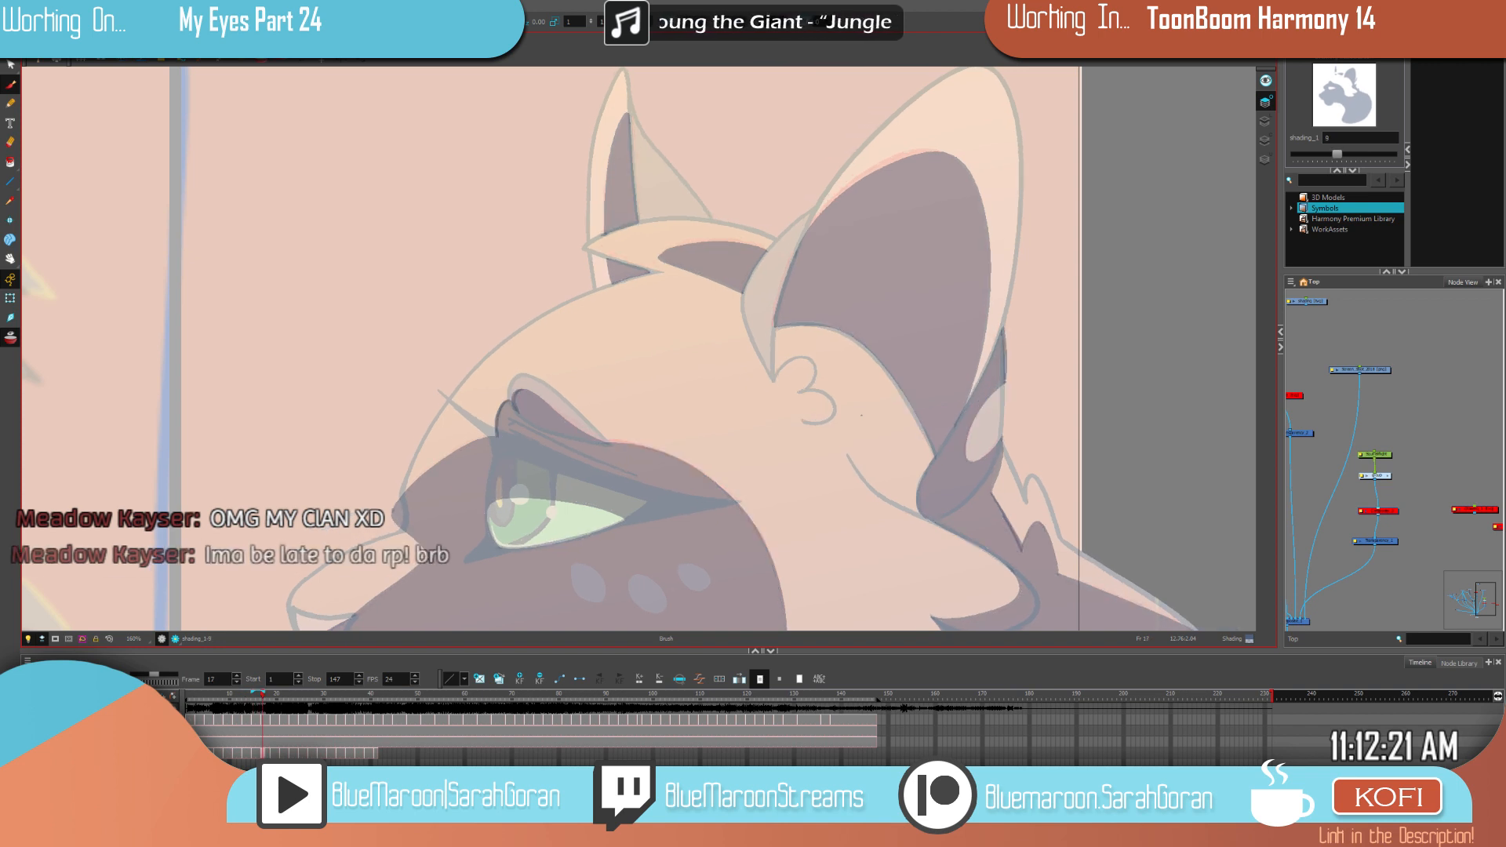
key("f")
key("g")
Step: Refine the upper edge near the tip of the head tuft shading on frame 17
left_click_drag(649, 254, 689, 239)
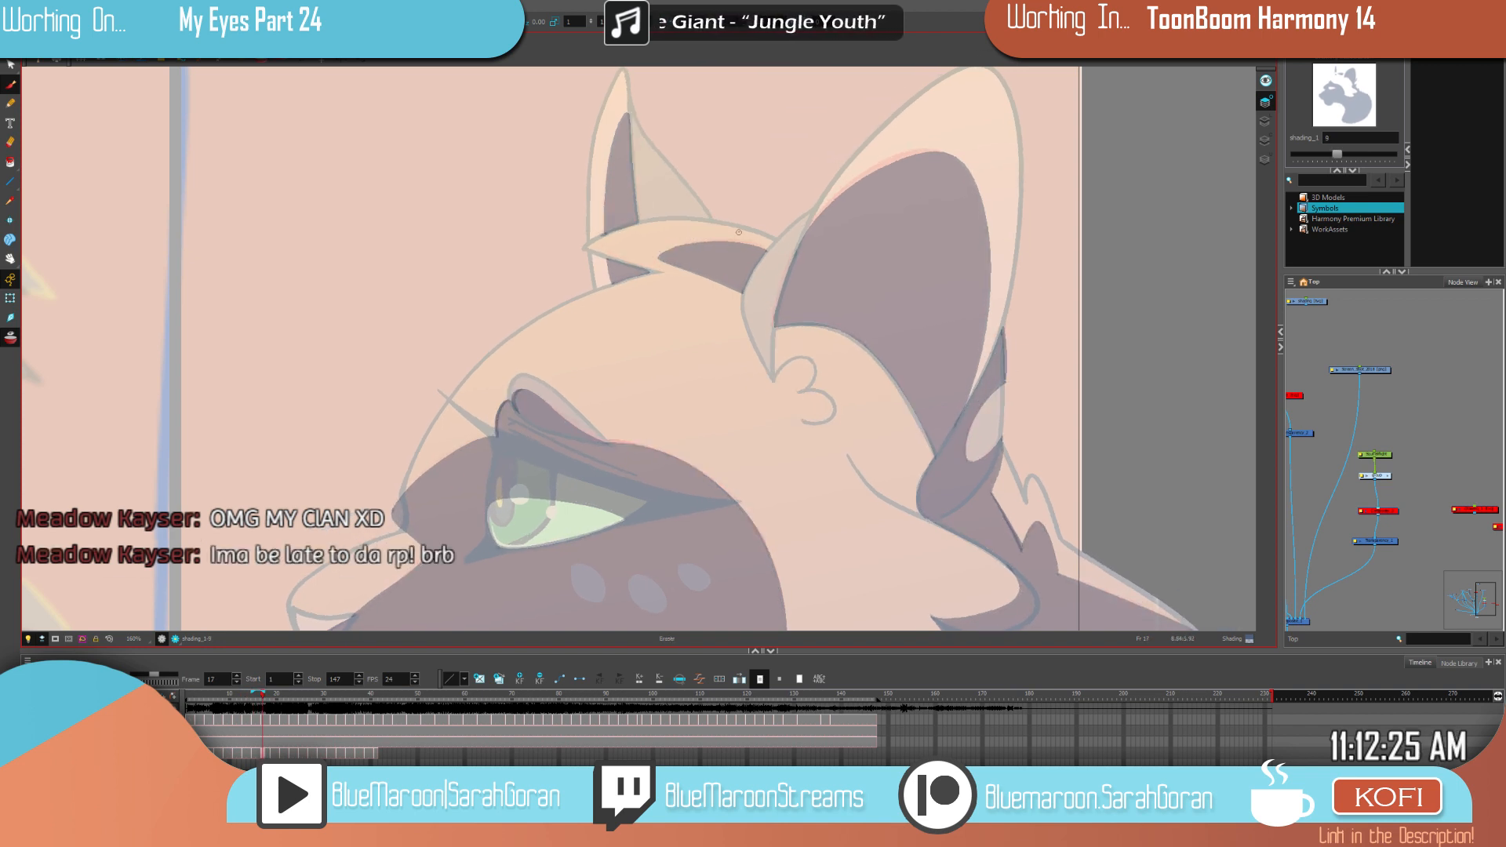
key("alt+b")
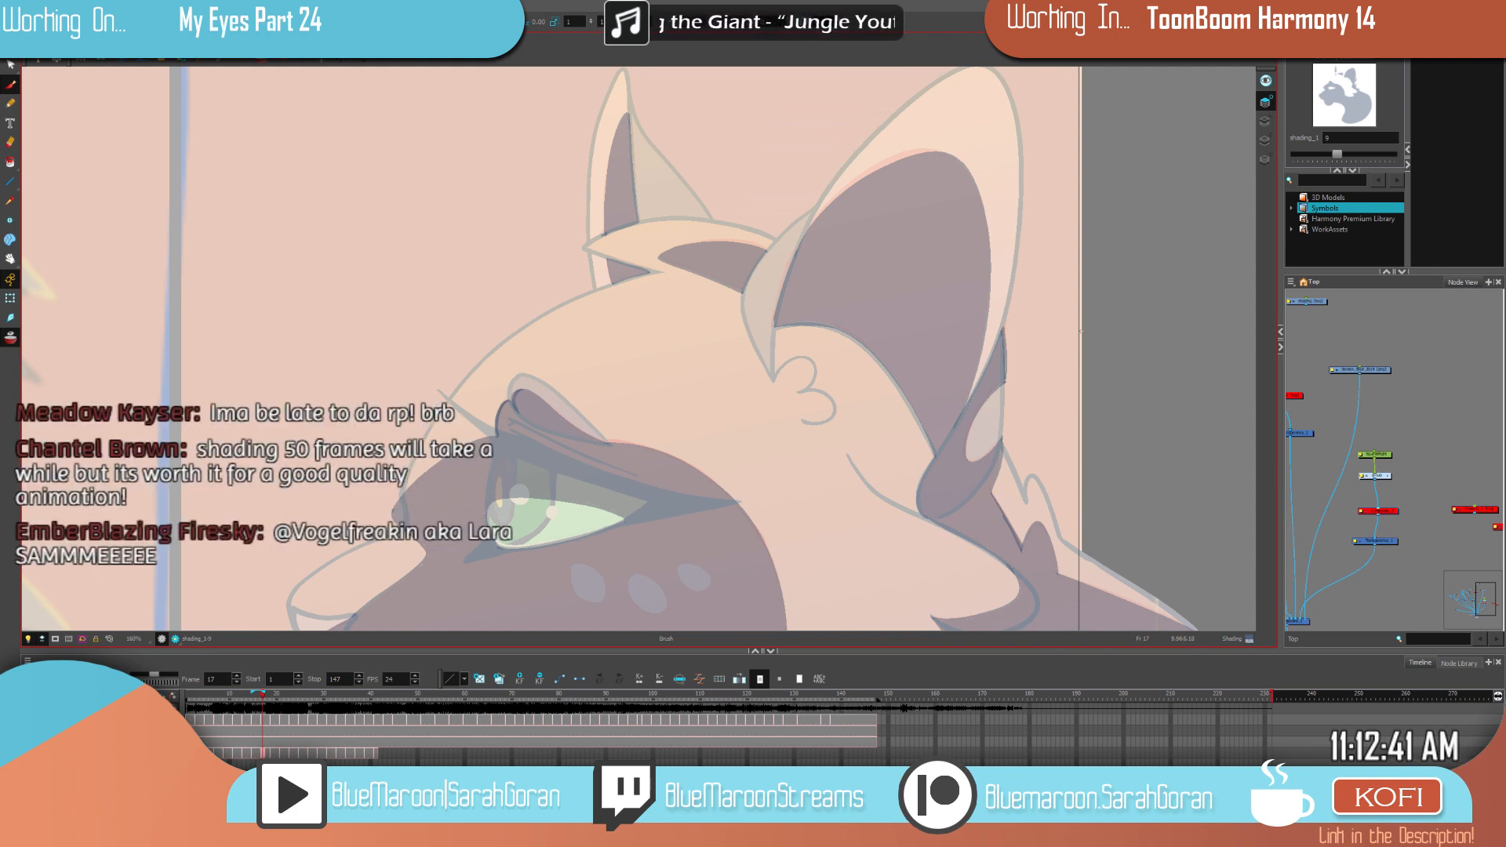
key("alt+e")
scroll(1107, 322, "down", 6)
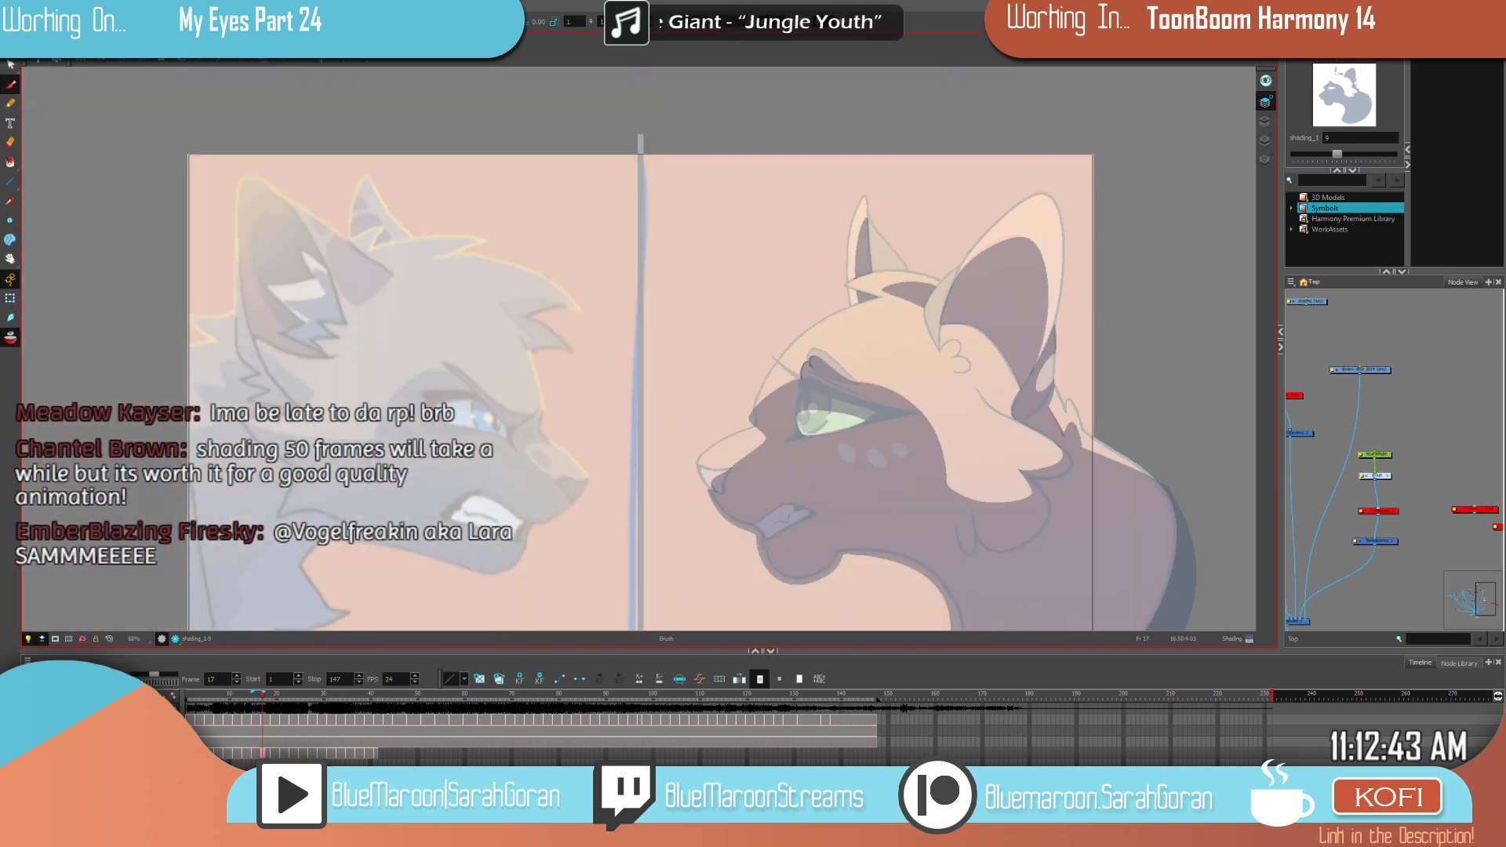
Step: Flip between frames 15 and 17 to check the shading movement across the whole dark cat
left_click_drag(1051, 413, 695, 449)
scroll(748, 449, "up", 2)
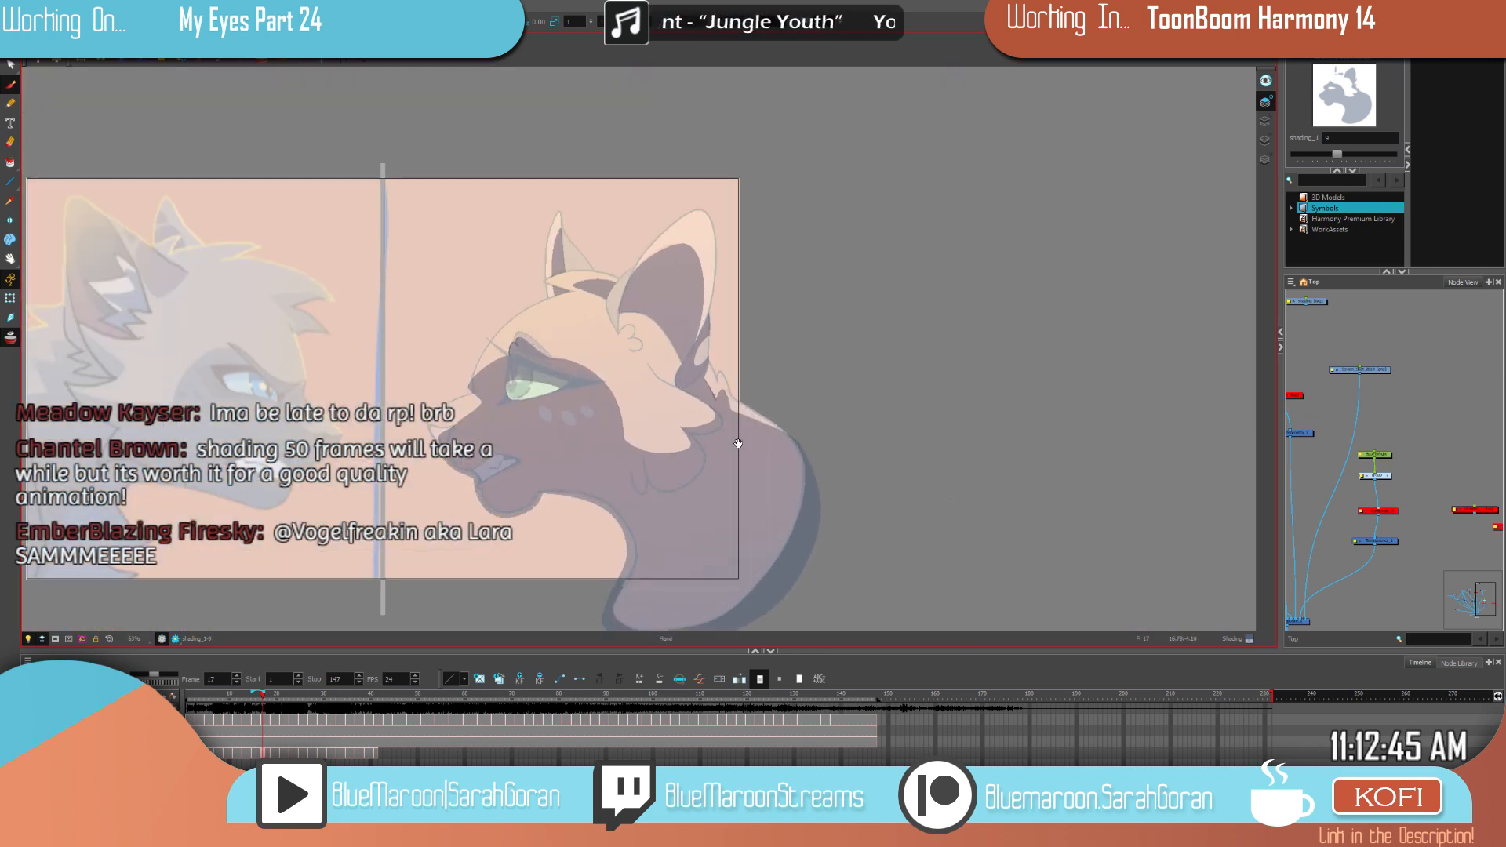
left_click_drag(809, 408, 981, 334)
key("f")
key("g")
key("f")
key("f")
key("g")
key("g")
key("g")
key("f")
key("f")
key("f")
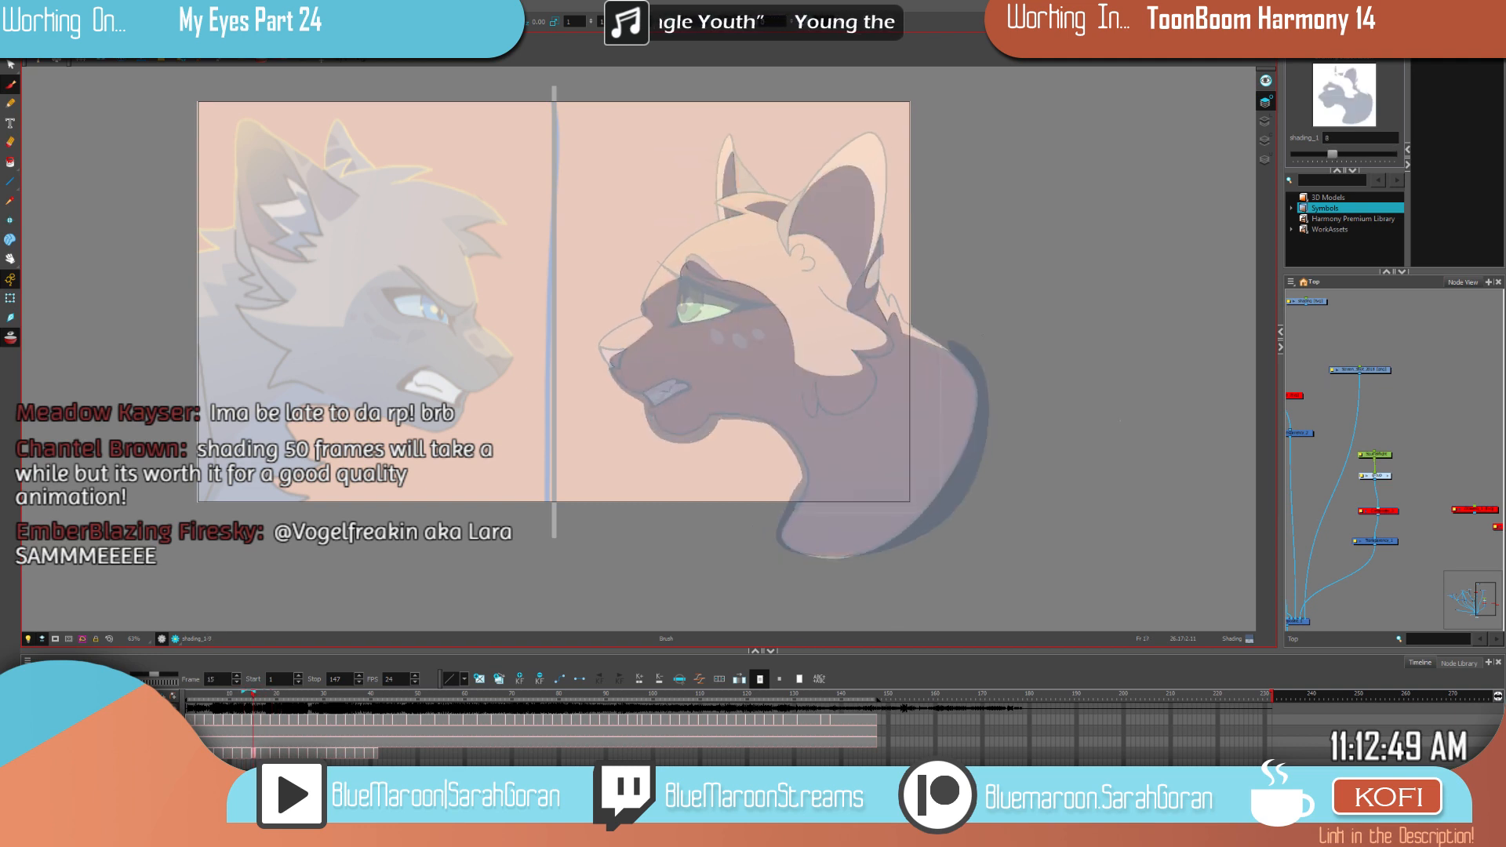
key("g")
key("g")
key("g")
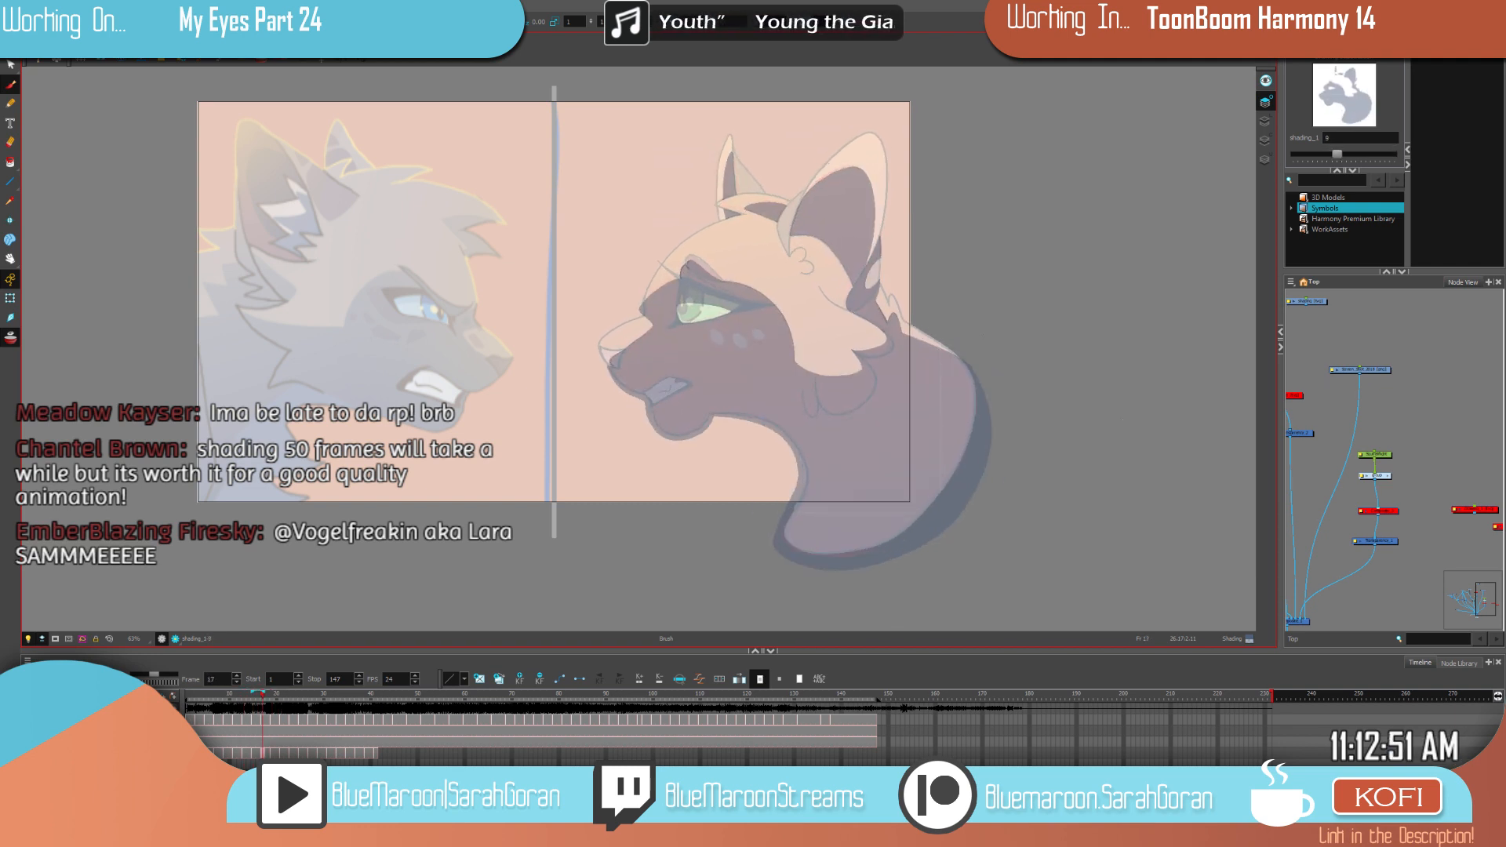
Step: Flip repeatedly between frames 17 and 19 to compare the full head-and-body shading
key("f")
key("g")
key("f")
key("g")
key("g")
key("f")
key("g")
key("f")
key("g")
key("f")
key("g")
key("f")
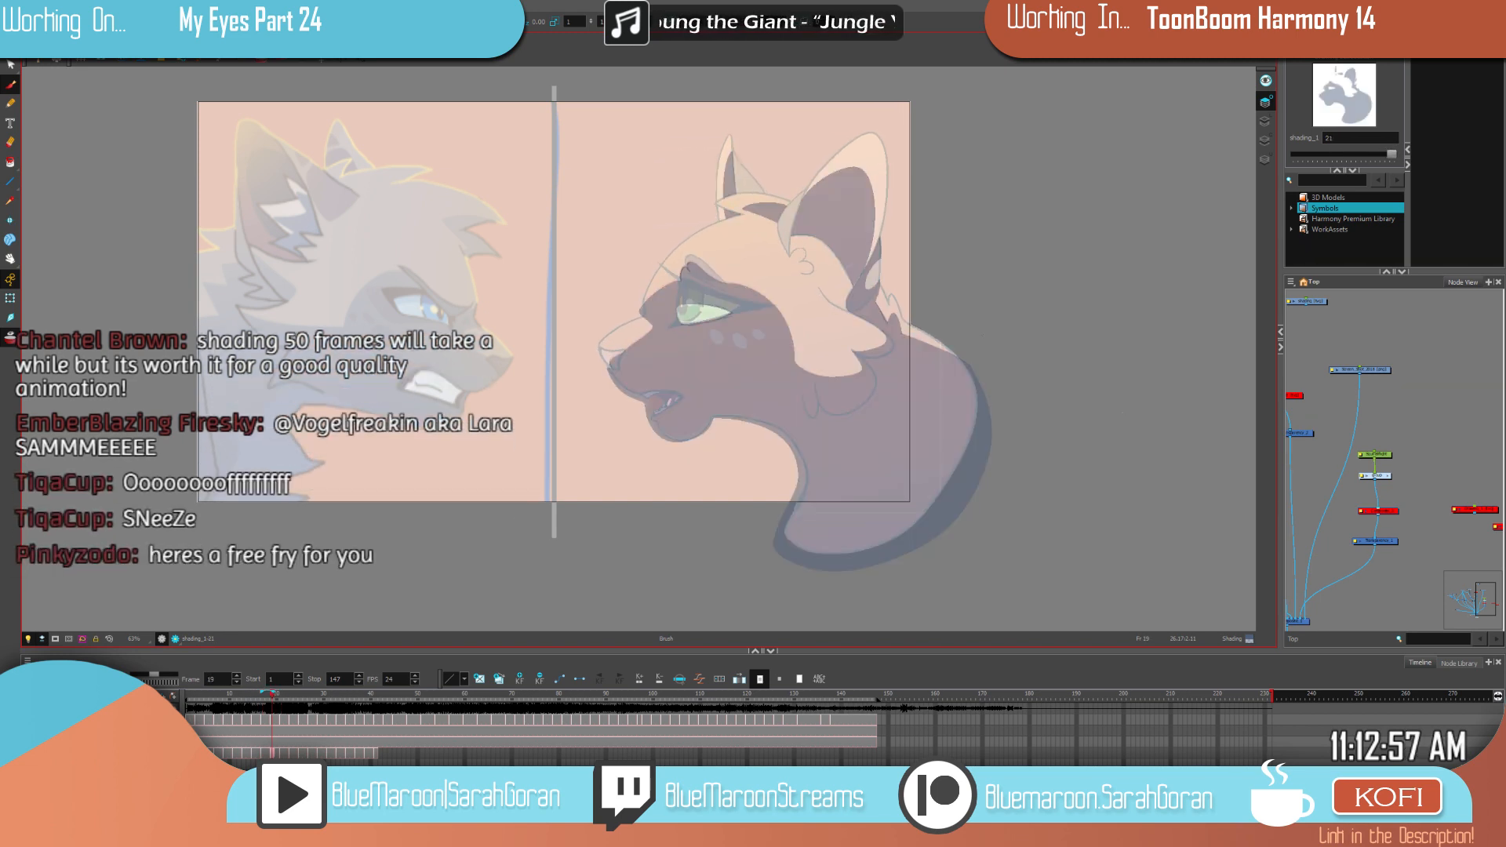
key("g")
key("f")
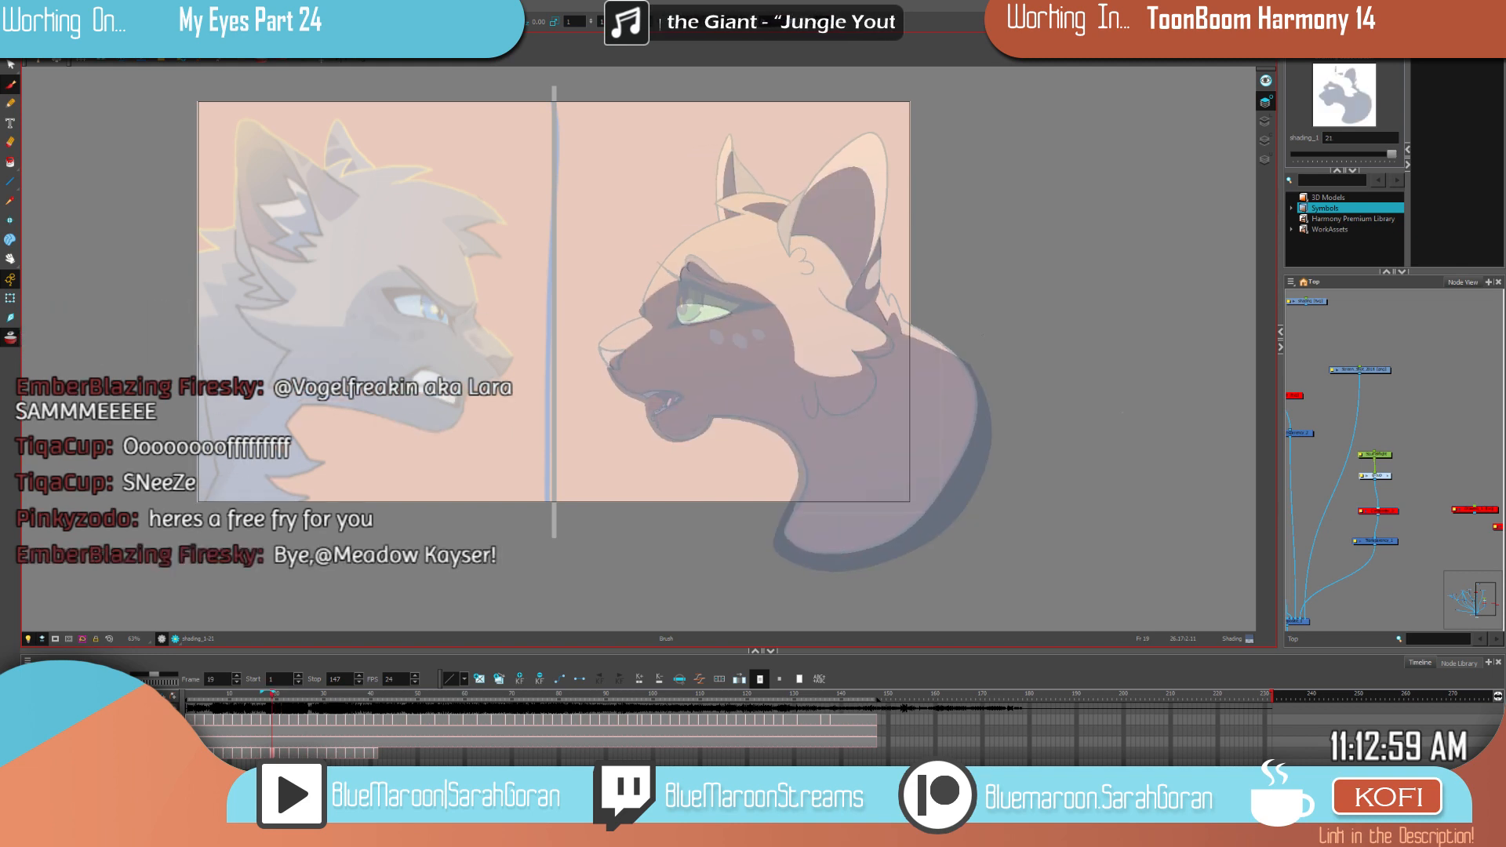
Step: Outline the light spot on the back of the dark cat's near ear on frame 21, comparing with frame 19
key("g")
scroll(916, 237, "up", 5)
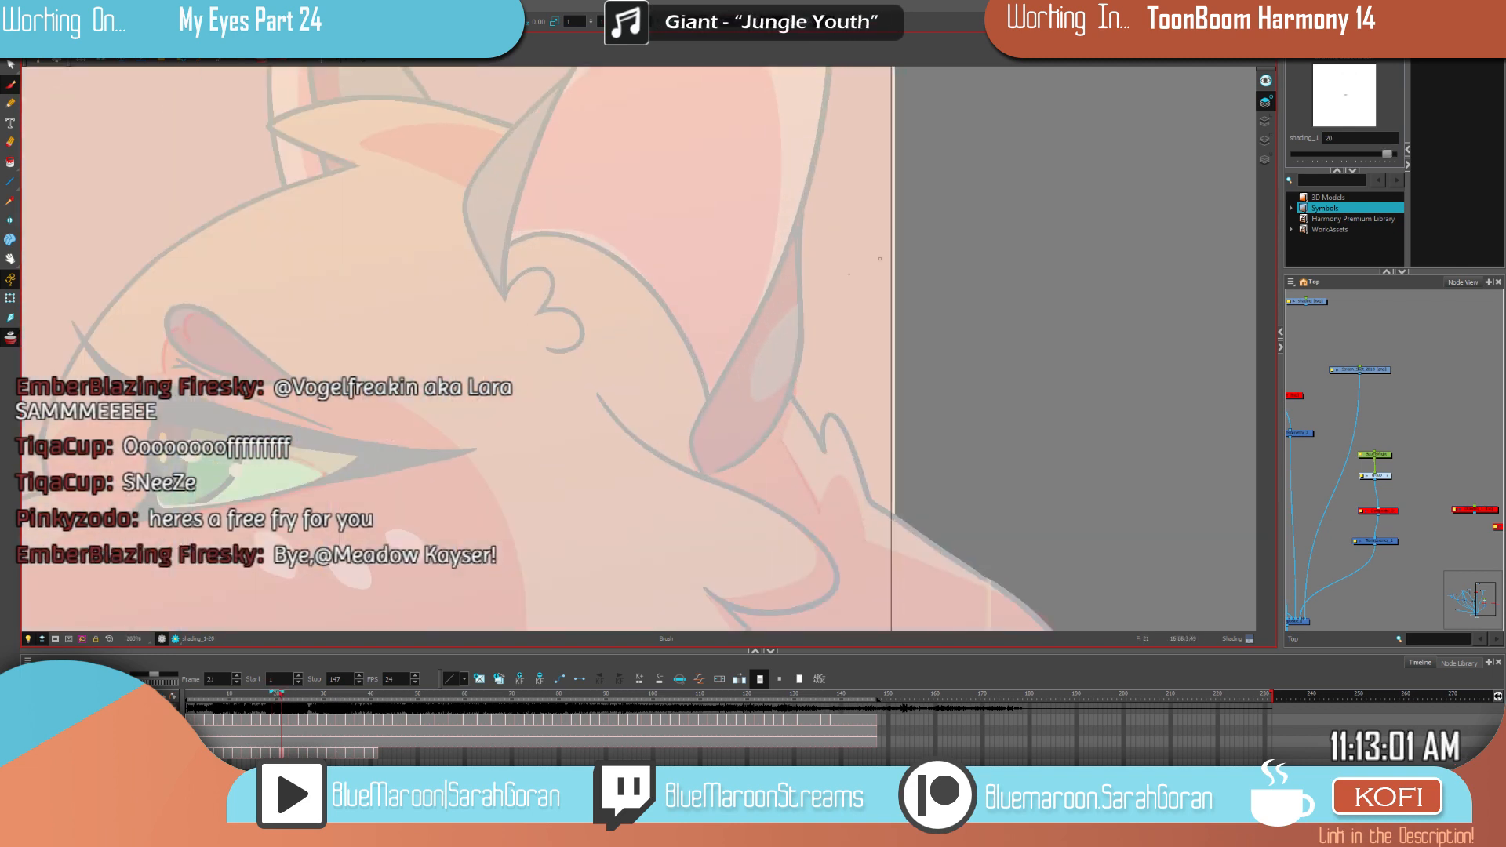
scroll(811, 306, "up", 1)
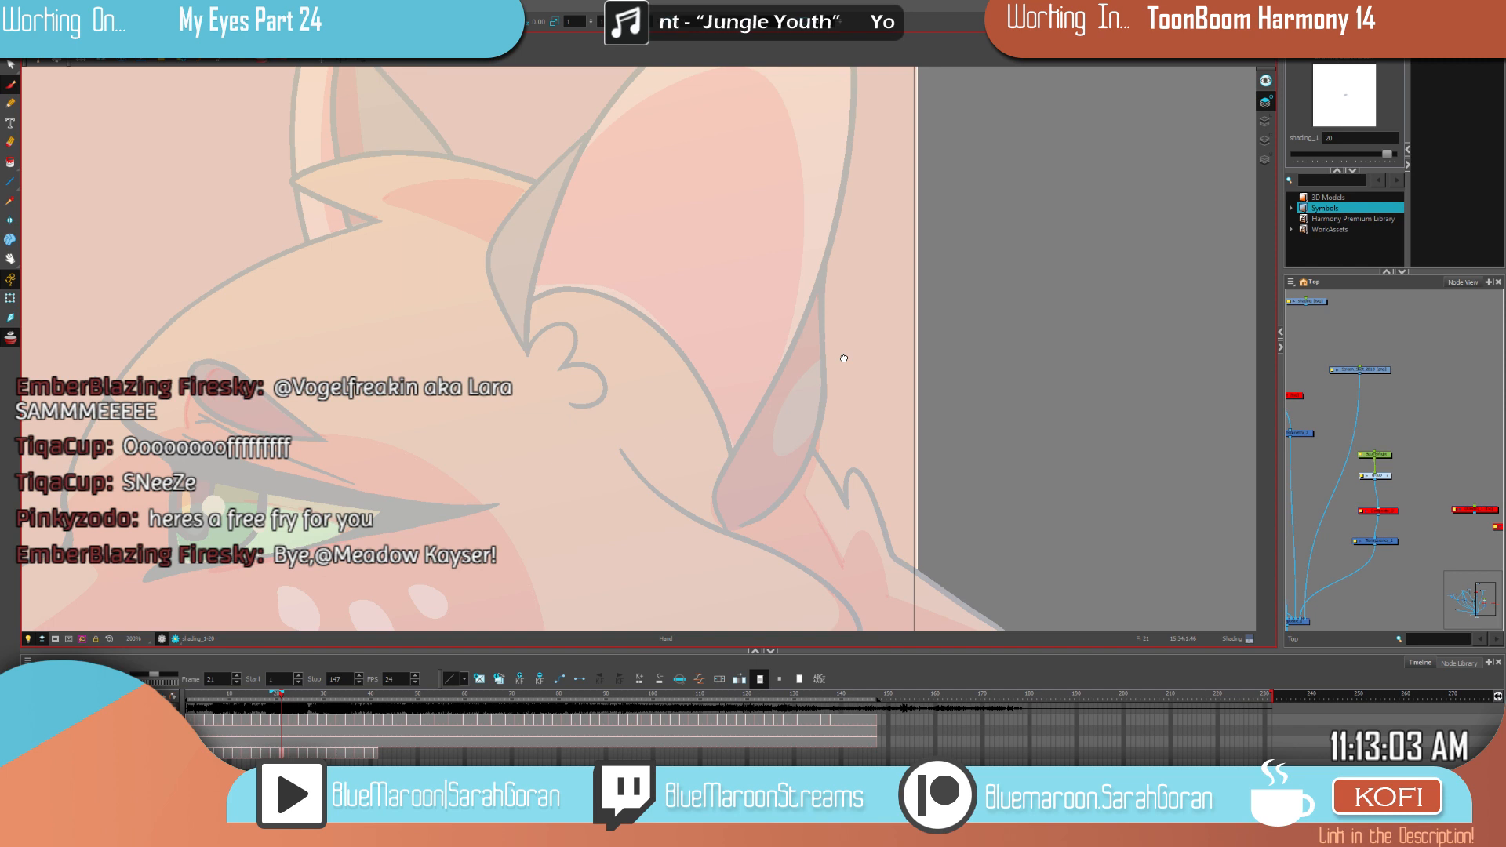
left_click_drag(923, 337, 937, 364)
key("f")
key("f")
key("g")
key("g")
left_click_drag(839, 384, 793, 435)
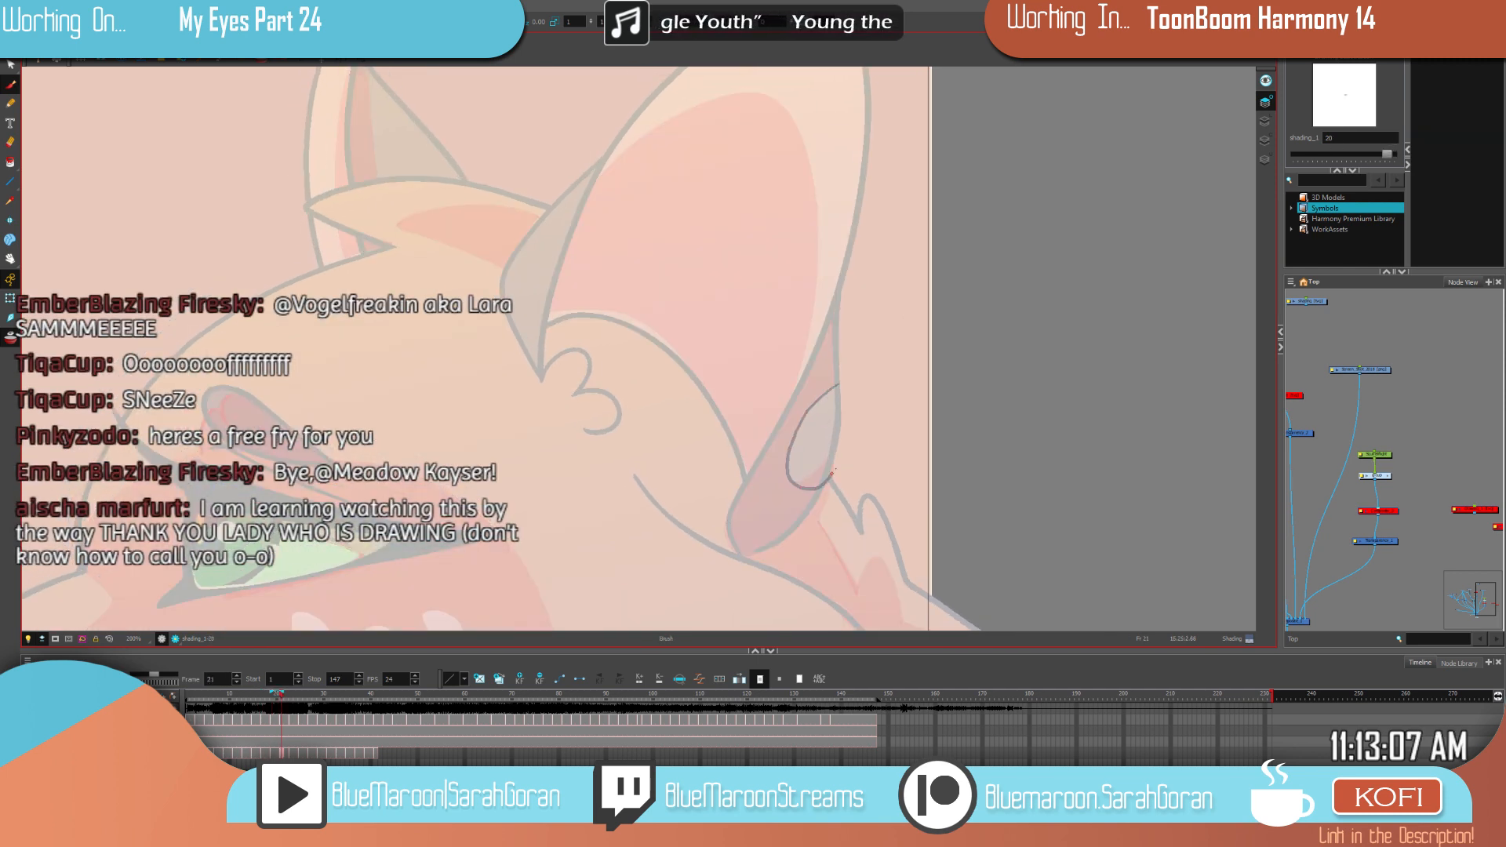
Step: Erase the stray marks inside the ear's light spot on frame 19
key("f")
key("f")
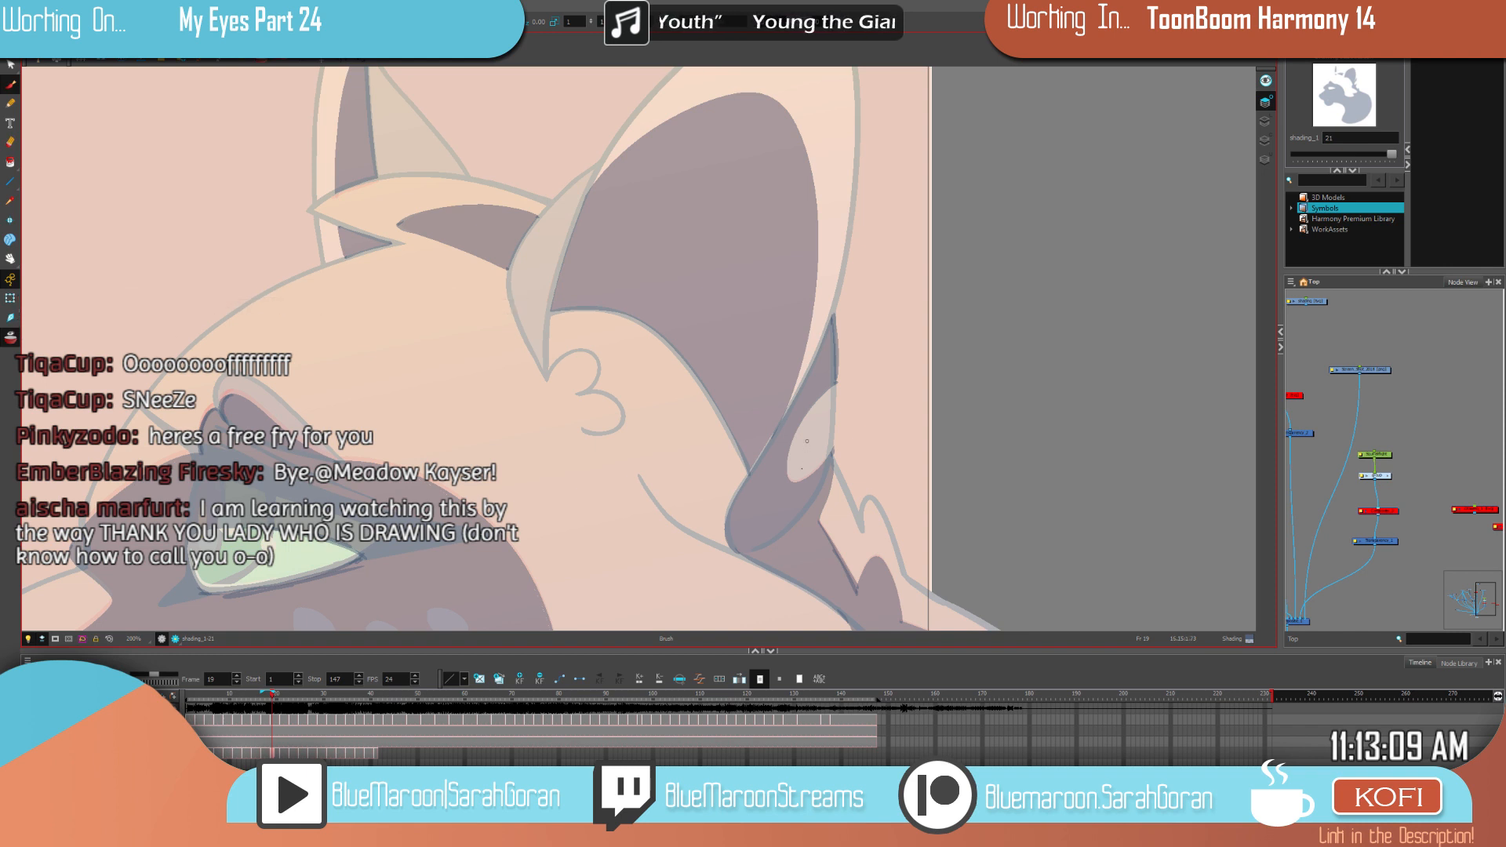
key("e")
left_click_drag(834, 443, 822, 464)
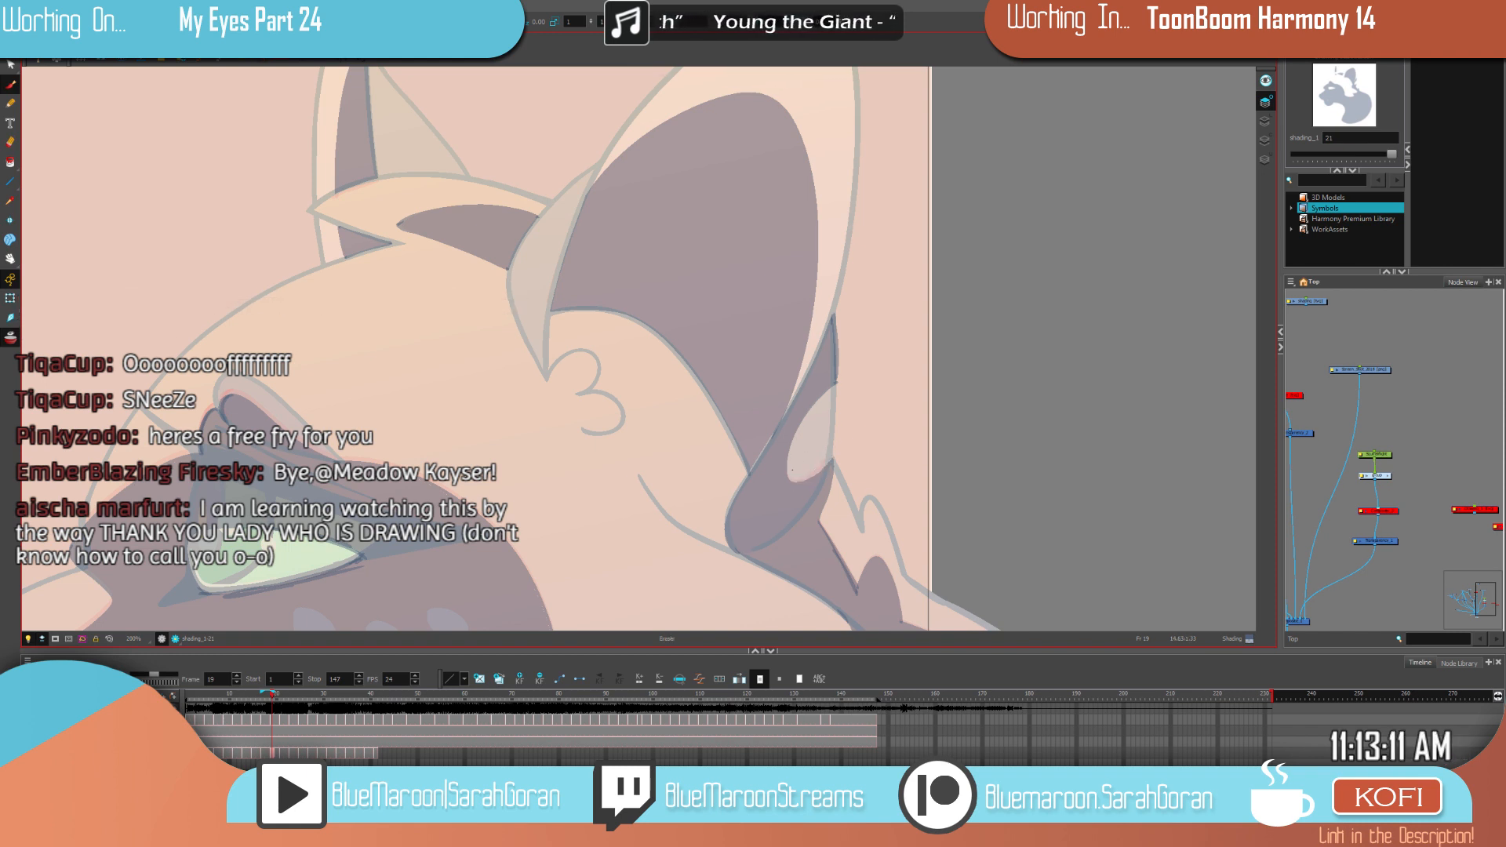
key("alt+b")
Step: Draw the short neck-fur shading strokes just behind the near ear's base on frame 21, checking against frame 19
key("period")
key("comma")
key("period")
key("comma")
key("period")
key("period")
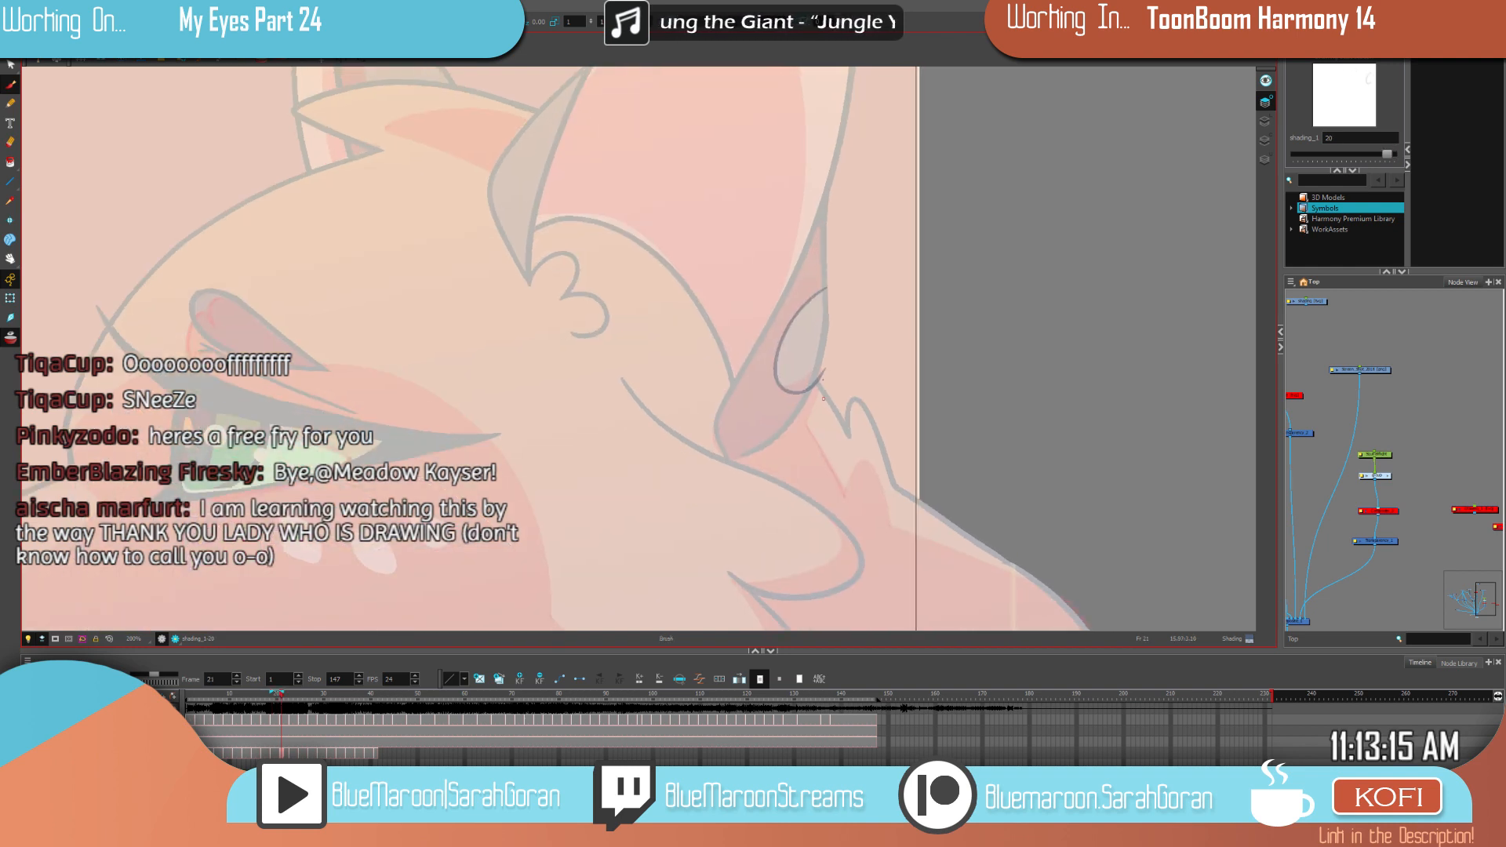
key("comma")
key("period")
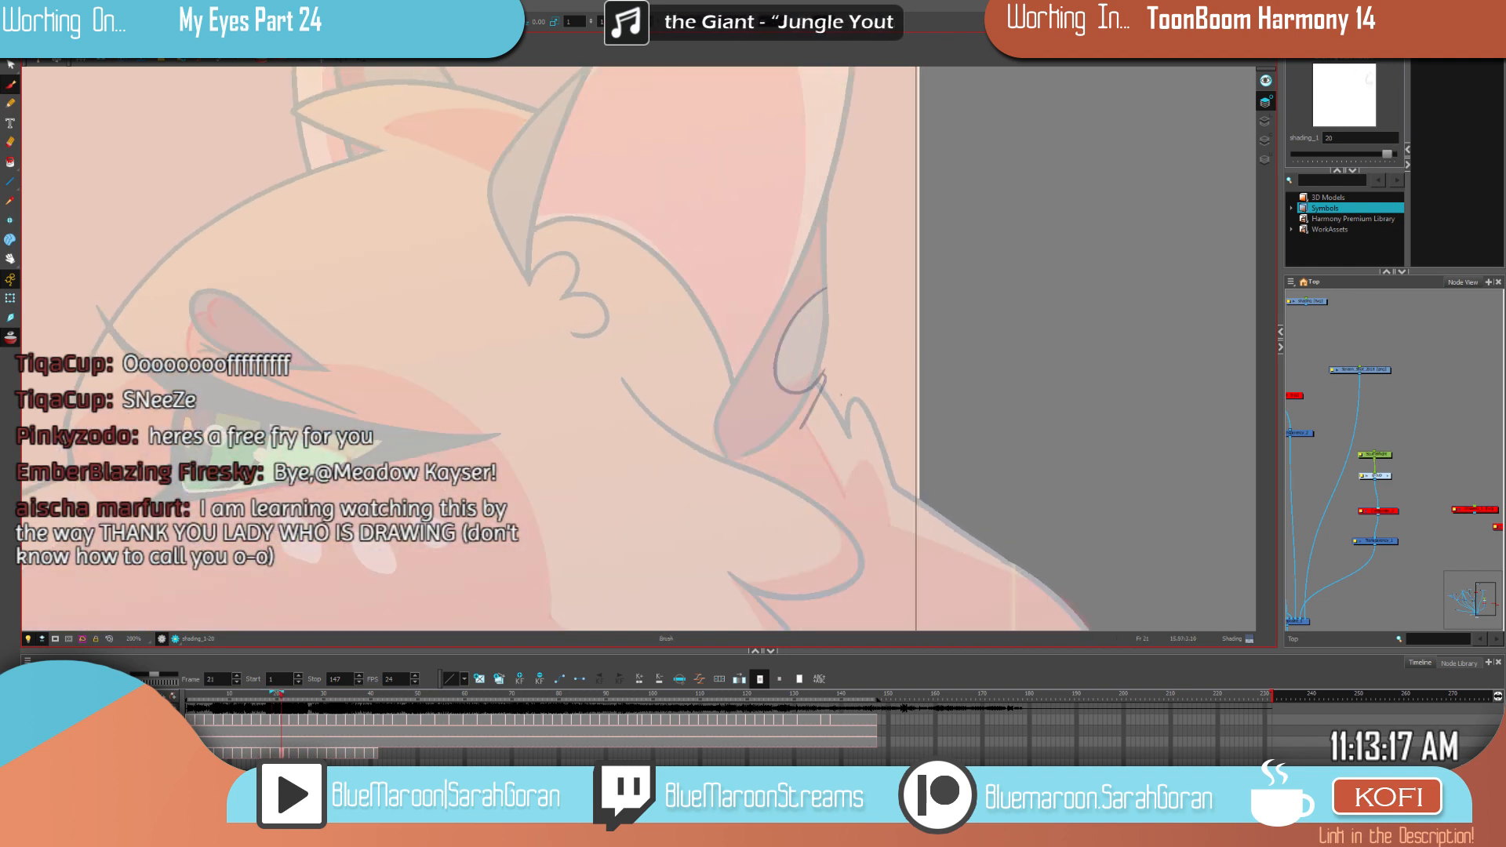
Step: Trace the lower edge of the near ear's inner shading on frame 21, from the ear base to the front of the ear
left_click_drag(733, 383, 719, 449)
mouse_move(803, 366)
left_mouse_down()
mouse_move(807, 467)
mouse_move(775, 480)
mouse_move(716, 380)
left_mouse_up()
key("comma")
key("comma")
key("period")
key("period")
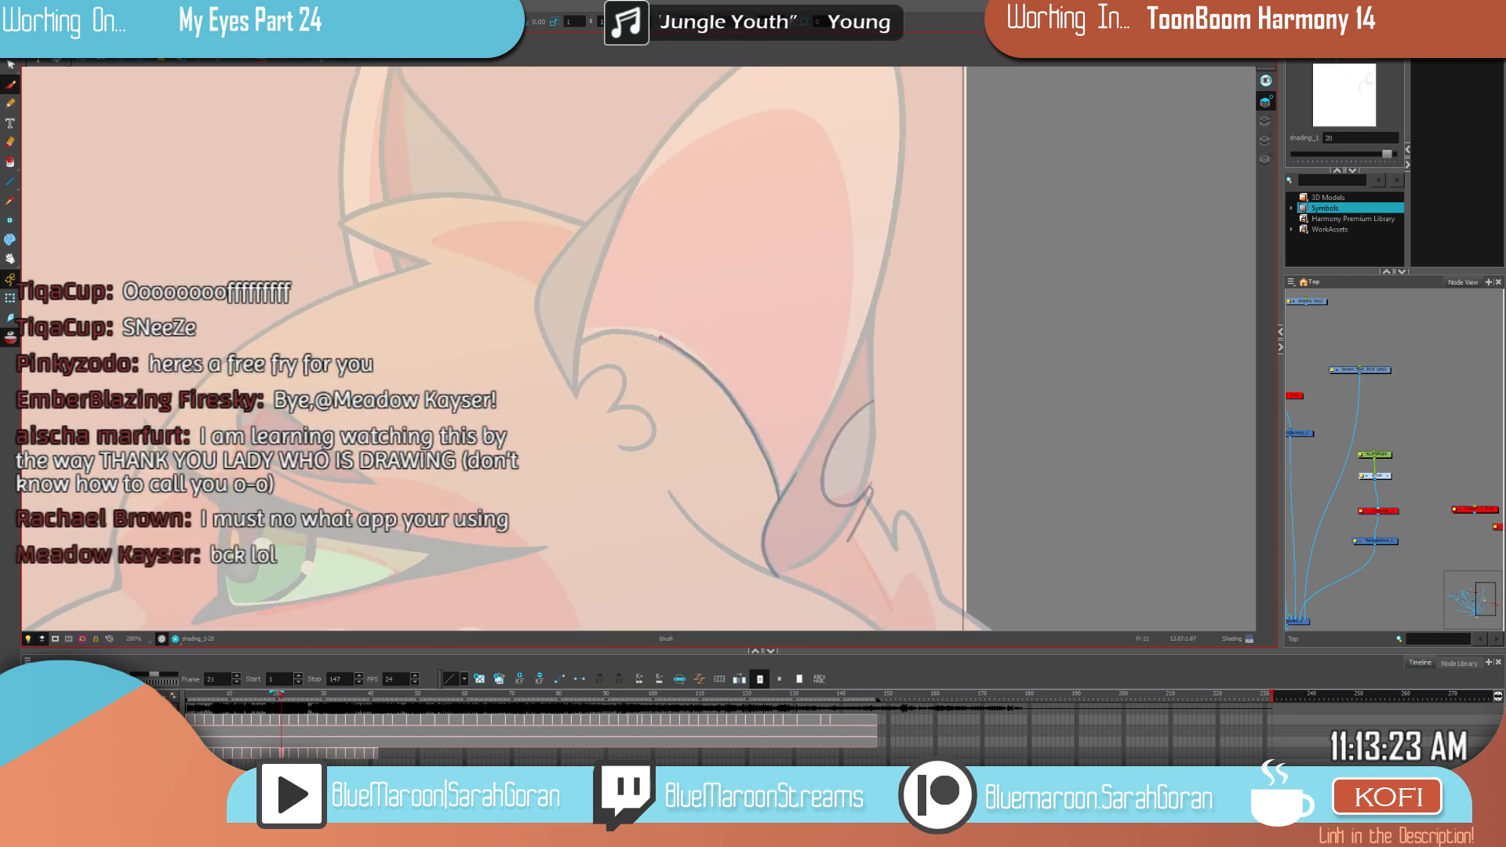
left_click_drag(661, 337, 590, 335)
key("comma")
key("comma")
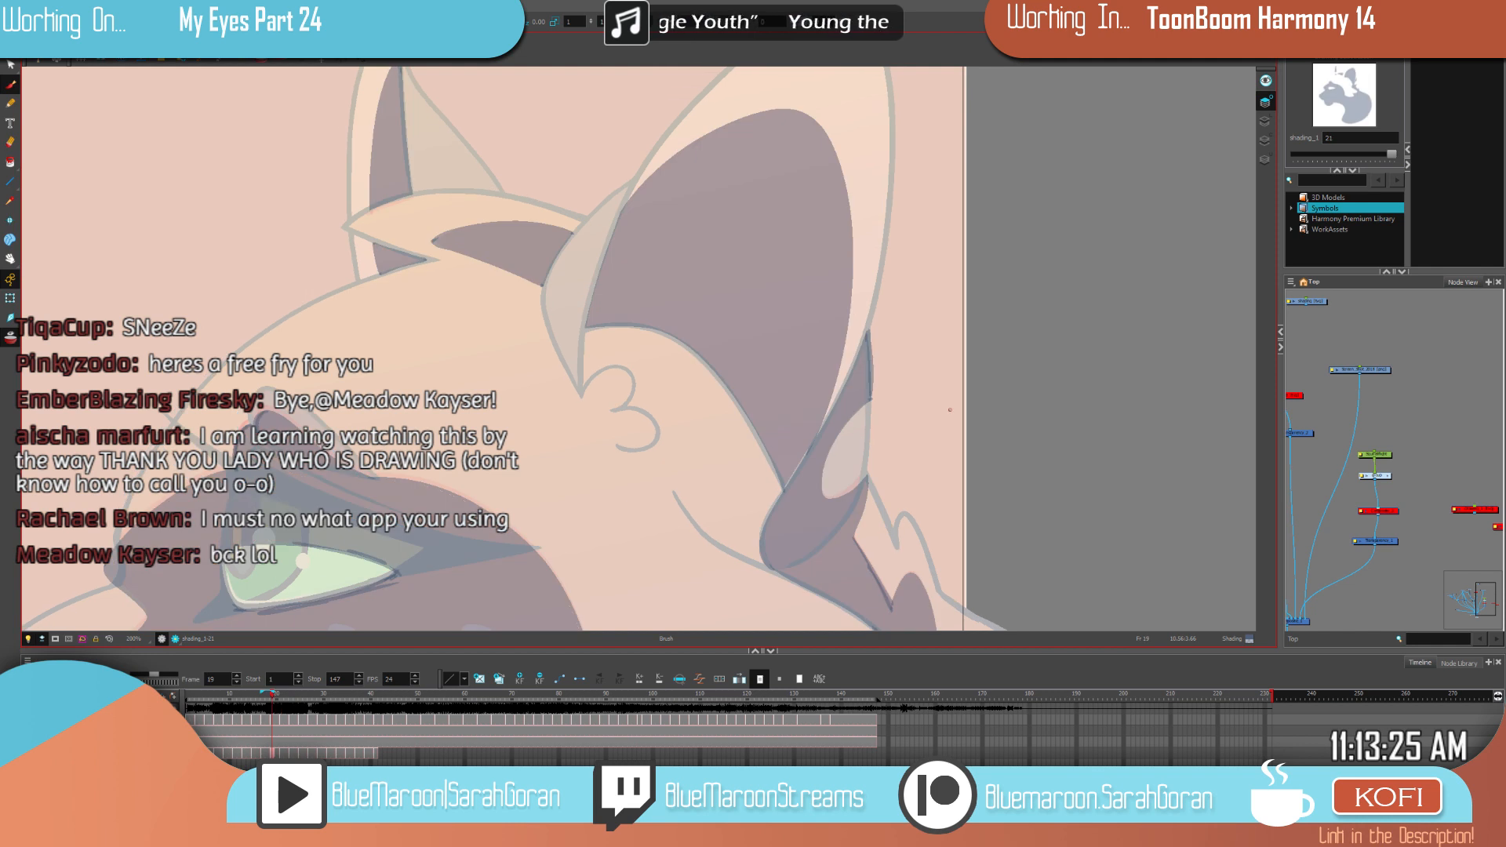
Step: Outline the rear and upper edges of the near ear's inner shading on frame 21, using frame 19 as reference
scroll(950, 409, "down", 4)
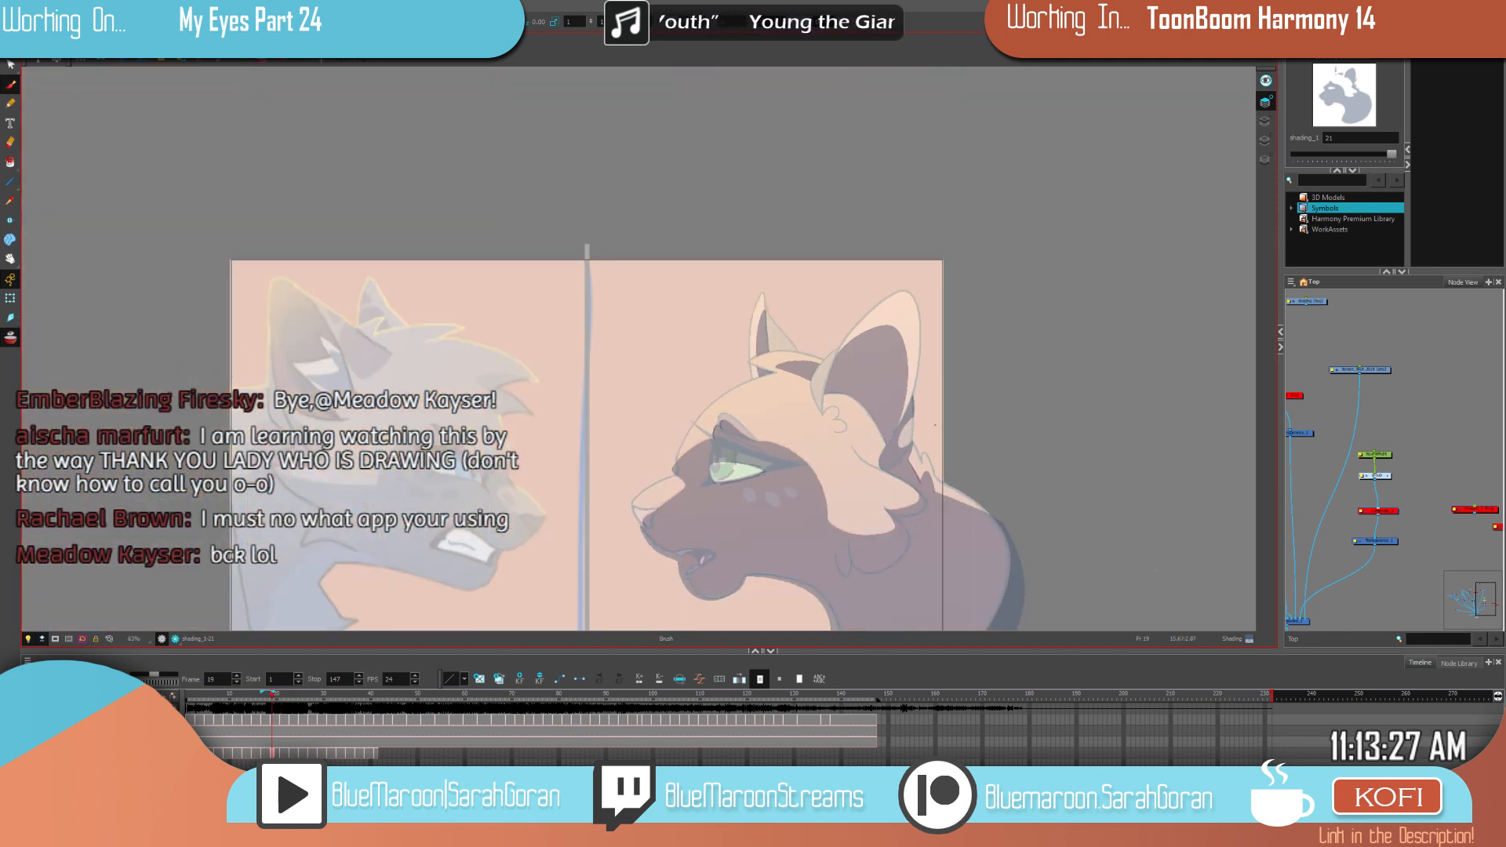
scroll(1016, 390, "up", 2)
left_click_drag(938, 438, 961, 415)
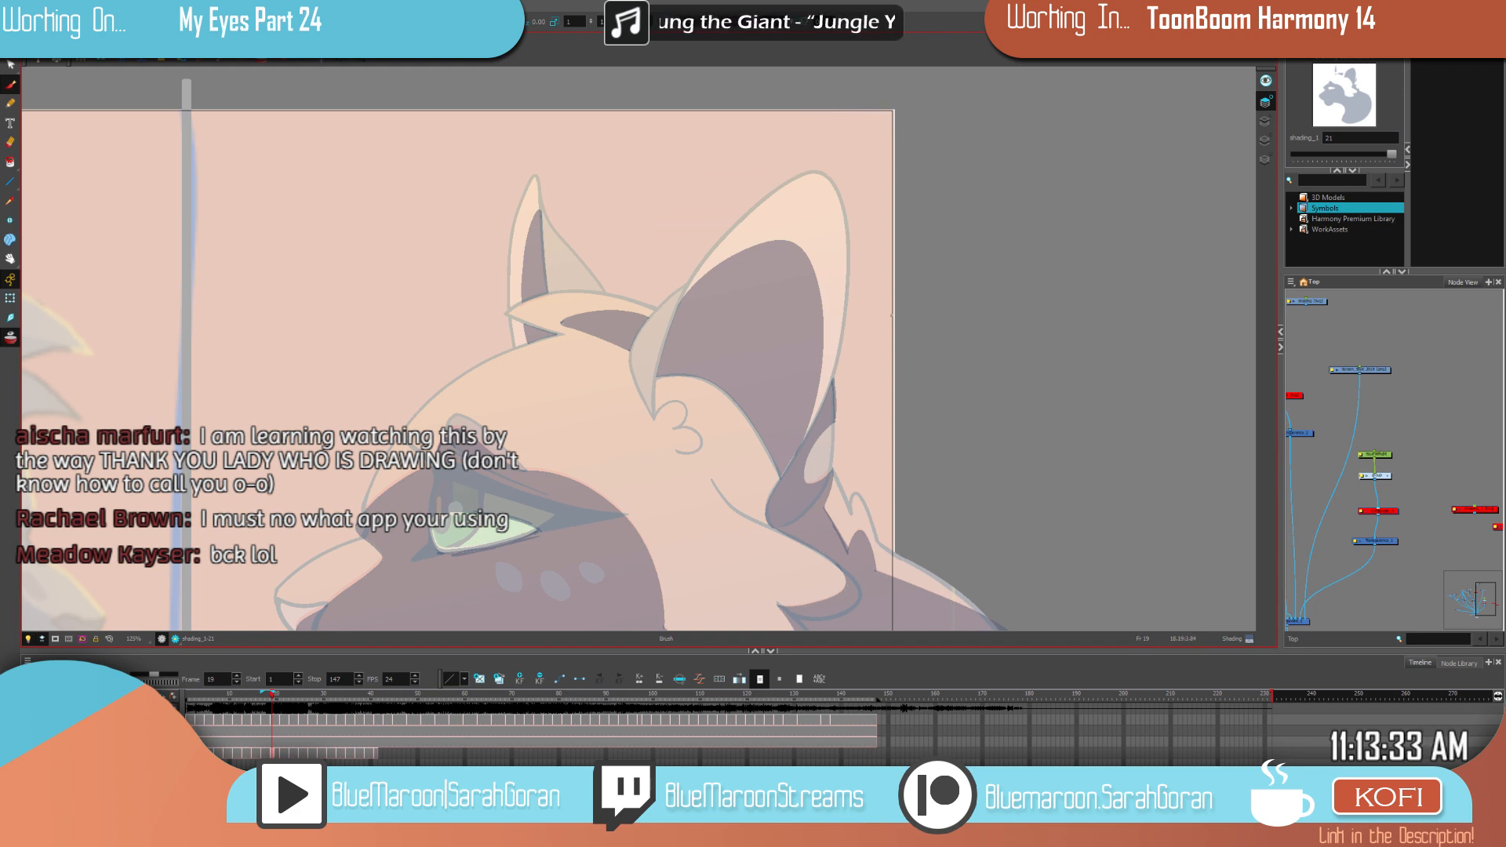
left_click_drag(948, 330, 963, 357)
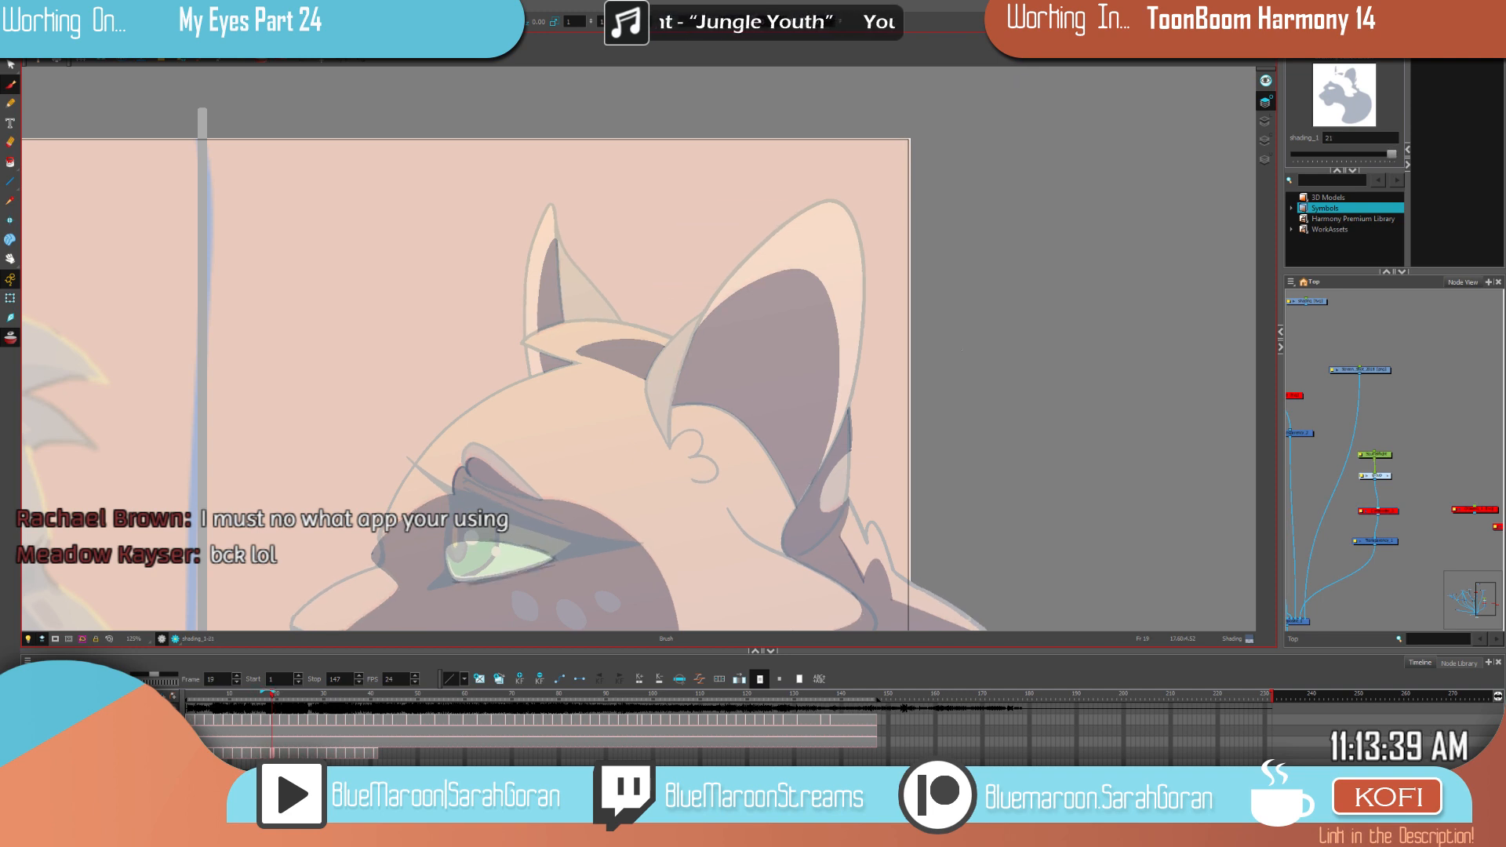
key("g")
key("f")
key("g")
key("f")
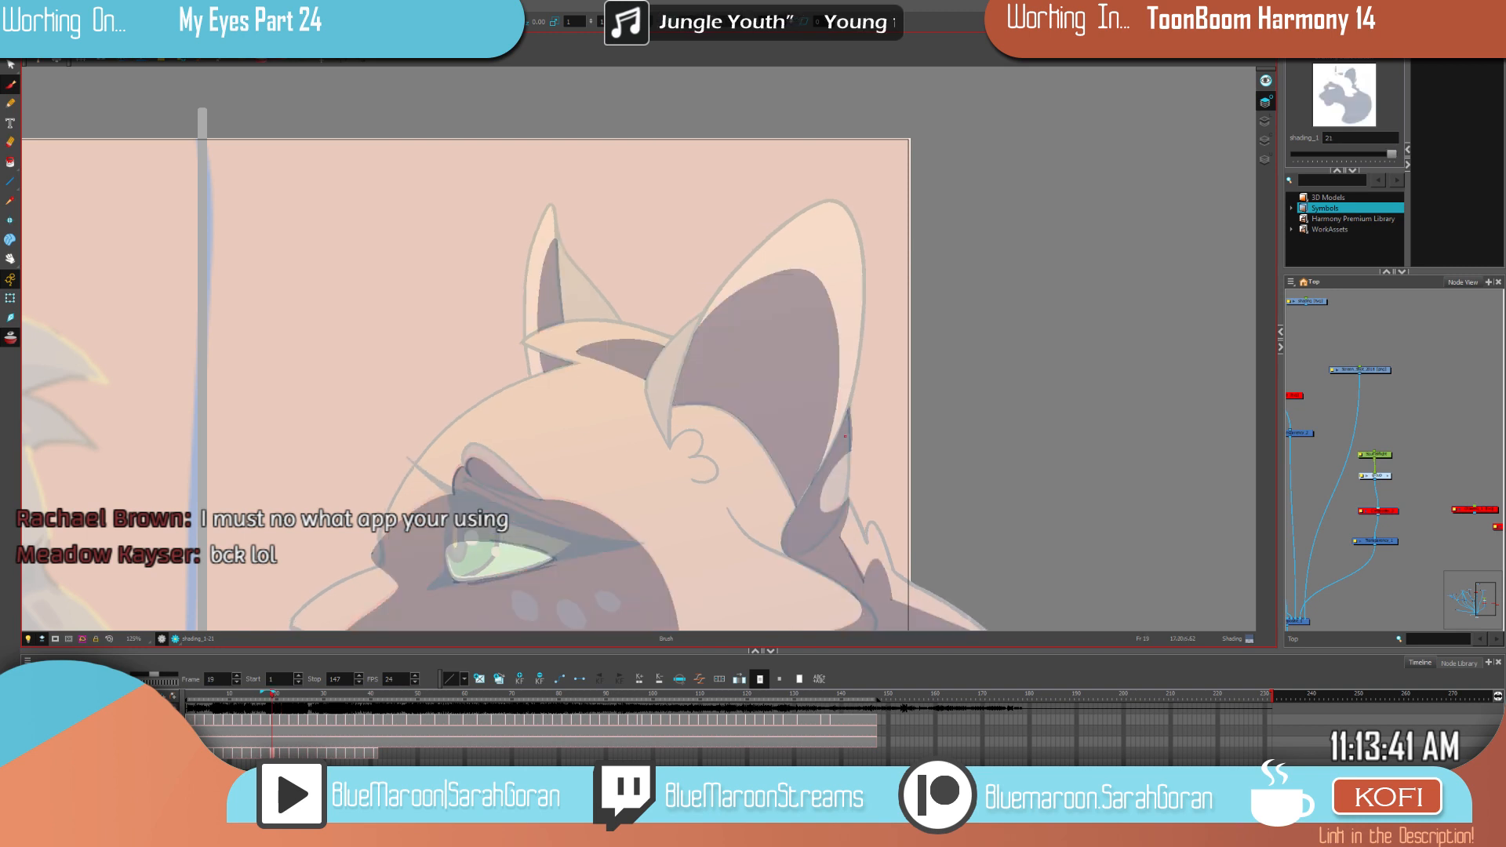
key("g")
mouse_move(833, 436)
left_mouse_down()
mouse_move(839, 329)
mouse_move(810, 274)
mouse_move(727, 300)
mouse_move(690, 345)
left_mouse_up()
Step: Compare the inner ear outline with frame 19 and narrow its curve slightly on frame 21
key("f")
key("g")
key("f")
key("g")
key("f")
key("g")
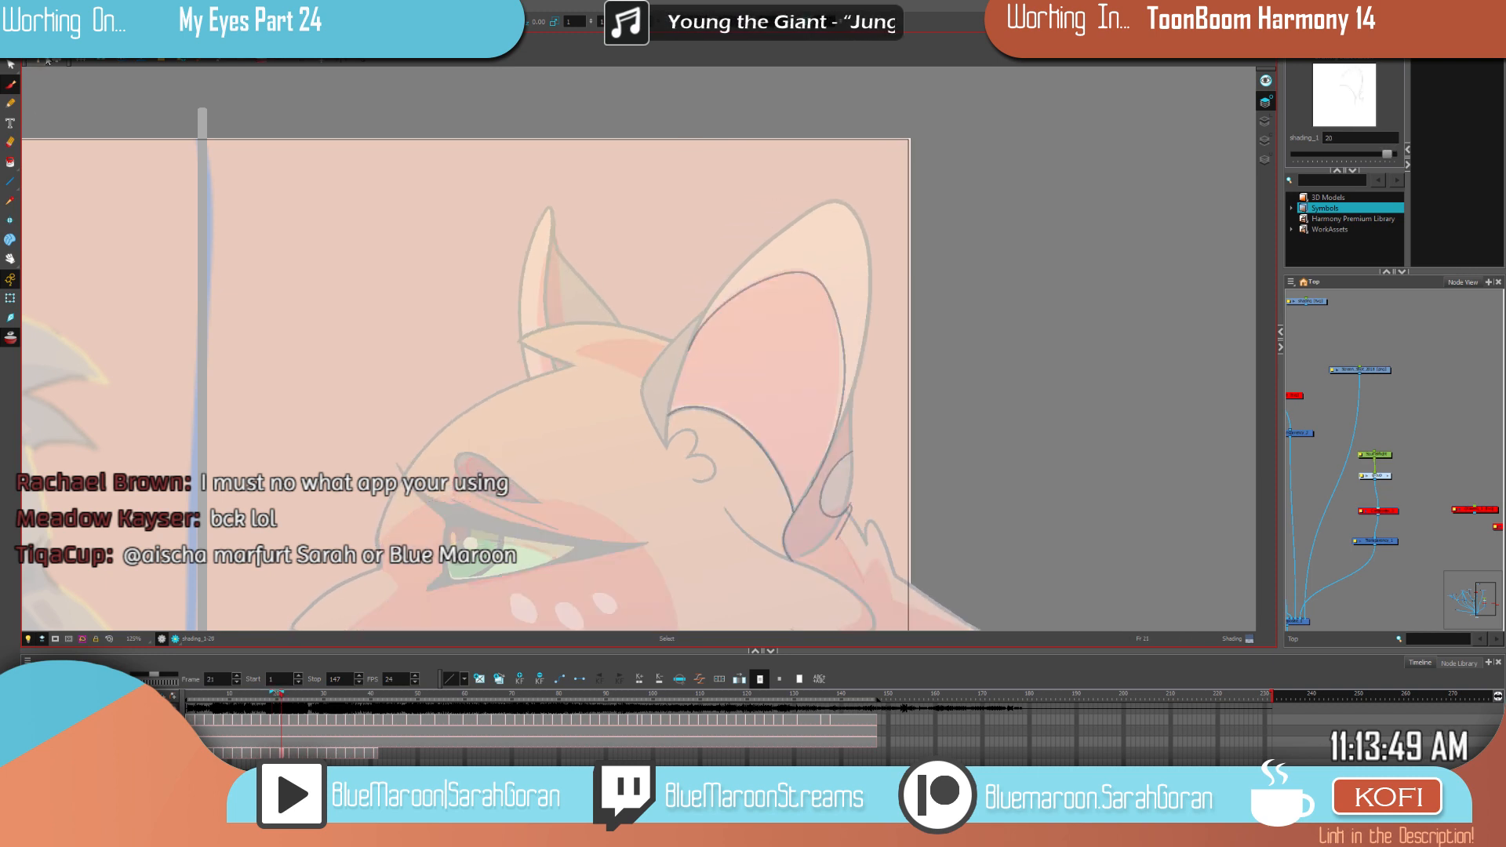
left_click(836, 344)
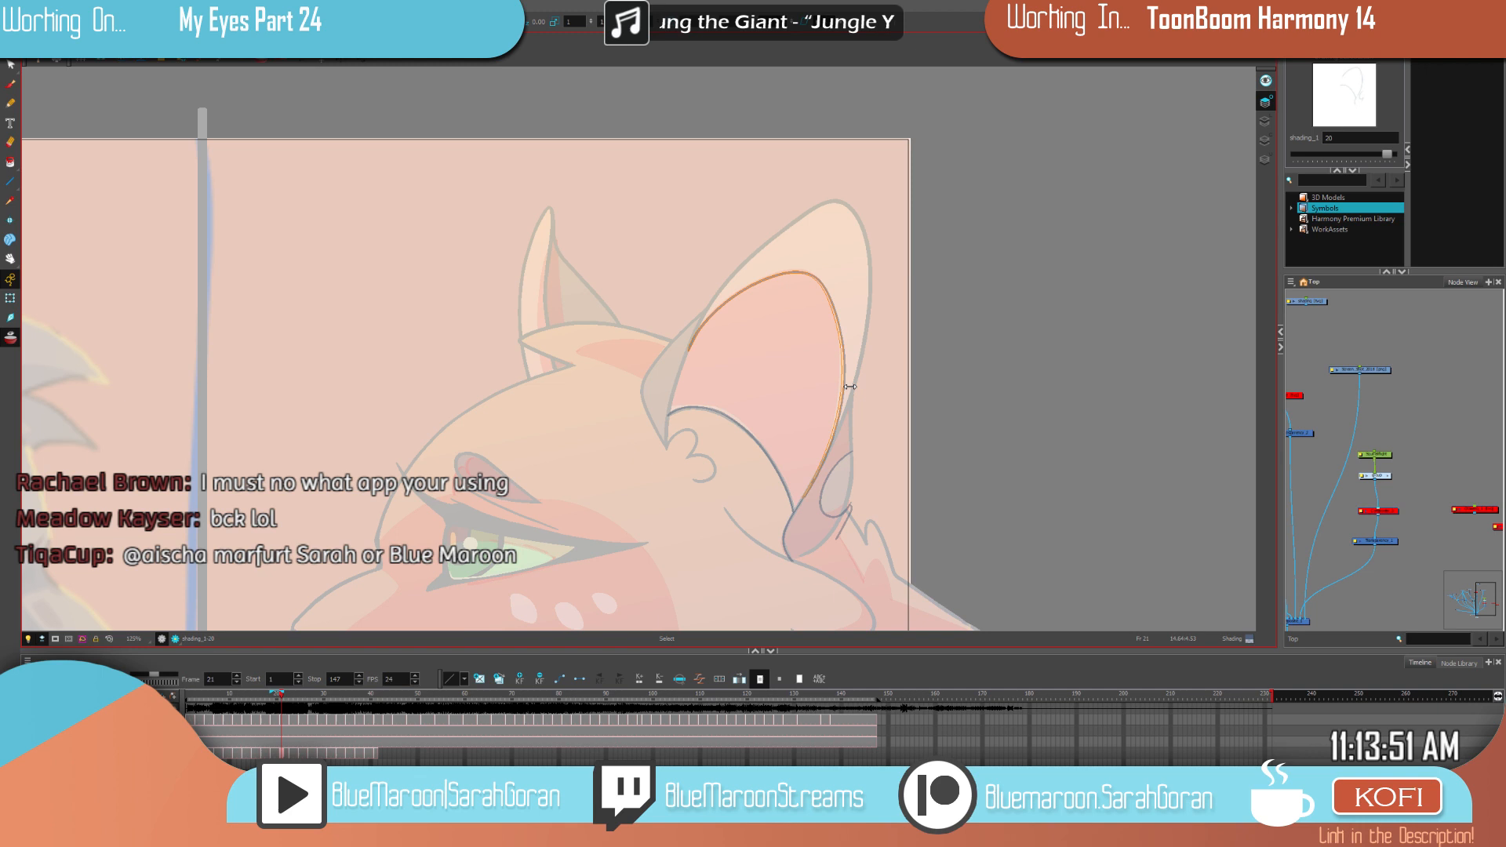
left_click(891, 409)
left_click(11, 84)
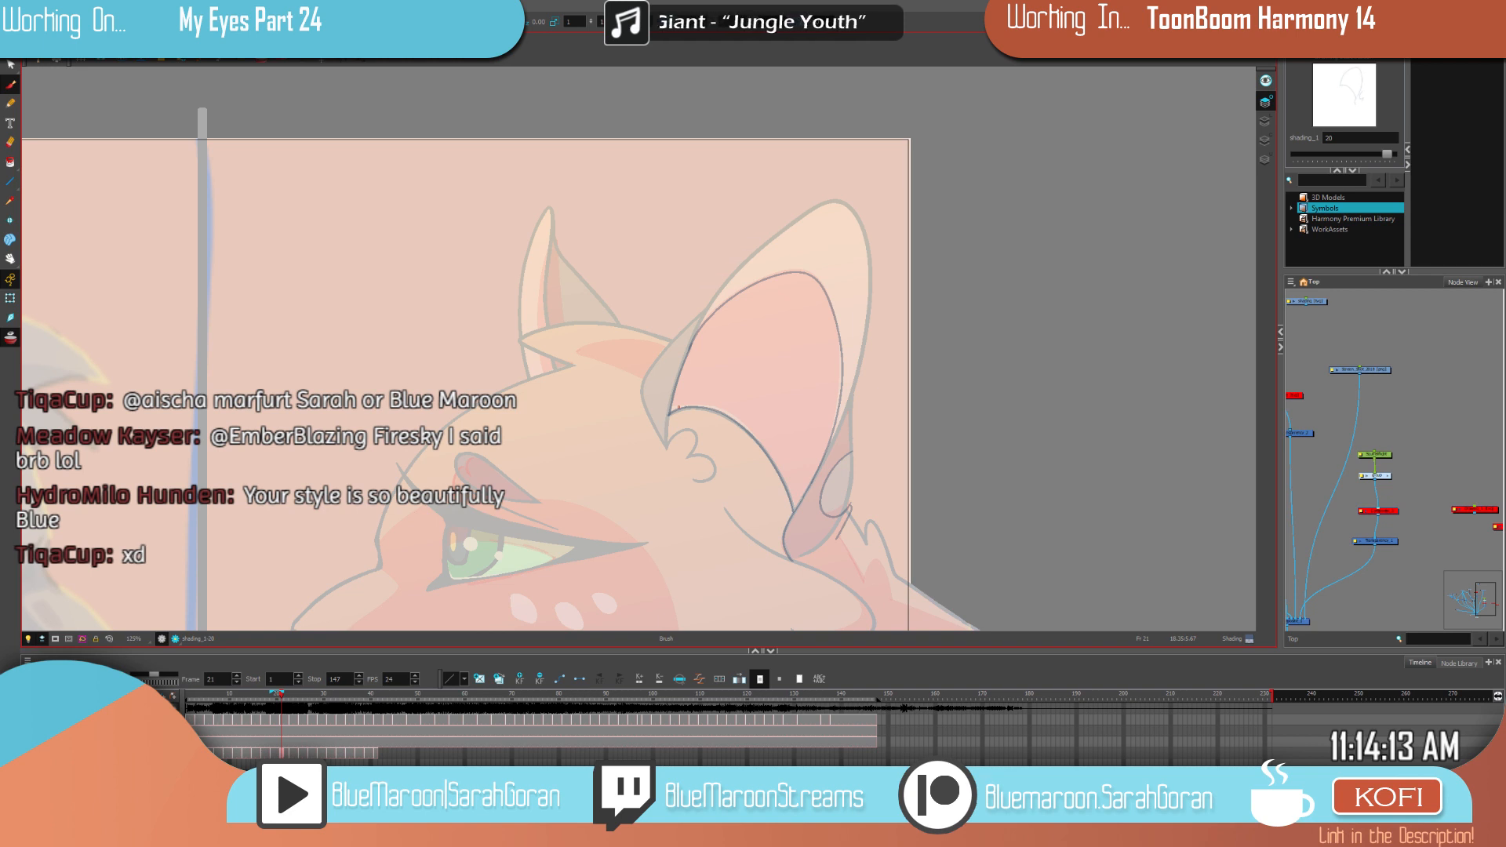
Step: Fill the near ear's inner area with the shading colour and draw the shading edge along the back of the ear
key("alt+i")
left_click(816, 432)
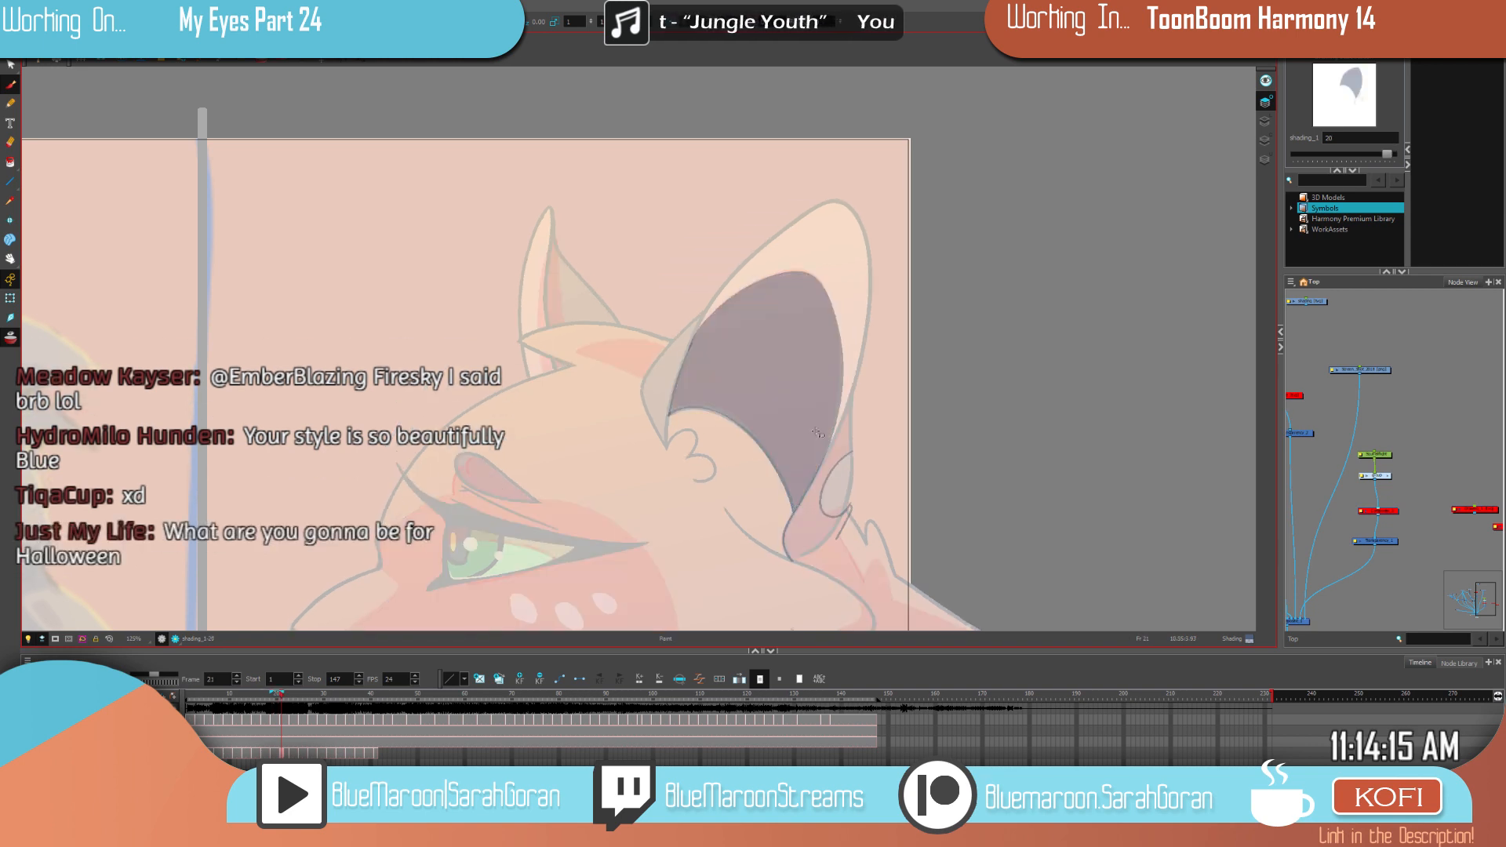
left_click_drag(902, 484, 880, 395)
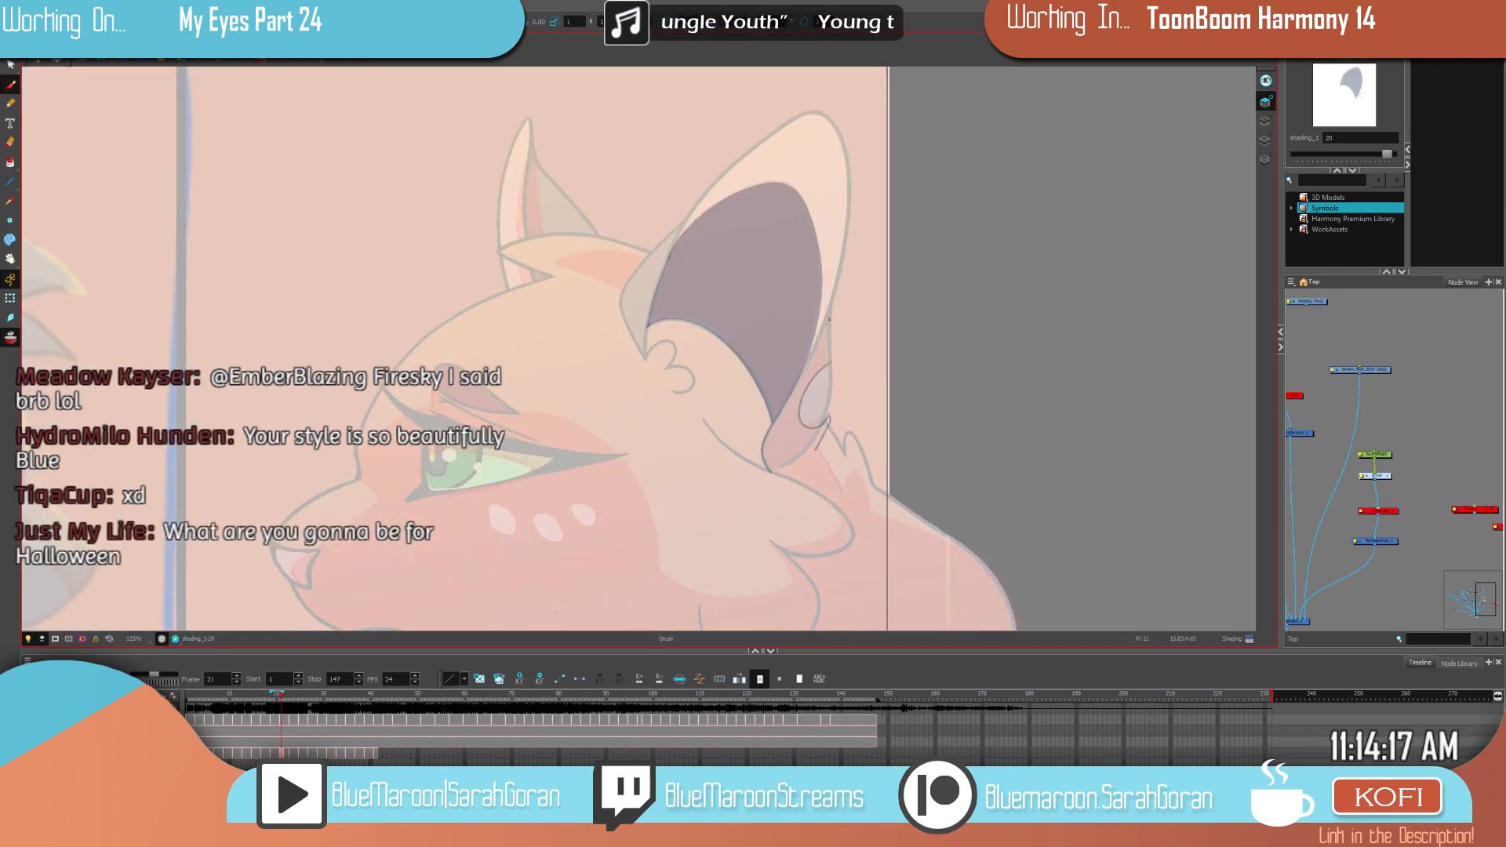
left_click_drag(831, 313, 830, 364)
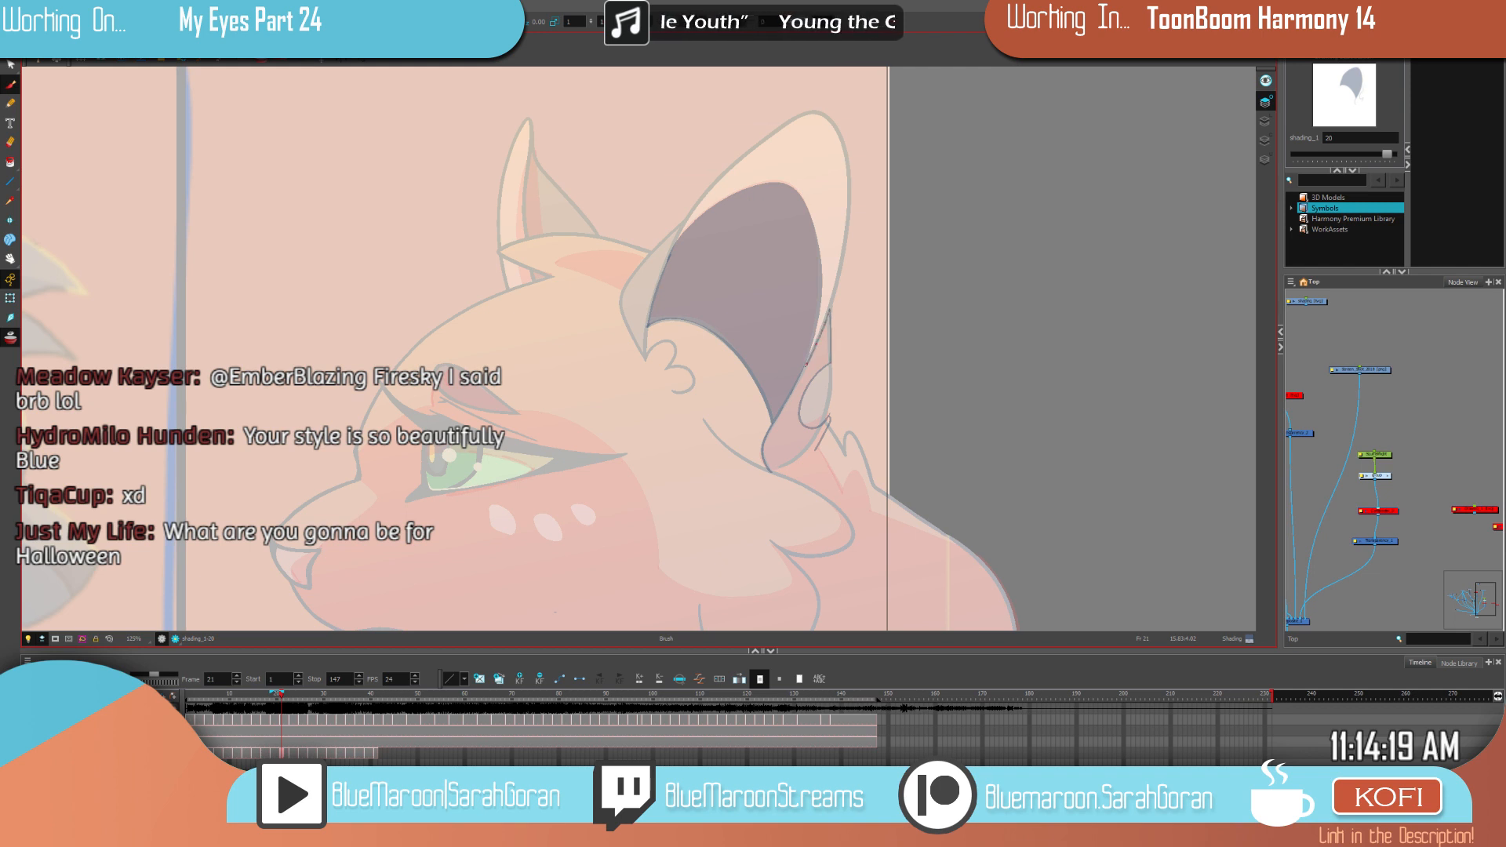
Step: Draw the zigzag shading edge through the neck fur behind the ear on frame 21, checking against frame 19
left_click_drag(951, 427, 887, 271)
key("comma")
key("period")
mouse_move(751, 291)
left_mouse_down()
mouse_move(778, 339)
mouse_move(791, 315)
mouse_move(805, 361)
left_mouse_up()
key("comma")
key("period")
key("comma")
Step: Draw the shading outline over the shoulder and around the outside of the cat's back on frame 21
mouse_move(1082, 491)
left_mouse_down()
mouse_move(1074, 396)
mouse_move(1090, 391)
left_mouse_up()
key("comma")
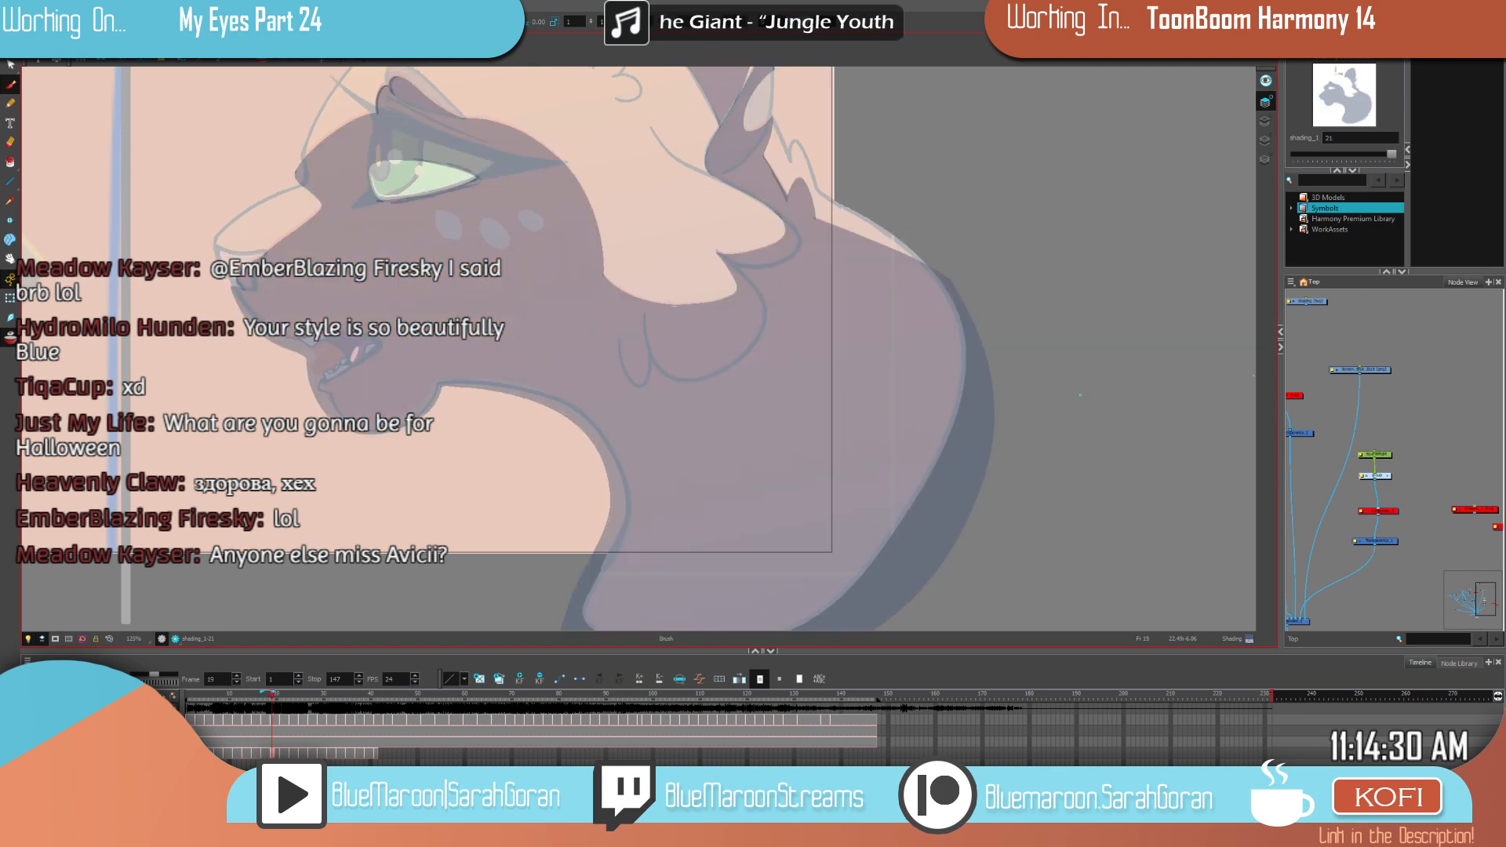
key("g")
key("f")
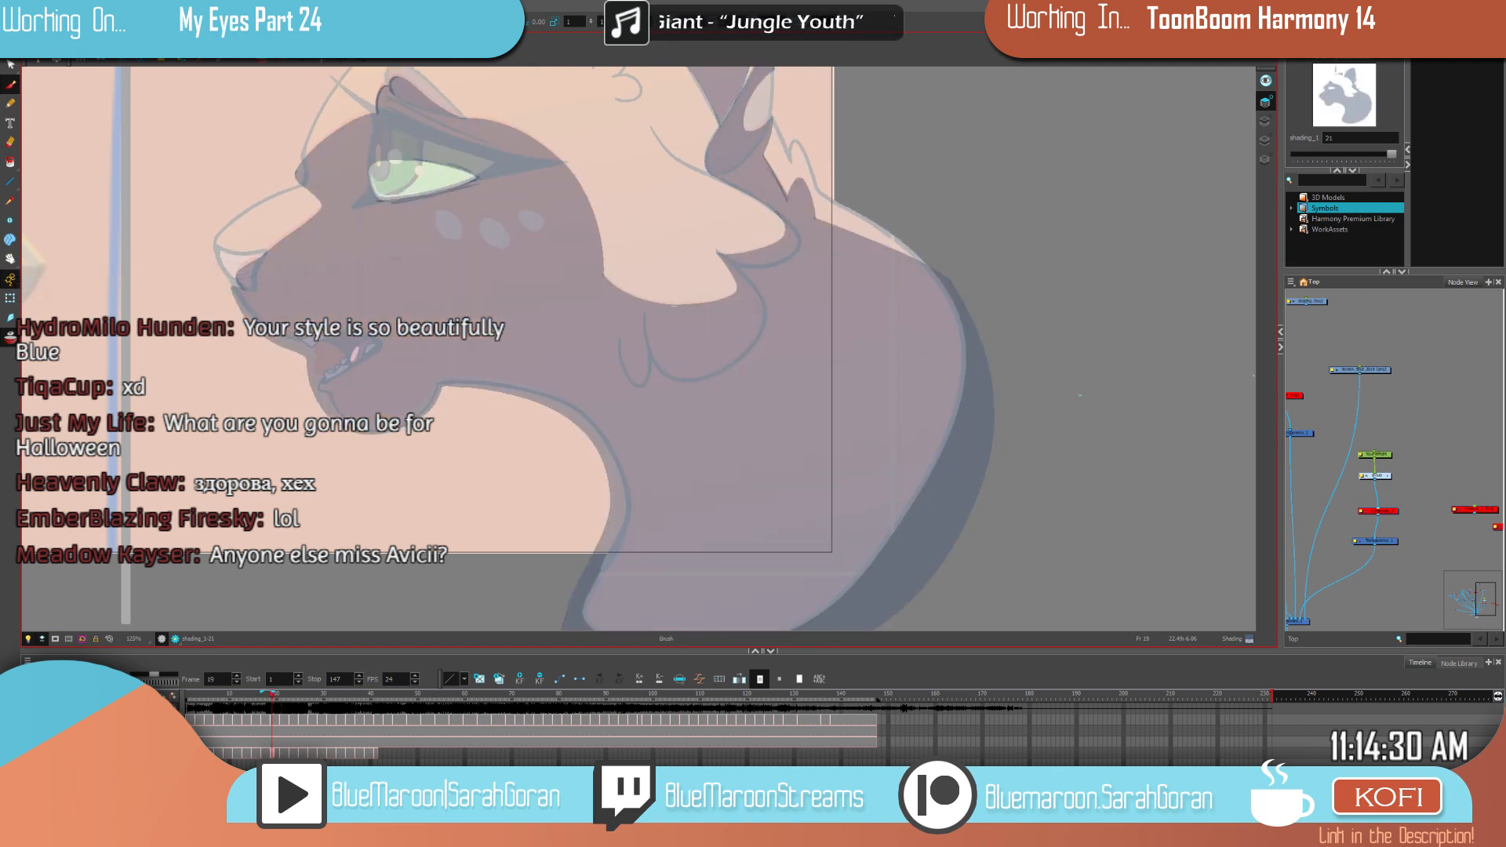
key("g")
left_click_drag(815, 221, 961, 273)
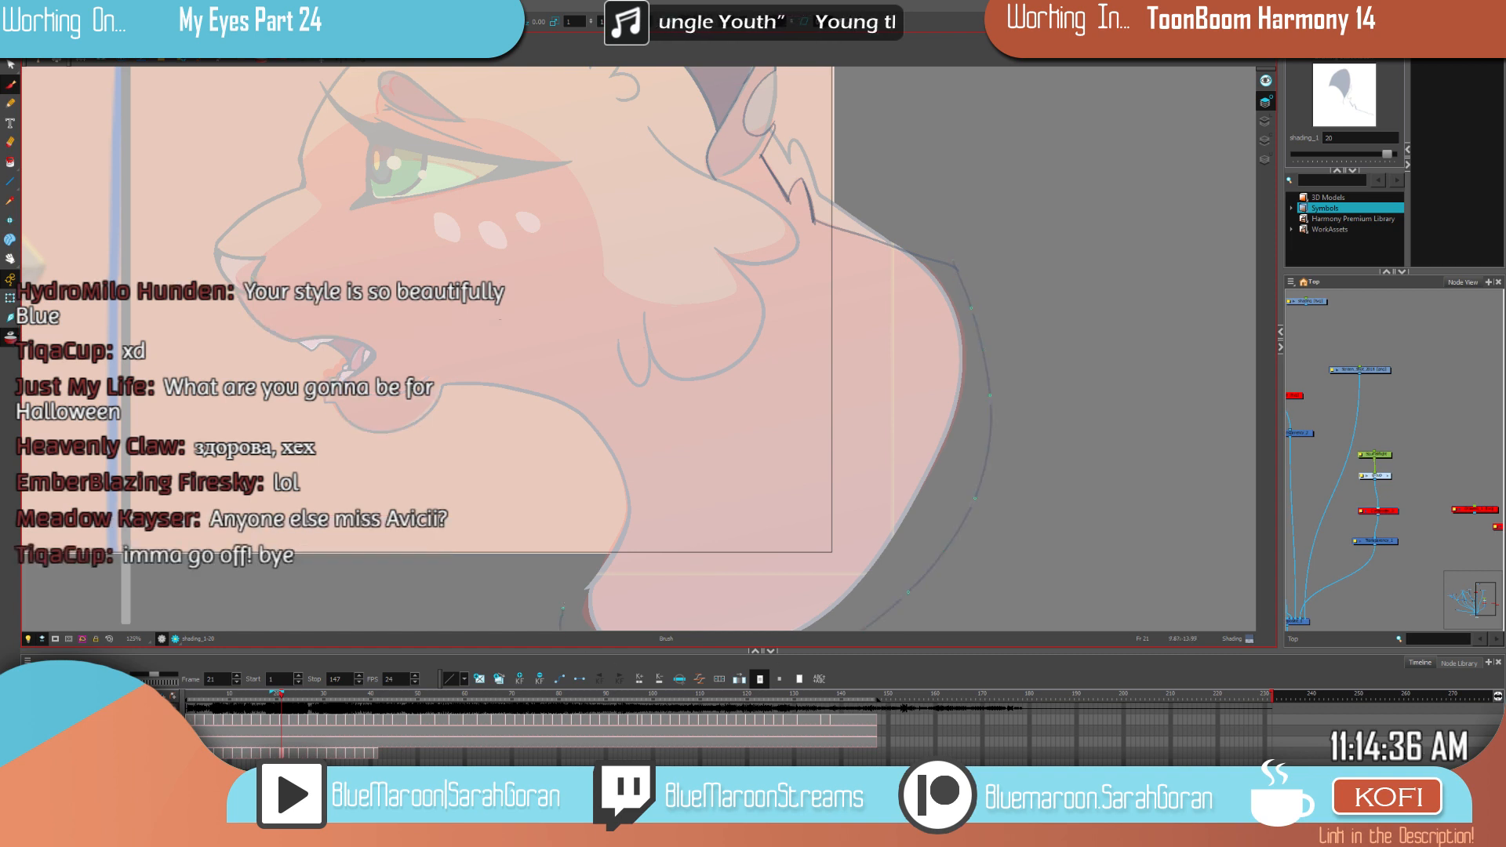
Step: Compare the head and back with frame 19 and draw the small shading edge at the nose on frame 21
mouse_move(930, 399)
left_mouse_down()
mouse_move(996, 396)
mouse_move(1022, 432)
left_mouse_up()
key("f")
key("g")
key("f")
key("g")
key("f")
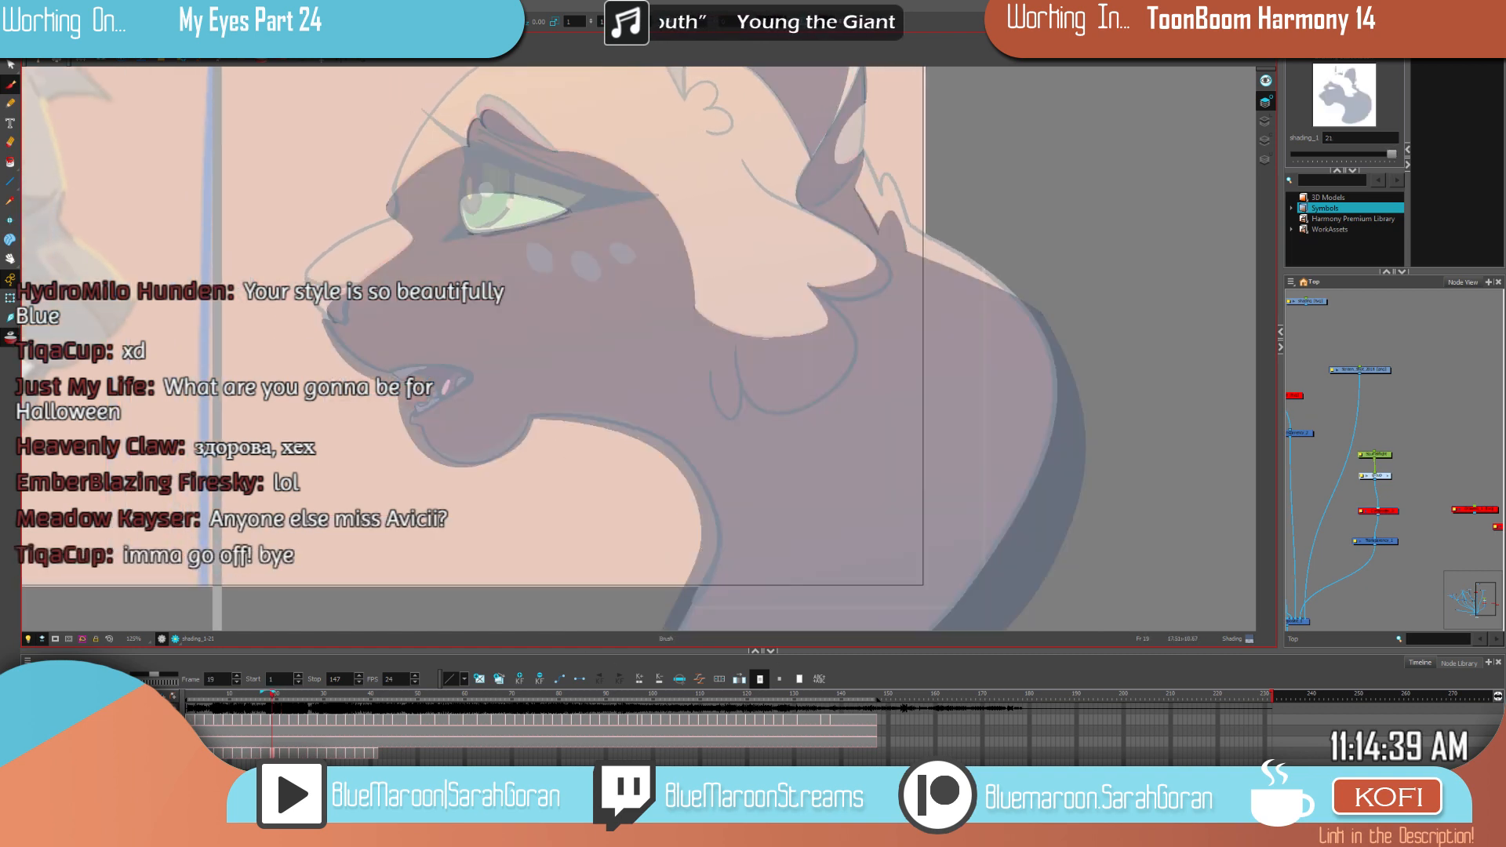
key("g")
left_click_drag(327, 314, 337, 325)
key("f")
key("g")
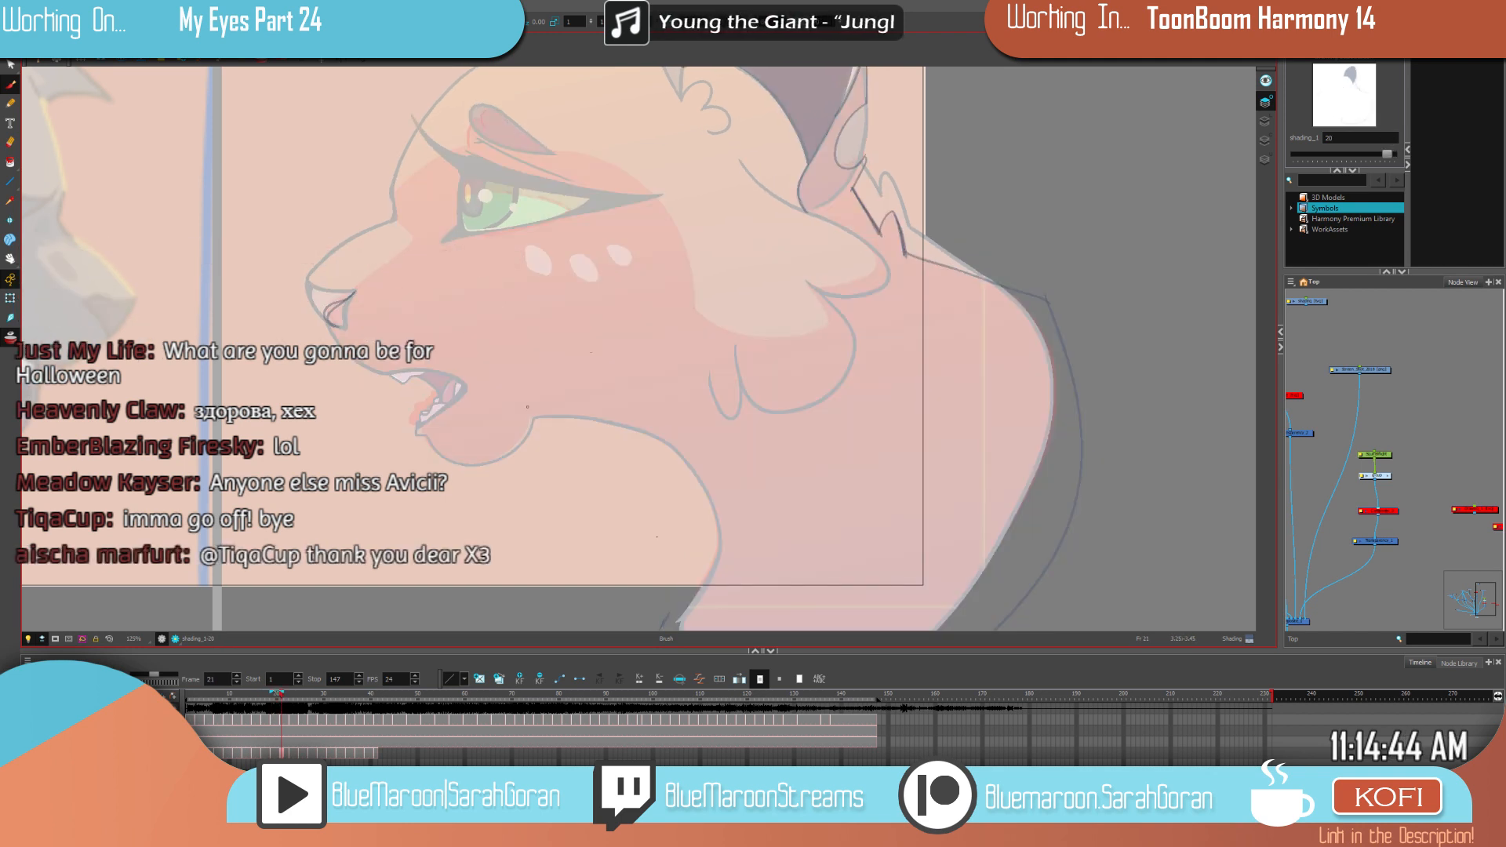
Step: Draw the shading outline from the muzzle around the chin and down the front of the neck on frame 21
key("comma")
key("period")
mouse_move(394, 385)
left_mouse_down()
mouse_move(401, 447)
mouse_move(518, 494)
mouse_move(597, 445)
left_mouse_up()
left_click_drag(690, 523, 669, 618)
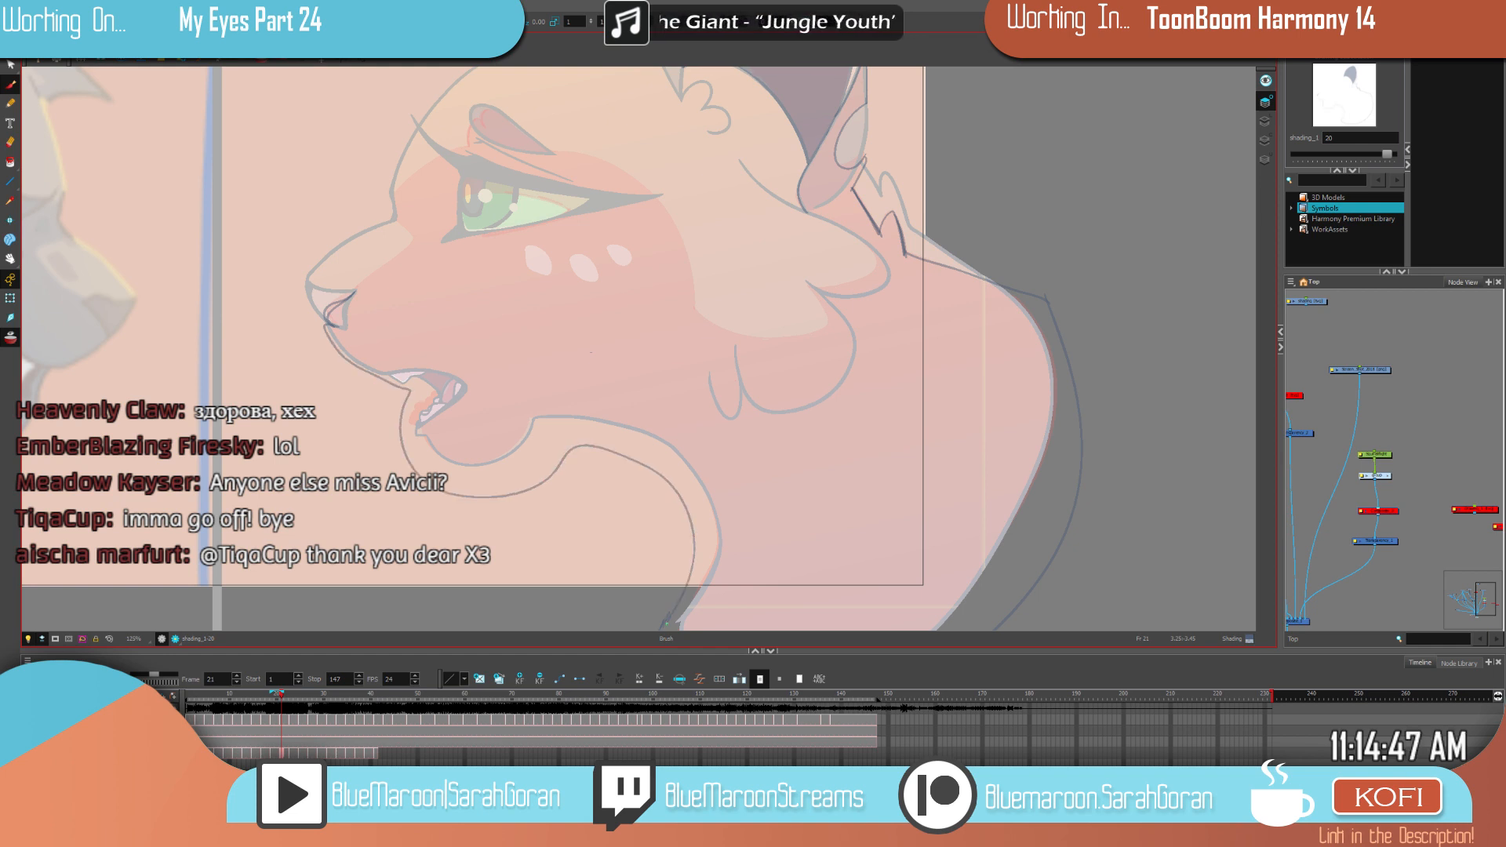
Step: Trace the shading edge along the cheek fluff below the near ear on frame 21, flipping to frame 19 for reference
left_click_drag(862, 451, 944, 548)
key("comma")
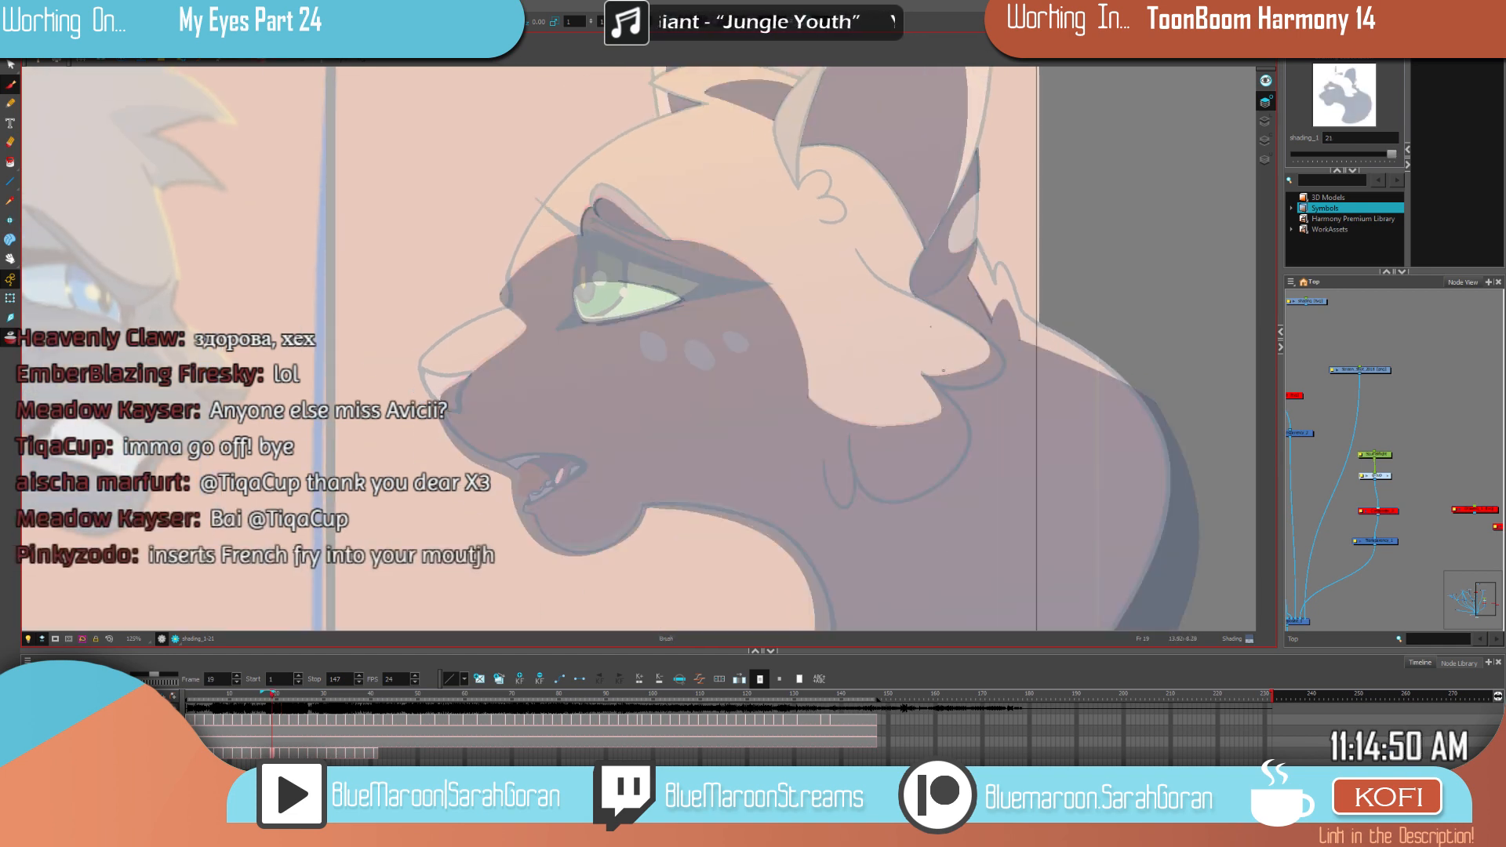
key("period")
key("comma")
key("period")
left_click_drag(968, 400, 808, 478)
key("f")
key("g")
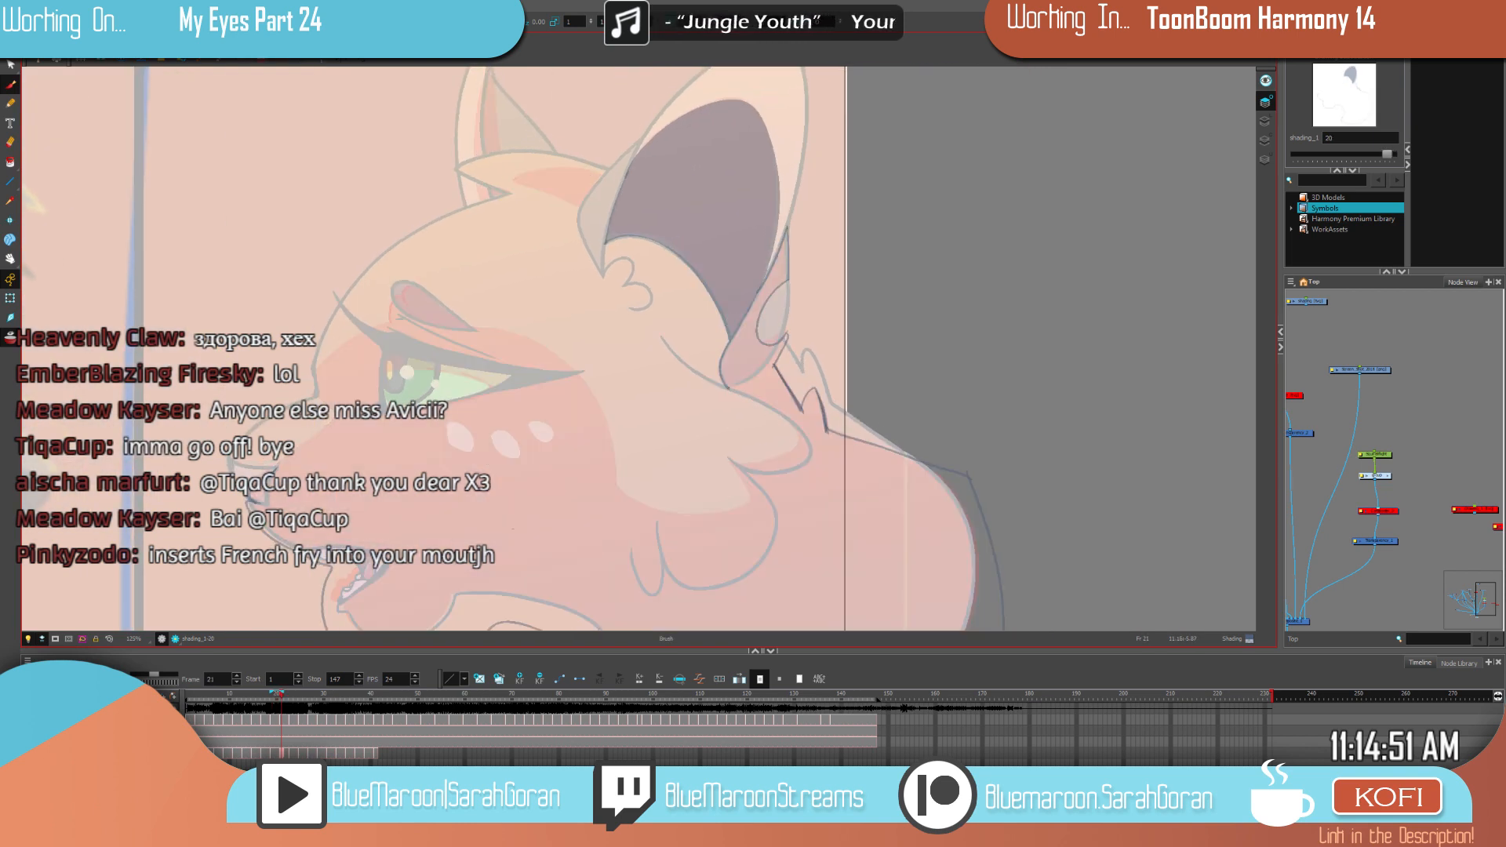
key("comma")
key("period")
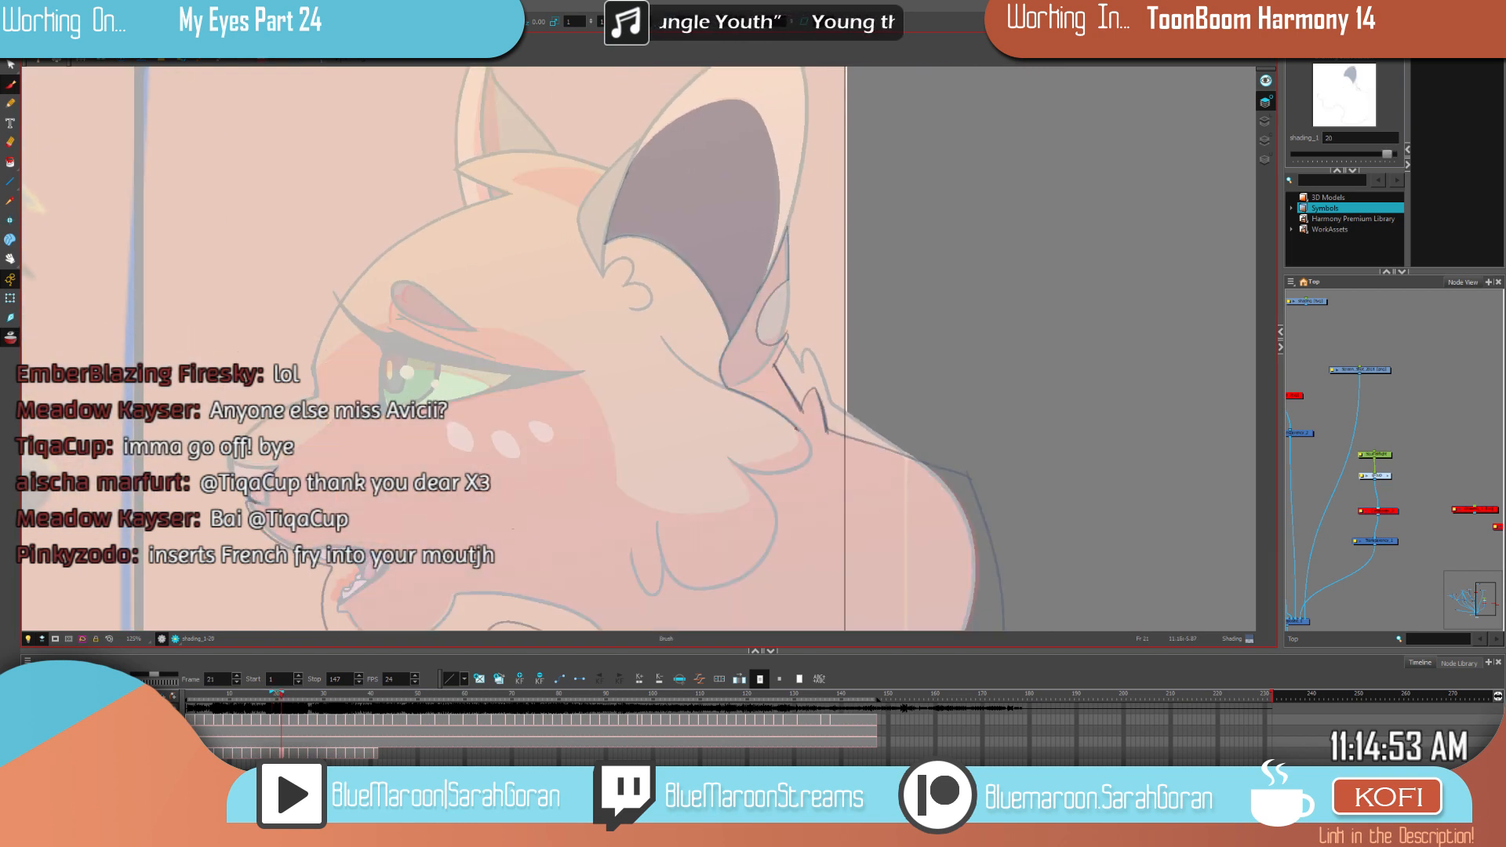
key("comma")
key("period")
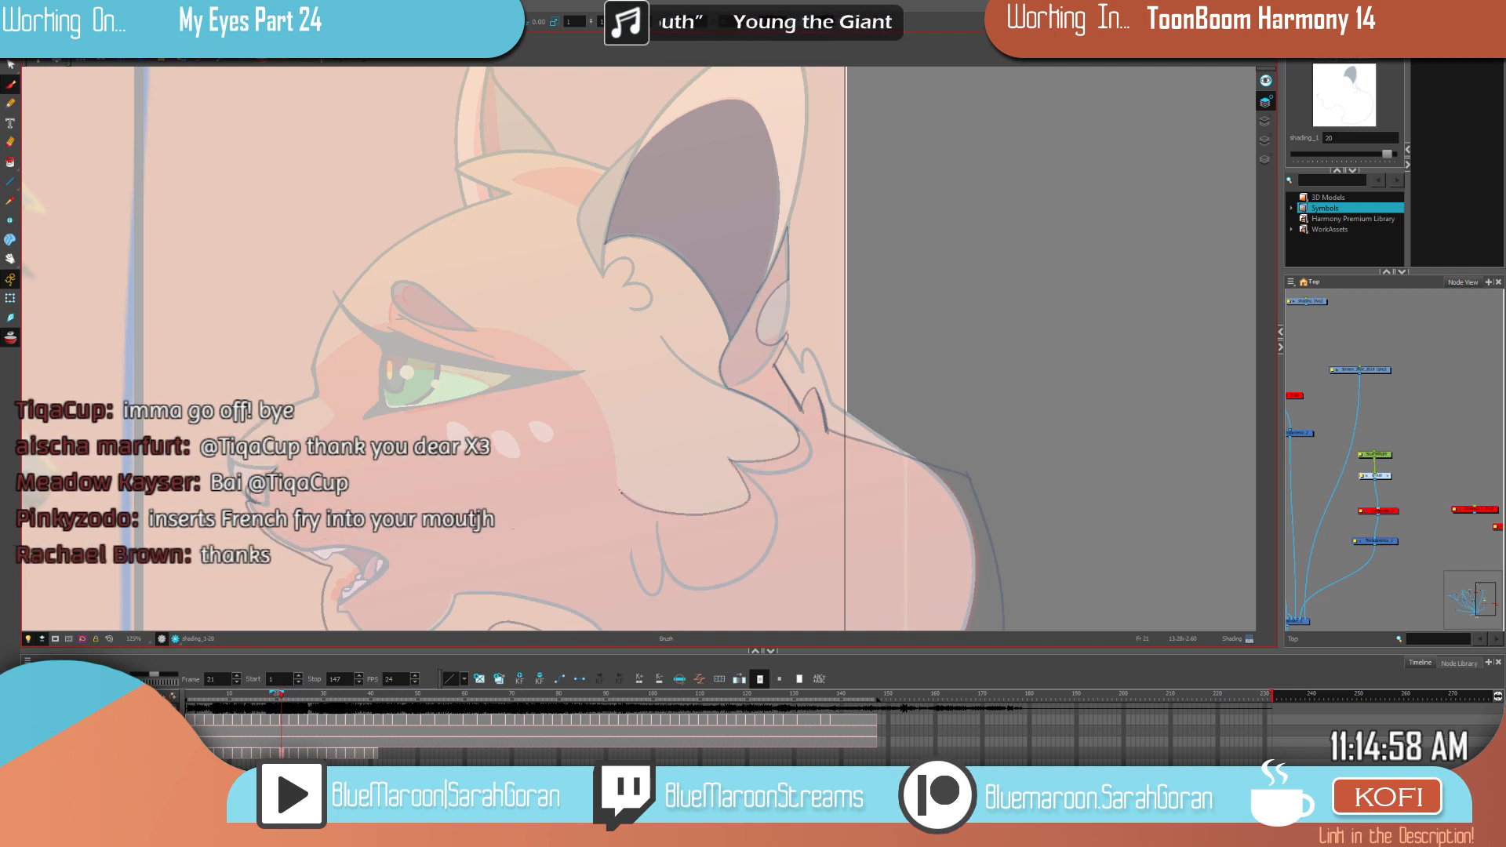
Step: Outline the head tuft shading in front of the near ear on frame 21, using frame 19 as reference
key("comma")
key("comma")
key("g")
left_click_drag(687, 515, 902, 562)
key("f")
key("g")
key("f")
left_click_drag(894, 369, 942, 516)
key("g")
mouse_move(864, 367)
left_mouse_down()
mouse_move(777, 373)
mouse_move(834, 397)
left_mouse_up()
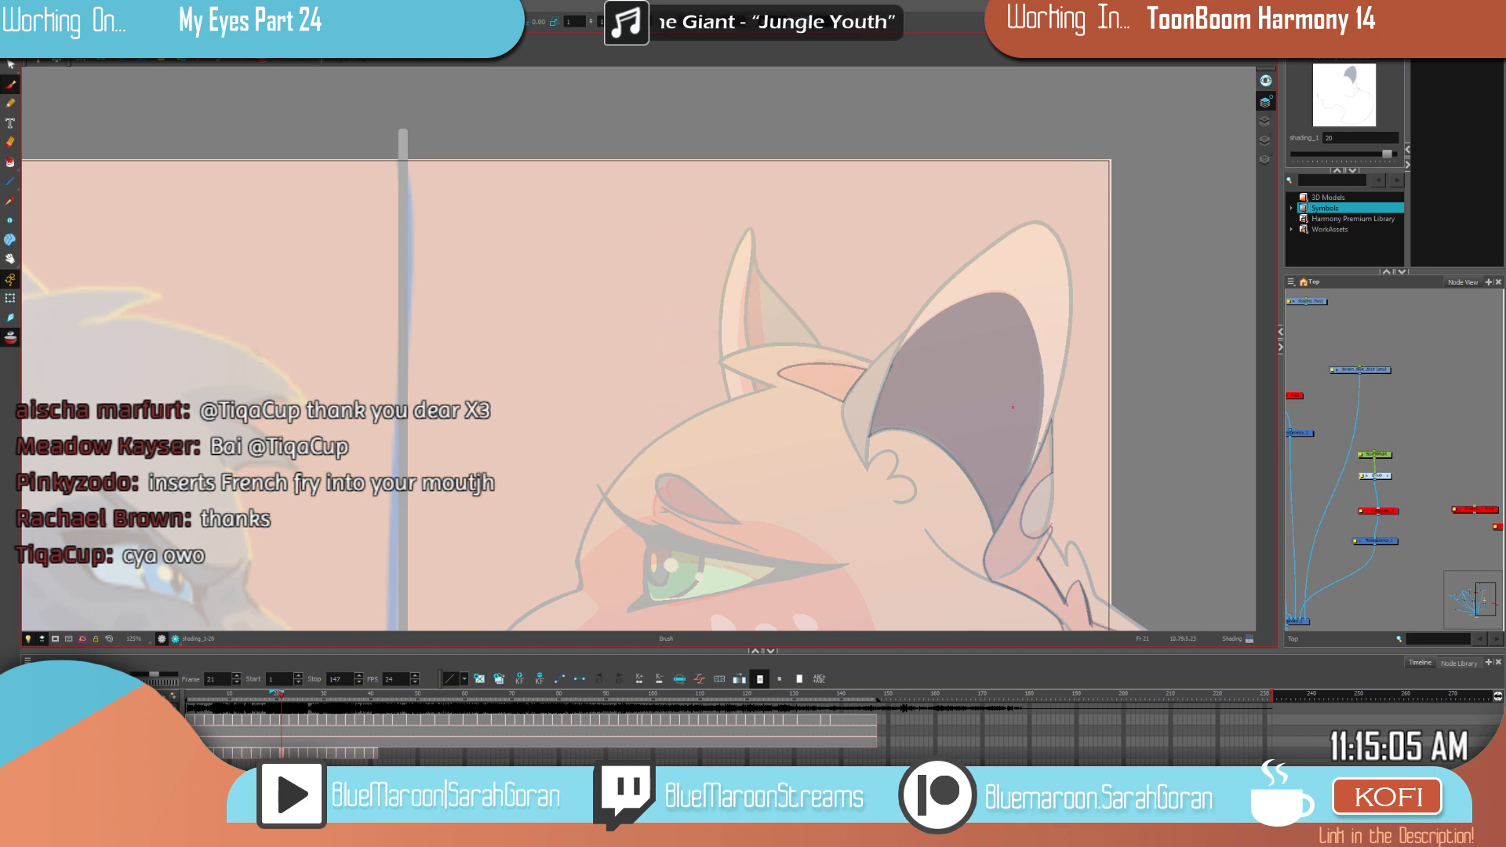
left_click_drag(1004, 392, 1011, 429)
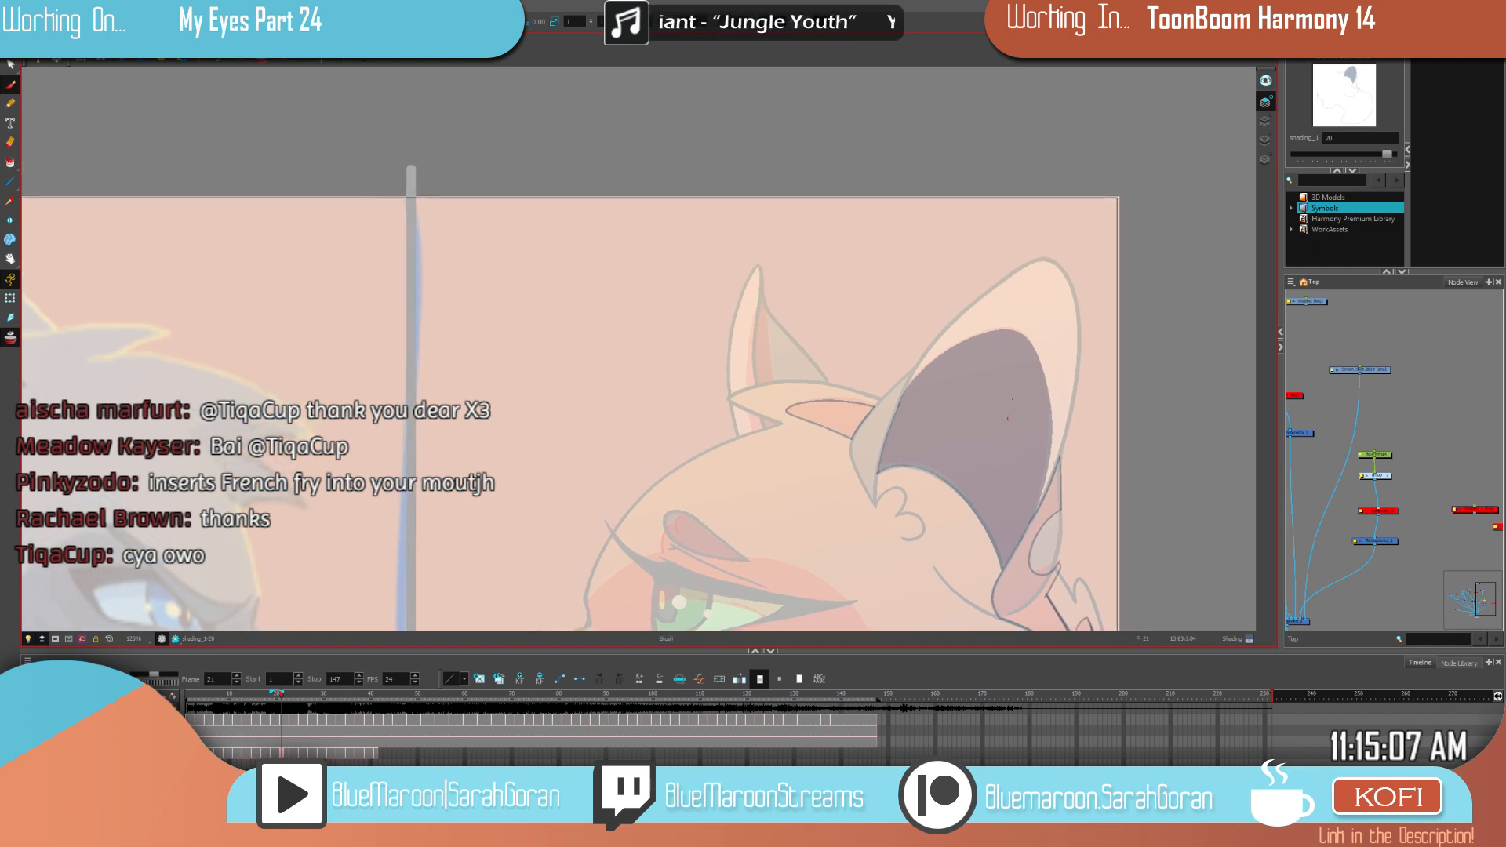
Step: Outline the inner shading of the far ear on frame 21, continuing it below the tuft tip
key("comma")
key("comma")
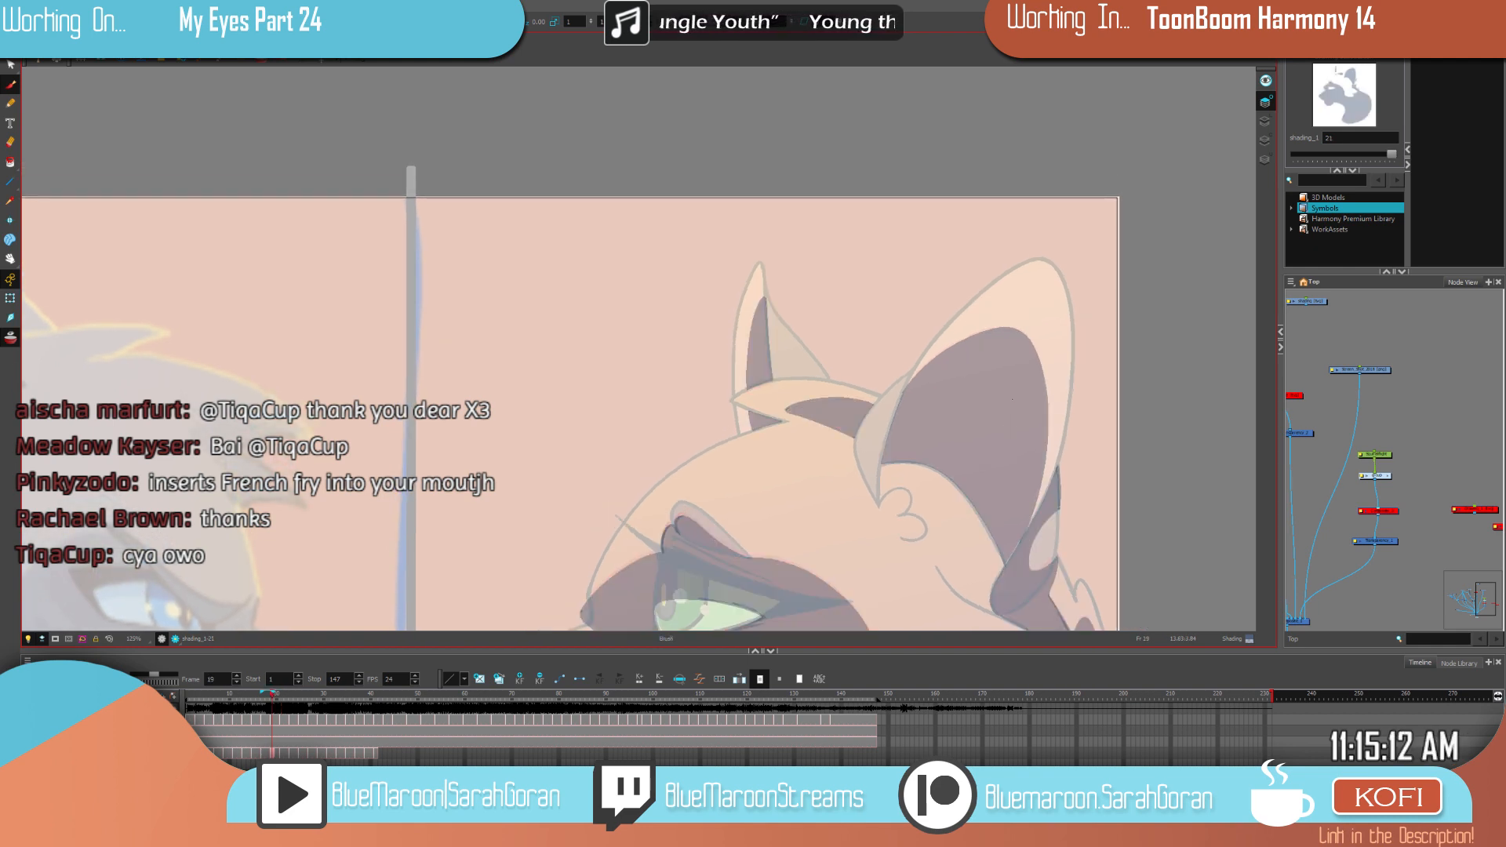
key("period")
key("period")
left_click_drag(756, 303, 745, 409)
left_click_drag(757, 302, 751, 432)
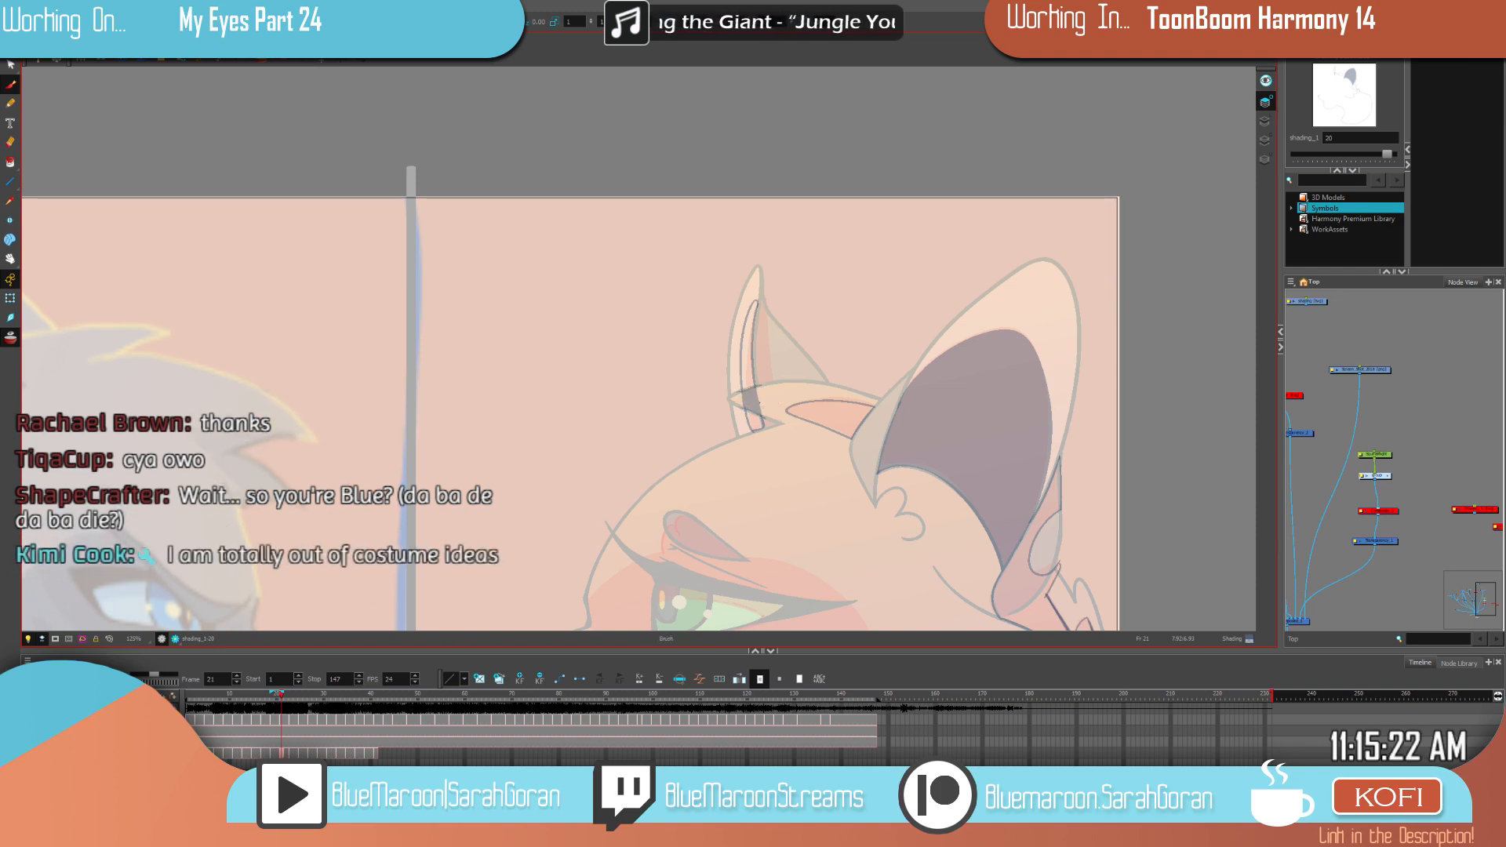
Step: Delete the excess ear lines crossing the tuft tip and fill the far ear and head tuft with the shading colour
key("alt+t")
left_click_drag(766, 392, 753, 400)
key("Delete")
key("Delete")
key("alt+i")
left_click(748, 373)
left_click(823, 416)
left_click(757, 421)
Step: Flip between frames 19 and 21 to compare the face and cheek shading
key("space")
mouse_move(901, 616)
left_mouse_down()
mouse_move(941, 466)
mouse_move(932, 400)
left_mouse_up()
key("space")
left_click_drag(989, 508, 910, 517)
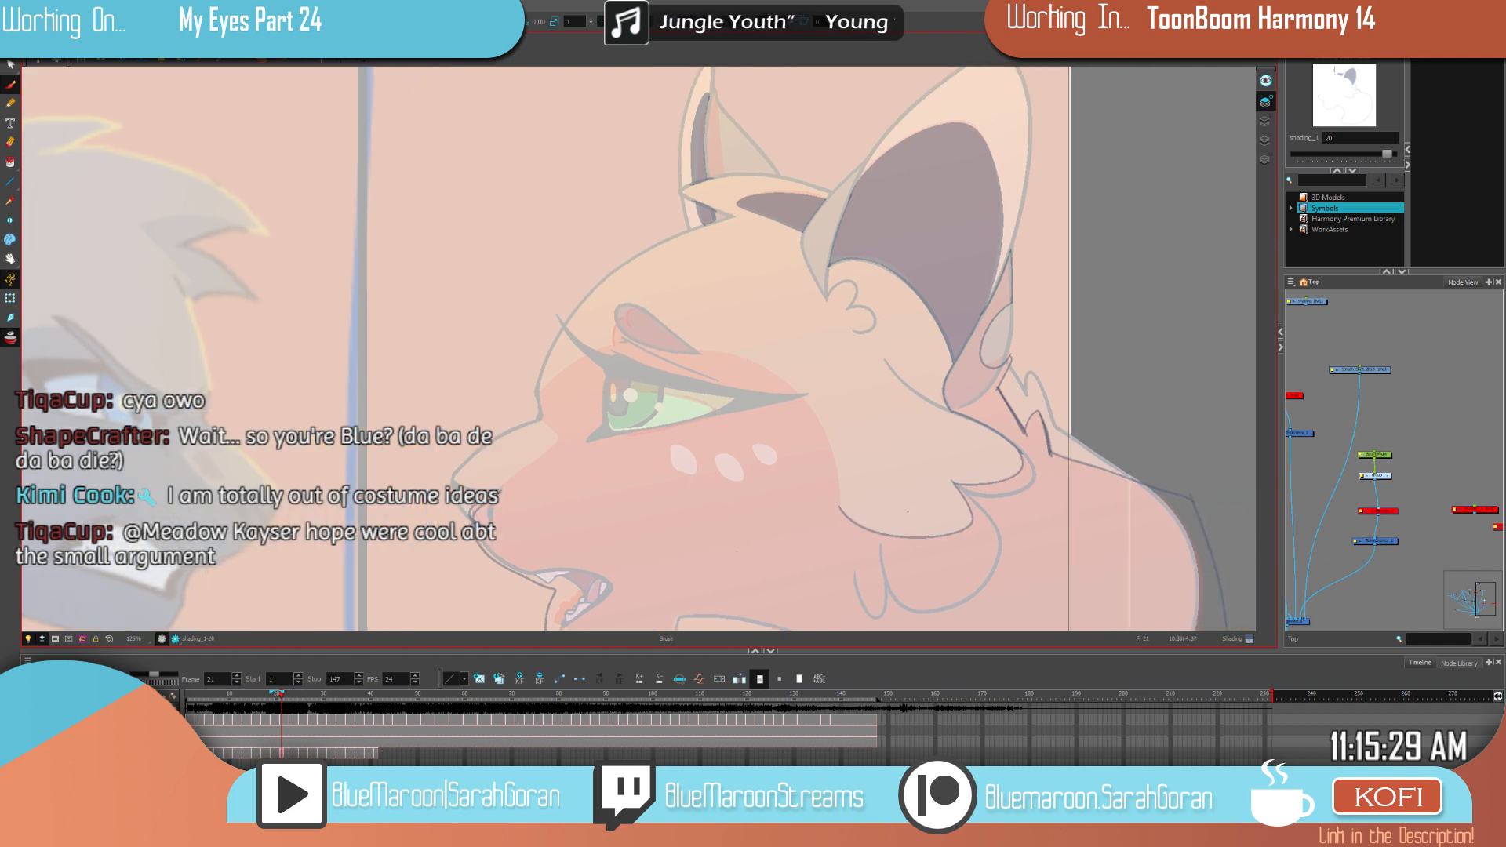
key("f")
key("g")
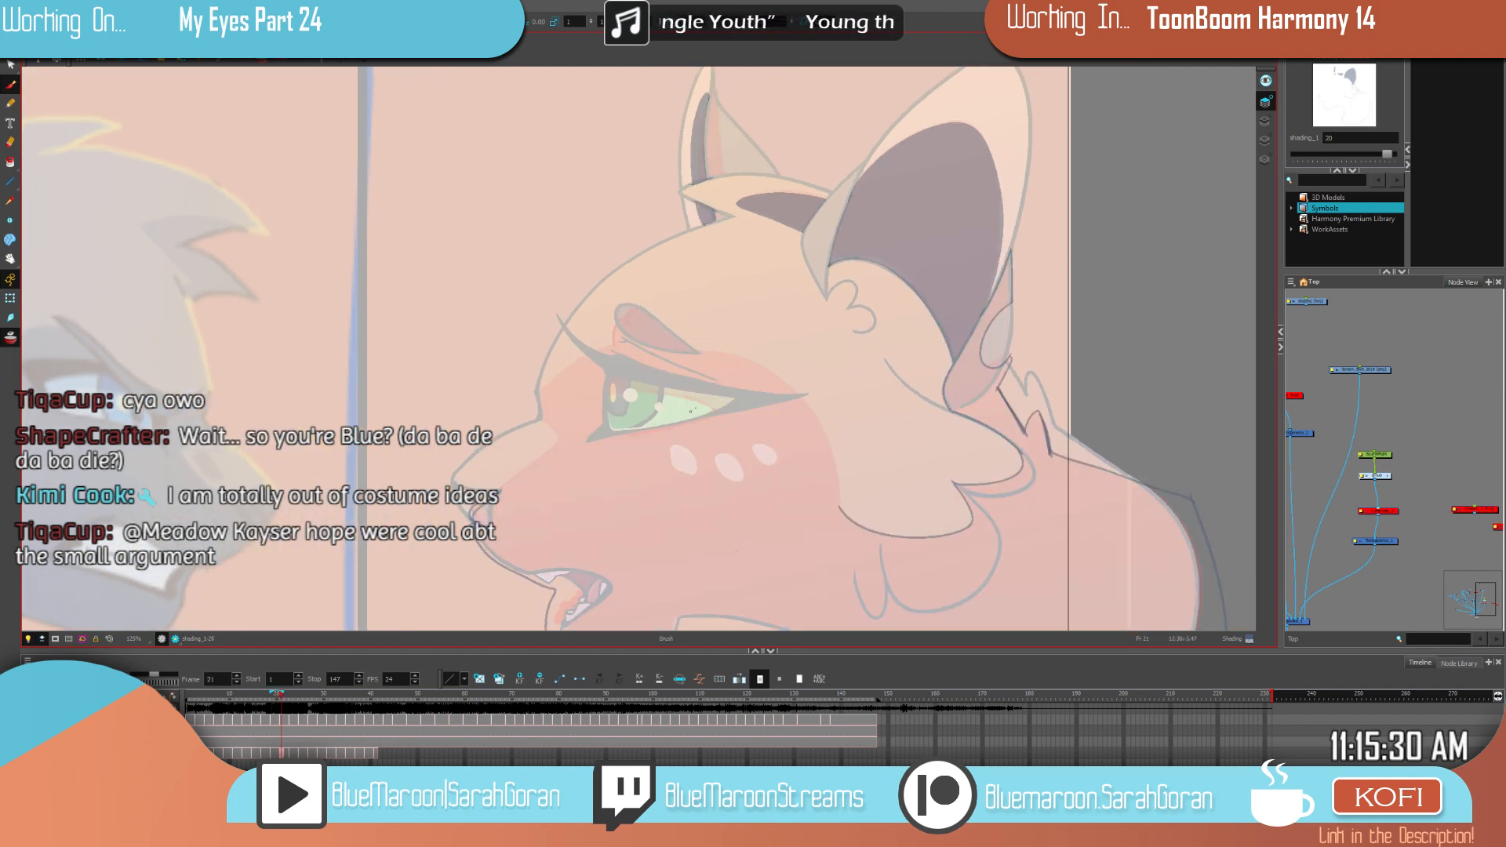
Step: Outline the lit lower part of the eye on frame 21, using frame 19 as reference
key("2")
key("2")
key("2")
key("2")
key("space")
left_click_drag(777, 422, 987, 417)
key("2")
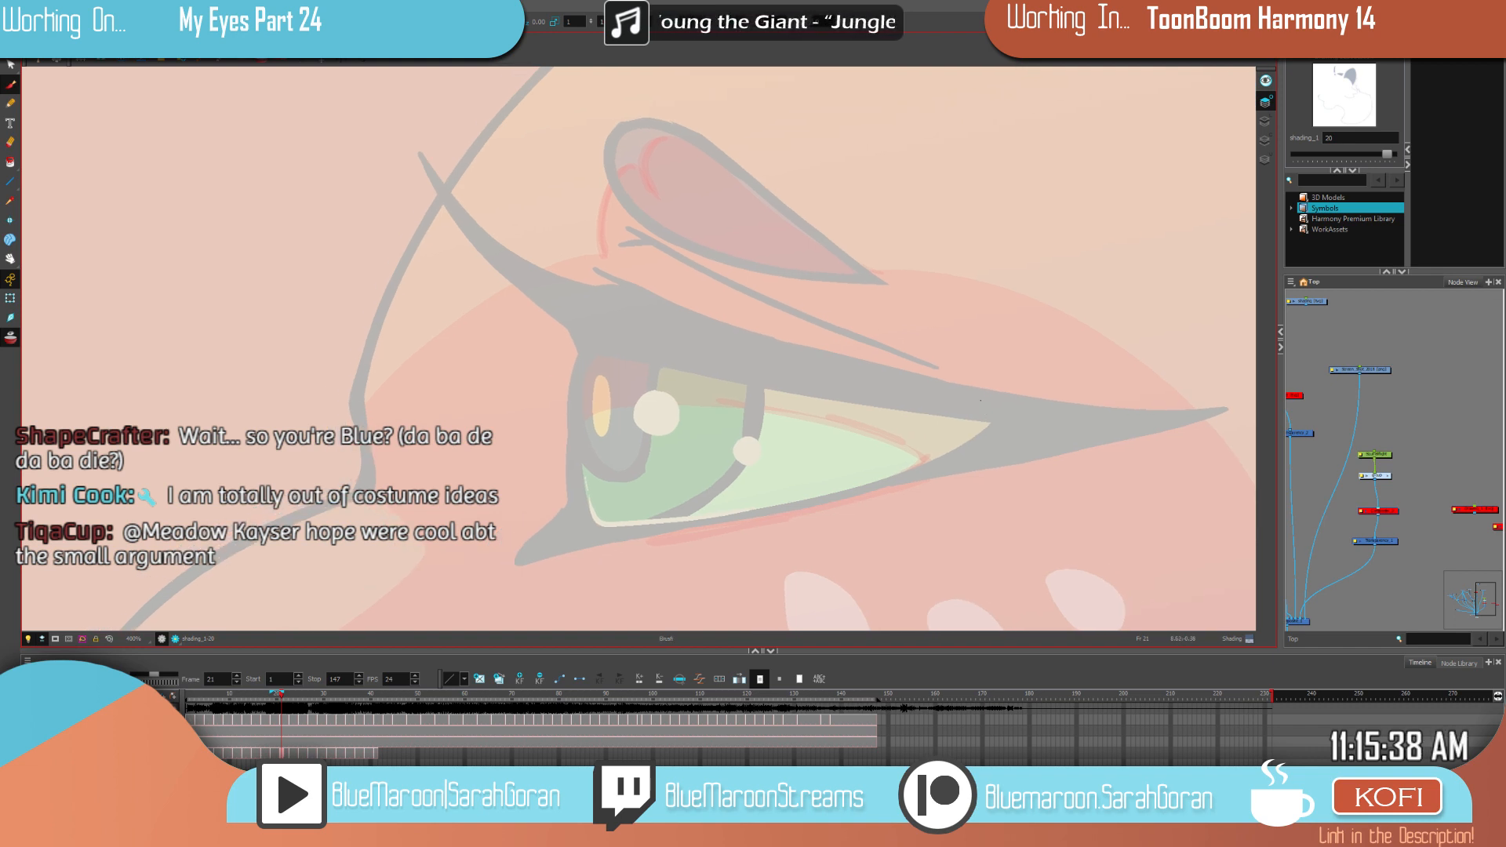
key("comma")
key("period")
key("comma")
key("period")
left_click_drag(931, 447, 572, 479)
key("comma")
key("period")
mouse_move(933, 450)
left_mouse_down()
mouse_move(908, 475)
mouse_move(698, 526)
mouse_move(600, 533)
mouse_move(577, 476)
left_mouse_up()
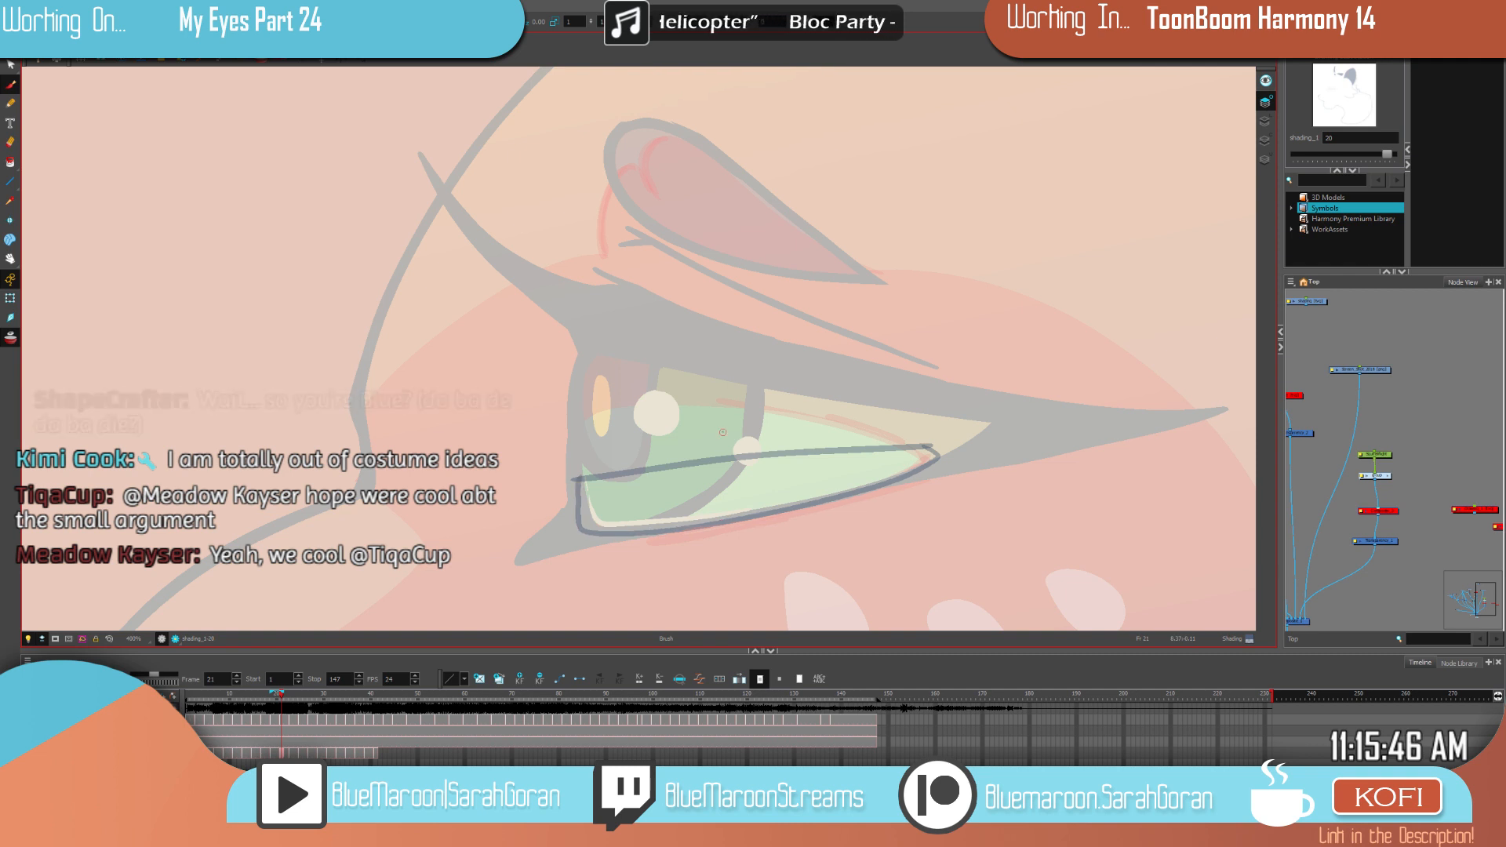
Step: Outline the edge of the face shading from the brow down to the upper eyelid on frame 21
scroll(688, 373, "down", 5)
scroll(702, 308, "up", 3)
scroll(701, 308, "up", 1)
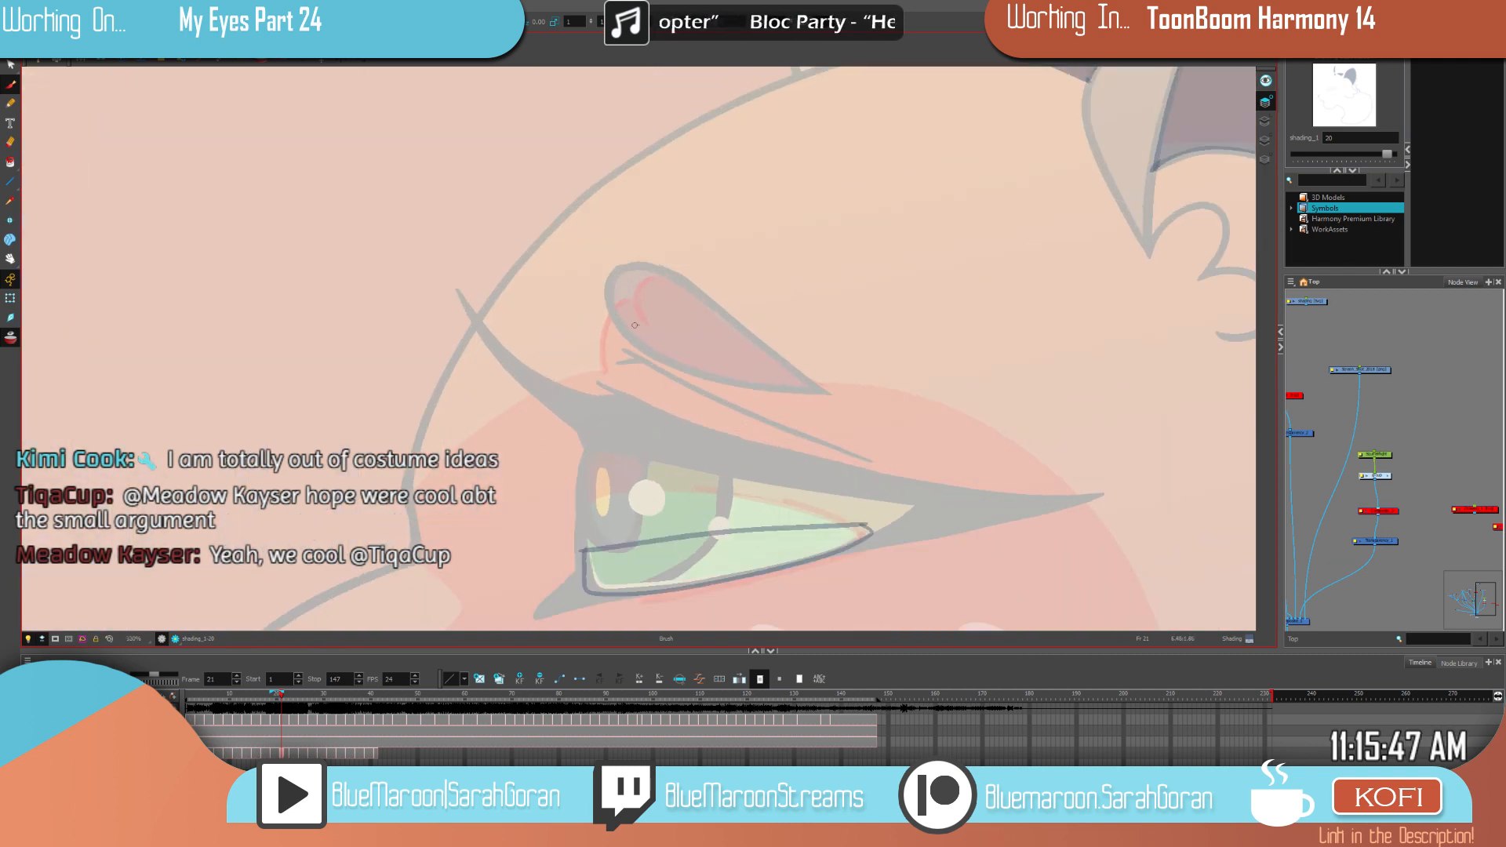
mouse_move(611, 325)
left_mouse_down()
mouse_move(589, 423)
mouse_move(392, 510)
left_mouse_up()
left_click_drag(743, 389, 840, 245)
key("f")
key("g")
key("ctrl+z")
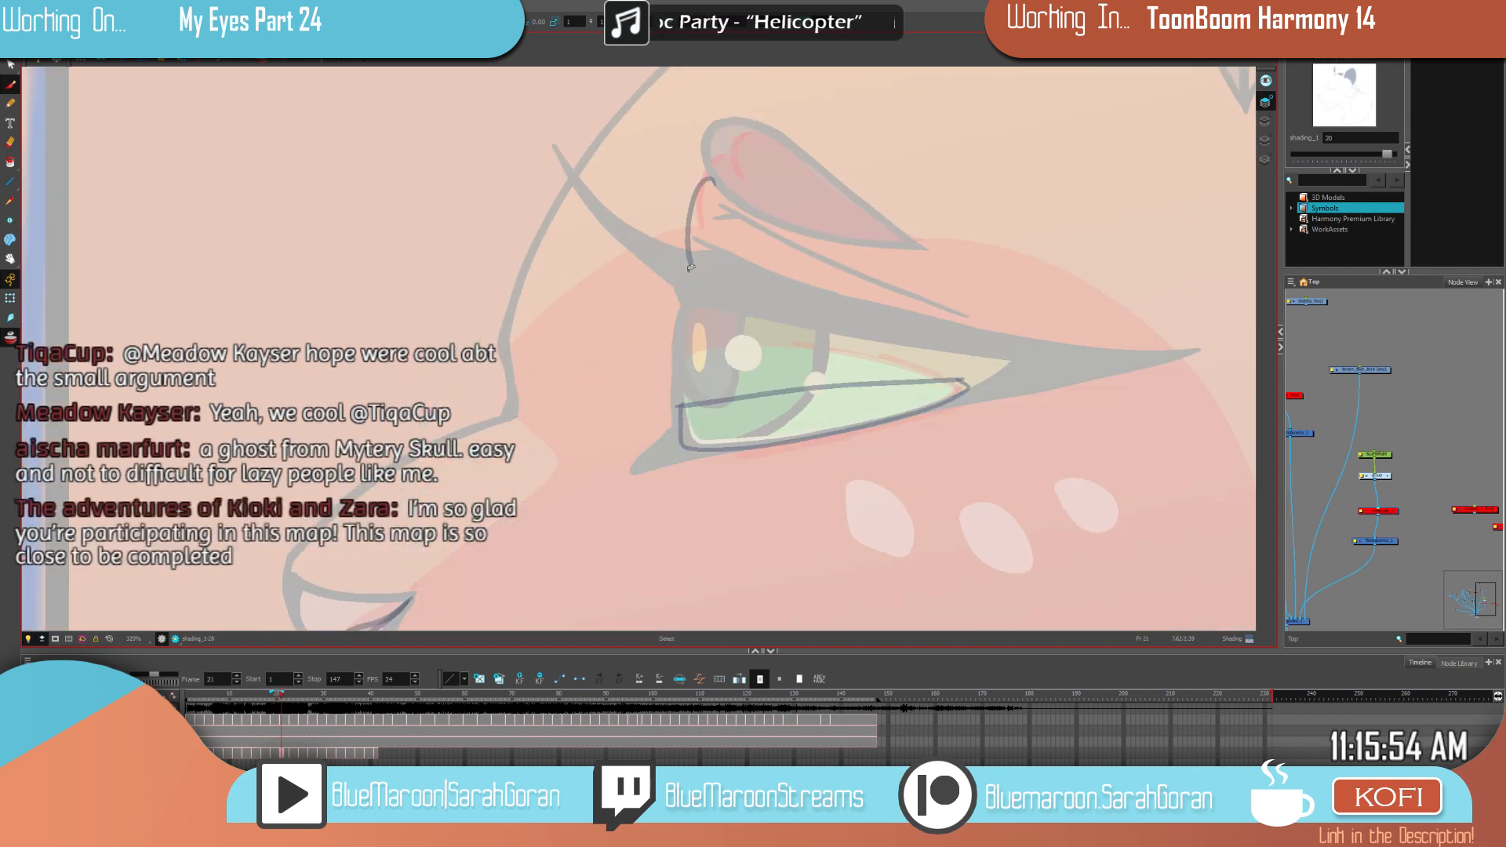
Step: Continue the shading outline from the upper eyelid across the forehead and around the nose bridge
mouse_move(690, 268)
left_mouse_down()
mouse_move(591, 295)
mouse_move(479, 397)
left_mouse_up()
key("f")
key("g")
left_click_drag(469, 399, 557, 464)
left_click_drag(596, 448, 704, 312)
key("f")
key("g")
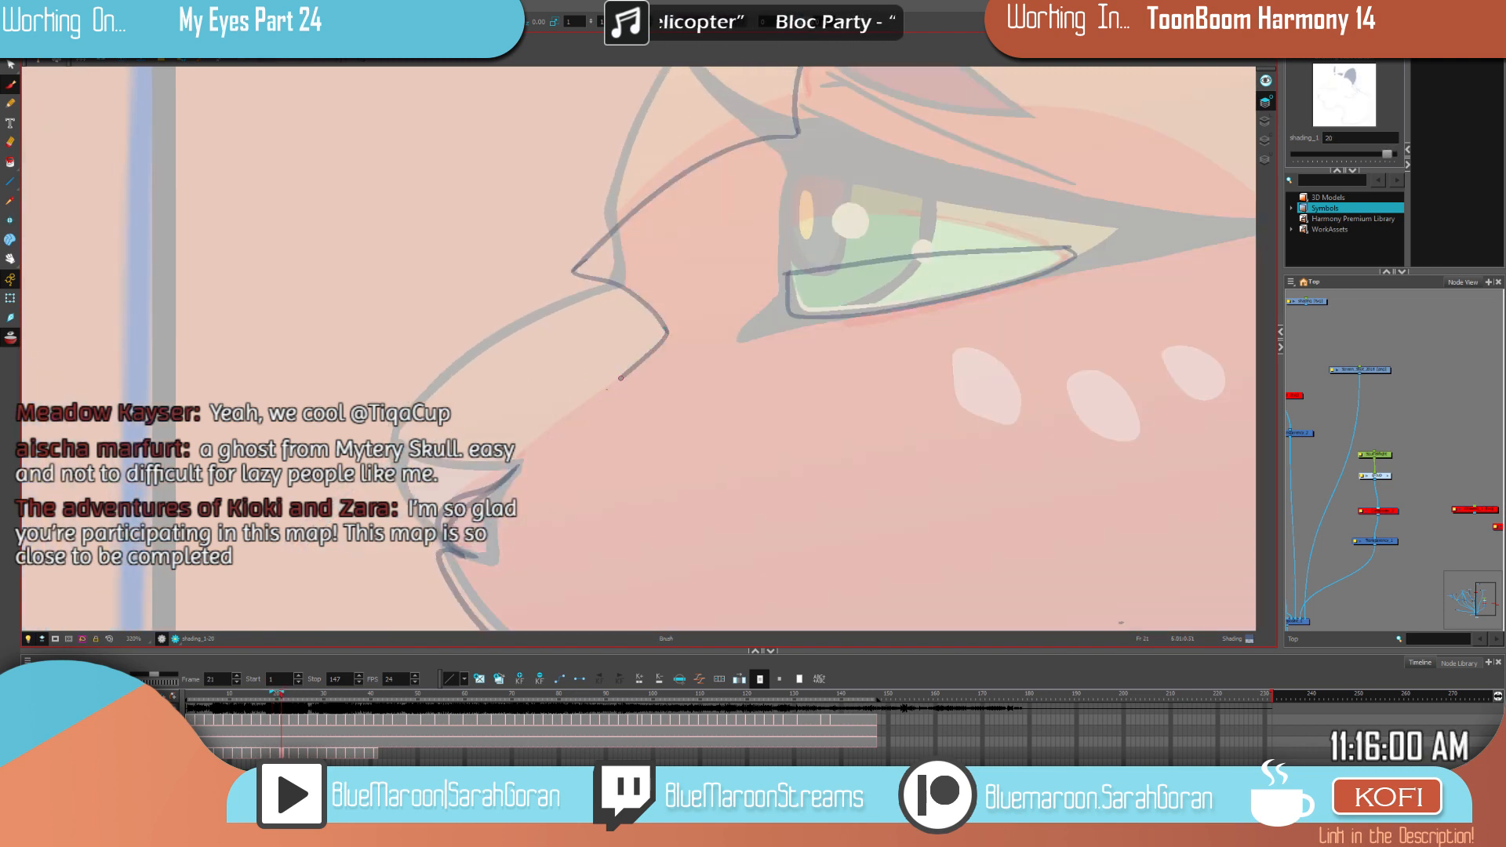
Step: Extend the shading outline along the muzzle to the nose and draw a small oval inside the mouth
left_click_drag(703, 397, 759, 256)
key("f")
key("g")
key("f")
key("g")
key("f")
key("g")
left_click_drag(807, 599, 805, 595)
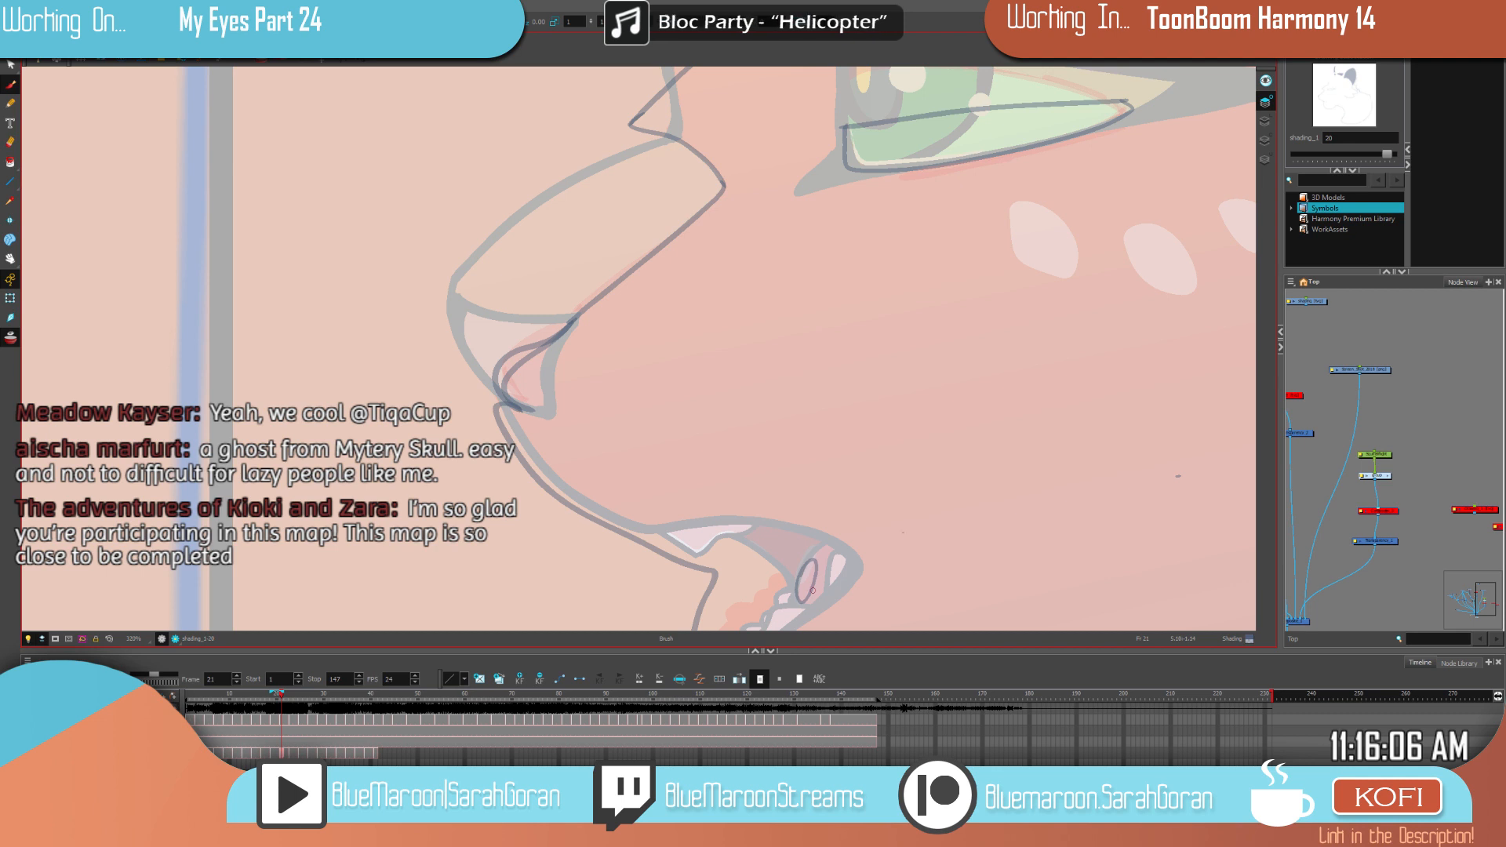
Step: Flip between frames 19 and 21 to compare the shading edge around the brow and cheek
key("1")
key("1")
key("1")
key("1")
left_click_drag(1062, 494, 812, 485)
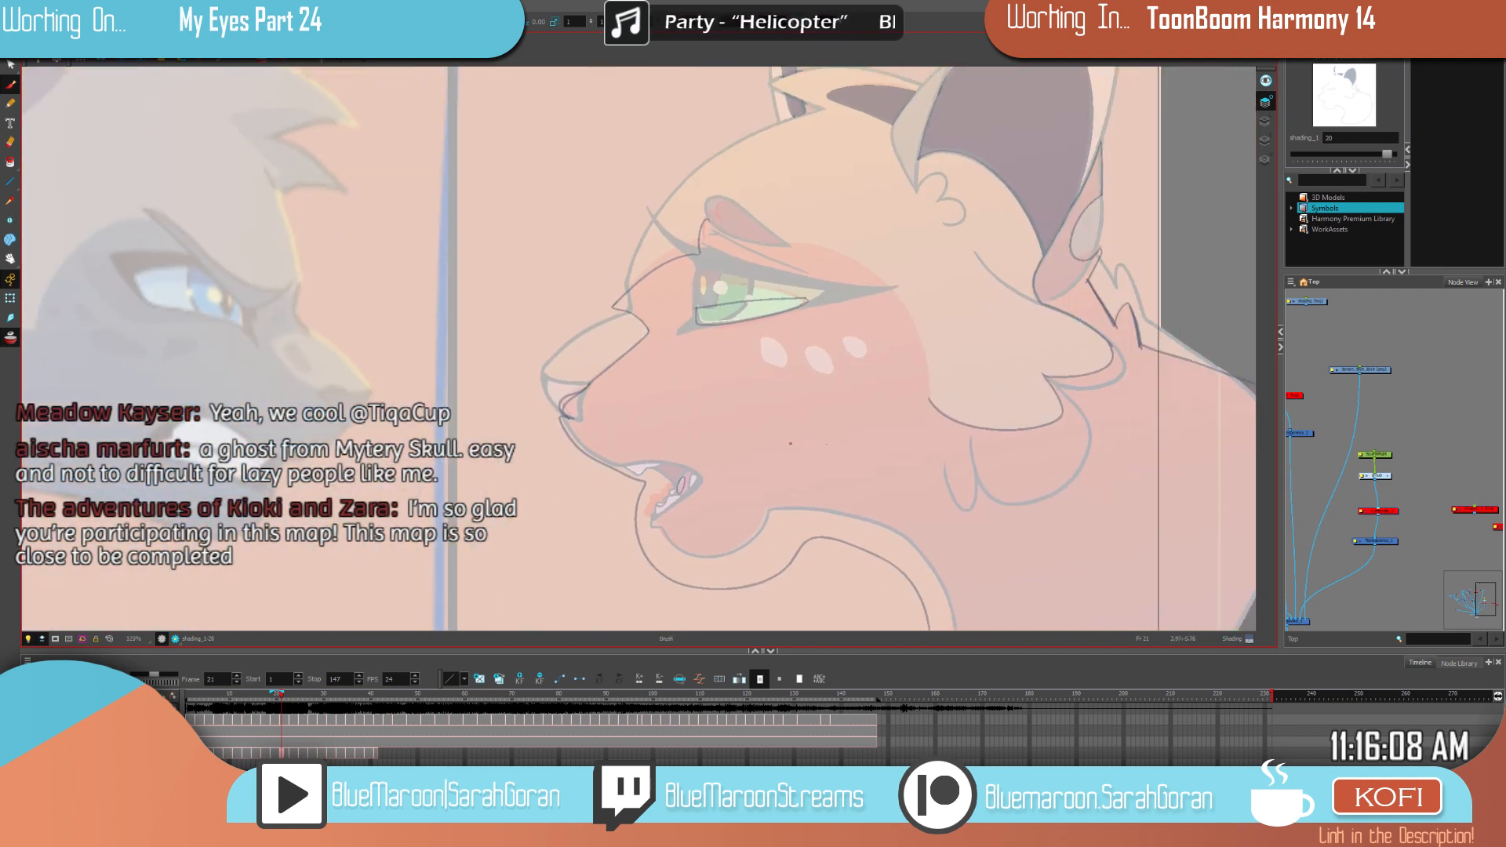
scroll(790, 444, "down", 1)
left_click_drag(902, 450, 829, 493)
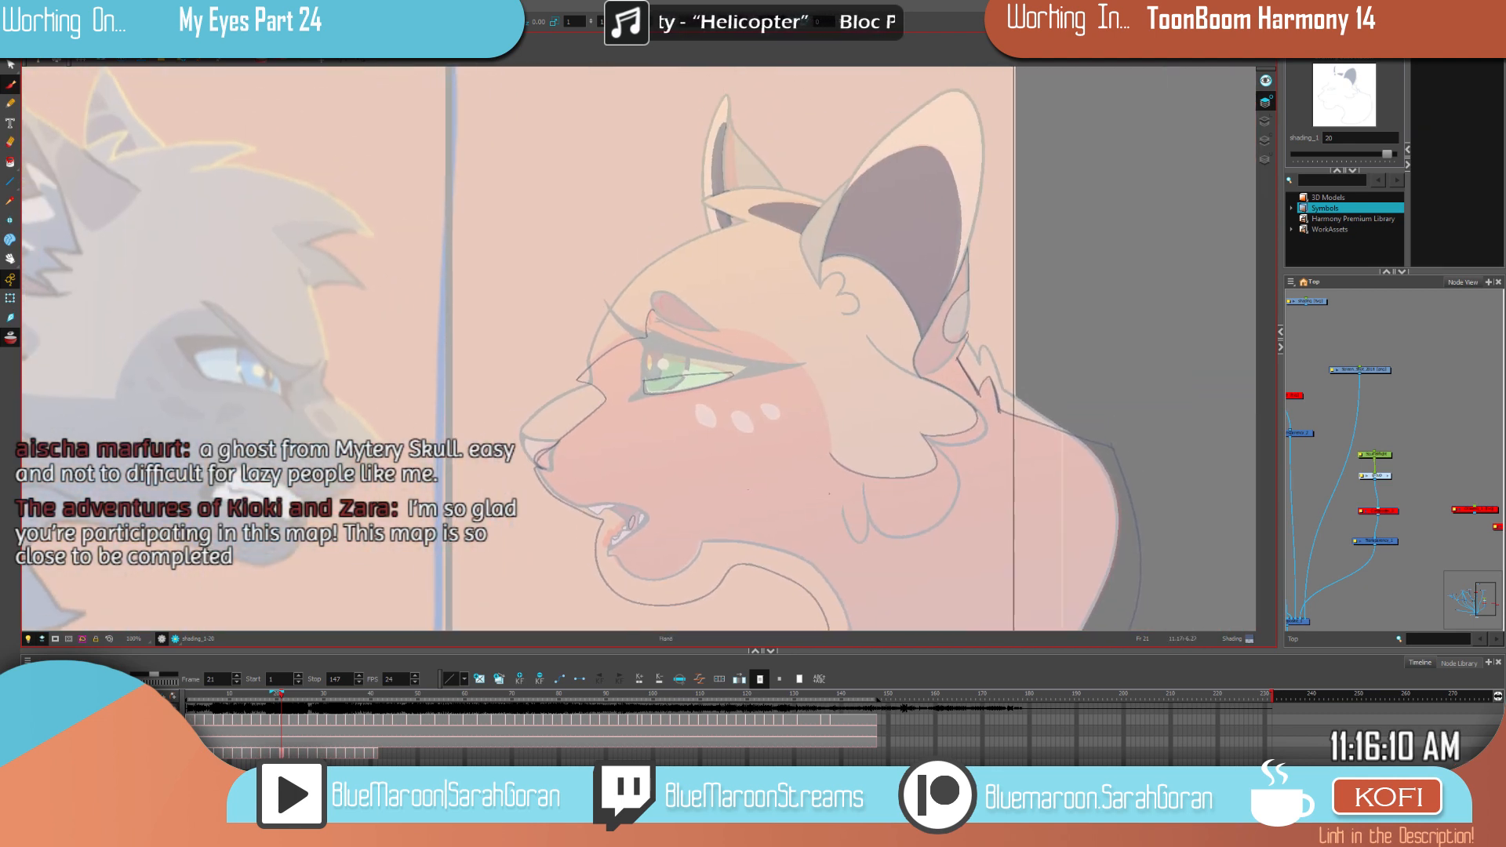
key("alt+i")
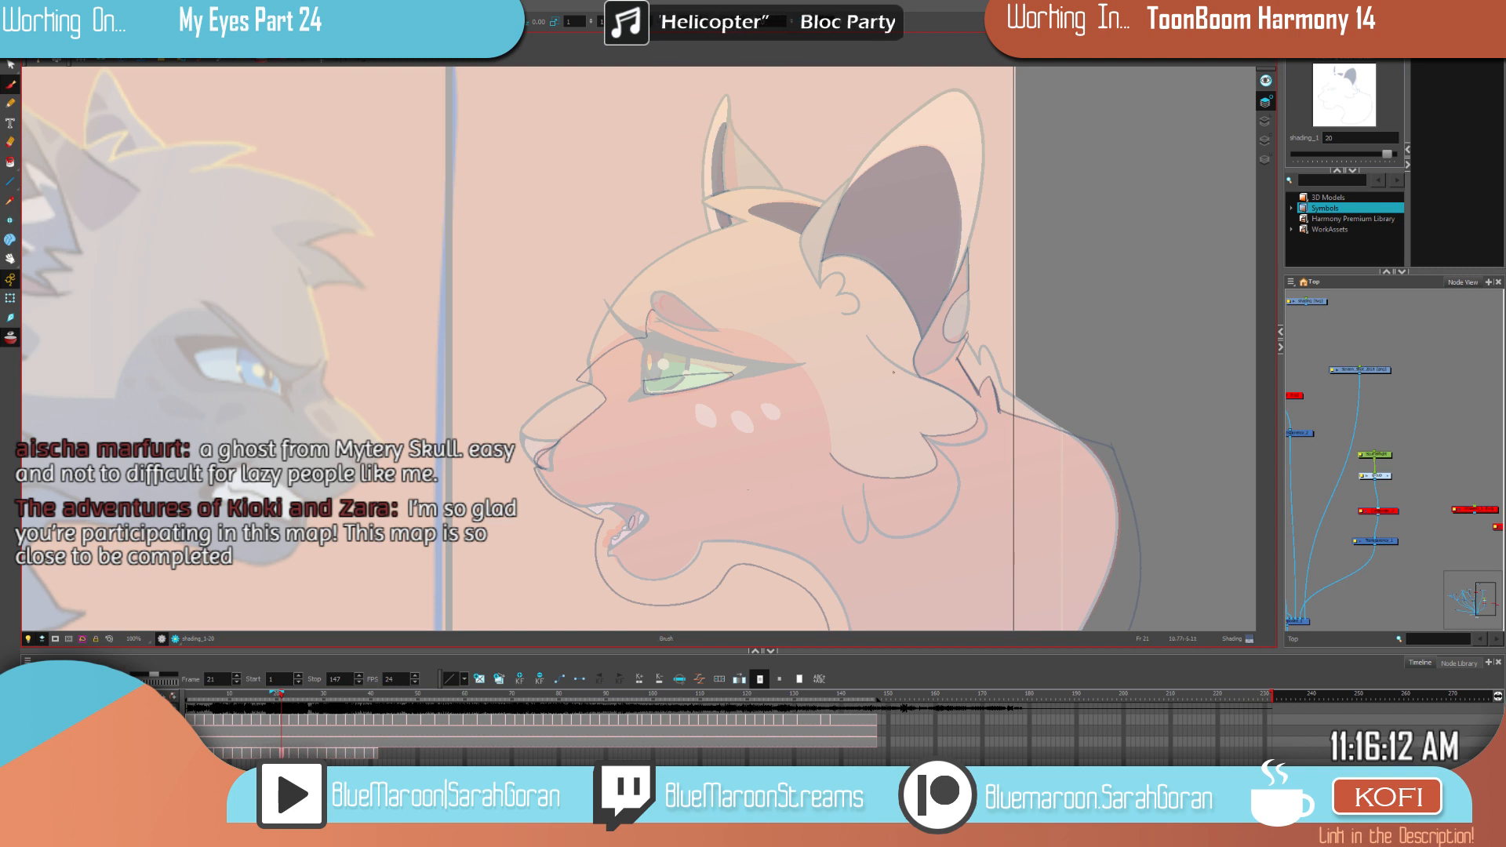
key("2")
key("2")
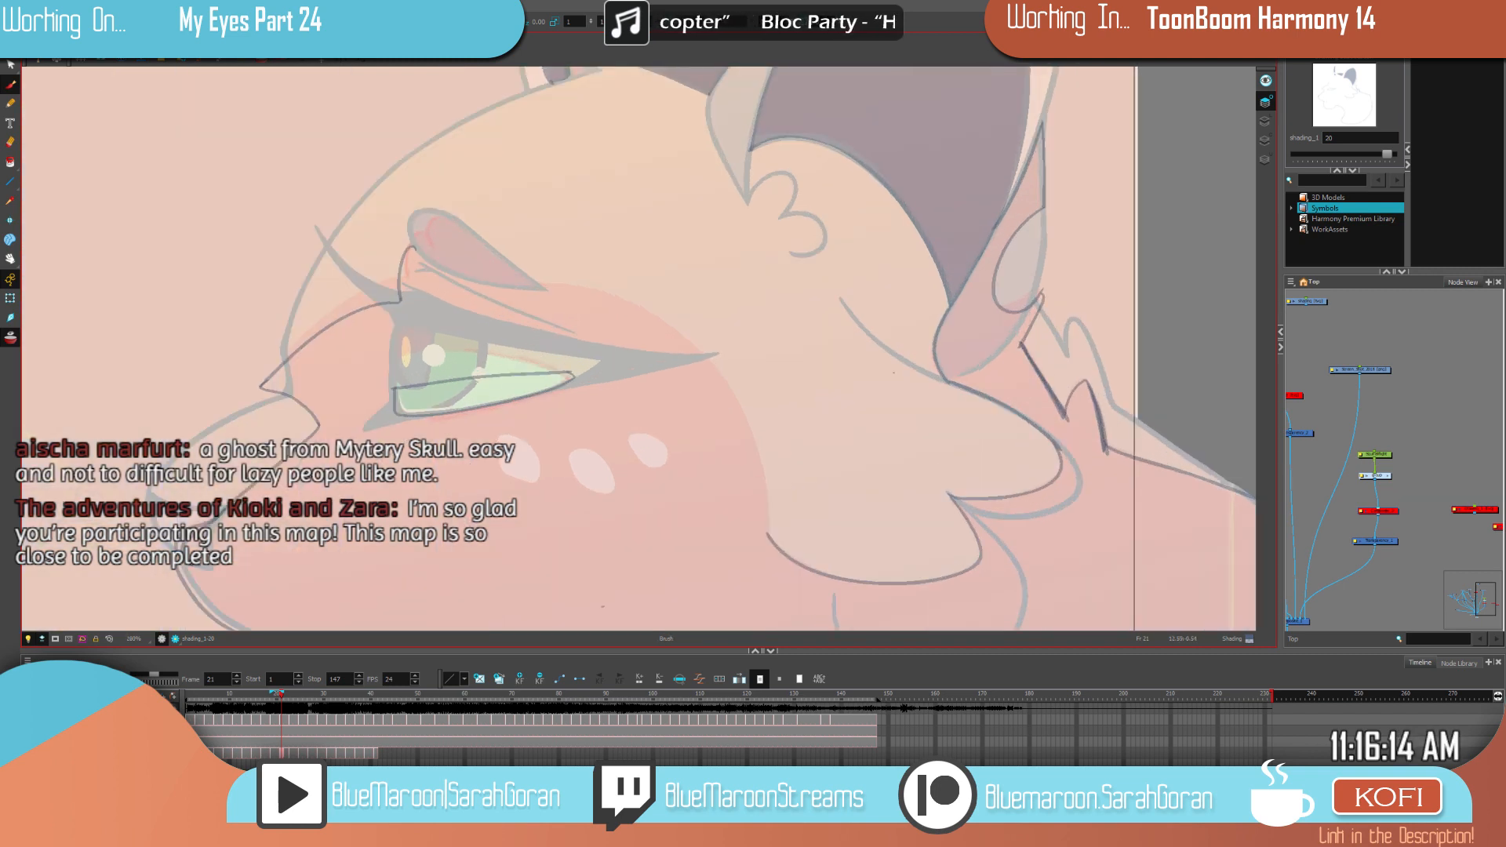
key("comma")
key("comma")
key("g")
key("f")
key("g")
key("f")
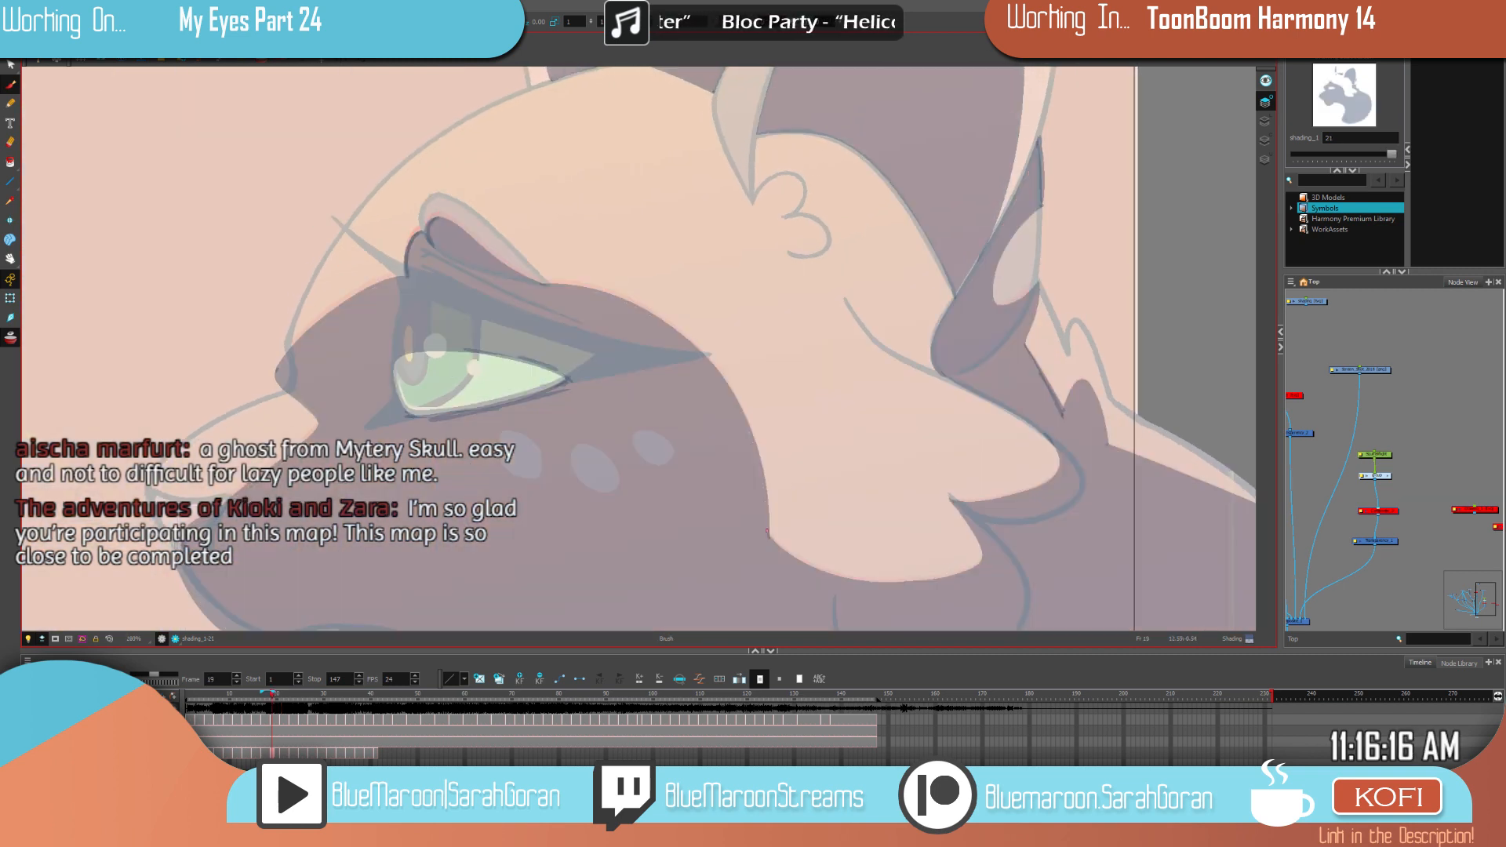
key("g")
key("f")
key("g")
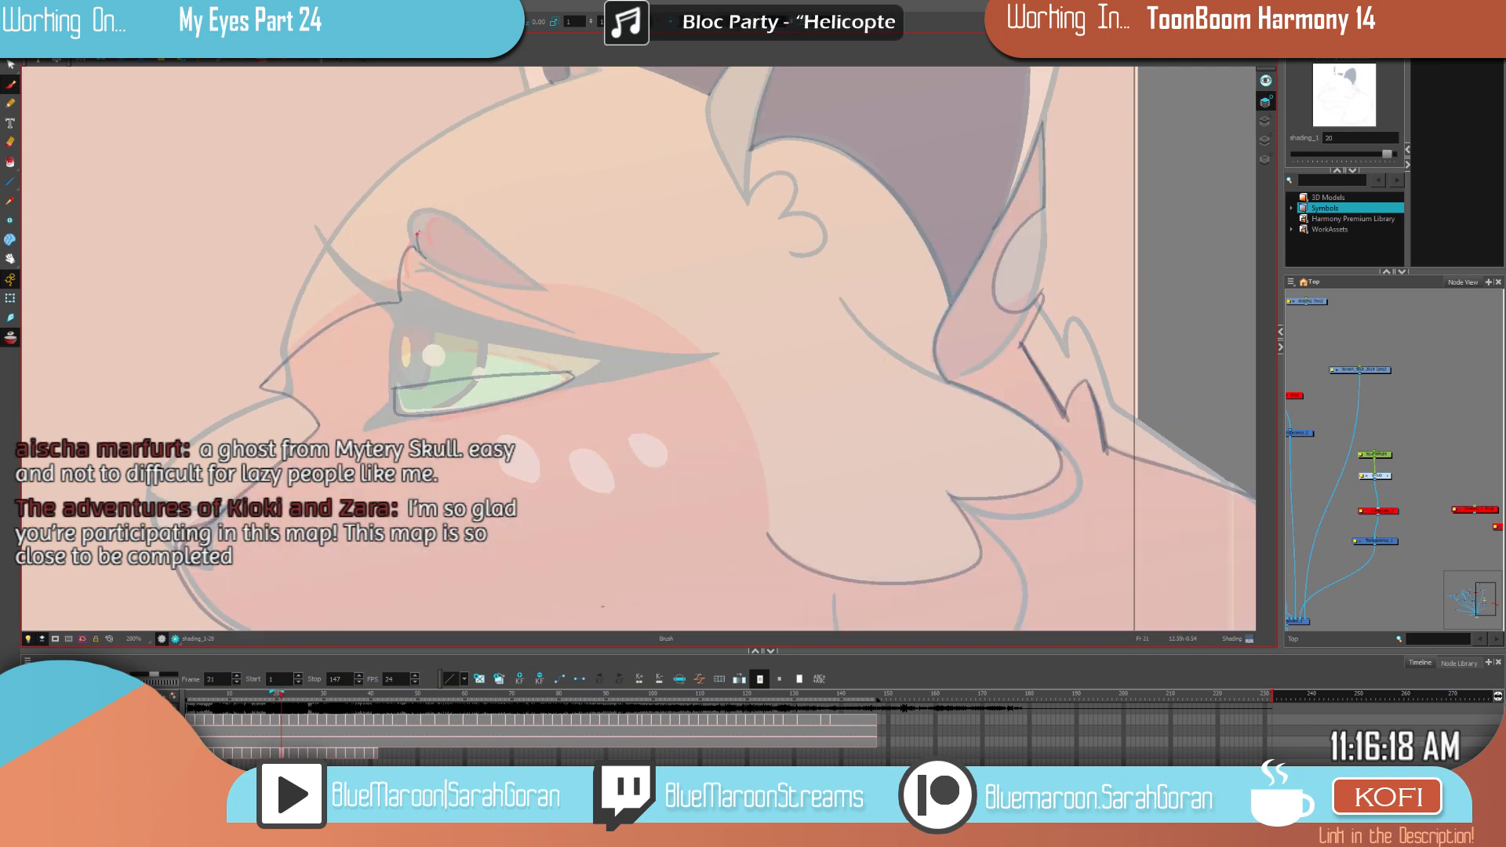
key("comma")
key("comma")
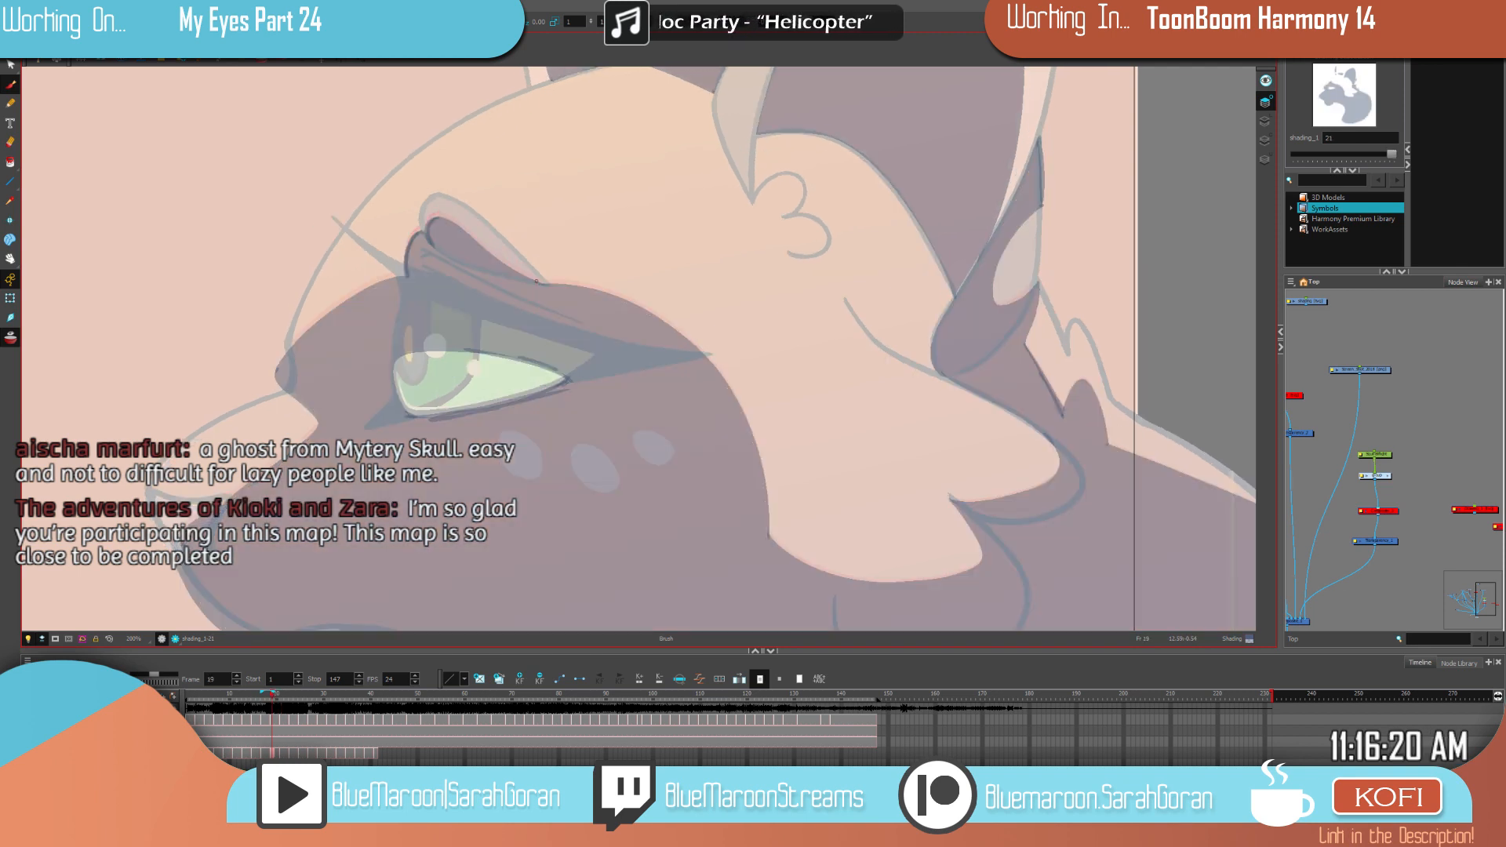
key("period")
key("comma")
key("period")
key("comma")
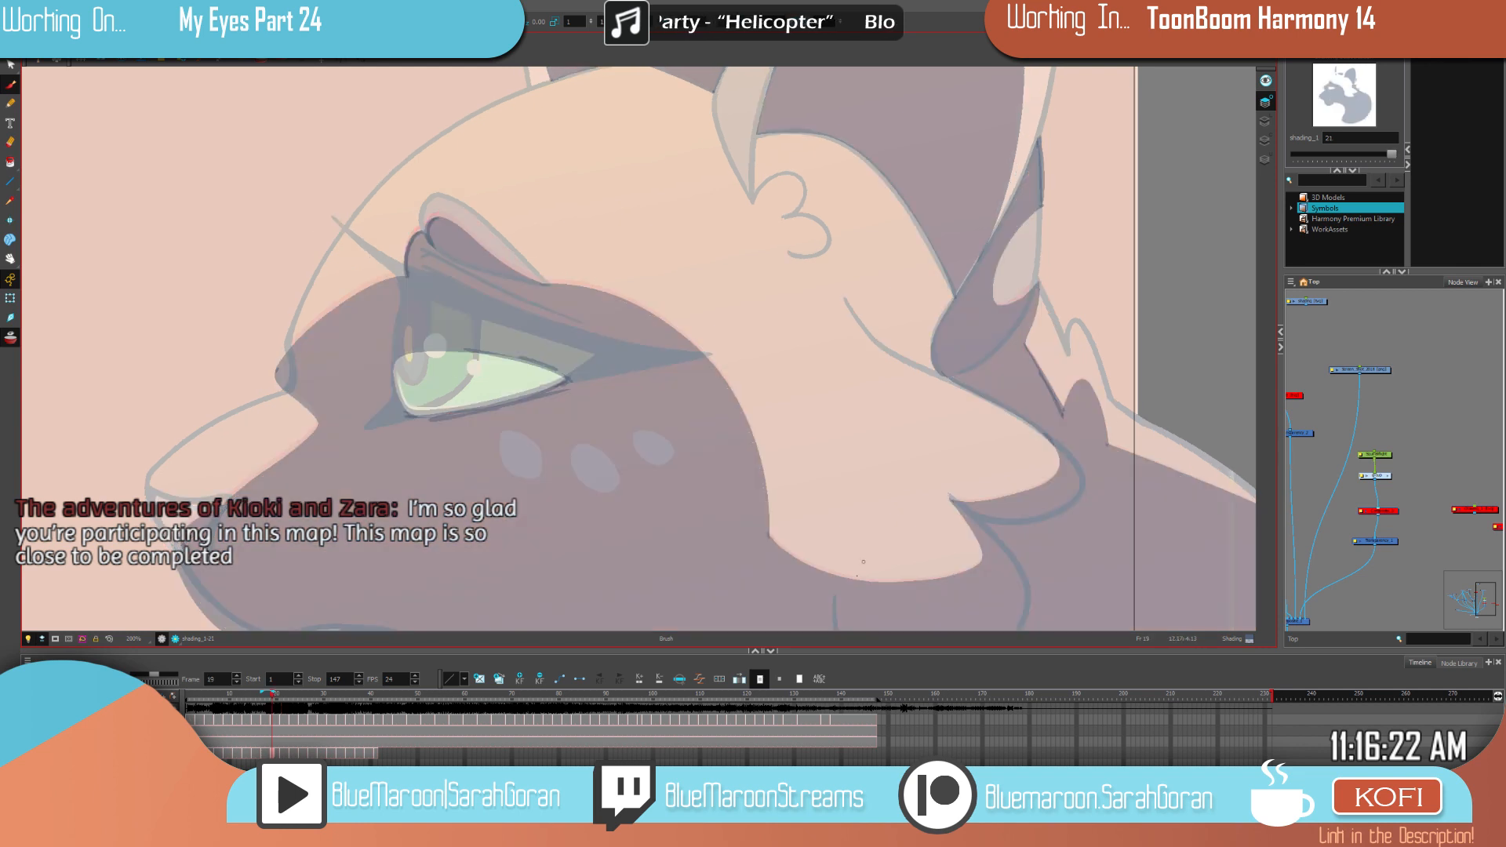
Step: Outline the shading edge from the cheek fur up over the eye to the brow on frame 21
key("g")
key("f")
key("g")
mouse_move(765, 497)
left_mouse_down()
mouse_move(744, 419)
mouse_move(672, 331)
mouse_move(616, 302)
mouse_move(527, 286)
left_mouse_up()
key("f")
key("g")
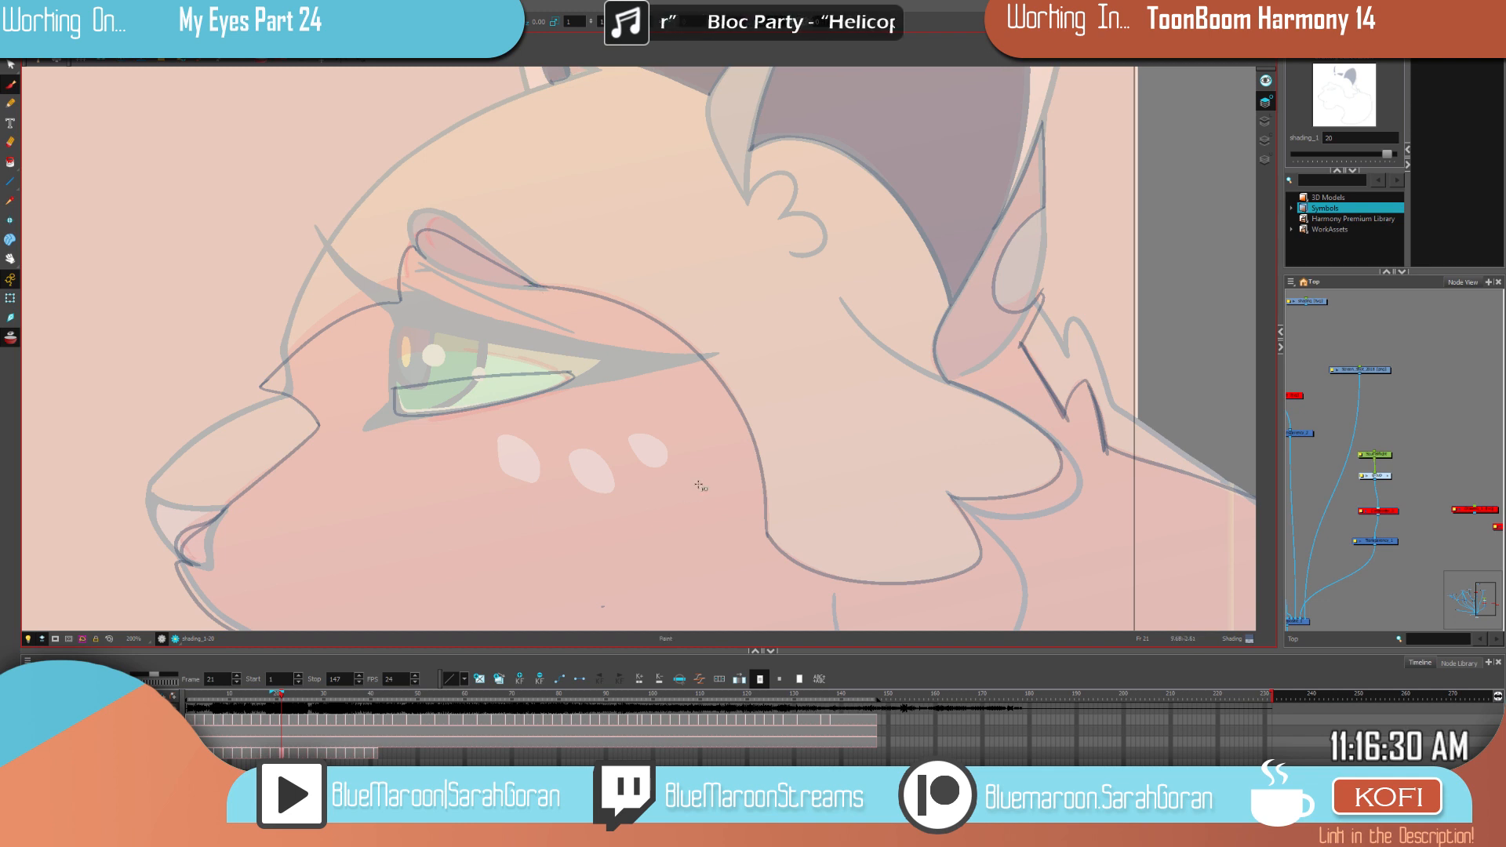
Step: Fill the outlined face, neck and back area on frame 21 with the shading colour
scroll(698, 484, "down", 4)
left_click_drag(1034, 576, 1028, 422)
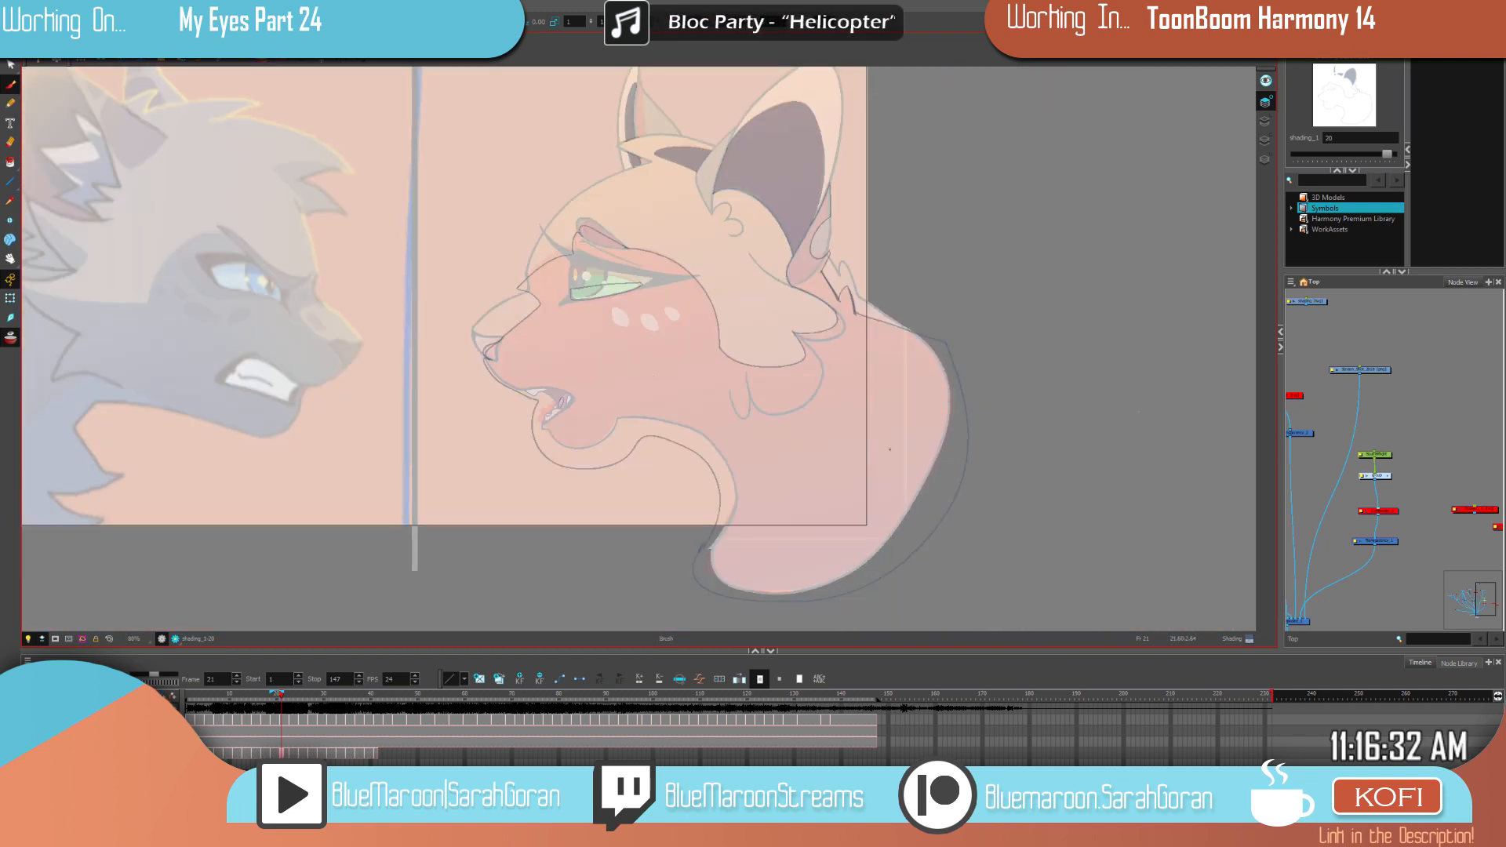
scroll(706, 577, "up", 2)
scroll(694, 536, "down", 1)
left_click_drag(826, 441, 840, 533)
key("alt+i")
left_click(835, 493)
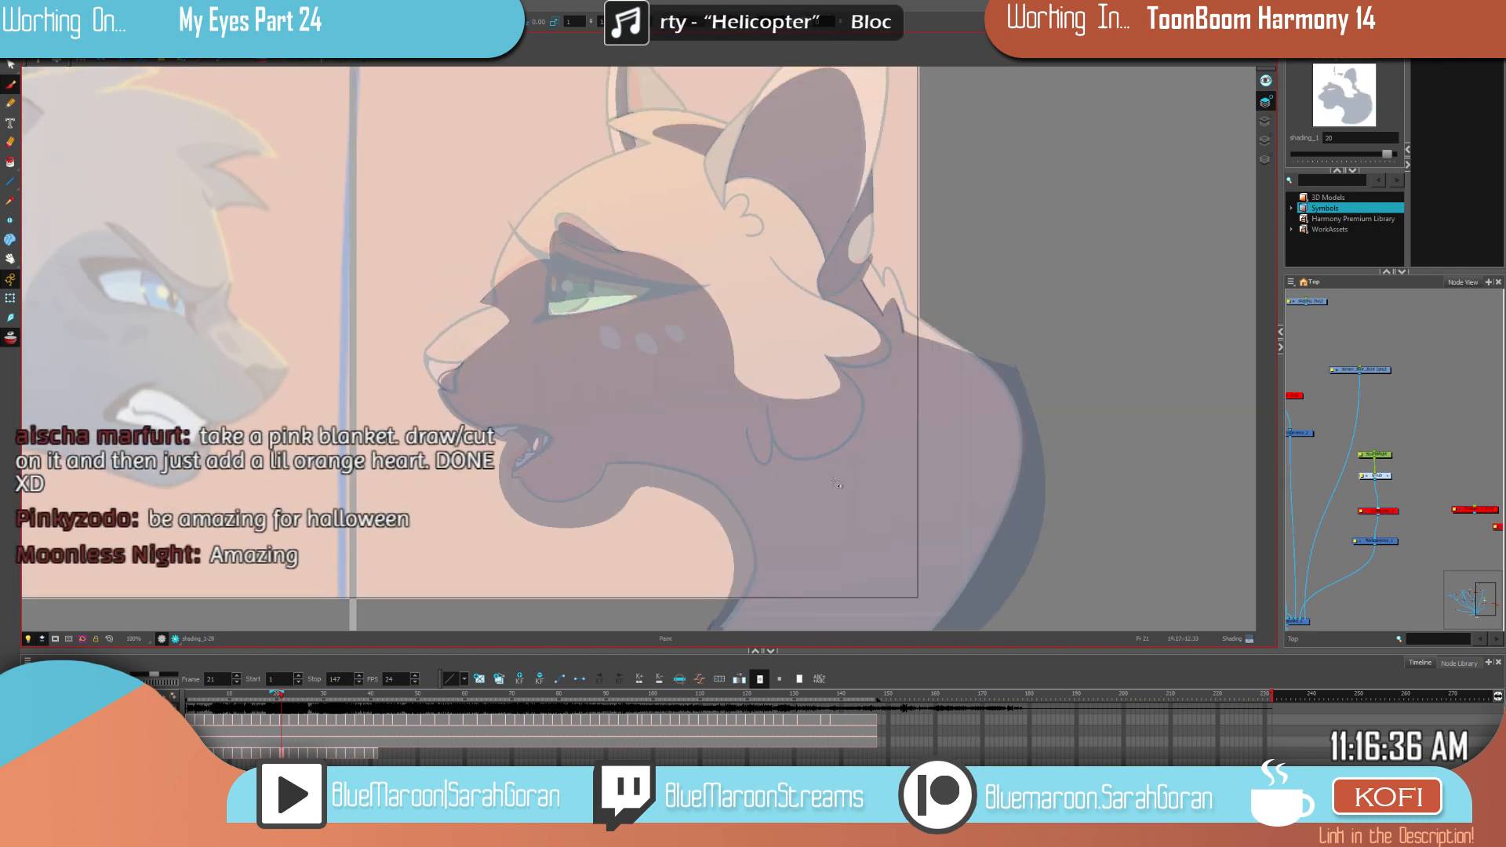
key("alt+b")
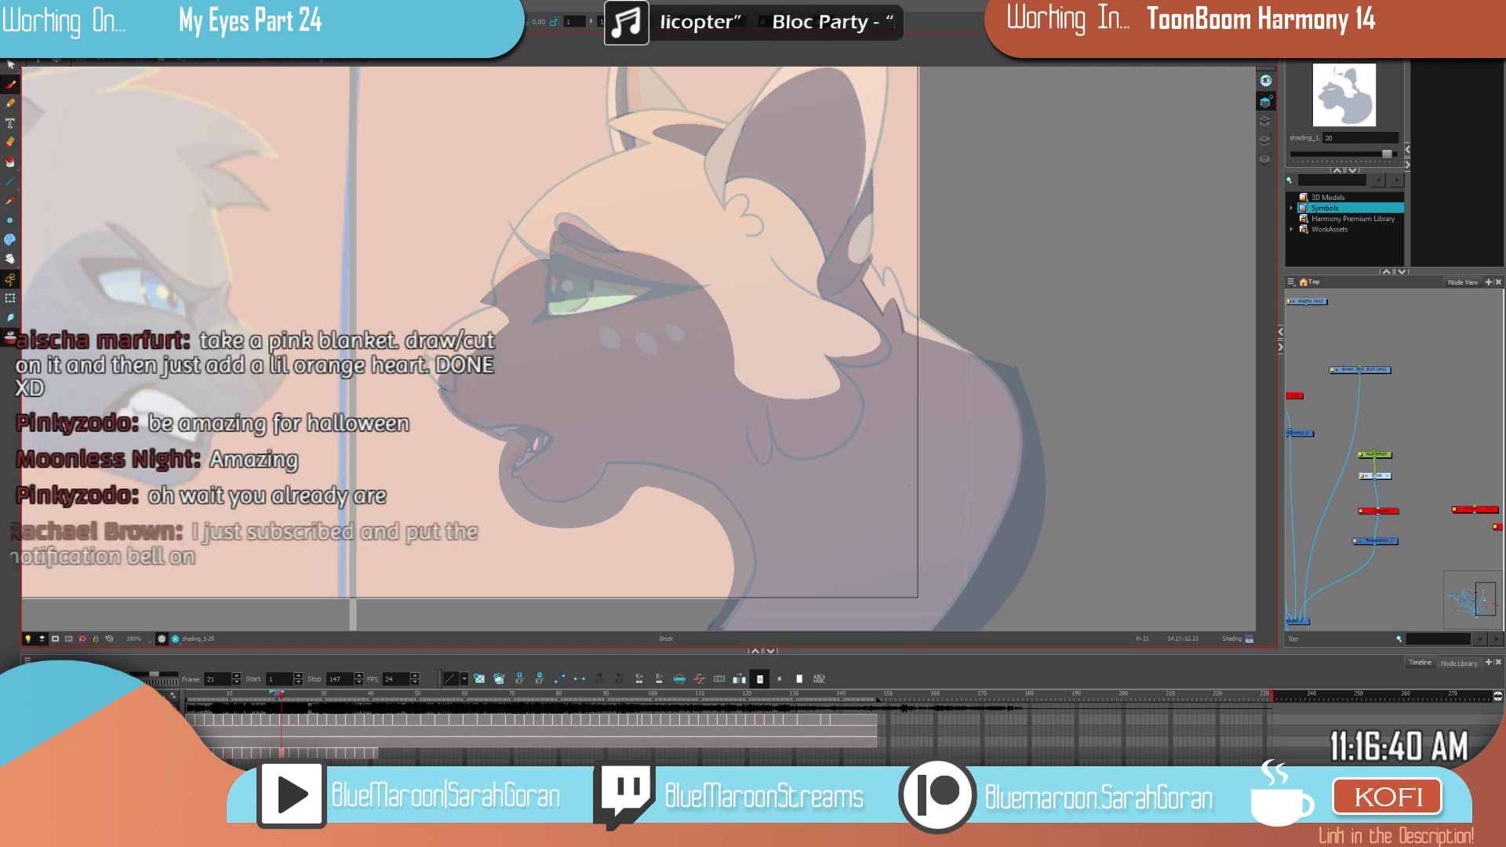
Step: Flip back and forth through the shaded frames up to frame 21 to check how the shading moves
scroll(910, 485, "down", 2)
mouse_move(942, 409)
left_mouse_down()
mouse_move(909, 474)
mouse_move(986, 432)
left_mouse_up()
scroll(922, 421, "up", 1)
scroll(974, 407, "down", 1)
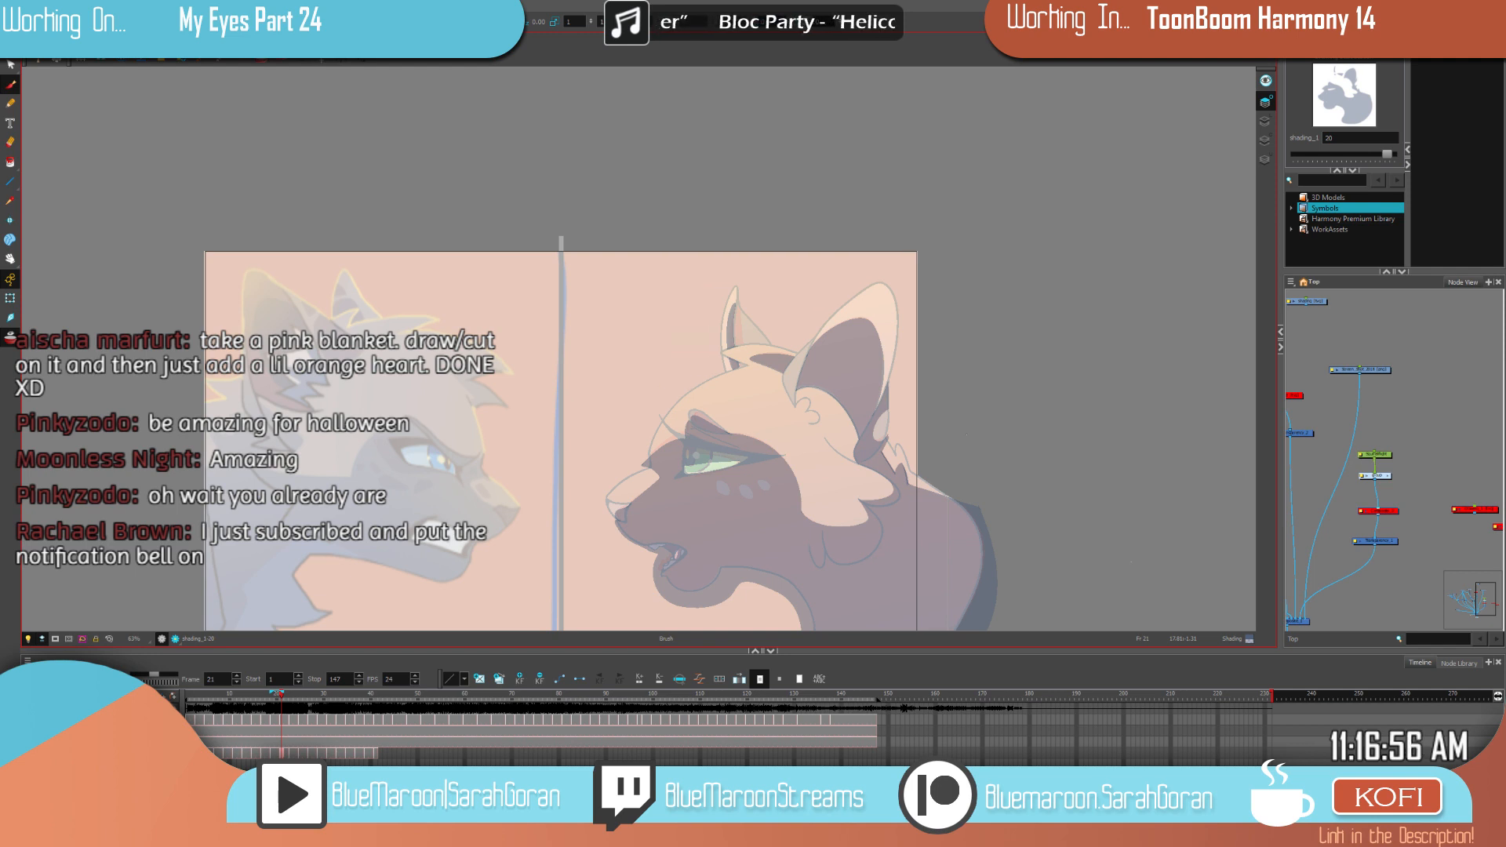
key("comma")
key("period")
key("comma")
key("period")
key("comma")
key("period")
key("space")
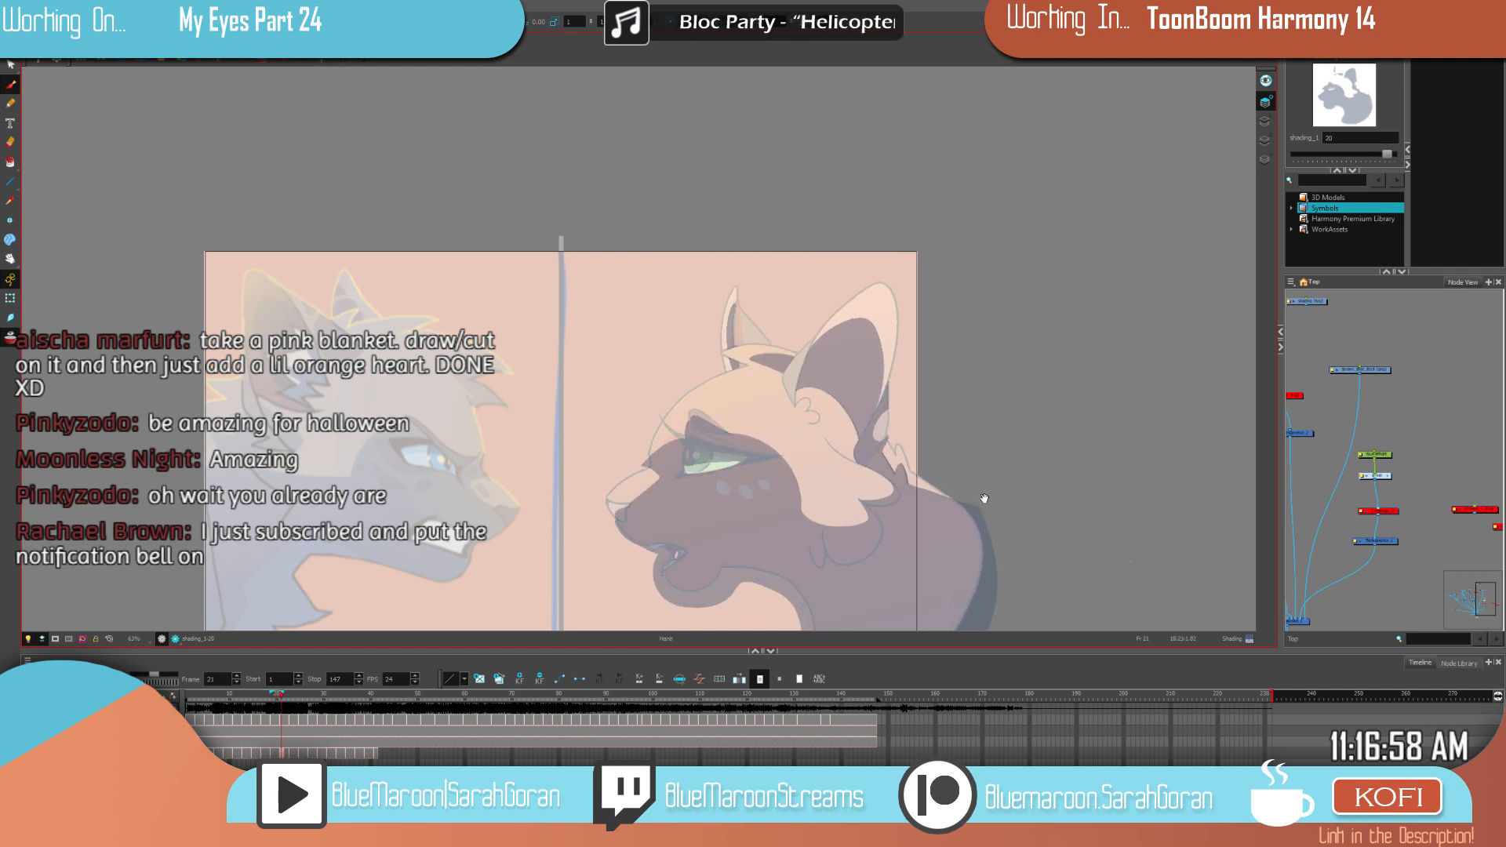
left_click_drag(983, 486, 995, 404)
key("comma")
key("comma")
key("space")
left_click_drag(1078, 432, 1079, 380)
key("comma")
key("period")
key("period")
key("comma")
key("comma")
key("comma")
key("period")
key("period")
key("period")
key("period")
key("comma")
key("comma")
key("comma")
key("comma")
key("period")
key("period")
key("period")
key("period")
key("period")
key("period")
key("comma")
key("comma")
key("comma")
key("comma")
key("period")
key("period")
key("period")
key("period")
key("f")
key("g")
key("f")
key("f")
key("g")
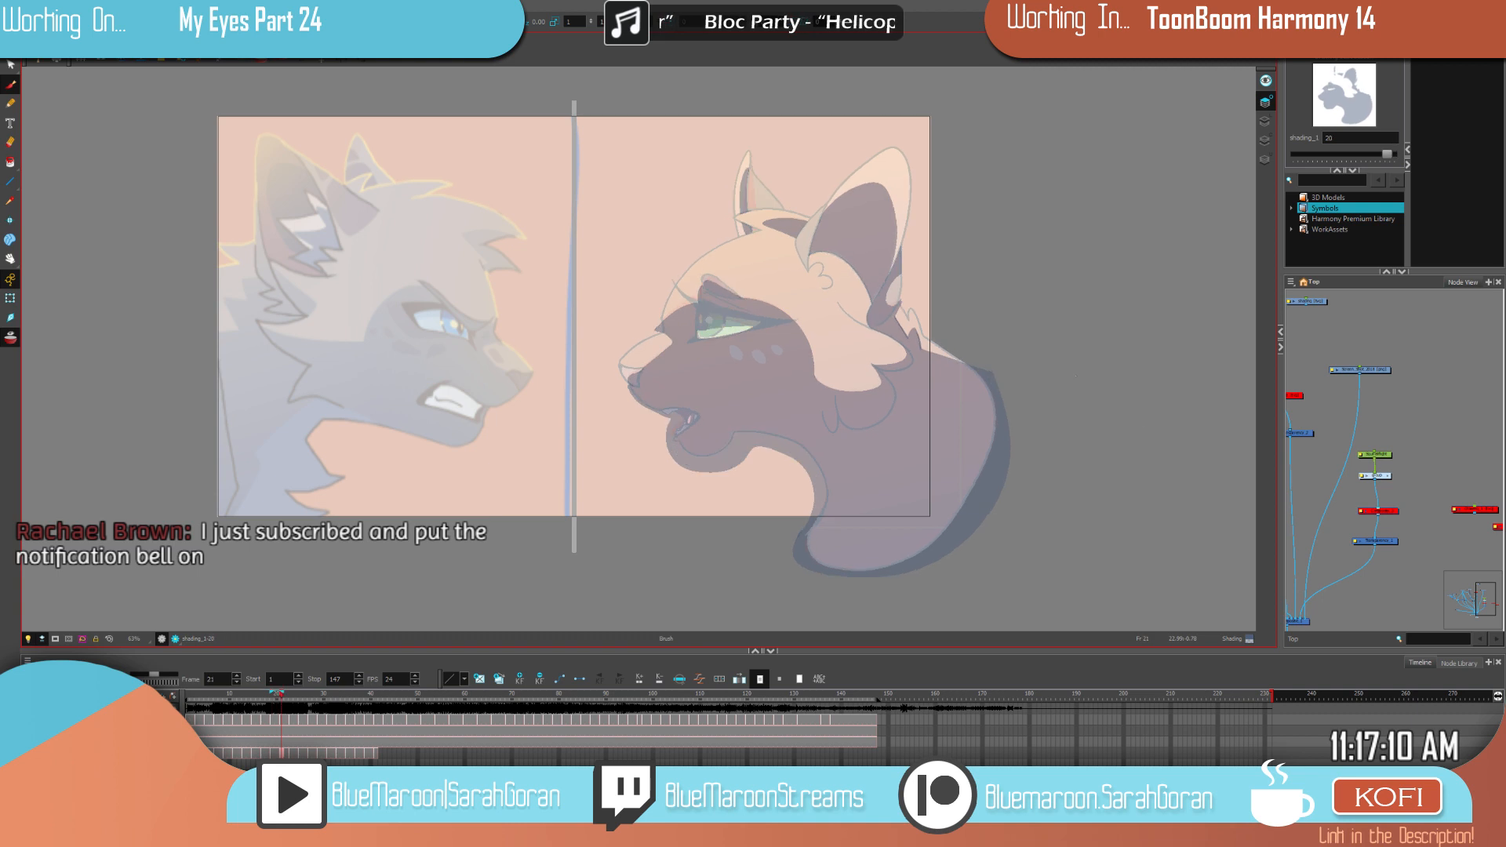
Step: Outline the lit lower part of the eye on frame 23
key("period")
key("period")
scroll(778, 401, "up", 1)
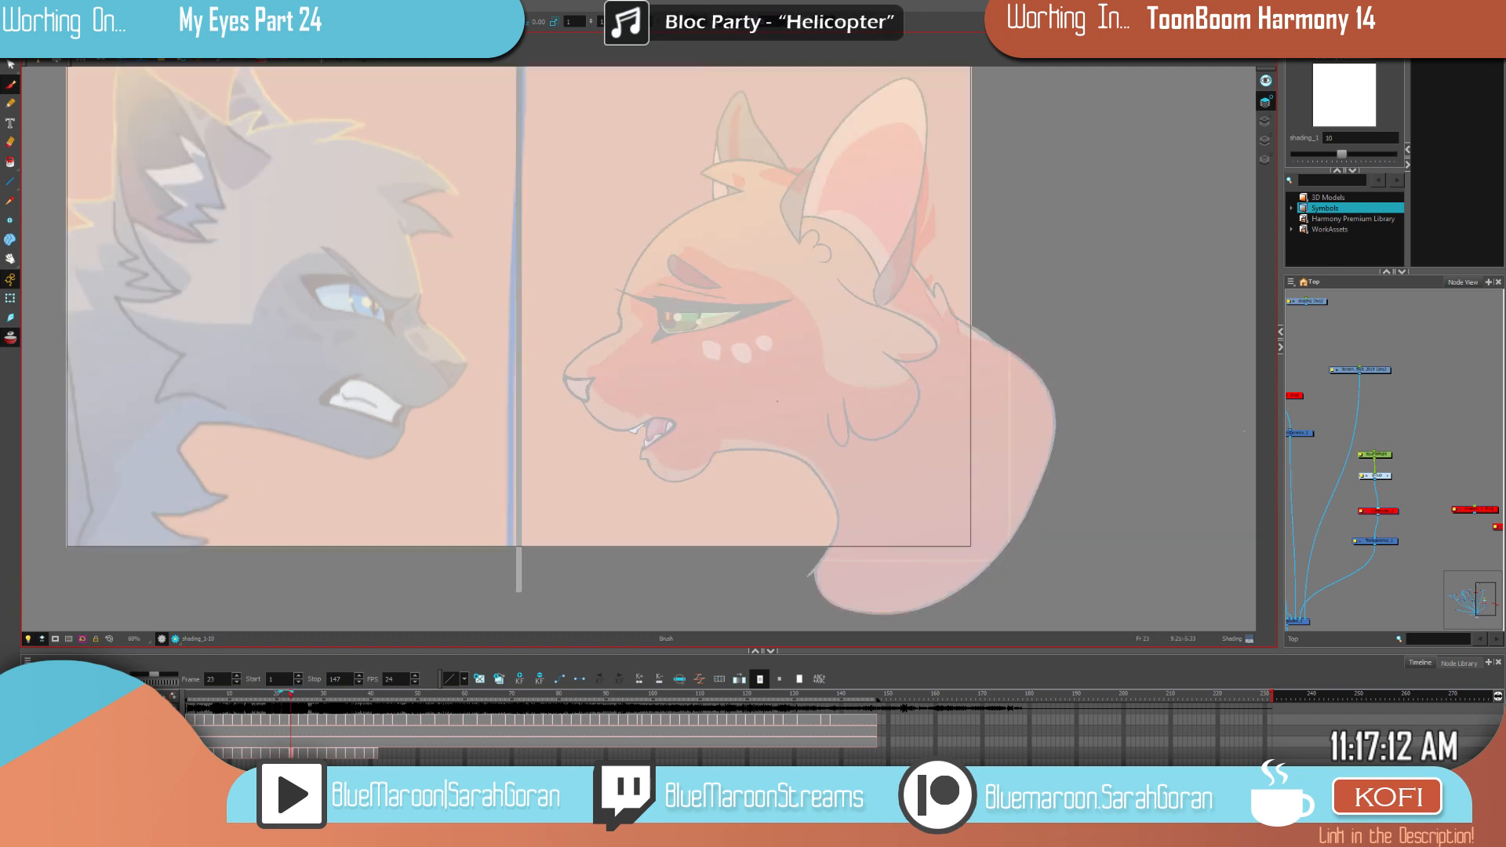
scroll(777, 401, "up", 4)
mouse_move(796, 402)
left_mouse_down()
mouse_move(827, 460)
mouse_move(922, 554)
left_mouse_up()
key("comma")
key("period")
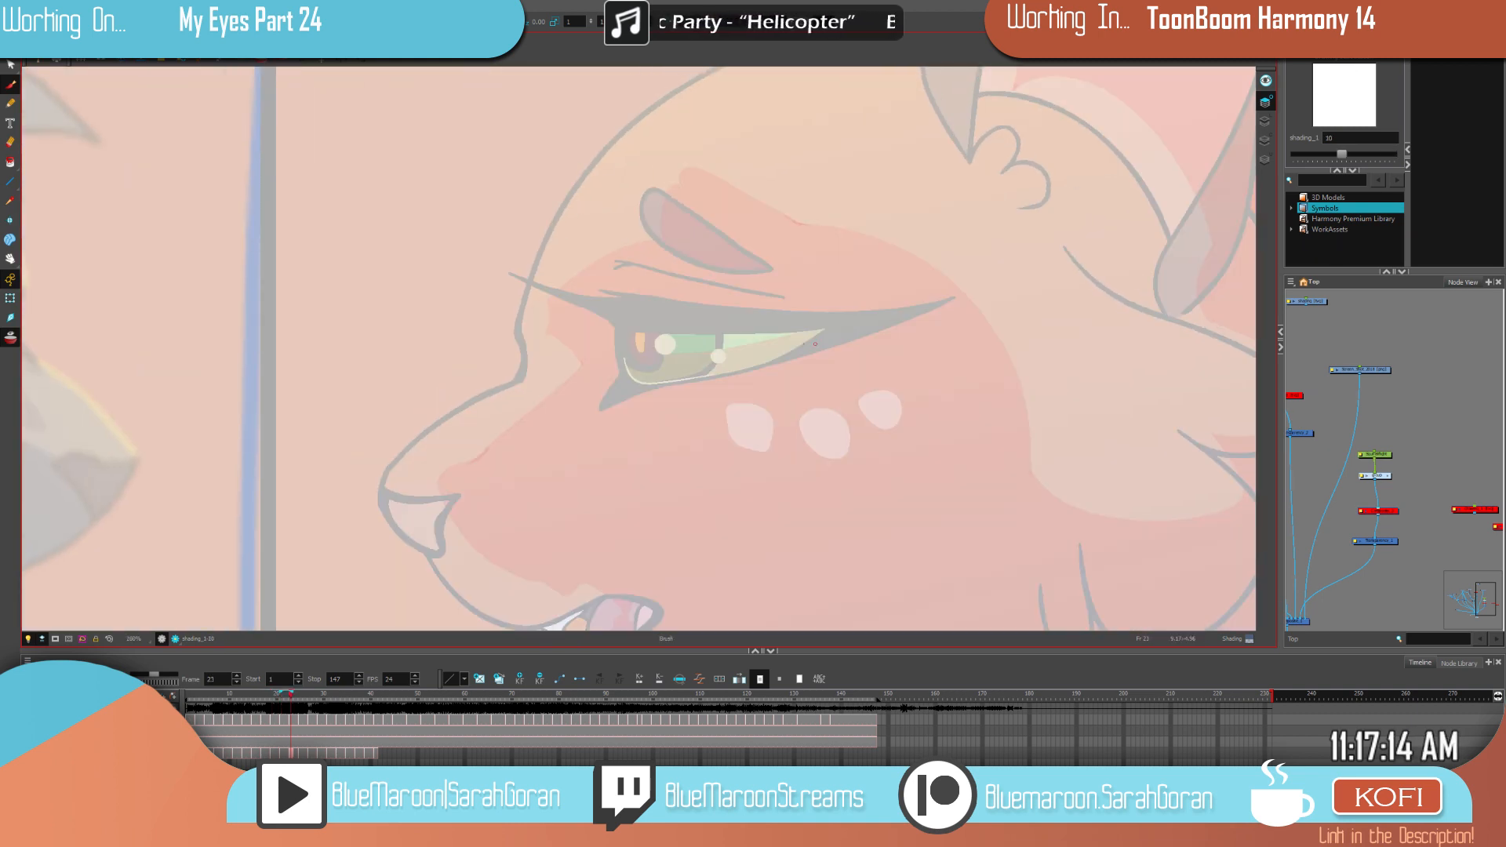
left_click_drag(814, 343, 625, 375)
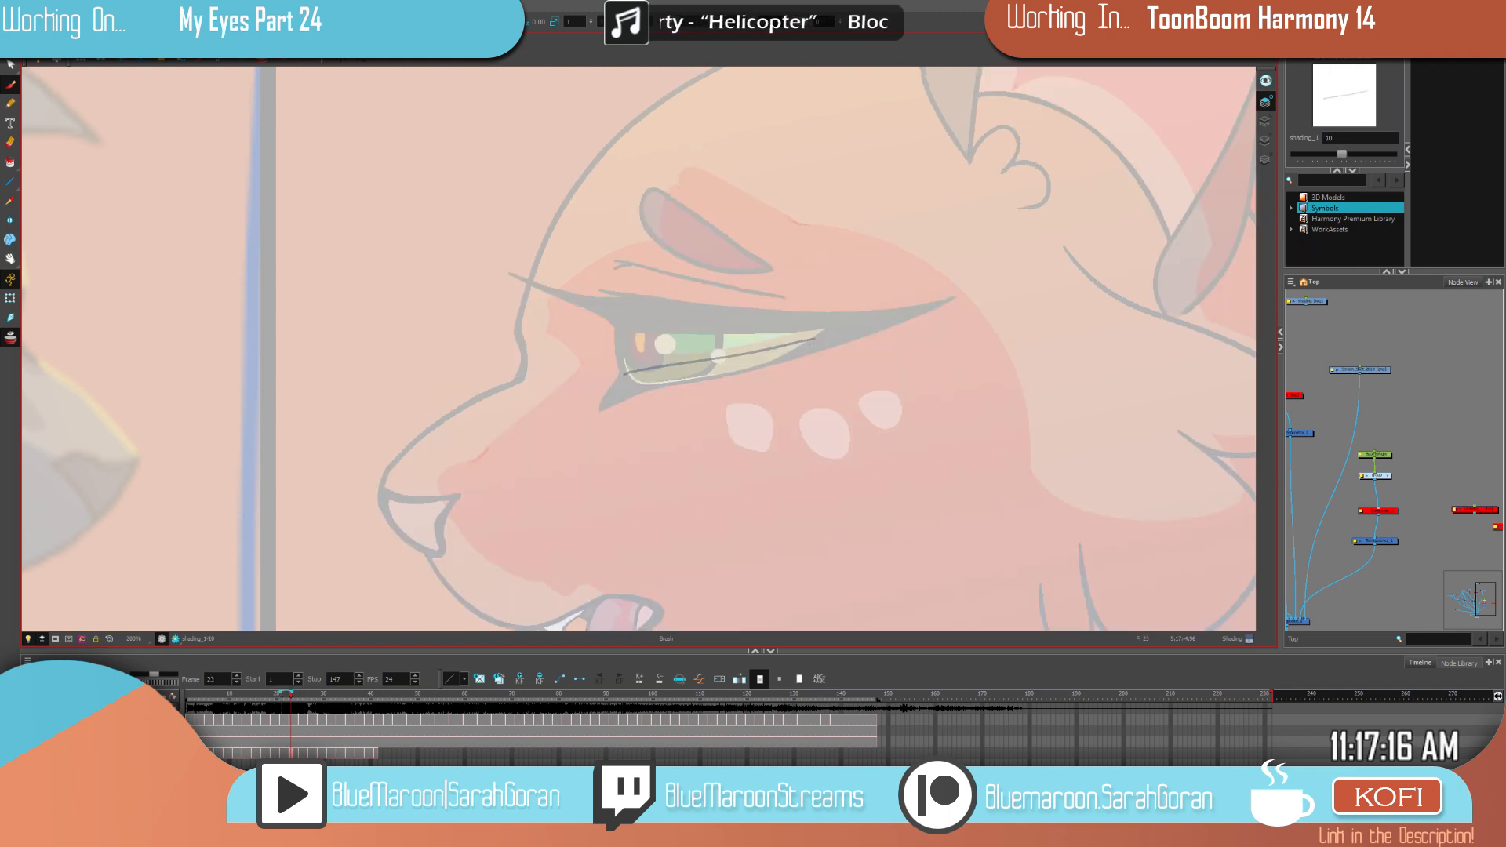
left_click_drag(626, 375, 625, 372)
Step: Outline the brow shading on frame 23 and extend it down to the upper eyelid, using frame 21 as reference
key("f")
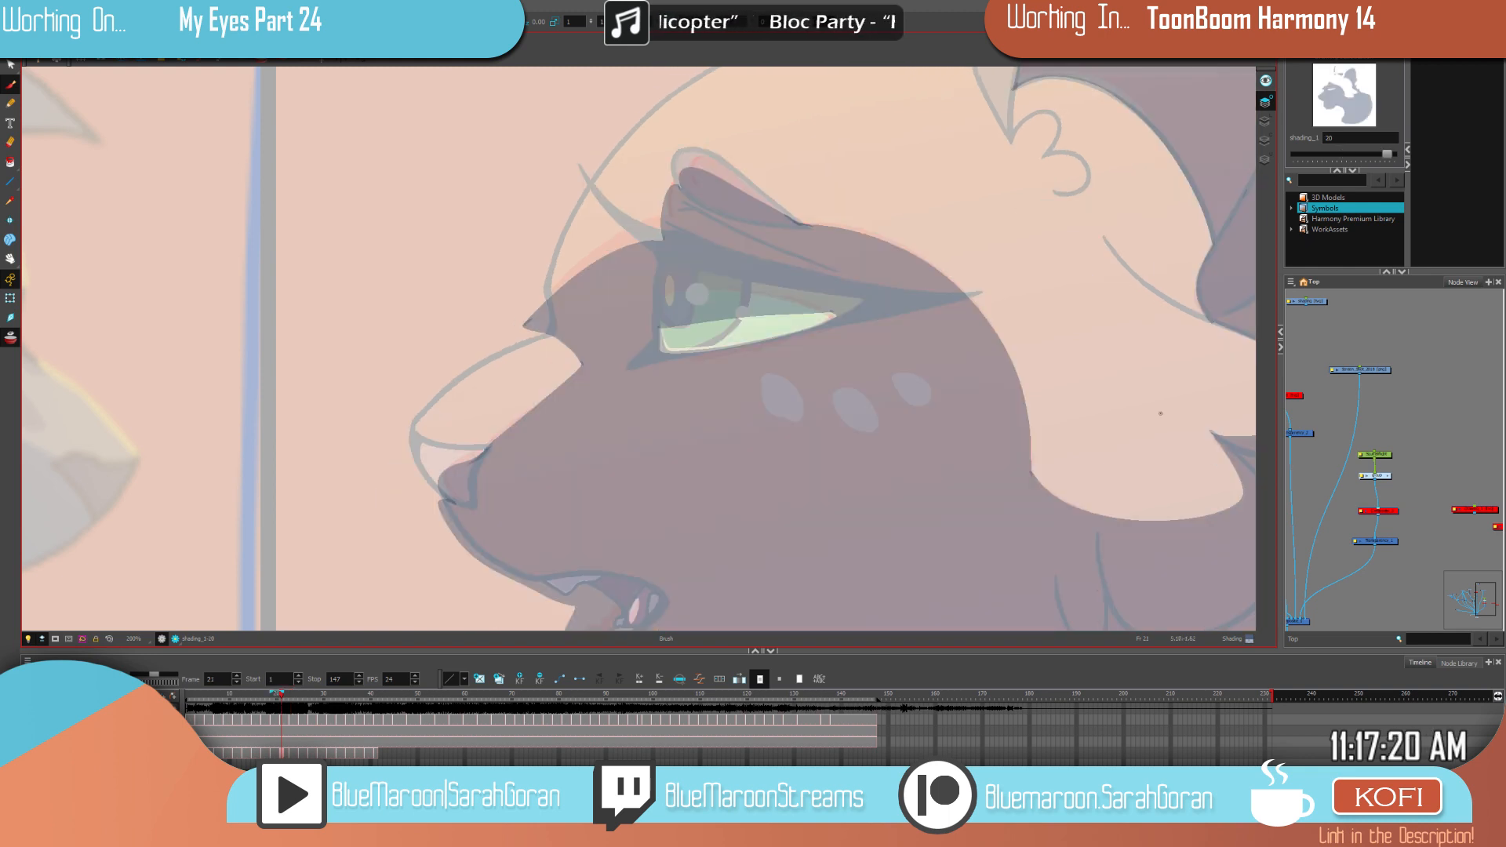
key("period")
key("period")
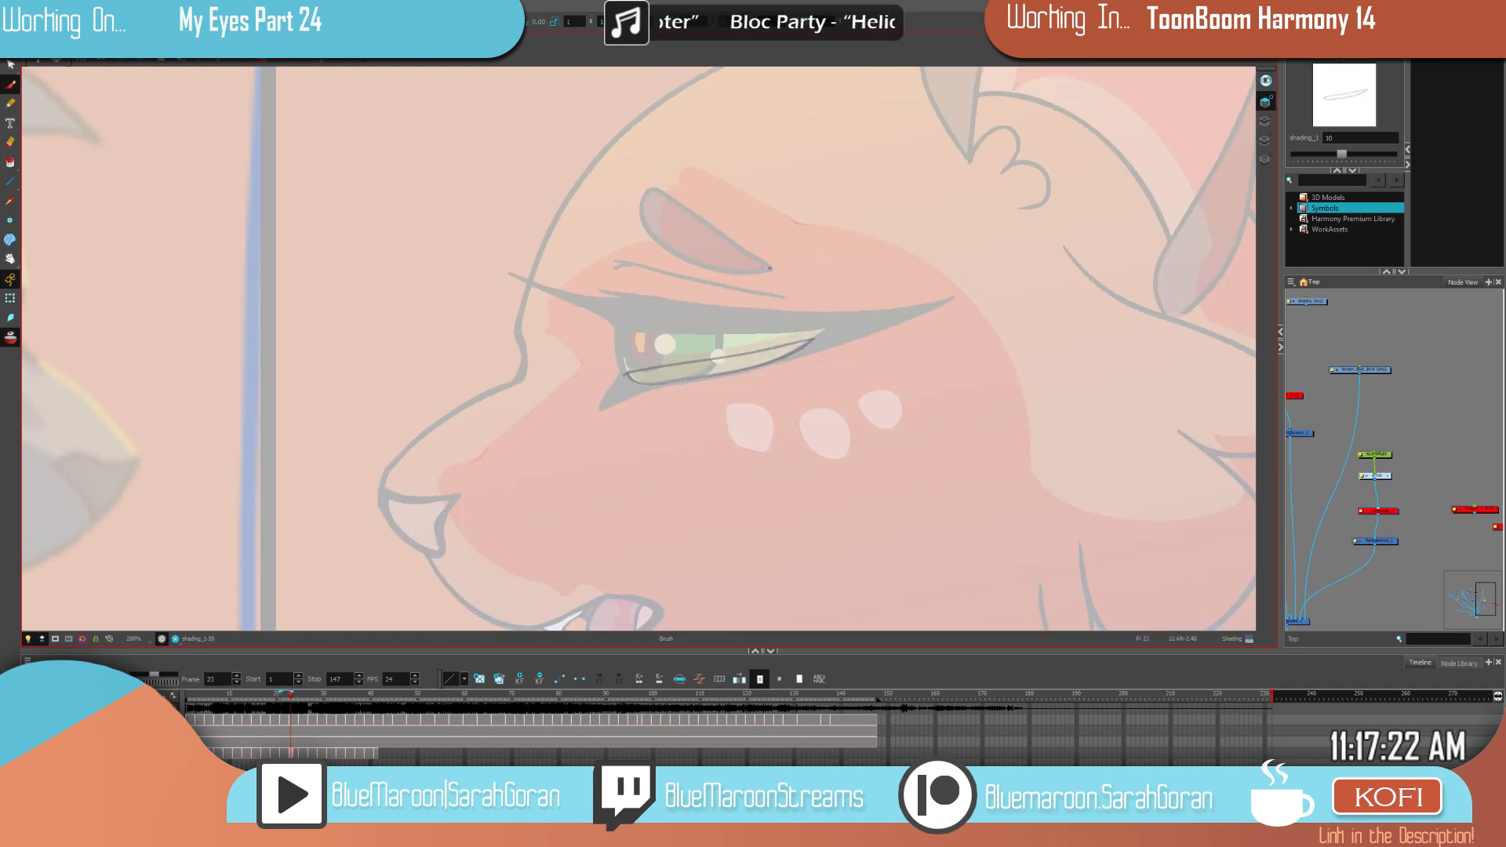
key("comma")
key("comma")
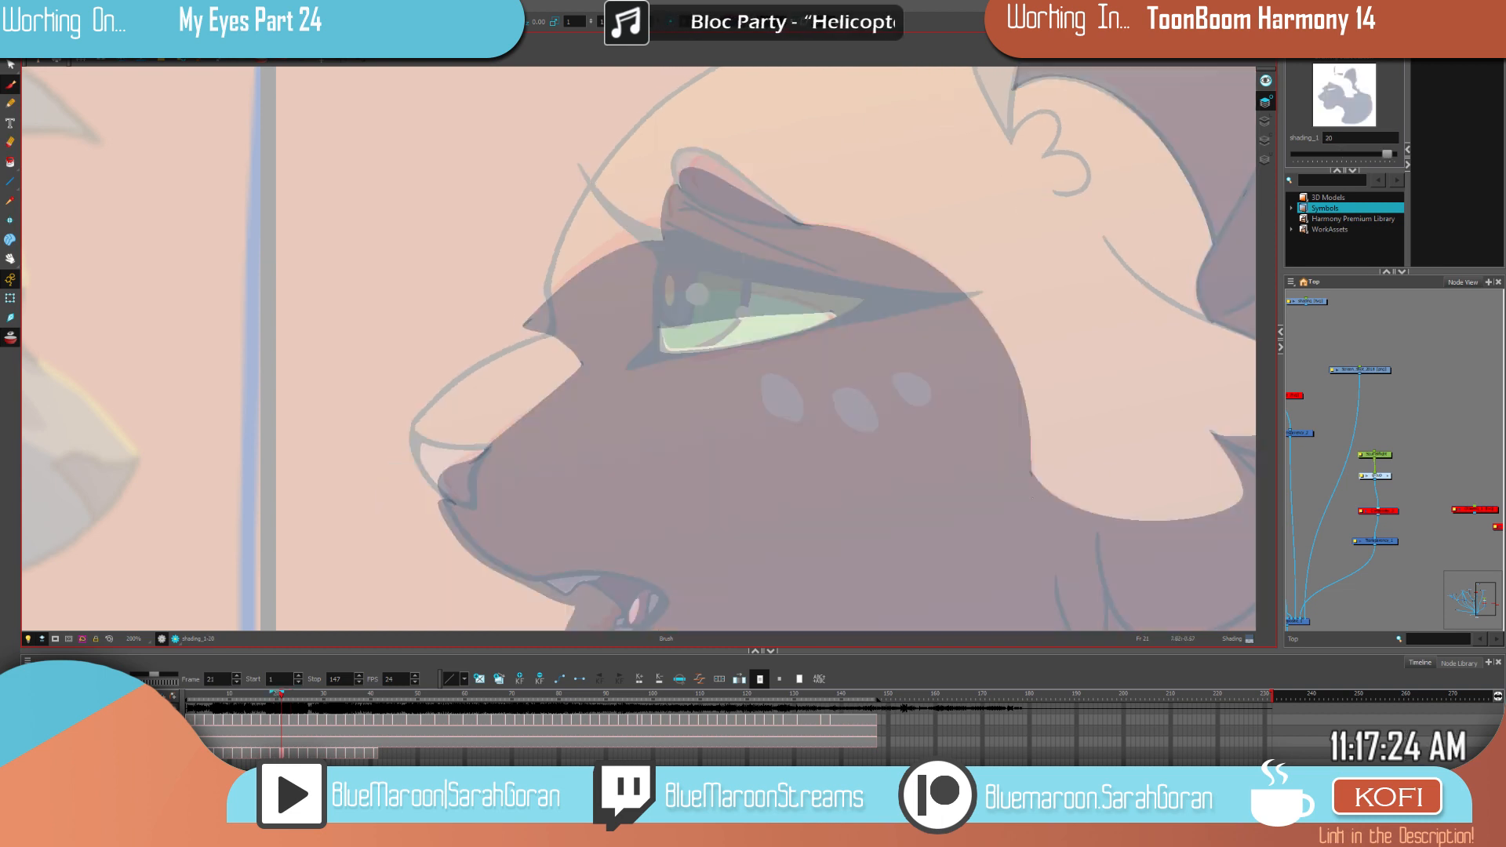
key("period")
key("period")
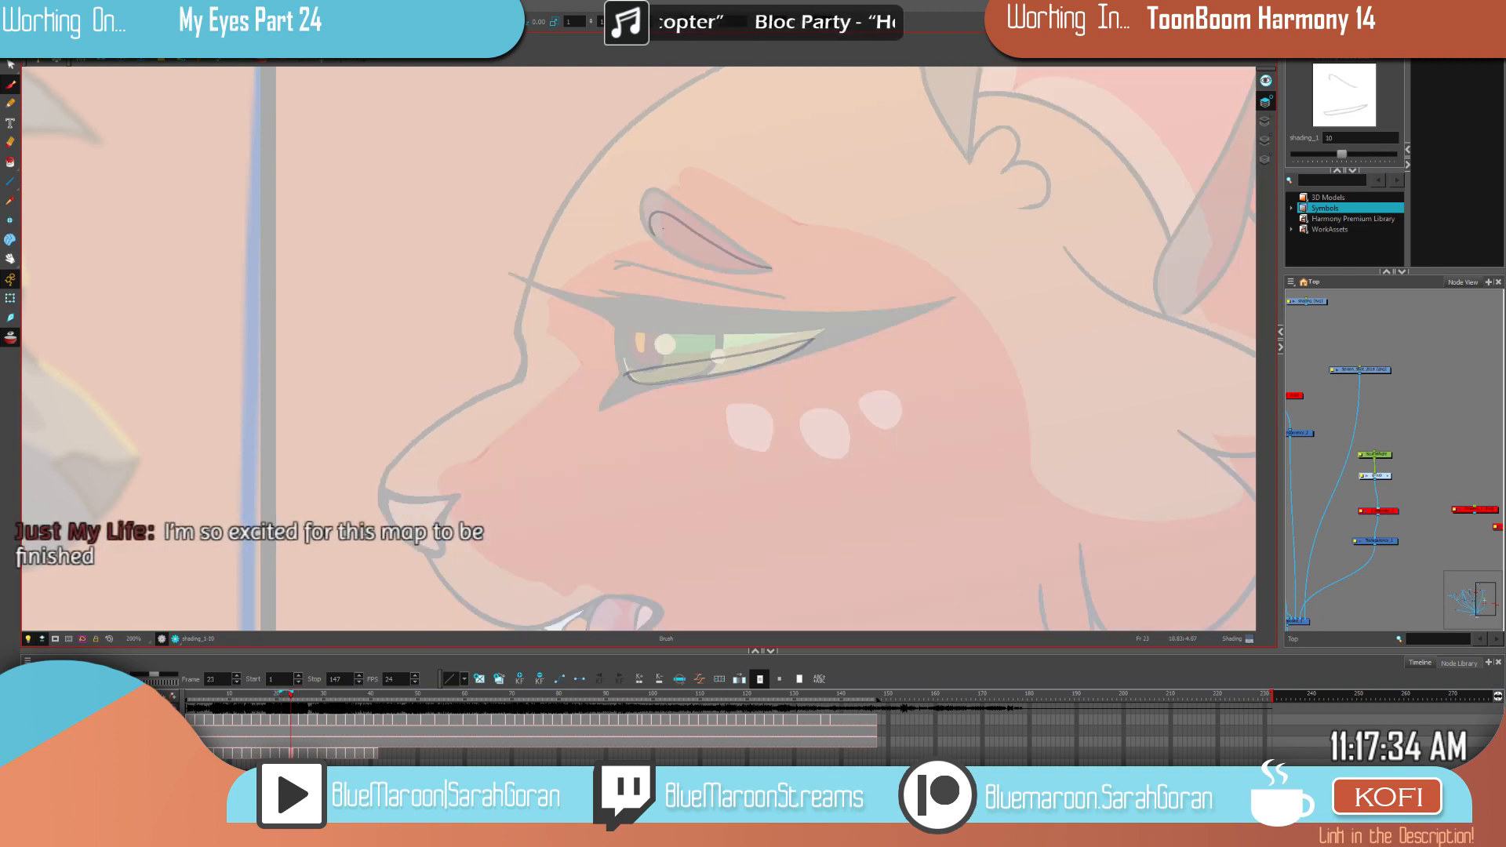
left_click_drag(613, 272, 605, 302)
Step: Outline the shading edge from the cheek fur up over the eye to the brow on frame 23
key("comma")
key("period")
left_click_drag(1071, 436, 961, 365)
key("comma")
key("period")
key("comma")
key("period")
mouse_move(918, 406)
left_mouse_down()
mouse_move(910, 345)
mouse_move(852, 246)
mouse_move(762, 196)
mouse_move(654, 191)
left_mouse_up()
key("f")
Step: Outline the shading along the lower edge of the cheek fur on frame 23, joining it to the cheek line
key("period")
key("comma")
key("period")
left_click_drag(1129, 492, 945, 459)
key("comma")
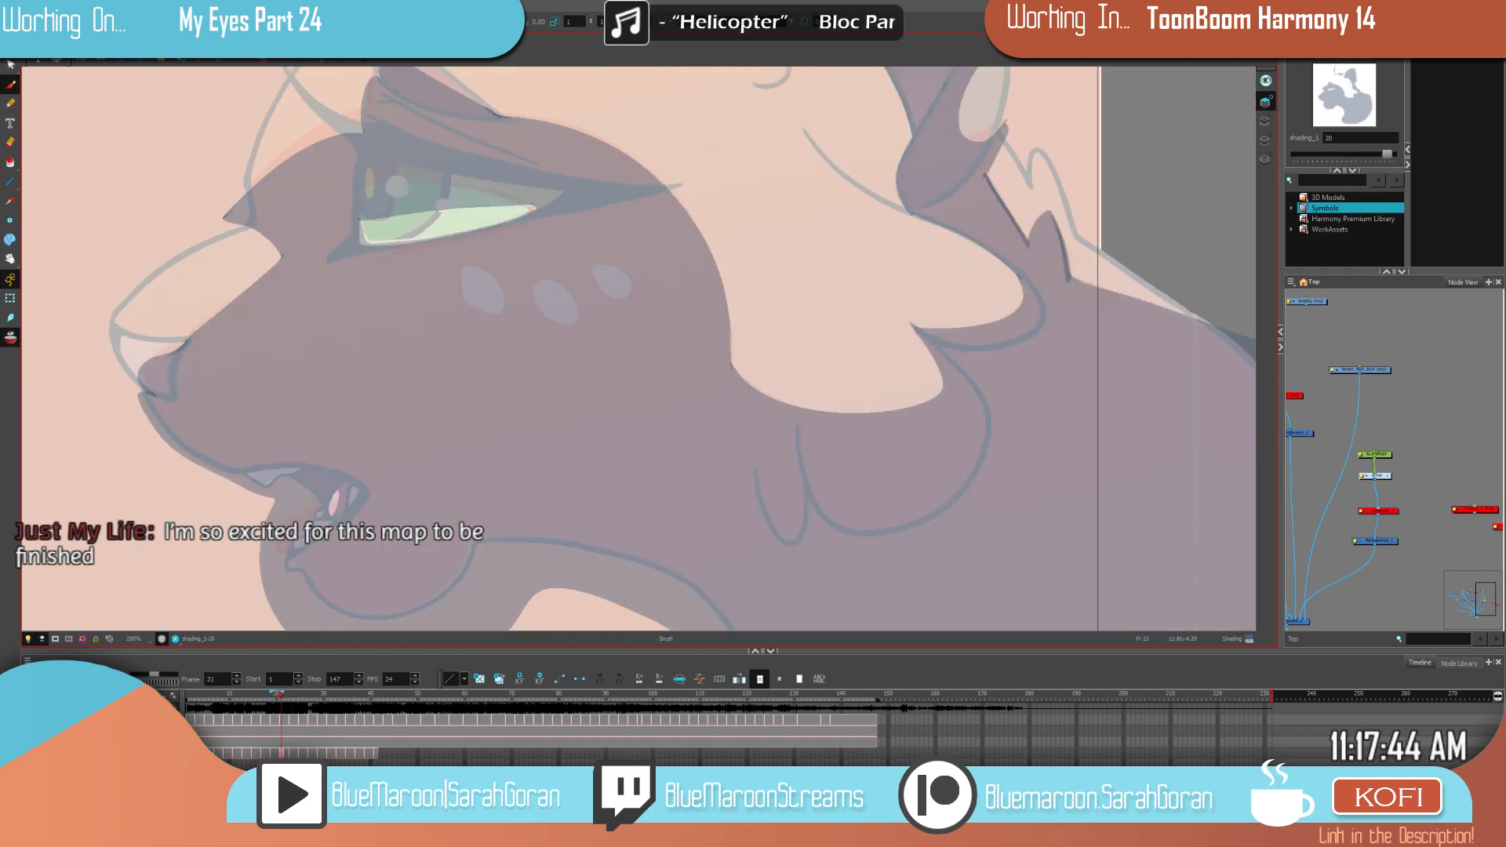
key("period")
key("period")
mouse_move(876, 325)
left_mouse_down()
mouse_move(881, 422)
mouse_move(810, 423)
mouse_move(728, 365)
left_mouse_up()
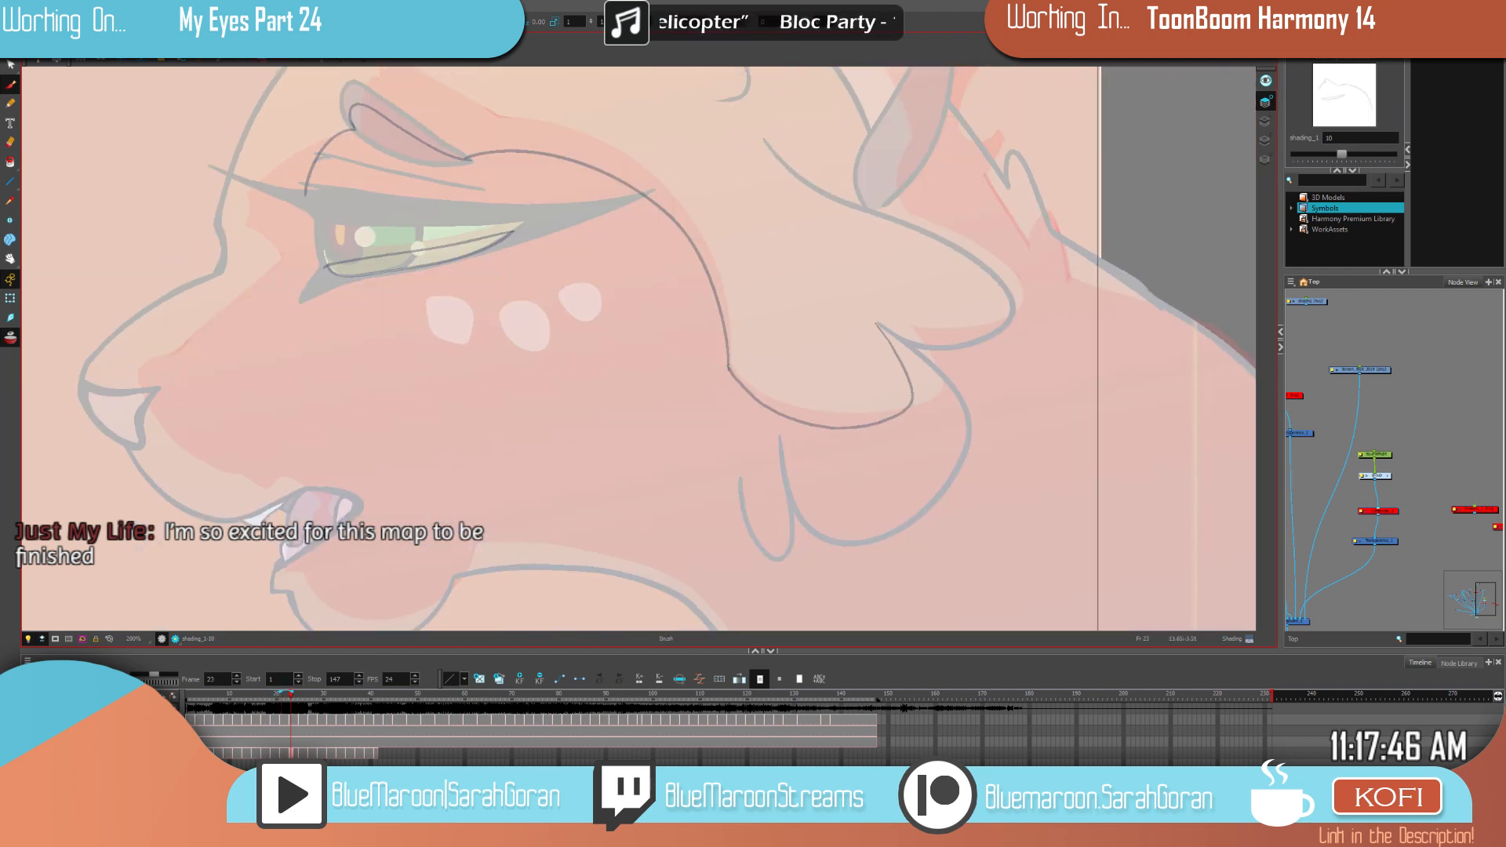
Step: Outline the shading edge along the upper cheek fur tuft on frame 23, joining it to the lower cheek fur outline
key("comma")
key("period")
mouse_move(973, 287)
left_mouse_down()
mouse_move(947, 320)
mouse_move(893, 325)
left_mouse_up()
key("comma")
key("period")
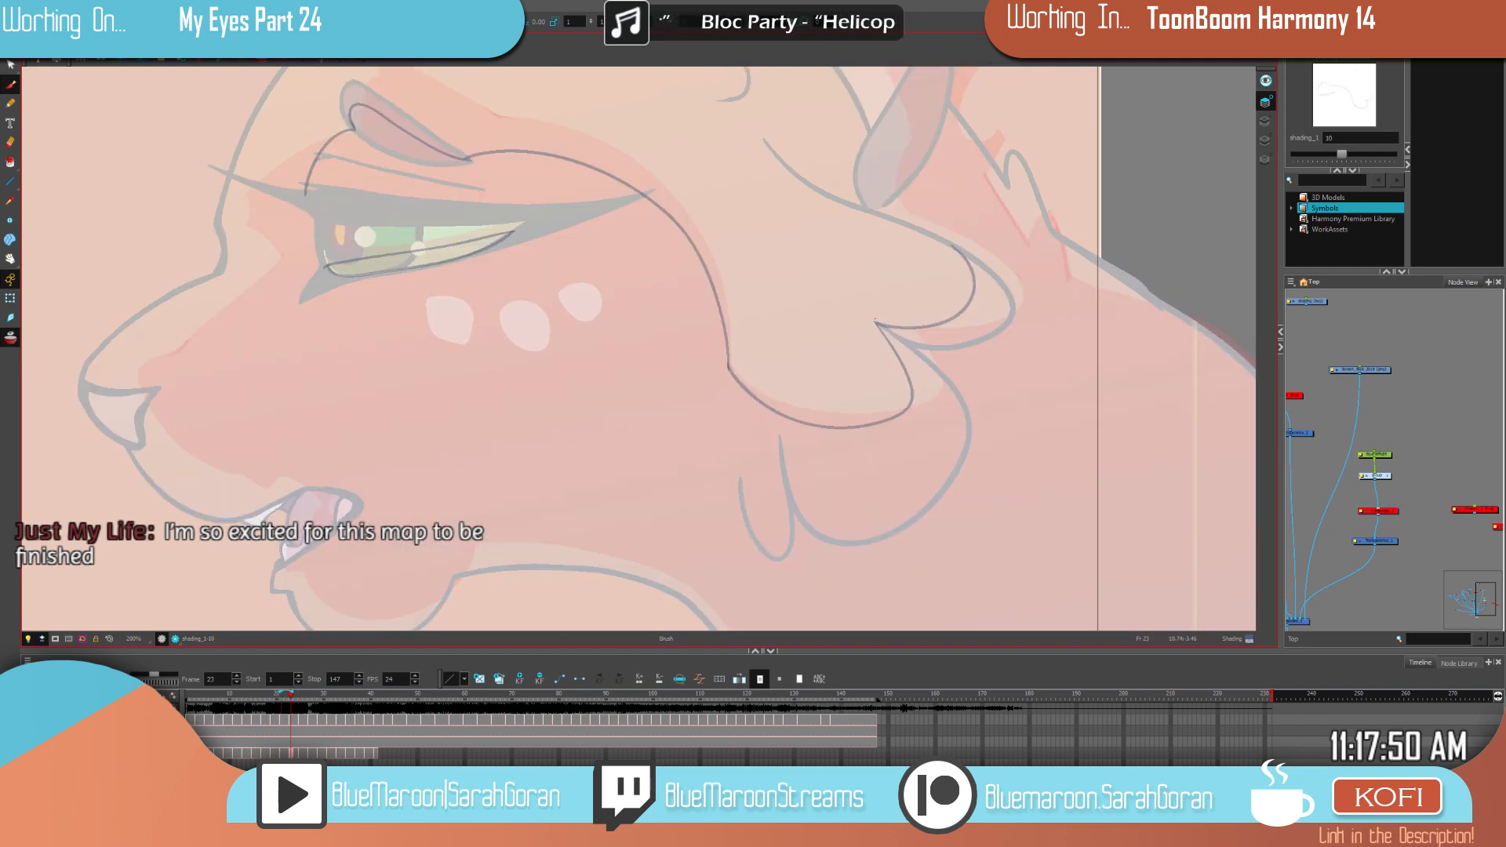
left_click(777, 417)
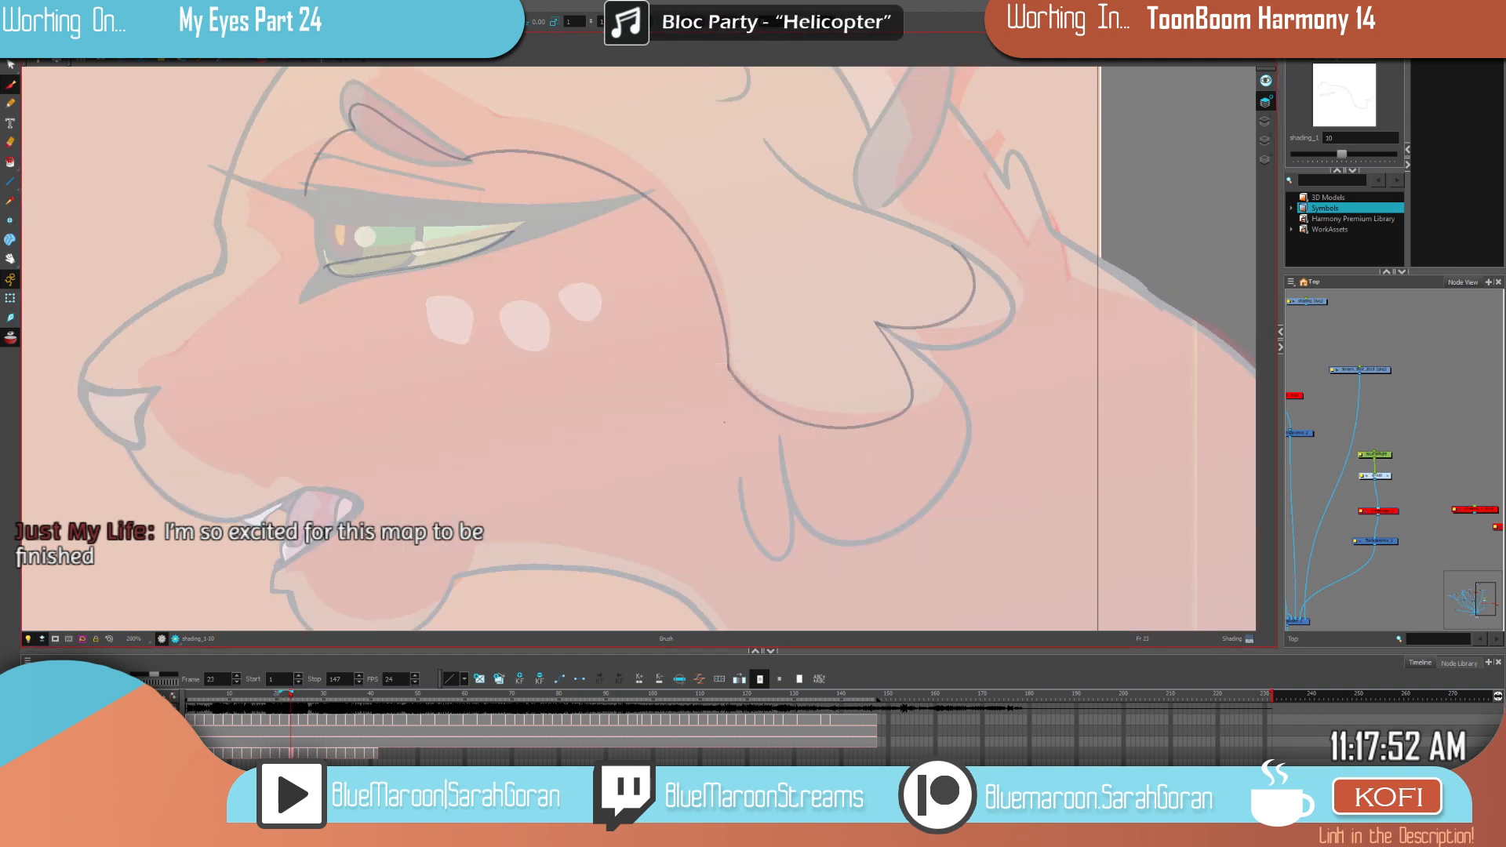
Step: Outline the shading from the upper eyelid across the nose bridge and along the muzzle to the nose on frame 23
key("space")
mouse_move(593, 432)
left_mouse_down()
mouse_move(839, 451)
mouse_move(934, 504)
left_mouse_up()
key("comma")
key("period")
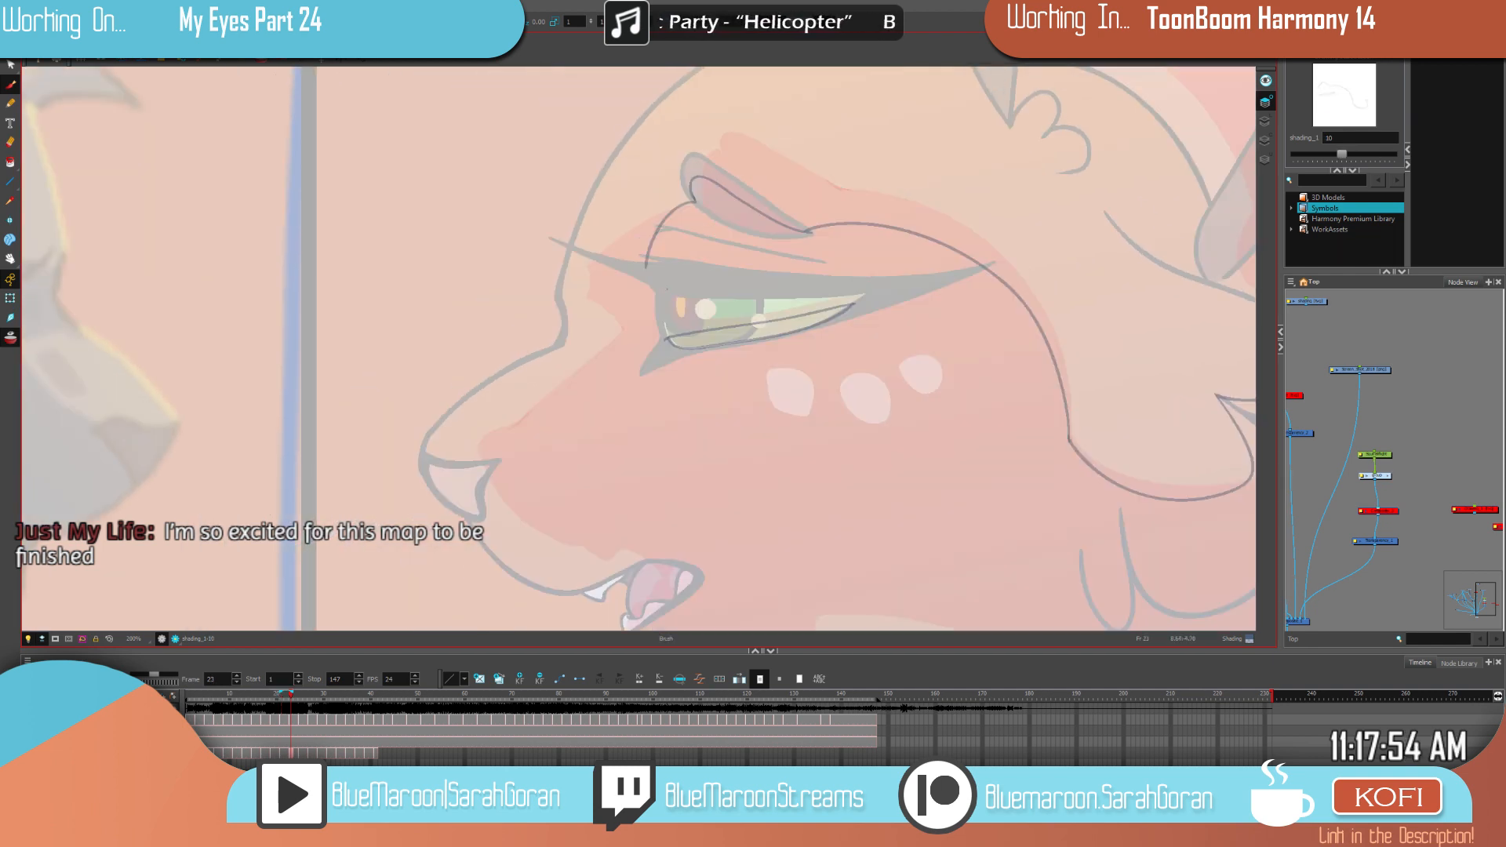
mouse_move(646, 266)
left_mouse_down()
mouse_move(571, 298)
mouse_move(550, 339)
mouse_move(600, 357)
mouse_move(459, 491)
left_mouse_up()
key("comma")
key("period")
key("comma")
key("period")
key("comma")
key("period")
Step: Outline the shading along the jaw and throat, around the neck base, and up the back to the ear on frame 23
left_click_drag(858, 575, 878, 370)
left_click_drag(1122, 448, 938, 512)
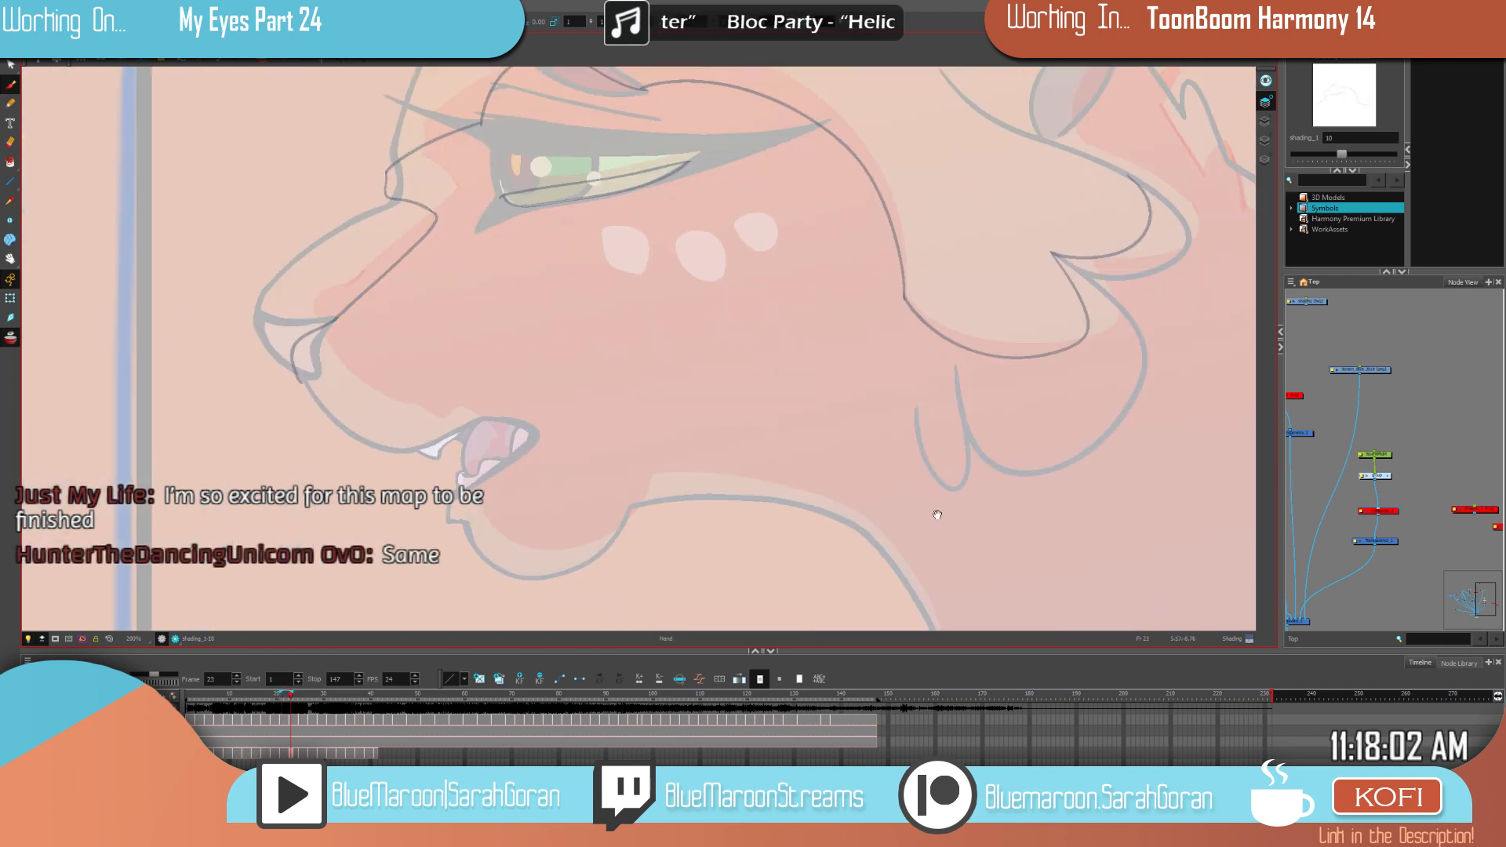
key("1")
key("1")
left_click_drag(1159, 414, 929, 350)
key("comma")
key("period")
mouse_move(778, 185)
left_mouse_down()
mouse_move(953, 336)
mouse_move(979, 396)
mouse_move(895, 562)
mouse_move(672, 532)
left_mouse_up()
key("comma")
key("period")
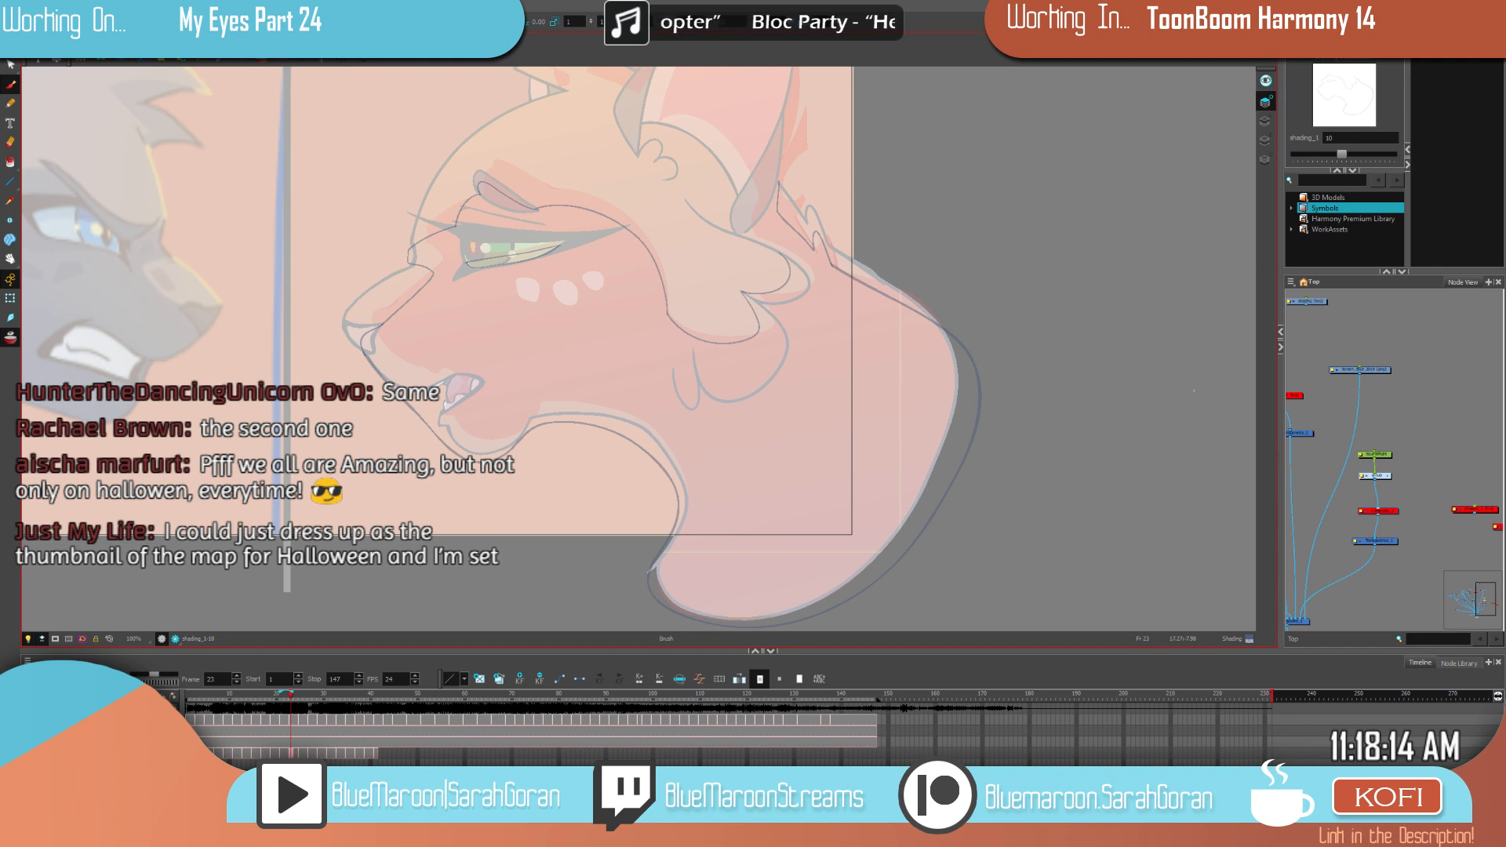
Step: Outline the shading along the top edge of the cheek fur up to the near ear's base on frame 23
left_click_drag(810, 254, 861, 426)
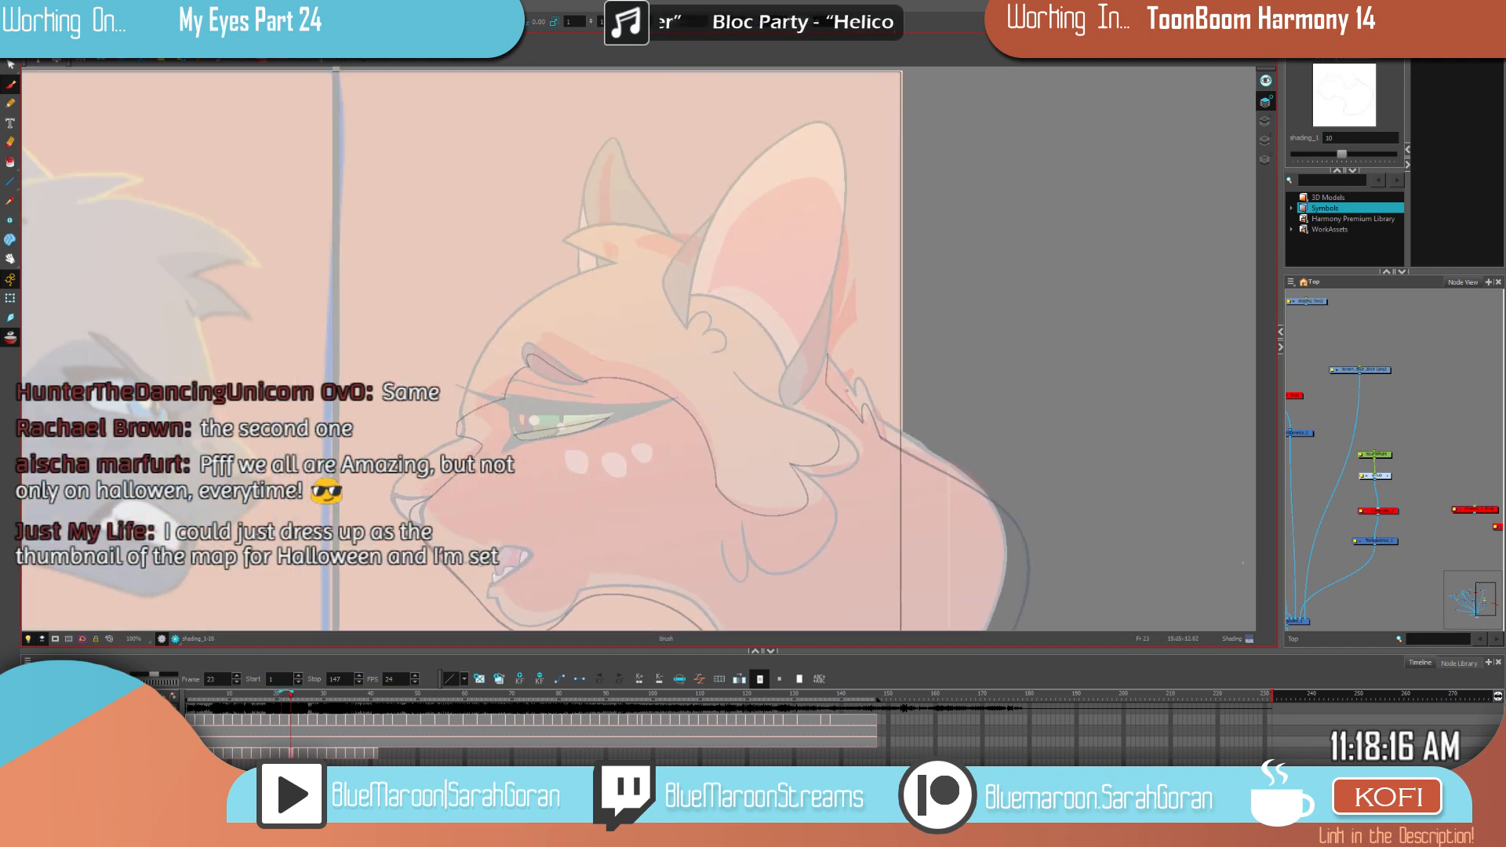
scroll(865, 384, "up", 4)
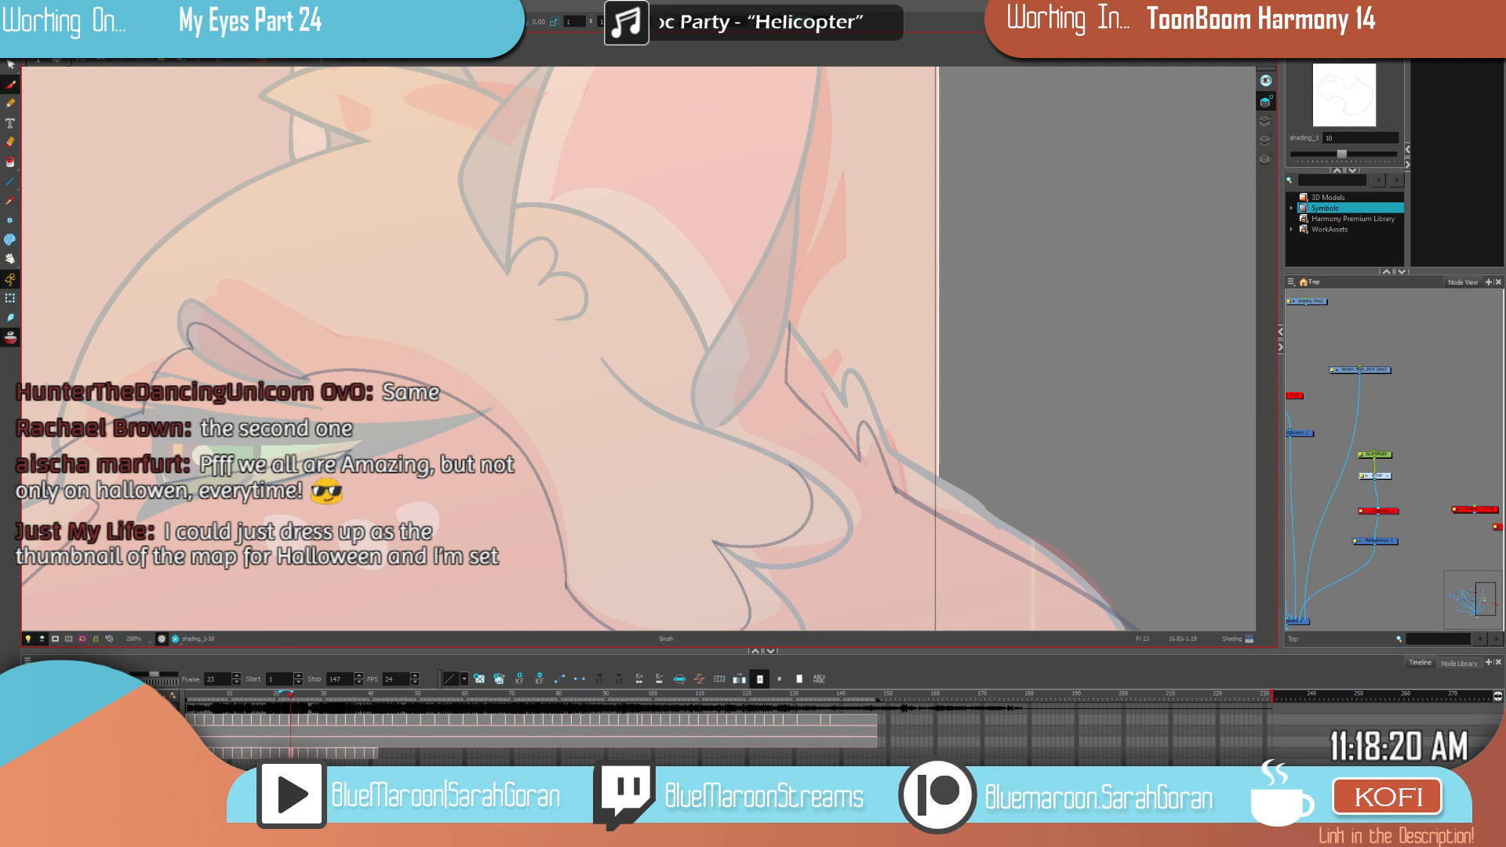
key(".")
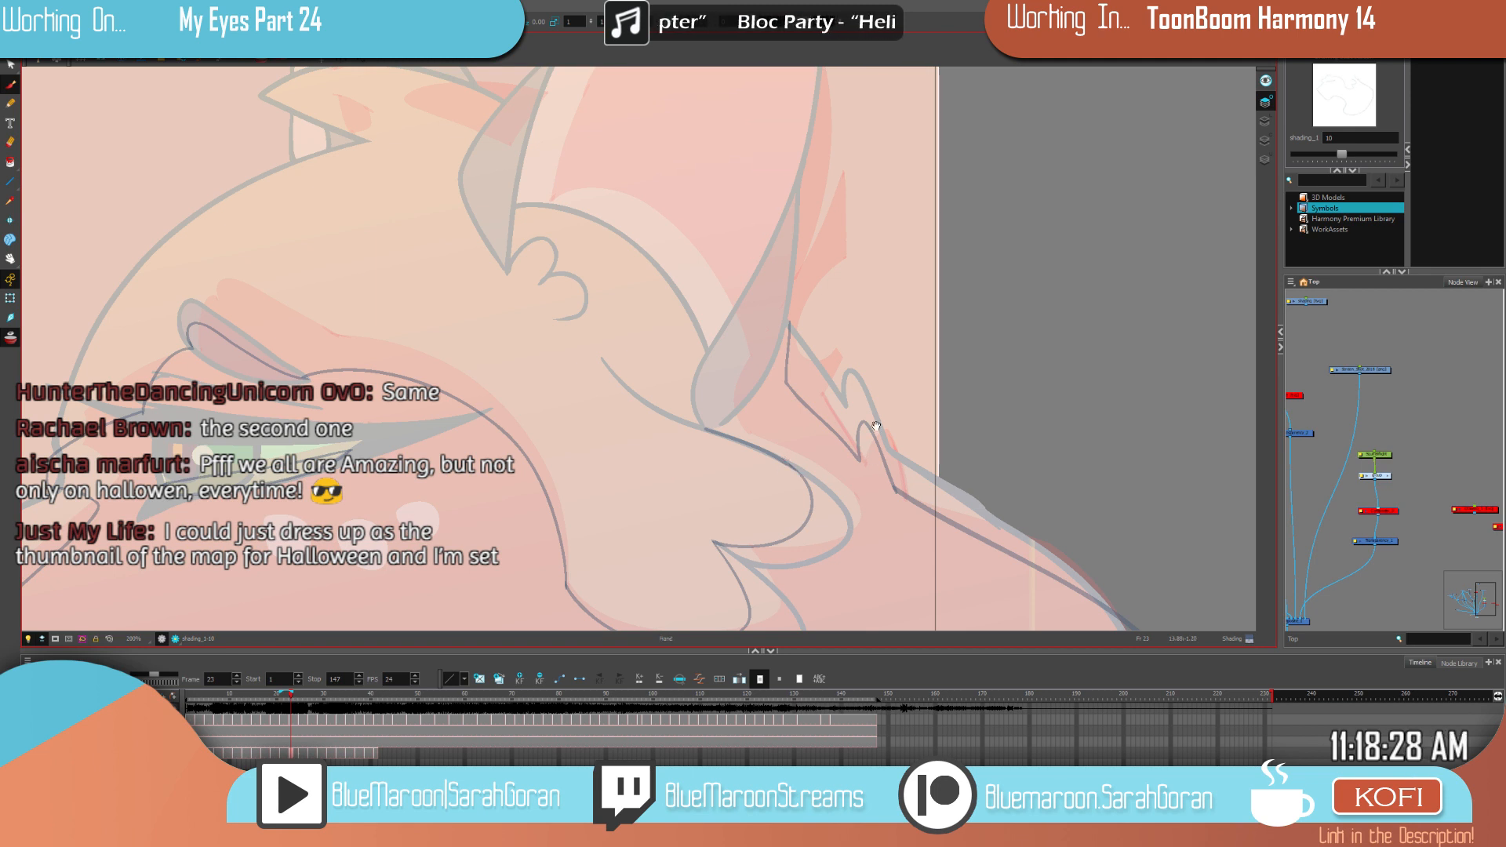
Step: Outline the shading at the near ear's base on frame 23, with an oval lit patch, using neighbouring frames as reference
left_click_drag(864, 437, 937, 474)
key("g")
key("f")
key("g")
key("f")
key("f")
key("f")
key("g")
key("f")
key("period")
key("period")
key("period")
key("period")
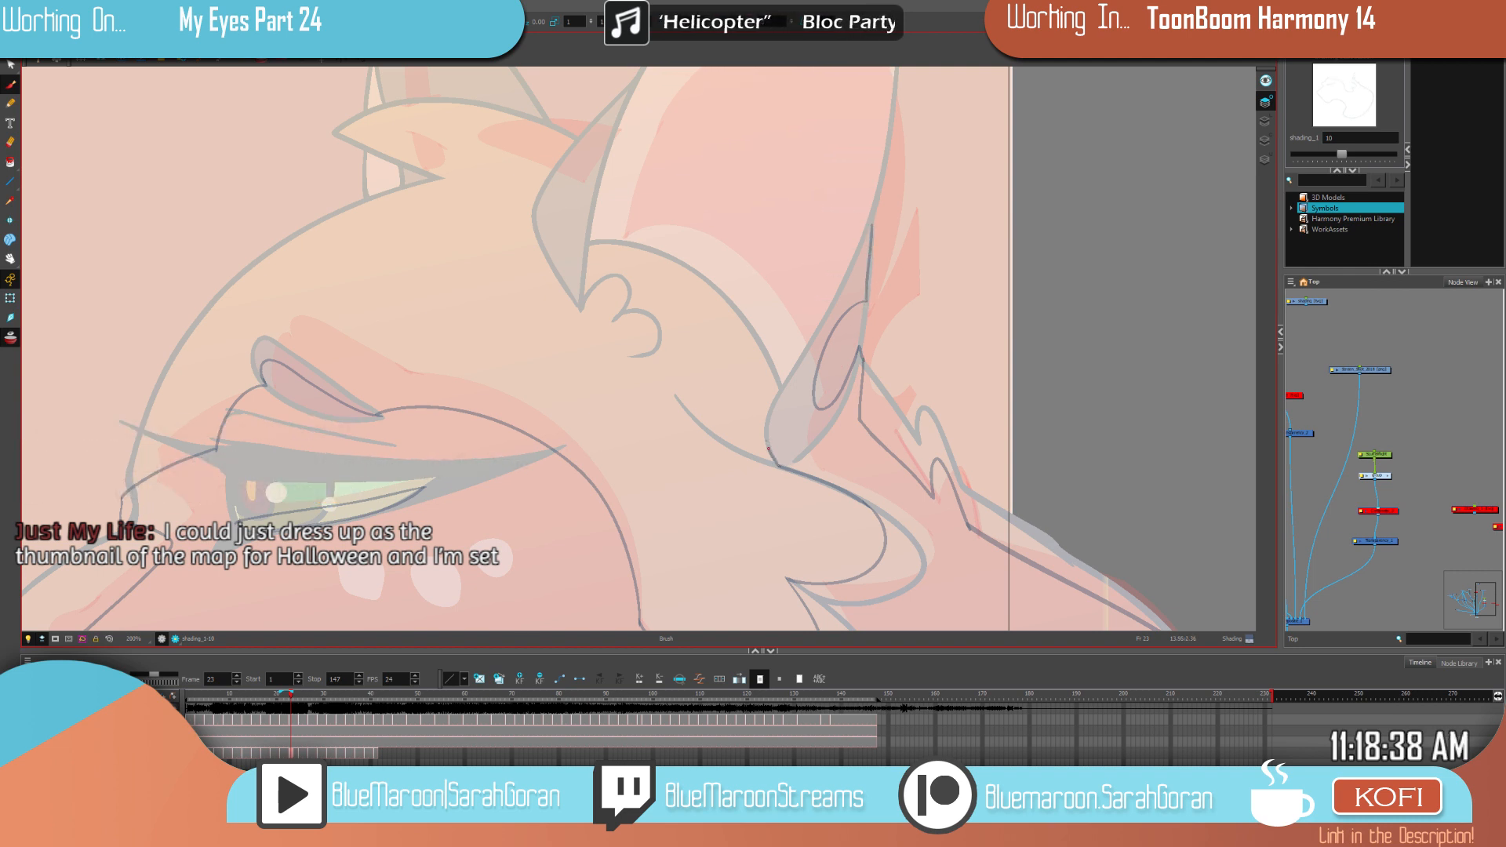
Step: Outline the near ear's inner shading on frame 23, following the hairline below it and curving around the inner ear
mouse_move(797, 357)
left_mouse_down()
mouse_move(832, 435)
mouse_move(798, 420)
left_mouse_up()
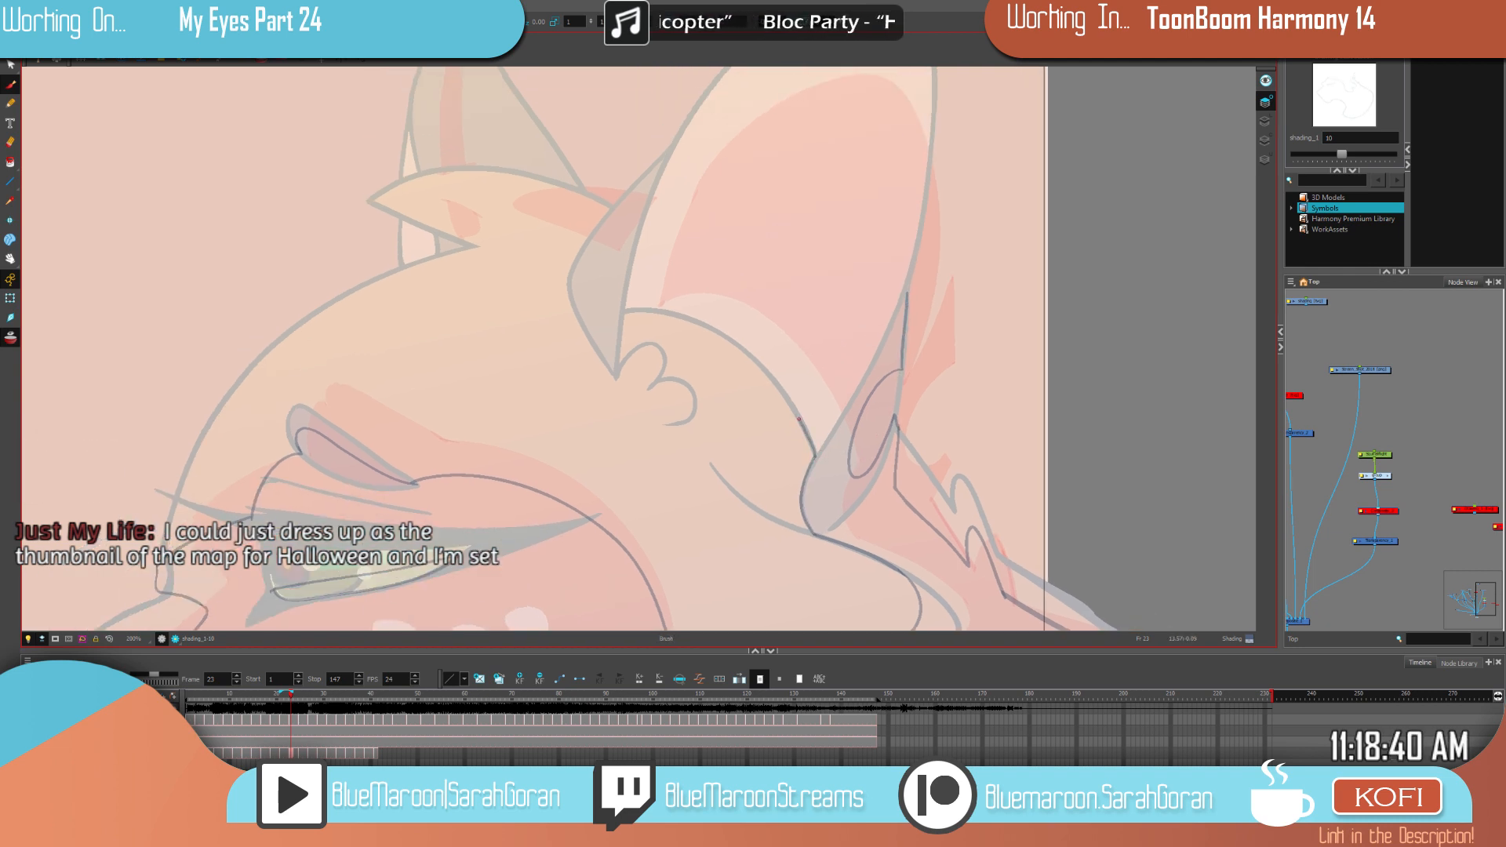
mouse_move(753, 354)
left_mouse_down()
mouse_move(691, 317)
mouse_move(627, 307)
left_mouse_up()
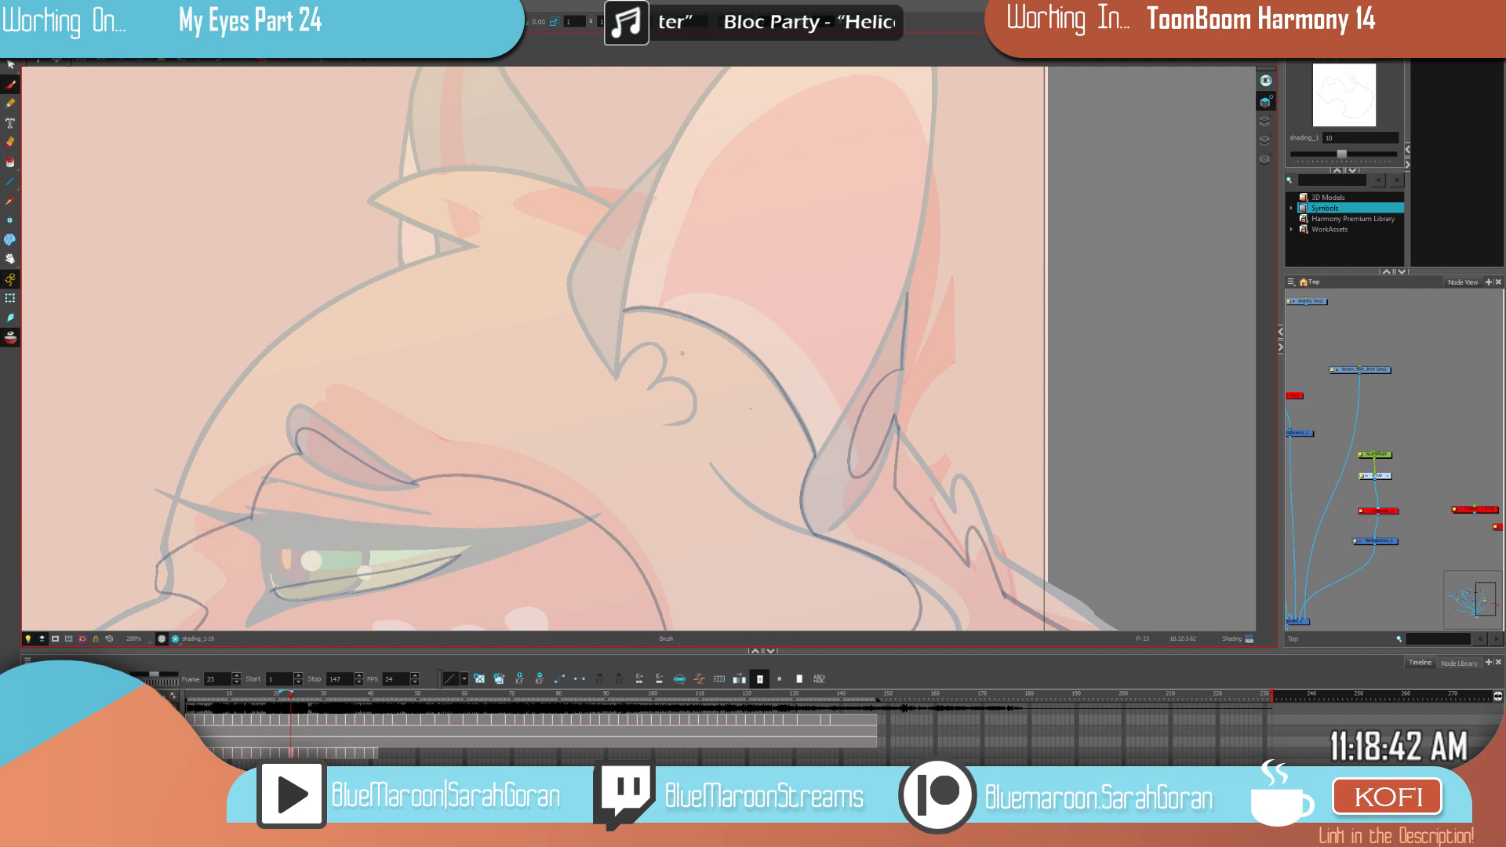
left_click_drag(1017, 377, 988, 432)
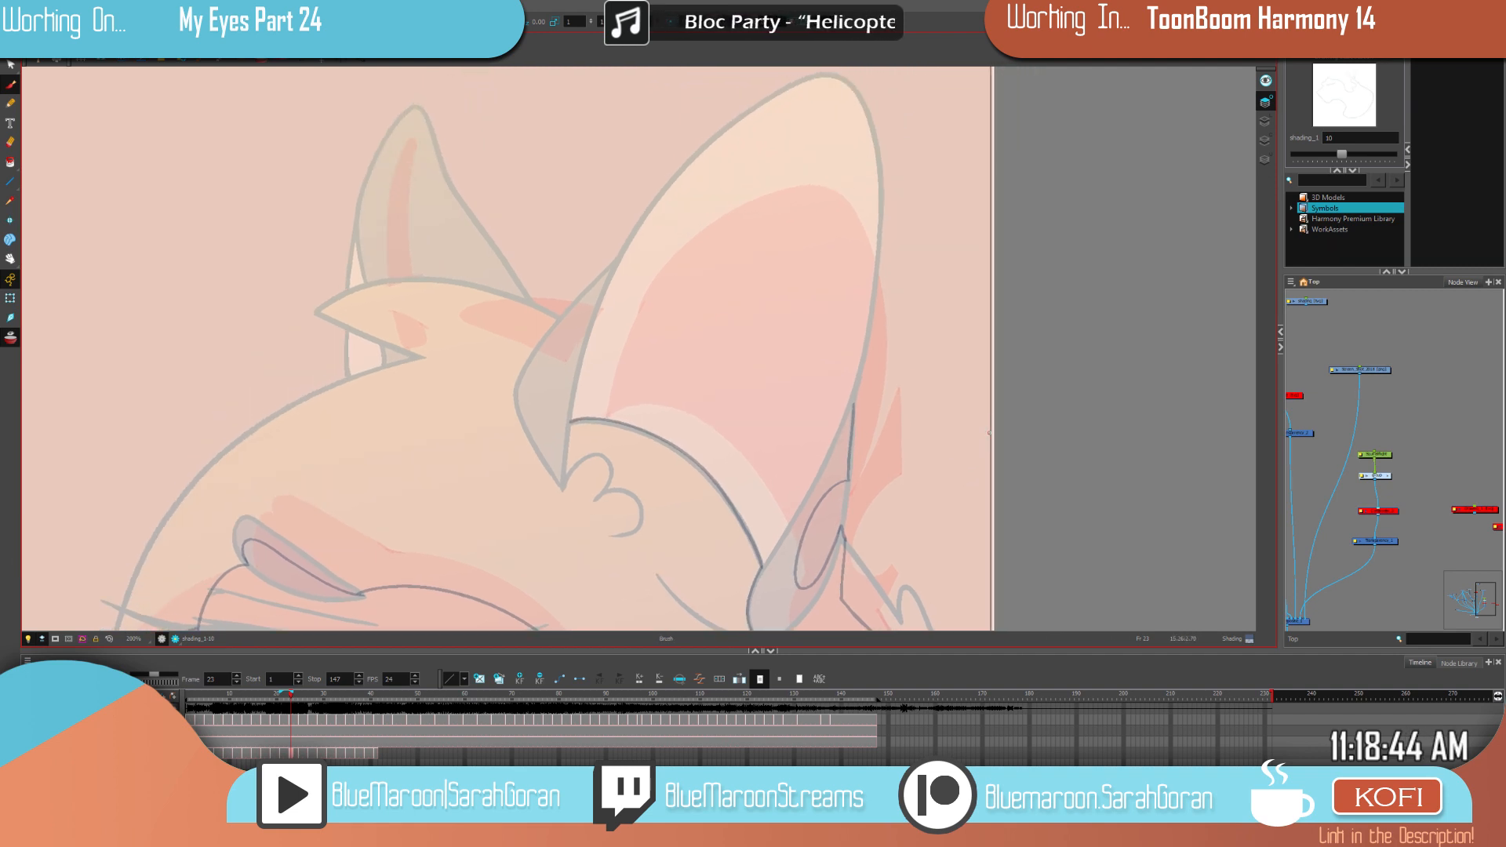
key("f")
key("g")
key("f")
key("g")
key("f")
key("g")
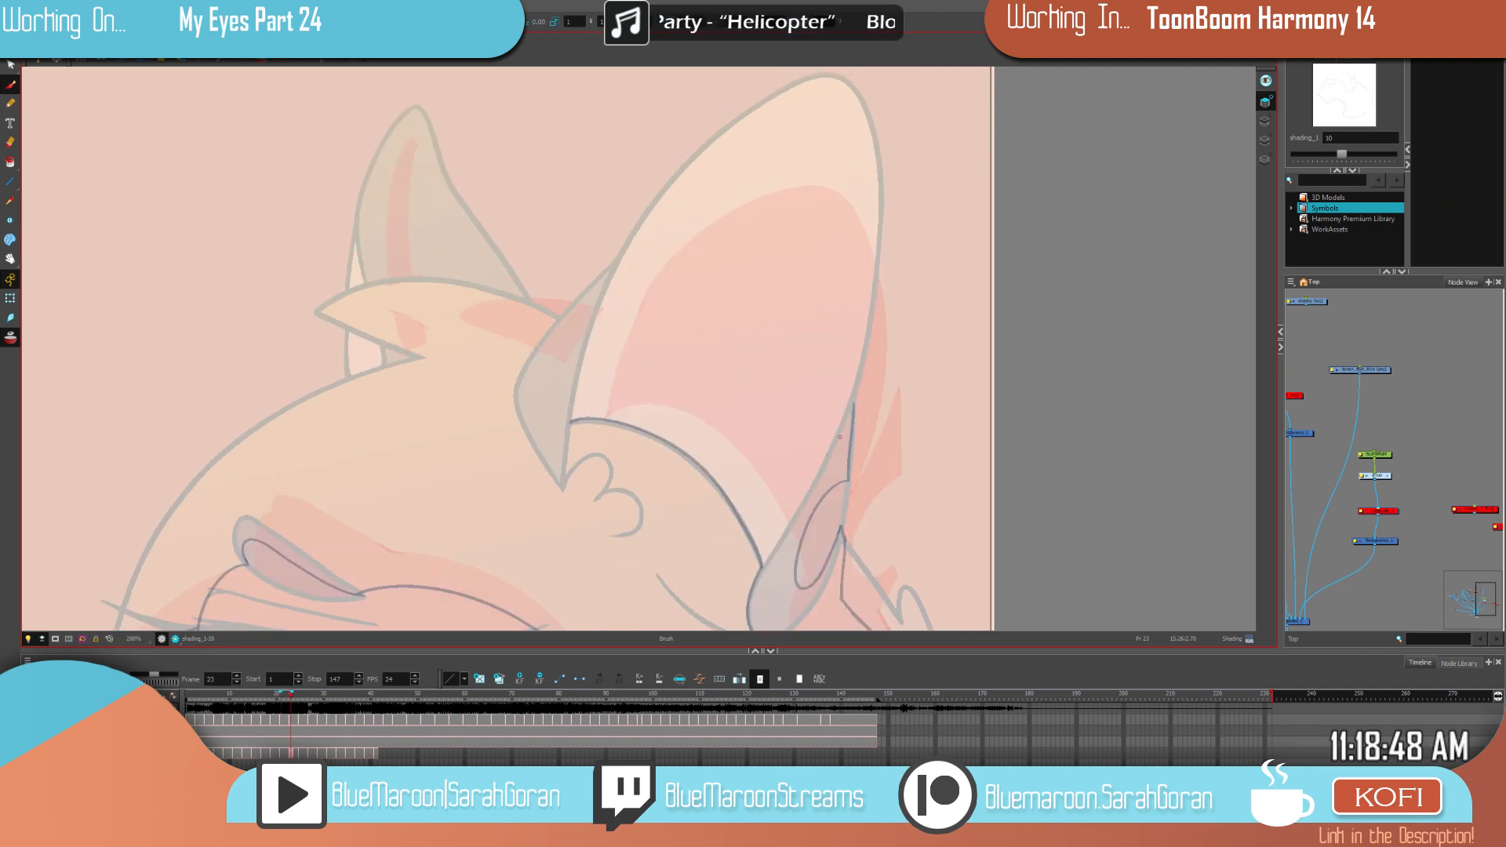
mouse_move(828, 455)
left_mouse_down()
mouse_move(863, 333)
mouse_move(784, 178)
mouse_move(581, 367)
left_mouse_up()
key("f")
key("g")
Step: Close the gaps in the near ear outline and fill the outlined head and body areas with the shading colour on frame 23
left_click_drag(940, 453, 946, 349)
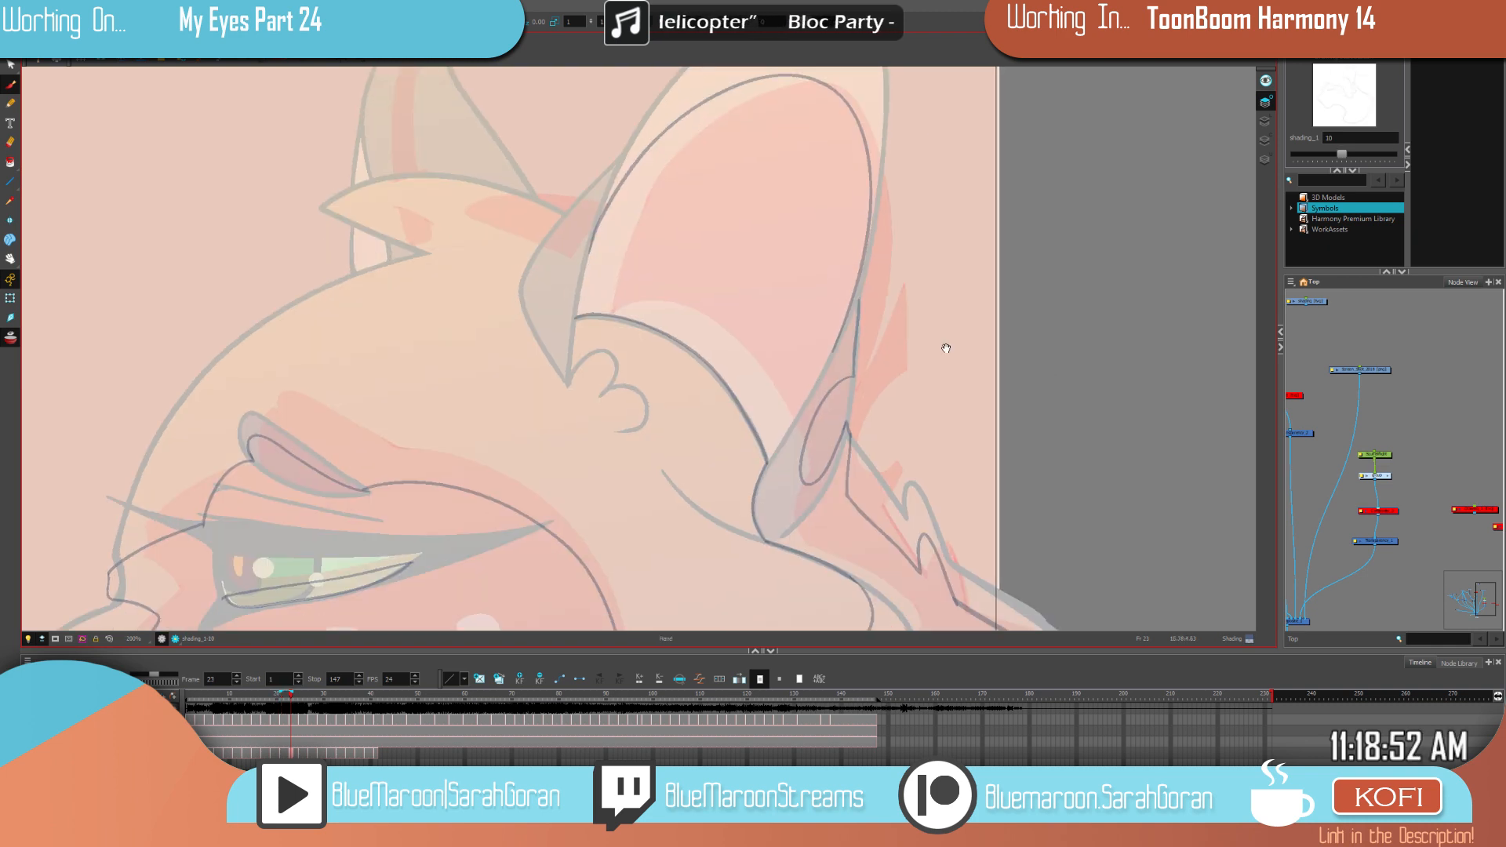
left_click_drag(591, 250, 576, 312)
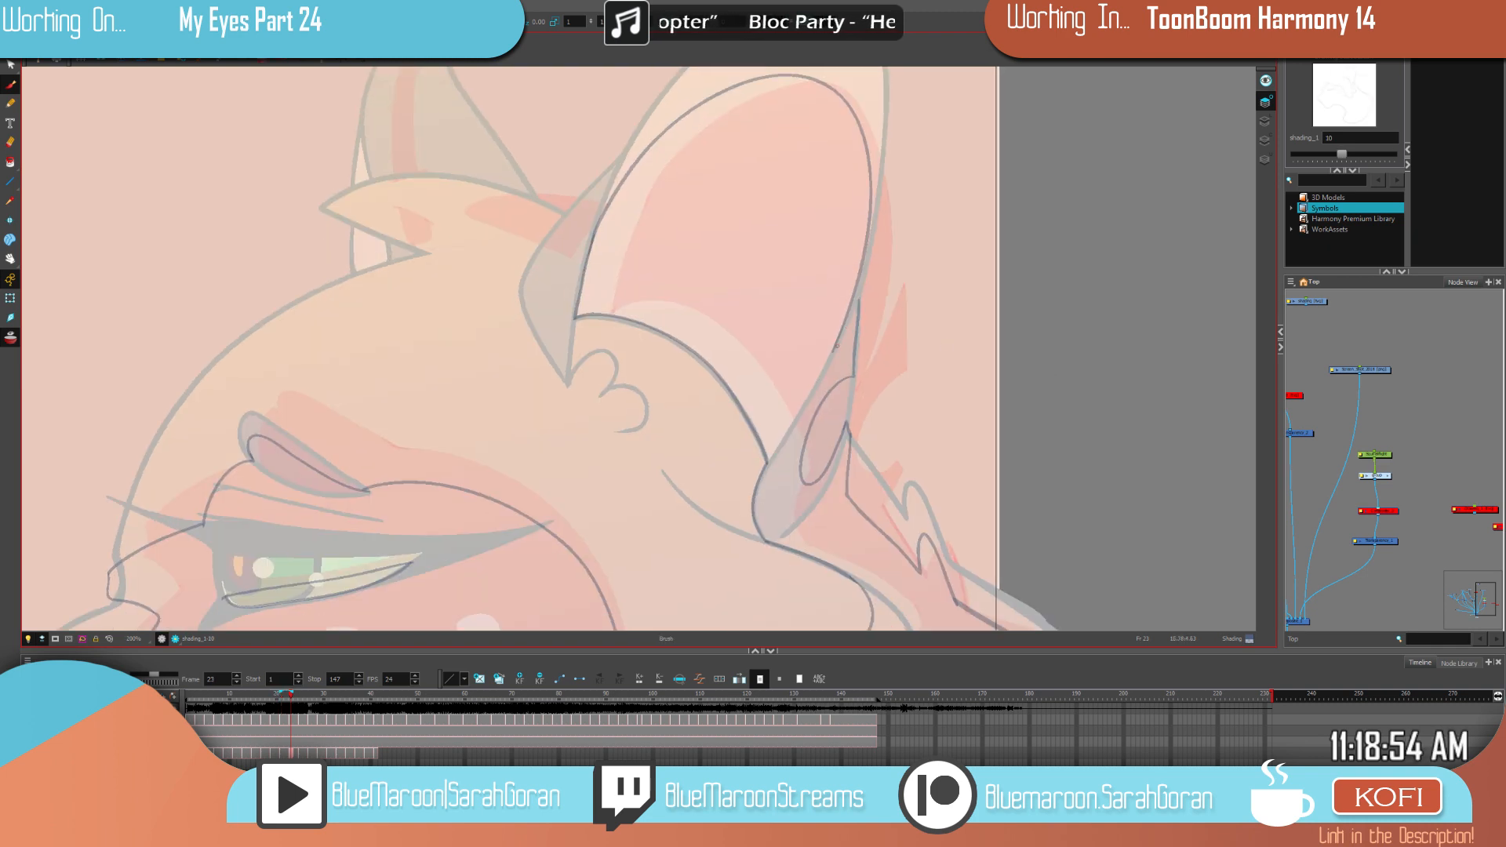
left_click_drag(836, 343, 833, 351)
left_click(833, 531)
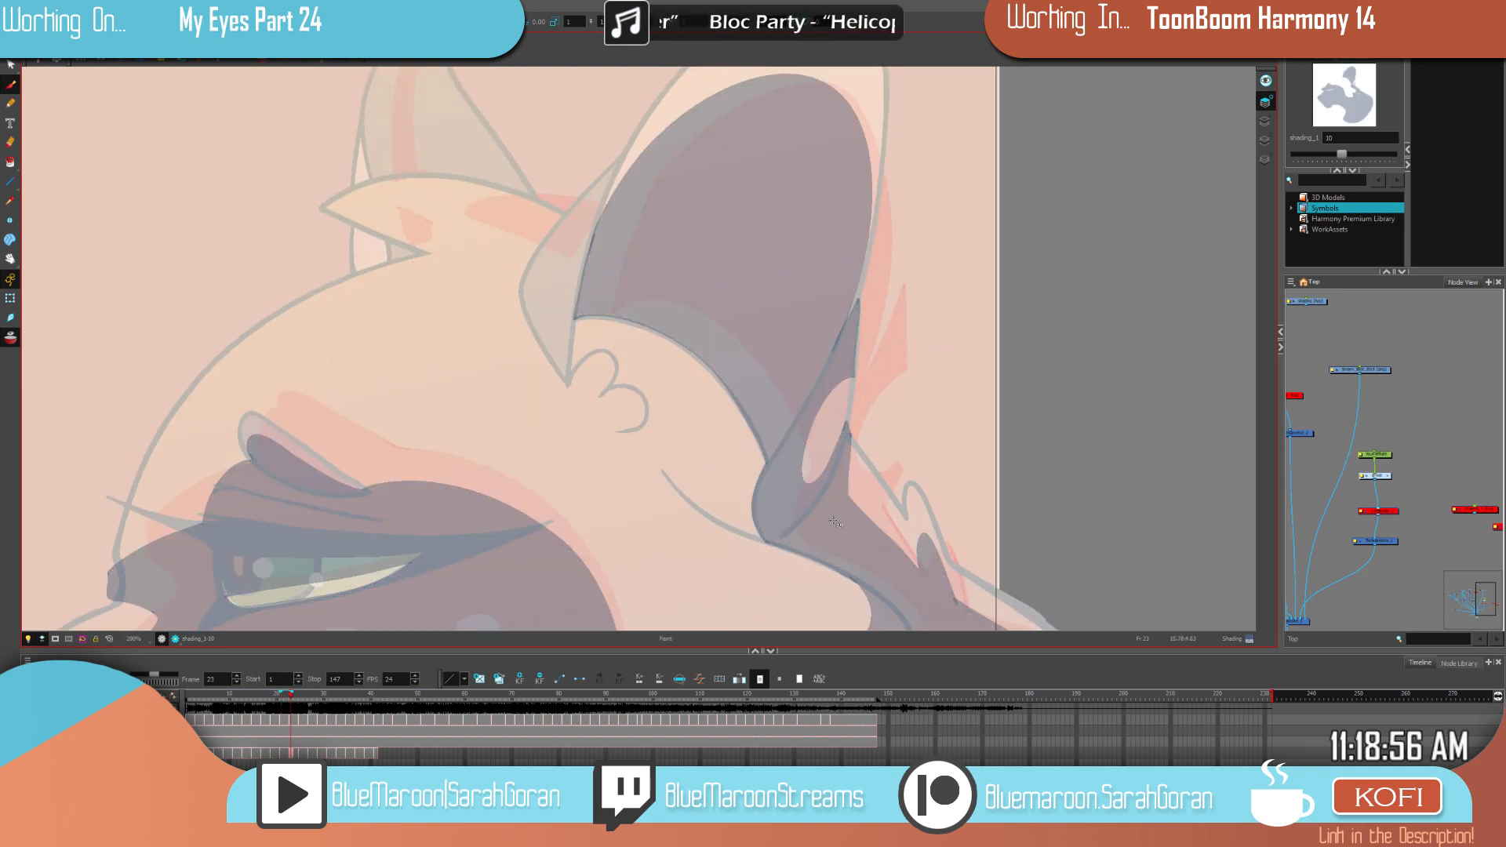
Step: Outline and fill the shading patch on the head tuft in front of the near ear on frame 23
left_click_drag(980, 314, 1031, 458)
key("comma")
key("period")
key("comma")
key("comma")
key("period")
key("comma")
key("period")
key("period")
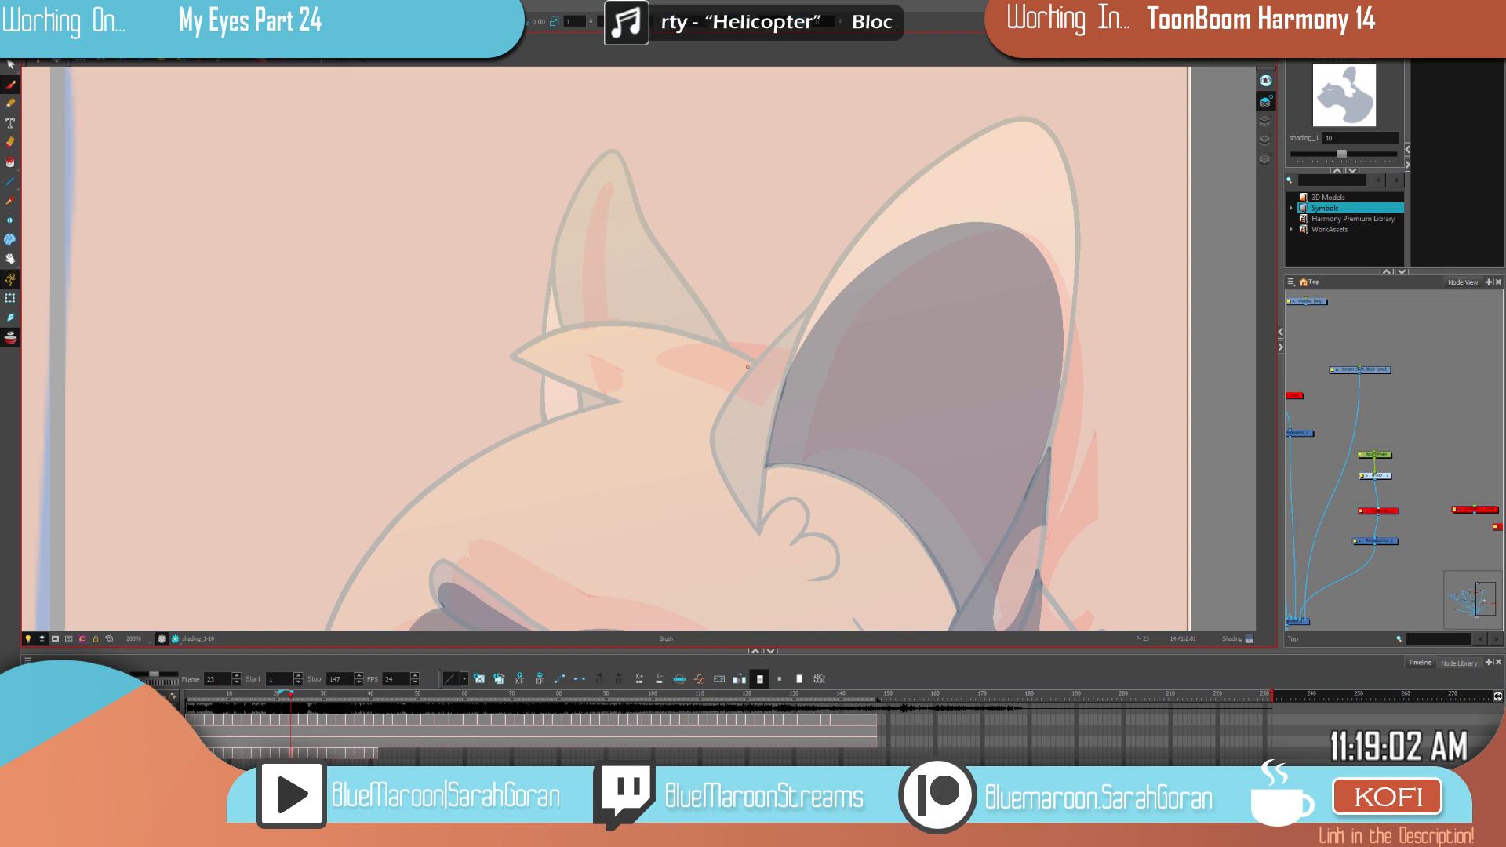
mouse_move(735, 364)
left_mouse_down()
mouse_move(628, 356)
mouse_move(607, 372)
mouse_move(713, 421)
left_mouse_up()
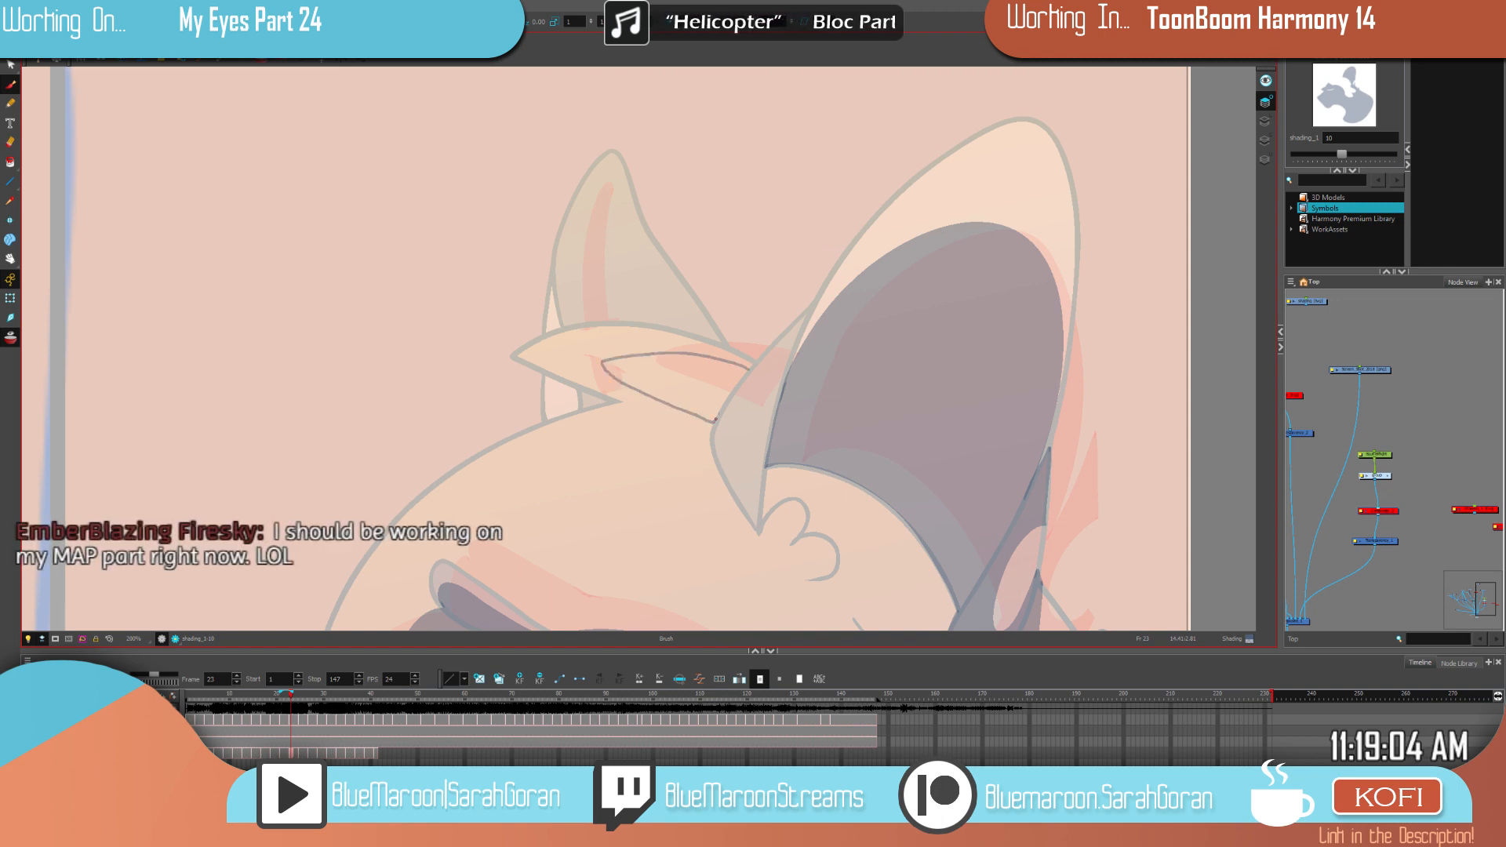
key("comma")
key("period")
Step: Step back through the earlier shaded frames and return to frame 23 to compare the tuft and ear shading
key("comma")
key("comma")
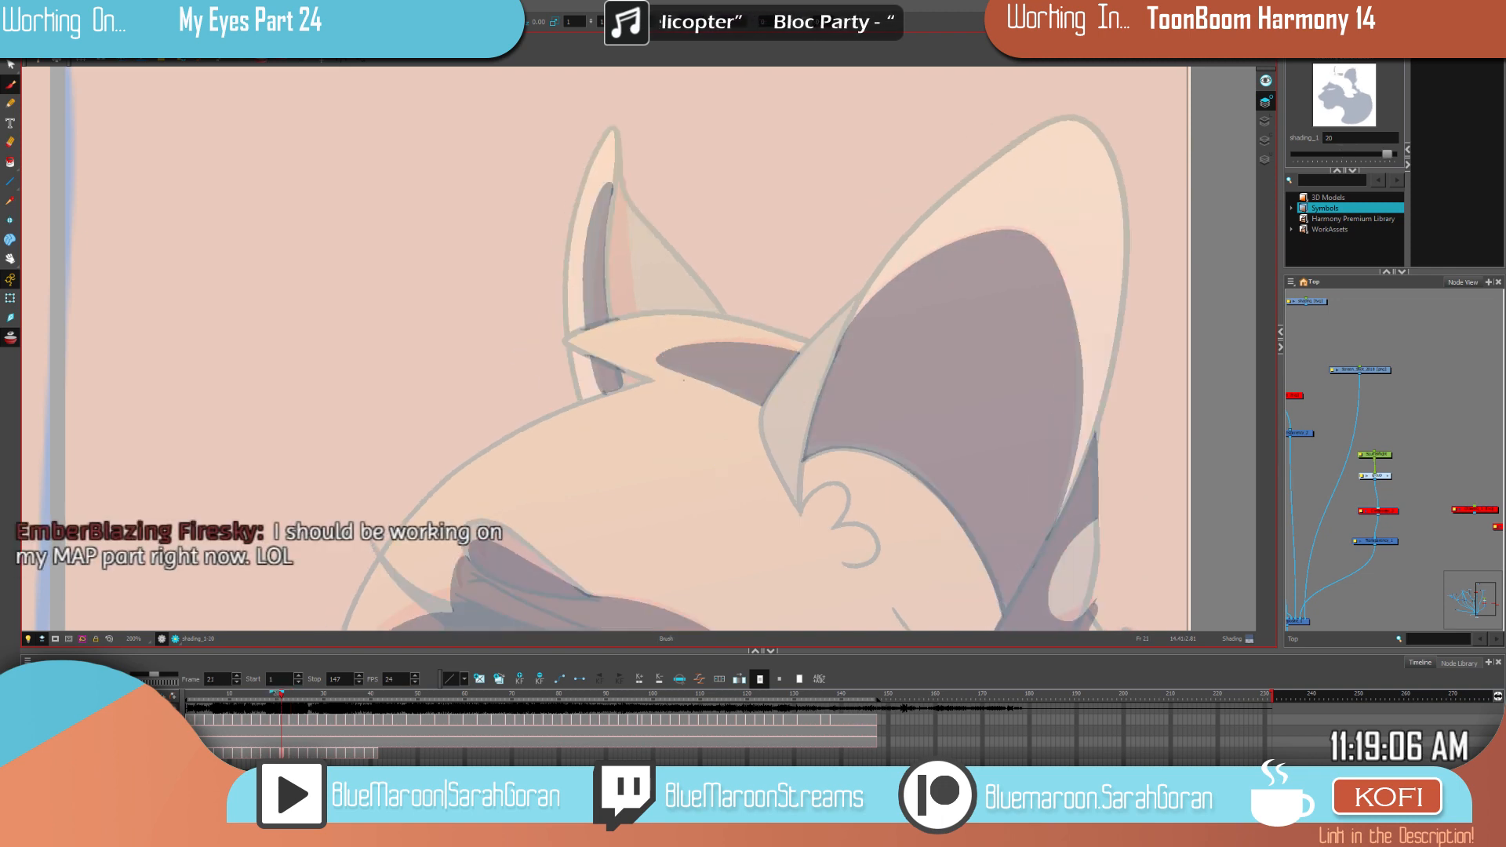
key("comma")
key("comma")
key("comma")
key("comma")
key("comma")
key("comma")
key("comma")
key("comma")
key("comma")
key("comma")
key("comma")
key("comma")
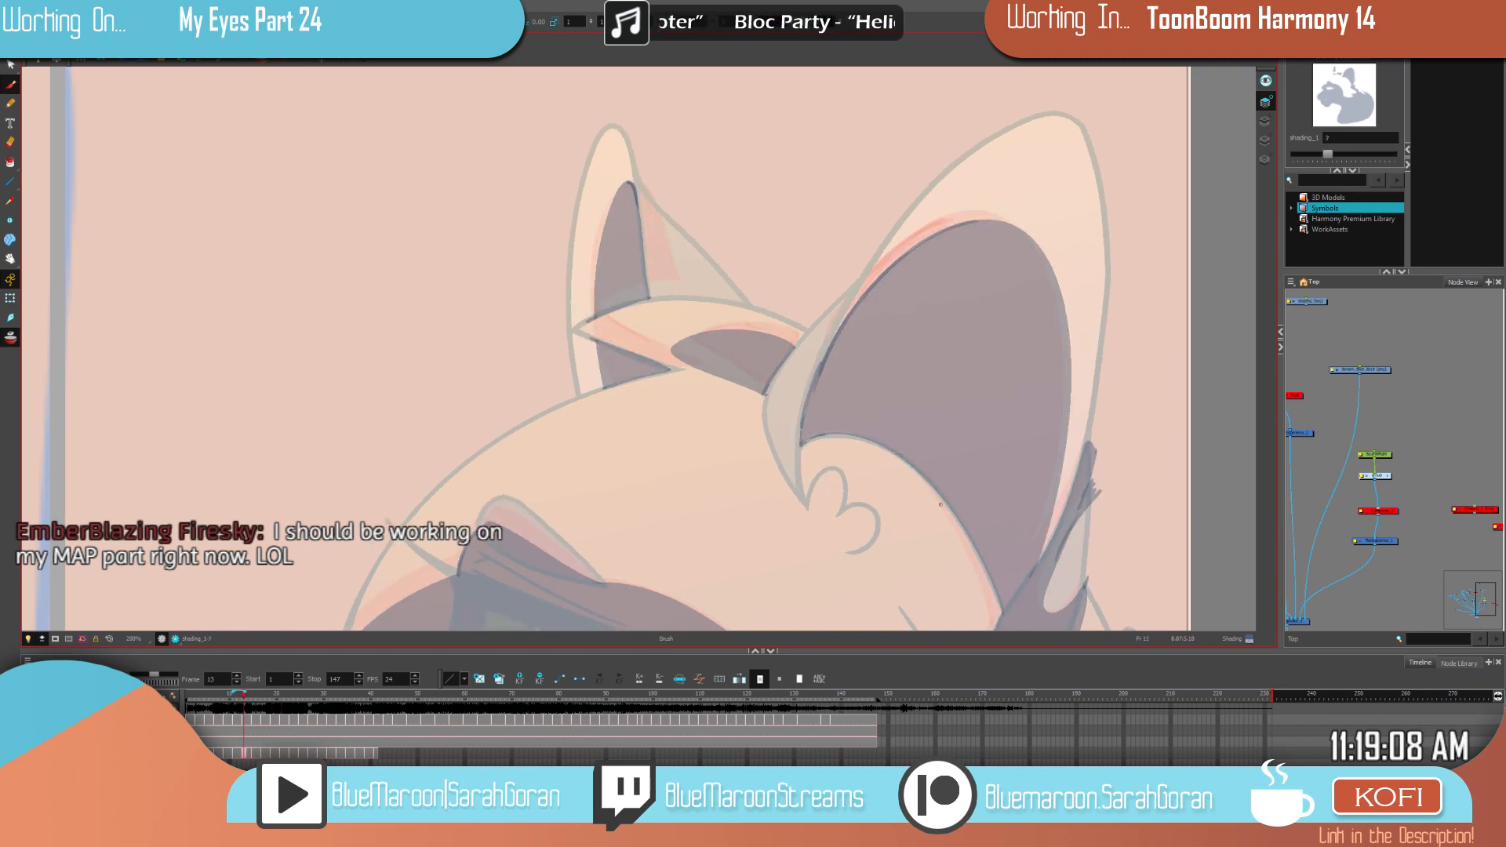
key("period")
key("period")
key("period")
key("period")
key("period")
key("period")
key("period")
key("period")
key("period")
key("period")
key("period")
key("period")
key("period")
key("period")
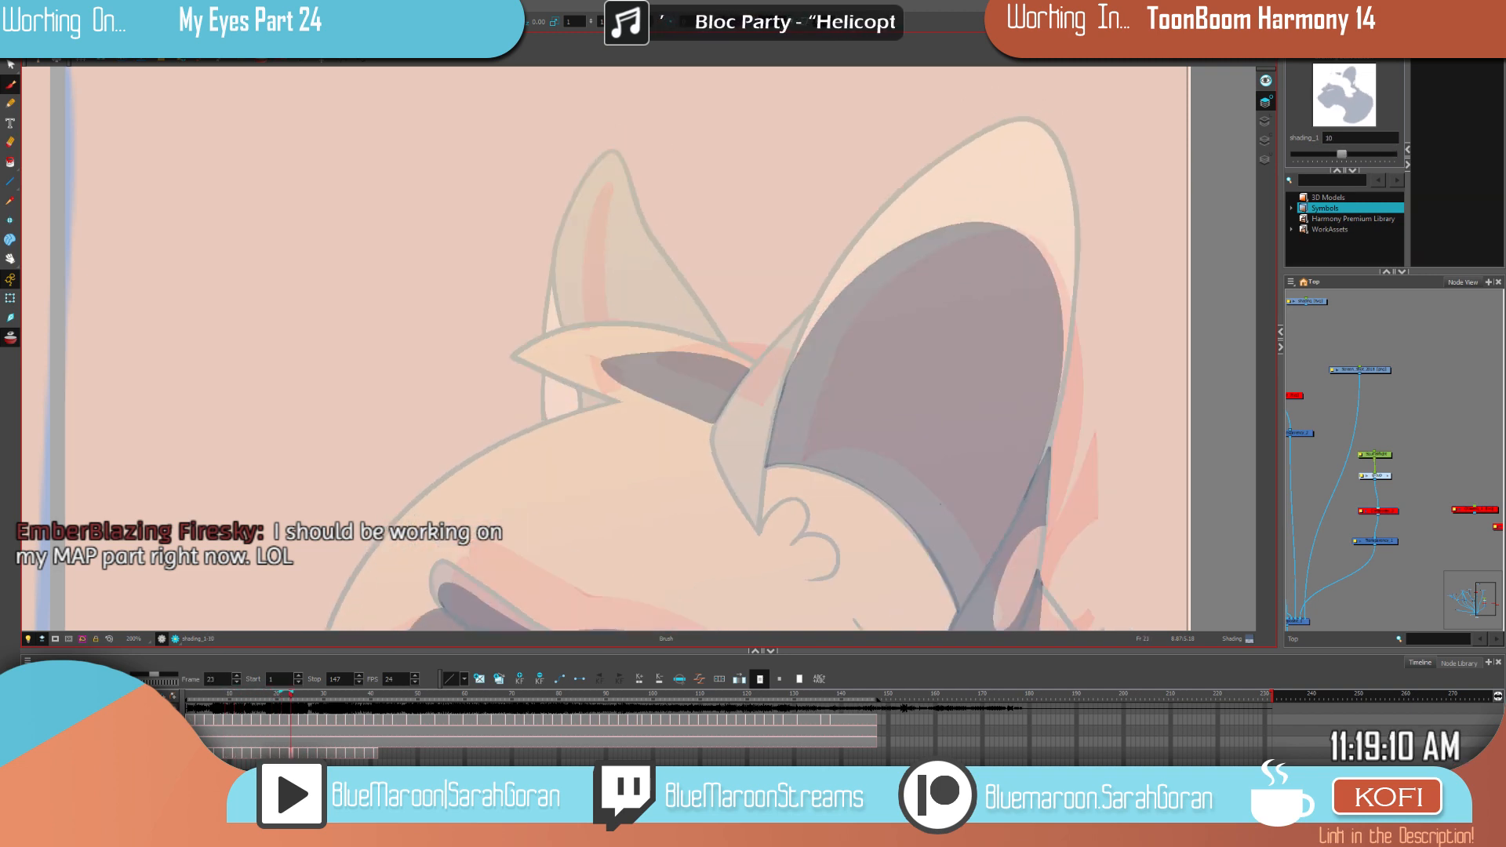
Step: Outline and fill the shading on the visible inner parts of the far ear on frame 23, checking the previous frame
key("comma")
key("period")
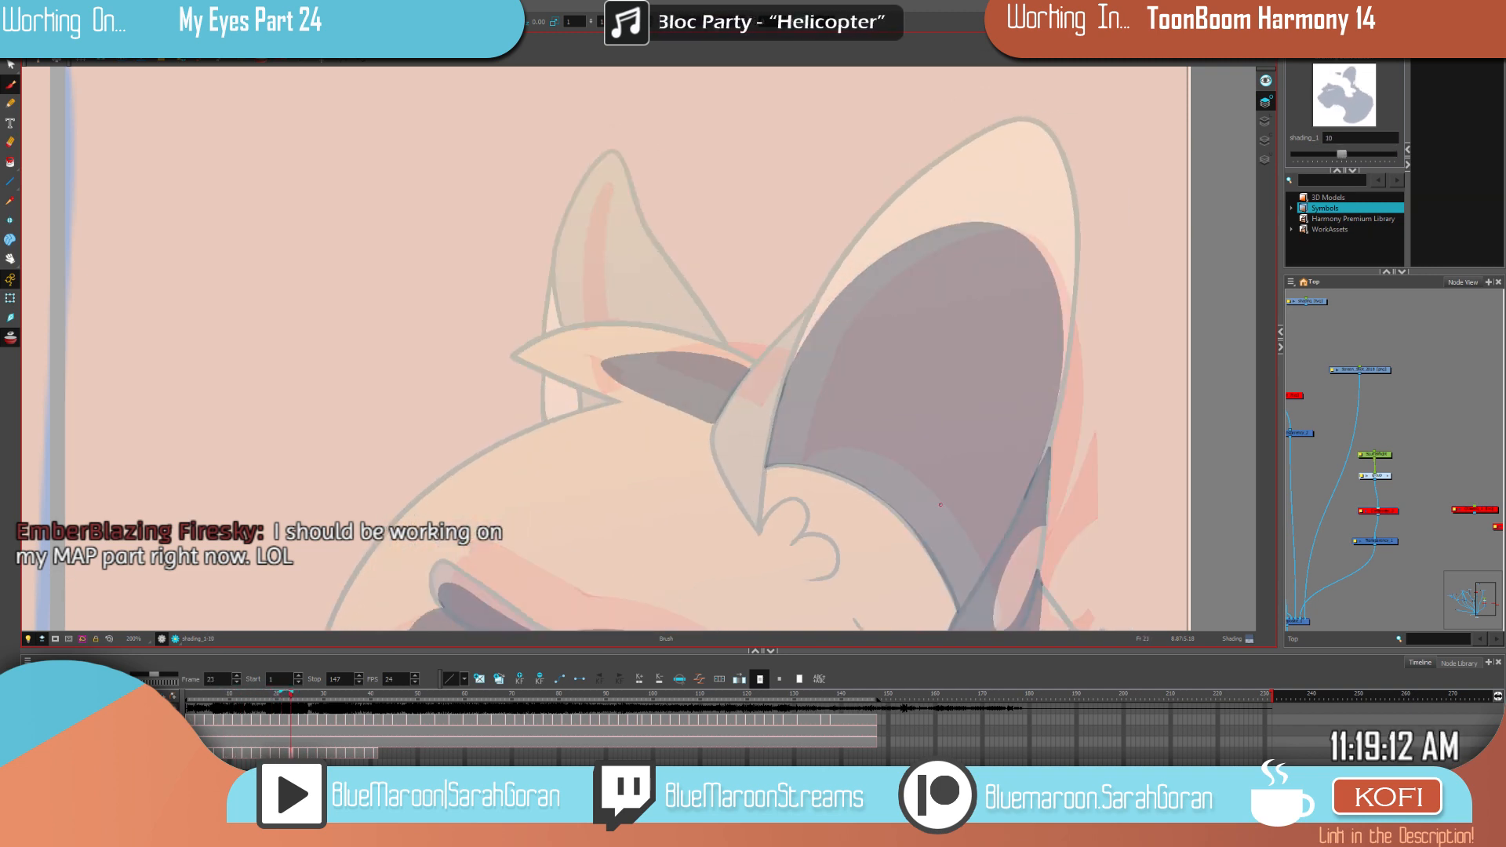
key("comma")
key("period")
key("comma")
key("period")
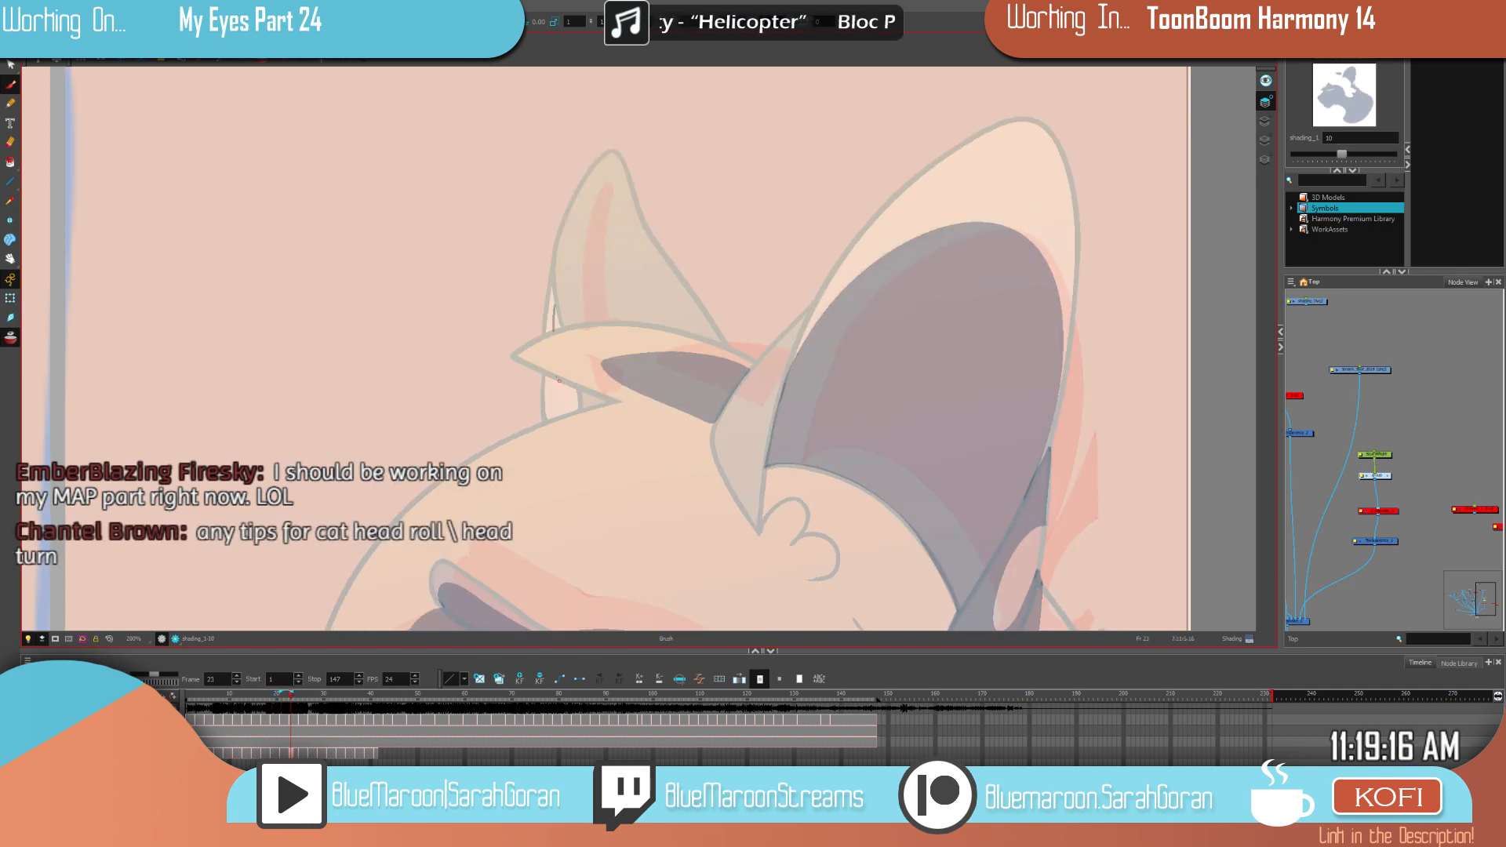
left_click_drag(553, 405, 576, 412)
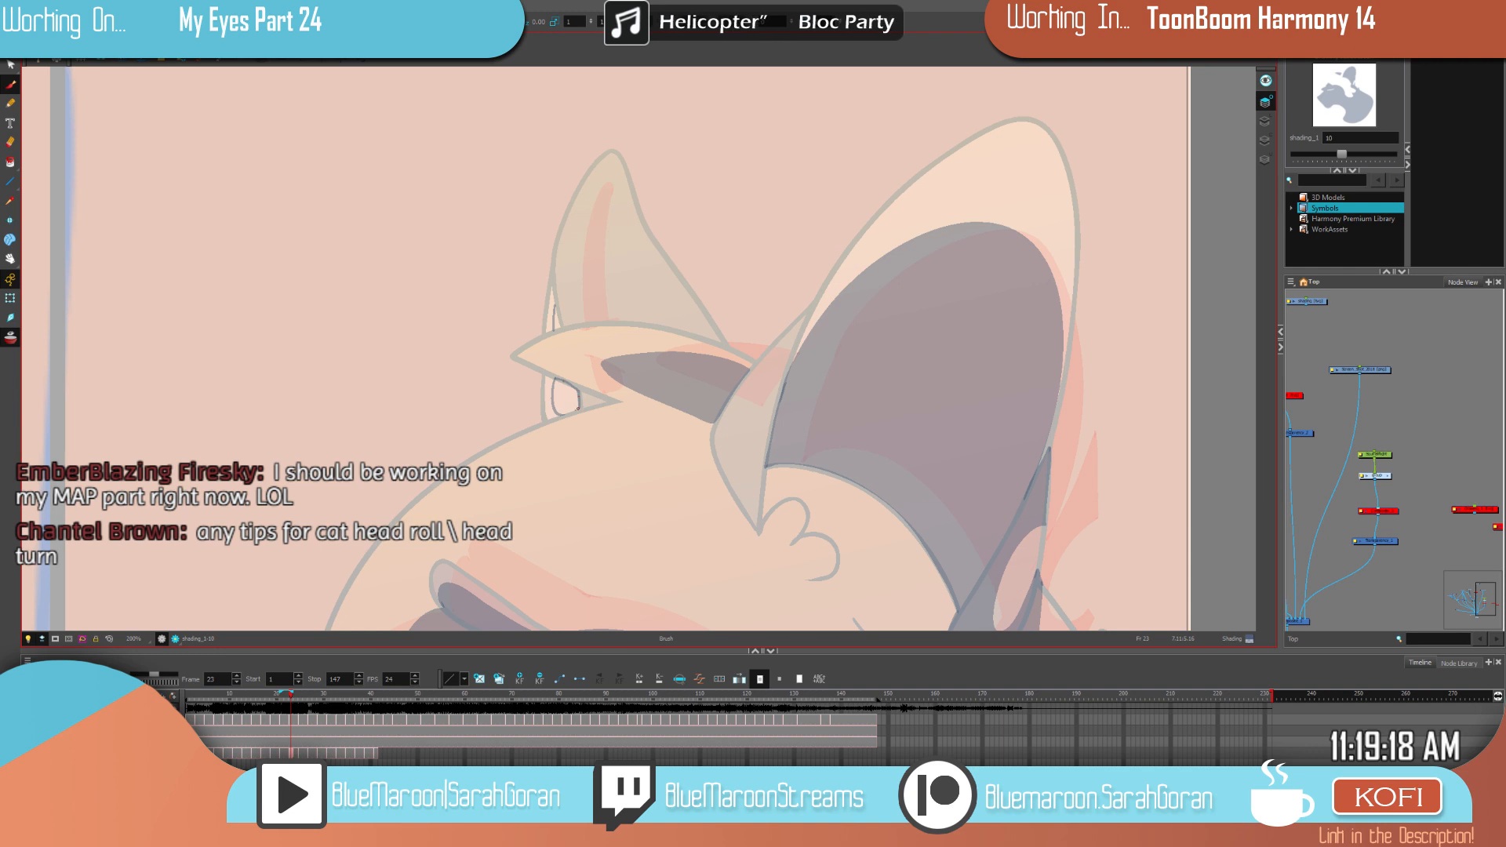
left_click_drag(556, 322, 557, 325)
left_click_drag(565, 398, 563, 390)
Step: Examine the full head shading on frame 19, and step between the following frames up to 25, returning to frame 23
key("f")
key("f")
key("g")
key("g")
key("f")
key("f")
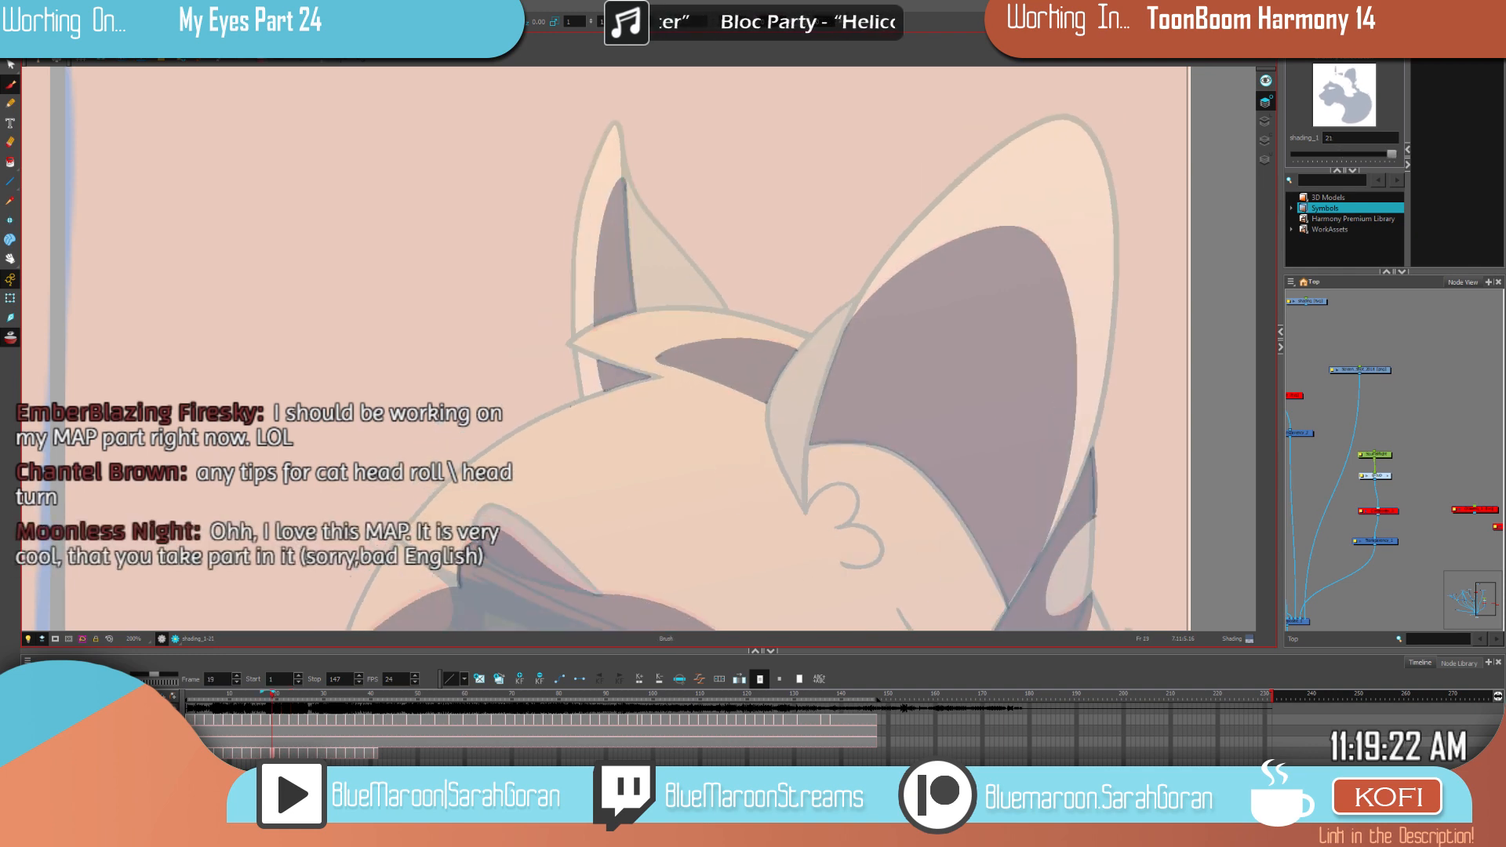
scroll(917, 389, "down", 4)
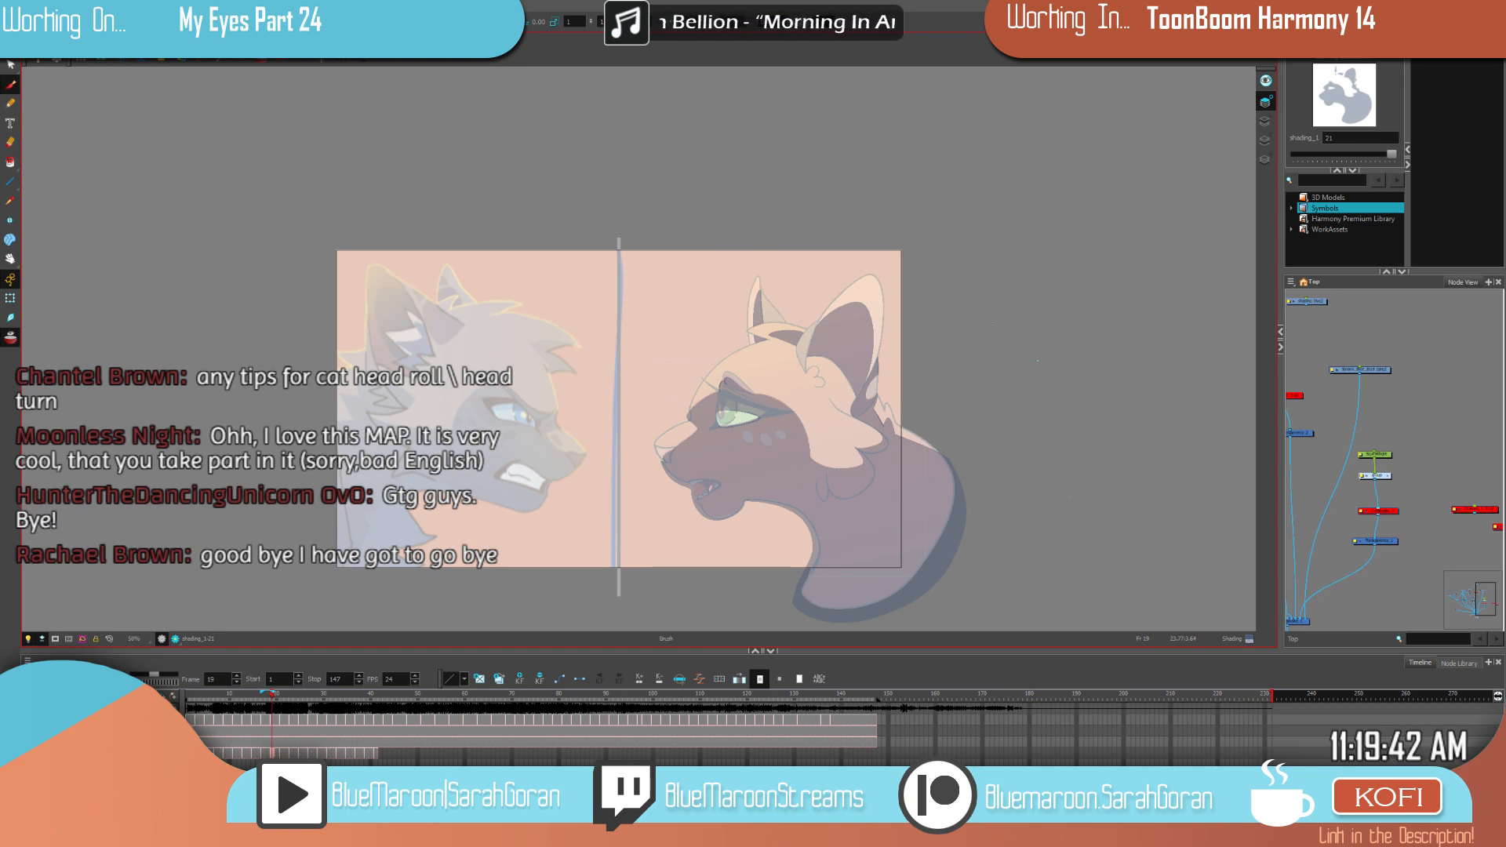
scroll(992, 321, "up", 2)
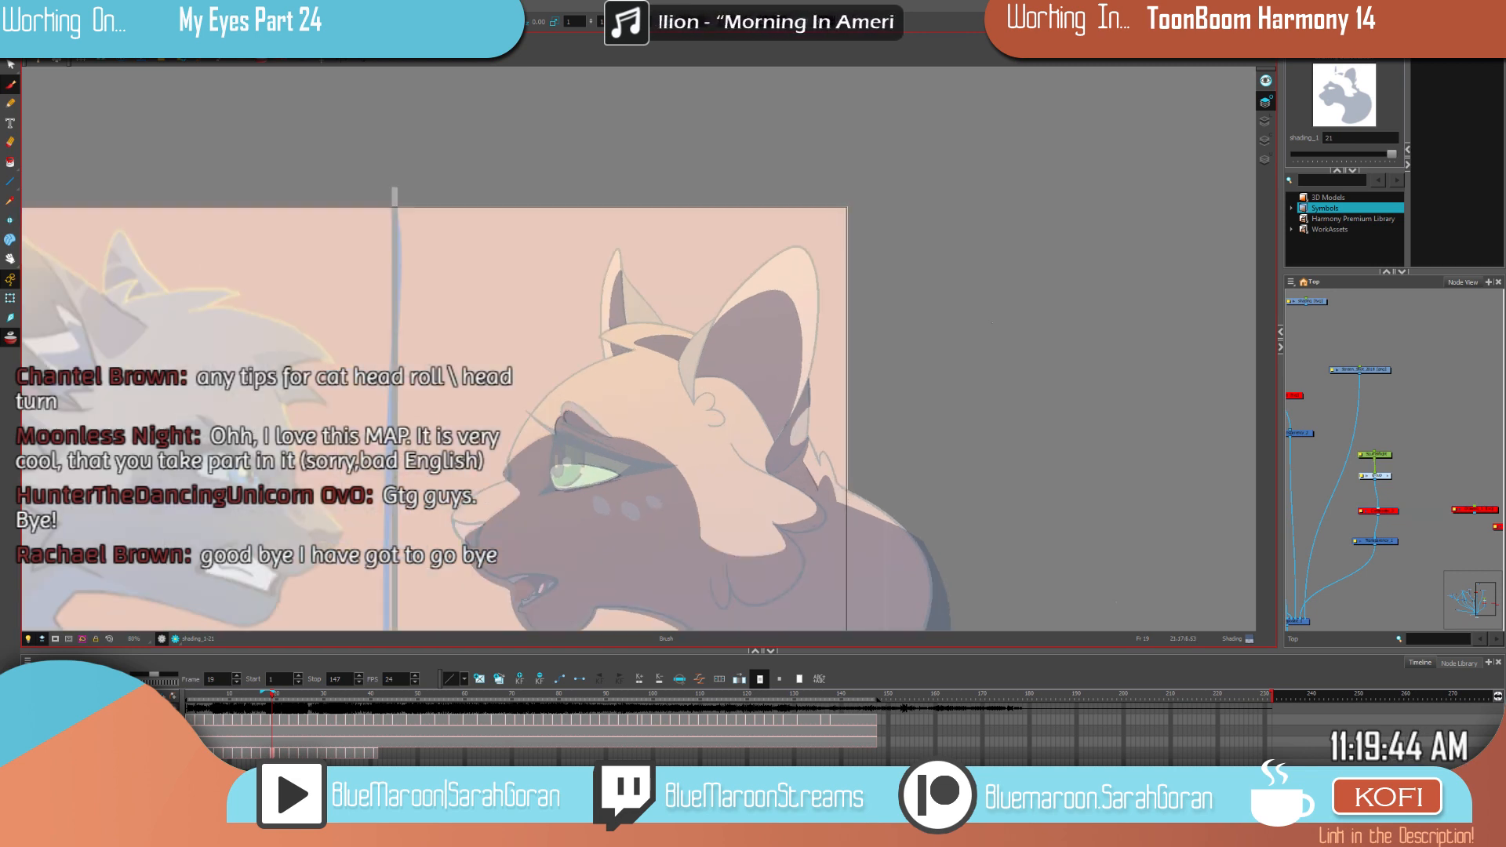
key("space")
left_click_drag(932, 373, 953, 298)
left_click_drag(1017, 382, 1032, 319)
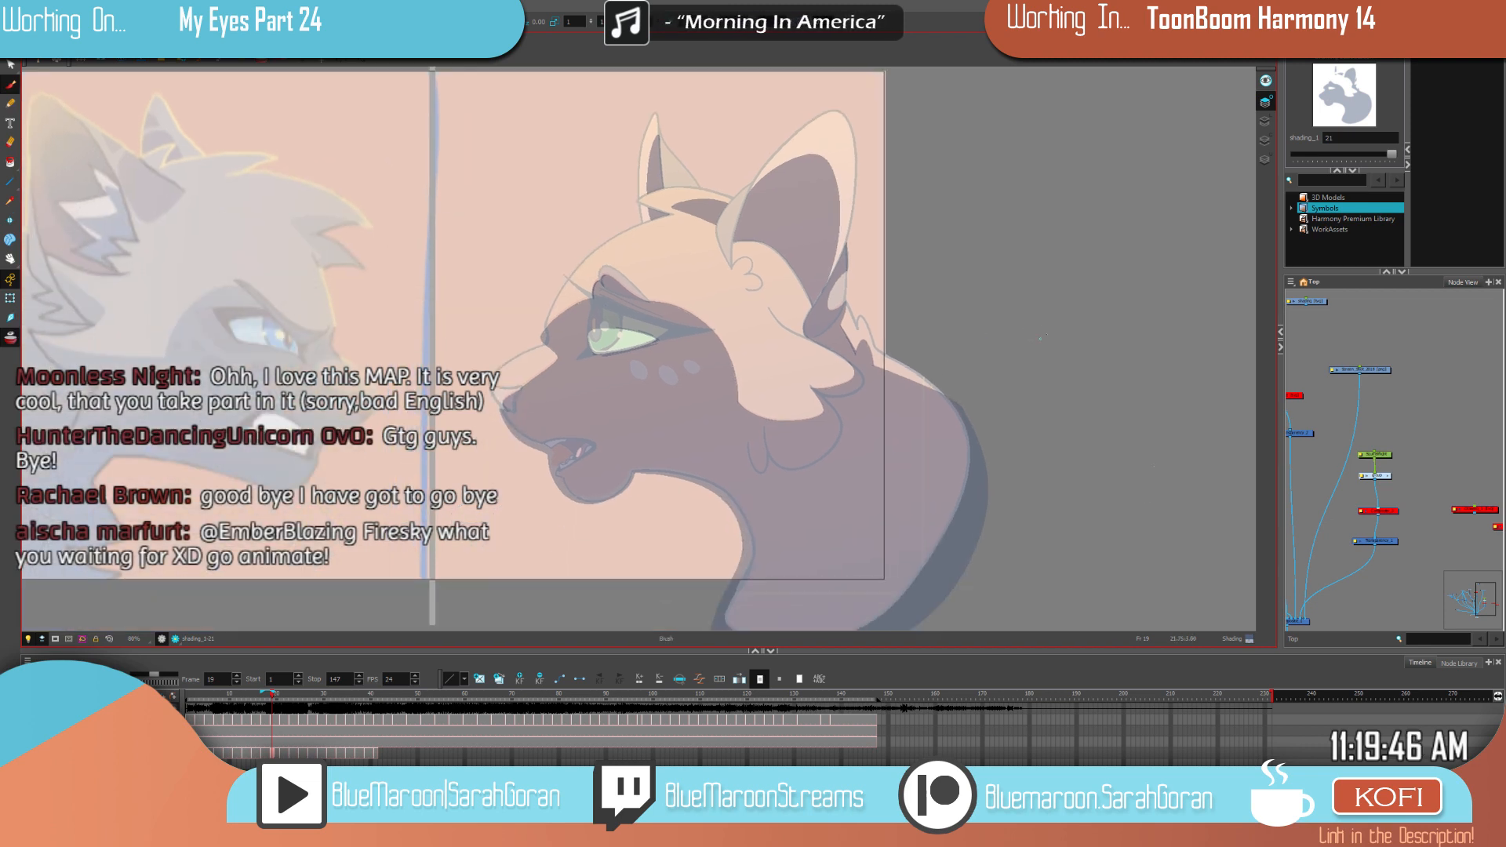
left_click_drag(1022, 380, 1029, 343)
key("g")
key("g")
key("g")
key("period")
key("period")
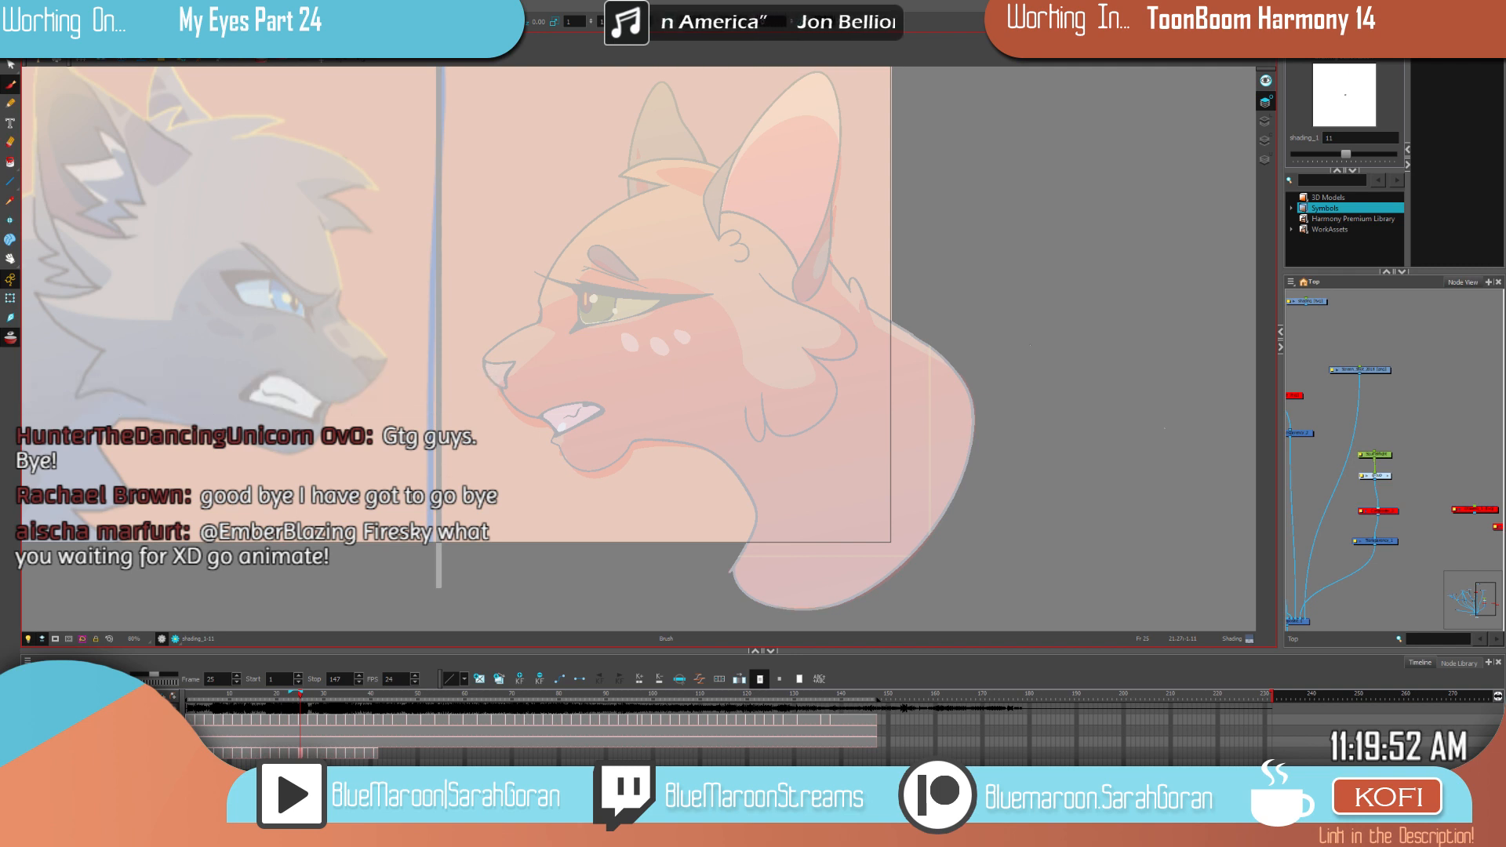
key("comma")
key("comma")
key("period")
key("comma")
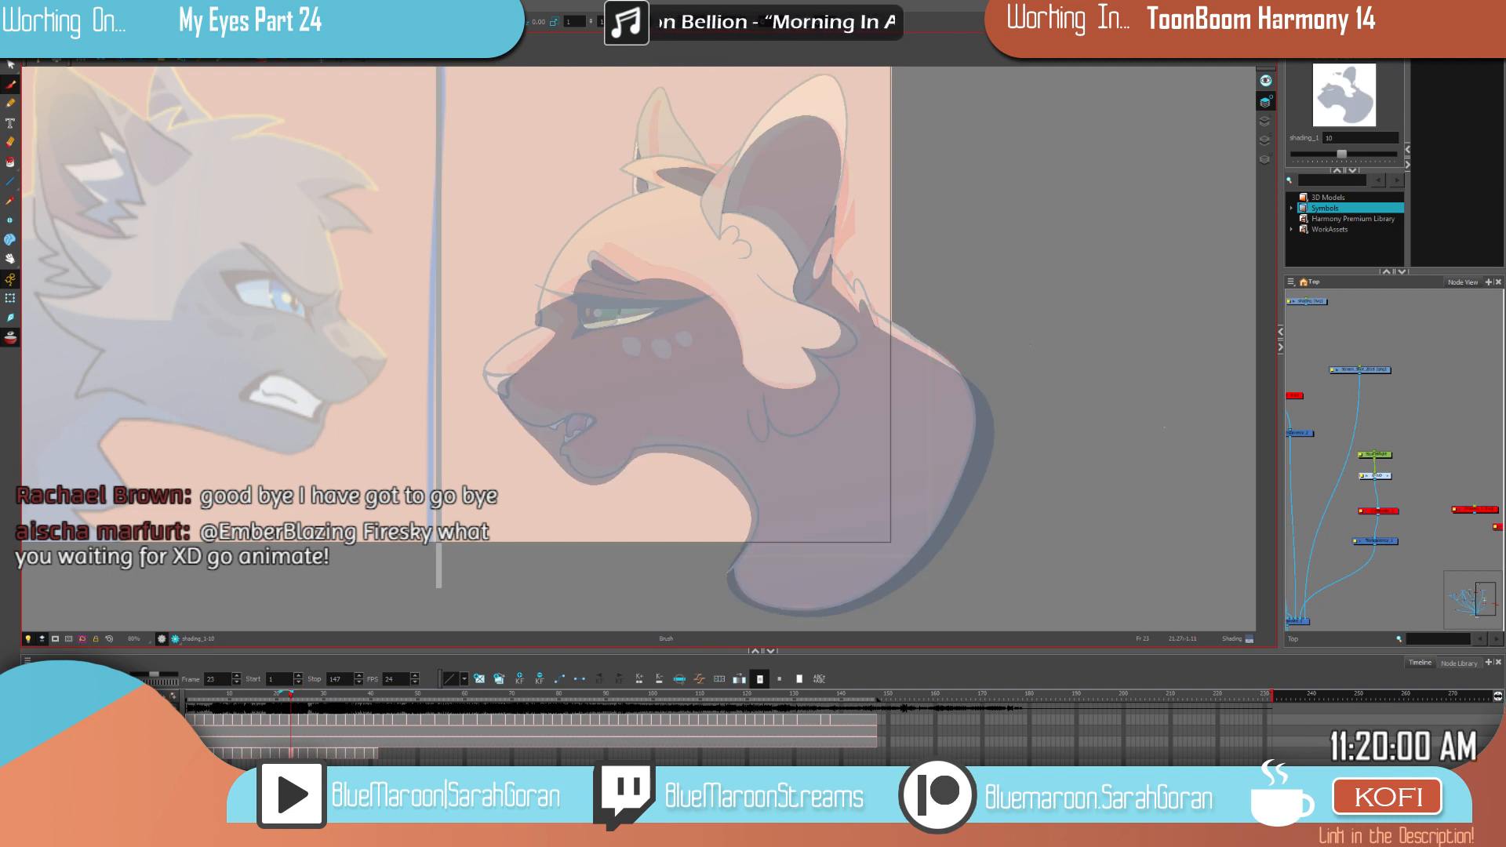
Step: Flip between frames 21, 23 and 27 to compare the shading and head motion, and go to frame 1
key("f")
key("g")
key("g")
key("g")
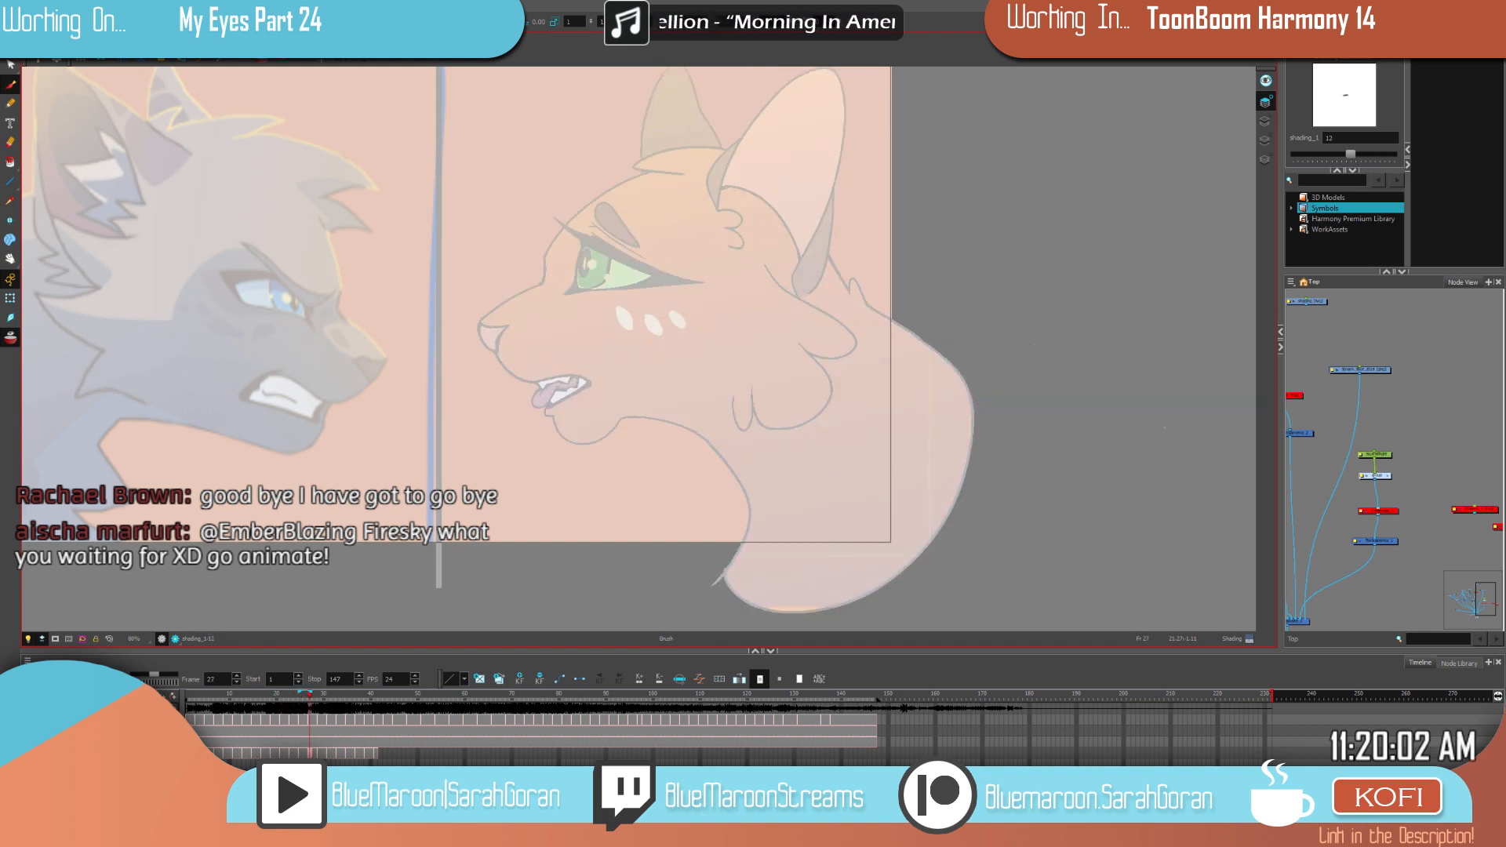
key("f")
key("f")
key("f")
key("g")
key("g")
key("f")
key("g")
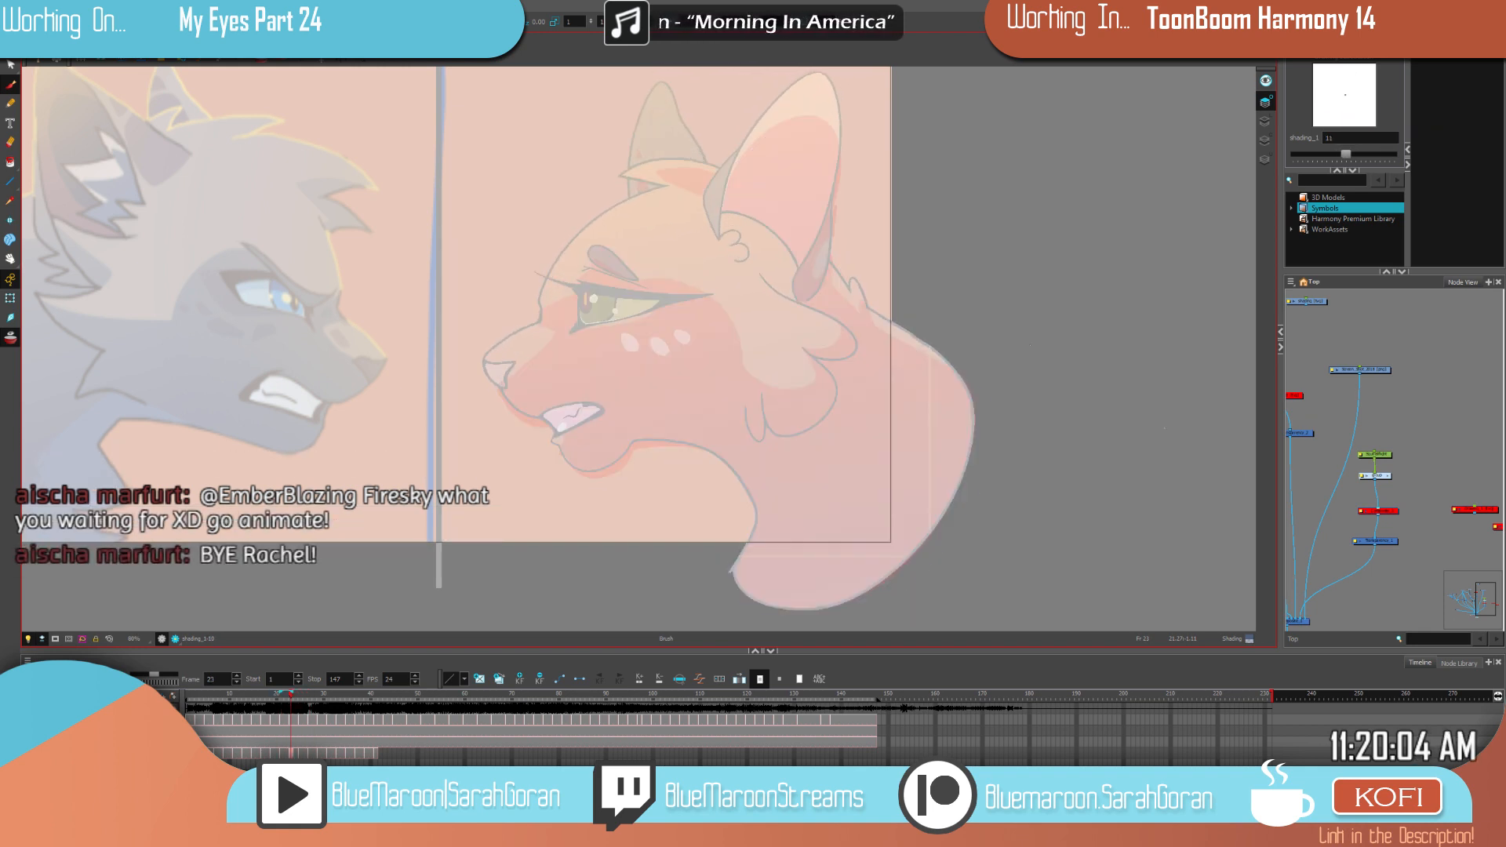
key("f")
key("g")
key("f")
key("g")
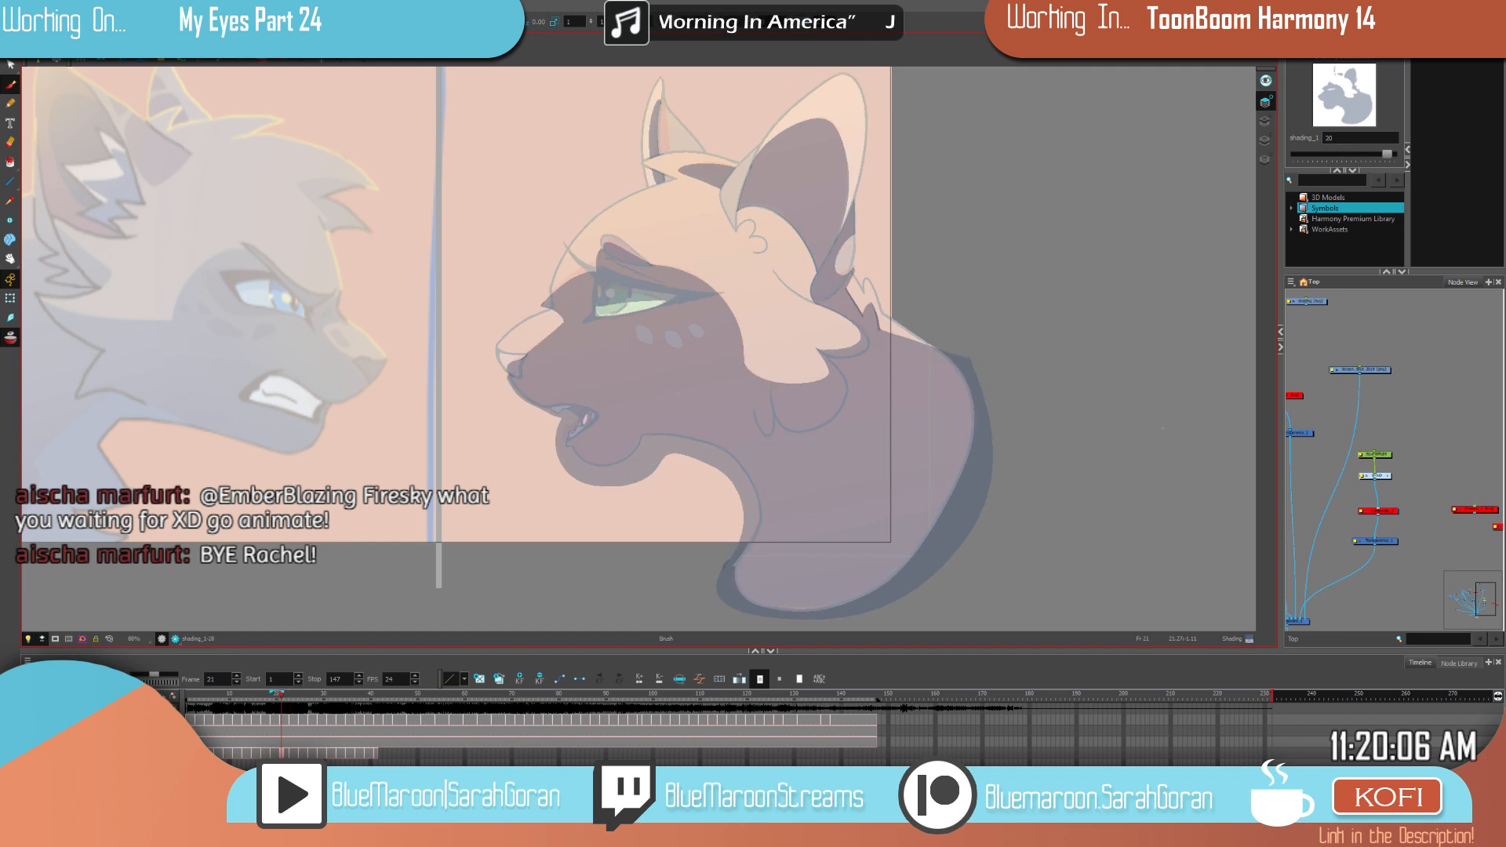
key("g")
key("g")
key("f")
key("f")
key("f")
key("f")
key("f")
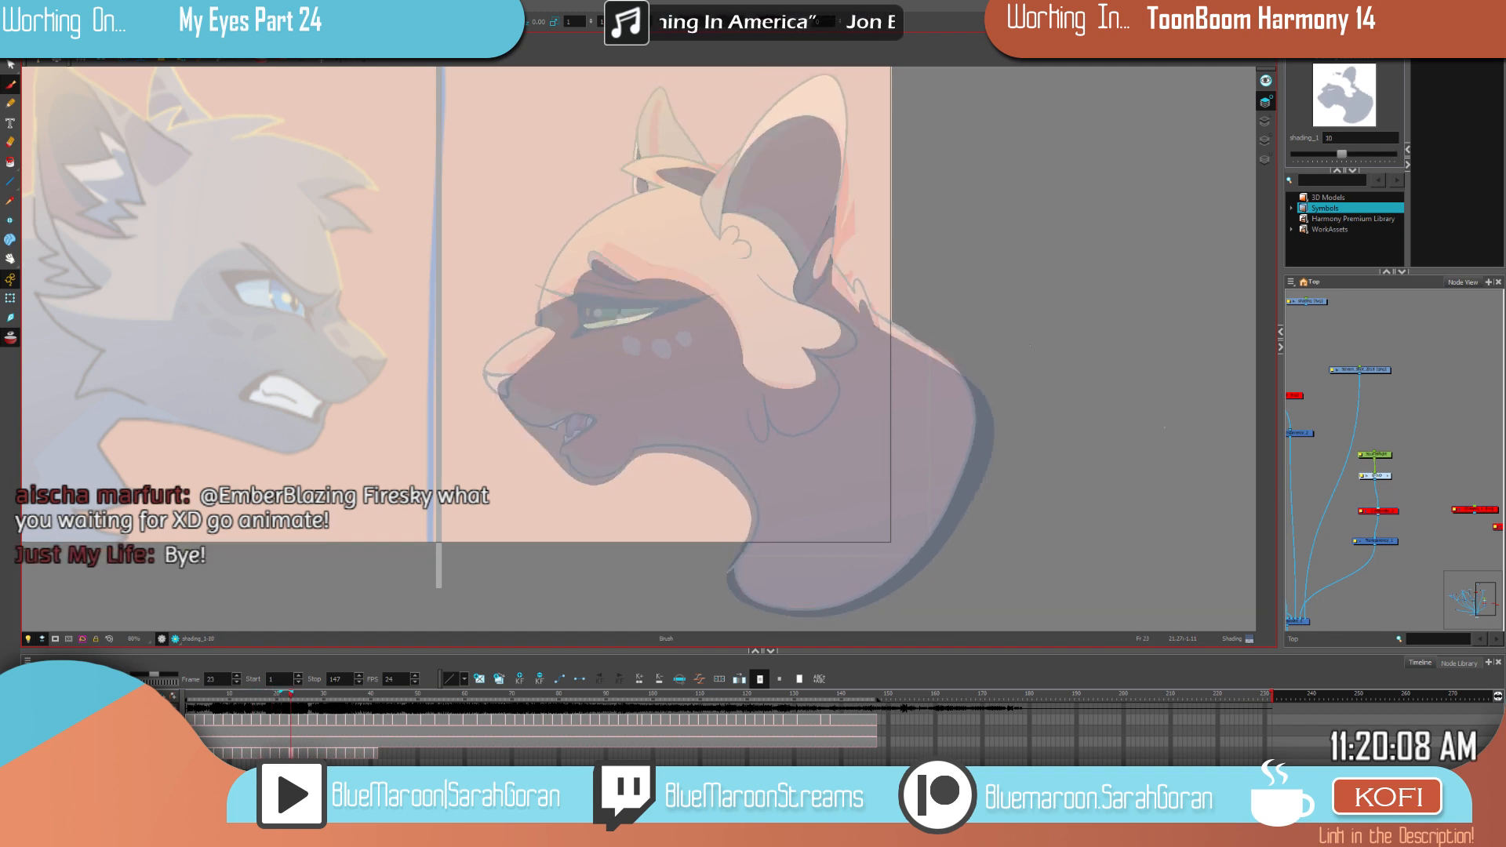
key("f")
key("f")
left_click(218, 701)
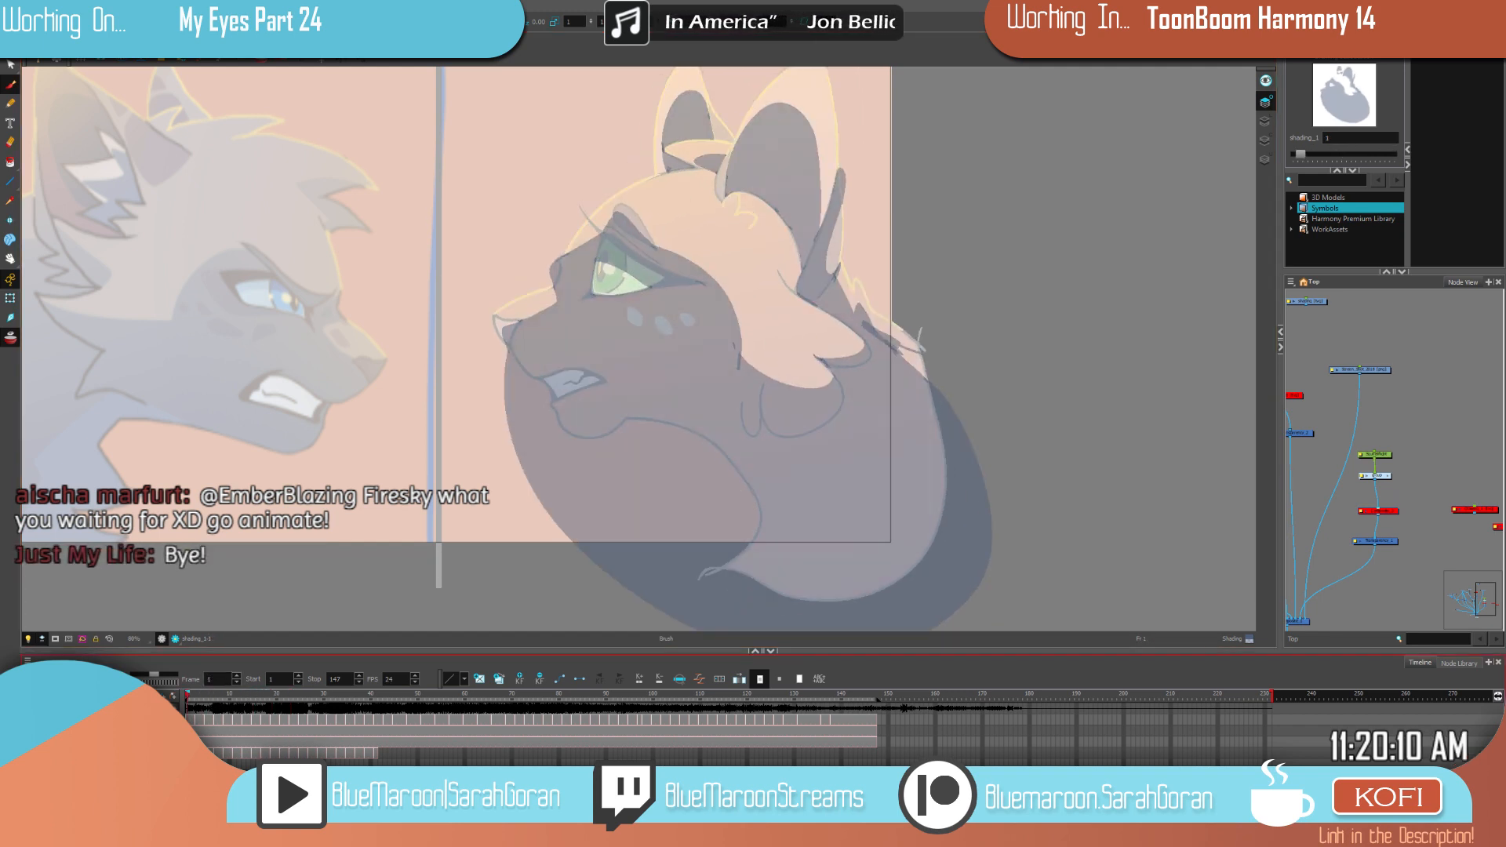
Step: Examine the ear shading close up on frames 1 and 3, flipping between them to compare
left_click_drag(224, 694, 205, 694)
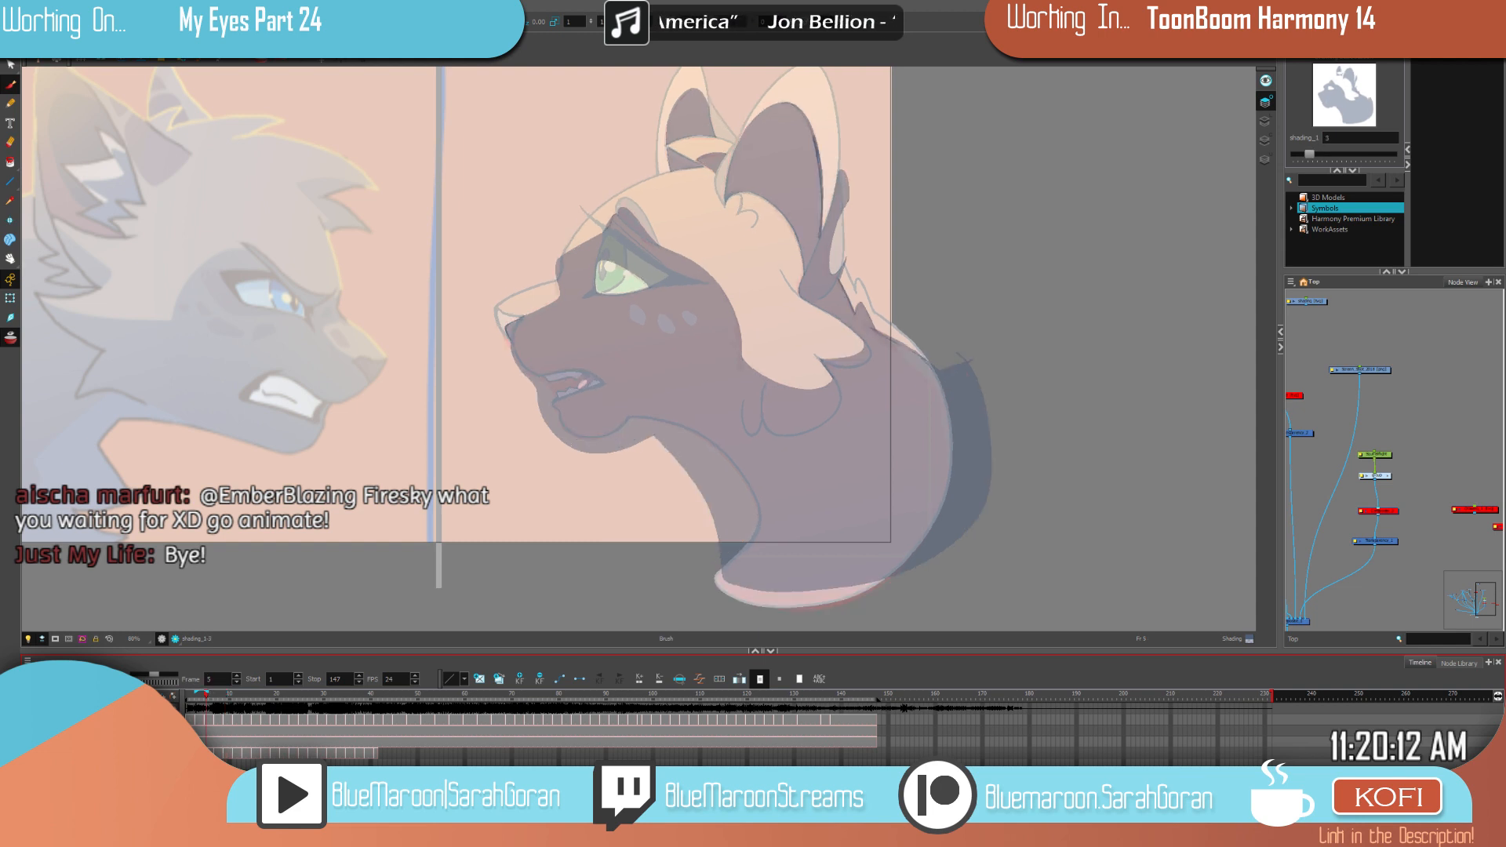
left_click_drag(760, 162, 751, 260)
scroll(750, 260, "up", 4)
scroll(751, 260, "up", 1)
left_click_drag(707, 357, 731, 423)
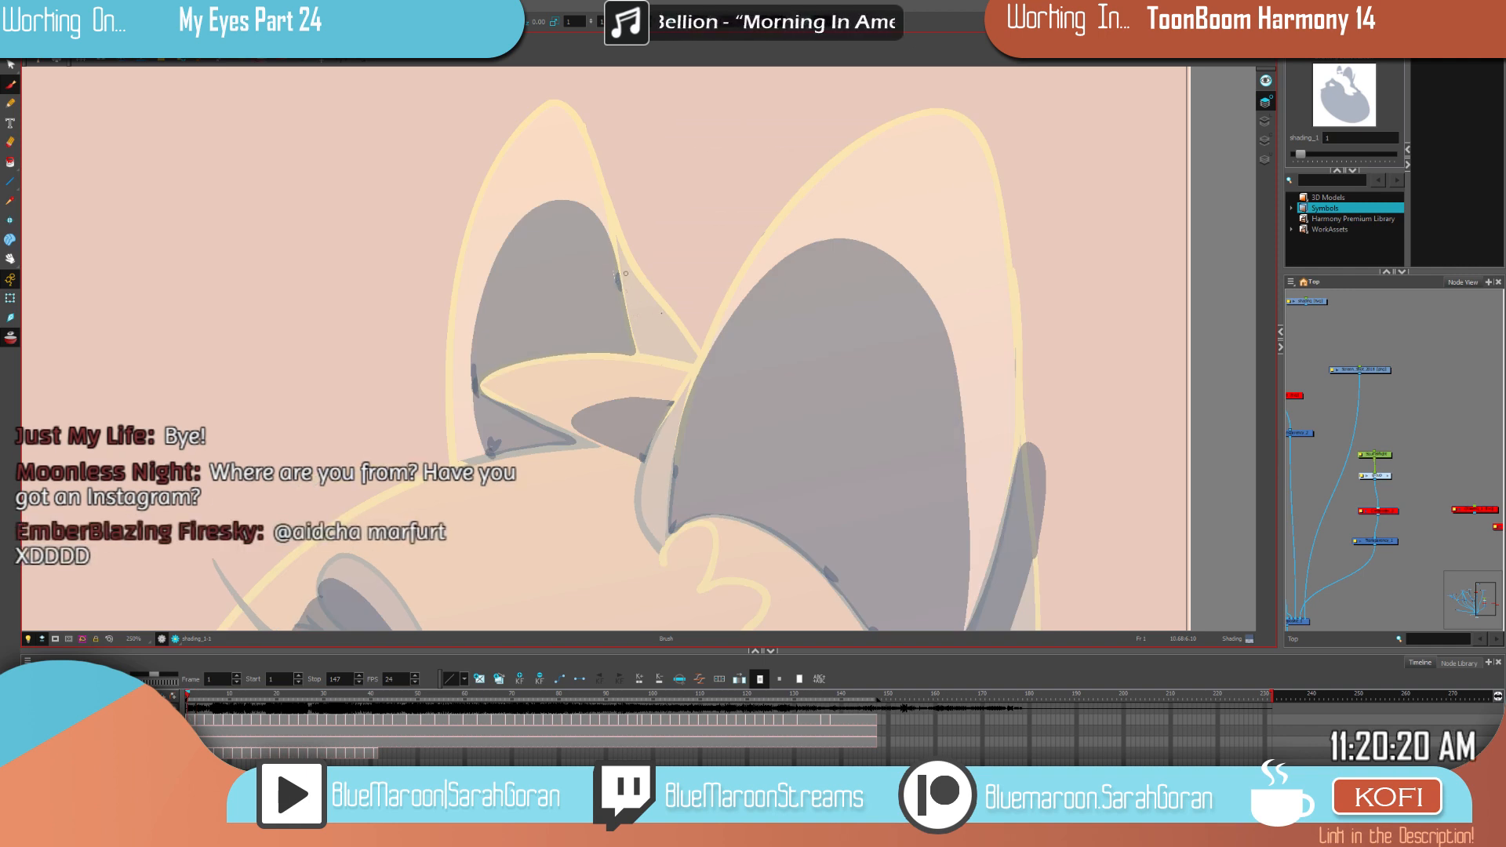
key("g")
key("g")
key("g")
key("g")
key("g")
key("g")
key("g")
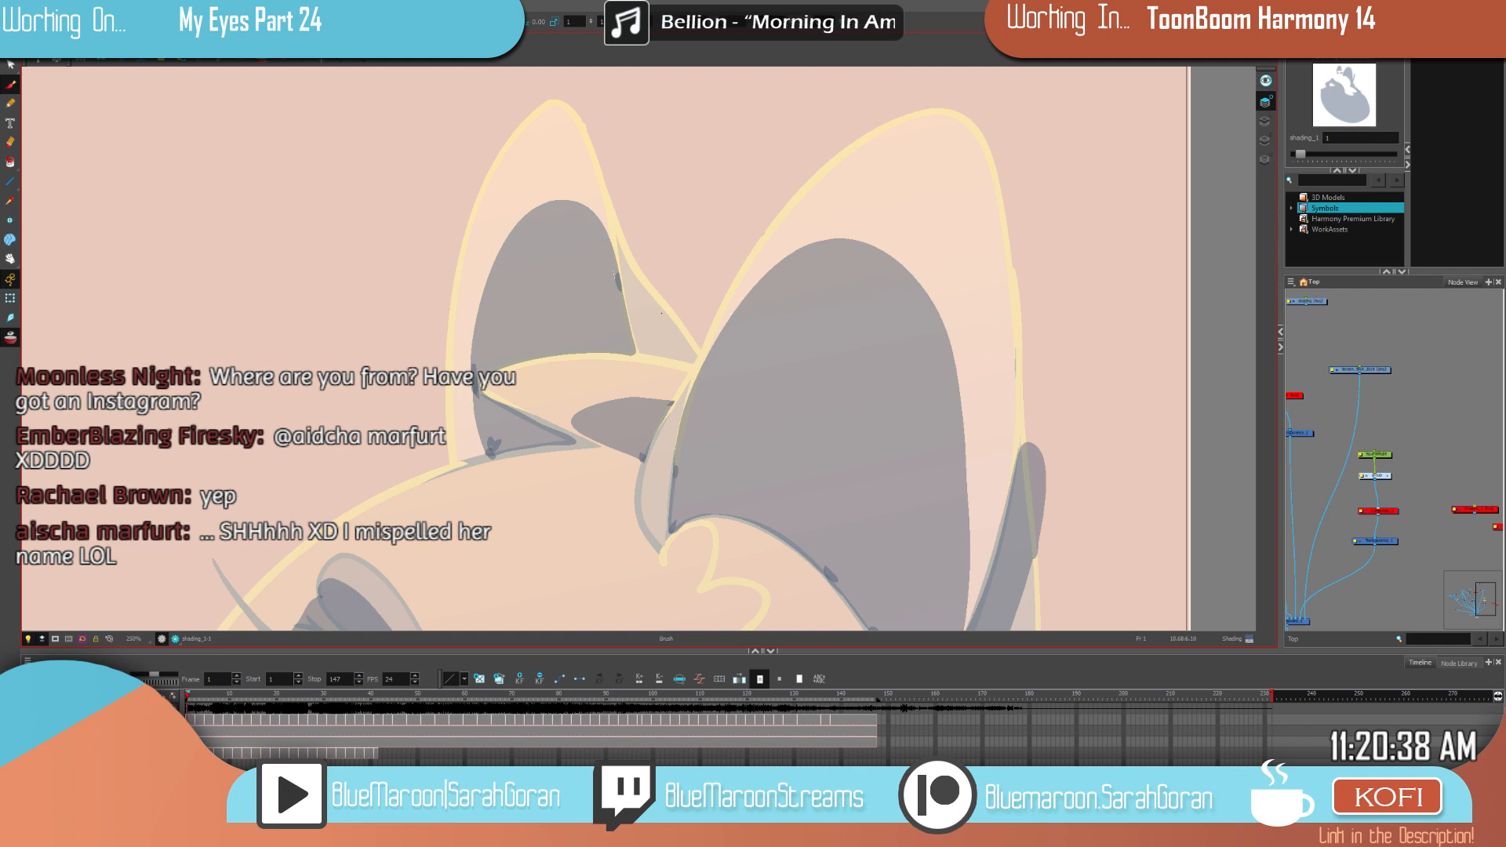
key("g")
key("f")
key("g")
key("f")
key("g")
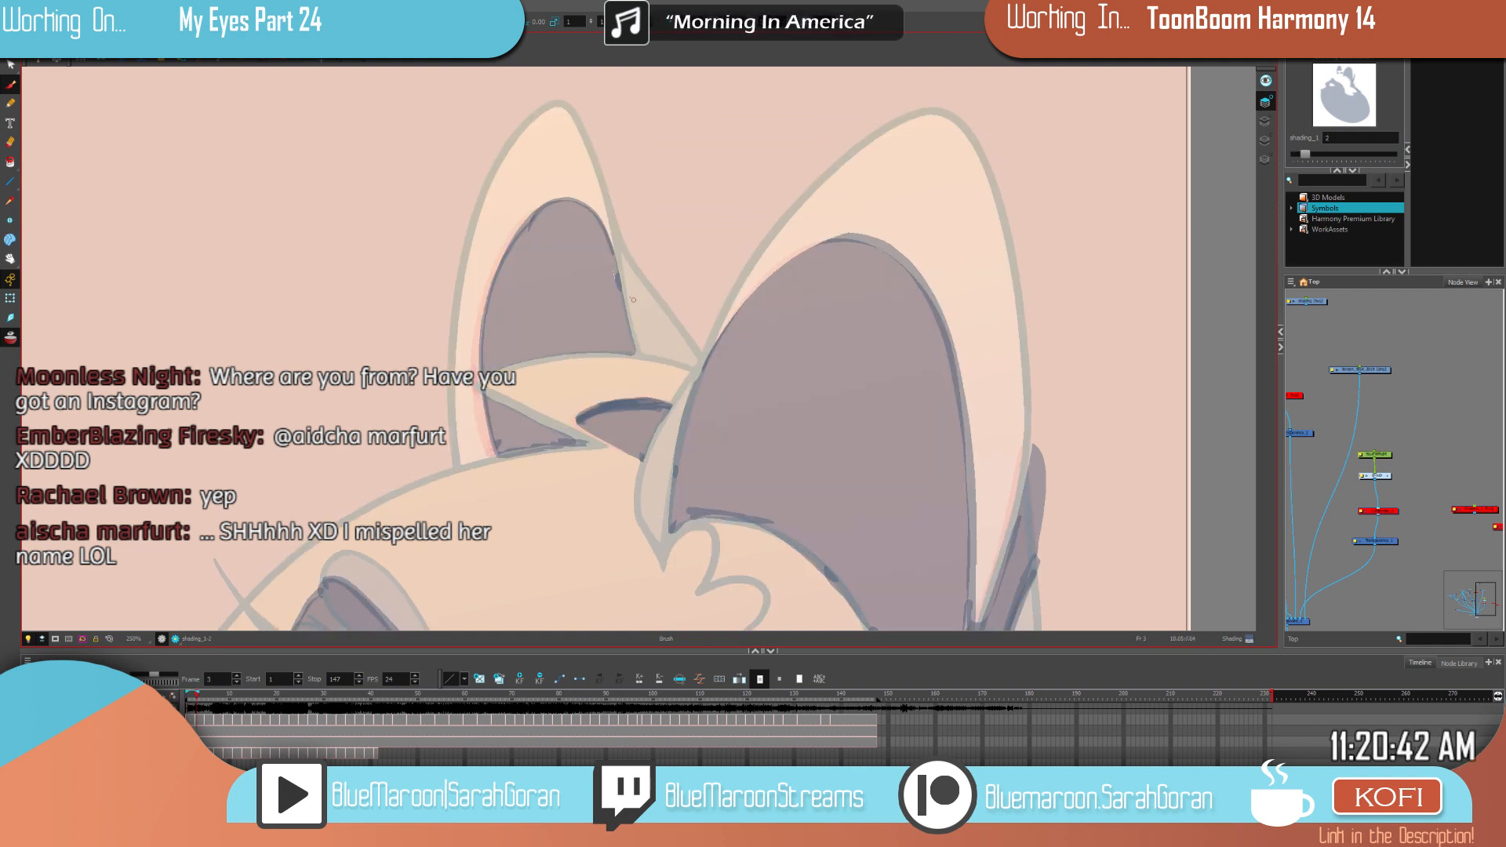
Step: Shade the missing sliver between the far ear's base and the near ear on frame 3
mouse_move(627, 323)
left_mouse_down()
mouse_move(694, 363)
mouse_move(632, 352)
mouse_move(685, 359)
left_mouse_up()
key("alt+s")
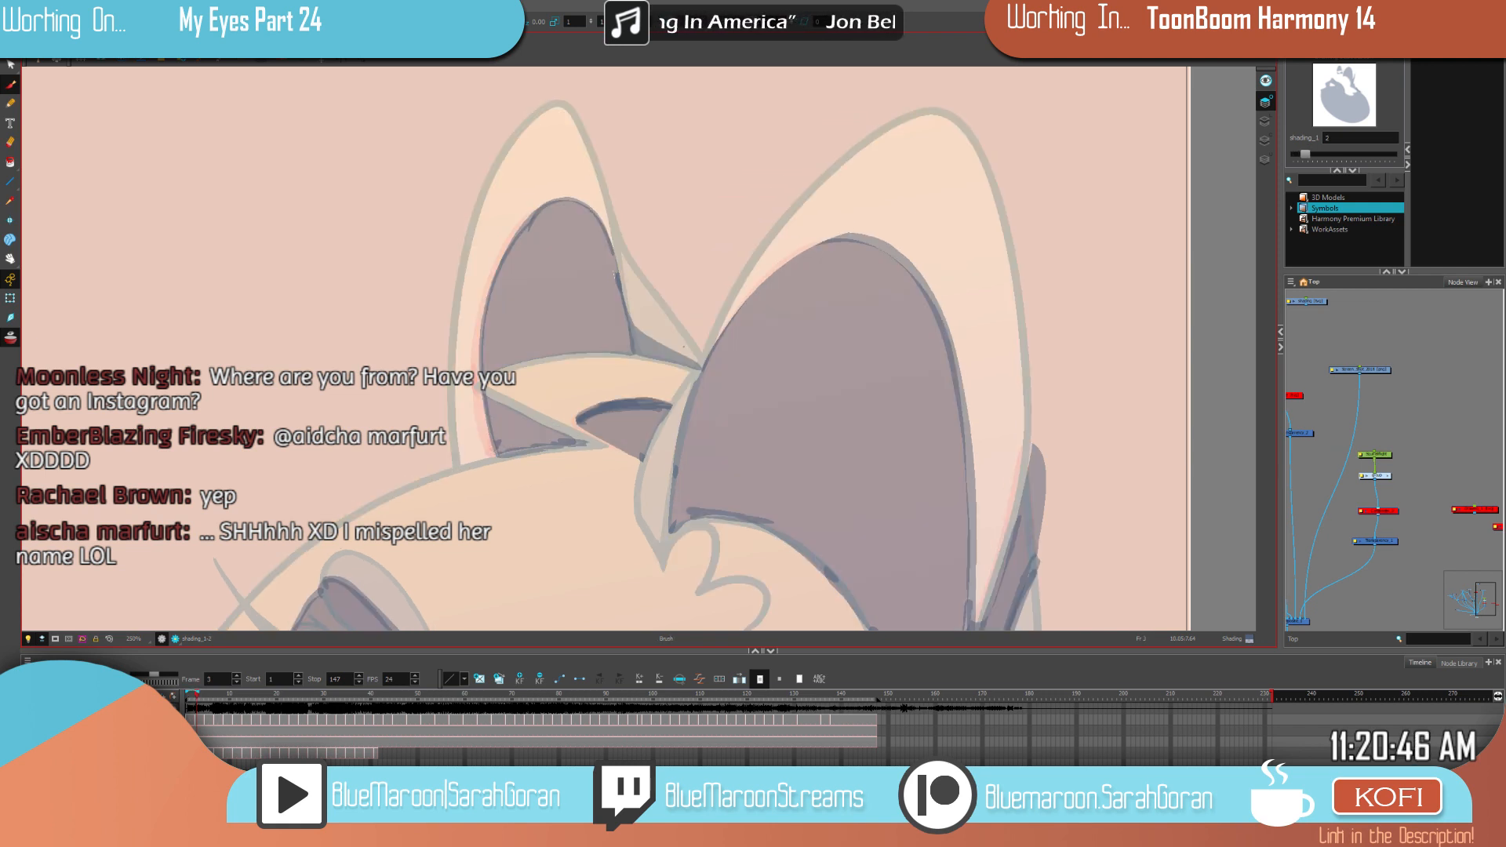
key("Delete")
Step: Step ahead through the timeline, return to frame 23 and show the whole head
key("g")
key("g")
key("g")
key("g")
key("g")
key("g")
key("g")
key("g")
key("g")
key("g")
key("g")
key("g")
key("g")
key("g")
key("g")
key("g")
key("g")
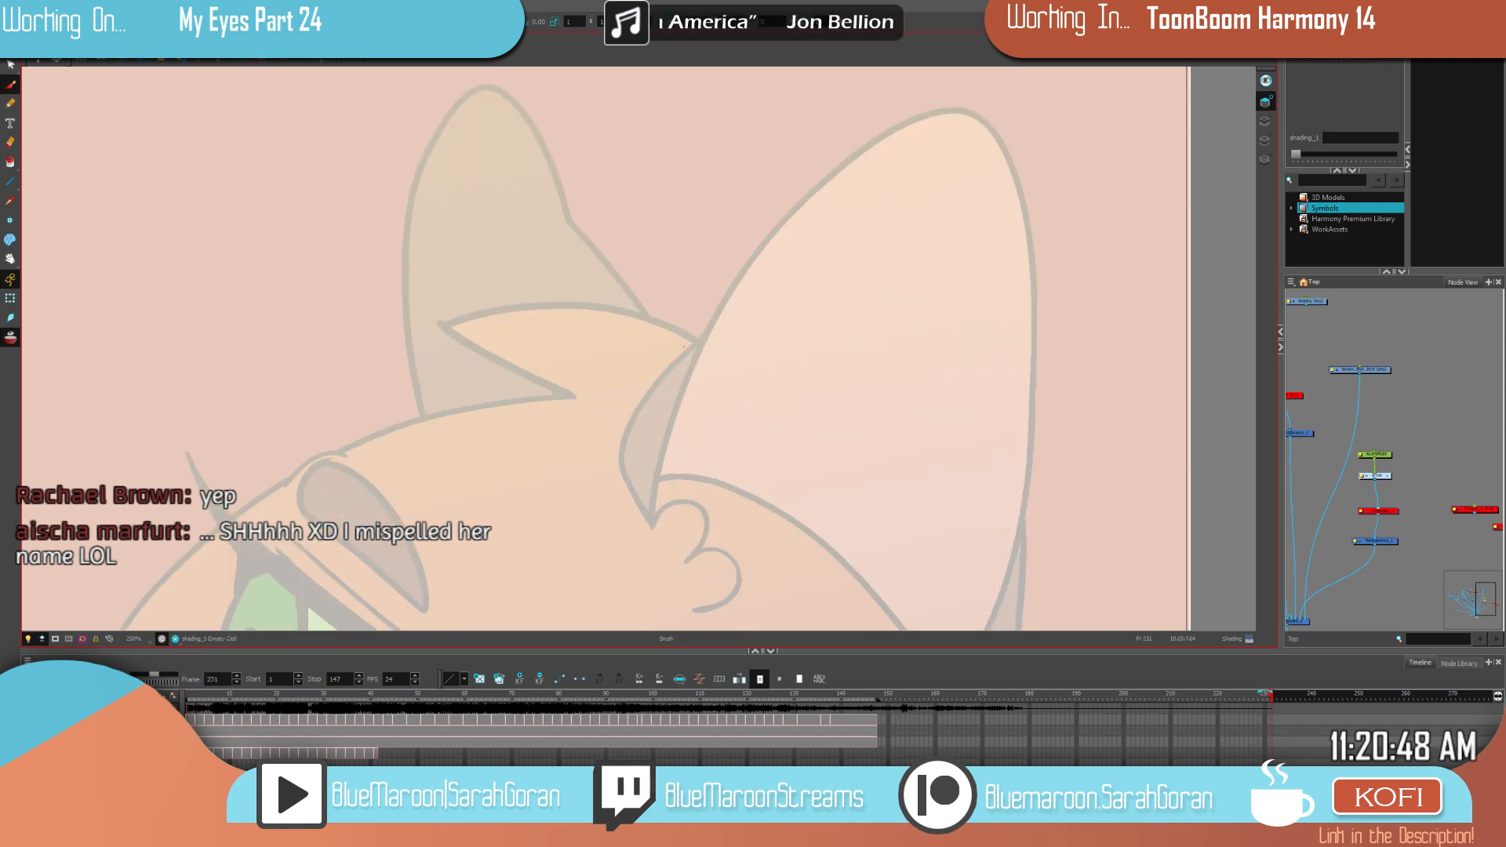
left_click(362, 753)
key("f")
key("f")
key("f")
key("f")
key("f")
key("f")
key("f")
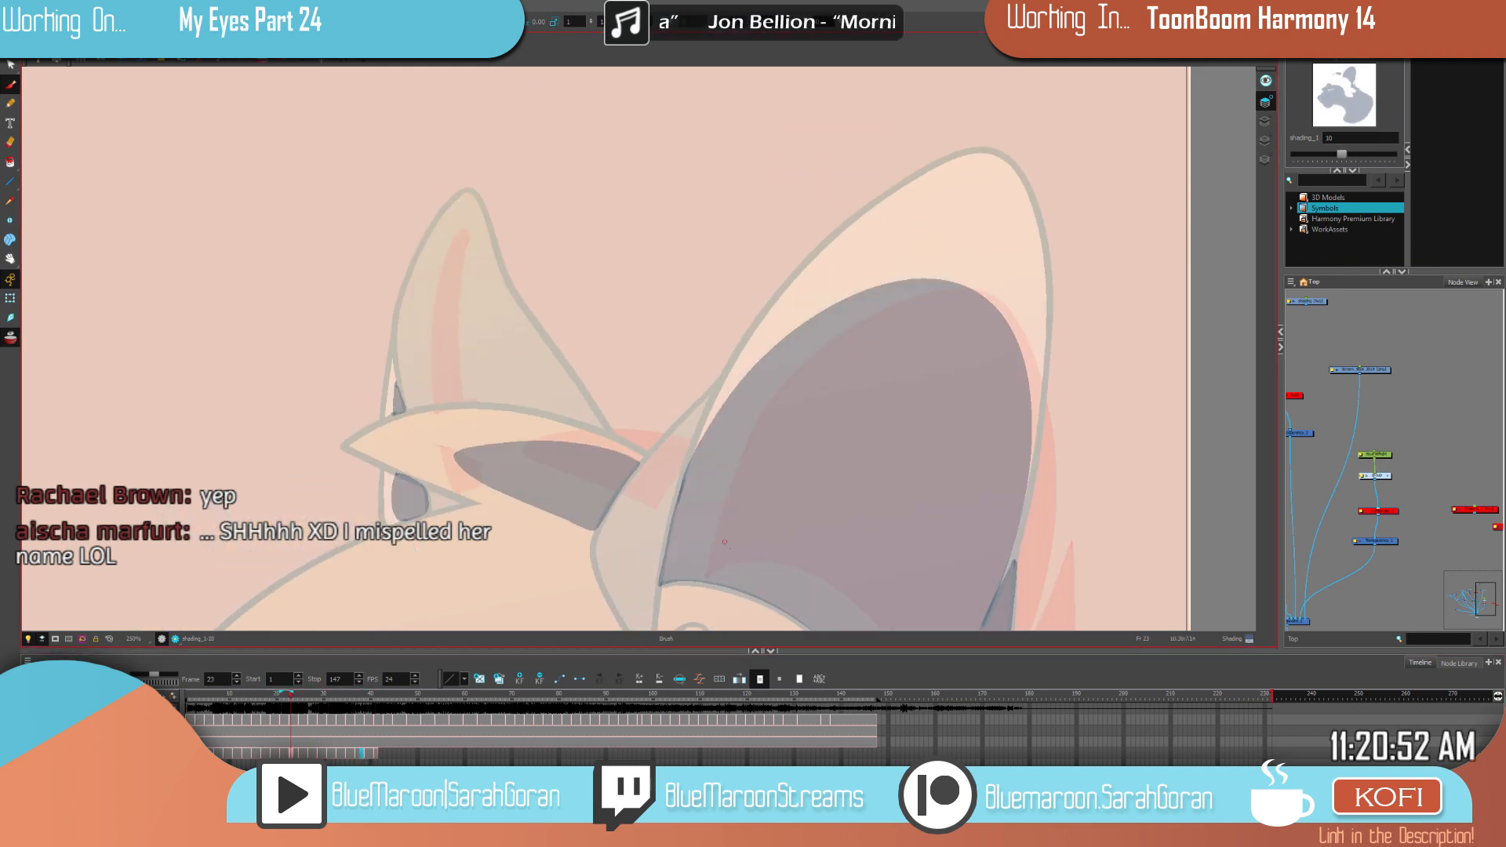
key("1")
key("1")
key("1")
key("1")
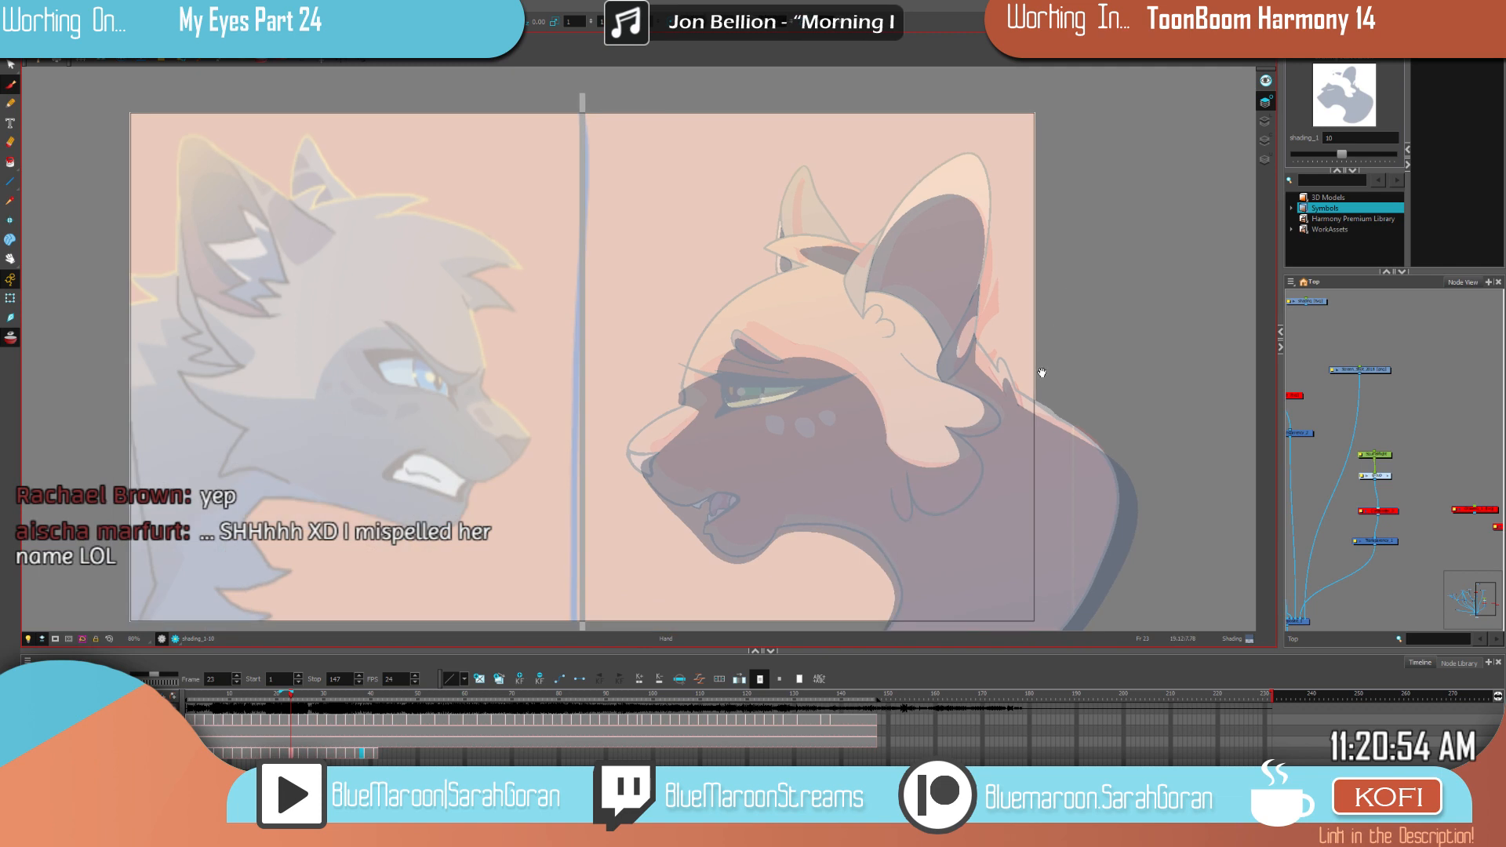
Step: Flip between frames 23 and 25 to compare the head drawings, and step back to frame 17
key("f")
key("g")
key("f")
key("f")
key("g")
key("g")
key("g")
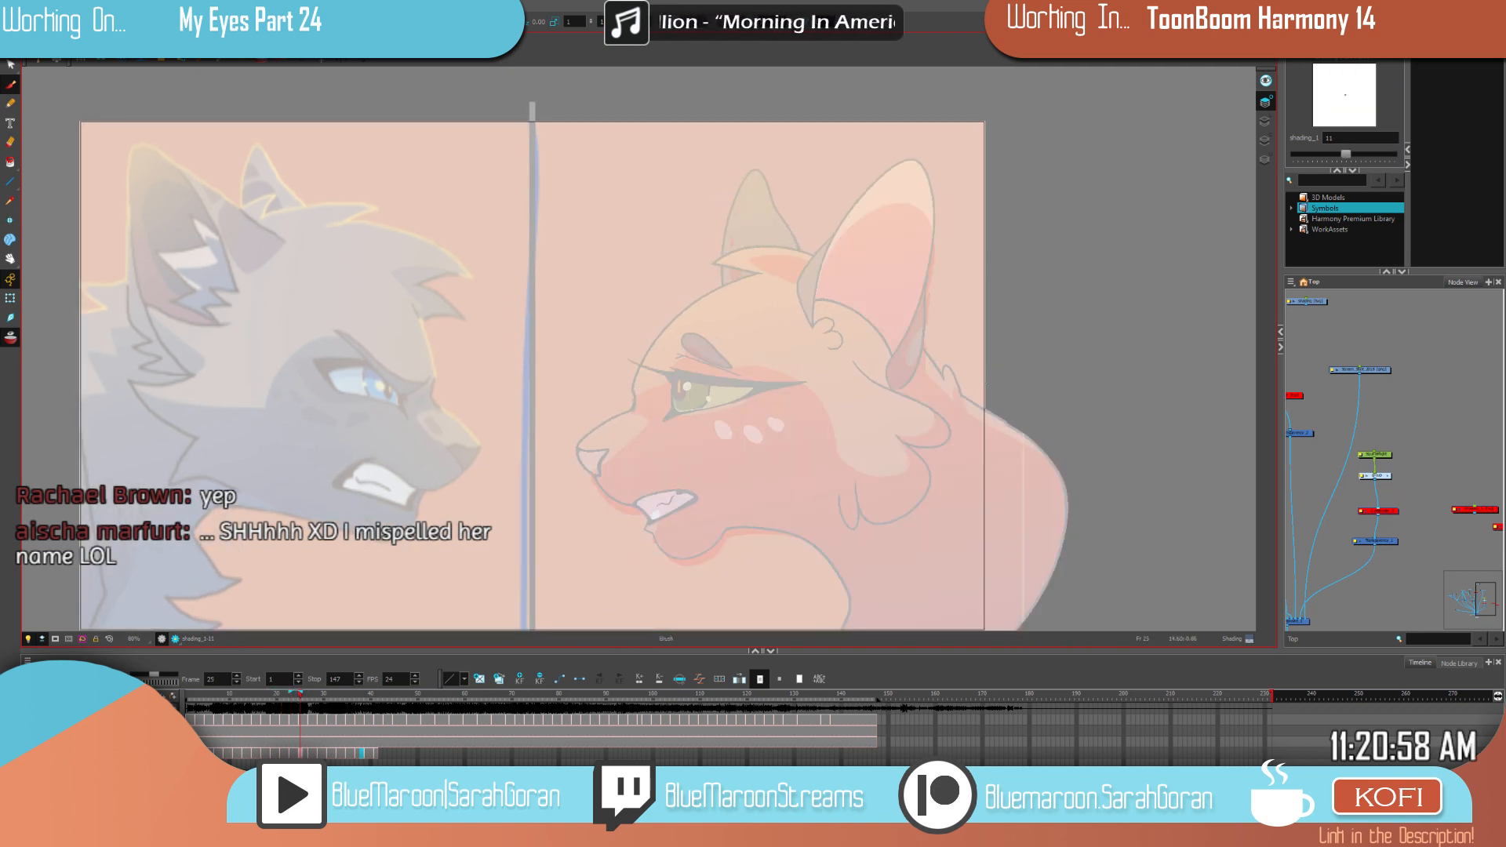
key("f")
key("f")
key("g")
key("f")
key("g")
key("f")
key("g")
key("f")
key("f")
key("f")
key("f")
key("f")
key("f")
key("f")
key("f")
key("f")
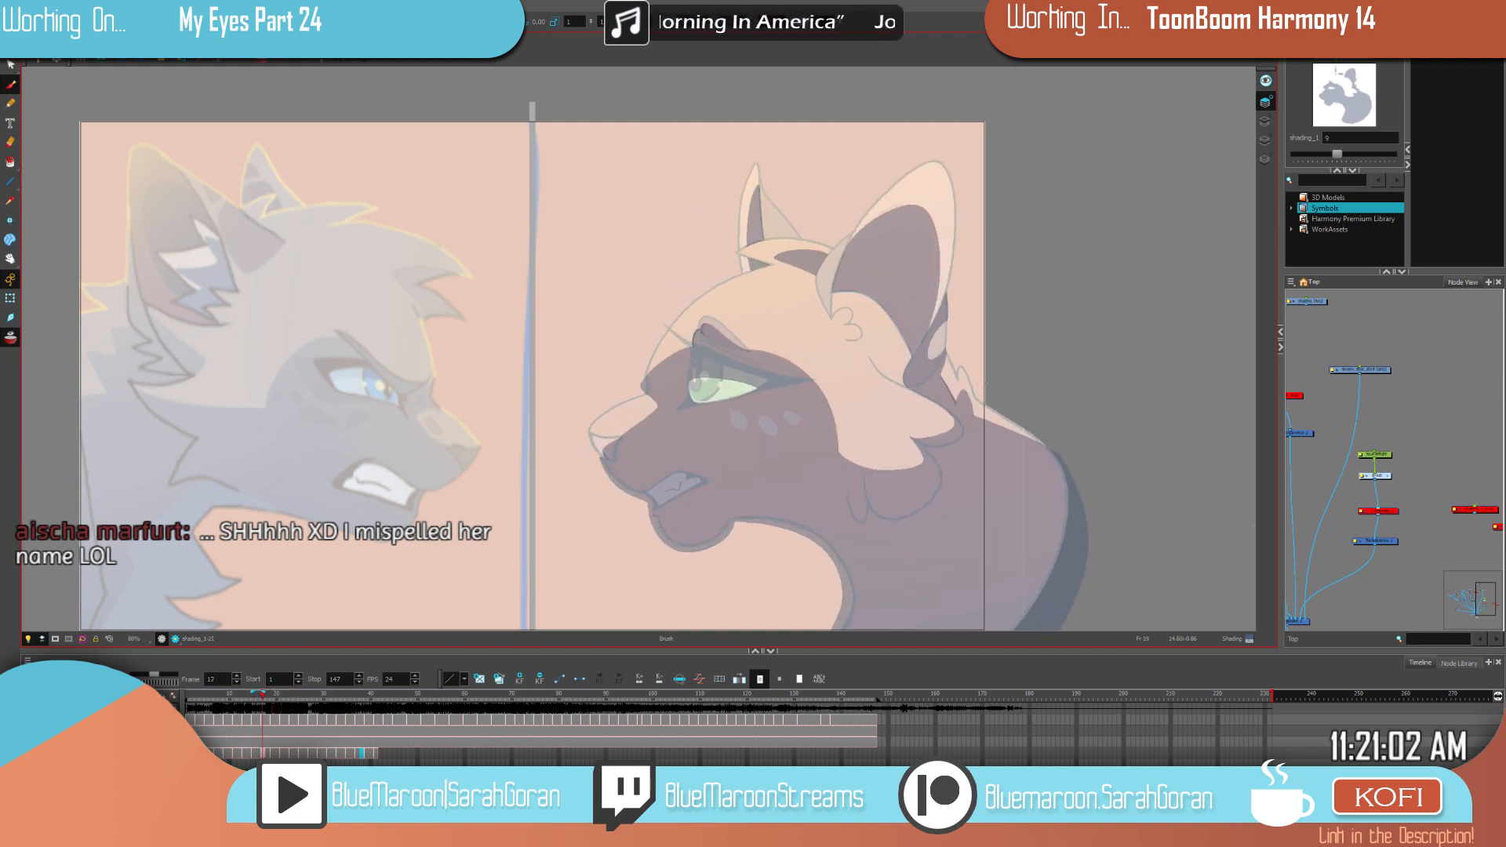
Step: Step through the shaded frames from frame 1 to frame 21 to review the shading in motion
key("g")
key("g")
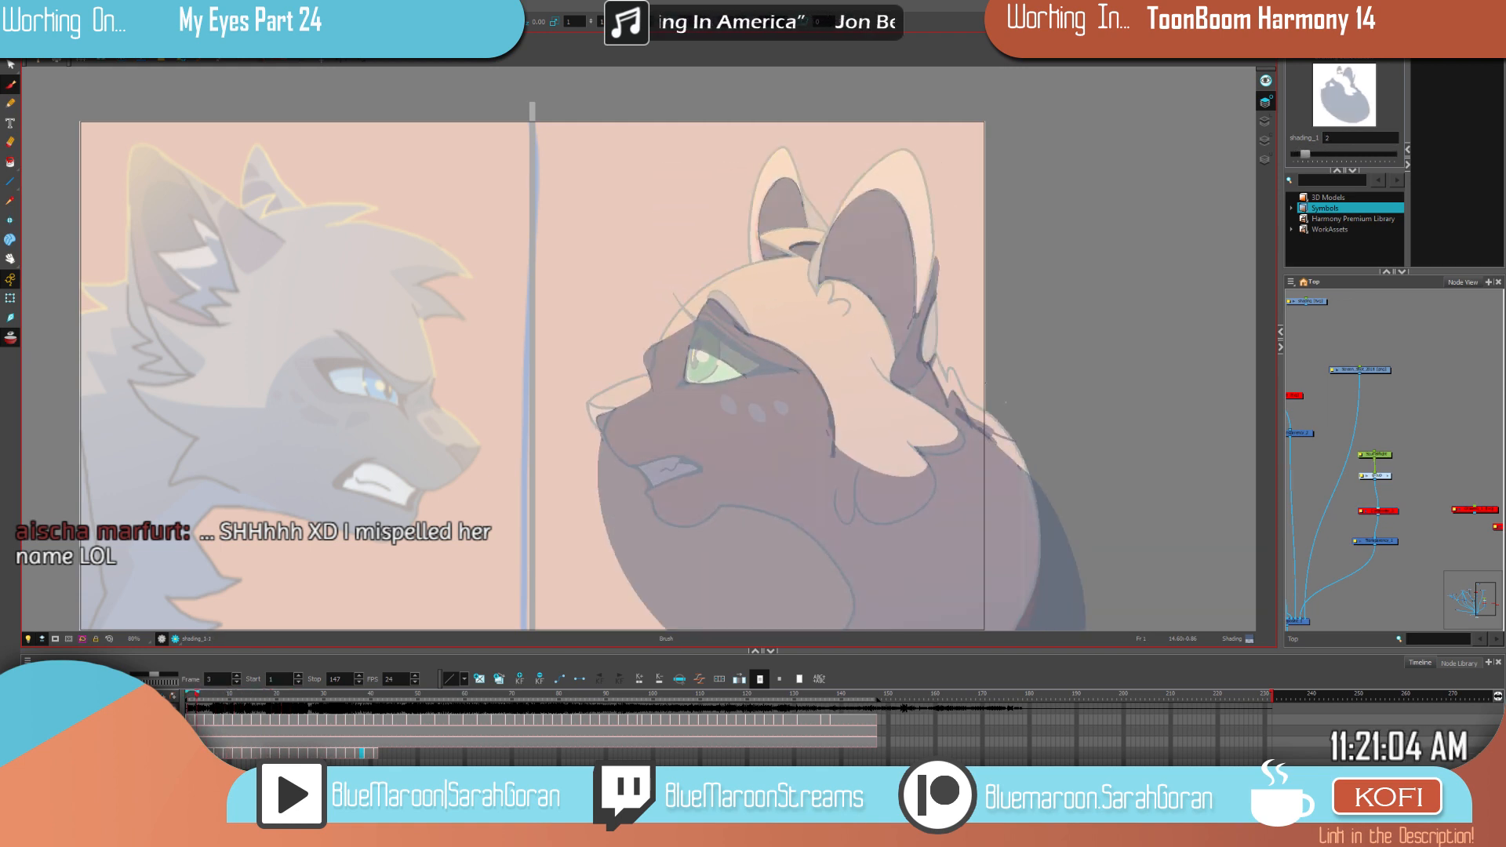
key("f")
key("f")
key("g")
key("g")
key("g")
key("g")
key("g")
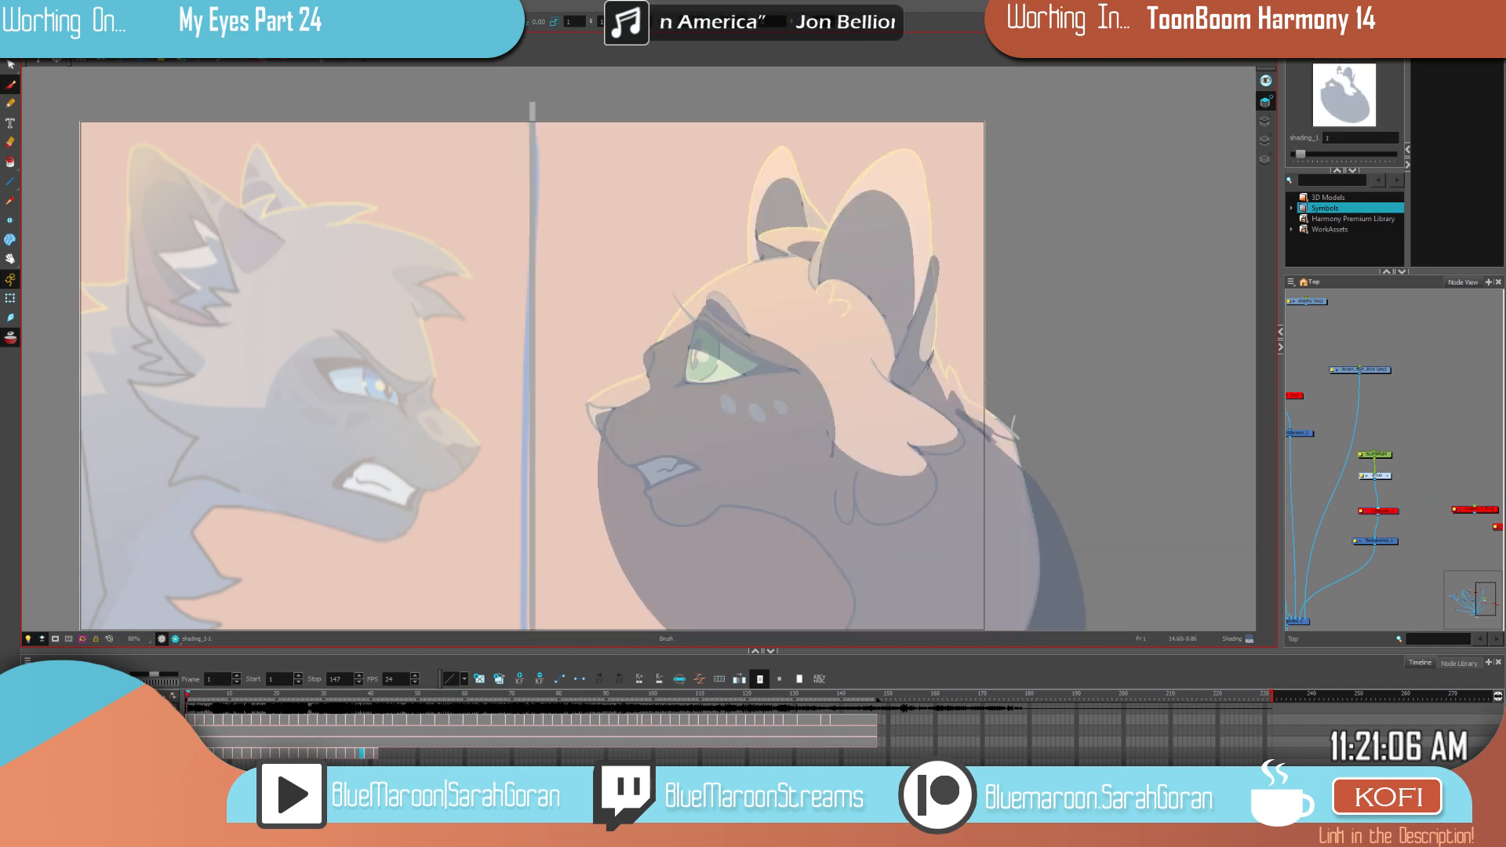
key("g")
key("g")
key("g")
key("g")
key("g")
key("g")
key("g")
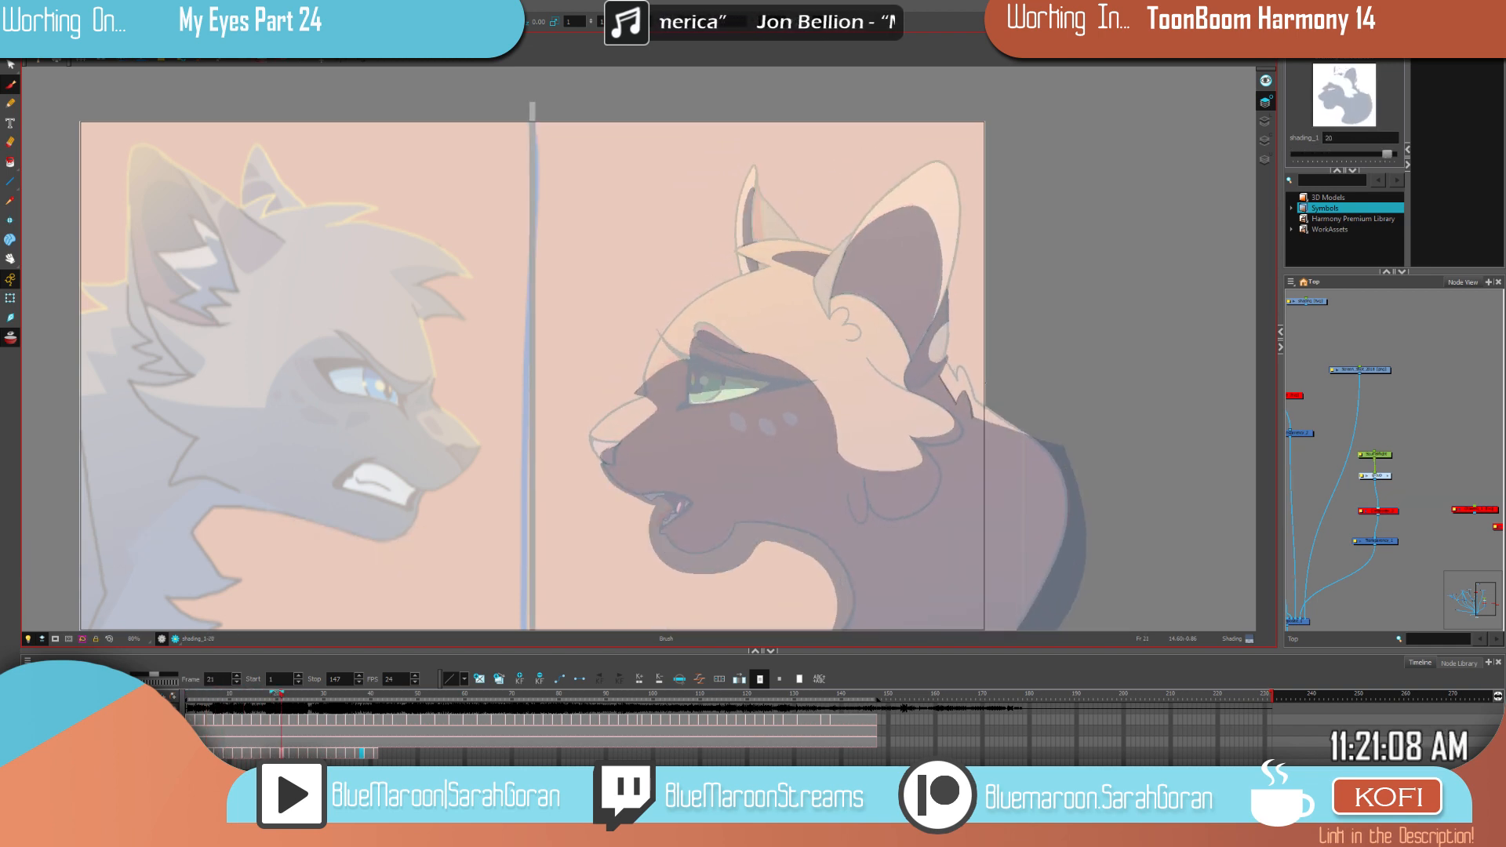
Step: Flip repeatedly between neighbouring frames up to frame 25 to compare the head's position and shading
key("f")
key("g")
key("f")
key("g")
key("f")
key("g")
key("f")
key("g")
key("f")
key("g")
Step: Outline the shading edge from the near ear's base down the back of the neck on frame 25, checking frame 23
scroll(1023, 427, "up", 4)
scroll(876, 412, "up", 2)
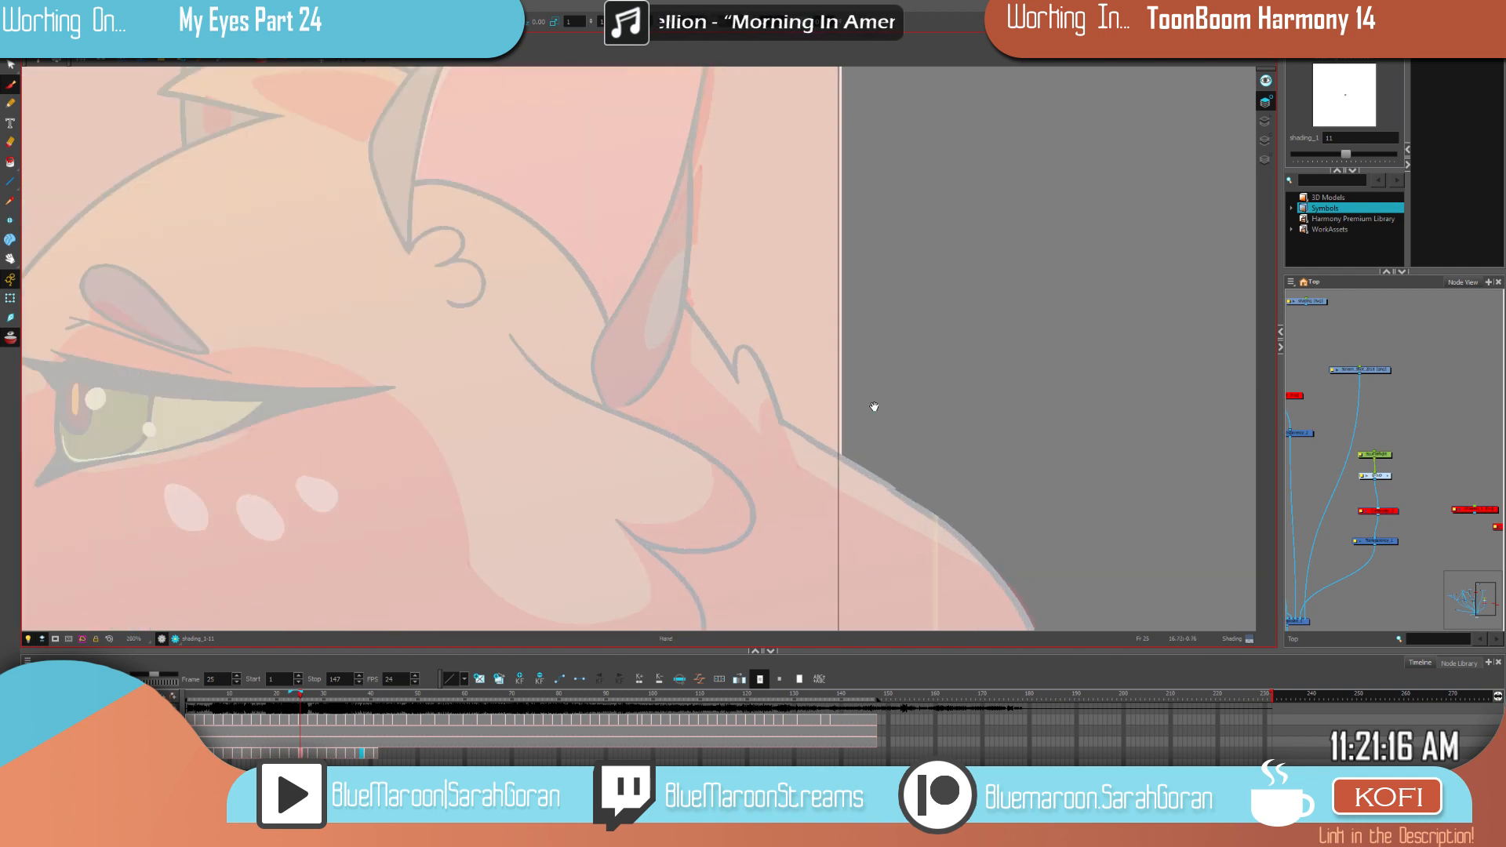
key("f")
key("g")
key("f")
key("g")
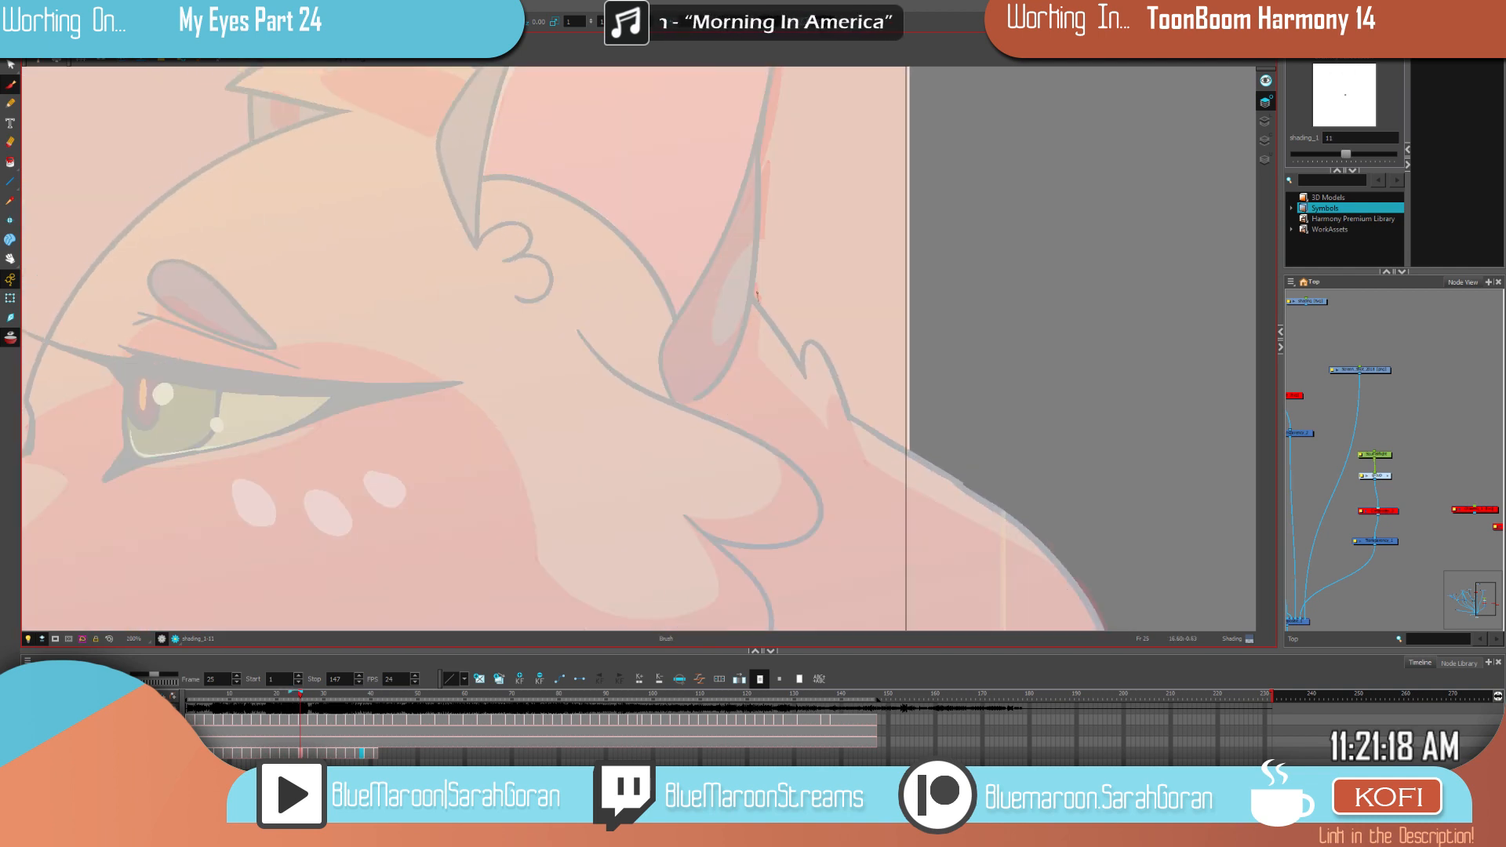
left_click_drag(751, 363, 828, 424)
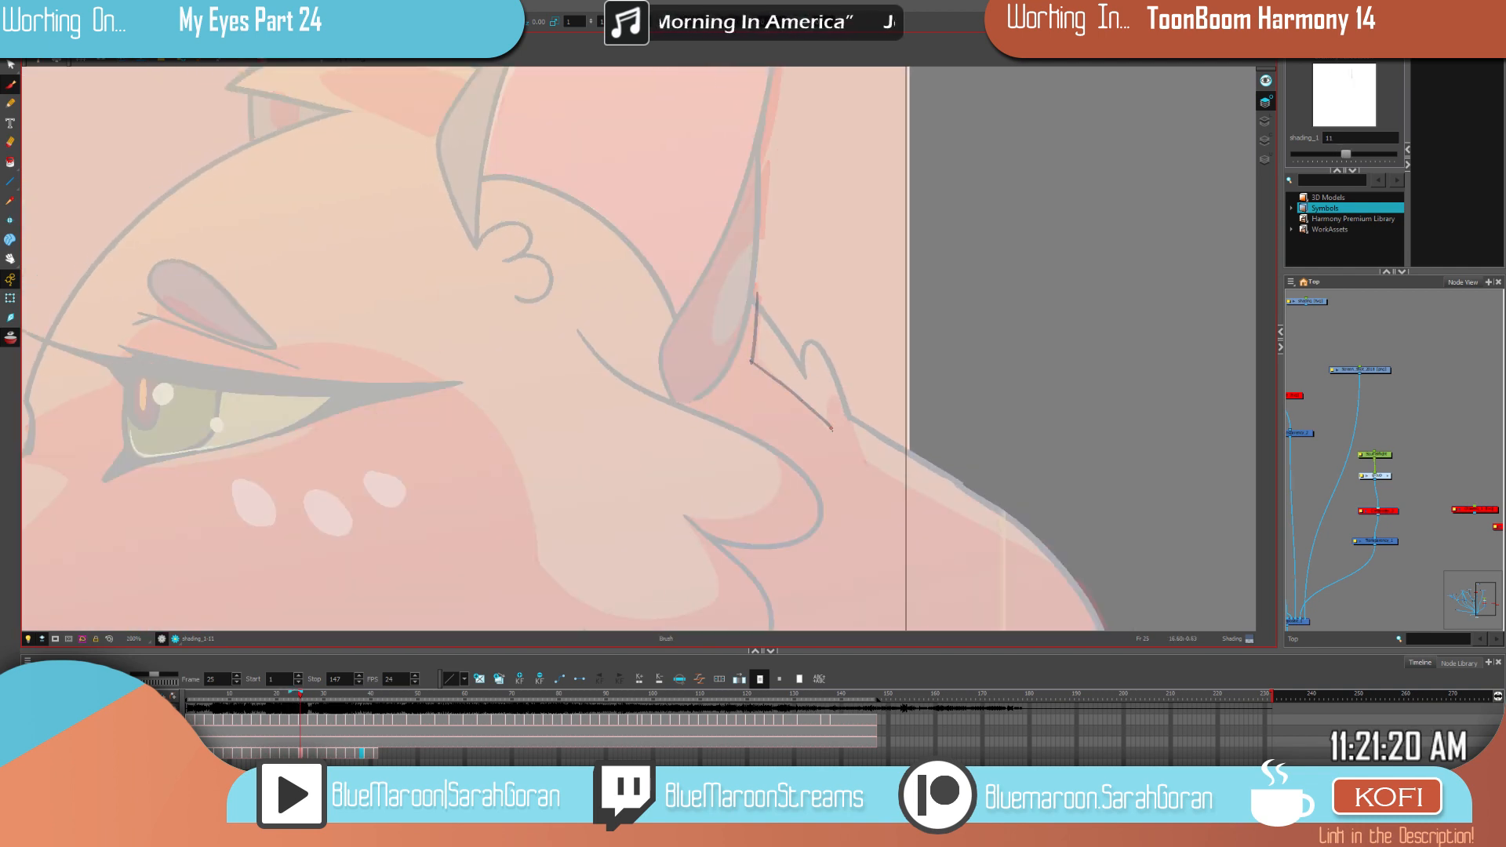
key("ctrl+z")
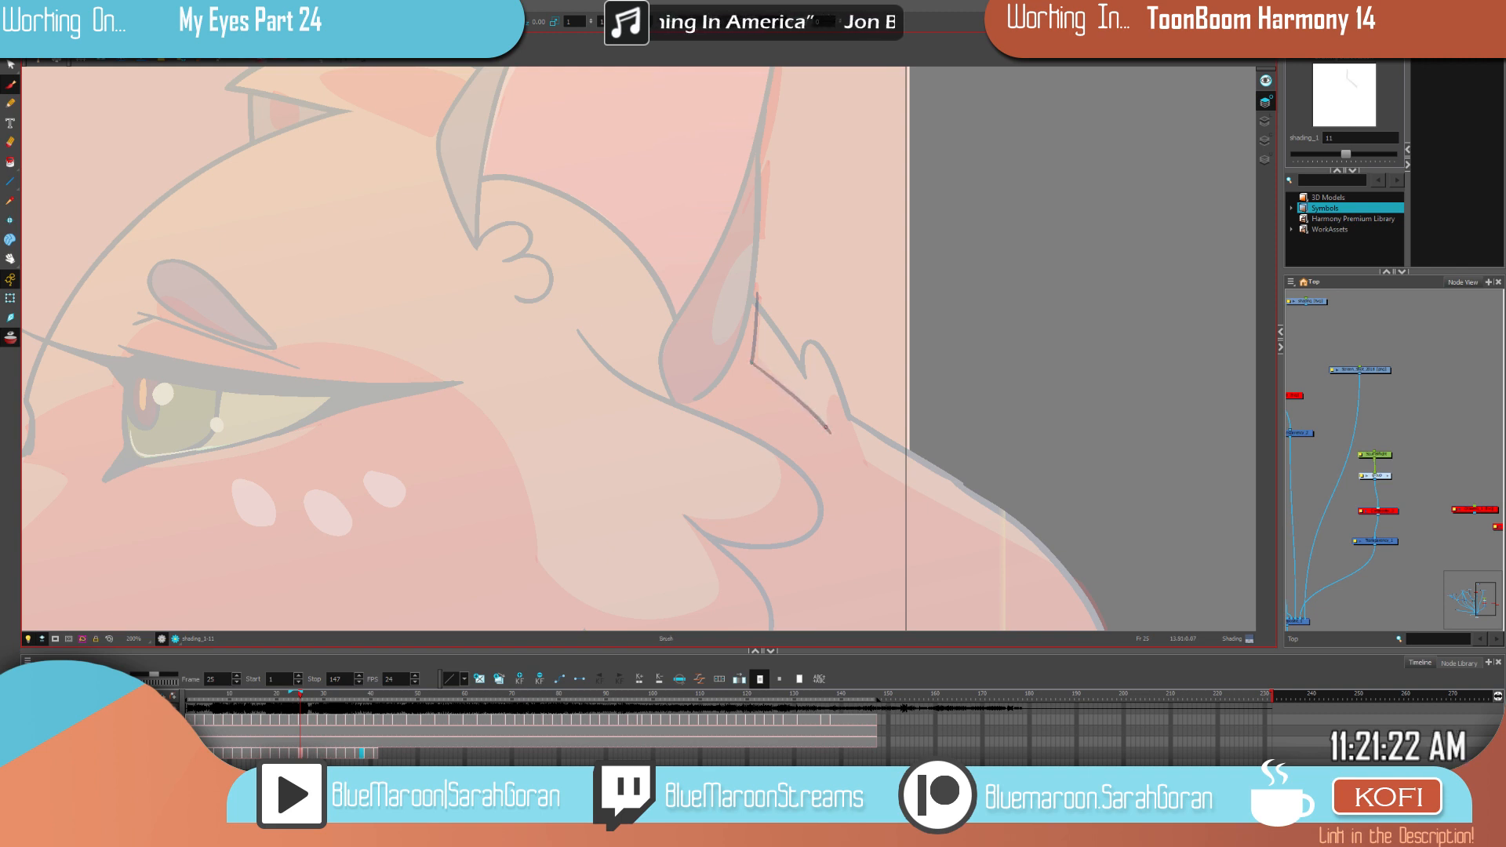
mouse_move(829, 431)
left_mouse_down()
mouse_move(828, 394)
mouse_move(861, 458)
left_mouse_up()
key("f")
key("g")
key("f")
key("period")
key("period")
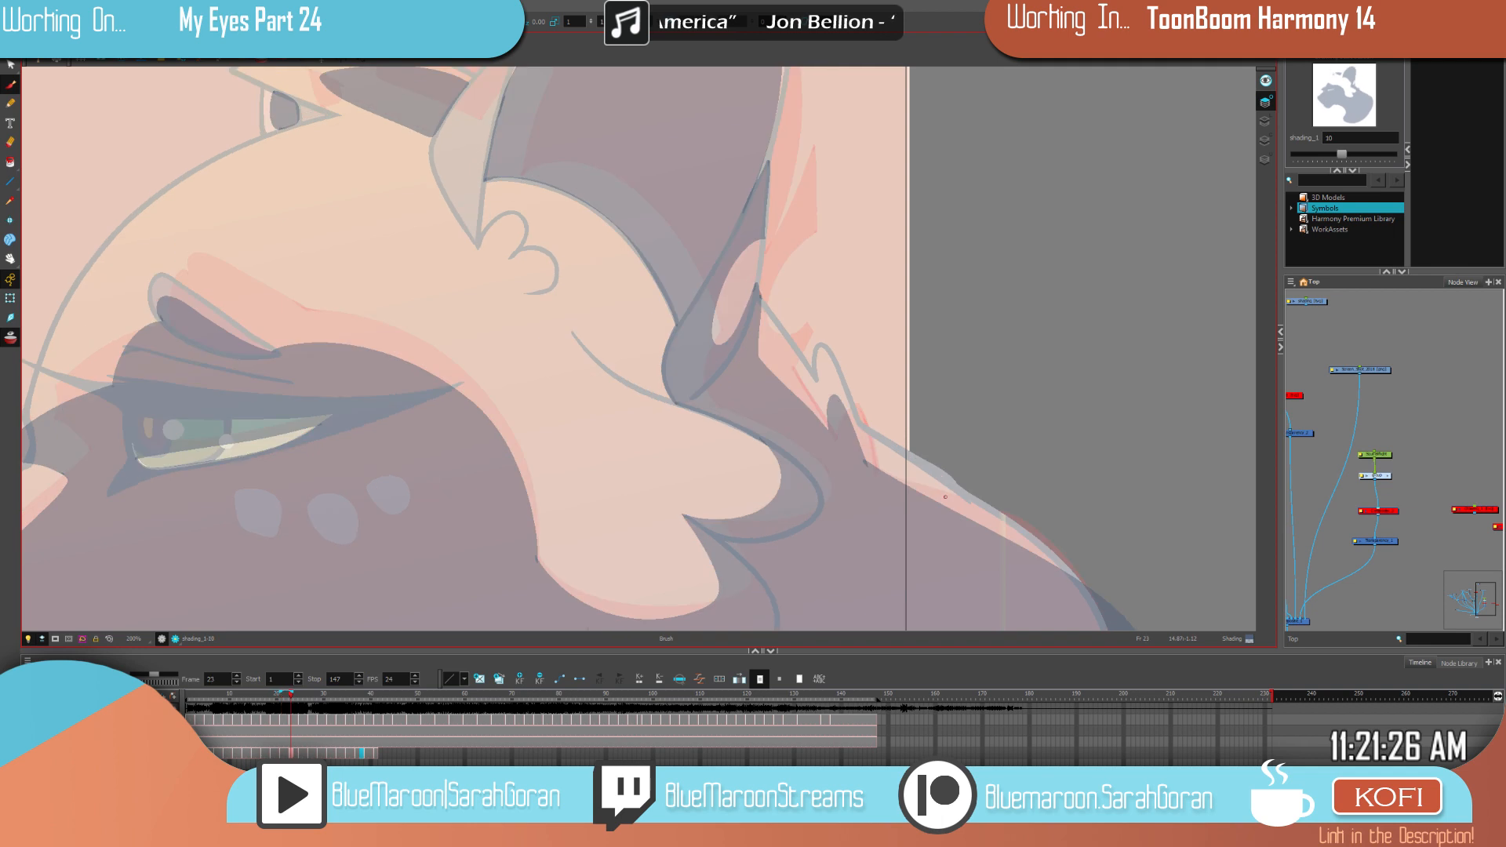
Step: Outline the small neck tuft's shading and continue the shading edge along the upper back on frame 25
left_click_drag(796, 326, 1066, 492)
left_click_drag(840, 360, 959, 529)
key("f")
key("g")
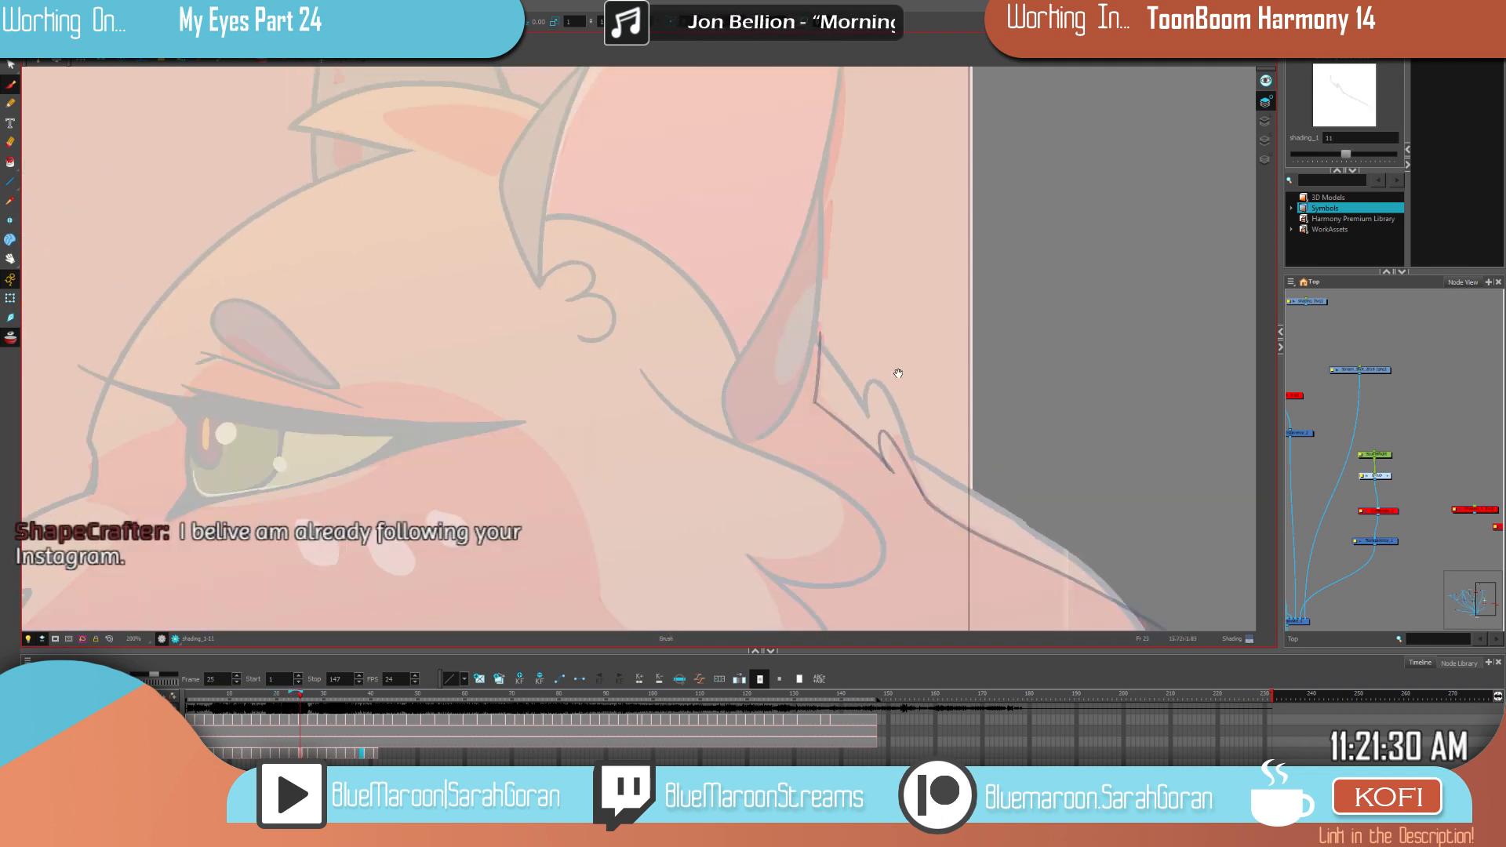
Step: Outline the oval light patch and the upper rear edge of the near ear's outer fold on frame 25
left_click_drag(898, 370, 924, 455)
key("f")
key("g")
key("f")
key("g")
key("f")
key("g")
mouse_move(815, 403)
left_mouse_down()
mouse_move(800, 481)
mouse_move(818, 480)
mouse_move(838, 439)
left_mouse_up()
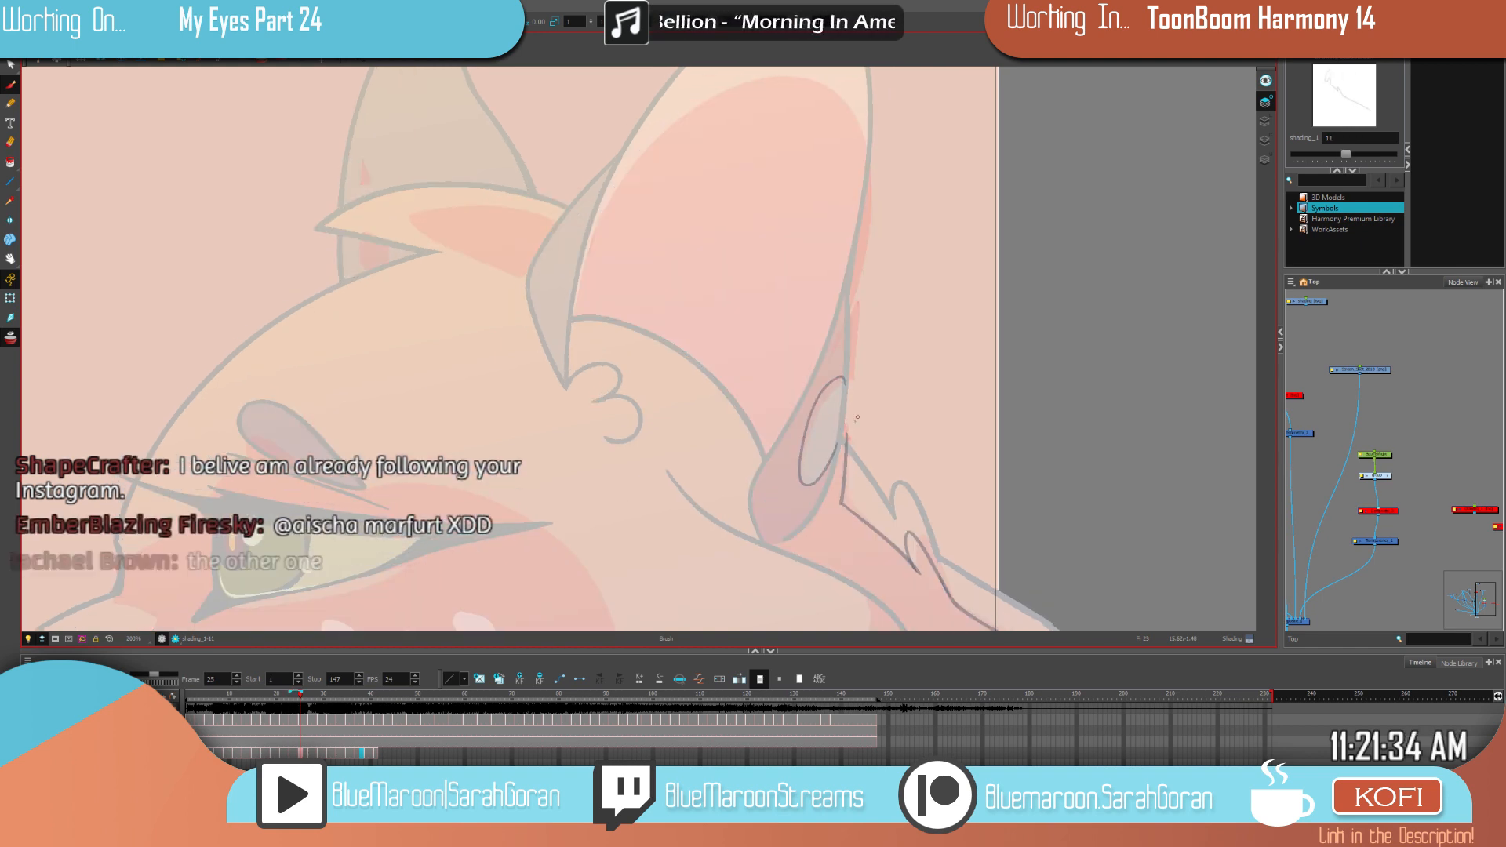
key("f")
key("g")
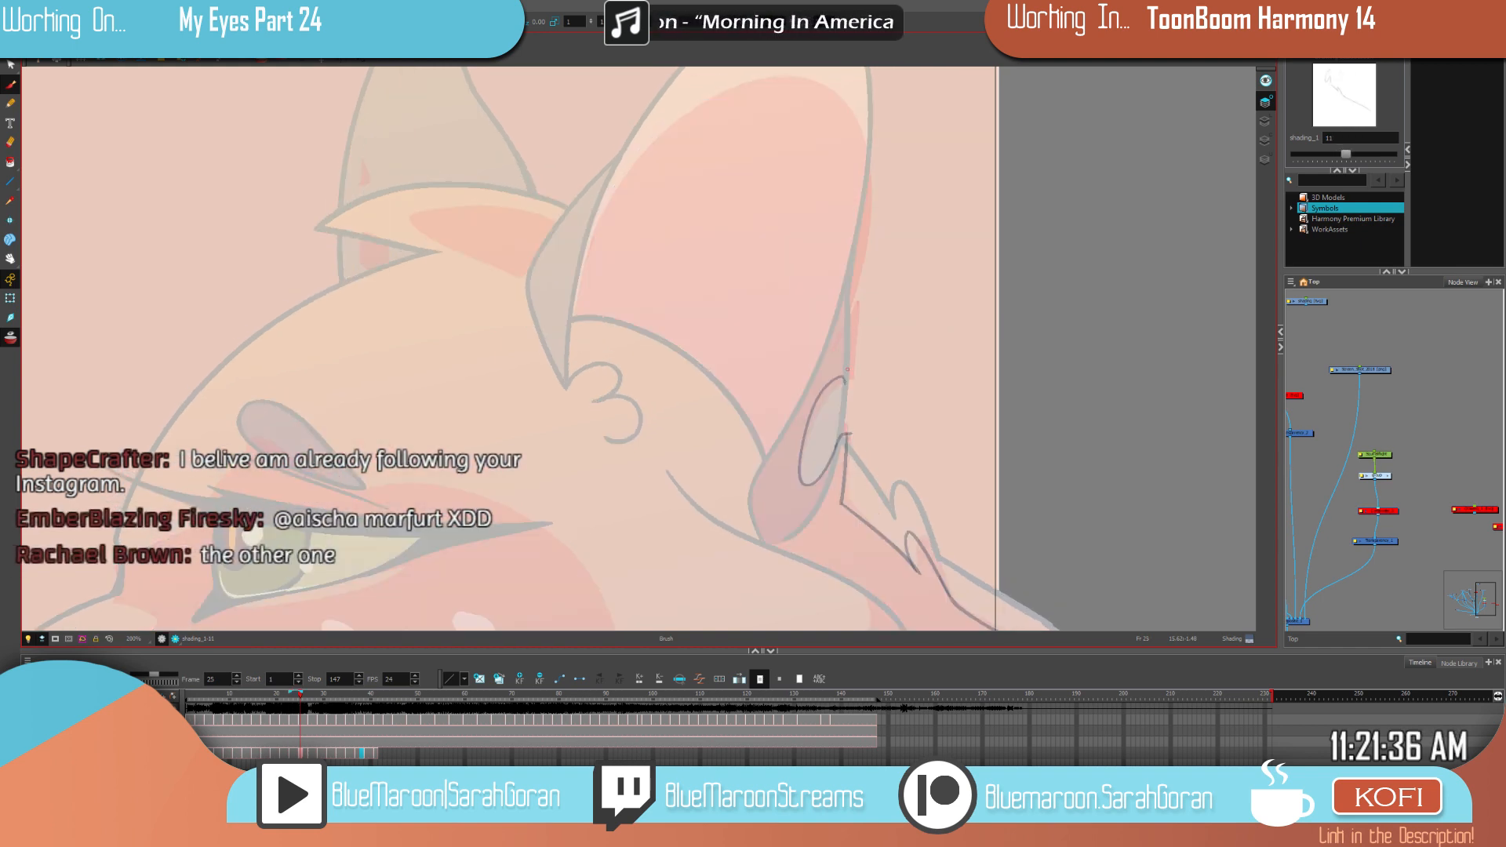
left_click_drag(845, 298, 831, 323)
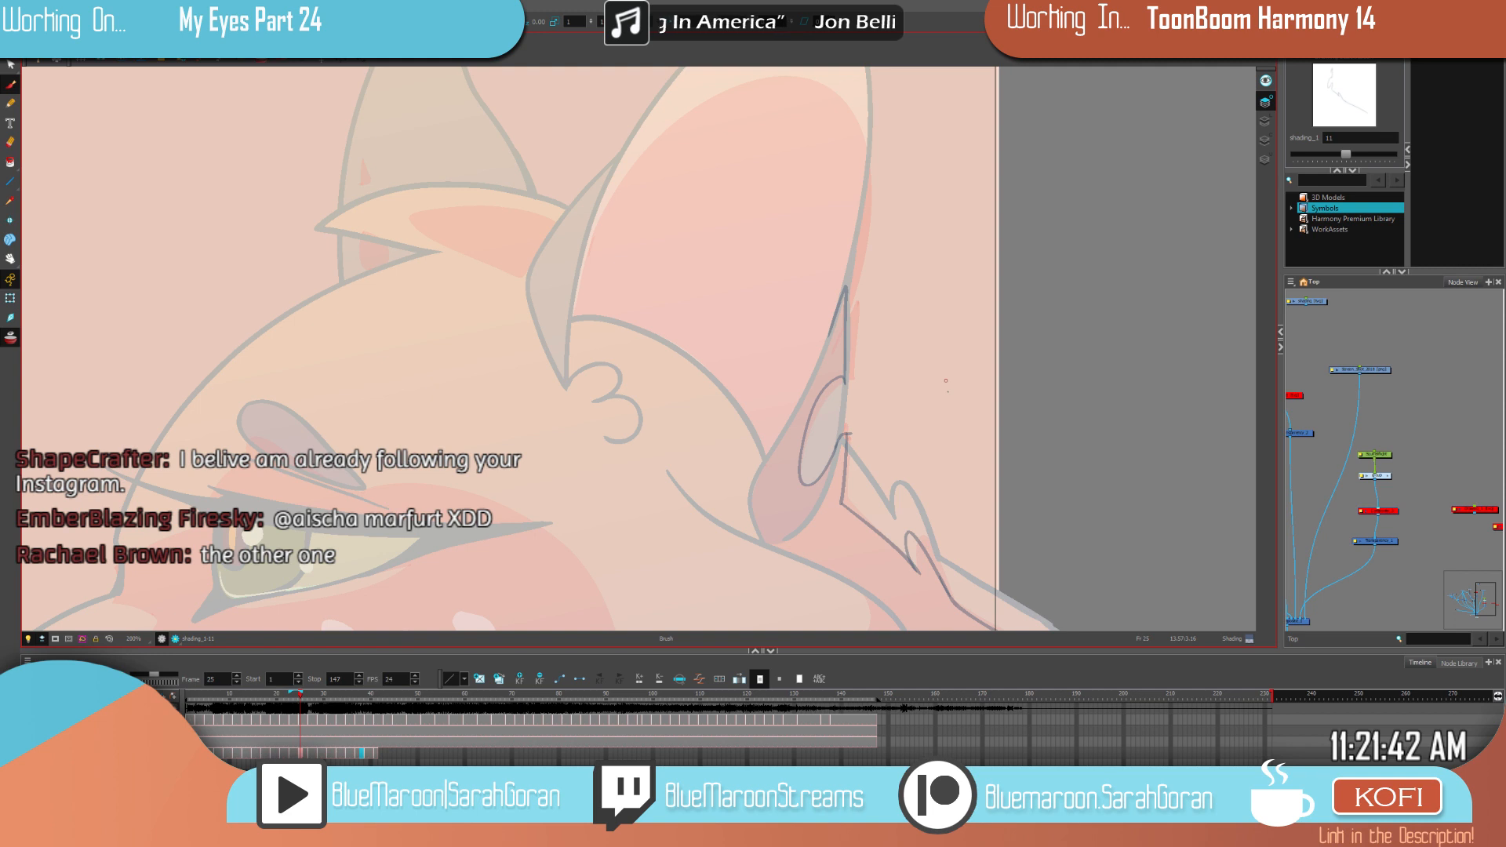
Step: Compare the ear with frame 23 and finish outlining the near ear's outer fold down to its rounded base on frame 25
key("comma")
key("period")
key("comma")
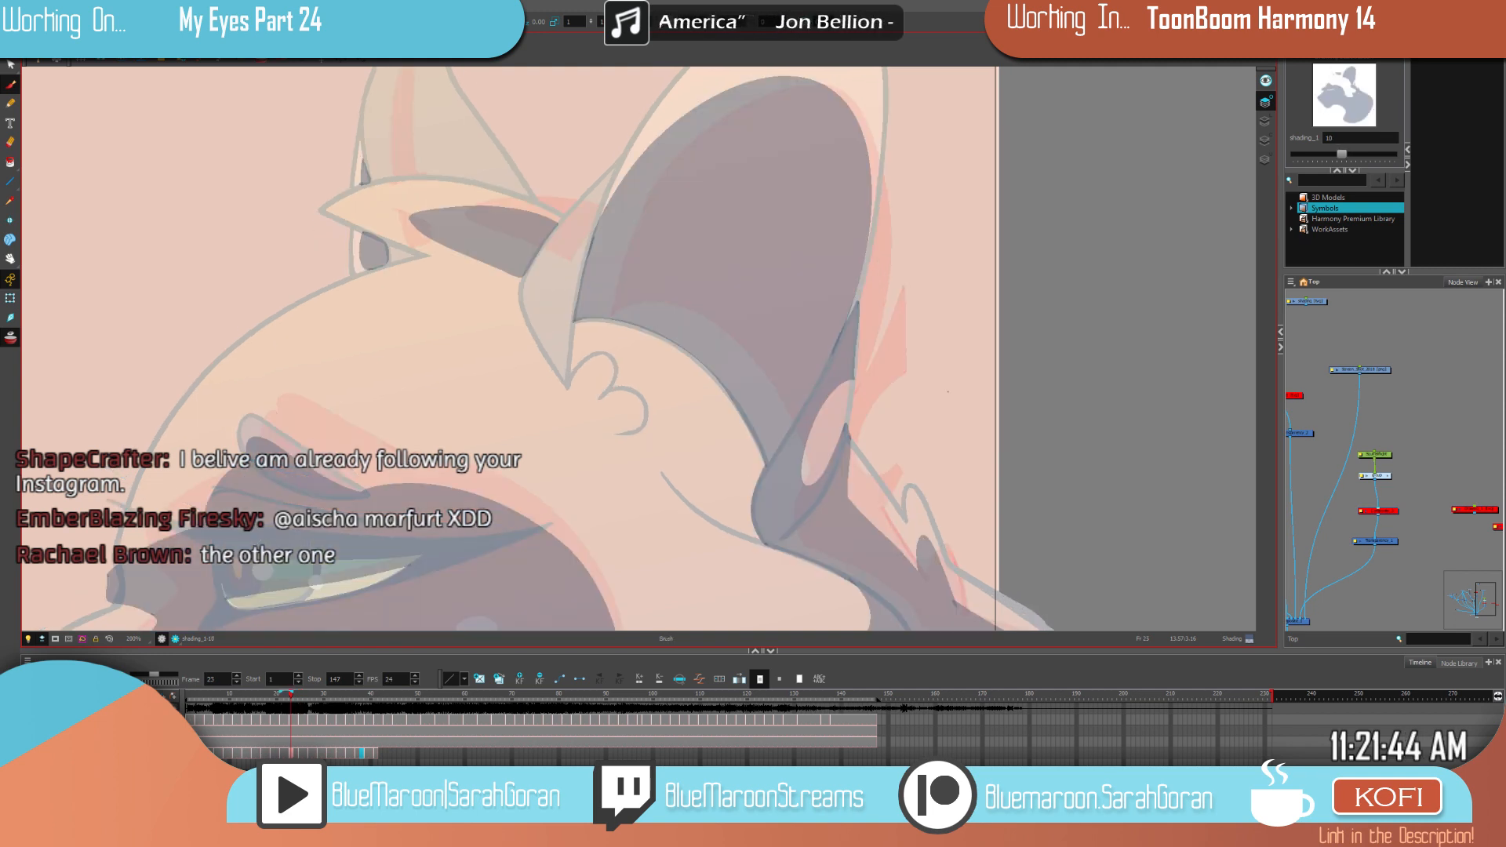
key("period")
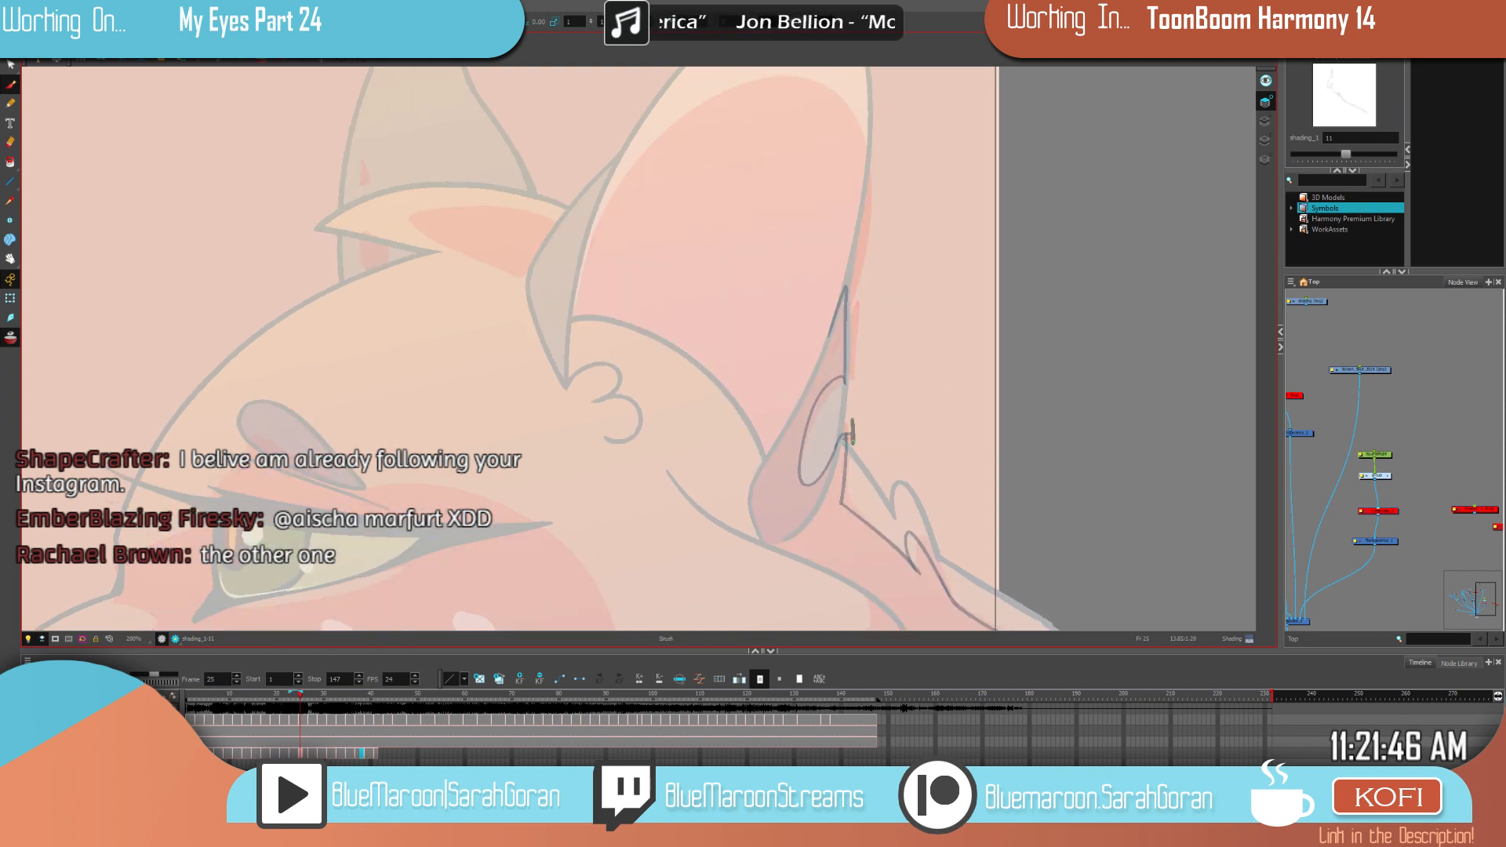
key("comma")
key("period")
key("comma")
key("period")
left_click_drag(865, 497, 835, 386)
key("comma")
key("comma")
key("period")
key("period")
key("comma")
key("period")
left_click_drag(722, 405, 736, 433)
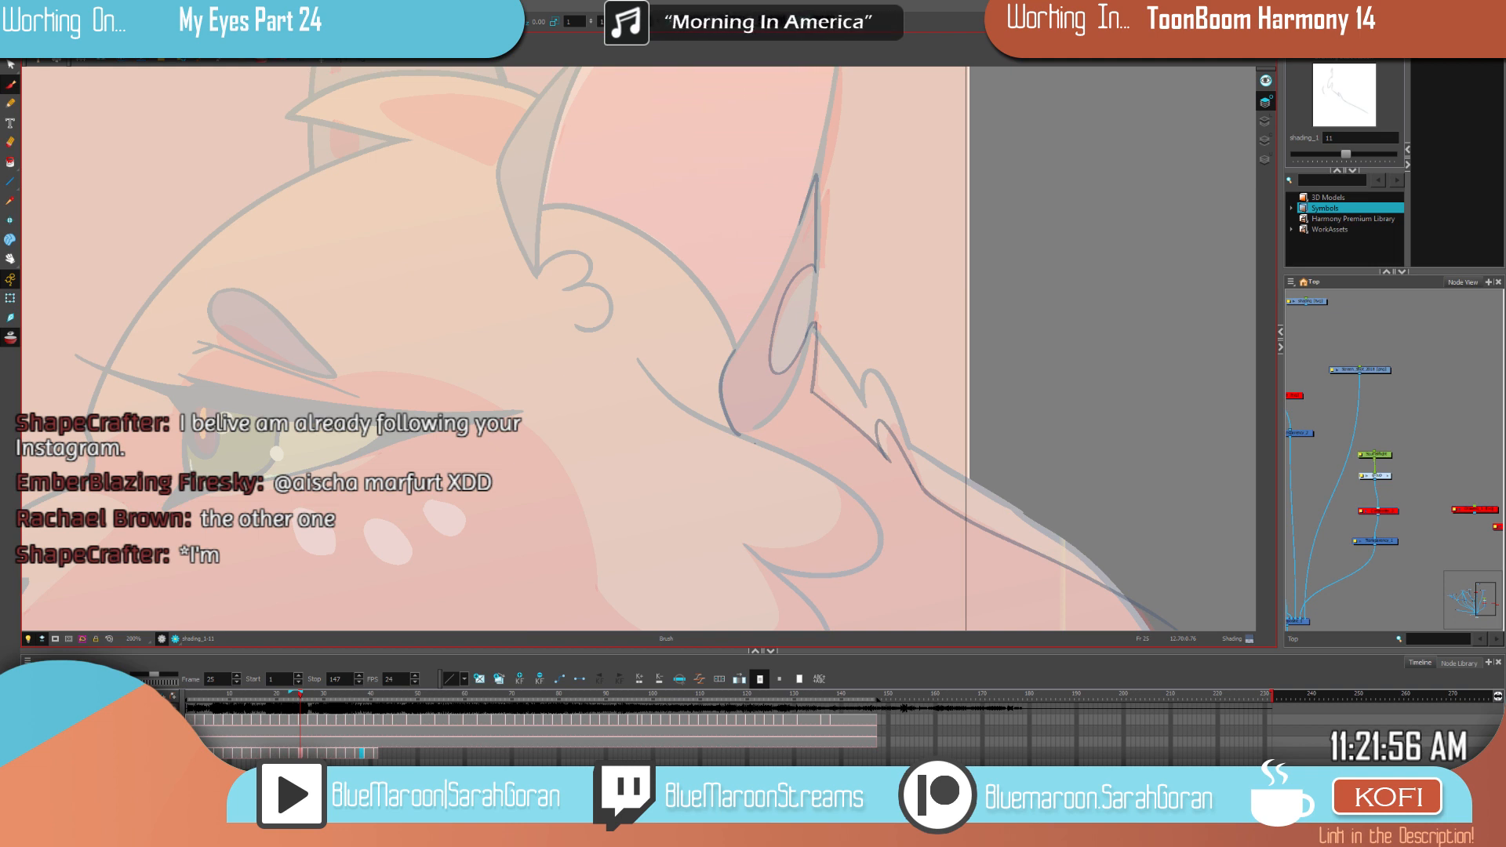
Step: Trace the shading edge from the near ear's base around the upper cheek-fur lock on frame 25
left_click_drag(791, 436, 754, 336)
key("f")
key("g")
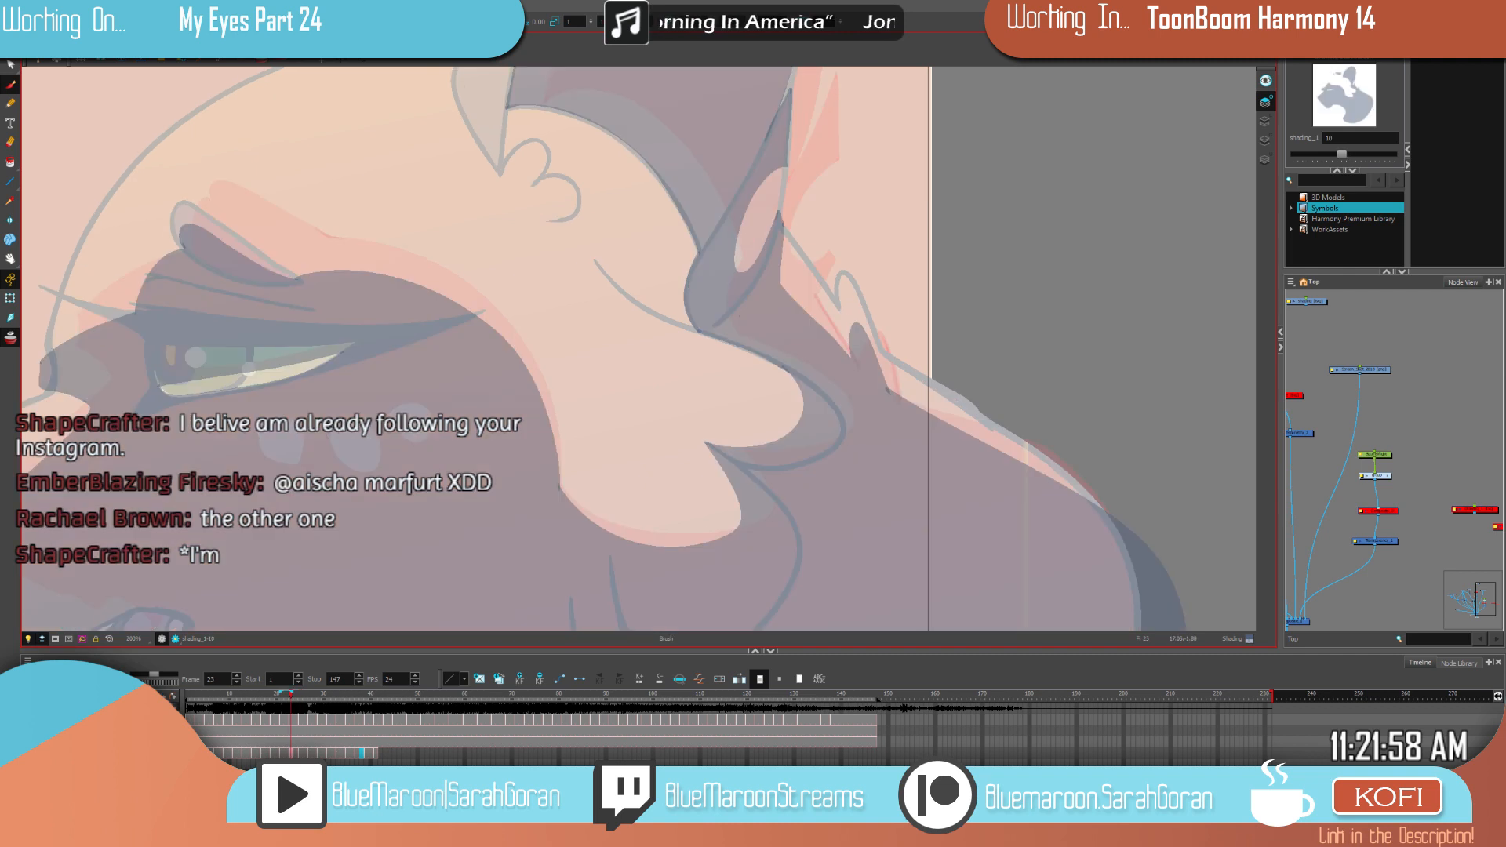
mouse_move(766, 359)
left_mouse_down()
mouse_move(809, 399)
mouse_move(770, 444)
left_mouse_up()
key("f")
key("g")
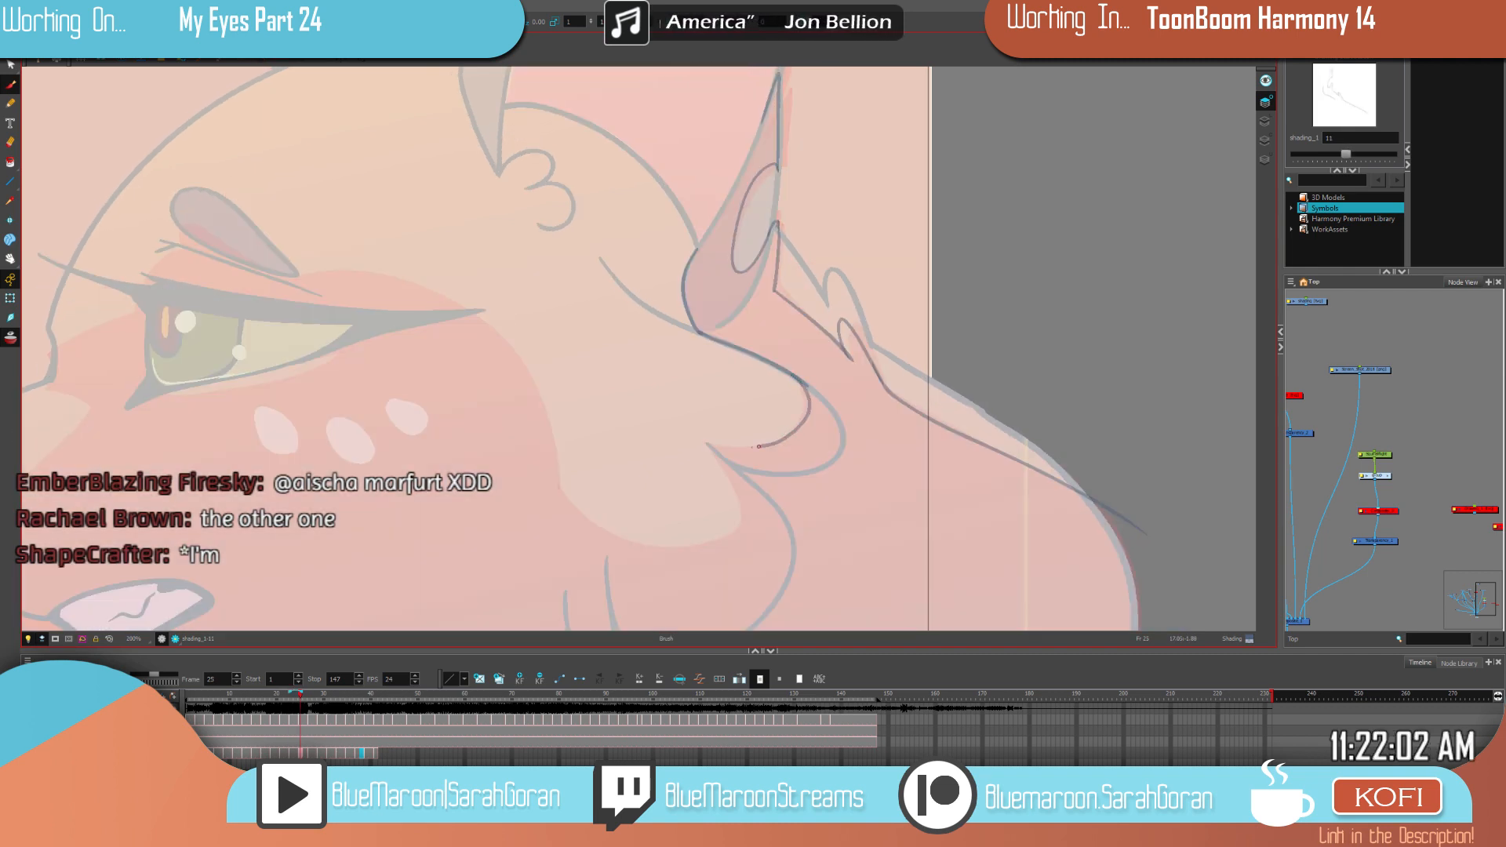
Step: Continue the shading edge around the lower lock of light cheek fur on frame 25
key("f")
key("g")
left_click_drag(960, 485, 964, 336)
key("f")
key("g")
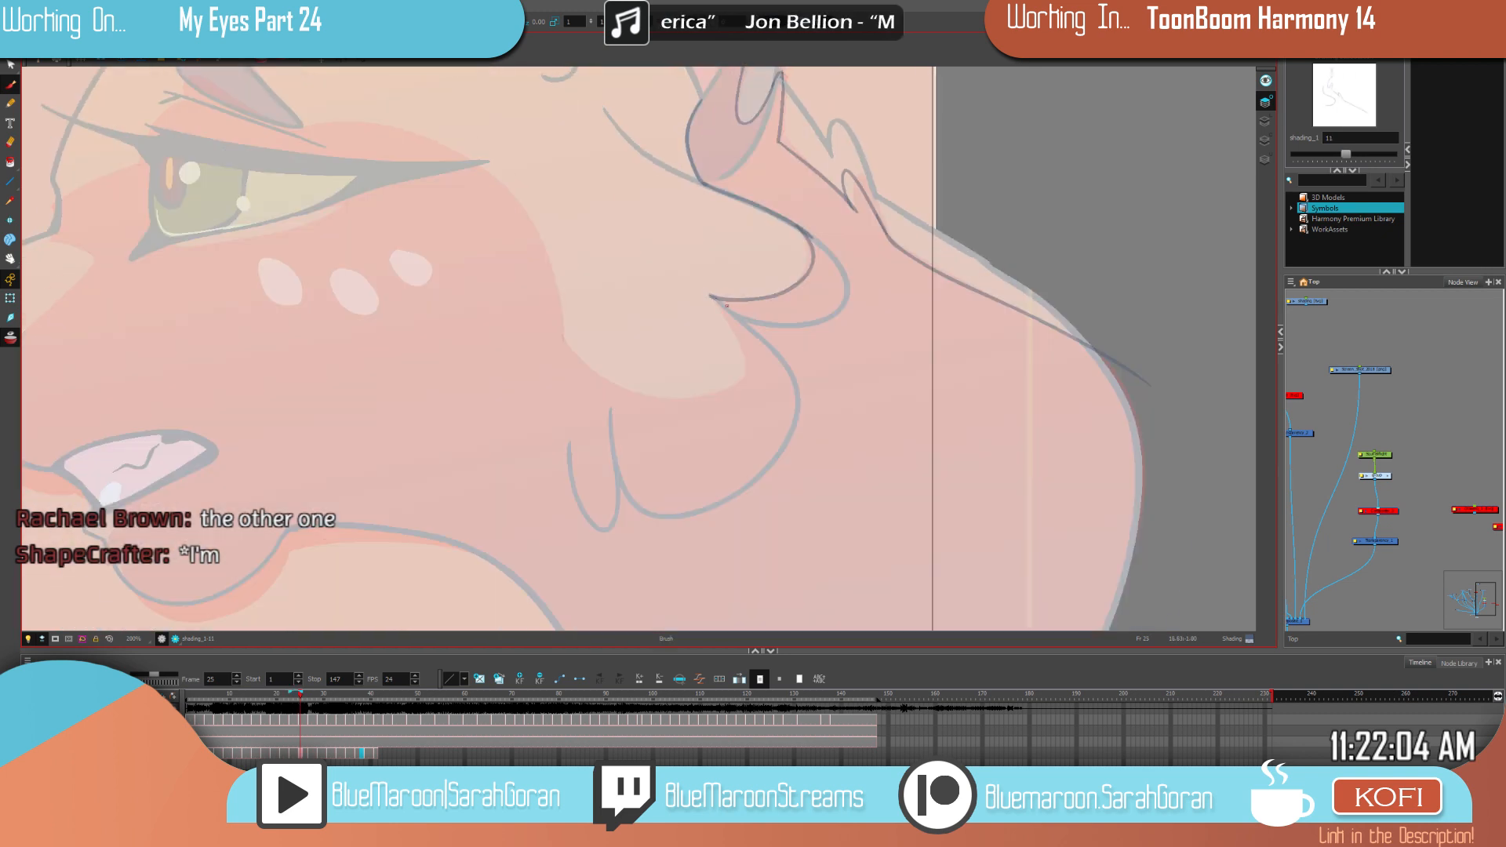
left_click_drag(688, 405, 578, 359)
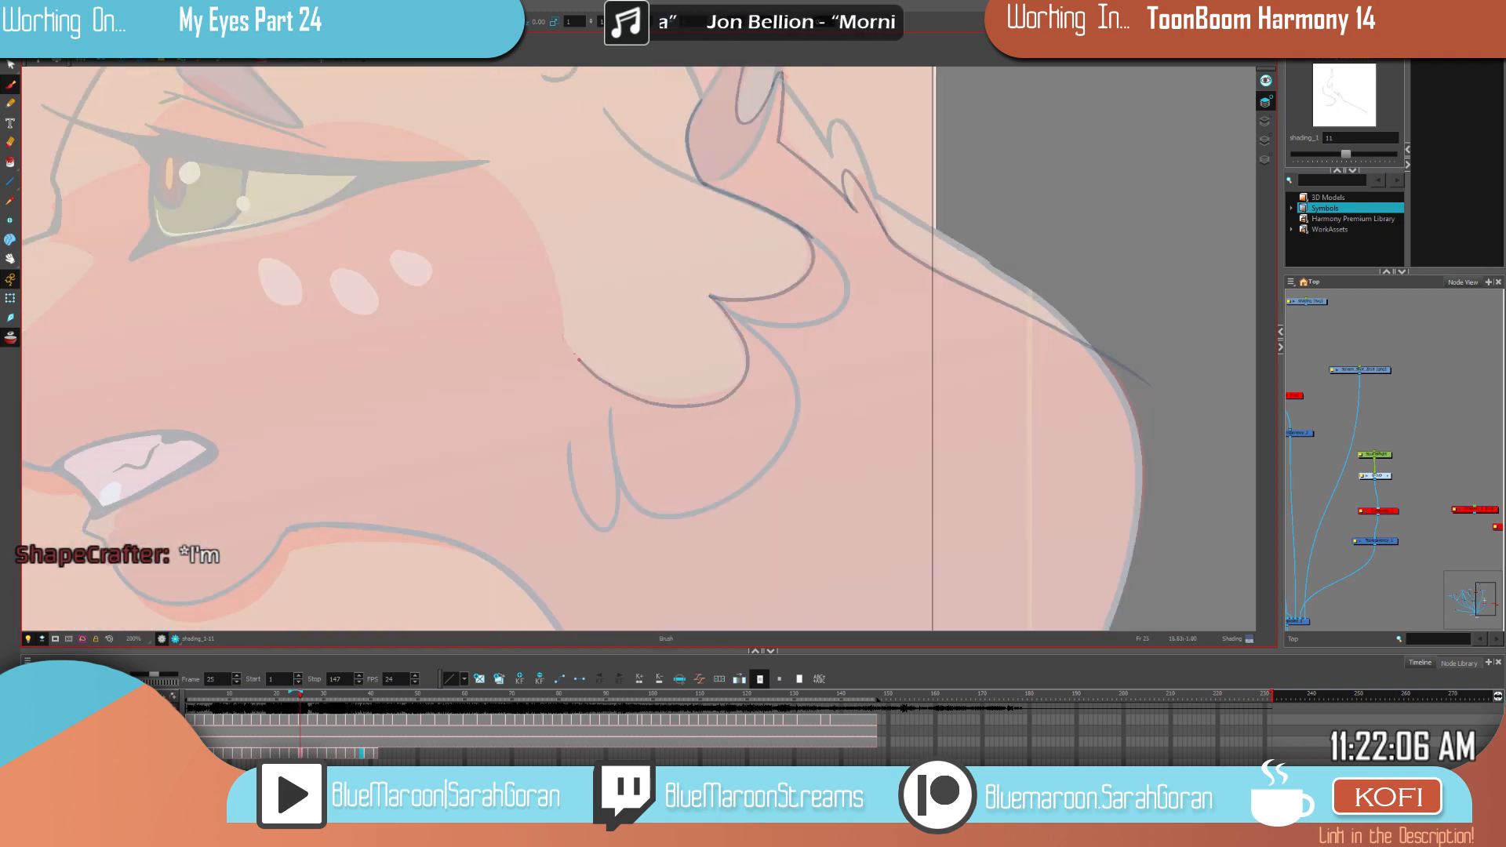
Step: Trace the shading edge from the lower cheek-fur lock up around the cheek and over the eye to the brow on frame 25
key("f")
key("g")
left_click_drag(933, 361, 1068, 442)
key("f")
key("g")
left_click_drag(697, 415, 669, 311)
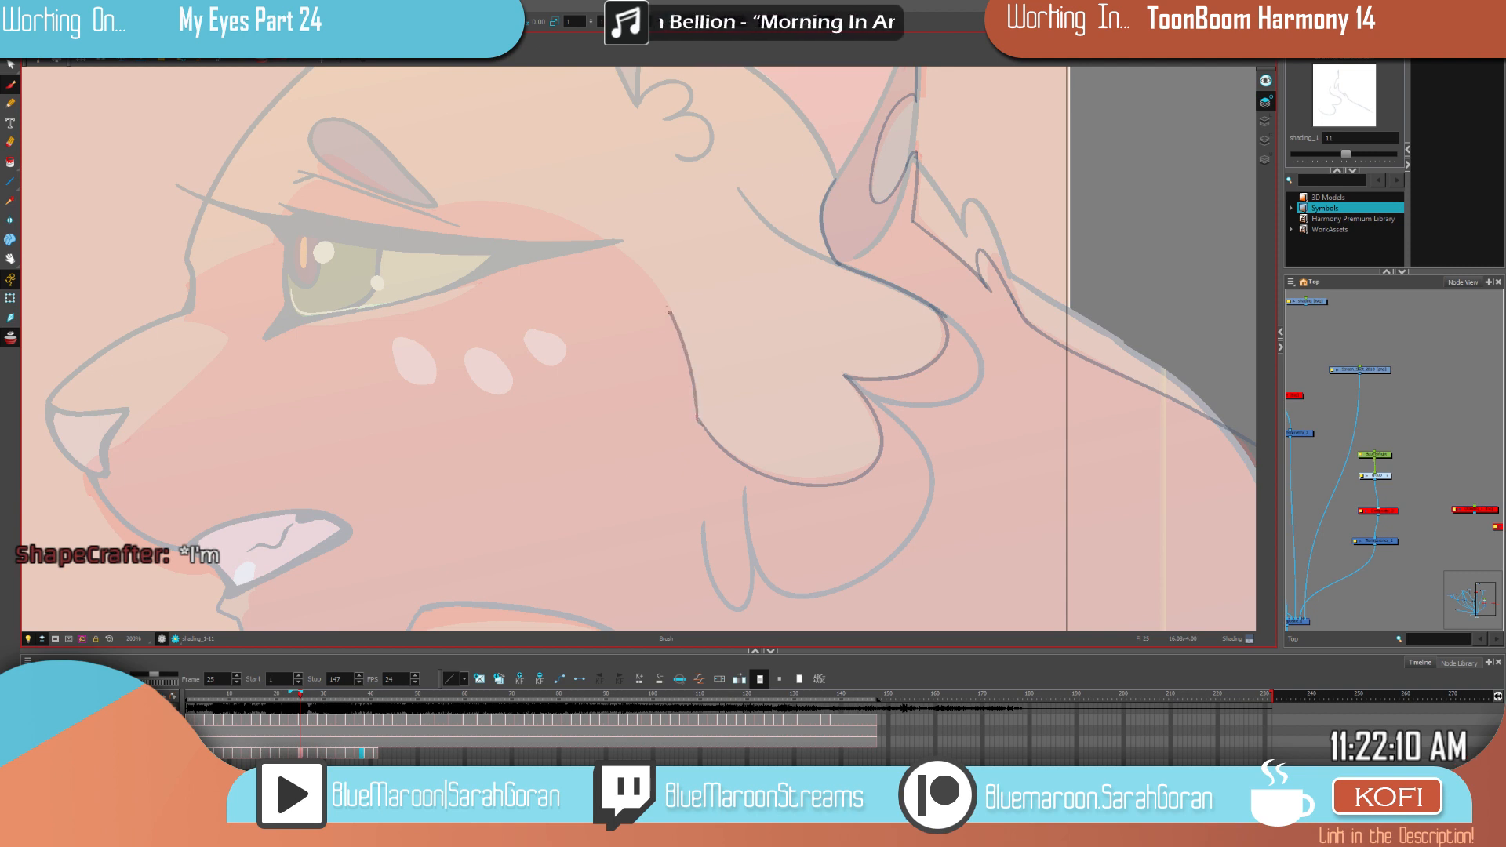
left_click_drag(556, 223, 429, 208)
key("f")
key("g")
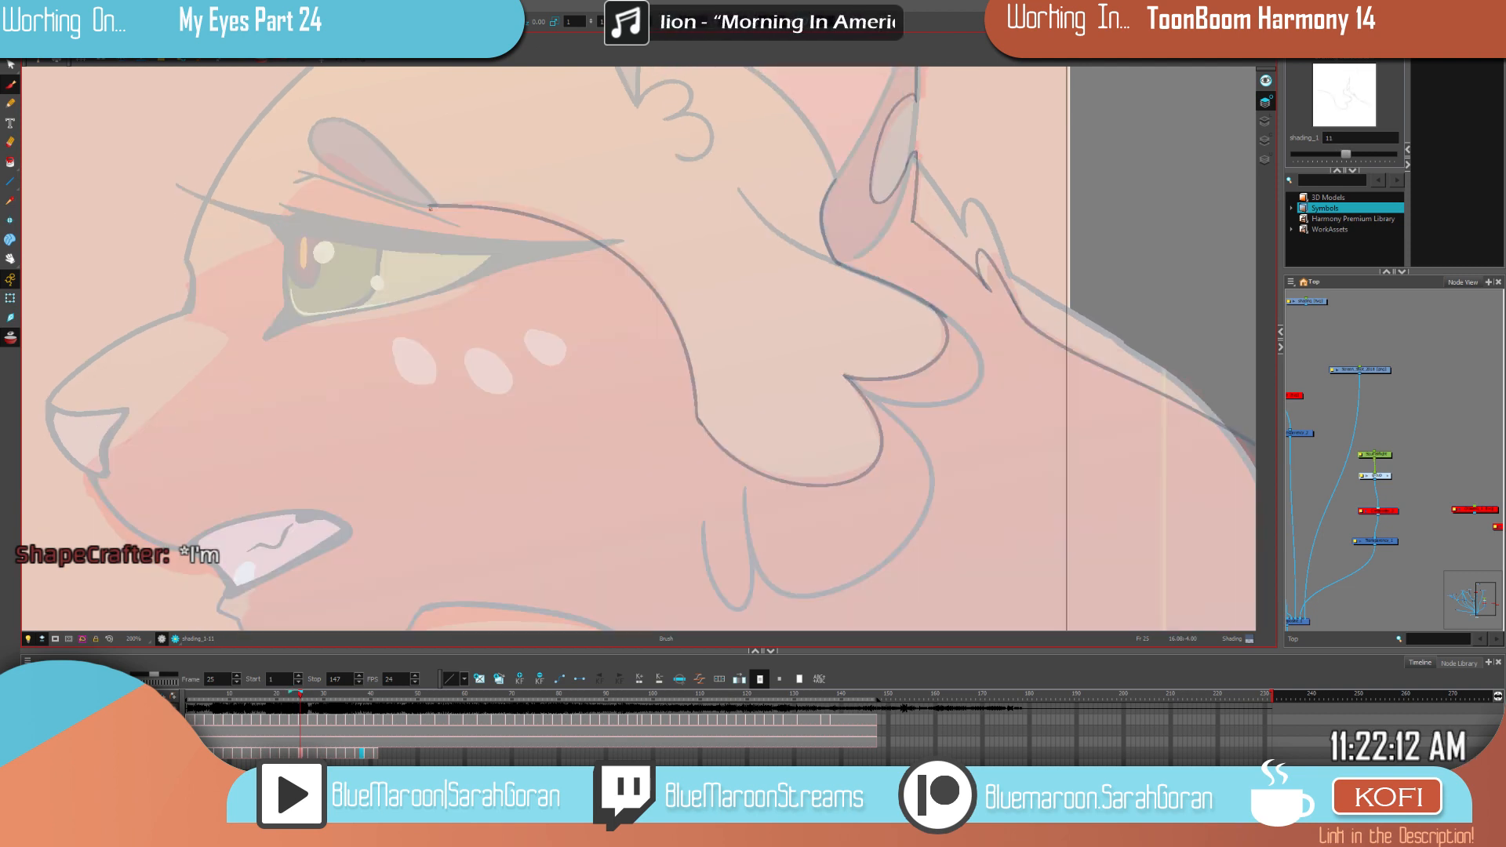
Step: Compare the brow area with frame 23 and adjust the shading line's end where it meets the brow marking on frame 25
left_click_drag(877, 461, 1094, 570)
key("f")
key("g")
key("f")
key("g")
key("f")
key("g")
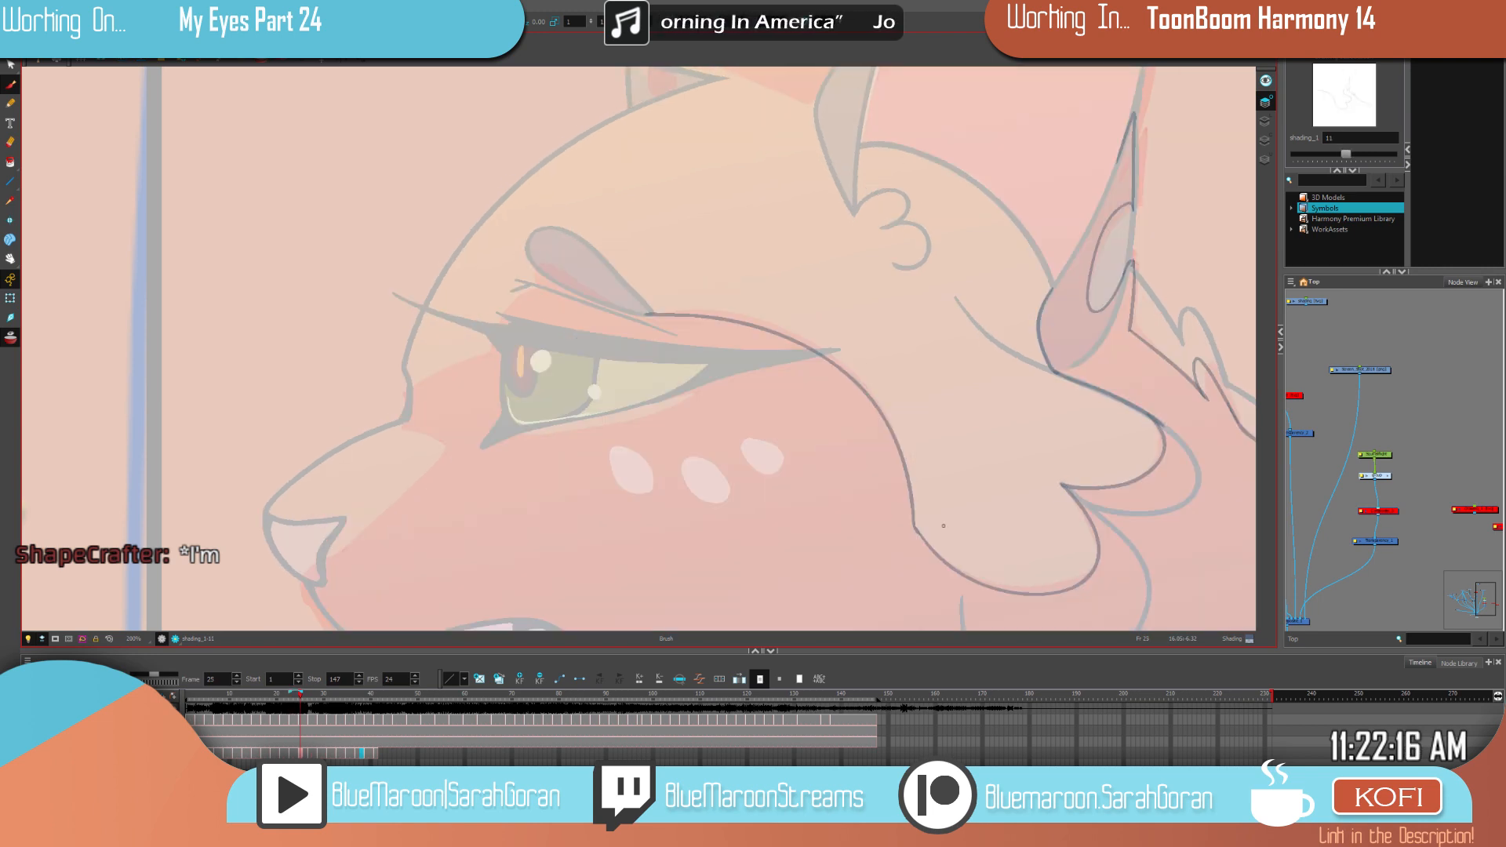
key("alt+s")
left_click(742, 320)
left_click_drag(642, 338, 644, 327)
left_click(11, 85)
Step: Outline the shaded inner part of the brow marking above the eye on frame 25
key("f")
key("g")
key("f")
key("g")
key("f")
key("g")
left_click_drag(586, 266, 544, 271)
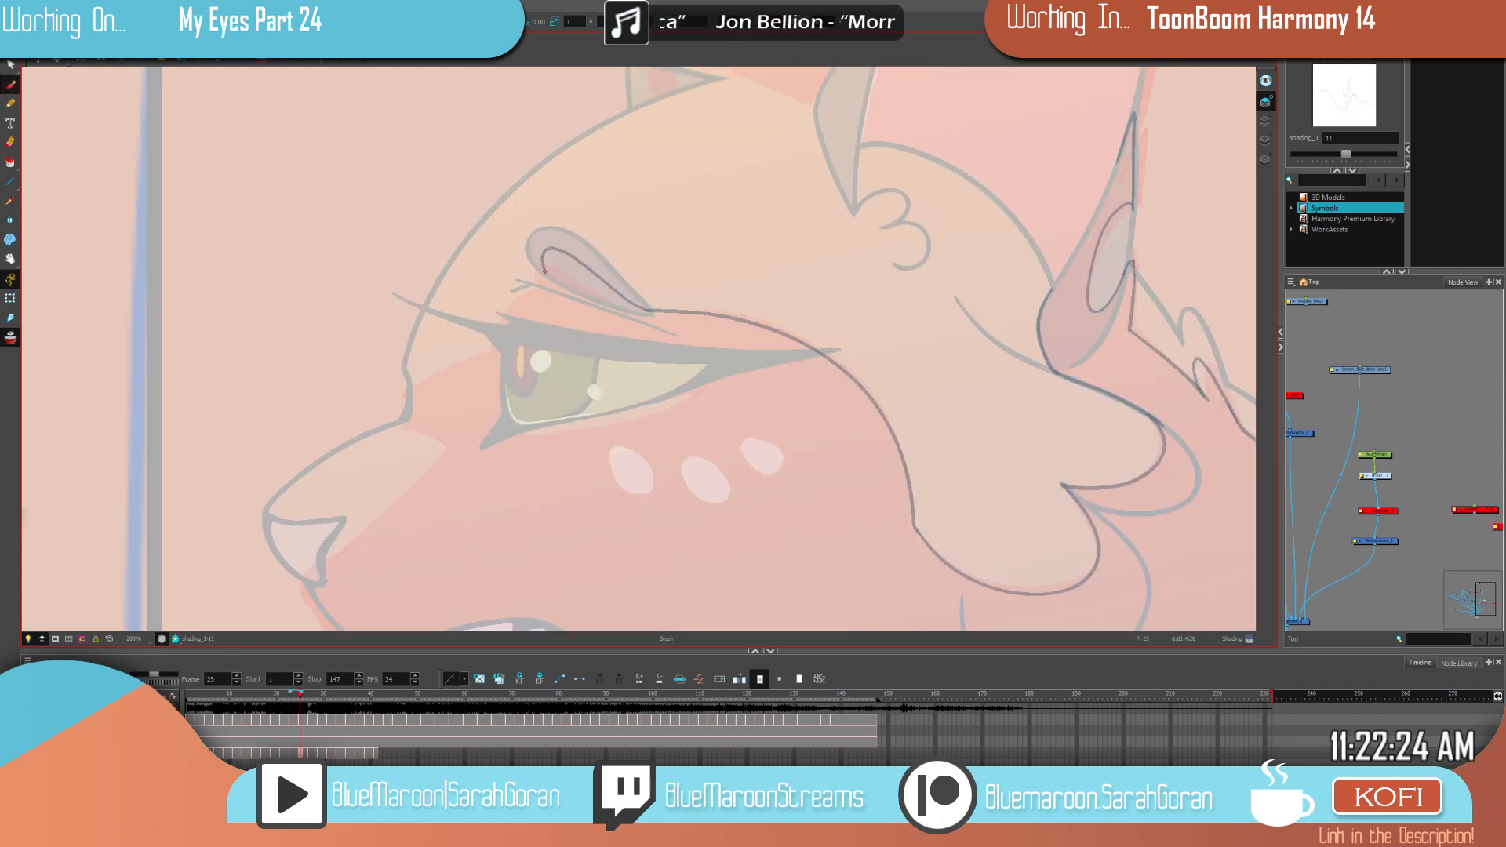
Step: Trace the shading edge from the front of the brow marking down to the eye's inner corner on frame 25
key("f")
key("g")
left_click_drag(918, 431, 1056, 456)
key("f")
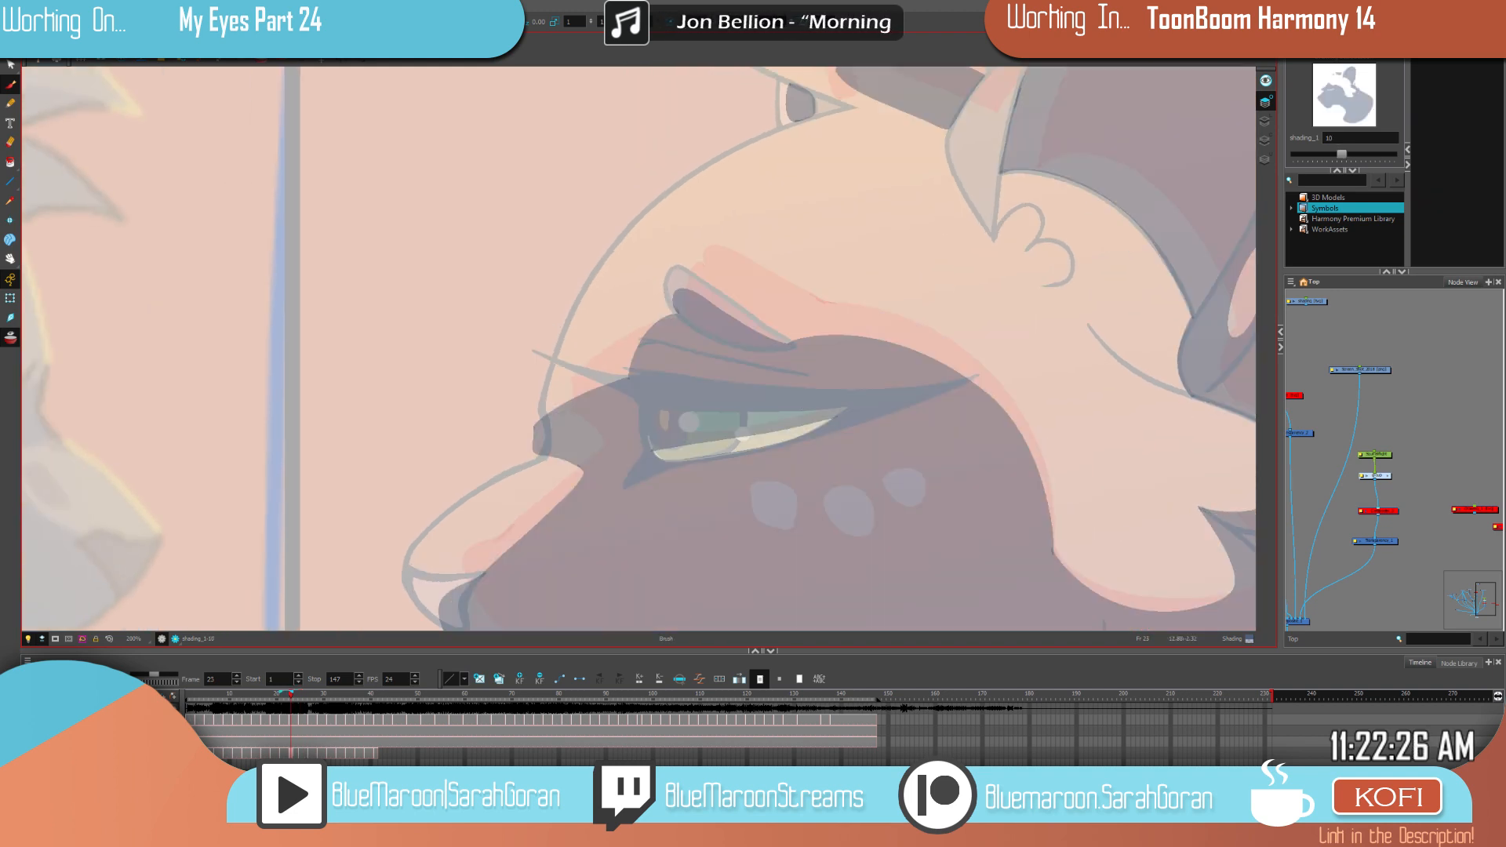
key("g")
mouse_move(669, 302)
left_mouse_down()
mouse_move(643, 317)
mouse_move(634, 352)
left_mouse_up()
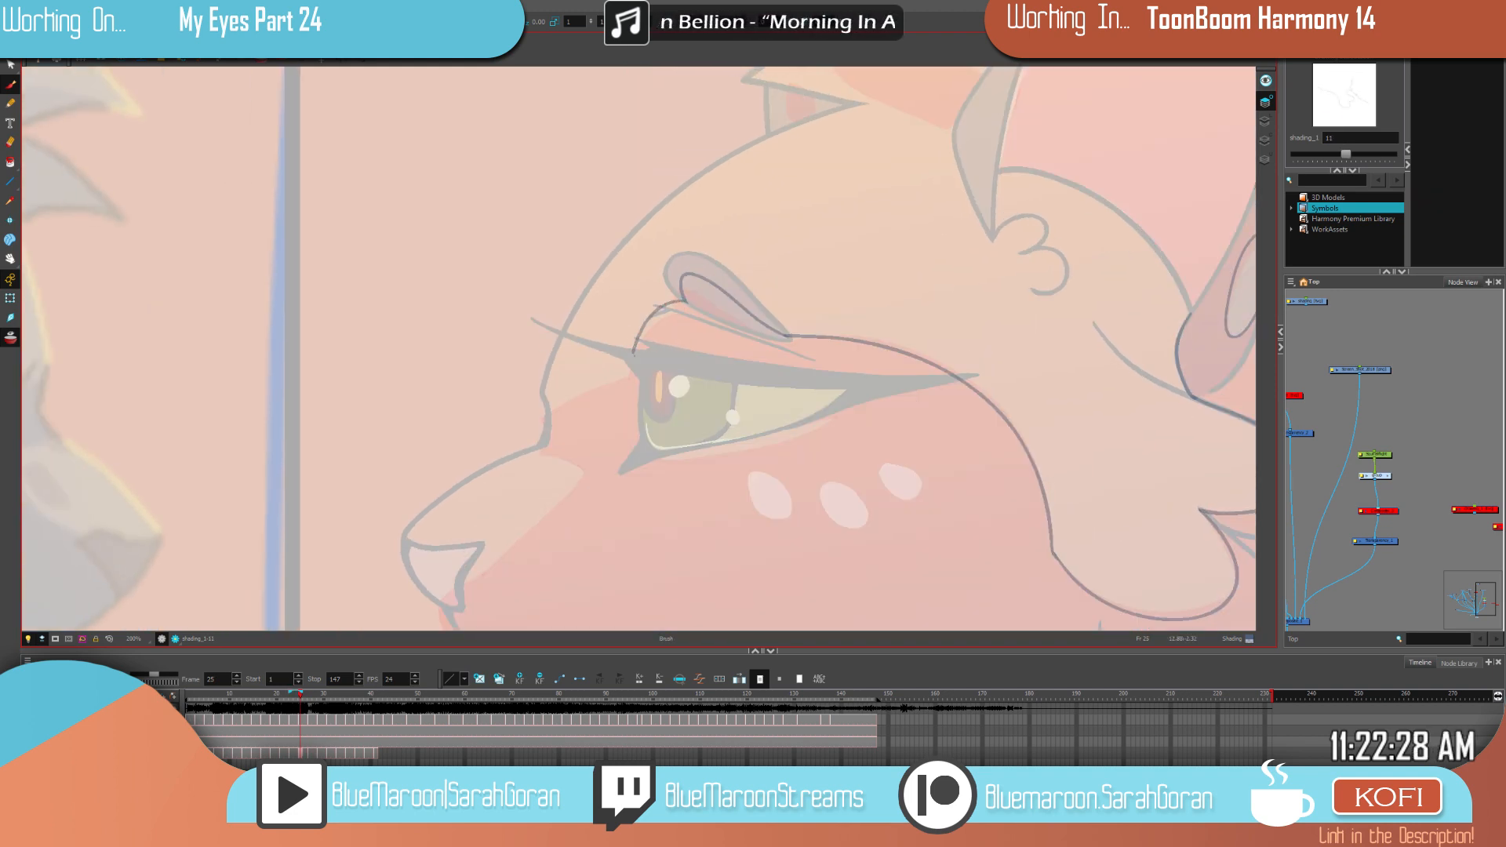
Step: Continue the shading edge from the eye's inner corner to the bridge of the nose on frame 25
key("f")
key("g")
left_click_drag(944, 511, 1037, 369)
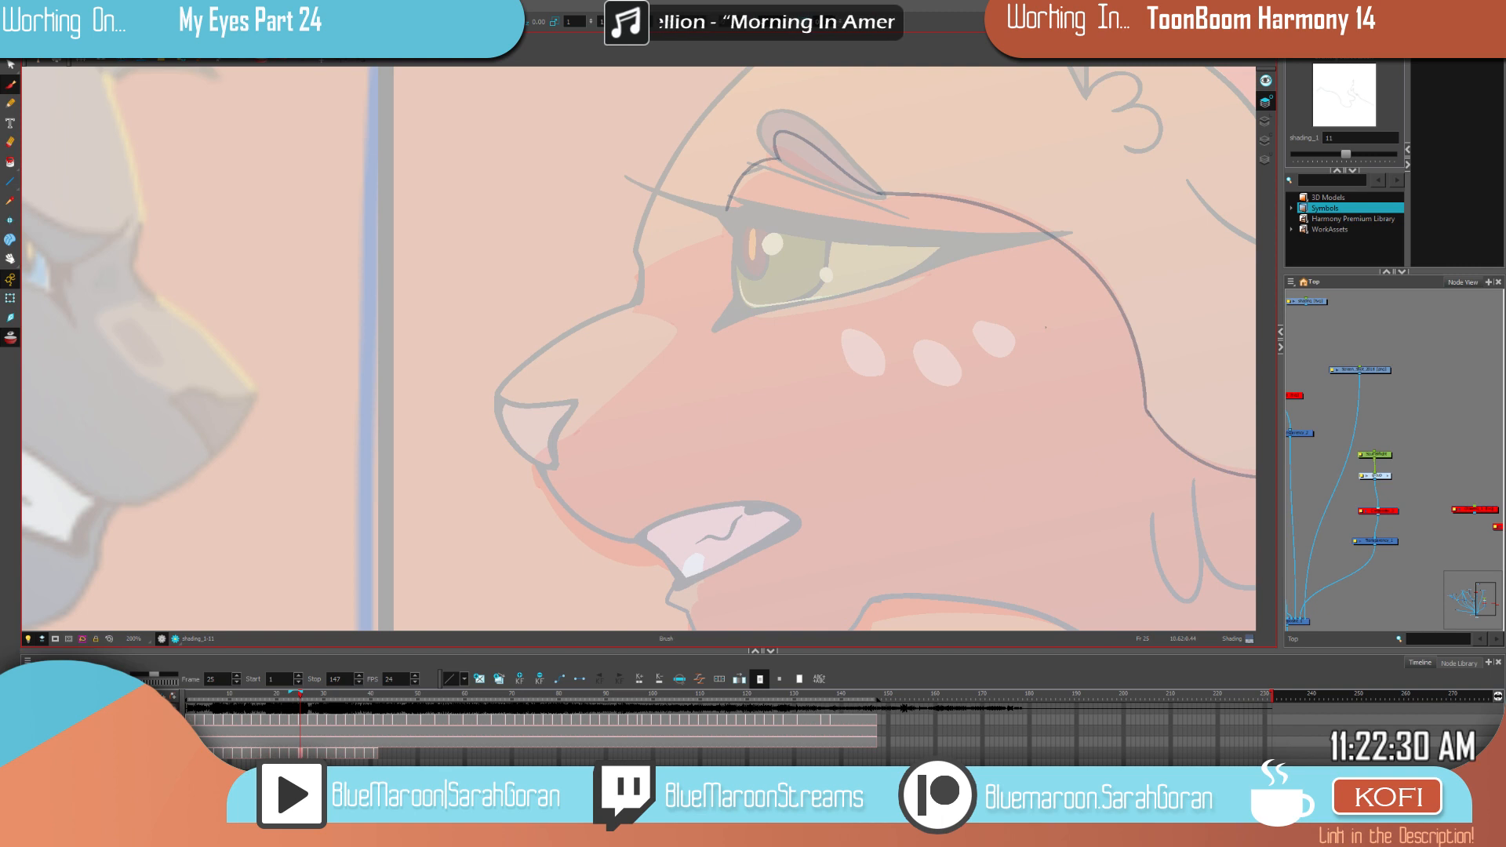
key("f")
key("g")
mouse_move(773, 161)
left_mouse_down()
mouse_move(628, 257)
mouse_move(678, 324)
left_mouse_up()
key("f")
key("g")
Step: Compare the muzzle with frame 23 and outline the shading along the light muzzle patch and nose on frame 25
key("f")
key("g")
mouse_move(592, 391)
left_mouse_down()
mouse_move(538, 426)
mouse_move(544, 464)
left_mouse_up()
key("f")
key("g")
key("f")
key("g")
left_click_drag(854, 413, 899, 305)
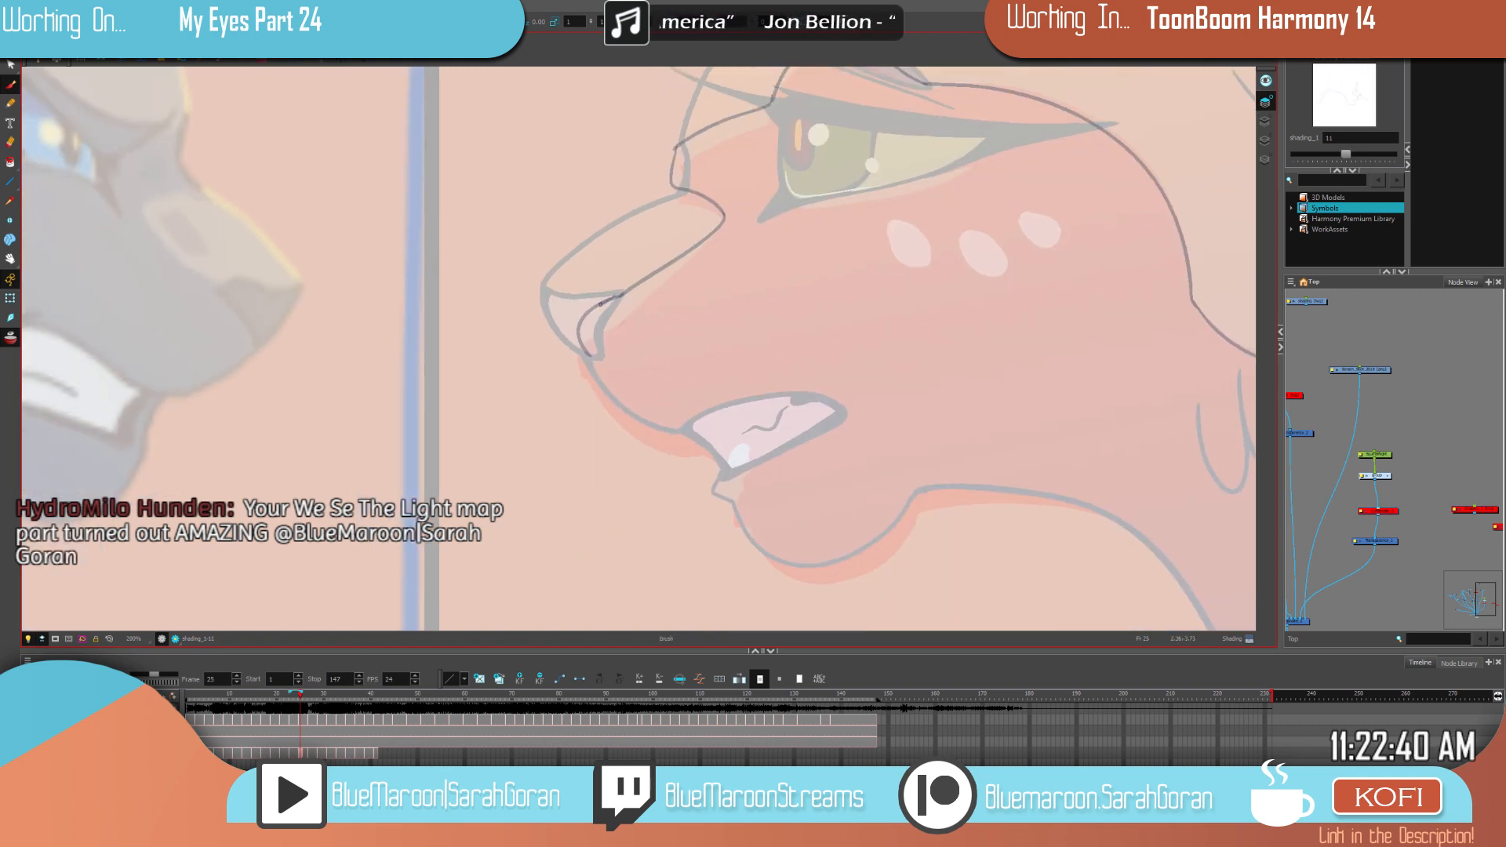
Step: Trace the shading edge from beneath the nose along the lip and around the chin on frame 25
left_click_drag(578, 342, 591, 357)
left_click_drag(699, 363, 656, 258)
key("f")
key("g")
left_click_drag(540, 253, 612, 343)
mouse_move(651, 401)
left_mouse_down()
mouse_move(676, 442)
mouse_move(743, 480)
left_mouse_up()
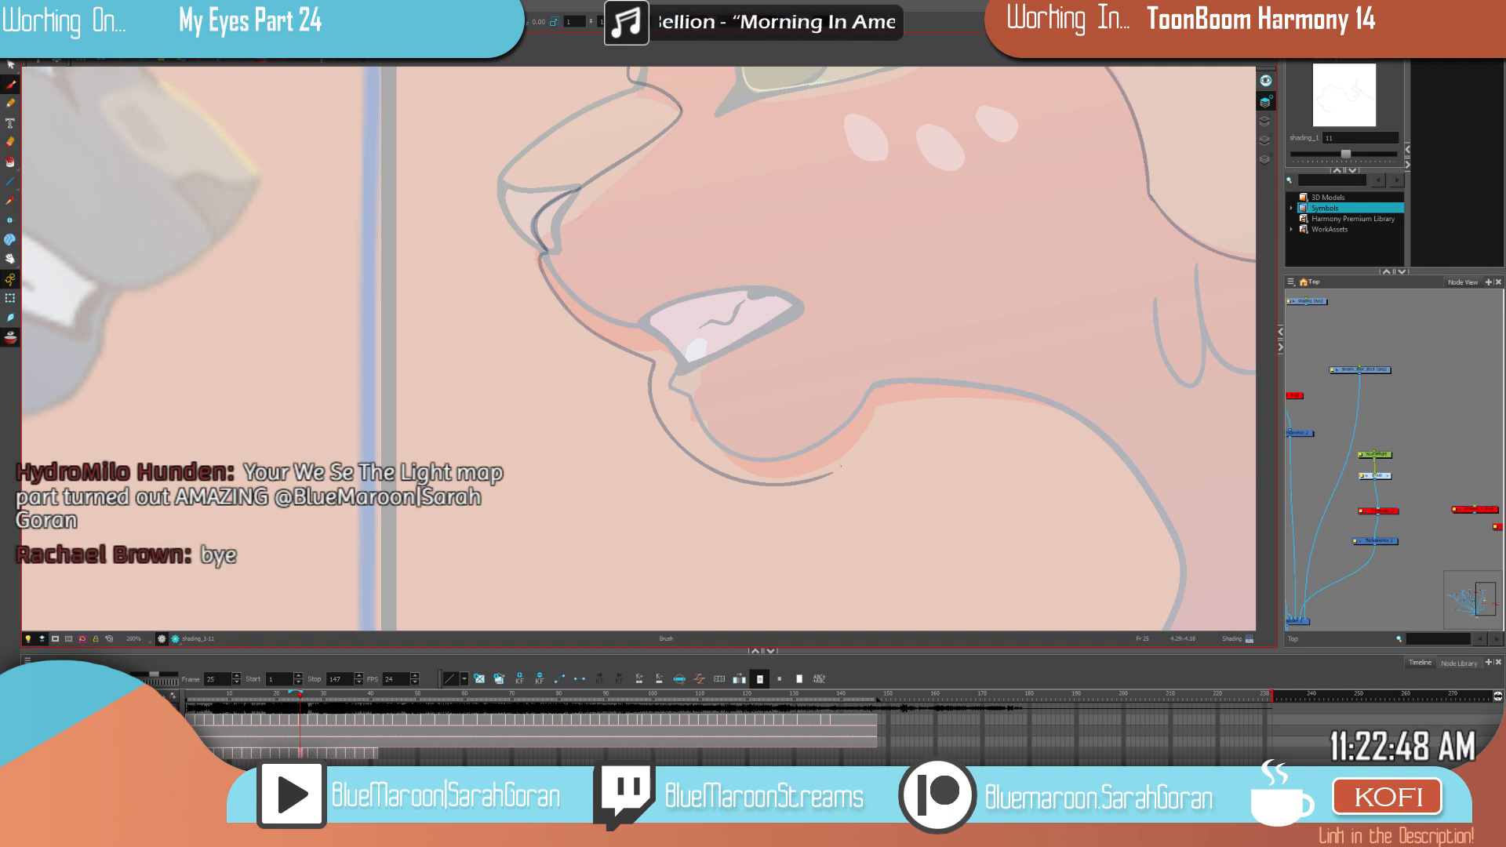
Step: Draw the shading edge from the chin along the jaw and throat to the base of the neck on frame 25
left_click_drag(992, 446, 843, 420)
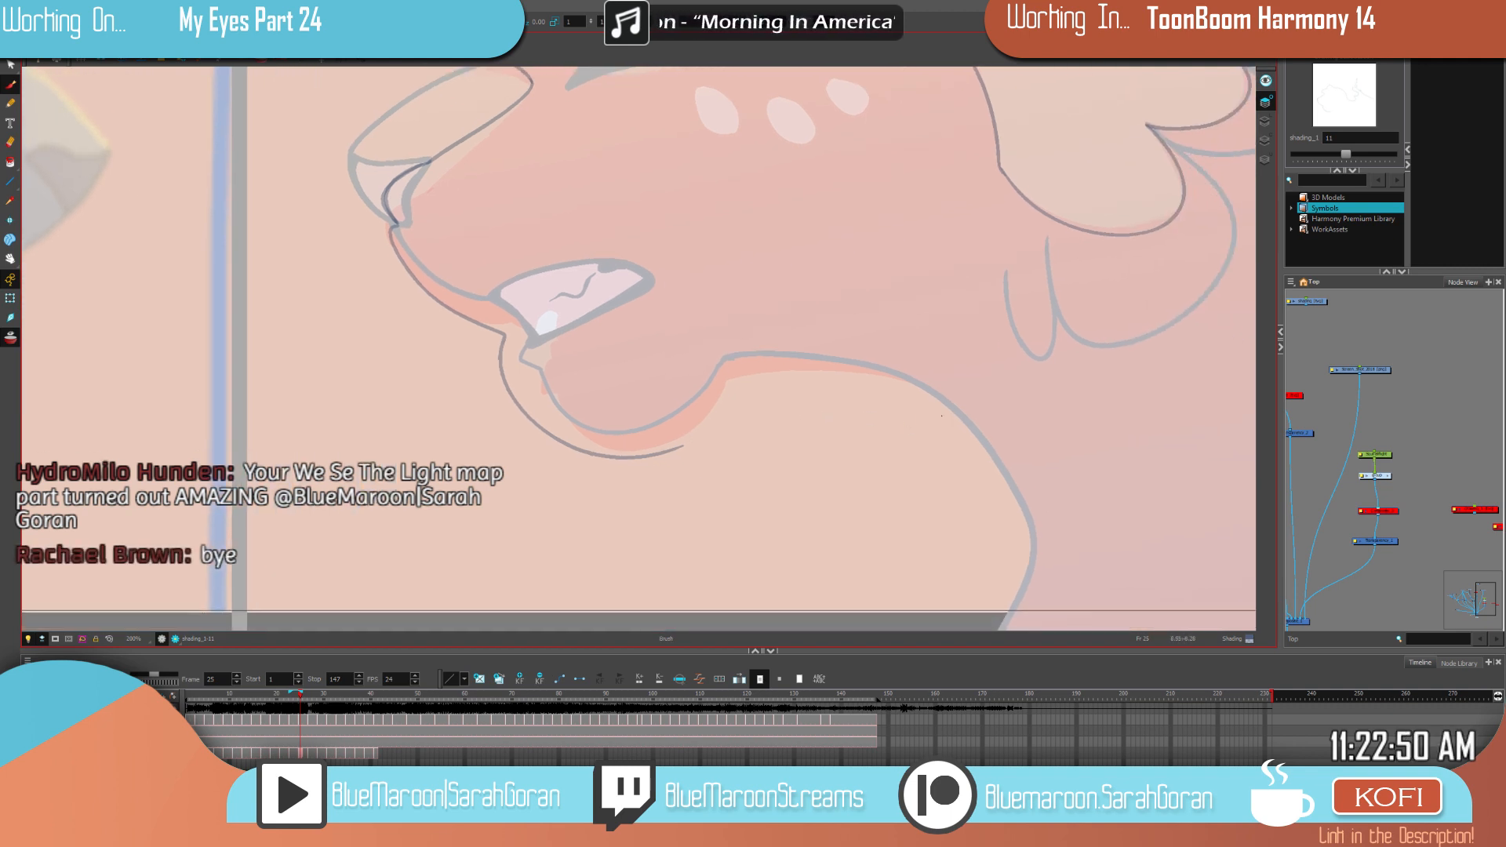
key("comma")
key("period")
left_click_drag(1065, 557, 1015, 401)
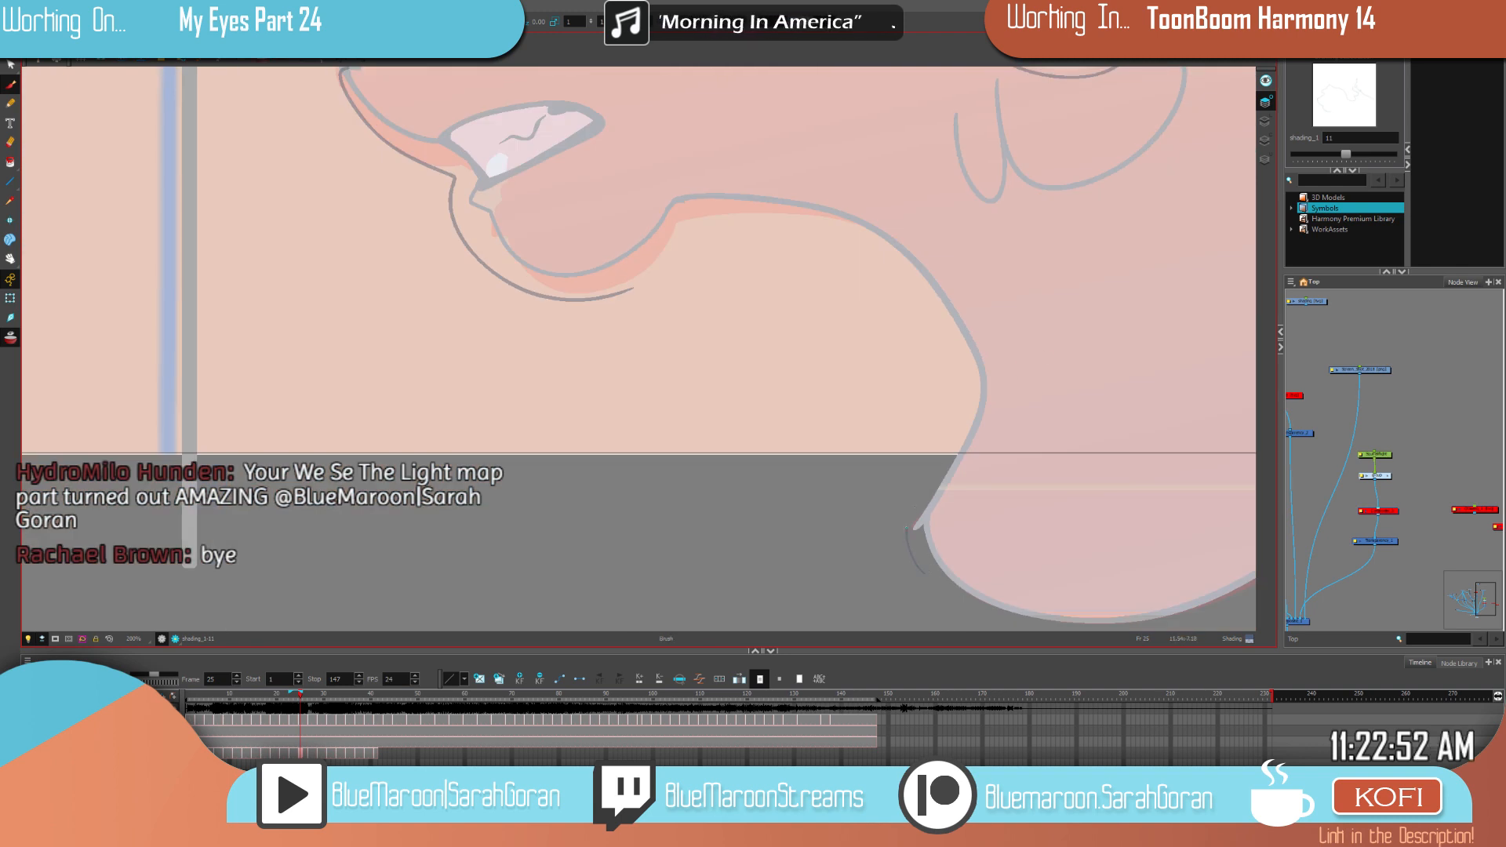
mouse_move(933, 303)
left_mouse_down()
mouse_move(840, 228)
mouse_move(677, 211)
left_mouse_up()
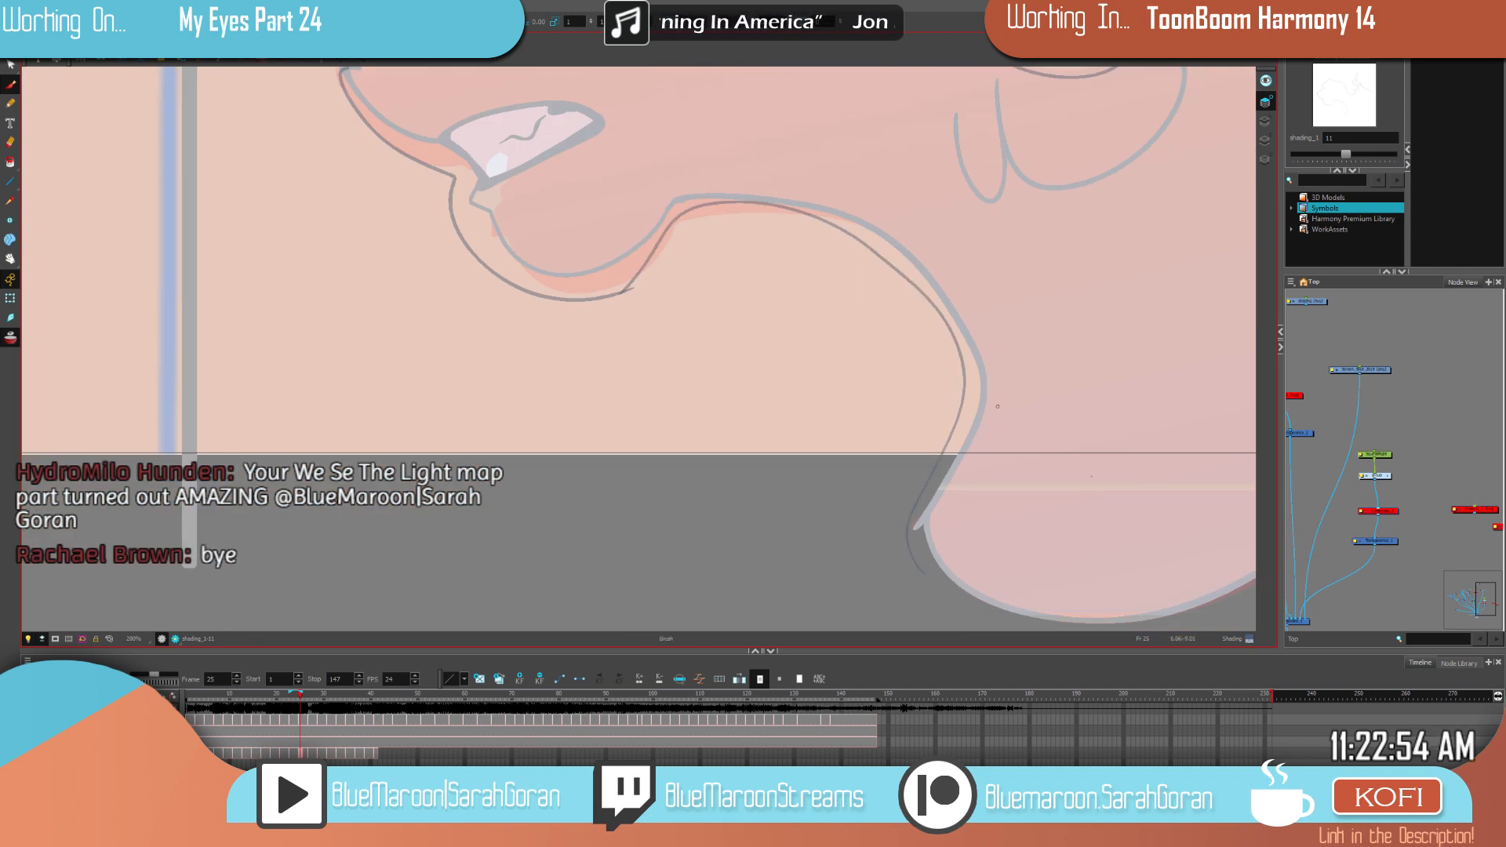
Step: Add a light, unshaded highlight on the tongue inside the open mouth on frame 23
key("comma")
key("comma")
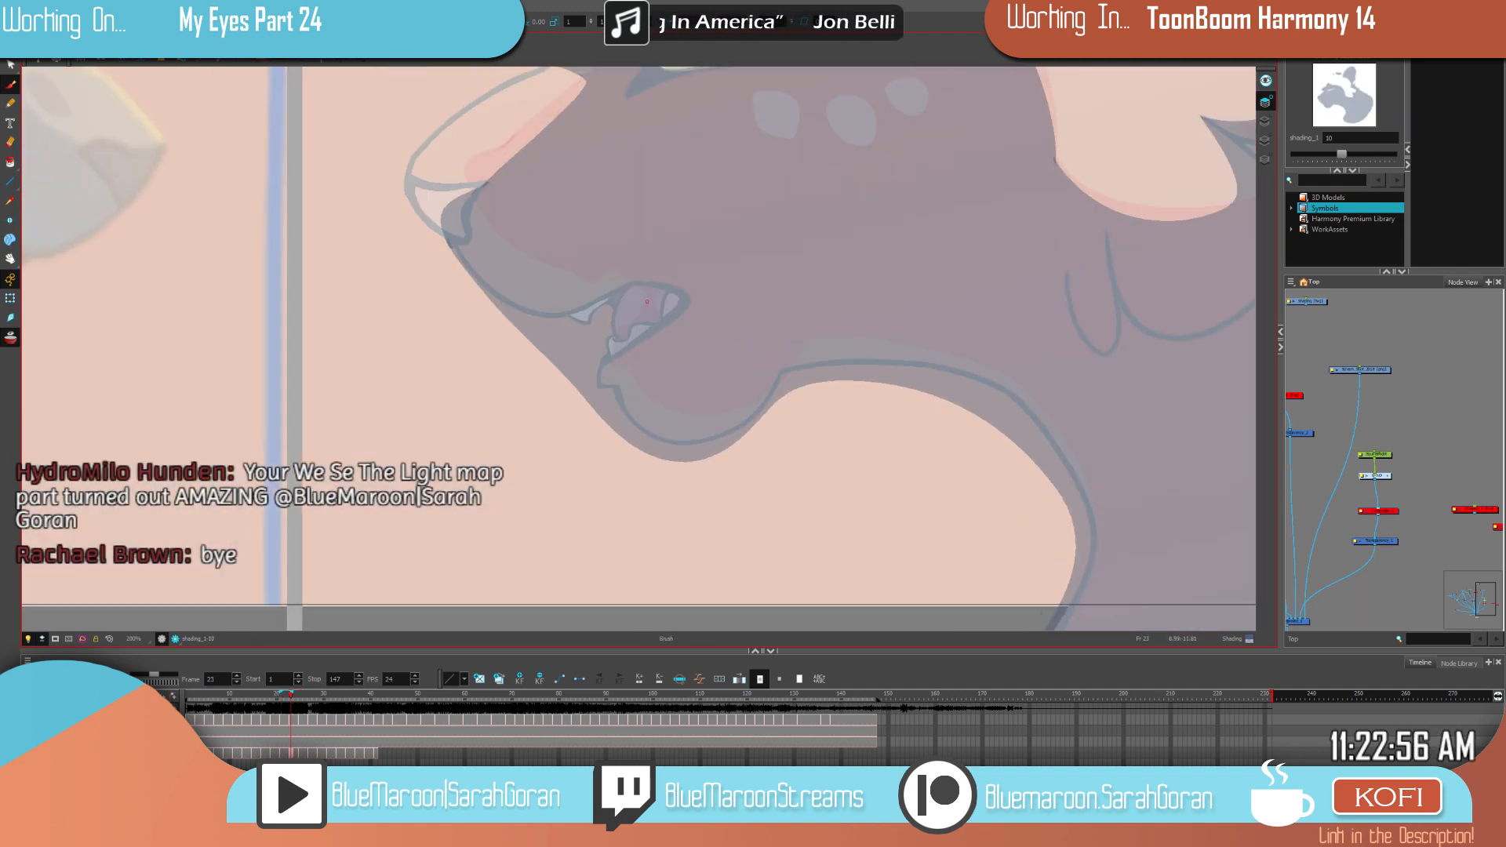
left_click_drag(617, 312, 628, 294)
key("period")
key("comma")
key("alt+b")
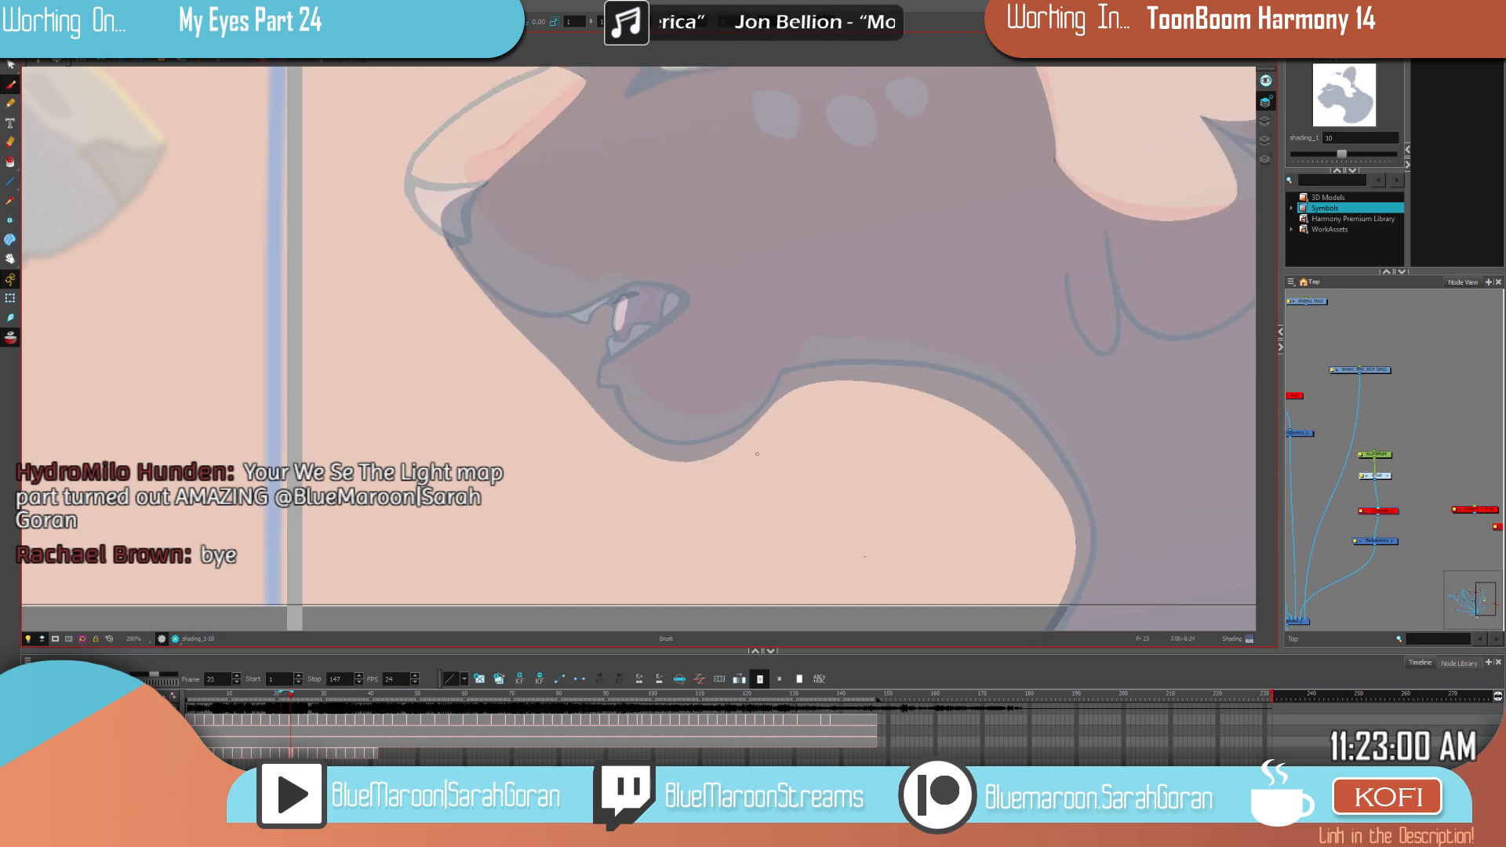
key("period")
key("comma")
Step: Compare the face with frame 23 and outline the light lower part of the eye on frame 25
mouse_move(1154, 519)
left_mouse_down()
mouse_move(944, 423)
mouse_move(869, 474)
left_mouse_up()
left_click_drag(1057, 193, 961, 454)
left_click_drag(914, 330, 1084, 597)
left_click_drag(906, 480, 1136, 368)
key("period")
key("period")
key("comma")
key("comma")
key("period")
left_click_drag(727, 343, 923, 440)
key("comma")
key("period")
key("period")
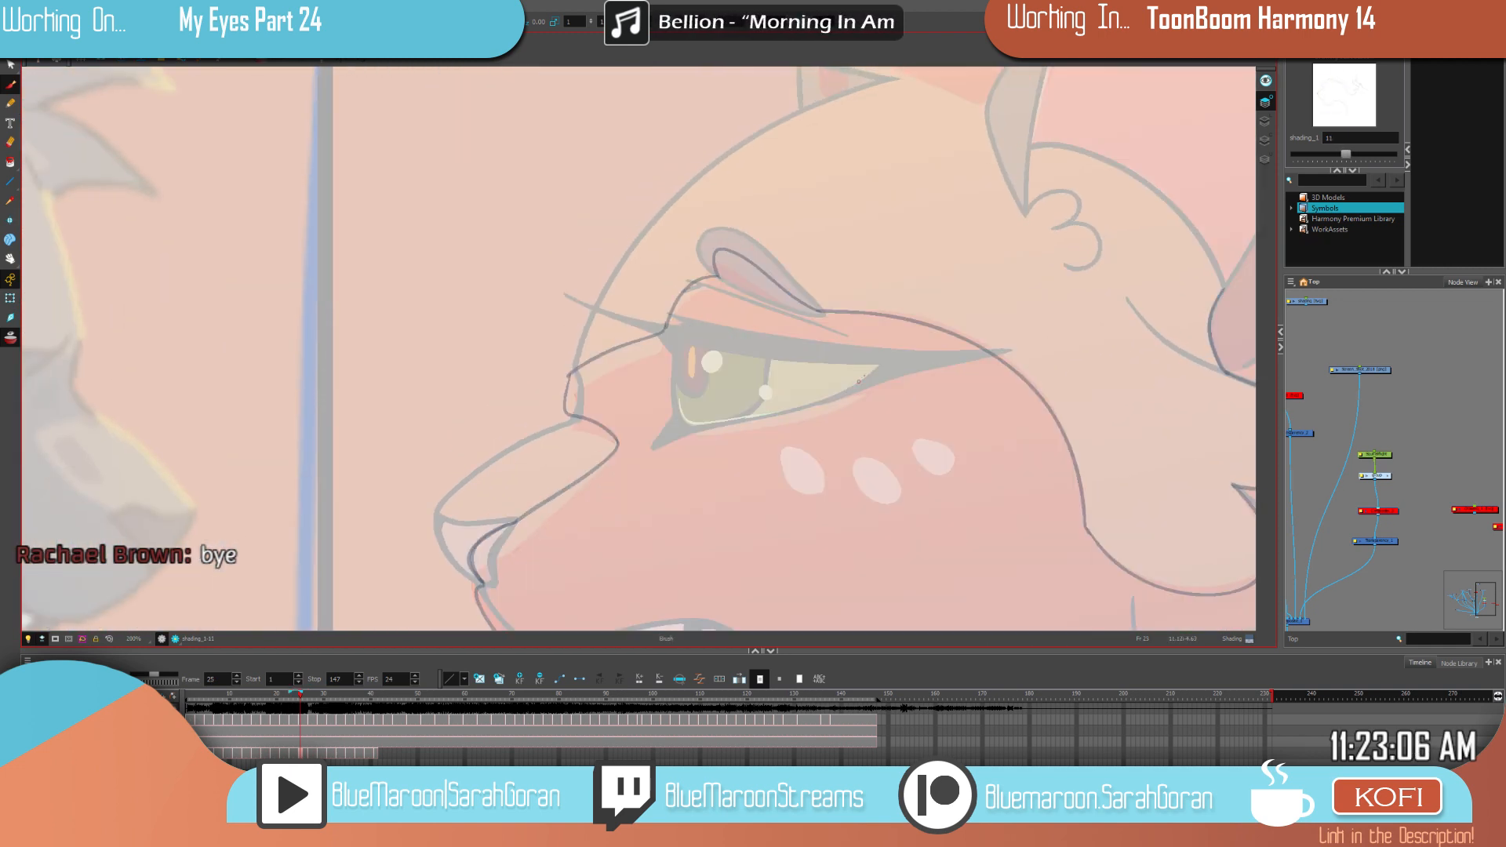
mouse_move(869, 376)
left_mouse_down()
mouse_move(718, 382)
mouse_move(676, 399)
left_mouse_up()
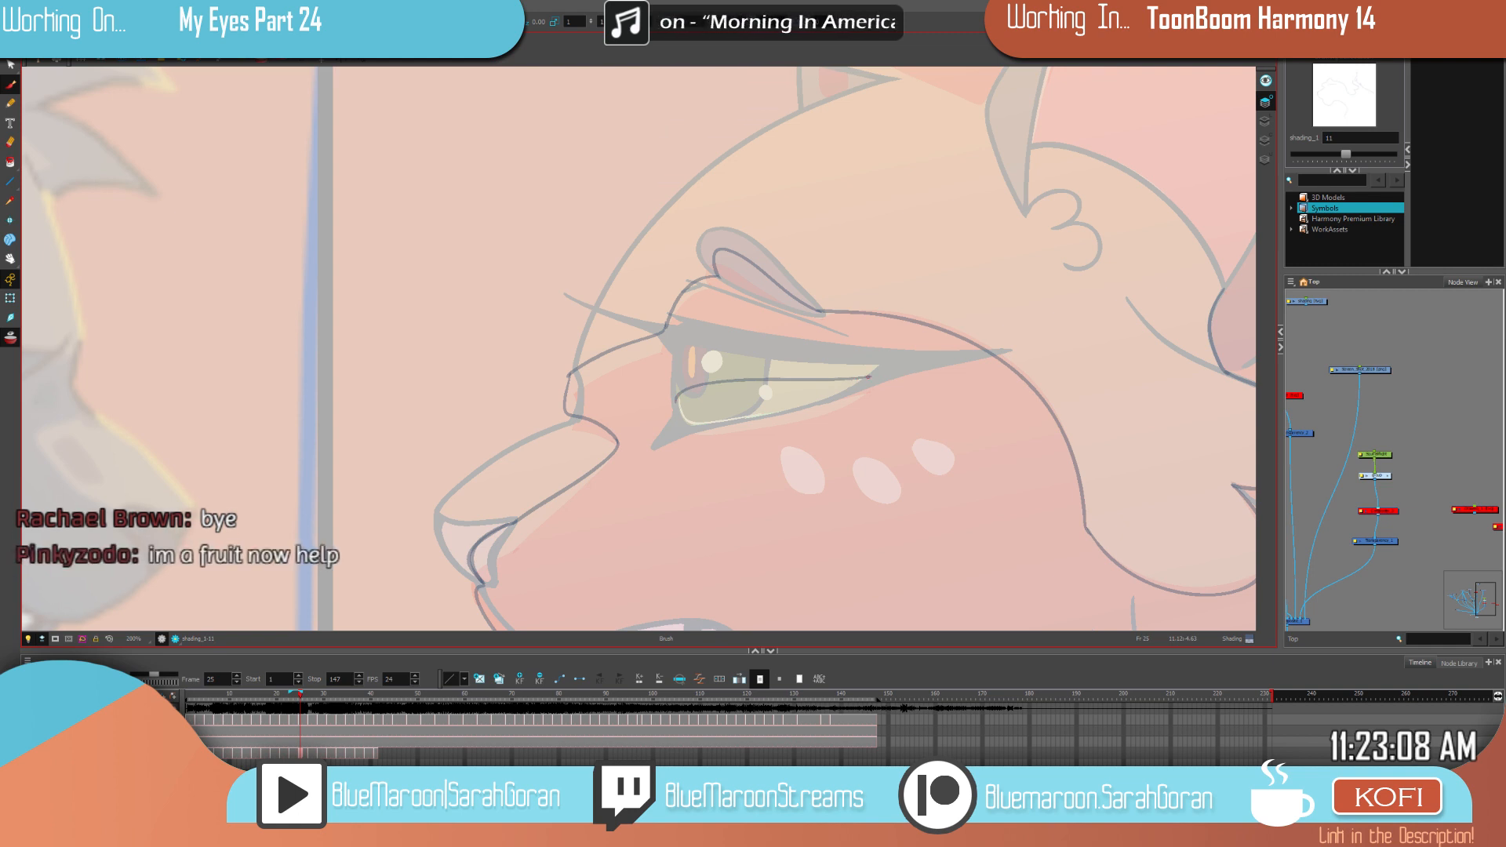
mouse_move(826, 400)
left_mouse_down()
mouse_move(739, 423)
mouse_move(676, 398)
left_mouse_up()
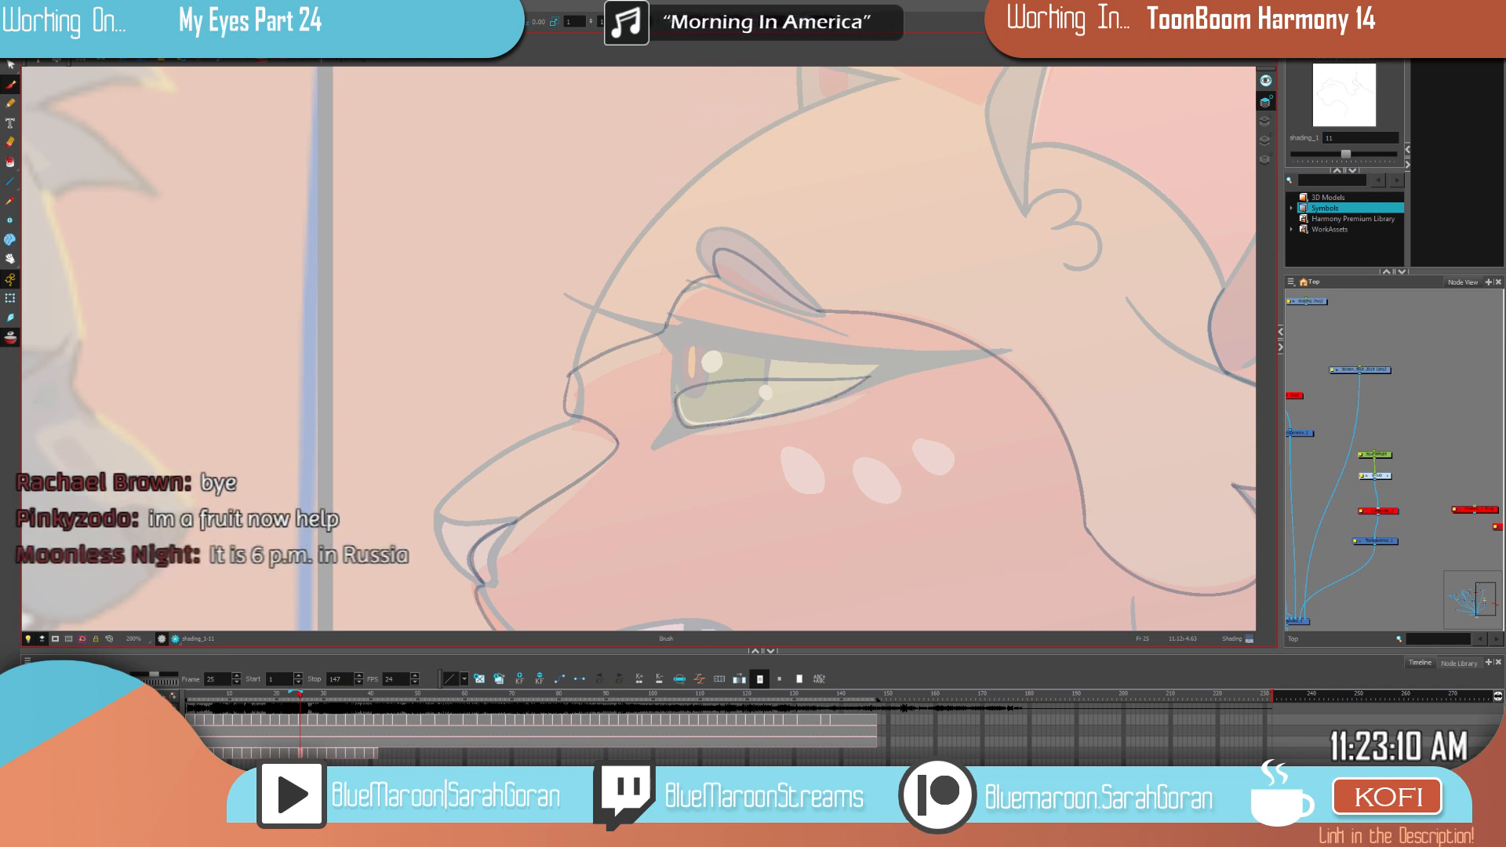
key("alt+i")
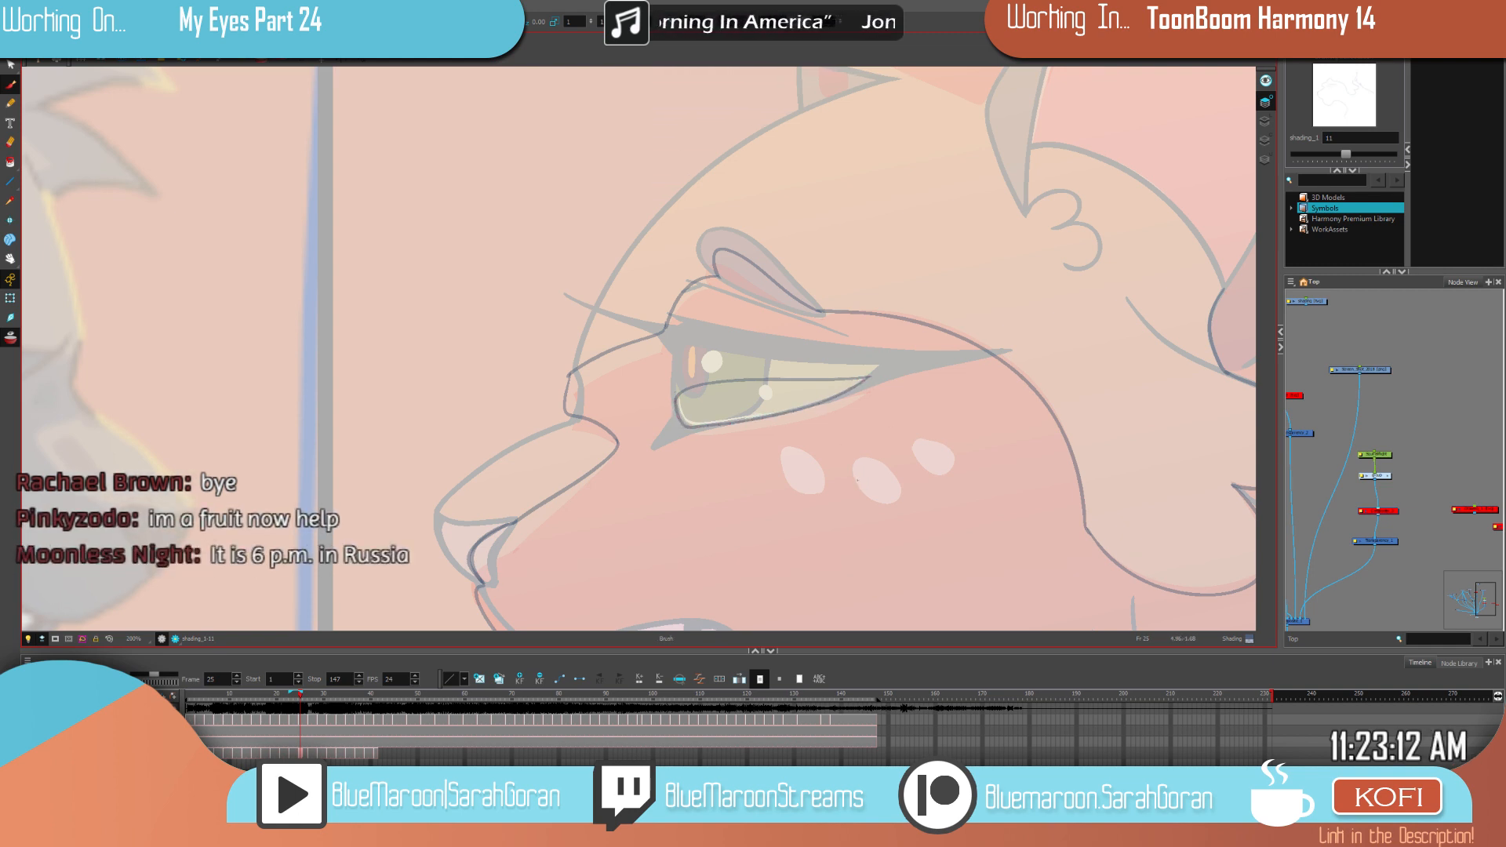
Step: Compare the ears with frame 23 and outline the upper and side edges of the near ear's inner shading on frame 25
key(".")
left_click_drag(1025, 509, 702, 555)
left_click_drag(1112, 313, 1036, 438)
left_click_drag(949, 323, 968, 385)
key("f")
key("g")
key("f")
key("f")
key("g")
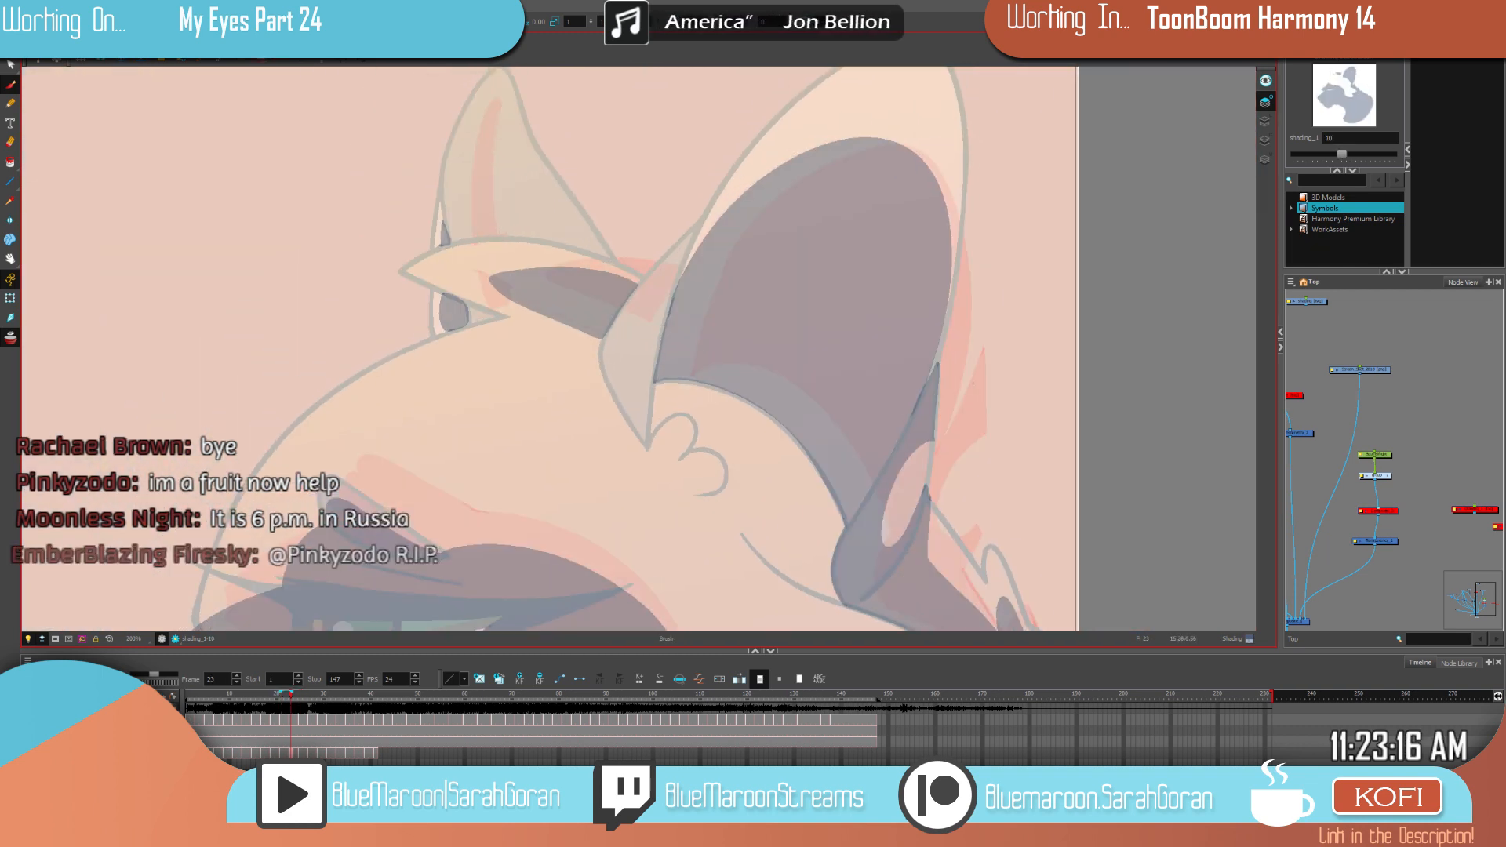
key("g")
key("f")
key("g")
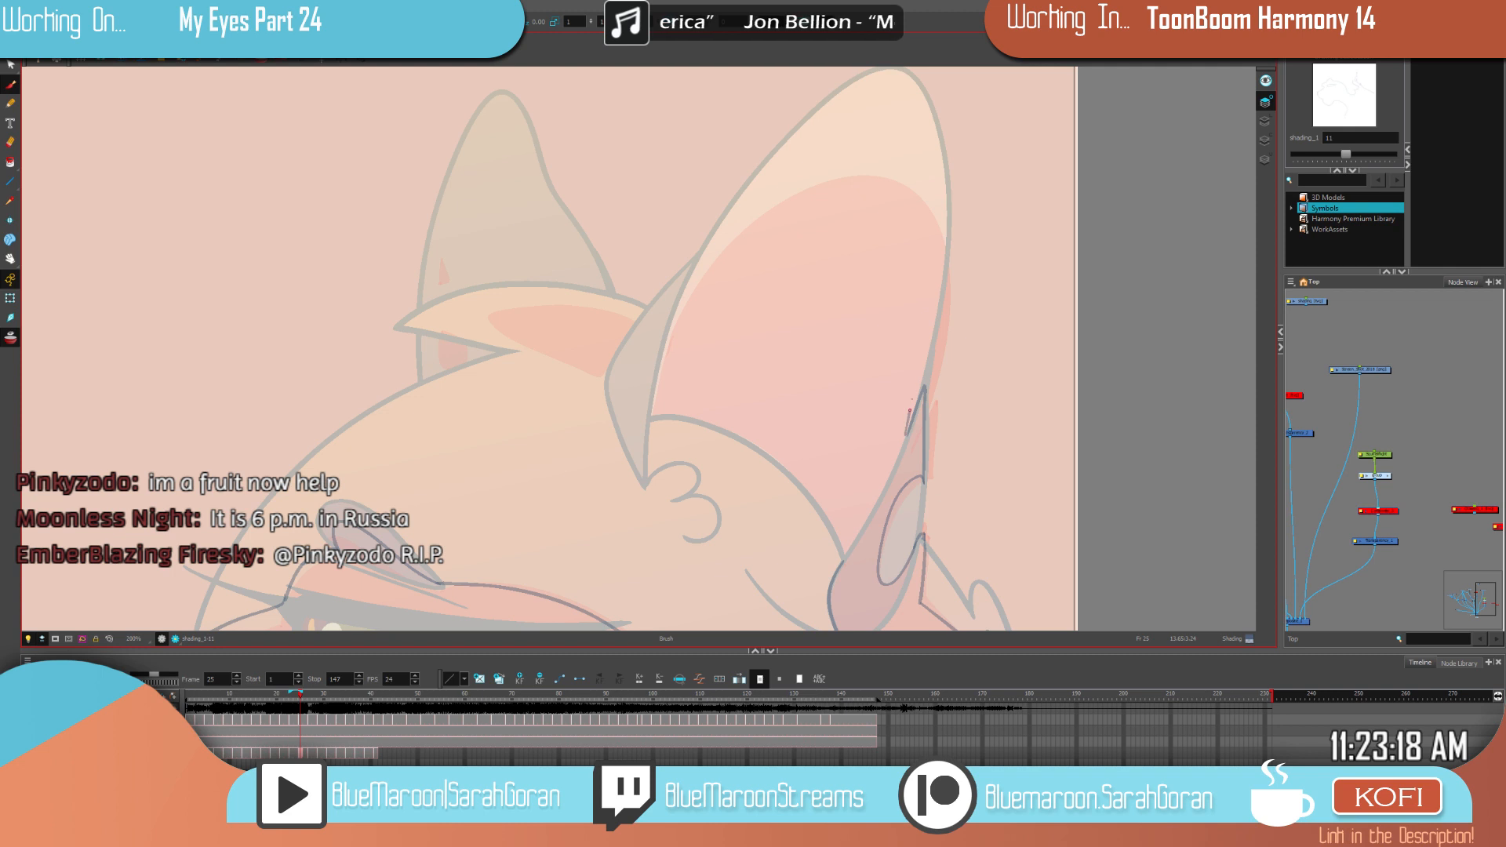
mouse_move(915, 211)
left_mouse_down()
mouse_move(885, 176)
mouse_move(775, 203)
left_mouse_up()
left_click_drag(659, 367, 656, 377)
Step: Reinforce the near inner ear's upper front edge and close its outline along the ear's base on frame 25
key("f")
key("g")
left_click_drag(858, 170, 709, 264)
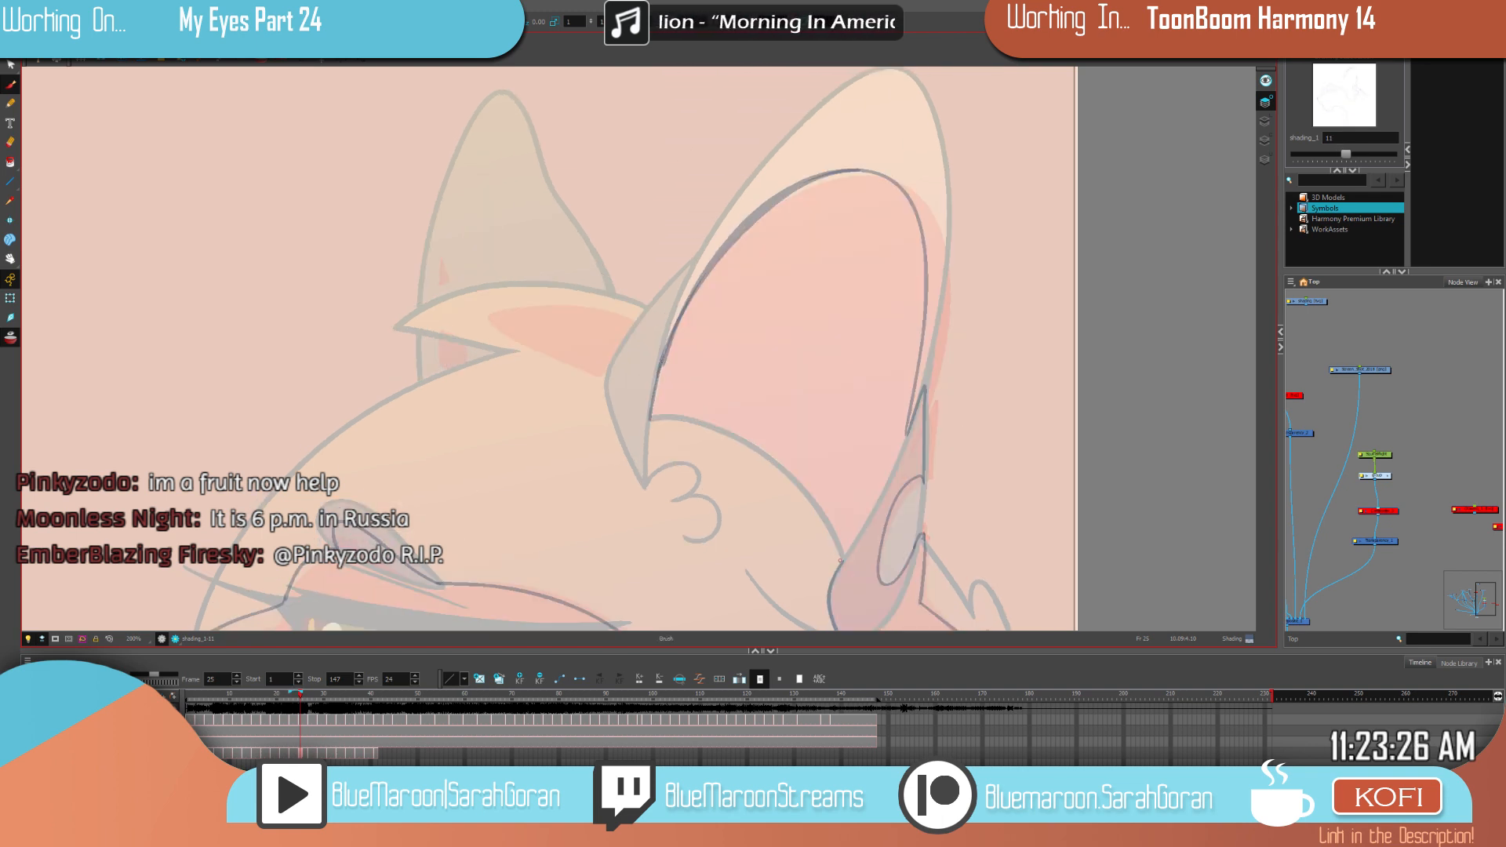
mouse_move(842, 559)
left_mouse_down()
mouse_move(768, 459)
mouse_move(680, 417)
left_mouse_up()
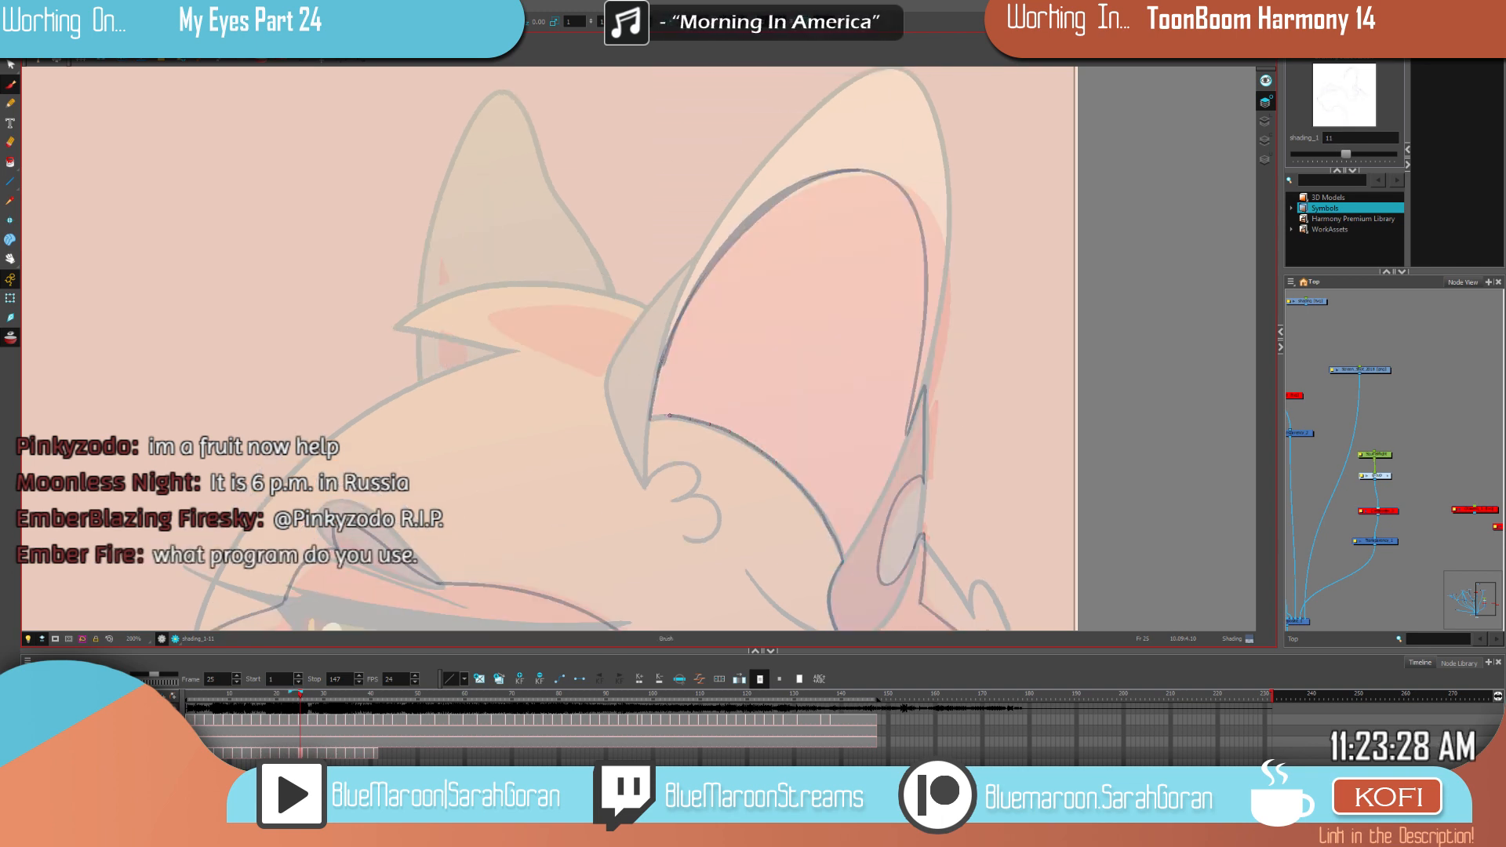
key("alt+b")
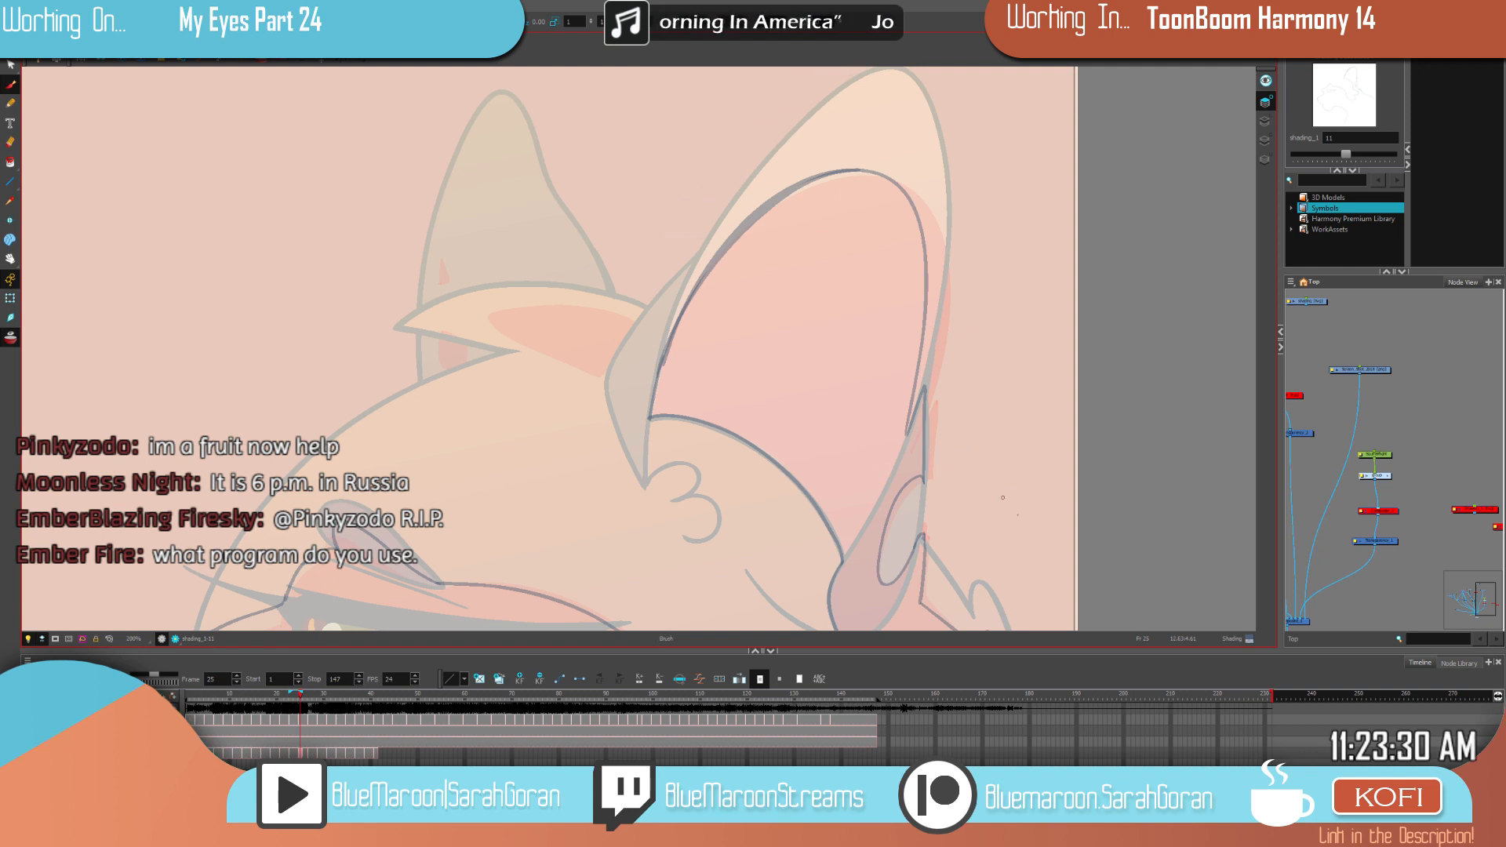
Step: Fill the outlined head, neck and inner-ear areas with the shading colour on frame 25
mouse_move(1081, 476)
left_mouse_down()
mouse_move(1098, 361)
mouse_move(1080, 386)
left_mouse_up()
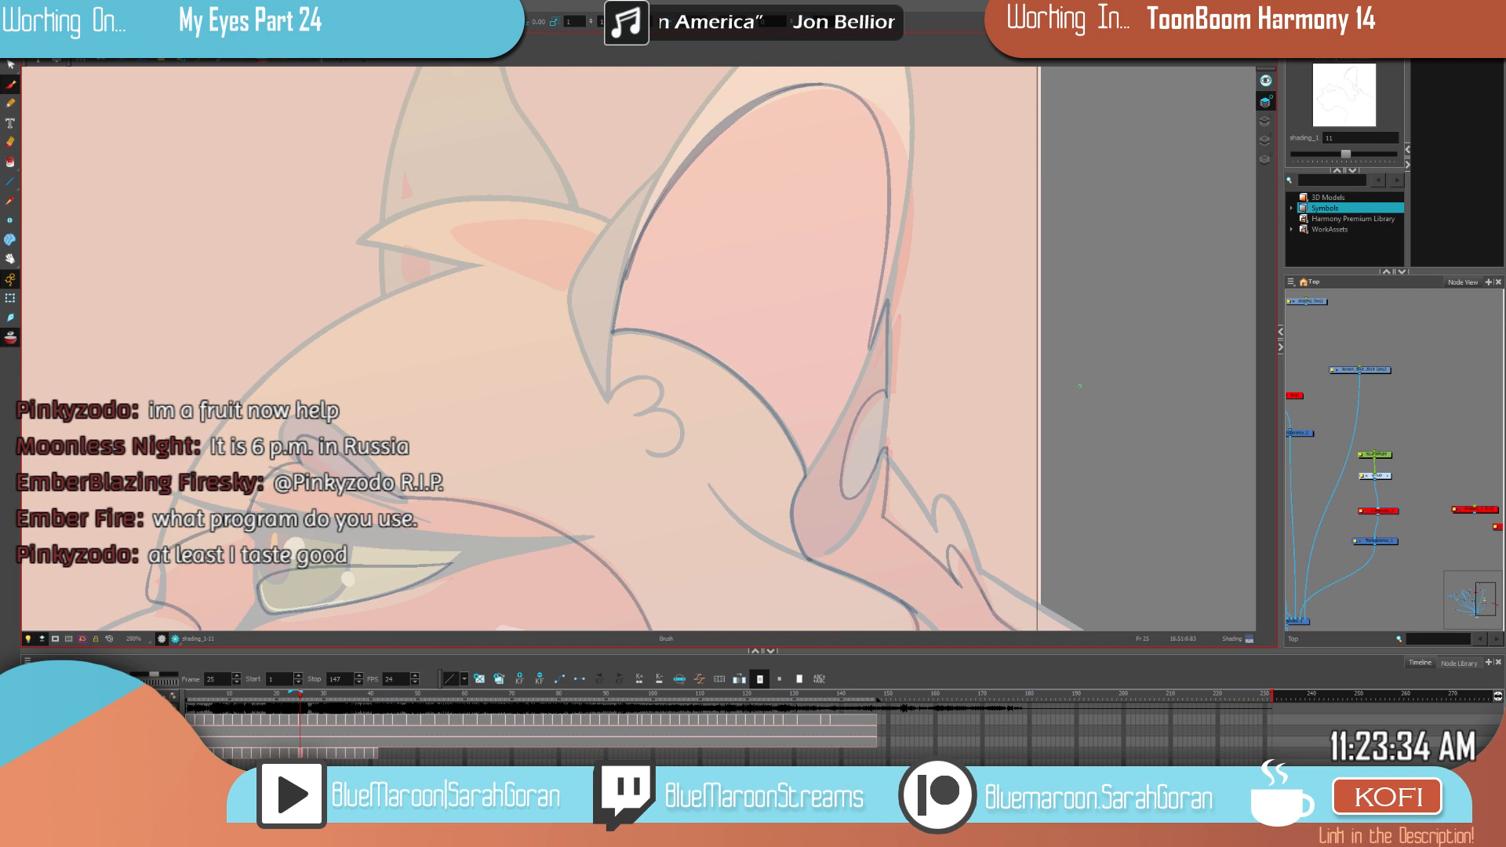
left_click_drag(1042, 460, 1026, 382)
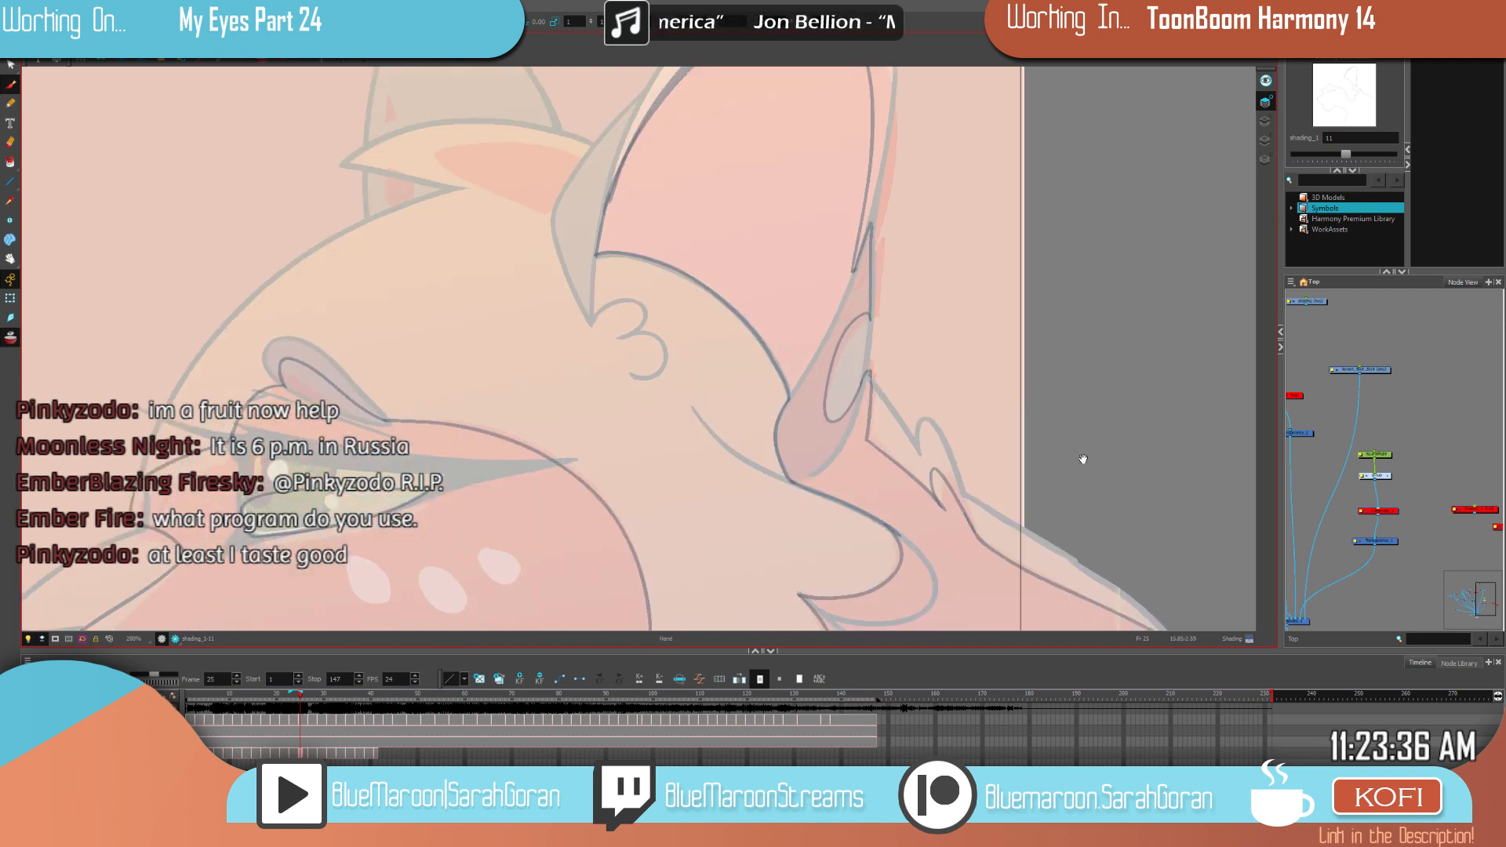
key("alt+b")
key("alt+i")
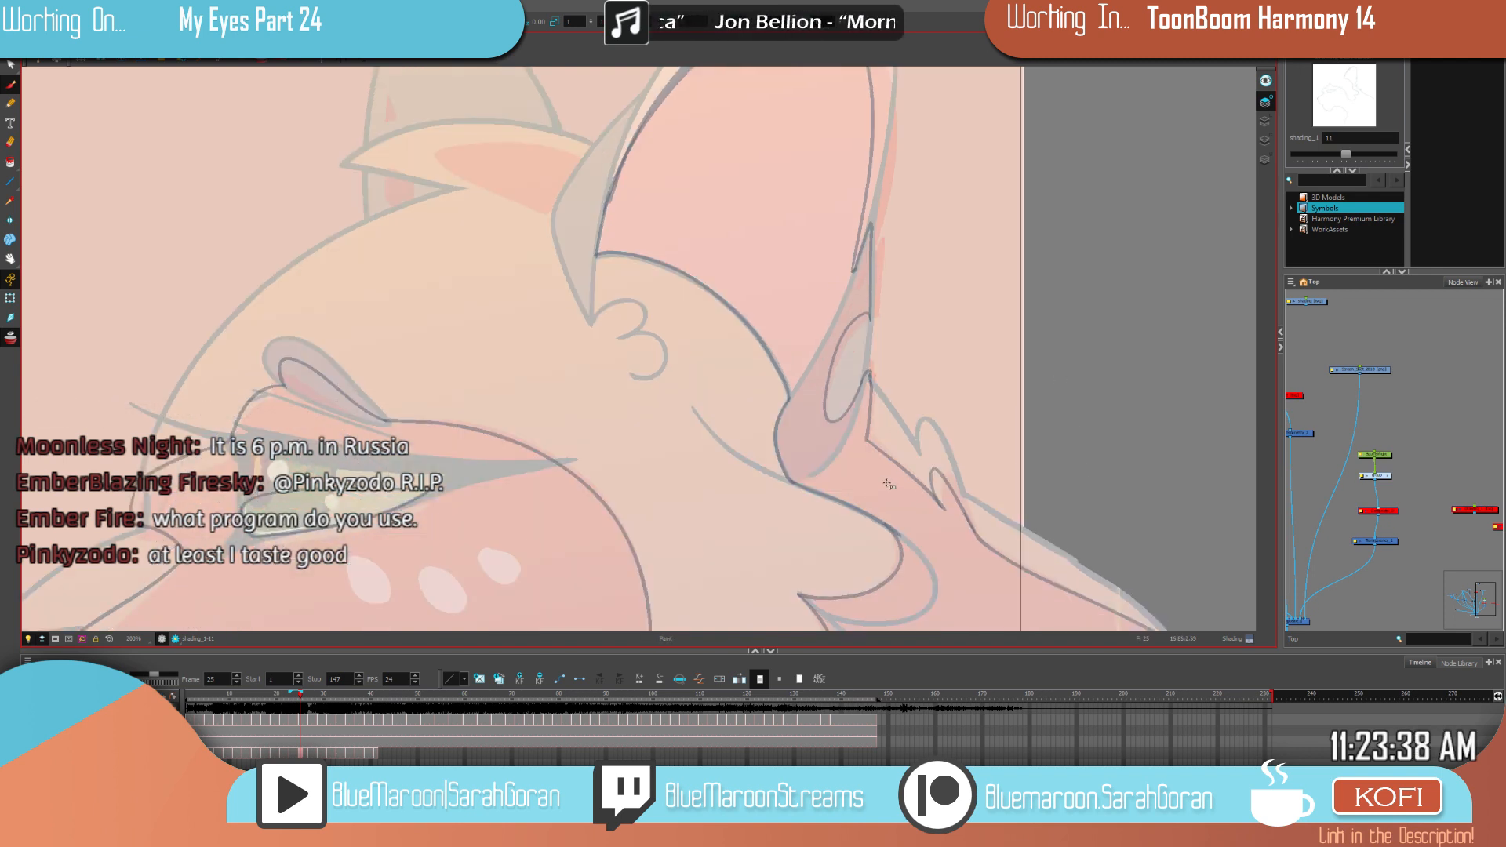
left_click_drag(1095, 590, 1090, 294)
left_click_drag(1200, 493, 999, 395)
left_click_drag(1078, 433, 1064, 308)
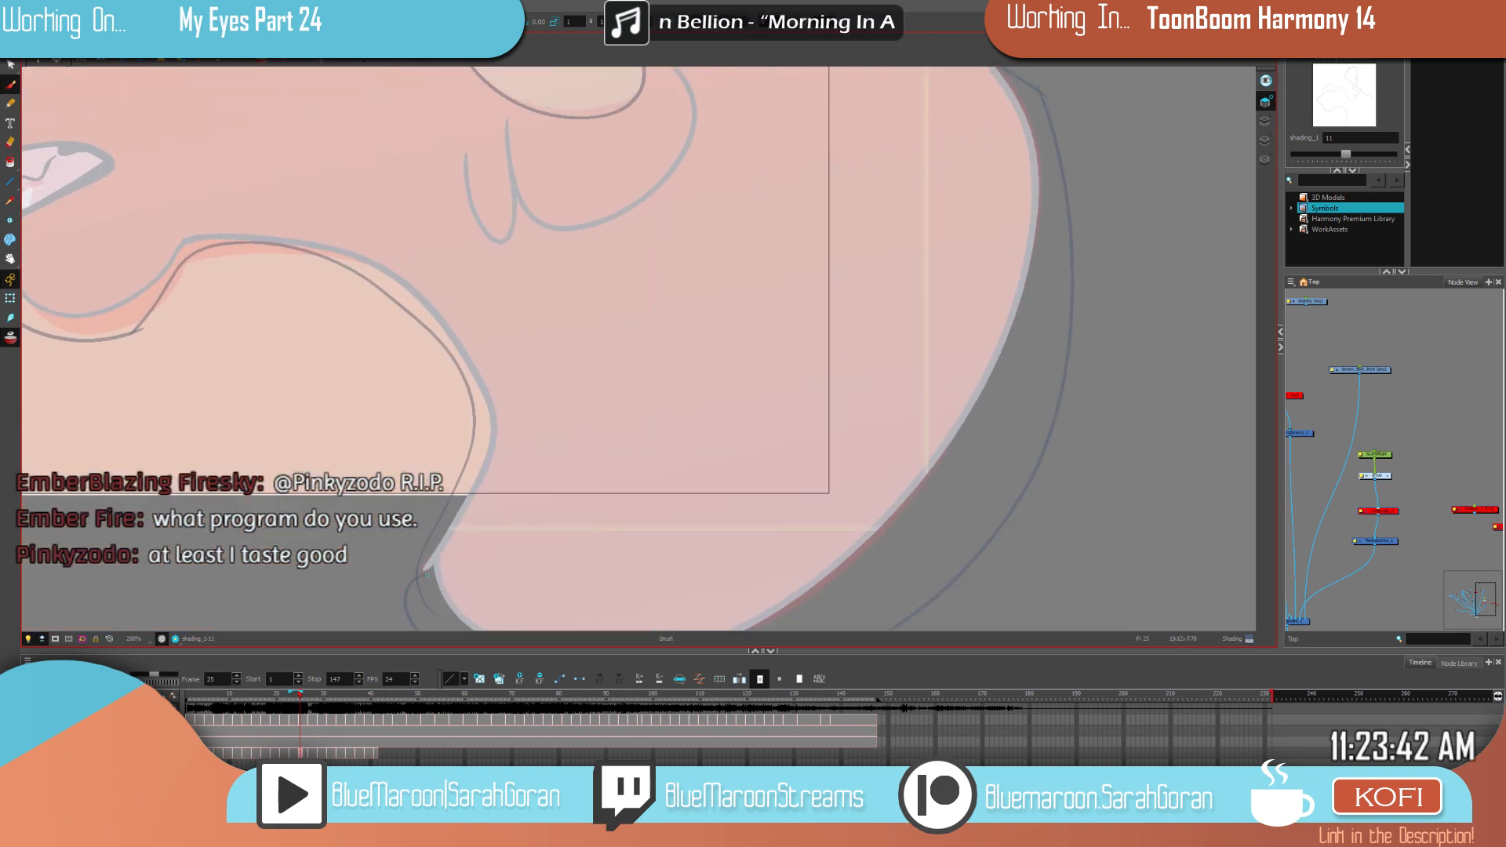
left_click_drag(772, 463, 796, 671)
left_click(784, 420)
mouse_move(843, 402)
left_mouse_down()
mouse_move(874, 552)
mouse_move(964, 677)
left_mouse_up()
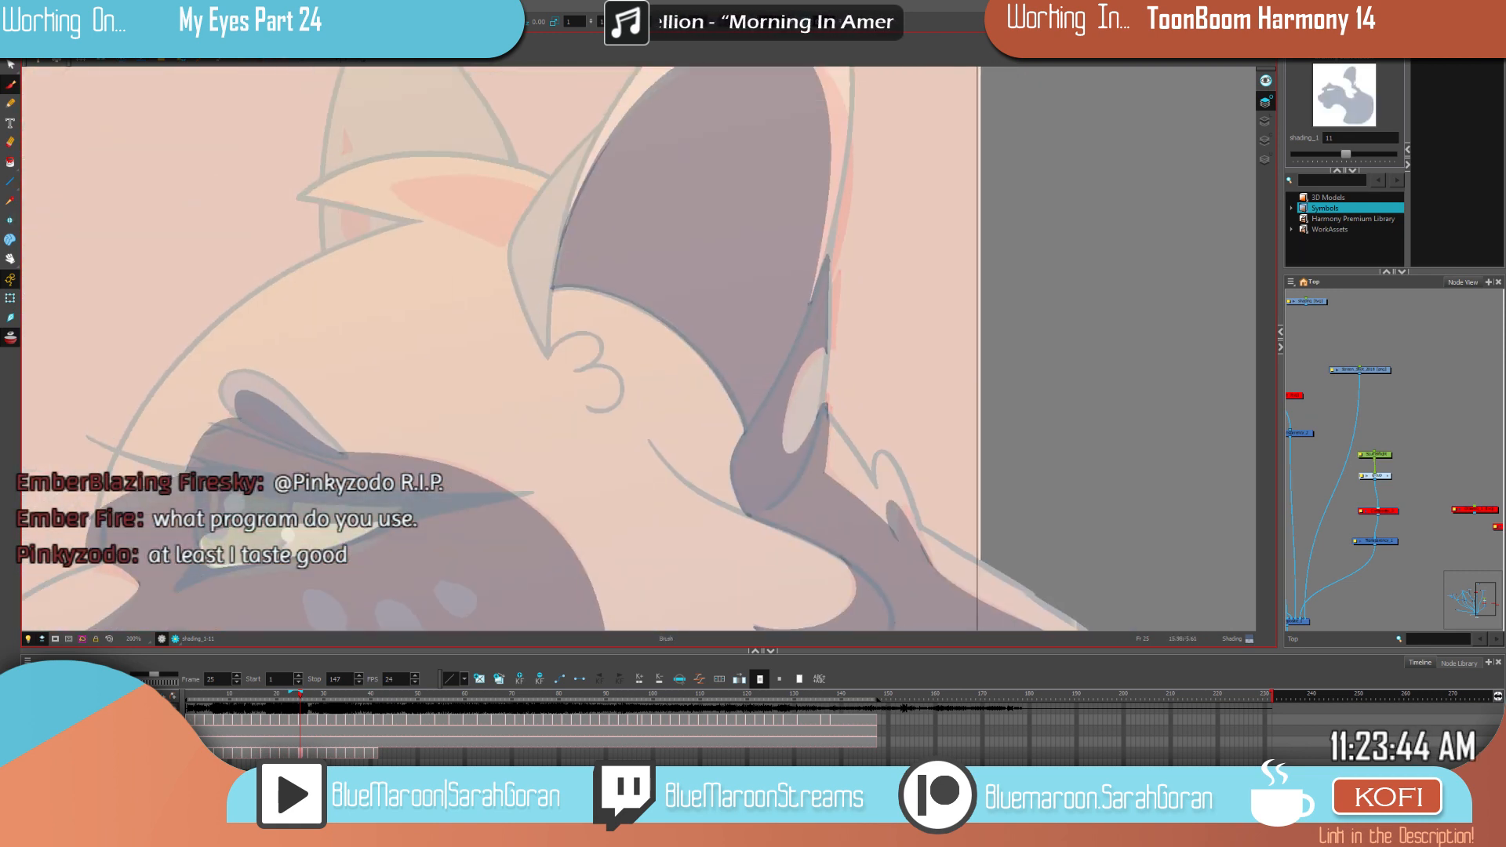
Step: Return to the shading drawings in the timeline and compare the filled shading on frame 25 with the neighbouring drawing
key("g")
key("g")
key("g")
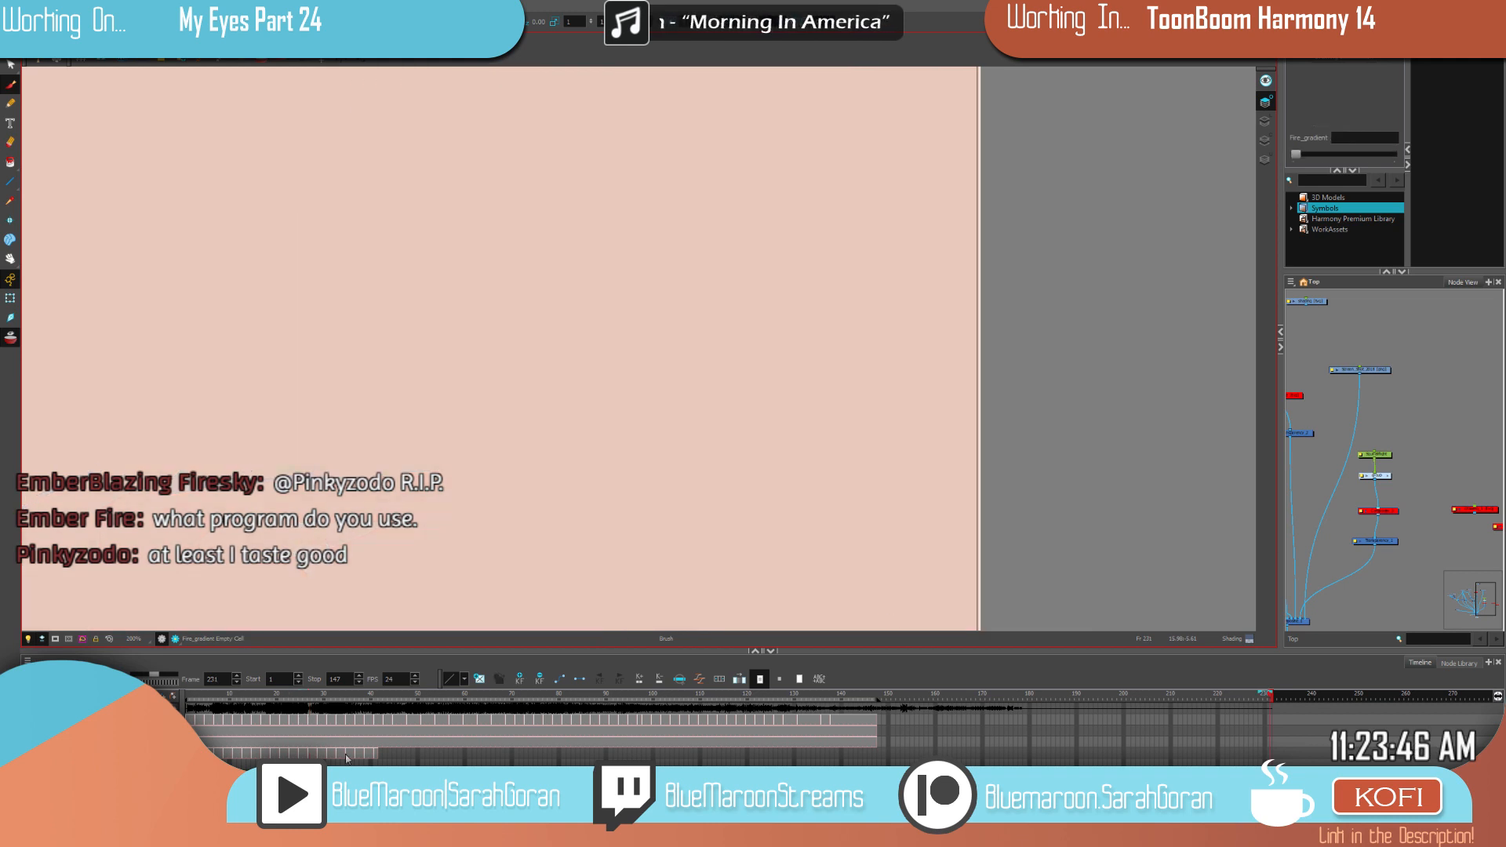
left_click(283, 751)
key("g")
key("g")
key("g")
key("f")
key("f")
key("g")
Step: Refine the rear edge of the near ear's inner shading with short strokes on frame 25
key("space")
left_click_drag(970, 348, 962, 552)
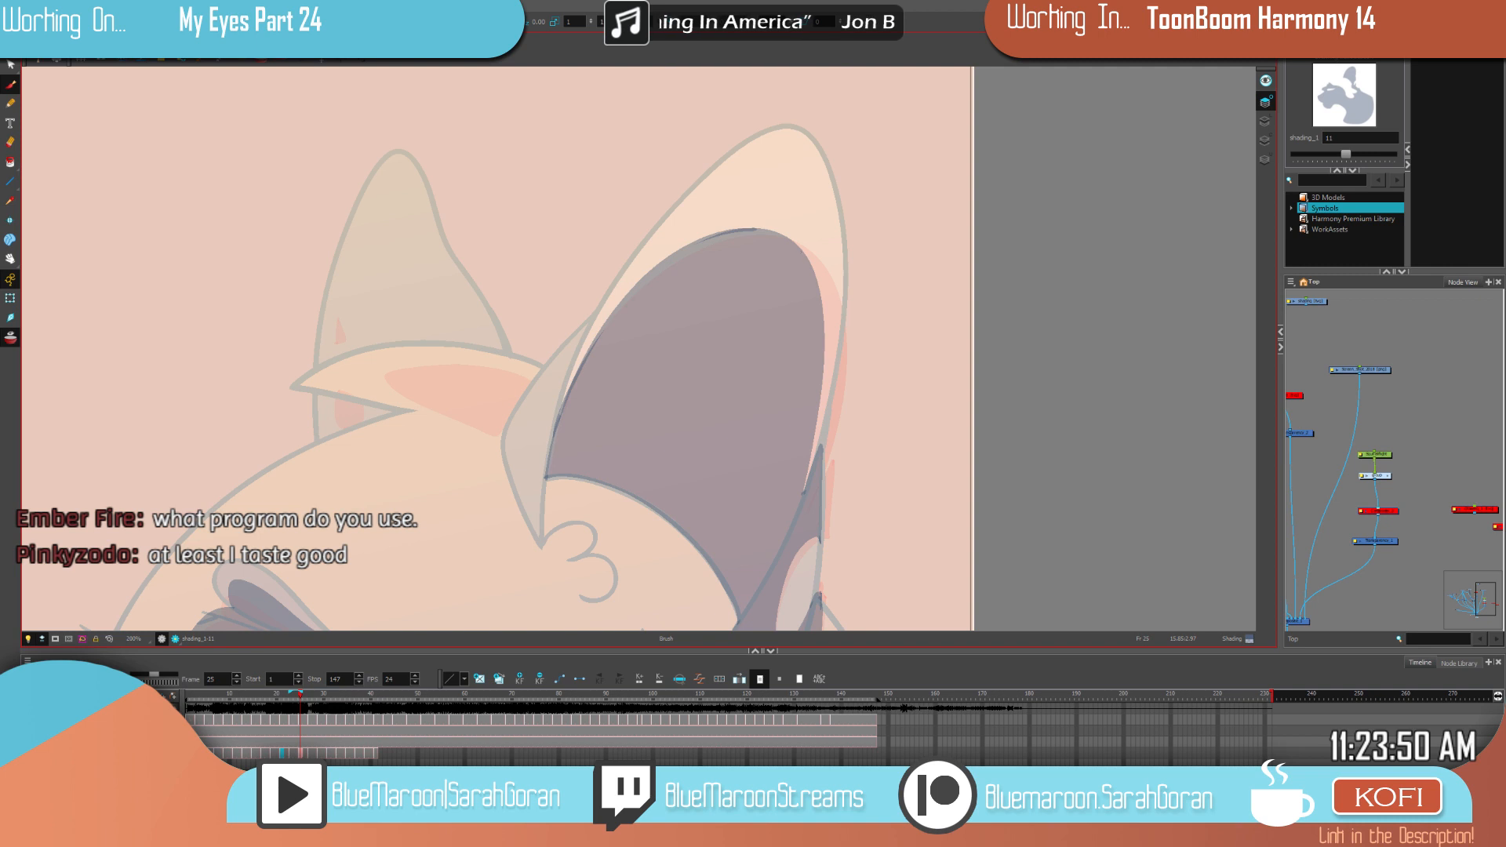
left_click_drag(824, 318, 795, 504)
left_click_drag(821, 384, 807, 475)
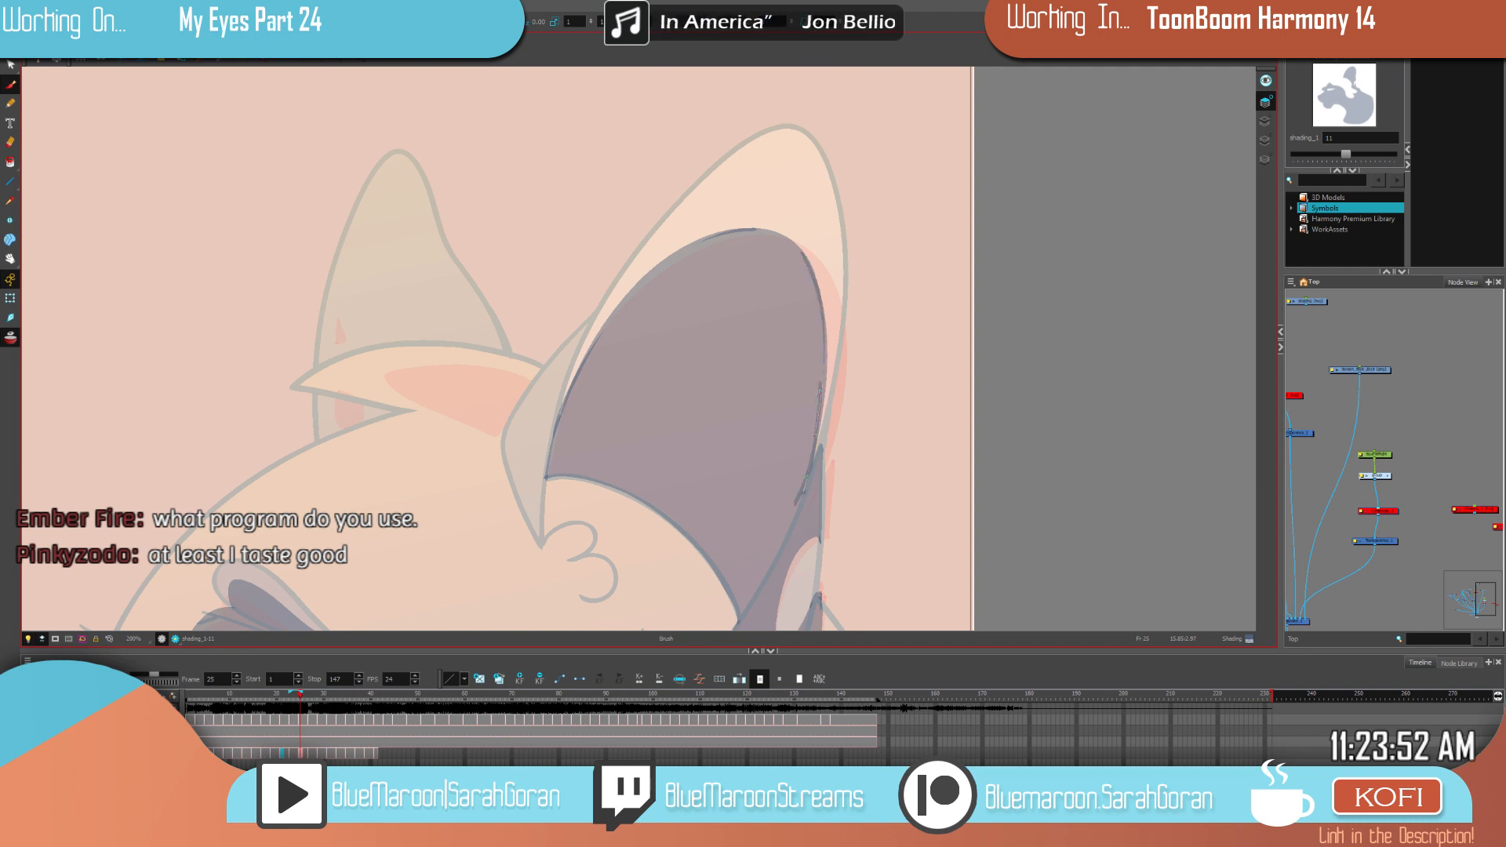
key(".")
key(".")
Step: Compare the ear with the neighbouring drawing and refine the front edge of the near ear's inner shading on frame 25
scroll(810, 489, "down", 3)
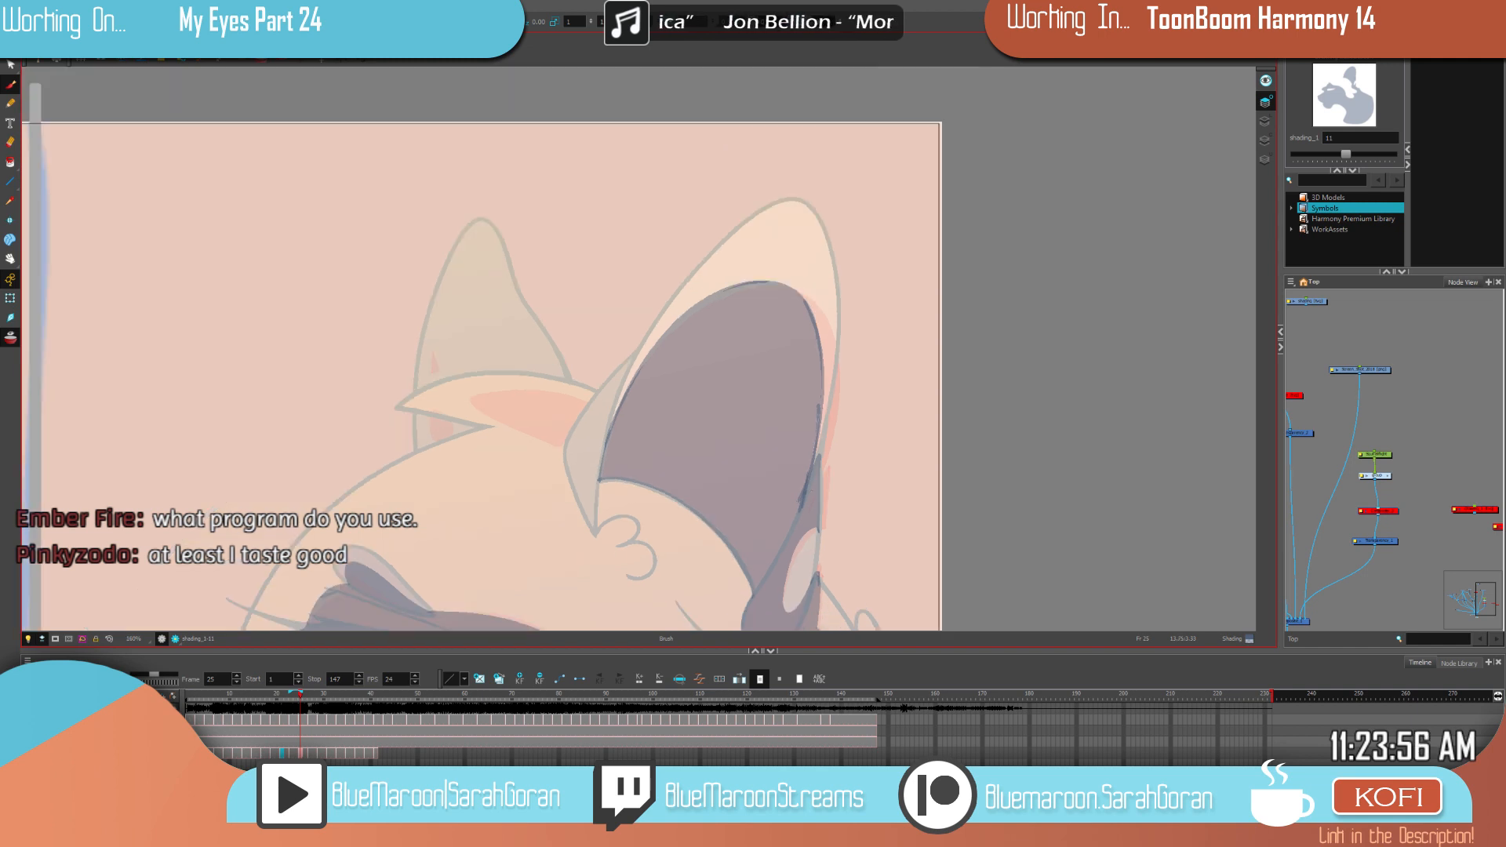
left_click_drag(787, 454, 913, 410)
scroll(873, 390, "up", 3)
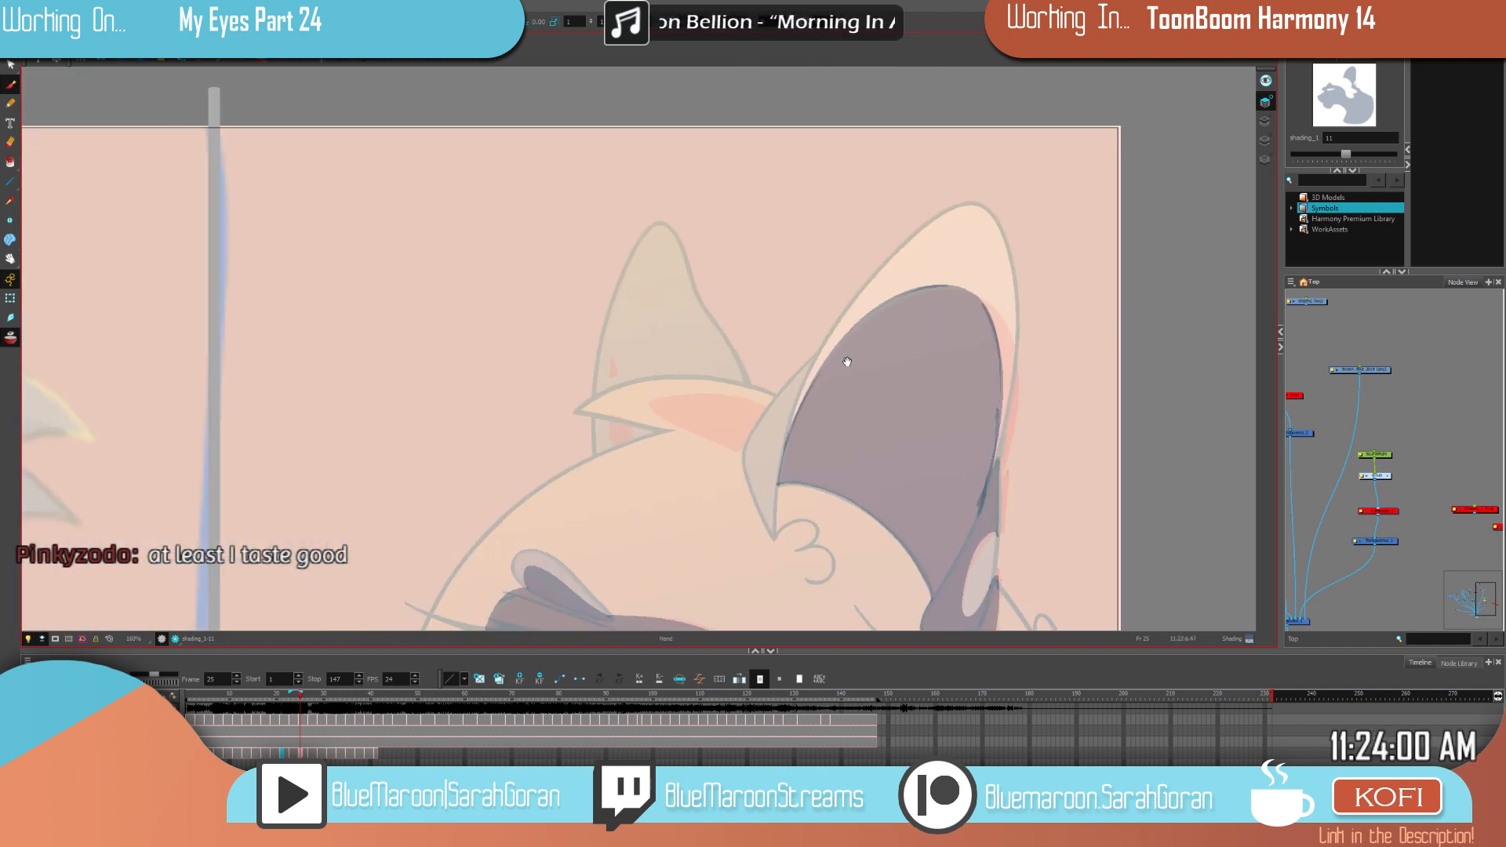
left_click_drag(892, 381, 905, 390)
key("f")
key("g")
key("f")
key("g")
key("f")
key("period")
key("period")
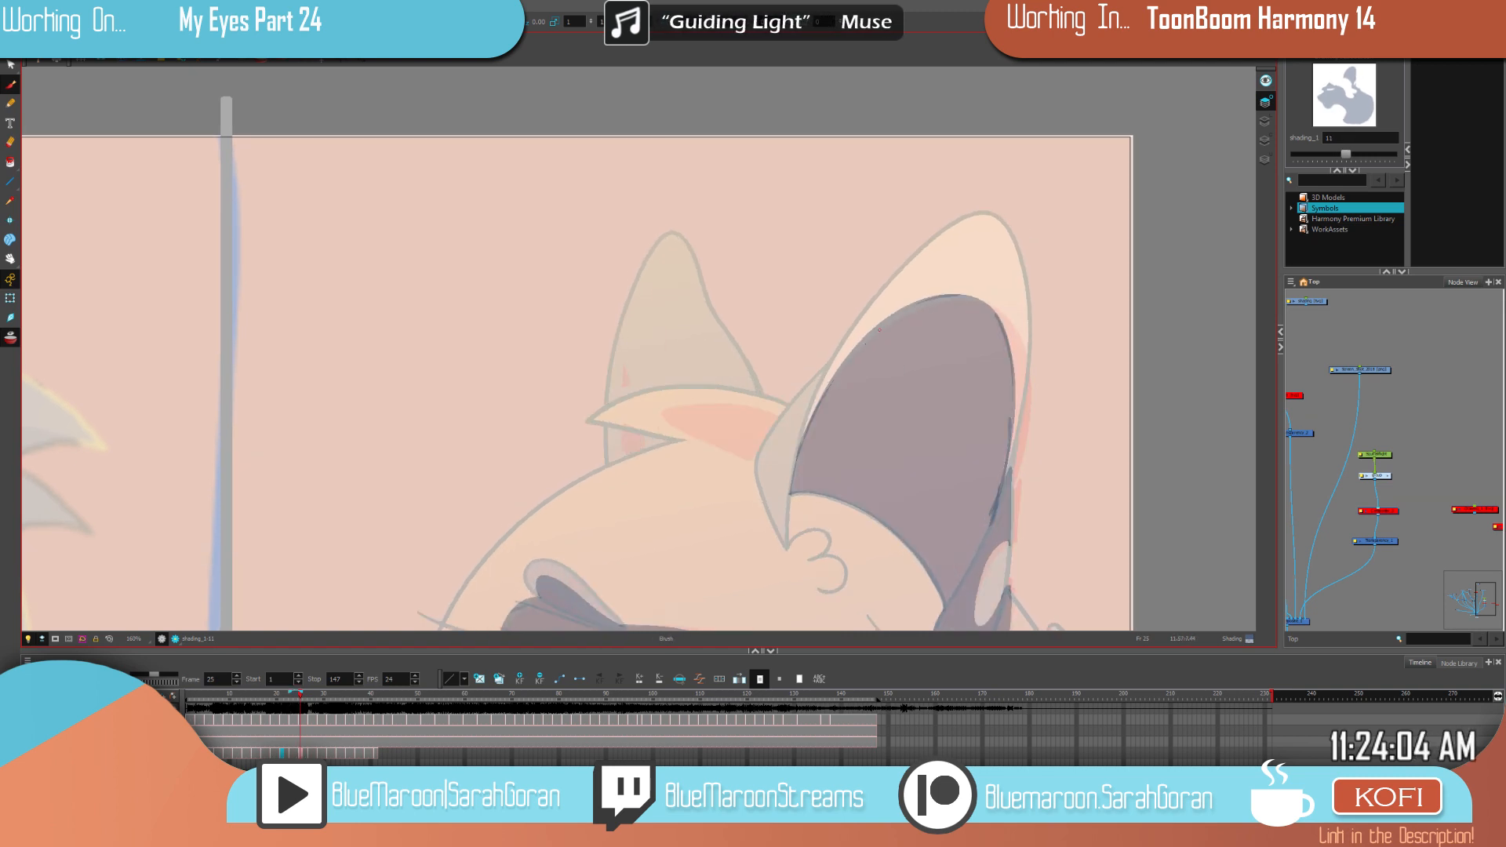
left_click_drag(858, 345, 800, 453)
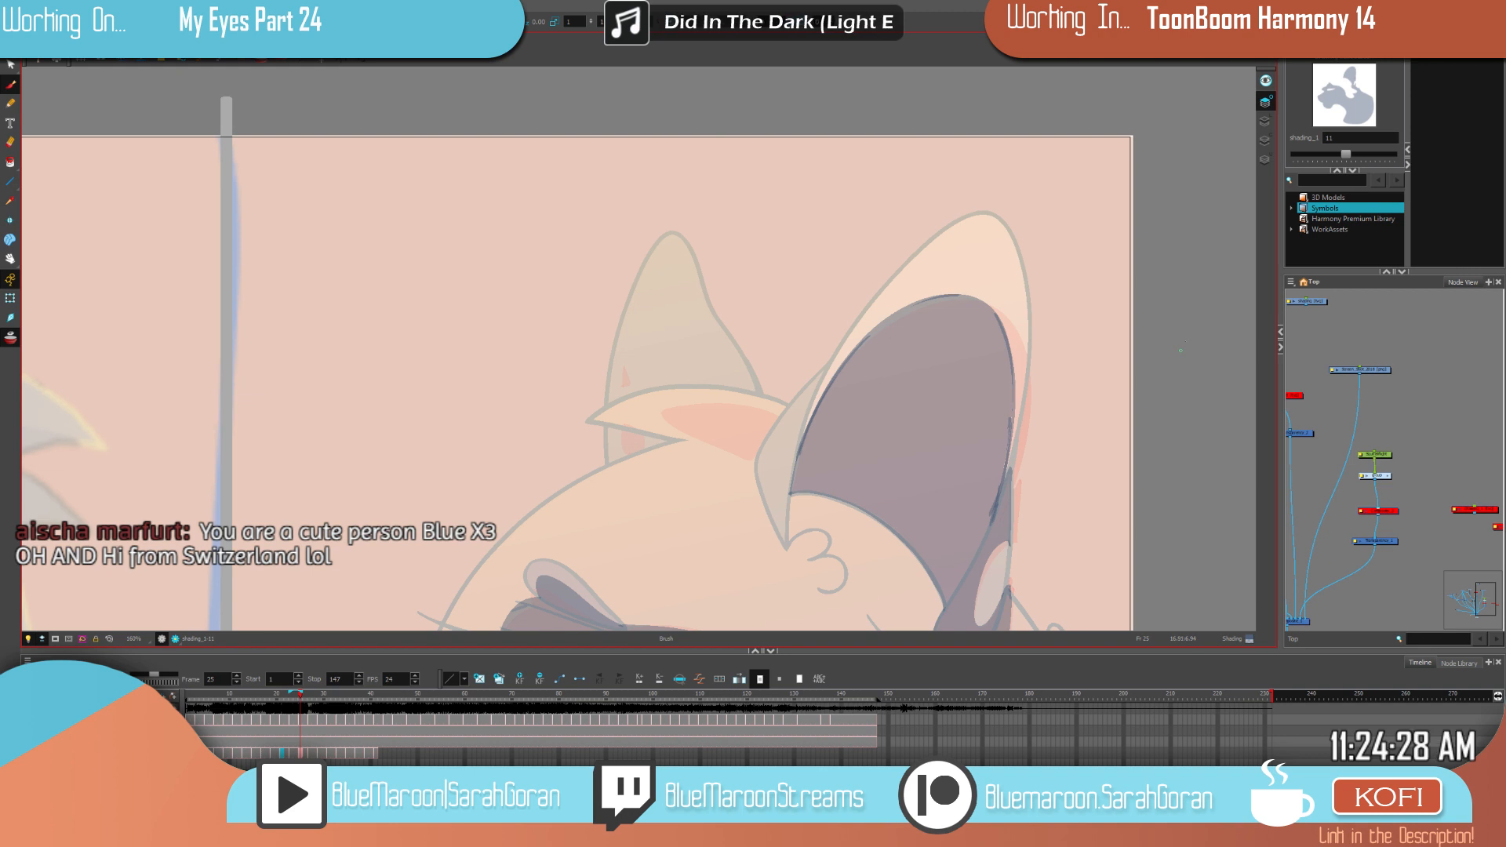
Step: Compare the ear and hair tuft areas on frame 25 with the neighbouring shading drawing on frame 23
left_click_drag(970, 534, 971, 456)
left_click_drag(888, 497, 1007, 530)
key(".")
key(".")
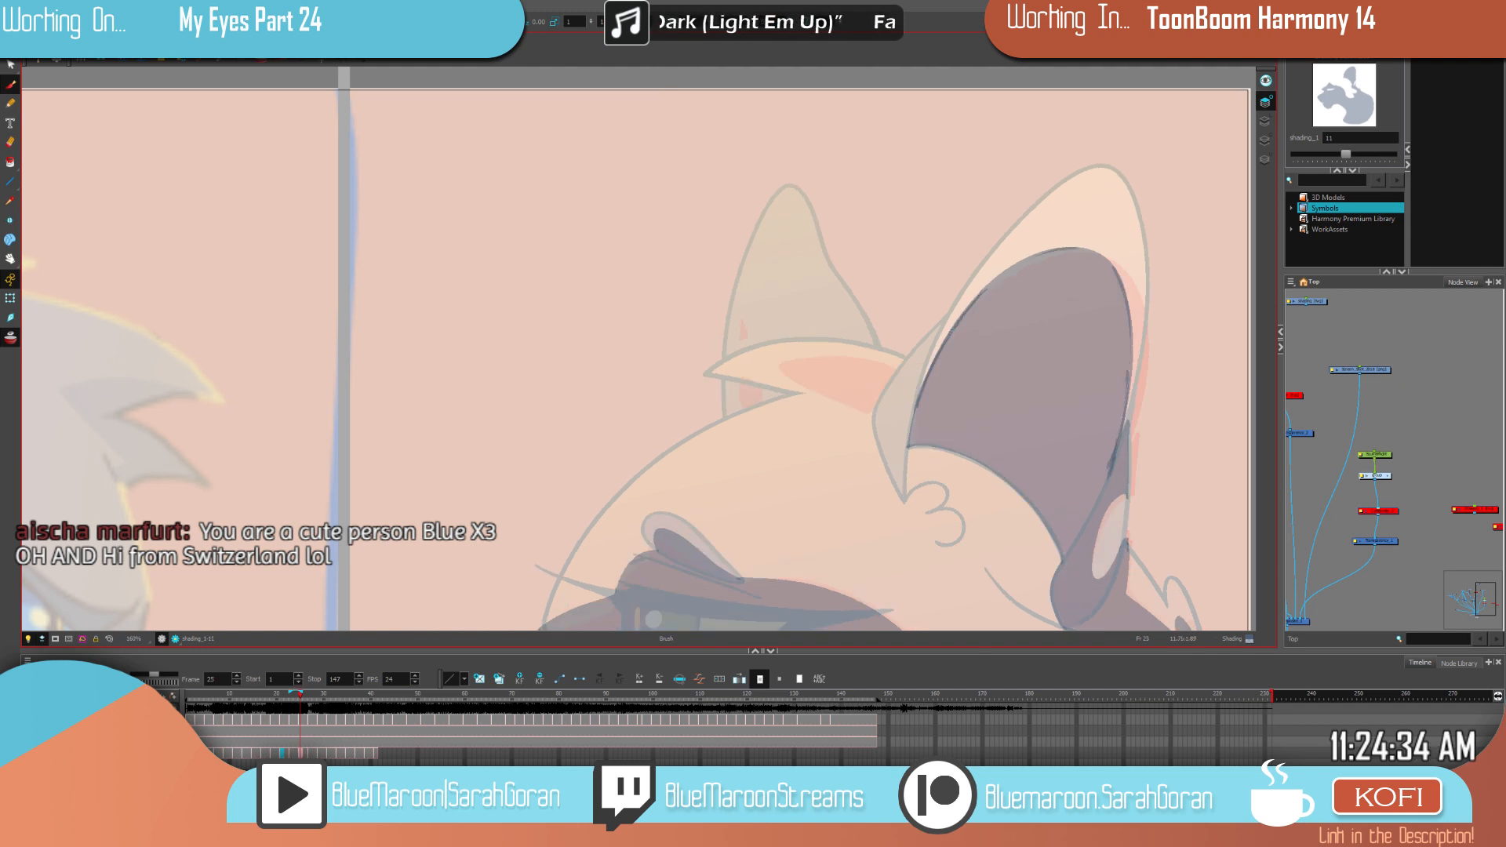
key("f")
key("g")
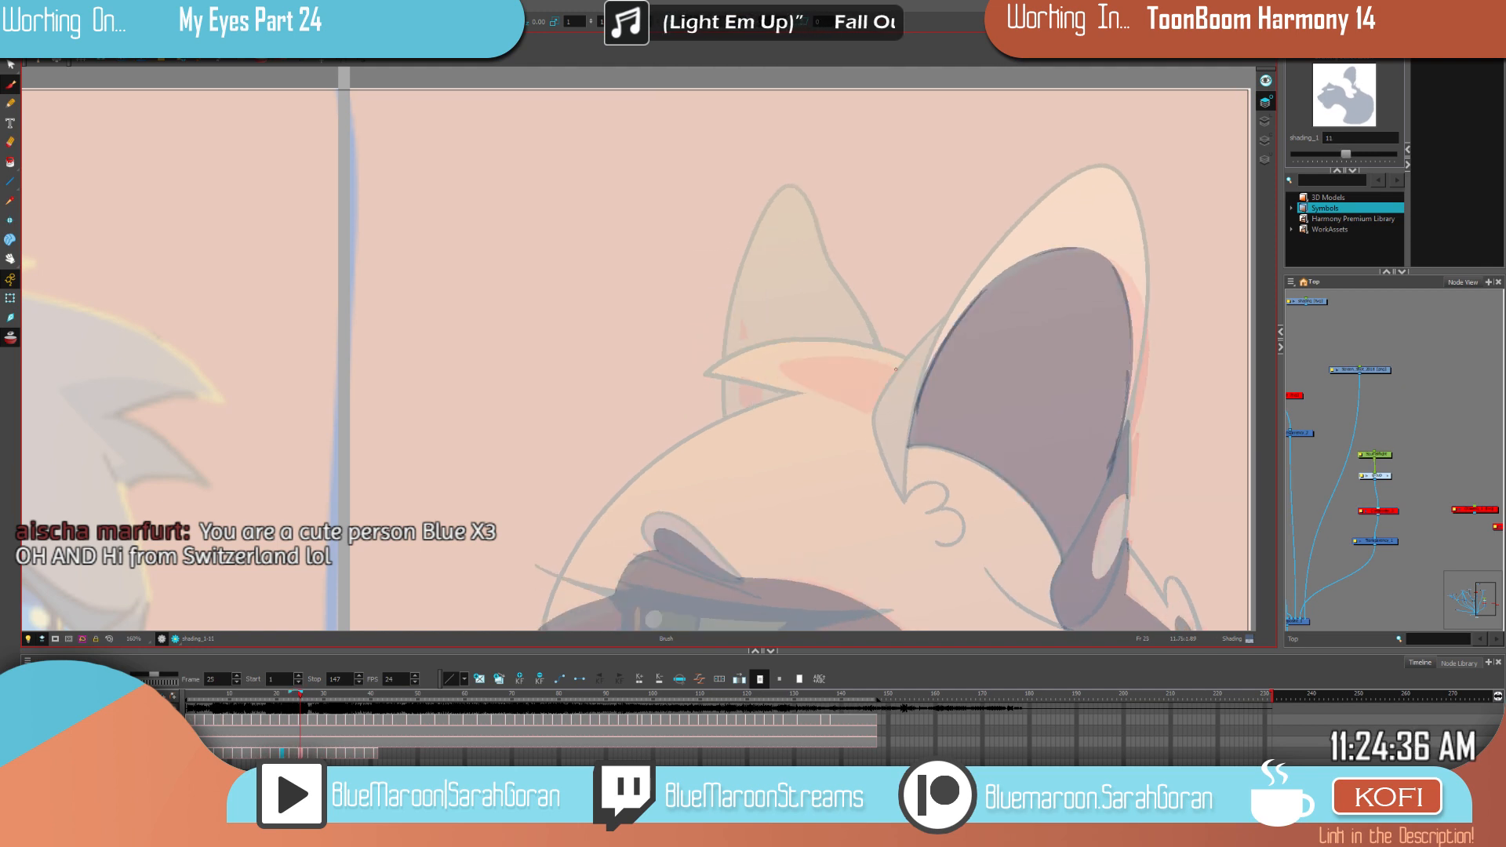
key("f")
key("f")
key("g")
key("g")
key("f")
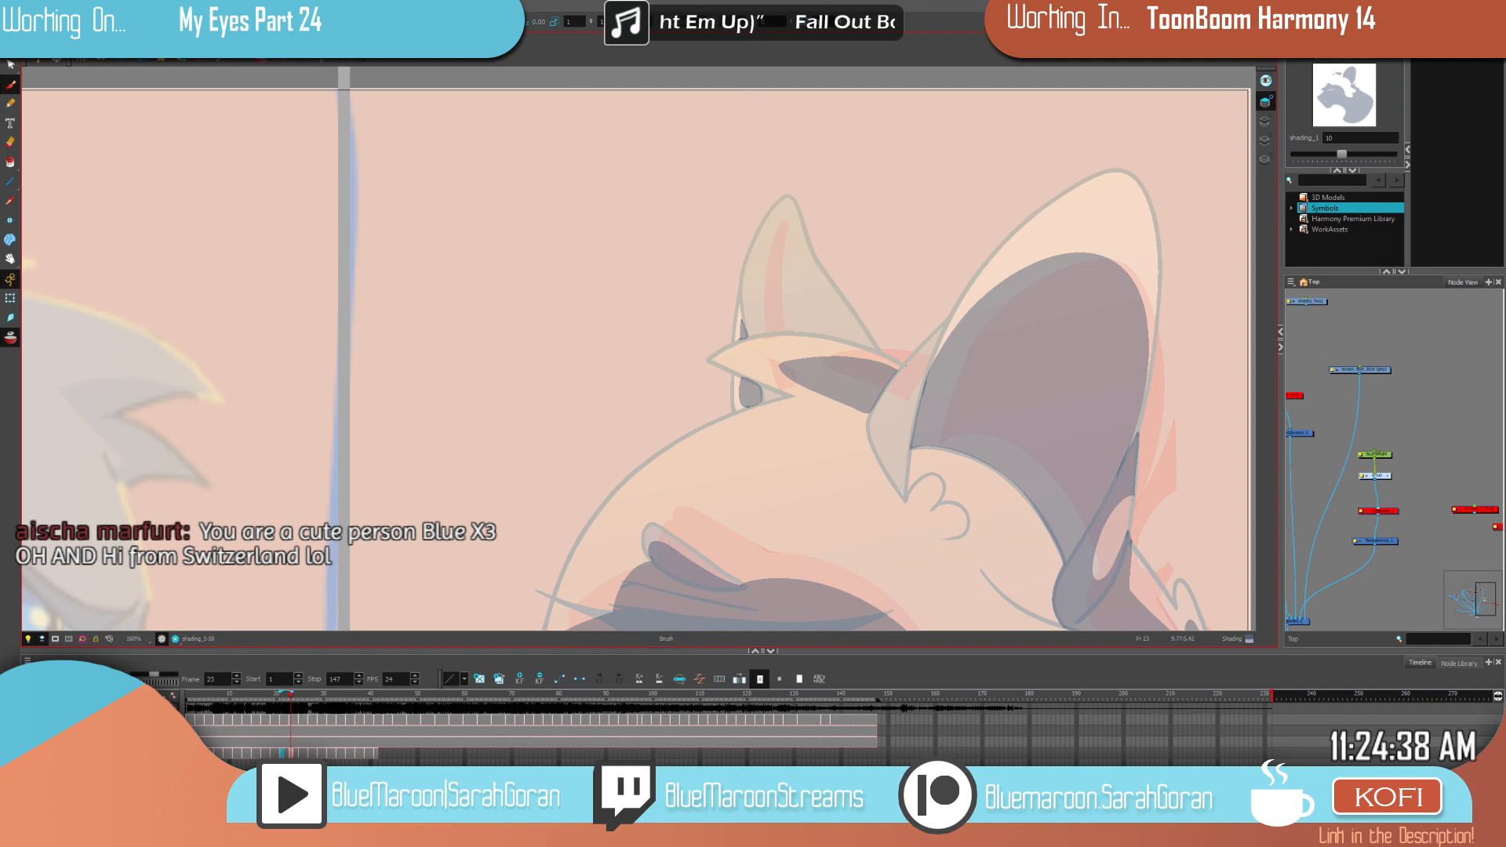
key("g")
Step: Outline the shading shape on the hair tuft between the ears on frame 25, using frame 23 as reference
left_click_drag(899, 362, 772, 369)
key("f")
key("g")
left_click_drag(872, 409, 772, 372)
key("f")
key("g")
Step: Redraw the lower edge of the hair tuft's shading outline on frame 25 and fill the shape with the shading colour
key("ctrl+z")
key("alt+s")
key("alt+b")
left_click_drag(774, 369, 873, 409)
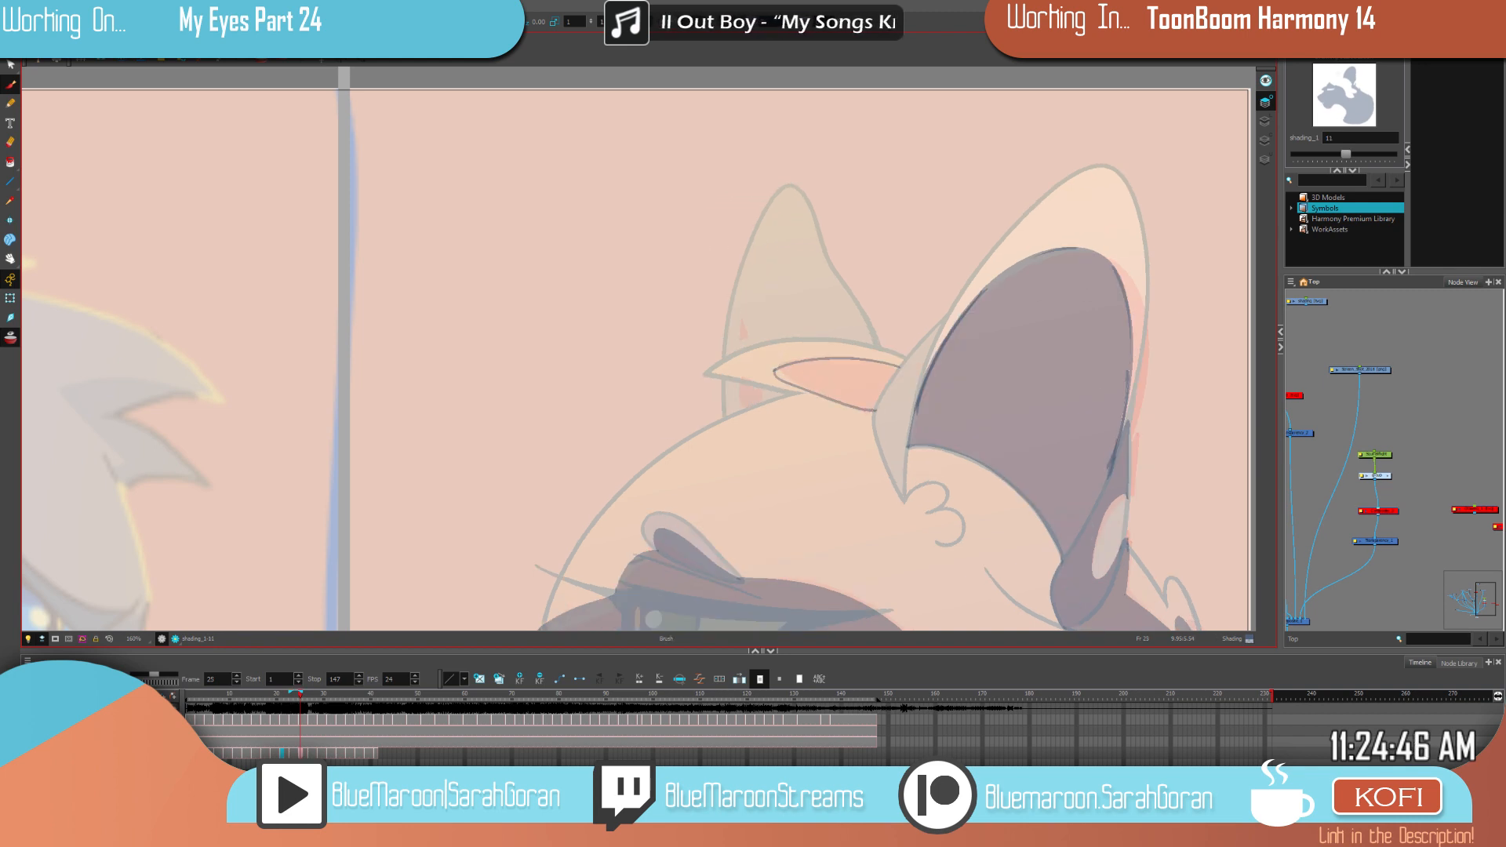
key("ctrl+z")
mouse_move(771, 374)
left_mouse_down()
mouse_move(897, 355)
mouse_move(872, 414)
left_mouse_up()
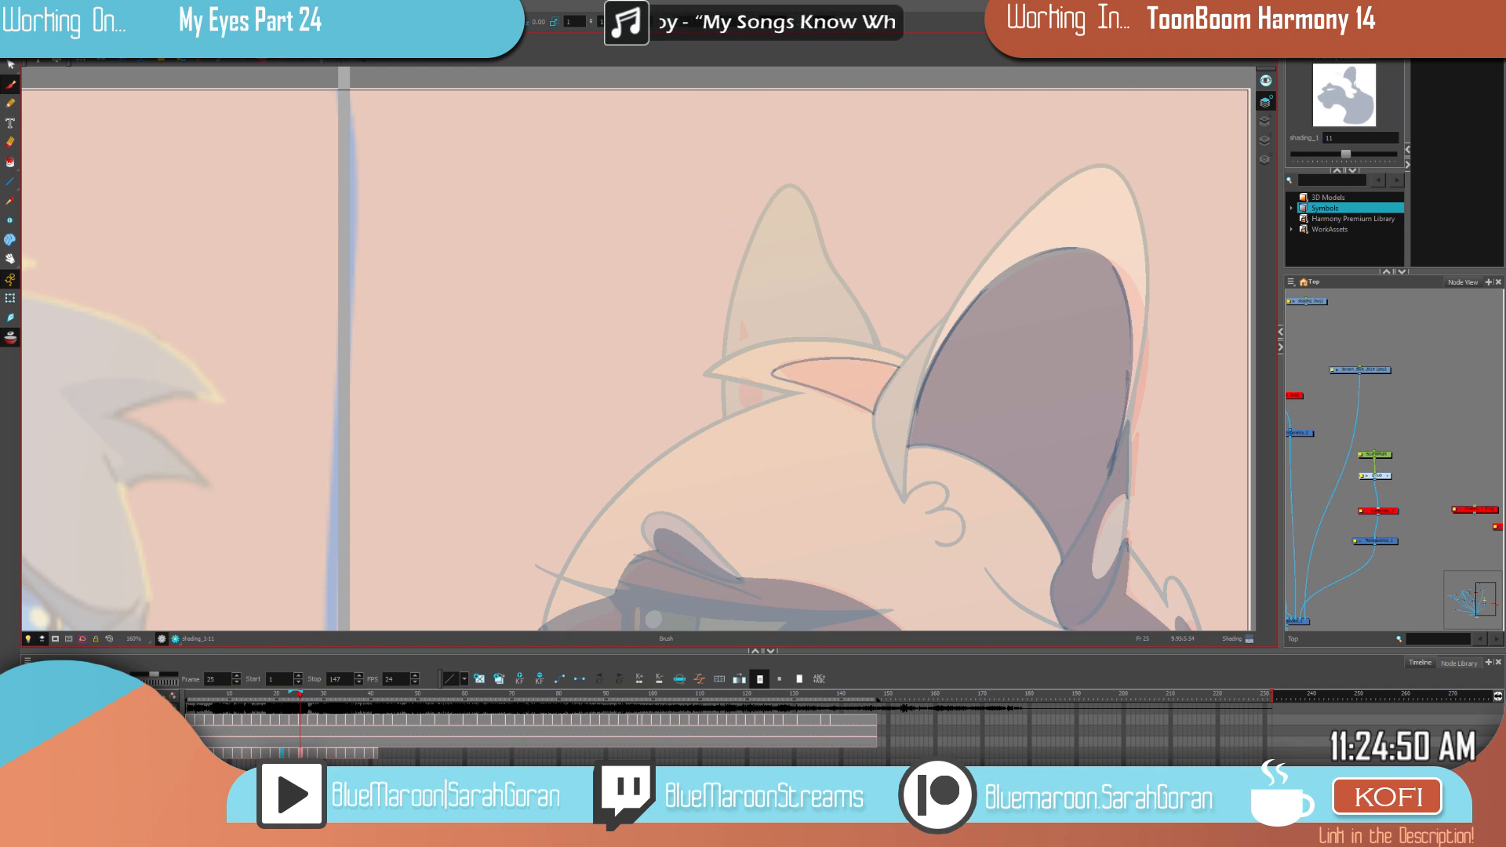
key("comma")
key("comma")
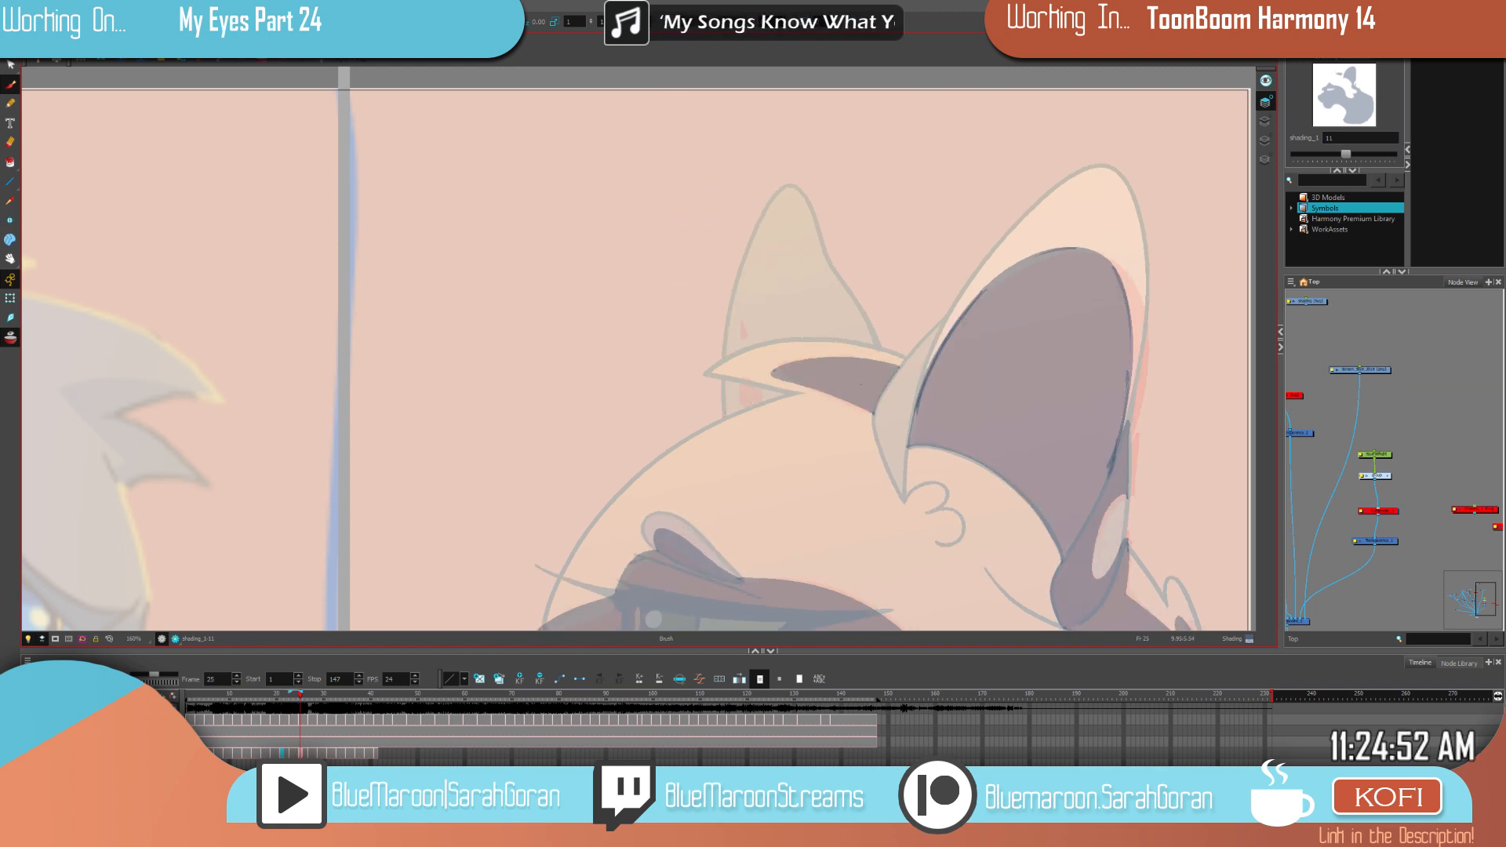
Step: Erase the excess at the front tip of the hair tuft's shading on frame 25
key("period")
key("period")
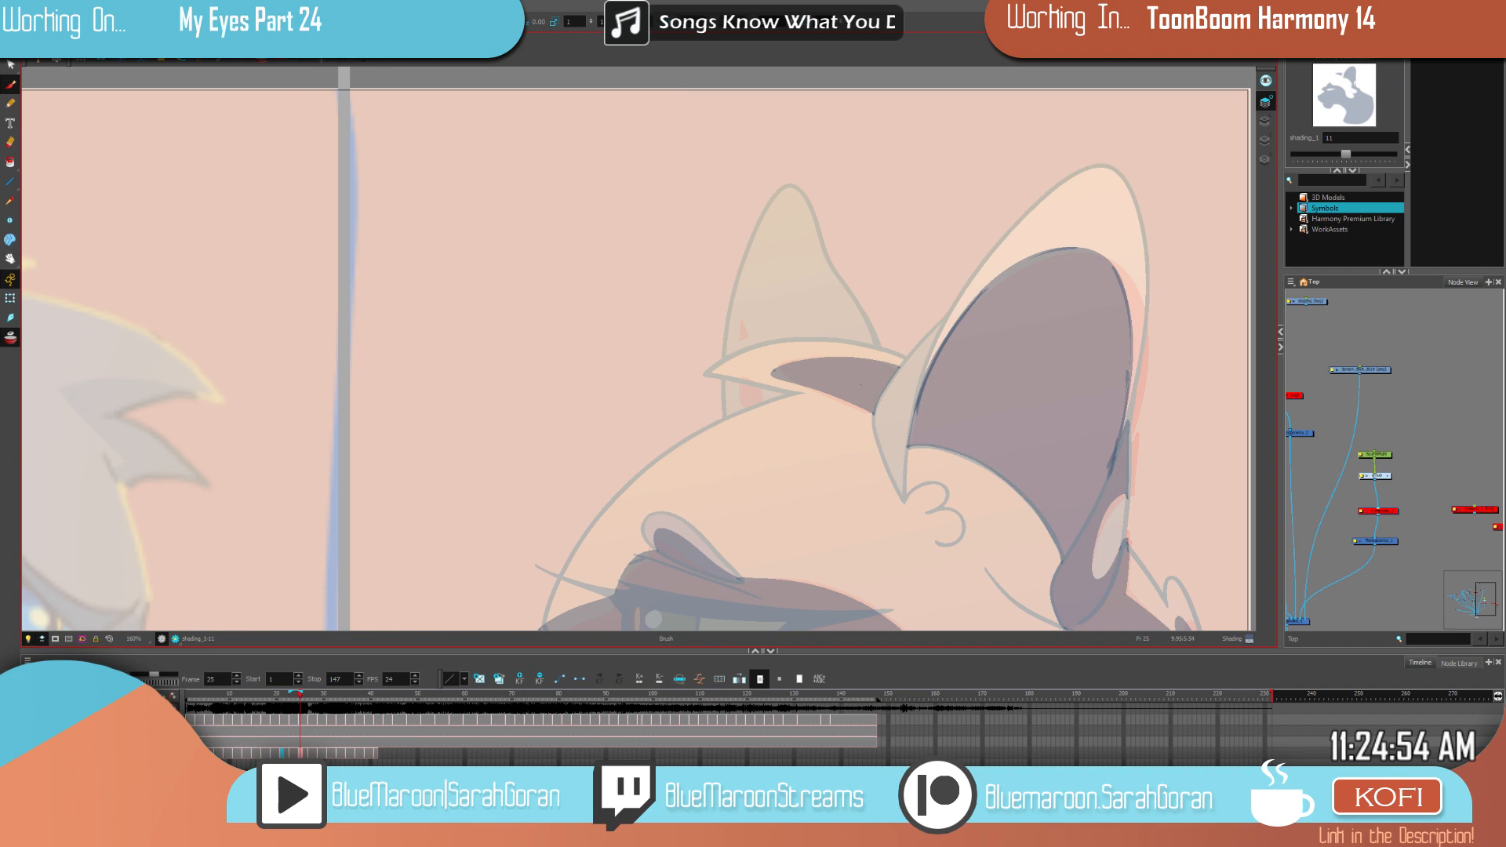
left_click_drag(774, 369, 798, 394)
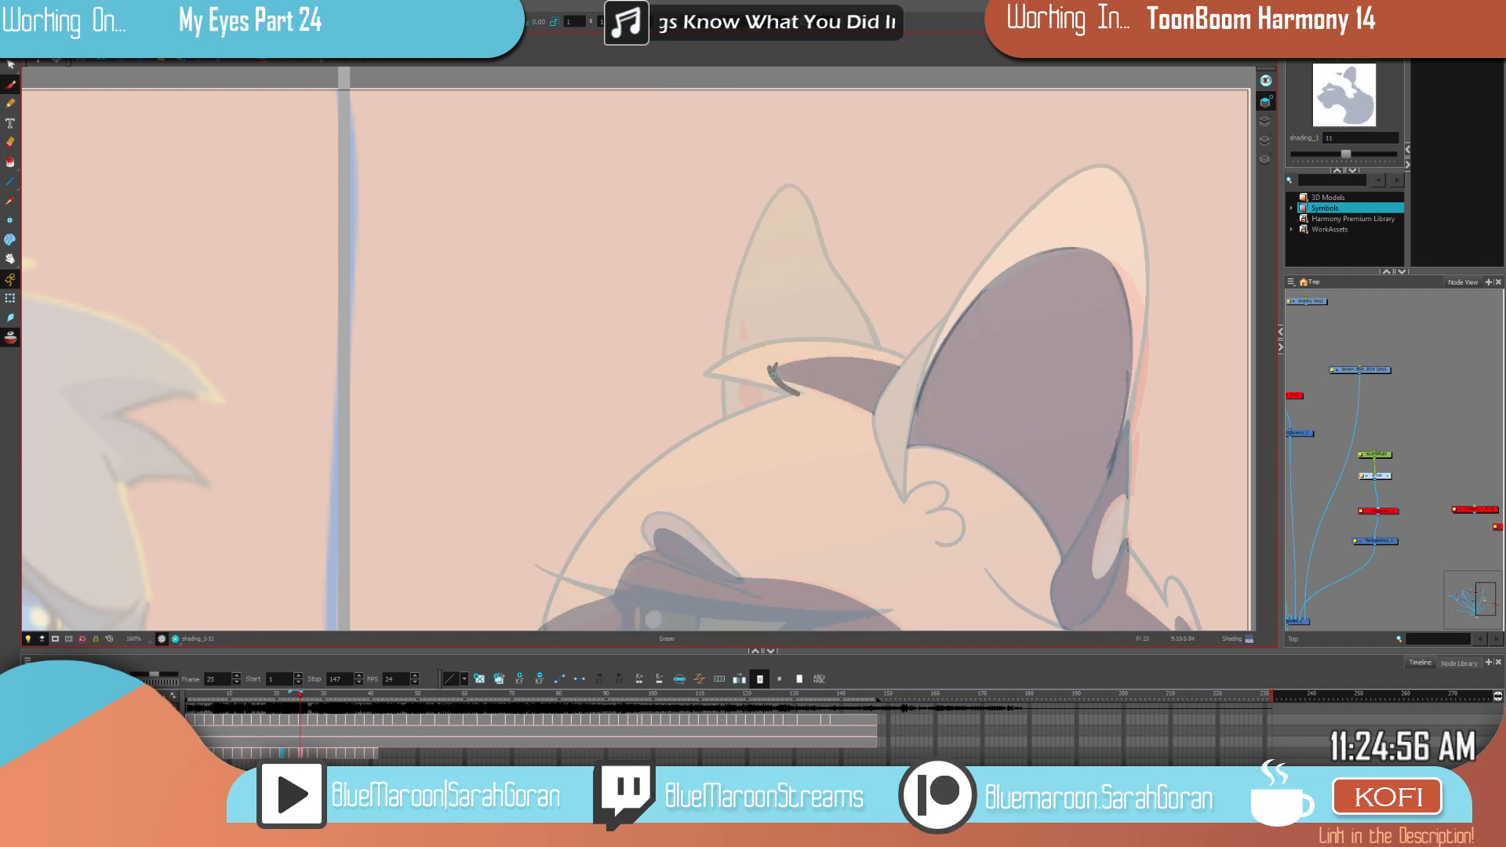
left_click_drag(772, 360, 800, 389)
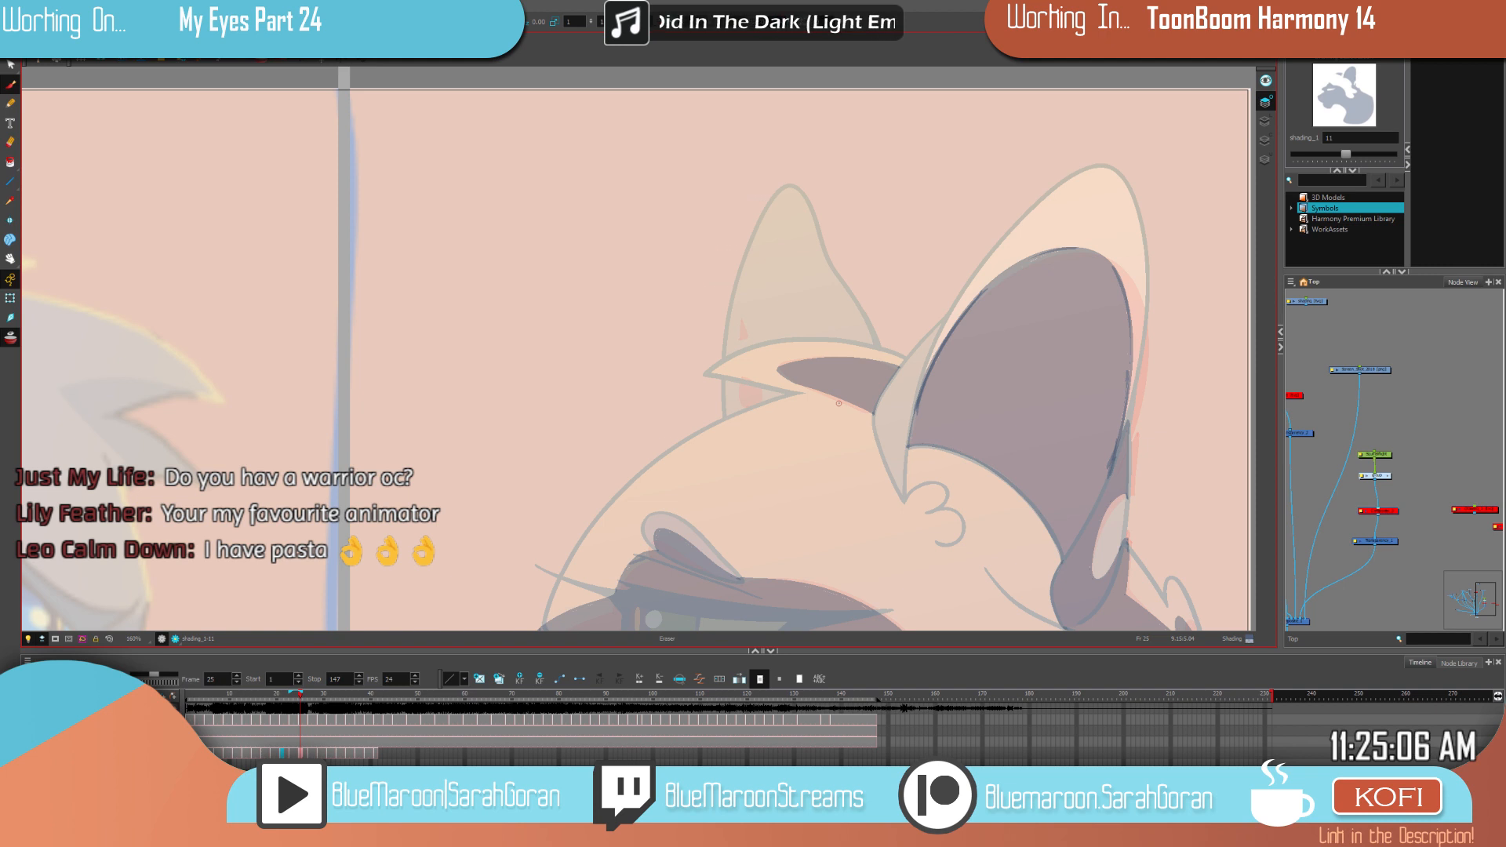
Step: Compare the trimmed hair tuft shading on frame 25 with the previous shading drawings
key("f")
key("g")
key("f")
key("g")
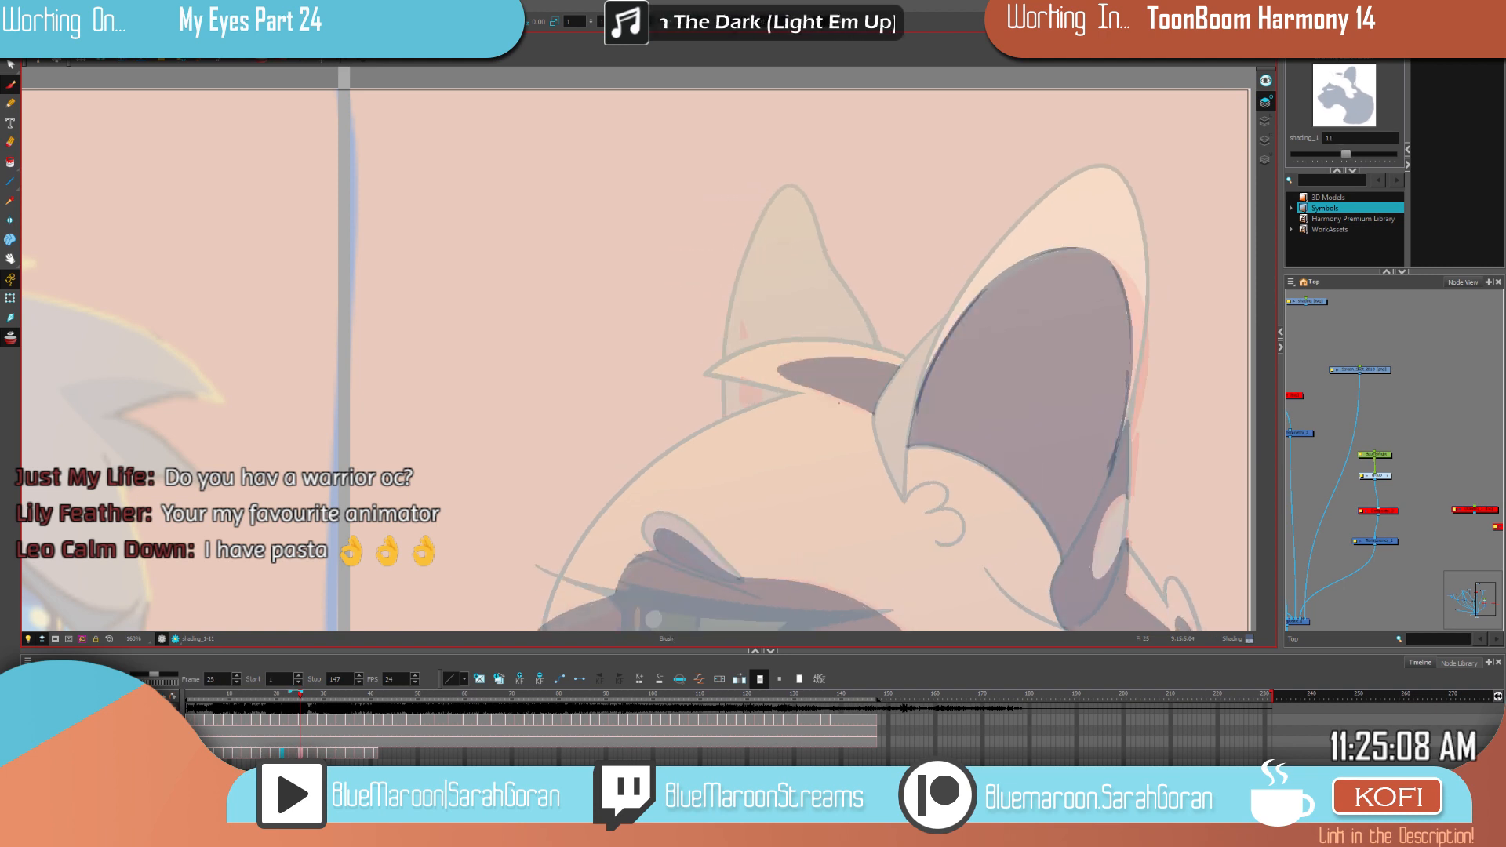
key("f")
key("f")
key("g")
key("g")
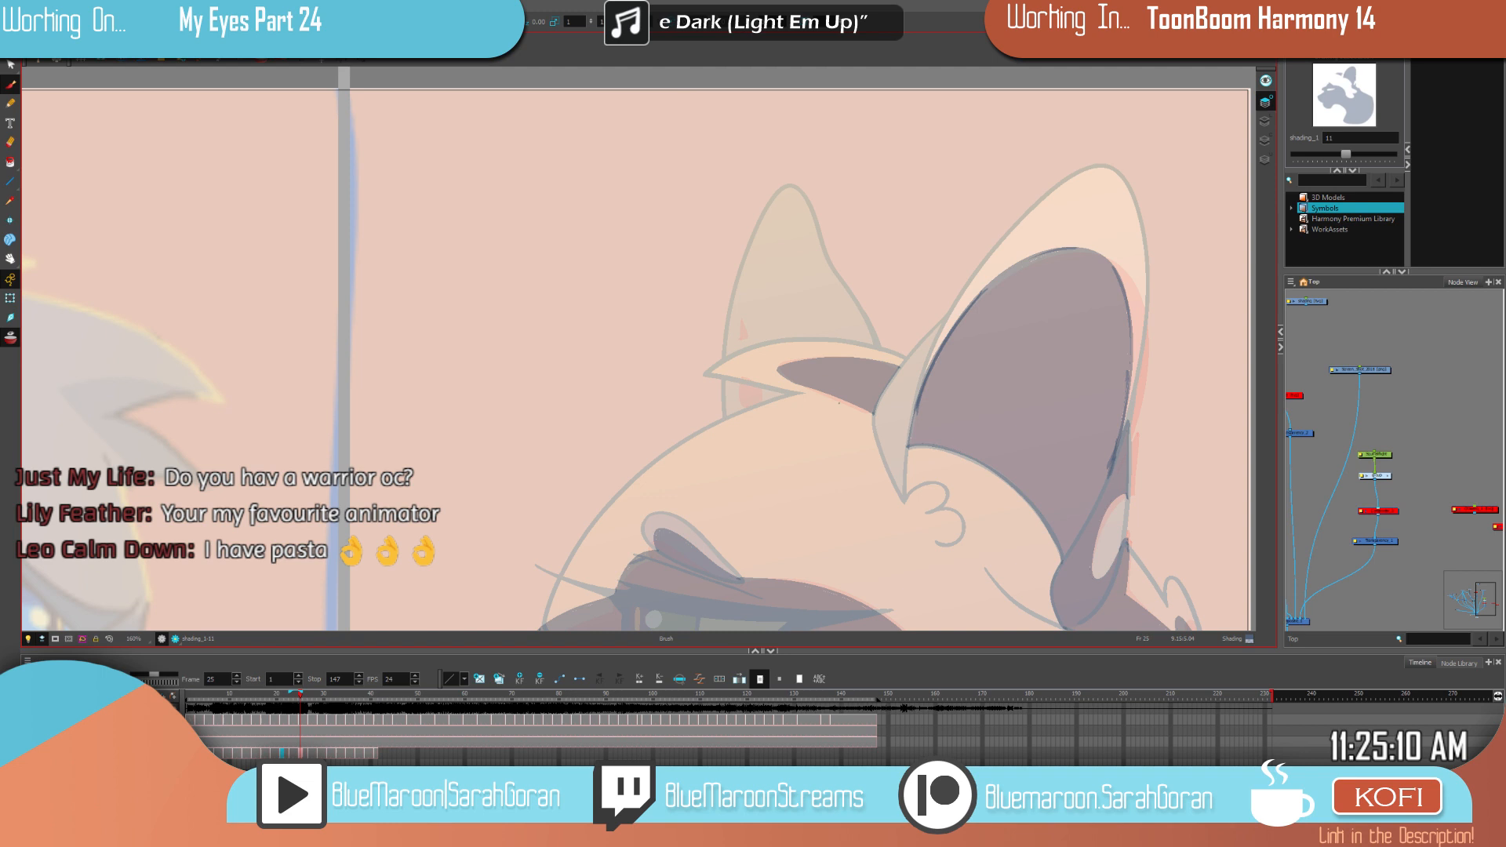
key("f")
key("g")
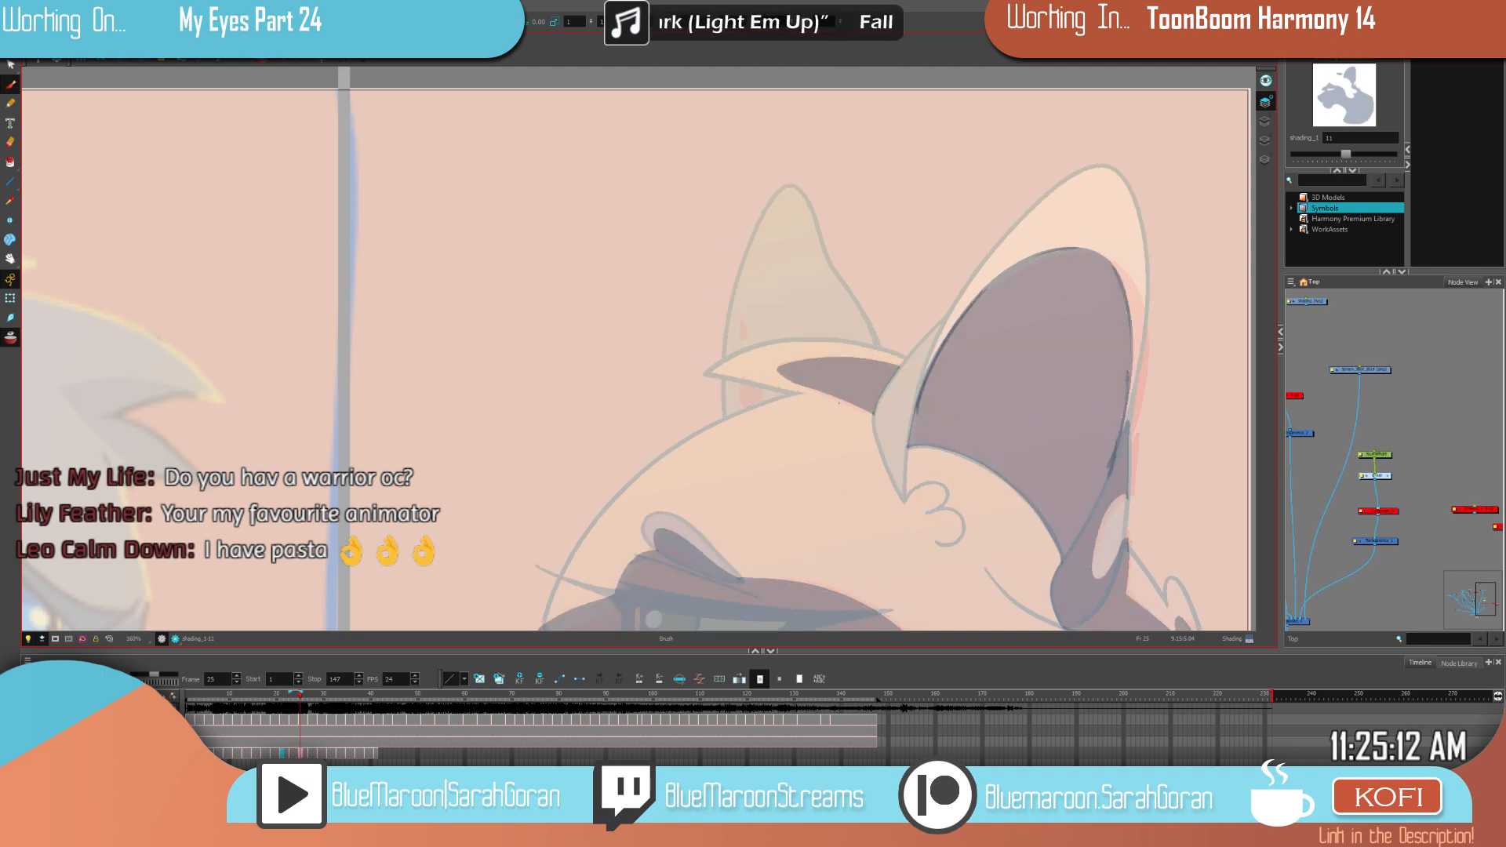
key("f")
key("g")
Step: Outline the far ear's inner shading above and below the hair tuft on frame 25 and fill it with the shading colour
mouse_move(857, 344)
left_mouse_down()
mouse_move(790, 256)
mouse_move(759, 293)
mouse_move(748, 348)
mouse_move(749, 405)
mouse_move(787, 396)
mouse_move(751, 385)
left_mouse_up()
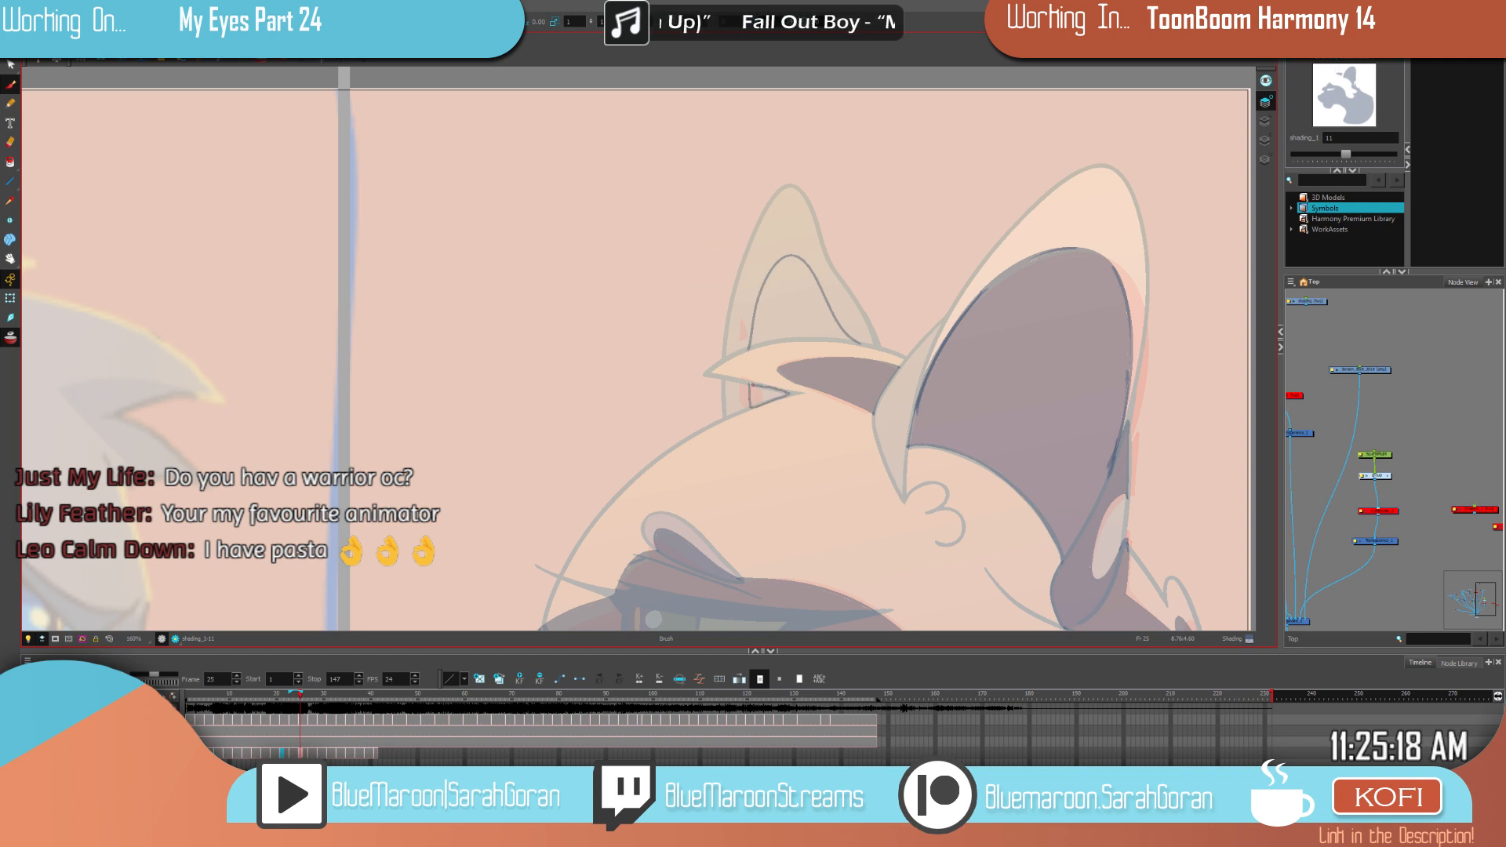
left_click_drag(854, 341, 749, 350)
left_click(821, 336)
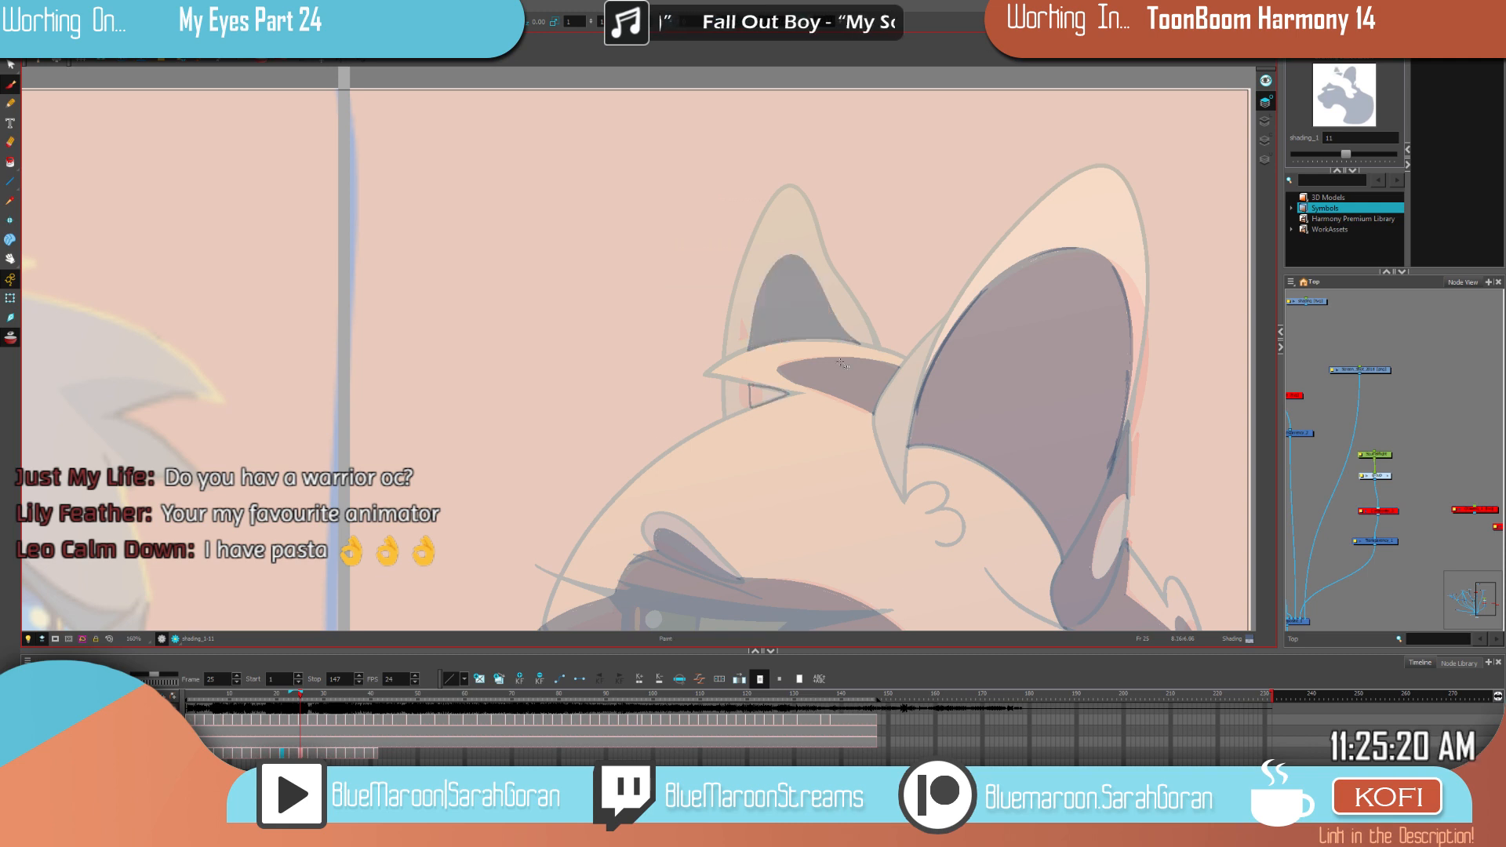
Step: Outline and fill a curved shading shape at the base of the far ear on frame 23
key("f")
mouse_move(864, 347)
left_mouse_down()
mouse_move(782, 281)
mouse_move(764, 337)
left_mouse_up()
left_click_drag(855, 344, 794, 335)
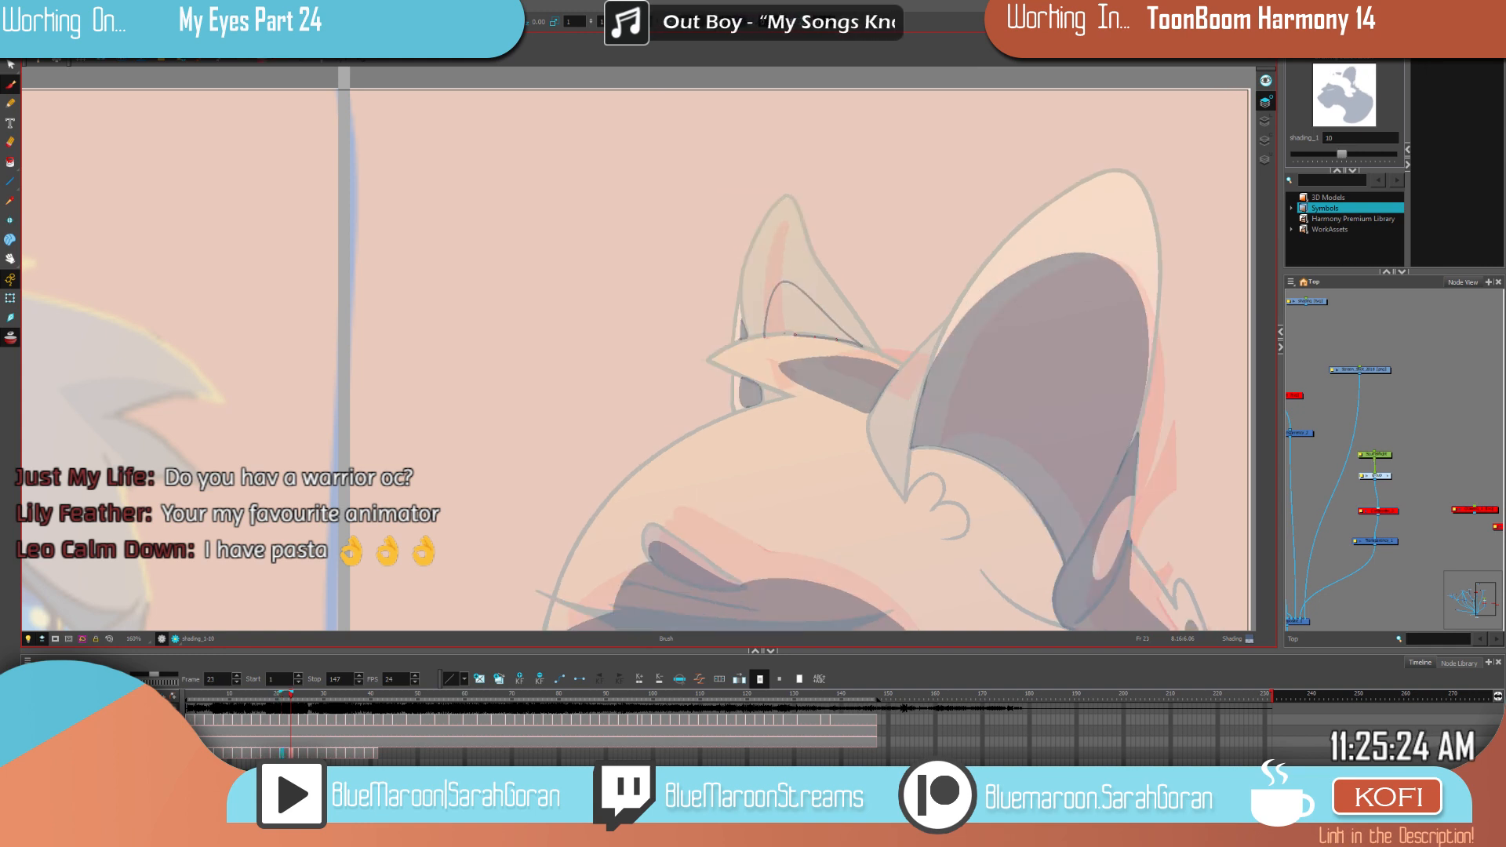
key("alt+i")
left_click(784, 315)
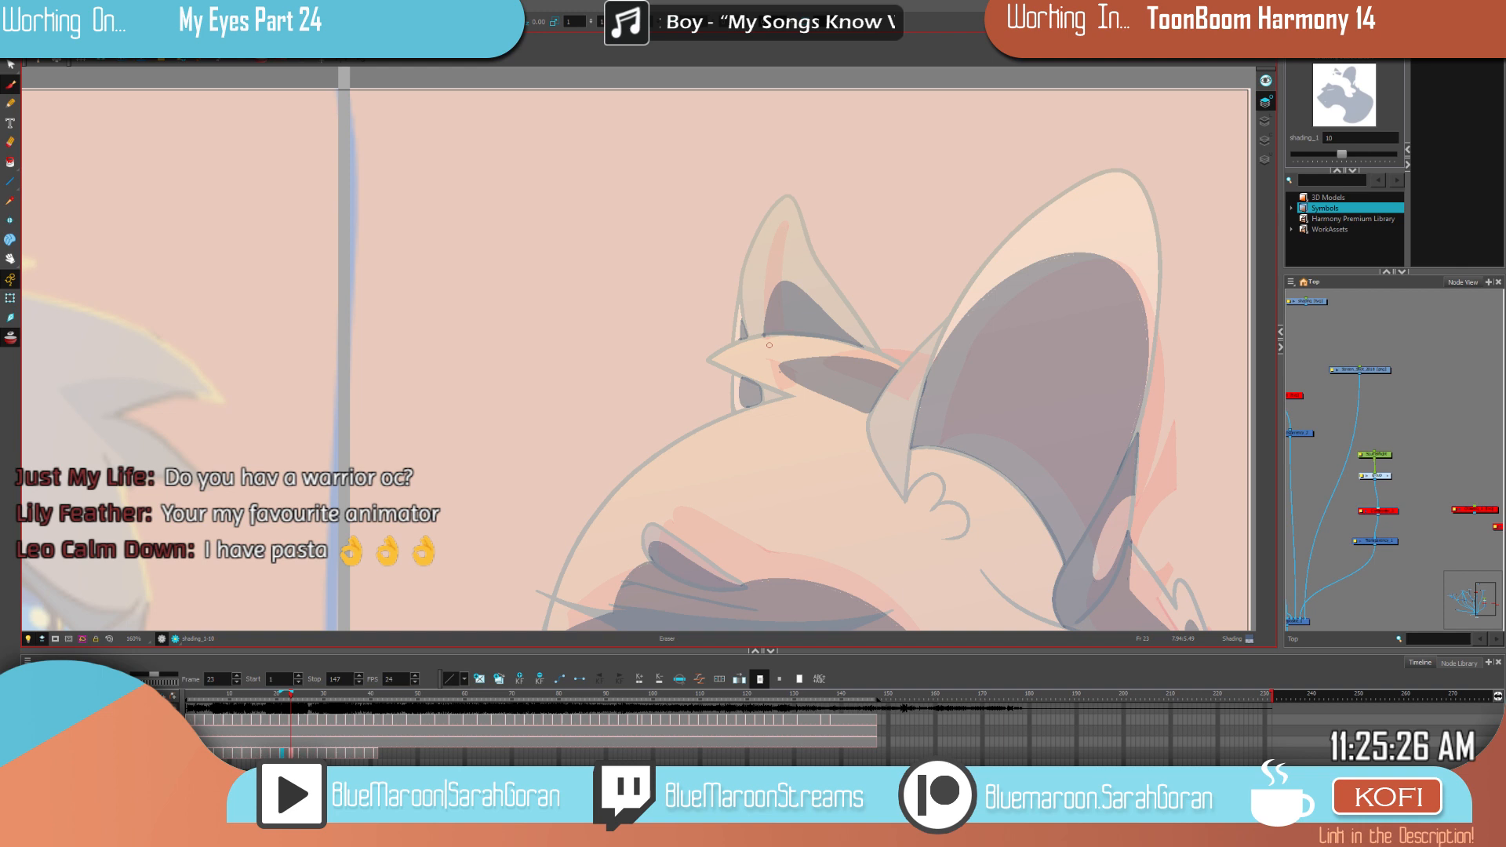
key("alt+b")
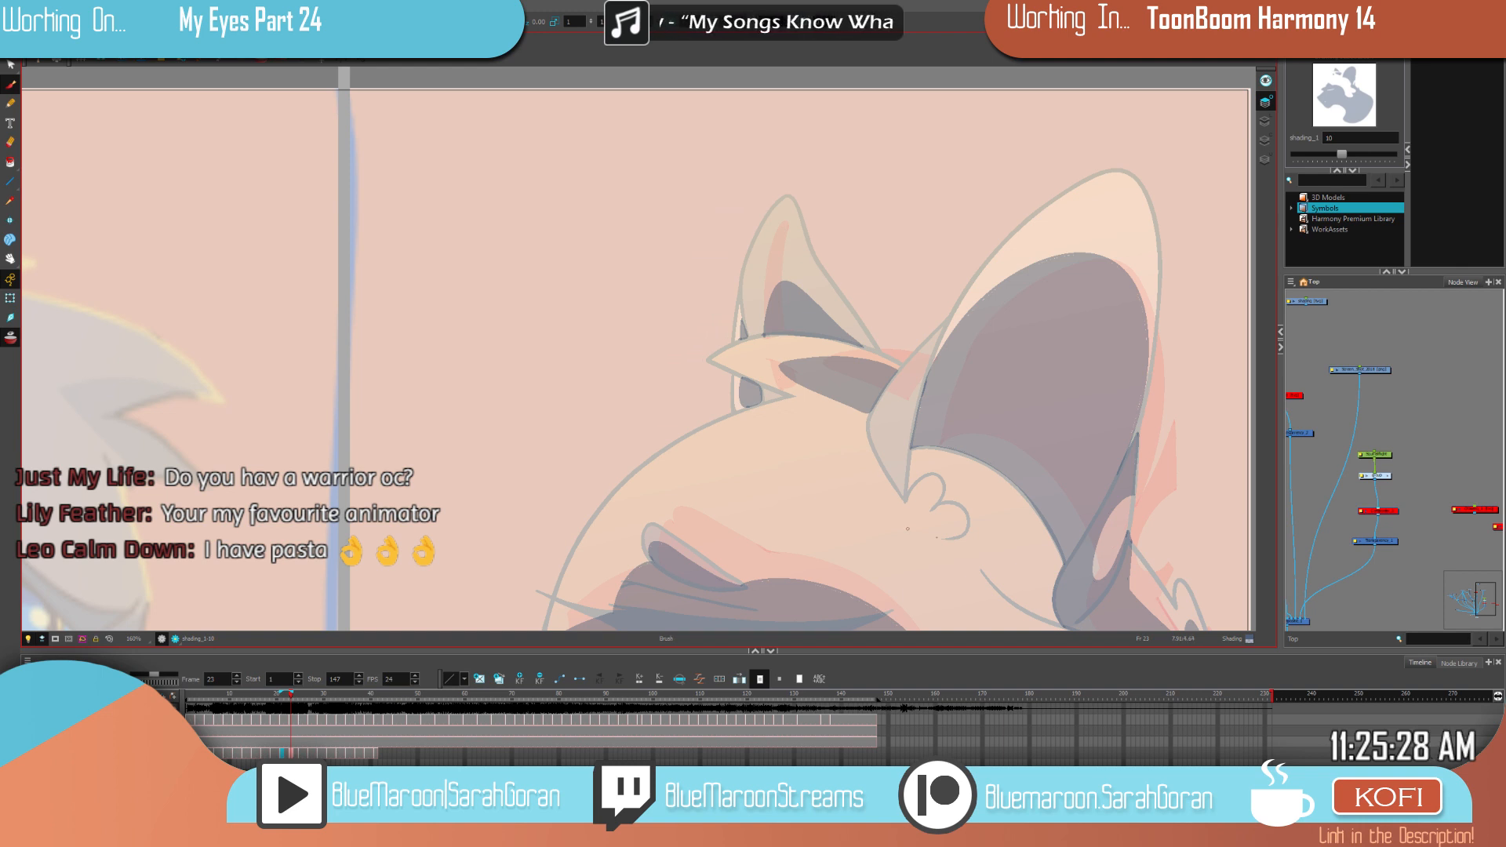
Step: Add a small curved shading shape at the rear base of the far ear on frame 21
key("f")
key("f")
key("g")
key("g")
key("f")
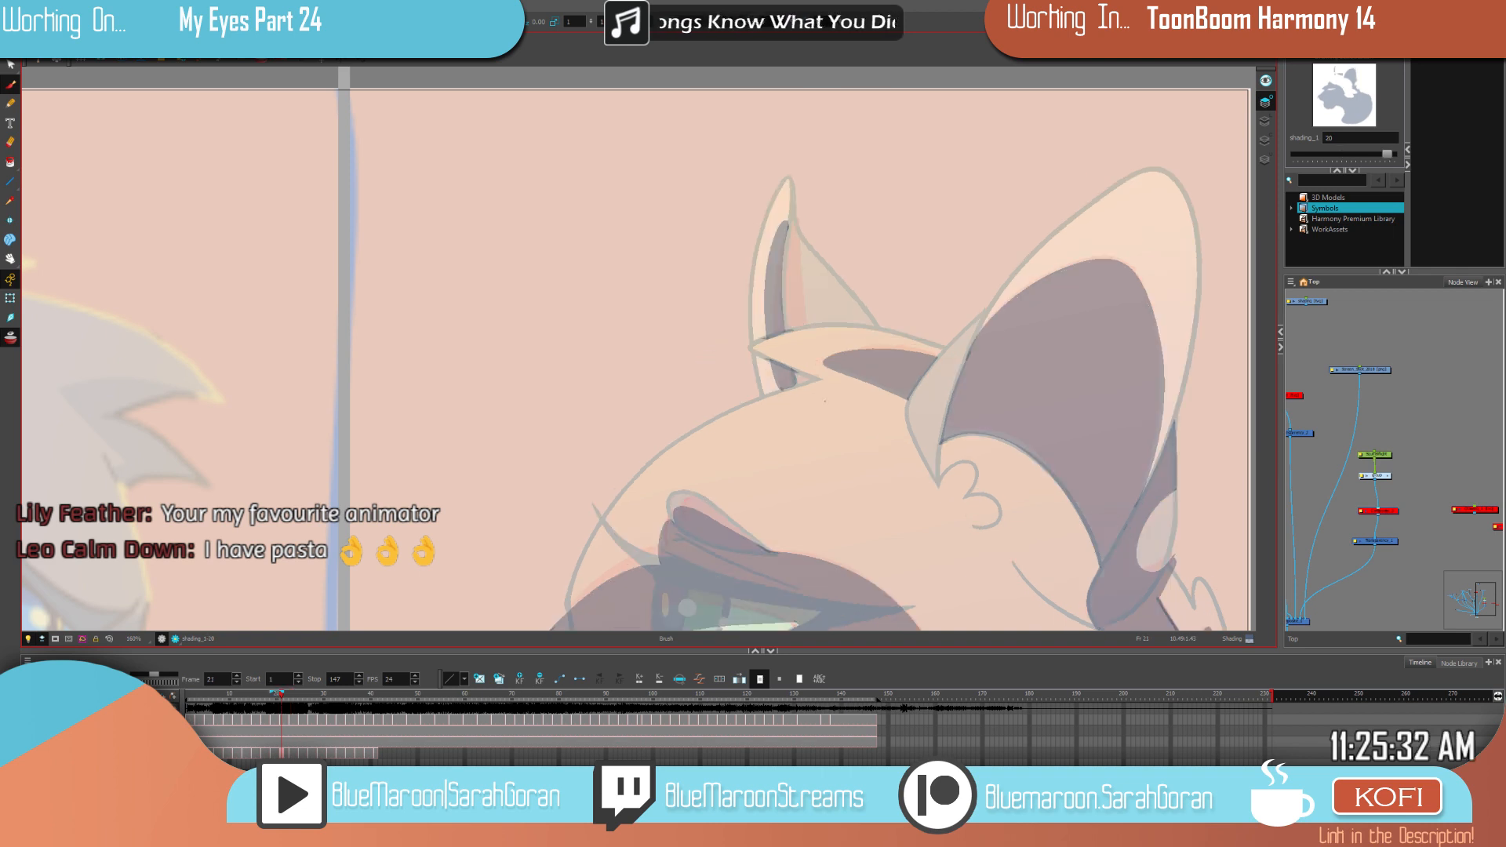
mouse_move(866, 327)
left_mouse_down()
mouse_move(811, 301)
mouse_move(797, 330)
left_mouse_up()
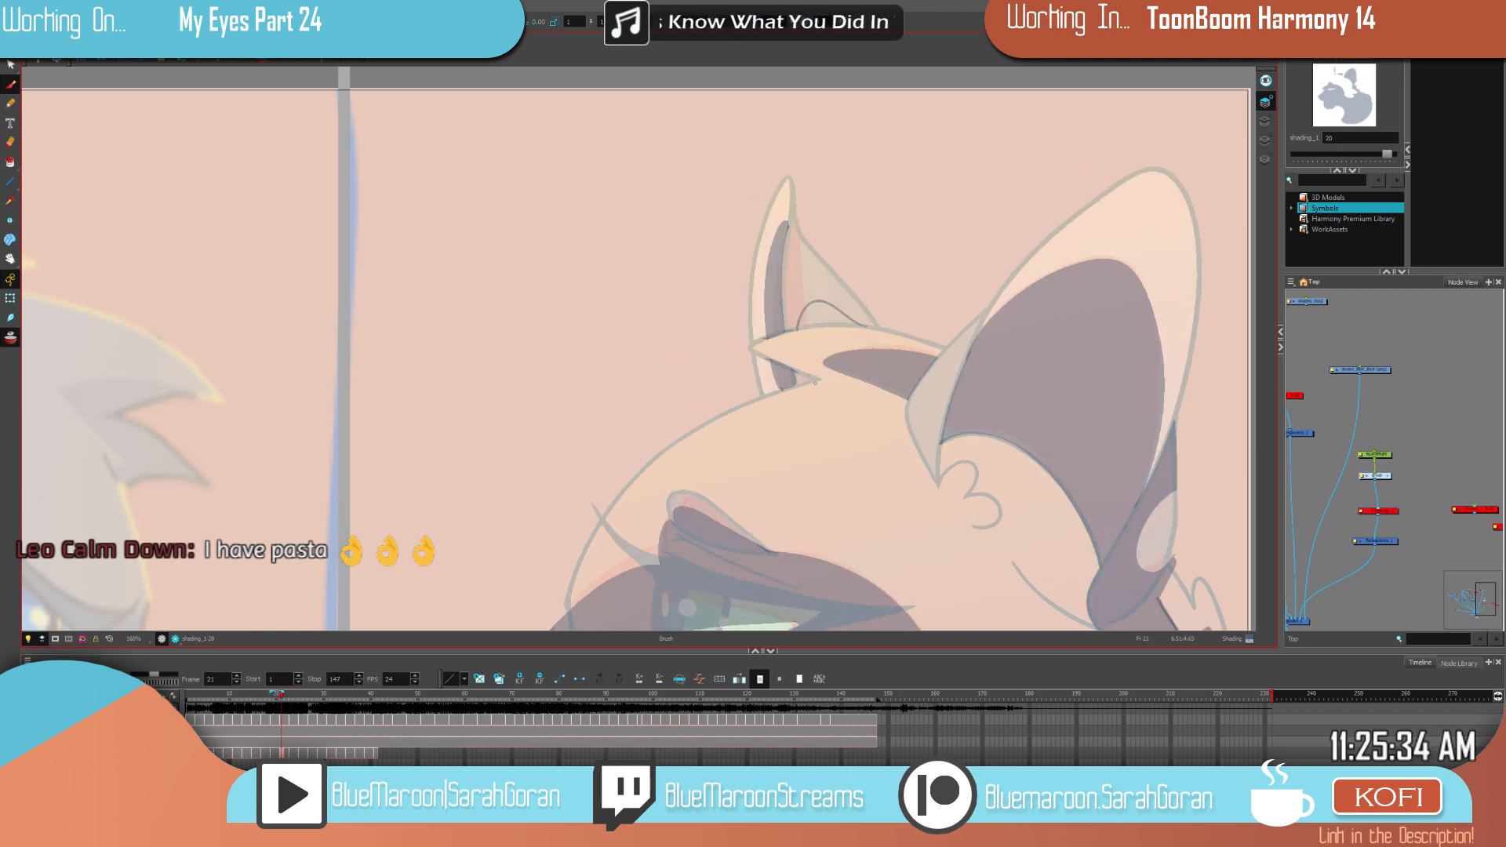
key("alt+i")
key("alt+i")
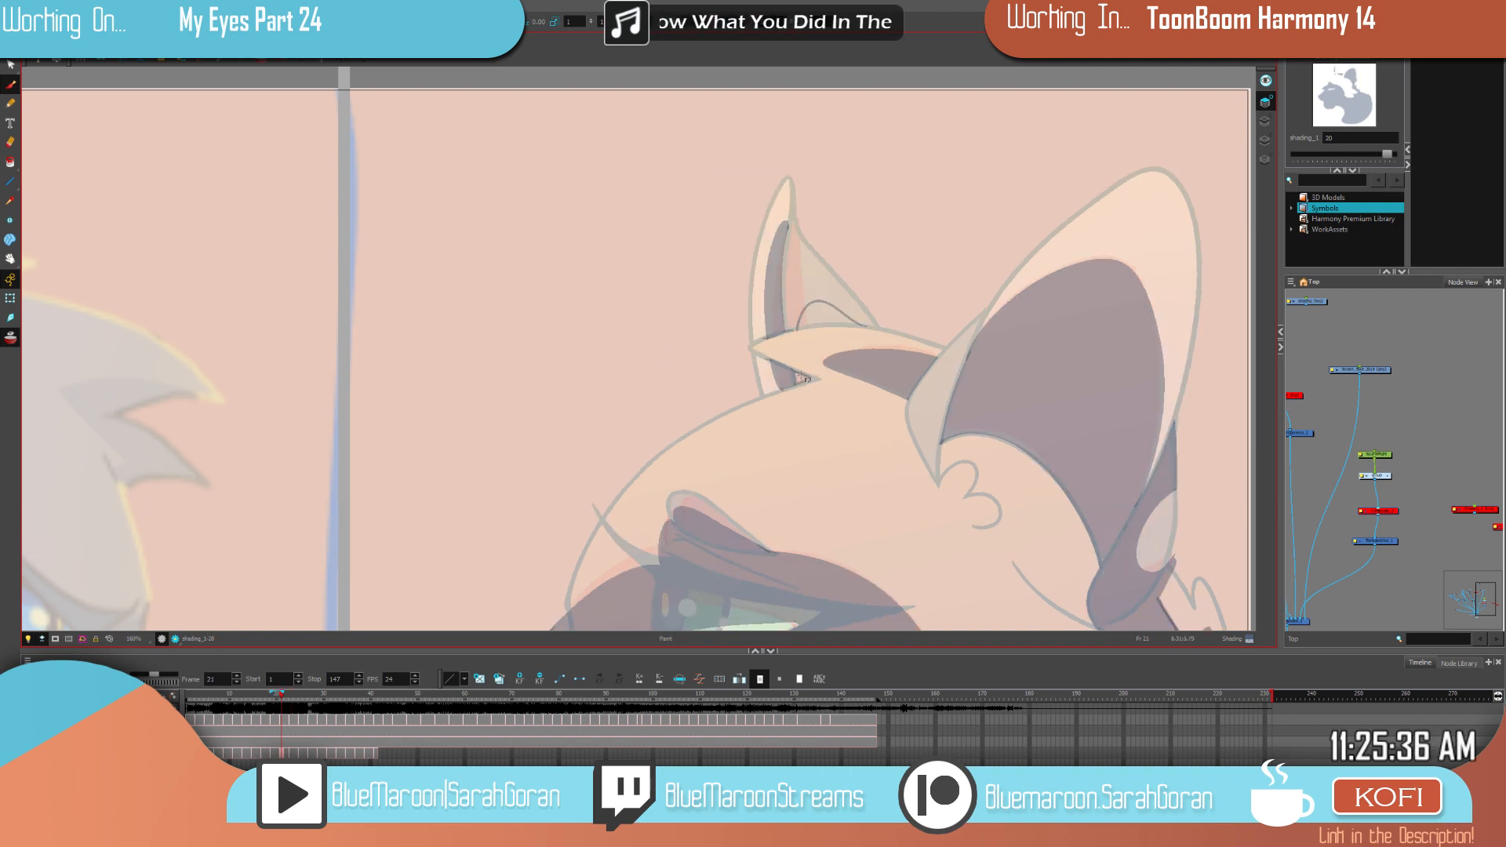
Step: Outline a low shading shape at the rear base of the far ear on frame 19 and fill it
key("alt+b")
left_click_drag(865, 326, 816, 310)
key("comma")
key("comma")
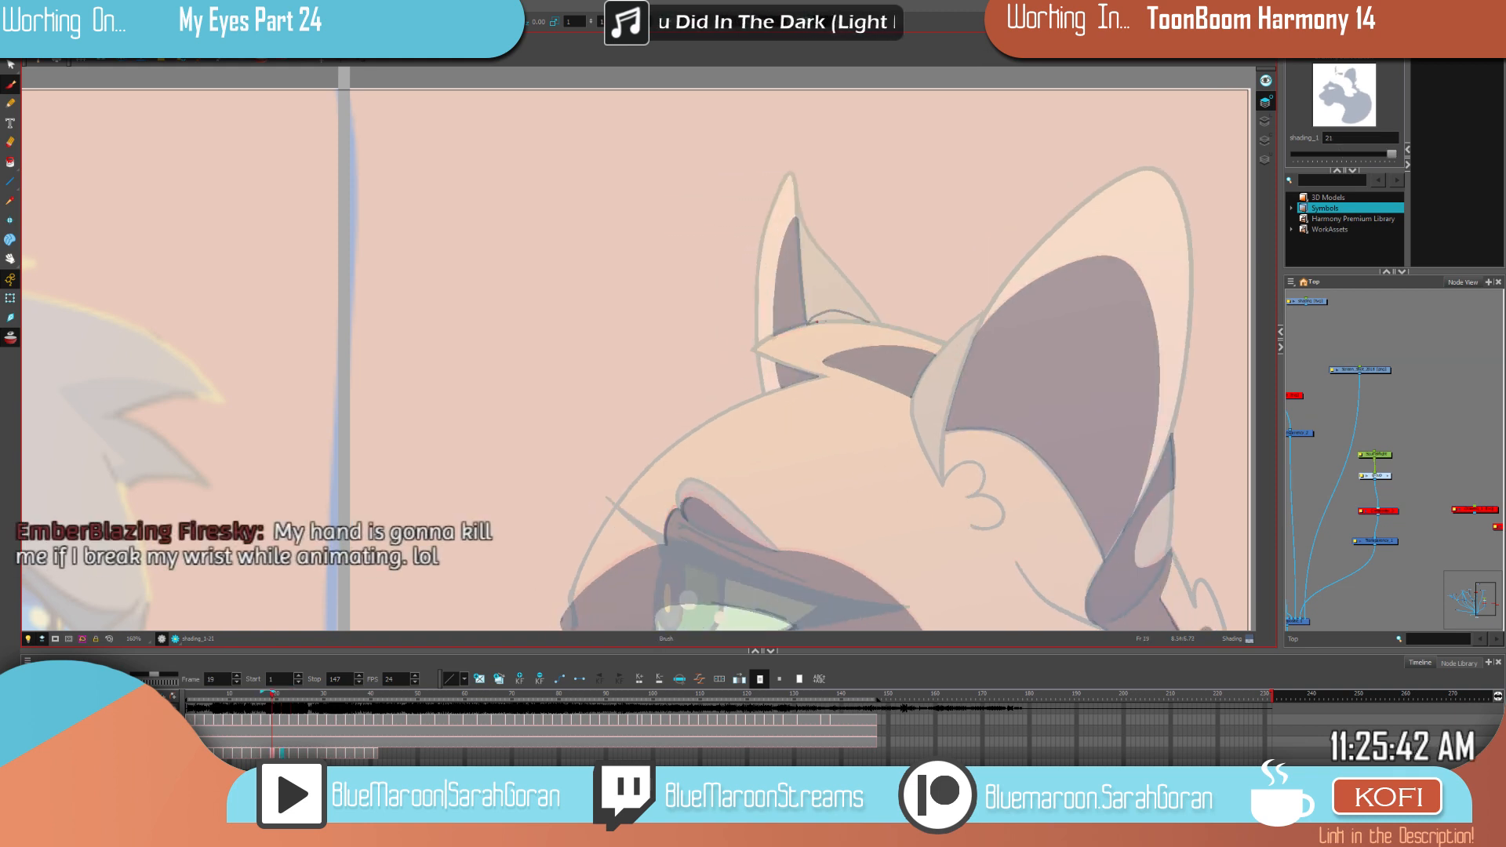
key("alt+i")
left_click(841, 316)
Step: Step back and forth through the shading drawings on frames 17 to 25 to check the far ear's shading
key("period")
key("comma")
key("period")
key("comma")
key("period")
key("period")
key("comma")
key("comma")
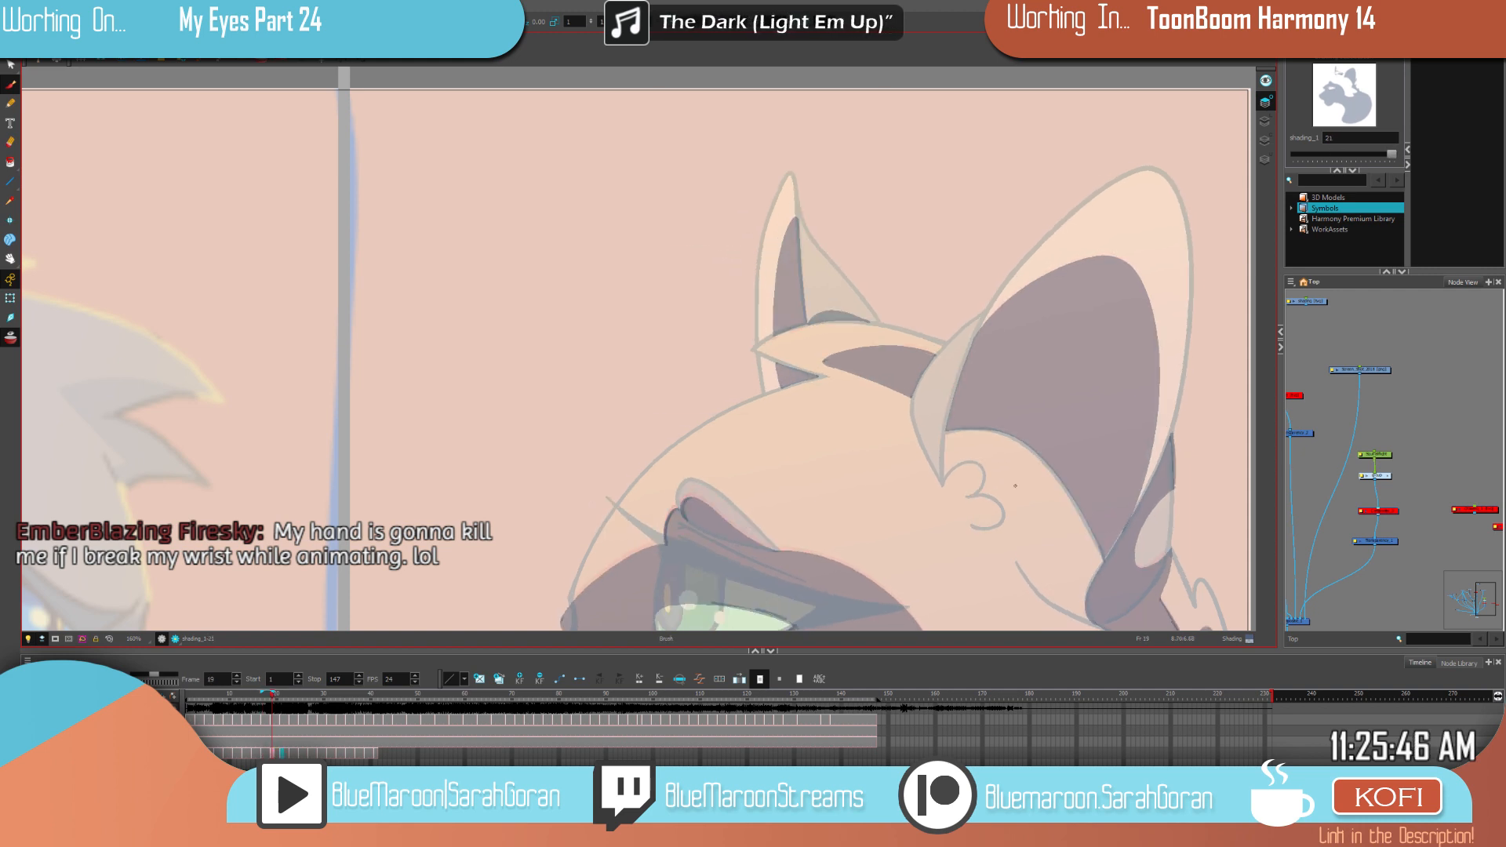
key("period")
key("period")
key("period")
key("period")
key("period")
key("period")
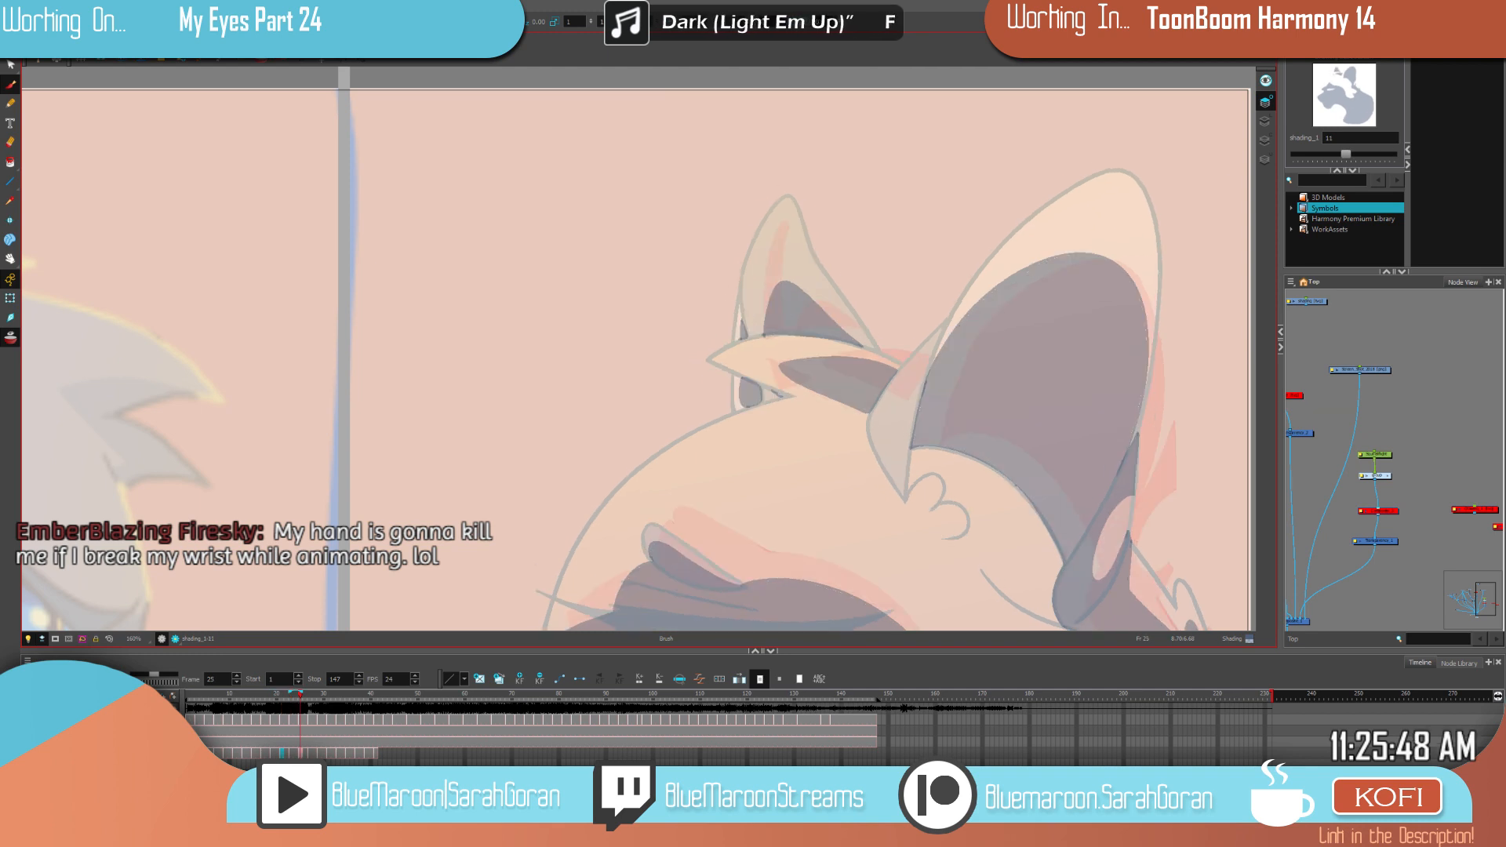
key("period")
key("period")
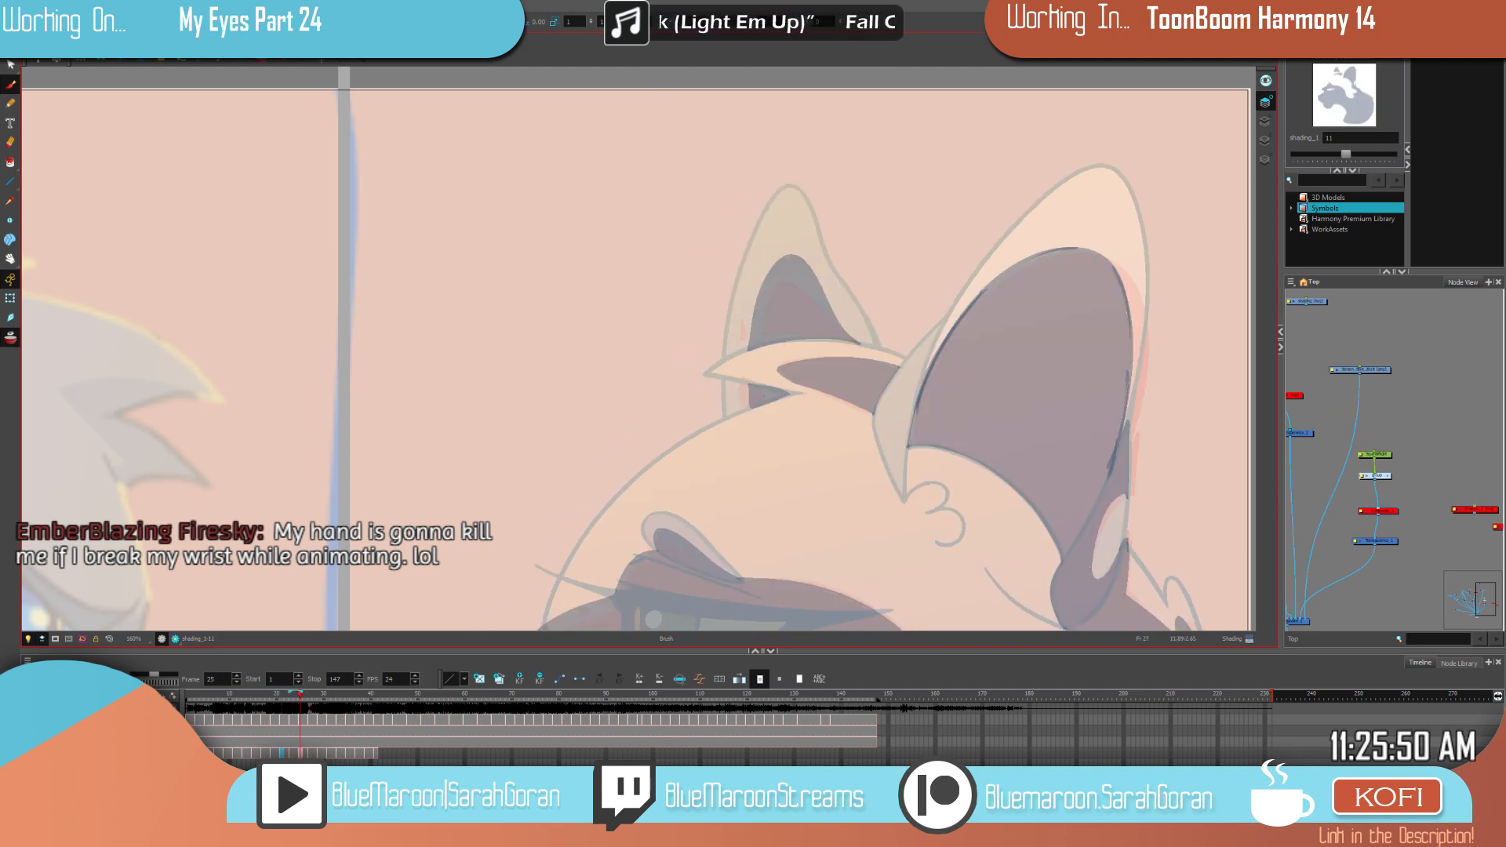
key("comma")
key("comma")
key("comma")
key("comma")
key("comma")
key("comma")
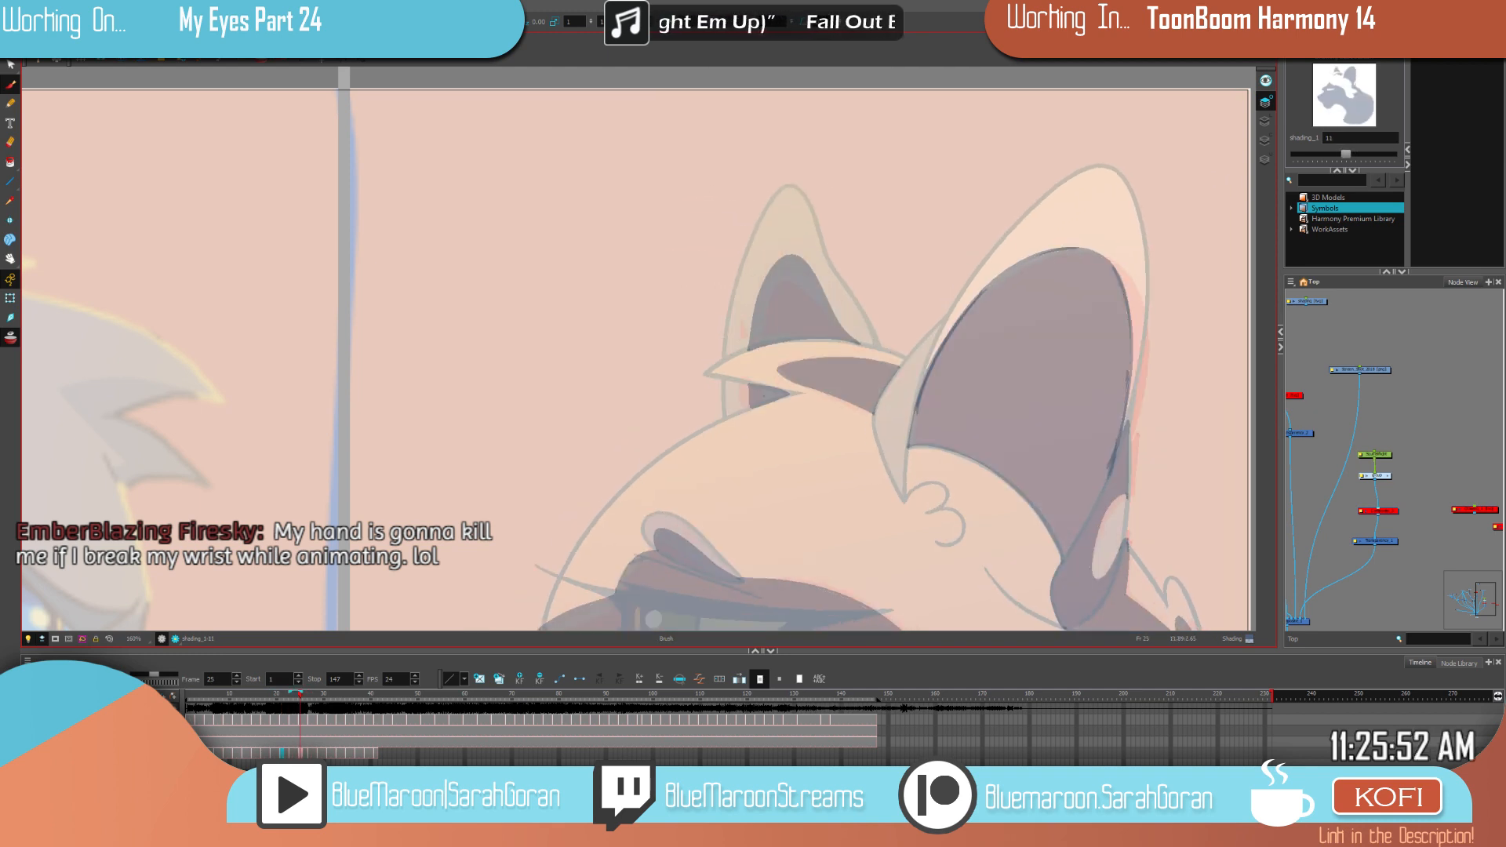
key("comma")
key("comma")
key("comma")
key("comma")
key("period")
key("period")
key("period")
key("period")
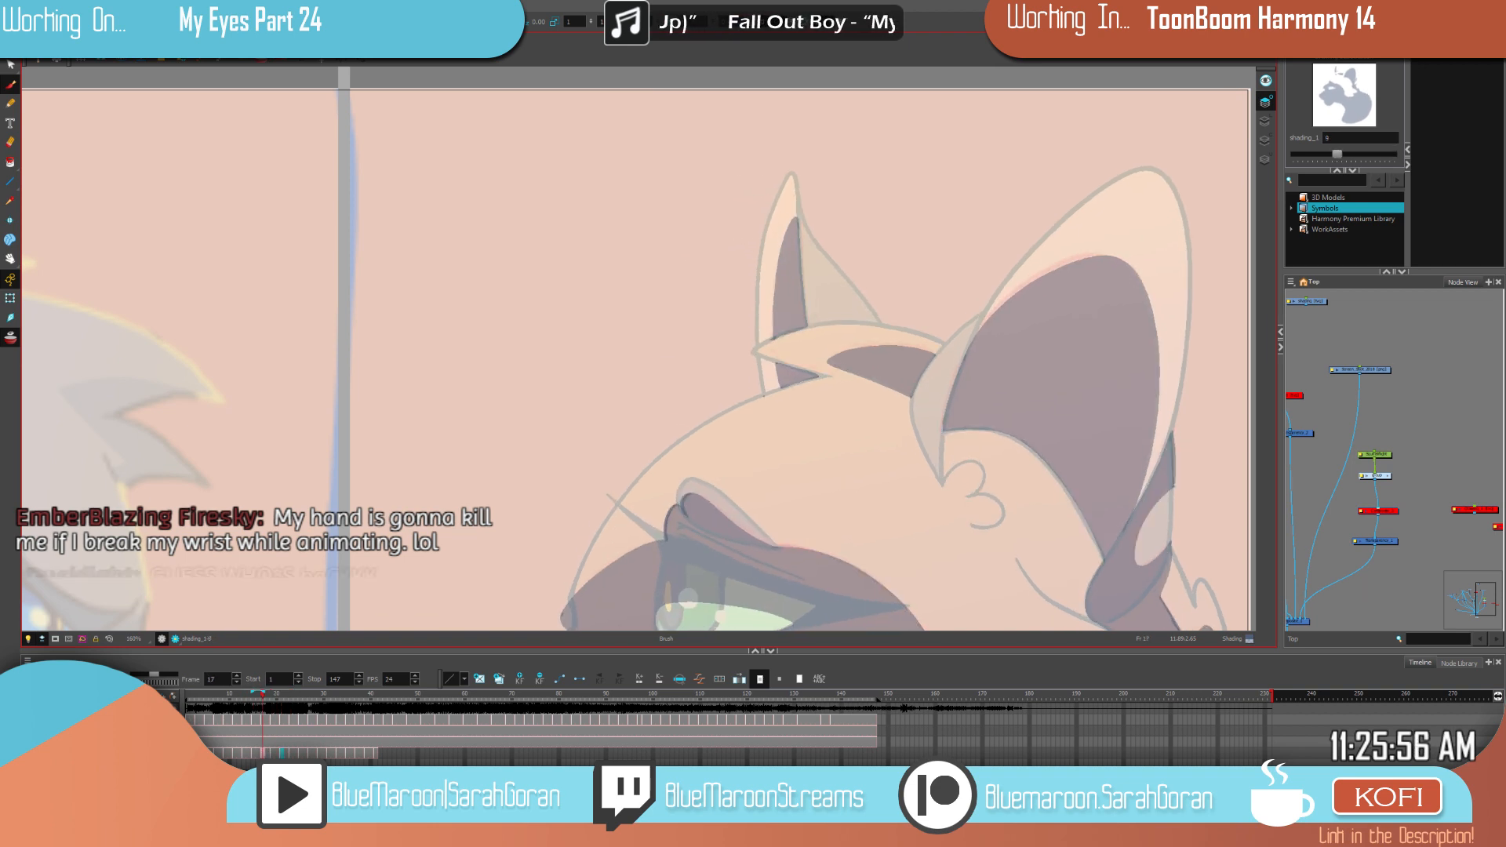
key("period")
key("period")
key("period")
key("period")
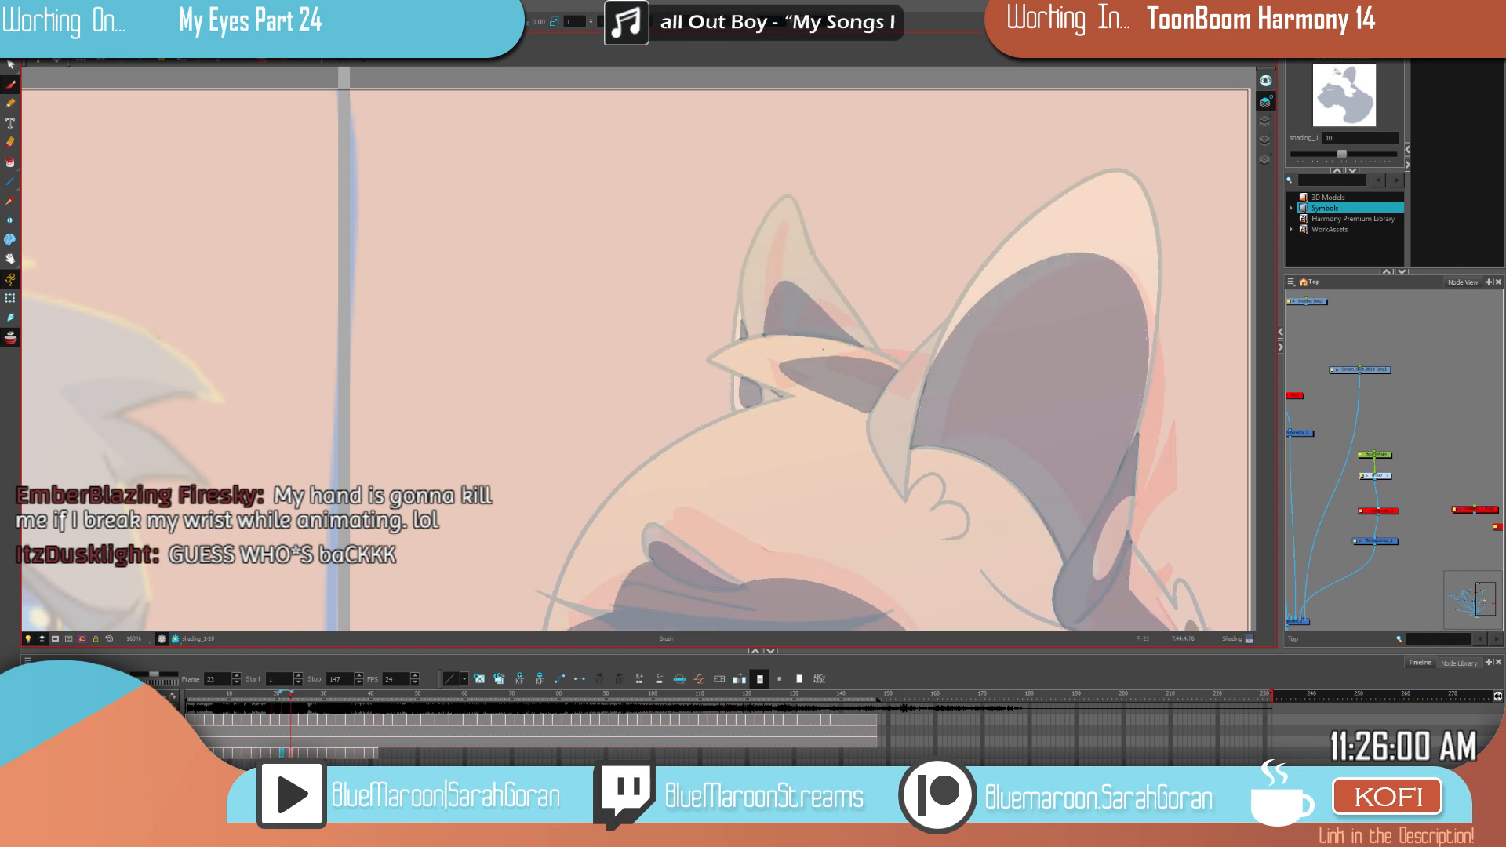
key("period")
key("period")
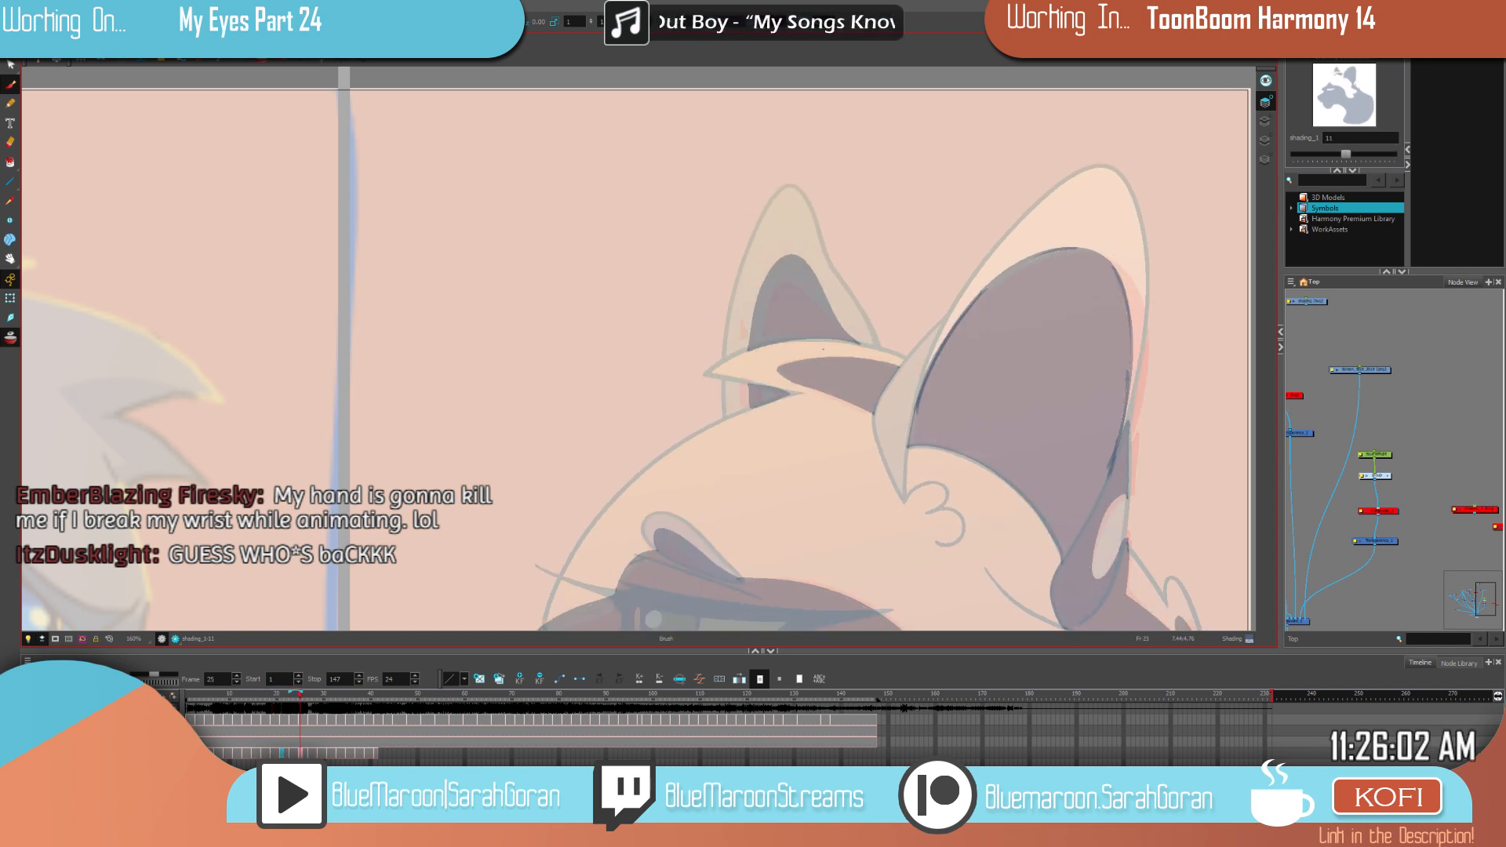
Step: View the whole character and flip through the neighbouring drawings to check the shading up to frame 25
left_click_drag(1052, 541, 1039, 485)
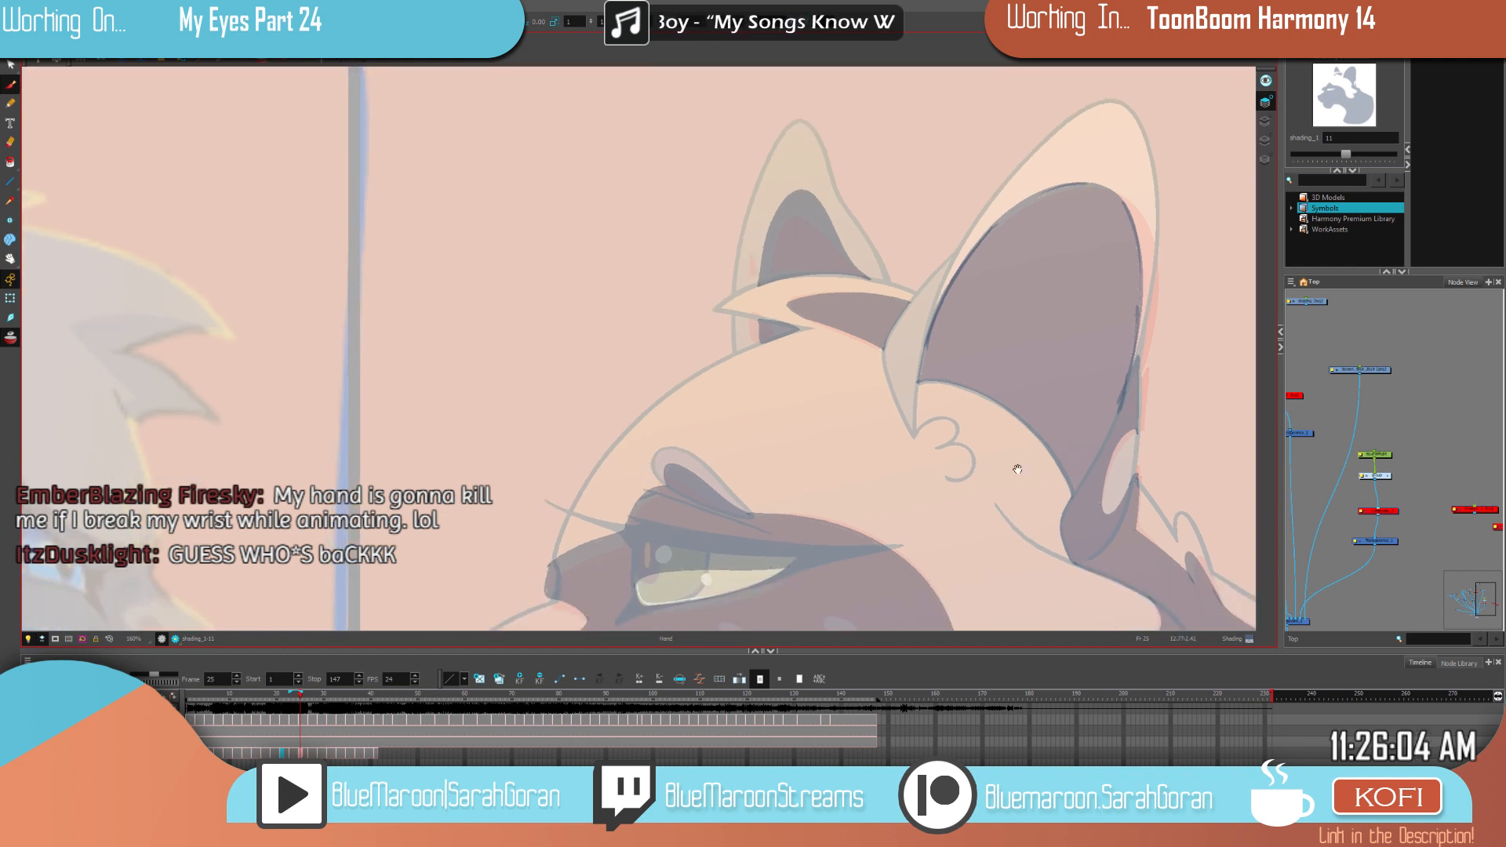
left_click_drag(902, 463, 908, 514)
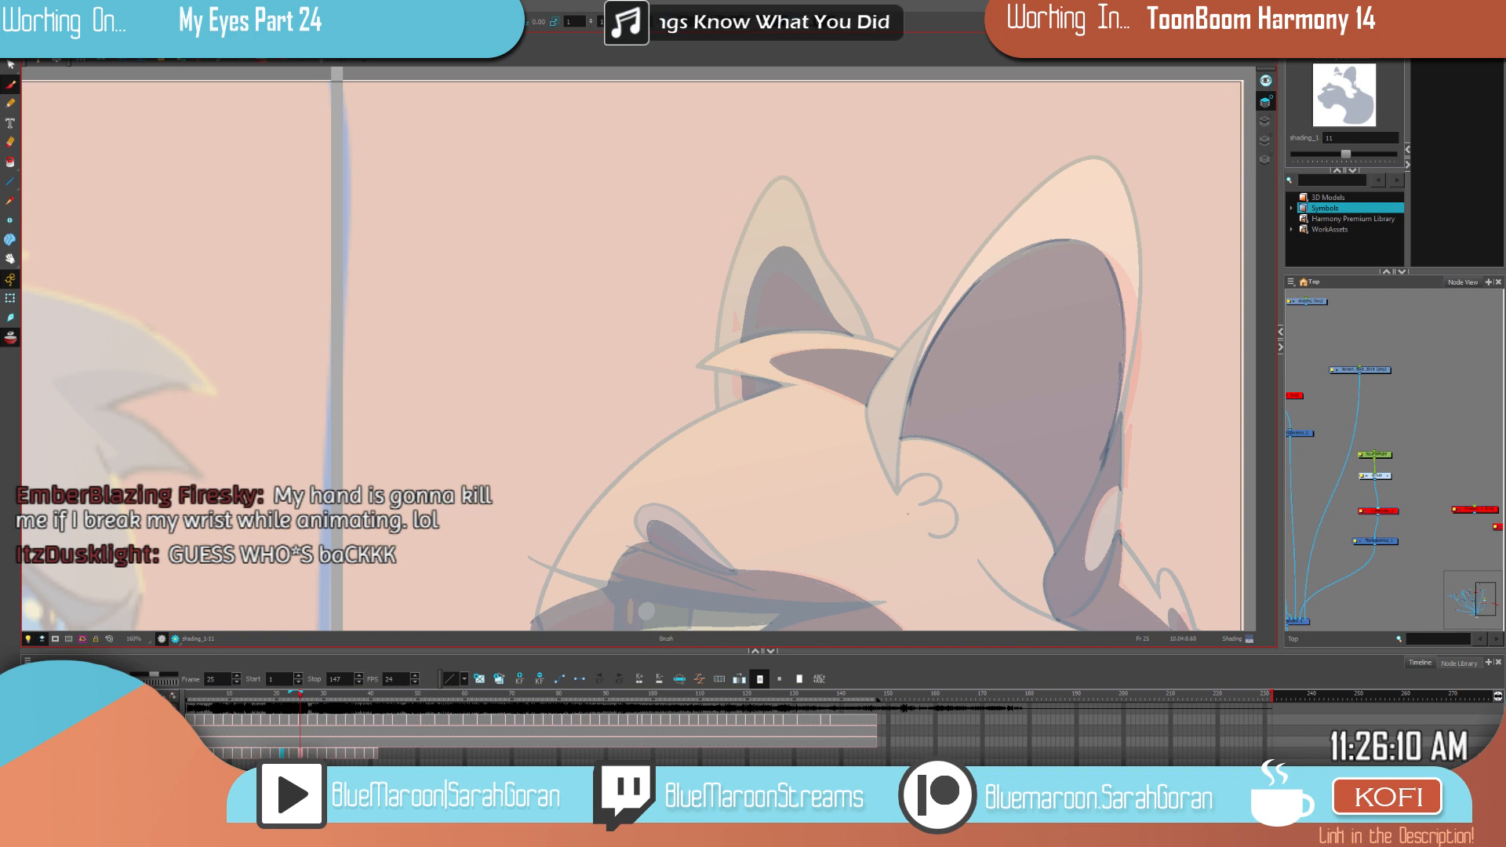
scroll(908, 514, "down", 5)
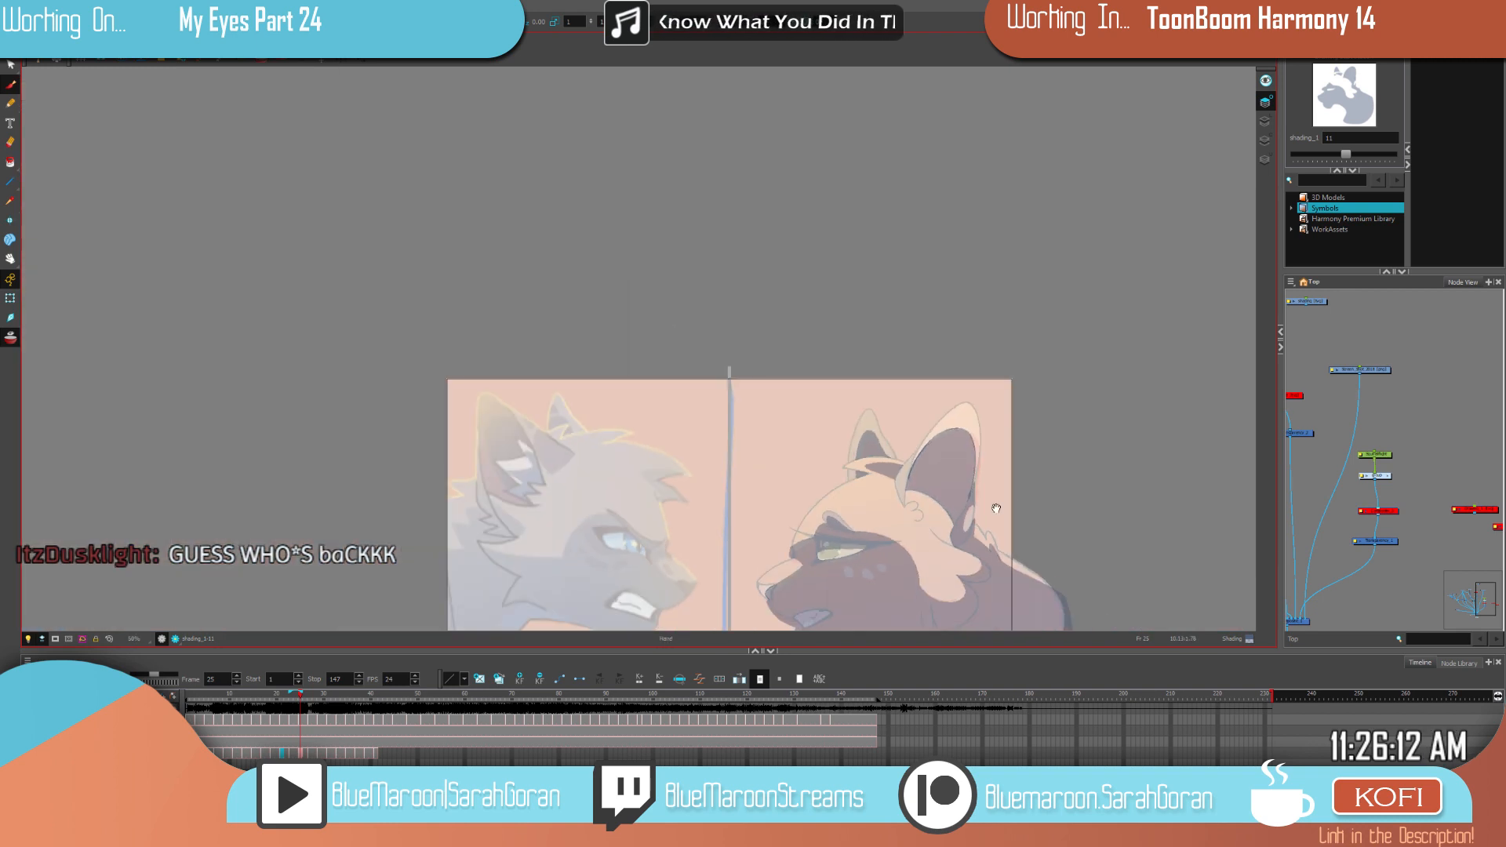
left_click_drag(1012, 506, 1004, 397)
scroll(1009, 455, "down", 1)
mouse_move(1042, 502)
left_mouse_down()
mouse_move(1045, 398)
mouse_move(1053, 474)
left_mouse_up()
scroll(1032, 444, "up", 2)
key("f")
key("g")
key("f")
key("g")
key("g")
key("f")
key("f")
key("f")
key("g")
key("g")
key("f")
key("g")
key("f")
key("g")
key("f")
key("f")
key("f")
key("g")
key("g")
key("g")
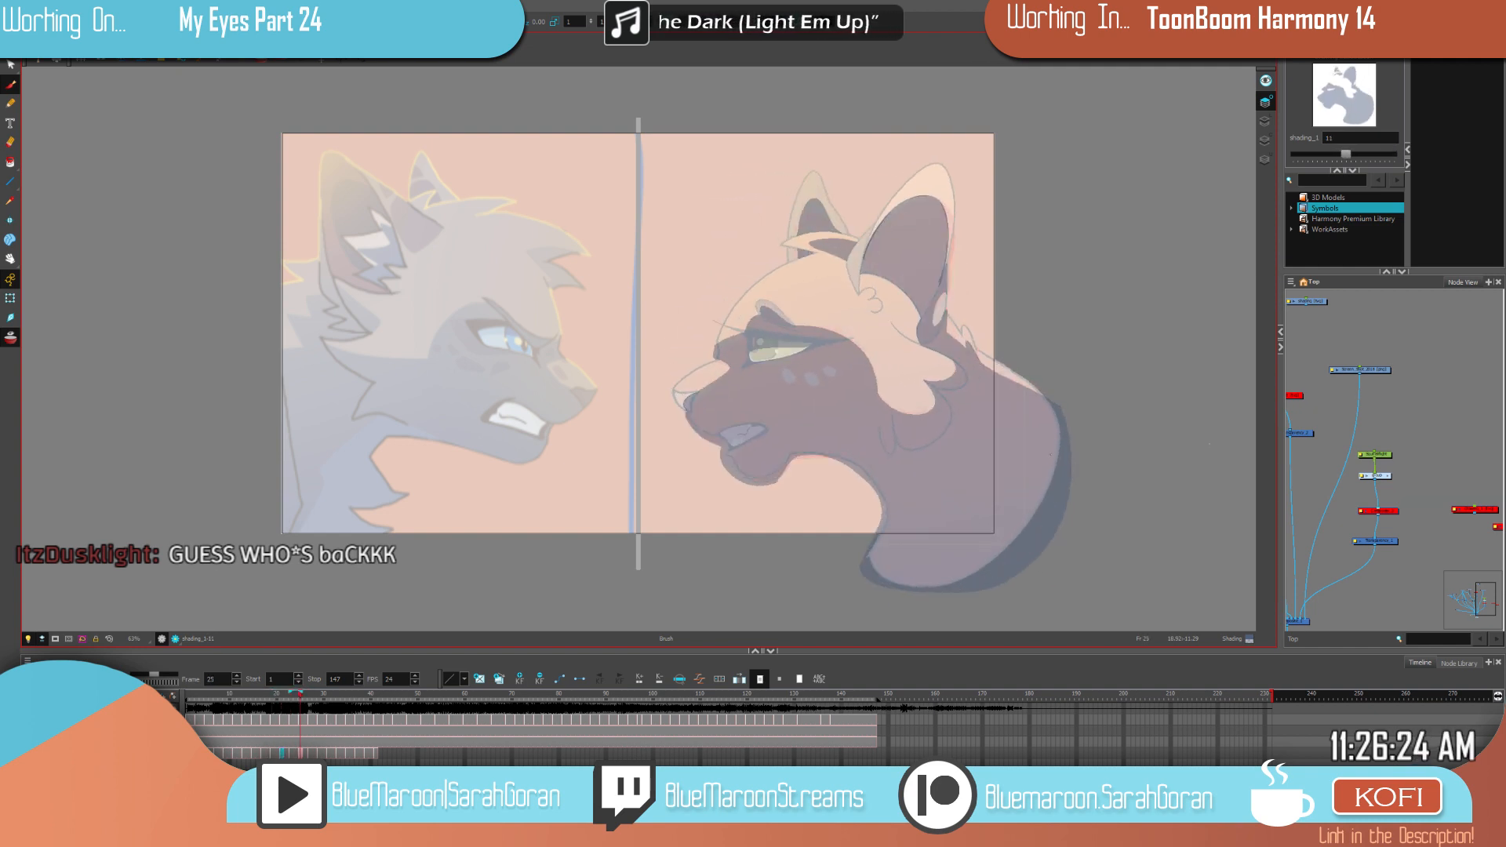
Step: Outline the inner shading of the far ear on frame 27, following the placement on frame 25
key("g")
key("f")
key("g")
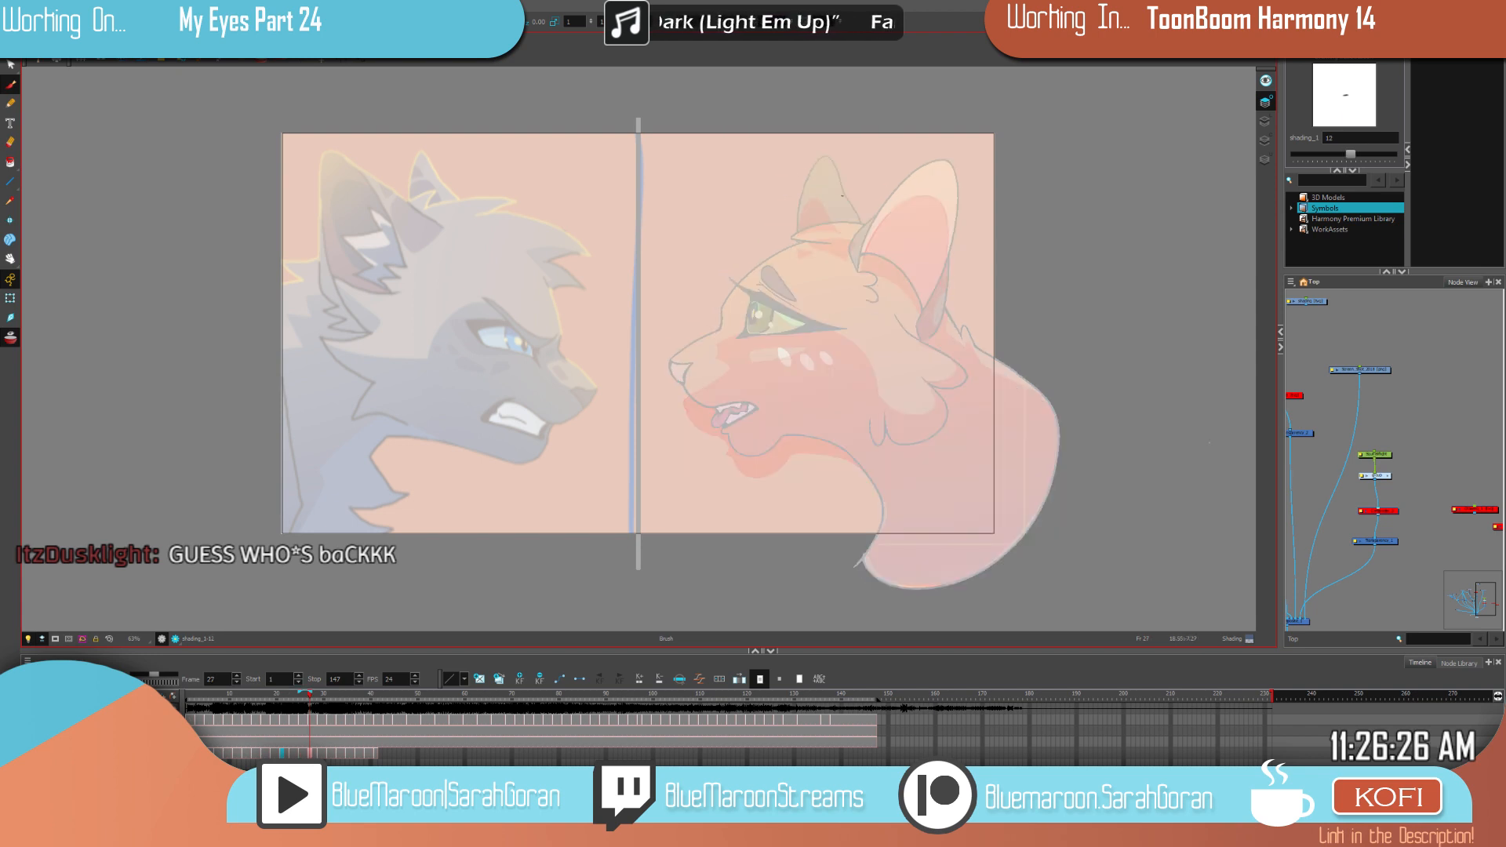
scroll(856, 161, "up", 1)
scroll(856, 161, "up", 4)
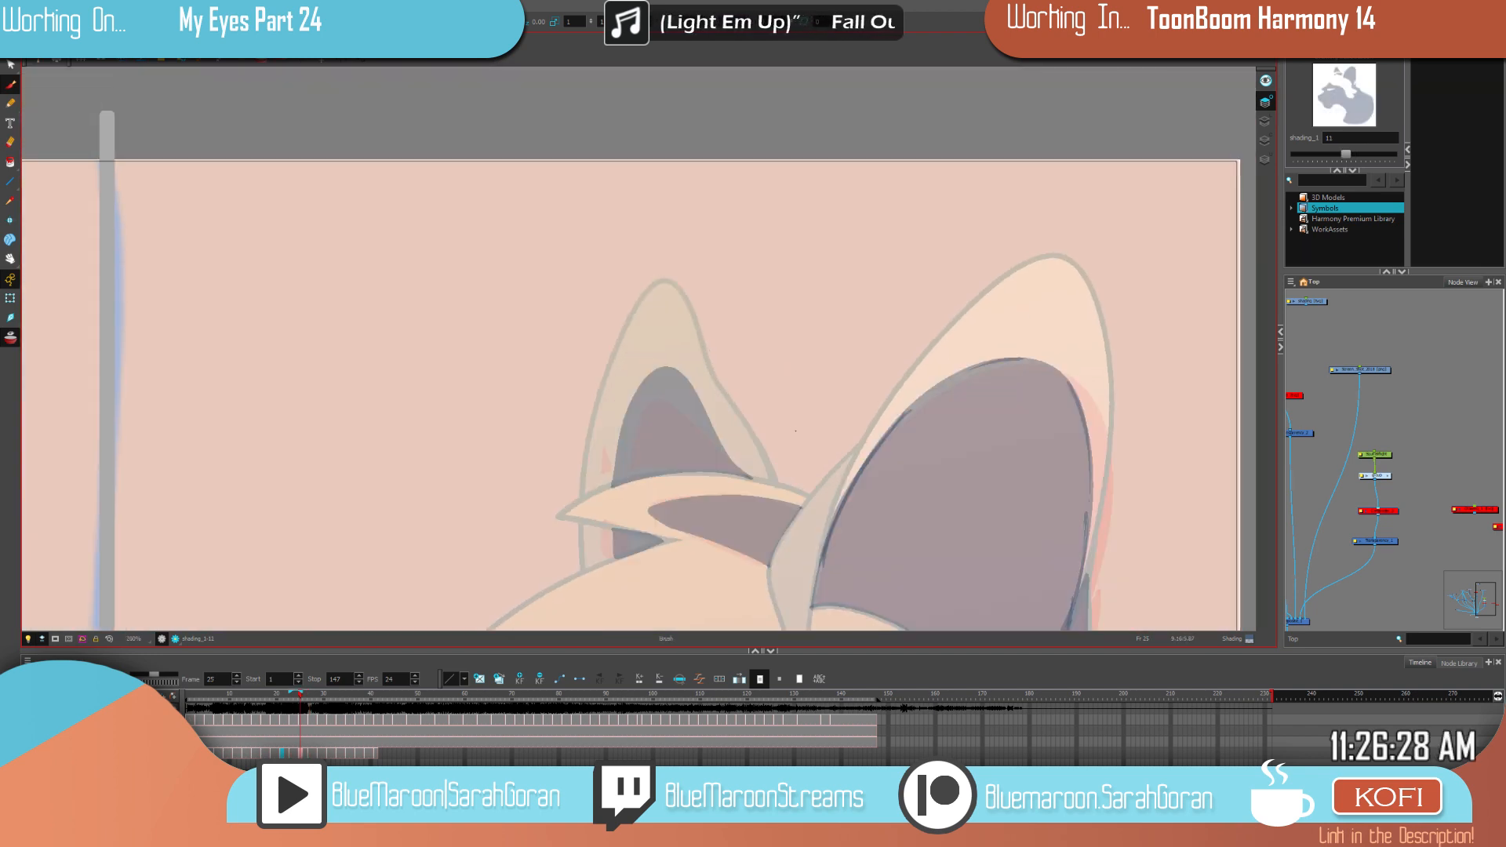
mouse_move(786, 448)
left_mouse_down()
mouse_move(728, 339)
mouse_move(673, 309)
mouse_move(625, 410)
mouse_move(620, 472)
left_mouse_up()
key("g")
key("f")
left_click_drag(788, 445, 620, 473)
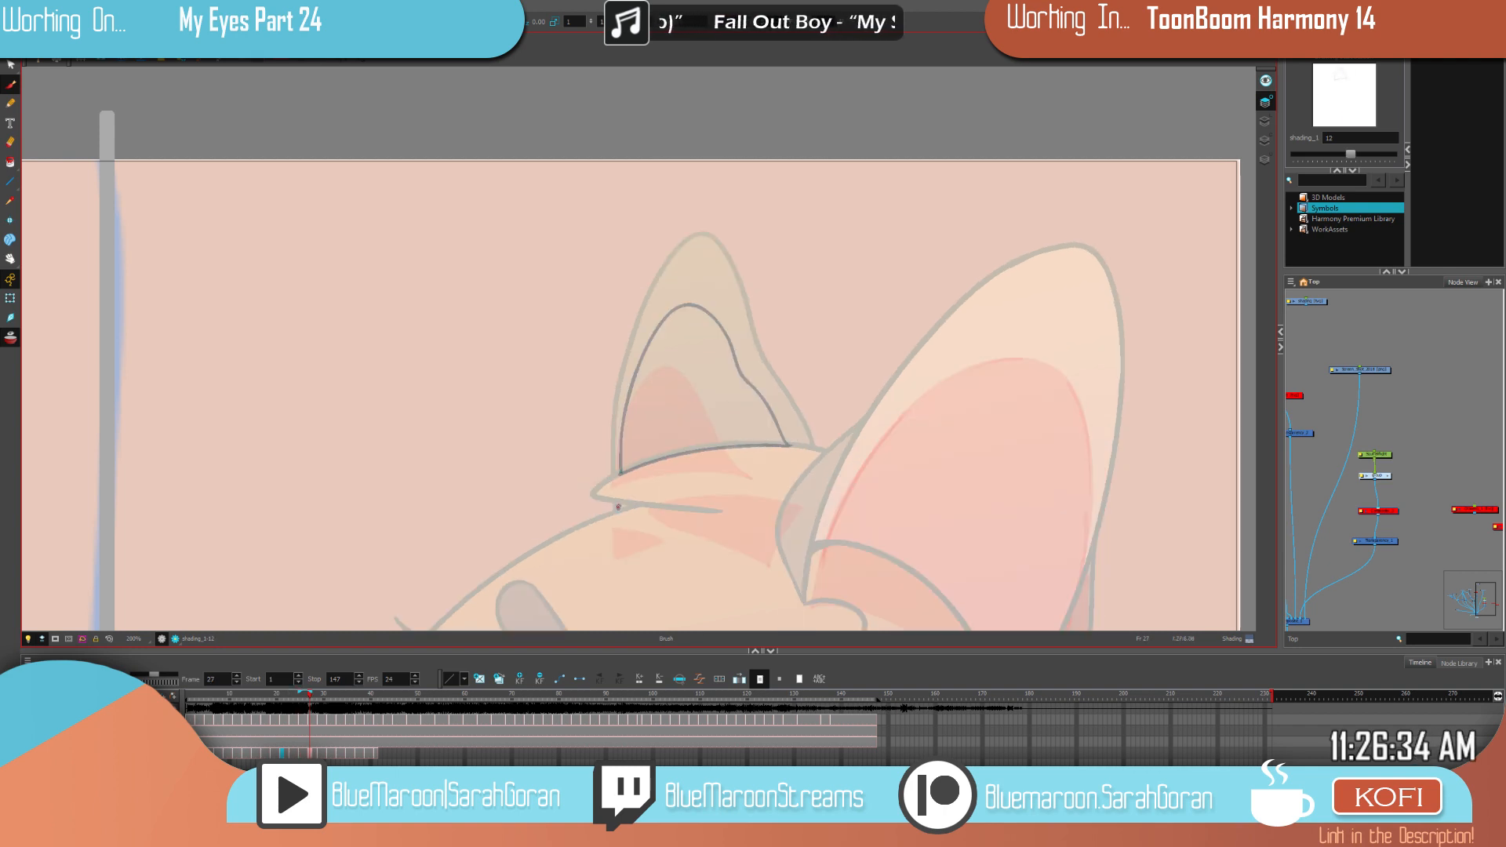
Step: Outline the shading on the head tuft between the ears on frame 27, fill it, and save the scene
key("f")
key("g")
mouse_move(863, 463)
left_mouse_down()
mouse_move(889, 343)
mouse_move(816, 388)
mouse_move(682, 409)
mouse_move(787, 438)
mouse_move(833, 375)
left_mouse_up()
key("f")
key("g")
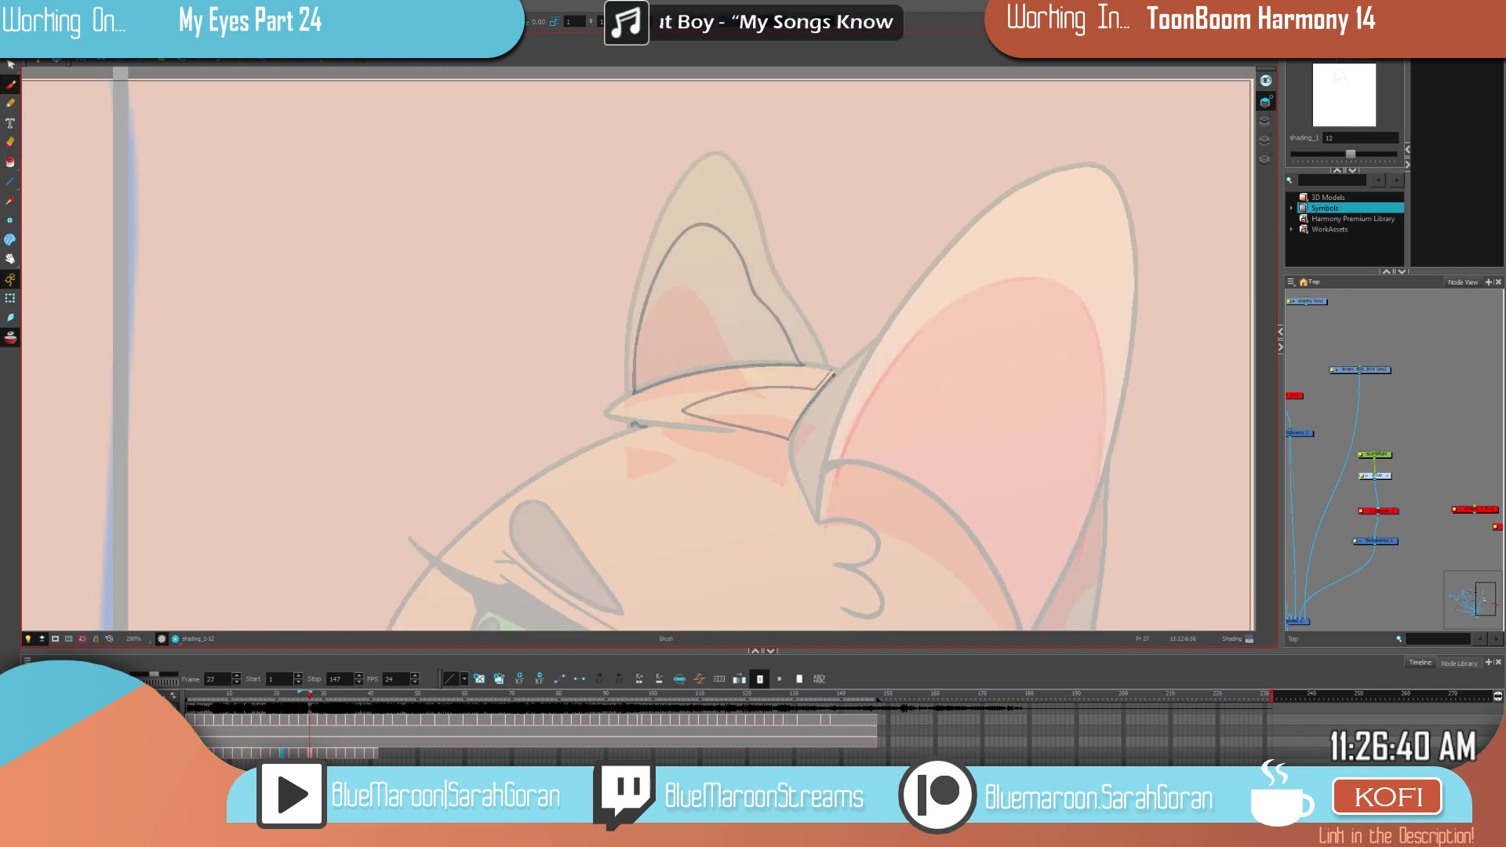
key("f")
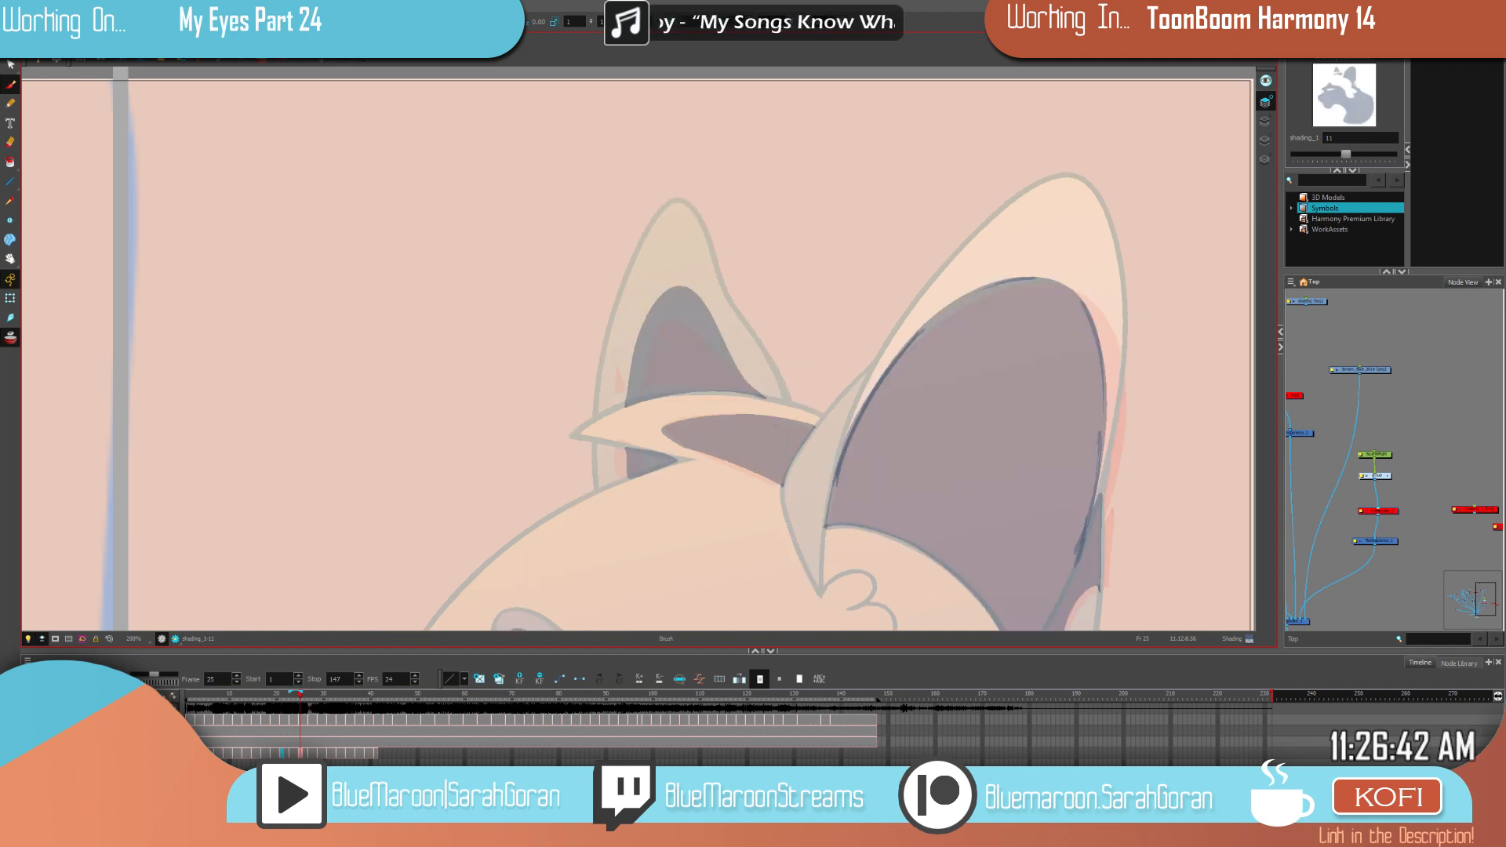
key("g")
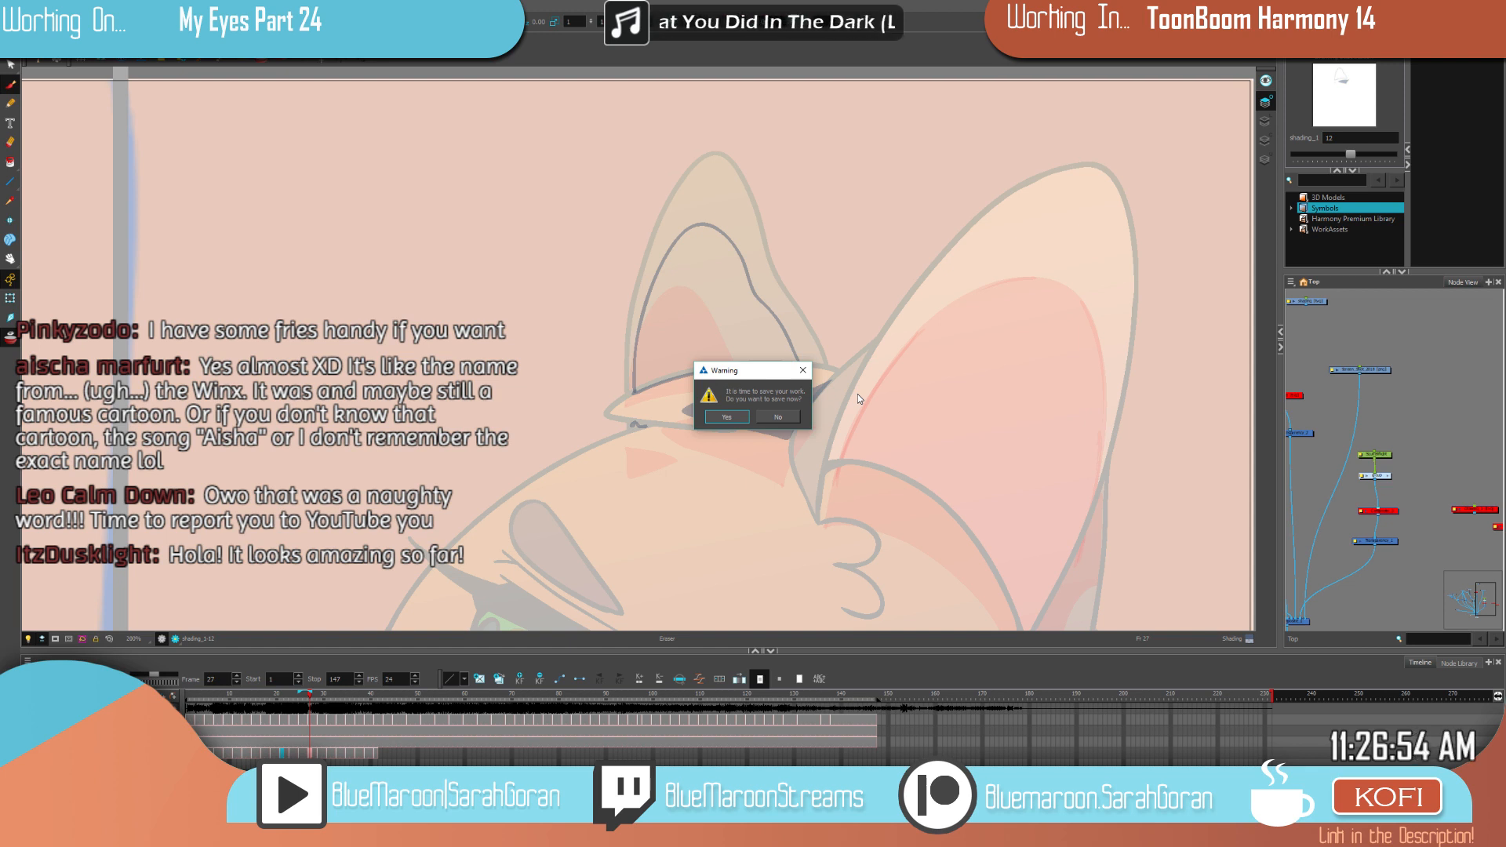
left_click(733, 416)
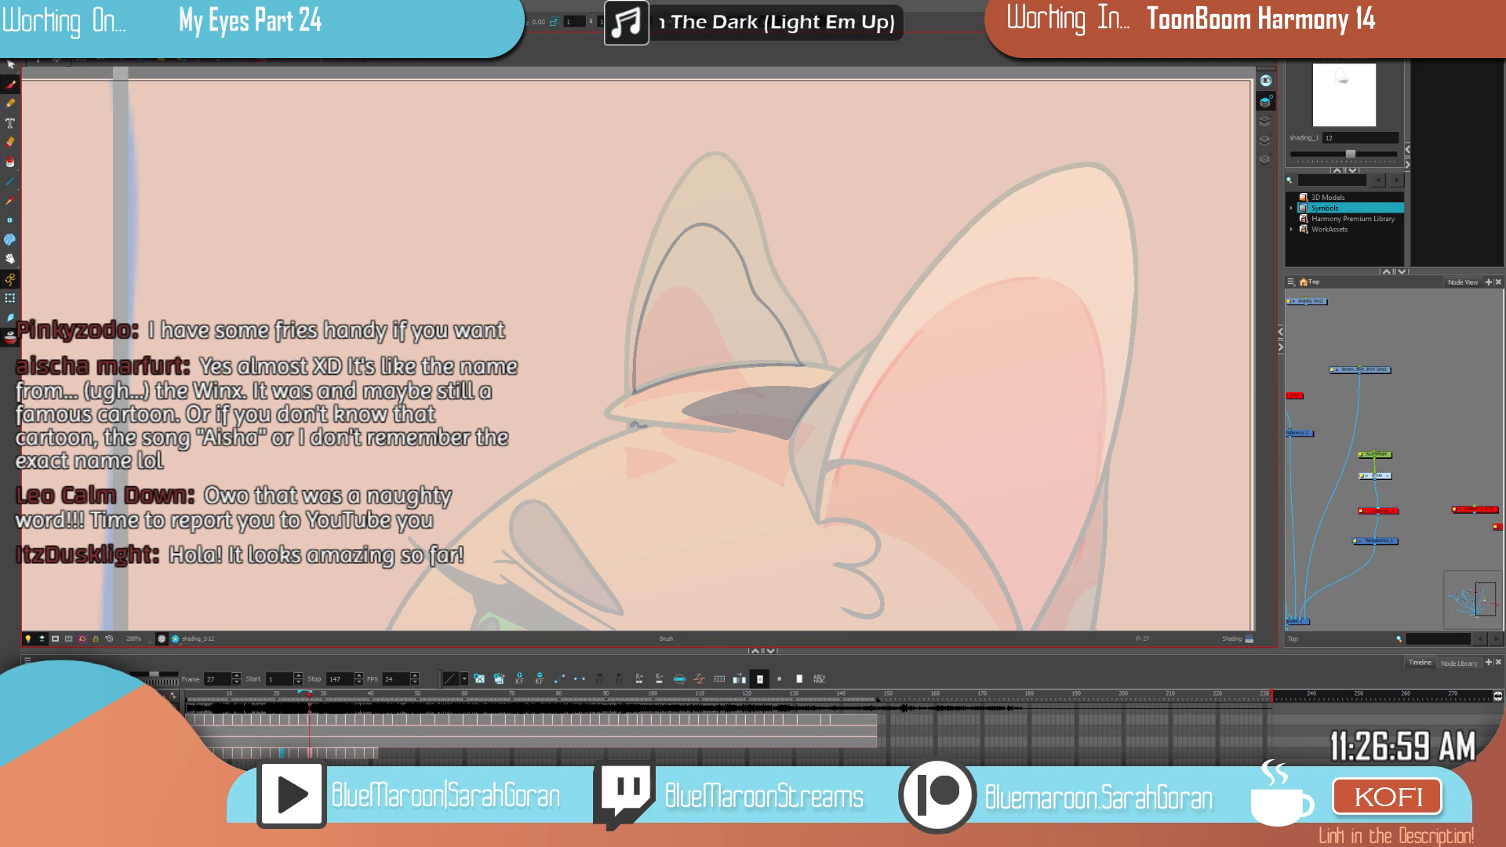
Step: Compare with the shading on frame 25, then fill the far ear's inner shading on frame 27
key("comma")
key("comma")
key("g")
key("f")
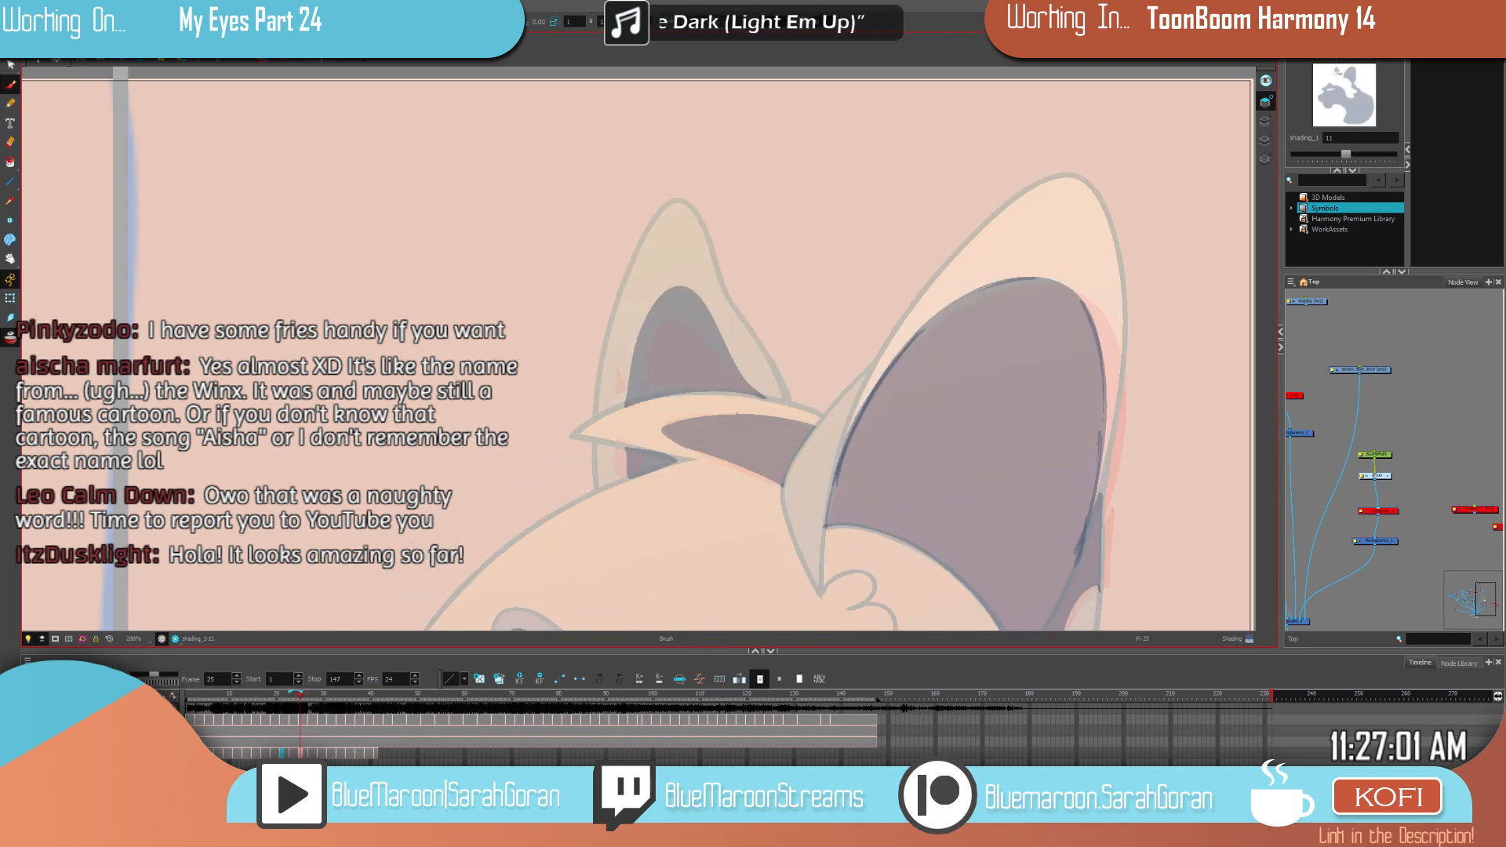
key("g")
left_click(711, 341)
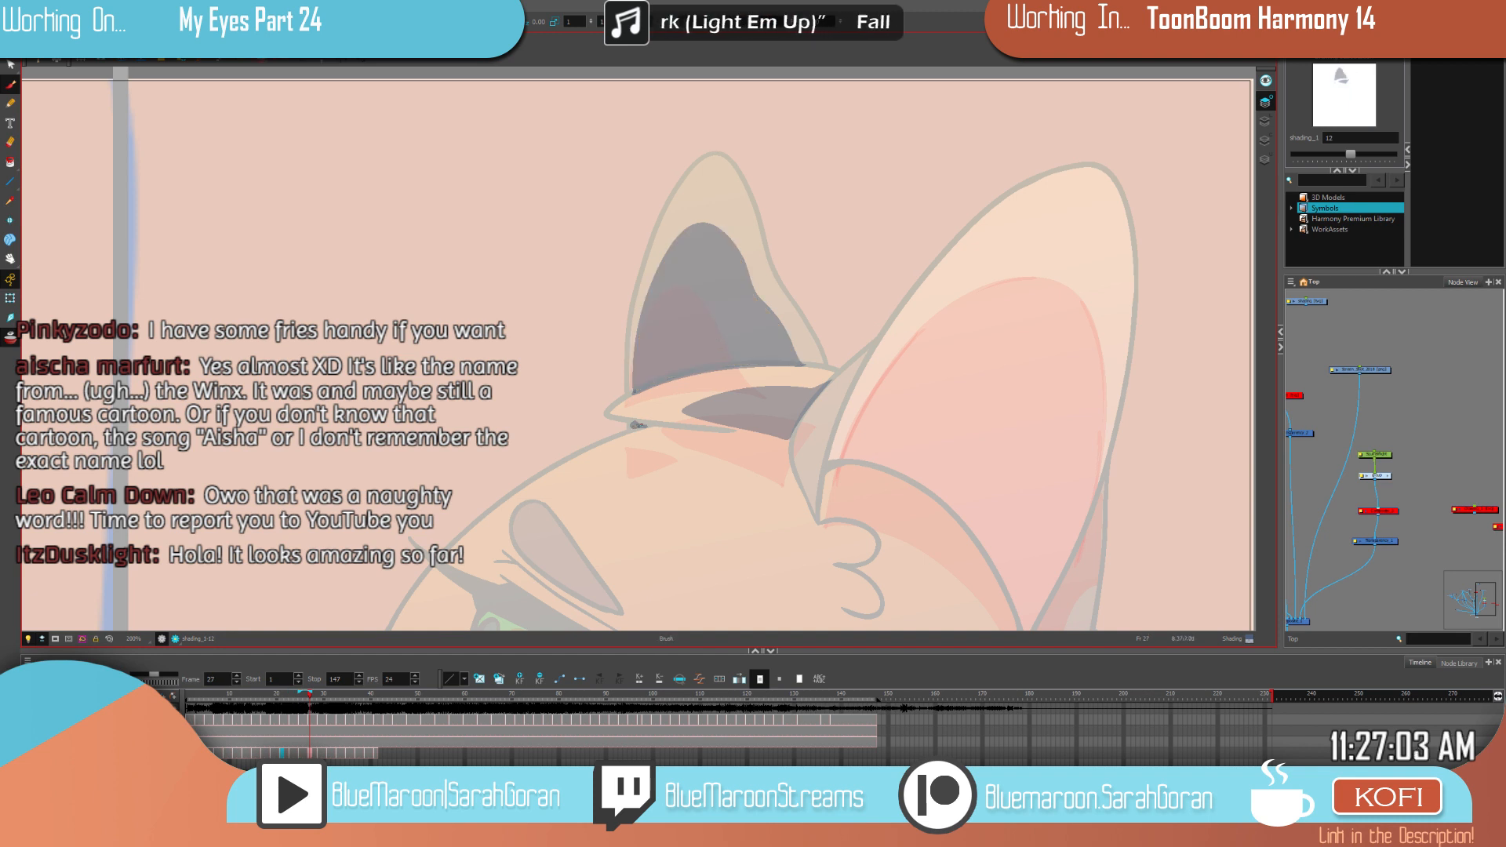
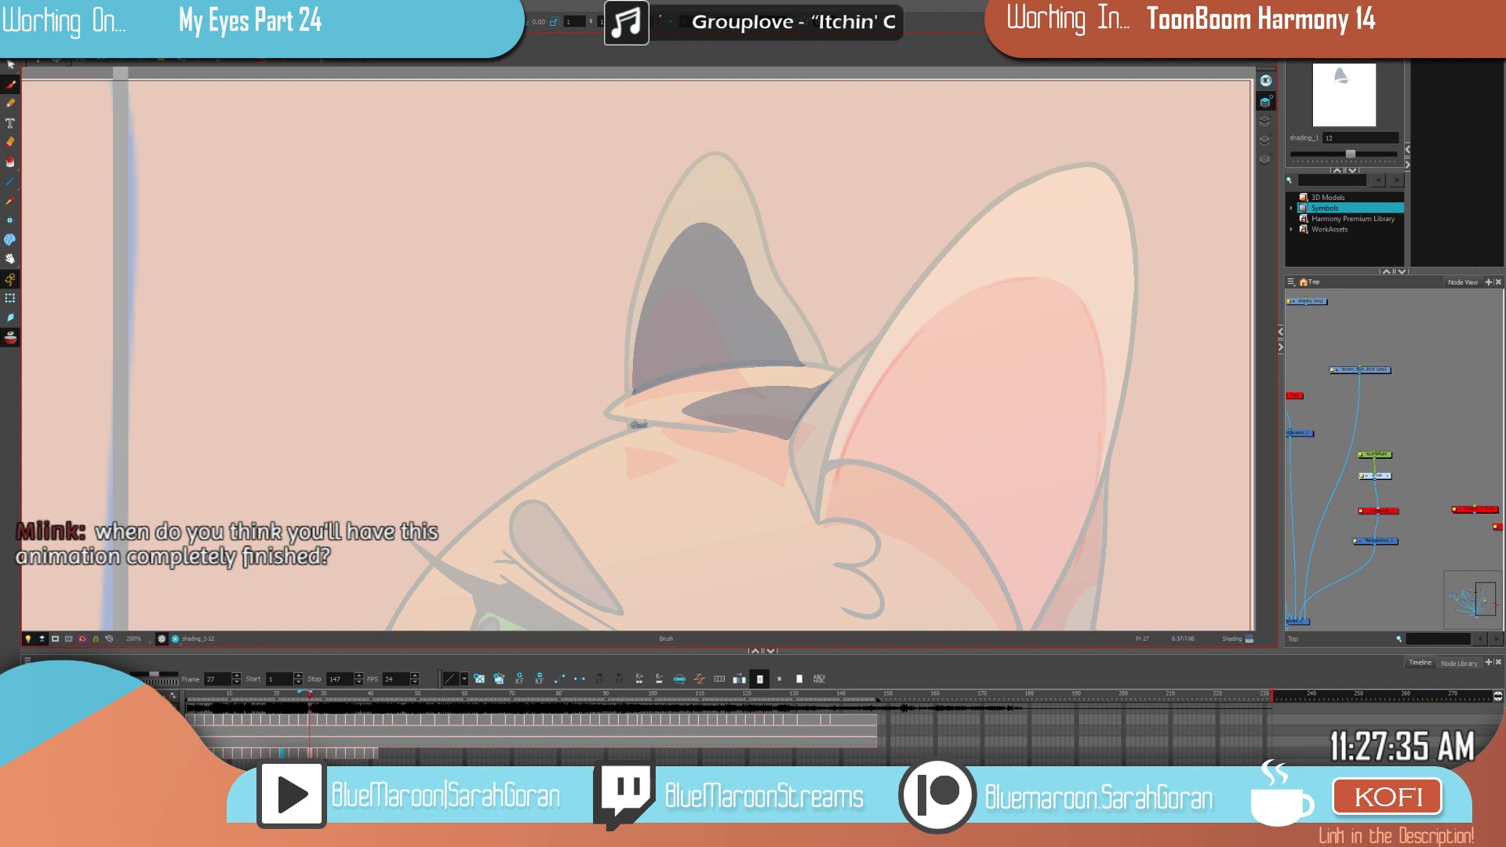
Step: Outline a narrow shading strip along the front of the far ear on frame 25 and fill it above and below the tuft
key("f")
key("g")
key("f")
key("f")
key("g")
key("f")
key("g")
key("g")
key("f")
mouse_move(677, 294)
left_mouse_down()
mouse_move(650, 308)
mouse_move(614, 406)
mouse_move(634, 474)
left_mouse_up()
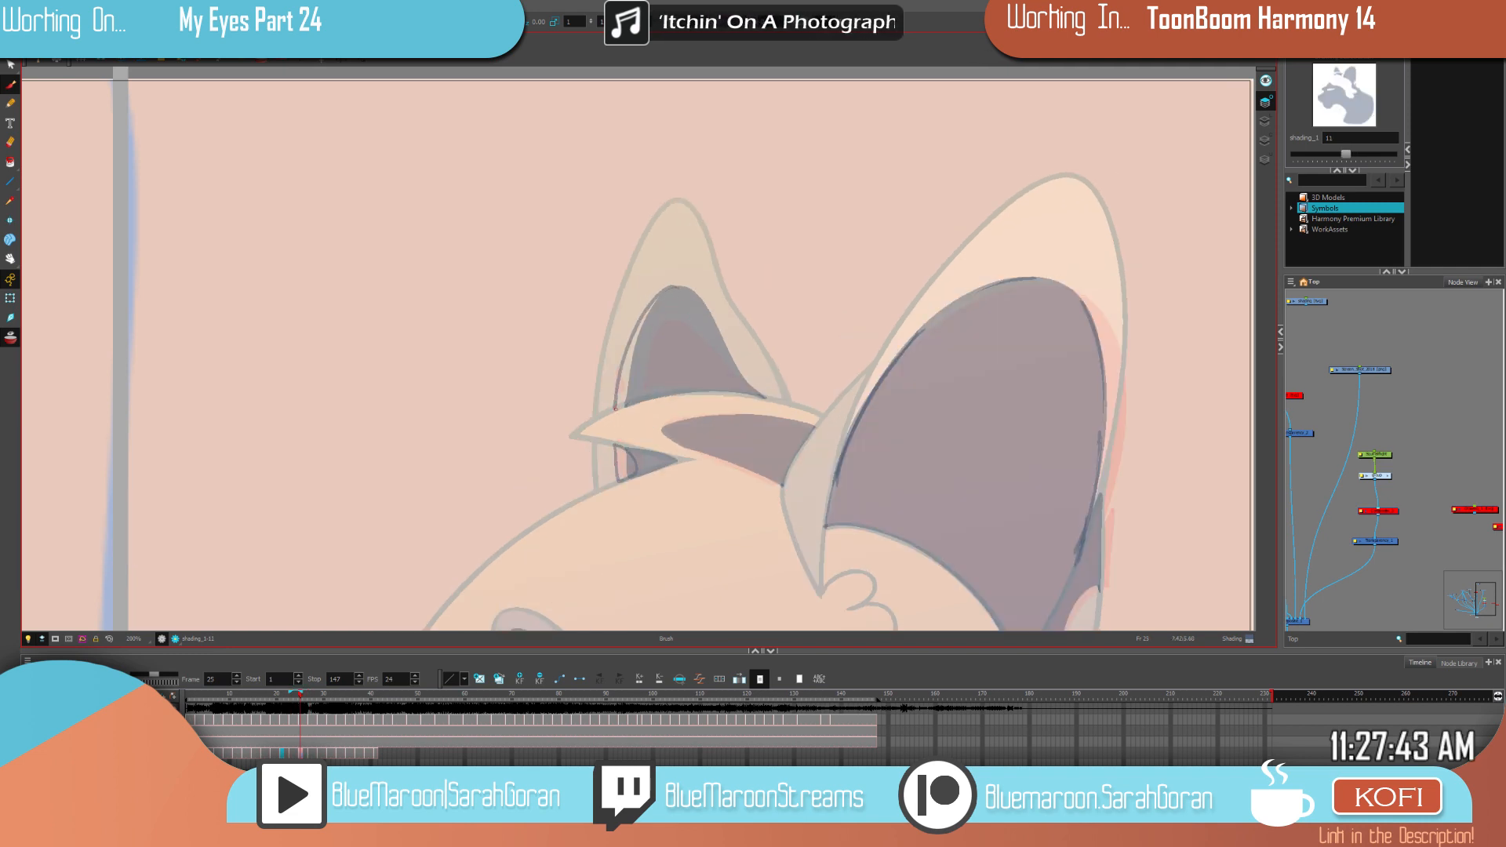
left_click(623, 389)
left_click(624, 462)
Step: Flip between frames 25 and 27 to compare the far ear's shading
key("f")
key("g")
key("period")
key("period")
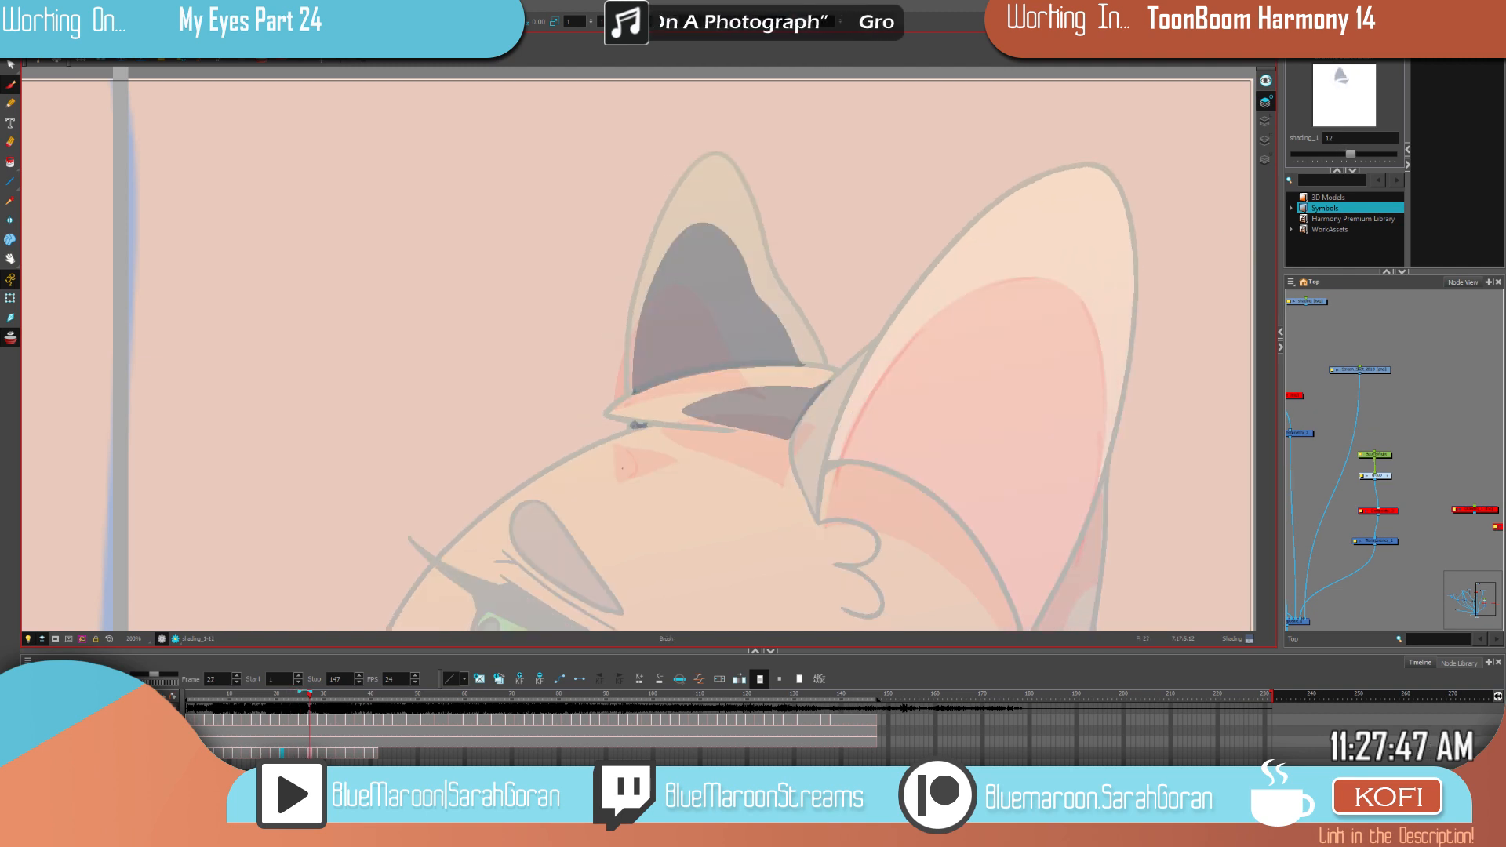
key("comma")
key("period")
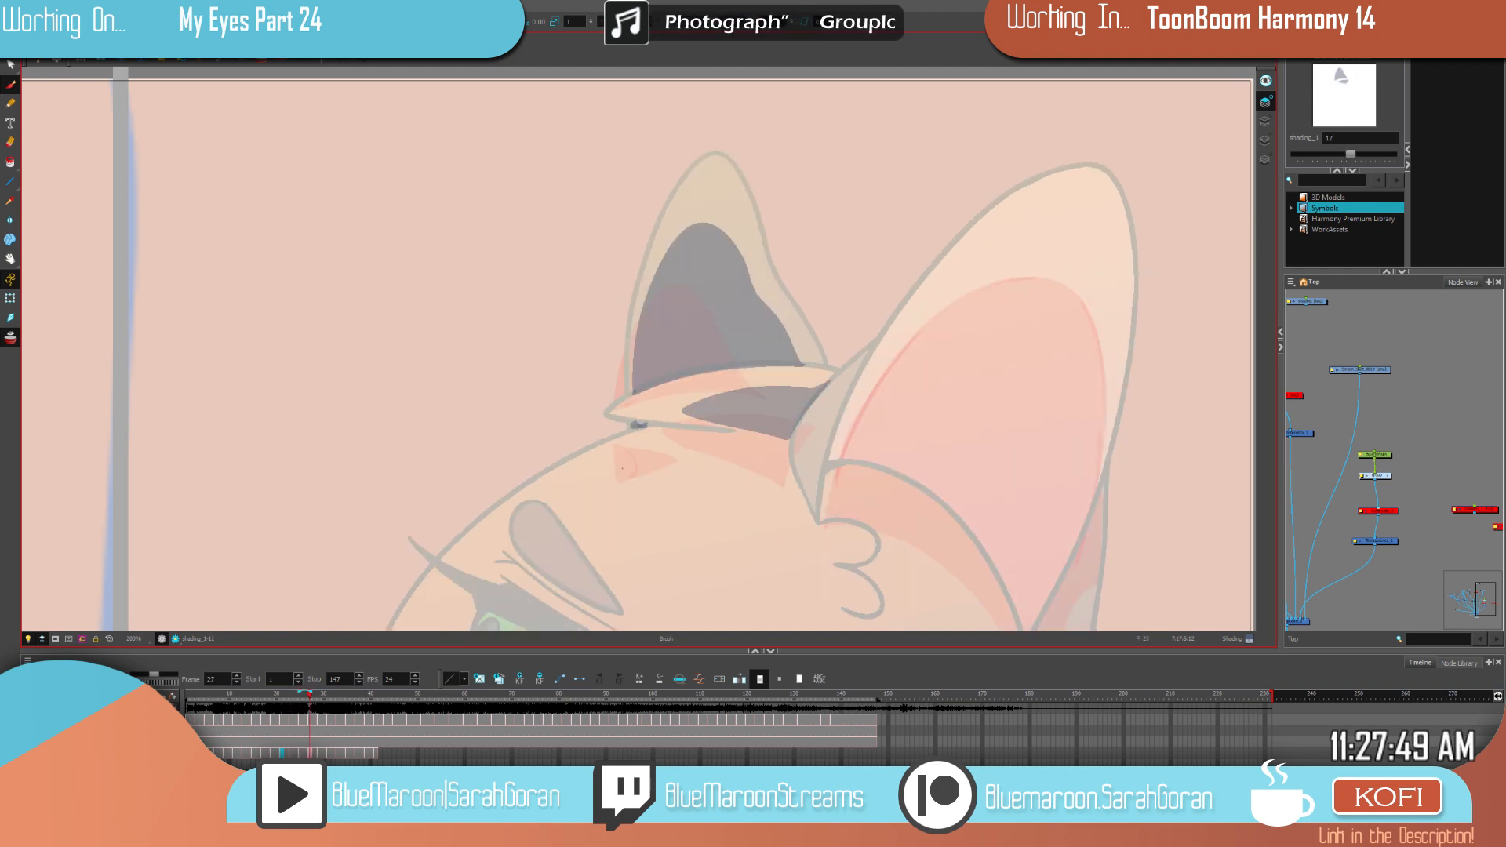
key("comma")
key("period")
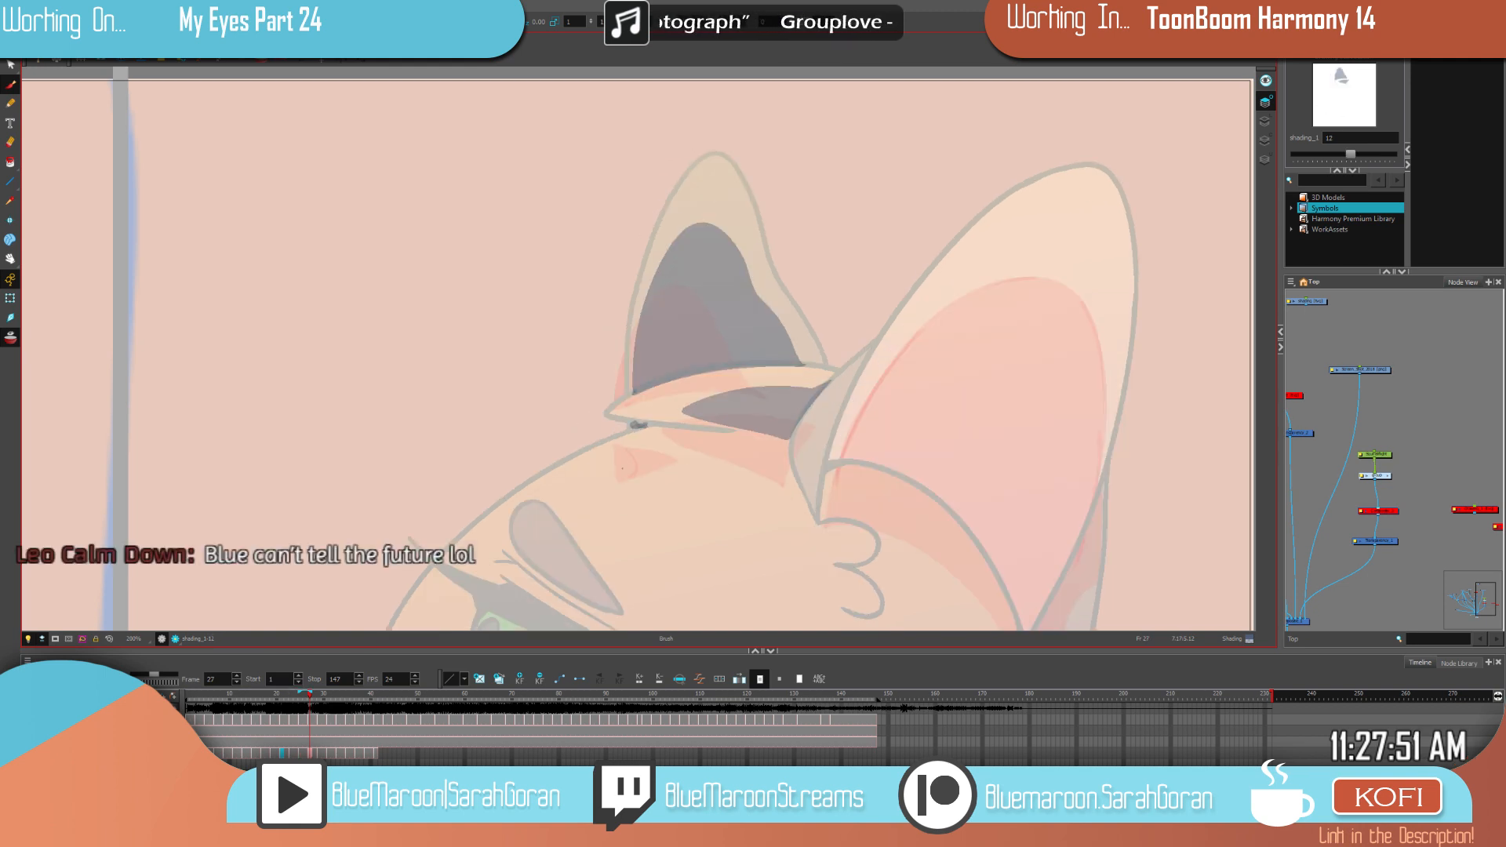
key("comma")
key("period")
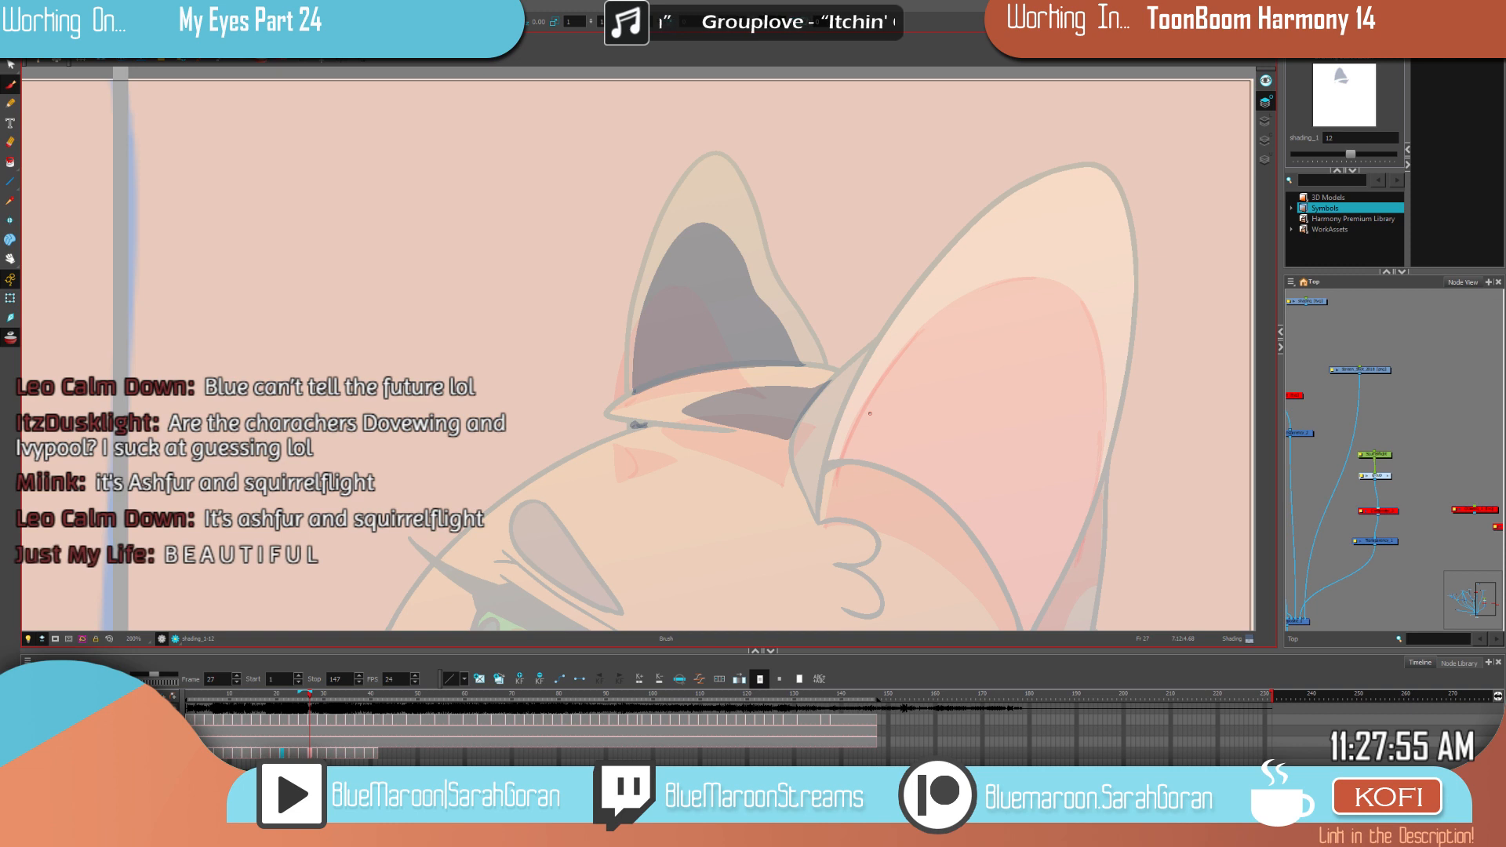
Step: View the whole character and flip through the shading drawings up to frame 27 to check their continuity
scroll(869, 413, "down", 4)
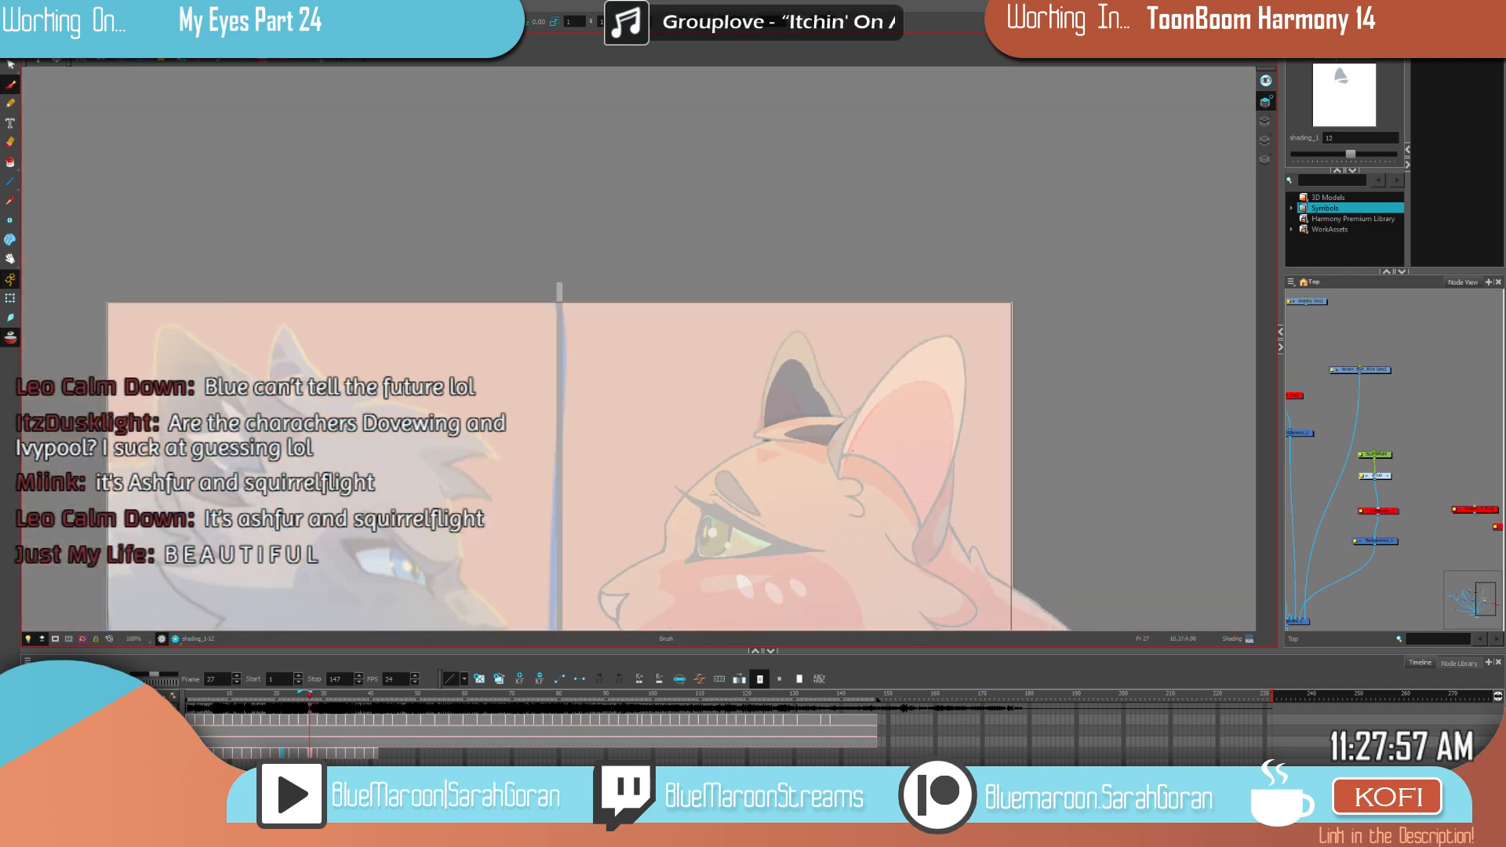
scroll(912, 427, "up", 2)
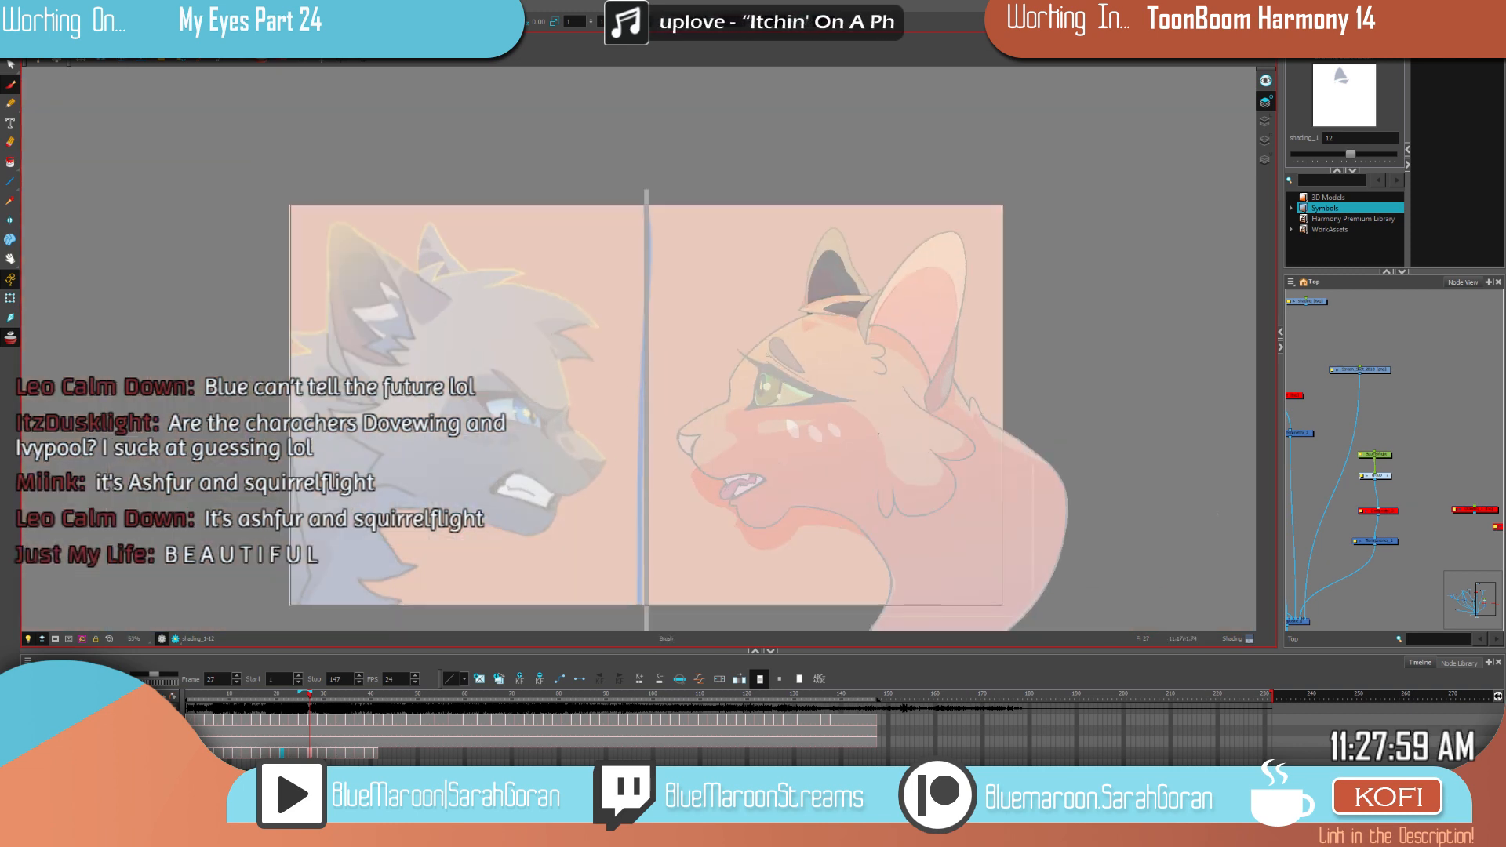
key("f")
key("f")
key("g")
key("g")
key("f")
key("g")
key("f")
key("f")
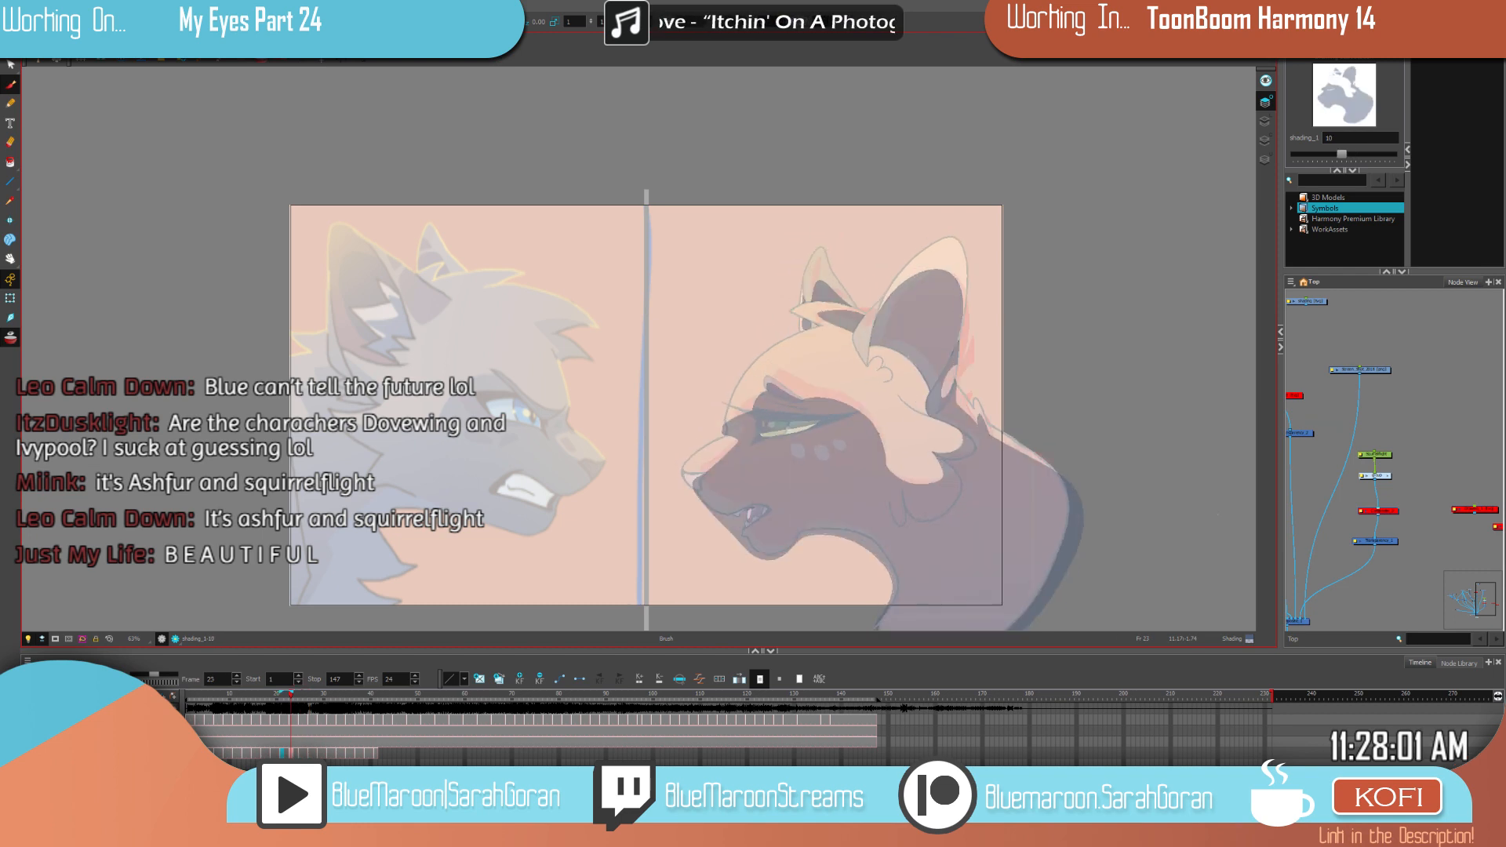
key("f")
key("f")
key("g")
key("g")
key("g")
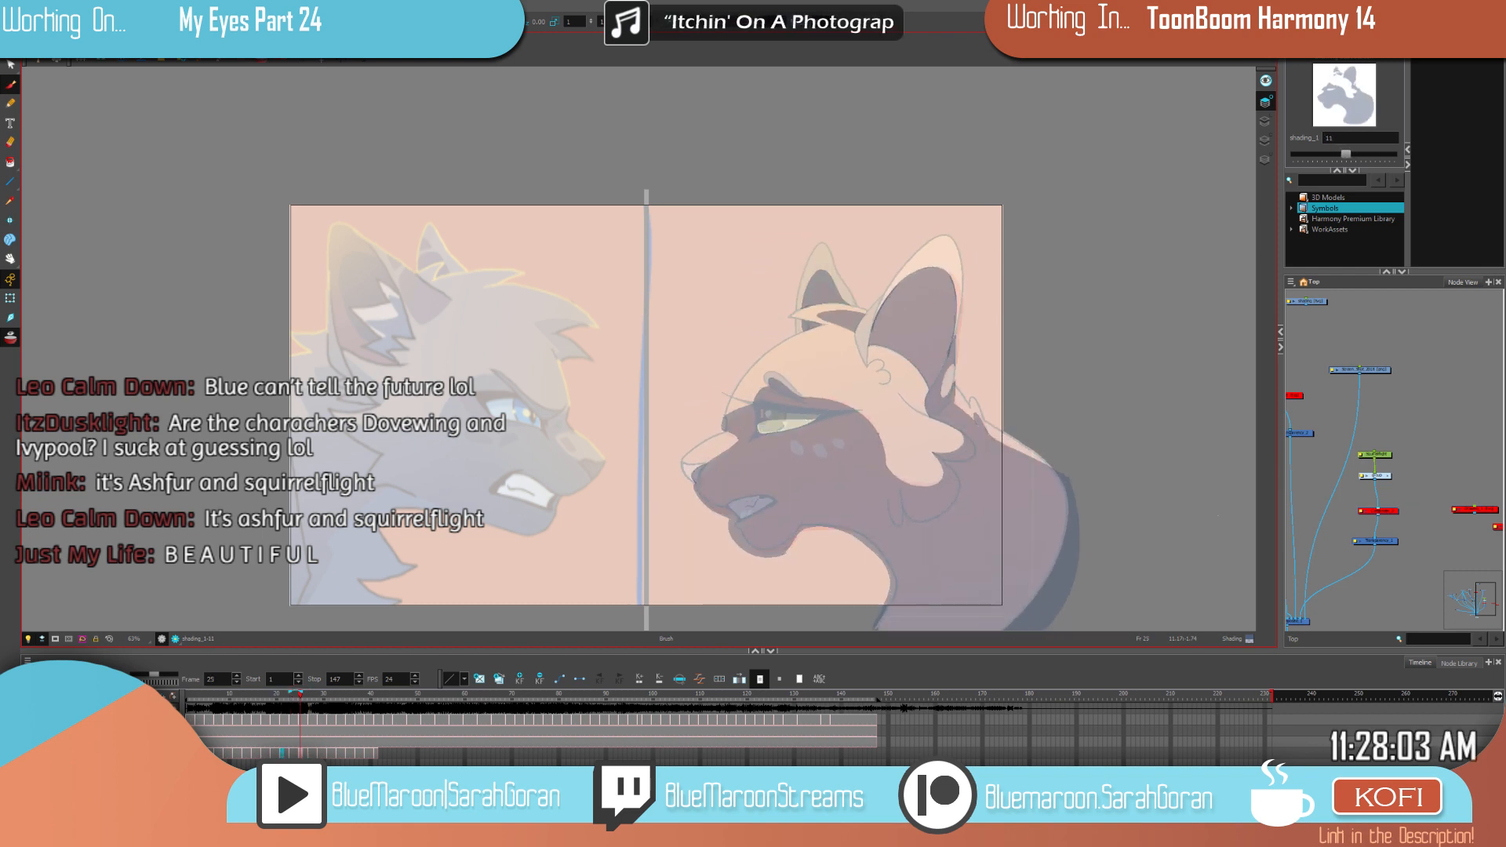
key("f")
key("g")
key("f")
key("f")
key("g")
key("g")
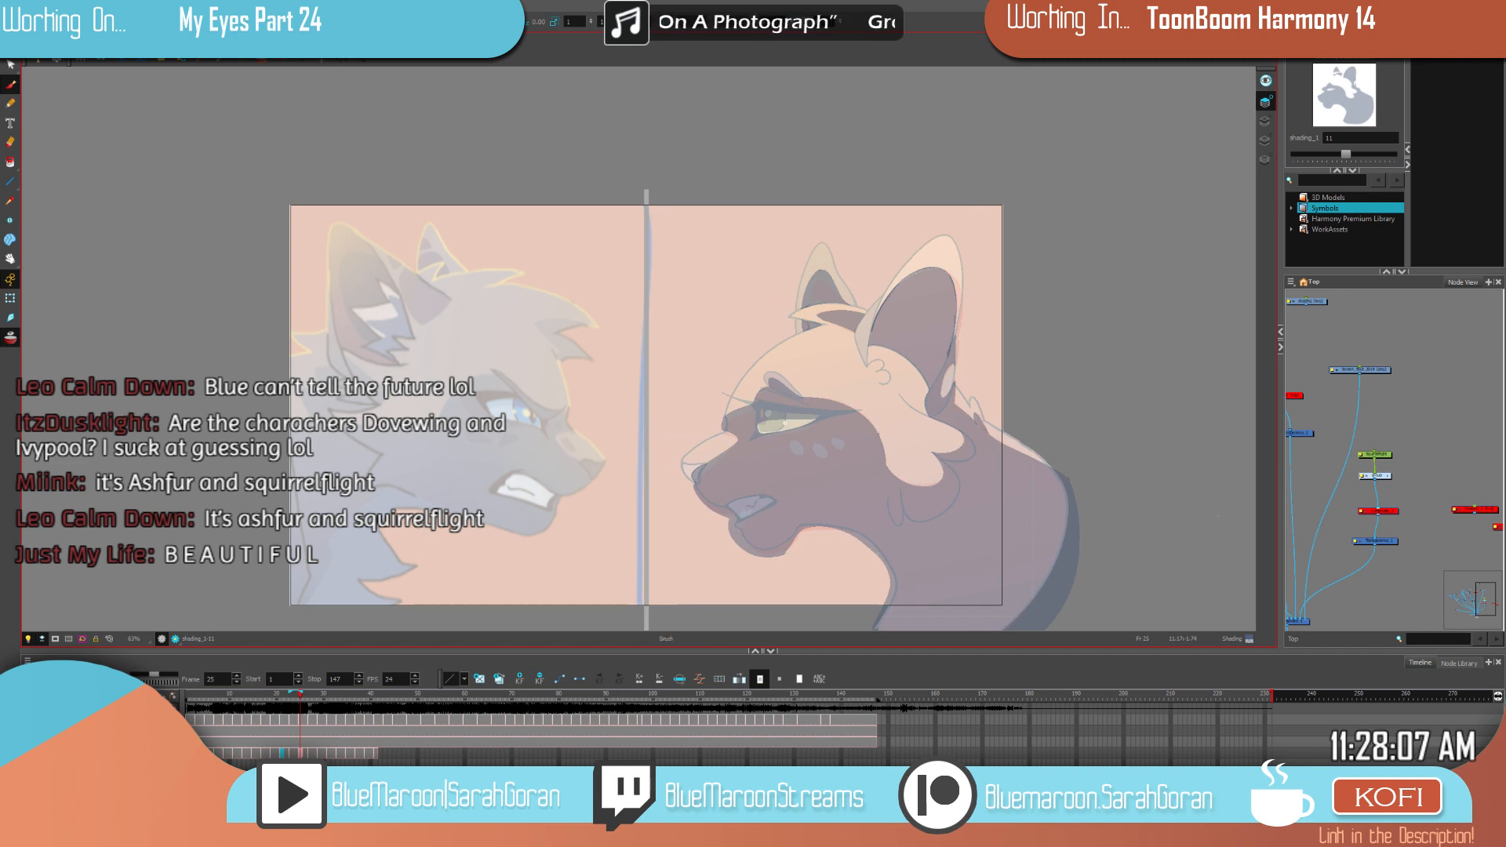
key("f")
key("g")
key("g")
key("f")
key("f")
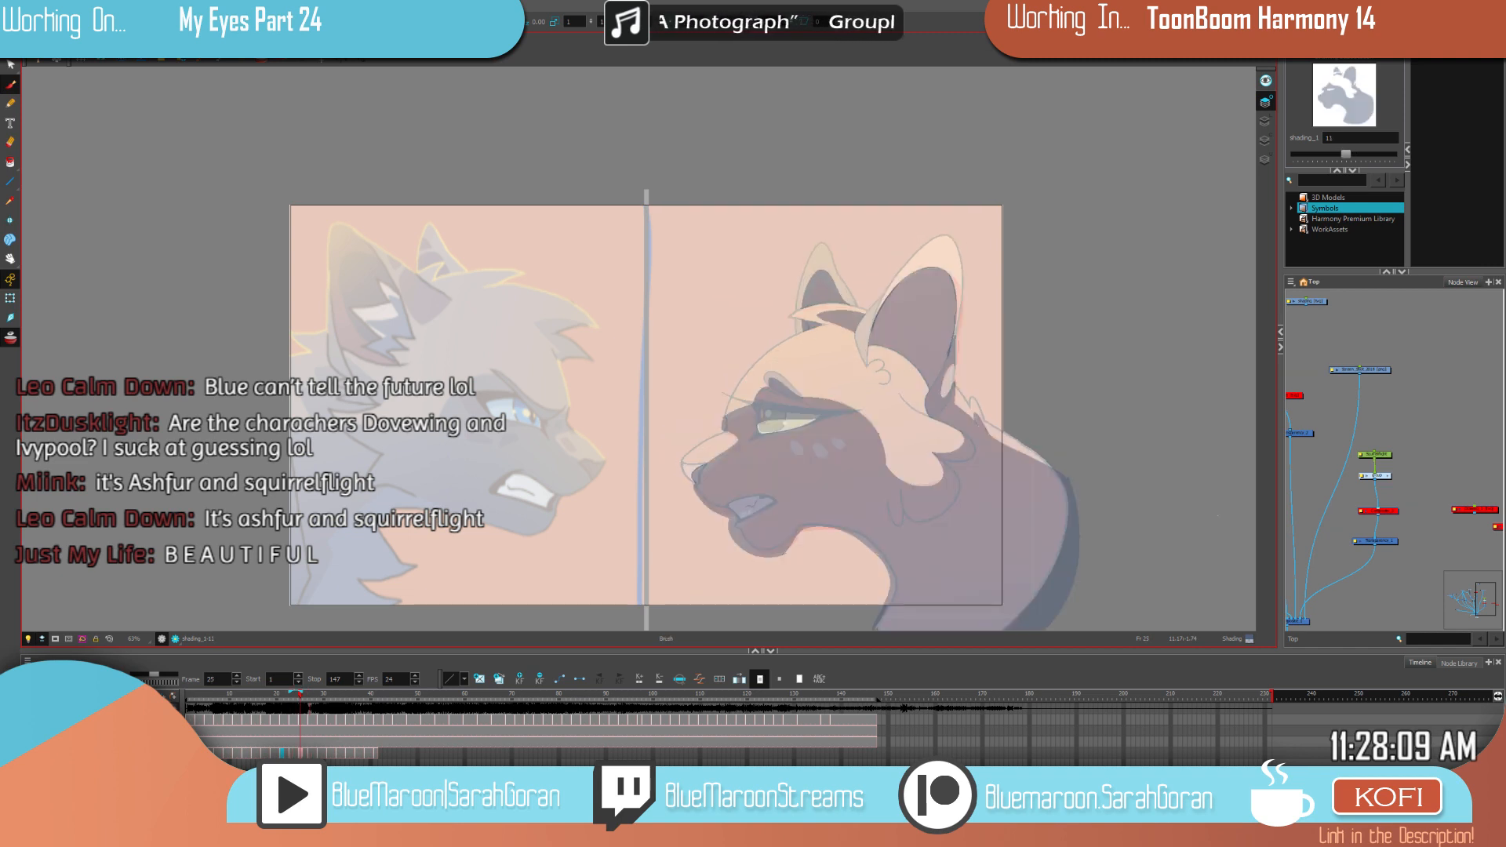
key("g")
key("f")
key("period")
key("period")
key("period")
key("period")
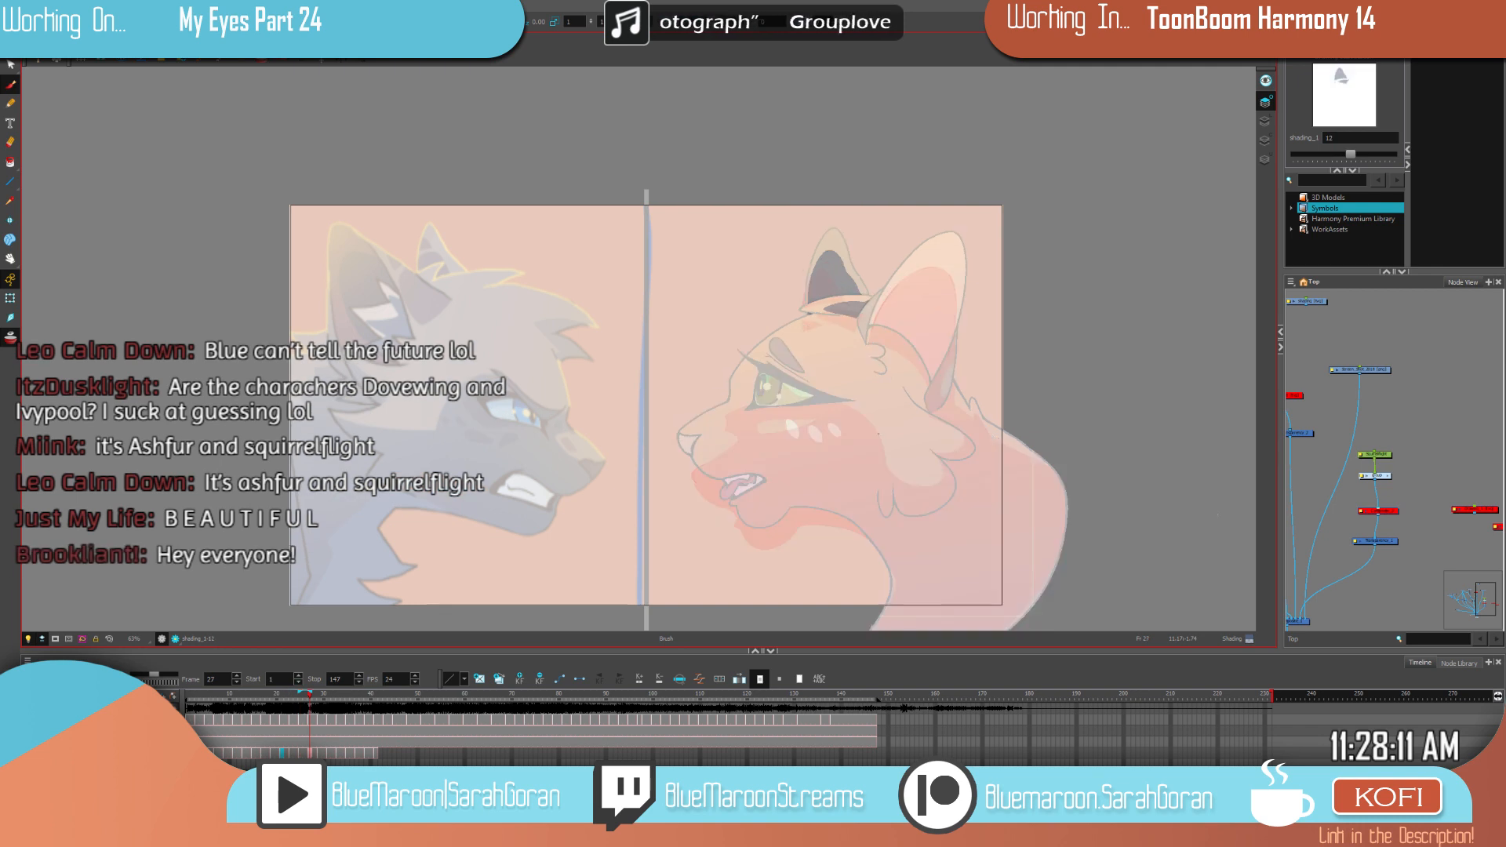
Step: Draw the lower edge of the near ear's inner shading along the head fur on frame 27, using frame 25 as reference
key("2")
key("2")
key("2")
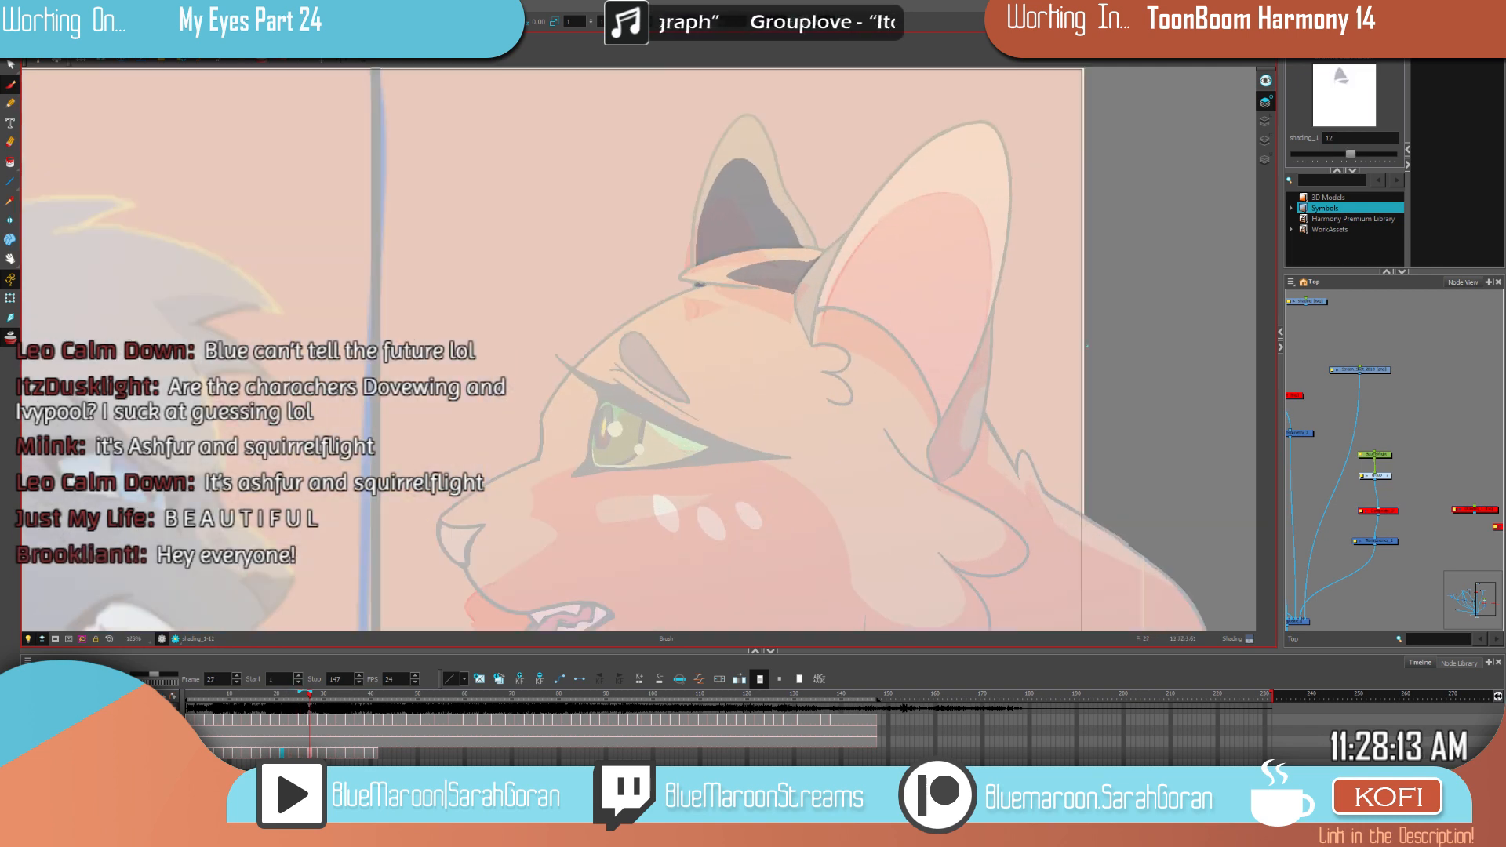
left_click_drag(952, 393, 800, 488)
key("f")
key("g")
key("f")
key("g")
scroll(841, 459, "up", 2)
key("comma")
key("comma")
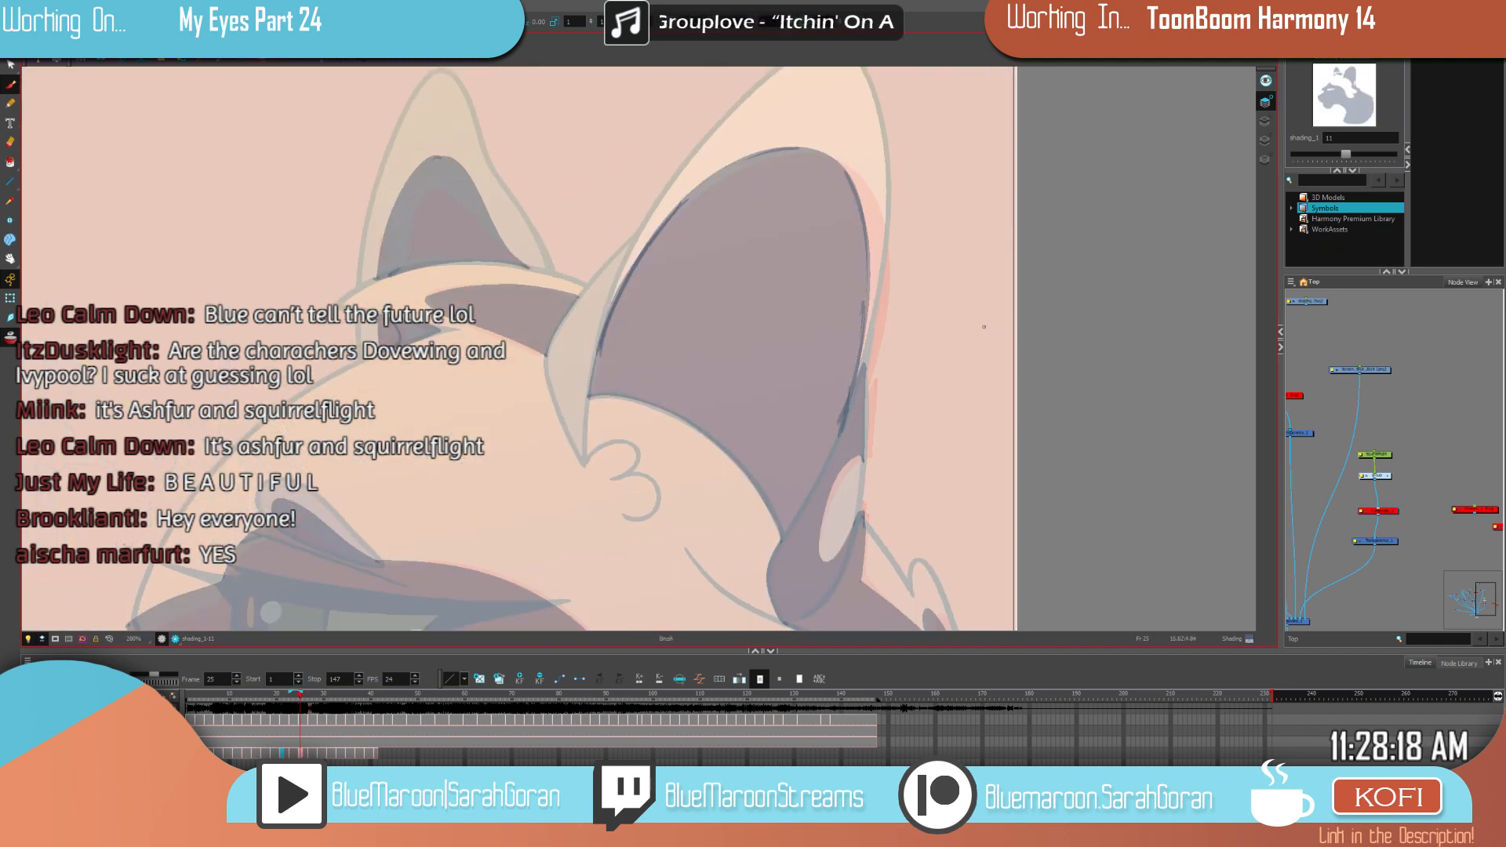
key("period")
key("period")
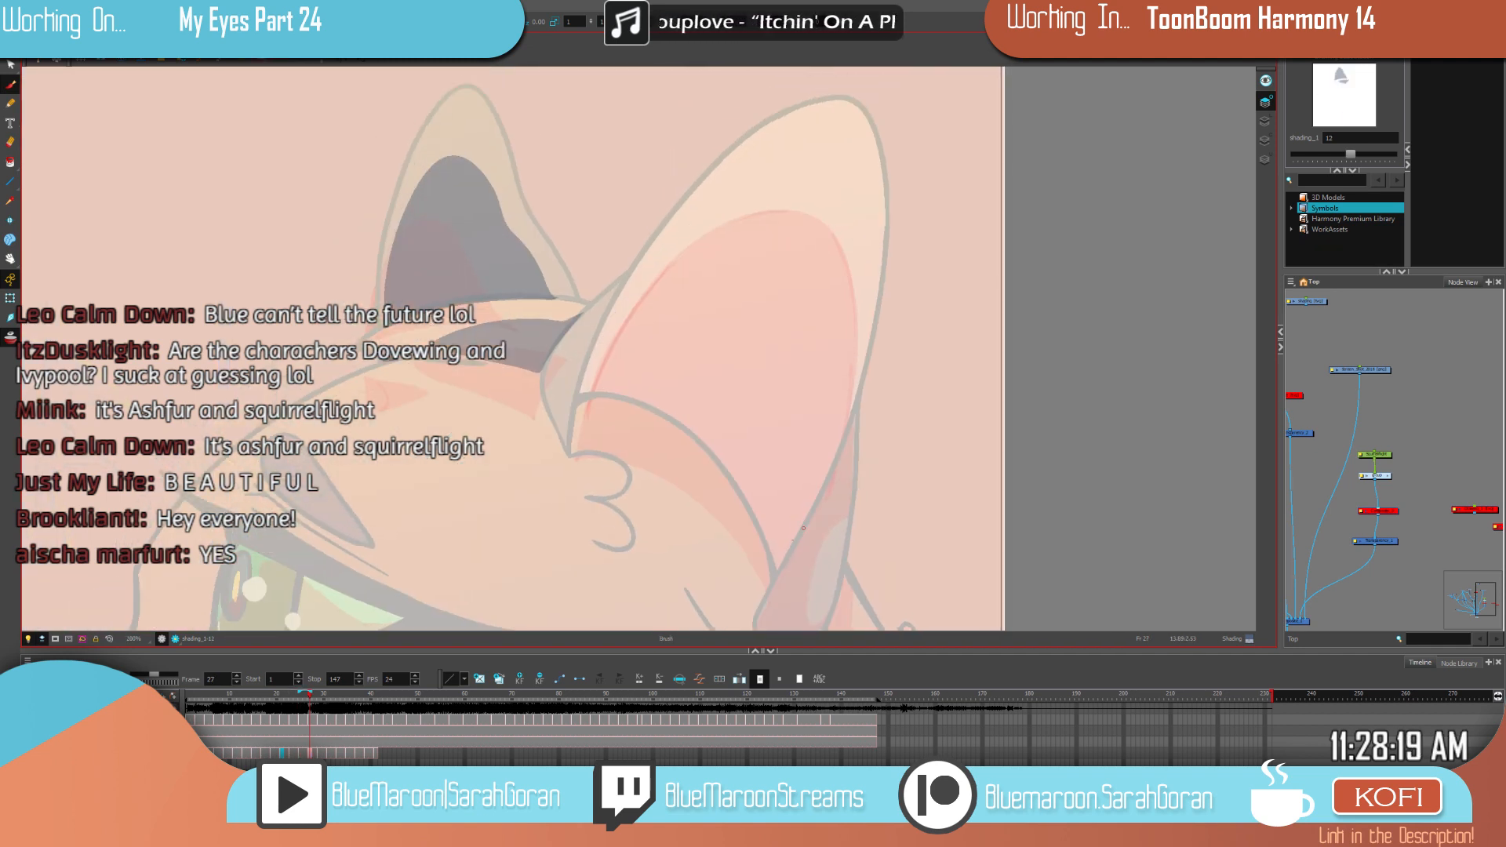
mouse_move(782, 571)
left_mouse_down()
mouse_move(824, 478)
mouse_move(853, 306)
mouse_move(827, 219)
mouse_move(713, 215)
mouse_move(582, 385)
left_mouse_up()
Step: Close the outline around the near ear's inner area on frame 27 and fill it with shading
key("f")
key("g")
key("f")
key("g")
key("f")
key("g")
left_click_drag(582, 384, 607, 289)
mouse_move(799, 484)
left_mouse_down()
mouse_move(758, 382)
mouse_move(680, 317)
mouse_move(600, 290)
left_mouse_up()
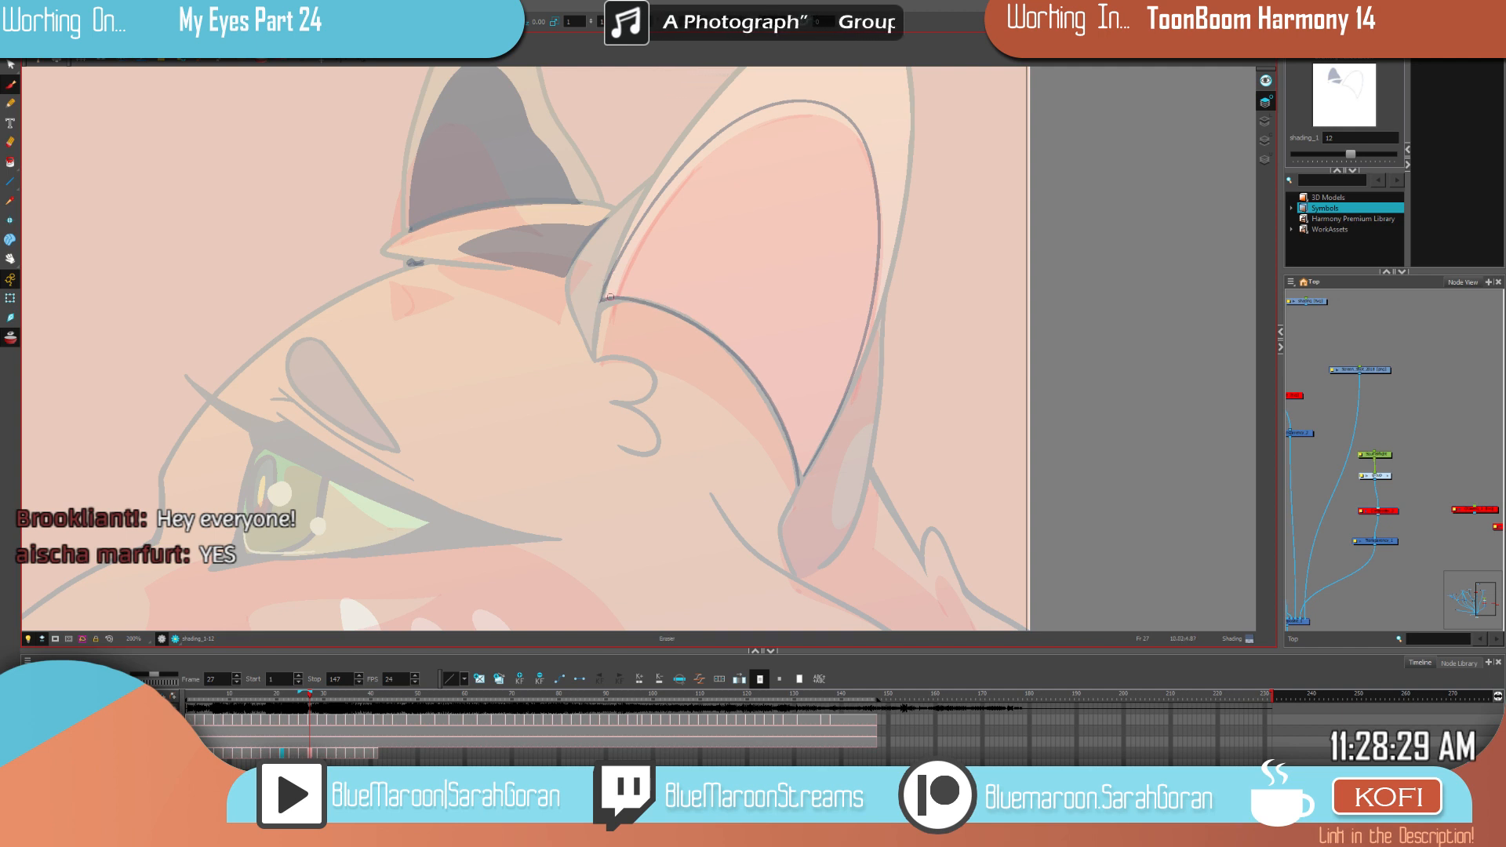
key("alt+b")
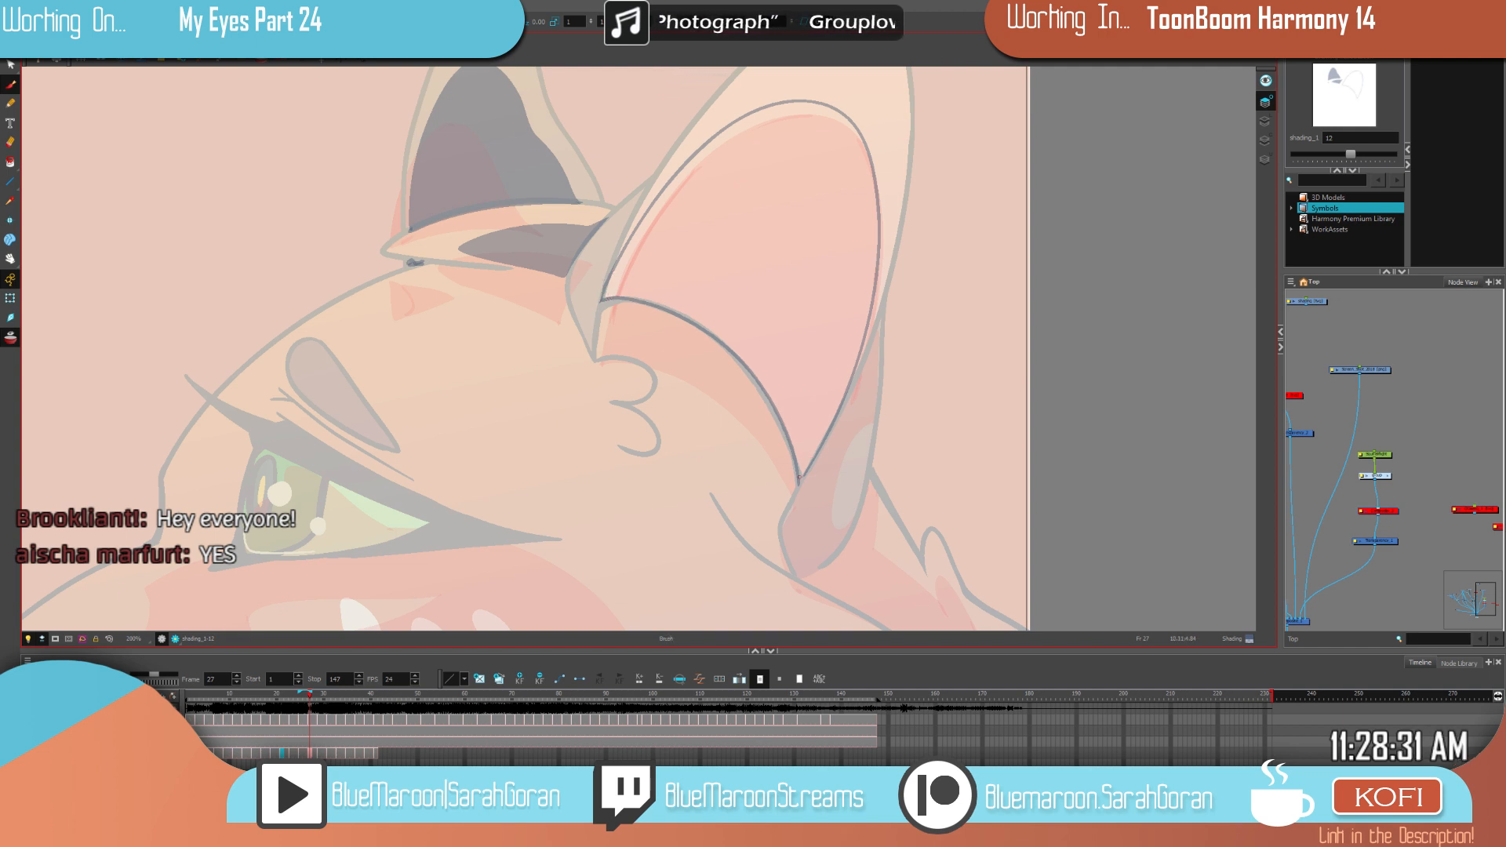
left_click(815, 409)
Step: Outline the near ear's rear edge and the light oval patch near its base on frame 27
key("f")
key("g")
key("f")
key("f")
key("g")
key("g")
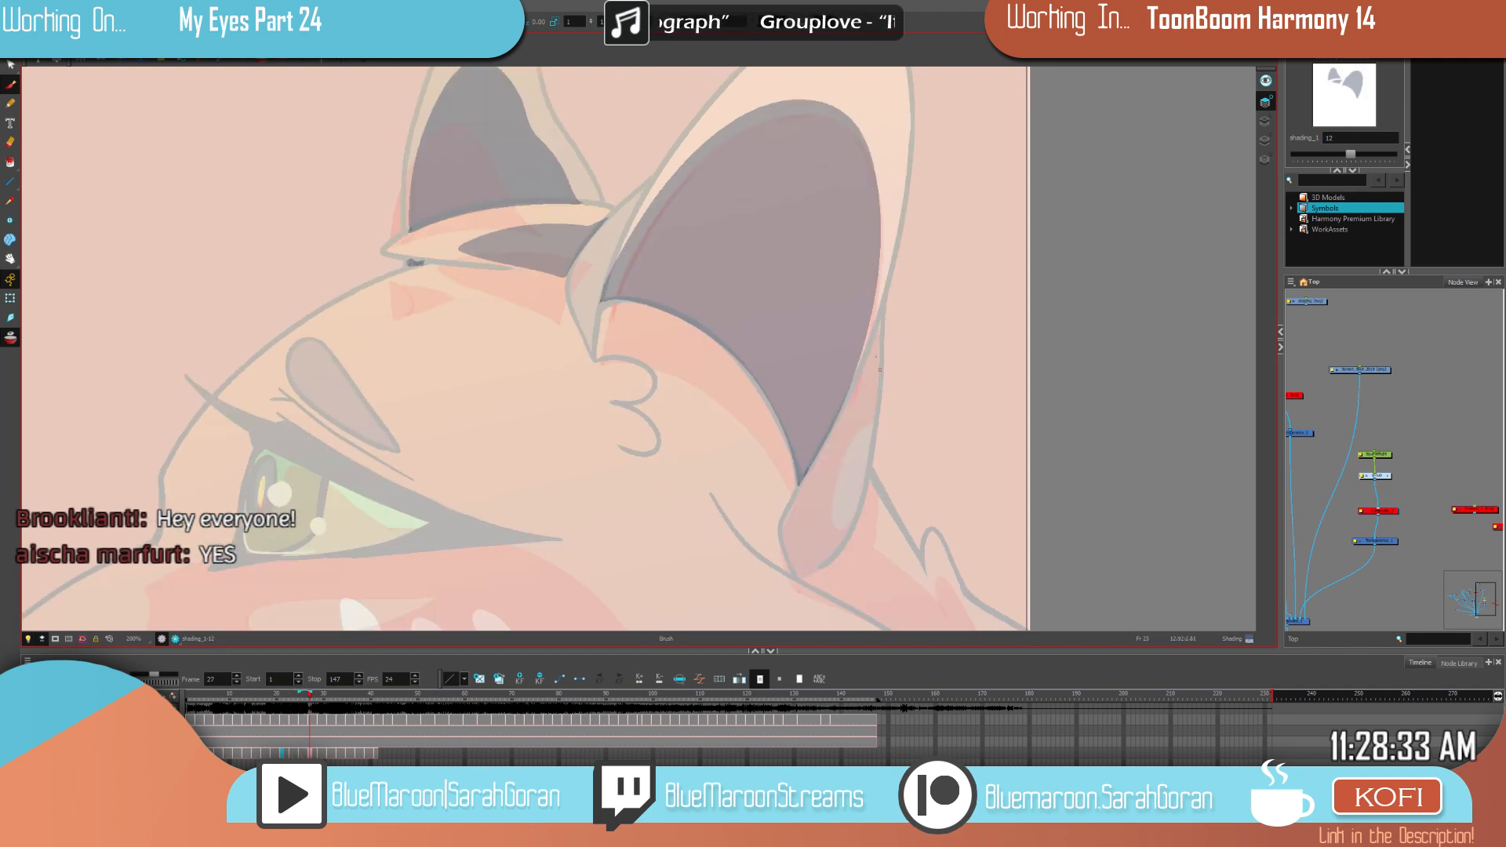
key("f")
key("g")
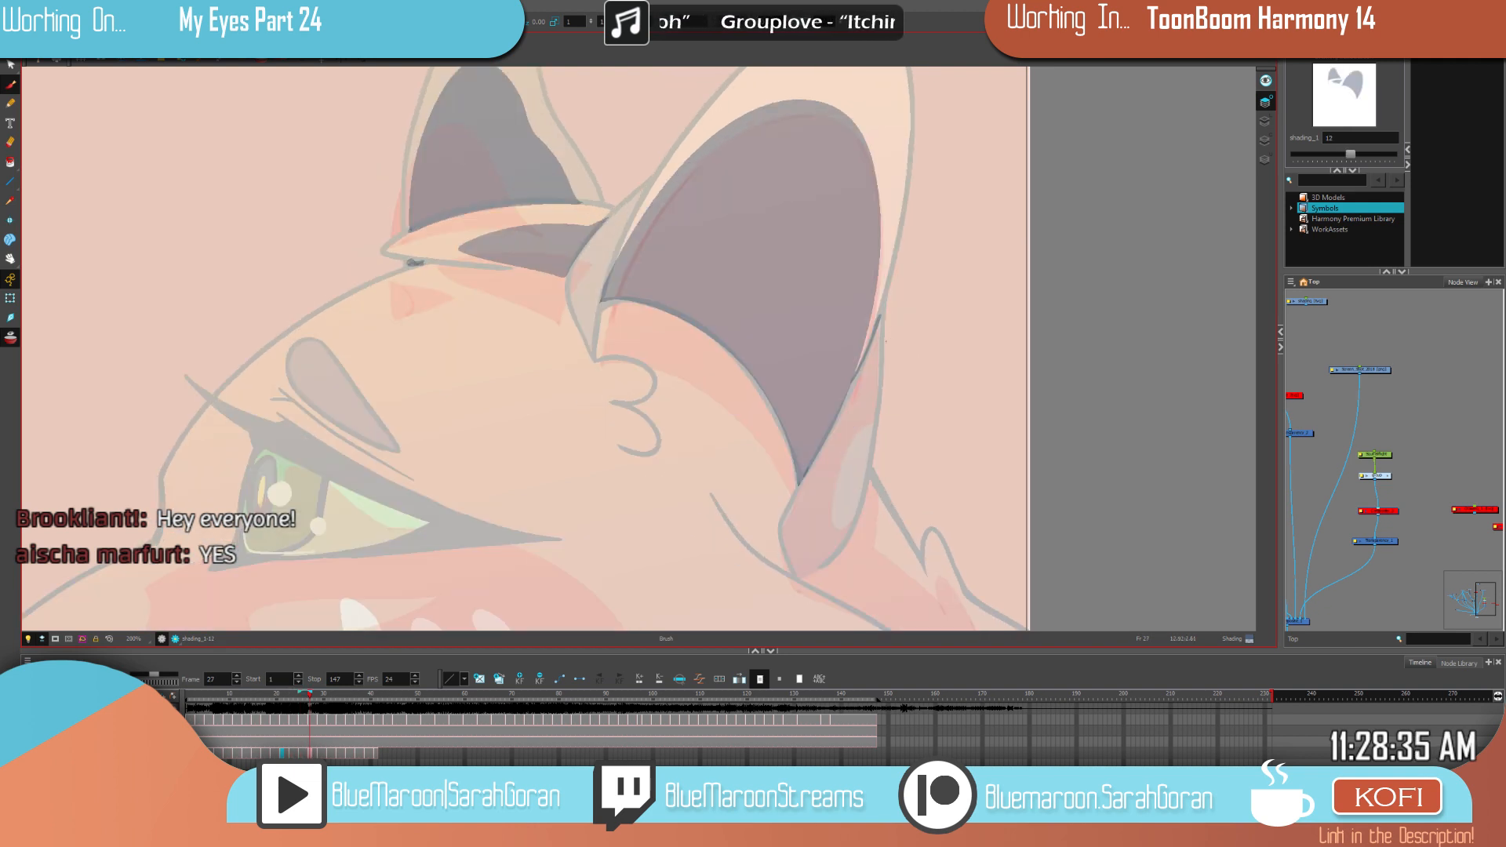
key("f")
key("g")
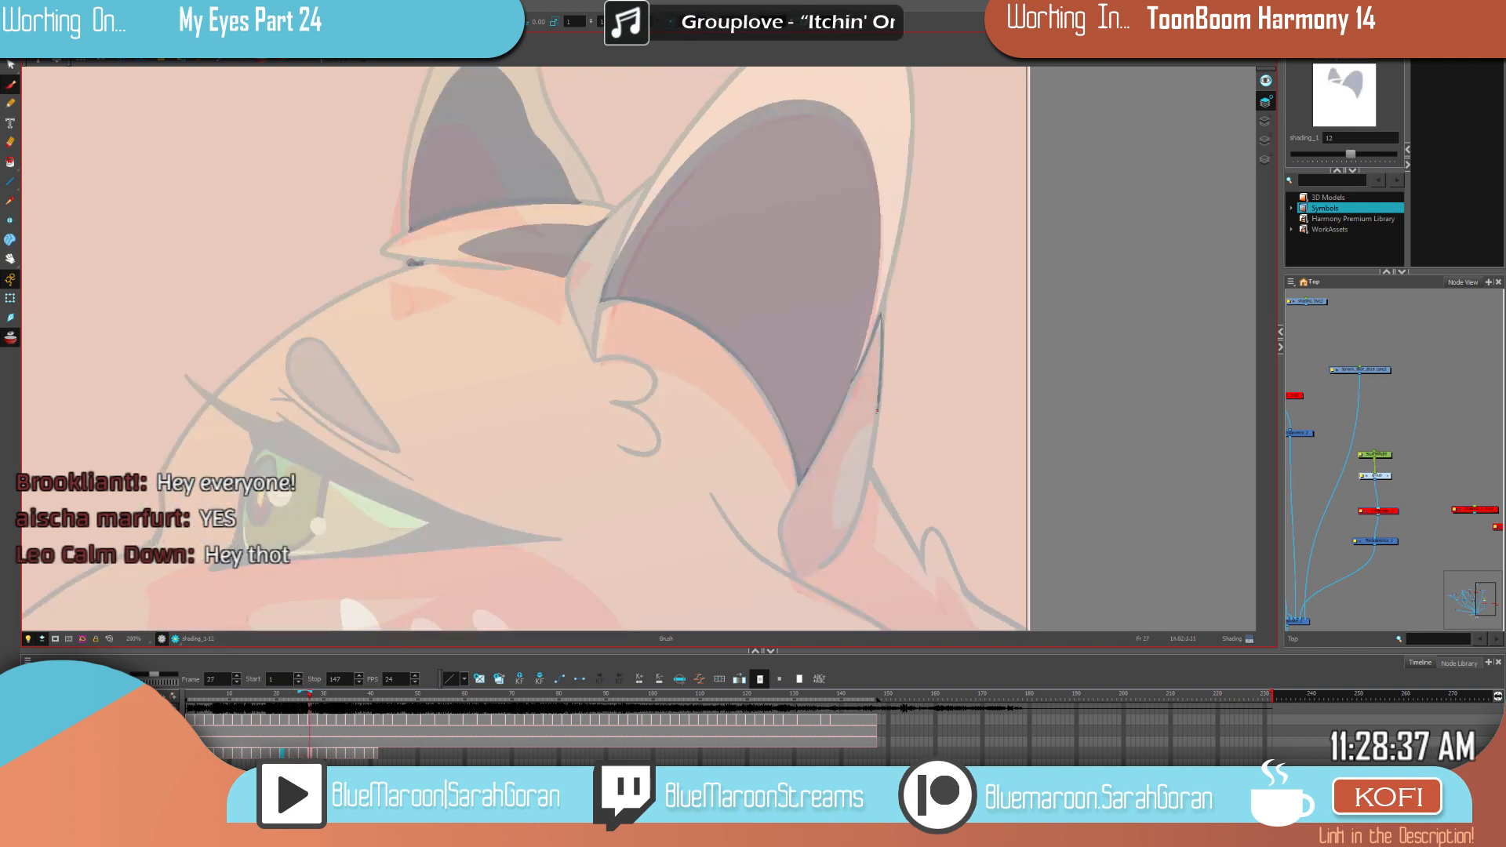
left_click_drag(876, 408, 869, 504)
key("f")
key("g")
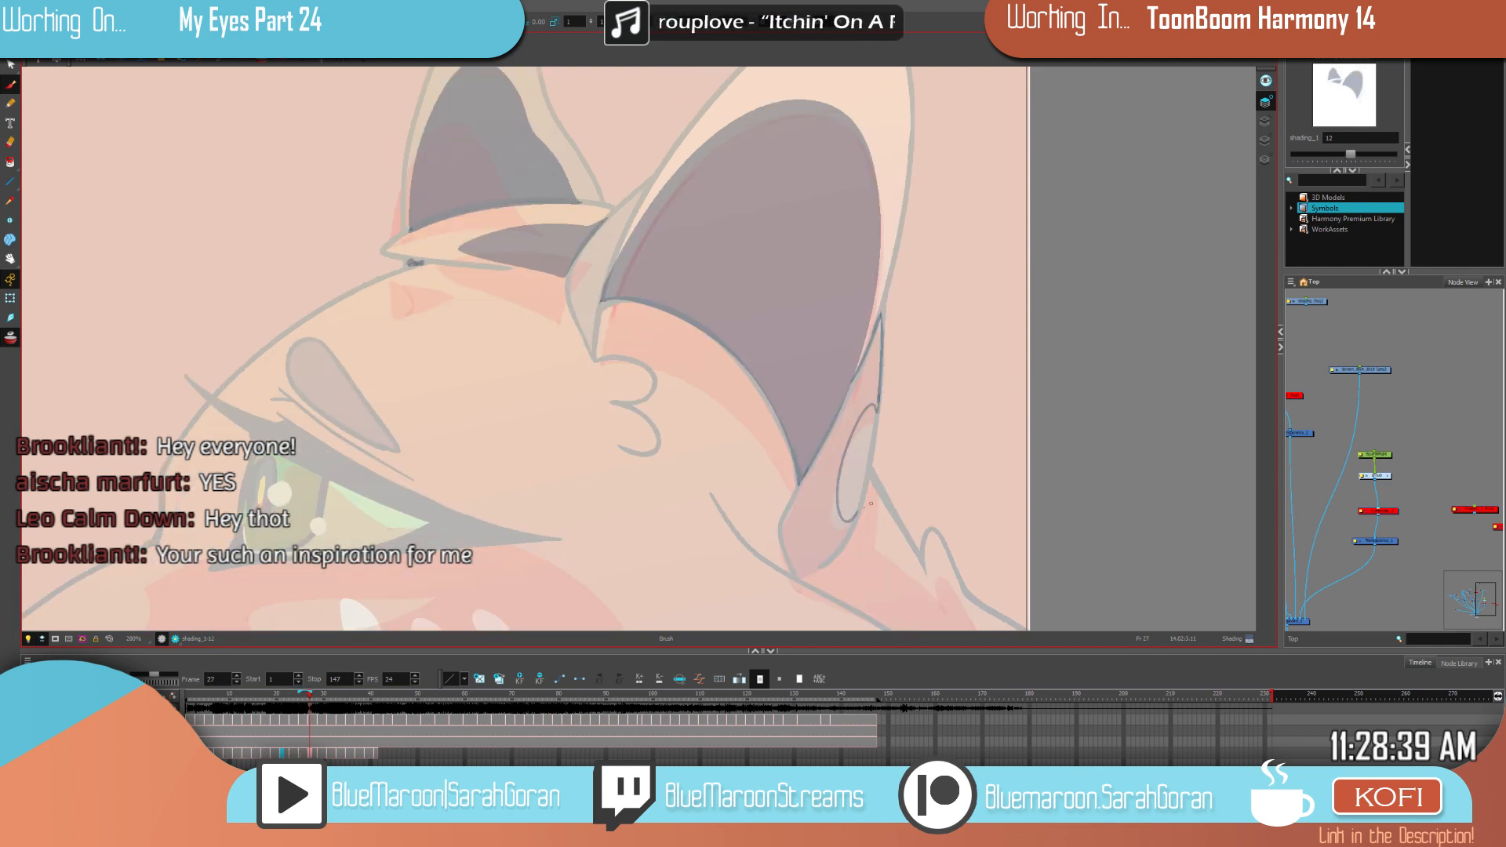
Step: Draw angular shading lines for the fur behind the near ear and along the back of the neck on frame 27
left_click_drag(871, 472, 865, 539)
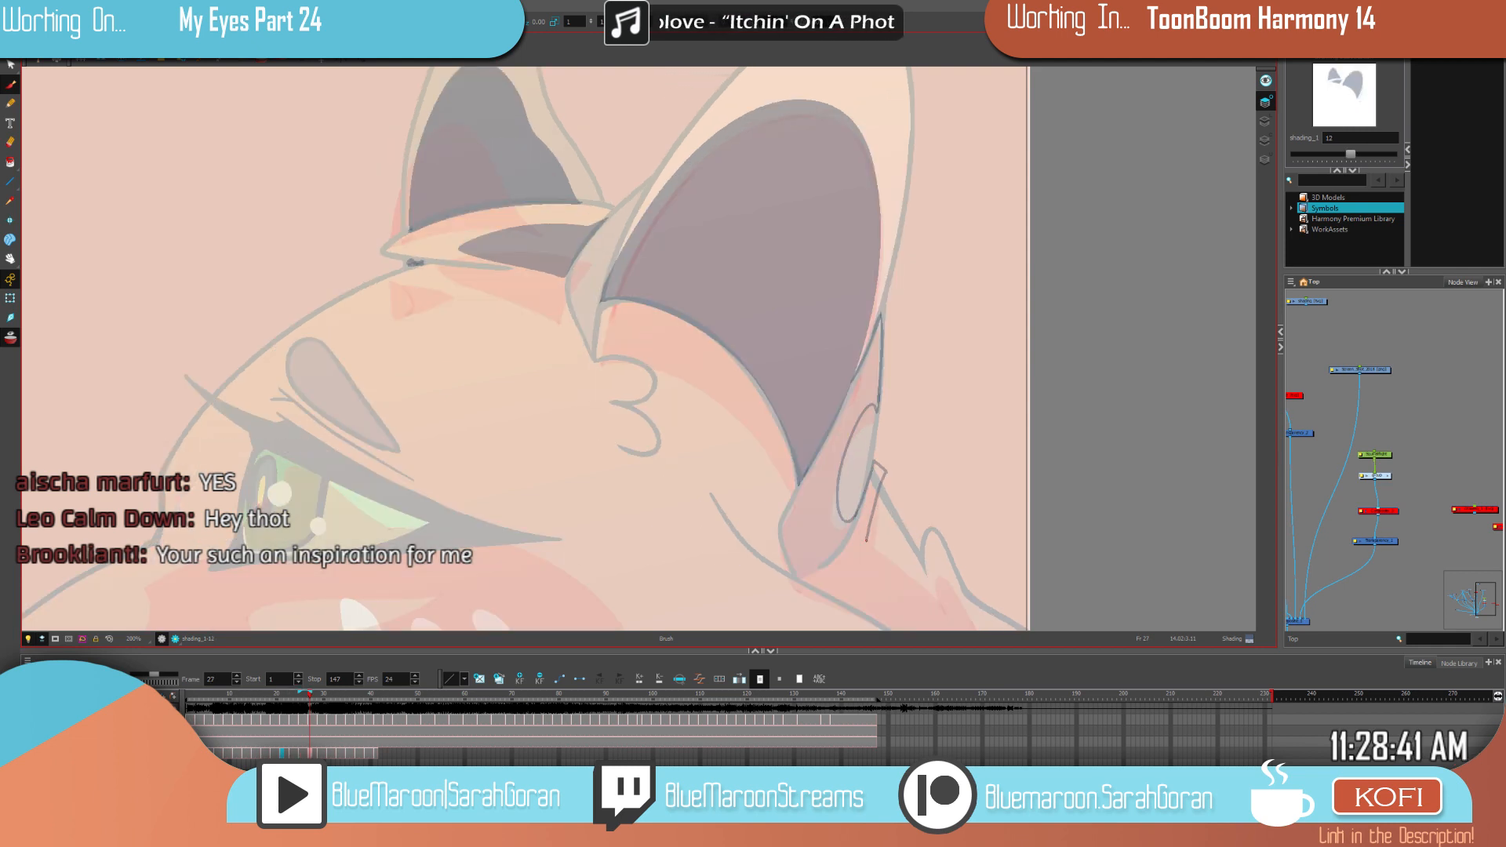
key("f")
key("g")
mouse_move(1070, 535)
left_mouse_down()
mouse_move(1049, 416)
mouse_move(1020, 380)
left_mouse_up()
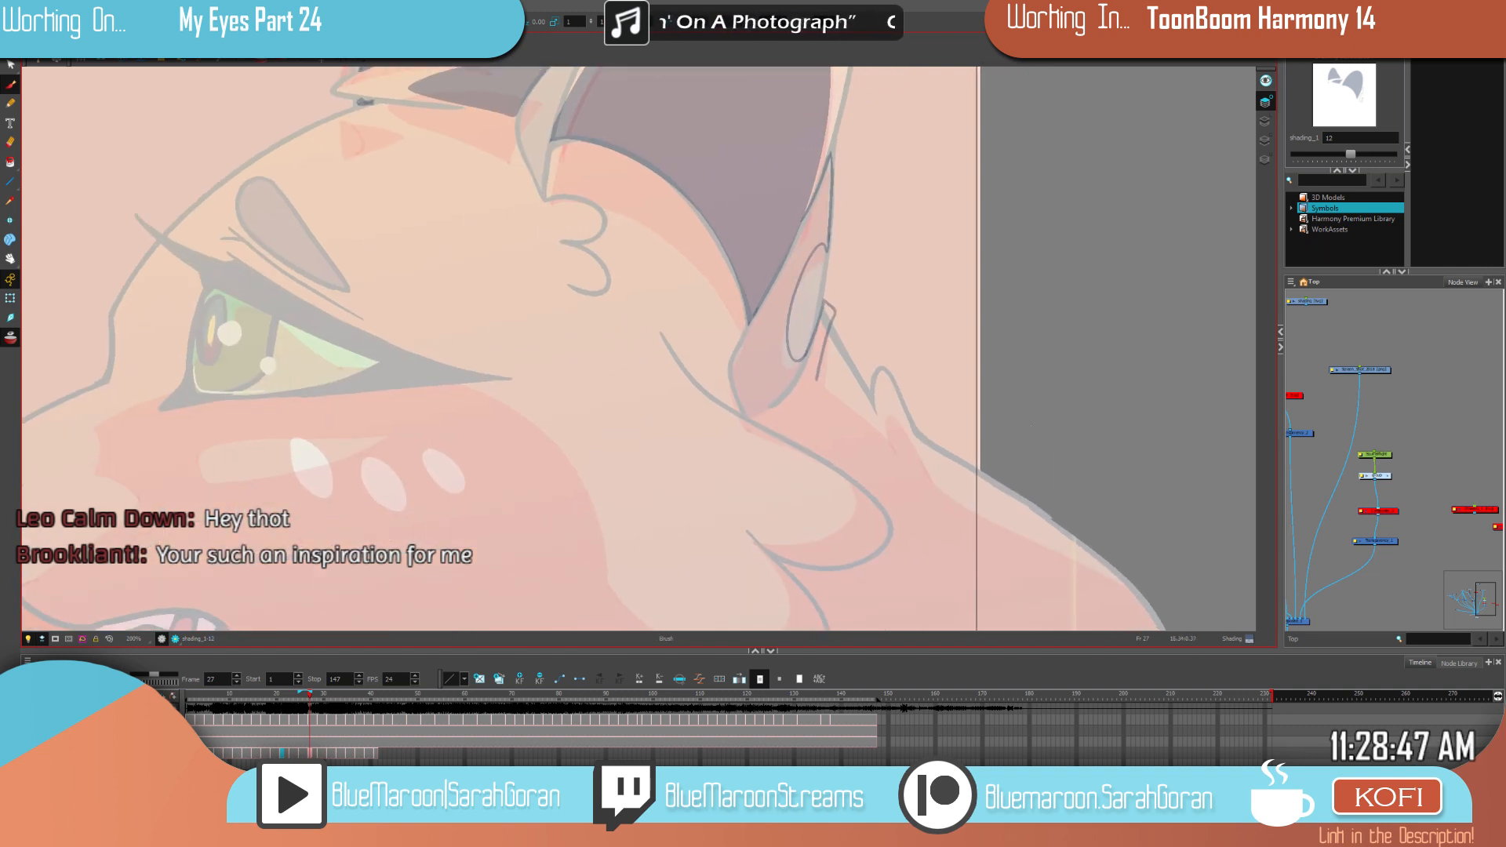
mouse_move(1051, 358)
left_mouse_down()
mouse_move(986, 387)
mouse_move(951, 377)
left_mouse_up()
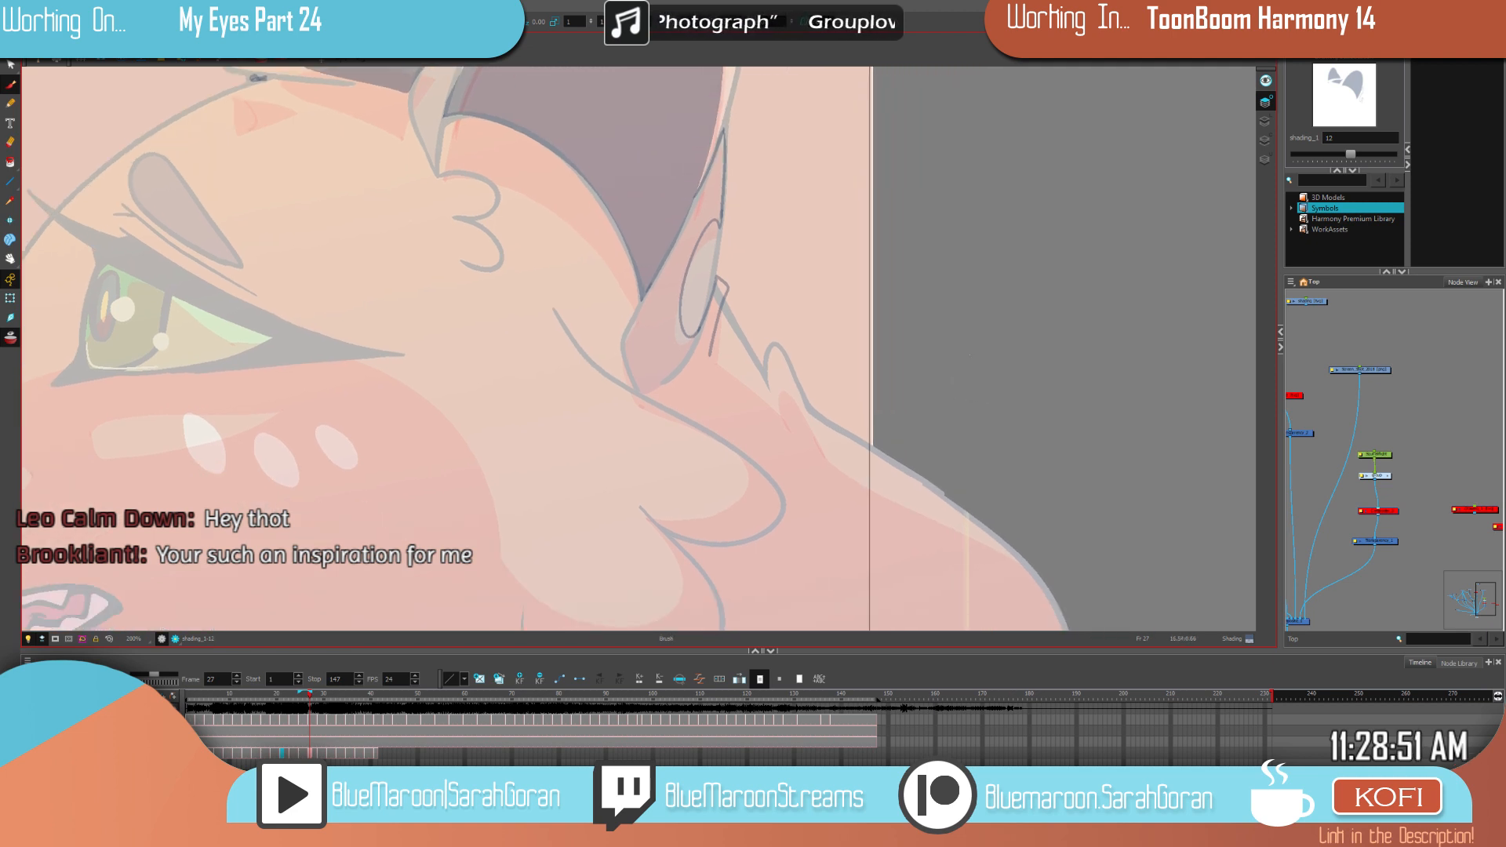
Step: Outline the shading around the lower base of the near ear on frame 27
key(".")
left_click_drag(632, 315, 626, 363)
key("f")
key("g")
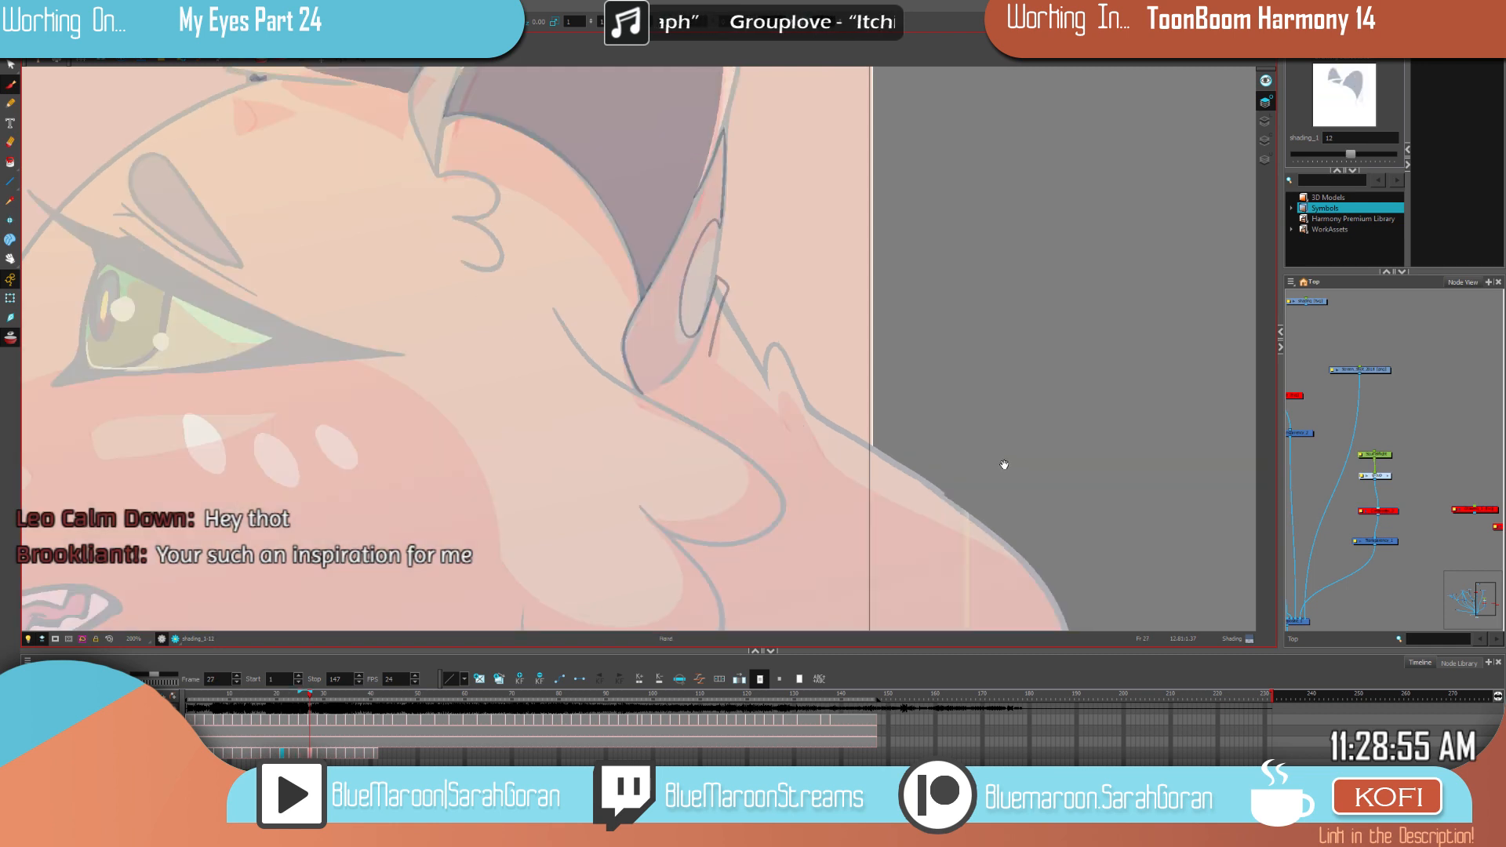
Step: Draw the angular fur shading line with a small pointed tuft behind the near ear's base on frame 27
left_click_drag(1012, 469, 917, 423)
key("f")
key("g")
left_click_drag(618, 309, 693, 380)
key("f")
key("g")
key("ctrl+z")
mouse_move(649, 340)
left_mouse_down()
mouse_move(691, 386)
mouse_move(687, 354)
mouse_move(703, 367)
mouse_move(731, 417)
left_mouse_up()
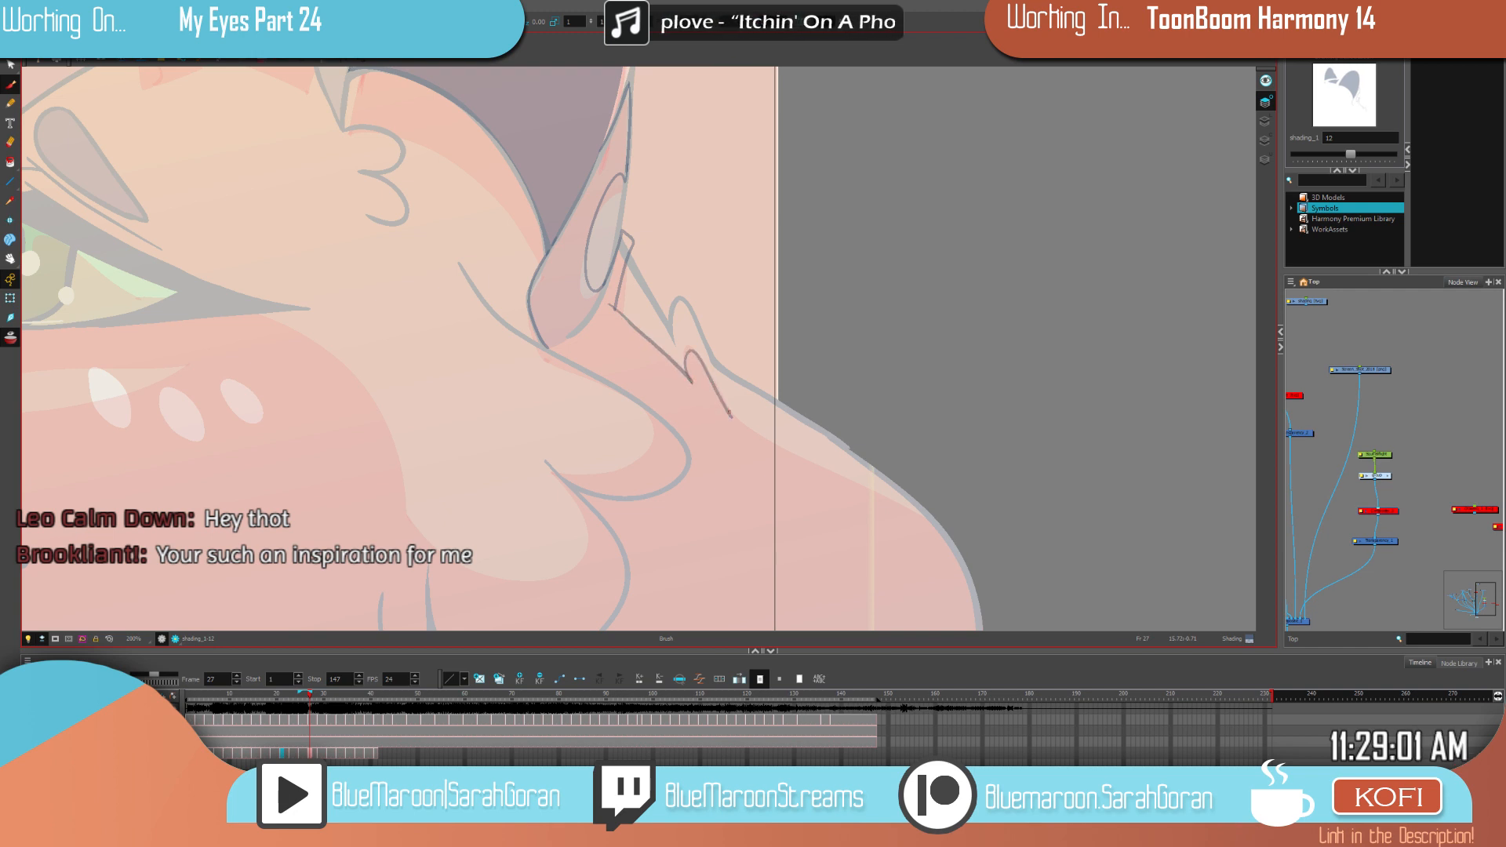
key("f")
key("g")
mouse_move(700, 367)
left_mouse_down()
mouse_move(690, 348)
mouse_move(684, 383)
left_mouse_up()
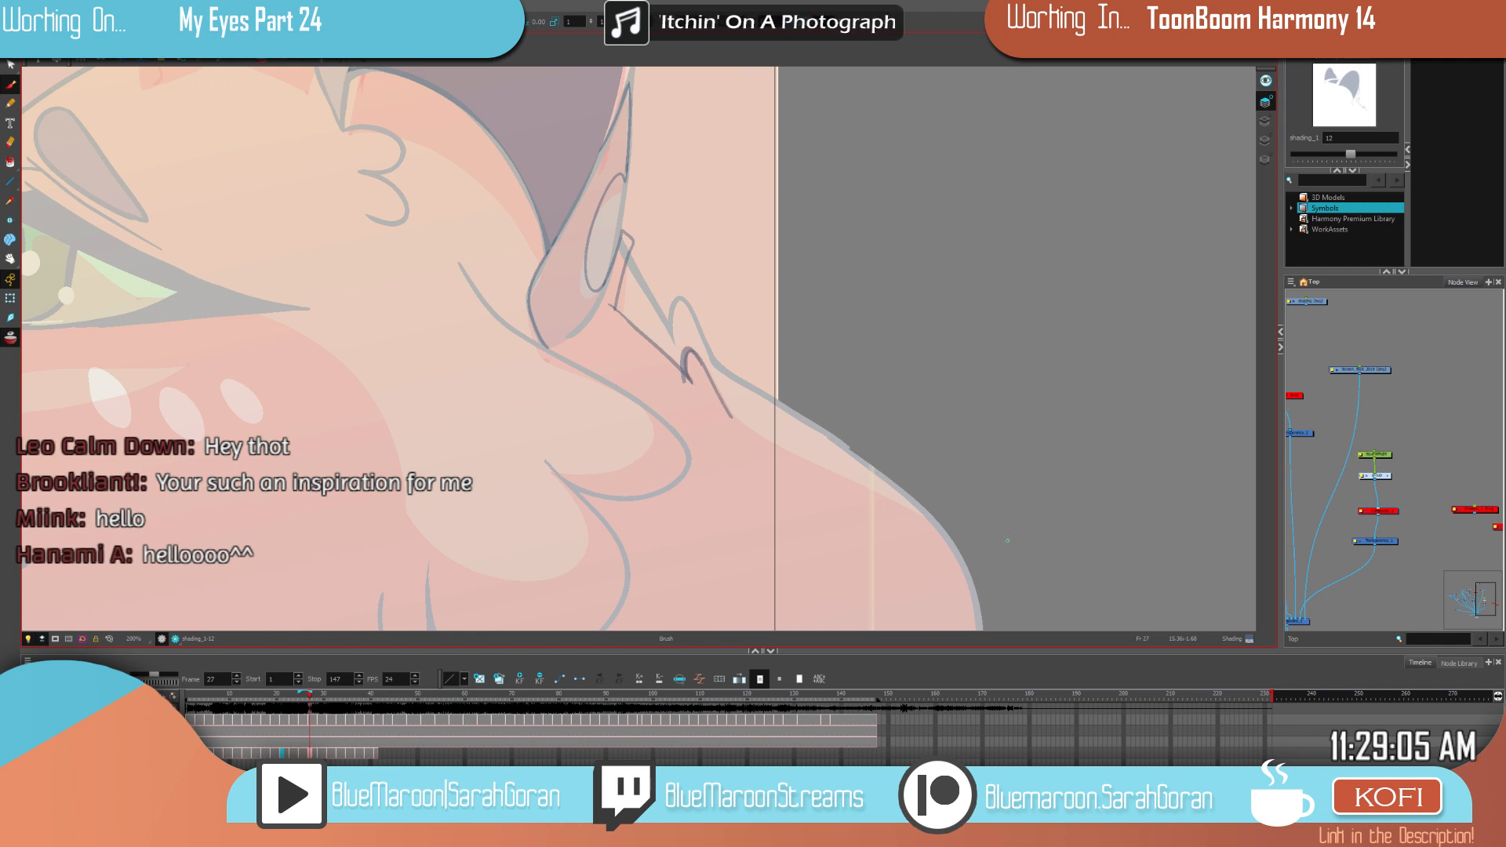
Step: Extend the shading line from the fur tuft along the back of the neck past the shoulder outline
left_click_drag(1016, 466, 1024, 399)
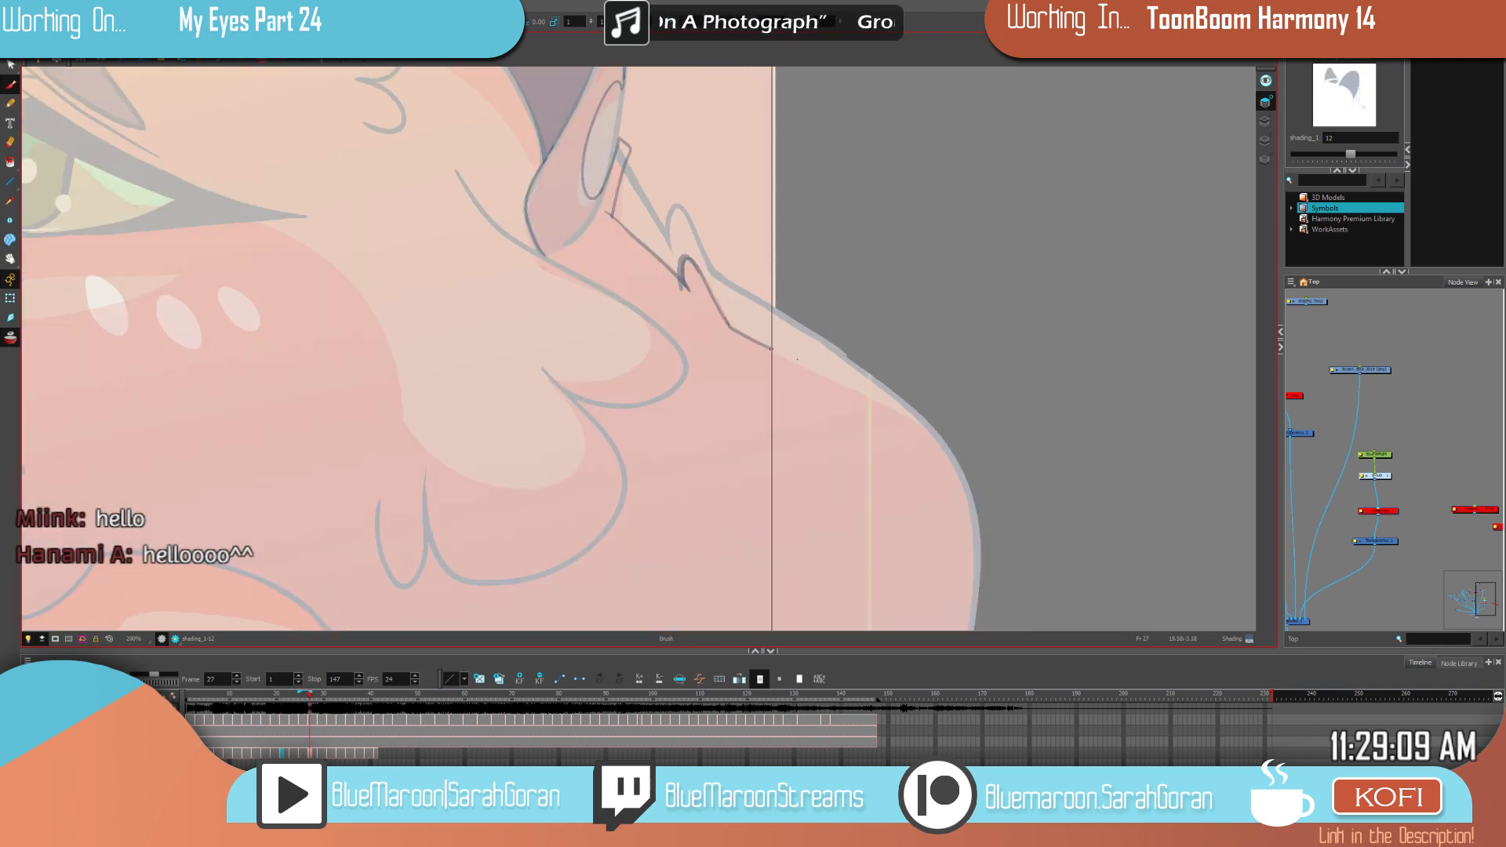
left_click_drag(771, 348, 989, 459)
mouse_move(822, 434)
left_mouse_down()
mouse_move(857, 427)
mouse_move(995, 460)
left_mouse_up()
key("f")
key("g")
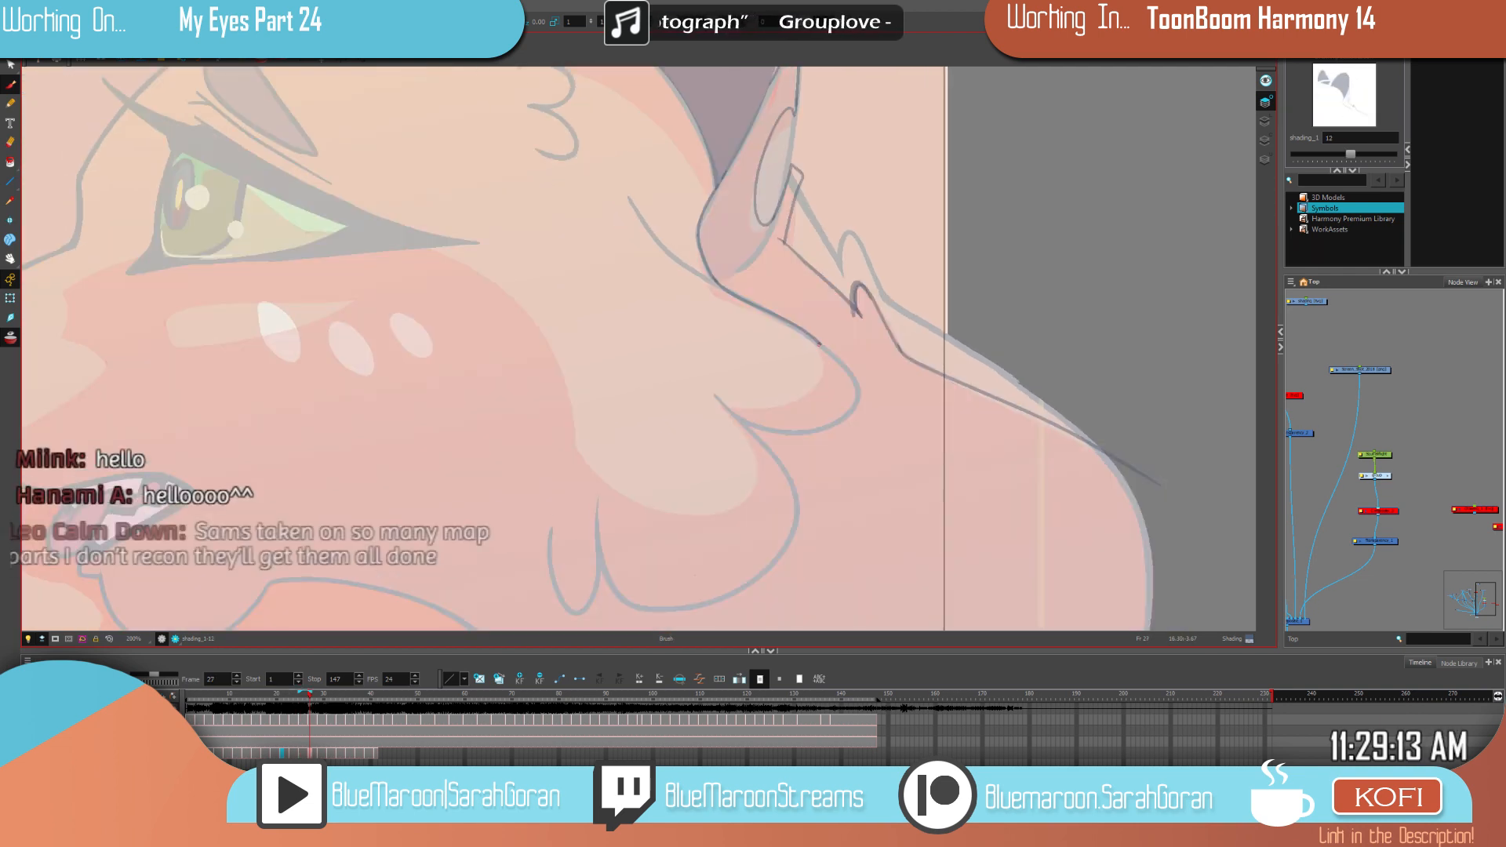
Step: Outline the shading edge around the two rounded cheek fur tufts below the near ear on frame 27
mouse_move(817, 343)
left_mouse_down()
mouse_move(777, 405)
mouse_move(720, 408)
left_mouse_up()
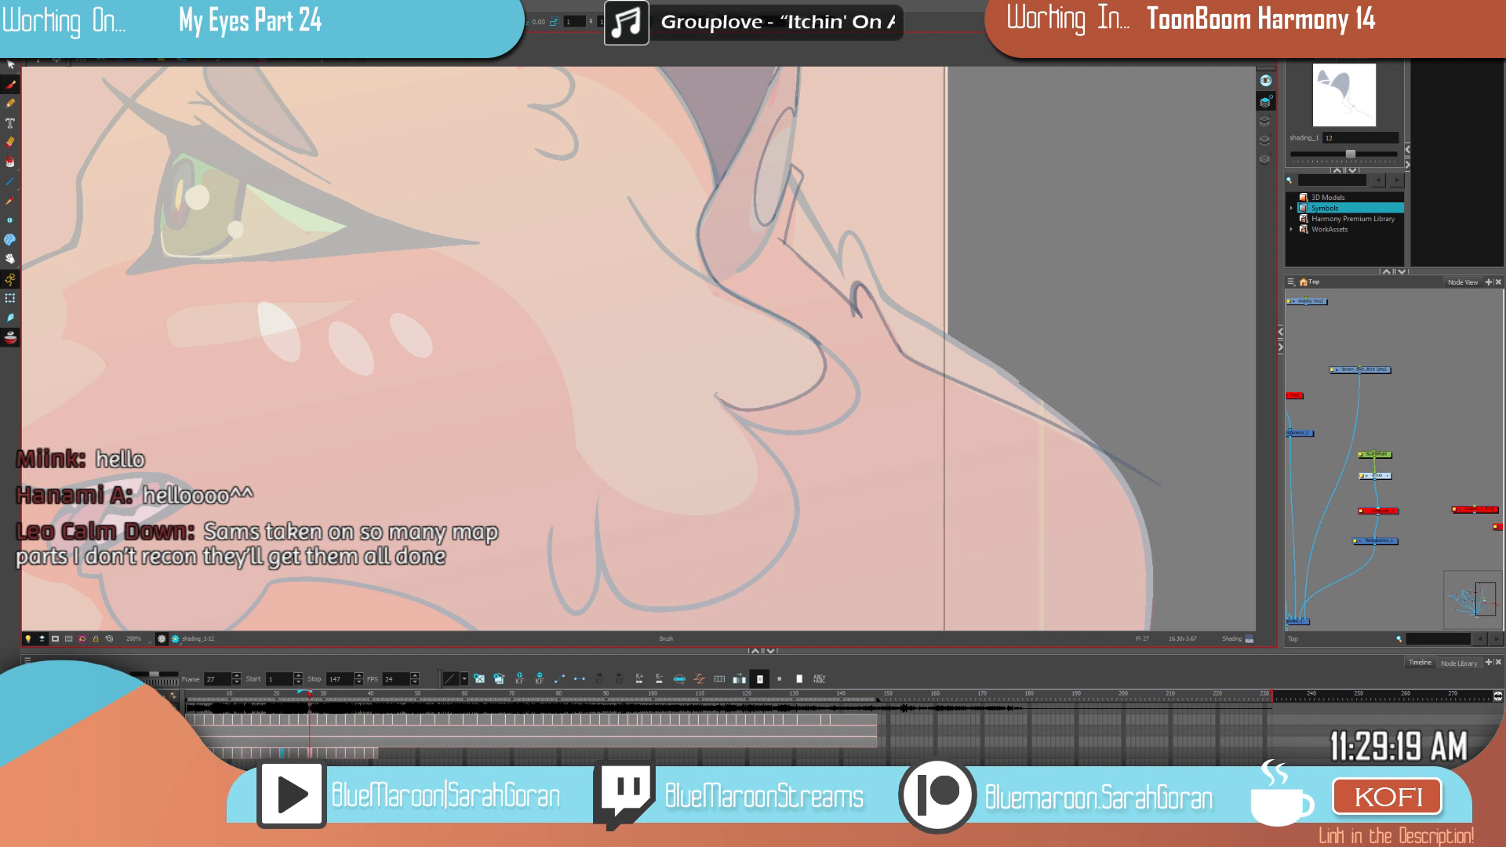
key("comma")
key("period")
mouse_move(716, 394)
left_mouse_down()
mouse_move(755, 467)
mouse_move(740, 501)
mouse_move(685, 515)
mouse_move(599, 480)
mouse_move(571, 447)
left_mouse_up()
key("alt+b")
key("comma")
key("comma")
key("period")
key("period")
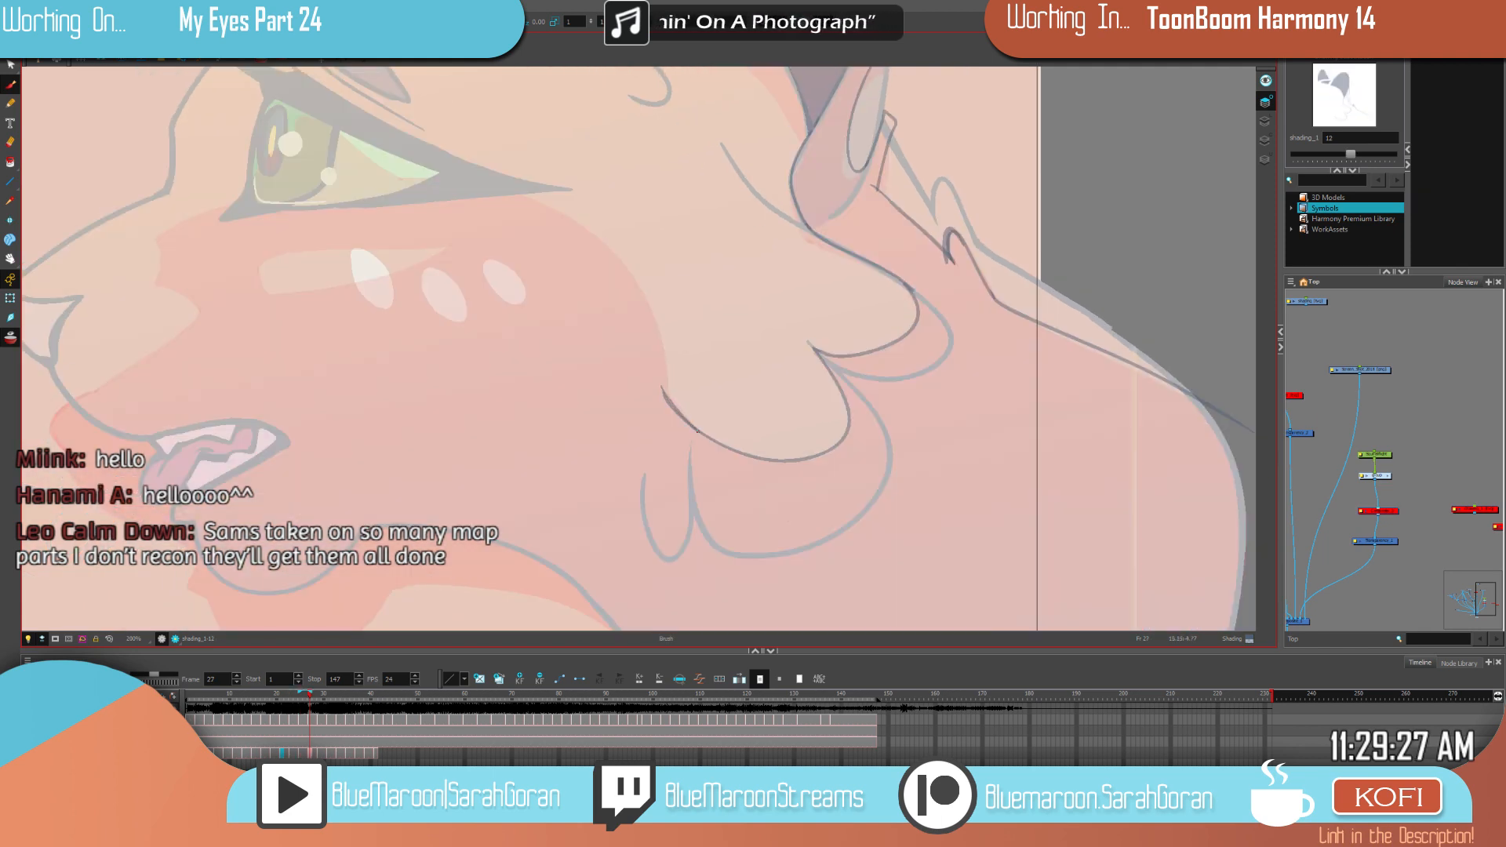
left_click_drag(698, 432, 706, 438)
key("f")
key("g")
key("f")
key("g")
key("space")
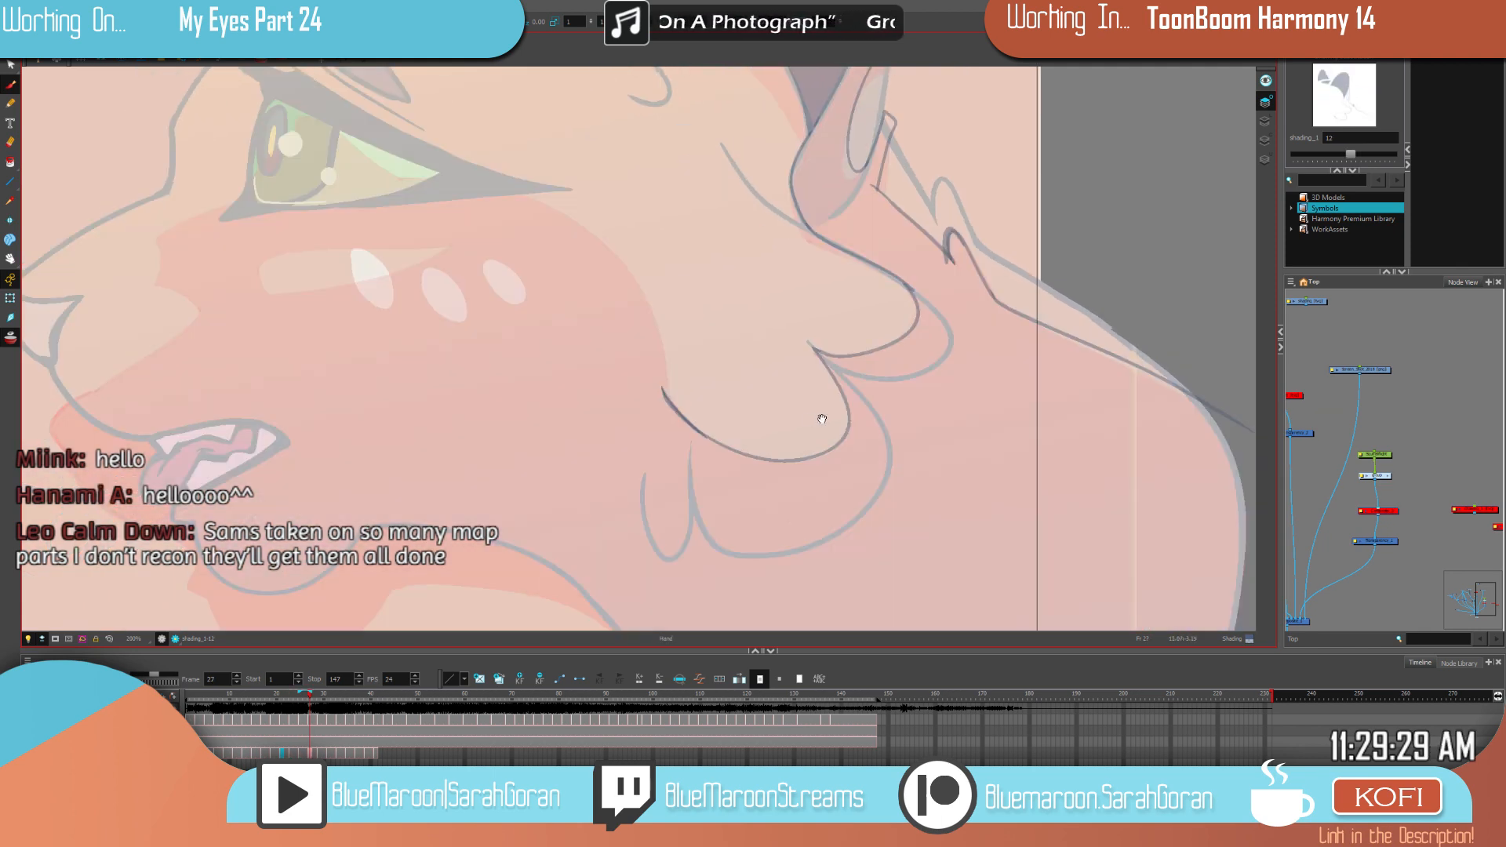
Step: Try to draw the curved shading line from the lower cheek tuft up past the eye to the brow
left_click_drag(812, 420, 937, 534)
key("comma")
key("period")
mouse_move(531, 218)
left_mouse_down()
mouse_move(622, 257)
mouse_move(765, 450)
mouse_move(789, 522)
mouse_move(757, 404)
mouse_move(541, 224)
left_mouse_up()
key("ctrl+z")
key("comma")
key("period")
key("comma")
key("period")
key("ctrl+z")
mouse_move(787, 510)
left_mouse_down()
mouse_move(770, 415)
mouse_move(663, 289)
mouse_move(512, 206)
left_mouse_up()
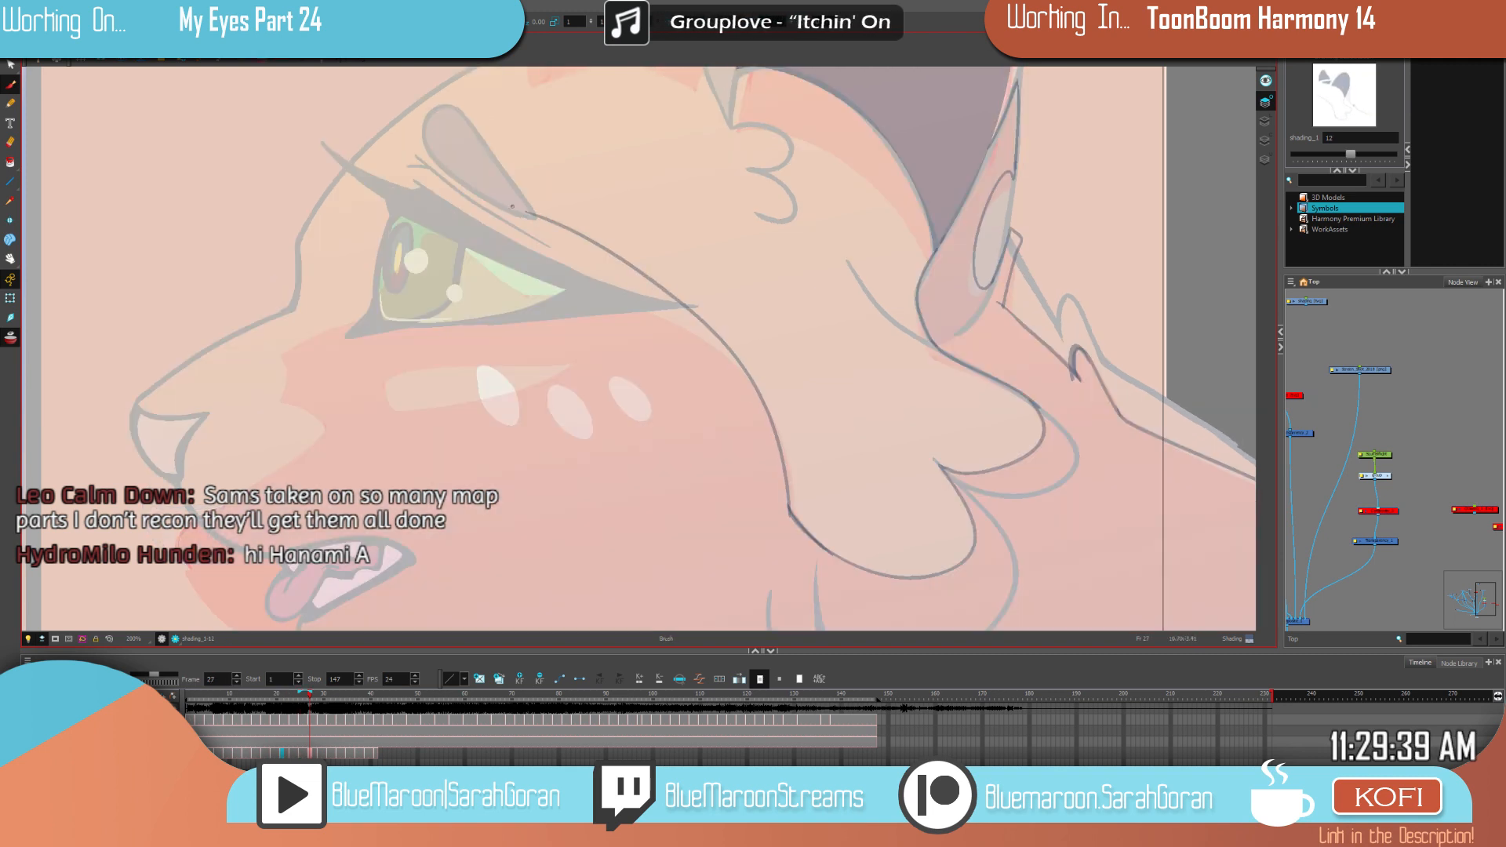
key("comma")
key("period")
key("ctrl+z")
mouse_move(788, 514)
left_mouse_down()
mouse_move(753, 398)
mouse_move(650, 286)
mouse_move(529, 221)
left_mouse_up()
key("ctrl+z")
Step: Draw the curved shading line from the lower cheek tuft past the eye's outer corner to the eyebrow marking
mouse_move(787, 514)
left_mouse_down()
mouse_move(777, 438)
mouse_move(711, 324)
mouse_move(520, 212)
left_mouse_up()
key("comma")
key("period")
key("comma")
key("period")
key("ctrl+z")
key("comma")
key("period")
left_click_drag(788, 504, 782, 494)
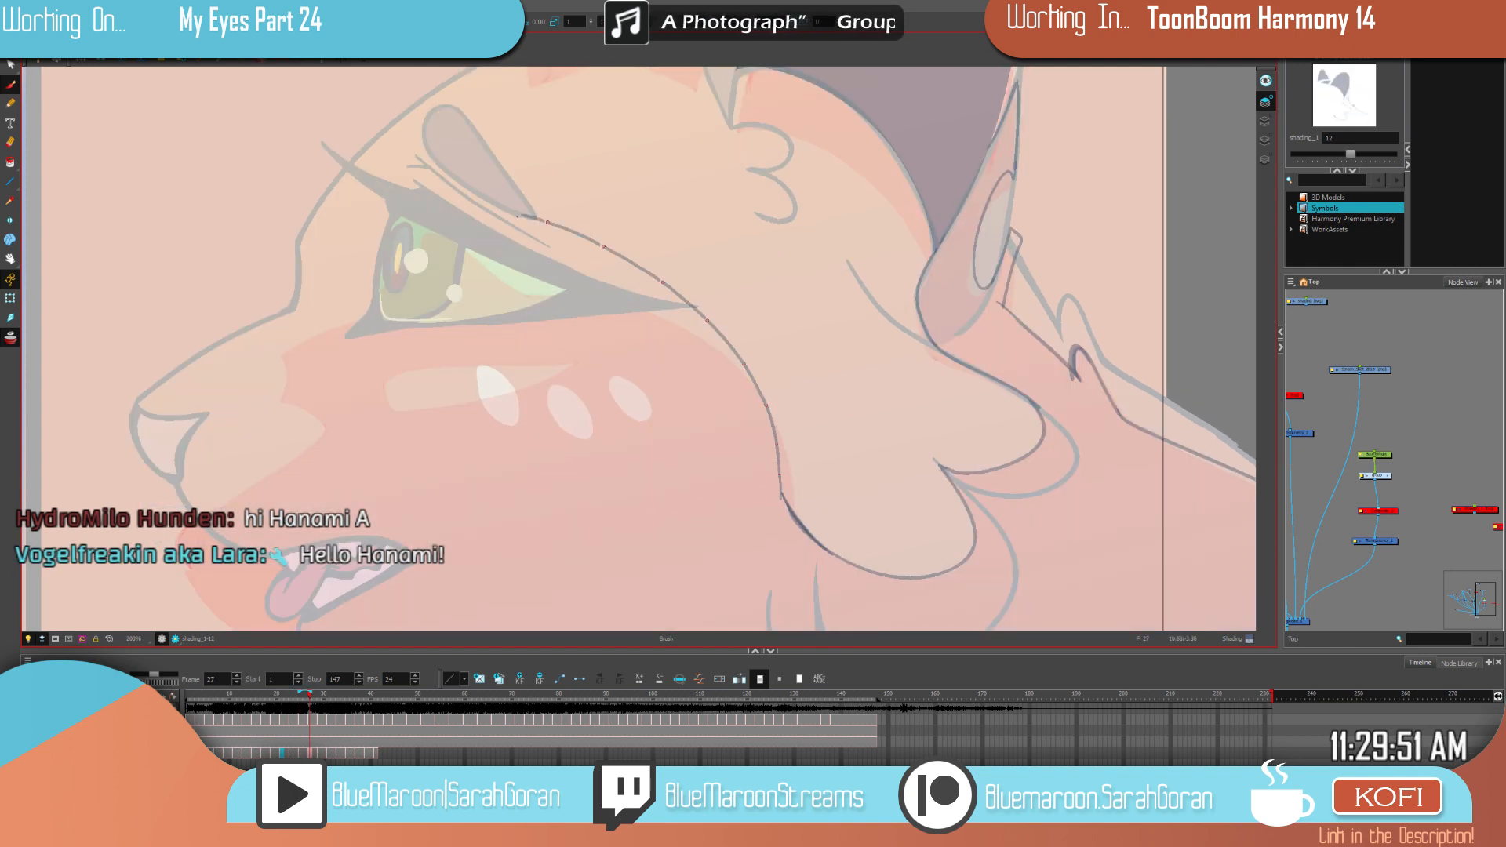
key("comma")
key("comma")
key("period")
key("period")
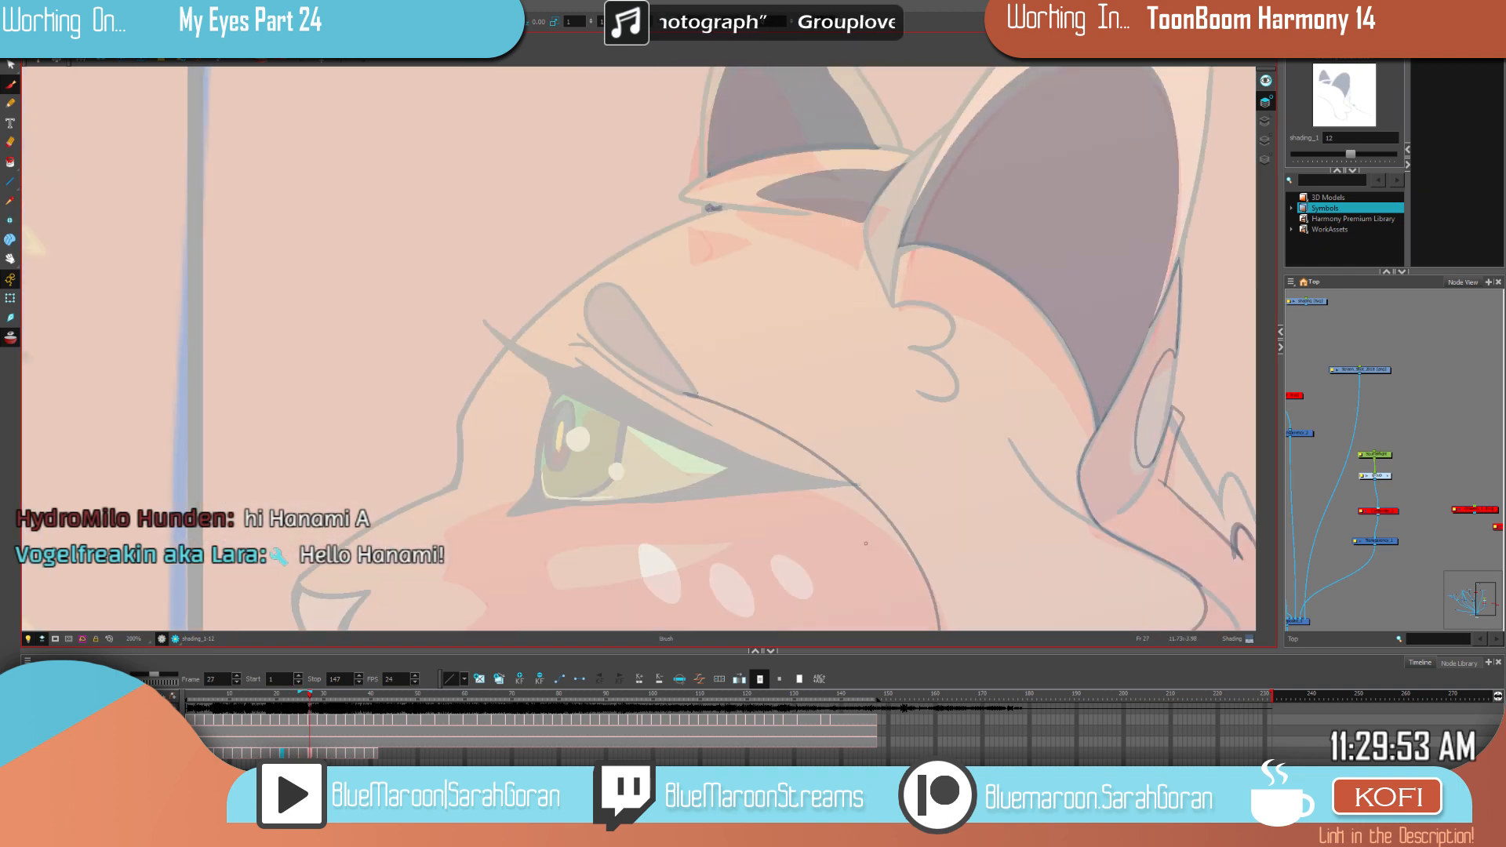
Step: Outline the shading inside the eyebrow marking and carry the line across the forehead and down the muzzle
mouse_move(685, 392)
left_mouse_down()
mouse_move(600, 309)
mouse_move(606, 356)
mouse_move(587, 327)
mouse_move(566, 377)
left_mouse_up()
key("comma")
key("period")
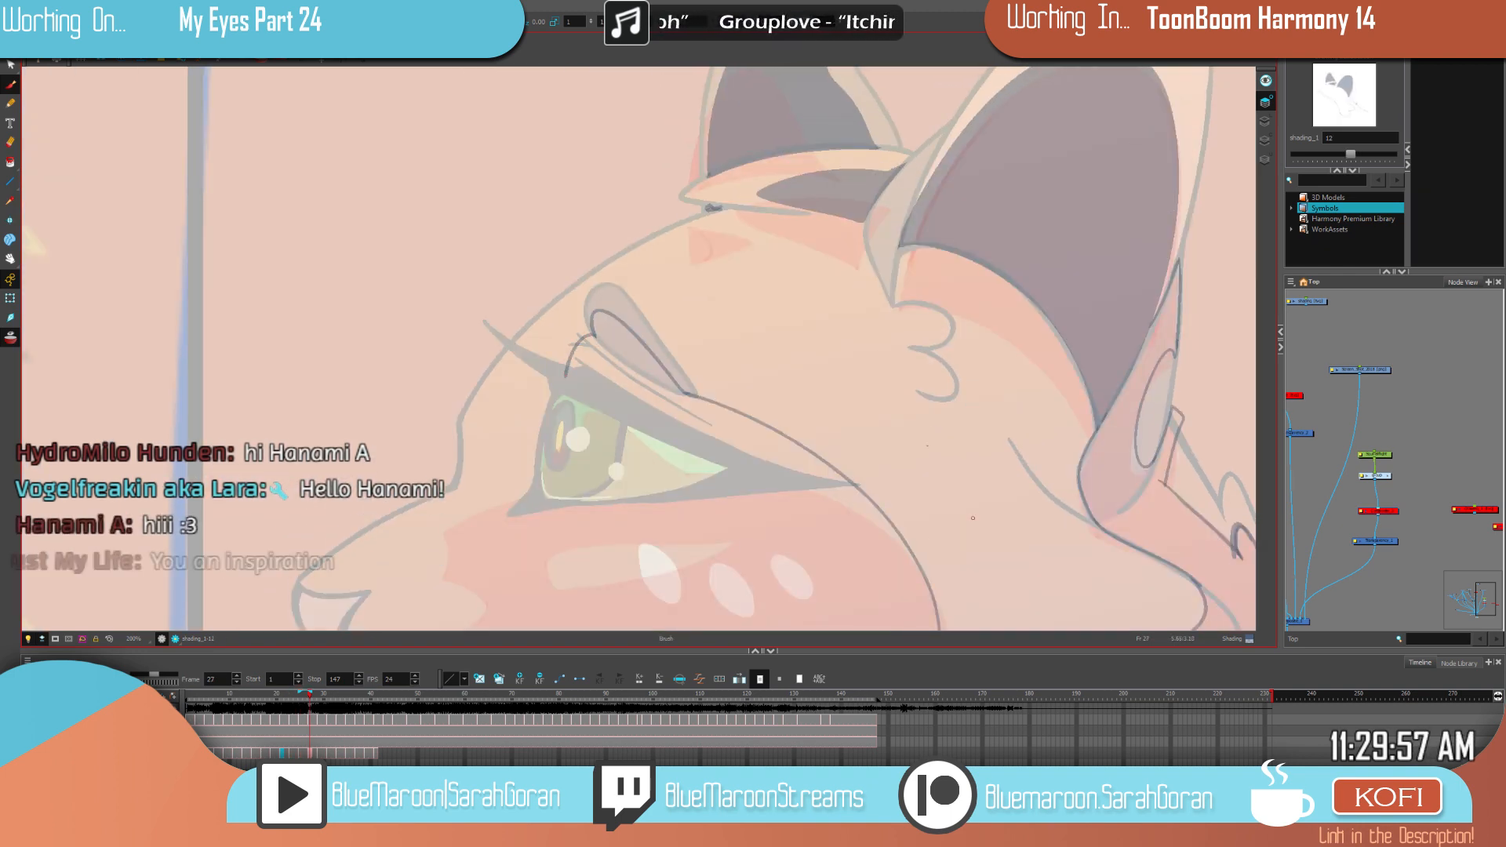
left_click_drag(927, 490, 1021, 335)
mouse_move(657, 226)
left_mouse_down()
mouse_move(581, 251)
mouse_move(538, 317)
mouse_move(576, 358)
mouse_move(462, 436)
left_mouse_up()
left_click_drag(720, 407, 866, 309)
key("comma")
key("period")
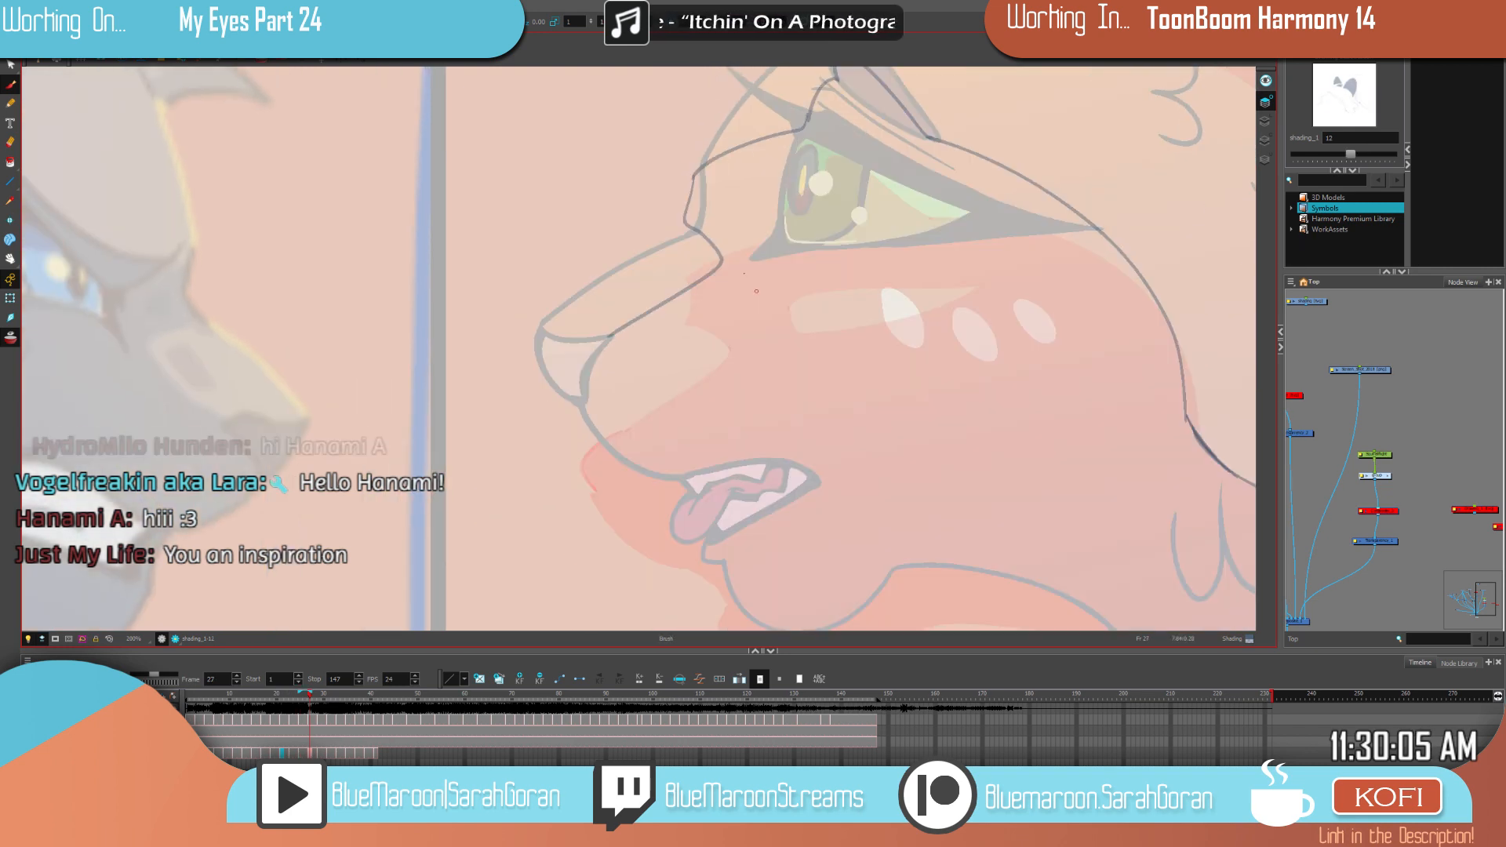
Step: Redraw the muzzle shading line from the nose bridge to the nose and outline the nose's shaded underside
key("ctrl+z")
mouse_move(693, 179)
left_mouse_down()
mouse_move(688, 225)
mouse_move(724, 260)
mouse_move(596, 342)
left_mouse_up()
key("period")
key("period")
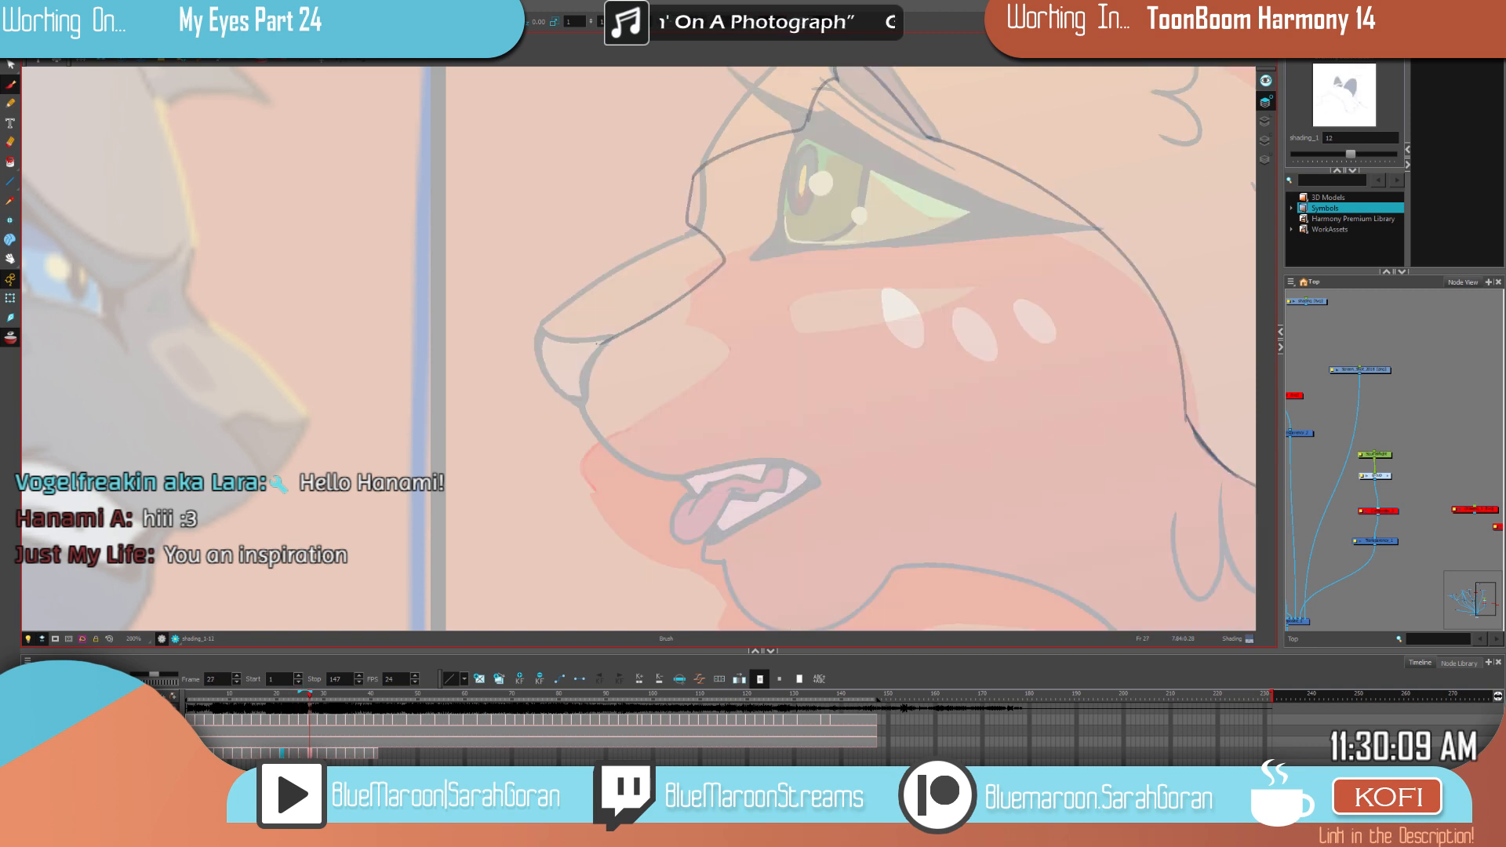
left_click_drag(605, 339, 575, 356)
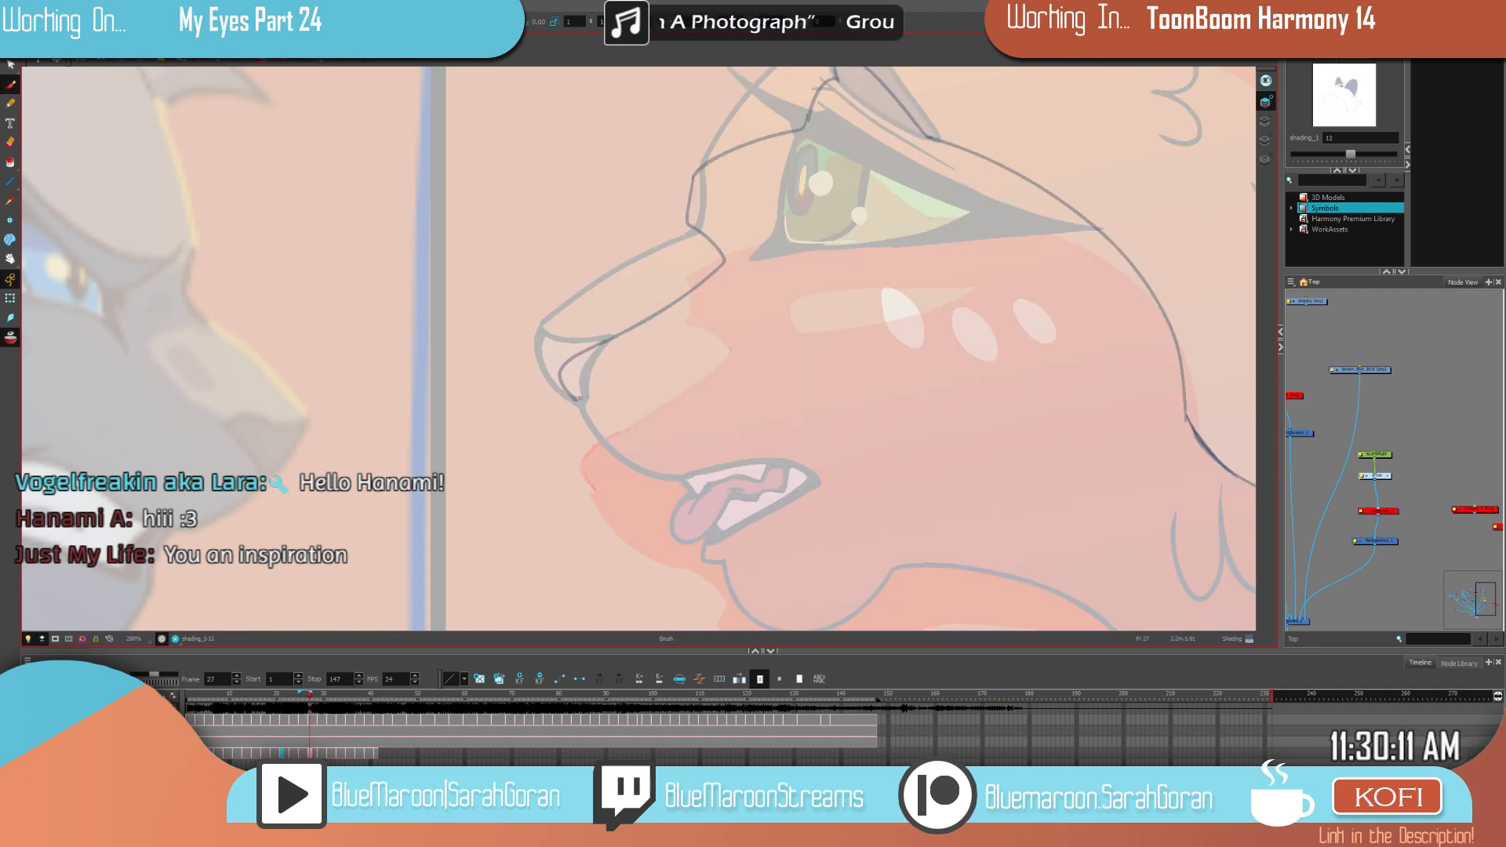
Step: Draw the outer shading line from below the nose along the upper lip and around to the chin
mouse_move(977, 501)
left_mouse_down()
mouse_move(941, 471)
mouse_move(964, 460)
left_mouse_up()
key("comma")
key("period")
mouse_move(503, 362)
left_mouse_down()
mouse_move(547, 423)
mouse_move(606, 455)
mouse_move(662, 565)
left_mouse_up()
key("comma")
key("period")
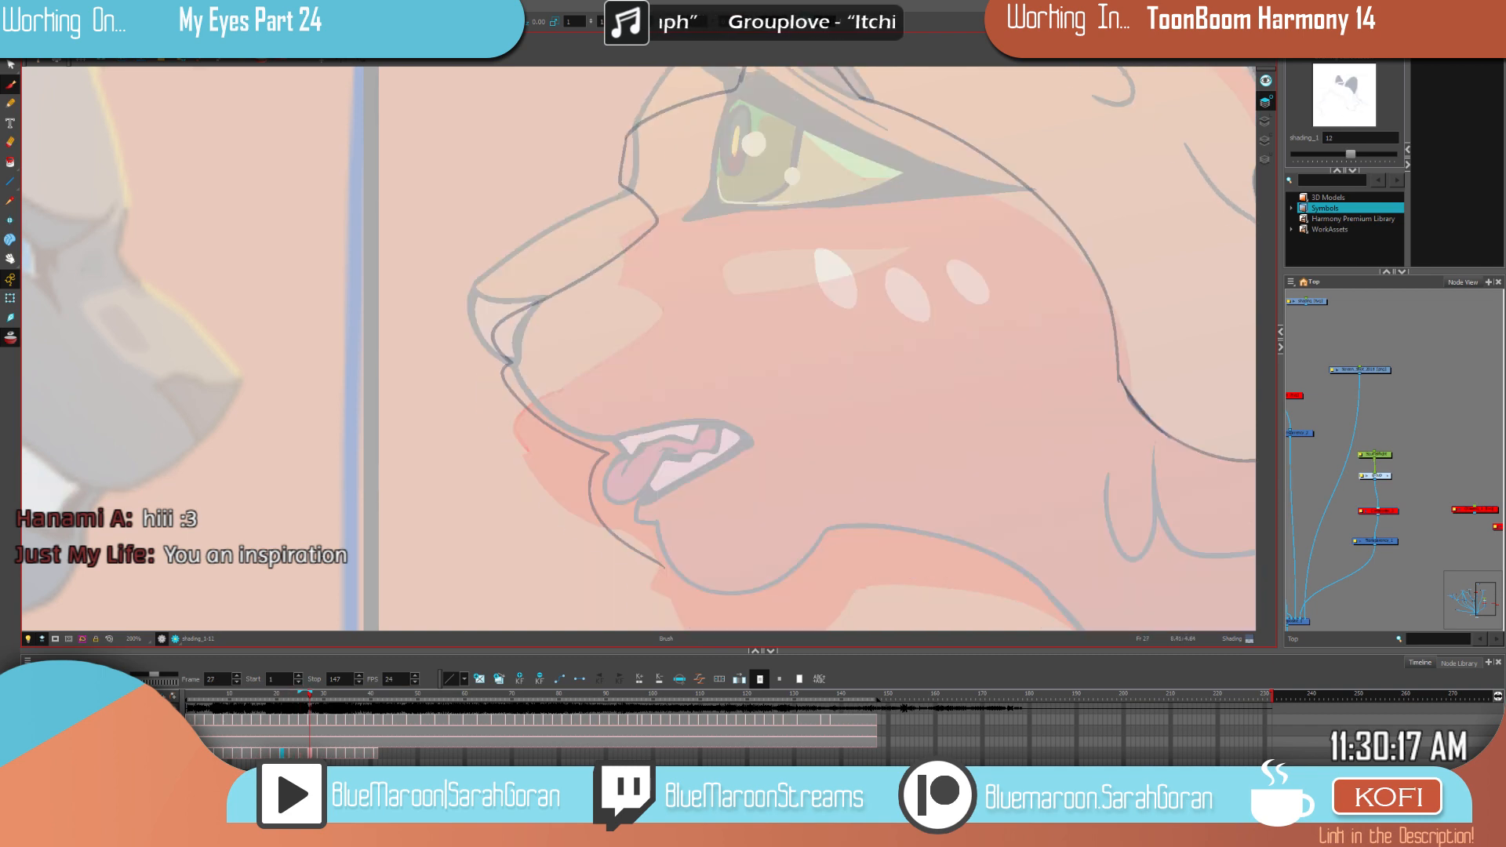
Step: Draw the shading line from the base of the neck up the throat and under the jaw to the chin
left_click_drag(921, 487, 864, 367)
left_click_drag(1007, 401, 938, 340)
left_click_drag(988, 477, 847, 379)
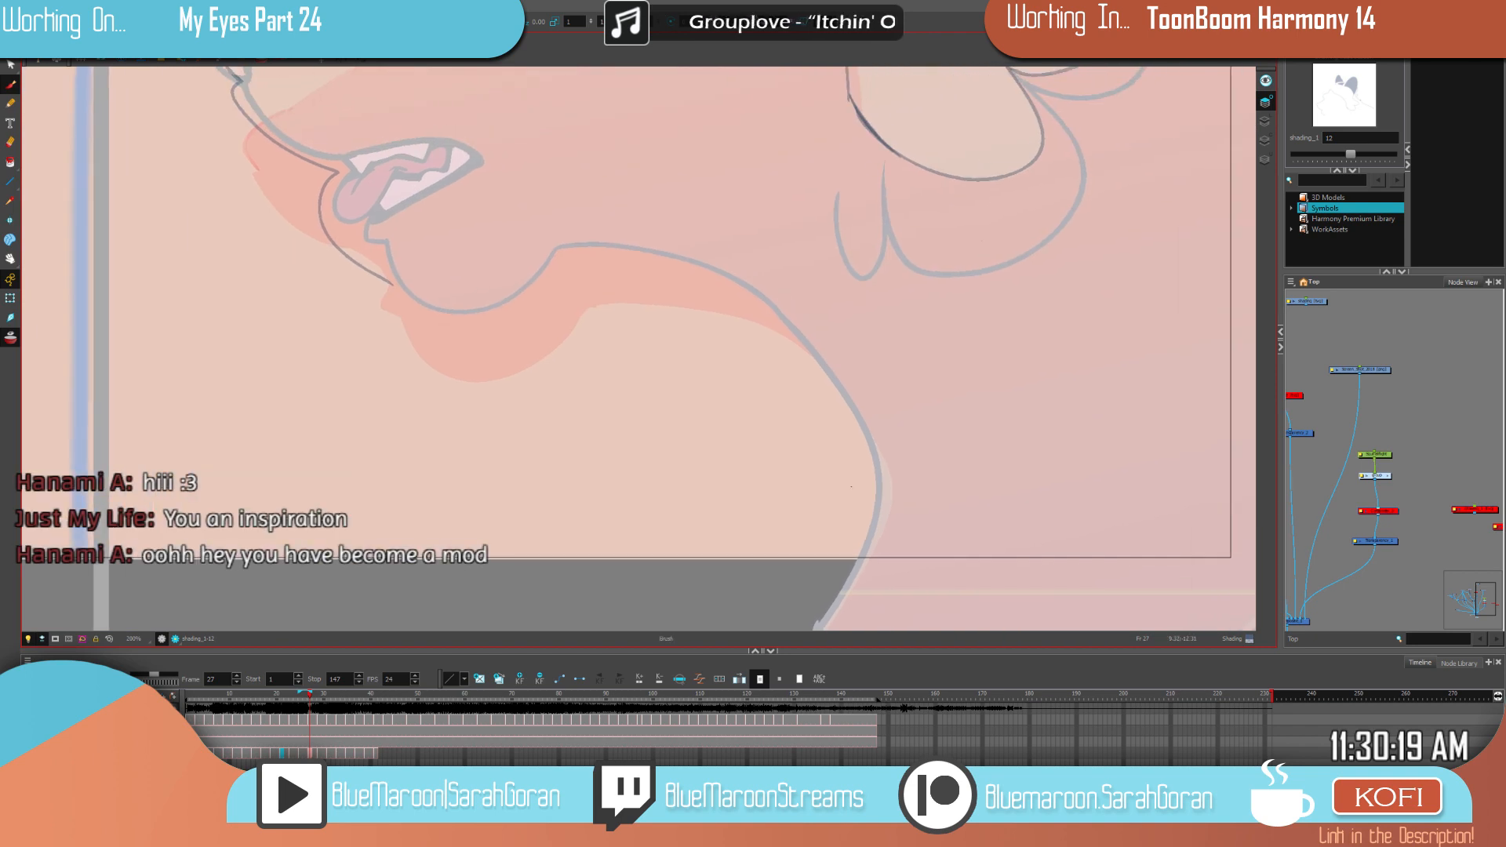
scroll(853, 488, "down", 3)
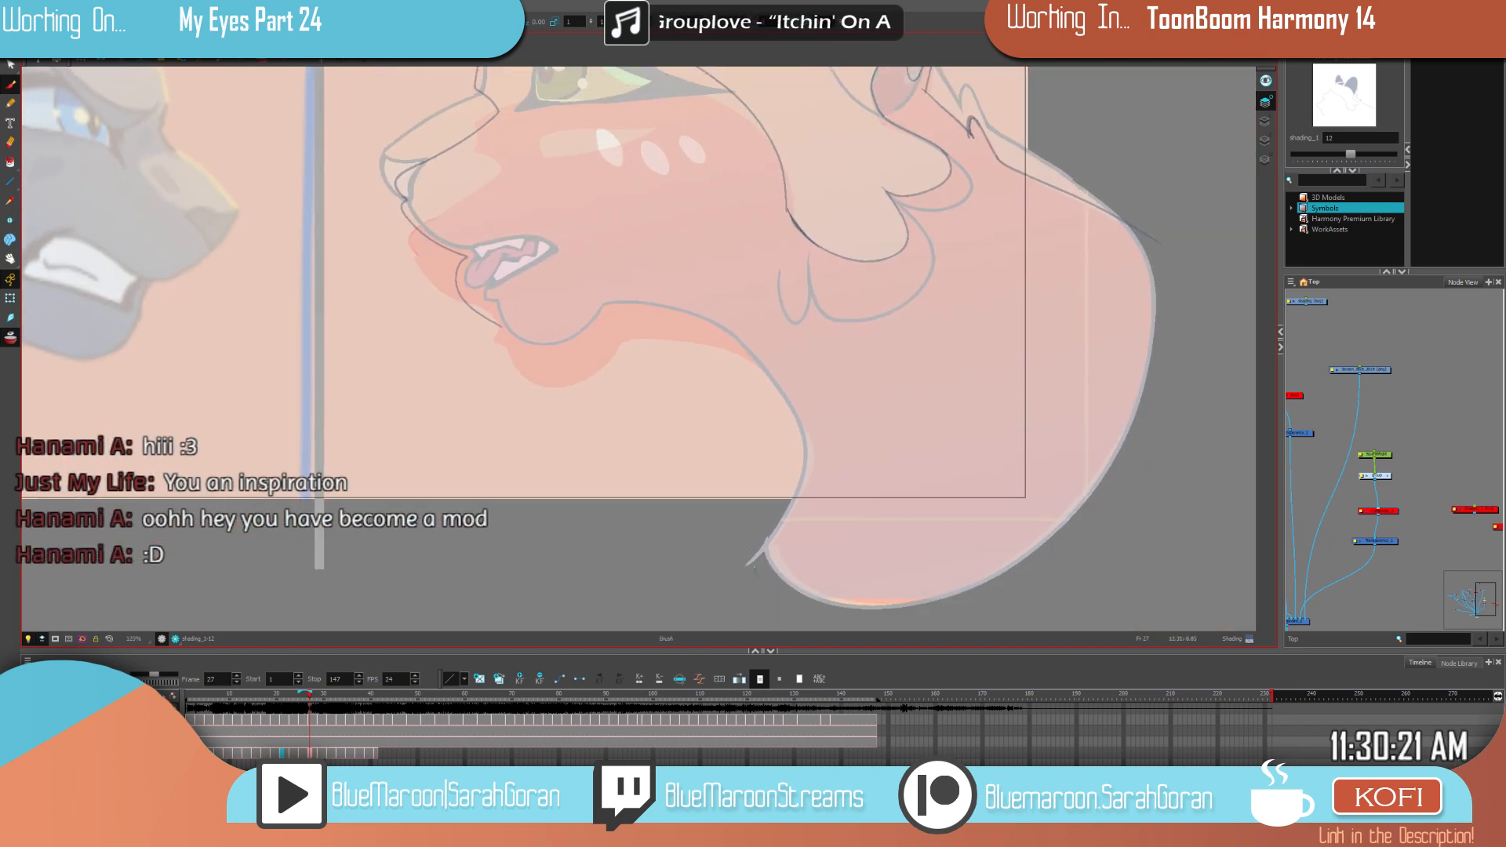
right_click(766, 391)
left_click(737, 480)
mouse_move(751, 547)
left_mouse_down()
mouse_move(785, 475)
mouse_move(764, 381)
mouse_move(700, 329)
mouse_move(613, 314)
mouse_move(544, 353)
mouse_move(499, 327)
left_mouse_up()
Step: Draw the outer shading line around the back of the neck to close the large shape
left_click_drag(1096, 493, 872, 507)
mouse_move(930, 253)
left_mouse_down()
mouse_move(950, 388)
mouse_move(821, 609)
mouse_move(1032, 477)
left_mouse_up()
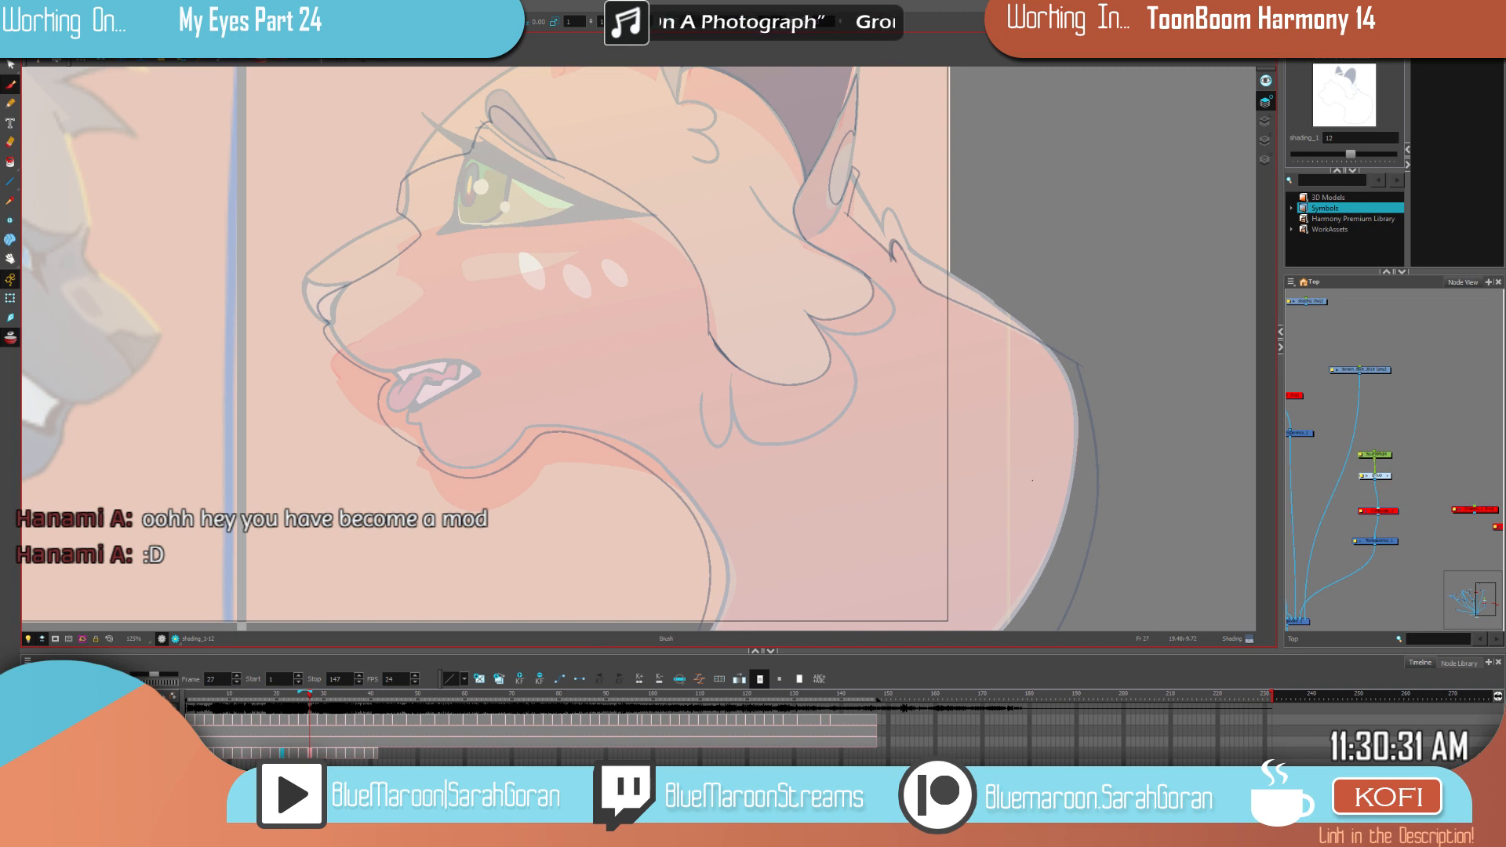
key("comma")
key("period")
Step: Outline two small oval highlights on the tongue on frame 27
mouse_move(572, 393)
left_mouse_down()
mouse_move(798, 432)
mouse_move(785, 463)
left_mouse_up()
scroll(755, 445, "up", 4)
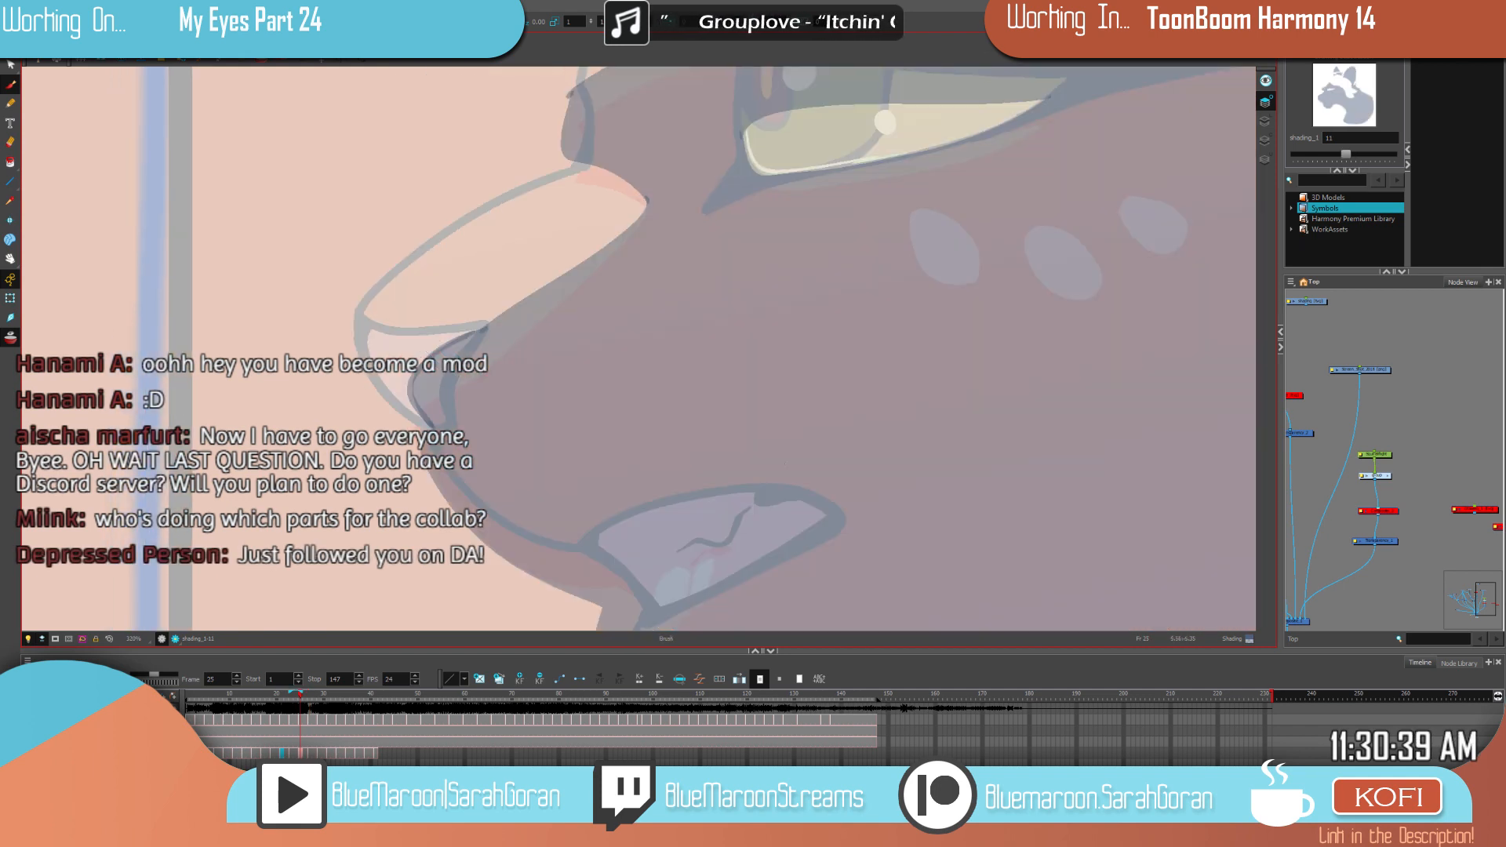
key(".")
key(".")
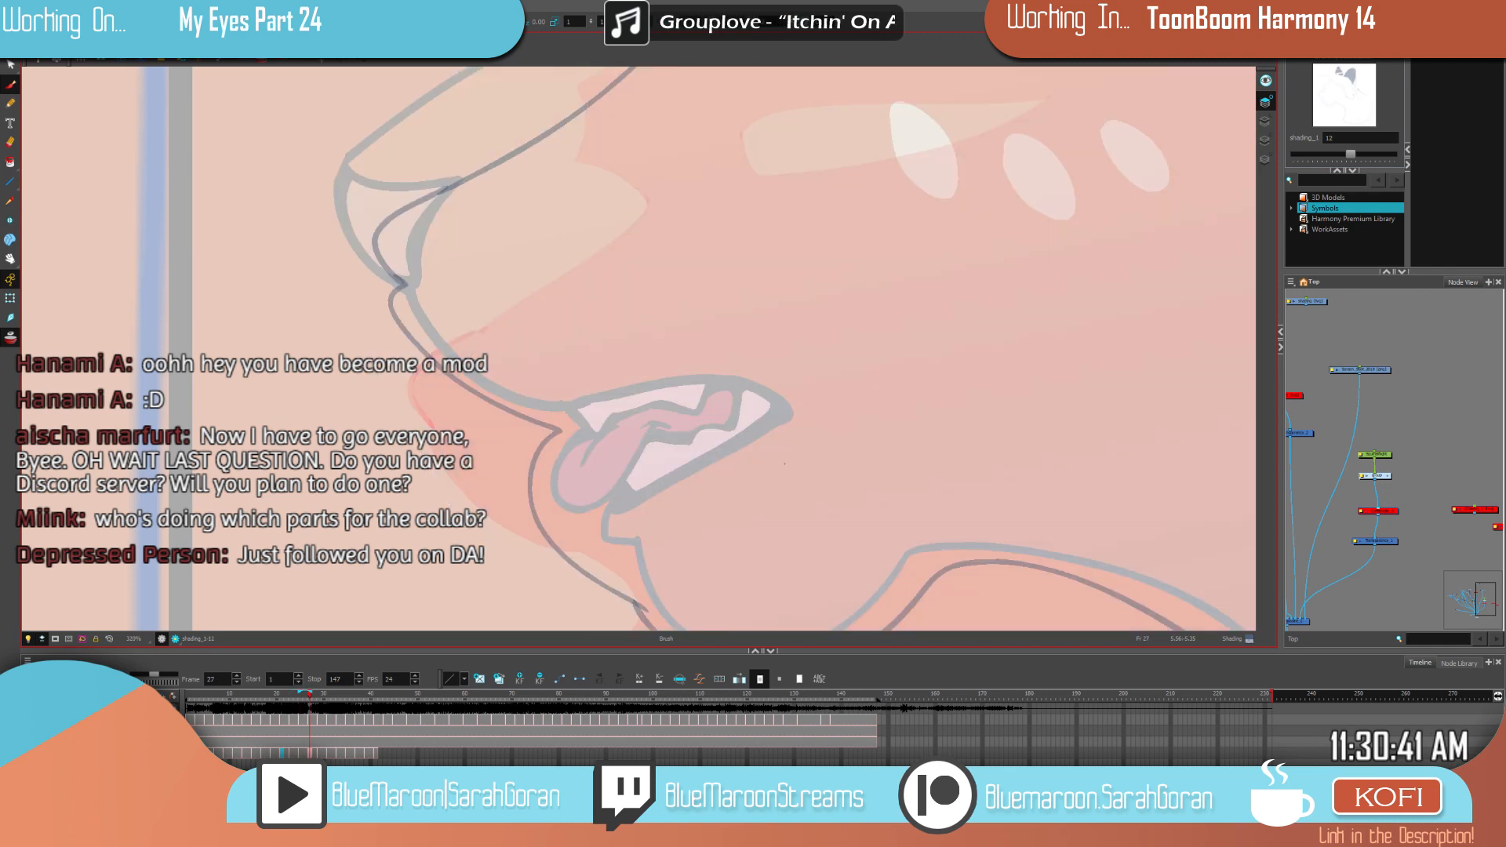
key(".")
key(".")
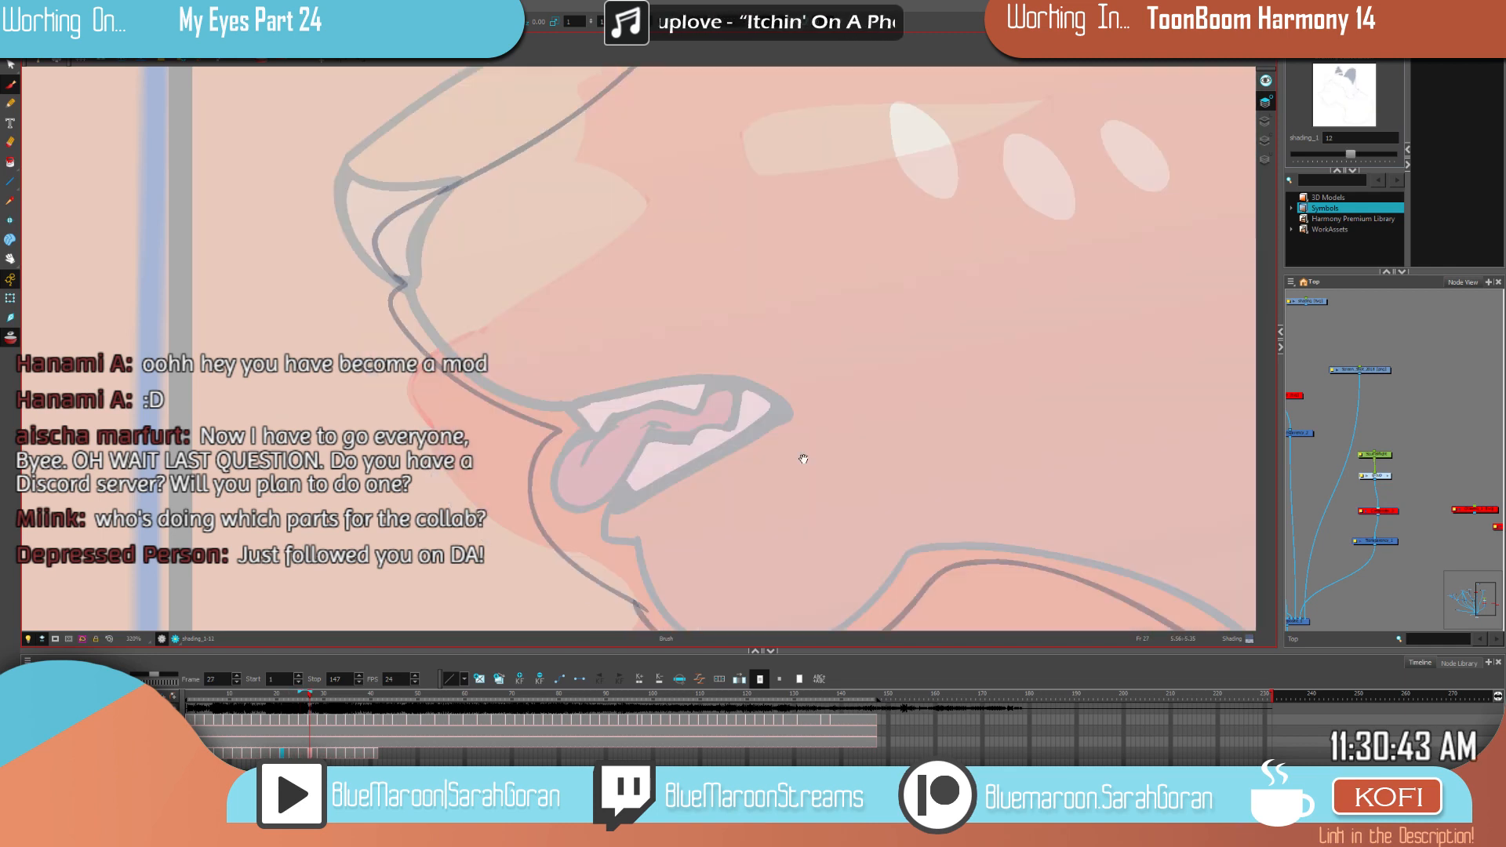
key(".")
mouse_move(590, 420)
left_mouse_down()
mouse_move(616, 446)
mouse_move(582, 479)
left_mouse_up()
mouse_move(574, 427)
left_mouse_down()
mouse_move(590, 421)
mouse_move(600, 445)
mouse_move(619, 409)
mouse_move(581, 469)
left_mouse_up()
key("ctrl+z")
key("ctrl+z")
key("alt+s")
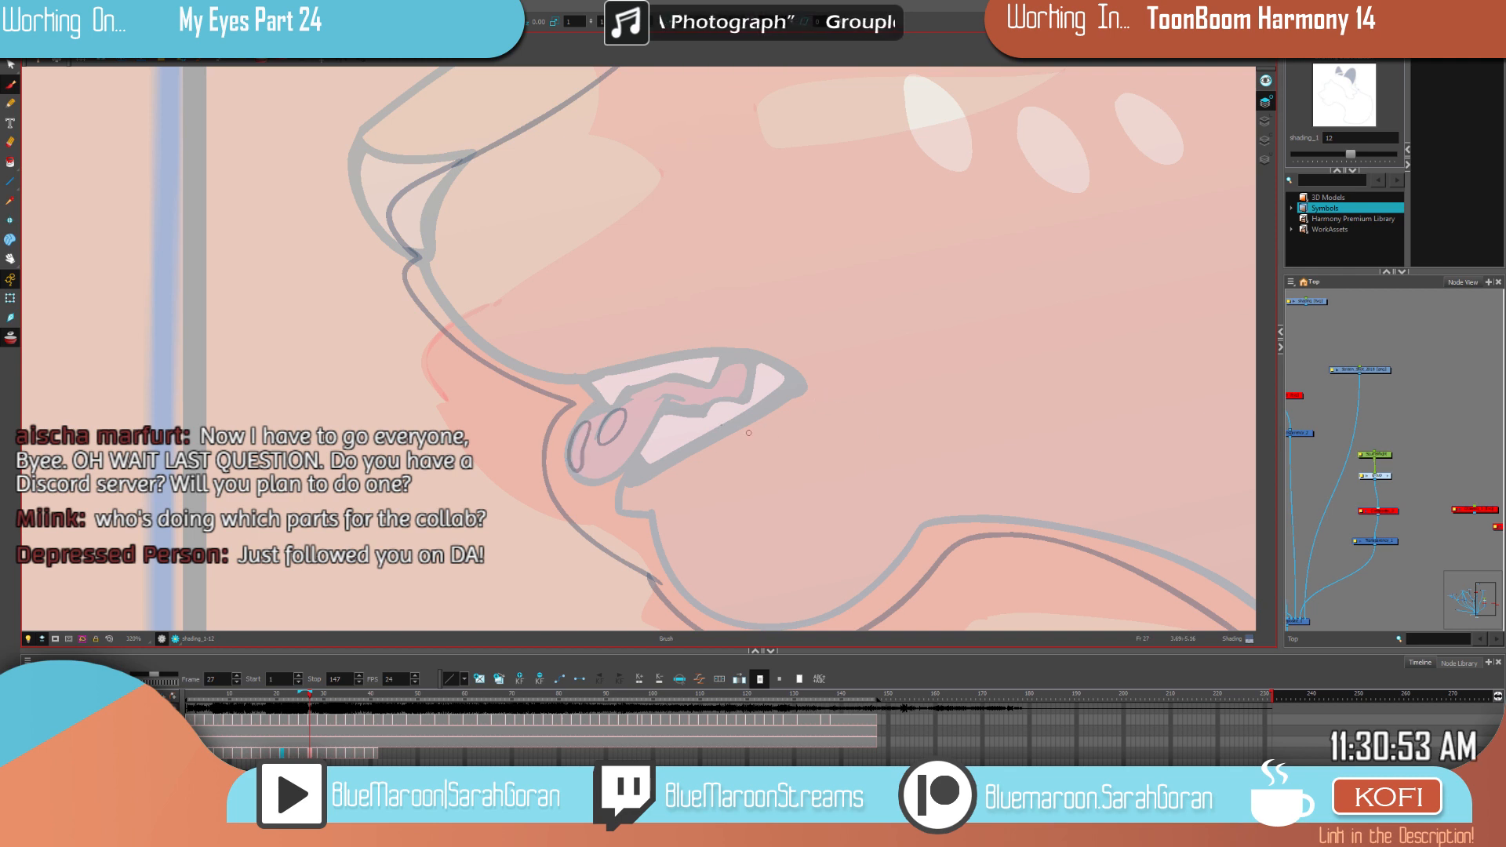
Step: Outline the unshaded lower part of the eye with a closed pointed shape
scroll(813, 463, "down", 3)
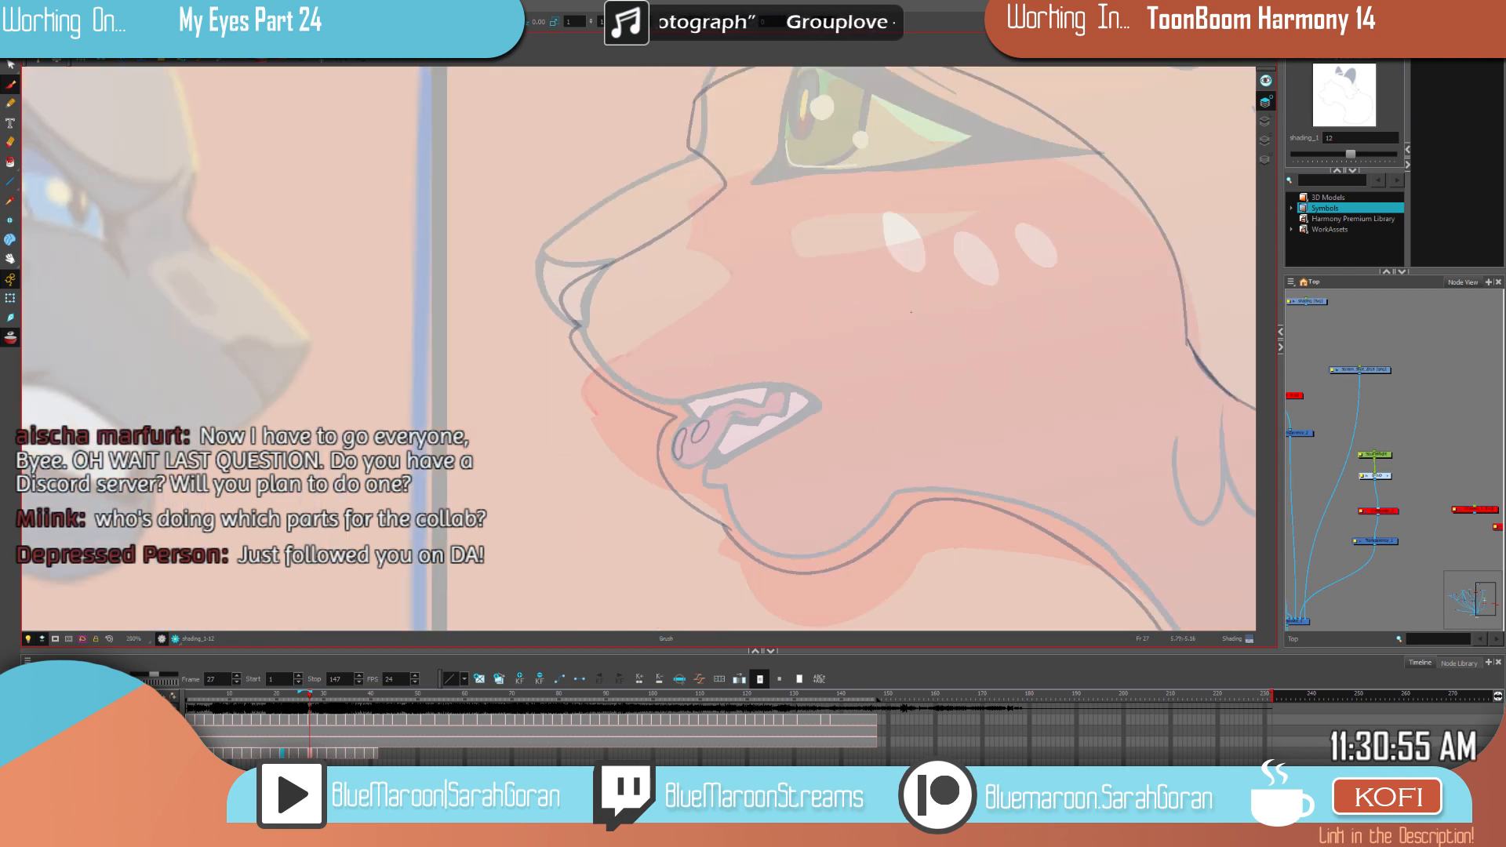
left_click_drag(931, 143, 884, 312)
scroll(884, 313, "up", 3)
scroll(883, 313, "up", 2)
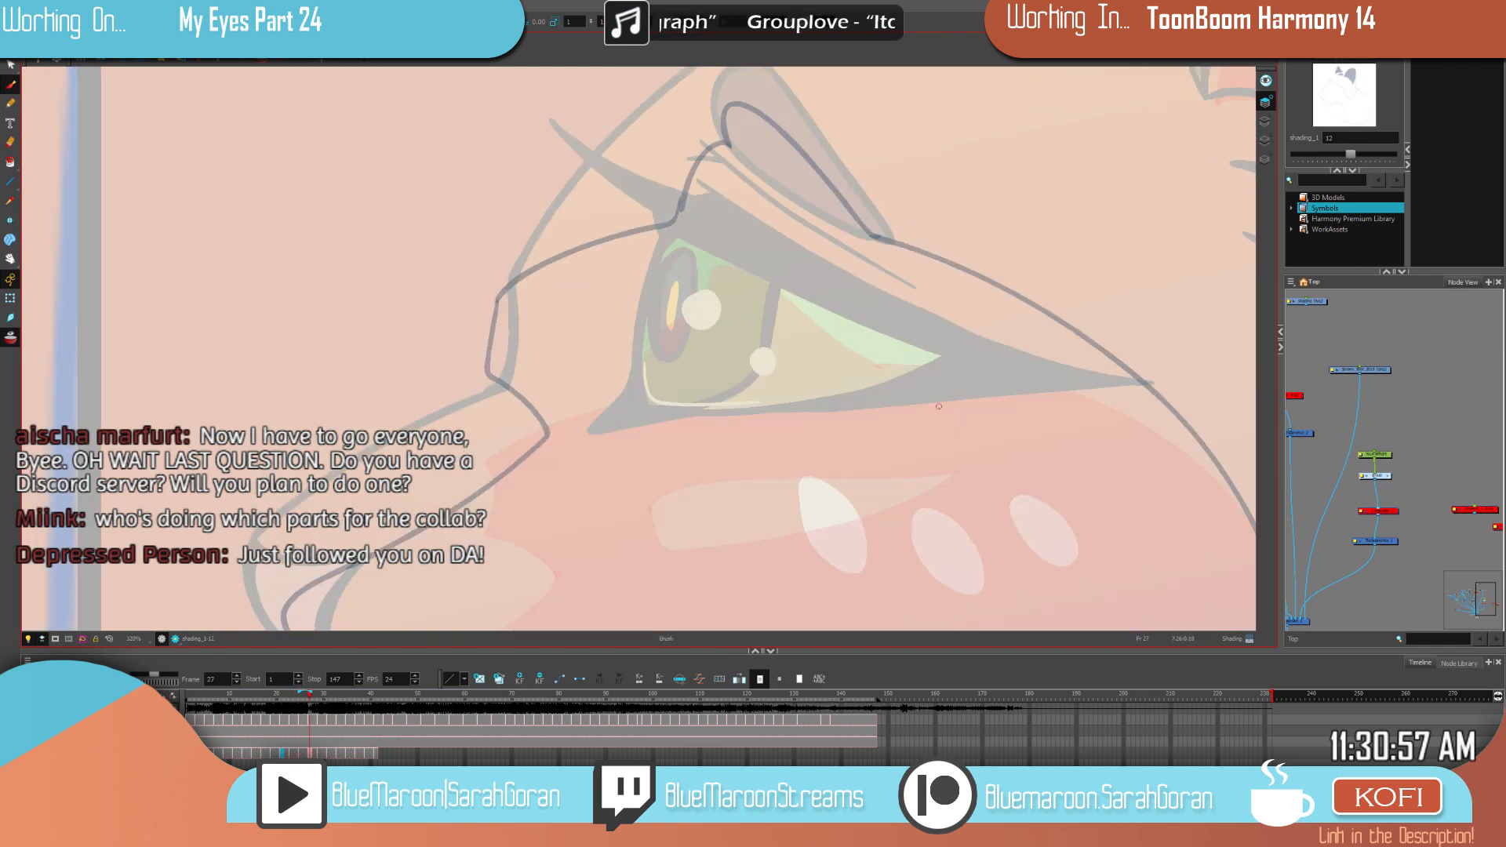
mouse_move(912, 386)
left_mouse_down()
mouse_move(787, 333)
mouse_move(654, 322)
mouse_move(637, 389)
left_mouse_up()
mouse_move(902, 382)
left_mouse_down()
mouse_move(697, 413)
mouse_move(639, 381)
left_mouse_up()
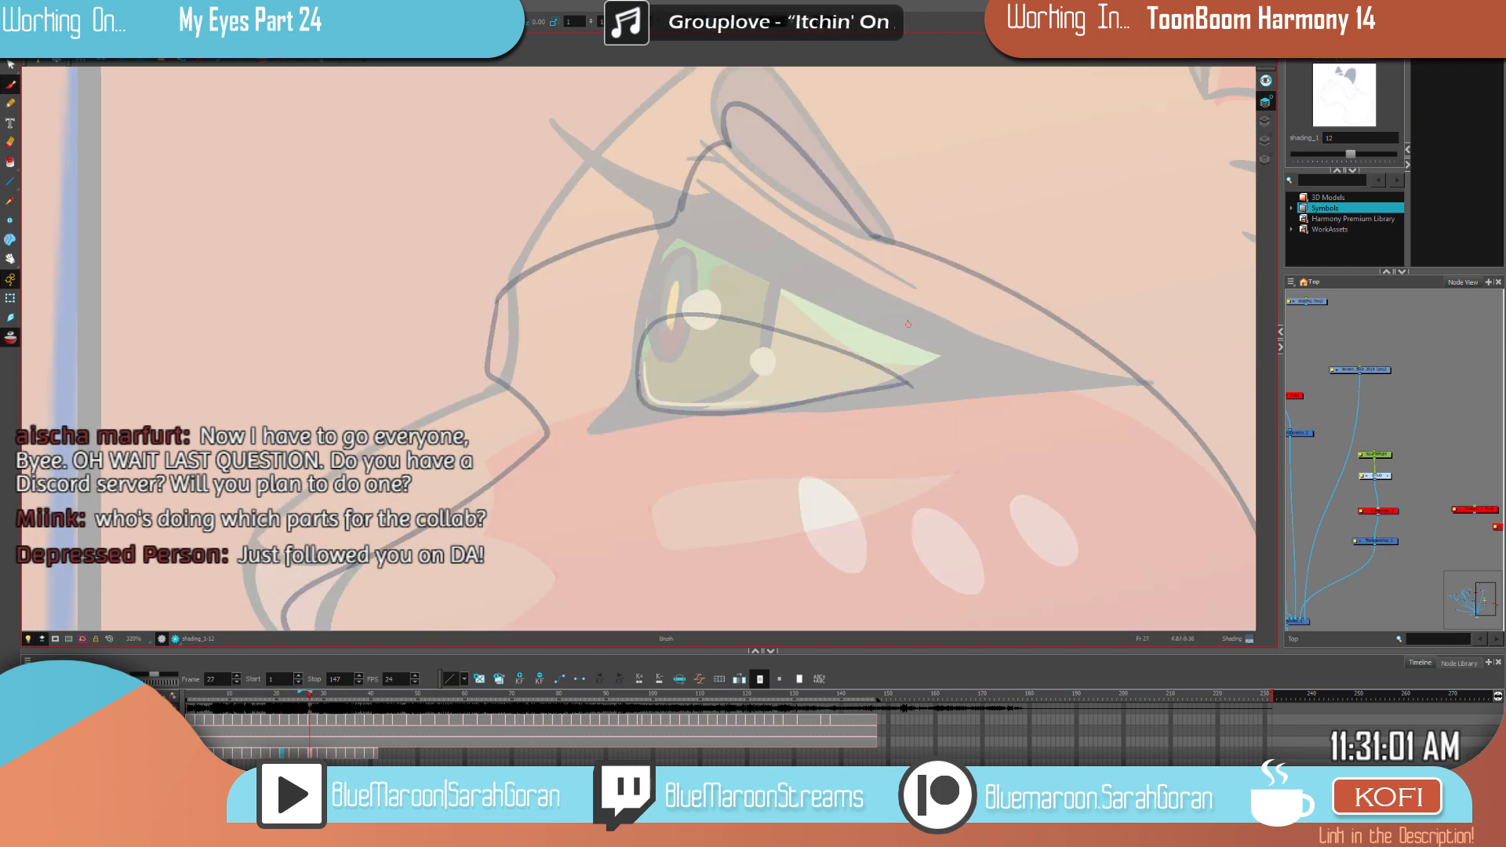
scroll(994, 458, "down", 1)
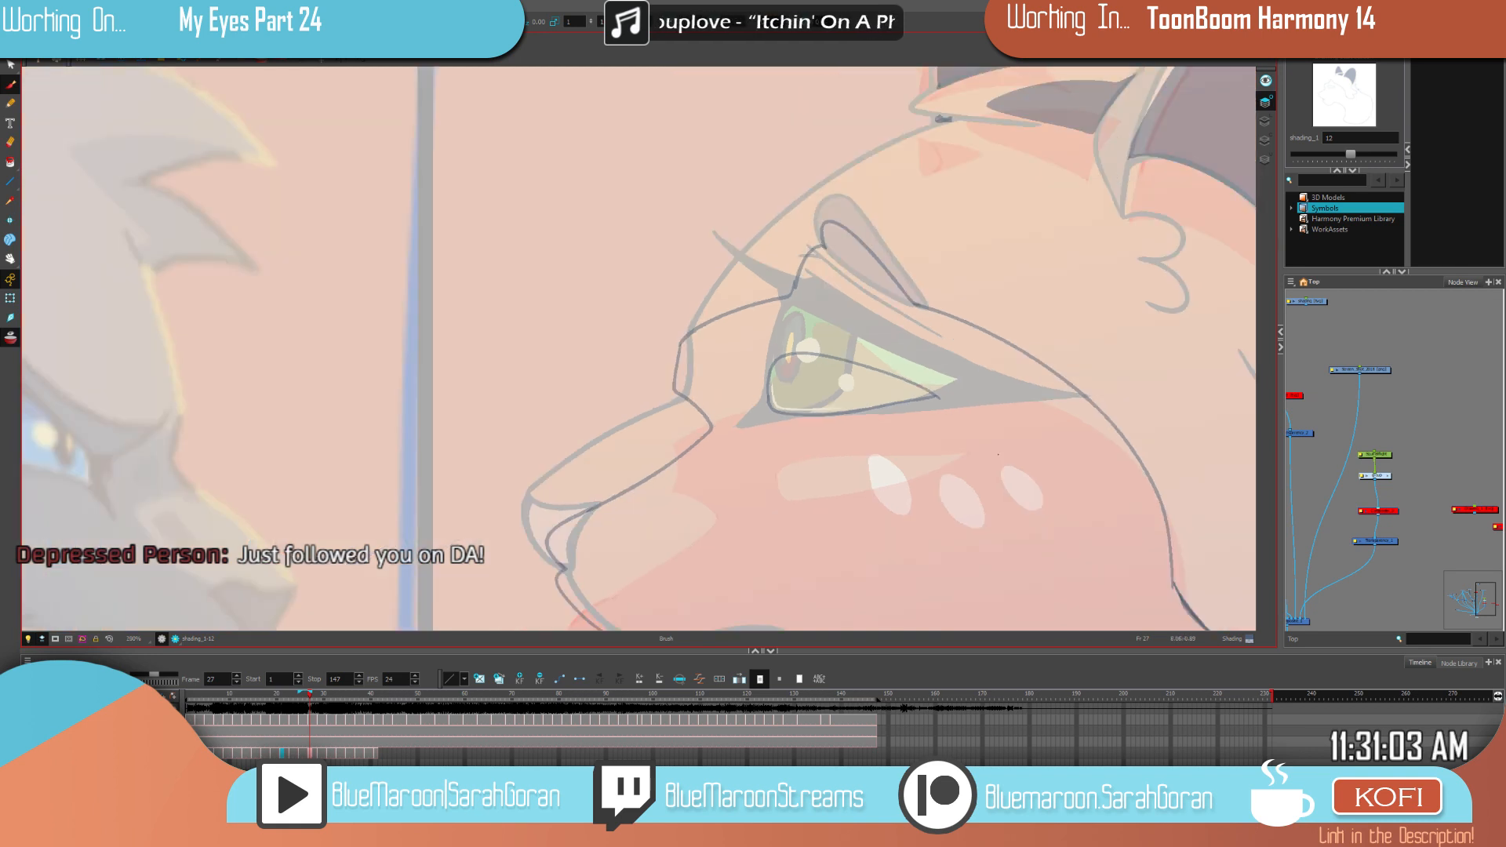
Step: Close the eye outline where its lines meet at the outer corner
scroll(994, 457, "down", 2)
scroll(1005, 432, "up", 3)
mouse_move(814, 404)
left_mouse_down()
mouse_move(763, 412)
mouse_move(776, 408)
left_mouse_up()
left_click_drag(664, 418, 777, 407)
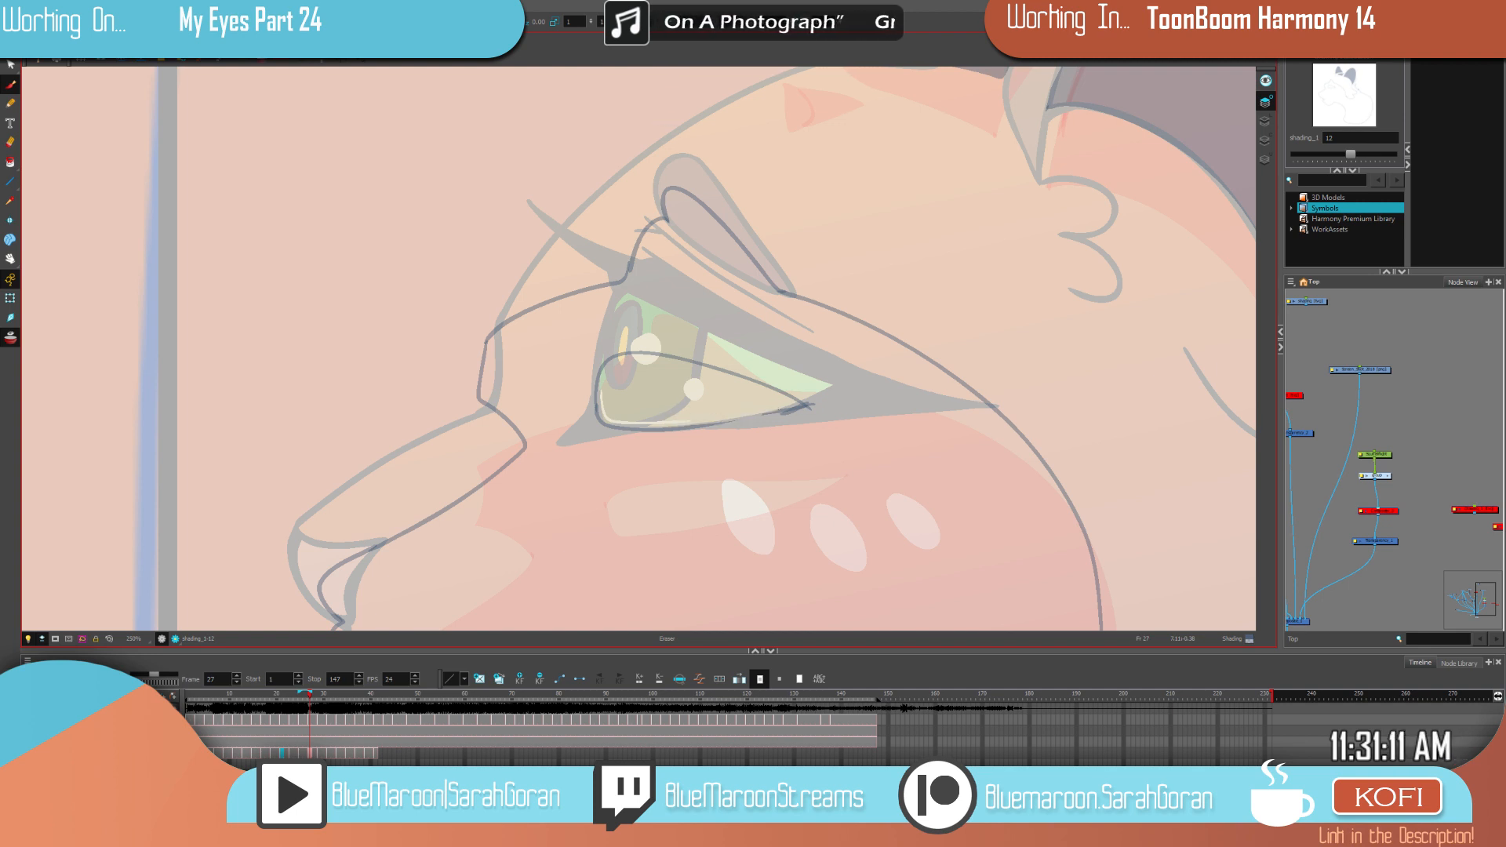
Step: Try to retouch the shading outline near the eye's outer corner
left_click_drag(876, 377, 985, 370)
left_click_drag(901, 403, 794, 417)
key("ctrl+z")
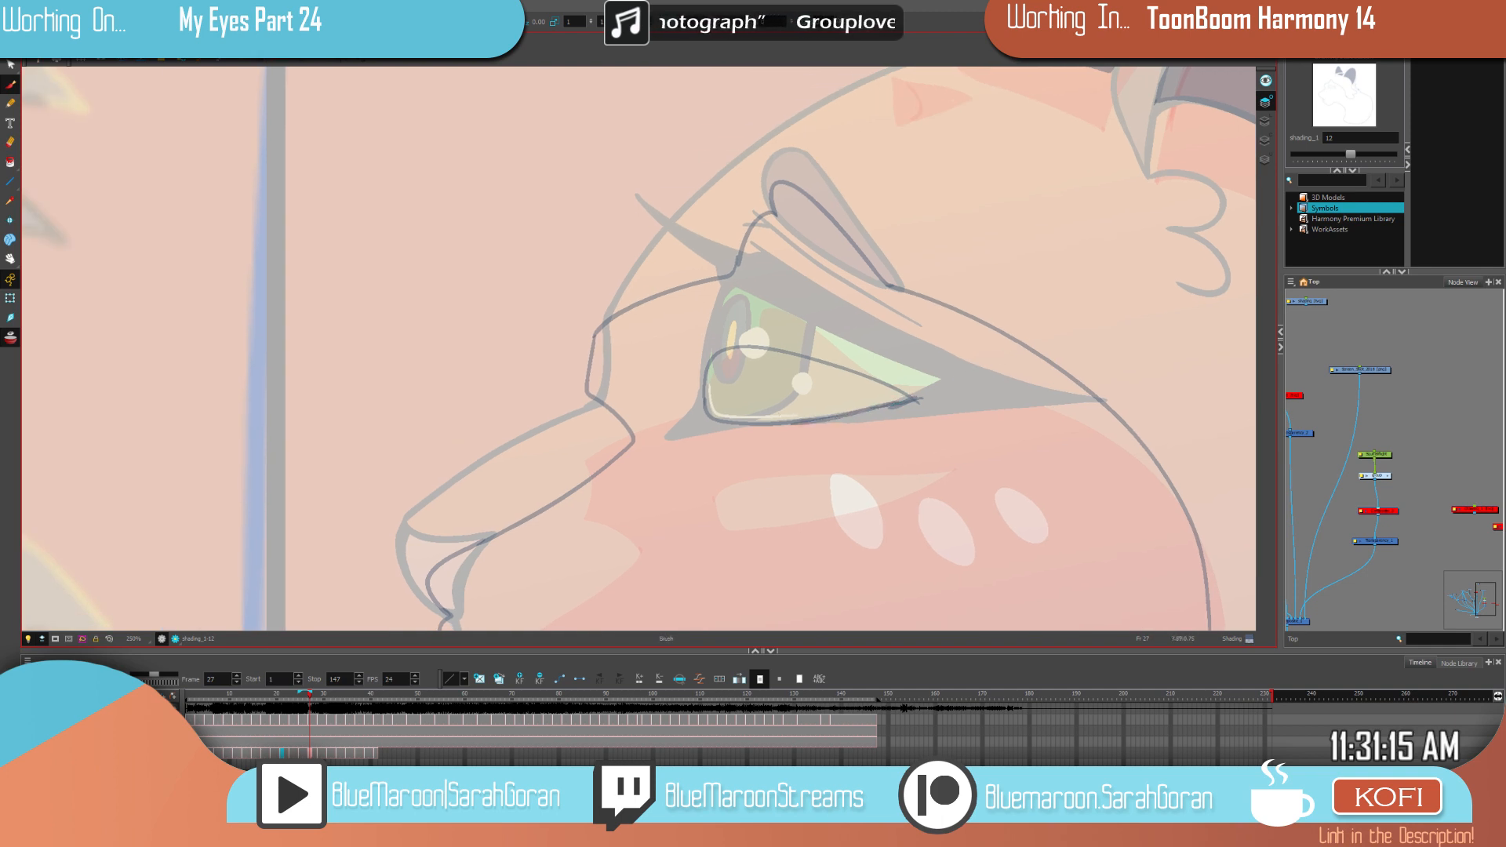
left_click_drag(895, 401, 834, 412)
key("ctrl+z")
key("e")
key("alt+b")
scroll(1074, 523, "down", 4)
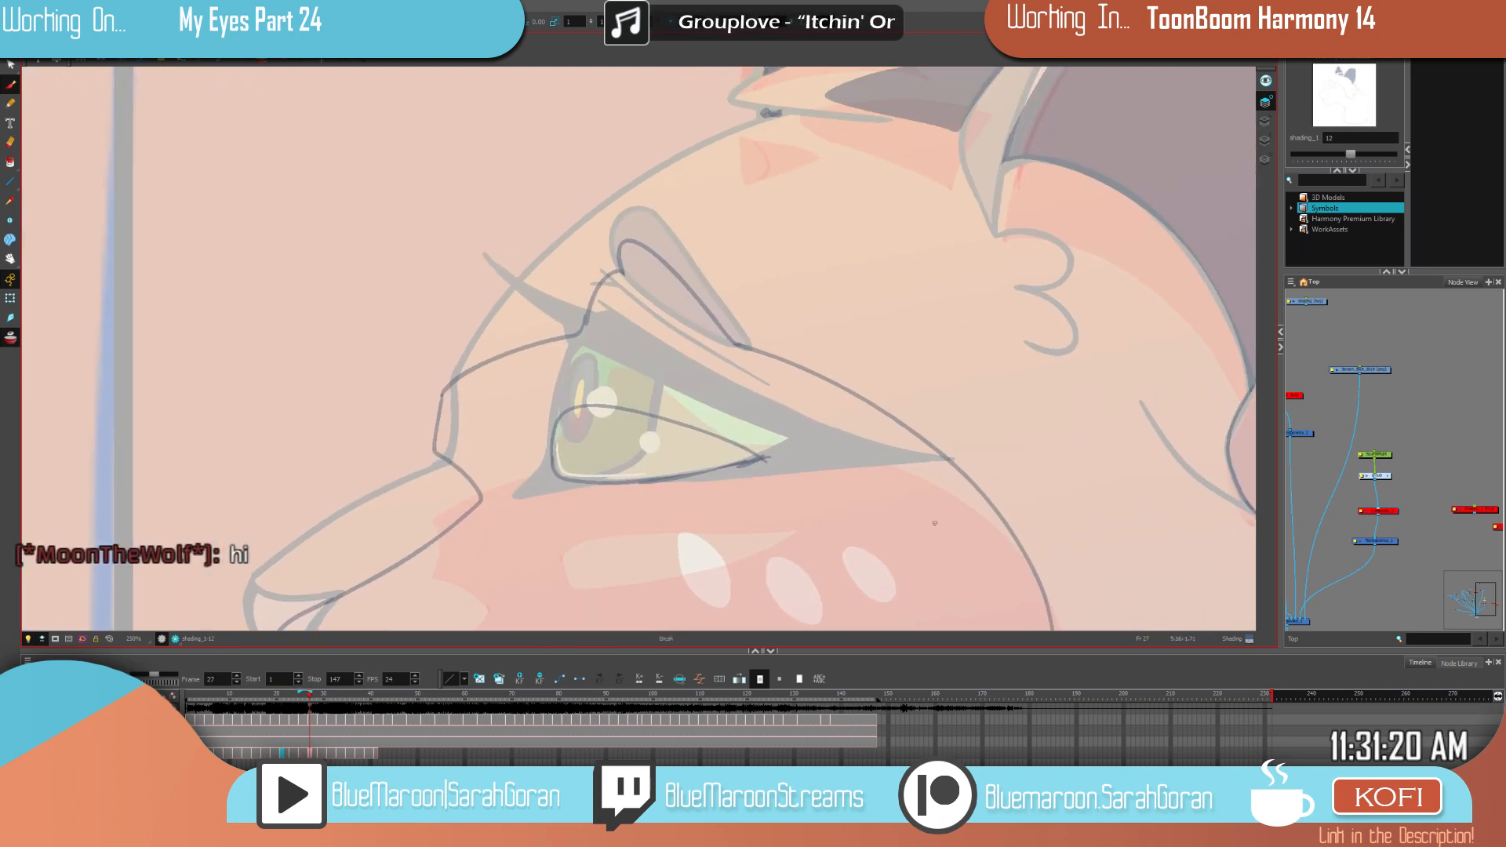
Step: Fill the closed face and neck outline on frame 27 with the shading colour and compare against the reference frames
mouse_move(1059, 518)
left_mouse_down()
mouse_move(921, 425)
mouse_move(942, 408)
left_mouse_up()
key("alt+i")
left_click(966, 501)
key("f")
key("g")
key("f")
key("g")
key("f")
key("g")
key("f")
key("g")
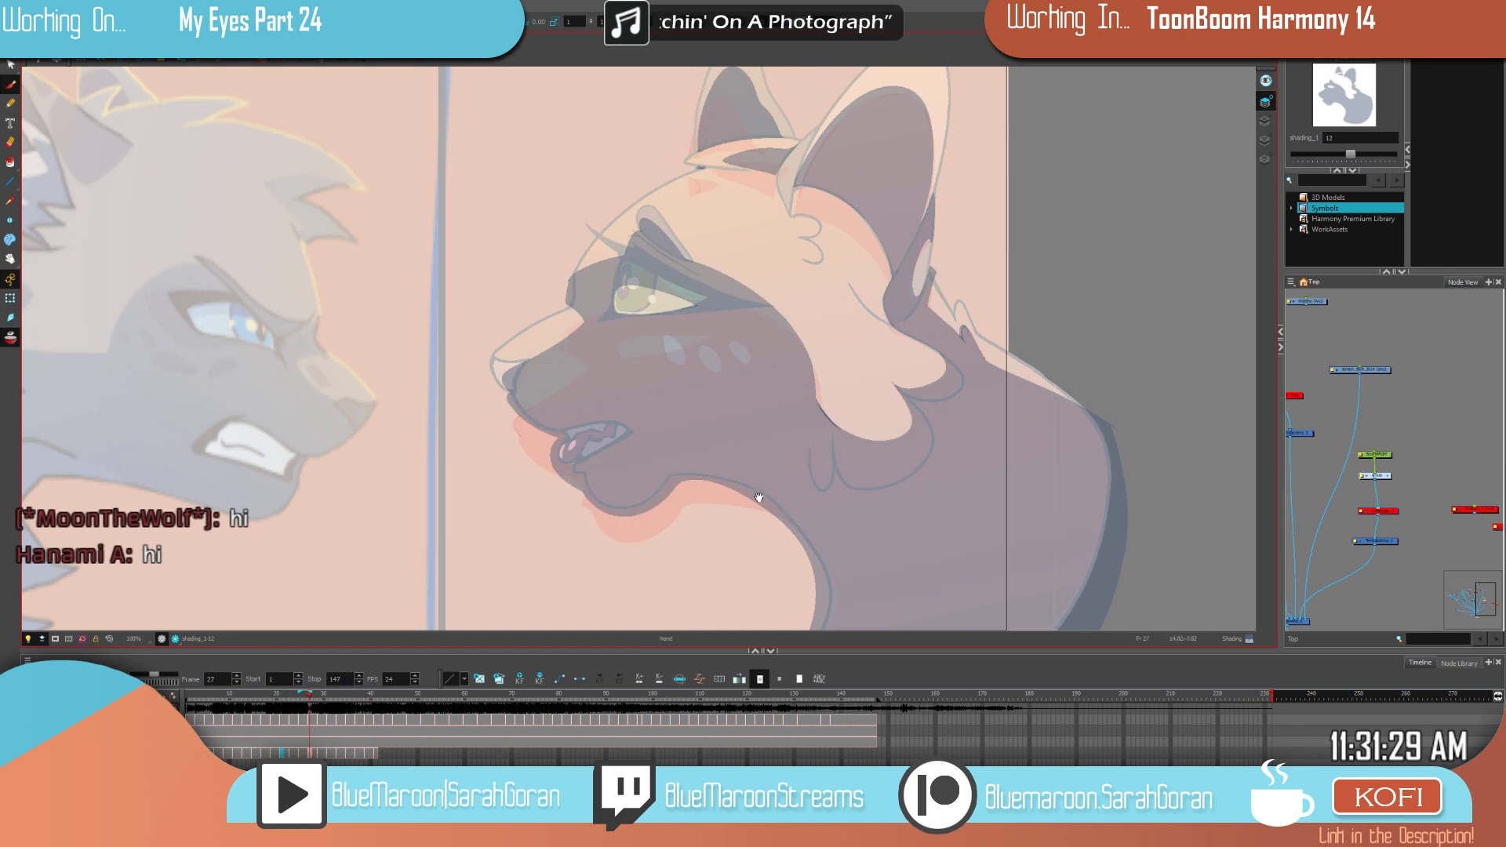
Step: Erase the excess shading inside the oval highlights on the tongue
left_click_drag(801, 474, 885, 441)
scroll(681, 424, "up", 6)
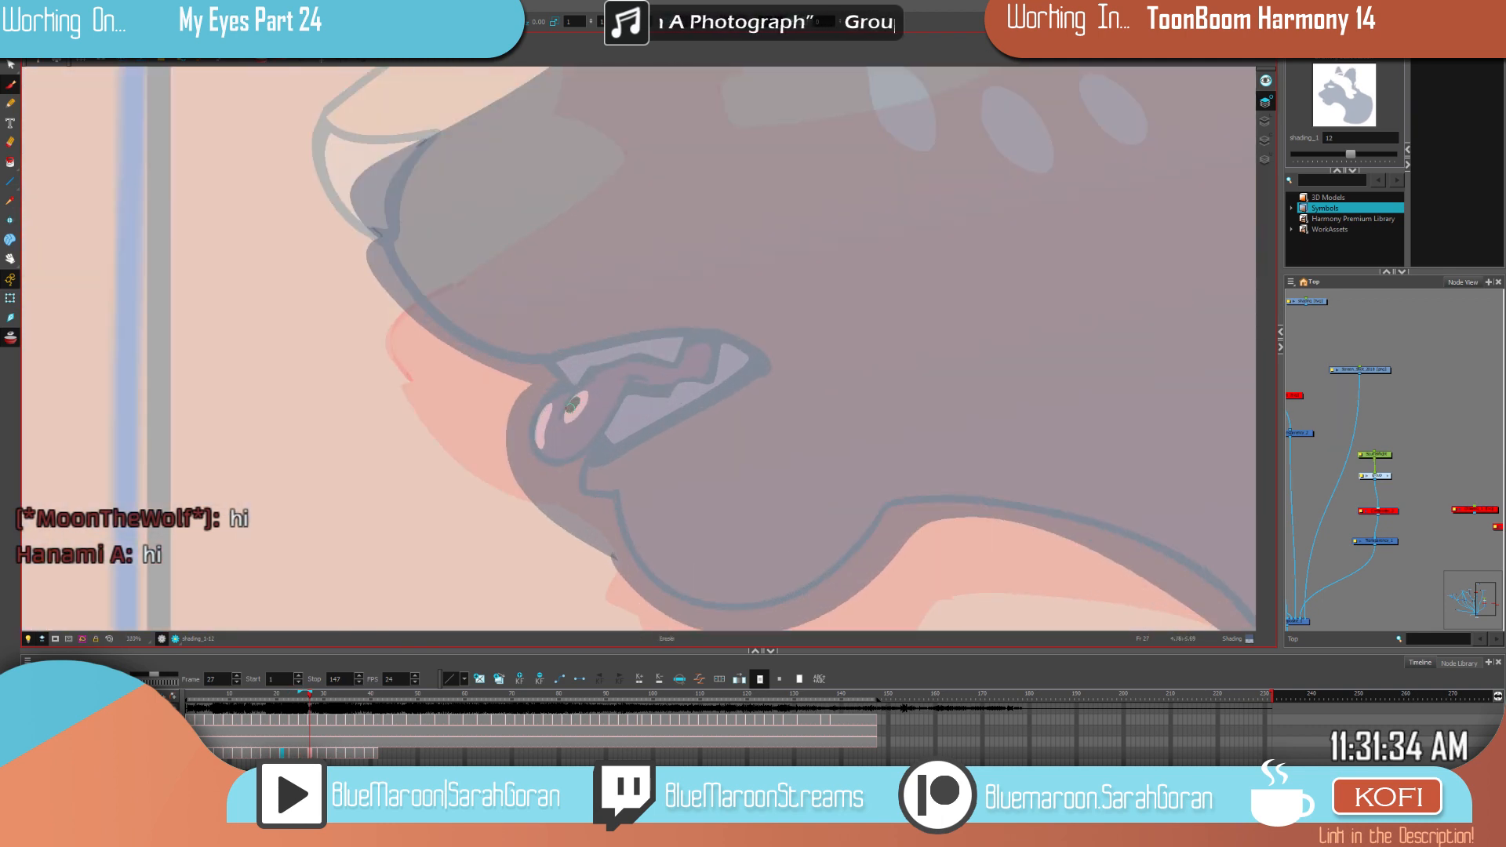
mouse_move(575, 402)
left_mouse_down()
mouse_move(570, 428)
mouse_move(582, 399)
mouse_move(544, 418)
mouse_move(540, 445)
mouse_move(557, 402)
mouse_move(549, 434)
left_mouse_up()
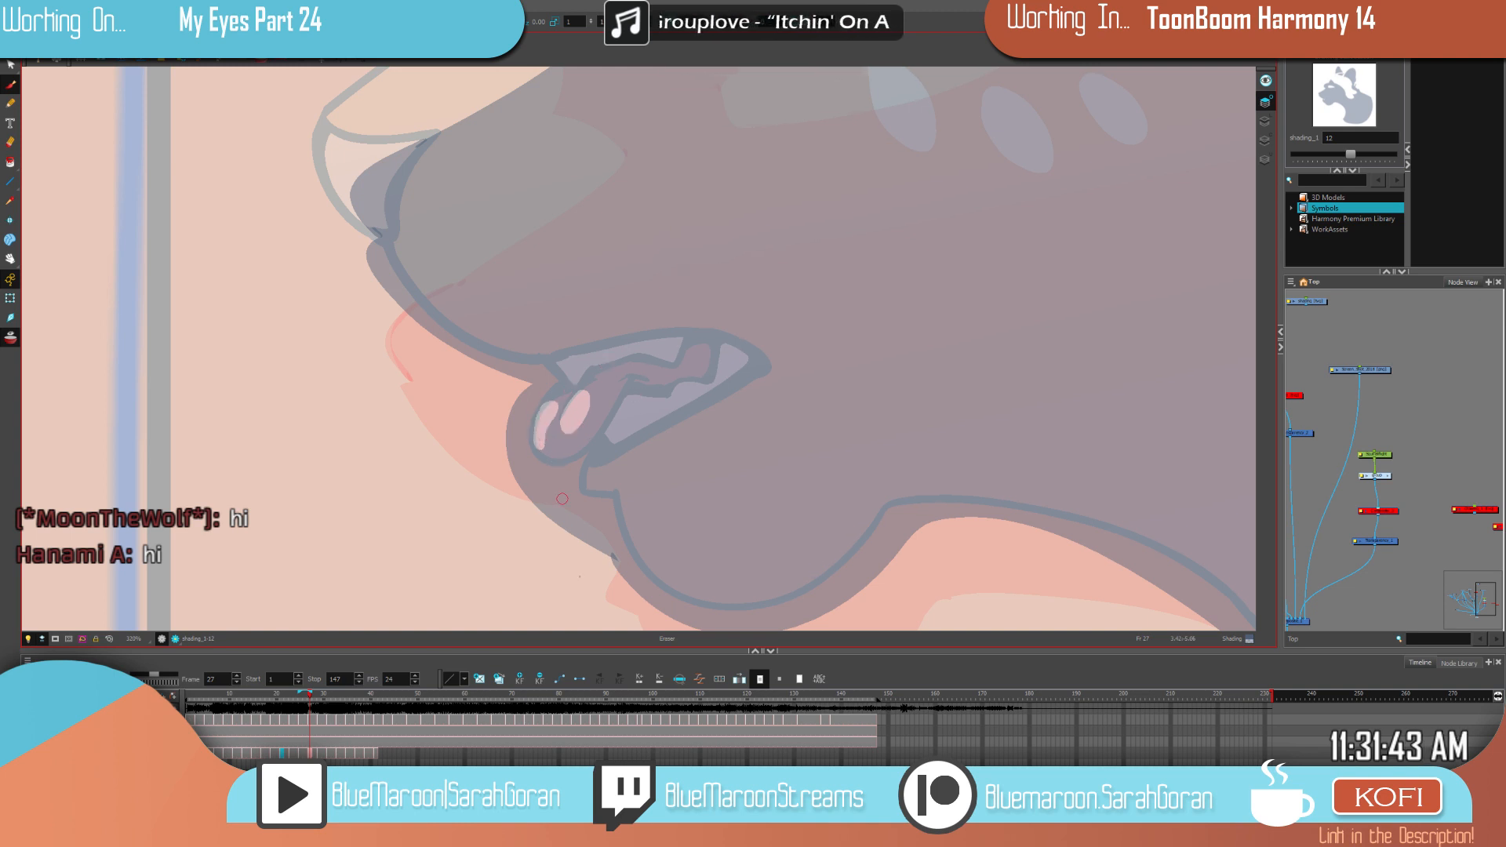
scroll(1022, 370, "down", 7)
key("space")
left_click_drag(1108, 355, 964, 428)
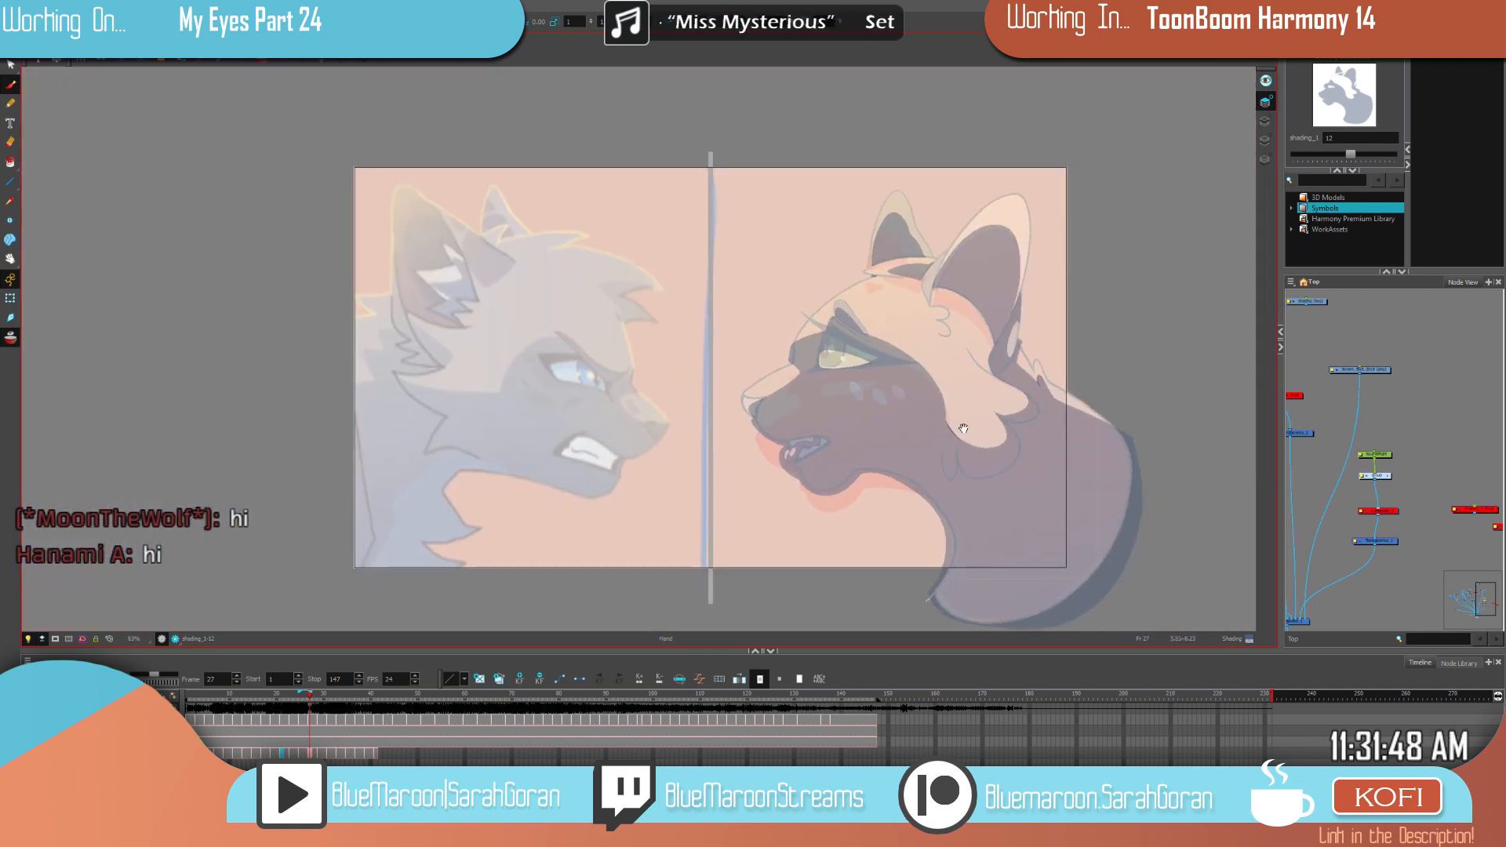
scroll(808, 451, "up", 6)
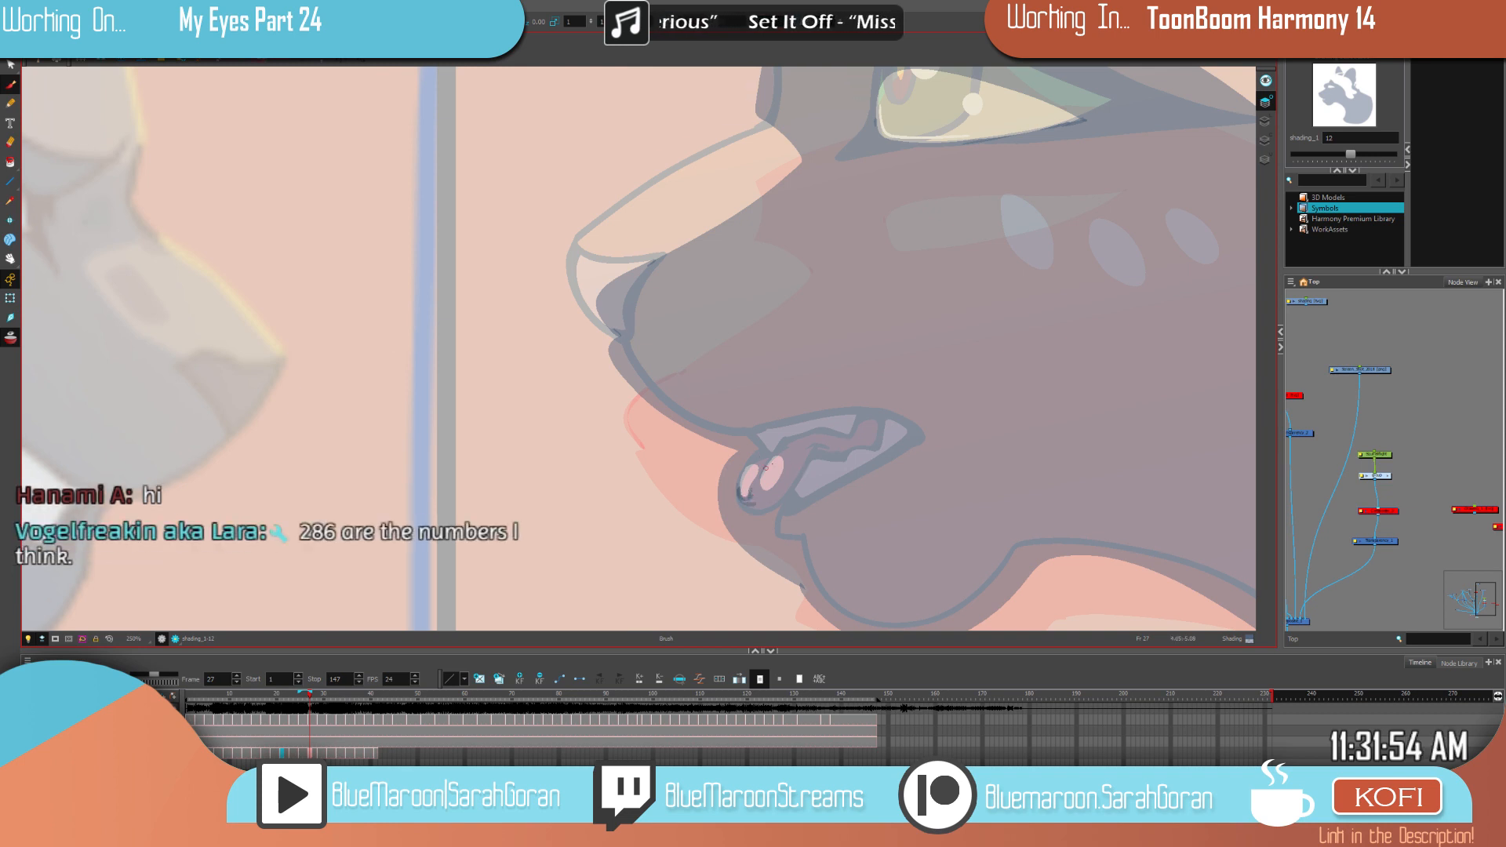
scroll(766, 468, "down", 5)
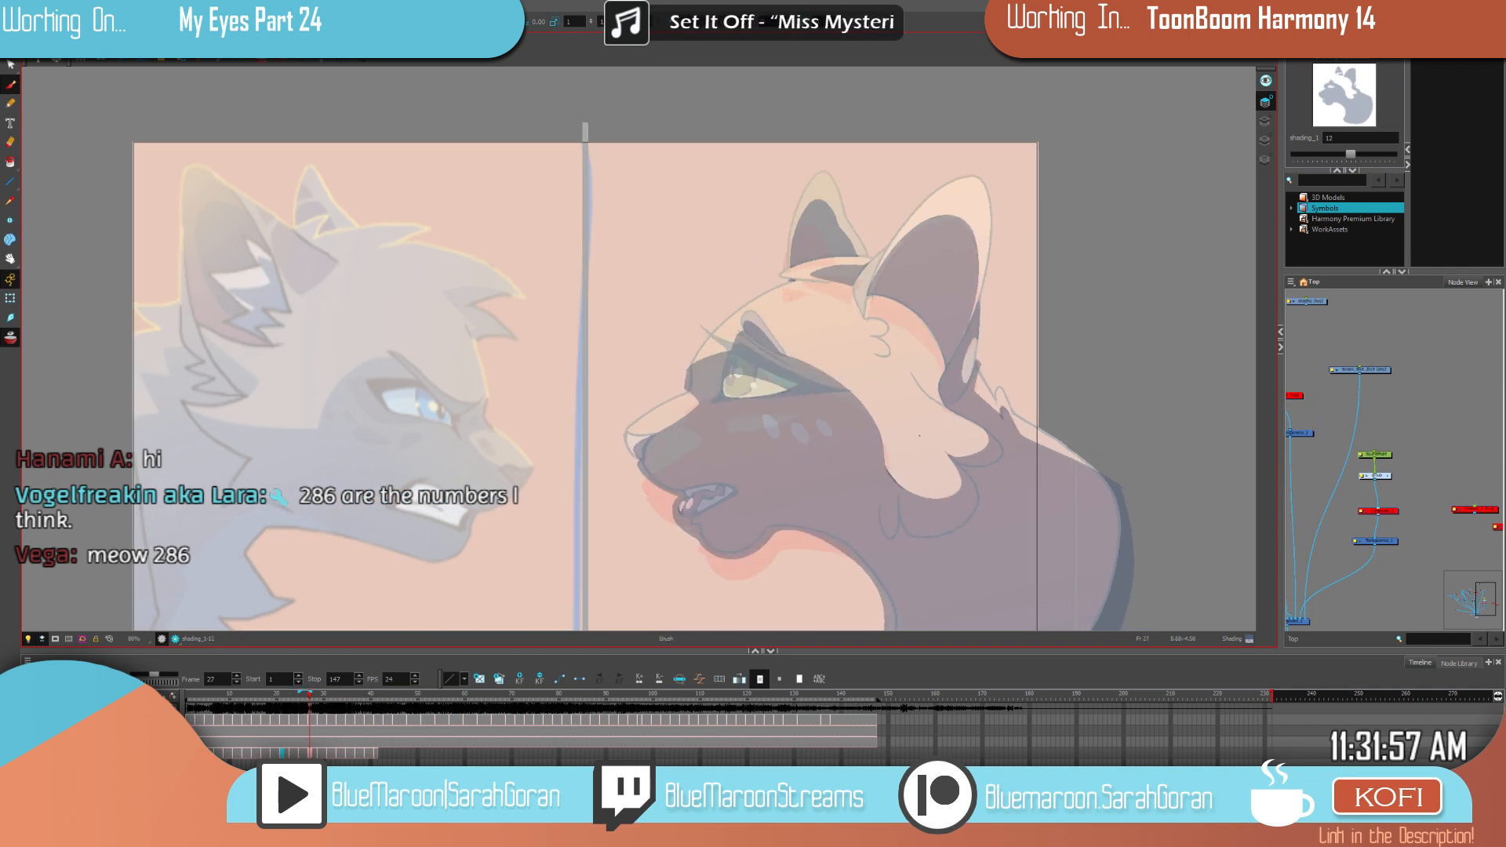
Step: Clean up the tongue's highlight on frame 27 by erasing the leftover shading around its inner line
scroll(753, 549, "up", 3)
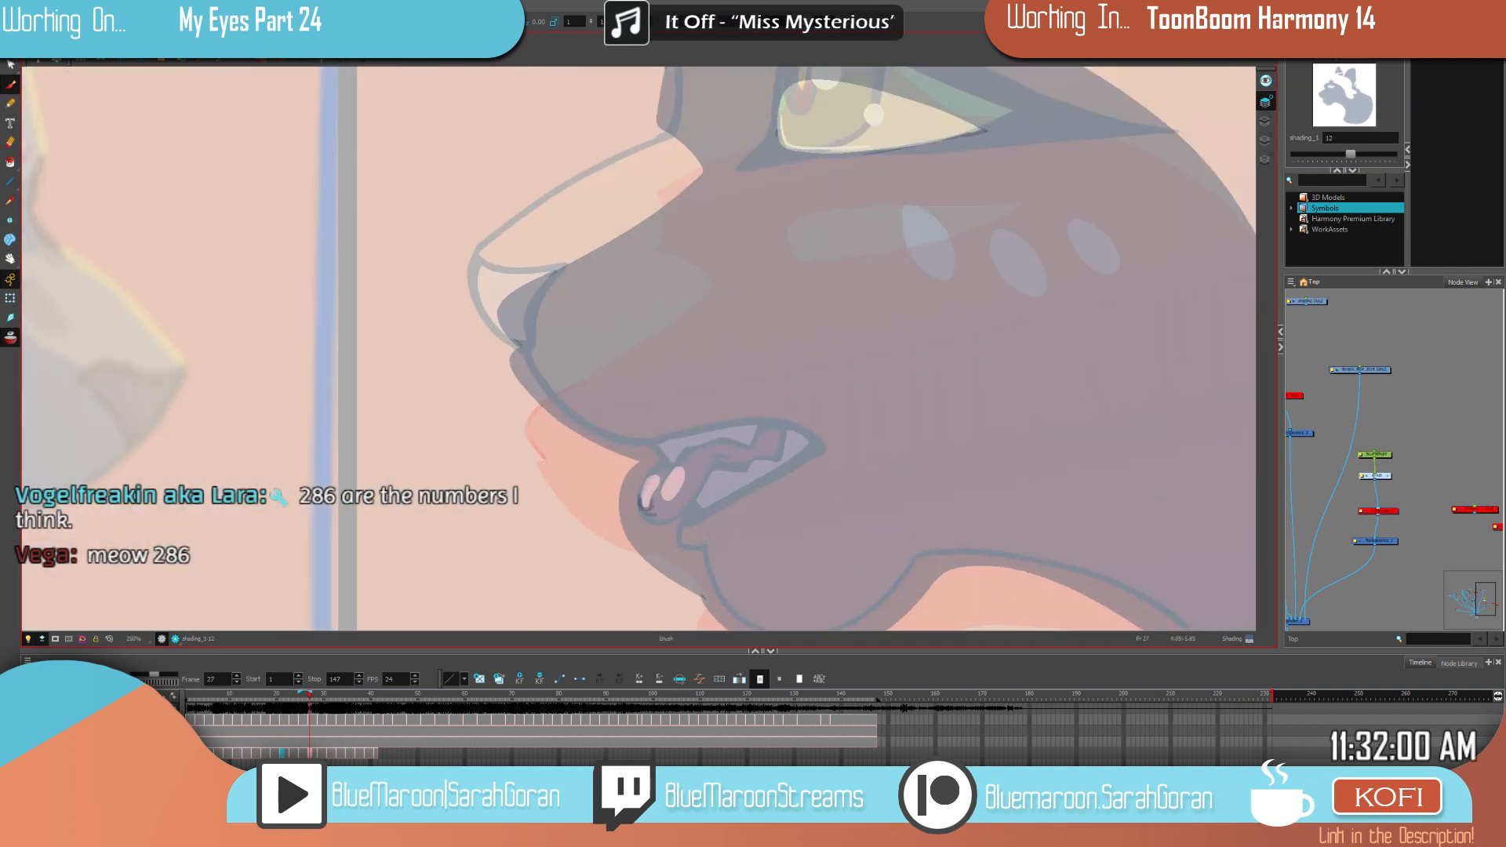
key("alt+e")
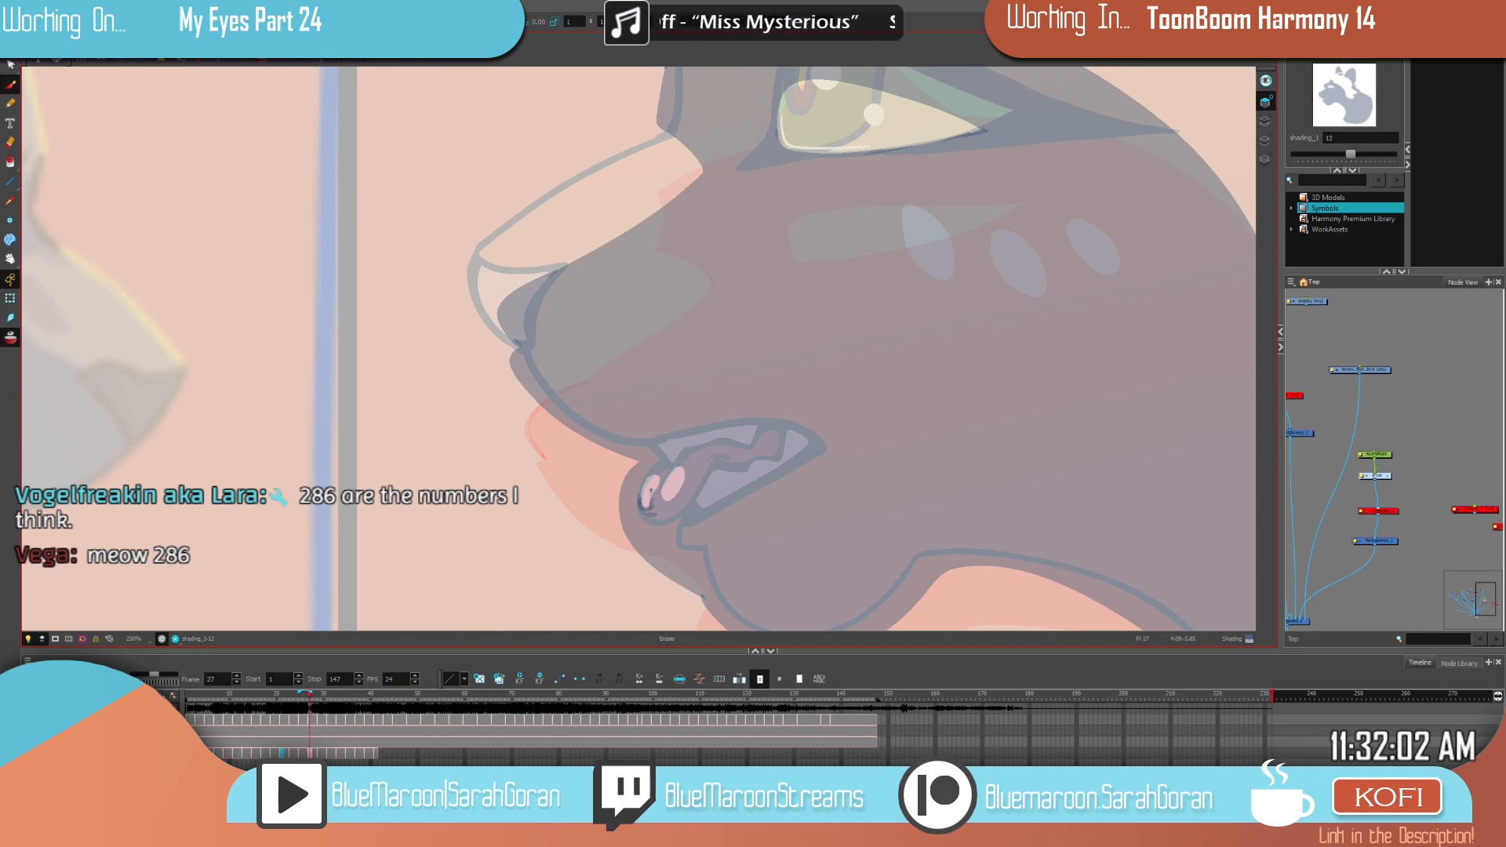
key("alt+b")
key("alt+e")
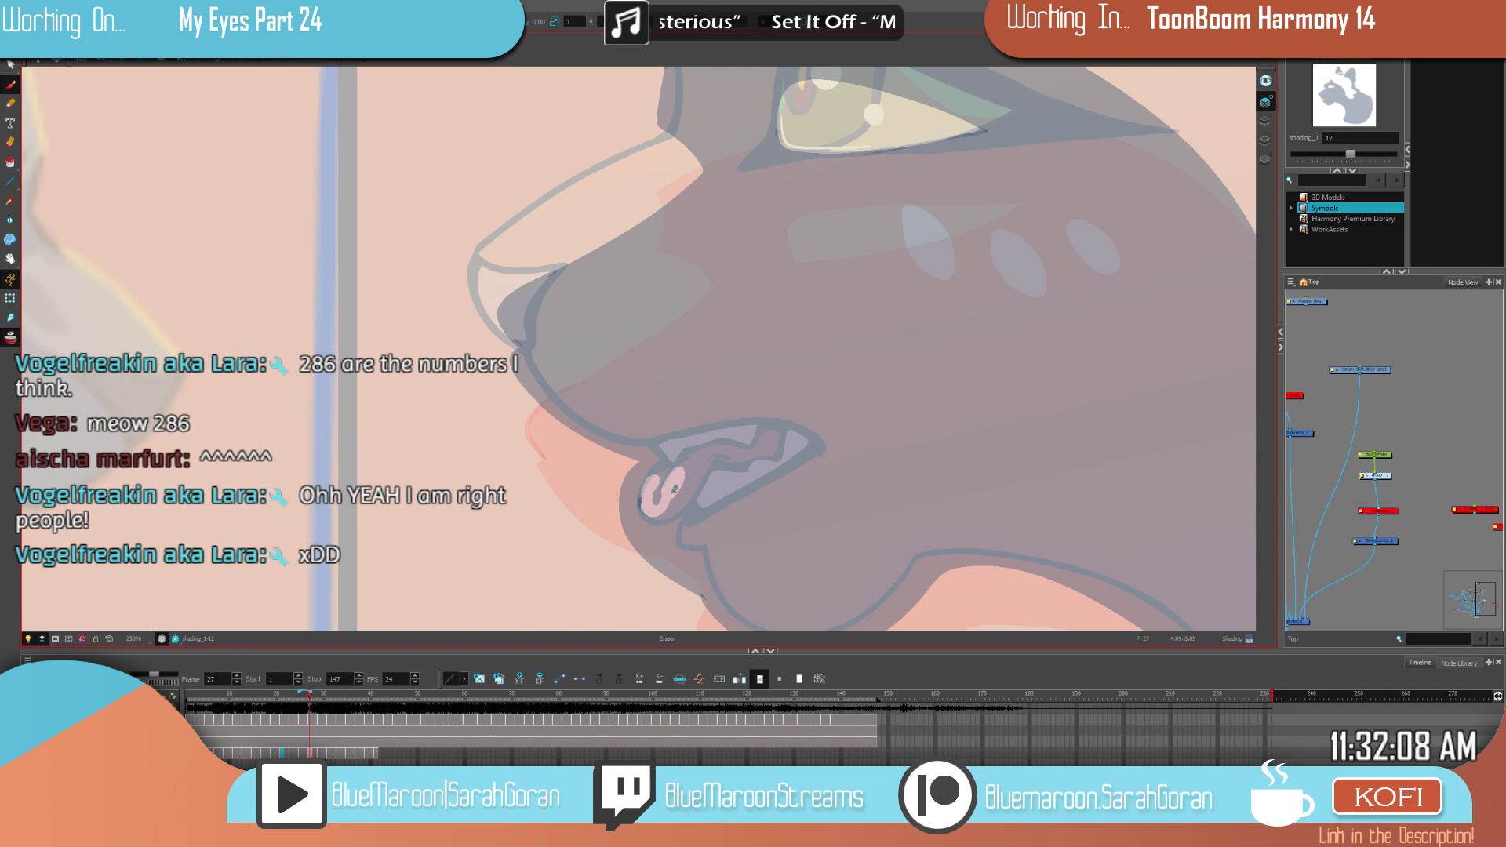
left_click_drag(650, 513, 657, 477)
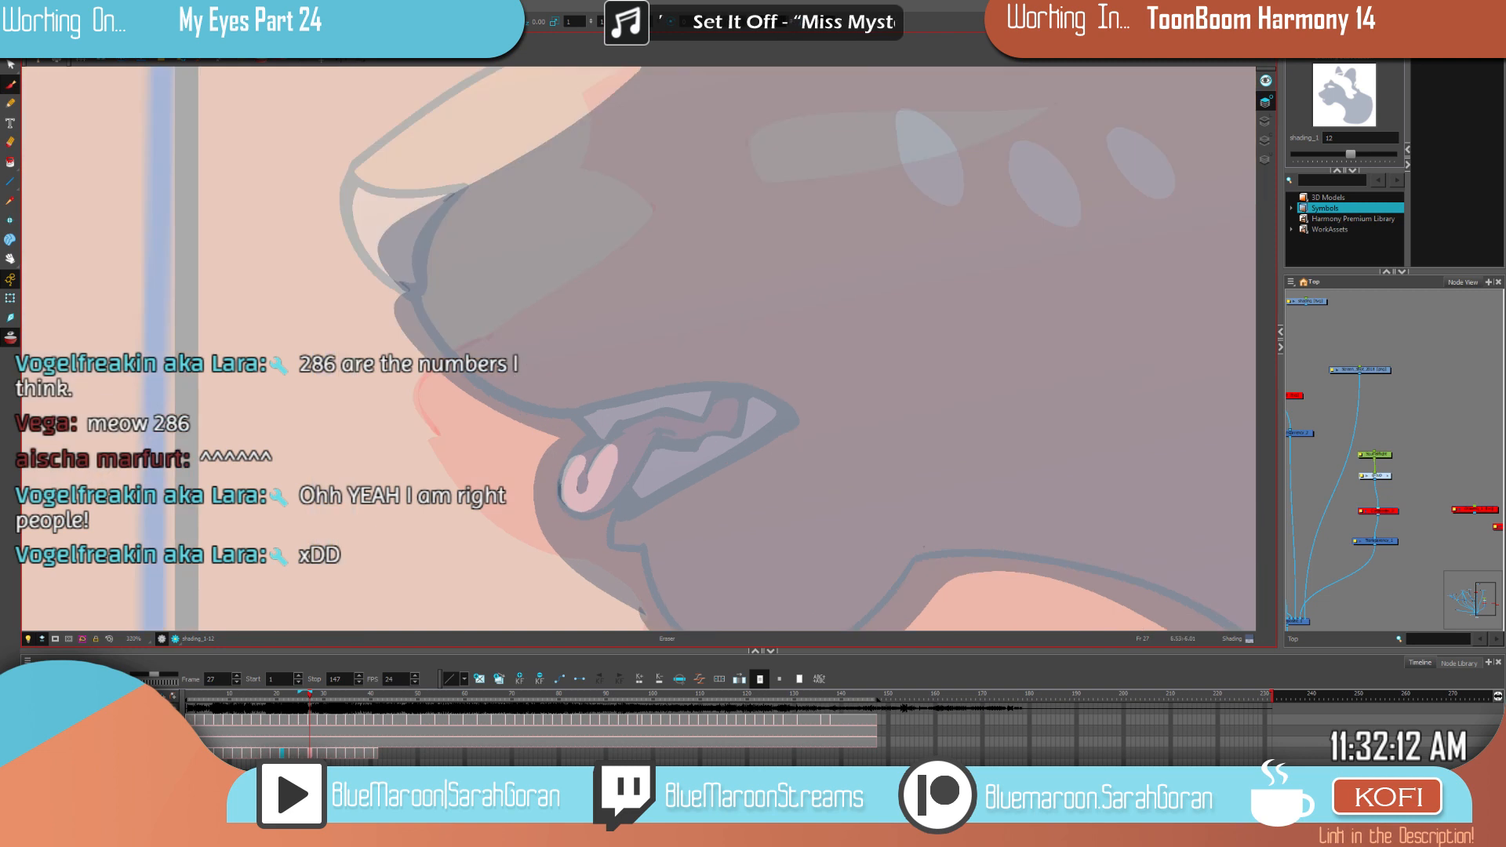
Step: View the whole character and flip between frame 27 and its neighbouring frames to check the shading's continuity
scroll(923, 547, "down", 5)
mouse_move(1010, 417)
left_mouse_down()
mouse_move(897, 460)
mouse_move(957, 457)
left_mouse_up()
scroll(972, 427, "up", 1)
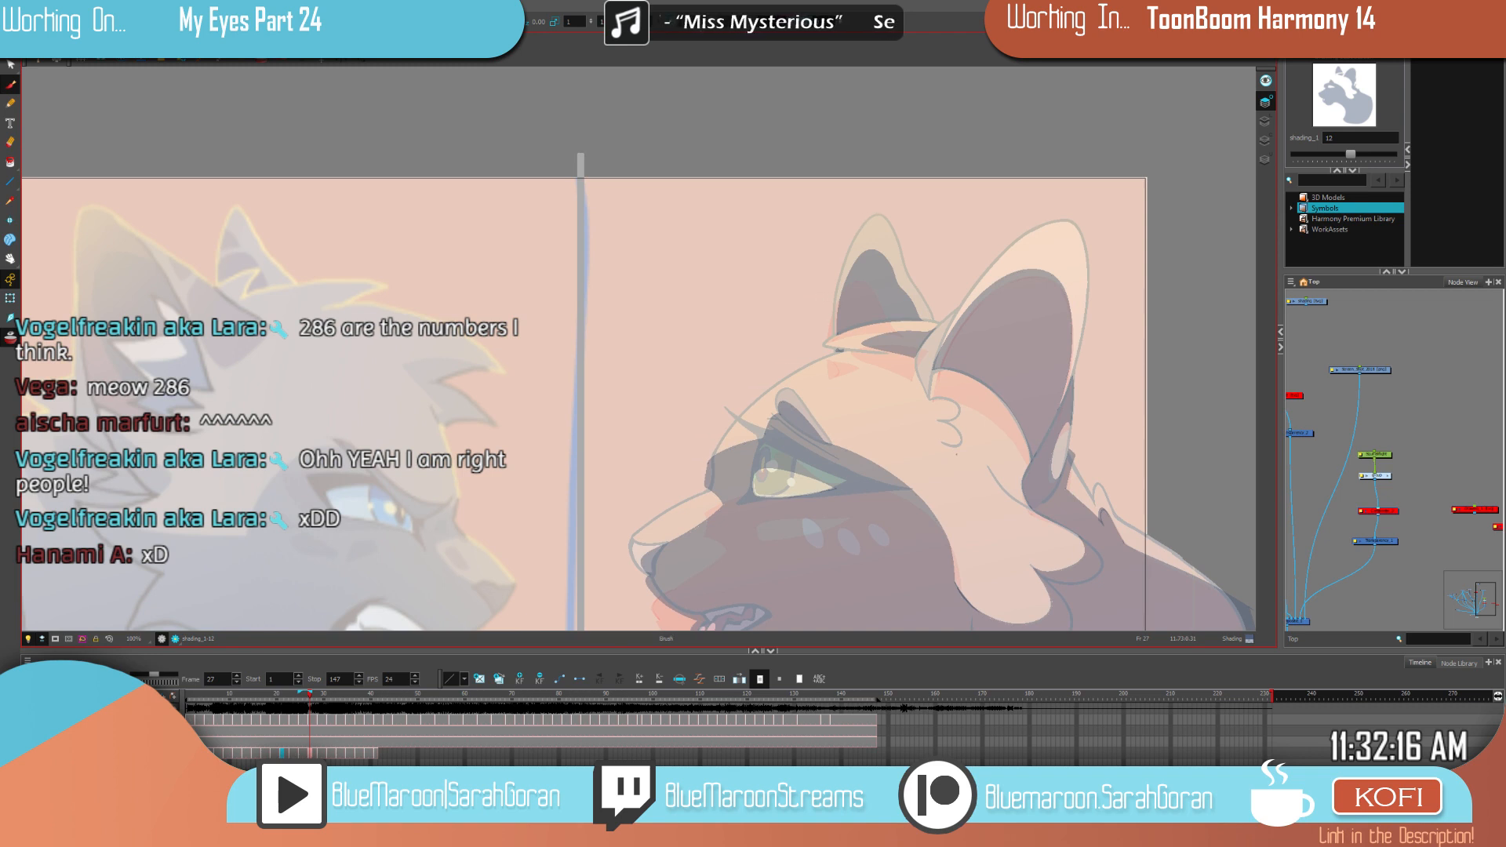
scroll(953, 458, "down", 2)
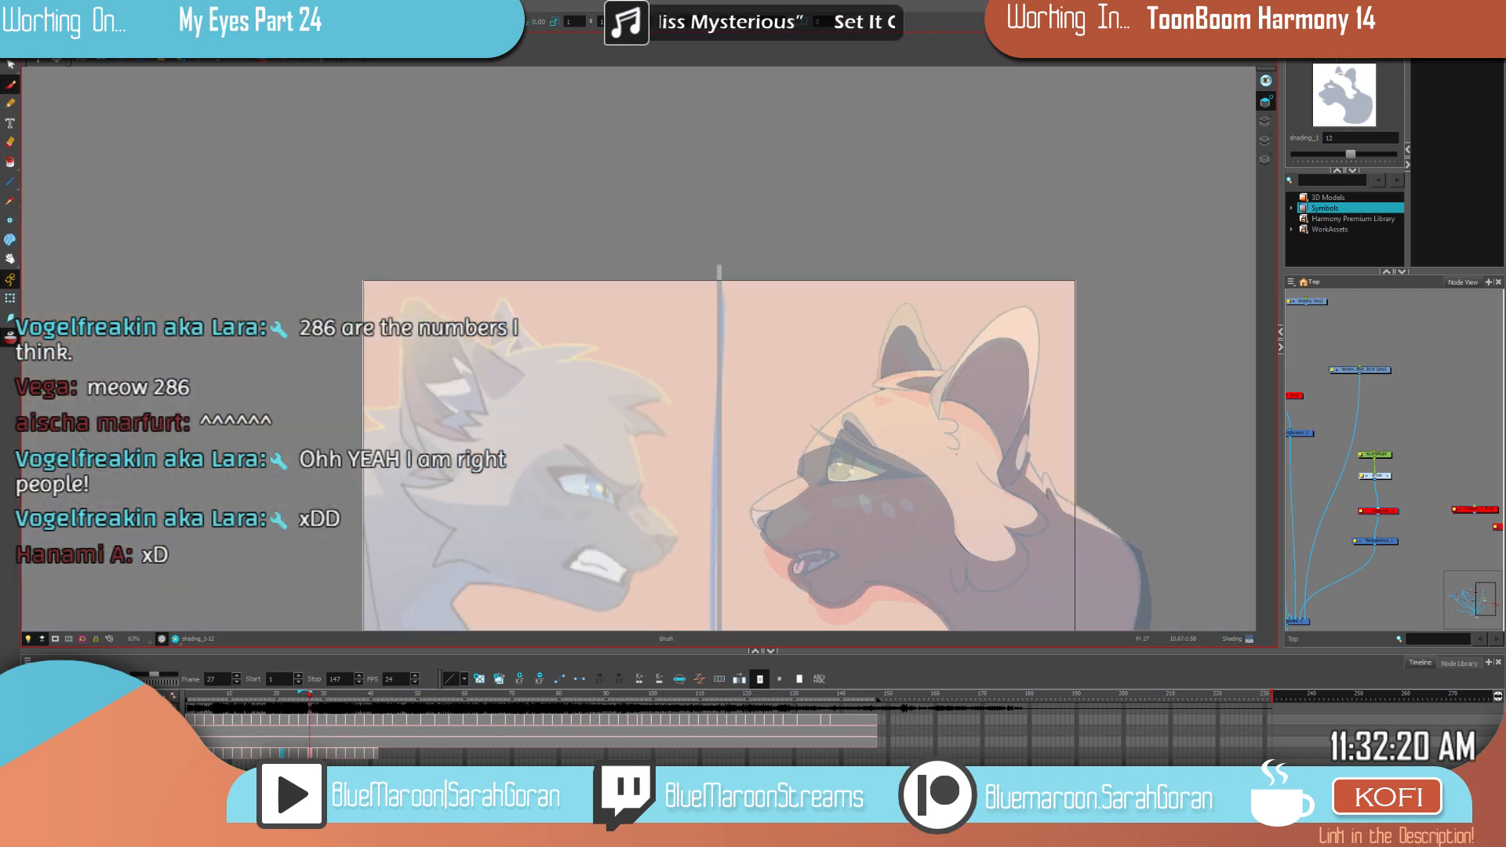
scroll(956, 454, "down", 1)
scroll(956, 454, "up", 1)
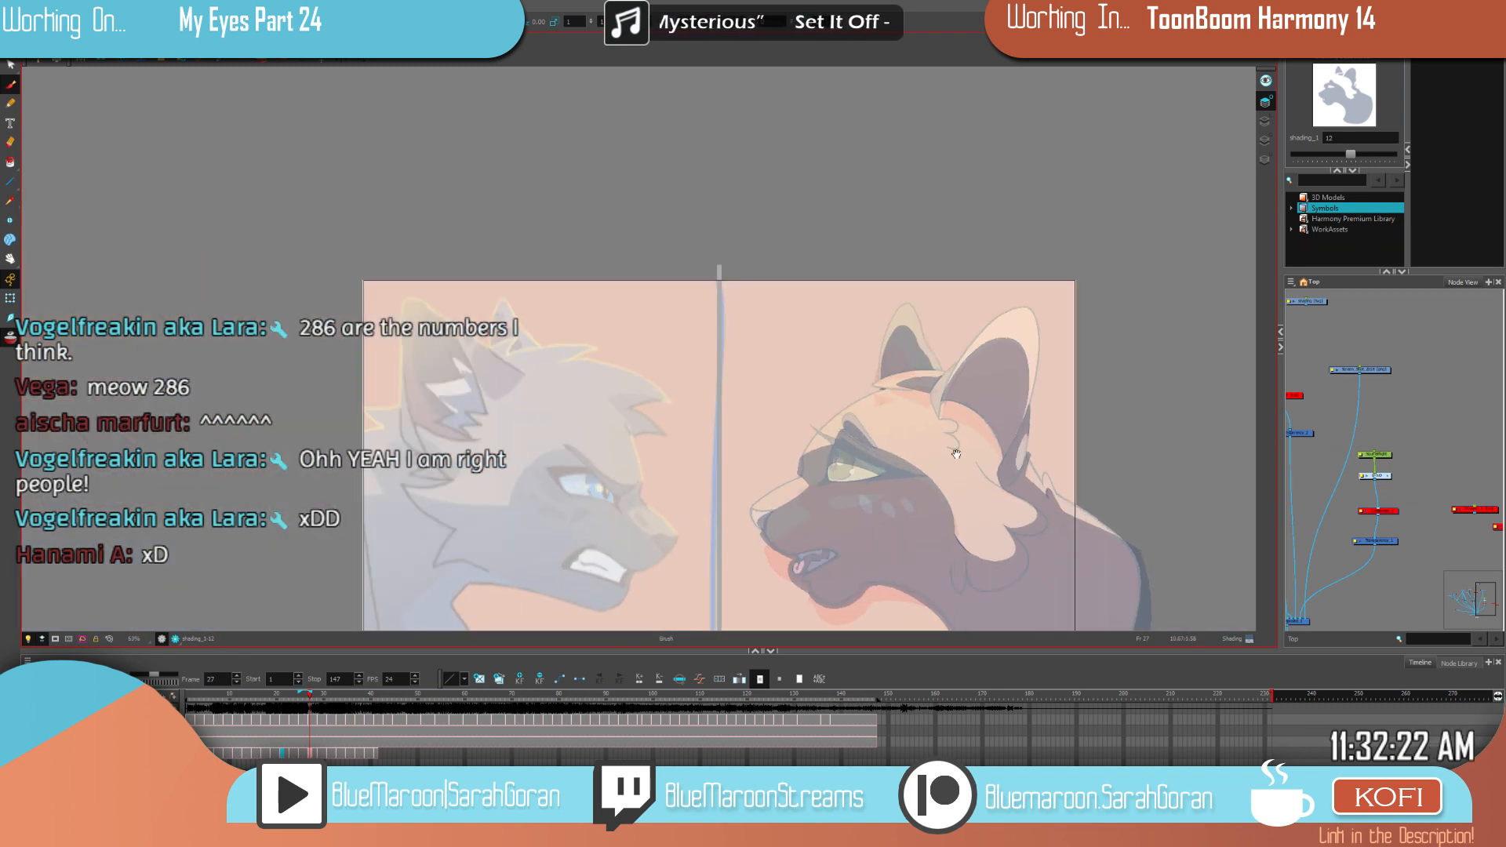
left_click_drag(956, 454, 913, 373)
key("f")
key(".")
key(".")
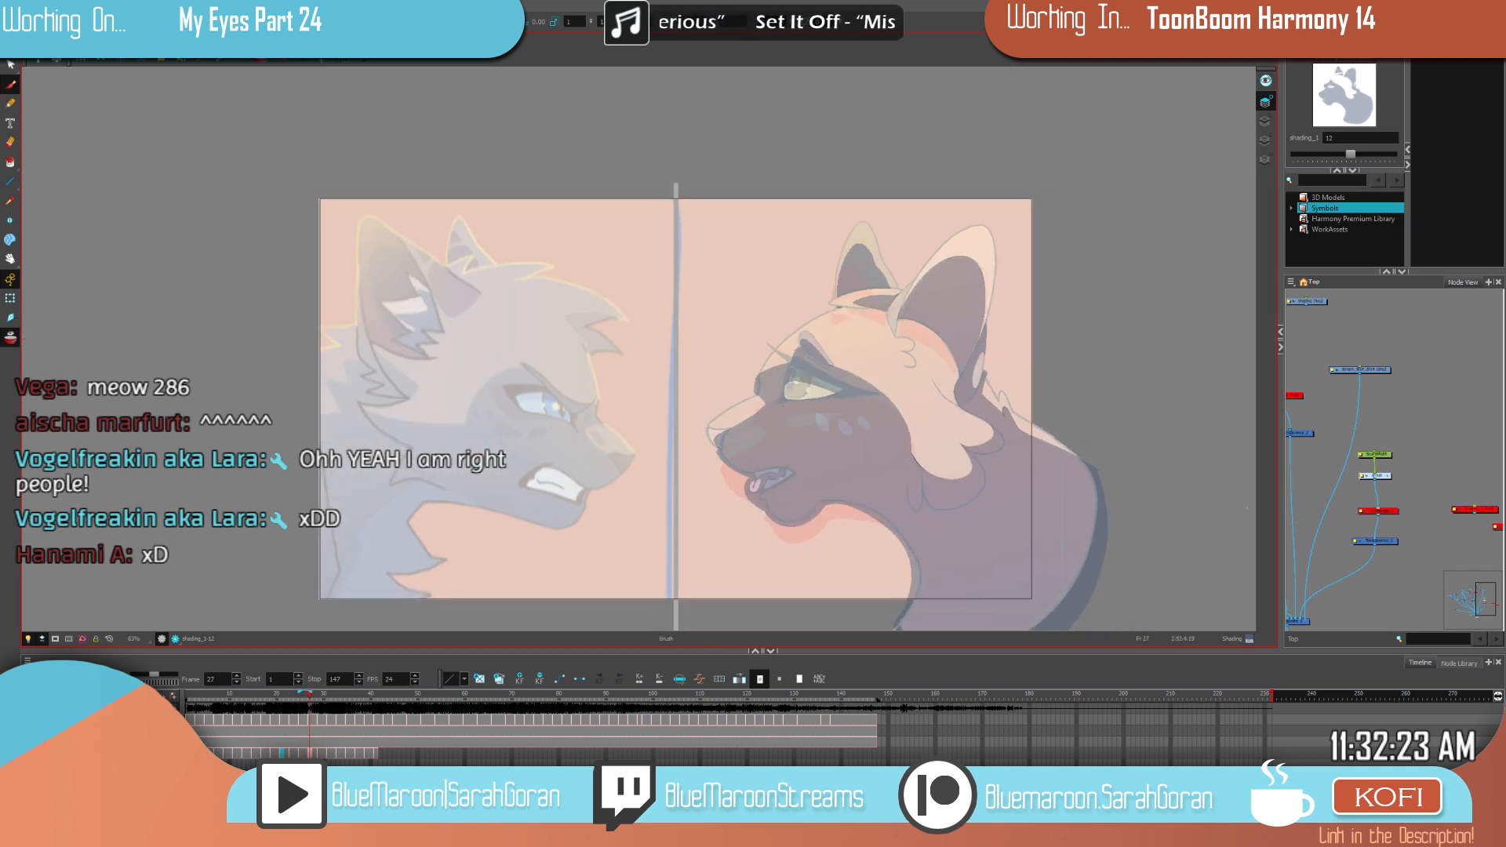
key("f")
key("g")
key("f")
key("g")
key("f")
key(".")
key(".")
key(".")
key(".")
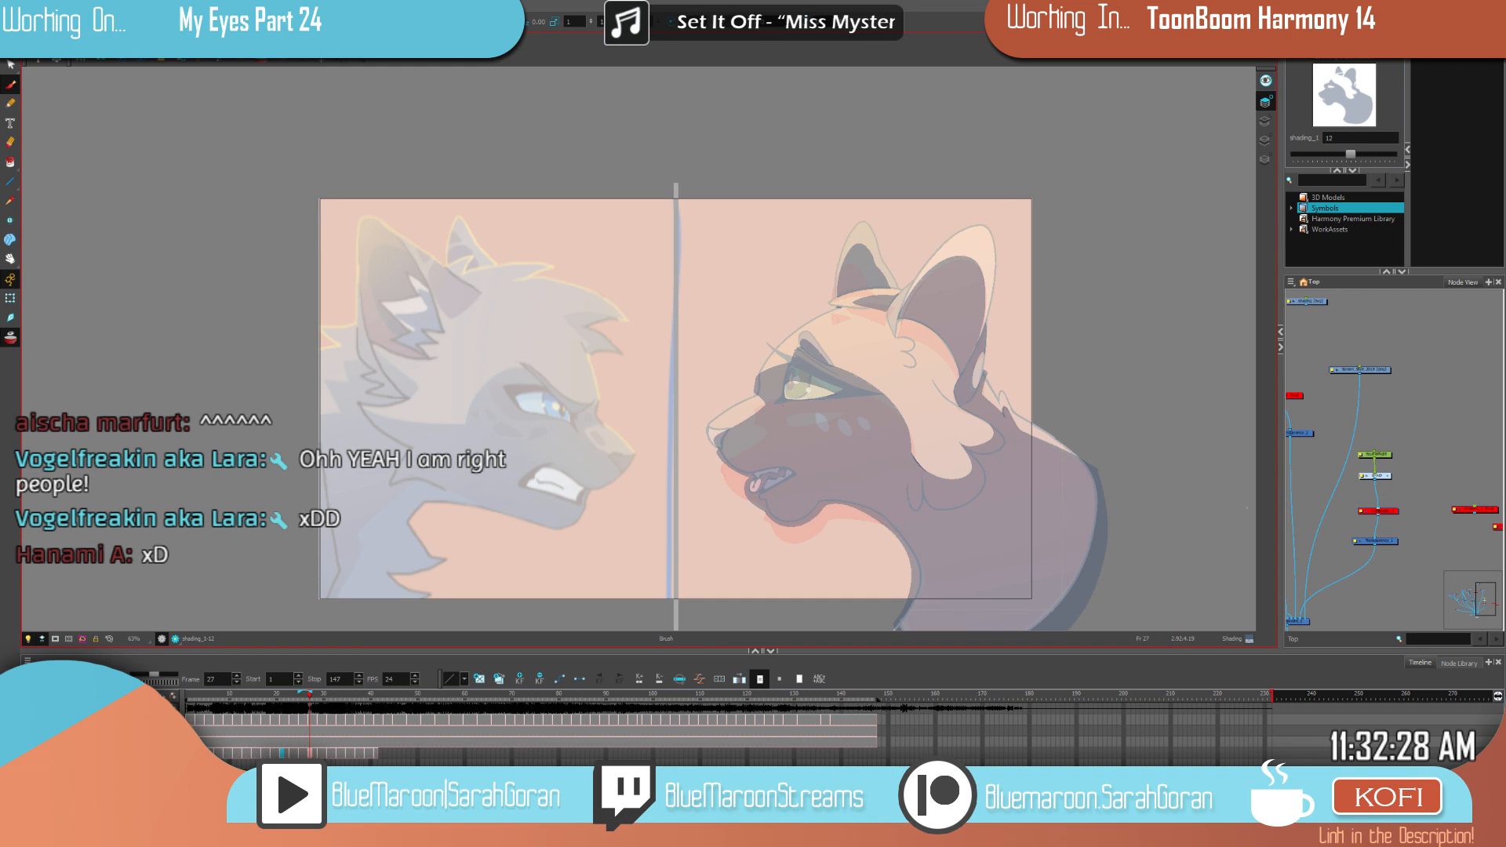
Step: Go to frame 29 and outline the shading inside the nose and along the underside of the muzzle
key("comma")
key("period")
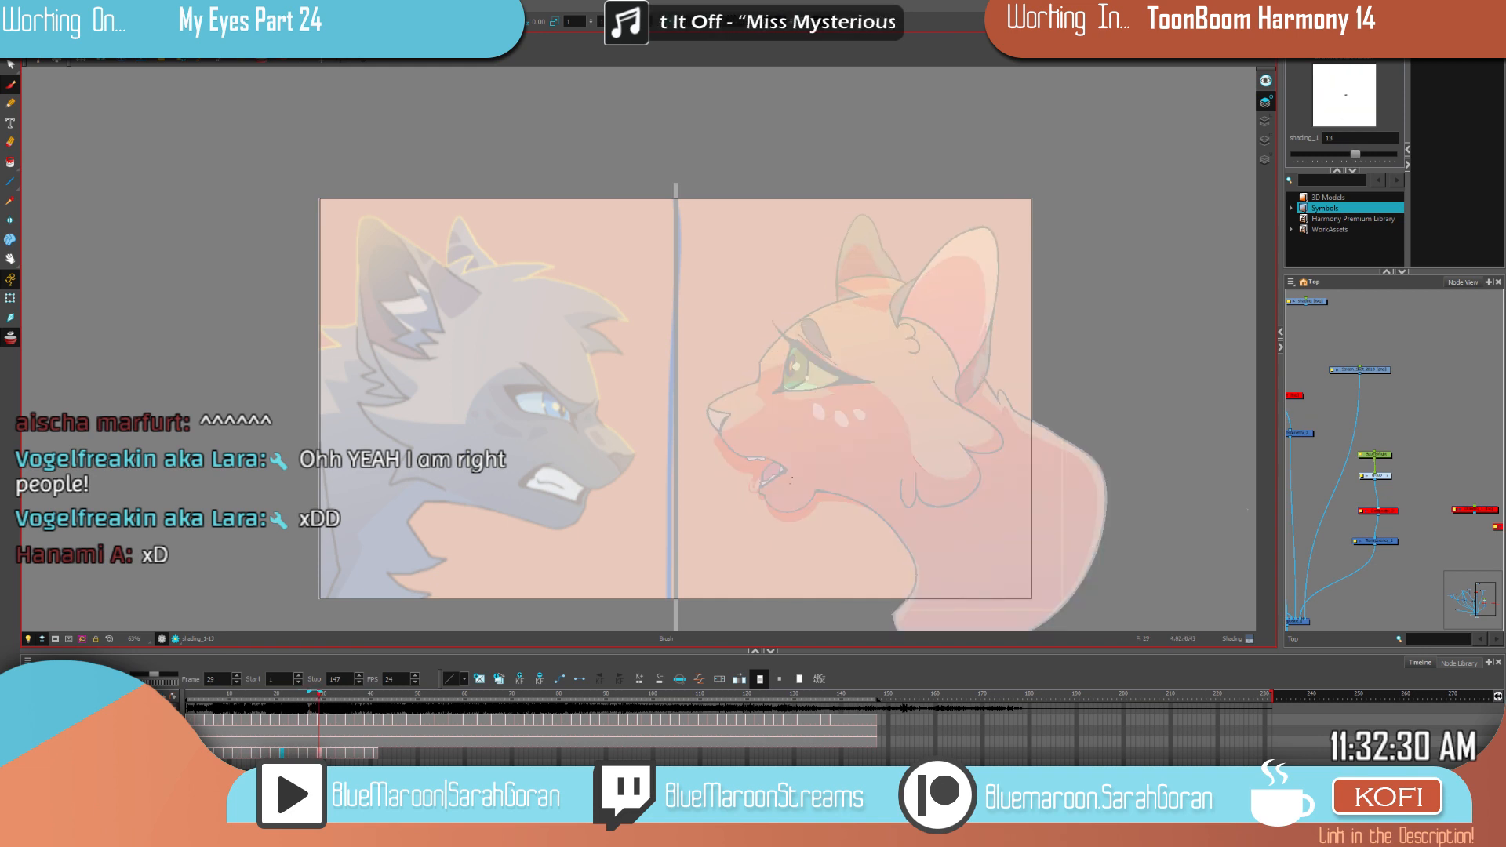
scroll(792, 476, "up", 5)
left_click_drag(762, 441, 735, 457)
key("comma")
key("period")
left_click_drag(757, 274, 775, 403)
key("comma")
key("period")
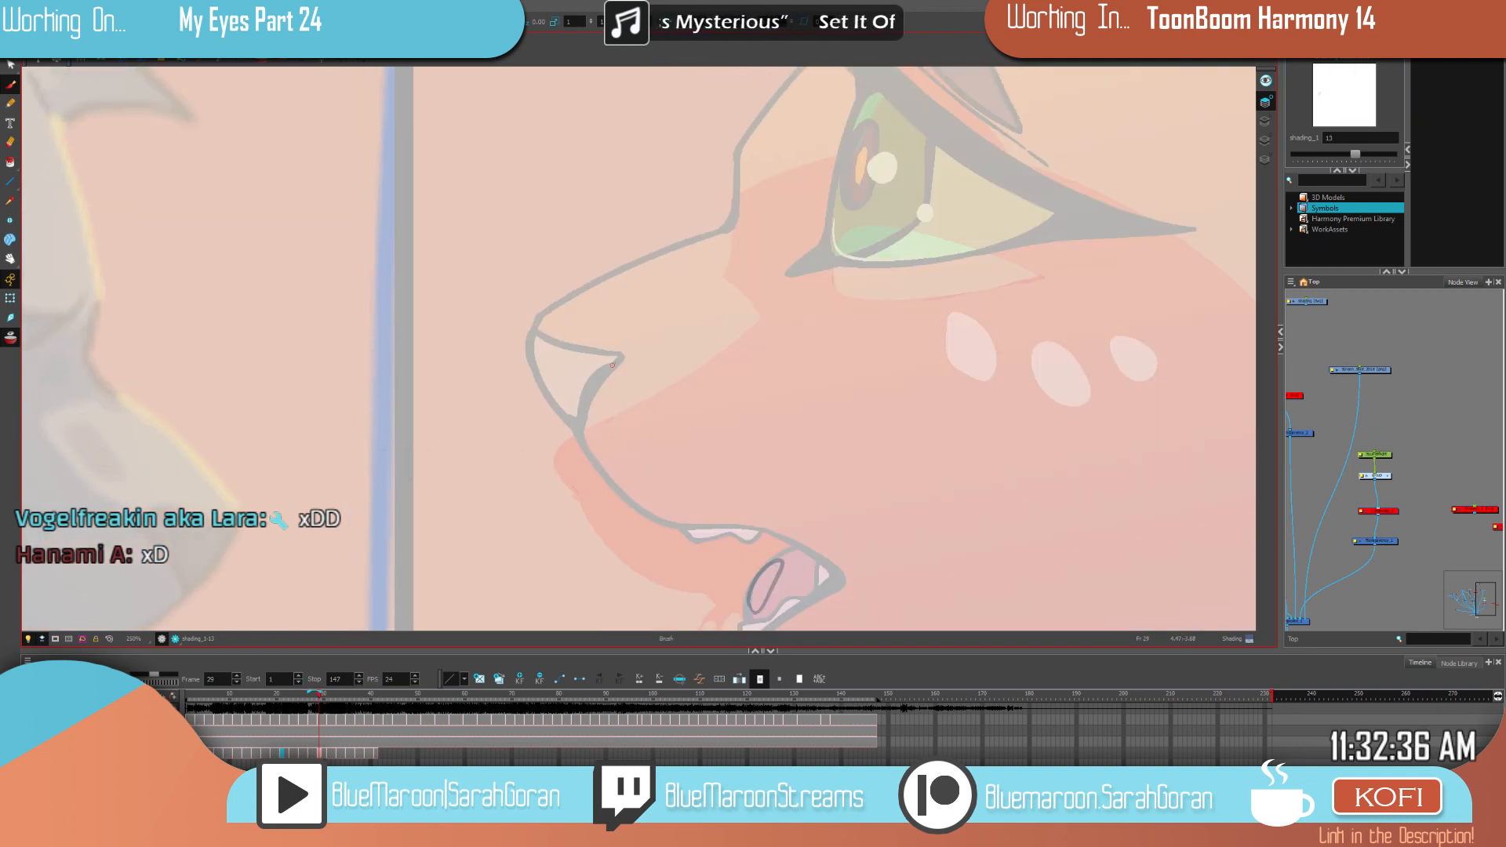
mouse_move(619, 359)
left_mouse_down()
mouse_move(654, 239)
mouse_move(535, 287)
mouse_move(605, 387)
mouse_move(693, 422)
mouse_move(684, 536)
mouse_move(800, 629)
mouse_move(943, 536)
left_mouse_up()
key("comma")
key("period")
left_click_drag(951, 407, 926, 629)
key("ctrl+z")
mouse_move(919, 355)
left_mouse_down()
mouse_move(975, 521)
mouse_move(1062, 567)
left_mouse_up()
key("f")
key("g")
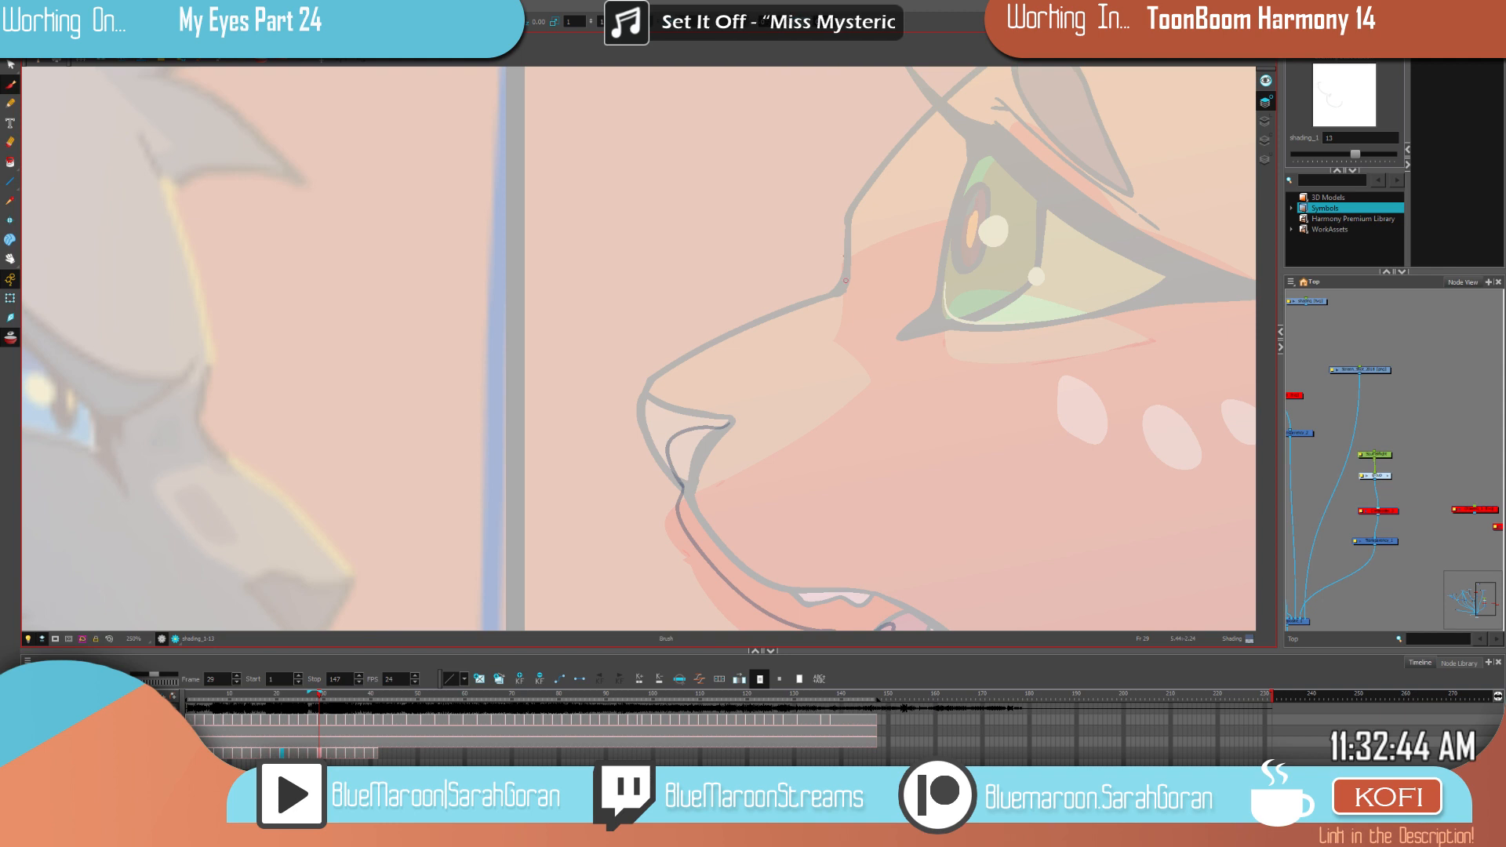
Step: Draw the shading outline from the nose up the muzzle bridge and forehead to the eye's inner corner
key("f")
key("period")
key("period")
mouse_move(982, 142)
left_mouse_down()
mouse_move(833, 255)
mouse_move(851, 313)
mouse_move(732, 421)
left_mouse_up()
key("comma")
key("comma")
key("period")
key("period")
left_click_drag(1076, 363, 826, 506)
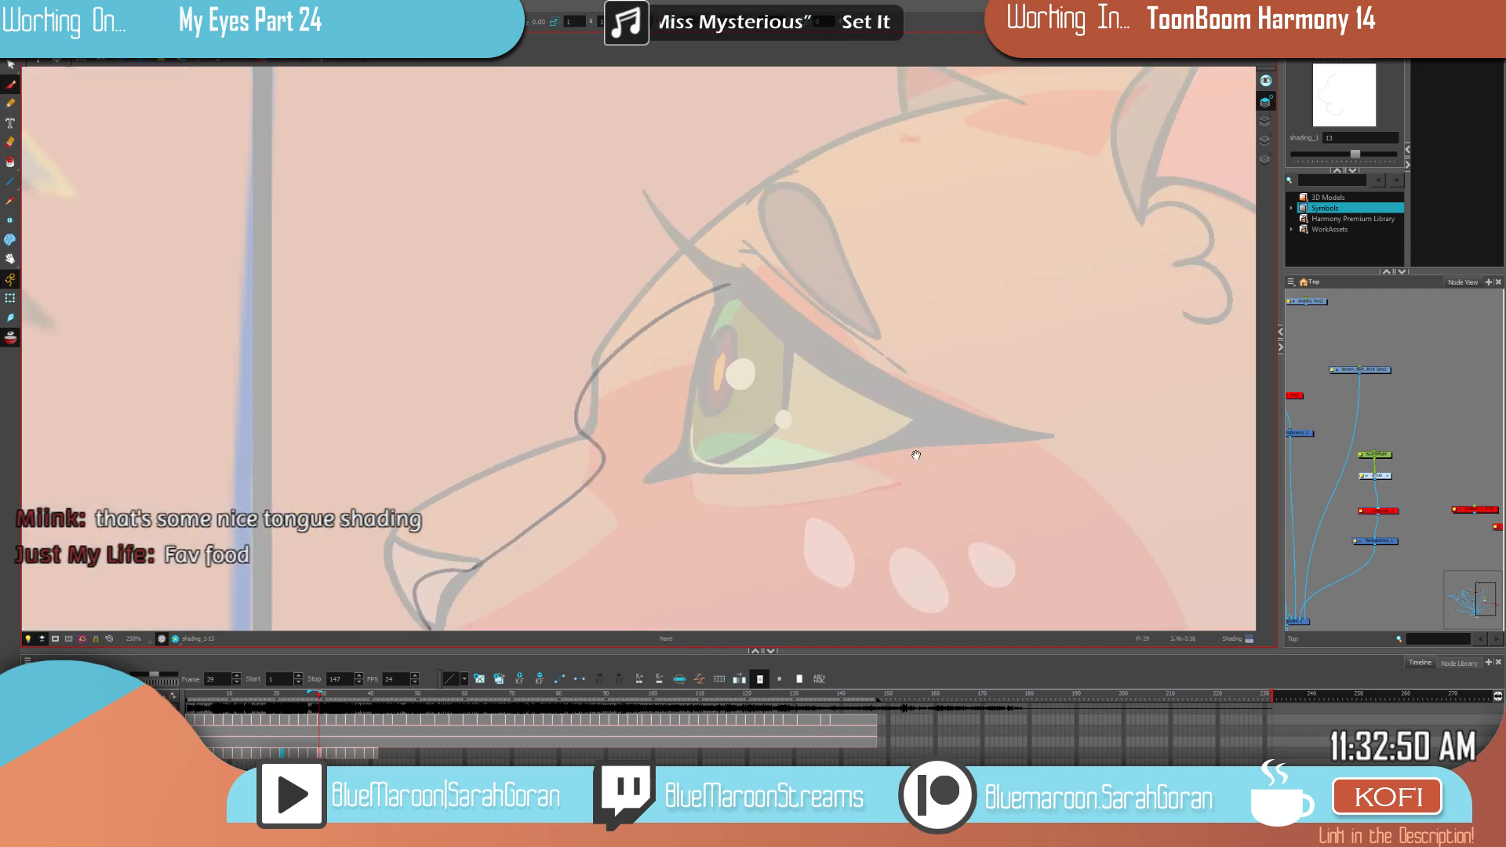
Step: Extend the shading outline from the eye's inner corner up to the brow marking and outline the shading inside that marking
left_click_drag(881, 403, 898, 440)
left_click_drag(786, 235, 751, 322)
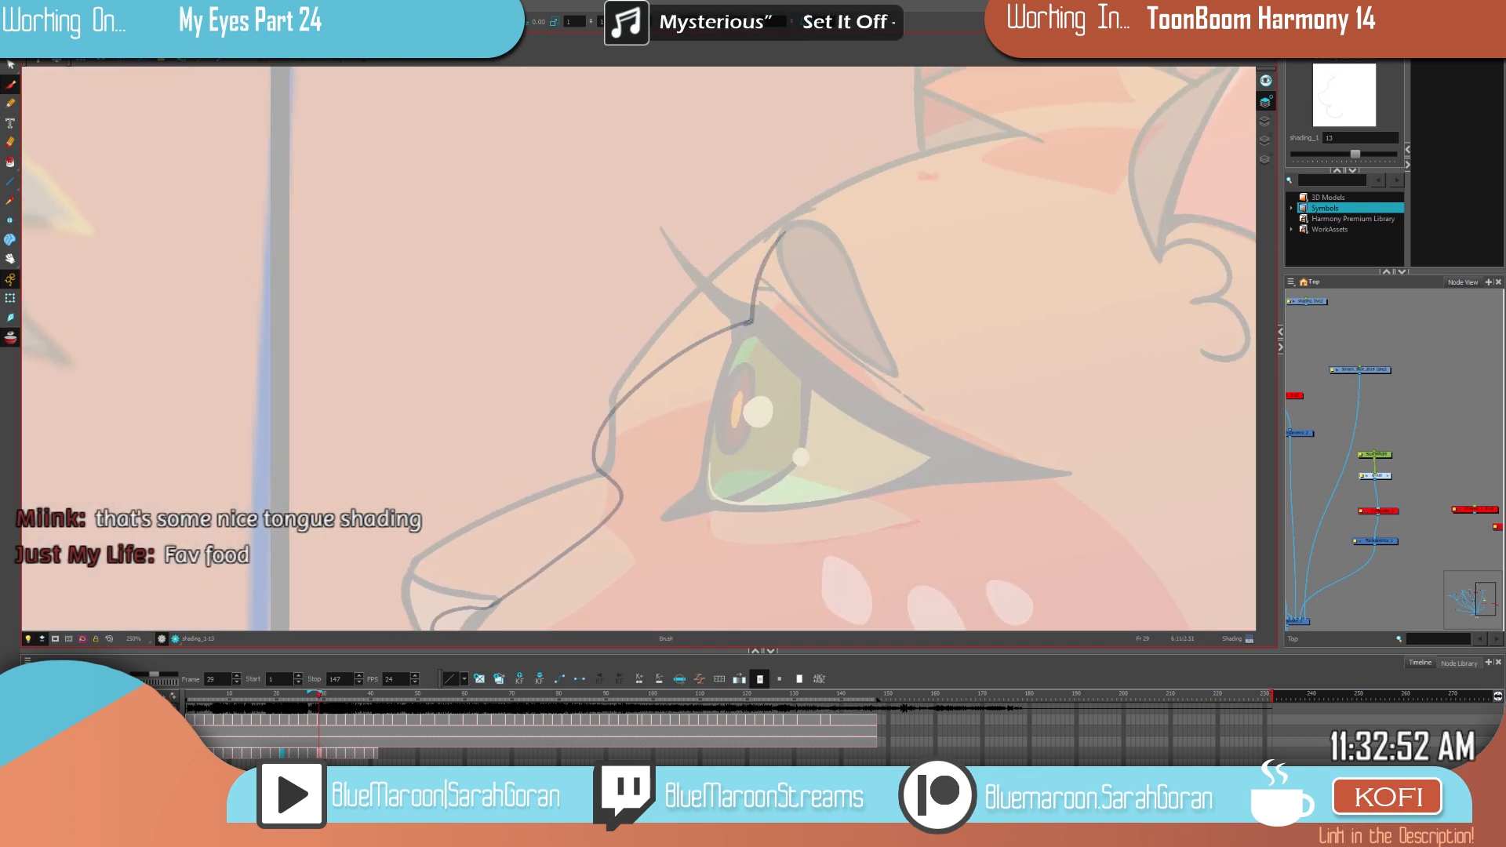
left_click_drag(1083, 459, 979, 483)
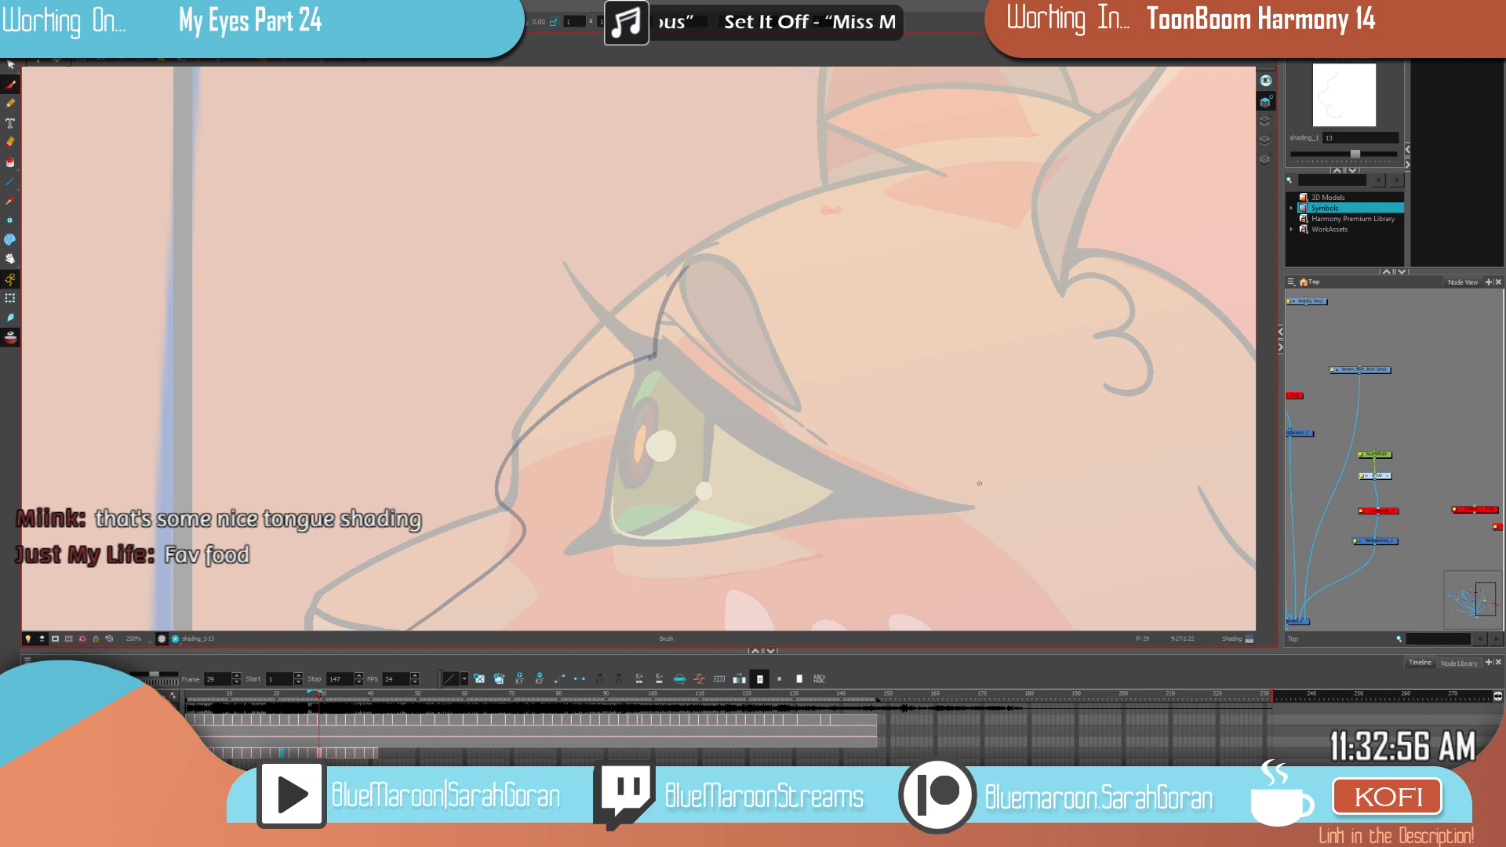
key("f")
key("g")
mouse_move(691, 306)
left_mouse_down()
mouse_move(696, 269)
mouse_move(796, 408)
left_mouse_up()
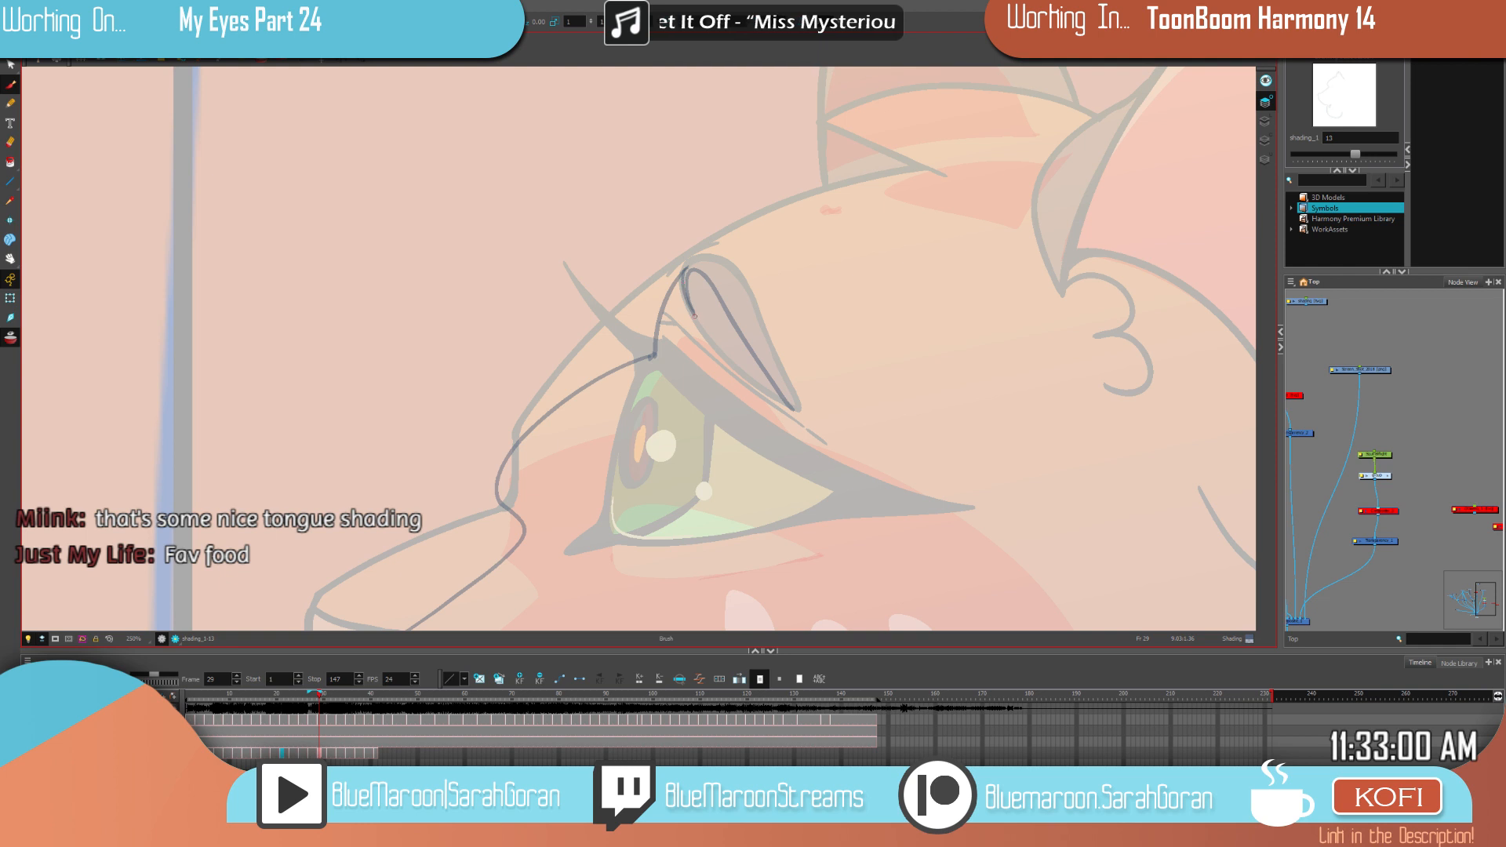
Step: Compare the area from the eye to the cheek on frame 29 with the preceding frame's shading edge
key("alt+e")
key("comma")
key("period")
left_click_drag(943, 399, 798, 178)
key("comma")
key("period")
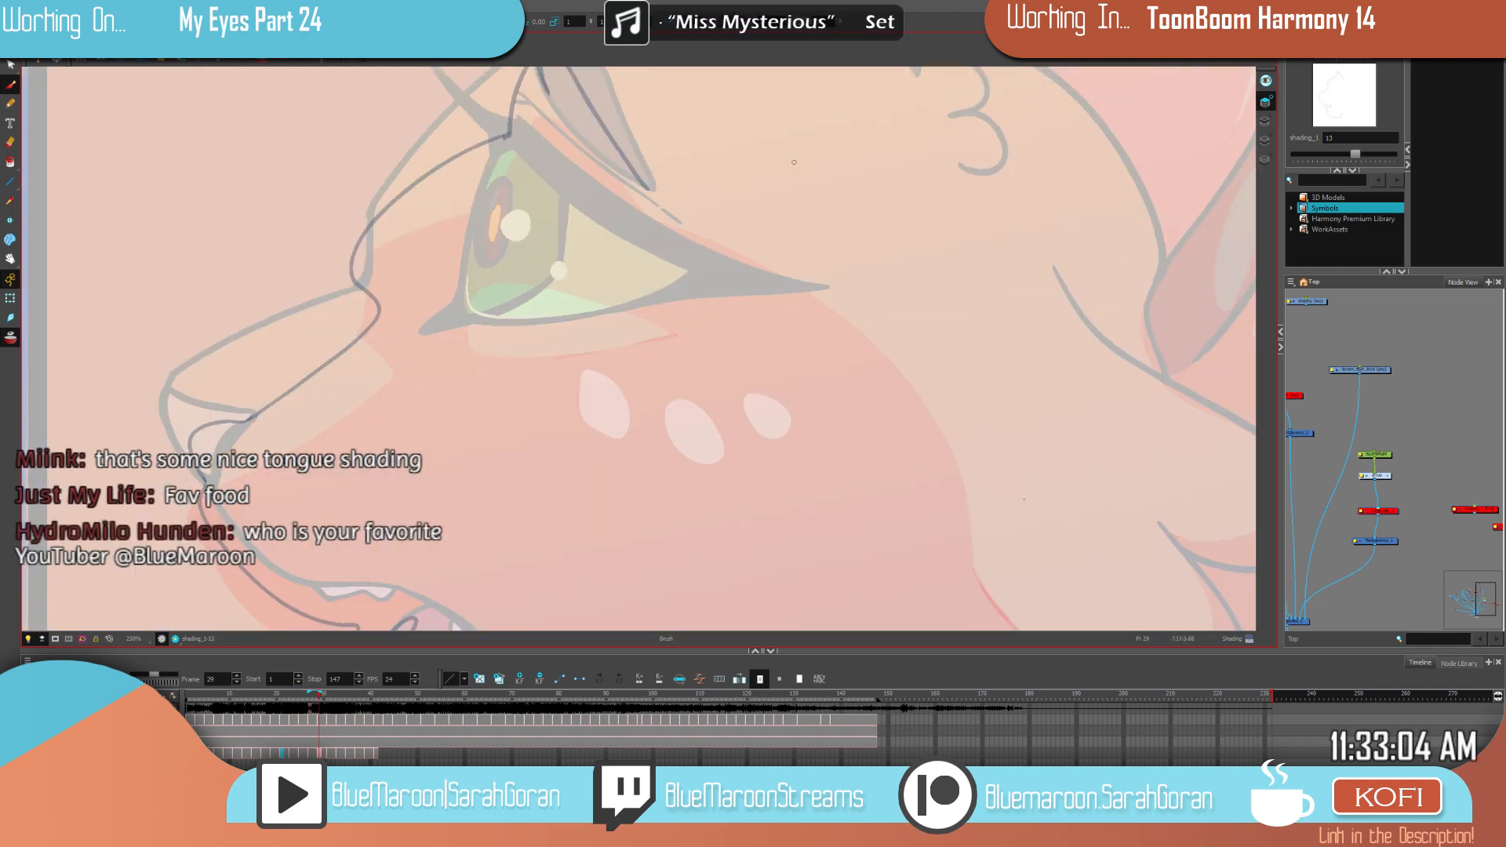
key("1")
key("1")
mouse_move(989, 494)
left_mouse_down()
mouse_move(922, 510)
mouse_move(958, 446)
left_mouse_up()
key("comma")
key("period")
key("comma")
key("period")
key("comma")
key("period")
key("comma")
key("period")
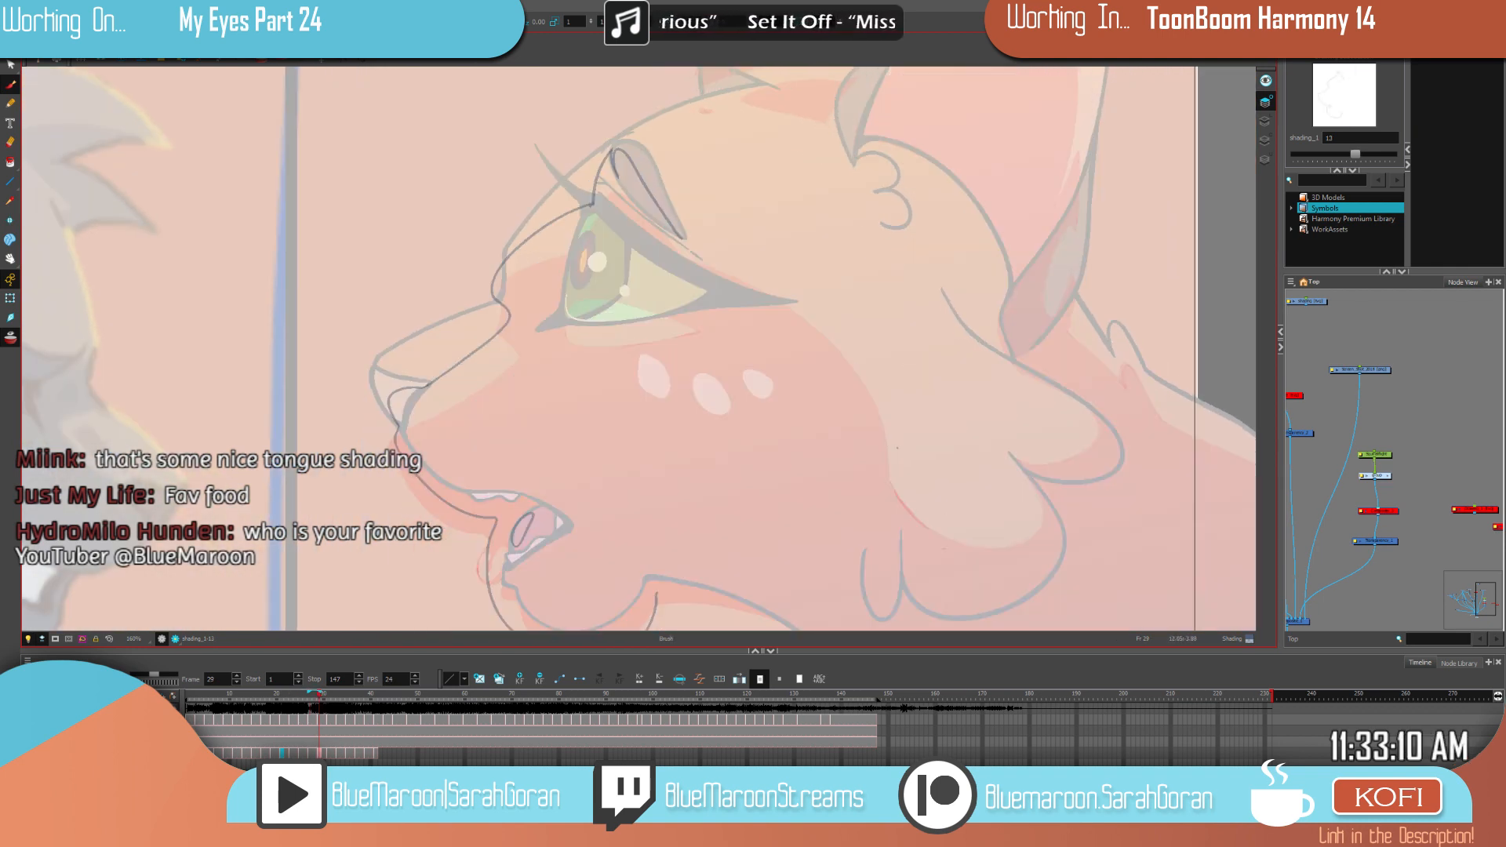
Step: Try to draw the shading edge from the brow marking past the eye's outer corner and down the cheek
key("comma")
key("period")
key("comma")
key("period")
key("comma")
key("comma")
key("period")
key("period")
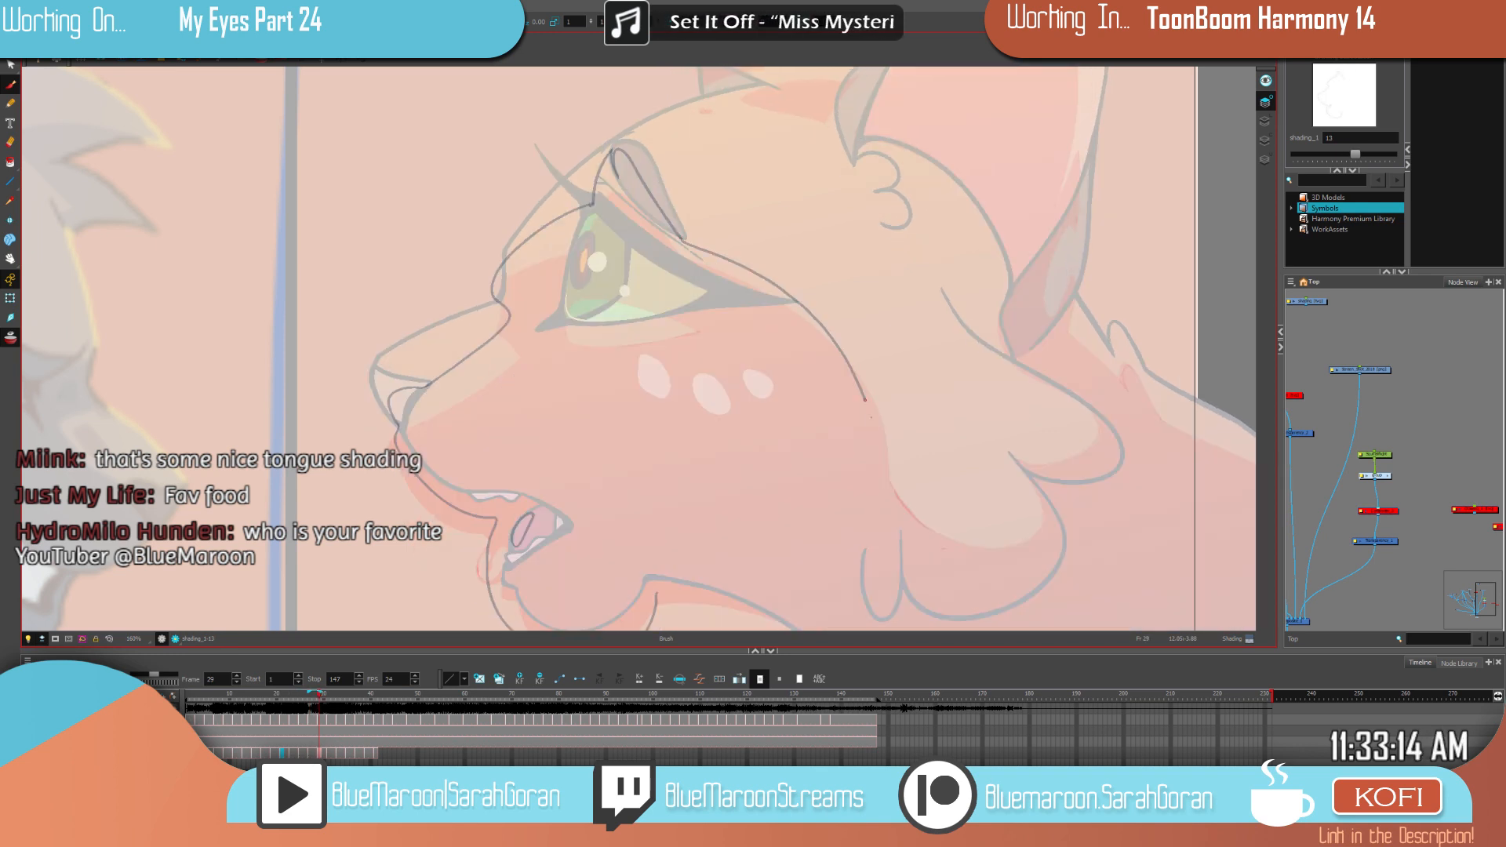
key("comma")
key("comma")
key("period")
key("period")
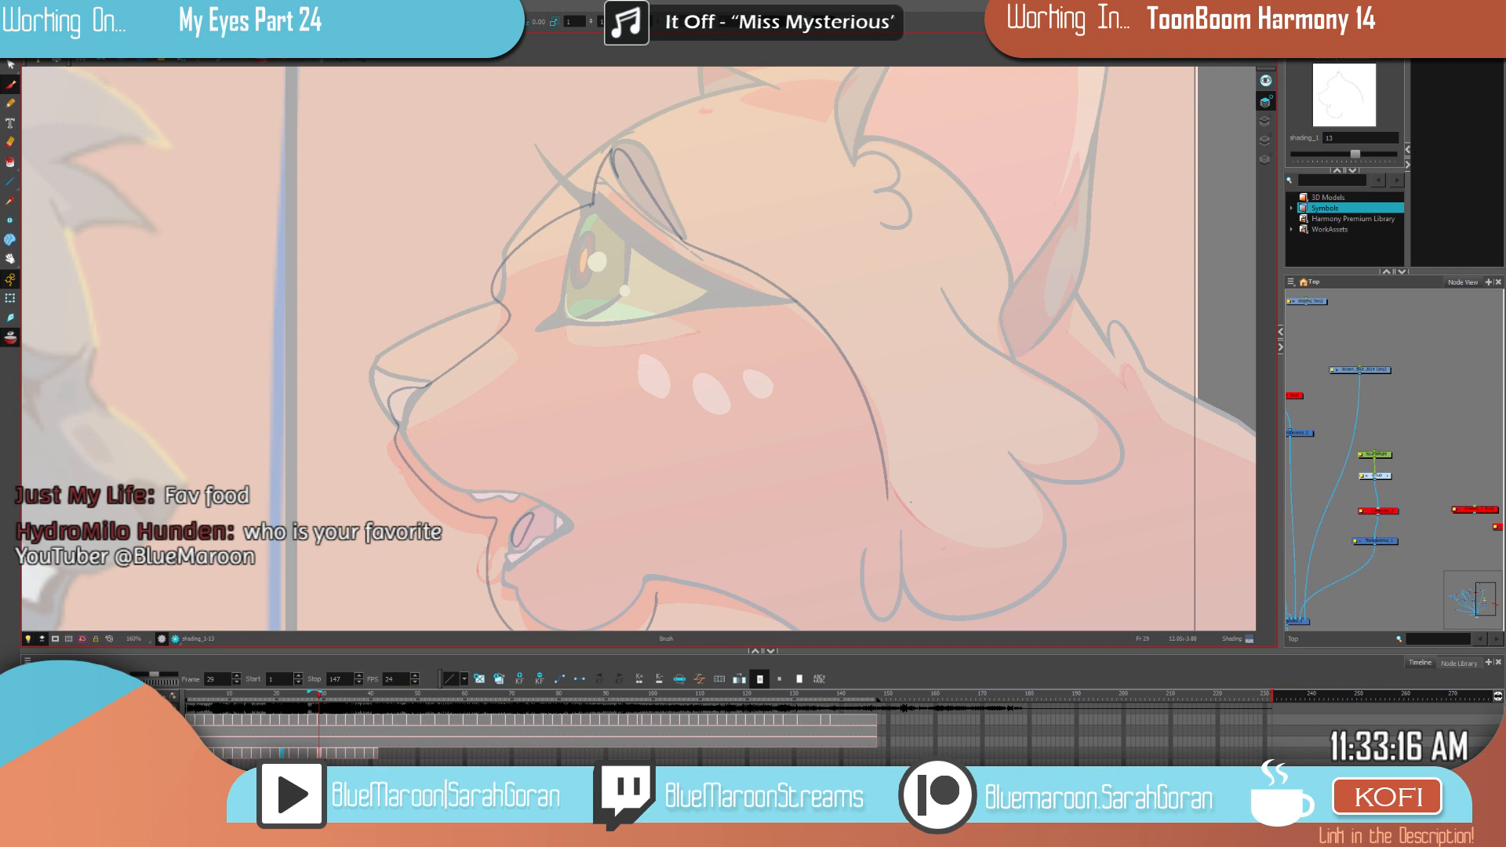
key("f")
key("g")
key("ctrl+z")
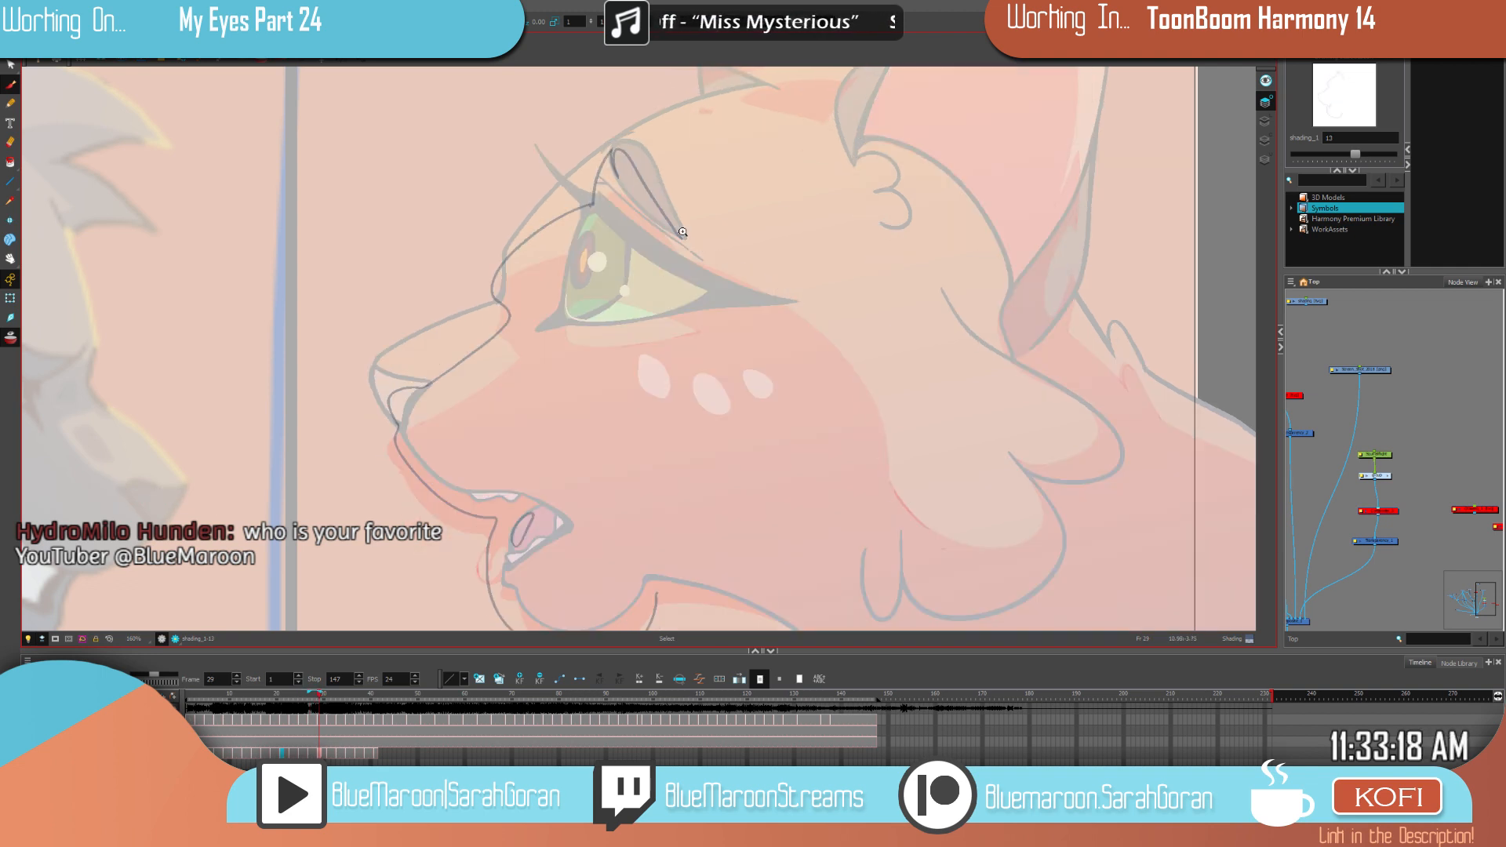
Step: Try redrawing the curve from the brow marking's lower tip to the cheek fur as one continuous stroke
mouse_move(681, 238)
left_mouse_down()
mouse_move(778, 300)
mouse_move(892, 483)
left_mouse_up()
key("ctrl+z")
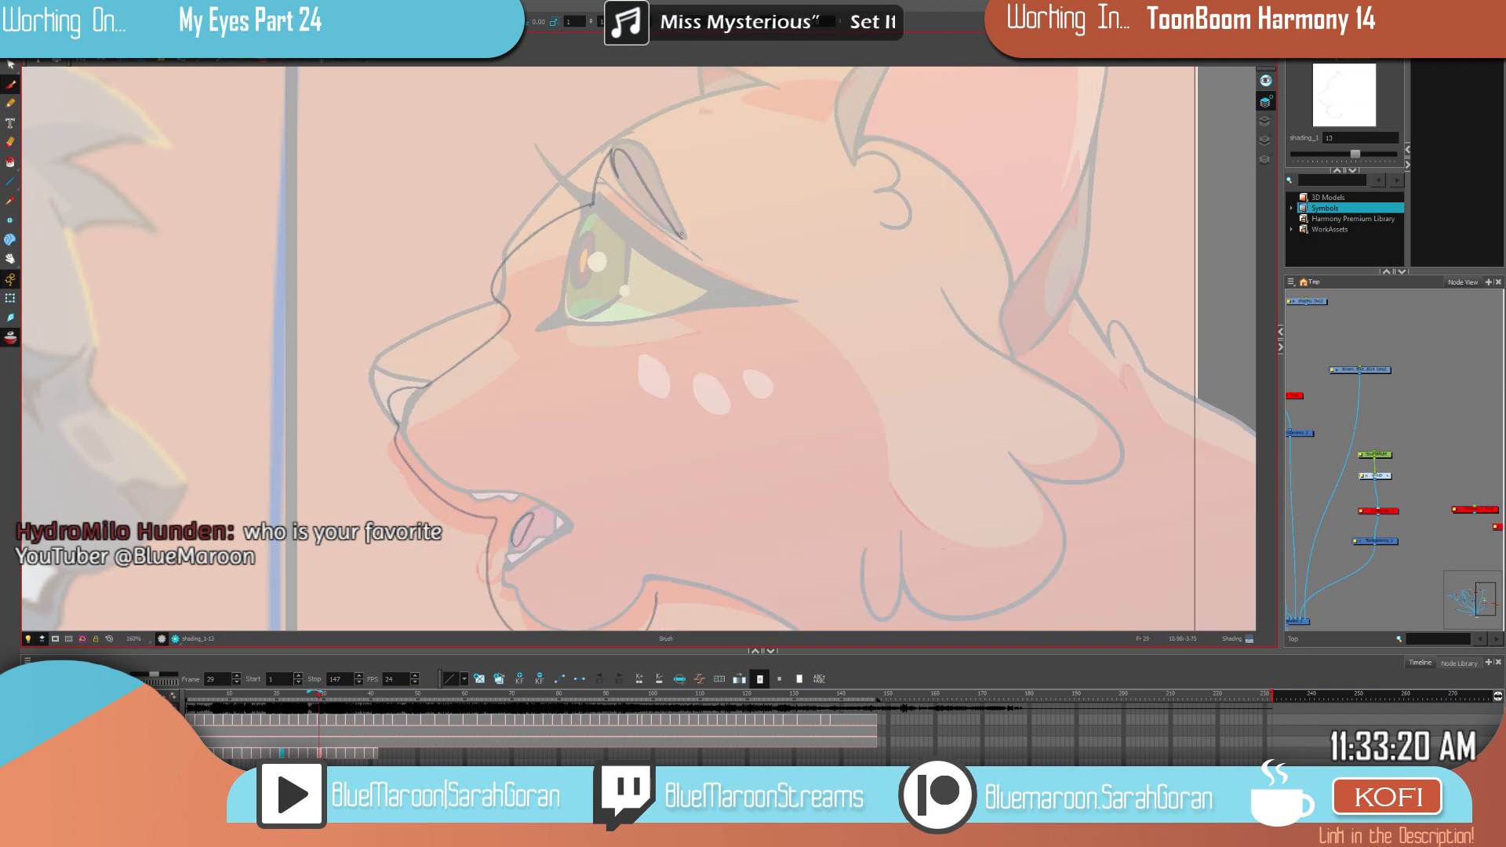
mouse_move(684, 243)
left_mouse_down()
mouse_move(818, 352)
mouse_move(899, 486)
left_mouse_up()
key("ctrl+z")
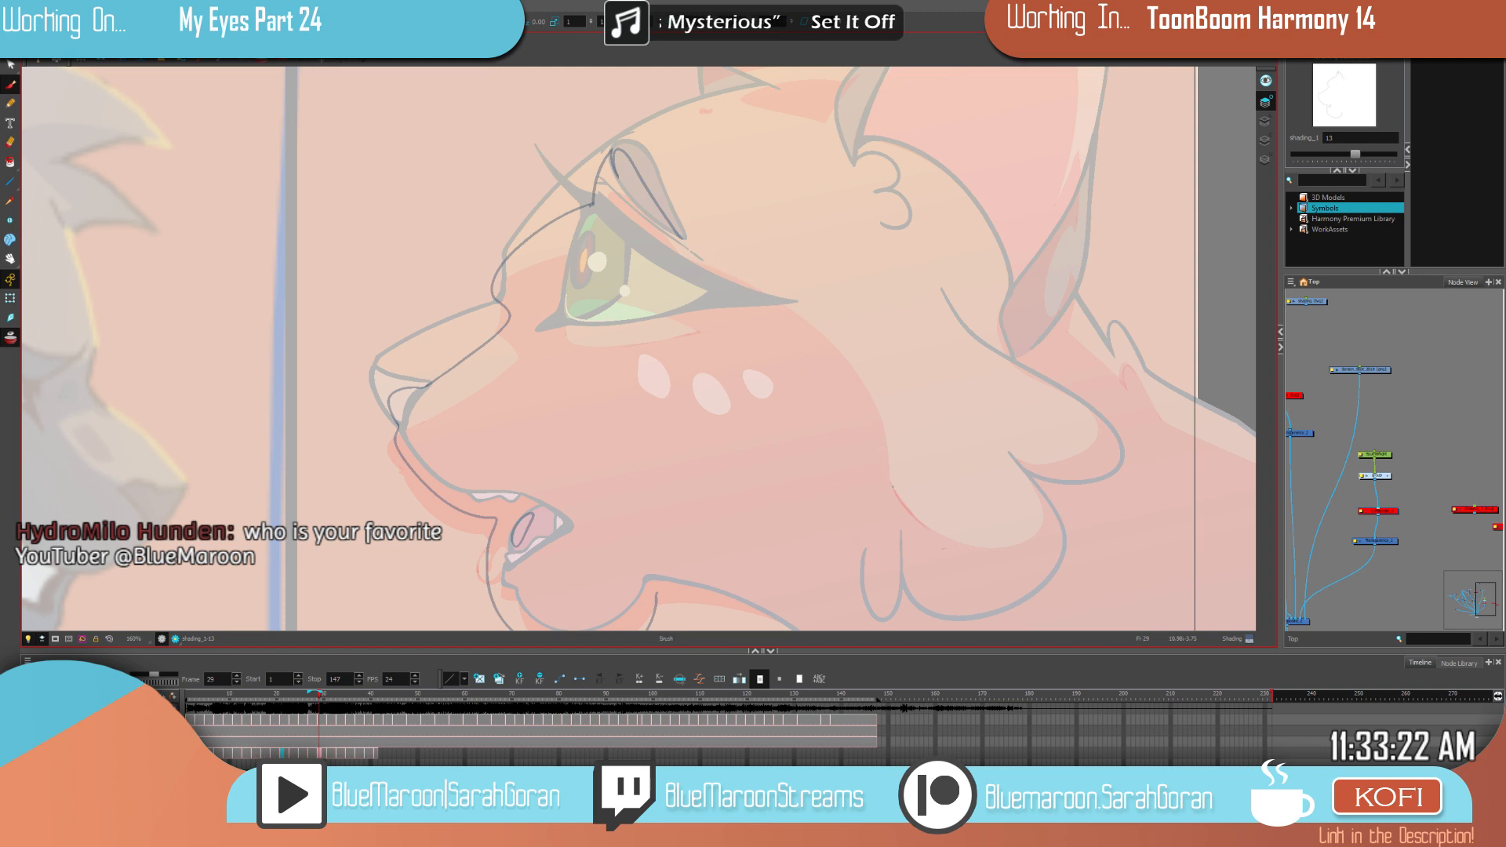
key("f")
key("g")
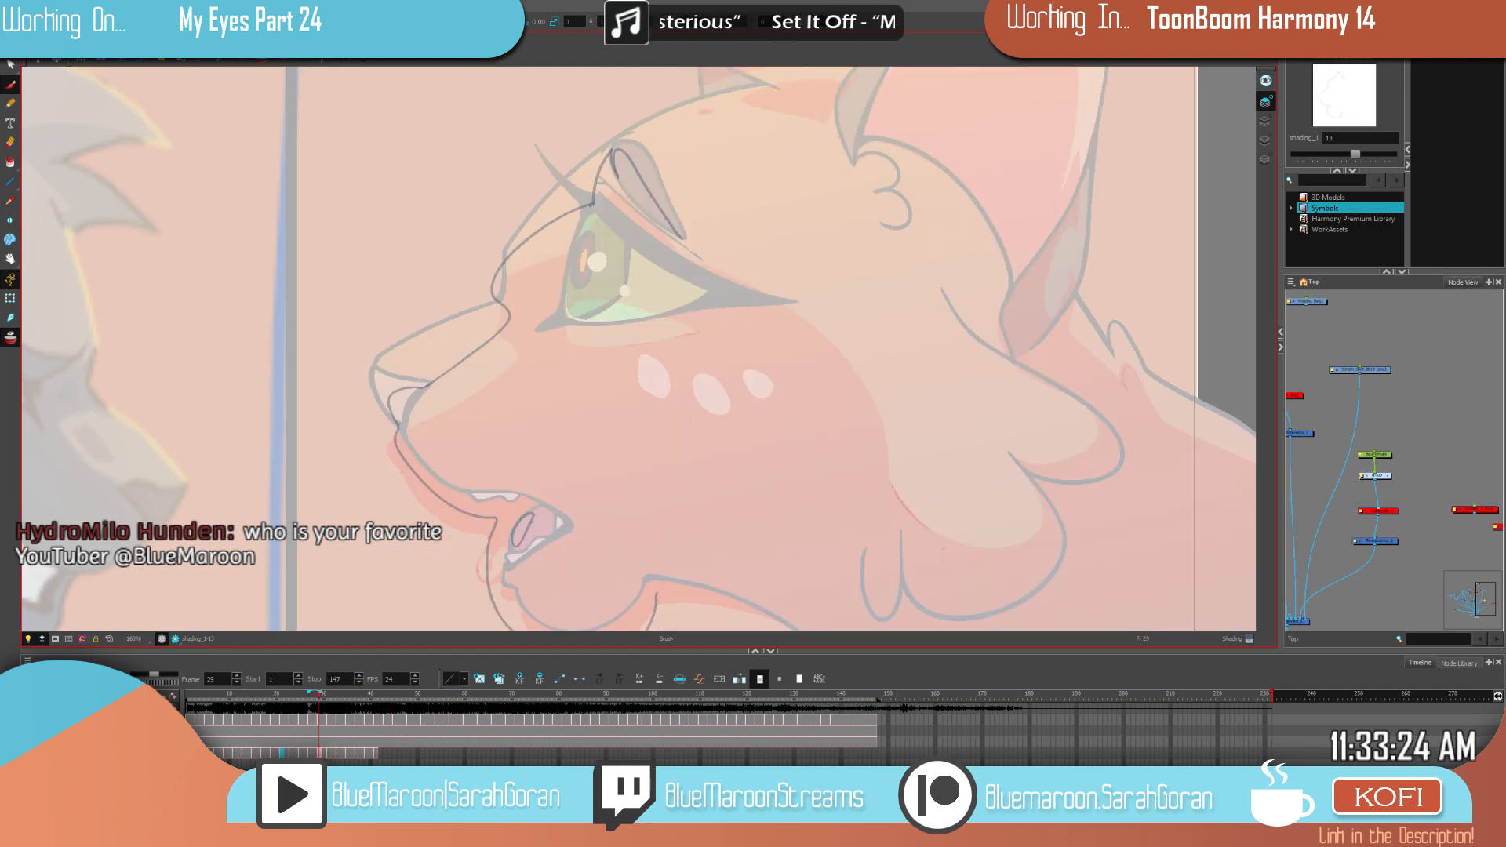
Step: Compare the face drawing on frame 29 with the shading drawings on frames 25 and 27
left_click(728, 416)
key("comma")
key("period")
key("comma")
key("comma")
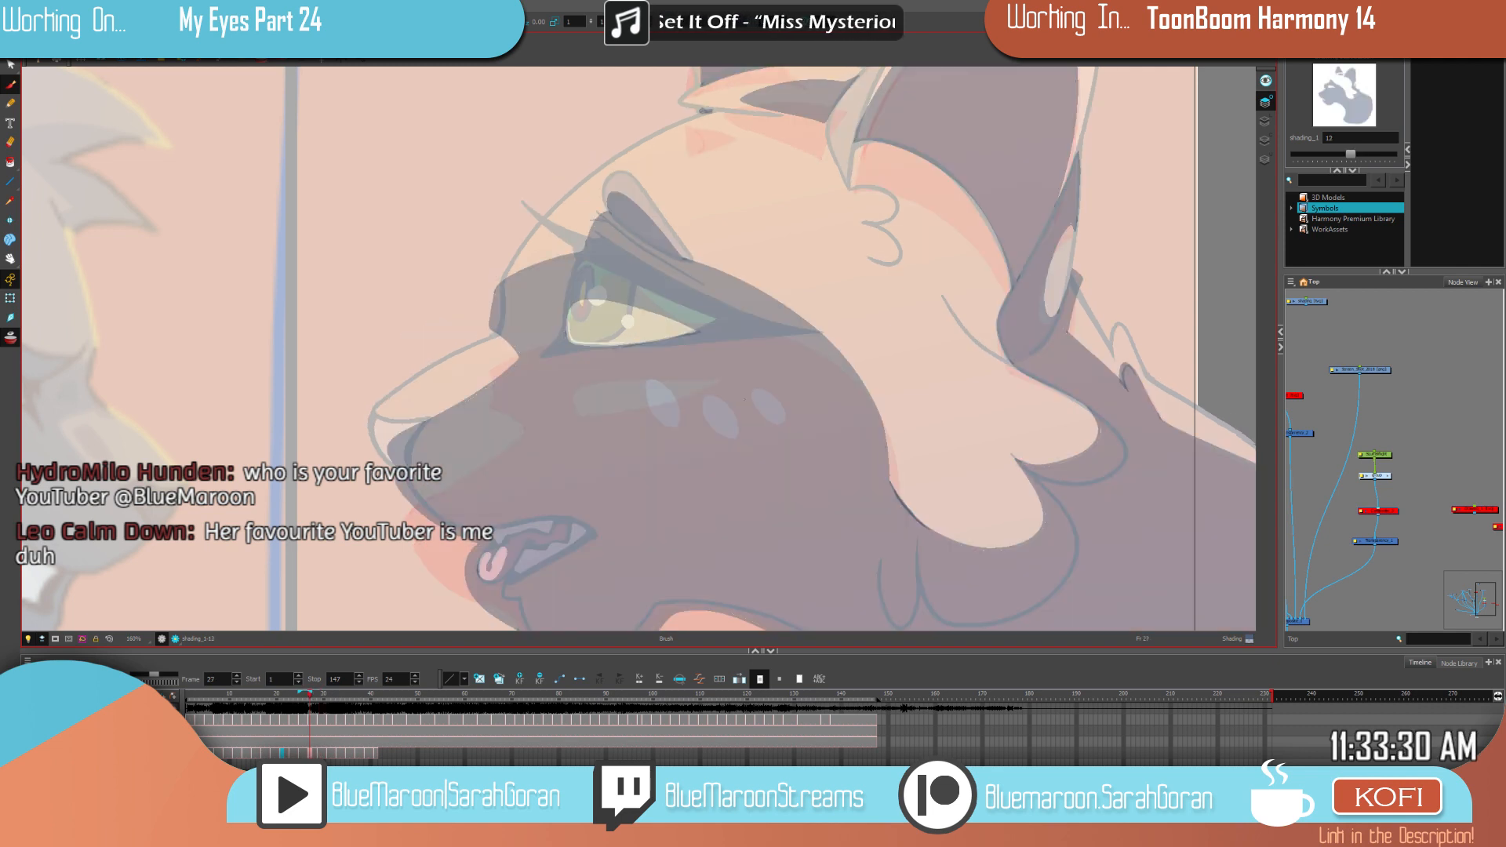
key("period")
key("period")
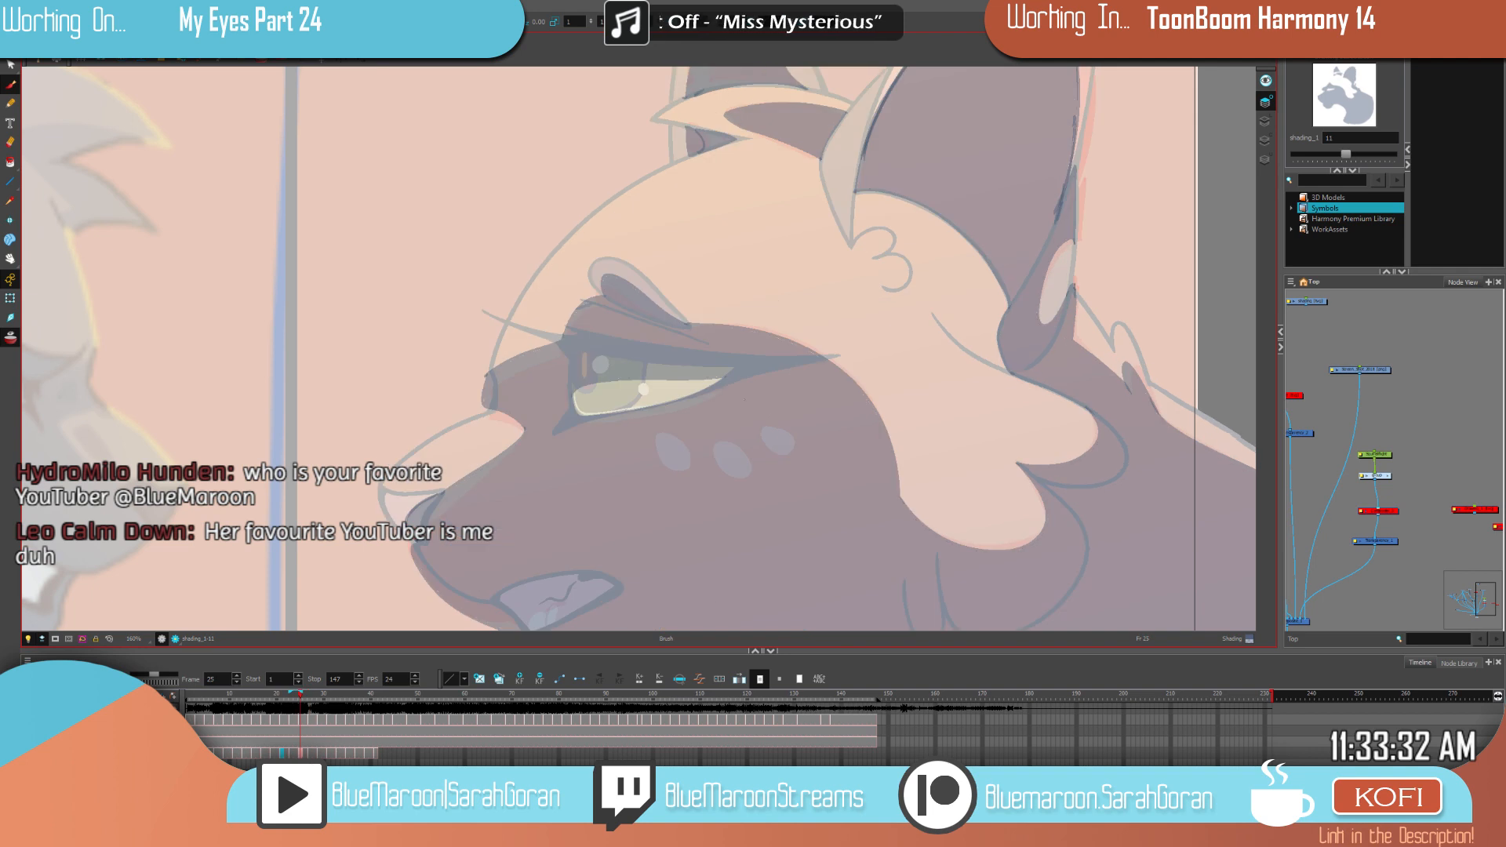
left_click_drag(969, 457, 905, 461)
key("comma")
key("period")
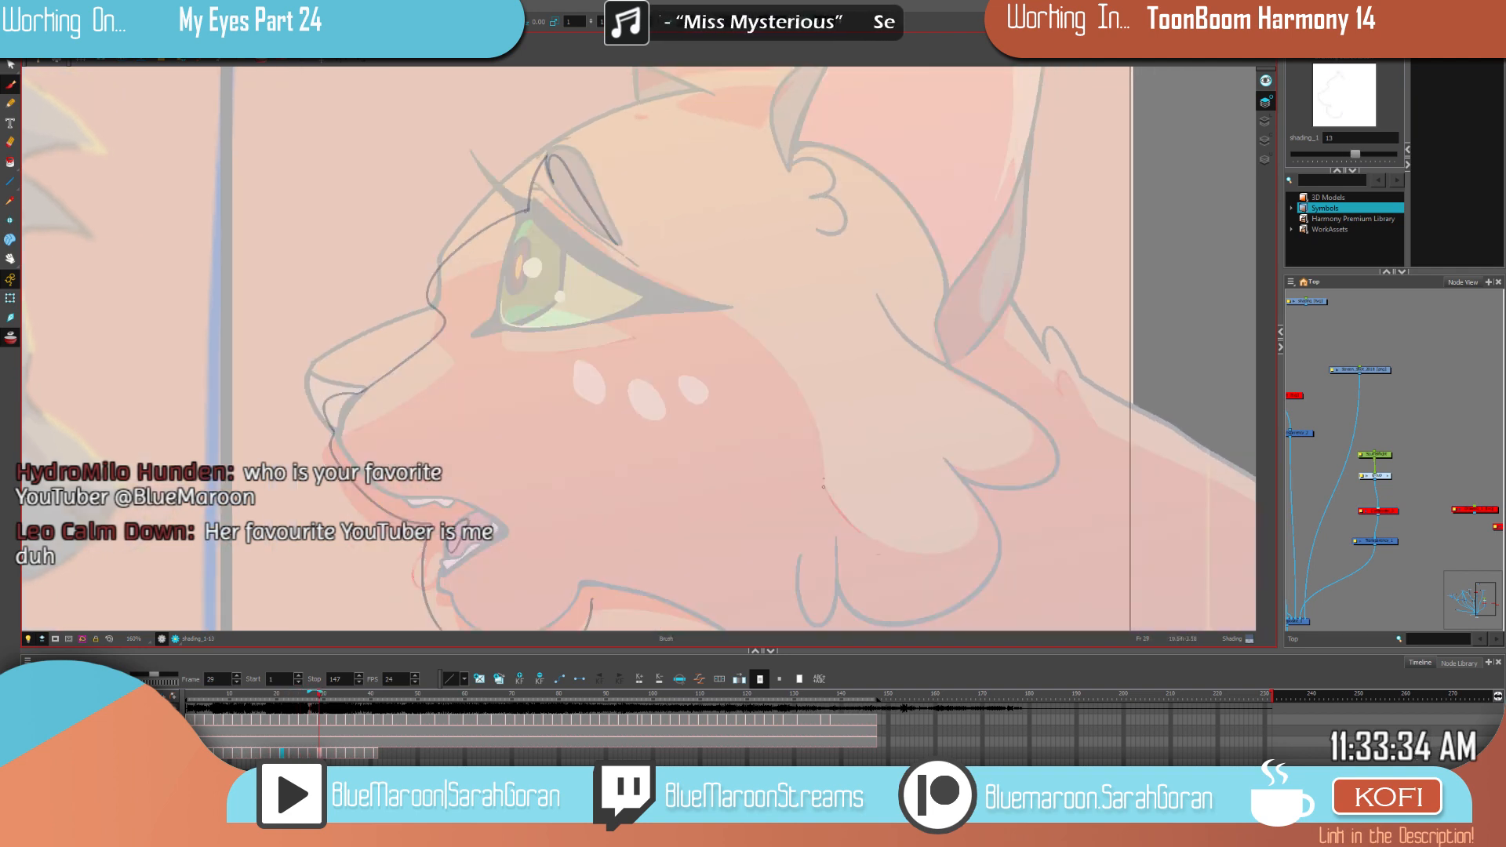
Step: Draw the shading edge on frame 29 from the eyebrow's base past the eye corner down to the cheek fur
left_click_drag(615, 243, 821, 470)
key("comma")
key("period")
key("ctrl+z")
mouse_move(651, 260)
left_mouse_down()
mouse_move(820, 518)
mouse_move(793, 385)
mouse_move(699, 288)
mouse_move(596, 235)
left_mouse_up()
key("ctrl+z")
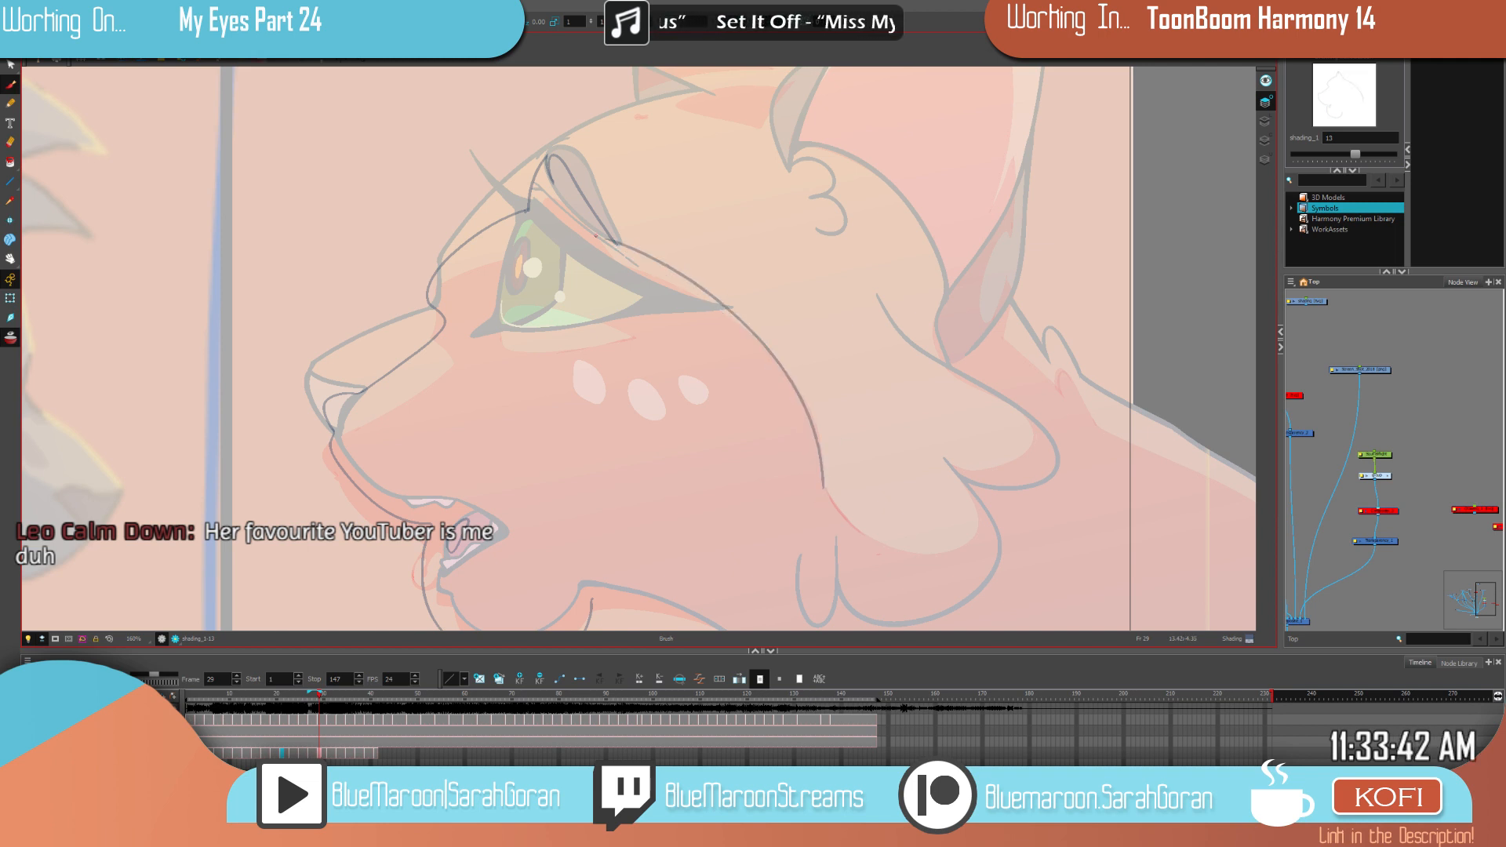
Step: Check the new cheek shading edge by flipping between it and the shading drawing on frame 27
key("comma")
key("period")
key("comma")
key("period")
key("comma")
key("period")
key("comma")
key("period")
key("comma")
key("period")
key("comma")
key("period")
key("comma")
key("period")
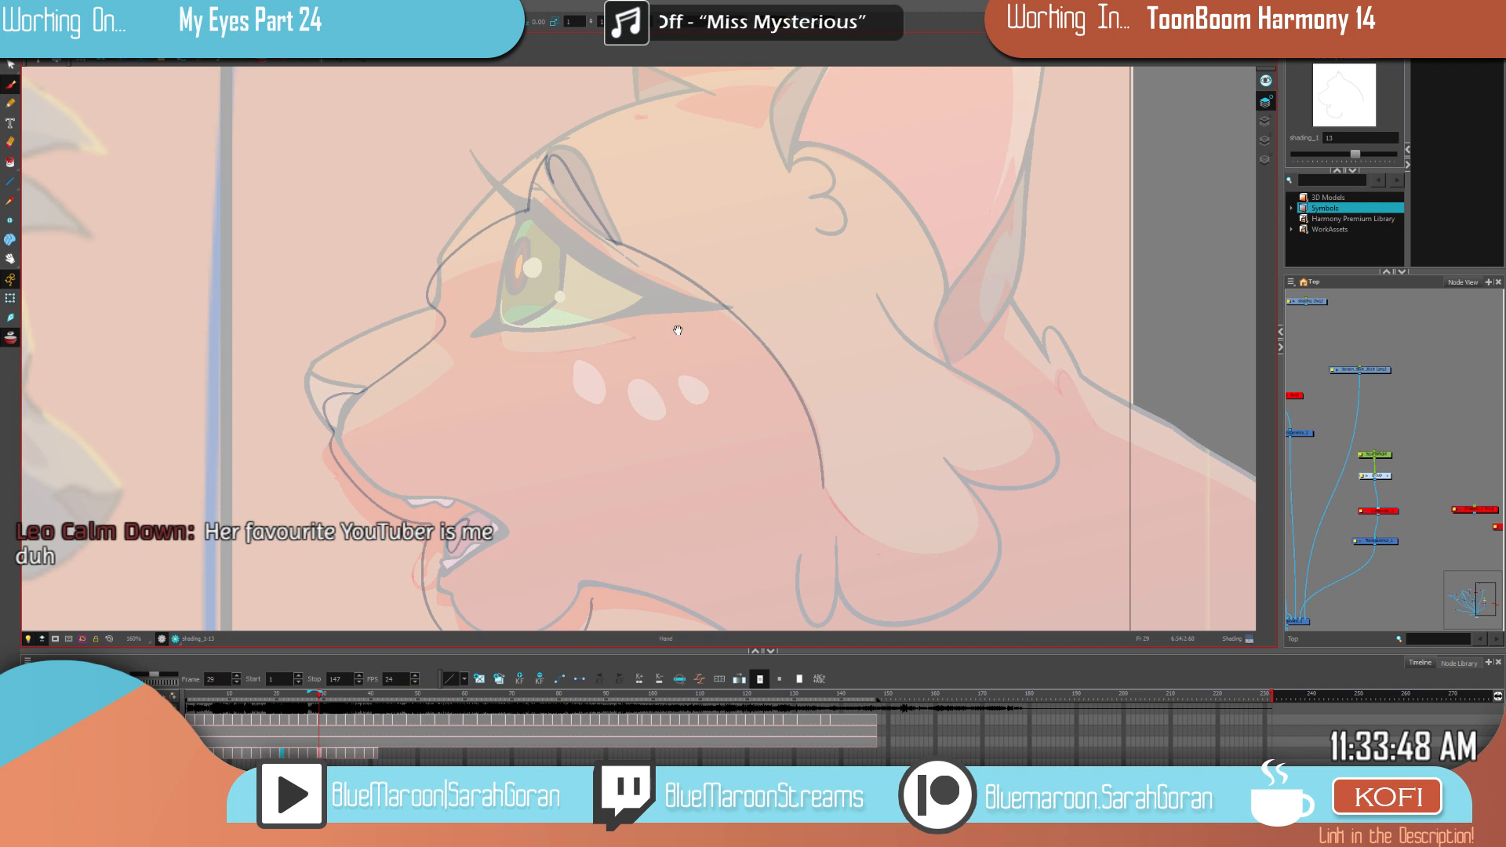
Step: Outline the shadow on the eye with a curved line across the iris, closed along the lower lid
left_click_drag(691, 335, 878, 387)
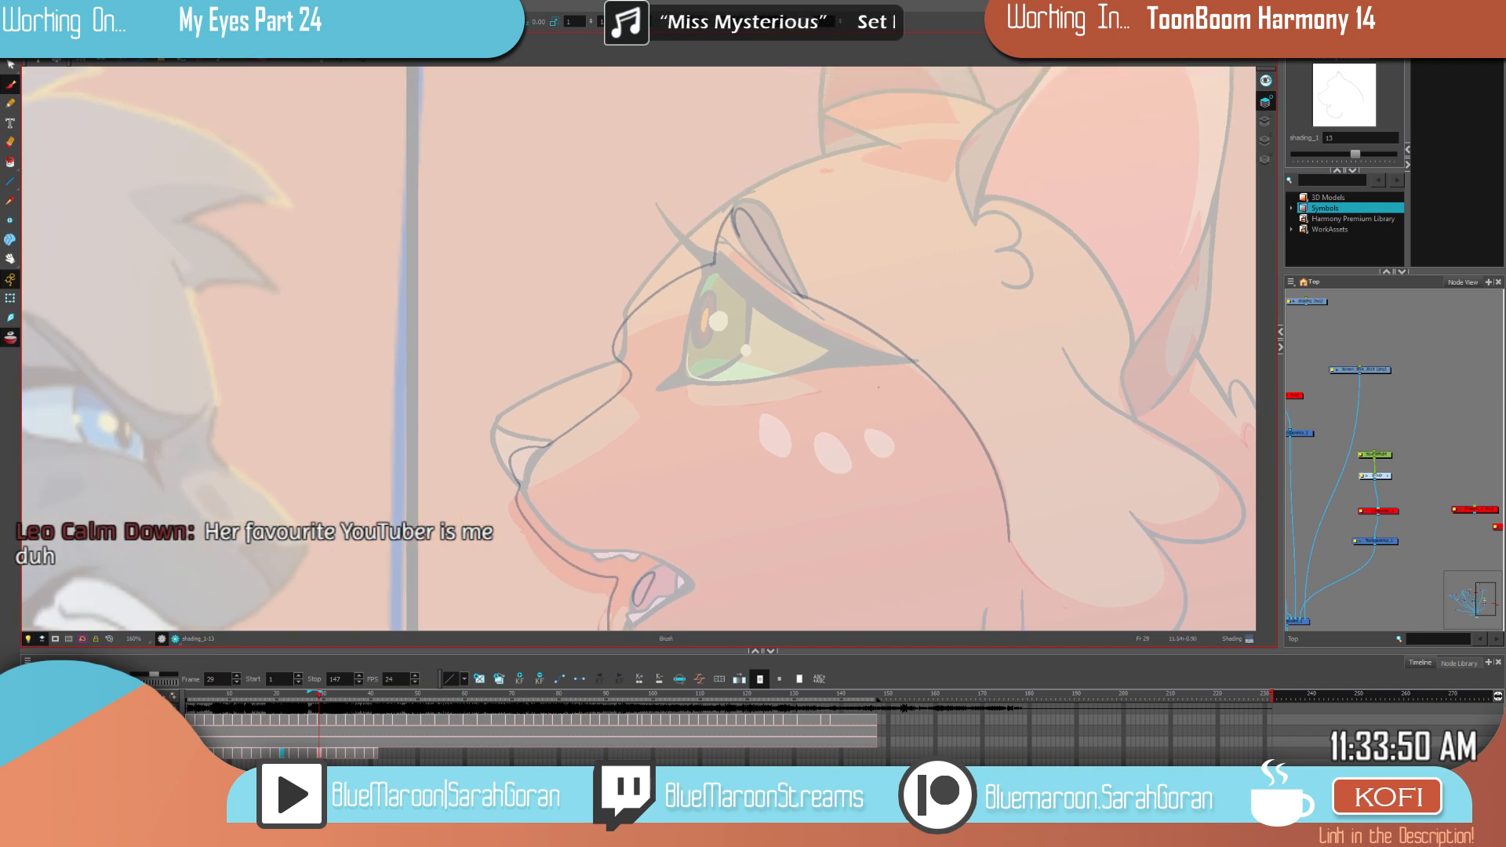
key("period")
mouse_move(812, 375)
left_mouse_down()
mouse_move(821, 401)
mouse_move(737, 346)
left_mouse_up()
key("comma")
key("comma")
key("period")
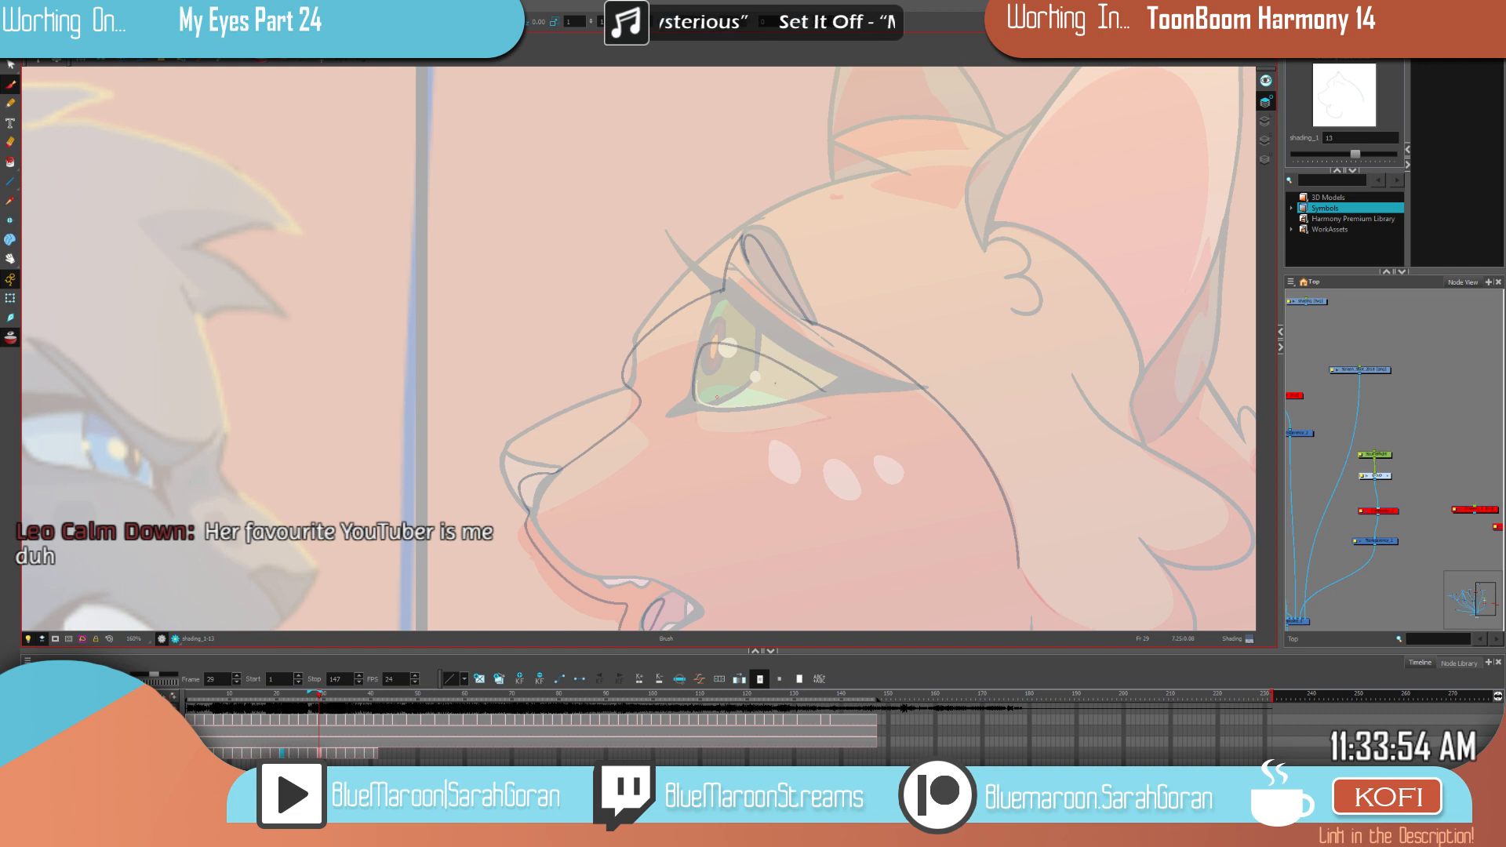
left_click_drag(738, 409, 698, 403)
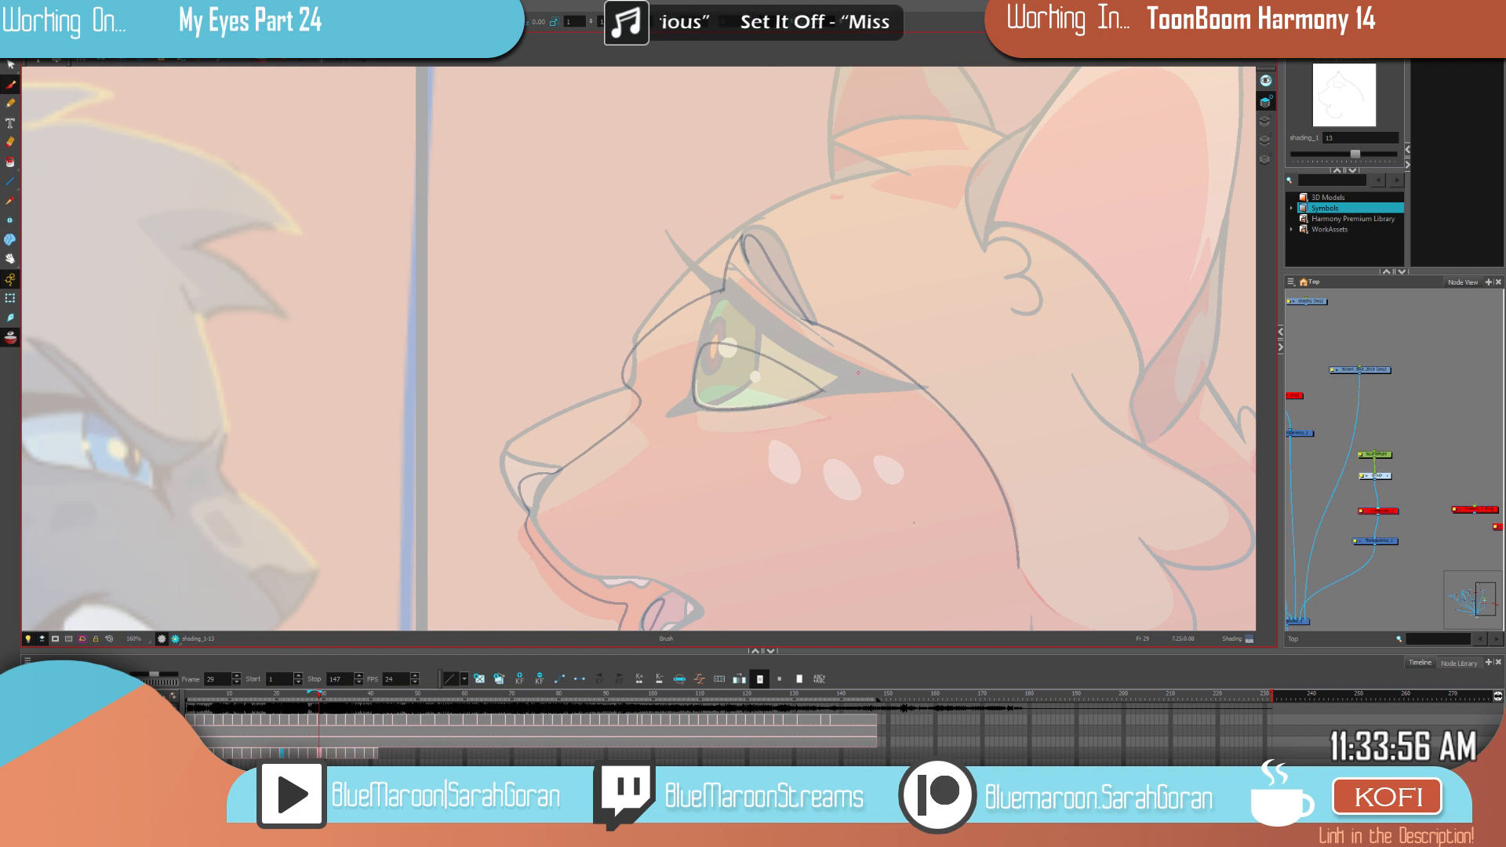
key("comma")
key("period")
Step: Examine how the shading runs around the hair locks behind the cheek on frames 27 and 29
left_click_drag(999, 526, 904, 487)
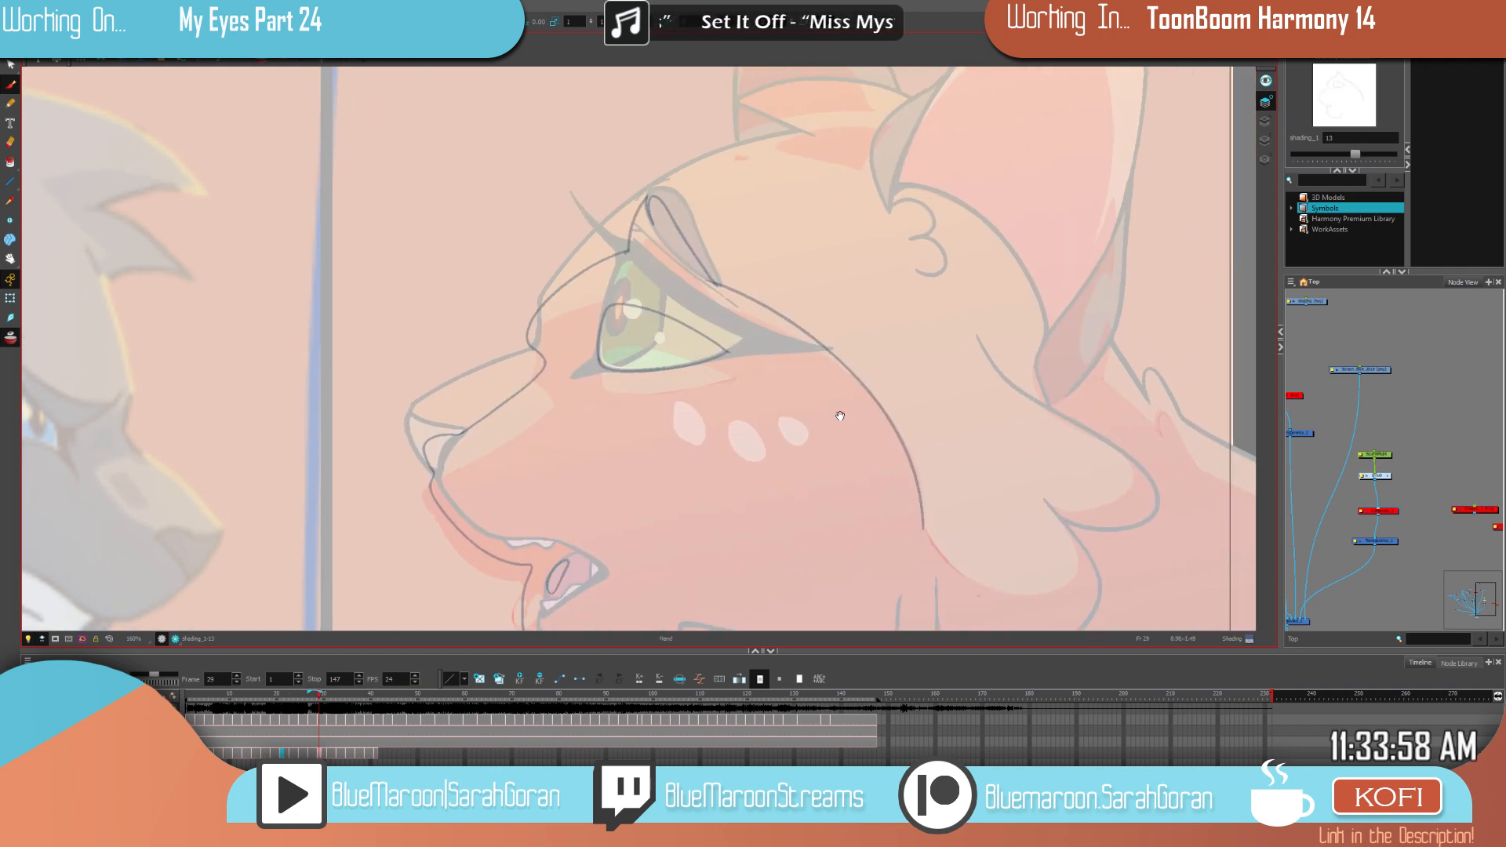
left_click_drag(1076, 506, 973, 409)
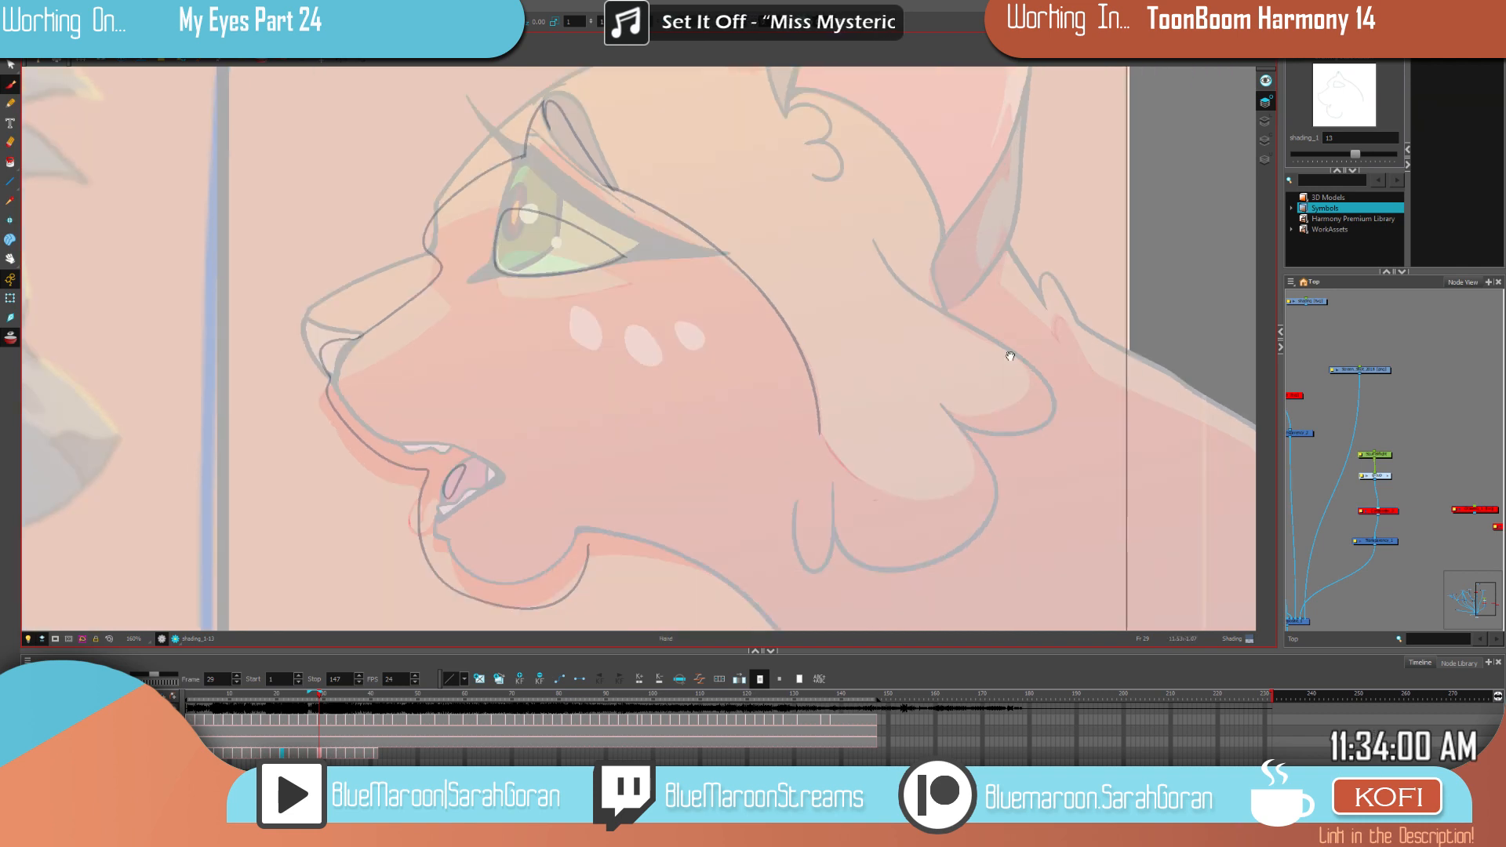
left_click_drag(1026, 357, 1025, 327)
key("comma")
key("period")
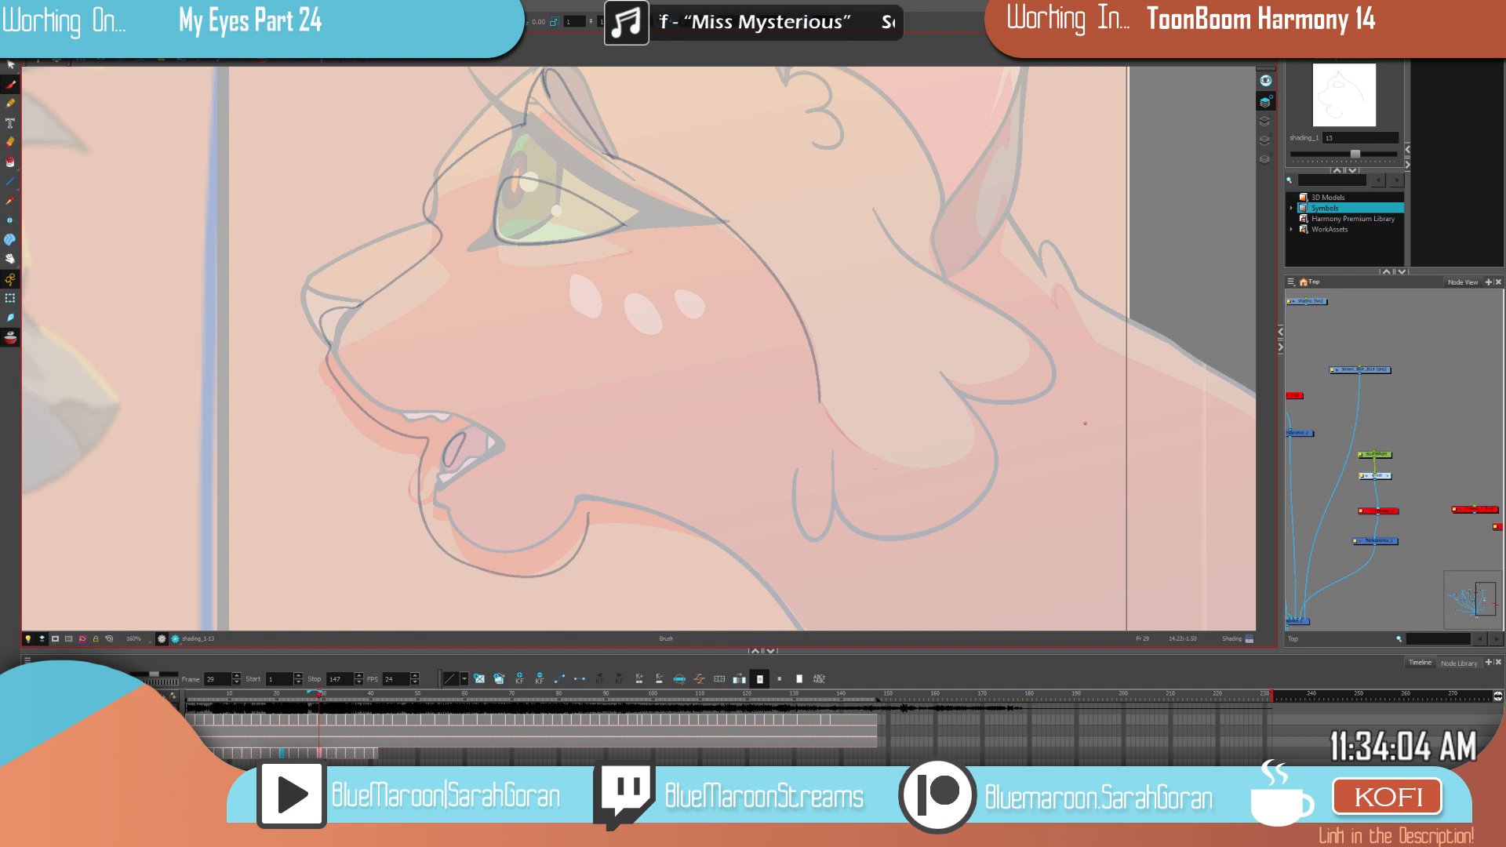
key("comma")
key("comma")
key("period")
key("comma")
key("period")
key("comma")
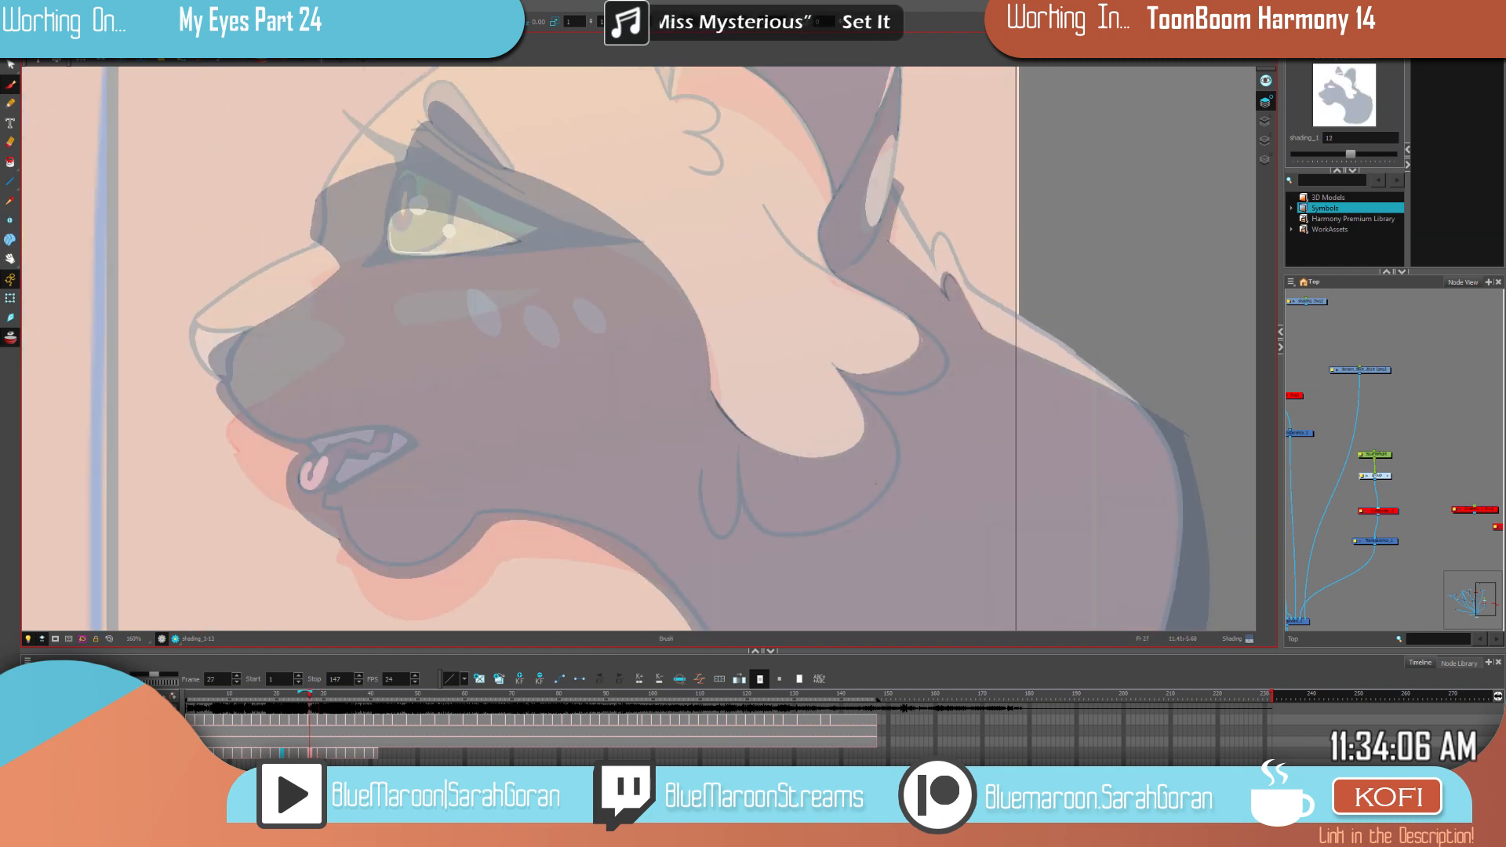
key("g")
key("f")
key("g")
key("f")
key("g")
mouse_move(845, 395)
left_mouse_down()
mouse_move(764, 448)
mouse_move(710, 392)
left_mouse_up()
key("ctrl+z")
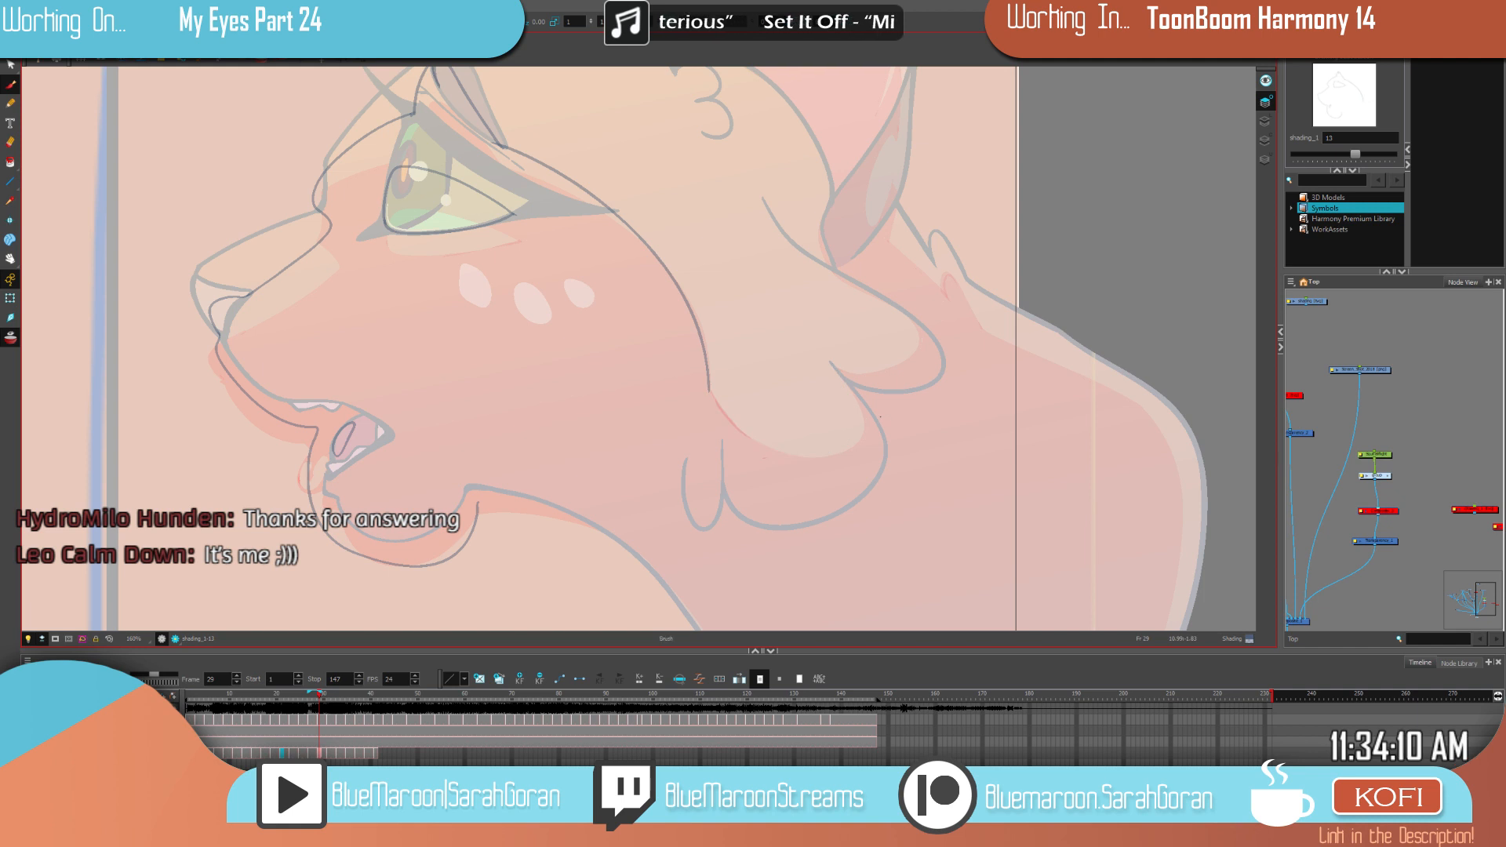
key("f")
key("g")
key("f")
key("g")
mouse_move(832, 363)
left_mouse_down()
mouse_move(855, 423)
mouse_move(804, 467)
left_mouse_up()
key("f")
key("g")
key("ctrl+z")
Step: Outline the rounded lower hair lock from the notch between the locks around to the end of the cheek line
key("alt+b")
left_click_drag(831, 363, 845, 383)
left_click_drag(841, 450, 738, 428)
key("f")
key("g")
key("f")
key("g")
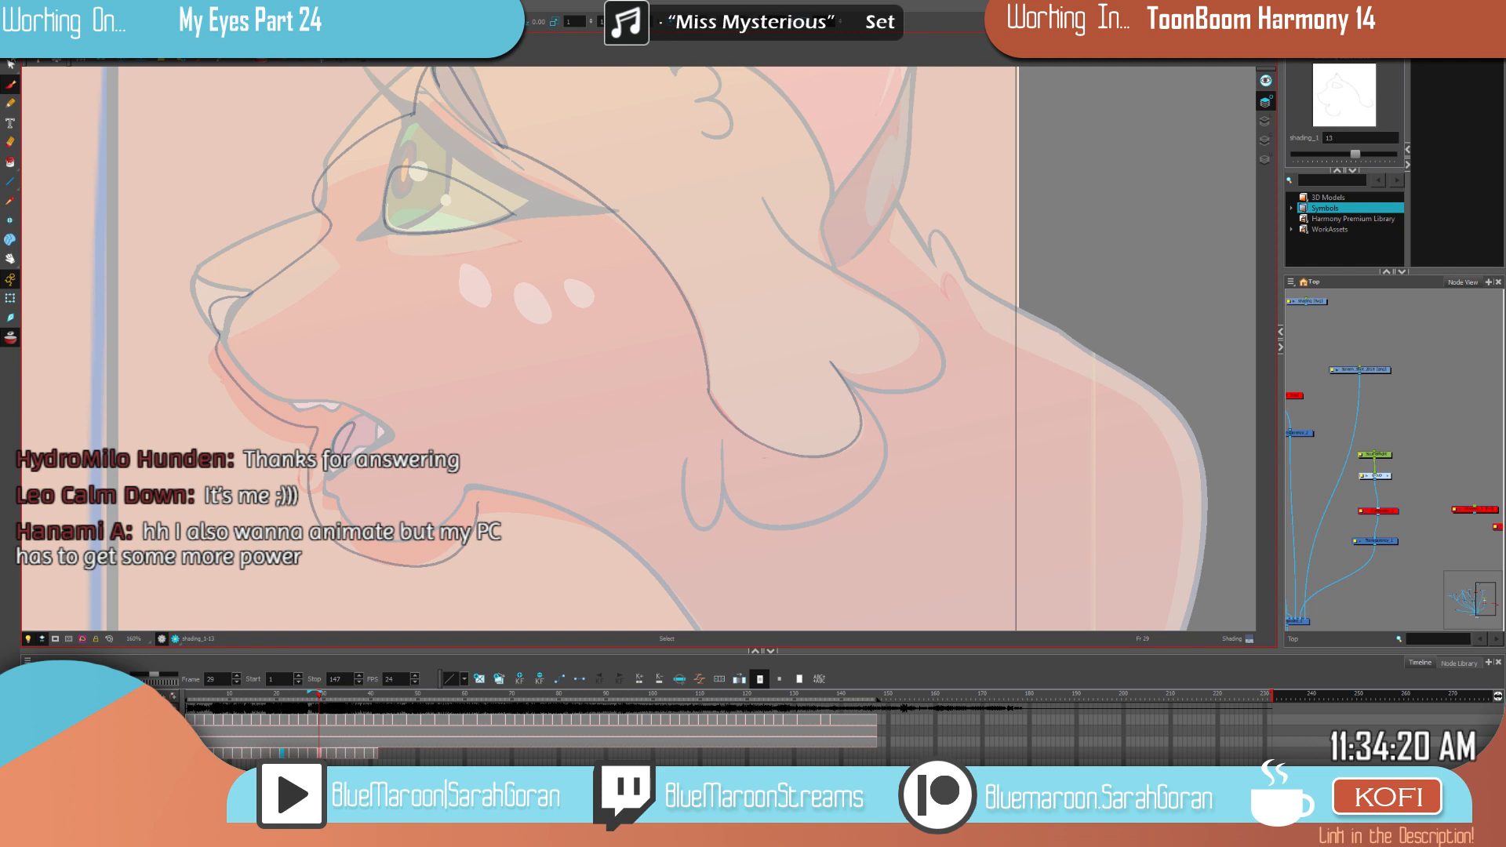
Step: Adjust the lower hair lock's outline slightly and brush over its joint with the cheek line
left_click(855, 443)
left_click_drag(876, 374, 879, 416)
left_click(10, 85)
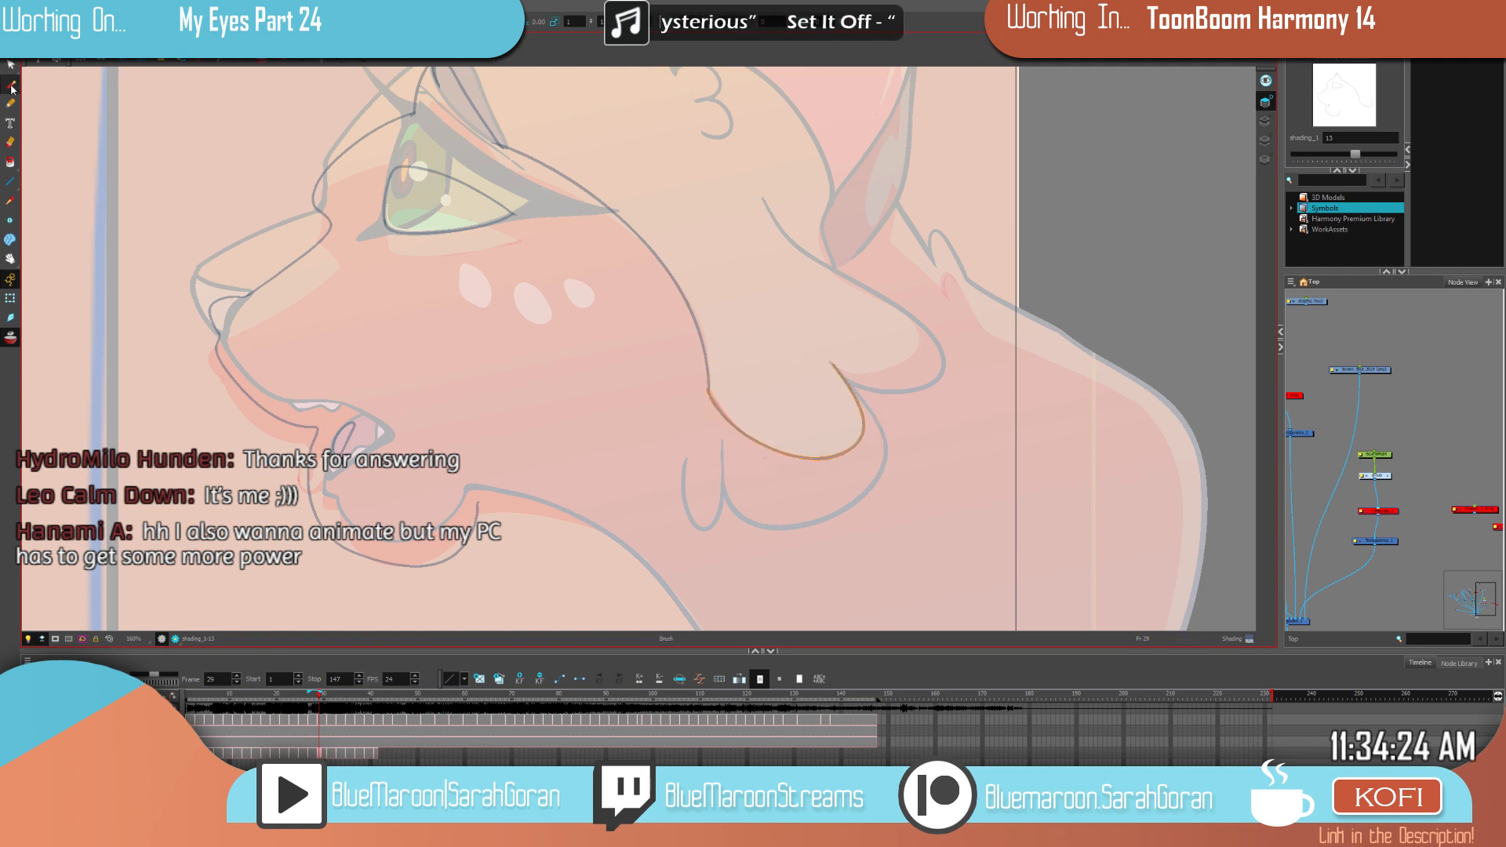
key("comma")
key("period")
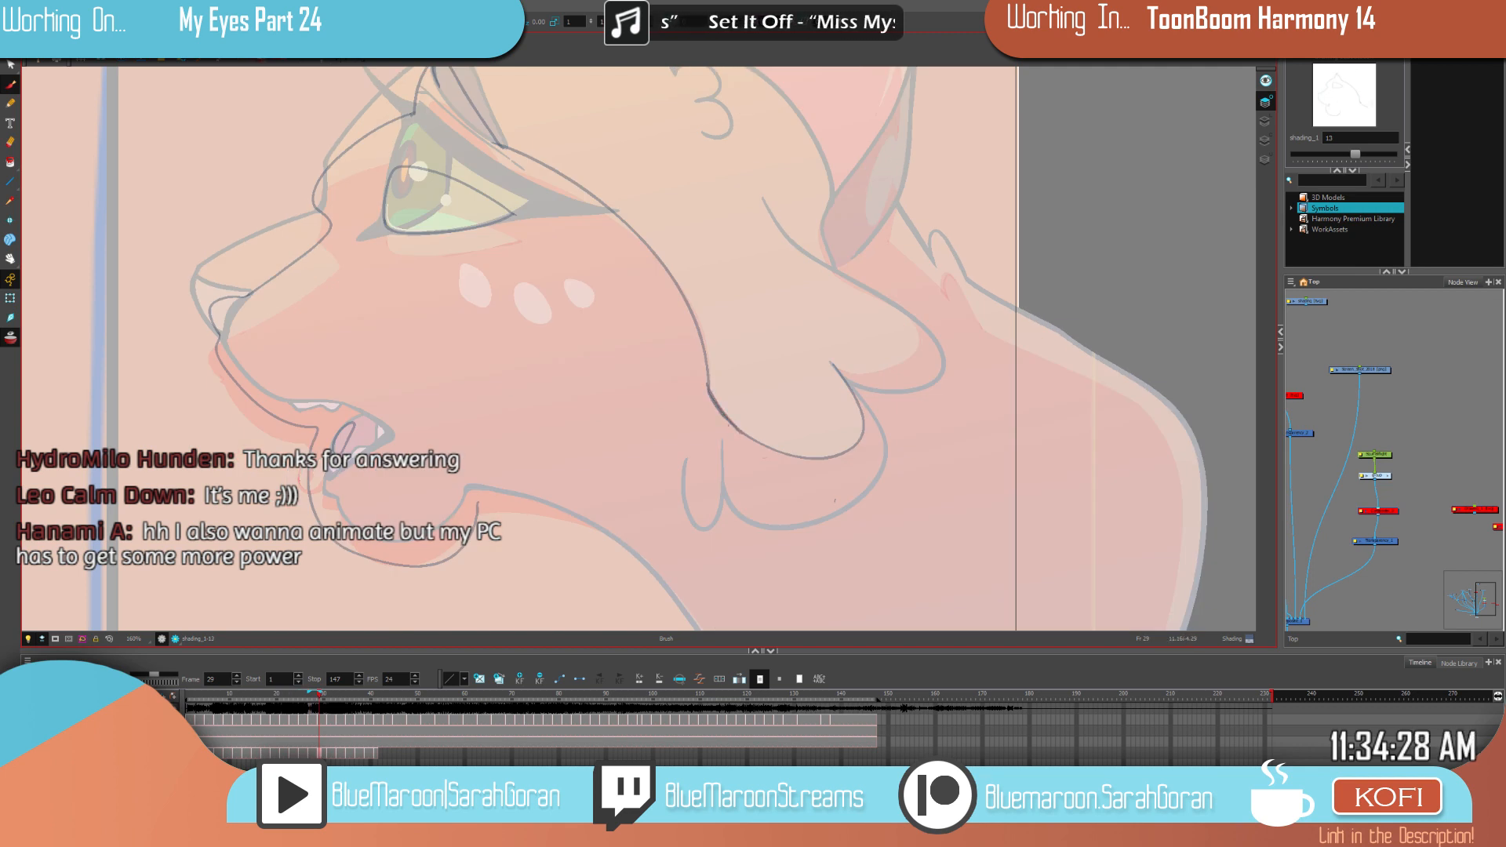
Step: Compare the upper hair lock on frame 29 with the shading drawing on frame 27
key("f")
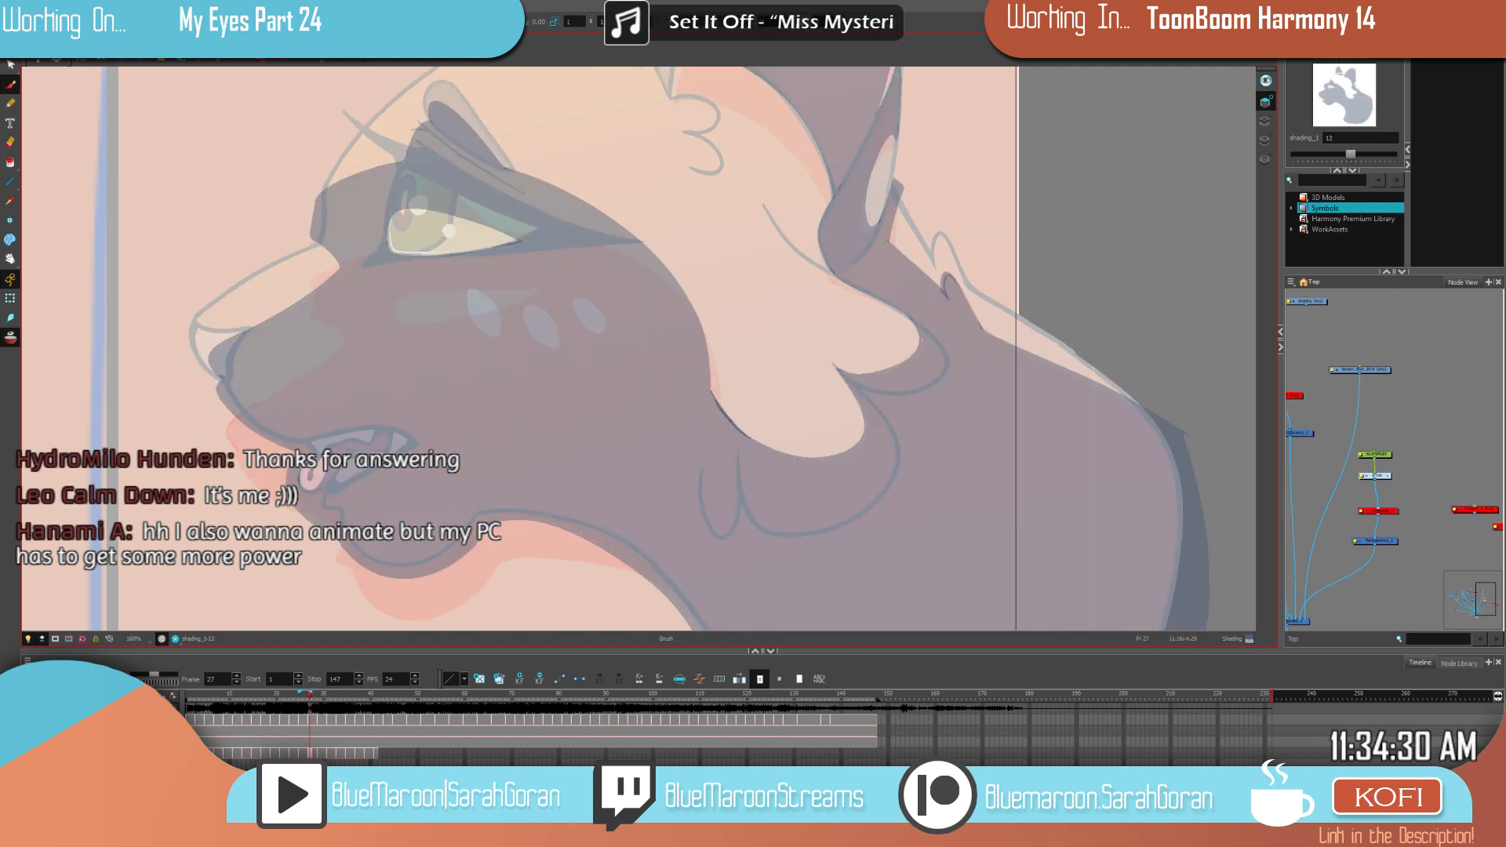
key("g")
key("f")
key("g")
left_click_drag(914, 473, 845, 539)
key("f")
key("g")
key("f")
key("g")
key("f")
key("g")
key("f")
key("g")
left_click_drag(895, 463, 798, 487)
key("f")
key("g")
Step: Draw the top edge of the upper hair lock from the ear's base down toward its tip
mouse_move(652, 311)
left_mouse_down()
mouse_move(665, 381)
mouse_move(747, 432)
left_mouse_up()
key("f")
key("g")
key("f")
key("g")
Step: Continue the upper hair lock's outline around its rounded tip to the notch above the lower lock
left_click_drag(956, 499, 958, 446)
key("f")
key("g")
key("f")
key("g")
key("f")
key("g")
left_click_drag(748, 386, 711, 428)
key("f")
key("g")
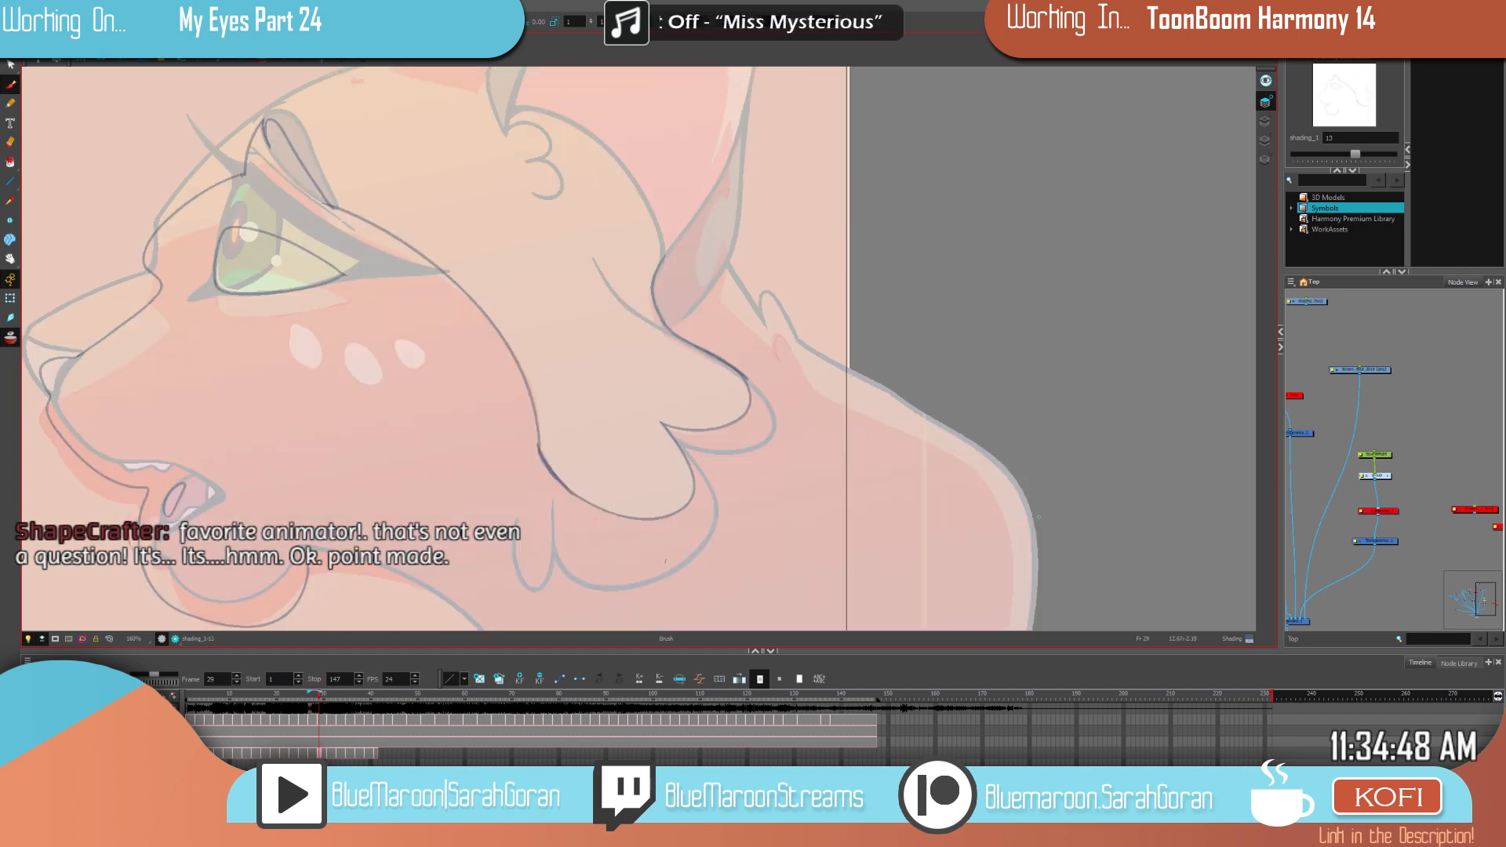
Step: Draw a short shading line running from the ear's lower rear edge onto the neck
key("f")
key("g")
key("space")
left_click_drag(905, 384, 864, 455)
key("f")
key("g")
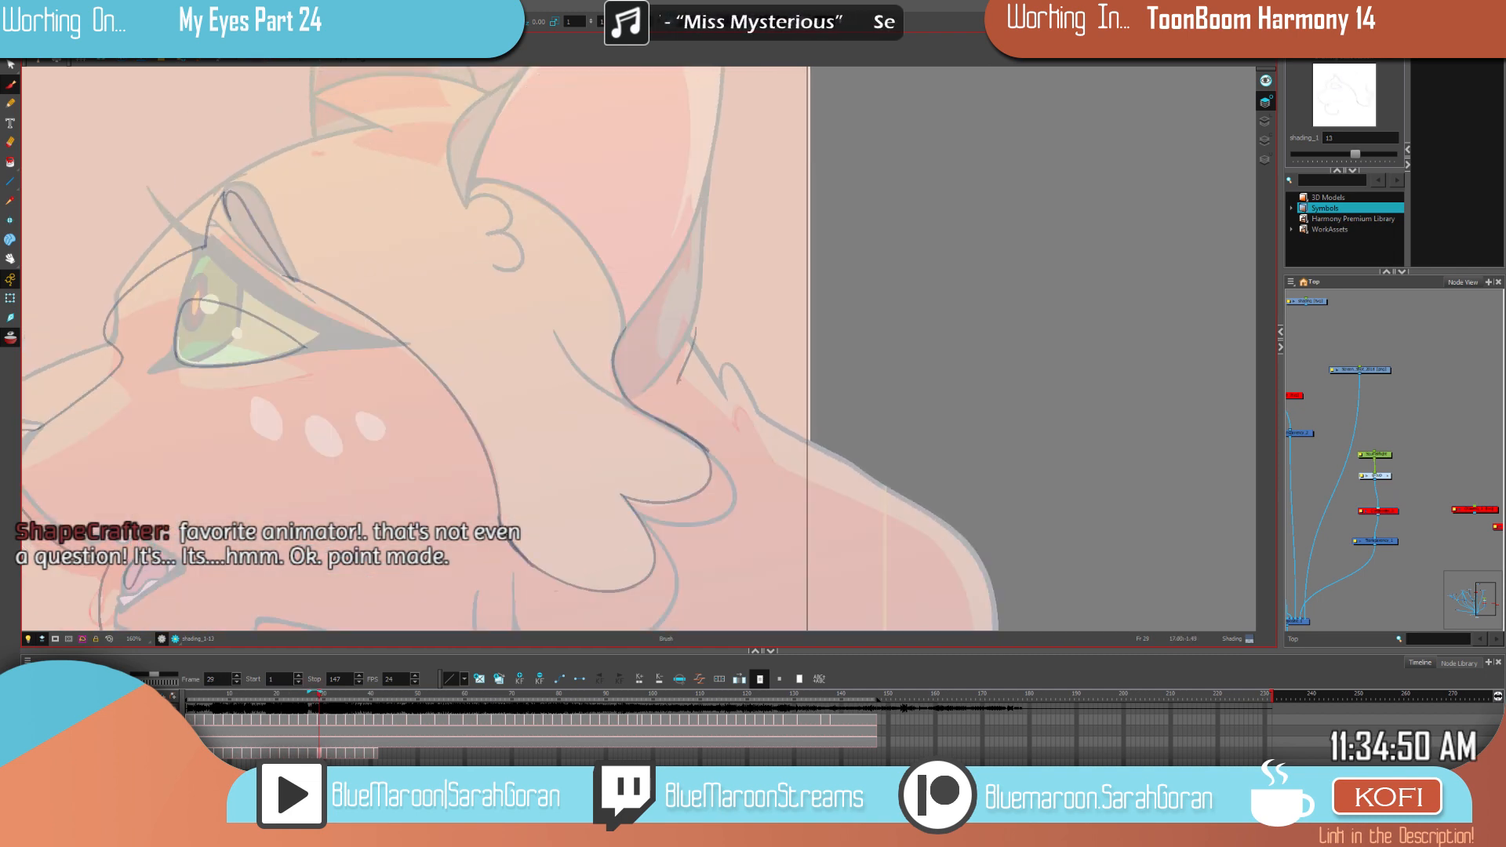
key("f")
key("g")
key("f")
key("g")
Step: Draw the neck shading edge behind the ear, including the small pointed fur tuft
left_click_drag(675, 375, 772, 459)
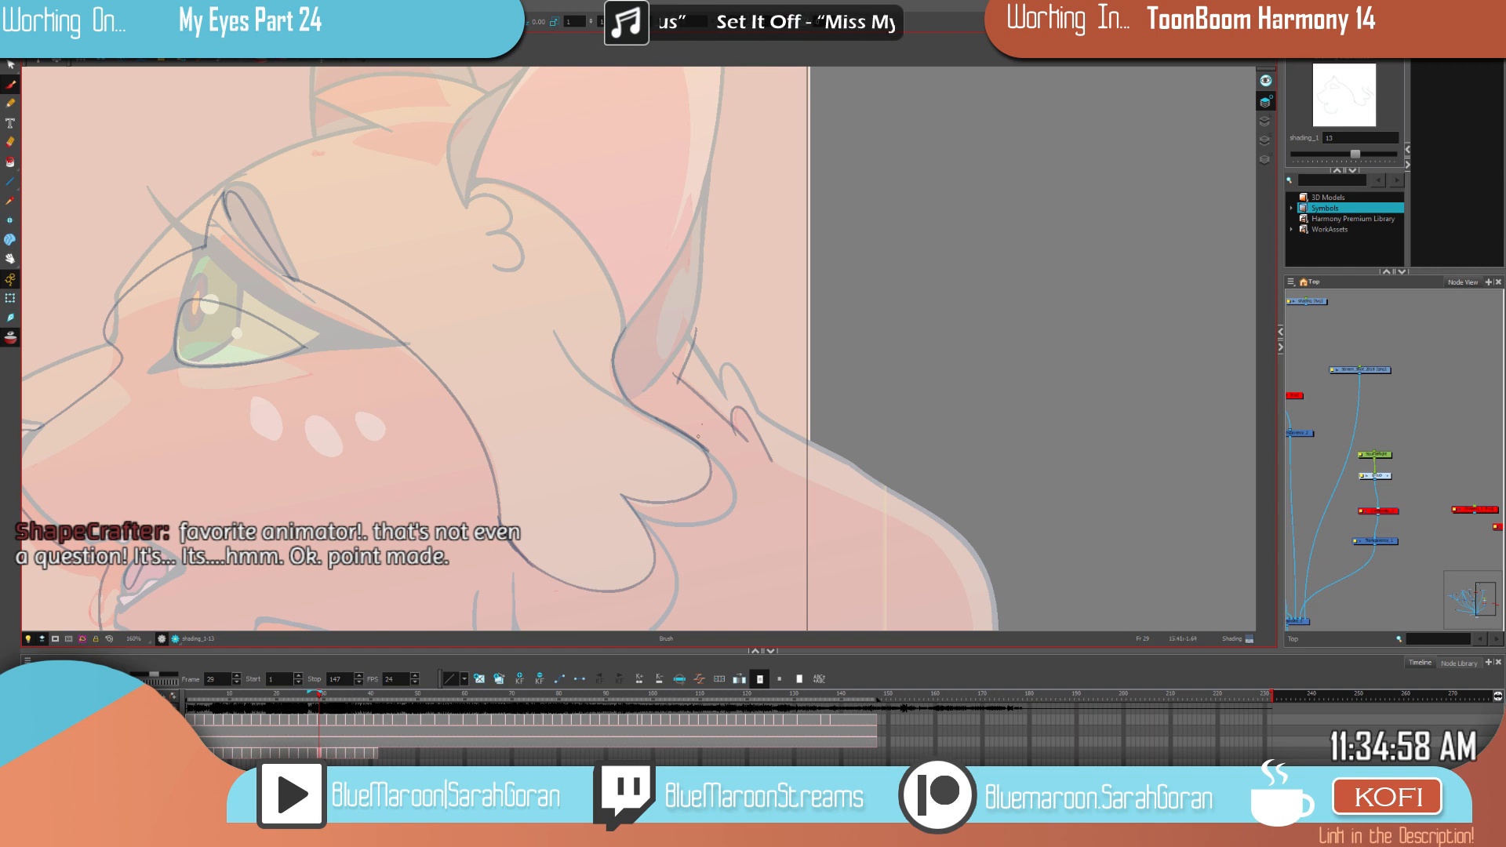
key("alt+b")
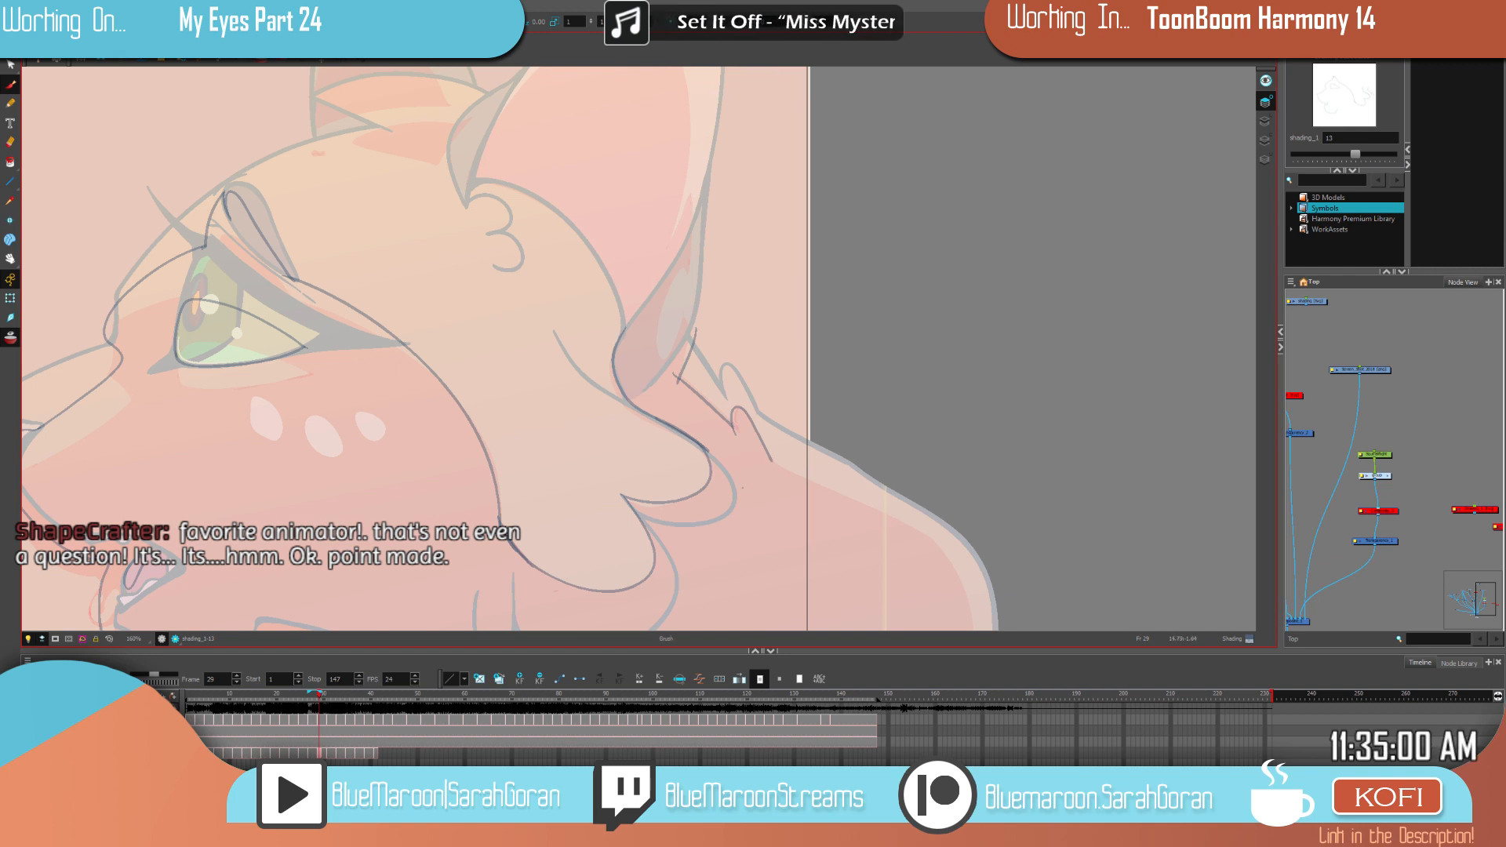
key("alt+t")
key("alt+b")
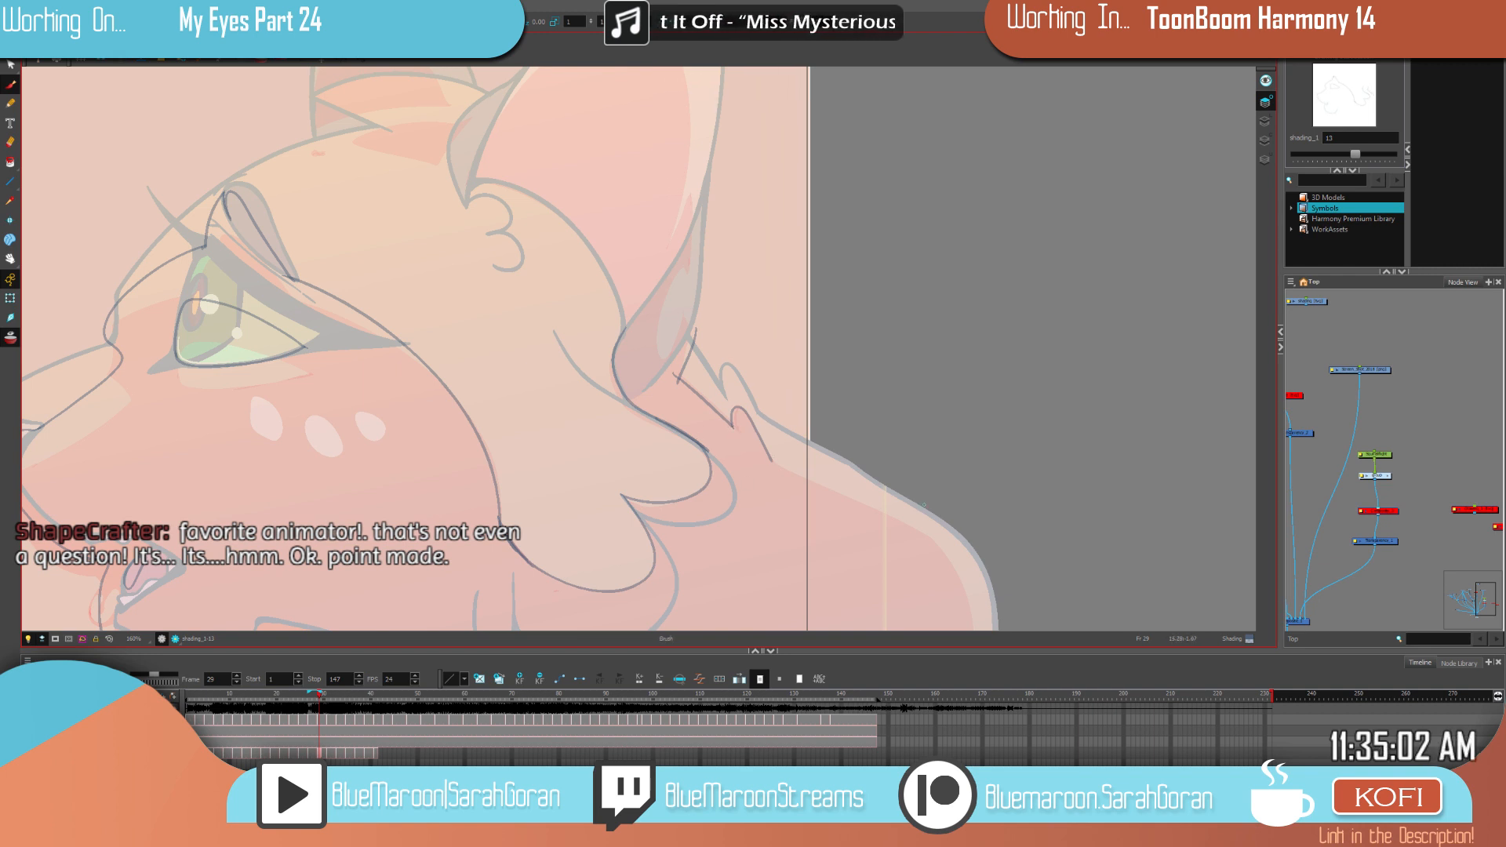
Step: Extend the shading edge from the neck fur tuft along the back to the shoulder outline
left_click_drag(975, 481, 876, 461)
key("f")
key("g")
key("f")
key("g")
left_click_drag(670, 439, 909, 563)
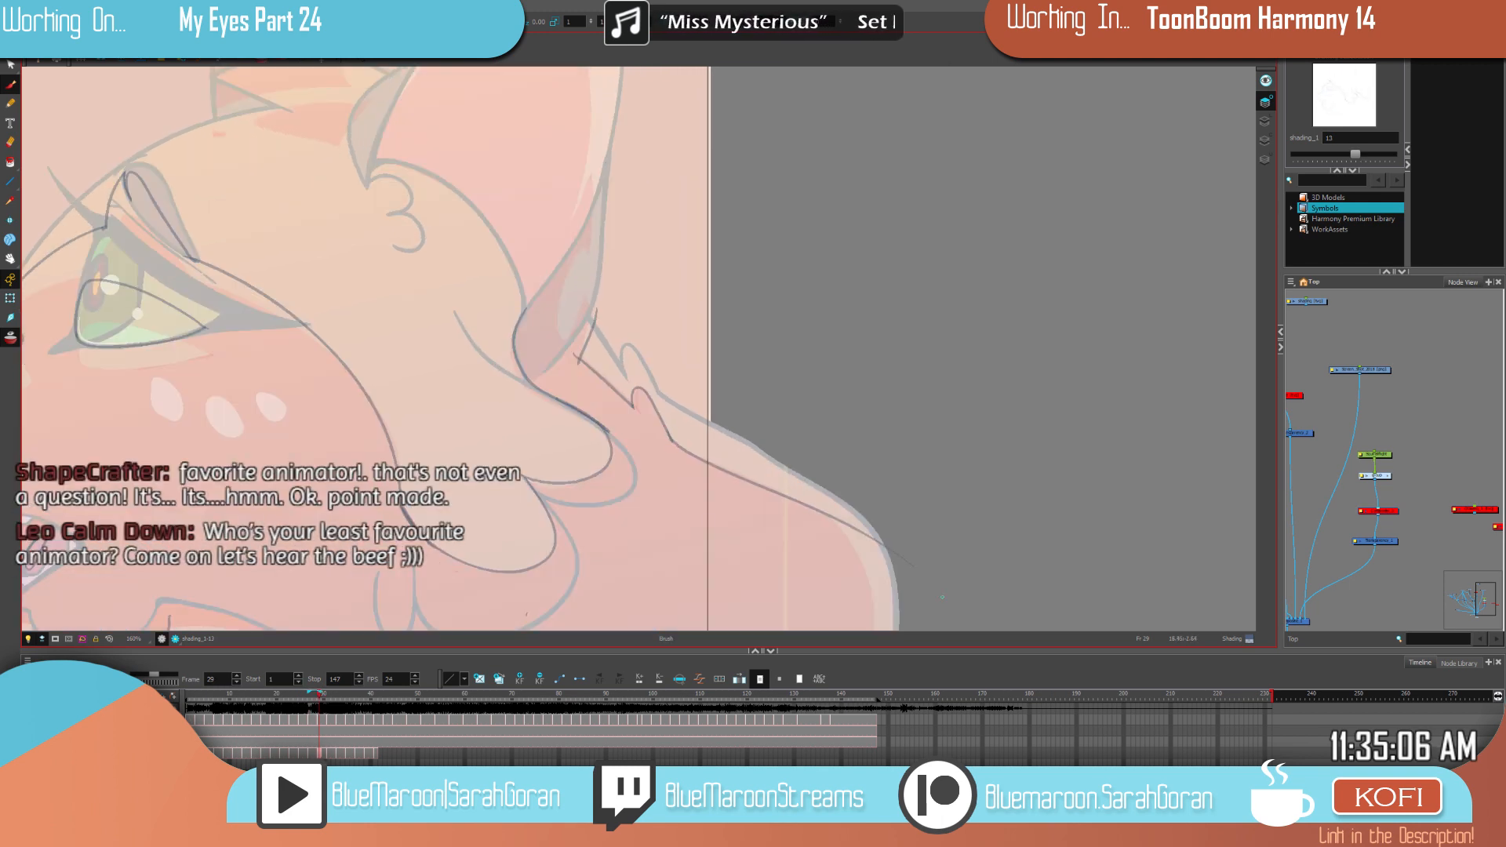
Step: Outline the light oval patch at the near ear's base and trace the ear's lower rear edge
mouse_move(909, 386)
left_mouse_down()
mouse_move(1003, 394)
mouse_move(929, 443)
left_mouse_up()
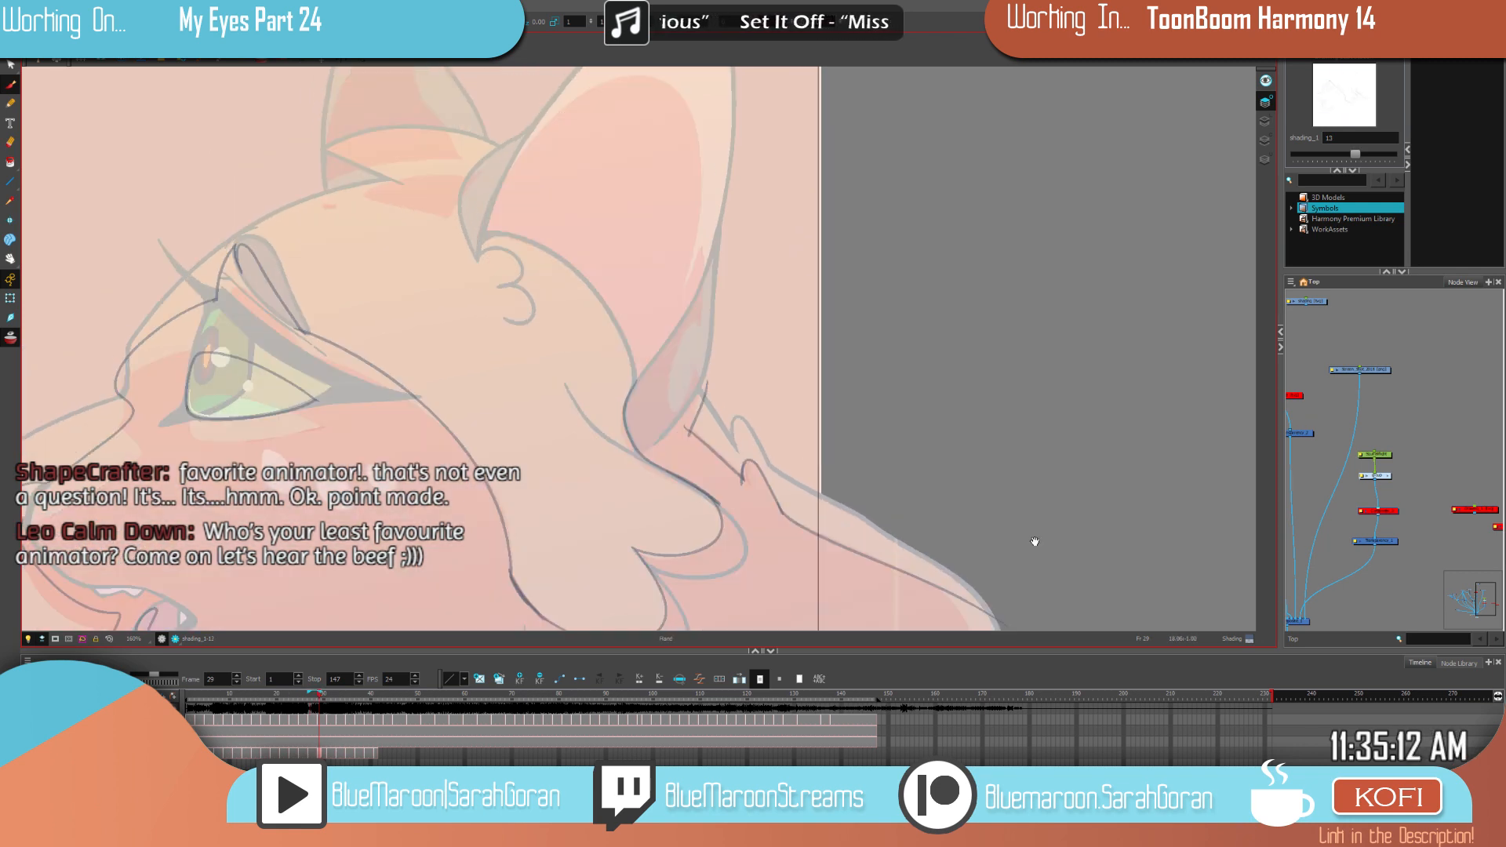
left_click_drag(947, 496, 941, 381)
left_click_drag(695, 267, 662, 310)
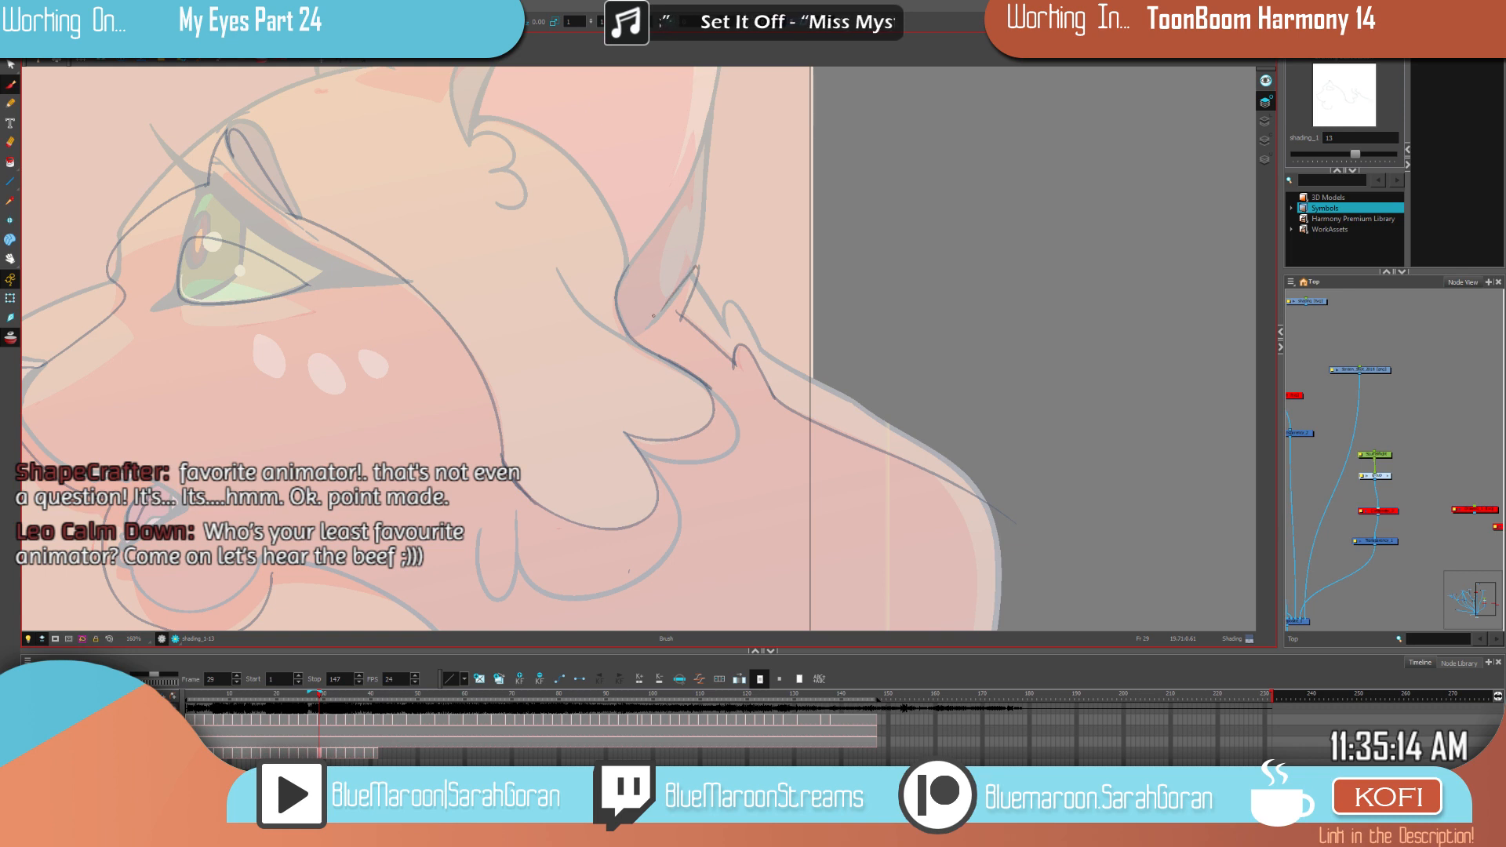
left_click_drag(886, 389, 951, 512)
mouse_move(766, 338)
left_mouse_down()
mouse_move(730, 357)
mouse_move(730, 426)
left_mouse_up()
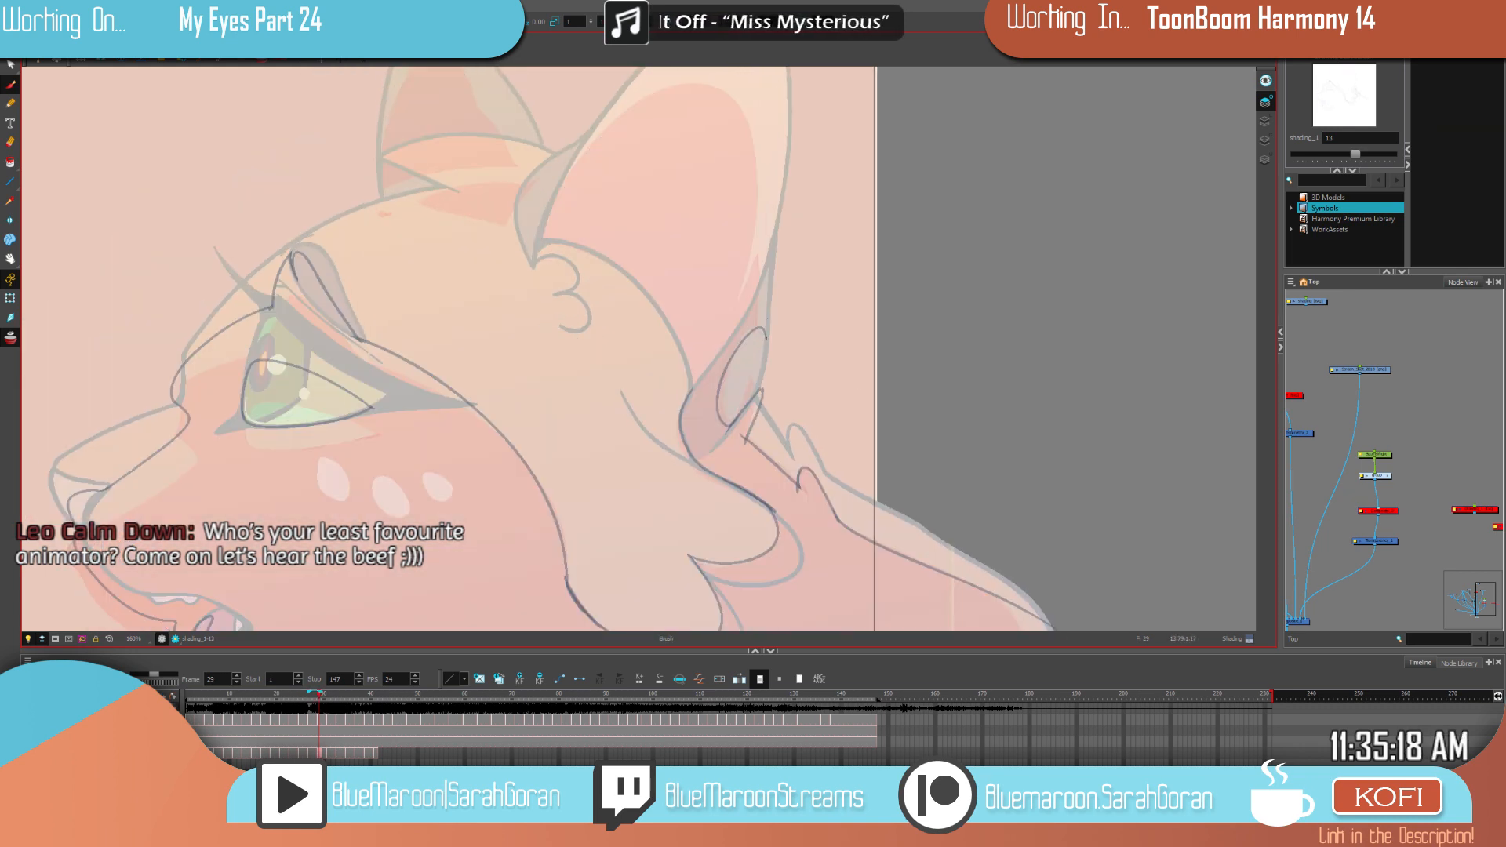
left_click_drag(762, 280, 736, 332)
key(".")
left_click_drag(930, 405, 917, 464)
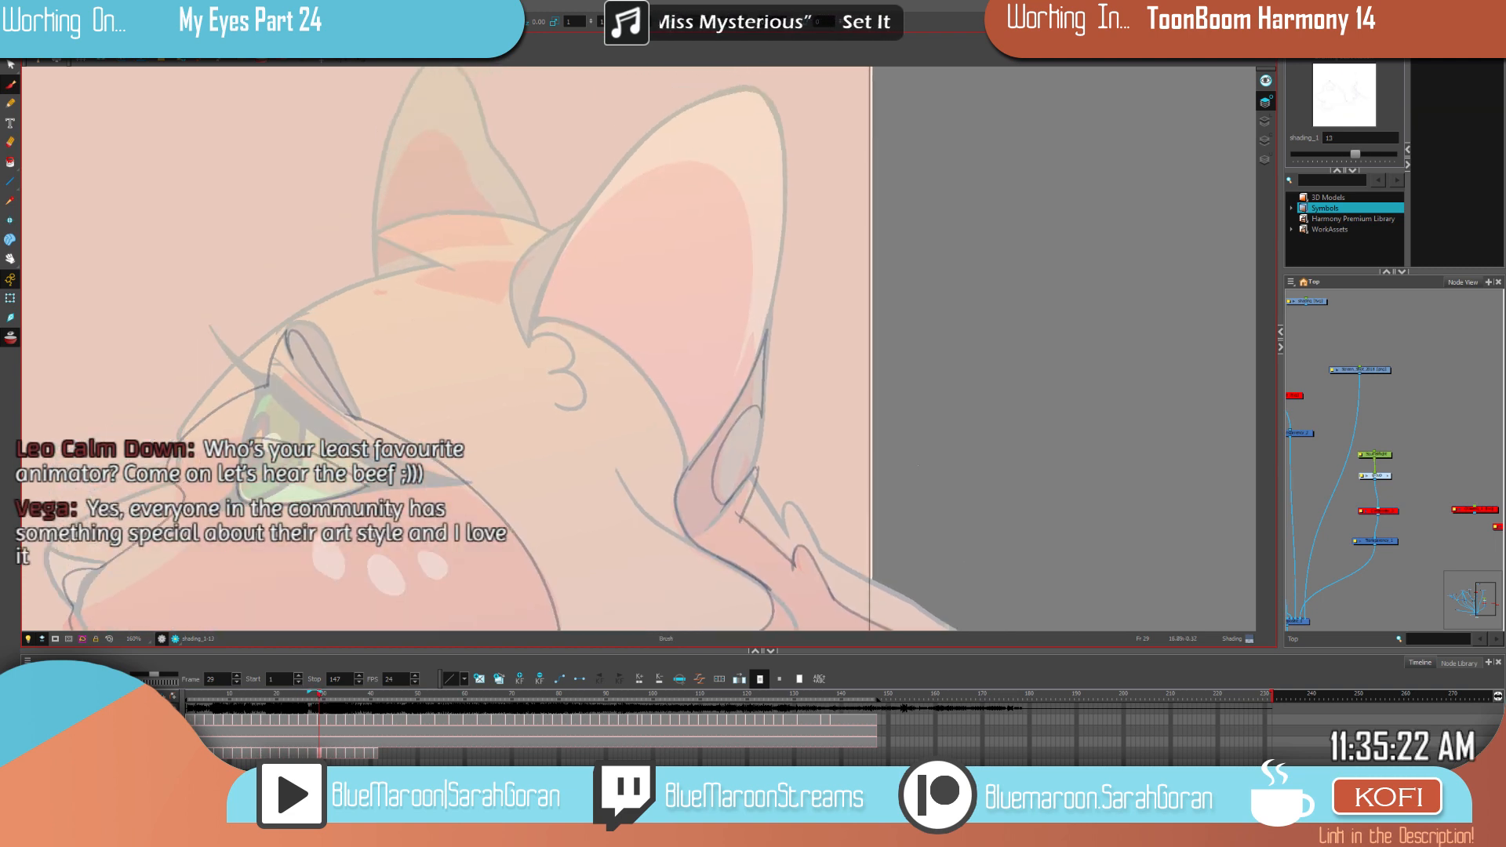
Step: Compare the ears on frame 29 with the ear shading on frame 27
key(".")
key(".")
key(".")
key(".")
key("g")
left_click_drag(837, 407, 837, 429)
key("f")
key("f")
key("g")
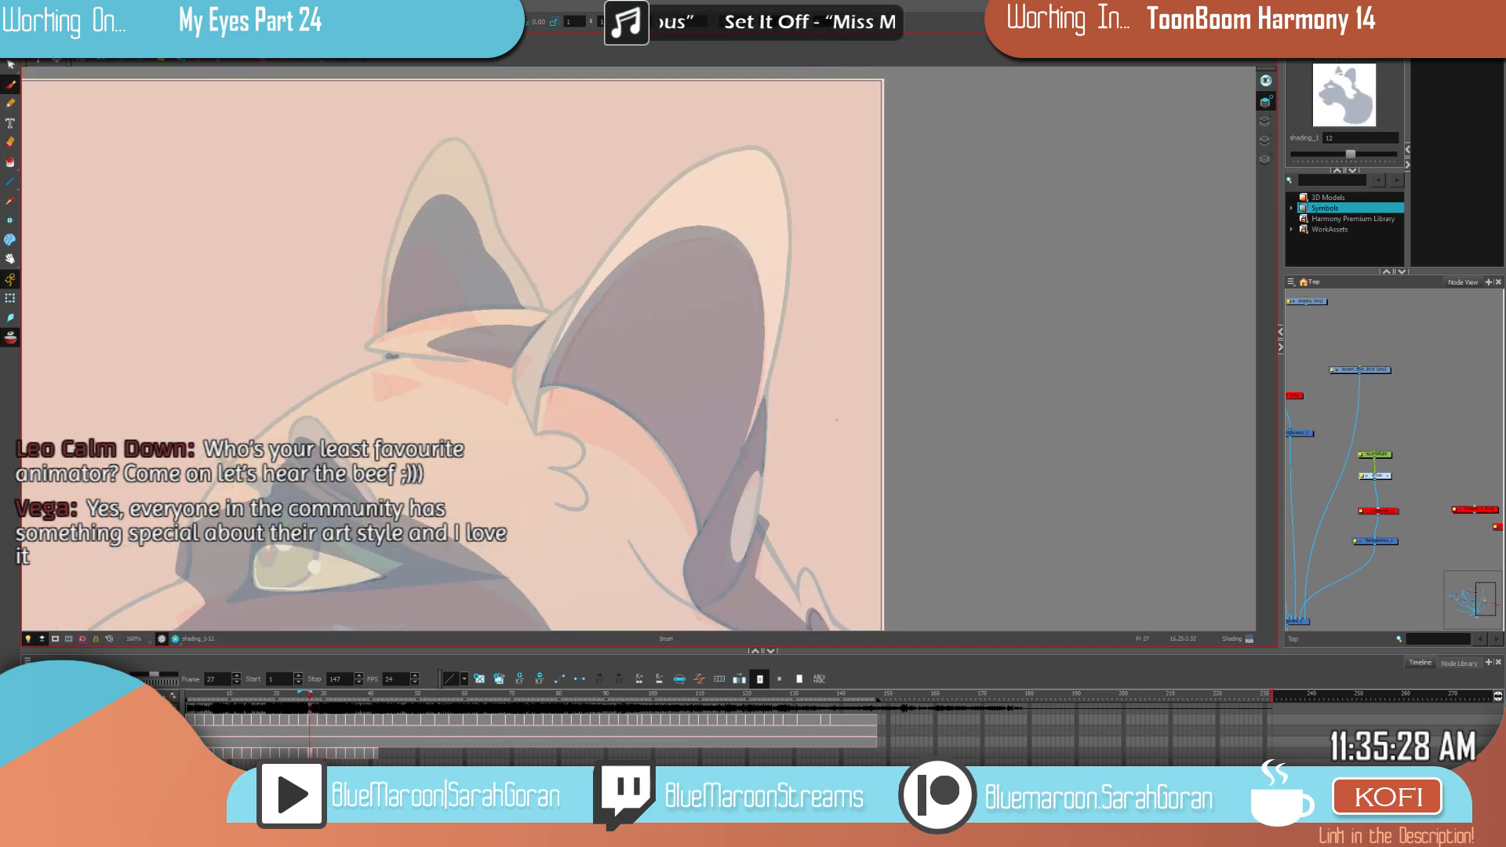
key("g")
key("f")
key("g")
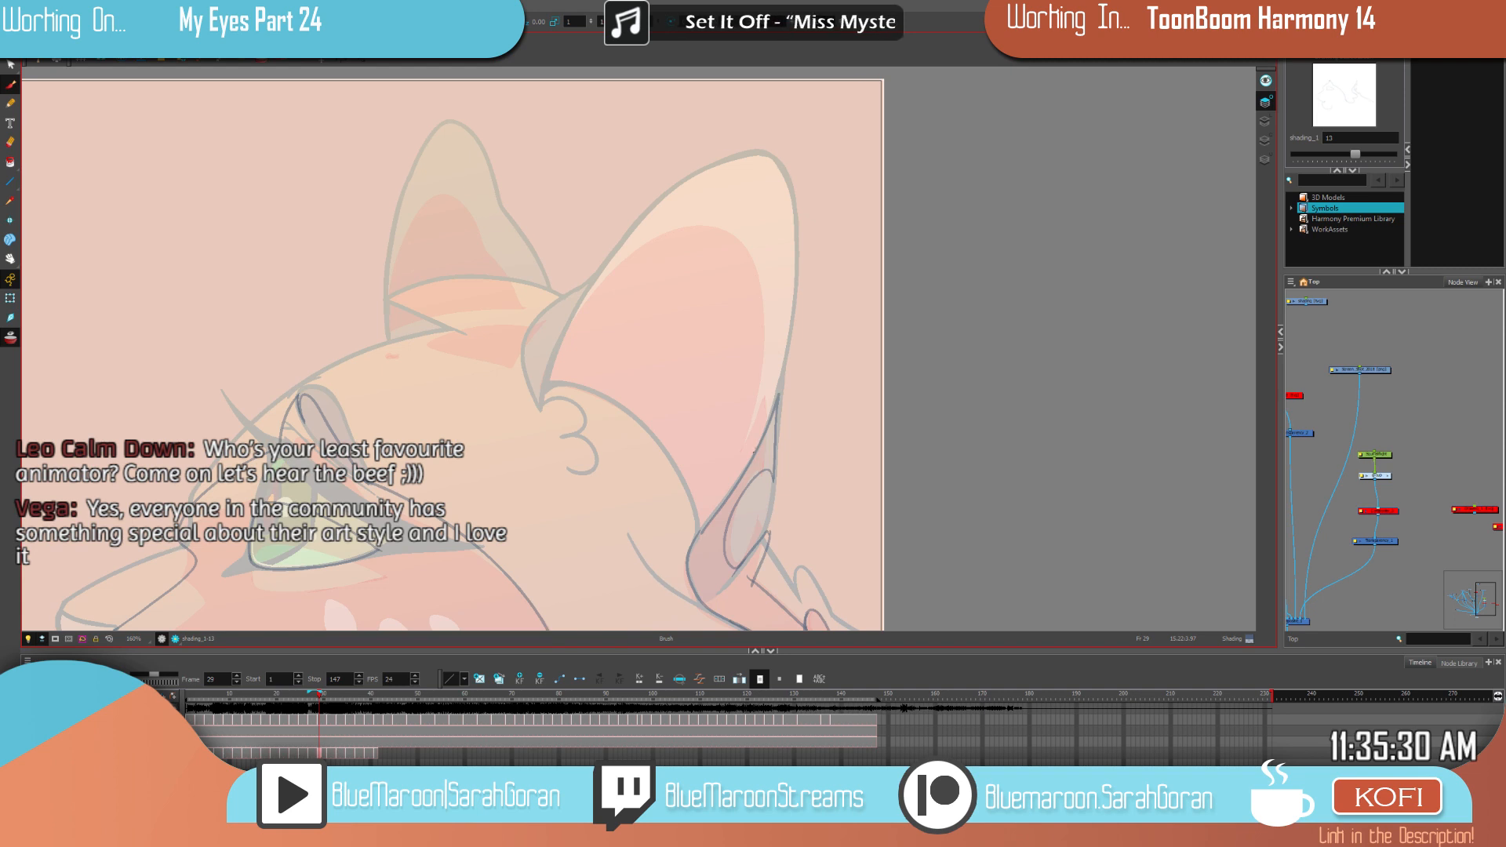
Step: Undo the last mark and outline the near ear's inner shadow from its rear edge over the top to the front
key("ctrl+z")
key("f")
key("g")
key("f")
key("g")
left_click_drag(775, 344, 761, 434)
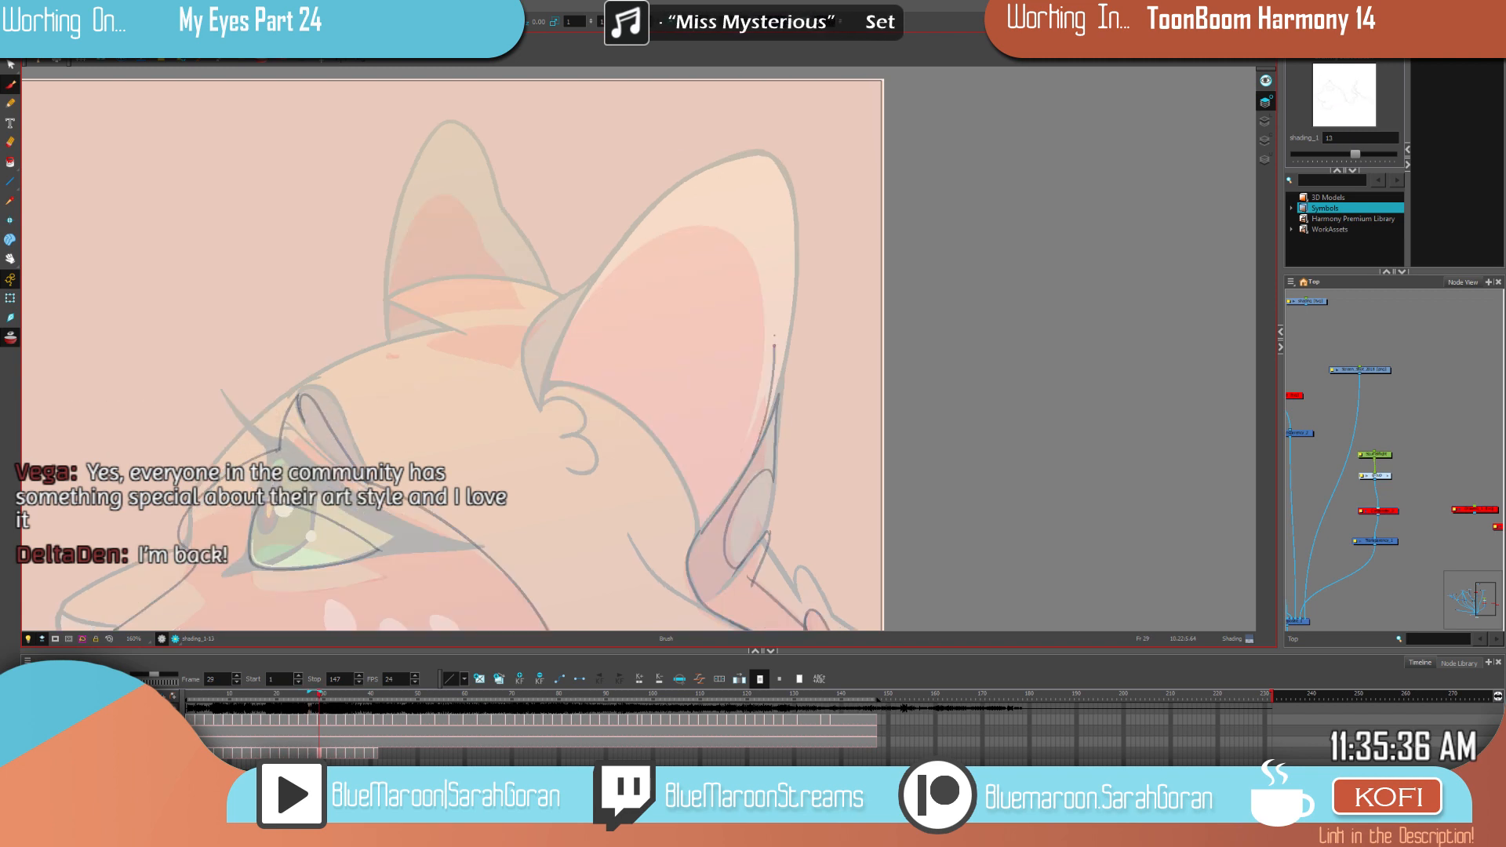
mouse_move(651, 250)
left_mouse_down()
mouse_move(588, 297)
mouse_move(556, 343)
left_mouse_up()
key("f")
key("g")
key("f")
key("period")
key("period")
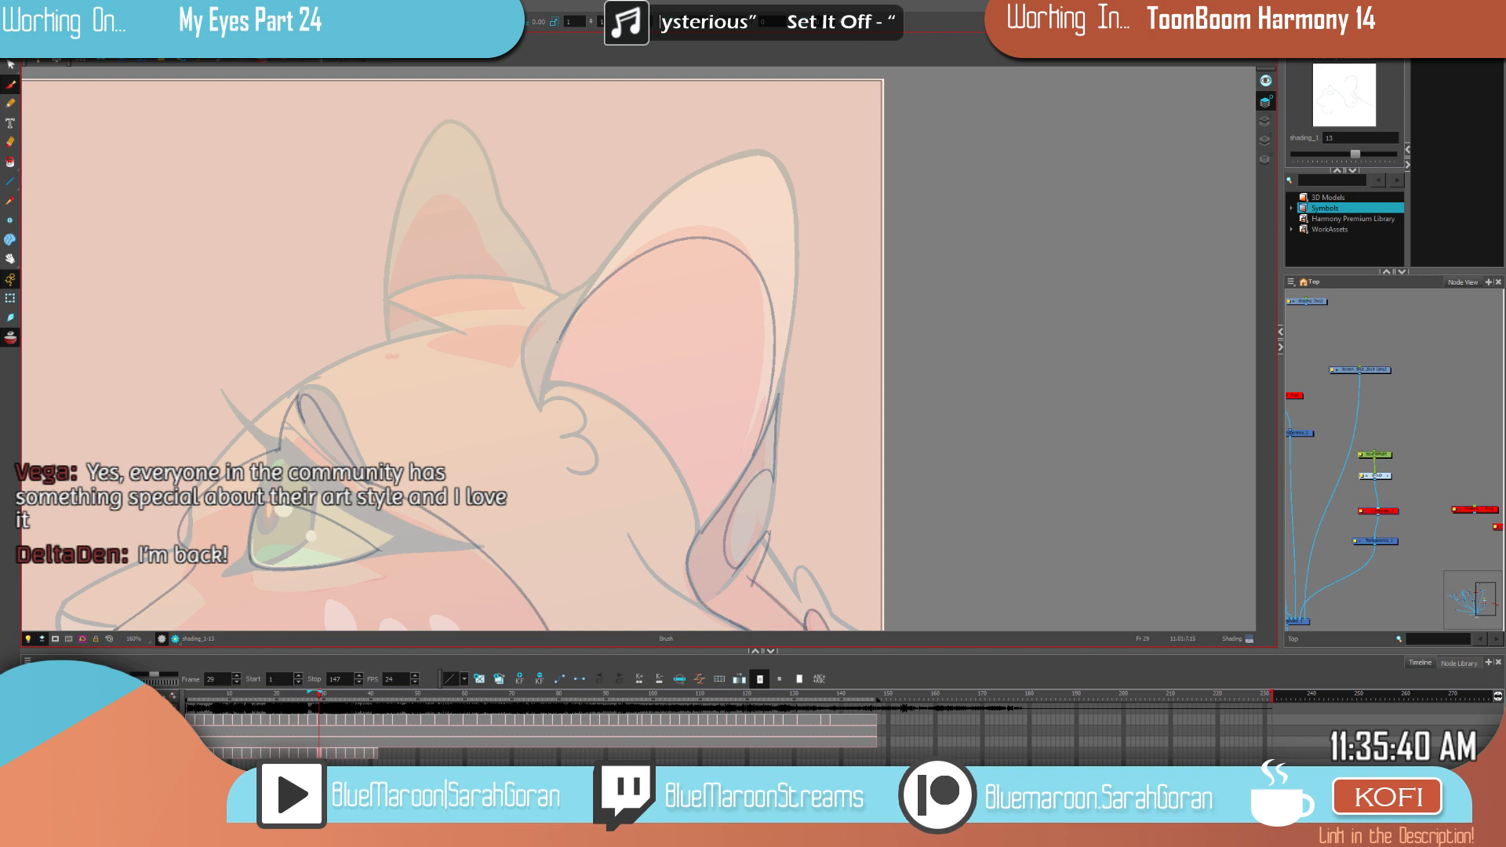
Step: Compare the near ear's shading outline on frame 29 with the neighbouring drawings, close up and at full view
key("f")
key("f")
key("f")
key("g")
key("g")
key("g")
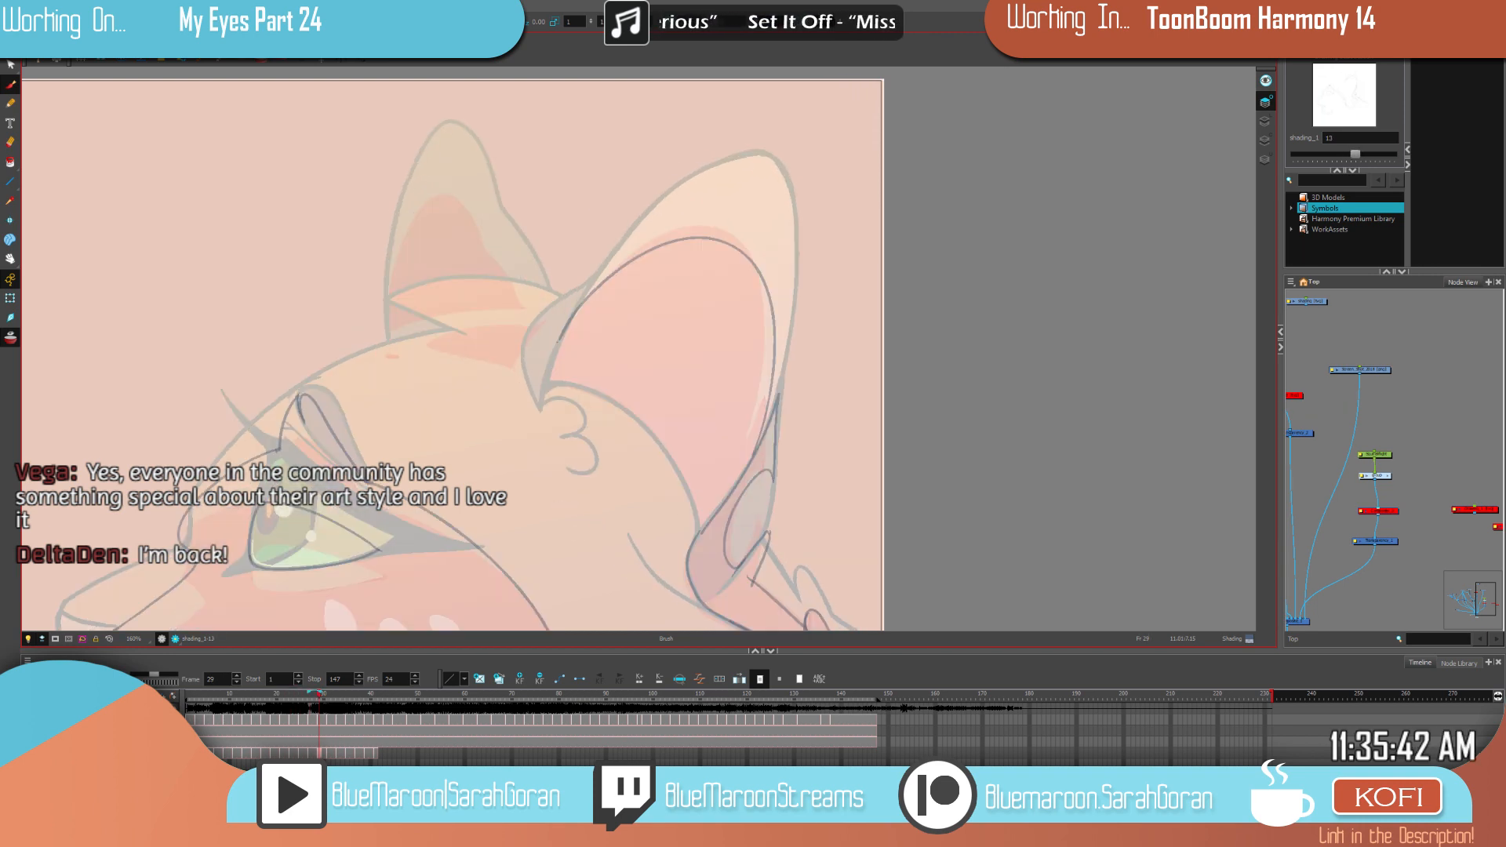
key("f")
key("g")
key("f")
key("g")
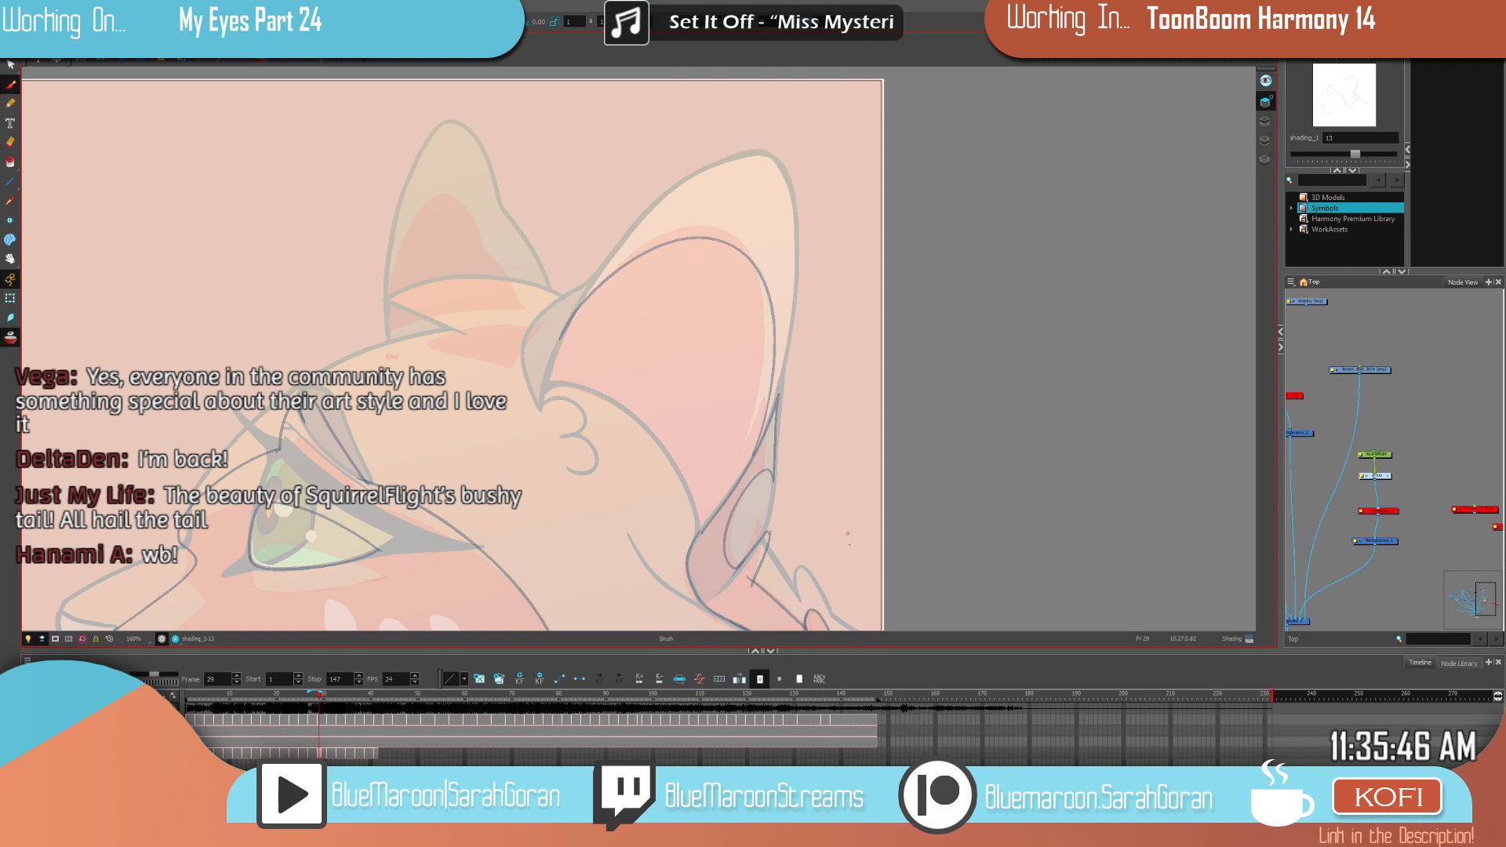
scroll(847, 533, "down", 4)
left_click_drag(876, 522, 984, 333)
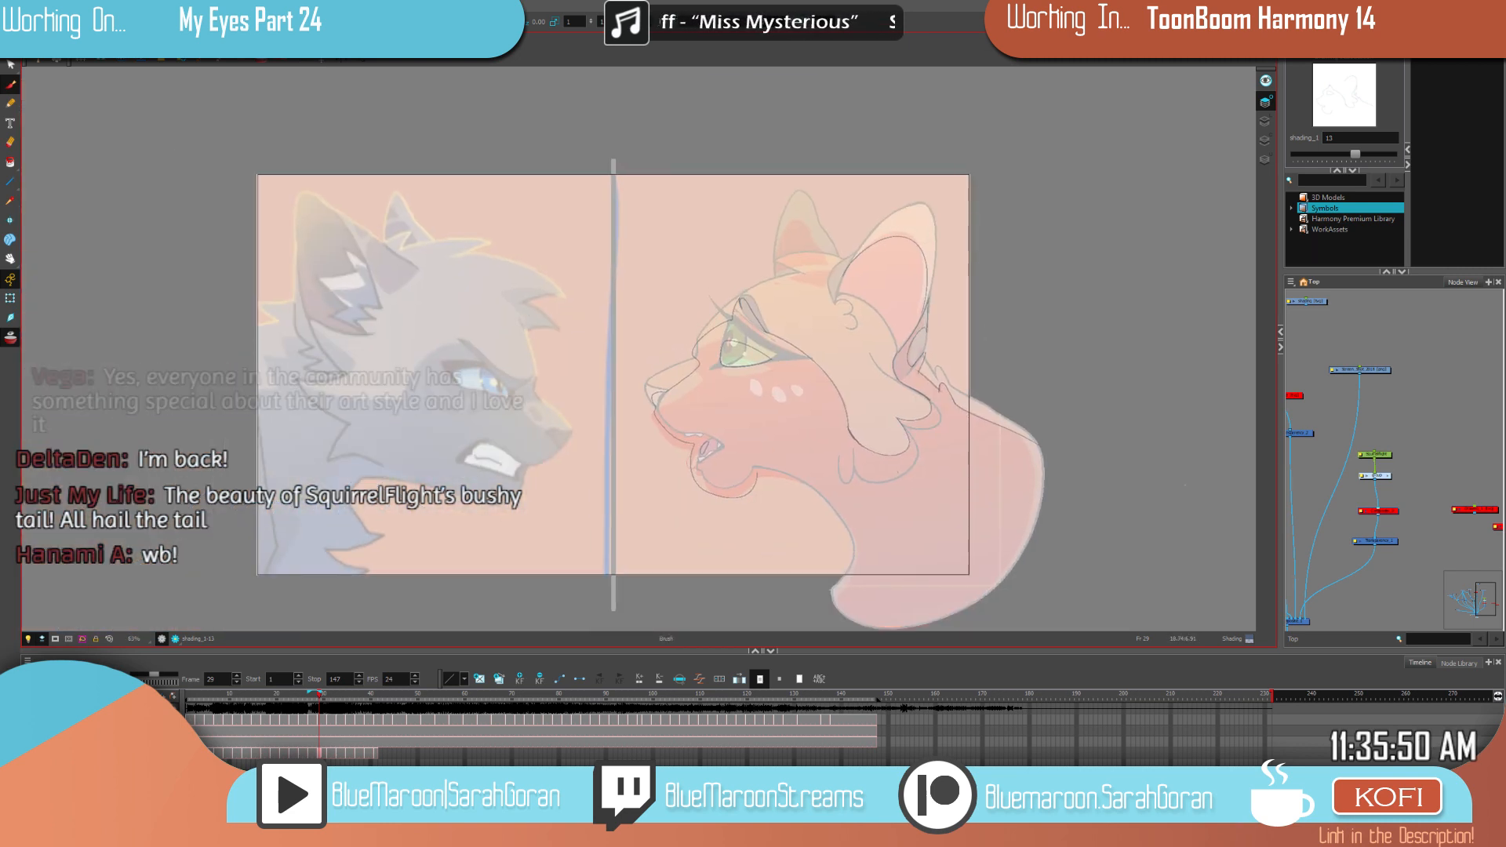
scroll(1019, 336, "up", 2)
scroll(1019, 336, "down", 2)
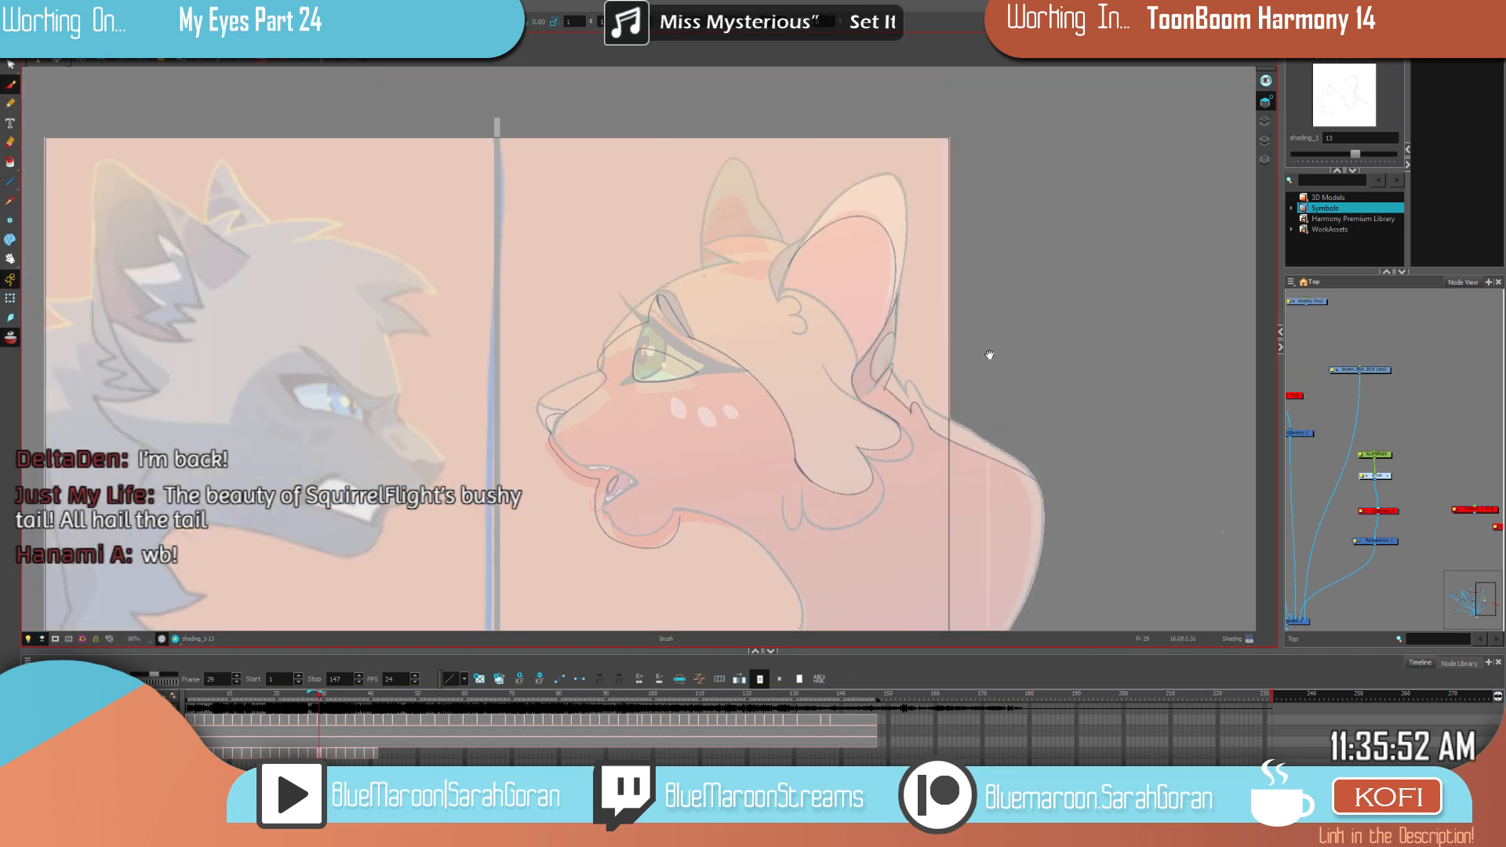
scroll(1019, 335, "up", 2)
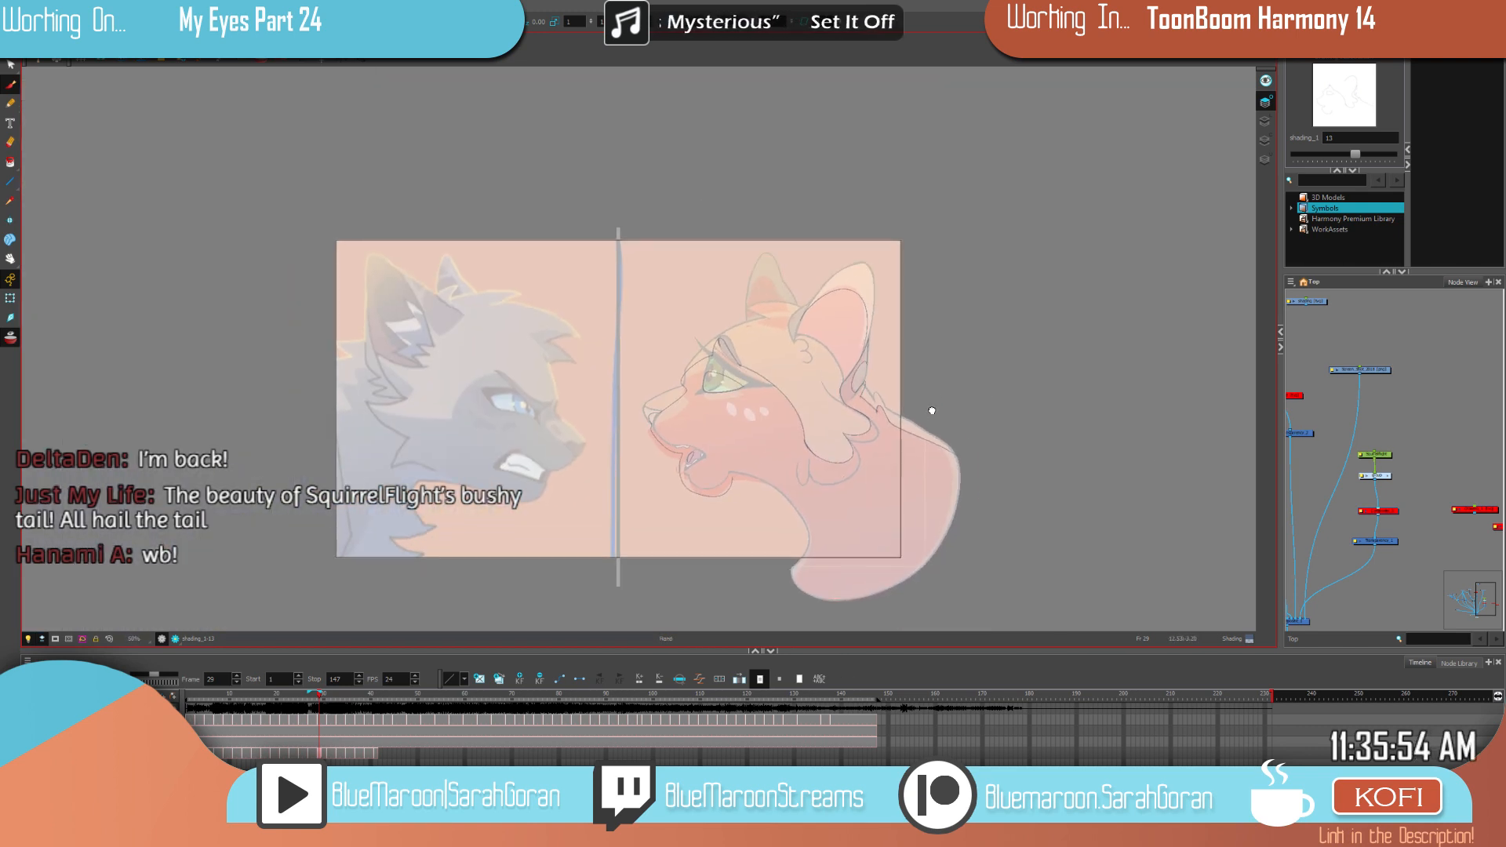
key("comma")
key("period")
key("comma")
key("period")
scroll(973, 396, "up", 3)
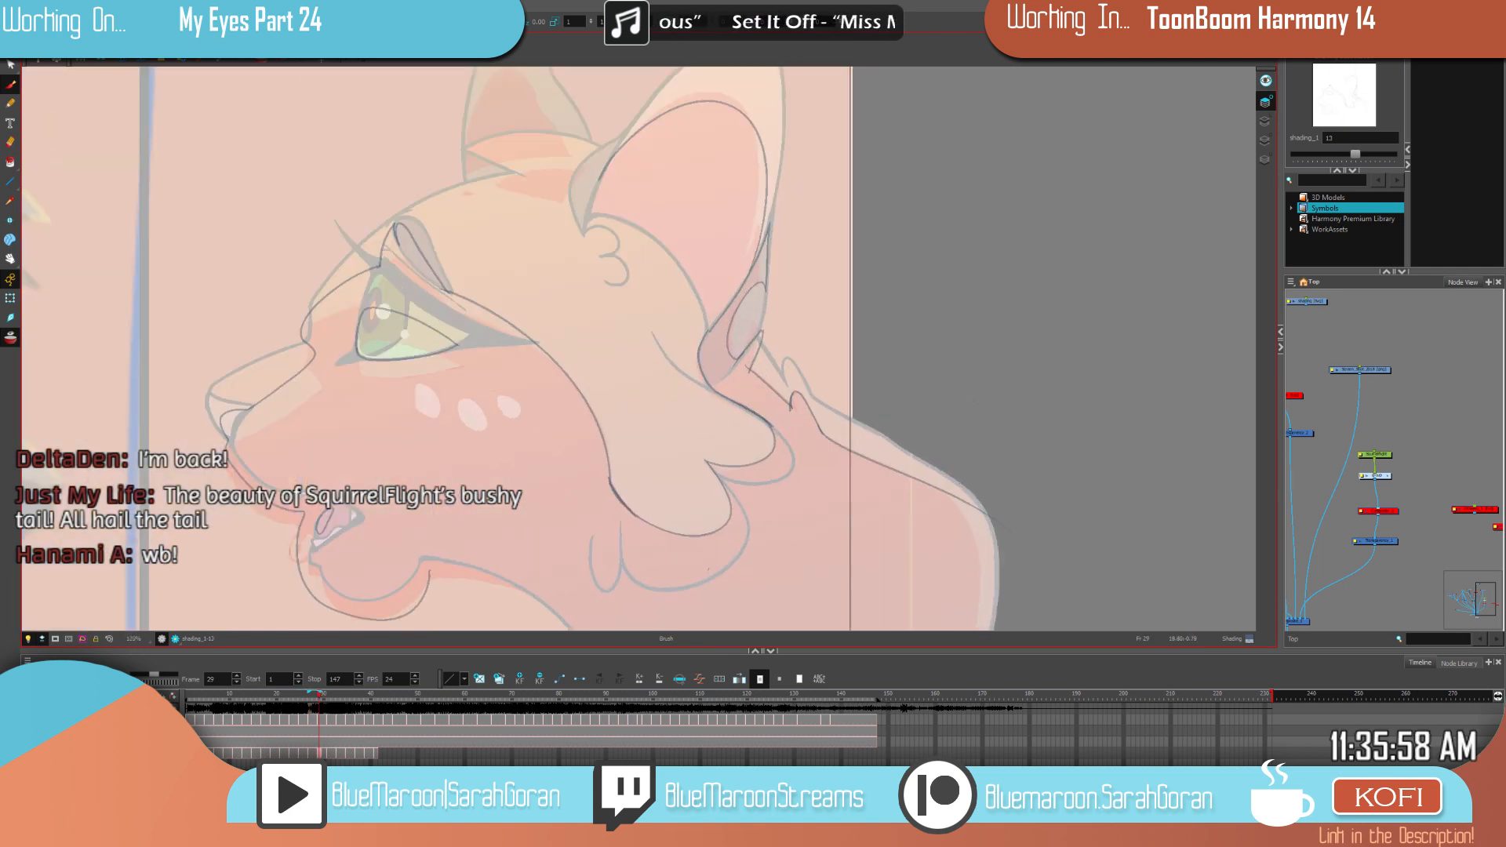
Step: Extend the near ear's inner shadow line down its front edge to the base of the ear
left_click_drag(806, 395, 930, 539)
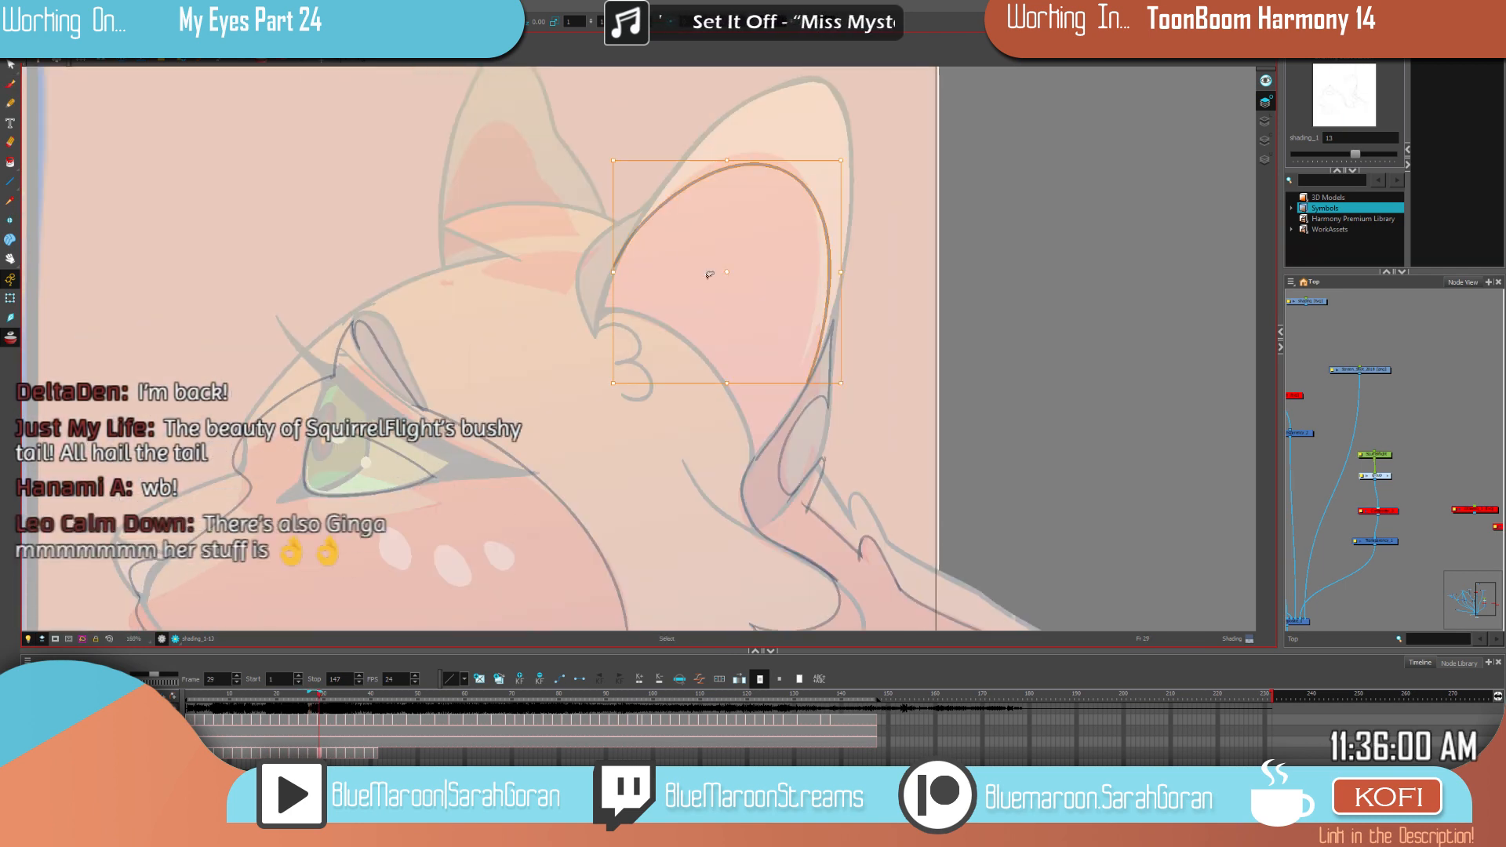
left_click(648, 243)
left_click(10, 84)
key("alt+s")
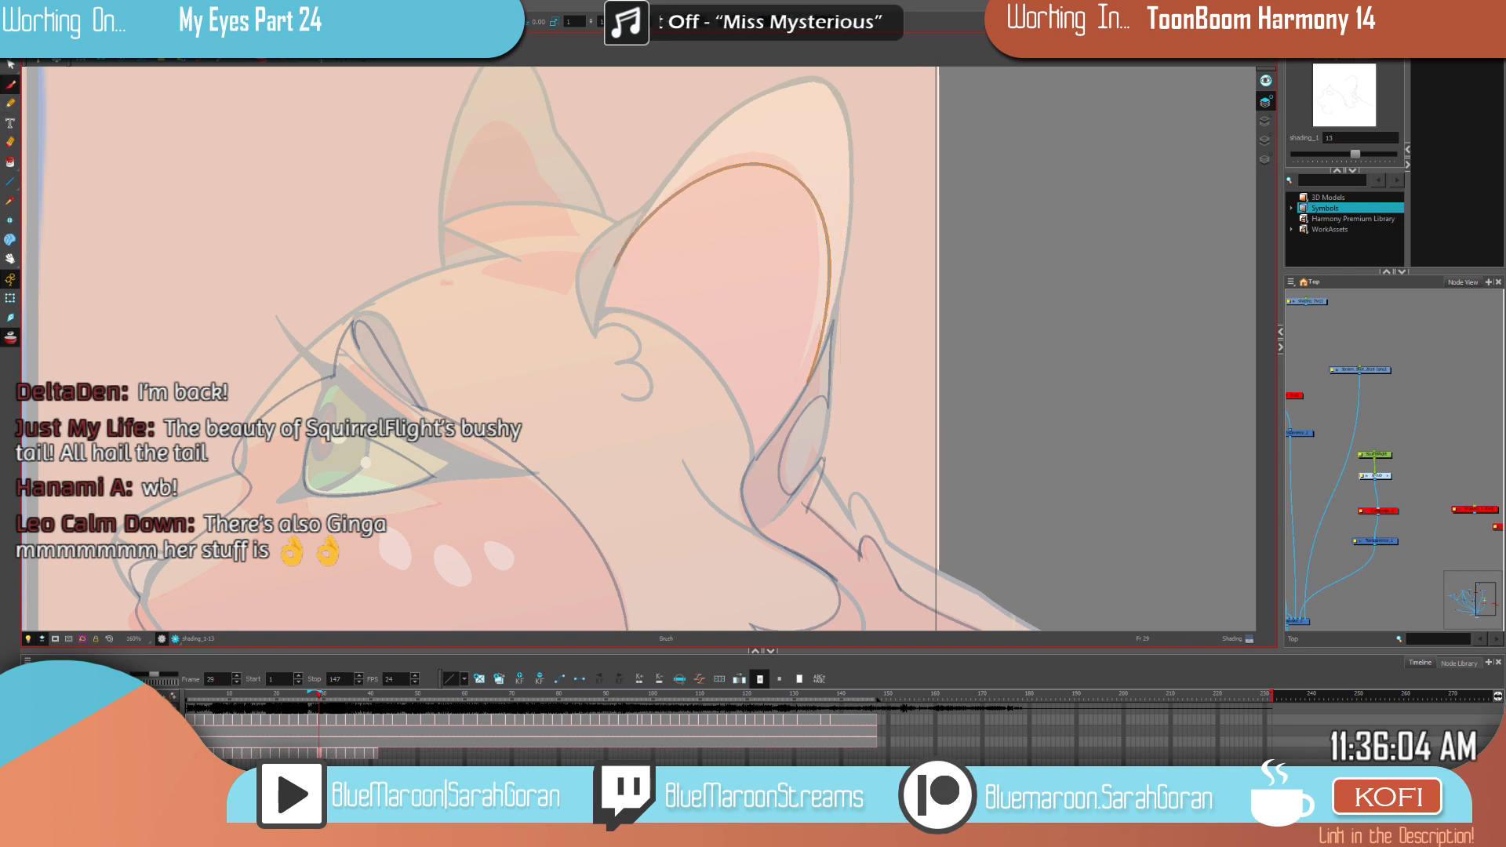
left_click(645, 246)
key("alt+shift+s")
left_click(10, 83)
left_click_drag(628, 248, 605, 304)
key("comma")
key("period")
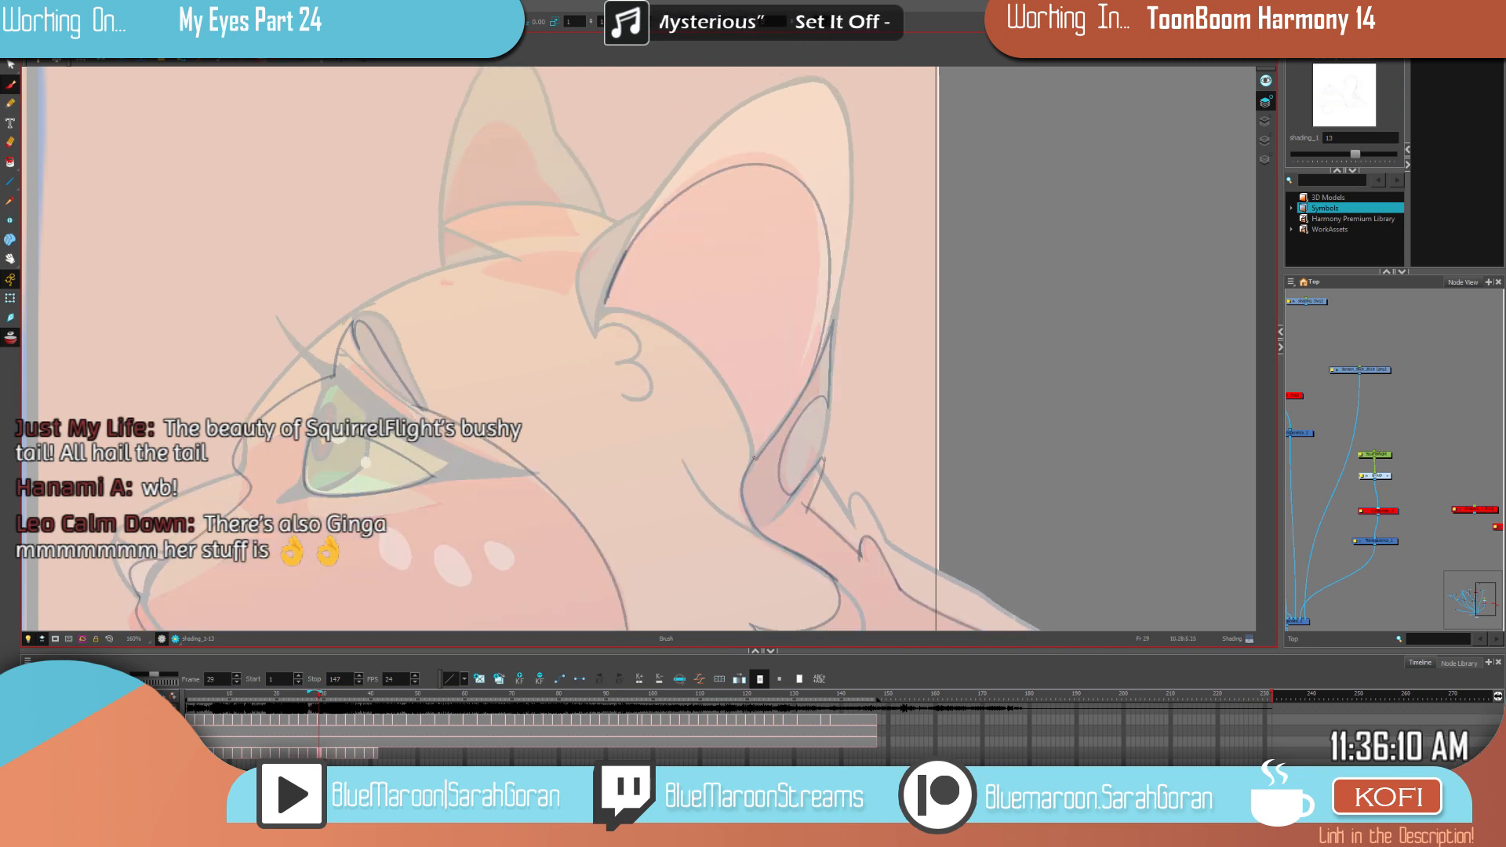
Step: Draw the lower edge of the near ear's inner shadow from the front base along the head to the rear patch
left_click_drag(748, 431, 705, 364)
mouse_move(752, 459)
left_mouse_down()
mouse_move(696, 352)
mouse_move(602, 308)
left_mouse_up()
key("ctrl+z")
key("ctrl+shift+z")
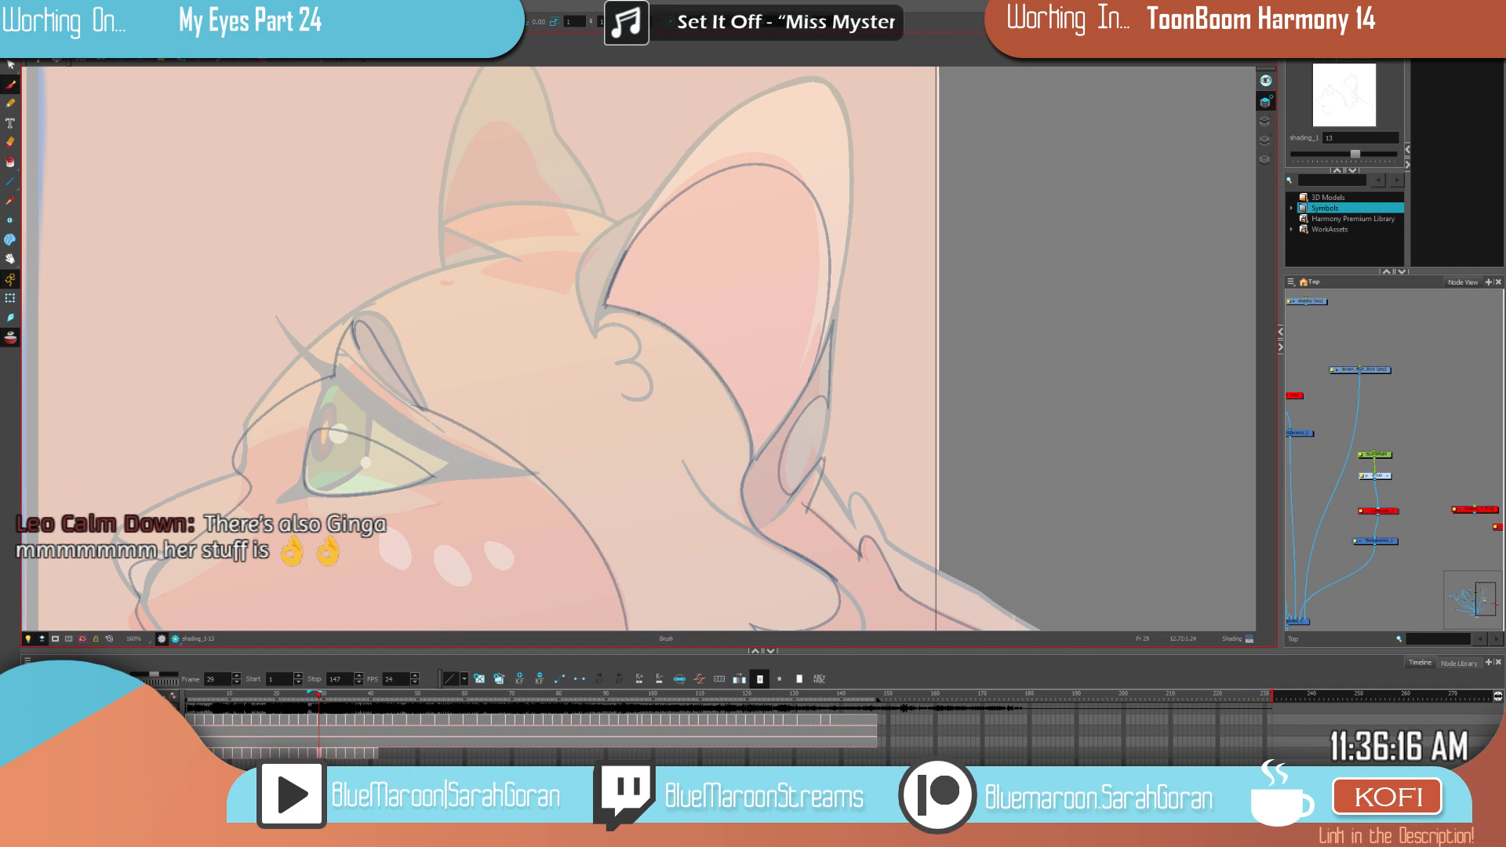
key("shift+l")
key("shift+l")
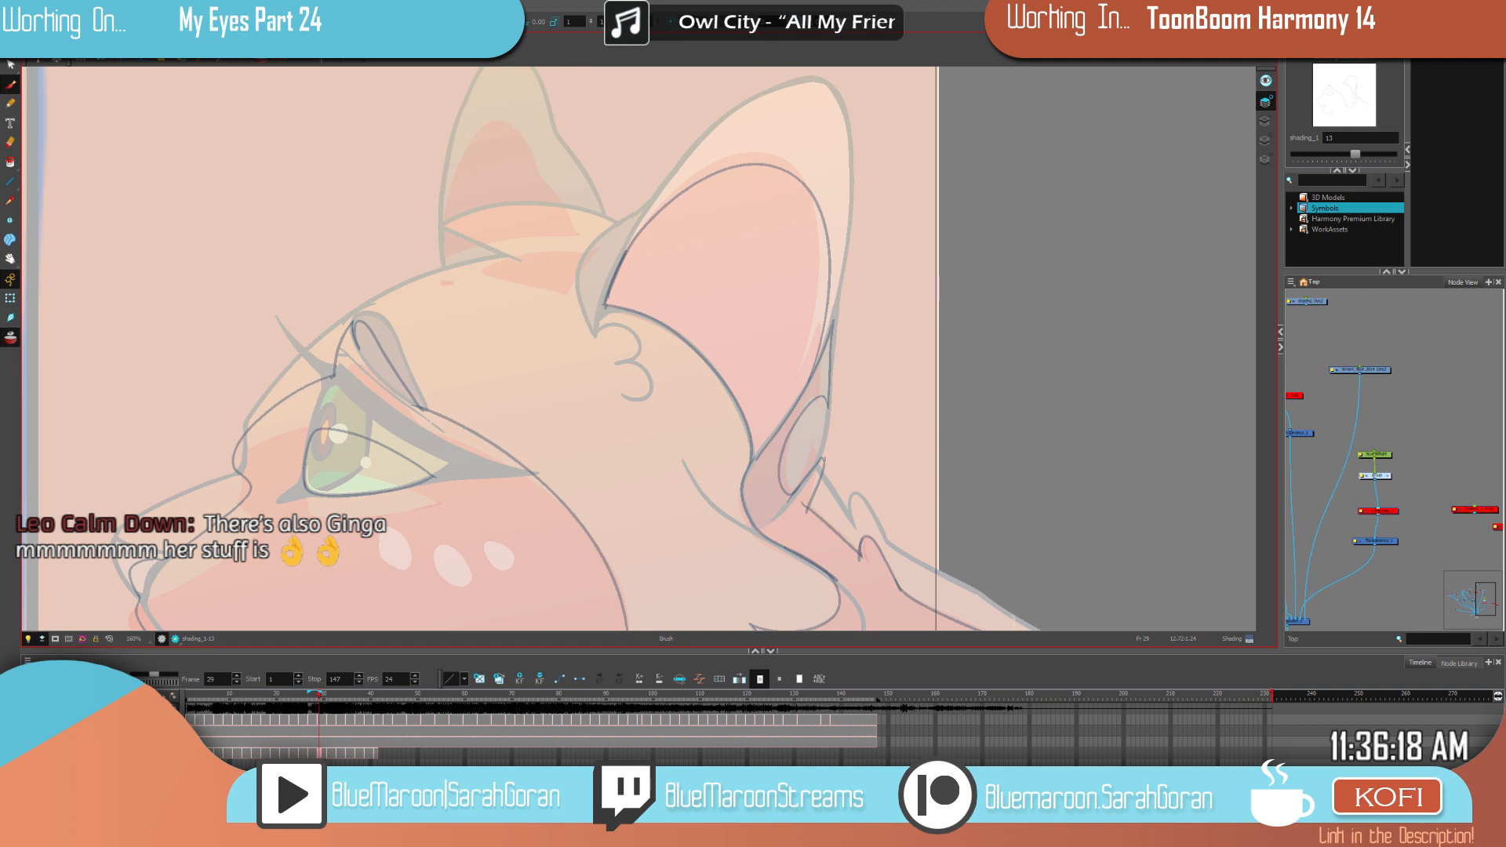
key("alt+i")
key("alt+b")
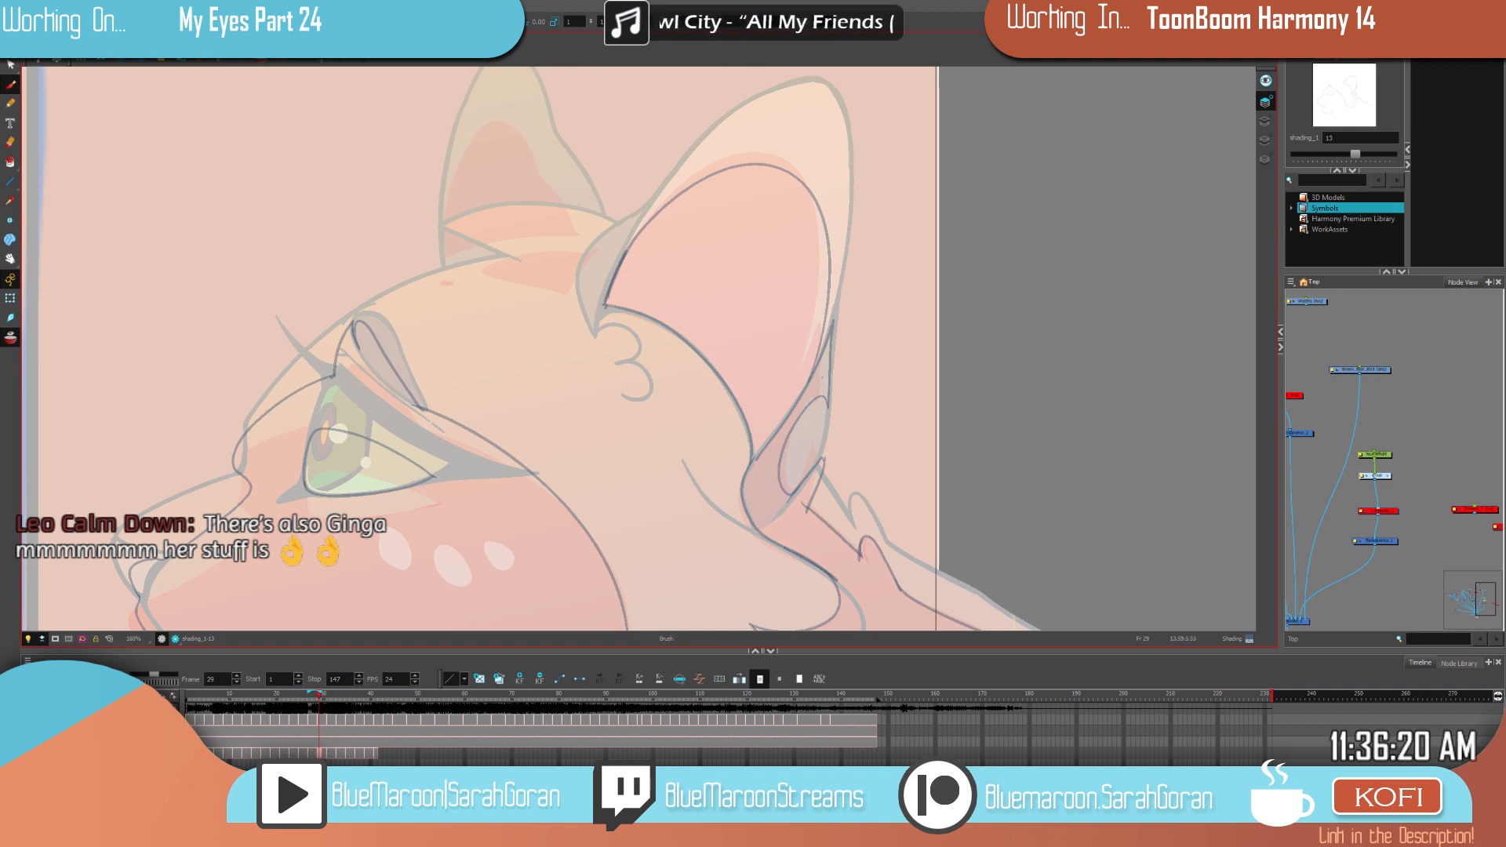
Step: Close the shading outline around the outside of the shoulder, neck base and throat, and fill the enclosed area with the shadow colour
scroll(822, 377, "down", 3)
key("space")
left_click_drag(1018, 444, 982, 249)
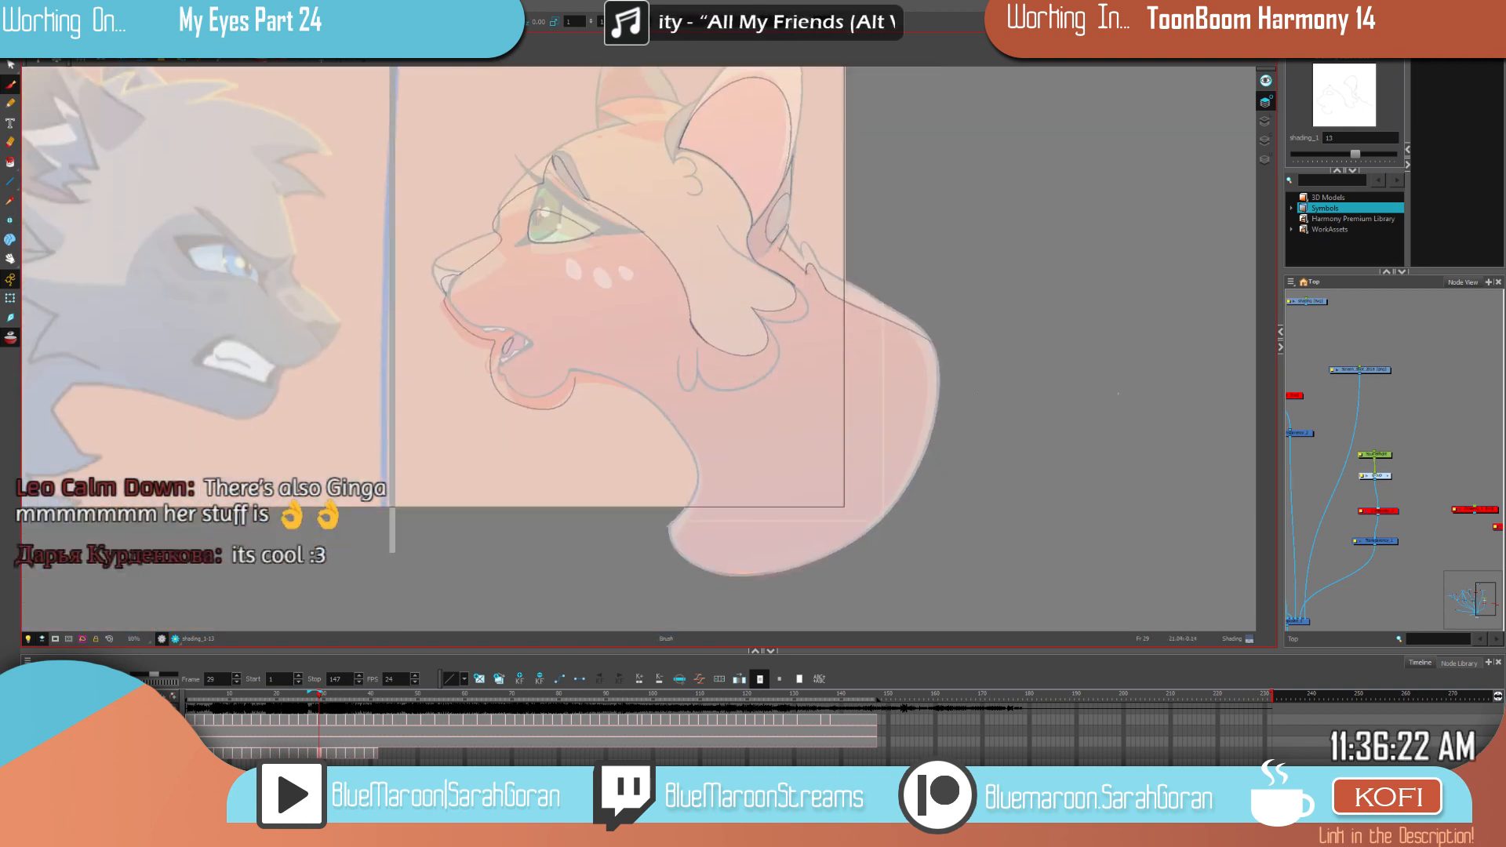
mouse_move(938, 348)
left_mouse_down()
mouse_move(955, 430)
mouse_move(754, 582)
left_mouse_up()
scroll(580, 385, "up", 3)
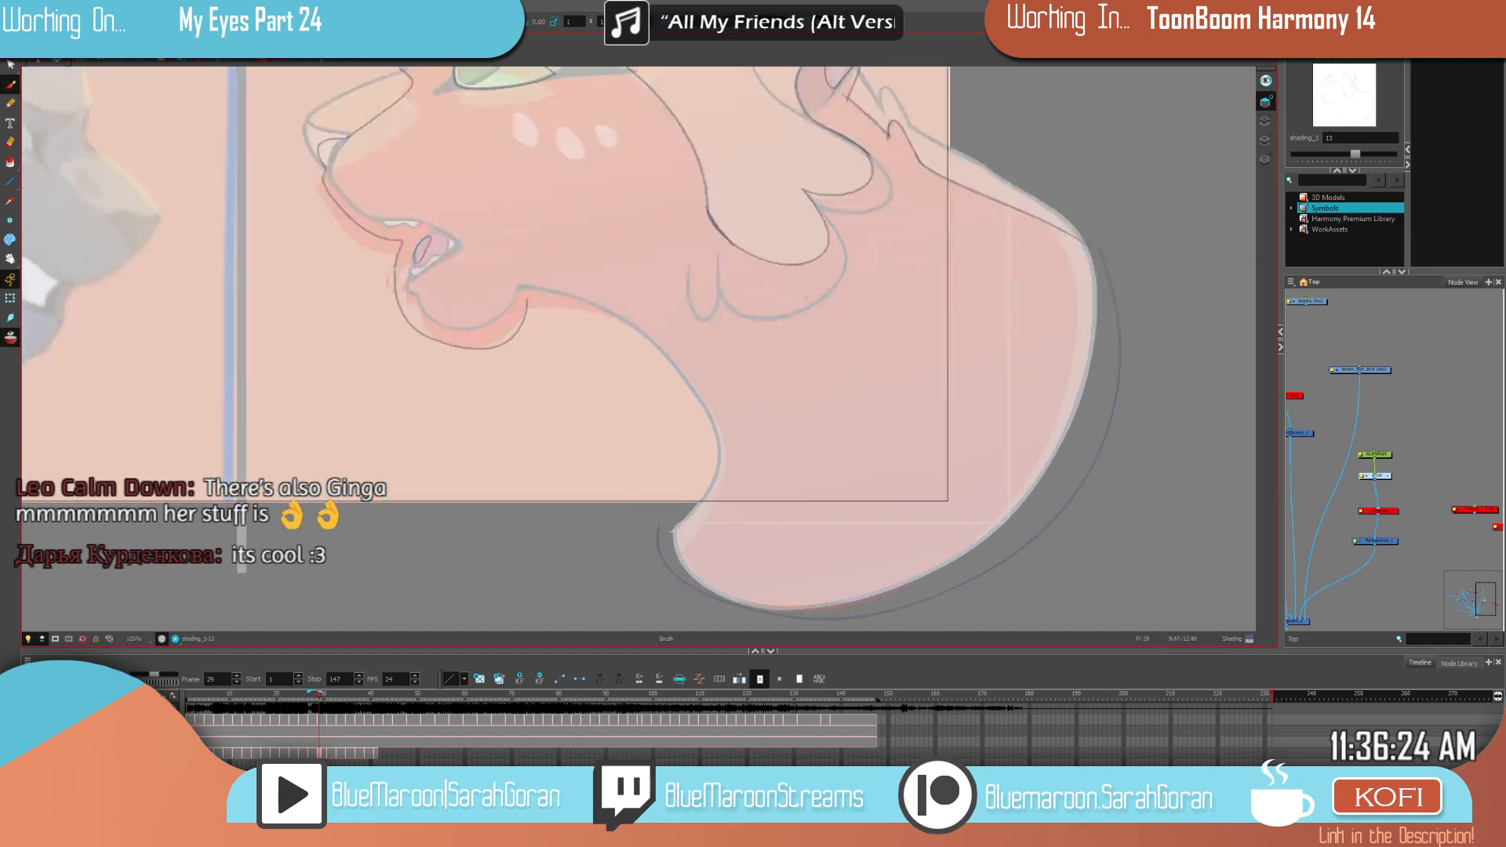
left_click_drag(702, 452, 663, 524)
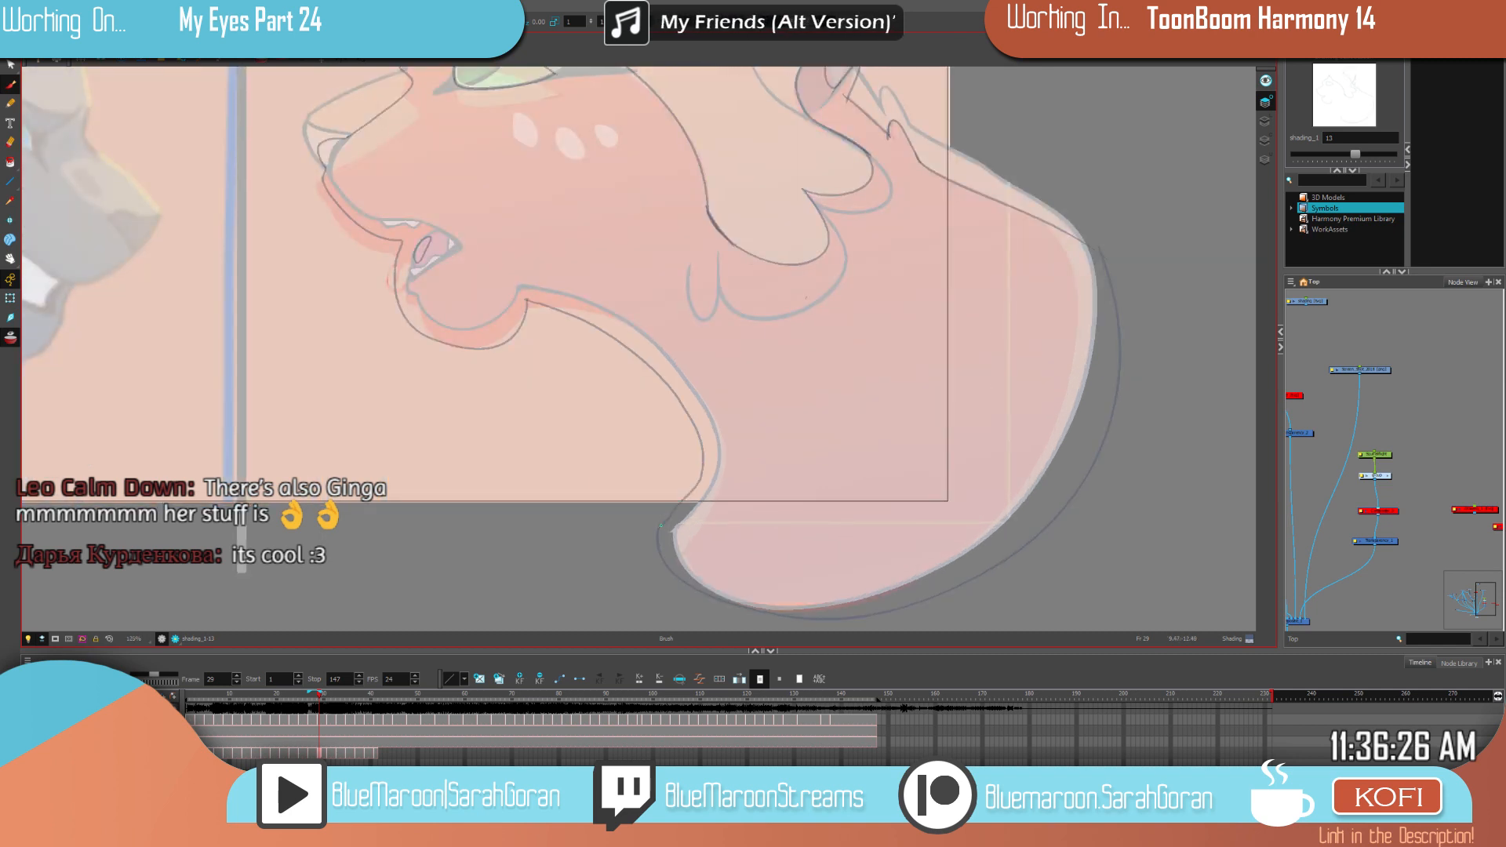
left_click(906, 406)
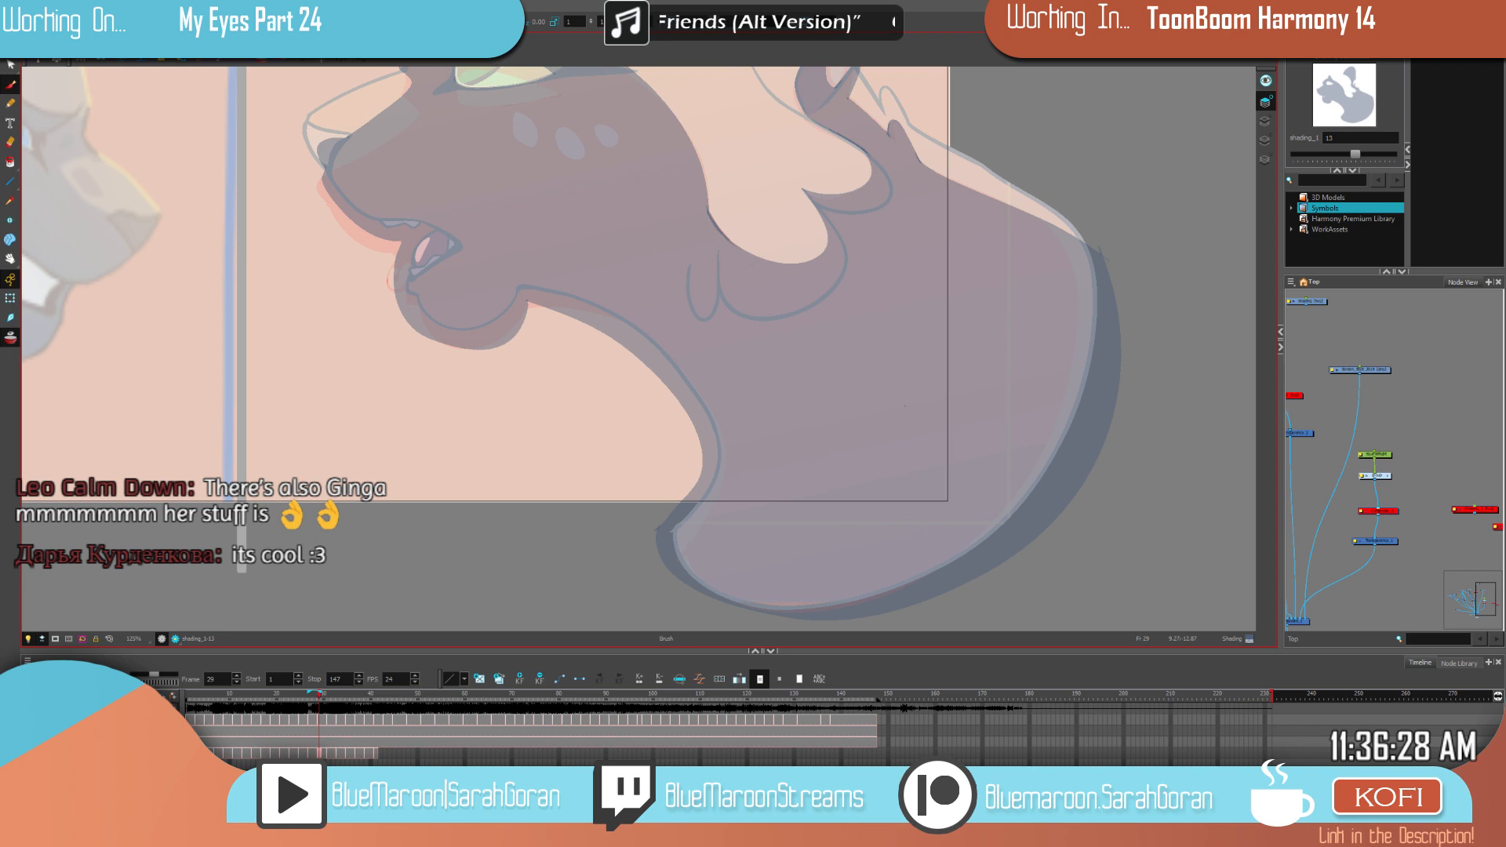
Step: Compare the filled face, neck and ear shading on frame 29 with the shading on frame 27
scroll(910, 377, "down", 3)
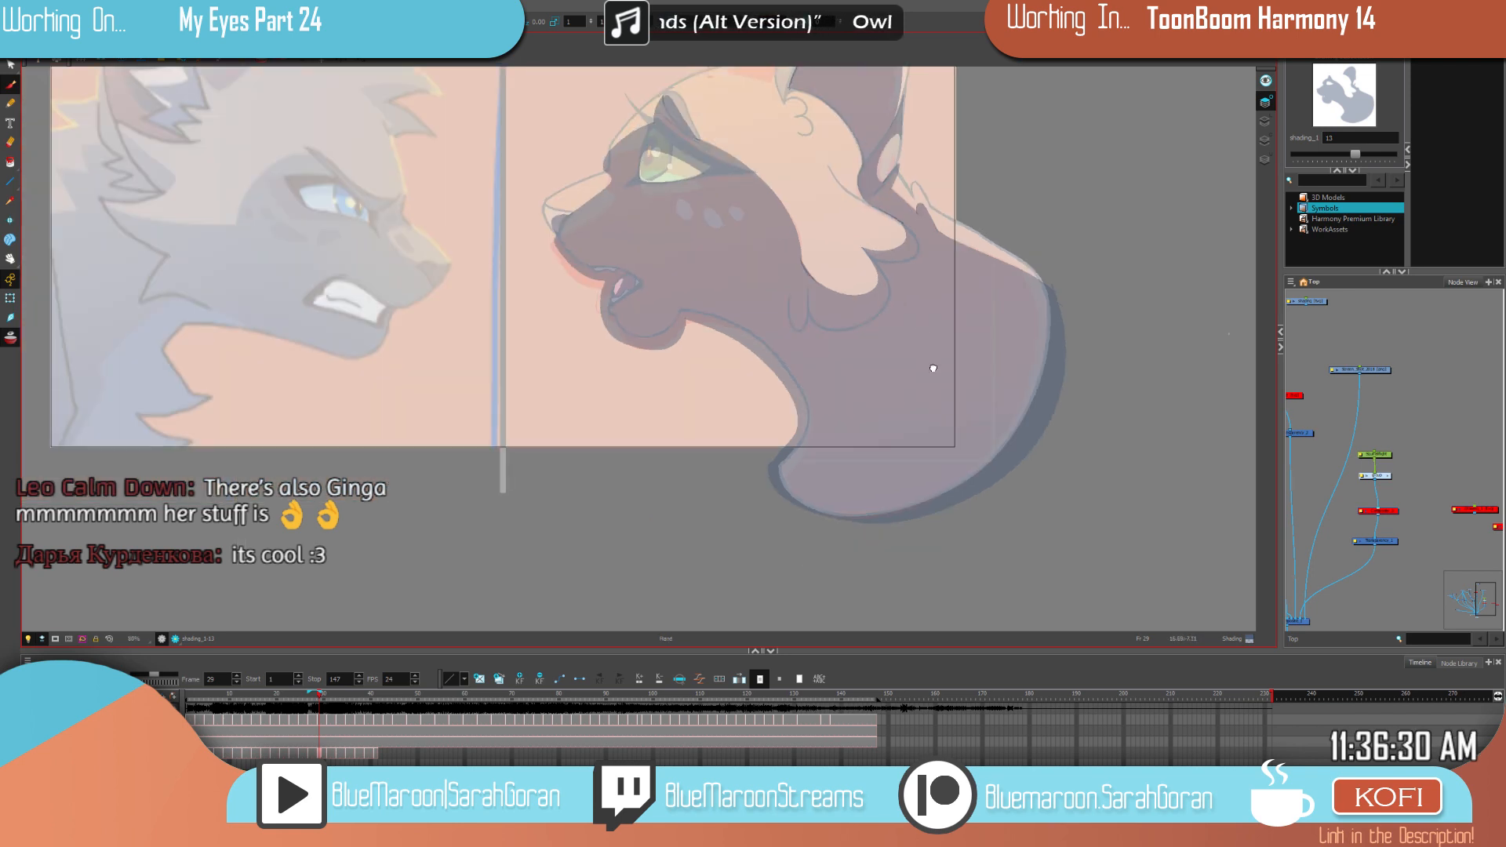
left_click_drag(924, 343, 871, 461)
scroll(996, 370, "up", 4)
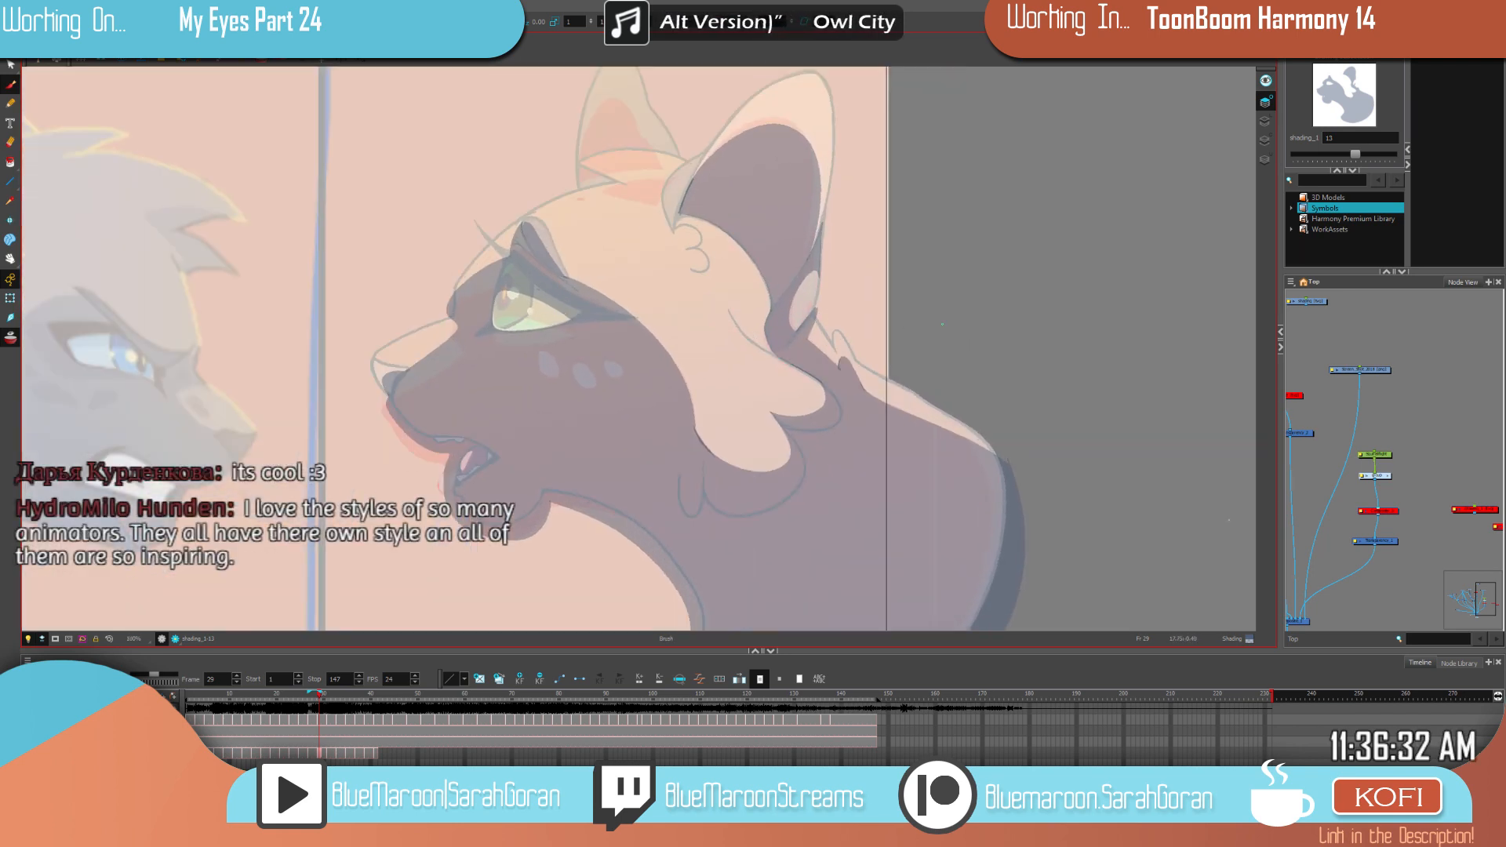
left_click_drag(939, 357, 951, 372)
key("g")
key("f")
key("f")
key("g")
key("g")
key("f")
key("g")
key("f")
key("g")
key("f")
key("f")
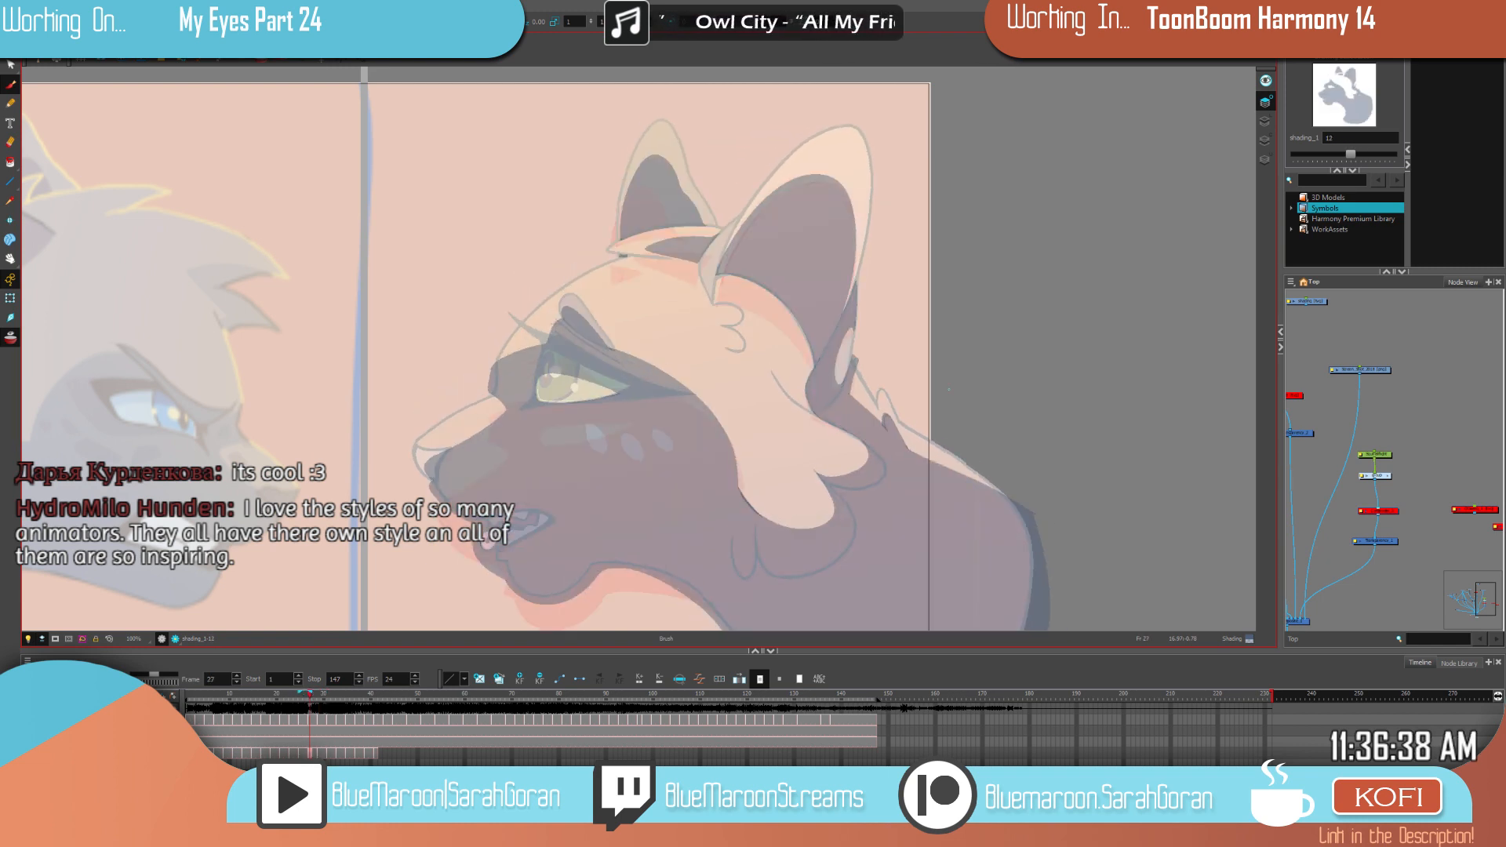
key("g")
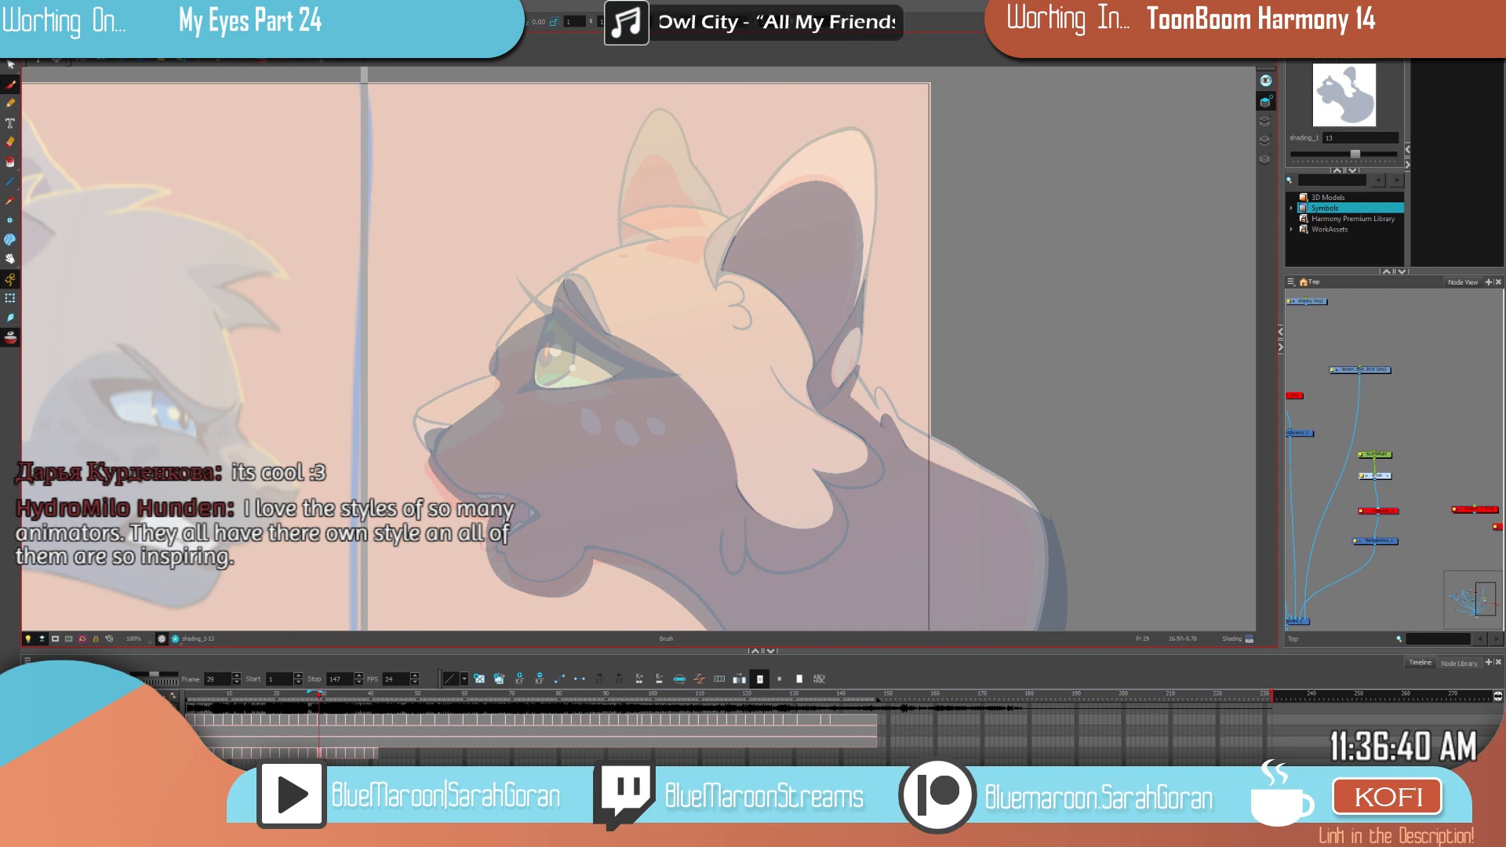
key("f")
key("g")
key("g")
key("f")
key("f")
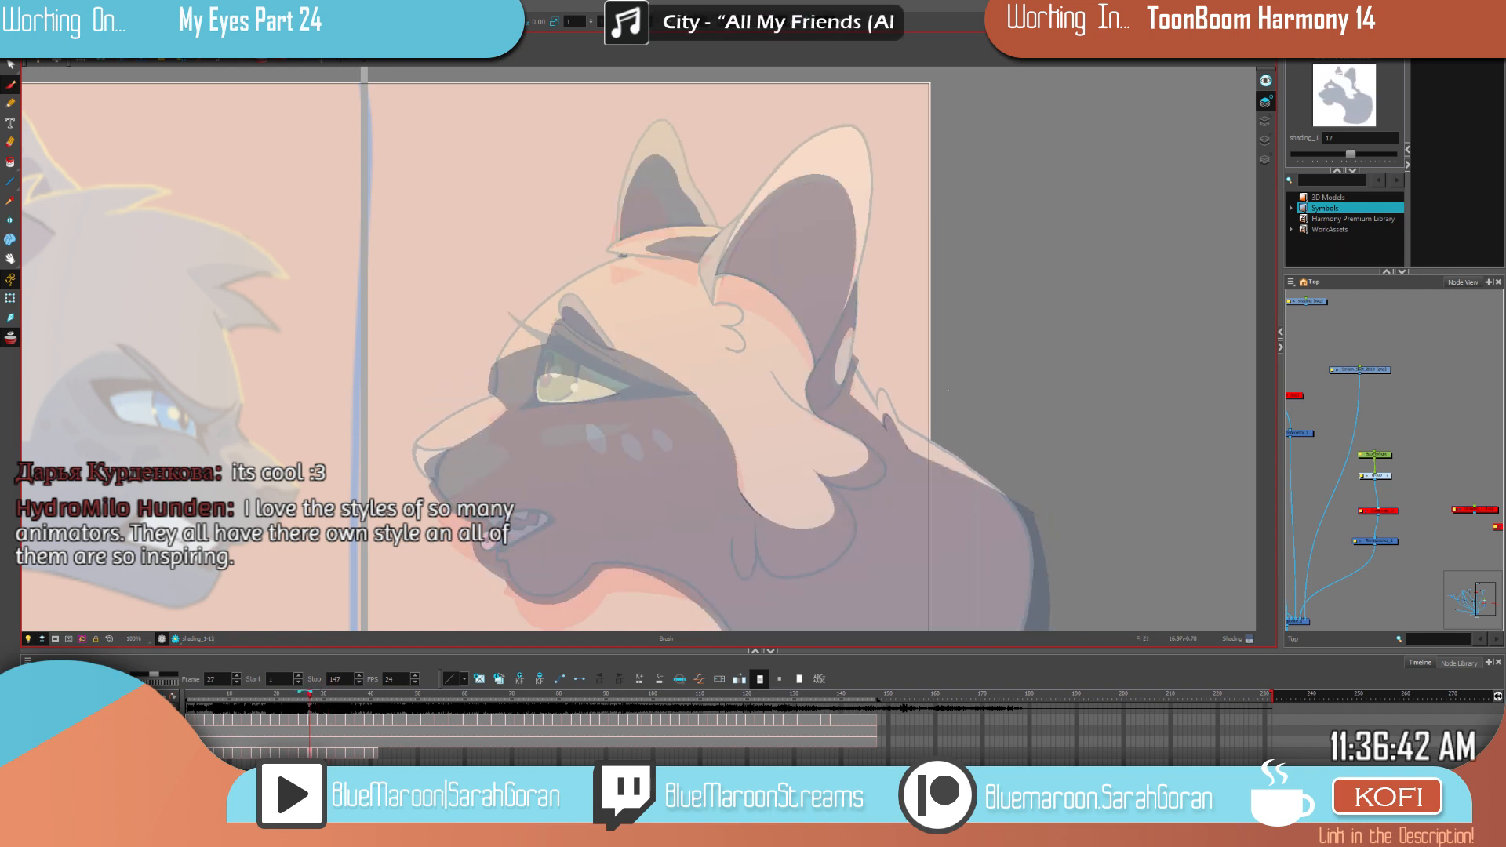
key("g")
key("f")
key("g")
key("g")
key("f")
key("f")
key("g")
Step: Outline and fill a pointed shadow patch on the fur between the ears, against the near ear's front edge
key("2")
key("2")
key("2")
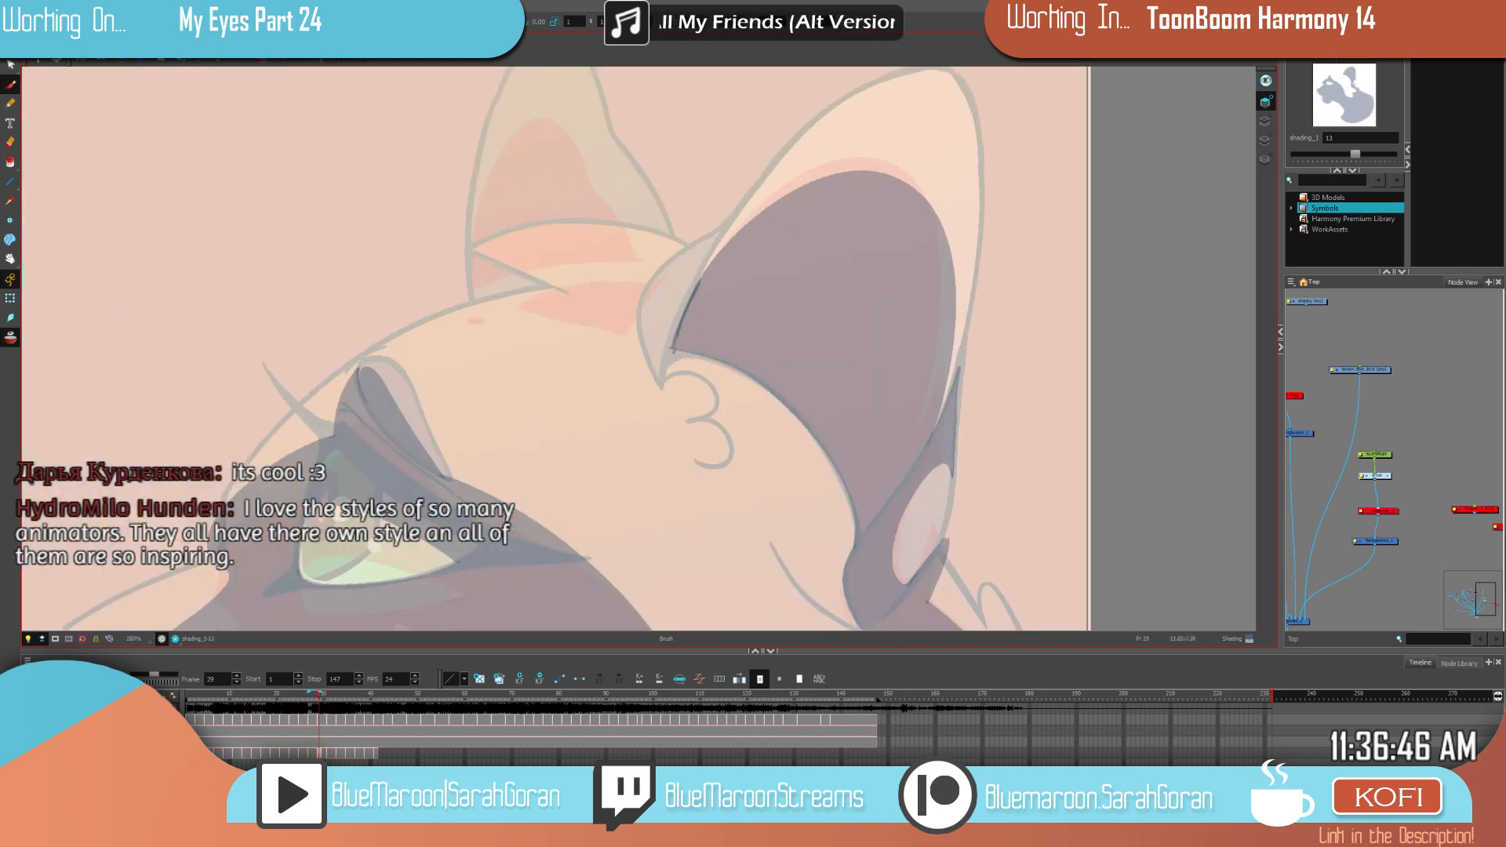
left_click_drag(766, 327, 913, 370)
key("f")
key("g")
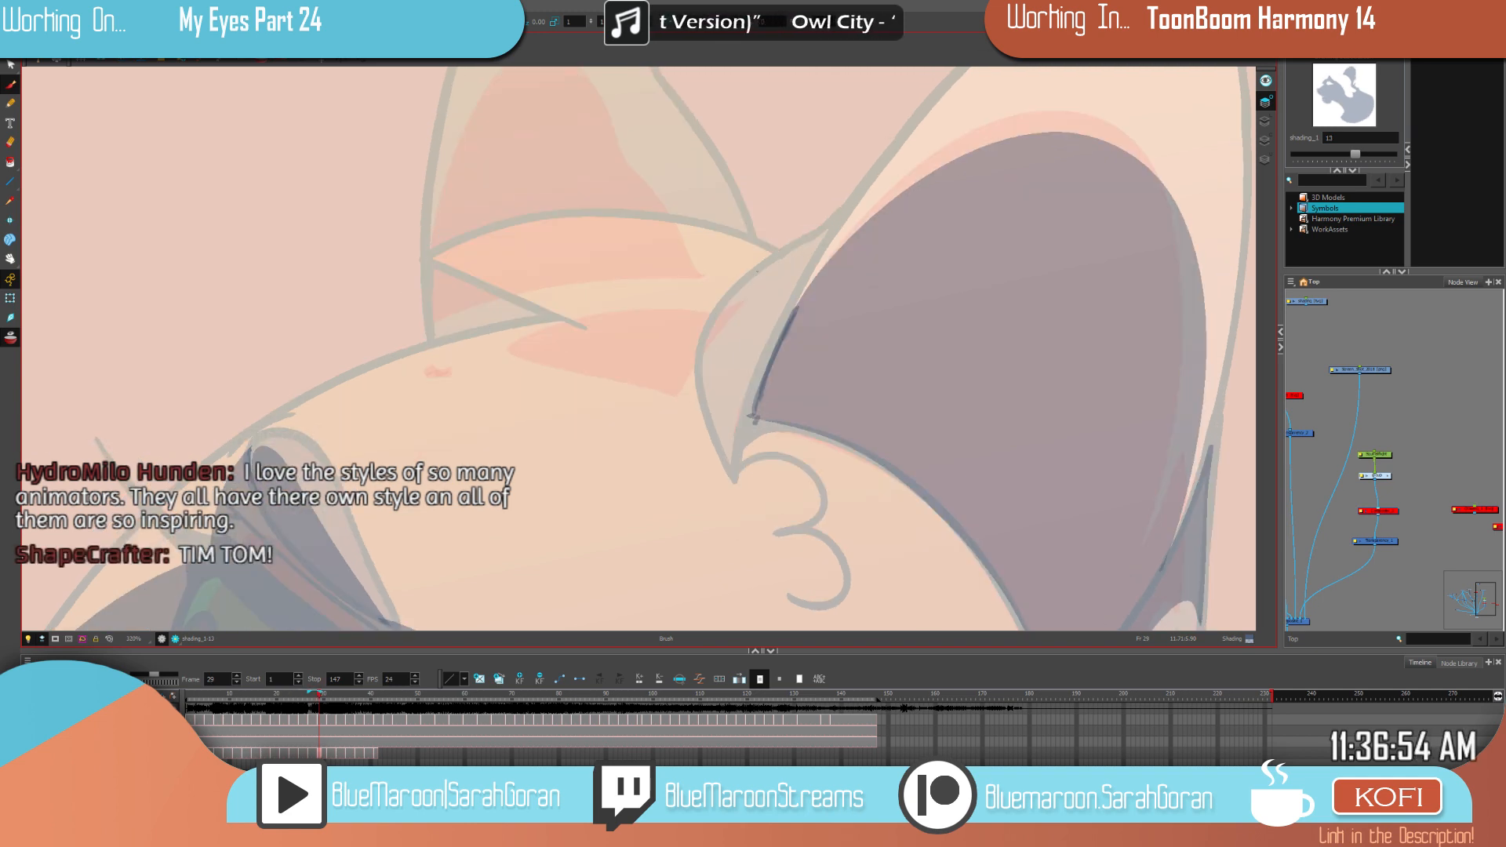
key("comma")
key("period")
key("comma")
key("period")
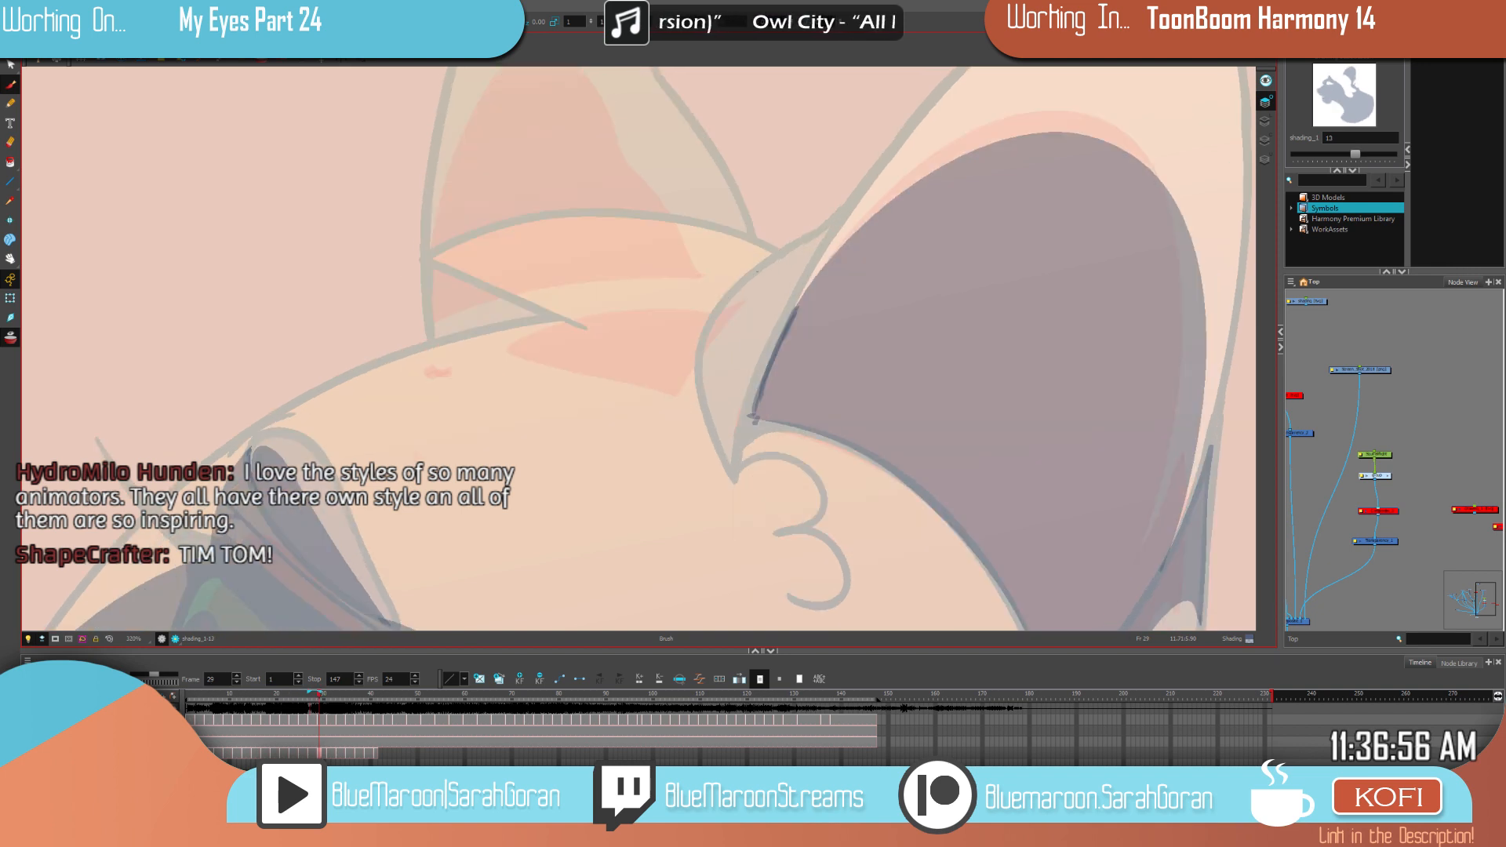
key("comma")
key("period")
key("space")
left_click_drag(809, 360, 856, 433)
mouse_move(808, 329)
left_mouse_down()
mouse_move(784, 345)
mouse_move(598, 320)
mouse_move(616, 359)
mouse_move(743, 441)
left_mouse_up()
key("comma")
key("period")
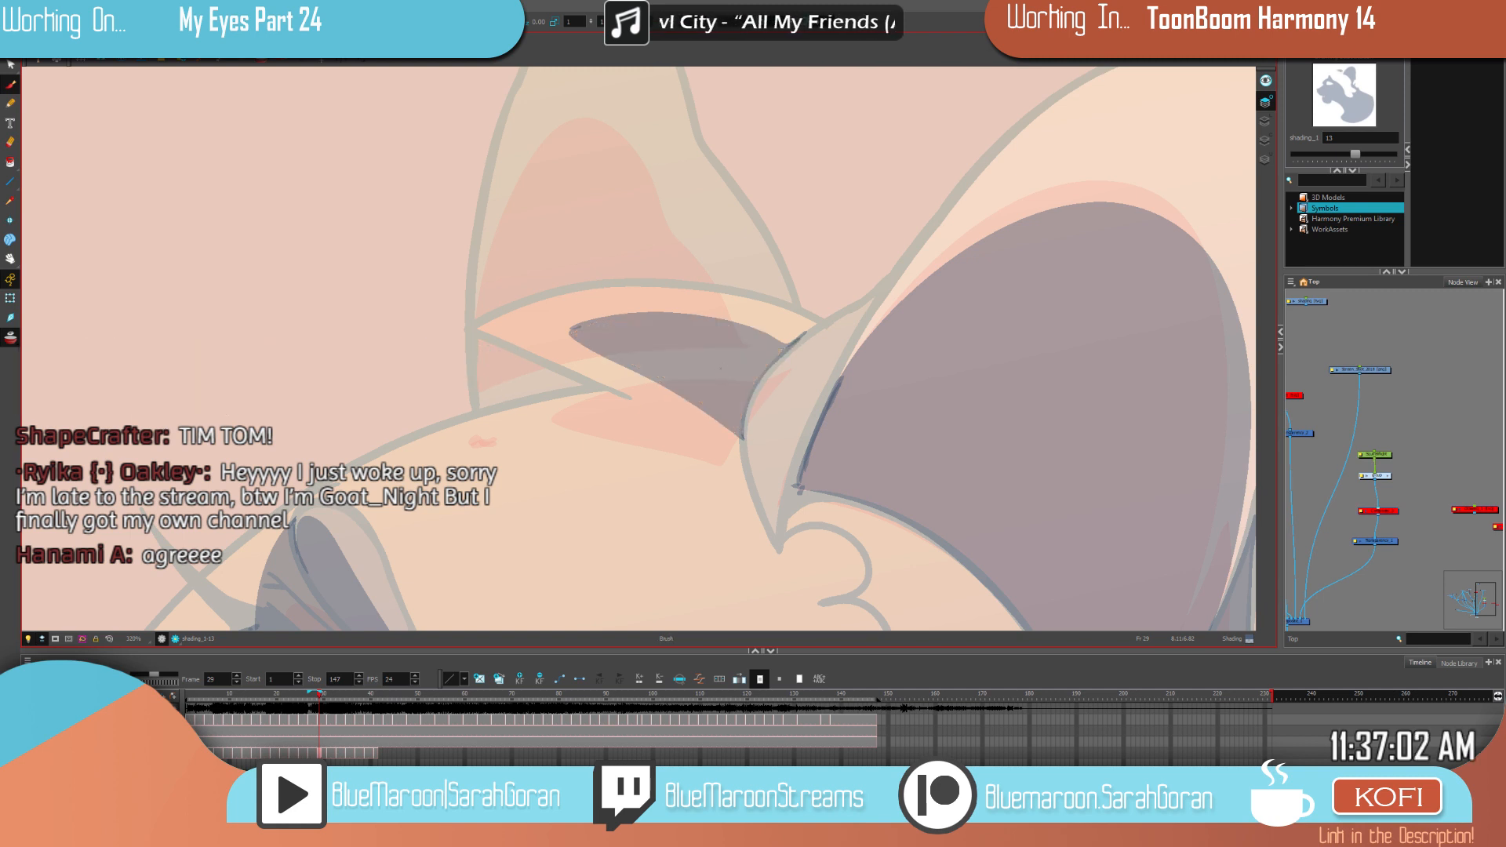
Step: Outline the far ear's inner shadow and the small triangular shadow beneath the fur tuft at its base
key("comma")
key("comma")
key("period")
key("period")
mouse_move(869, 389)
left_mouse_down()
mouse_move(915, 410)
mouse_move(908, 424)
left_mouse_up()
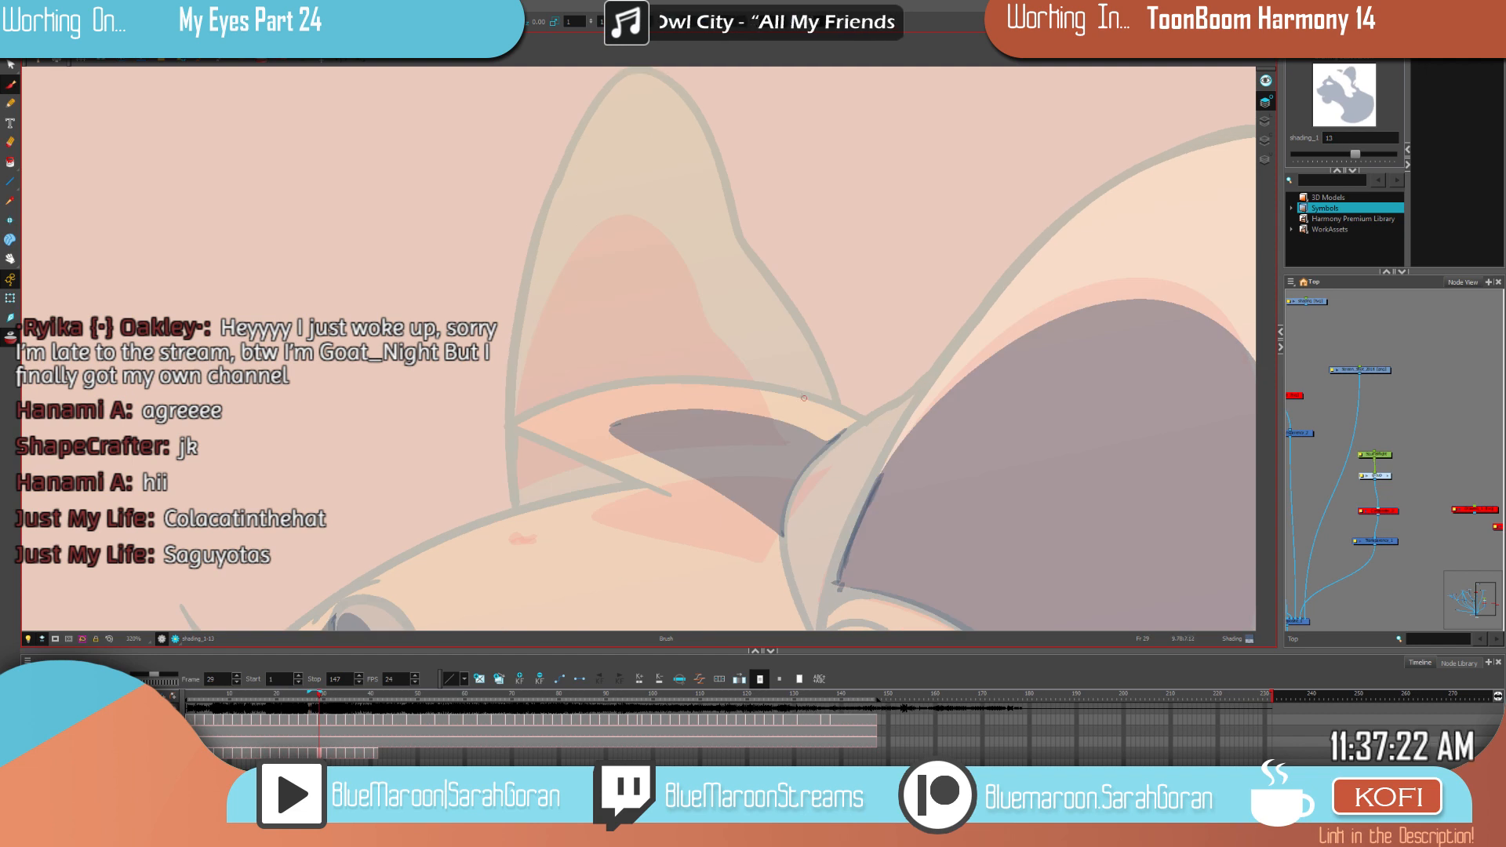
mouse_move(779, 359)
left_mouse_down()
mouse_move(637, 179)
mouse_move(559, 238)
mouse_move(517, 488)
left_mouse_up()
key("f")
key("g")
mouse_move(799, 392)
left_mouse_down()
mouse_move(672, 374)
mouse_move(552, 403)
mouse_move(577, 453)
mouse_move(629, 484)
mouse_move(521, 507)
left_mouse_up()
key("alt+e")
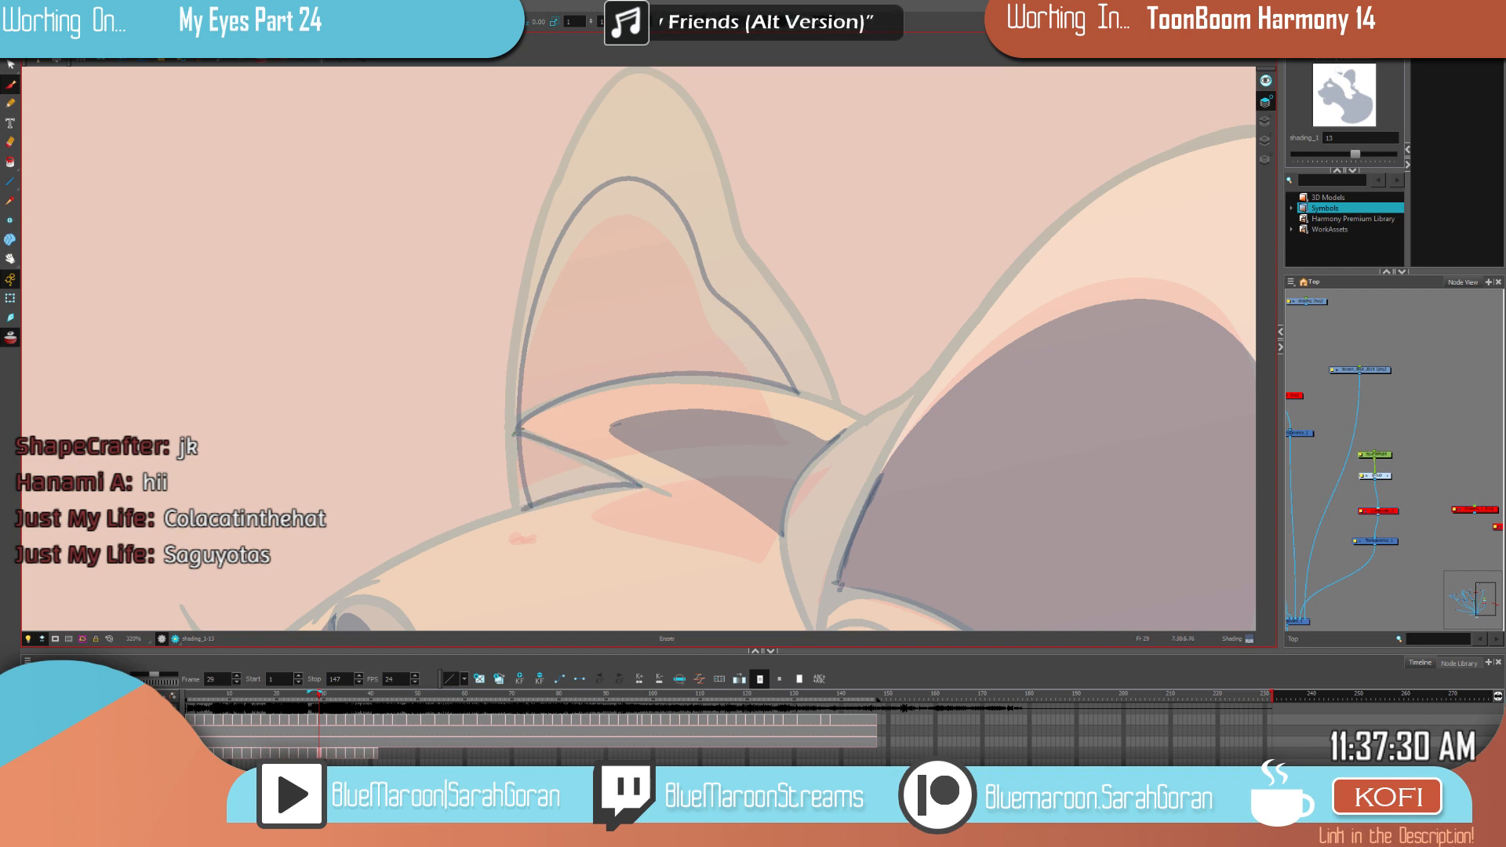
Step: Fill the far ear's inner shadow and the small triangle beneath its fur tuft with the shadow colour
left_click(536, 474)
left_click(566, 336)
key("comma")
key("period")
key("comma")
key("period")
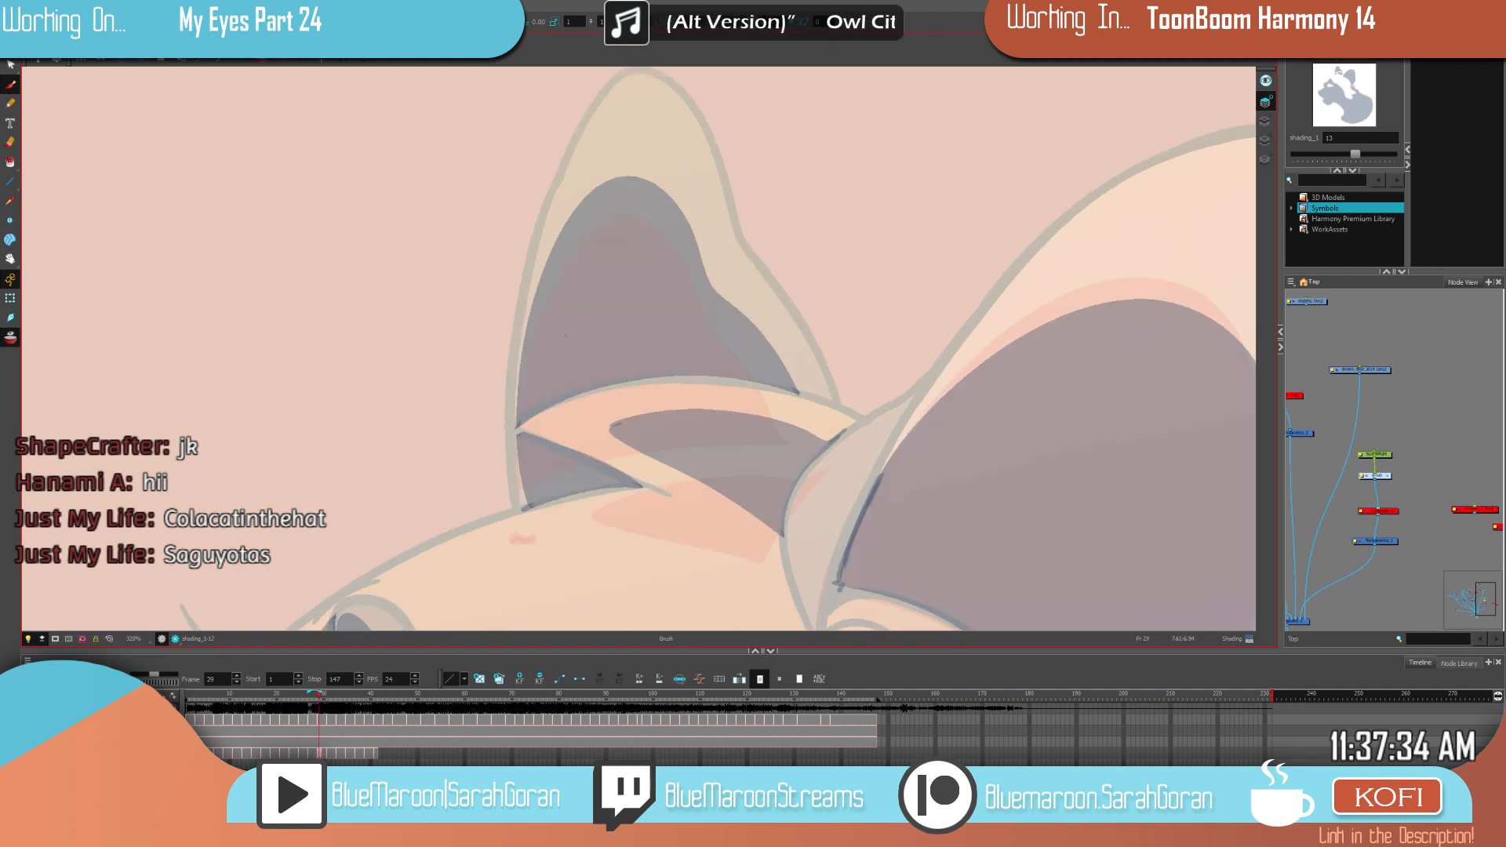
Step: Review the whole character's shading on frame 29 and flip through the neighbouring frames to check consistency
left_click_drag(951, 444, 787, 463)
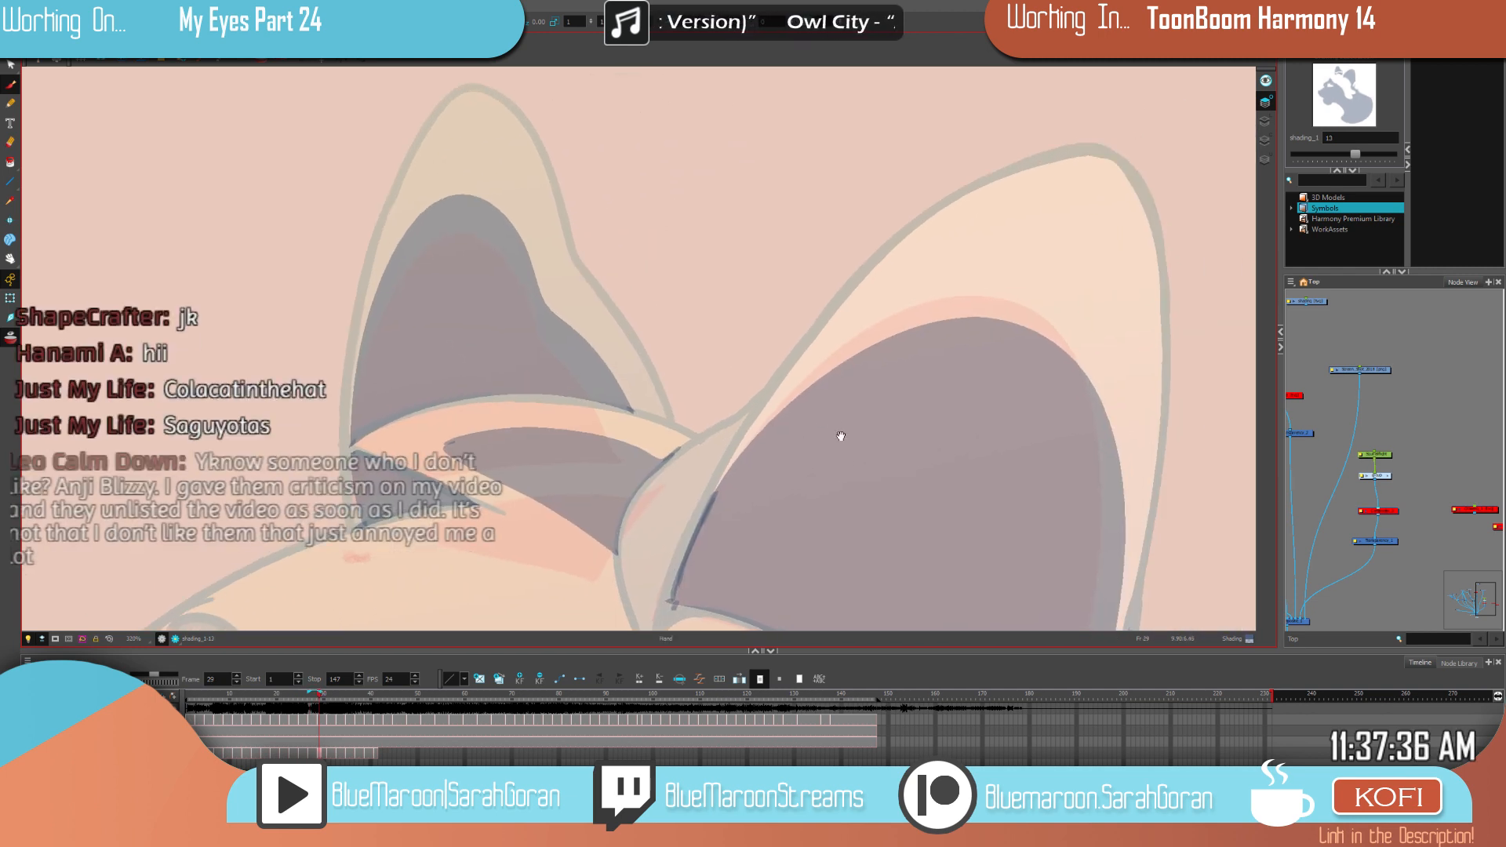
scroll(882, 519, "down", 5)
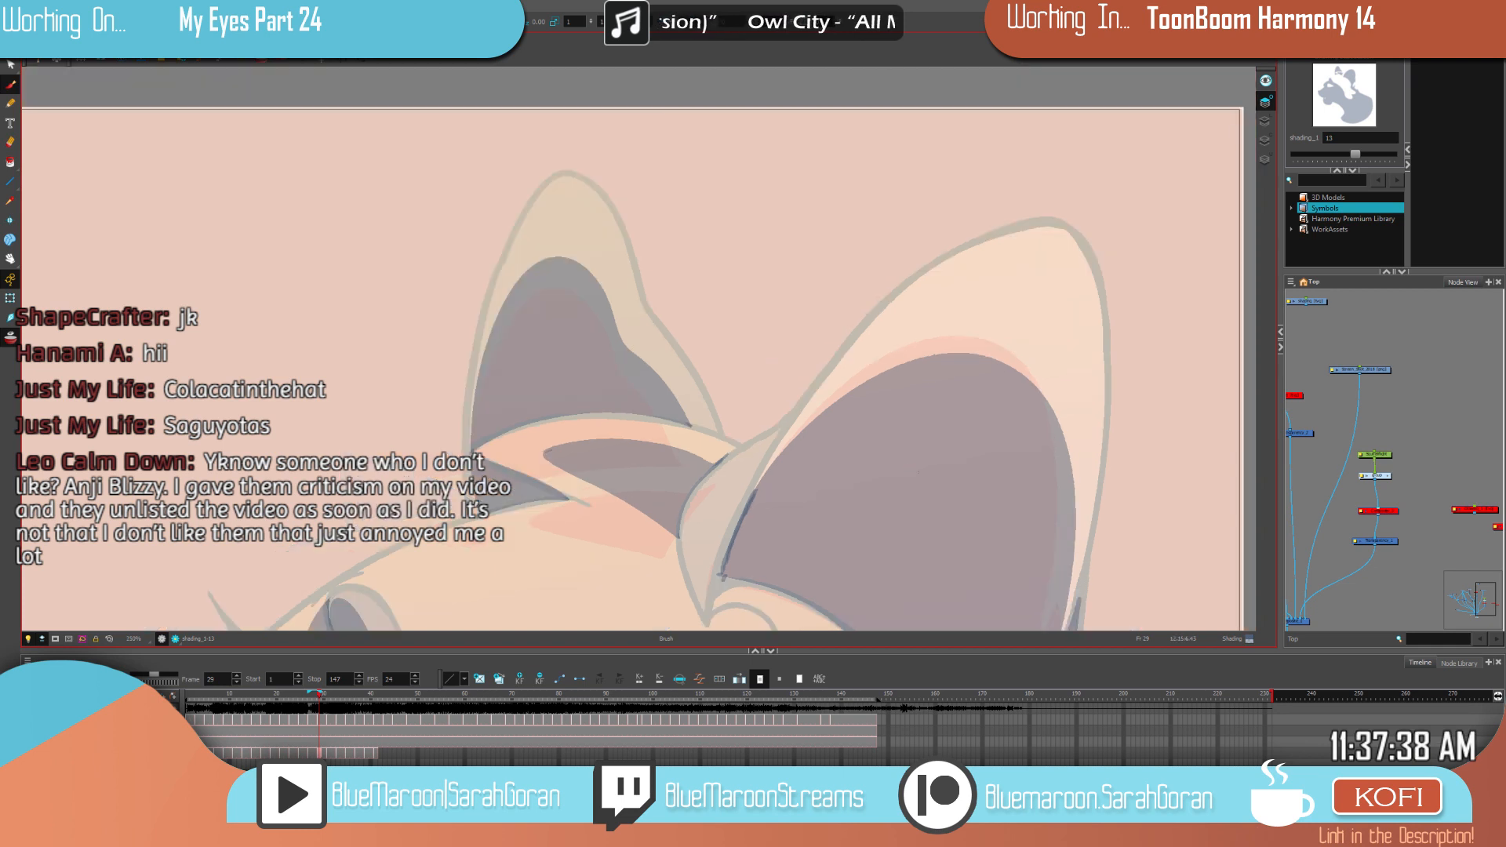
left_click_drag(1011, 510, 1048, 403)
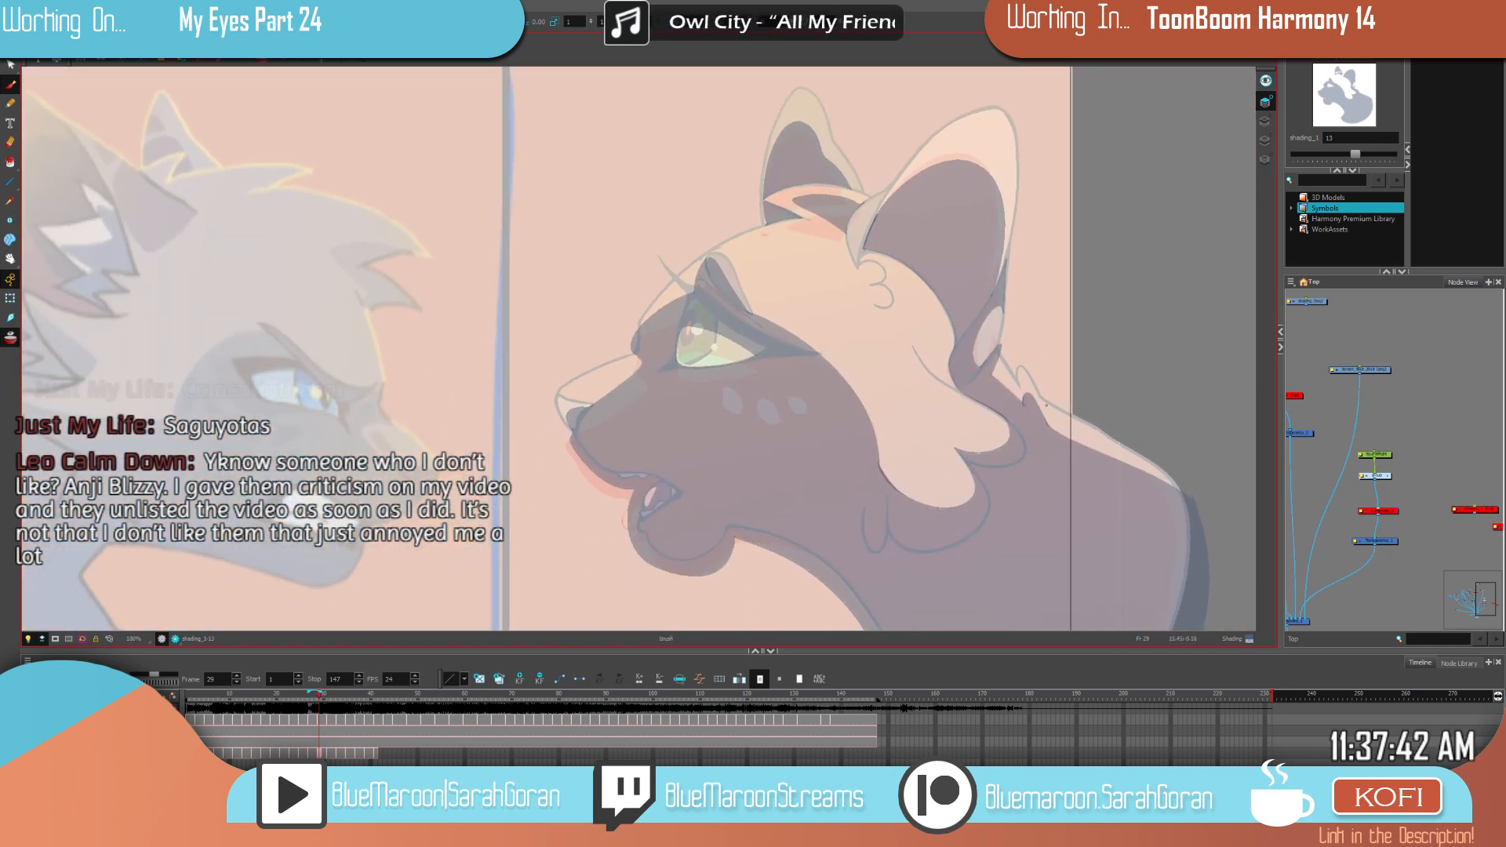
scroll(1037, 420, "down", 2)
scroll(1037, 418, "down", 1)
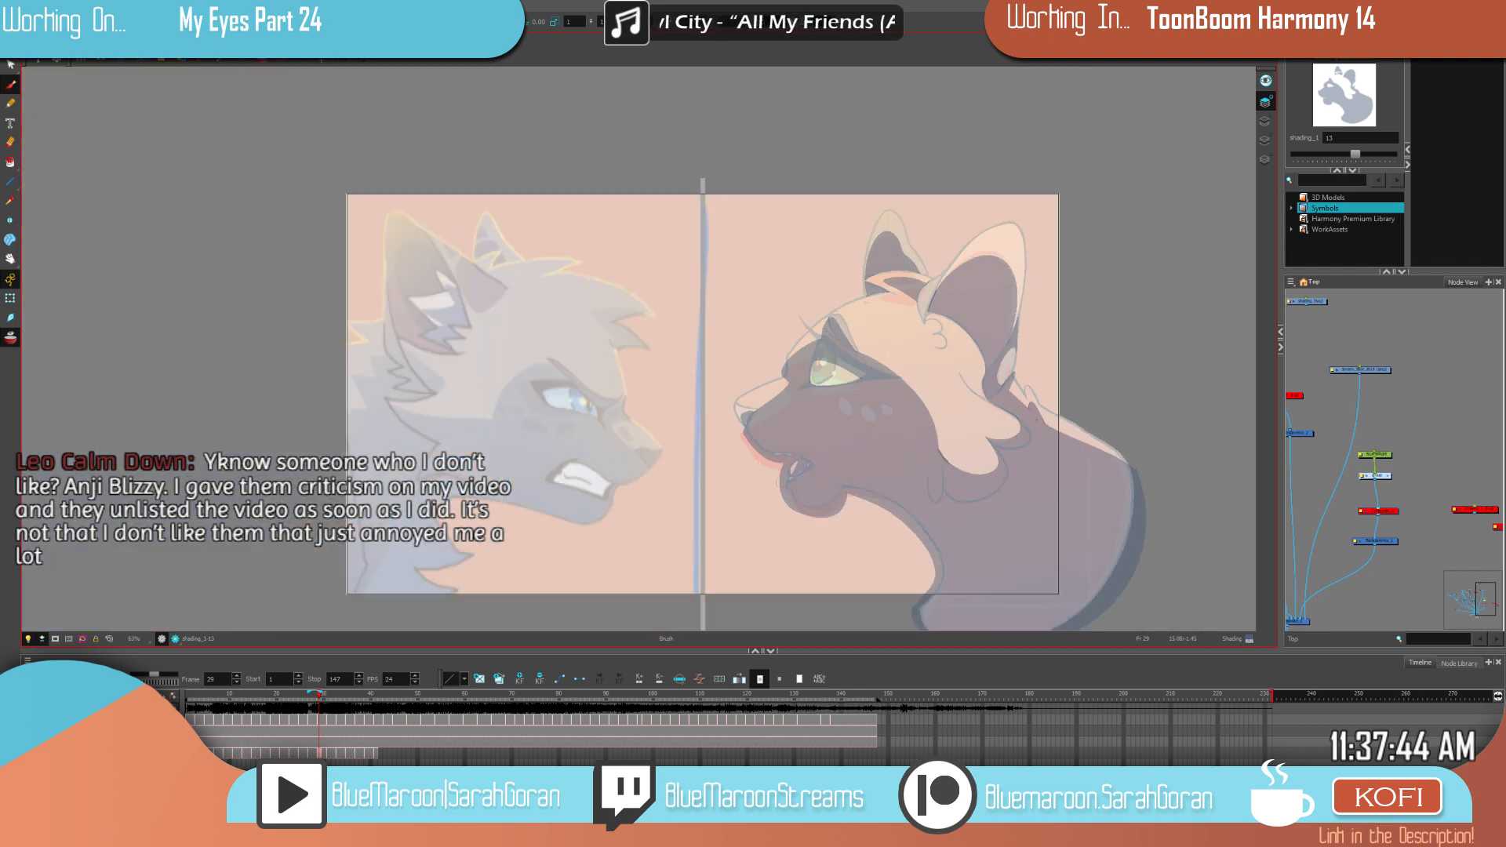
mouse_move(1119, 461)
left_mouse_down()
mouse_move(985, 426)
mouse_move(1029, 410)
left_mouse_up()
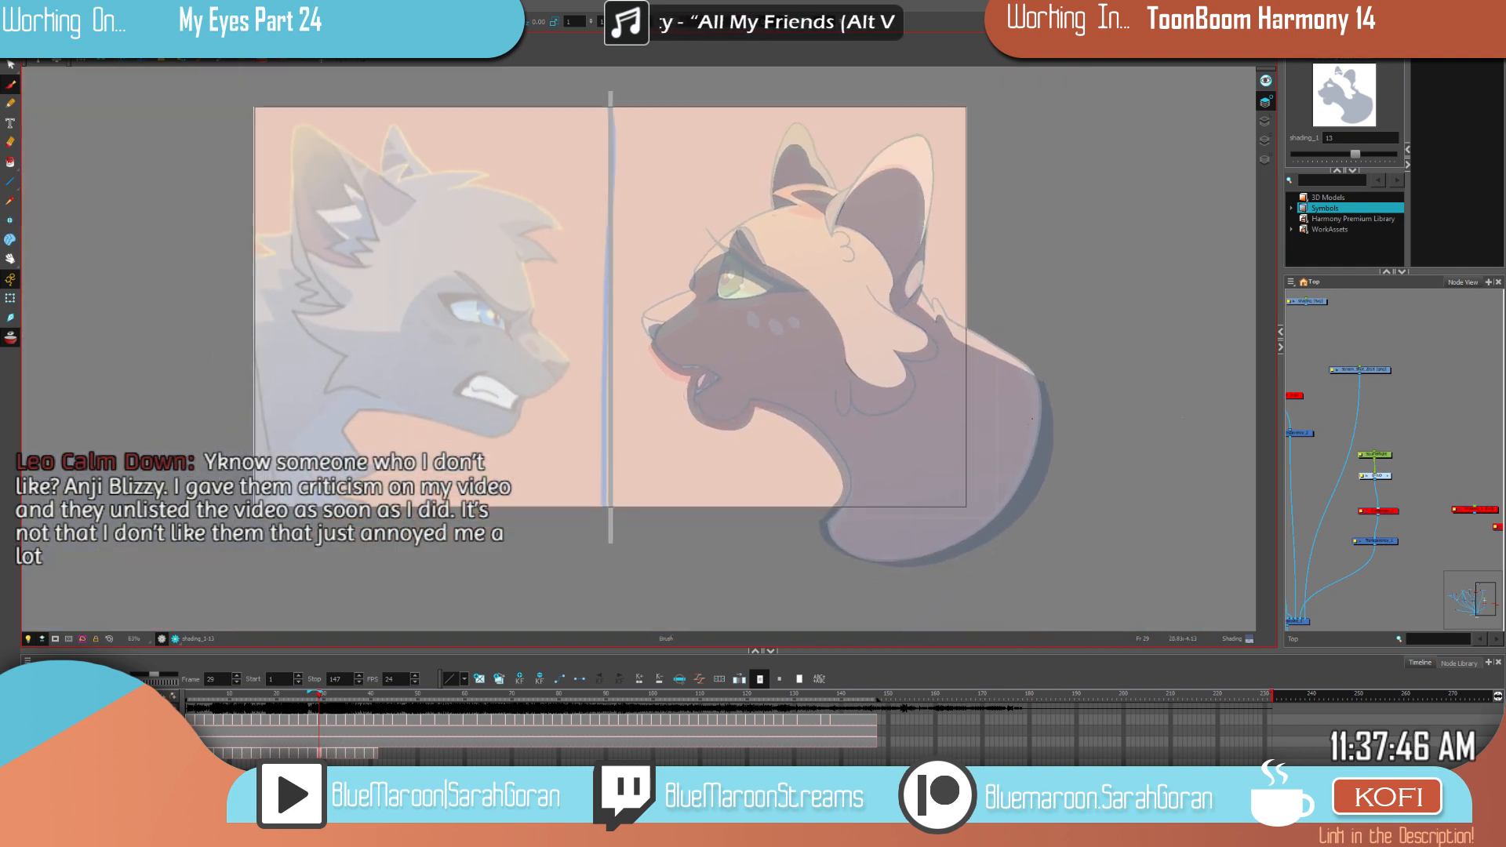
left_click_drag(1021, 441, 1084, 430)
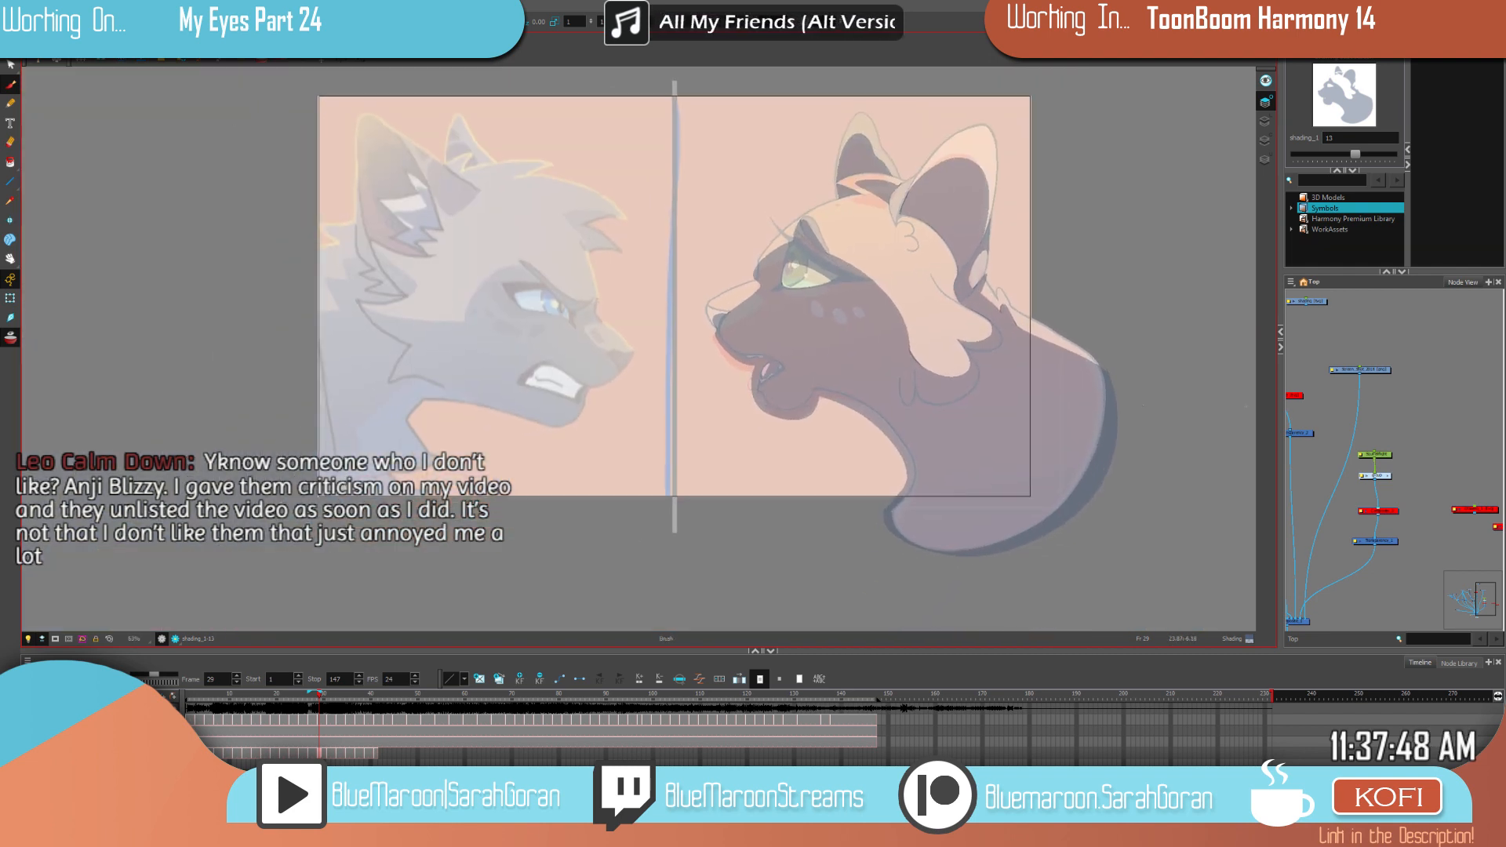
key("comma")
key("period")
key("comma")
key("period")
key("f")
key("f")
key("g")
key("g")
key("f")
key("period")
key("period")
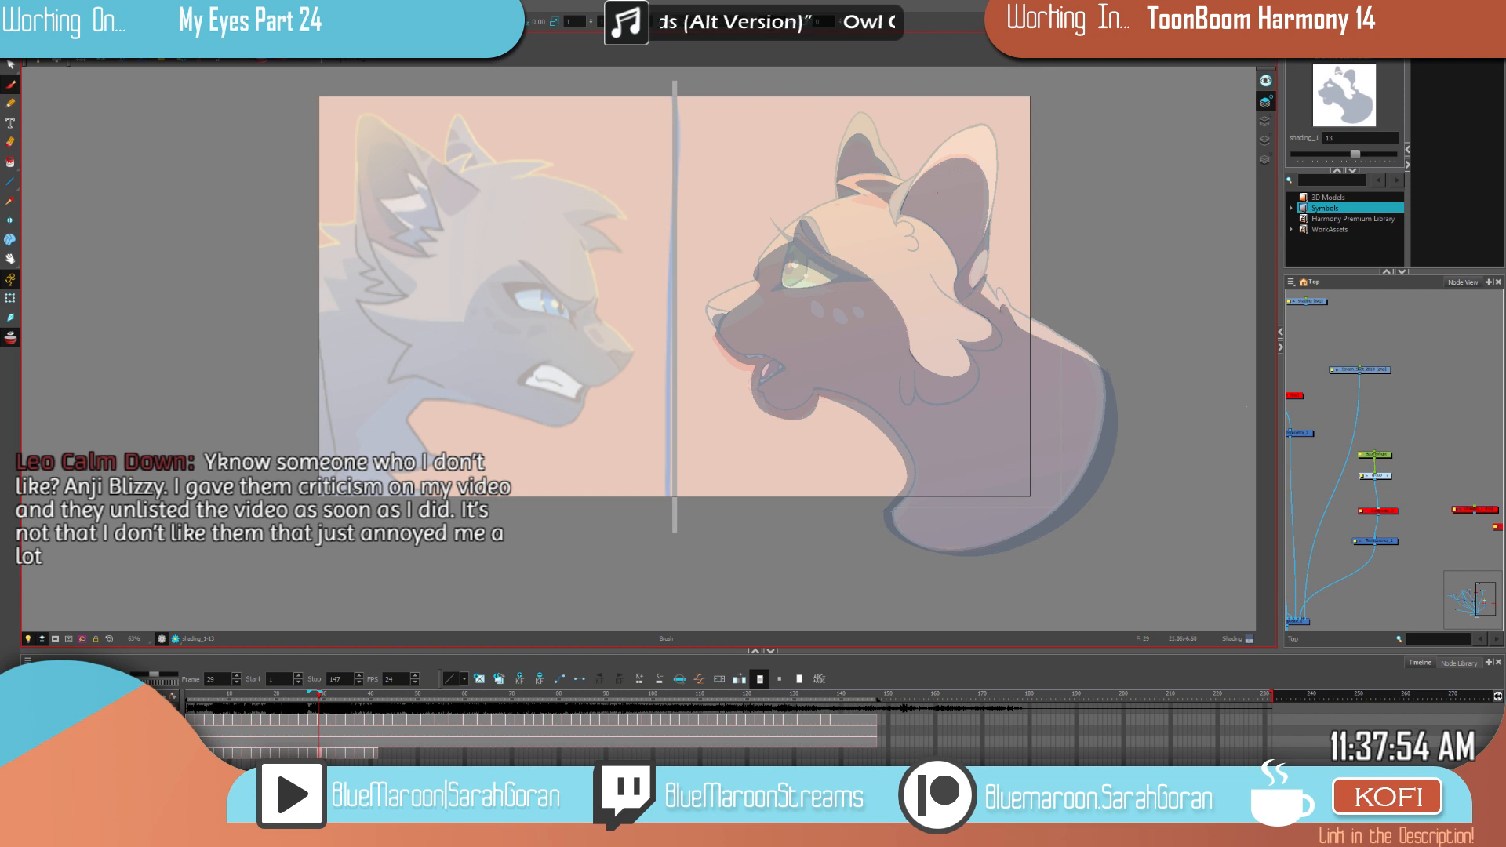
Step: Touch up the pointed shadow patch on the fur between the ears and check it against the neighbouring frames
scroll(932, 272, "up", 5)
left_click_drag(932, 272, 838, 565)
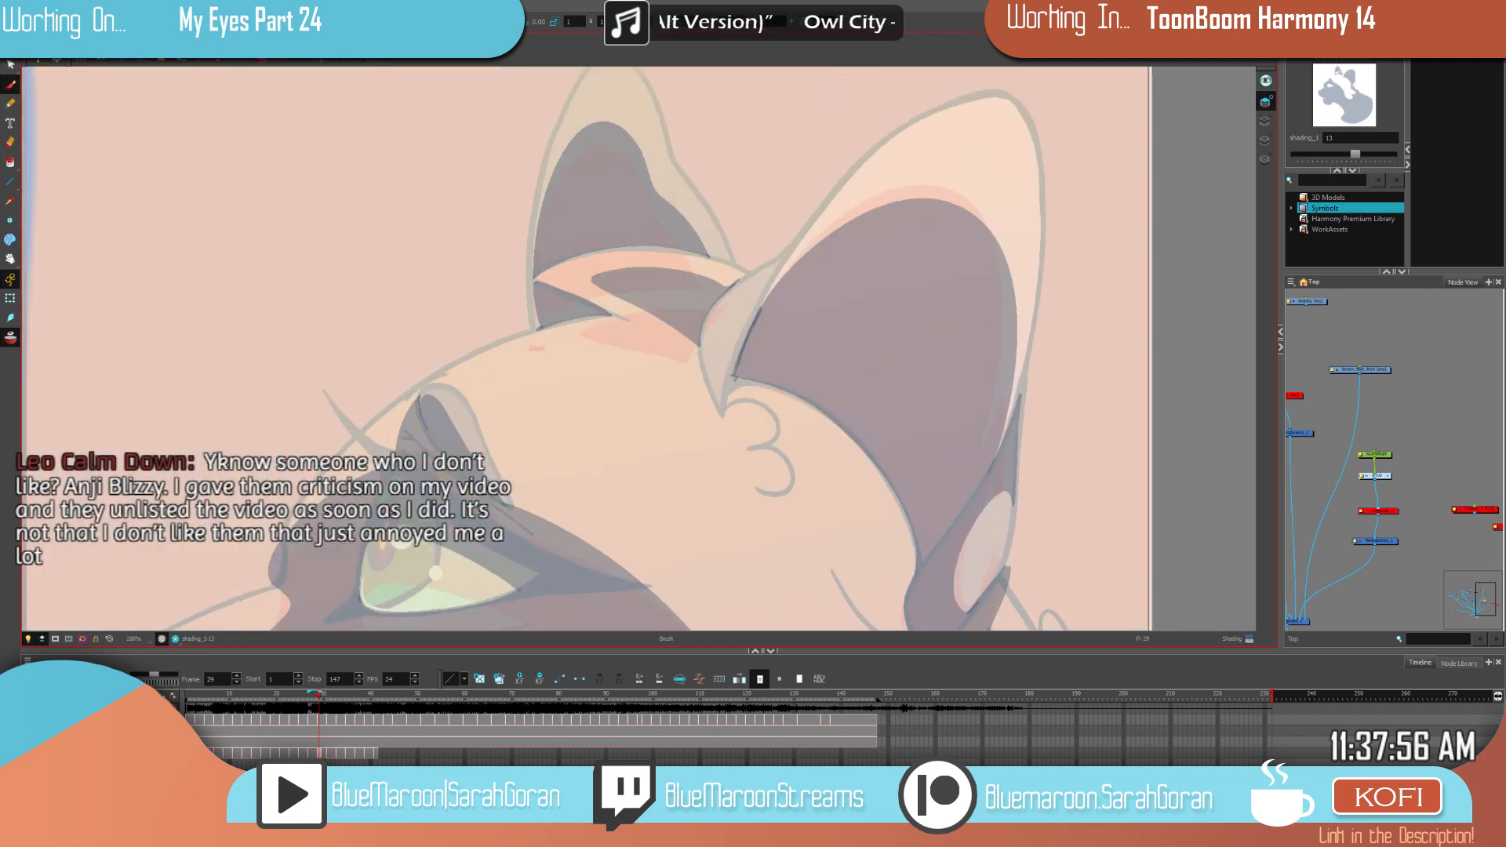
left_click(587, 285)
left_click(12, 91)
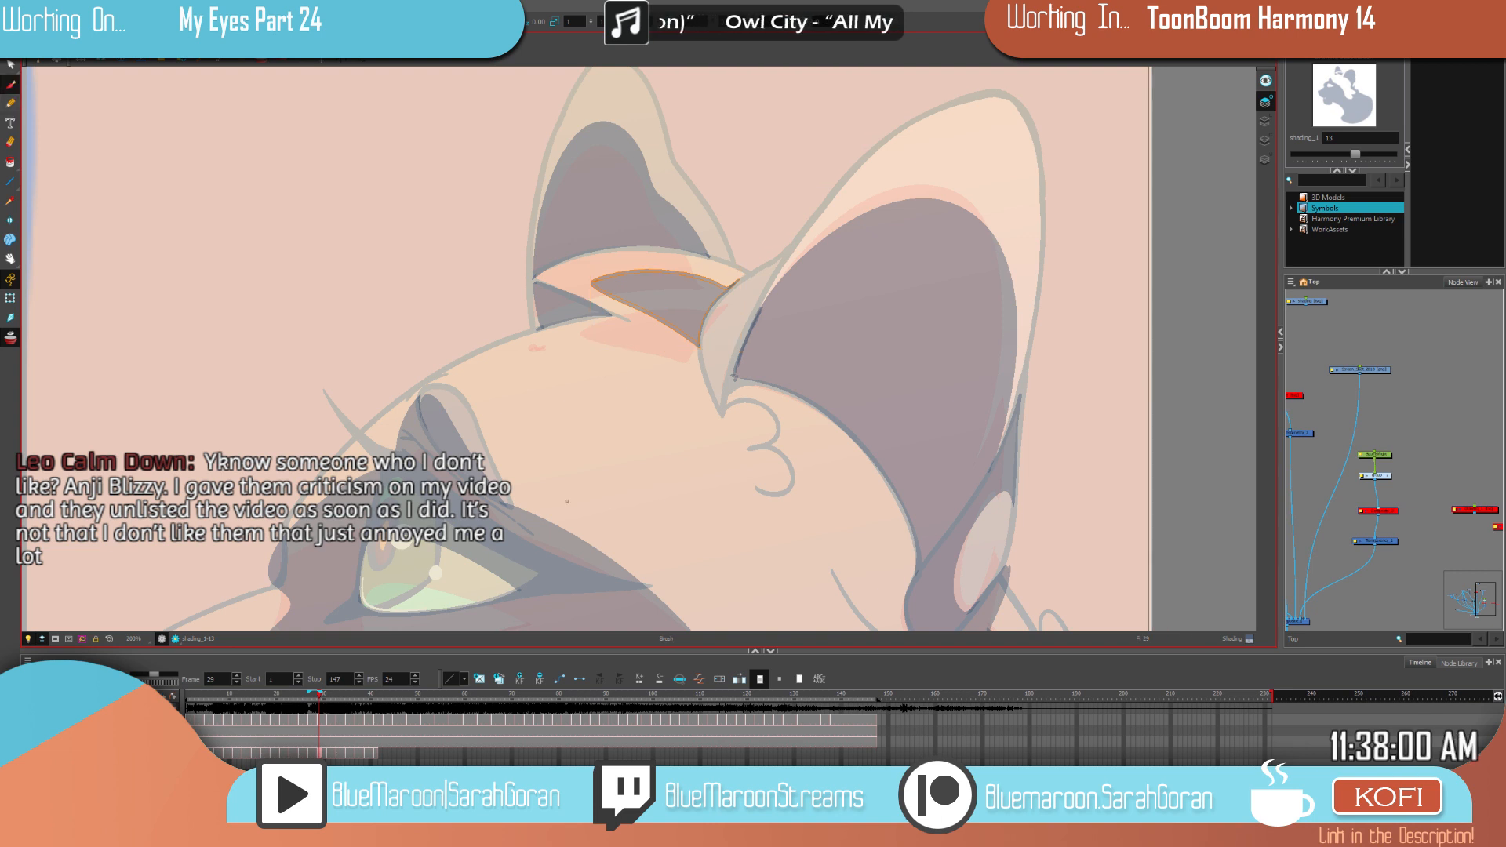
scroll(568, 501, "down", 3)
key("f")
key("g")
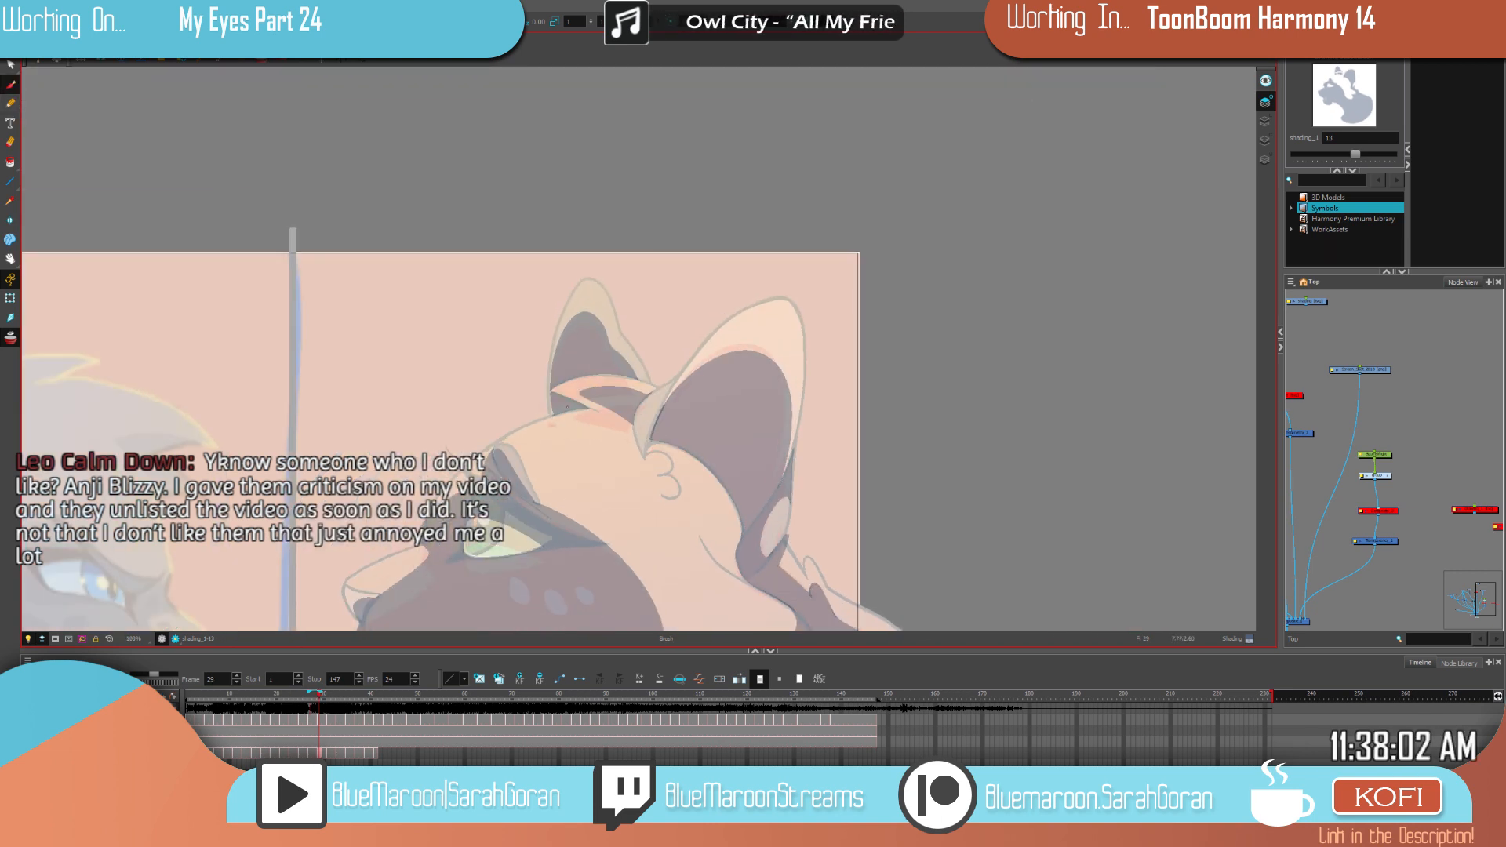
scroll(568, 428, "up", 3)
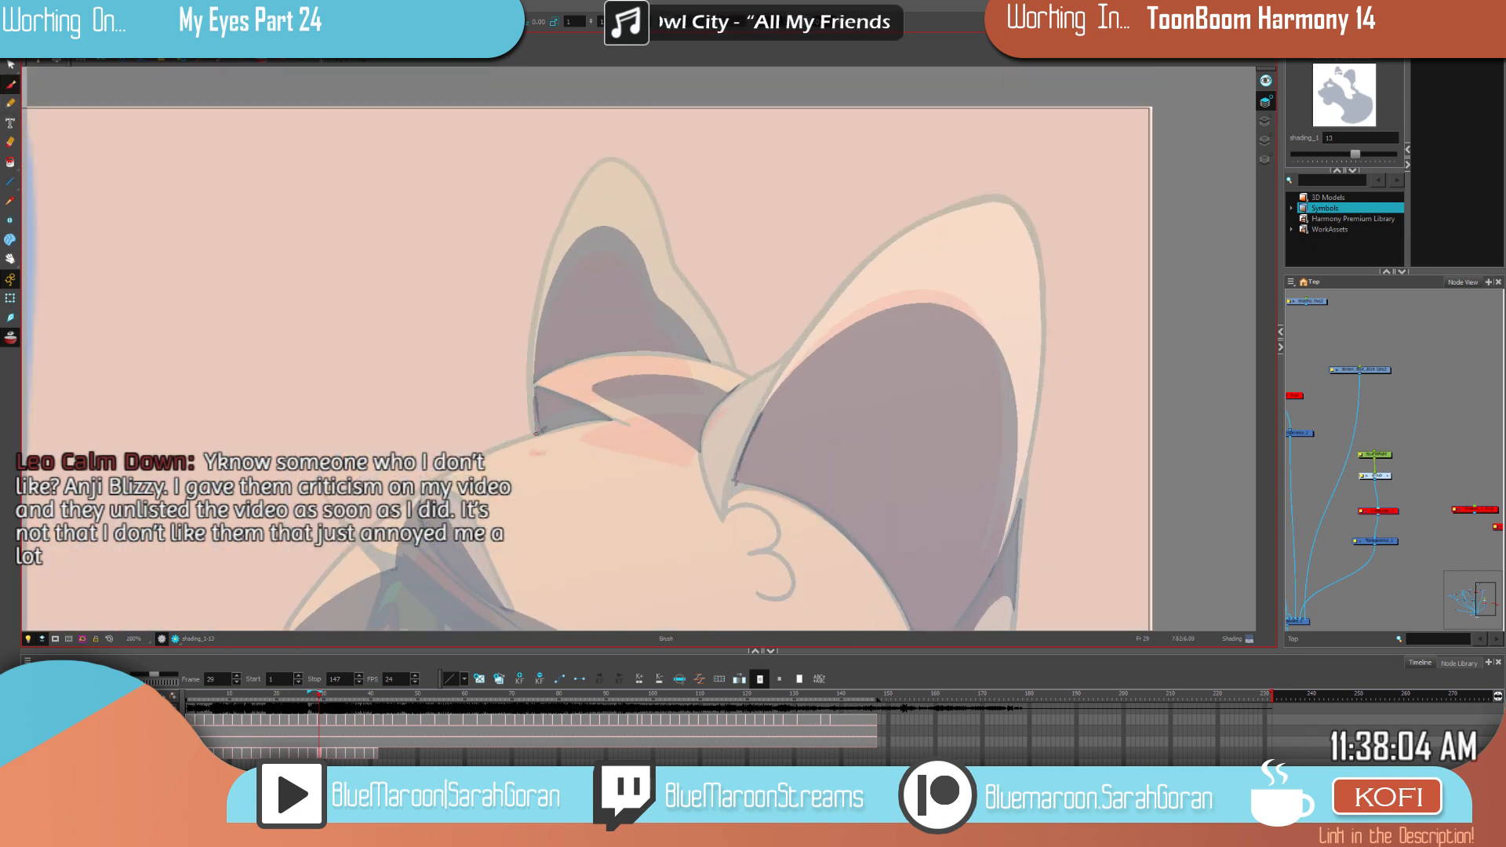
scroll(888, 510, "down", 3)
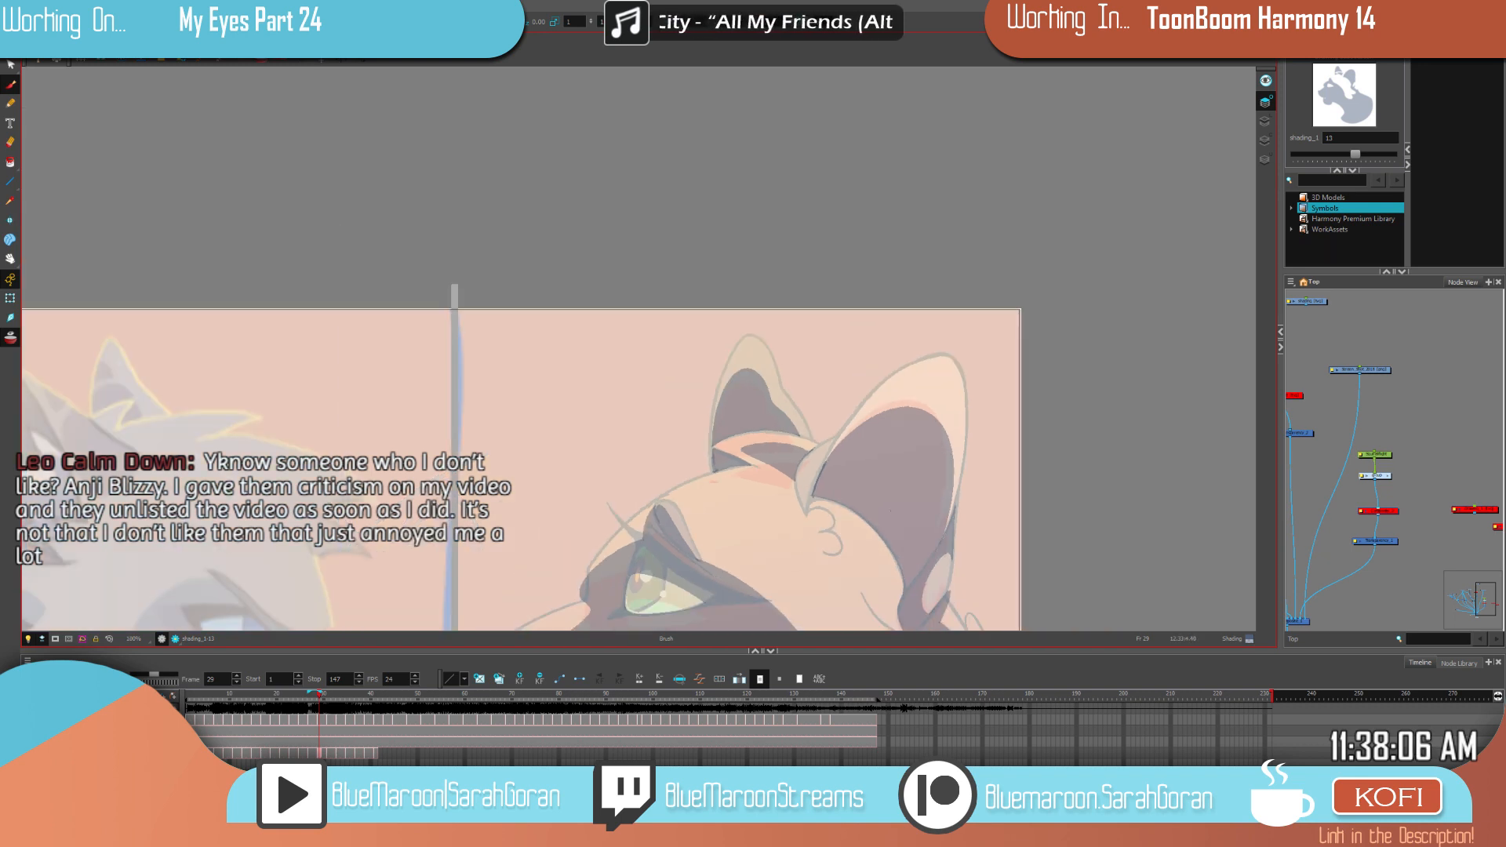
Step: Flip through the neighbouring shading frames to compare the character's shadows, finishing on the blank drawing at frame 31
key("f")
key("g")
key("f")
key("g")
key("space")
left_click_drag(1068, 518, 1066, 296)
key("f")
key("f")
key("g")
key("g")
key("f")
key("g")
key("g")
key("f")
key("g")
key("f")
key("f")
key("g")
key("g")
key("g")
key("f")
key("g")
key("f")
key("g")
key("f")
key("g")
key("f")
scroll(699, 392, "up", 3)
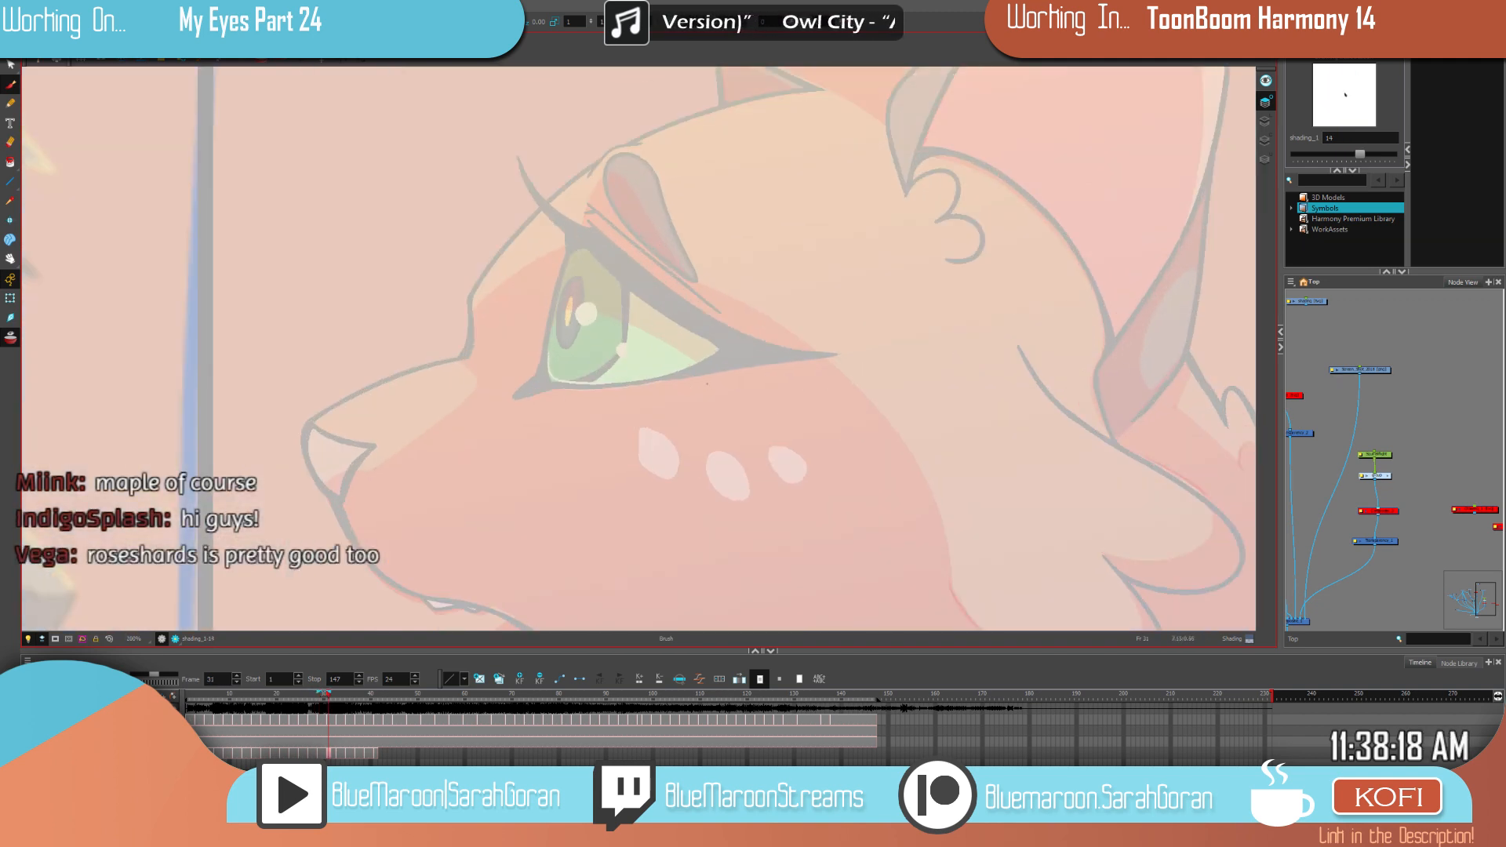
Step: Outline the forehead and muzzle-bridge shadow on frame 31, from the eye's upper inner corner towards the nose, using the previous drawing as reference
scroll(753, 379, "up", 1)
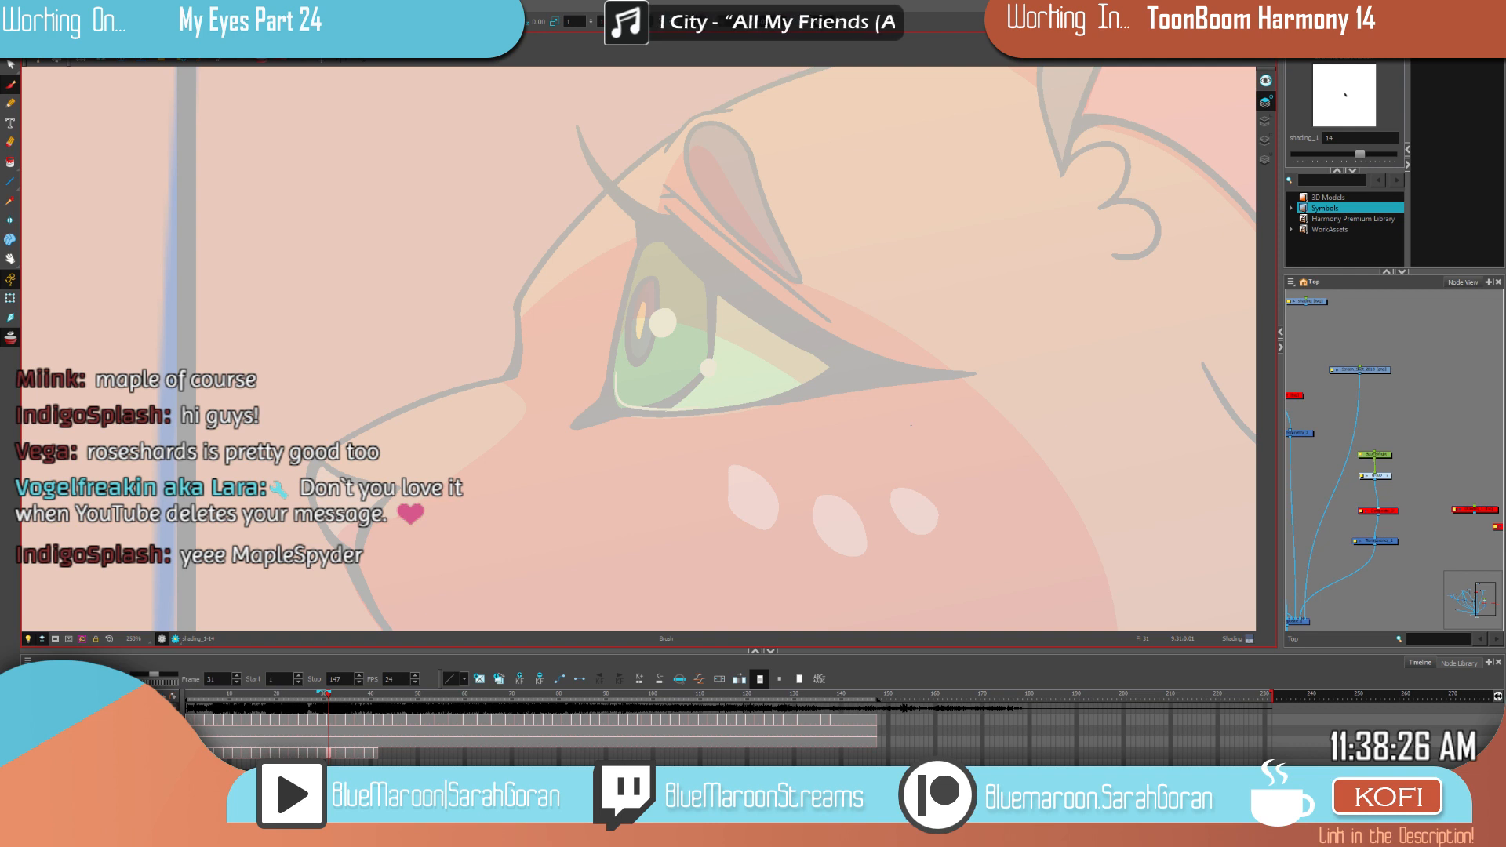
key("comma")
key("period")
left_click_drag(672, 255, 752, 192)
key("comma")
key("period")
key("comma")
key("period")
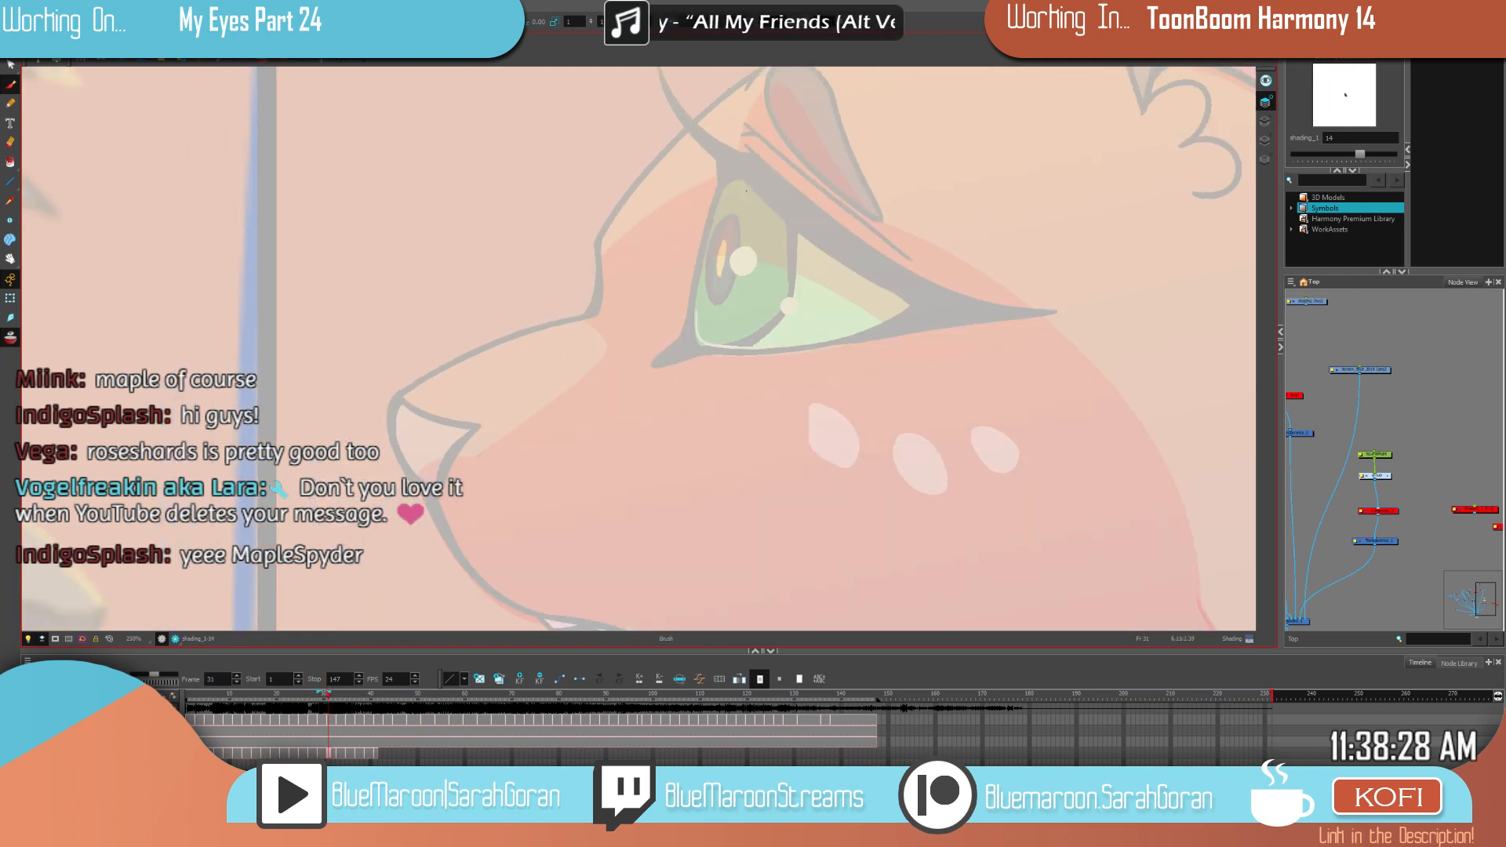
mouse_move(698, 181)
left_mouse_down()
mouse_move(579, 273)
mouse_move(610, 343)
left_mouse_up()
key("comma")
key("period")
key("comma")
key("period")
key("comma")
key("period")
key("comma")
key("period")
key("comma")
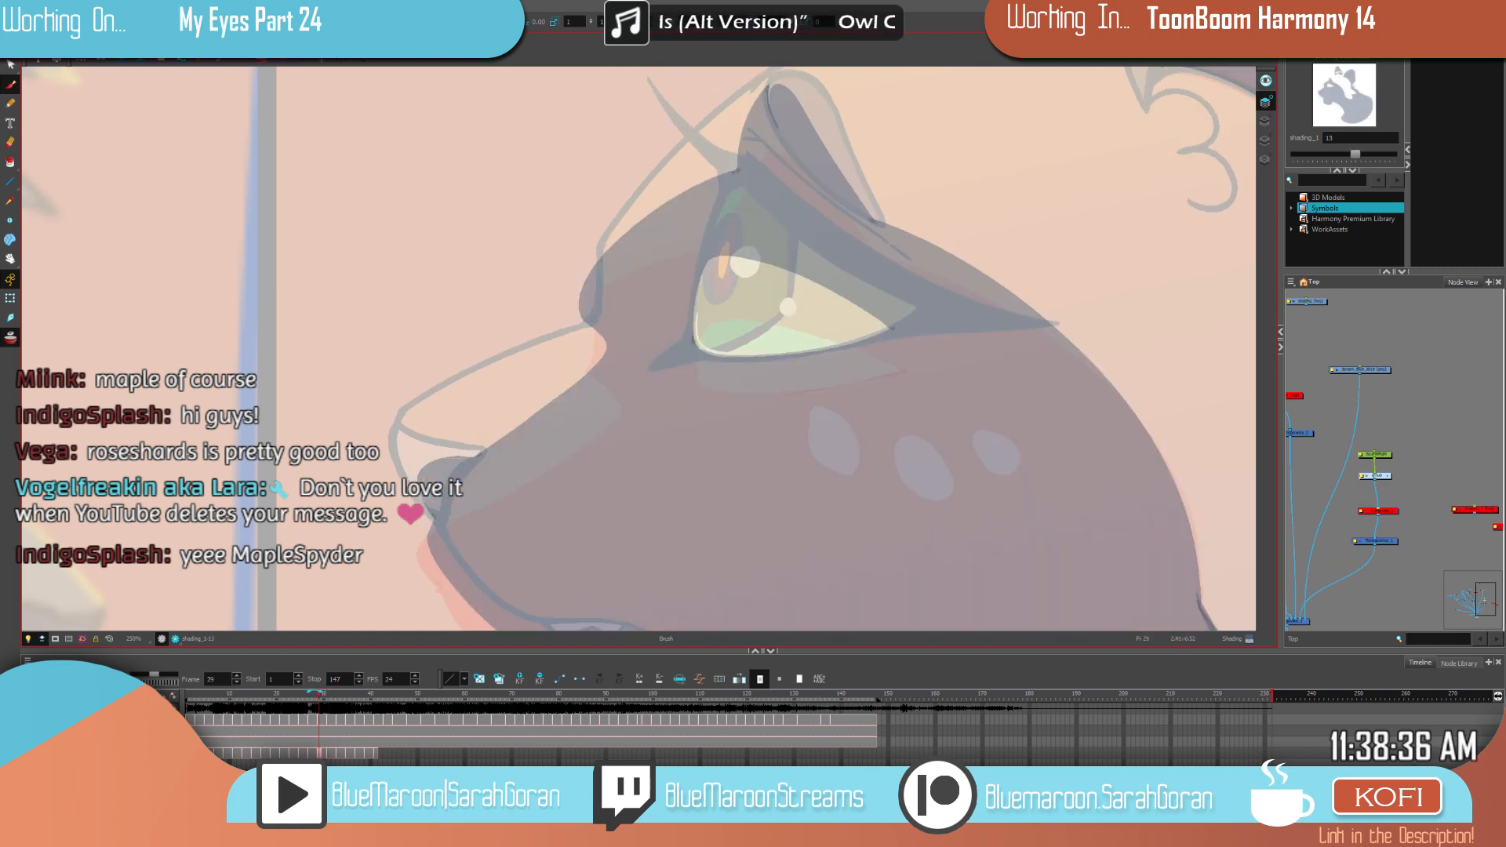
key("period")
key("alt+s")
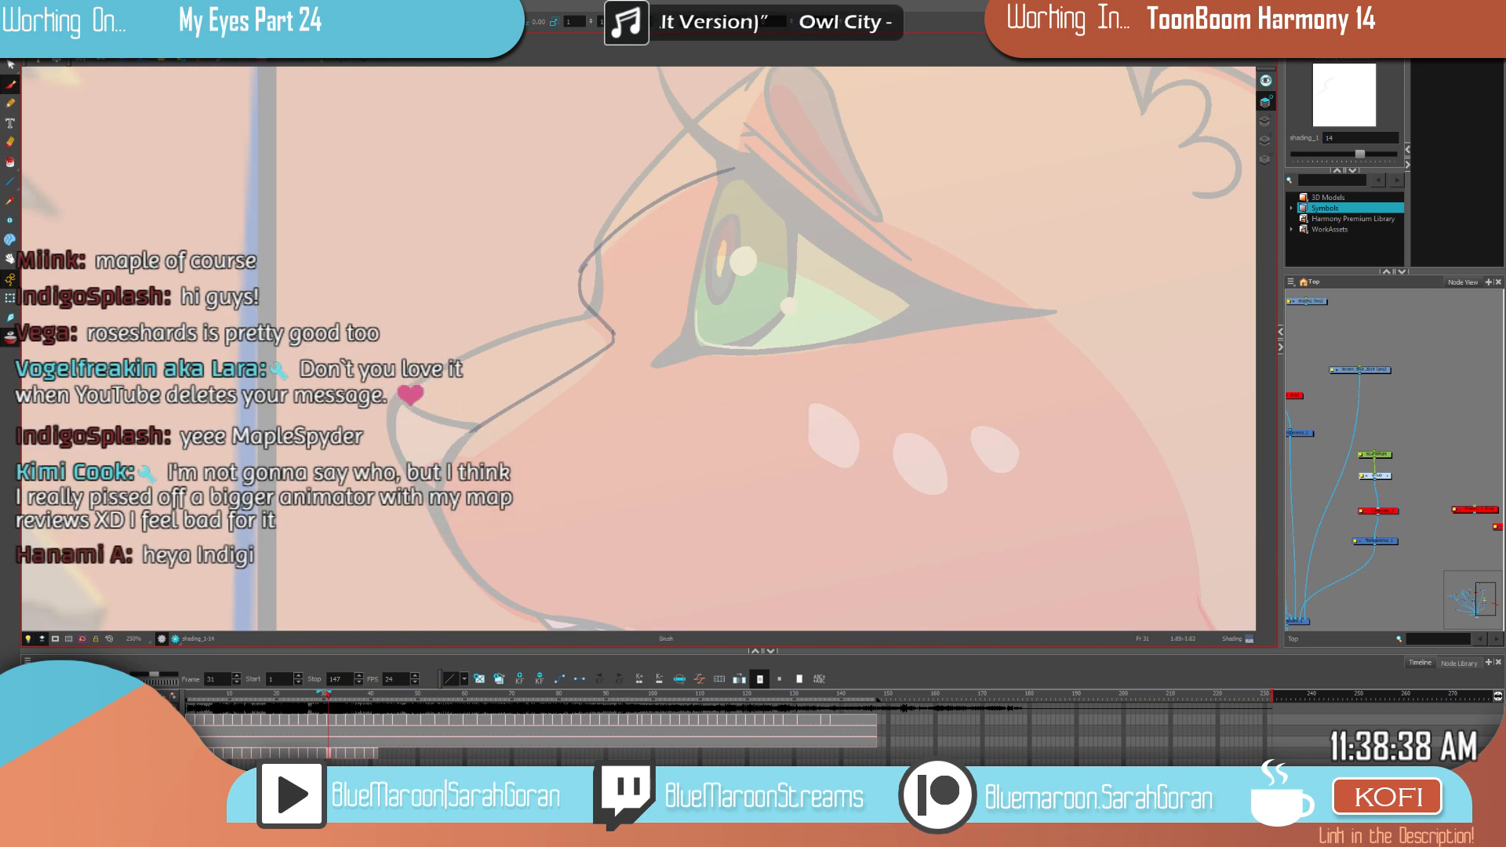
Step: Outline the curved shadow edge on the nose, joining it to the muzzle-bridge line
key("comma")
key("period")
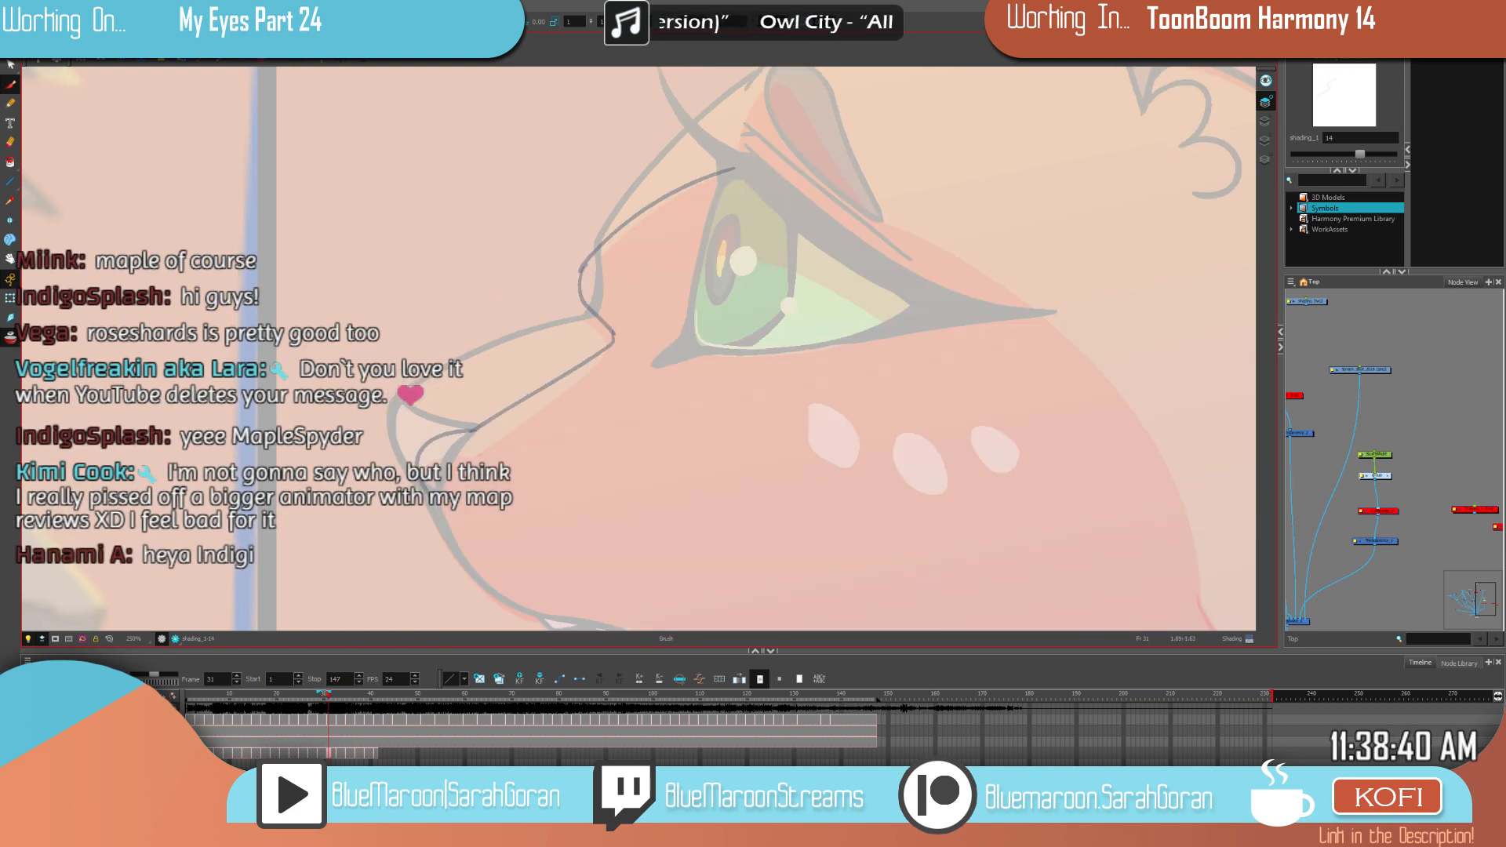
key("comma")
key("period")
Step: Outline the brow shadow from the forehead line up to the brow's peak and down along the inner brow marking
left_click_drag(892, 390, 860, 565)
key("comma")
key("period")
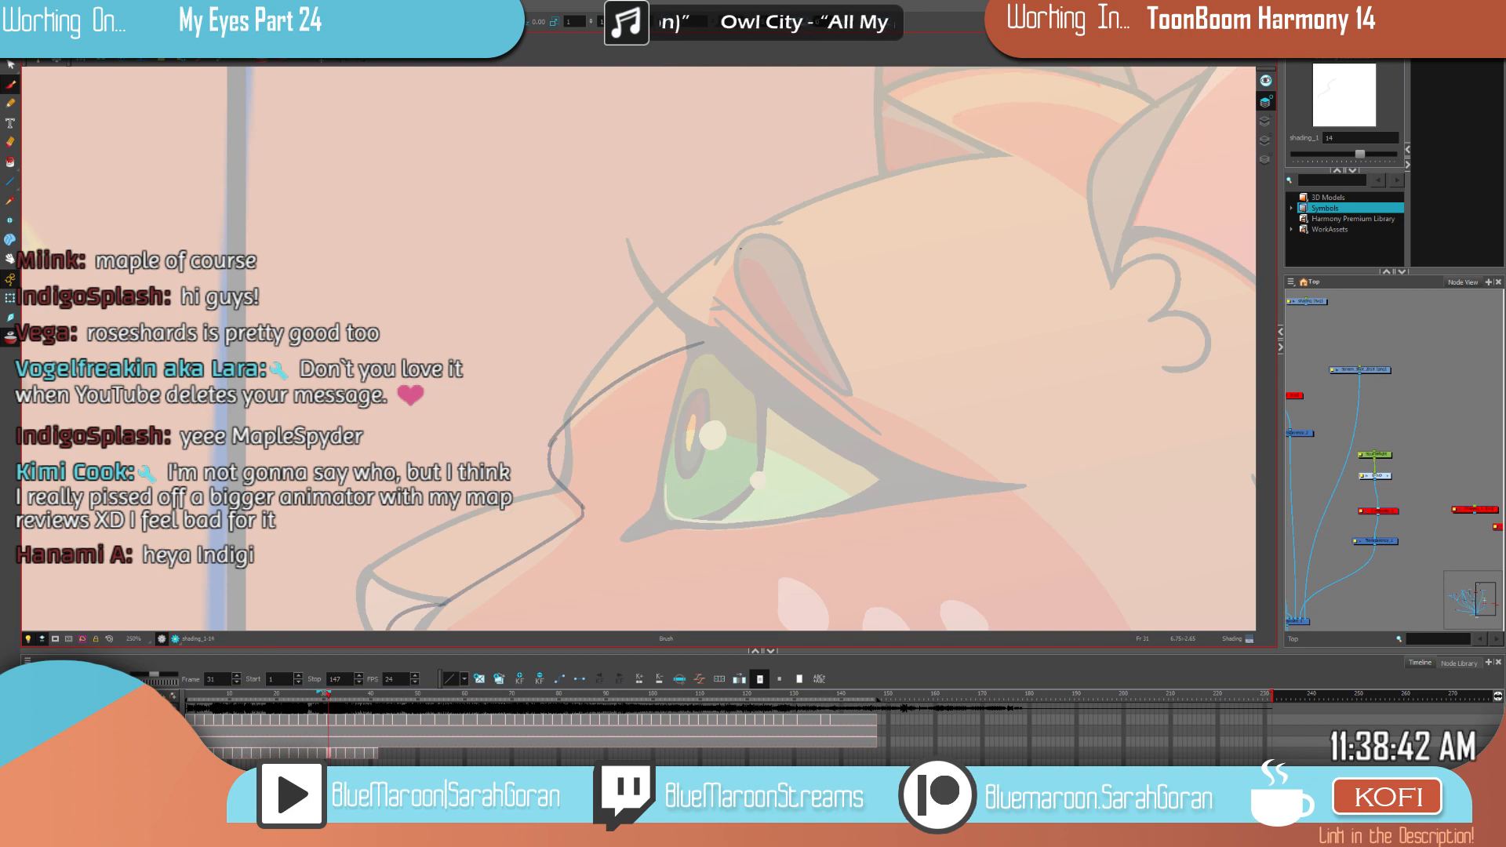
key("comma")
key("period")
left_click_drag(745, 292, 634, 320)
key("comma")
key("period")
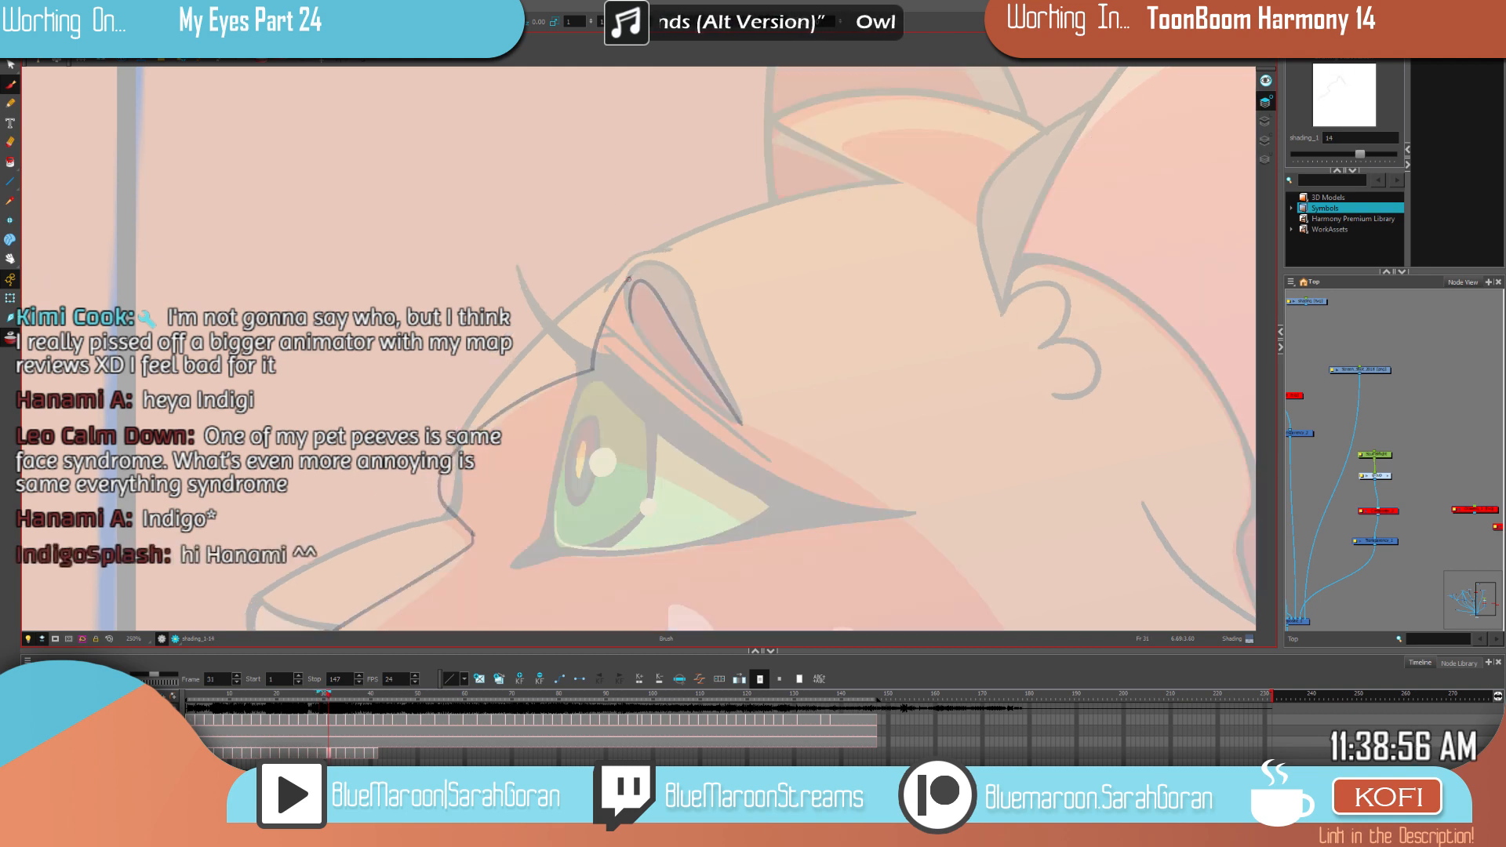
key("alt+e")
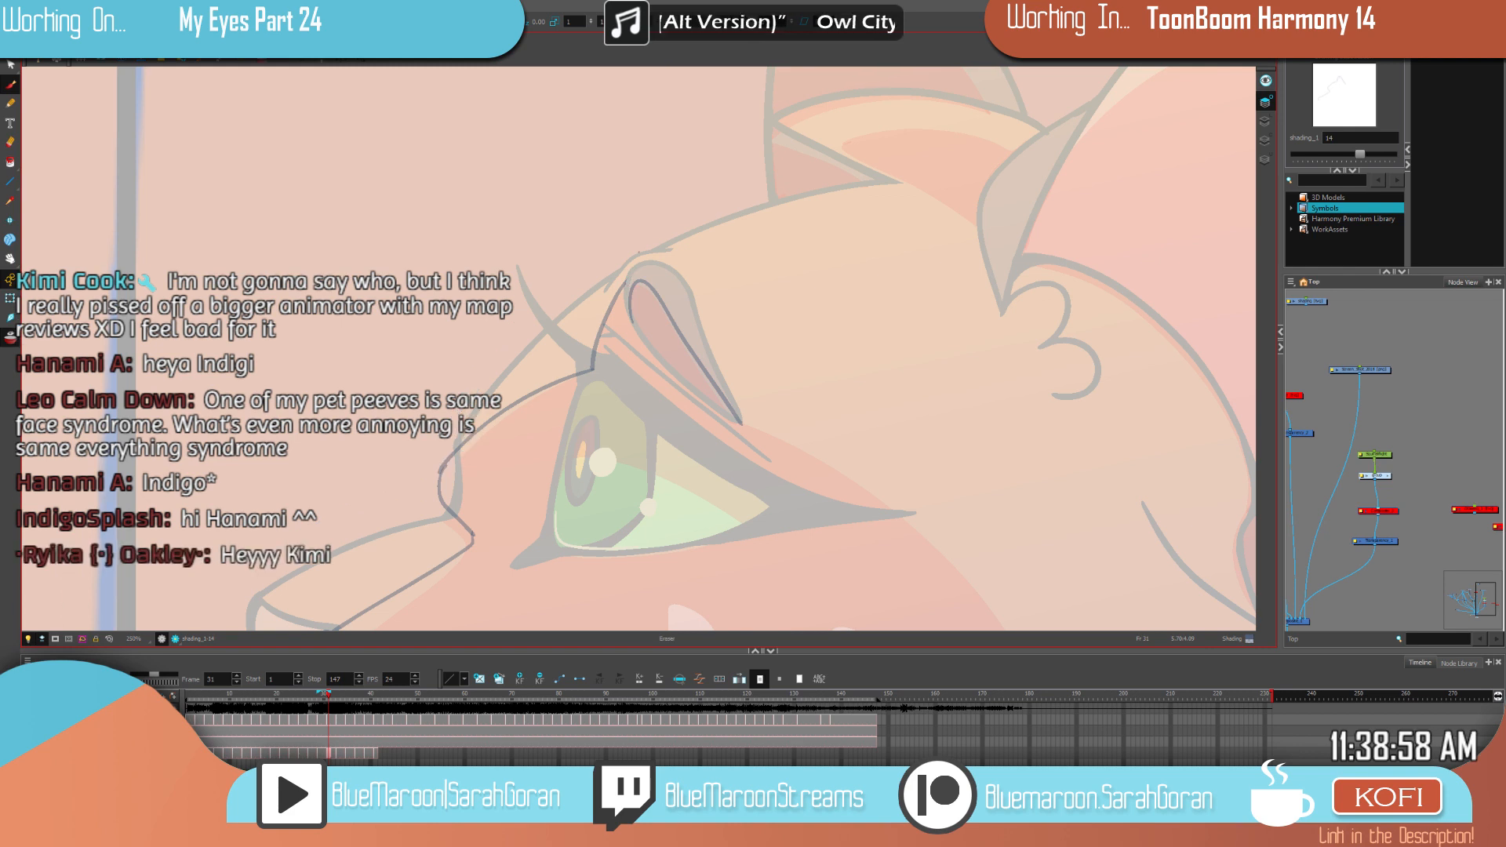
key("alt+b")
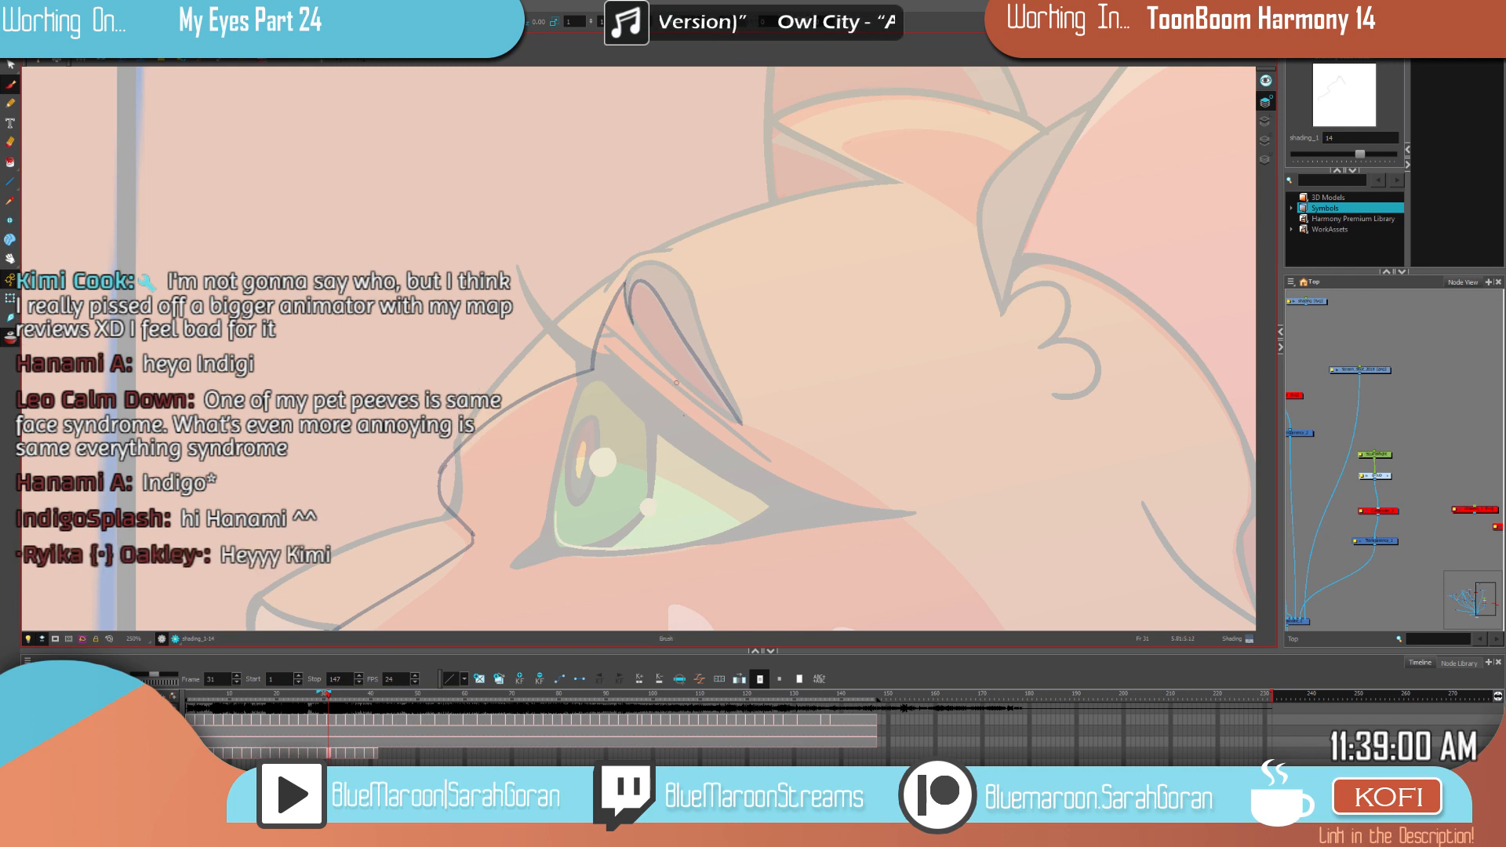
key("comma")
key("period")
key("comma")
key("period")
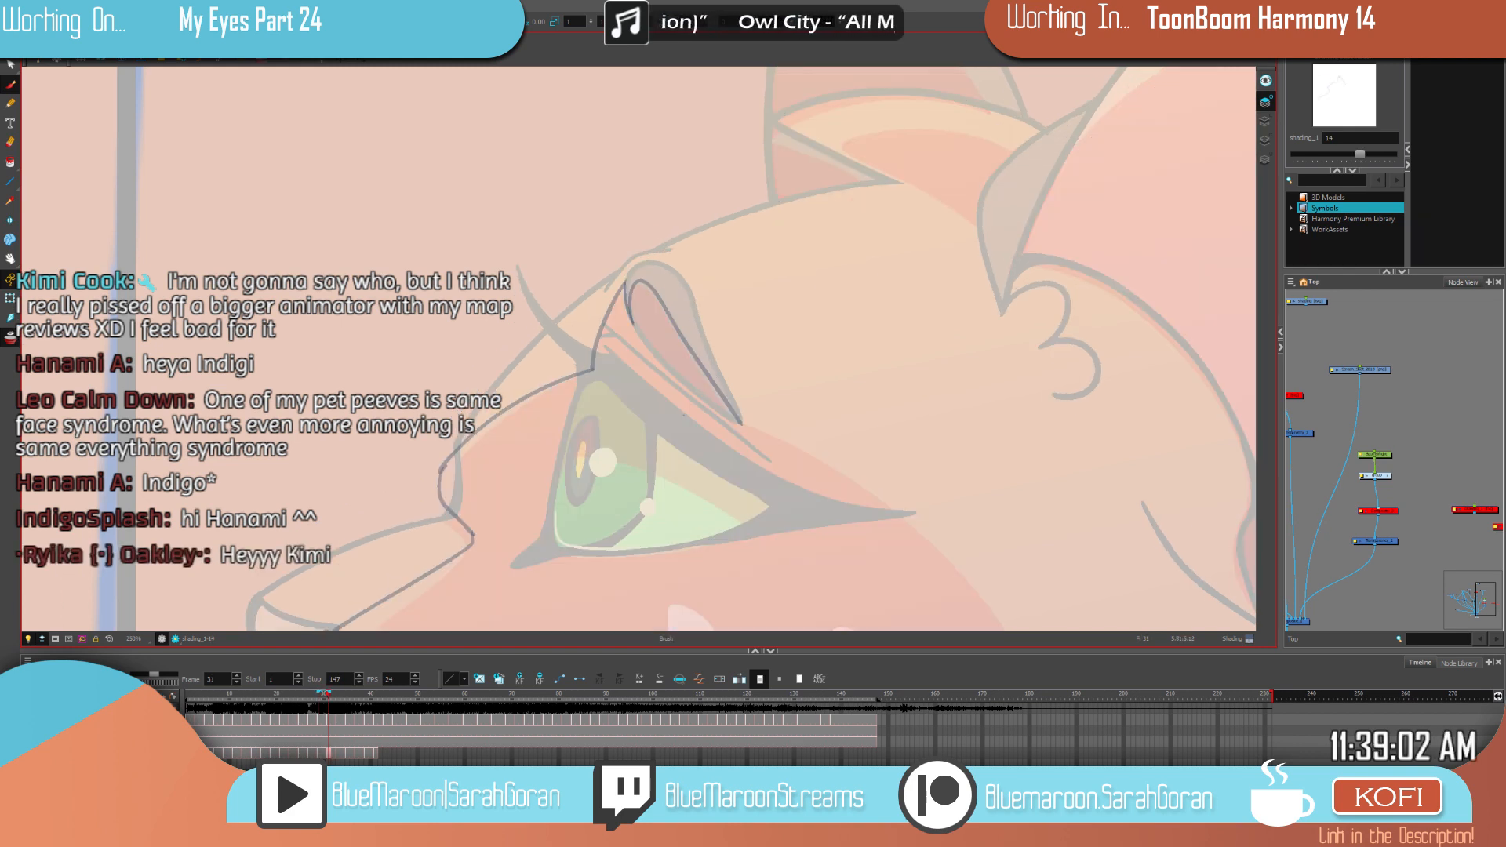
Step: Select and adjust the lower end of the brow-marking outline, comparing it with the previous drawing
key("alt+s")
left_click(736, 416)
left_click_drag(722, 426, 712, 427)
left_click(10, 84)
key("comma")
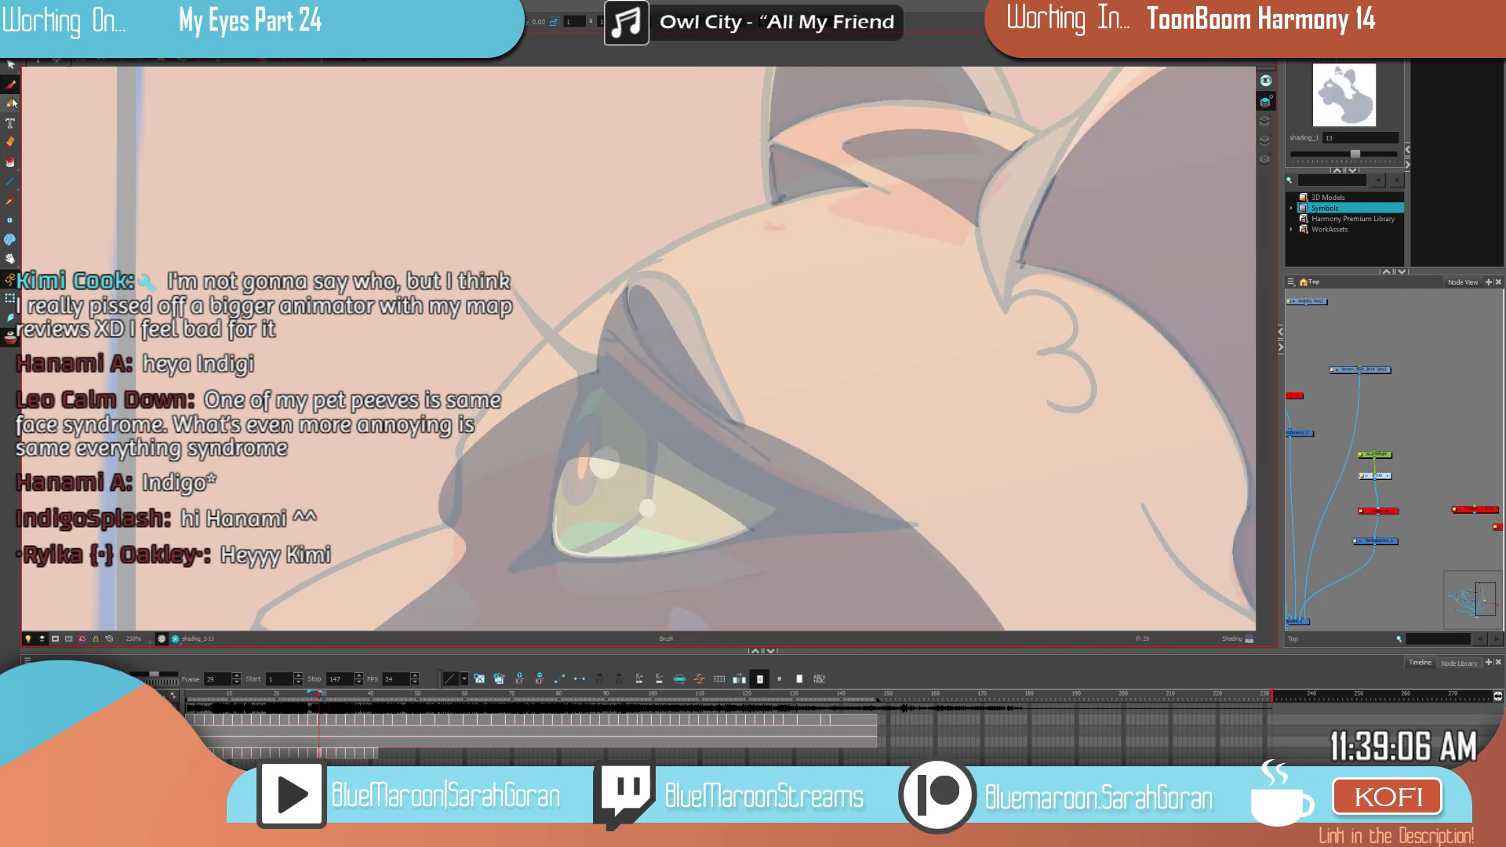
key("period")
key("comma")
key("period")
key("comma")
key("period")
Step: Draw the shadow boundary outside the muzzle and around the open mouth and lower jaw
mouse_move(881, 601)
left_mouse_down()
mouse_move(941, 521)
mouse_move(960, 525)
left_mouse_up()
scroll(944, 524, "down", 1)
scroll(944, 523, "down", 1)
mouse_move(813, 528)
left_mouse_down()
mouse_move(872, 410)
mouse_move(868, 241)
left_mouse_up()
key("comma")
key("period")
mouse_move(633, 285)
left_mouse_down()
mouse_move(643, 338)
mouse_move(725, 389)
left_mouse_up()
left_click_drag(757, 508, 903, 488)
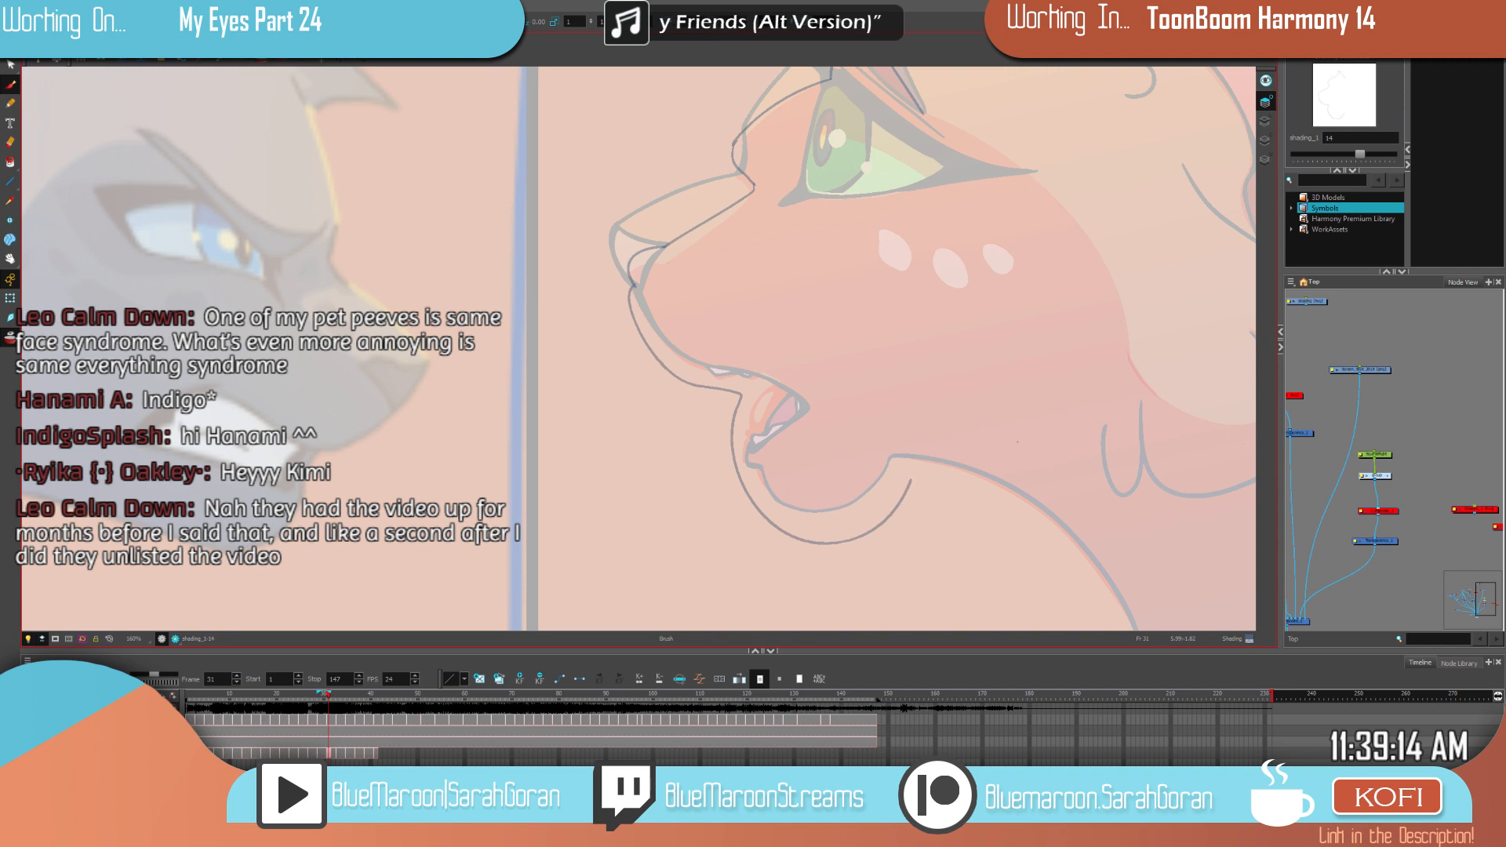
Step: Continue the shadow boundary down the throat, below the neck and up outside the character's back
left_click_drag(1035, 446, 754, 246)
left_click_drag(626, 278, 798, 383)
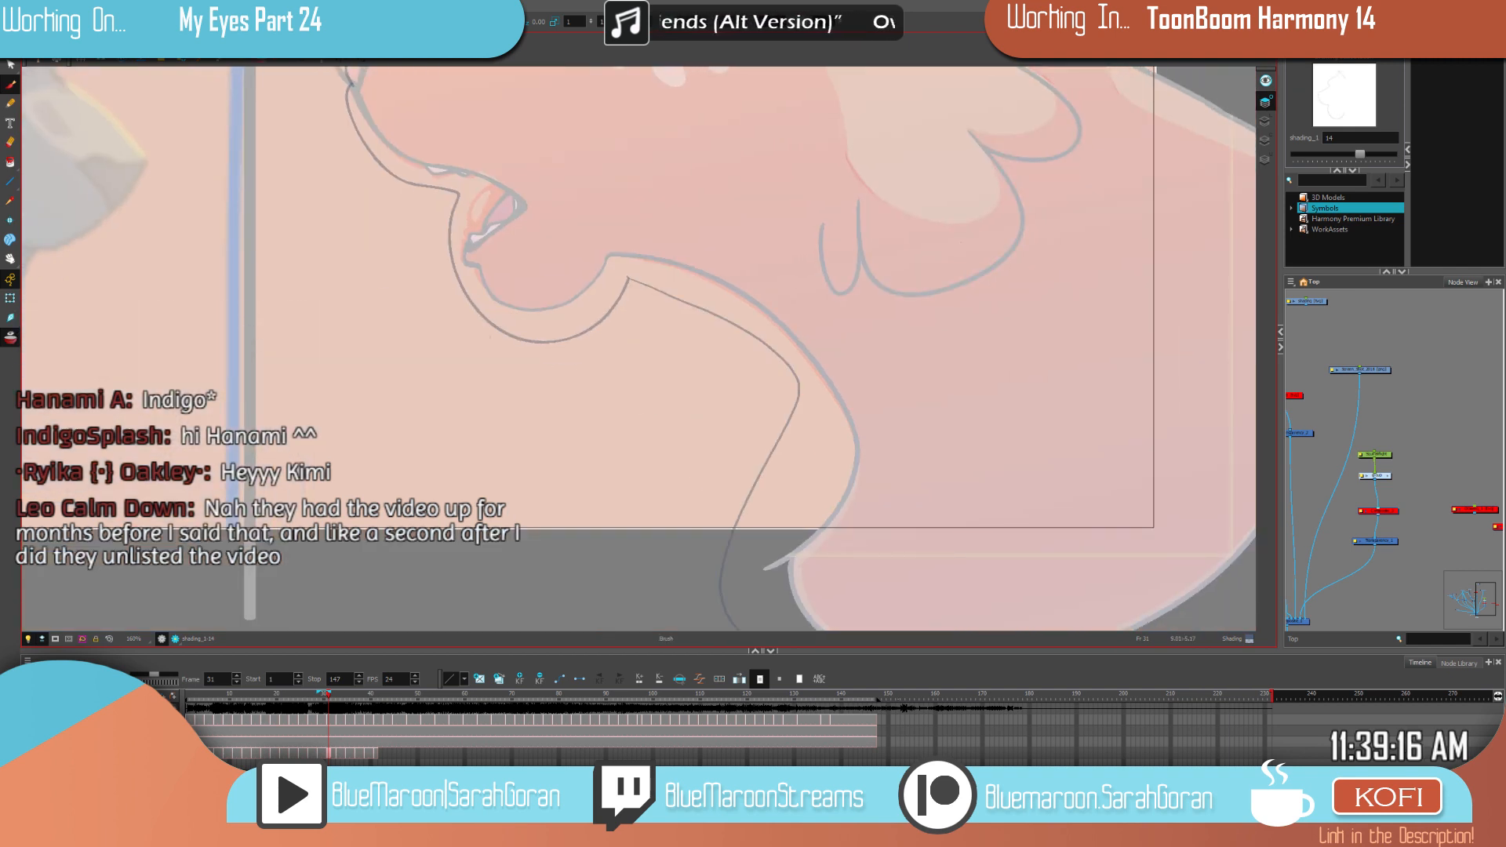
left_click_drag(1041, 430, 628, 527)
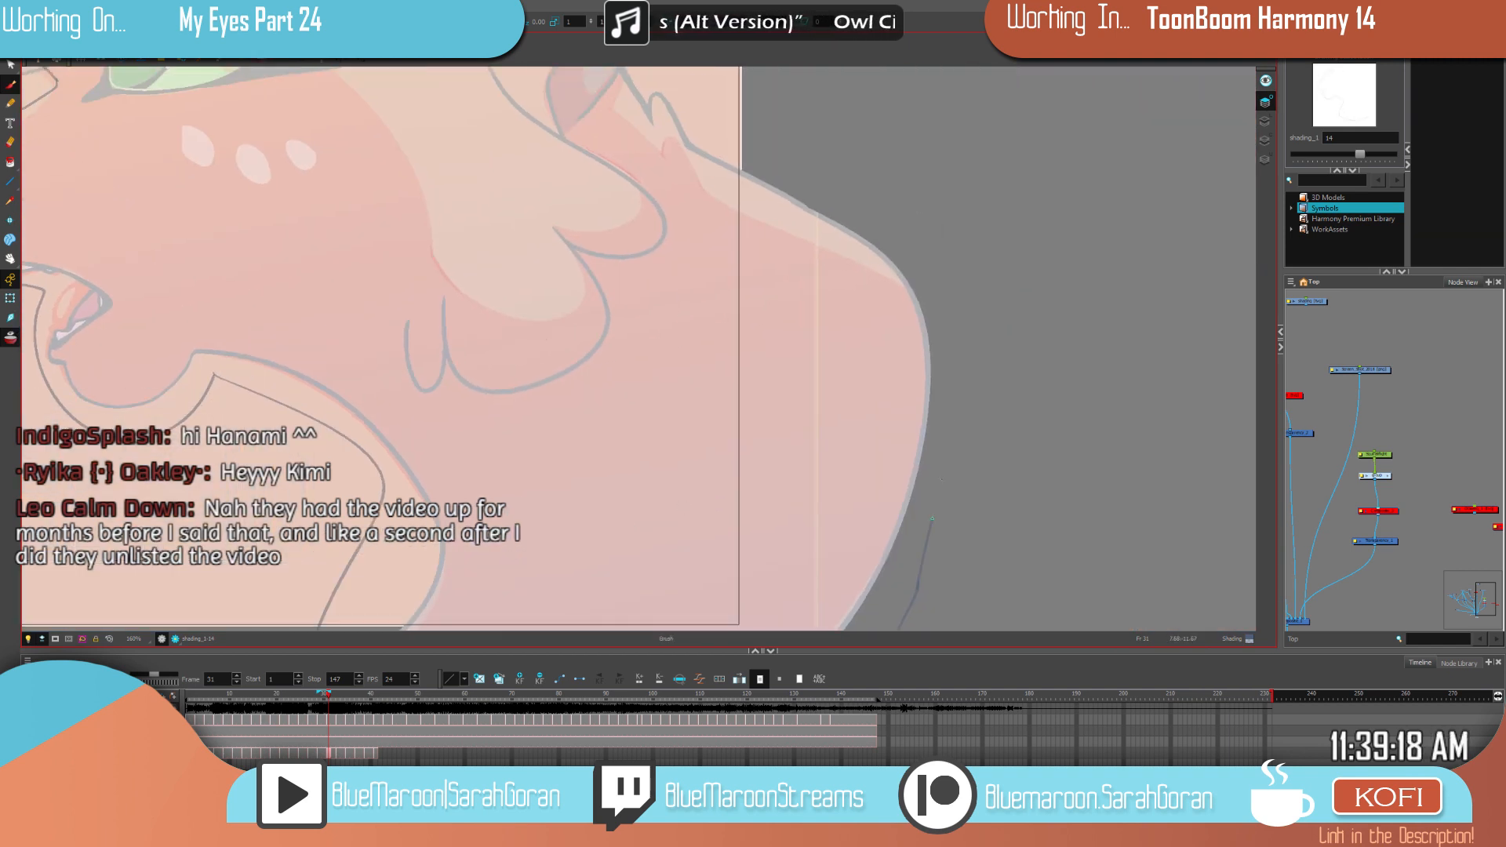
left_click_drag(801, 173, 771, 160)
mouse_move(794, 145)
left_mouse_down()
mouse_move(1083, 462)
mouse_move(1140, 495)
left_mouse_up()
key("comma")
key("period")
Step: Outline the shadow's edge inside the eye, across the iris and along the lower lid, following the previous drawing
left_click_drag(1011, 535, 1069, 374)
key("comma")
key("period")
key("comma")
key("period")
left_click_drag(646, 280, 789, 404)
key("comma")
key("period")
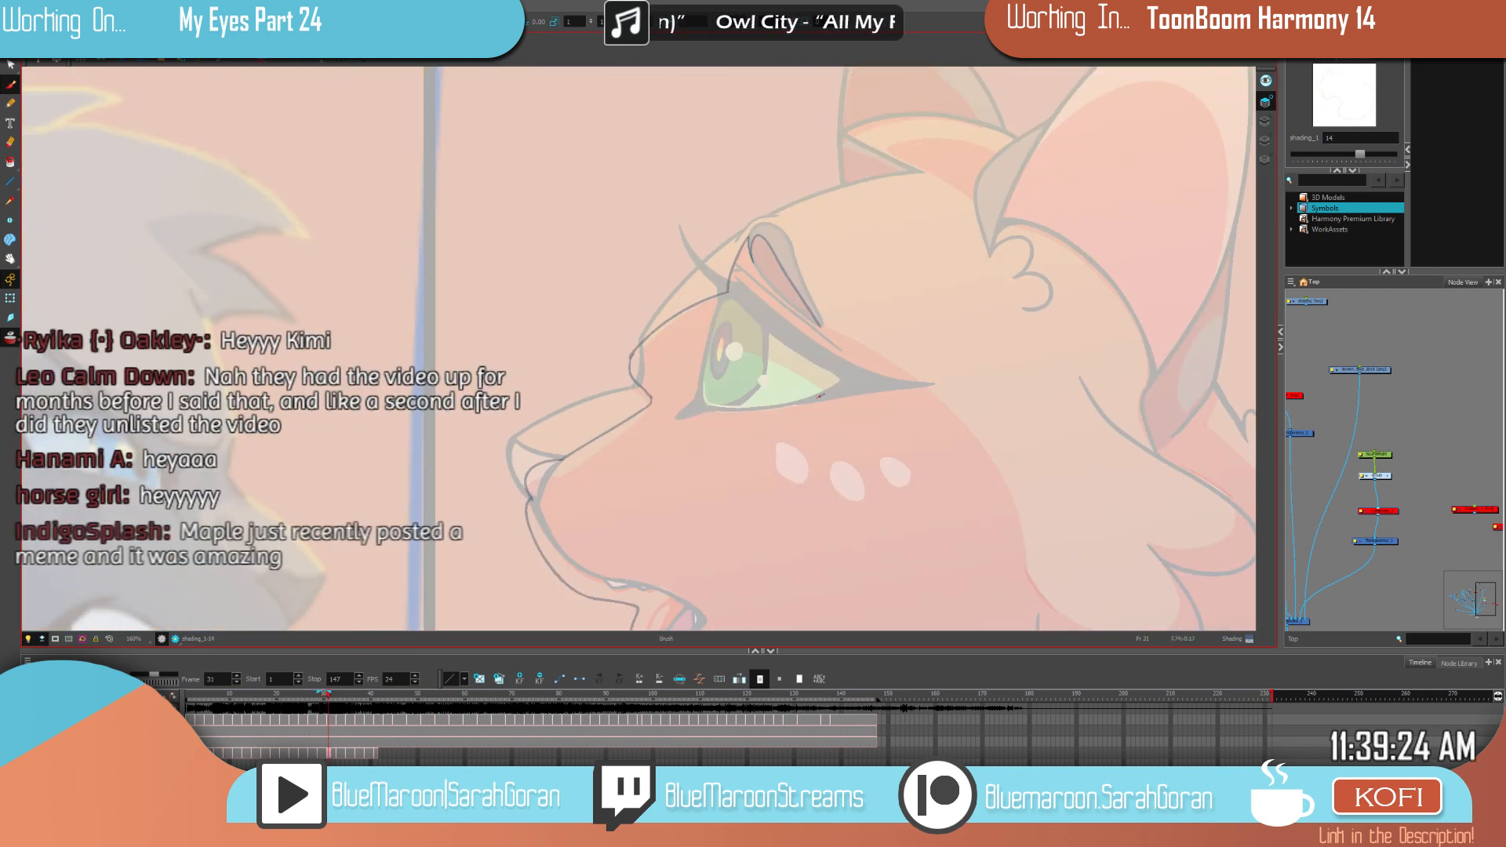
key("comma")
key("period")
left_click_drag(721, 336, 703, 368)
key("comma")
key("period")
key("comma")
key("period")
key("comma")
key("comma")
key("period")
key("period")
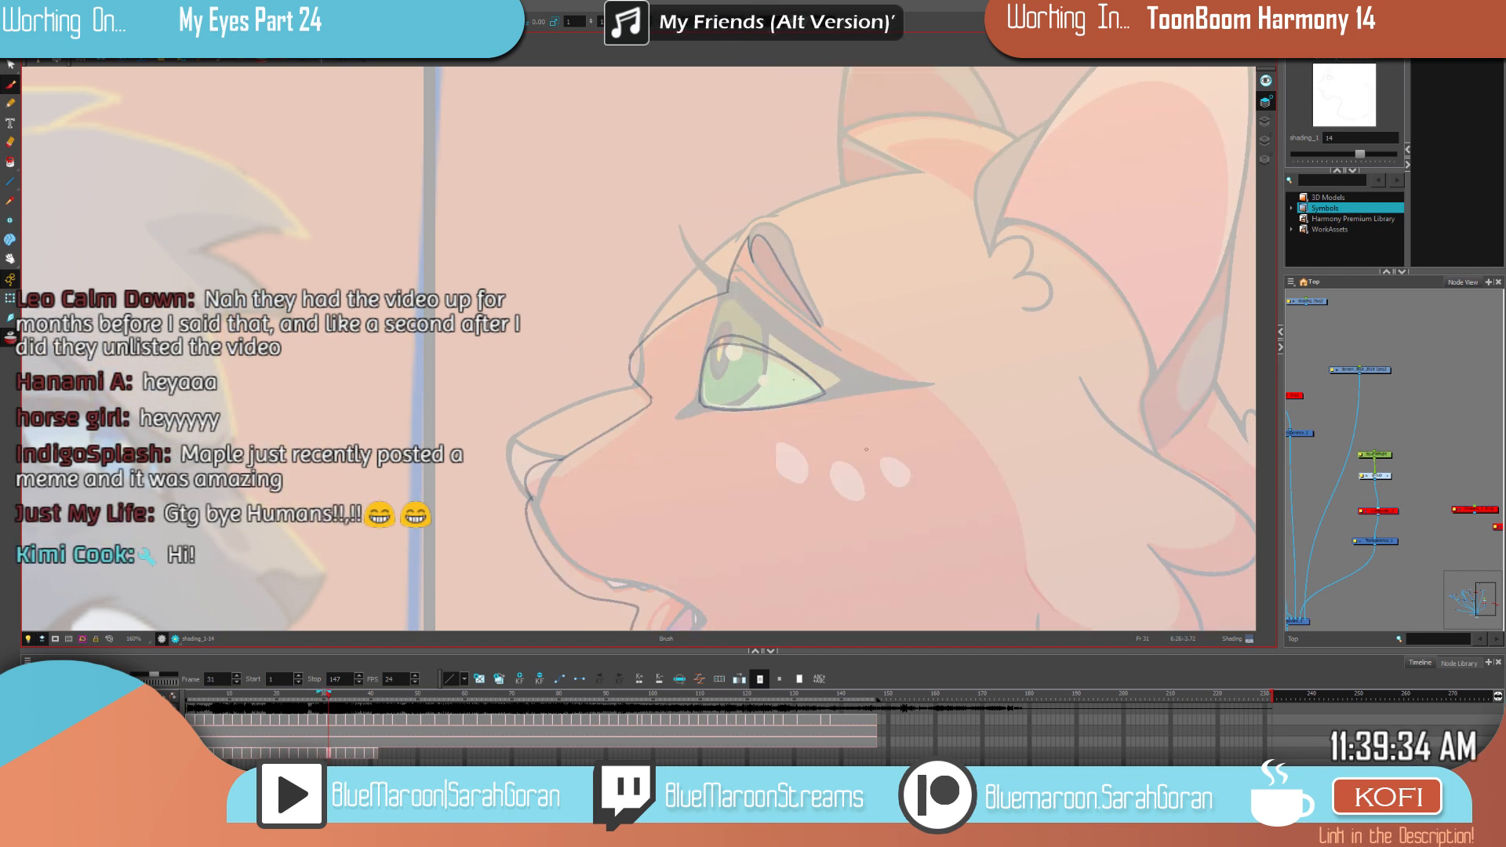
Step: Extend the brow outline past the eye's outer corner and down the cheek to the lower cheek fur
key("alt+i")
key("f")
key("g")
key("f")
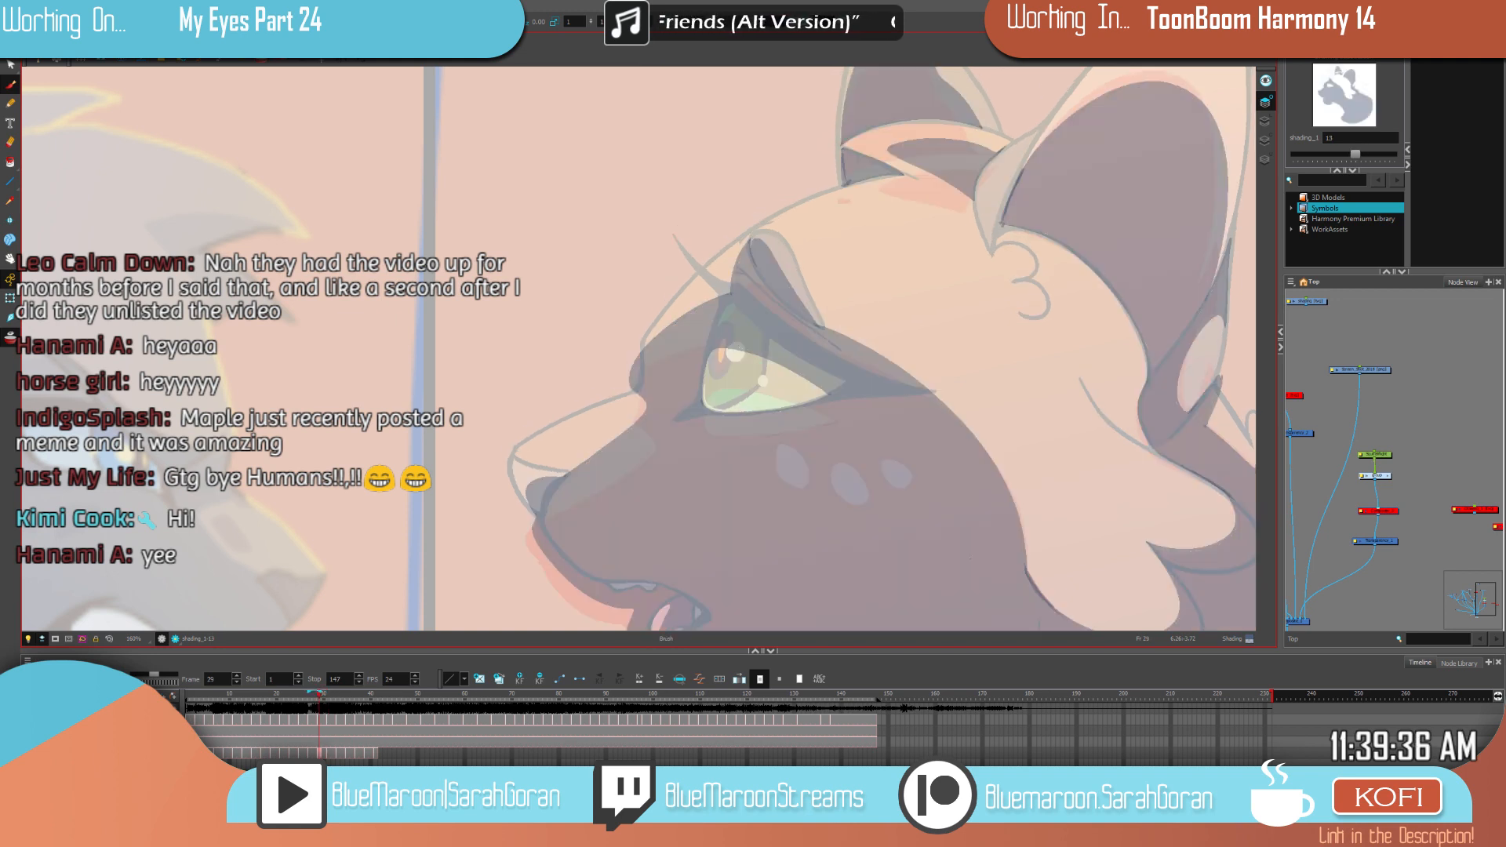
key("g")
key("f")
left_click_drag(822, 403, 640, 308)
key("alt+b")
key("period")
key("period")
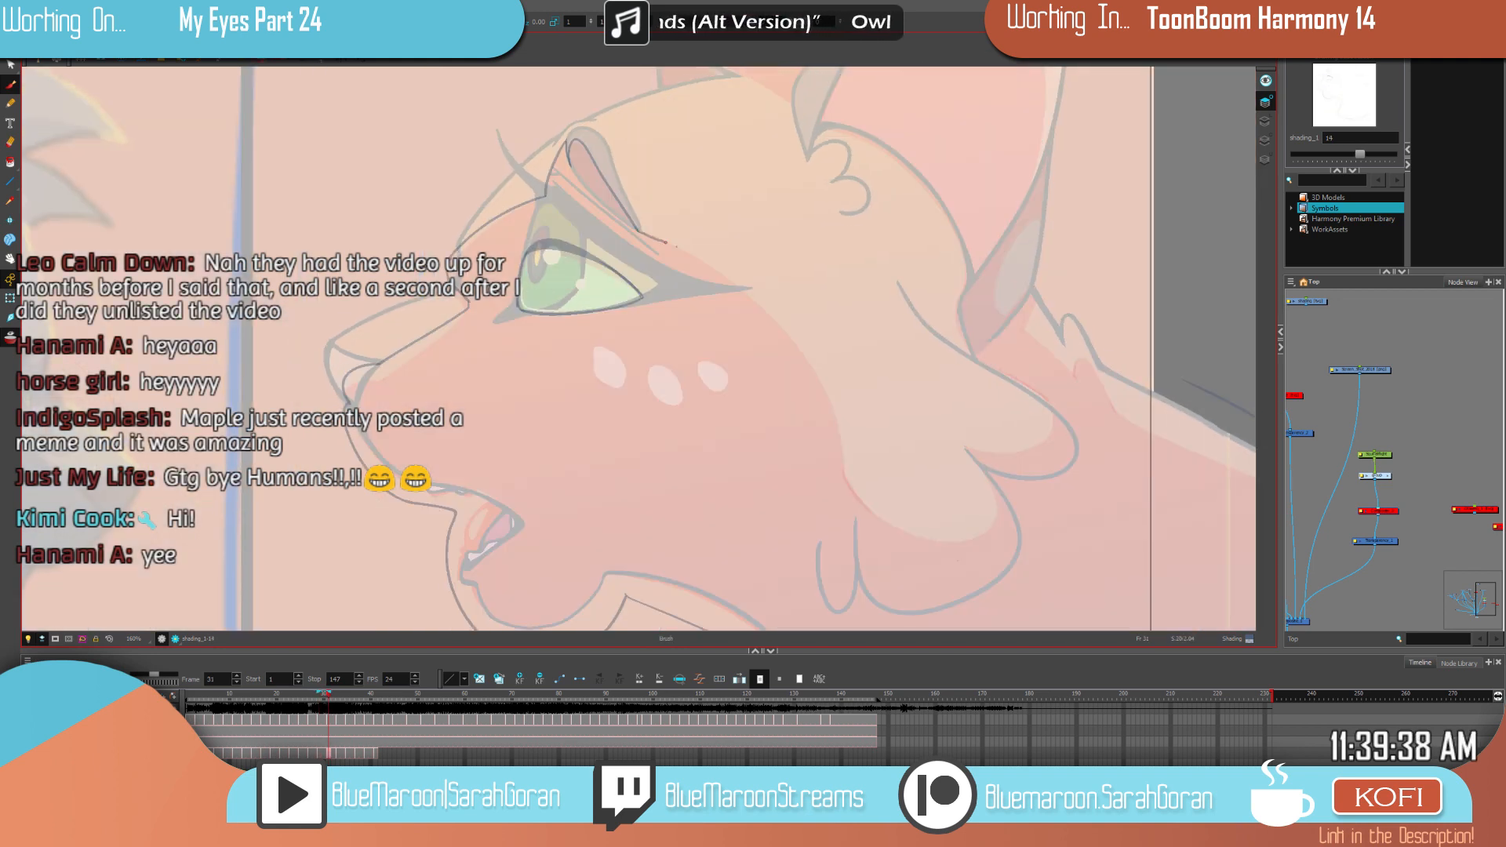
key("comma")
key("period")
key("comma")
key("period")
key("space")
left_click_drag(1090, 521, 959, 488)
left_click_drag(925, 424, 884, 452)
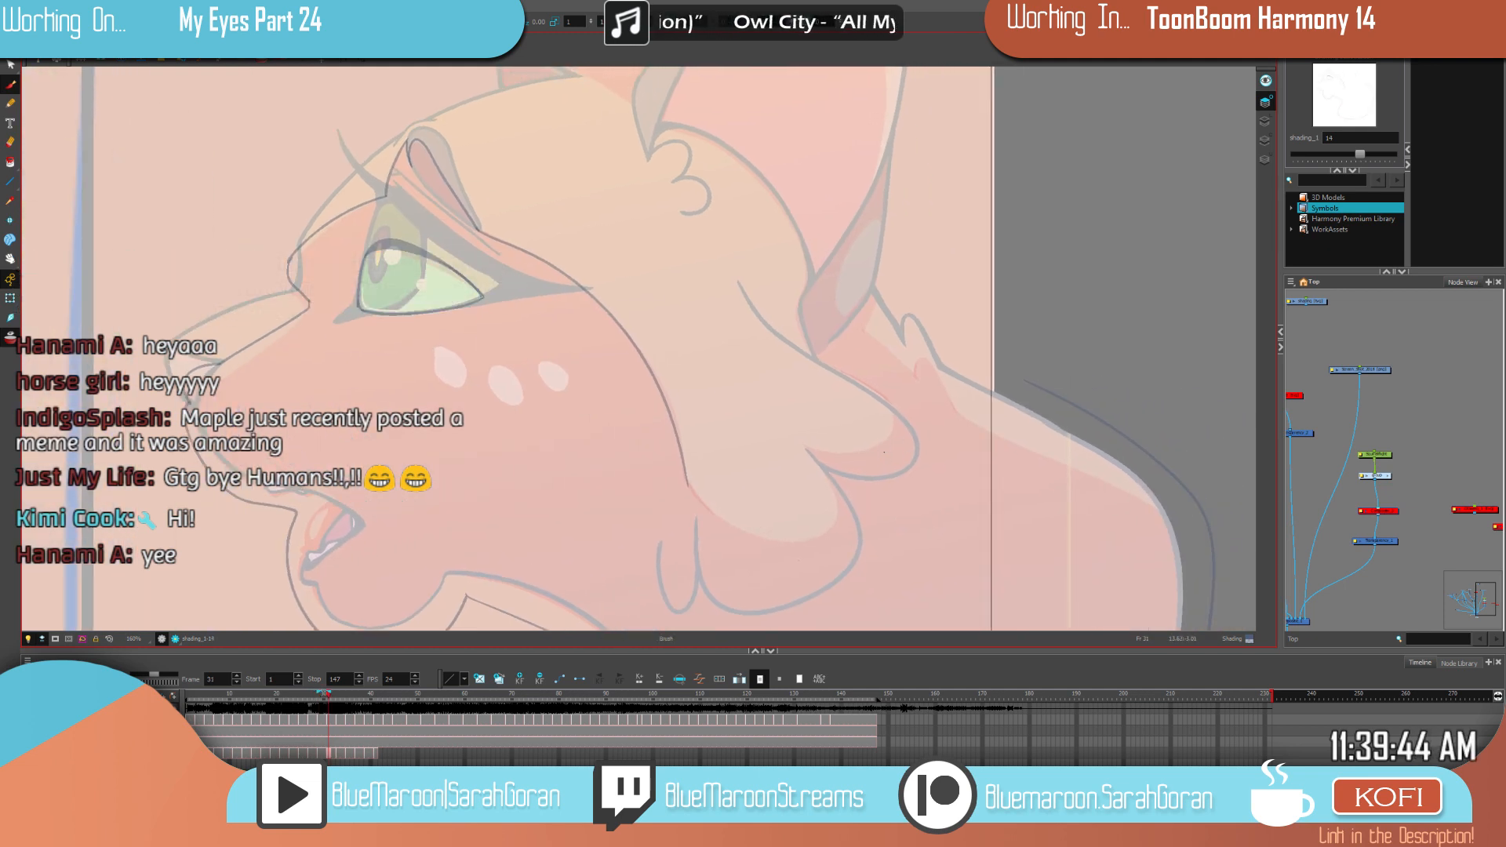
key("comma")
key("period")
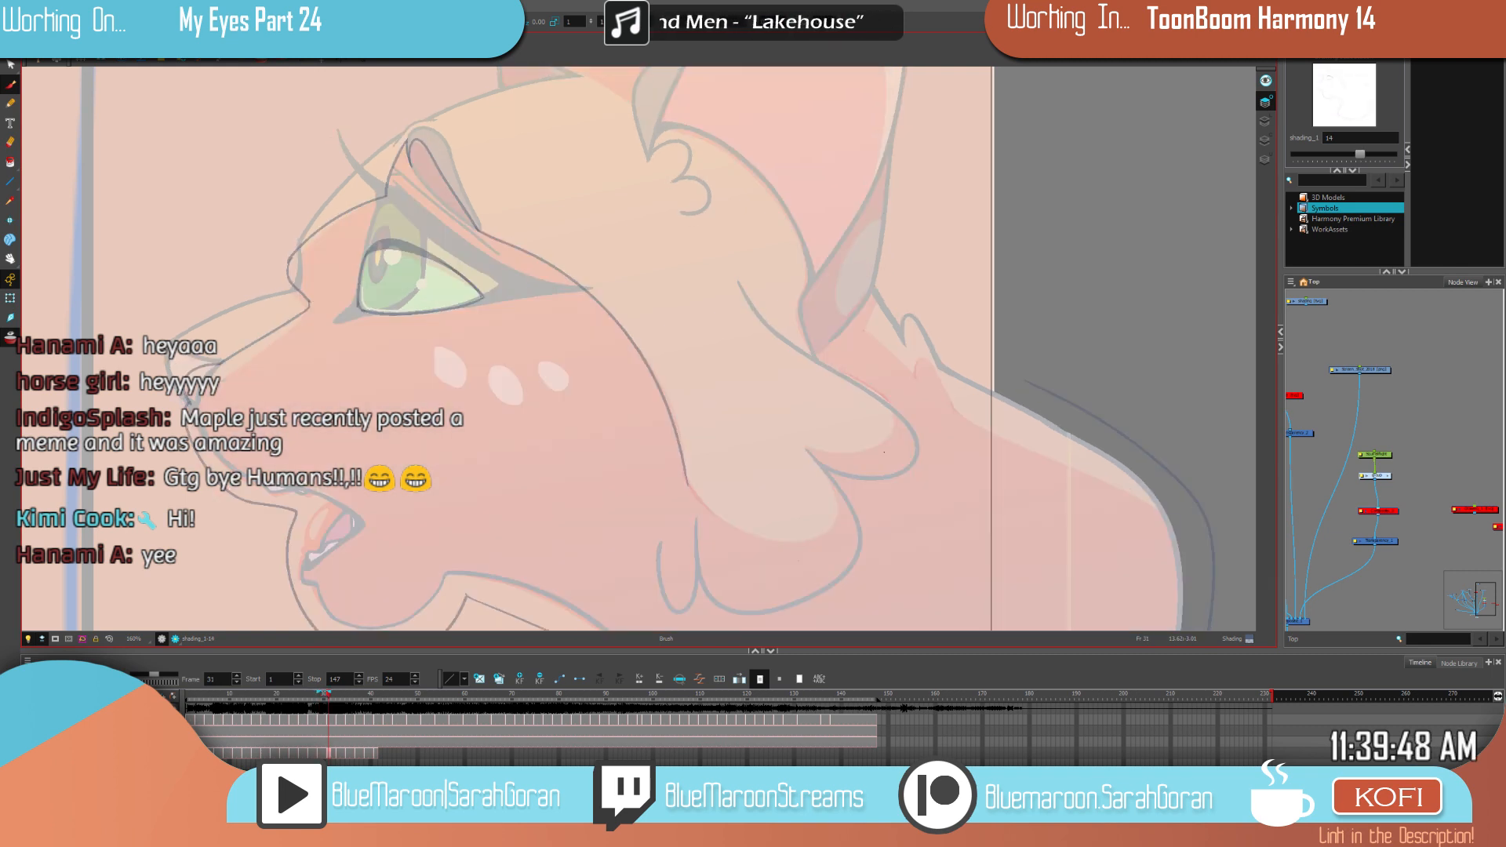
Step: Outline the rounded light cheek tuft, joining it to the cheek line, and compare it with the previous frame
key("comma")
key("period")
key("comma")
key("period")
left_click_drag(808, 451, 832, 494)
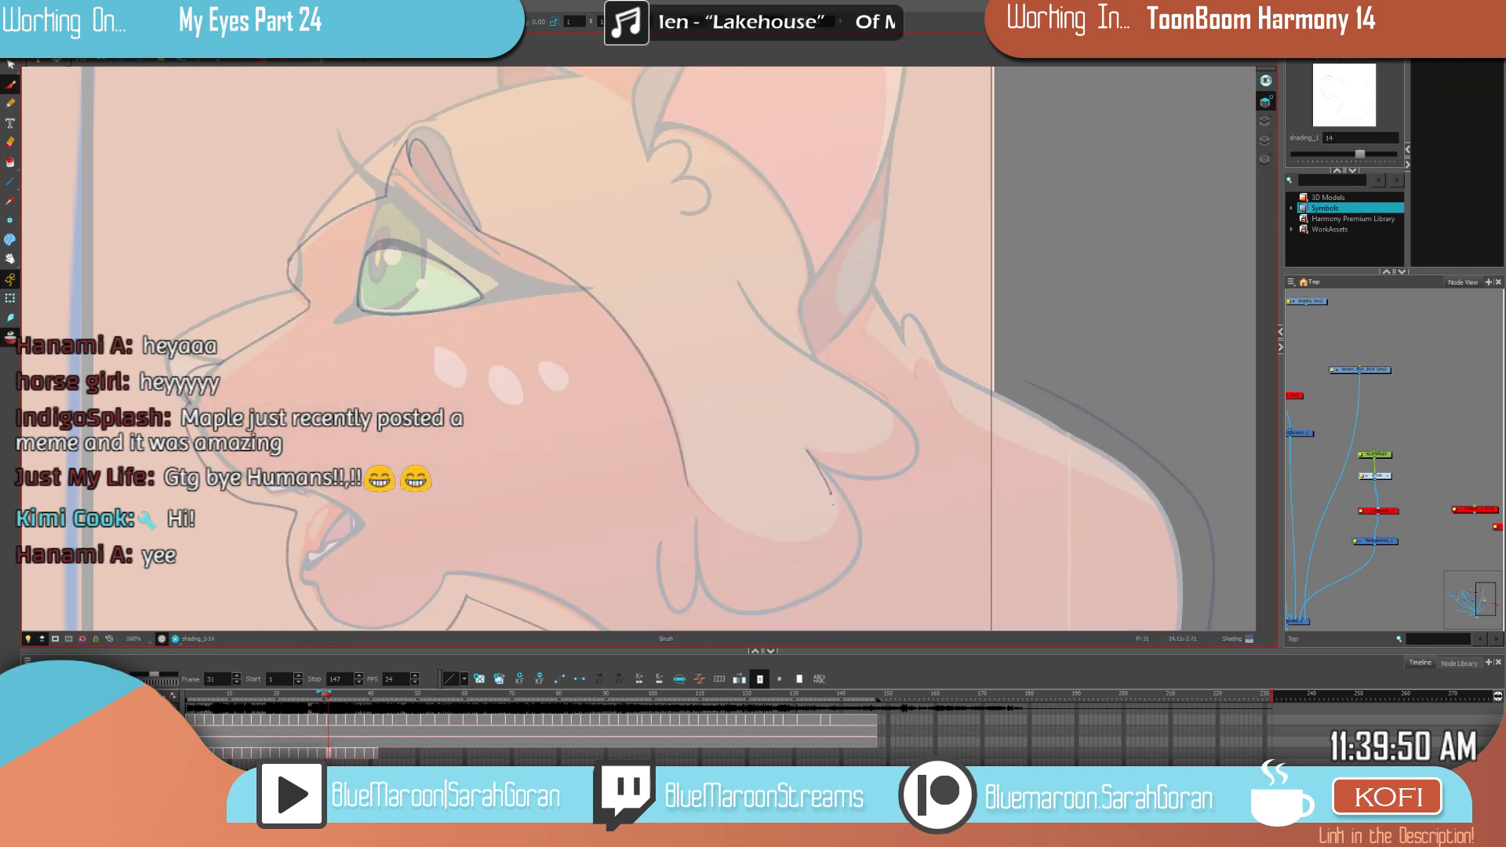
mouse_move(791, 541)
left_mouse_down()
mouse_move(743, 534)
mouse_move(684, 481)
left_mouse_up()
key("comma")
key("period")
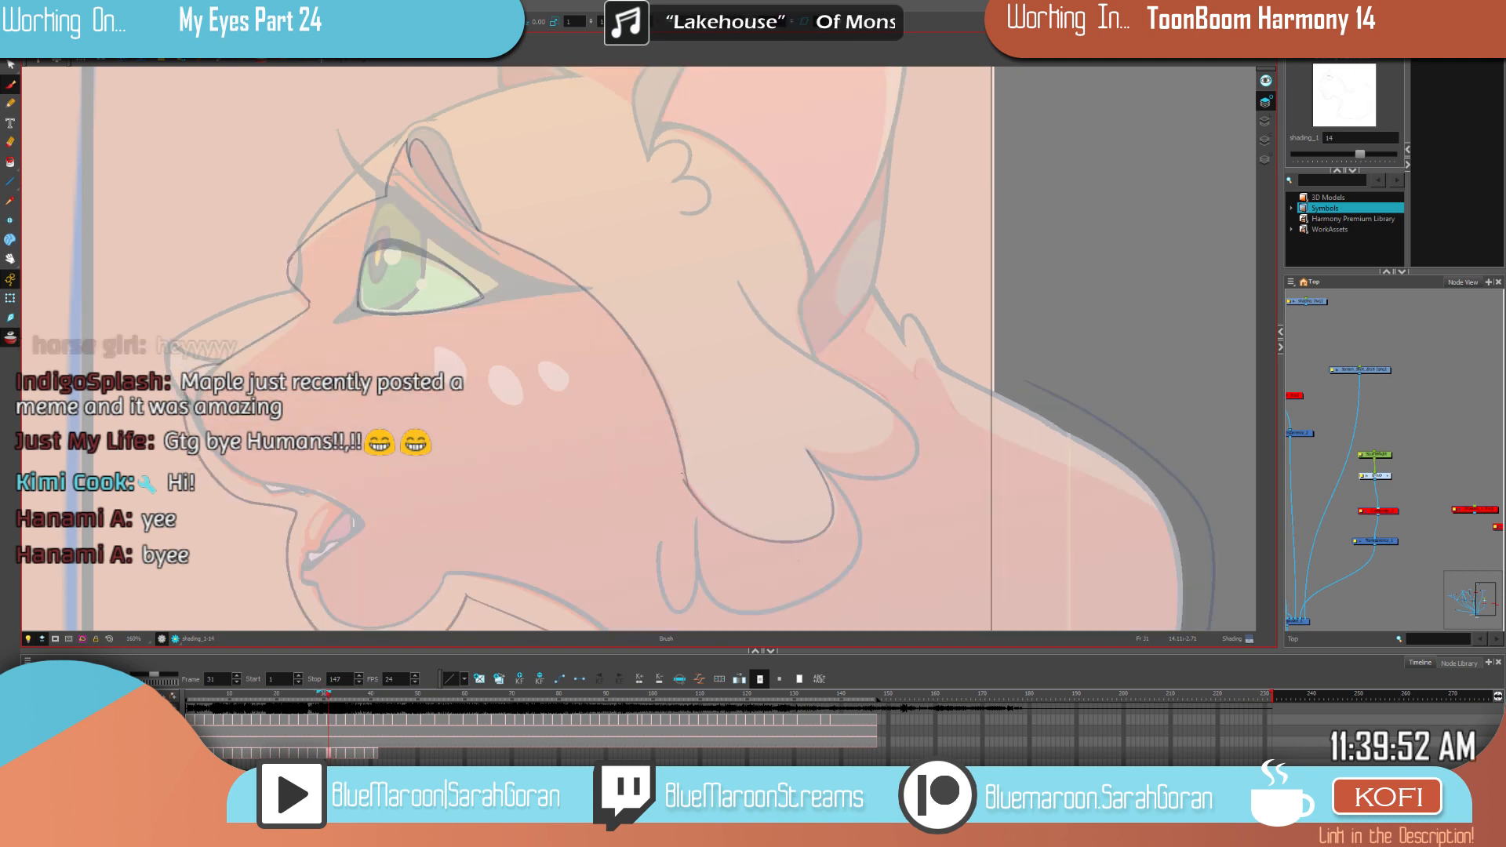
key("f")
key("g")
key("f")
key("g")
key("f")
key("g")
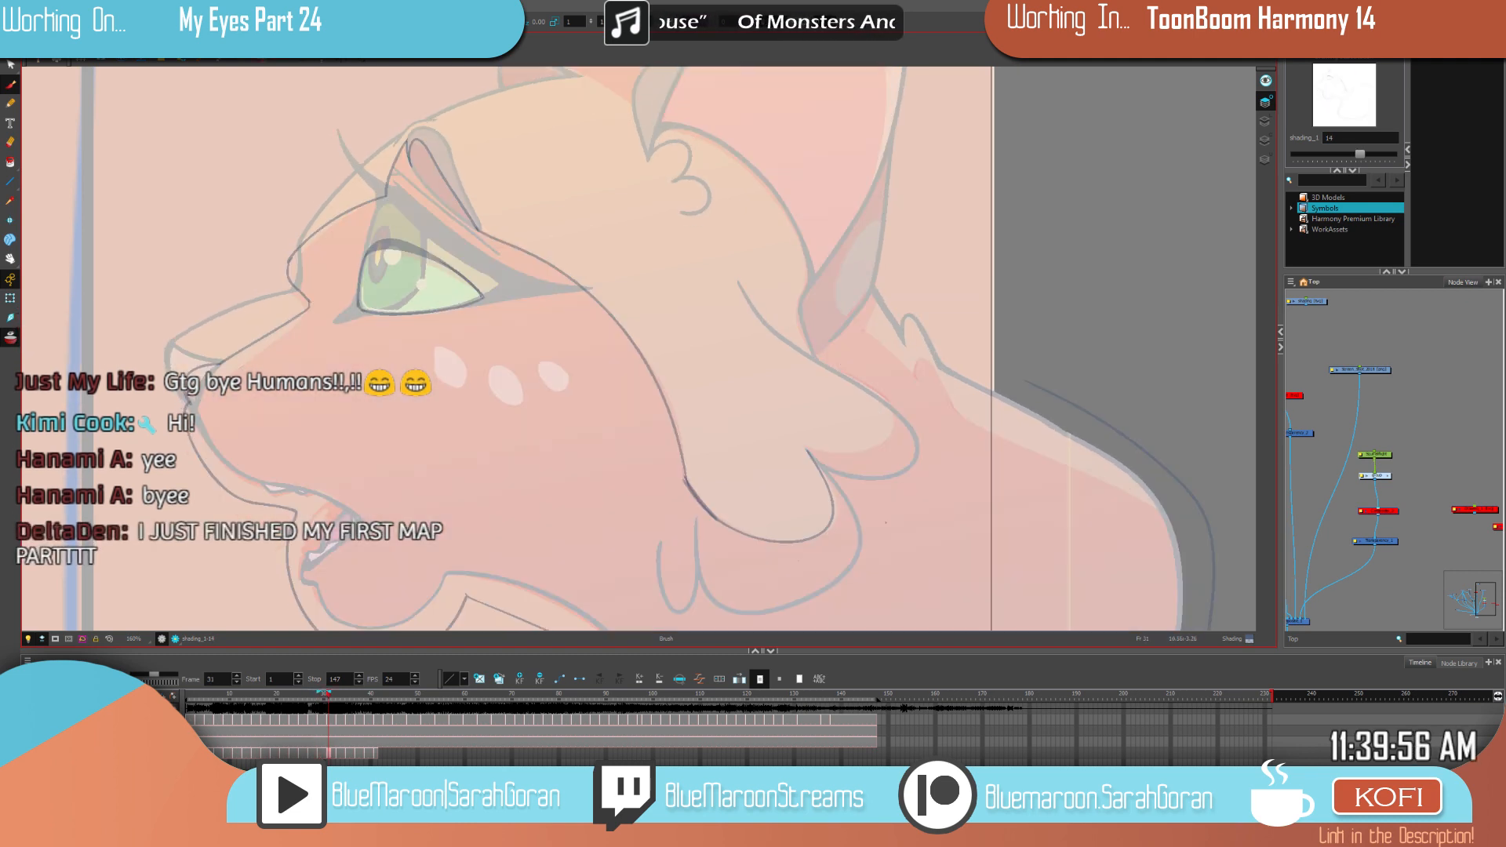
Step: Redraw the outer edge of the rounded cheek tuft on frame 31 so it curves up to the notch between the tufts
key("alt+s")
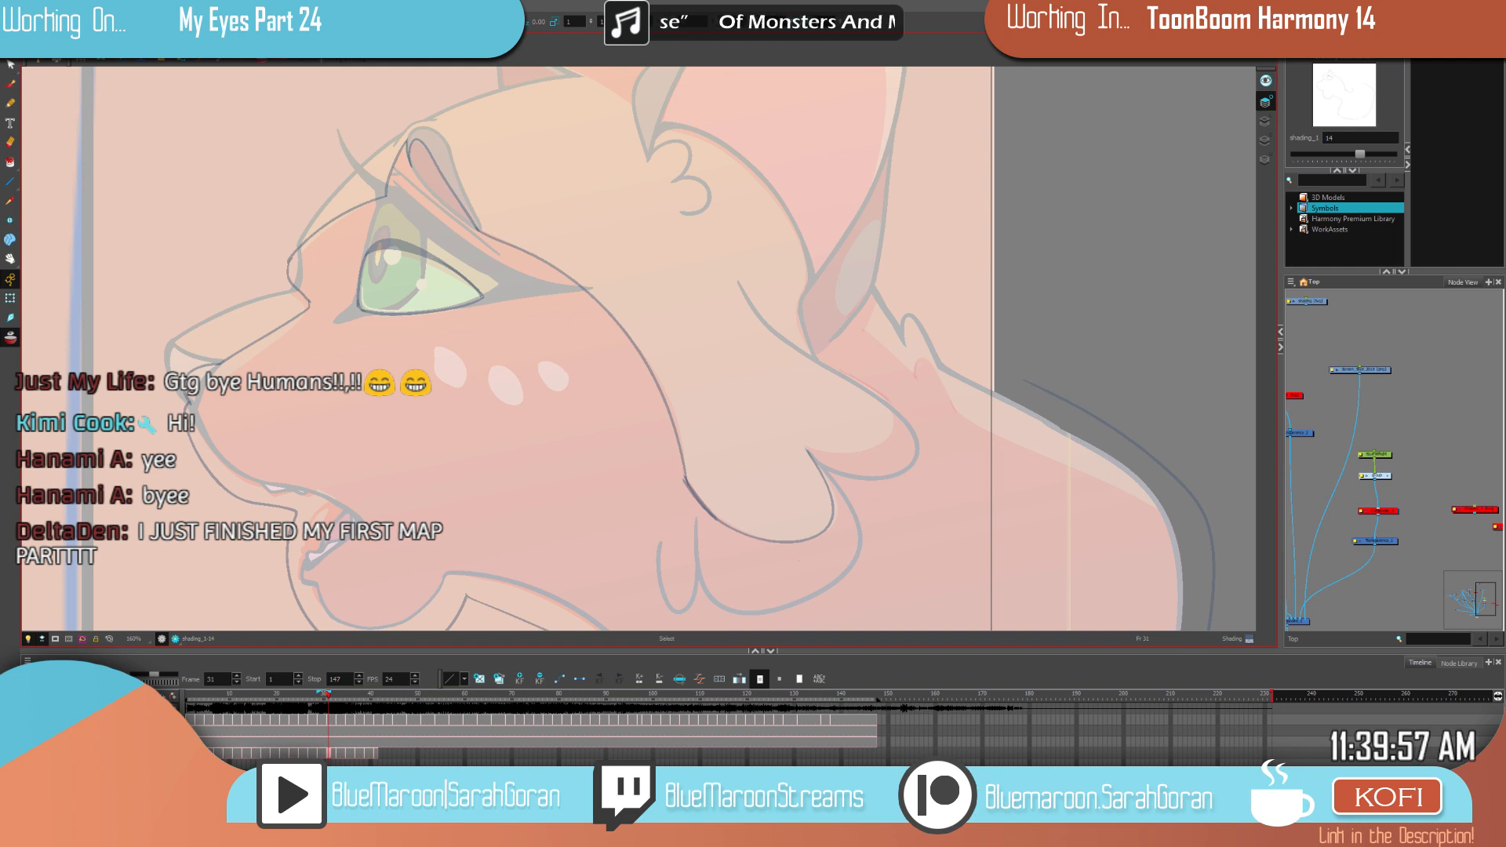
left_click(829, 470)
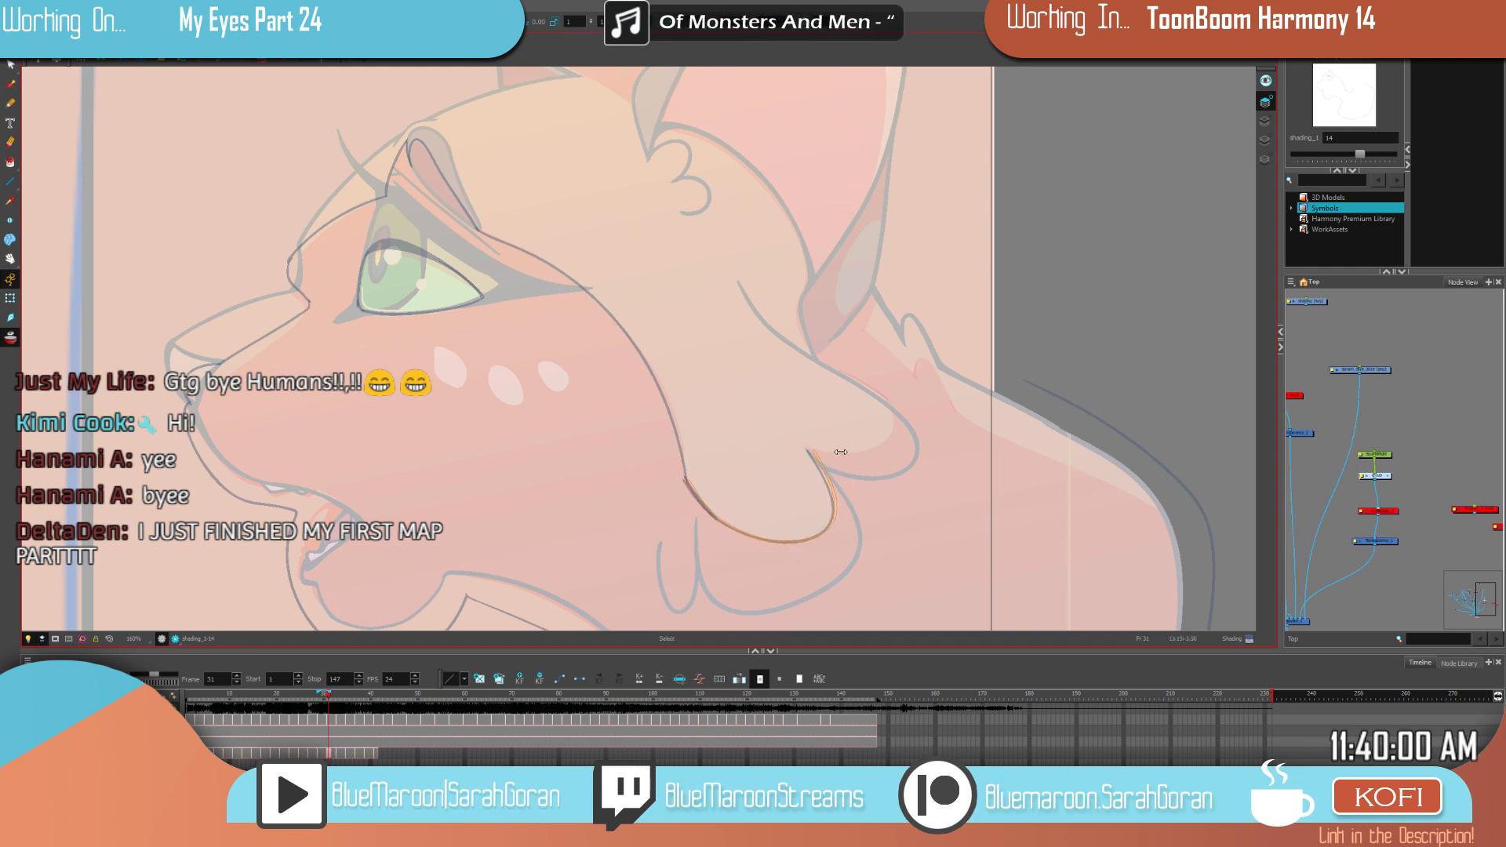
left_click(11, 83)
key("f")
key("g")
key("f")
key("period")
key("period")
left_click_drag(819, 466, 836, 518)
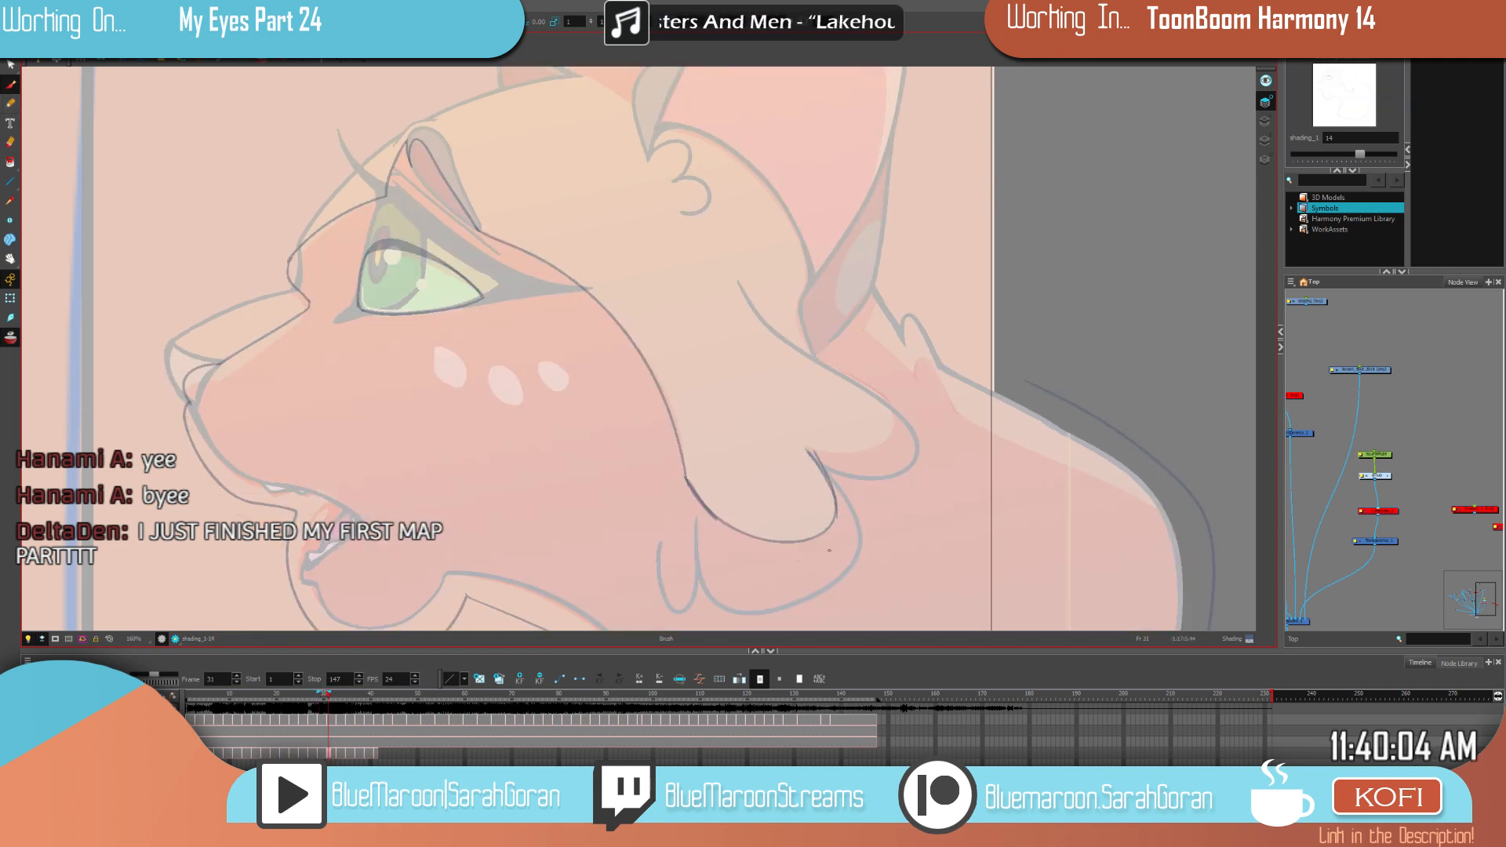
Step: Outline the second, upper cheek tuft around its rounded tip and join it to the notch above the lower tuft
key("f")
key("g")
key("f")
key("g")
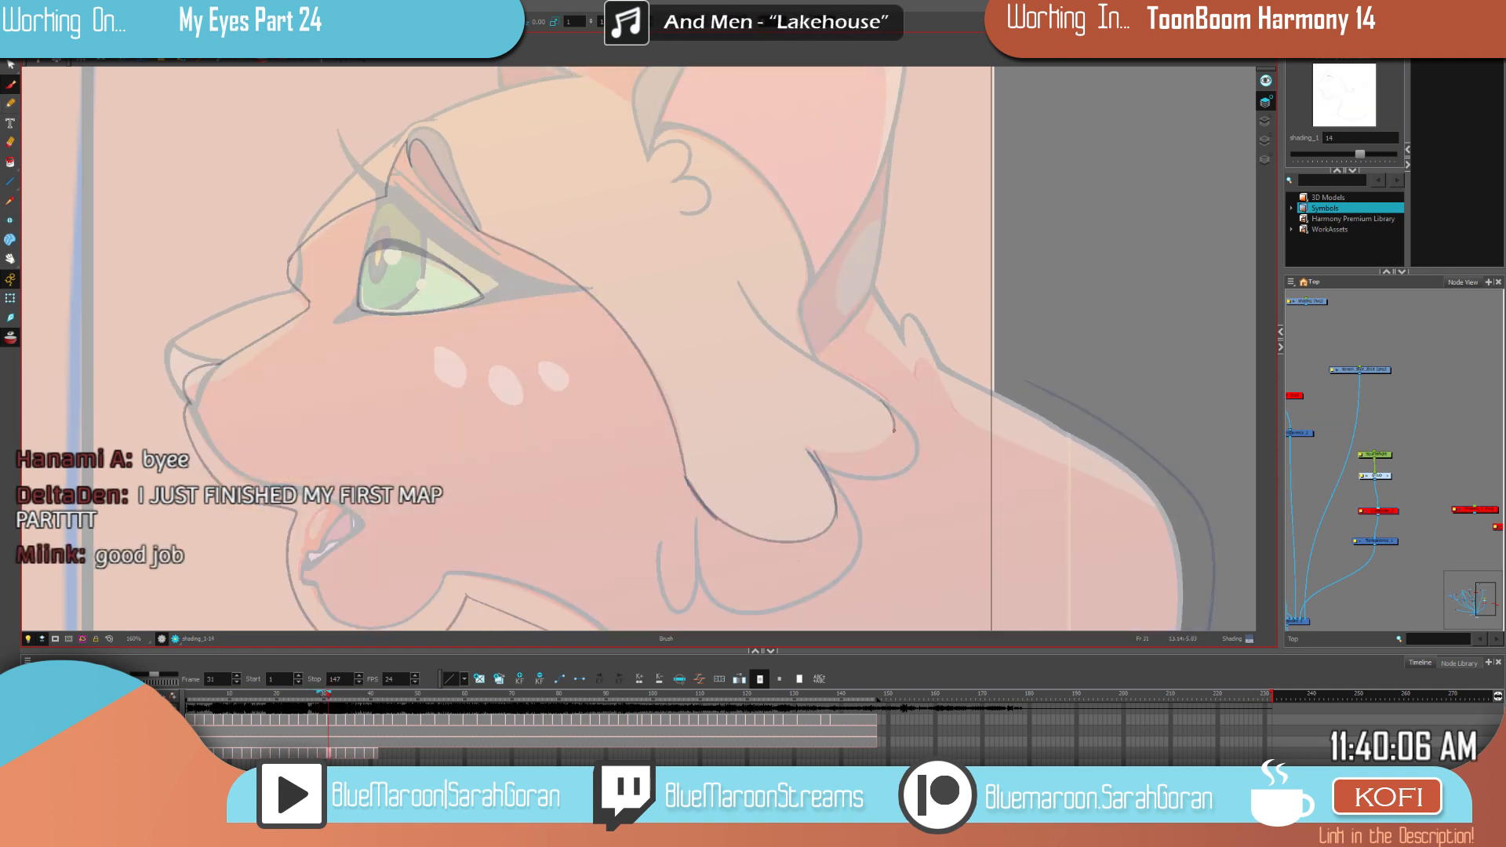
key("comma")
key("period")
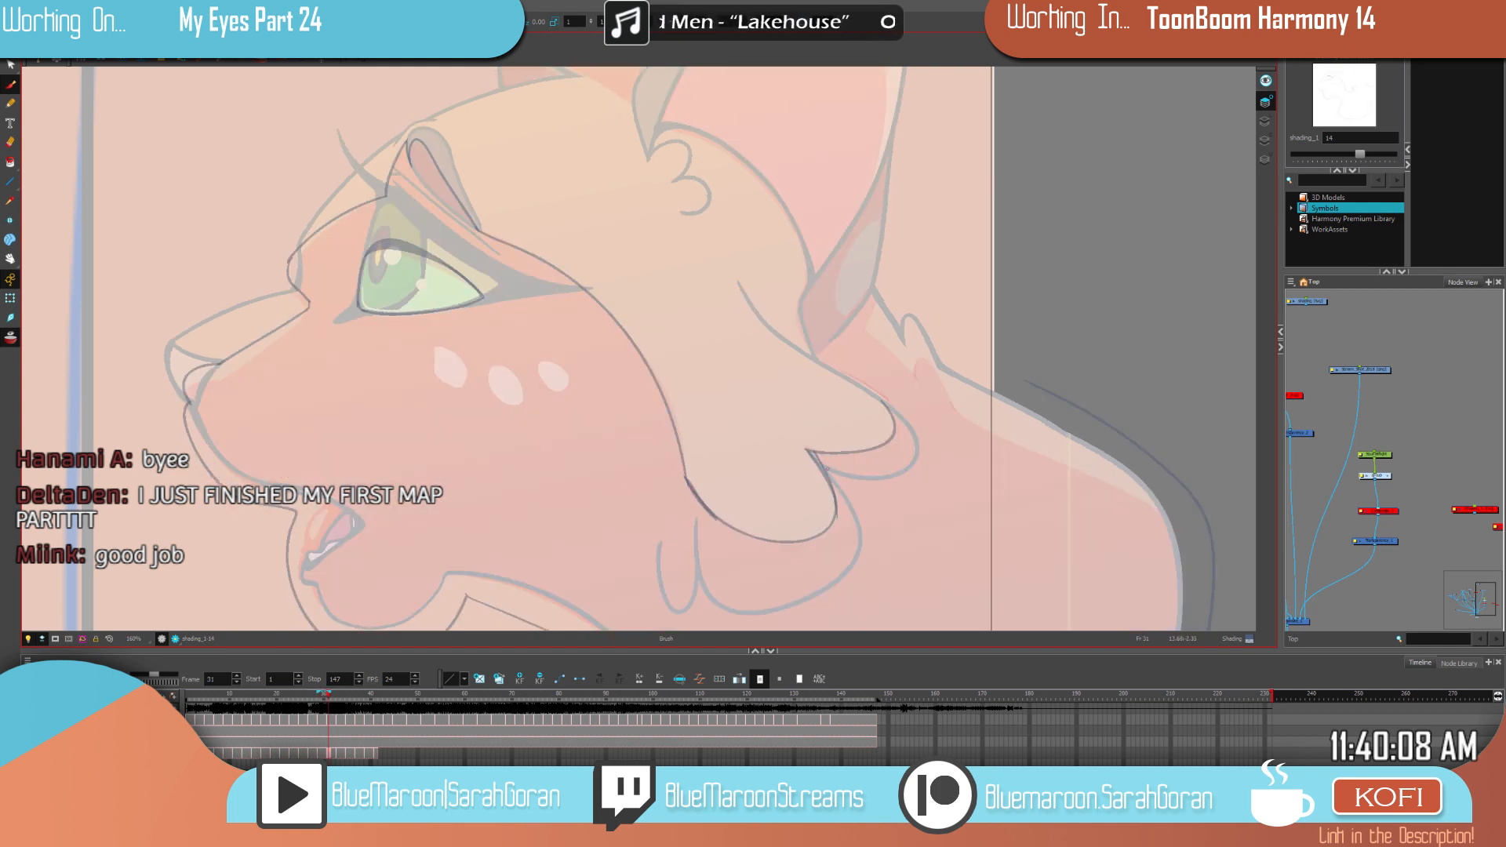
Step: Outline the short shadow edge running down from the base of the near ear, comparing it with the neighbouring drawings
key("alt+i")
key("g")
key("f")
key("g")
left_click_drag(875, 280, 872, 300)
left_click_drag(1028, 345, 882, 334)
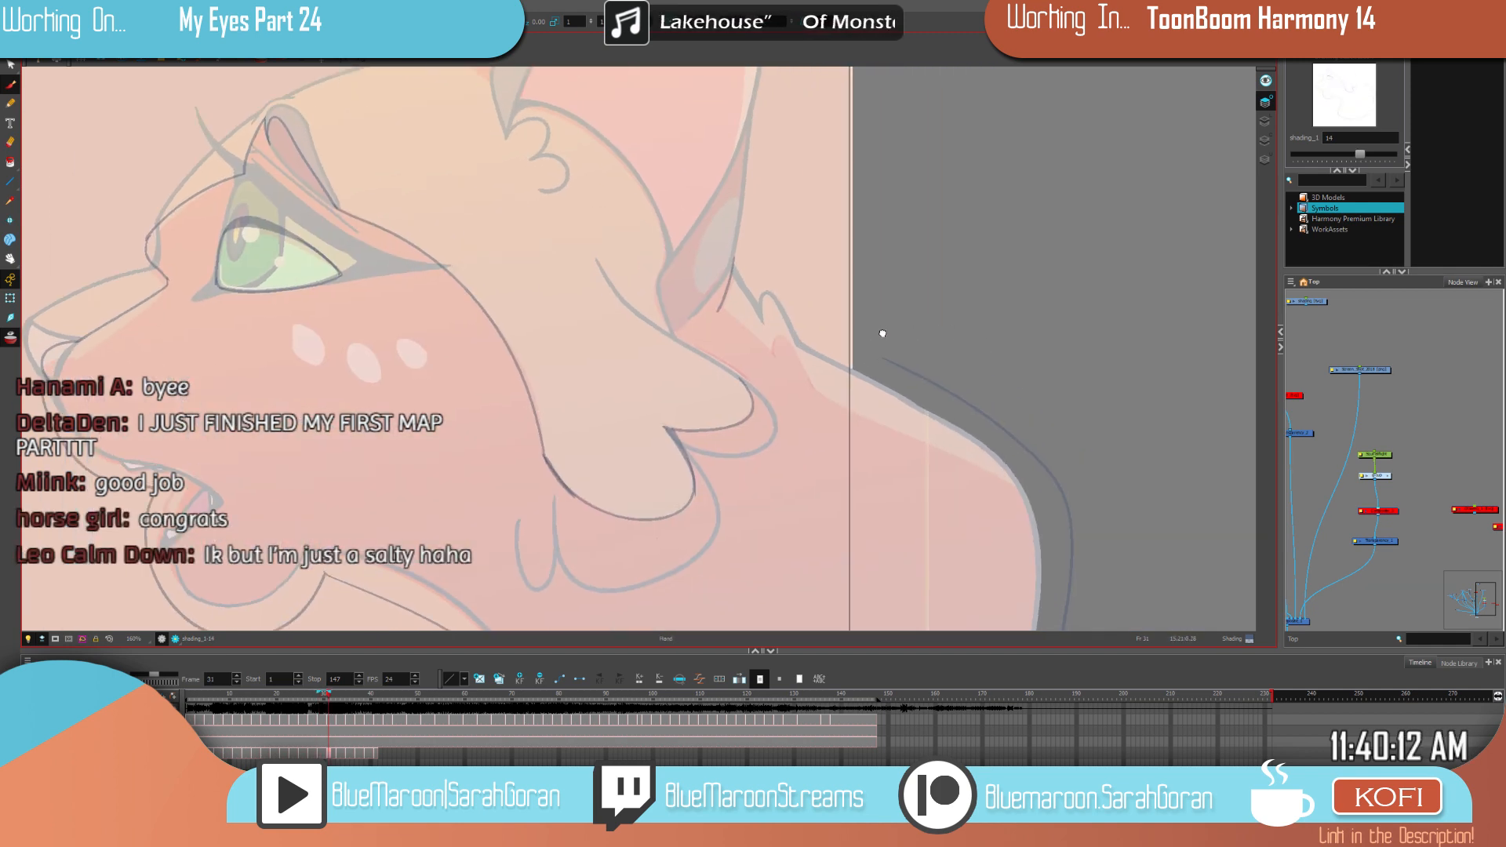
left_click_drag(1064, 449, 1045, 428)
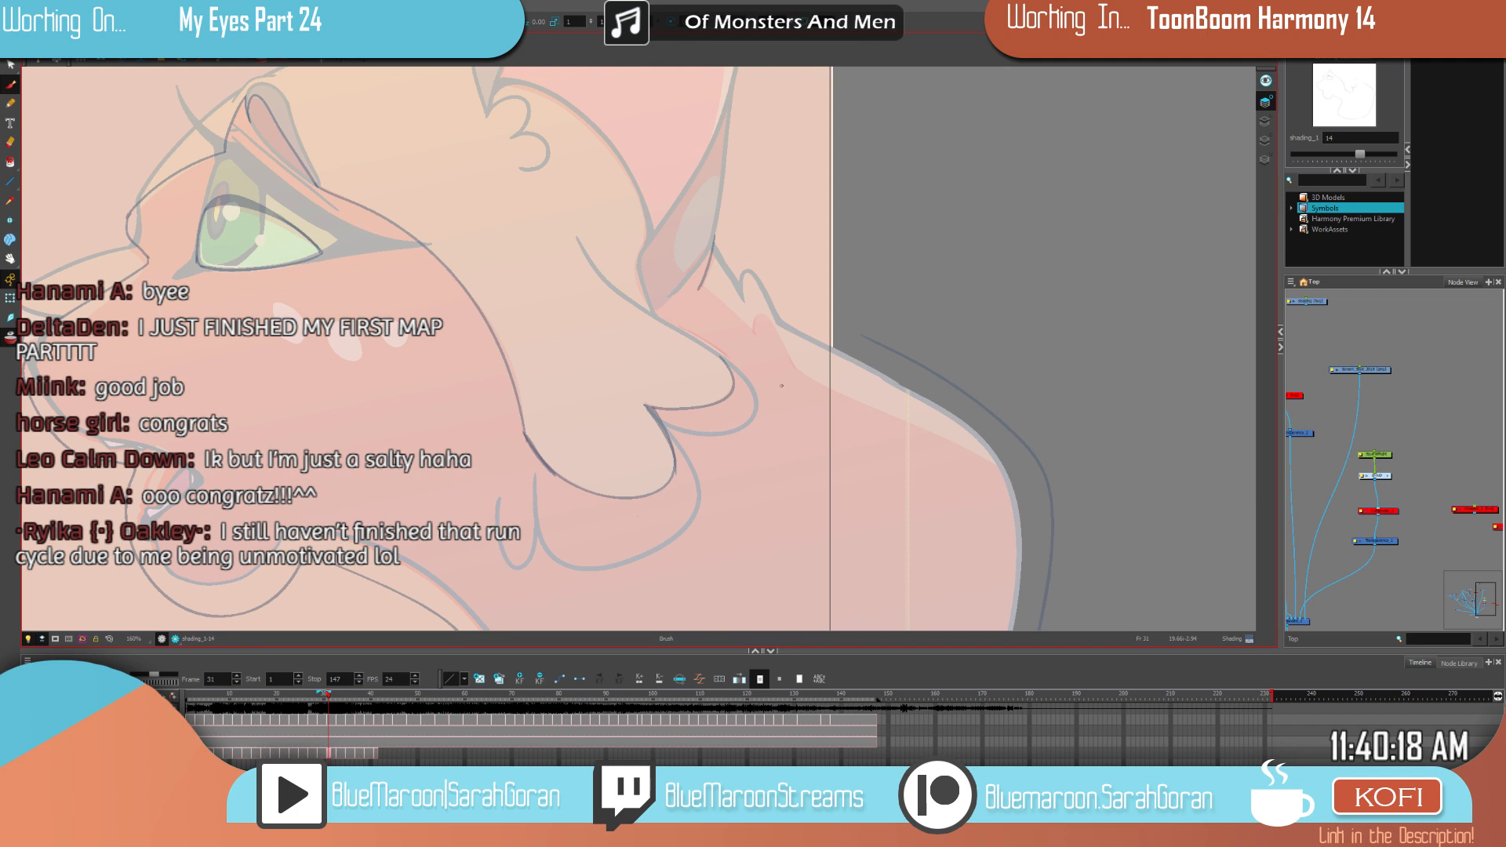
key("f")
key("g")
key("g")
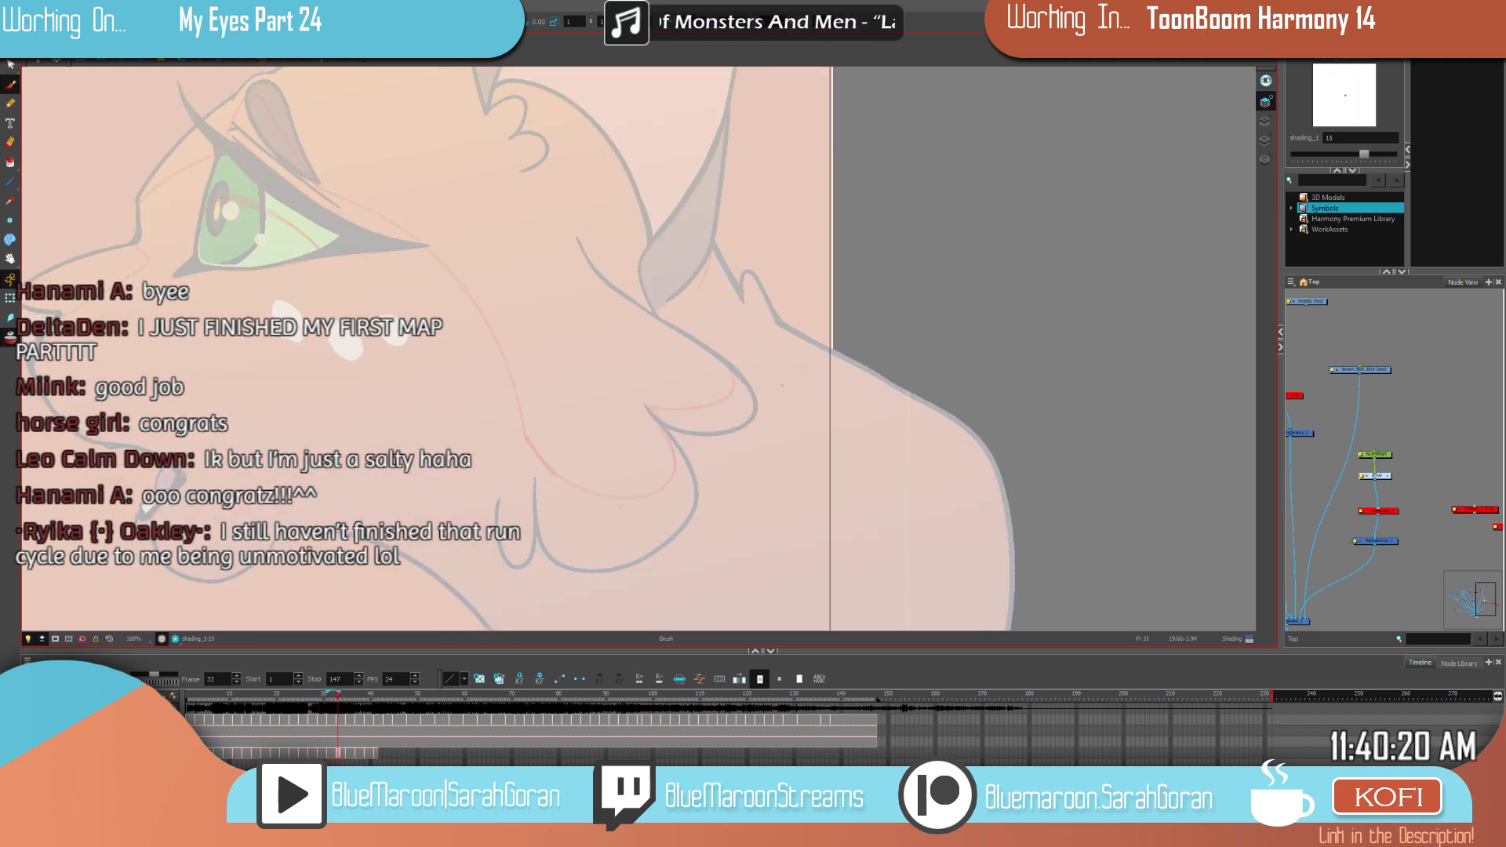
Step: Outline the shadow edge from the neck fur across the shoulder to the outer boundary, and remove the surplus boundary line above the back
key("f")
key("f")
key("g")
key("f")
key("g")
mouse_move(707, 294)
left_mouse_down()
mouse_move(751, 334)
mouse_move(752, 314)
mouse_move(795, 369)
mouse_move(886, 376)
mouse_move(692, 326)
mouse_move(934, 442)
left_mouse_up()
key("f")
key("g")
key("f")
key("g")
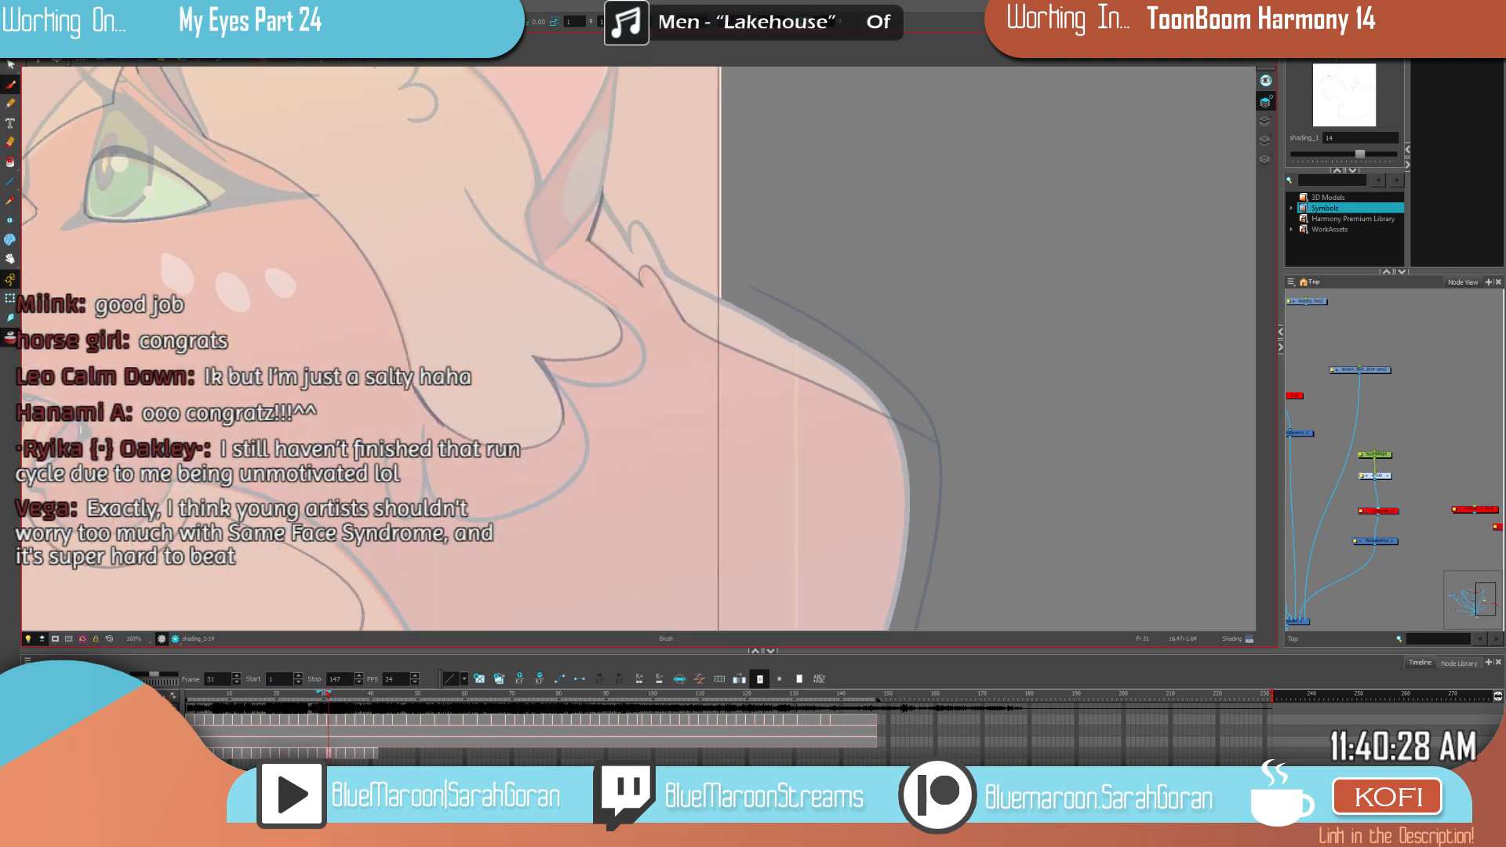
key("t")
left_click_drag(929, 397, 906, 412)
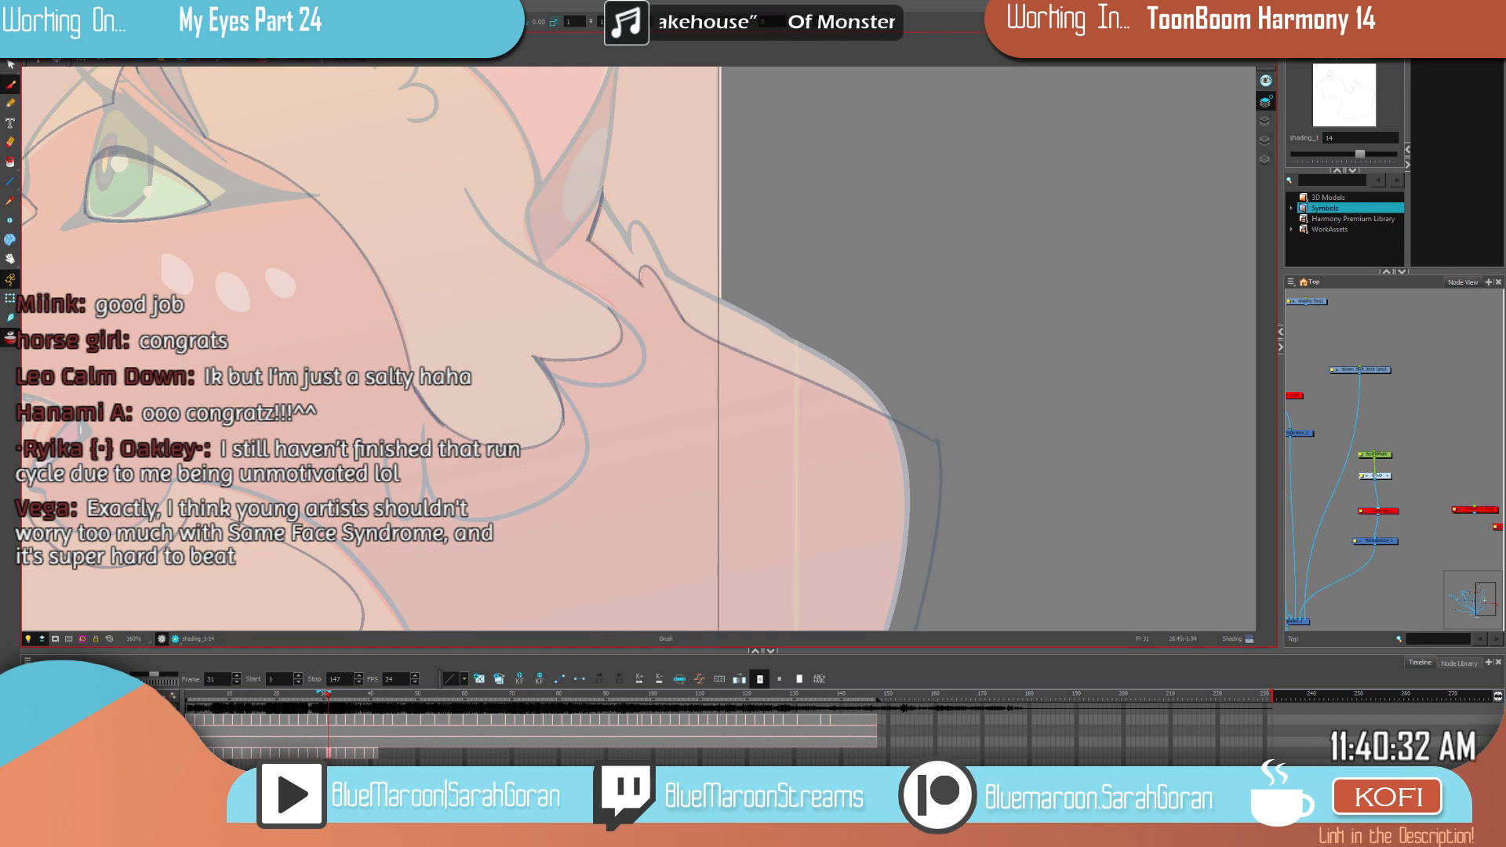
Step: Outline the shaded fold at the base of the near ear, including the oval light patch inside it
mouse_move(955, 381)
left_mouse_down()
mouse_move(1062, 448)
mouse_move(1167, 609)
left_mouse_up()
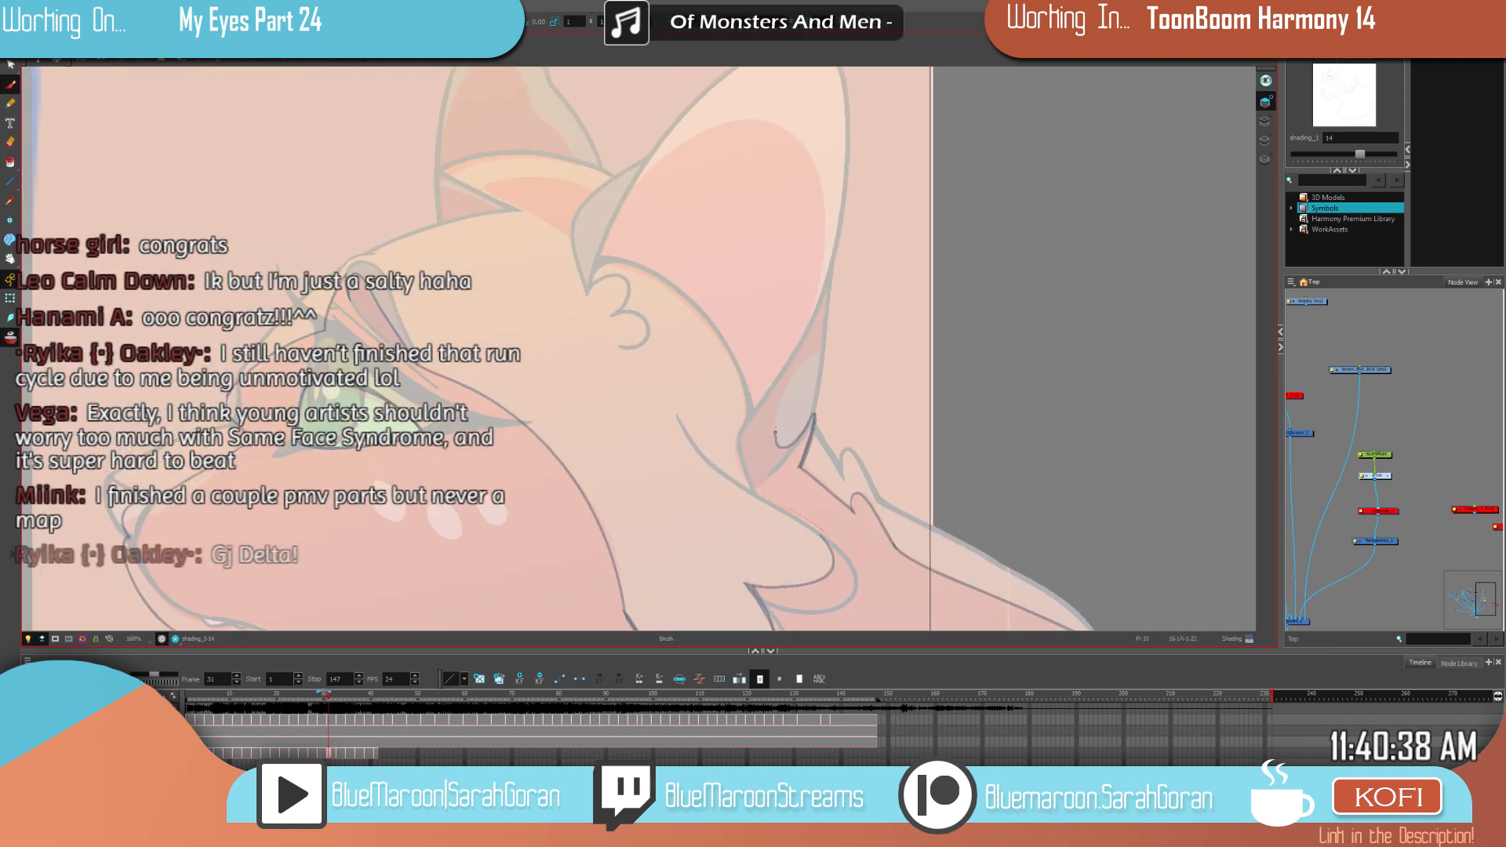
left_click_drag(823, 354, 830, 270)
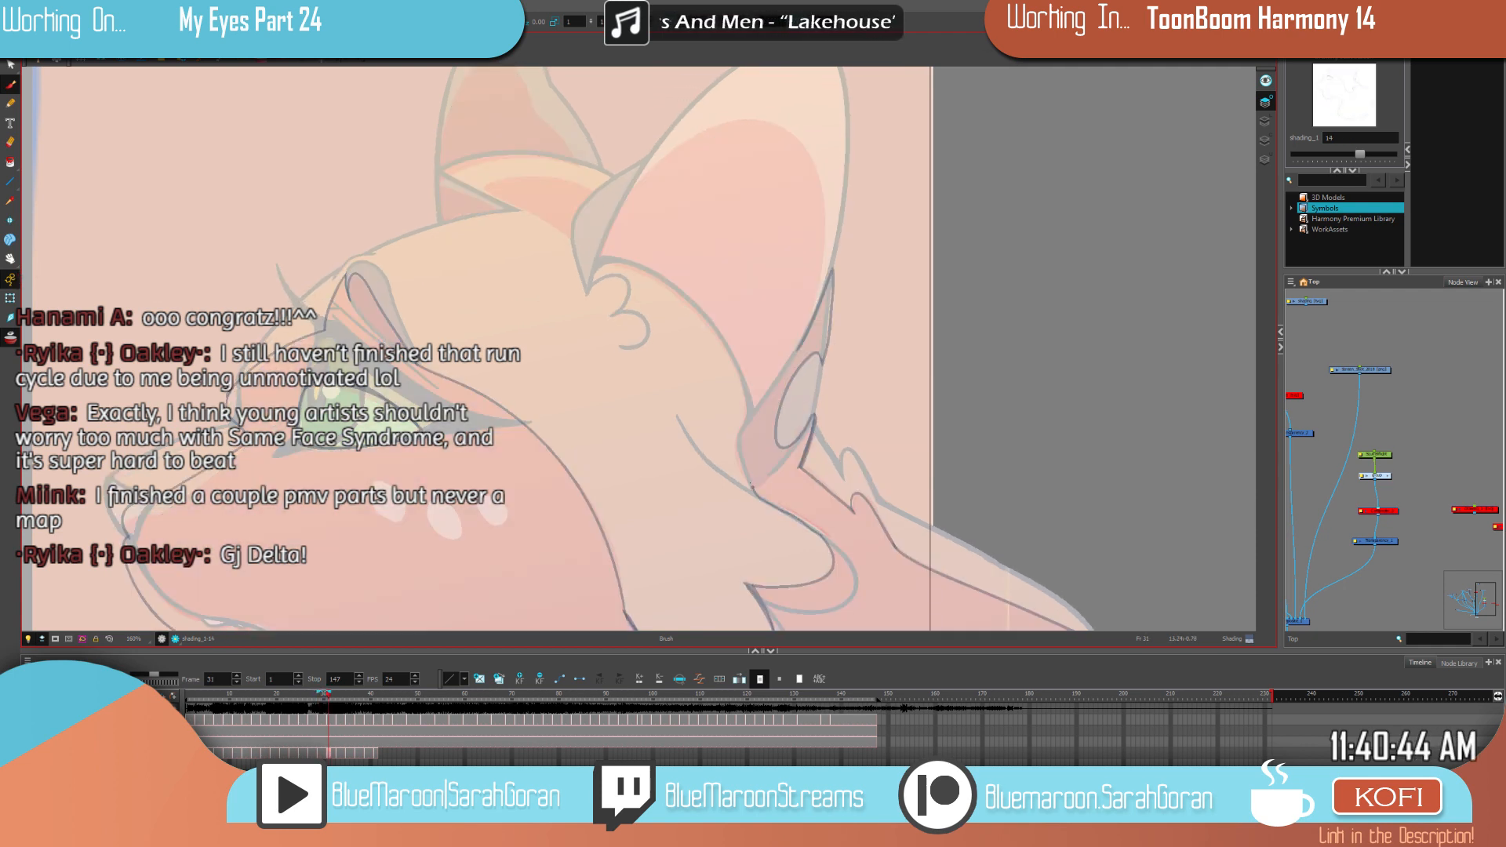
left_click_drag(737, 437, 751, 414)
Step: Outline the near ear's inner area along the head and around its rim, cleaning up the corner where the lines meet
left_click_drag(873, 436, 962, 471)
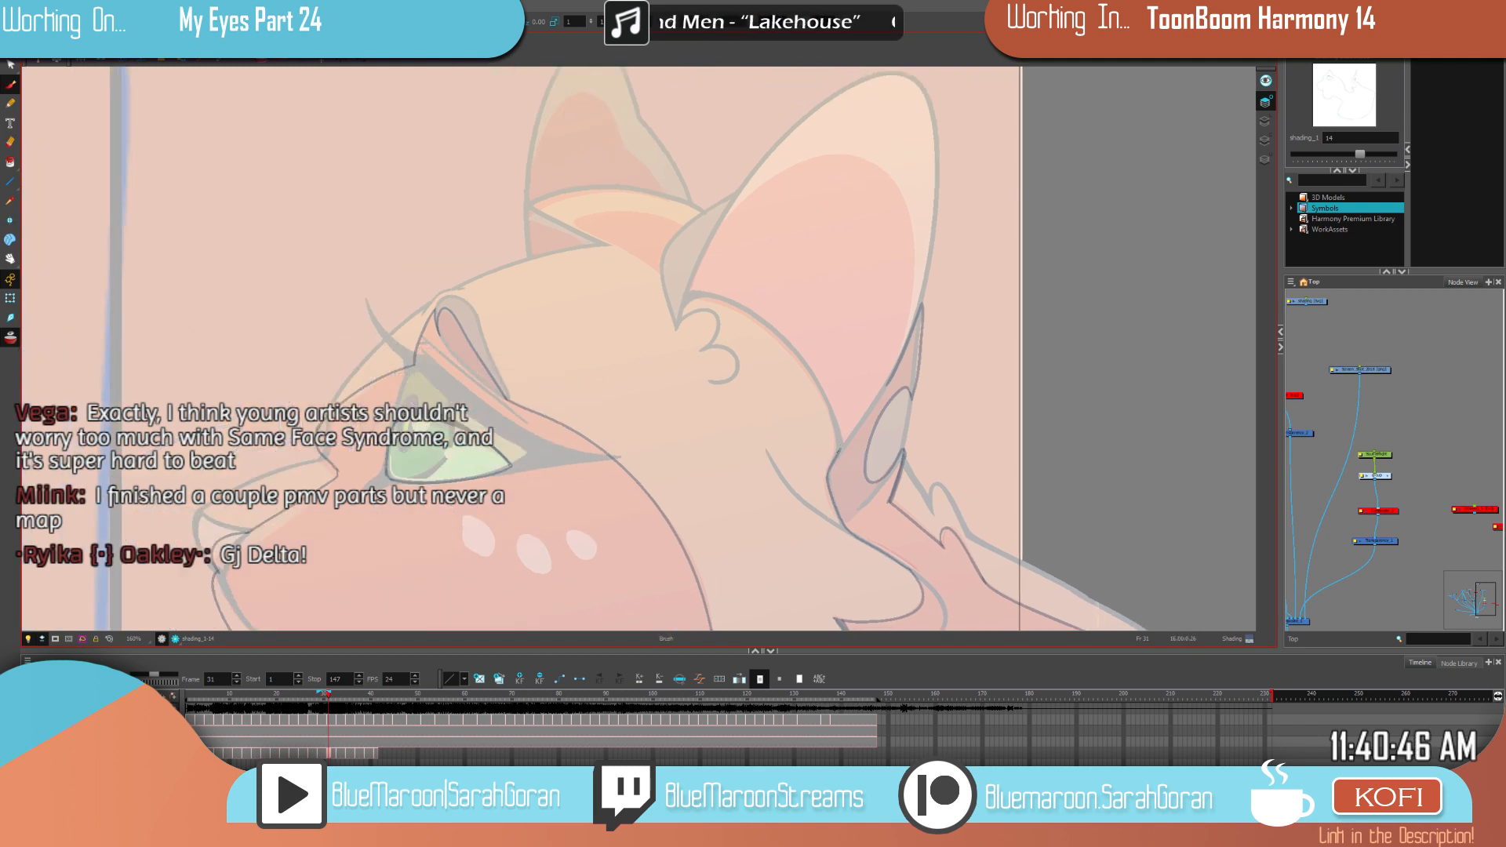
left_click_drag(831, 410, 791, 343)
left_click_drag(722, 298, 687, 293)
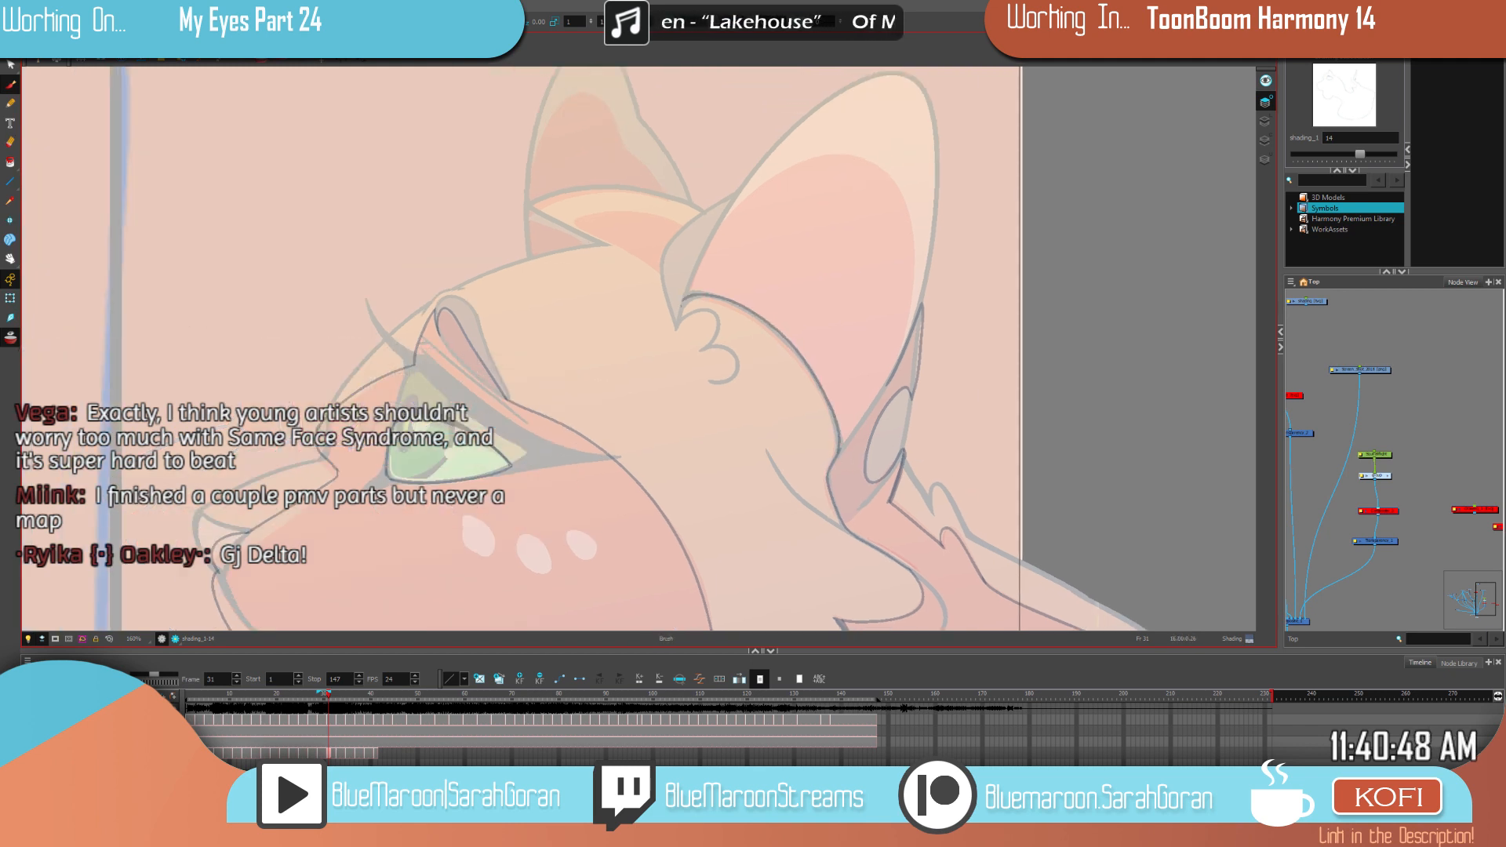
mouse_move(960, 382)
left_mouse_down()
mouse_move(952, 432)
mouse_move(902, 365)
mouse_move(851, 208)
mouse_move(749, 239)
left_mouse_up()
left_click_drag(684, 324, 676, 348)
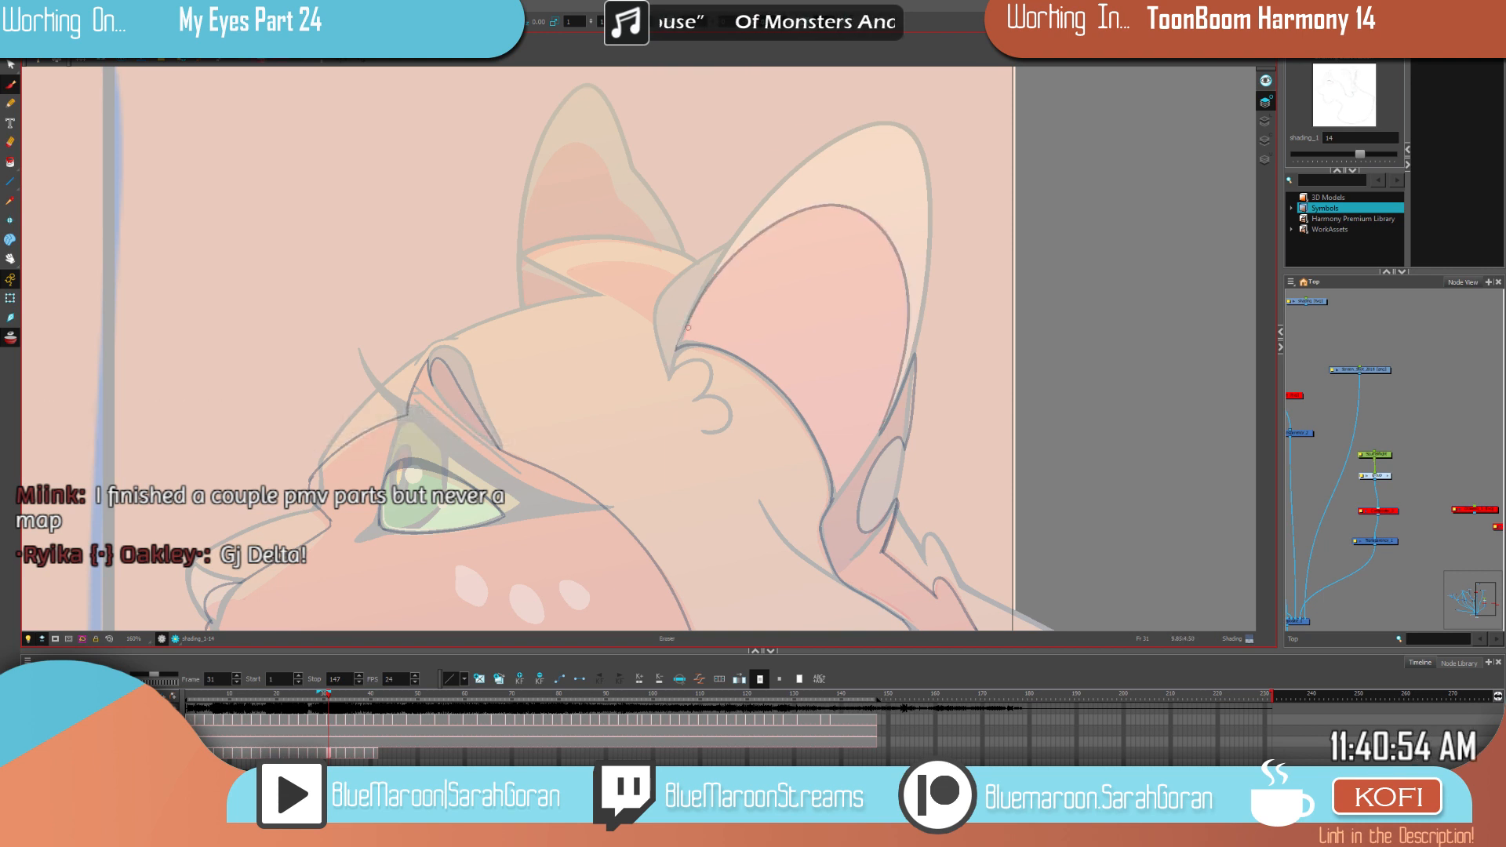
left_click_drag(687, 323, 676, 349)
key("alt+e")
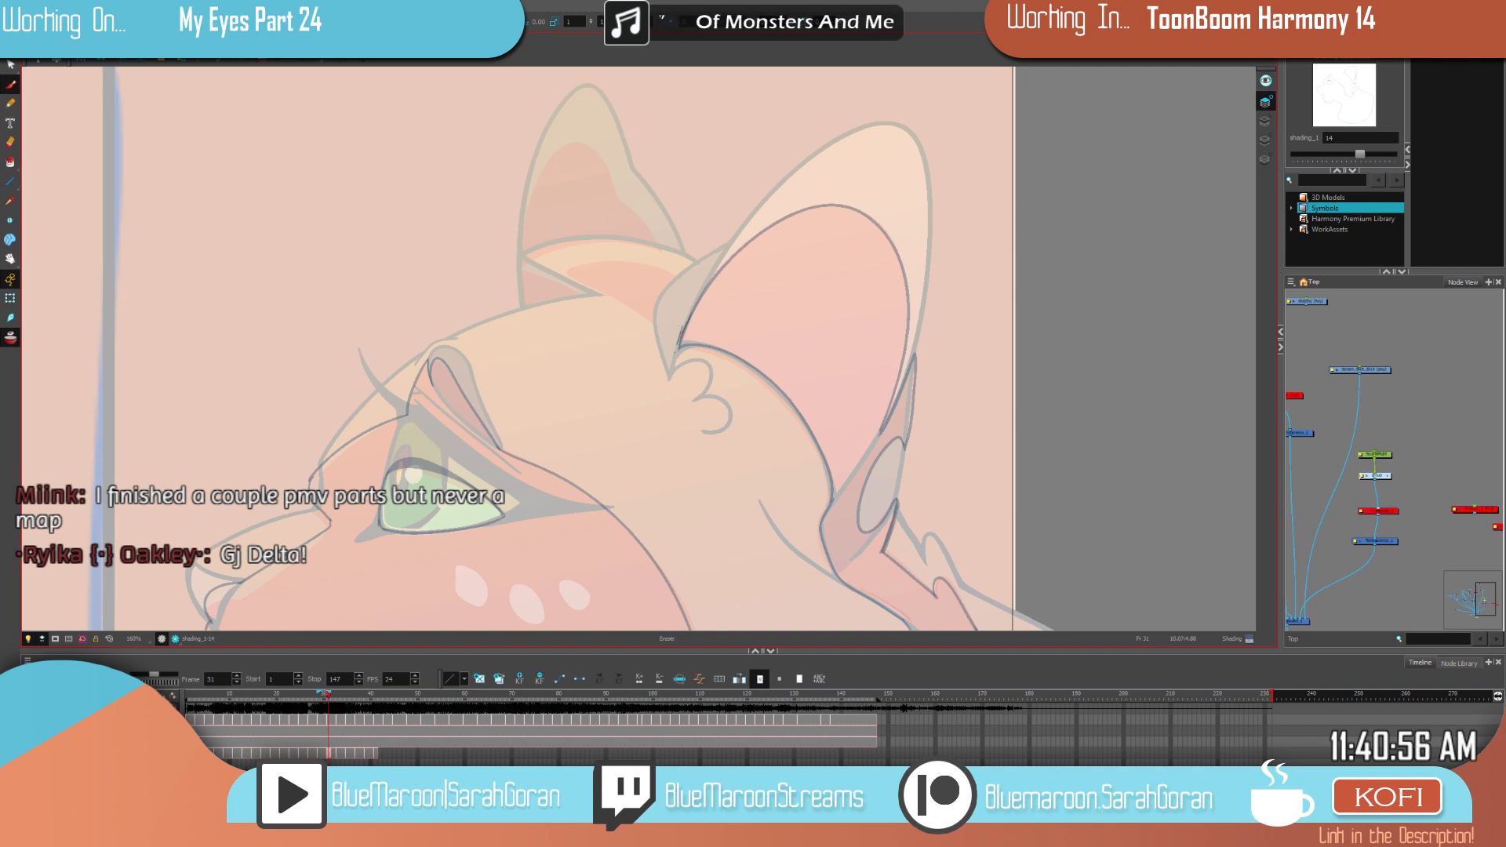
Step: Fill the outlined face, neck and inner ear areas on frame 31 with the shadow colour and compare them with frame 29
key("comma")
key("period")
left_click(869, 408)
key("comma")
key("period")
key("f")
key("g")
key("f")
key("f")
key("g")
Step: Redraw the upper edge of the near ear's inner shading on frame 29, undoing the stray stroke
key("space")
left_click_drag(963, 351, 887, 380)
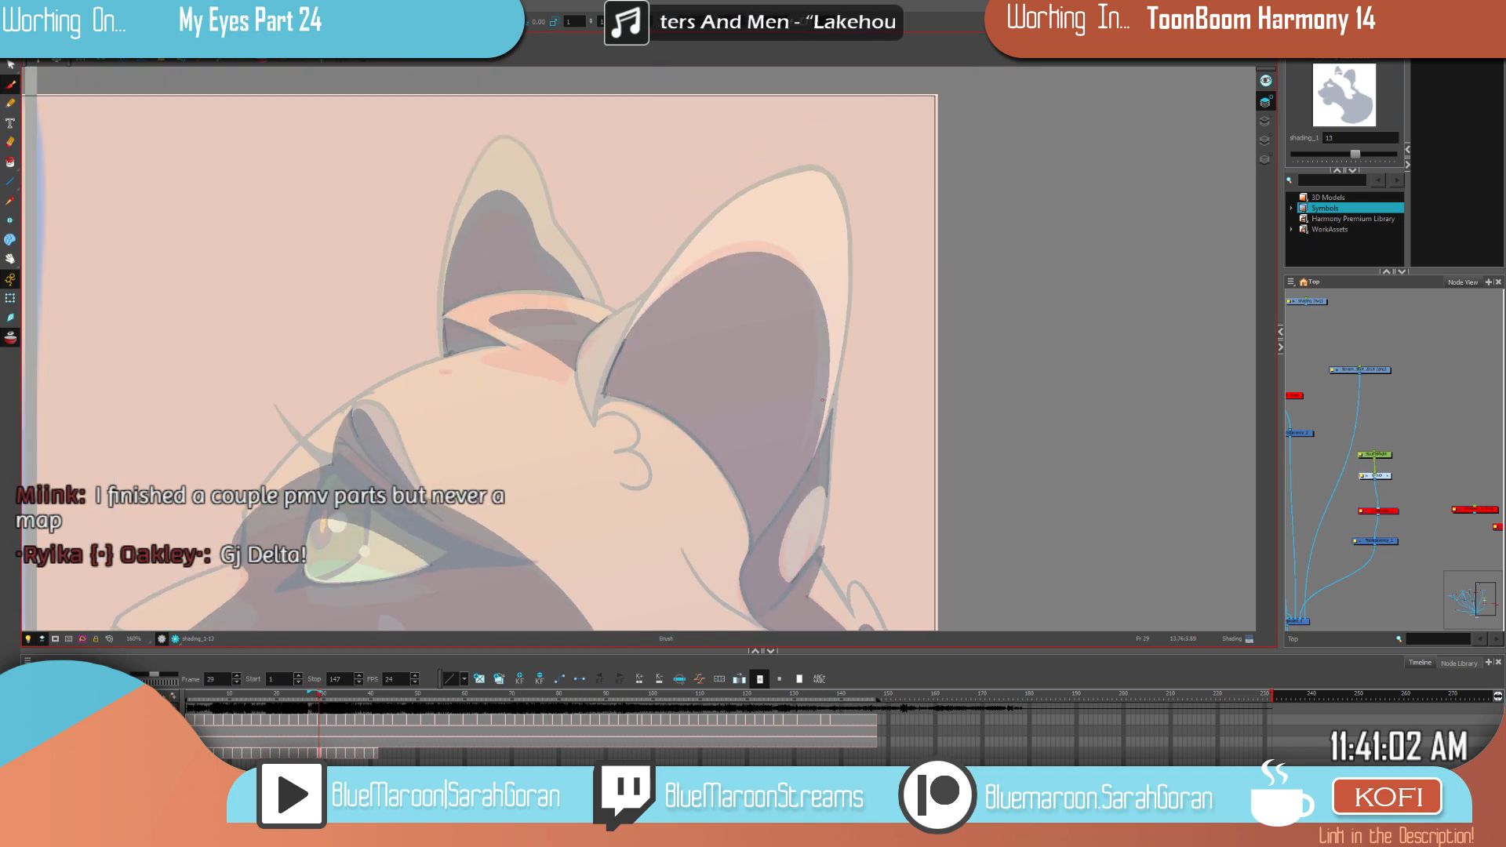
mouse_move(827, 365)
left_mouse_down()
mouse_move(801, 265)
mouse_move(719, 262)
left_mouse_up()
key("ctrl+z")
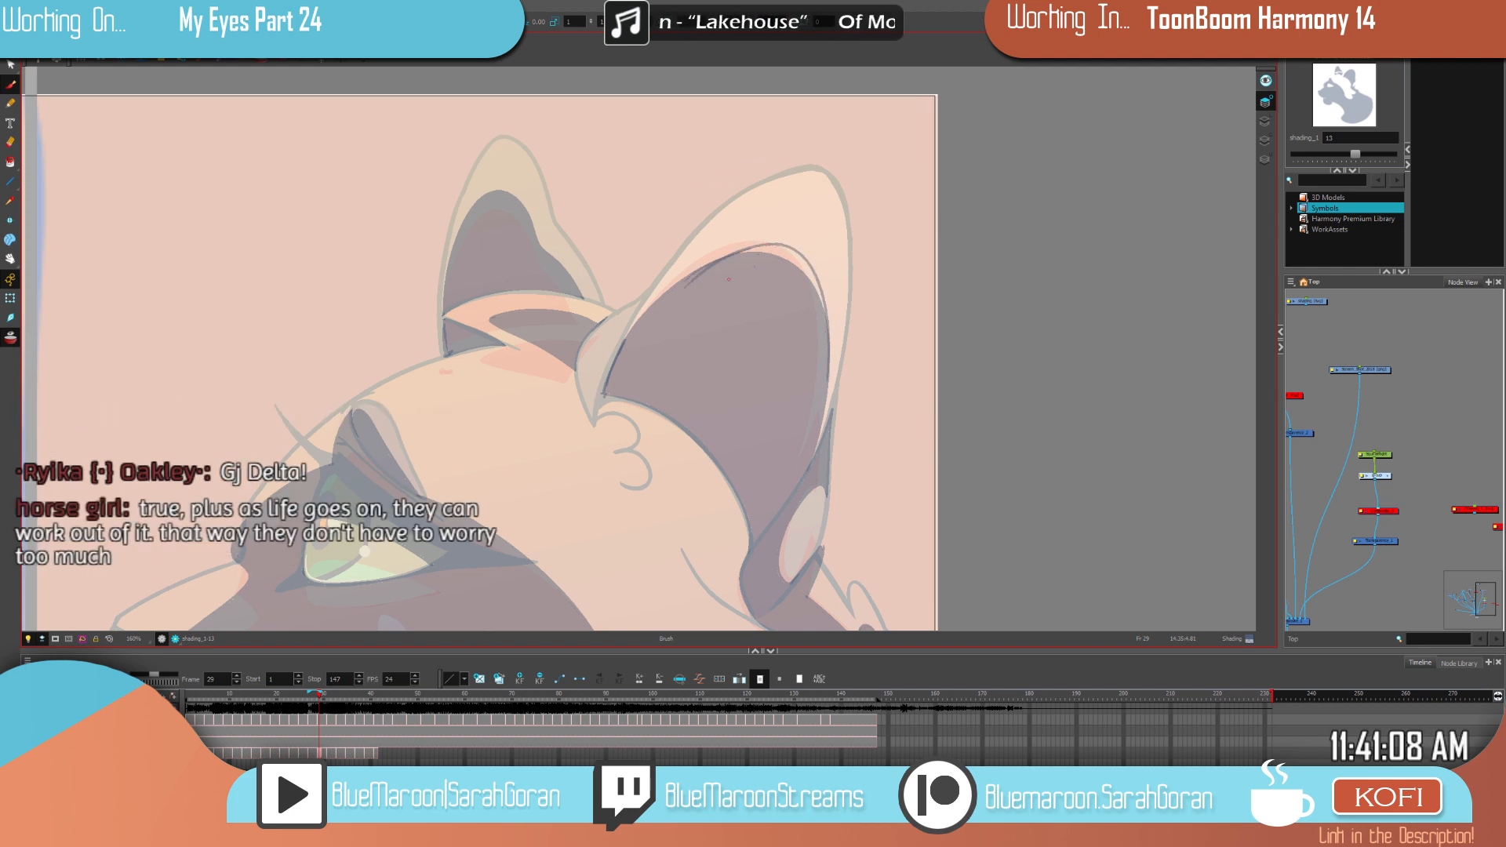
Step: Return to the Shading layer's drawings around frame 27 and compare the near ear's inner shading with frame 29
key("h")
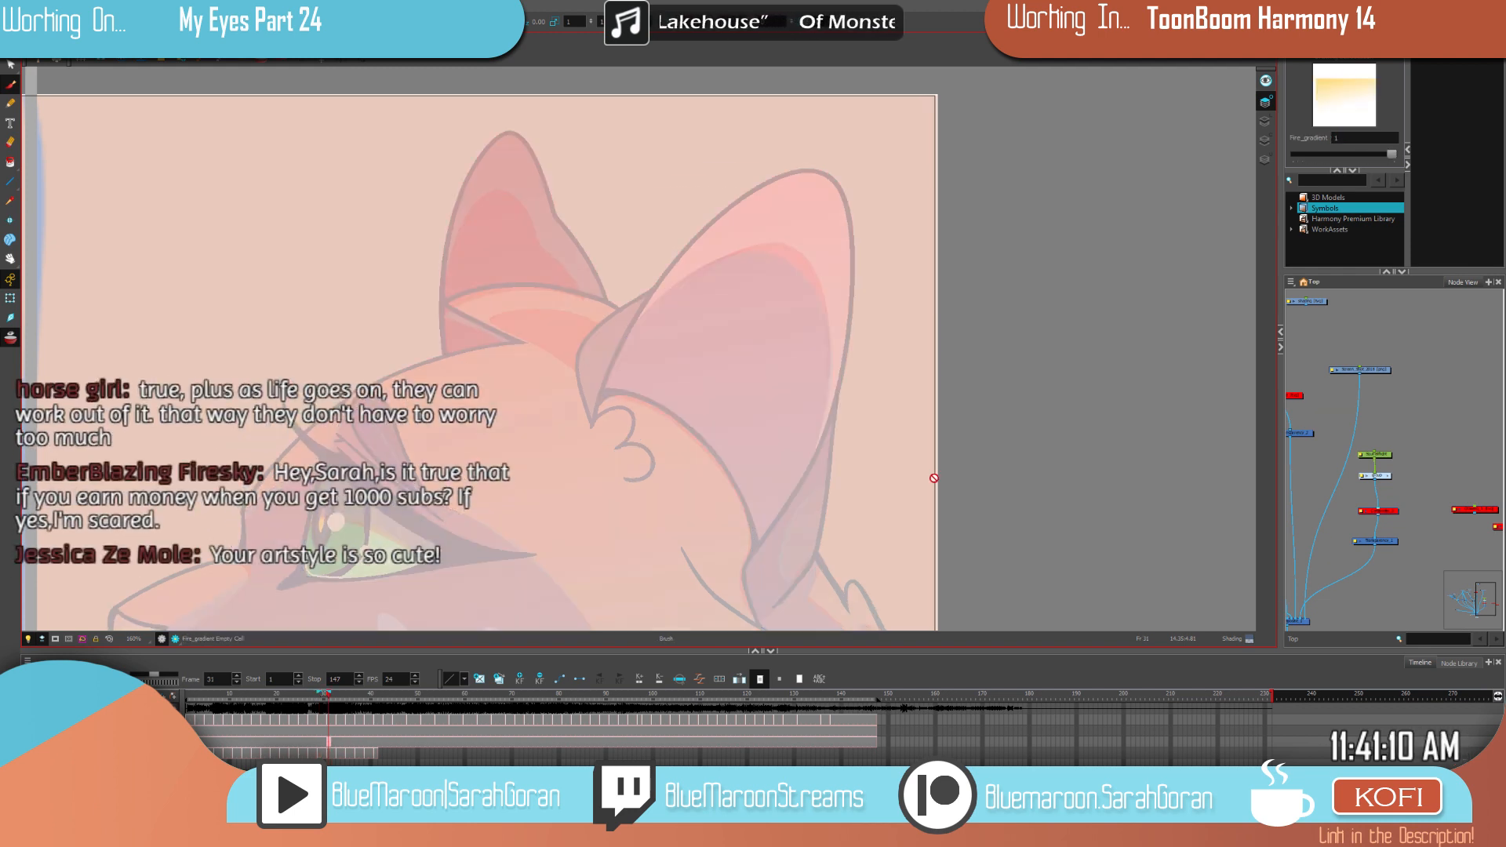
key("g")
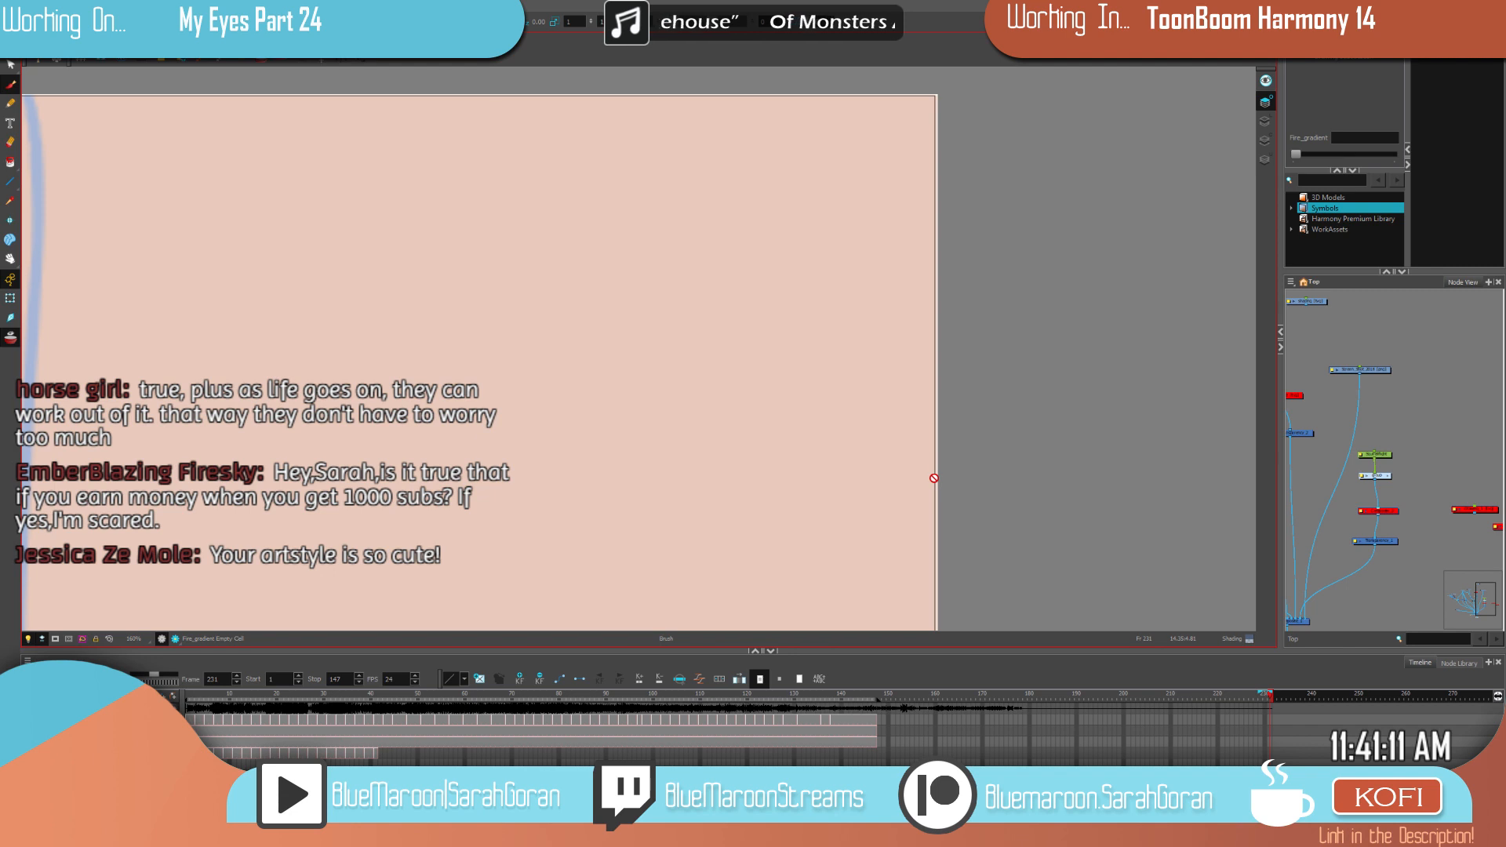
left_click(312, 751)
key("period")
key("period")
key("period")
key("period")
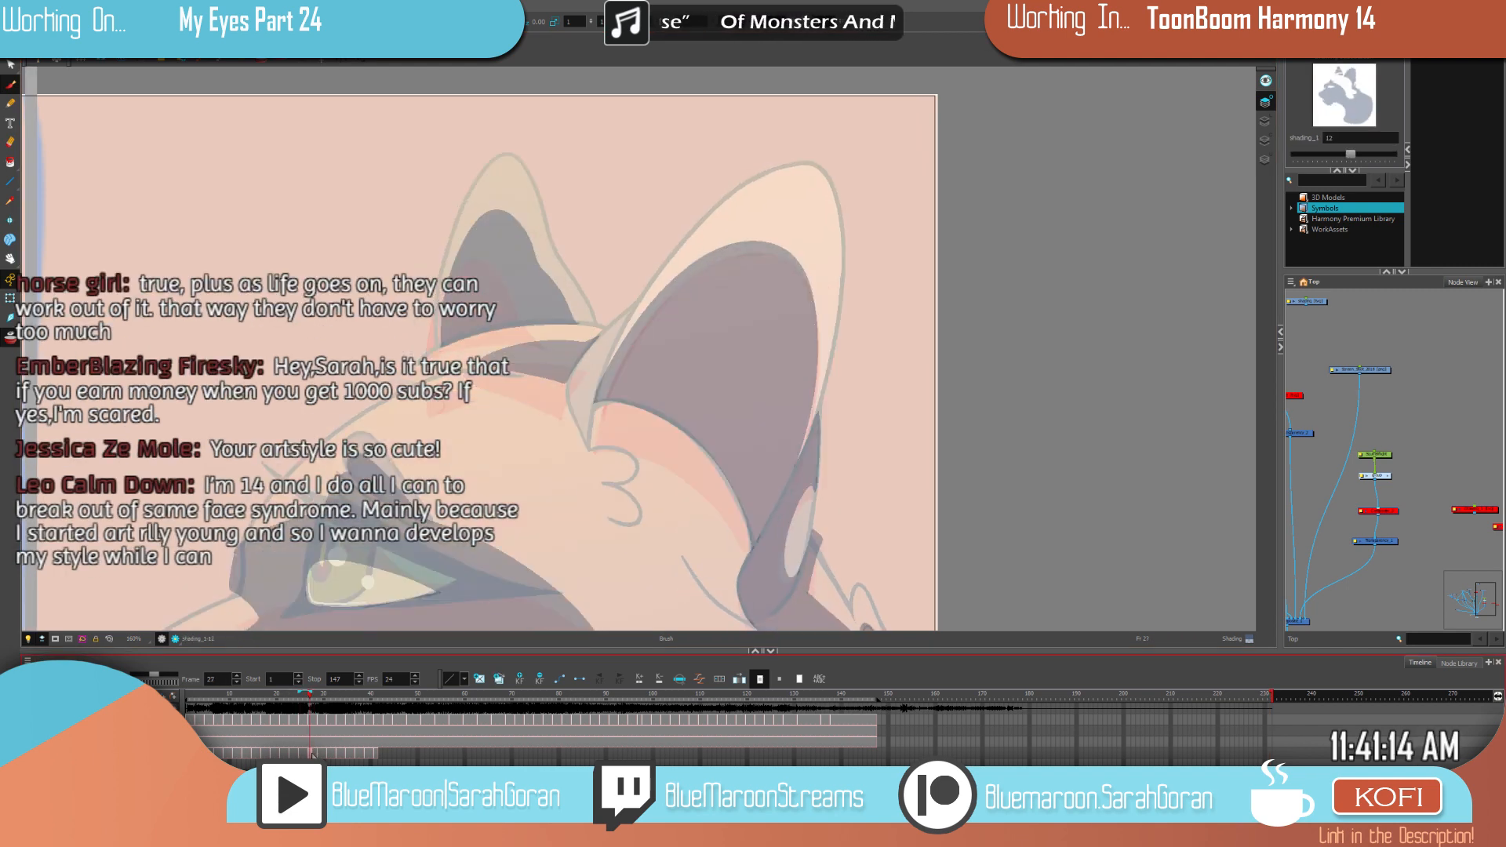
key("comma")
key("period")
key("comma")
key("comma")
key("comma")
key("period")
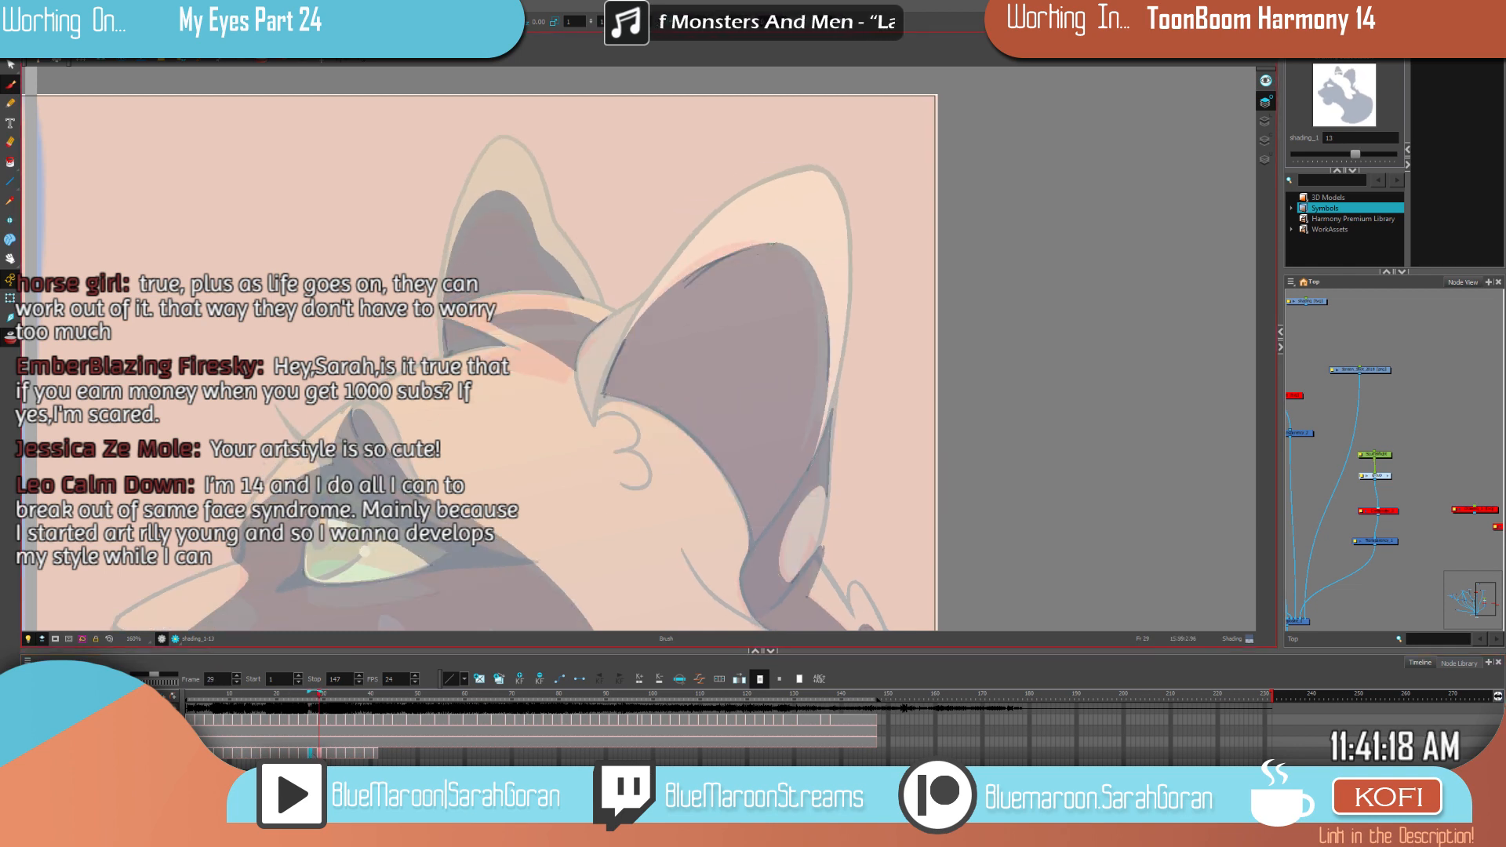
Step: Refine the upper edge of the near ear's inner shading on frame 31 and fill the gap along its rim
left_click_drag(978, 452, 910, 482)
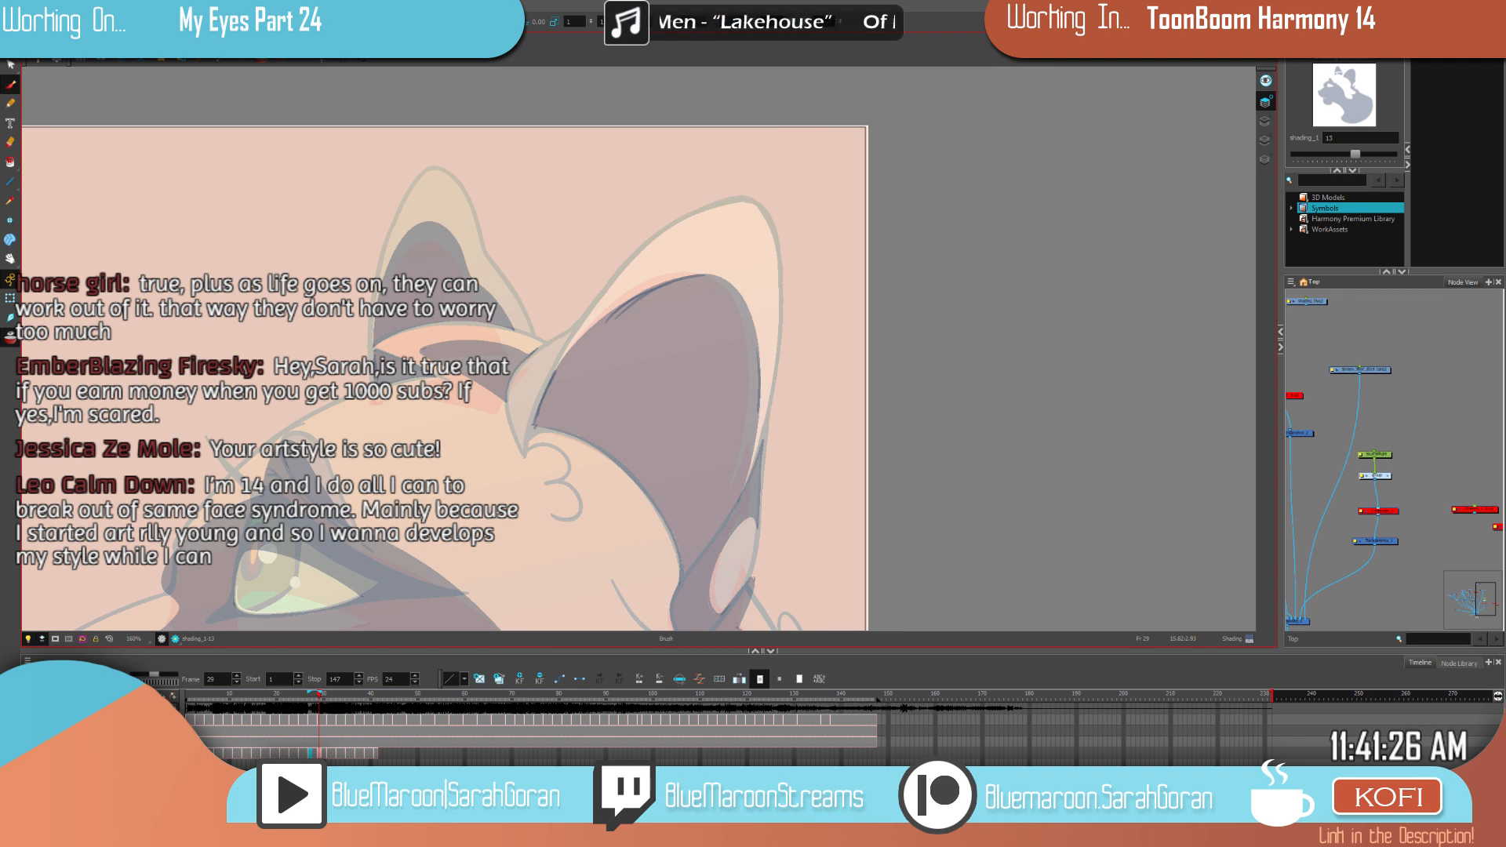
key("g")
left_click_drag(944, 413, 977, 376)
key("f")
key("g")
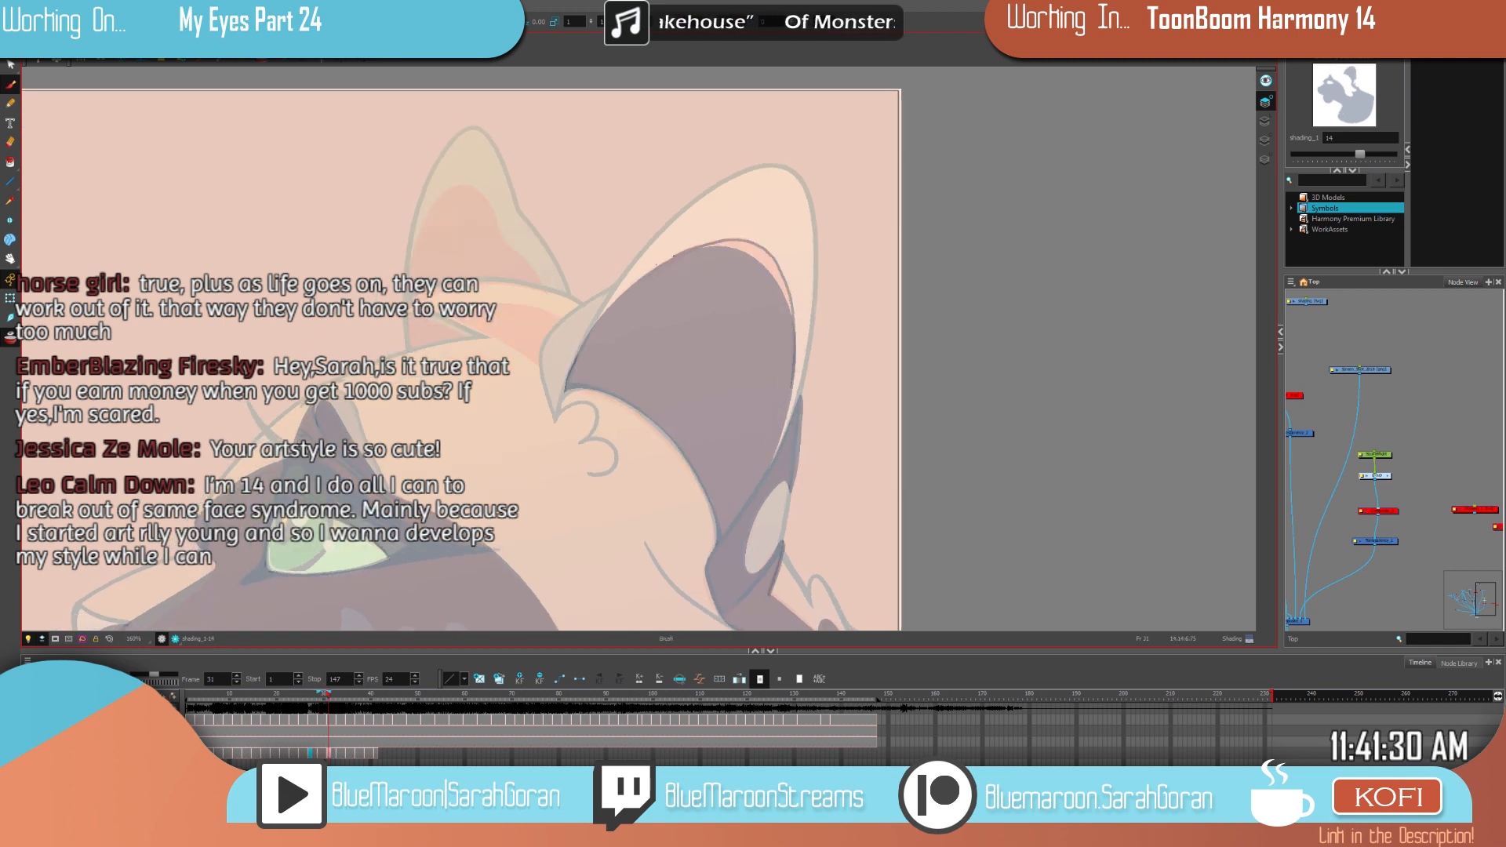
key("period")
key("period")
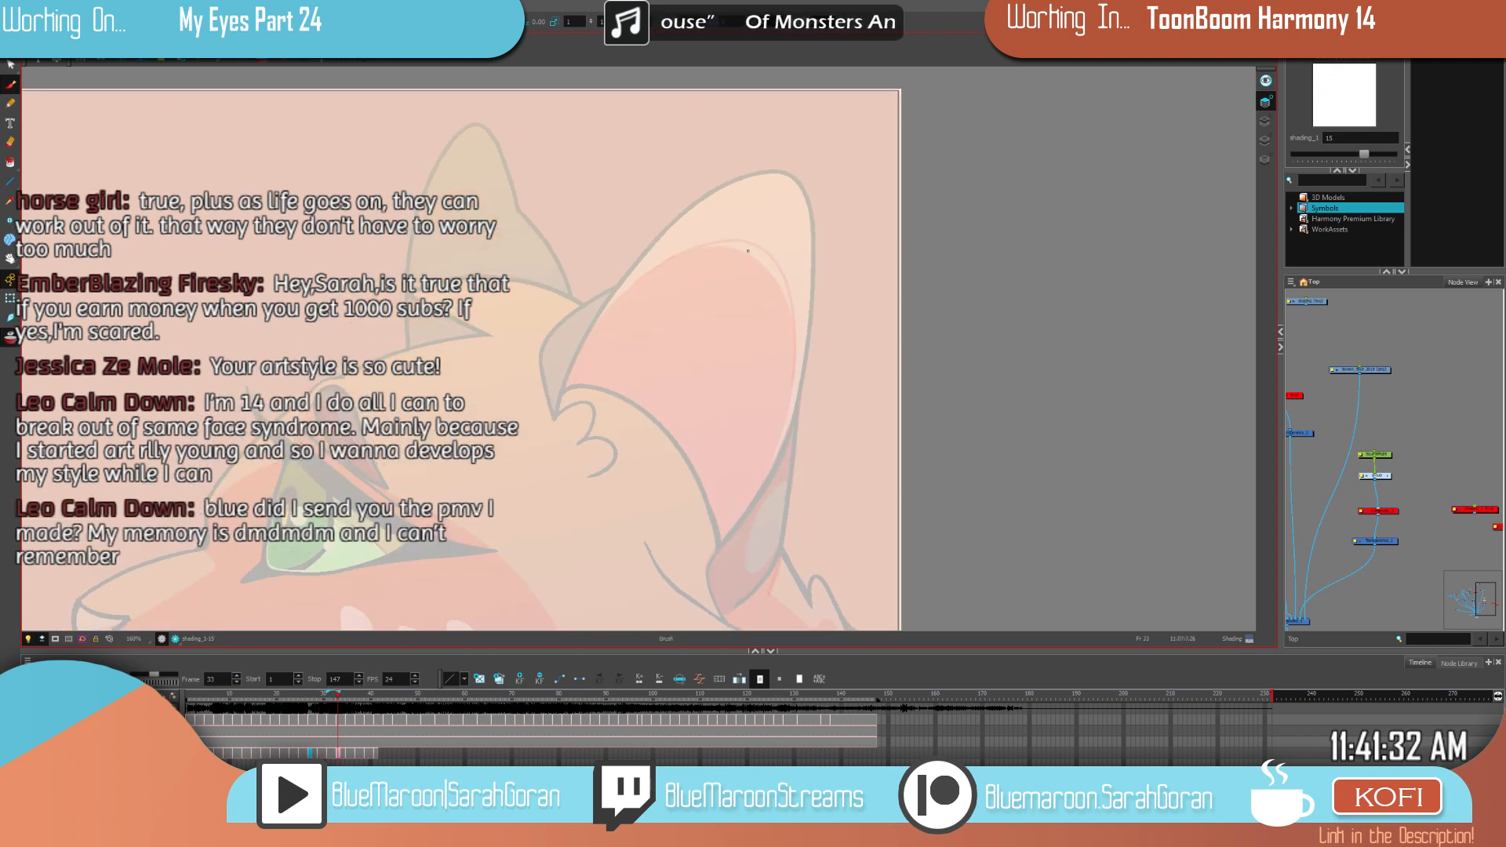
key("comma")
key("comma")
key("comma")
key("period")
key("e")
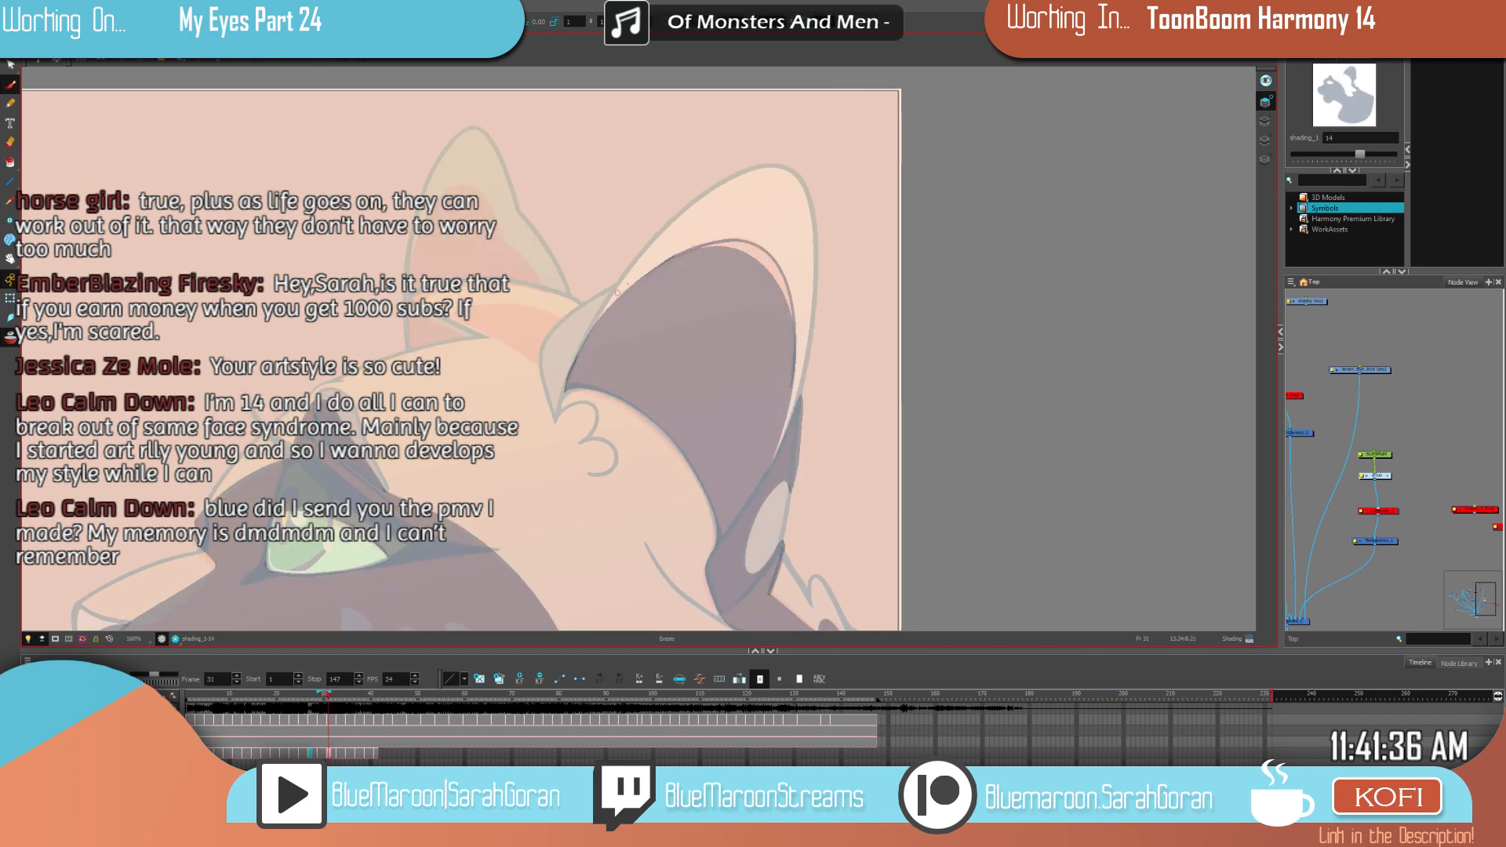
key("alt+b")
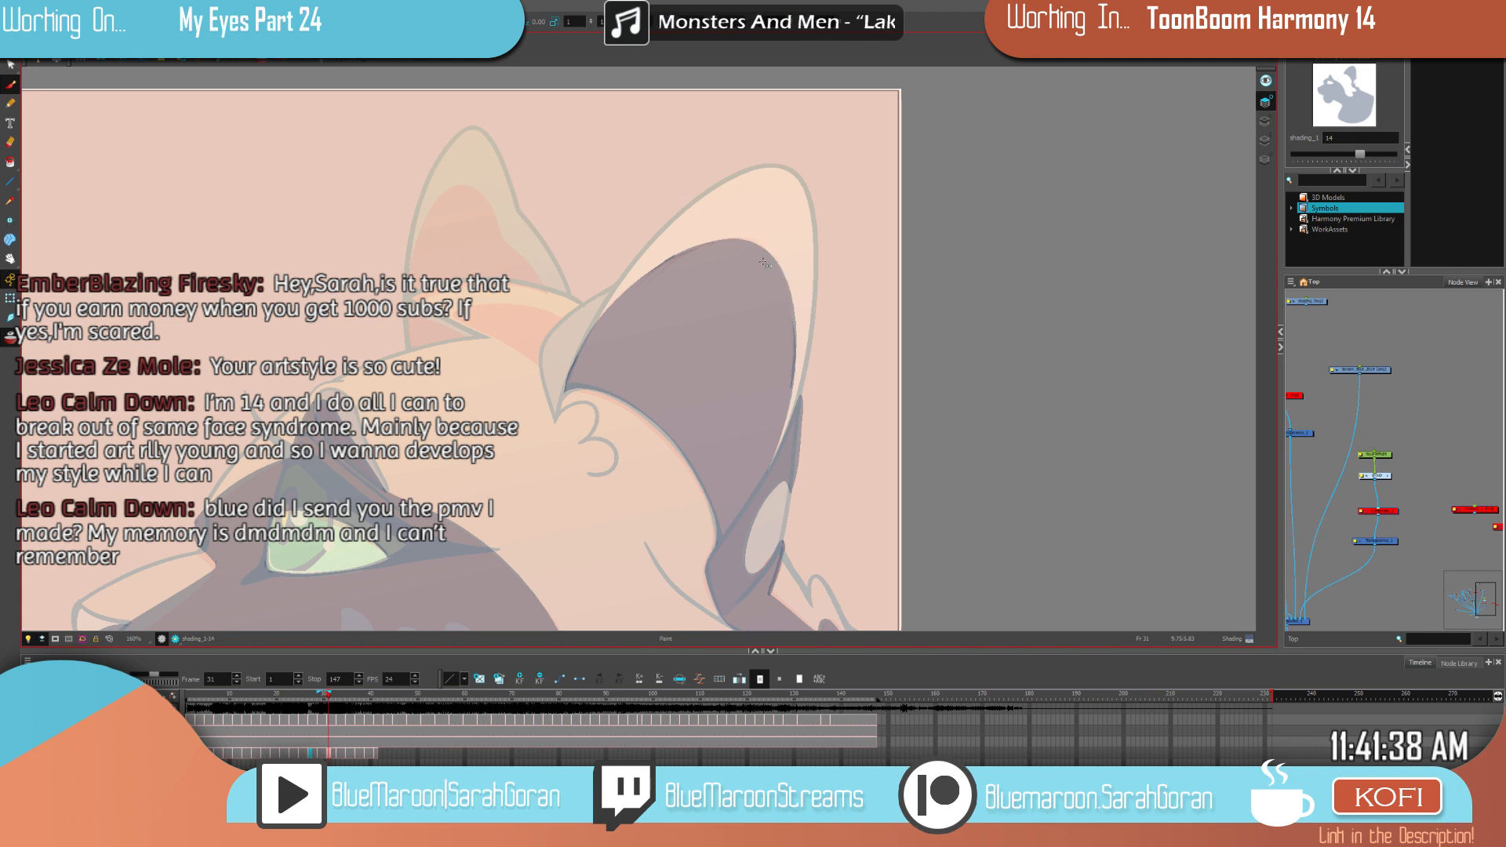
Step: Flip repeatedly between the drawings on frames 29 and 31 to compare the near ear's shading
key("comma")
key("comma")
key("f")
key("g")
key("g")
key("f")
key("f")
key("g")
key("g")
key("f")
key("g")
key("f")
key("g")
key("f")
key("g")
key("f")
key("g")
key("f")
key("g")
key("f")
key("g")
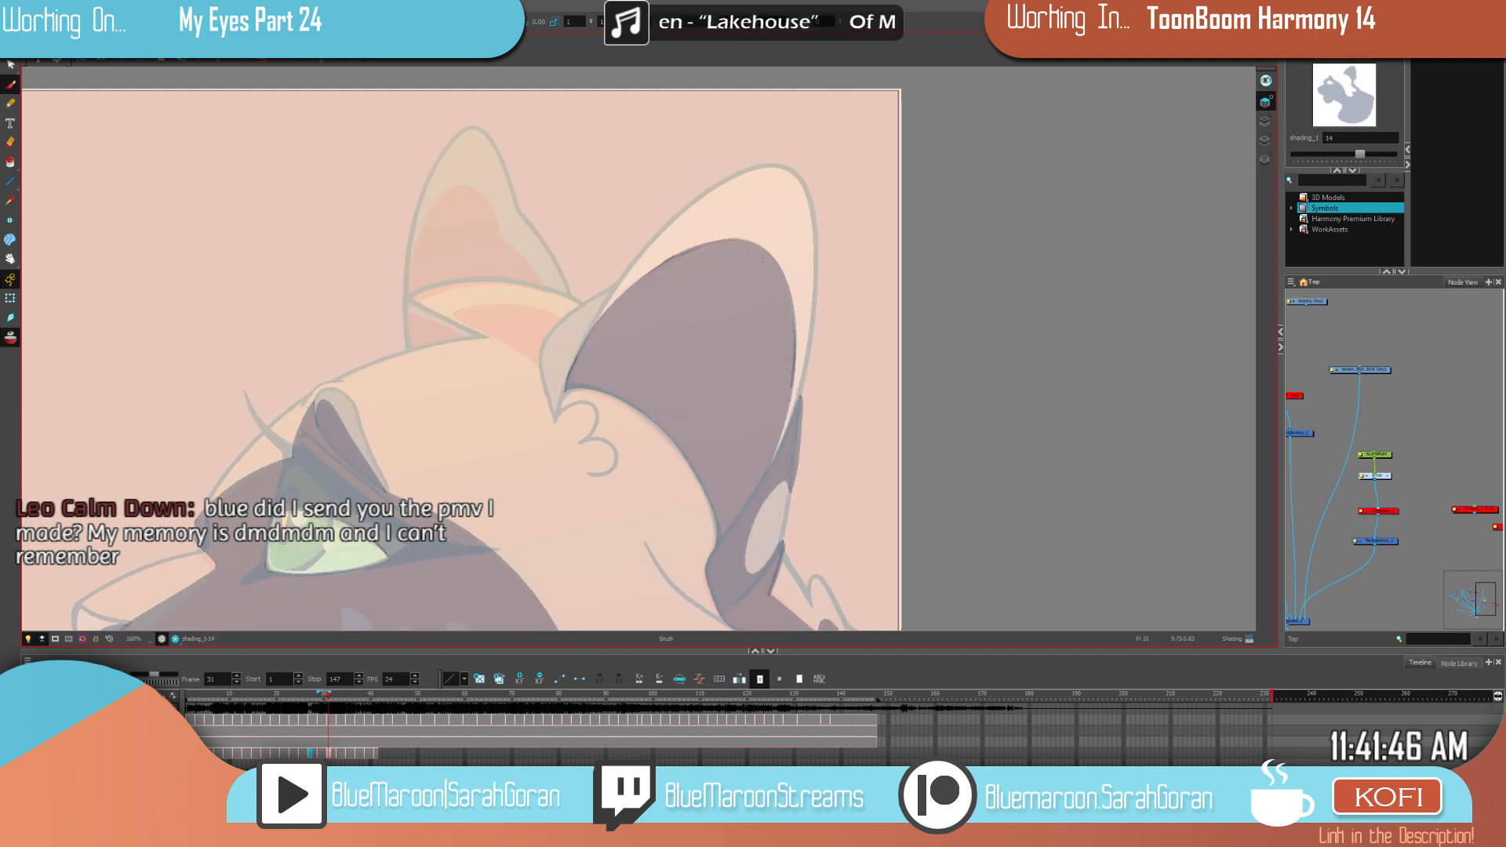
key("f")
key("g")
key("f")
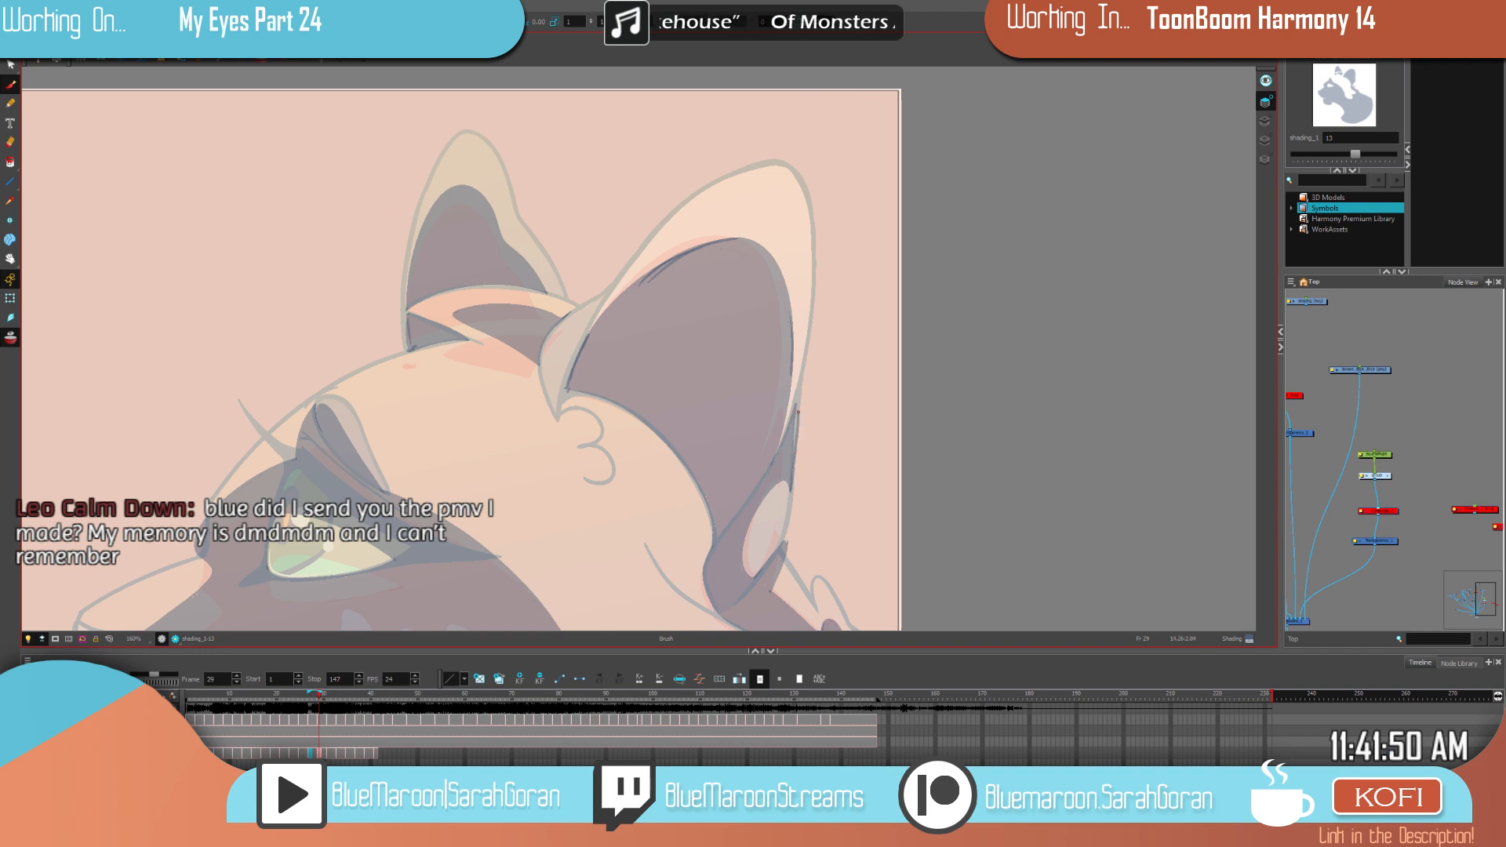
Step: Touch up the shading on frame 29 along the near ear's lower outer edge and in the hair beside the ear
left_click_drag(794, 457, 797, 407)
key("f")
key("g")
key("g")
key("f")
key("f")
key("g")
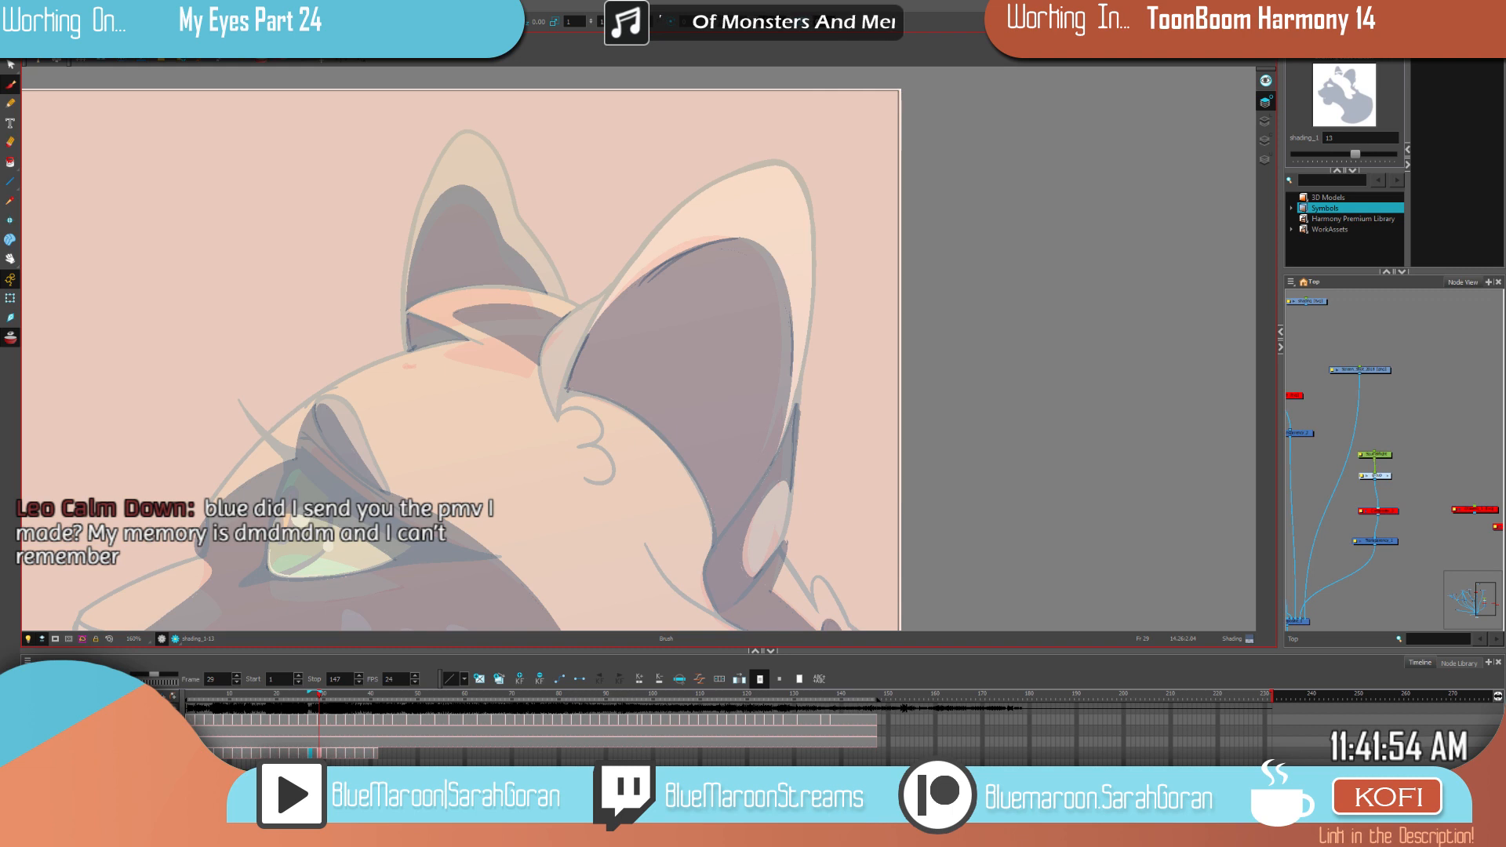
left_click_drag(538, 312, 560, 319)
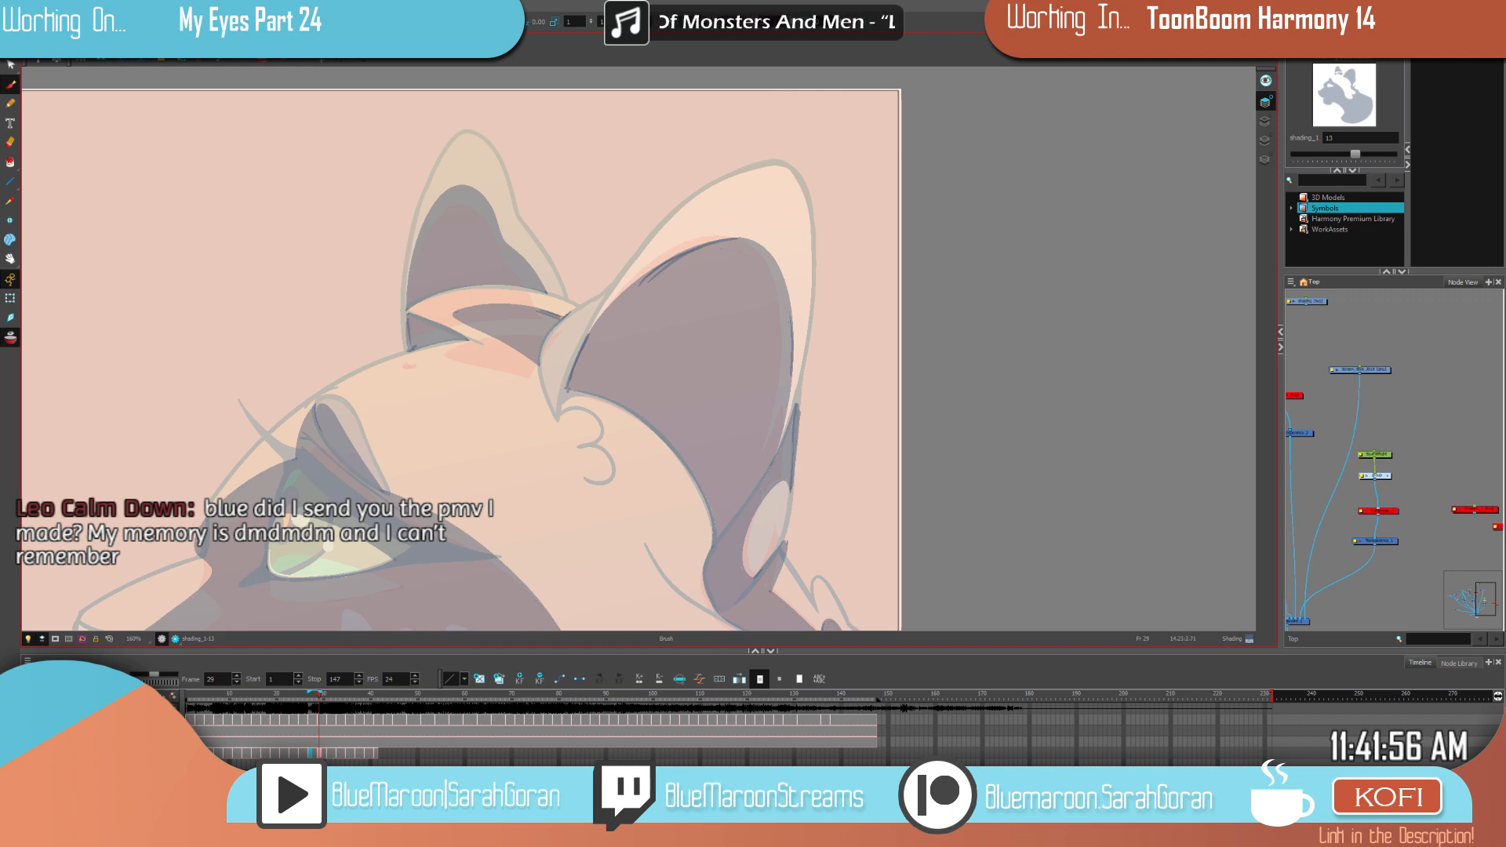
Step: Flip through the drawings on frames 27, 29 and 31 to examine the shading of the far ear and the hair between the ears
key("comma")
key("comma")
key("comma")
key("comma")
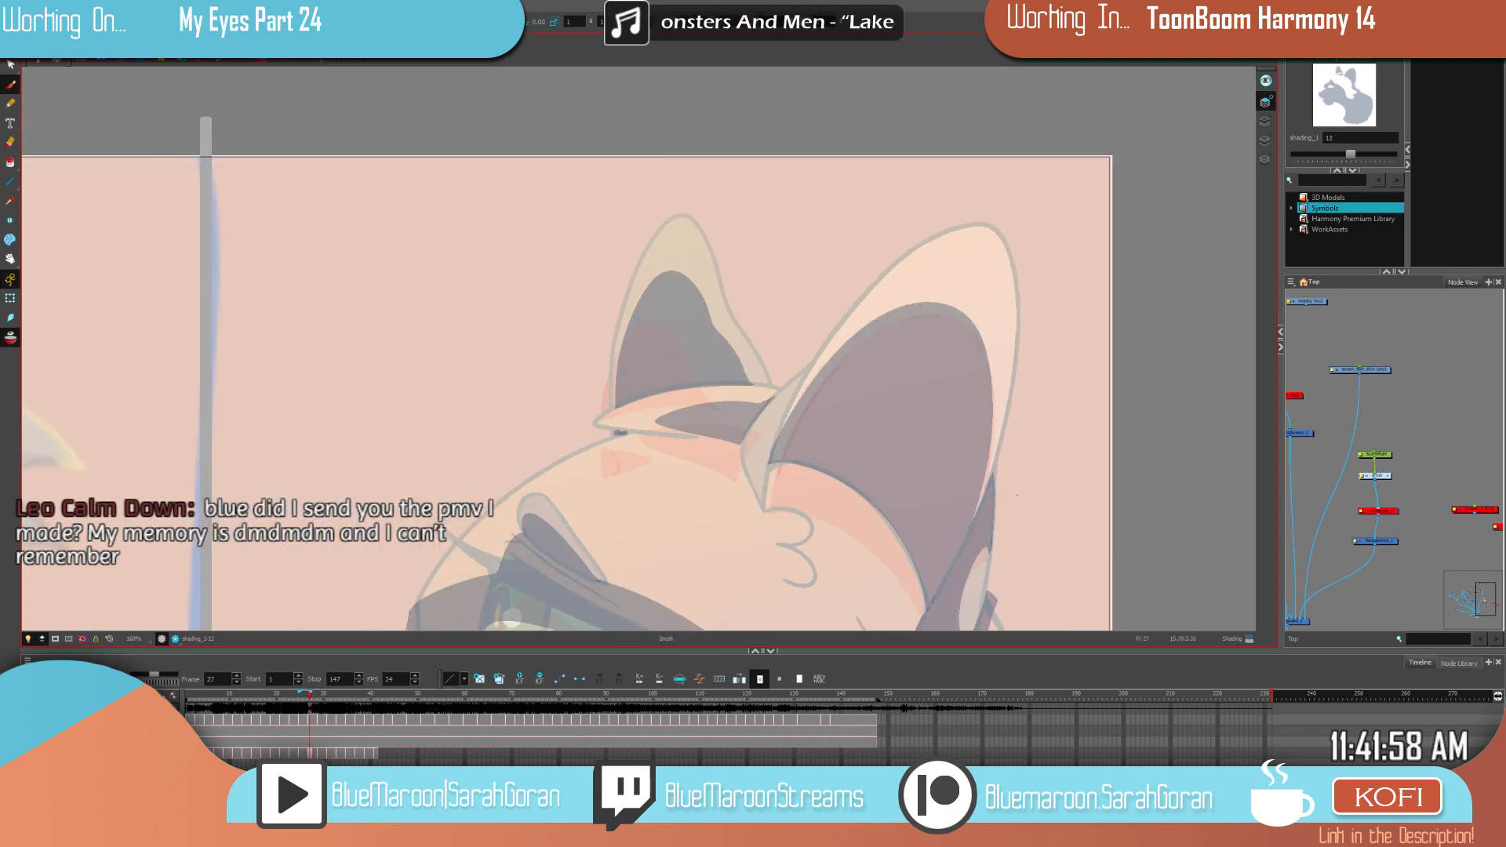
key("period")
key("period")
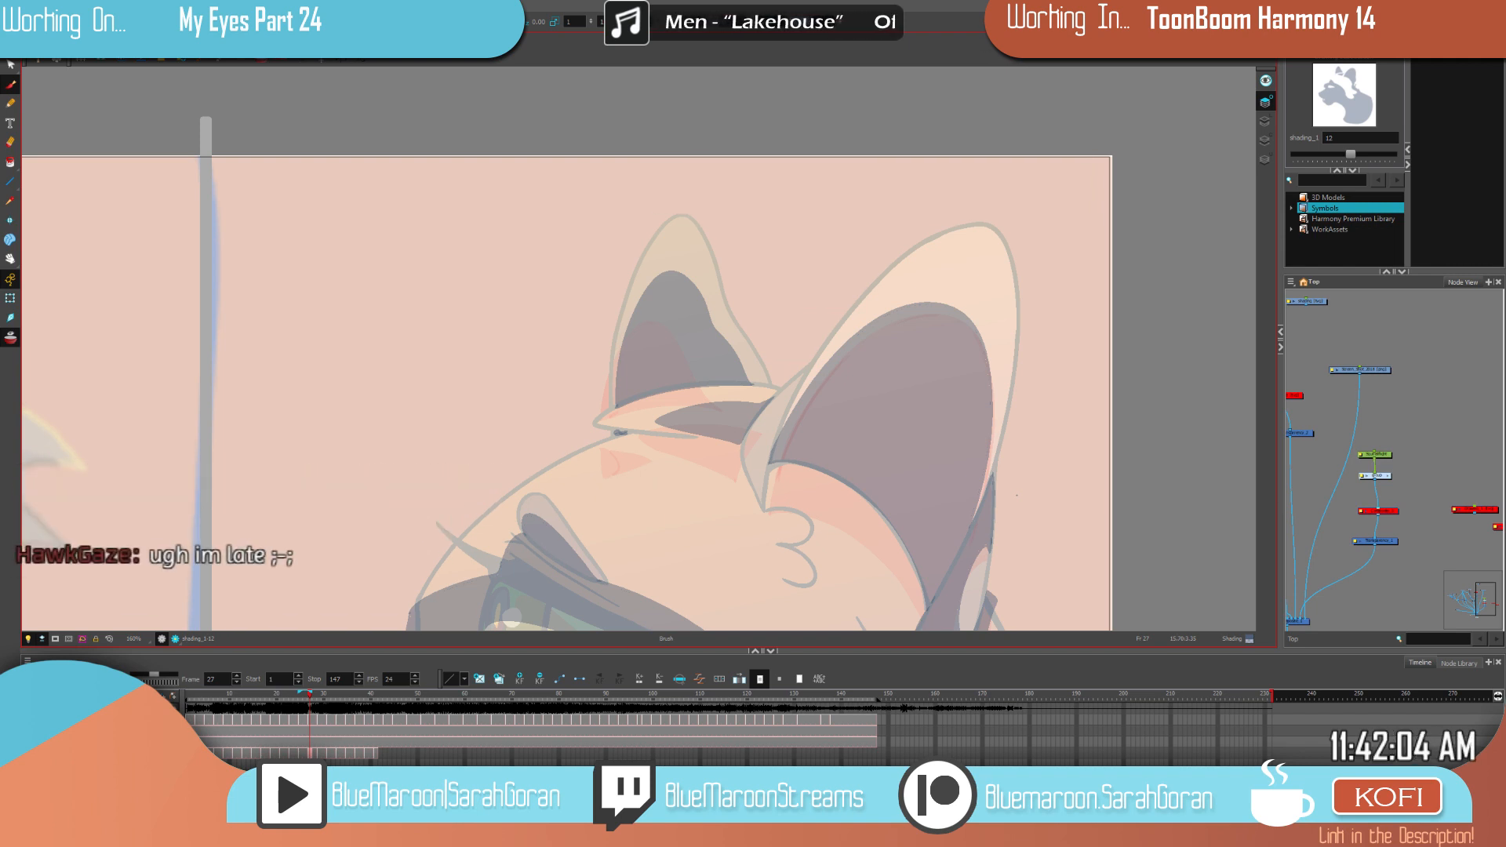
key("f")
key("g")
key("g")
left_click_drag(858, 454, 923, 519)
key("g")
key("f")
key("f")
key("g")
key("g")
key("f")
key("f")
key("g")
key("g")
key("f")
key("f")
key("g")
key("g")
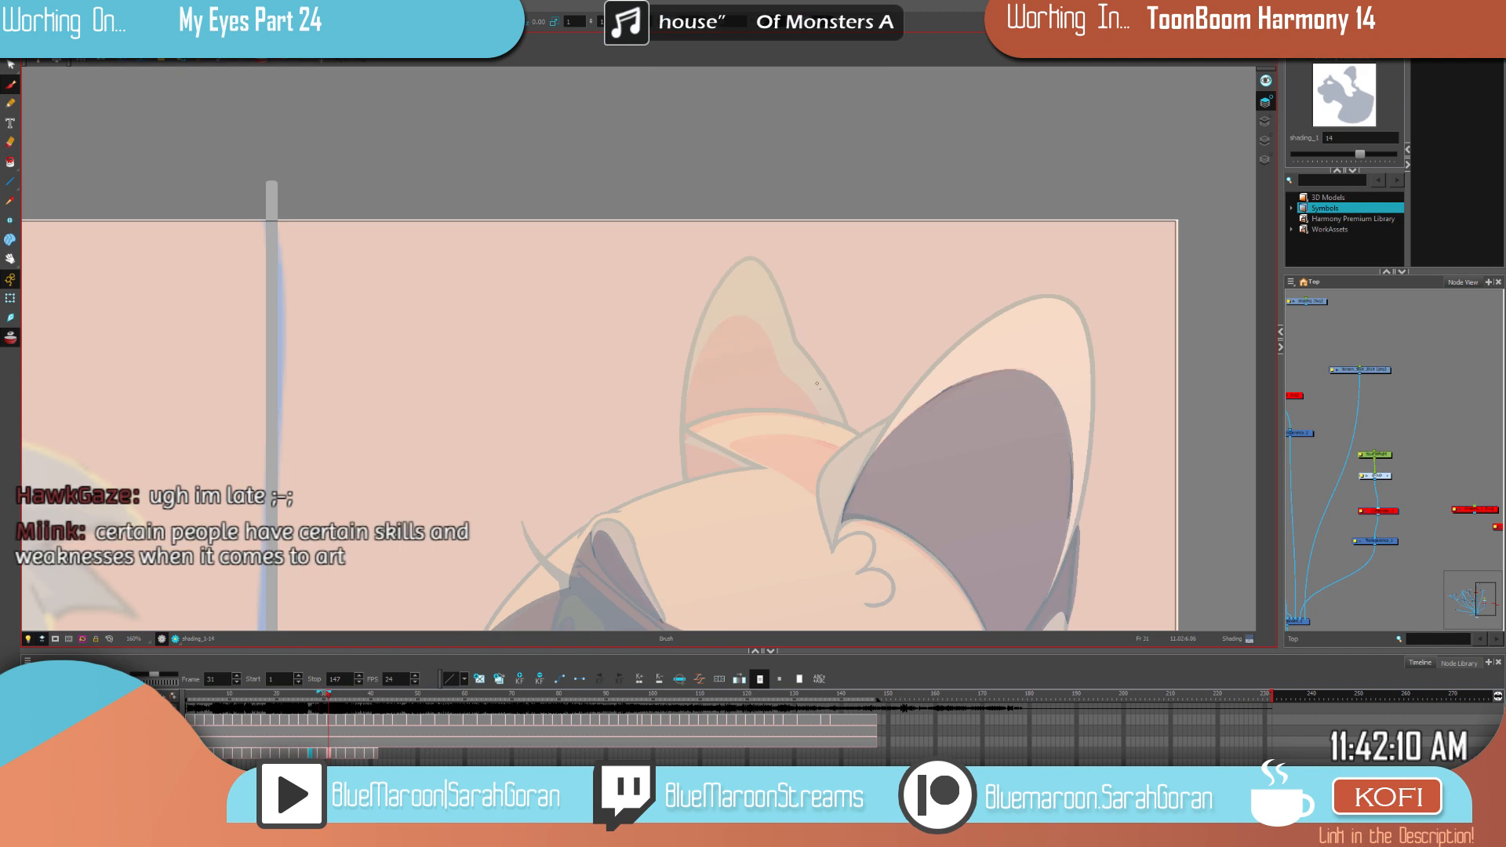
key("f")
key("f")
key("g")
key("g")
key("g")
key("f")
key("g")
key("f")
key("g")
key("f")
key("g")
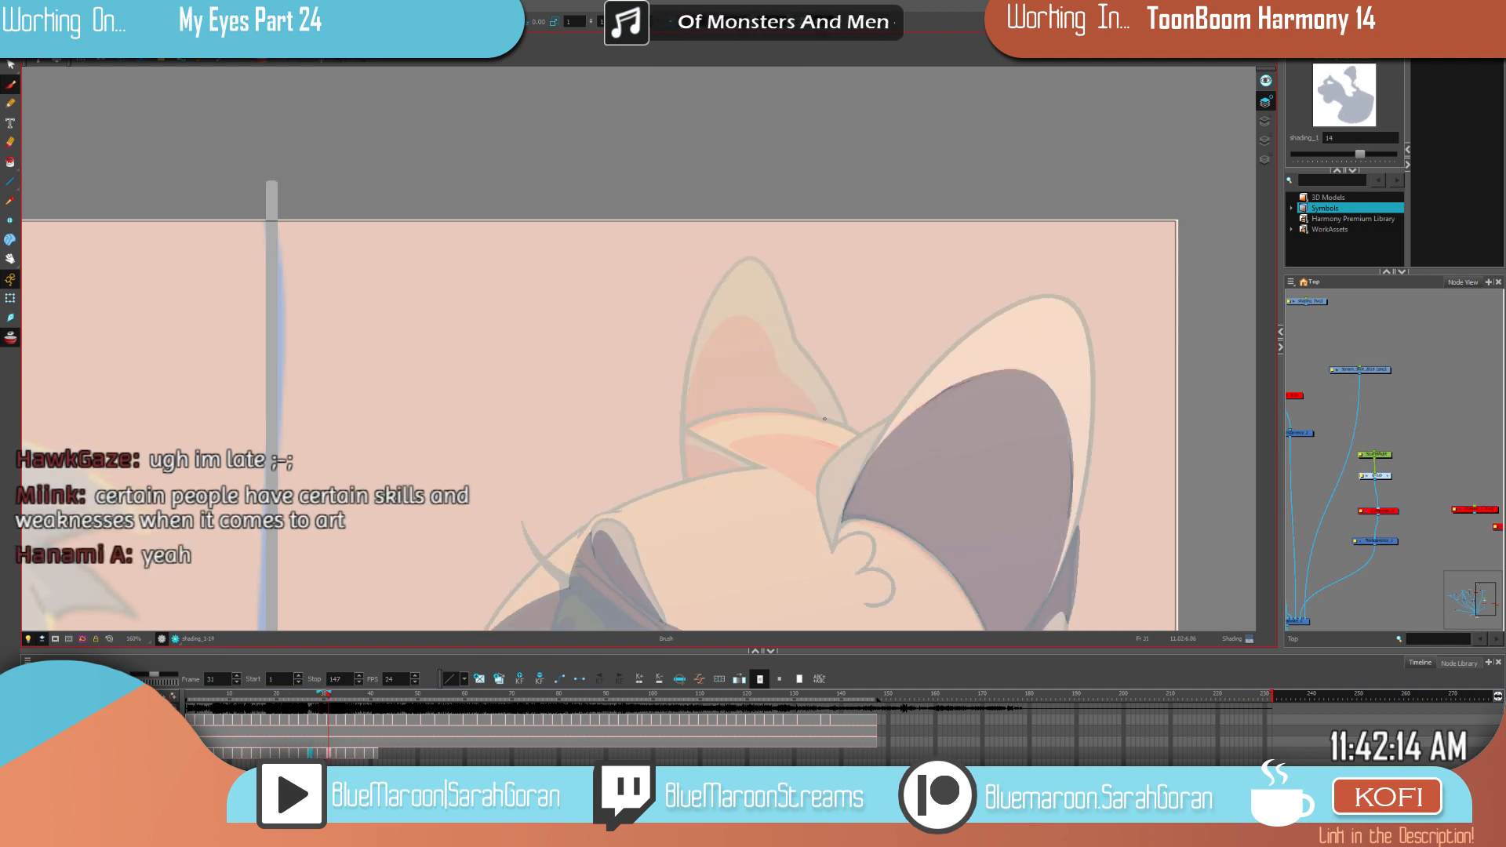
Step: Outline the far ear's inner shading and the small area below the hair tuft on frame 31, and fill both
left_click_drag(798, 381, 781, 366)
mouse_move(739, 311)
left_mouse_down()
mouse_move(692, 379)
mouse_move(686, 478)
left_mouse_up()
key("f")
key("g")
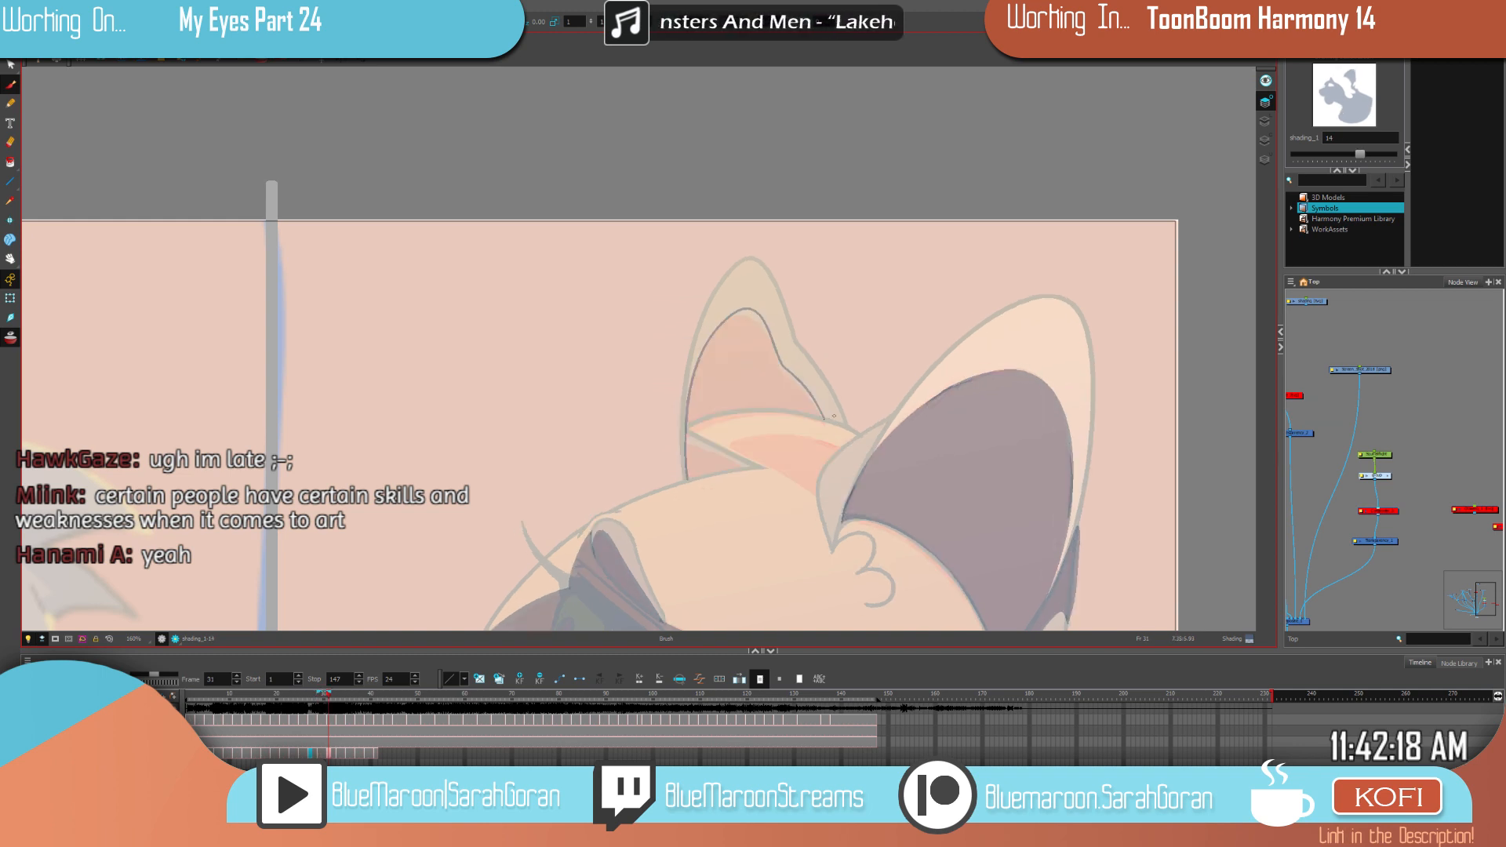
left_click_drag(814, 414, 696, 421)
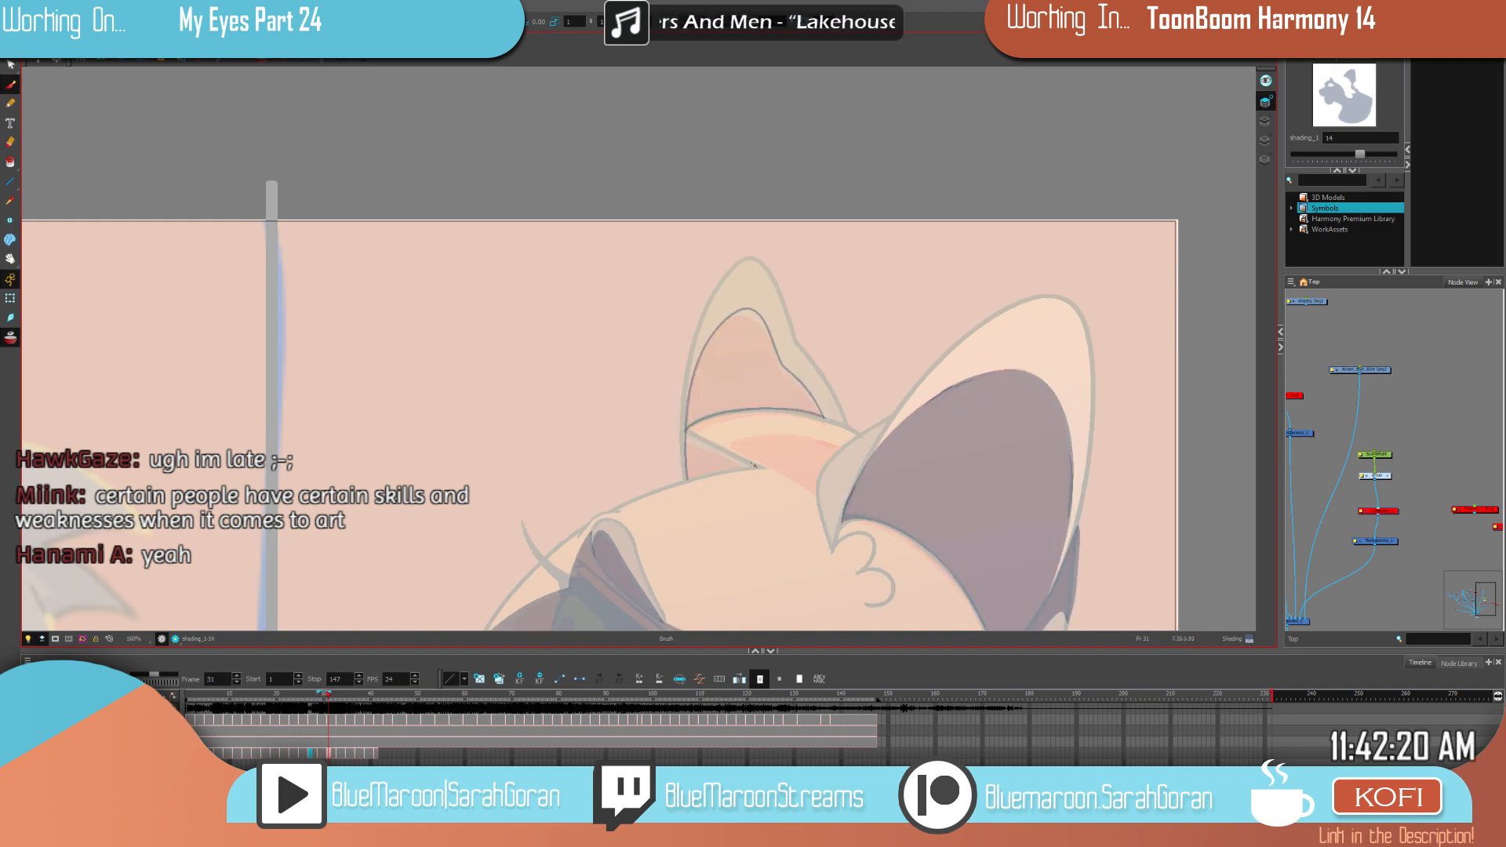
left_click_drag(749, 466, 686, 480)
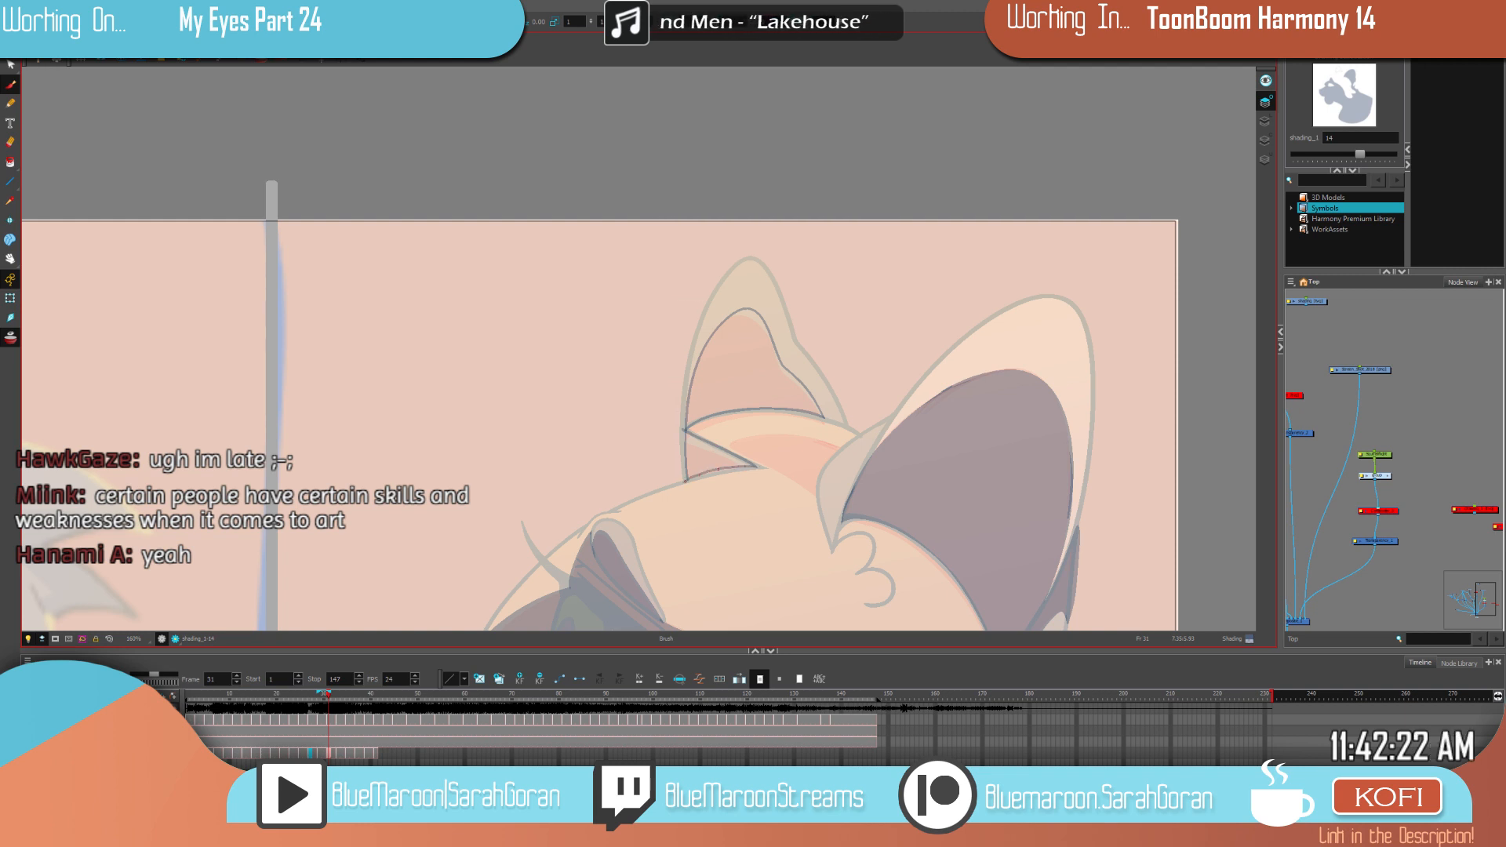
left_click(745, 367)
left_click(703, 461)
Step: Trim the upper tip of the far ear's inner shading on frame 31 with the Eraser
key("f")
key("f")
key("g")
mouse_move(1043, 518)
left_mouse_down()
mouse_move(1012, 327)
mouse_move(1047, 253)
left_mouse_up()
key("f")
key("g")
left_click_drag(954, 395, 831, 628)
key("e")
left_click_drag(636, 279, 613, 274)
Step: Outline the shadow in the hair between the ears on frame 31, redrawing its upper and lower edges
key("b")
mouse_move(728, 408)
left_mouse_down()
mouse_move(625, 410)
mouse_move(697, 457)
left_mouse_up()
left_click(768, 390)
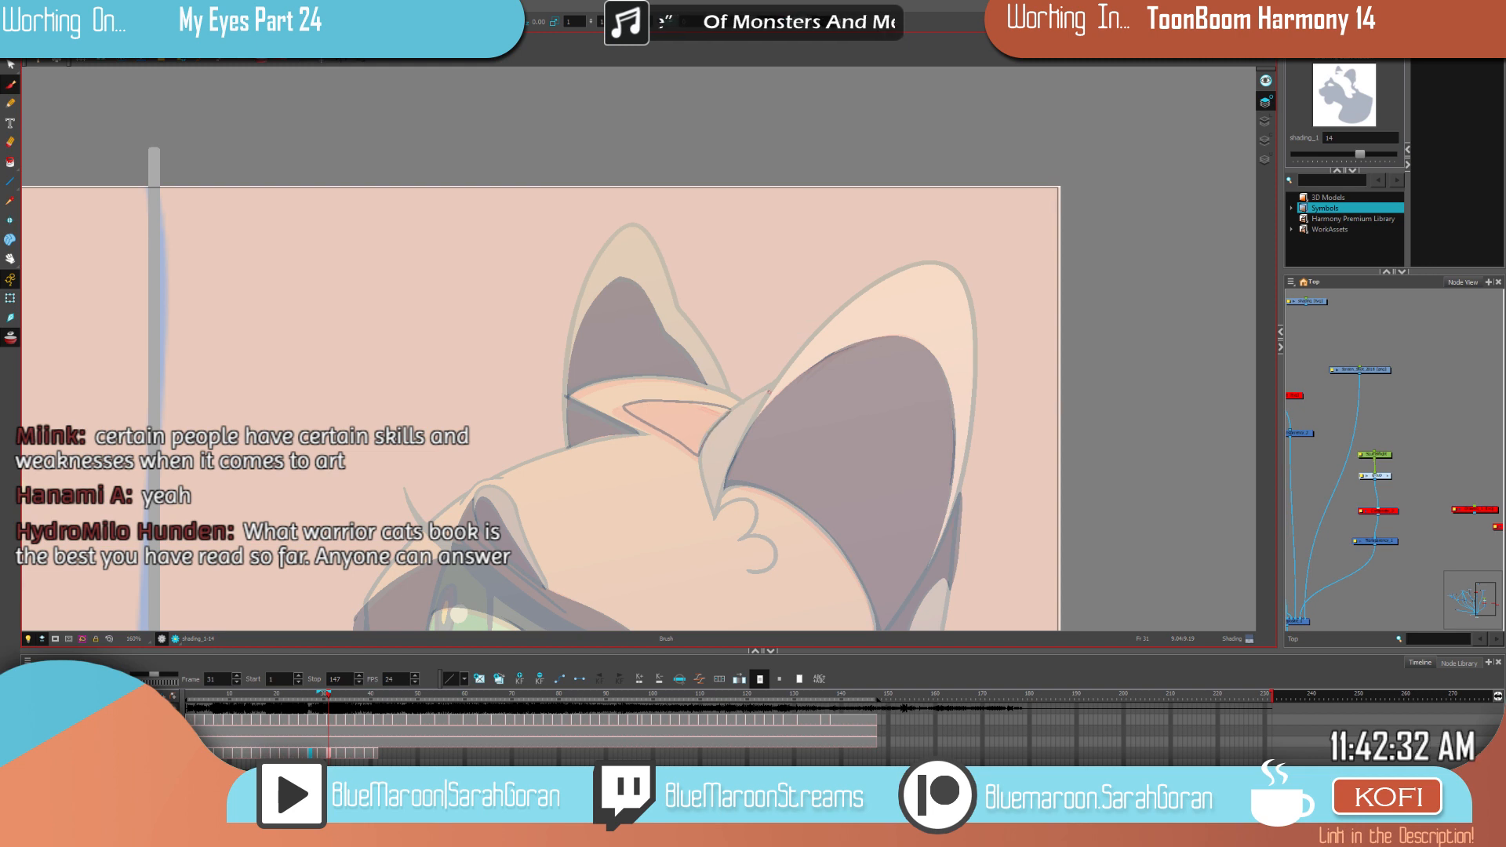
key("ctrl+z")
left_click_drag(625, 413, 715, 403)
key("ctrl+z")
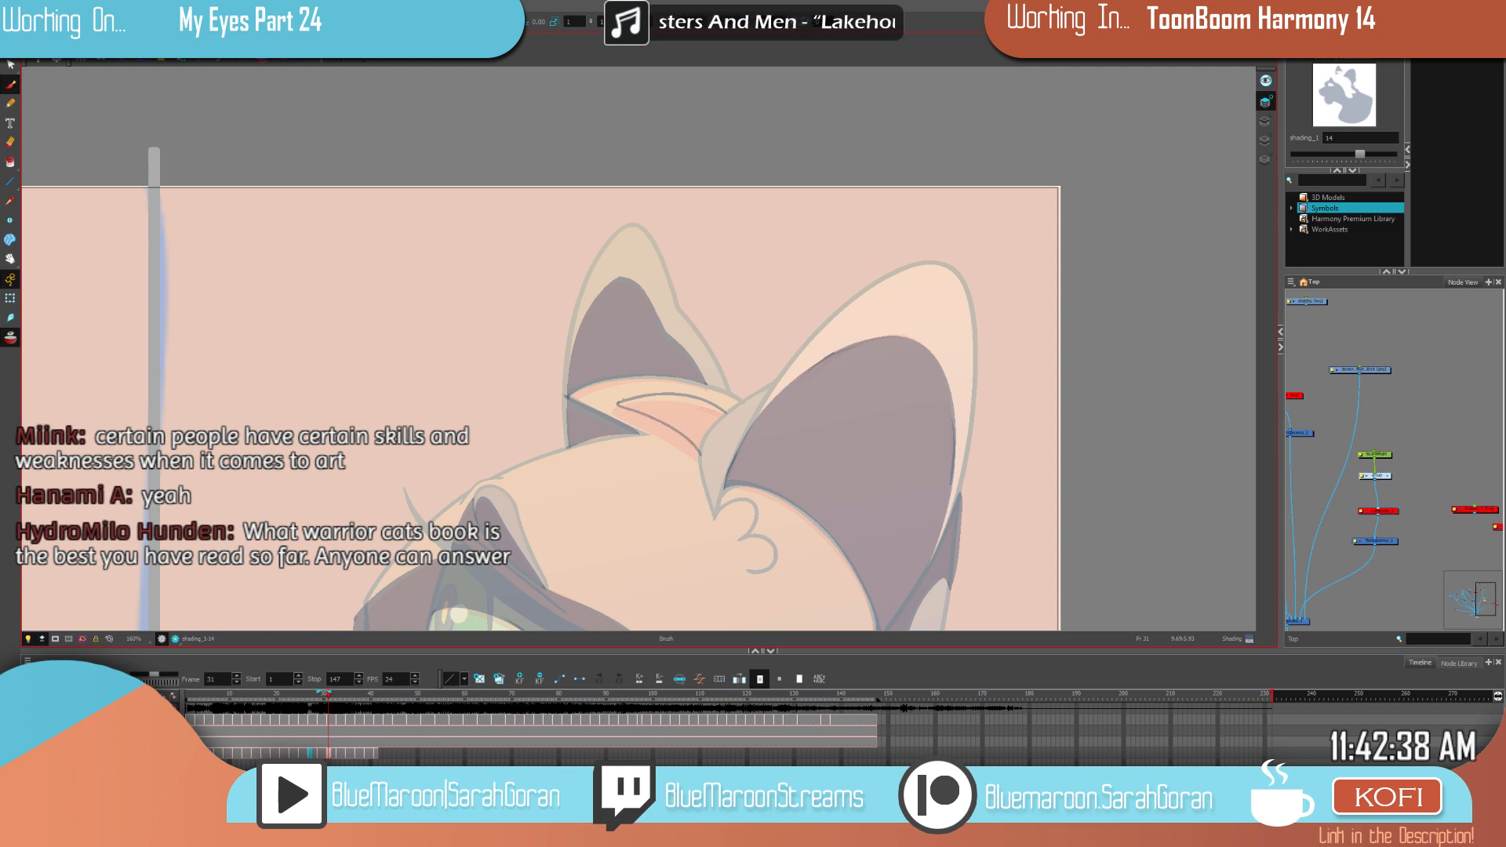
key("ctrl+z")
left_click_drag(627, 416, 700, 458)
Step: Examine the hair shading between the ears on frames 25 and 29 against the outline on frame 31
key("comma")
key("comma")
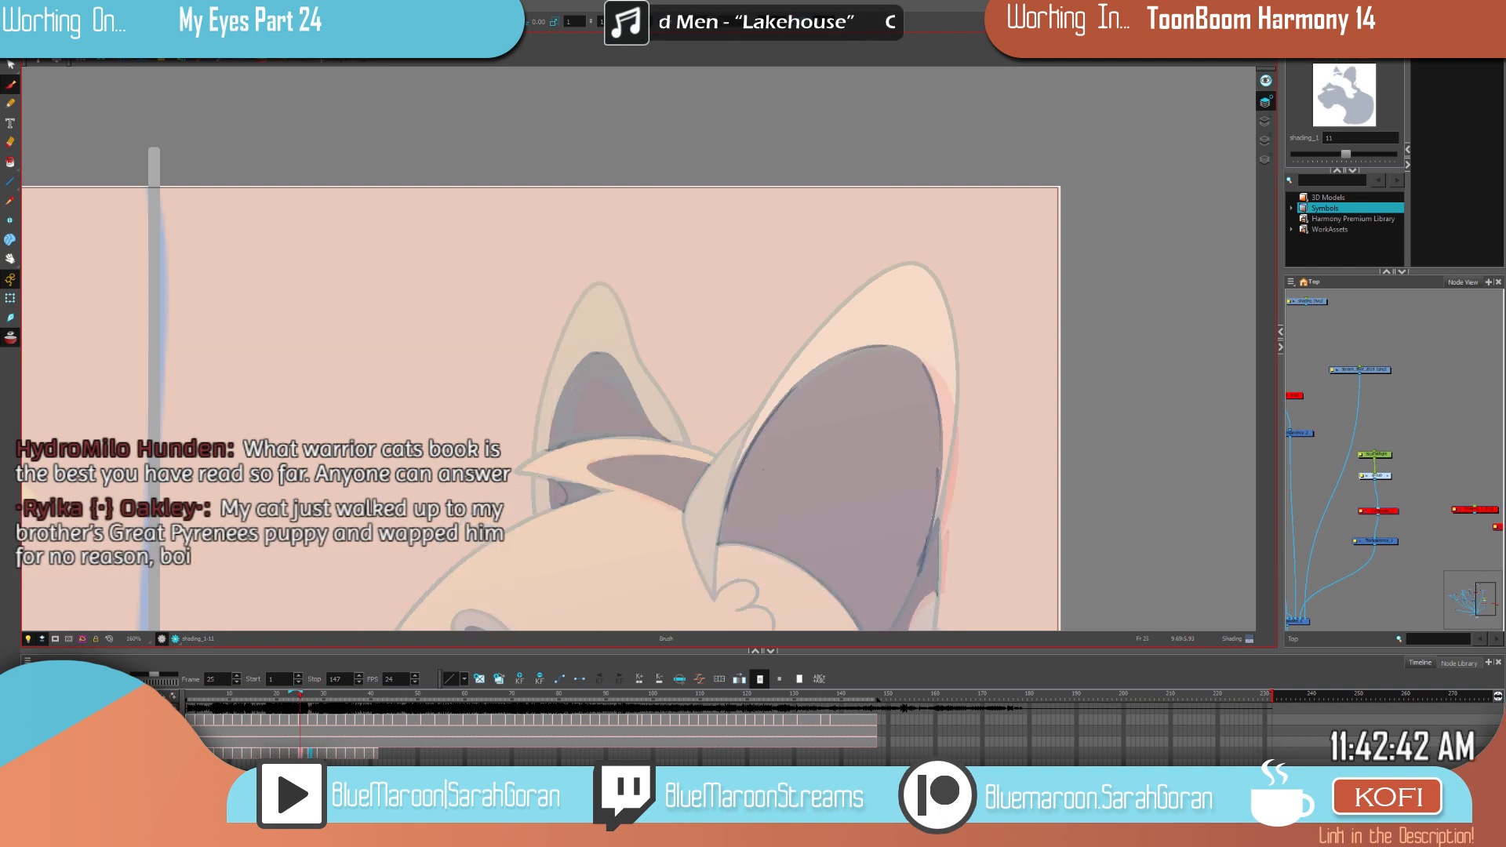
key("f")
key("g")
key("g")
key("f")
key("alt+s")
key("f")
left_click(624, 396)
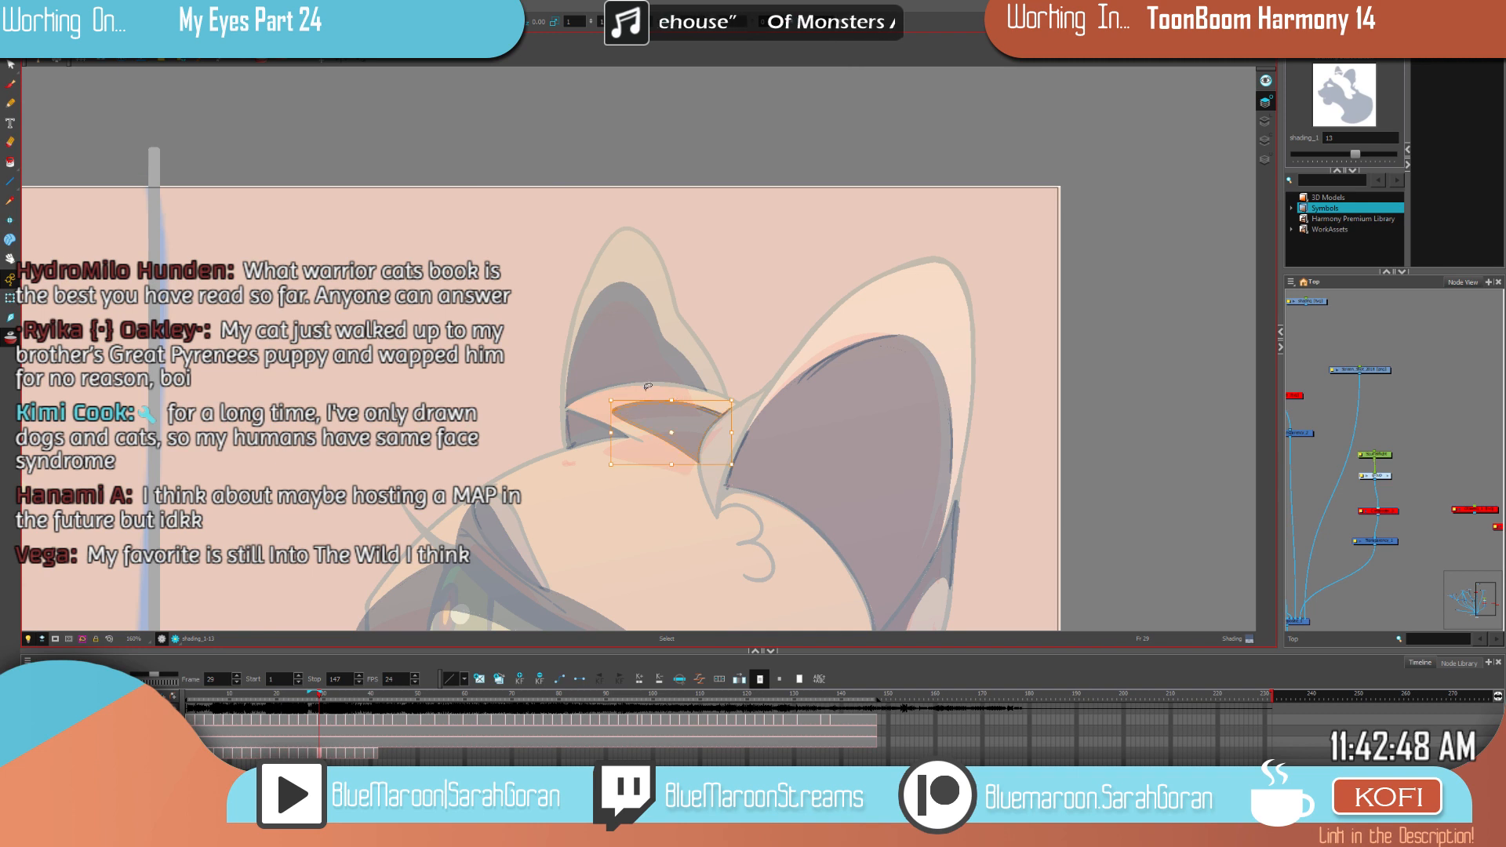
key("g")
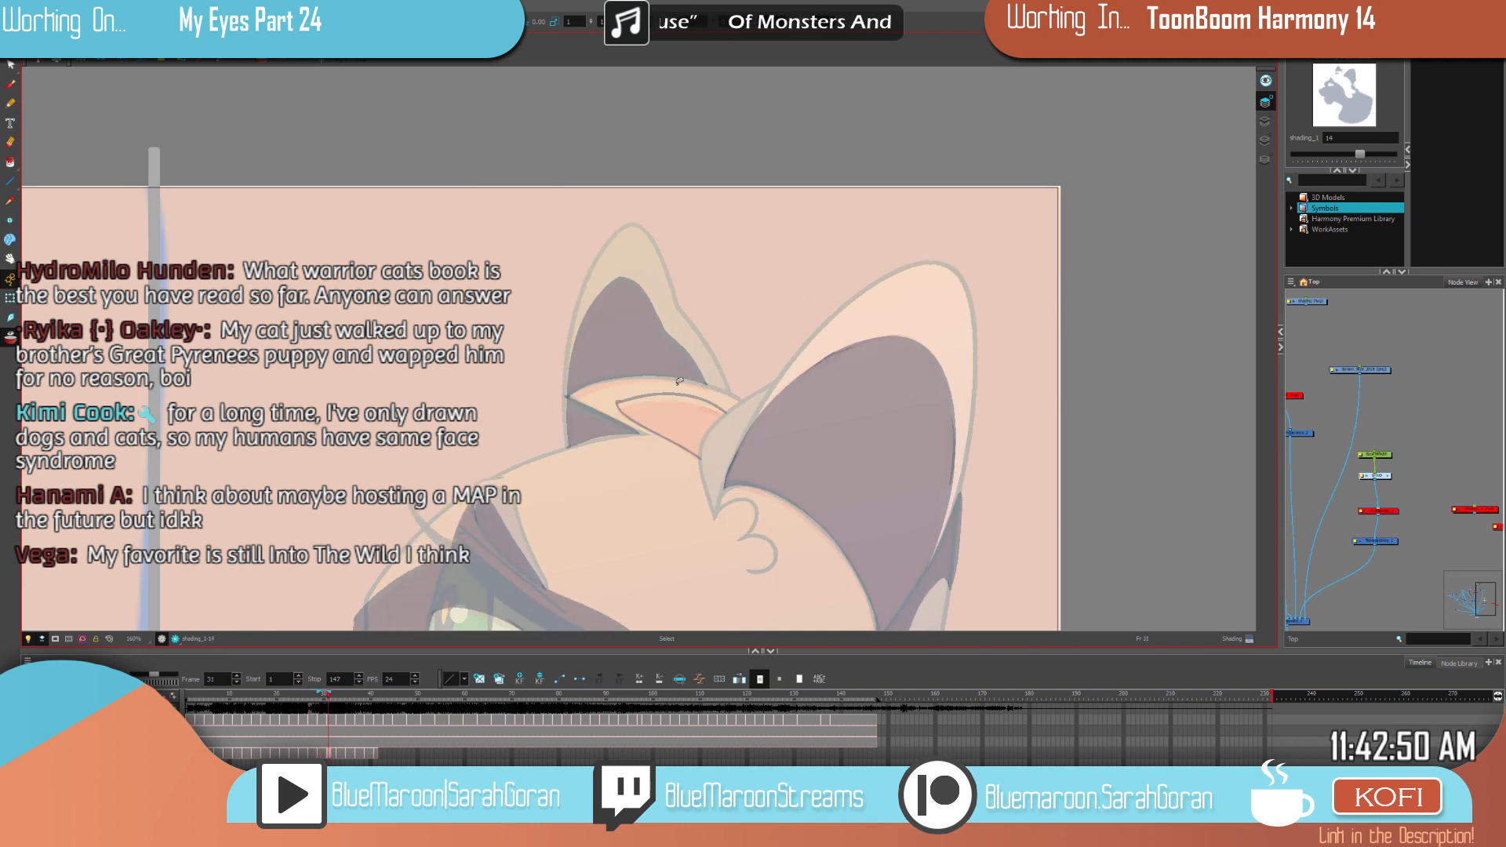
Step: Delete the excess line at the pointed tip of the hair shadow's outline on frame 31
left_click_drag(627, 416, 628, 423)
key("Delete")
key("f")
key("g")
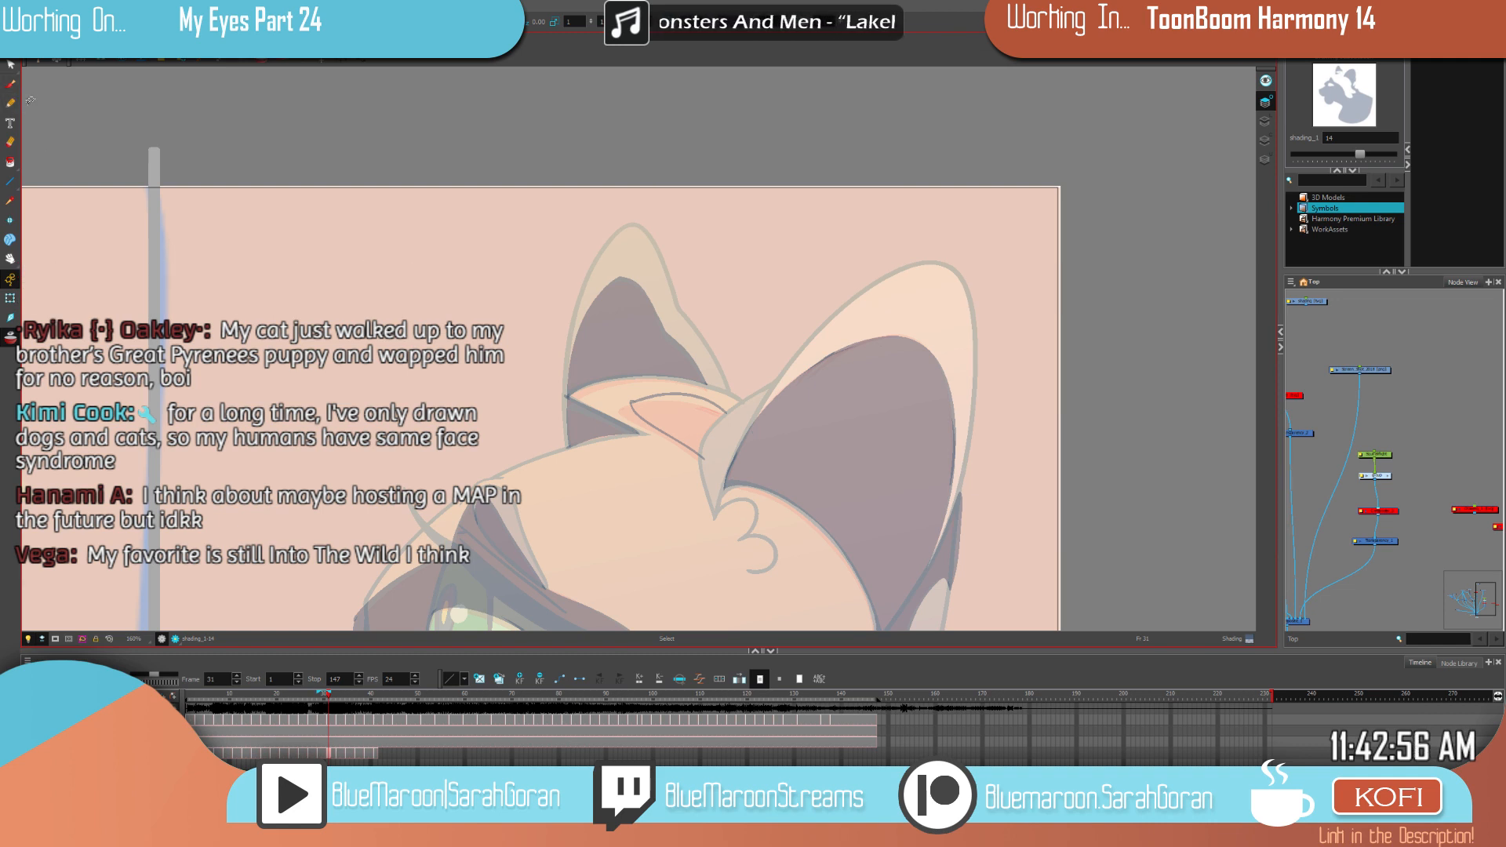
Step: Flip between frames 29 and 31 to compare the shape of the hair shadow between the ears
key("f")
key("g")
key("f")
key("comma")
key("period")
key("comma")
key("period")
key("g")
key("f")
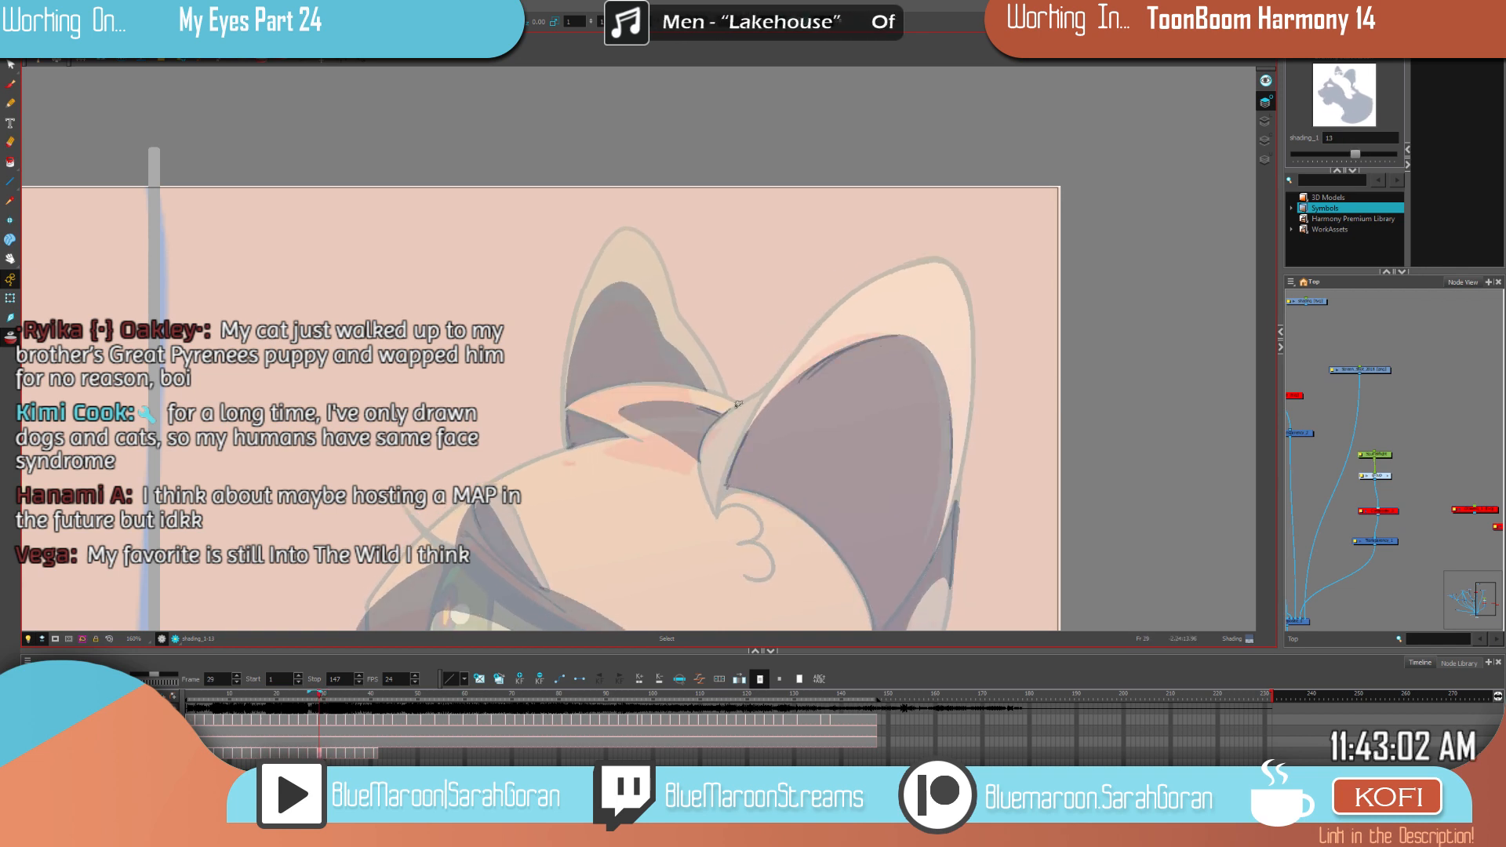
key("g")
left_click(10, 86)
key("comma")
key("period")
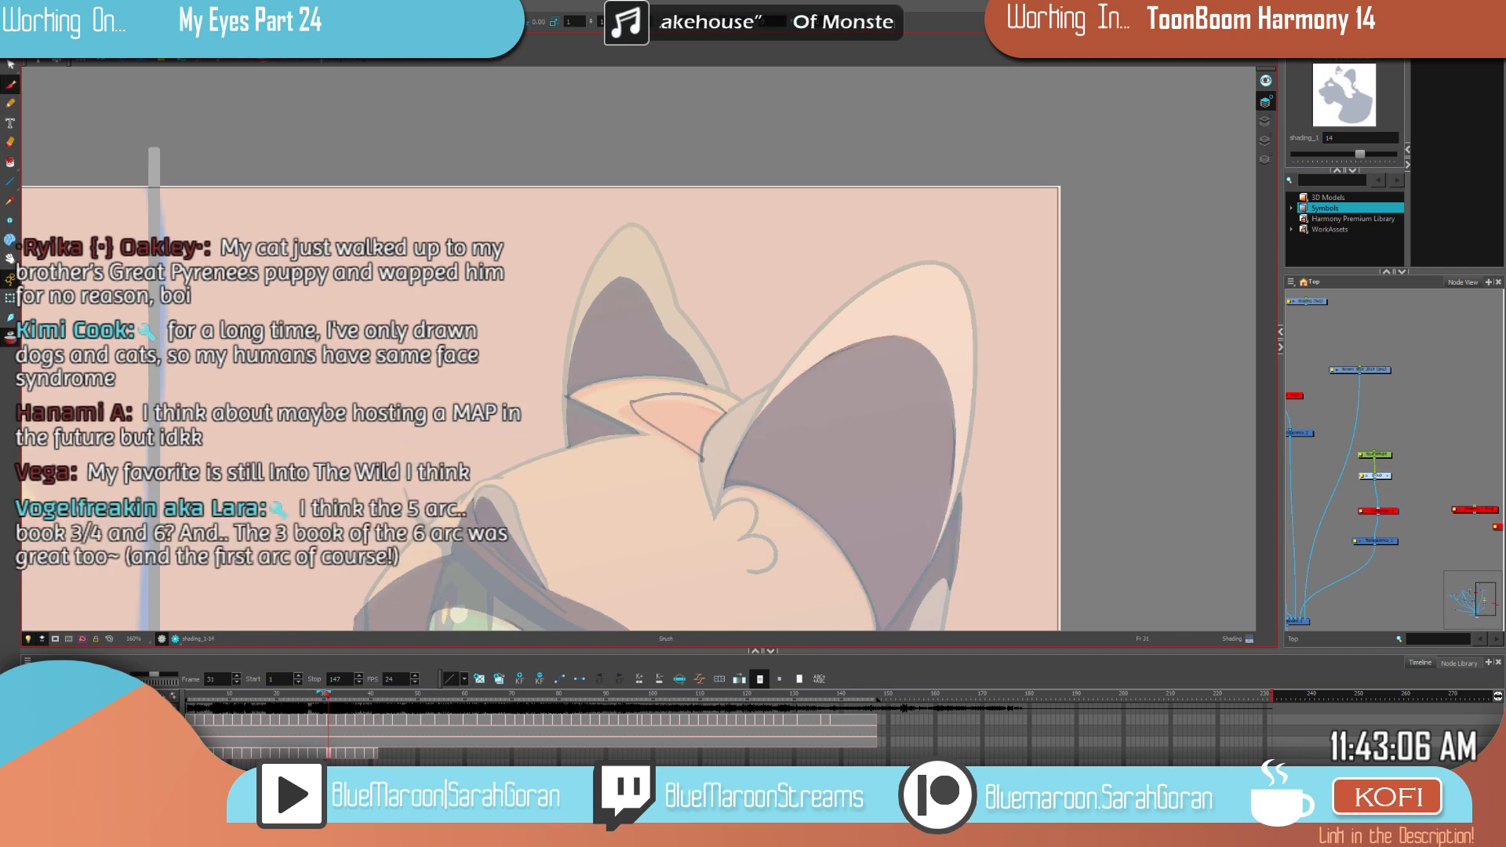
Step: Close the lower end of the hair shadow's outline on frame 31, fill it, and trim its pointed tip
left_click_drag(704, 443, 703, 465)
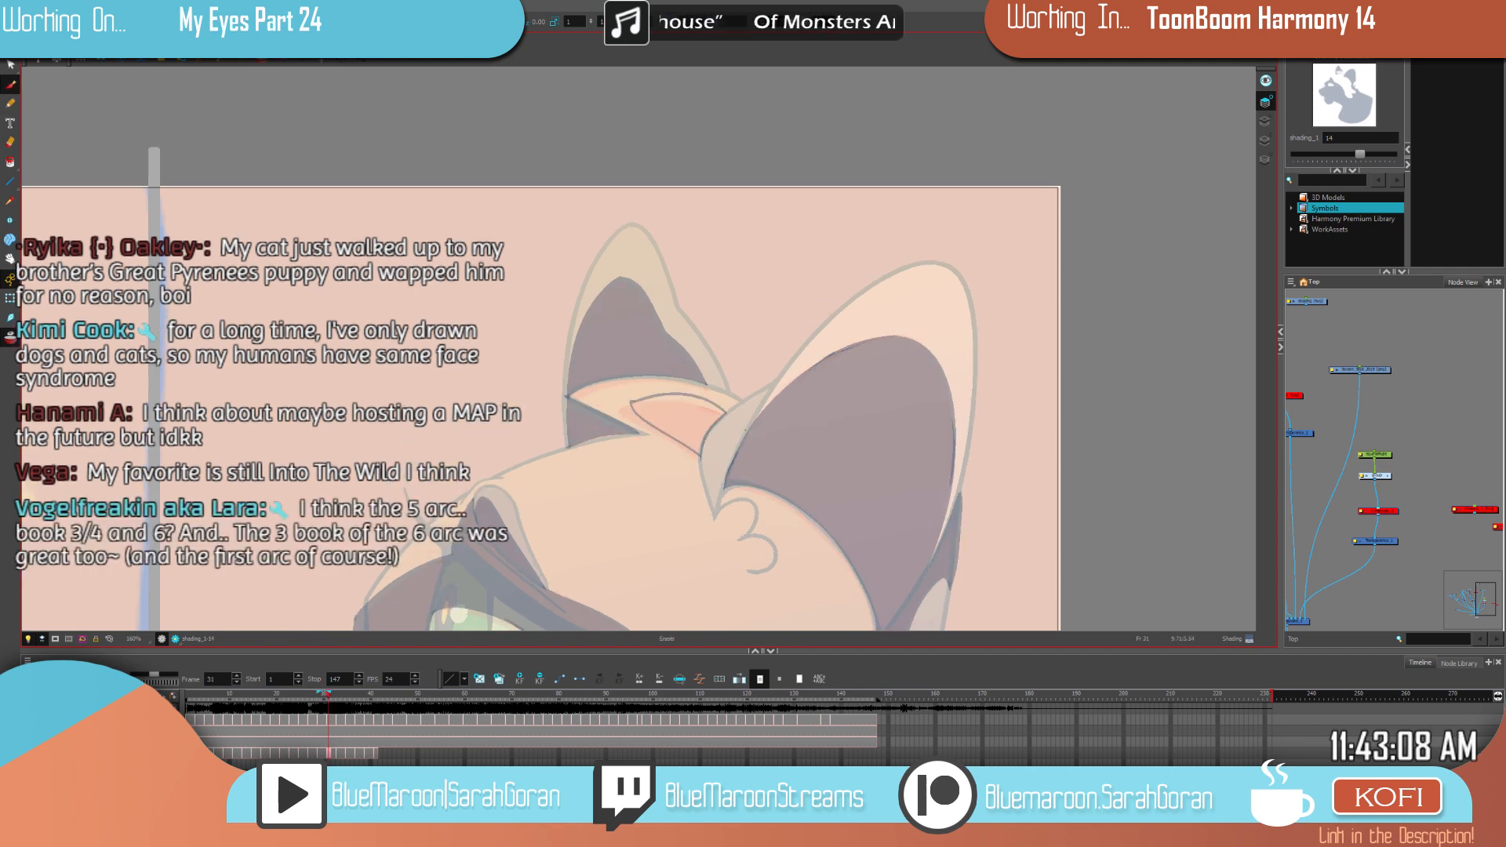
left_click(697, 422)
key("comma")
key("period")
key("alt+e")
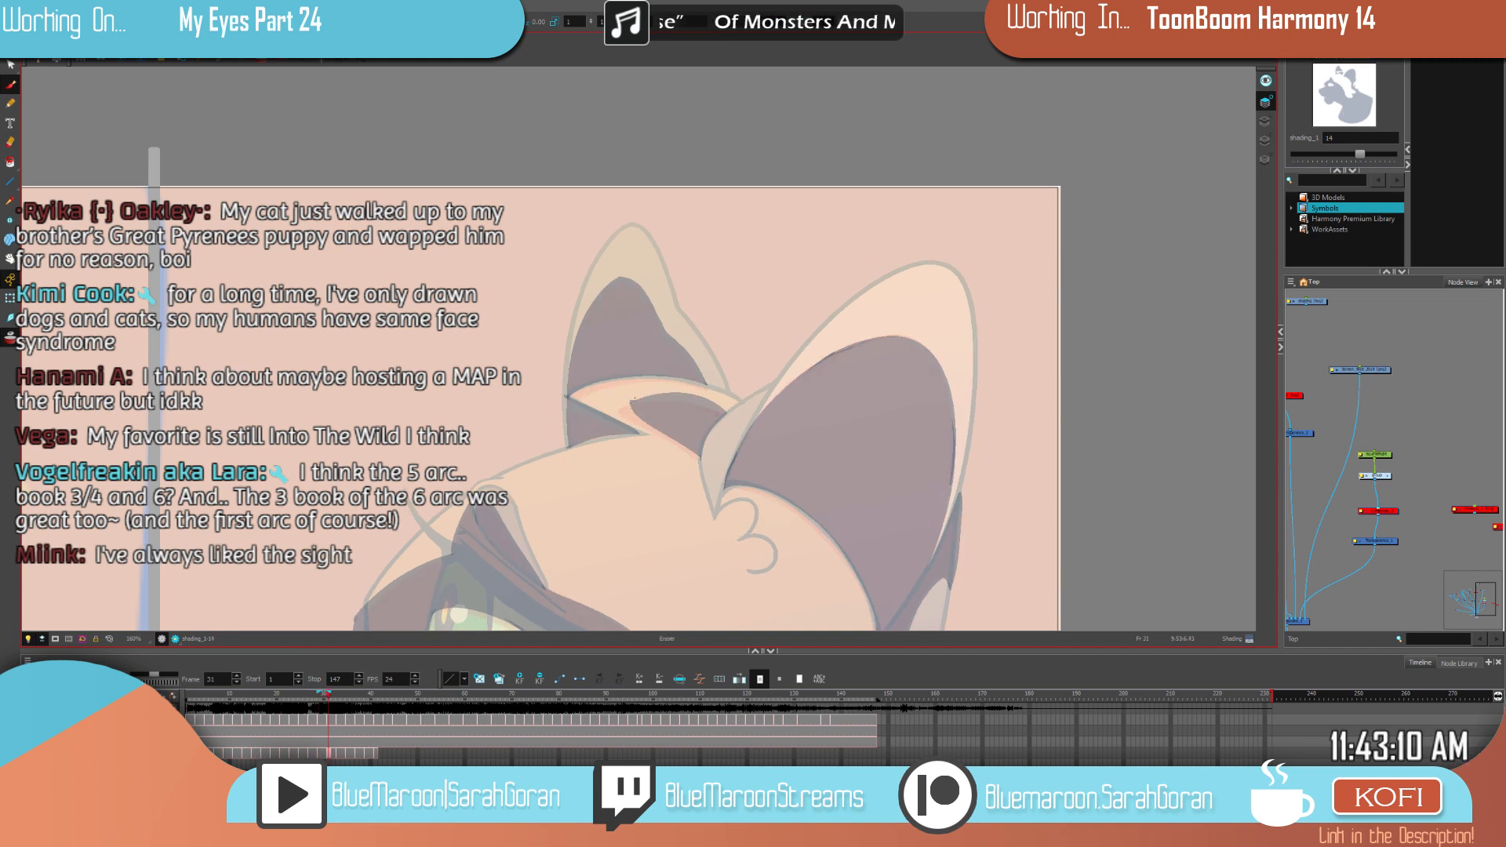
left_click_drag(625, 404, 639, 396)
Step: Flip between frames 29 and 31 to check the ear and hair shading up close and on the whole character
key("alt+b")
key("comma")
key("period")
key("comma")
key("period")
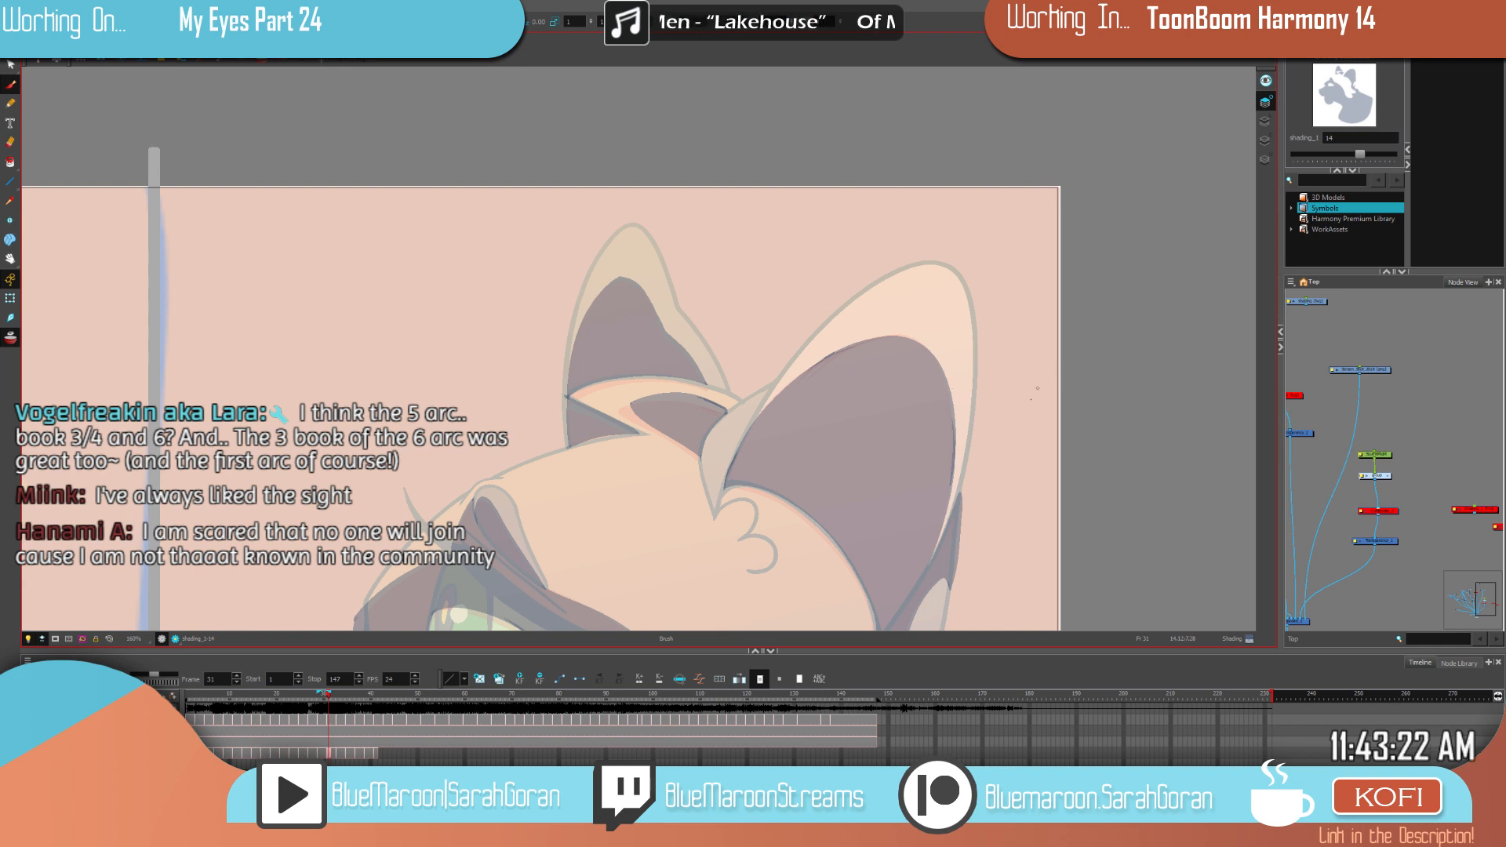
scroll(1037, 388, "down", 4)
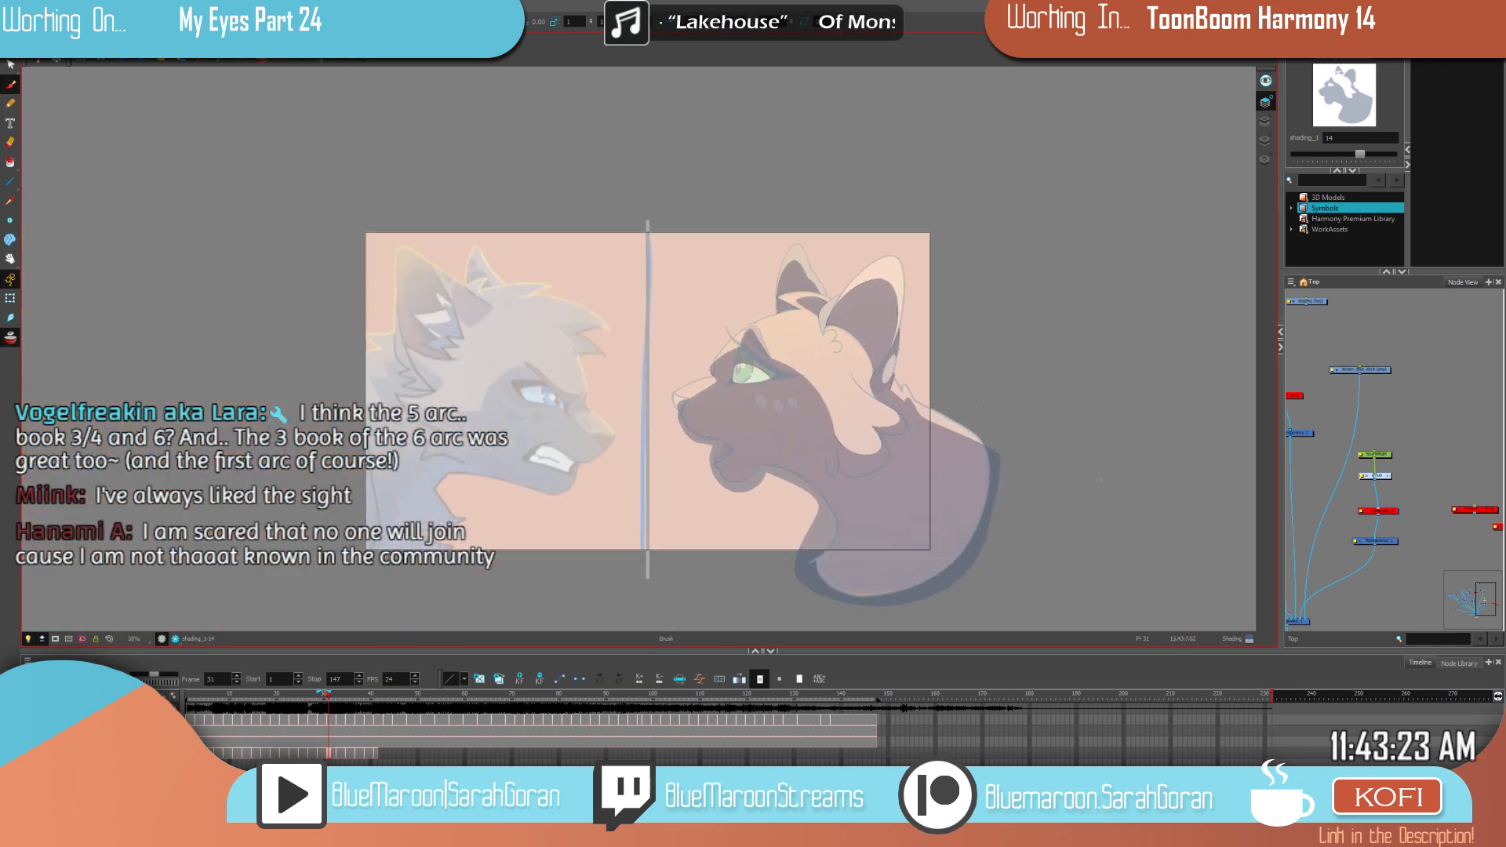
key("f")
key("g")
key("f")
key("g")
key("f")
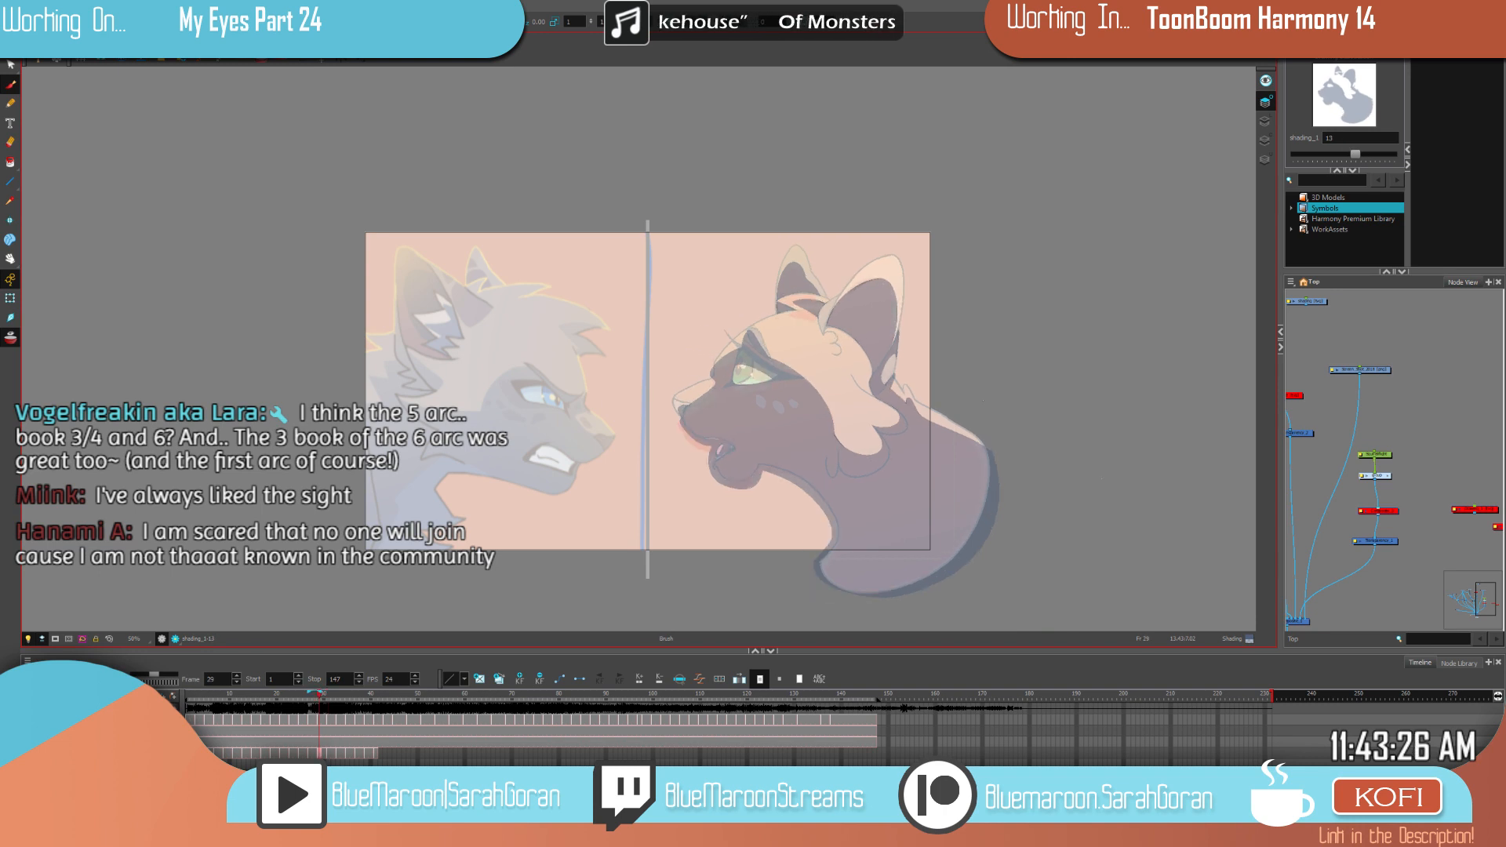
key("g")
key("f")
key("g")
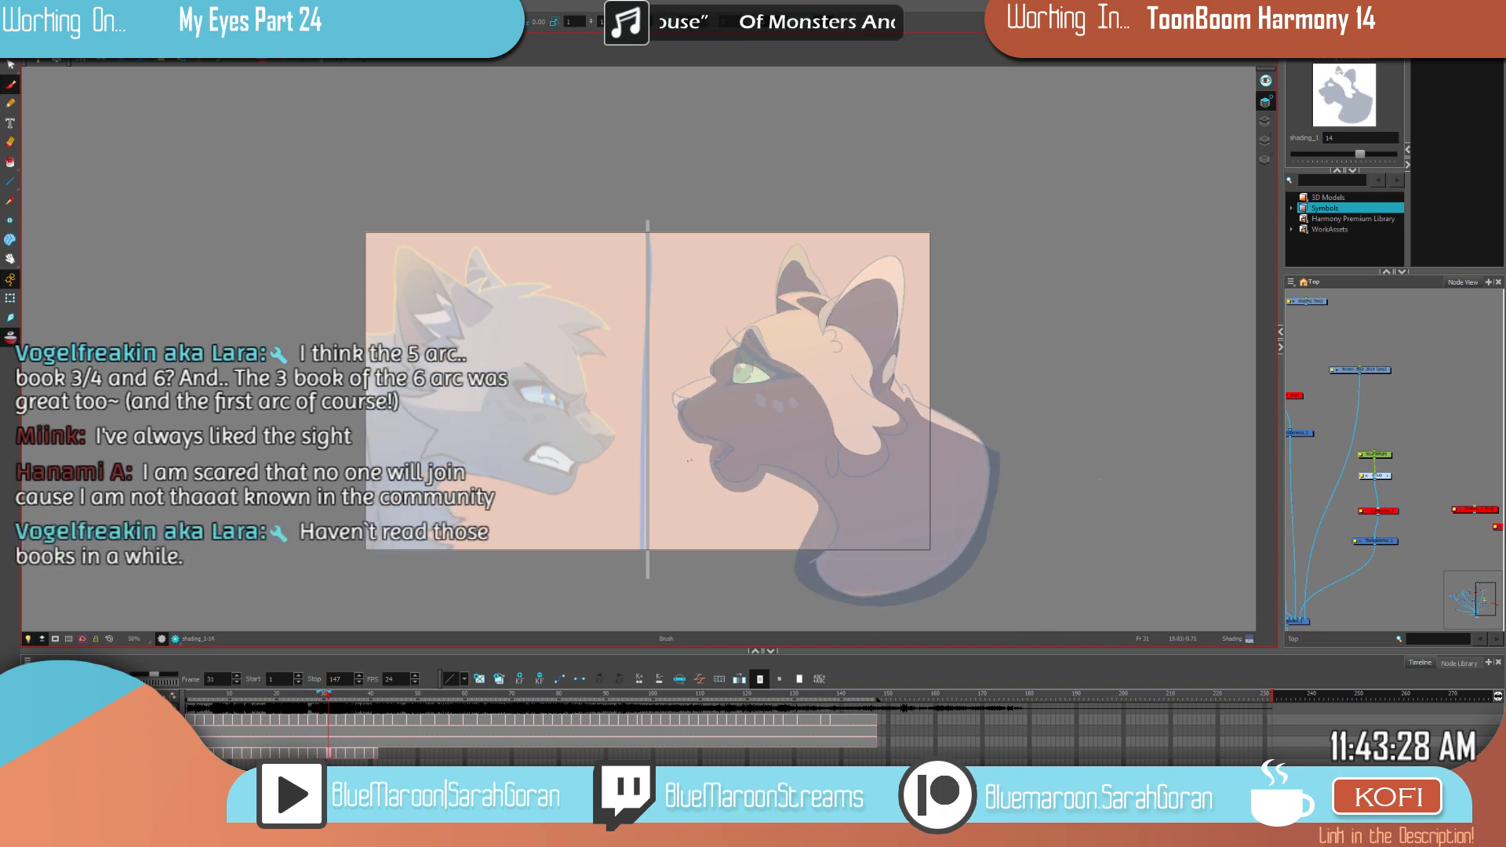
Step: Erase a highlight from the shading over the tongue on frame 31 and save the scene
scroll(713, 425, "up", 5)
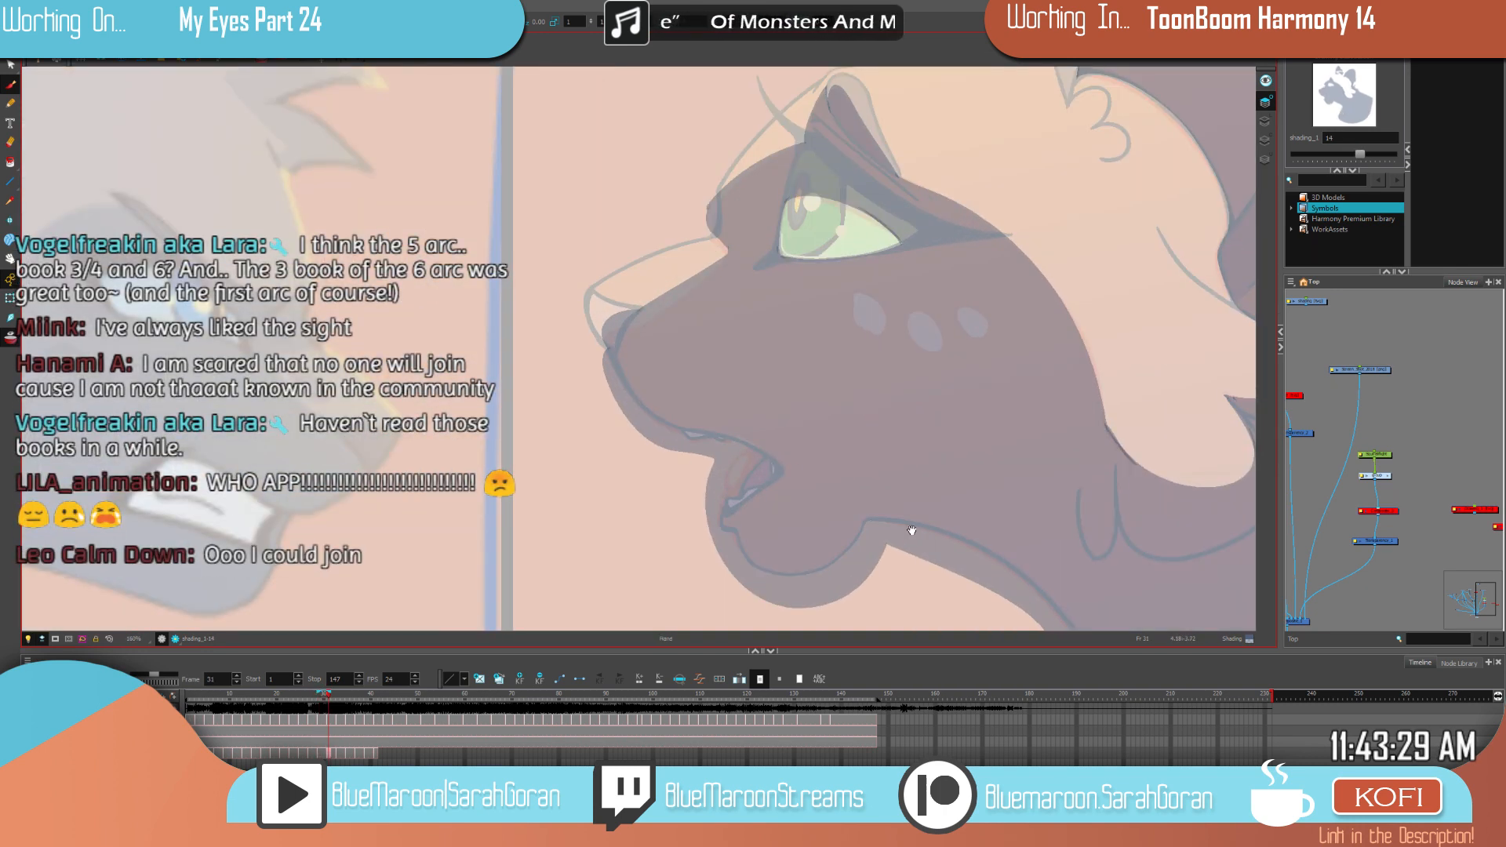
left_click_drag(912, 531, 884, 474)
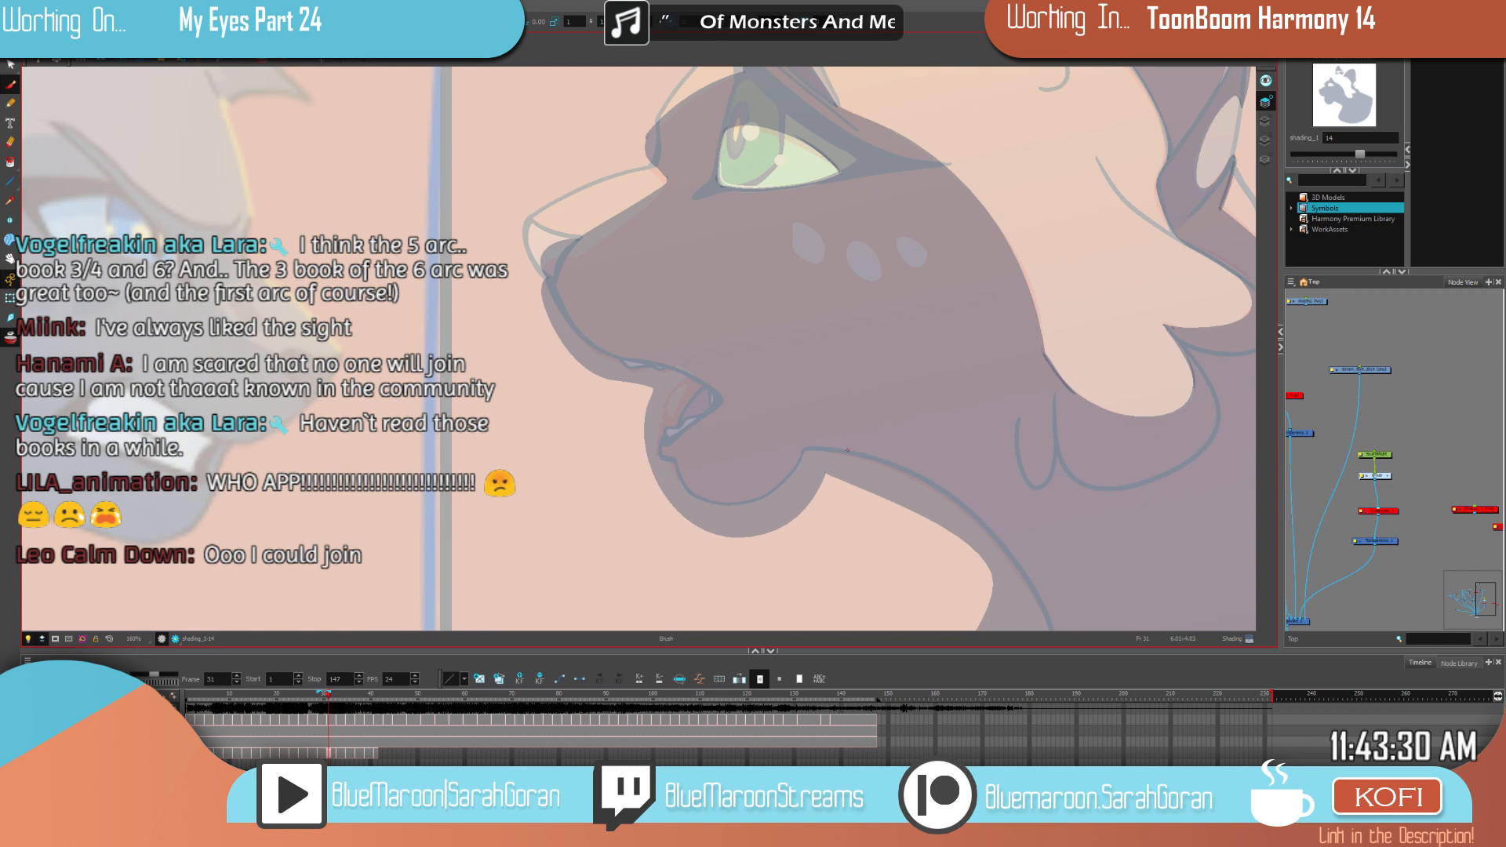
key("2")
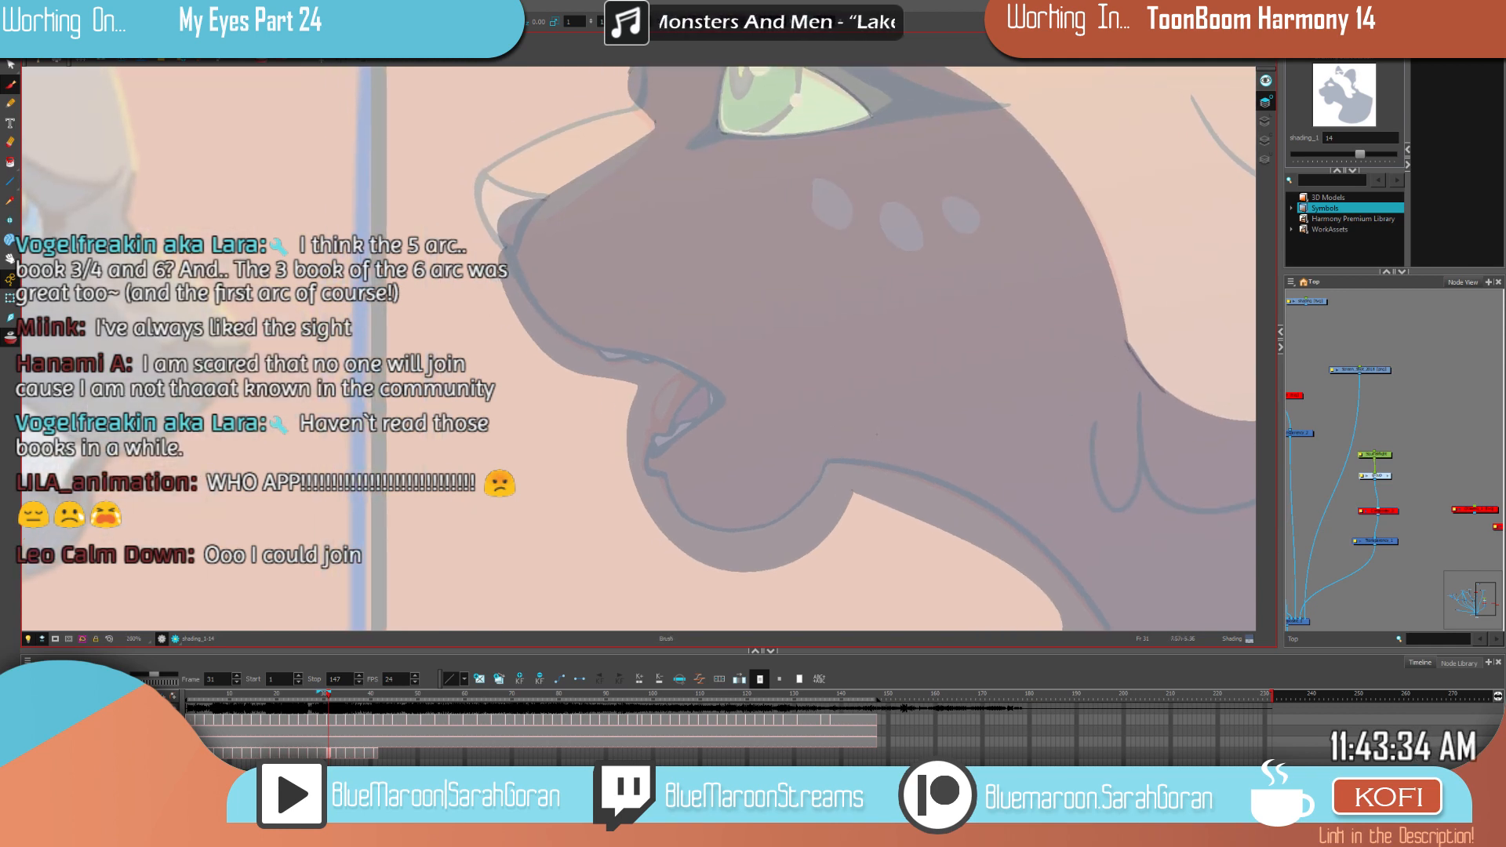
key("e")
left_click_drag(686, 404, 688, 414)
key("alt+b")
key("f")
key("g")
key("f")
key("f")
key("g")
key("period")
key("period")
left_click_drag(693, 393, 688, 413)
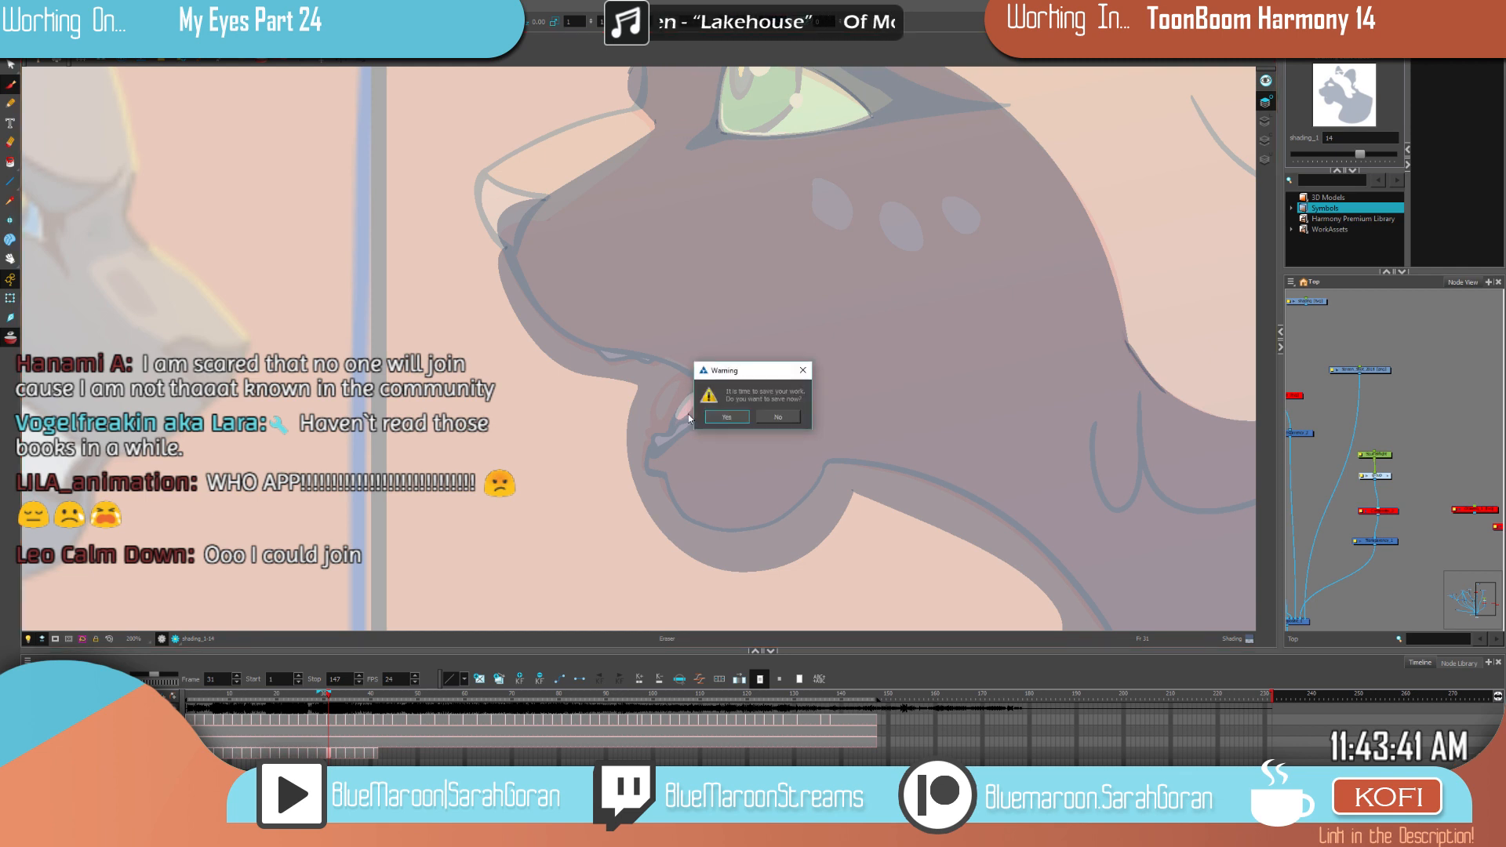
left_click(734, 417)
Step: Flip between frames 29 and 31 to compare the shading of the mouth and tongue
key("comma")
key("comma")
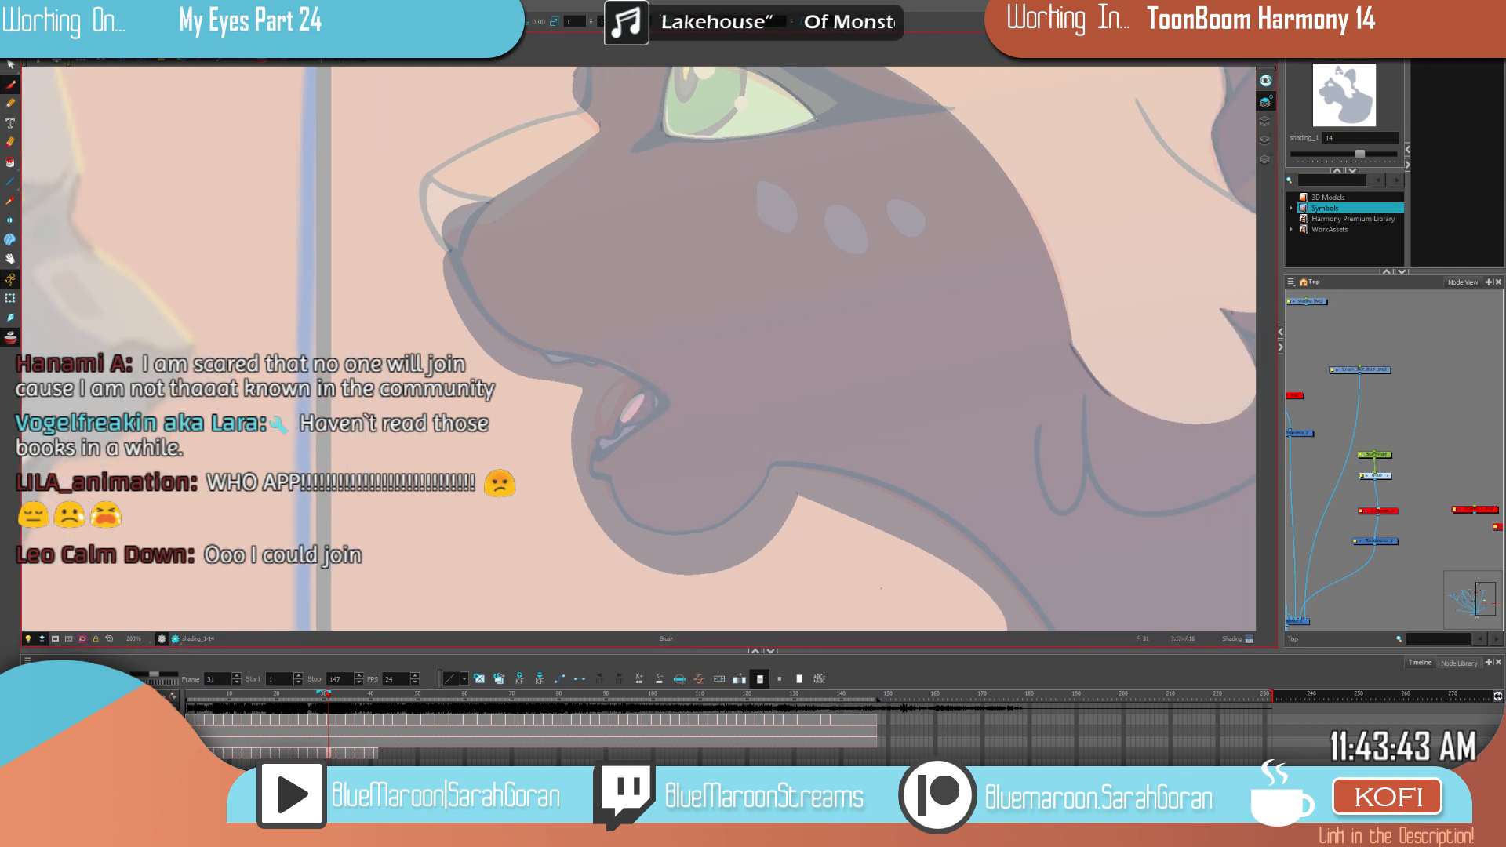
key("comma")
key("comma")
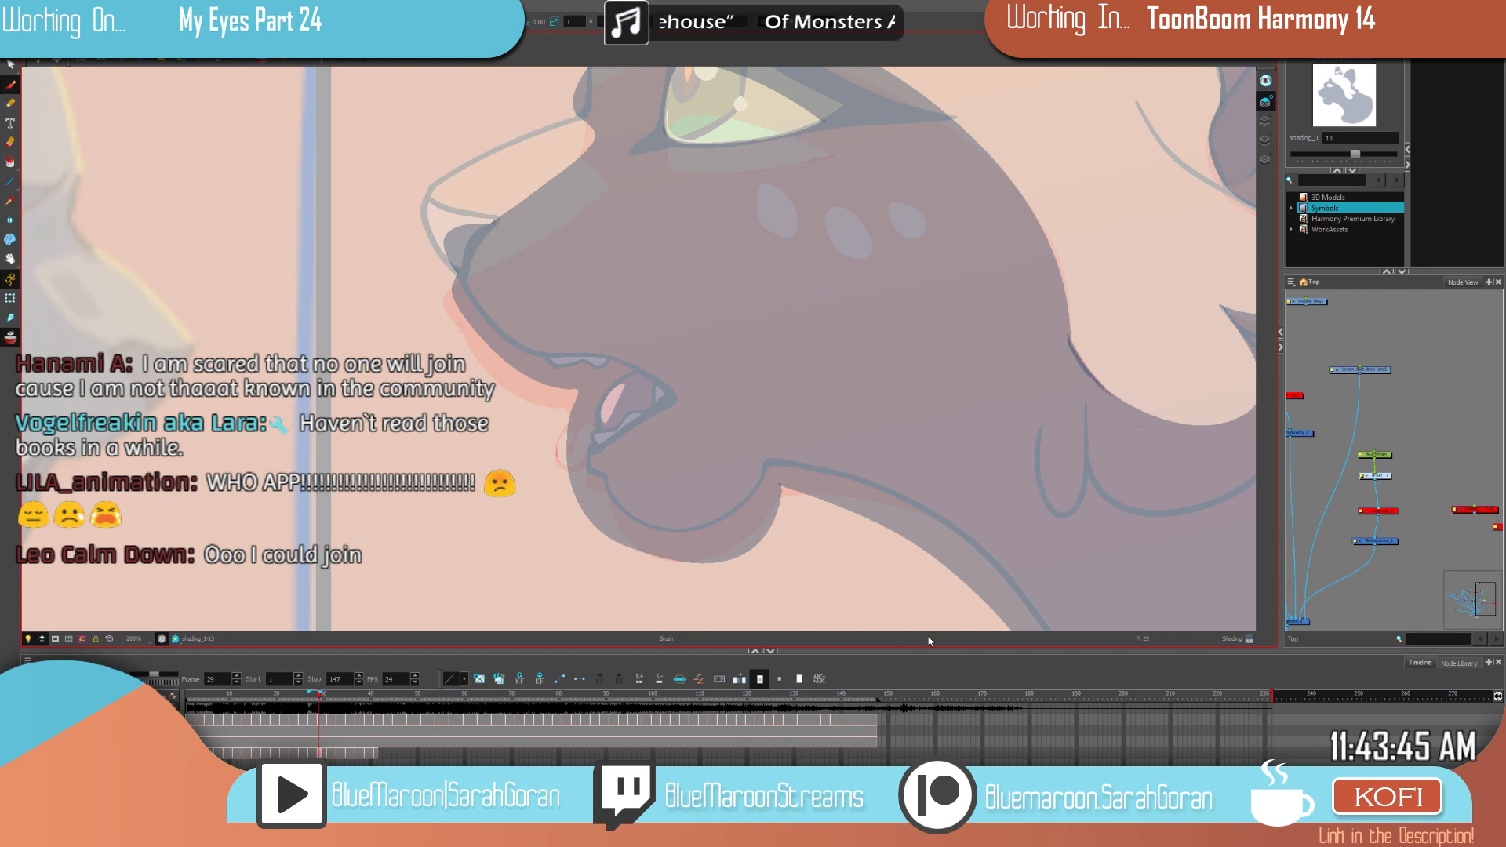
key("period")
key("period")
key("period")
key("period")
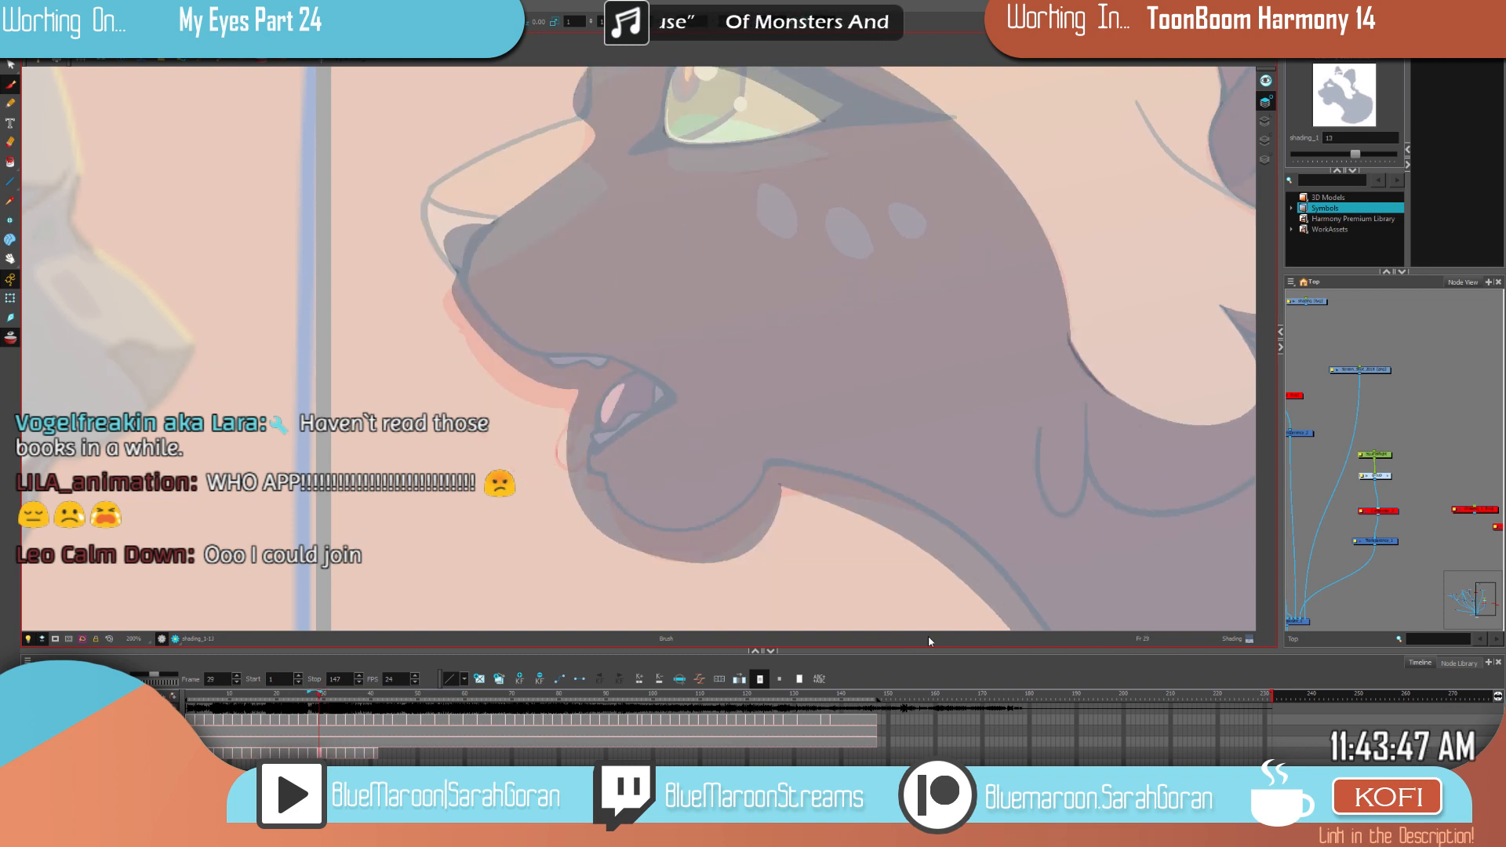
key("comma")
key("comma")
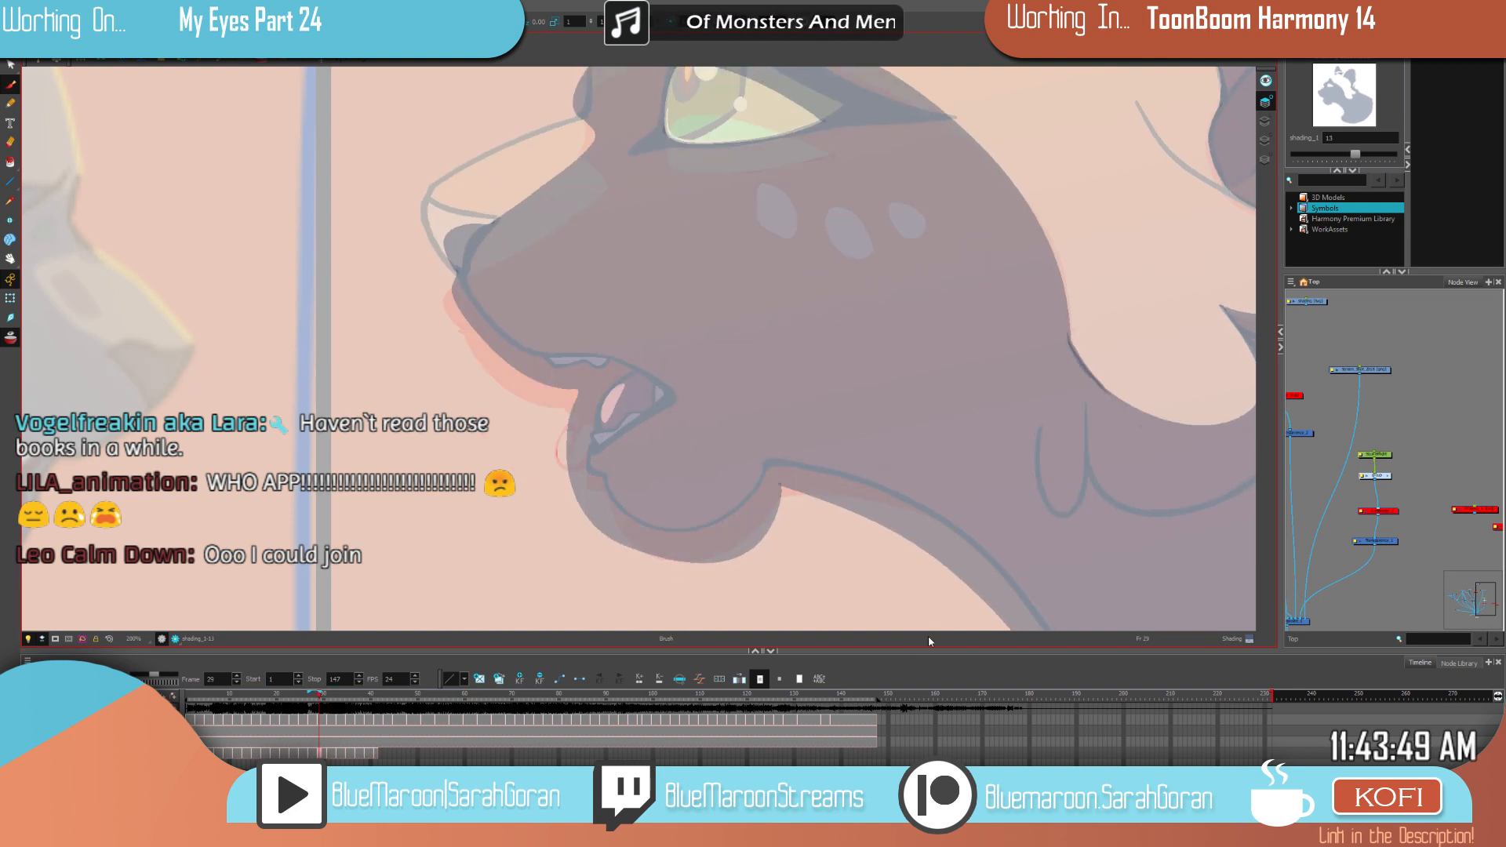
key("comma")
key("comma")
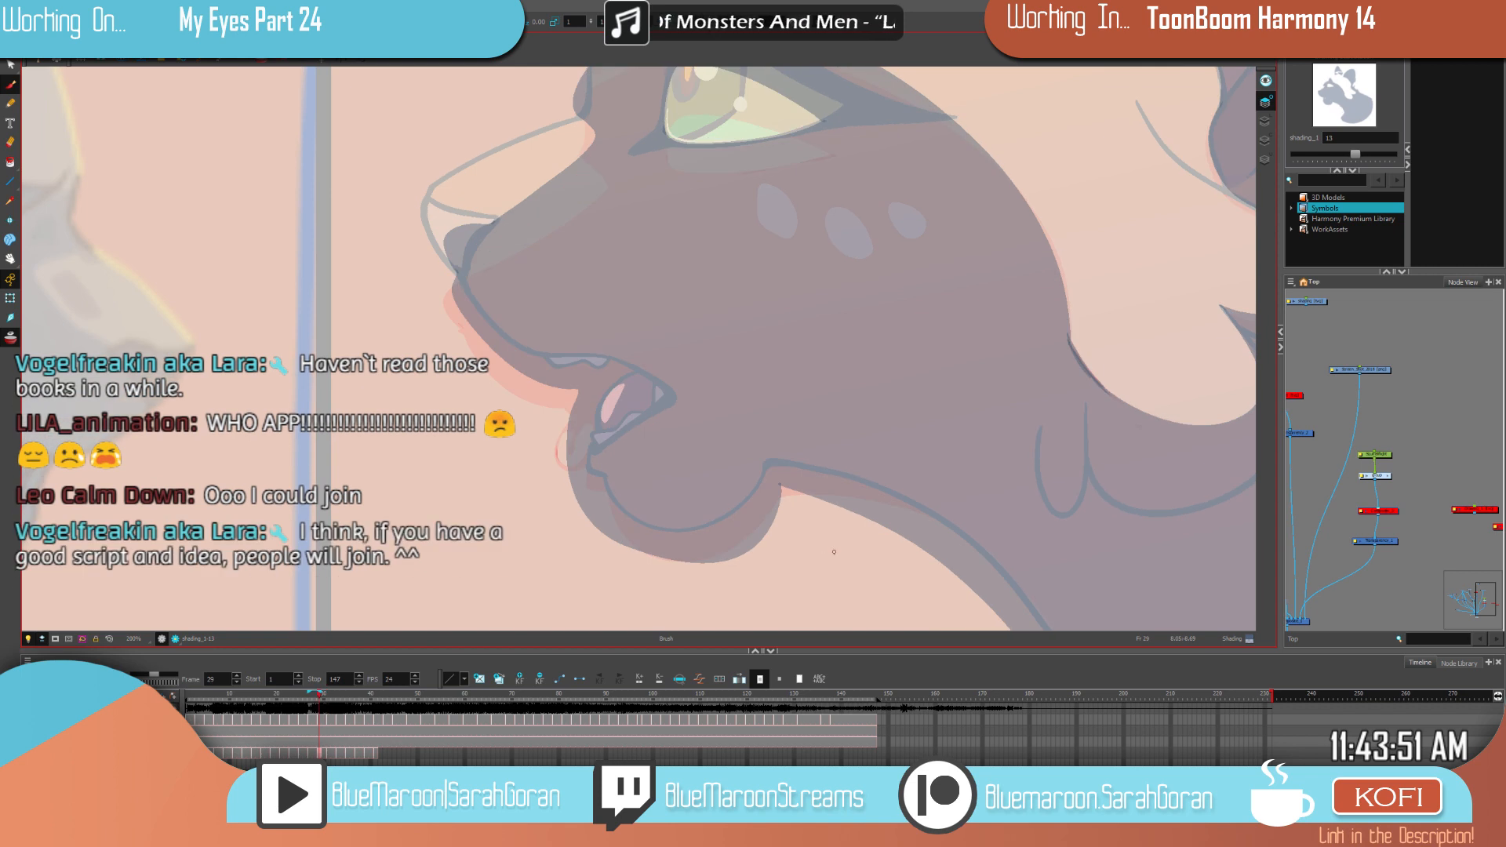
key("period")
key("period")
key("comma")
key("period")
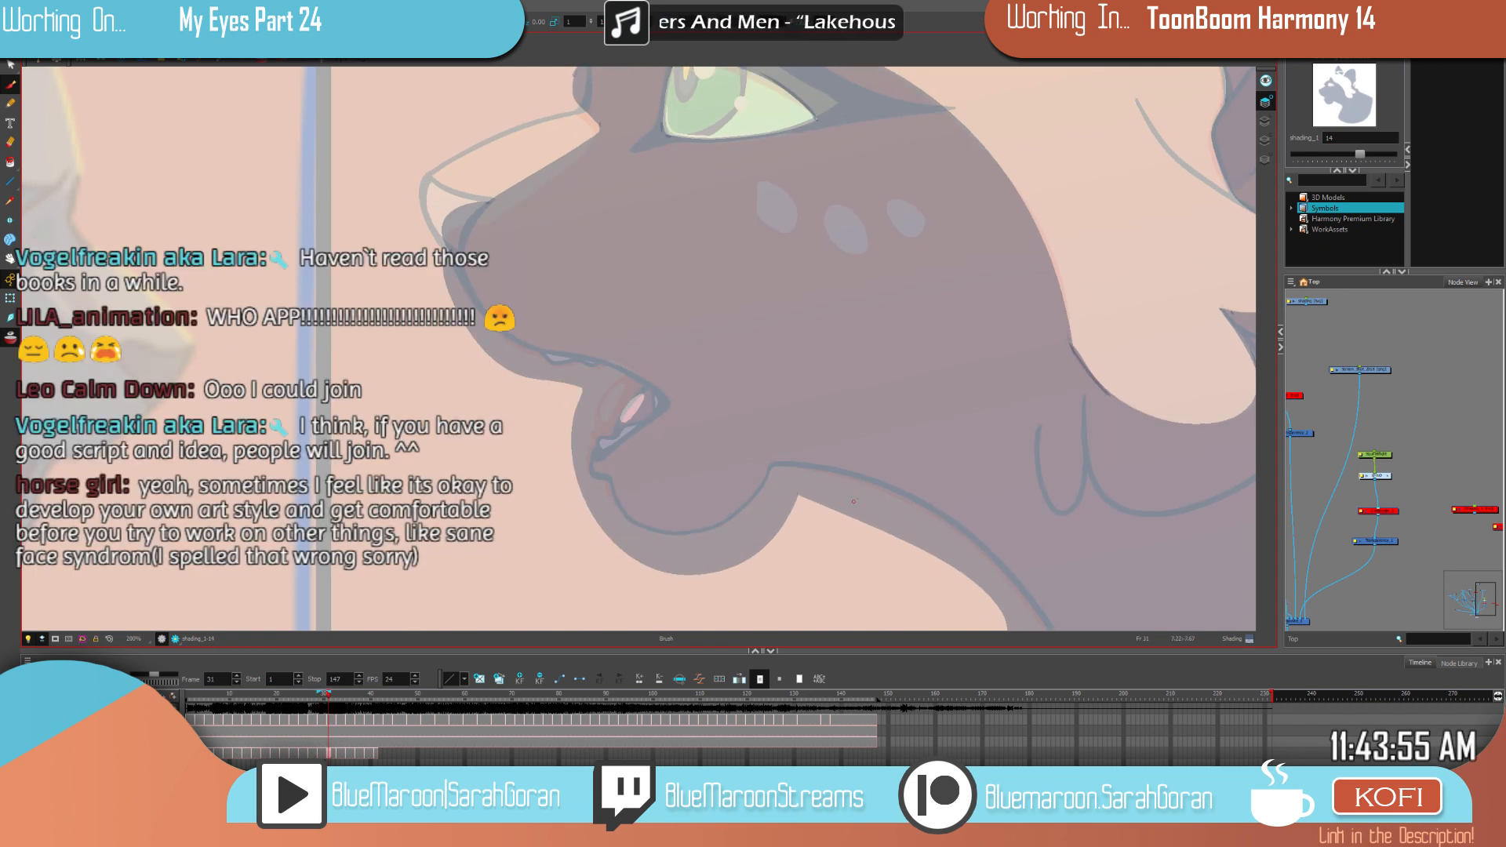
Step: Flip through the drawings on frames 29, 31 and 33 to examine the whole character's shading
scroll(924, 460, "down", 5)
left_click_drag(1044, 494, 938, 450)
key("2")
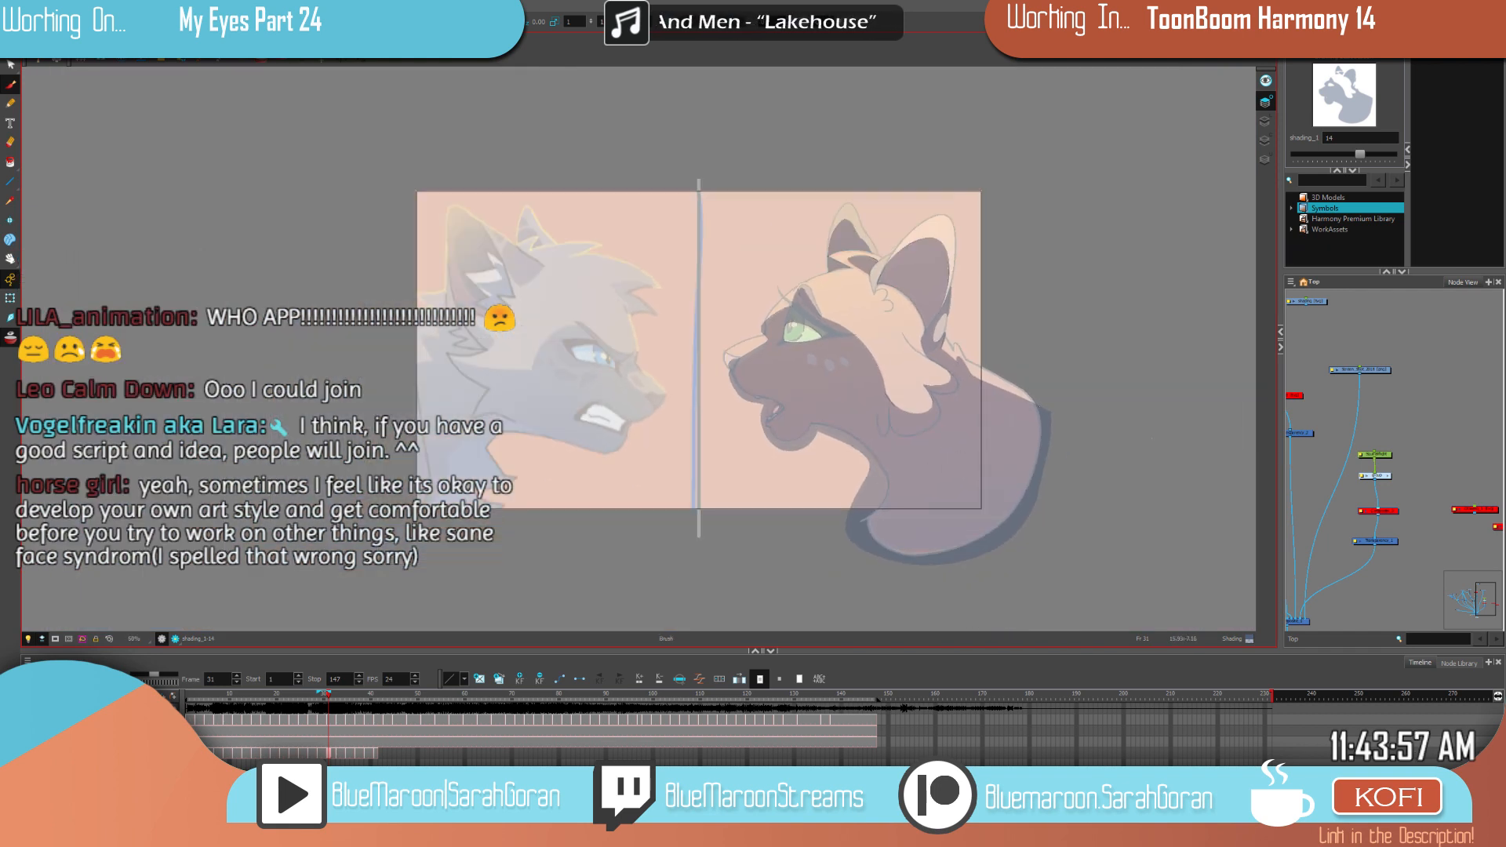
key("1")
left_click_drag(1042, 396, 1067, 385)
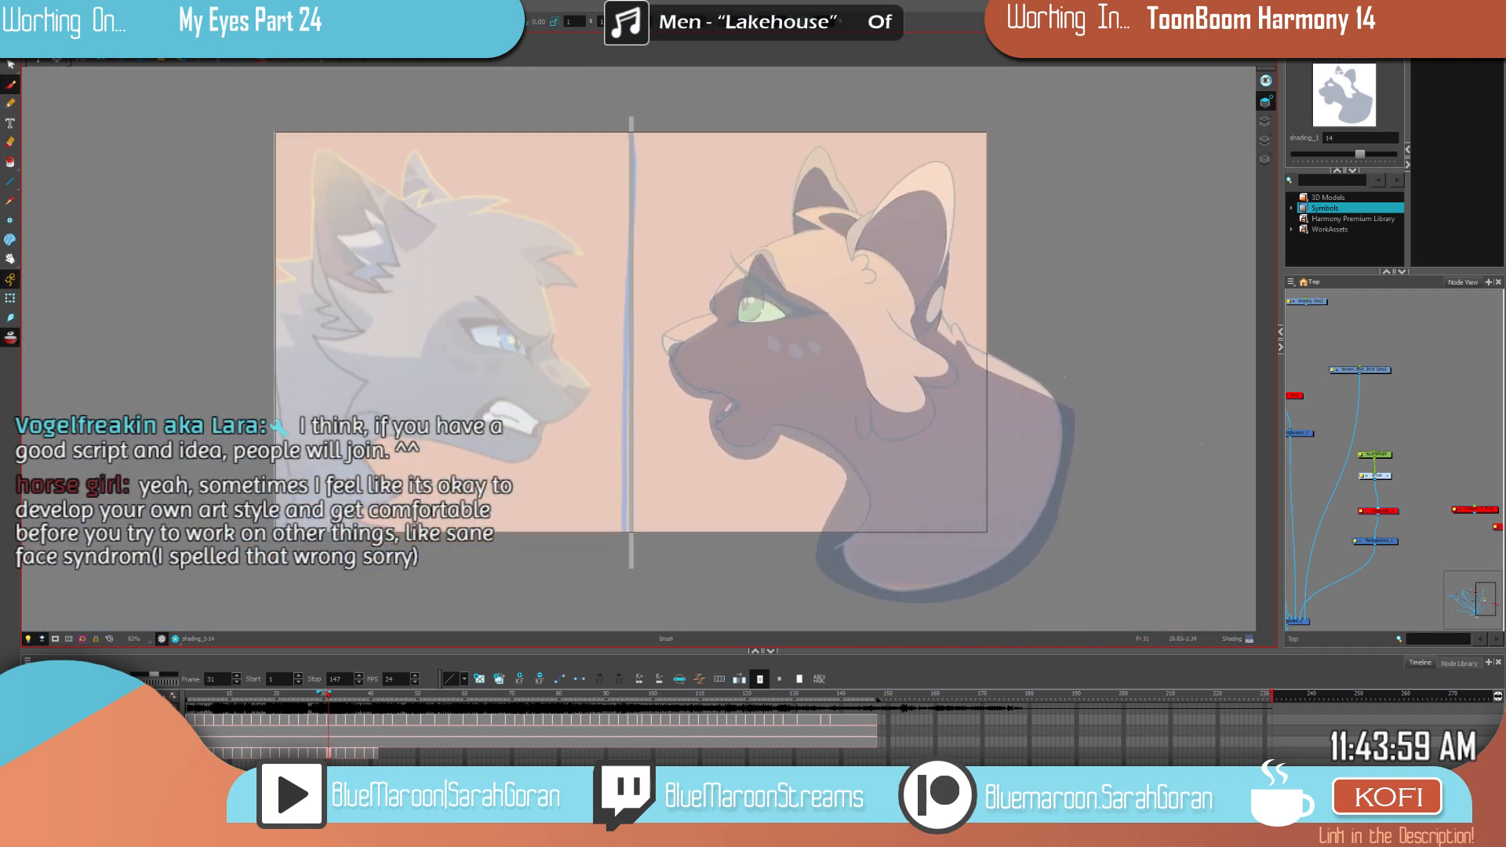
key("f")
key("g")
key("f")
key("g")
key("f")
key("g")
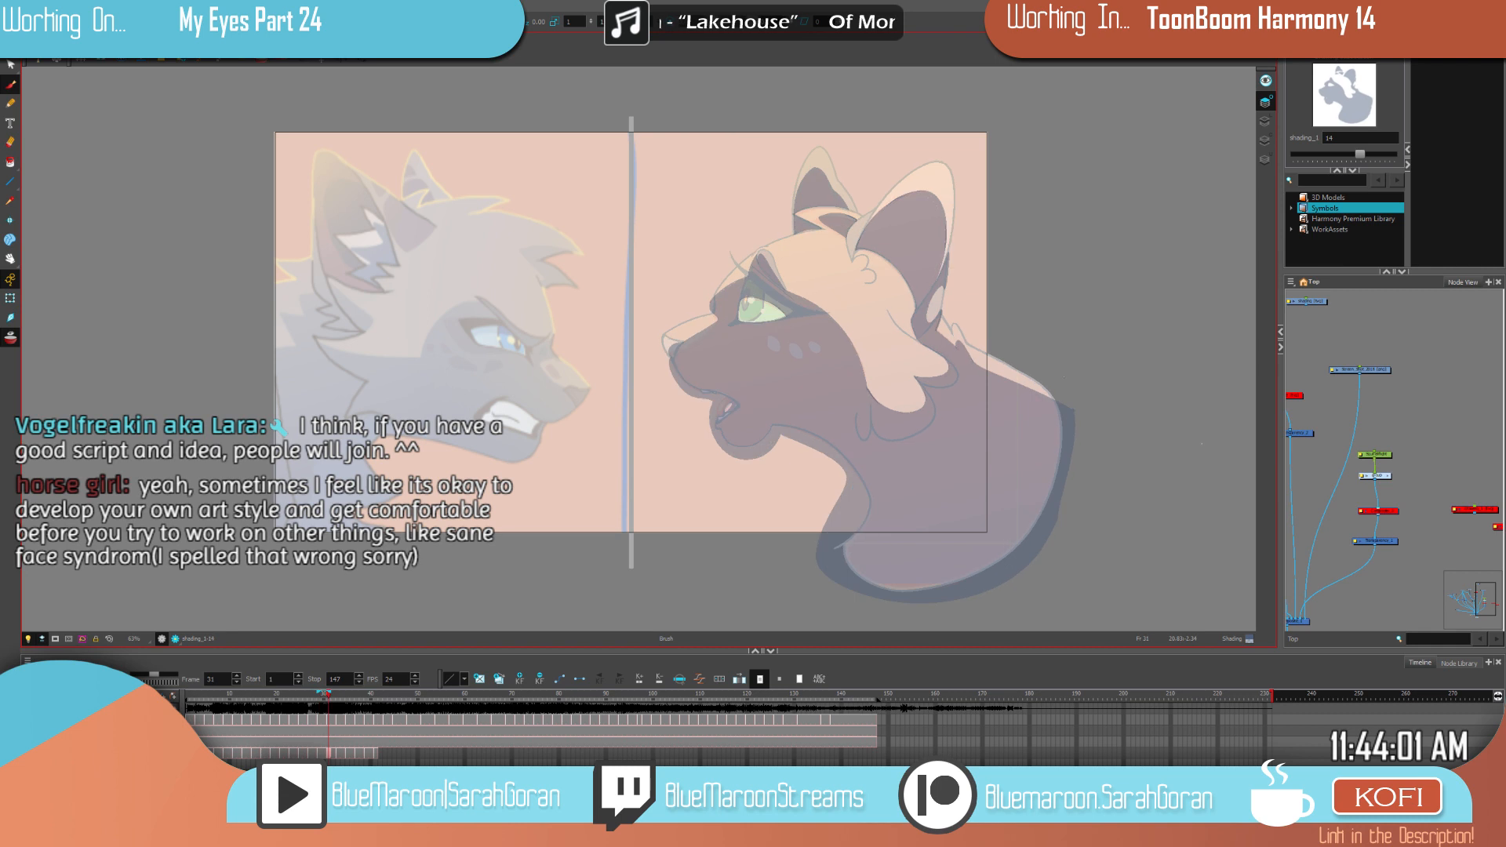
key("f")
key("g")
key("f")
key("g")
key("f")
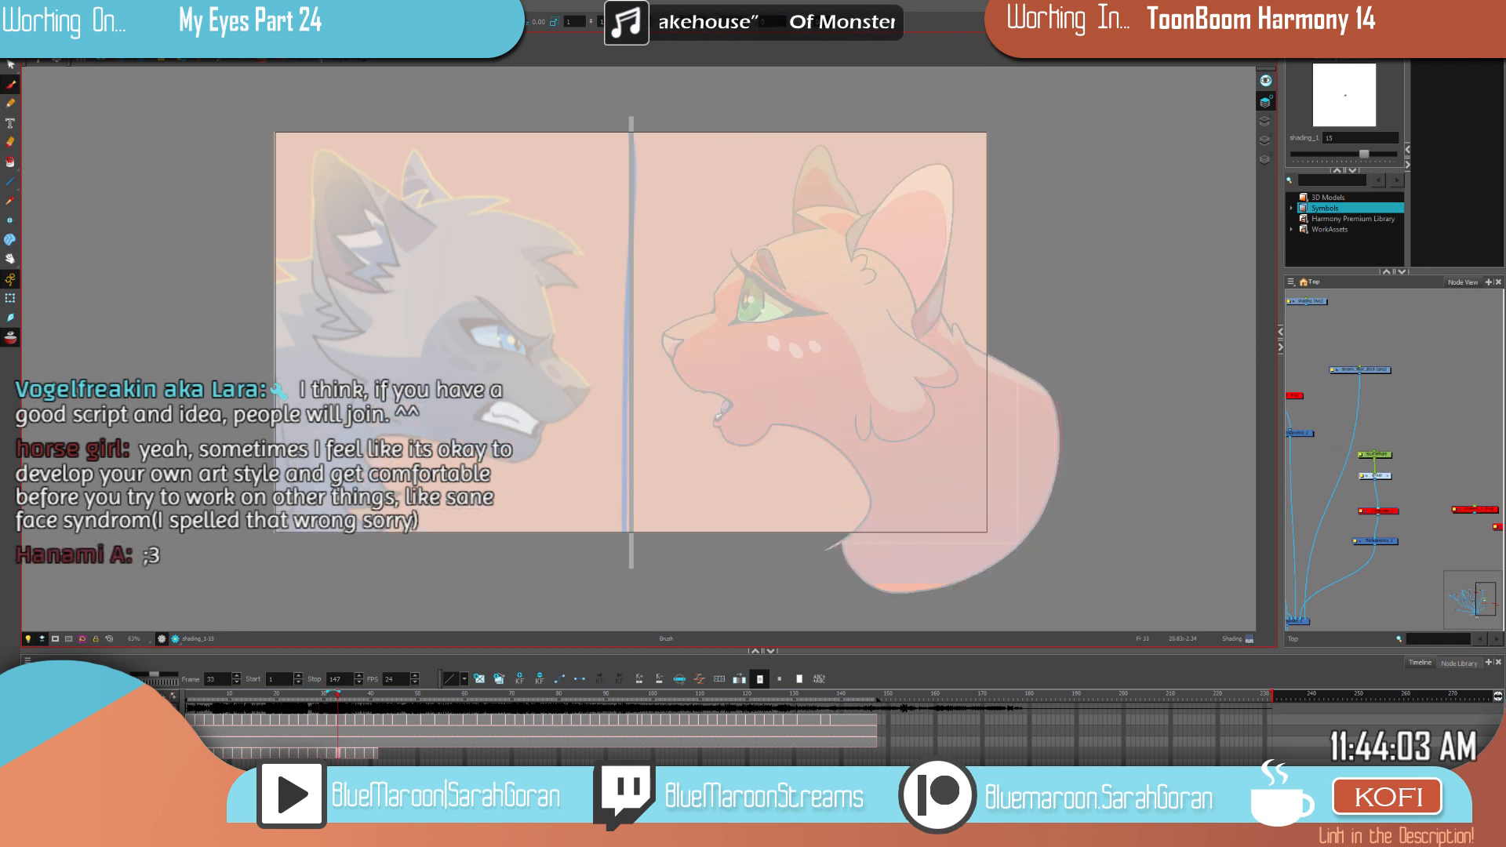
key("g")
key("f")
key("g")
key("f")
key("g")
key("f")
key("g")
key("period")
key("comma")
key("period")
key("comma")
key("f")
key("g")
key("g")
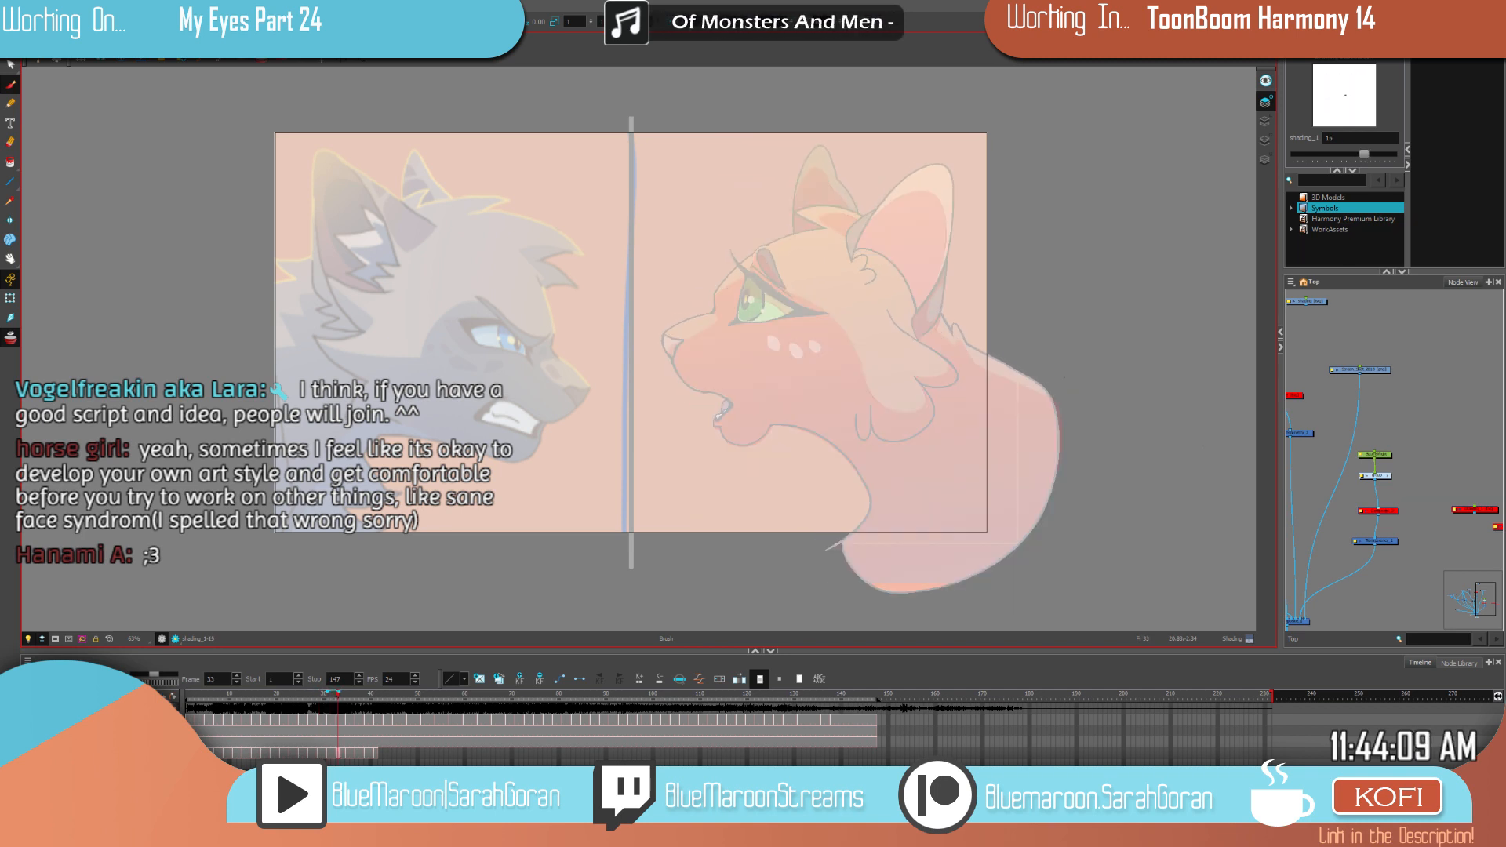
key("f")
key("g")
Step: Outline the lit area of the eye on frame 33 along its upper edge, lower edge and inner side
scroll(782, 349, "up", 7)
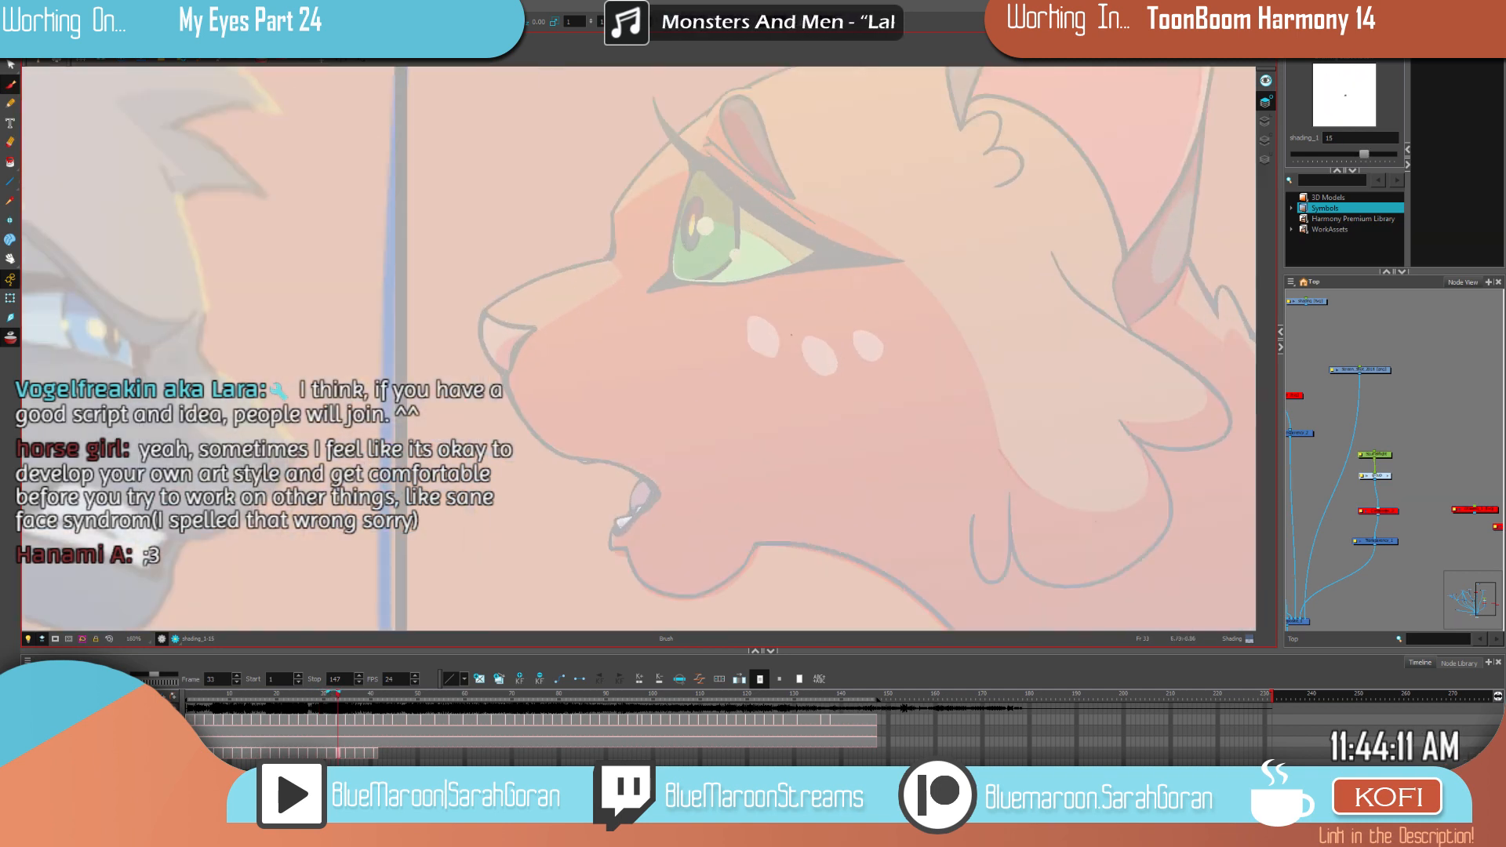
left_click_drag(836, 340, 965, 505)
key("period")
key("comma")
mouse_move(932, 347)
left_mouse_down()
mouse_move(835, 270)
mouse_move(740, 245)
mouse_move(697, 263)
left_mouse_up()
key("f")
key("g")
left_click_drag(931, 345, 741, 382)
left_click_drag(685, 336, 698, 262)
key("space")
left_click_drag(913, 474, 976, 425)
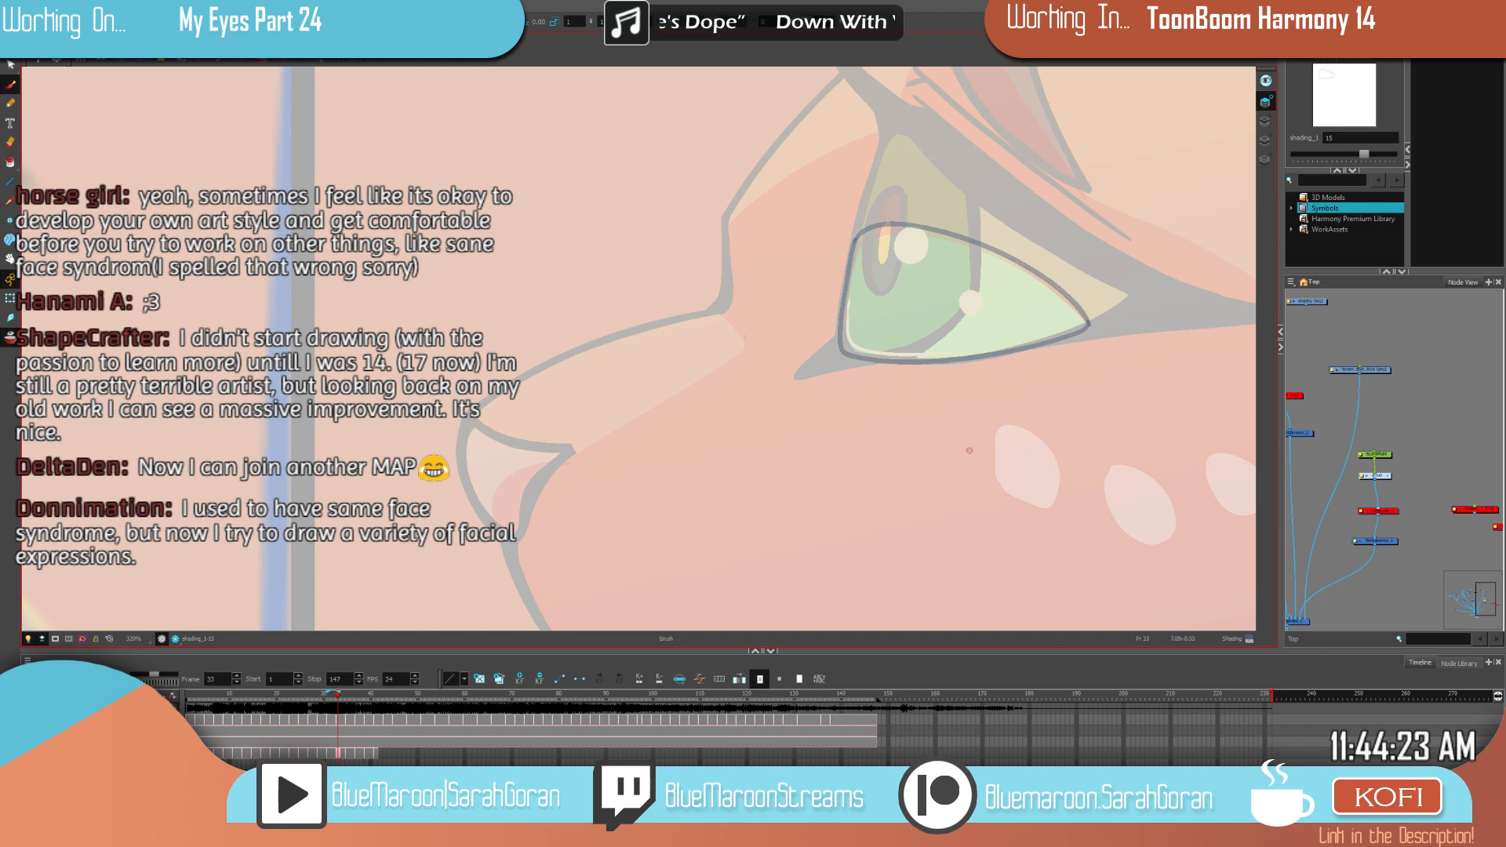
Step: Flip between frames 31 and 33 to compare the eye shading and the muzzle
key("comma")
key("period")
key("f")
key("g")
left_click_drag(854, 427, 881, 434)
key("f")
key("g")
key("f")
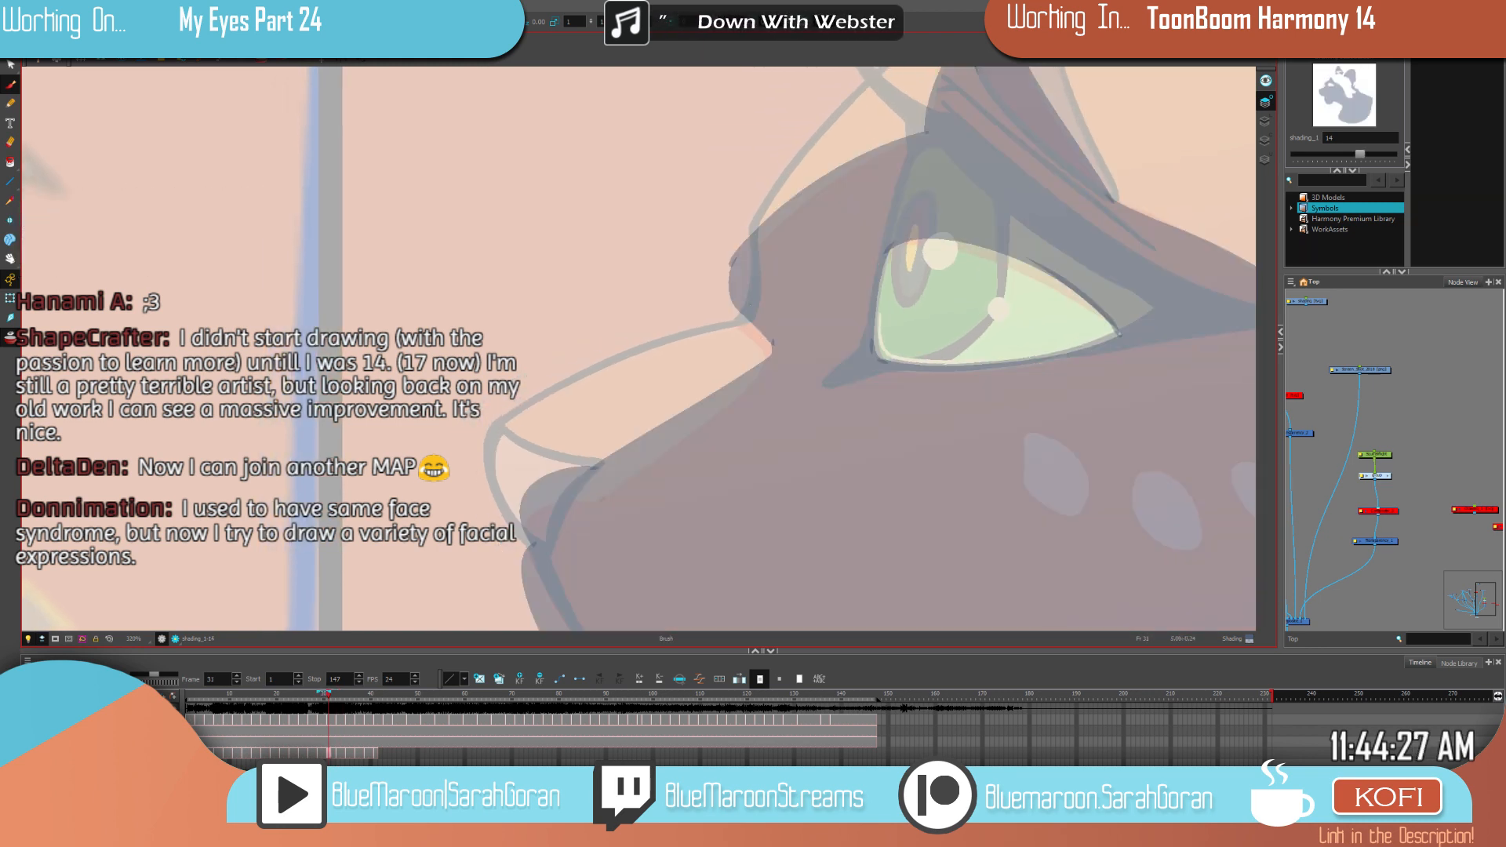
Step: Outline the shading edge below the muzzle bridge and around the nose on frame 33
key("g")
left_click_drag(773, 345, 567, 462)
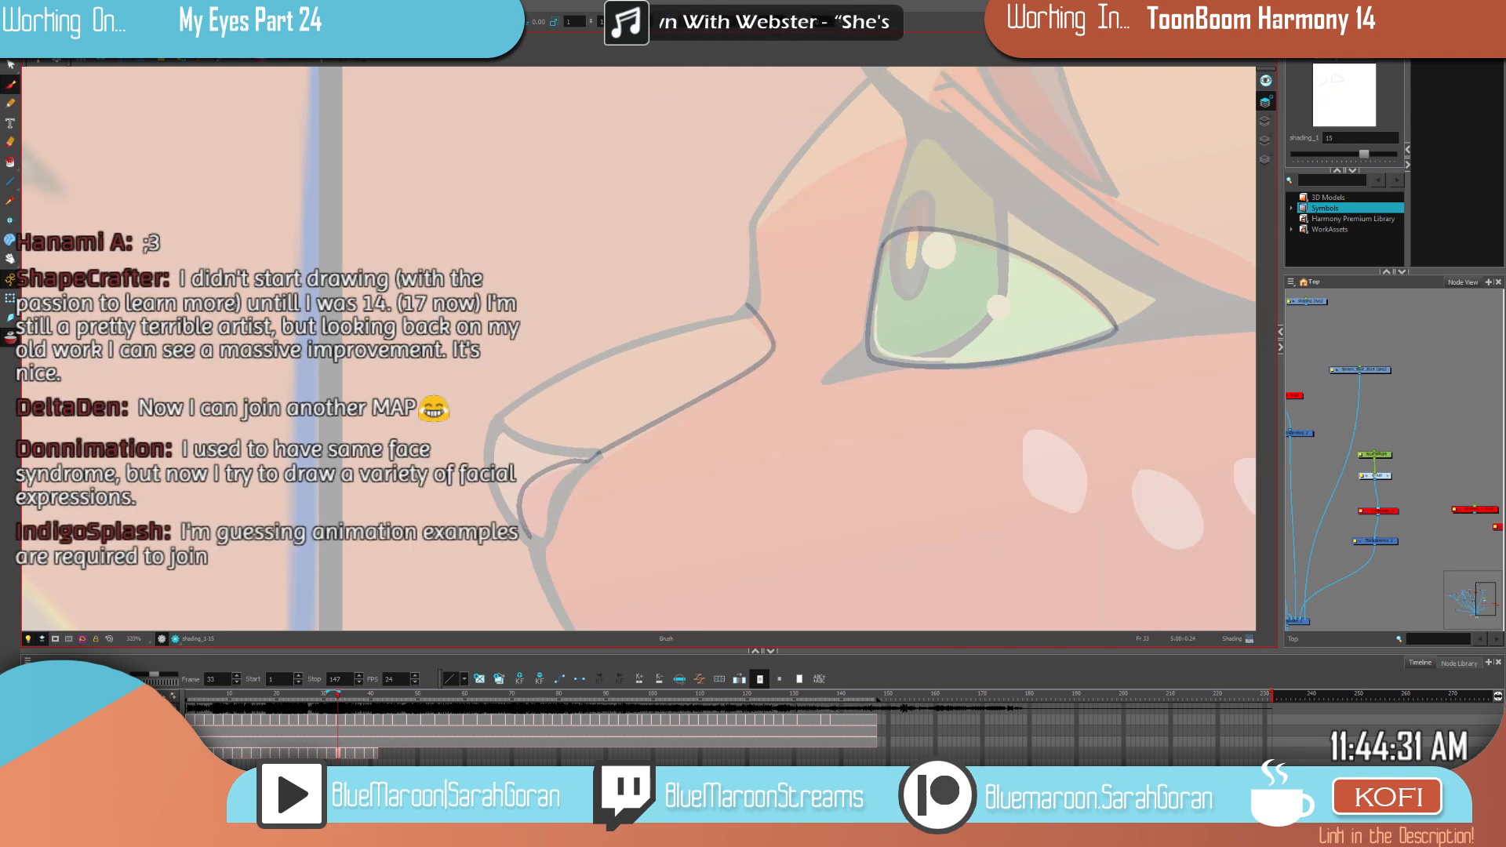
key("f")
key("g")
Step: Outline the shading just under the nose and around the tongue inside the mouth on frame 33
left_click_drag(655, 517, 687, 335)
left_click_drag(562, 354, 555, 389)
left_click_drag(821, 413, 780, 213)
key("f")
key("g")
left_click_drag(779, 427, 787, 388)
scroll(891, 487, "down", 3)
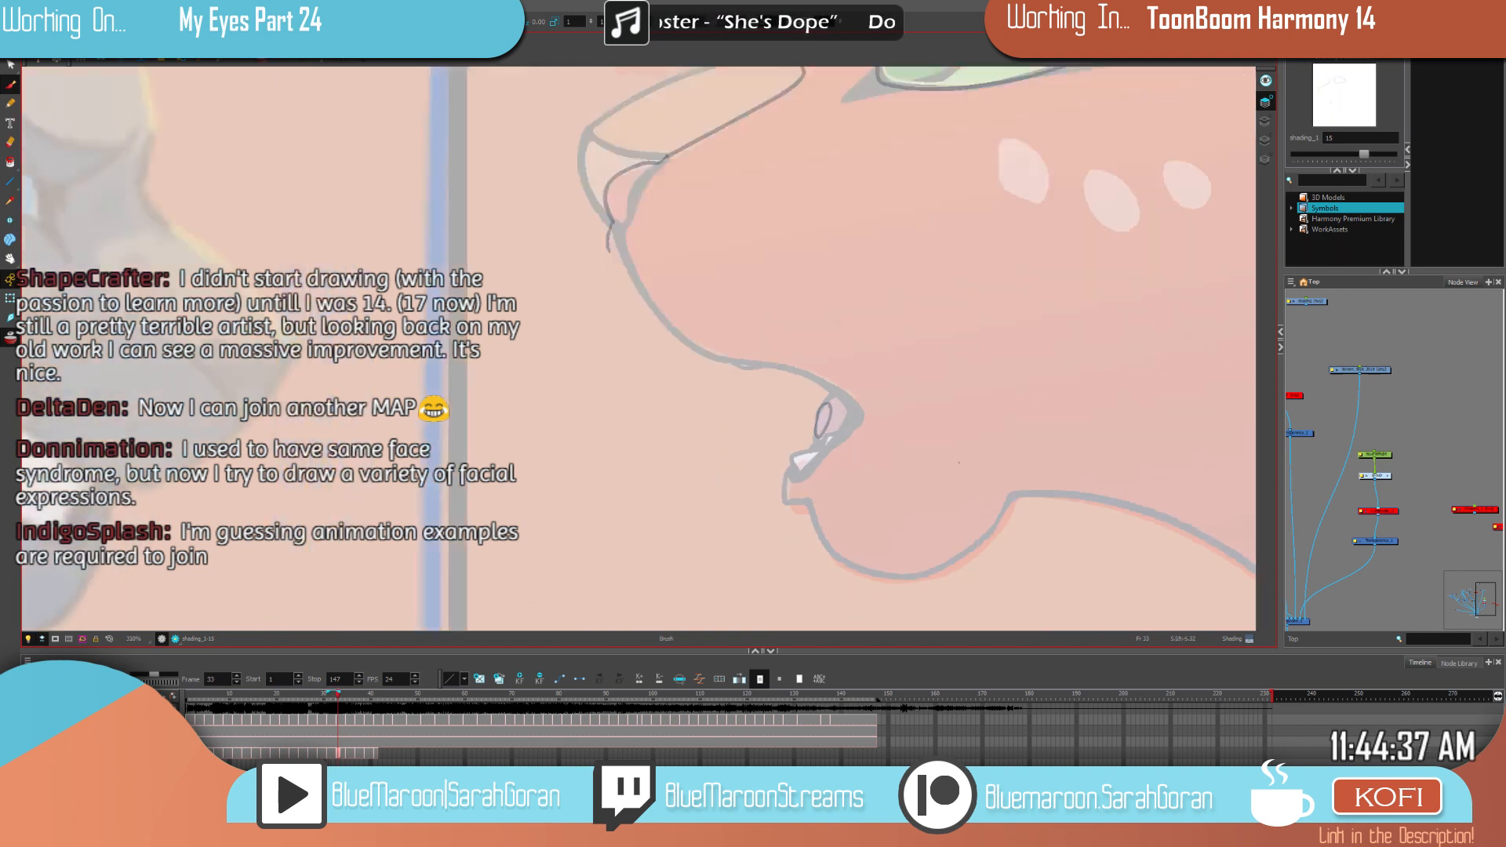
Step: Outline the shading along the upper lip, around the chin and down the front of the neck
left_click_drag(1043, 496, 837, 470)
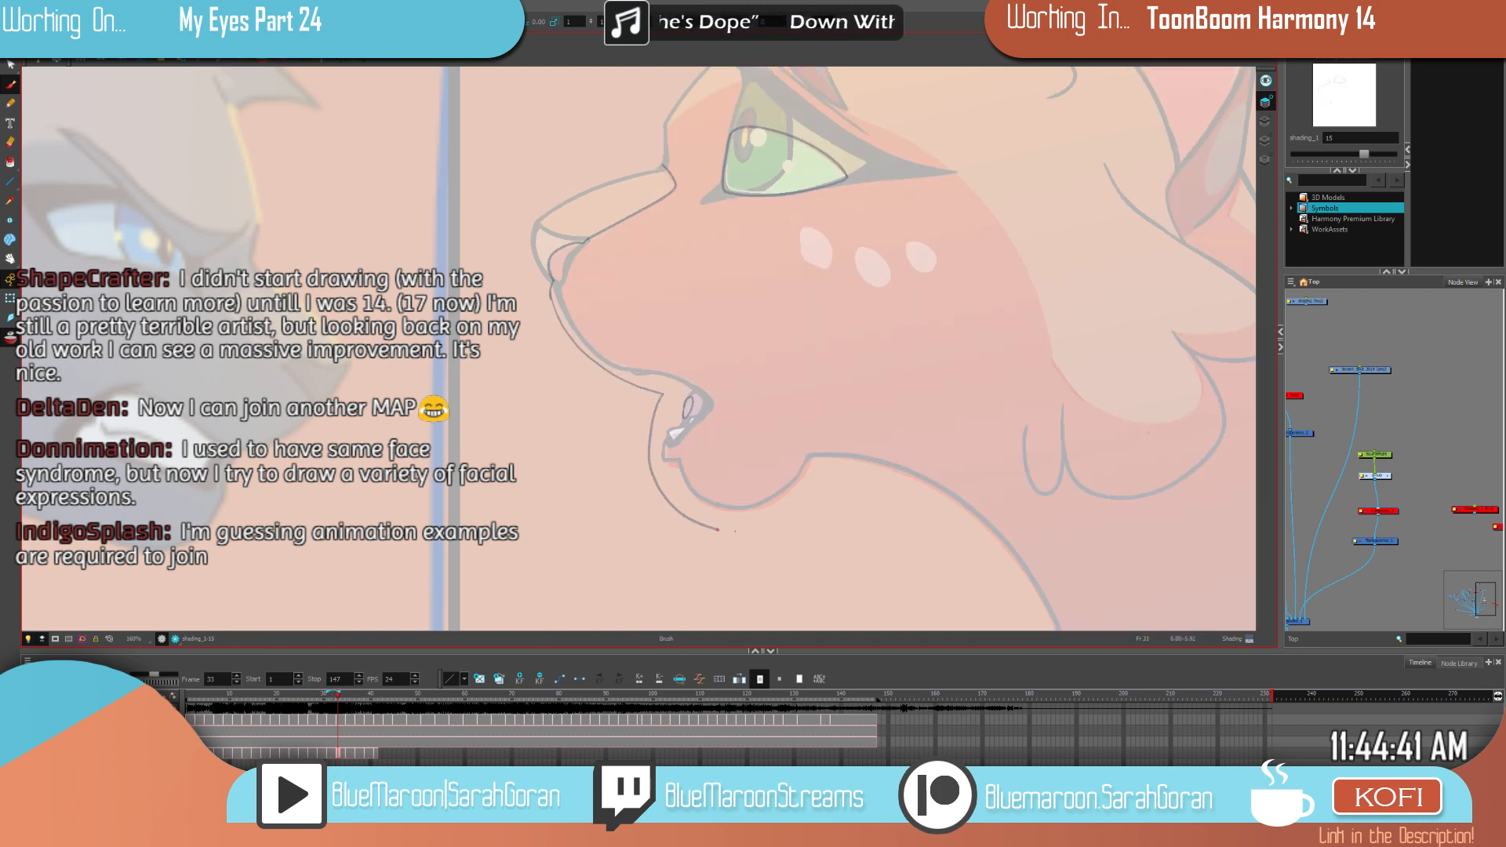
left_click_drag(916, 417, 672, 256)
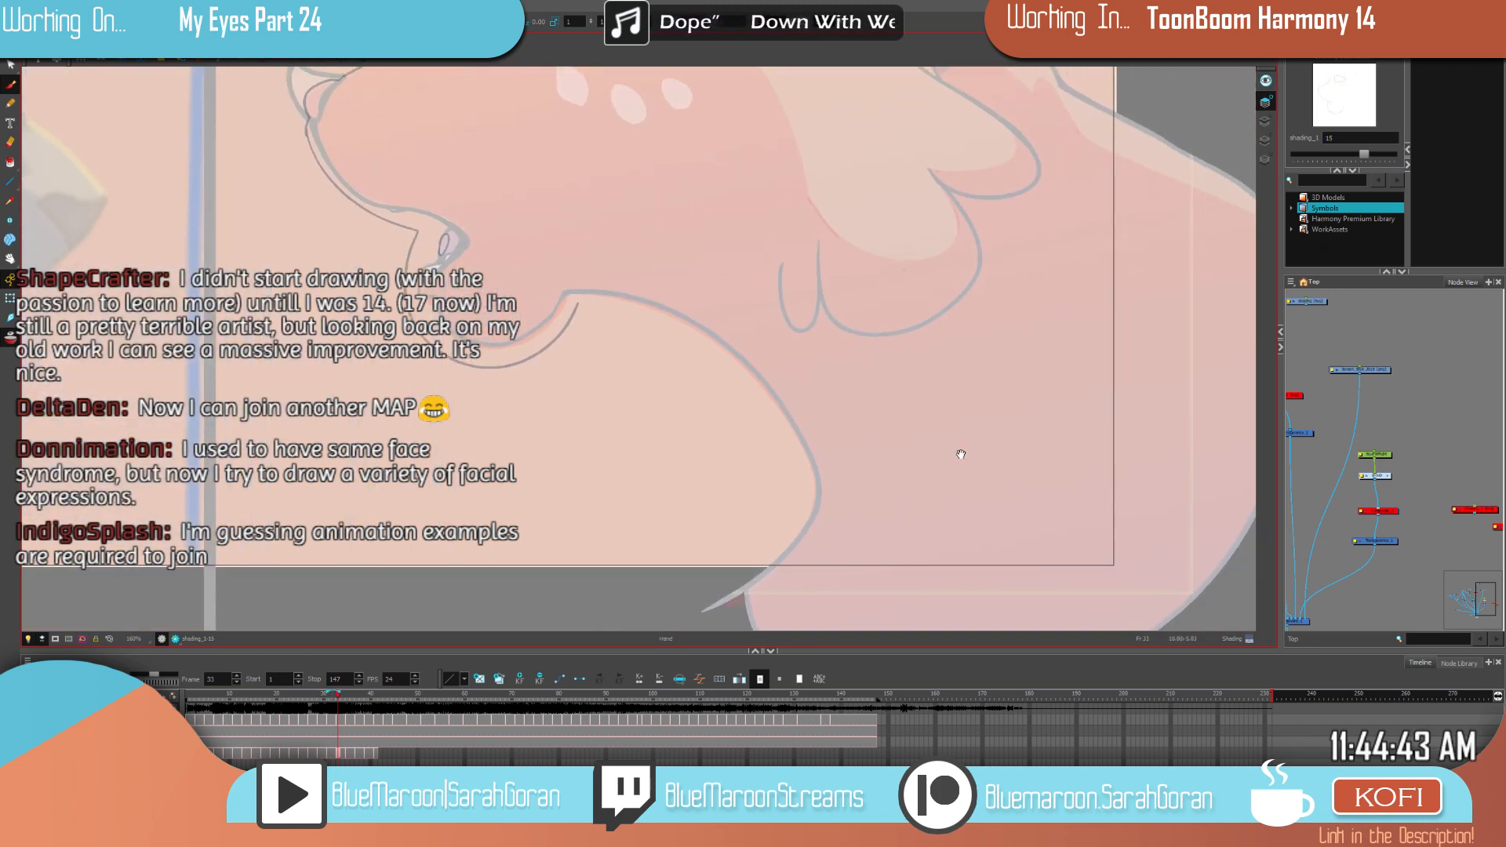
left_click_drag(969, 444, 944, 440)
mouse_move(554, 307)
left_mouse_down()
mouse_move(619, 335)
mouse_move(756, 479)
mouse_move(669, 628)
left_mouse_up()
Step: Outline the shading loosely around the lower neck and the back, outside the character's edge
key("space")
left_click_drag(1021, 485, 892, 363)
mouse_move(862, 640)
left_mouse_down()
mouse_move(1199, 267)
mouse_move(1166, 114)
left_mouse_up()
key("space")
left_click_drag(1119, 300, 942, 683)
Step: Outline the nape's shading edge from the base of the near ear past the fur tuft to the back
key("f")
key("period")
key("period")
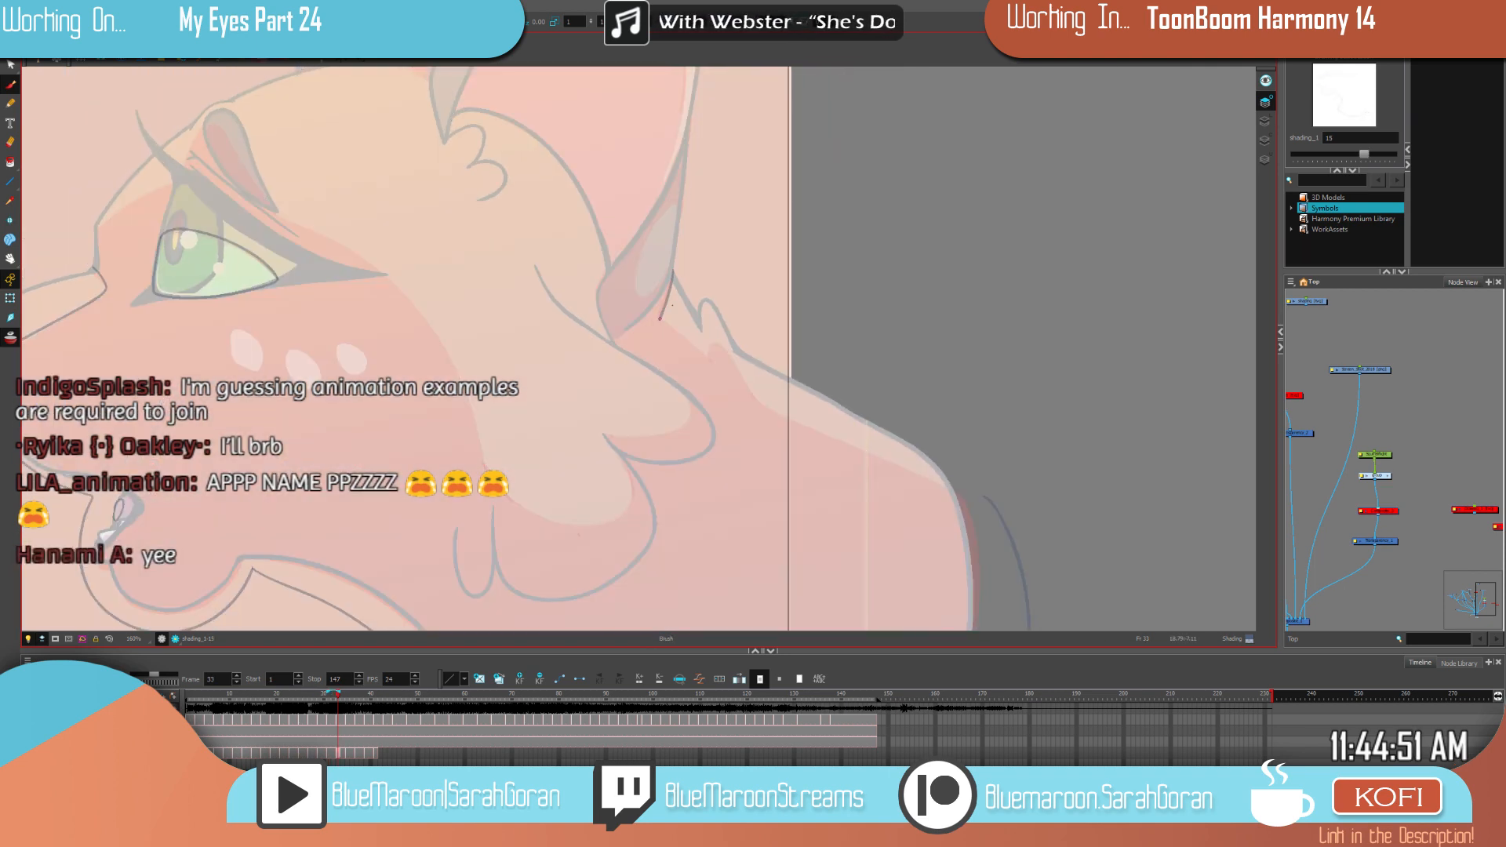
mouse_move(659, 318)
left_mouse_down()
mouse_move(724, 353)
mouse_move(795, 424)
left_mouse_up()
left_click_drag(953, 489, 1011, 516)
left_click_drag(947, 440, 1096, 340)
key("f")
key("g")
Step: Outline the shading edge around the lower lobe of the light cheek fur on frame 33
mouse_move(839, 303)
left_mouse_down()
mouse_move(751, 335)
mouse_move(769, 359)
left_mouse_up()
key("f")
key("g")
left_click_drag(748, 431, 695, 424)
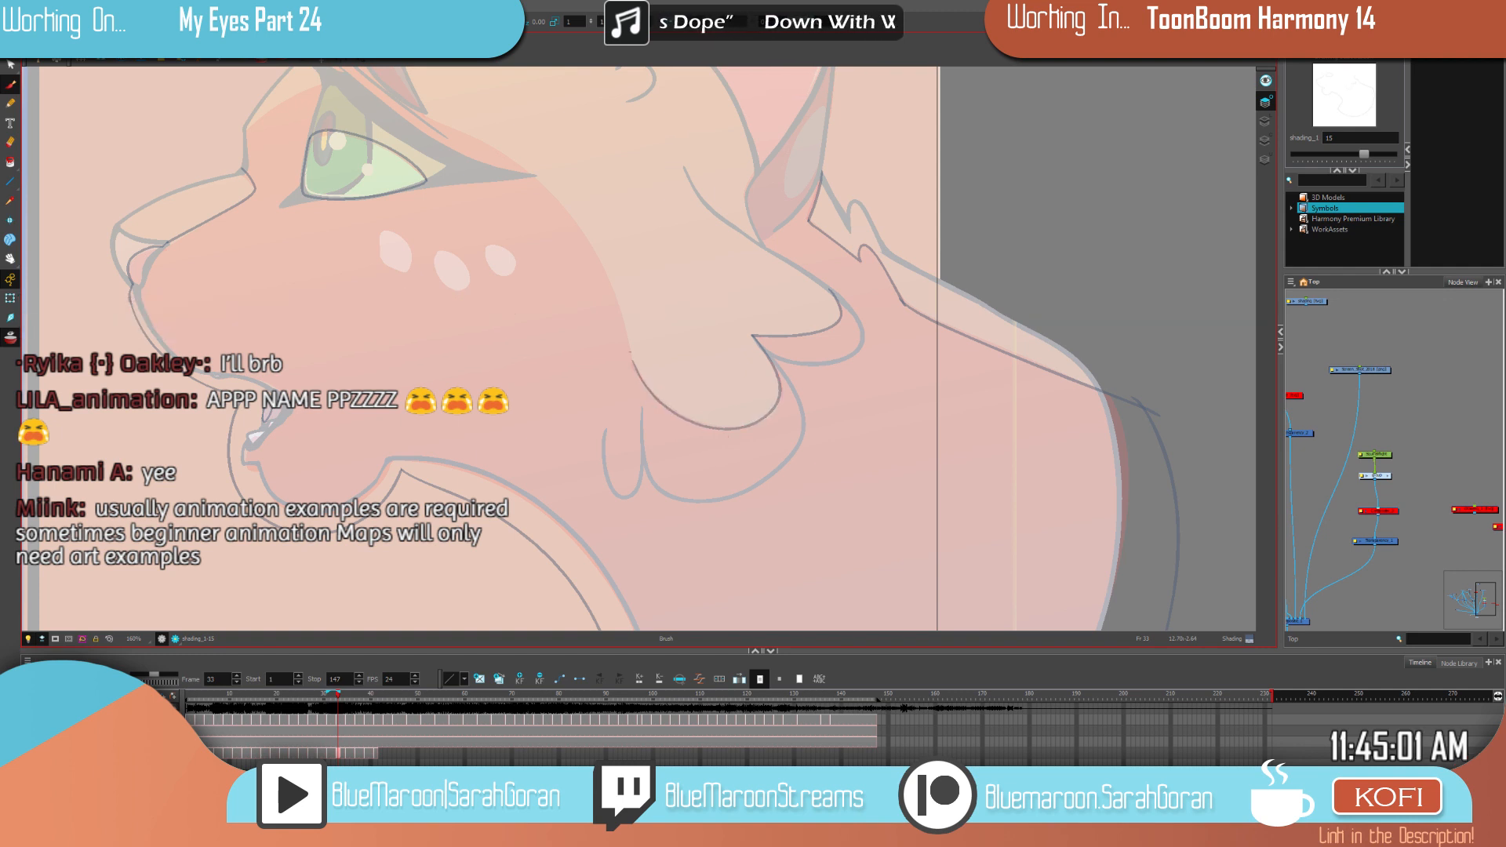
Step: Refine the outline at the cheek fur's pointed tip and continue it up to the base of the near ear
key("f")
key("g")
left_click_drag(853, 361, 955, 497)
key("f")
key("g")
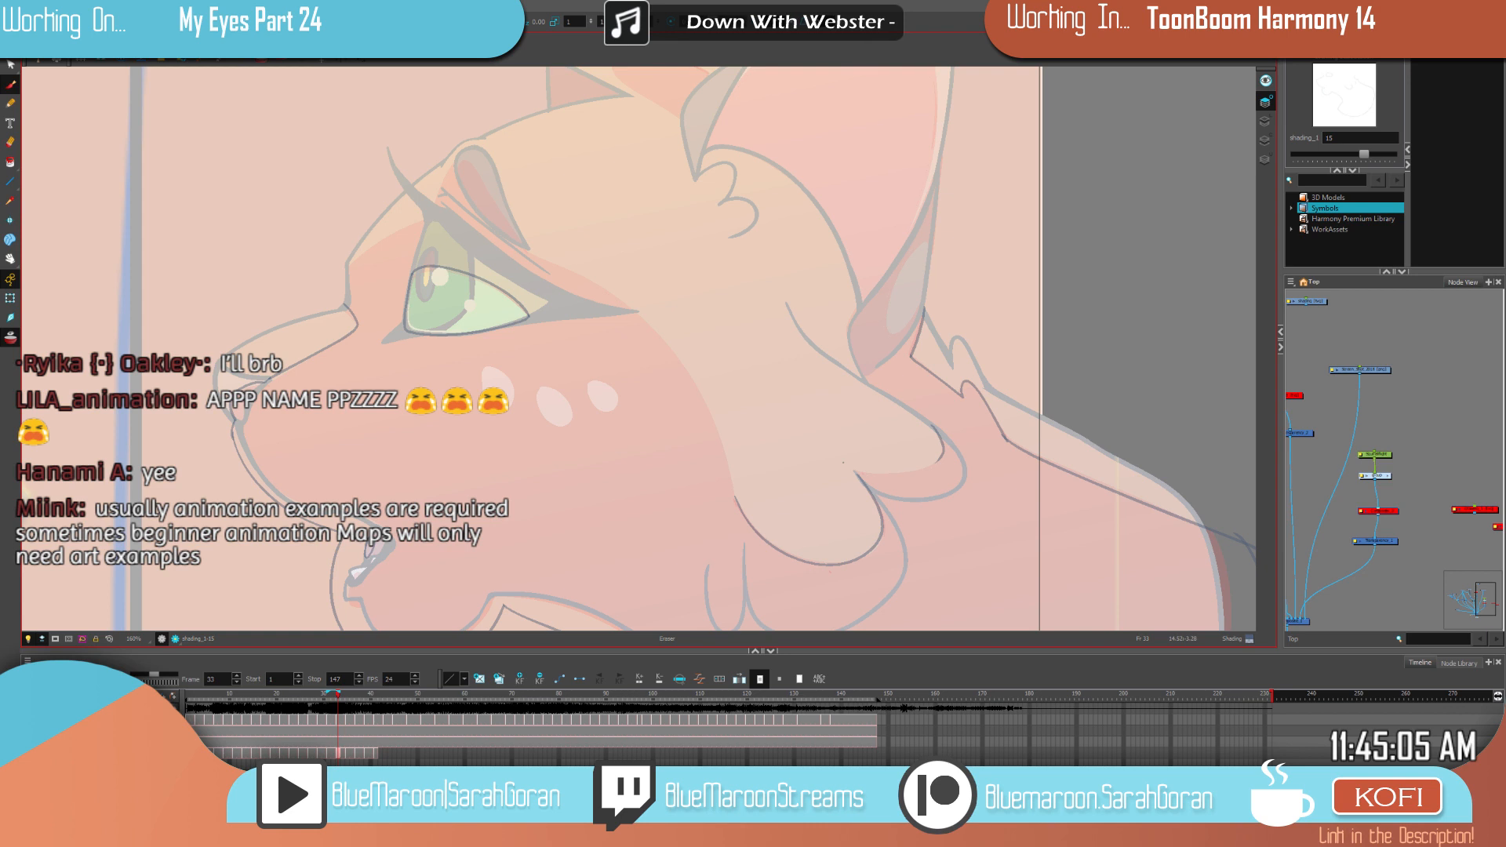
left_click_drag(937, 461, 854, 471)
mouse_move(851, 326)
left_mouse_down()
mouse_move(873, 386)
mouse_move(923, 416)
left_mouse_up()
Step: Outline the light patch at the near ear's base and the curved upper edge of the inner ear
left_click_drag(930, 251, 917, 375)
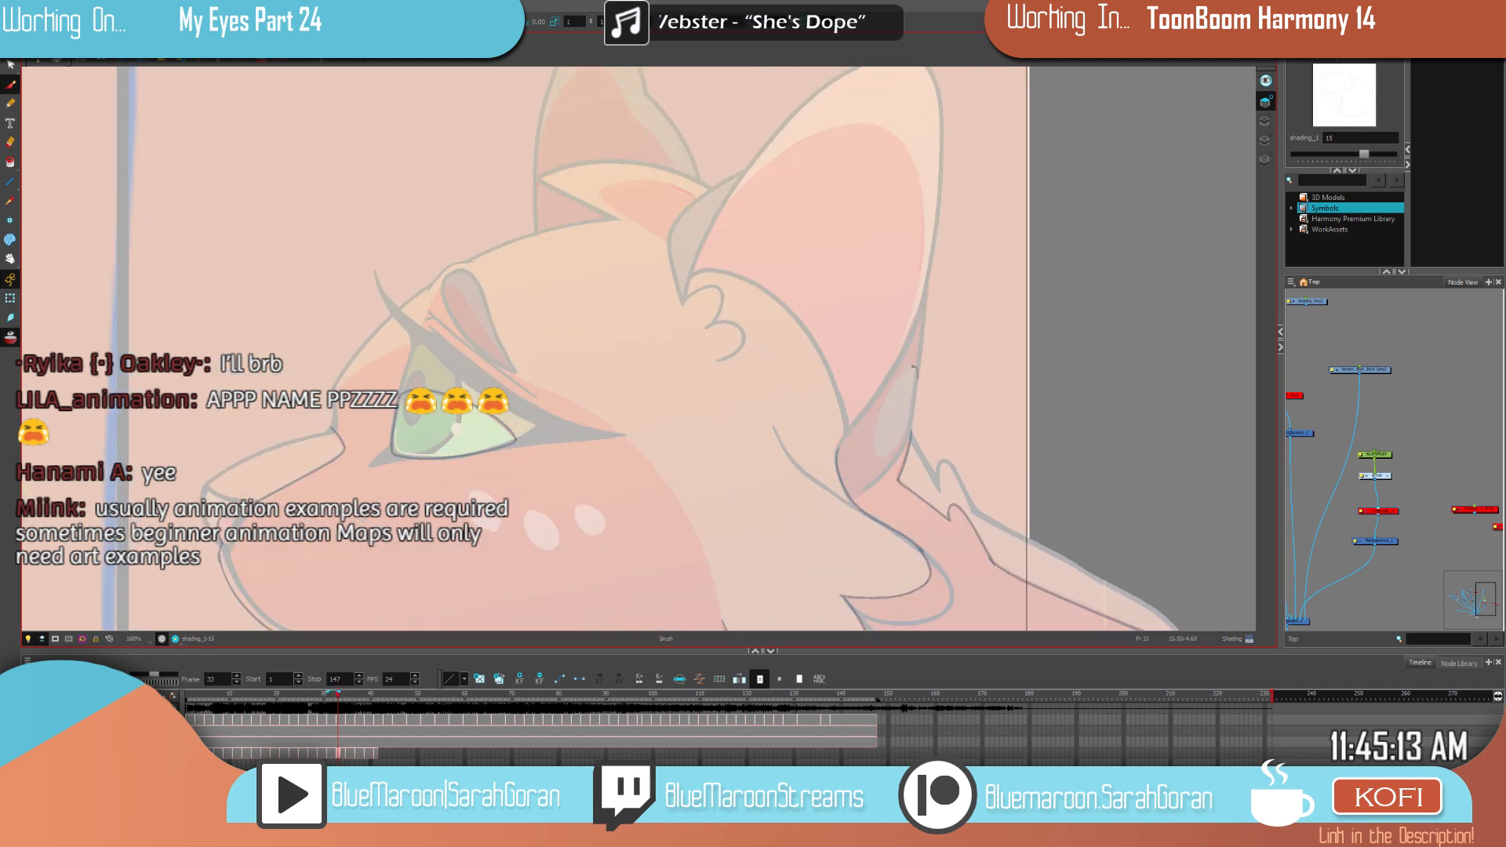
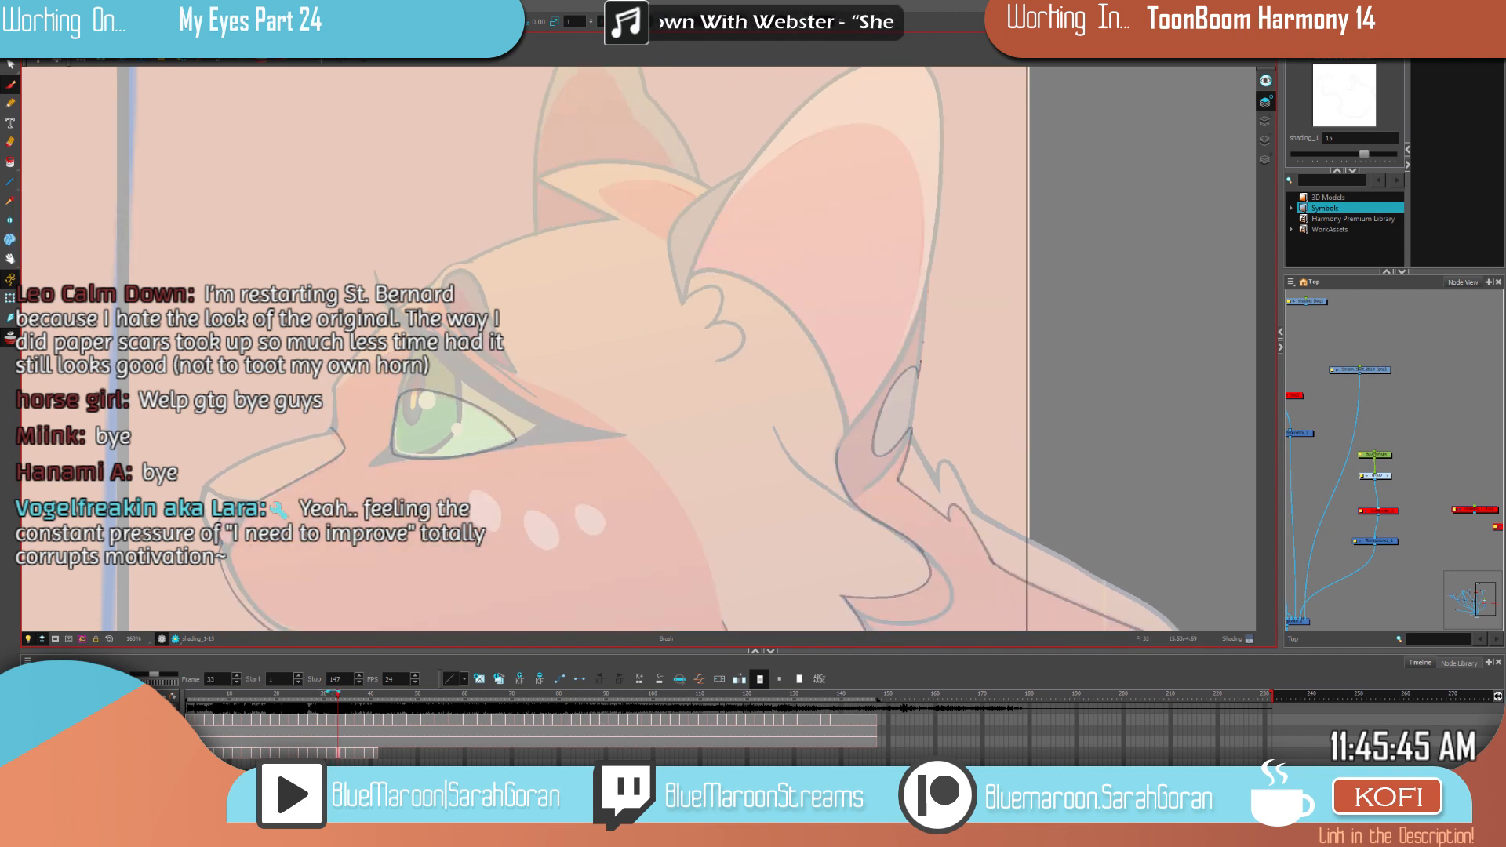
mouse_move(1004, 414)
left_mouse_down()
mouse_move(1000, 453)
mouse_move(968, 463)
left_mouse_up()
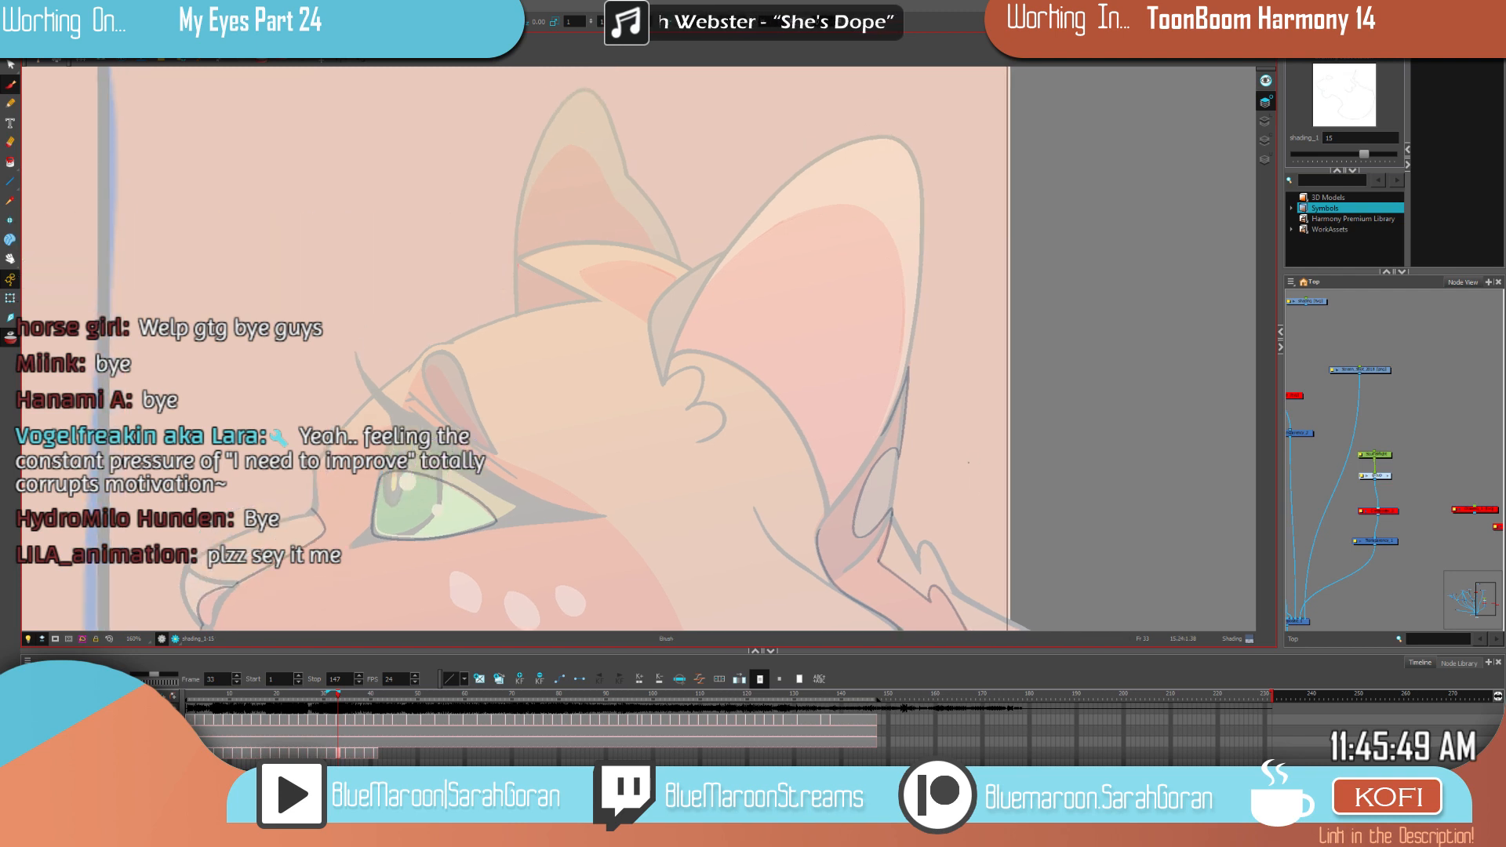
left_click_drag(1033, 396, 1042, 409)
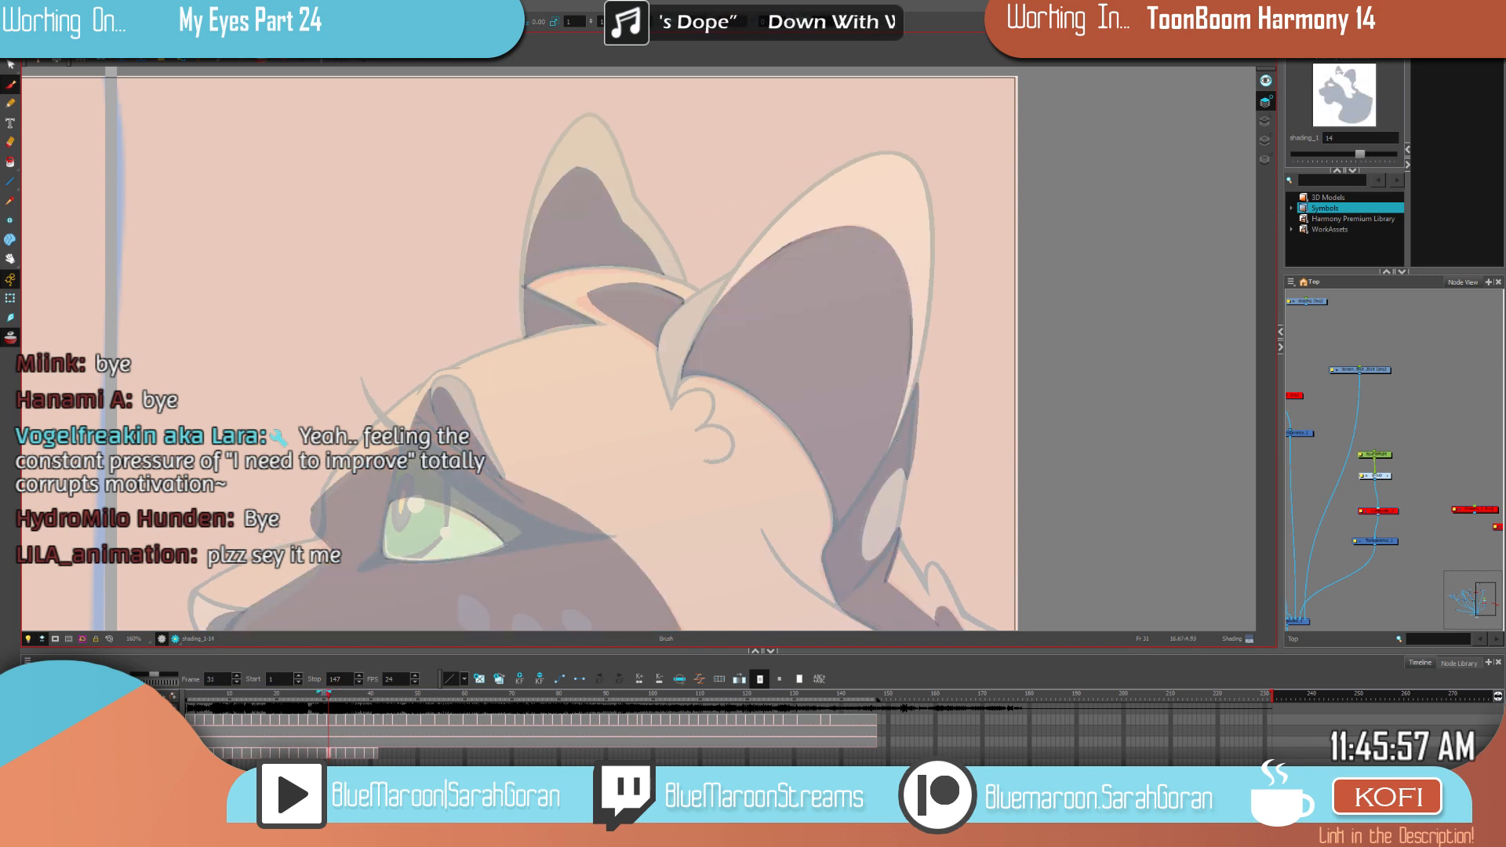
mouse_move(915, 315)
left_mouse_down()
mouse_move(887, 242)
mouse_move(830, 227)
mouse_move(765, 256)
mouse_move(703, 324)
left_mouse_up()
key("comma")
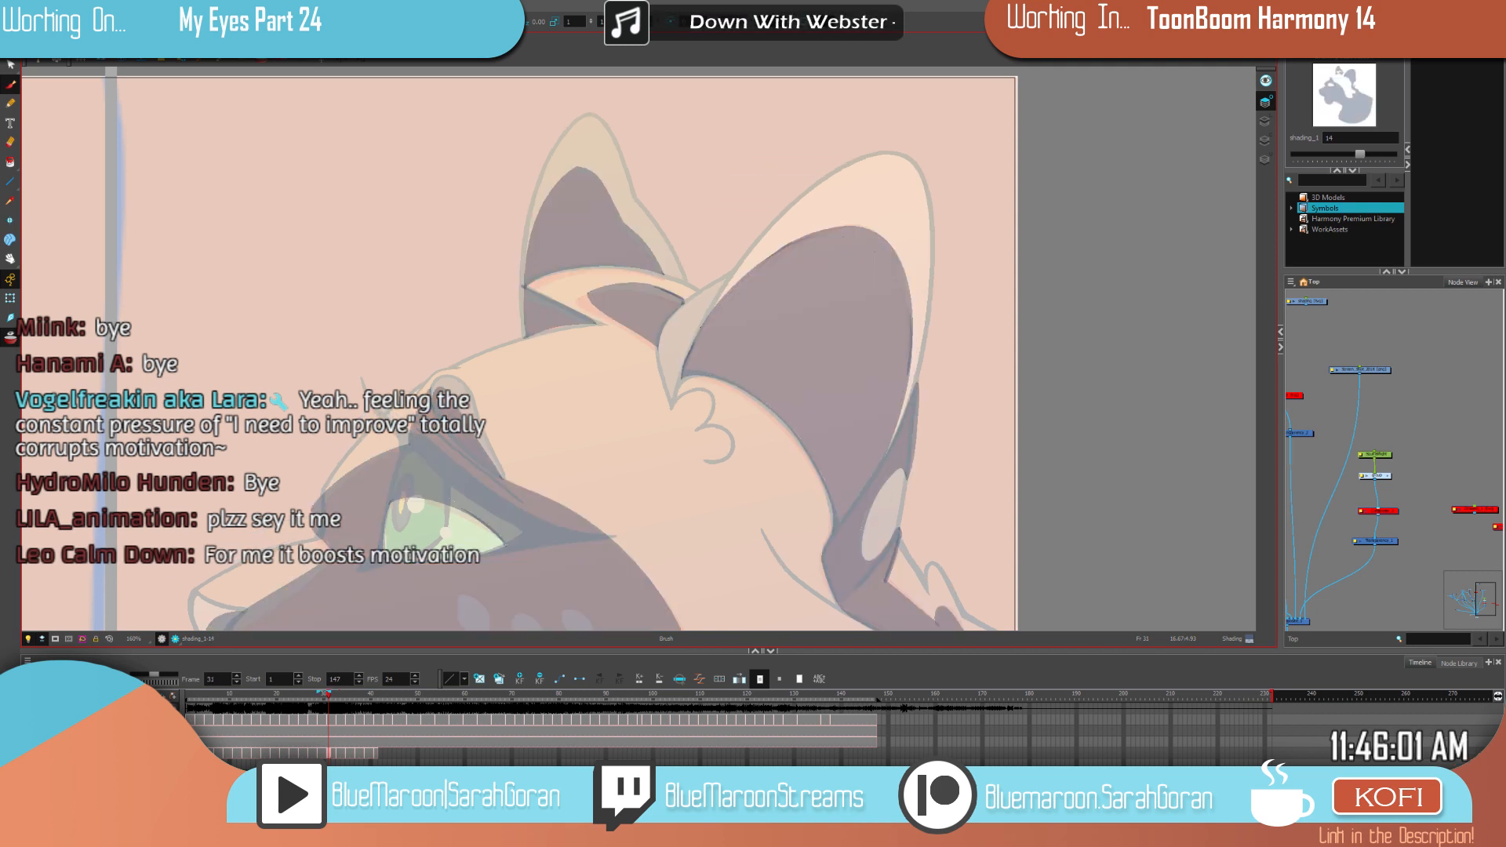
key("period")
Step: Outline the near inner ear's lower edge where it meets the hair on frame 33
left_click_drag(928, 402, 950, 333)
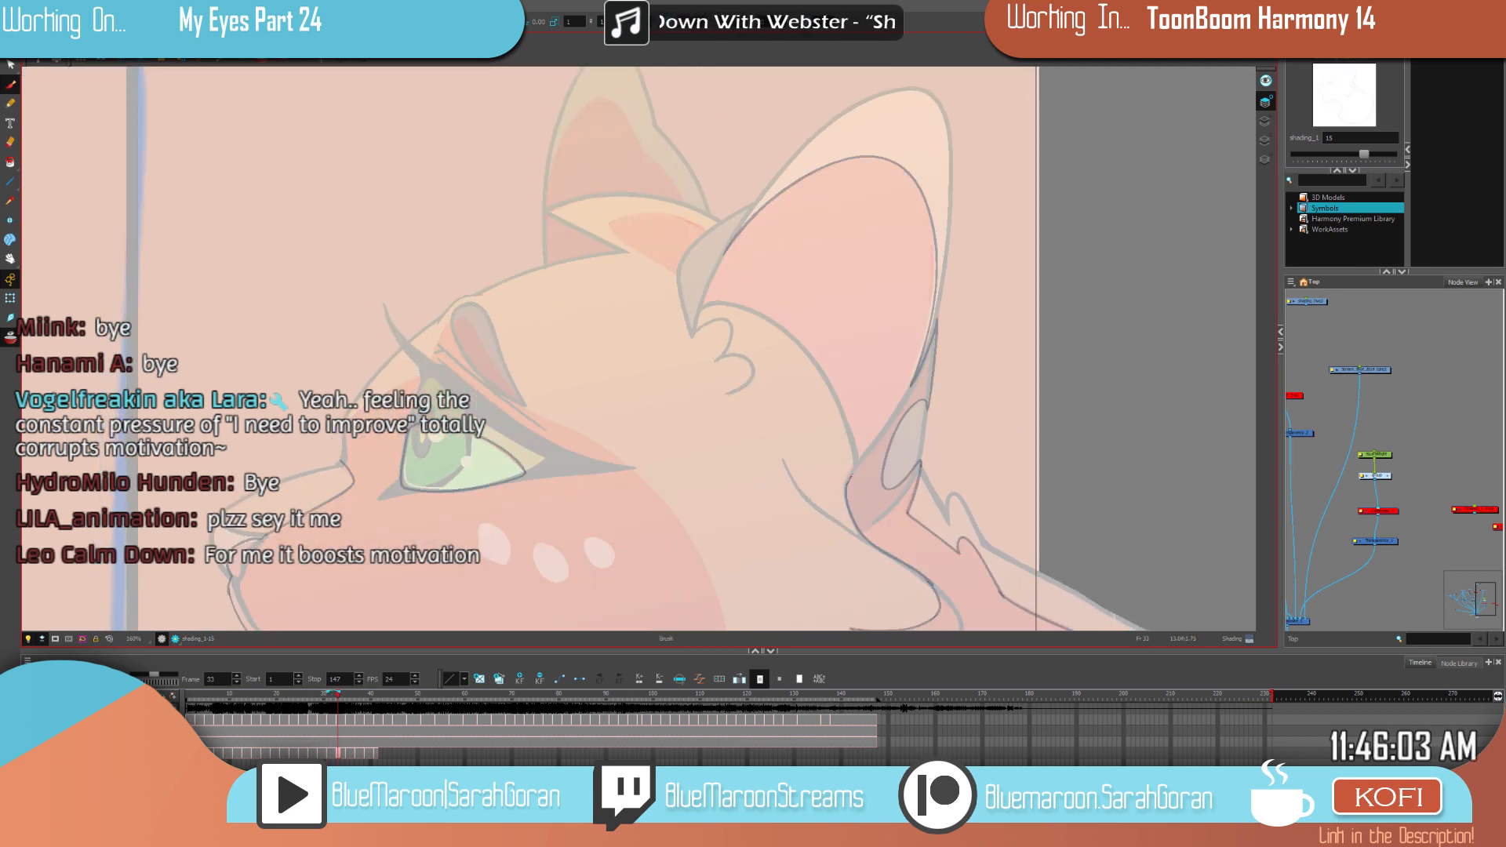
left_click_drag(851, 475, 849, 432)
mouse_move(823, 375)
left_mouse_down()
mouse_move(768, 316)
mouse_move(705, 308)
mouse_move(724, 254)
left_mouse_up()
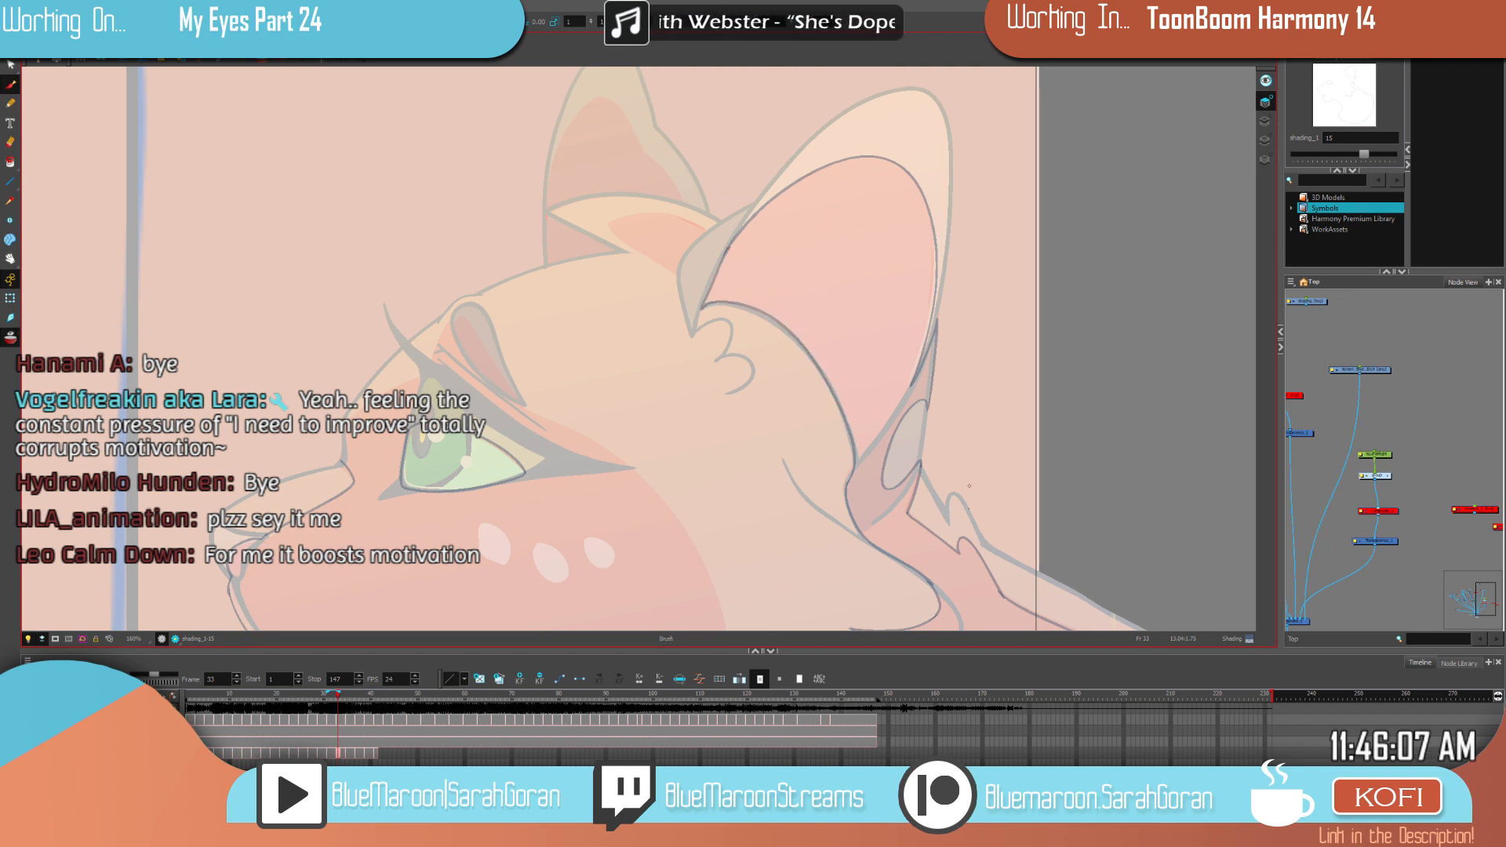
Step: Outline the dark face marking's edge from the eyebrow down to the cheek fur, comparing with frame 31
key("comma")
key("comma")
key("period")
key("period")
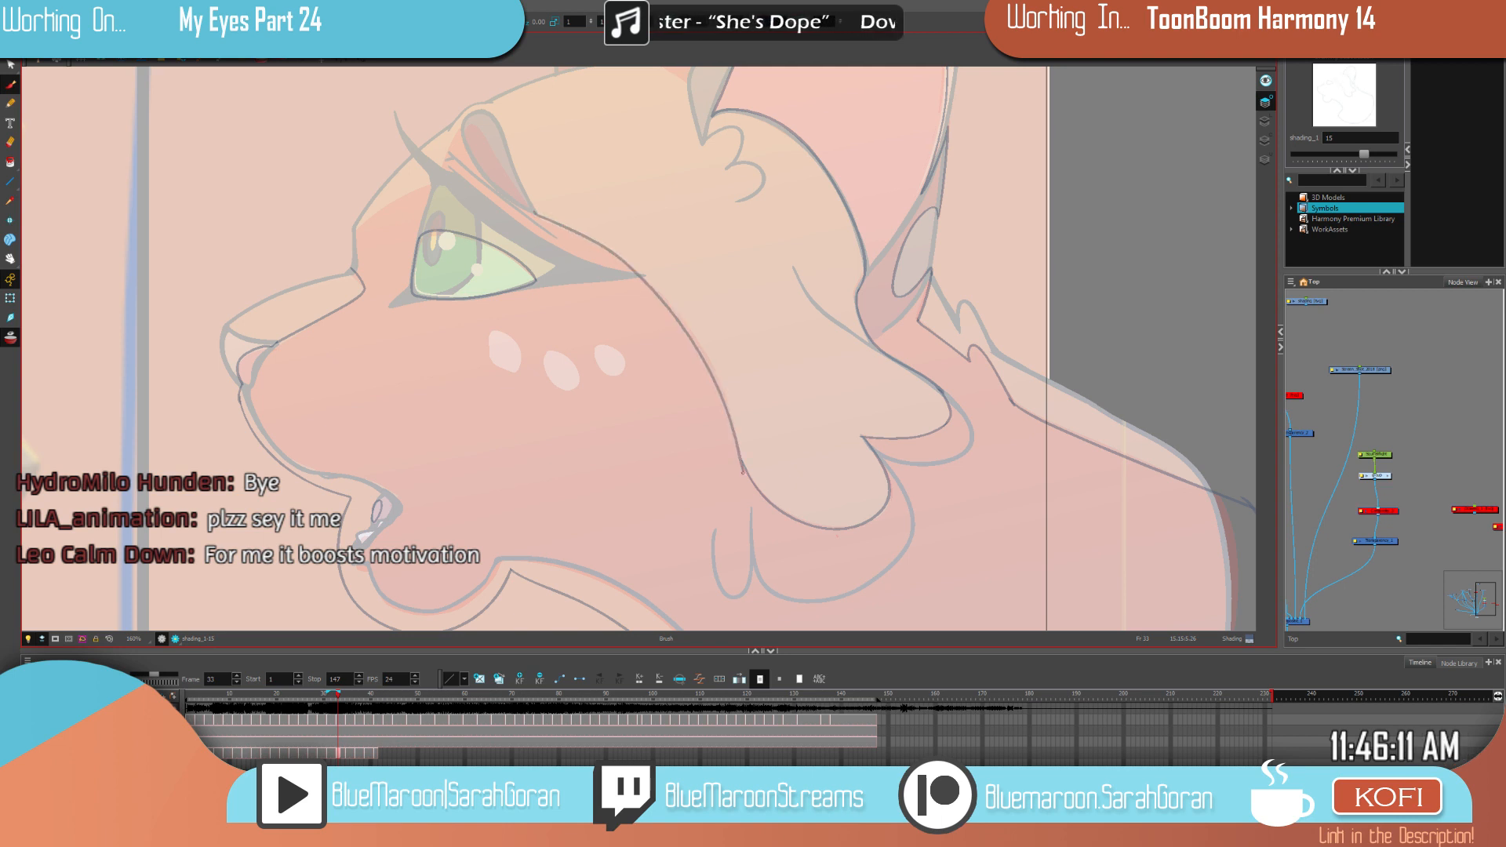
key("alt+s")
key("alt+b")
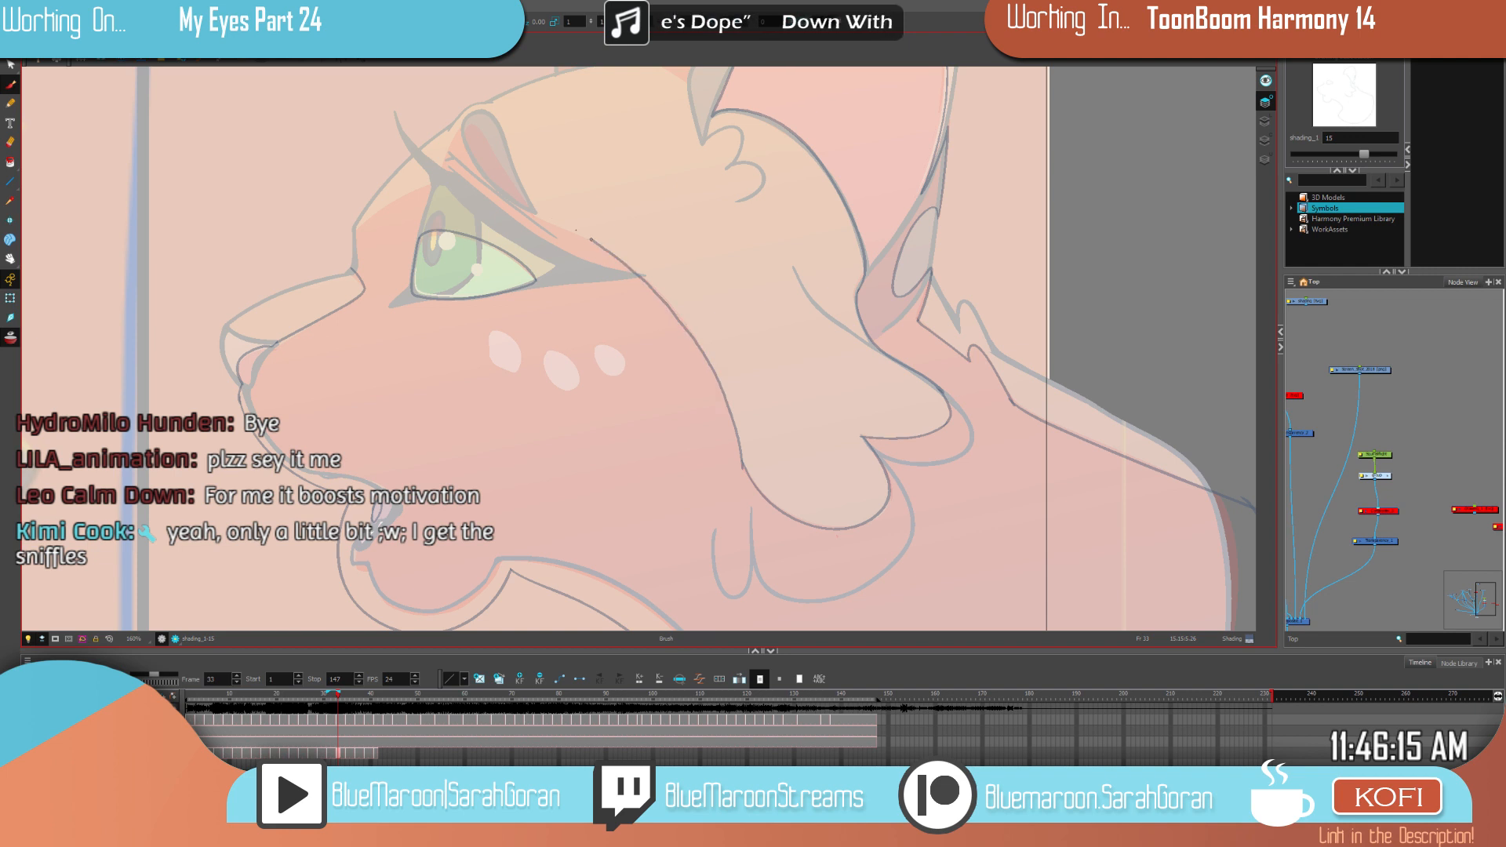
Step: Redraw the upper part of the face marking's edge between the eyebrow and the cheek
key("comma")
key("comma")
key("period")
key("period")
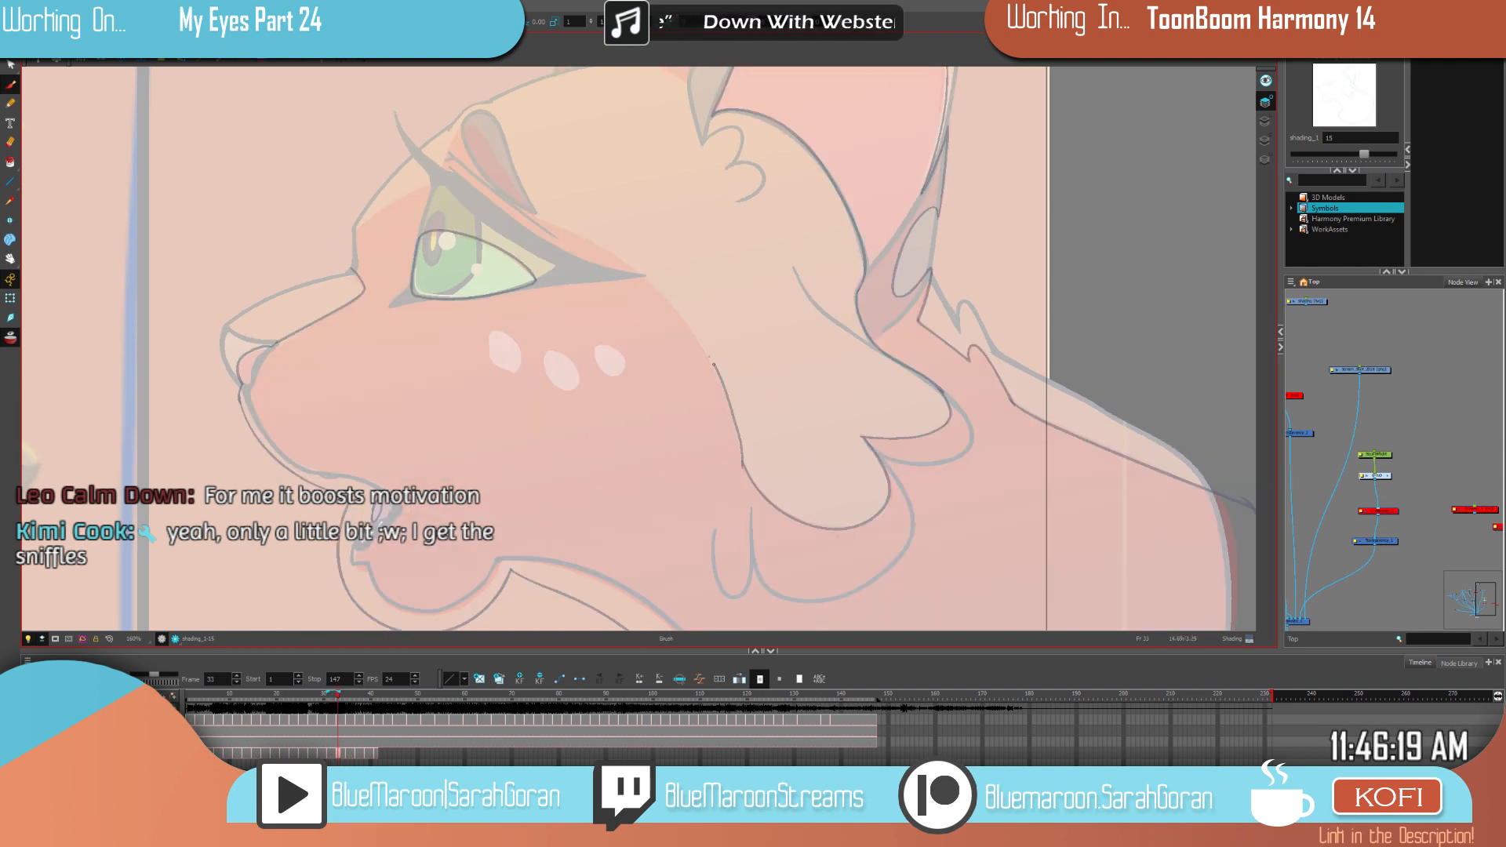
Step: Outline the shaded eyebrow marking above the eye on frame 33, matching frame 31
left_click_drag(808, 355, 943, 509)
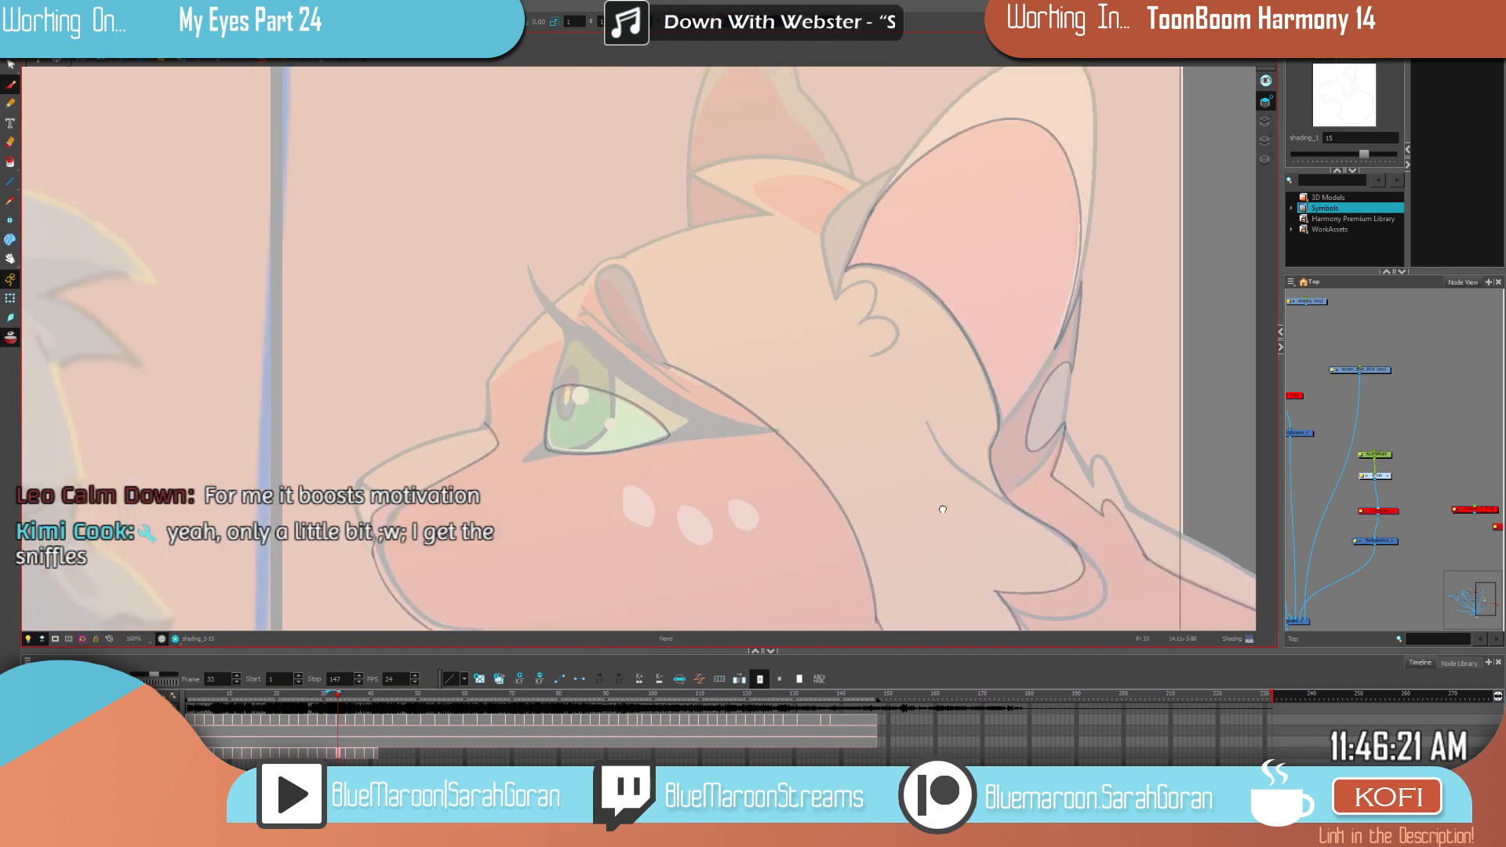
key("f")
key("g")
key("f")
key("g")
mouse_move(600, 288)
left_mouse_down()
mouse_move(625, 304)
mouse_move(577, 329)
left_mouse_up()
Step: Outline the shading edge from the front of the eyebrow down to the muzzle bridge
key("f")
key("g")
key("f")
key("g")
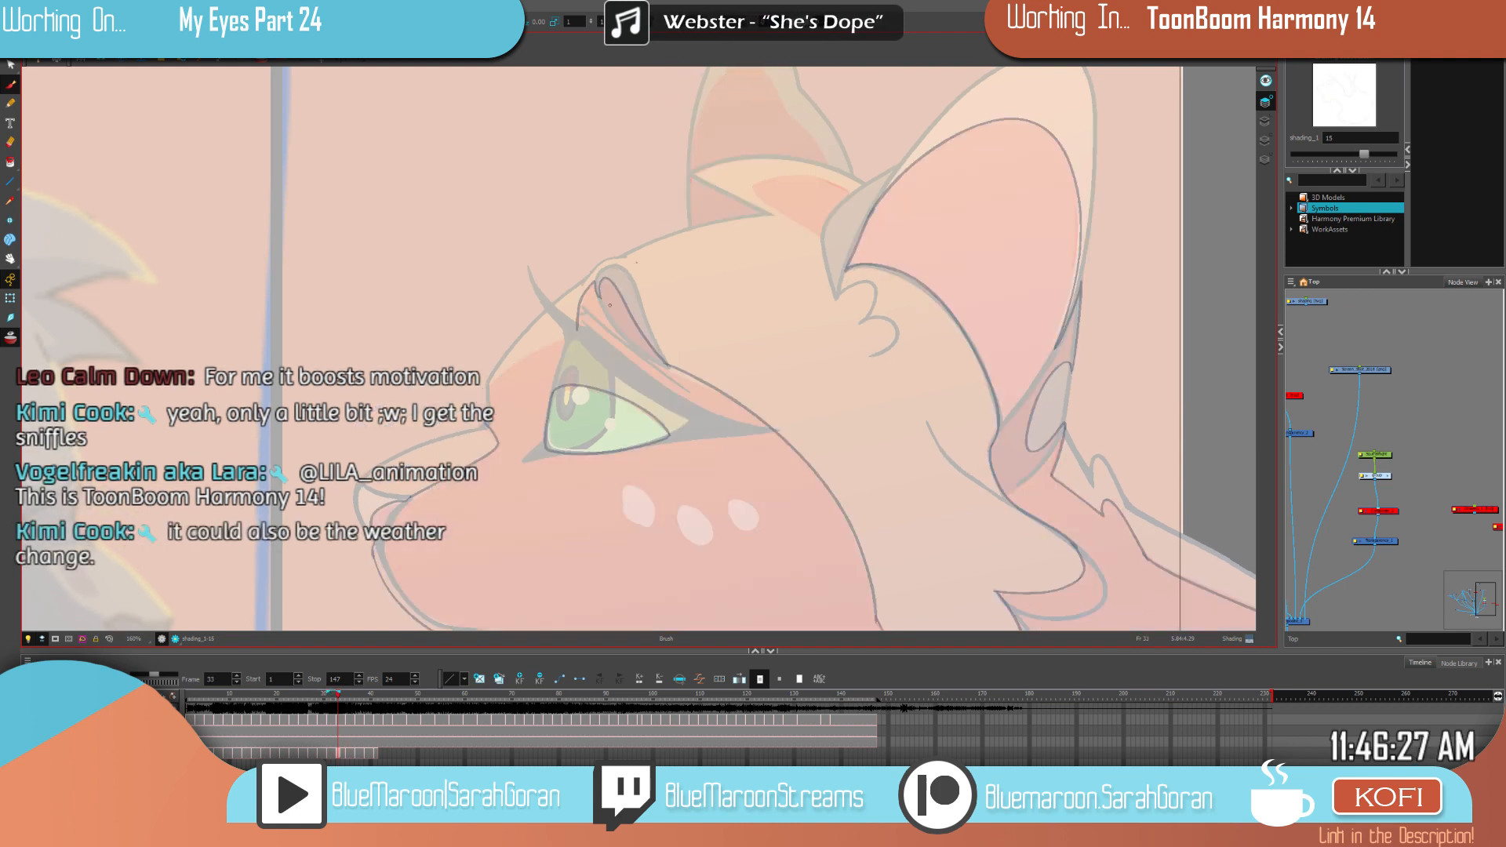
key("f")
key("g")
left_click_drag(578, 325, 572, 336)
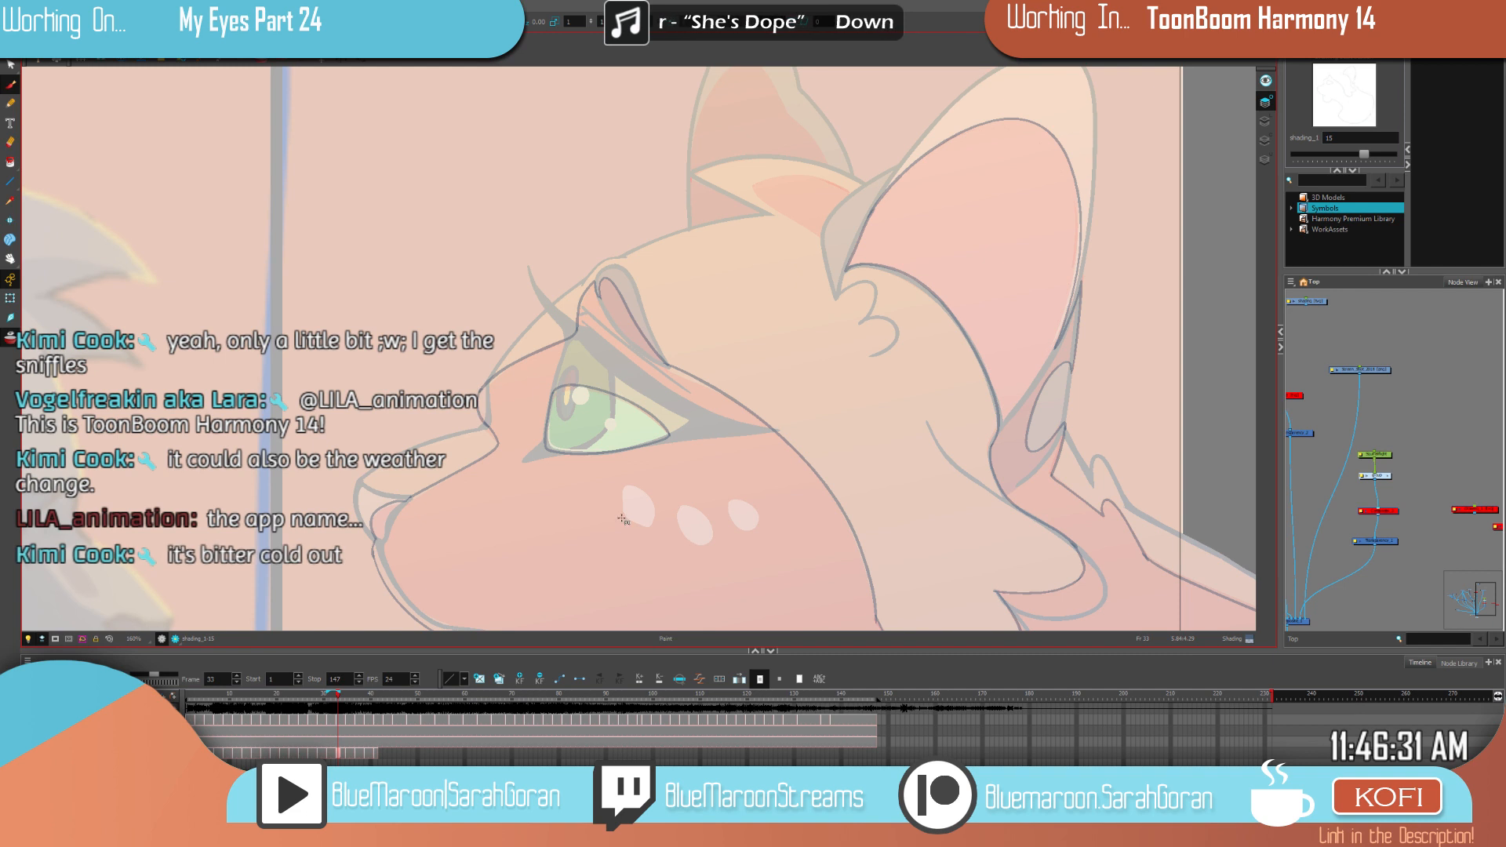
Step: Examine the shading outline around the face, neck and back on frame 33 for gaps
key("alt+b")
left_click_drag(827, 528, 690, 236)
left_click_drag(1212, 514, 1096, 427)
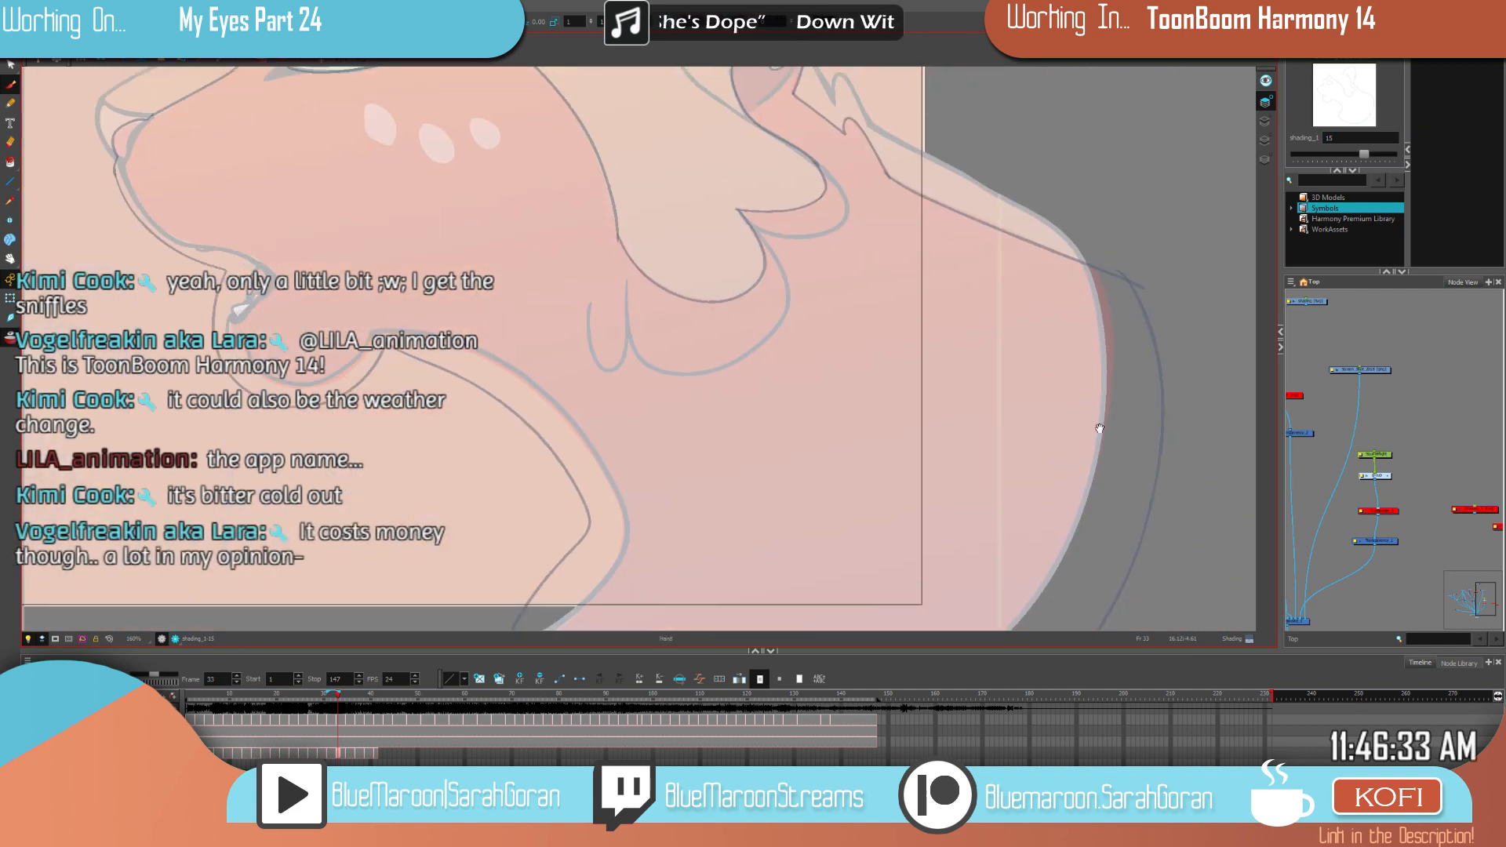
mouse_move(893, 214)
left_mouse_down()
mouse_move(926, 574)
mouse_move(923, 529)
mouse_move(946, 485)
mouse_move(916, 372)
left_mouse_up()
key("1")
key("1")
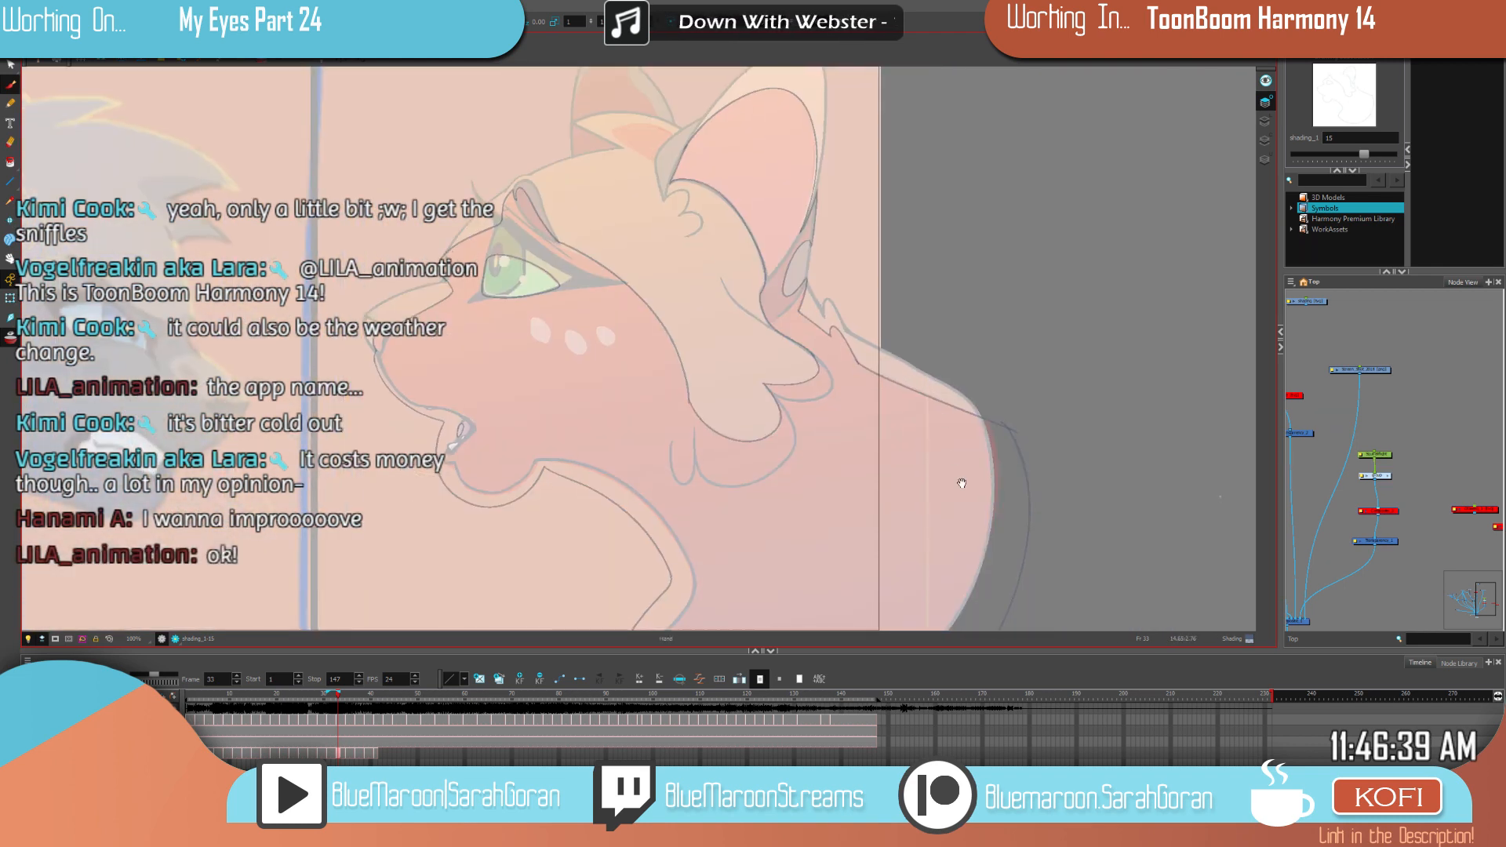
left_click_drag(959, 481, 953, 422)
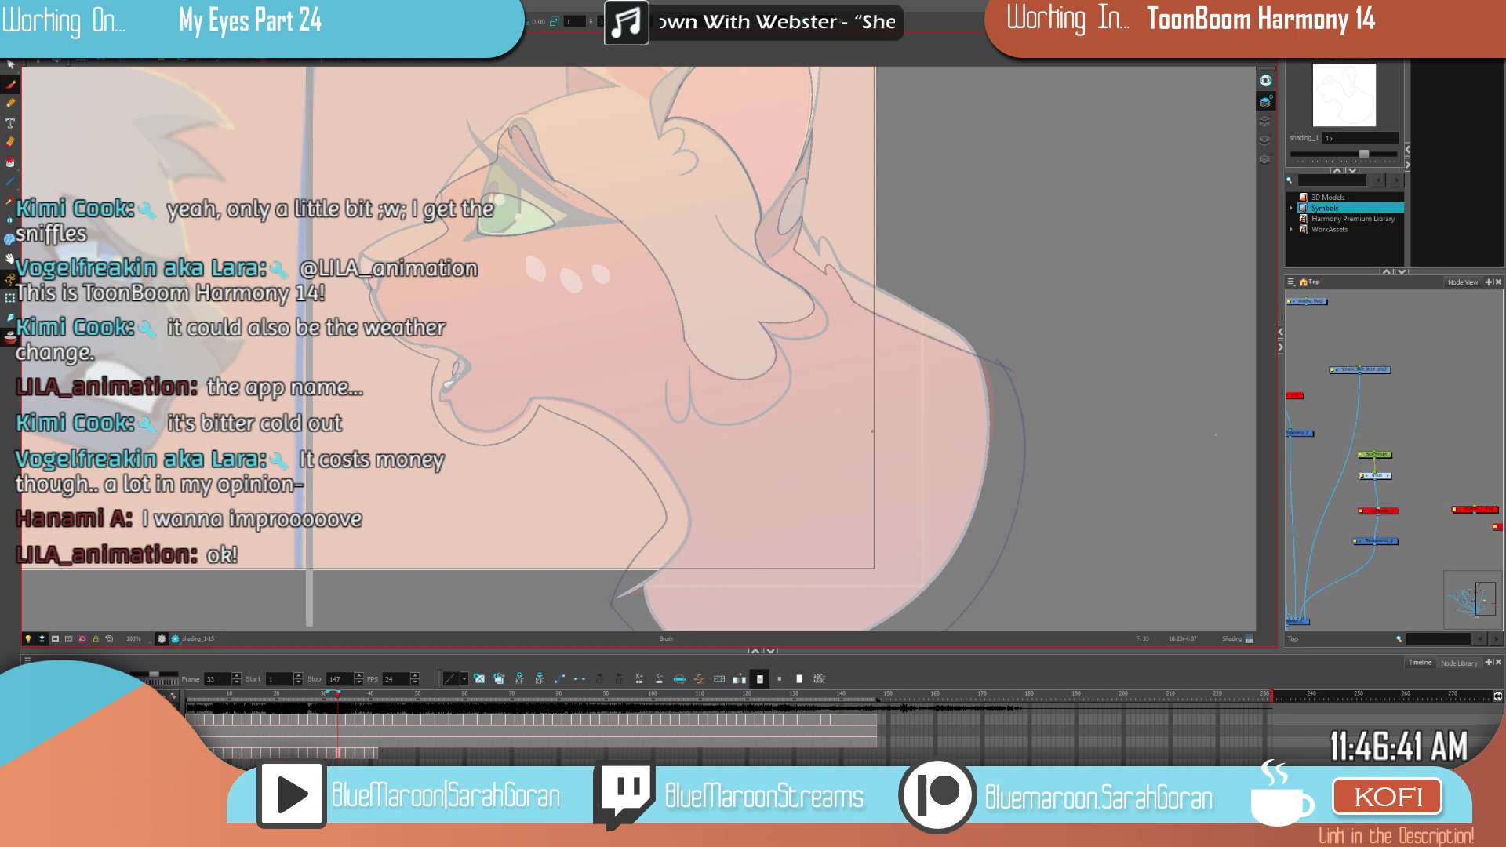
mouse_move(987, 513)
left_mouse_down()
mouse_move(975, 380)
mouse_move(915, 424)
mouse_move(1026, 566)
left_mouse_up()
mouse_move(958, 453)
left_mouse_down()
mouse_move(980, 496)
mouse_move(1039, 508)
mouse_move(981, 499)
left_mouse_up()
left_click_drag(1053, 472, 971, 430)
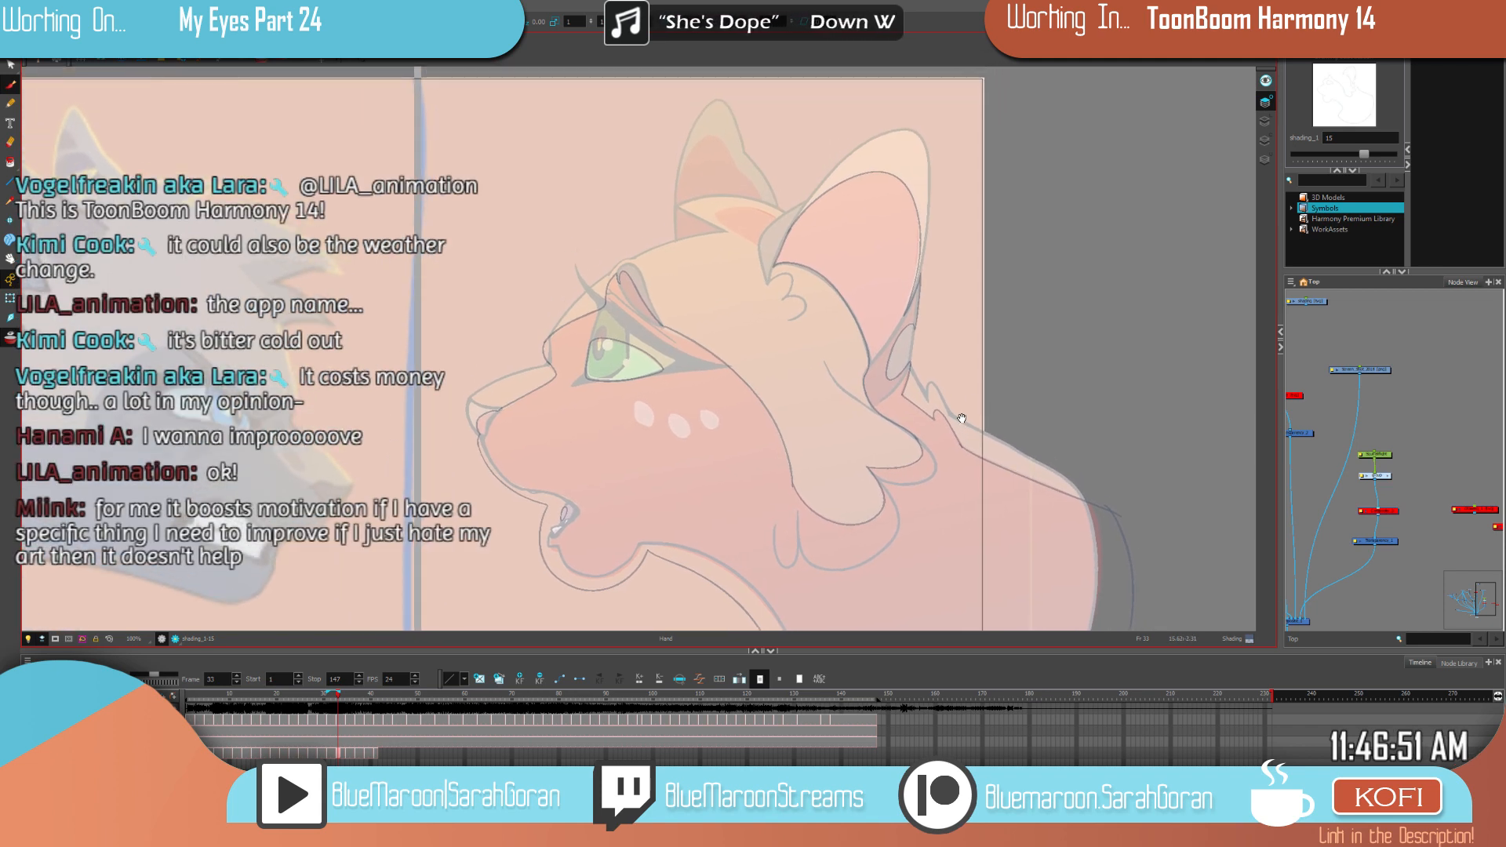
Step: Fill the outlined face, near ear, neck and back on frame 33 with the shading colour
scroll(916, 436, "up", 1)
scroll(916, 443, "up", 3)
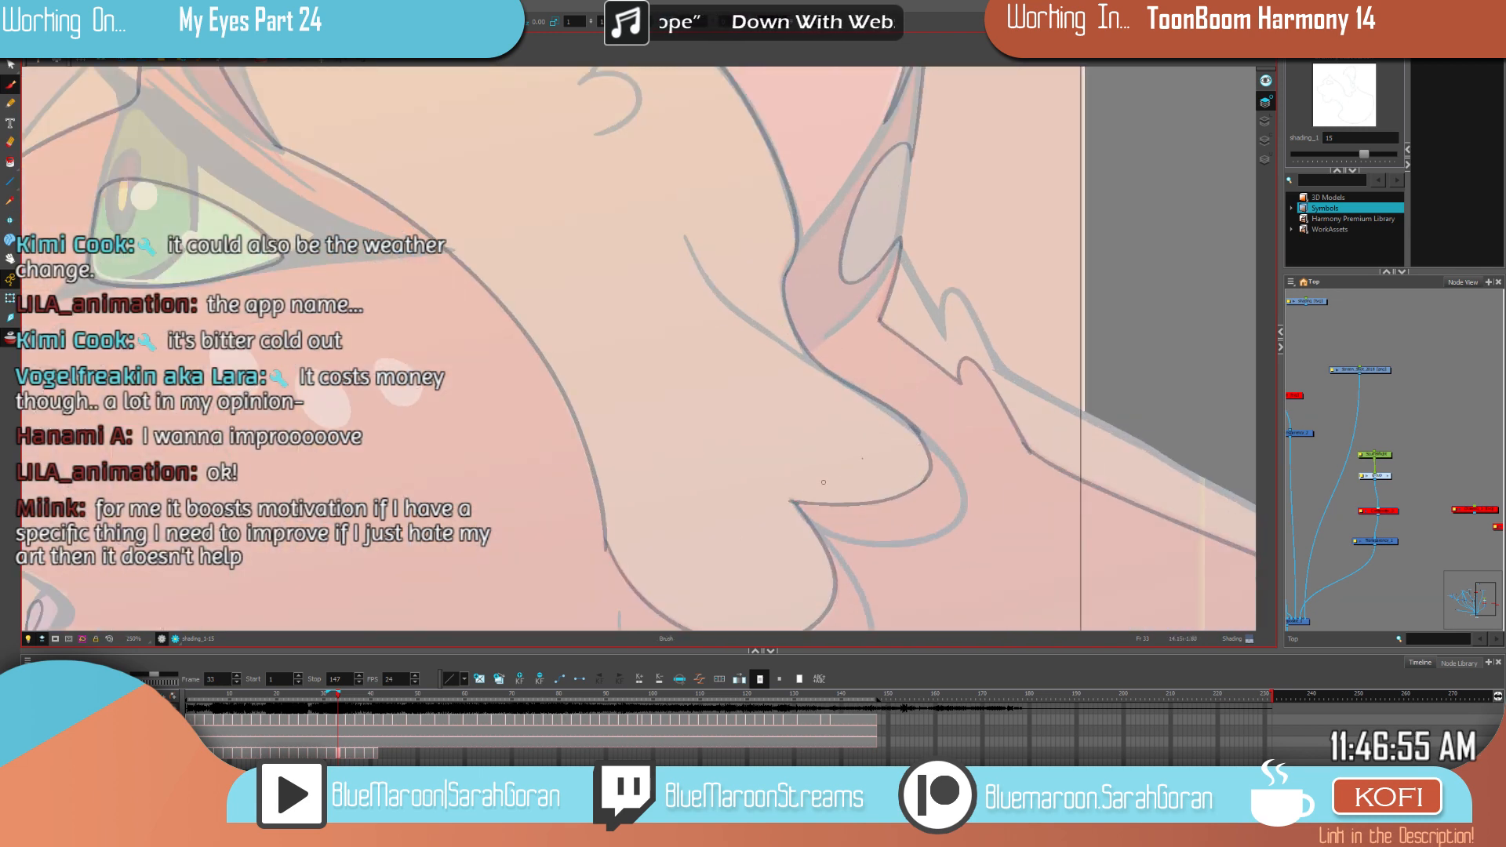
key("f")
key("f")
key("g")
key("g")
key("f")
scroll(961, 525, "down", 4)
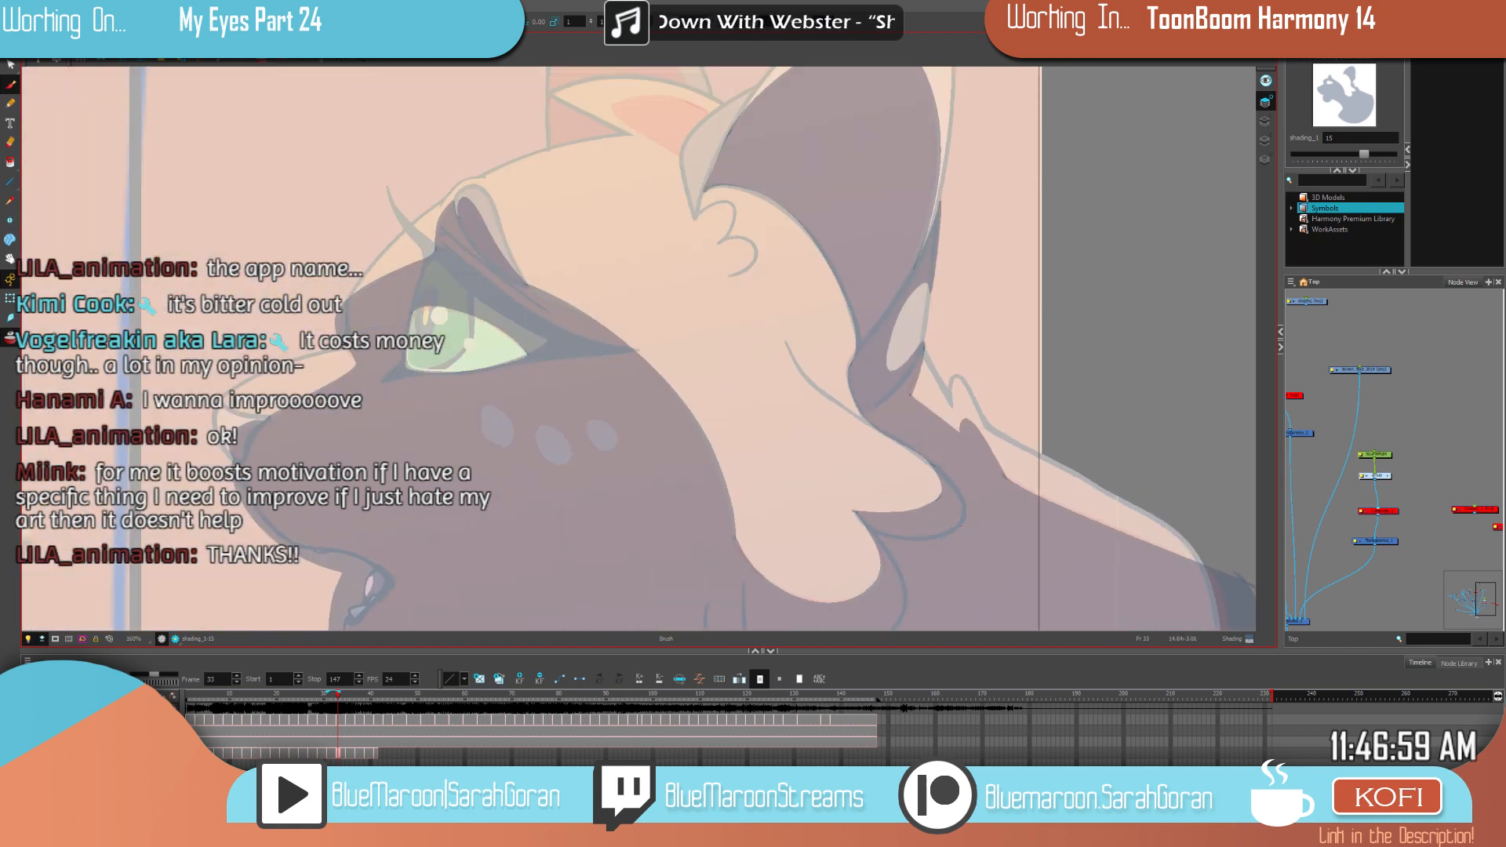
scroll(972, 466, "down", 3)
left_click_drag(1006, 470, 1010, 358)
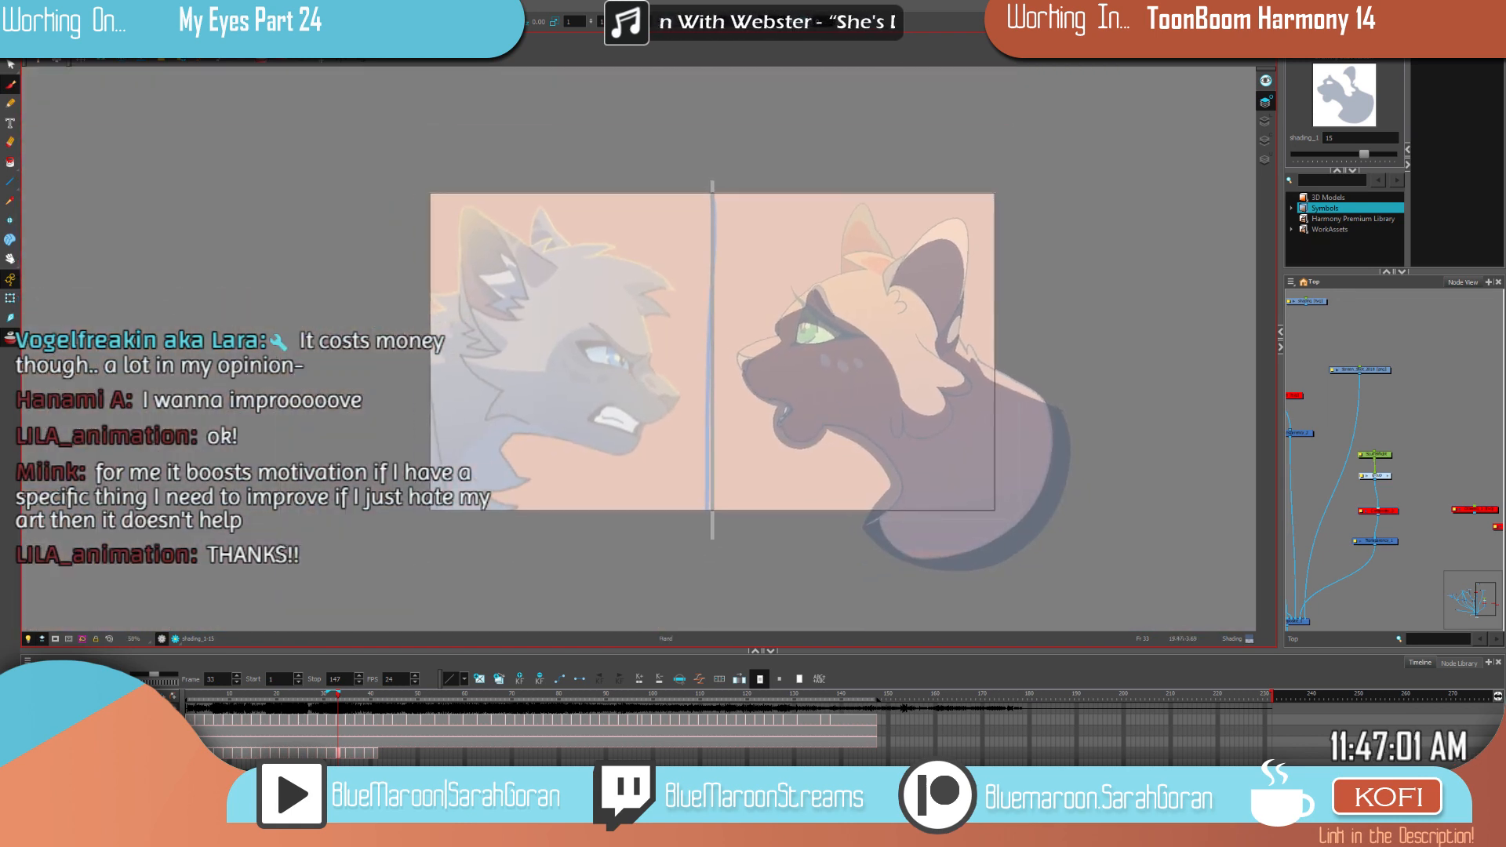
Step: Outline the upper edge of the marking on the hair tuft between the ears on frame 33
scroll(1004, 407, "up", 2)
scroll(954, 369, "up", 4)
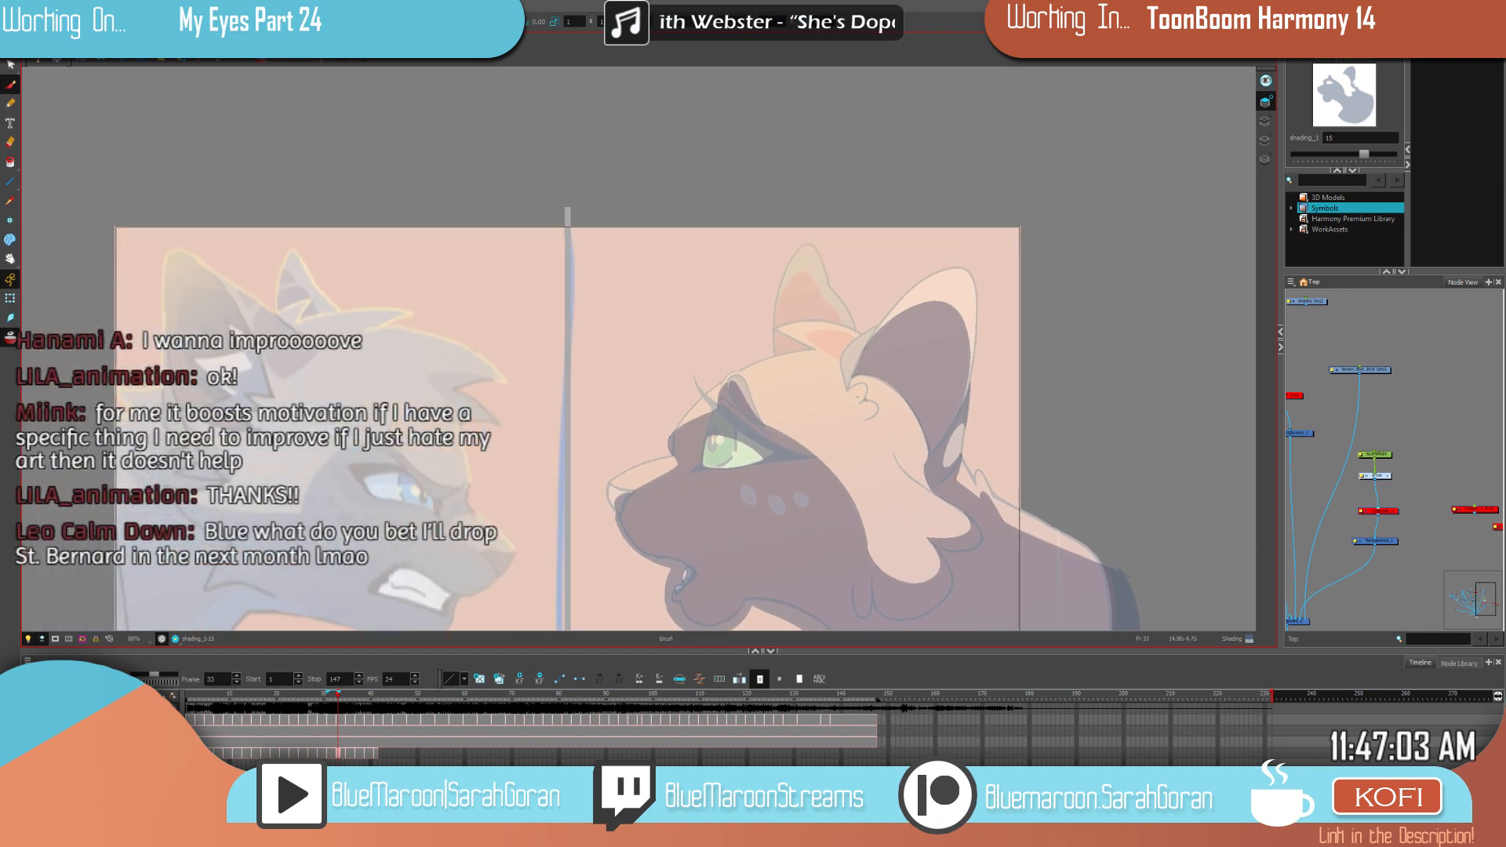
scroll(894, 361, "up", 2)
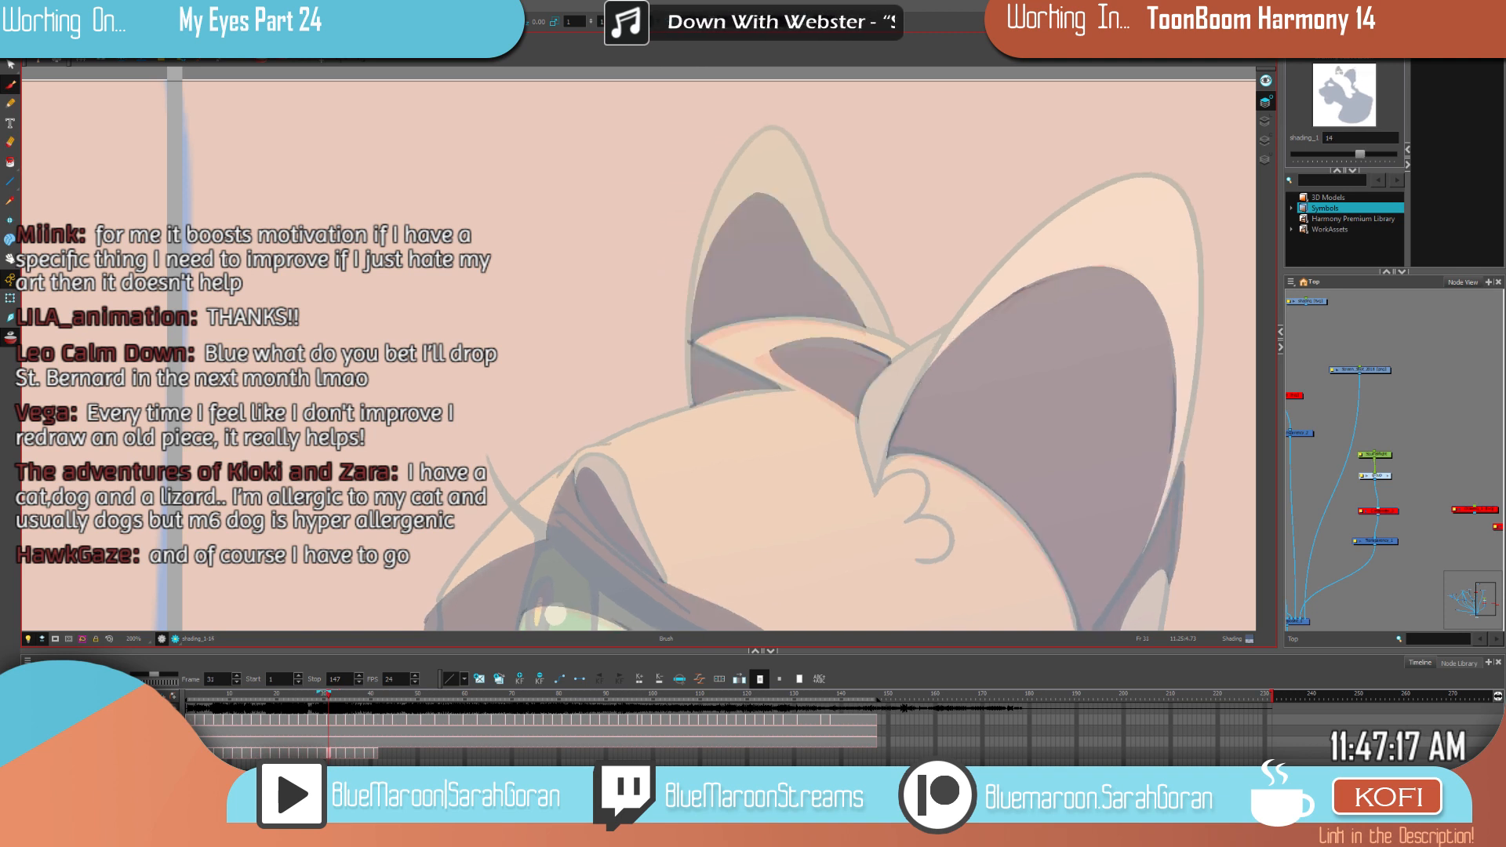
left_click_drag(881, 348, 791, 341)
key("f")
key("g")
key("f")
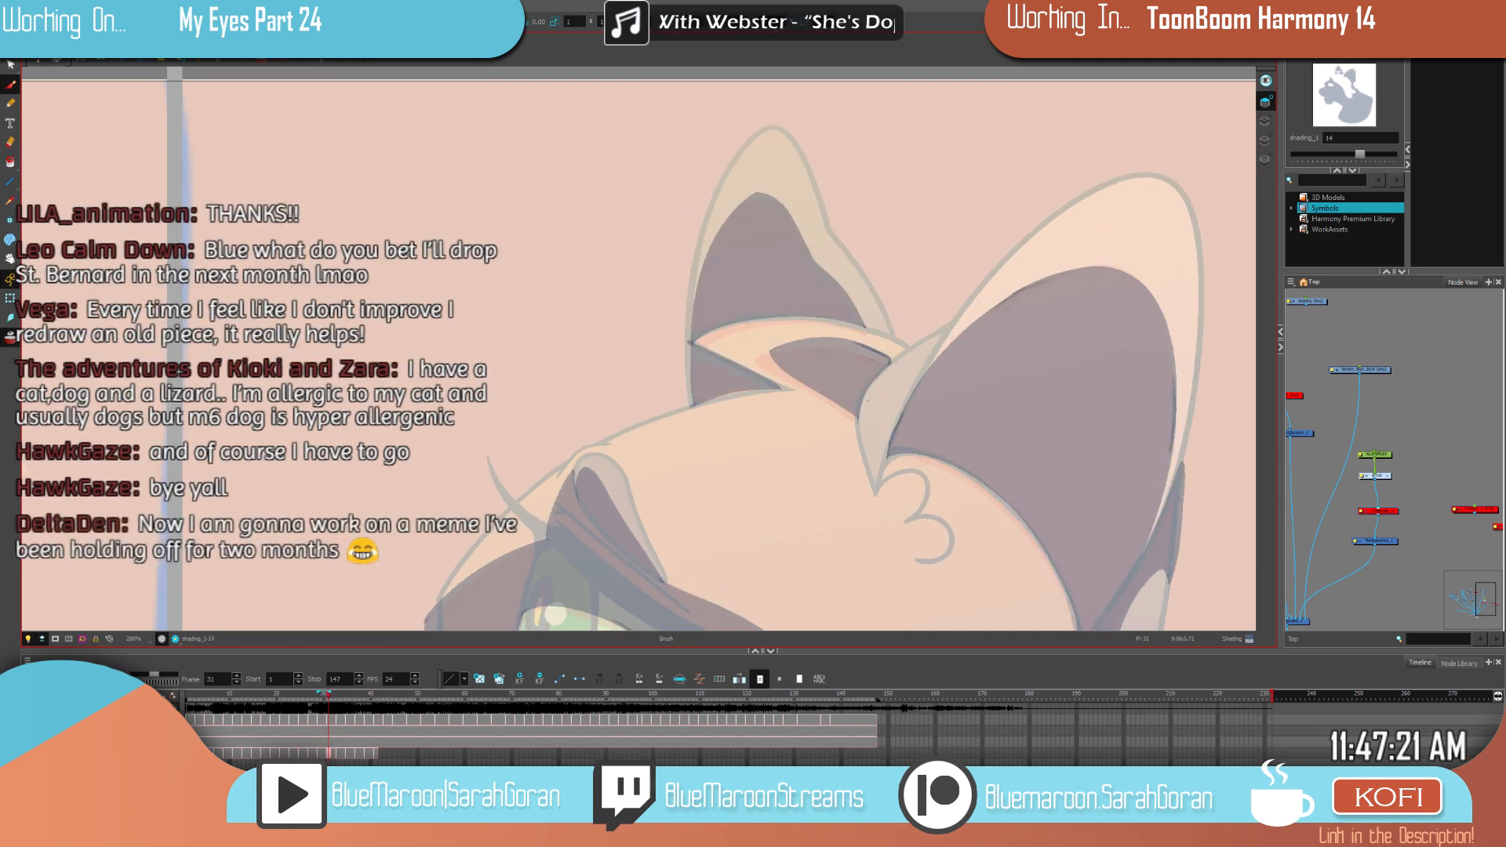
key("period")
key("period")
left_click_drag(895, 361, 863, 346)
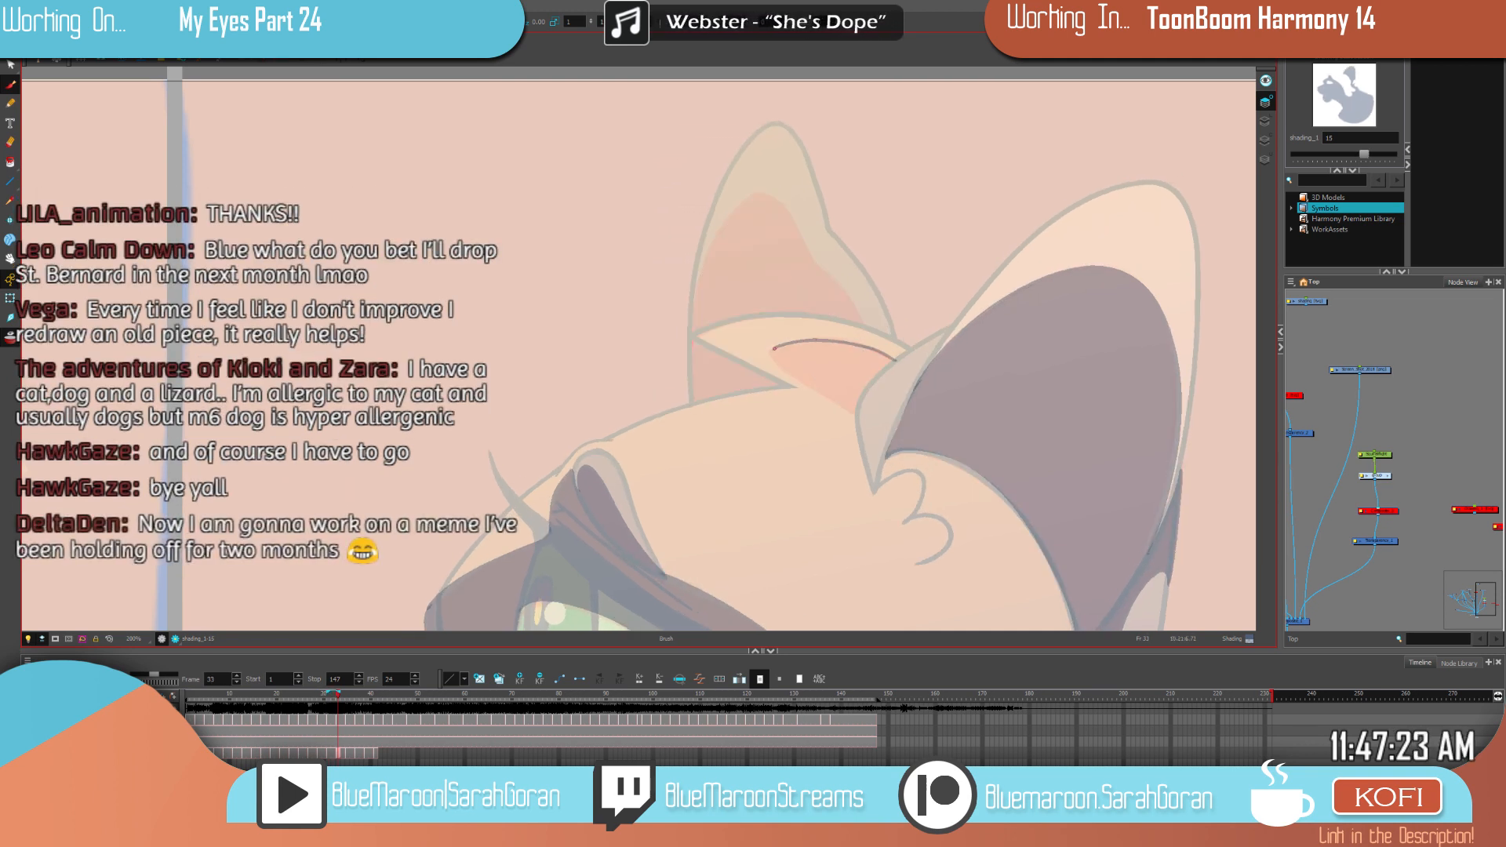
Step: Close the hair tuft marking's outline along its lower edge, using frame 31 for comparison
key("period")
key("comma")
key("comma")
key("period")
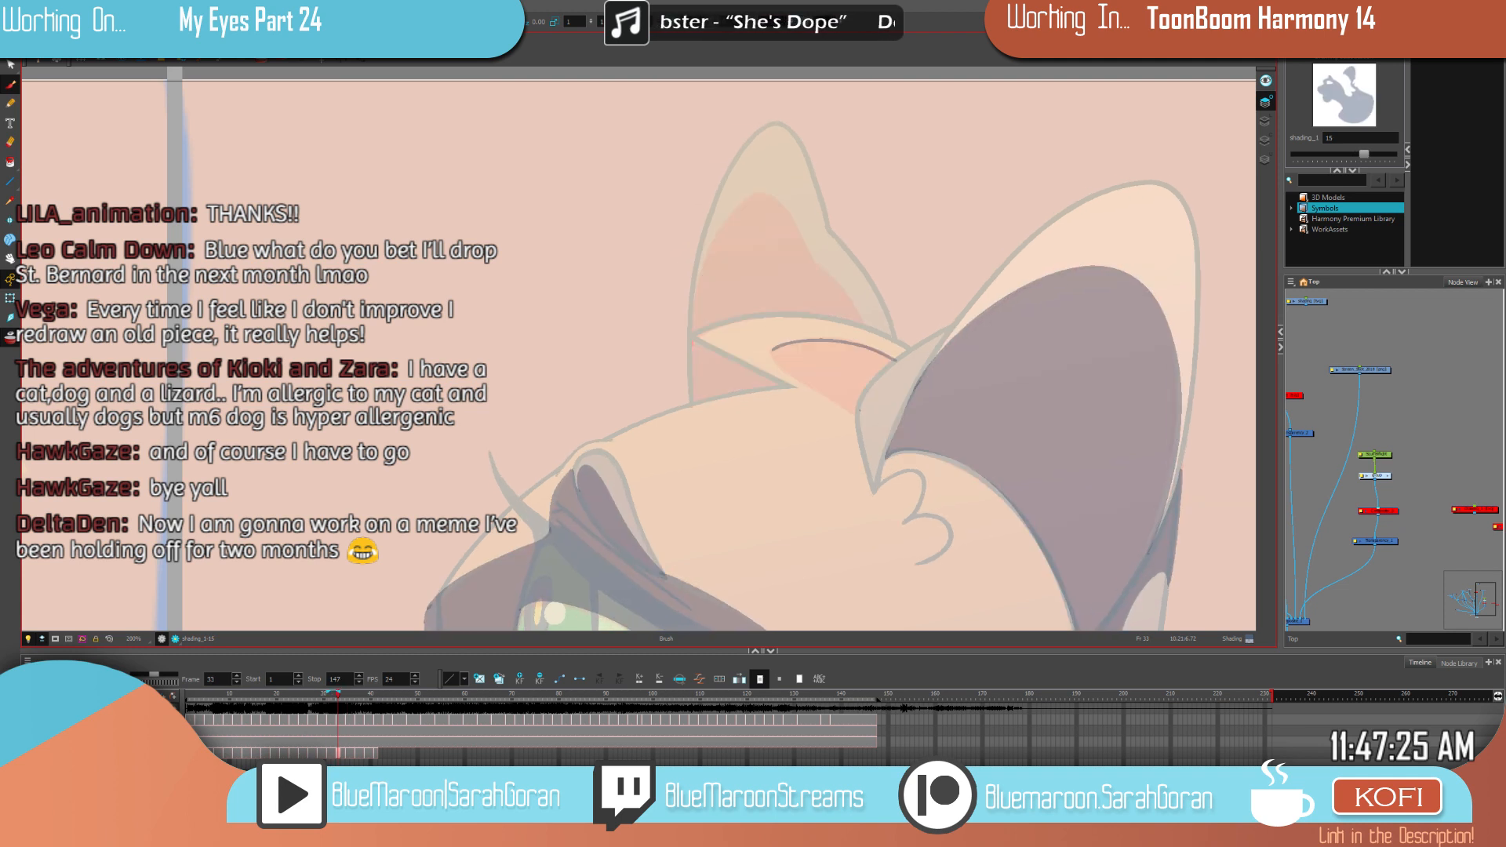
left_click_drag(834, 396, 773, 352)
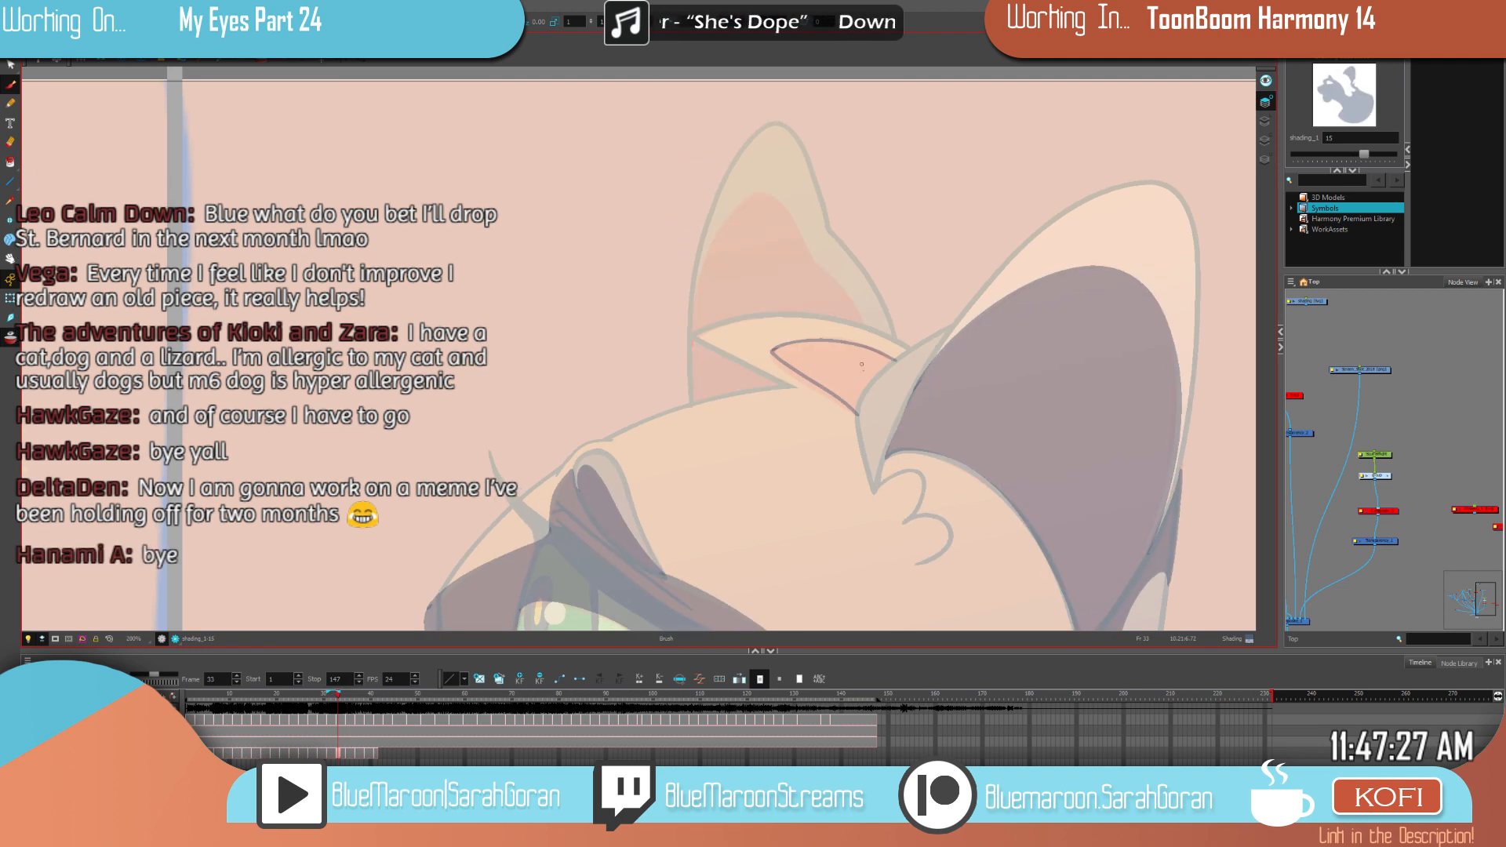
Step: Fill the hair tuft marking with the shading colour and compare it with frame 31
key("comma")
key("comma")
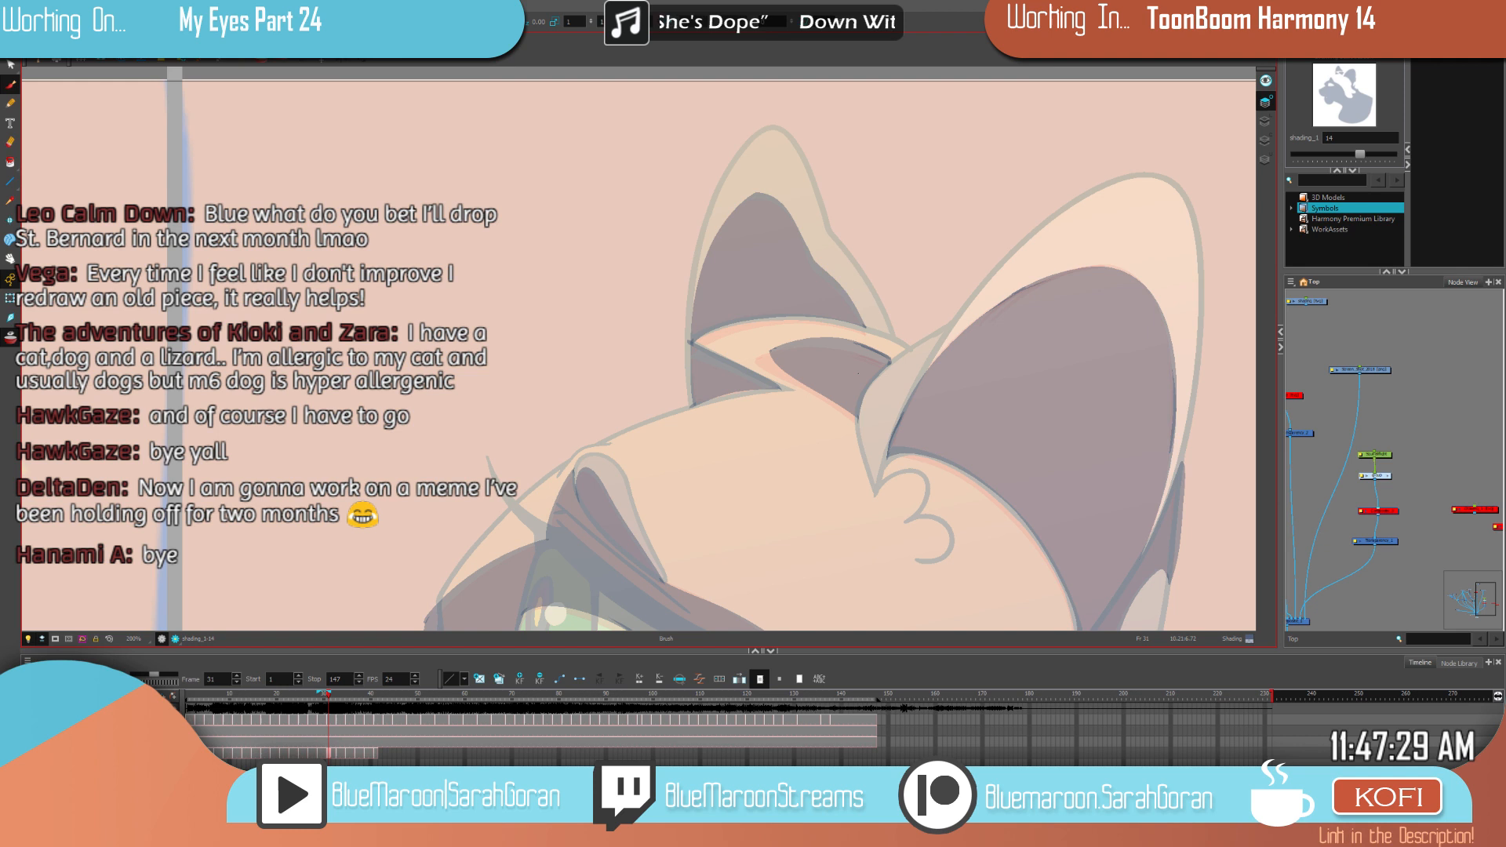
key("period")
key("comma")
key("period")
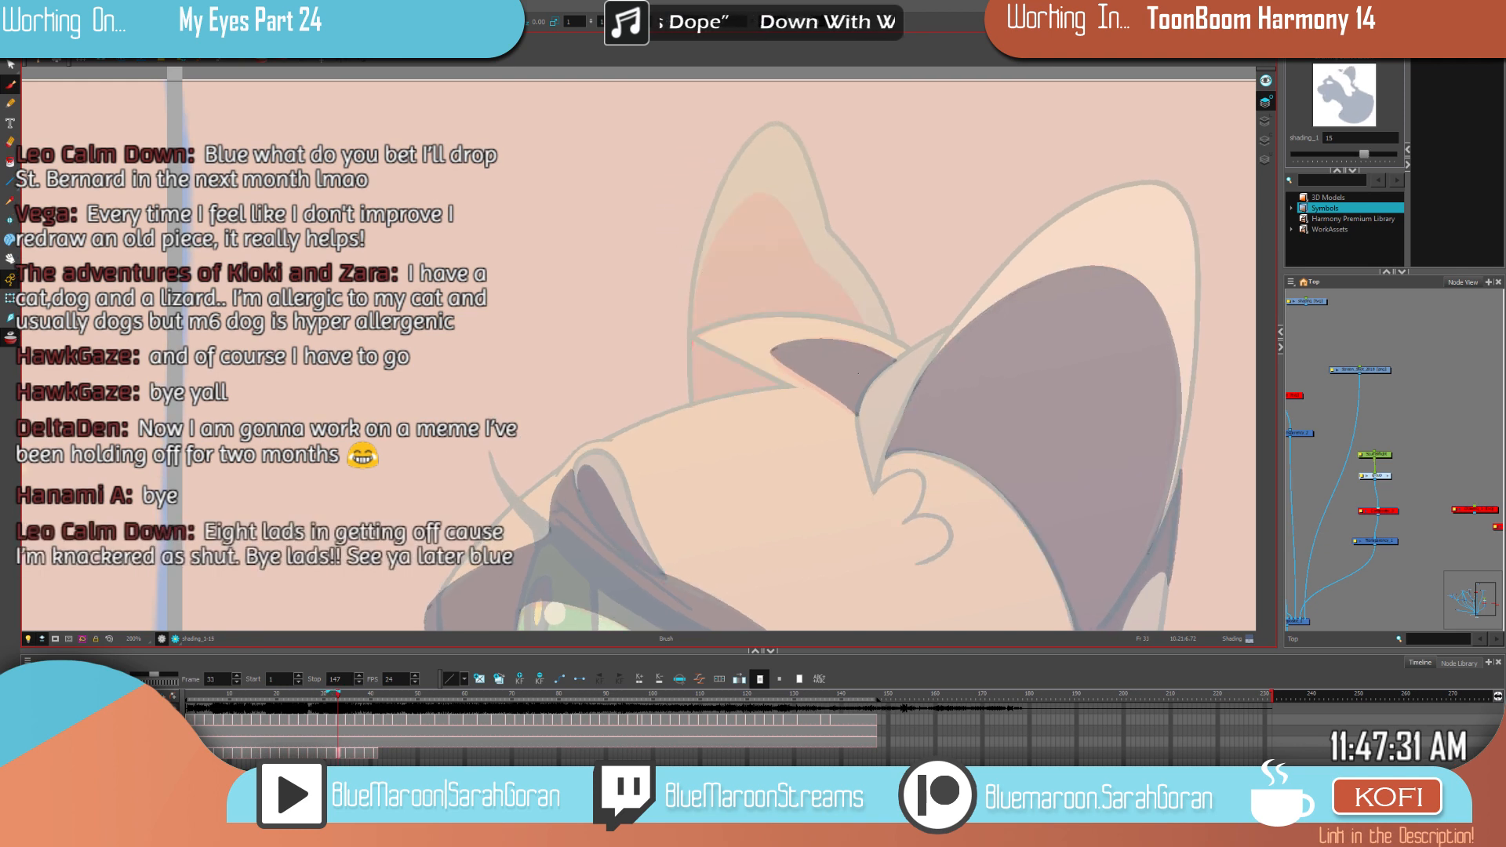
Step: Select the hair tuft marking between the ears on frame 33 and slightly adjust its shape to fit the tuft
key("period")
left_click(771, 337)
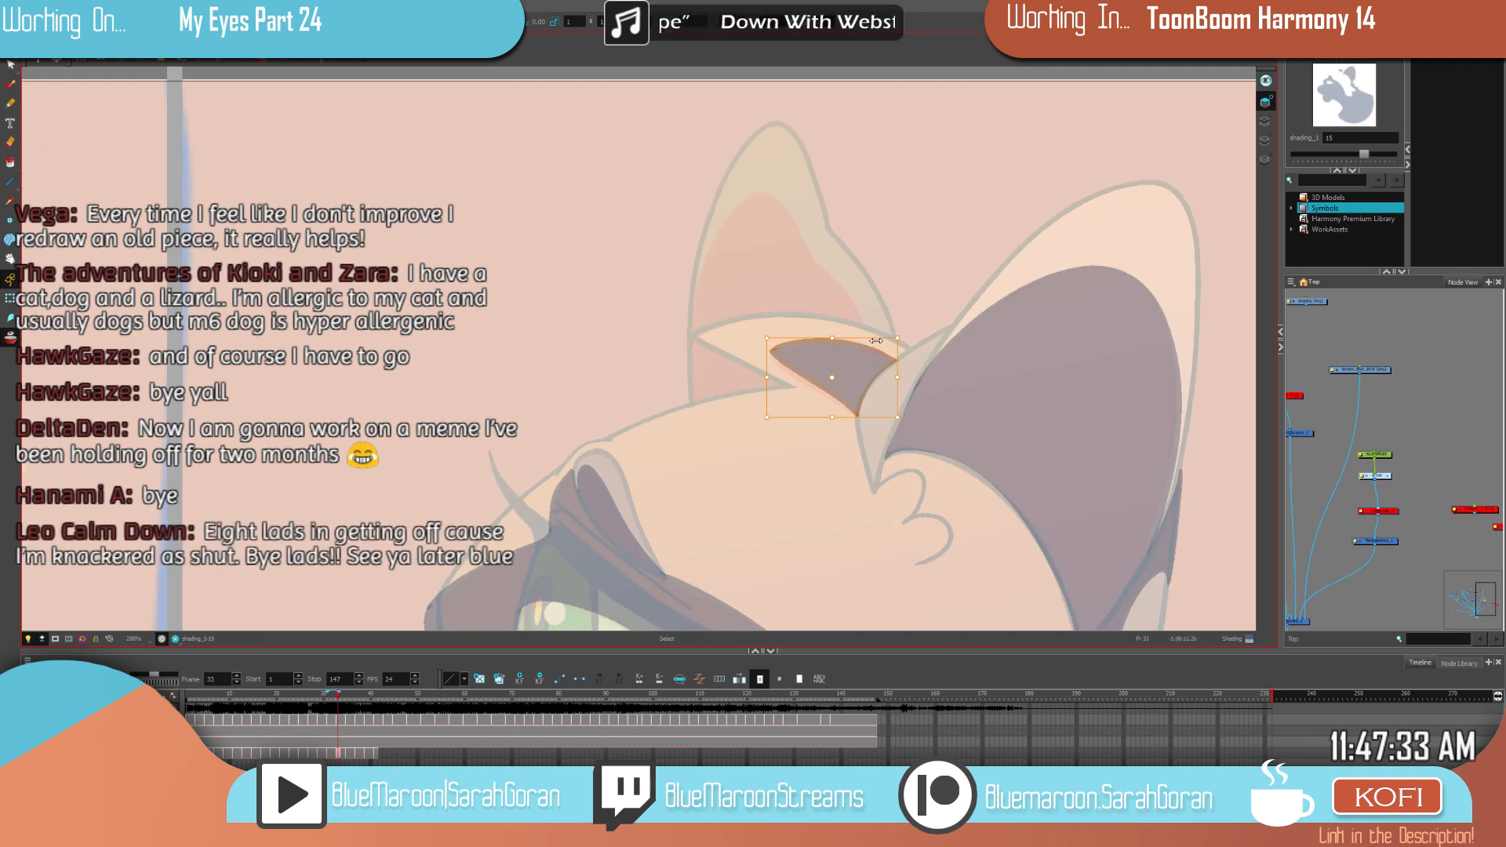
left_click(771, 338)
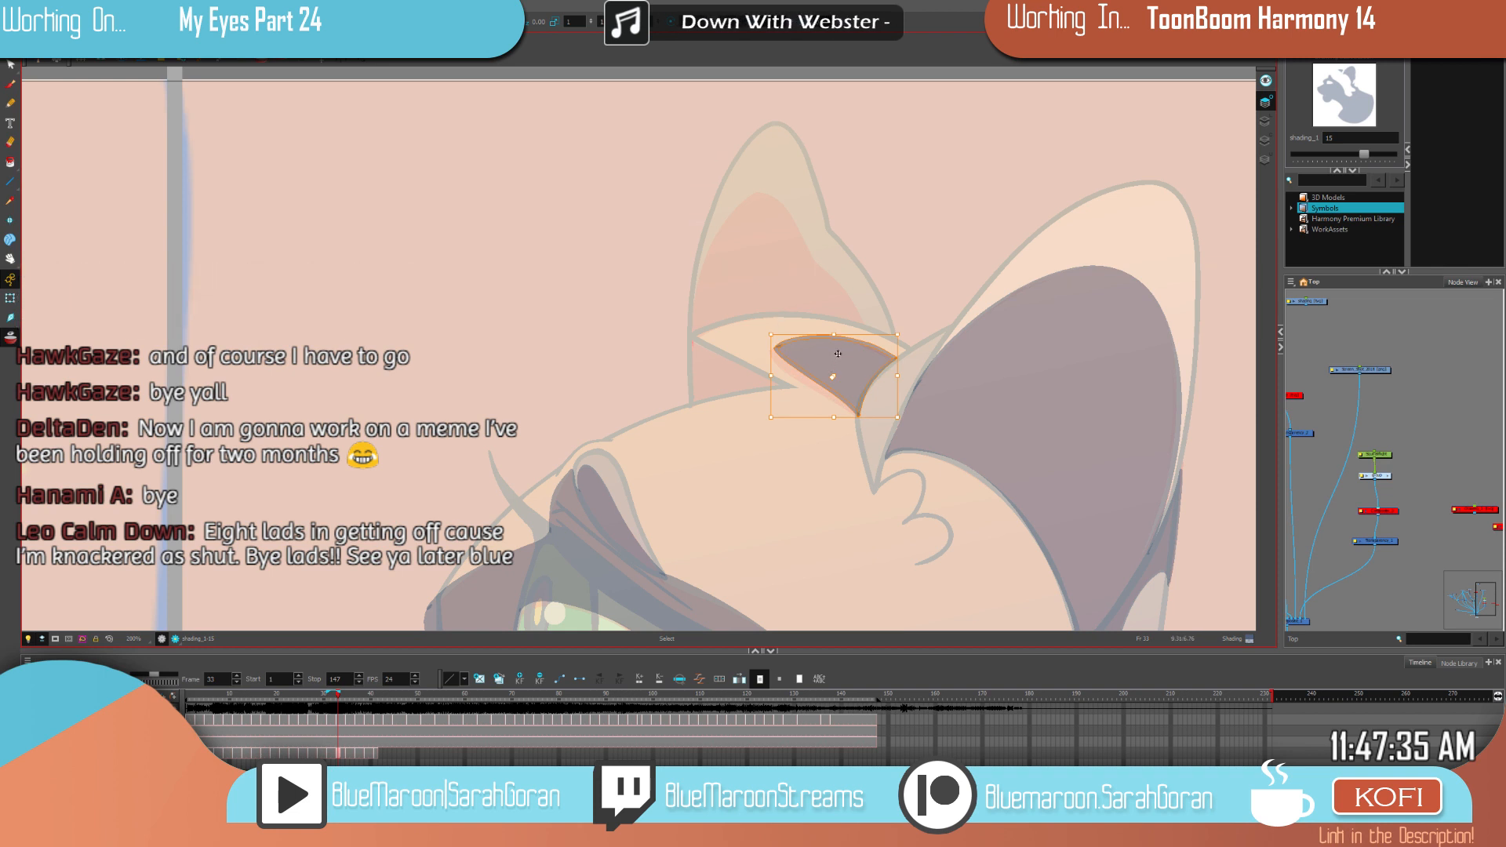
left_click_drag(771, 336, 768, 340)
key("comma")
key("period")
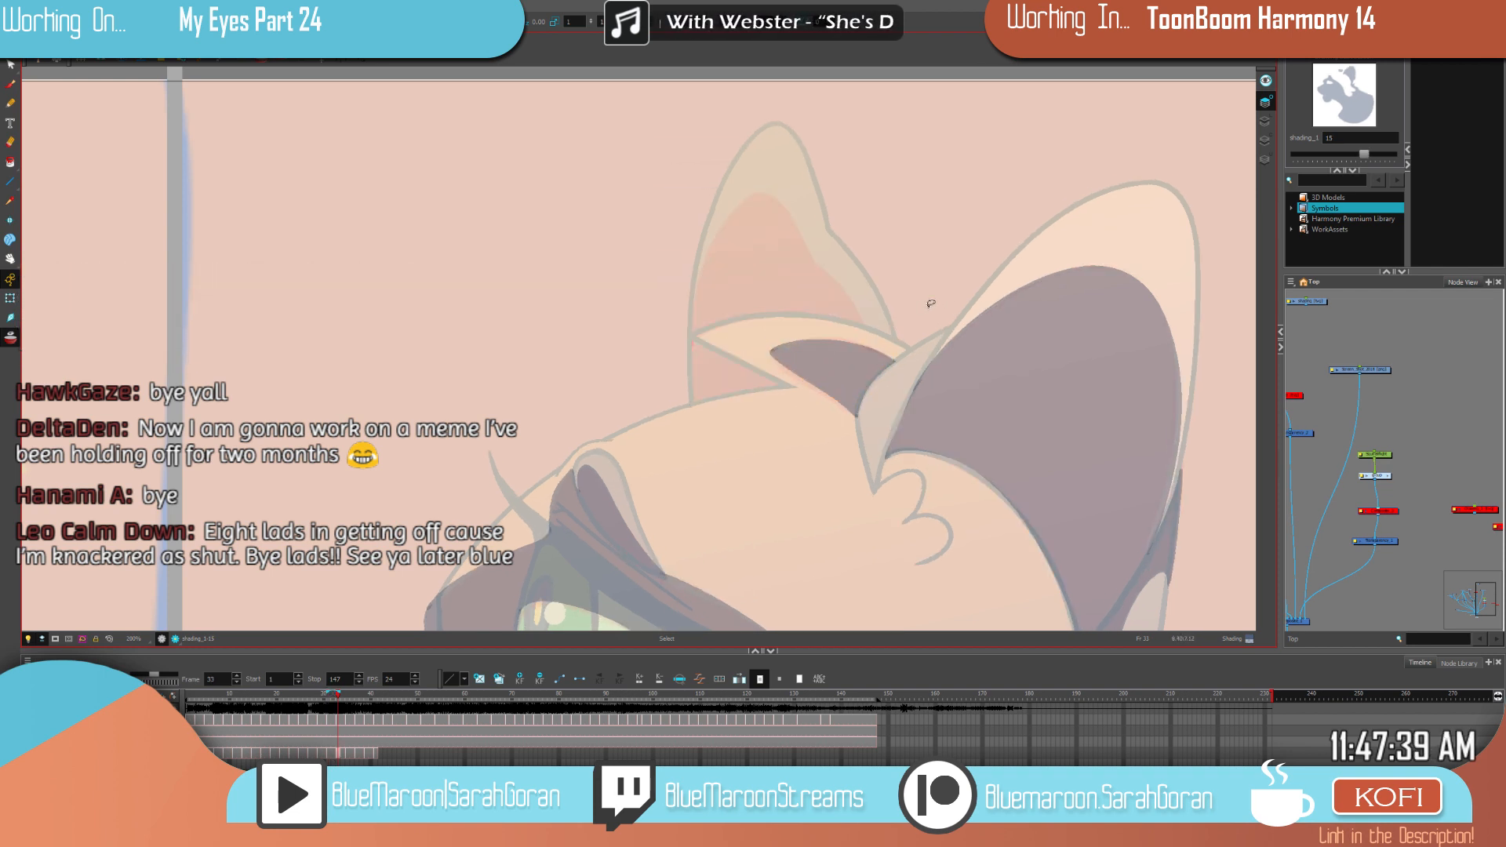
Step: Compare the shading around both ears and the hair tuft across frames 29, 31 and 33
left_click(12, 92)
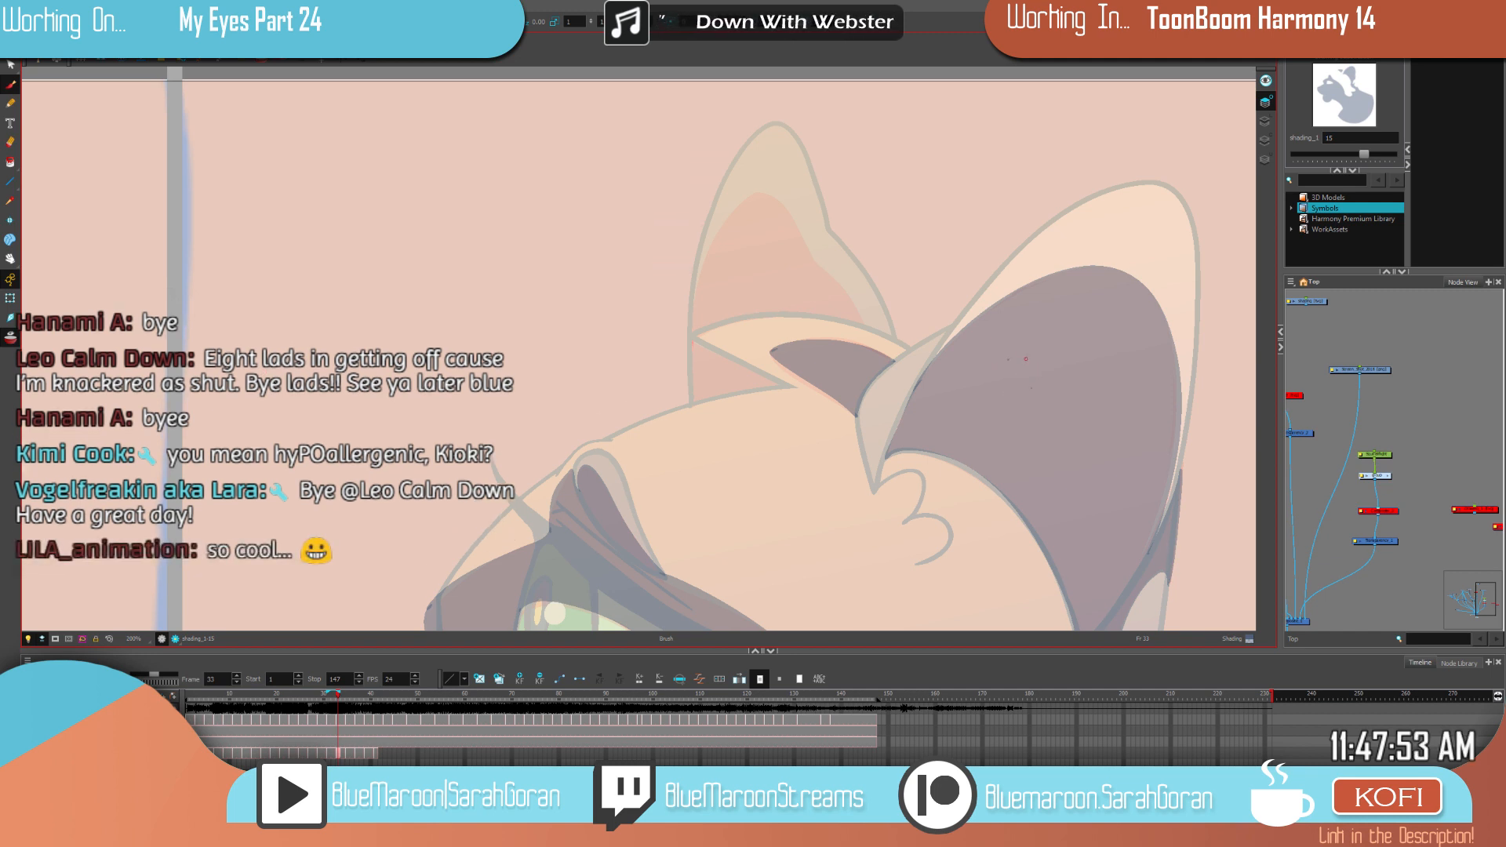
key("f")
key("g")
key("f")
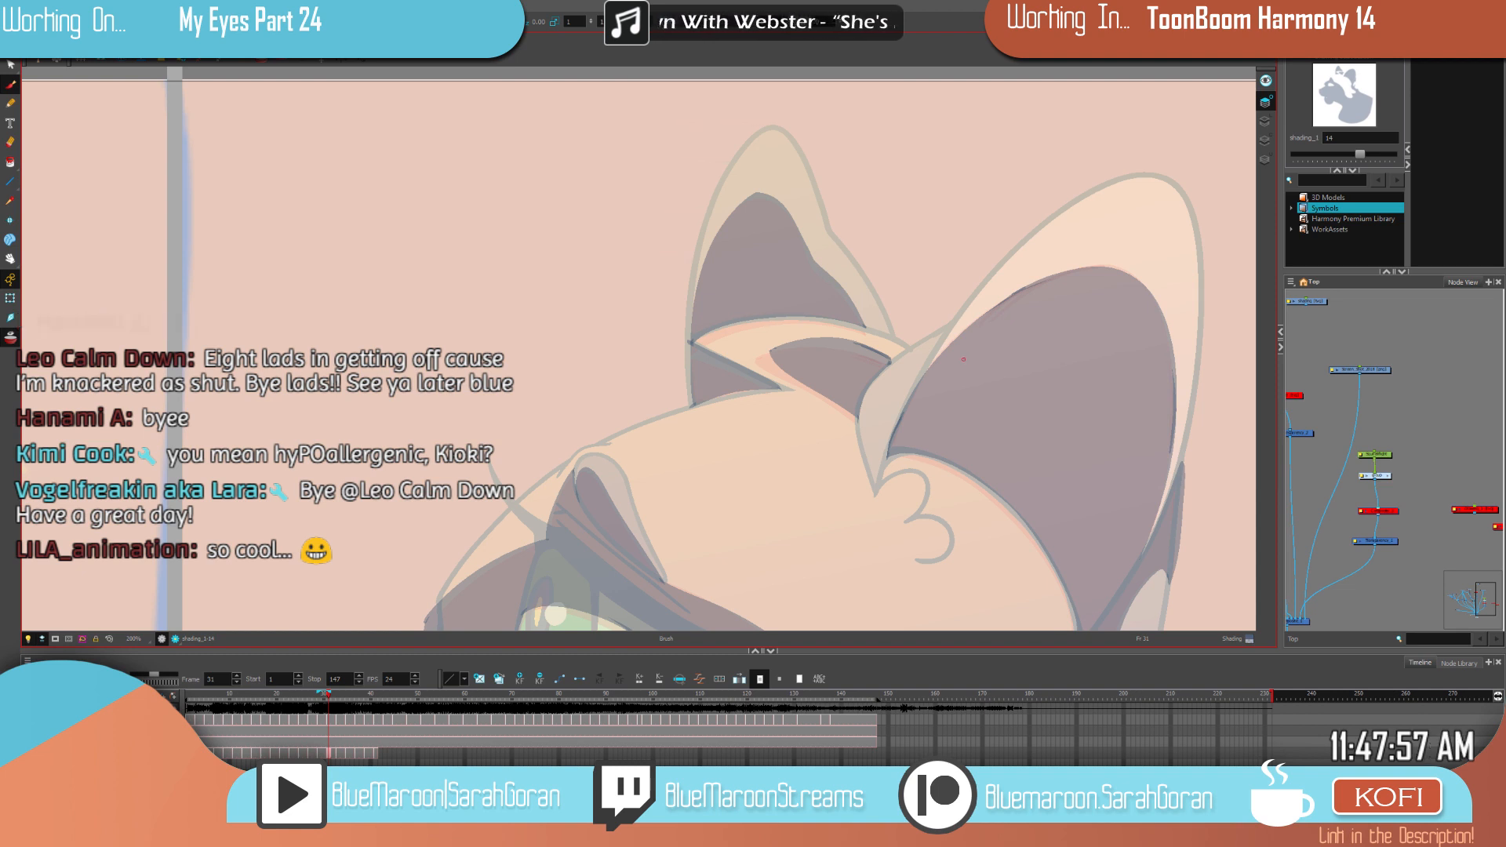
left_click_drag(939, 352, 929, 411)
key("g")
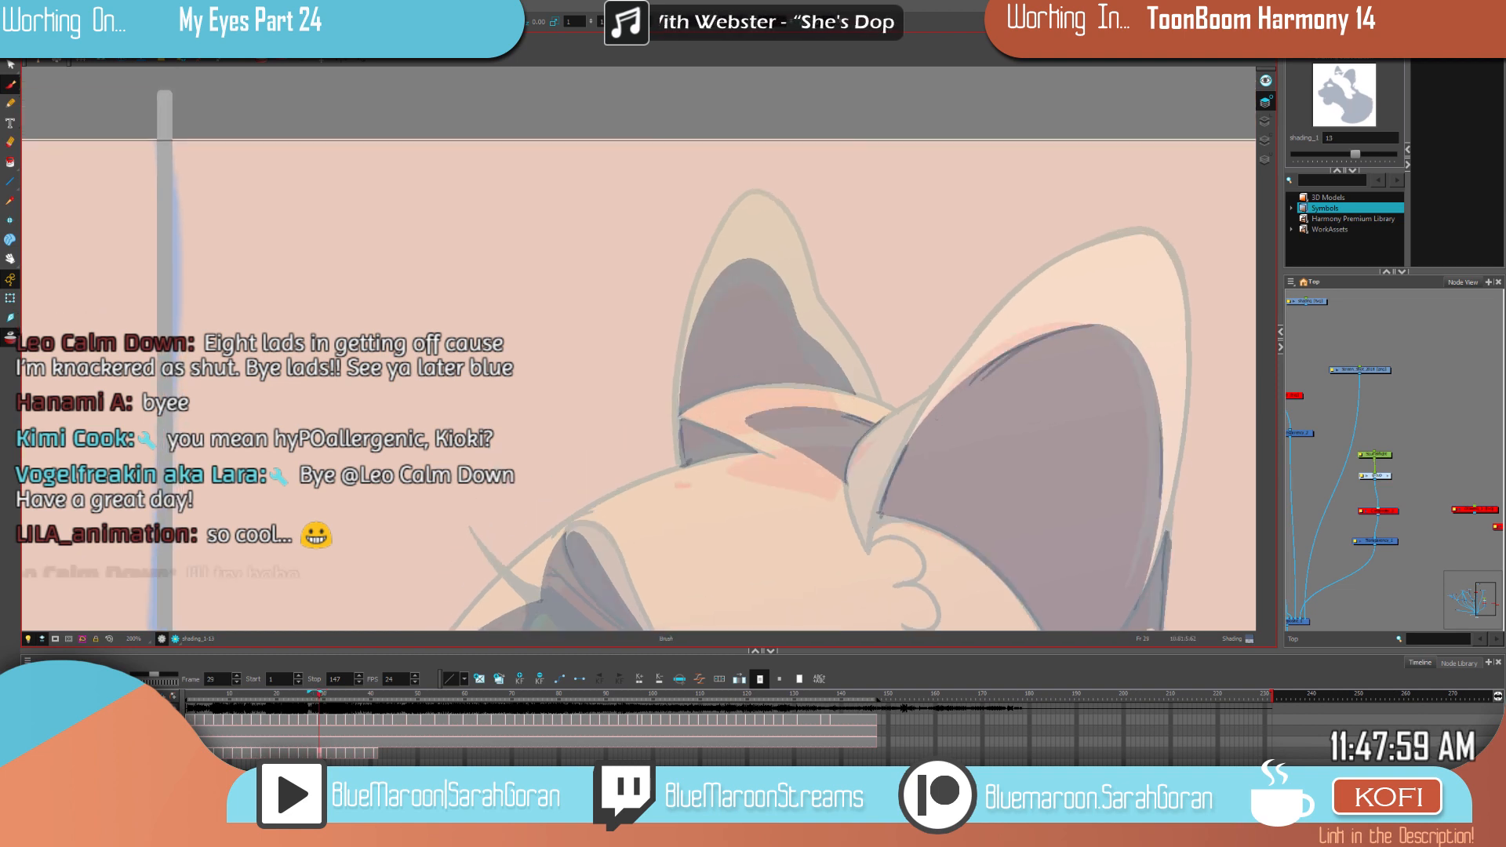
key("f")
key("g")
key("f")
key("g")
key("f")
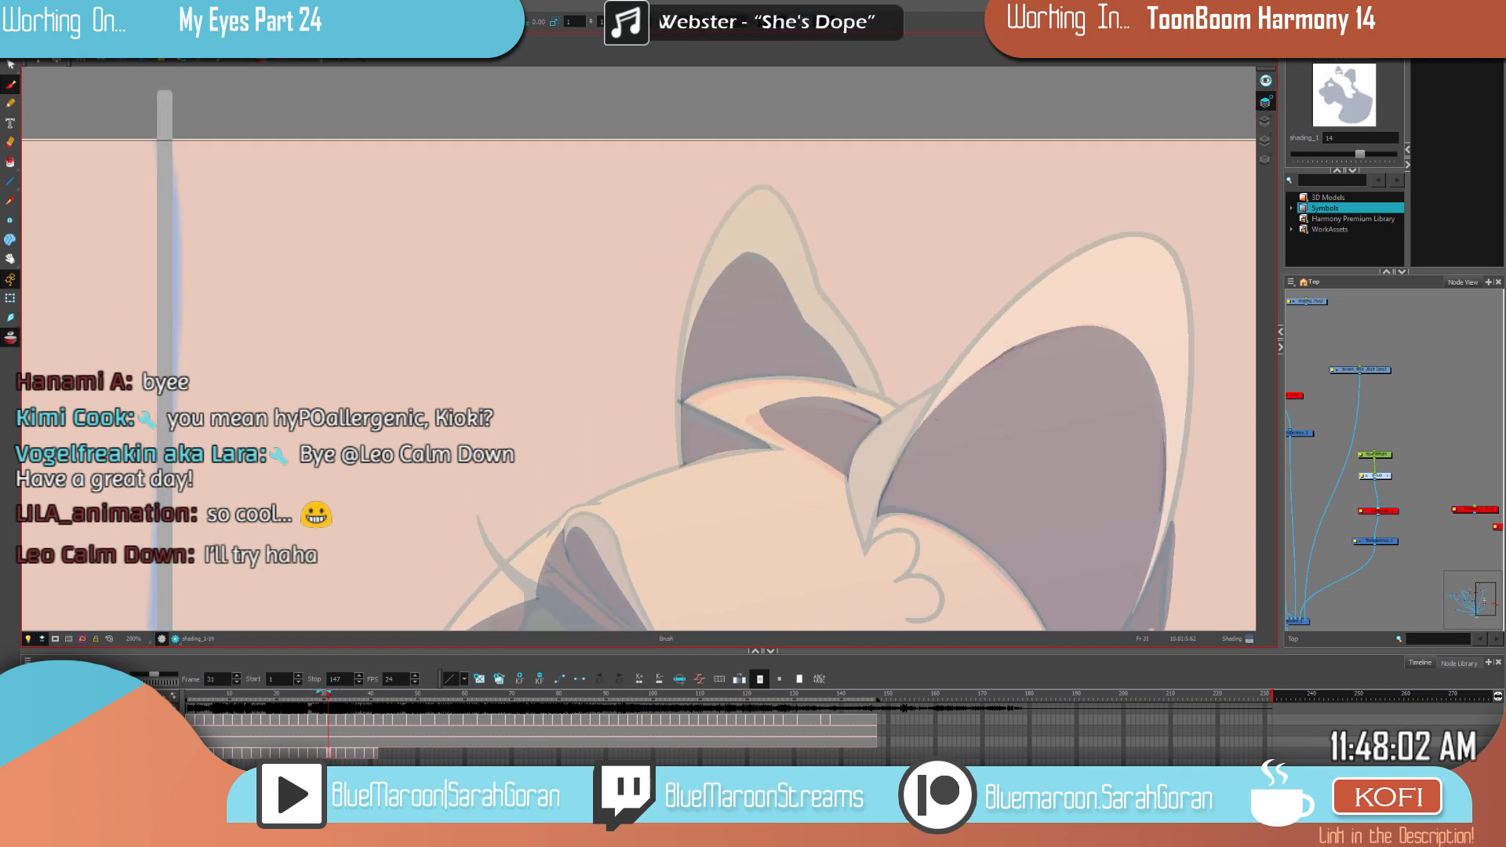
key("g")
key("f")
key("g")
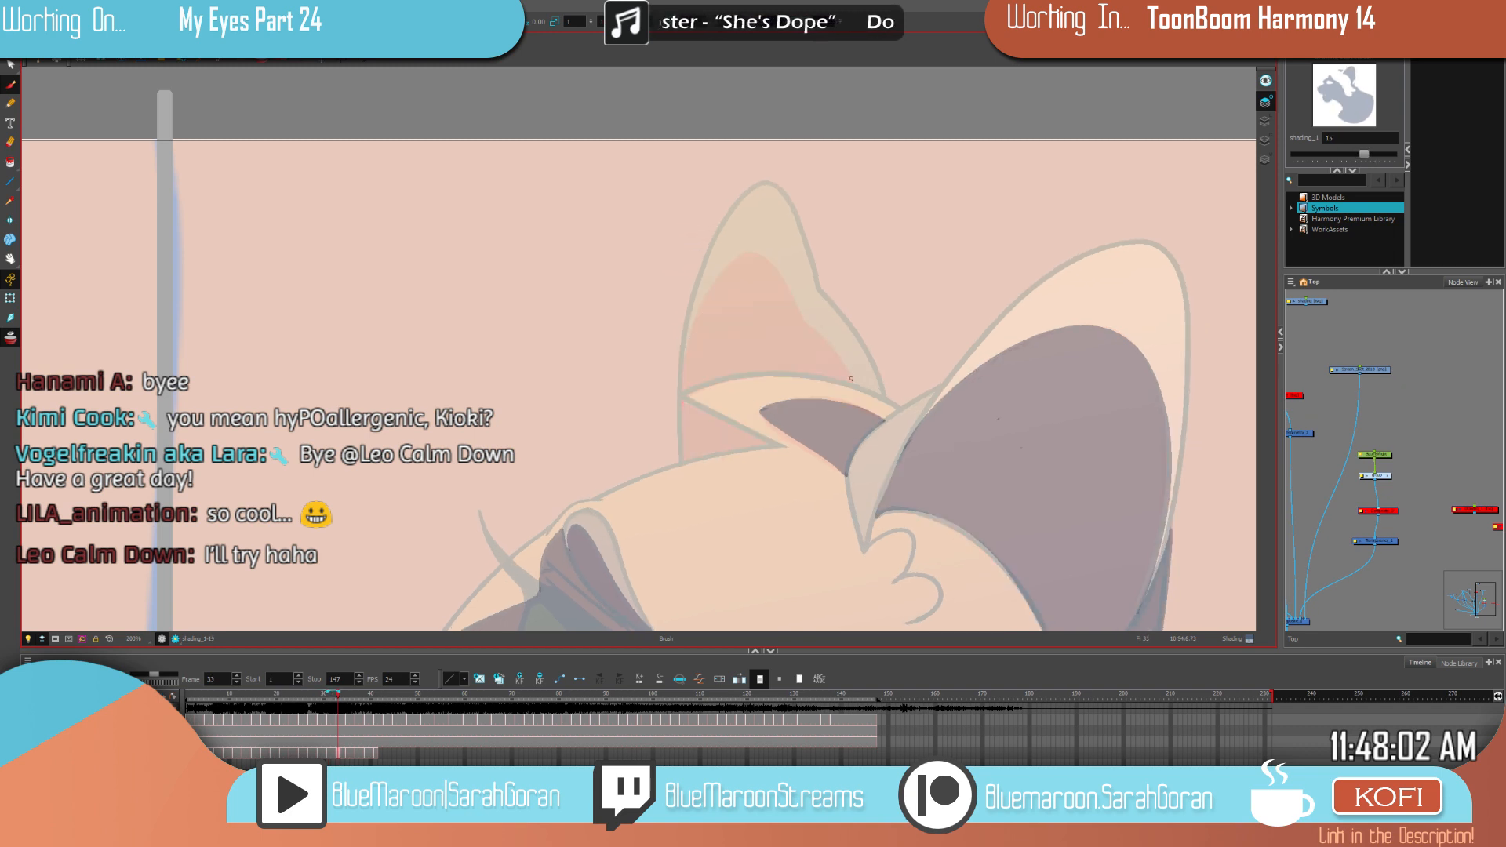
Step: Outline the far ear's inner area and the patch below the hair tuft on frame 33, and fill both with the shading colour
mouse_move(824, 337)
left_mouse_down()
mouse_move(760, 253)
mouse_move(722, 271)
mouse_move(680, 392)
left_mouse_up()
key("f")
key("g")
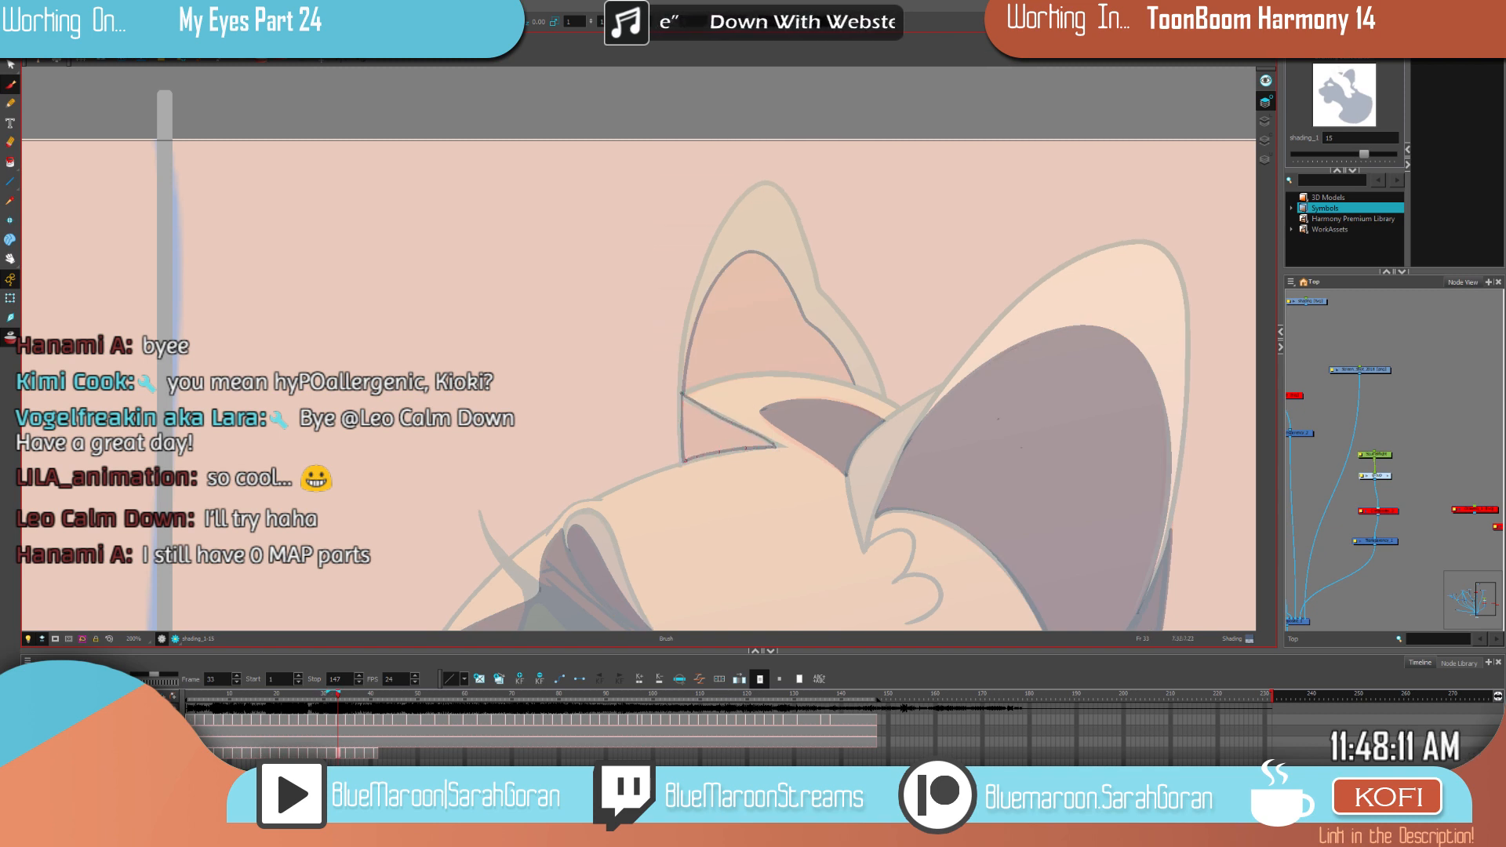
left_click_drag(847, 382, 751, 372)
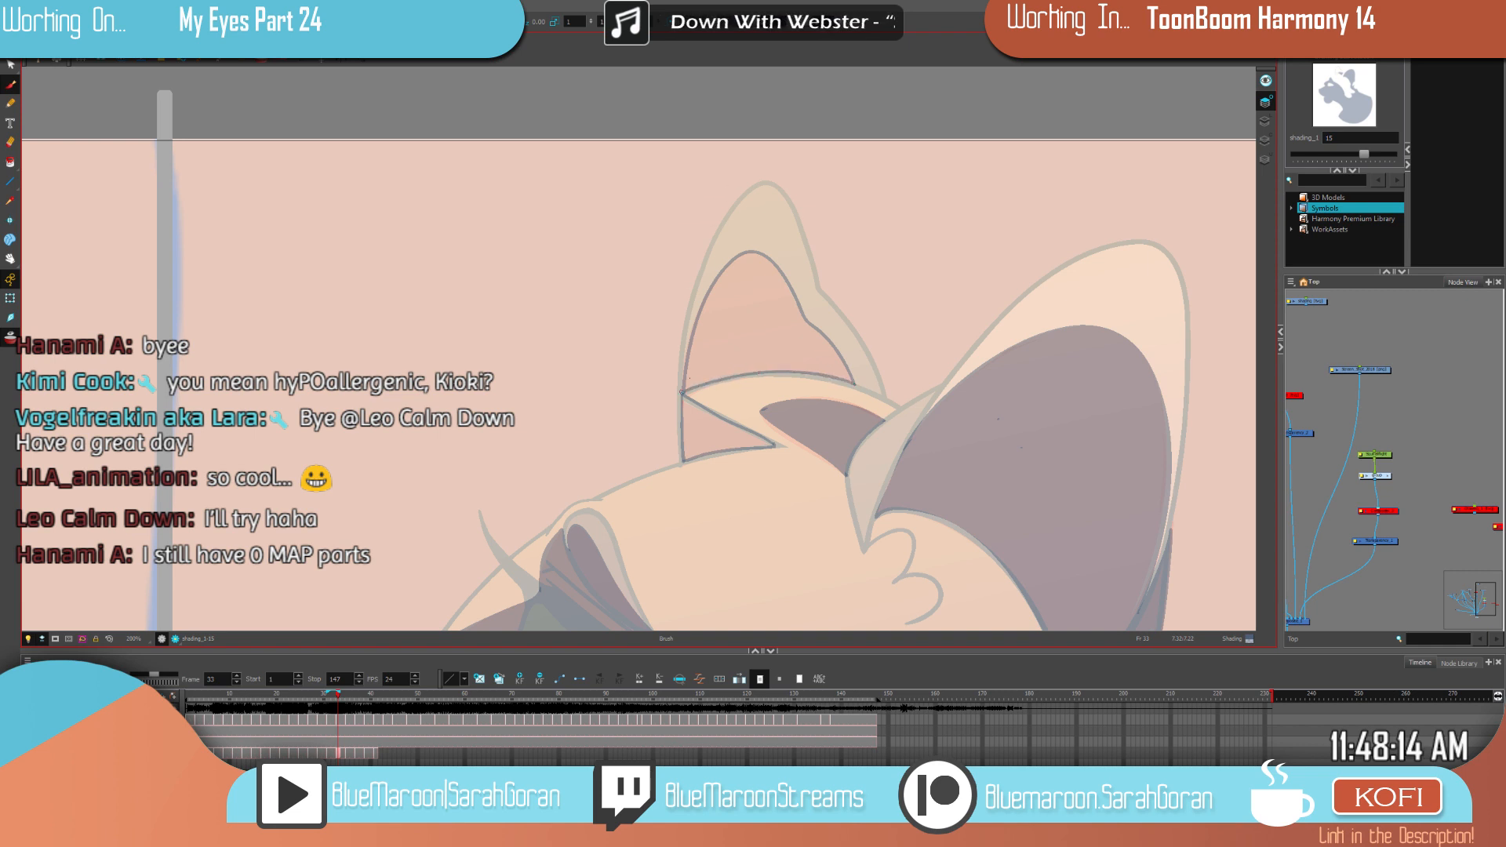
left_click(723, 350)
left_click(707, 443)
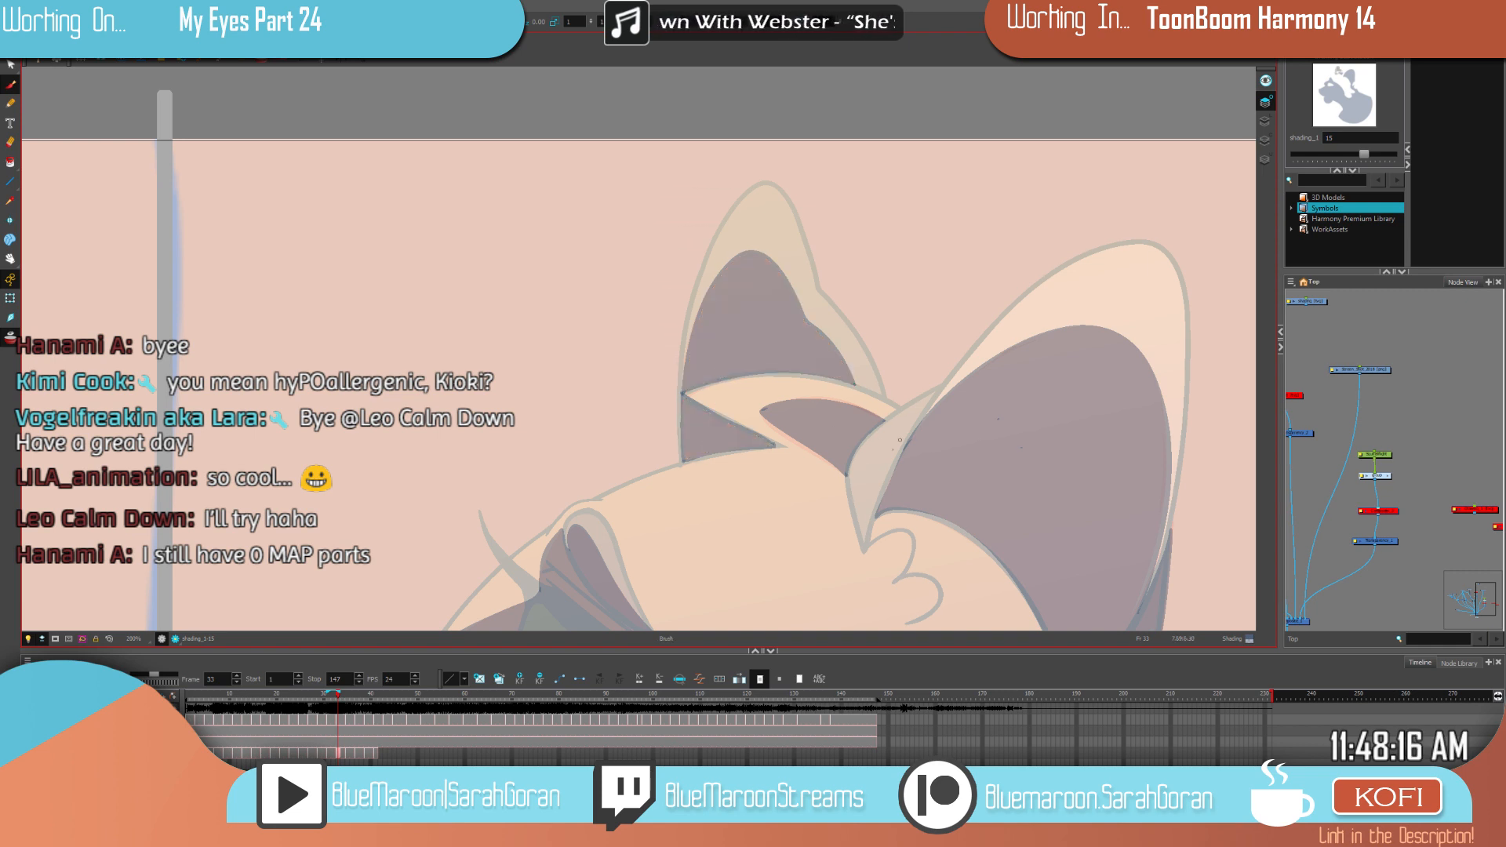
Step: Flip through frames 27 to 33 with the whole character in view to check the shading's continuity
scroll(902, 439, "down", 5)
key("space")
left_click_drag(953, 515, 954, 422)
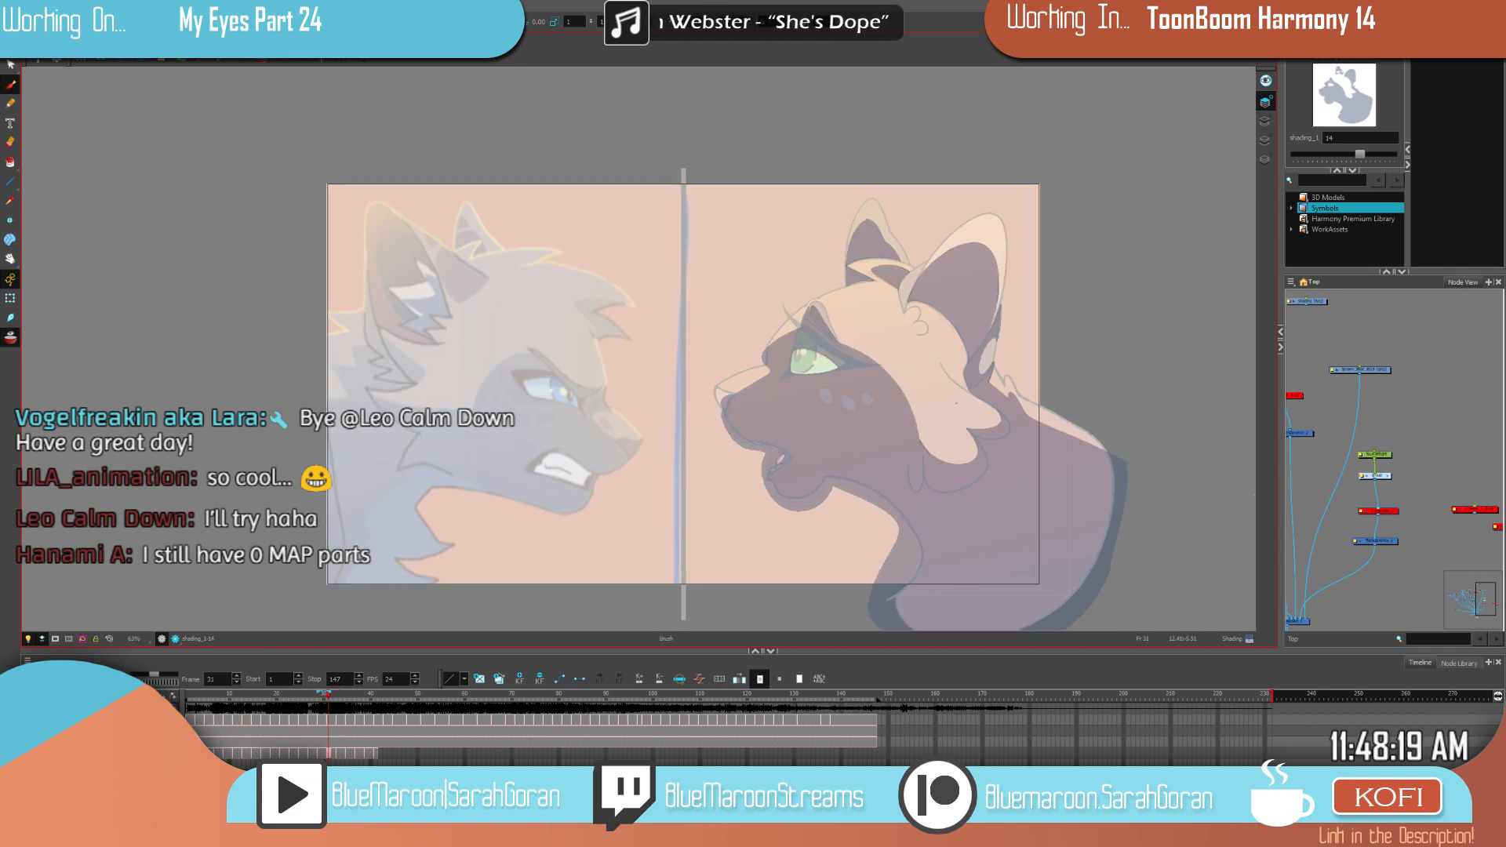
key("f")
key("g")
key("f")
key("f")
key("f")
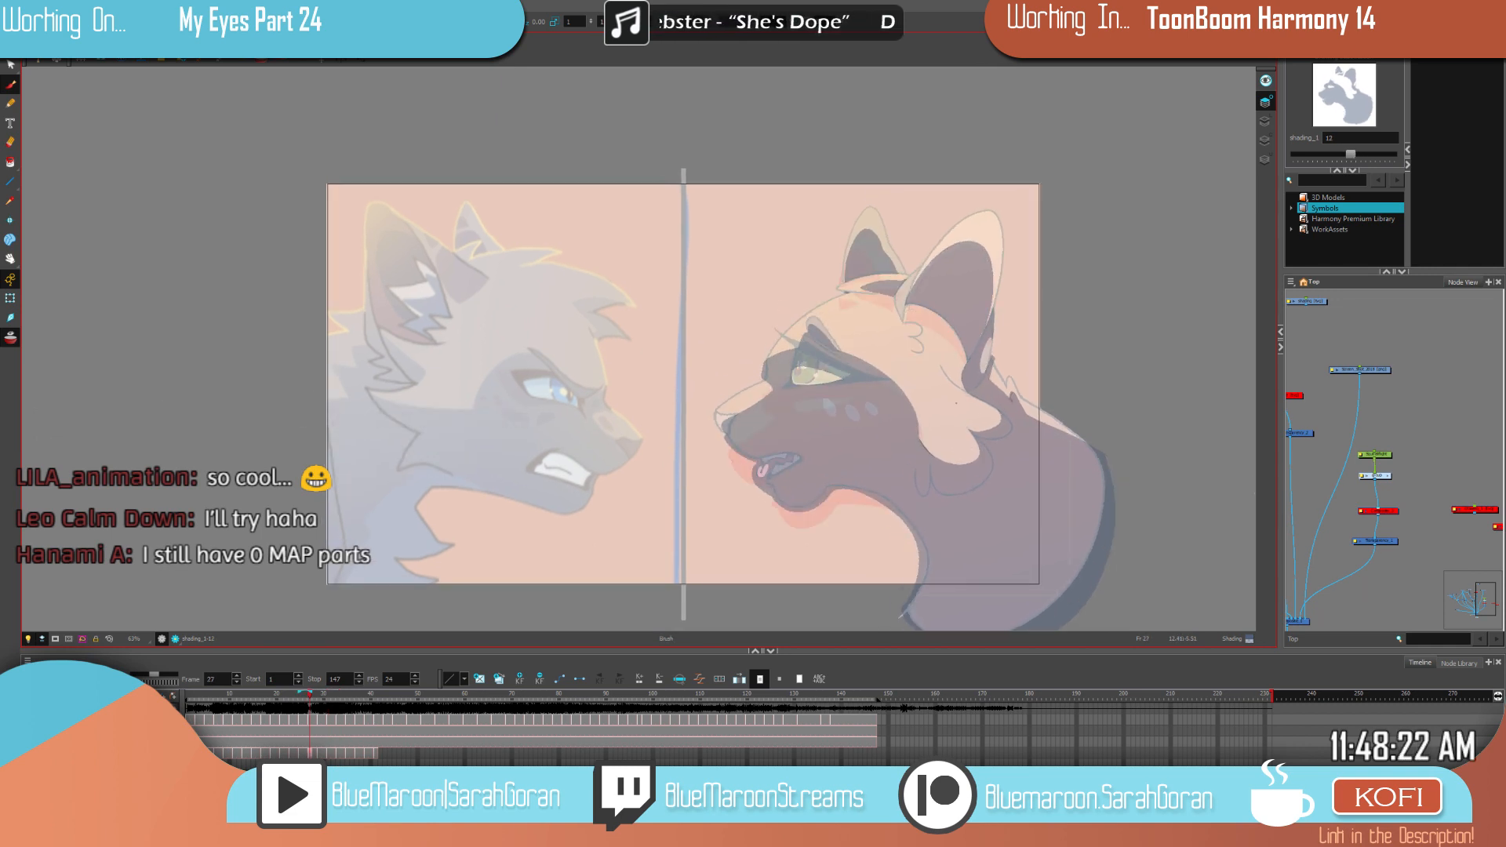
key("g")
key("g")
key("f")
key("f")
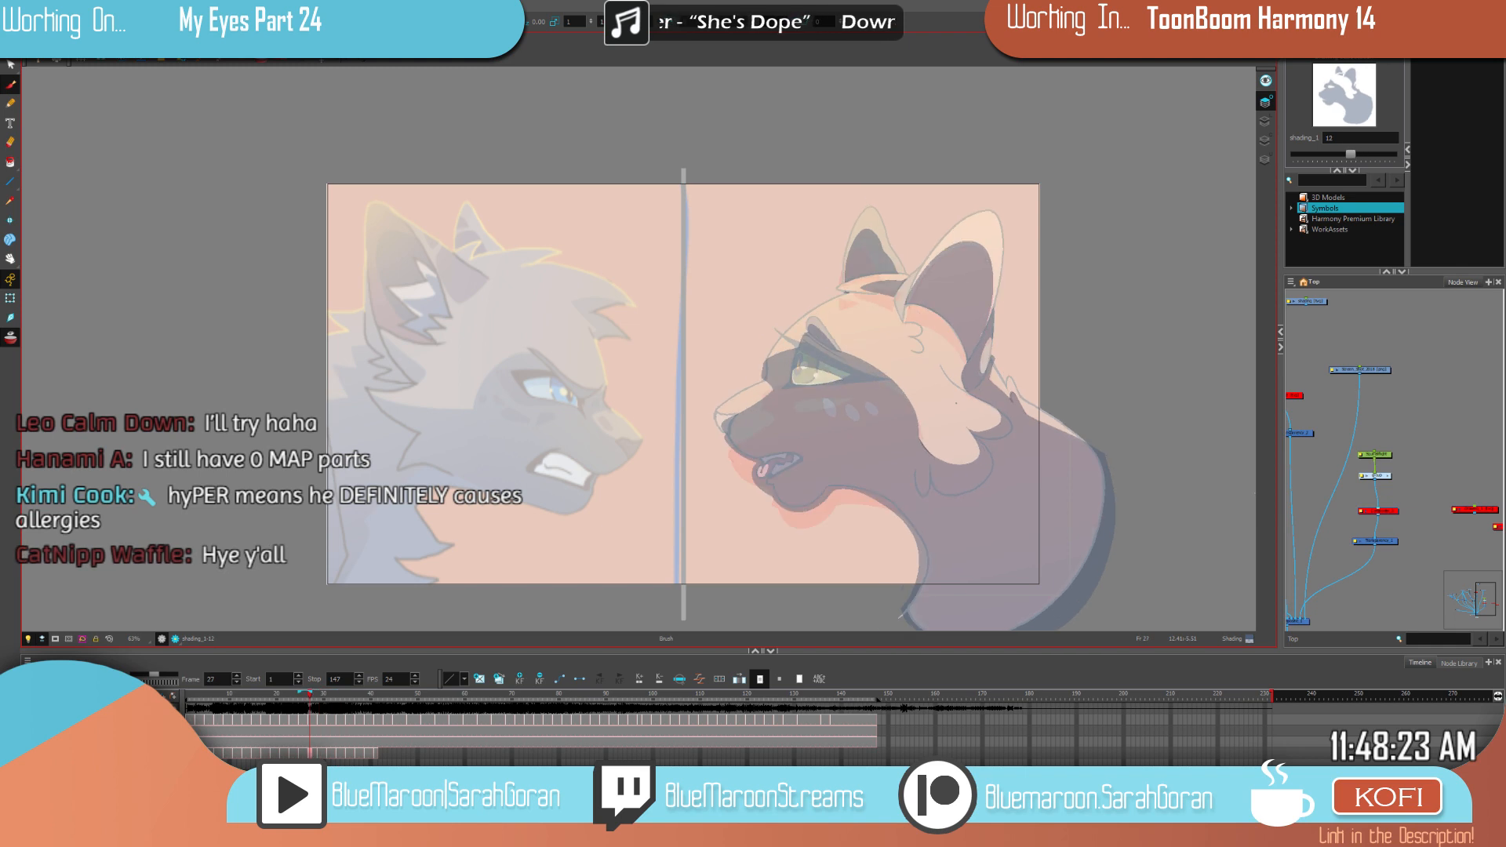
key("f")
key("g")
key("g")
key("f")
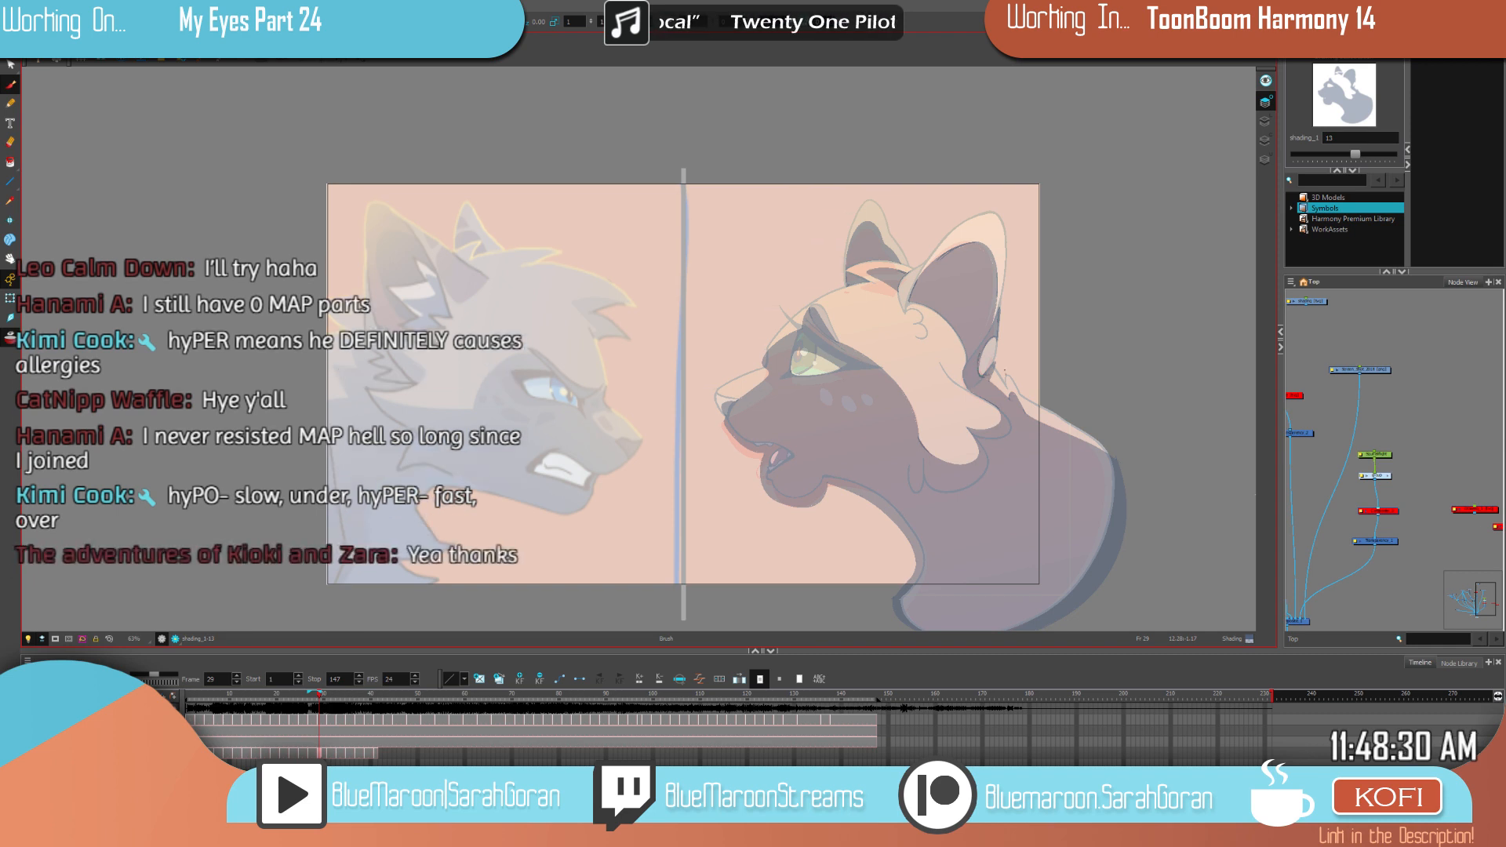
key("f")
key("g")
key("g")
key("f")
key("g")
key("g")
key("f")
key("g")
key("g")
key("f")
key("g")
key("f")
key("g")
key("f")
key("g")
key("g")
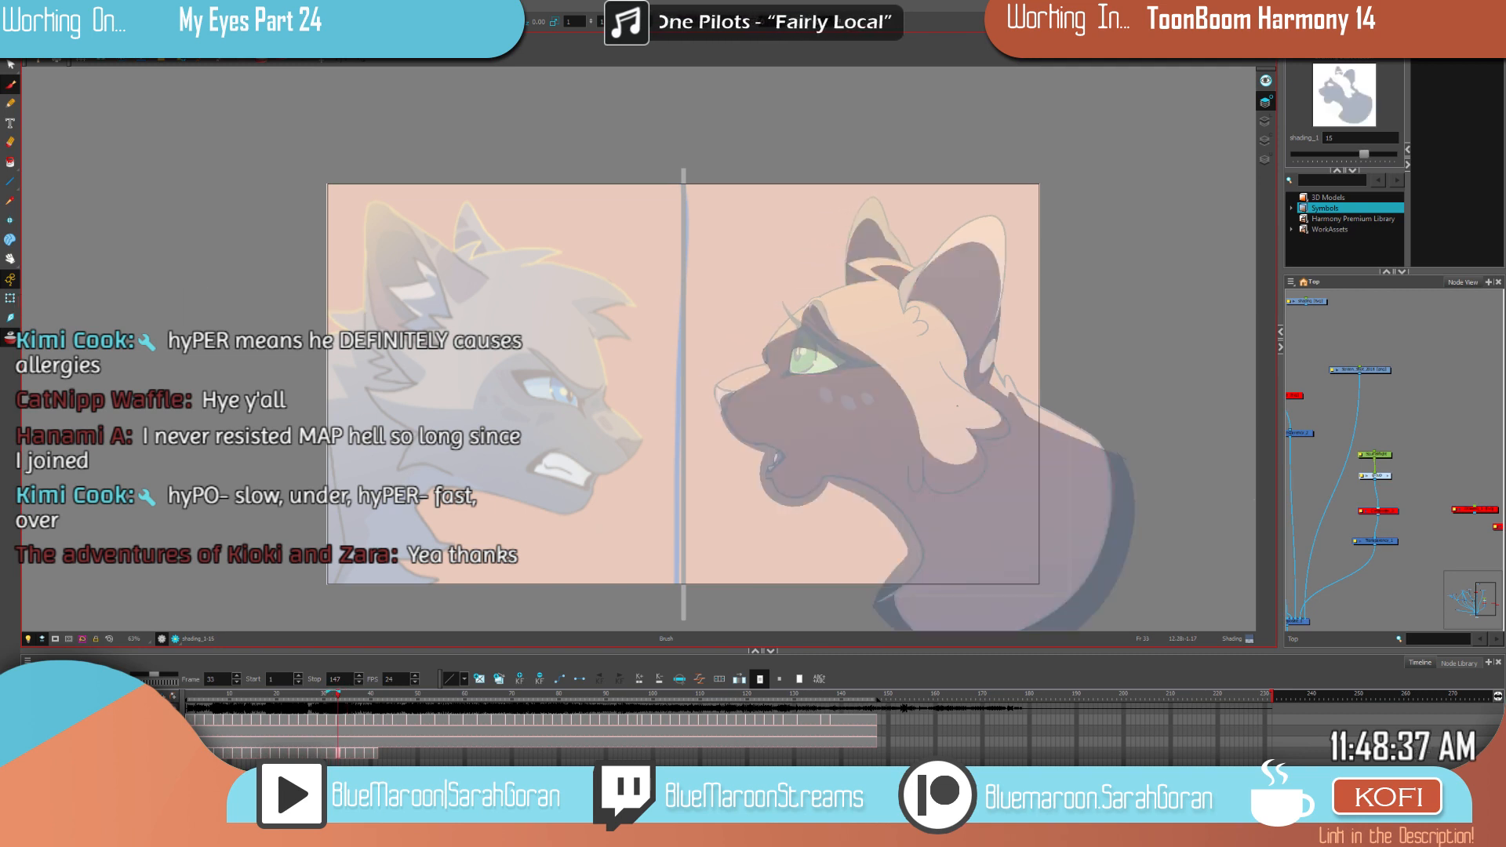
key("f")
key("g")
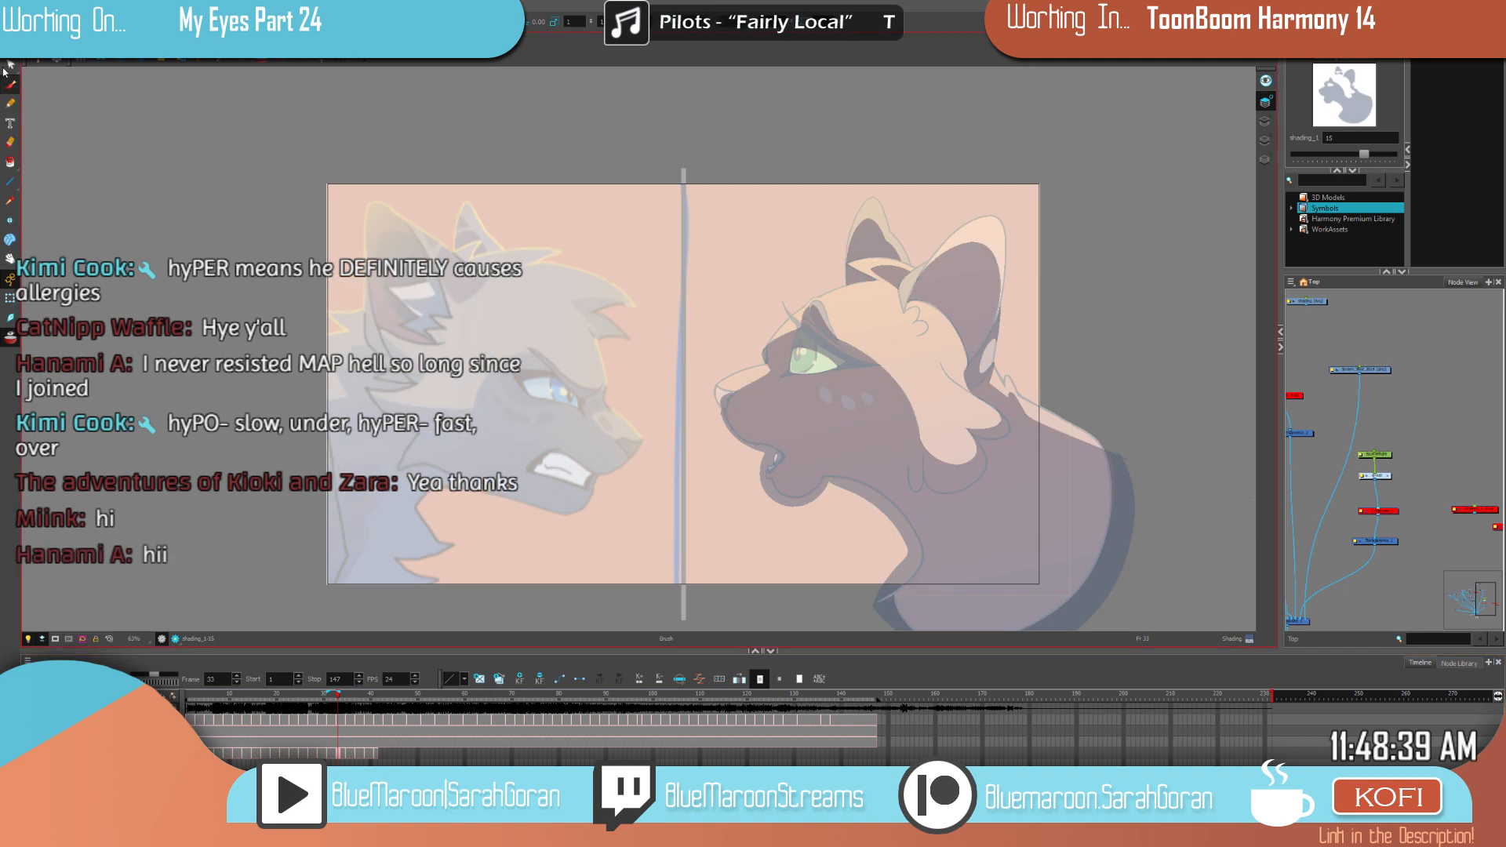
Step: Copy all the shading artwork from frame 33 and paste it onto frame 35 of the Shading layer
key("alt+s")
mouse_move(791, 240)
left_mouse_down()
mouse_move(740, 553)
mouse_move(845, 151)
left_mouse_up()
key("ctrl+c")
key("g")
key("ctrl+v")
key("Escape")
Step: Draw the missing shading edge at the tip of the nose on frame 35 and fill it with the shading colour
scroll(791, 392, "up", 5)
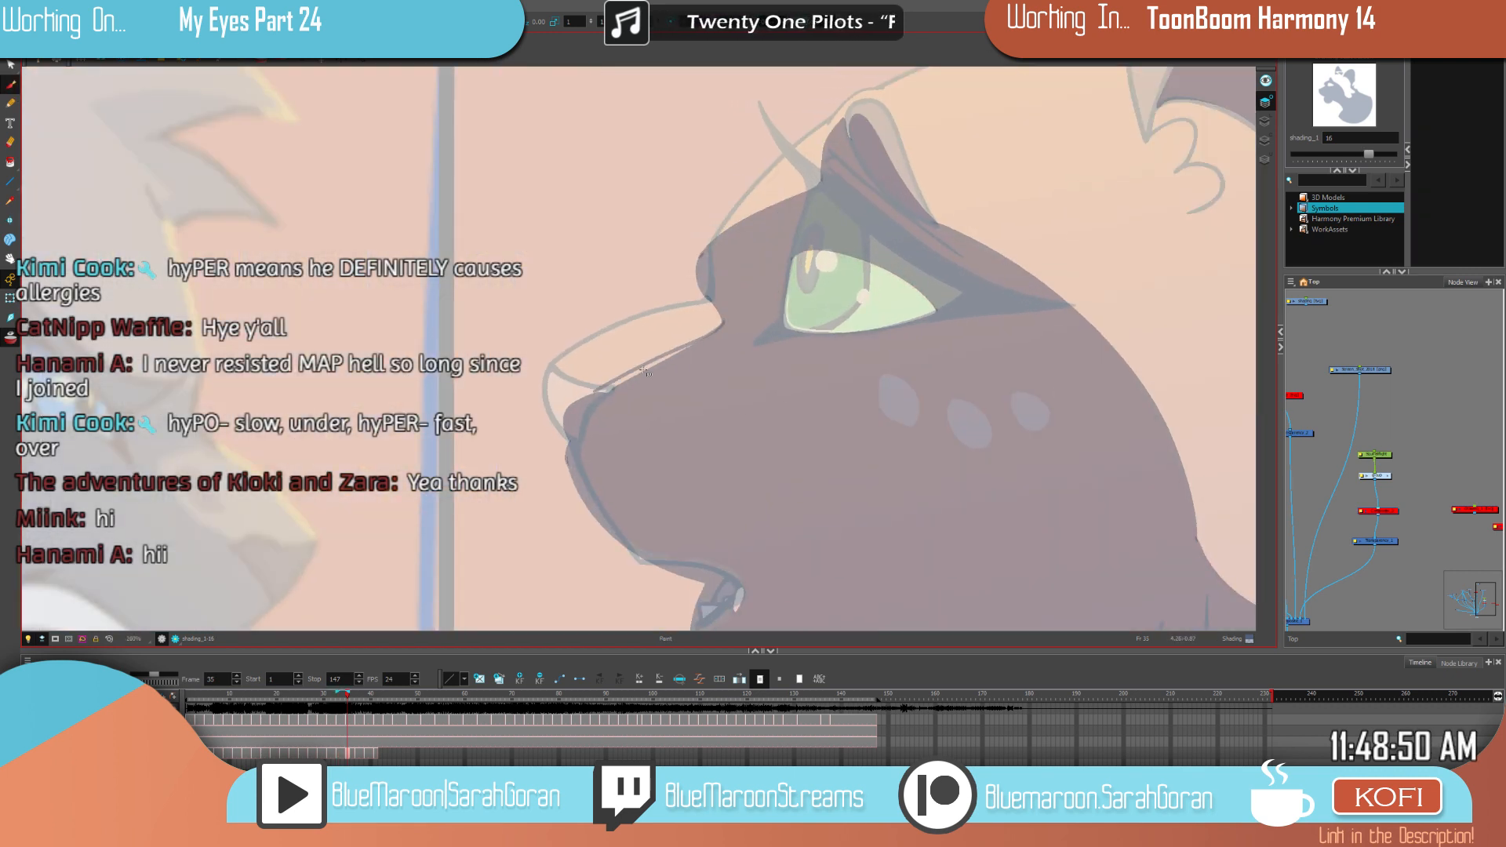
scroll(643, 371, "up", 1)
left_click_drag(593, 394, 568, 441)
key("alt+i")
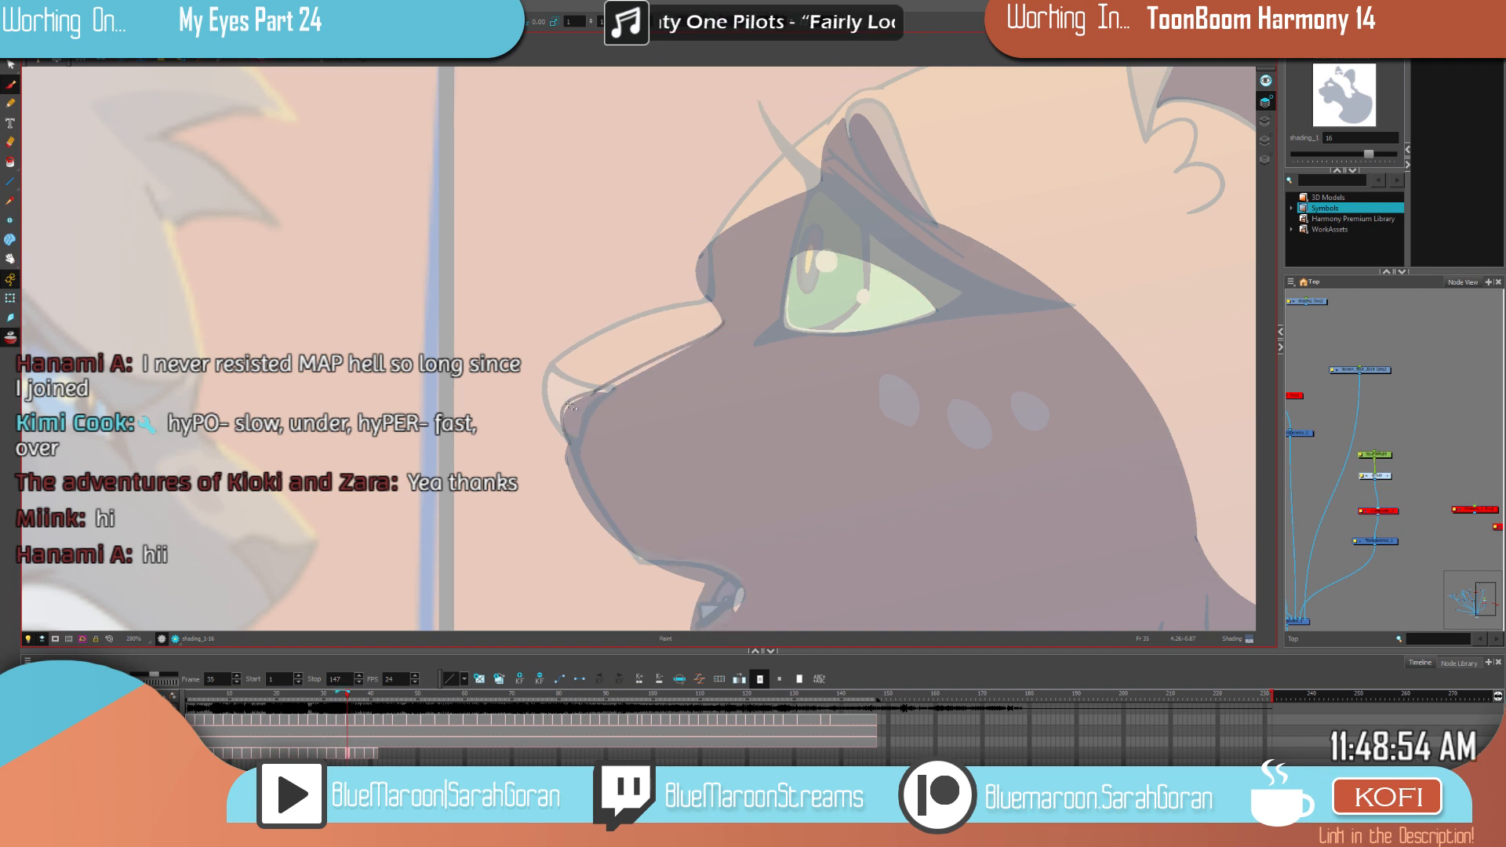
left_click_drag(842, 469, 832, 382)
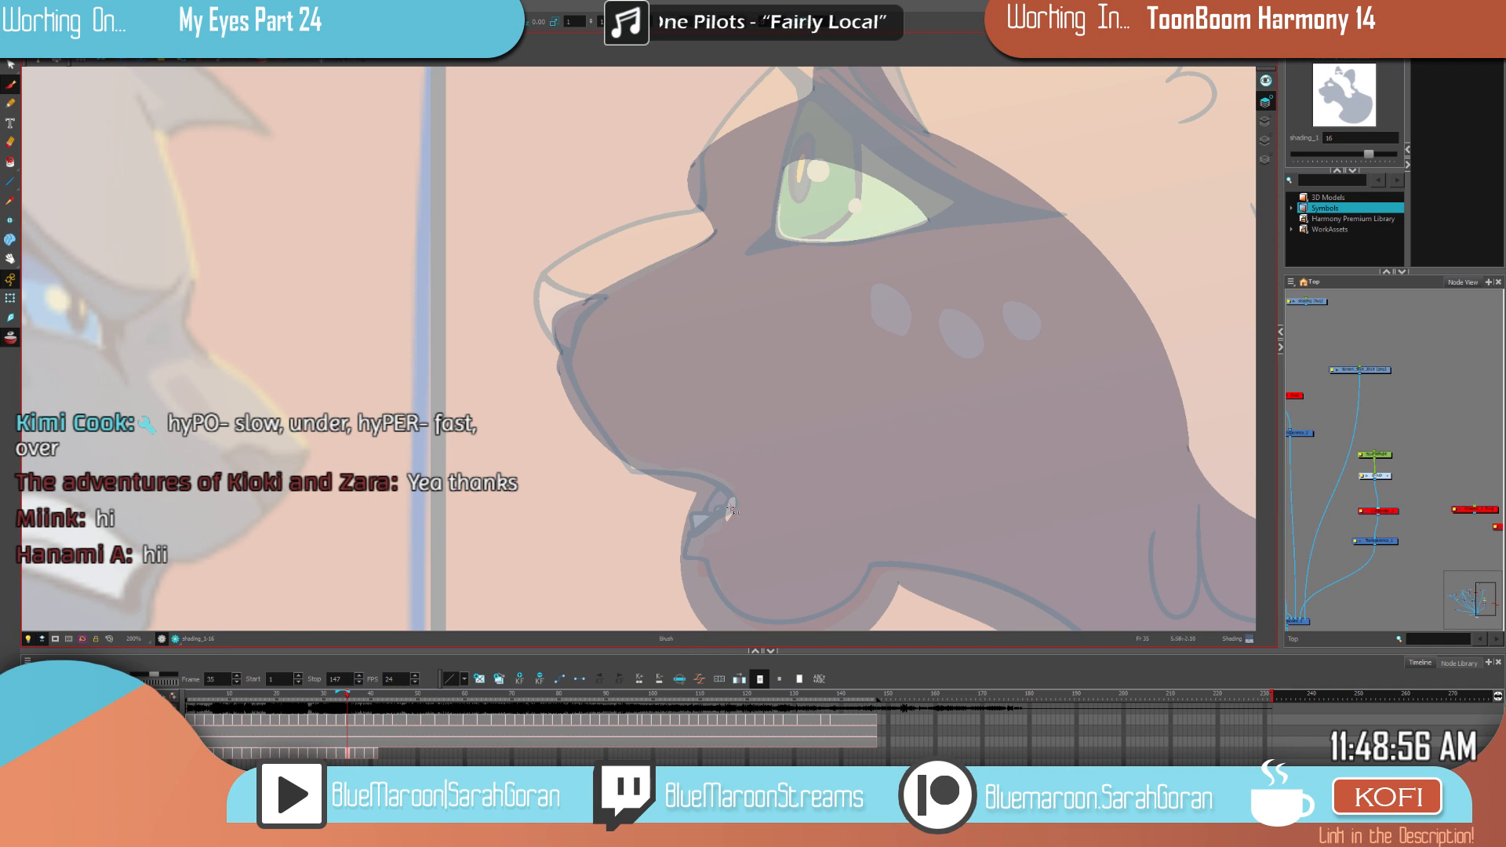
Step: Erase the shading over the inside of the open mouth on frame 35 and compare it with frame 33
key("alt+e")
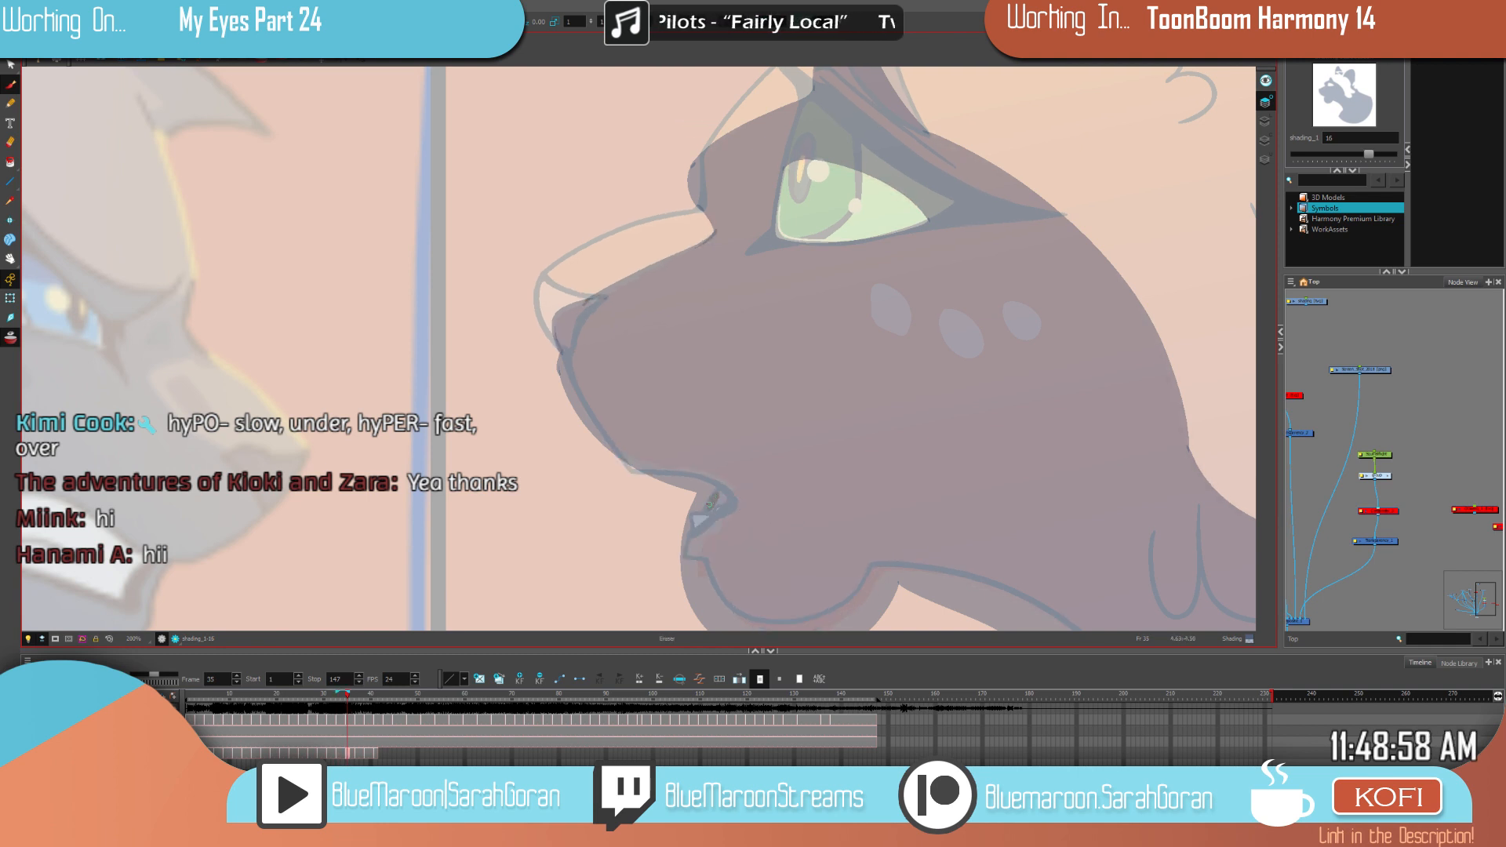
key("f")
key("g")
key("f")
key("g")
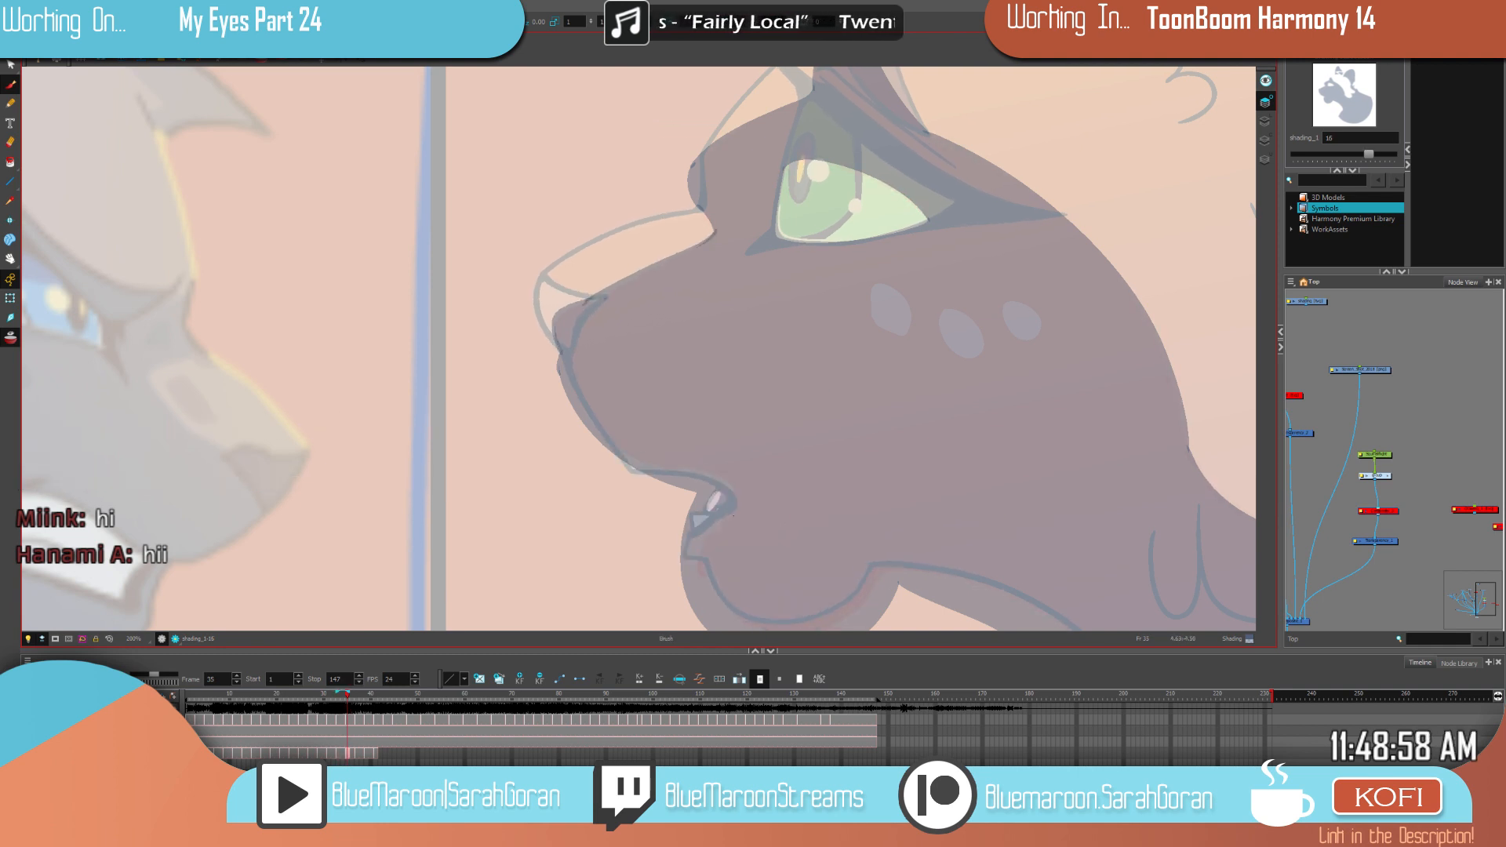
key("f")
key("g")
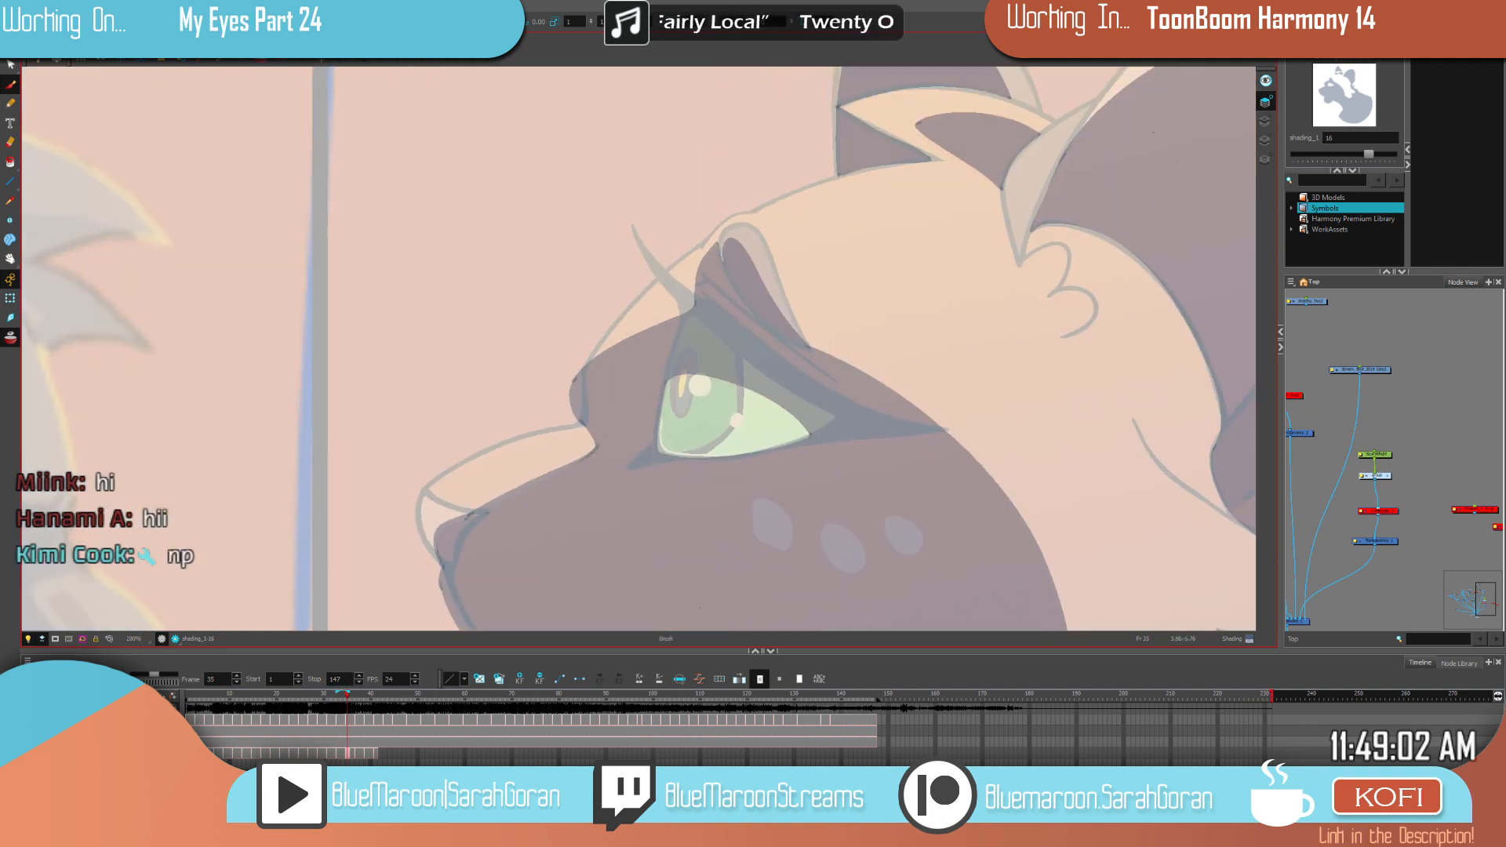
Step: Delete the separate shading piece at the eye opening on frame 35 and compare the eye with frame 33
key("alt+s")
left_click(757, 349)
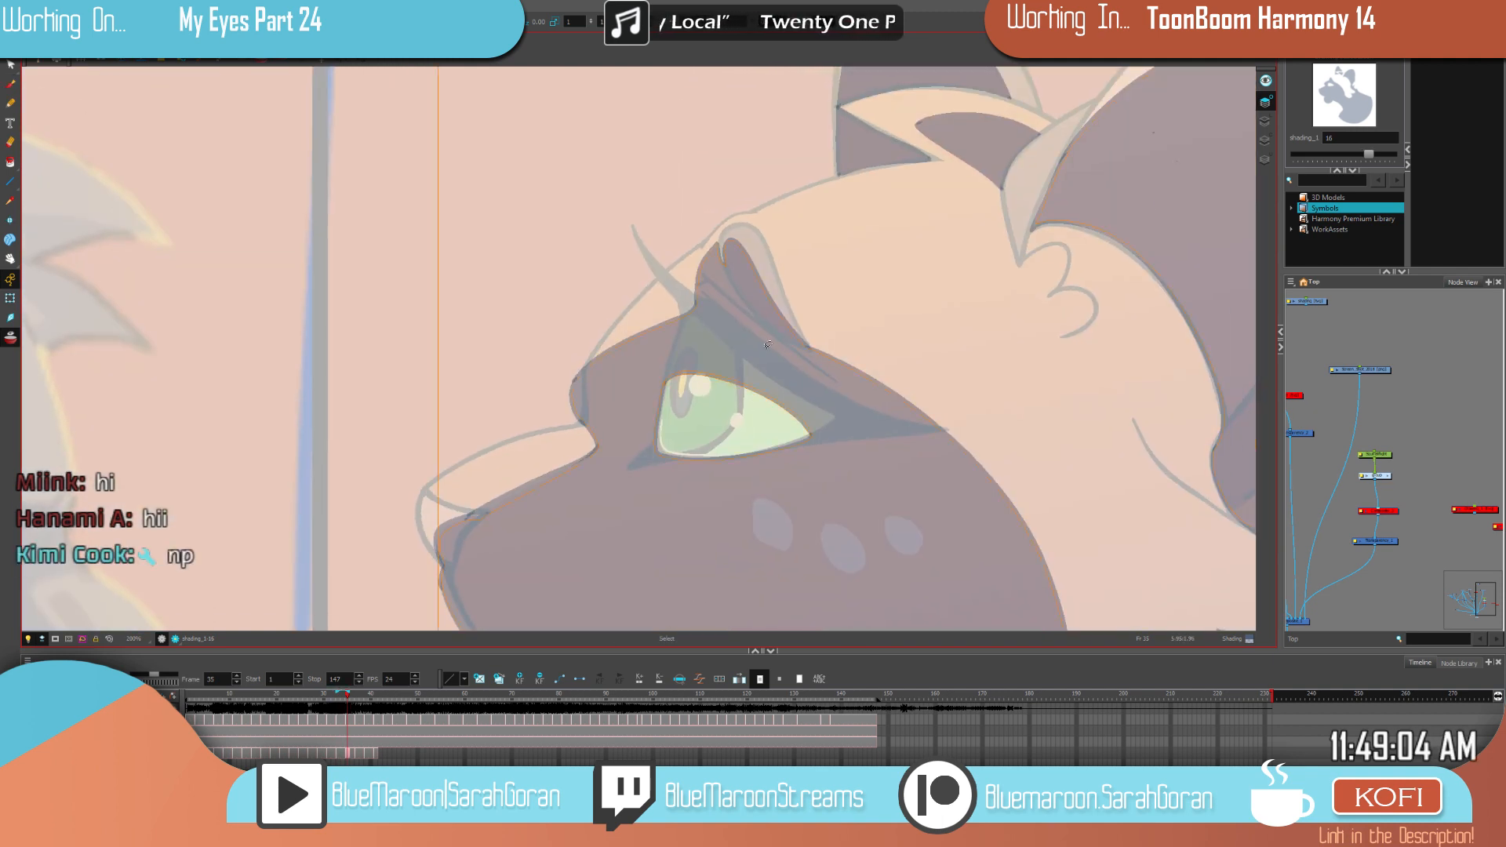
left_click(733, 406)
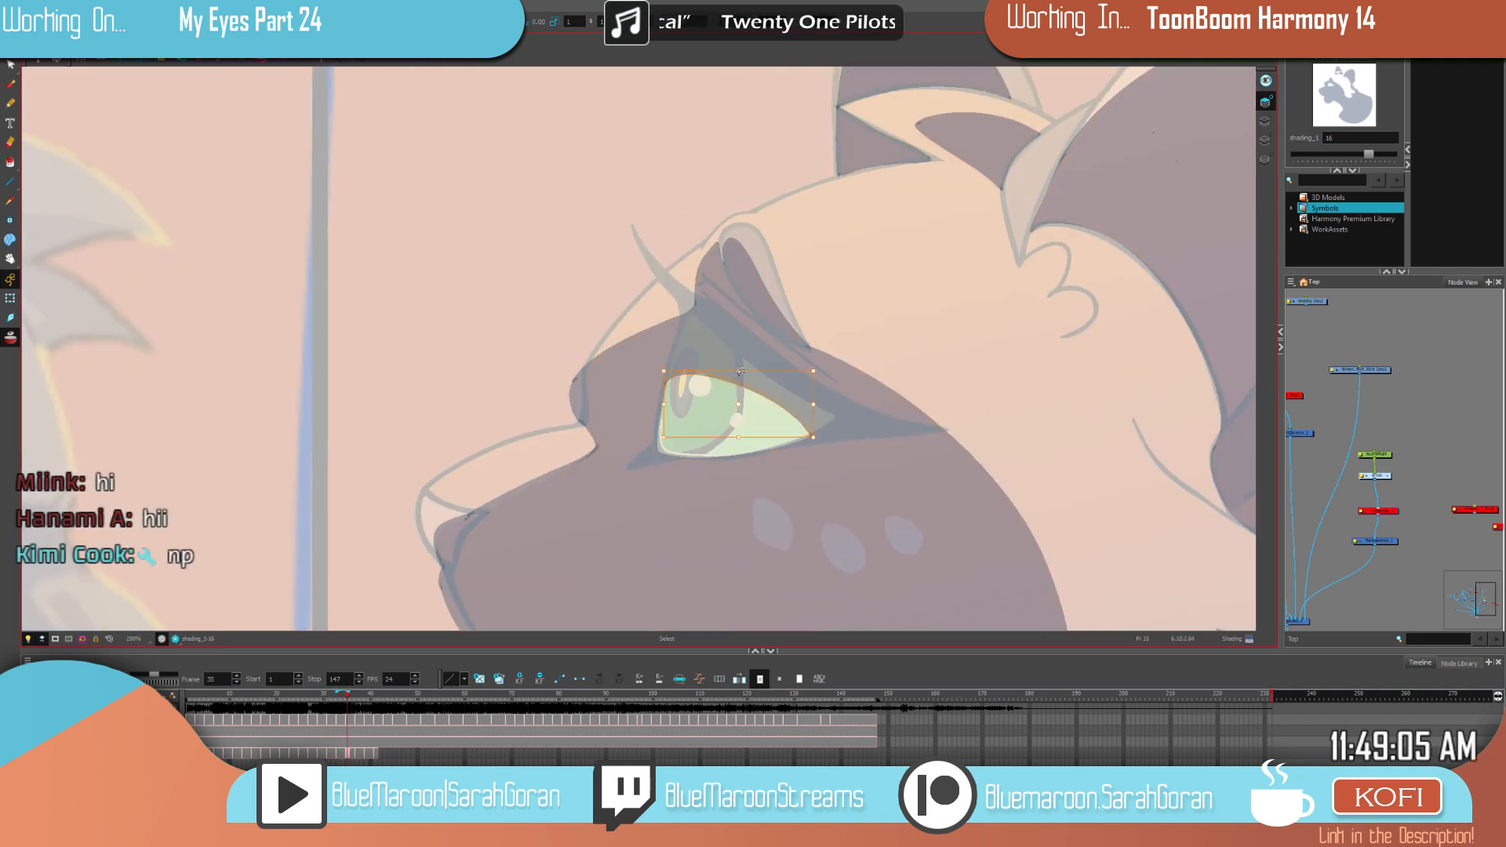
key("Delete")
key("g")
key("f")
key("g")
key("f")
Step: Compare the shading around the eye on frames 33 and 35
key("alt+b")
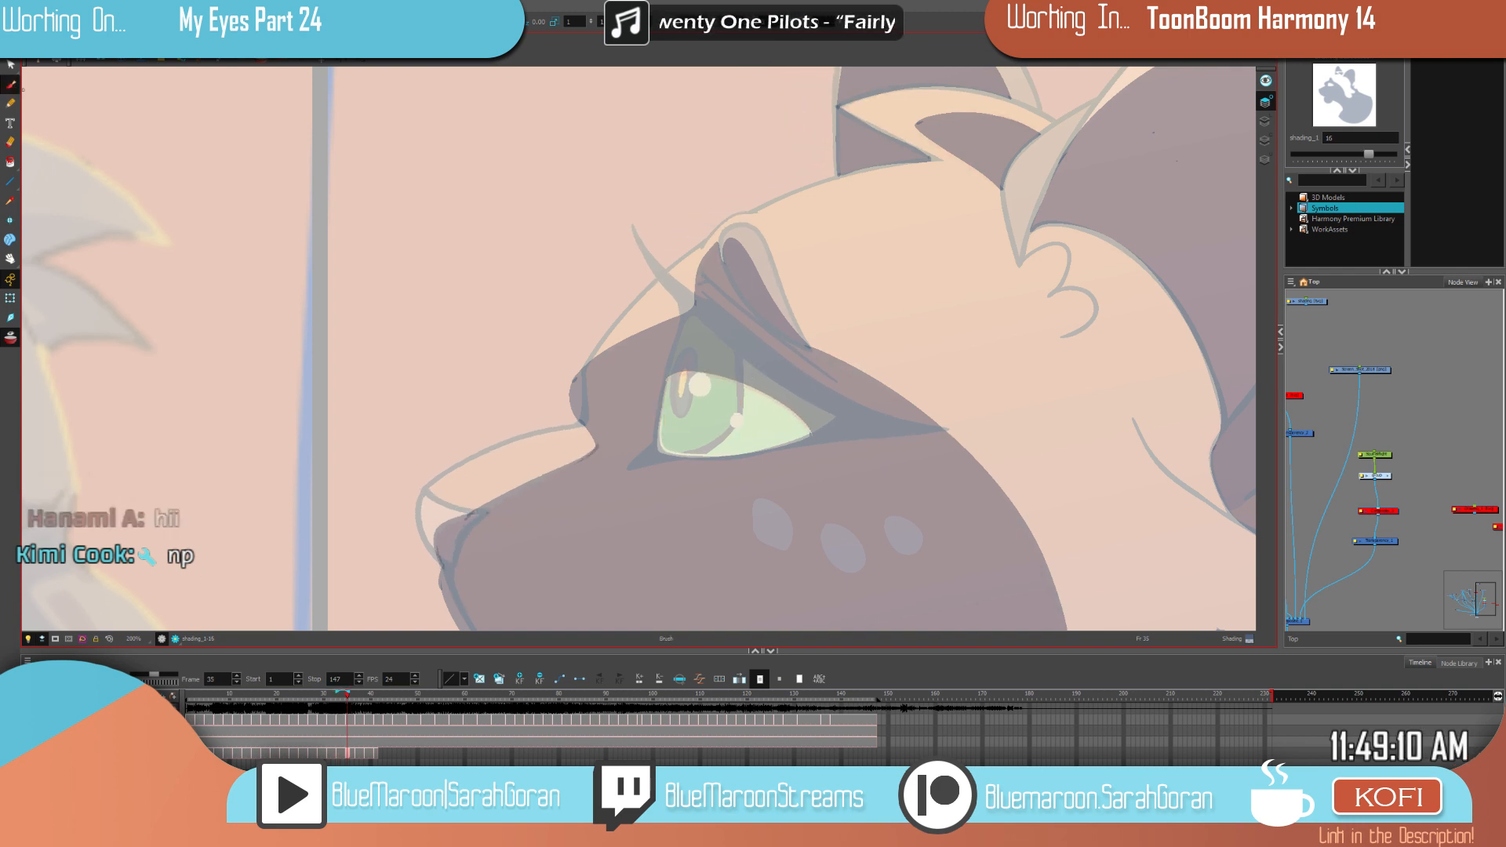
key("g")
key("f")
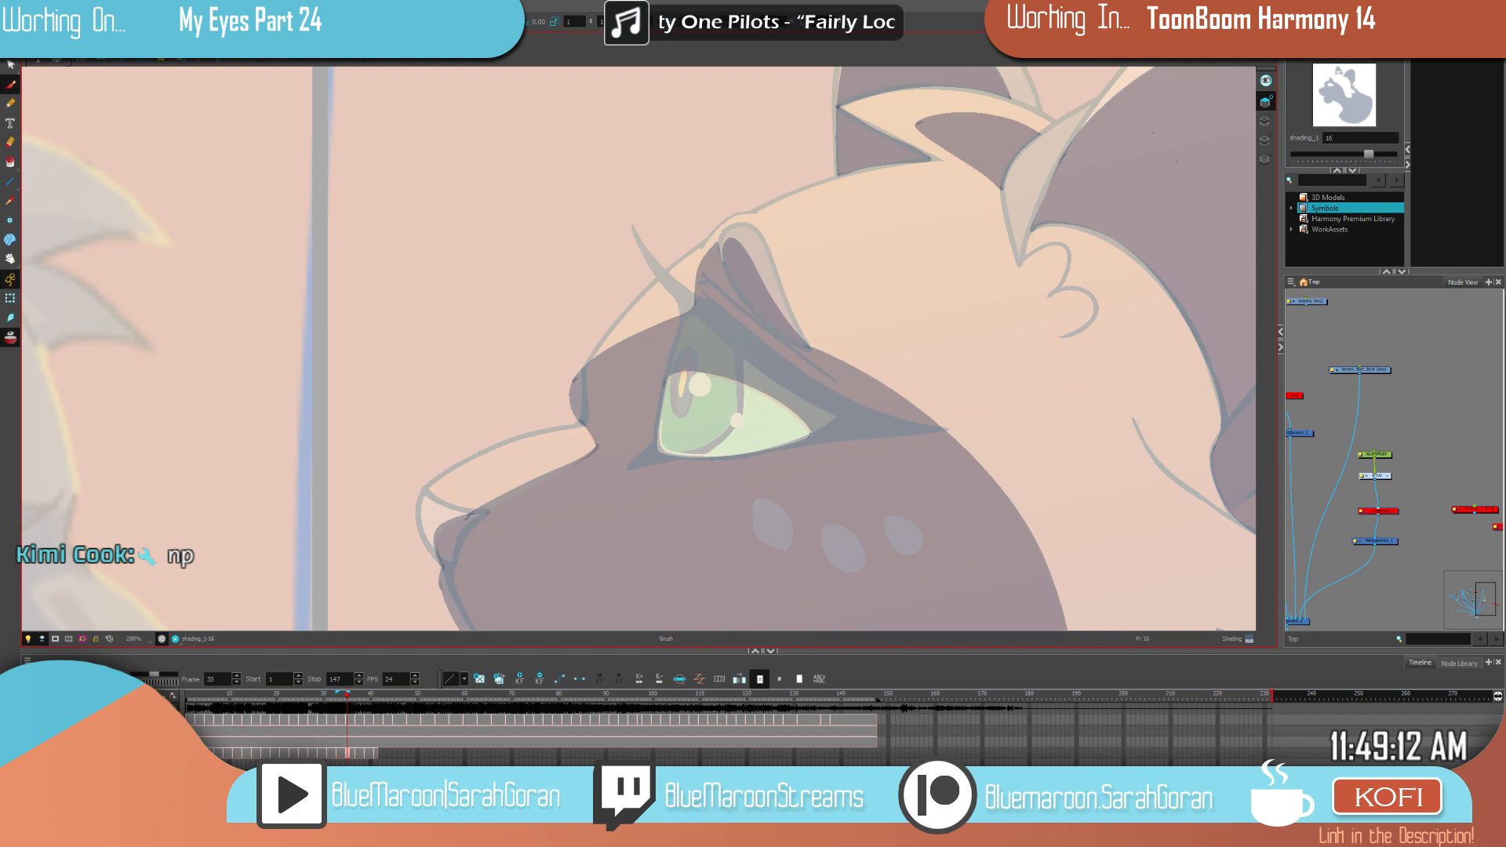
key("g")
key("f")
key("g")
key("f")
key("g")
key("f")
key("g")
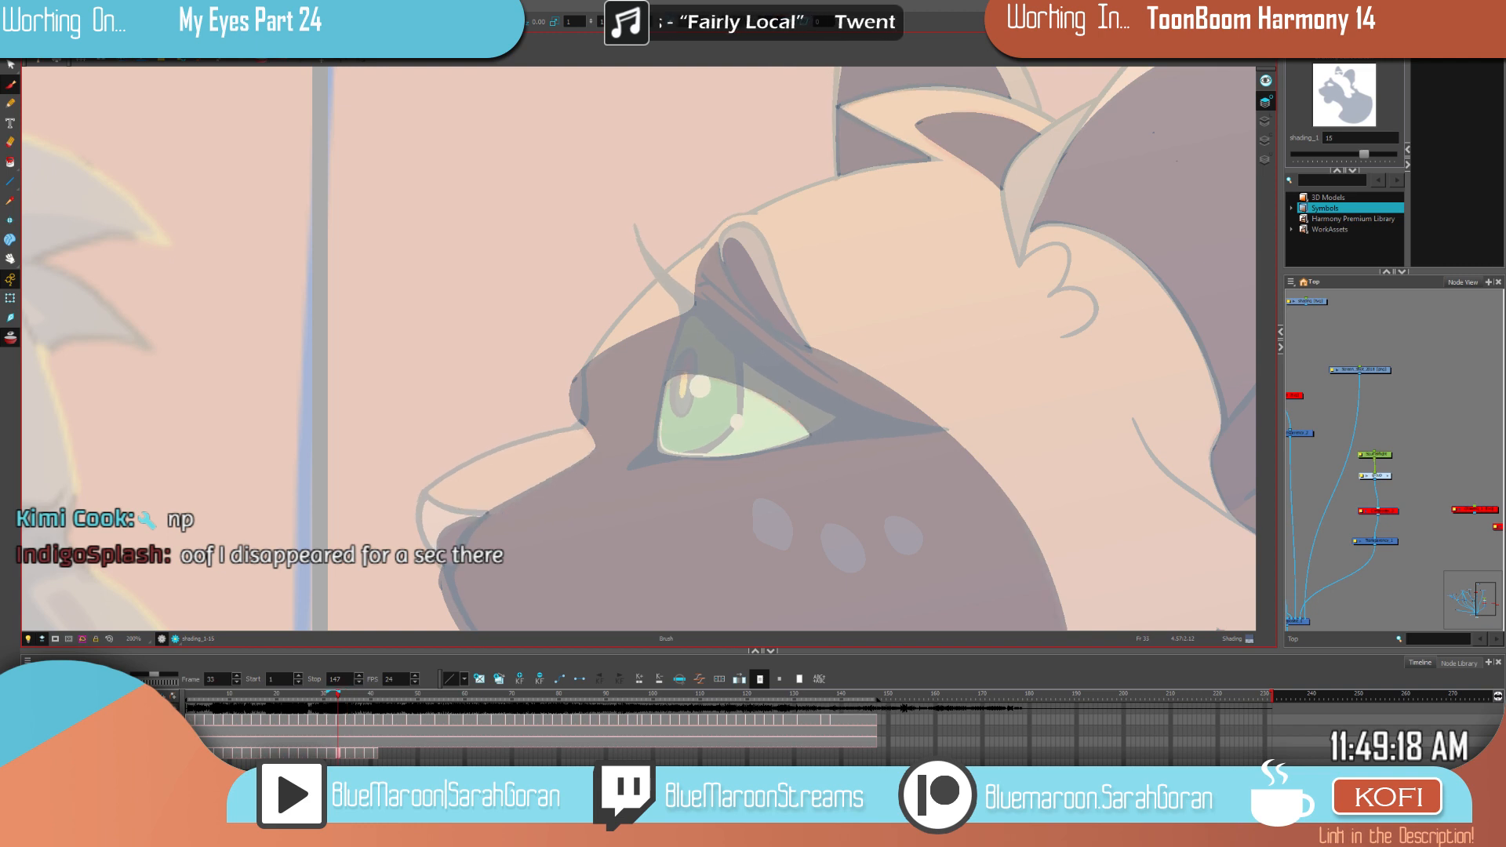
key("f")
key("g")
key("f")
Step: Decline the reminder to save the scene
key("1")
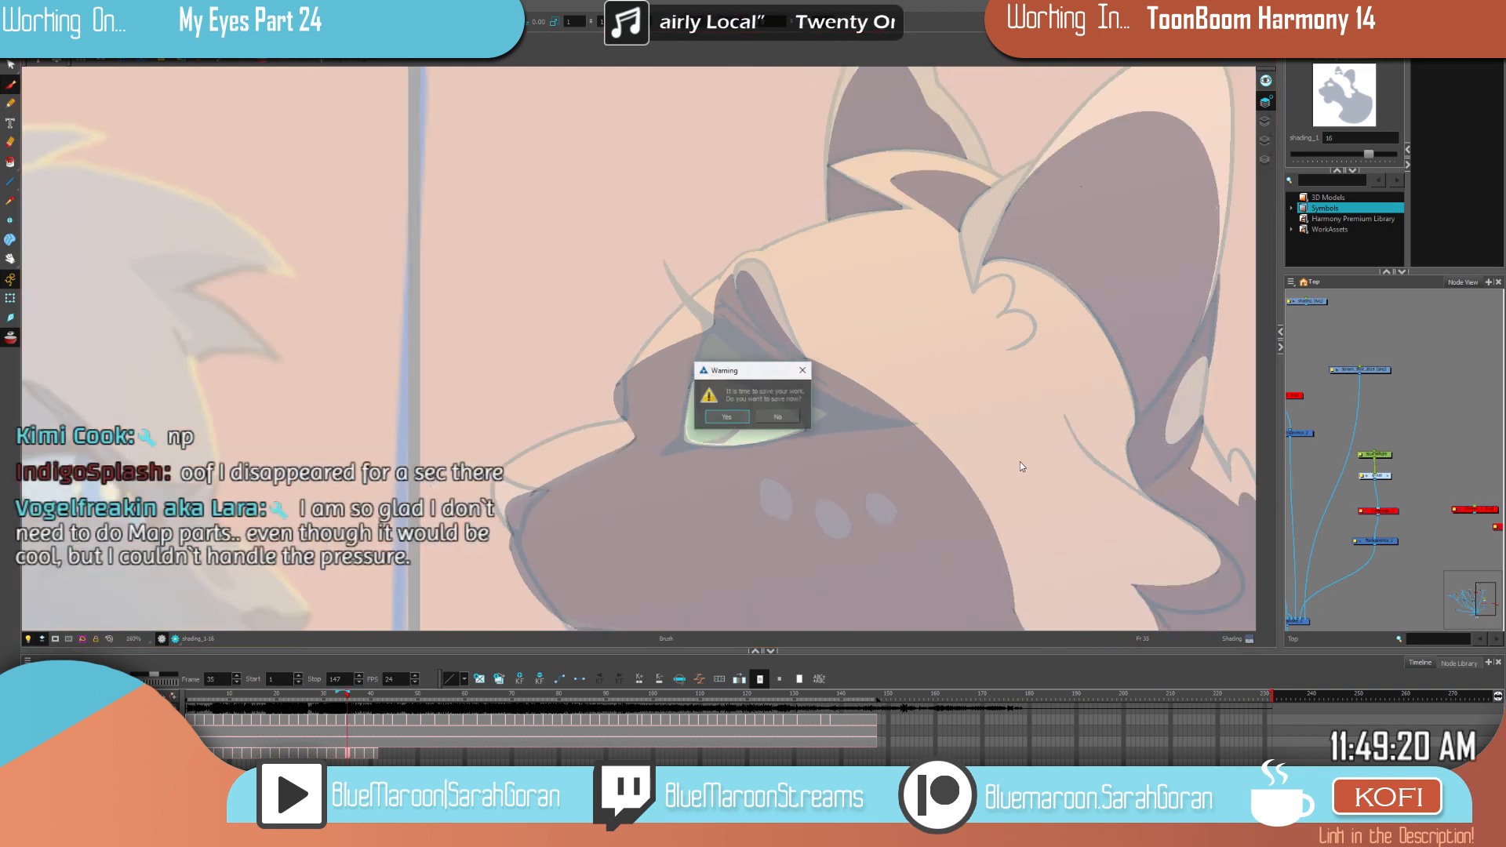
left_click(782, 422)
key("1")
key("1")
key("1")
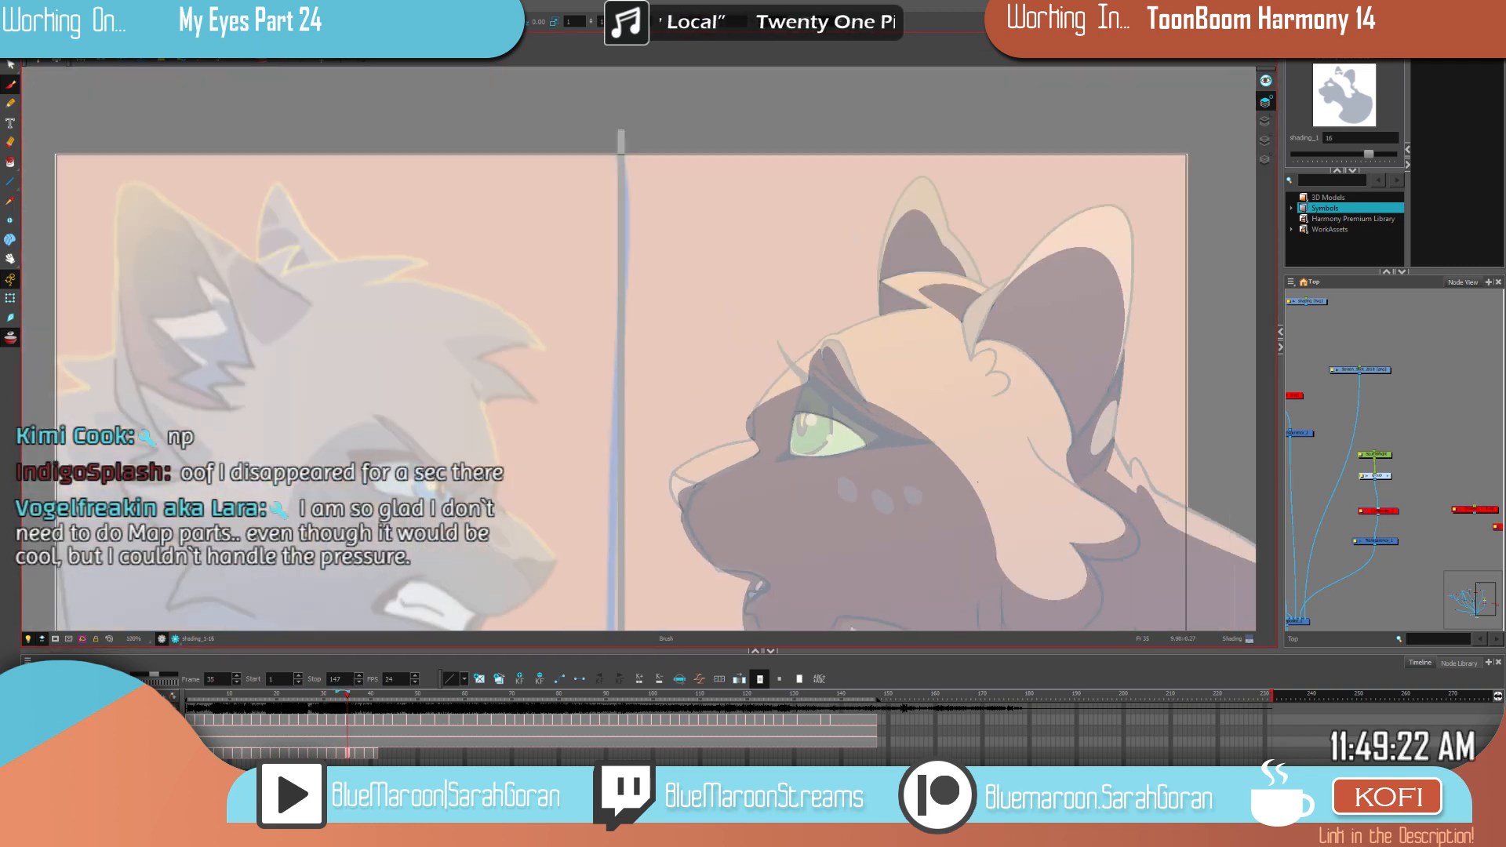
Step: Flip between frame 35 and its neighbouring frames with the whole character in view to check the shading
mouse_move(934, 472)
left_mouse_down()
mouse_move(972, 397)
mouse_move(924, 424)
left_mouse_up()
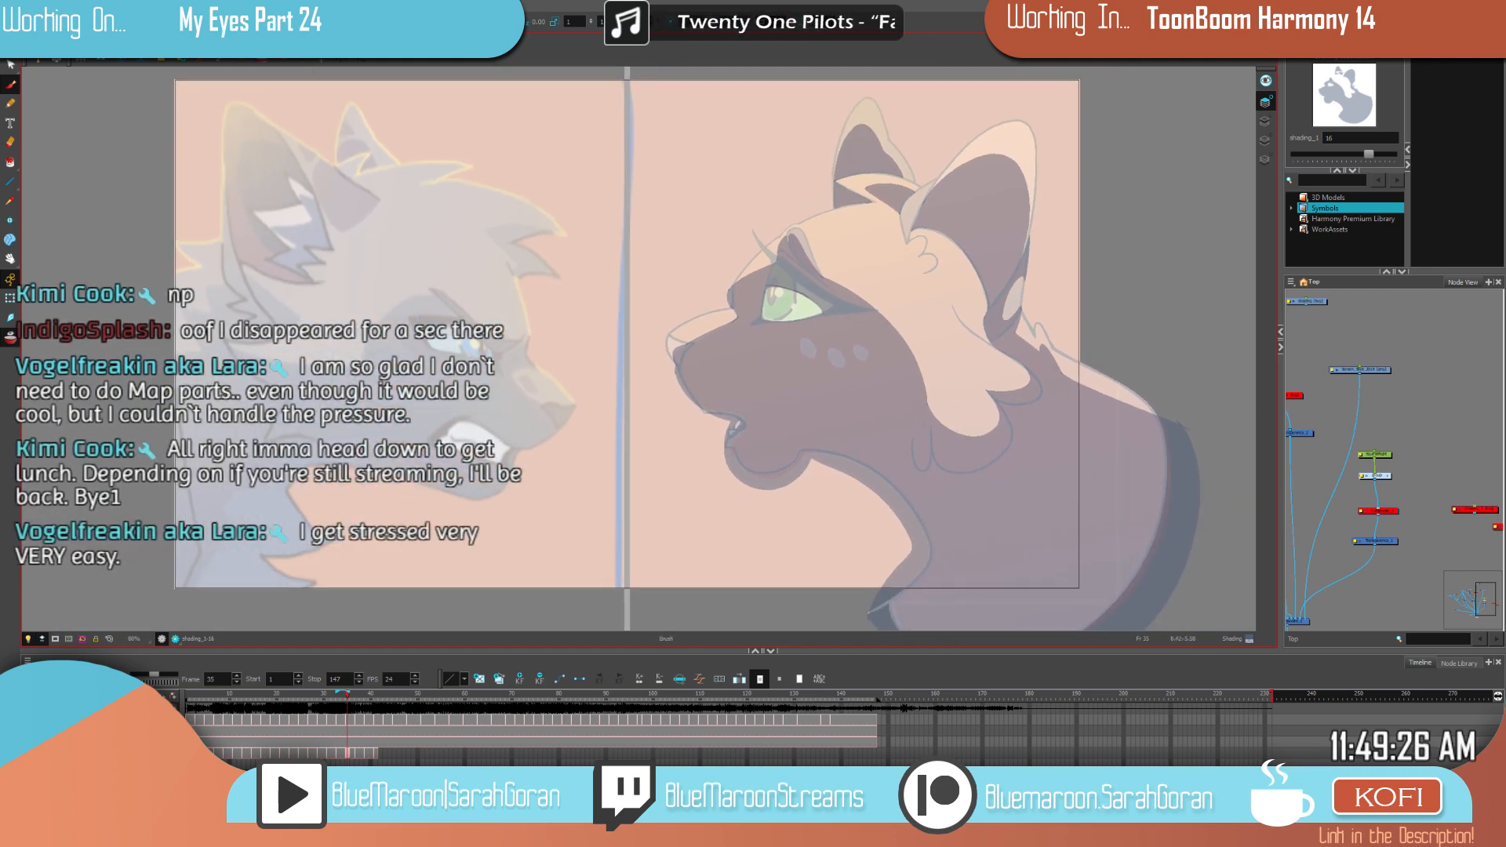
key("1")
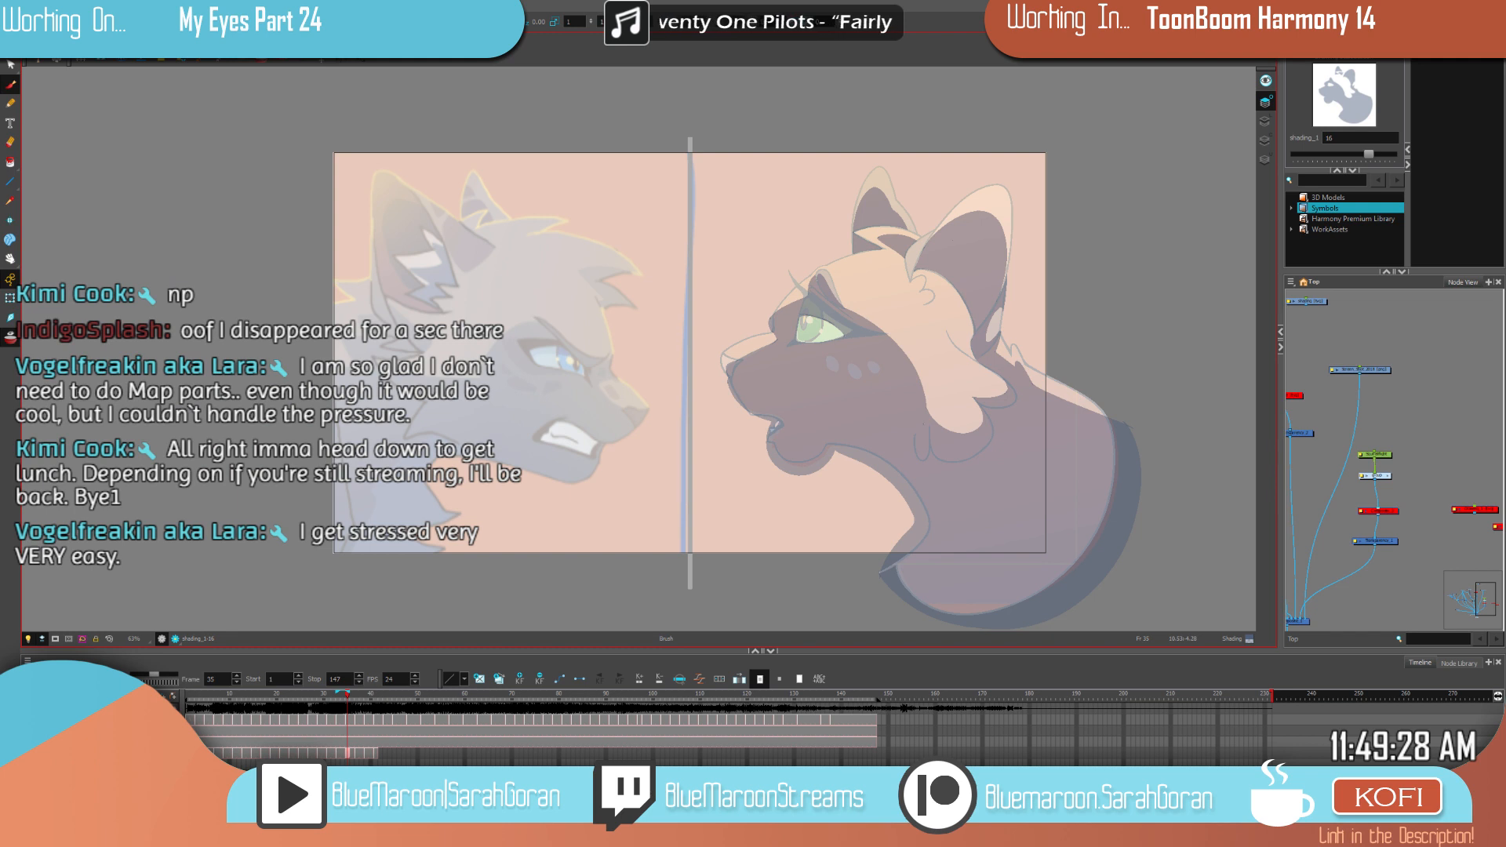
key("2")
left_click_drag(995, 456, 971, 421)
key("1")
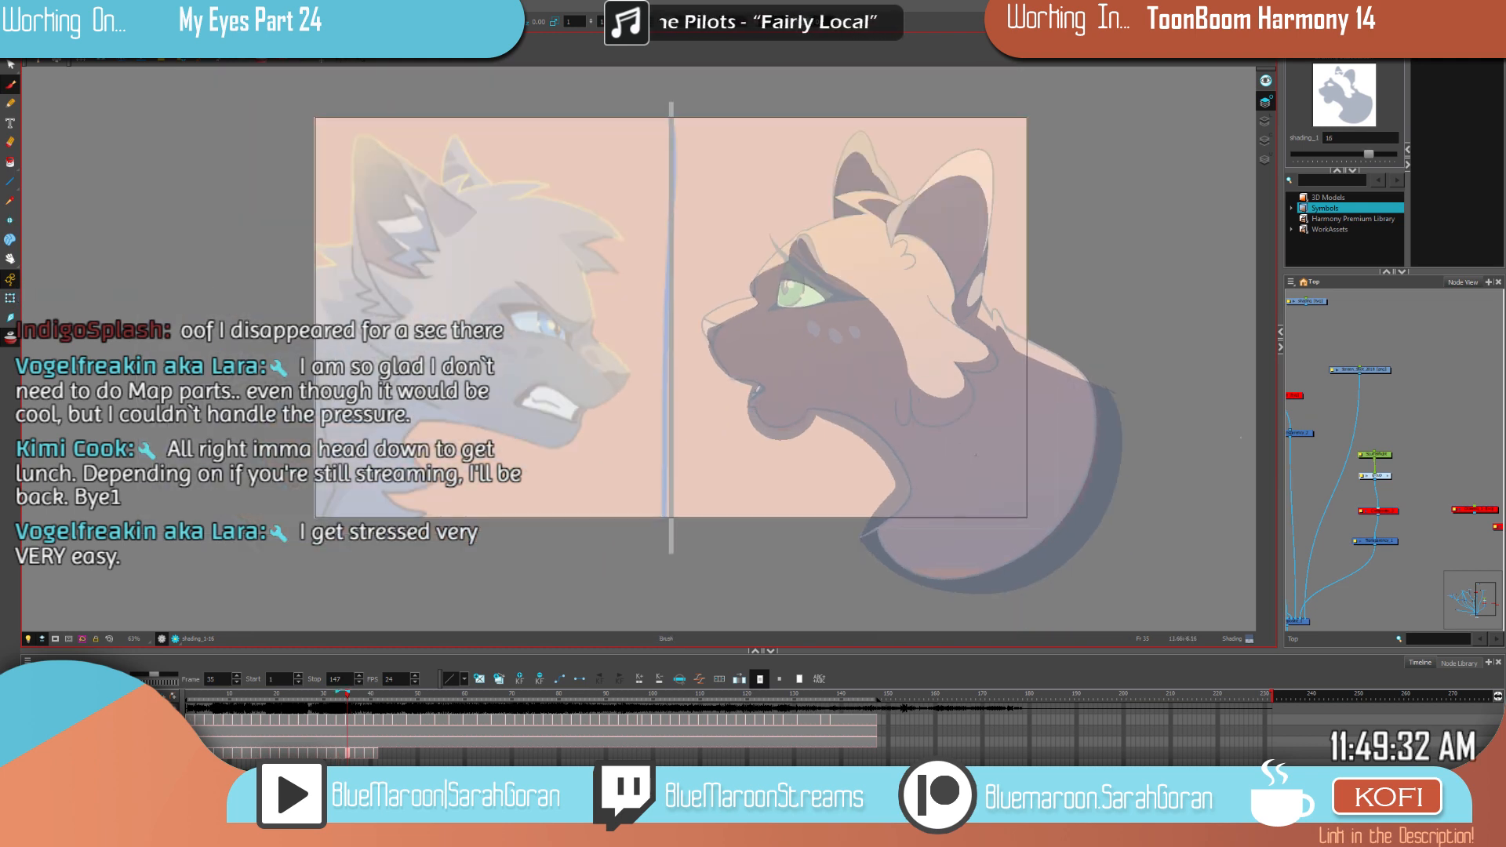
key("period")
key("period")
key("comma")
key("period")
key("comma")
key("comma")
key("period")
key("comma")
key("g")
key("f")
key("g")
key("f")
key("g")
key("f")
key("f")
key("g")
key("g")
key("f")
key("f")
key("g")
key("f")
key("g")
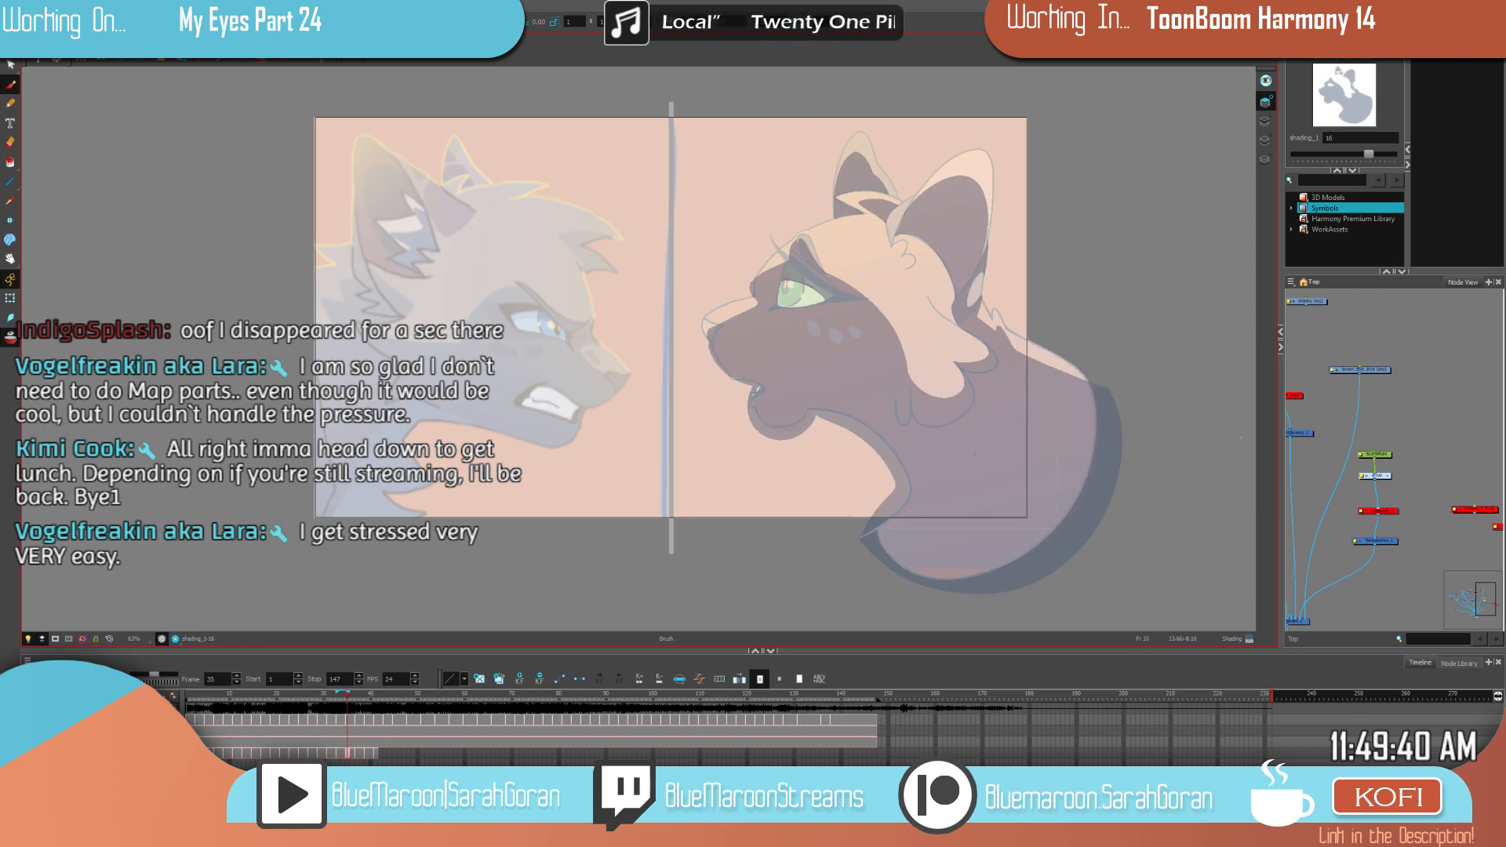
key("g")
key("f")
key("period")
key("comma")
key("period")
key("comma")
Step: Outline the upper edge of the near ear's inner shading on frame 37, comparing it with the neighbouring frames
key("period")
key("period")
scroll(1028, 204, "up", 5)
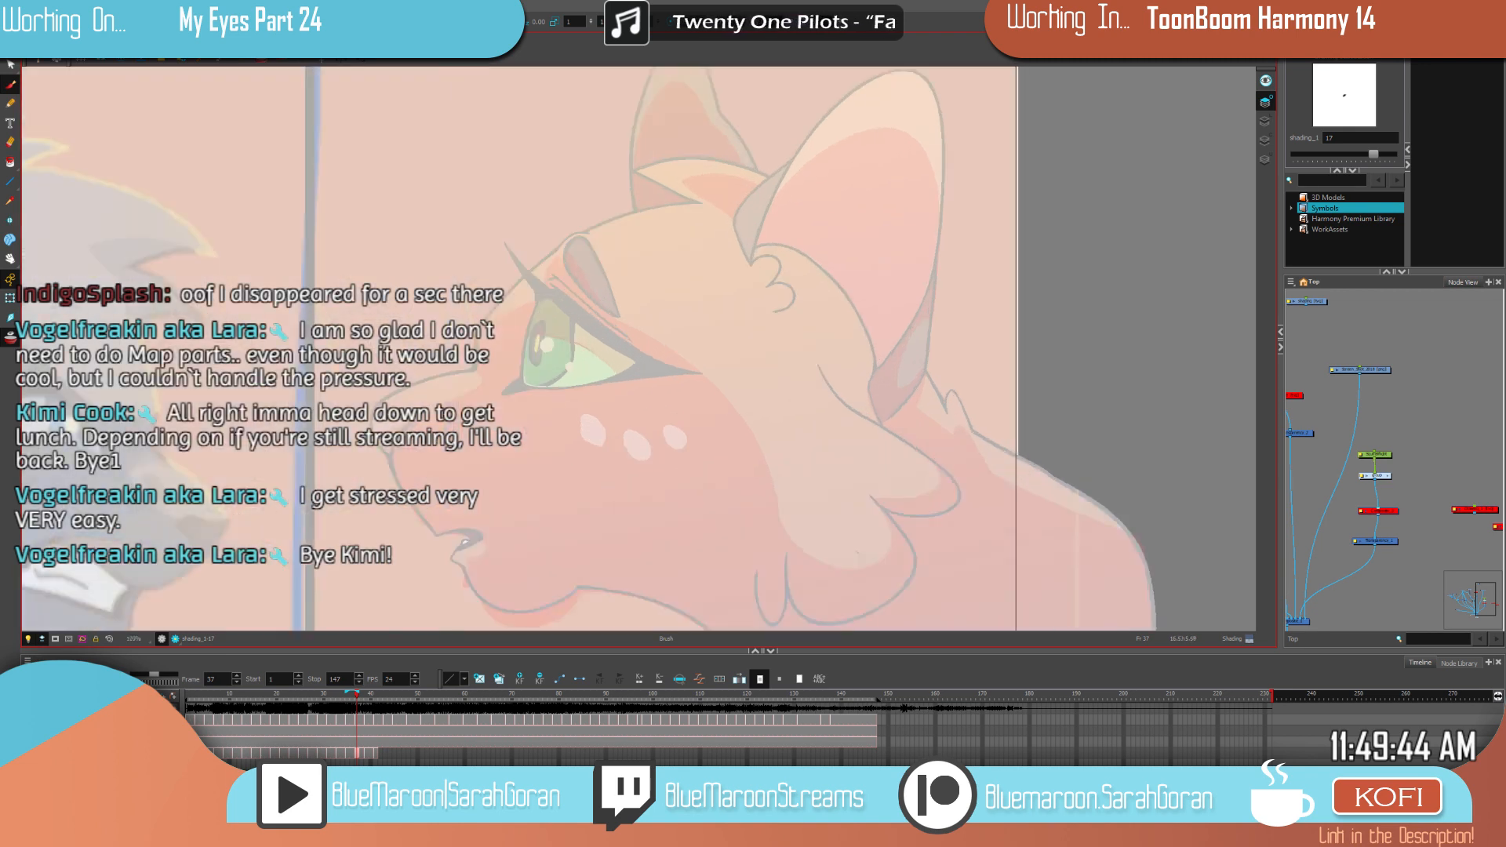
mouse_move(862, 339)
left_mouse_down()
mouse_move(920, 430)
mouse_move(953, 395)
left_mouse_up()
key("comma")
key("period")
key("comma")
key("period")
mouse_move(965, 275)
left_mouse_down()
mouse_move(950, 217)
mouse_move(899, 158)
mouse_move(800, 180)
mouse_move(688, 314)
left_mouse_up()
key("comma")
key("period")
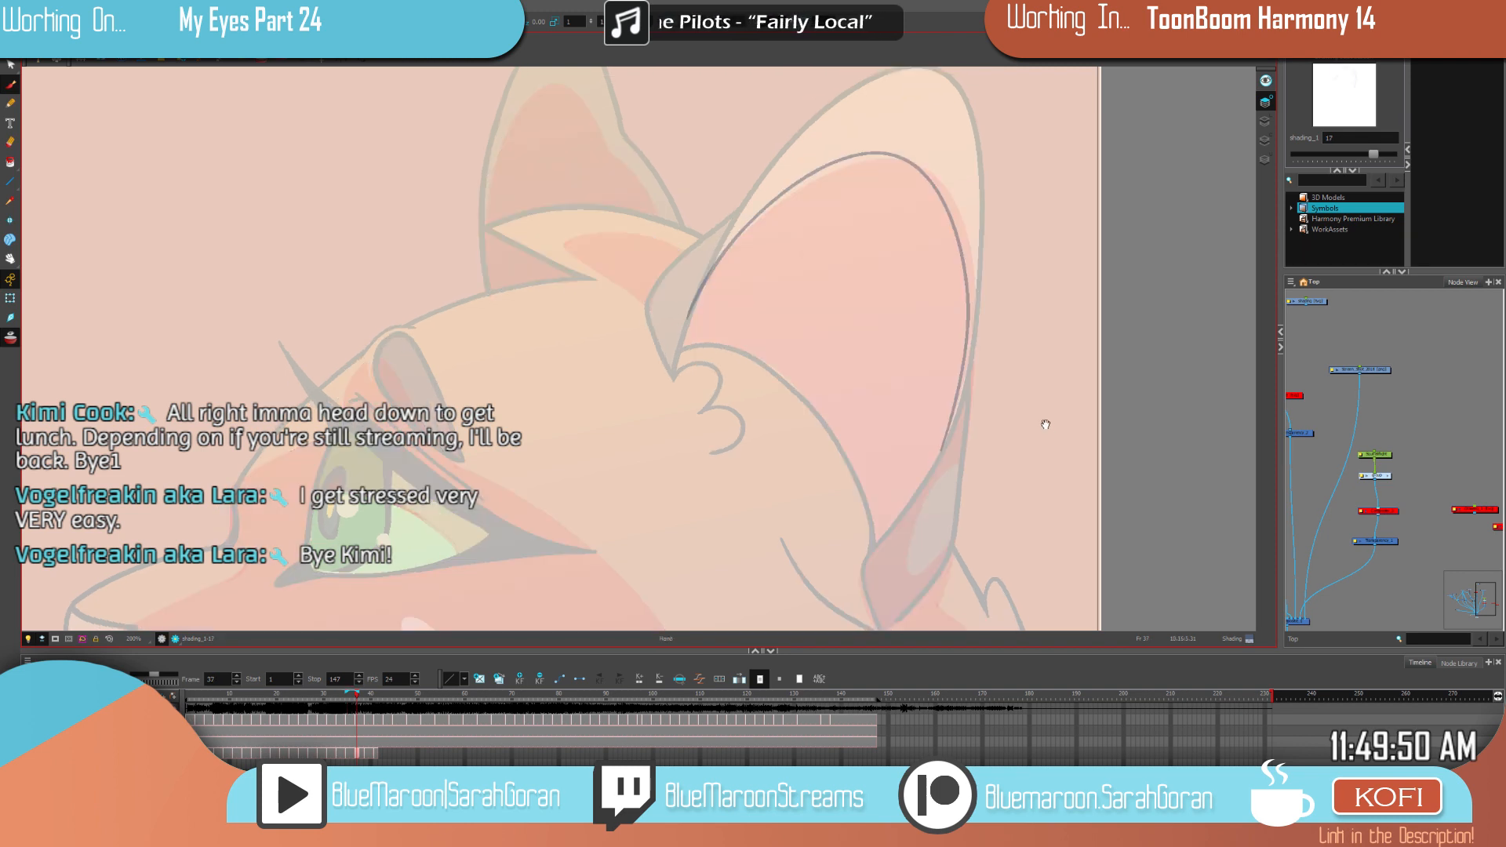
left_click_drag(1049, 429, 1061, 382)
Step: Outline the shading at the base of the near ear and around its light spot, checking it against frame 35
left_click_drag(953, 371, 973, 325)
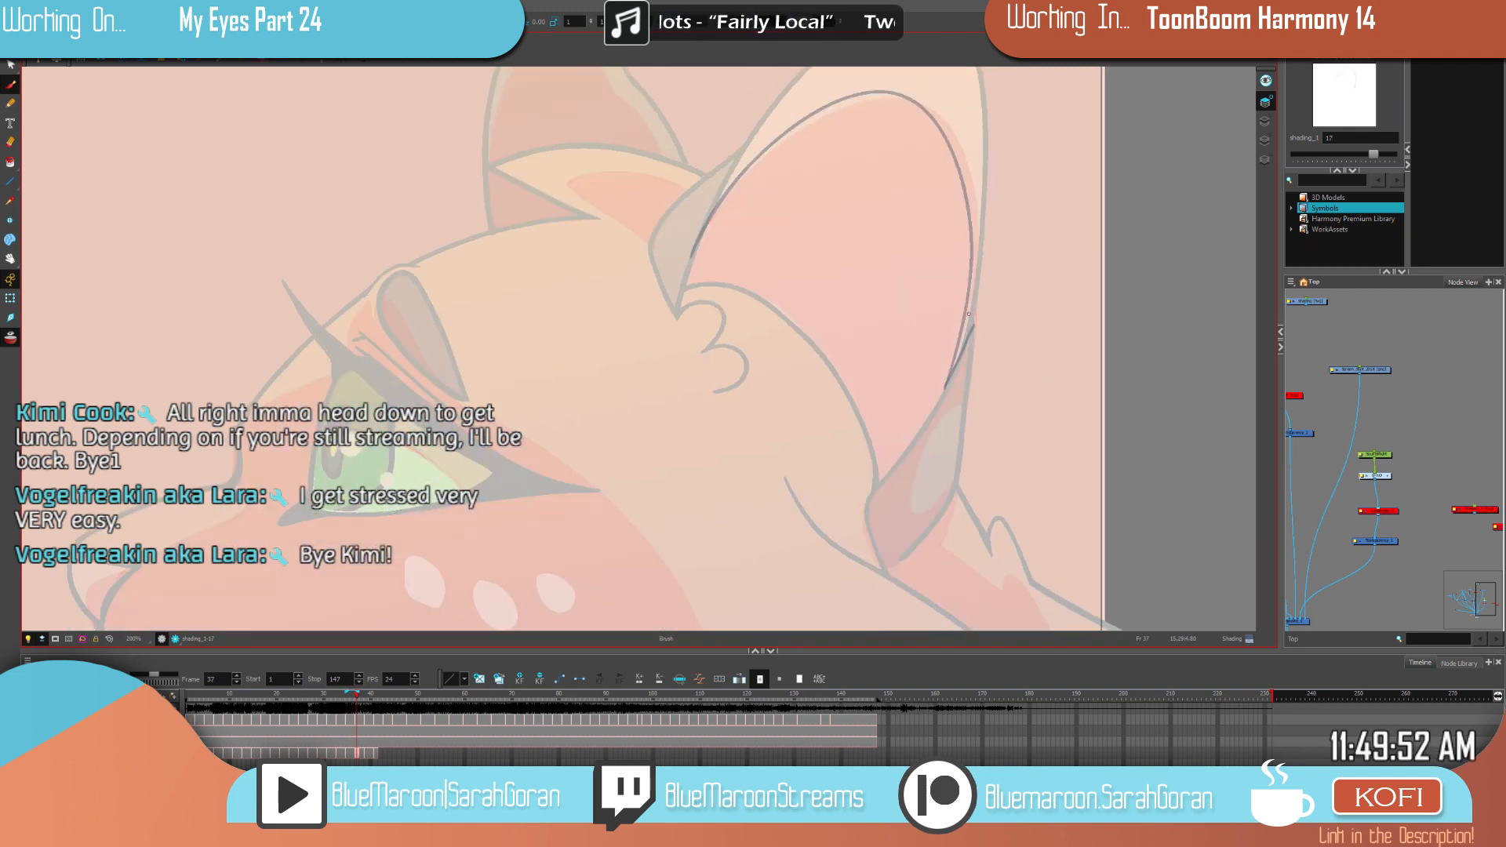
key("f")
key("g")
key("f")
key("f")
key("g")
key("f")
key("g")
mouse_move(943, 414)
left_mouse_down()
mouse_move(911, 472)
mouse_move(918, 512)
mouse_move(960, 439)
mouse_move(962, 510)
left_mouse_up()
key("f")
key("g")
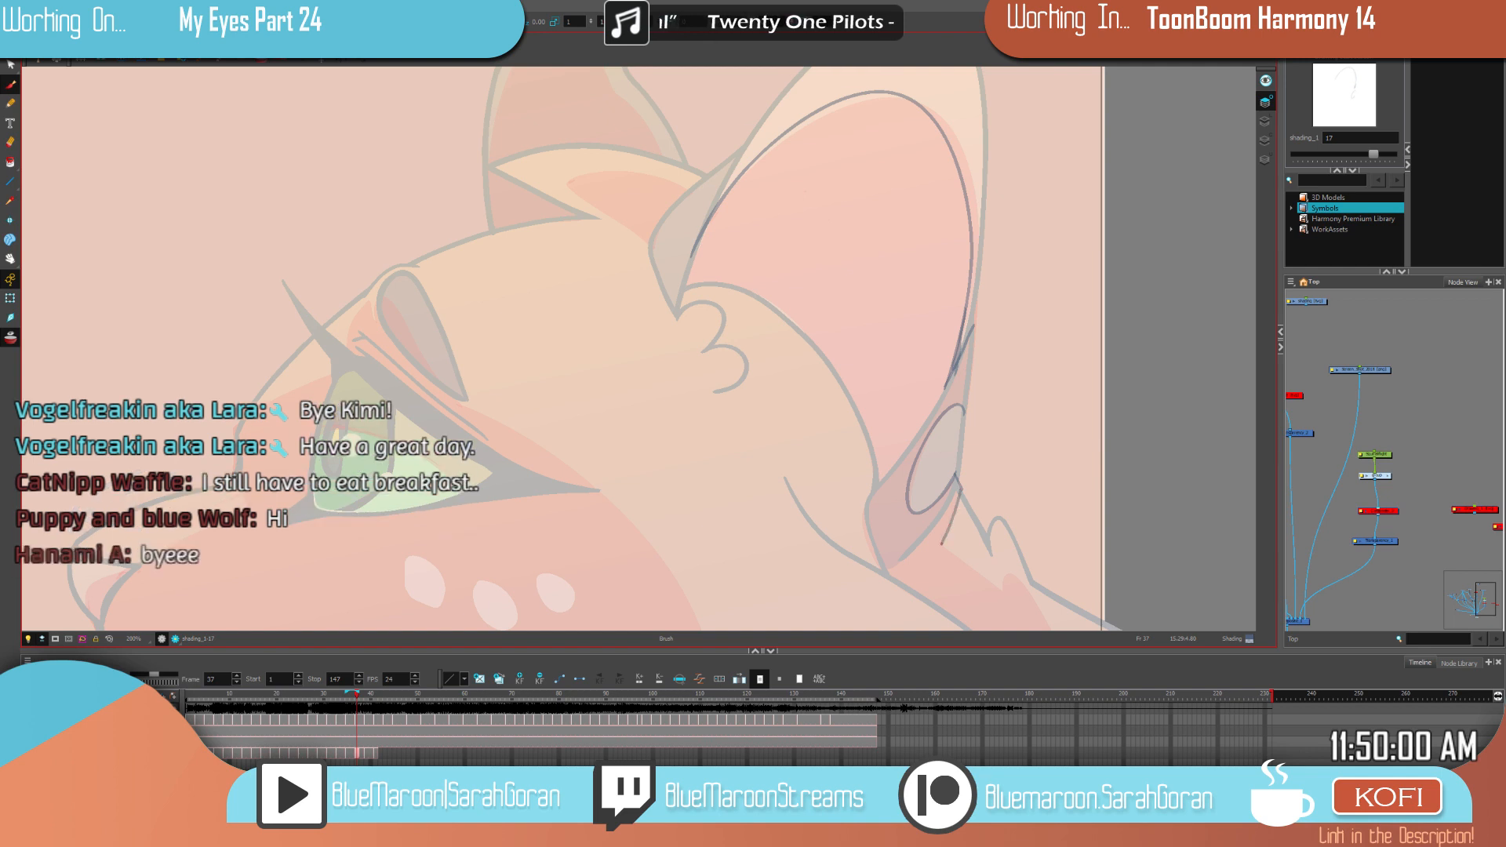
key("f")
key("g")
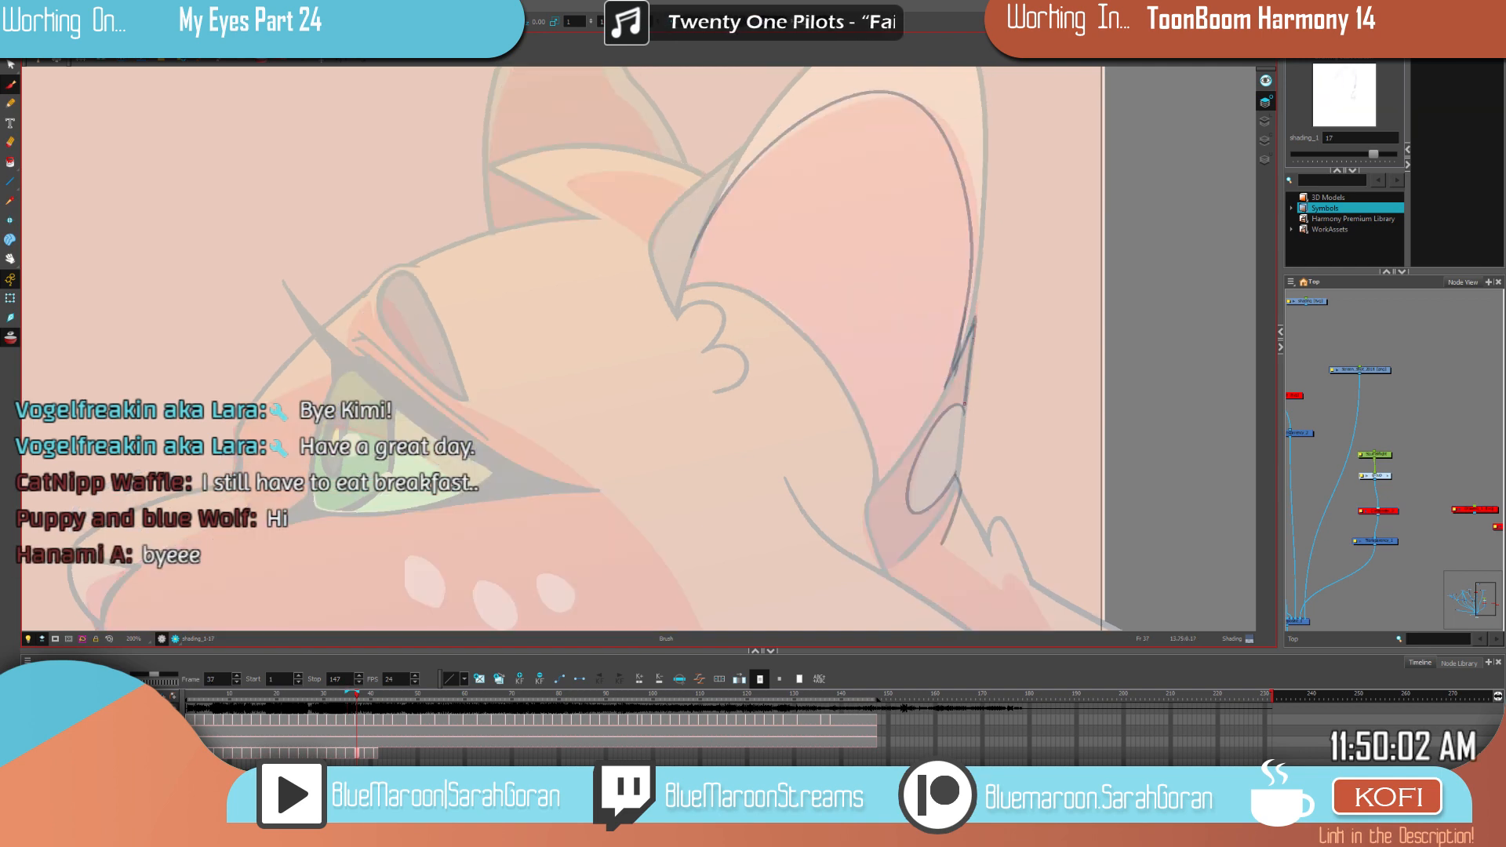
key("f")
key("g")
key("f")
key("g")
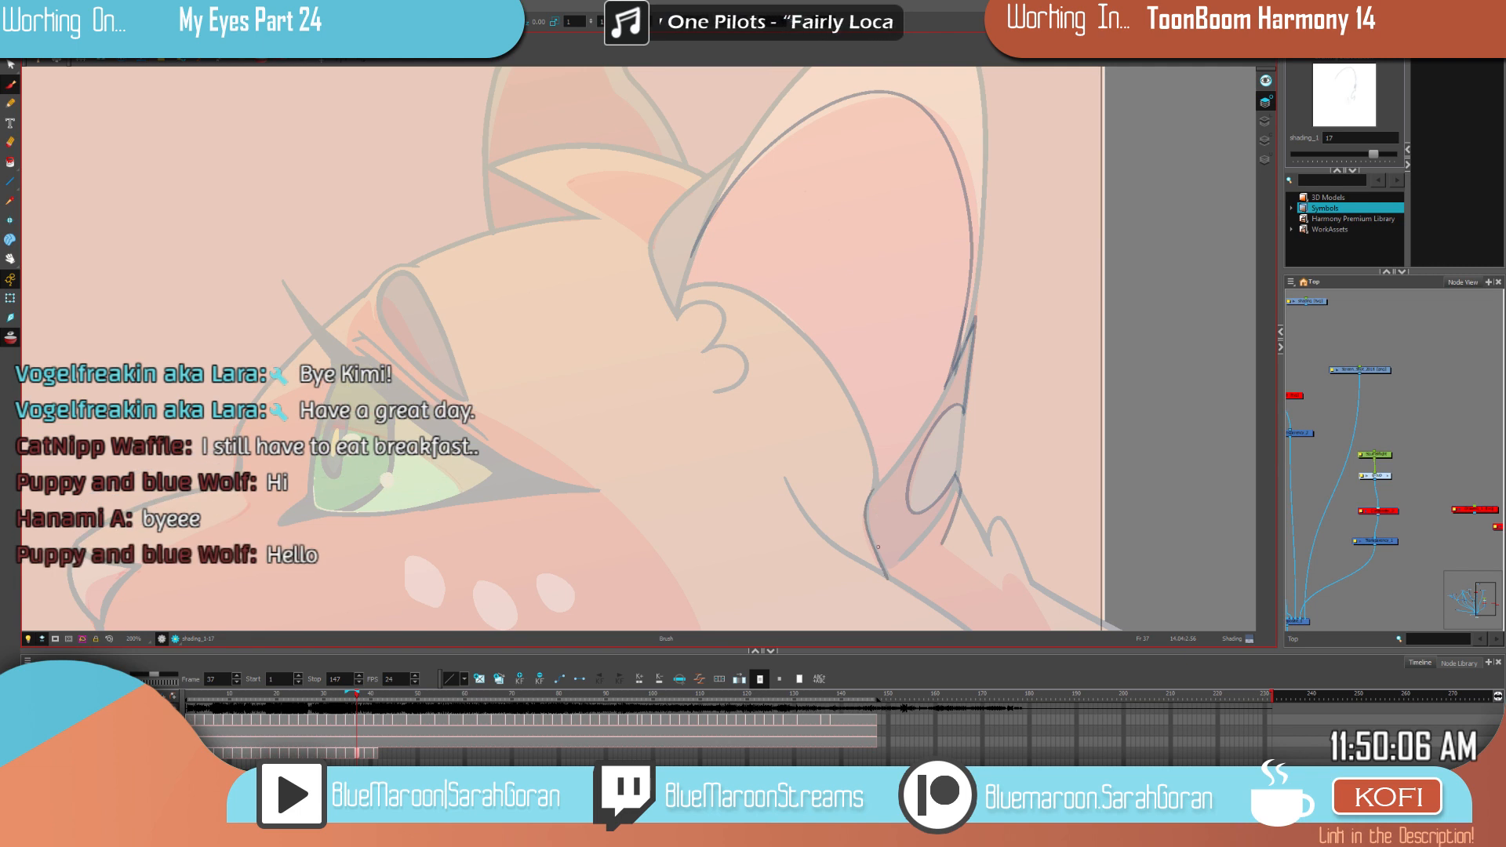
Step: Outline the lower edge of the near ear's shading along the hairline to the ear's front fold
left_click_drag(871, 447, 835, 375)
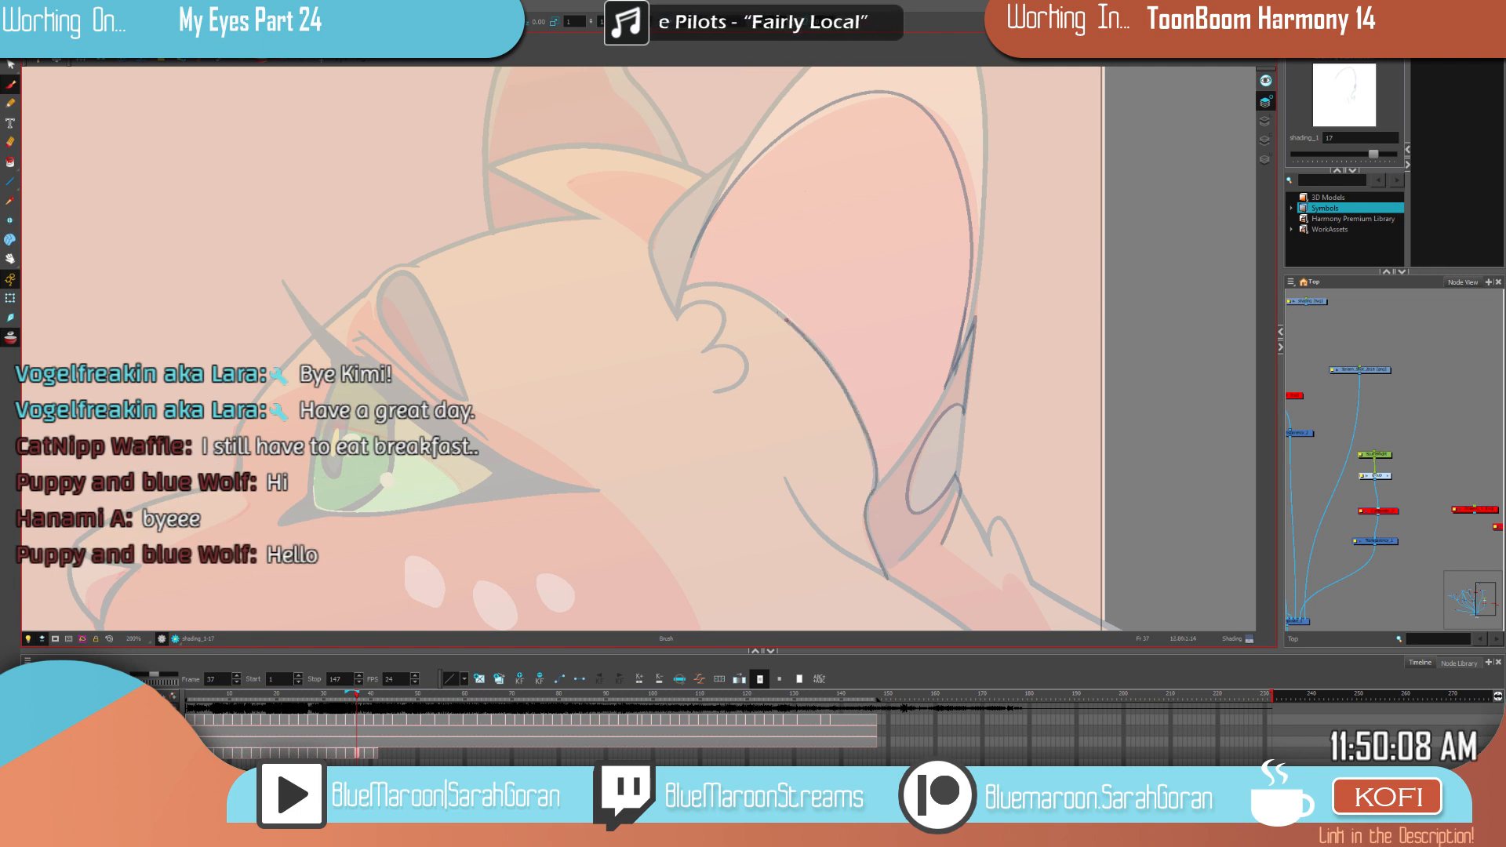
left_click_drag(786, 319, 725, 284)
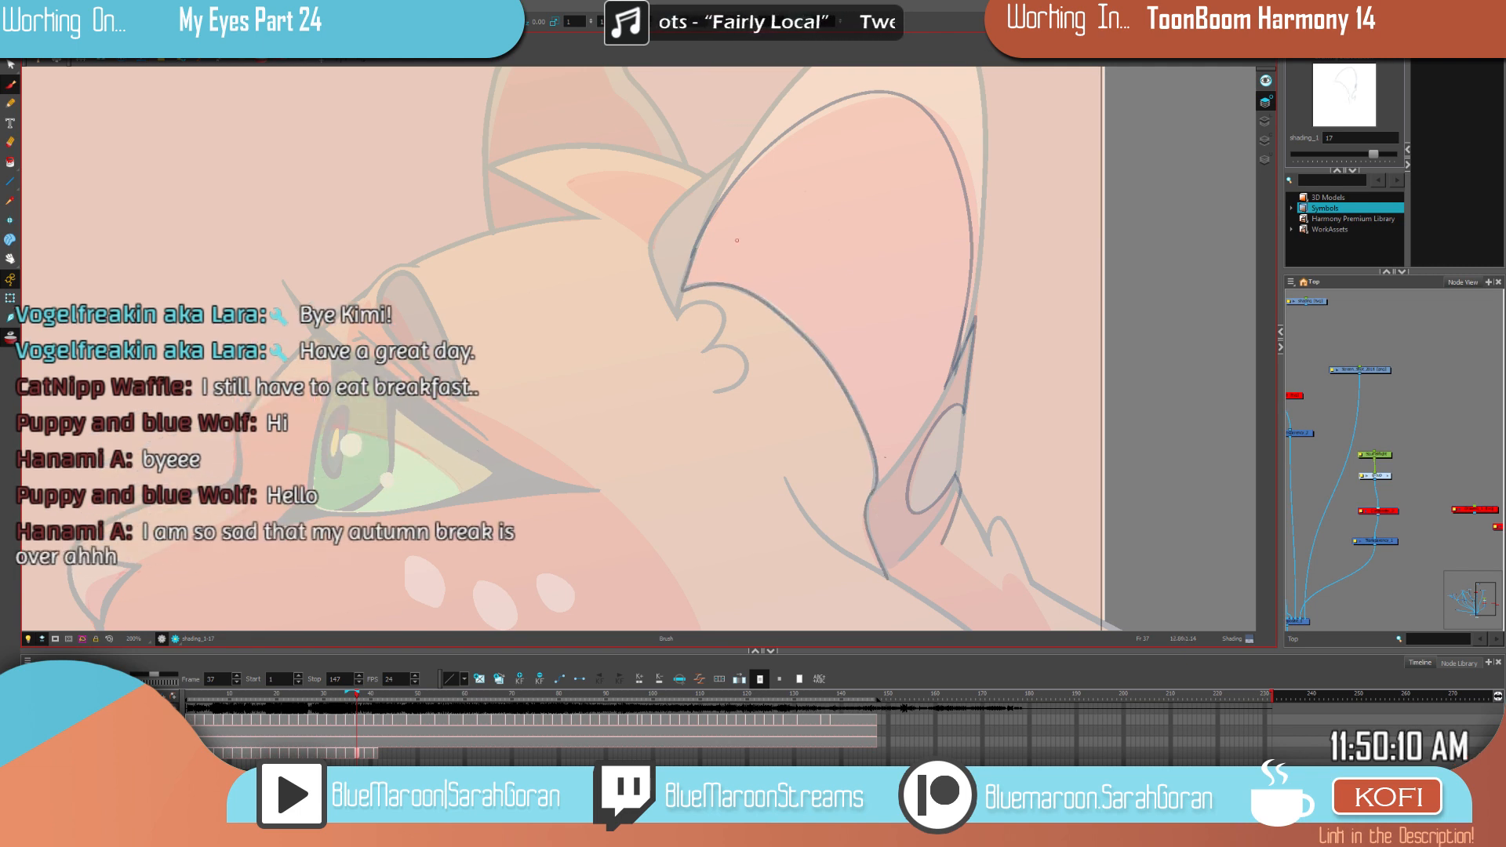
left_click_drag(672, 308, 669, 322)
key("alt+b")
Step: Outline and fill the shading on the hair tuft between the ears, and touch up its edge
key("space")
left_click_drag(1012, 357, 1052, 414)
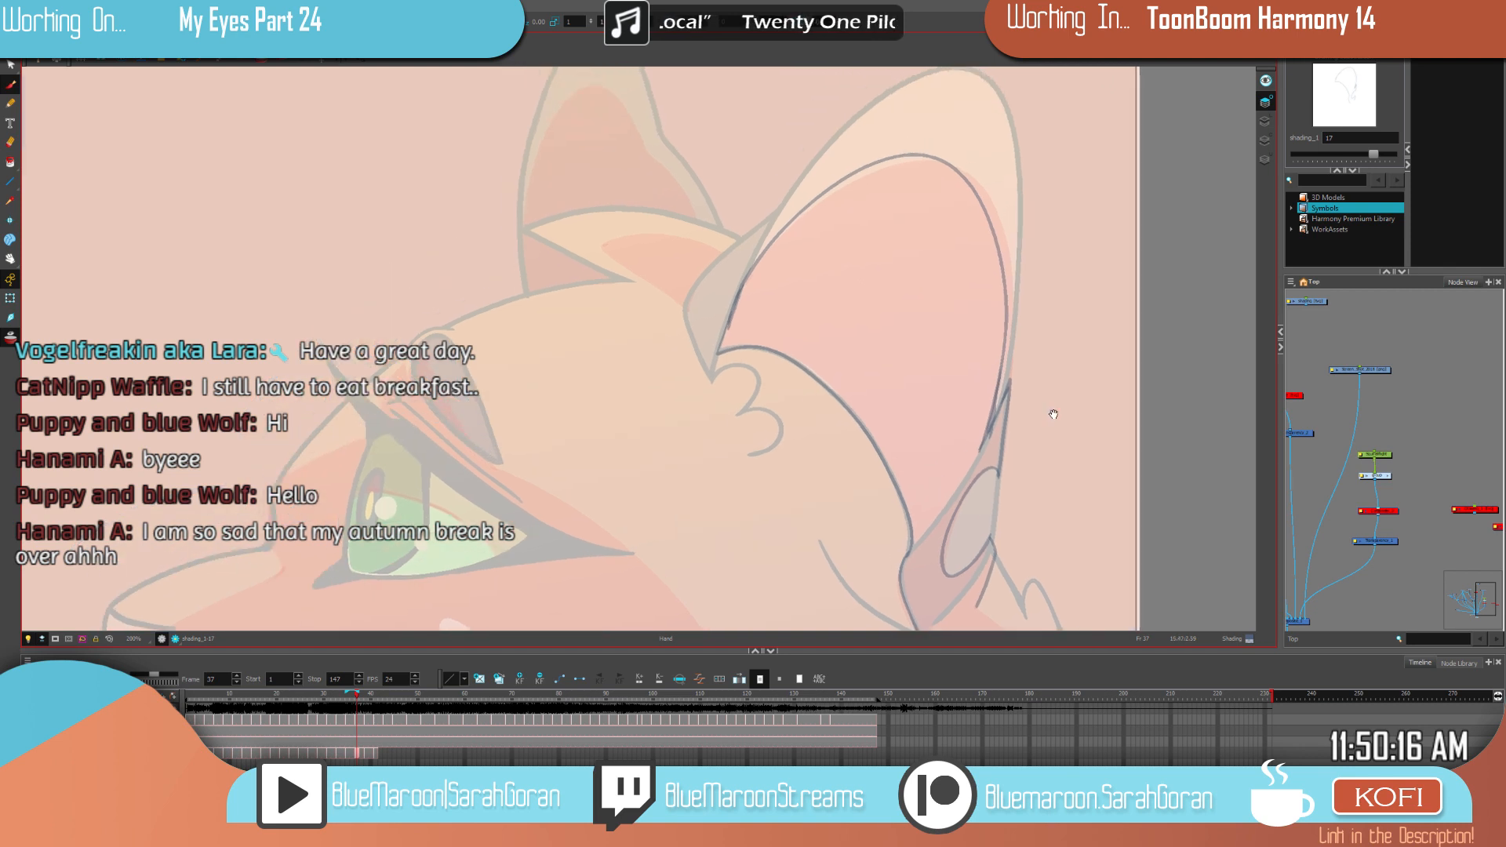
mouse_move(855, 387)
left_mouse_down()
mouse_move(931, 461)
mouse_move(935, 520)
left_mouse_up()
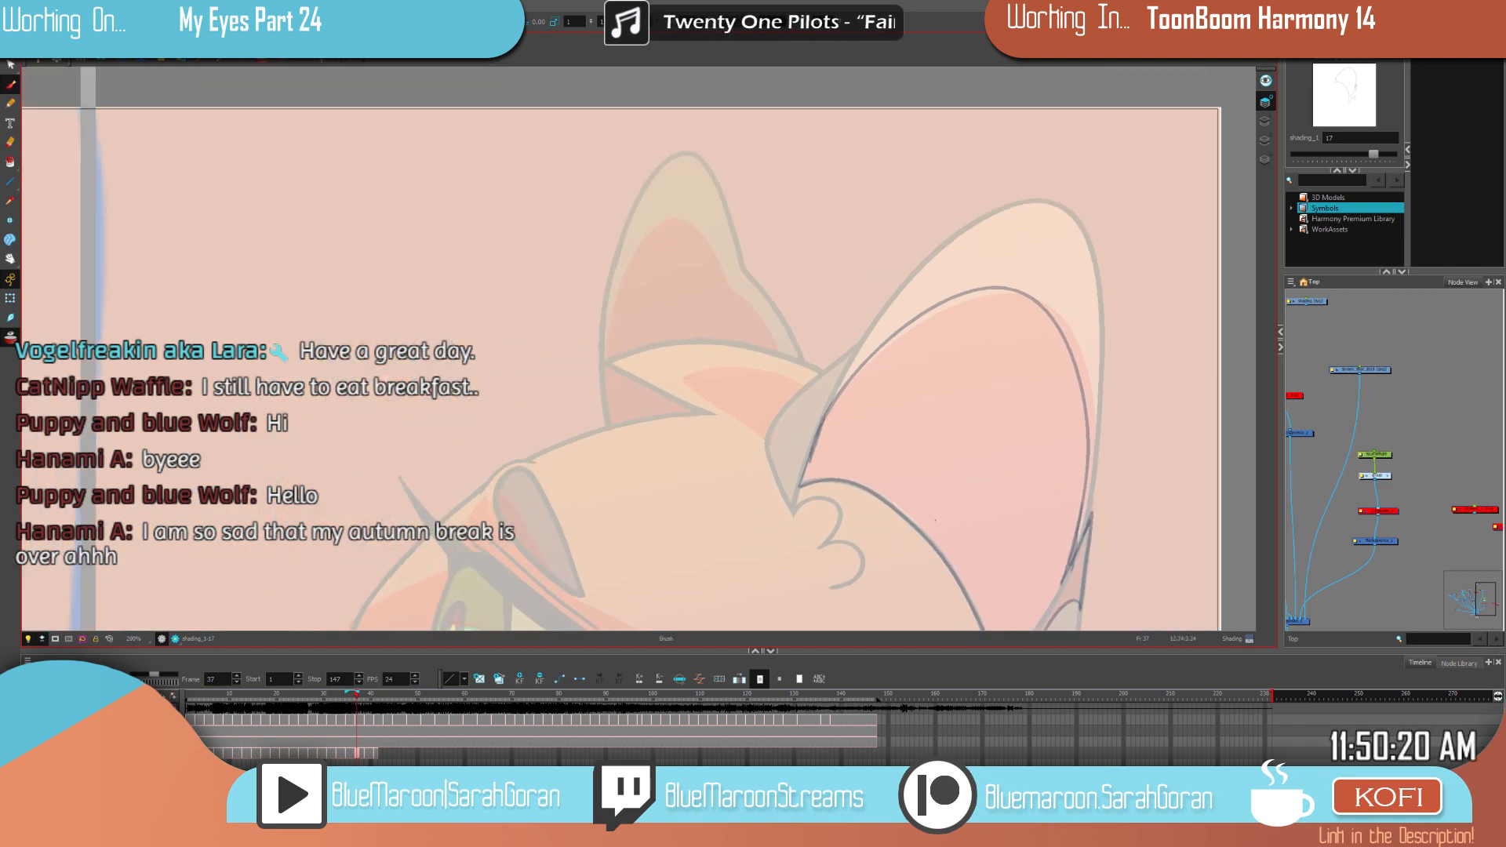
left_click_drag(809, 384, 786, 376)
key("shift+l")
key("shift+l")
left_click_drag(765, 443, 736, 415)
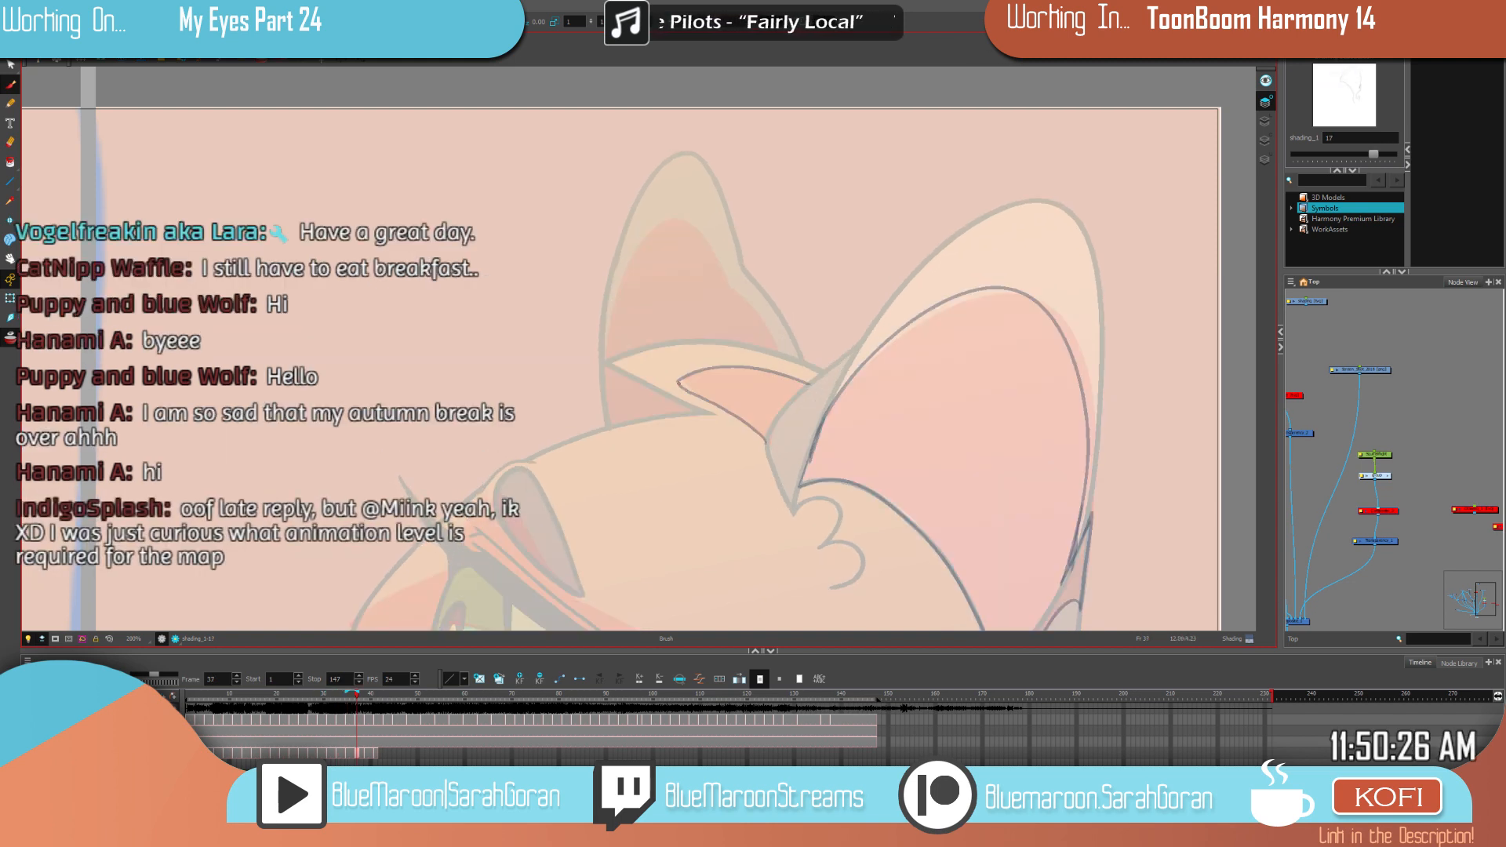
left_click(777, 401)
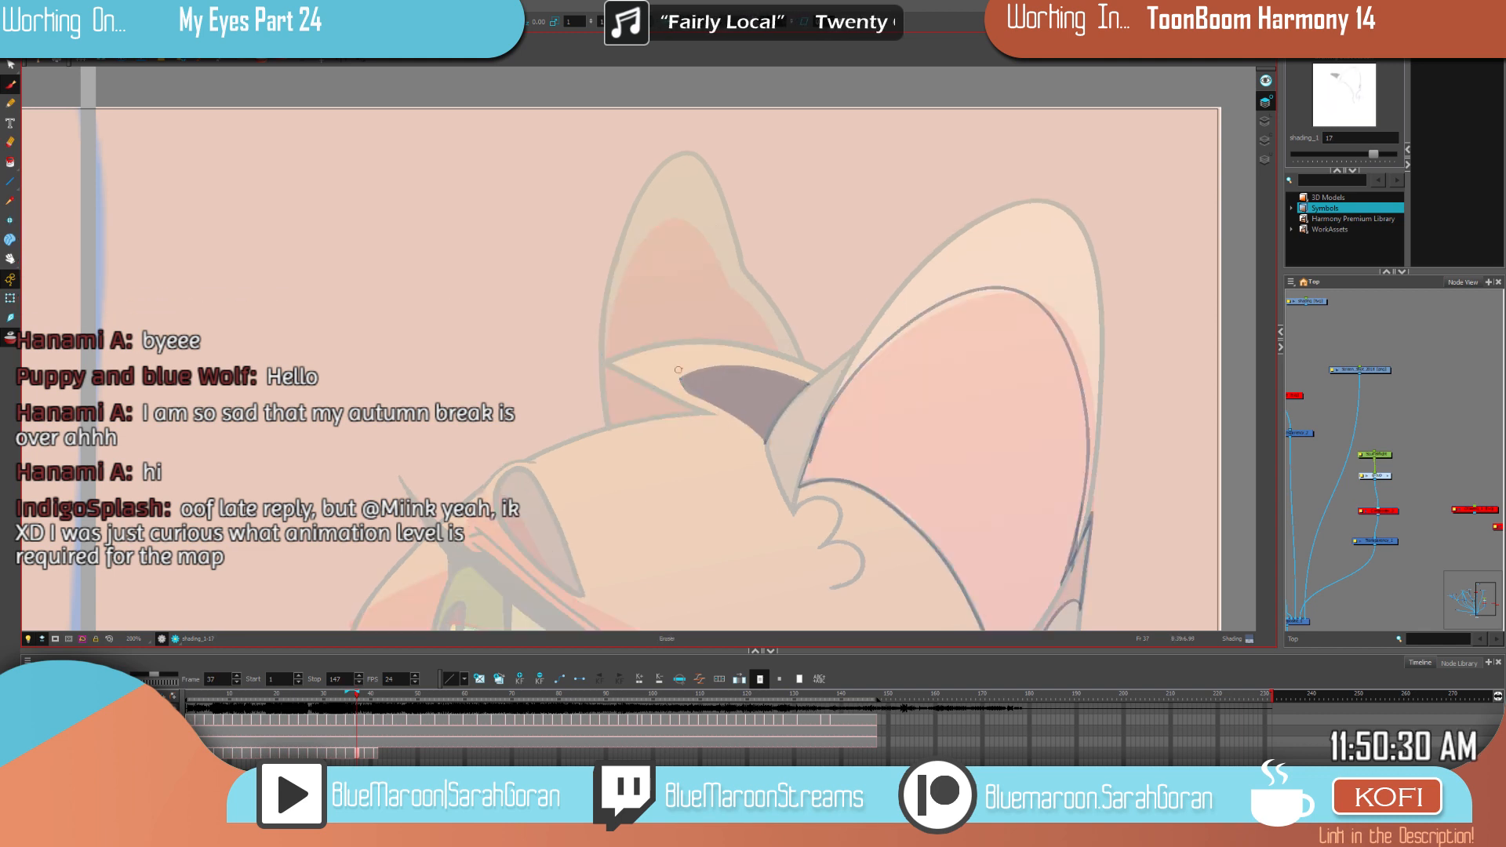
left_click_drag(715, 414, 679, 372)
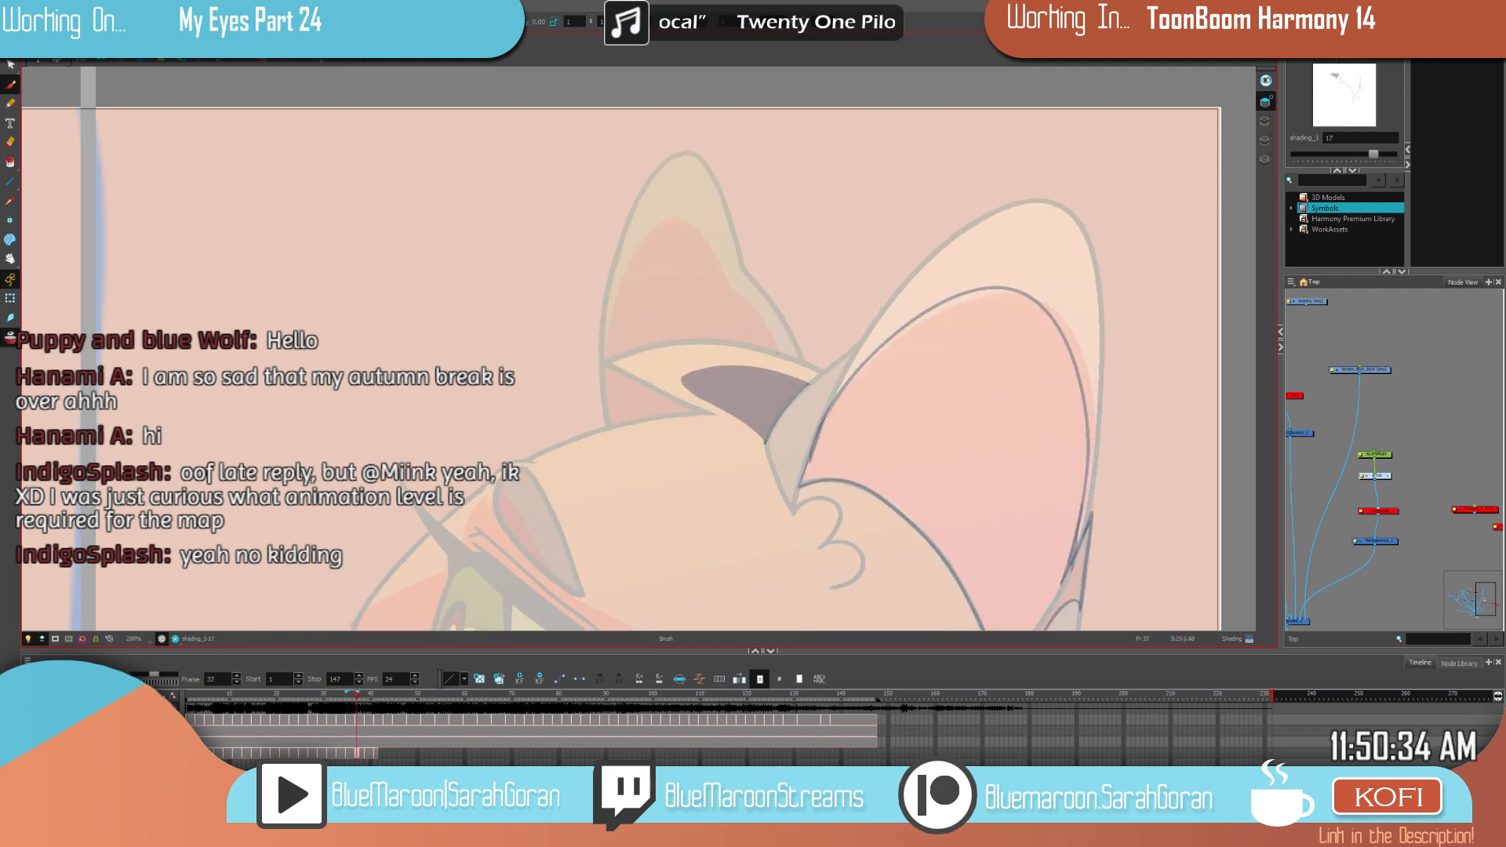
Step: Outline the far ear's inner shading along the ear and hair tuft, and fill it with the shading colour
mouse_move(731, 291)
left_mouse_down()
mouse_move(680, 225)
mouse_move(644, 237)
mouse_move(610, 401)
left_mouse_up()
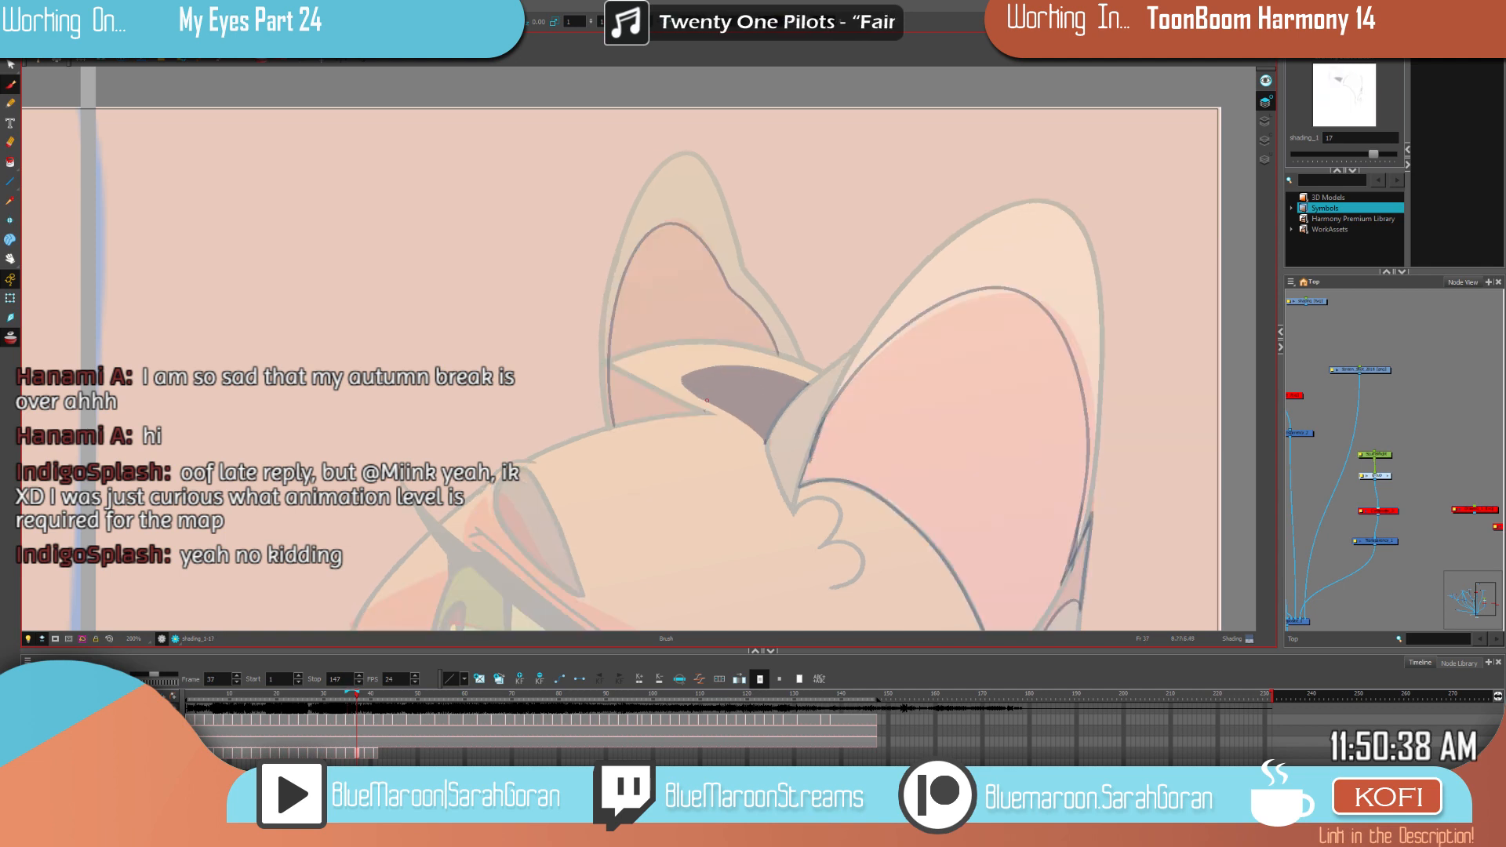
left_click_drag(705, 412, 650, 385)
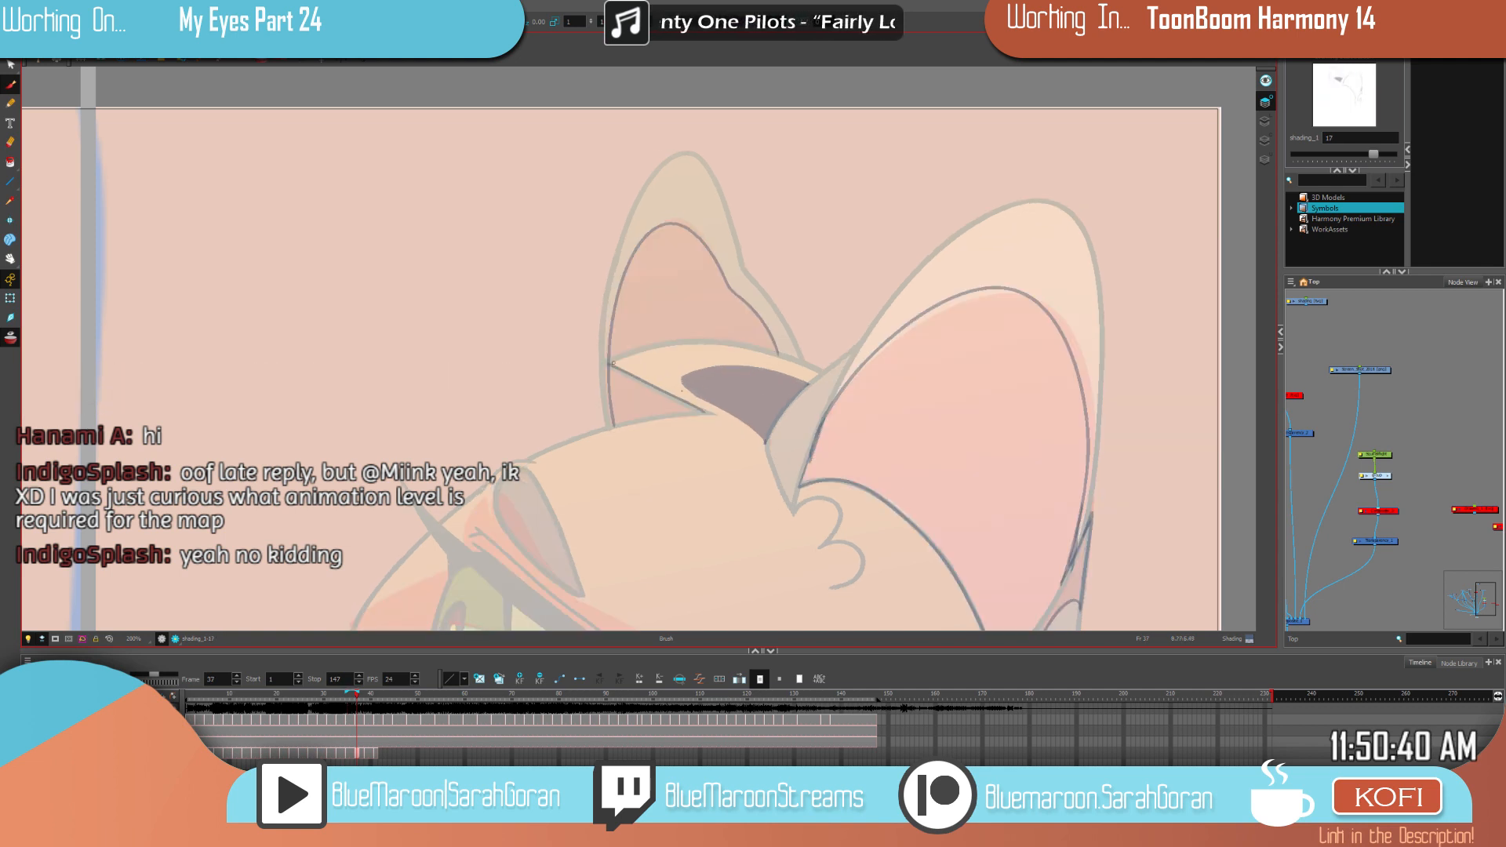
left_click_drag(774, 353, 674, 342)
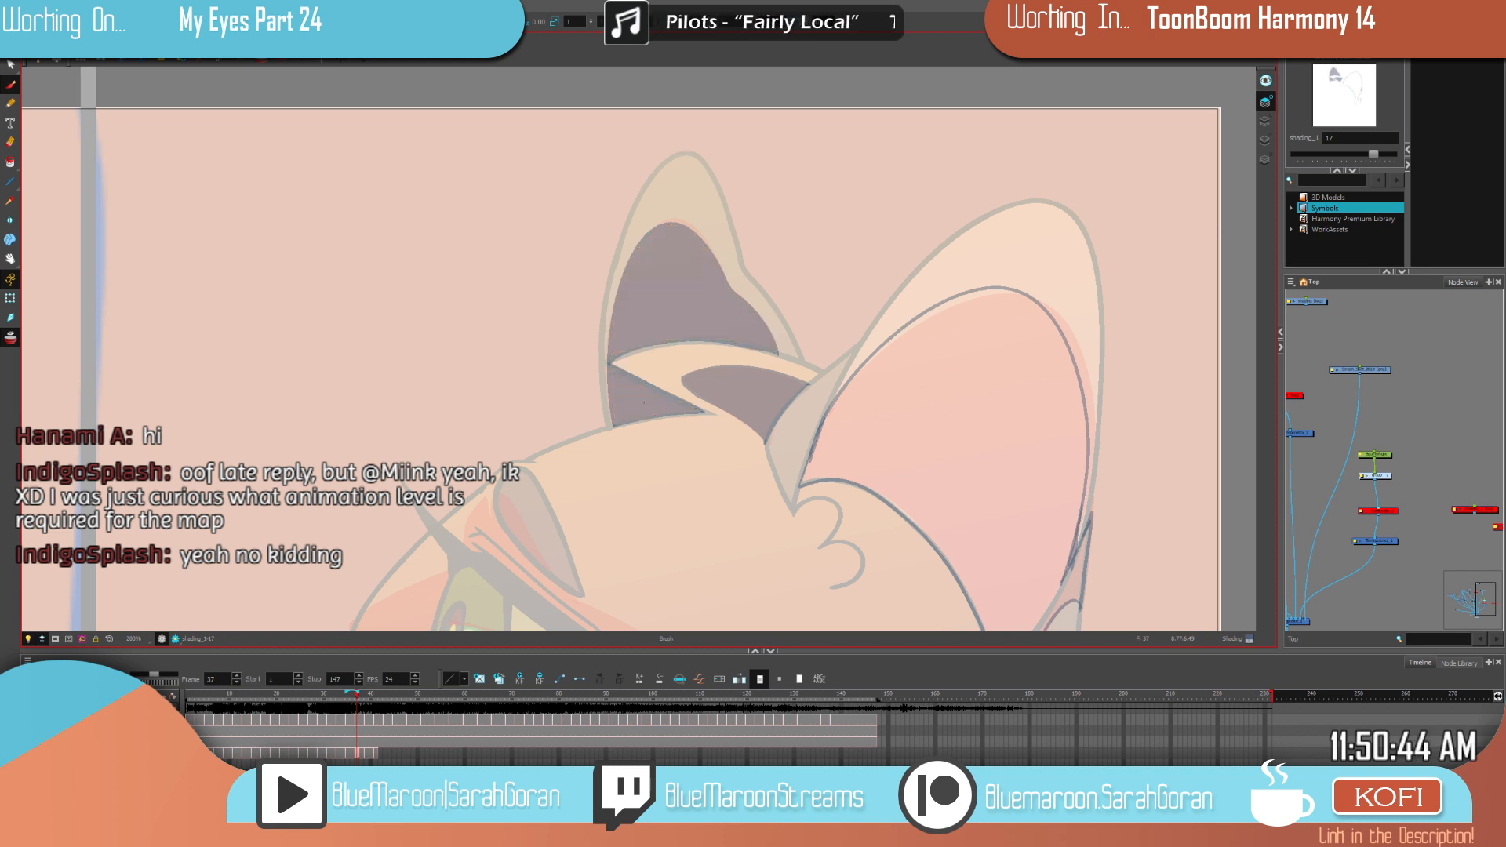
Step: Outline the shading edge along the hair locks below the near ear on frame 37, using frame 35 as reference
mouse_move(1077, 538)
left_mouse_down()
mouse_move(1014, 342)
mouse_move(995, 367)
mouse_move(924, 320)
left_mouse_up()
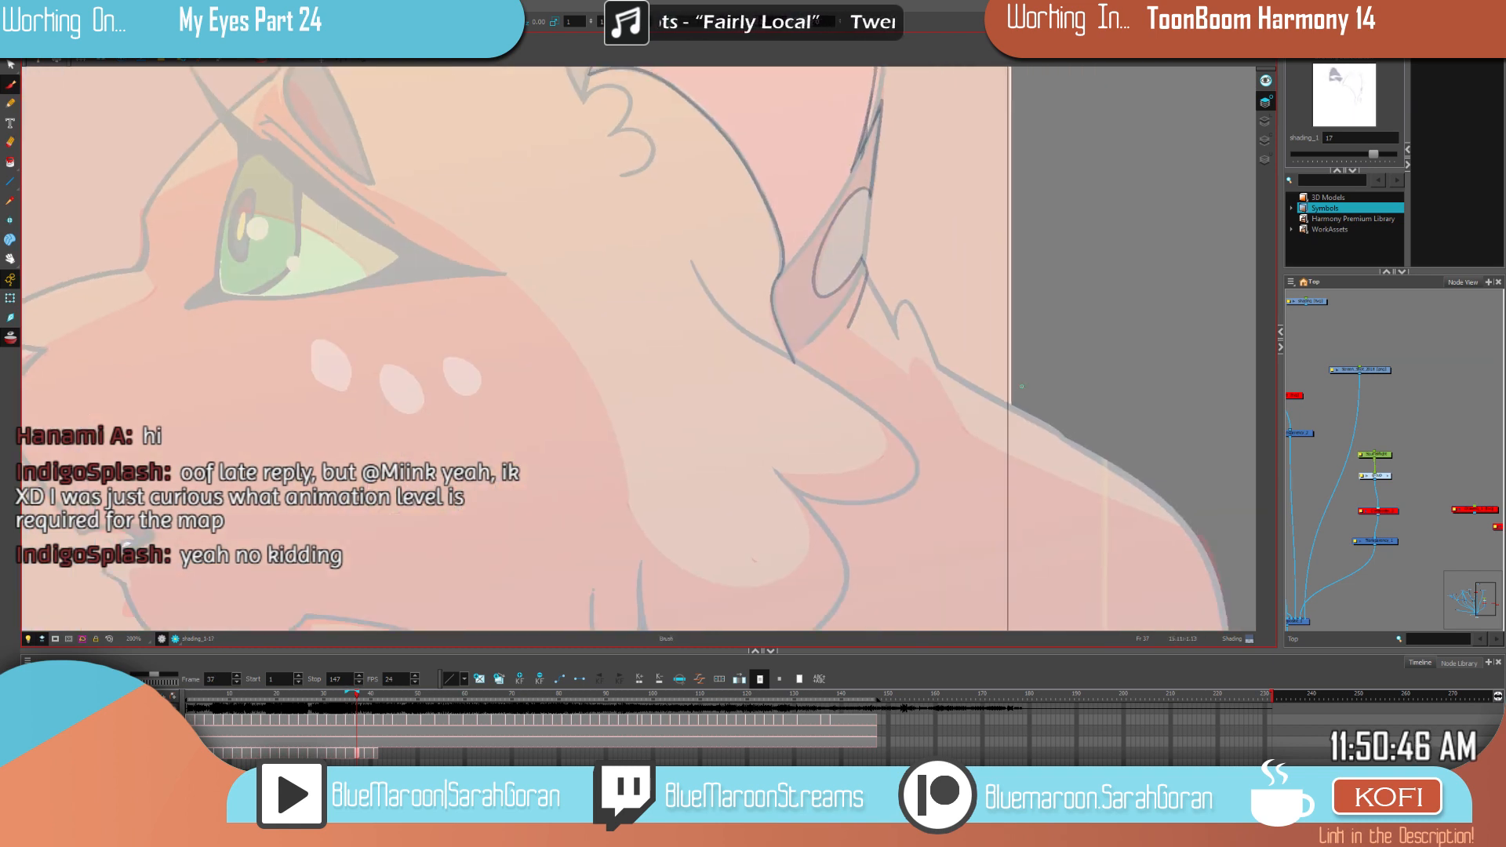
left_click_drag(792, 361, 828, 383)
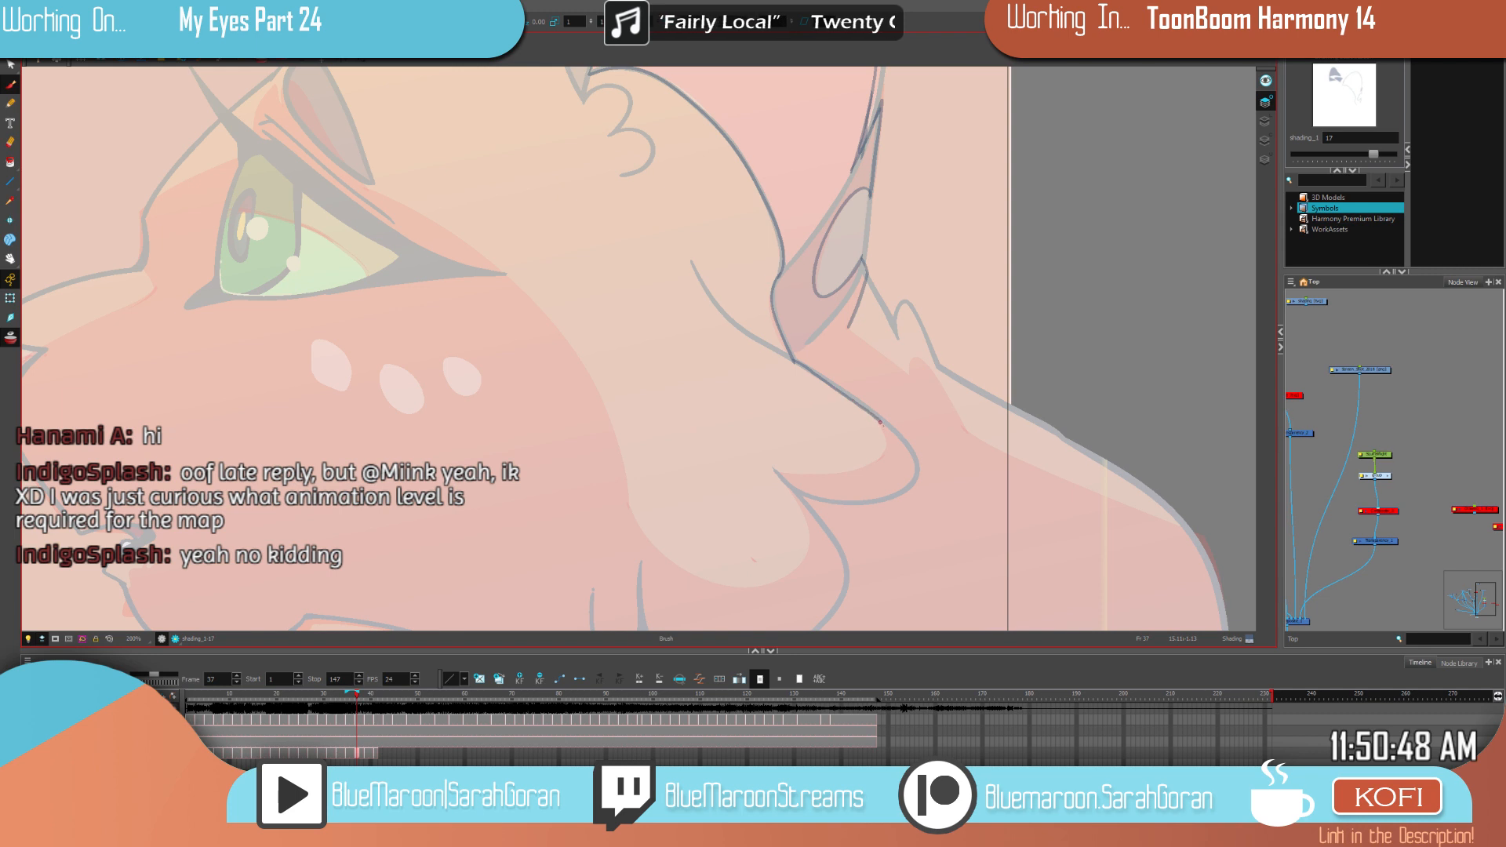
key("e")
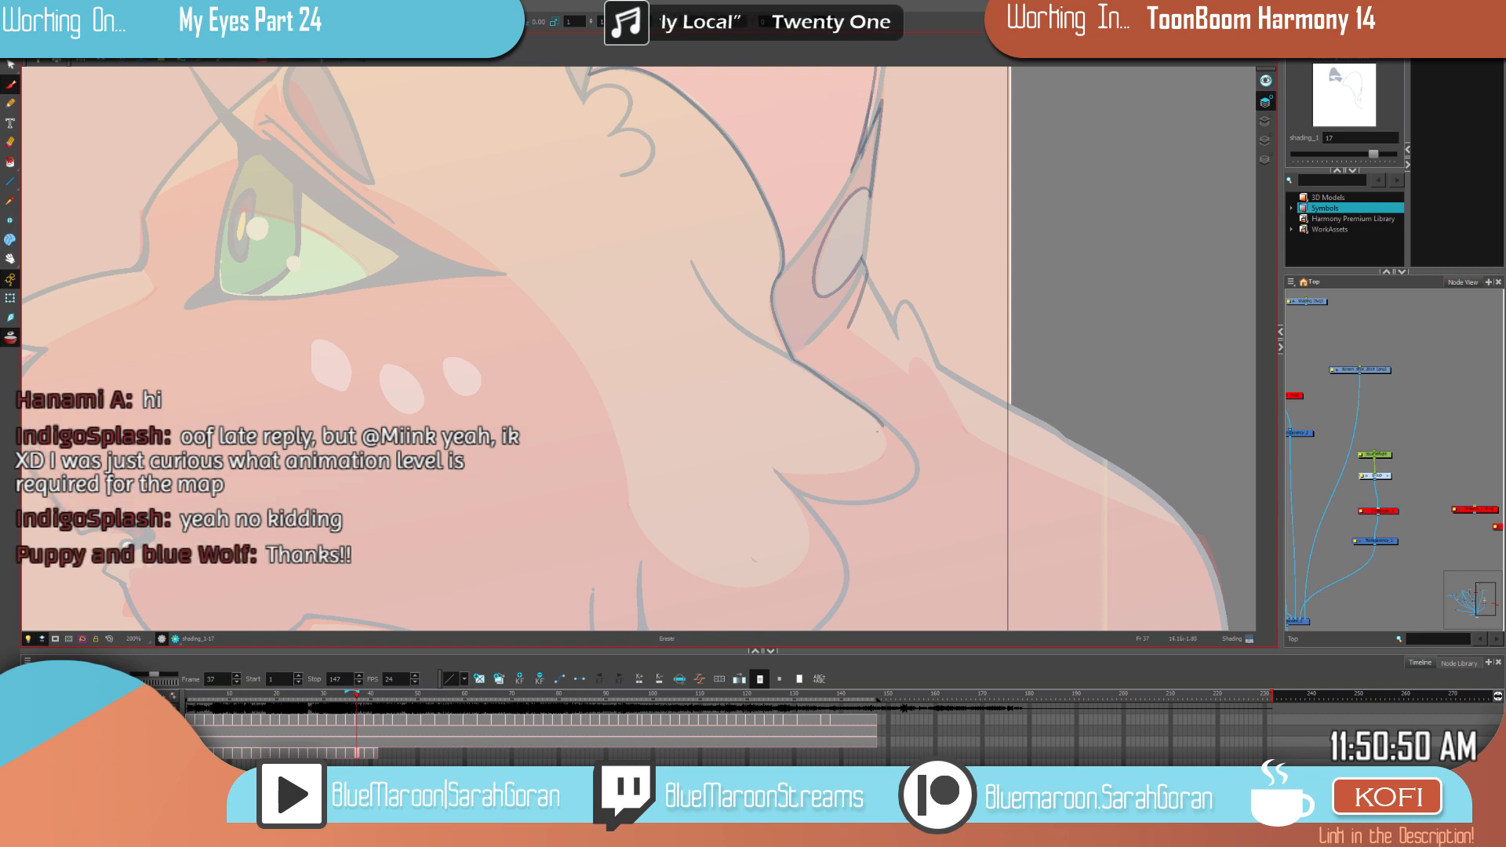
key("alt+b")
mouse_move(881, 423)
left_mouse_down()
mouse_move(866, 468)
mouse_move(785, 472)
left_mouse_up()
key("f")
key("g")
left_click_drag(985, 562, 1003, 413)
key("f")
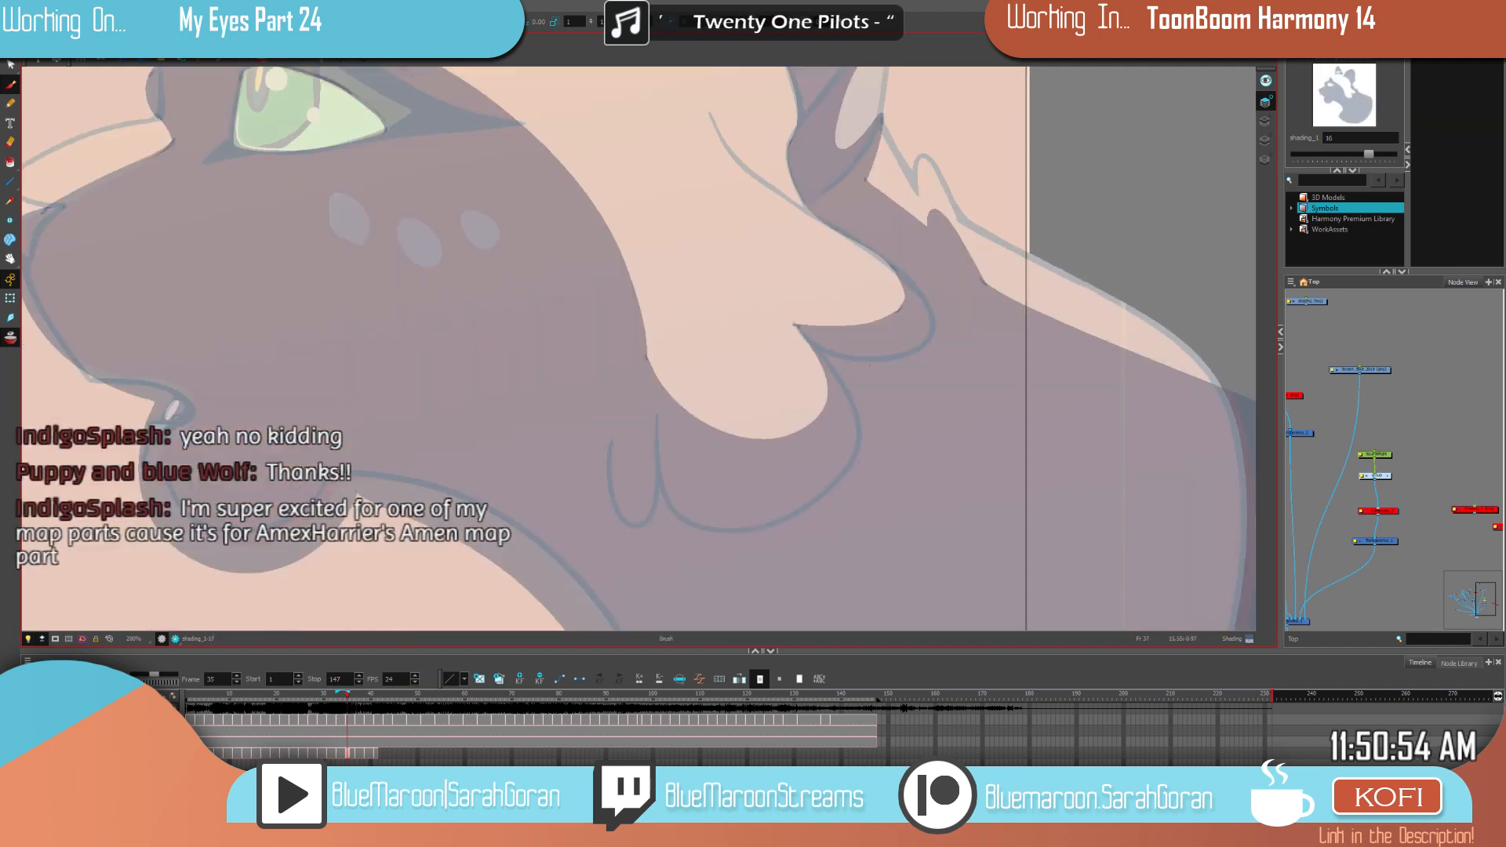
key("g")
left_click_drag(791, 322, 817, 358)
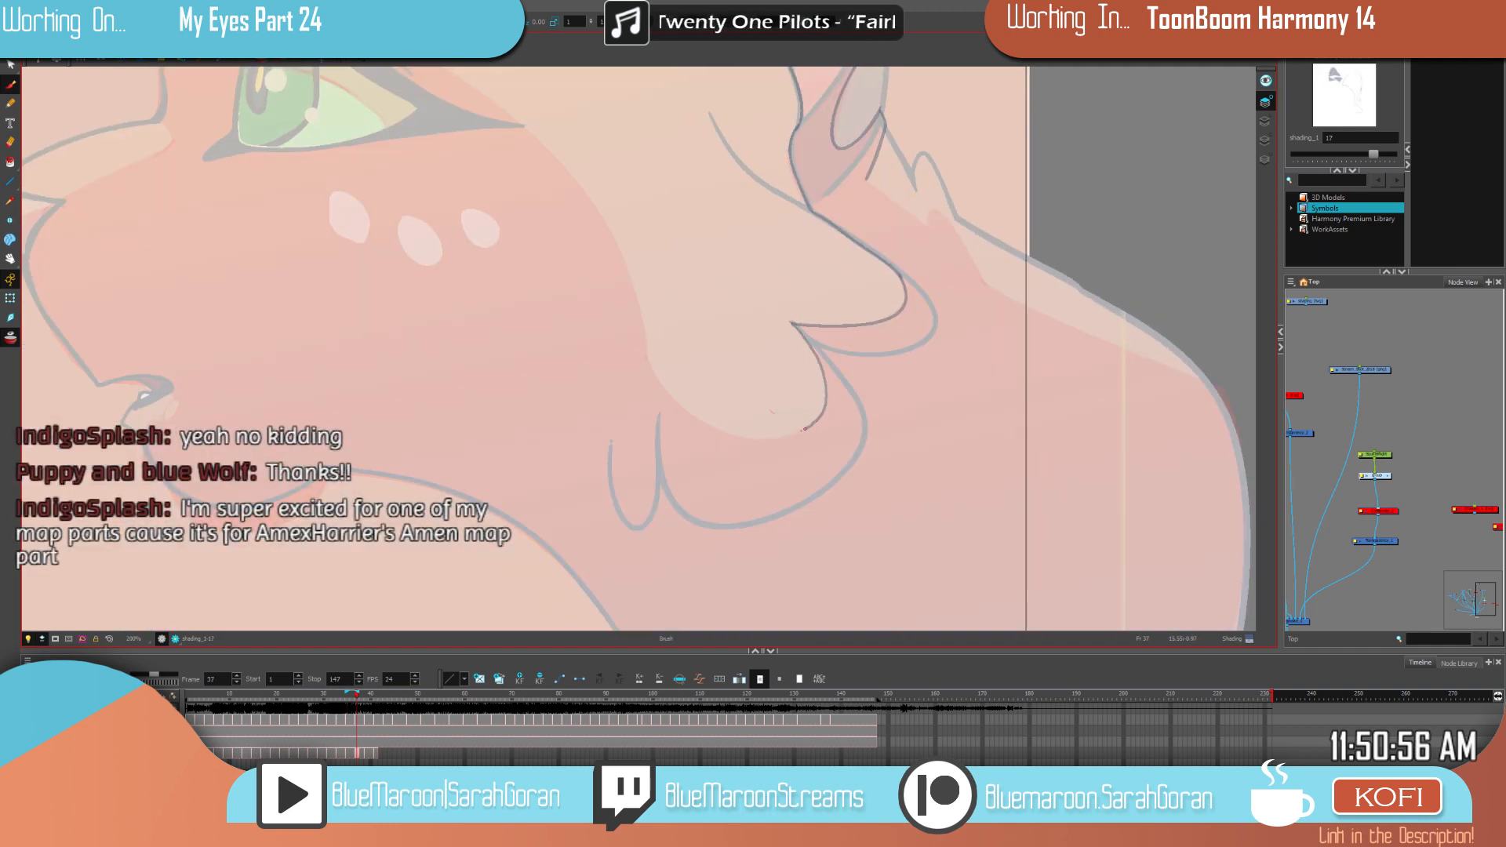
left_click_drag(804, 428, 710, 425)
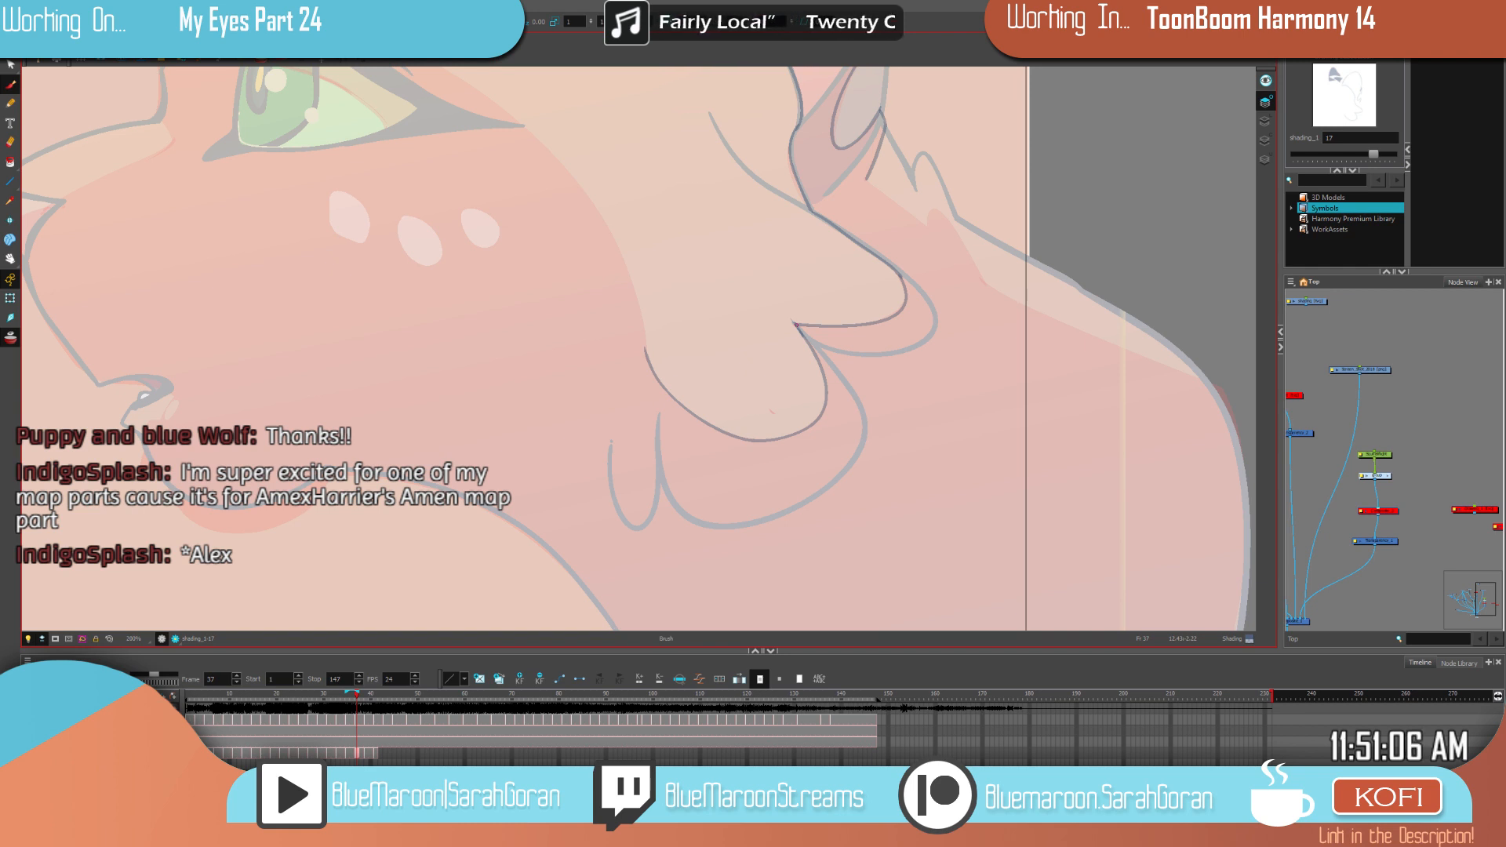
Step: Outline the shading edge from the lowest hair lock up to the outer eye corner and brow, comparing with frame 35
left_click_drag(919, 399, 965, 407)
left_click_drag(847, 366, 934, 450)
key("f")
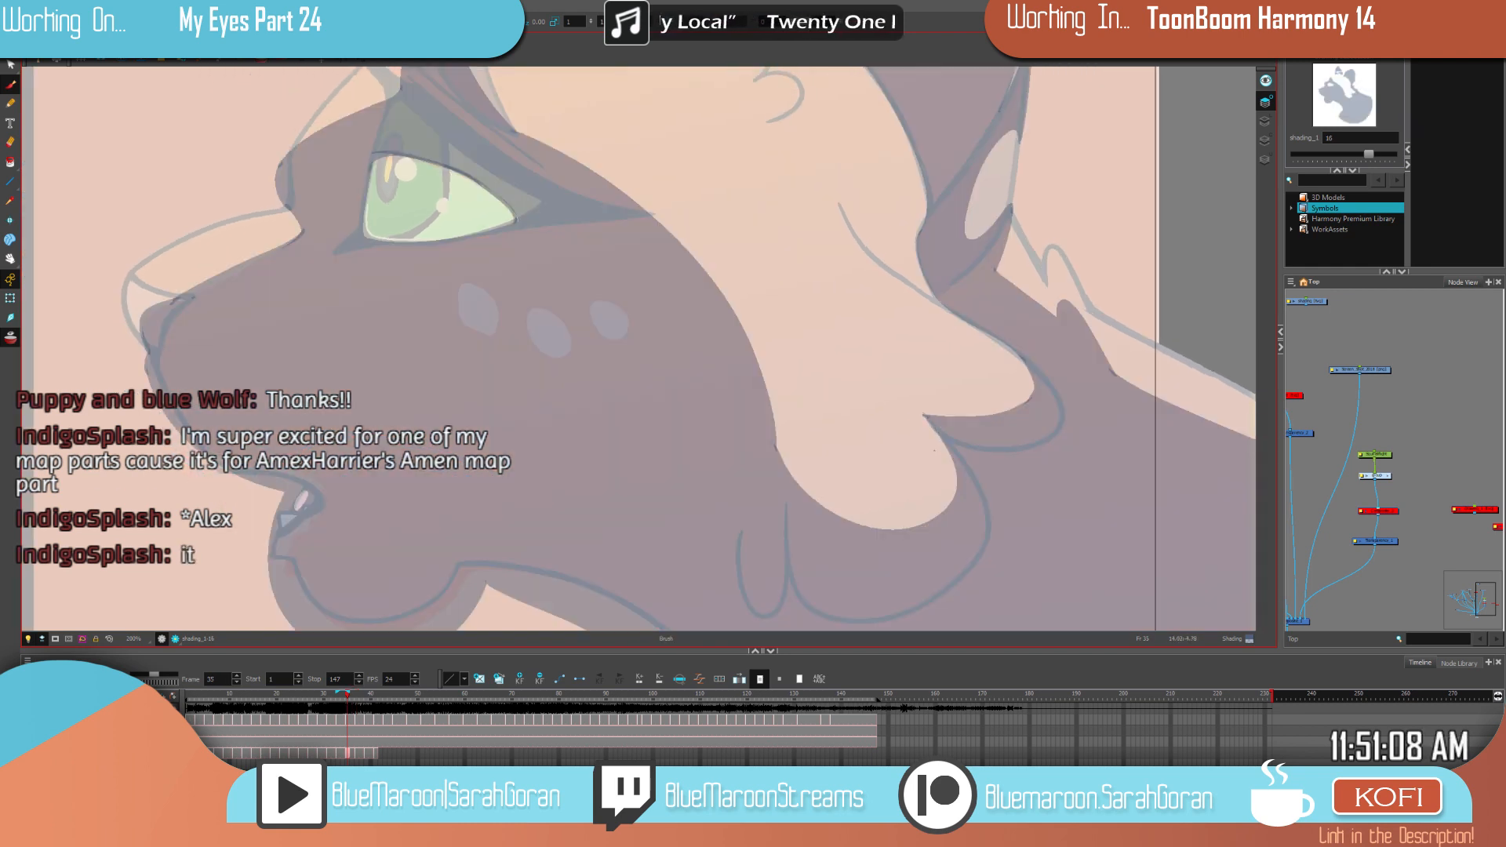
key("g")
key("f")
key("g")
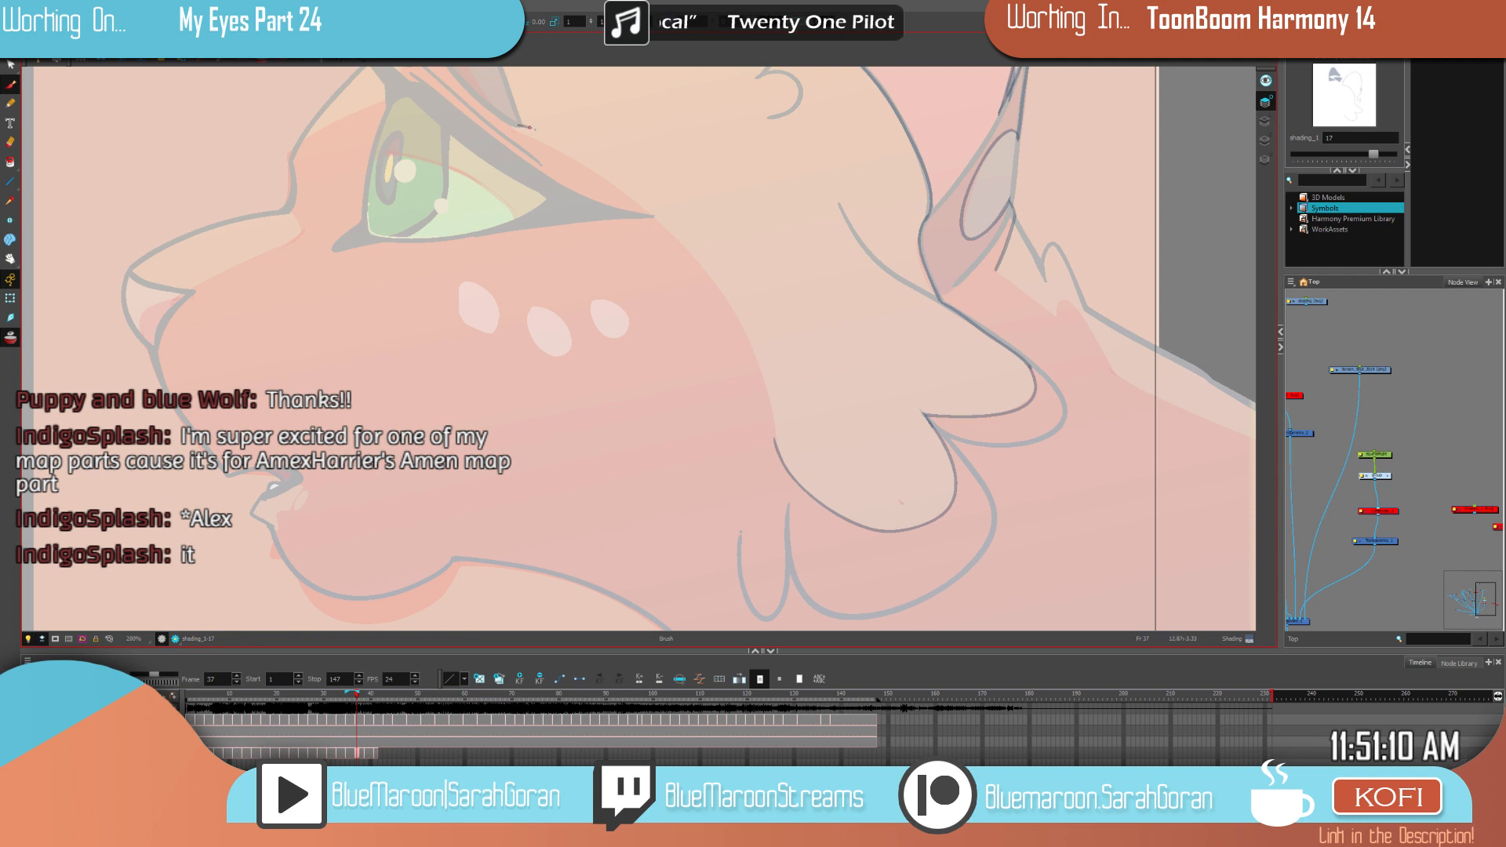
key("comma")
key("comma")
key("period")
key("period")
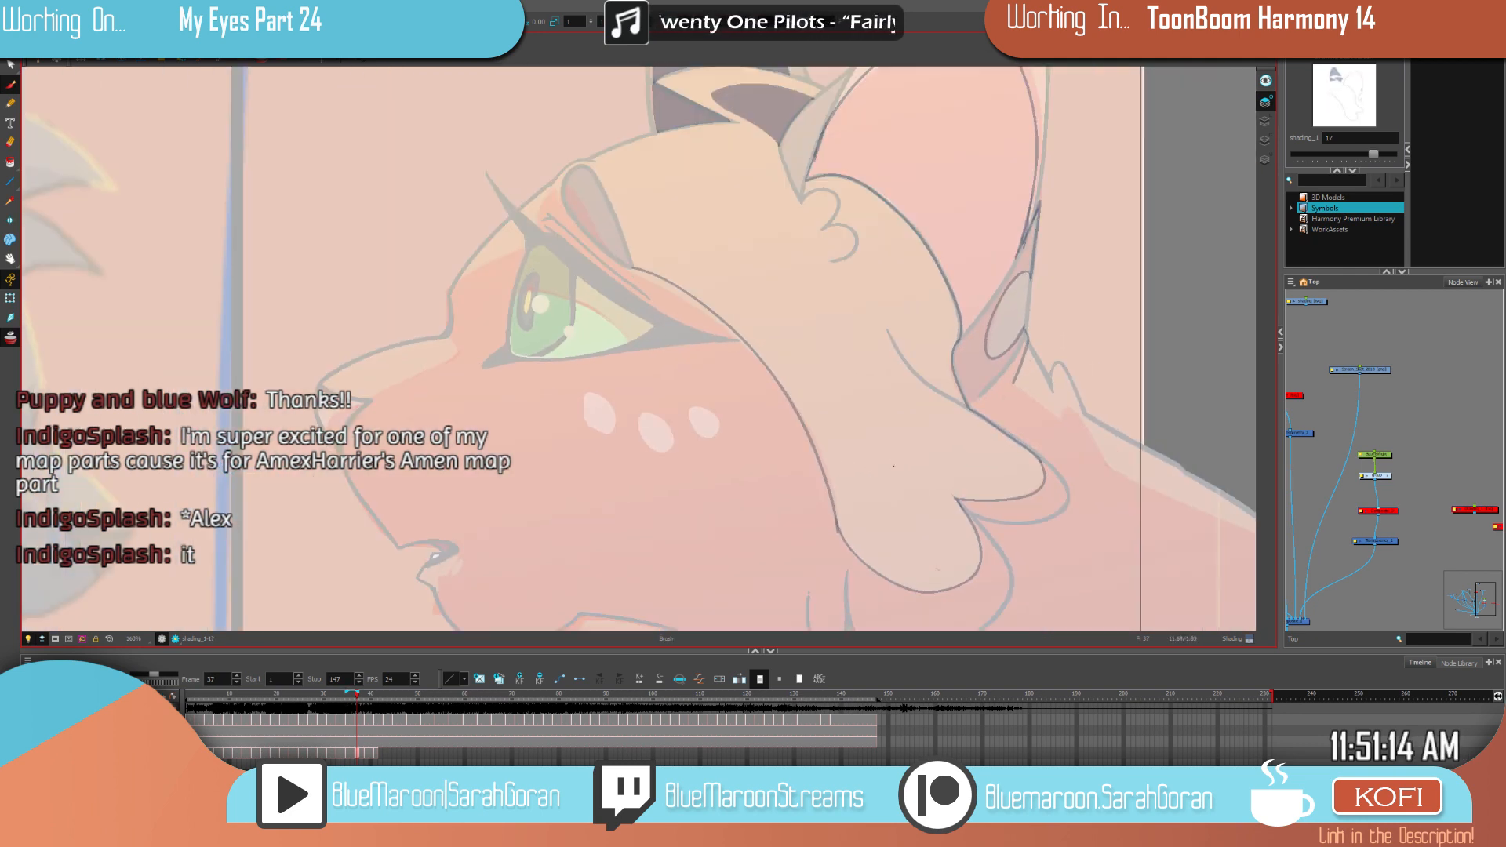
scroll(893, 466, "down", 1)
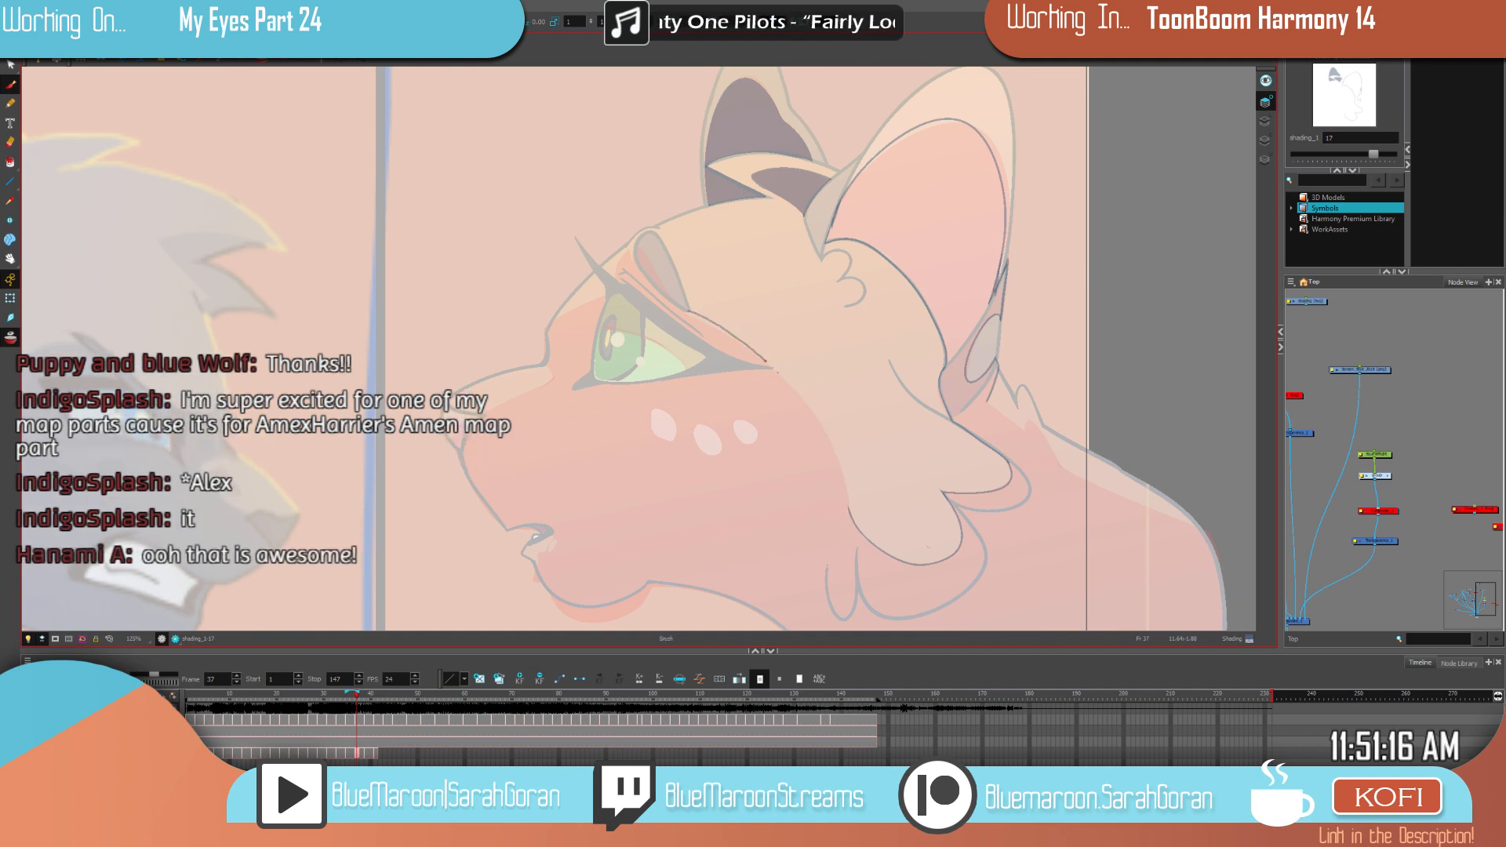
key("f")
key("g")
Step: Outline the shading edge at the neck fur behind the near ear to match frame 35
mouse_move(1109, 501)
left_mouse_down()
mouse_move(917, 481)
mouse_move(850, 440)
left_mouse_up()
key("f")
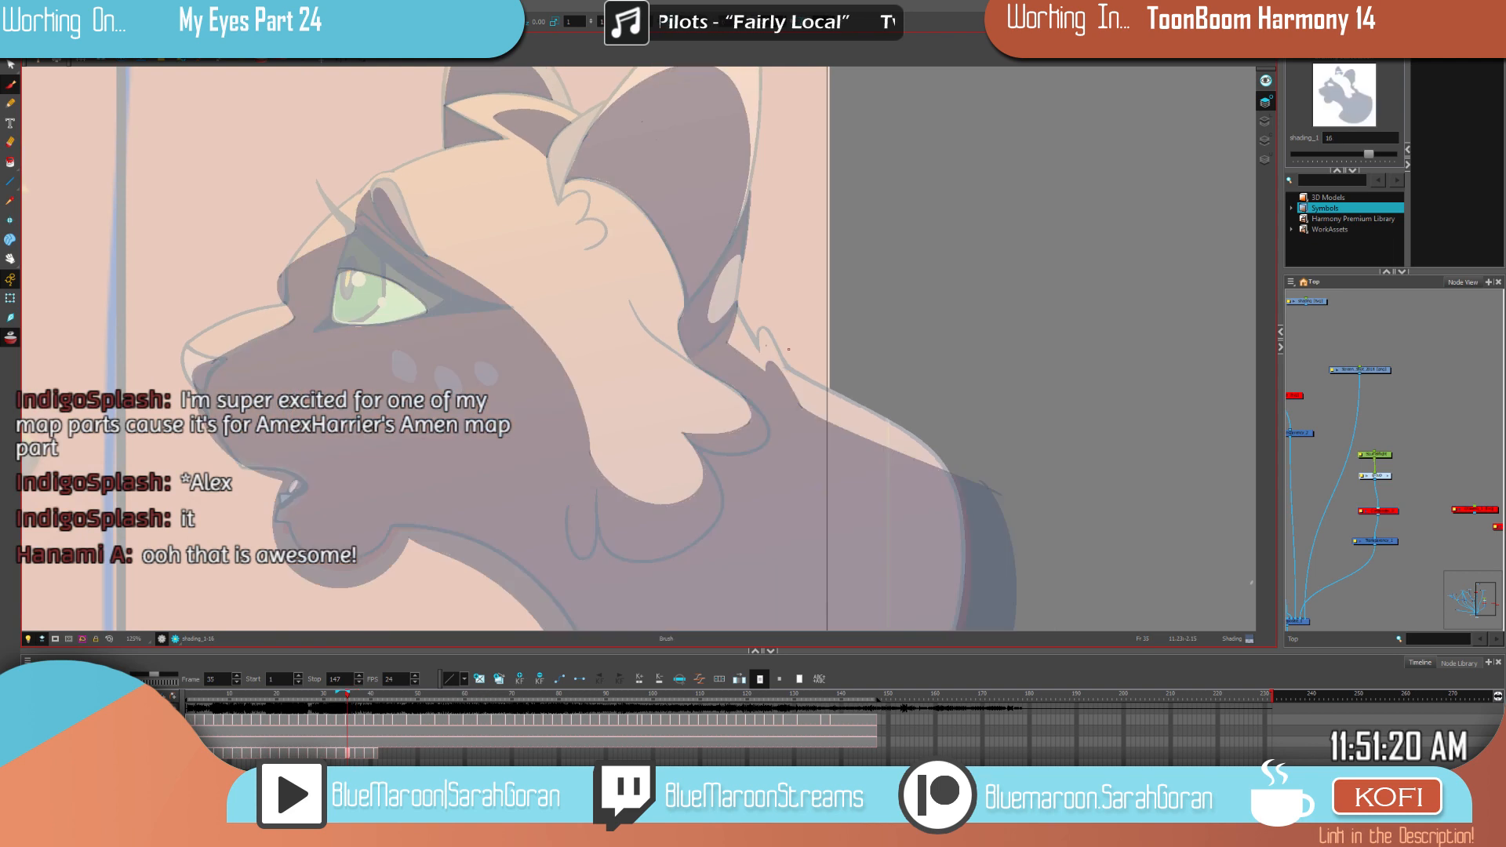
key("g")
left_click_drag(760, 372, 802, 408)
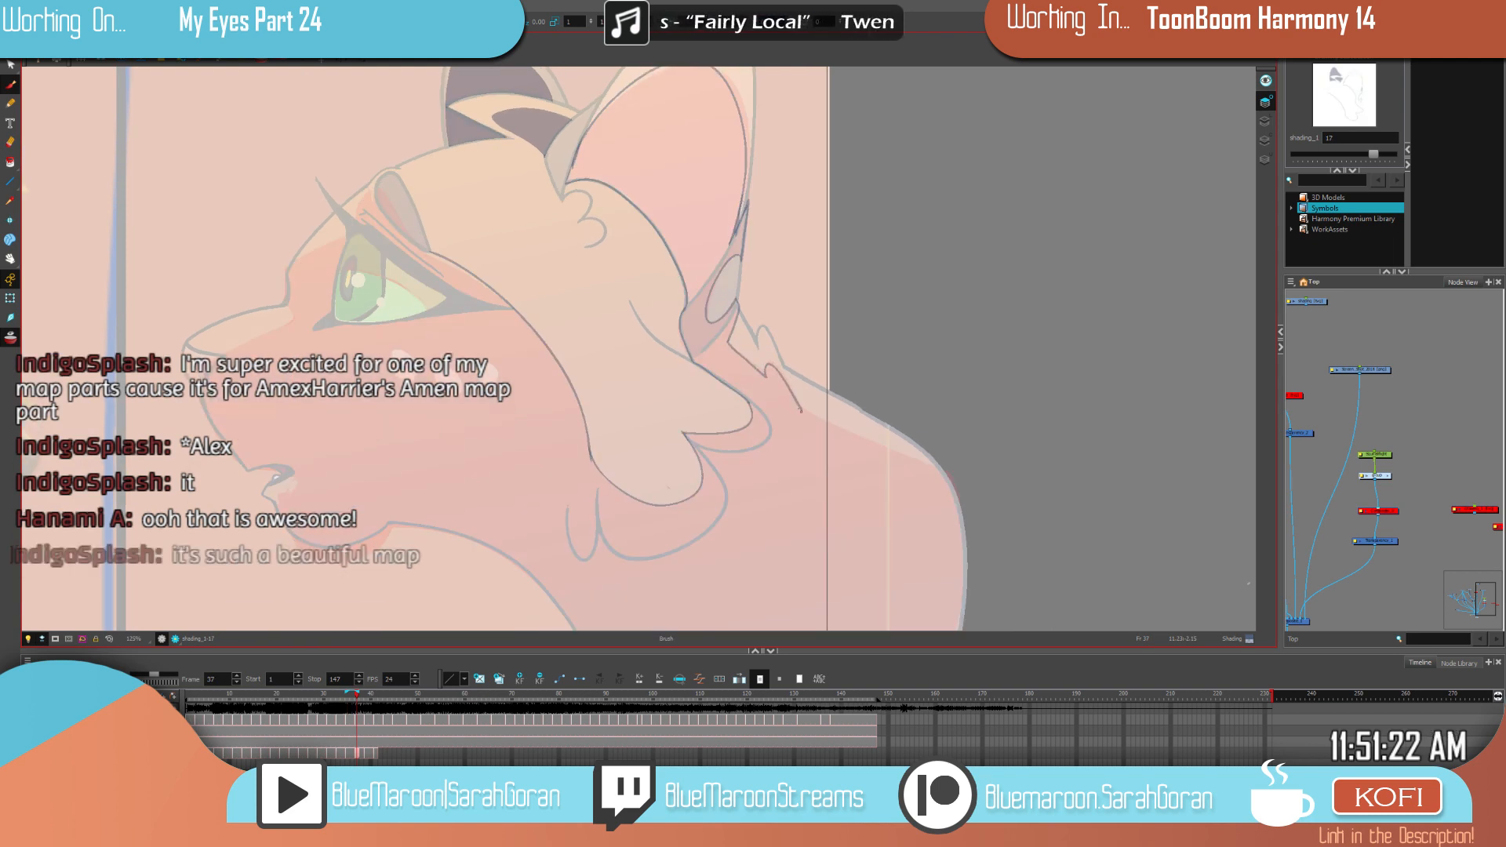
key("f")
key("g")
Step: Outline the shading edge along the throat and chin, and compare it with frame 35
left_click_drag(1022, 518, 995, 330)
mouse_move(498, 616)
left_mouse_down()
mouse_move(553, 454)
mouse_move(389, 357)
mouse_move(302, 368)
left_mouse_up()
left_click_drag(609, 370, 934, 594)
key("f")
key("g")
key("f")
key("g")
Step: Outline the shading edge from the brow down to the bridge of the muzzle, checking it against frame 35
mouse_move(691, 229)
left_mouse_down()
mouse_move(676, 266)
mouse_move(592, 318)
left_mouse_up()
key("f")
key("g")
key("f")
key("g")
left_click_drag(654, 277, 595, 318)
key("f")
key("g")
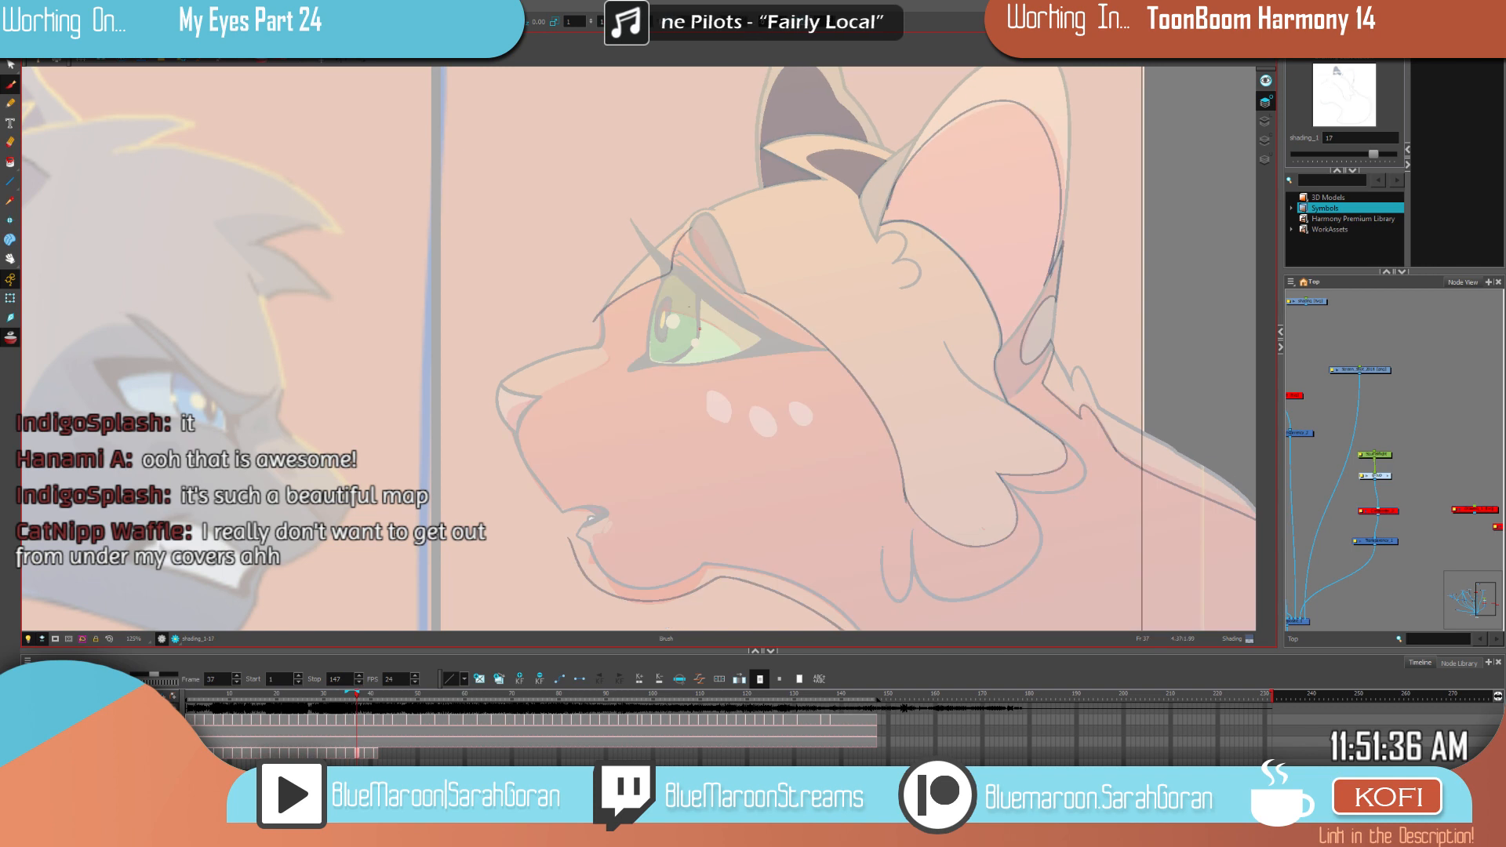
left_click_drag(594, 329, 608, 358)
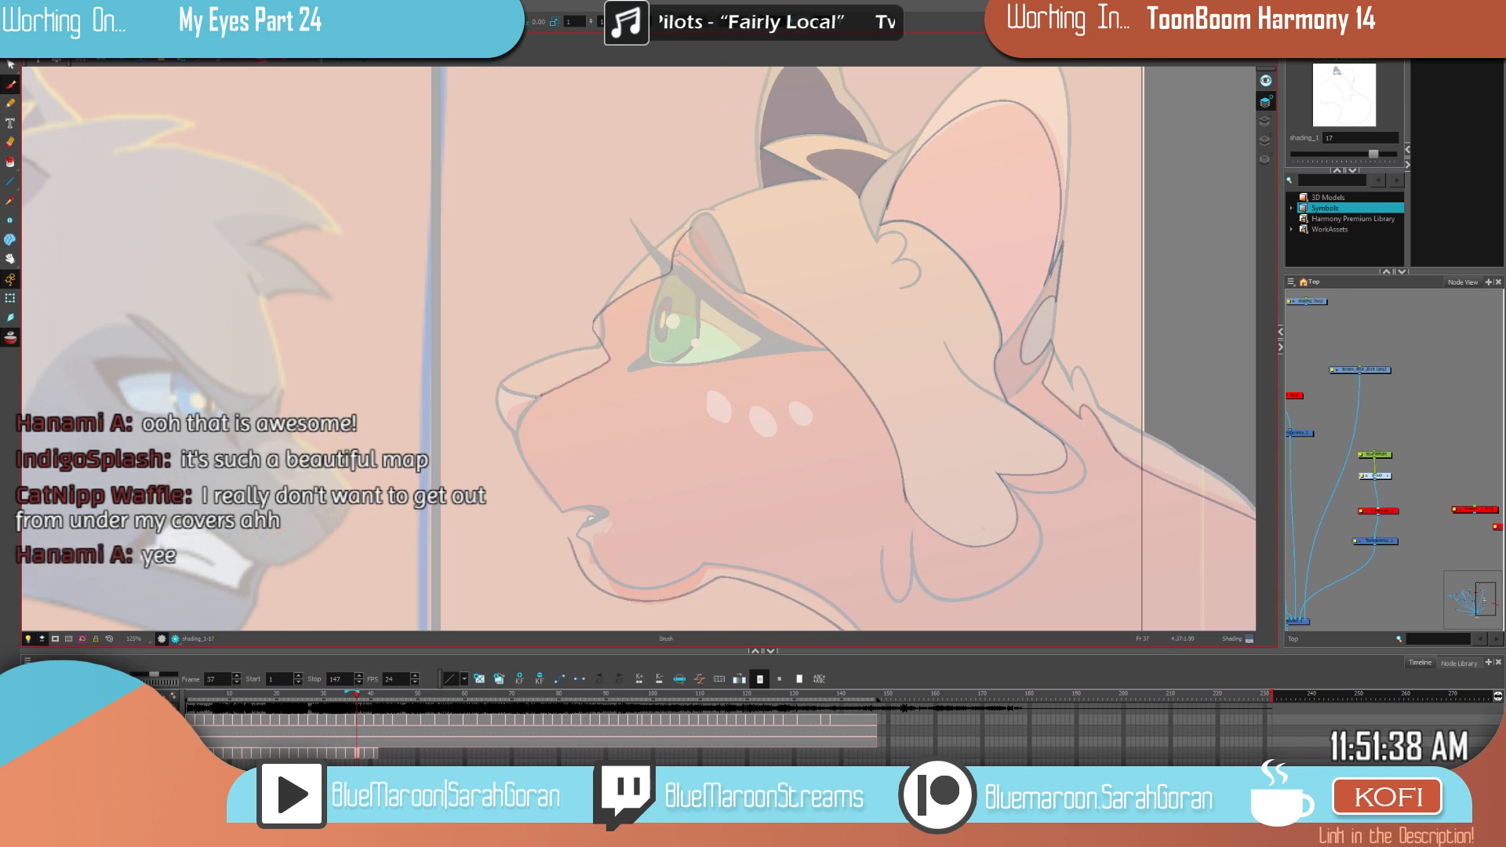
key("f")
key("g")
key("f")
key("g")
key("f")
key("g")
Step: Complete the shading outline at the muzzle front and around the eye, and fill the face, neck and near ear
left_click_drag(513, 433, 516, 471)
key("f")
key("g")
left_click_drag(714, 325, 657, 307)
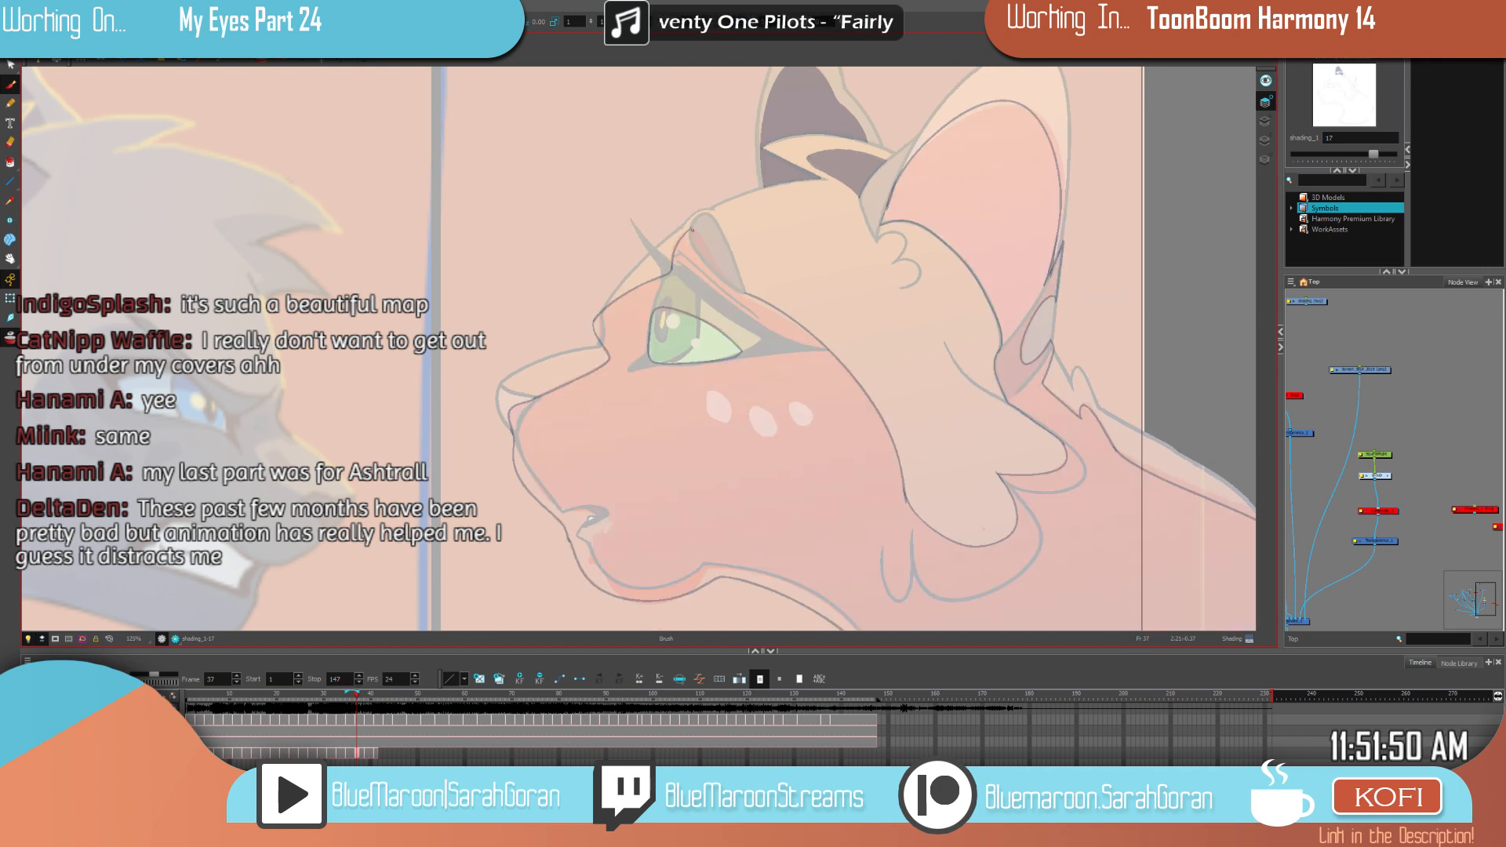
left_click_drag(693, 229, 761, 307)
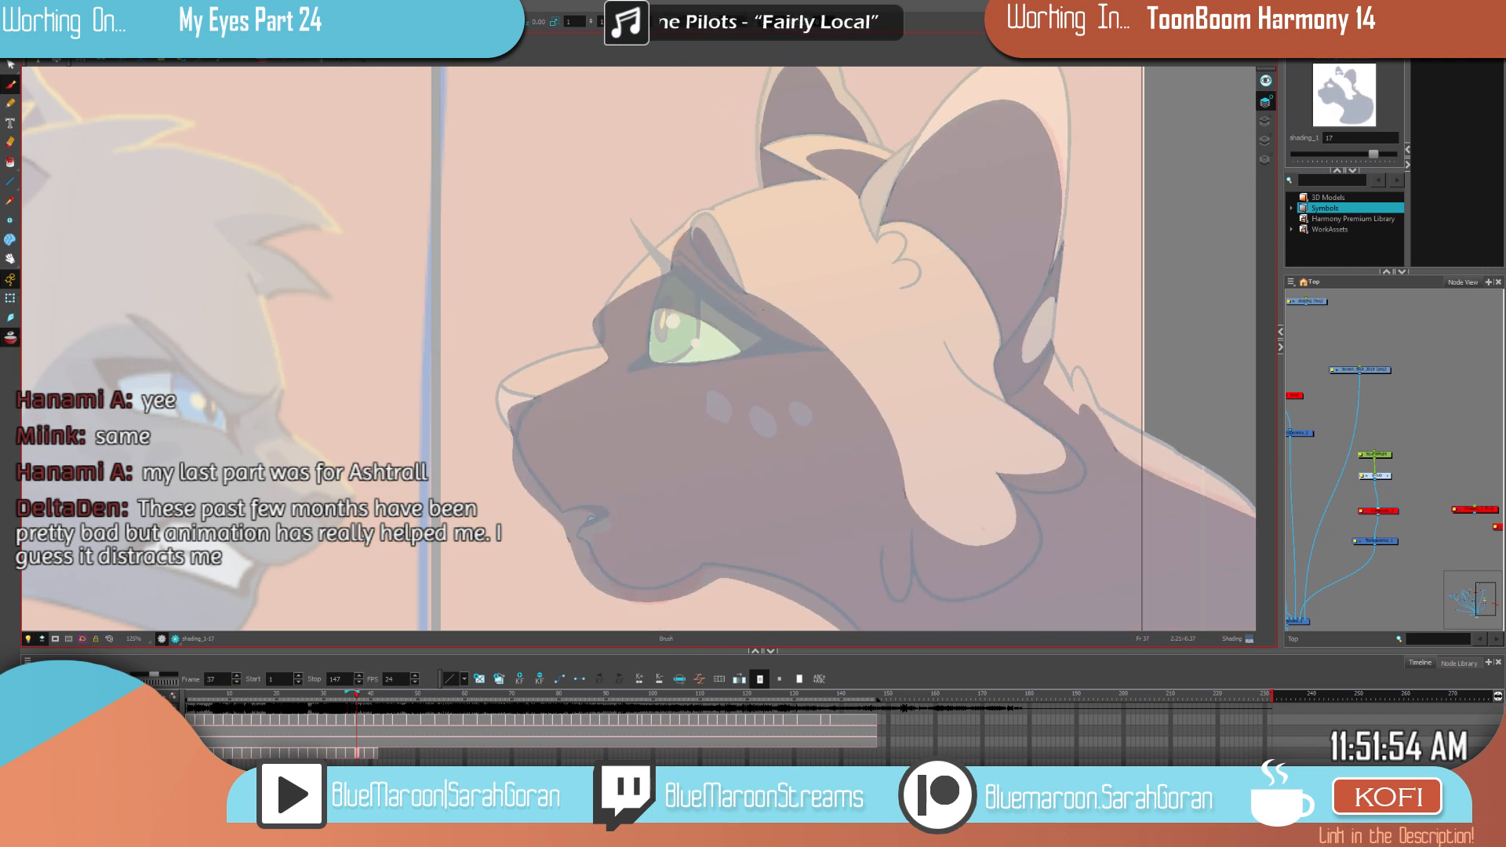
Step: Flip between frames 35 and 37 to check the finished shading, ending on frame 37 with the whole character in view
key("comma")
key("comma")
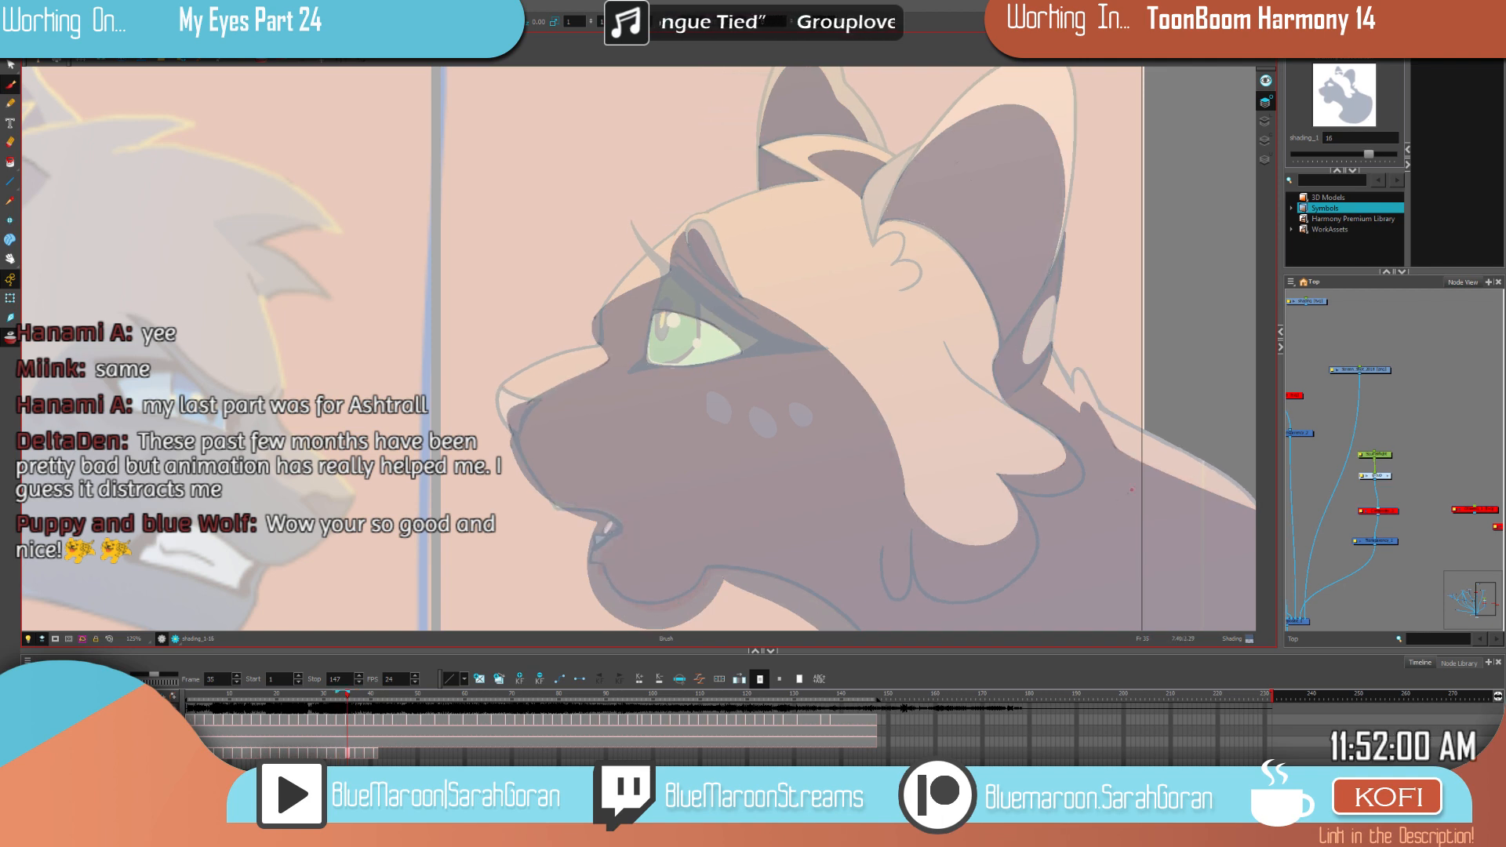
key("f")
key("g")
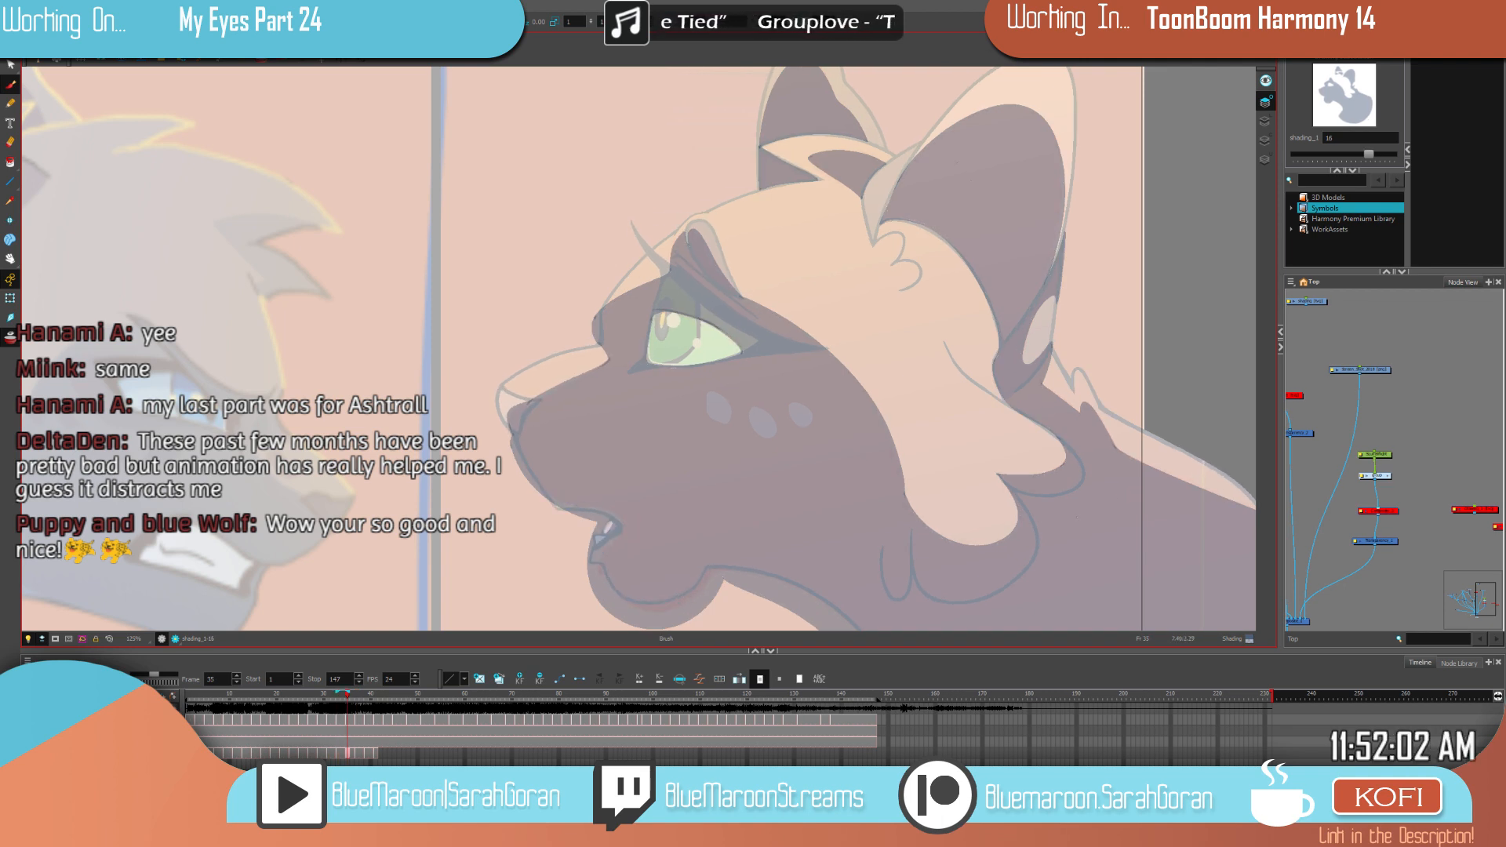
key("g")
scroll(966, 383, "down", 3)
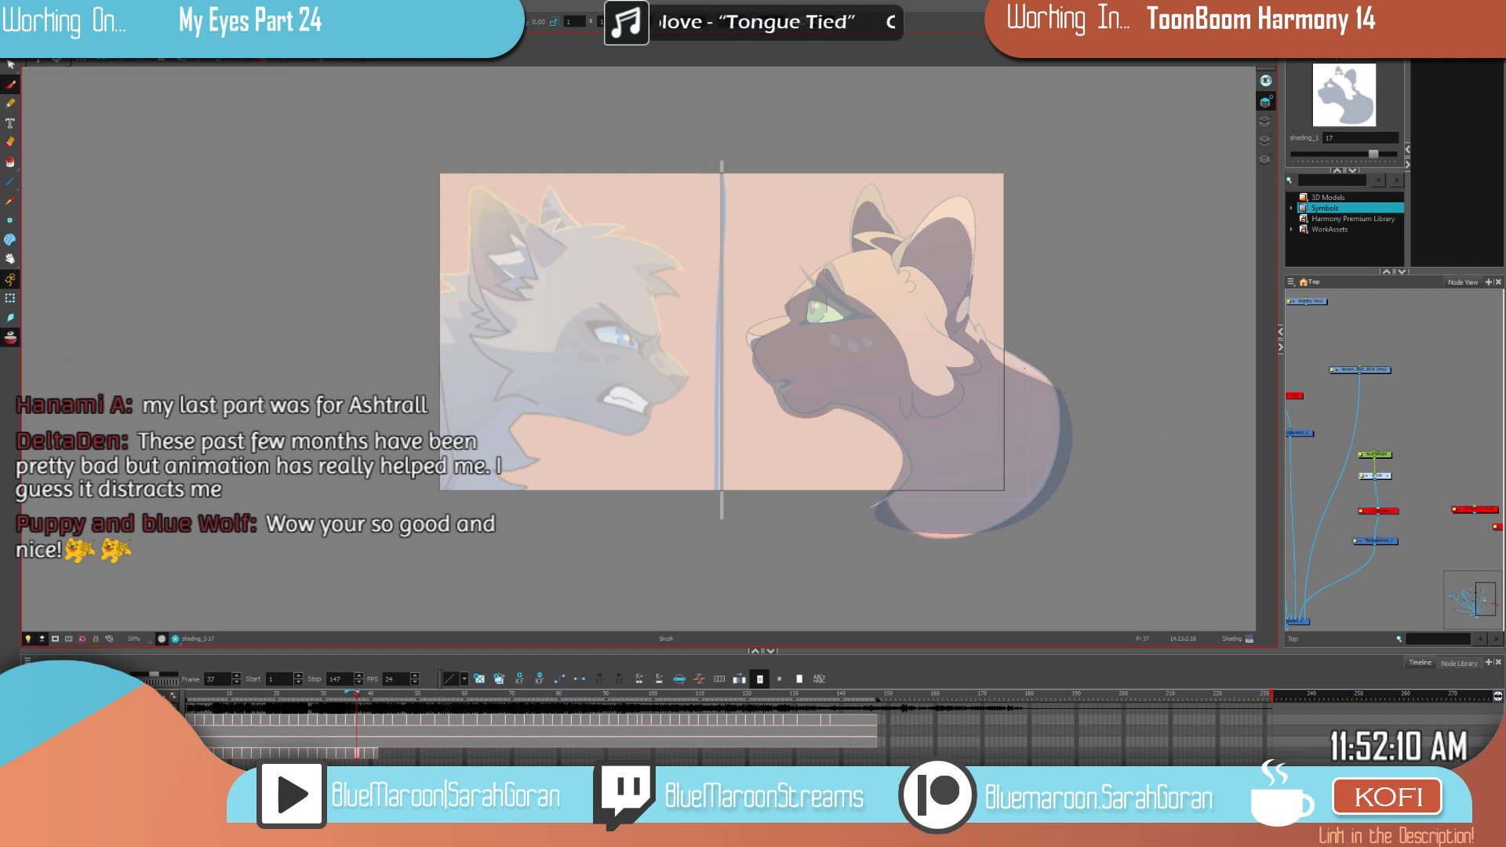
Step: Move on to frame 39 and compare the character's face with the shaded frame 37
scroll(893, 332, "up", 2)
scroll(894, 331, "up", 2)
left_click_drag(928, 409, 865, 433)
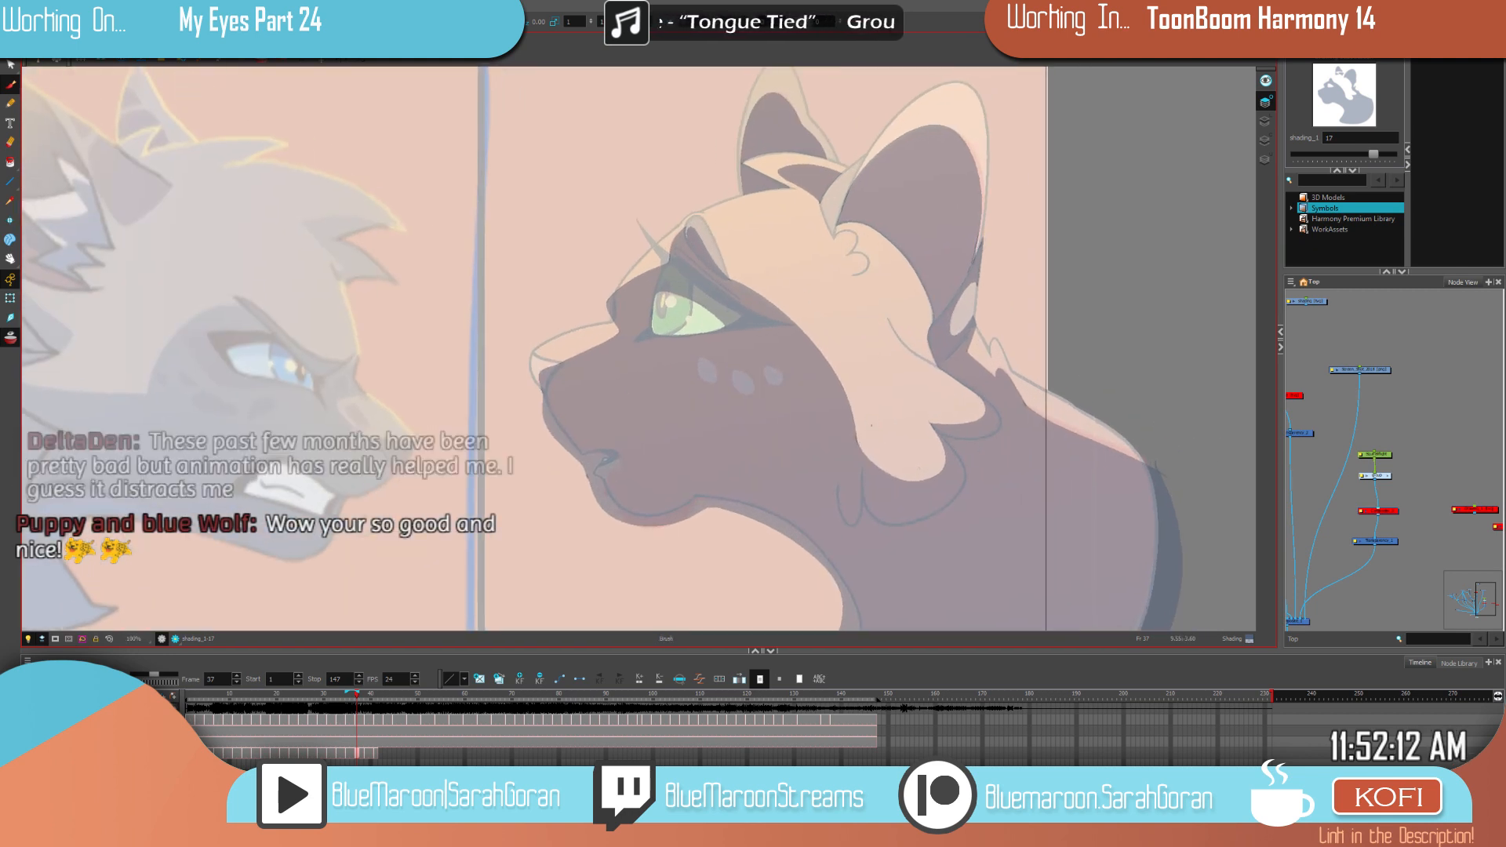
key("g")
key("f")
key("g")
key("f")
key("g")
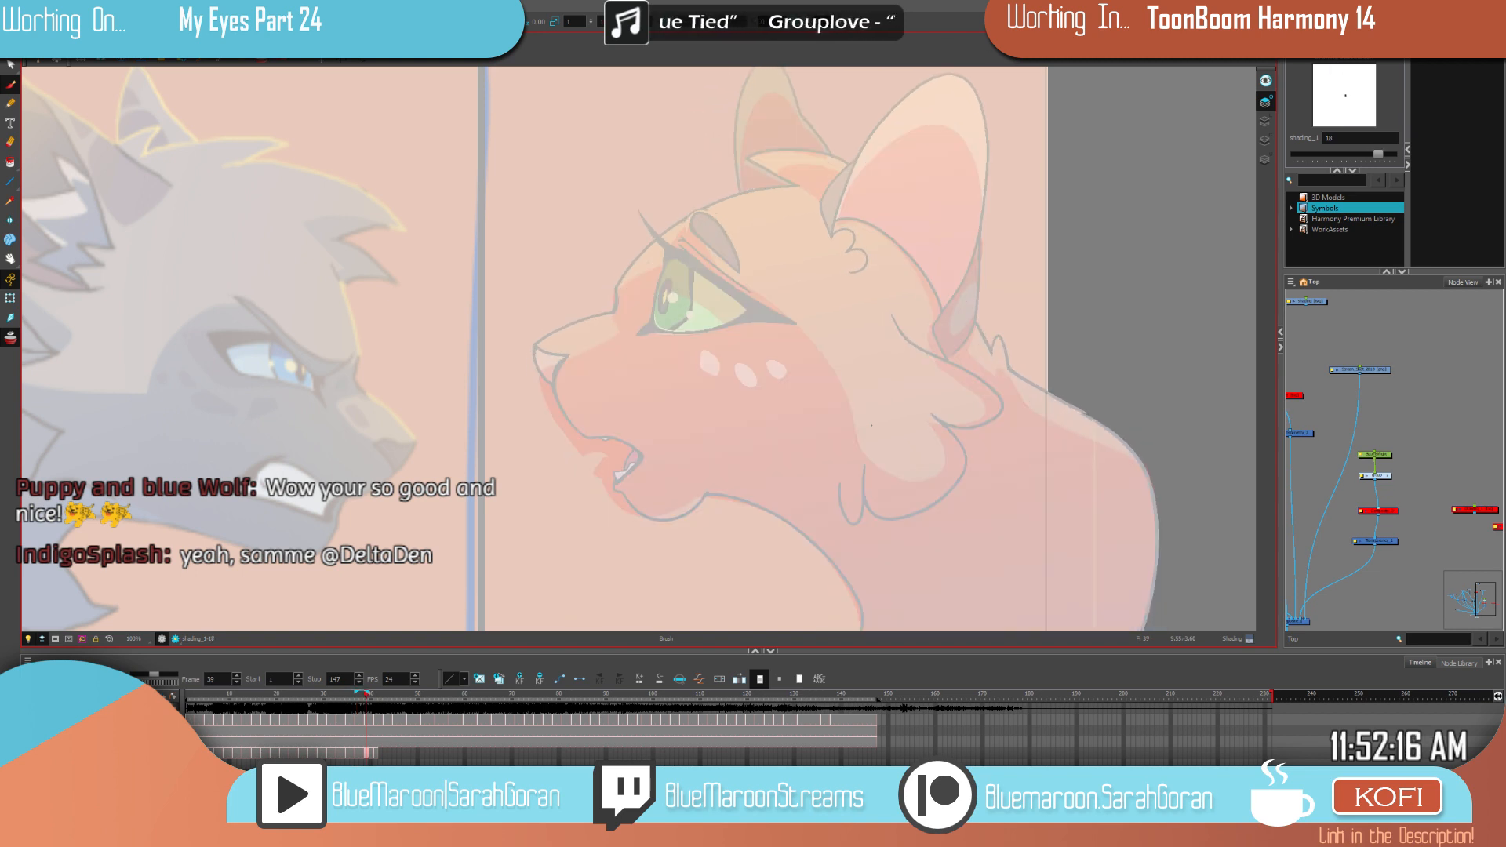
scroll(839, 406, "up", 2)
left_click_drag(784, 310, 973, 416)
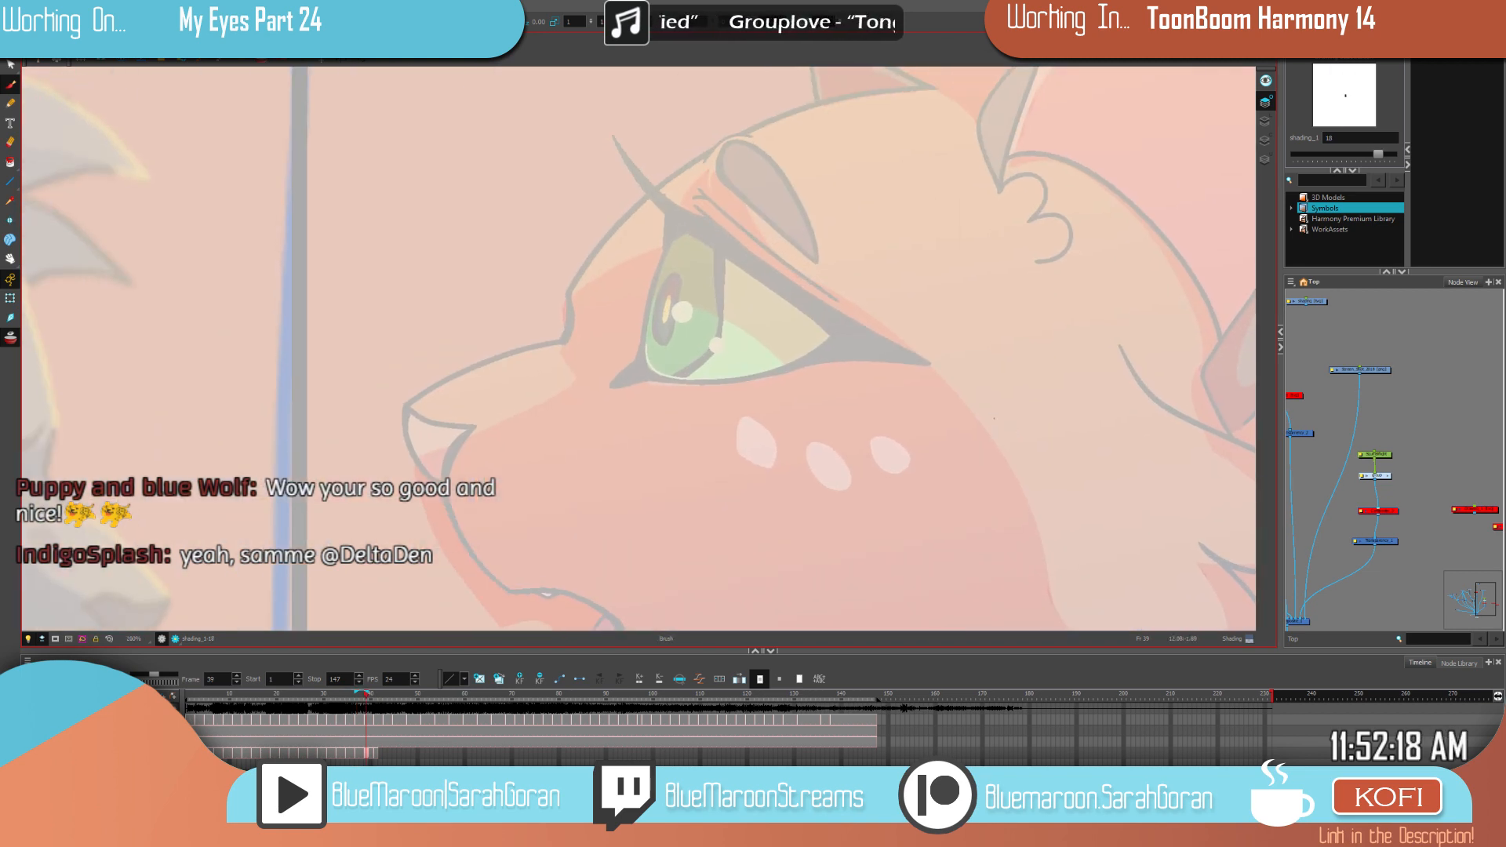
key("f")
key("g")
key("f")
key("g")
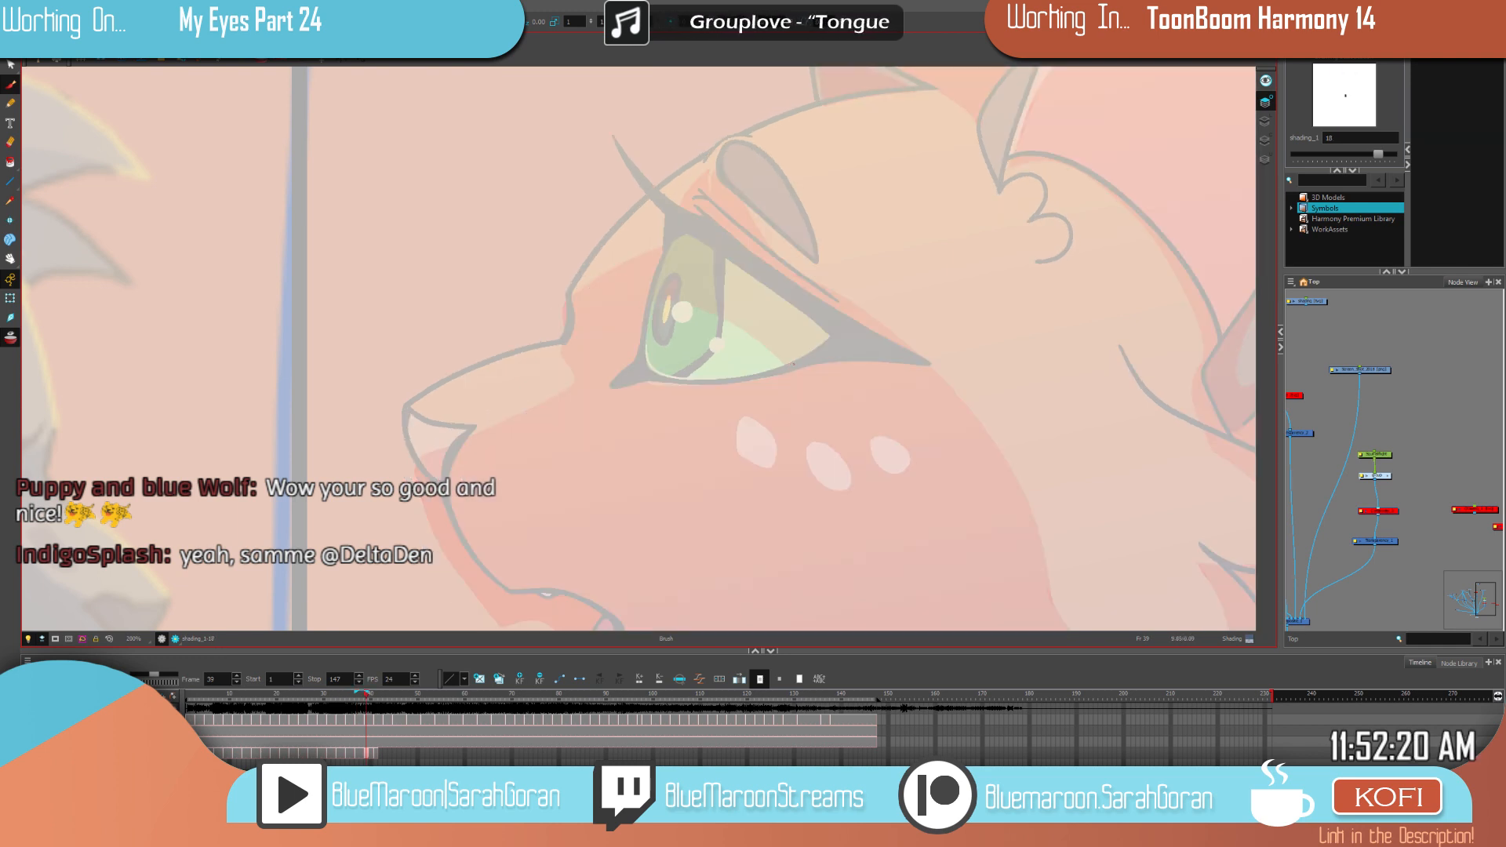
Step: Outline the unshaded area of the eye on frame 39, checking it against frame 37
mouse_move(761, 321)
left_mouse_down()
mouse_move(703, 288)
mouse_move(649, 296)
left_mouse_up()
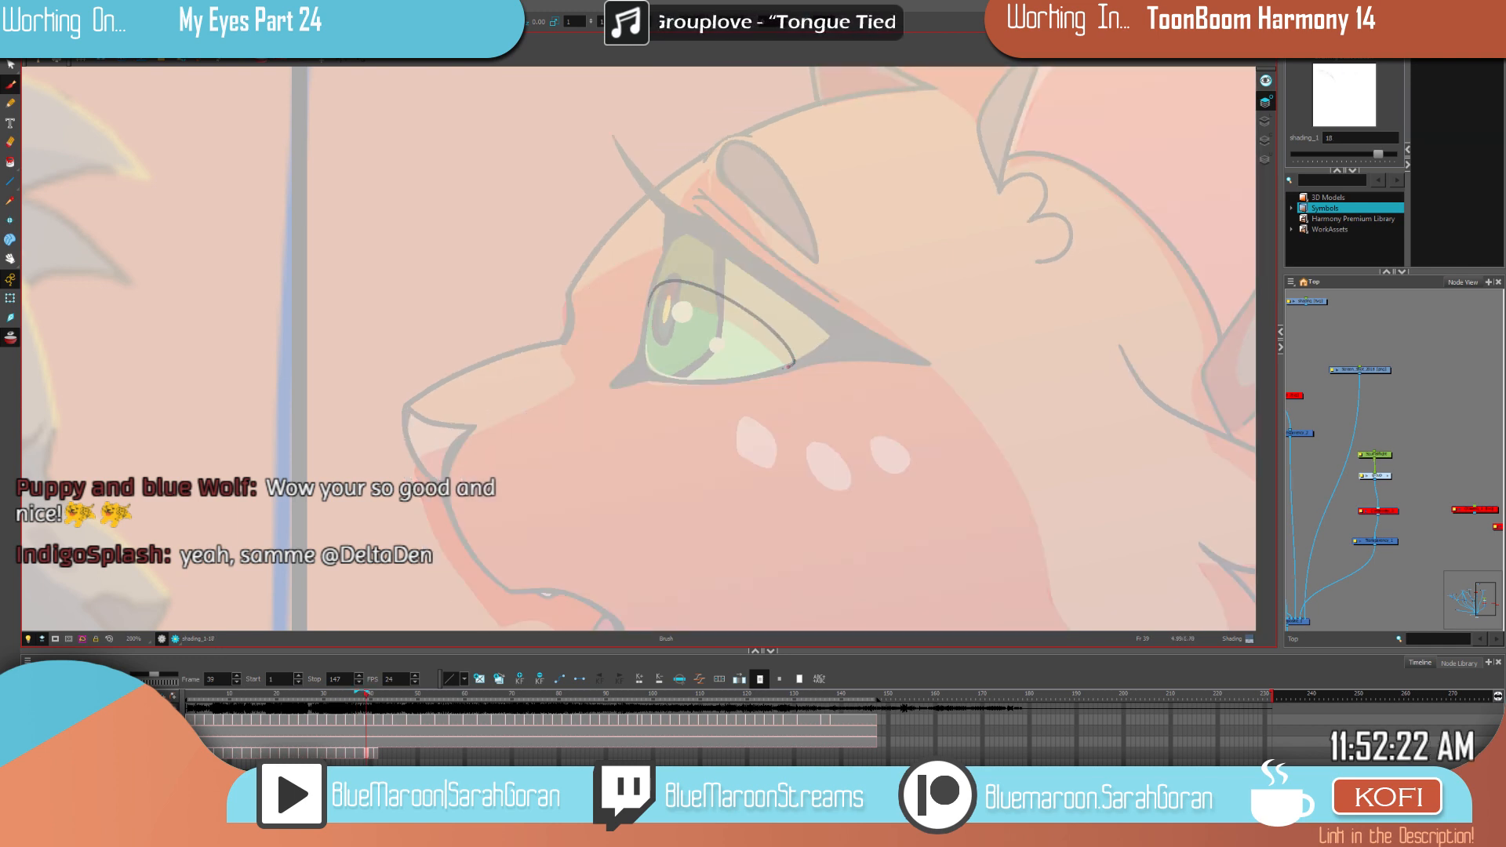
mouse_move(692, 382)
left_mouse_down()
mouse_move(651, 375)
mouse_move(642, 329)
left_mouse_up()
key("comma")
key("period")
left_click_drag(956, 356, 938, 469)
key("comma")
key("period")
Step: Outline the shading edge along the brow marking above the eye, and compare it with frame 37
left_click_drag(708, 285, 797, 374)
key("comma")
key("period")
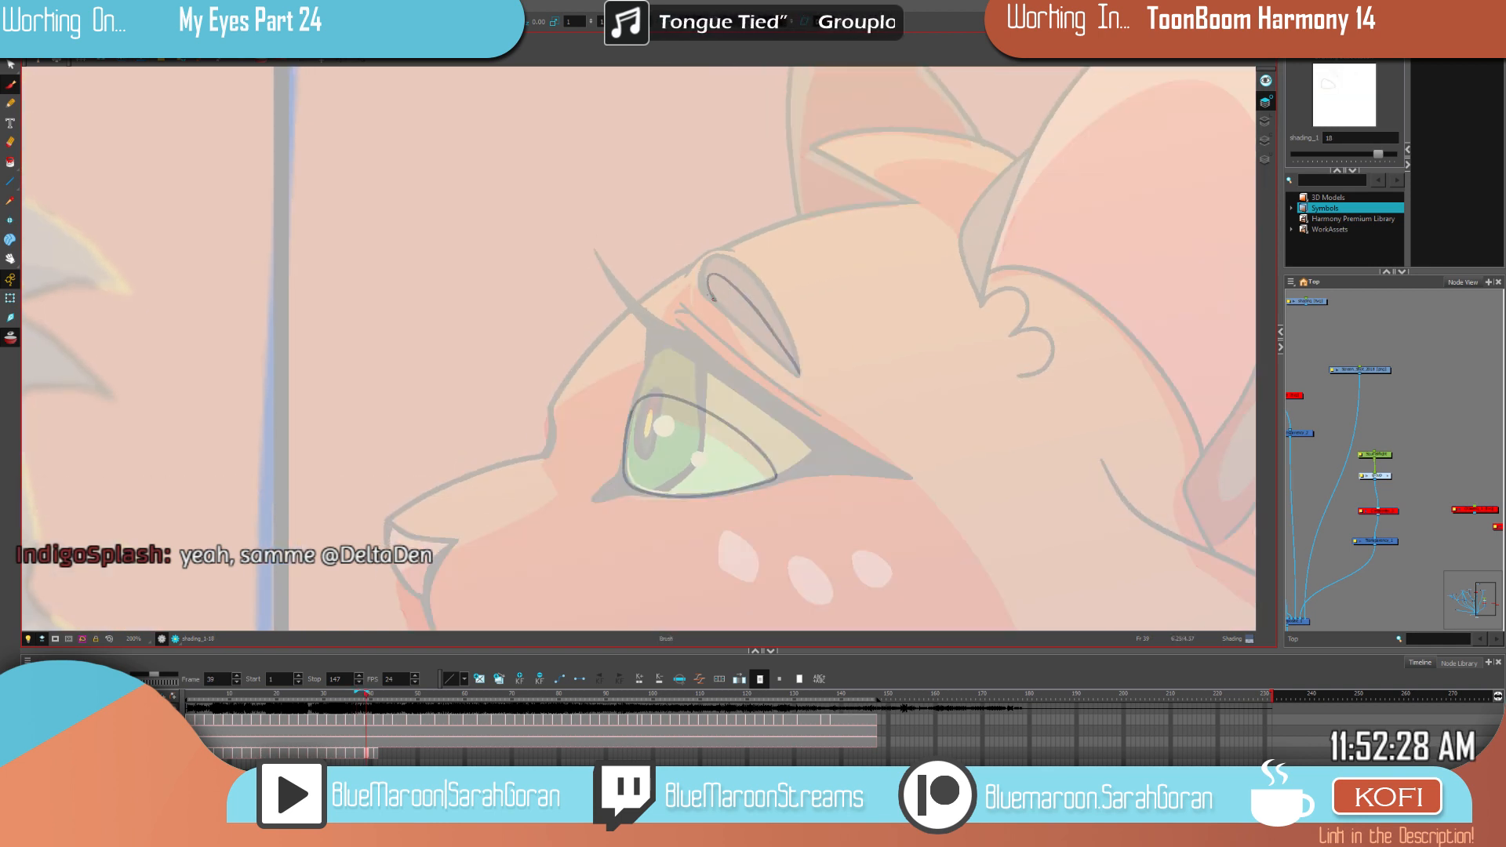
key("comma")
key("period")
key("comma")
key("period")
Step: Outline the shading edge from the brow down over the bridge of the muzzle to the nose, comparing with frame 37
mouse_move(700, 277)
left_mouse_down()
mouse_move(653, 353)
mouse_move(536, 435)
left_mouse_up()
key("comma")
key("period")
left_click_drag(804, 422, 832, 305)
mouse_move(564, 316)
left_mouse_down()
mouse_move(584, 368)
mouse_move(751, 337)
left_mouse_up()
key("comma")
key("period")
key("comma")
key("period")
left_click_drag(653, 391, 632, 395)
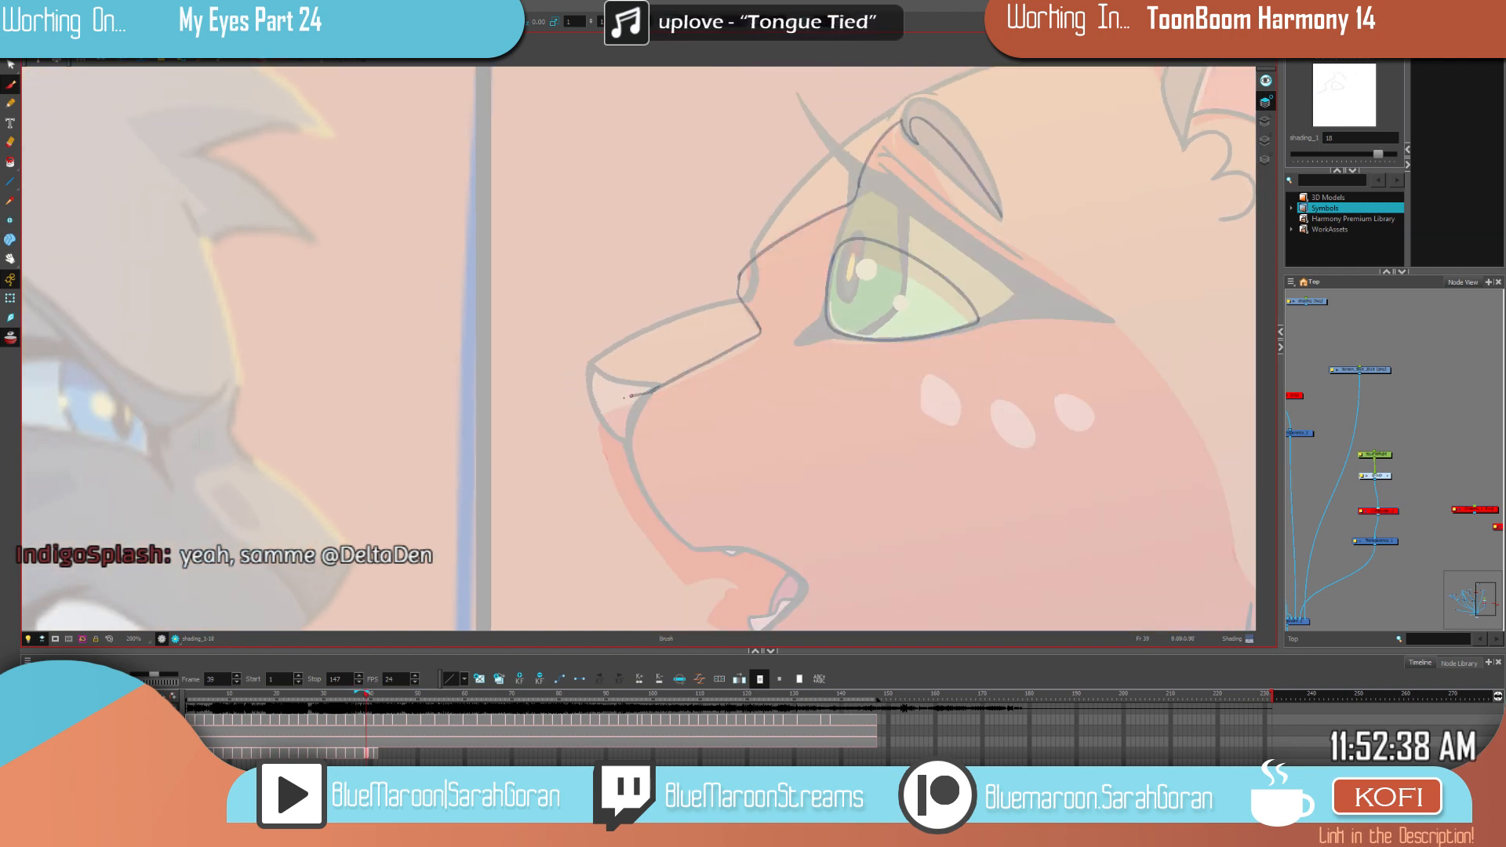
key("comma")
key("period")
Step: Outline the shading edge around the muzzle front, the mouth and the chin
left_click_drag(906, 465, 837, 262)
key("comma")
key("period")
key("period")
mouse_move(705, 394)
left_mouse_down()
mouse_move(723, 362)
mouse_move(709, 375)
left_mouse_up()
key("comma")
key("period")
mouse_move(559, 231)
left_mouse_down()
mouse_move(611, 367)
mouse_move(678, 377)
mouse_move(683, 479)
mouse_move(829, 511)
mouse_move(872, 480)
left_mouse_up()
mouse_move(1088, 491)
left_mouse_down()
mouse_move(854, 322)
mouse_move(761, 422)
left_mouse_up()
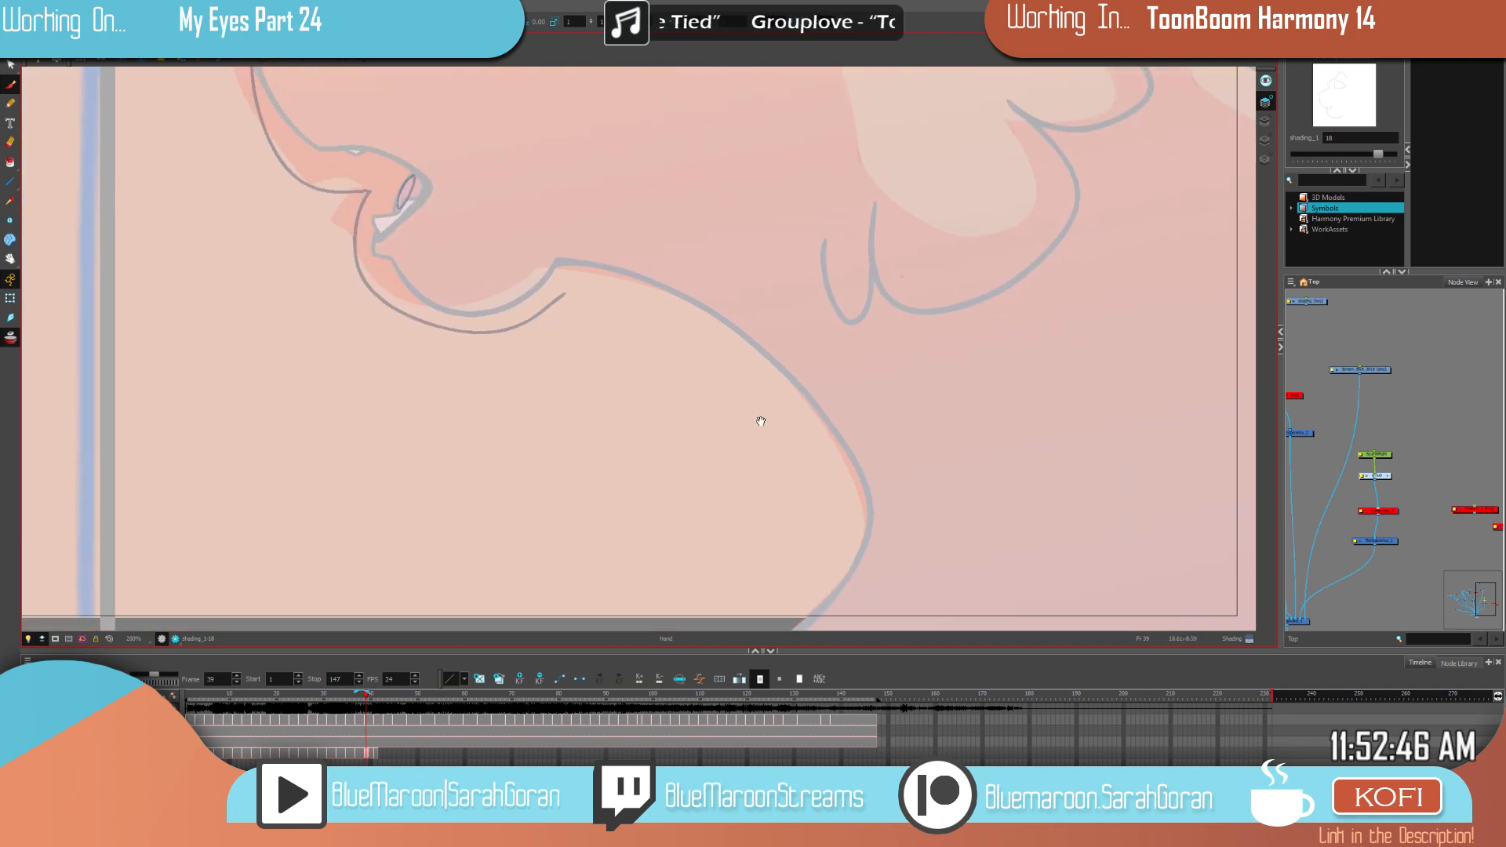
Step: Continue the shading outline down the throat, around the base of the chest and up the outside of the back
mouse_move(565, 293)
left_mouse_down()
mouse_move(797, 410)
mouse_move(798, 588)
mouse_move(759, 630)
left_mouse_up()
left_click_drag(951, 418, 829, 216)
left_click_drag(643, 429, 1146, 584)
left_click_drag(1011, 628, 1316, 417)
mouse_move(1101, 425)
left_mouse_down()
mouse_move(1029, 427)
mouse_move(659, 521)
left_mouse_up()
mouse_move(862, 535)
left_mouse_down()
mouse_move(911, 431)
mouse_move(908, 96)
left_mouse_up()
left_click_drag(943, 220, 1000, 443)
mouse_move(965, 322)
left_mouse_down()
mouse_move(968, 423)
mouse_move(1024, 507)
left_mouse_up()
Step: Compare the nape with frame 37 and outline the short shading edge just behind the near ear
key("f")
key("g")
key("f")
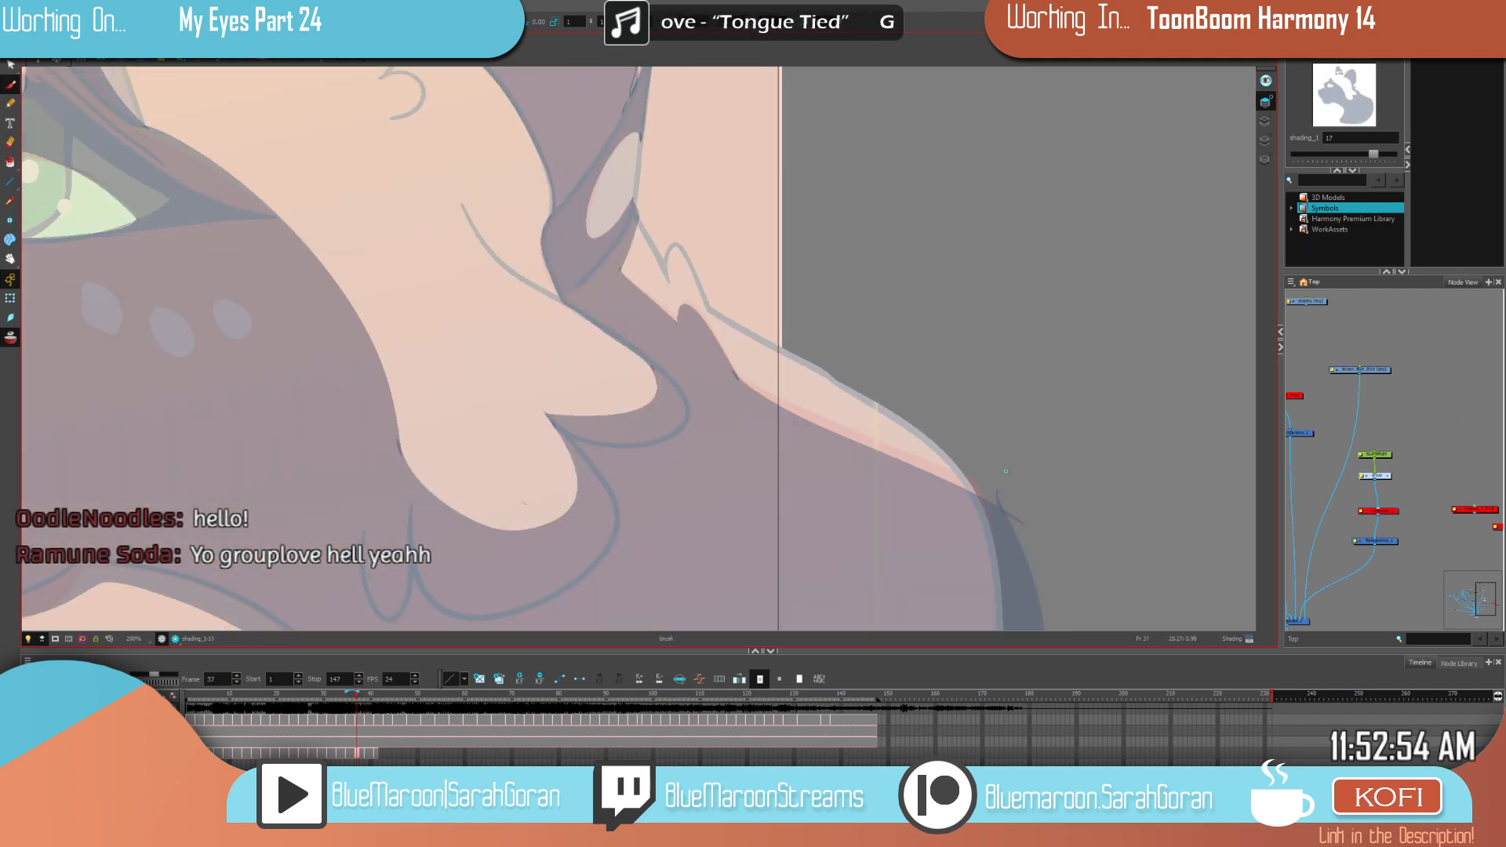
key("g")
left_click_drag(960, 377, 941, 454)
key("f")
key("g")
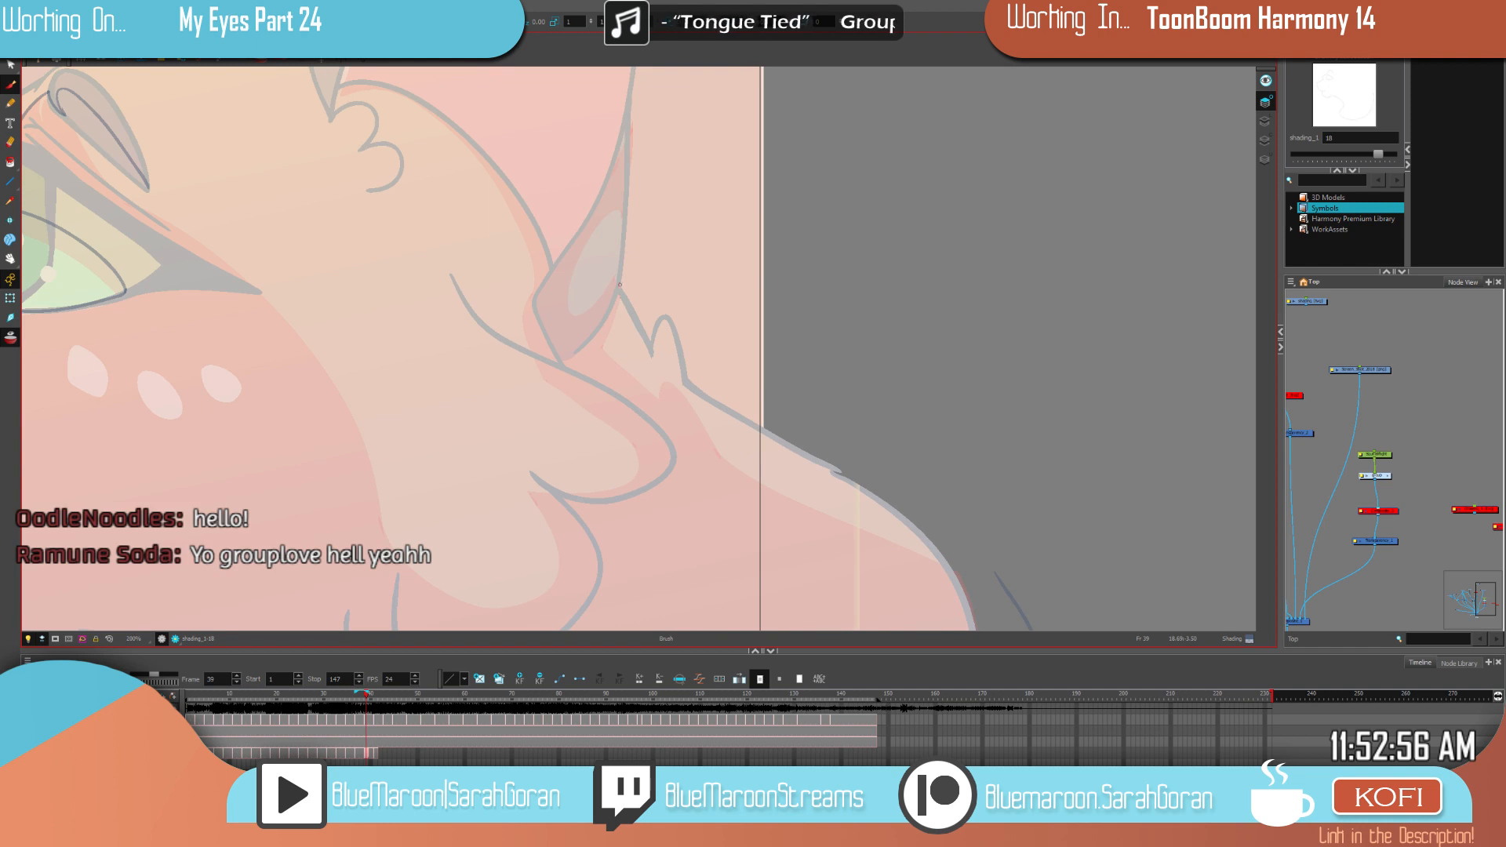
key("comma")
key("period")
left_click_drag(620, 281, 604, 354)
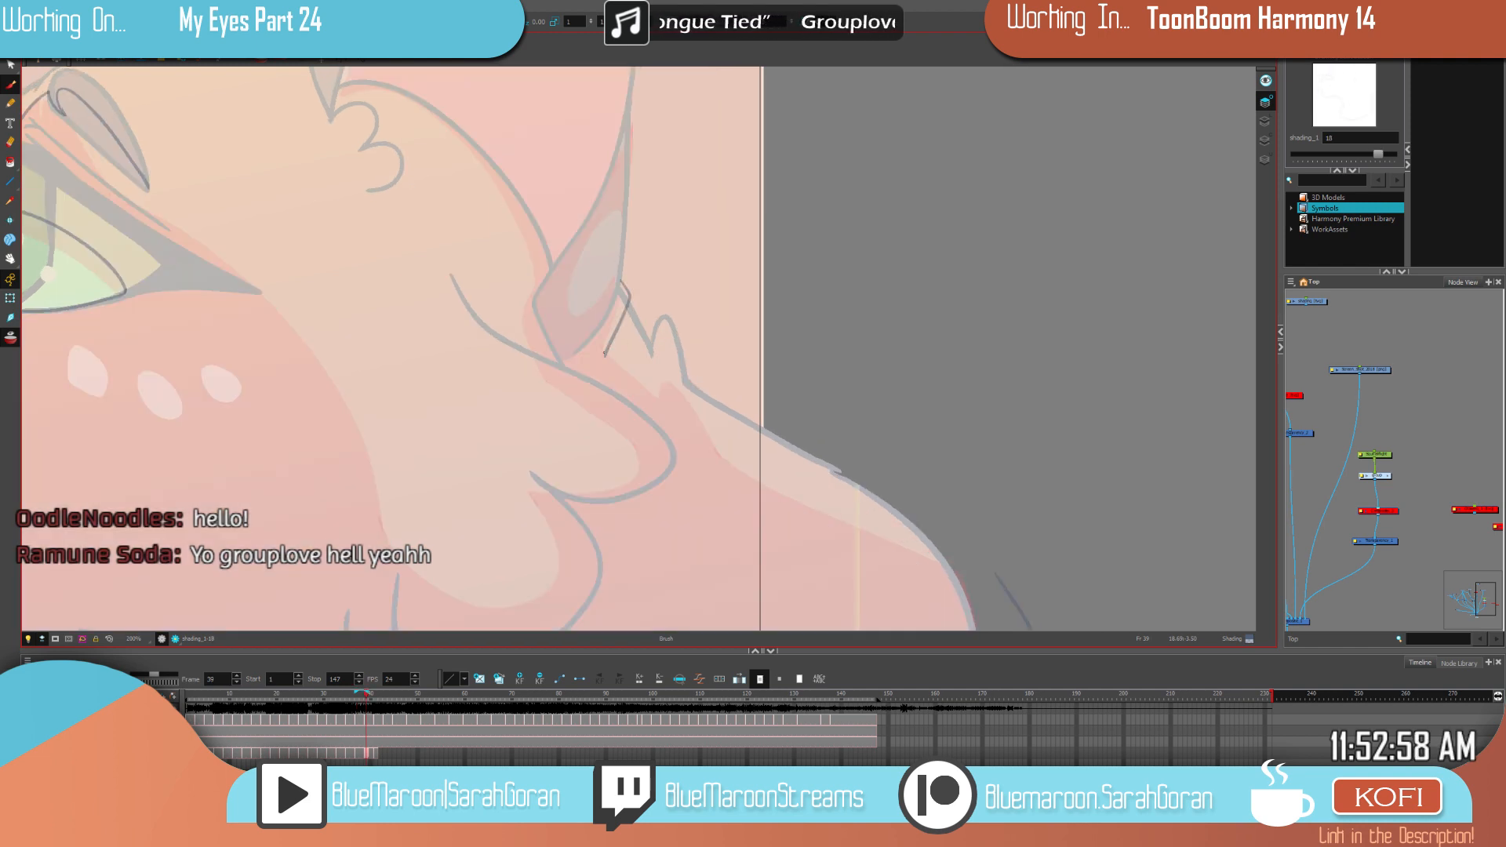
key("comma")
key("period")
Step: Extend the shading edge around the nape tuft and down the shoulder to meet the back outline
mouse_move(661, 407)
left_mouse_down()
mouse_move(684, 390)
mouse_move(717, 457)
left_mouse_up()
key("comma")
key("period")
left_click_drag(827, 376, 755, 281)
left_click_drag(637, 362, 973, 514)
left_click_drag(928, 462, 939, 484)
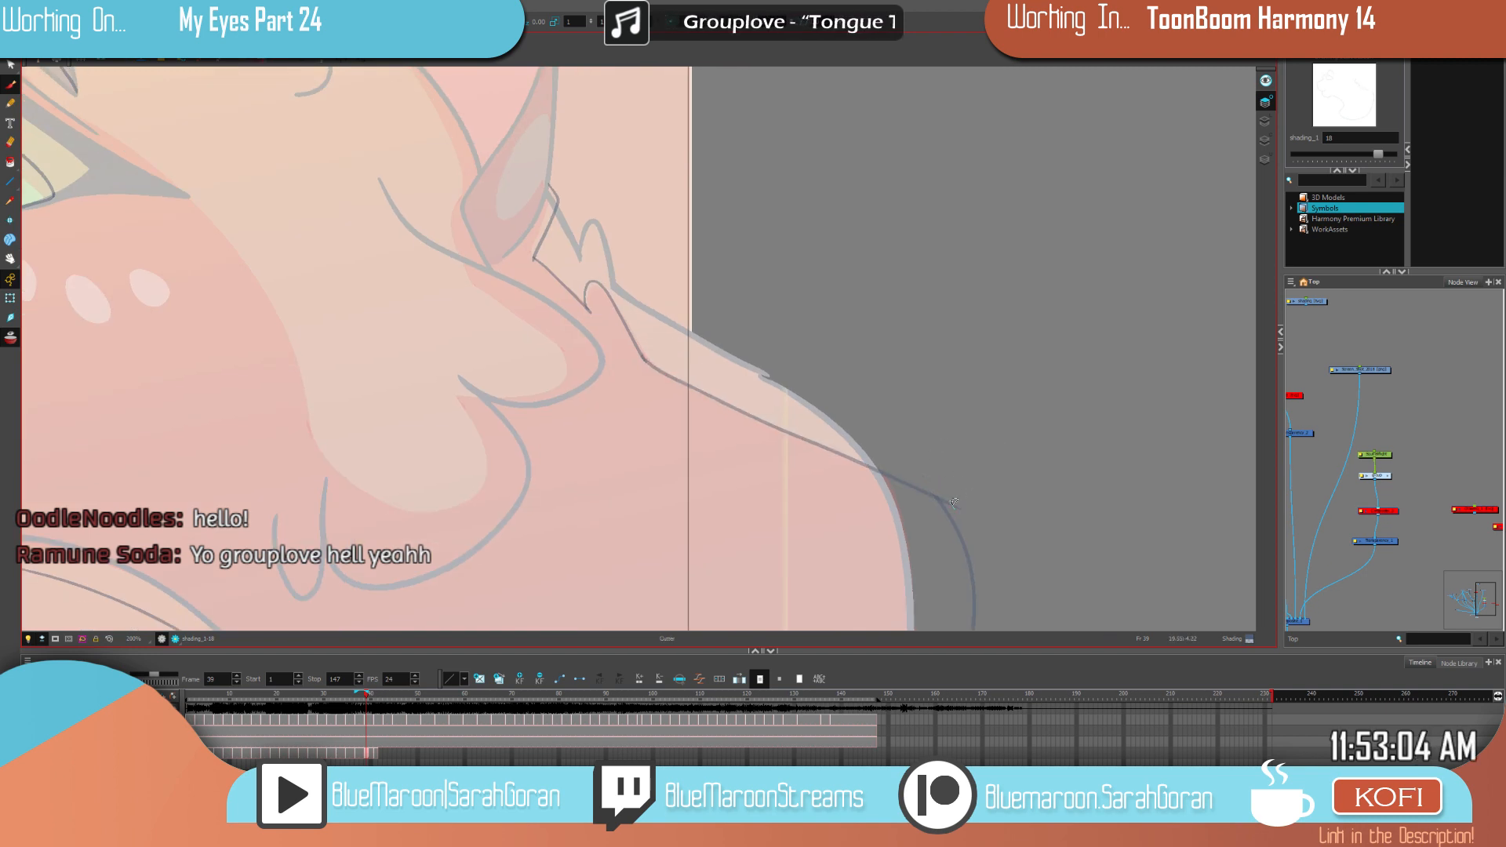
Step: Outline the shading edge of the upper hair lock below the near ear, using frame 37 as reference
left_click_drag(890, 367, 1112, 373)
key("f")
key("g")
key("f")
key("g")
left_click_drag(849, 447, 945, 433)
key("f")
key("g")
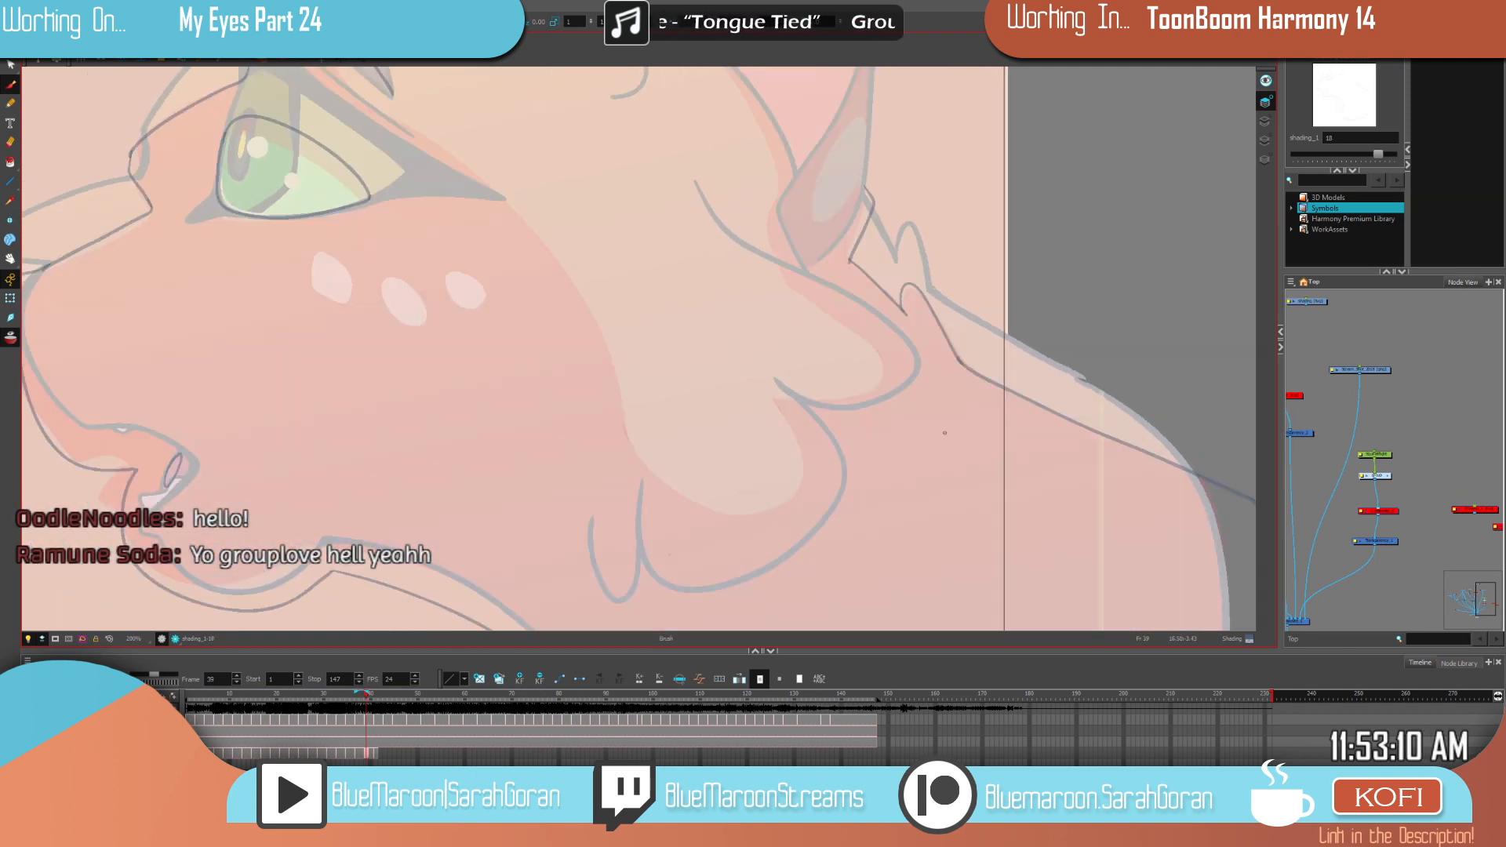
key("g")
key("f")
key("f")
key("g")
key("f")
key("g")
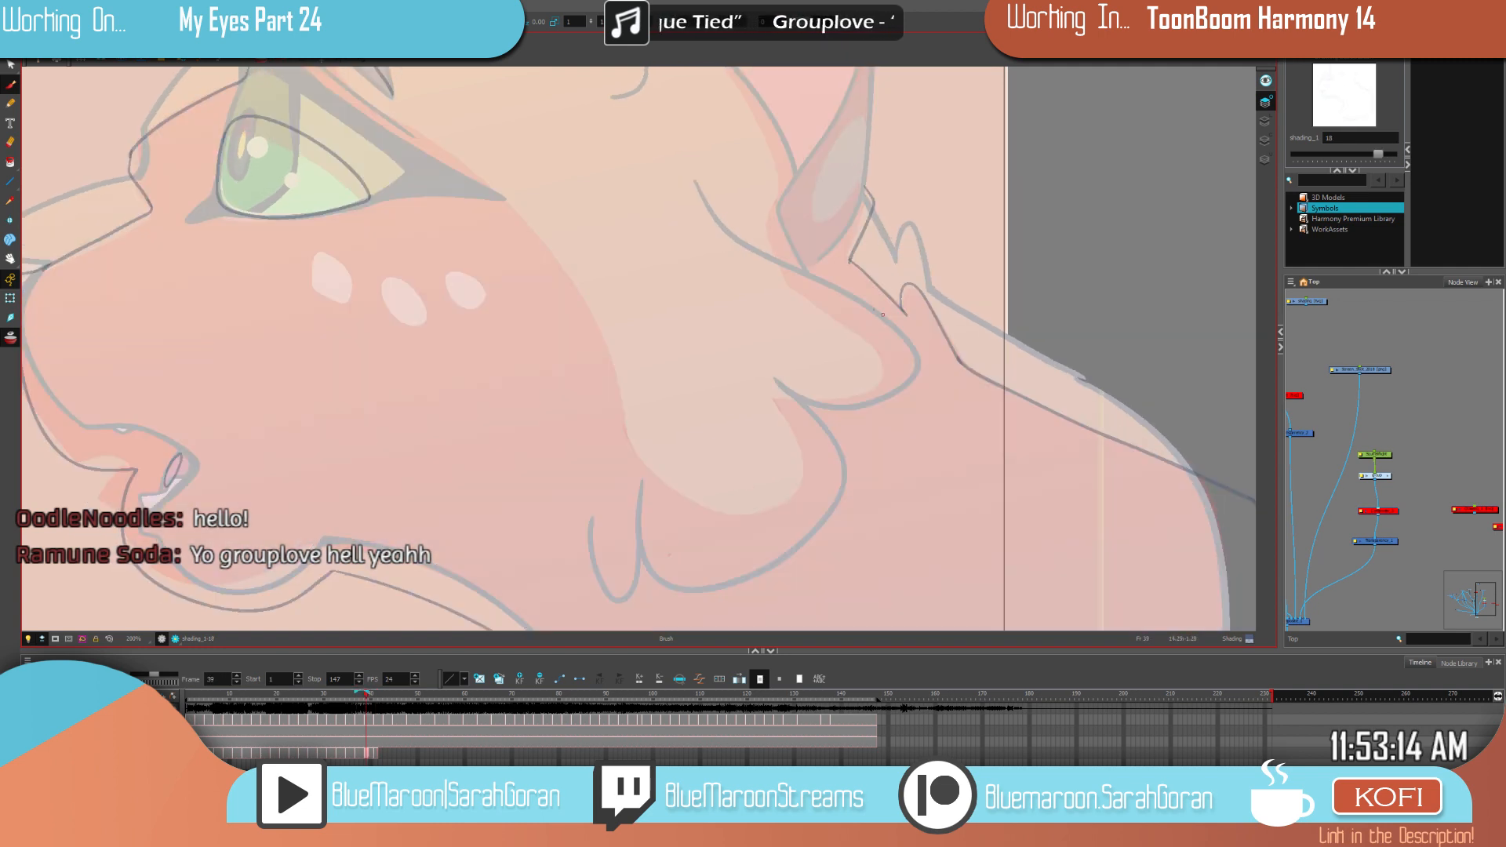
key("f")
key("g")
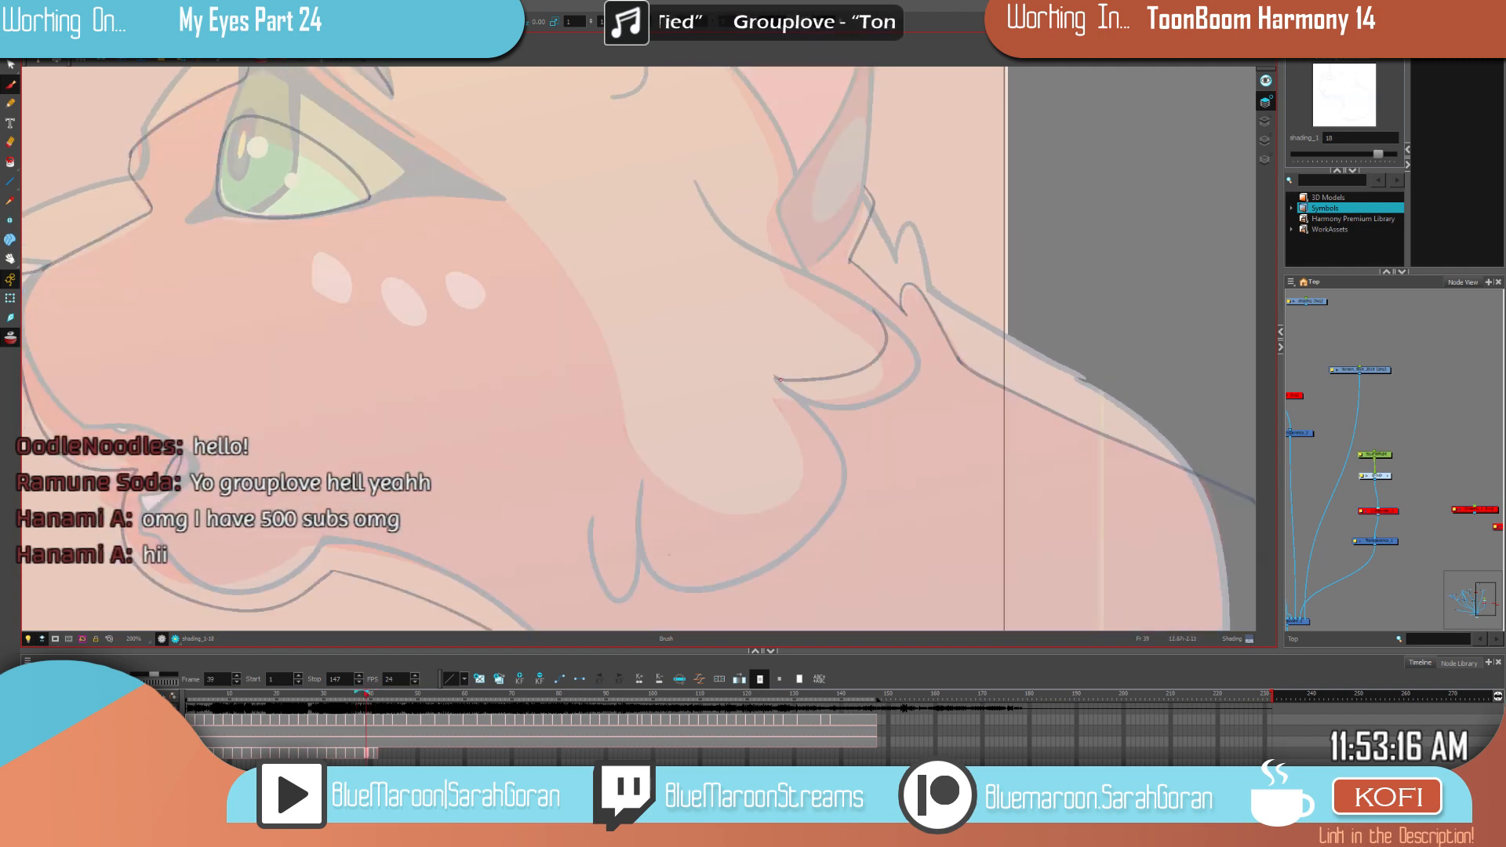
Step: Outline the rounded lower hair lock's shading edge, checking its shape against frame 37
key("f")
key("g")
key("f")
key("g")
key("f")
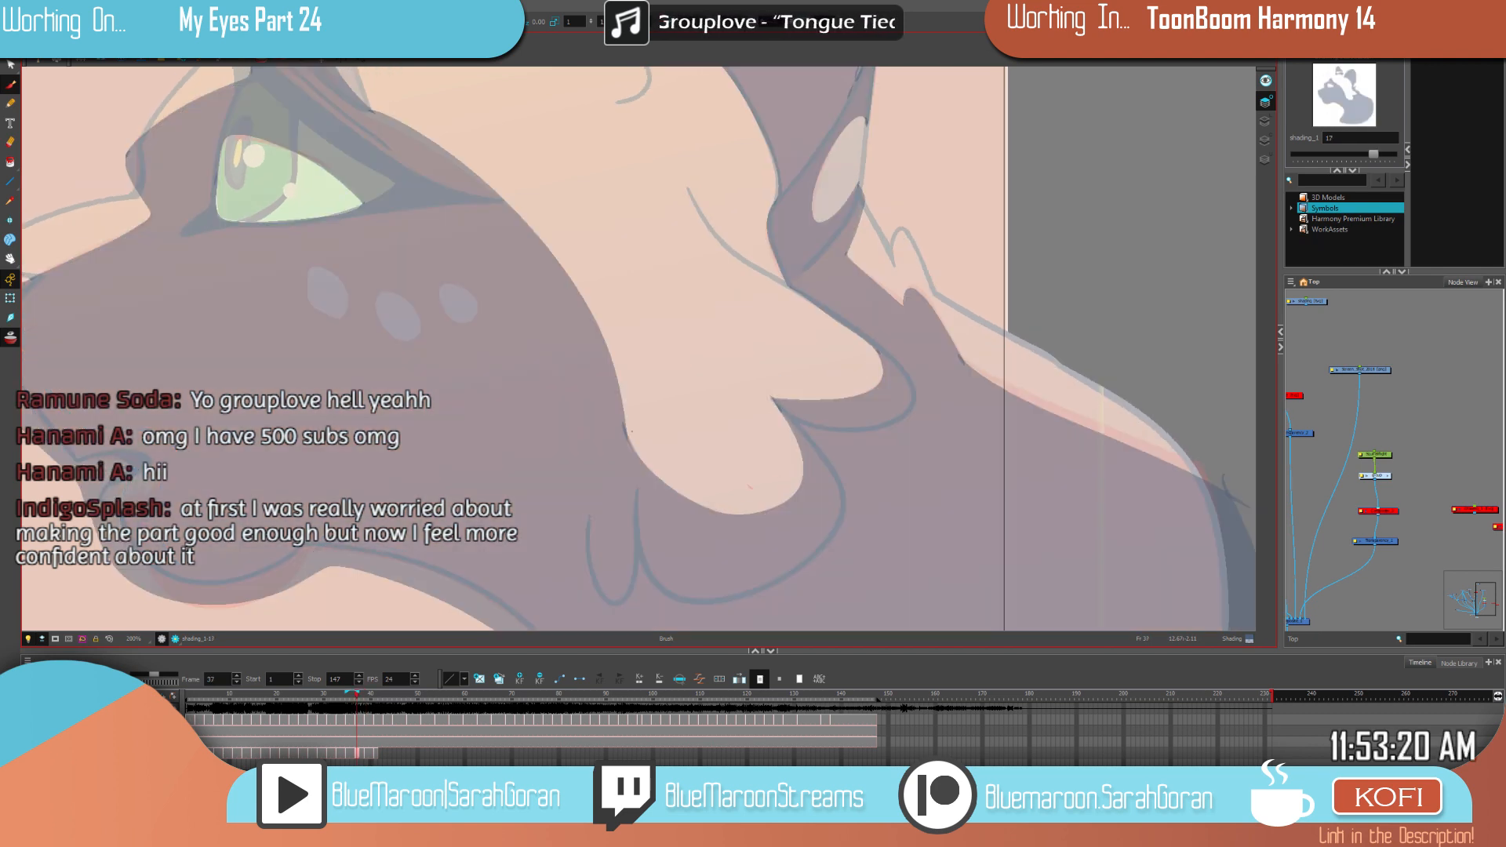
key("g")
key("ctrl+z")
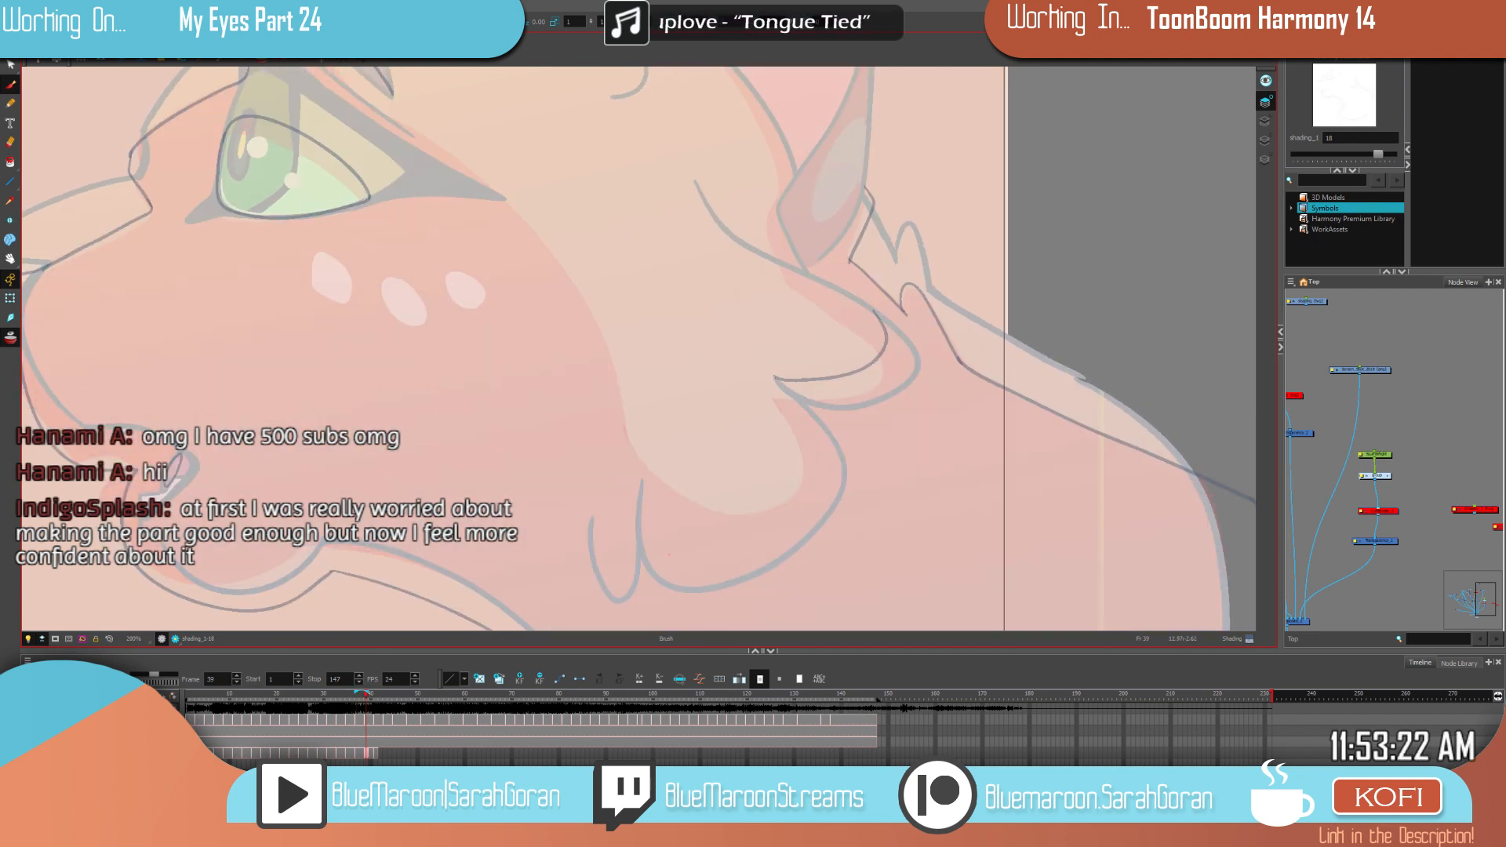
left_click_drag(802, 482, 652, 473)
key("f")
key("g")
left_click_drag(889, 428, 992, 549)
Step: Outline the shading edge from the brow across the temple and cheek down to the lower hair lock
key("alt+b")
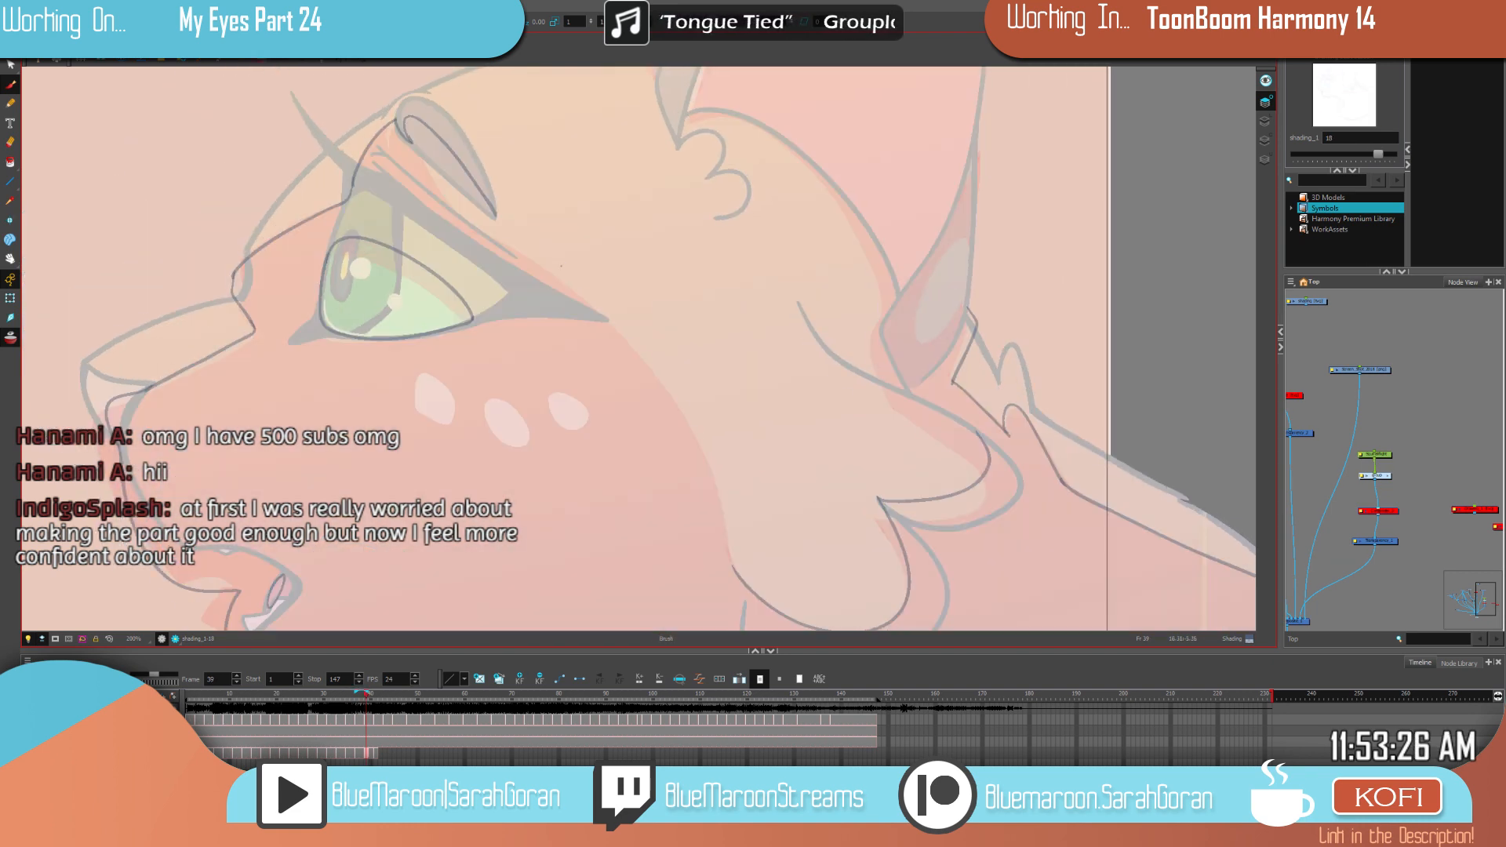
mouse_move(501, 209)
left_mouse_down()
mouse_move(549, 247)
mouse_move(710, 480)
mouse_move(734, 575)
left_mouse_up()
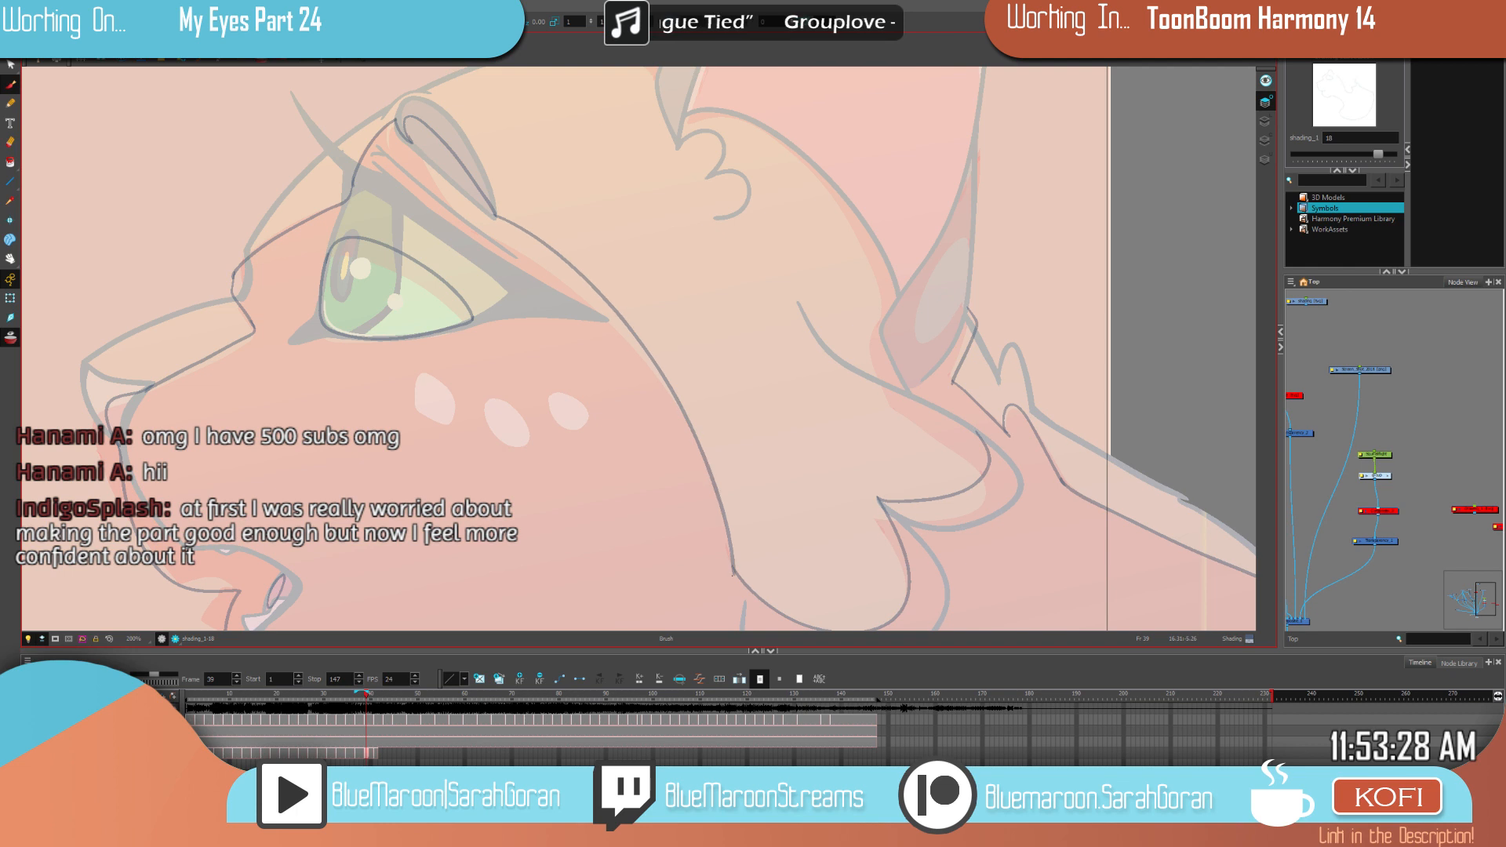
scroll(941, 440, "down", 1)
left_click_drag(1044, 469, 949, 457)
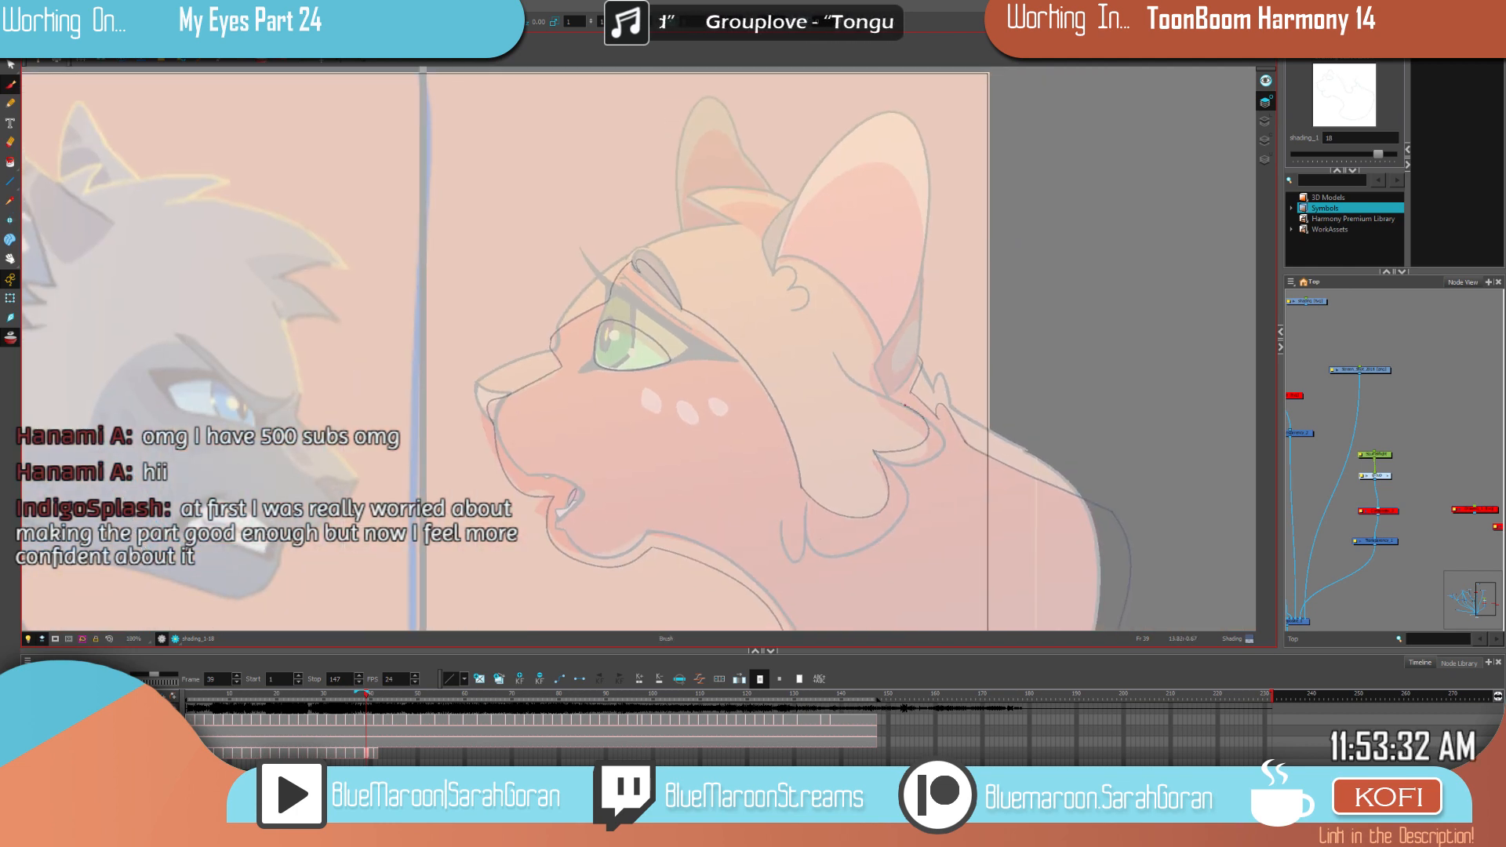
left_click_drag(976, 334, 881, 397)
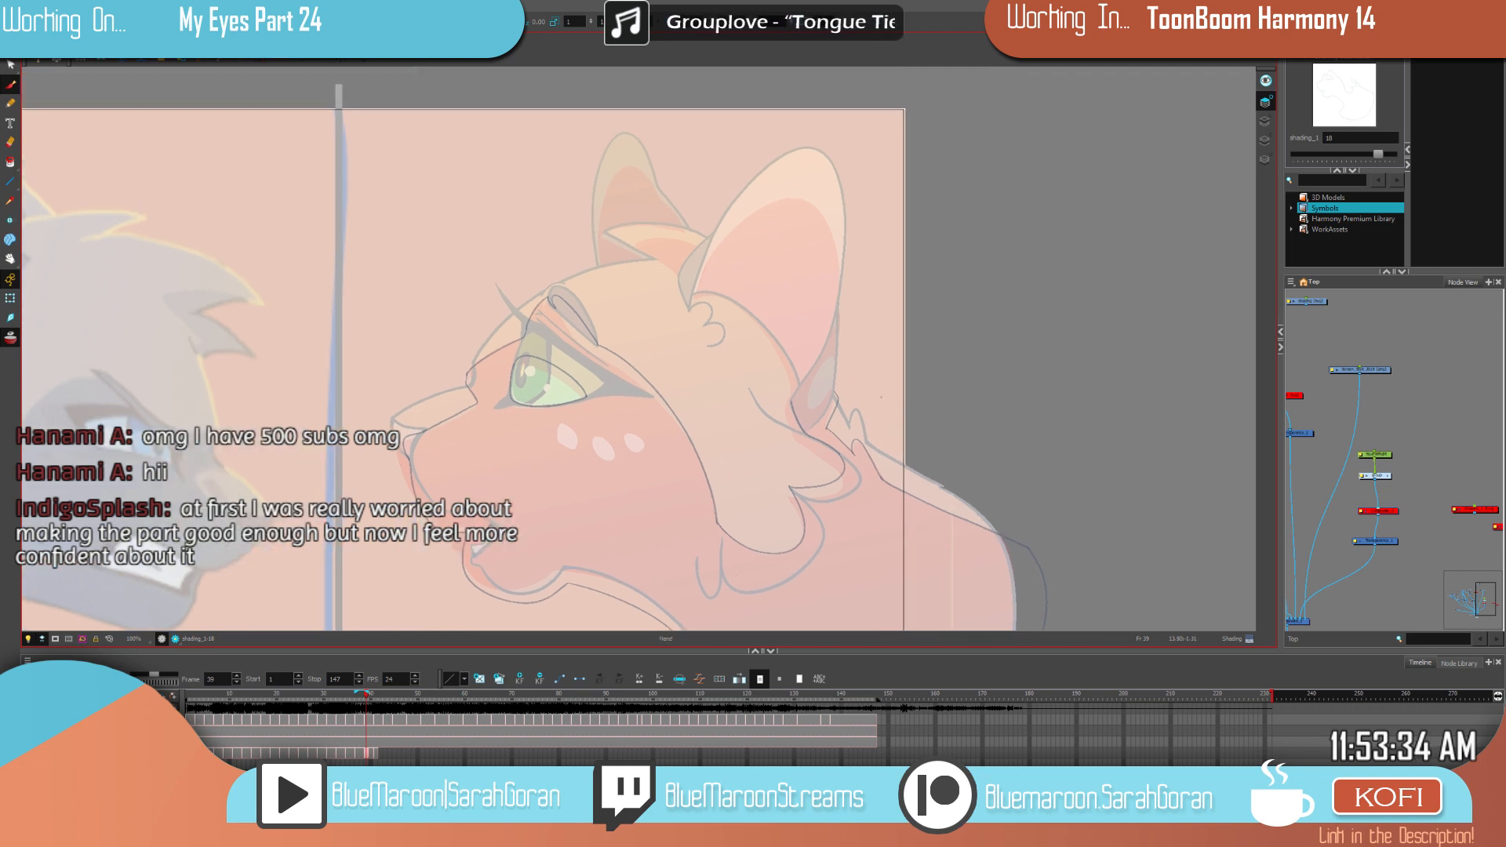
Step: Outline the shading inside the near ear and close its lower edge, comparing with frame 37
key("comma")
key("period")
key("comma")
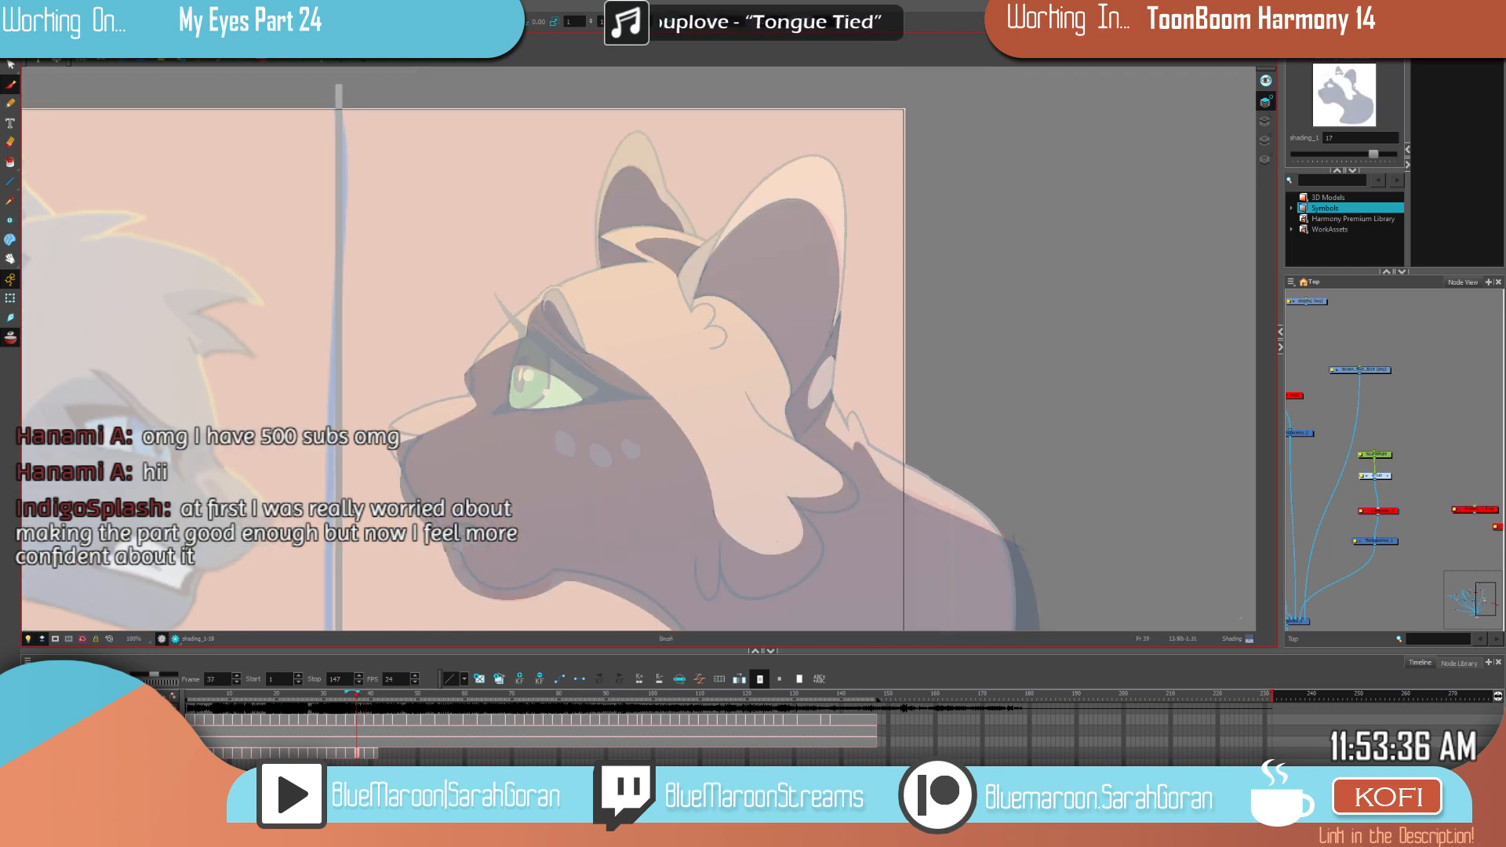
key("period")
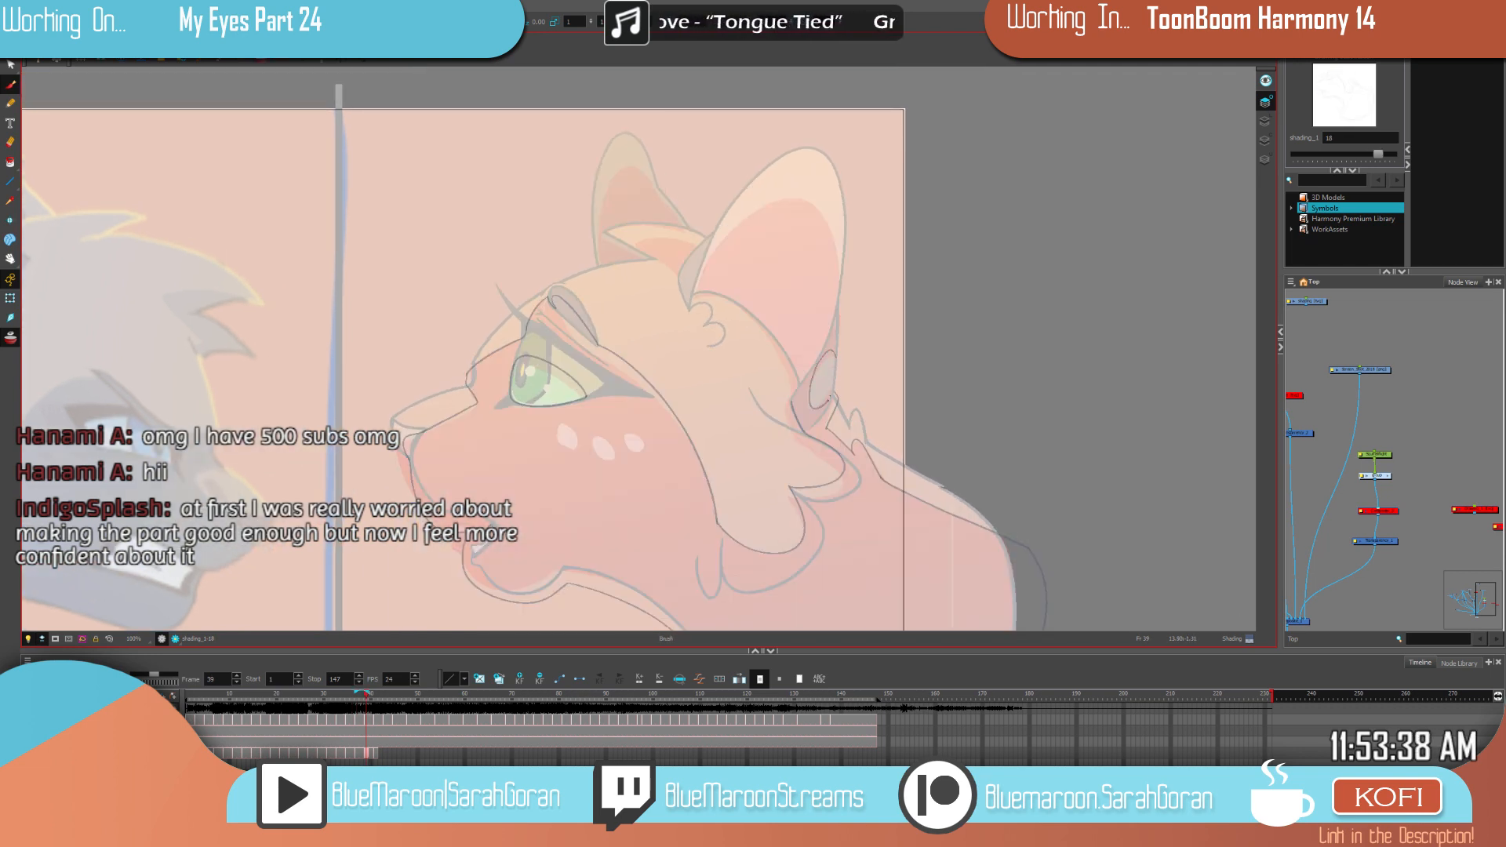
key("f")
key("g")
left_click_drag(871, 375, 865, 467)
key("f")
key("g")
key("f")
key("g")
mouse_move(829, 407)
left_mouse_down()
mouse_move(804, 290)
mouse_move(762, 289)
mouse_move(707, 332)
mouse_move(685, 387)
left_mouse_up()
key("f")
key("g")
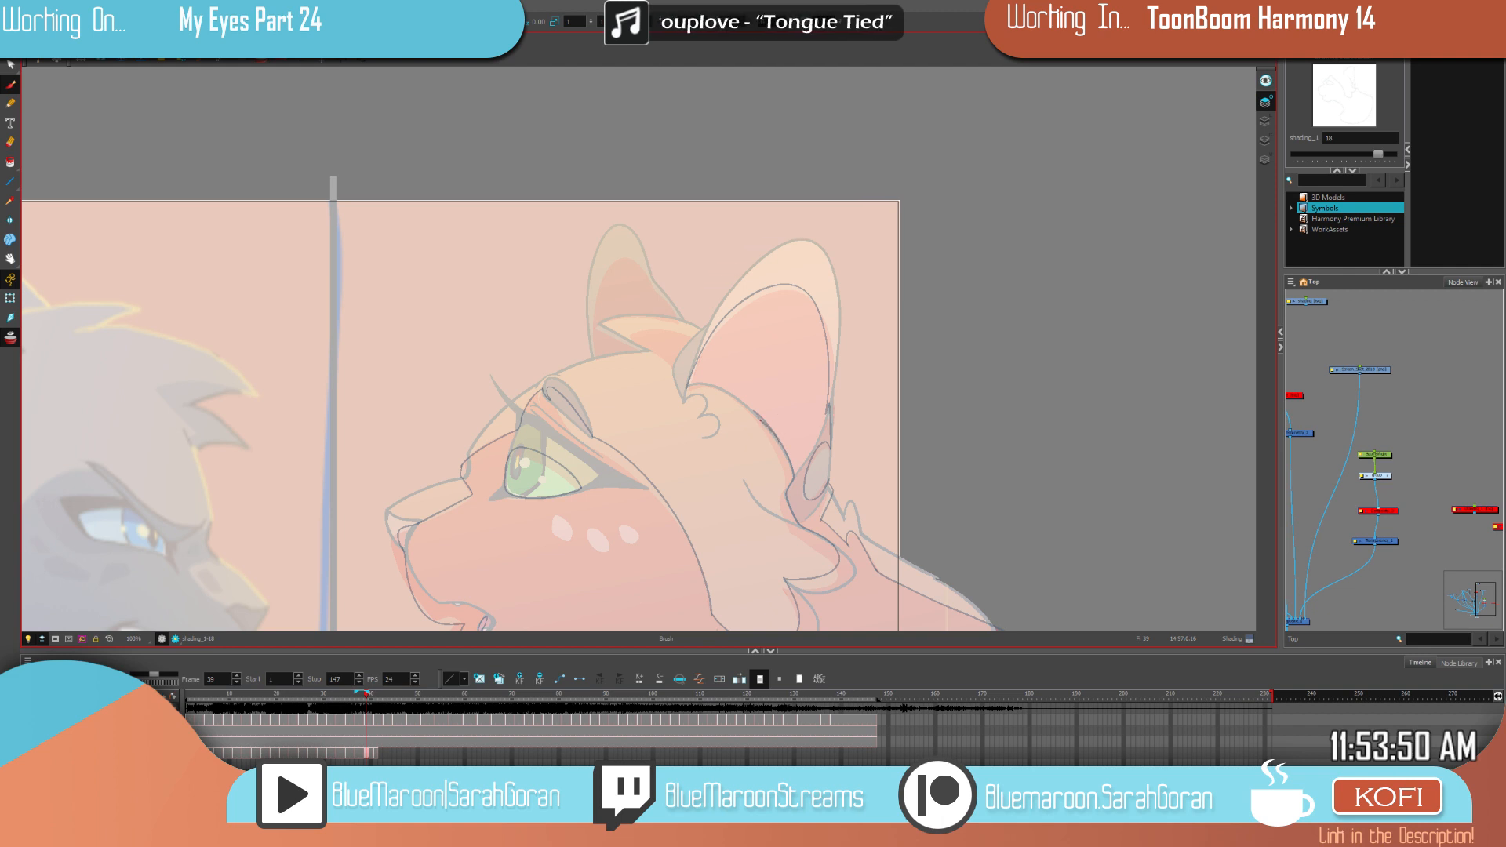
left_click_drag(740, 400, 710, 385)
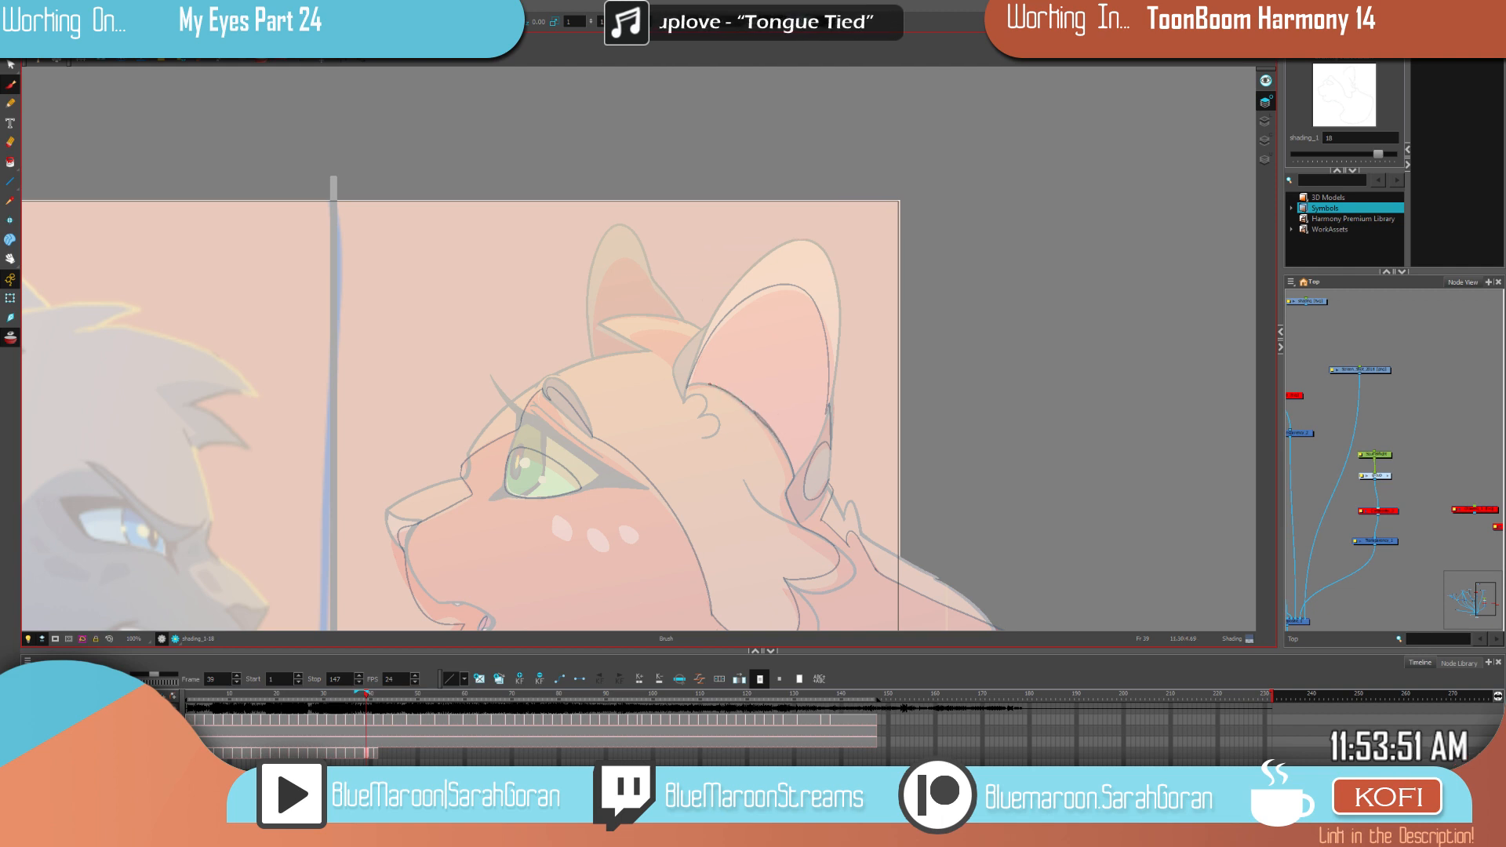
Step: Fill the outlined face, neck and near ear with the shading color, and compare frame 39 with frame 37
left_click(809, 409)
key("space")
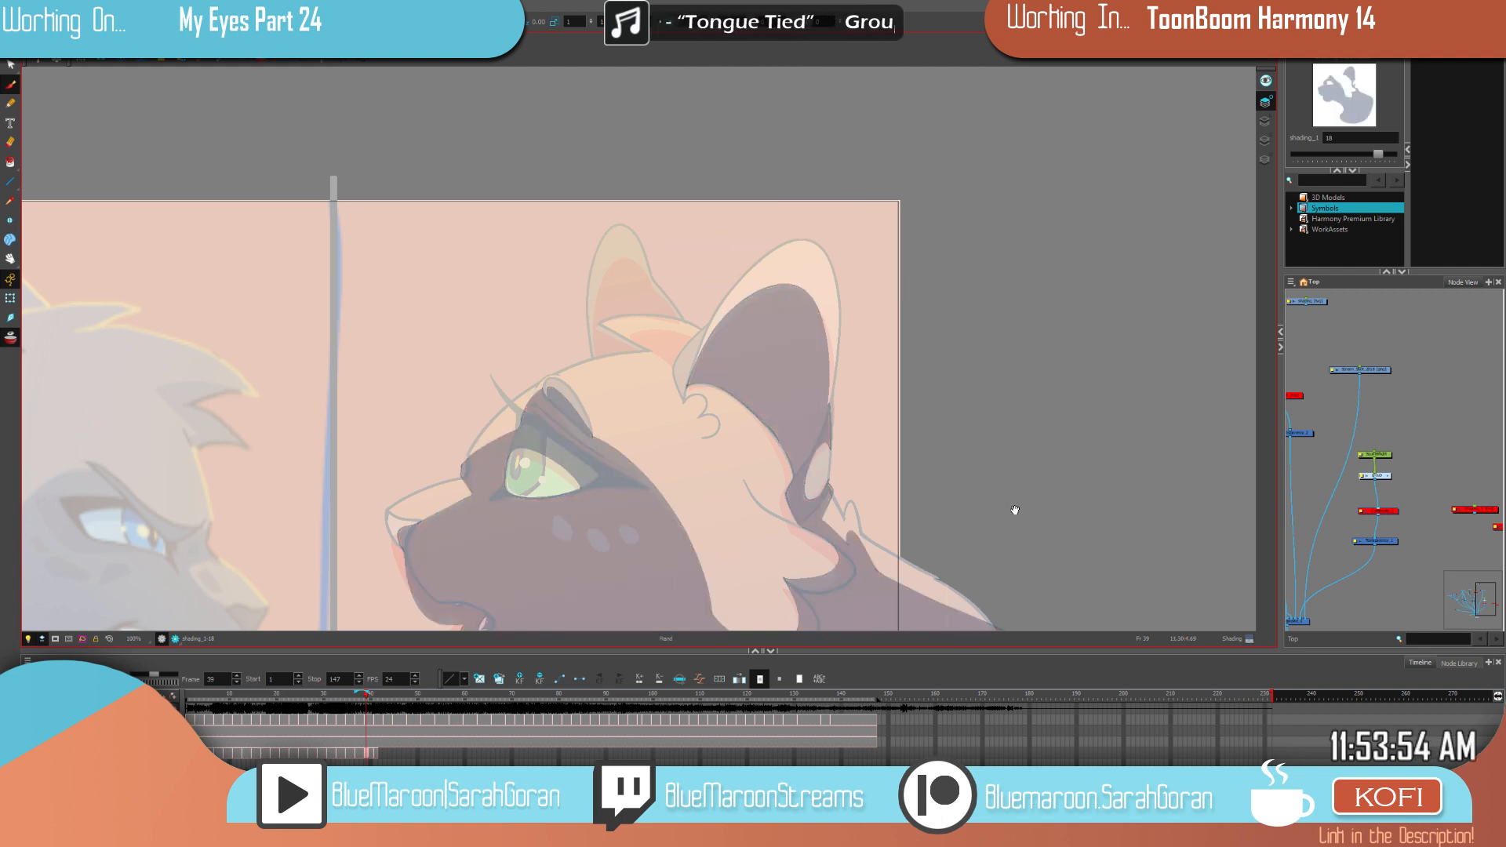
left_click_drag(994, 497, 1005, 457)
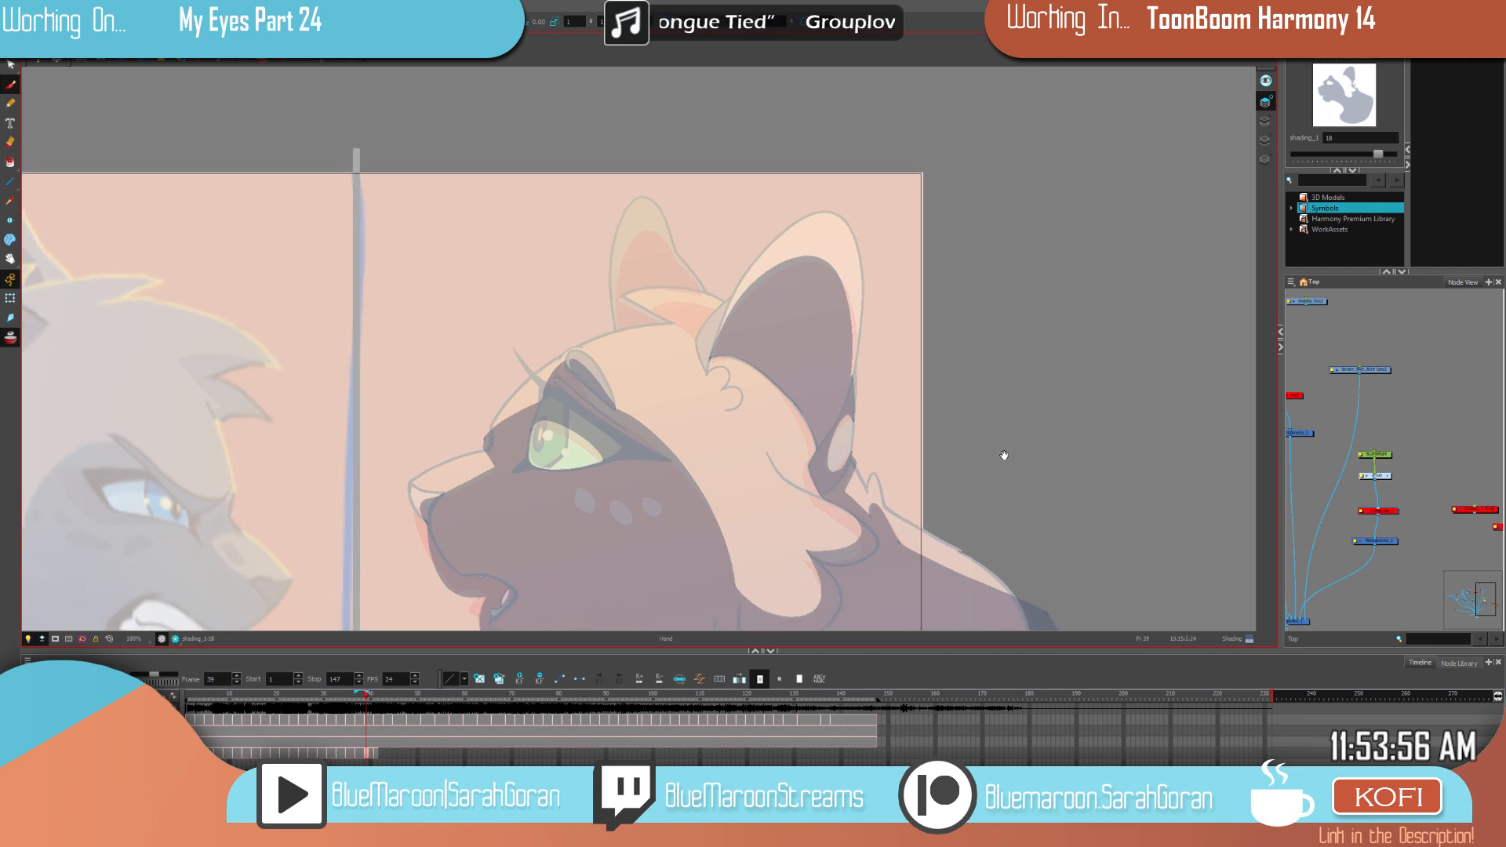
left_click_drag(1018, 449, 1049, 440)
key("f")
key("g")
key("f")
key("g")
key("f")
key("g")
key("f")
key("g")
Step: Outline and fill the shading on the hair tuft between the ears
left_click_drag(711, 249, 743, 338)
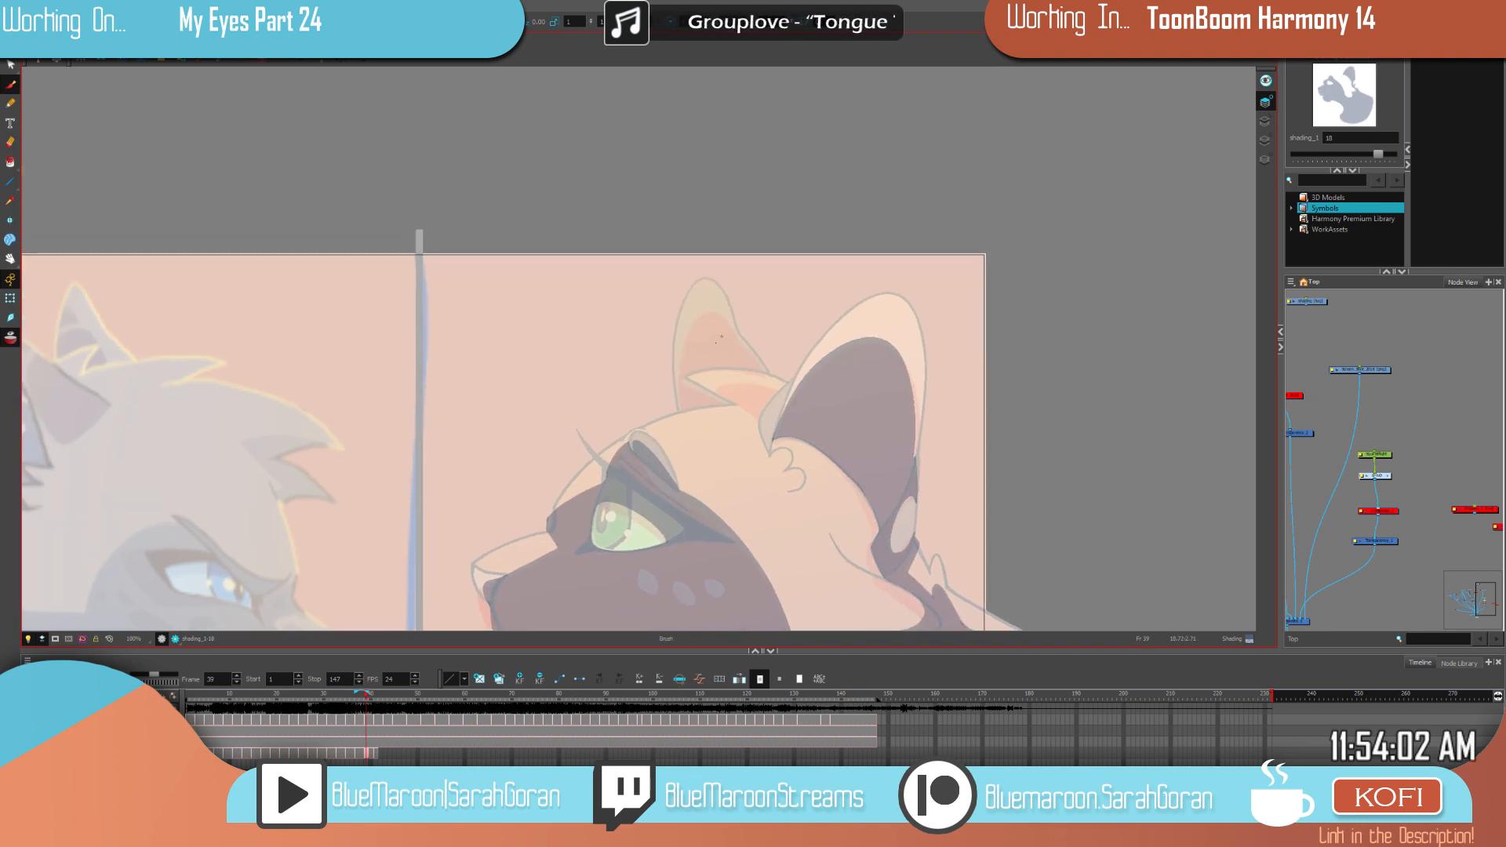
key("2")
key("2")
key("f")
key("g")
key("f")
key("g")
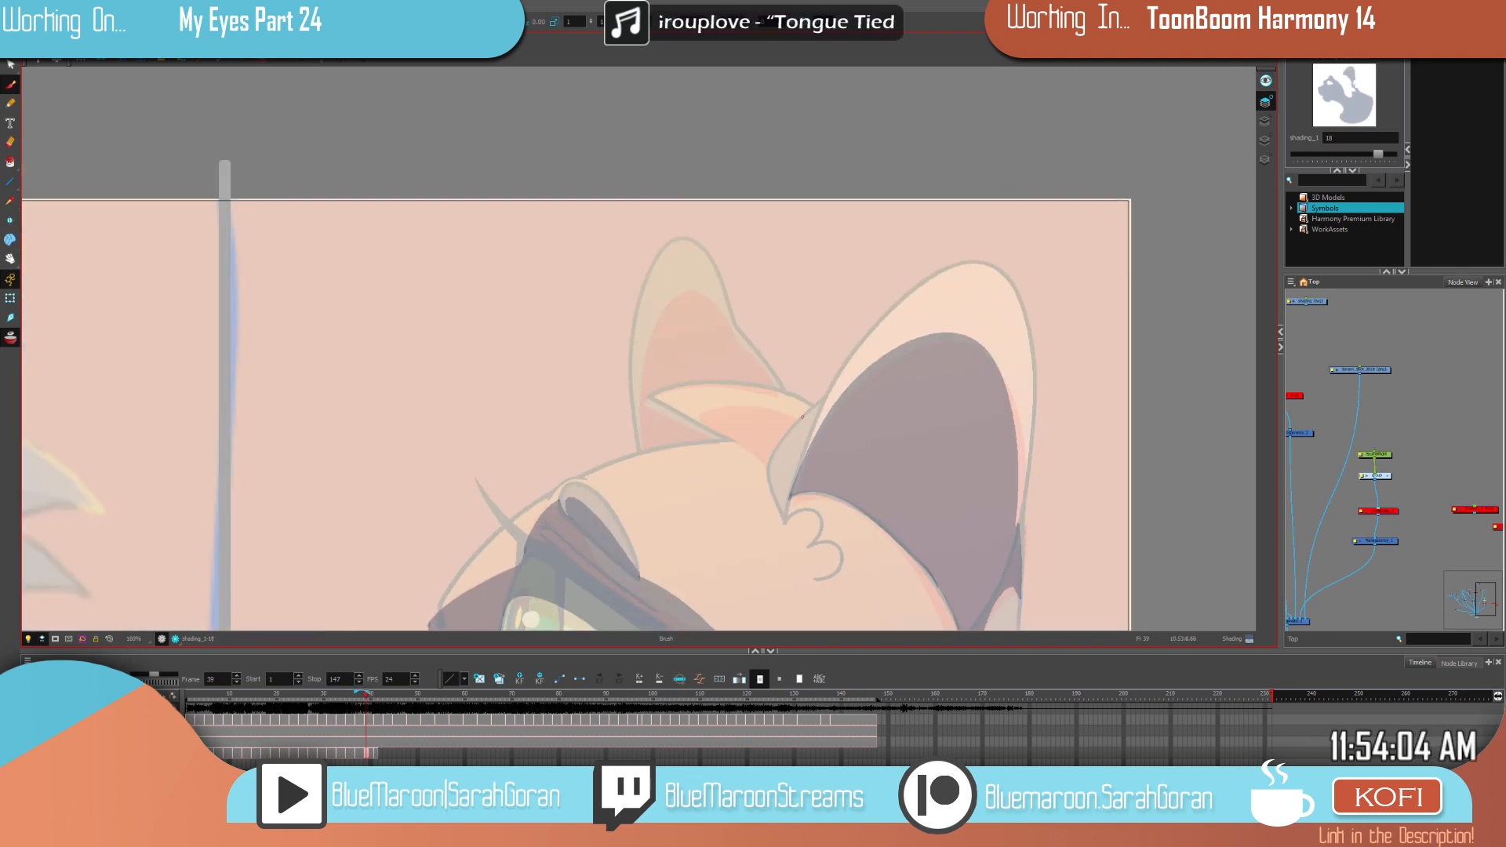
left_click_drag(798, 414, 708, 413)
left_click_drag(766, 460, 774, 449)
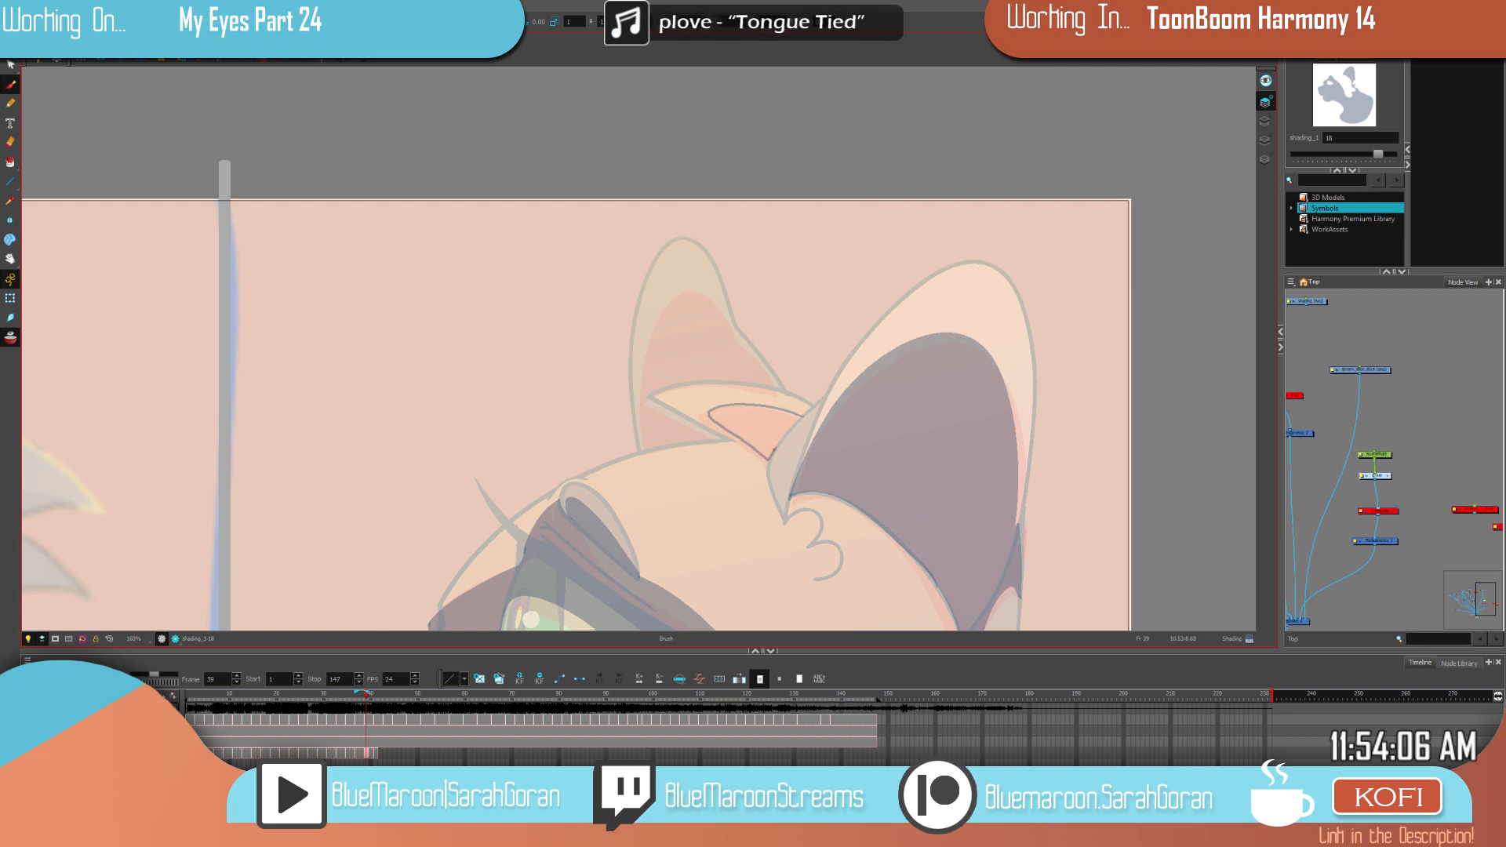
key("i")
left_click(765, 434)
key("e")
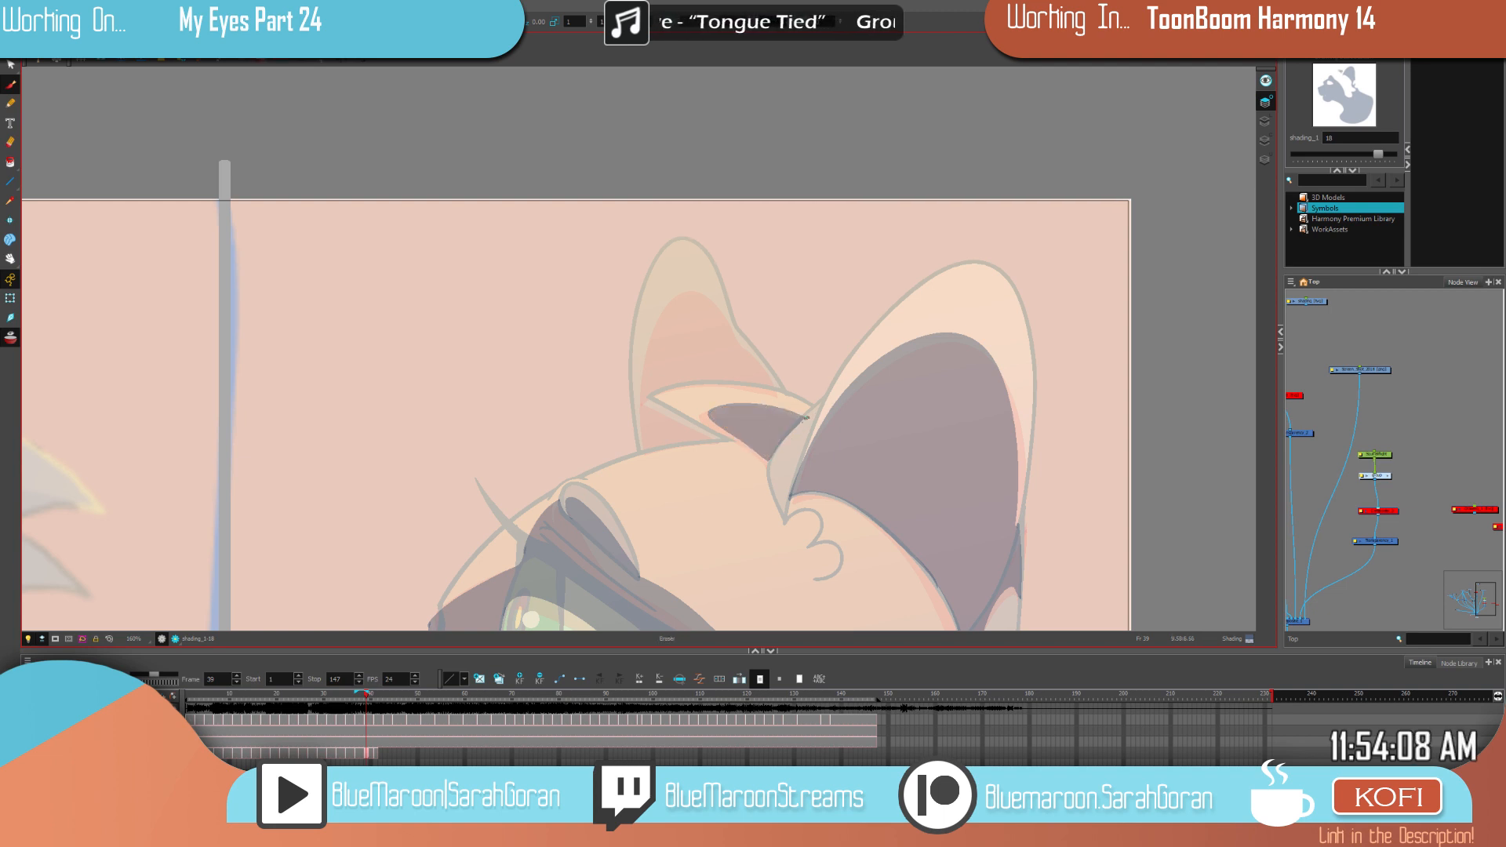
Step: Outline and fill the shading inside the far ear, checking it against frame 37
key("f")
key("g")
key("f")
key("f")
key("g")
key("period")
key("period")
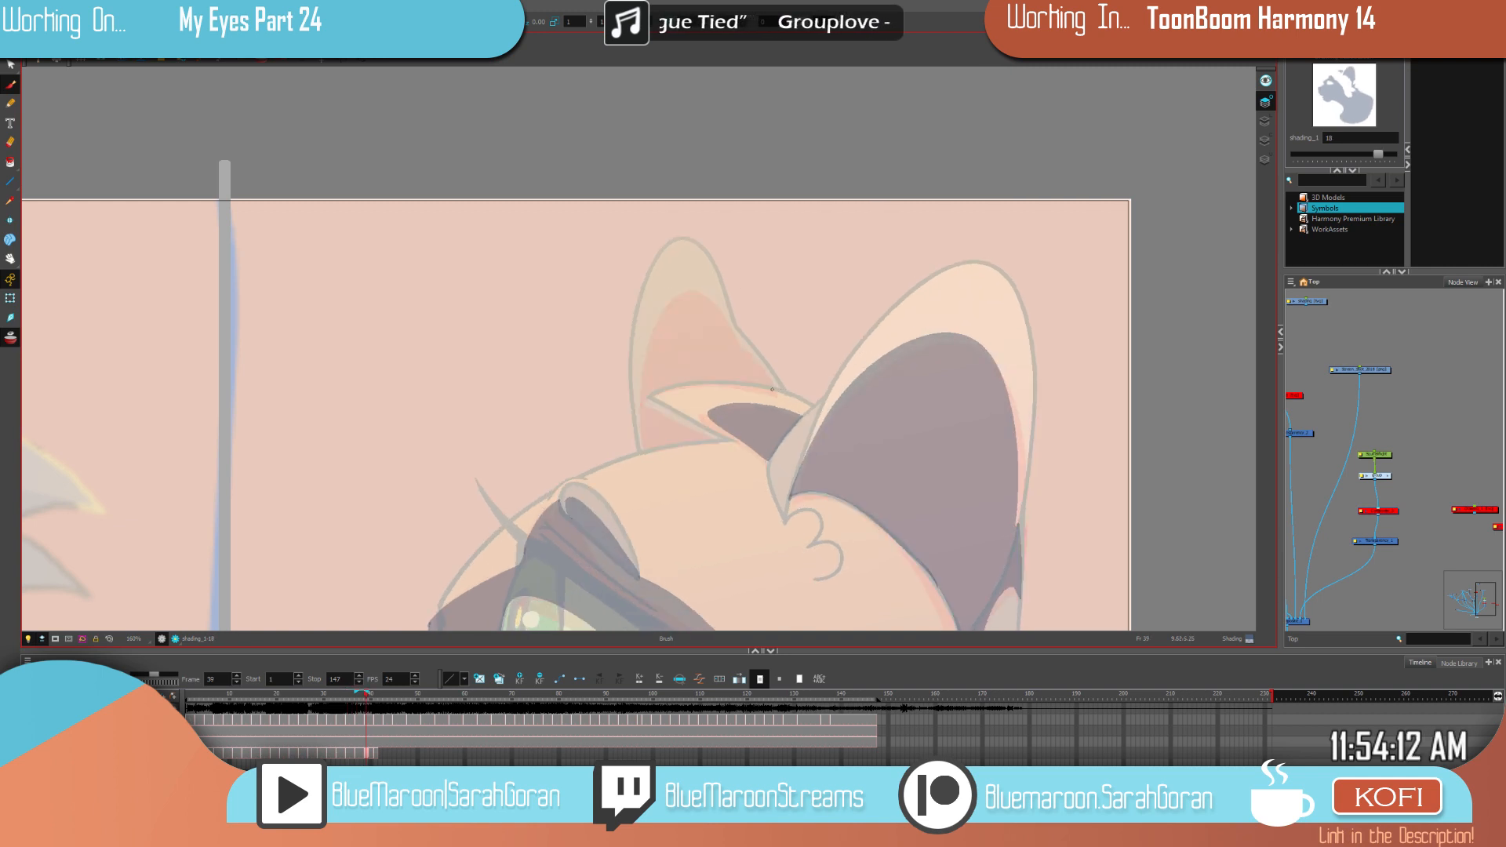
left_click_drag(766, 388, 725, 354)
mouse_move(675, 299)
left_mouse_down()
mouse_move(644, 336)
mouse_move(644, 448)
left_mouse_up()
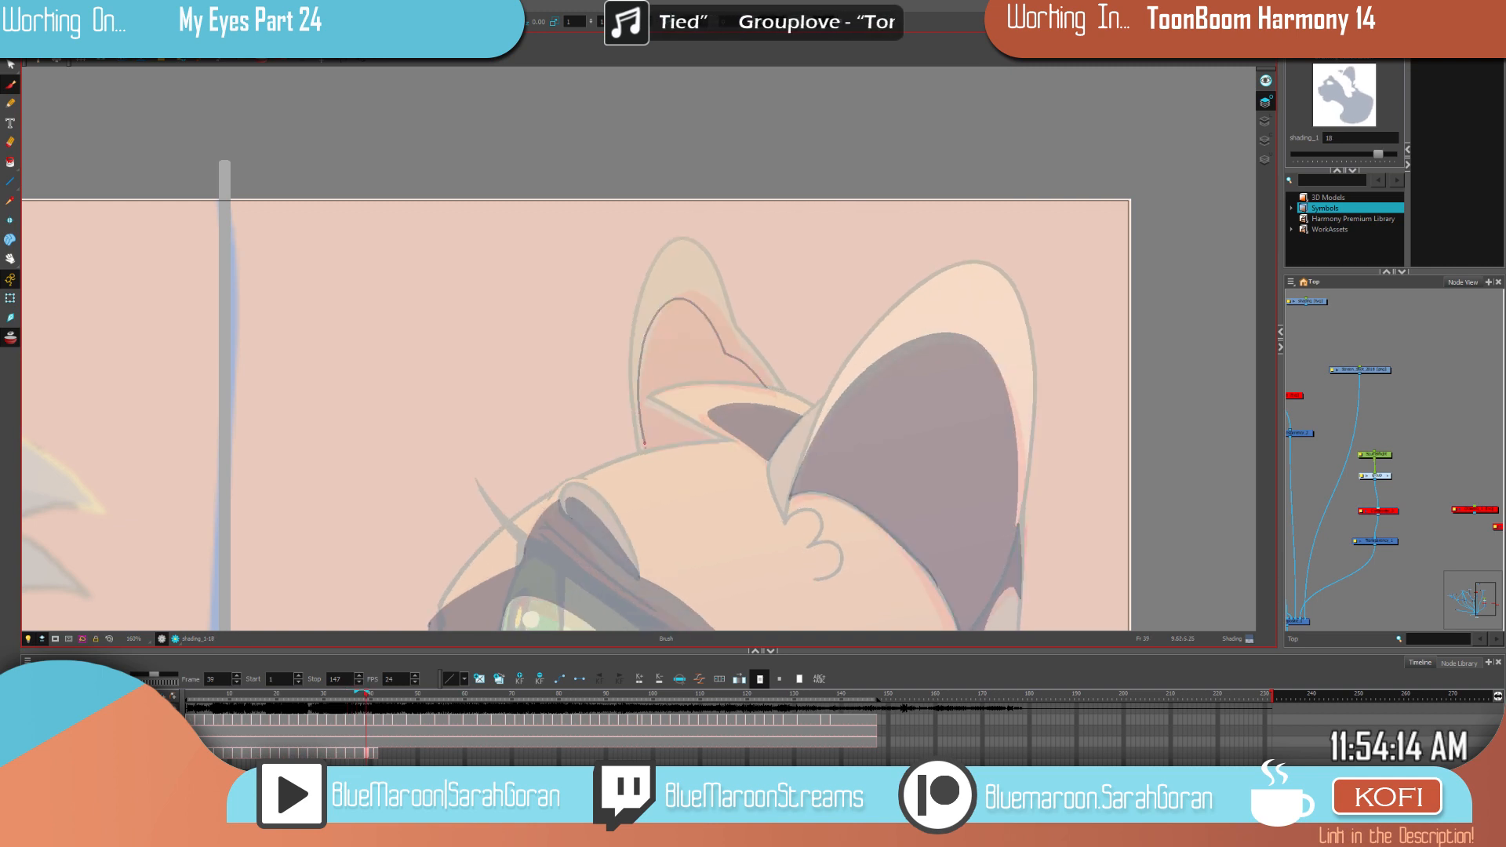
key("f")
key("g")
left_click_drag(766, 387, 745, 385)
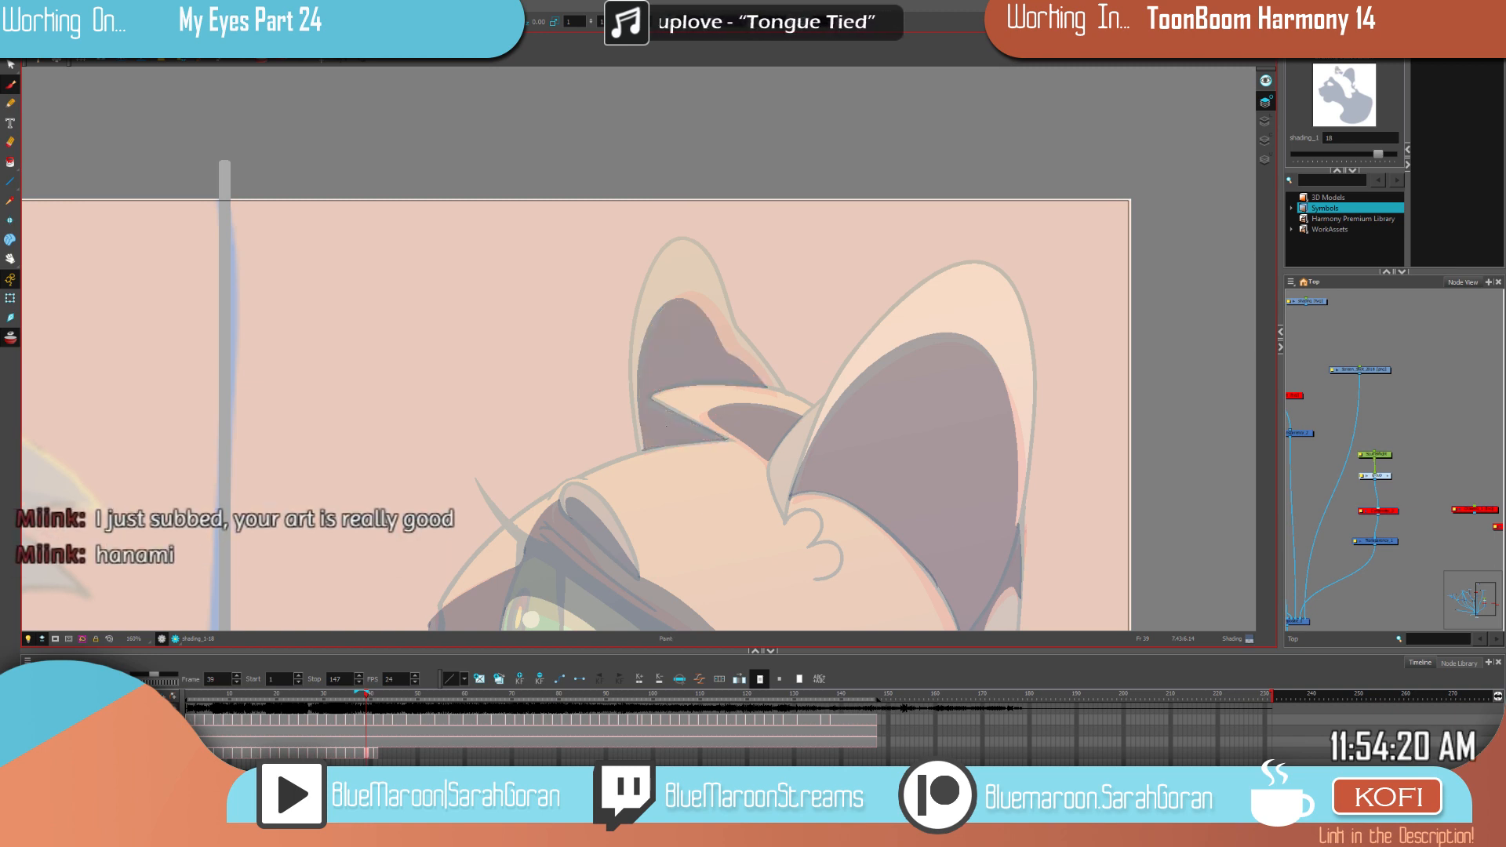
Step: Review the shading backward from frame 39 through the earlier drawings, ending with a close look at the ears on frame 29
scroll(666, 428, "down", 8)
left_click_drag(877, 504, 919, 403)
key("f")
key("f")
key("g")
key("g")
key("g")
key("comma")
key("comma")
key("comma")
key("comma")
key("comma")
key("comma")
key("comma")
key("comma")
key("comma")
key("comma")
key("comma")
key("comma")
key("comma")
key("comma")
key("comma")
key("comma")
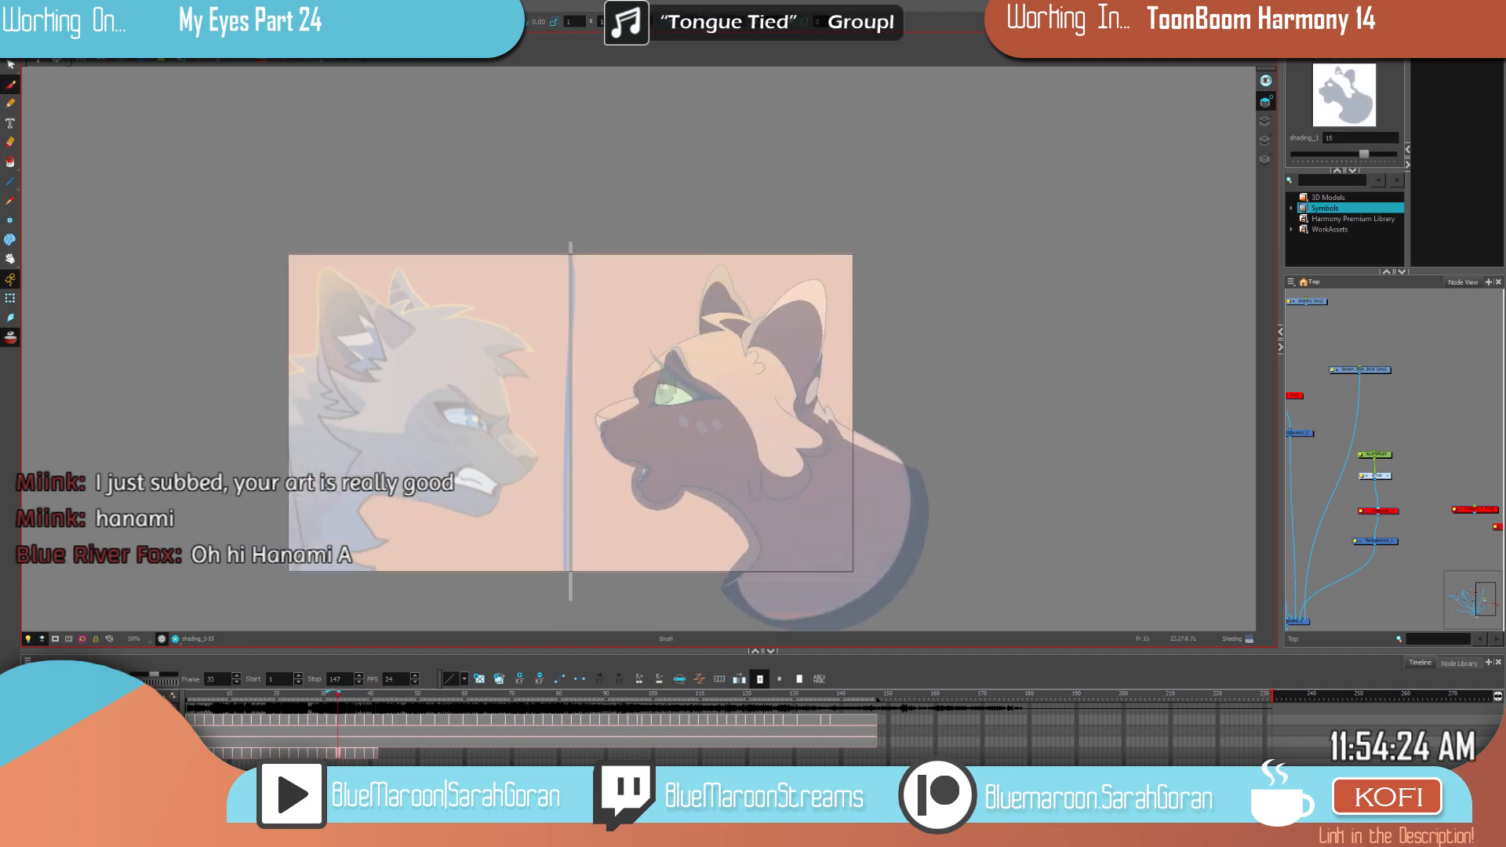
key("period")
key("period")
key("period")
key("period")
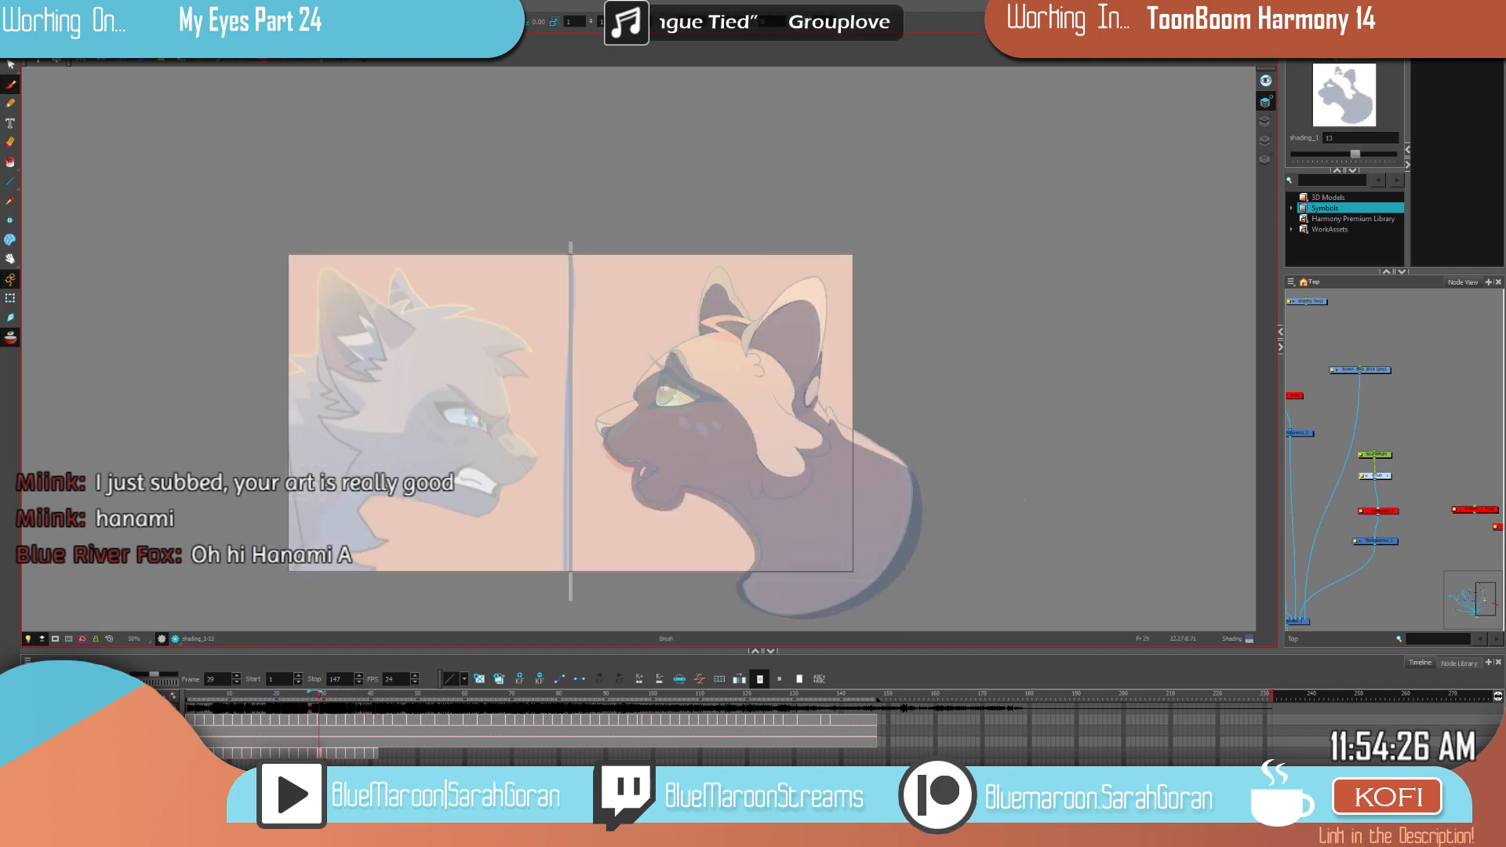
scroll(722, 319, "up", 2)
scroll(724, 322, "up", 1)
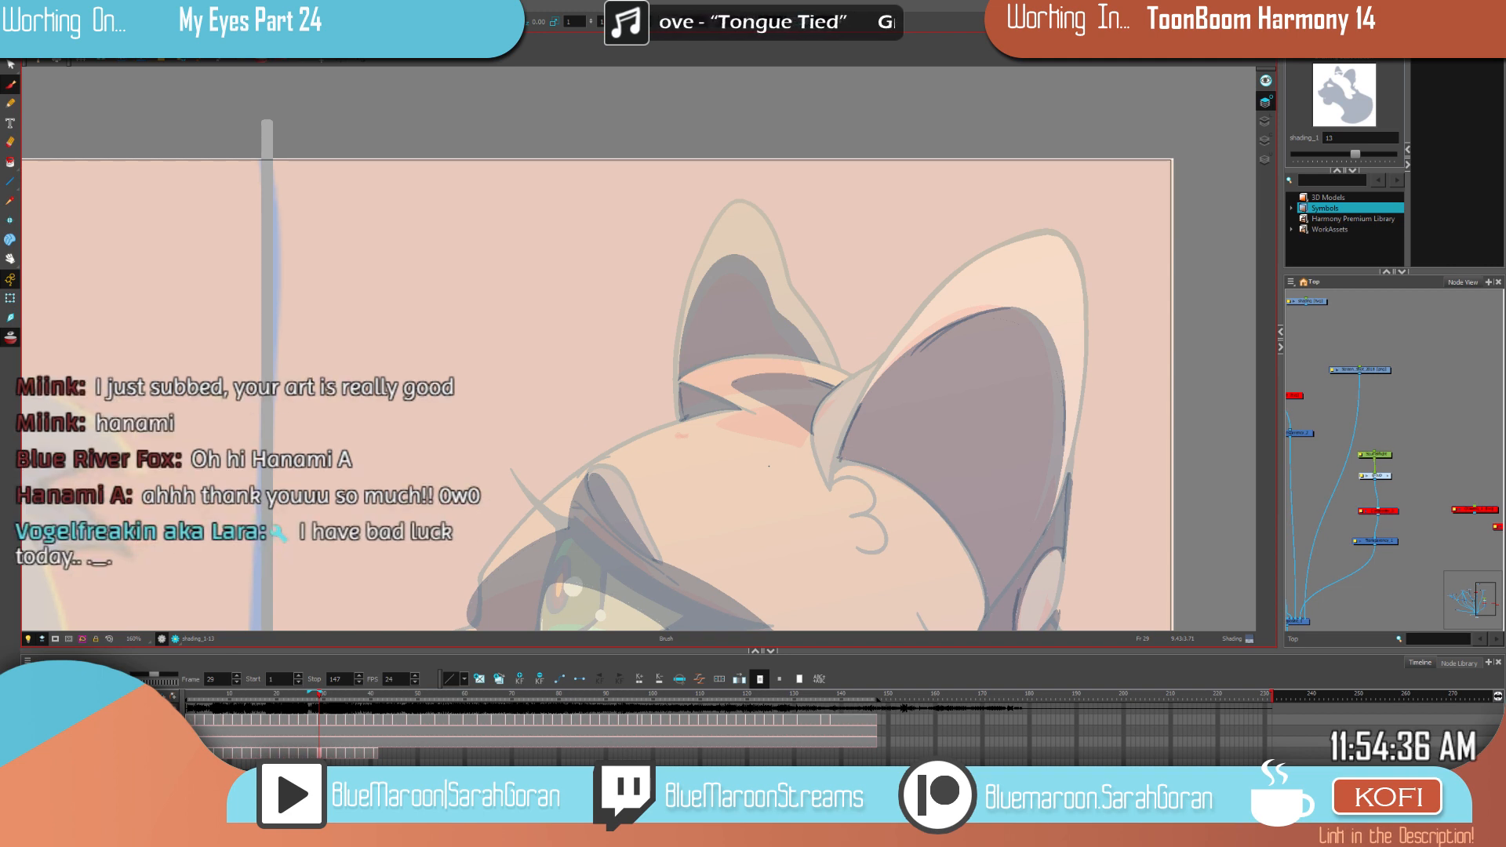
Step: Clean up the shading edge on the far ear at frame 29, comparing it with the neighboring drawings
key("f")
key("g")
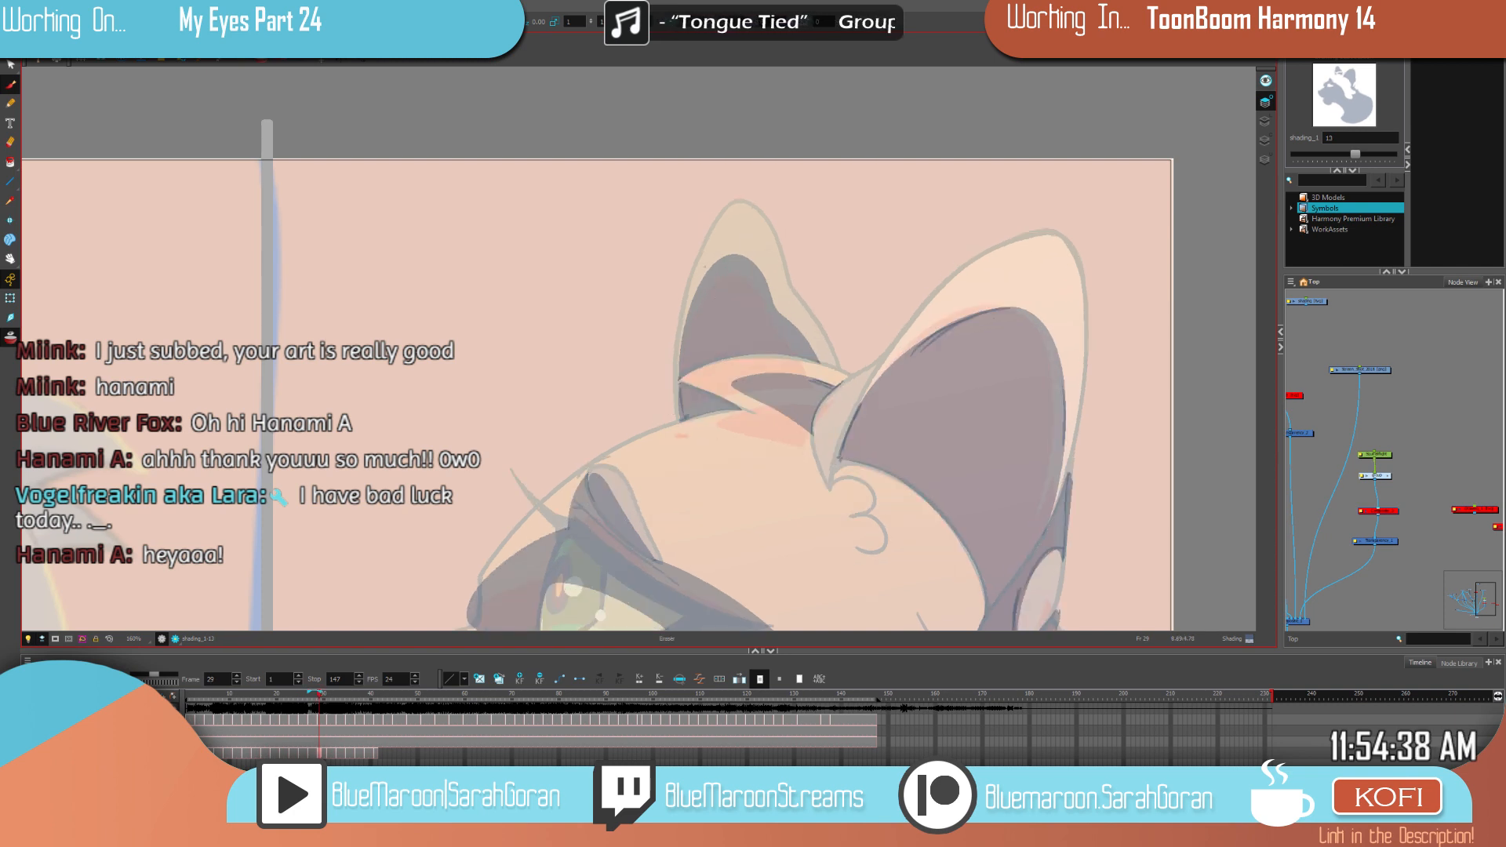
key("g")
key("f")
key("g")
mouse_move(714, 254)
left_mouse_down()
mouse_move(683, 354)
mouse_move(691, 286)
left_mouse_up()
key("f")
key("alt+e")
key("g")
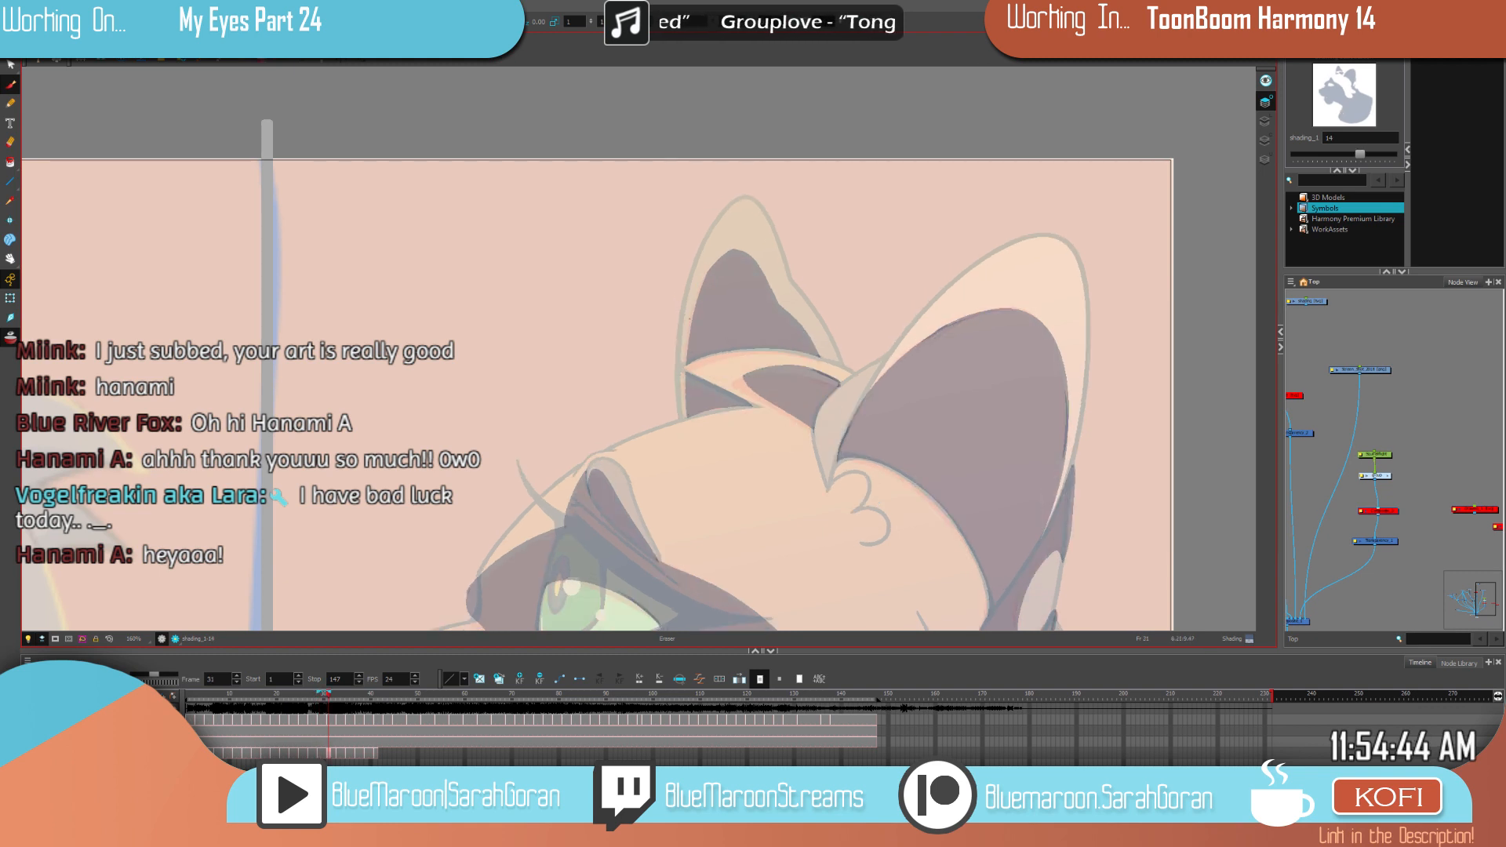
key("g")
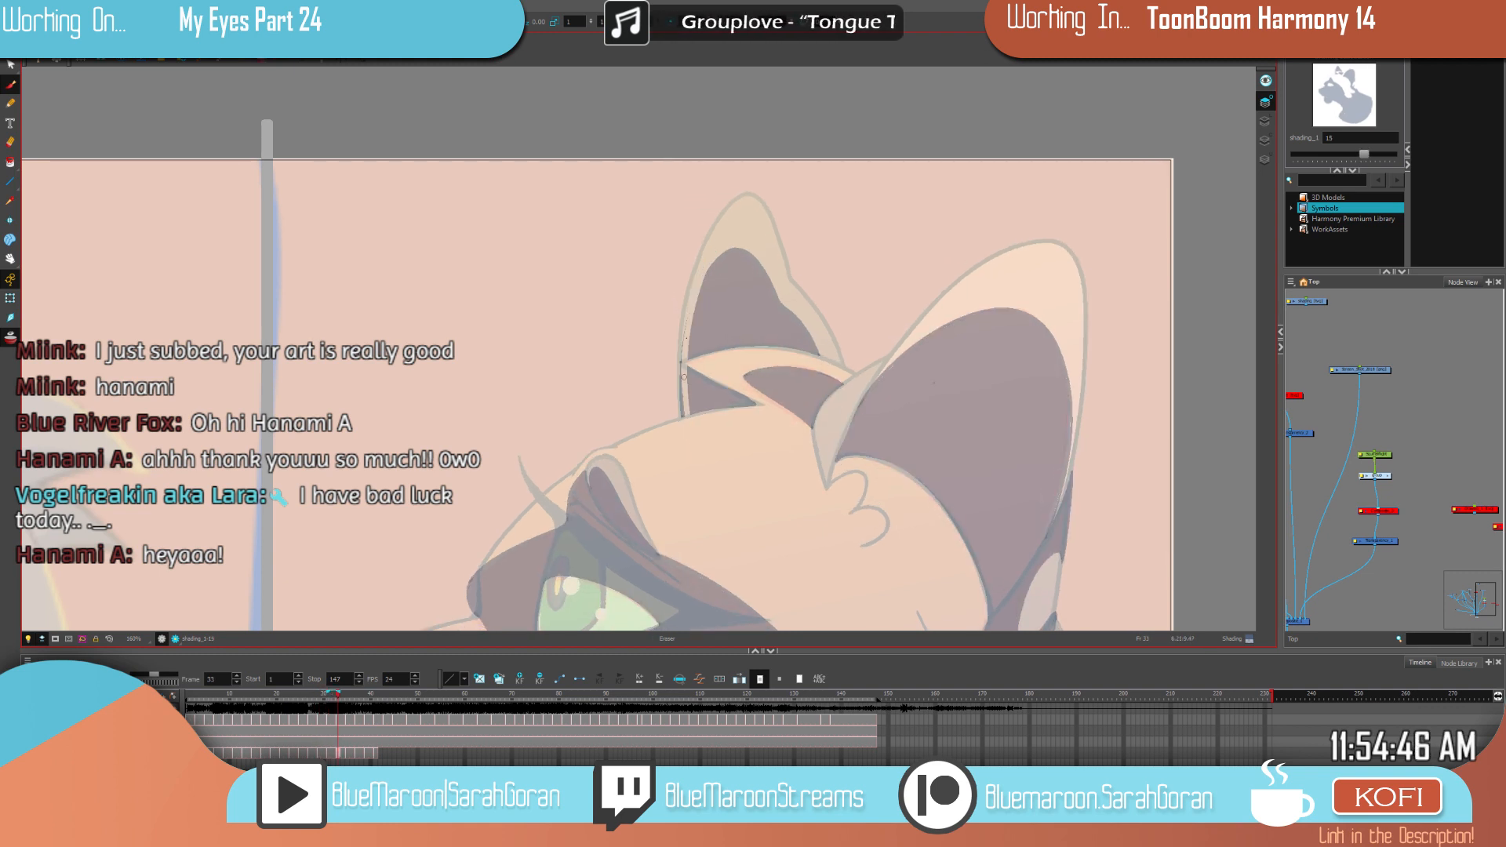
Step: Clean up the shading along the far ear's outer edge and base on frames 33 to 39, and save the scene
key("f")
key("g")
key("g")
left_click_drag(691, 291, 681, 438)
left_click_drag(682, 357, 685, 409)
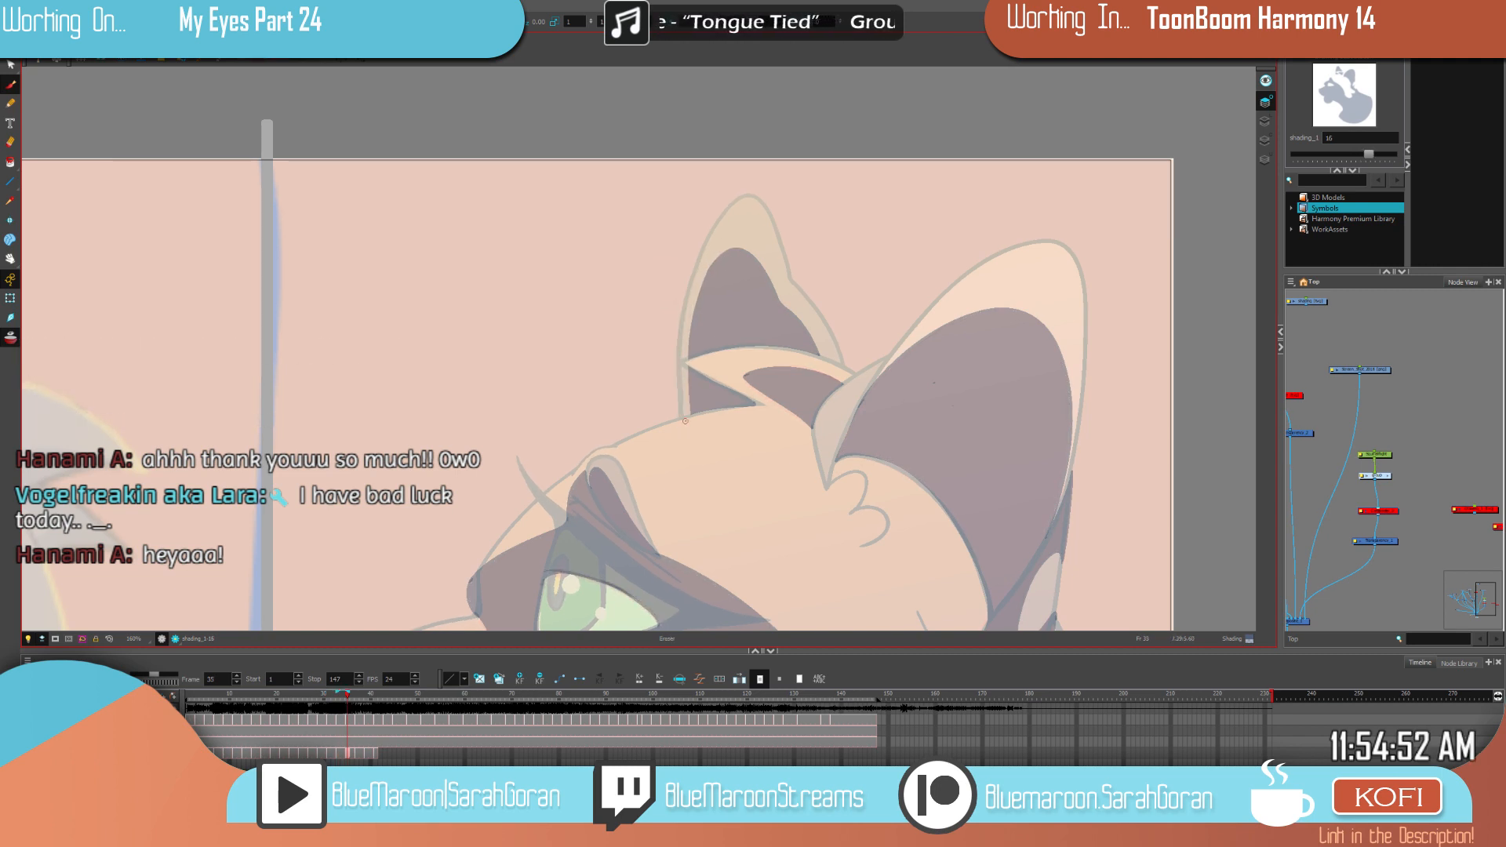
key("g")
left_click_drag(681, 383, 694, 298)
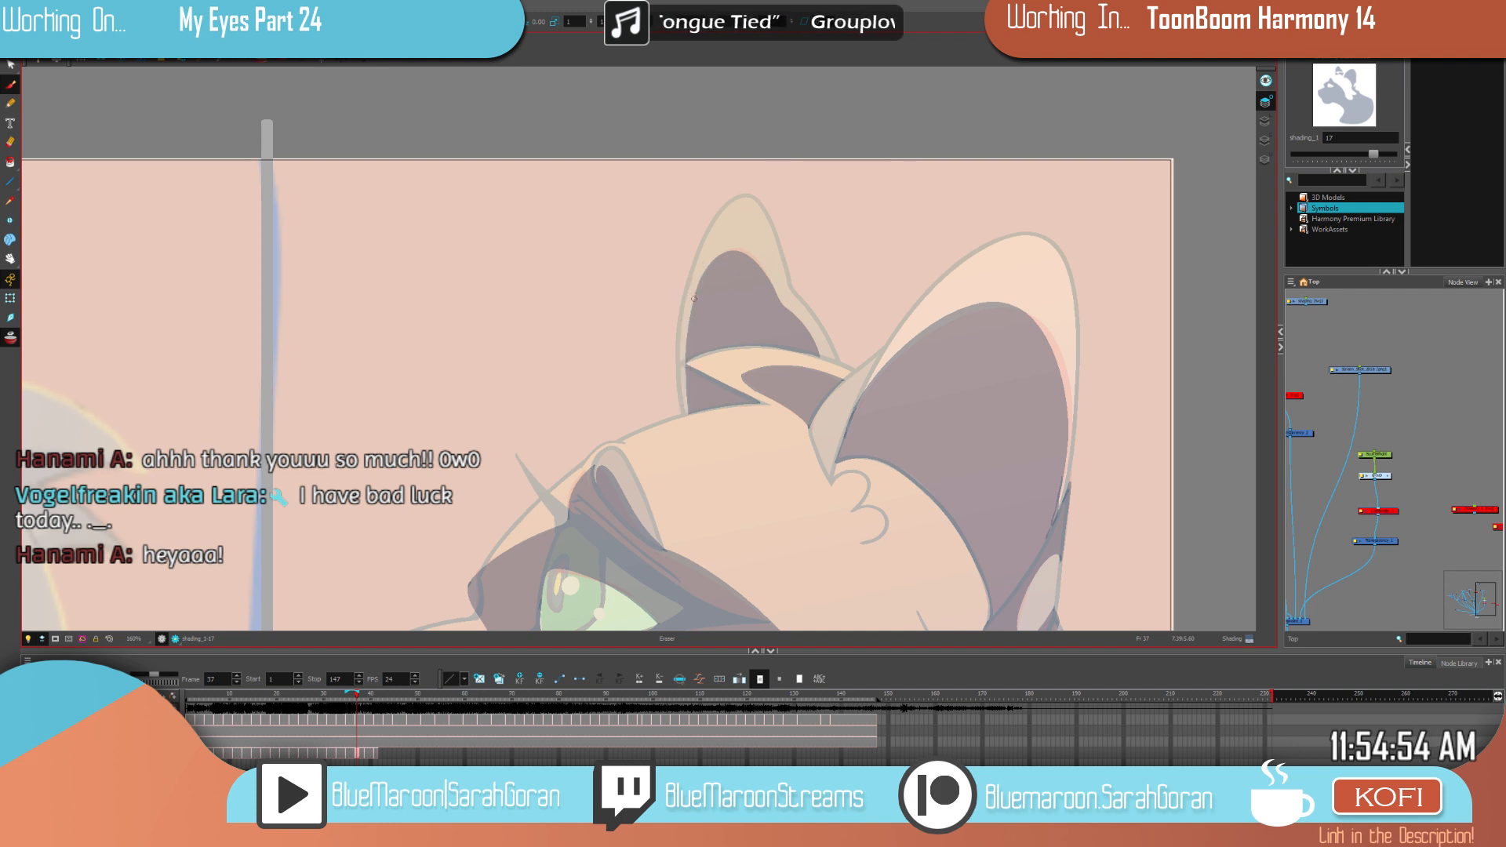
key("g")
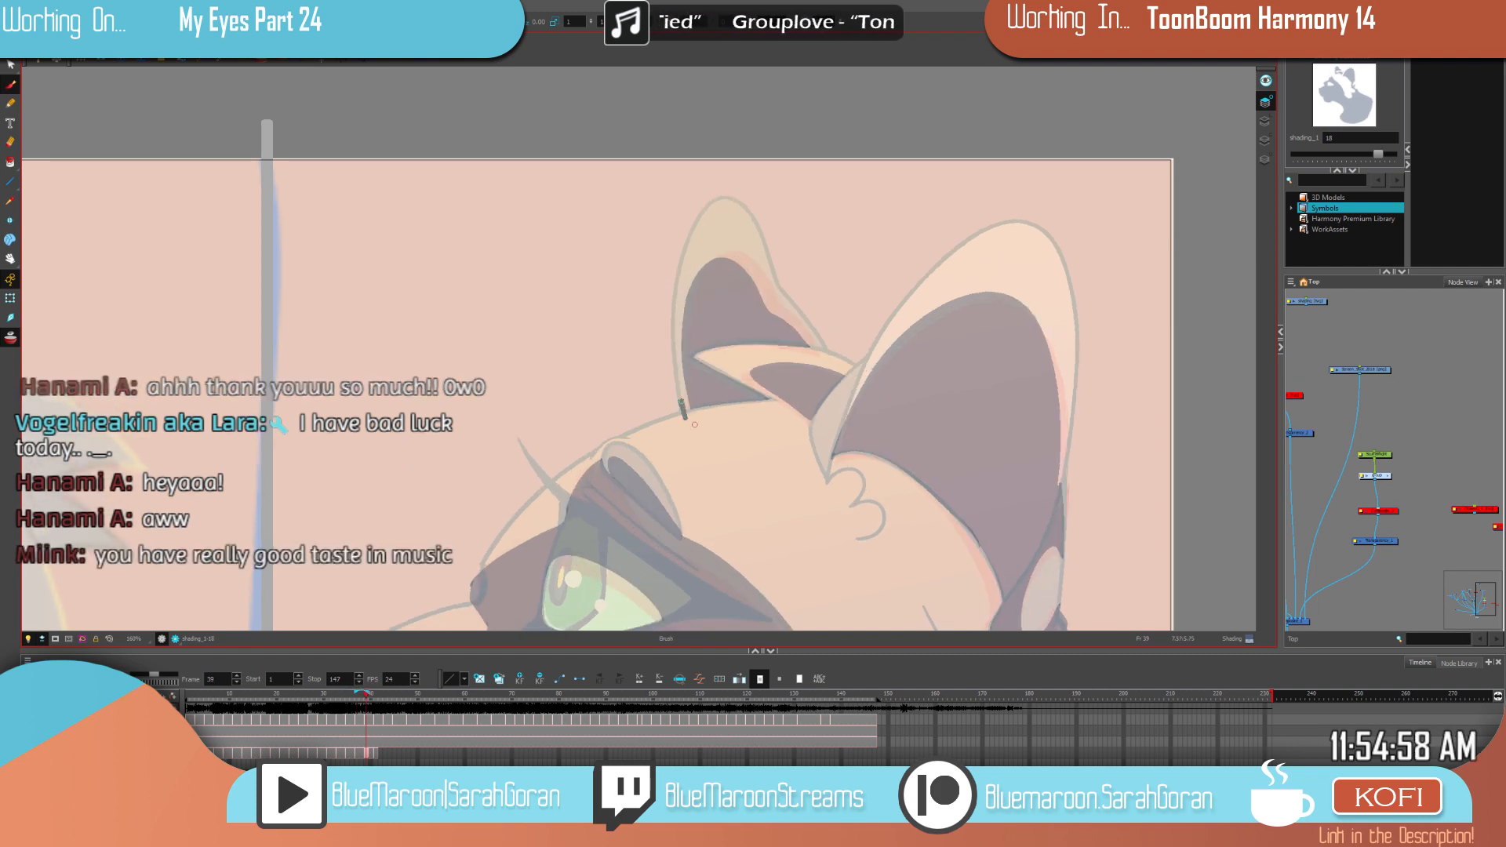
key("g")
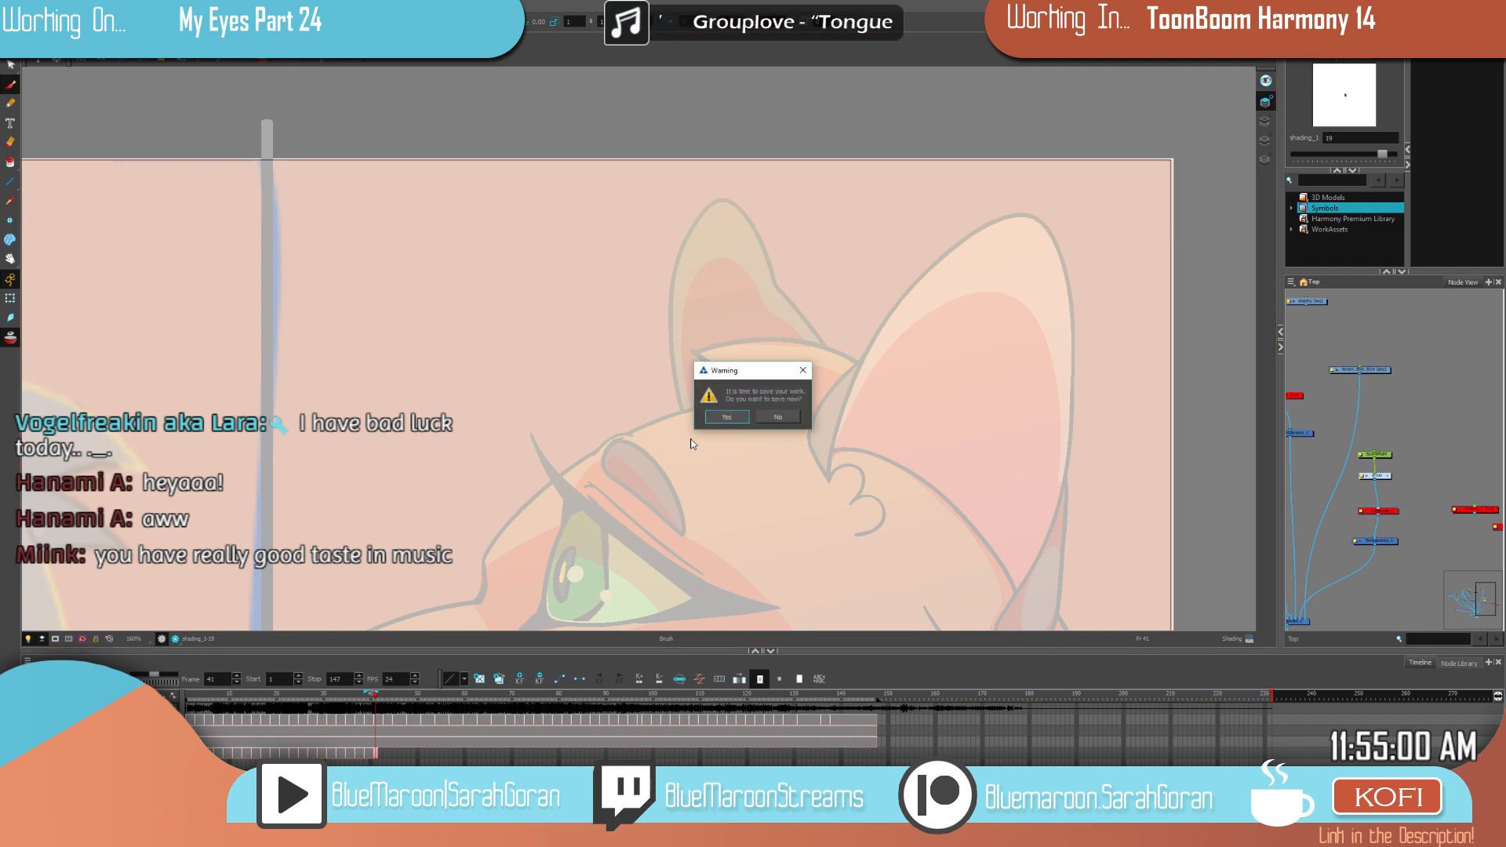
left_click(736, 414)
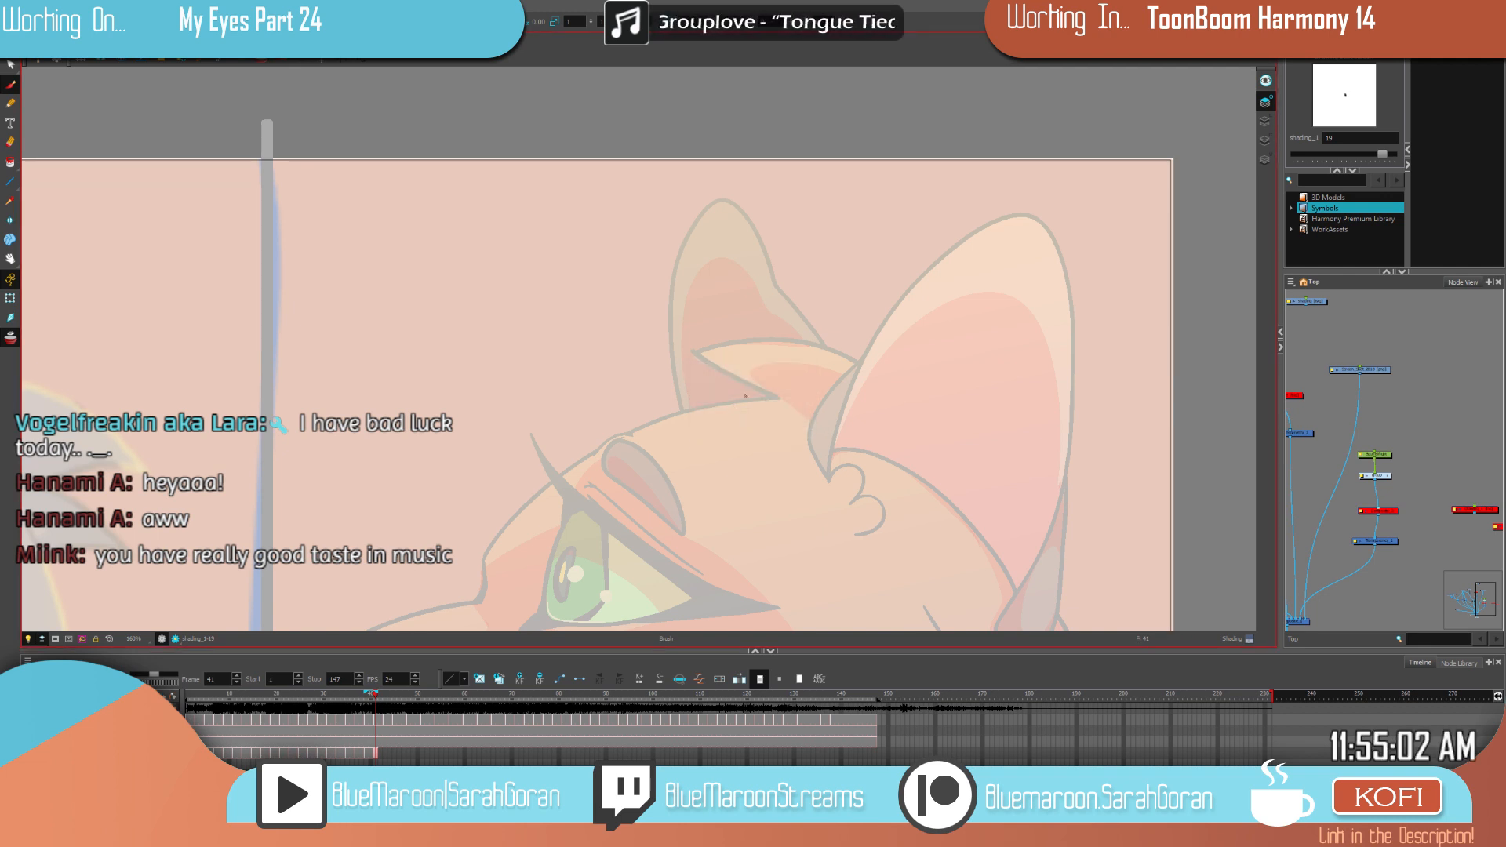
Step: Compare the shaded head on frame 39 with the unshaded drawing on frame 41
scroll(903, 442, "down", 5)
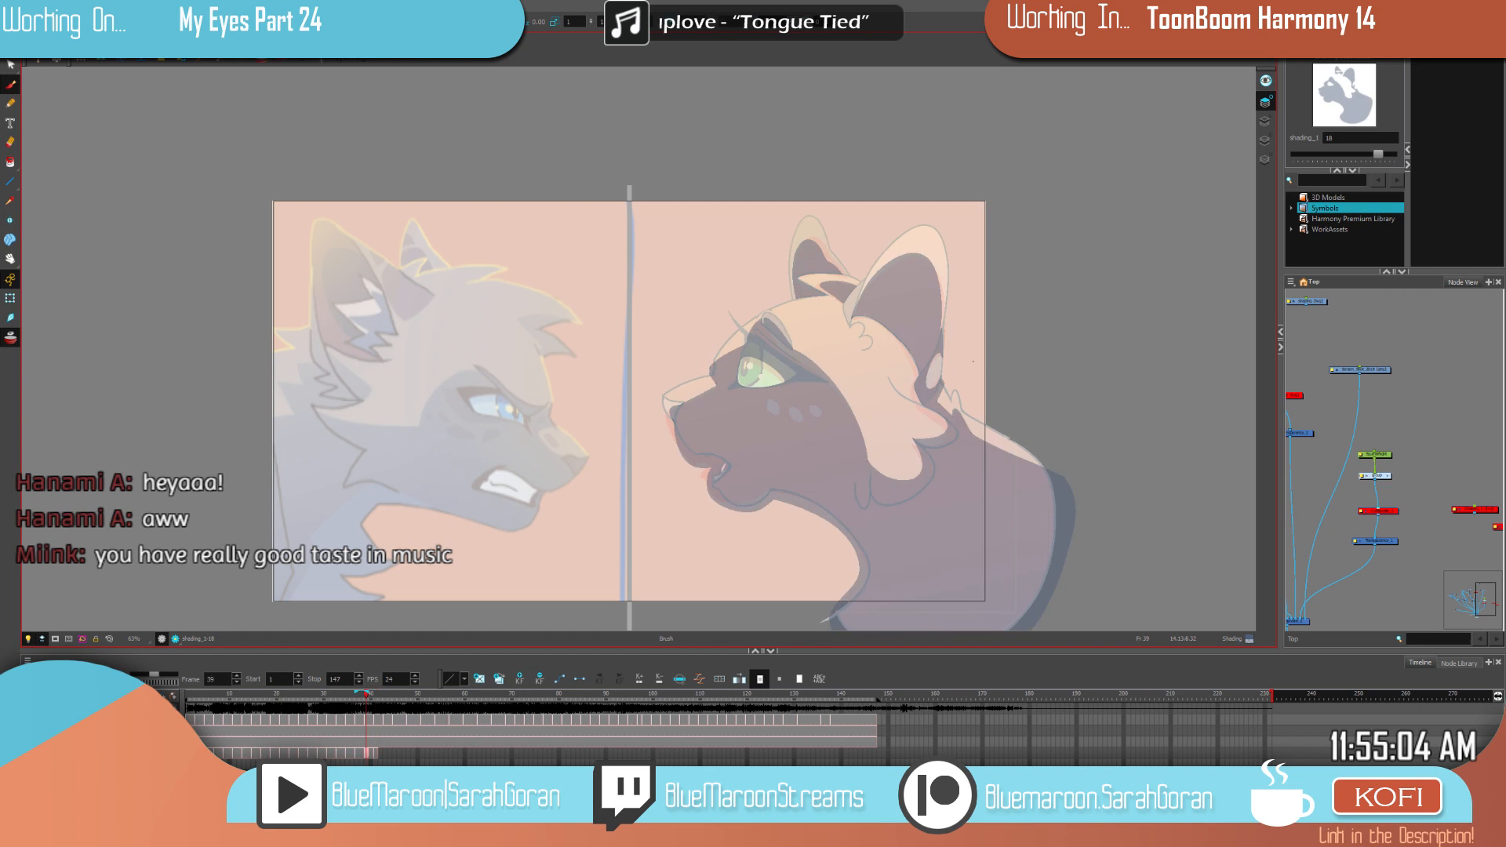
key("period")
key("comma")
key("period")
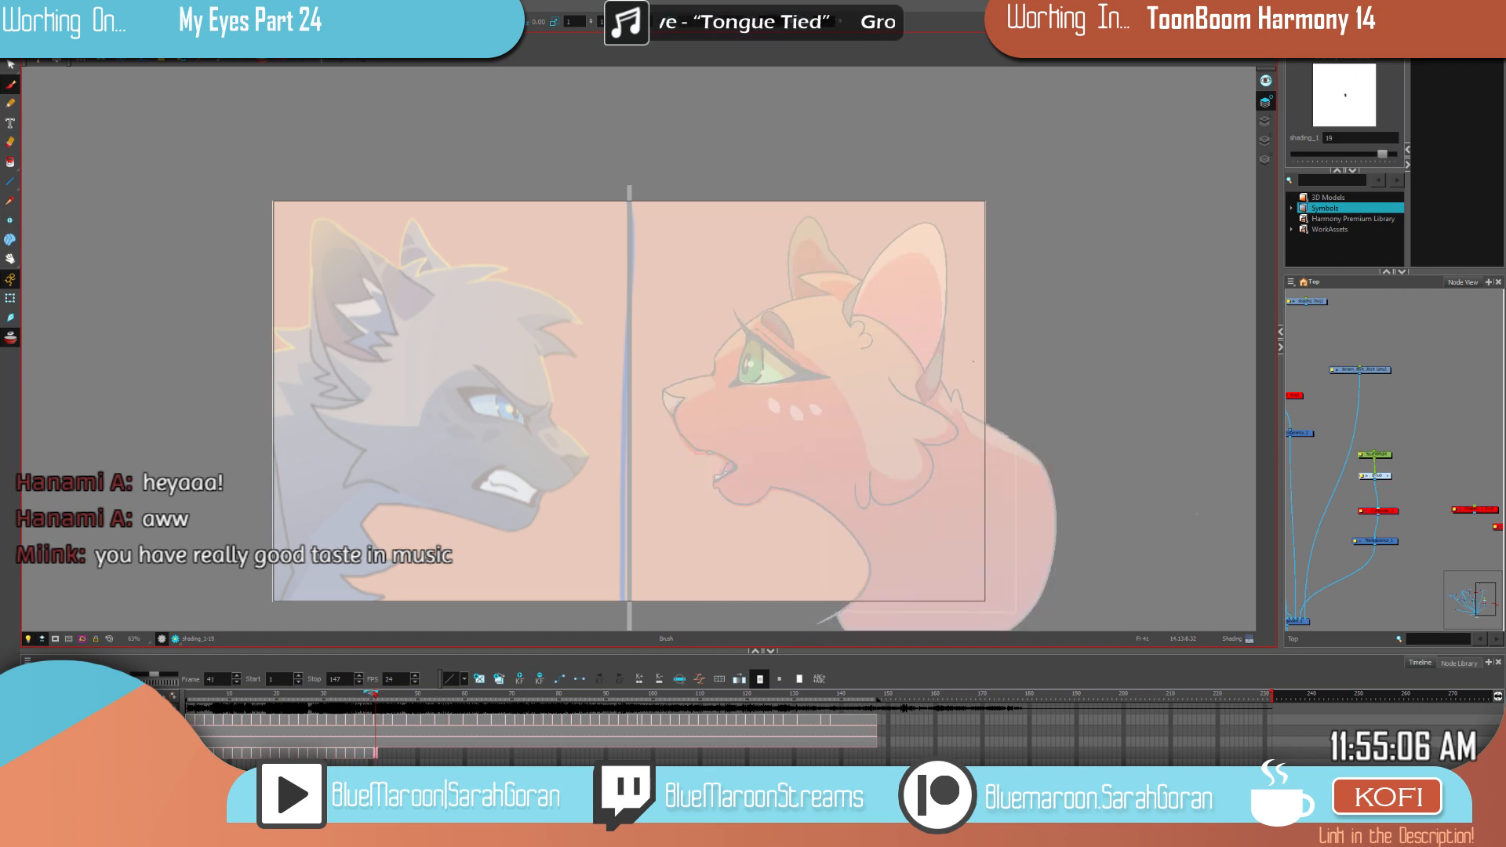
key("comma")
key("period")
scroll(967, 361, "up", 3)
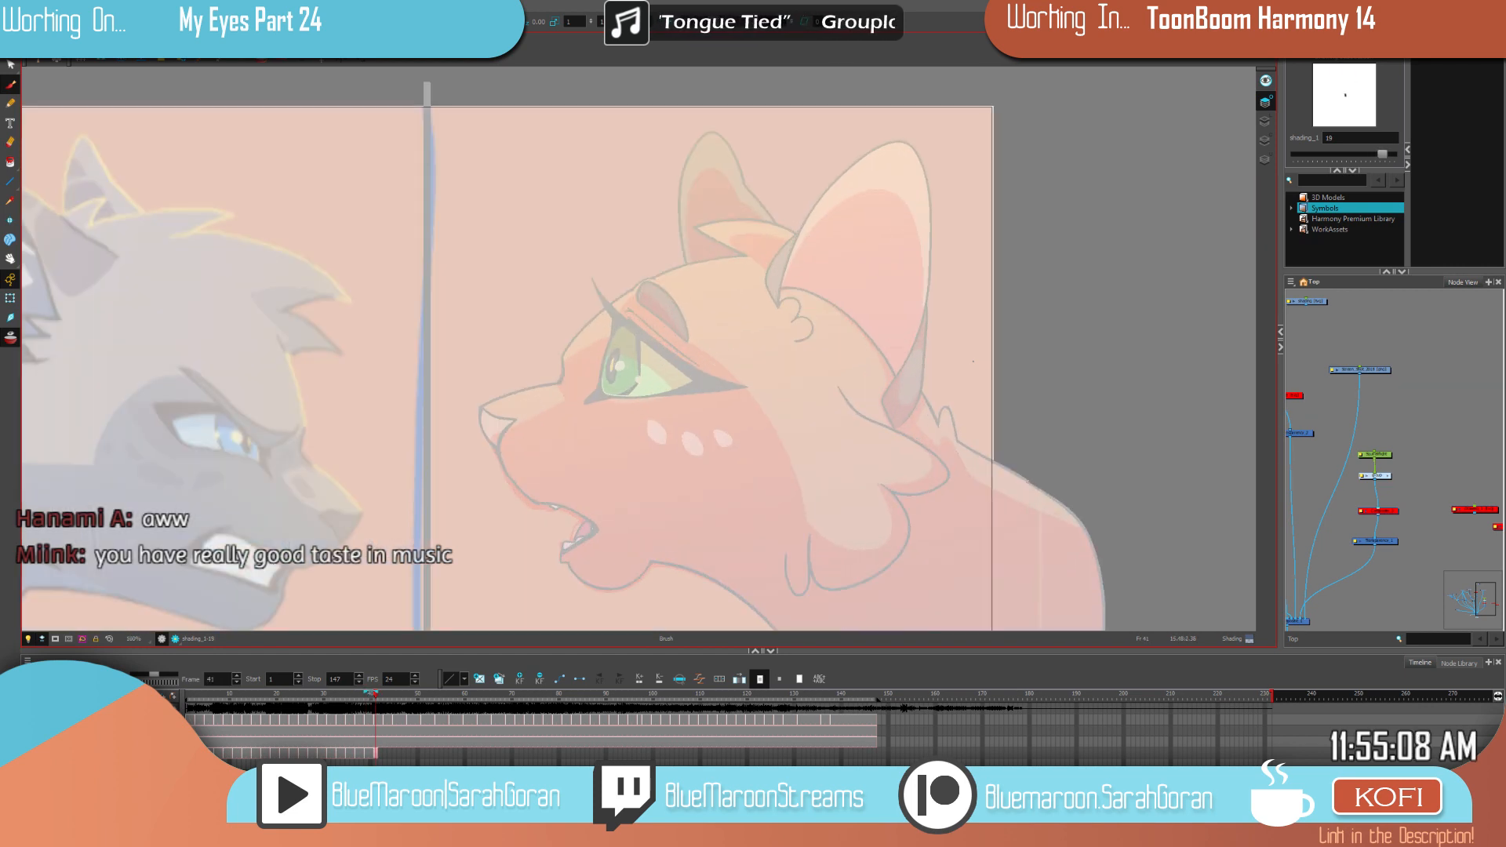
scroll(973, 416, "up", 2)
mouse_move(934, 303)
left_mouse_down()
mouse_move(972, 416)
mouse_move(962, 305)
left_mouse_up()
key("f")
key("g")
key("f")
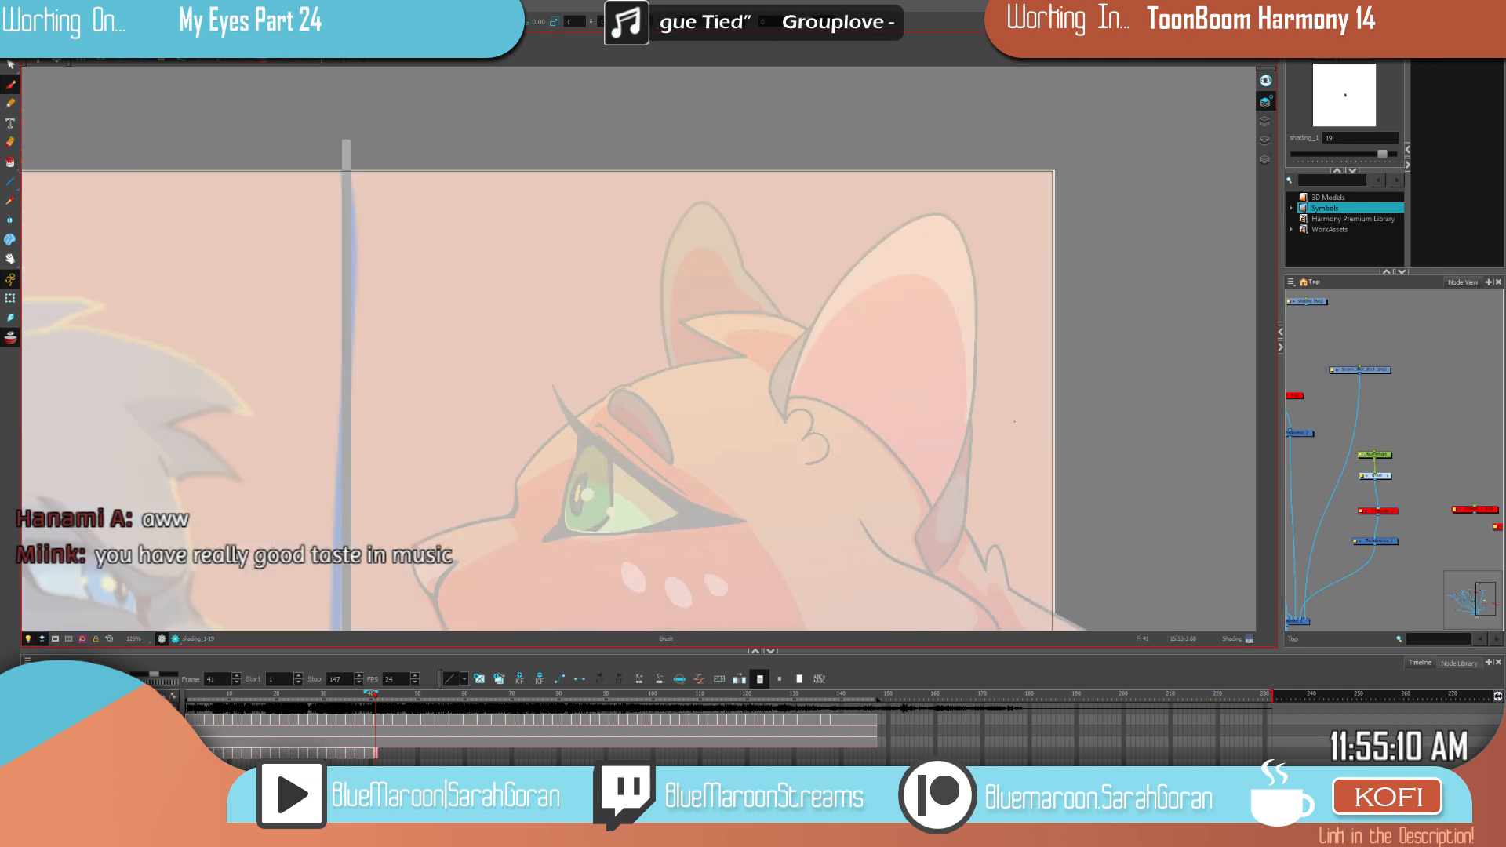
key("g")
key("f")
key("g")
key("f")
key("f")
key("g")
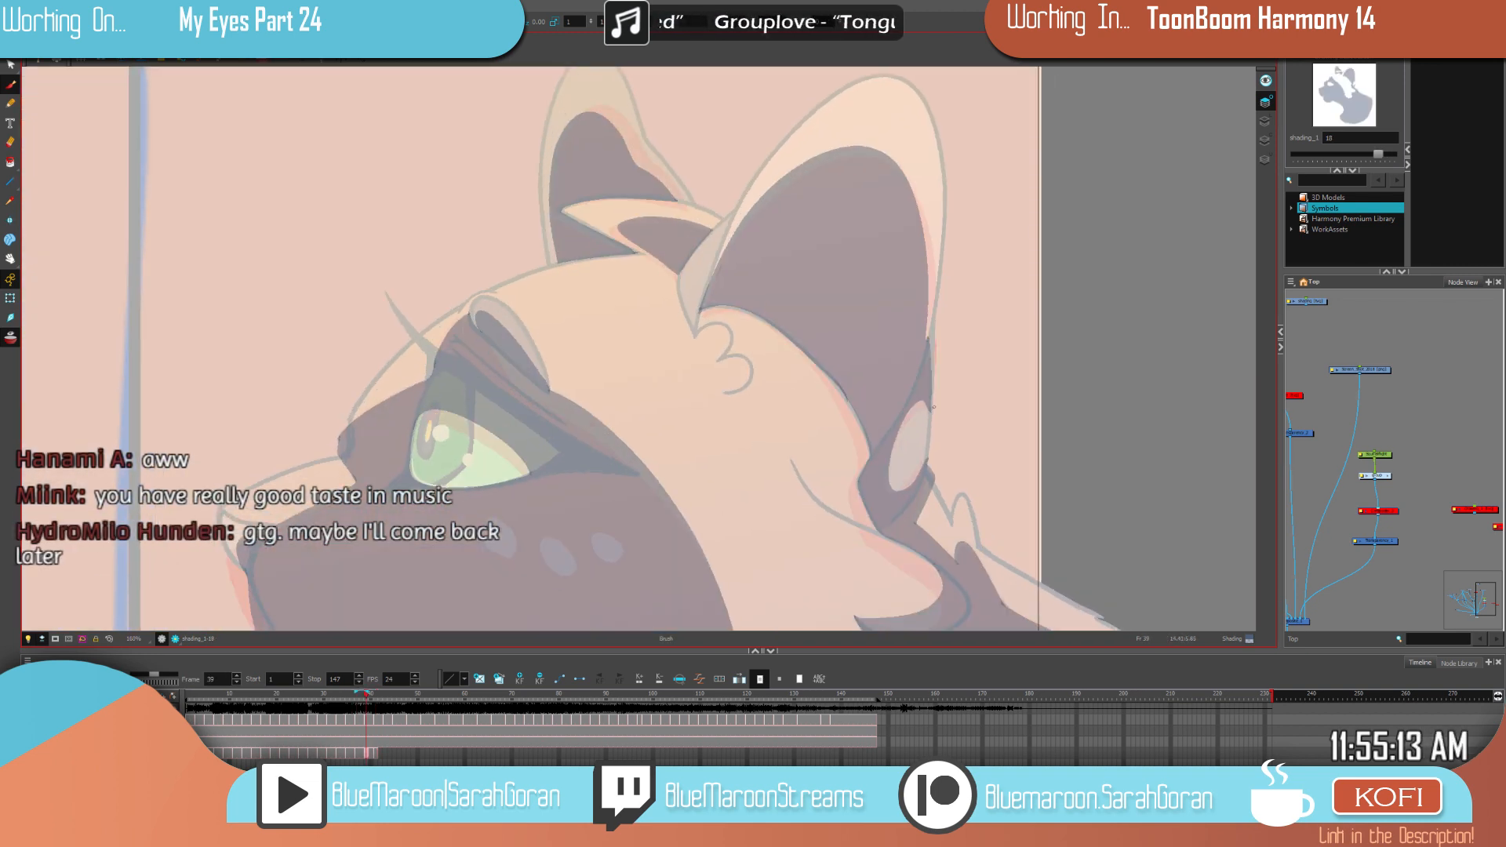
Step: Outline the oval marking at the near ear's base on frame 41, using frame 39 as reference, and select its stroke
key("g")
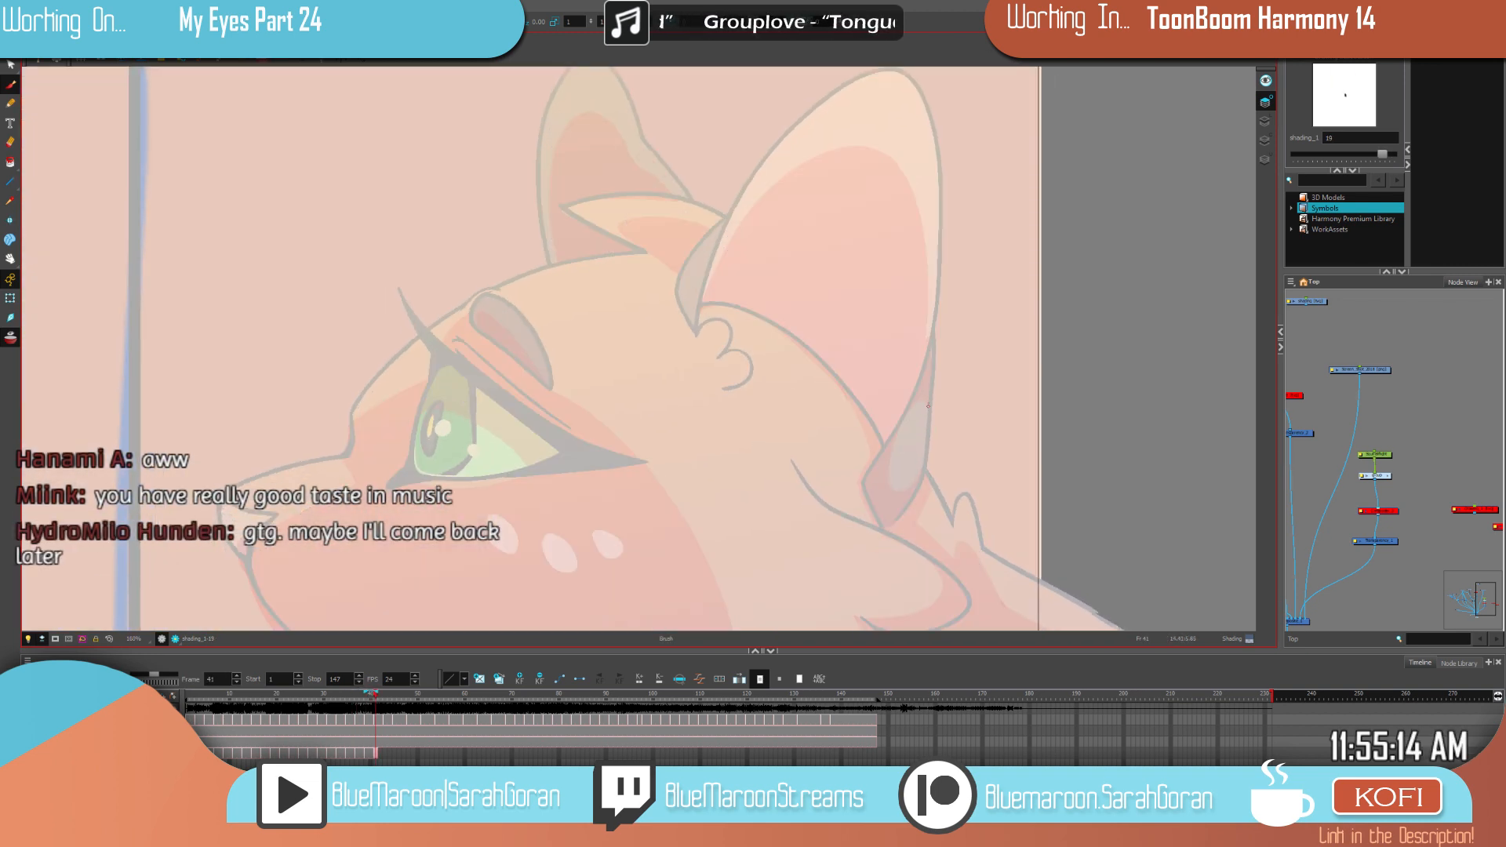
key("f")
key("g")
key("f")
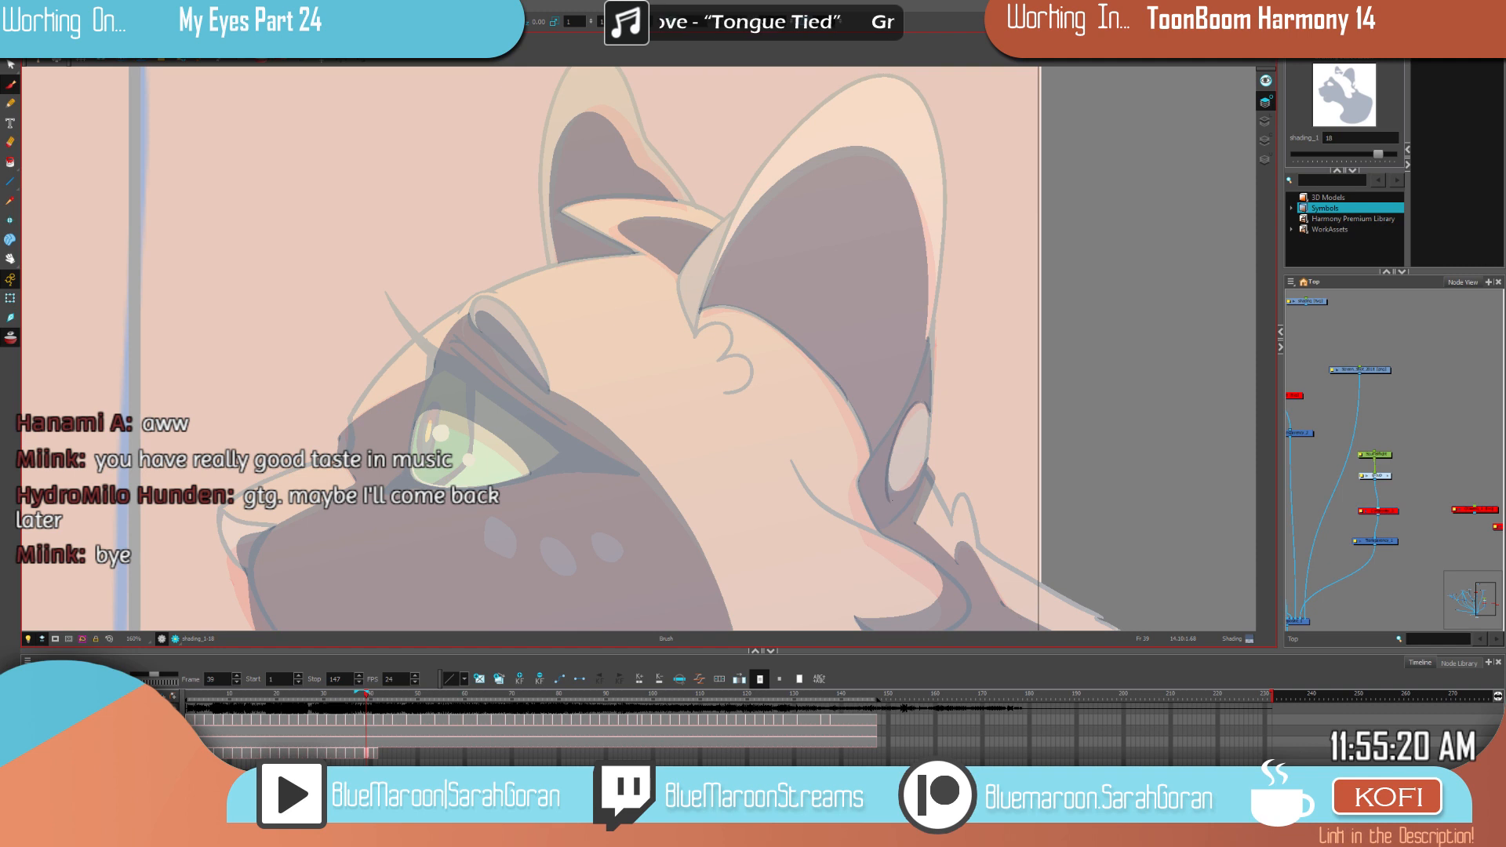
key("g")
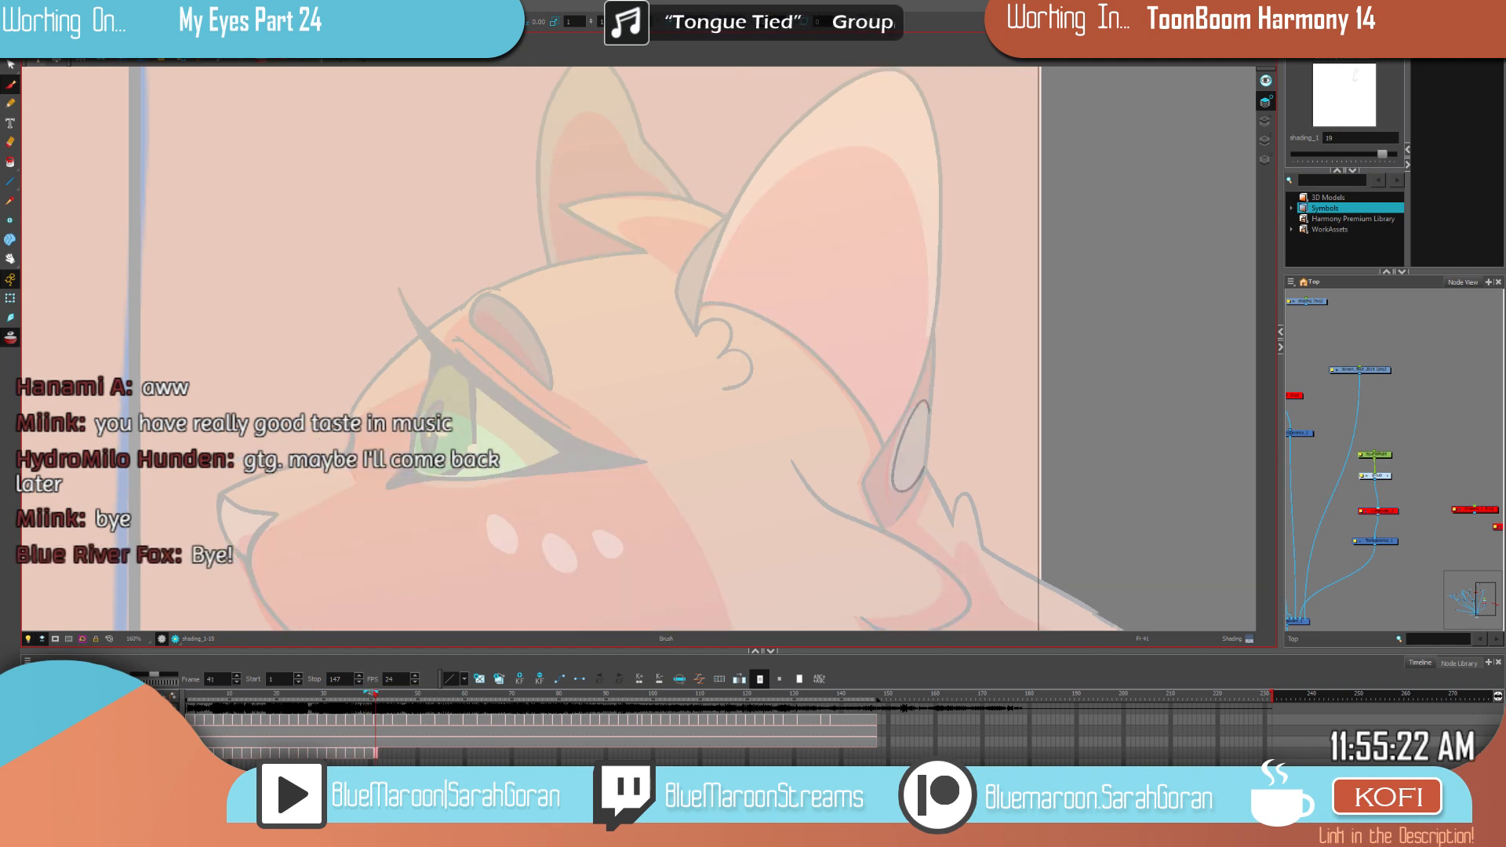
left_click(911, 438)
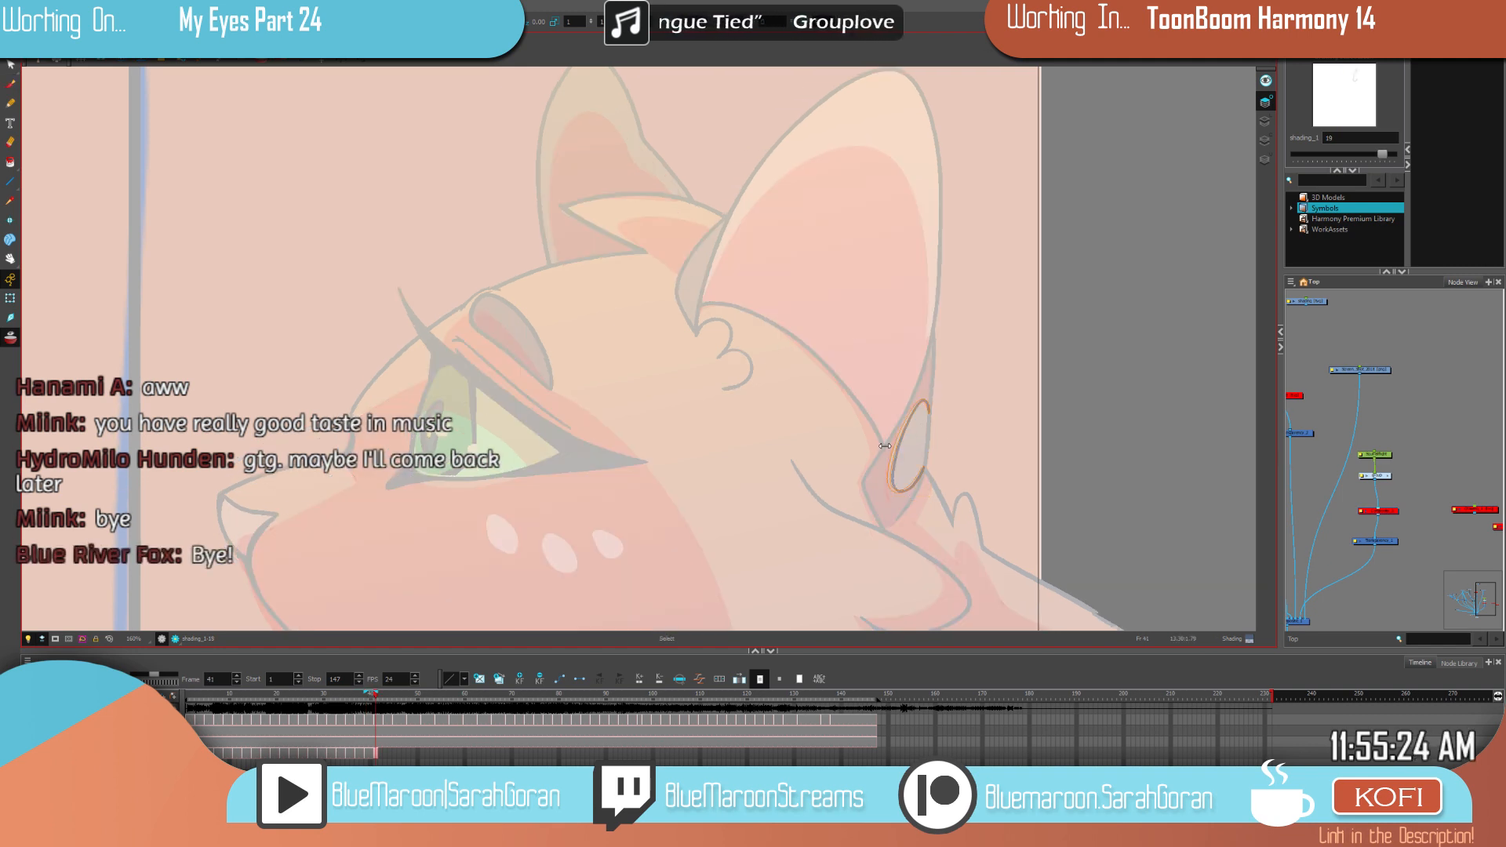
left_click(10, 84)
Step: Outline the shading edge from the near ear's base around the neck tuft and along the upper back
key("f")
key("g")
key("g")
mouse_move(928, 470)
left_mouse_down()
mouse_move(917, 519)
mouse_move(913, 375)
mouse_move(812, 363)
left_mouse_up()
key("f")
key("g")
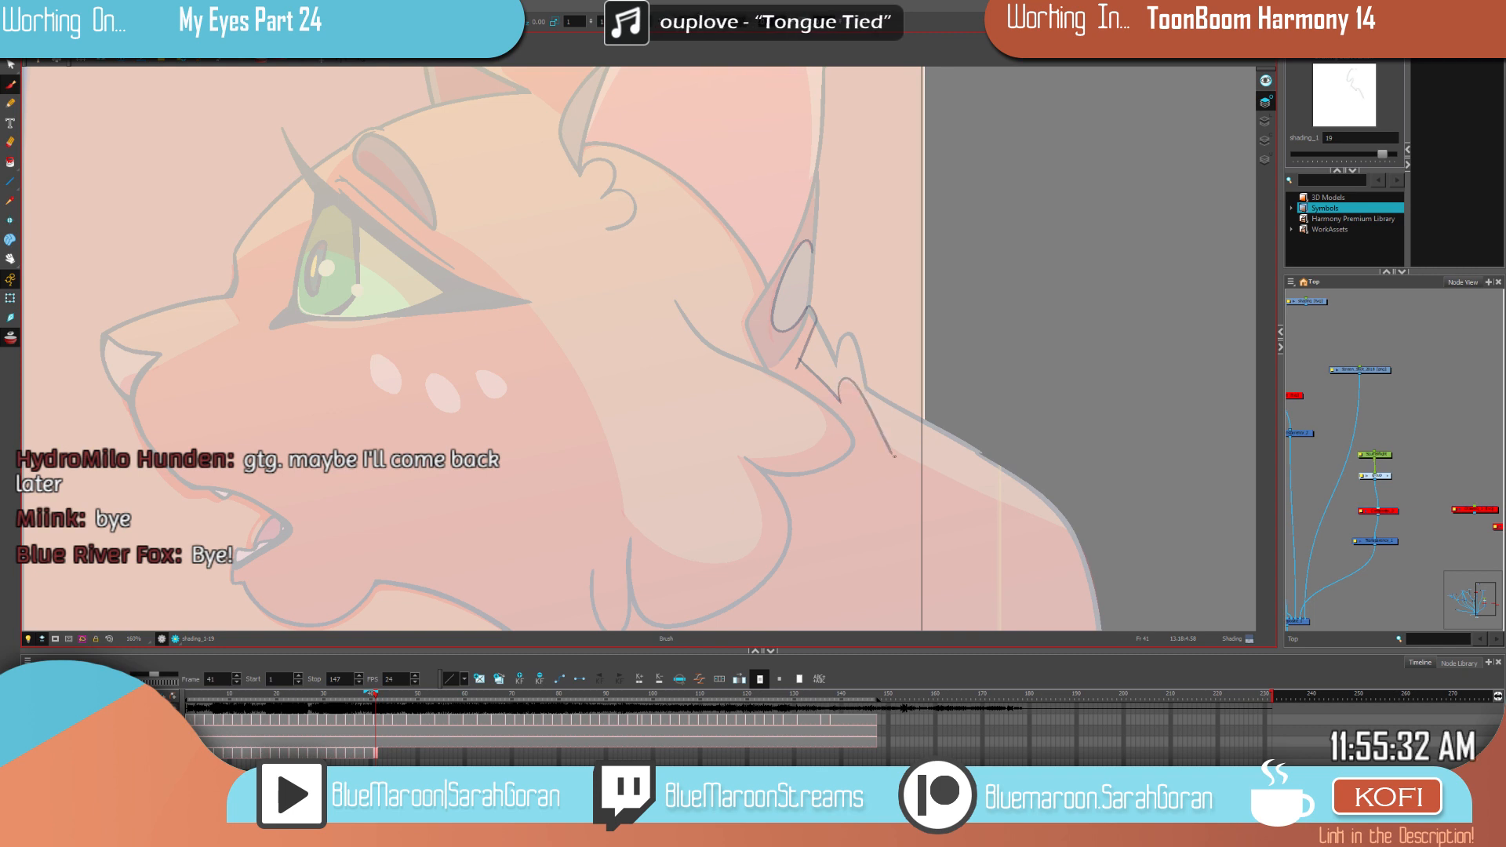
left_click_drag(994, 479, 867, 326)
left_click_drag(763, 298, 986, 400)
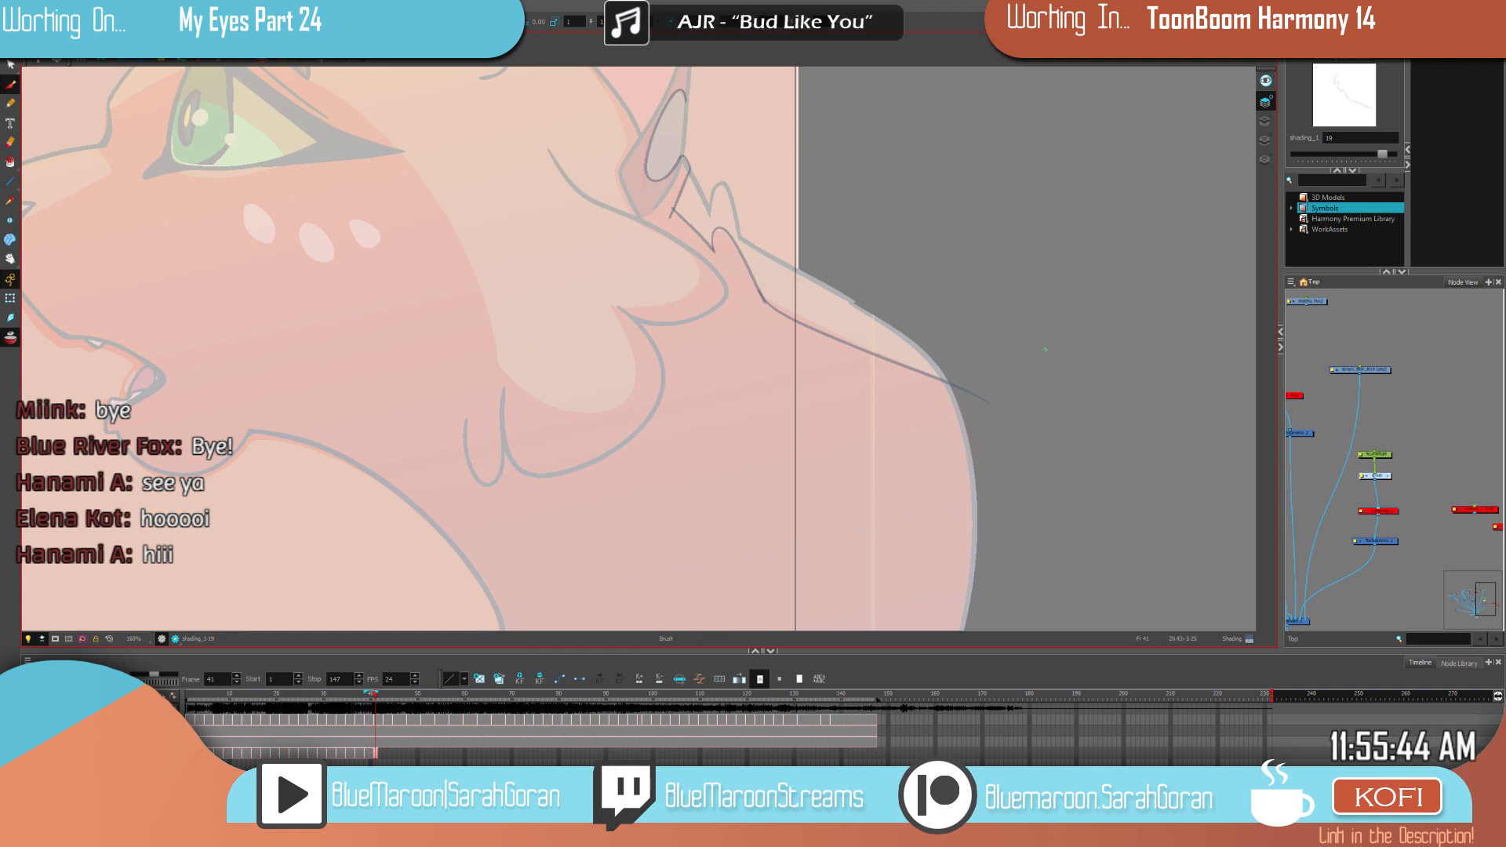
Step: Outline the shading outside the shoulder's back edge and along the front of the neck
key("1")
left_click_drag(1042, 464, 1066, 369)
key("comma")
key("period")
left_click_drag(1010, 304, 1028, 478)
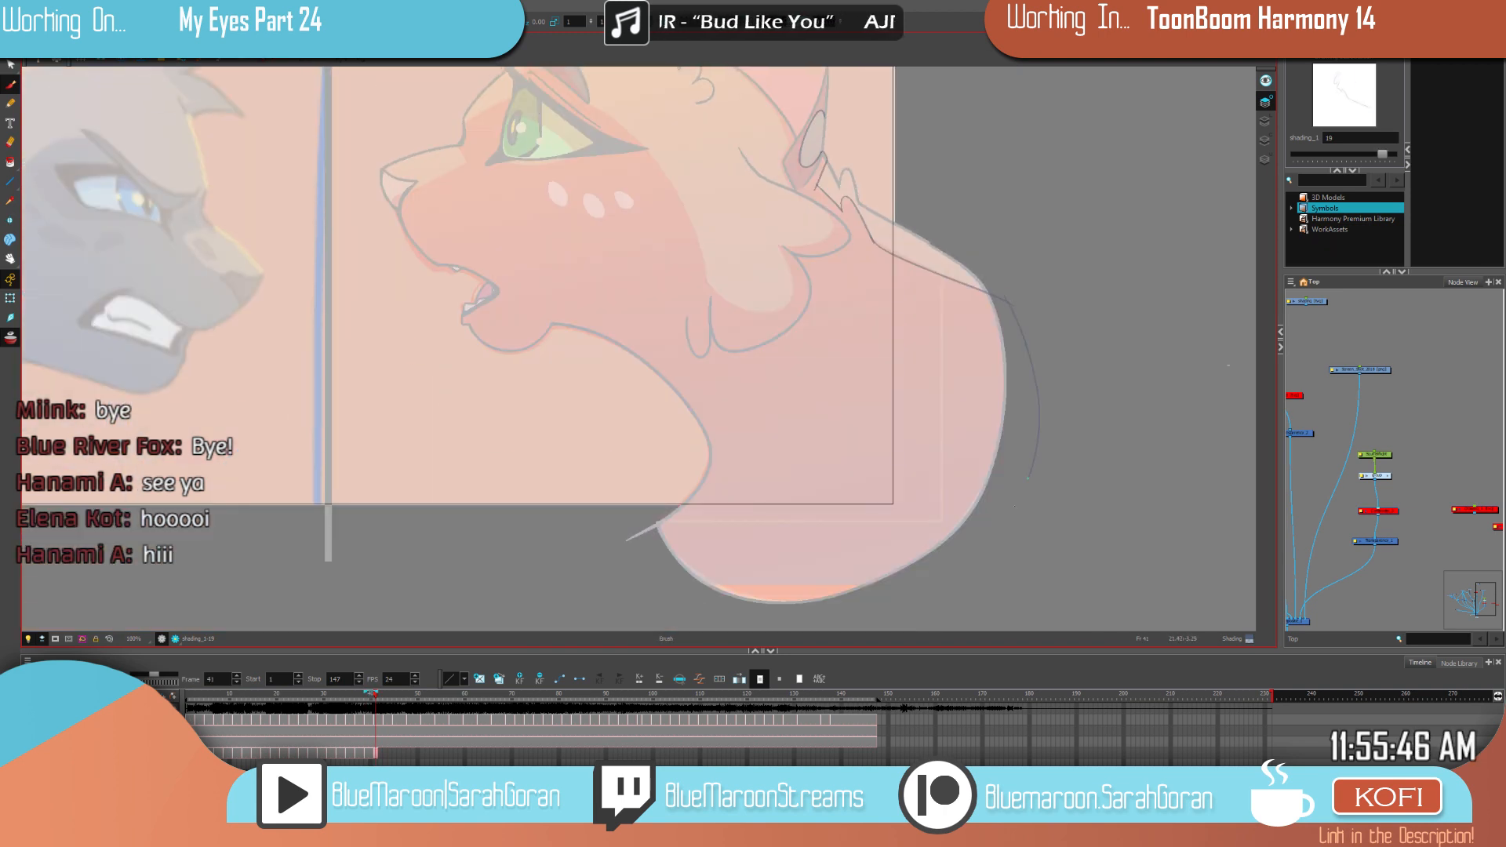
left_click_drag(690, 417, 664, 504)
left_click_drag(742, 388, 876, 459)
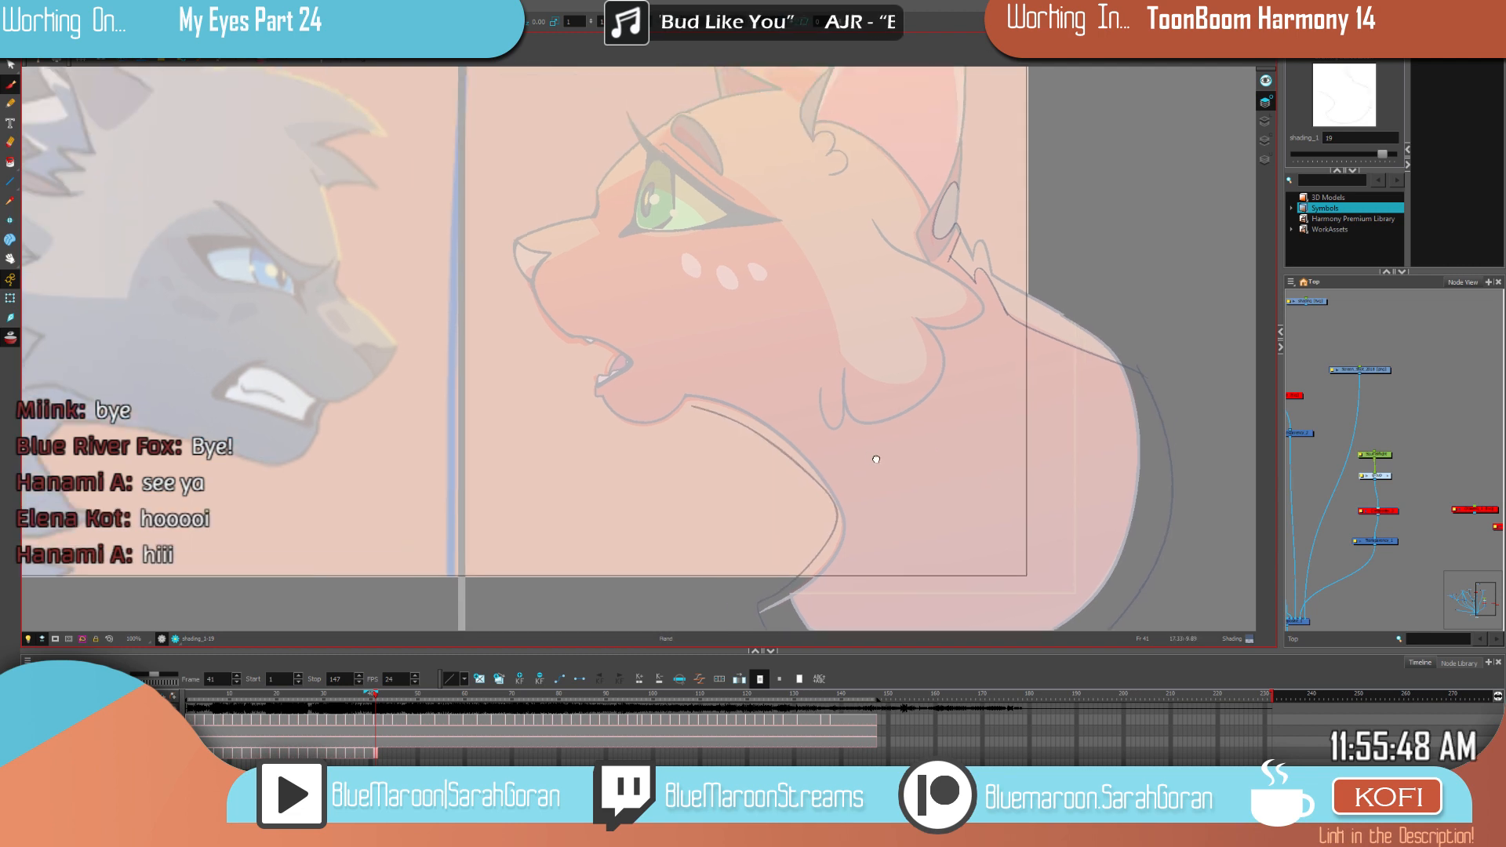
Step: Outline the shading along the chin, lower jaw and muzzle, checking against frame 39
key("comma")
key("period")
mouse_move(689, 405)
left_mouse_down()
mouse_move(663, 422)
mouse_move(605, 419)
mouse_move(578, 369)
mouse_move(588, 356)
mouse_move(532, 310)
left_mouse_up()
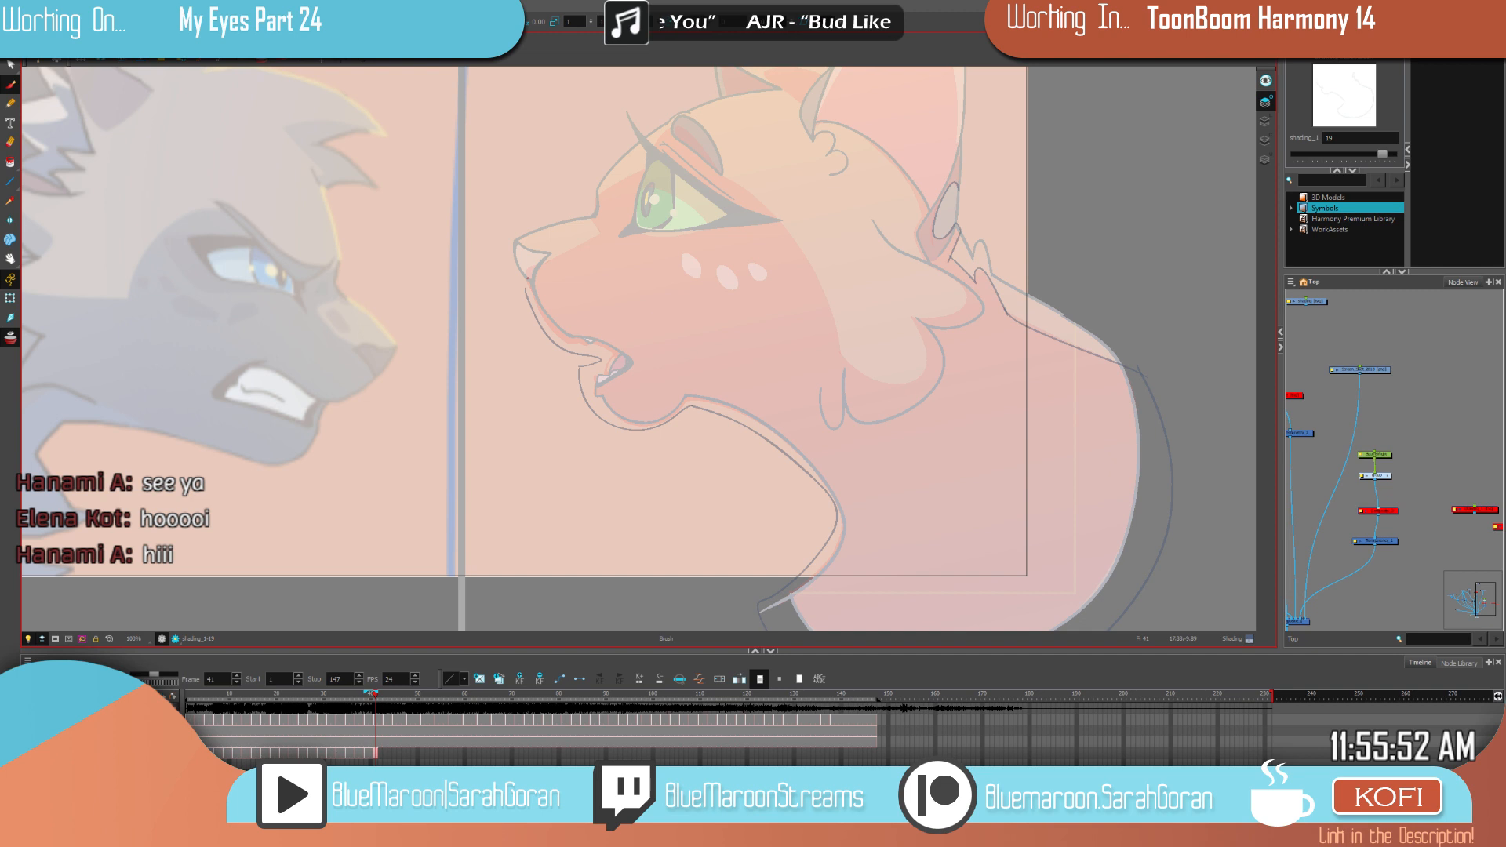
left_click_drag(761, 291, 882, 450)
Step: Outline the unshaded part of the eye and close it along the lower lid, comparing with frame 39
scroll(806, 384, "up", 2)
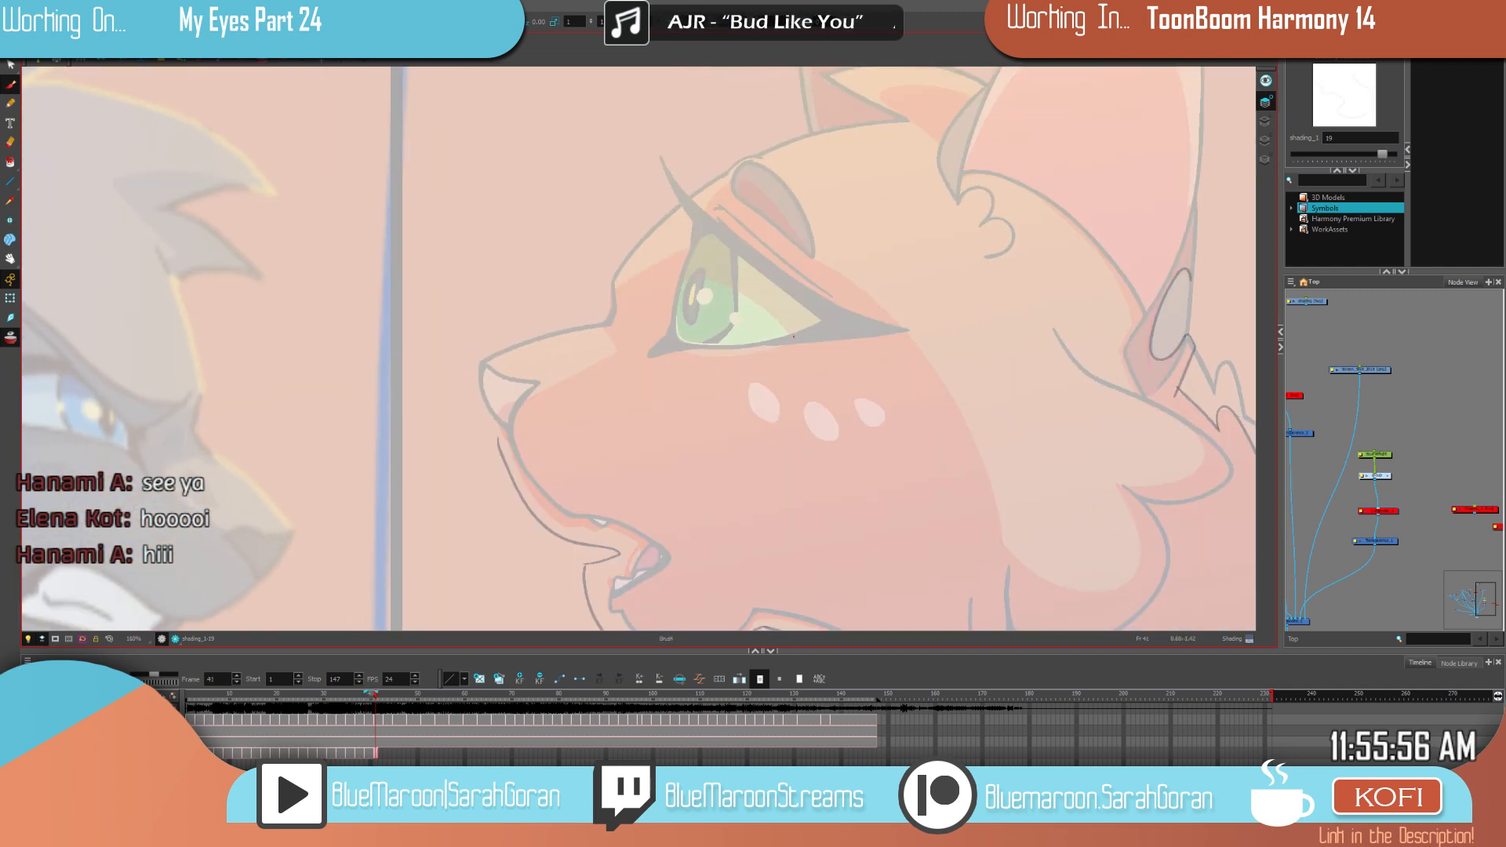
mouse_move(774, 305)
left_mouse_down()
mouse_move(729, 272)
mouse_move(676, 297)
left_mouse_up()
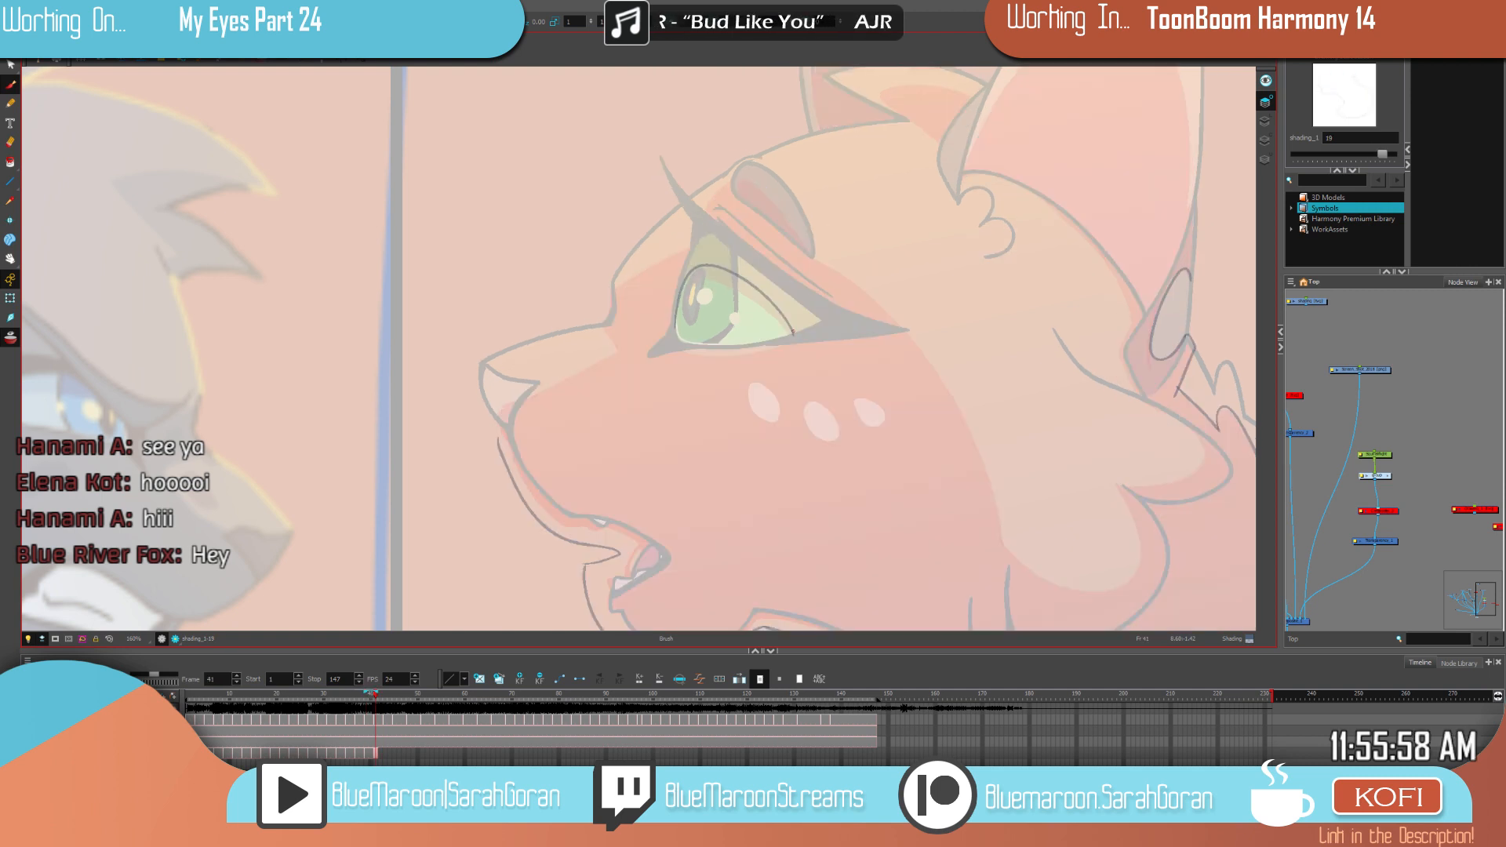
left_click_drag(783, 339, 688, 345)
key("comma")
key("period")
key("comma")
key("period")
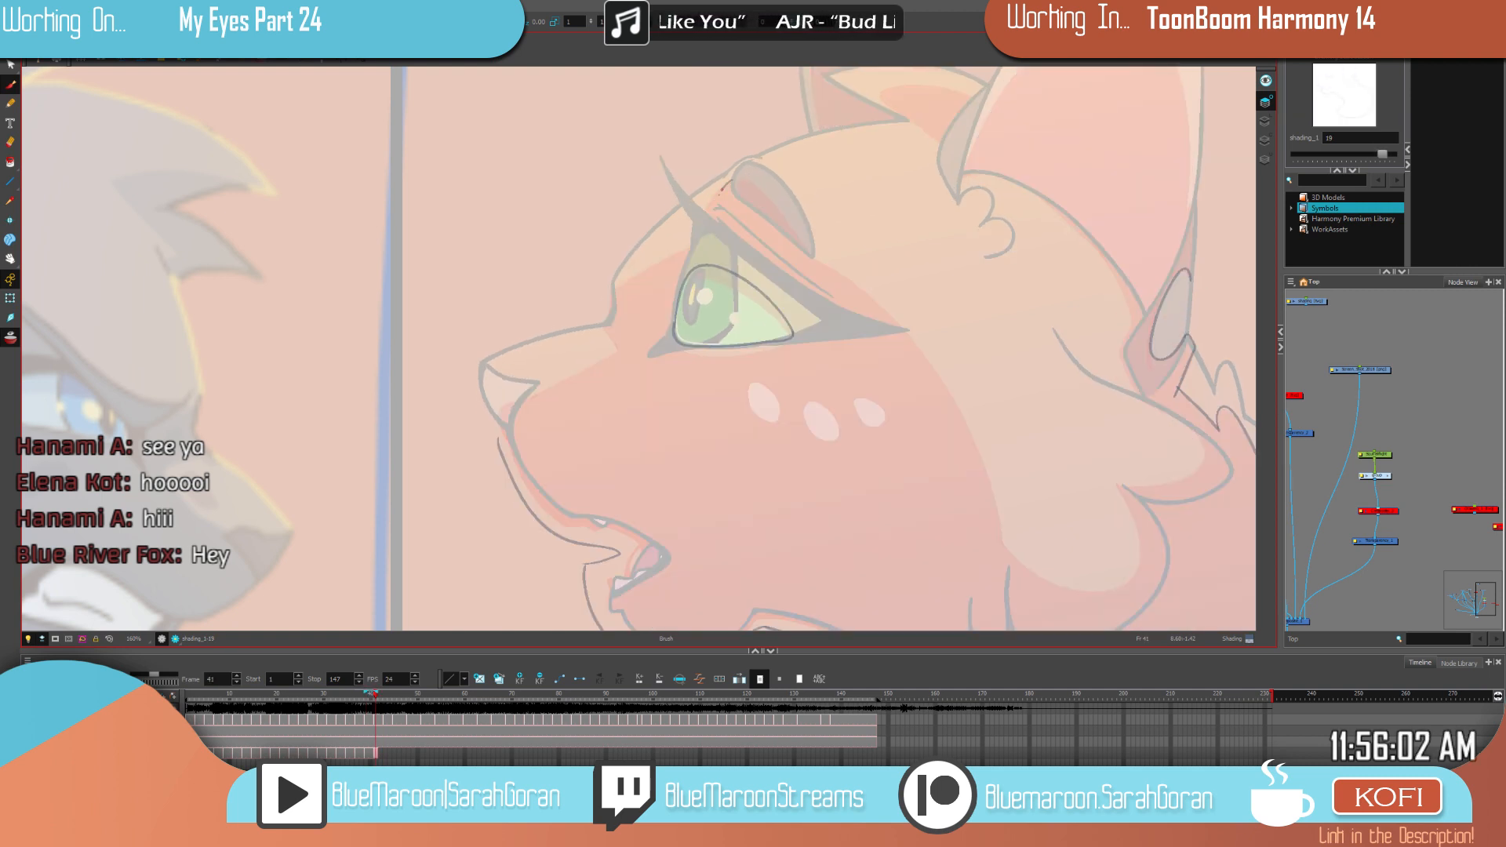
Step: Outline the shading edge around the brow marking and continue it from the eye down the cheek
left_click_drag(704, 229, 737, 179)
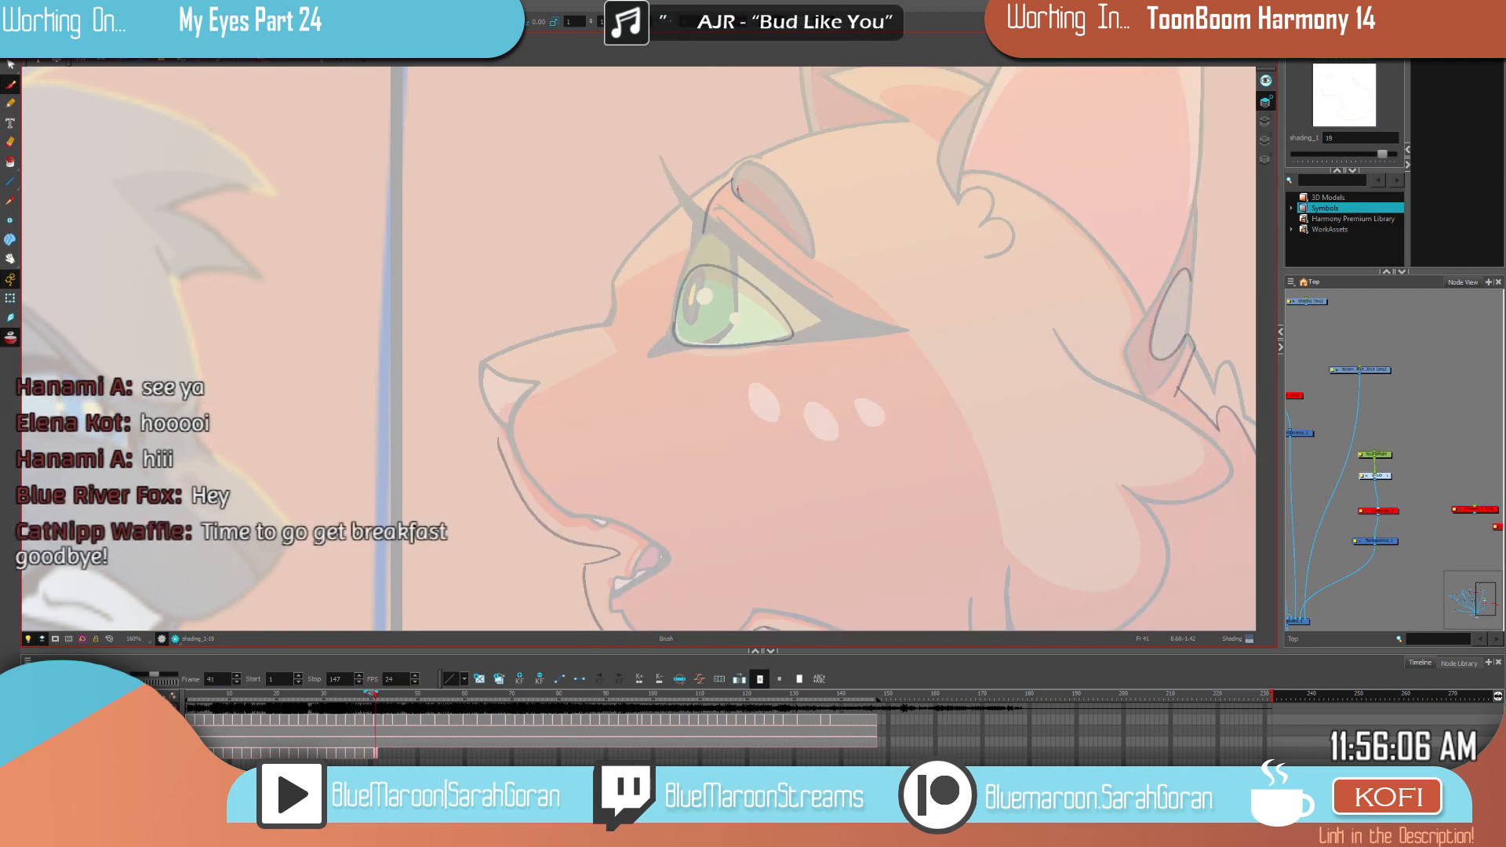
left_click_drag(767, 197, 810, 255)
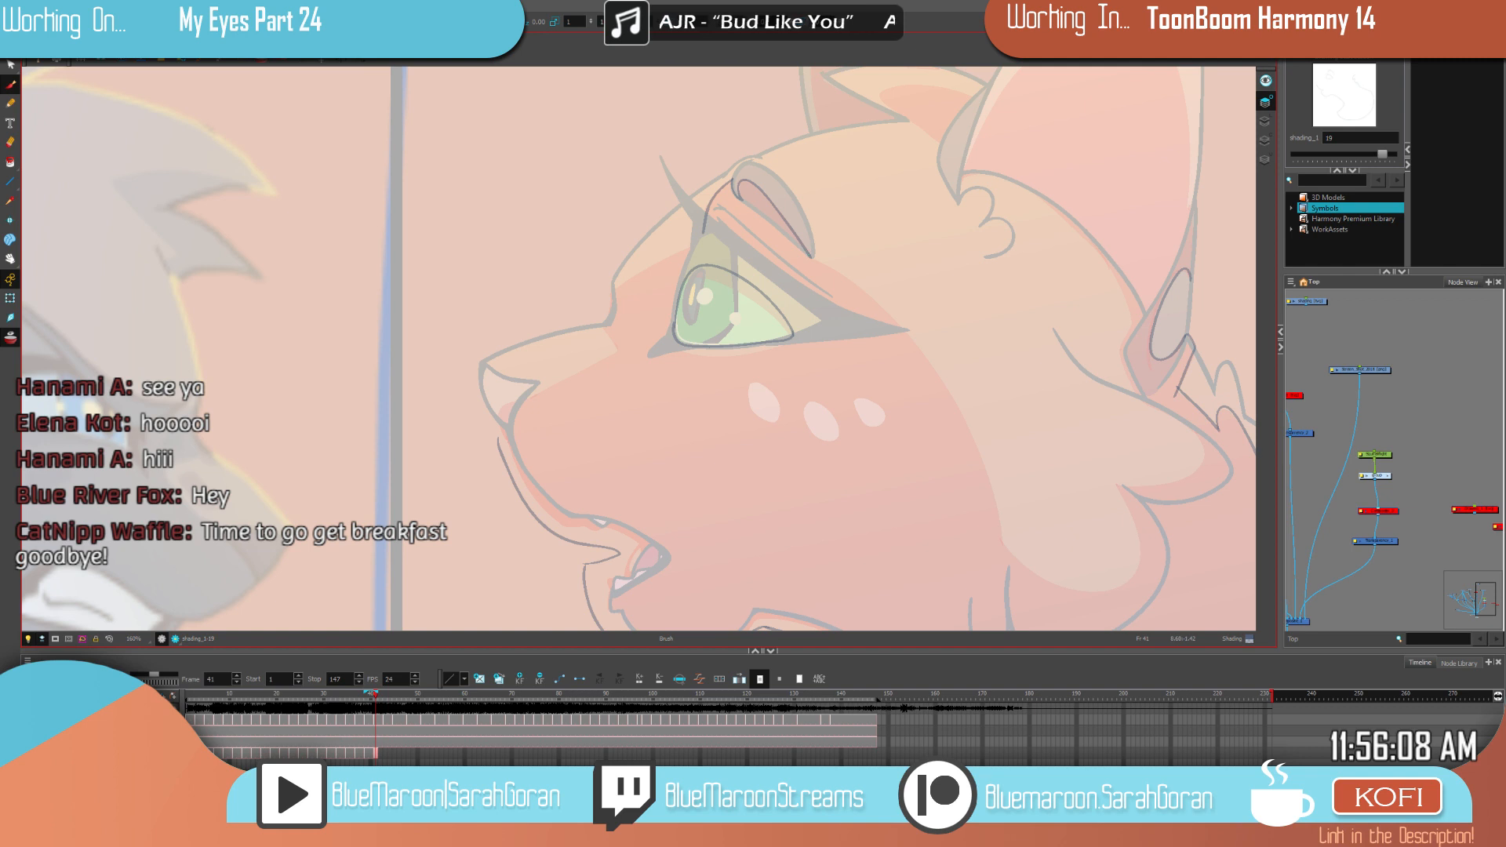
left_click_drag(958, 305, 908, 260)
left_click_drag(931, 395, 947, 473)
left_click_drag(884, 317, 751, 208)
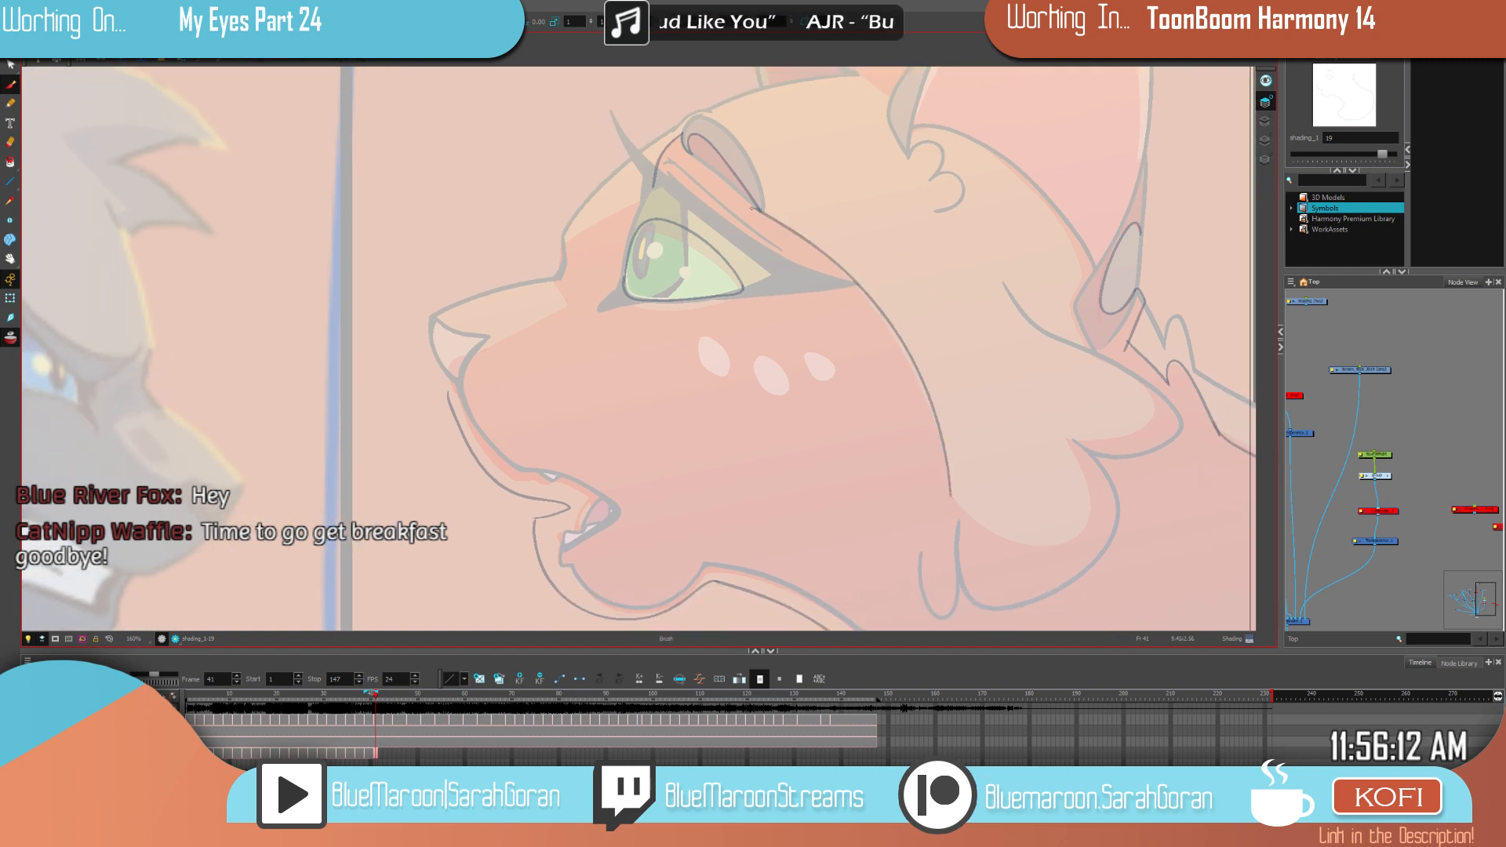
Step: Outline the pale cheek fur's scalloped lower edge and join it to the cheek line, using frame 39 as reference
key("f")
key("g")
left_click_drag(1107, 474, 1020, 430)
key("f")
key("g")
key("f")
key("g")
mouse_move(1059, 333)
left_mouse_down()
mouse_move(1047, 384)
mouse_move(985, 391)
left_mouse_up()
key("f")
key("g")
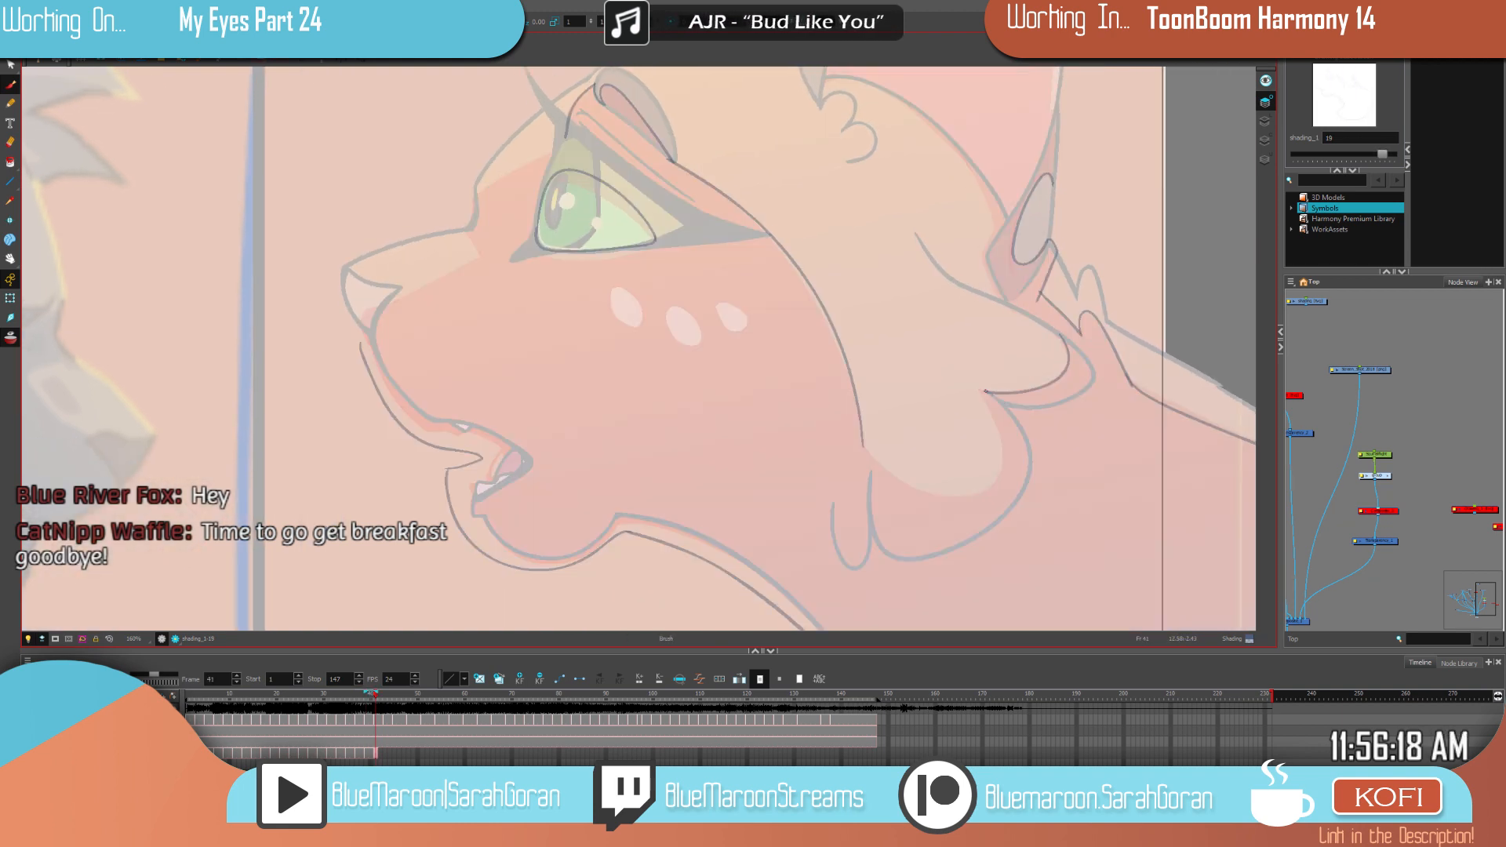
mouse_move(1004, 454)
left_mouse_down()
mouse_move(987, 490)
mouse_move(924, 490)
left_mouse_up()
Step: Outline the shading edge around the near ear's base, comparing frame 41 with the previous drawings
key("comma")
key("period")
key("comma")
key("comma")
key("g")
key("f")
key("g")
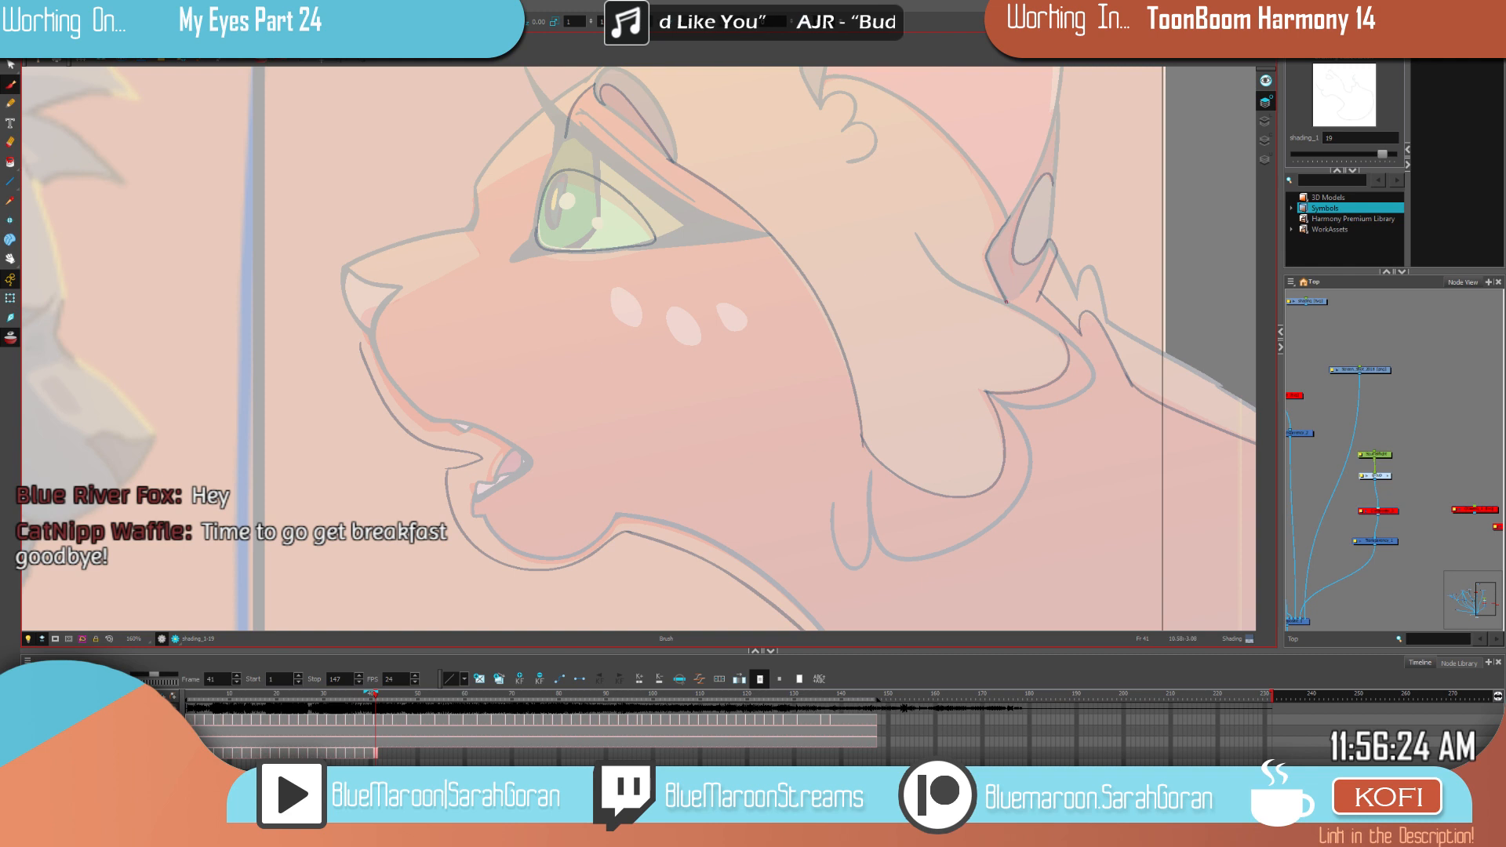
left_click_drag(1124, 410, 902, 530)
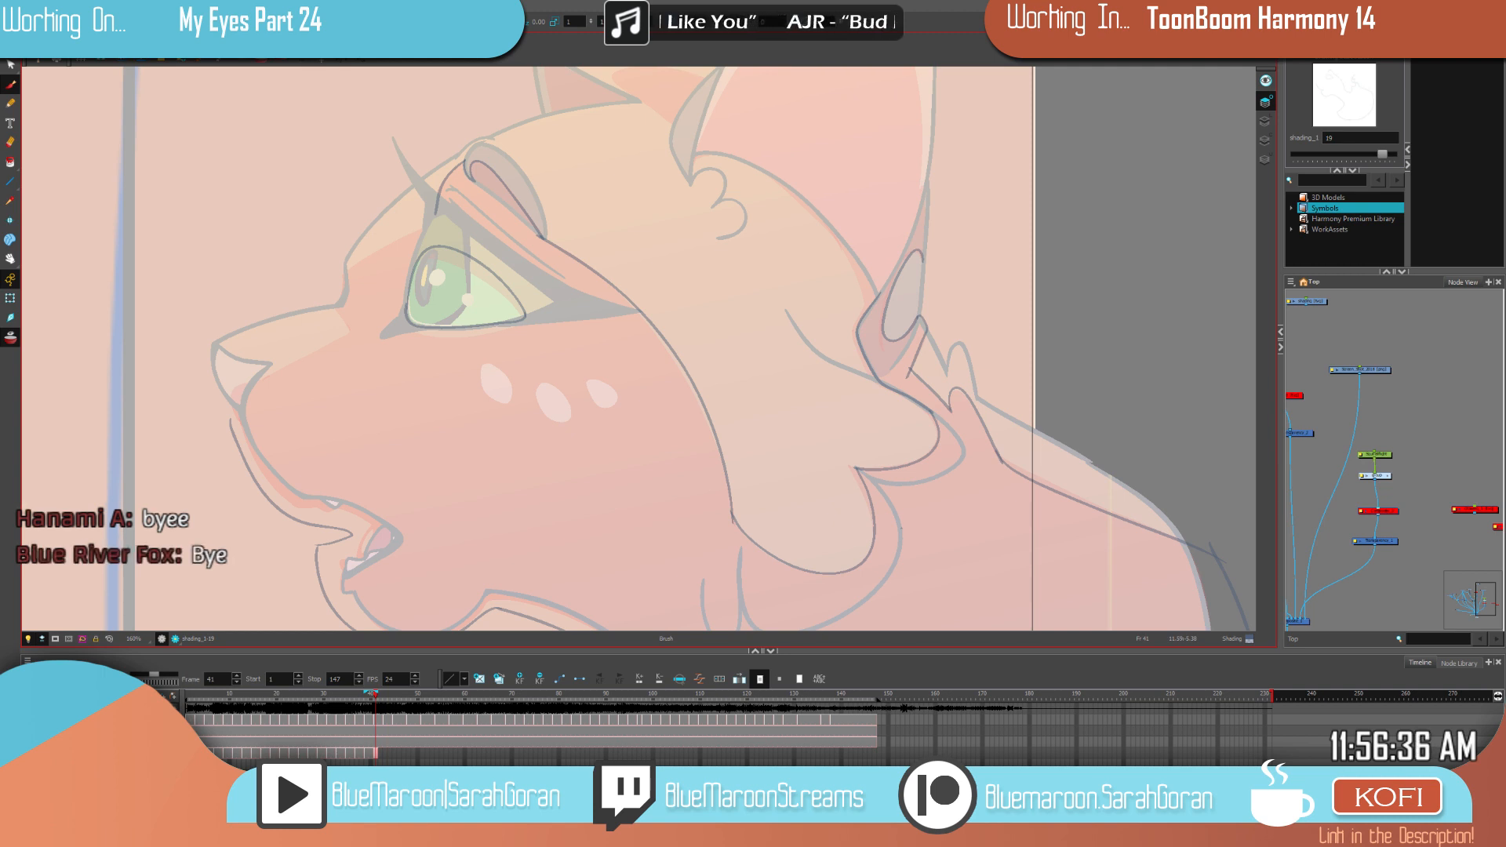
Step: Compare frame 41's outline with frame 39's finished shading across the ears, forehead and face
key("comma")
key("period")
left_click_drag(1039, 254, 1024, 450)
key("comma")
key("period")
key("comma")
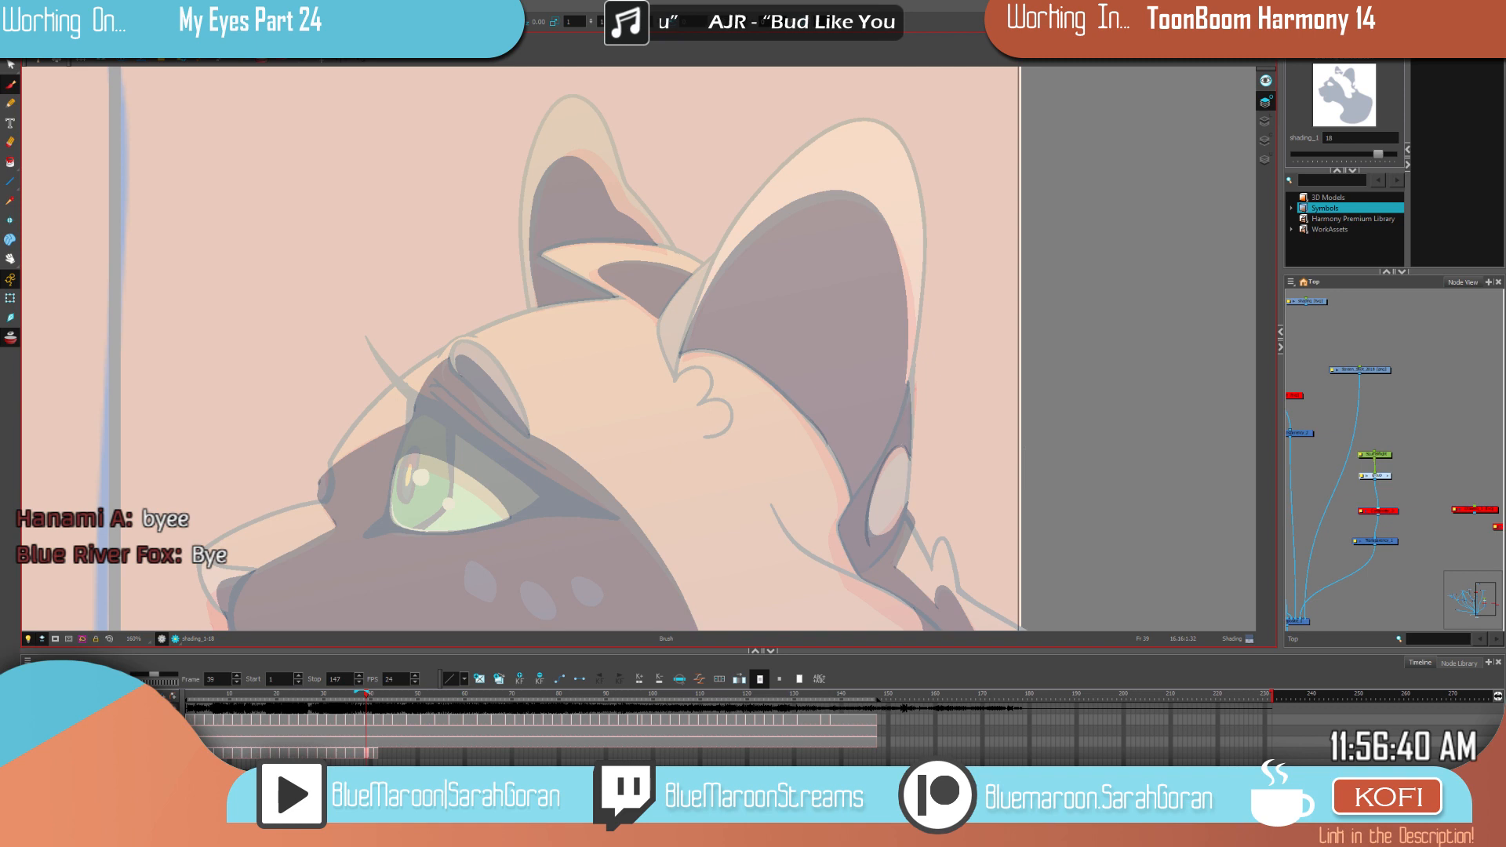
key("period")
key("comma")
key("period")
left_click_drag(871, 449, 984, 403)
key("f")
key("f")
key("g")
key("f")
key("g")
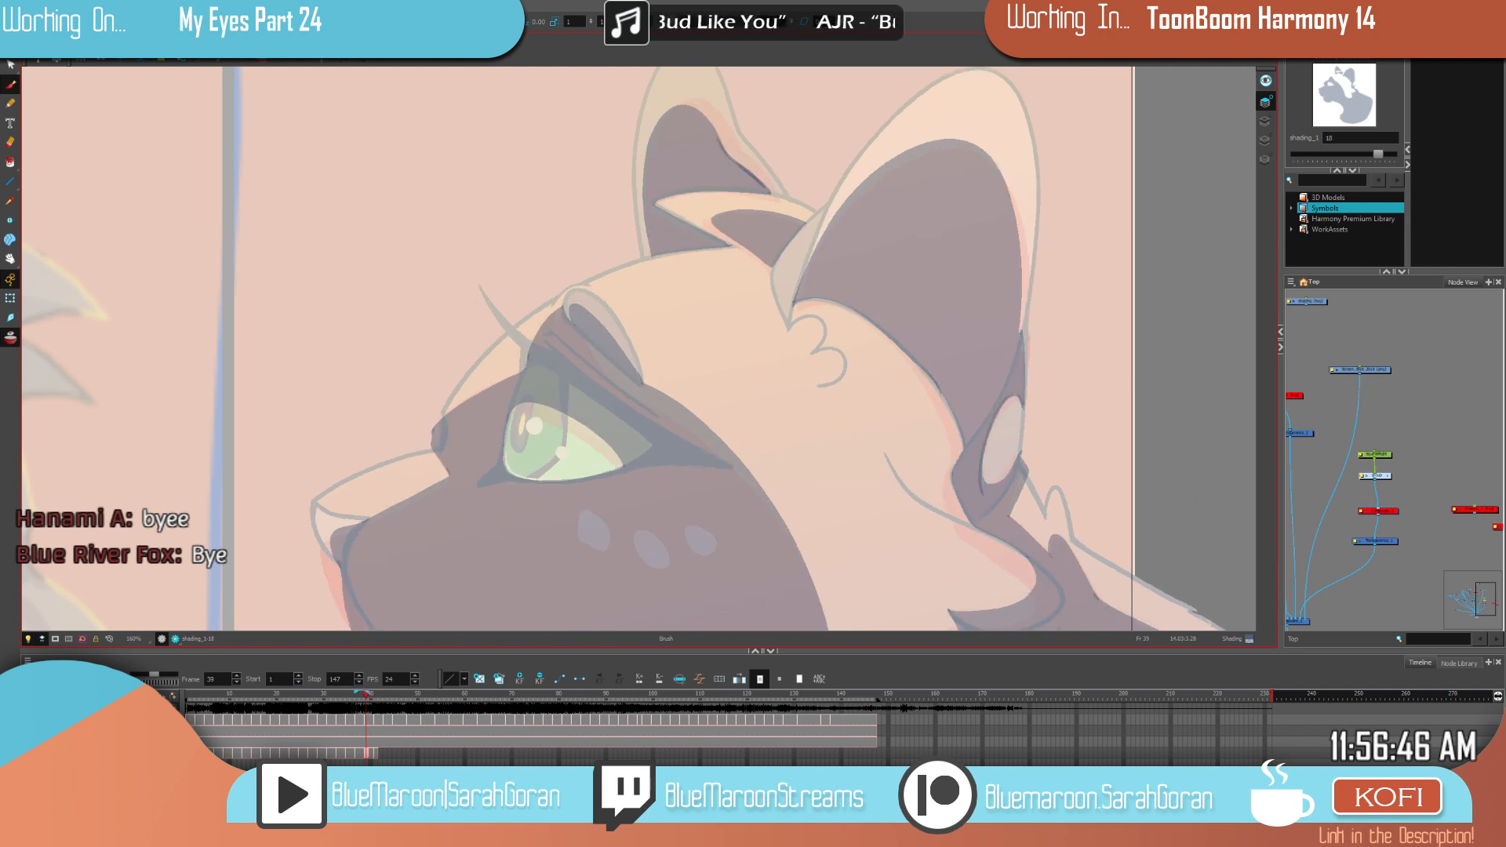
left_click_drag(1010, 454, 1182, 399)
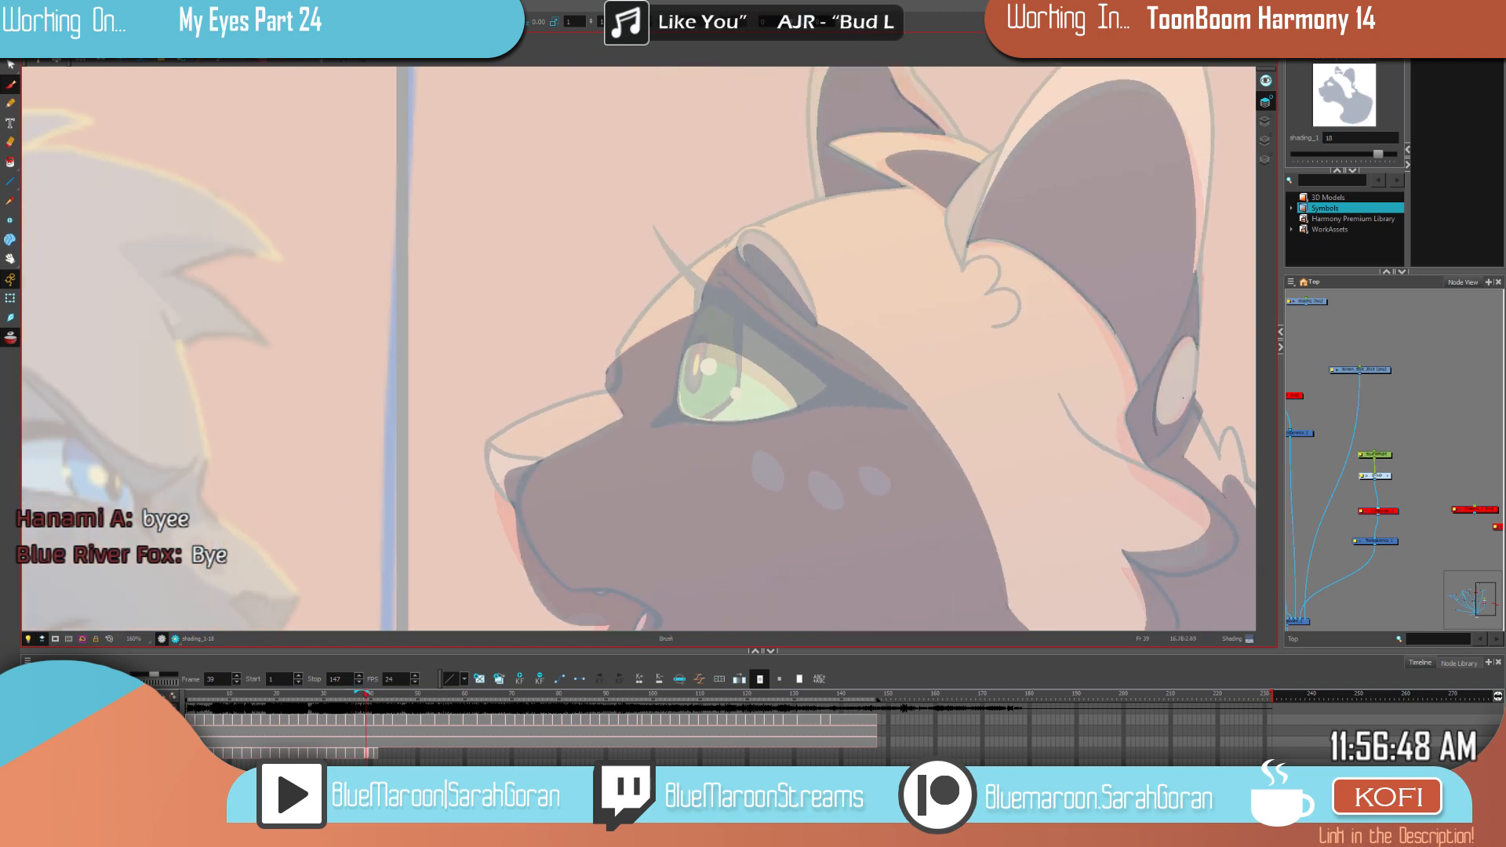
key("g")
Step: Outline the shading edge on frame 41 from the brow over the nose bridge to the front of the muzzle
mouse_move(706, 302)
left_mouse_down()
mouse_move(615, 359)
mouse_move(625, 412)
left_mouse_up()
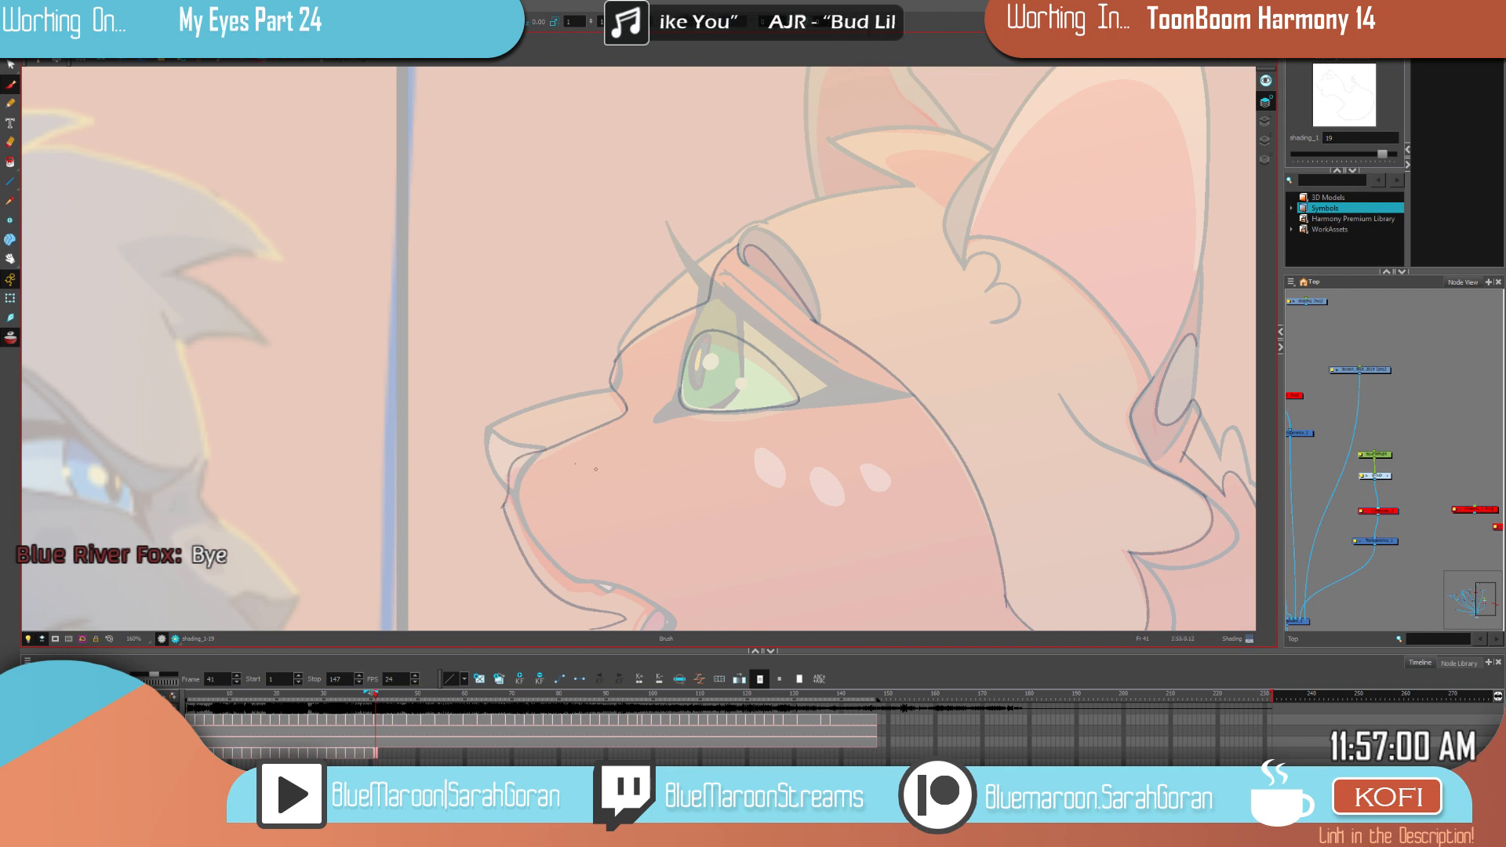
key("alt+b")
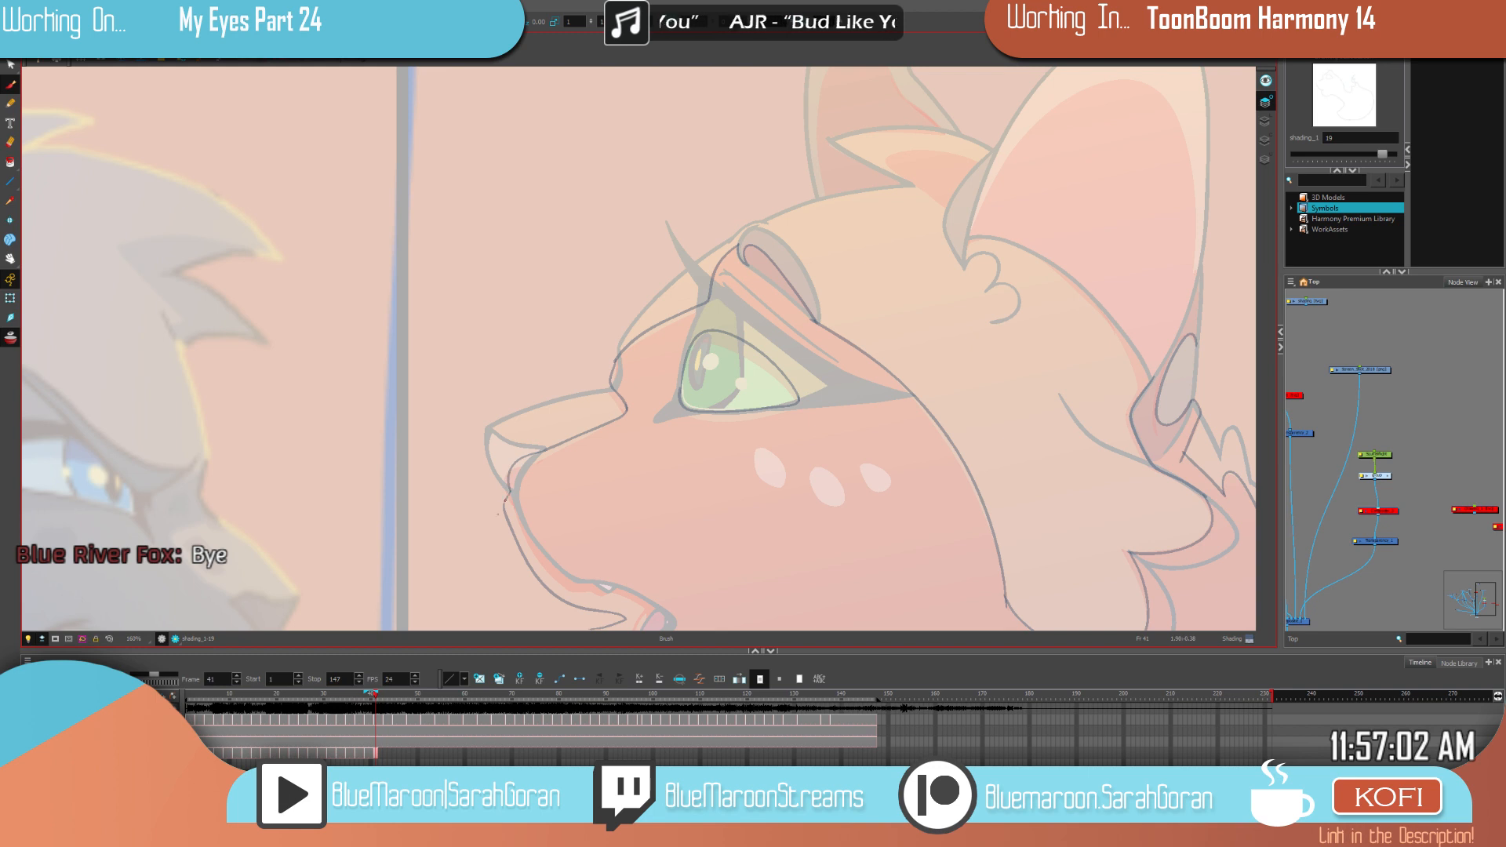
key("comma")
key("period")
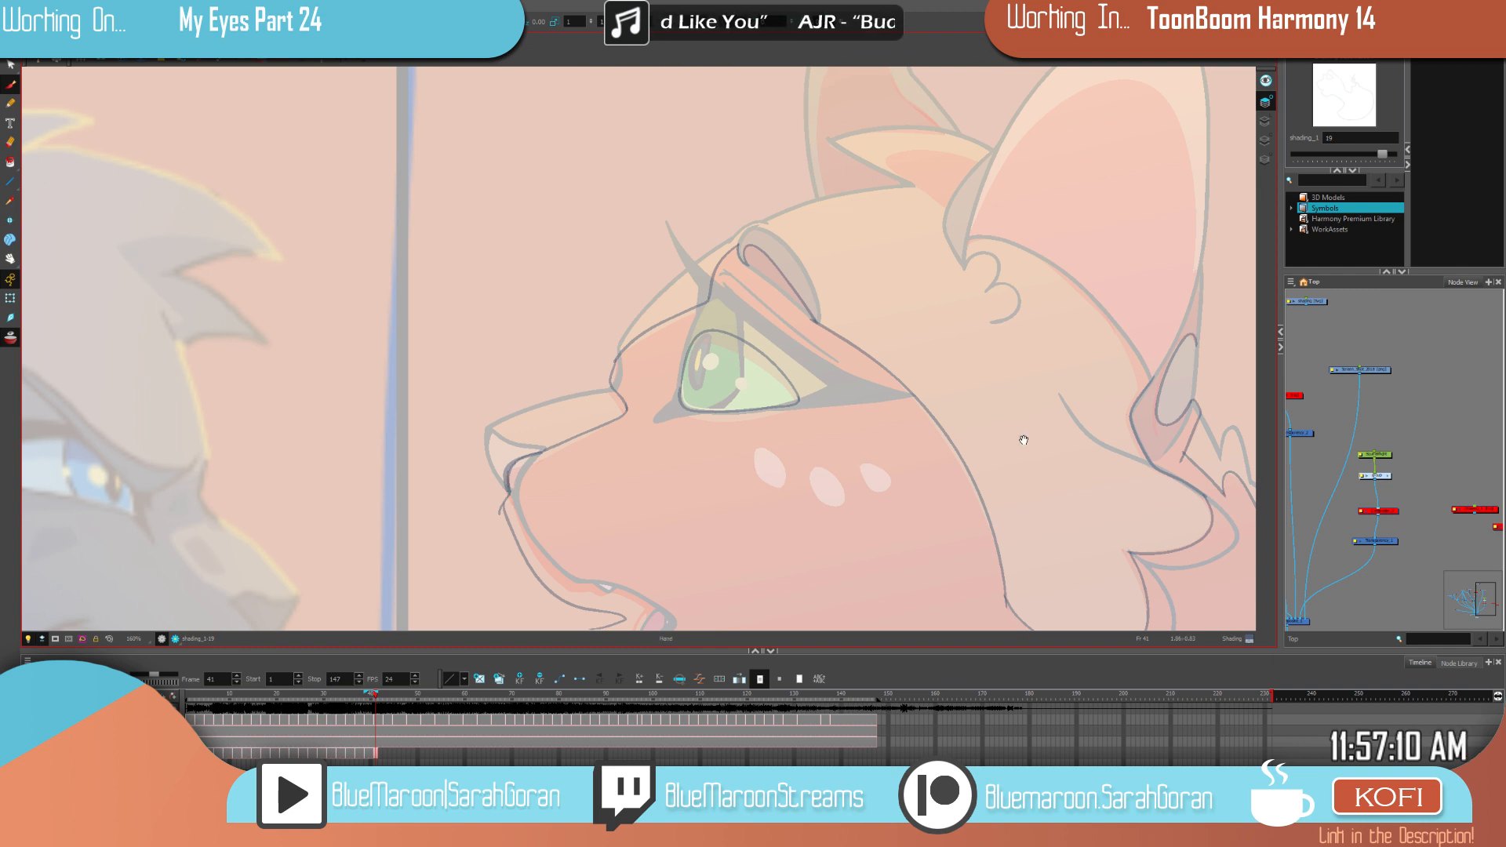
Step: Outline the outer side of the near ear's inner area on frame 41, comparing with frame 39
left_click_drag(1026, 404, 1009, 424)
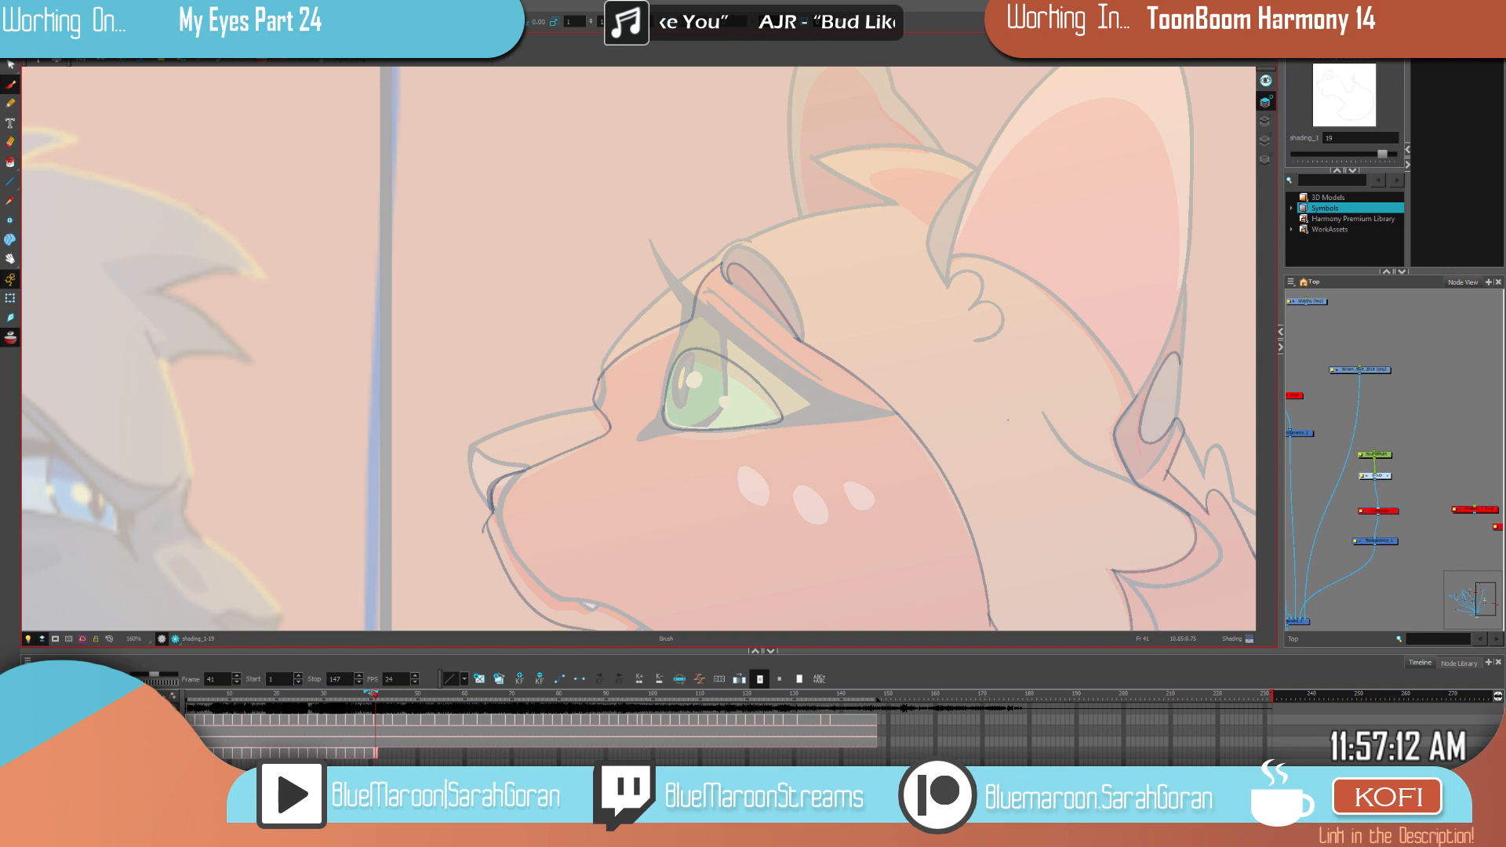
key("comma")
key("period")
key("comma")
key("period")
key("comma")
key("period")
mouse_move(935, 338)
left_mouse_down()
mouse_move(777, 486)
mouse_move(713, 521)
left_mouse_up()
key("comma")
key("period")
key("comma")
mouse_move(1034, 544)
left_mouse_down()
mouse_move(905, 389)
mouse_move(898, 313)
left_mouse_up()
Step: Continue the near ear's inner outline from its tip down to the base corner and close it, checking against frame 39
key("period")
key("comma")
key("period")
mouse_move(827, 197)
left_mouse_down()
mouse_move(702, 289)
mouse_move(675, 353)
left_mouse_up()
key("comma")
key("period")
key("comma")
key("period")
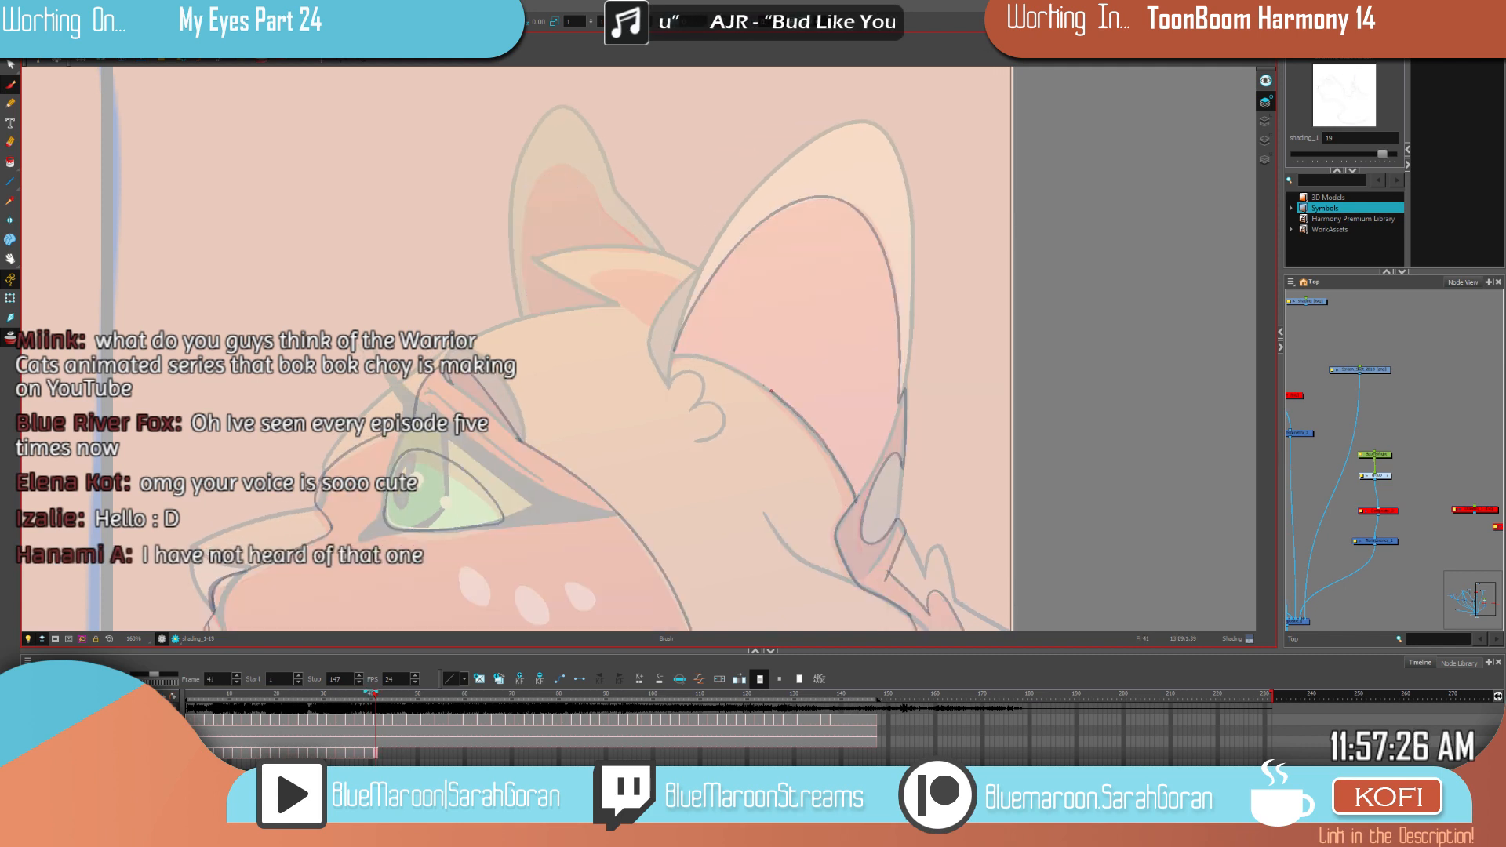
left_click_drag(704, 355, 674, 354)
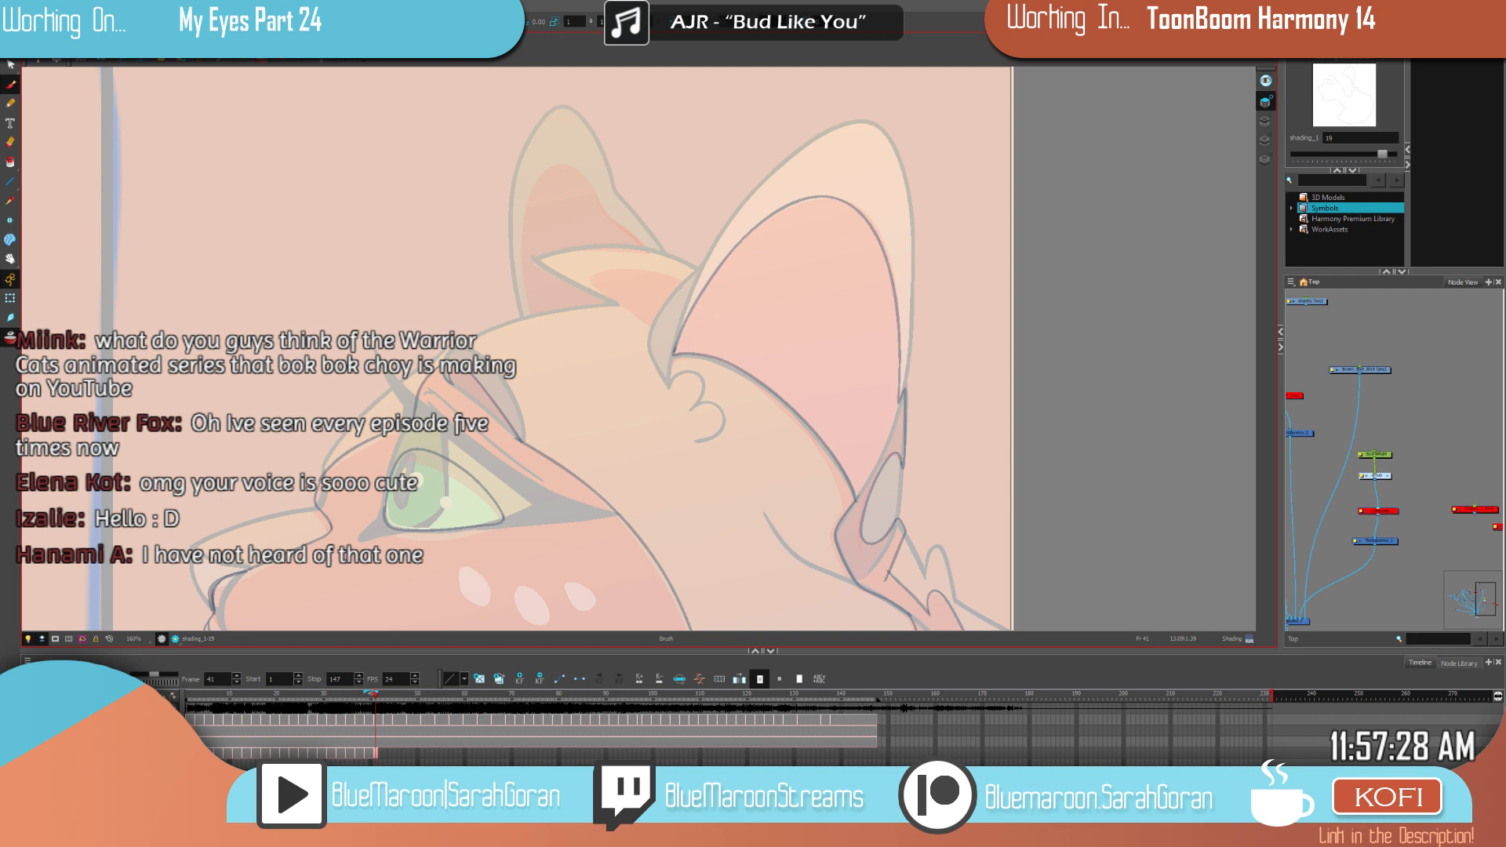
key("comma")
key("period")
key("comma")
key("period")
Step: Check frame 41's outline around the neck and head, and fill the face, body and near ear with the Shading colour
key("alt+i")
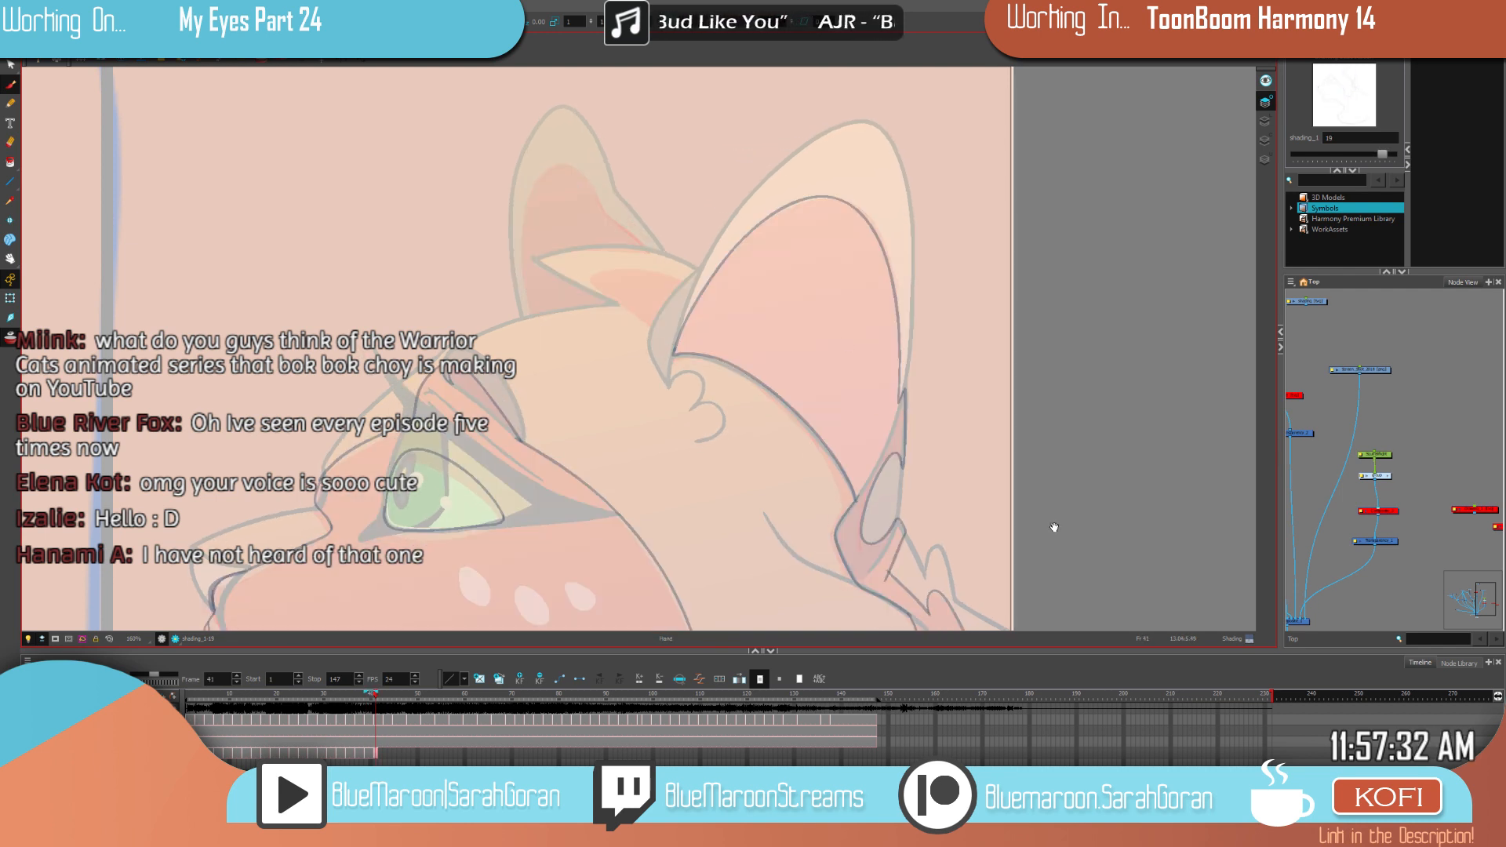
key("space")
left_click_drag(1063, 589, 1035, 407)
mouse_move(1131, 527)
left_mouse_down()
mouse_move(1062, 346)
mouse_move(1120, 375)
left_mouse_up()
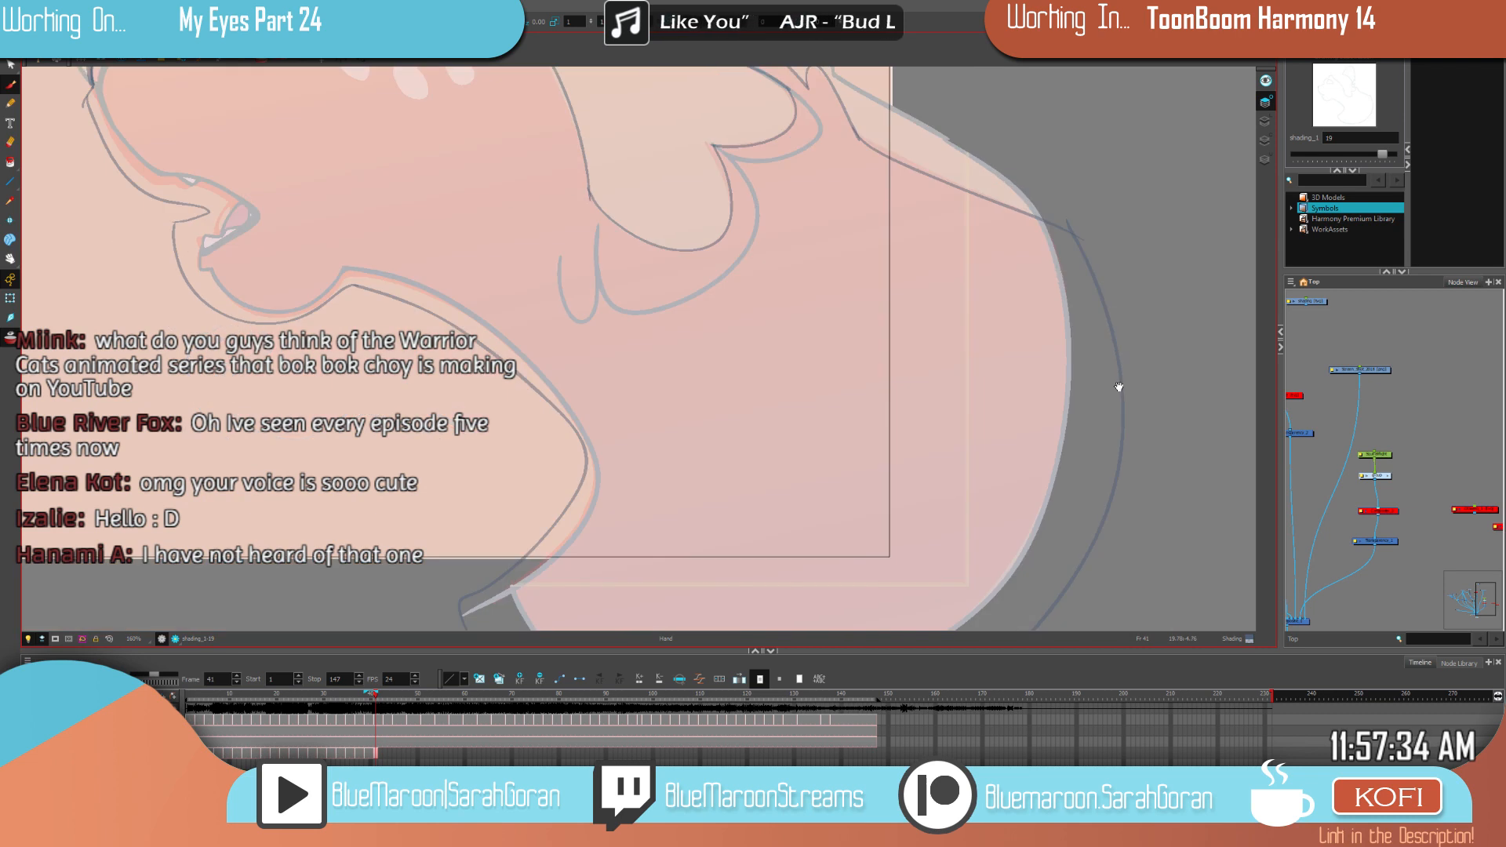
left_click_drag(990, 578, 1007, 623)
left_click_drag(917, 395, 978, 523)
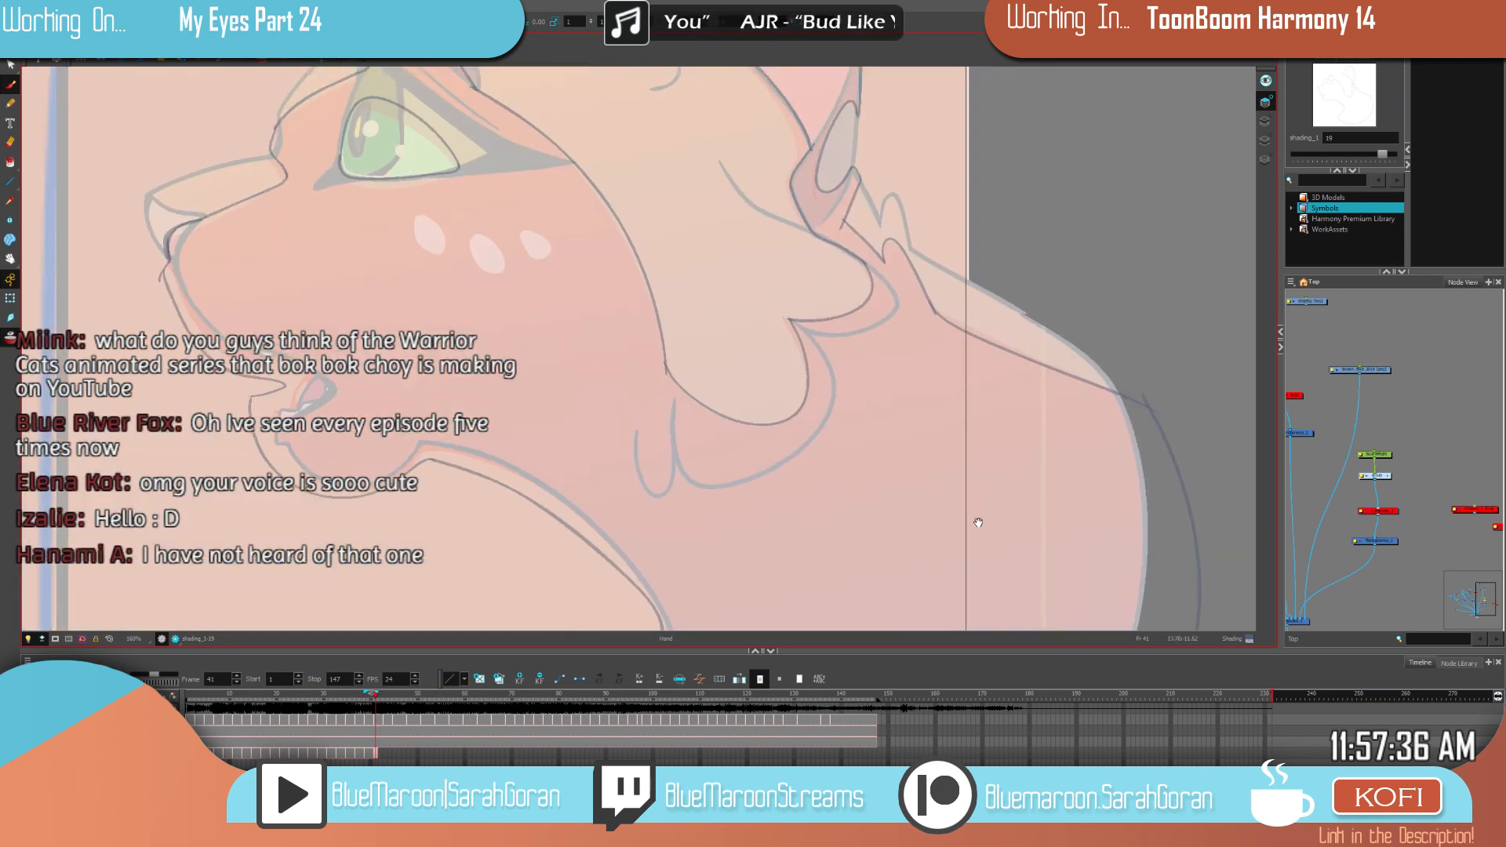
mouse_move(853, 408)
left_mouse_down()
mouse_move(899, 539)
mouse_move(965, 568)
left_mouse_up()
left_click_drag(660, 528, 711, 460)
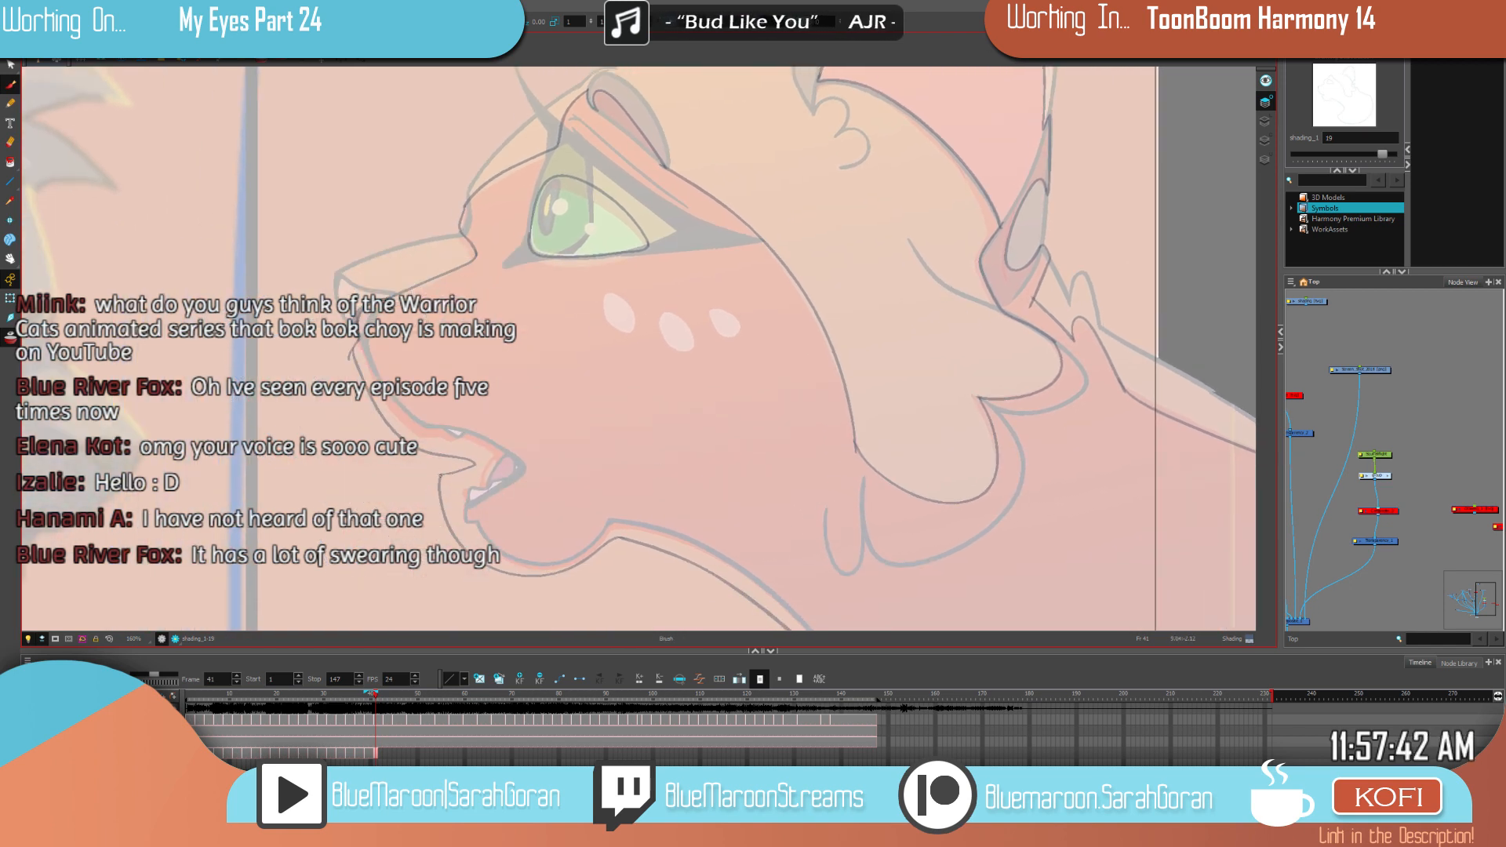
key("f")
left_click_drag(1004, 188, 868, 424)
left_click_drag(1039, 408, 951, 387)
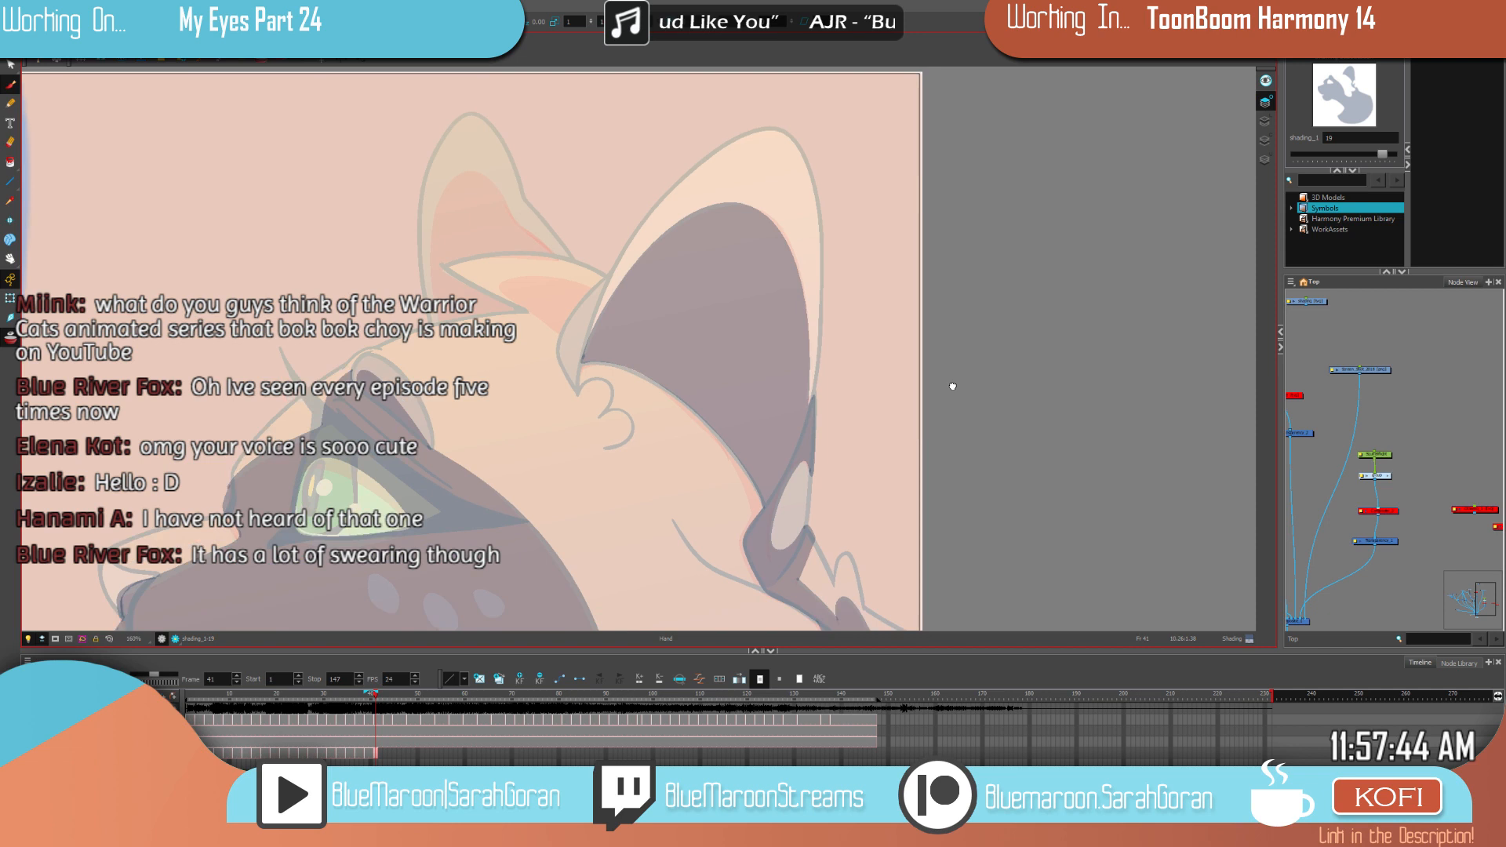
Step: Outline the shaded area inside the far ear on frame 41, using frame 39 as reference
key("period")
key("period")
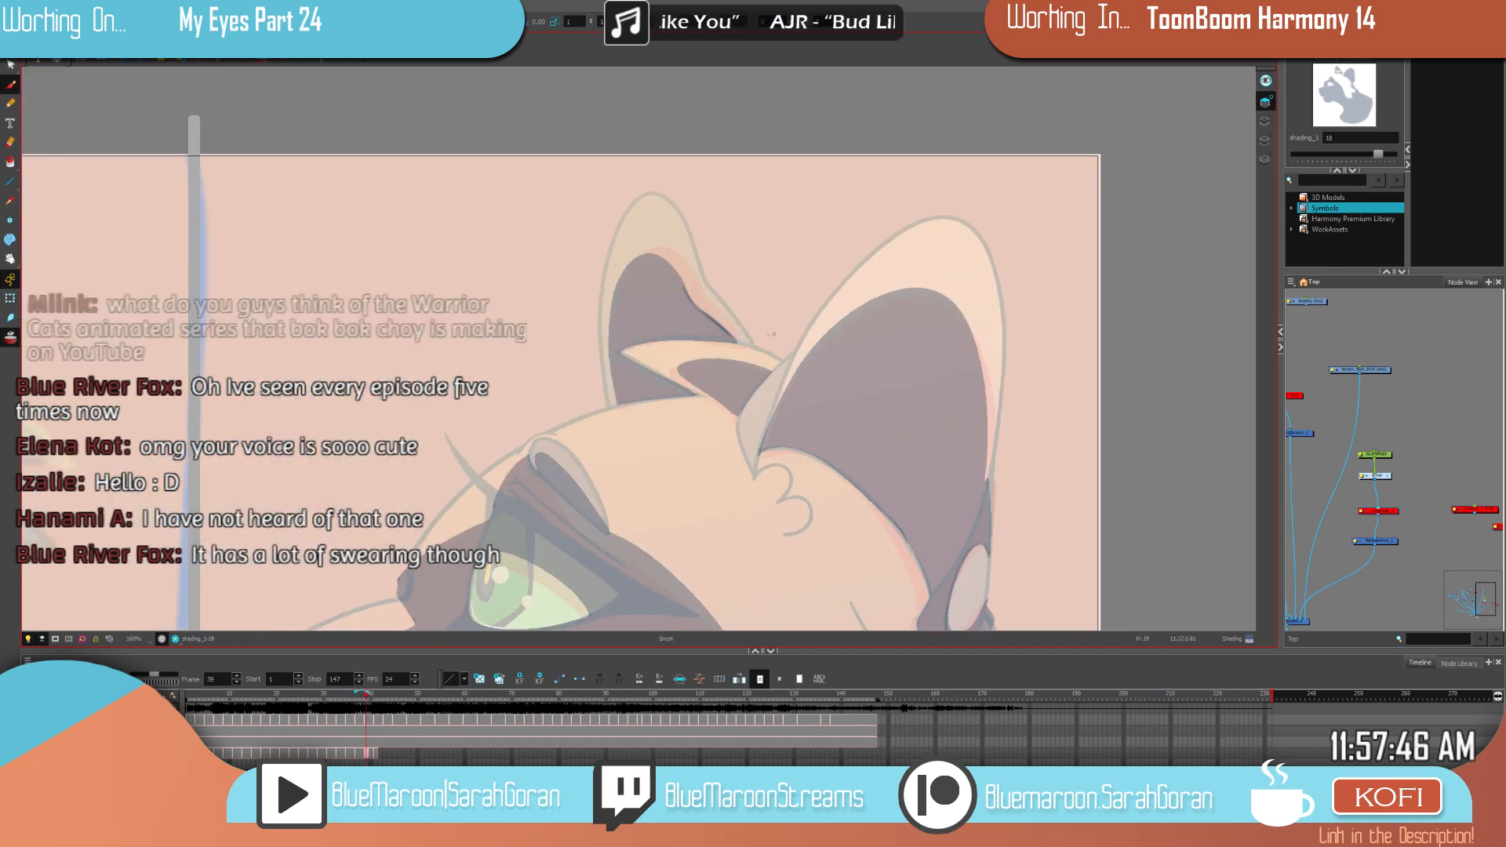
left_click_drag(730, 334, 691, 305)
key("comma")
key("comma")
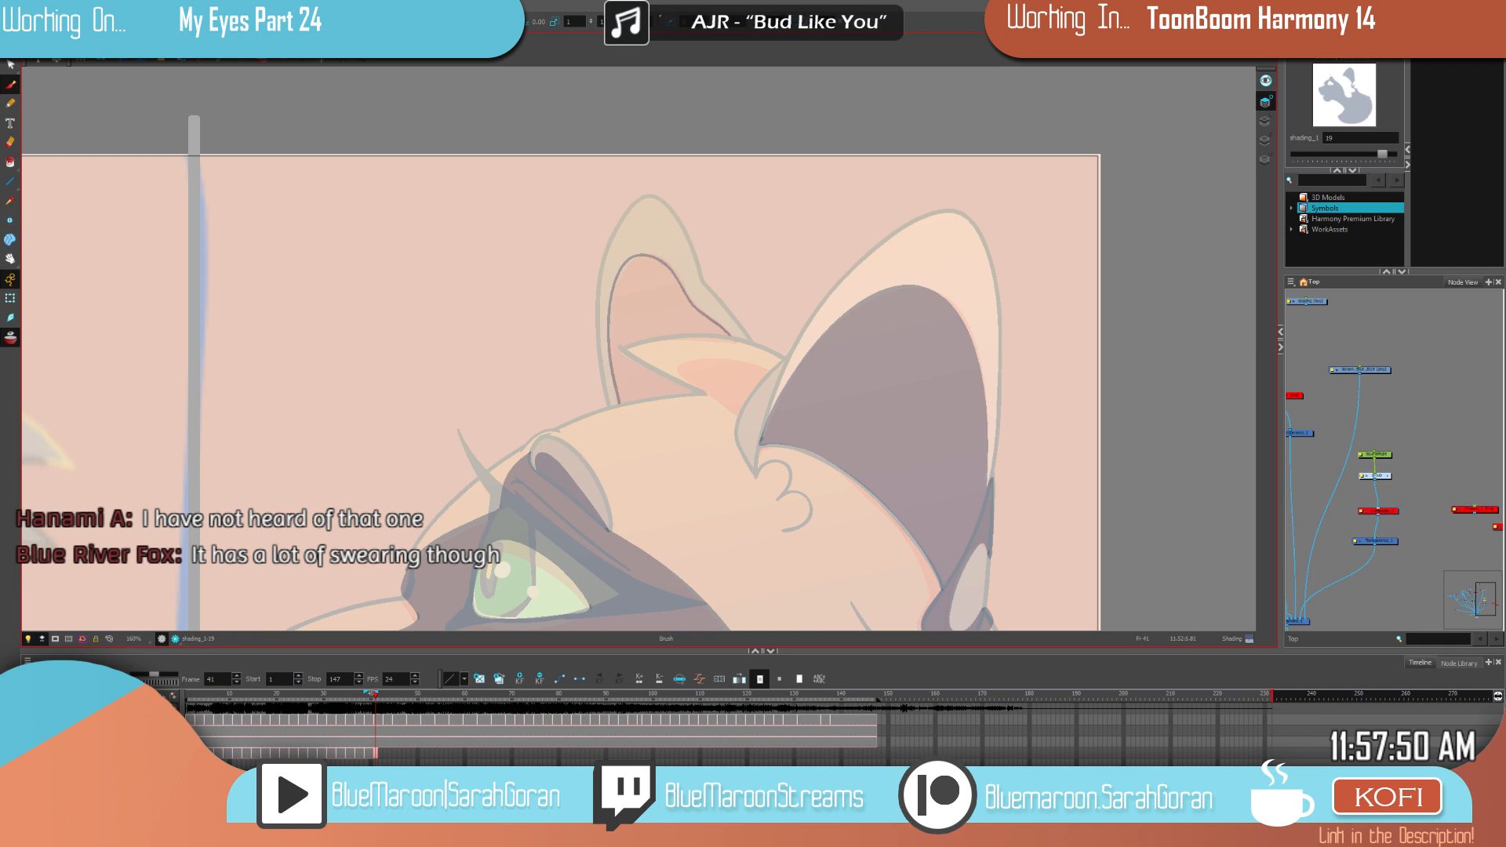
key("period")
key("period")
Step: Trace the hair tuft's edges to close the far ear's outline and fill the ear with the Shading colour
left_click_drag(728, 335, 621, 349)
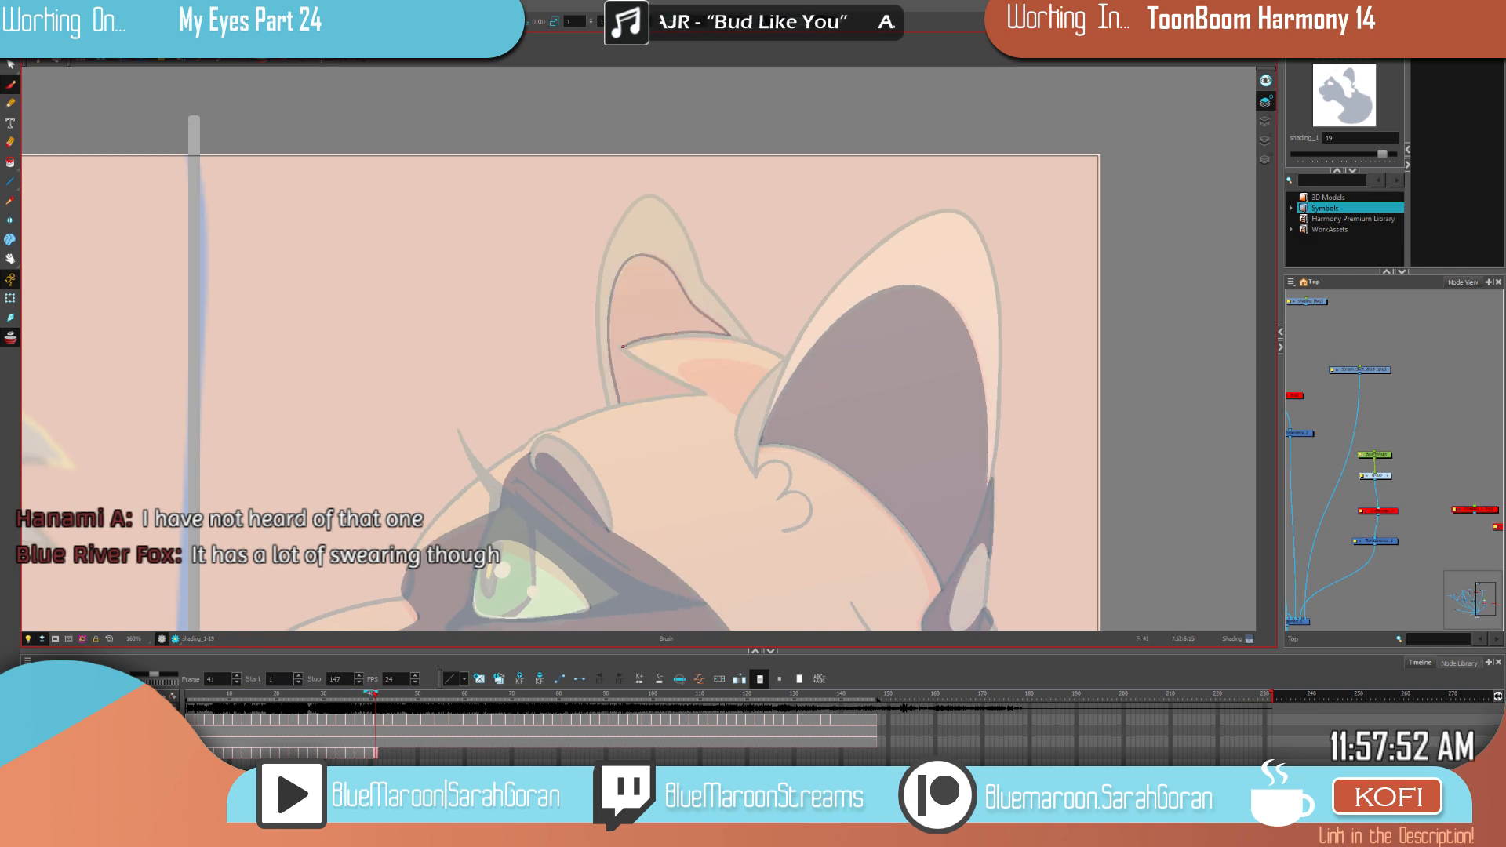
left_click_drag(701, 391, 672, 377)
key("f")
key("g")
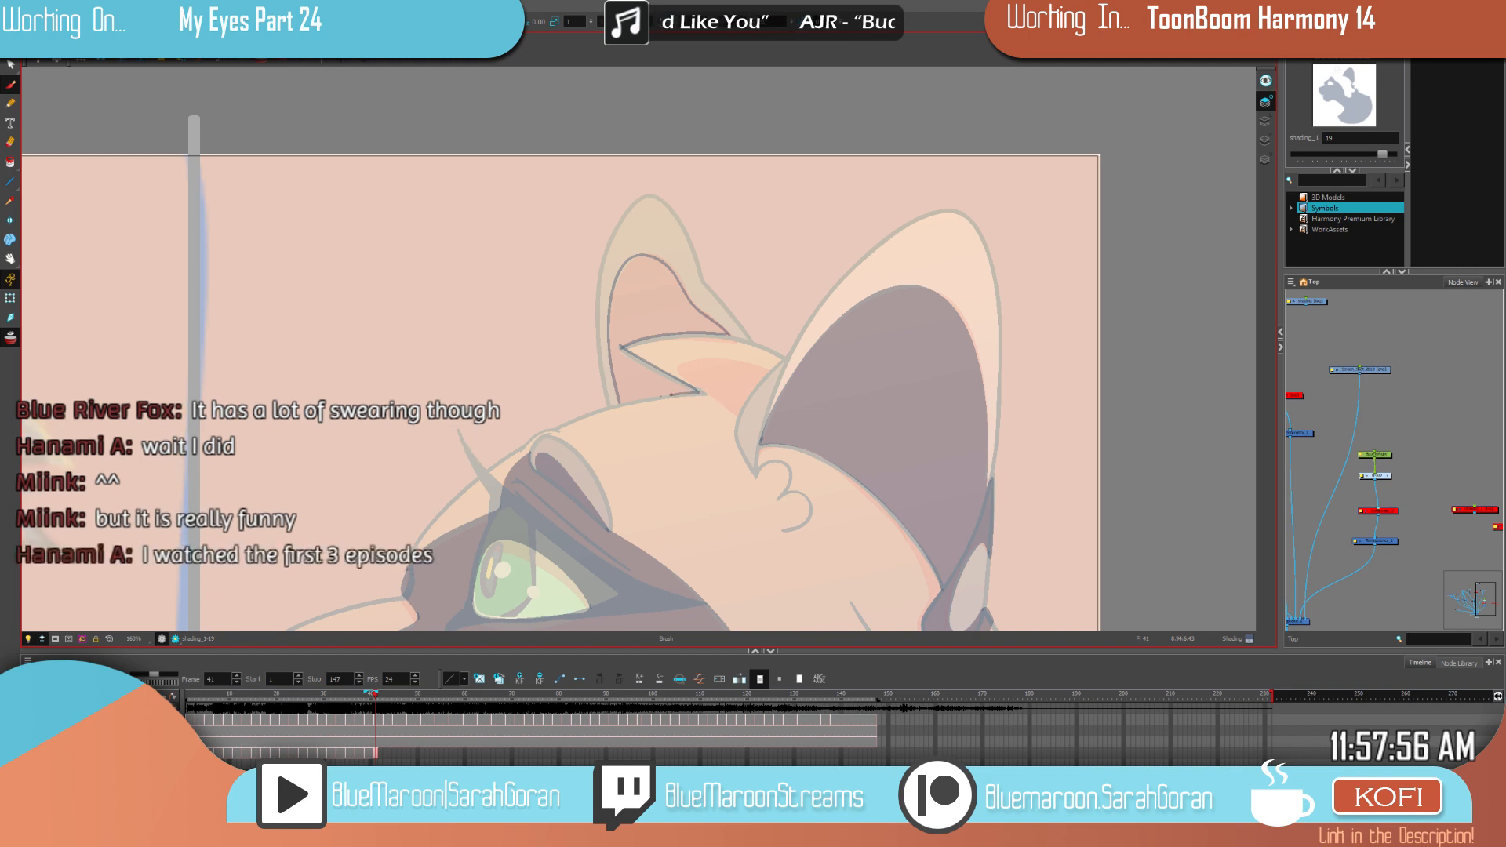
left_click(663, 316)
Step: Look through the unshaded frames up to frame 44 and return to frame 41
key("period")
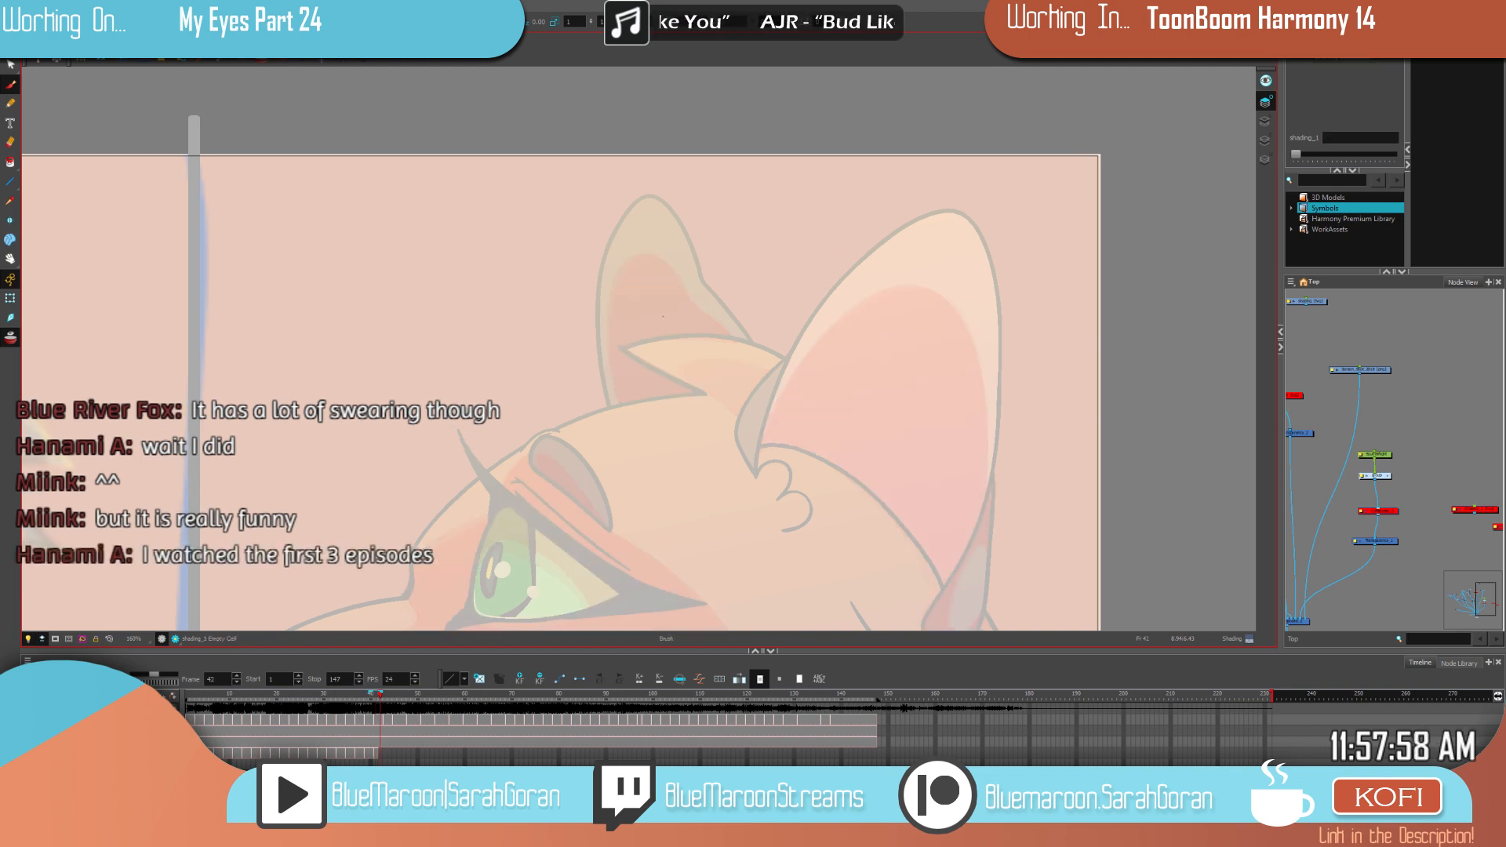
key("comma")
key("shift+period")
left_click_drag(381, 697, 389, 709)
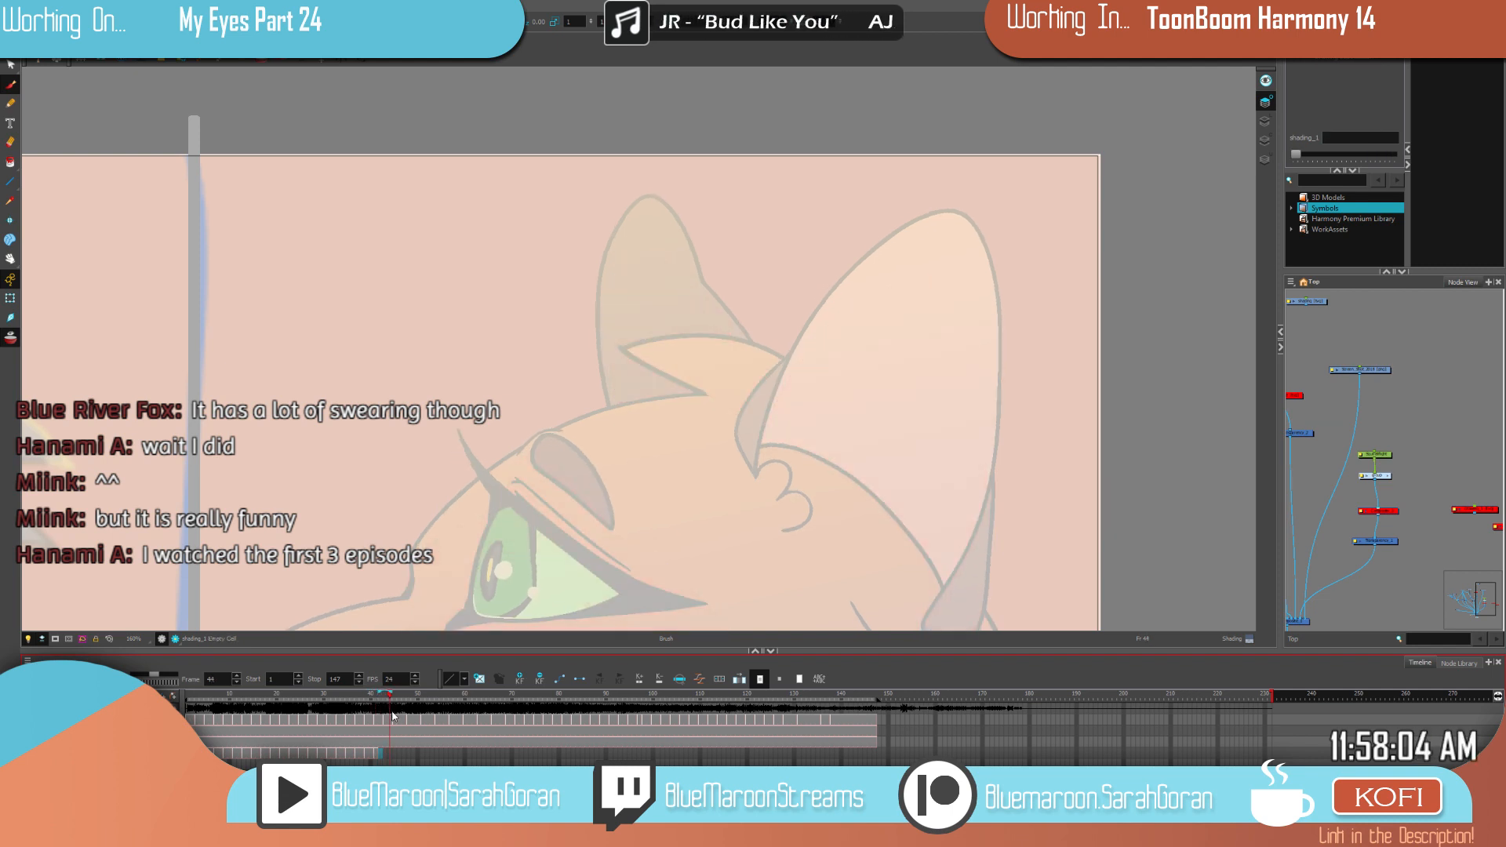
left_click_drag(389, 717, 380, 711)
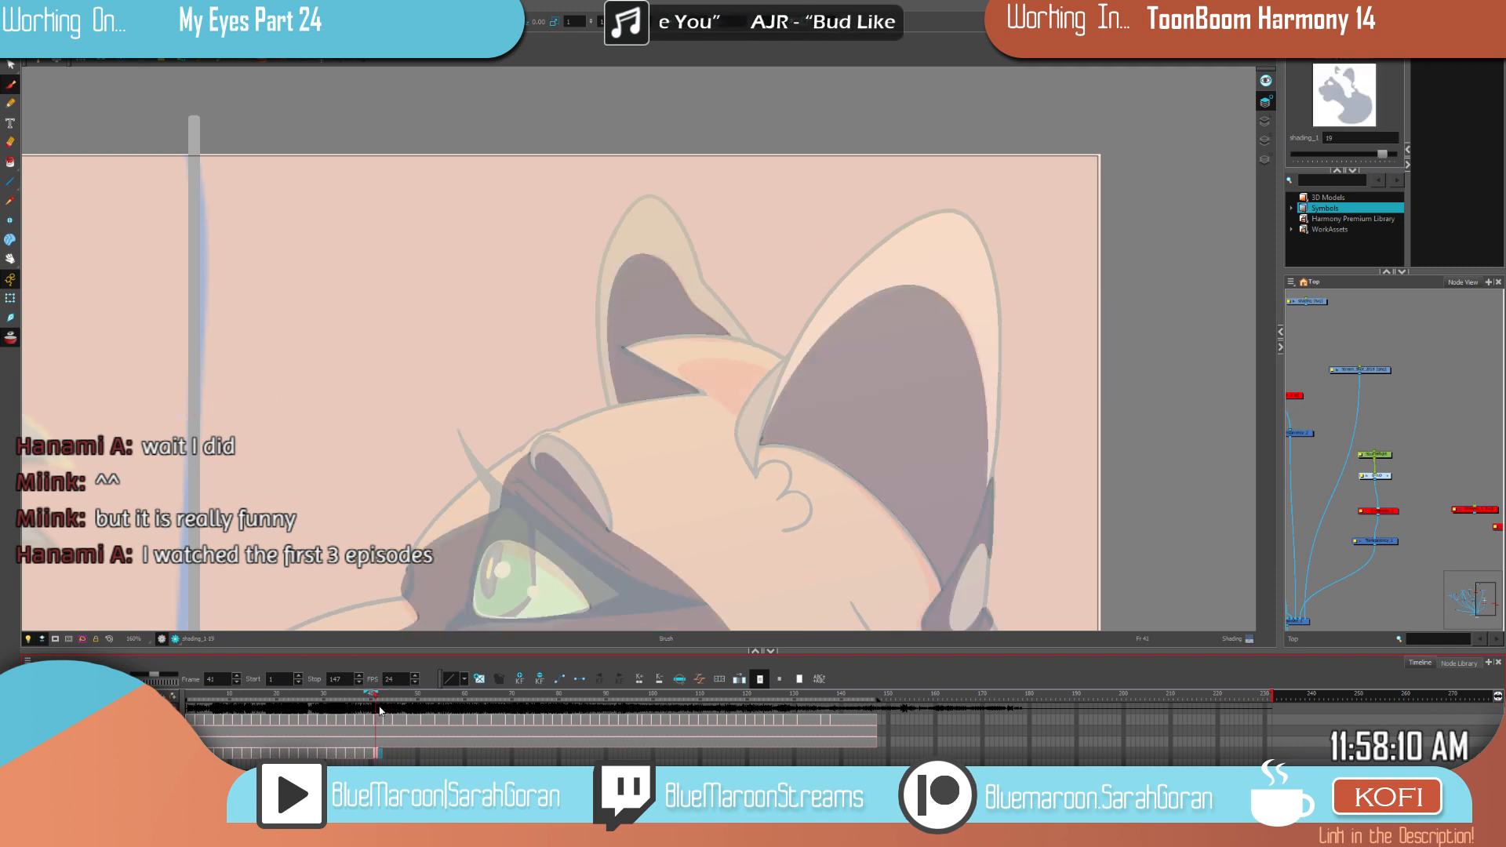
Step: Select frame 41 of the character's Drawing layer and show its line art close up around the far ear
left_click(377, 721)
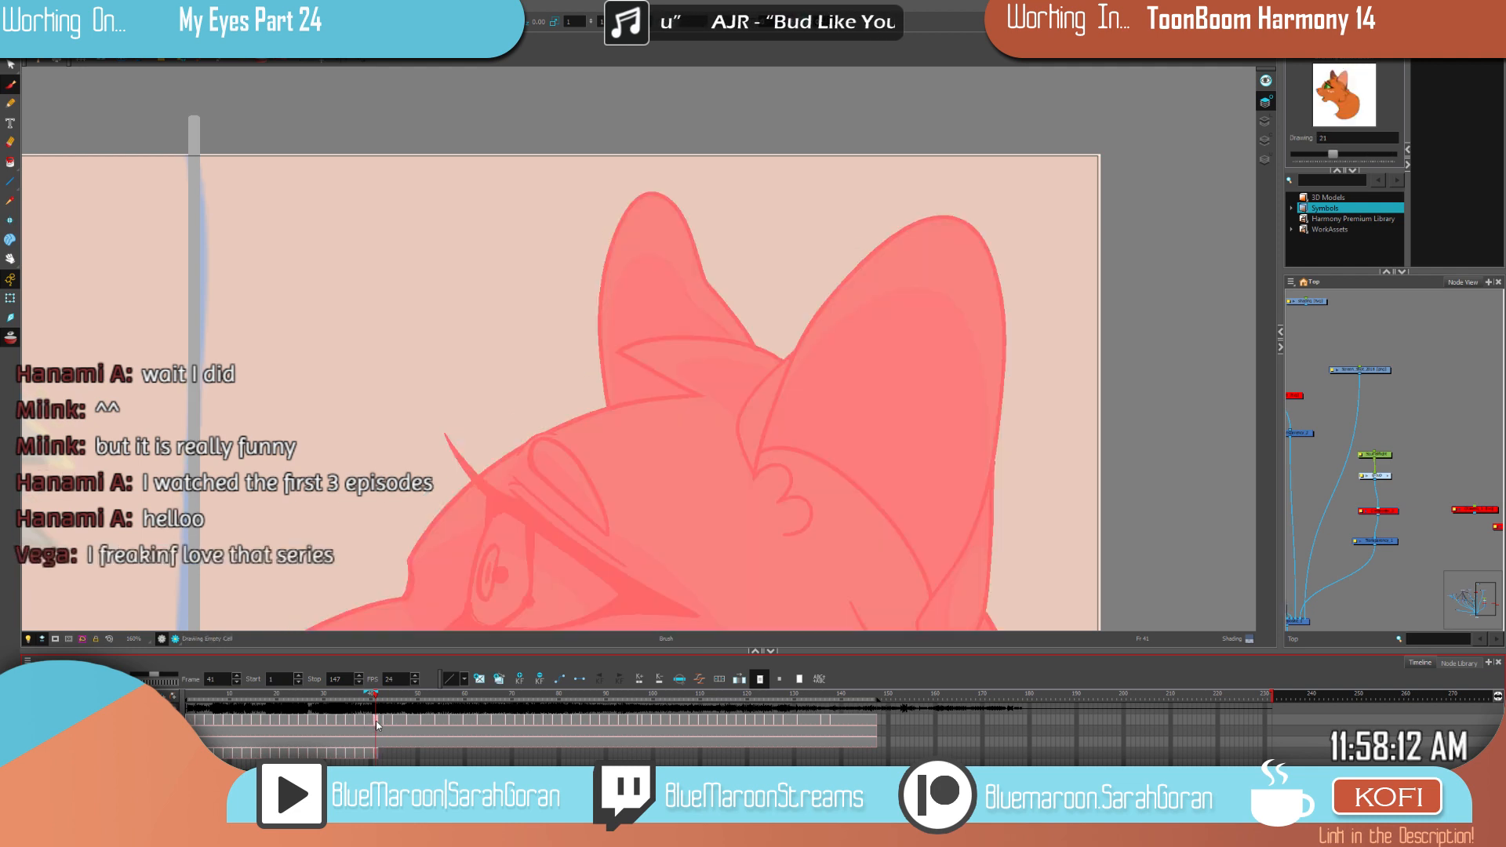
left_click(10, 342)
left_click(1264, 121)
scroll(792, 488, "down", 3)
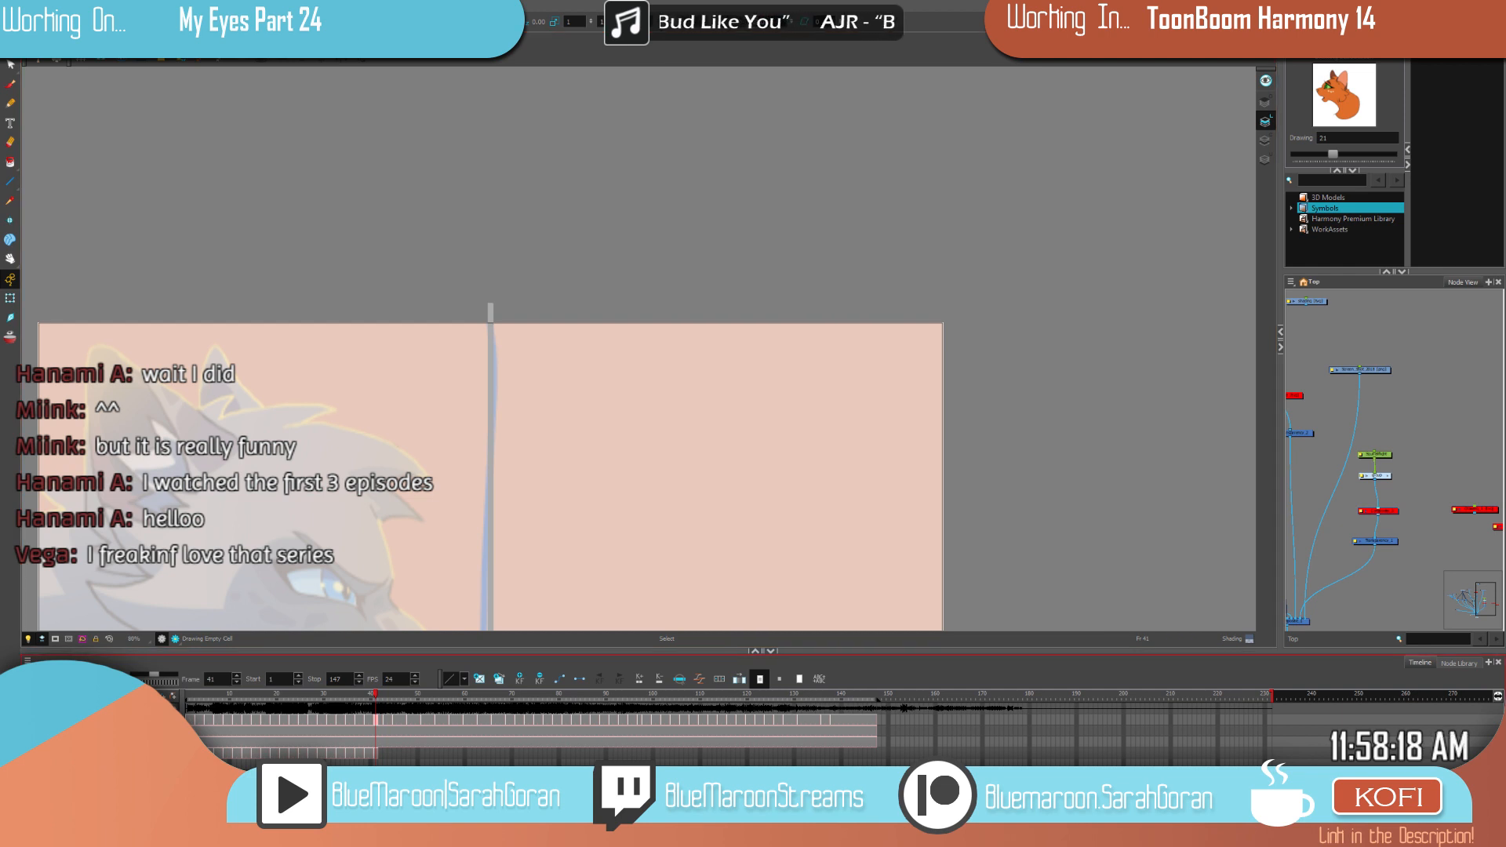
left_click_drag(881, 465, 901, 408)
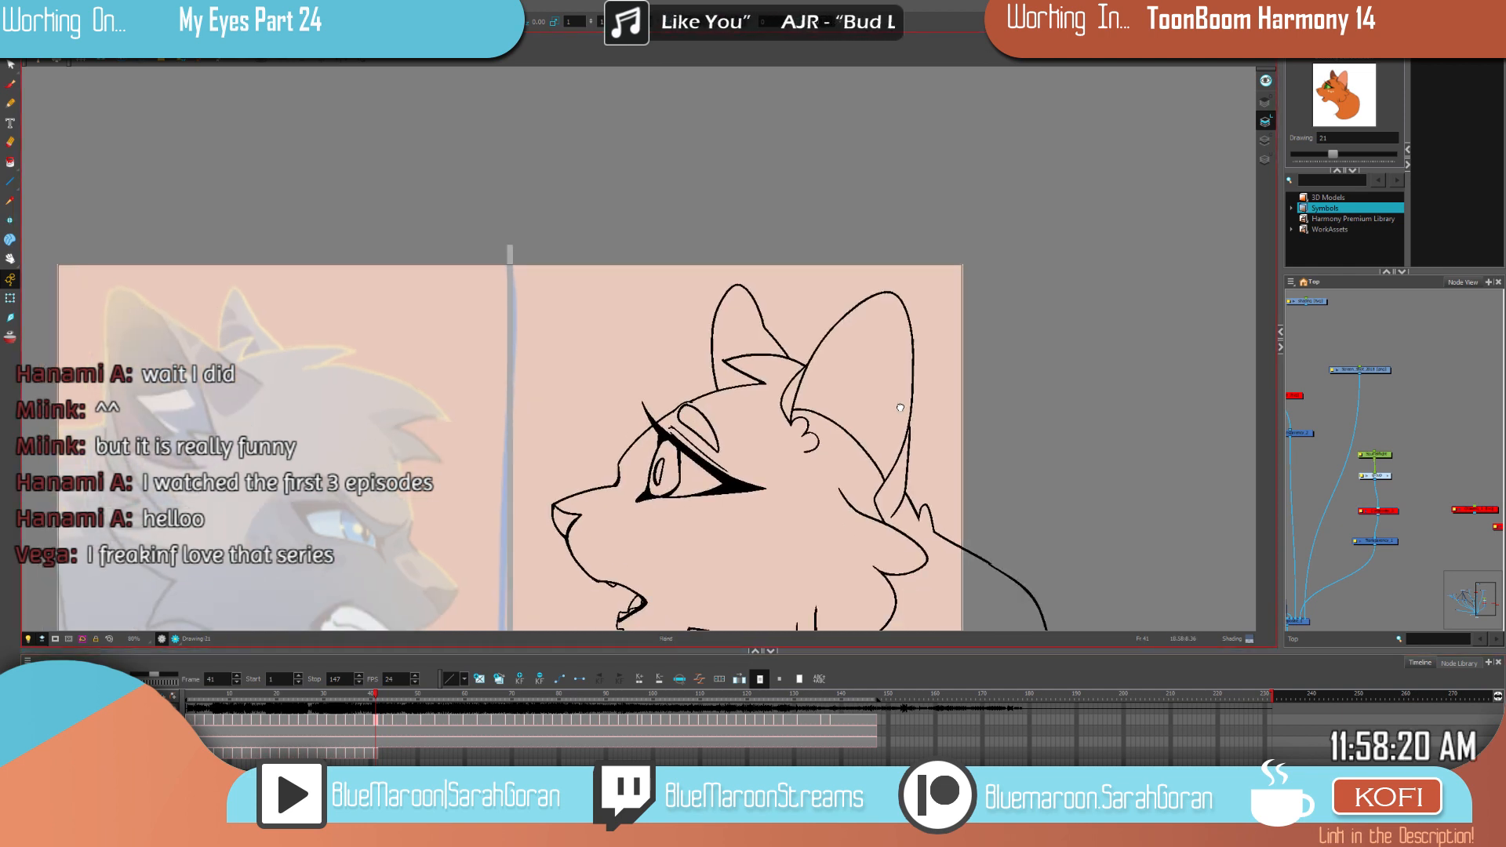
scroll(767, 300, "up", 4)
Step: Compare the far ear and hair tuft line art on frames 41 and 39
key("comma")
key("comma")
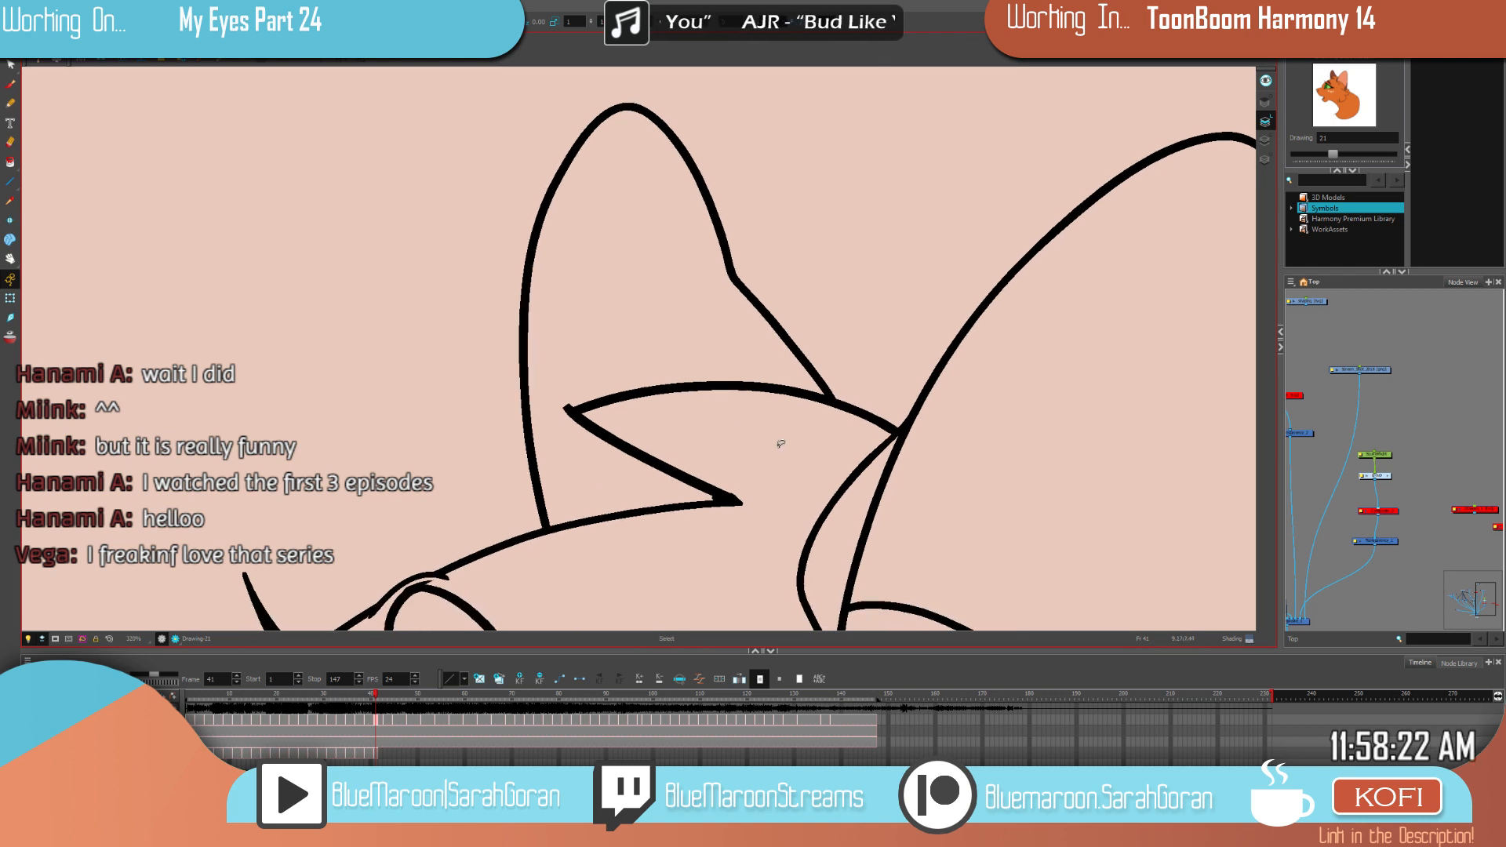
key("period")
key("period")
left_click(679, 302)
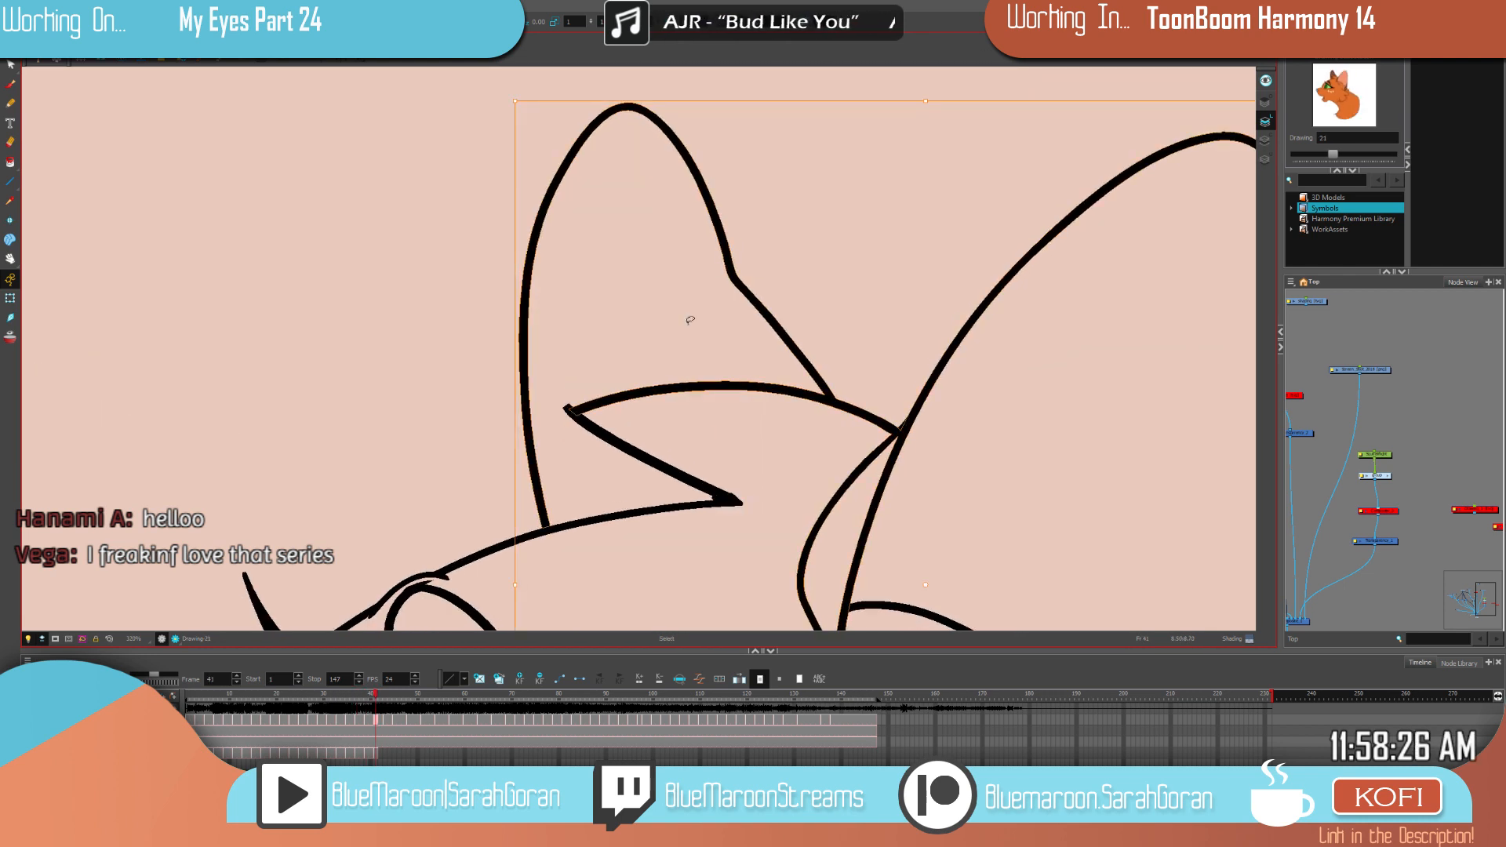
key("f")
key("g")
key("comma")
key("comma")
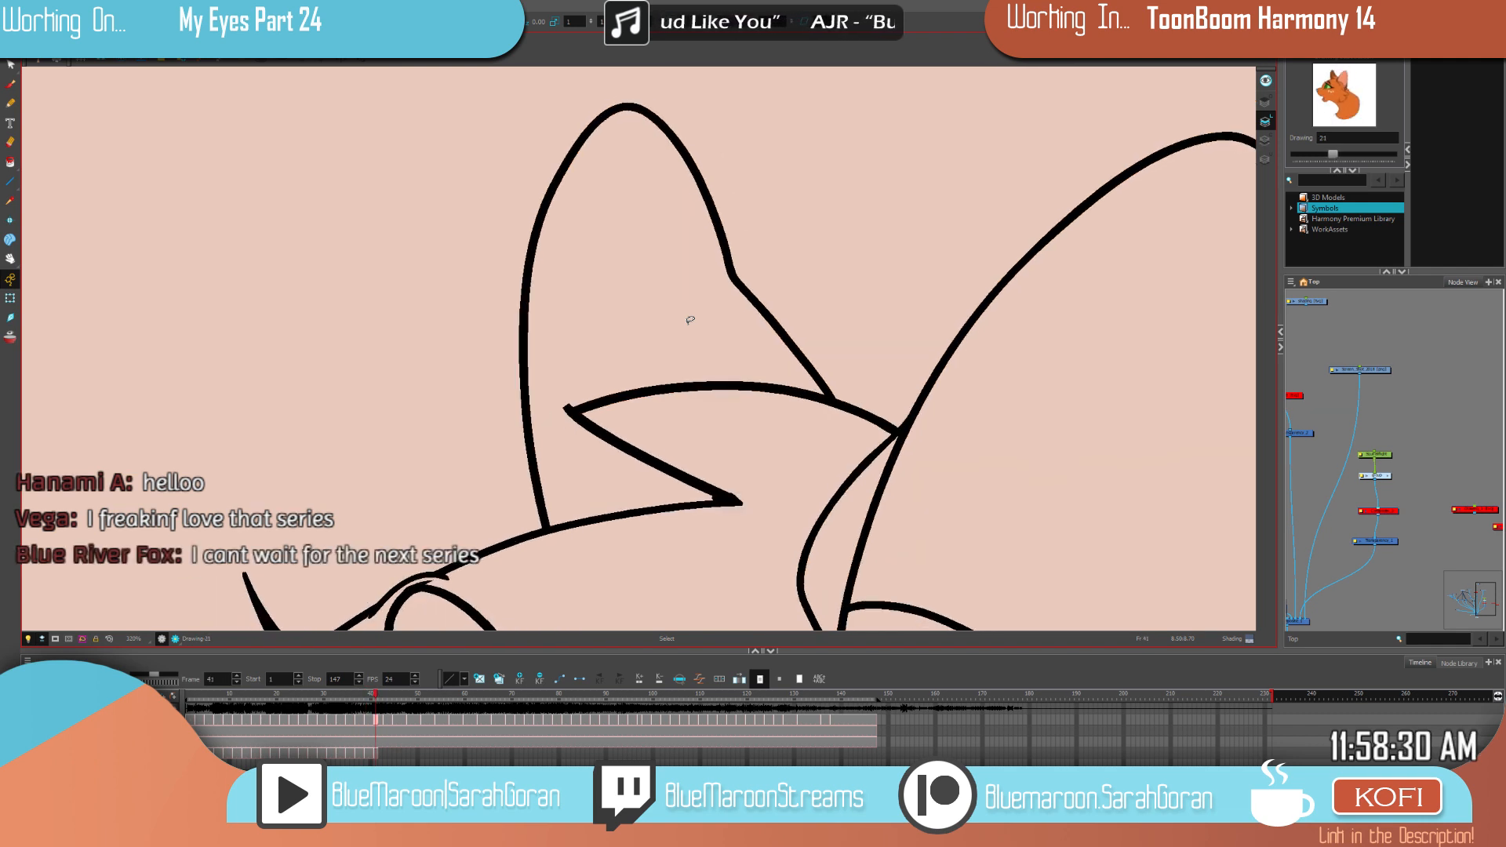
Step: Trim the excess line with the Cutter where the far ear meets the hair tuft on frame 39, and return to frame 41
left_click(847, 403)
left_click(868, 388)
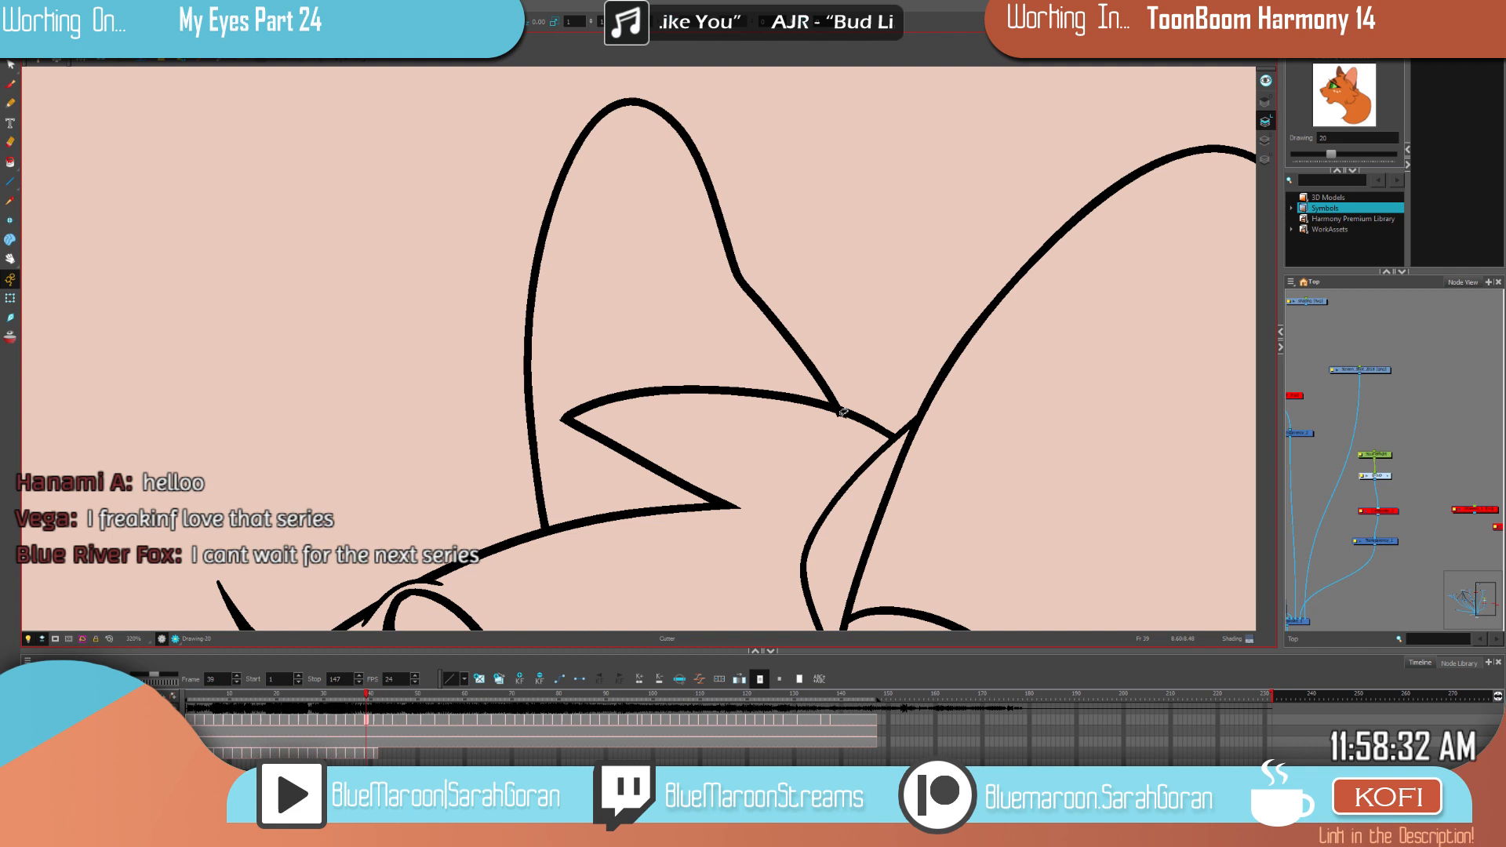
key("alt+s")
key("period")
key("period")
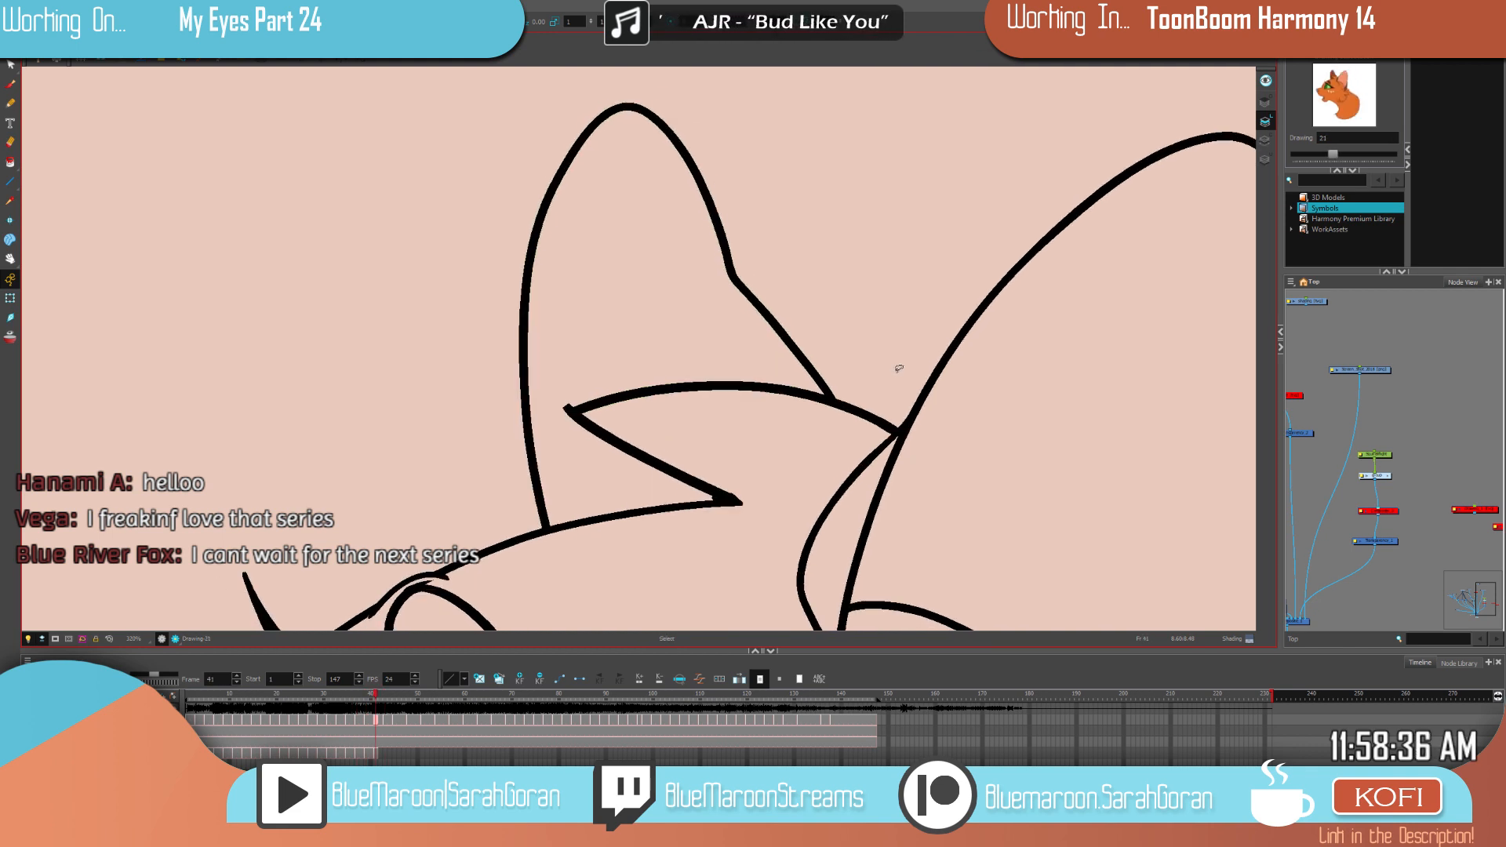
Step: Set the brush colour to Black for frame 41's line art and compare the hair tuft with frame 43
left_click(1409, 48)
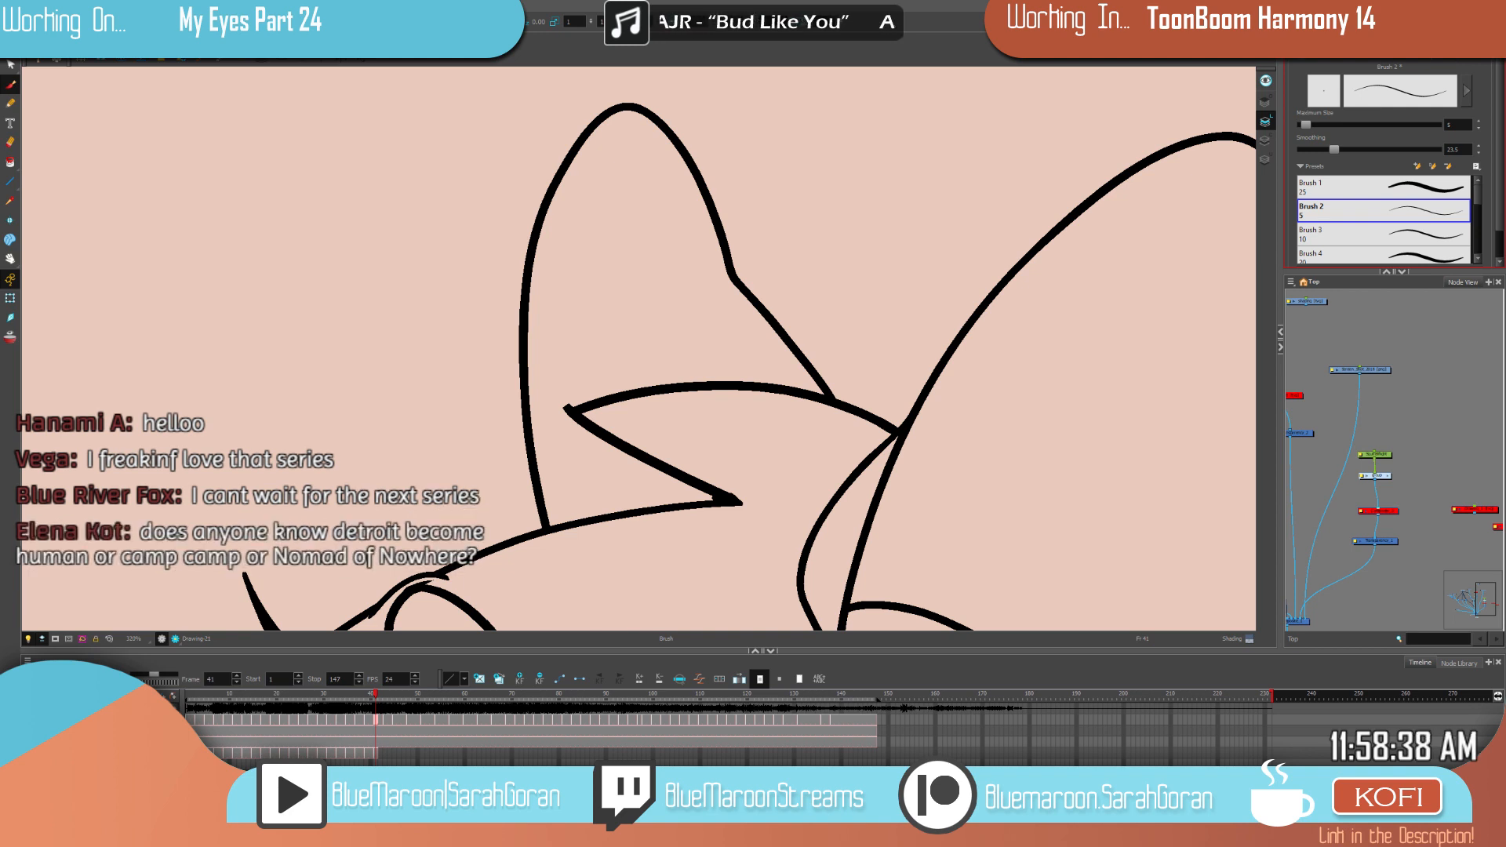
left_click(1363, 48)
left_click(1343, 50)
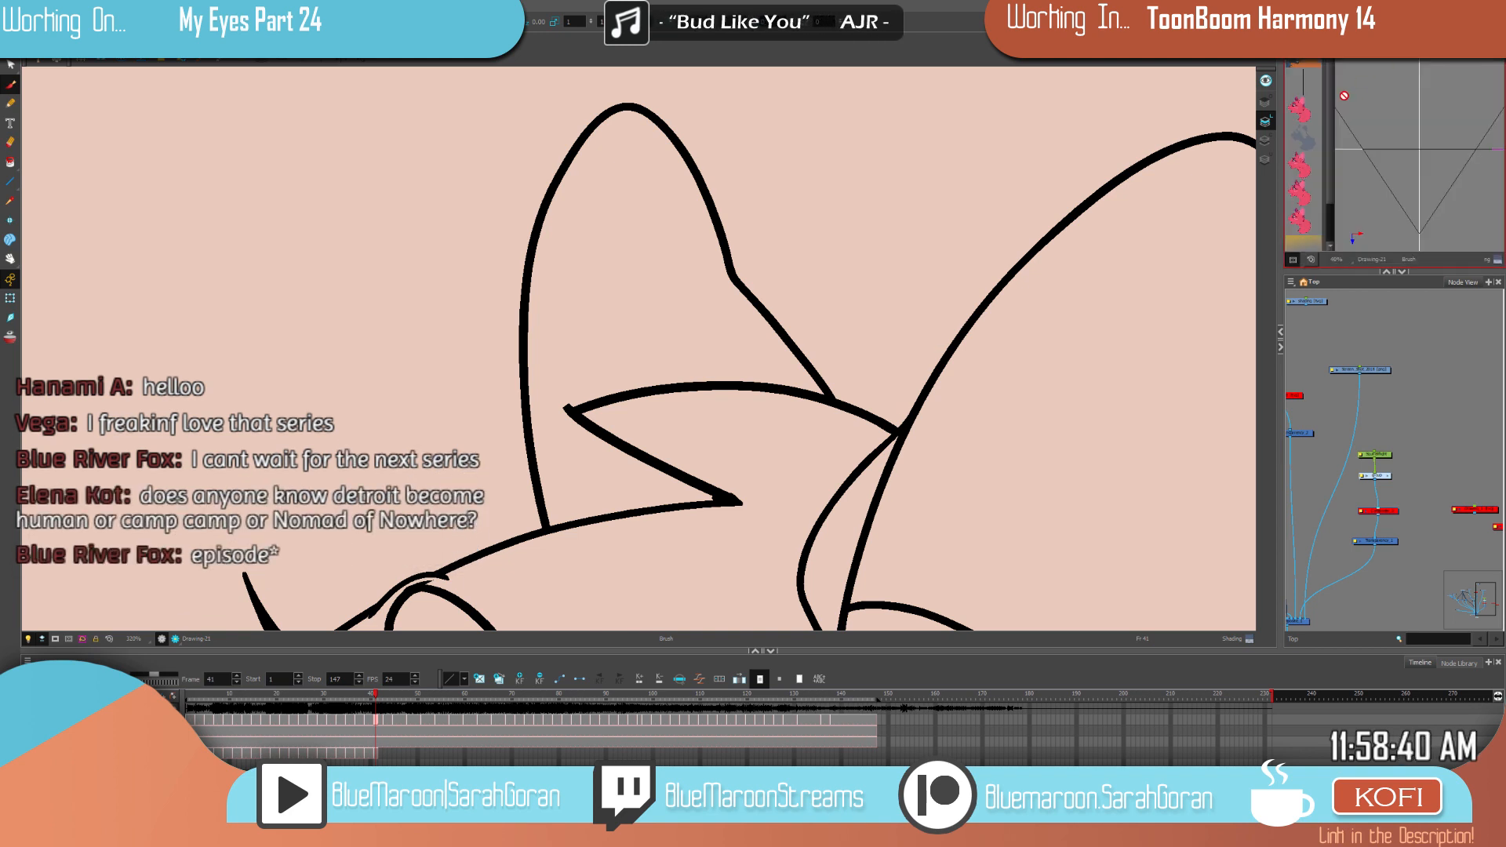
left_click(1410, 48)
left_click(1363, 49)
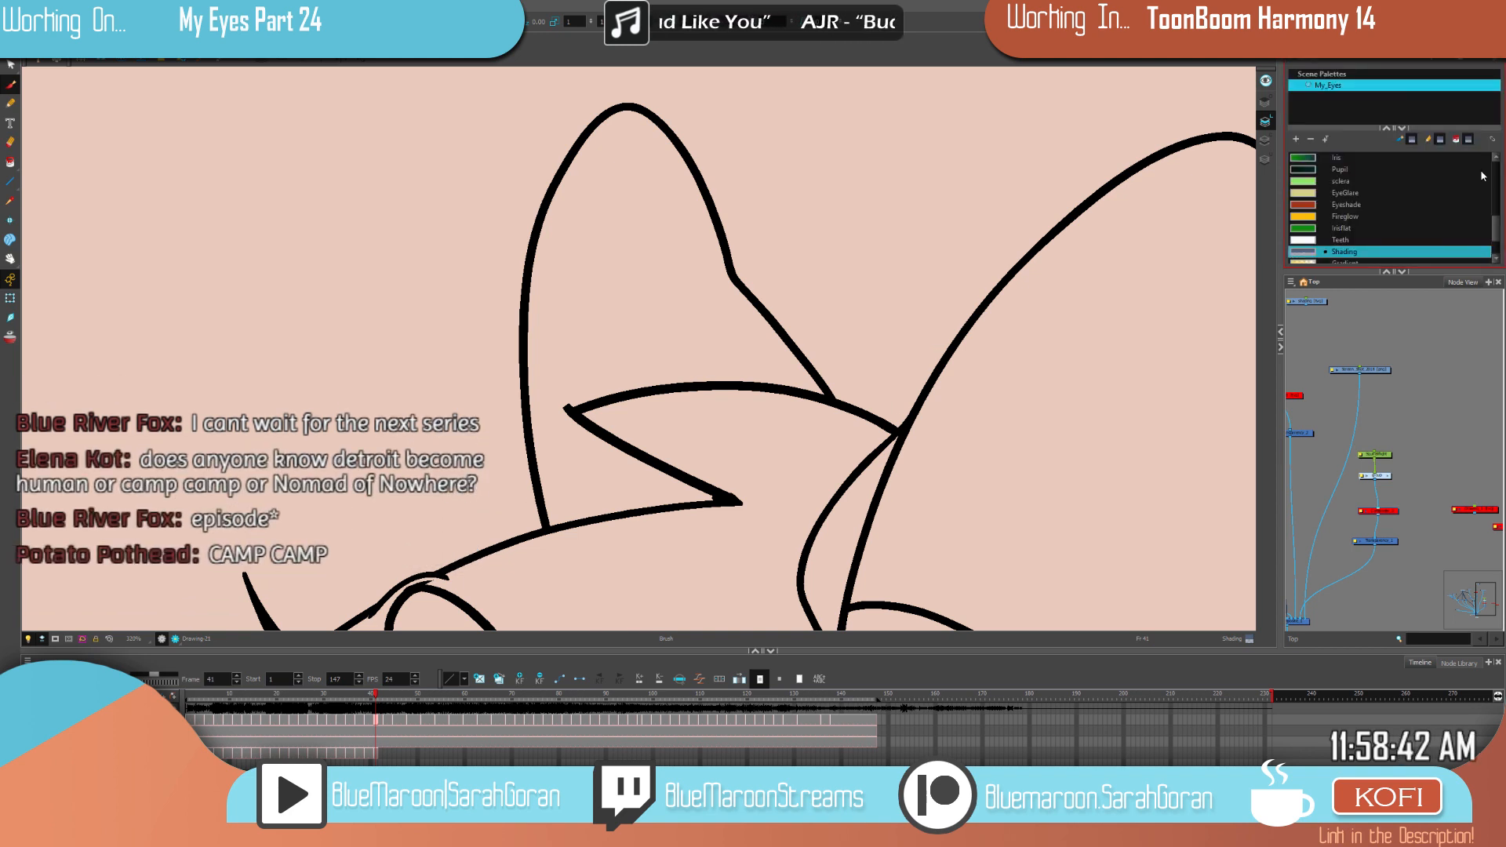
left_click_drag(1496, 229, 1496, 171)
left_click(1342, 158)
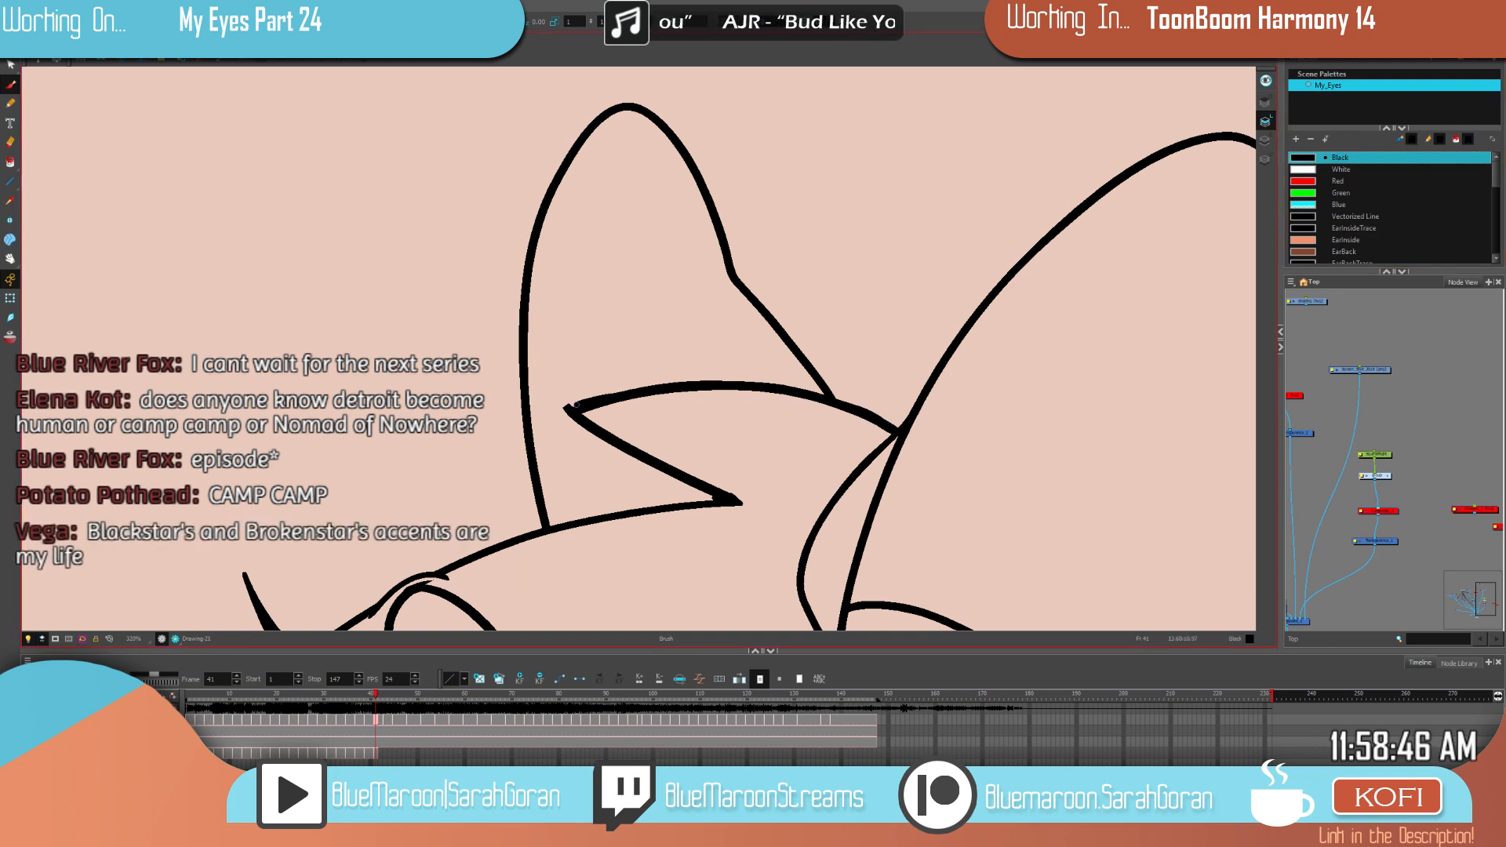
key("period")
key("period")
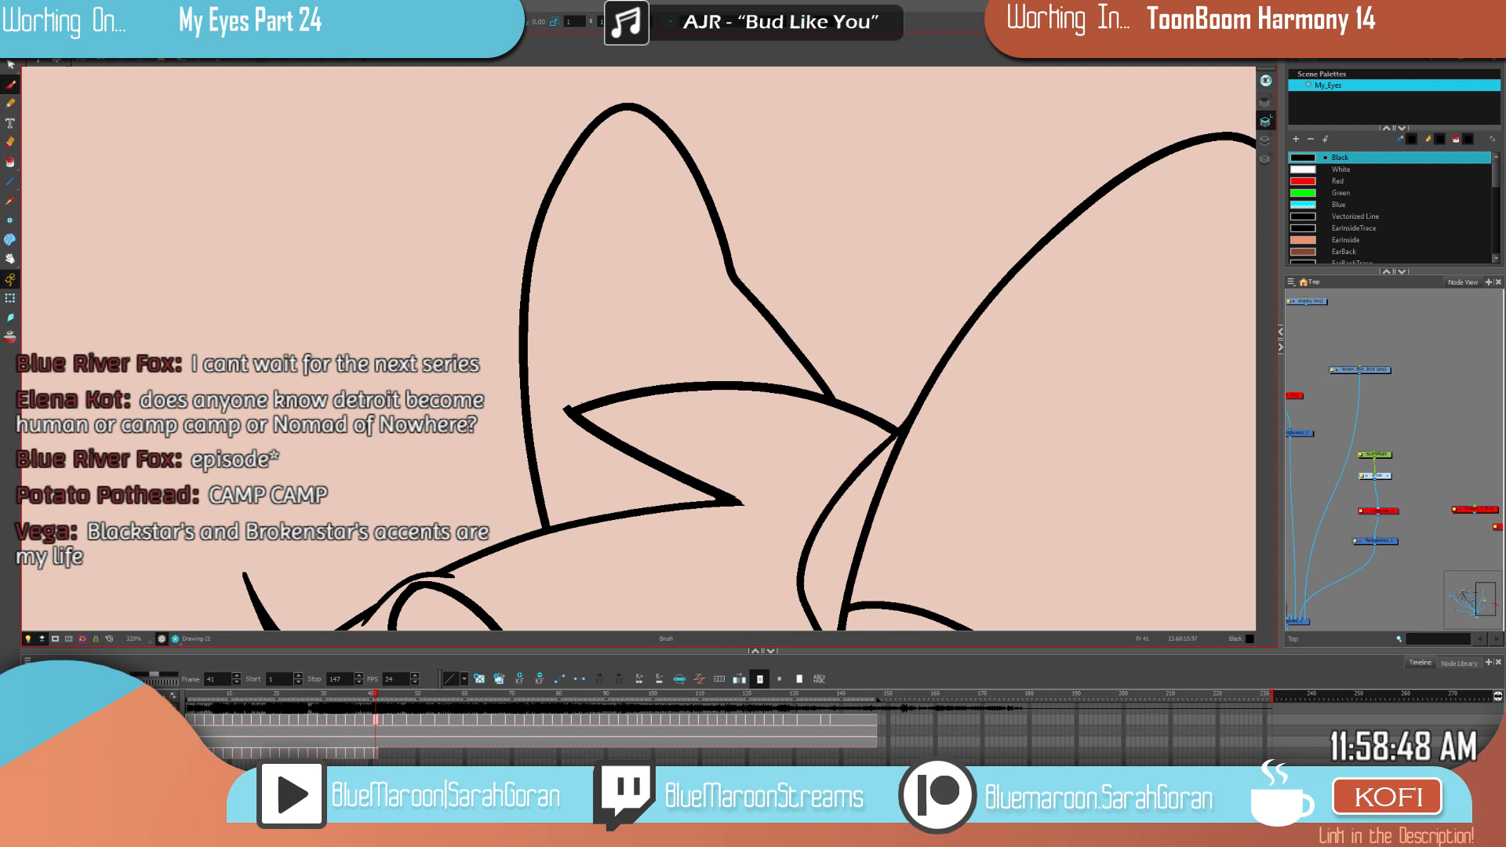
key("comma")
key("comma")
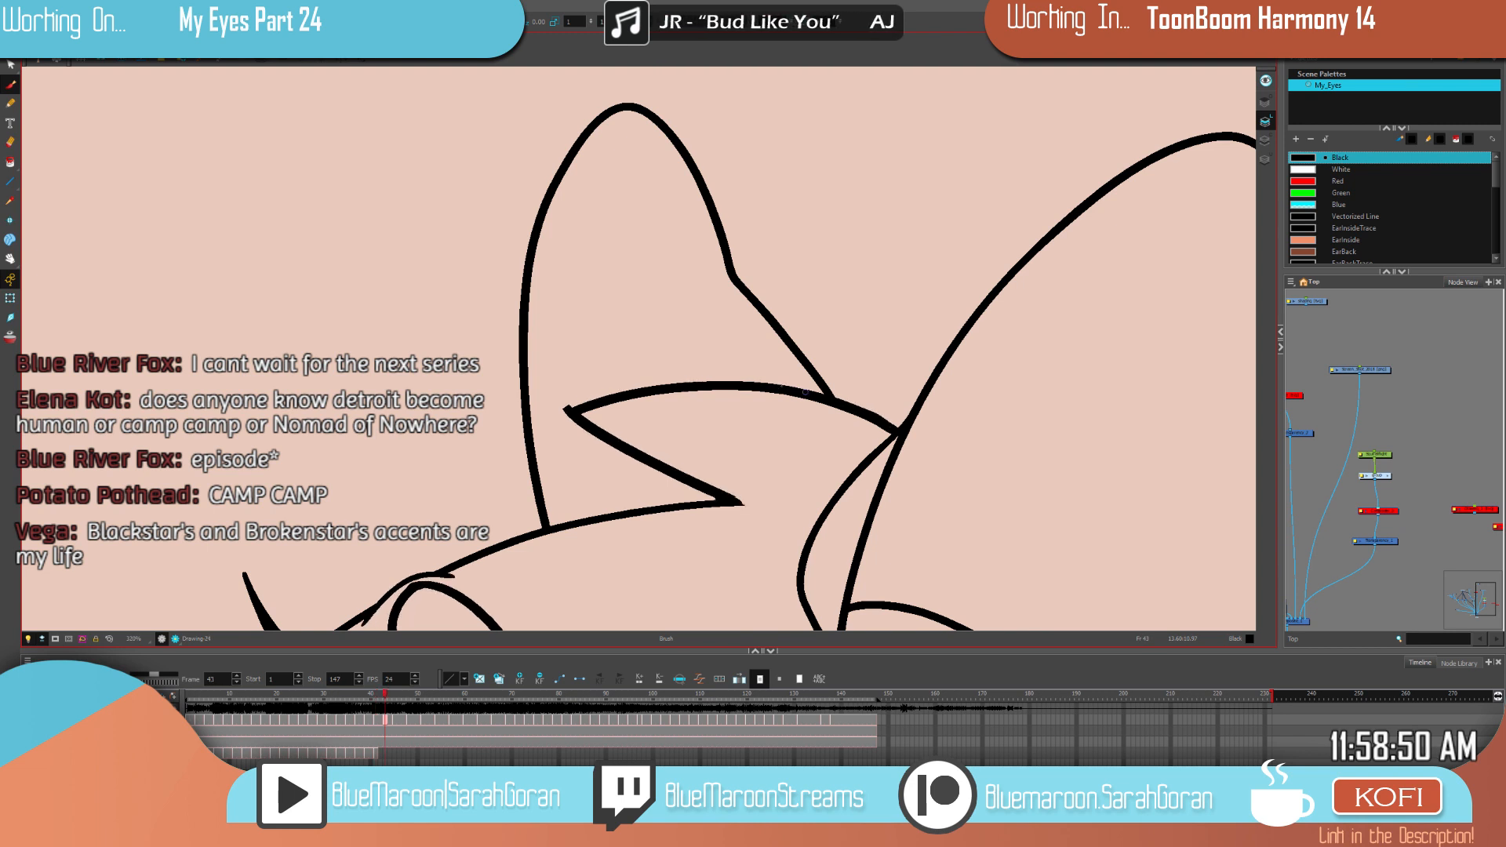
Step: Thicken the upper line of the hair tuft toward its tip on frame 43 and compare it with the preceding frames
left_click_drag(665, 383, 569, 408)
key("comma")
key("comma")
key("comma")
key("comma")
key("period")
key("period")
key("period")
key("period")
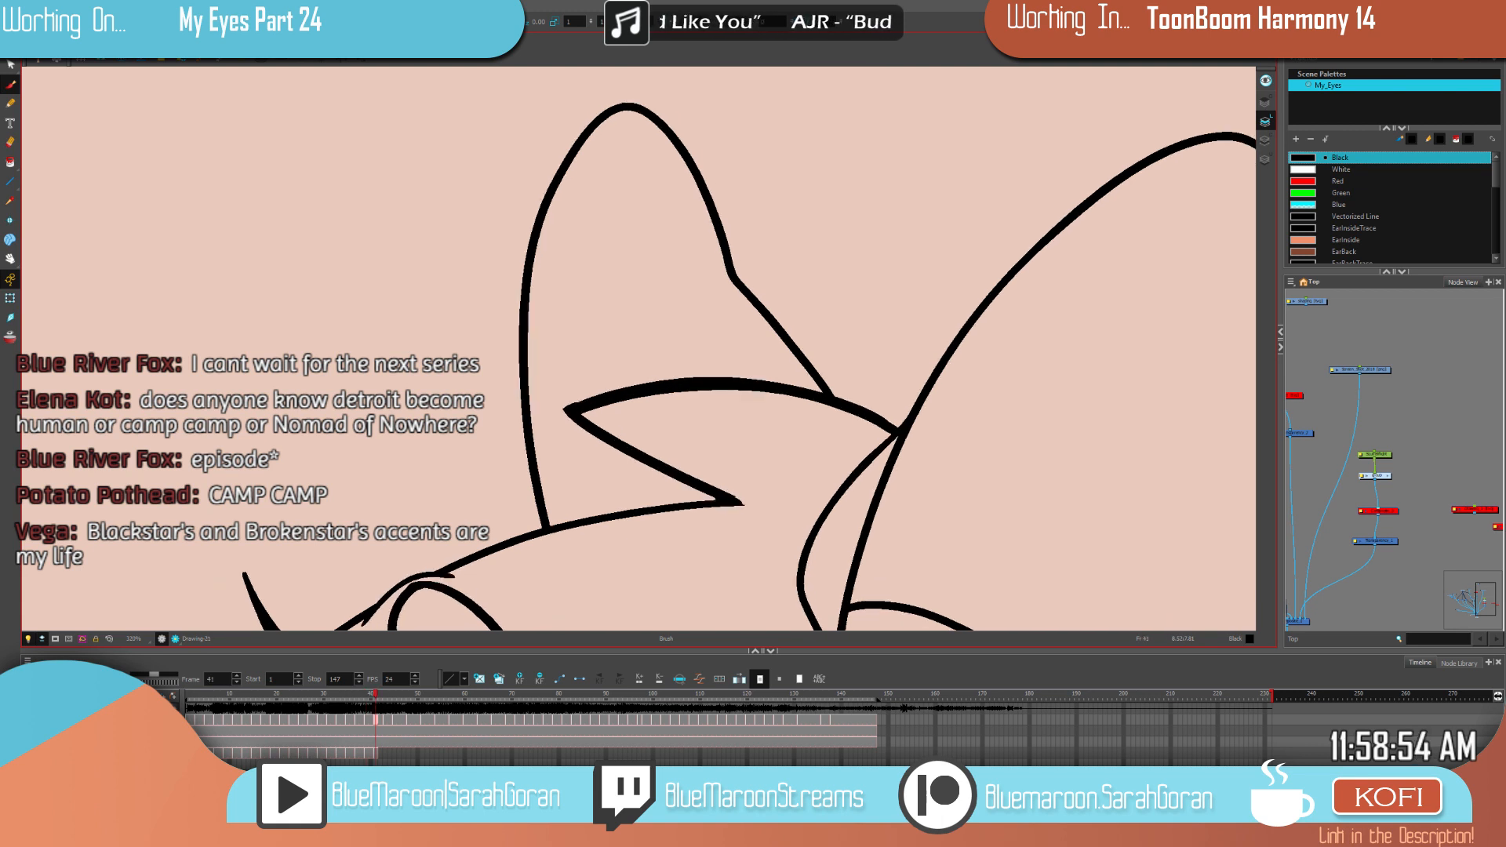
key("period")
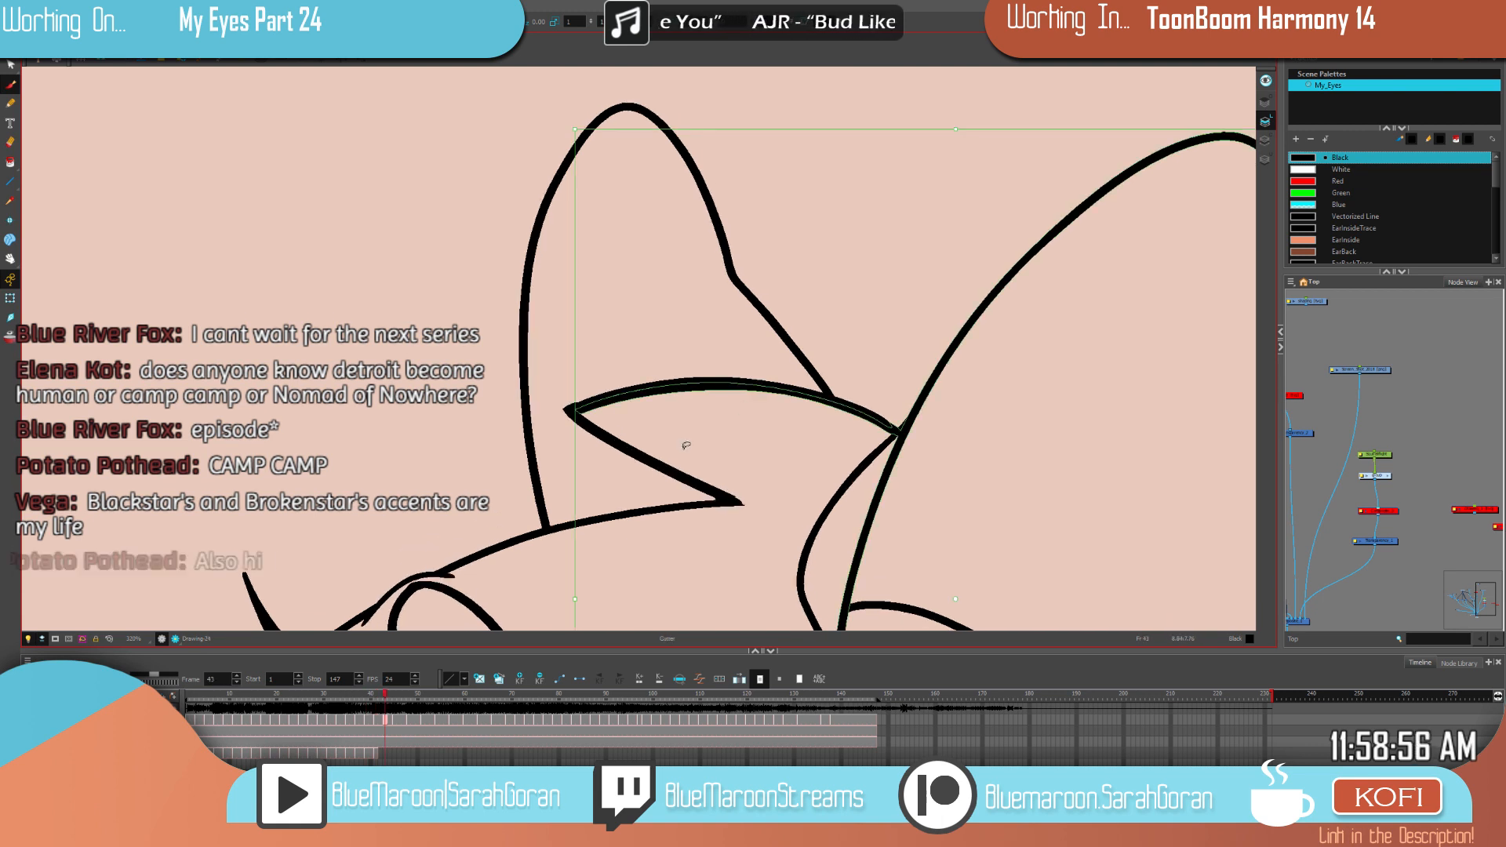
Step: Erase the excess thickness along the underside of the hair tuft's upper line on frame 43
key("comma")
key("e")
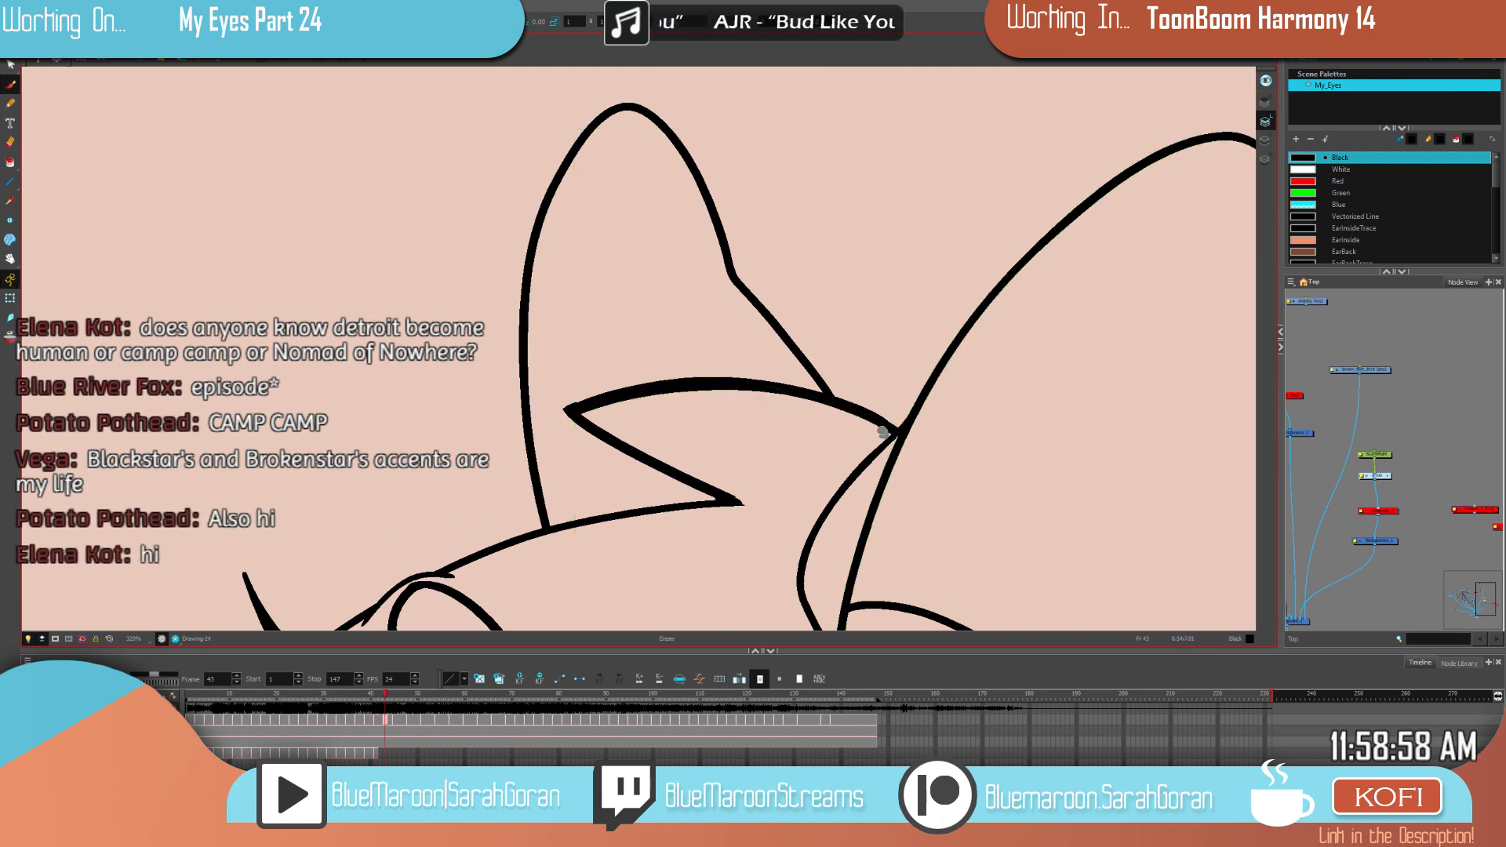
left_click_drag(812, 403, 683, 389)
left_click_drag(593, 411, 586, 414)
Step: Compare the hair tuft line art on frame 43 with the neighbouring drawings, ending on frame 41
key("g")
key("f")
key("f")
key("f")
key("g")
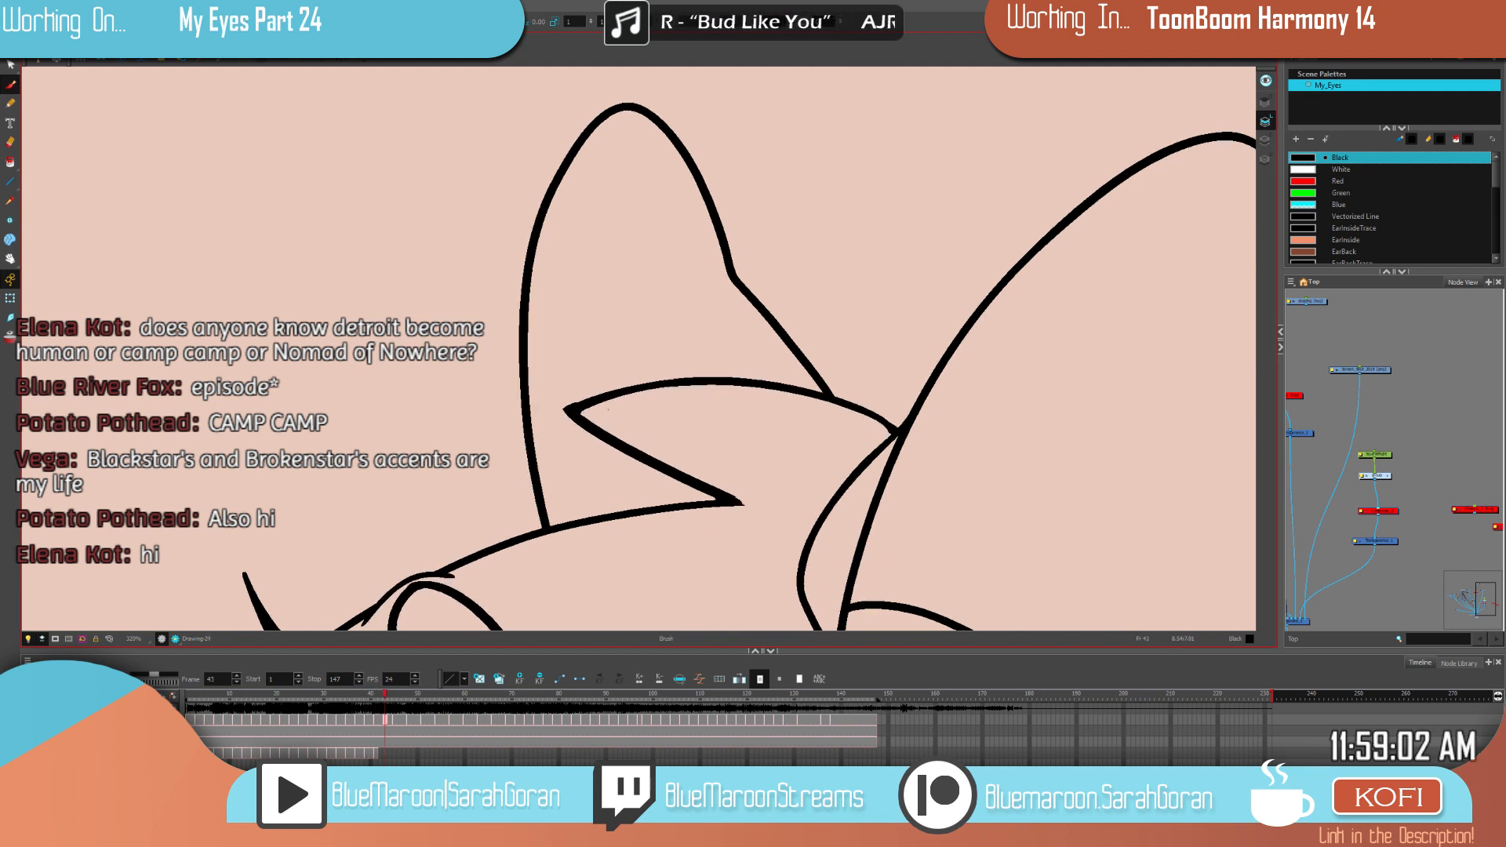
key("g")
key("g")
key("f")
key("f")
key("f")
key("g")
key("g")
key("g")
key("f")
key("f")
key("f")
key("f")
key("g")
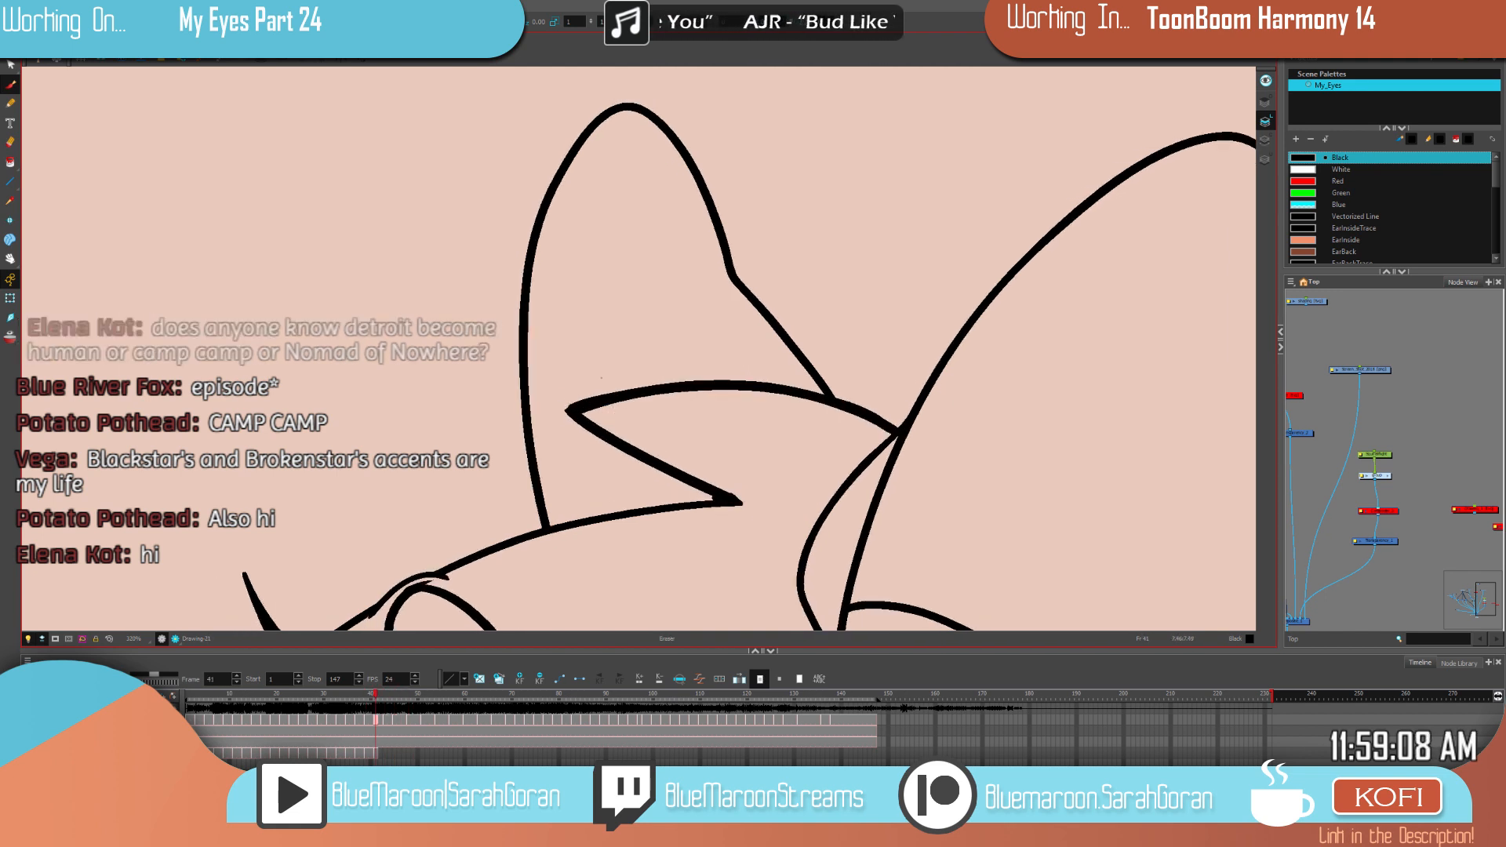
Step: Select frame 41 of the Shading layer and set the brush colour to Shading
key("alt+b")
key("Delete")
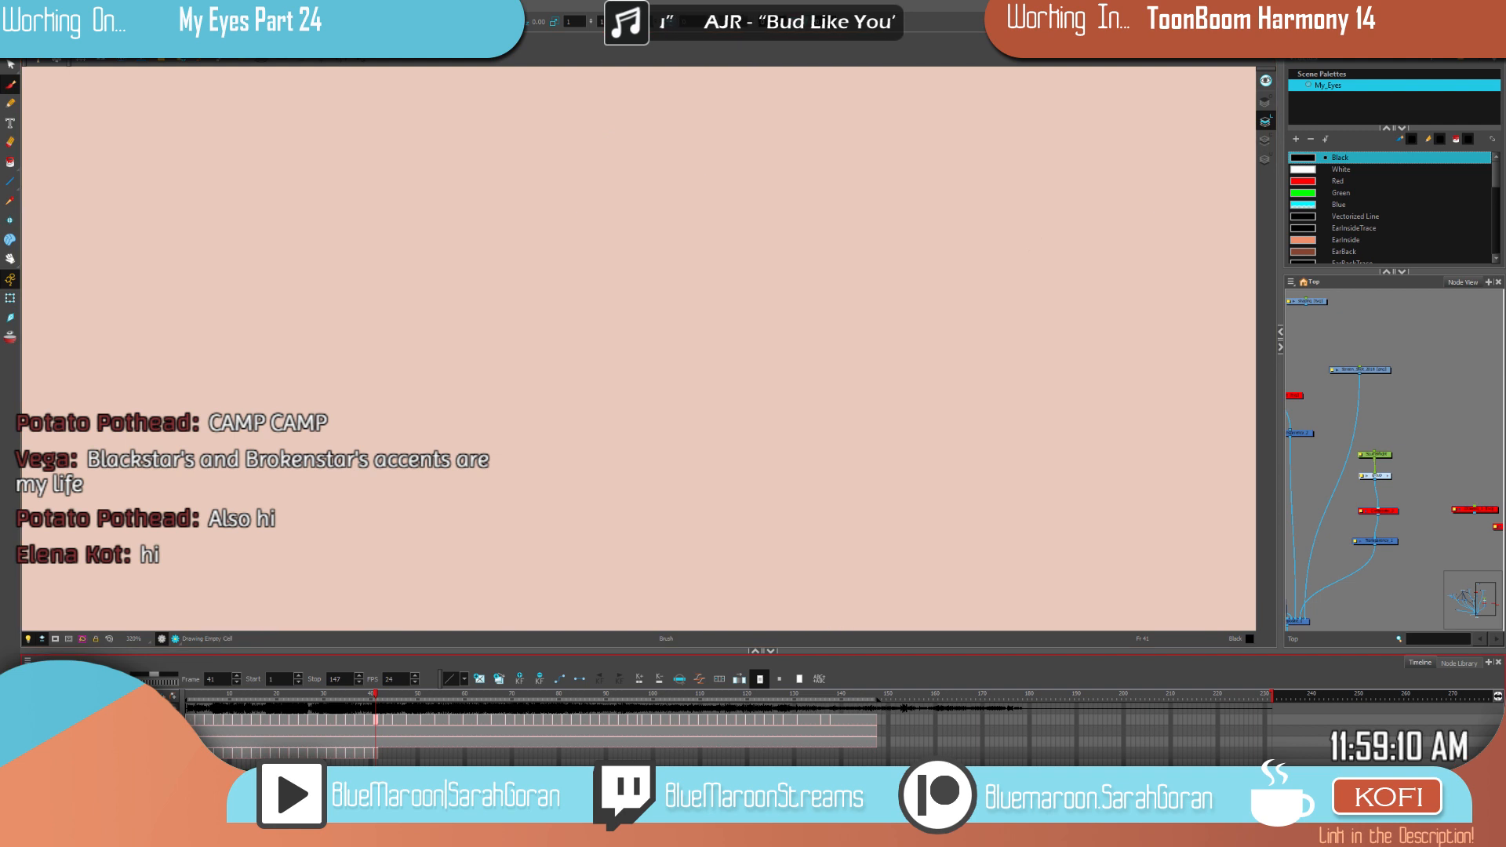
left_click(374, 755)
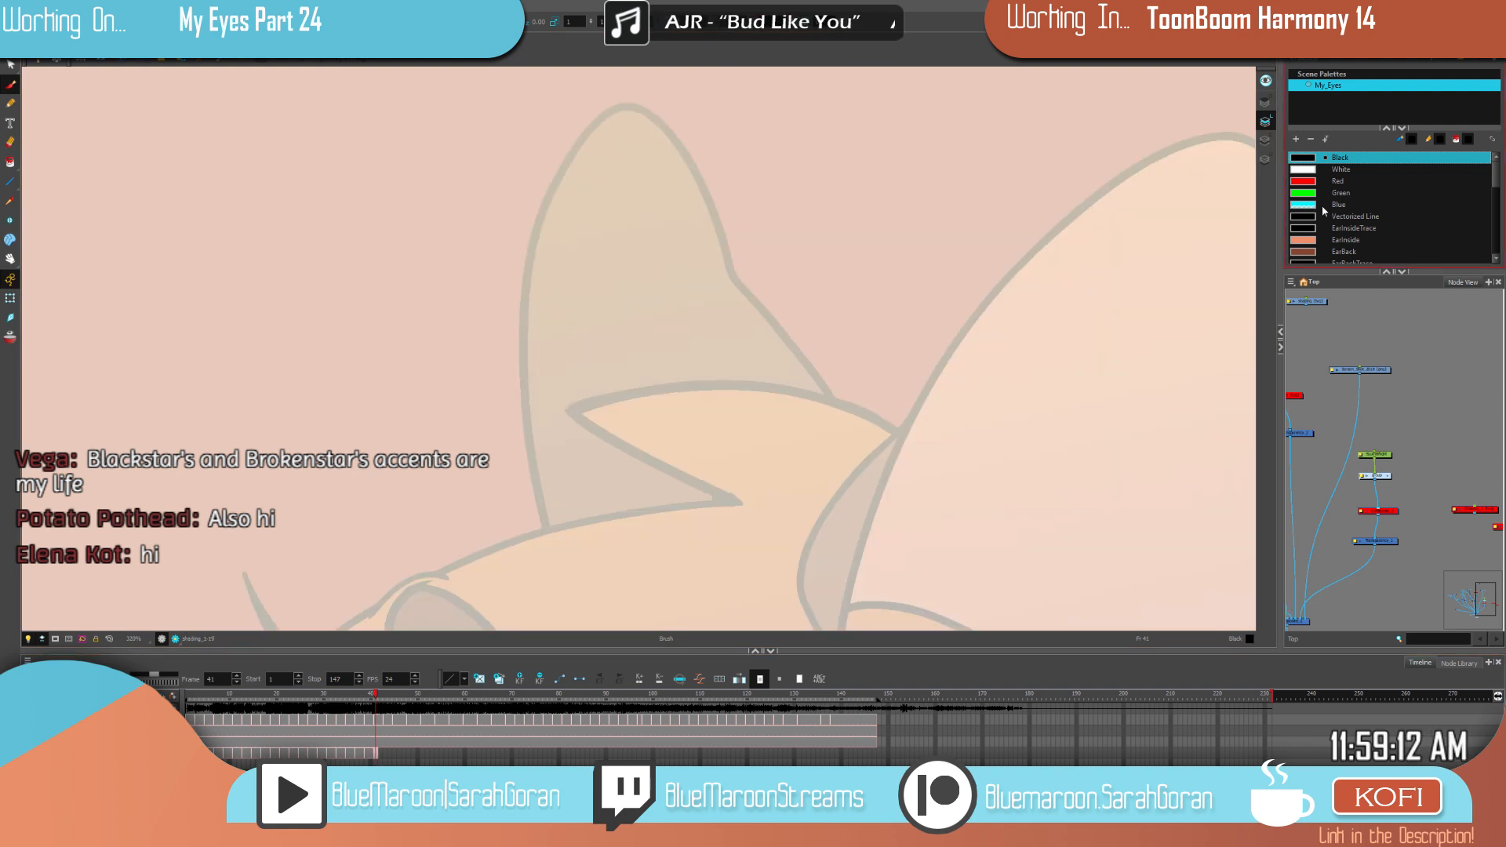
left_click_drag(1498, 186, 1493, 250)
left_click(1344, 204)
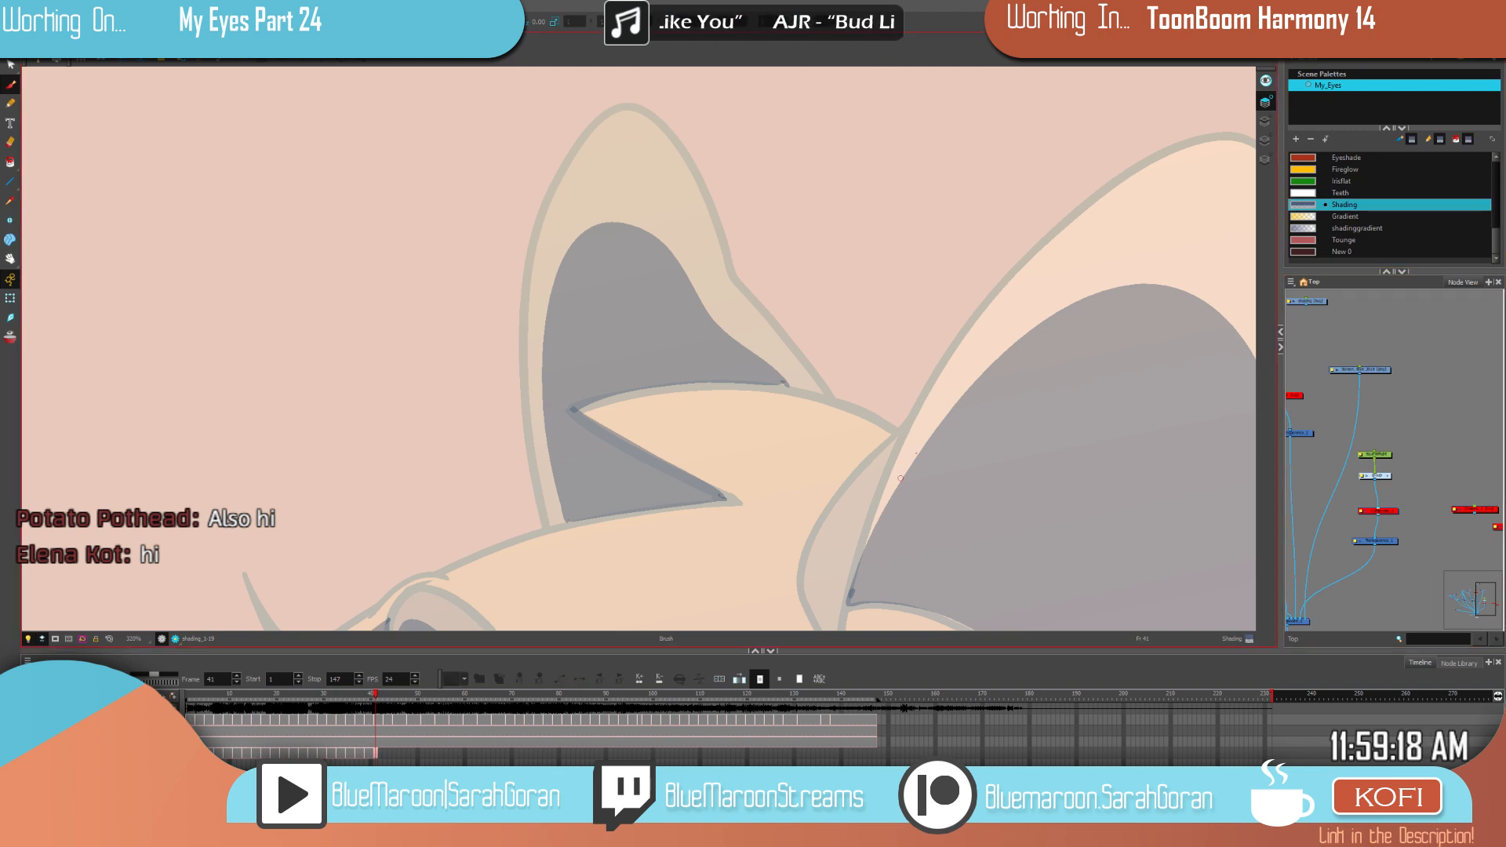
Step: Compare frame 41's shading with the previous frame and outline the shadow on the hair tuft between the ears
scroll(900, 477, "down", 5)
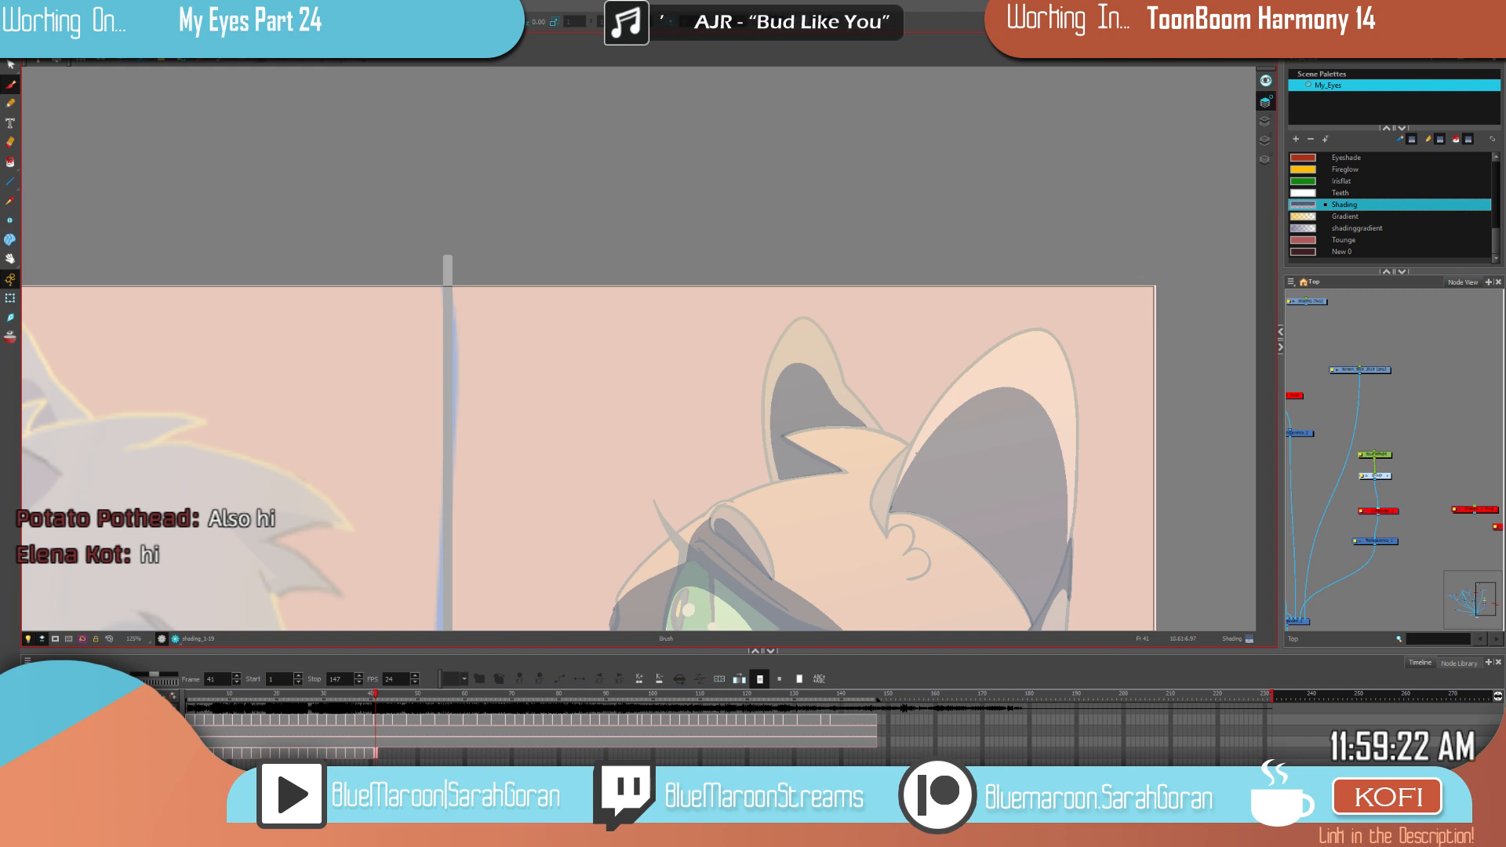
scroll(917, 453, "down", 2)
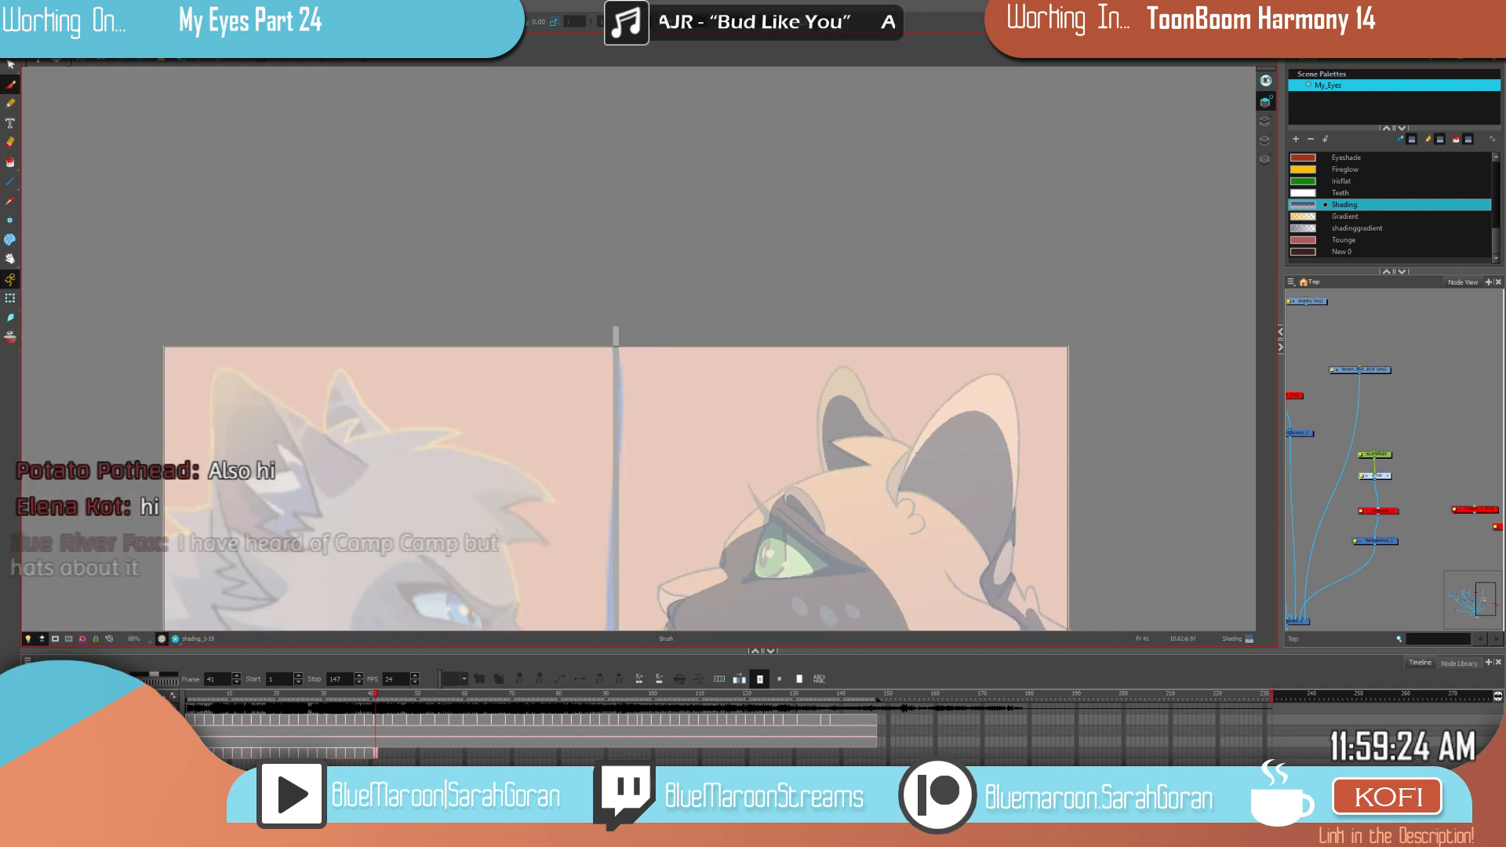
left_click_drag(945, 604, 960, 381)
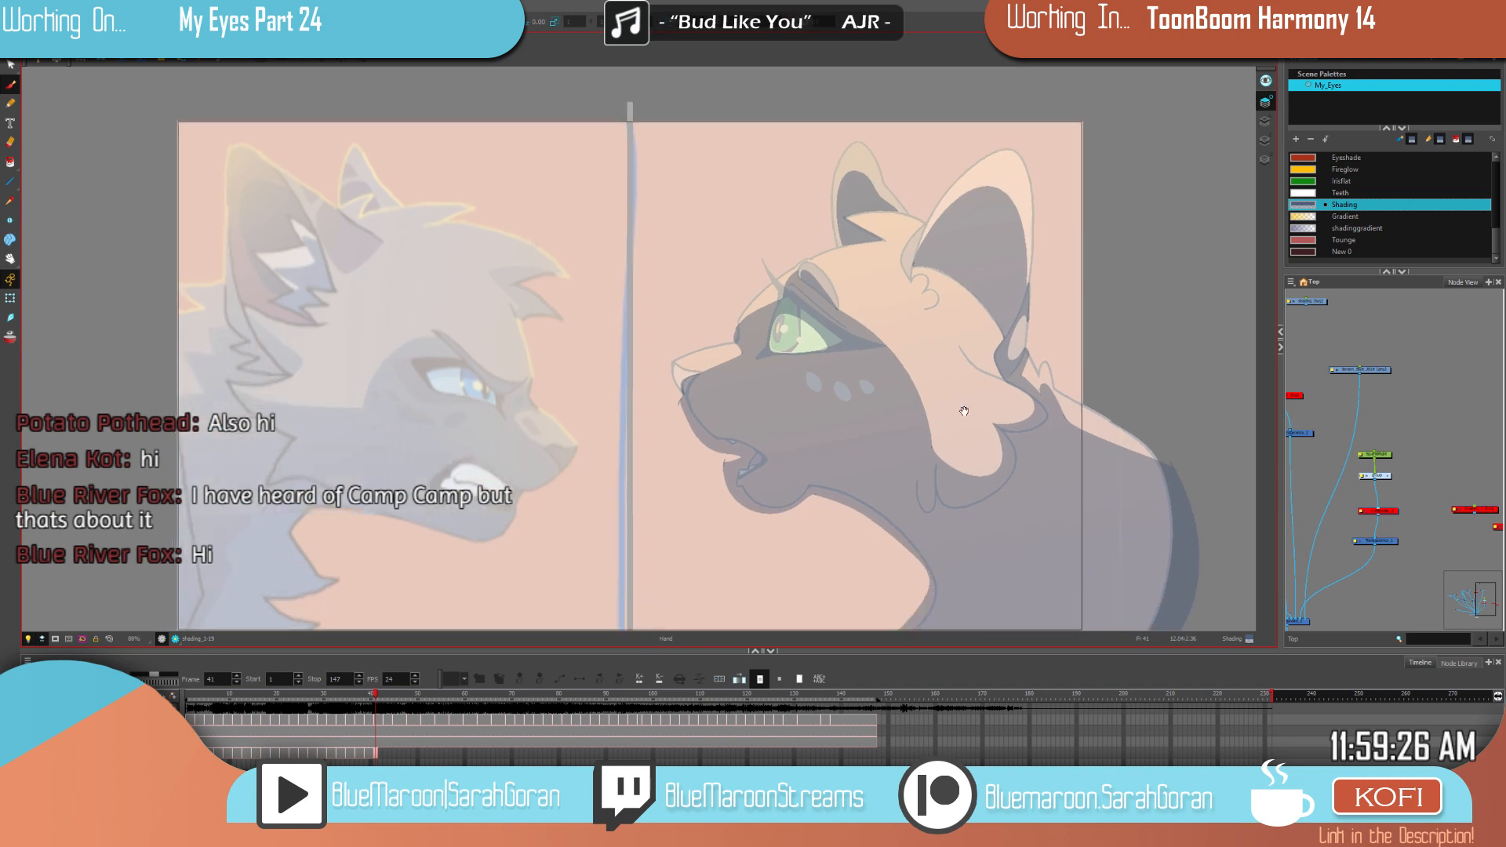
scroll(962, 445, "up", 1)
left_click_drag(963, 446, 977, 413)
scroll(978, 413, "down", 2)
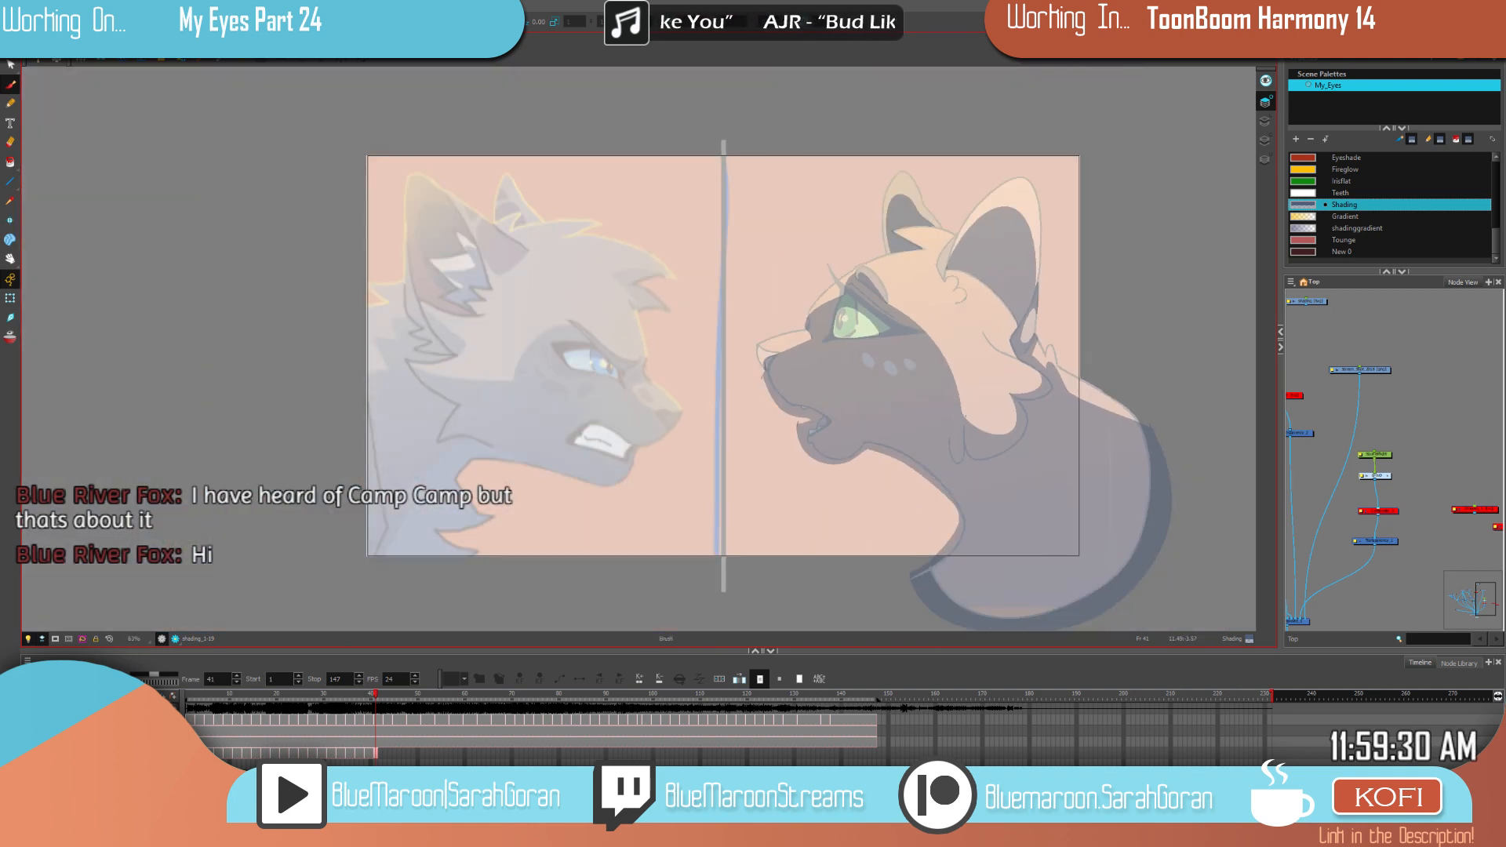
scroll(950, 232, "up", 8)
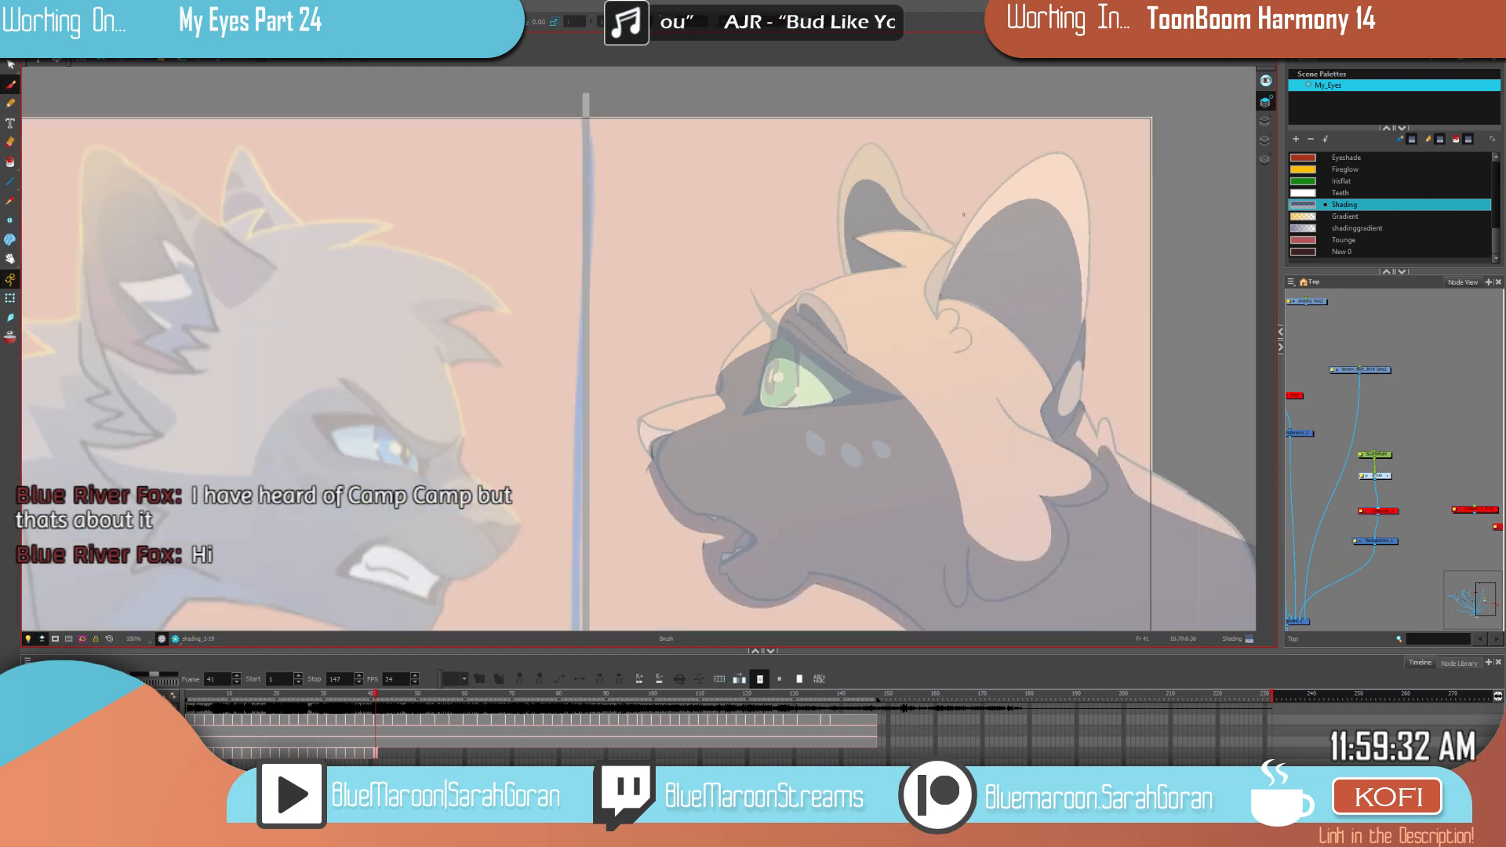
key("comma")
key("comma")
key("period")
key("period")
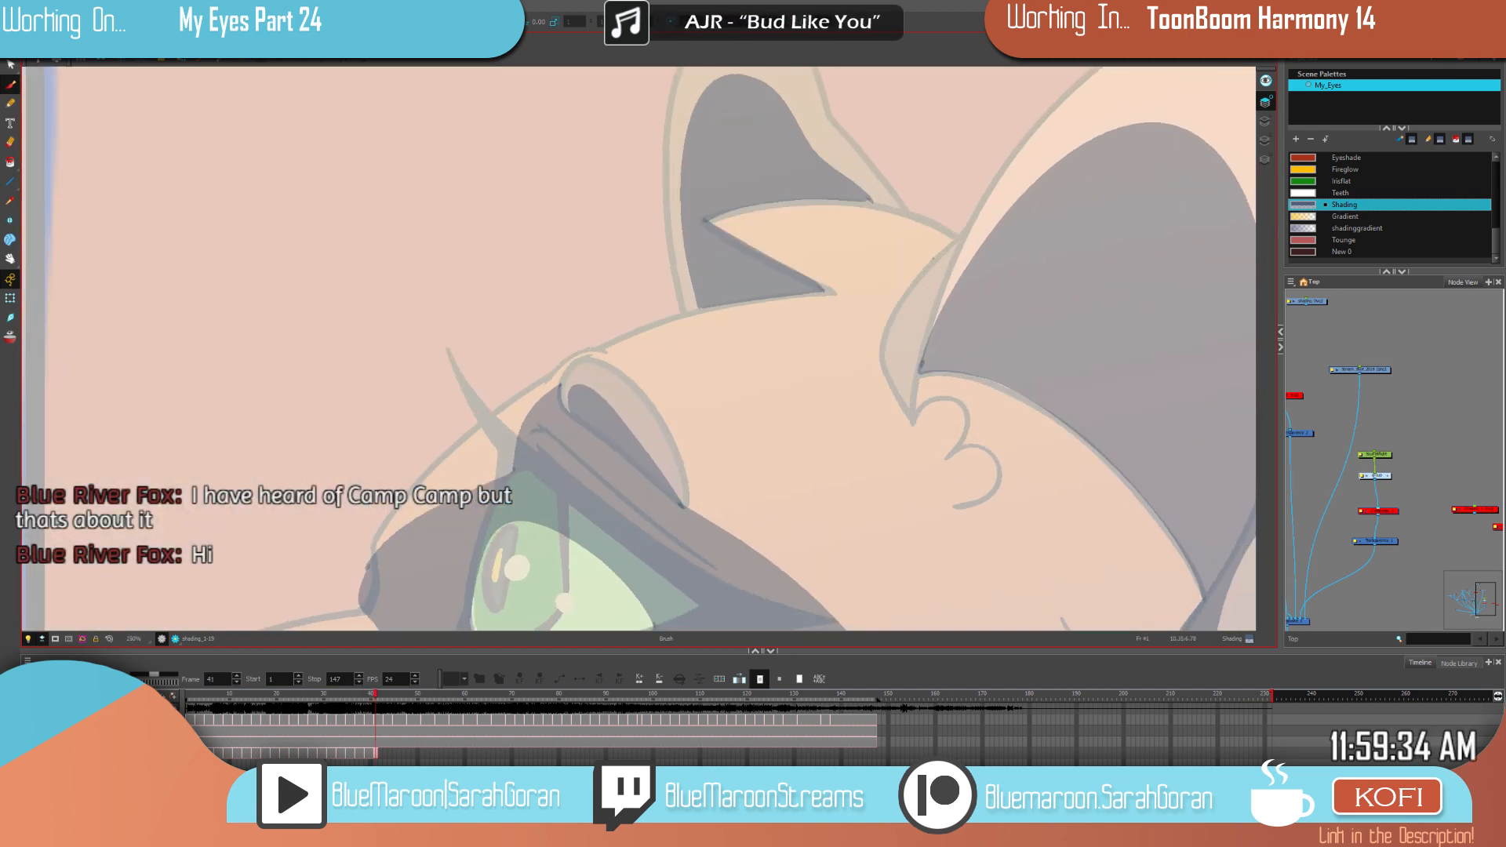
mouse_move(937, 255)
left_mouse_down()
mouse_move(883, 236)
mouse_move(800, 236)
left_mouse_up()
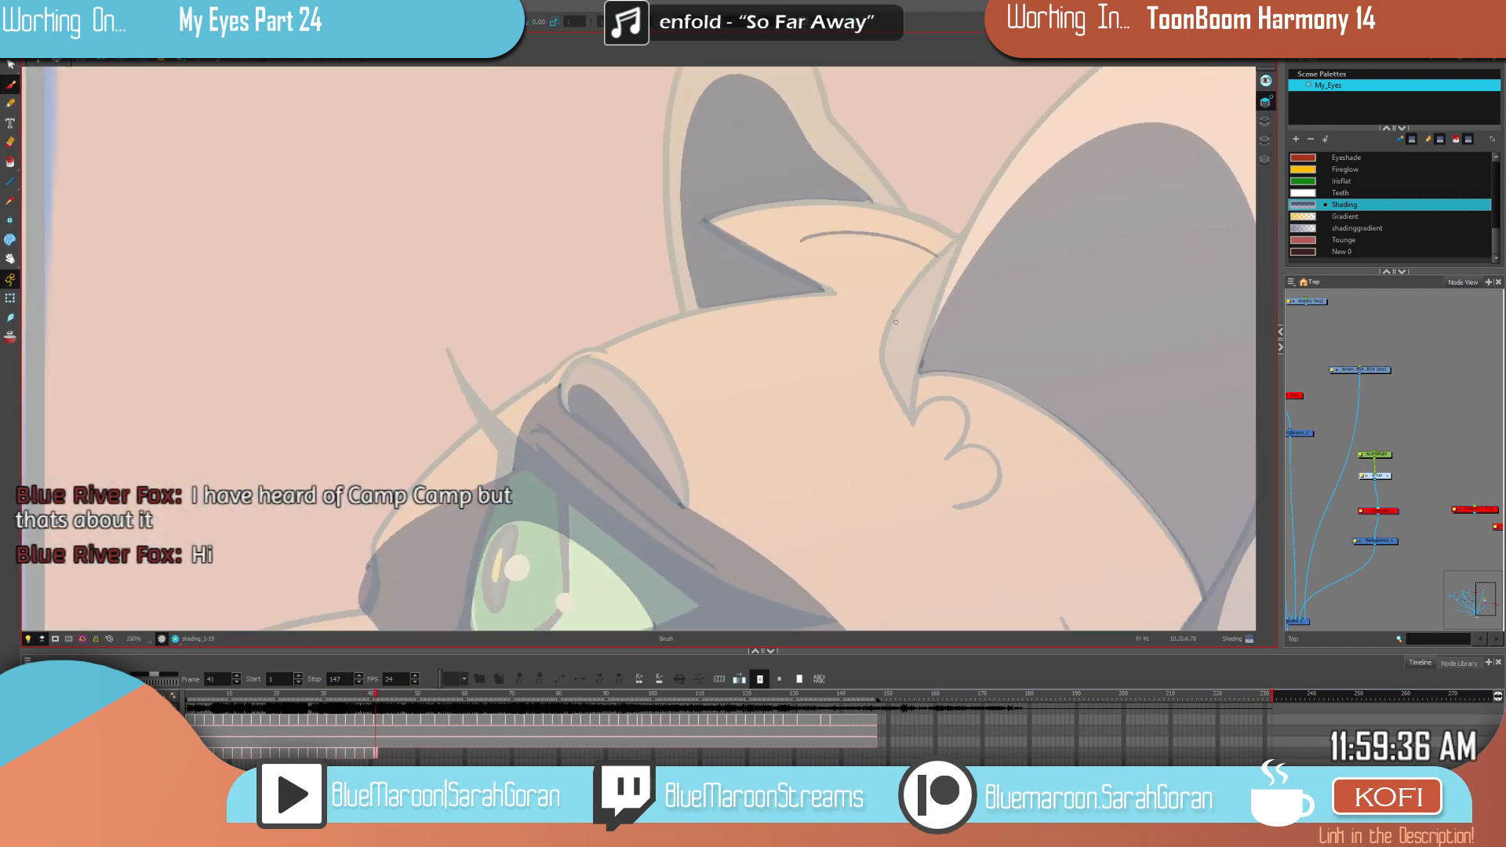
Step: Fill the hair tuft between the right cat's ears with shading and clear the shading off its tongue on frame 41
left_click_drag(892, 313, 803, 239)
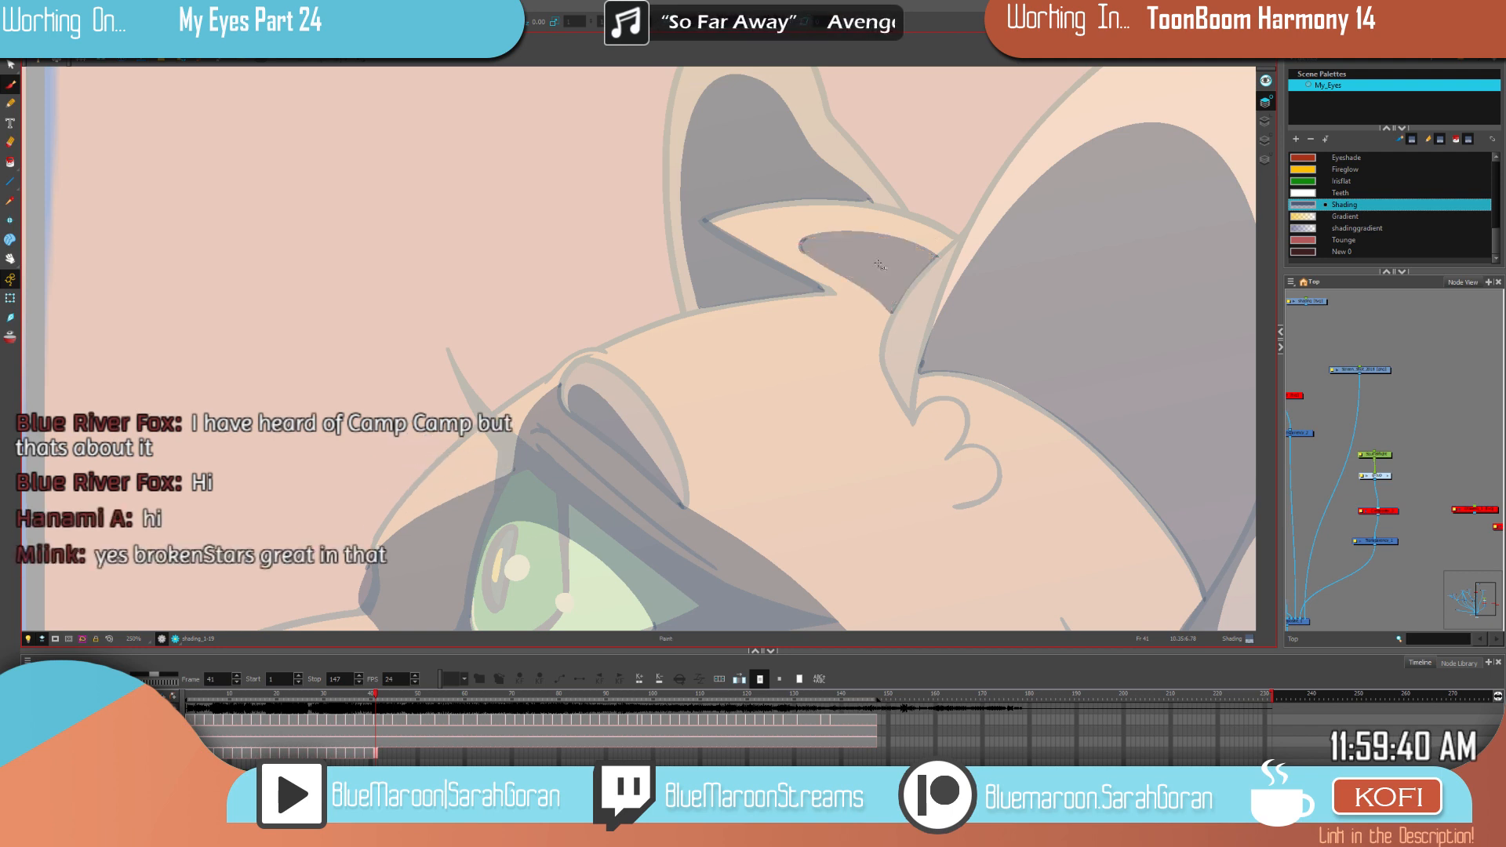
scroll(973, 328, "down", 3)
scroll(973, 327, "down", 2)
left_click_drag(1078, 434, 910, 288)
scroll(659, 349, "up", 5)
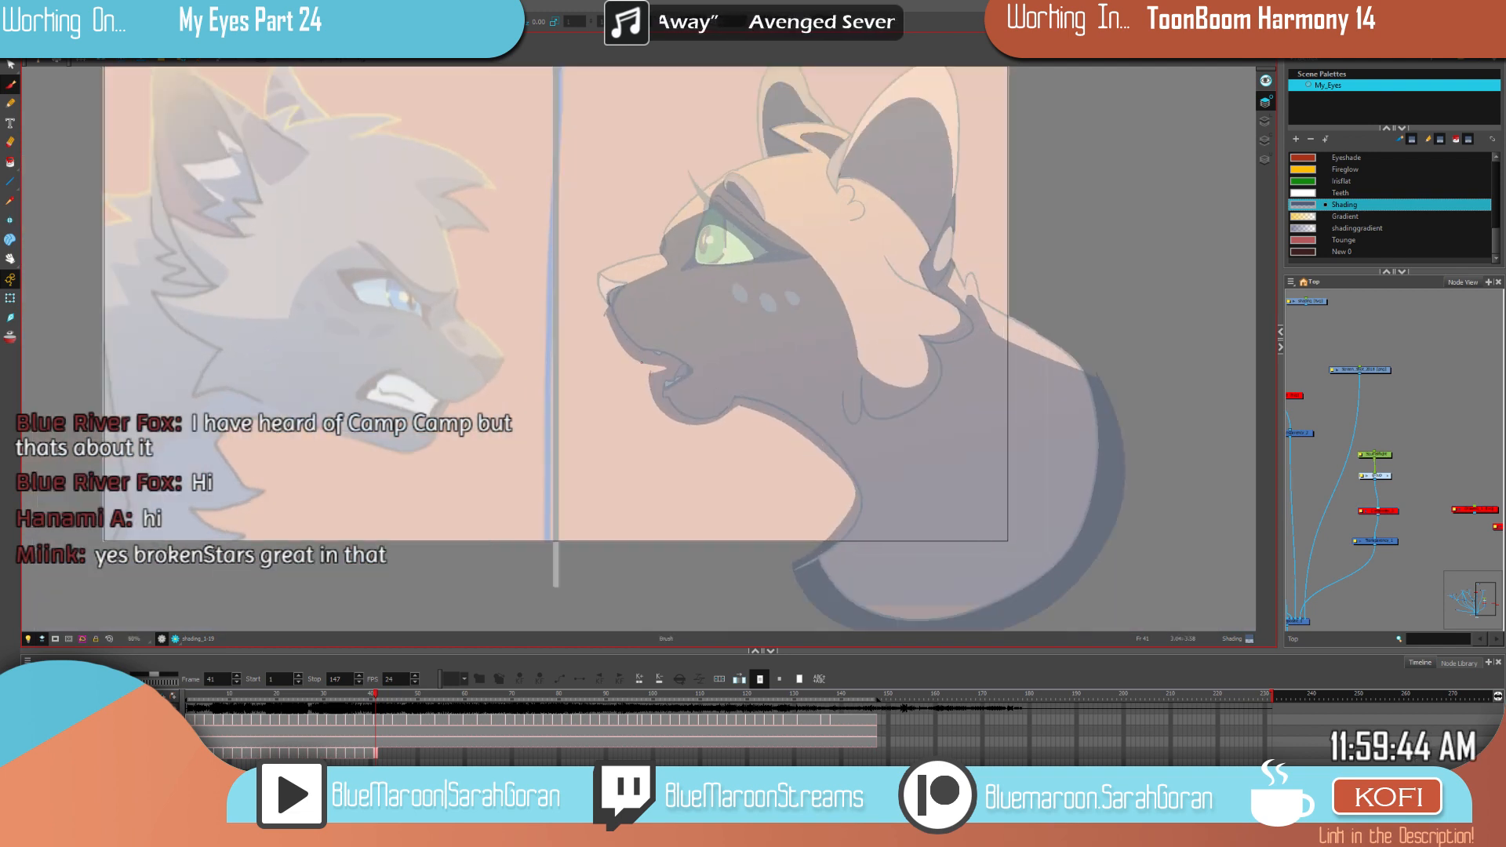
key("period")
key("period")
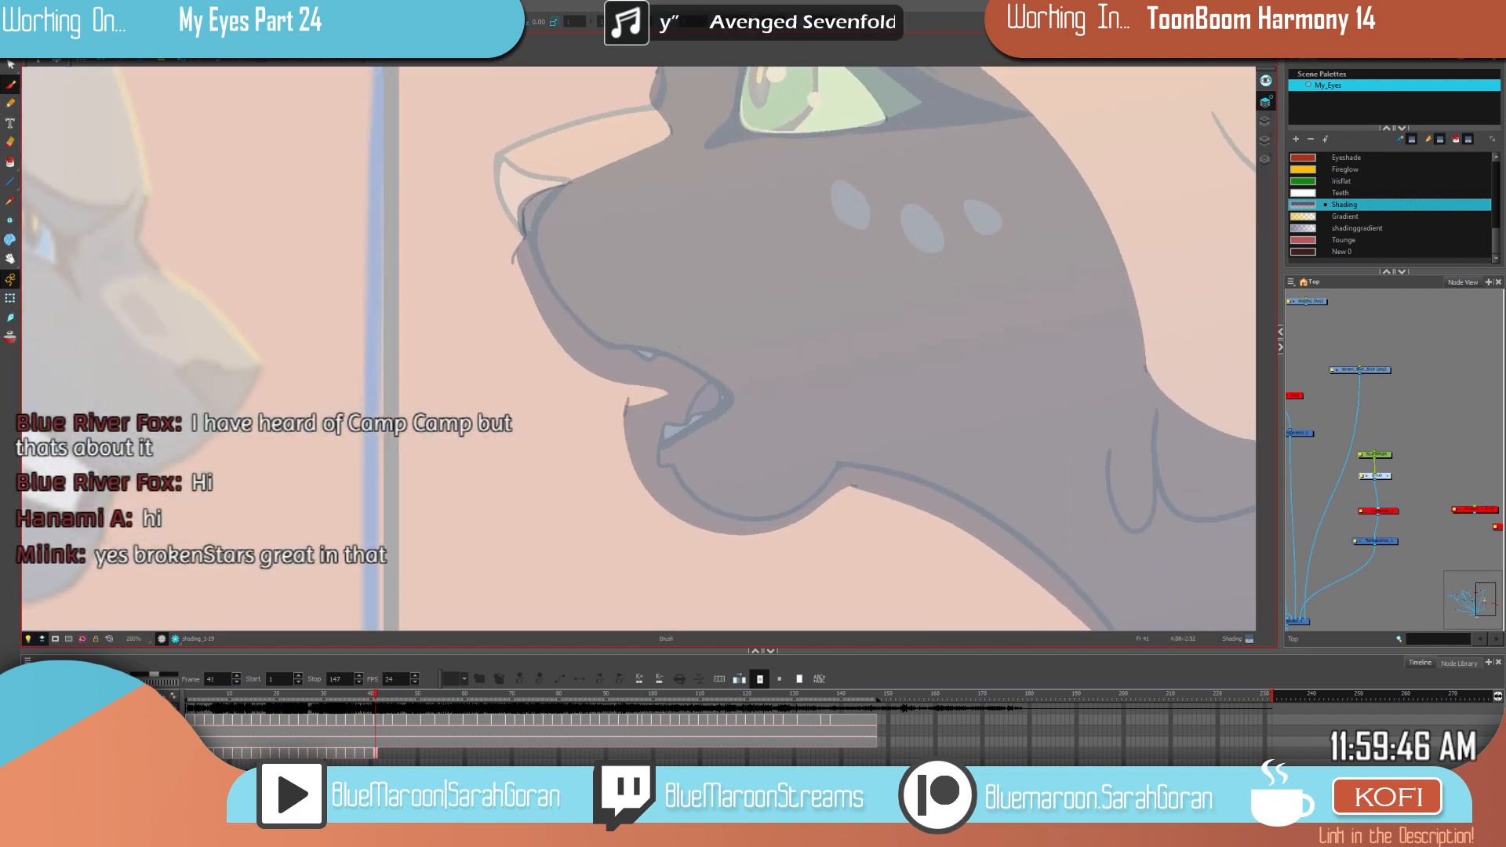
key("alt+b")
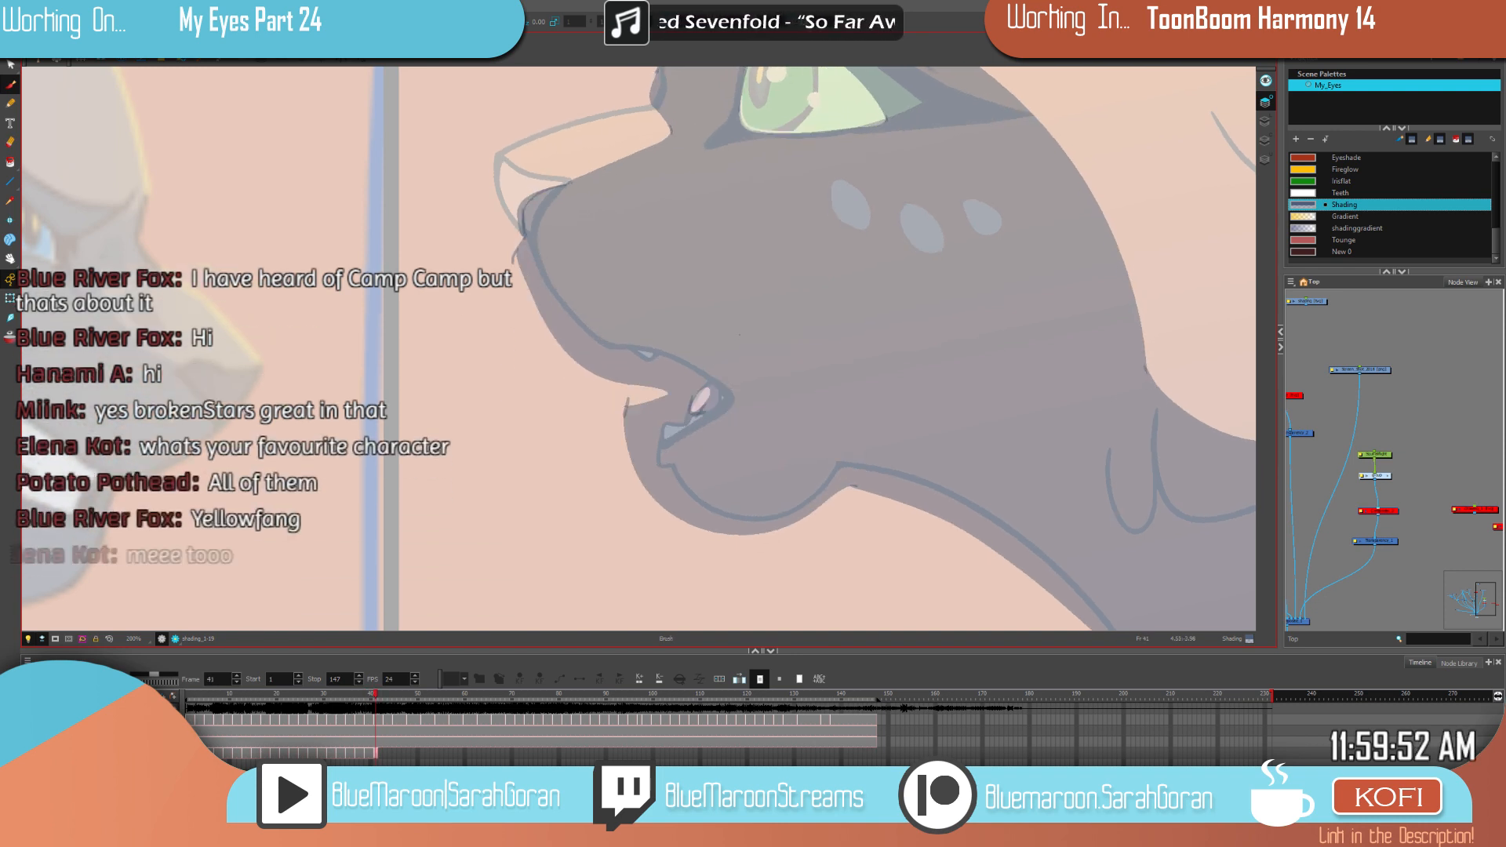
Step: Try to copy the right cat's whole shading drawing from frame 41 into frame 43
scroll(739, 335, "down", 4)
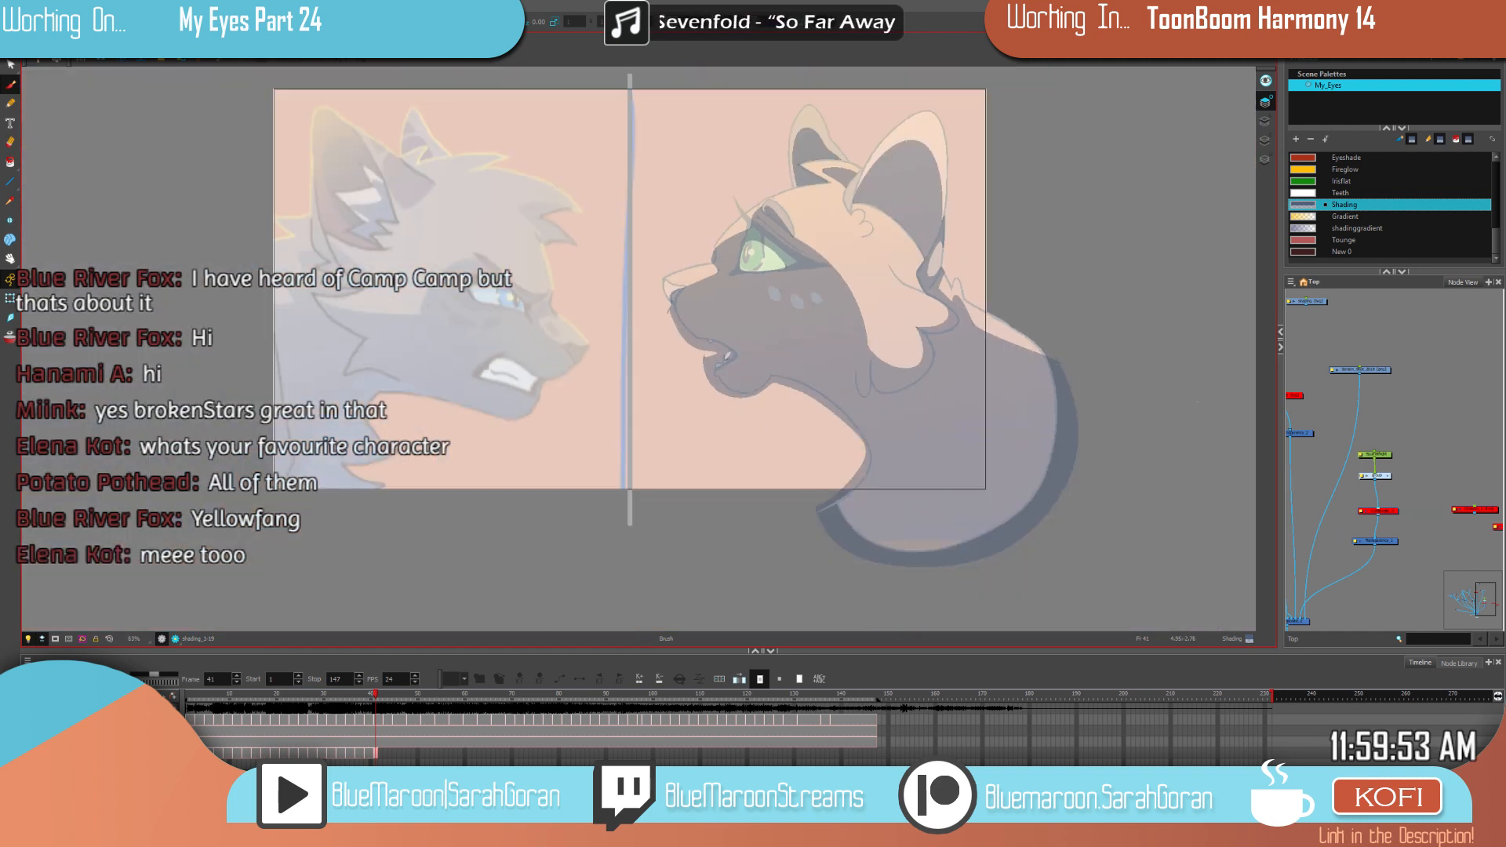
left_click_drag(740, 335, 610, 412)
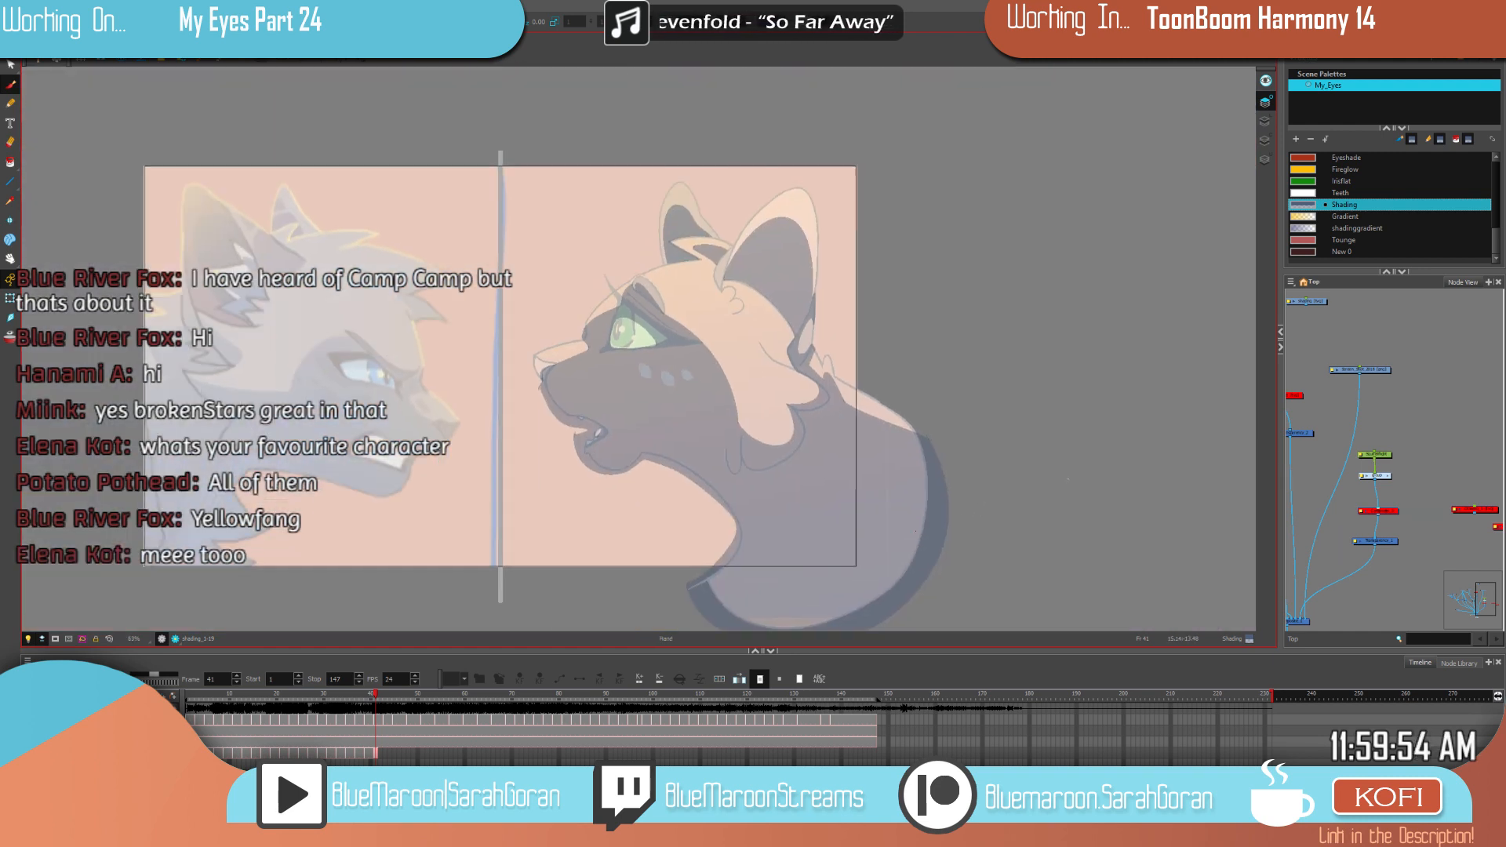
key("alt+s")
mouse_move(980, 370)
left_mouse_down()
mouse_move(607, 240)
mouse_move(667, 623)
left_mouse_up()
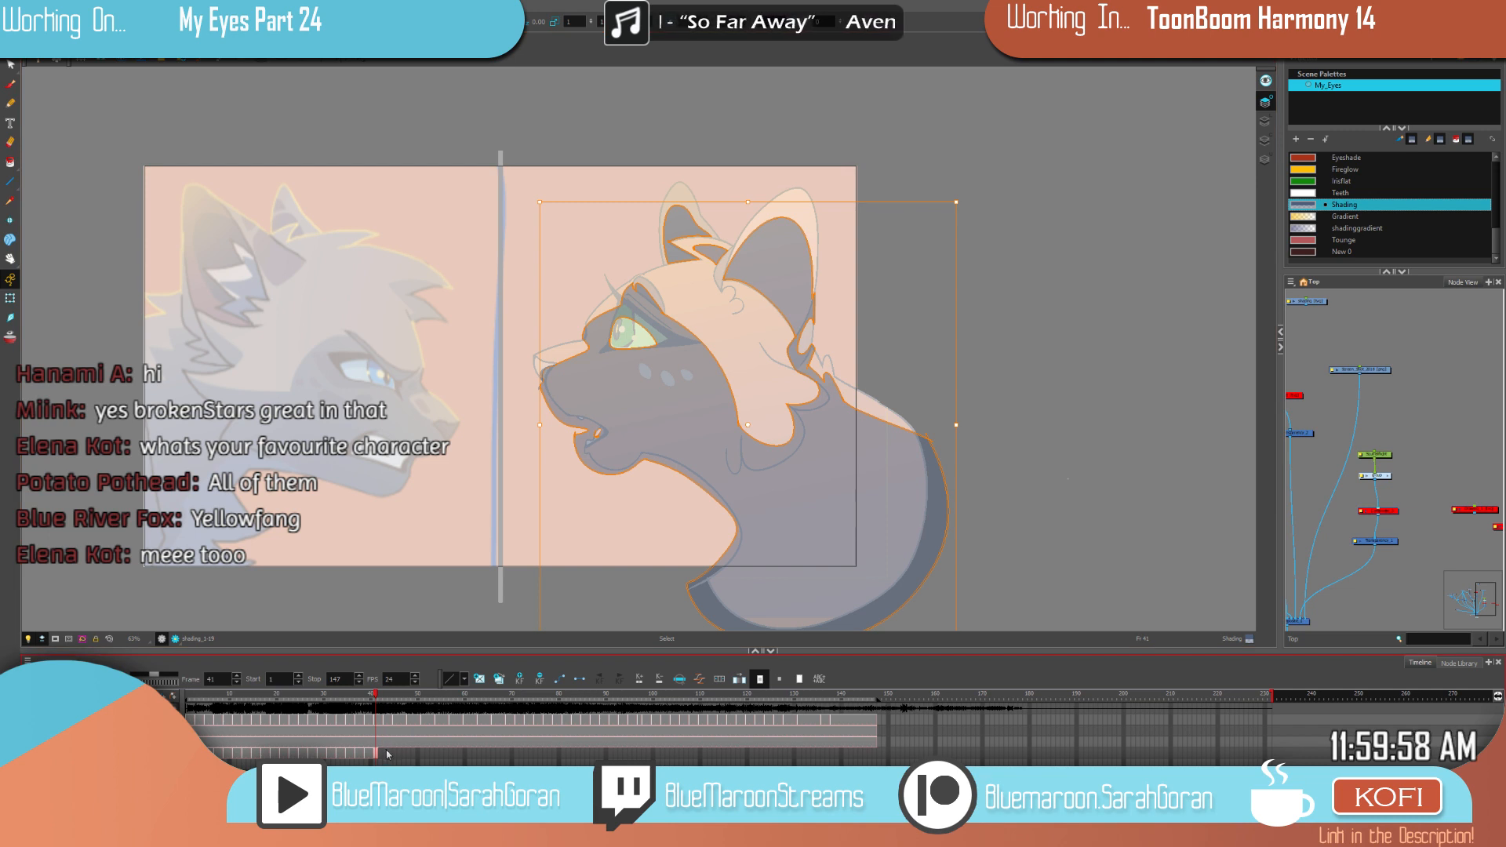
key("period")
key("period")
left_click(992, 367)
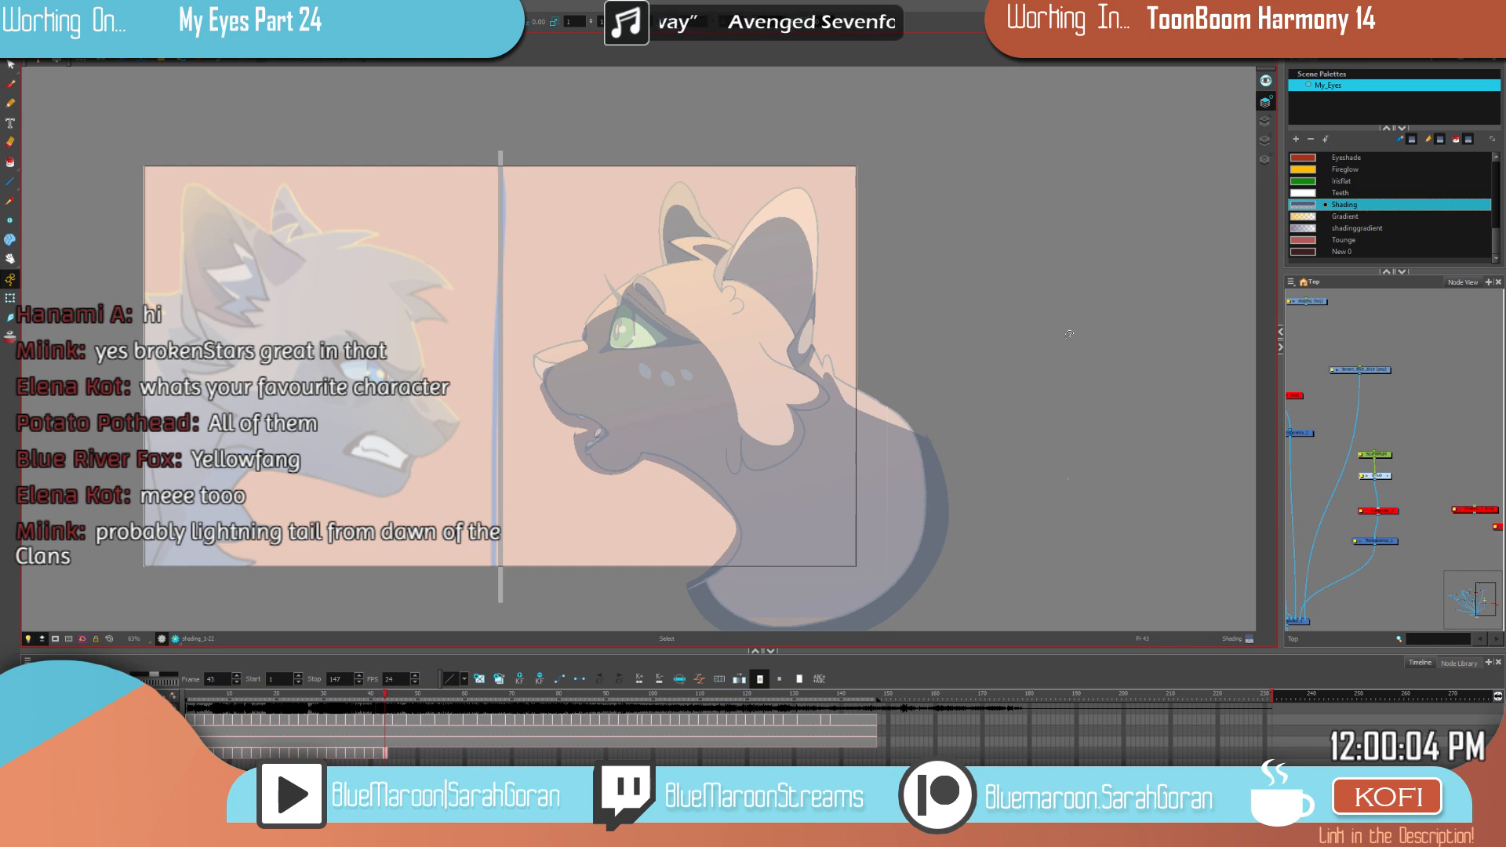
key("Delete")
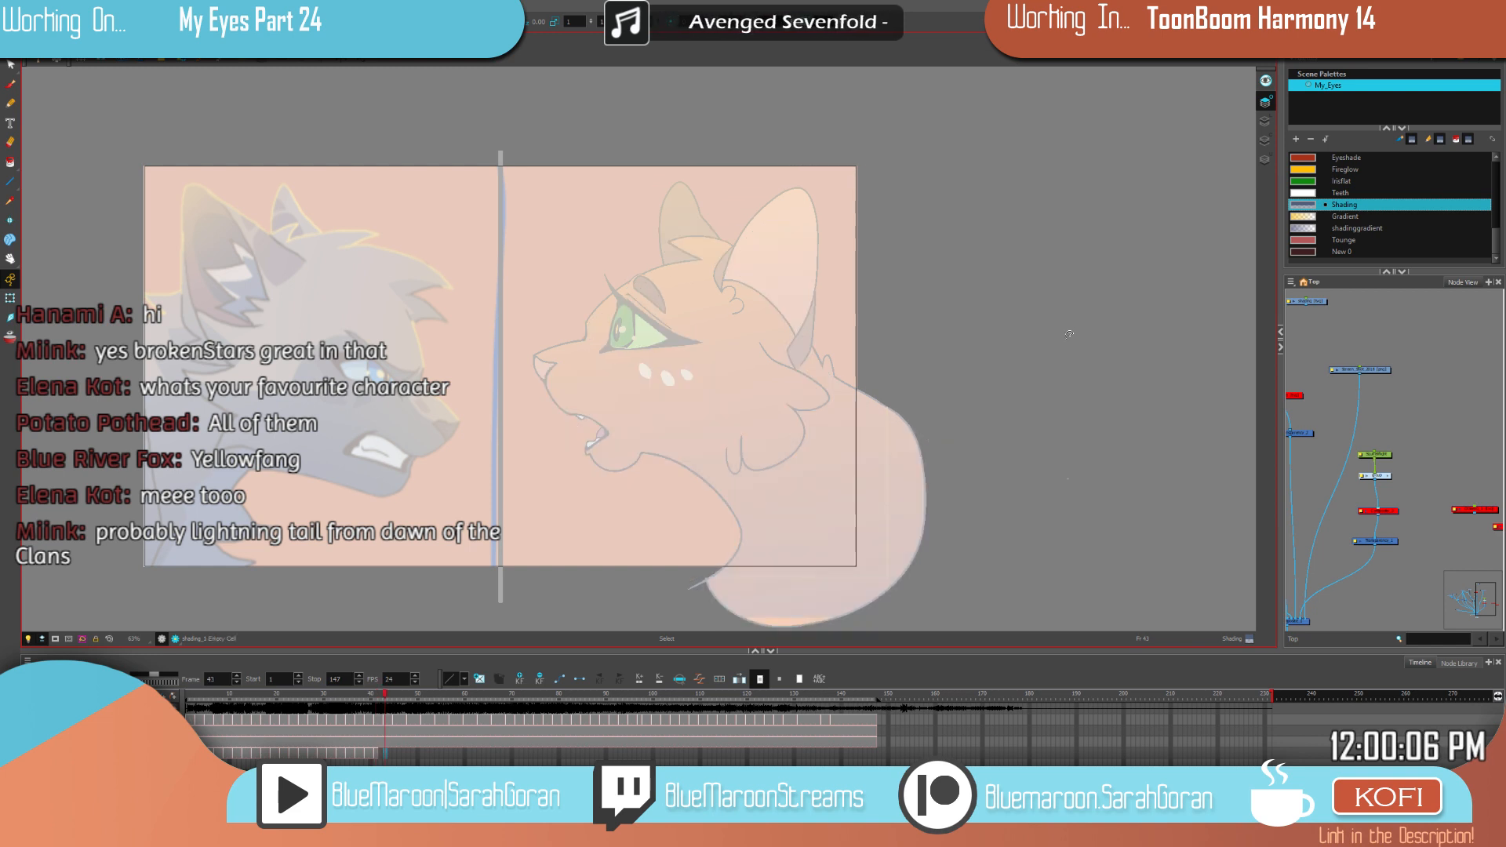
Step: Copy the right cat's shading from frame 41 into frame 43 again and save the scene
key("comma")
key("comma")
mouse_move(971, 356)
left_mouse_down()
mouse_move(474, 444)
mouse_move(991, 306)
left_mouse_up()
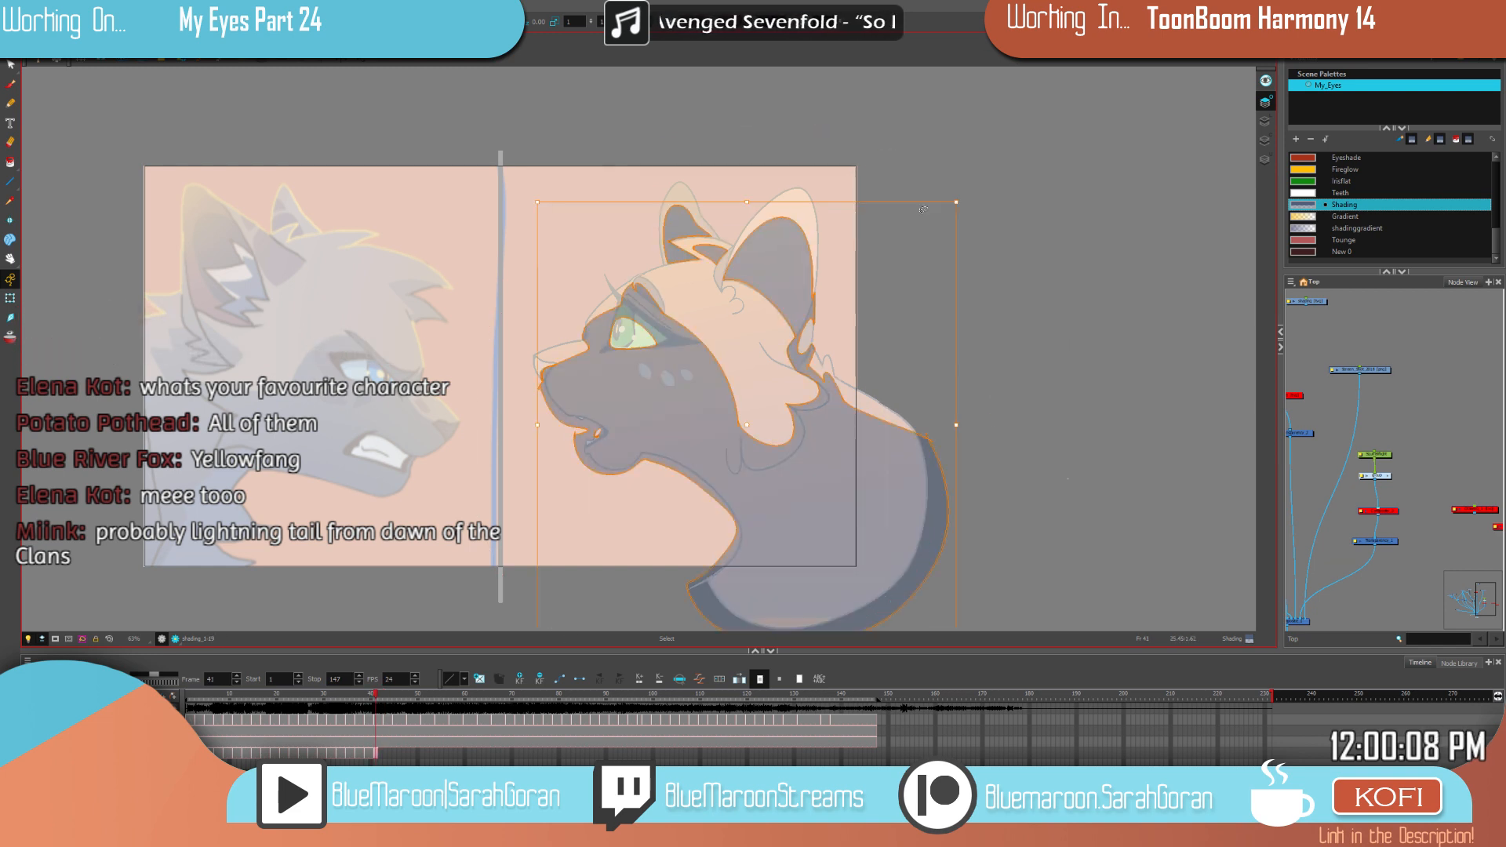
left_click_drag(384, 754, 385, 751)
key("Escape")
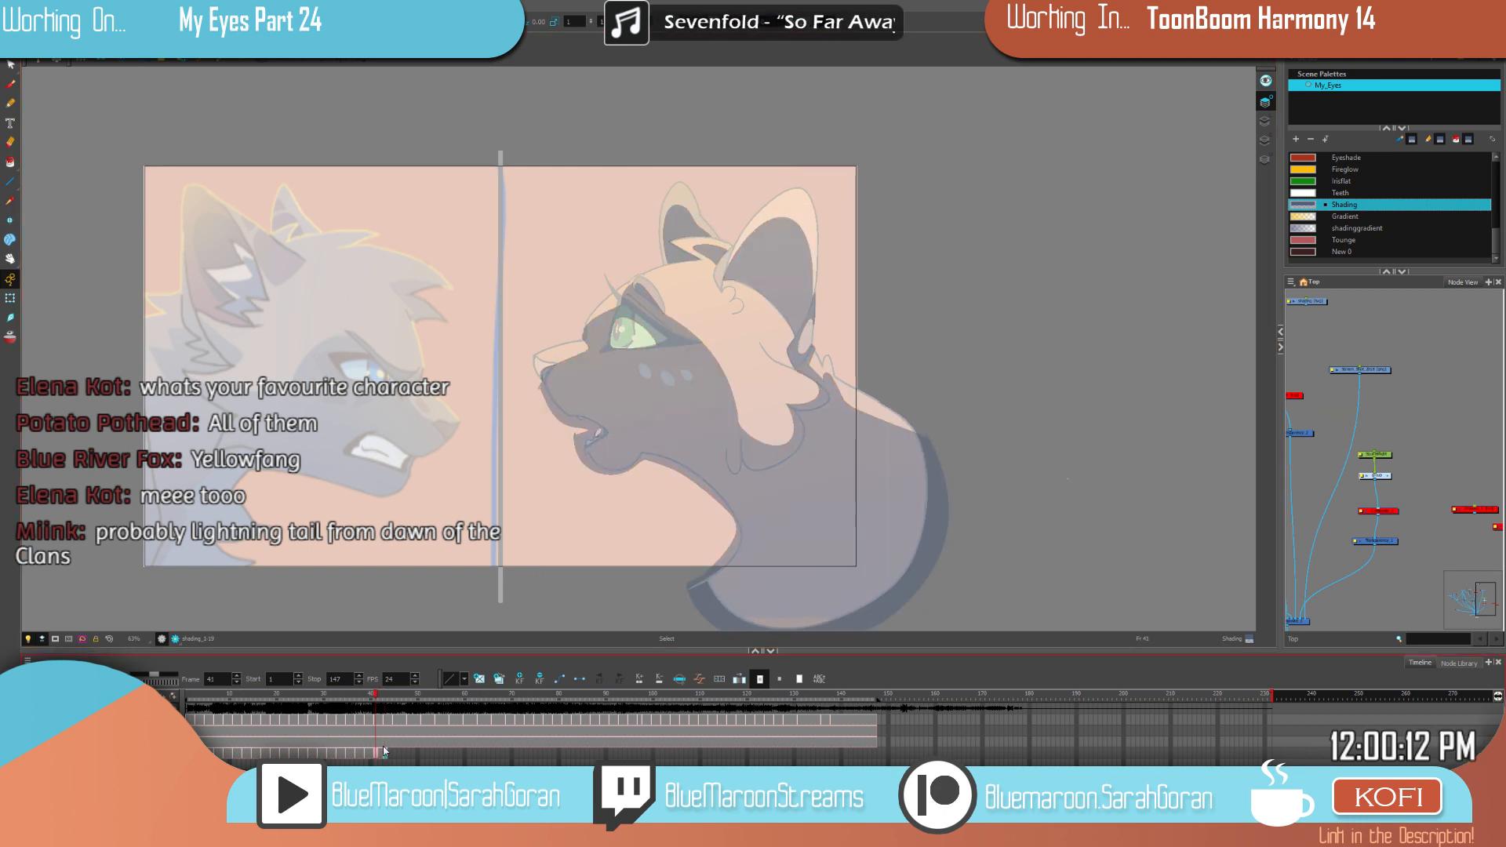
key("comma")
key("comma")
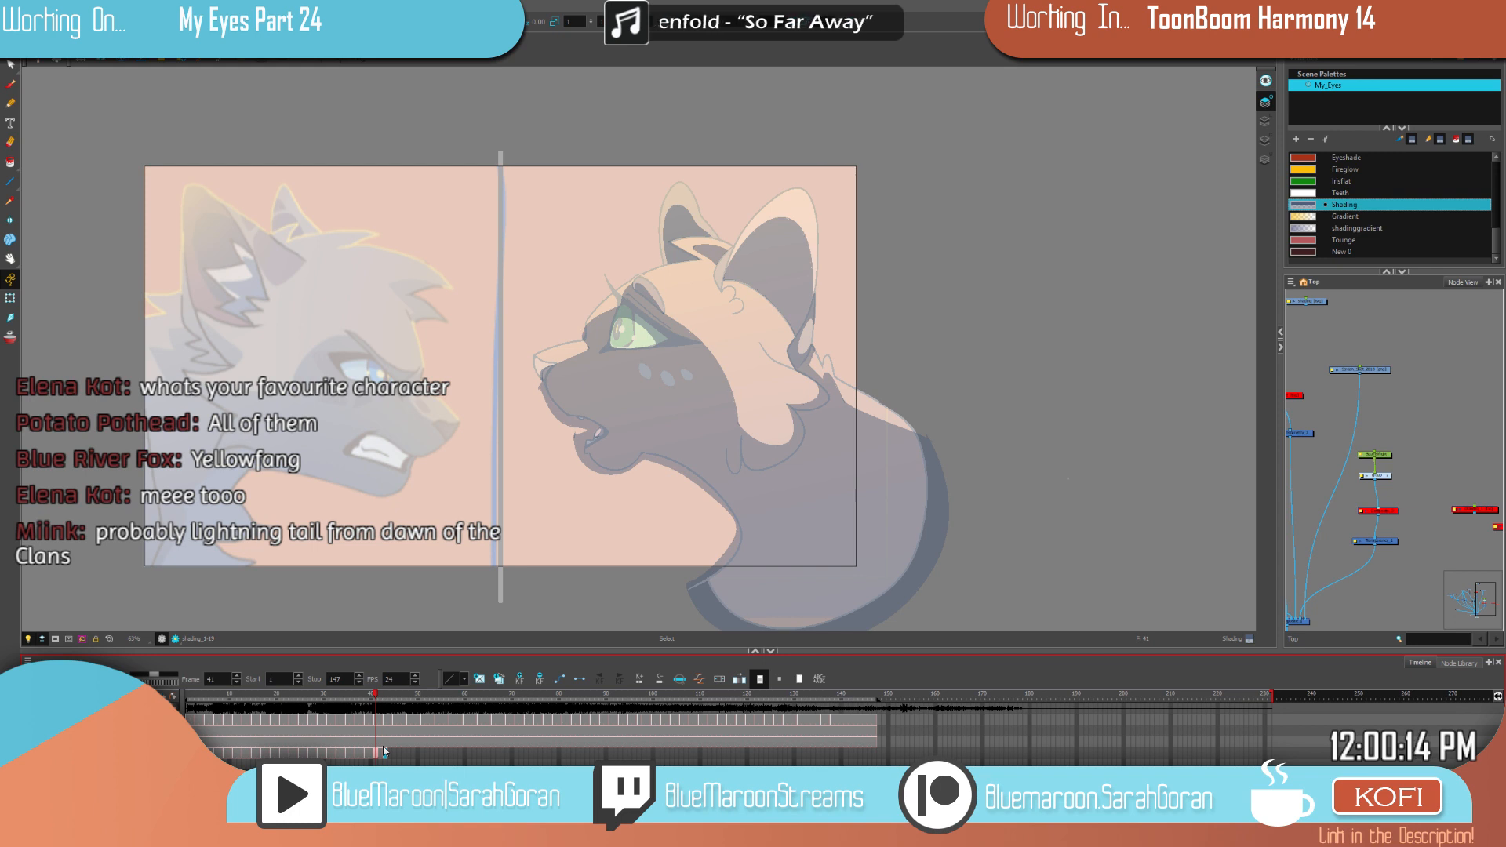
left_click(384, 752)
left_click(12, 85)
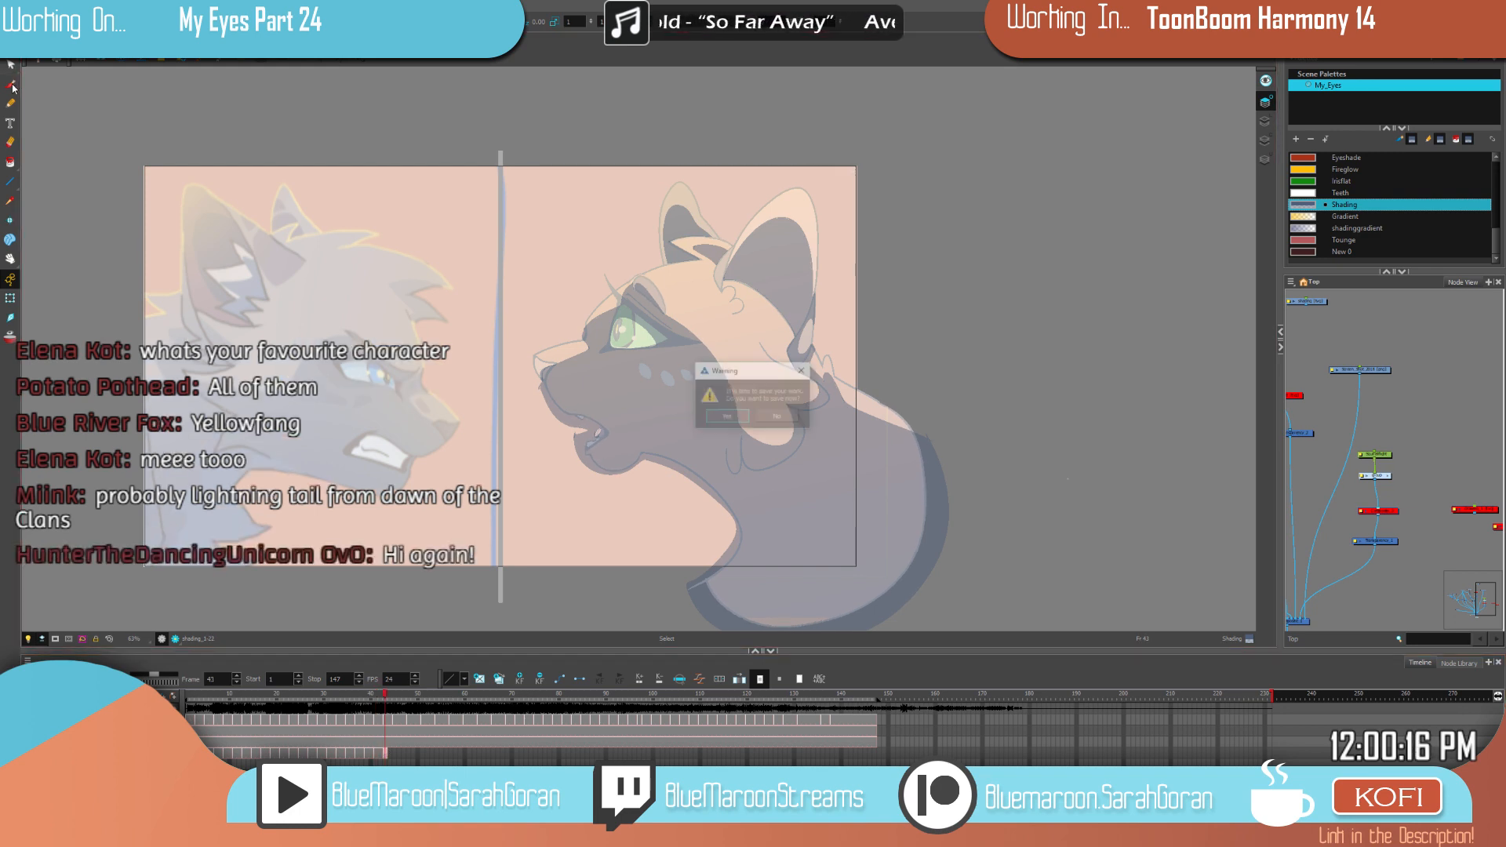
left_click(727, 414)
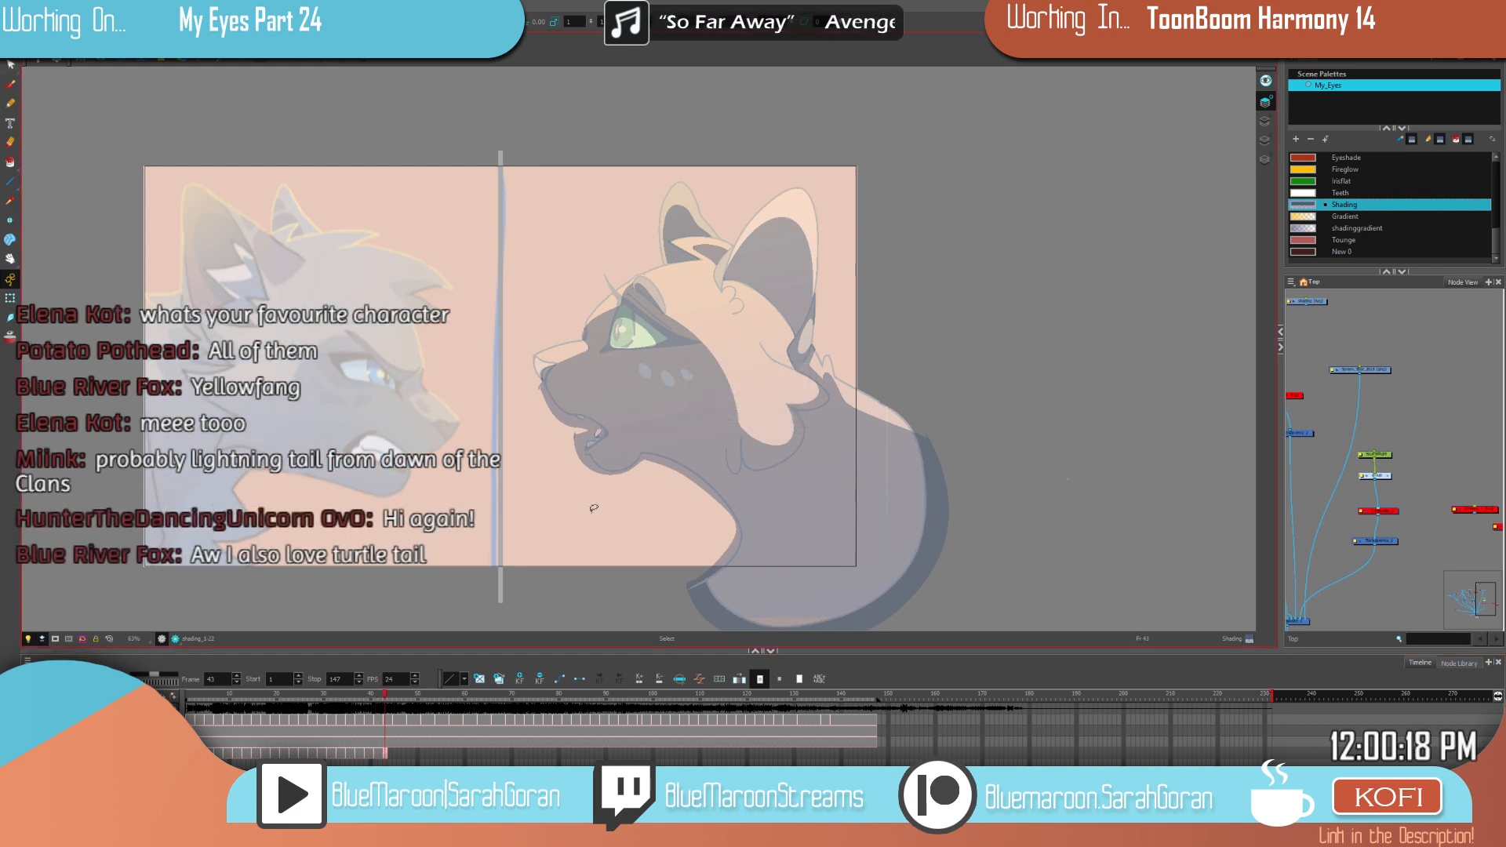
Step: Rework the shading around the tongue inside the right cat's open mouth on frame 43 with the Brush and Eraser
scroll(742, 383, "up", 3)
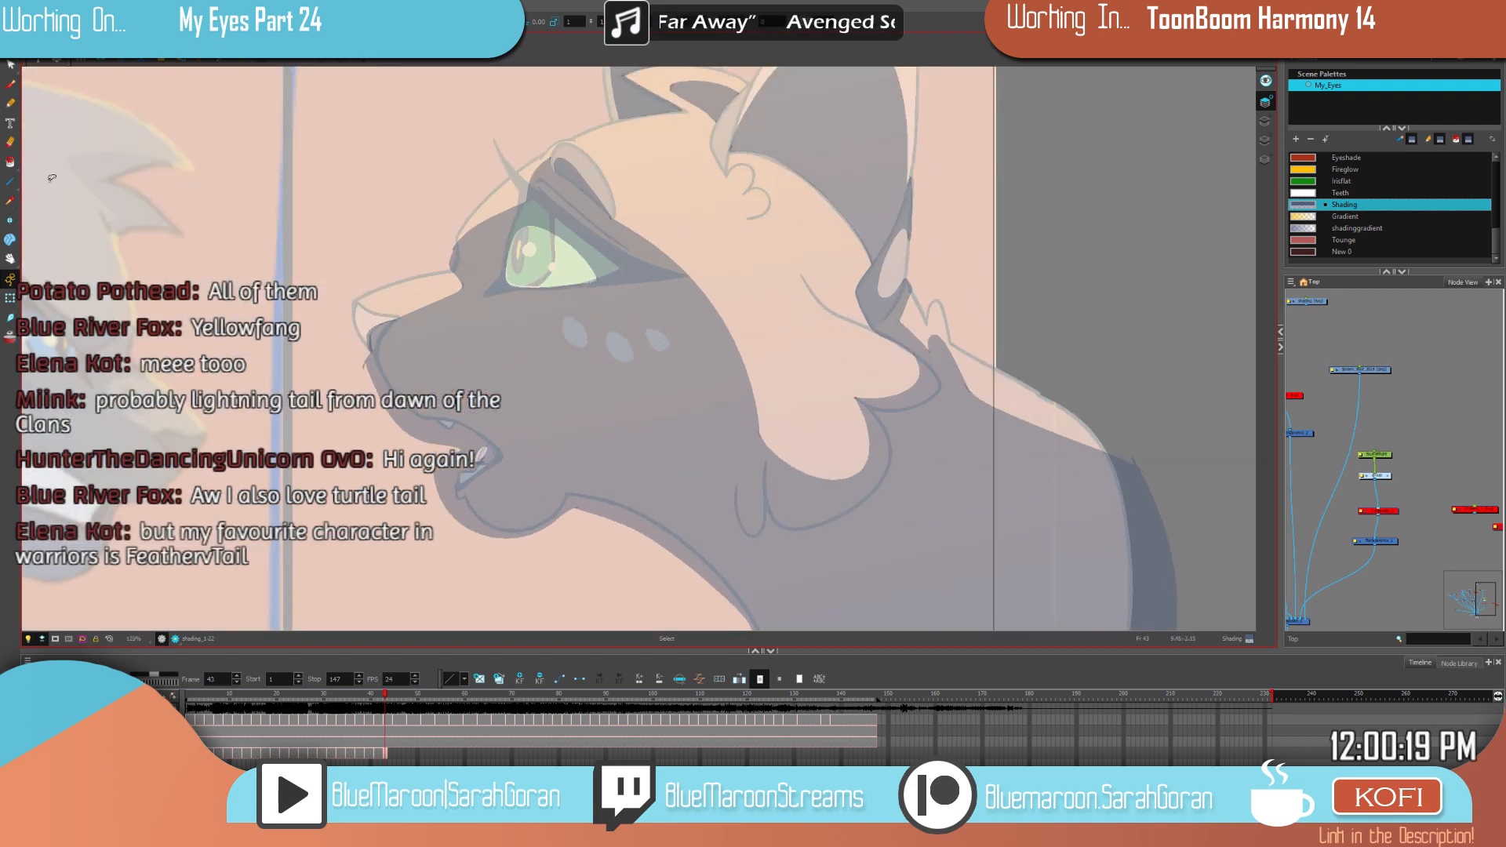
left_click(10, 84)
scroll(691, 375, "up", 3)
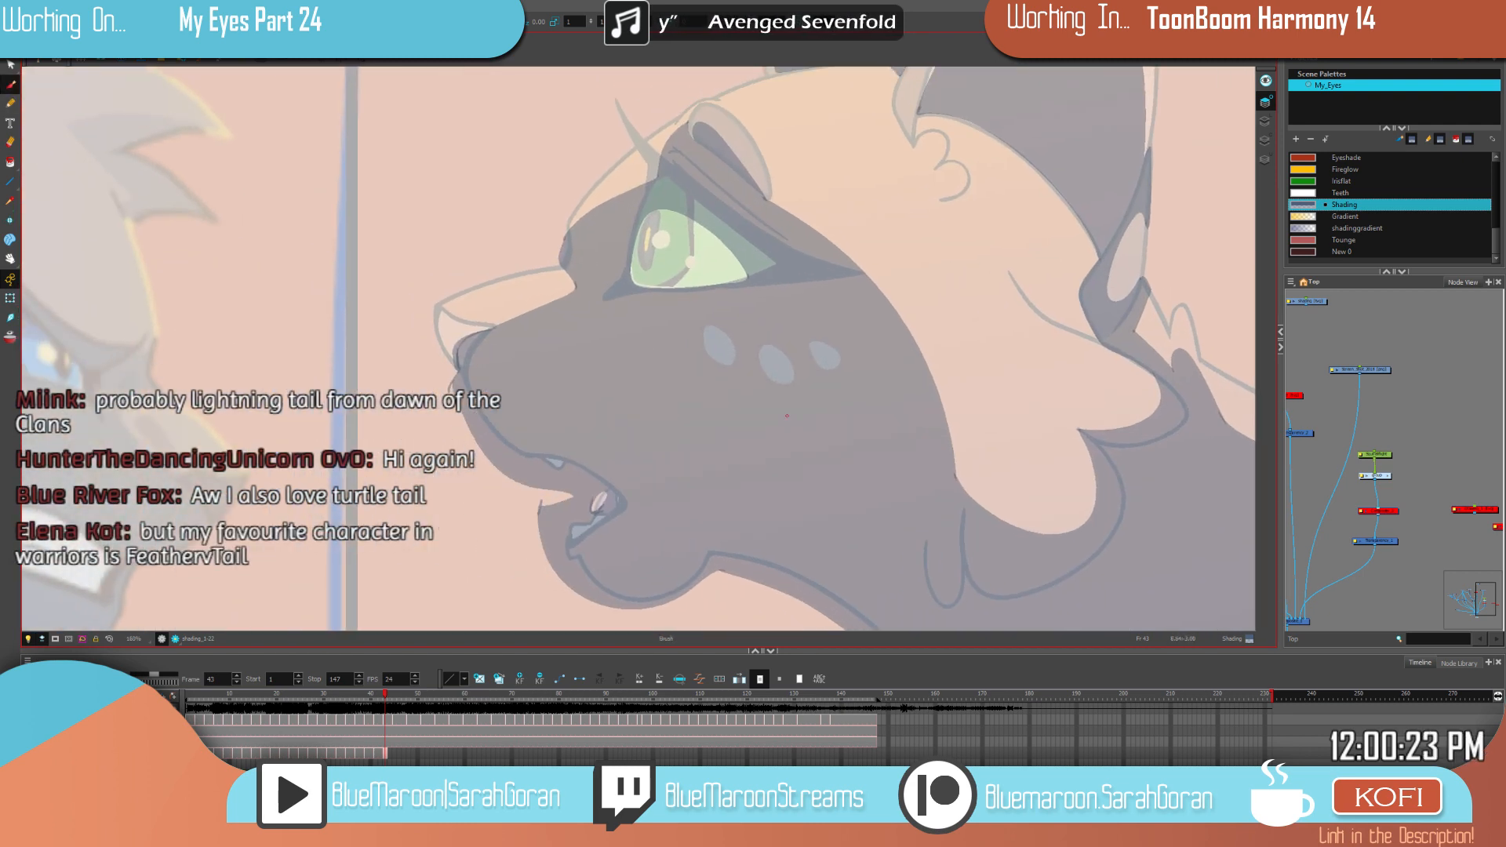
scroll(684, 355, "up", 1)
key("comma")
key("comma")
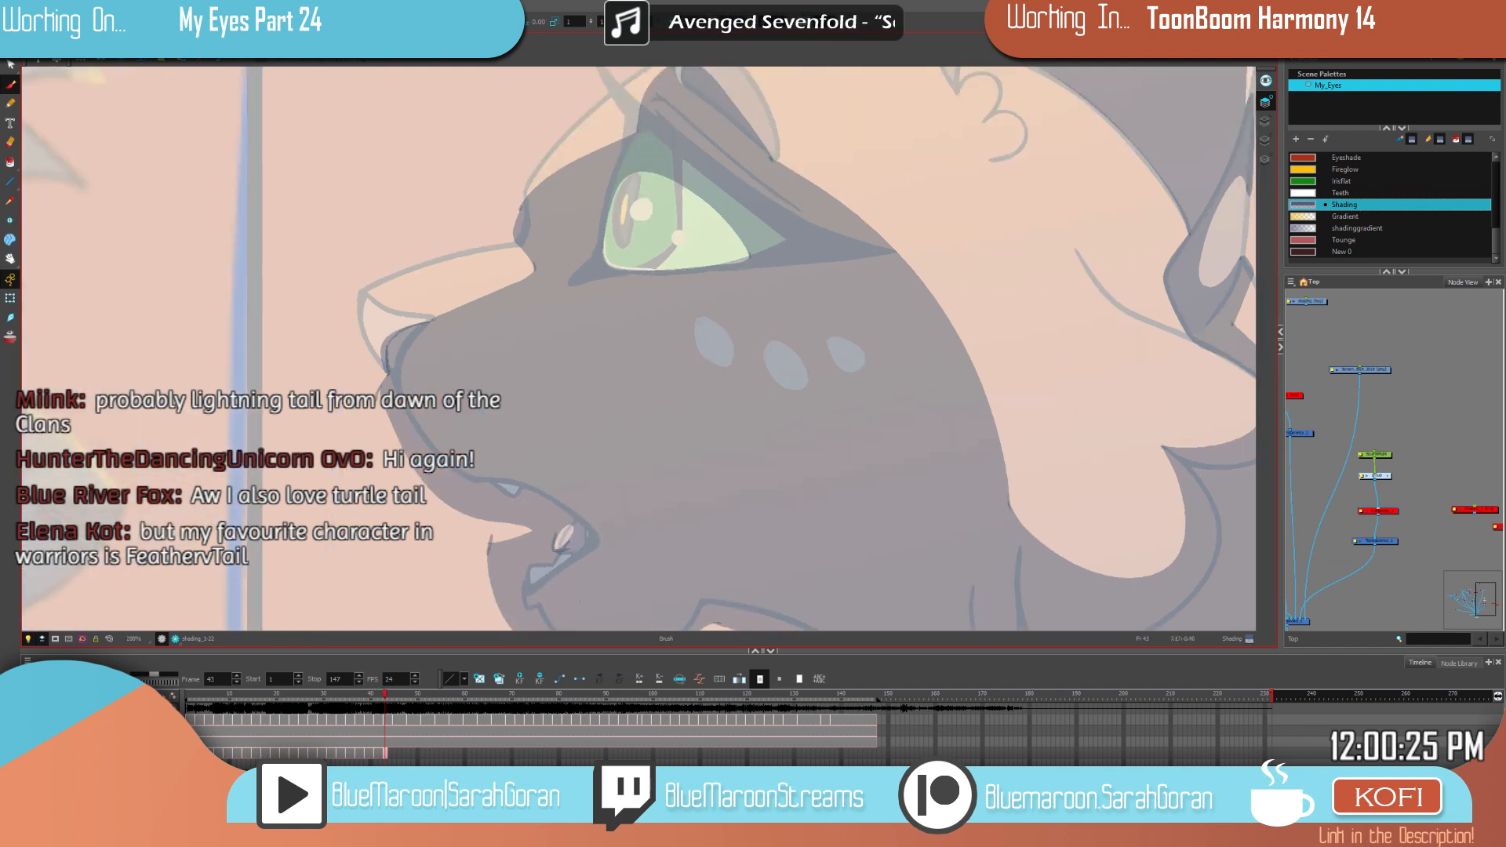
key("period")
key("period")
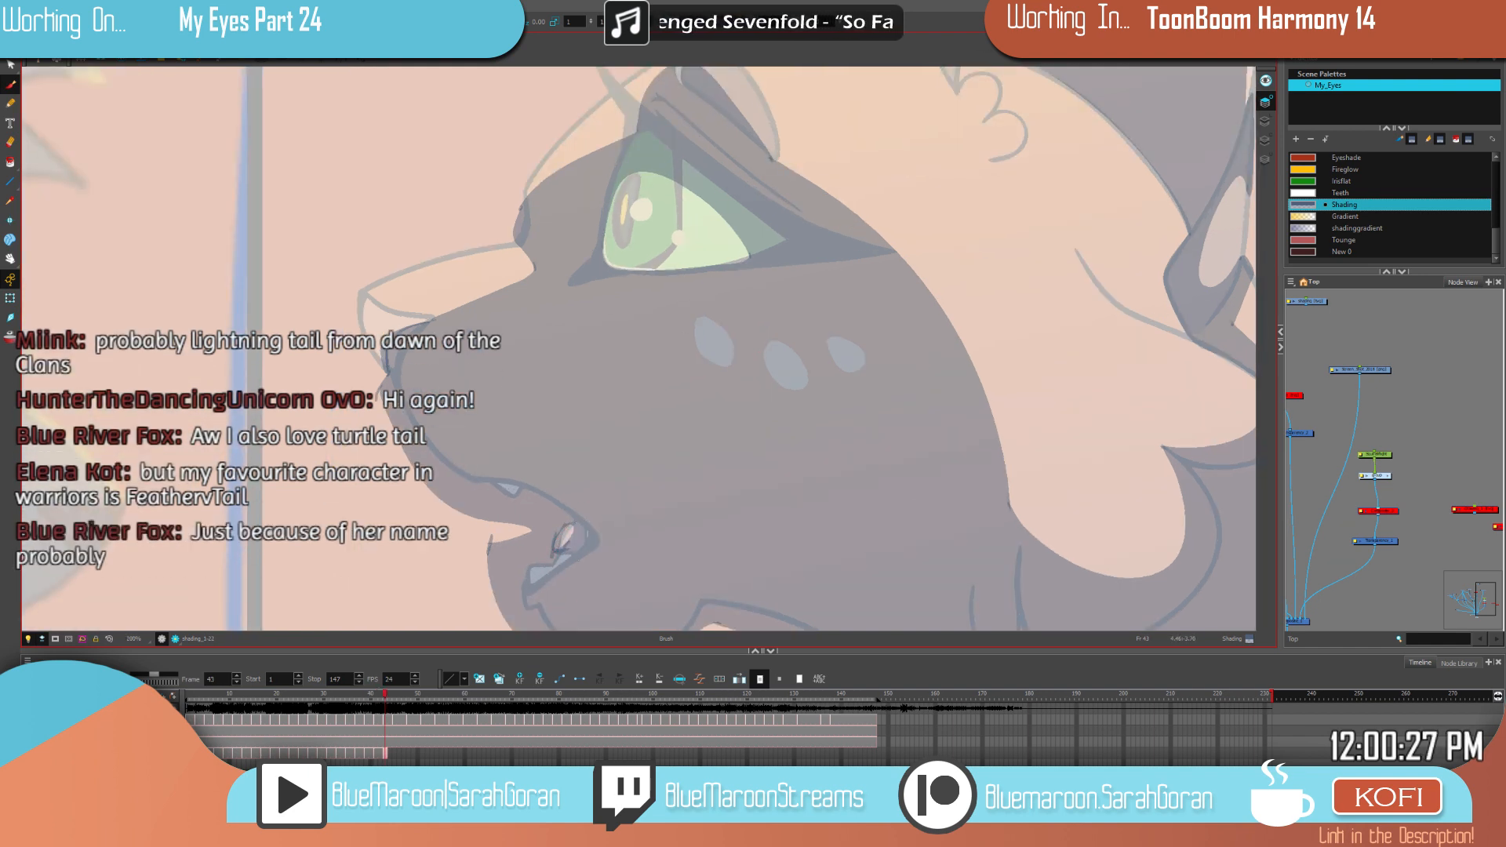
key("alt+b")
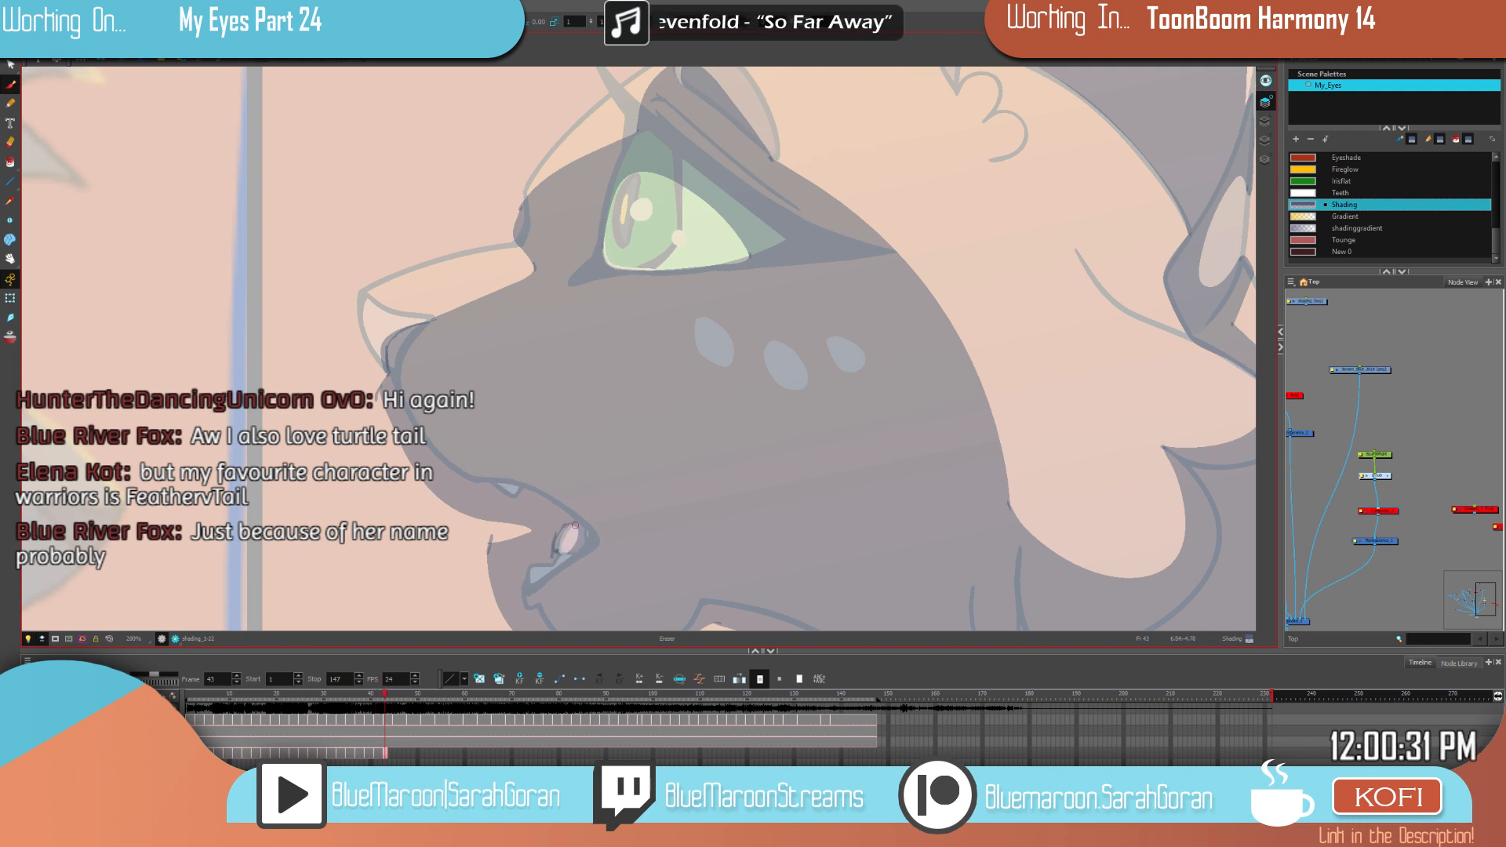
key("alt+b")
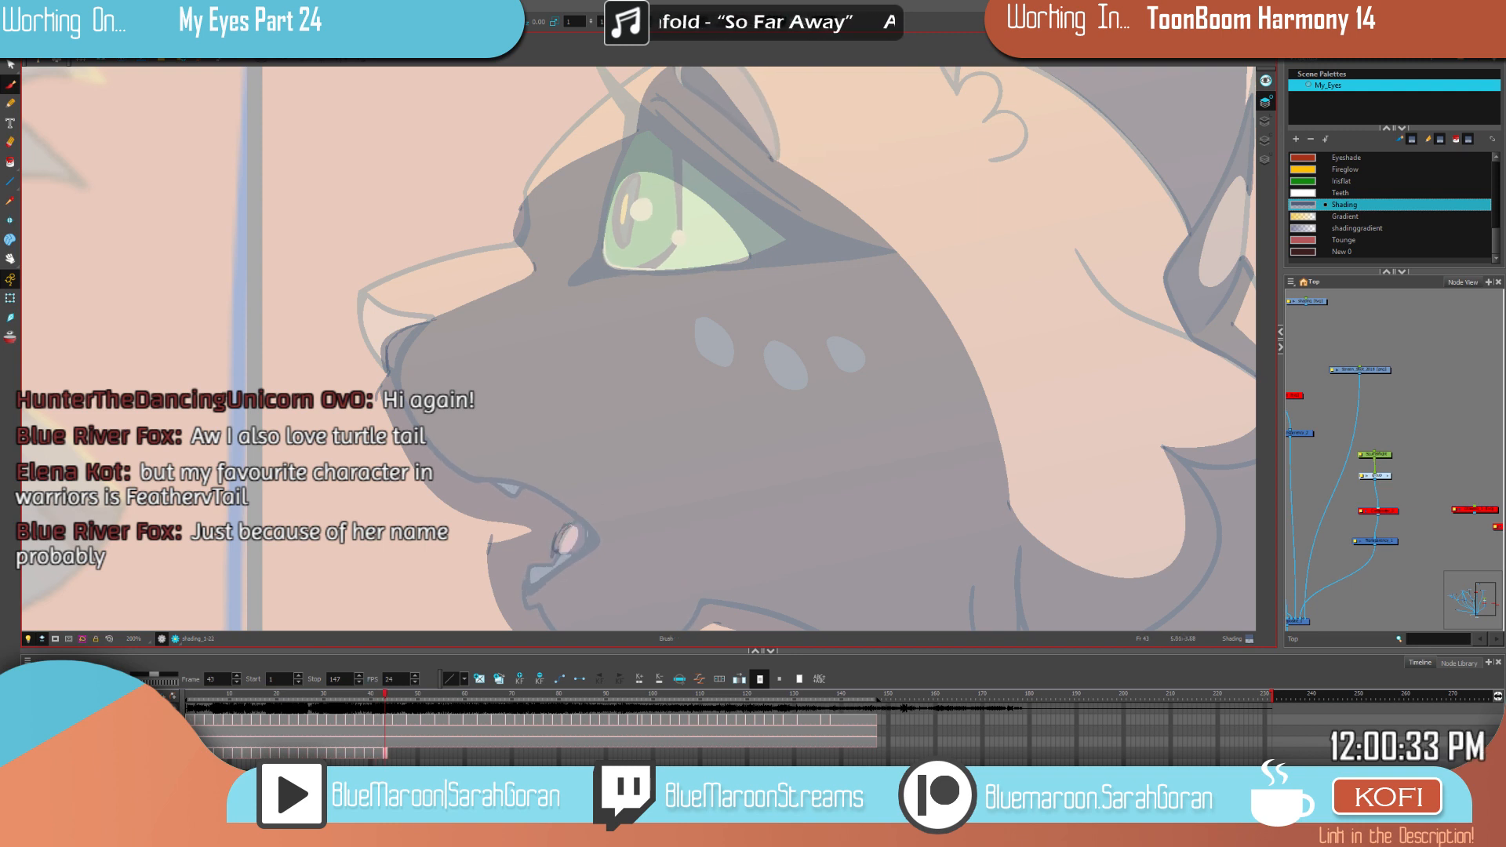
Step: Brush the missing shading along the lower edge of the right cat's eyebrow on frame 43
key(".")
key(".")
left_click_drag(832, 380, 871, 581)
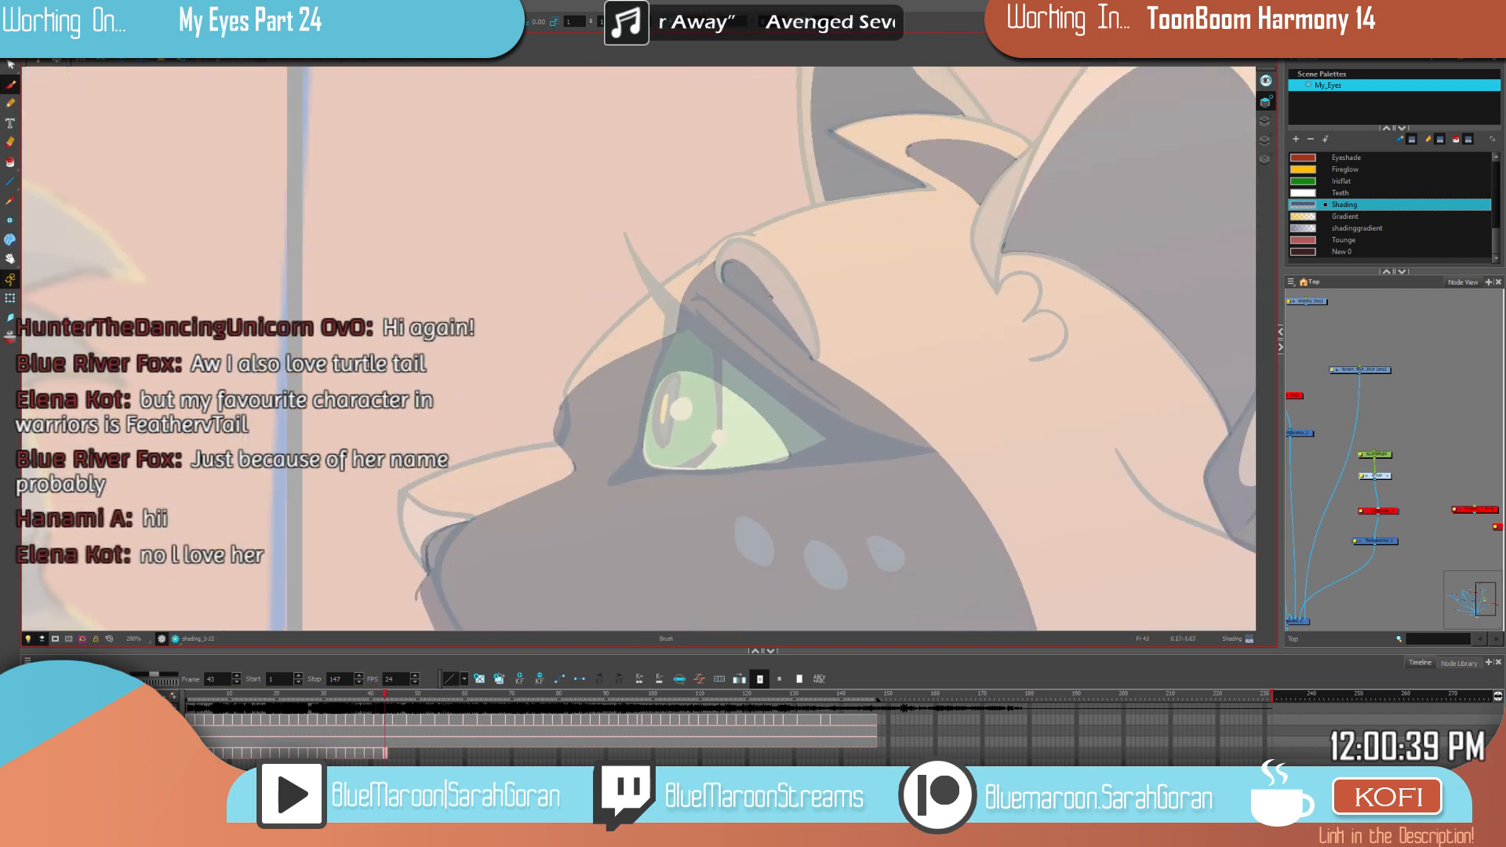
left_click_drag(772, 299, 813, 364)
Step: Compare the eyebrow, eye and hair tuft shading across frames 39, 41 and 43
key(".")
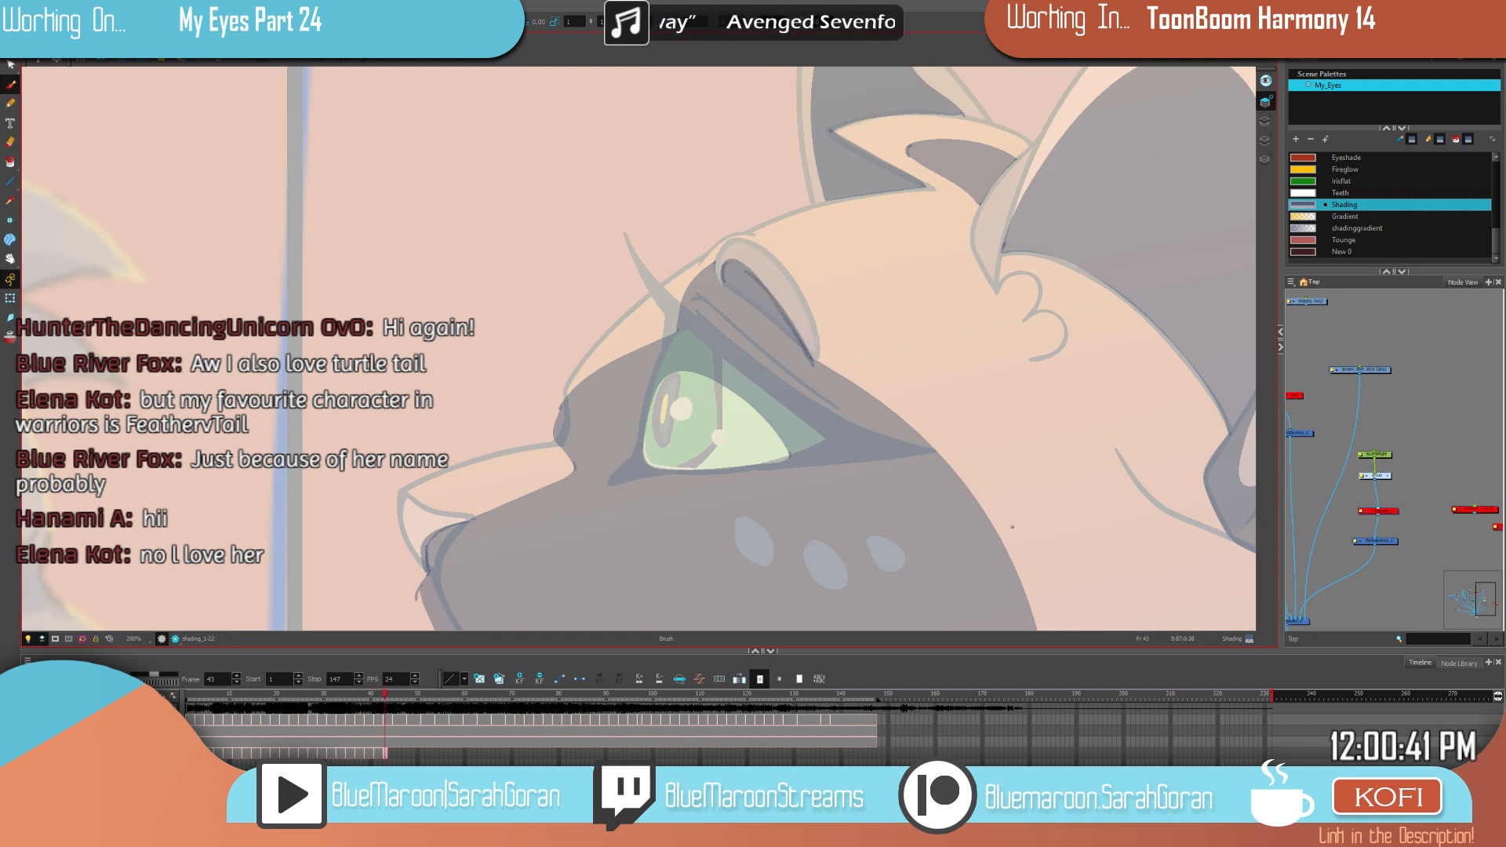
key(".")
key("f")
key("g")
key("f")
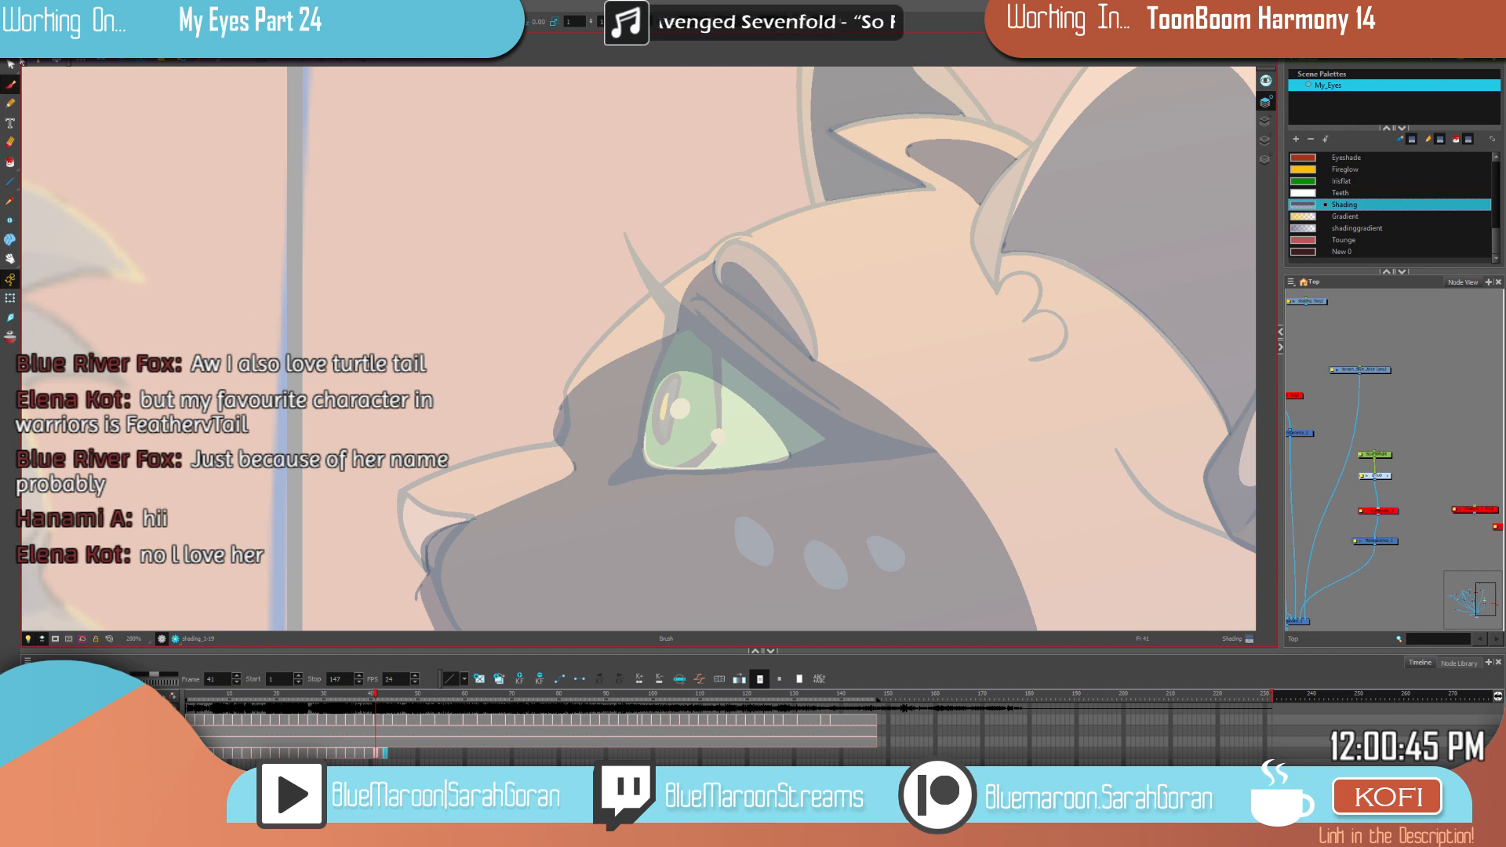
left_click(902, 147)
left_click(902, 150)
left_click(977, 309)
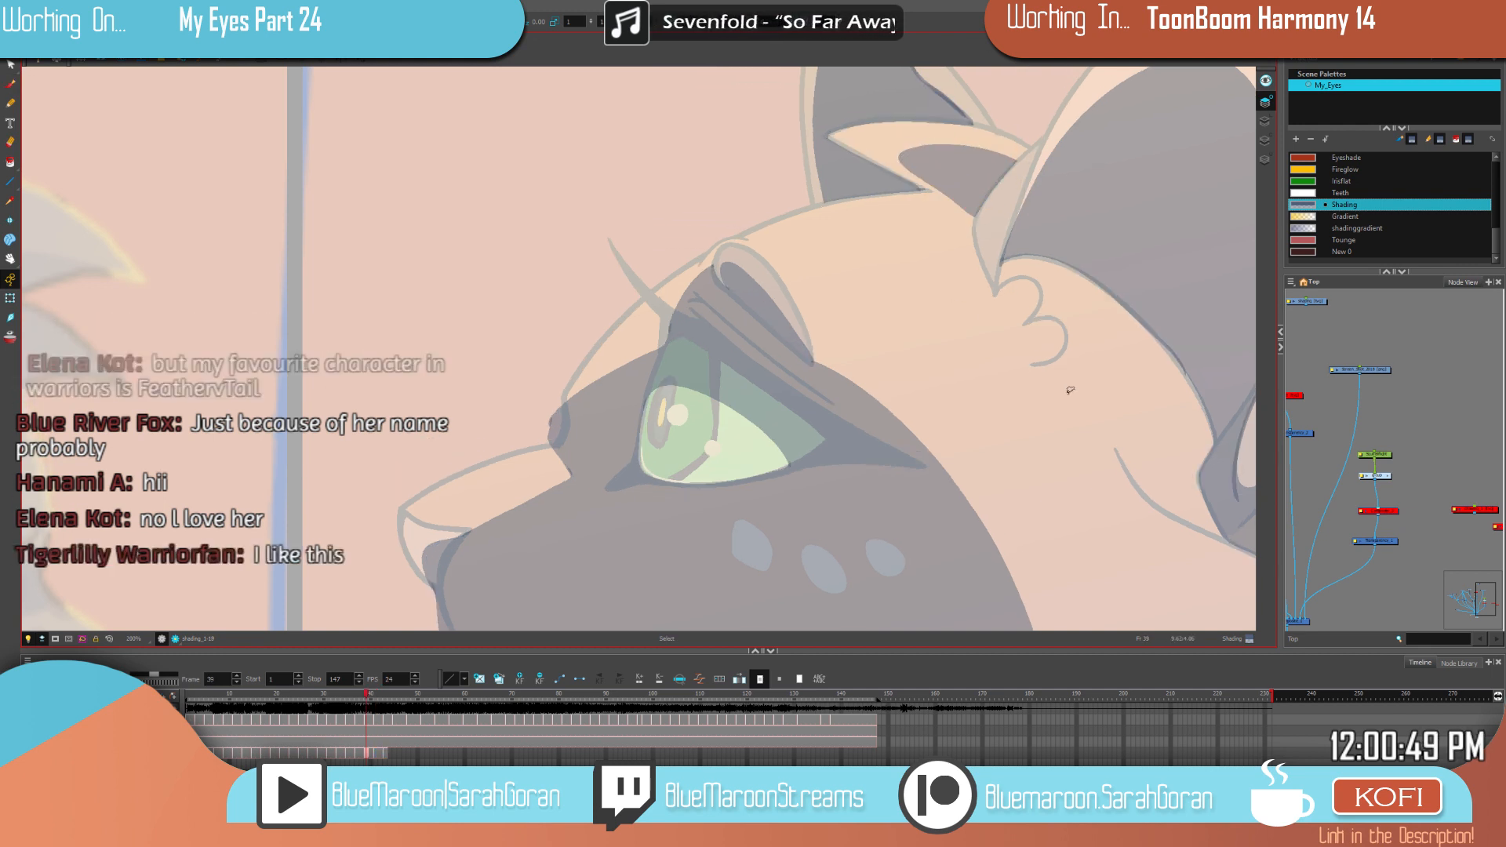
key("period")
key("period")
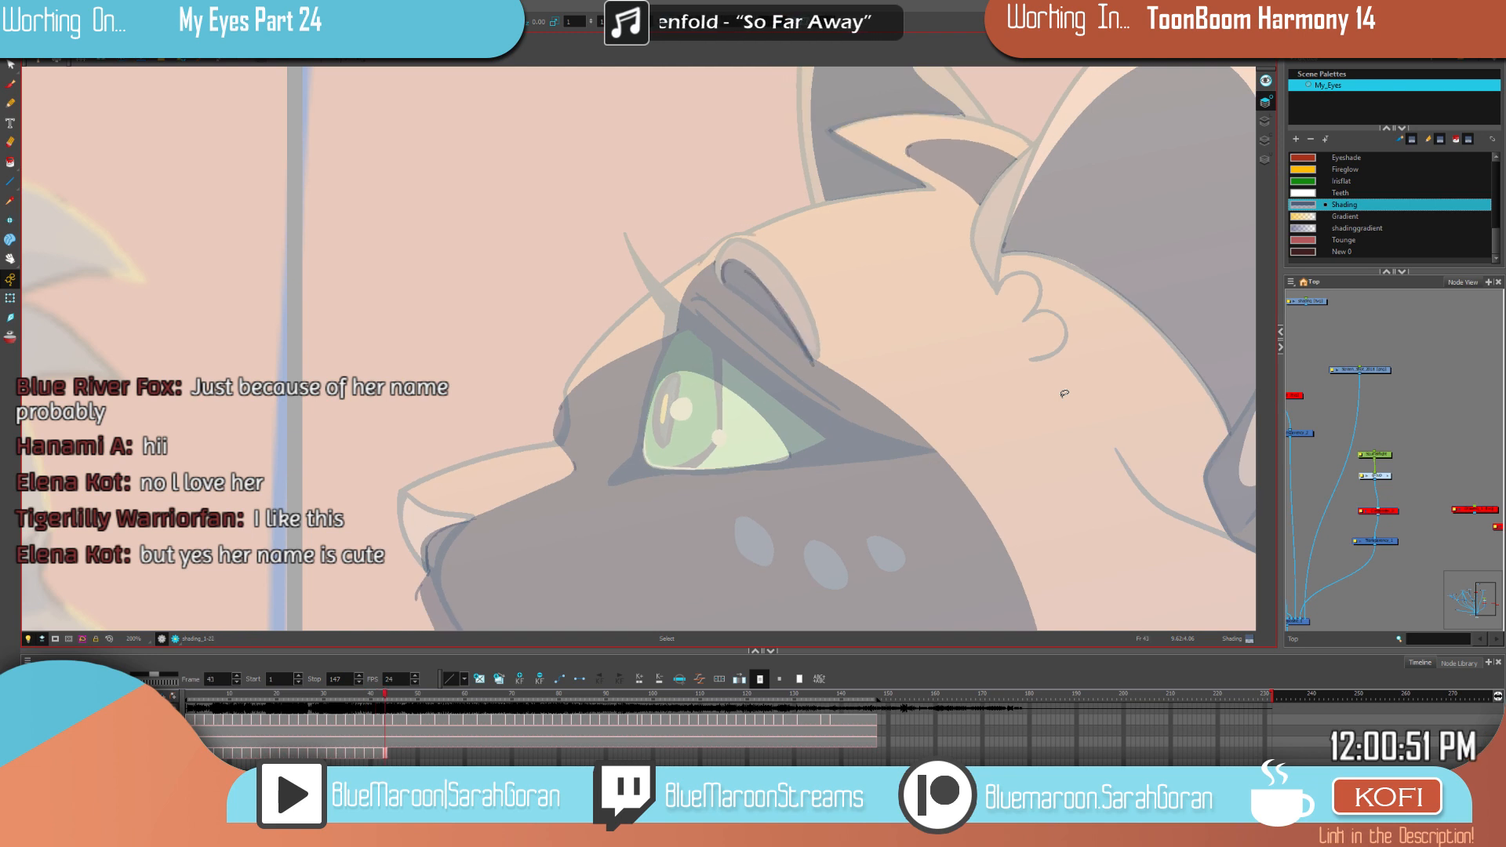
key("comma")
key("comma")
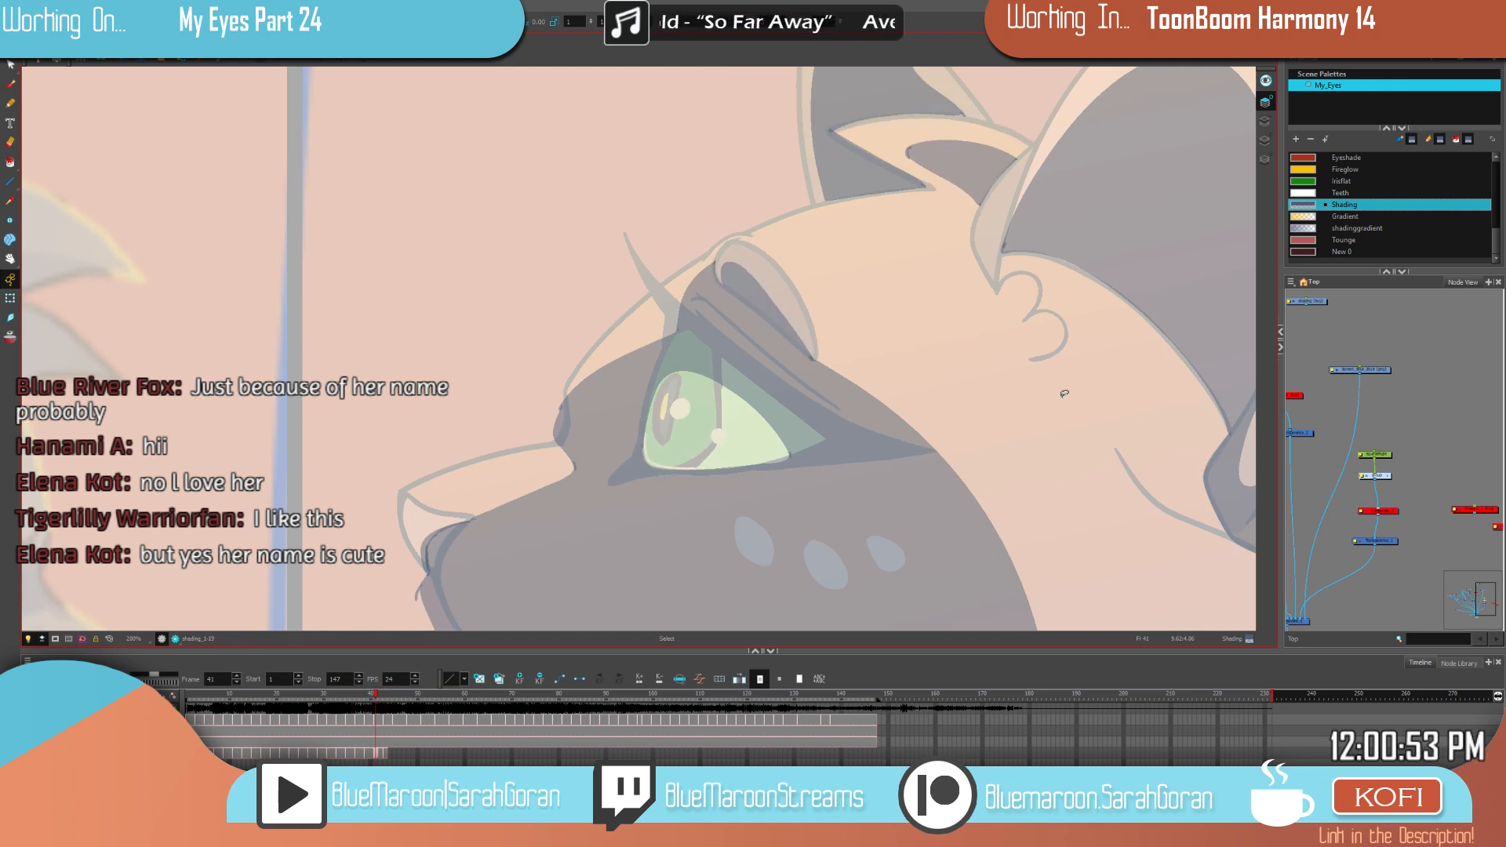
key("period")
key("period")
Step: Check the right cat's complete shading by flipping between frame 43 and its neighbouring frames
scroll(1064, 393, "down", 4)
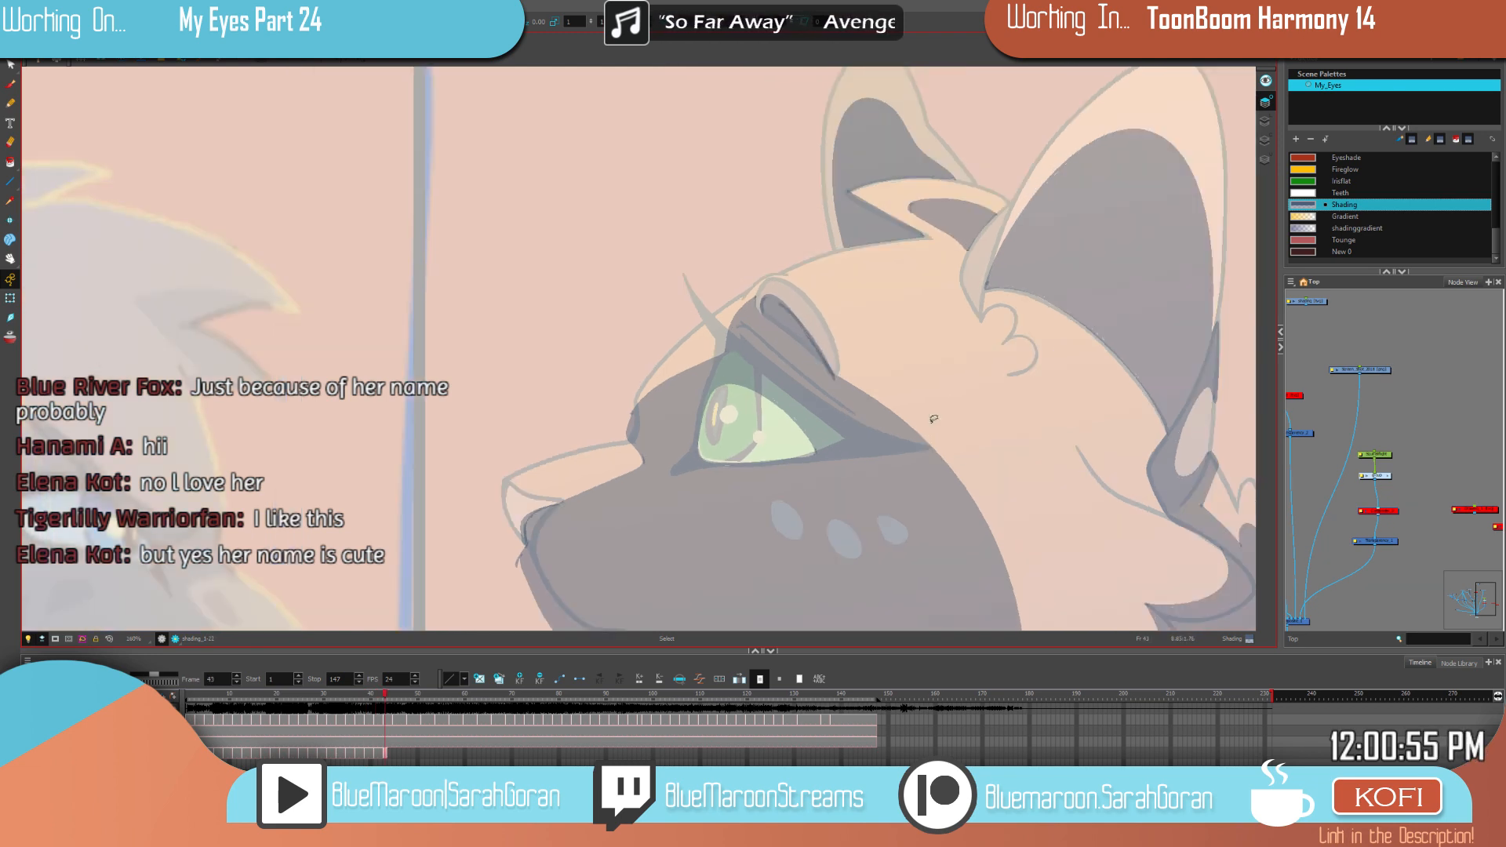
left_click_drag(1069, 514, 893, 473)
scroll(893, 474, "down", 1)
scroll(893, 474, "up", 1)
left_click_drag(1002, 432, 962, 396)
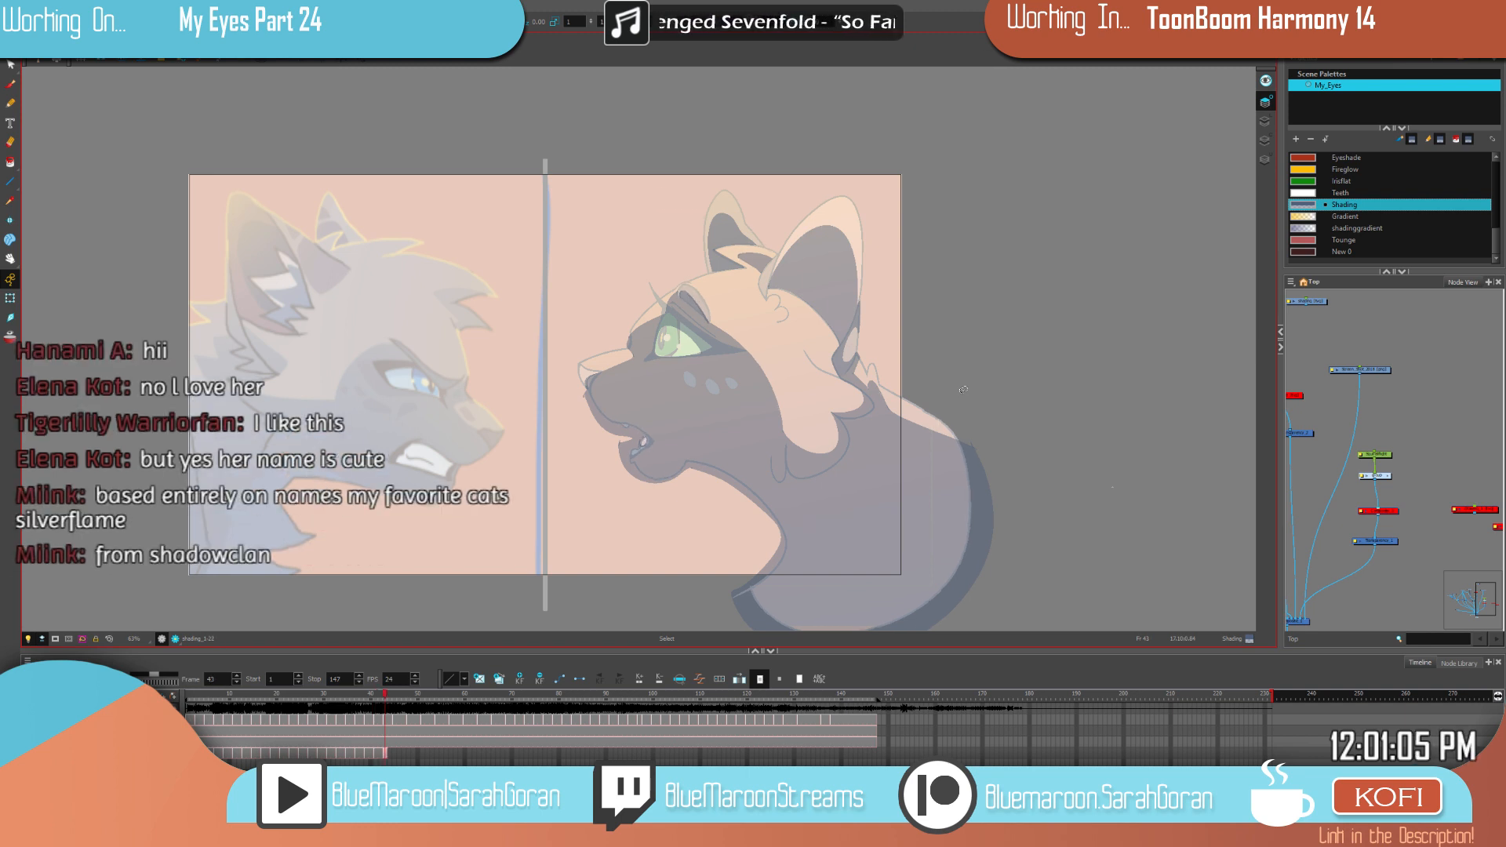
key("period")
key("period")
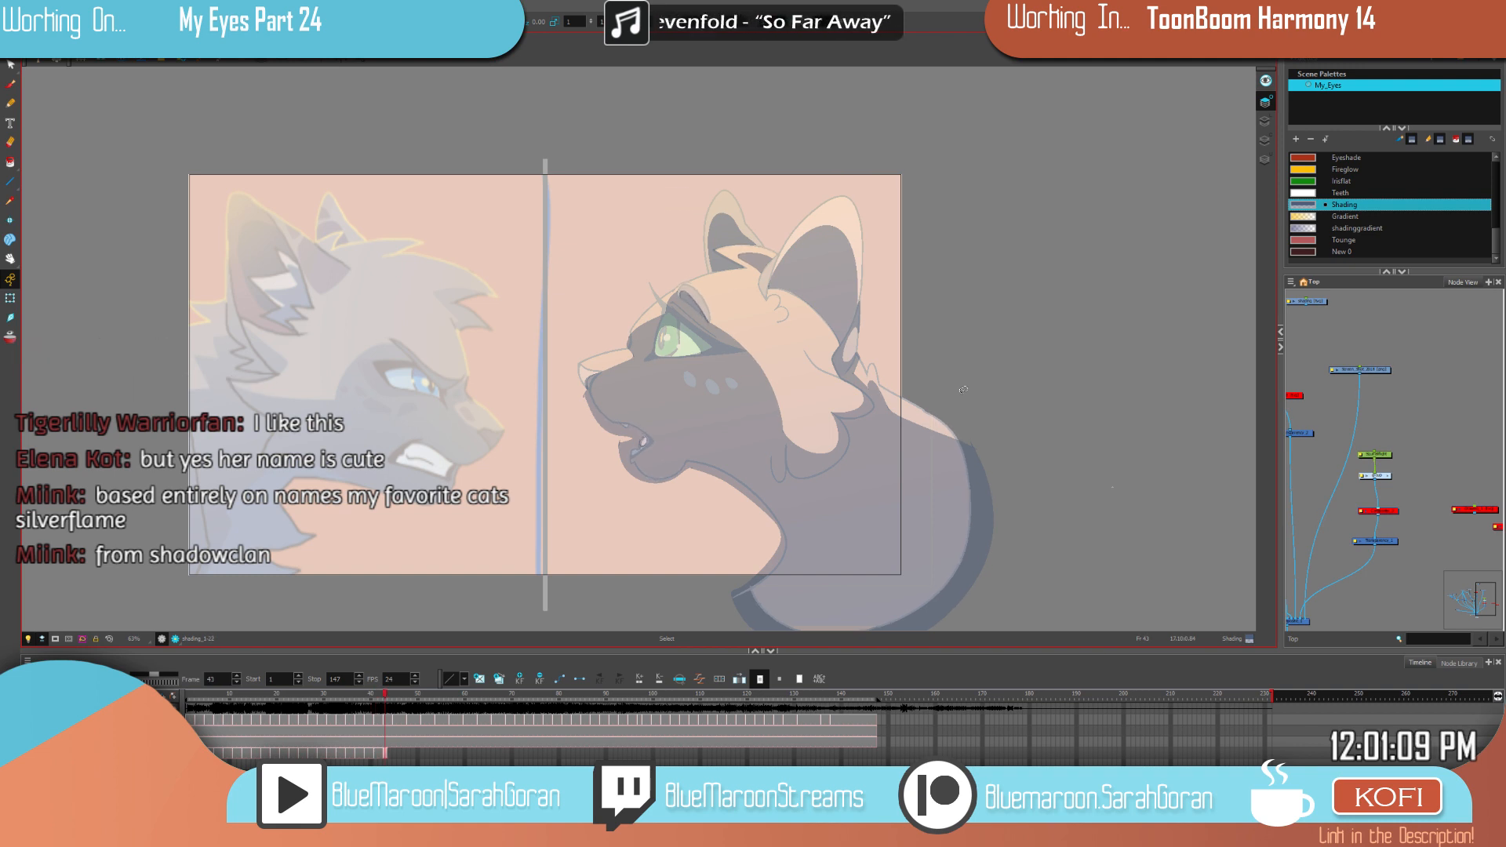
key("comma")
key("comma")
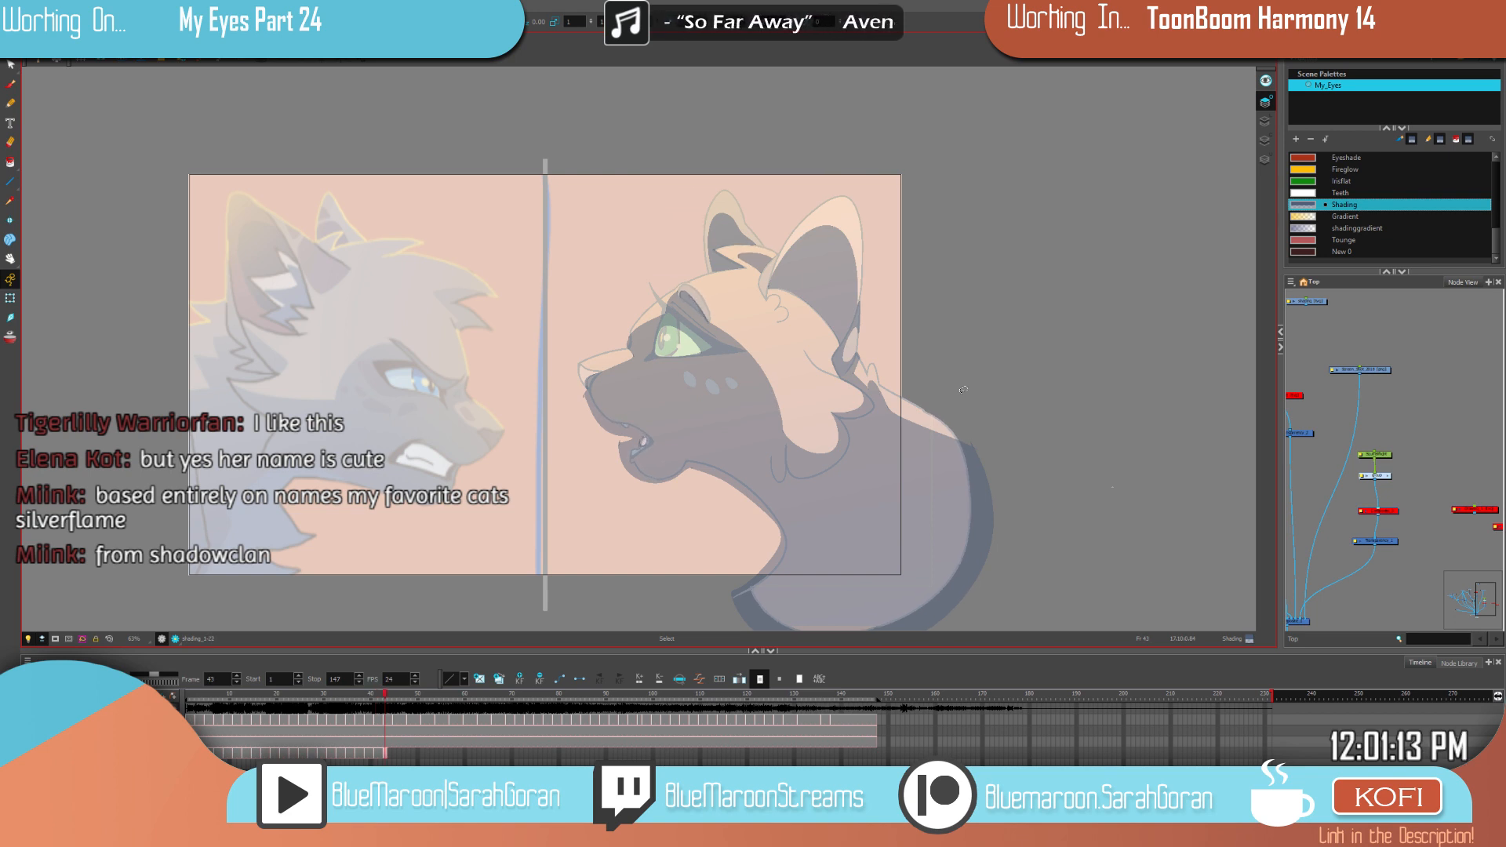
key("period")
key("comma")
Step: Copy the right cat's whole shading drawing from frame 43 into frame 45
left_click_drag(1031, 427, 1007, 361)
mouse_move(977, 334)
left_mouse_down()
mouse_move(1021, 450)
mouse_move(869, 129)
mouse_move(988, 335)
left_mouse_up()
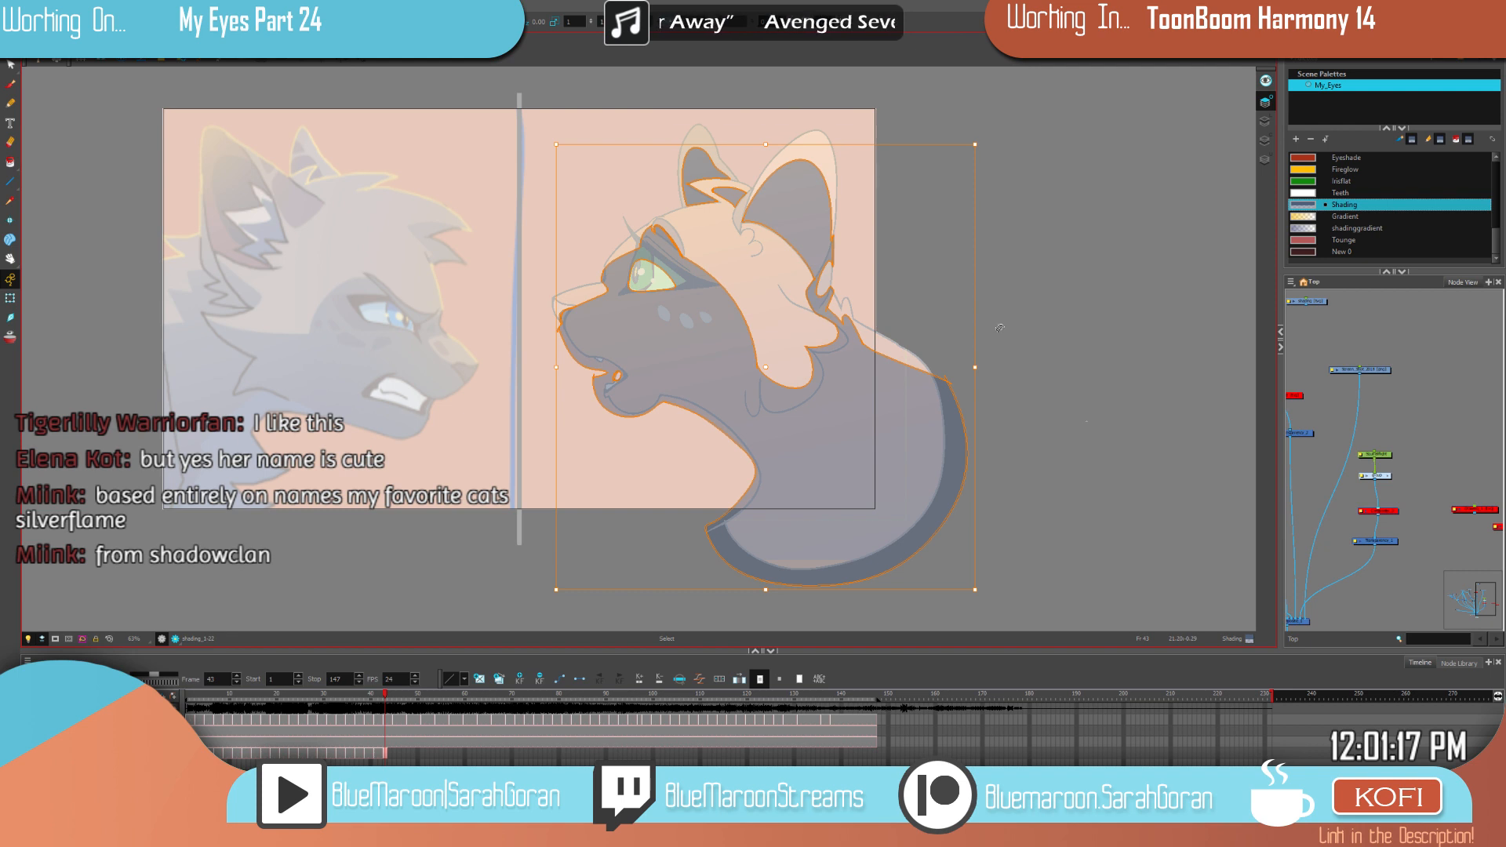
left_click(396, 758)
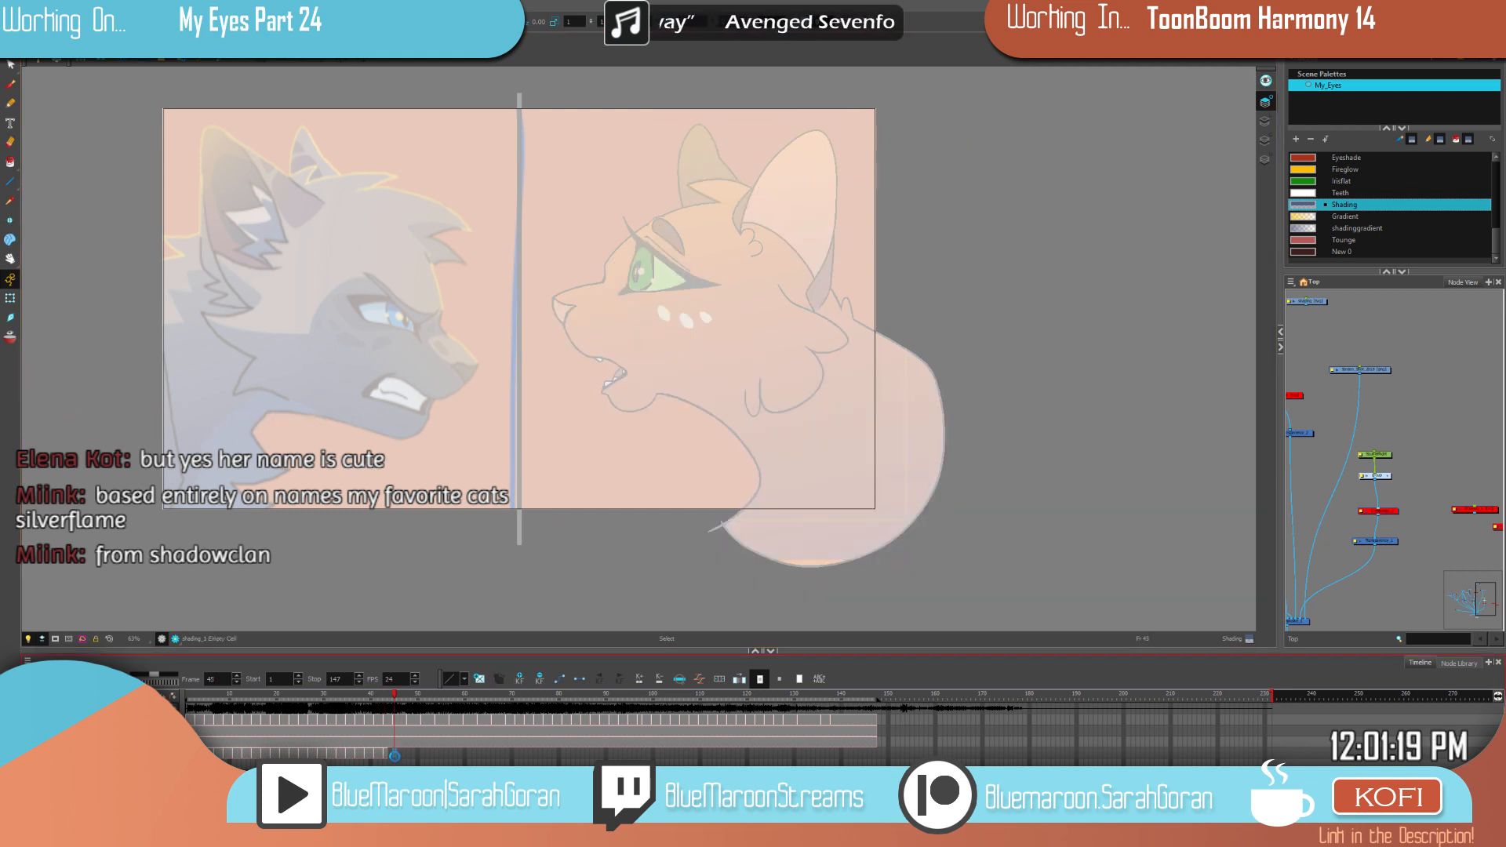
key("ctrl+v")
Step: Compare the right cat's ear, hair tuft and eyebrow shading on frame 45 with the preceding frames
scroll(755, 303, "up", 1)
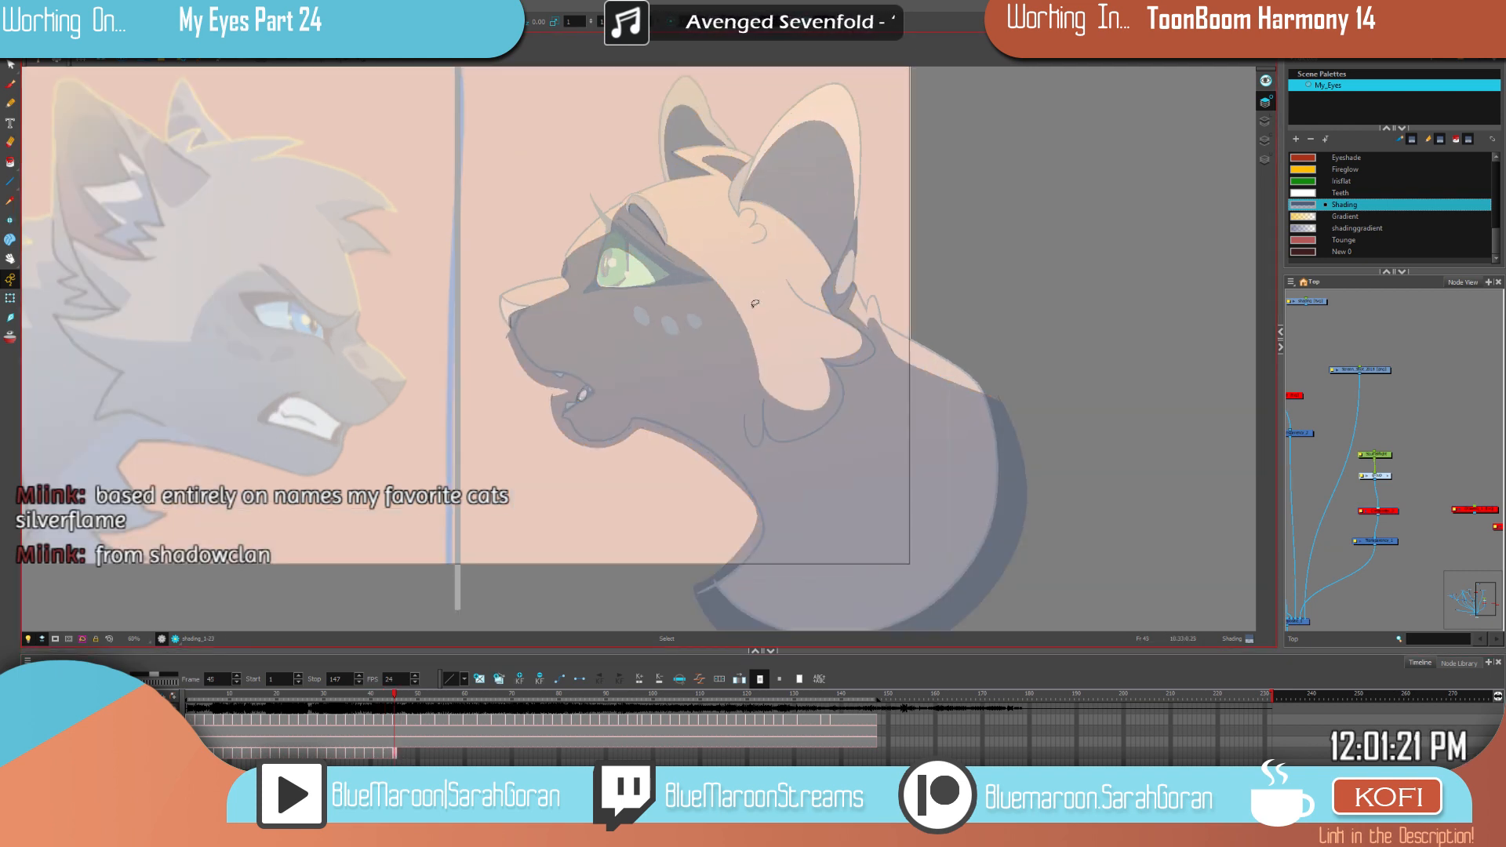
scroll(754, 304, "up", 2)
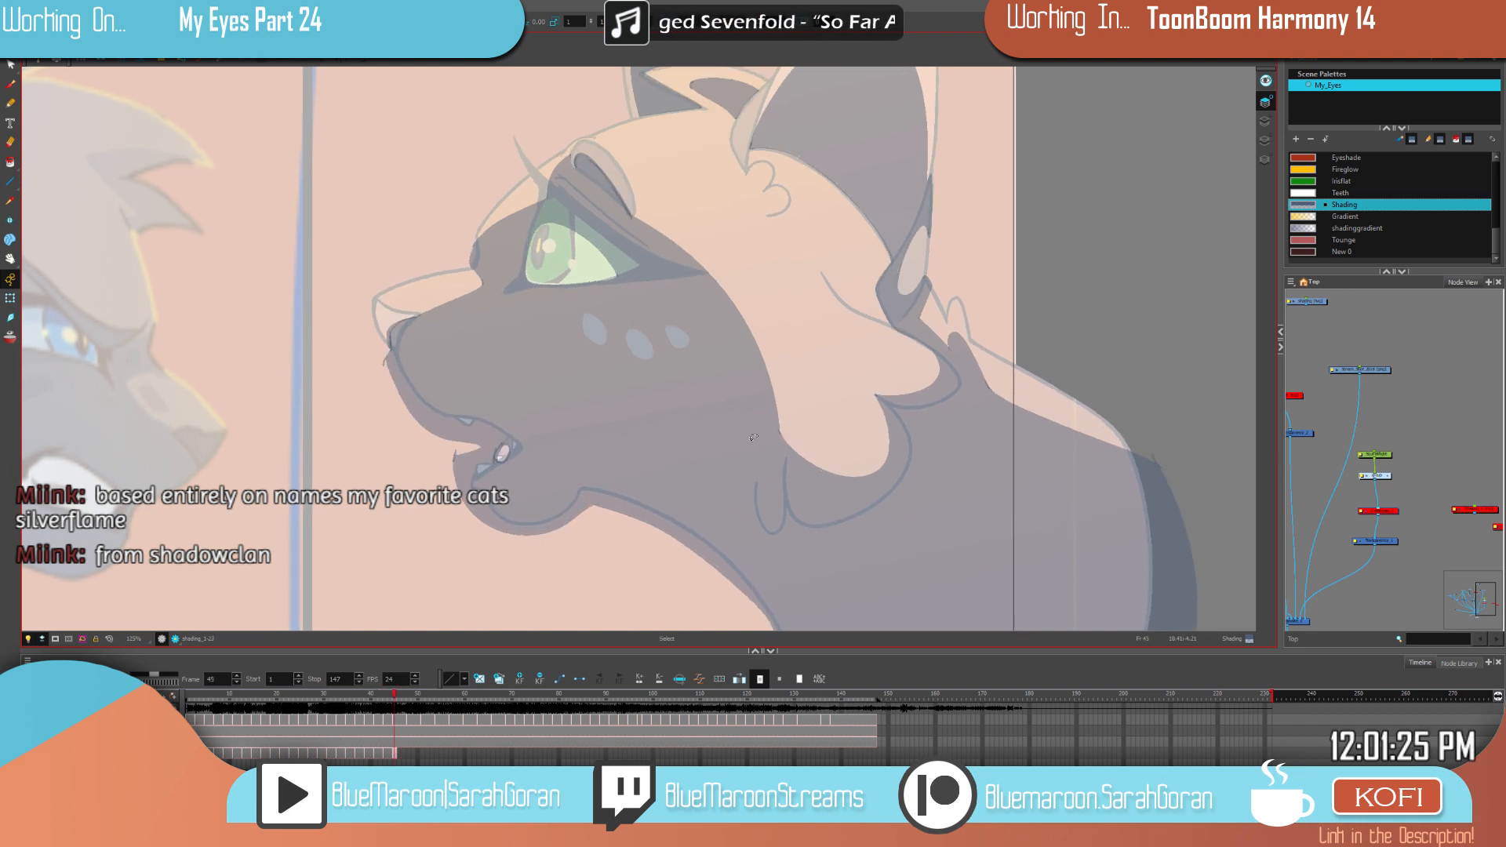
left_click(11, 85)
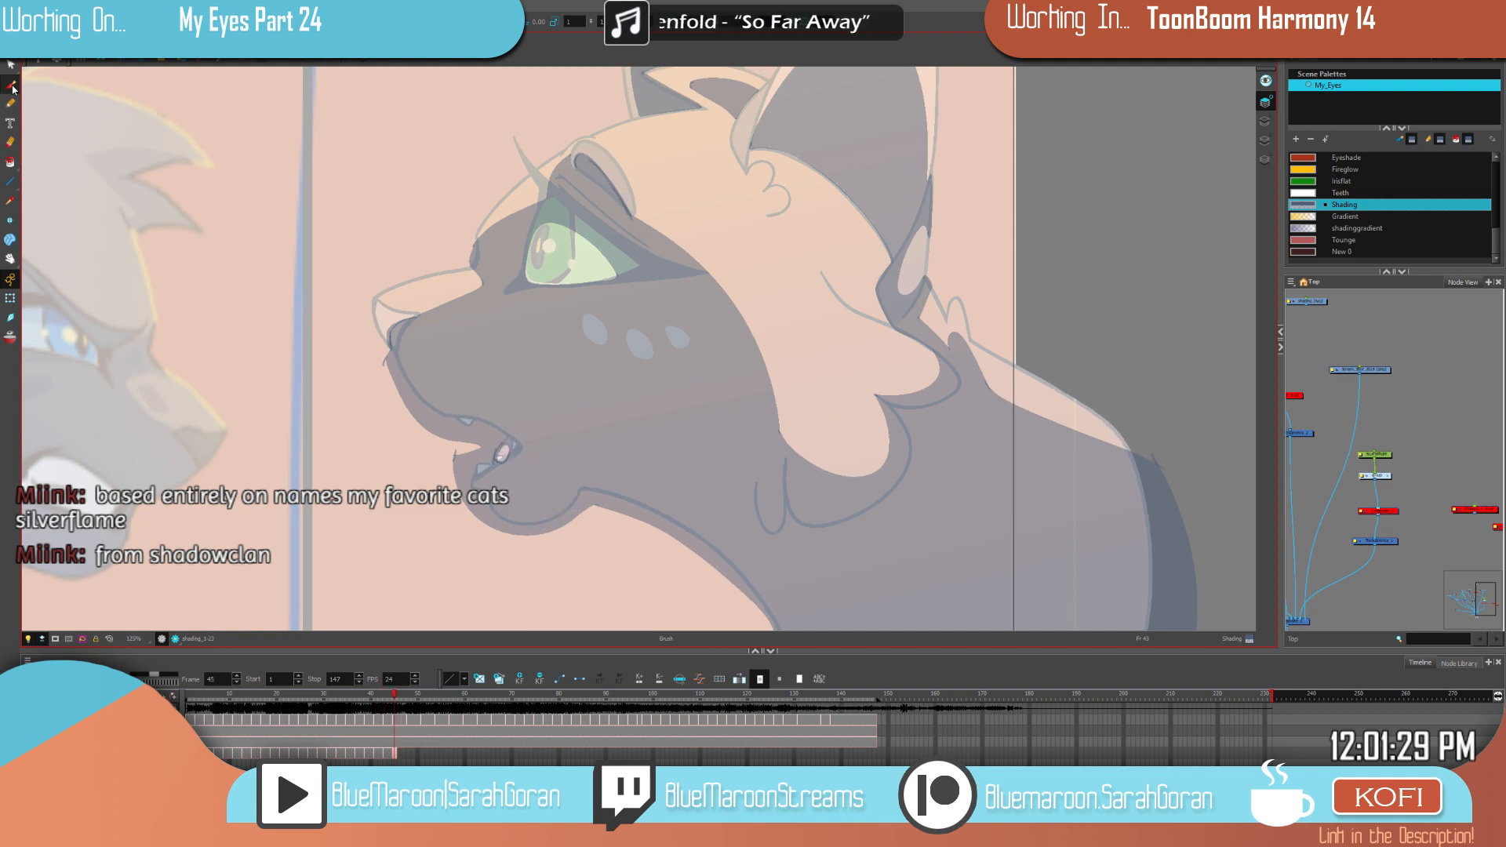
scroll(504, 266, "up", 5)
mouse_move(491, 278)
left_mouse_down()
mouse_move(274, 365)
mouse_move(266, 431)
left_mouse_up()
mouse_move(926, 240)
left_mouse_down()
mouse_move(925, 378)
mouse_move(839, 545)
left_mouse_up()
key("f")
key("g")
key("f")
key("g")
left_click_drag(975, 332, 784, 561)
key("f")
key("g")
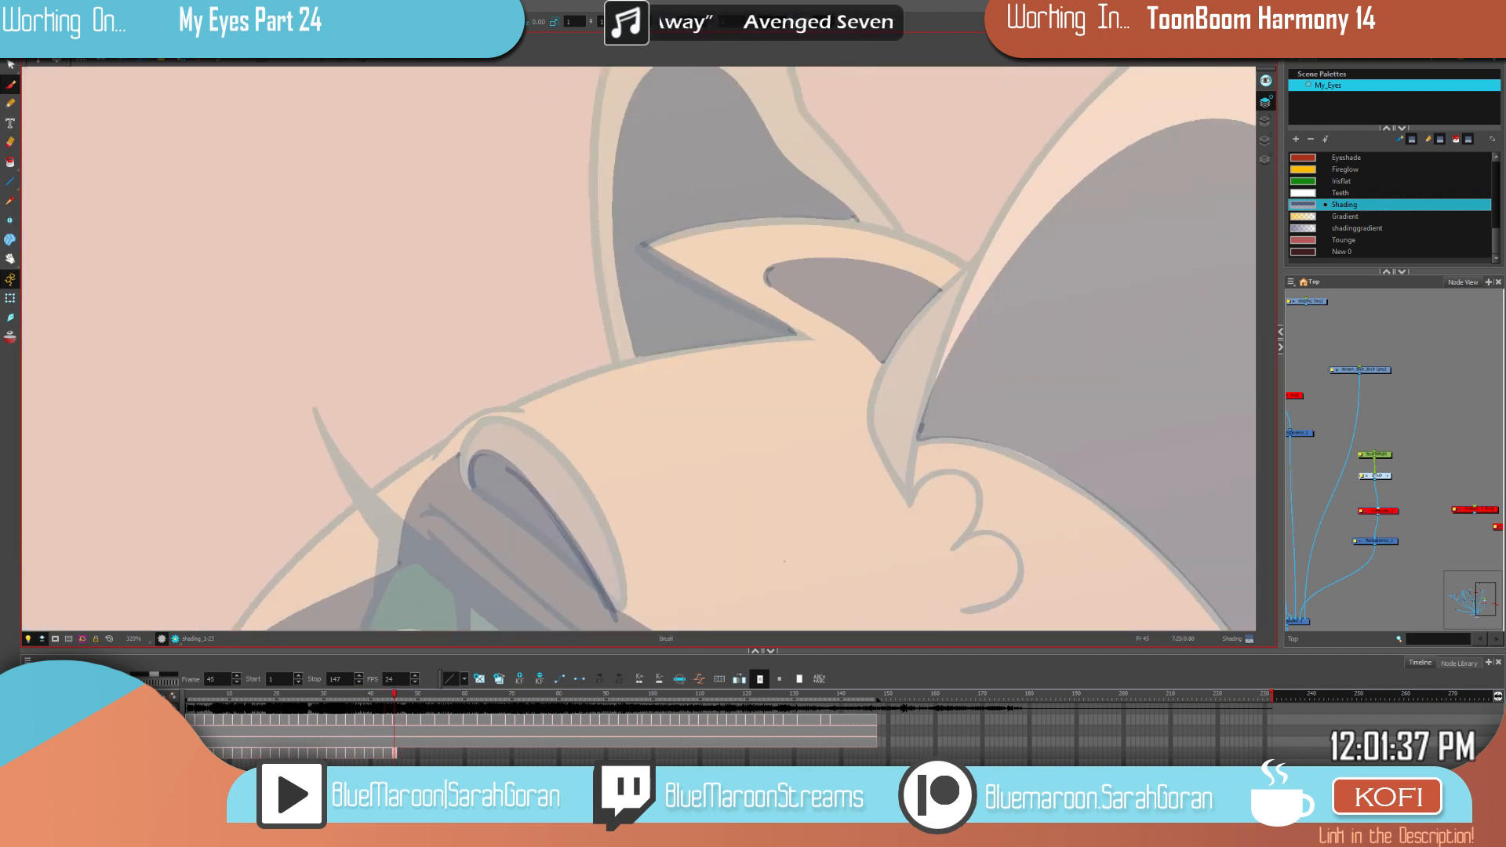
key("f")
key("f")
key("f")
key("g")
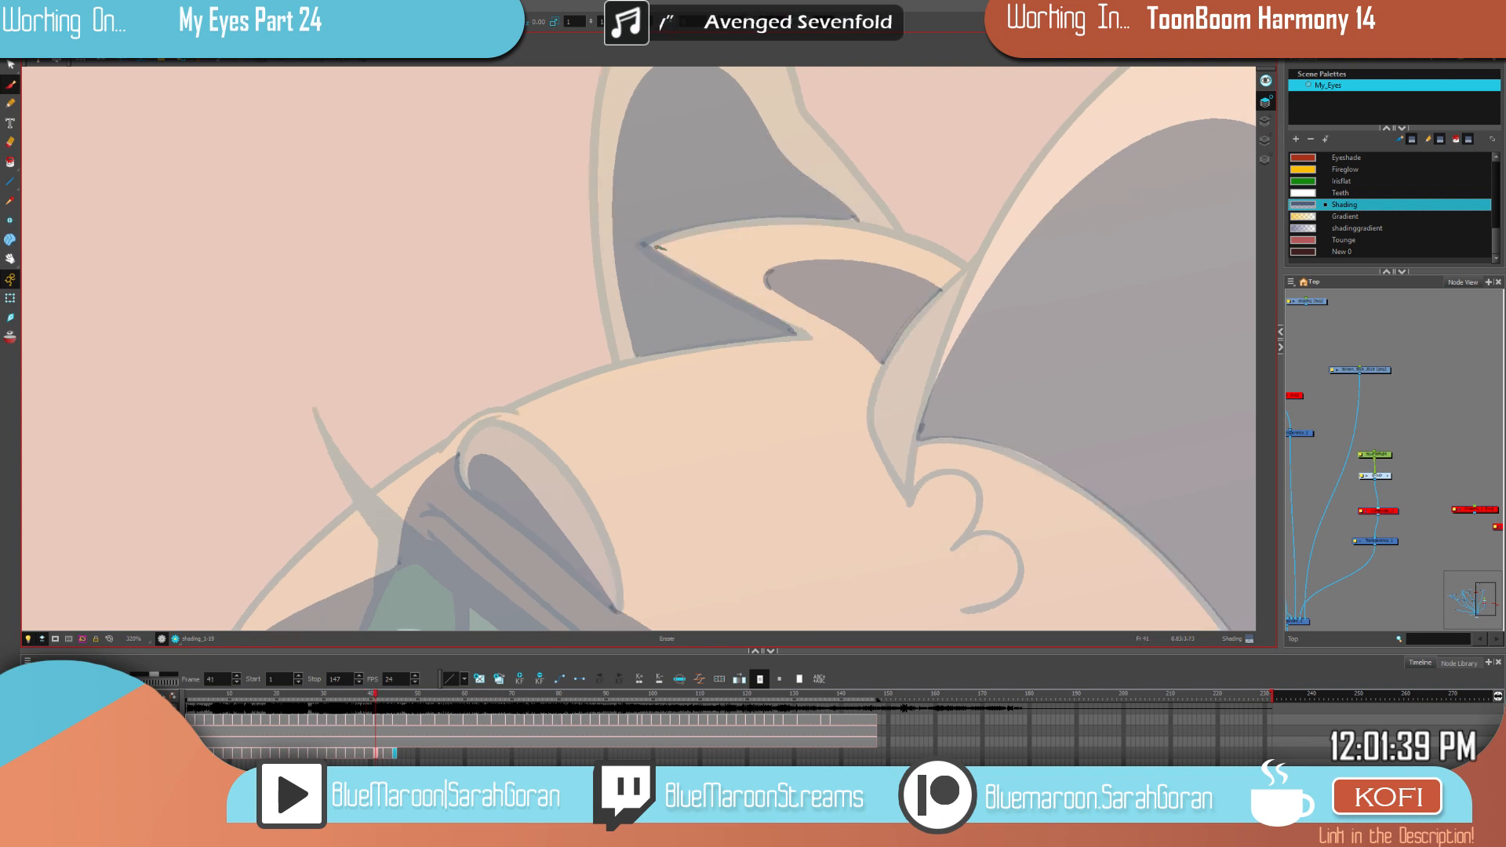
key("g")
key("g")
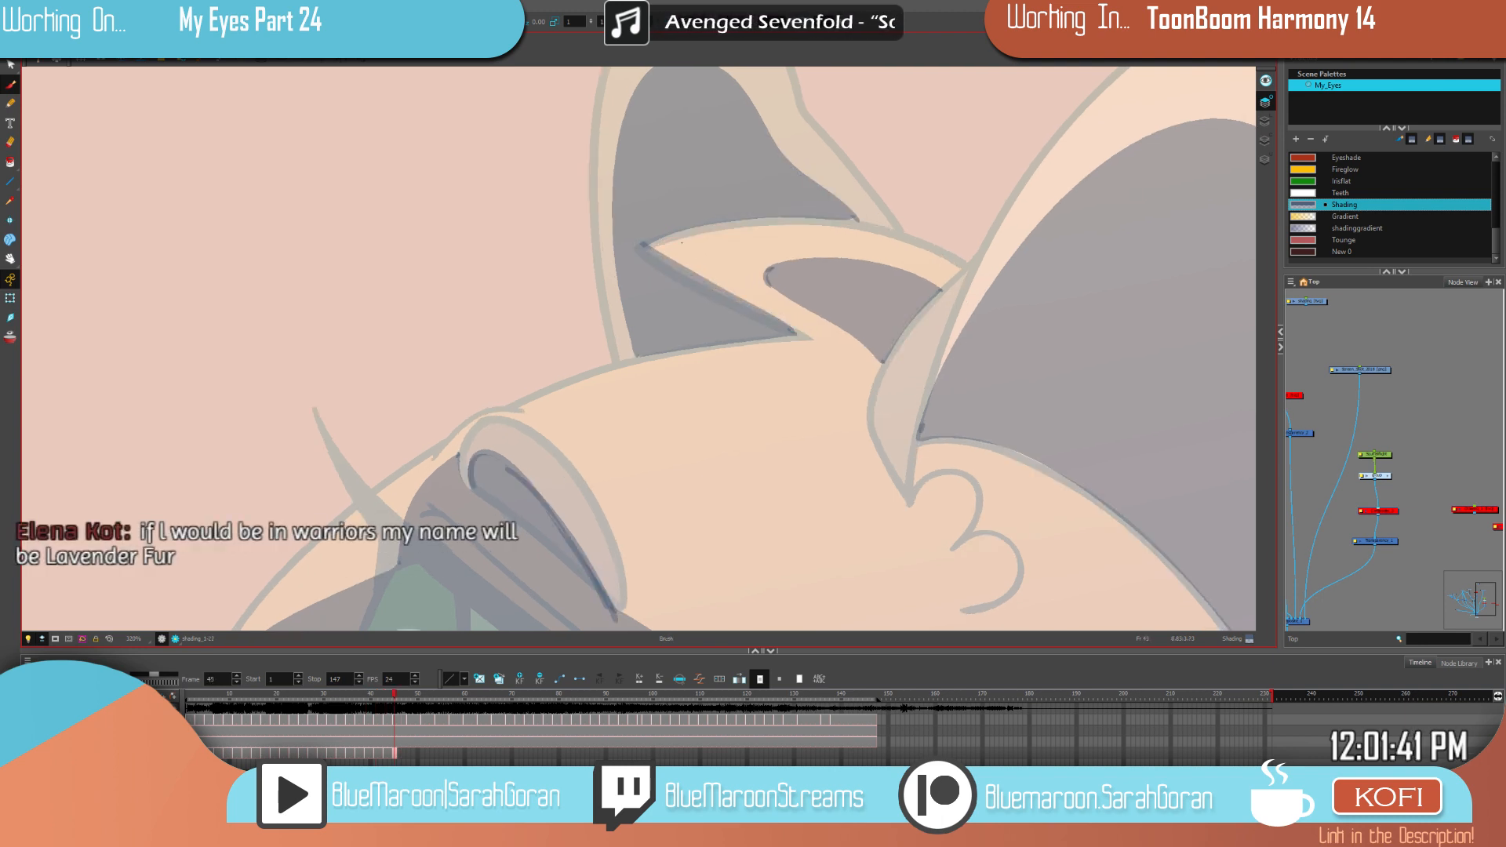
key("f")
key("g")
Step: Brush shading along the lower edge of the right cat's front hair tuft on frame 45 and compare it with the previous frame
left_click_drag(651, 250, 793, 325)
key("f")
key("g")
key("g")
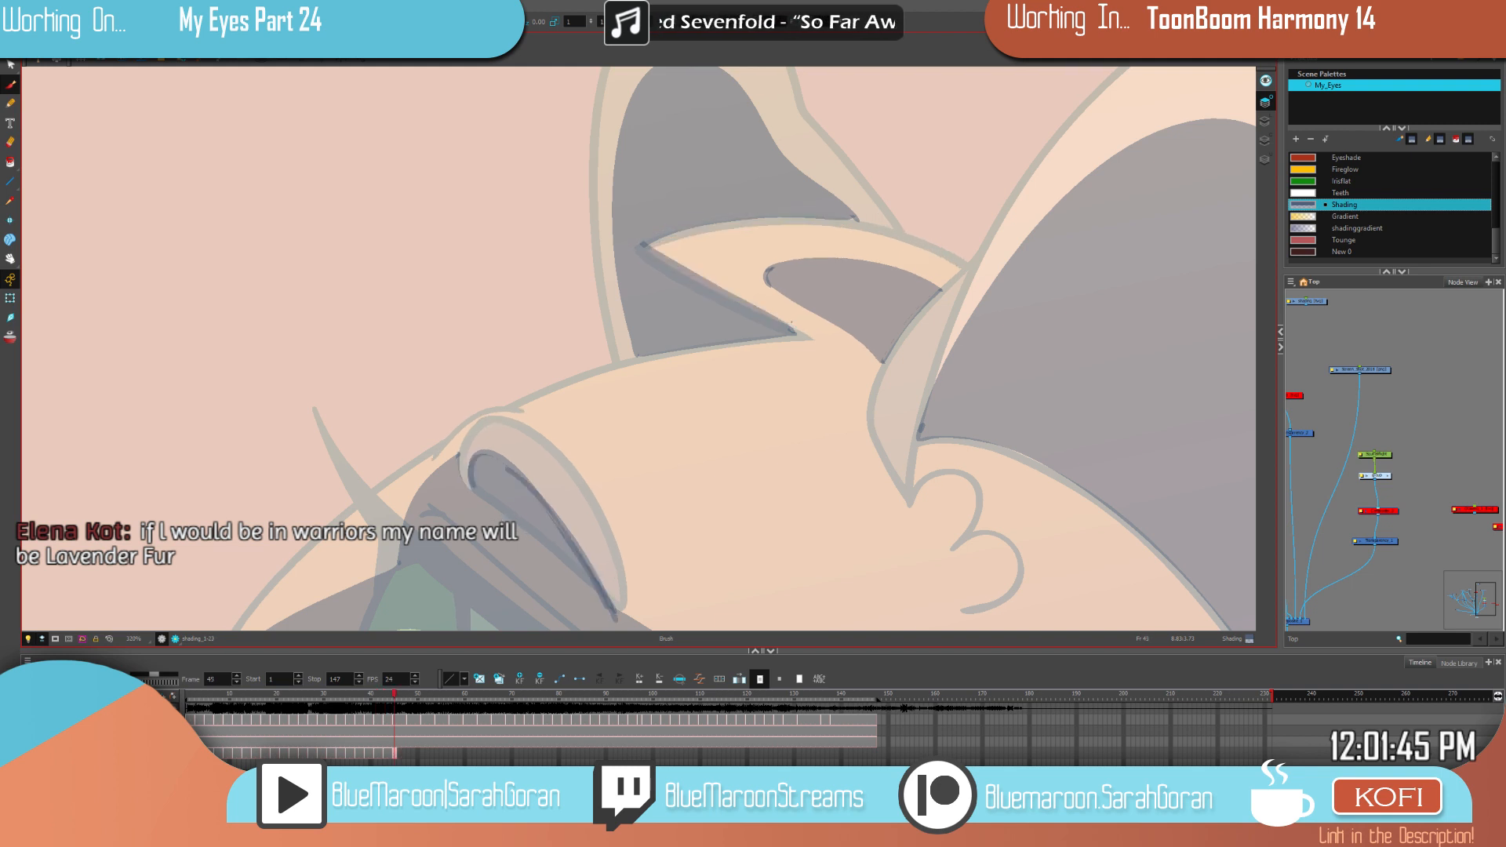
key("f")
key("g")
Step: Erase the excess shading along the hair tuft's lower edge on frame 45 and touch up its corners with the brush
key("e")
left_click_drag(810, 334, 648, 250)
left_click_drag(711, 284, 795, 334)
left_click_drag(724, 289, 660, 259)
key("alt+b")
key("f")
key("g")
key("f")
key("g")
key("f")
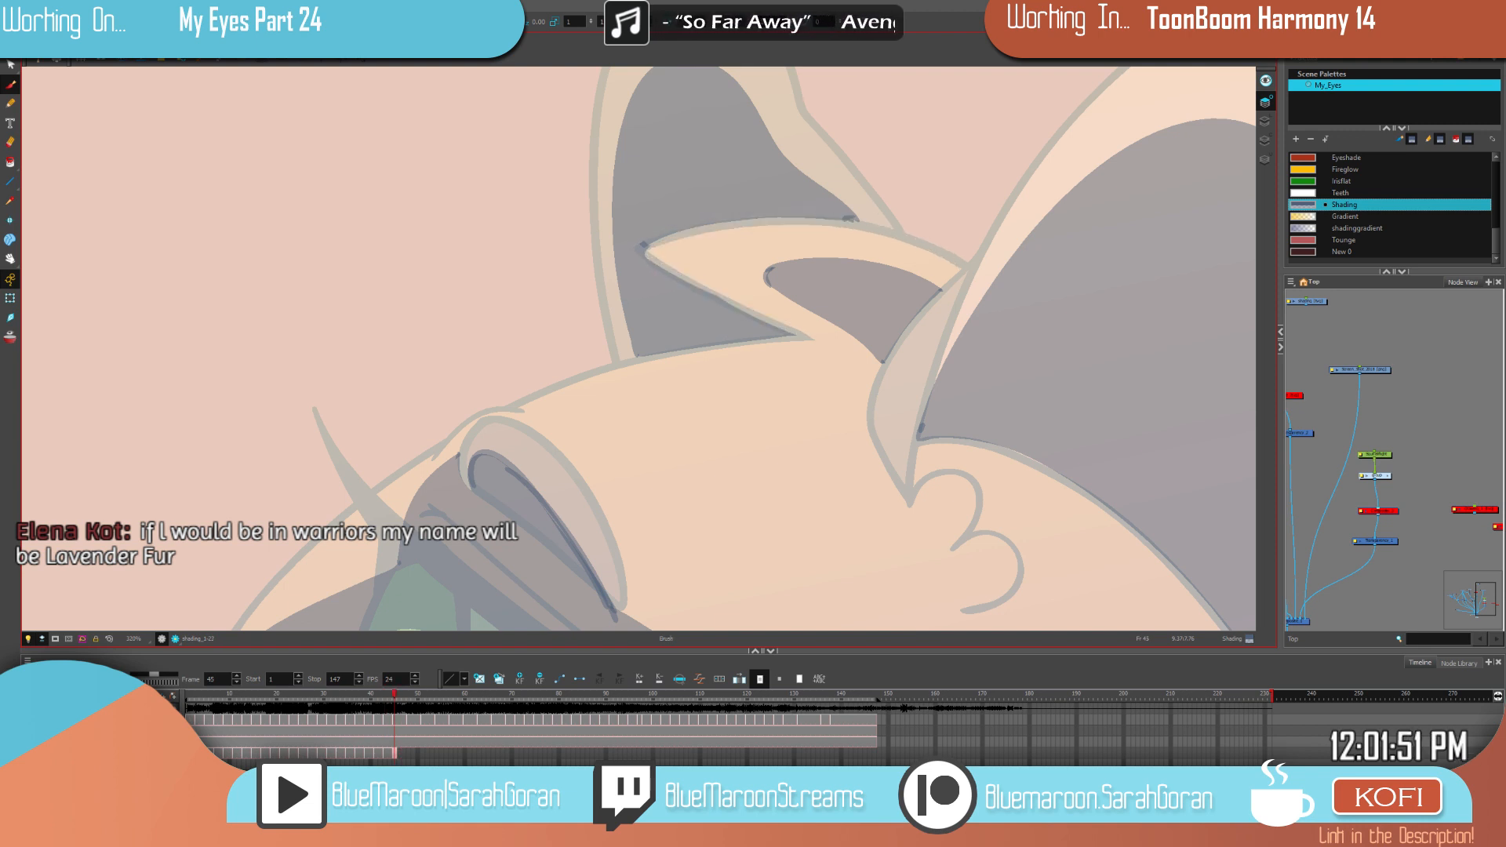
Step: Select the small shading patch inside the hair tuft on frame 45 and nudge it slightly toward the tuft's tip
key("alt+s")
left_click_drag(790, 323, 843, 235)
left_click_drag(756, 272, 760, 276)
key("f")
key("g")
key("g")
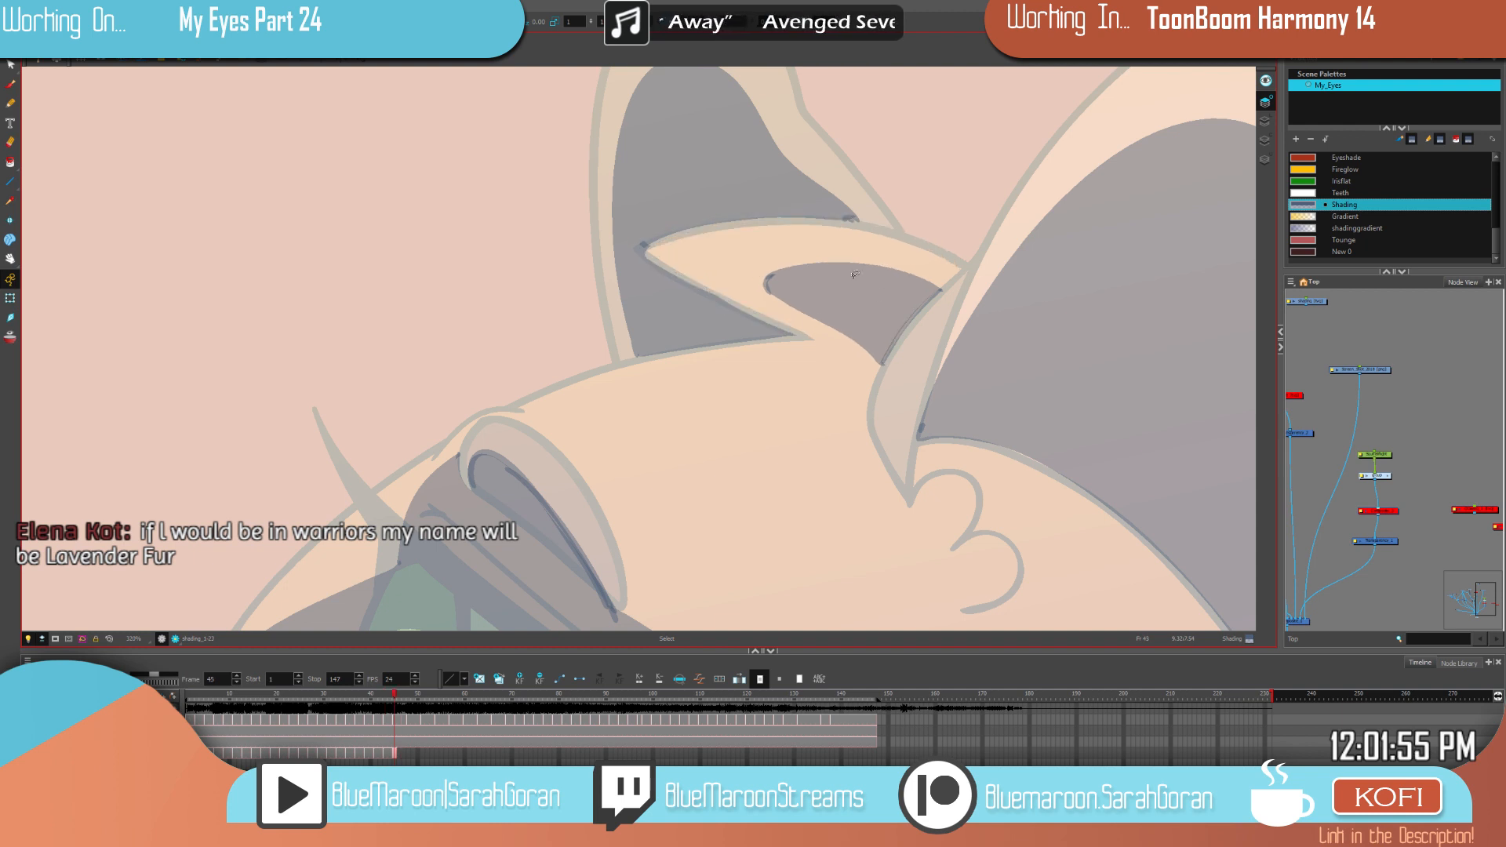
left_click_drag(865, 308, 872, 302)
left_click_drag(764, 313, 757, 313)
left_click(824, 446)
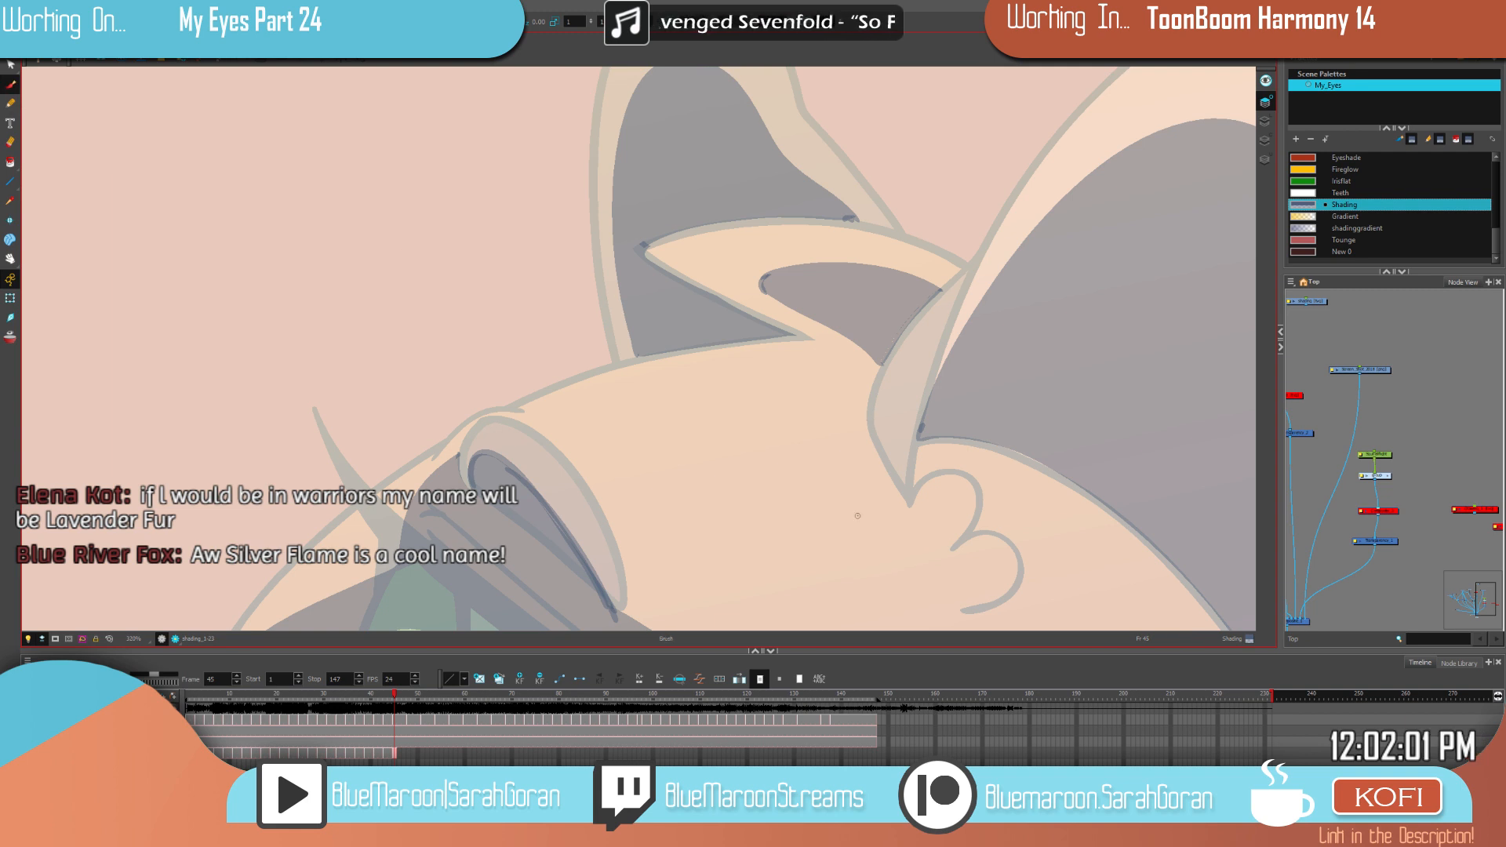
Step: Brush shading around the small opening inside the right cat's mouth on frame 45
scroll(857, 515, "down", 5)
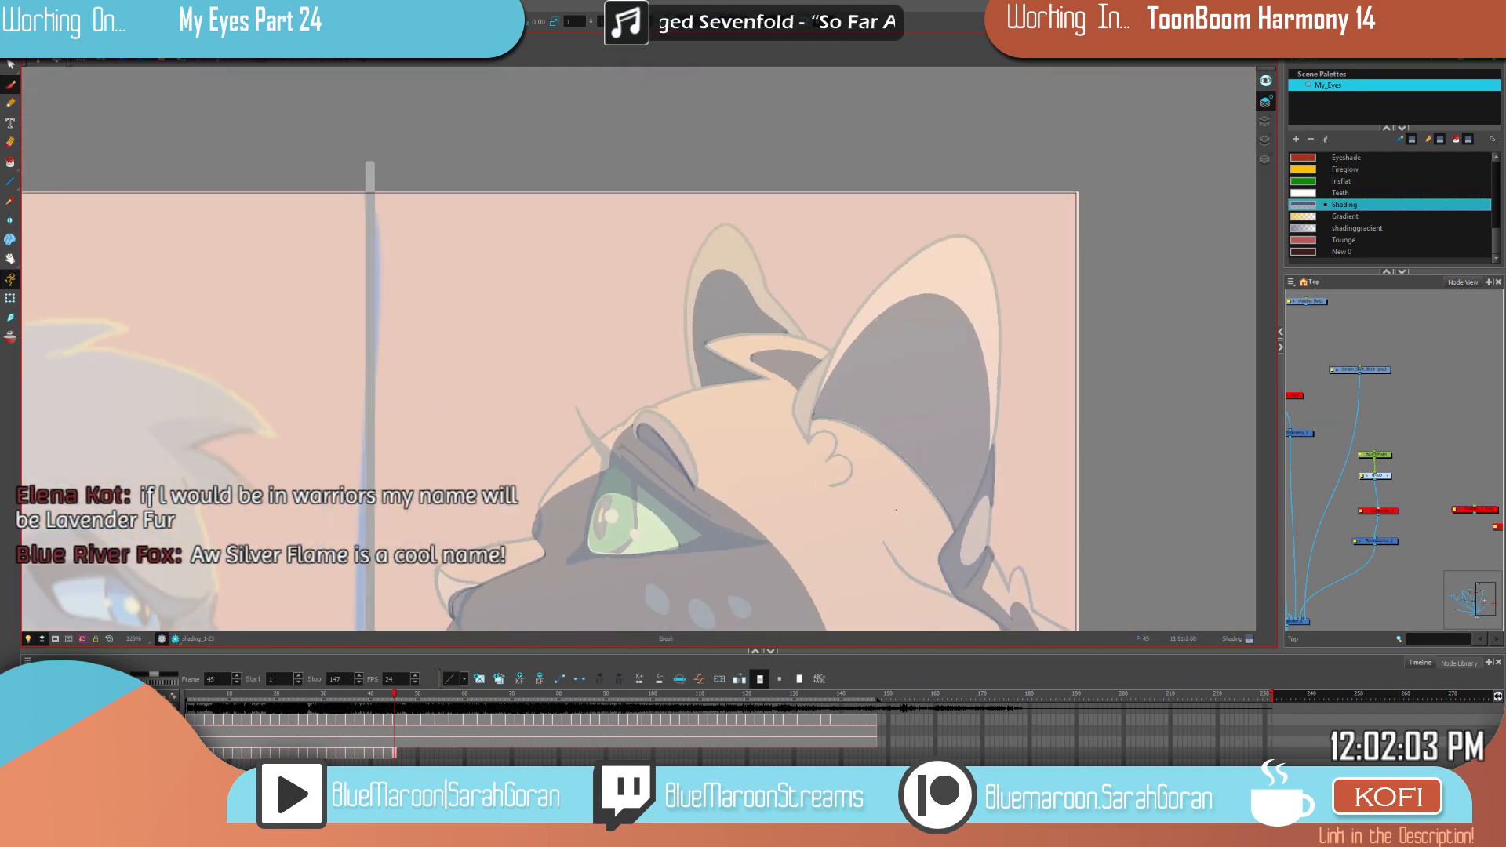
scroll(896, 510, "down", 1)
left_click_drag(908, 621, 911, 442)
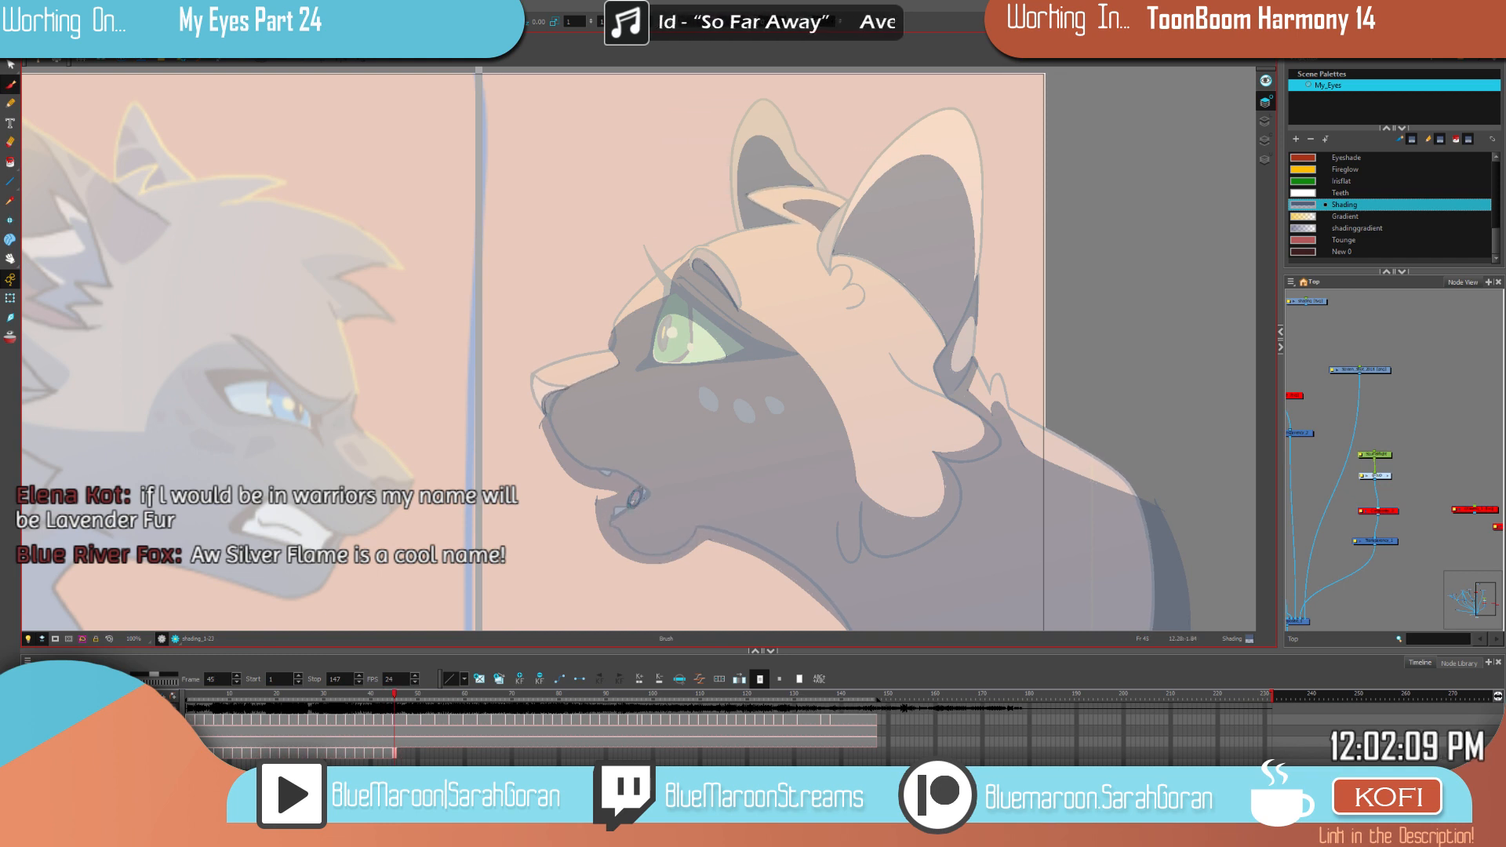
scroll(636, 528, "up", 6)
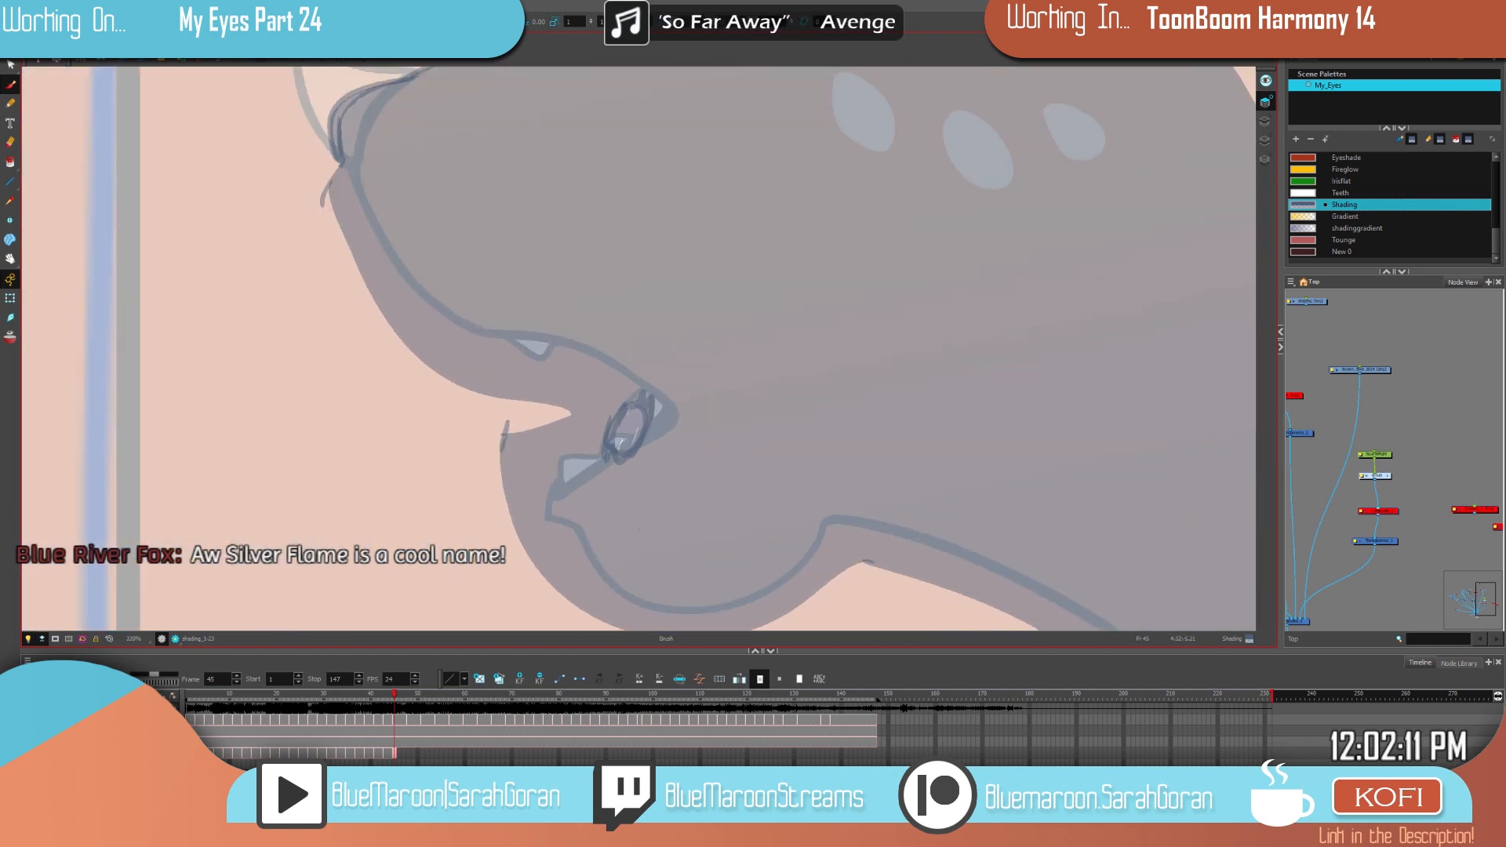
left_click_drag(626, 424, 625, 434)
Step: Erase the stray shading inside the mouth opening on frame 45 and check it against frame 43
key("alt+e")
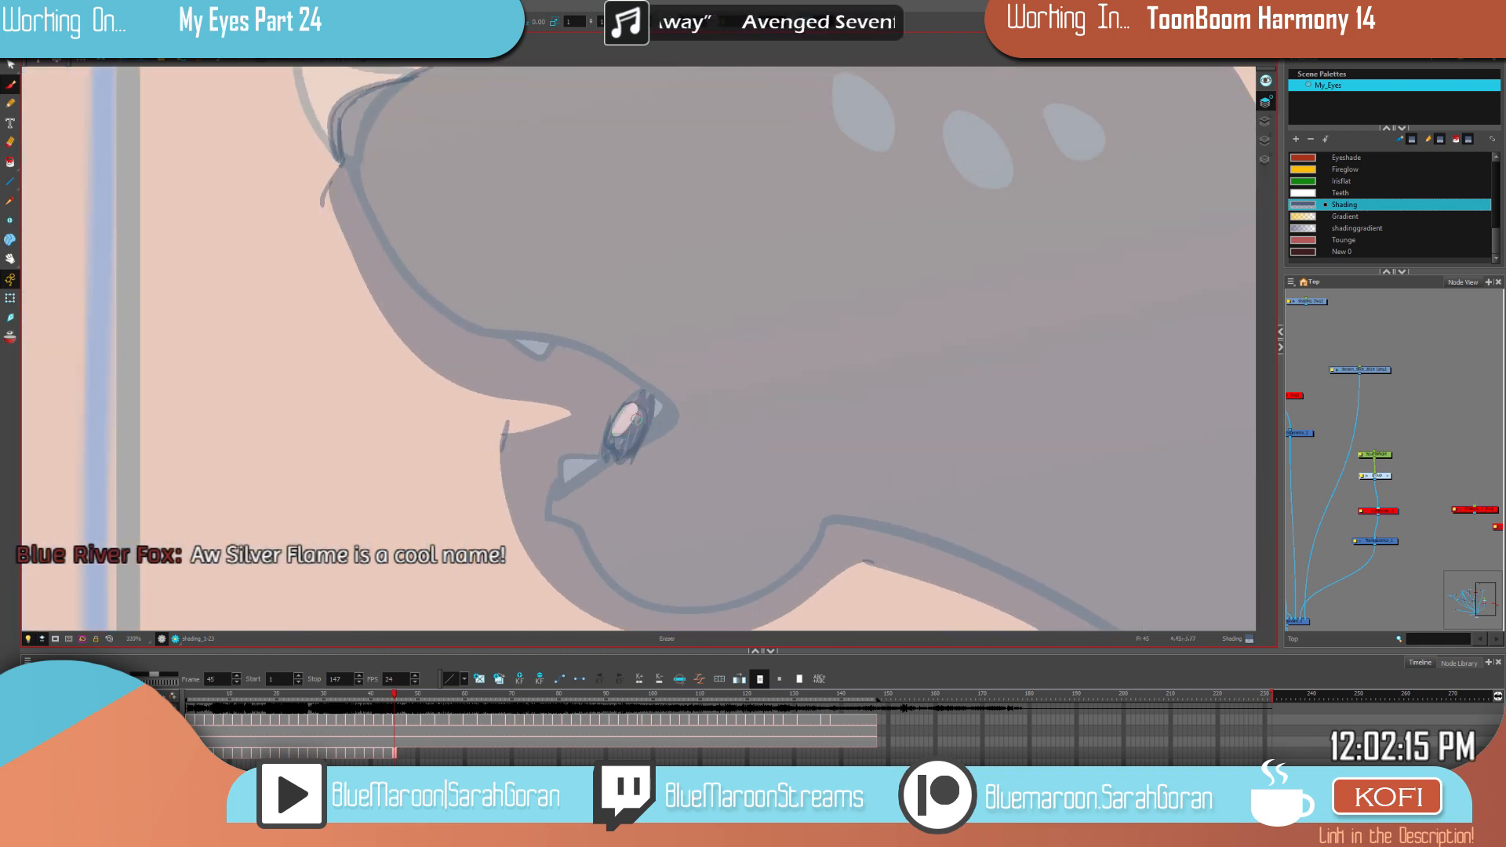
left_click_drag(637, 420, 632, 407)
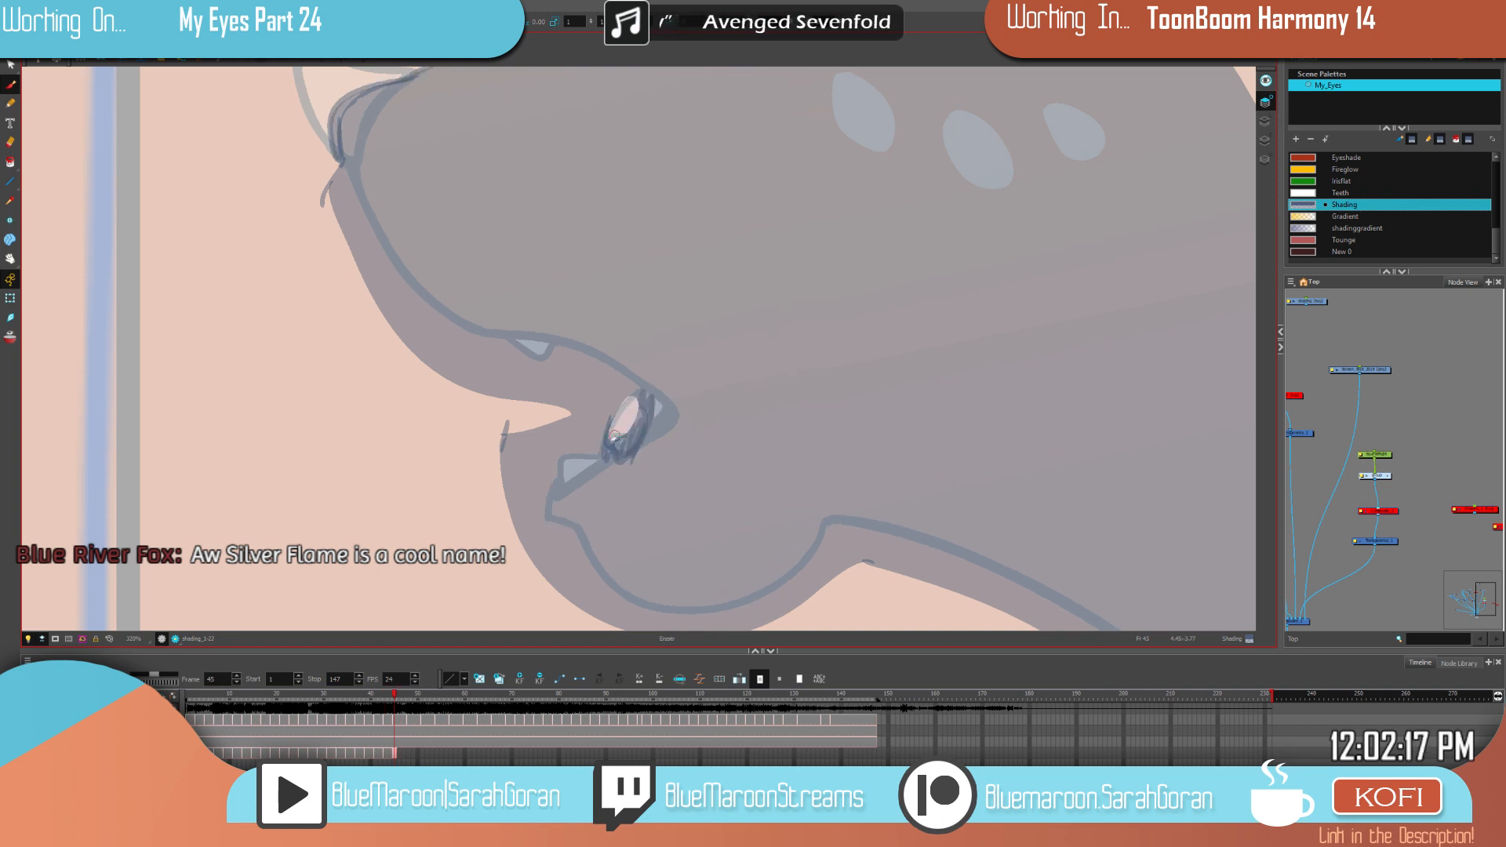
key("alt+b")
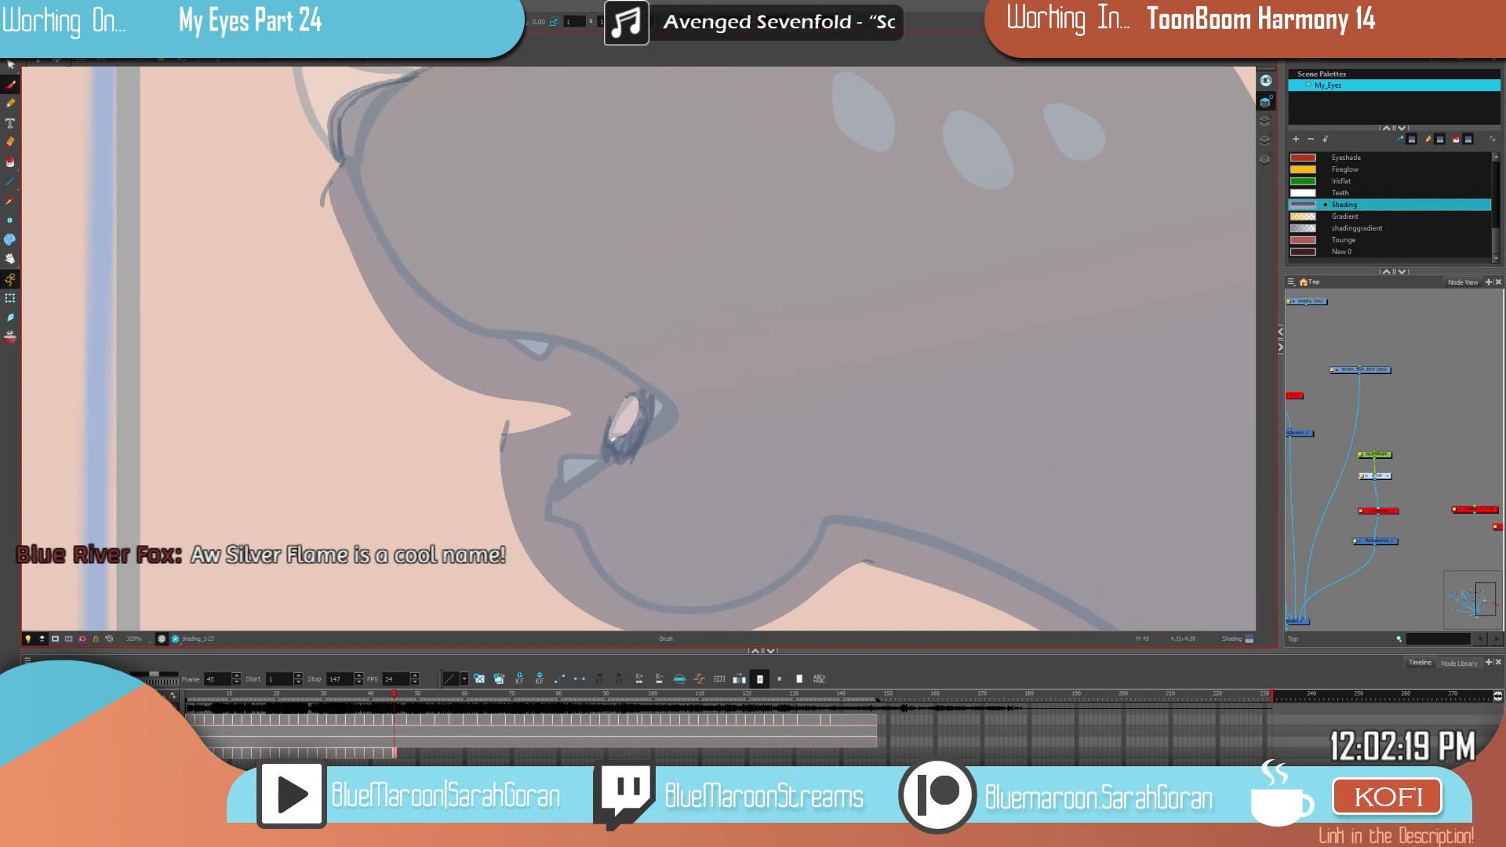
key("alt+e")
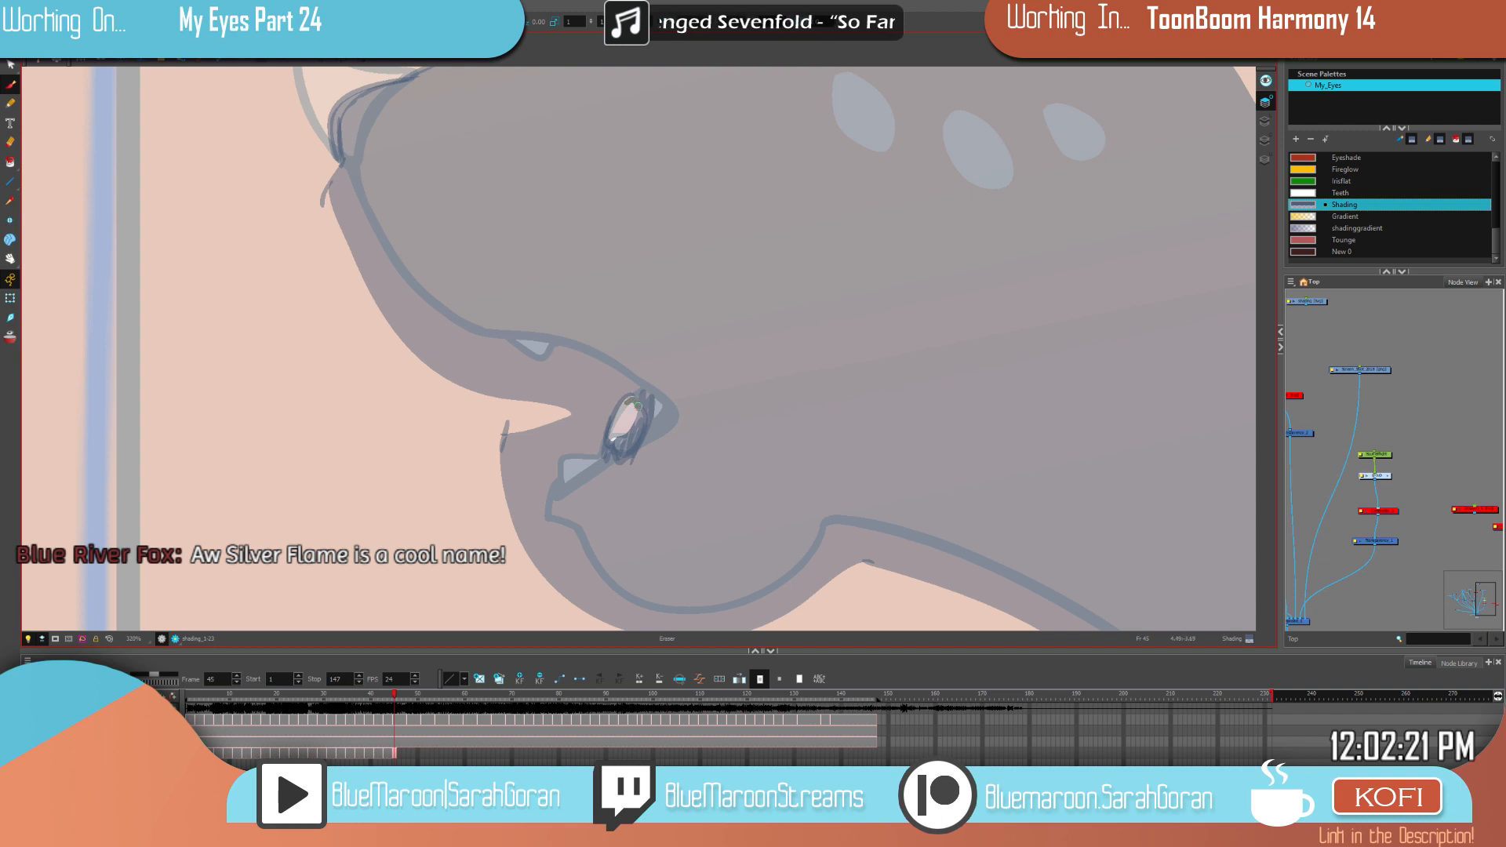
left_click_drag(637, 402, 618, 440)
key(".")
key("alt+b")
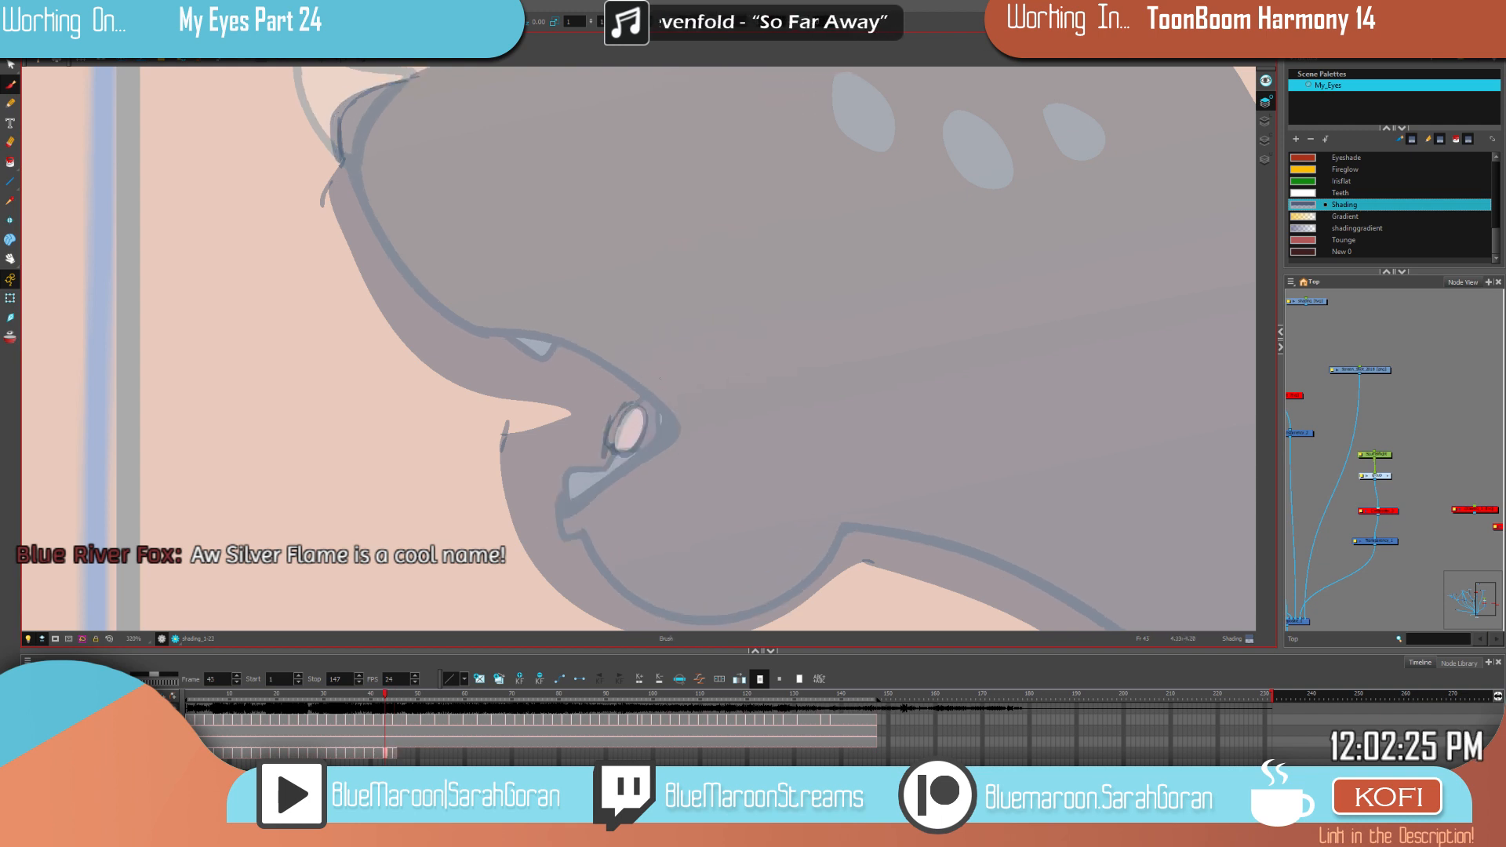
key(".")
key(".")
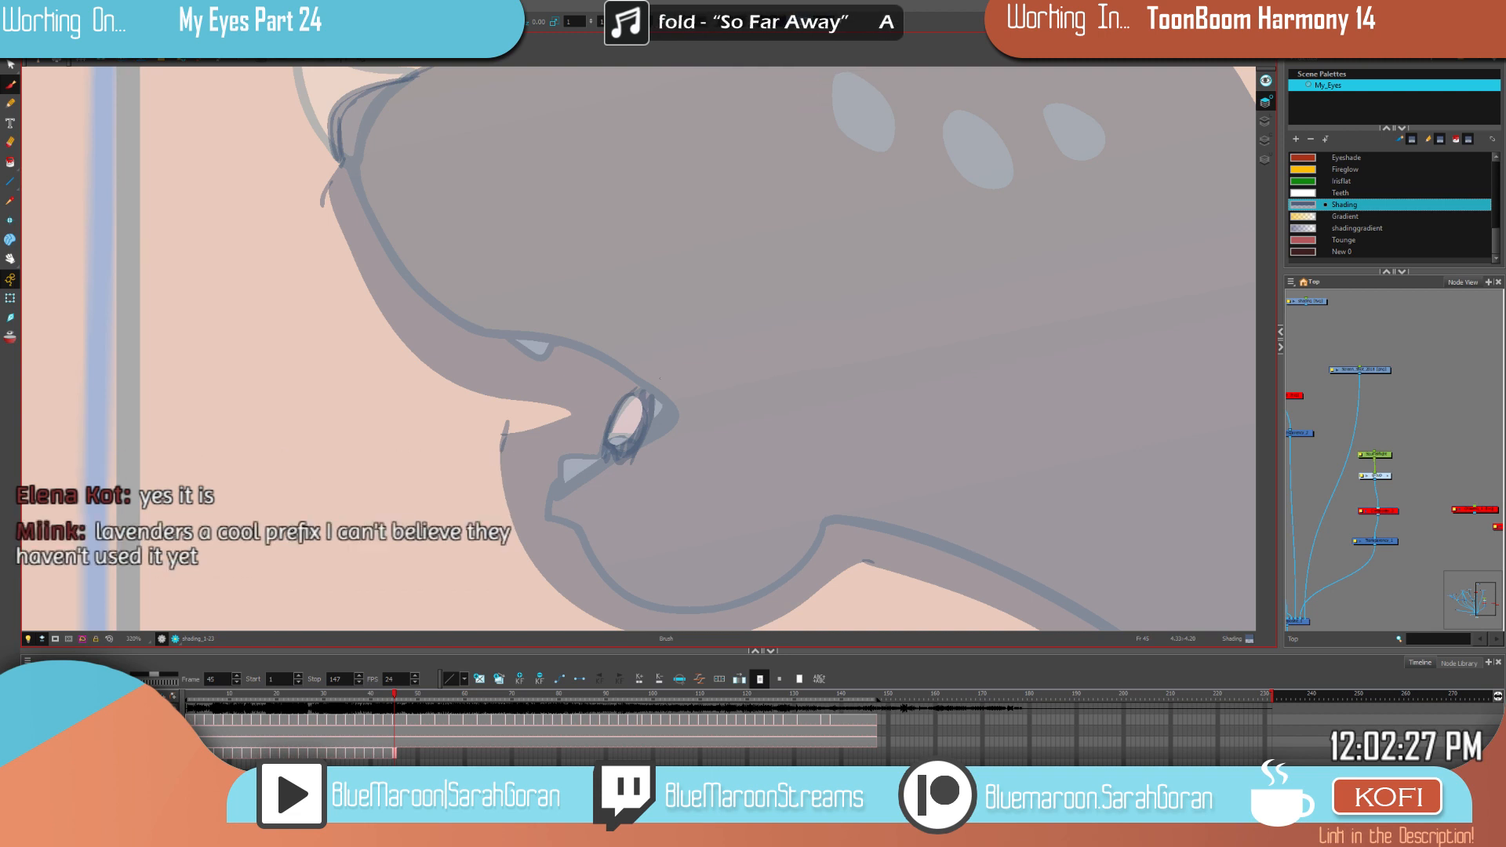
Step: Copy the right cat's whole shading drawing from frame 45 into frame 48
key("1")
key("1")
key("1")
key("1")
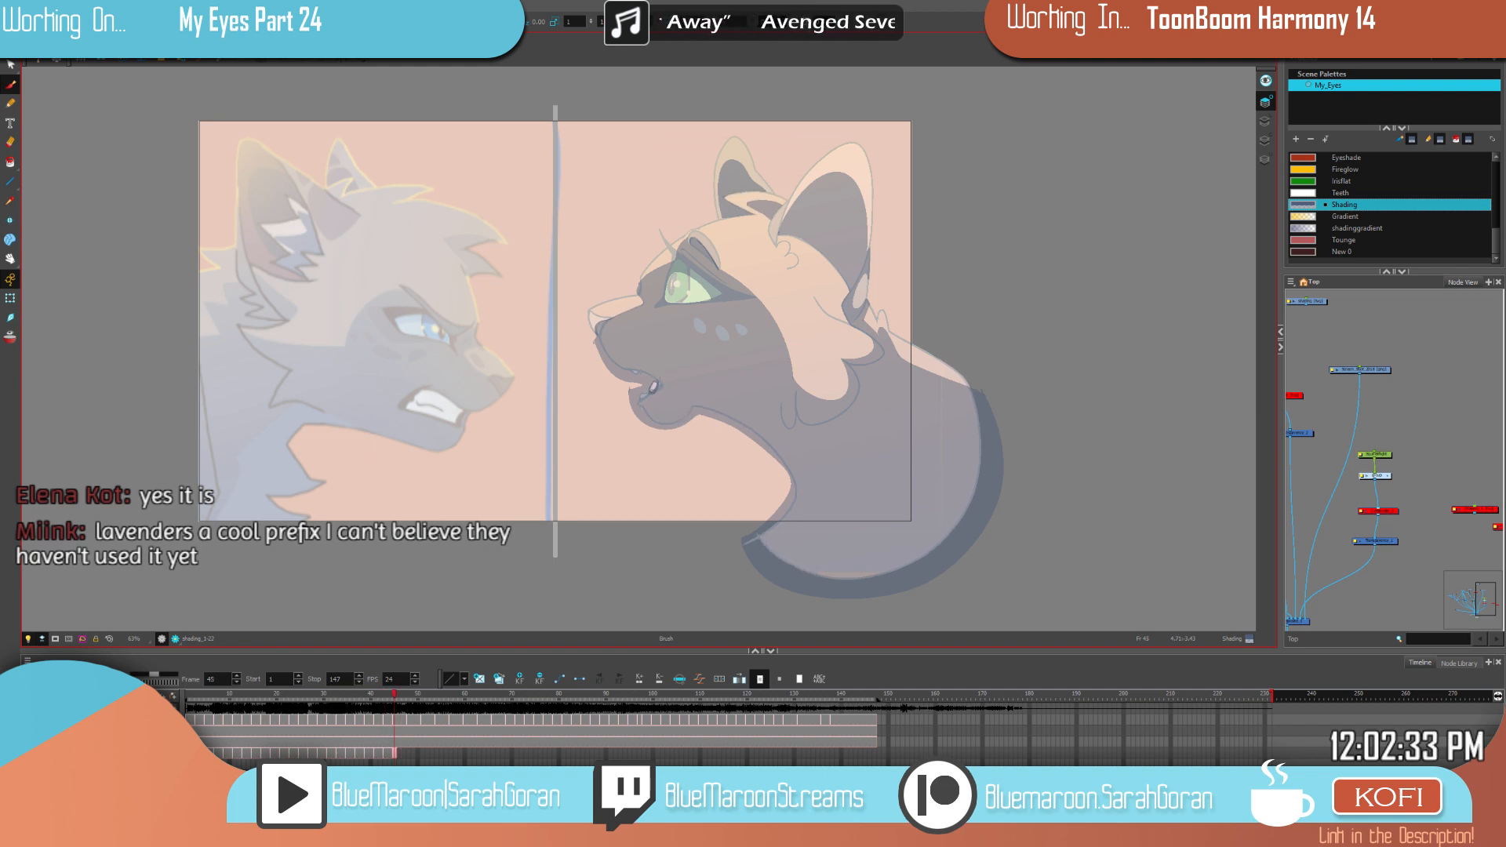
mouse_move(637, 223)
left_mouse_down()
mouse_move(1021, 462)
mouse_move(712, 131)
left_mouse_up()
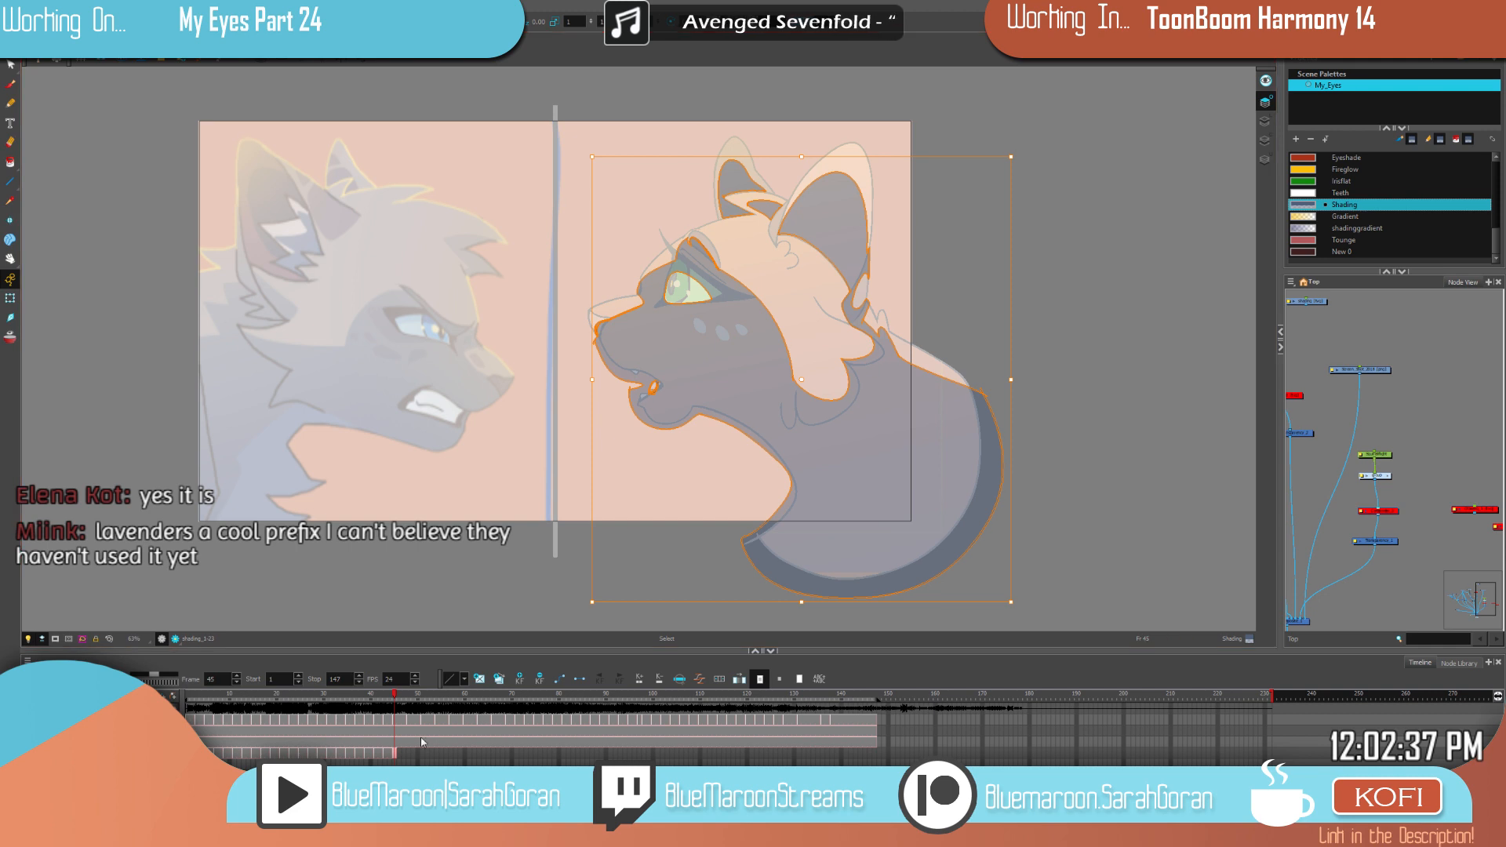
left_click(408, 752)
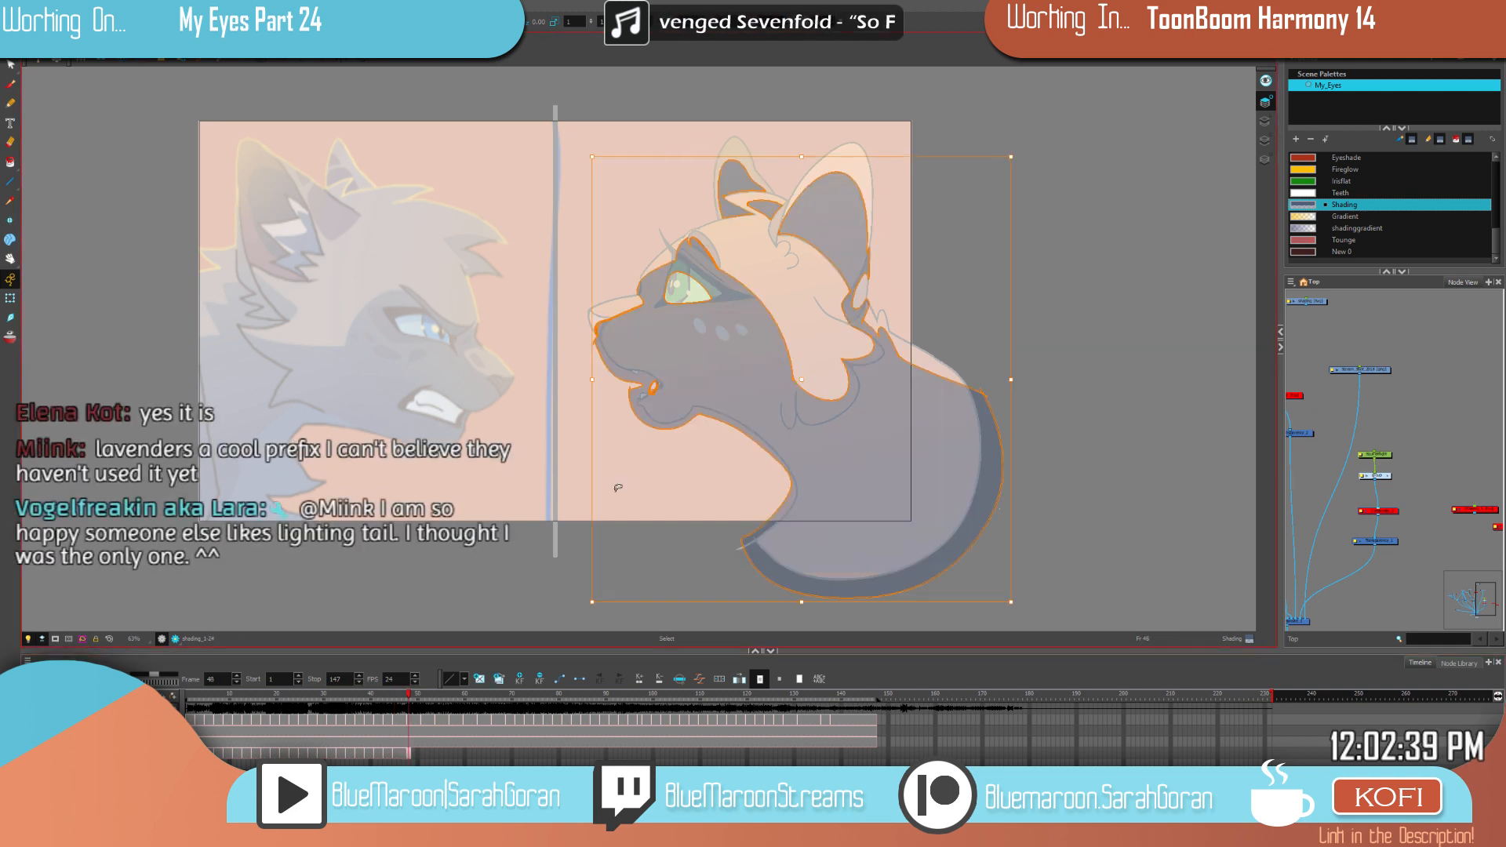
left_click(1113, 320)
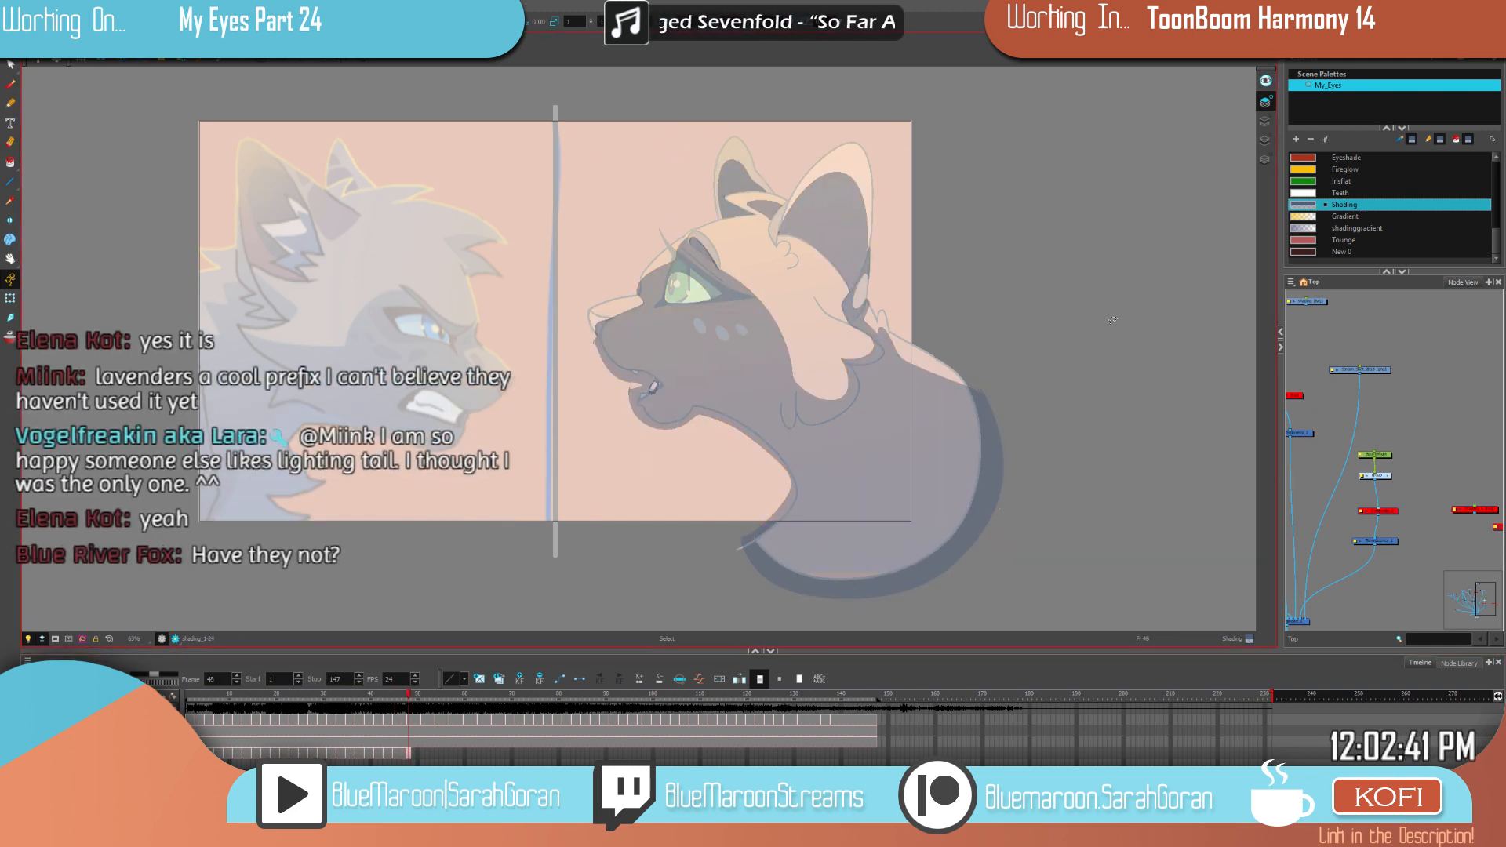
Step: Compare frame 48 with frame 45 and brush shading around the right cat's mouth opening on frame 48
key("f")
key("g")
key("f")
key("g")
key("f")
key("g")
scroll(621, 385, "up", 6)
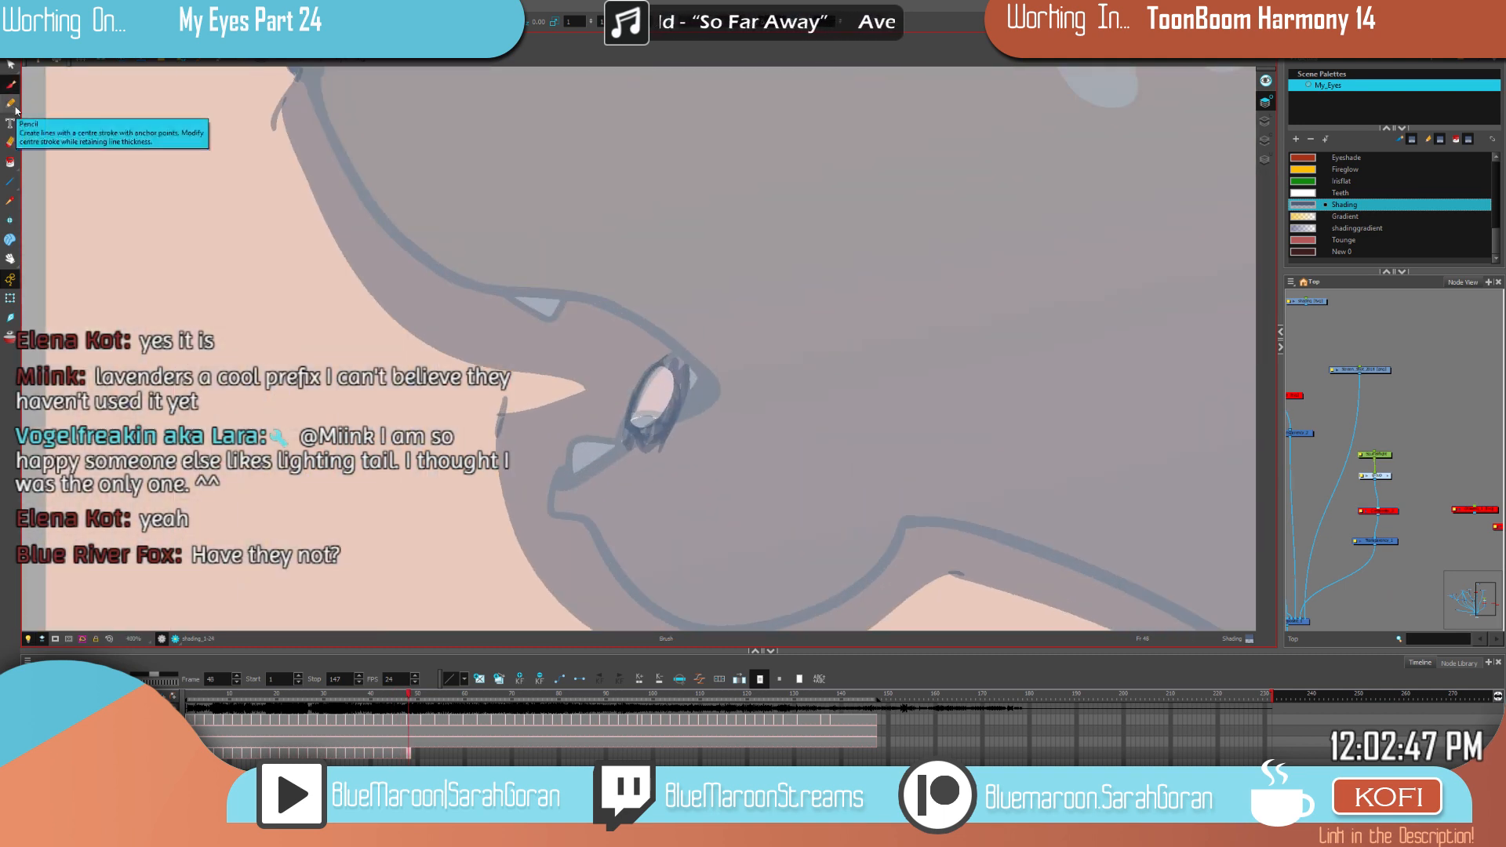
left_click(10, 85)
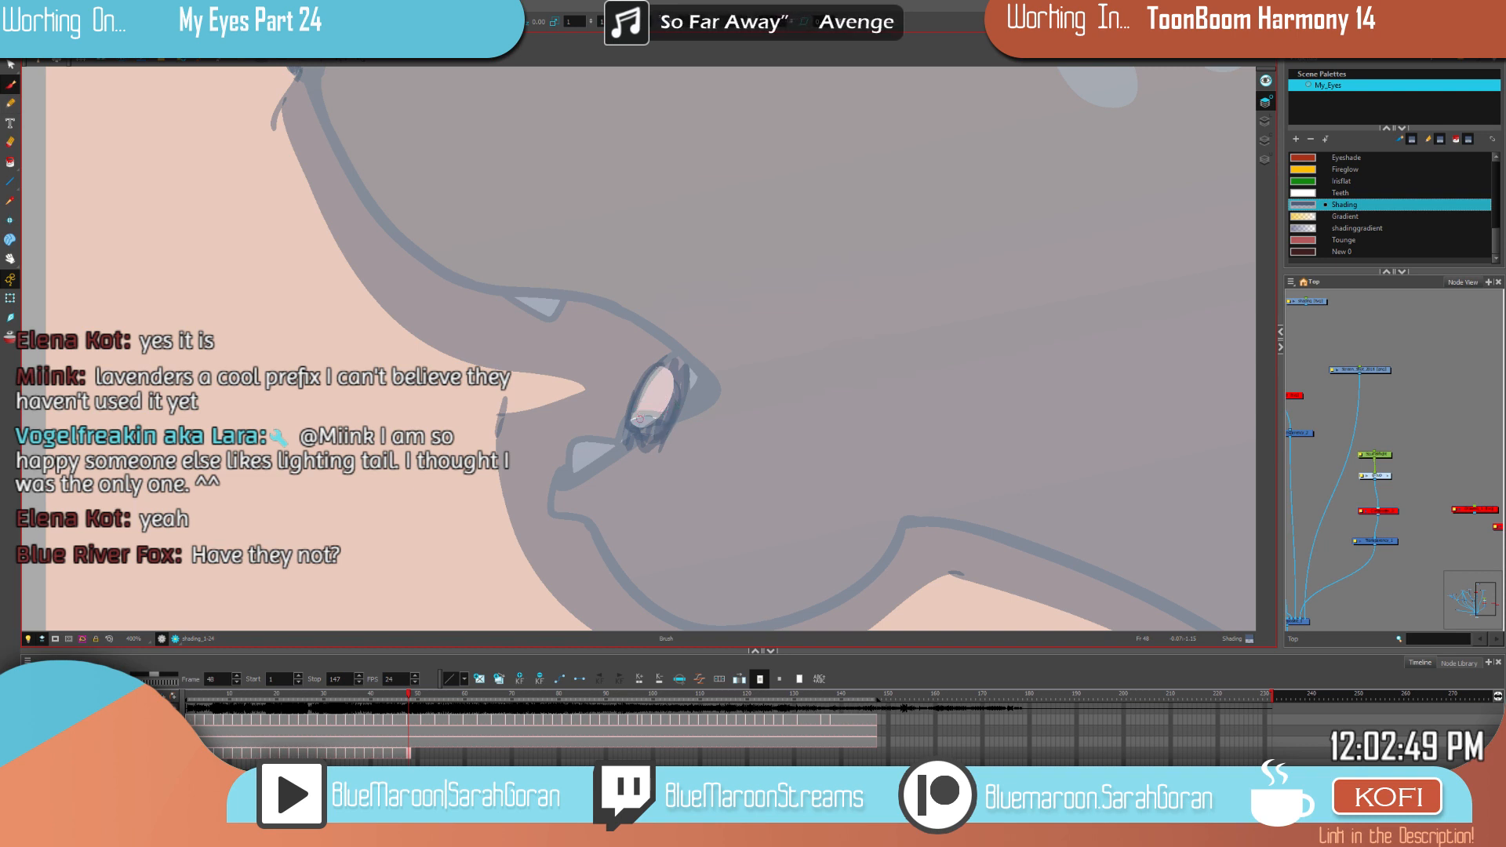
left_click_drag(644, 384, 656, 433)
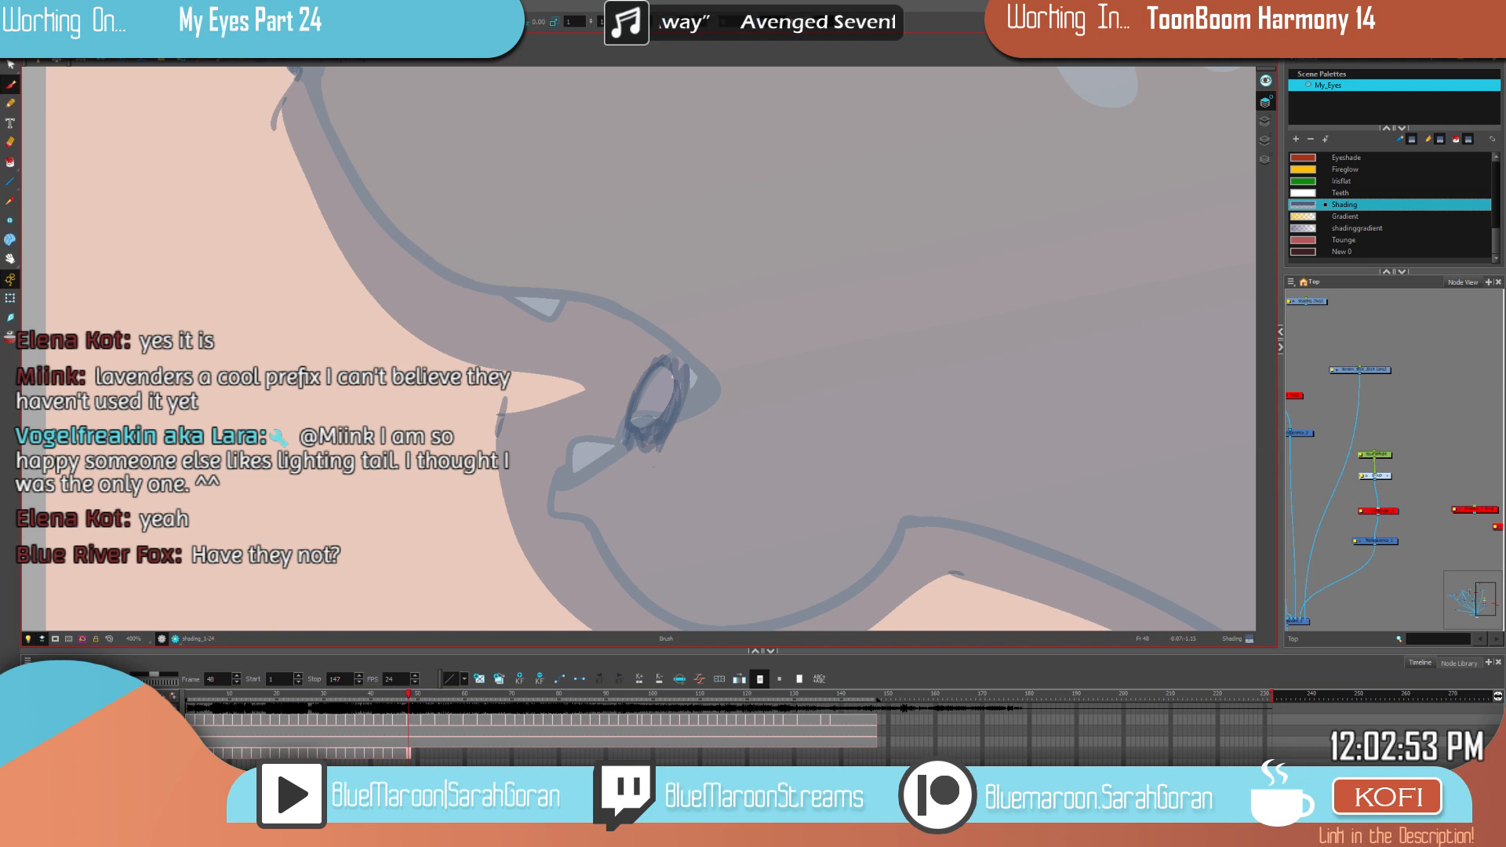
key(".")
key(".")
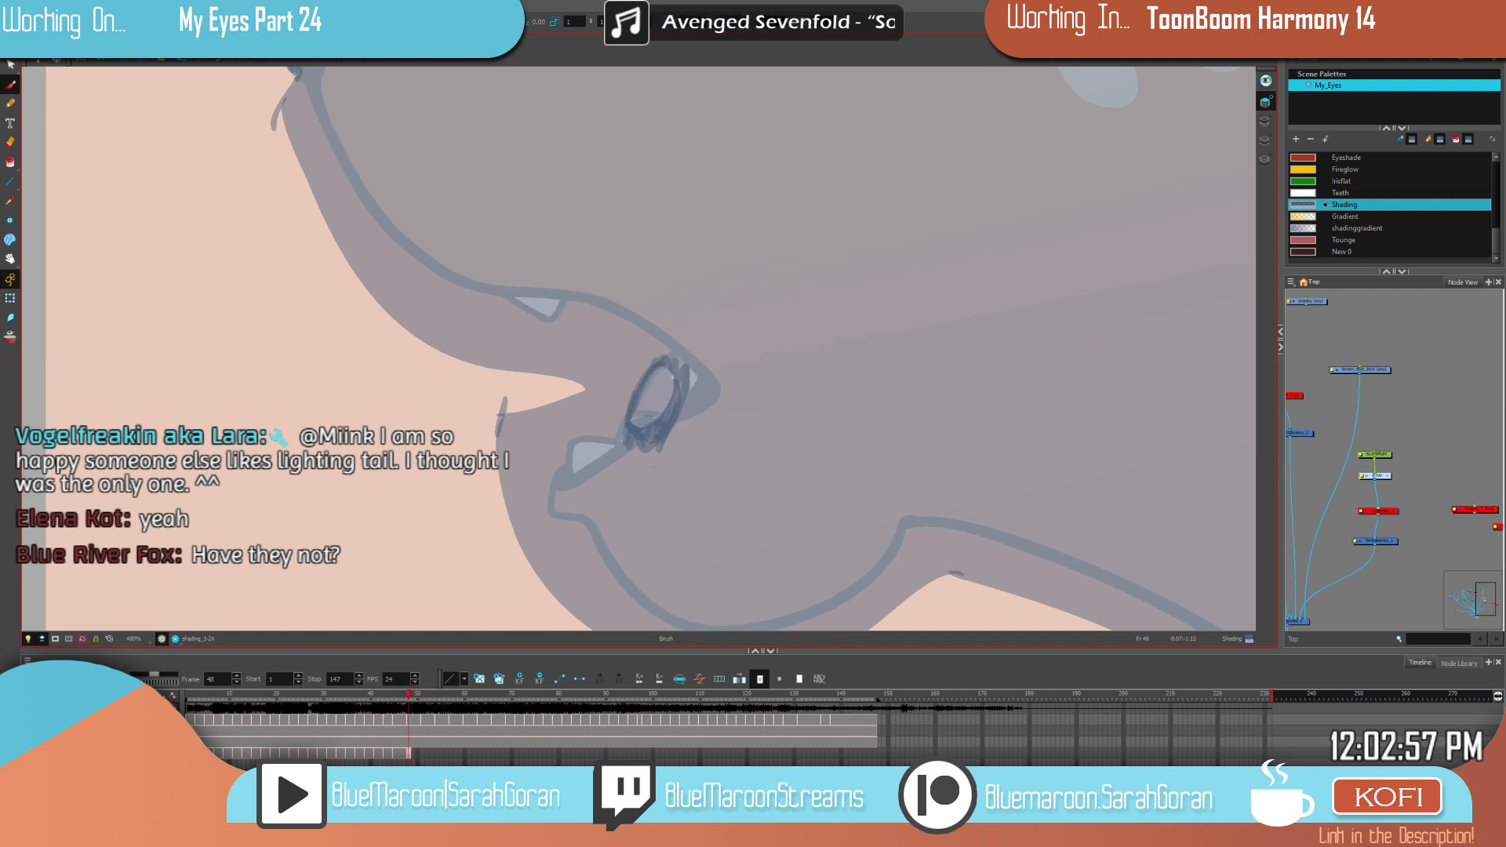
Step: Erase the shading inside the mouth opening on frame 48 and compare the result with frame 45
key("f")
key("period")
key("period")
key("period")
key("comma")
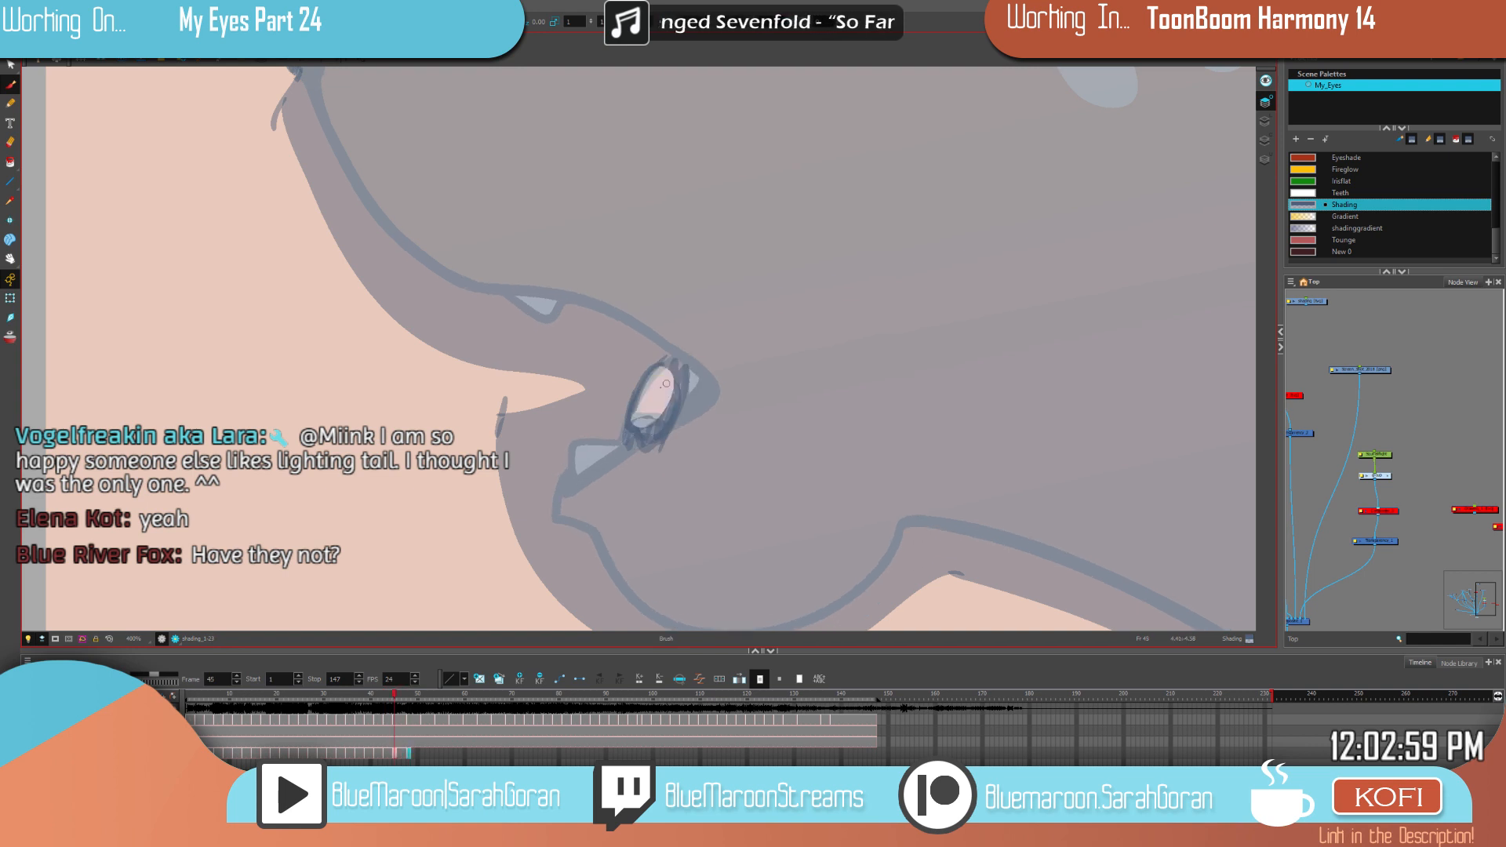
key("period")
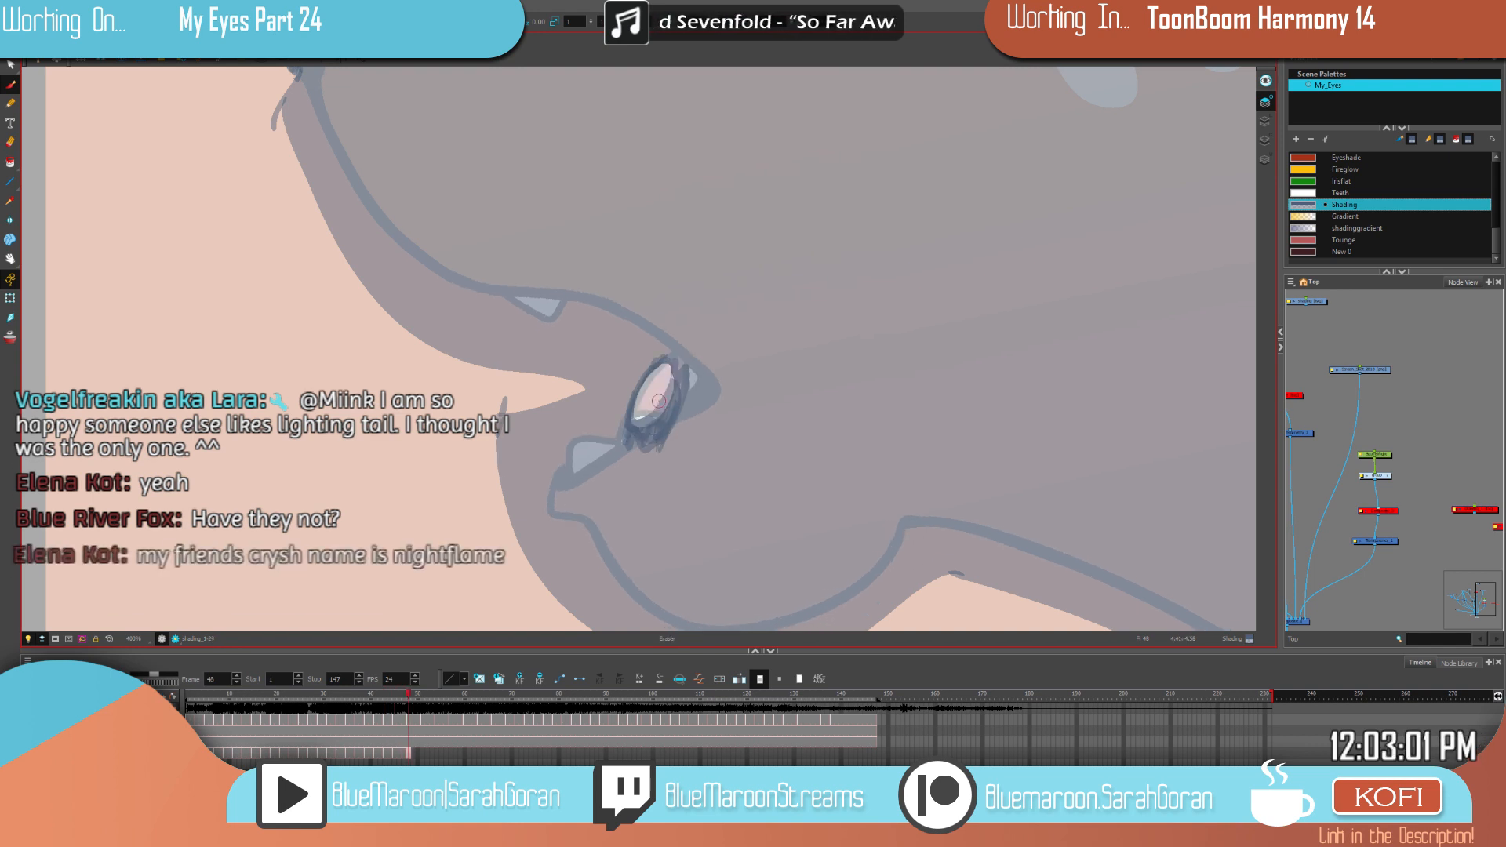
key("f")
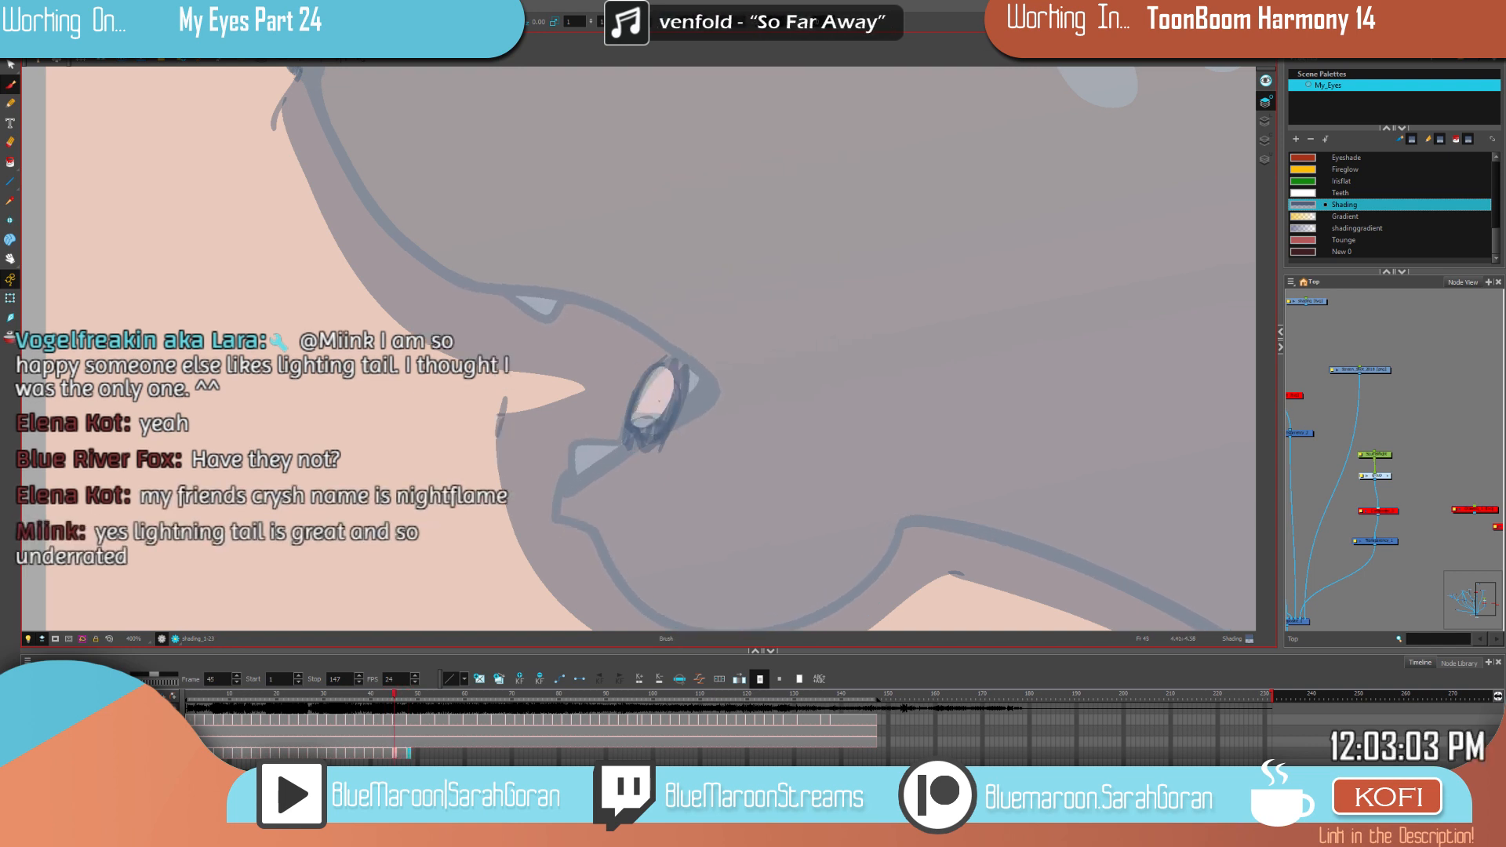
key("g")
Step: Extend the last shading drawing to frame 50 and paste copies of the frame 45–50 cells repeatedly along the shading layer
scroll(684, 434, "down", 8)
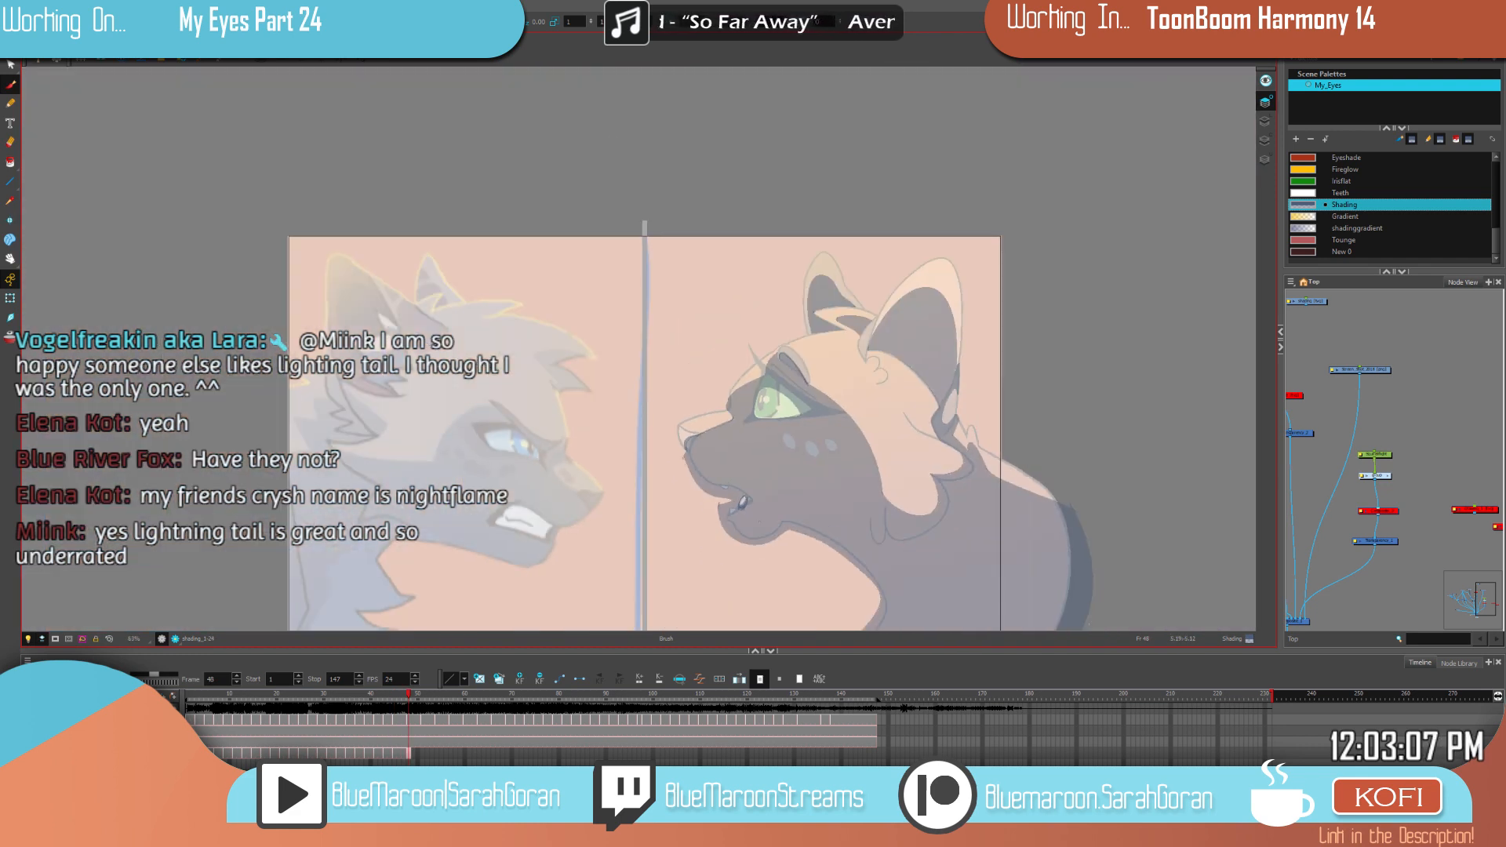
left_click(418, 755)
key("F5")
left_click_drag(395, 754, 418, 760)
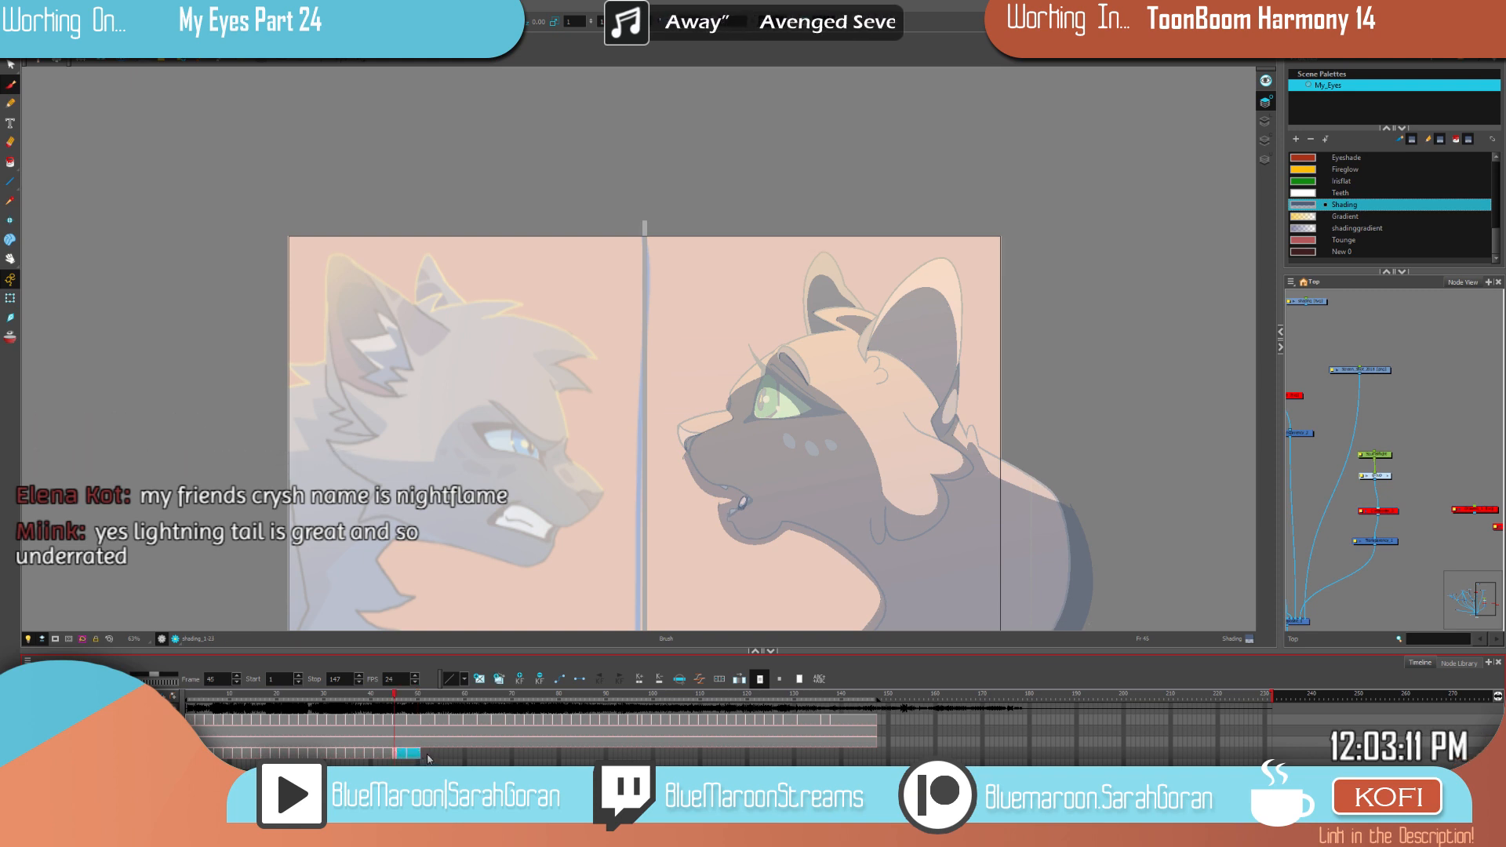
left_click(423, 758)
left_click(452, 758)
key("ctrl+v")
left_click(479, 758)
key("ctrl+v")
left_click(484, 760)
Step: Play the shaded animation from frame 1 and raise the Shading colour's alpha to 254
mouse_move(485, 759)
left_mouse_down()
mouse_move(521, 757)
mouse_move(186, 758)
left_mouse_up()
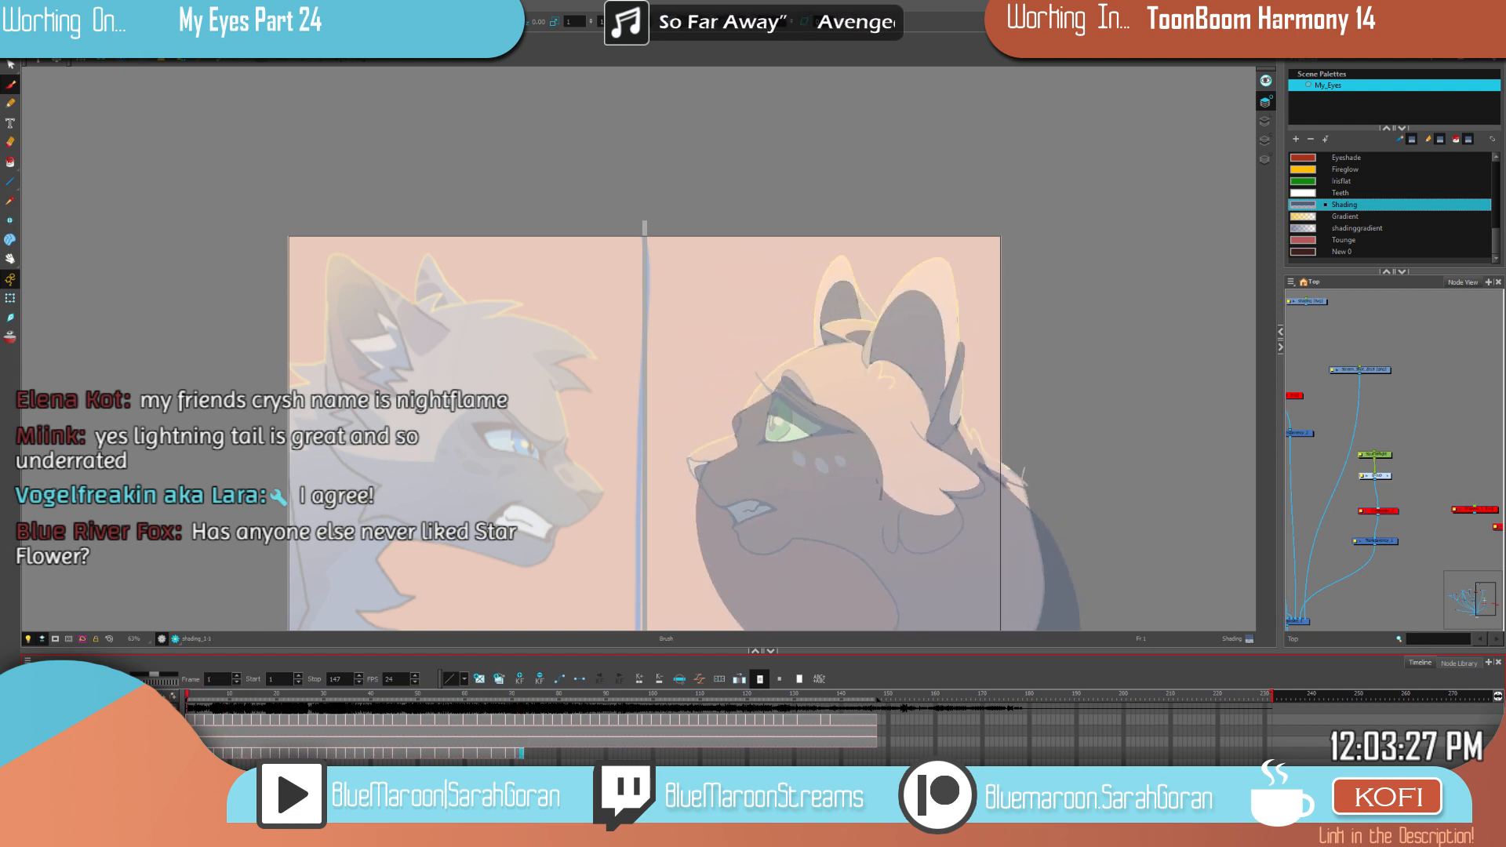
key("Return")
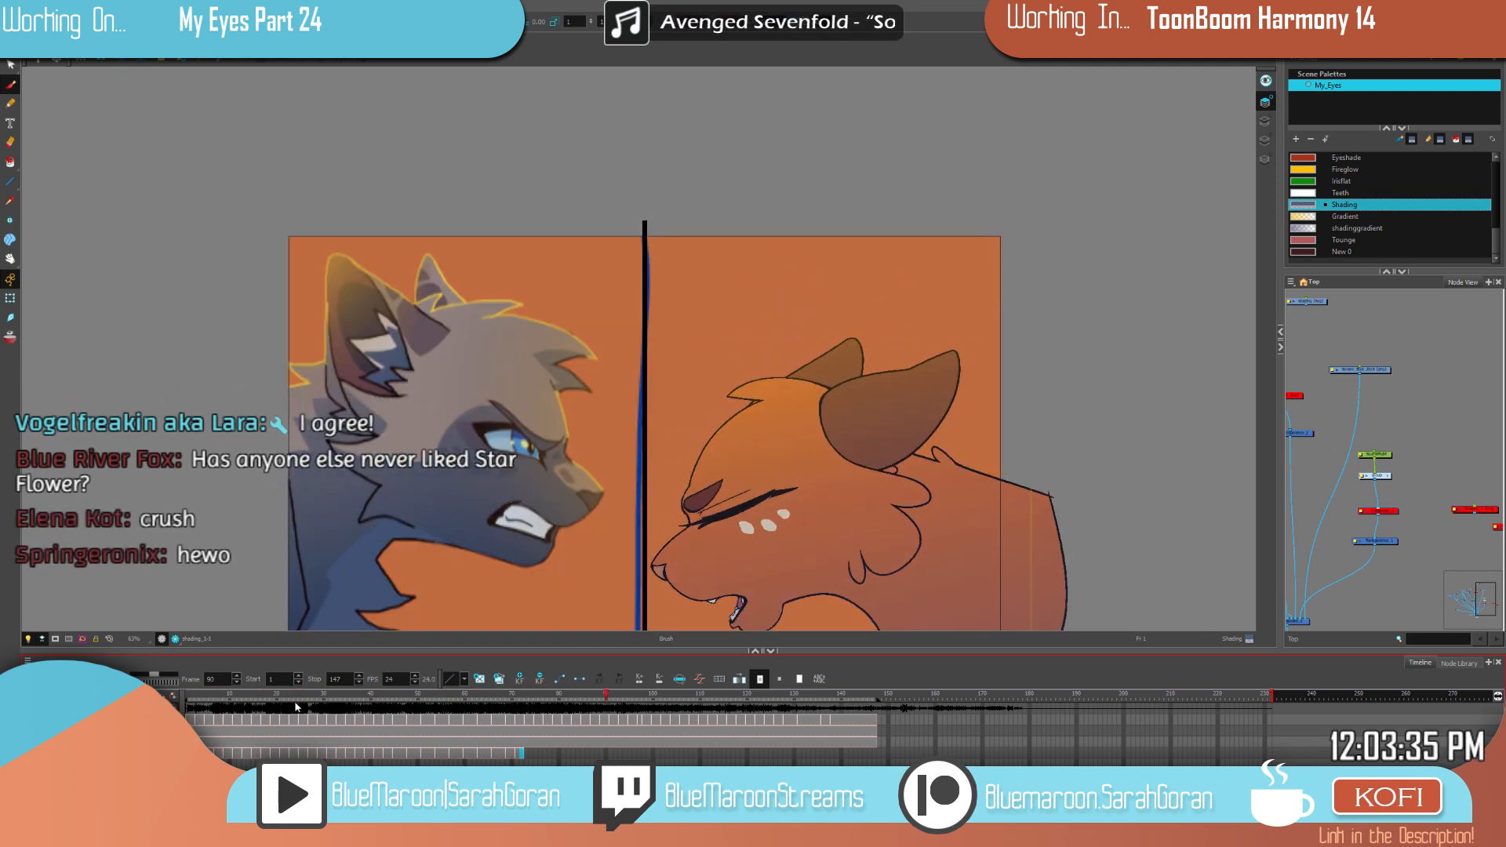
double_click(1303, 205)
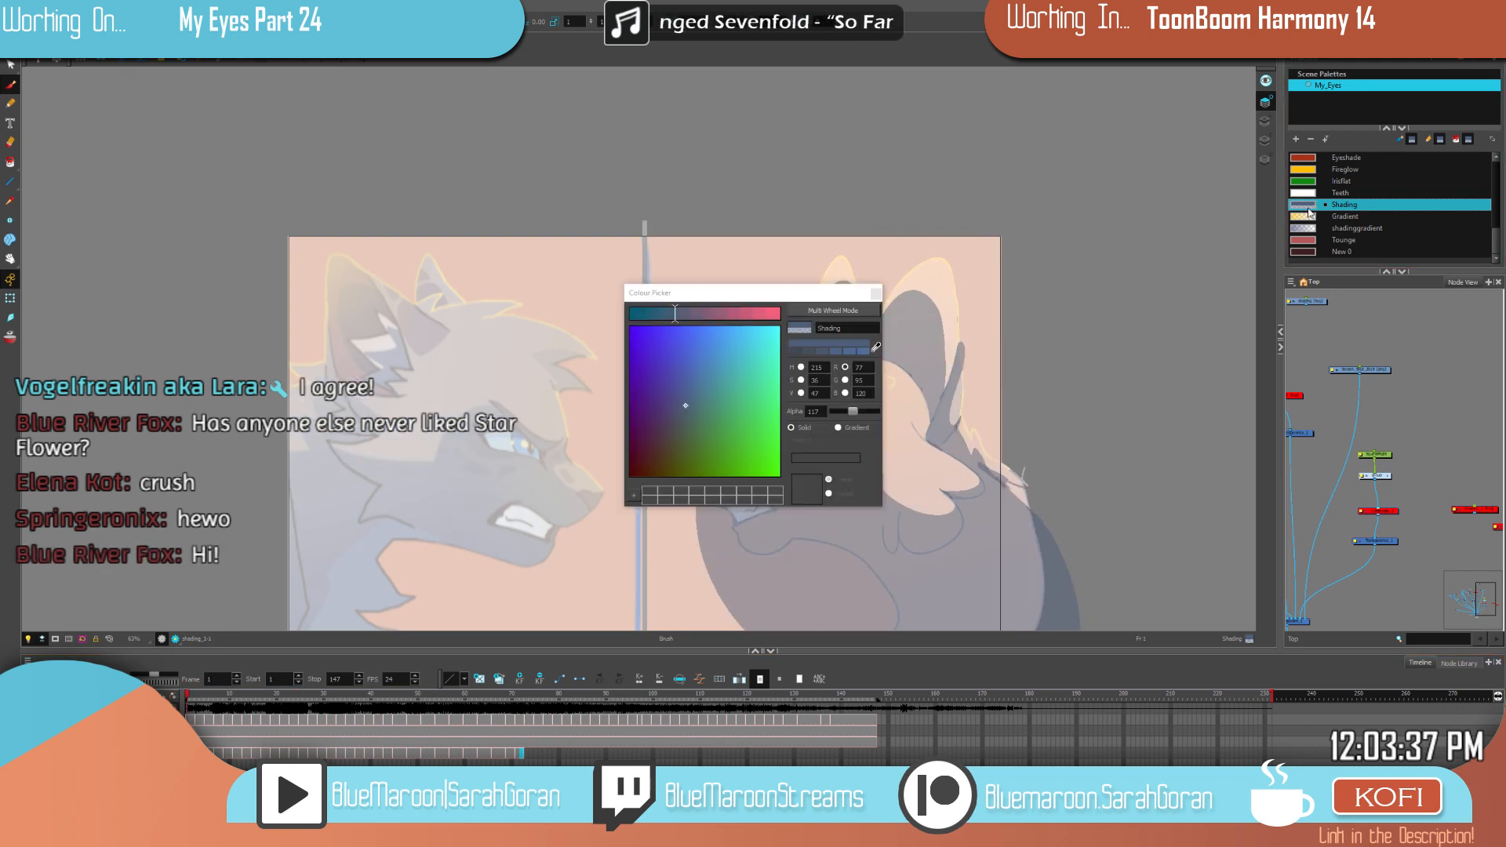
left_click_drag(824, 410, 859, 410)
left_click(880, 291)
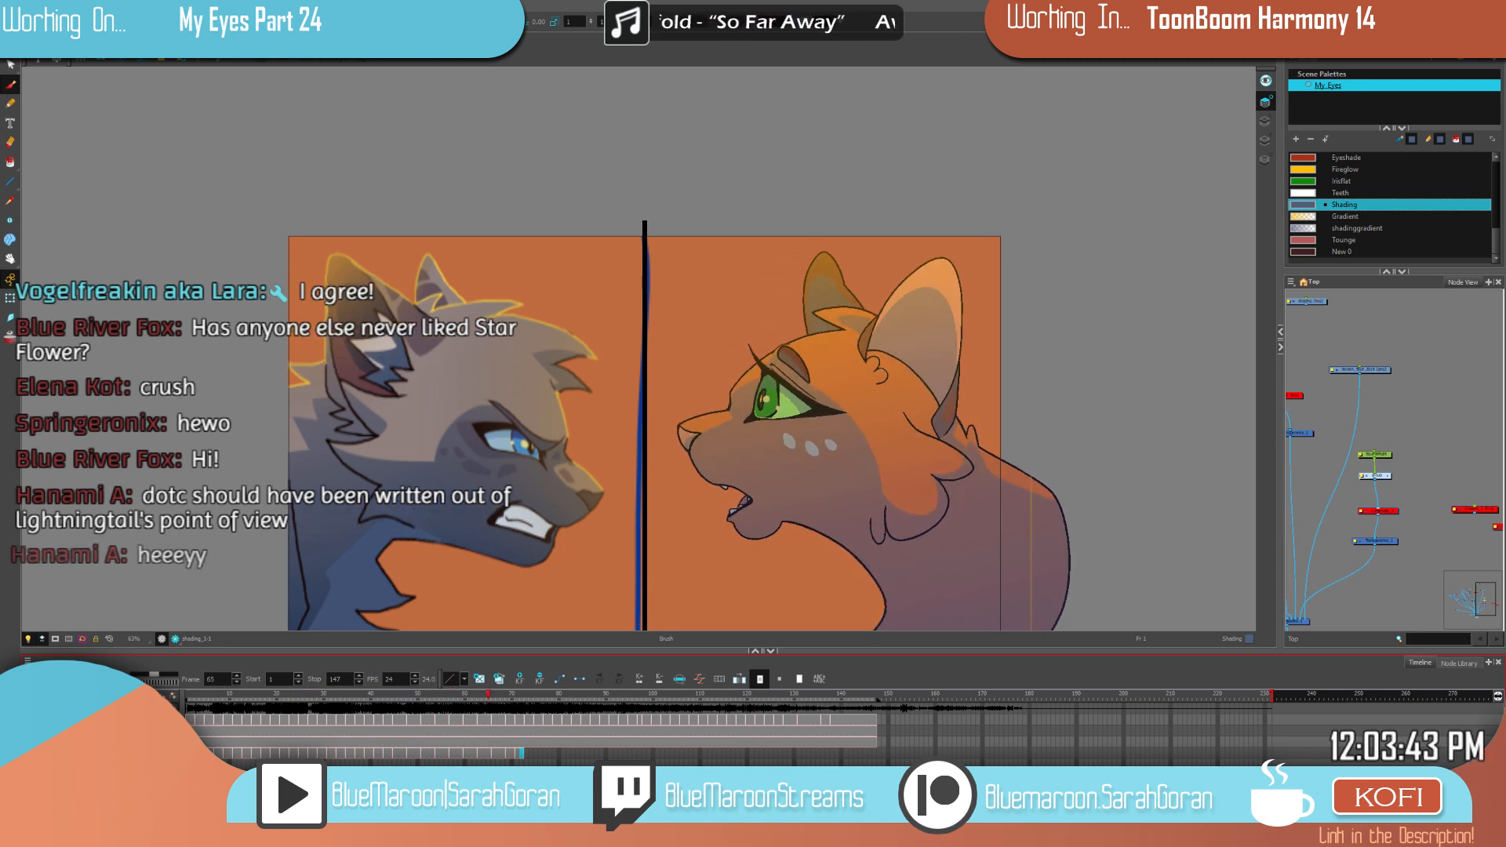
Step: Review the animation up to frame 73 and lower the Shading colour's alpha so it is semi-transparent again
left_click(271, 696)
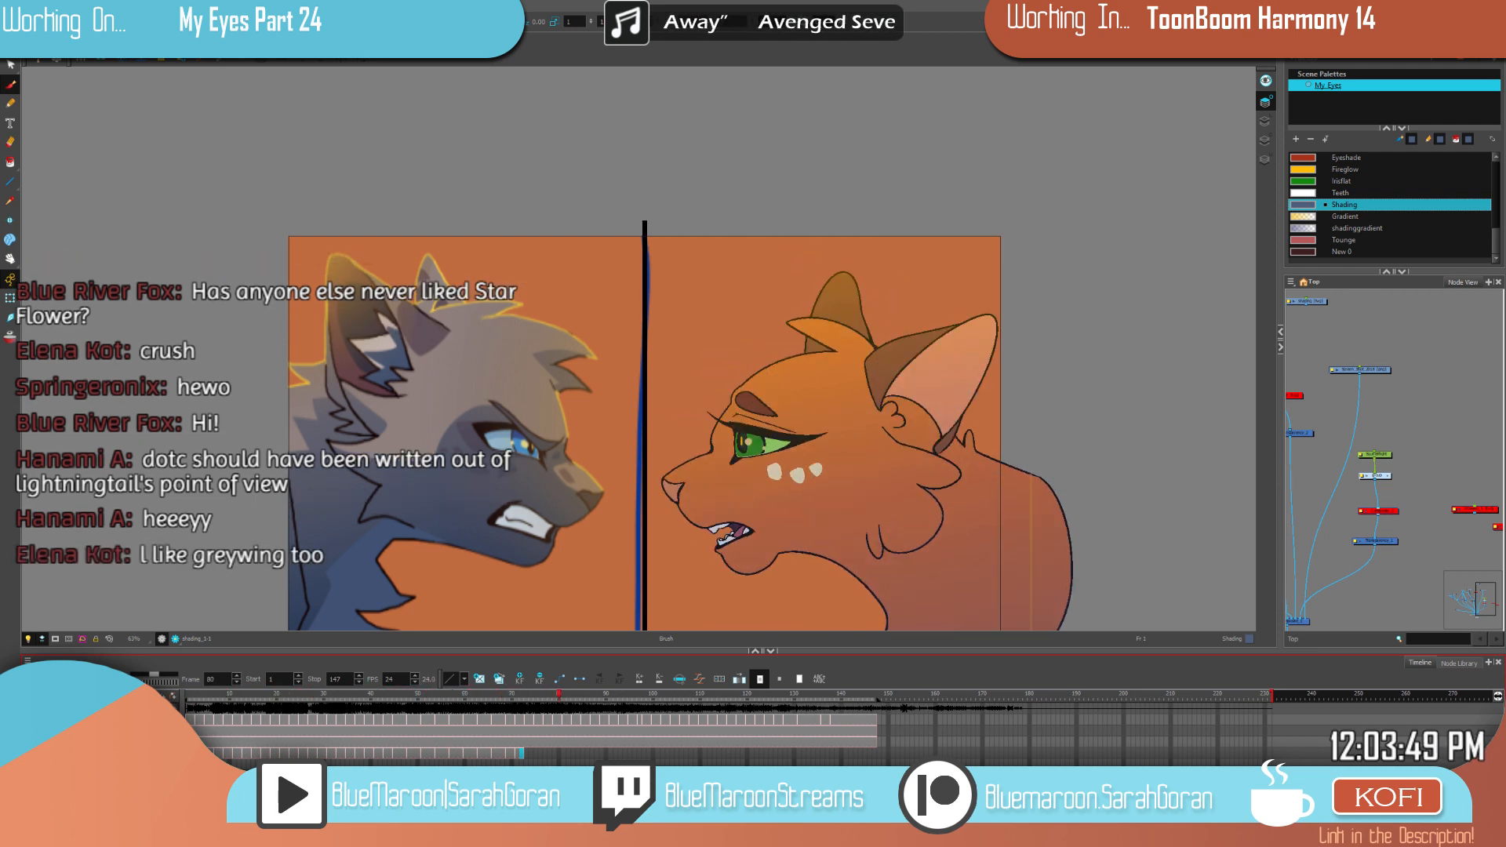
left_click(514, 698)
left_click_drag(514, 700, 525, 704)
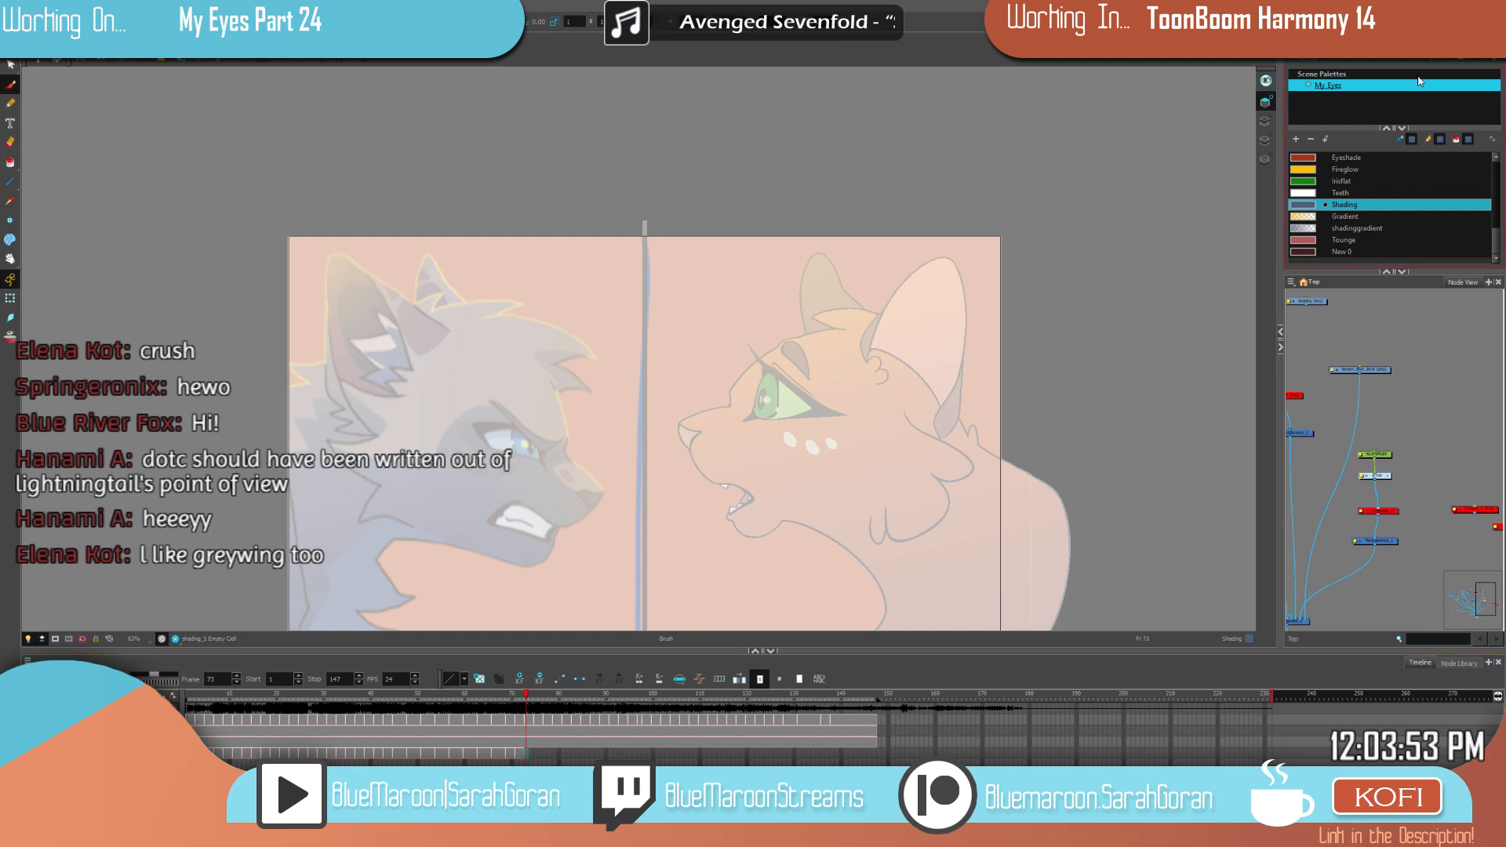
double_click(1311, 206)
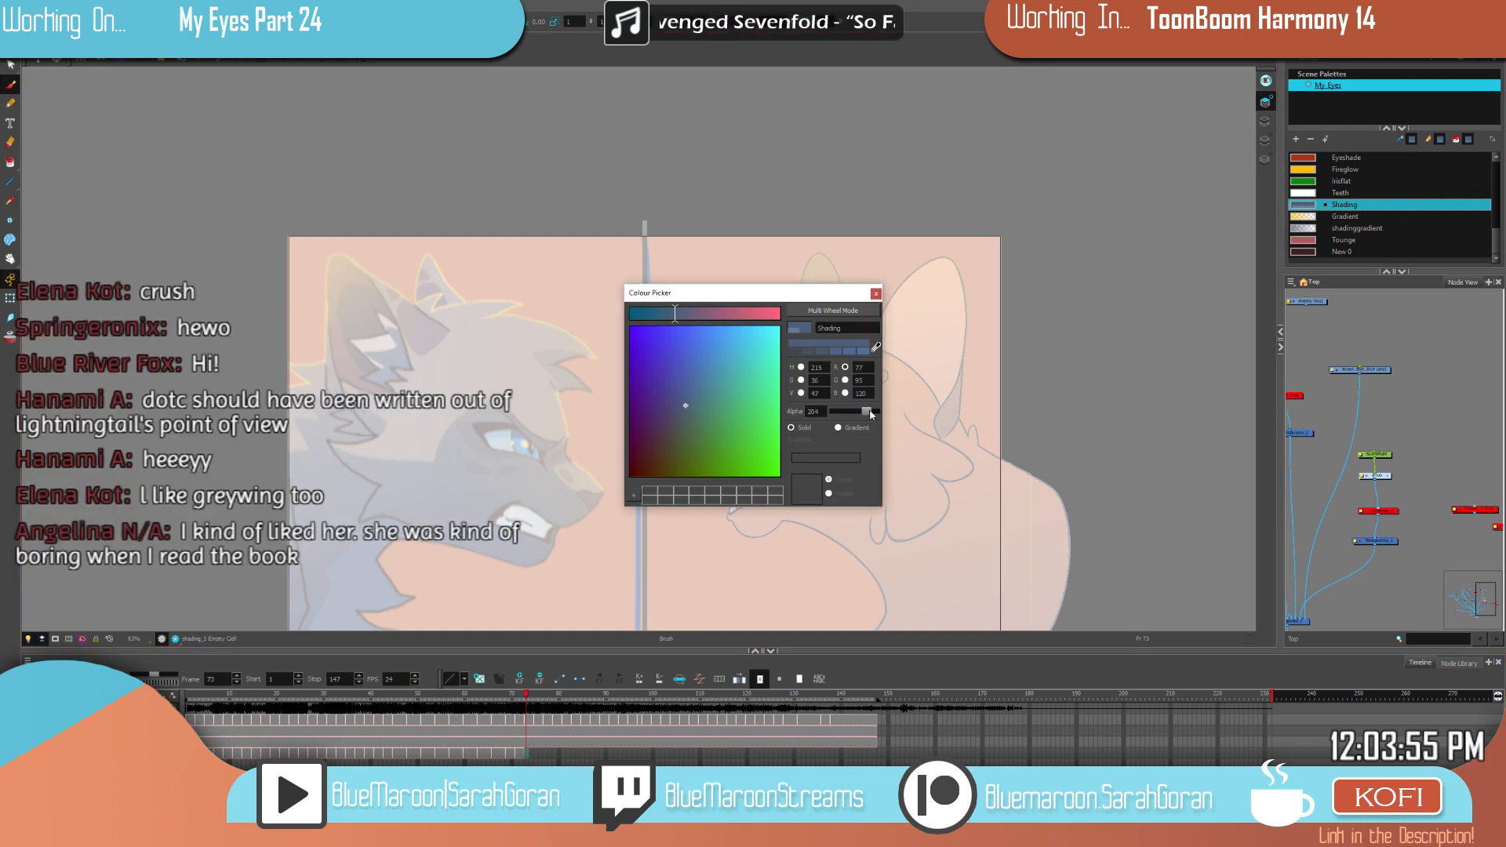
left_click(875, 293)
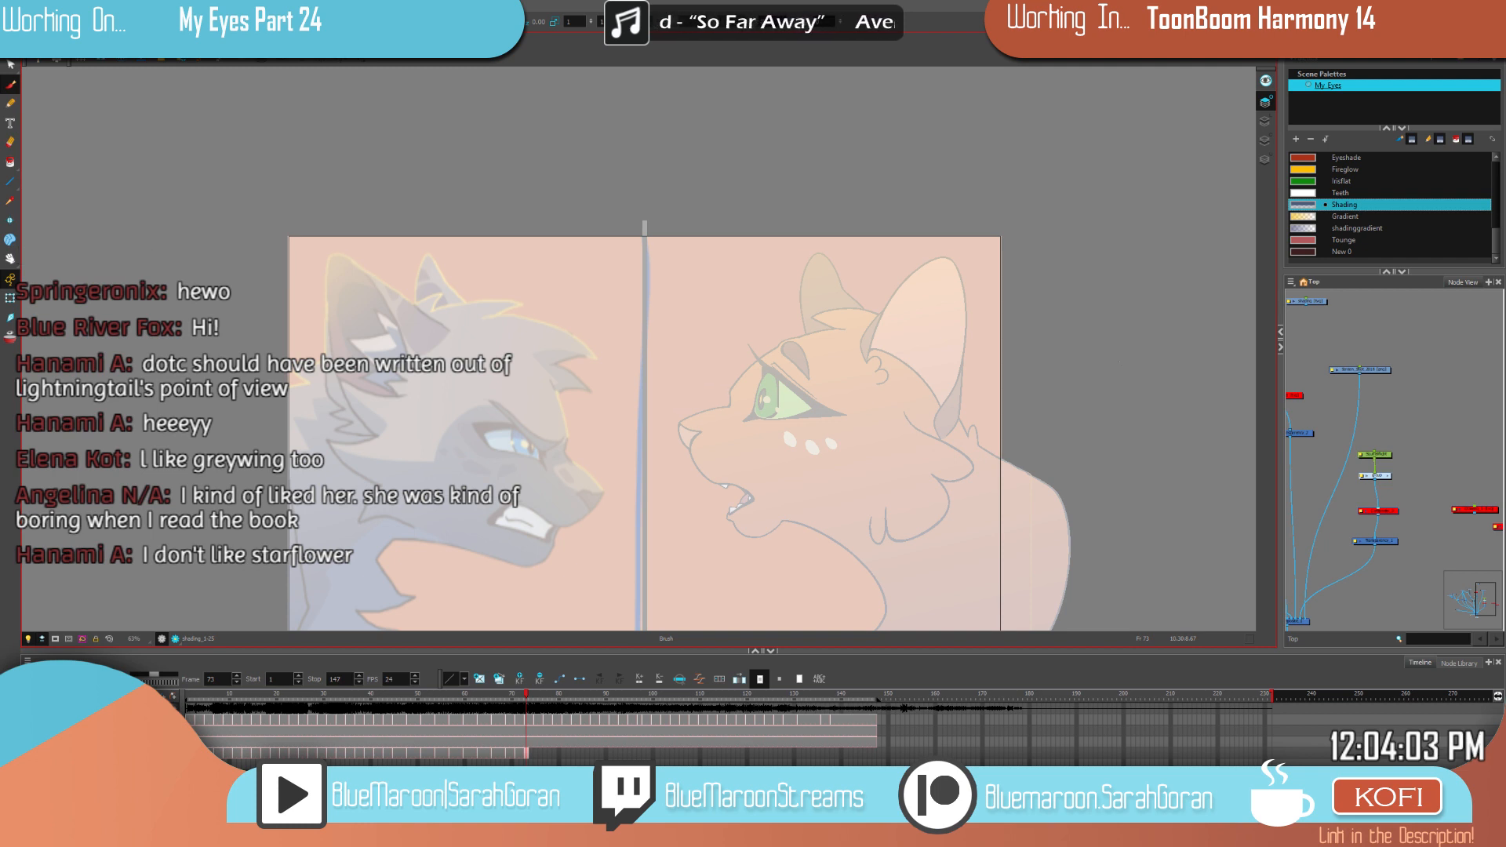
Step: Create blank drawings on the shading layer from frame 73 to about frame 82, following the cat's poses
key("f")
key("g")
key("f")
key("g")
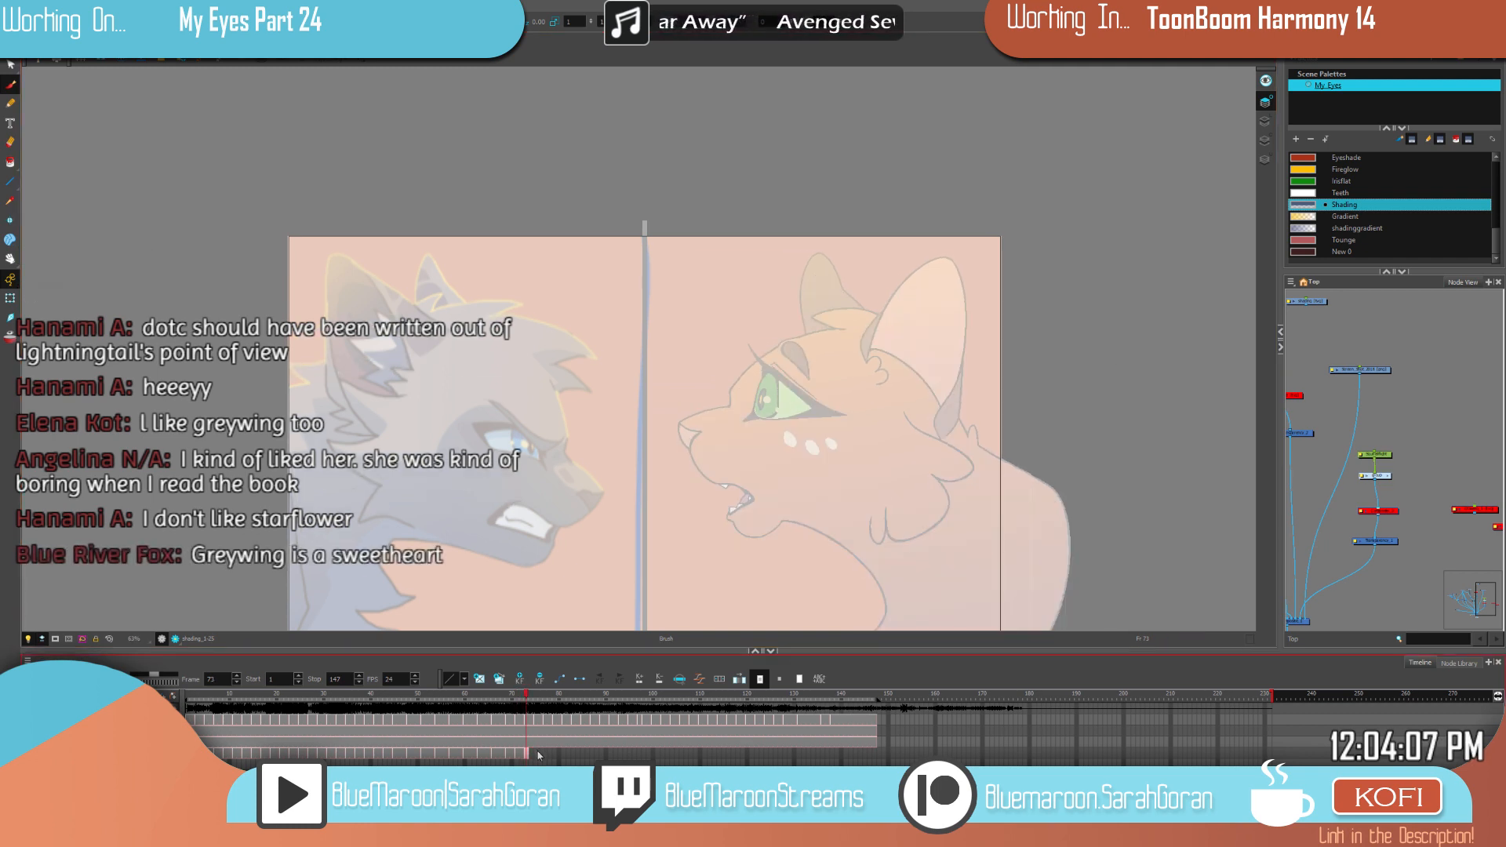
key("g")
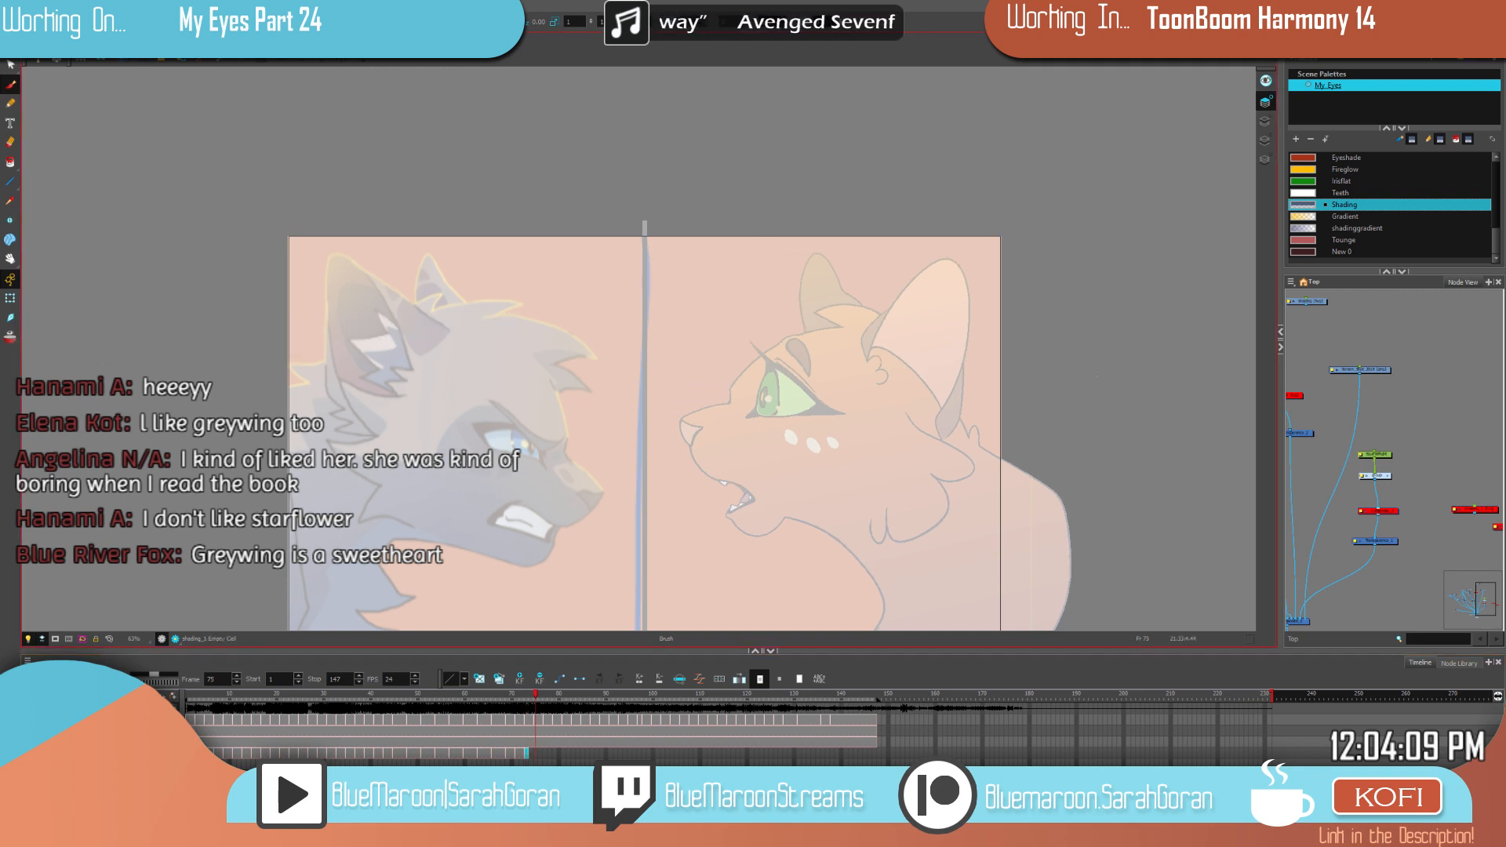
key("g")
key("g")
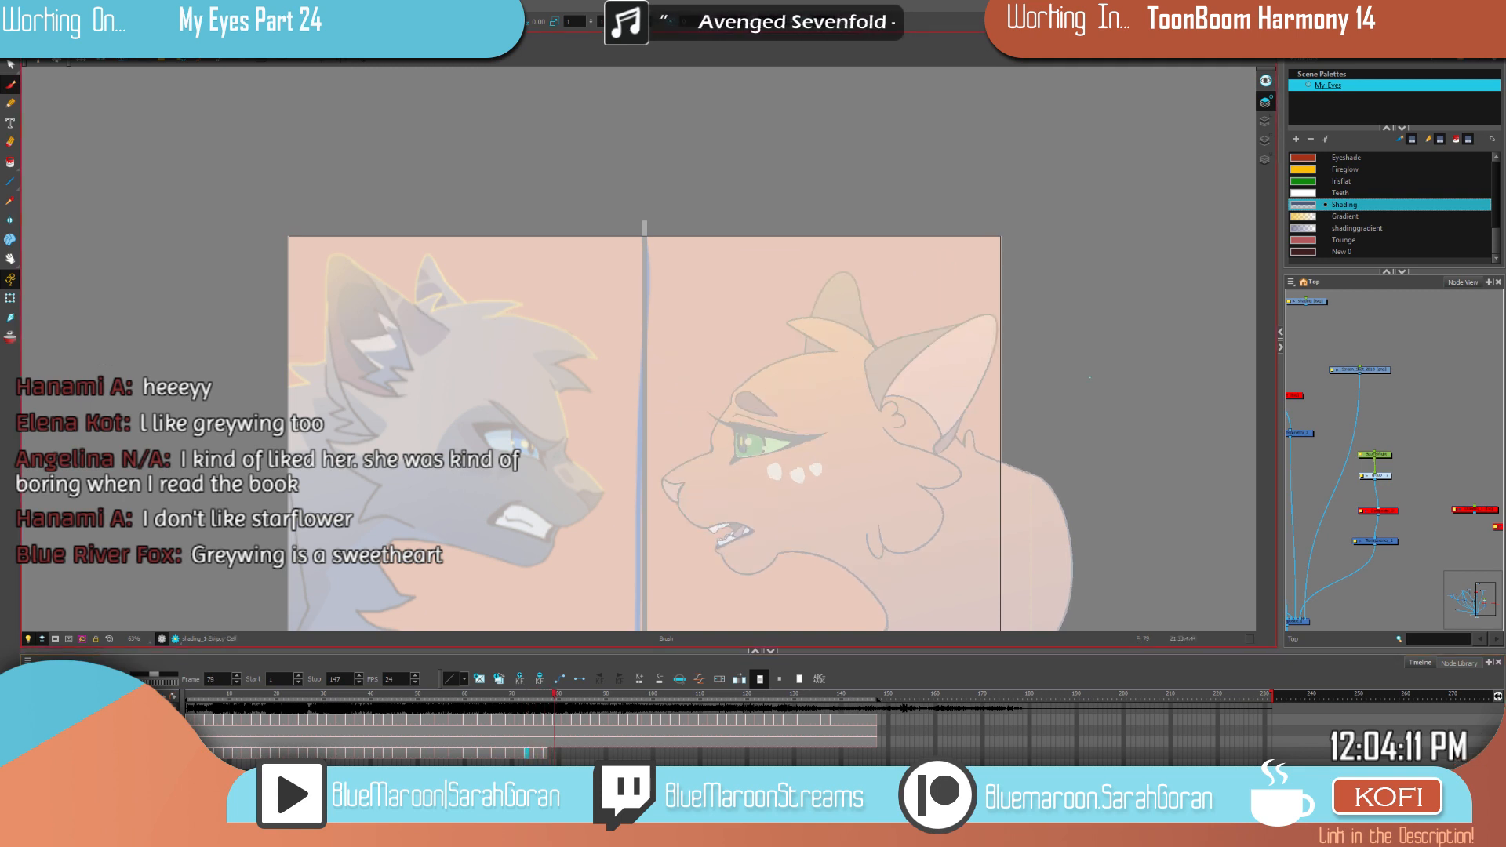
key("g")
key("g")
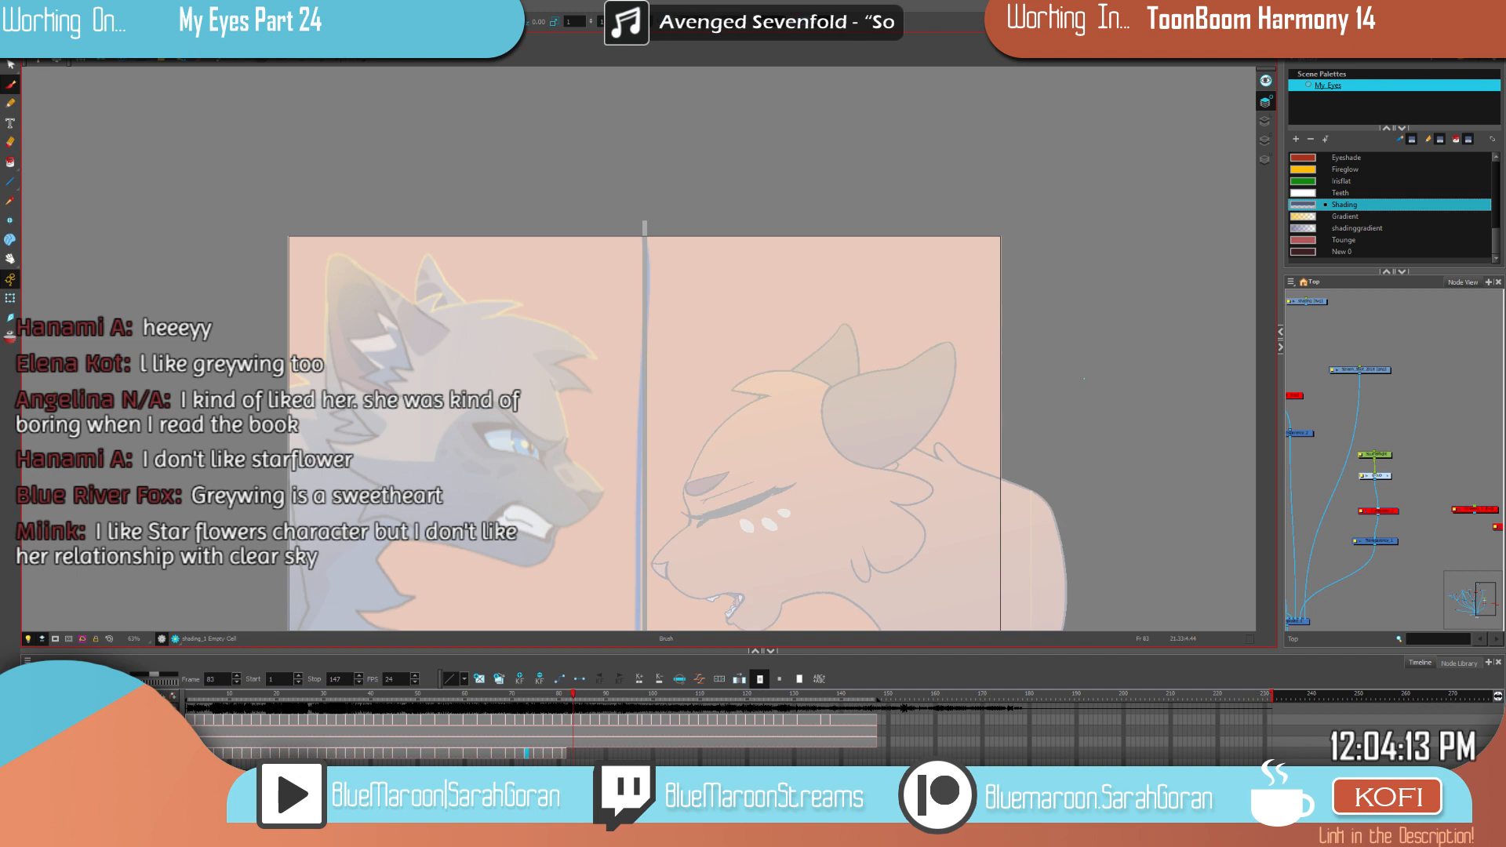
Step: Add further blank shading drawings up to about frame 88 and check the following frames of the closed-eye pose
left_click(1081, 382)
left_click_drag(1082, 422, 1049, 347)
key("g")
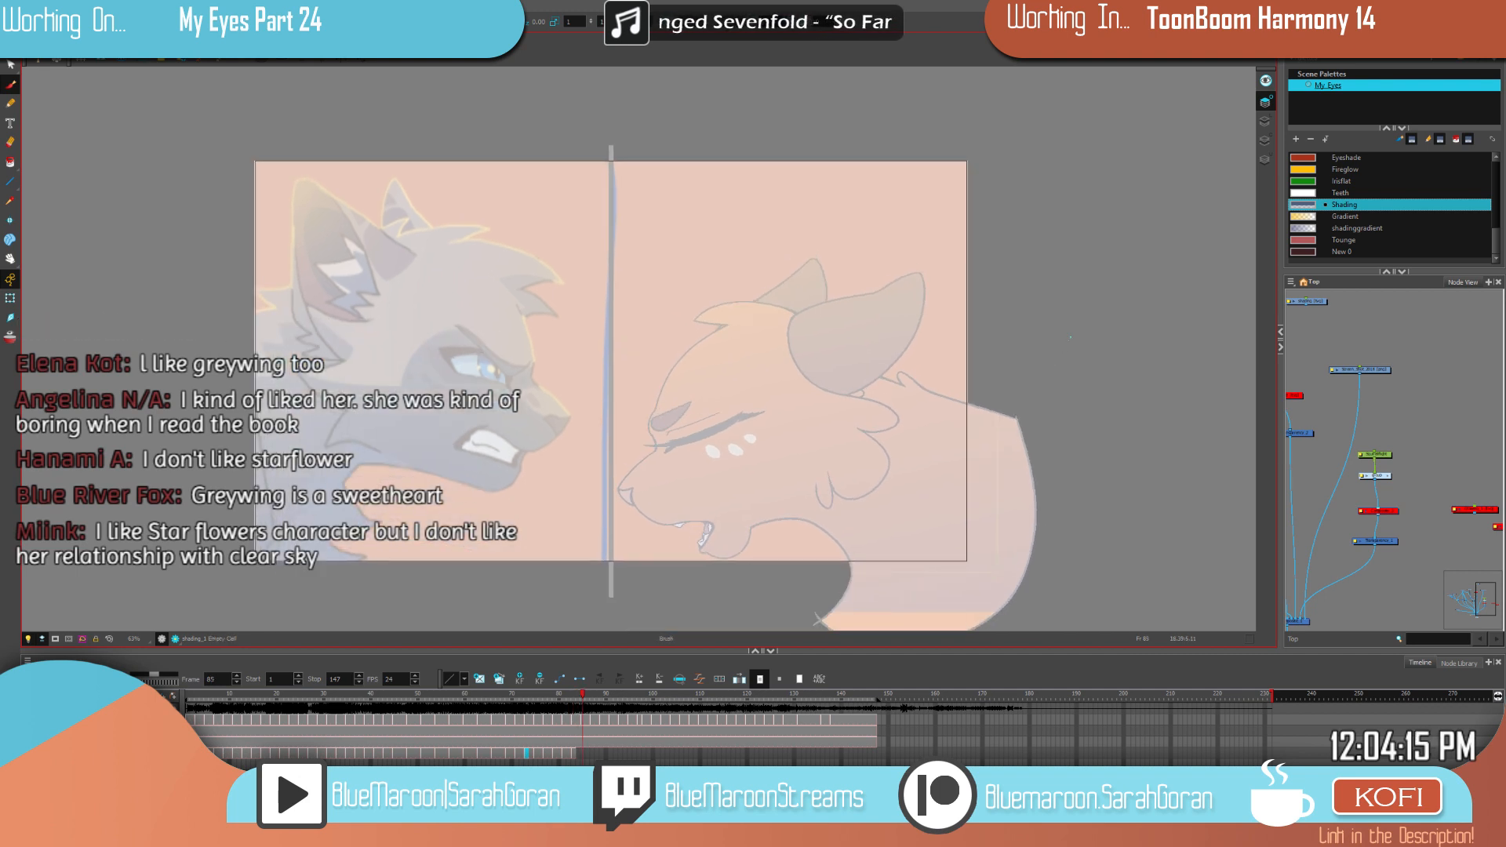
key("g")
left_click(1071, 349)
key("g")
key("g")
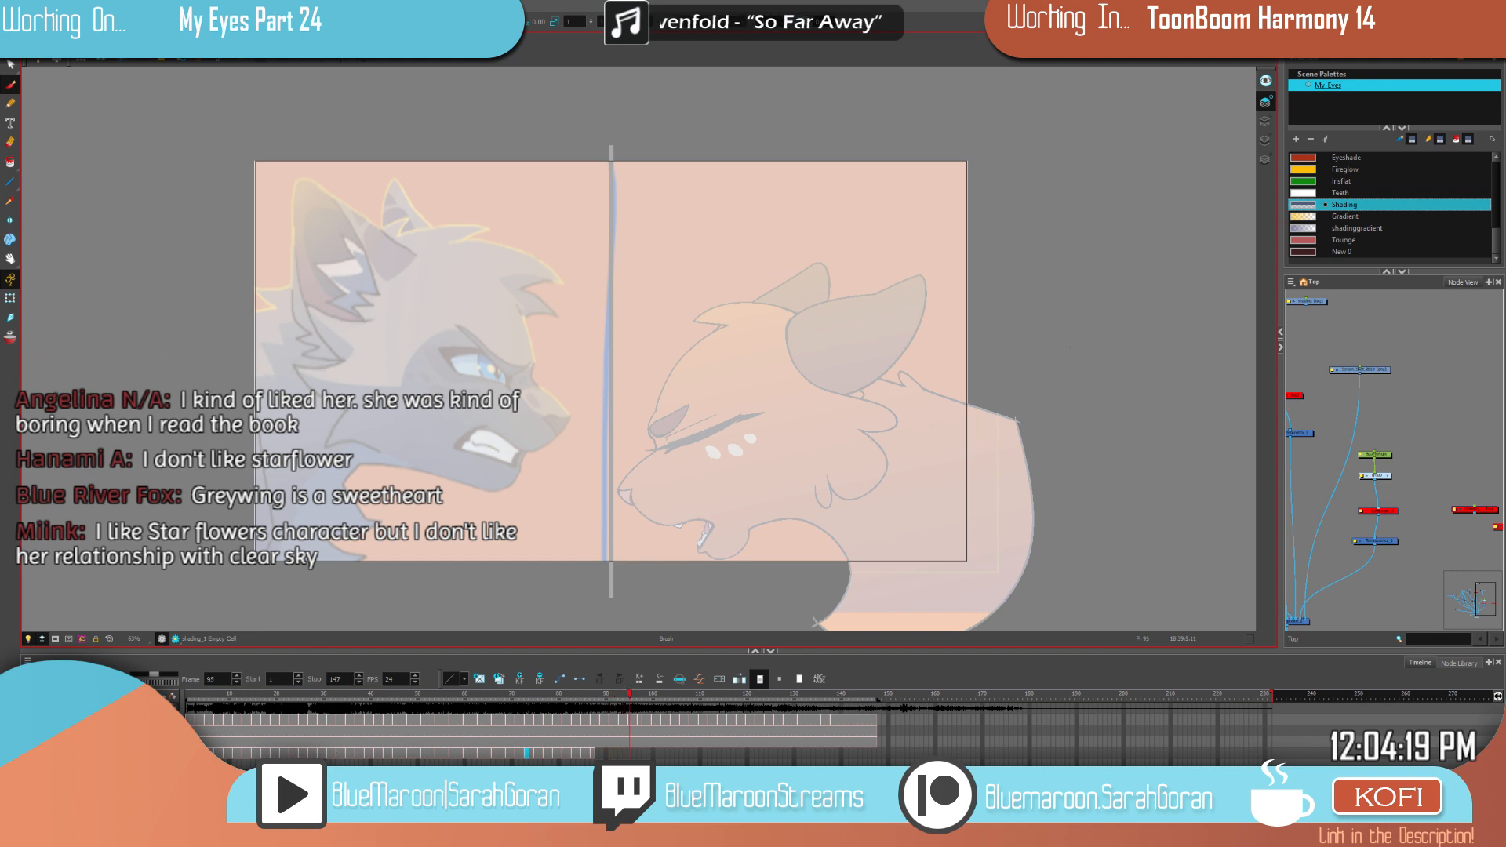
key("f")
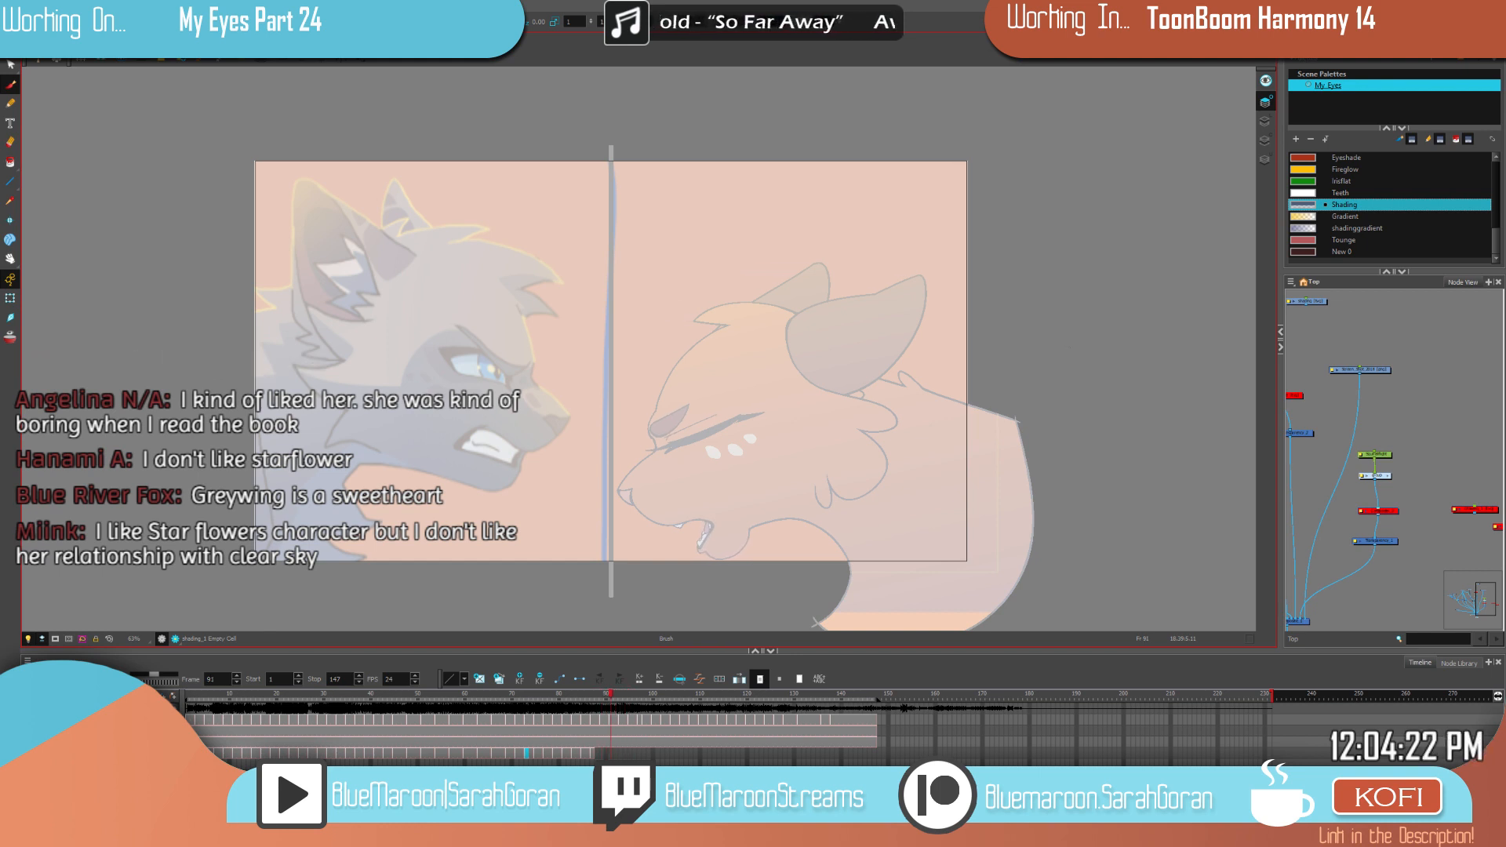
Step: Step through the frames from 91 and extend the series of blank shading drawings to frame 106
key("period")
key("period")
key("period")
key("comma")
key("comma")
key("period")
left_click(1094, 373)
key("period")
key("period")
key("period")
key("period")
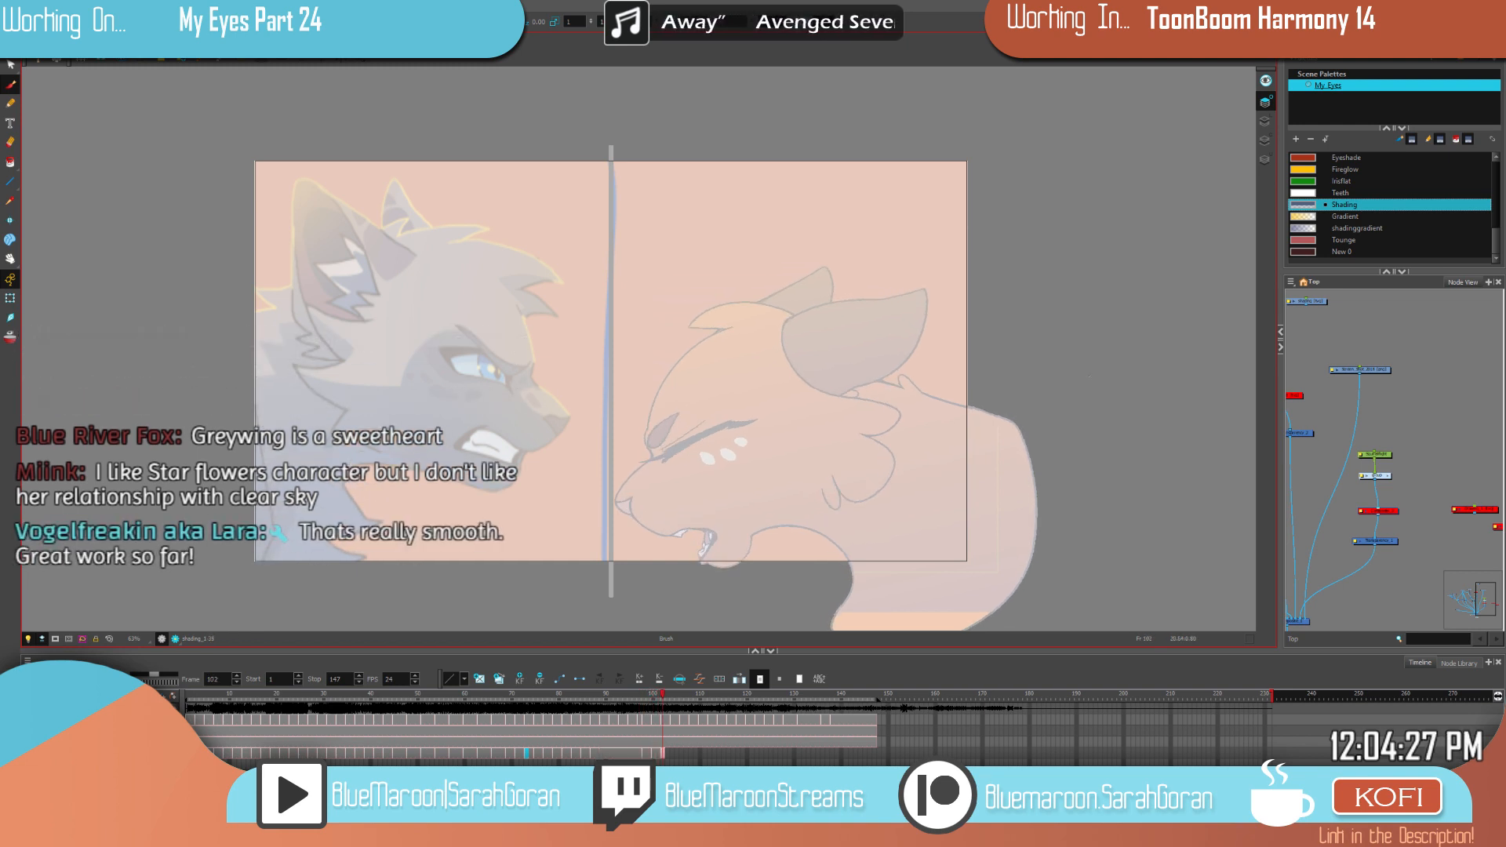
key("period")
key("period")
key("period")
key("period")
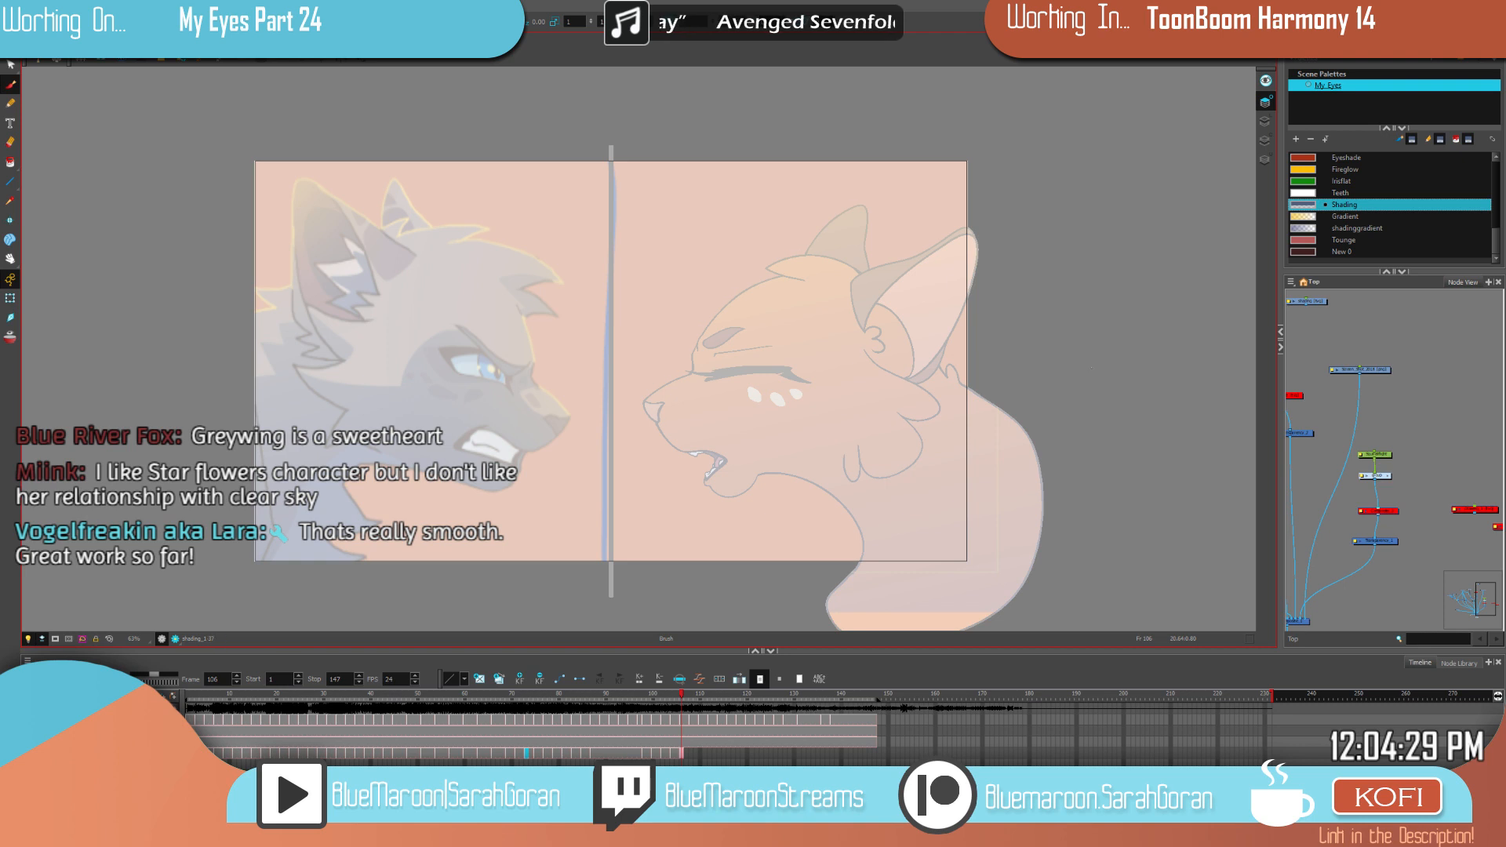
Step: Continue adding blank shading drawings for the open-eyed poses up to about frame 118
key("period")
key("period")
key("period")
key("period")
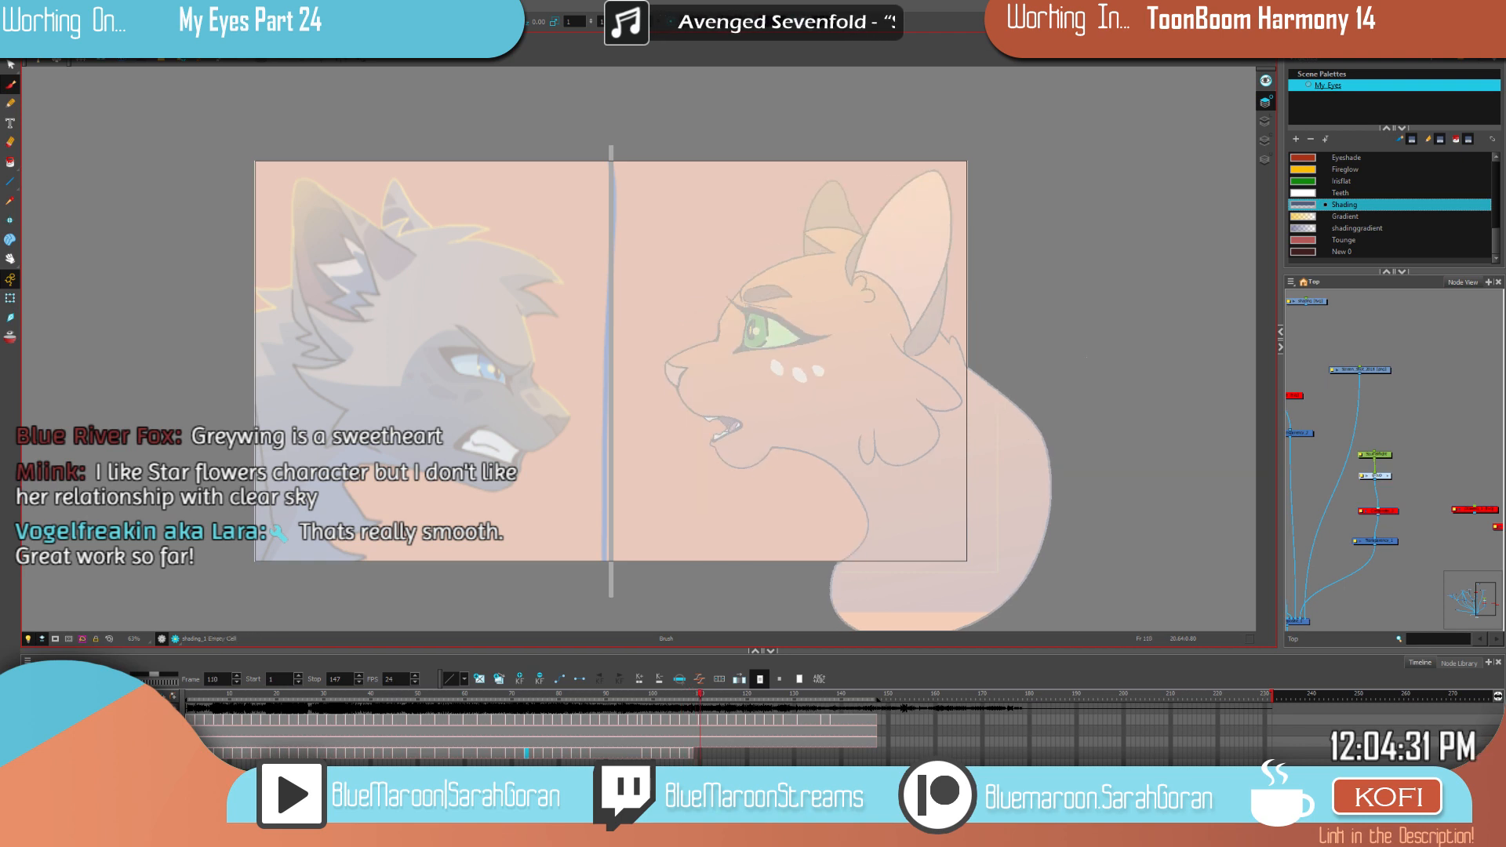
key("period")
key("period")
key("period")
key("period")
key("period")
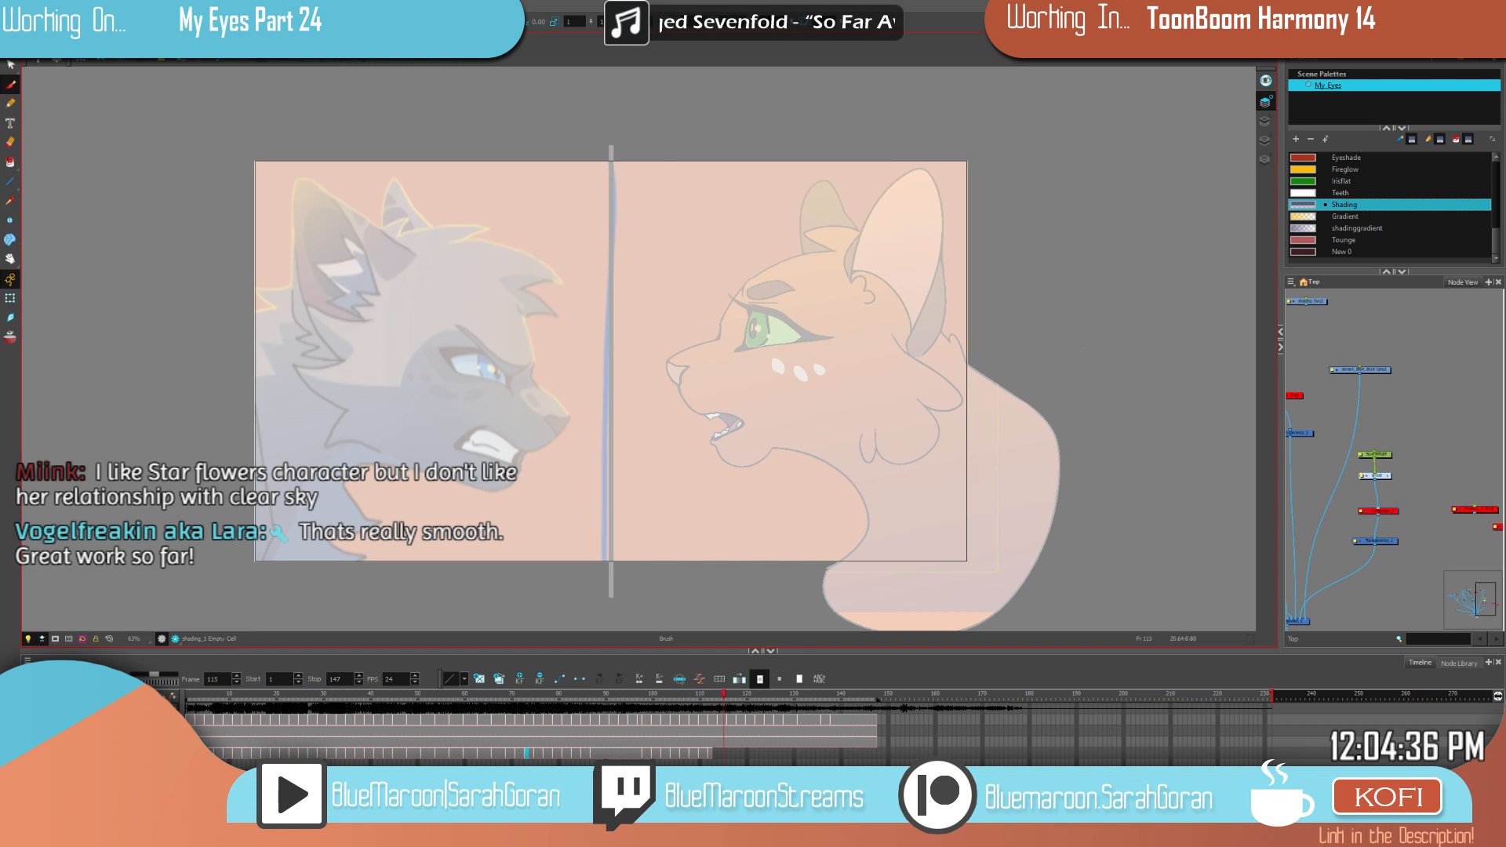
key("period")
key("period")
left_click(1080, 351)
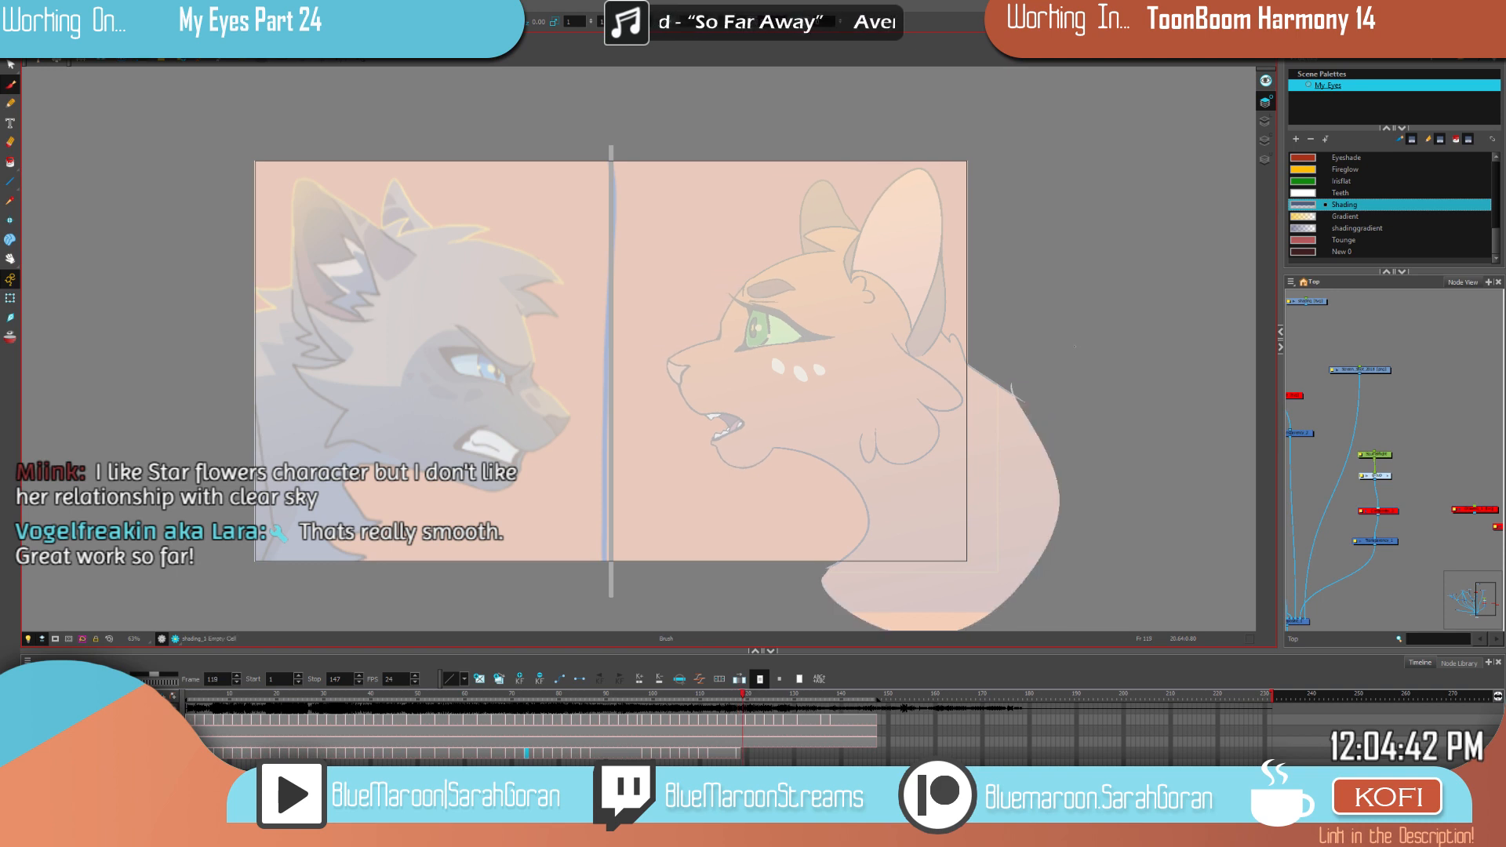
Step: Complete the series of blank shading drawings up to about frame 128 on the shading layer
key(".")
key(".")
key(".")
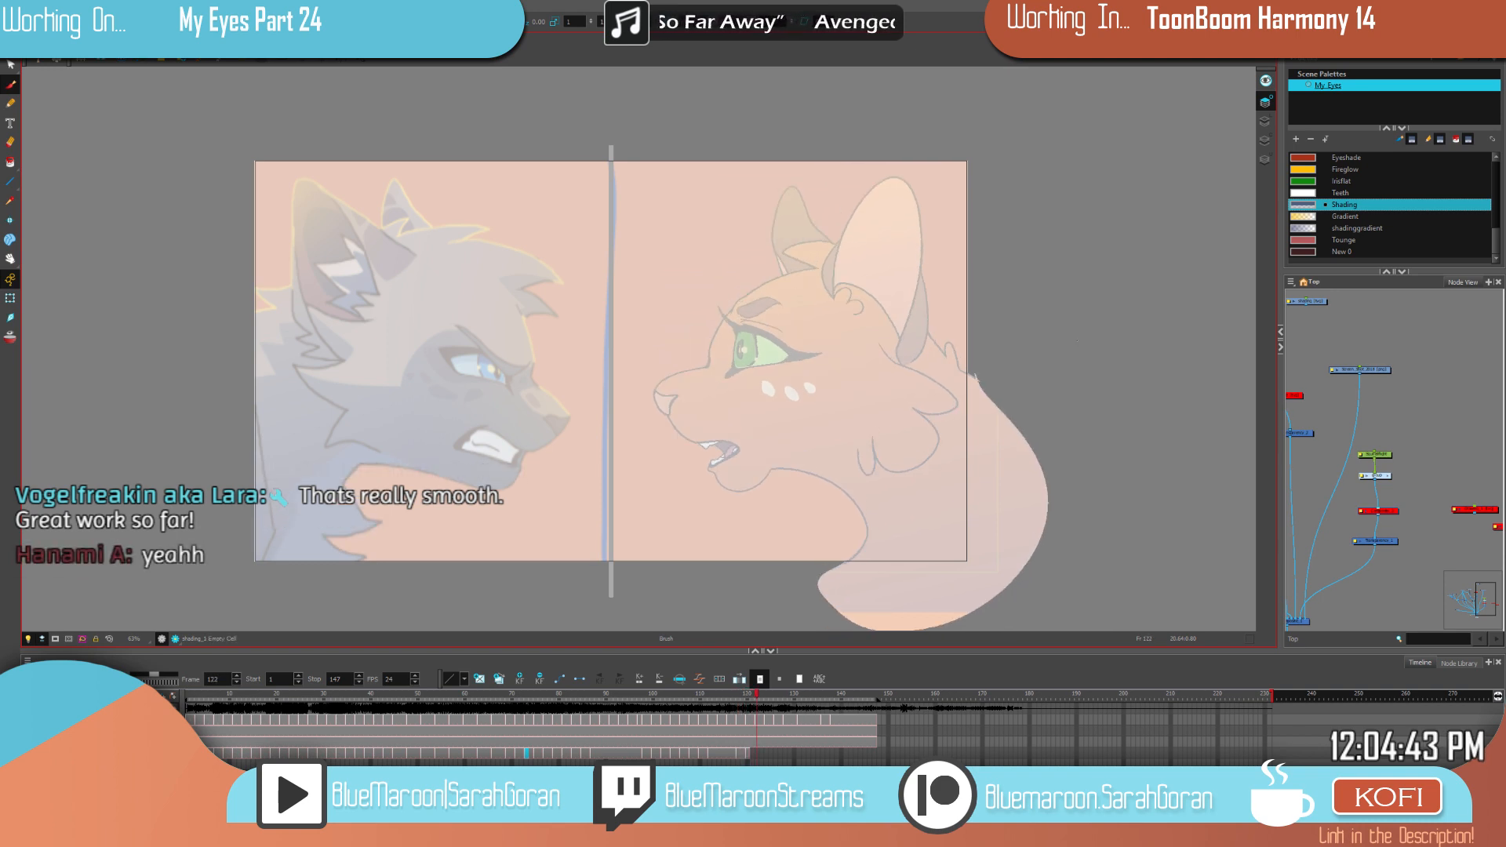
key("period")
key("period")
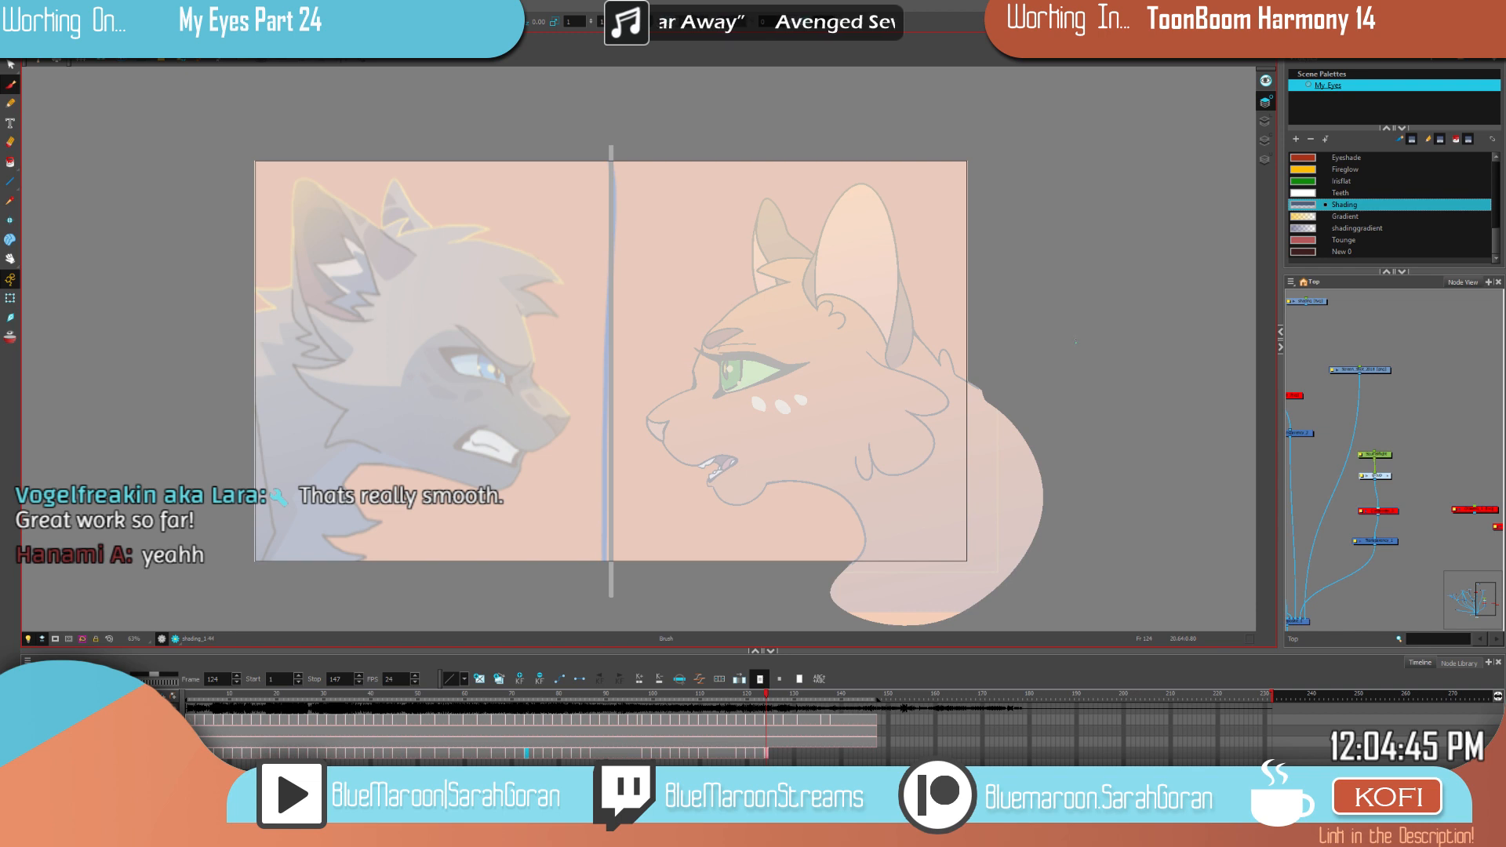
key("period")
key("period")
key("period")
key("period")
key("alt+shift+r")
key("comma")
key("comma")
key("comma")
key("comma")
key("comma")
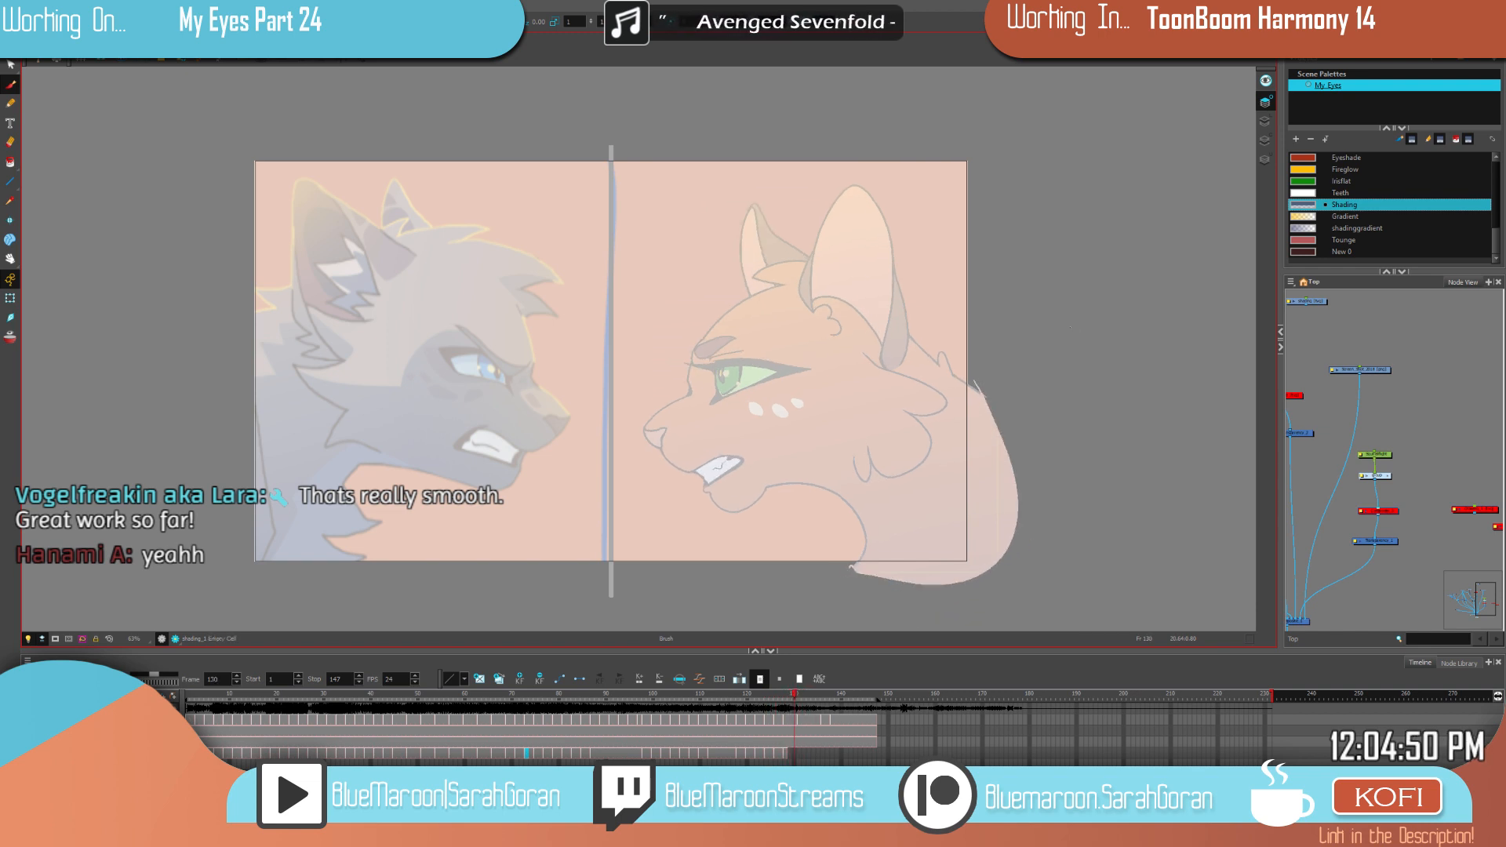
Step: Return to frame 73 and flip between the neighbouring frames to examine how the right cat's pose changes
left_click_drag(672, 702, 526, 702)
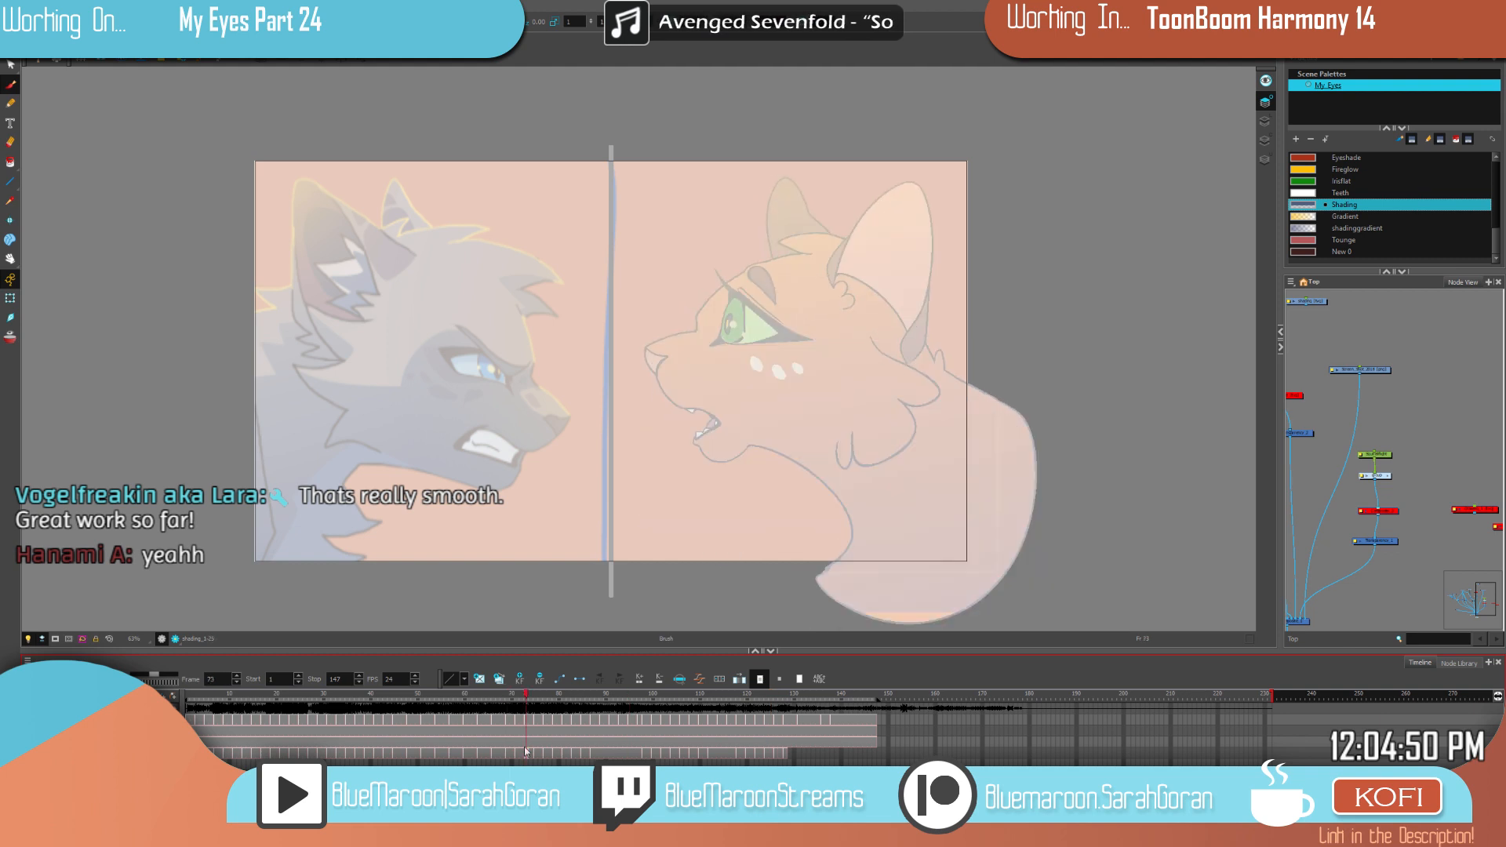
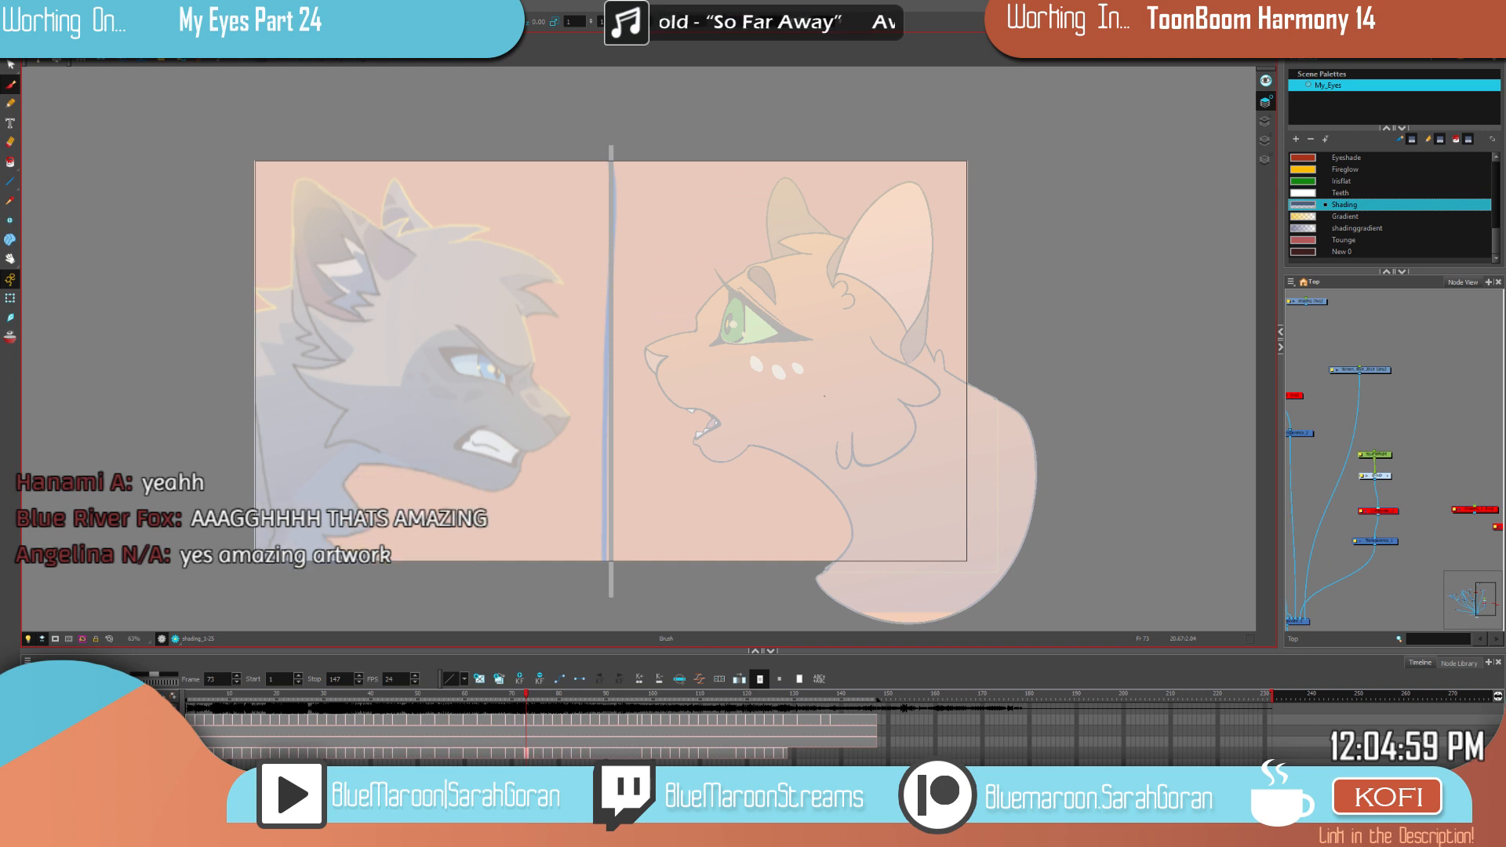
scroll(979, 380, "up", 1)
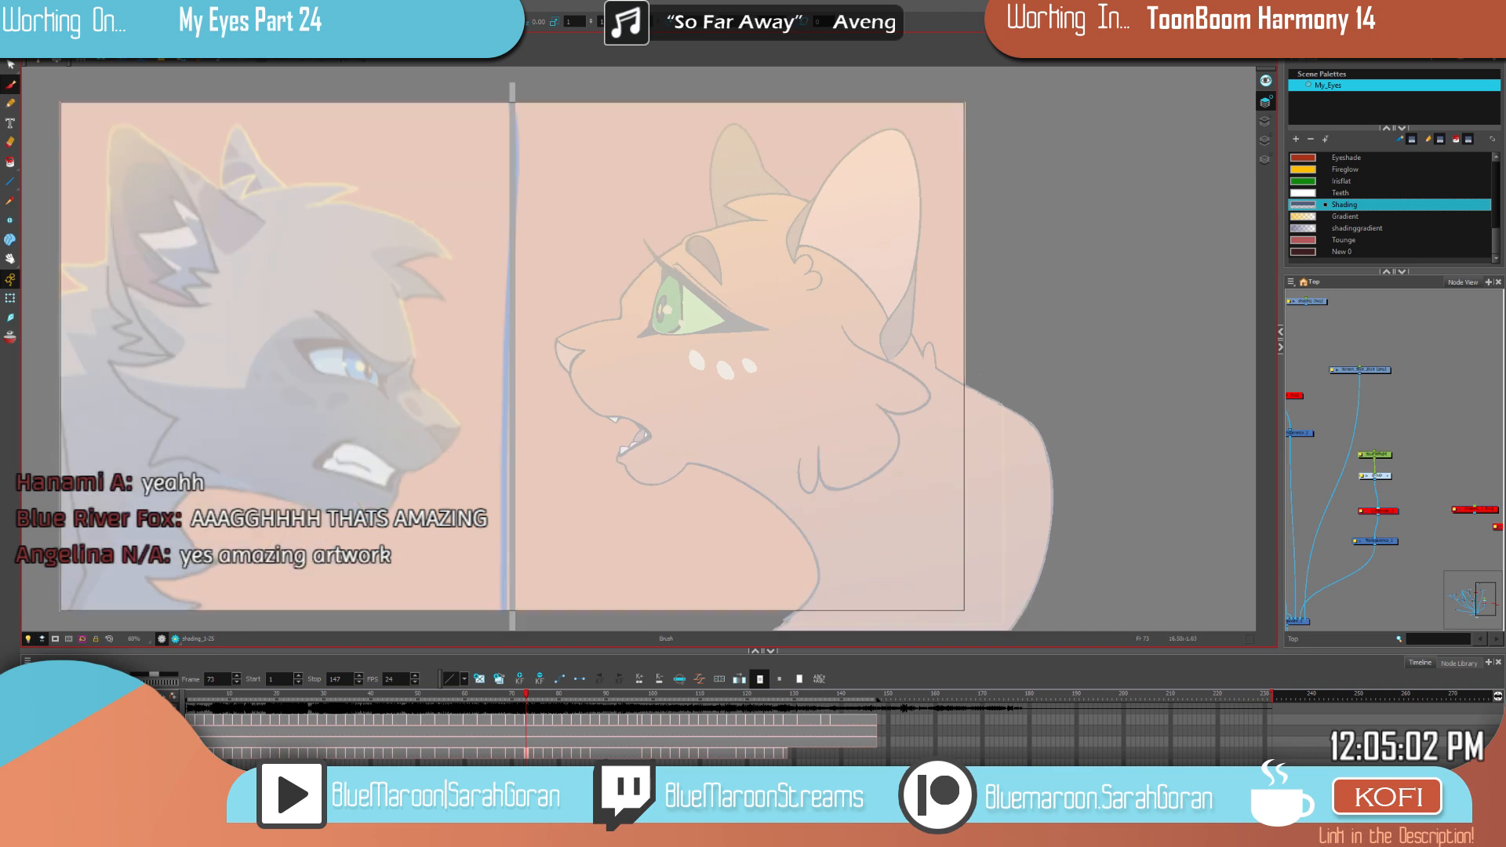
left_click_drag(1020, 355, 959, 340)
left_click(532, 757)
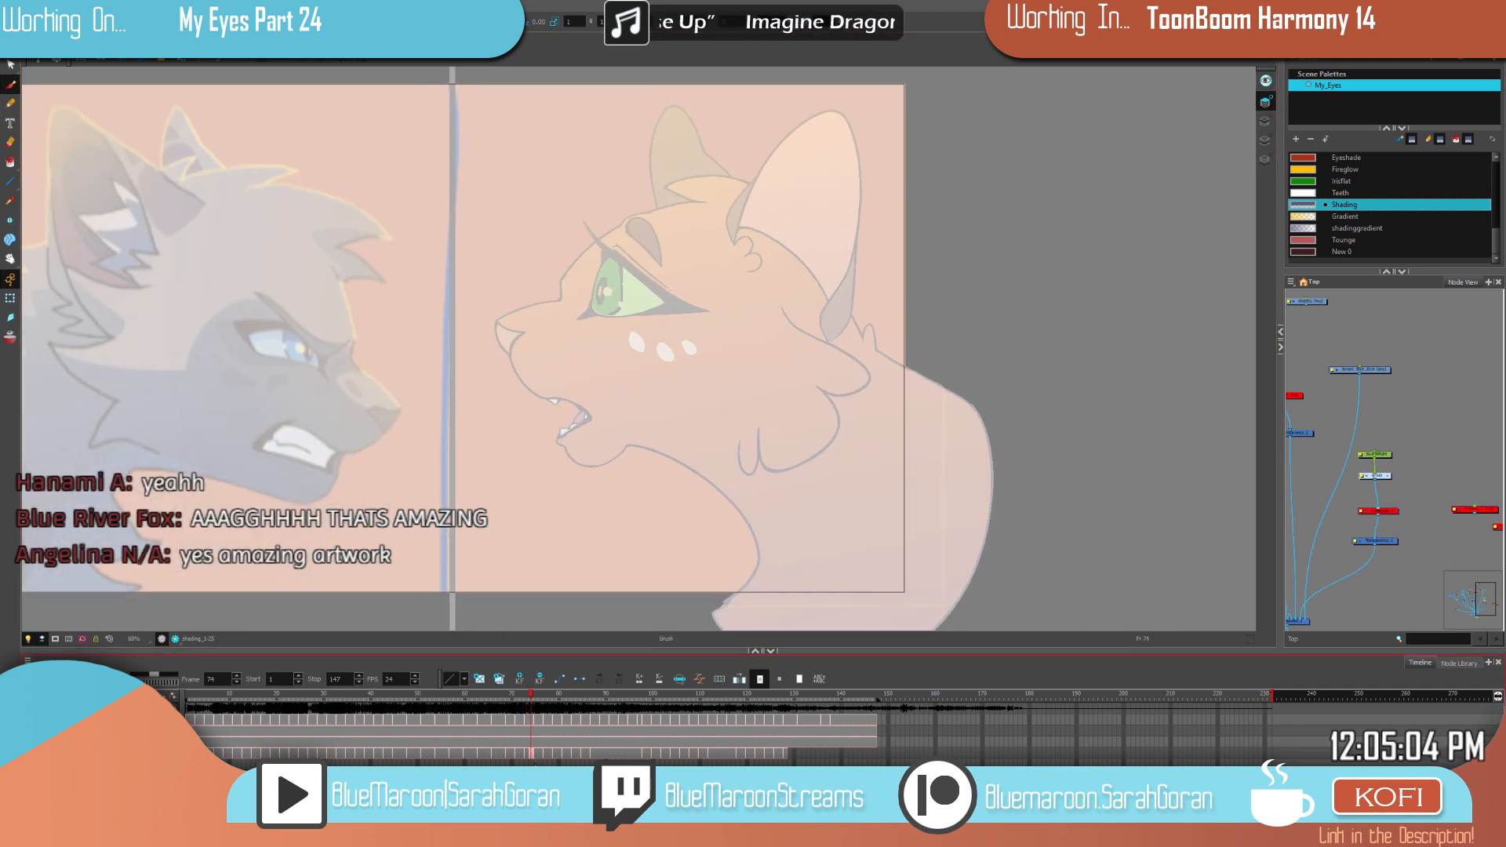
key("f")
key("f")
key("f")
key("f")
key("g")
key("g")
key("g")
key("g")
key("f")
key("g")
key("f")
key("g")
key("f")
key("g")
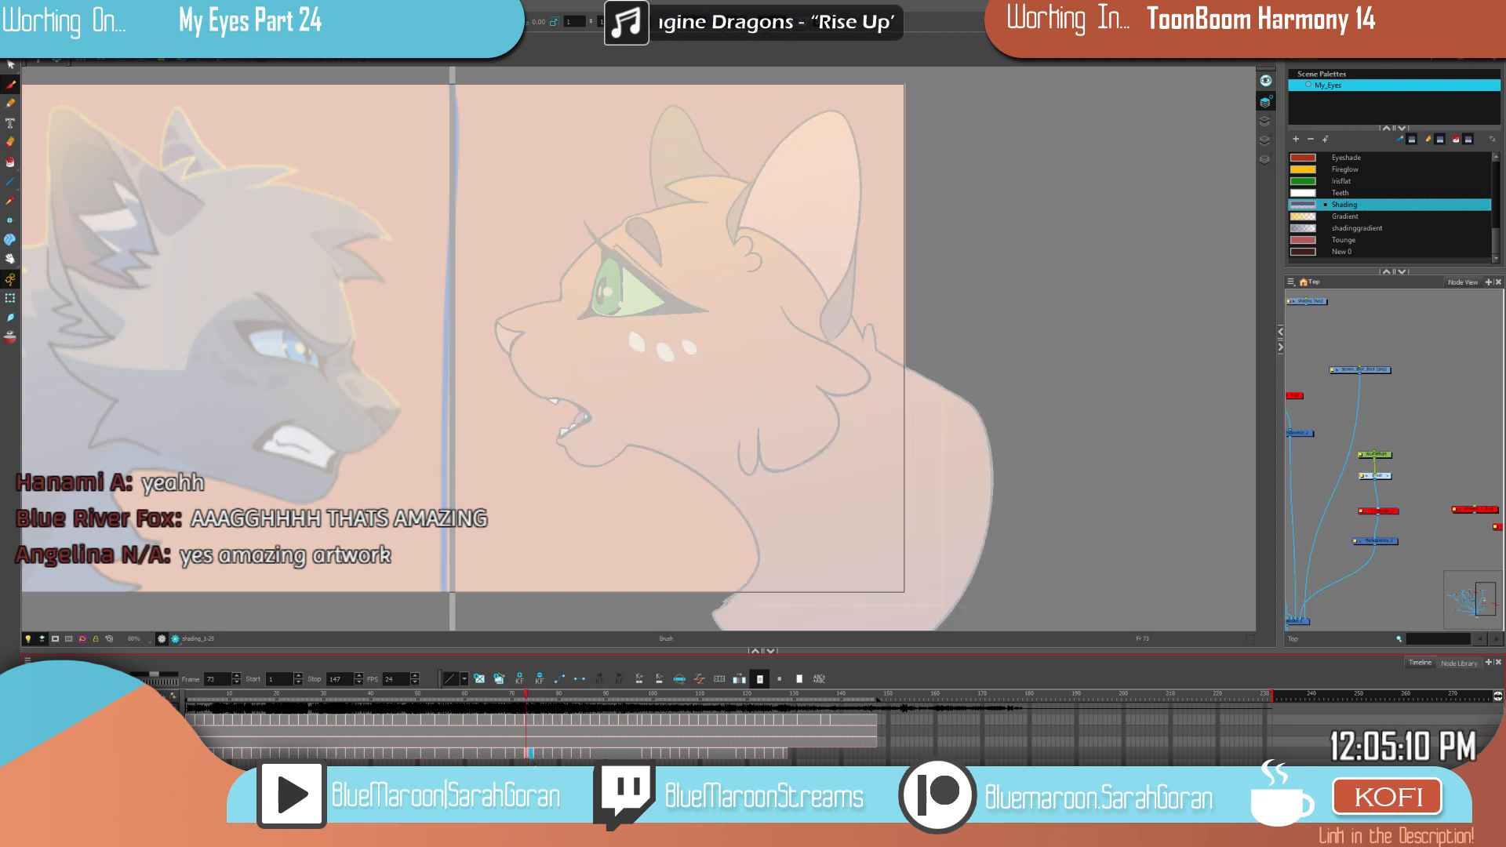
Step: Turn on onion skin at frame 73 and compare the eye area with the earlier shading drawing at frame 71
key("2")
key("2")
key("1")
key("1")
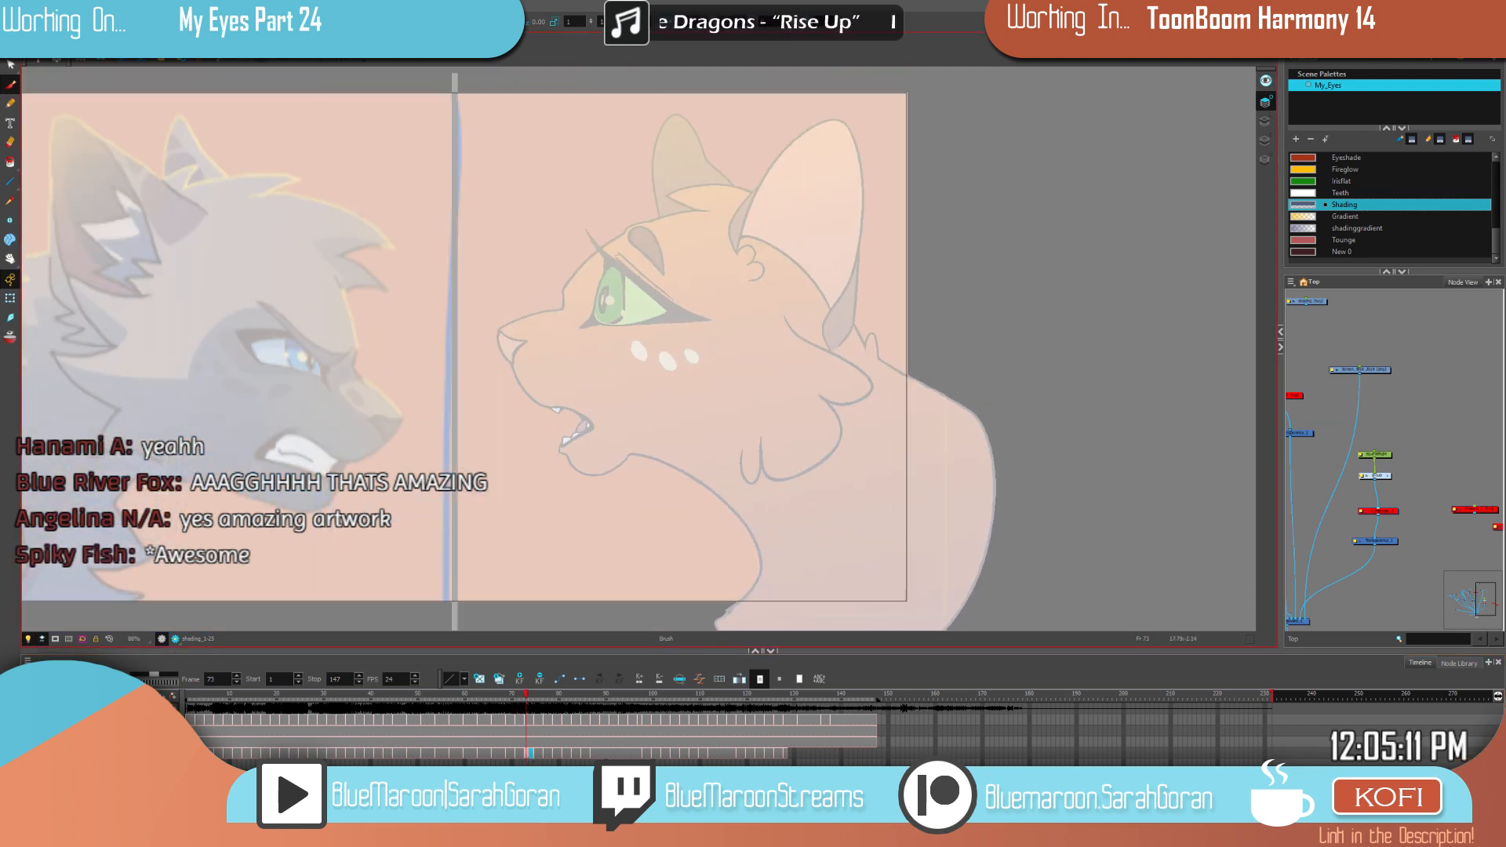
key("2")
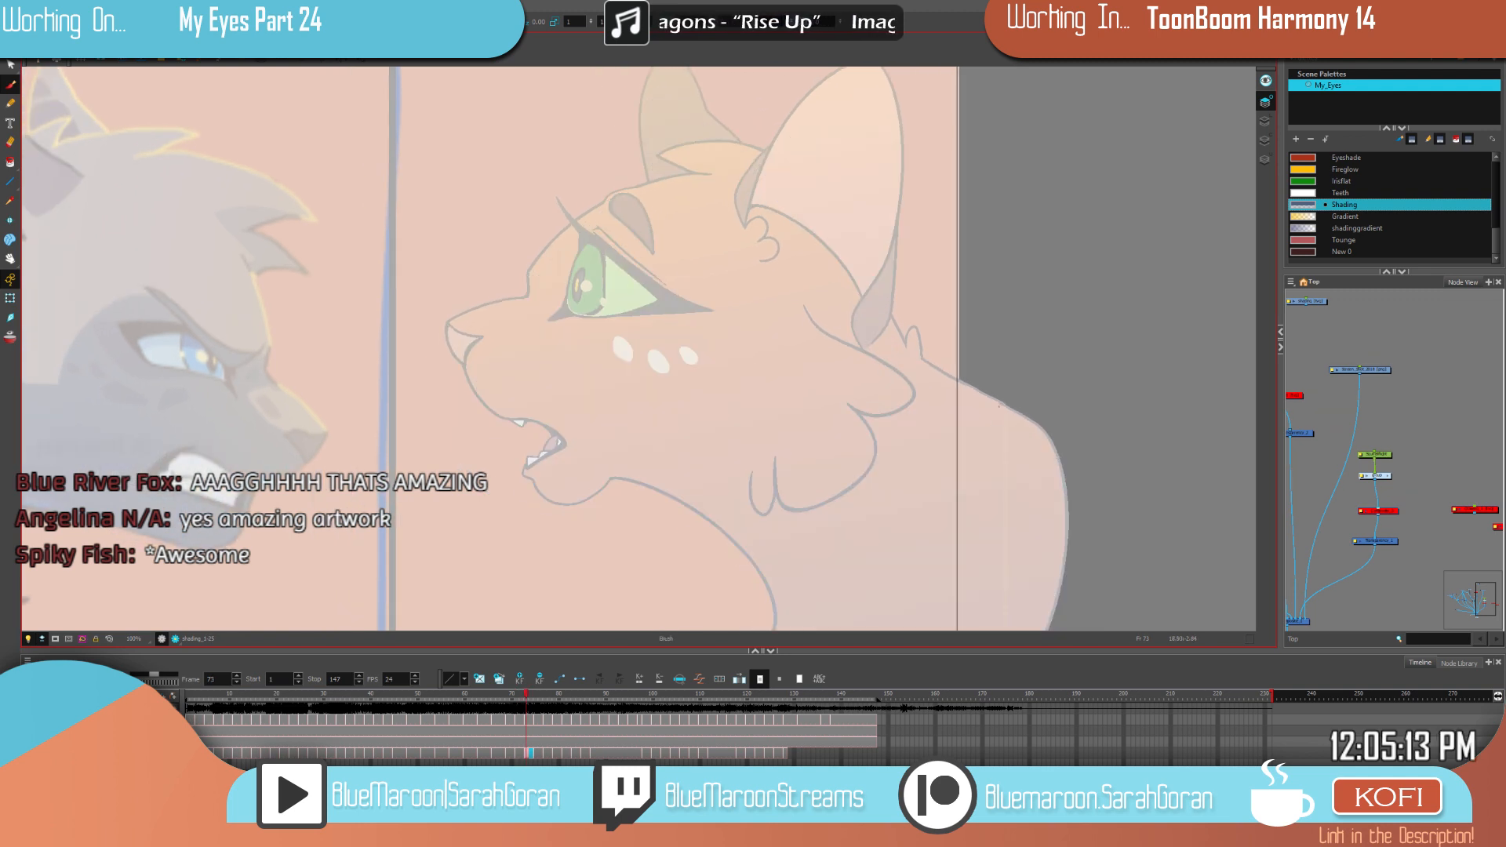
key(".")
left_click(11, 337)
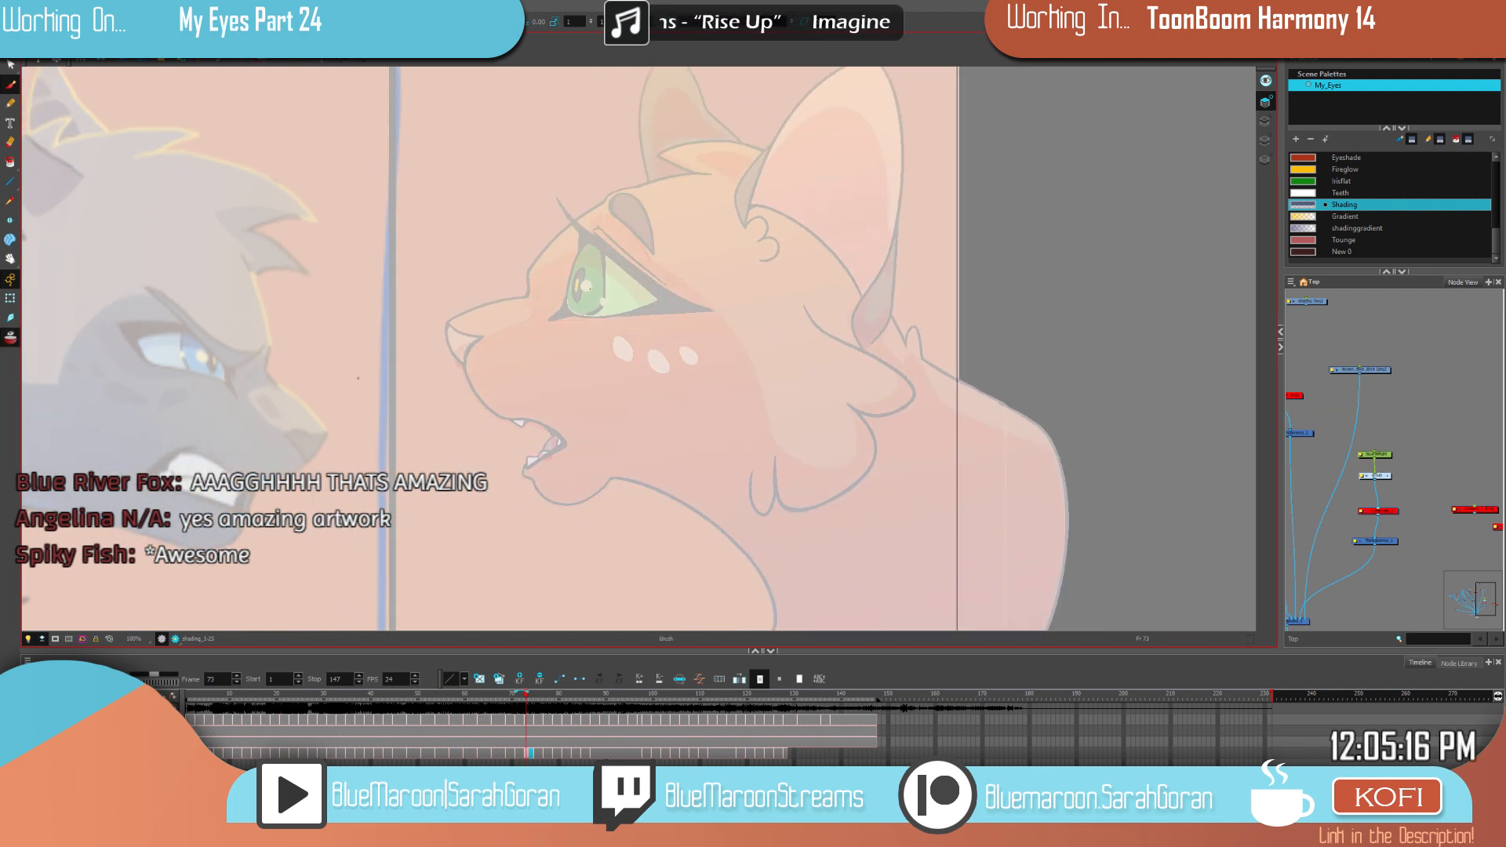
scroll(619, 291, "up", 6)
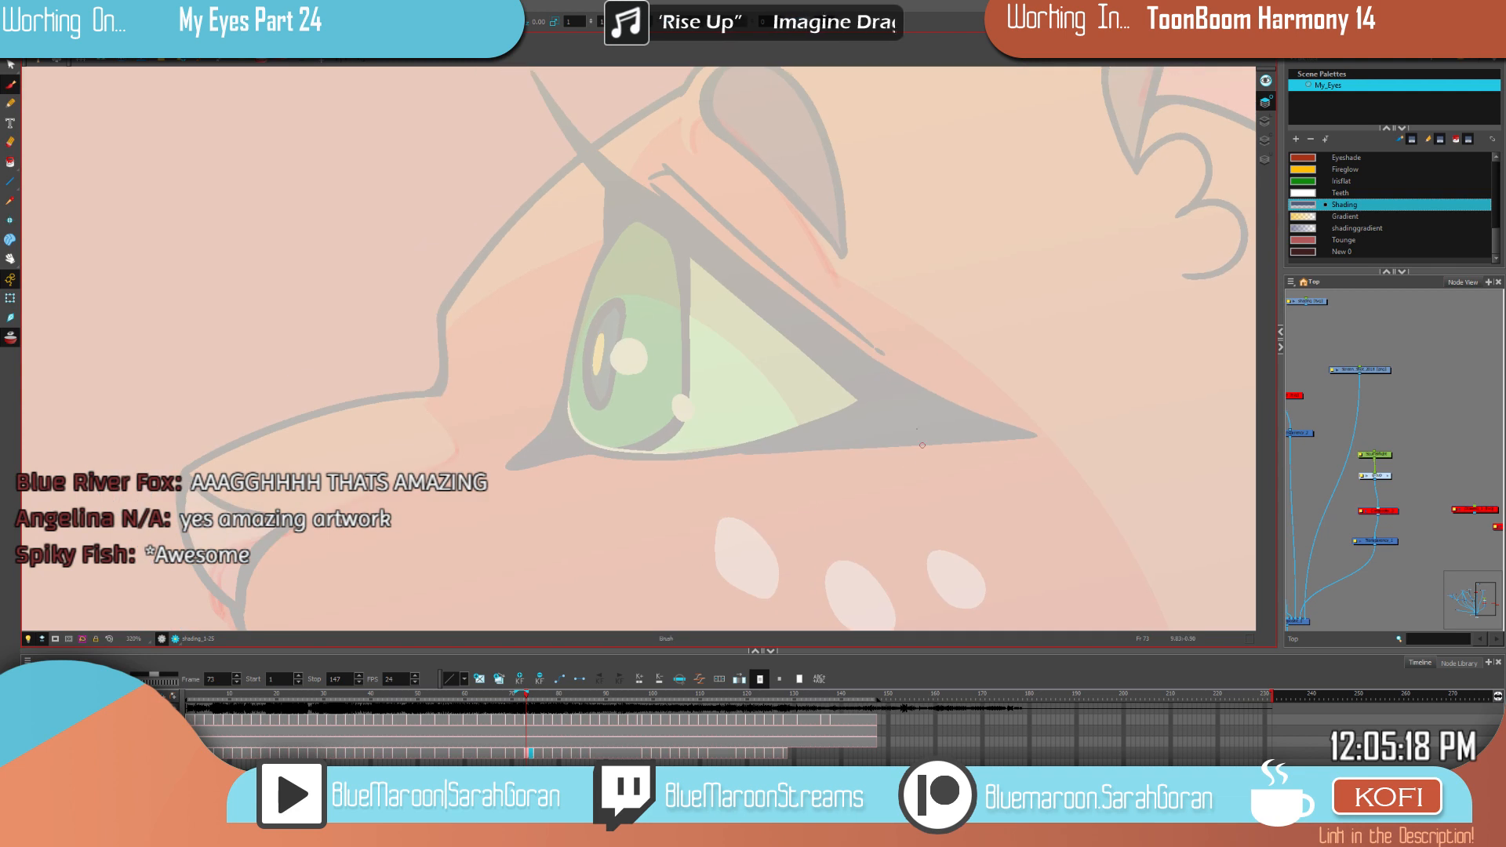
key(".")
key(".")
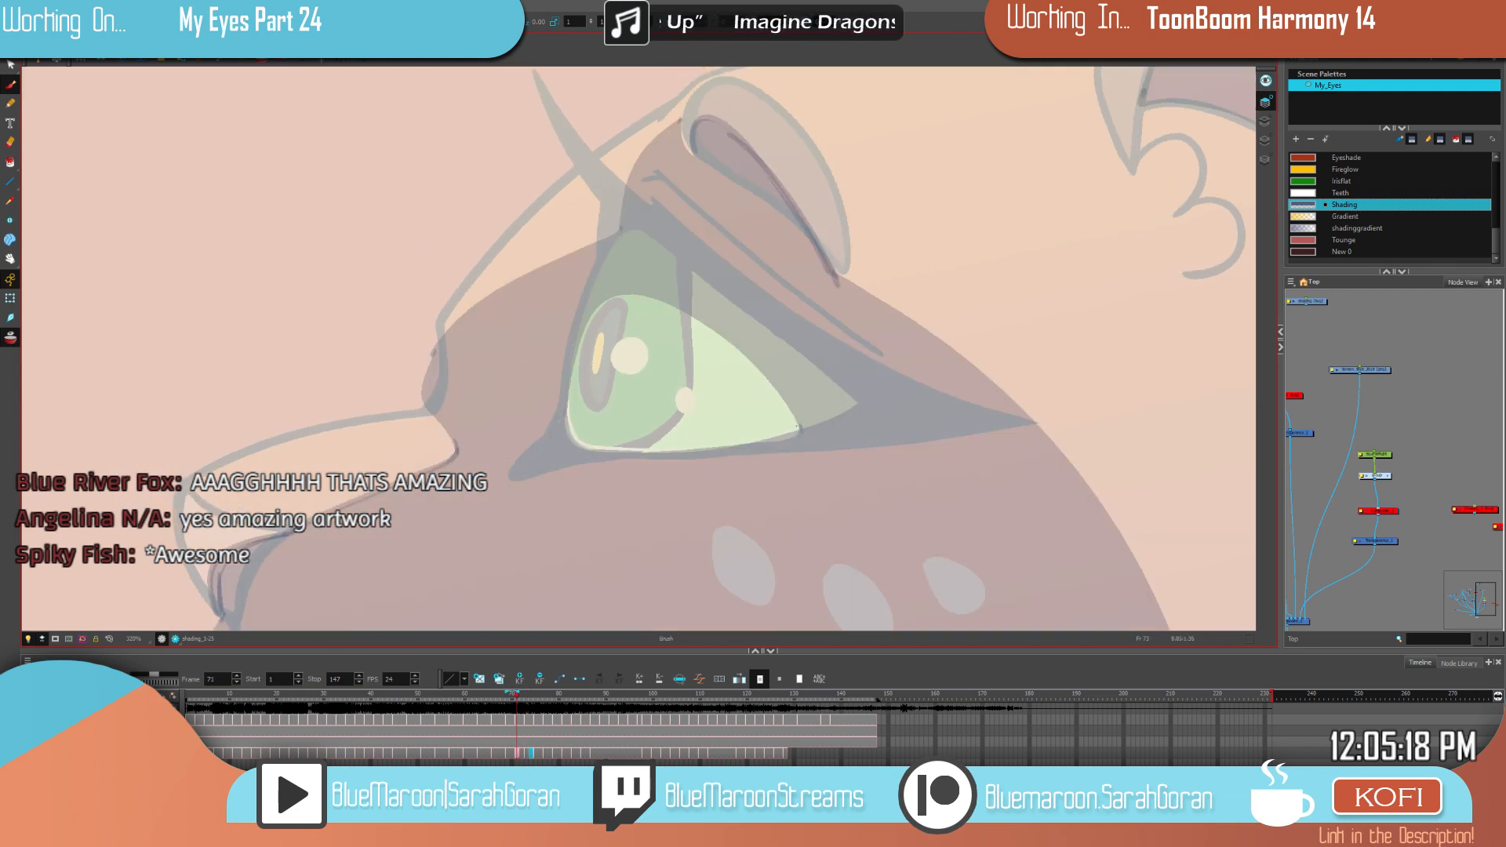
key(".")
Step: Brush the shading's edge across the right cat's eye on frame 73, following the onion-skinned drawing
left_click_drag(797, 427, 728, 334)
left_click_drag(580, 329, 569, 355)
key(".")
mouse_move(797, 428)
left_mouse_down()
mouse_move(658, 457)
mouse_move(577, 441)
mouse_move(571, 350)
left_mouse_up()
key("f")
key("g")
key("f")
Step: Brush the shading's edge along the right cat's forehead and down around the bridge of its nose on frame 73
key(".")
key(".")
mouse_move(547, 257)
left_mouse_down()
mouse_move(437, 348)
mouse_move(438, 390)
left_mouse_up()
key(".")
key(".")
key(".")
key(".")
mouse_move(455, 453)
left_mouse_down()
mouse_move(294, 523)
mouse_move(619, 383)
left_mouse_up()
key(".")
key(".")
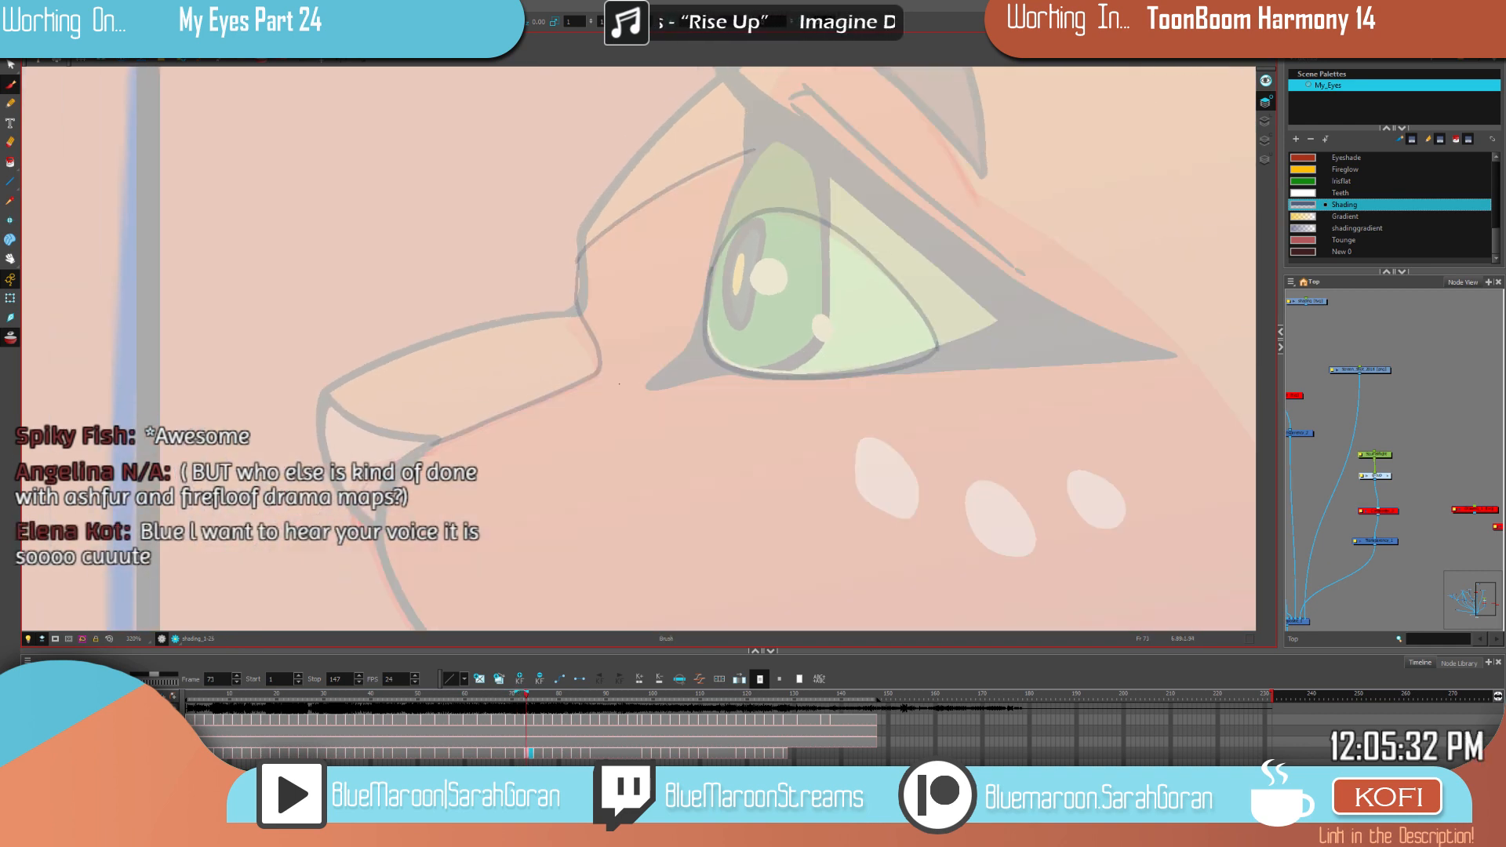
key(".")
key(".")
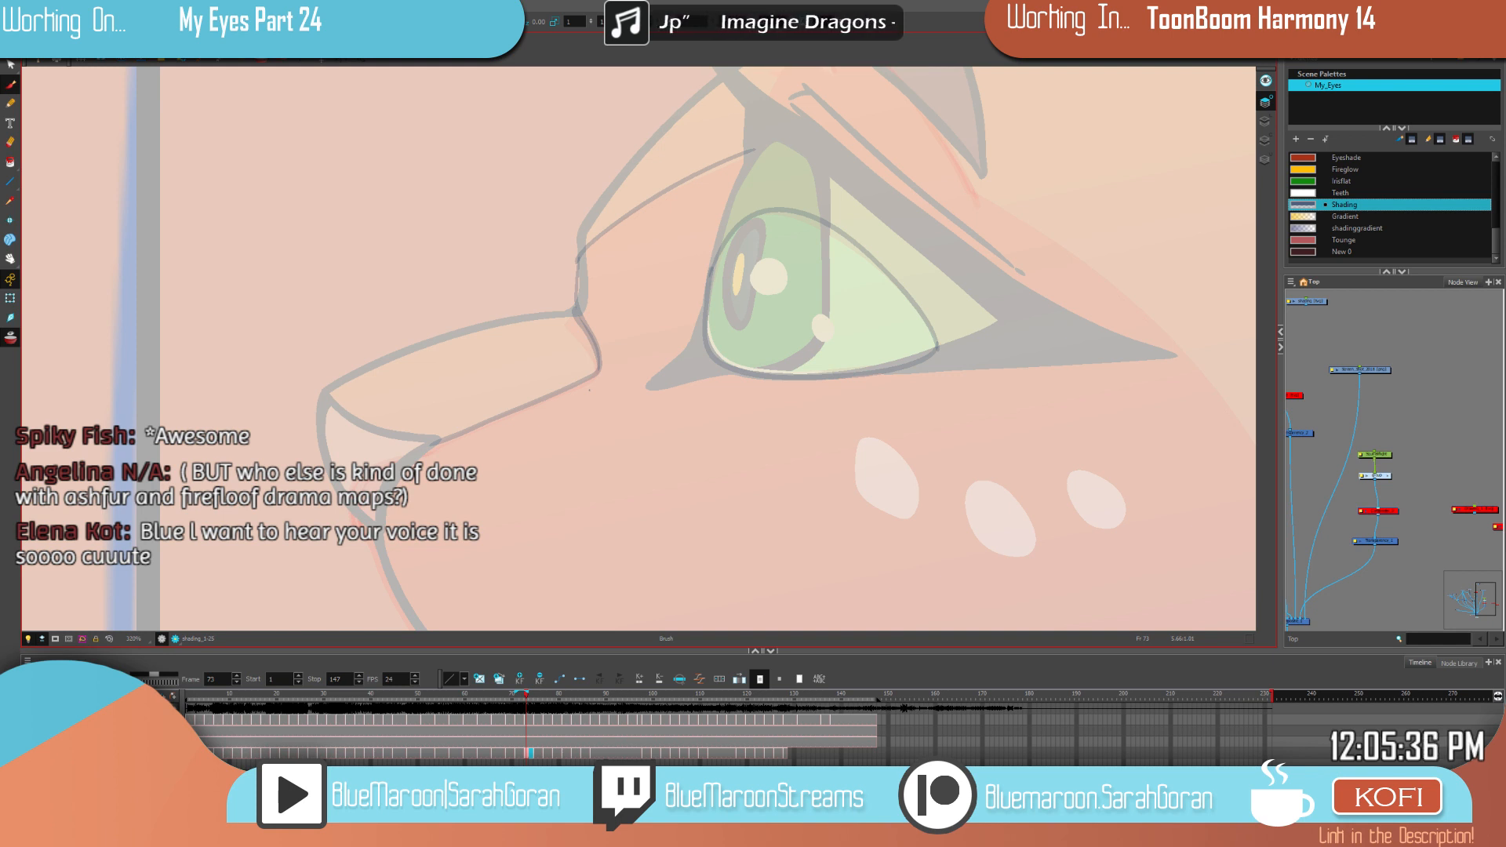
Step: Flip between frames 69, 71 and 73 to compare the shading around the right cat's eye and nose bridge
key(".")
key(".")
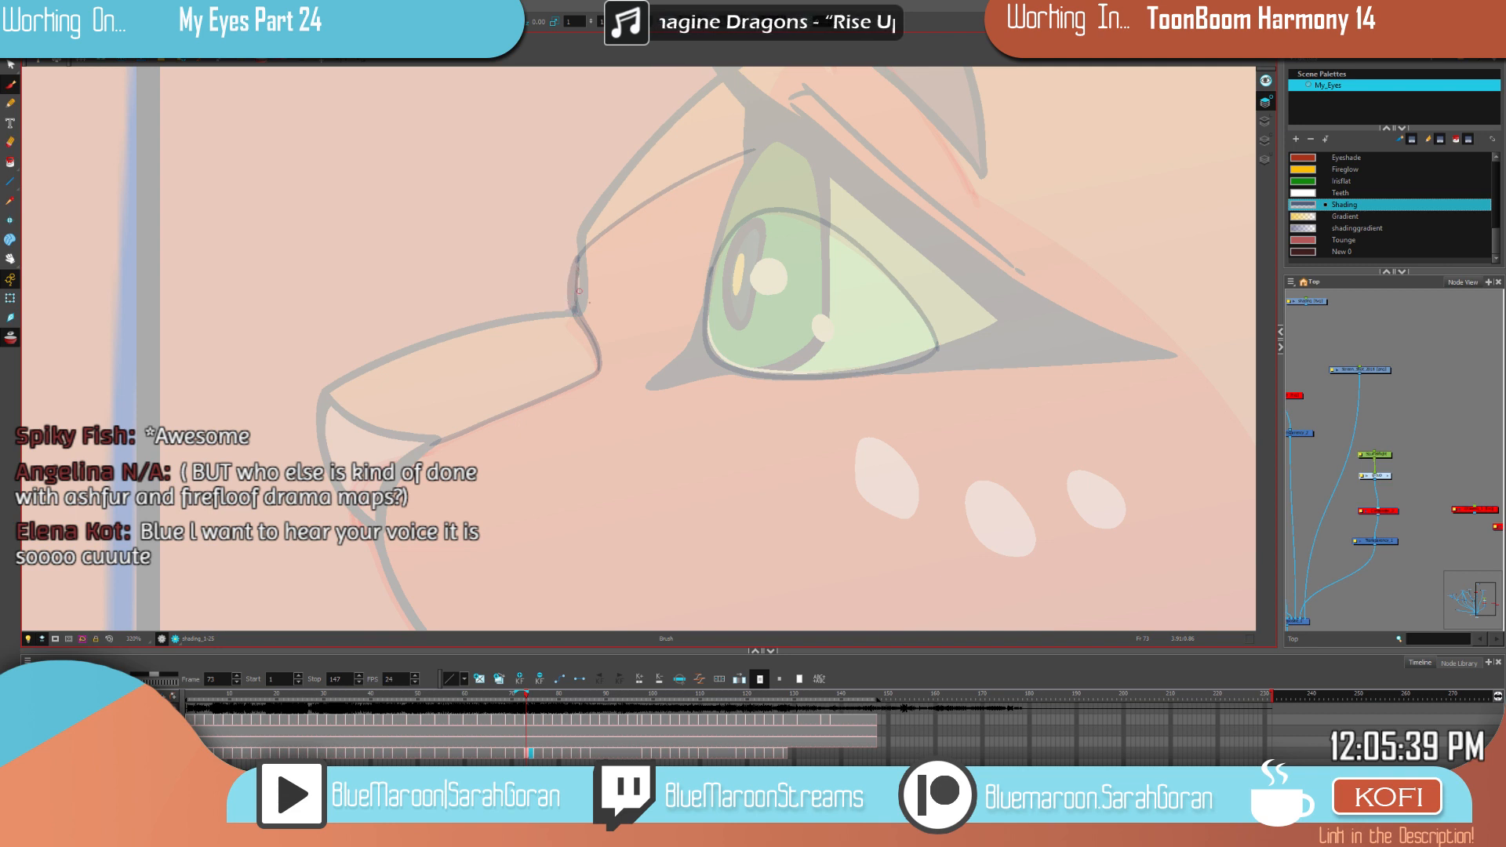
key("f")
key("g")
key("g")
key("f")
key("f")
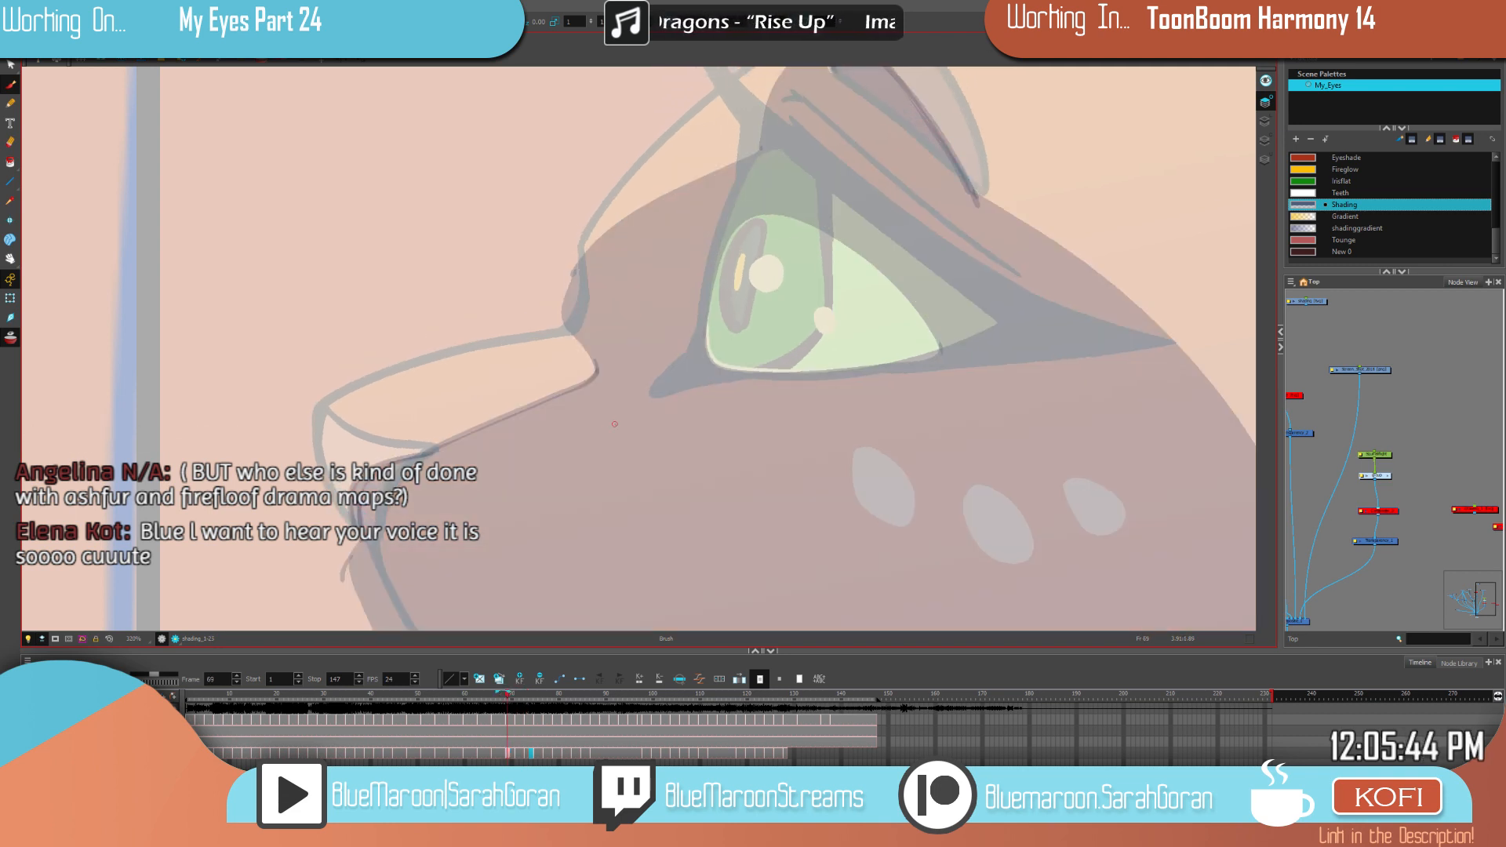
key("g")
key("f")
key("g")
key("f")
key("g")
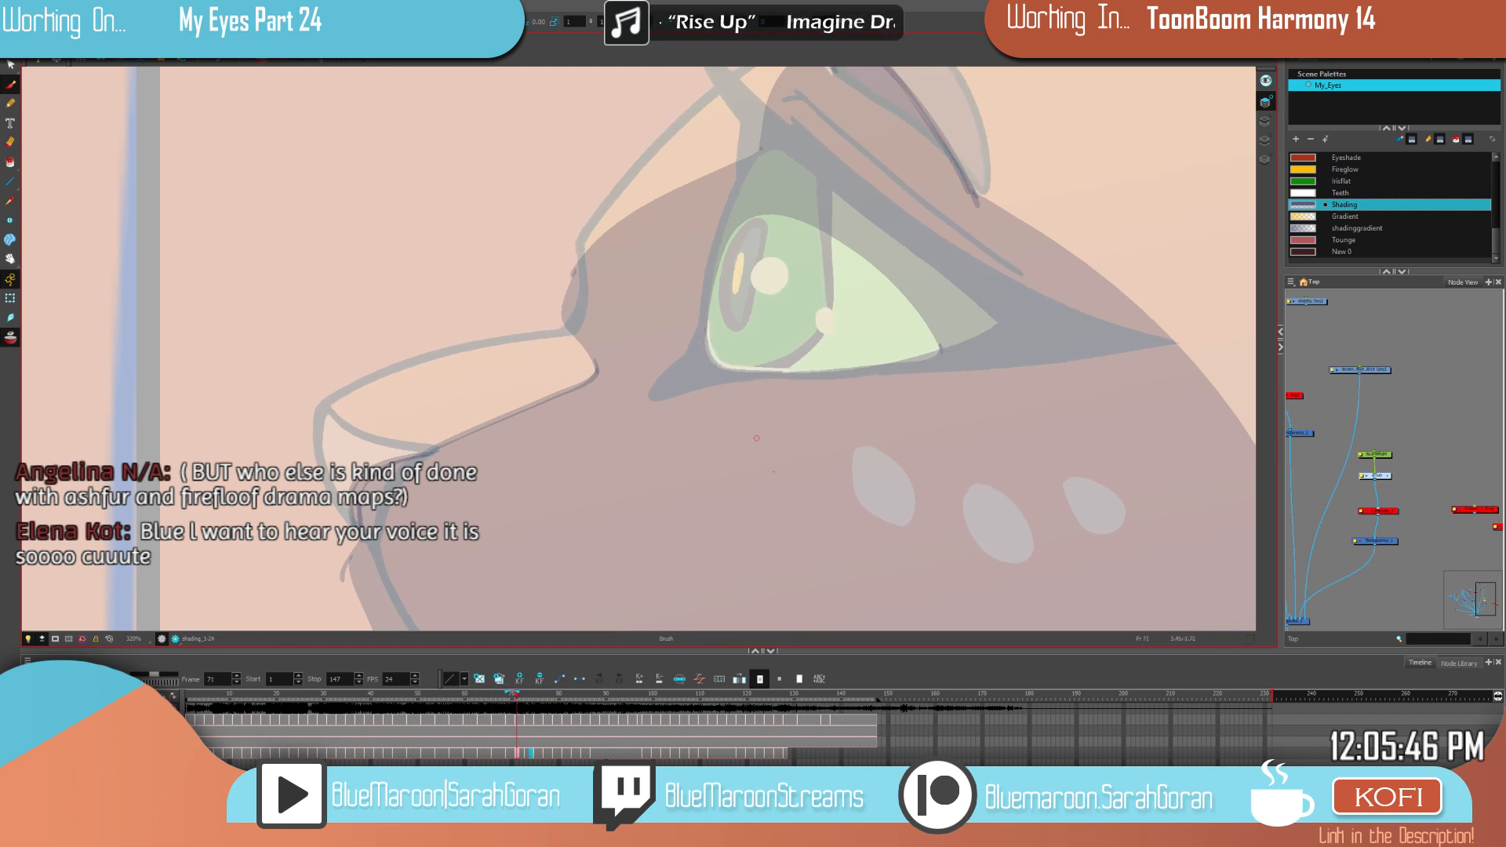
Step: Flip between frames 69 and 71 to compare the shading over the right cat's whole head
scroll(757, 437, "down", 5)
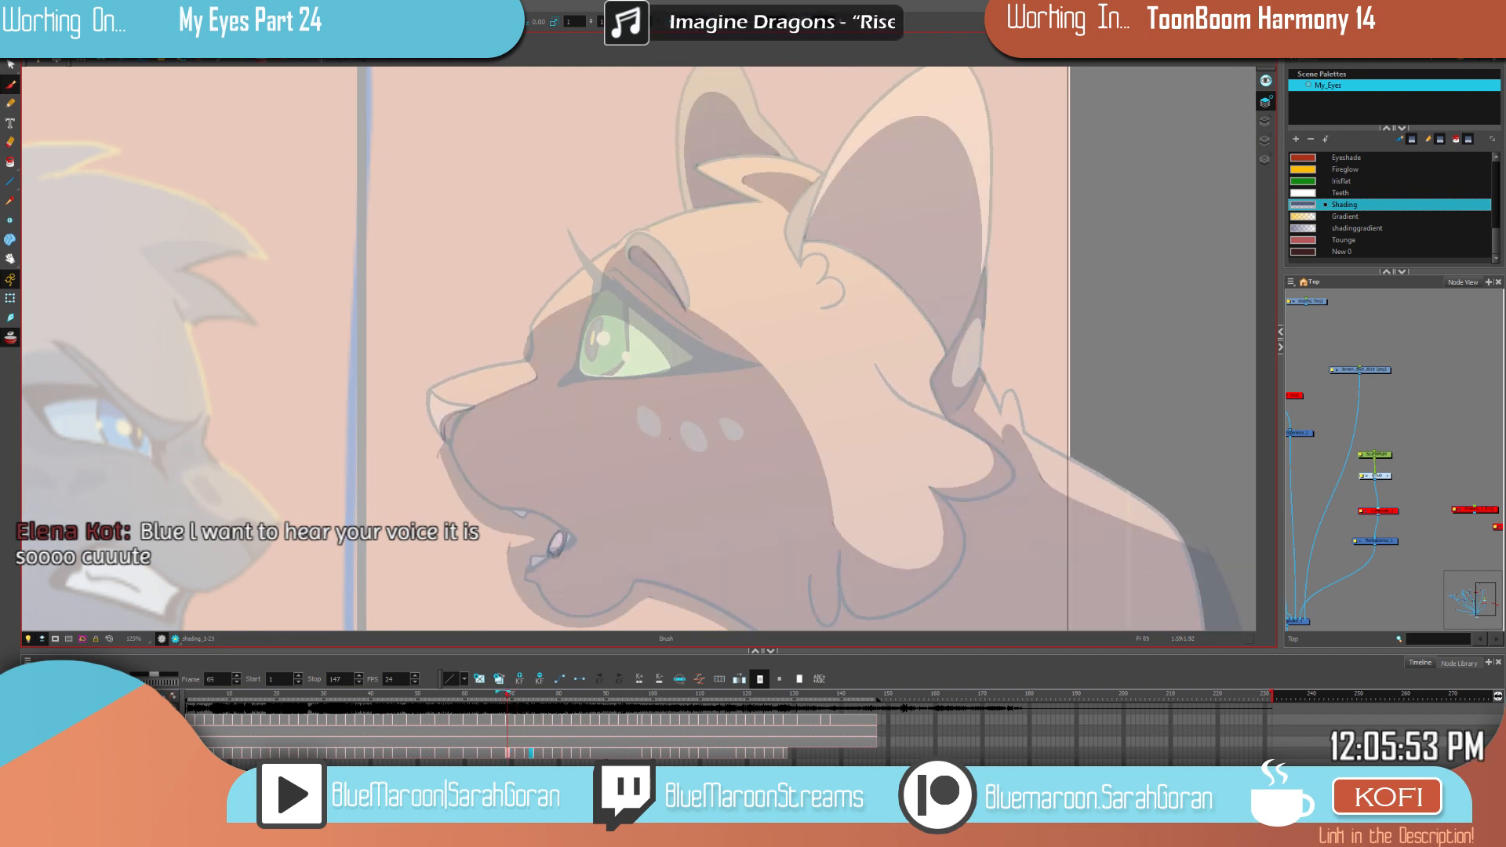
key("period")
key("period")
key("comma")
key("comma")
key("period")
key("period")
key("comma")
key("comma")
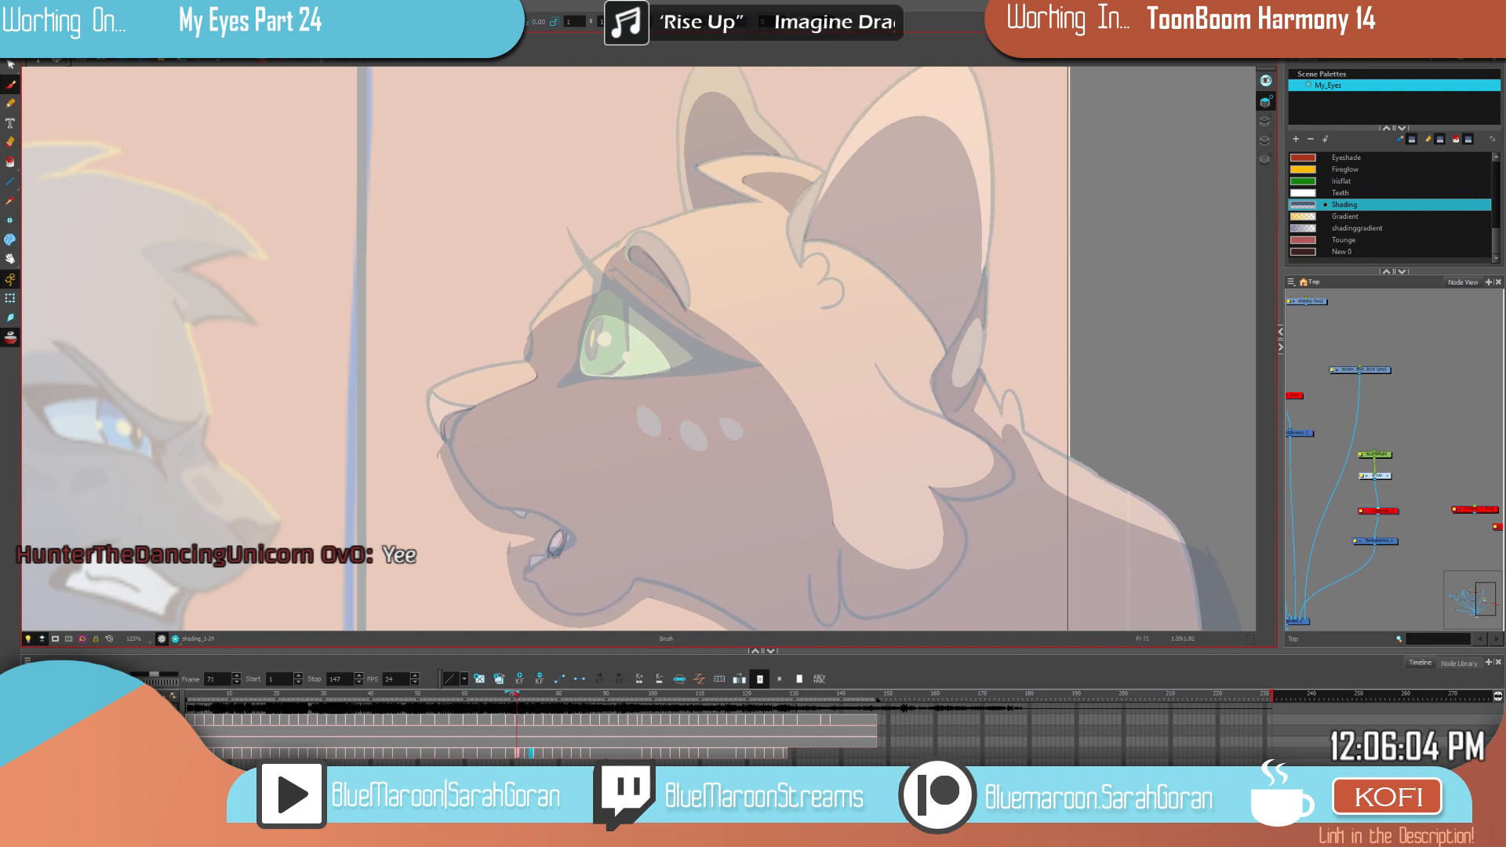
Step: Try to brush the shading's edge along the inside of the fold above the right cat's eye on frame 71
left_click_drag(521, 755, 517, 756)
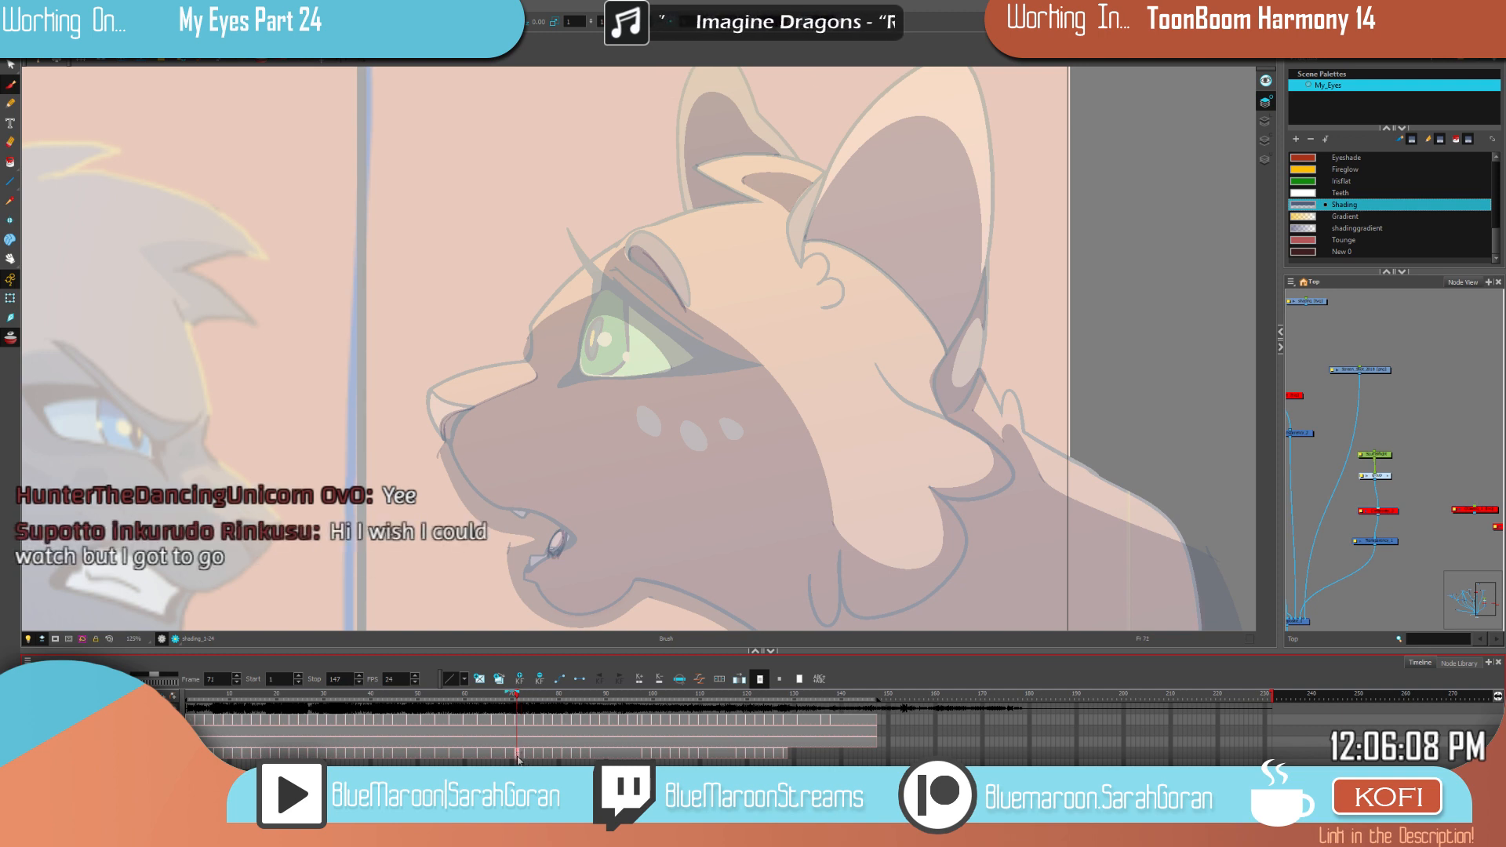
scroll(697, 341, "up", 4)
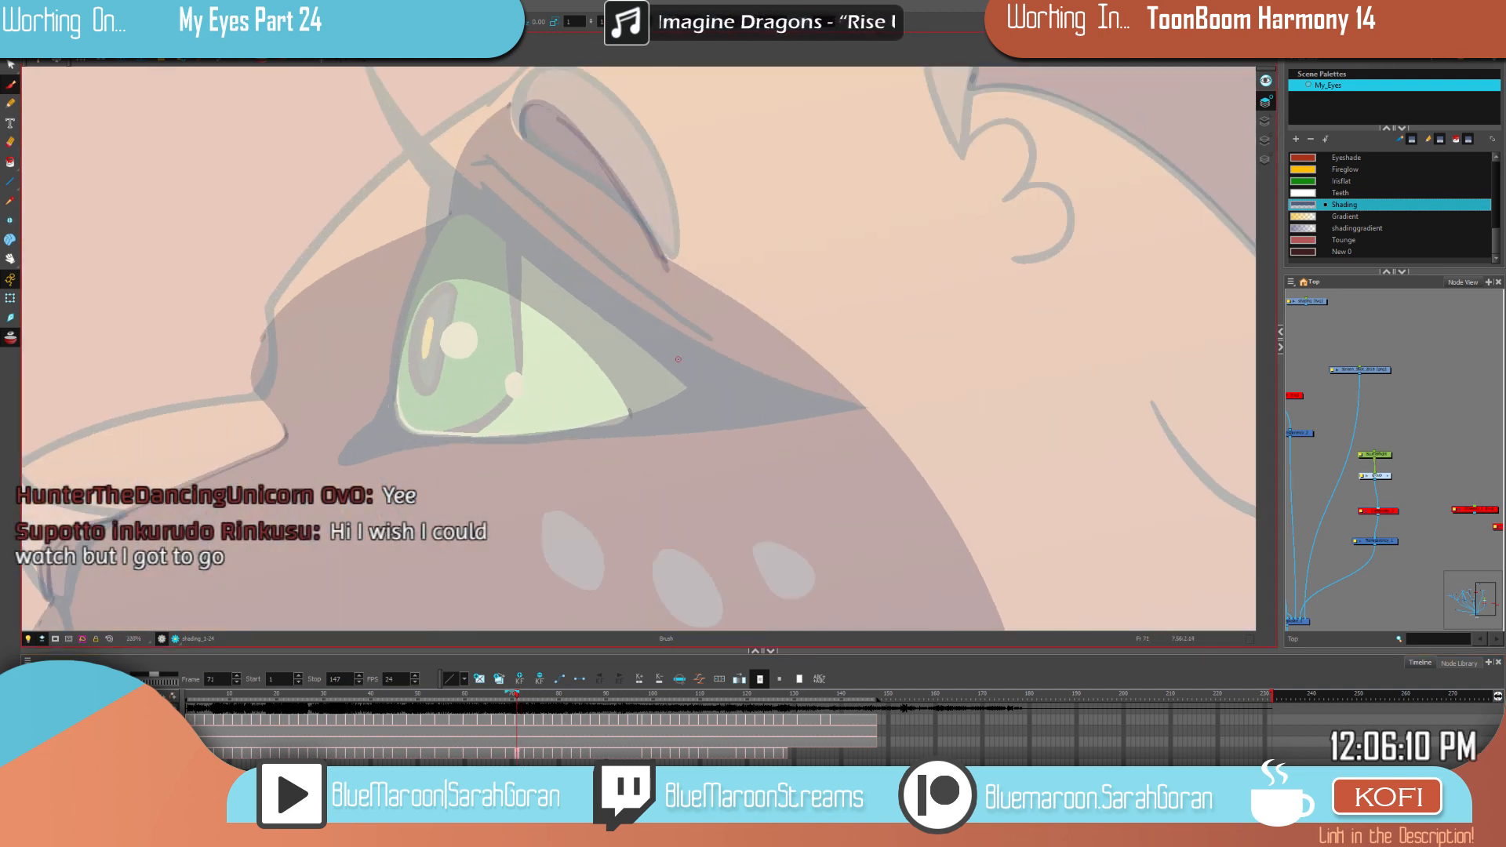
key("f")
key("g")
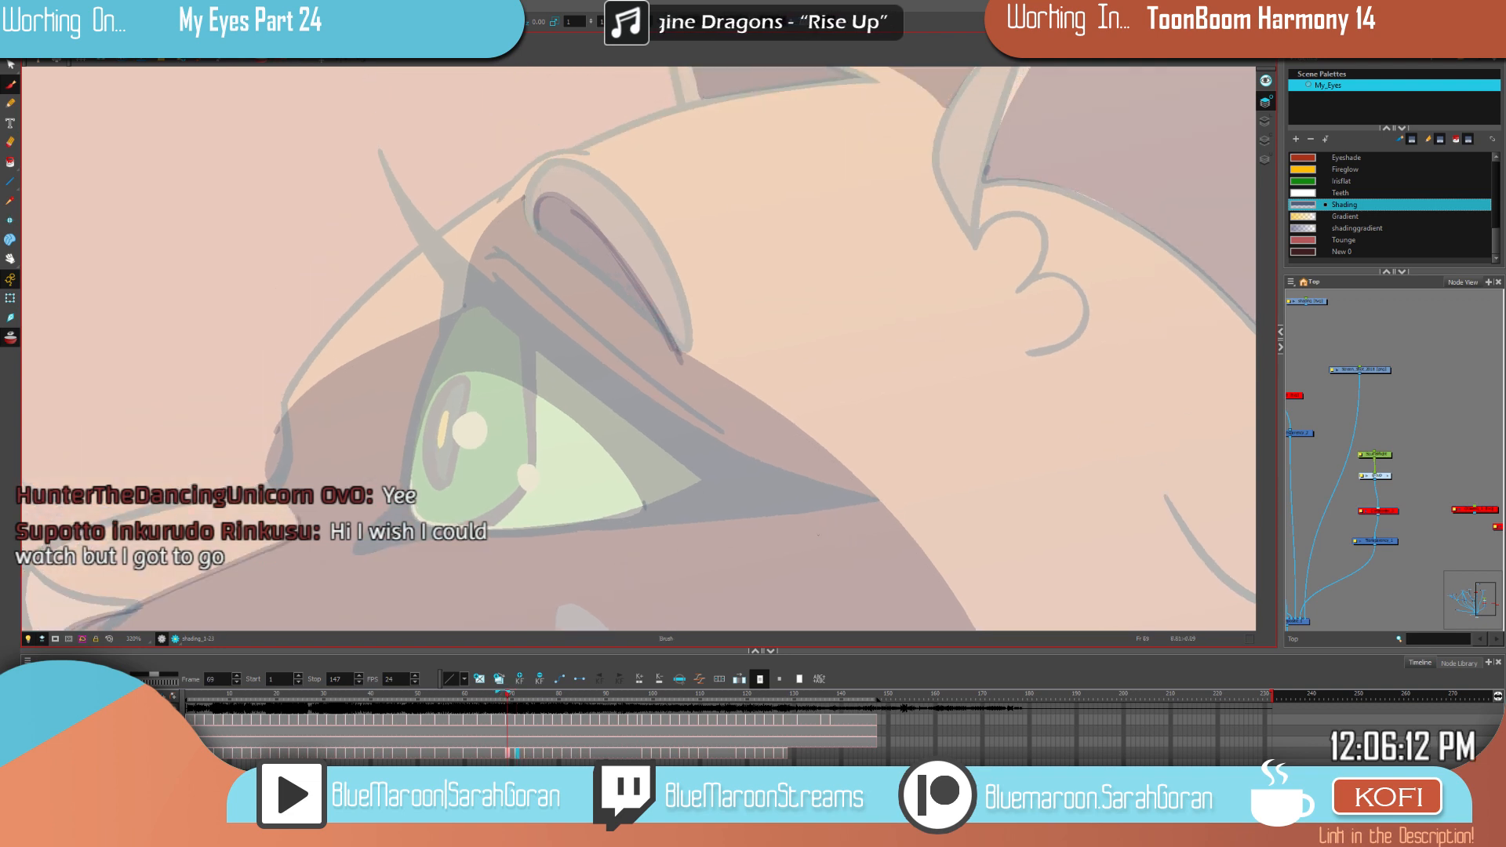
left_click_drag(681, 345, 625, 252)
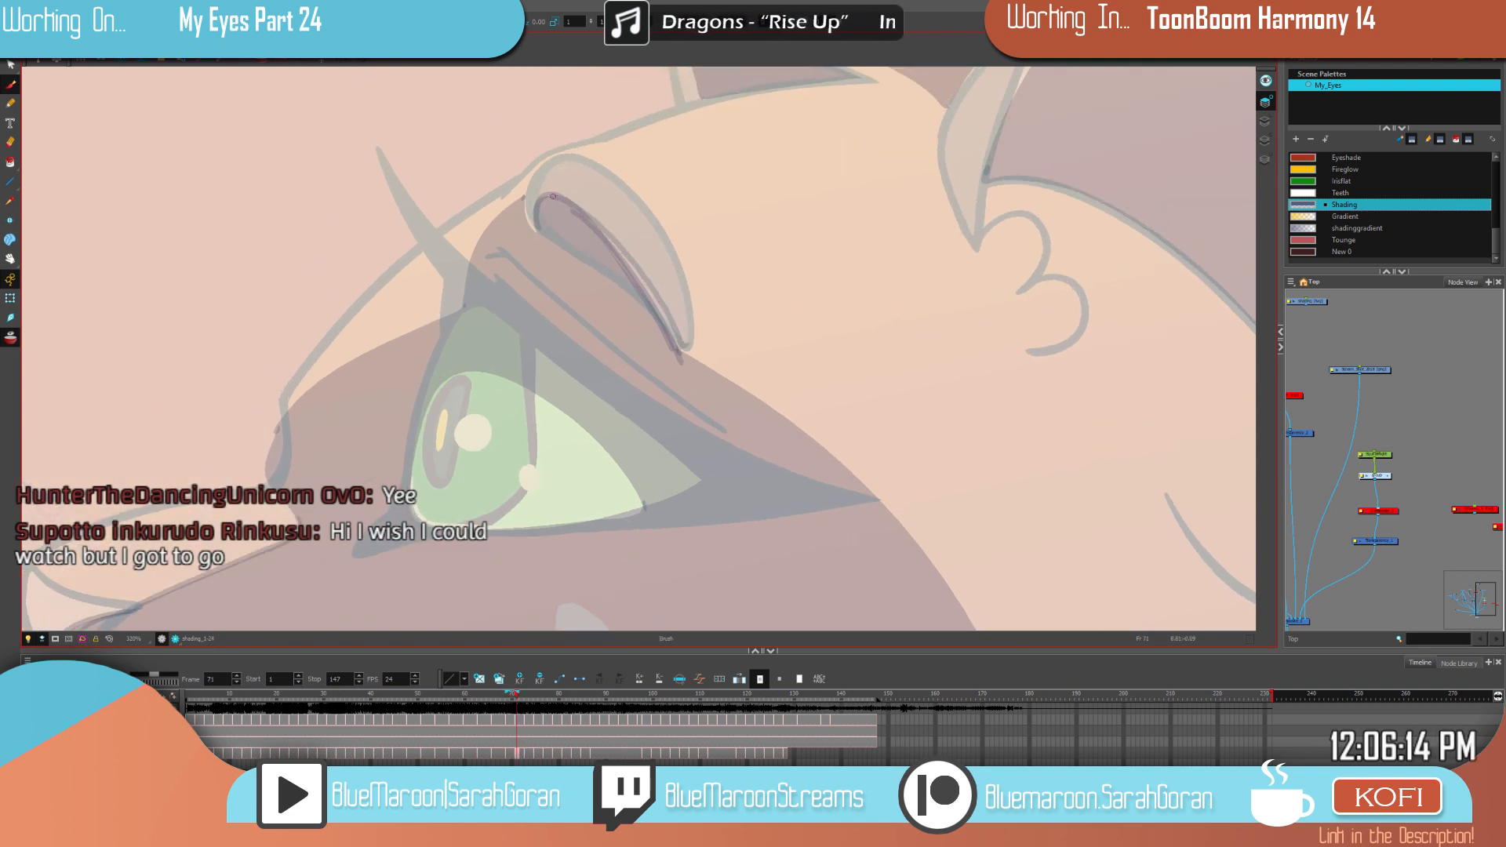
left_click_drag(654, 304, 679, 339)
left_click_drag(617, 245, 640, 284)
Step: Compare the eye fold's shading back to frame 61, return to frame 71 and undo the last two brush strokes
key("f")
key("f")
key("g")
key("g")
key("f")
key("f")
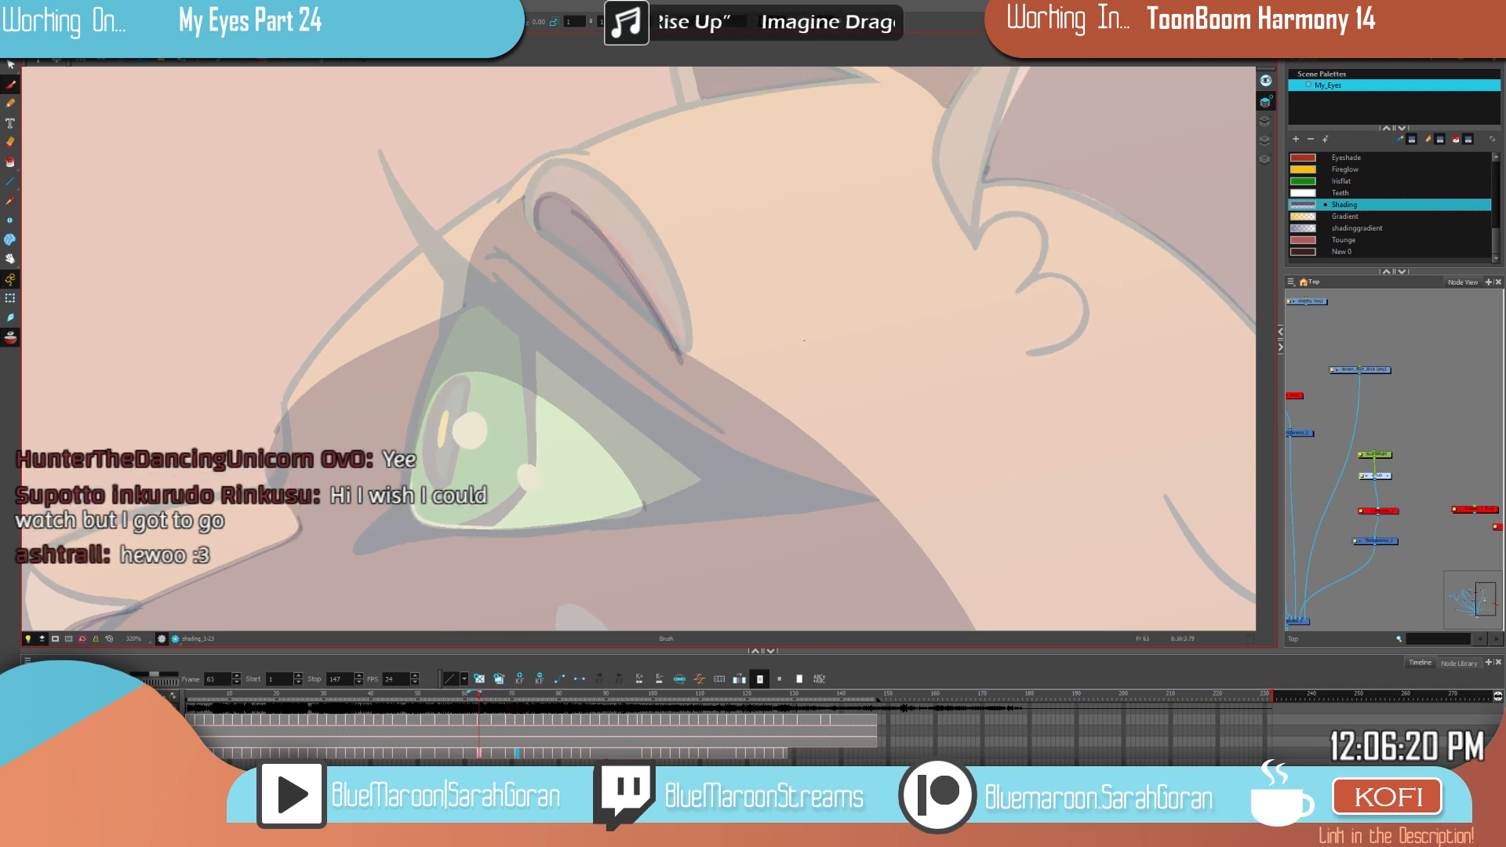
key("period")
key("period")
key("period")
key("period")
key("period")
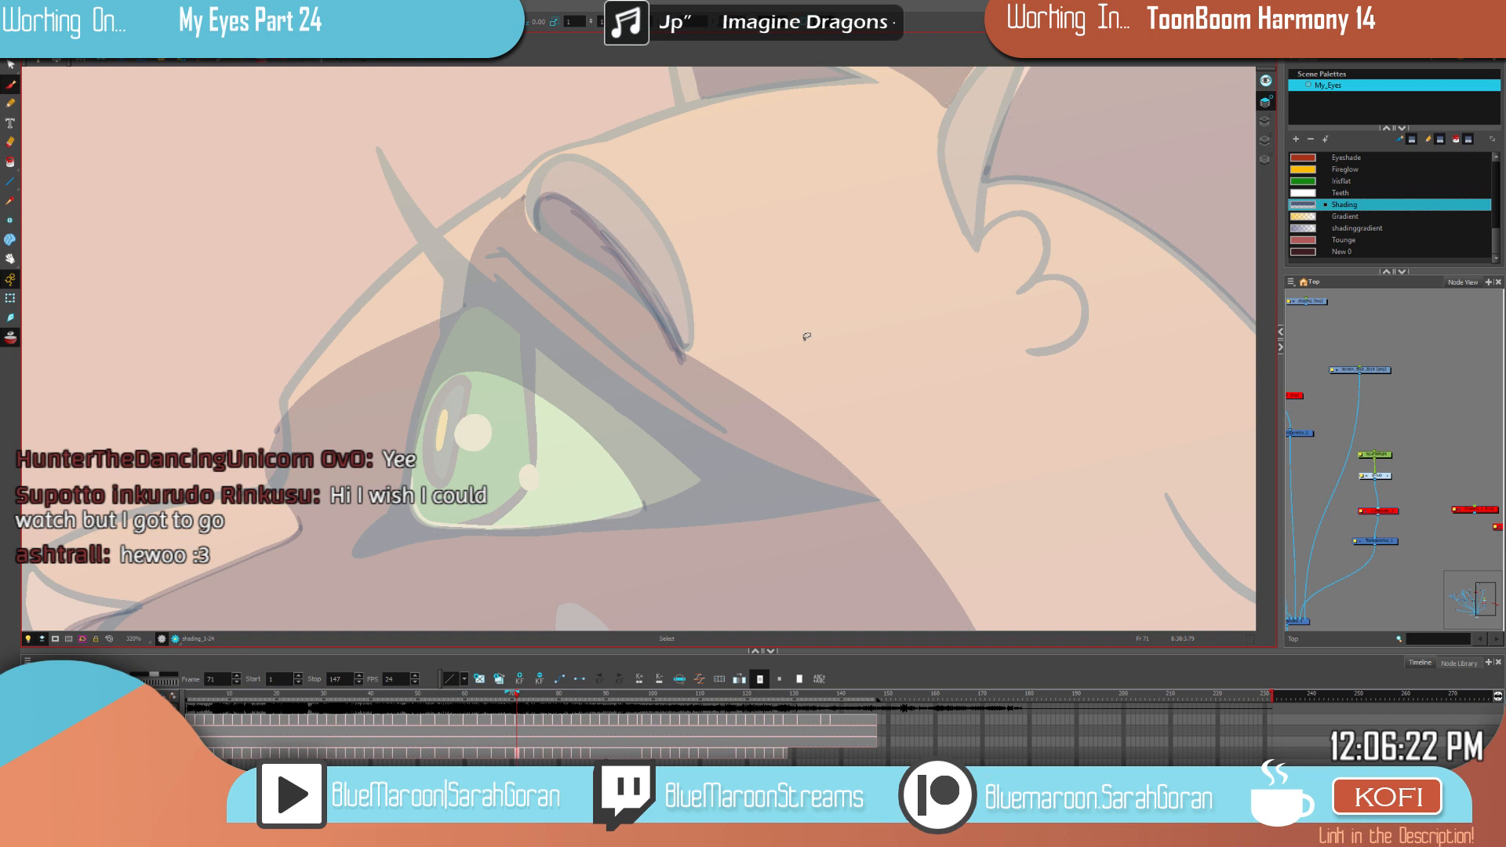
key("ctrl+z")
key("ctrl+z")
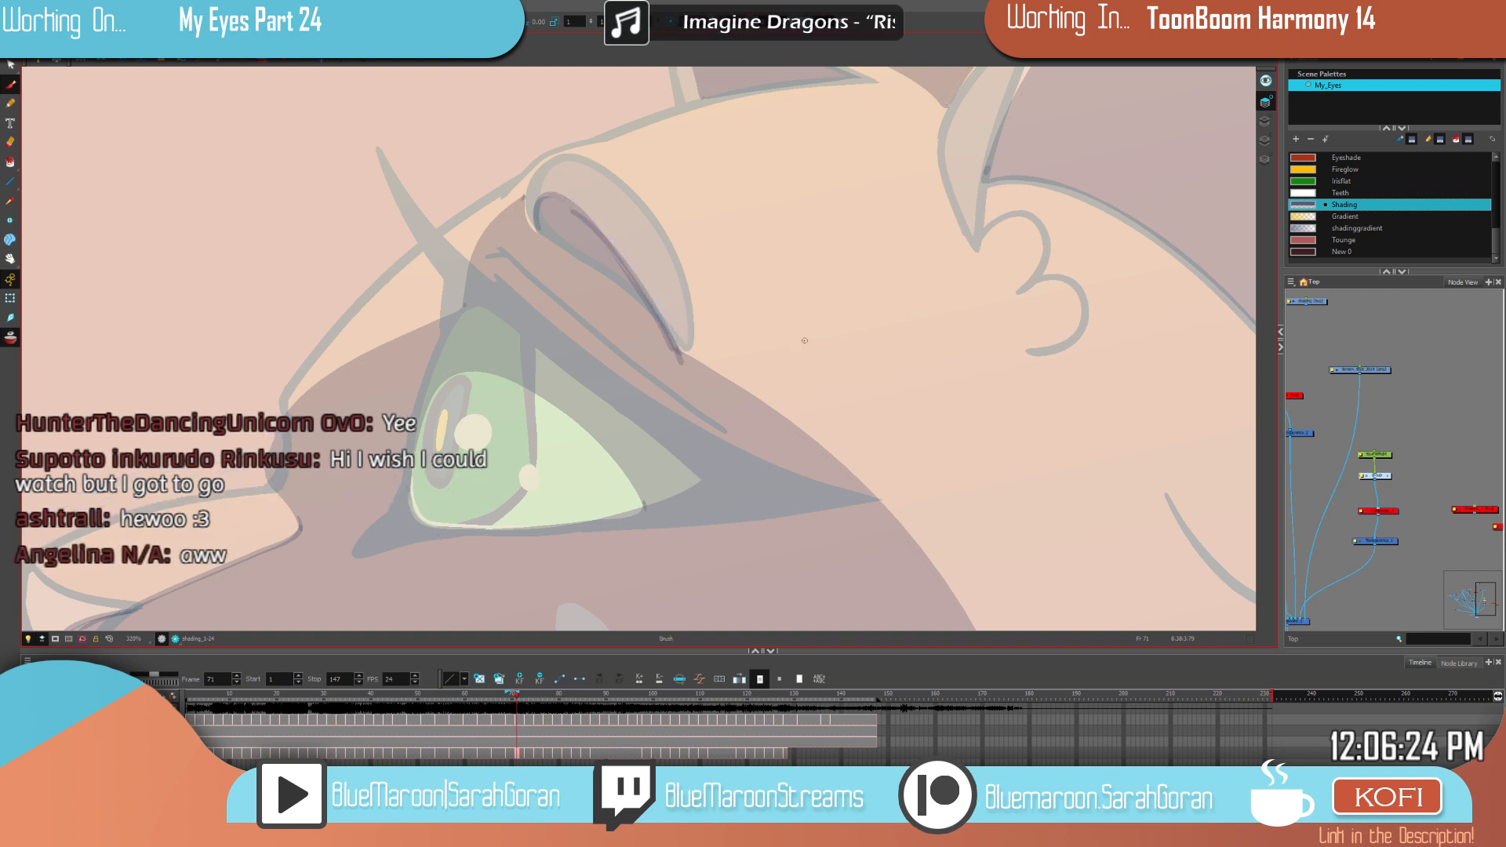
Step: Duplicate the shading drawing at frame 71 and brush its edge along the inside of the fold above the right cat's eye
key("comma")
key("comma")
key("period")
key("comma")
key("period")
key("period")
key("alt+b")
mouse_move(565, 202)
left_mouse_down()
mouse_move(682, 344)
mouse_move(642, 277)
mouse_move(570, 210)
left_mouse_up()
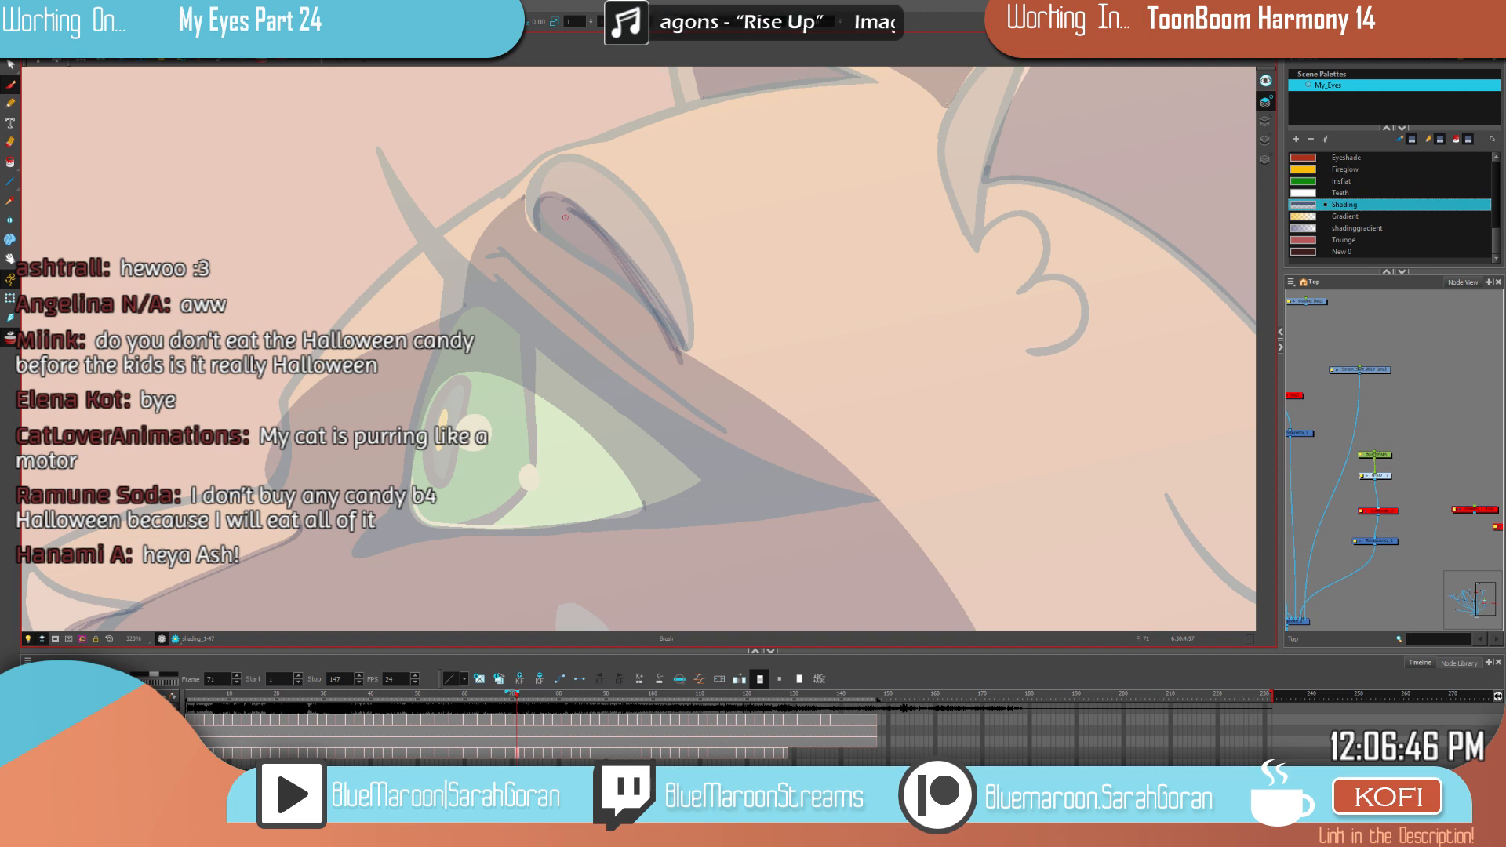
Step: Touch up the shading at the upper front of the right cat's eye fold on frame 71, comparing it with frame 69
scroll(957, 371, "down", 3)
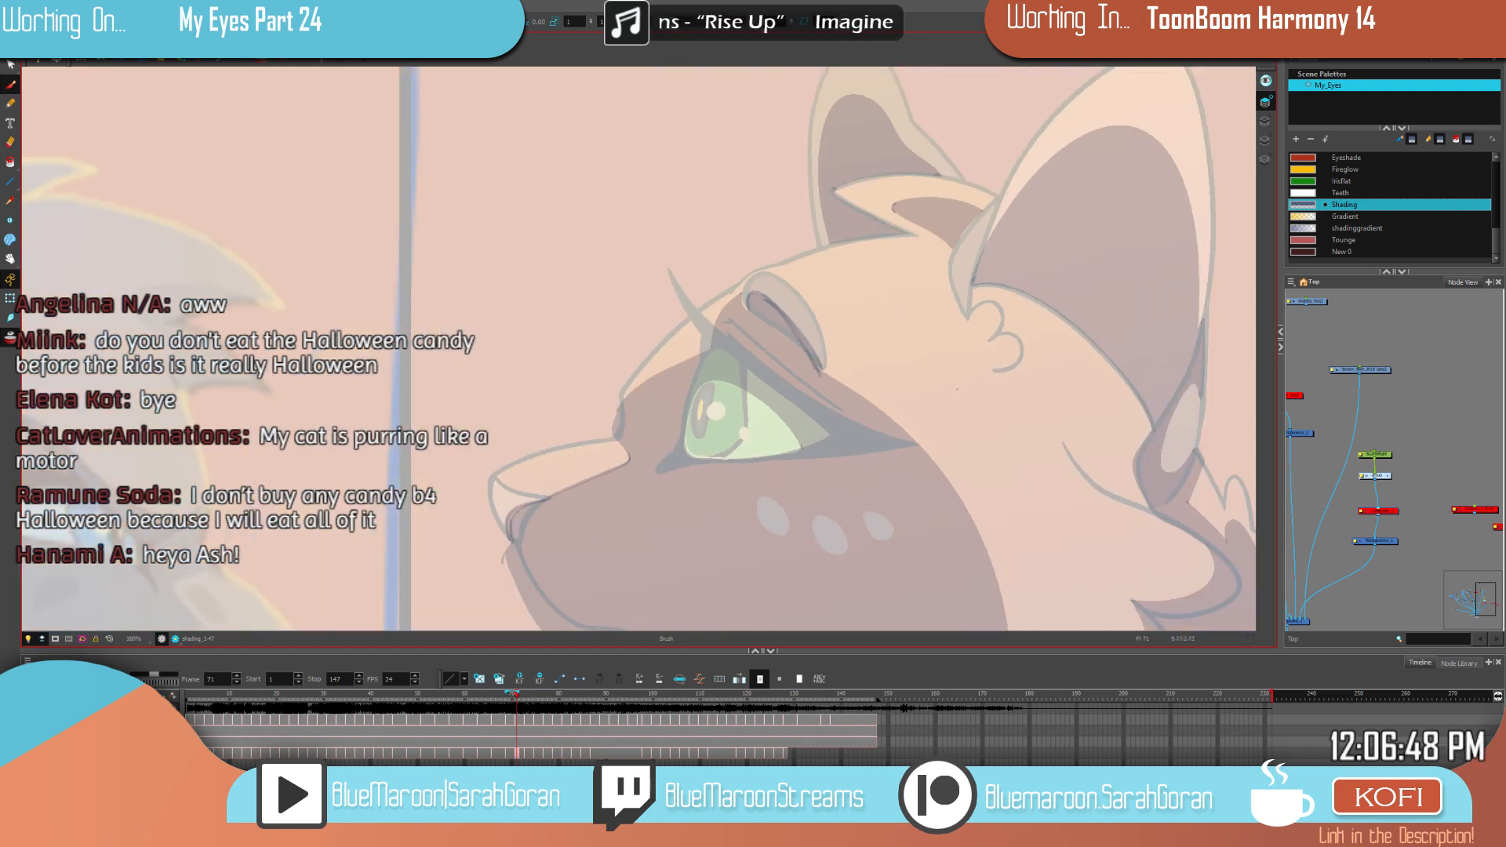
key("2")
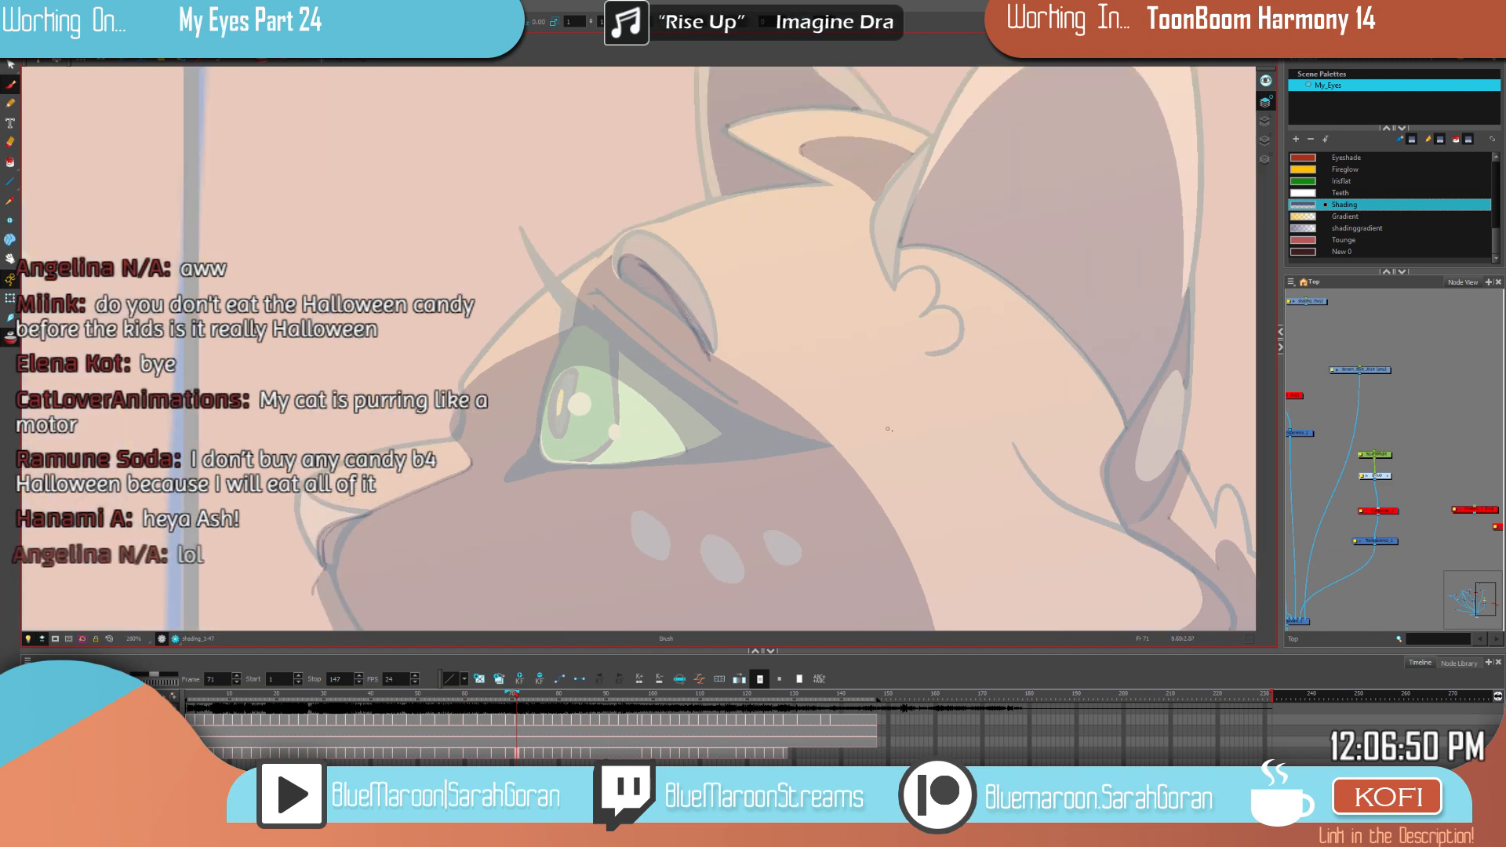
key("space")
mouse_move(868, 452)
left_mouse_down()
mouse_move(898, 473)
mouse_move(866, 474)
left_mouse_up()
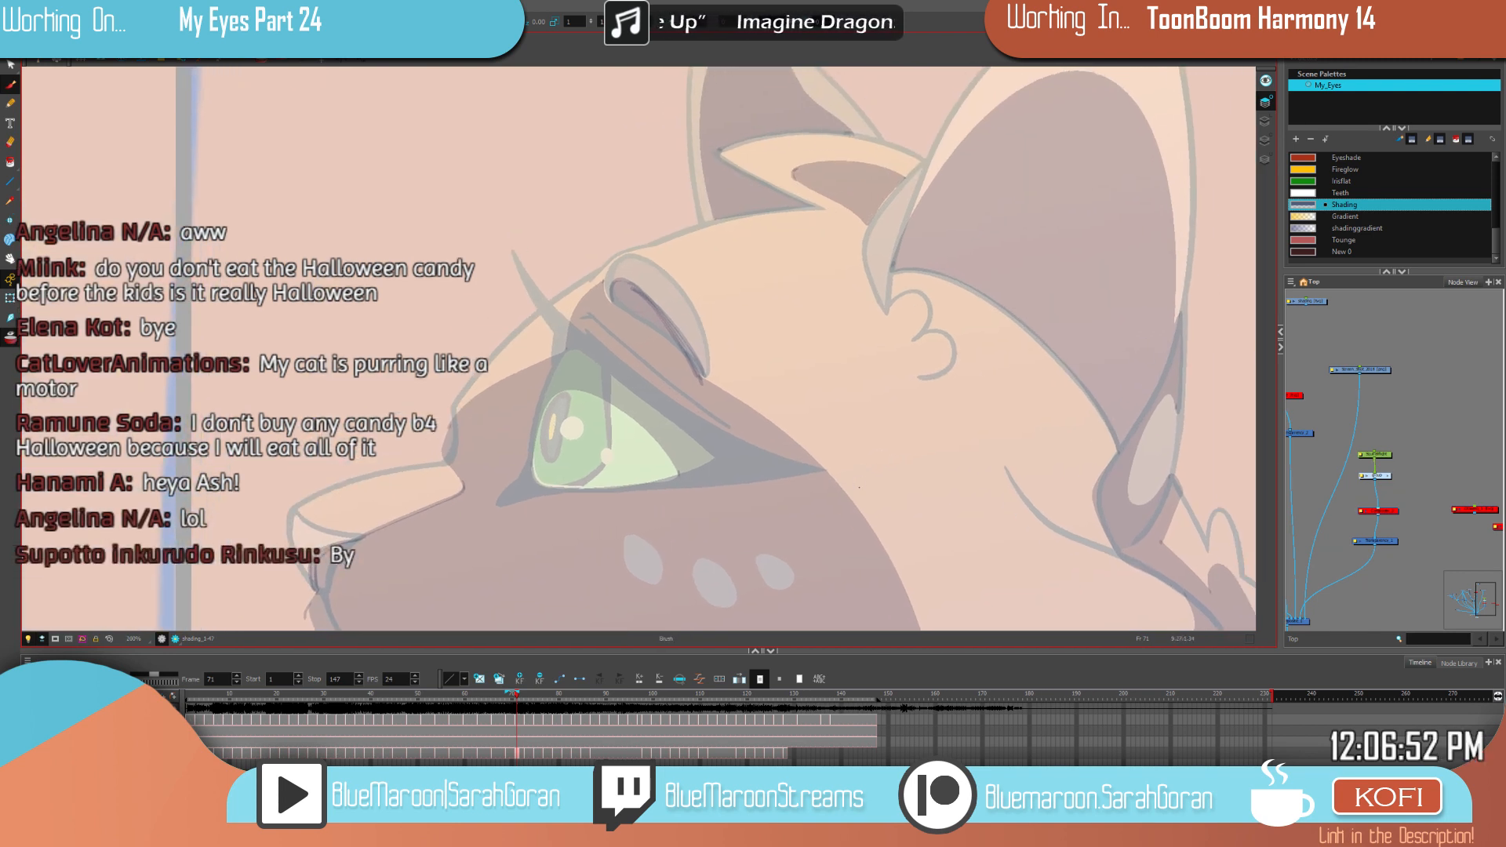
key("f")
key("g")
key("f")
key("period")
key("period")
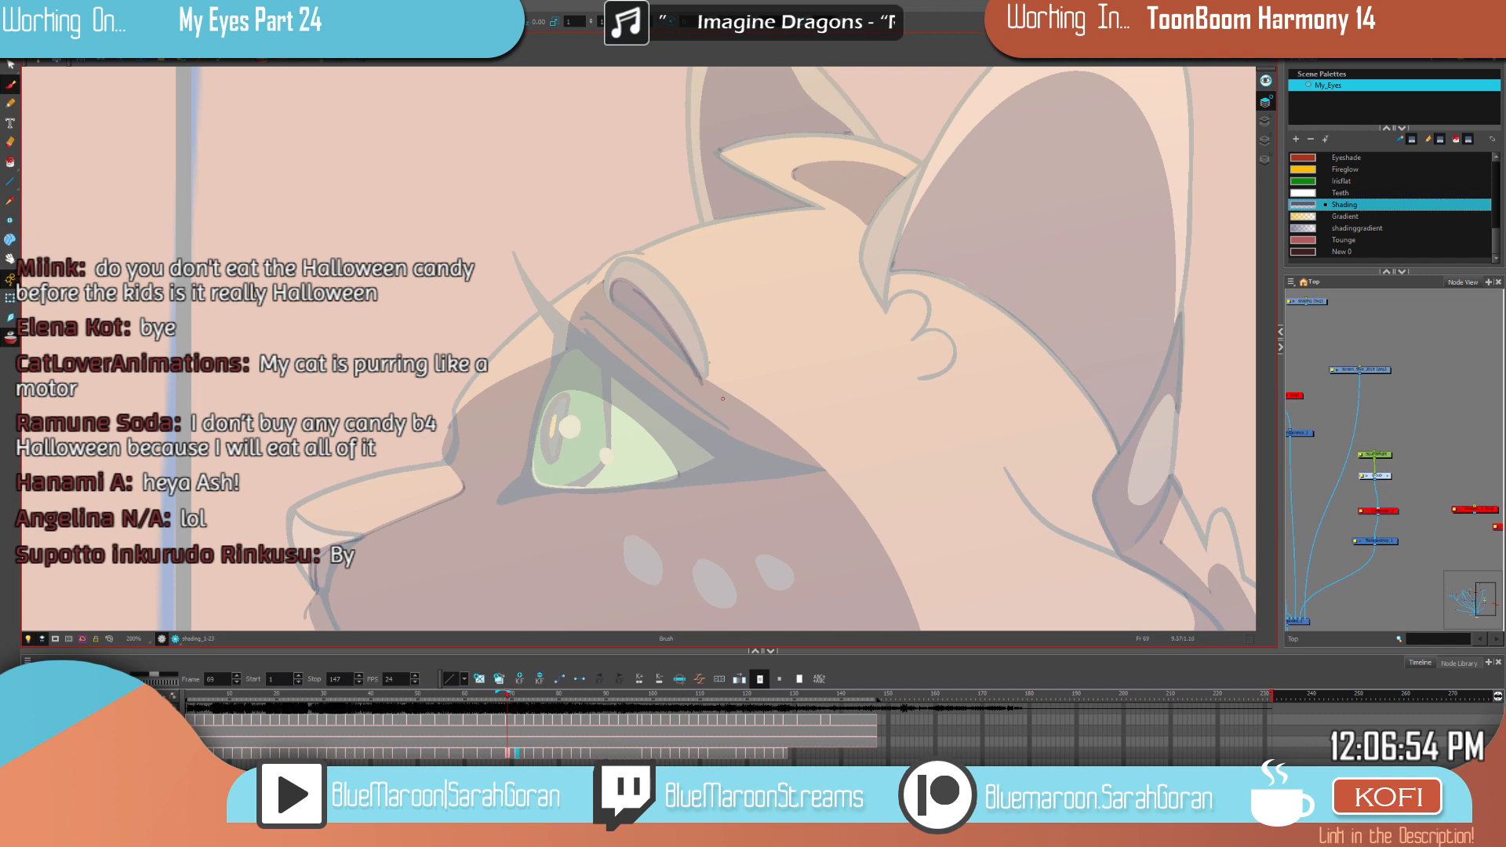
left_click_drag(605, 286, 617, 309)
key("f")
key("g")
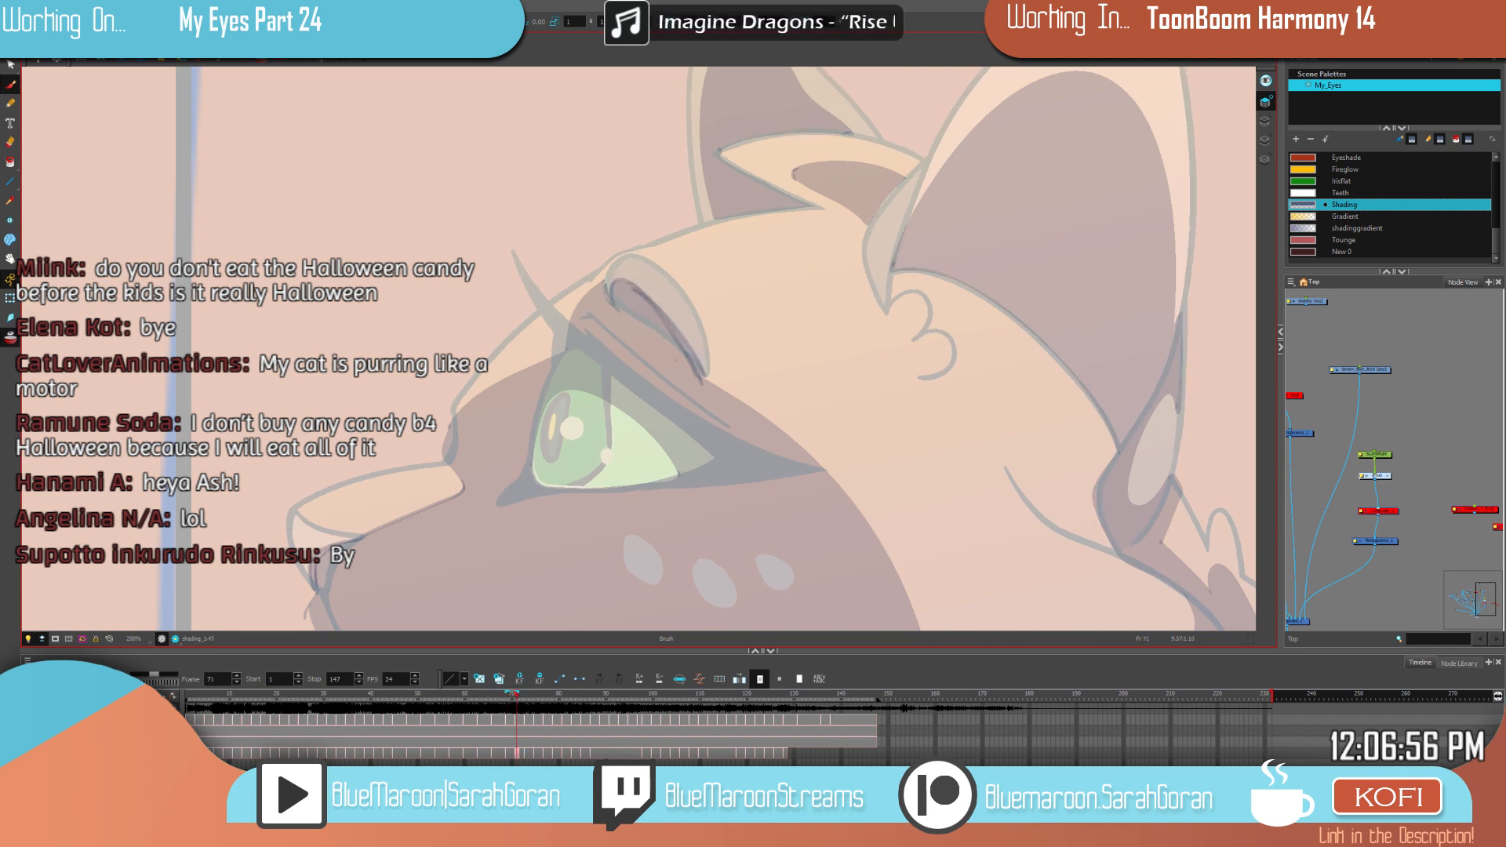
Step: Brush the shading's front edge from the eye fold down to the upper lashes on frame 71, checking against frame 69
key("f")
key("g")
key("comma")
key("period")
key("comma")
key("comma")
key("g")
key("f")
key("g")
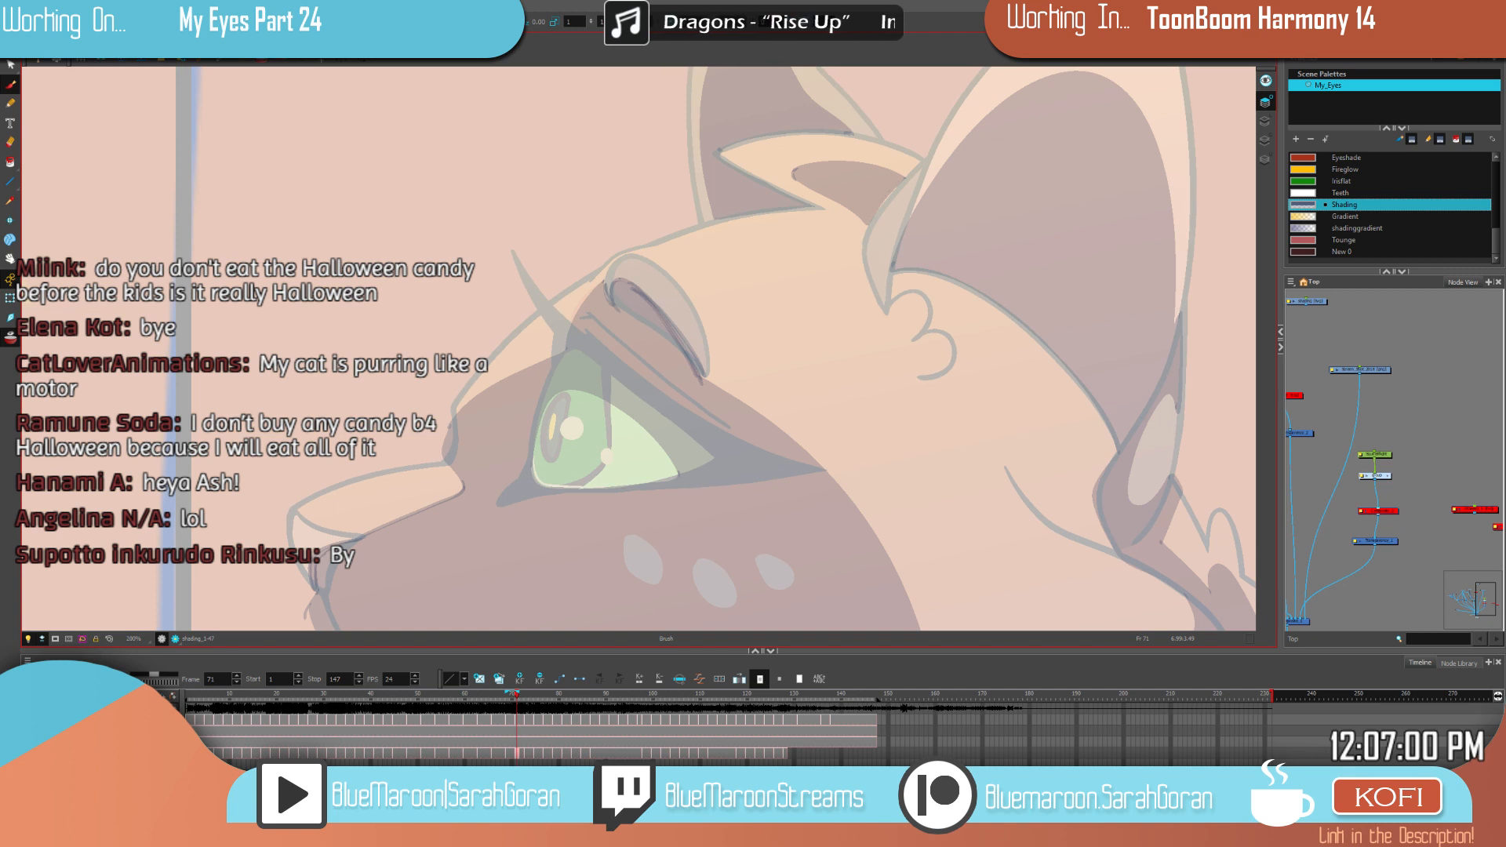
key("f")
key("g")
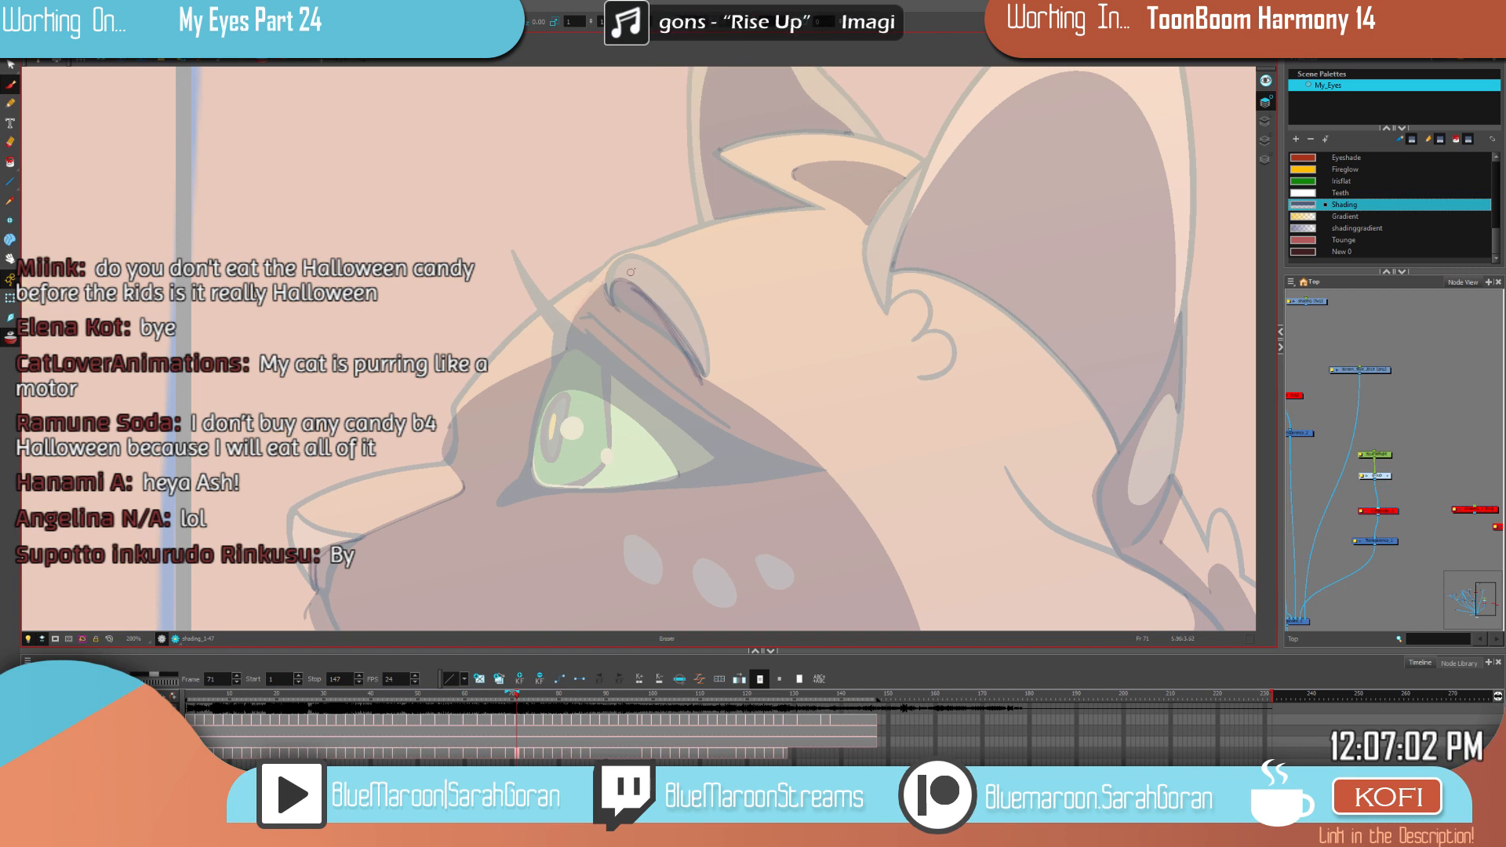
key("comma")
key("period")
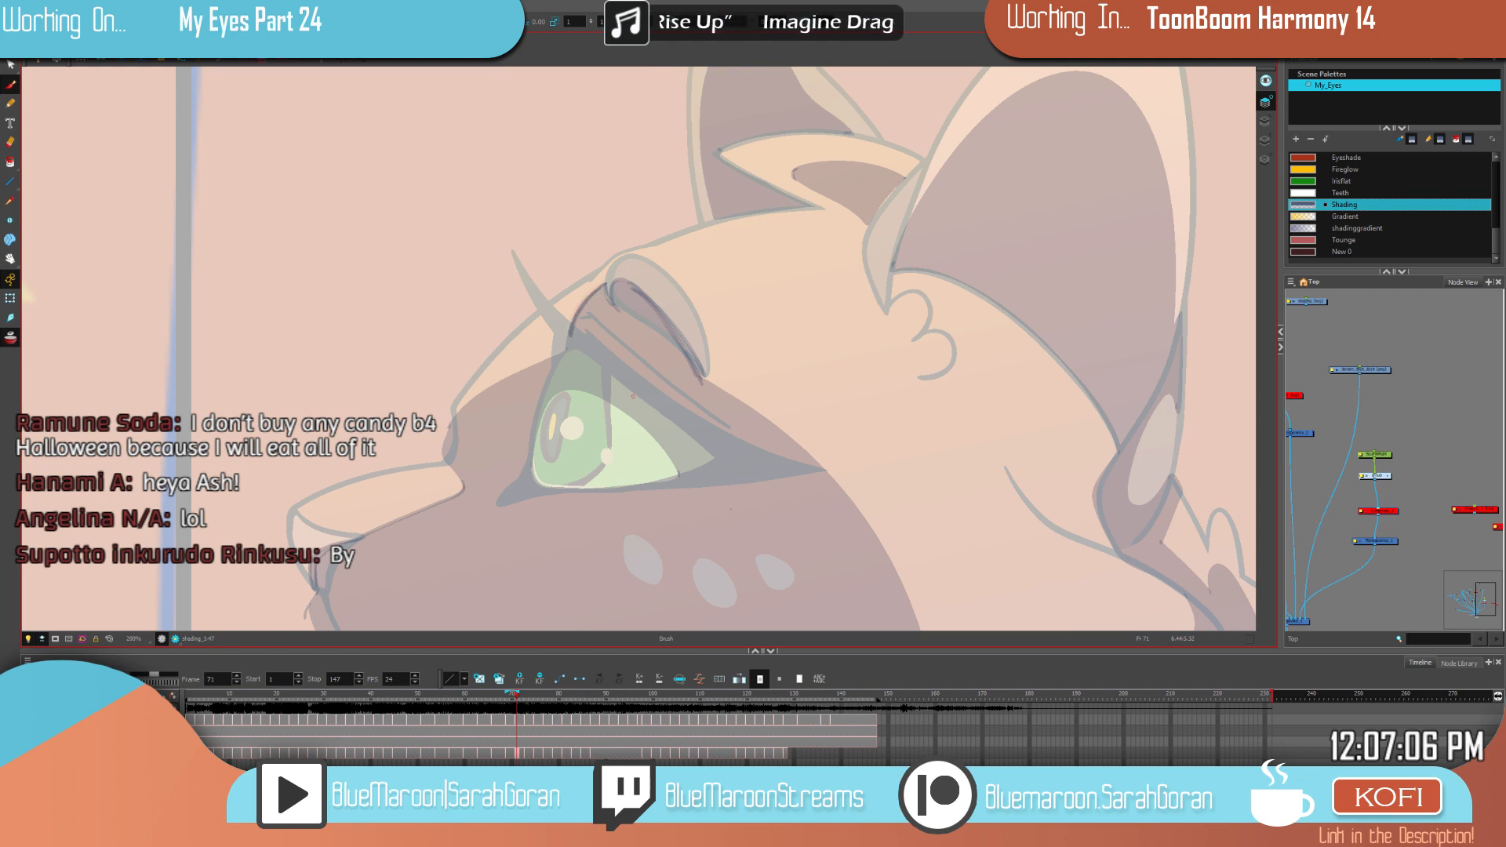
Step: Flip between frame 71 and its neighbouring frames to examine the corrected shading above the right cat's eye
key("comma")
key("comma")
key("period")
key("period")
key("comma")
key("comma")
key("period")
key("period")
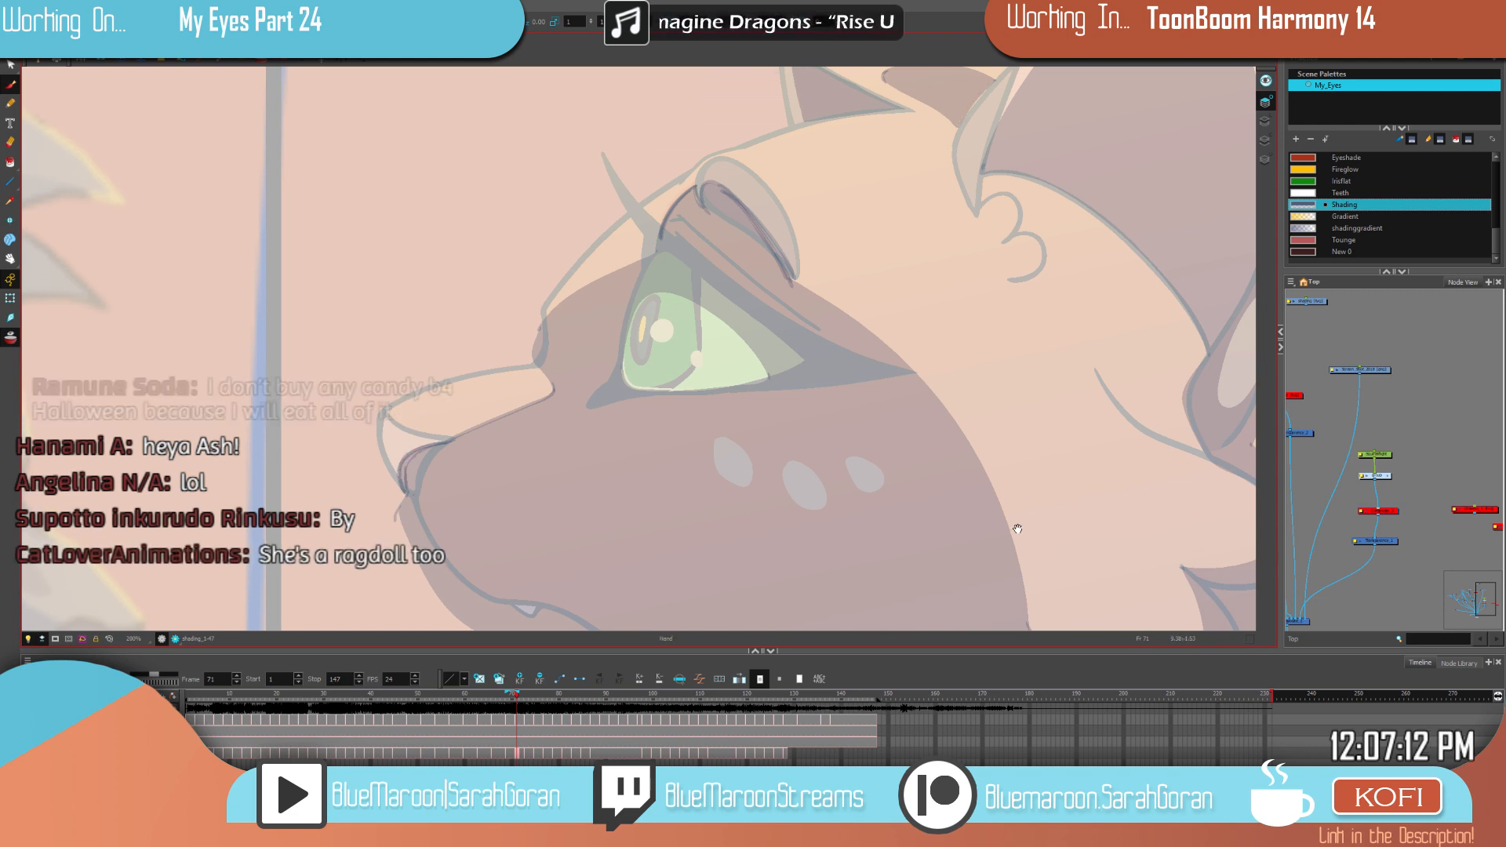
Step: Compare the mouth on frames 69 and 71 and brush the shading beside the right cat's tongue on frame 71
left_click_drag(1018, 534, 990, 405)
left_click_drag(965, 557, 978, 452)
key("f")
key("g")
key("f")
key("g")
key("f")
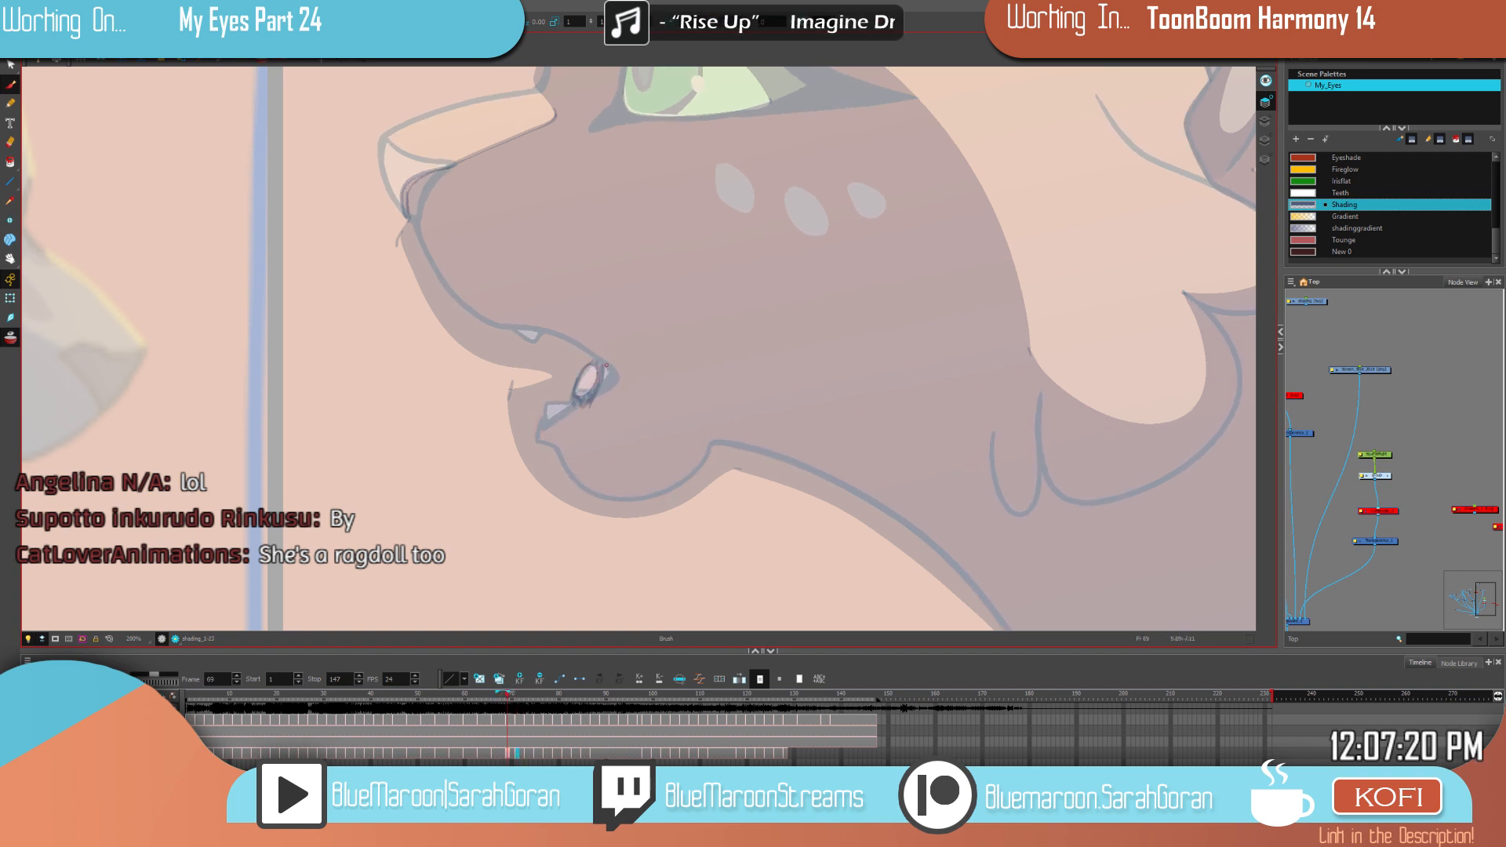
key("period")
key("period")
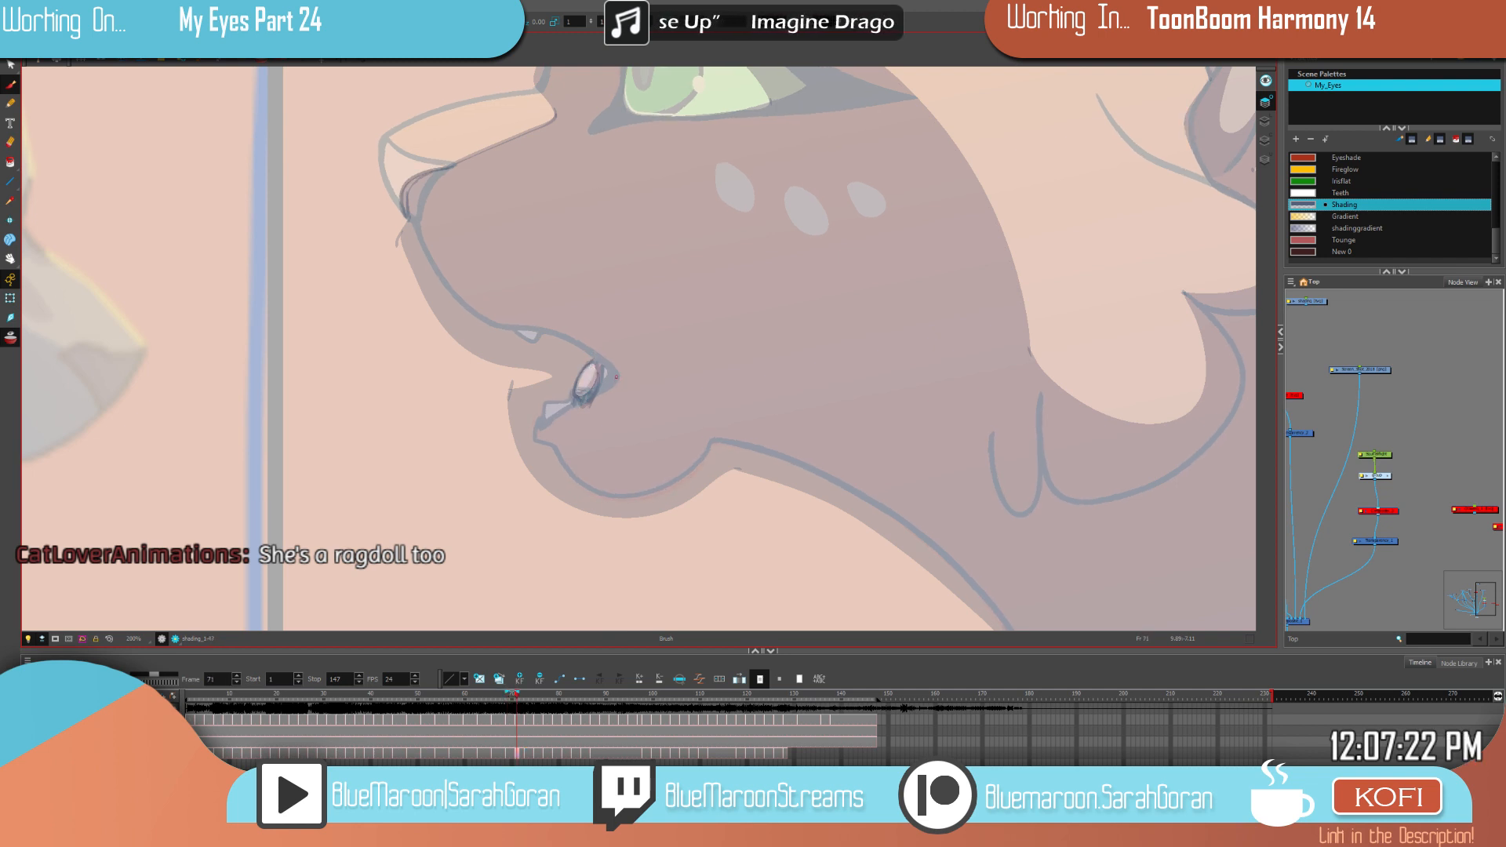
left_click_drag(596, 365, 591, 386)
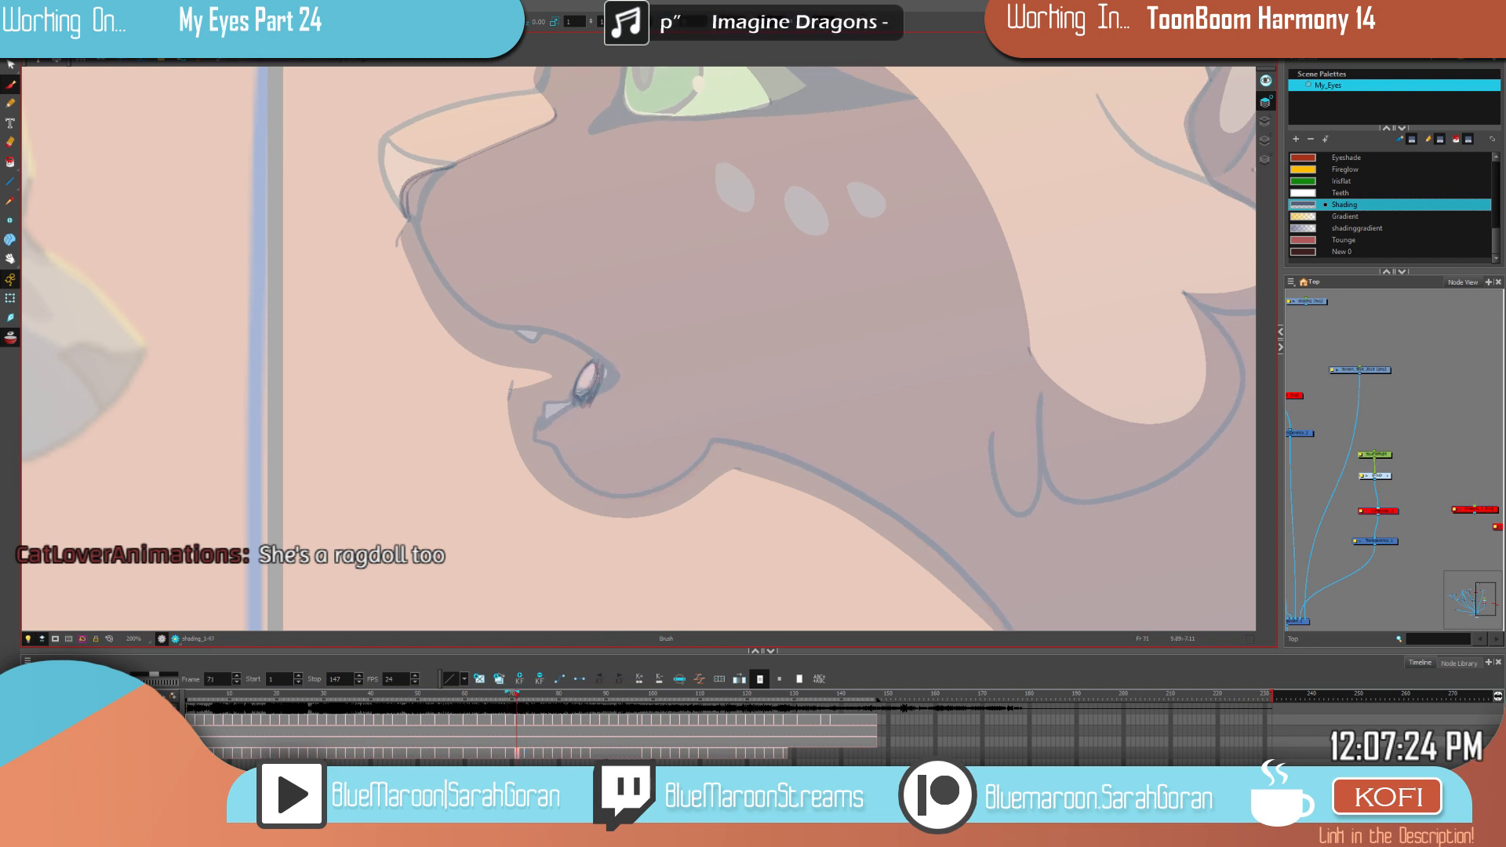
Step: Brush the shading's edge along the light fur tuft at the base of the right cat's near ear on frame 71
left_click_drag(1020, 485, 725, 579)
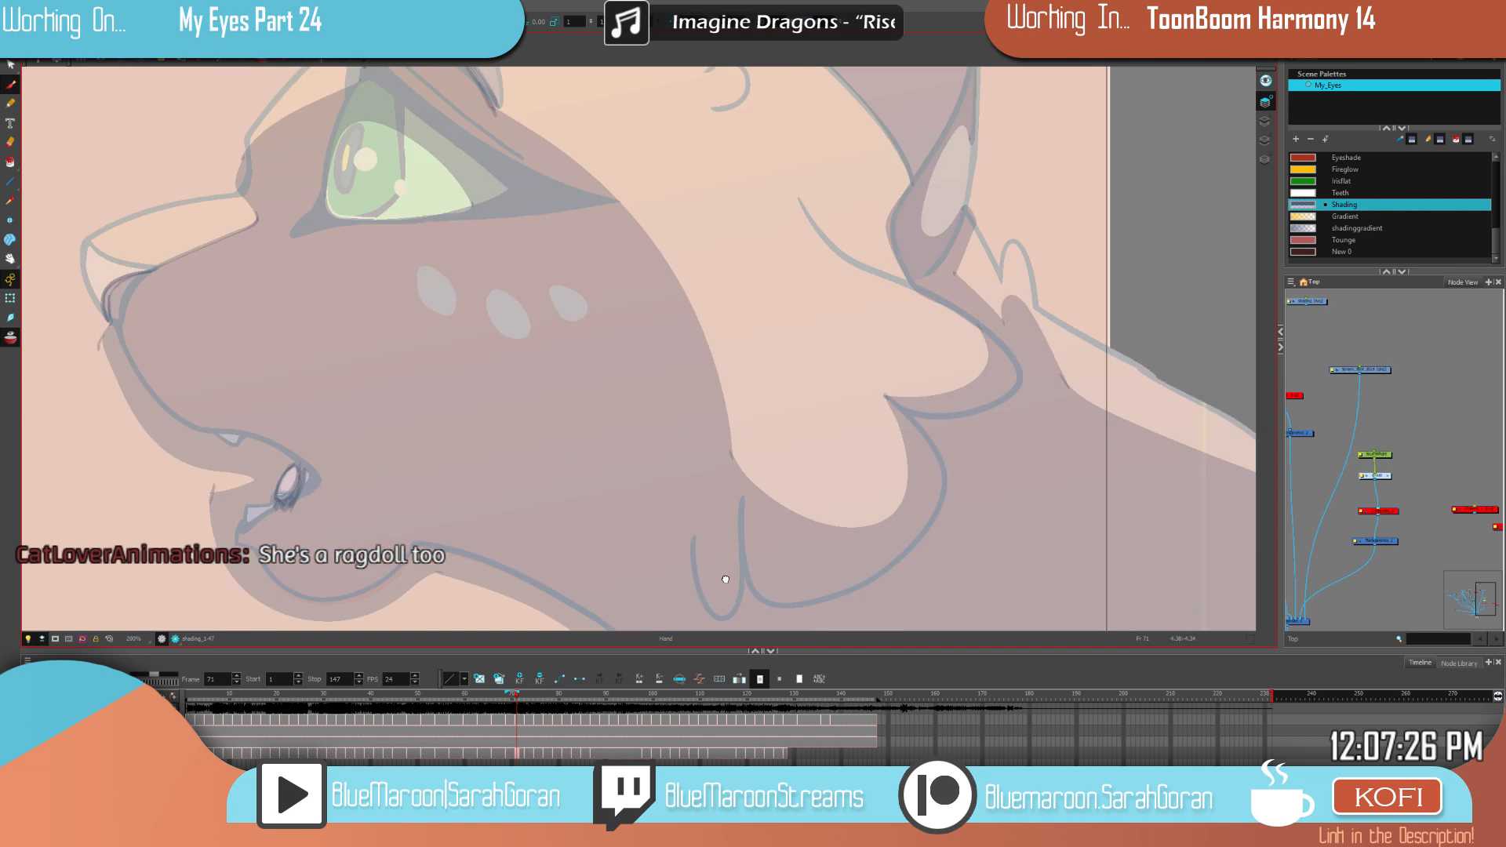
left_click_drag(1020, 324, 954, 538)
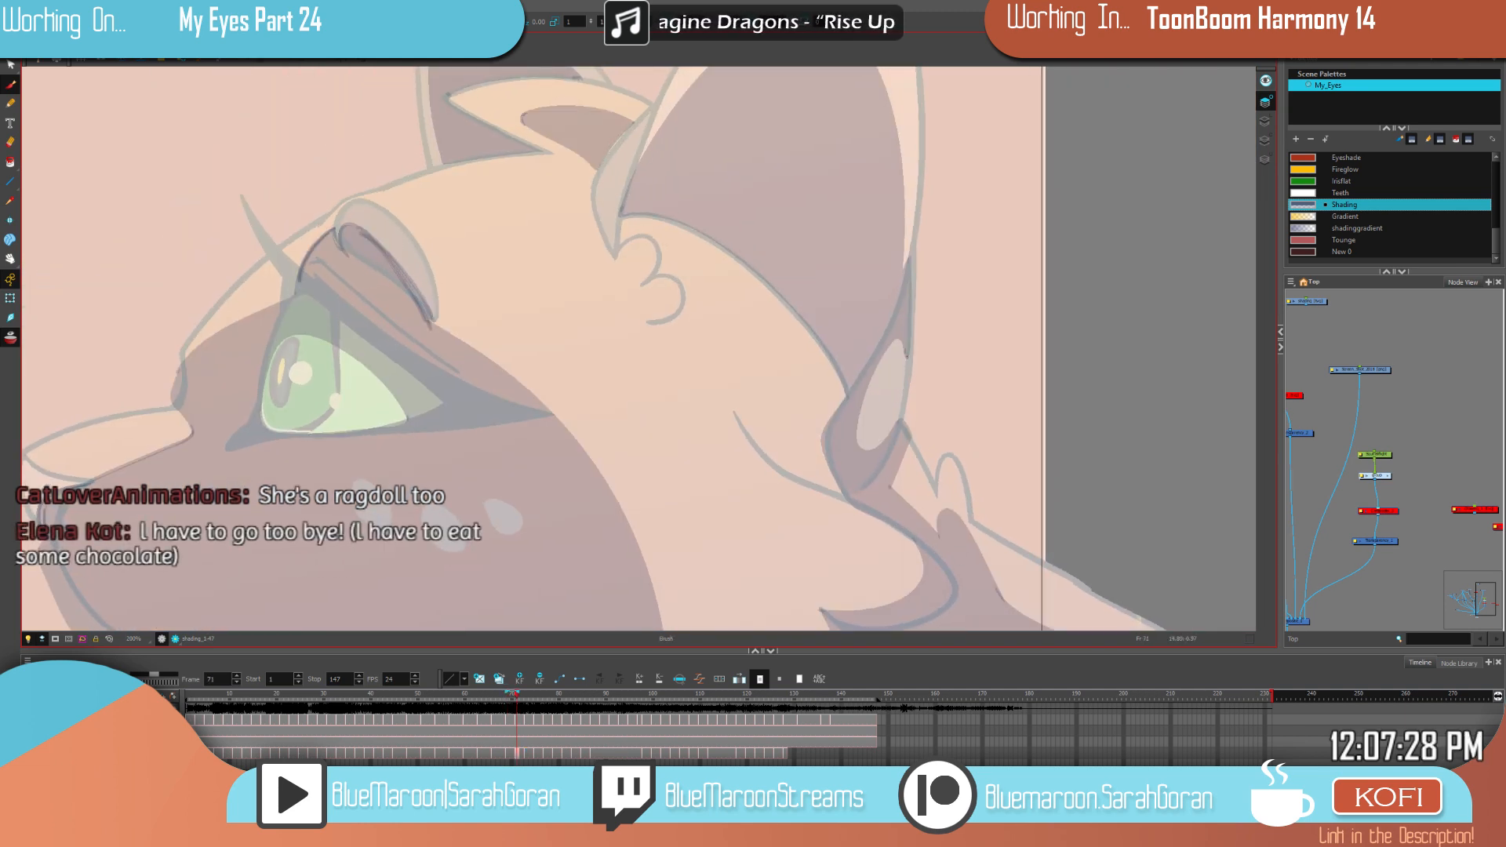
mouse_move(876, 373)
left_mouse_down()
mouse_move(861, 453)
mouse_move(863, 407)
left_mouse_up()
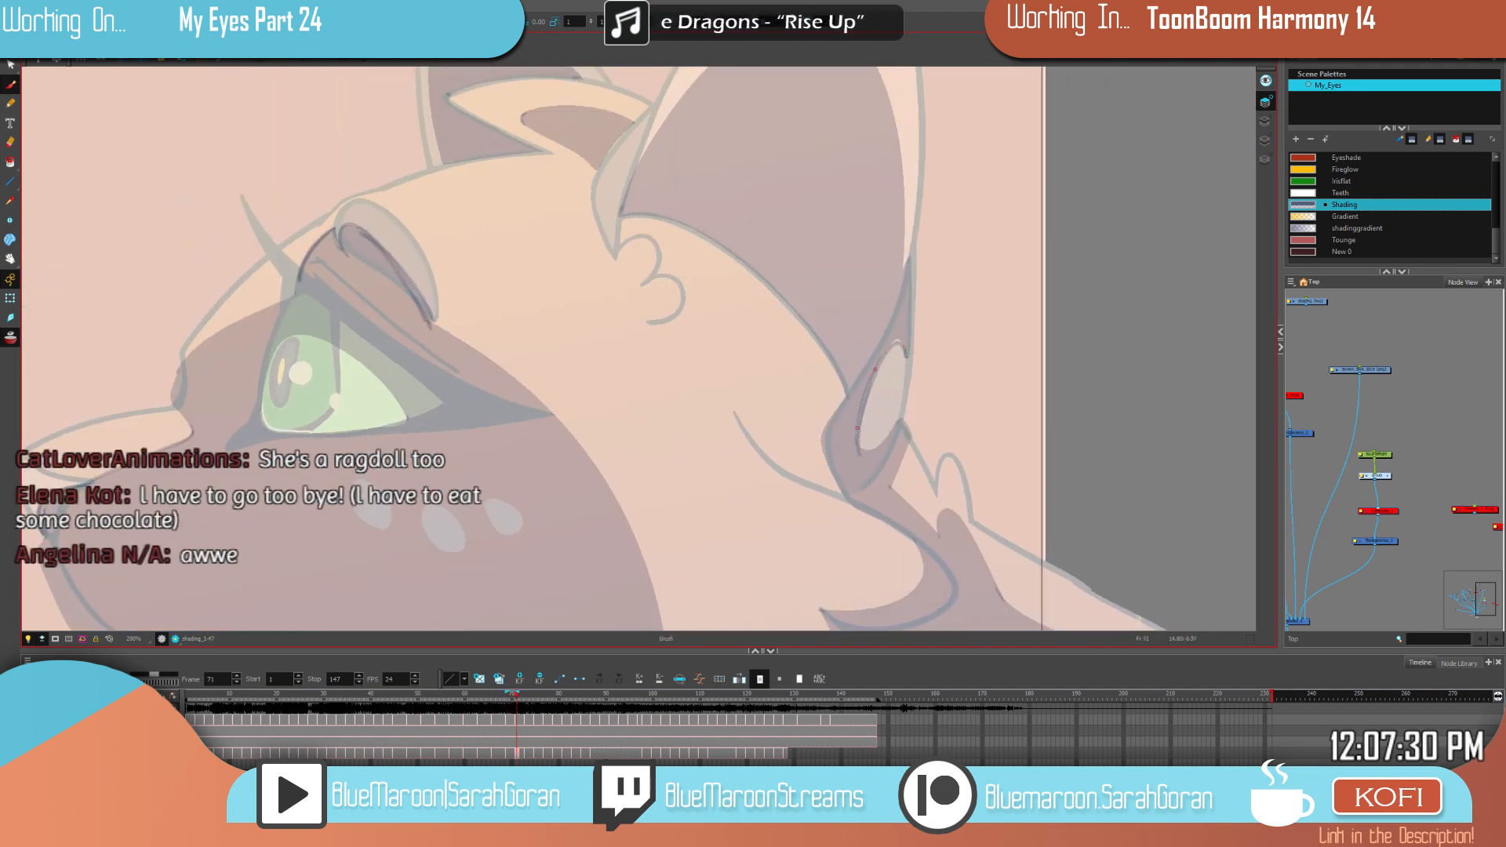
Step: Brush a corrected outline for the shading inside the right cat's near ear on frame 71 and delete the excess outside it
mouse_move(948, 379)
left_mouse_down()
mouse_move(947, 488)
mouse_move(961, 499)
left_mouse_up()
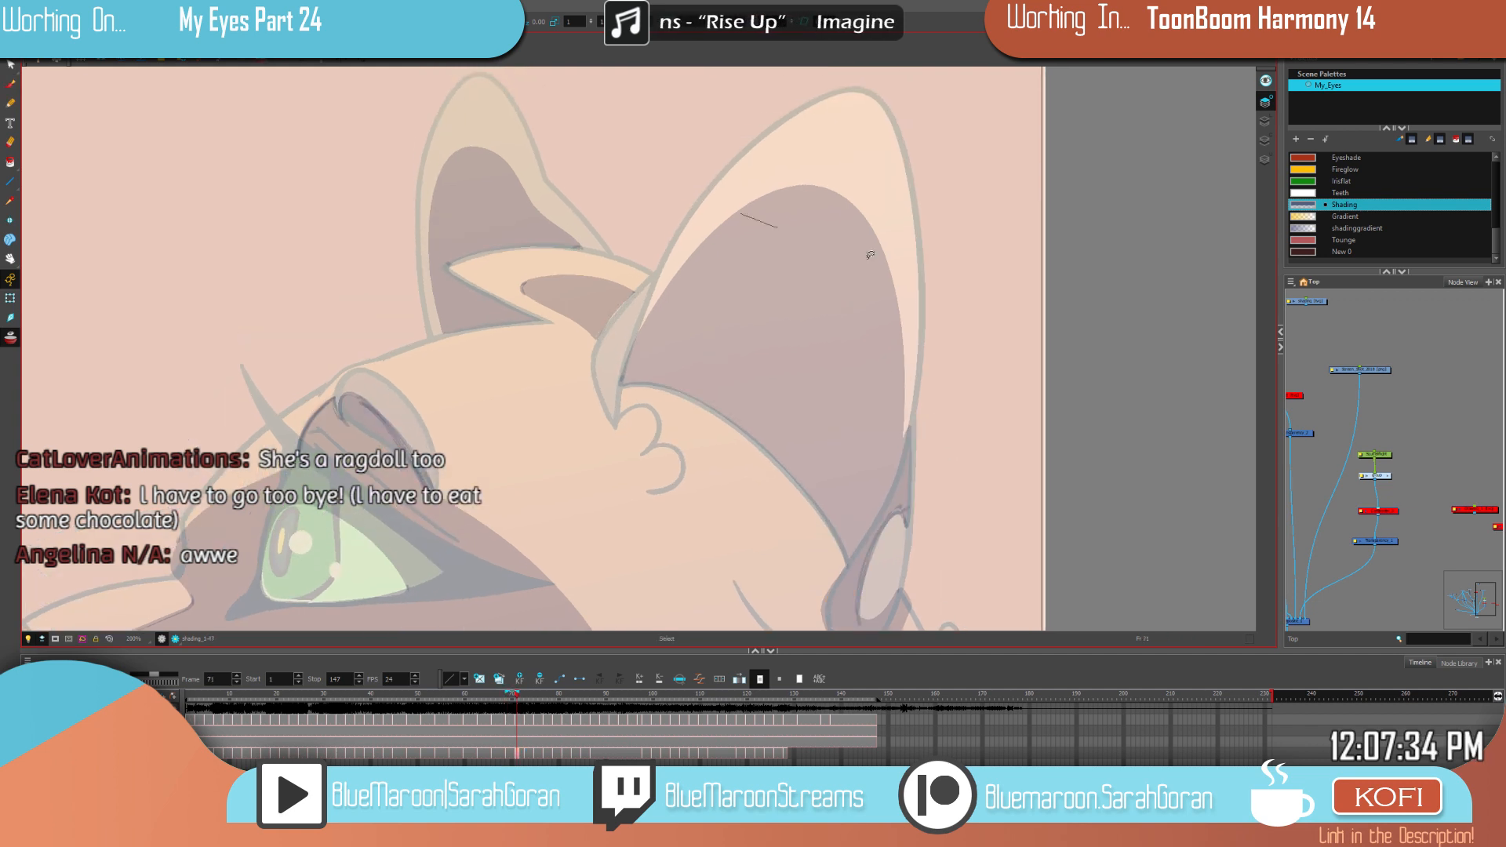
left_click(11, 85)
left_click_drag(901, 448, 901, 388)
mouse_move(870, 238)
left_mouse_down()
mouse_move(833, 190)
mouse_move(755, 195)
left_mouse_up()
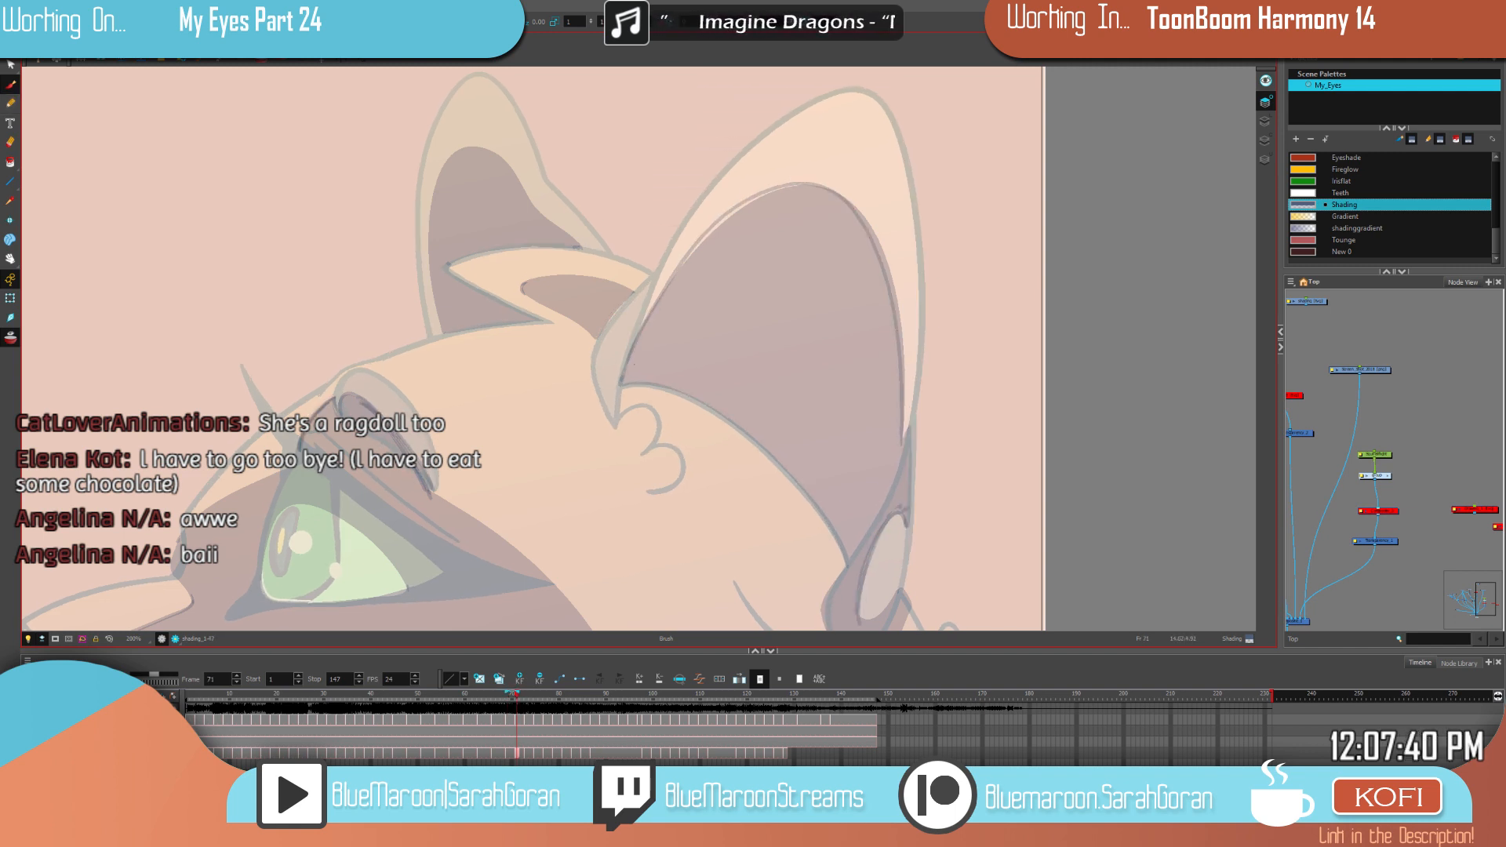
left_click(713, 228)
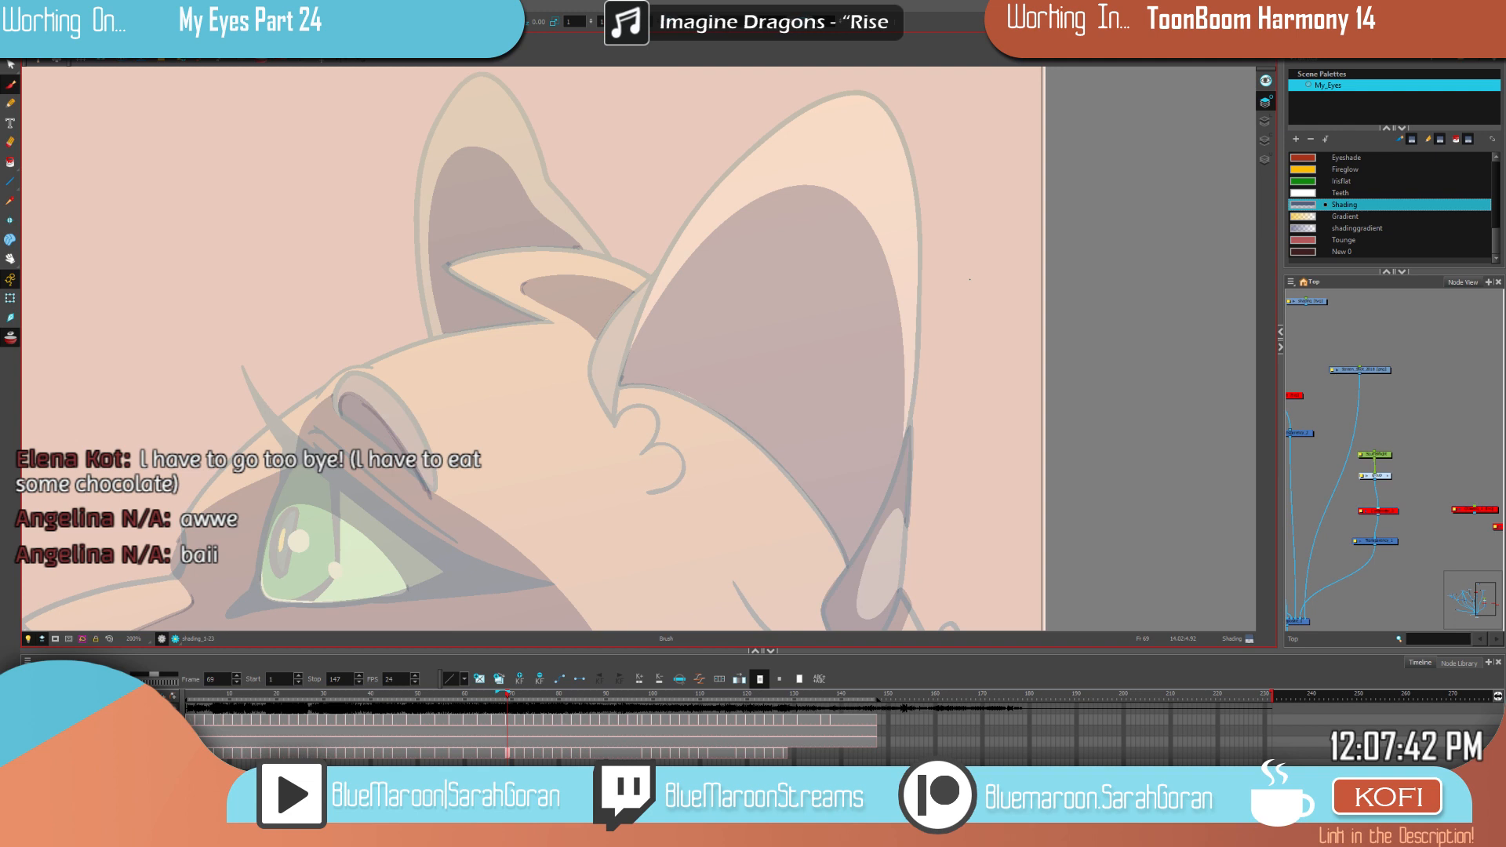
key("alt+e")
left_click(890, 265)
key("Delete")
Step: Flip between frames 69 and 71 to compare the shading inside the right cat's near ear
key("f")
key("g")
key("f")
key("g")
key("f")
key("g")
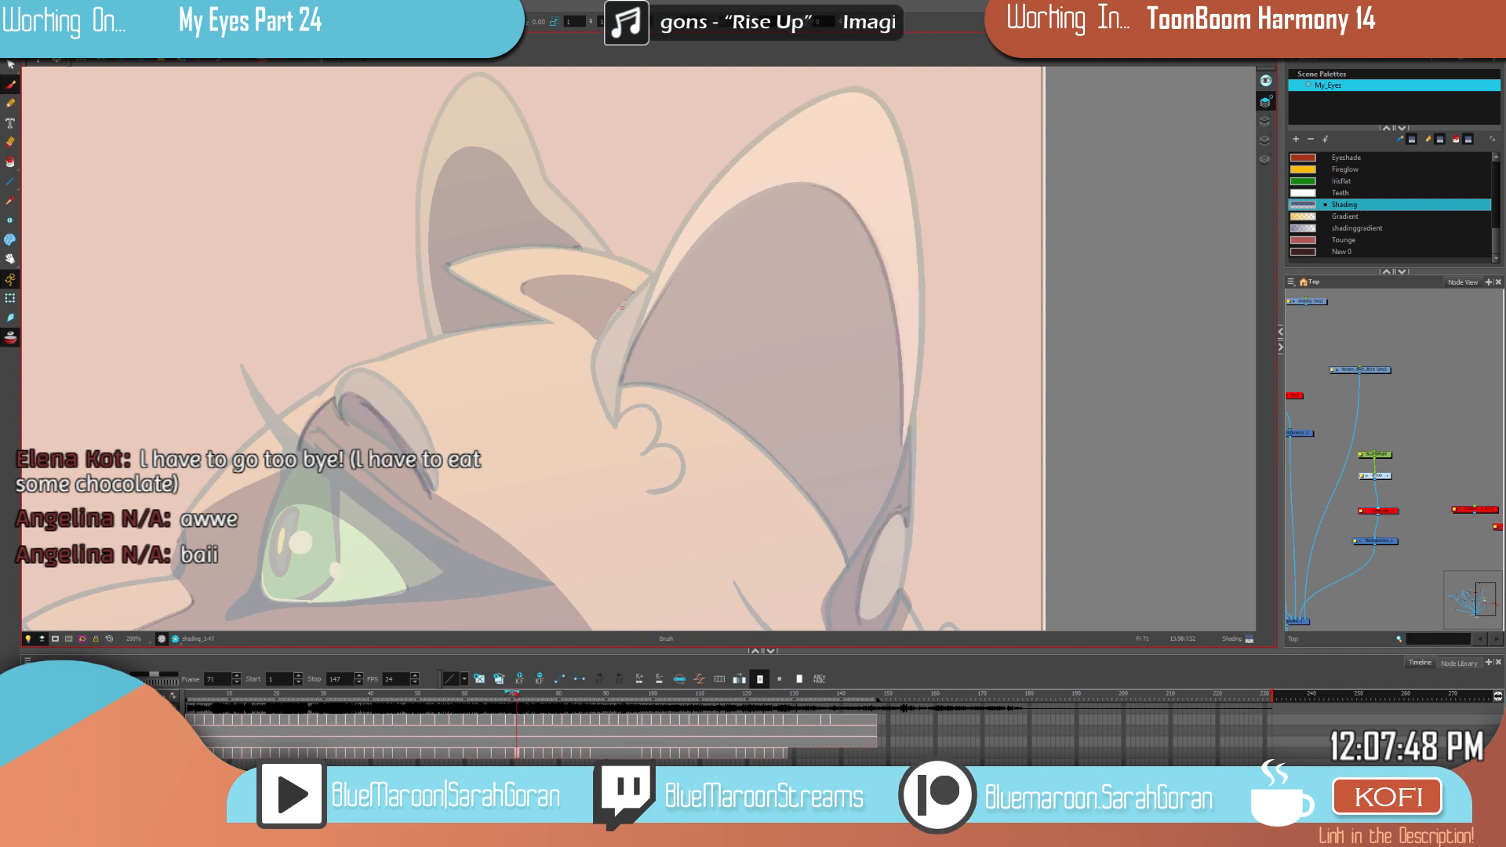
key("f")
key("g")
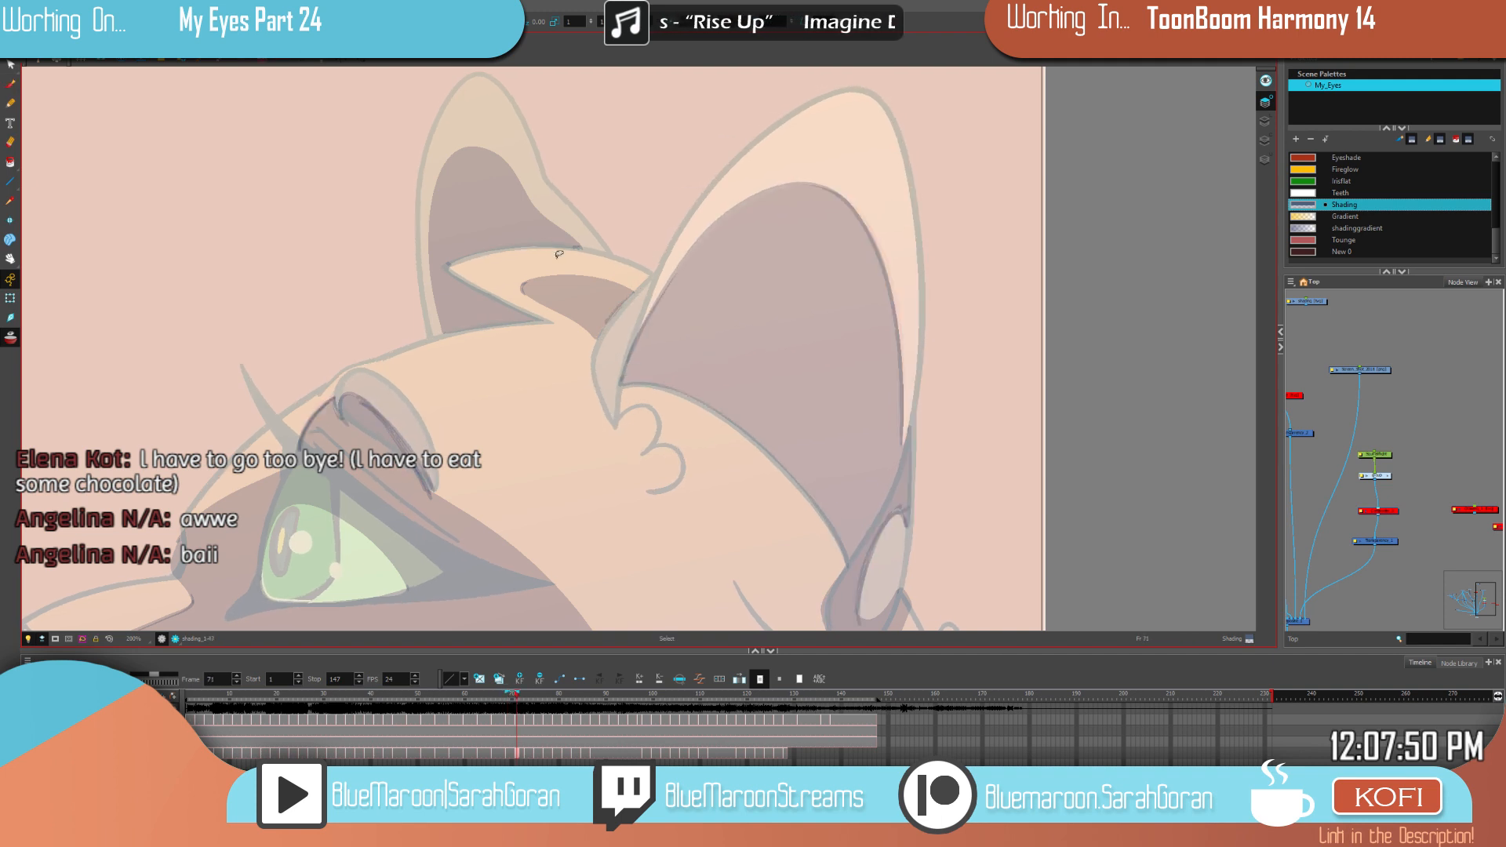
Step: Brush the shading's edge where the hair tuft between the right cat's ears meets the near ear on frame 71
left_click(522, 282)
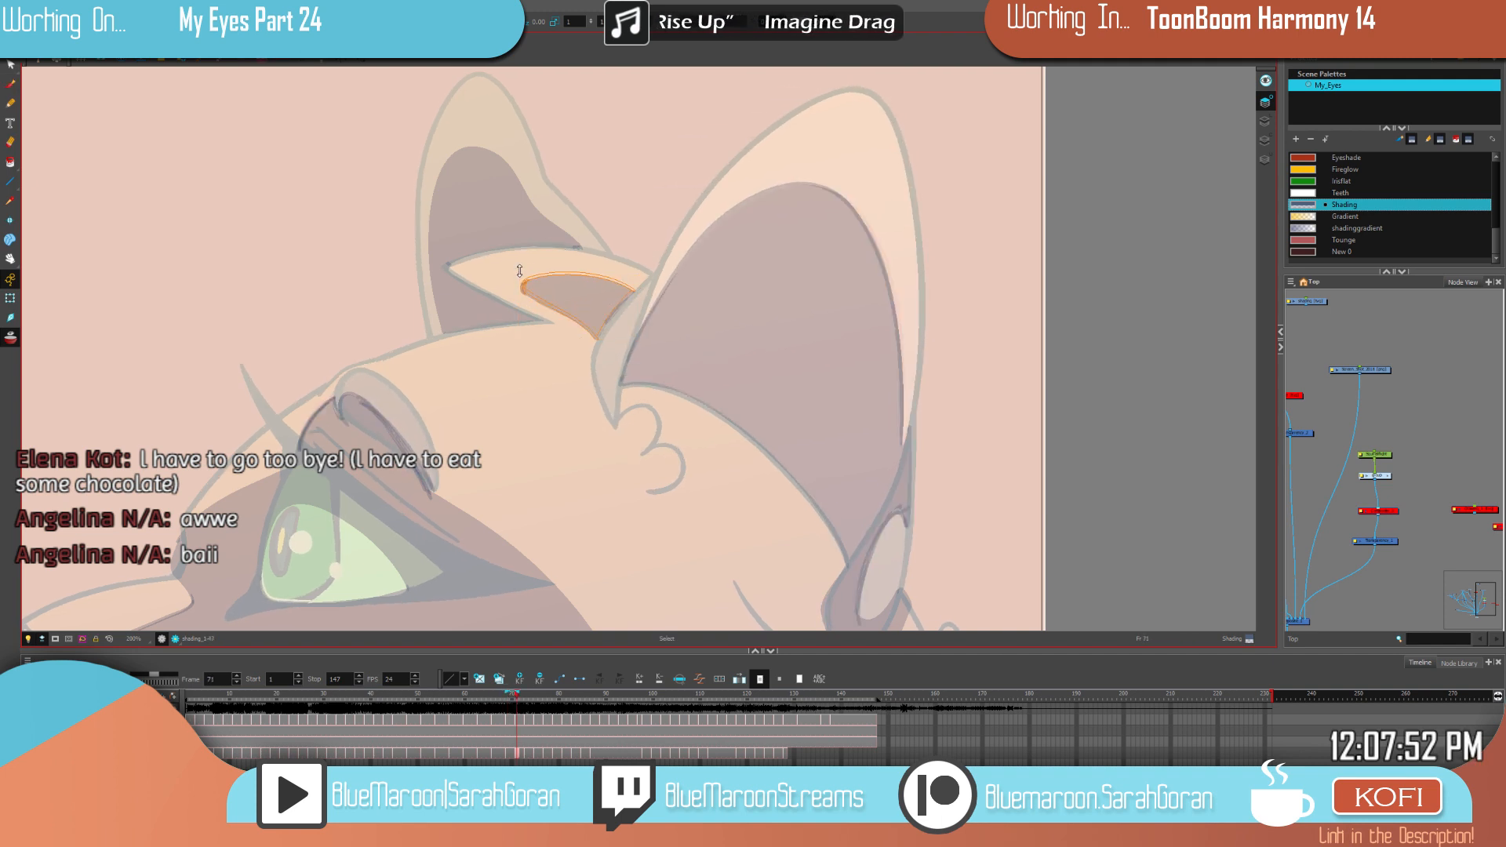
key("f")
key("g")
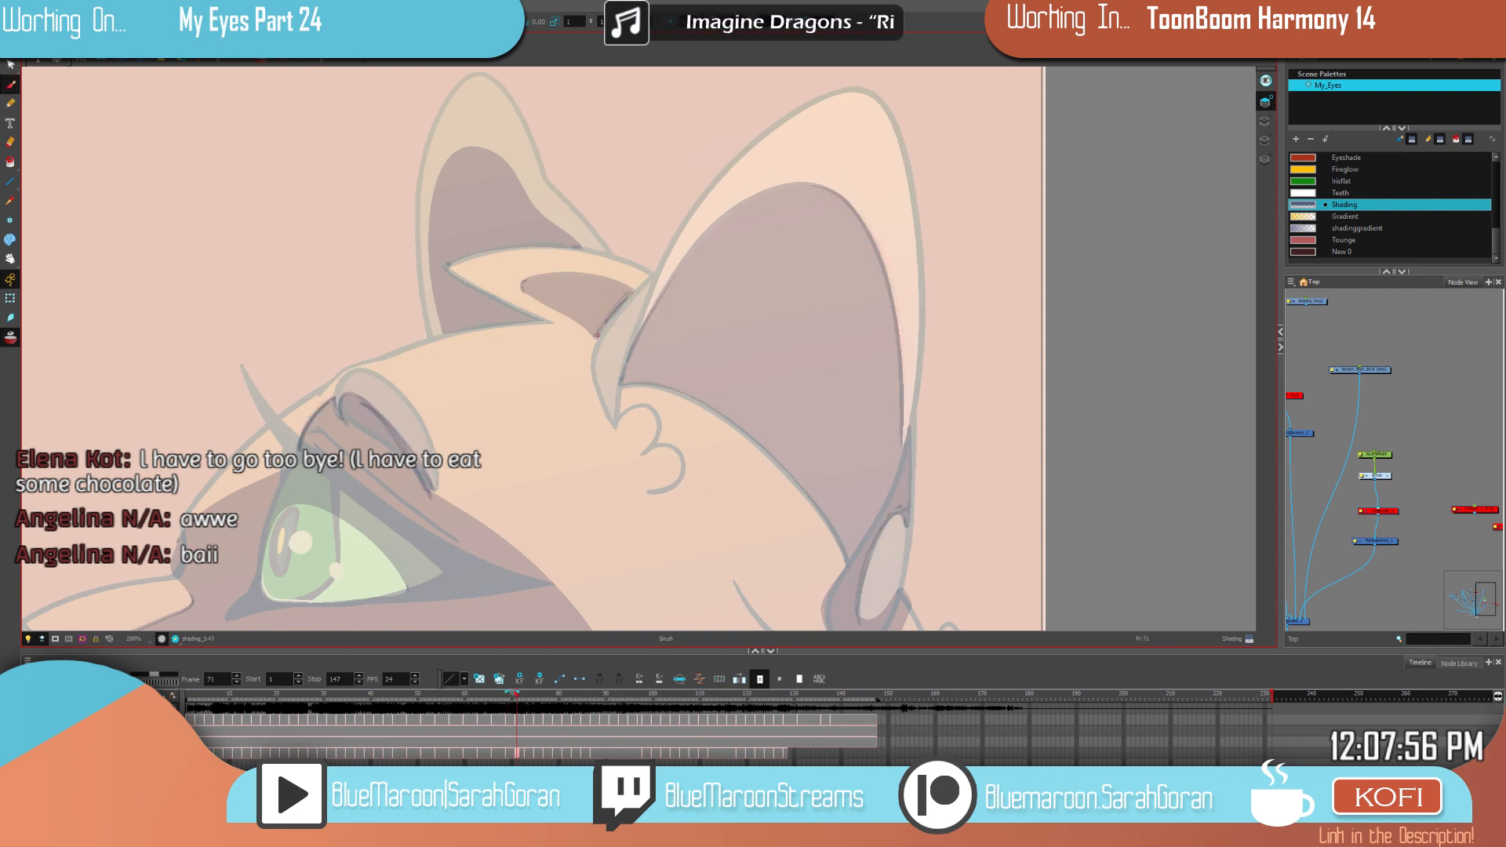
left_click_drag(957, 384, 1029, 456)
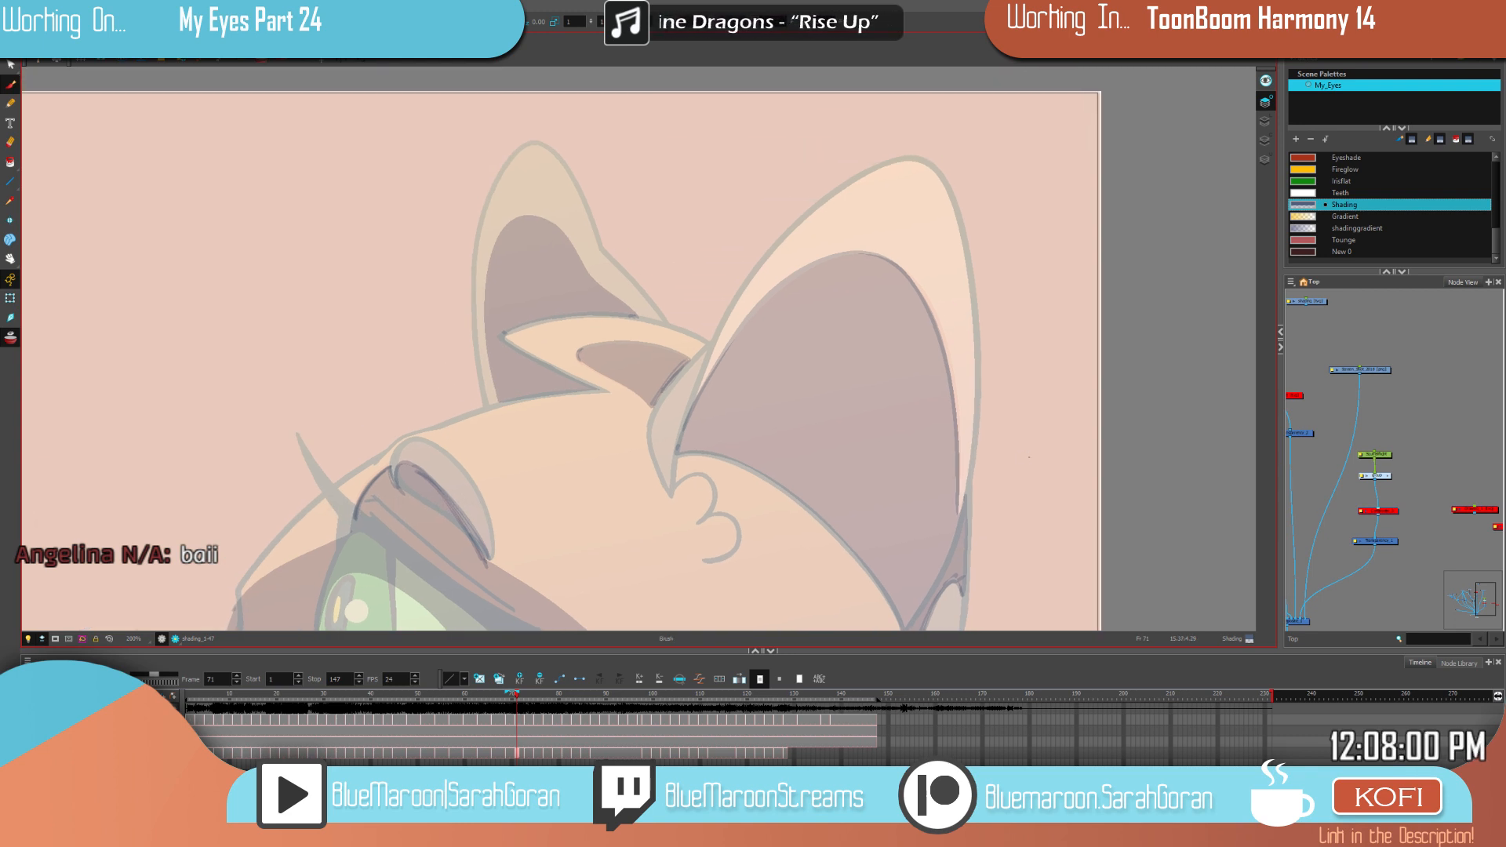
key("f")
key("g")
key("f")
key("g")
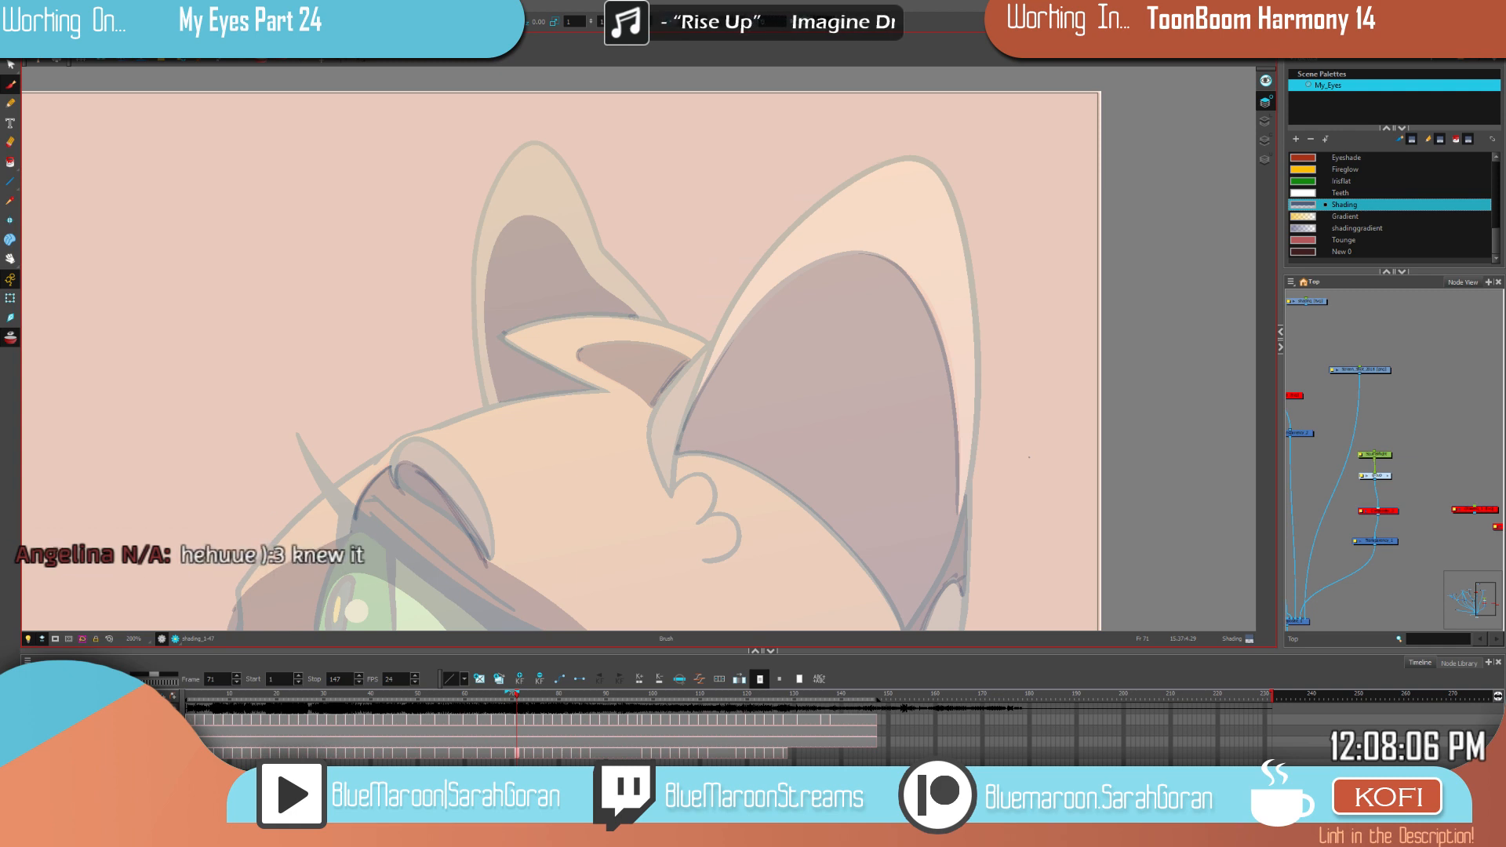
key("comma")
key("comma")
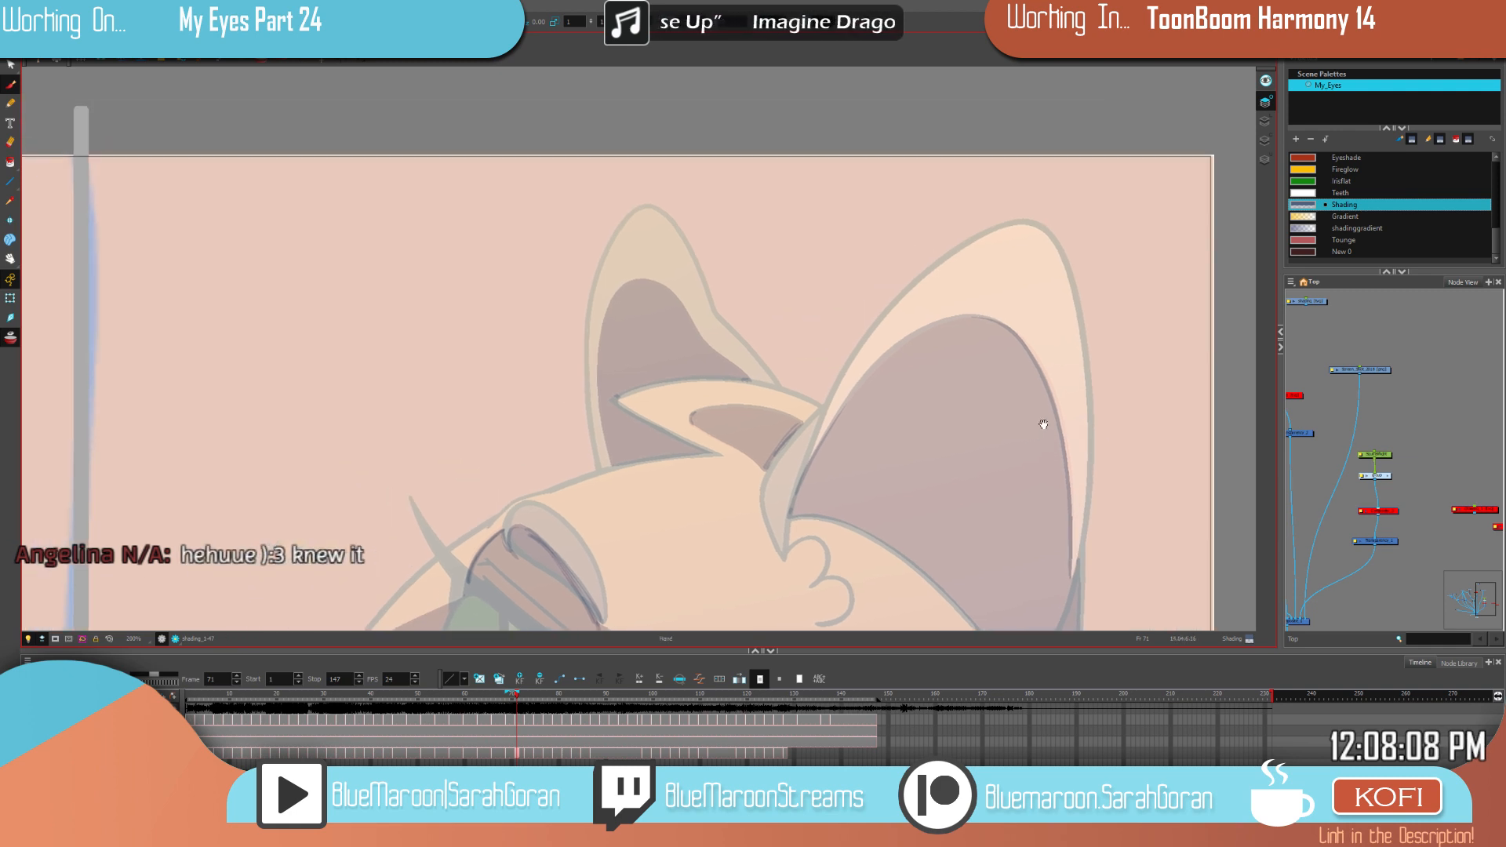
key("period")
key("period")
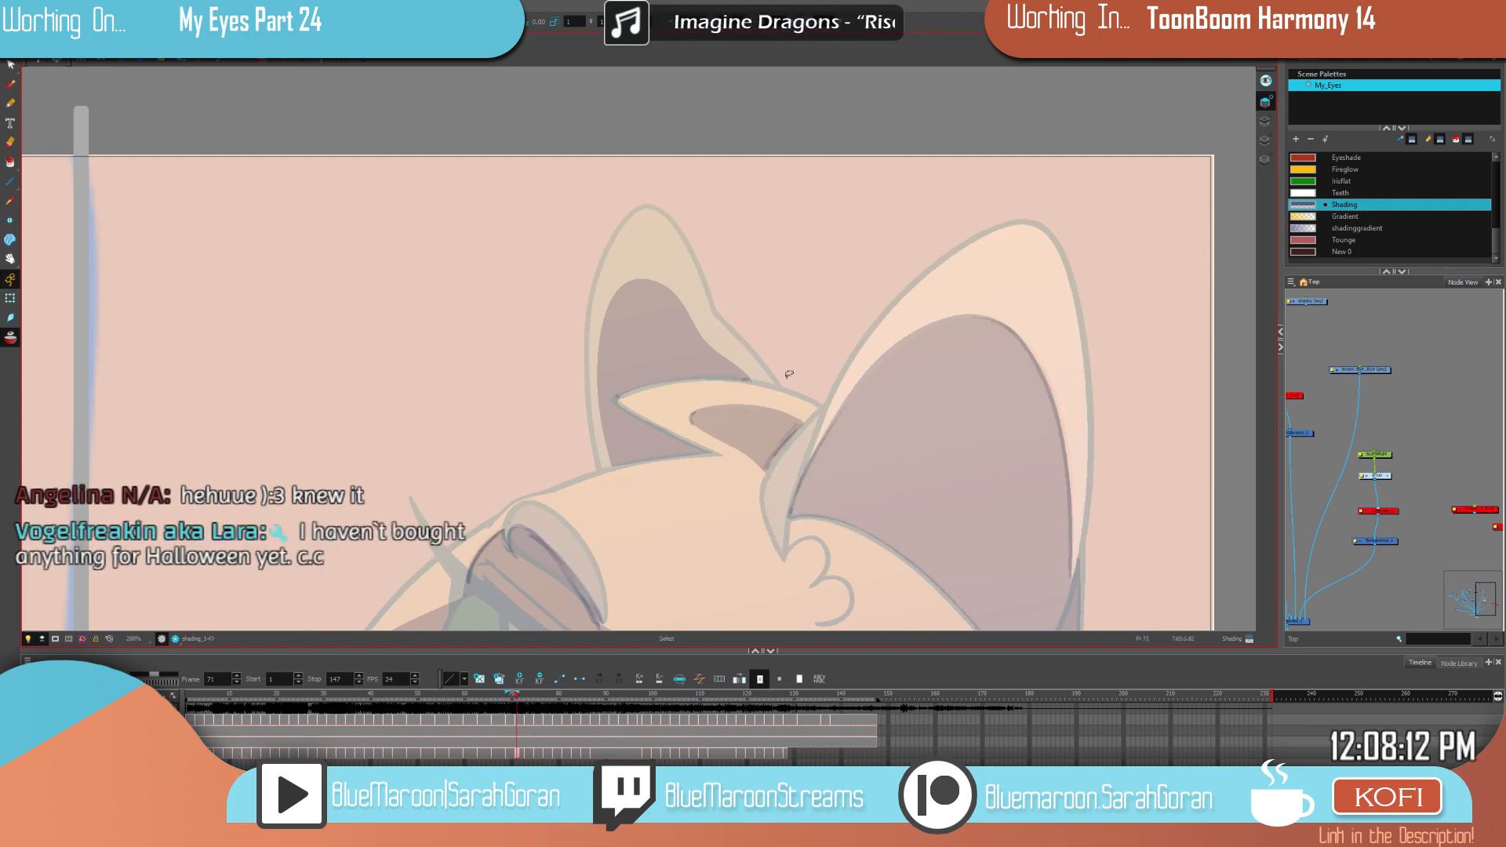
Step: Flip between frames 69 and 71 to compare the shading across the right cat's ears, eye and muzzle
mouse_move(557, 428)
left_mouse_down()
mouse_move(717, 258)
mouse_move(750, 265)
left_mouse_up()
key("f")
key("g")
key("f")
key("g")
key("f")
key("g")
left_click_drag(1108, 531, 1156, 245)
key("f")
key("g")
key("f")
key("g")
key("f")
key("g")
key("g")
key("f")
key("g")
left_click_drag(834, 458, 1089, 396)
key("f")
key("g")
key("f")
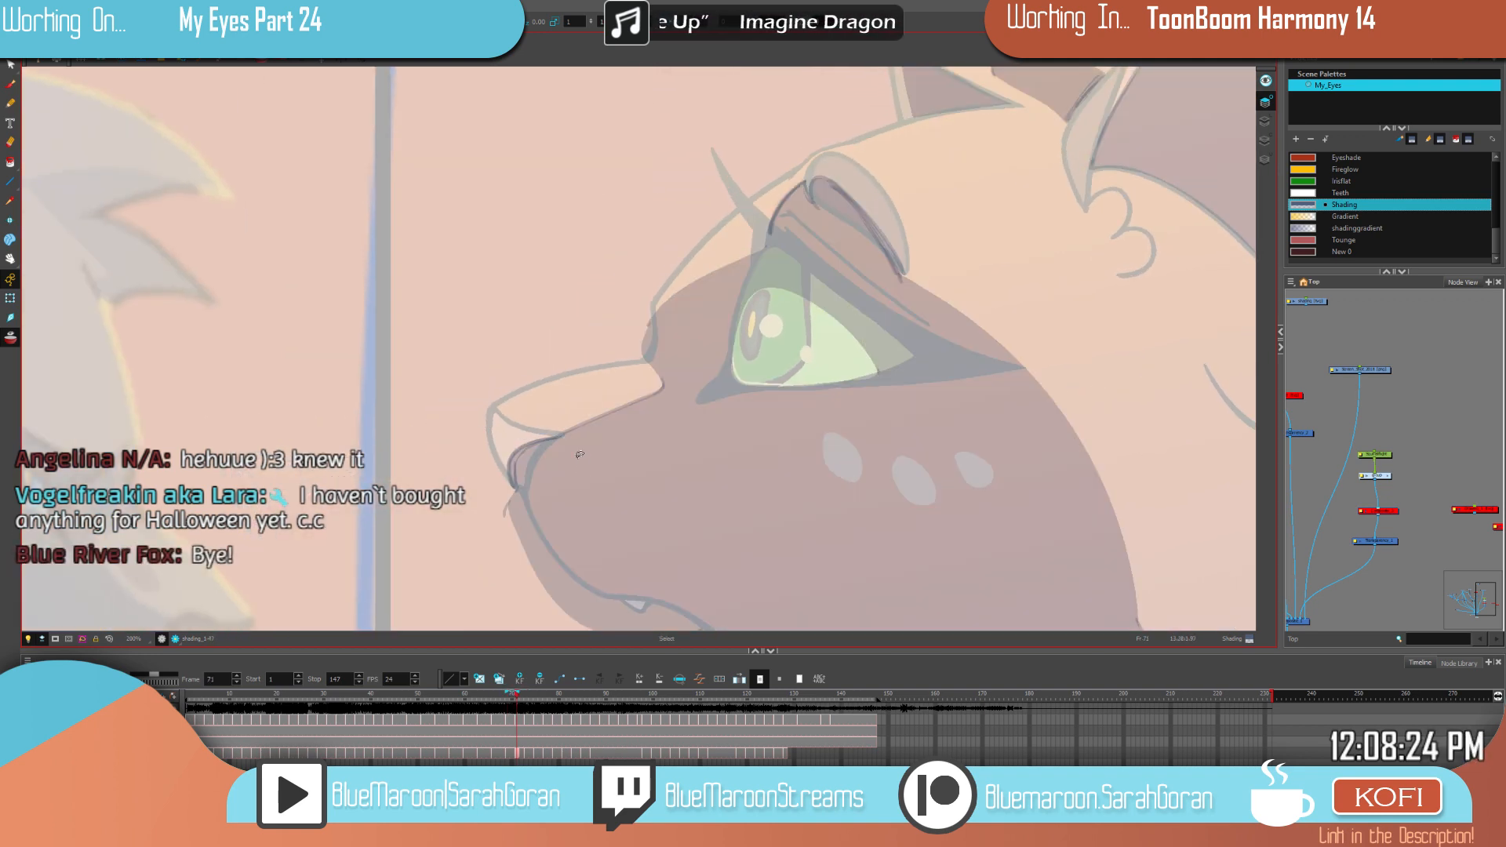
key("g")
Step: Brush the shading outline along the right cat's forehead, muzzle, nose and inner mouth on frame 73
key("alt+b")
key("f")
key("g")
key("f")
key("g")
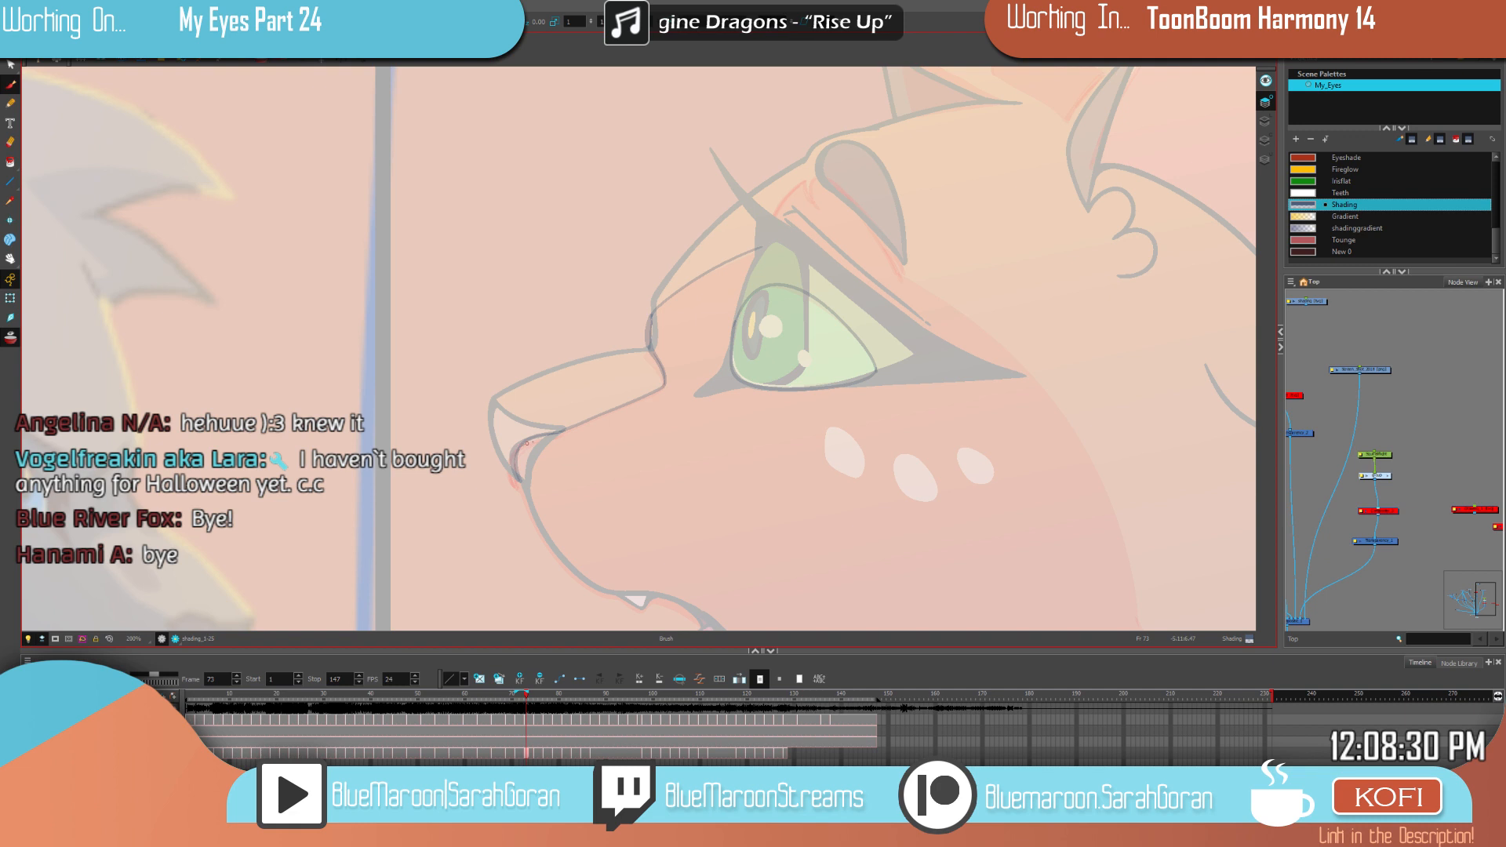
left_click_drag(1039, 511, 947, 428)
mouse_move(1023, 584)
left_mouse_down()
mouse_move(1017, 455)
mouse_move(1031, 405)
left_mouse_up()
key("f")
key("g")
key("f")
key("g")
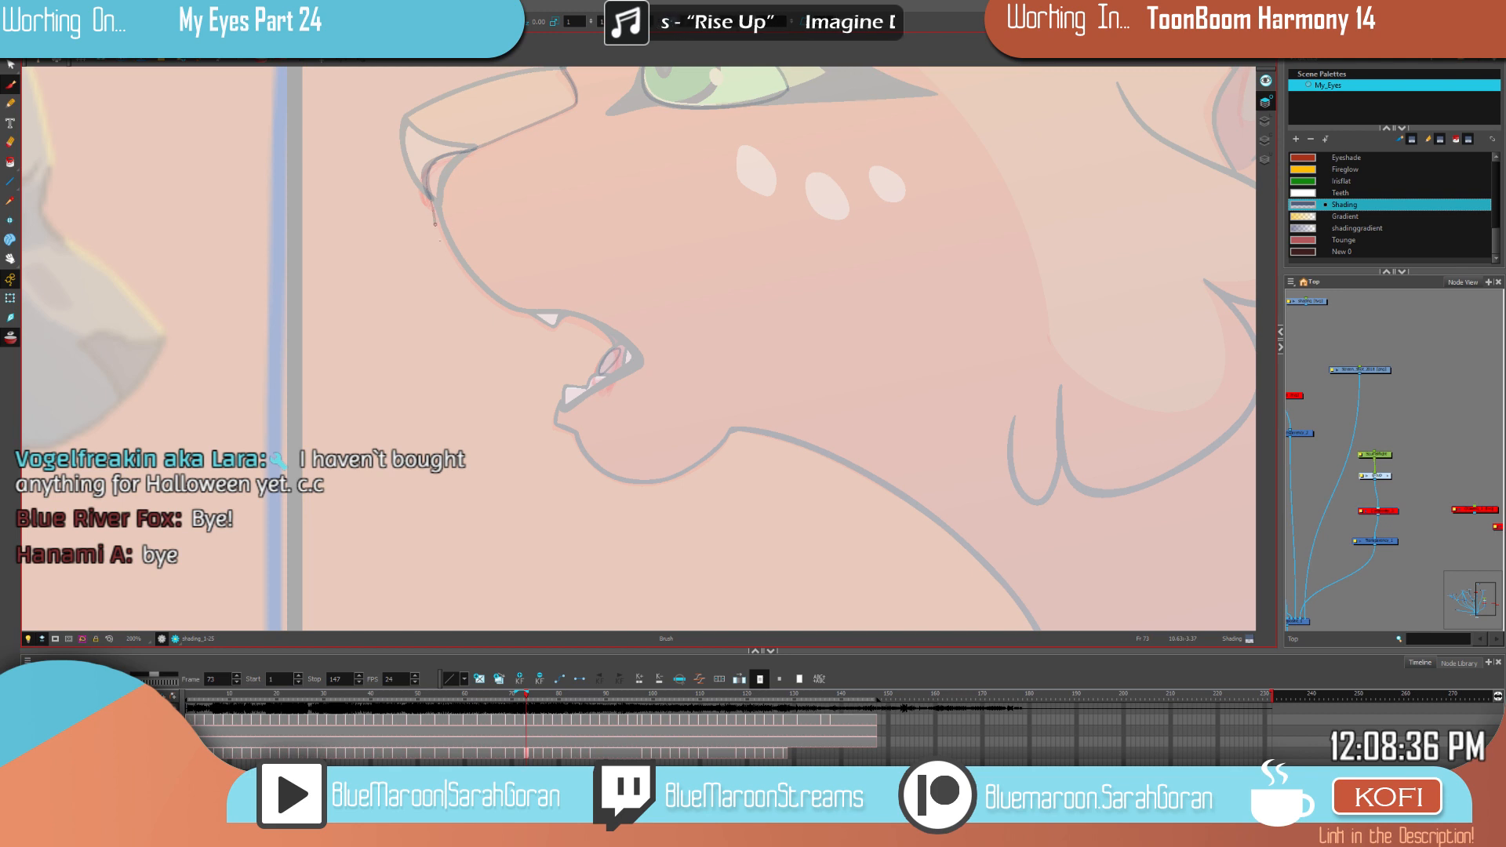
Step: Brush the shading outline under the right cat's chin and around the lower edge of the light cheek fur on frame 73
mouse_move(573, 342)
left_mouse_down()
mouse_move(538, 421)
mouse_move(642, 506)
left_mouse_up()
left_click_drag(981, 426, 705, 538)
mouse_move(978, 315)
left_mouse_down()
mouse_move(854, 487)
mouse_move(925, 346)
mouse_move(882, 412)
mouse_move(816, 465)
left_mouse_up()
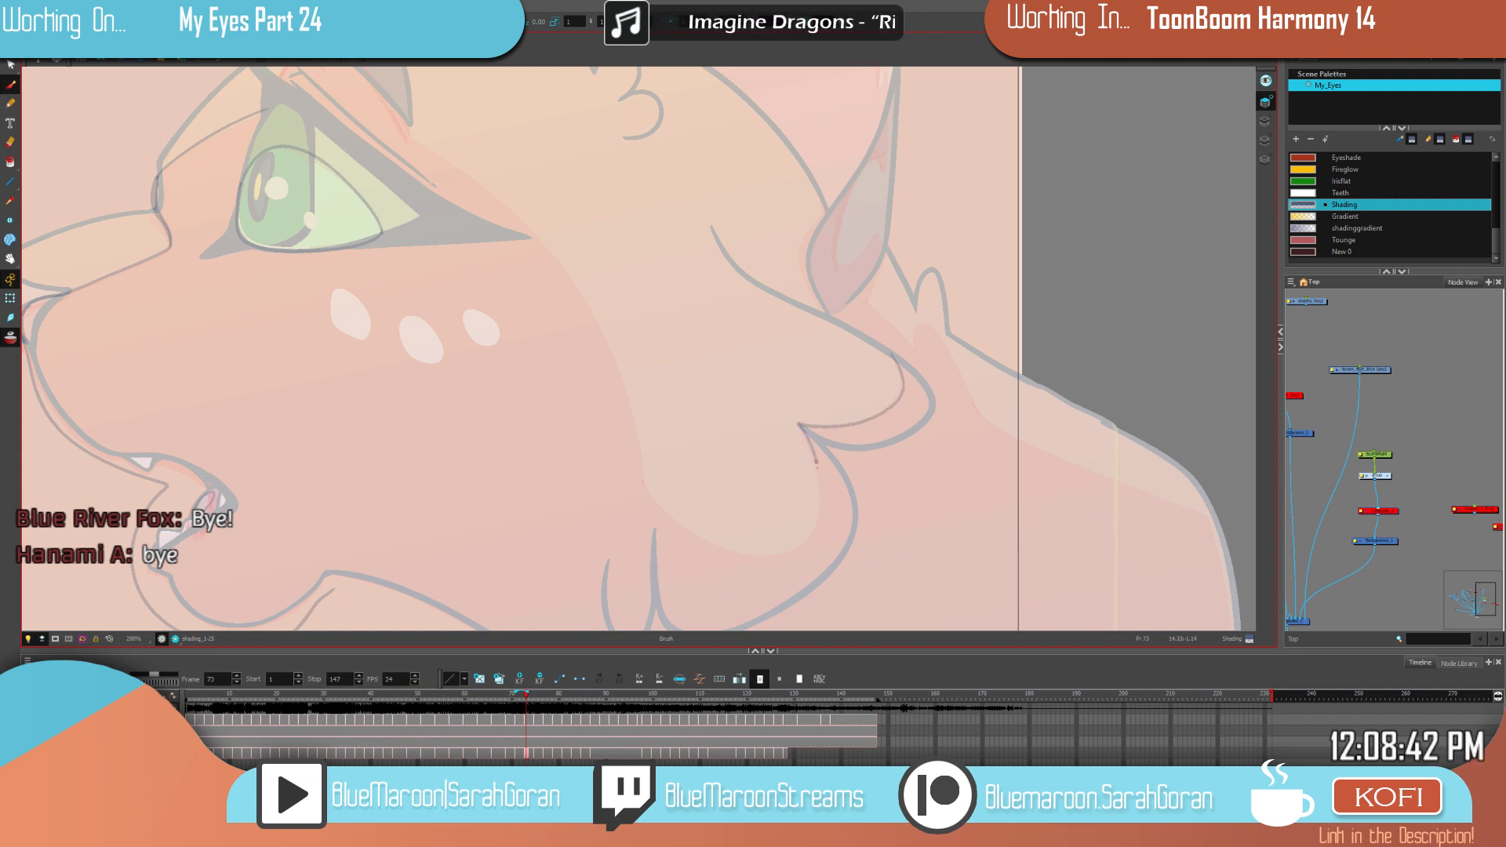
left_click_drag(757, 558, 697, 535)
key(".")
key(".")
key("space")
left_click_drag(895, 417, 1050, 466)
key("f")
key("g")
key("f")
key("f")
key("g")
key(".")
key(".")
left_click_drag(564, 175, 580, 181)
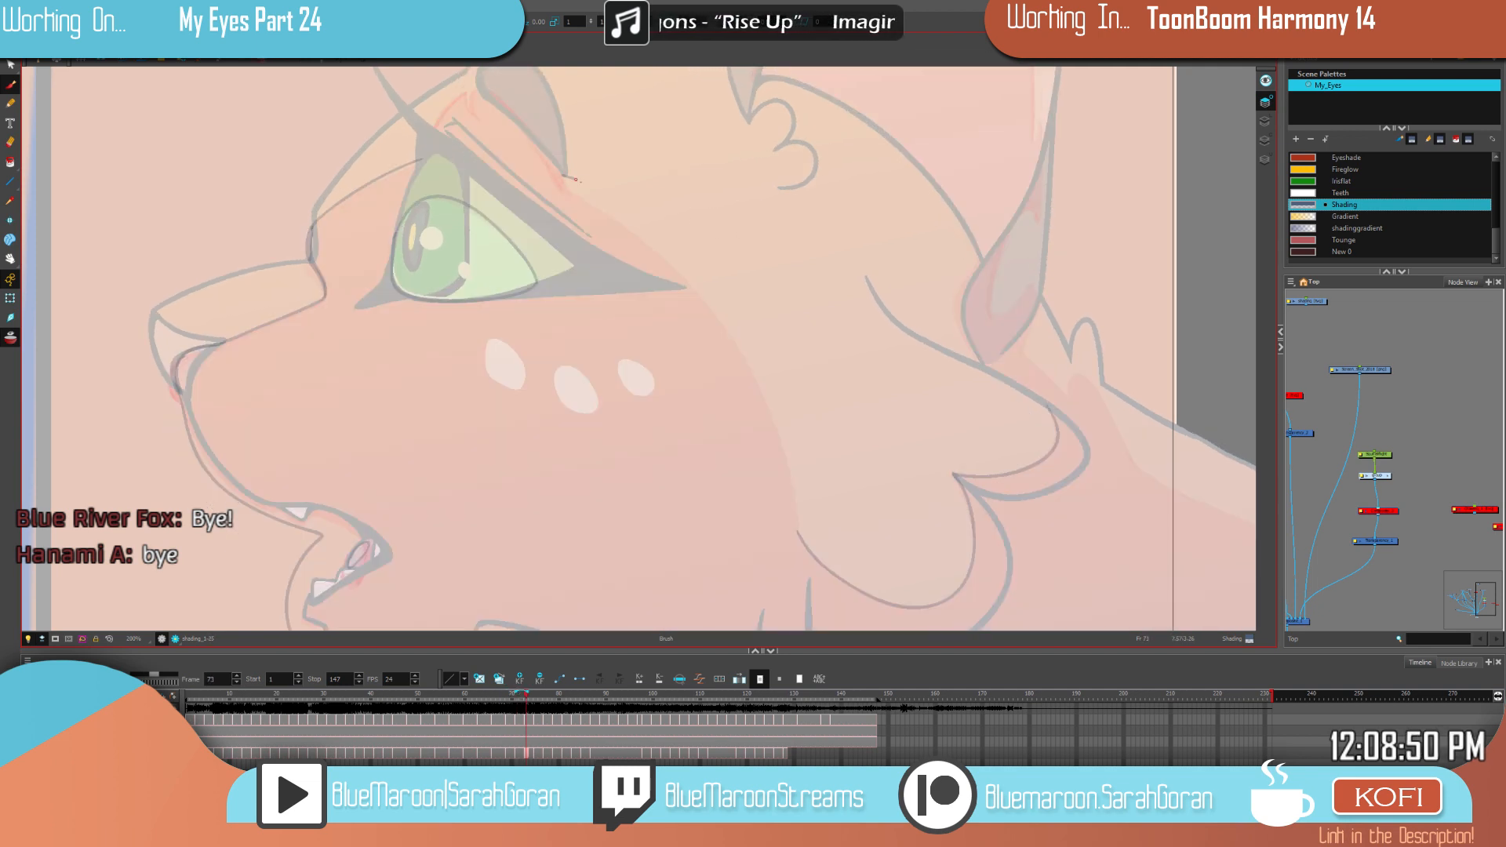
left_click_drag(658, 240, 780, 466)
key("ctrl+z")
mouse_move(798, 534)
left_mouse_down()
mouse_move(766, 393)
mouse_move(678, 271)
mouse_move(559, 172)
left_mouse_up()
key("ctrl+z")
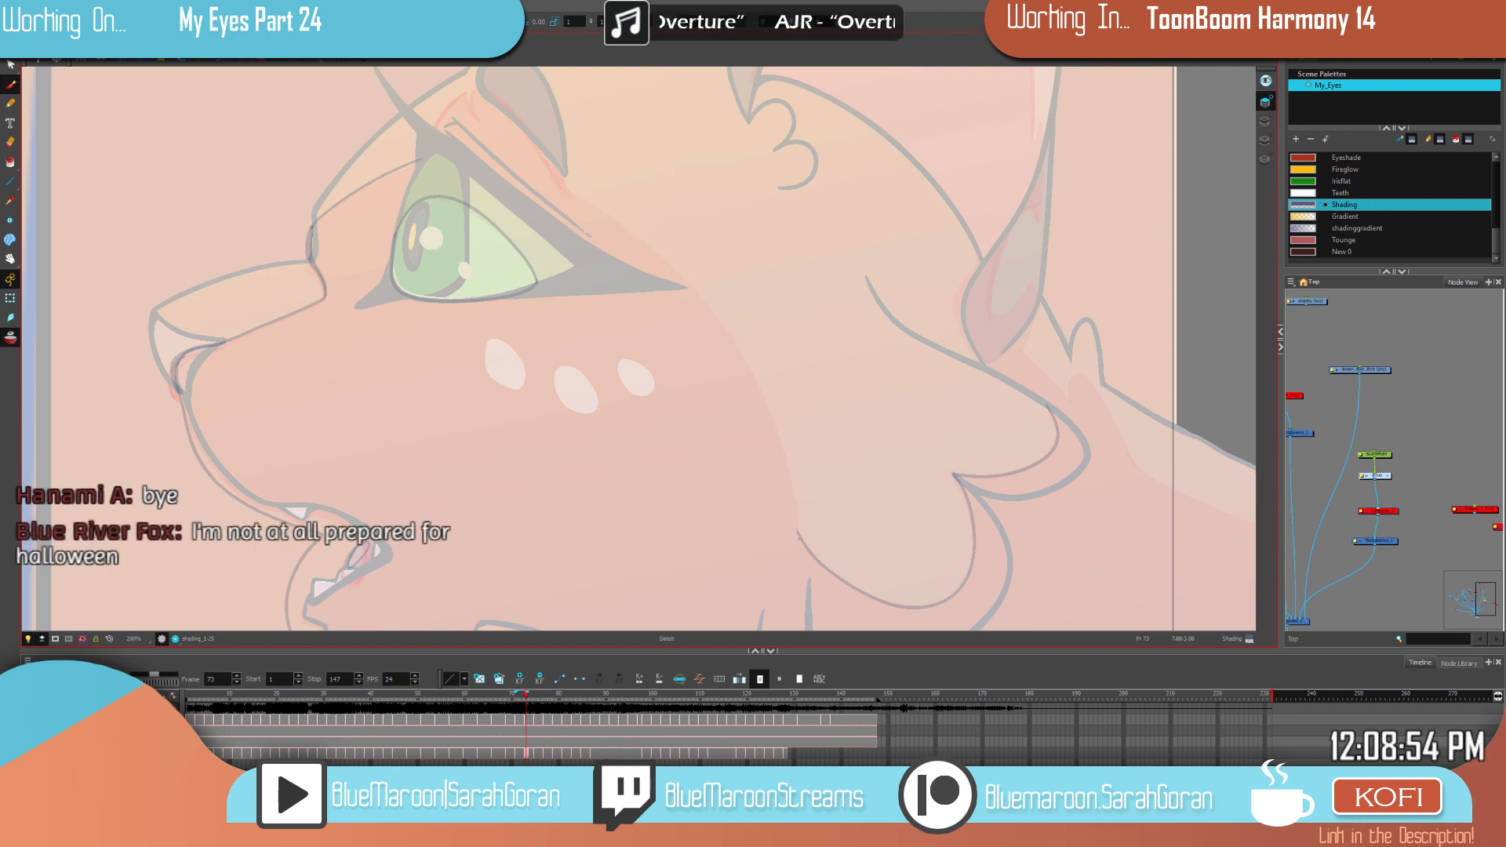
mouse_move(797, 537)
left_mouse_down()
mouse_move(788, 443)
mouse_move(732, 317)
mouse_move(552, 164)
left_mouse_up()
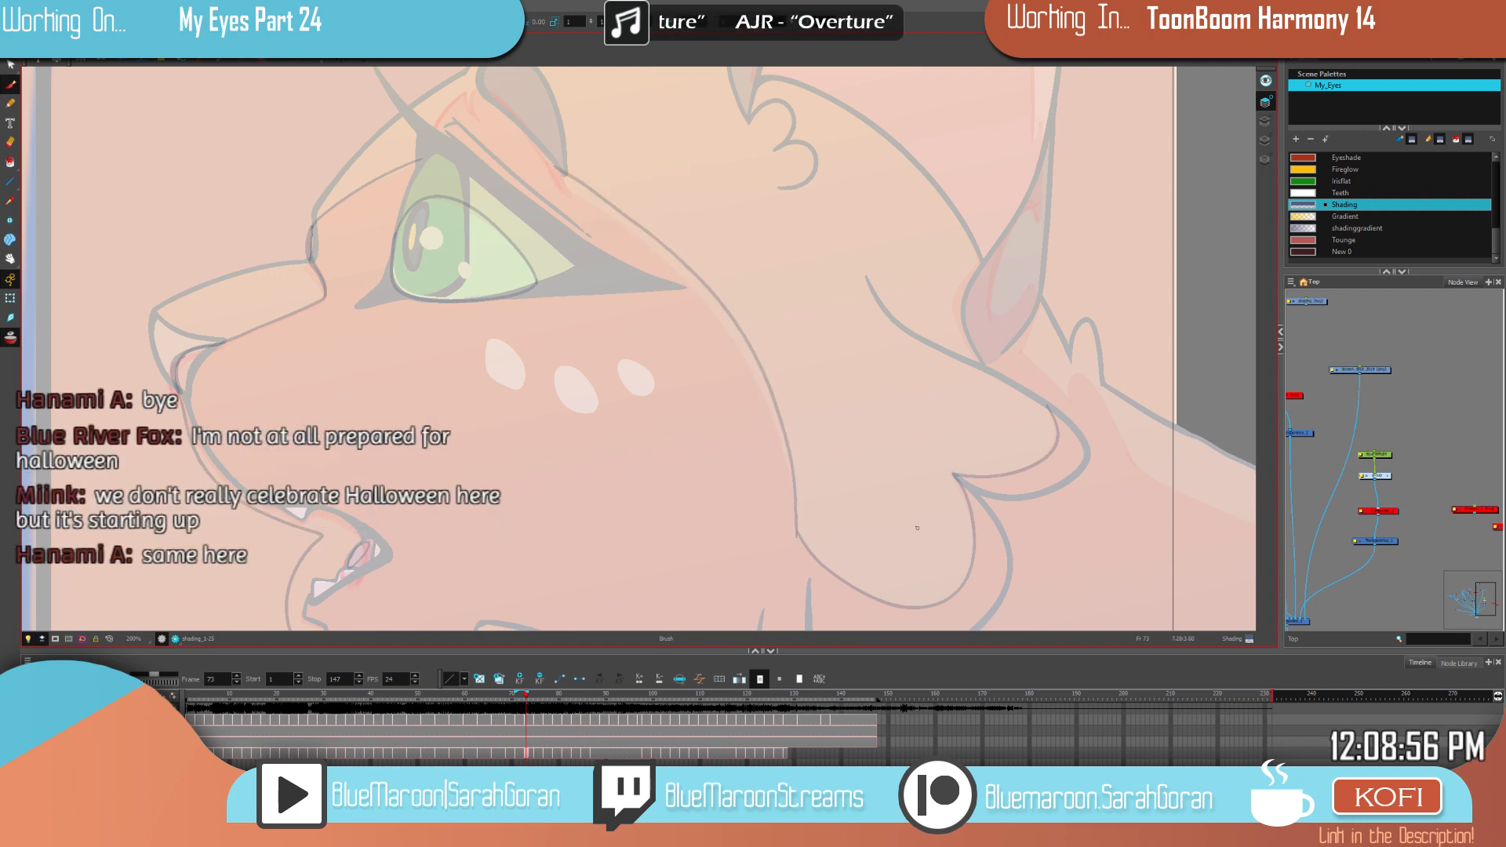
key("ctrl+z")
key("alt+s")
mouse_move(560, 171)
left_mouse_down()
mouse_move(691, 285)
mouse_move(751, 379)
mouse_move(791, 534)
mouse_move(787, 455)
left_mouse_up()
key("ctrl+z")
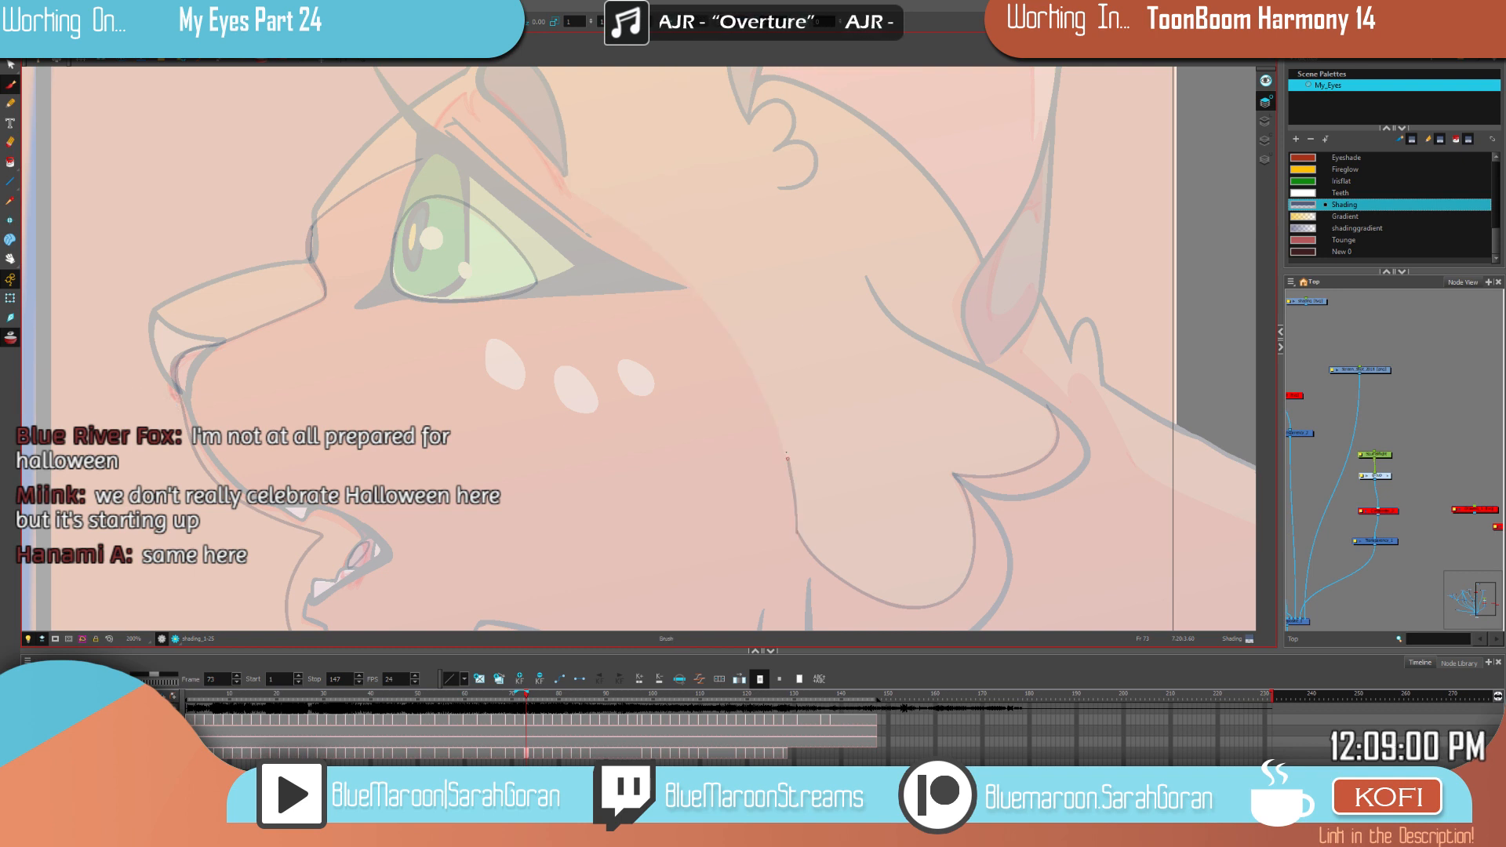
Step: Brush the shading's edge along the right cat's face marking from the light cheek fur up to the brow on frame 73
left_click_drag(673, 258, 553, 156)
scroll(895, 459, "down", 2)
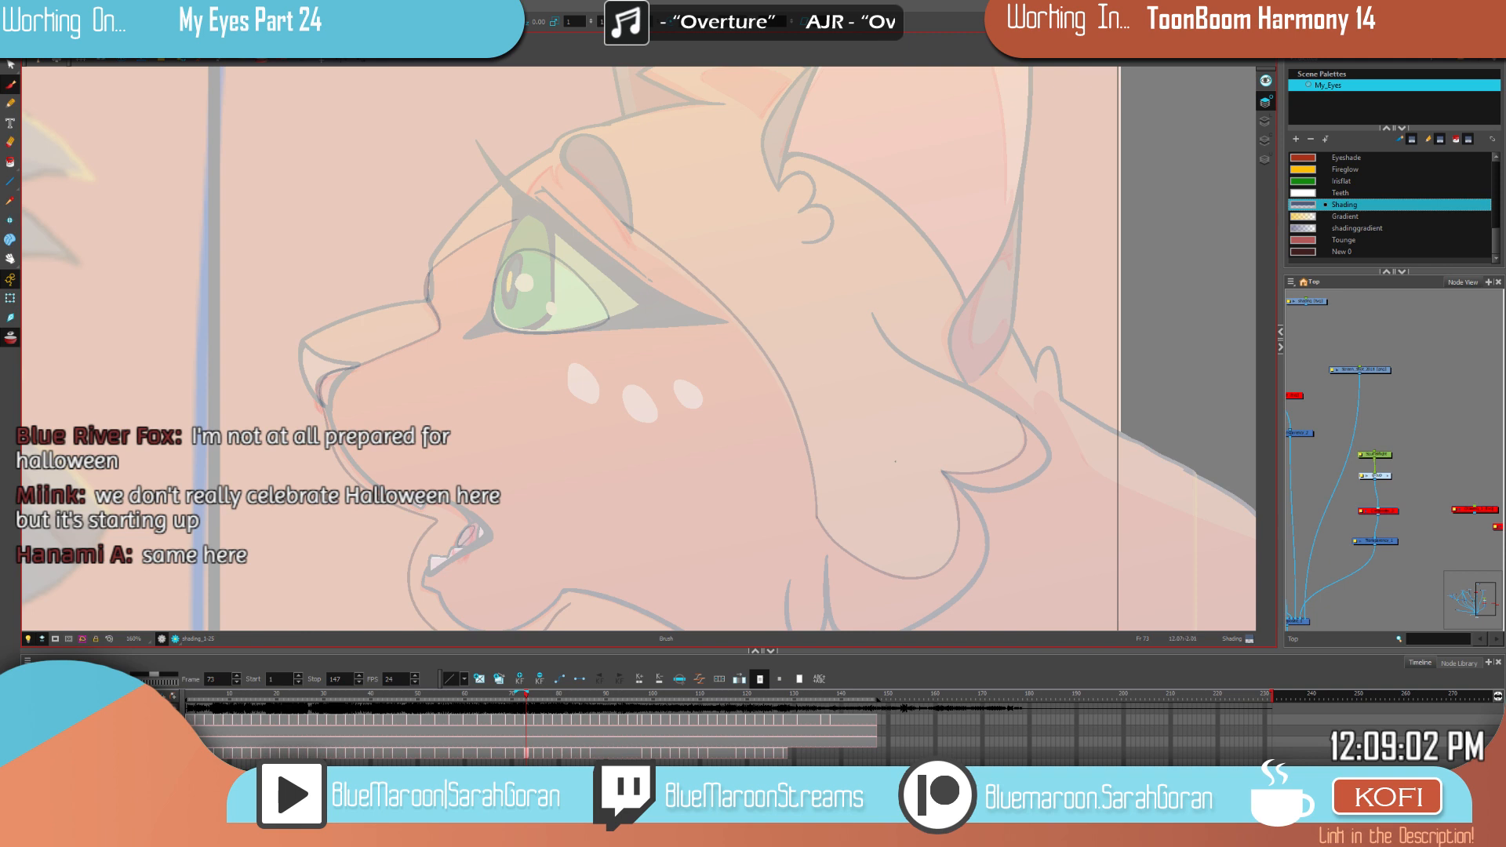
key("f")
key("g")
key("f")
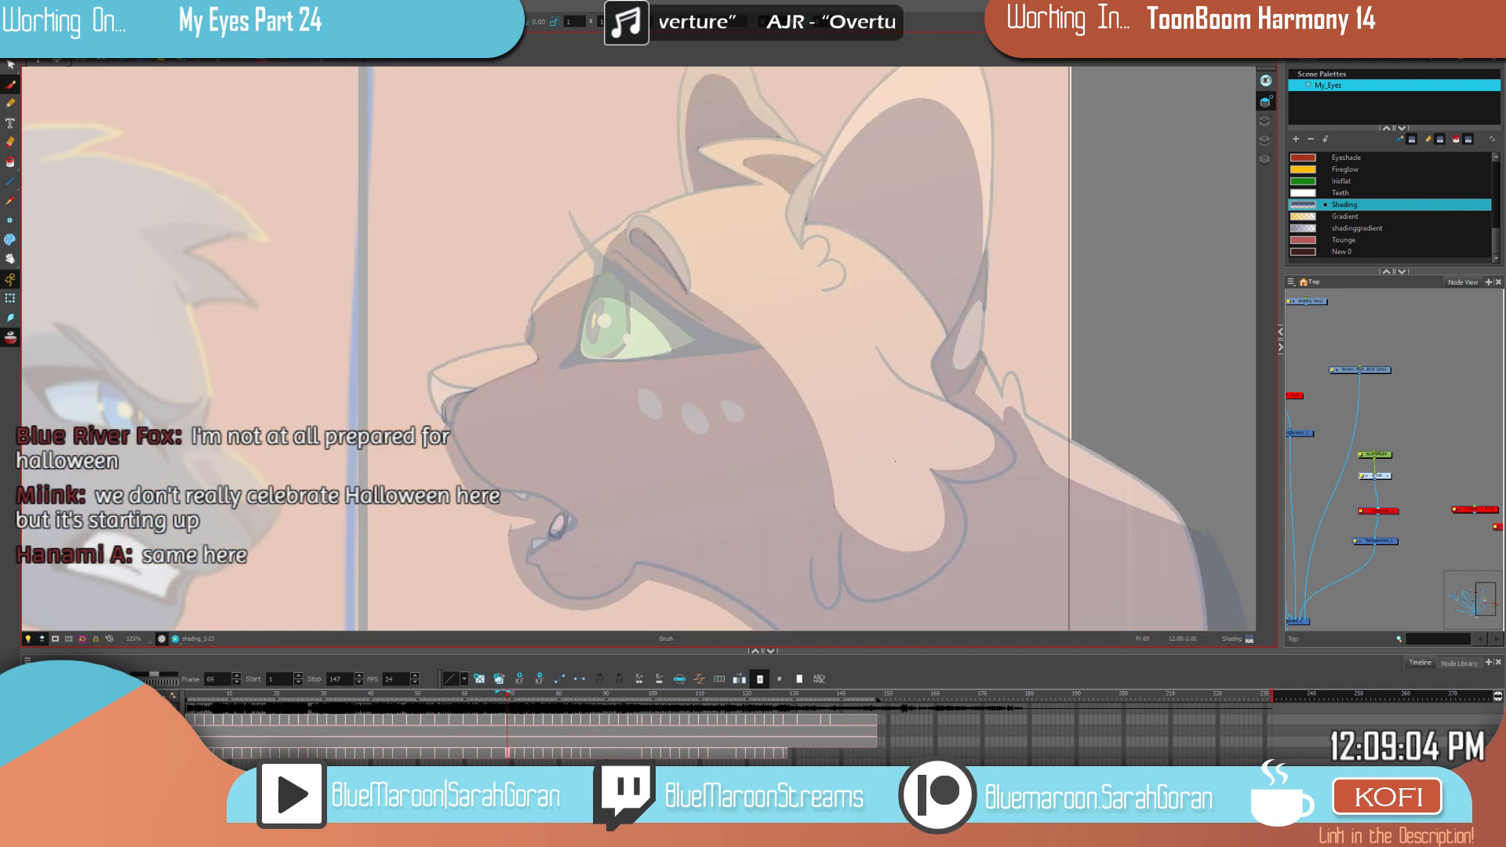
Step: Redraw the shading's edge along the right cat's face marking from the brow down to the cheek fur on frame 71
mouse_move(819, 434)
left_mouse_down()
mouse_move(751, 329)
mouse_move(690, 289)
left_mouse_up()
key("f")
key("g")
key("f")
key("g")
key("ctrl+z")
key("ctrl+z")
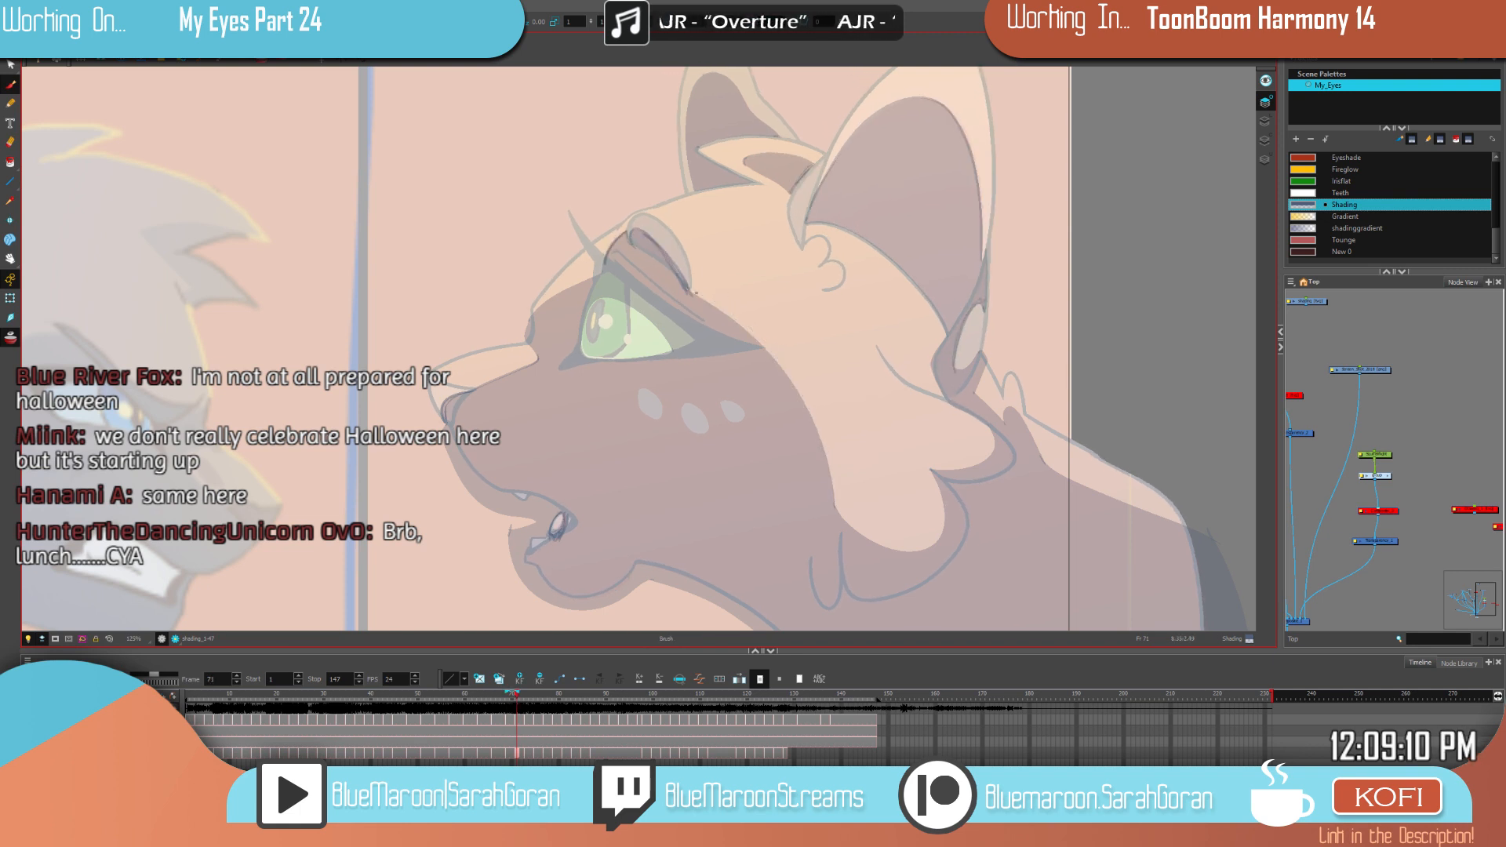
mouse_move(704, 300)
left_mouse_down()
mouse_move(749, 334)
mouse_move(815, 439)
mouse_move(833, 506)
left_mouse_up()
key("f")
key("period")
key("period")
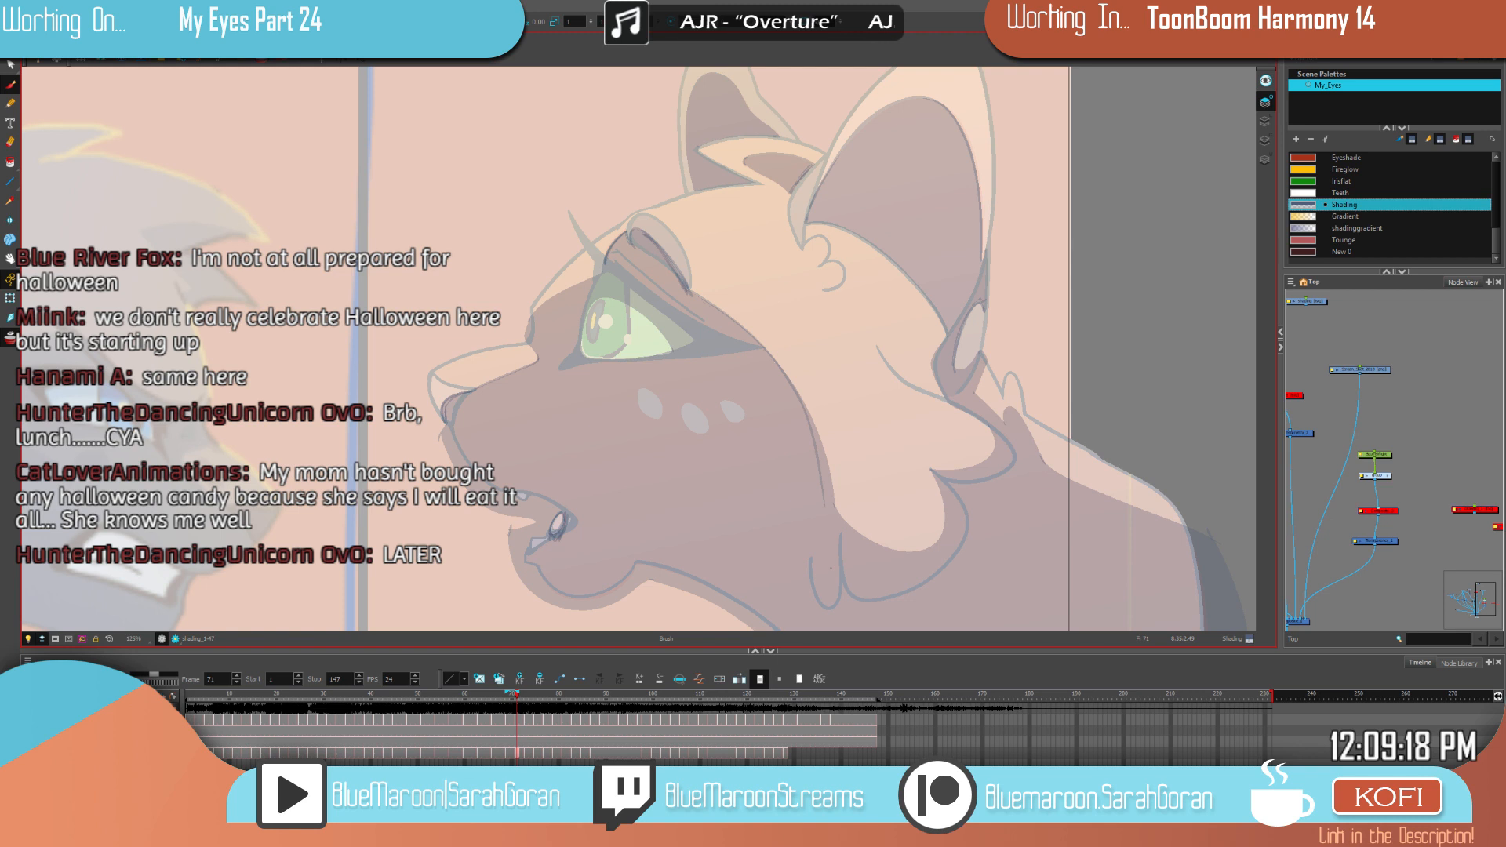
Step: Compare frames 69 and 71, and brush the shading outline around the right cat's brow marking on frame 73
left_click_drag(747, 423, 792, 462)
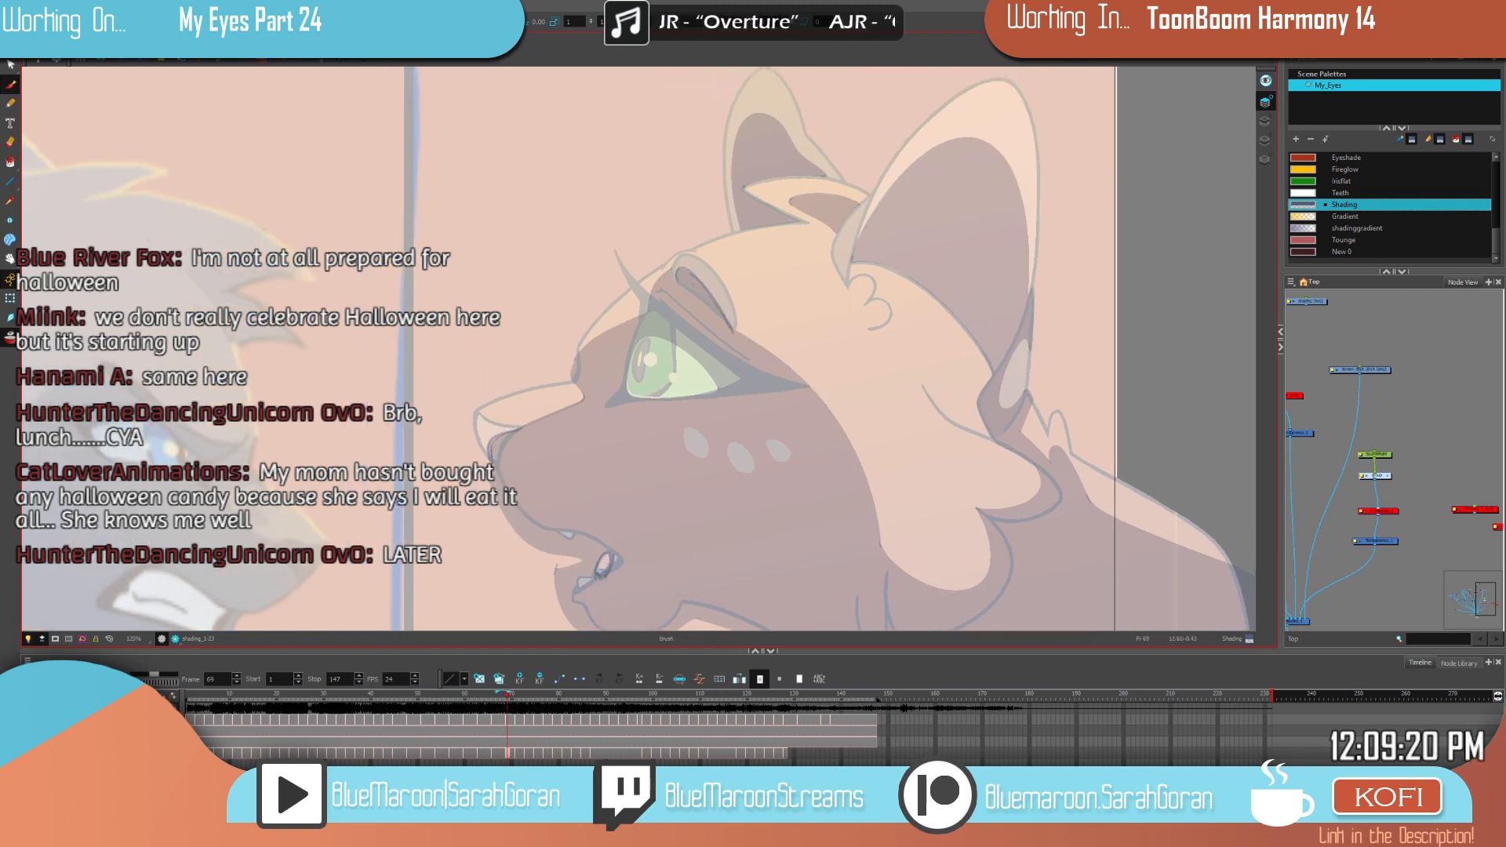
key("f")
key("g")
key("f")
key("g")
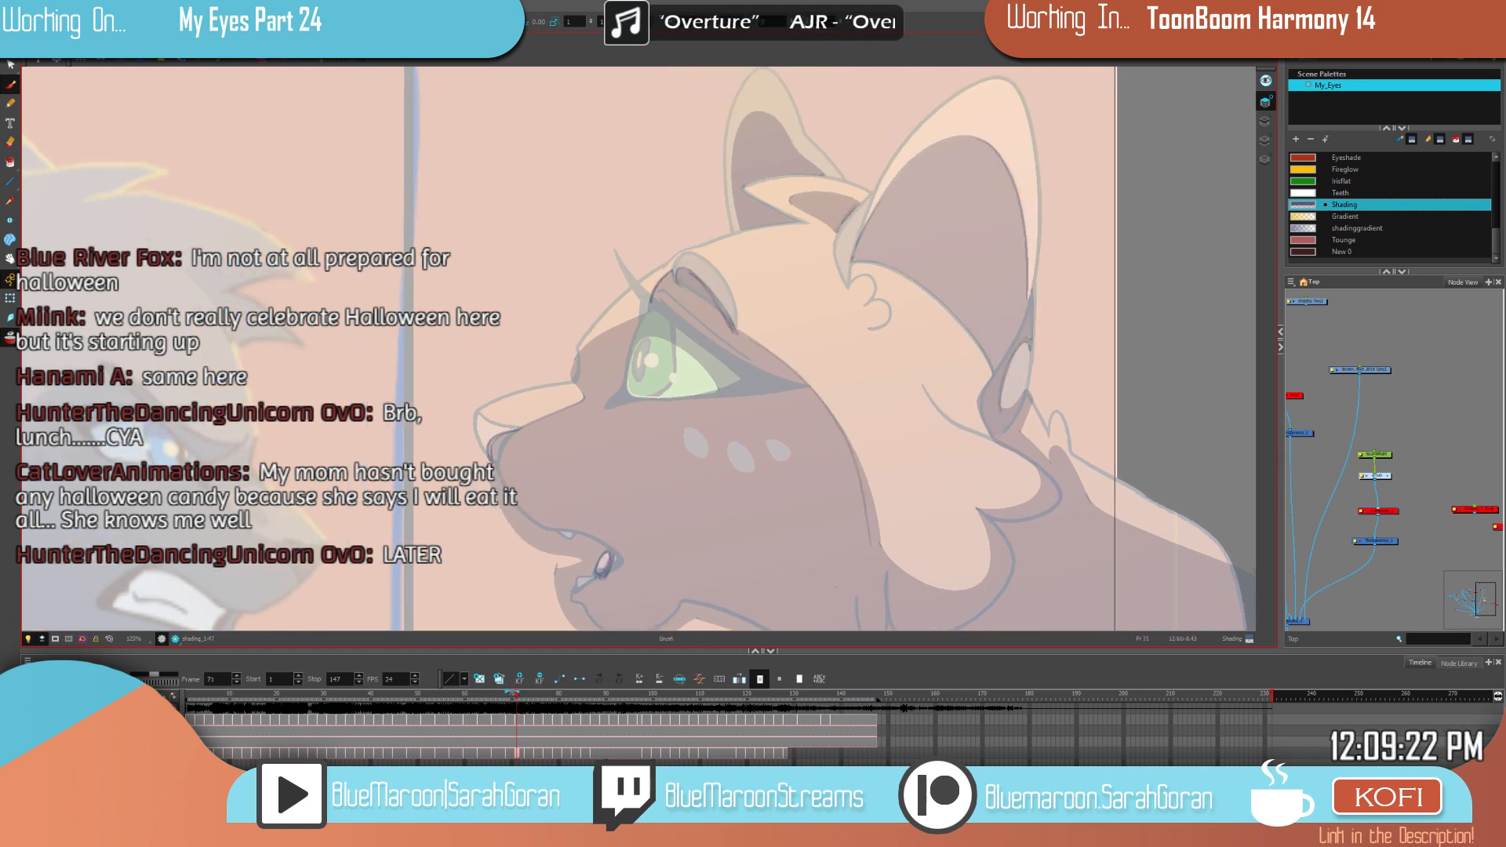
key("g")
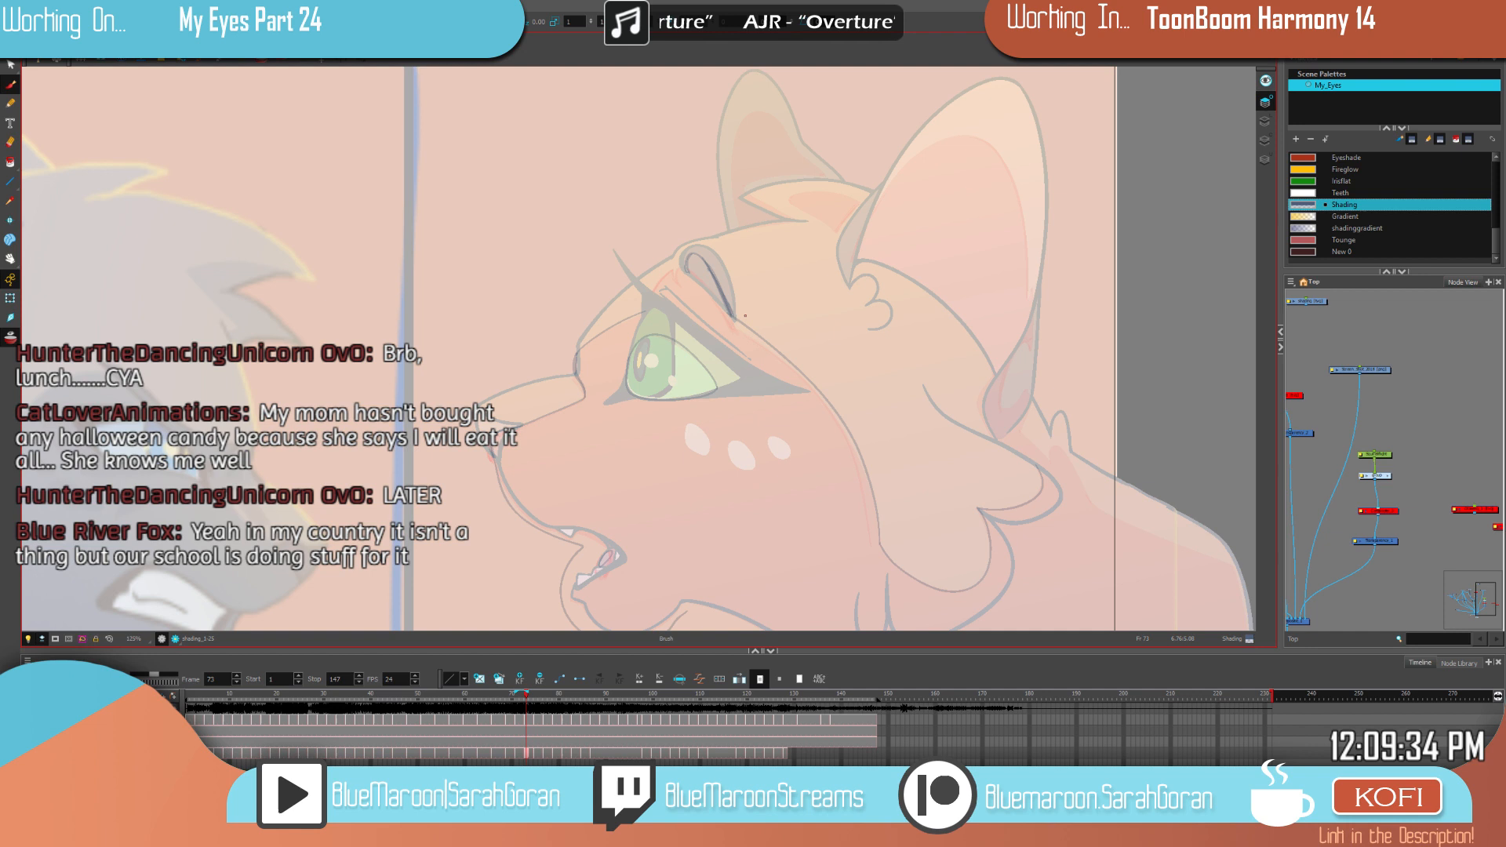
mouse_move(681, 269)
left_mouse_down()
mouse_move(753, 276)
mouse_move(726, 310)
left_mouse_up()
key(".")
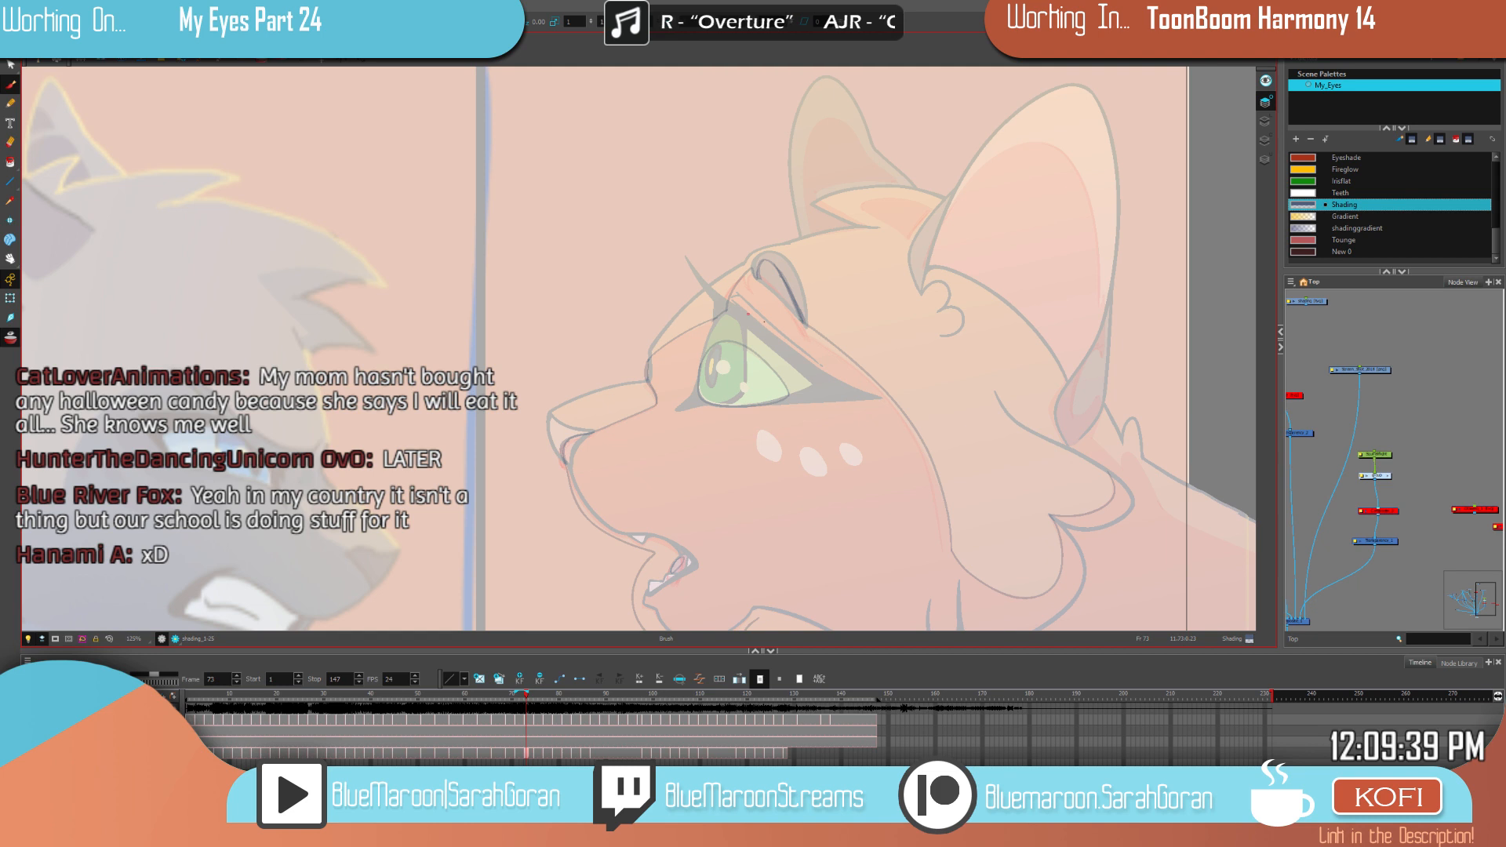
Step: Brush the shading's edge along the small neck fur tuft behind the right cat's near ear on frame 73
left_click_drag(749, 315, 490, 304)
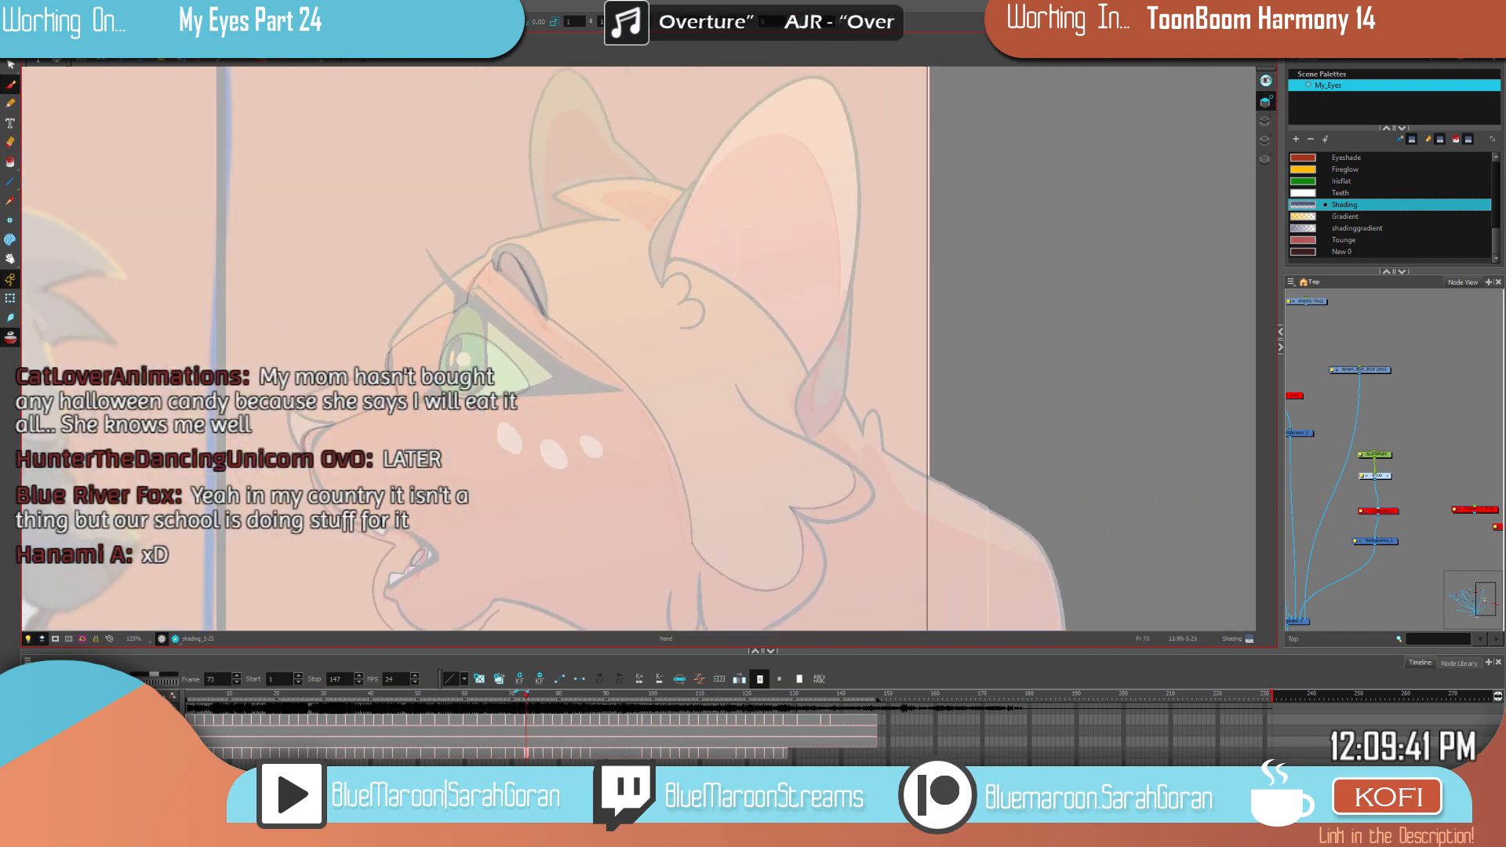
key("f")
key("g")
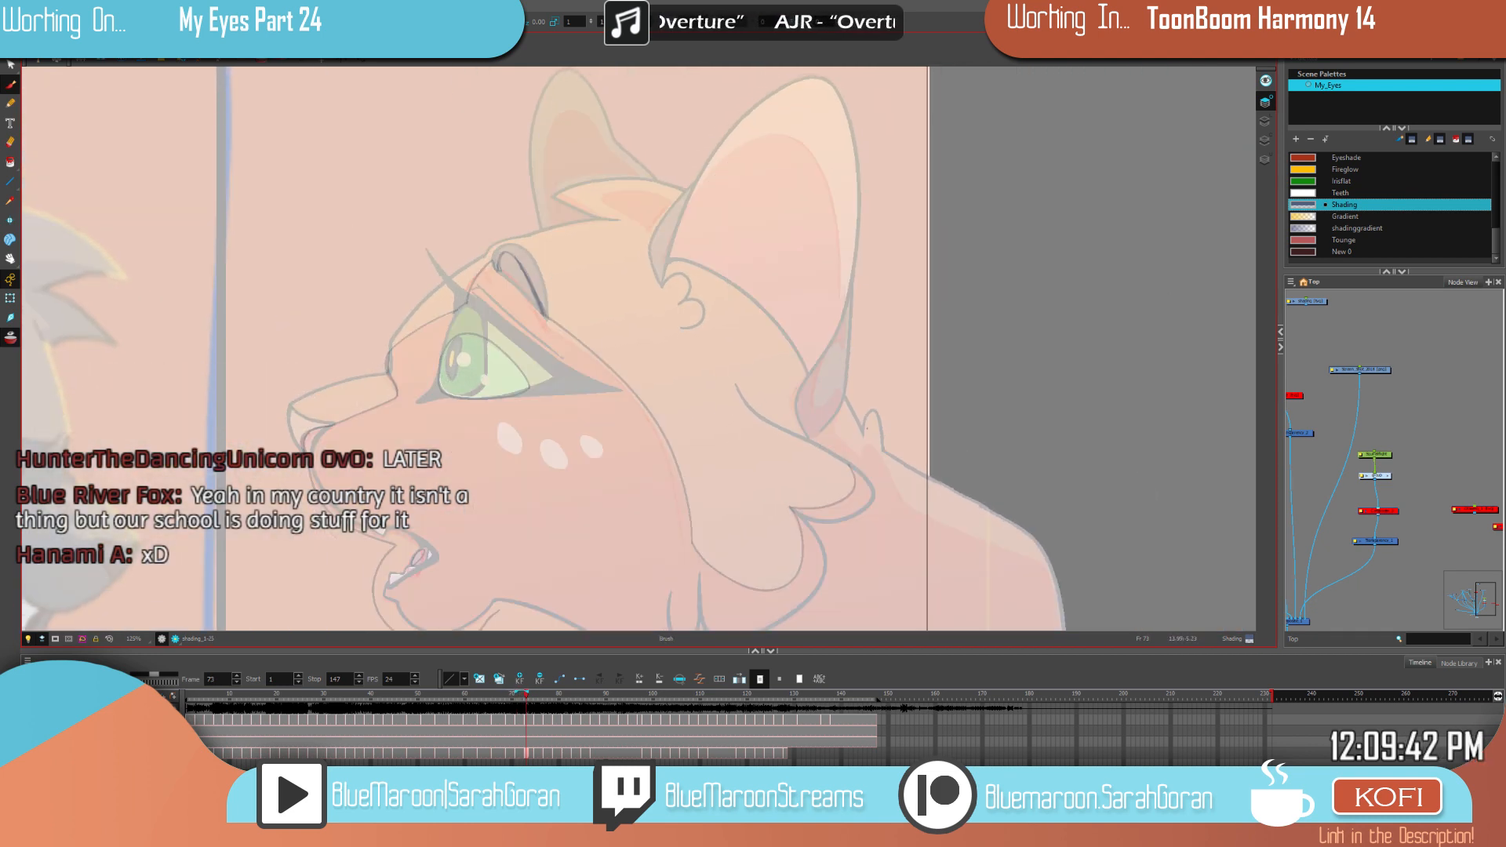
key("f")
key("g")
key("f")
key("period")
key("period")
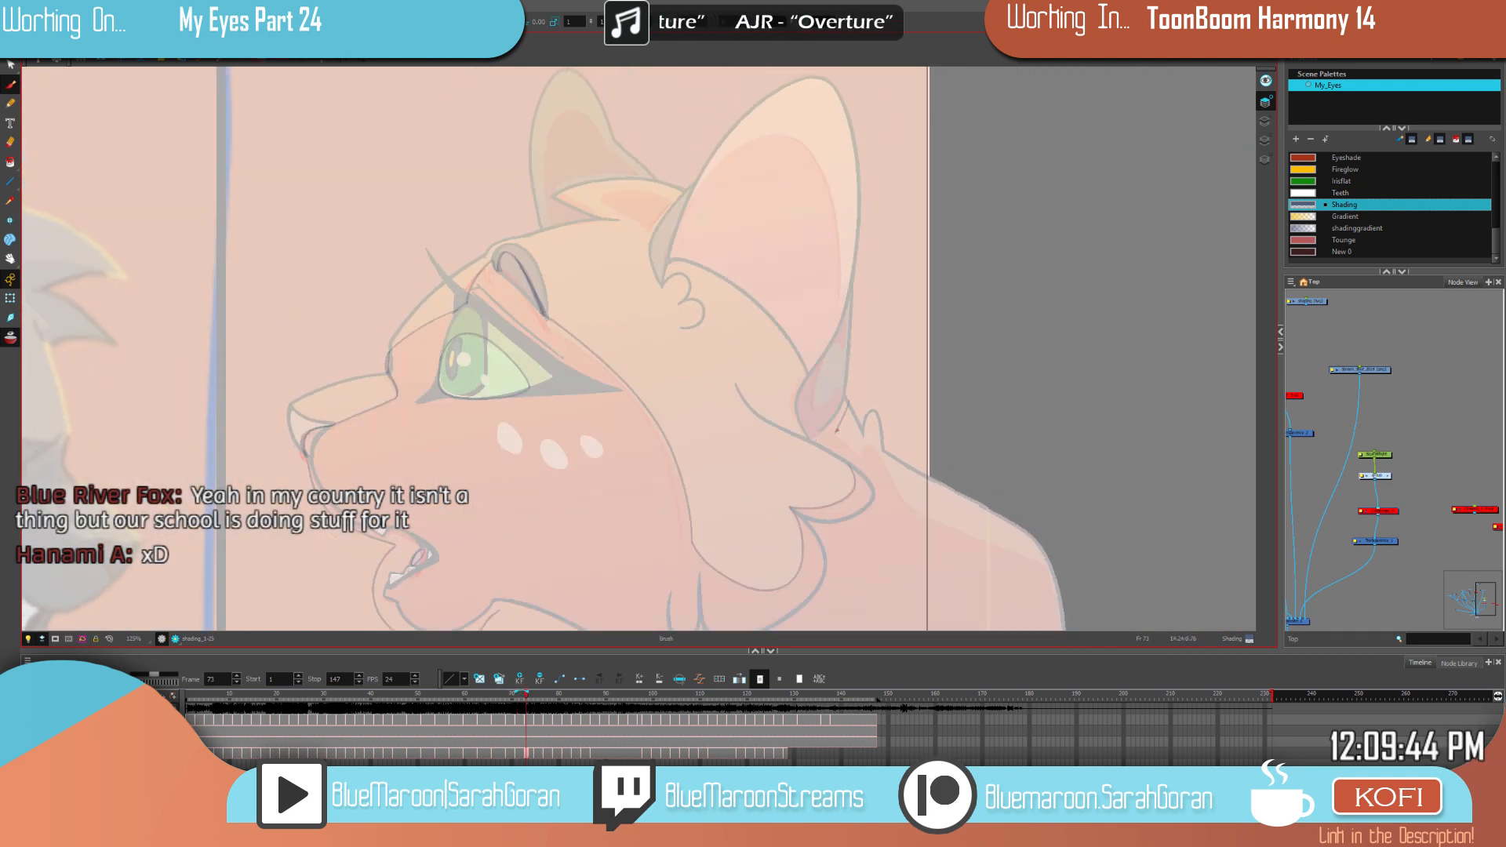
left_click_drag(863, 460, 870, 446)
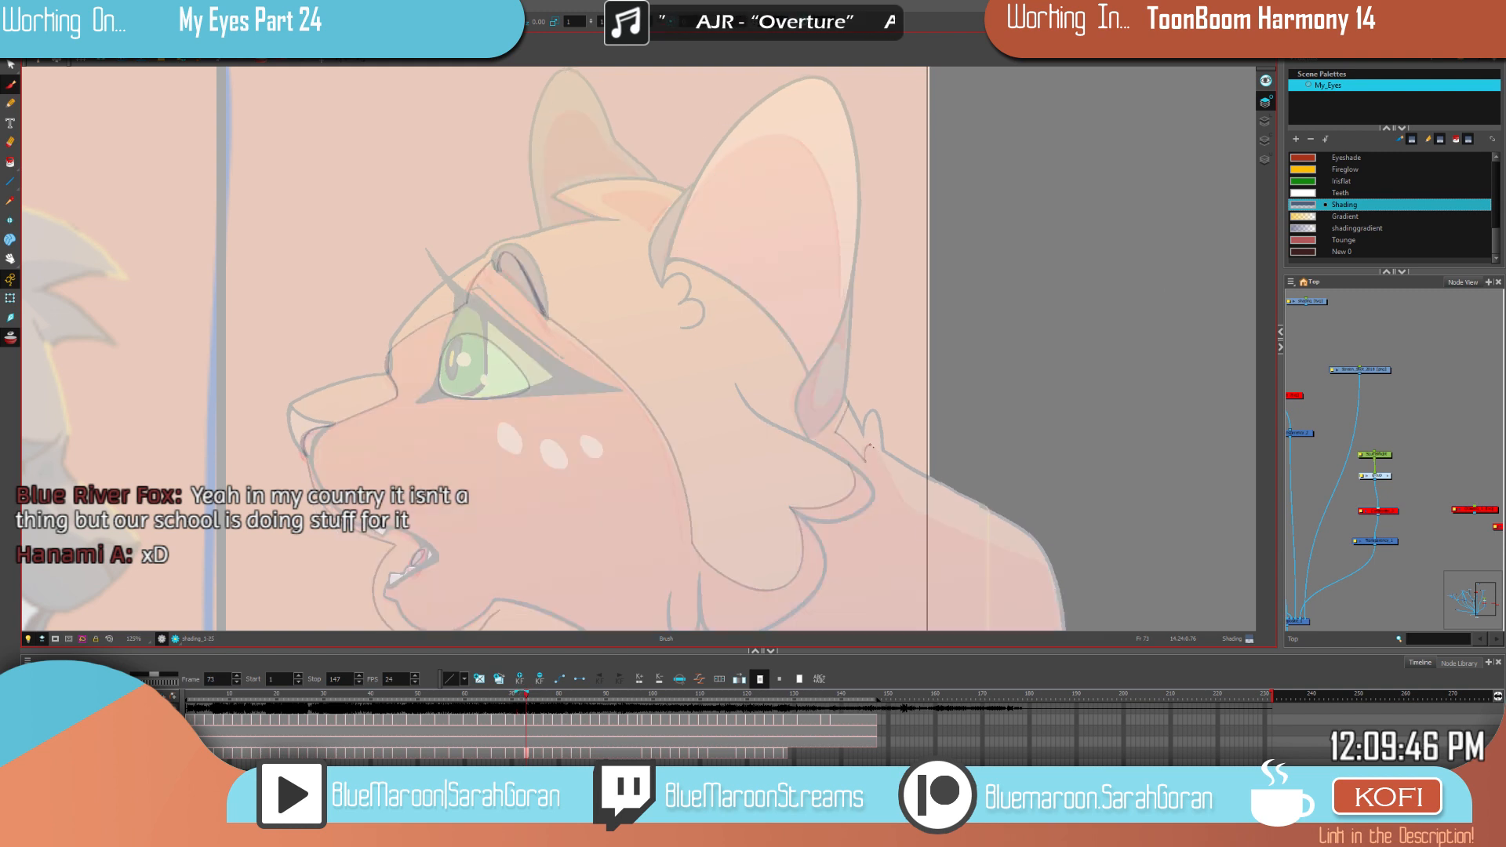
Step: Brush the shading outline across the right cat's shoulder and chest on frame 73, looping it around the outside of the body
left_click_drag(989, 463, 903, 378)
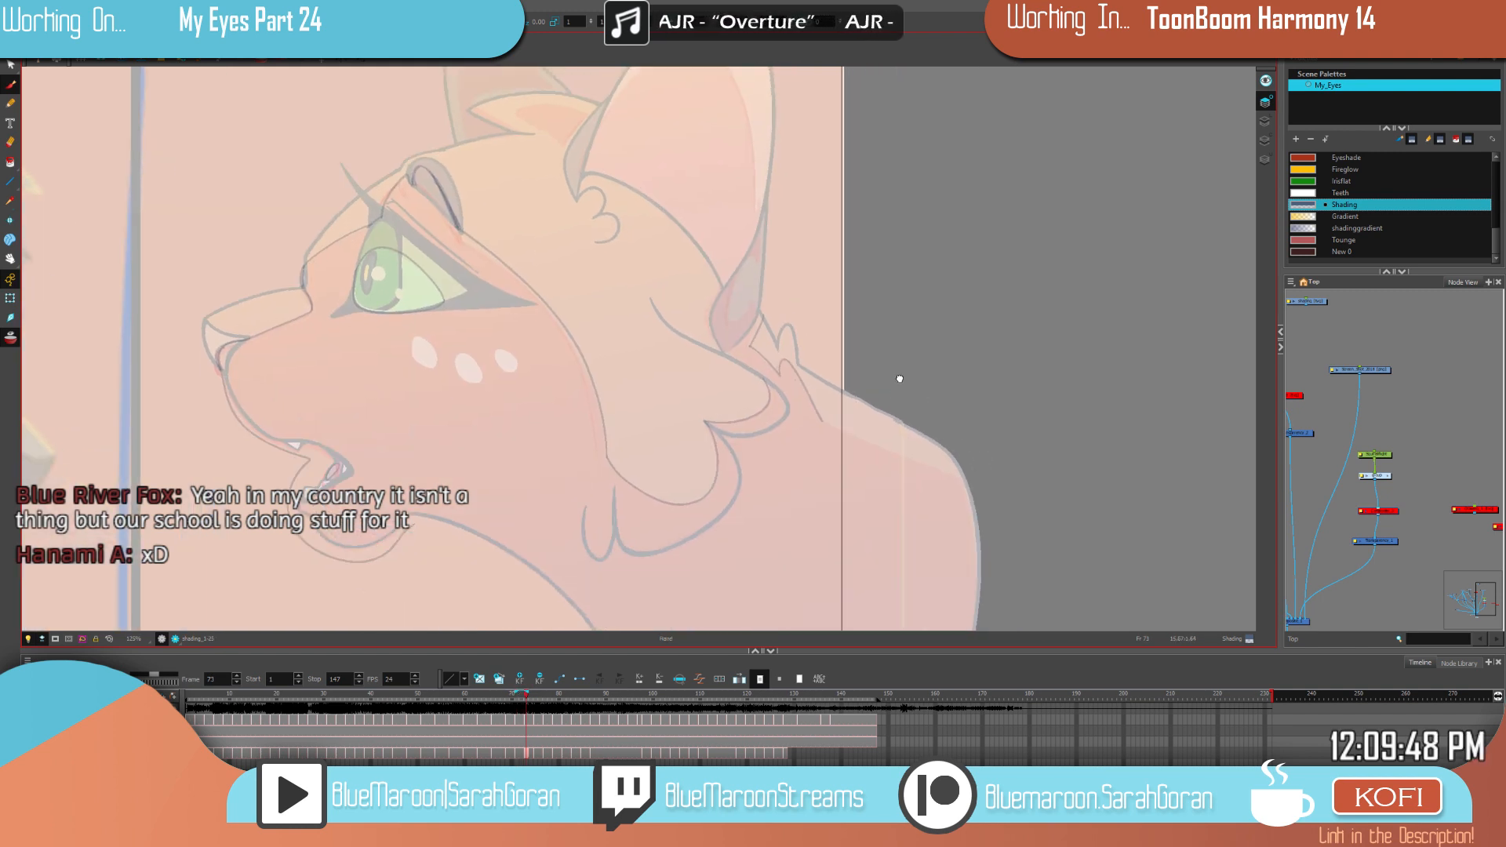
mouse_move(823, 422)
left_mouse_down()
mouse_move(1050, 505)
mouse_move(1013, 294)
mouse_move(954, 301)
mouse_move(961, 283)
mouse_move(927, 569)
mouse_move(556, 640)
mouse_move(486, 552)
left_mouse_up()
key("f")
key("g")
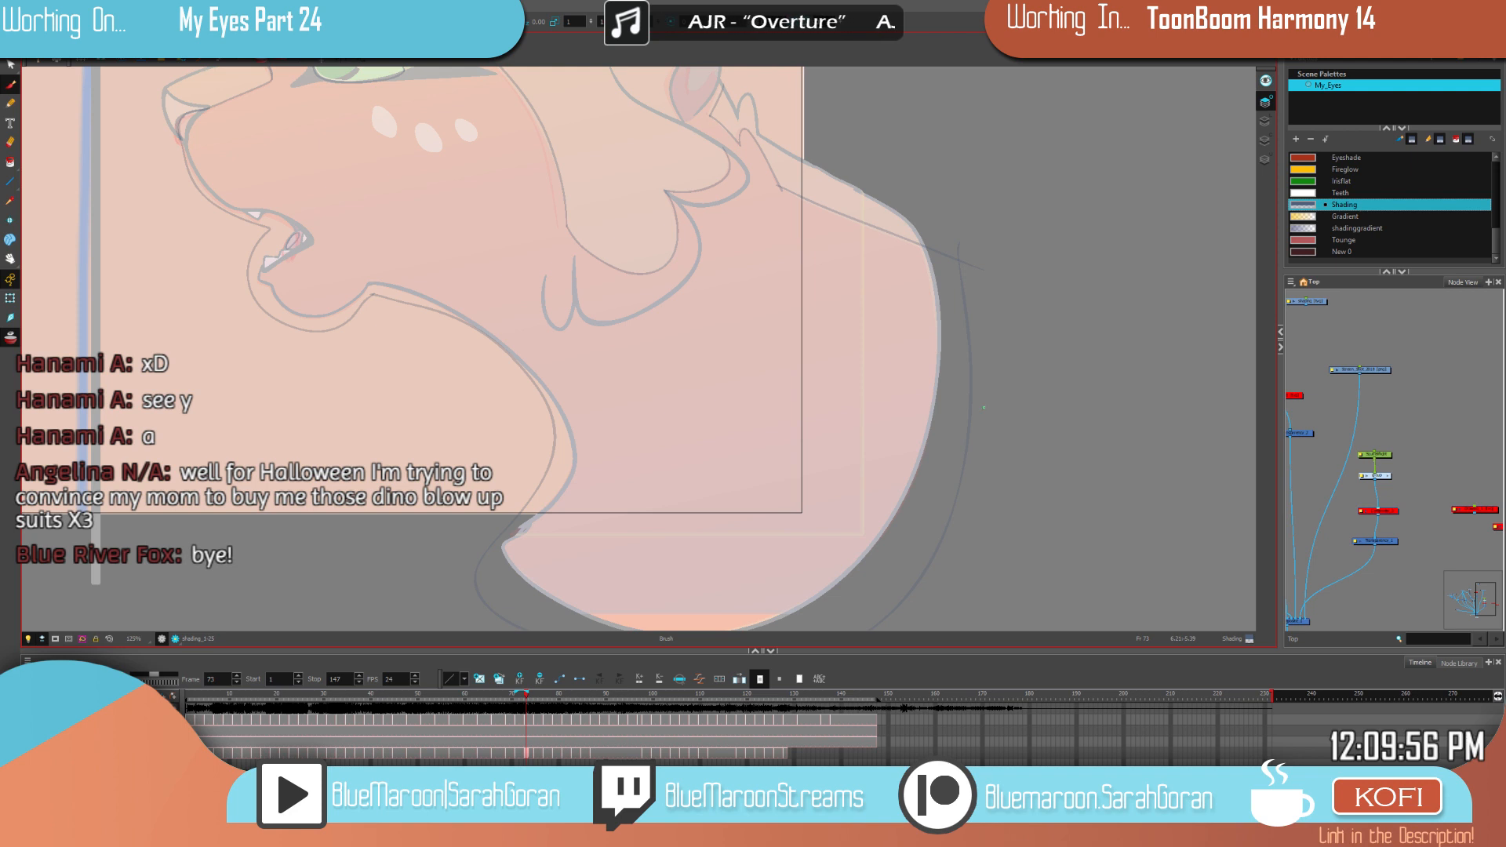
key("space")
mouse_move(974, 417)
left_mouse_down()
mouse_move(1025, 510)
mouse_move(1050, 499)
left_mouse_up()
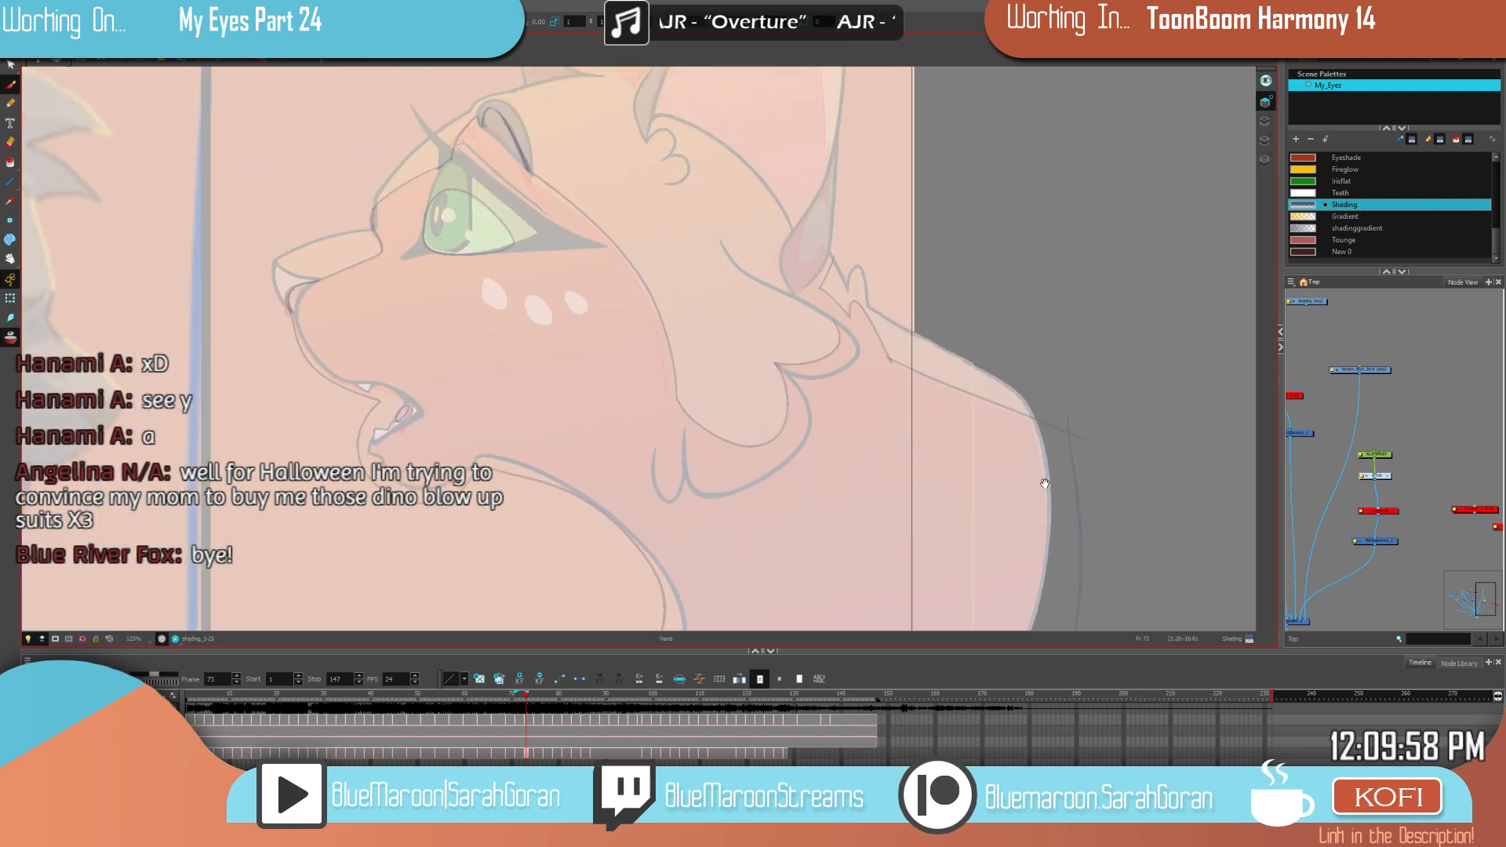
left_click_drag(1044, 446, 1062, 484)
mouse_move(1034, 409)
left_mouse_down()
mouse_move(1072, 464)
mouse_move(1049, 494)
left_mouse_up()
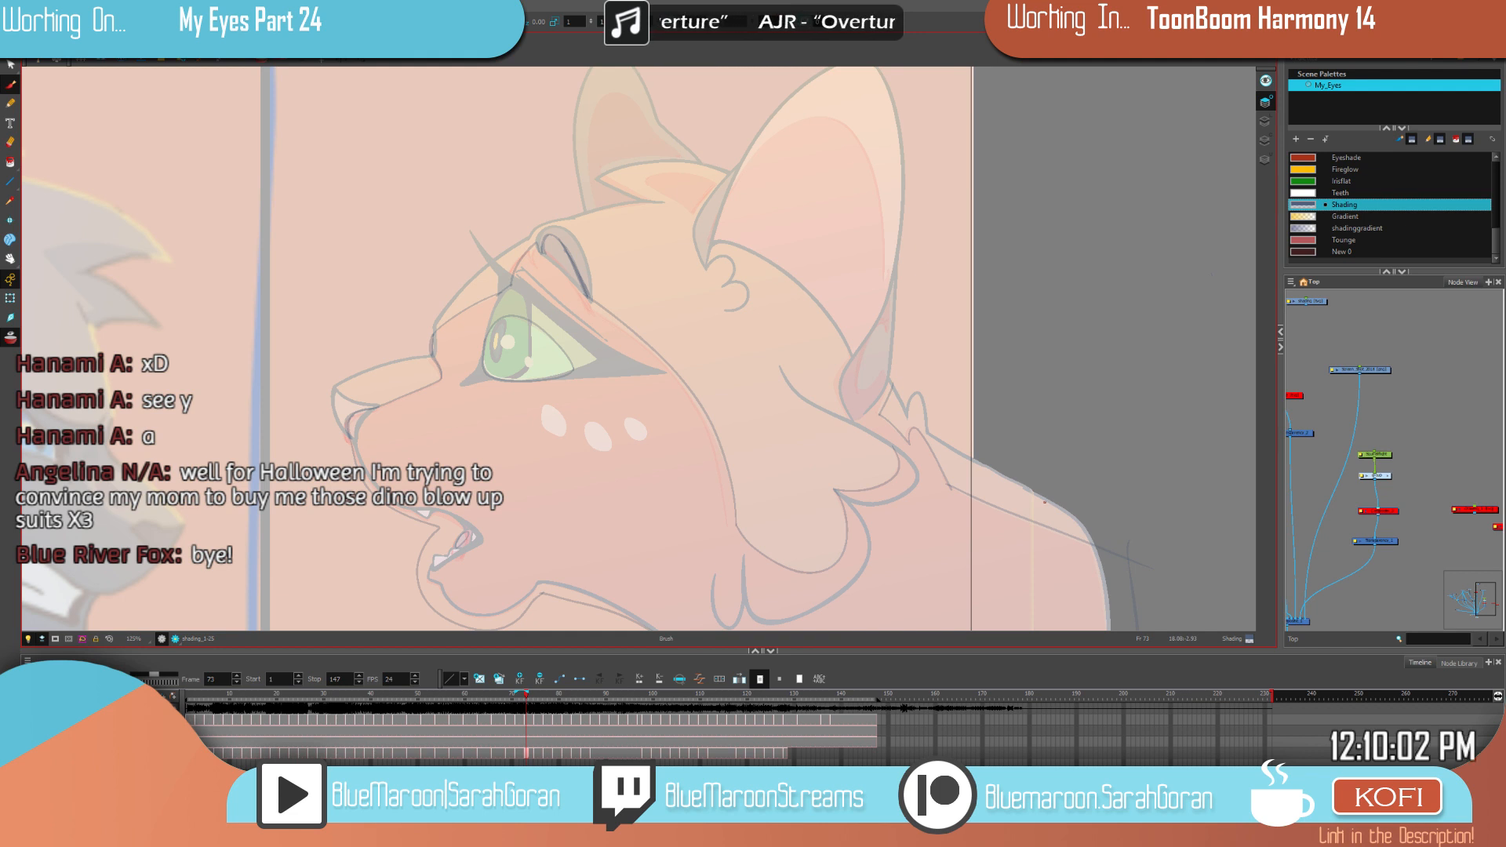
Step: Brush the shading outline around the light patch at the lower end of the right cat's near ear on frame 73
key("f")
key("g")
key("f")
key("g")
key("f")
key("g")
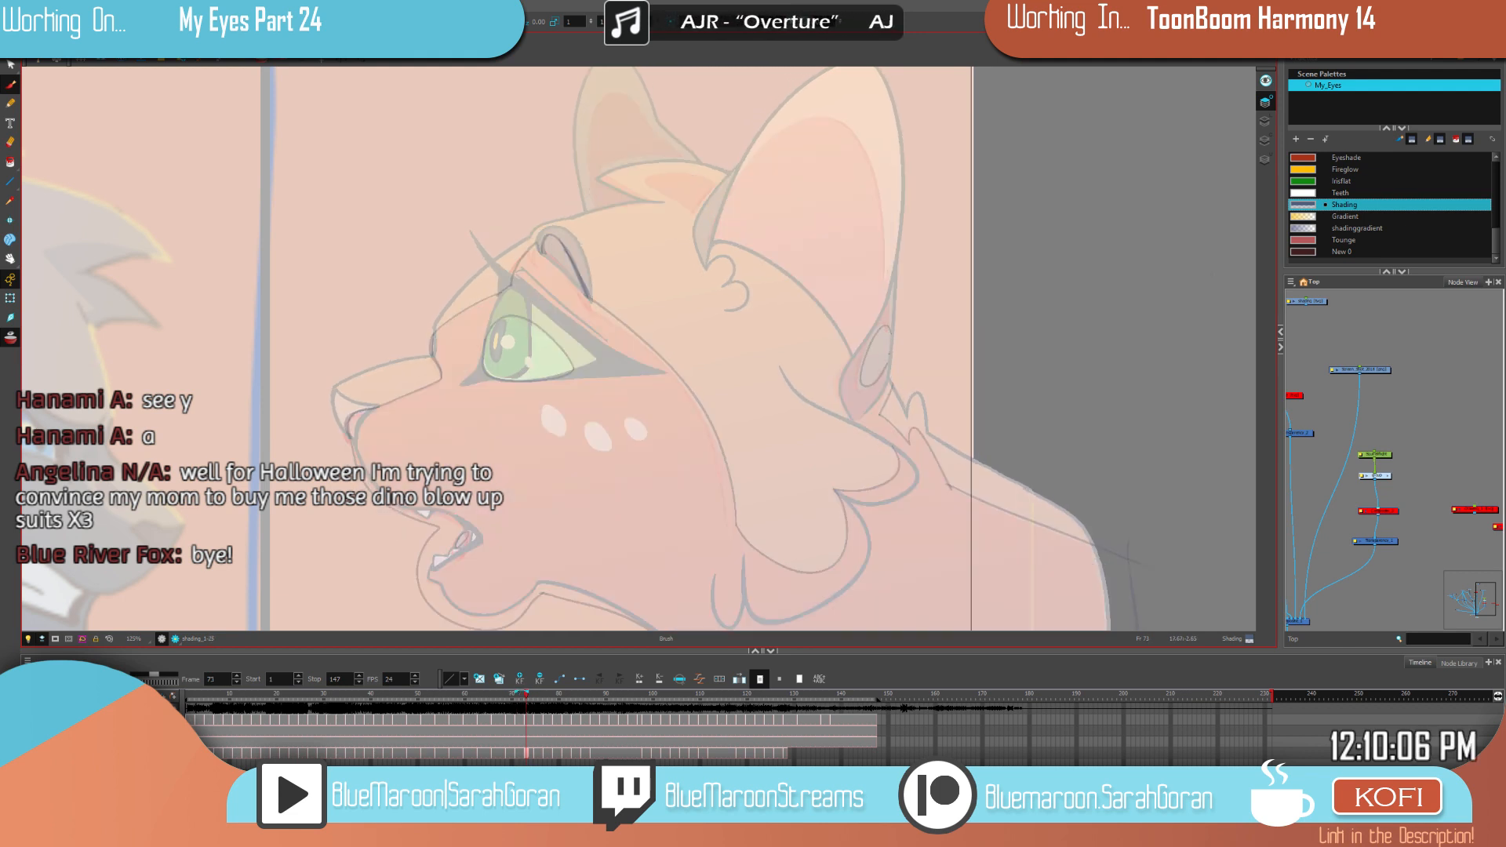
key("f")
key("g")
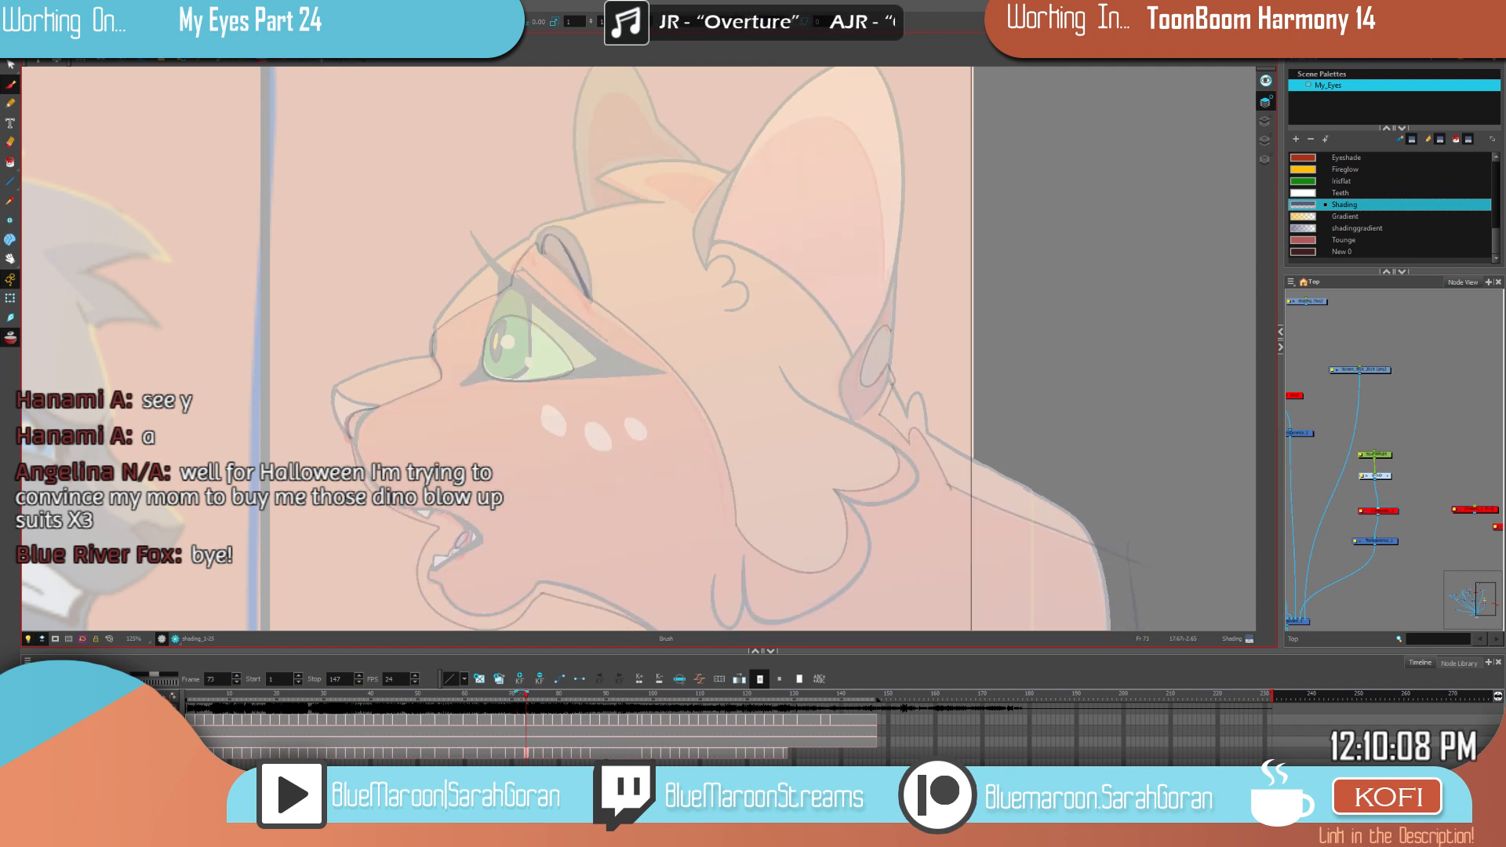
key("g")
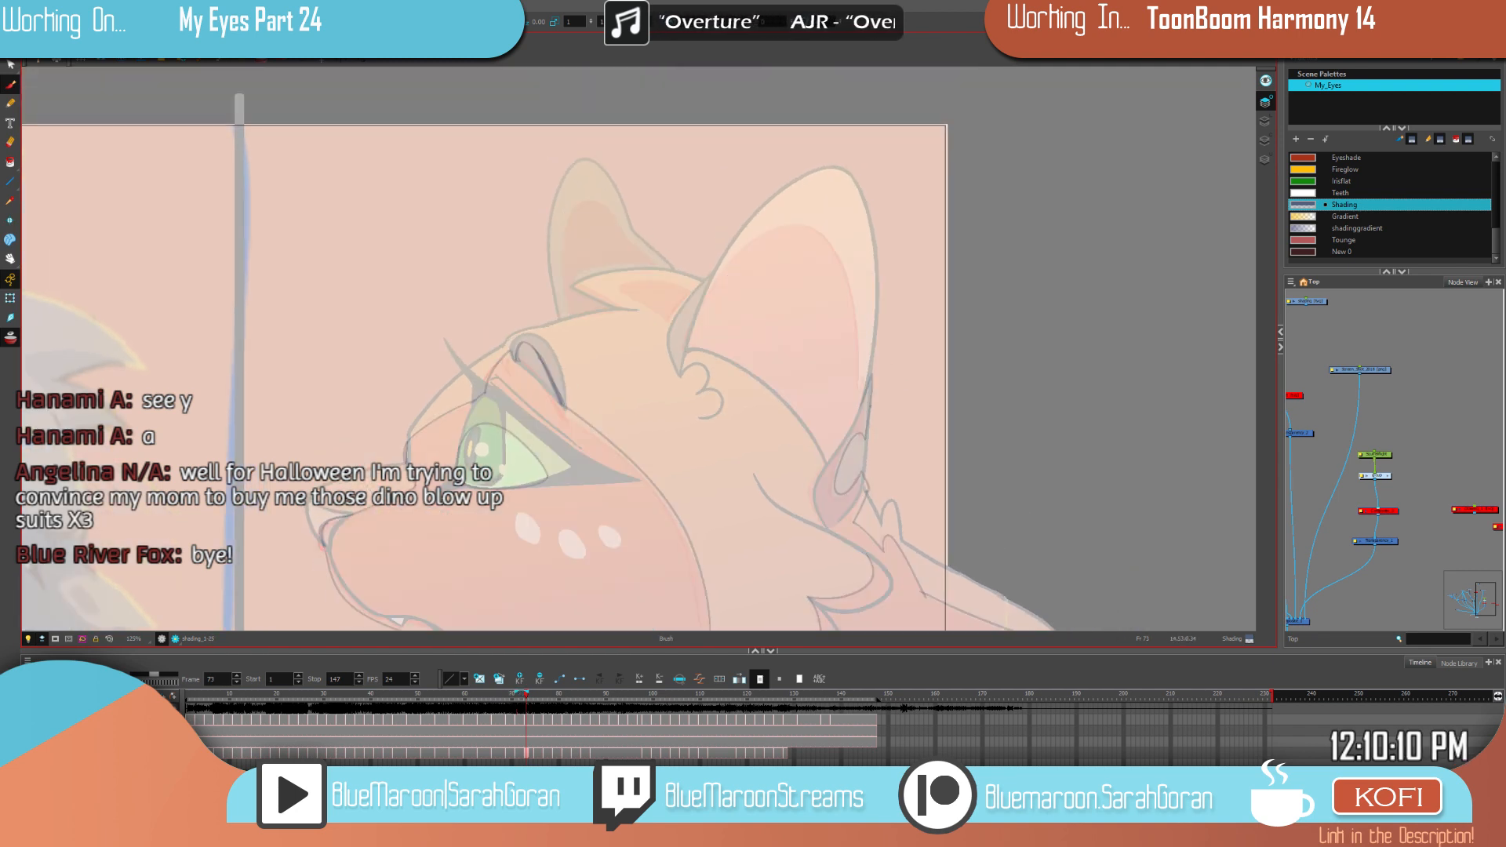
Step: Brush the arched outline for the shading inside the right cat's near ear on frame 73, comparing it with the neighbouring drawings
left_click_drag(860, 405, 861, 305)
key("f")
key("g")
key("f")
key("g")
key("f")
key("g")
Step: Select the arched inner-ear outline on frame 73 and adjust its front side slightly outward
left_click(10, 46)
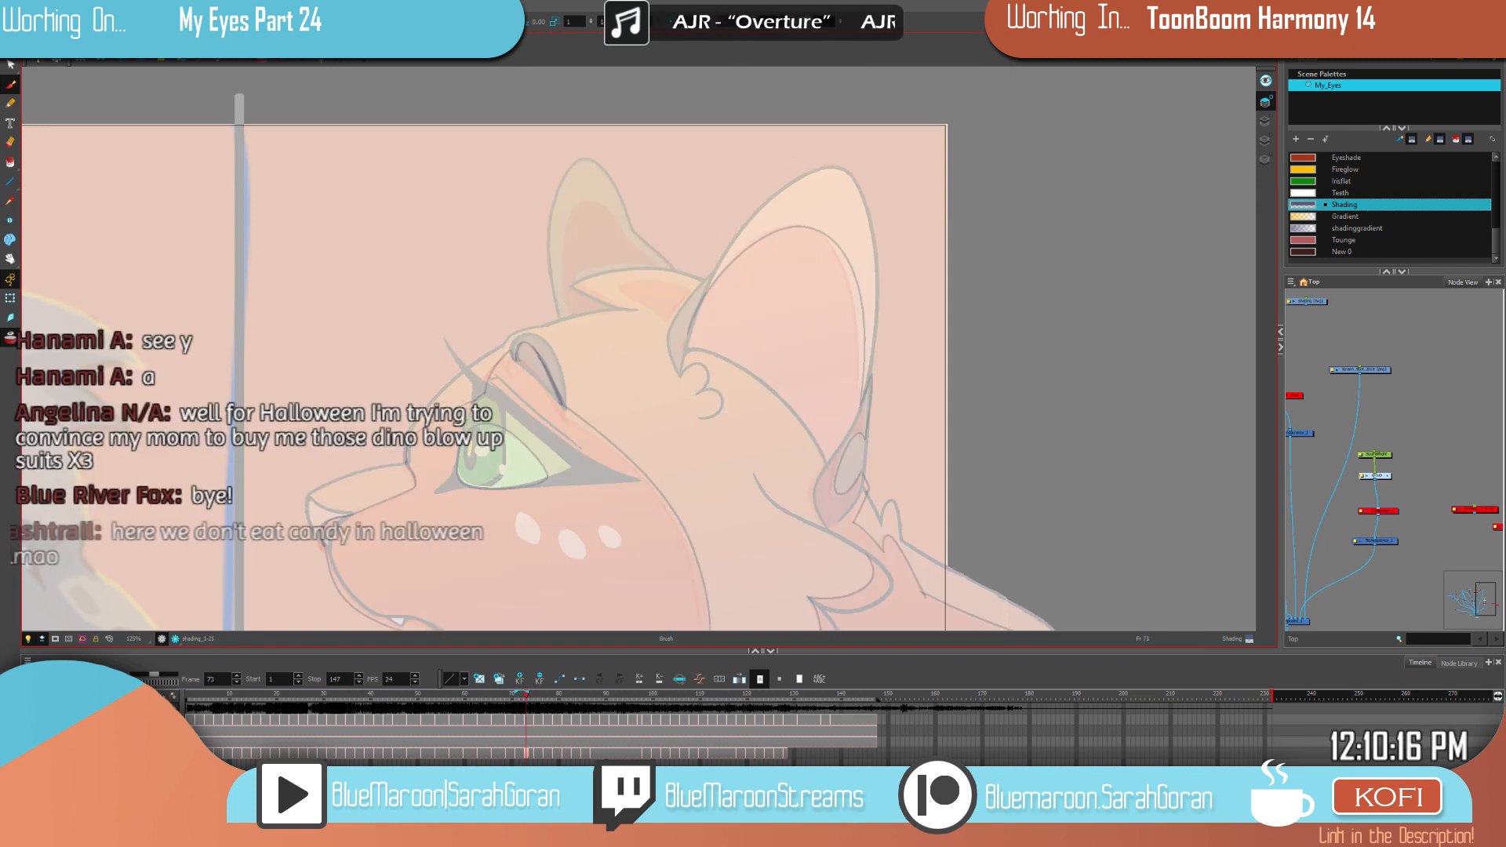
left_click(728, 259)
left_click_drag(695, 305, 690, 304)
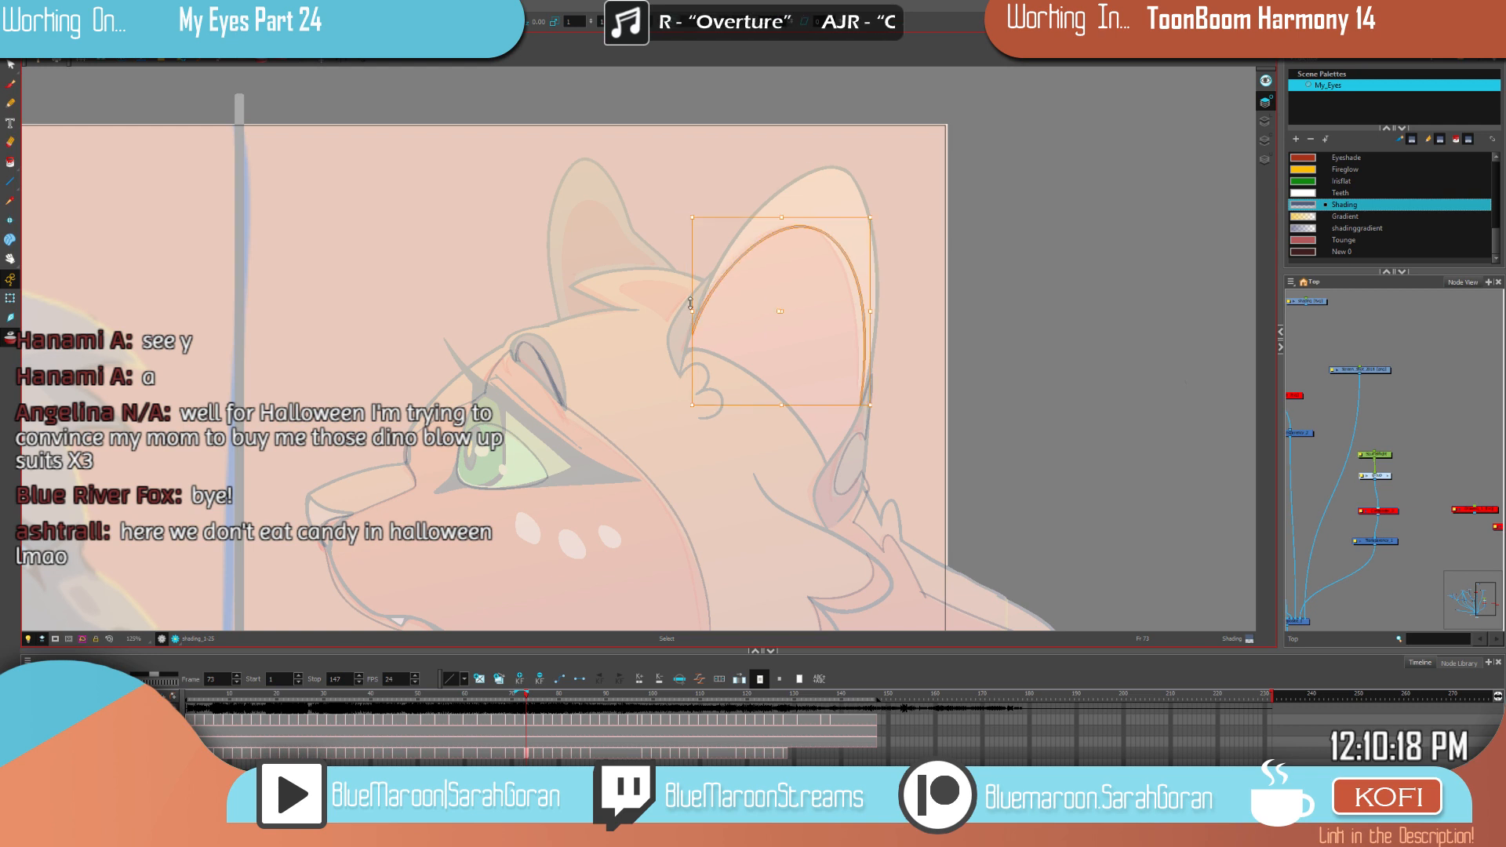
Step: Delete the selected arched outline inside the right cat's near ear on frame 73 and brush it again along the inner ear
key("Delete")
left_click(10, 84)
key("f")
key("g")
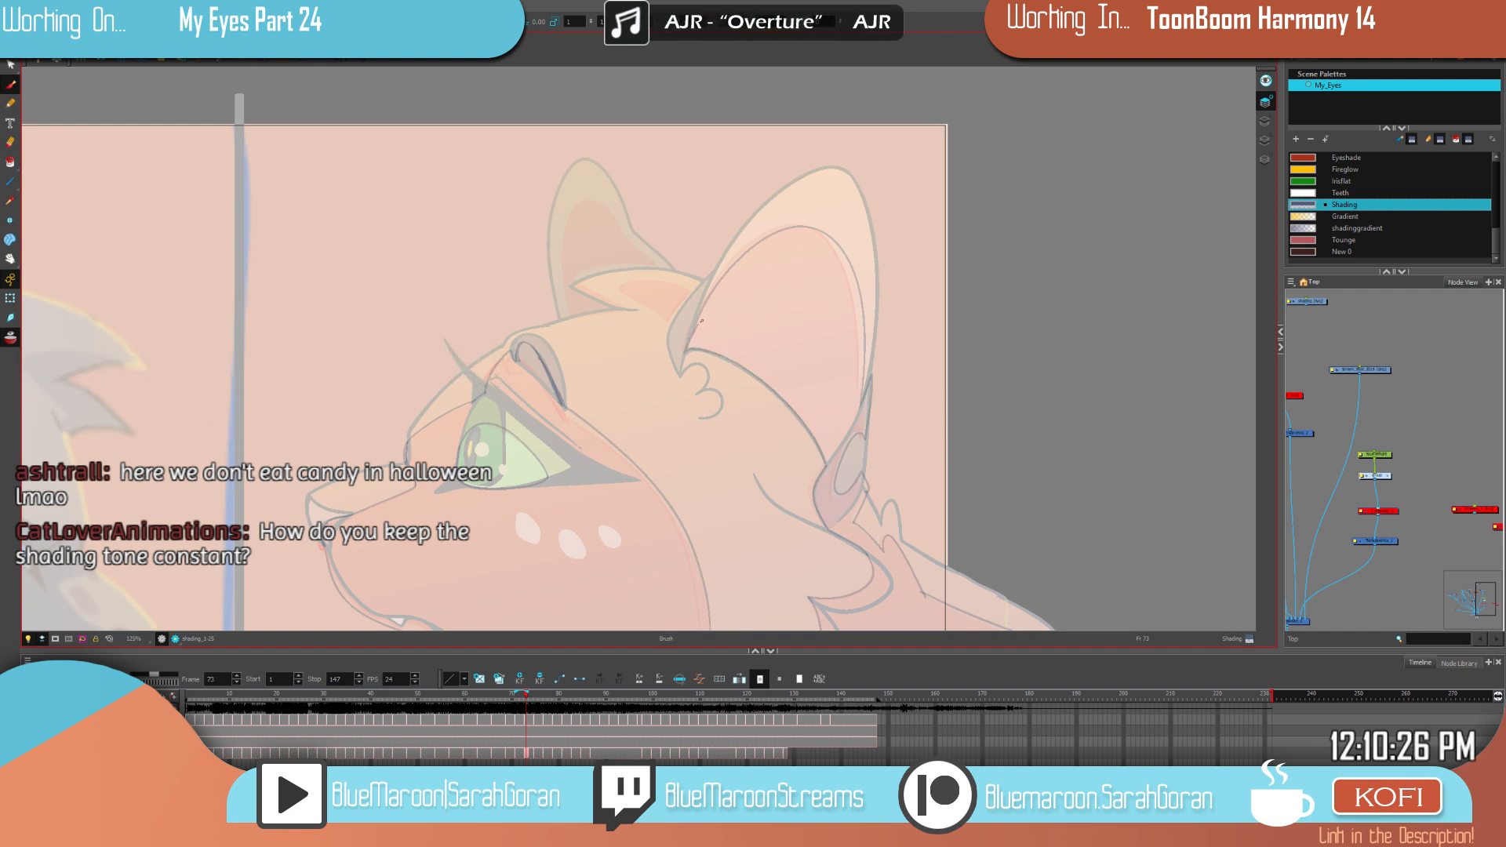
Step: Fill the right cat's outlined face, body and near-ear areas on frame 73 with the Shading colour and save the scene
key("alt+i")
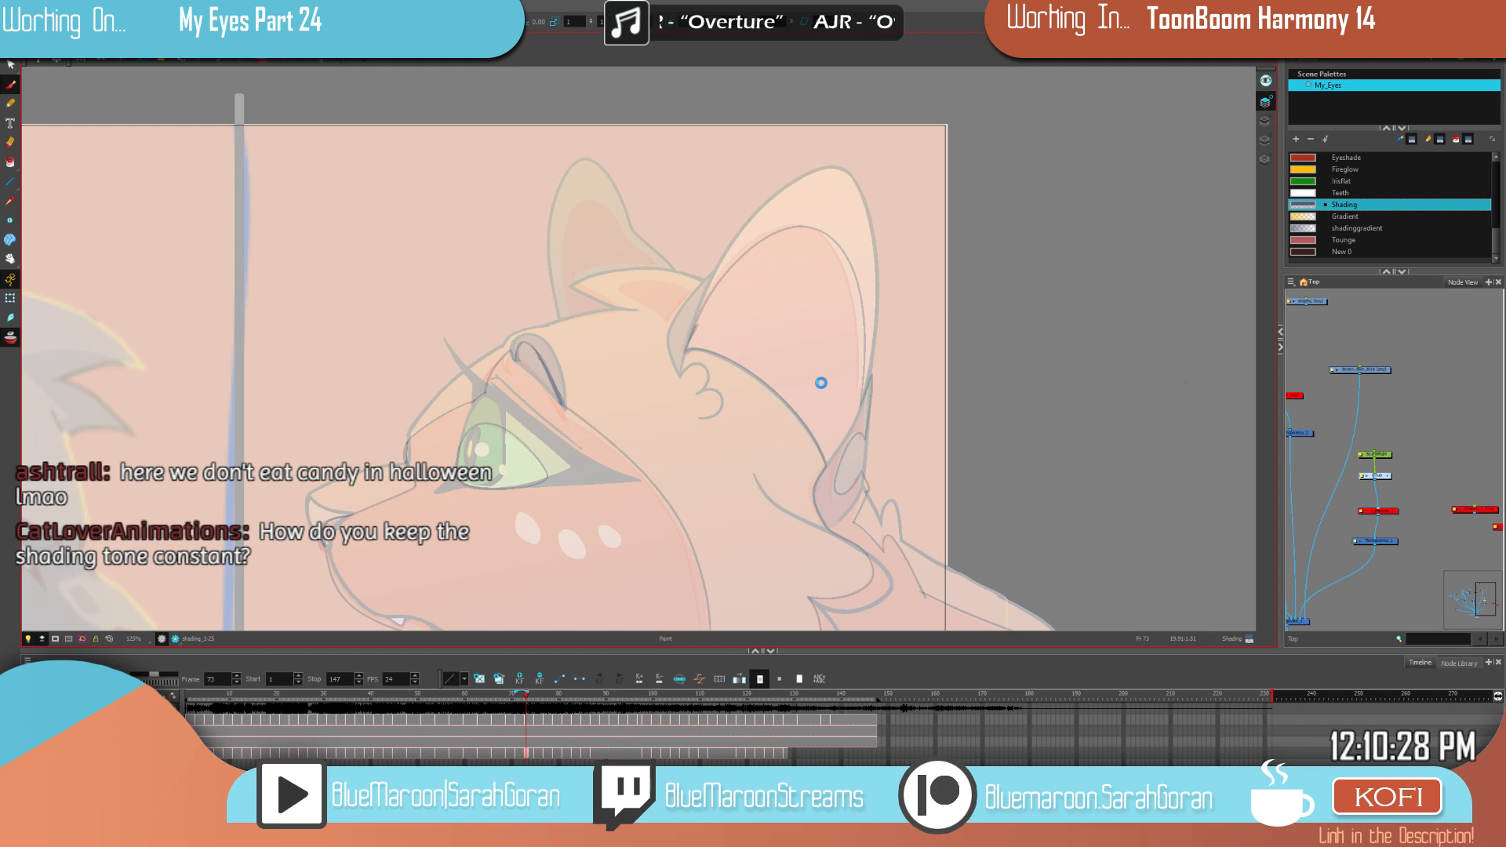
left_click(836, 369)
key("space")
left_click_drag(1002, 492, 1019, 309)
key("ctrl+s")
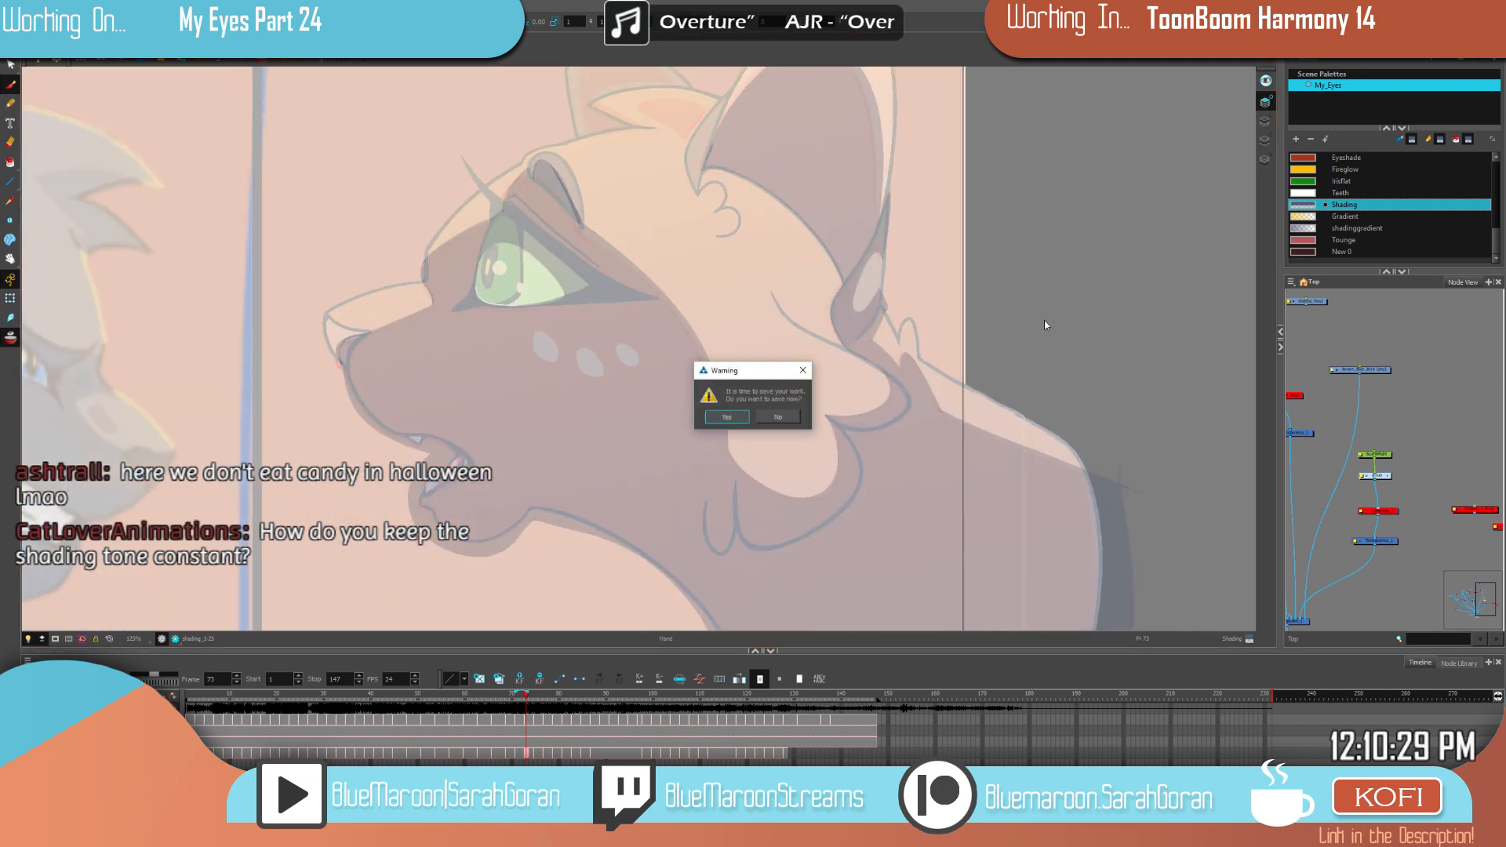
left_click(715, 420)
Step: Compare the filled head and near-ear shading on frame 73 with the neighbouring drawings
left_click_drag(971, 309, 1040, 428)
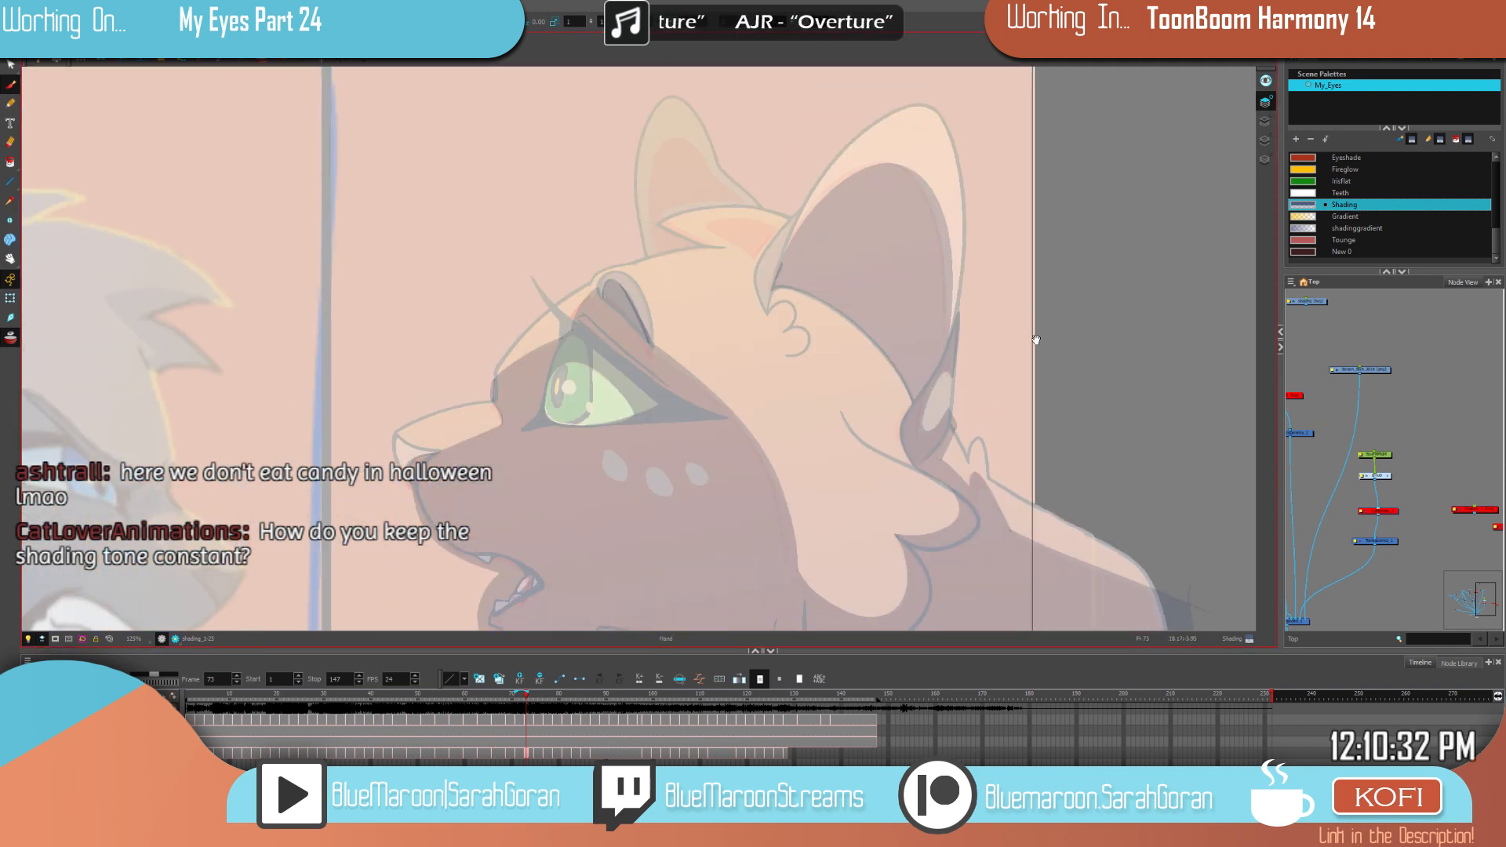
mouse_move(1053, 315)
left_mouse_down()
mouse_move(1086, 352)
mouse_move(1066, 375)
mouse_move(1101, 375)
mouse_move(1059, 395)
mouse_move(1056, 449)
left_mouse_up()
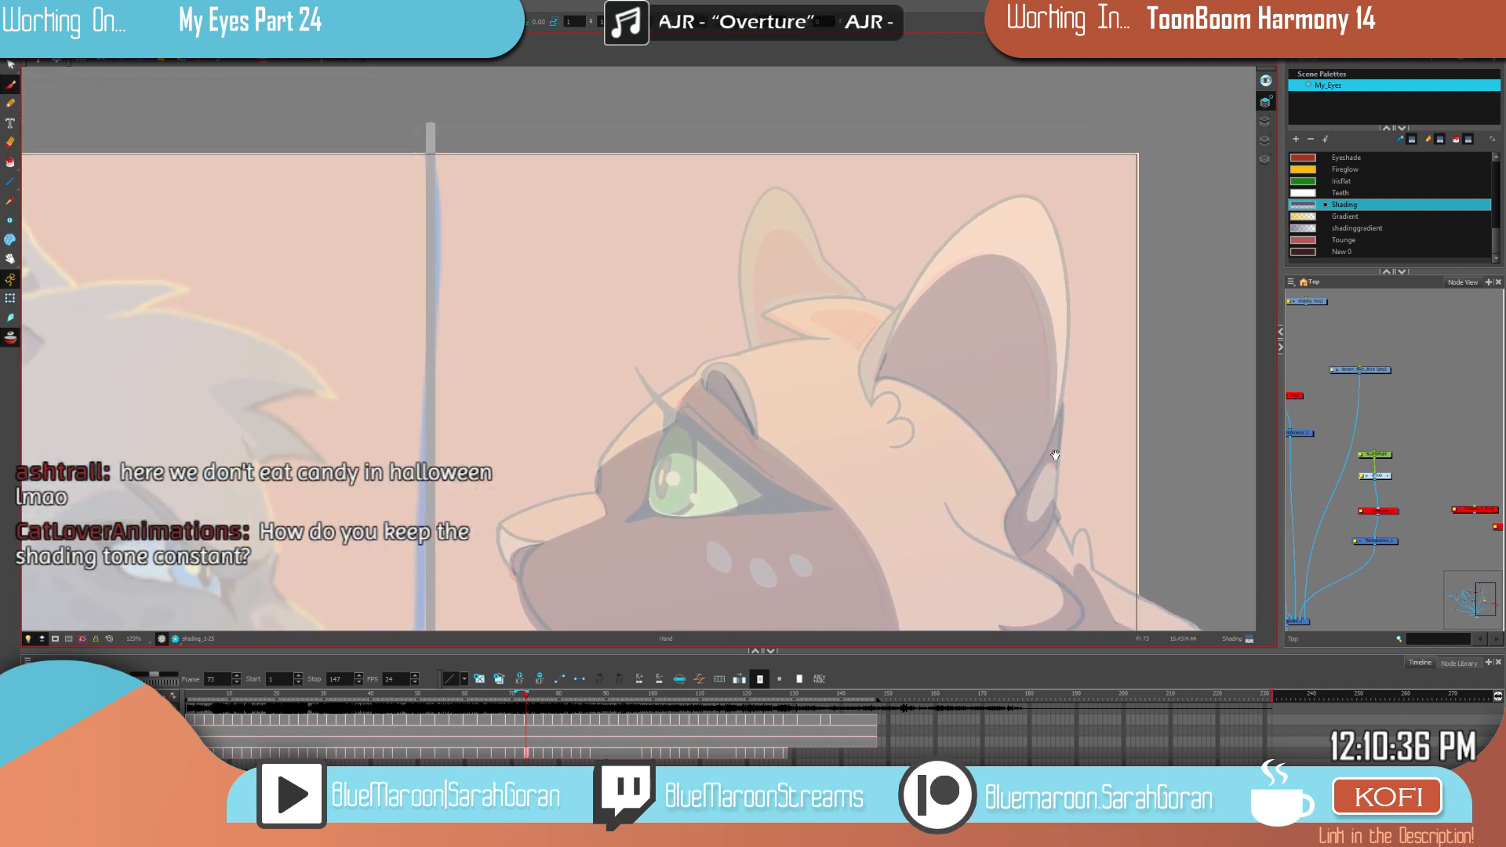
key("comma")
key("period")
key("comma")
key("period")
key("f")
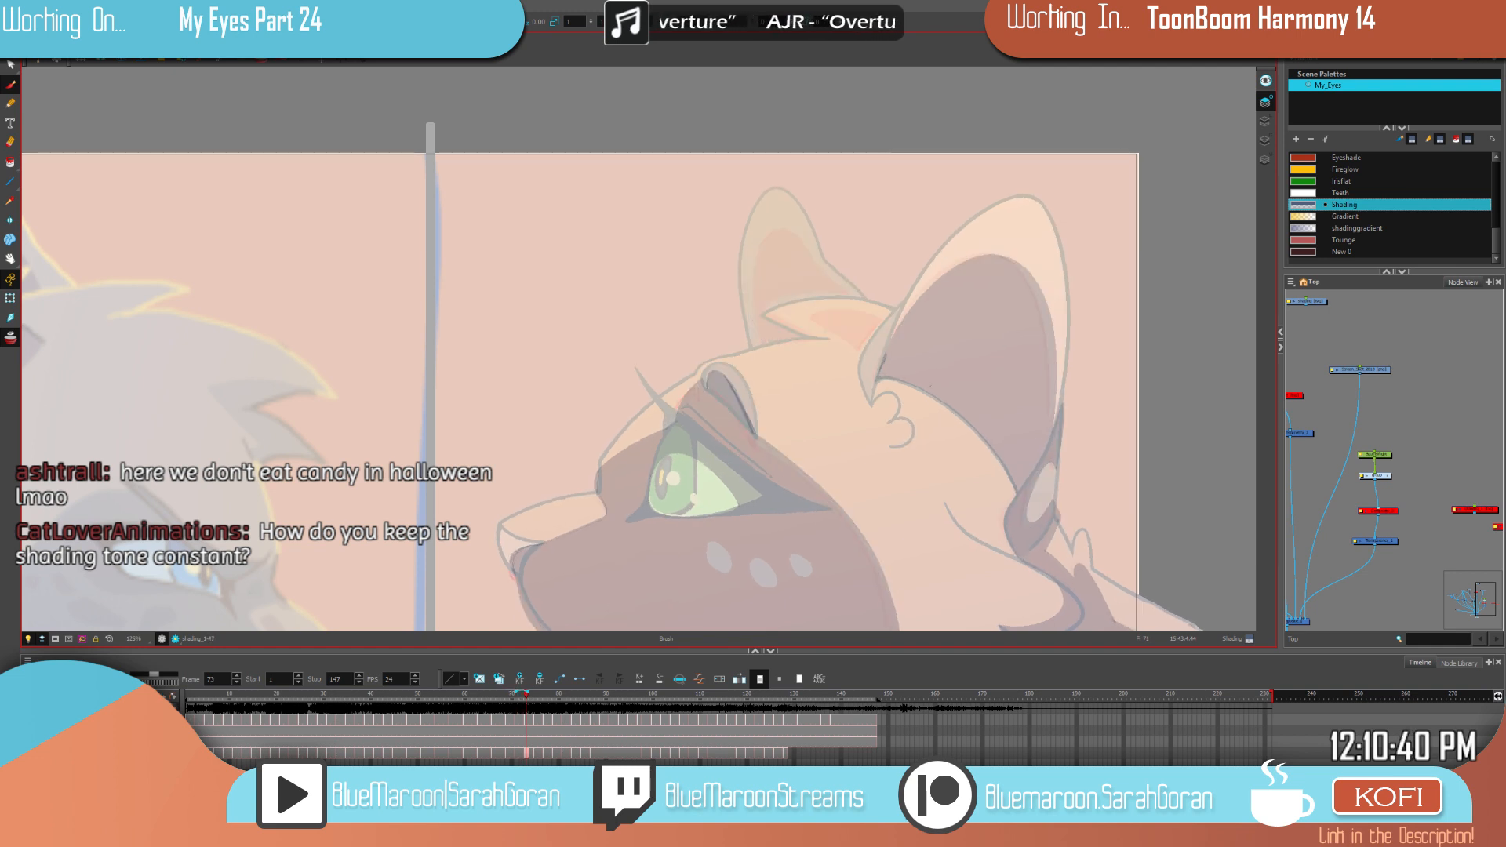
key("g")
left_click_drag(844, 409, 806, 447)
key("f")
key("g")
key("f")
key("f")
key("g")
key("g")
key("f")
key("g")
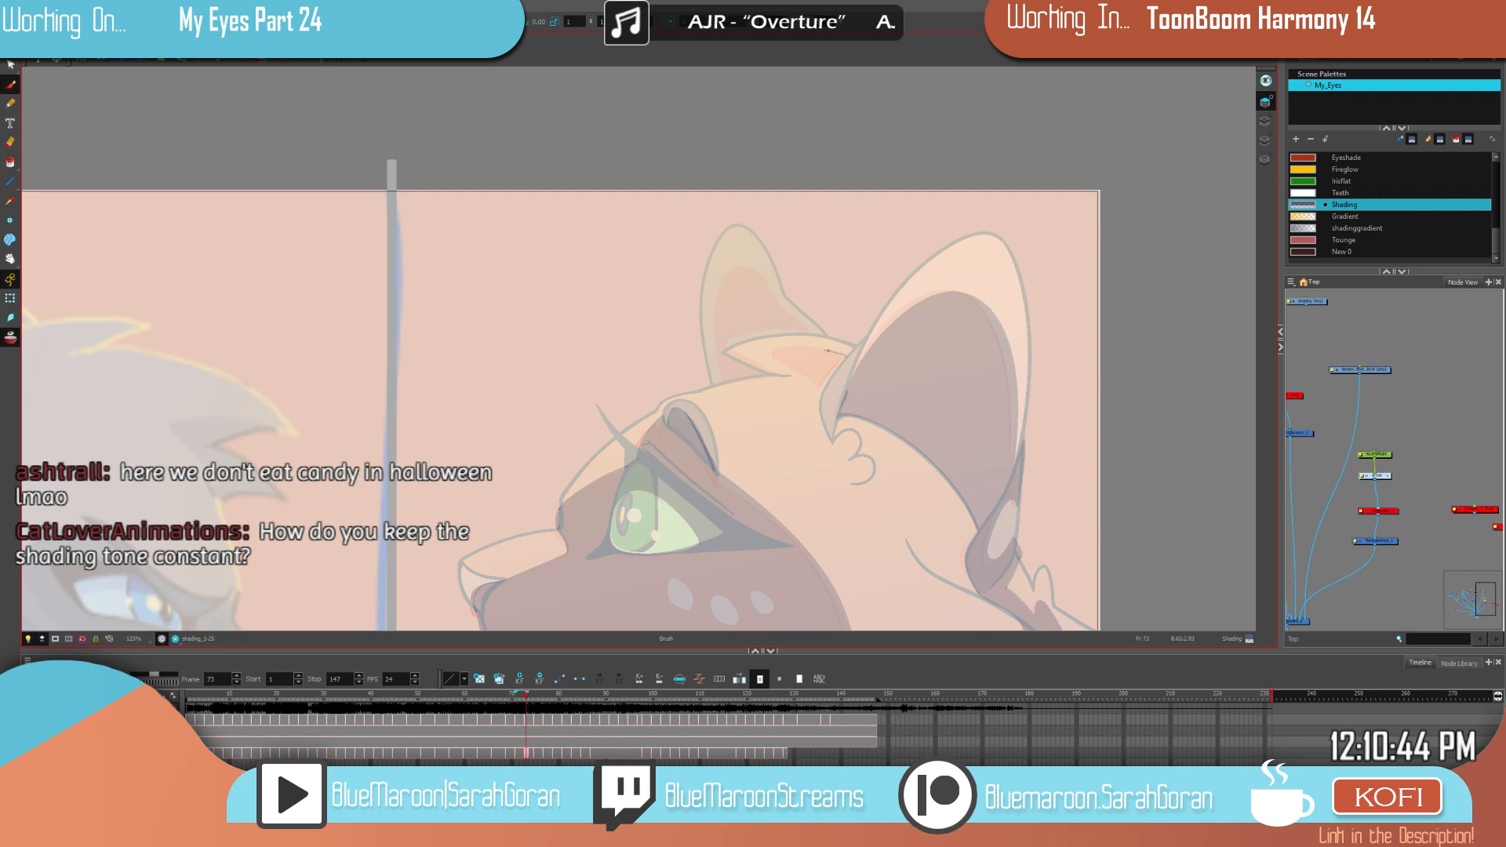
Step: Brush the shading outline inside the hair tuft between the right cat's ears on frame 73 and fill it with the Shading colour
mouse_move(827, 384)
left_mouse_down()
mouse_move(772, 362)
mouse_move(847, 358)
left_mouse_up()
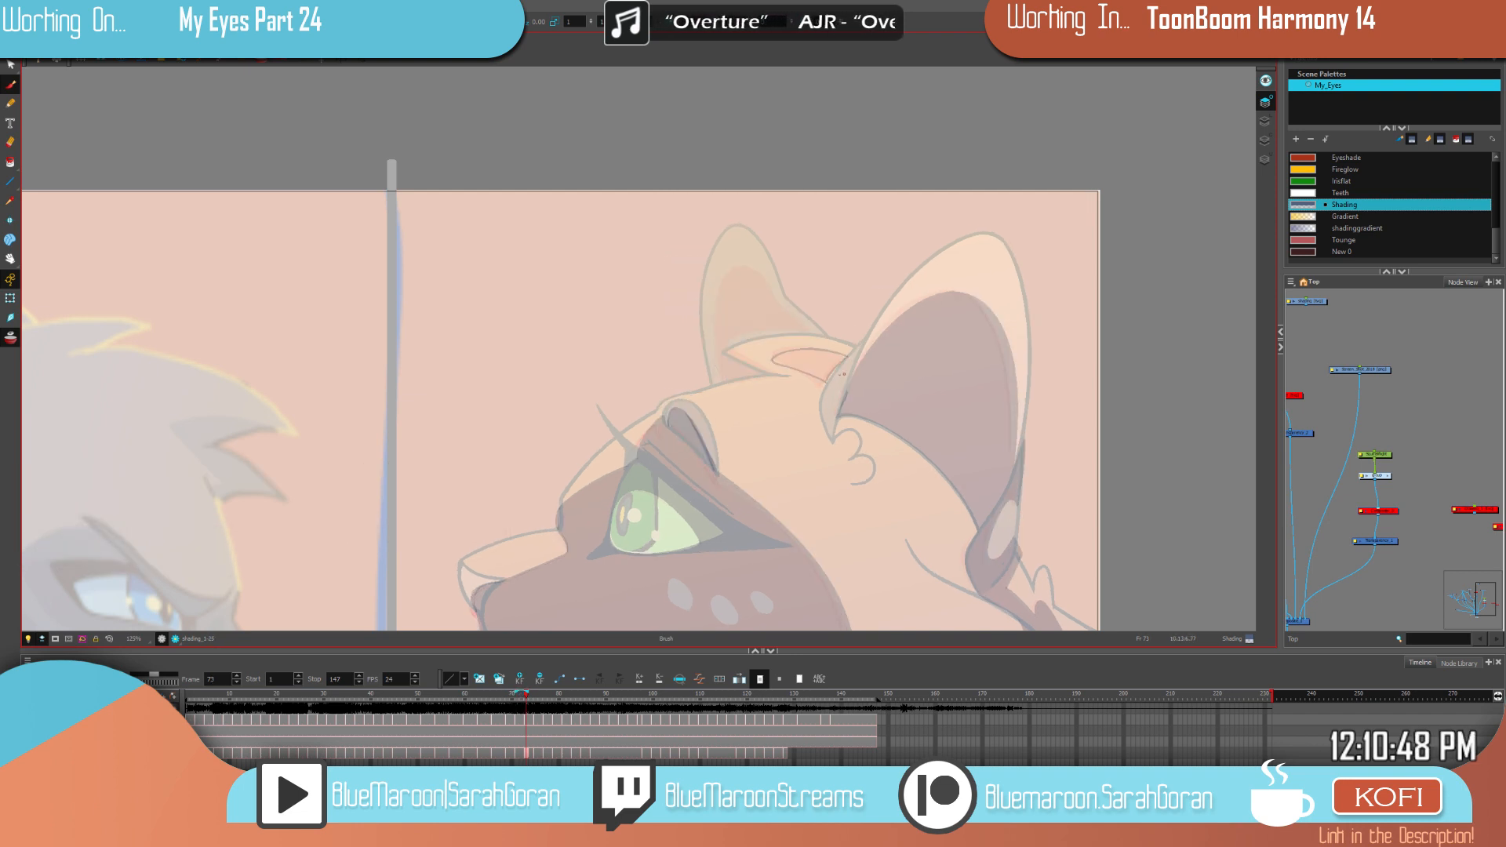
left_click_drag(827, 382, 841, 361)
key("f")
key("g")
left_click(830, 366)
key("alt+e")
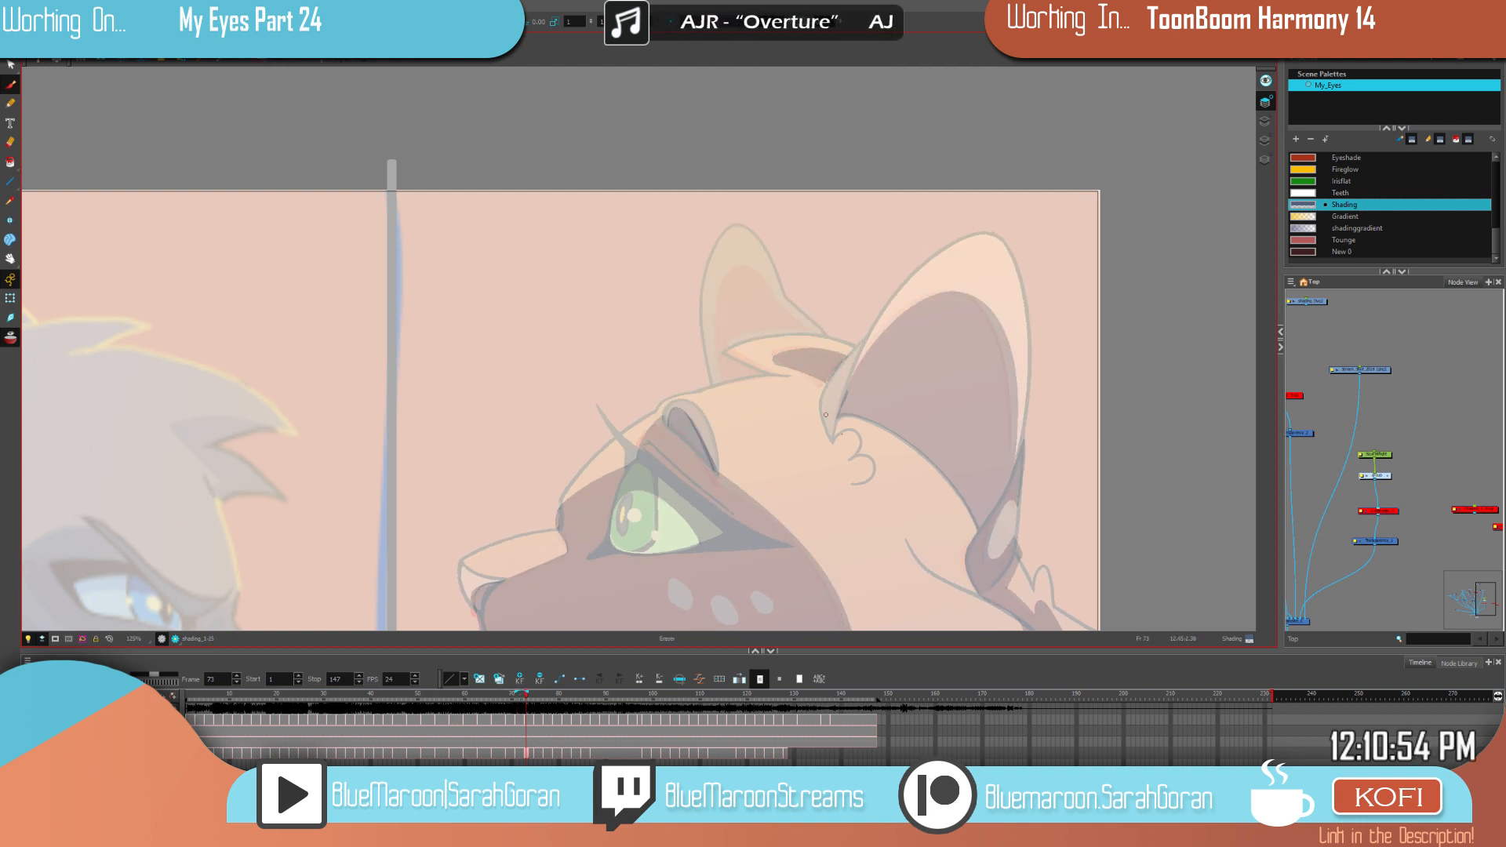
Step: Brush the shading outline inside the right cat's far ear on frame 73, correct its front side, and fill it with the Shading colour
key("alt+b")
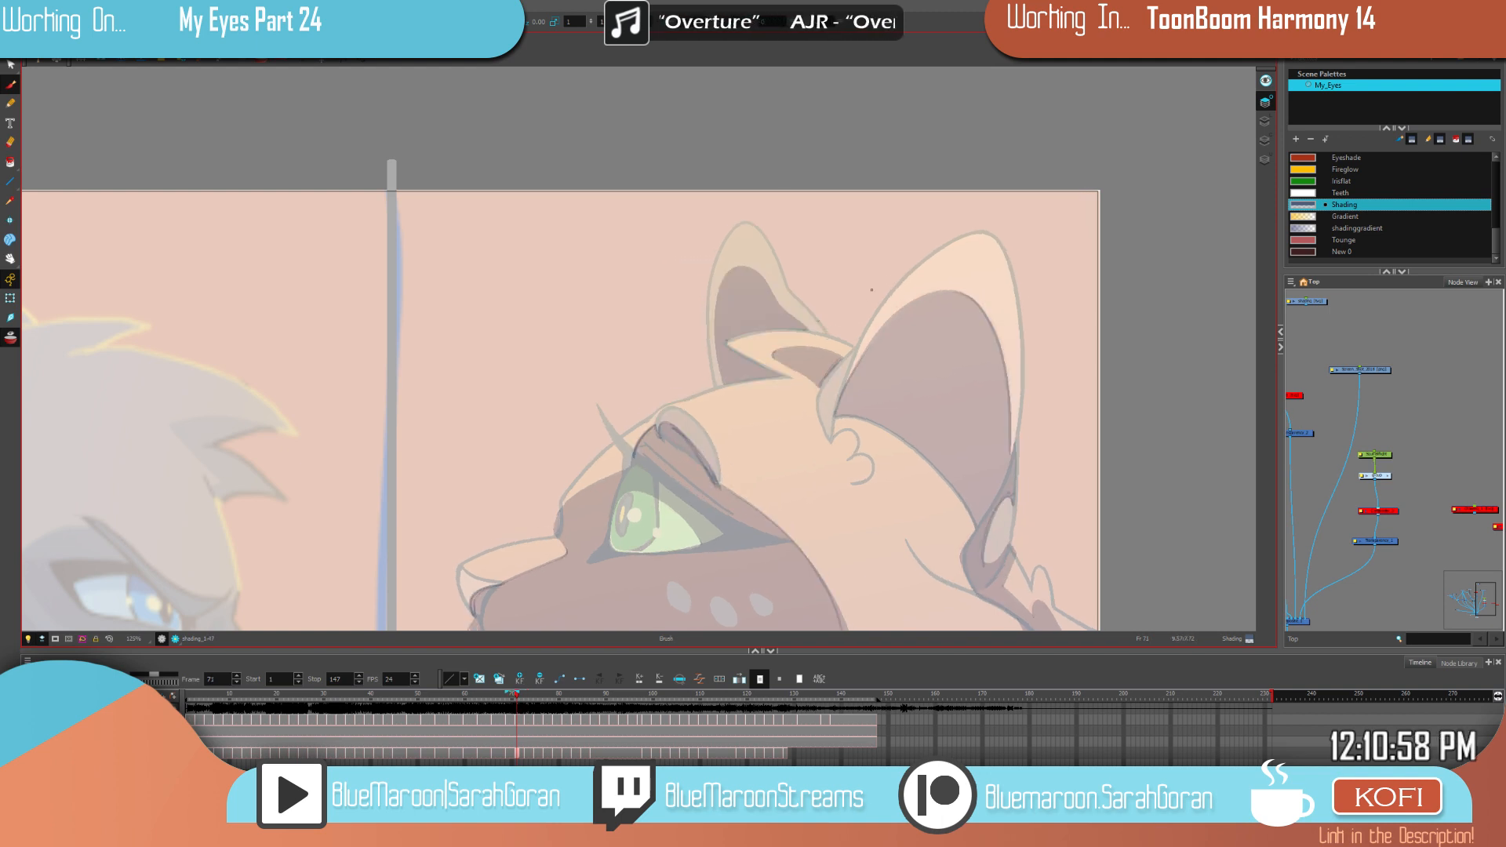
mouse_move(798, 329)
left_mouse_down()
mouse_move(742, 269)
mouse_move(717, 283)
mouse_move(714, 384)
left_mouse_up()
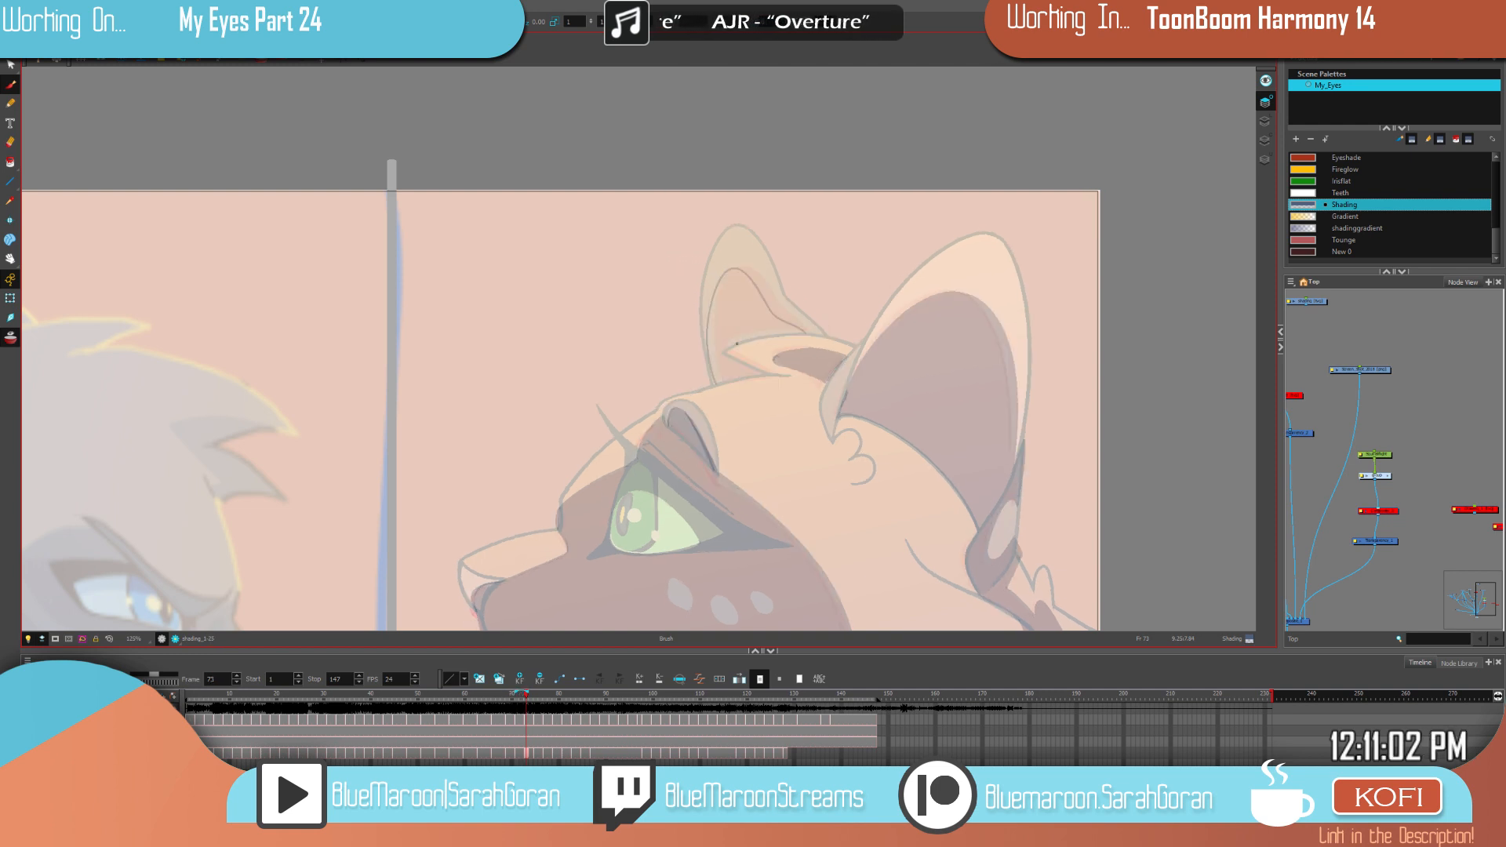
key("alt+s")
left_click(716, 311)
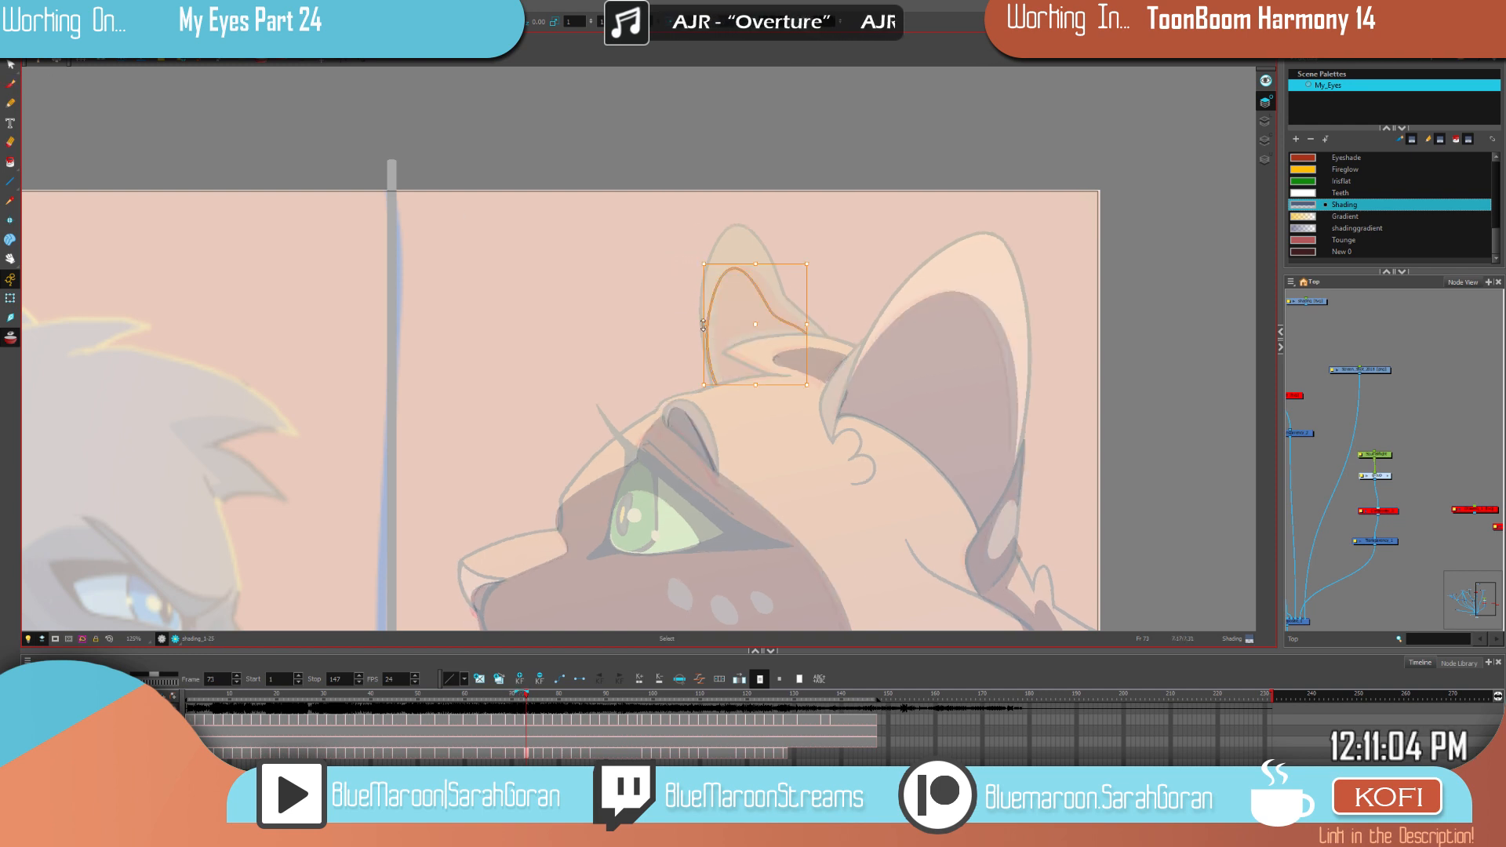
left_click(743, 441)
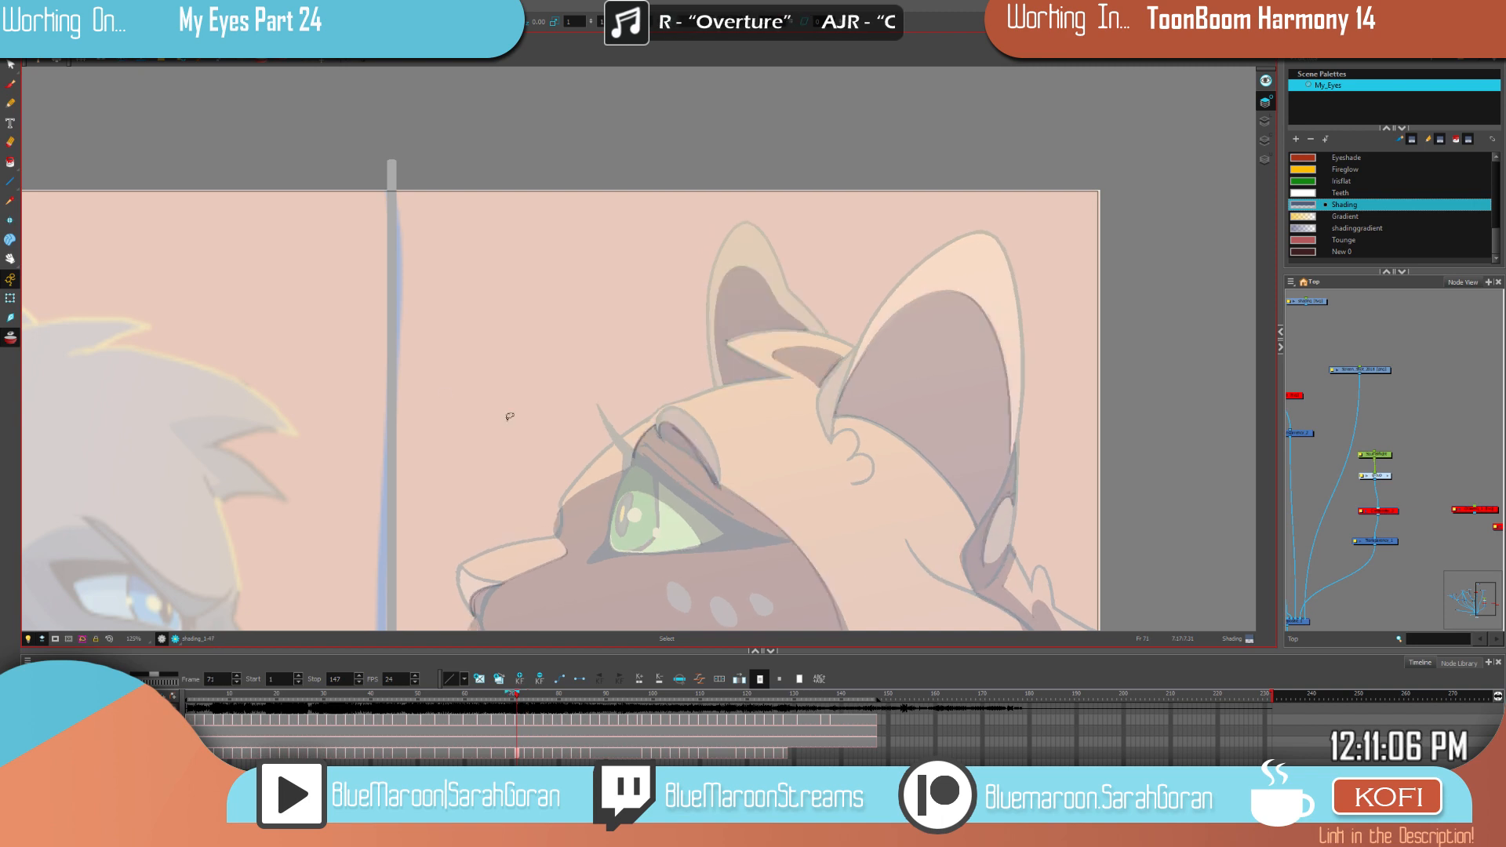
key("alt+b")
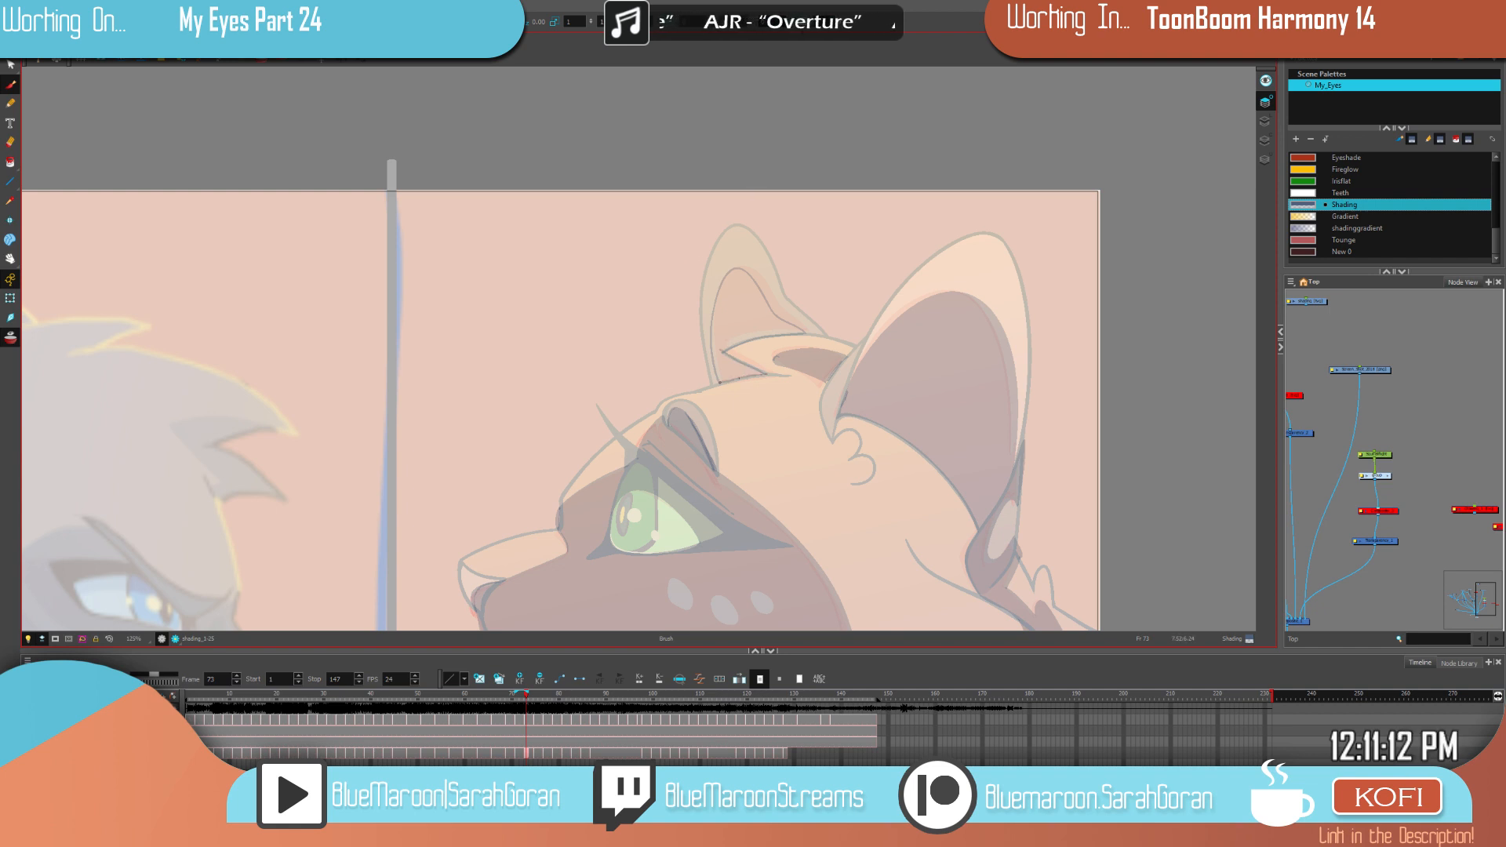
left_click(745, 302)
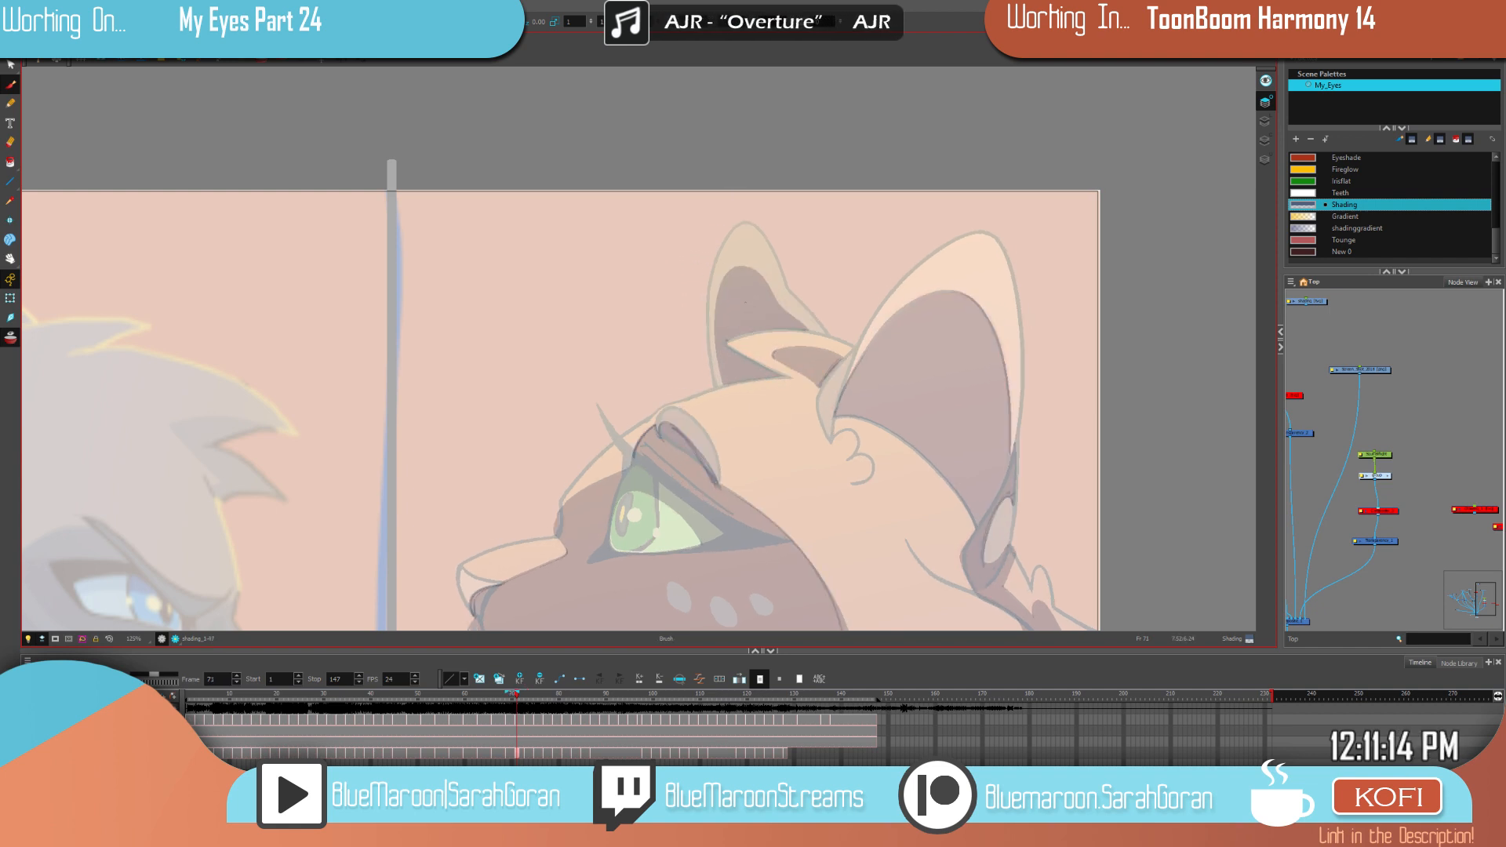
Step: Check the right cat's completed shading on frame 73 by flipping between it and the neighbouring drawings
key("f")
key("g")
left_click_drag(1075, 508, 1103, 343)
key("f")
key("g")
key("f")
key("g")
key("f")
key("g")
key("f")
key("f")
key("g")
key("g")
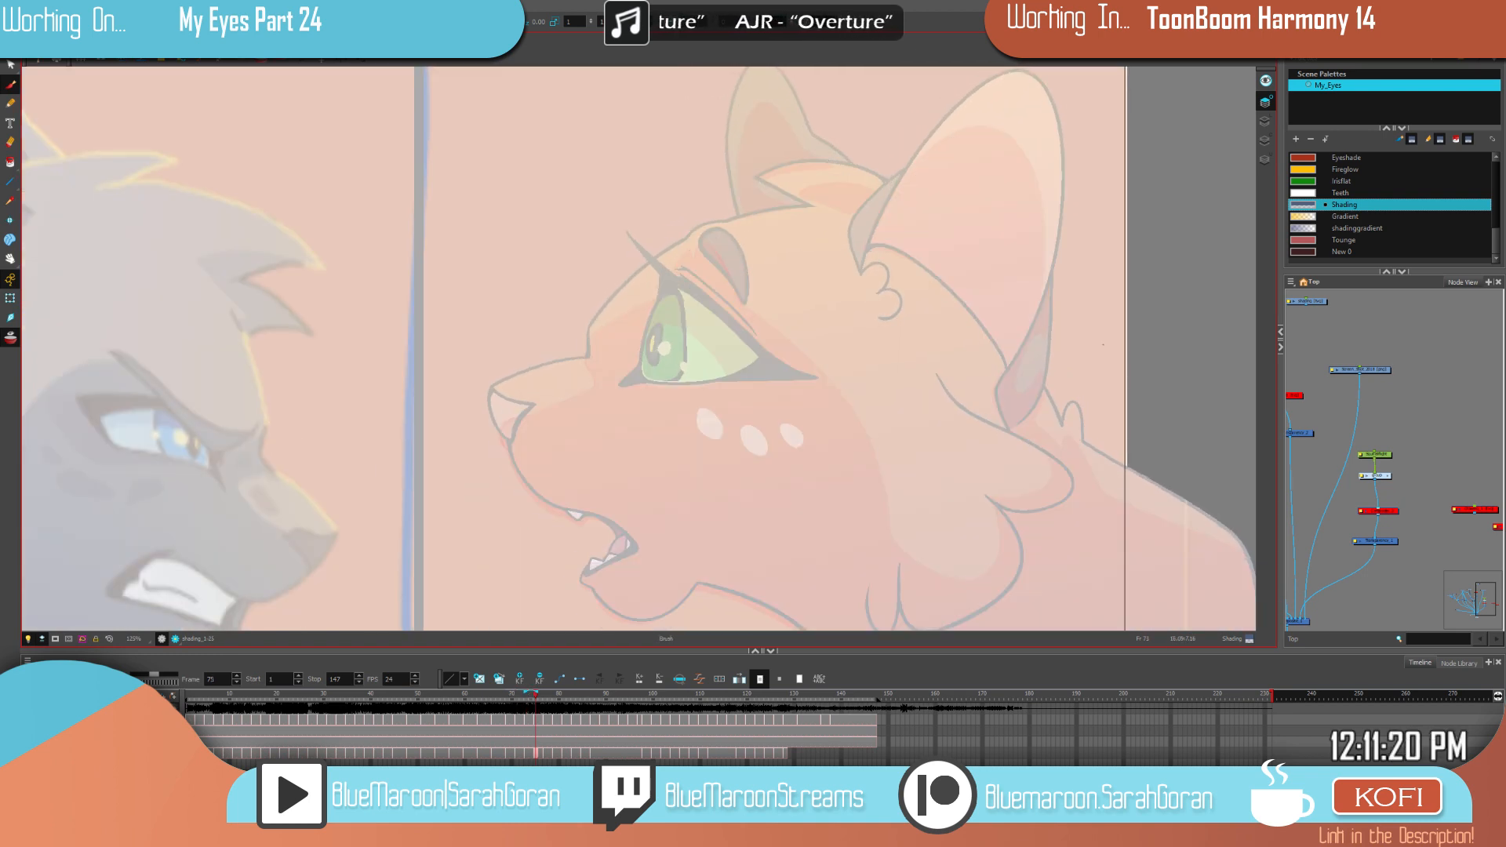
mouse_move(823, 366)
left_mouse_down()
mouse_move(967, 392)
mouse_move(1012, 463)
left_mouse_up()
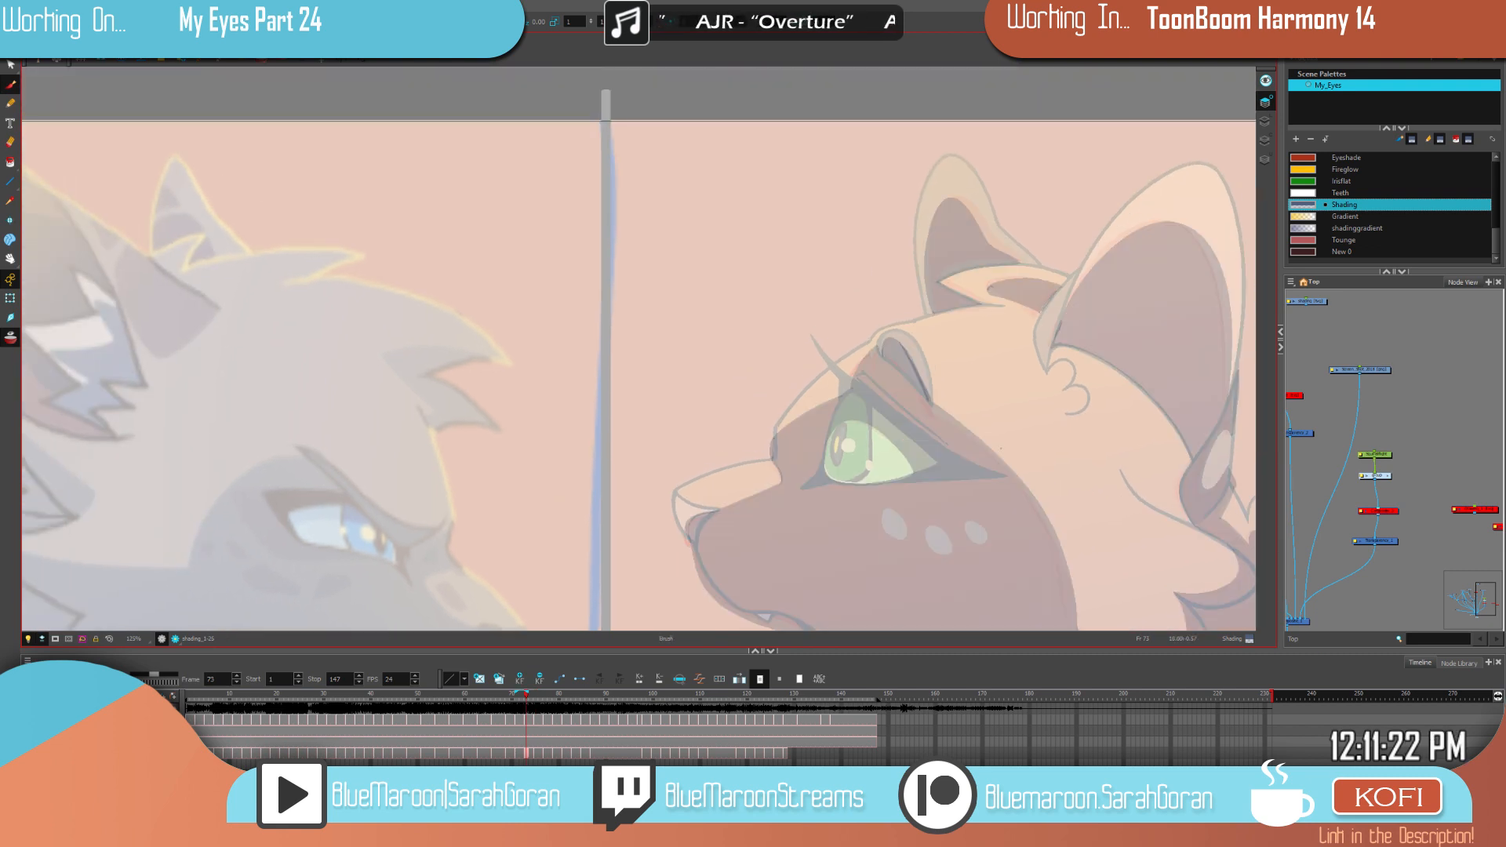
Step: Brush the curved shading line across the right cat's eye on frame 75
mouse_move(910, 451)
left_mouse_down()
mouse_move(853, 415)
mouse_move(832, 432)
mouse_move(877, 479)
mouse_move(834, 477)
mouse_move(829, 445)
left_mouse_up()
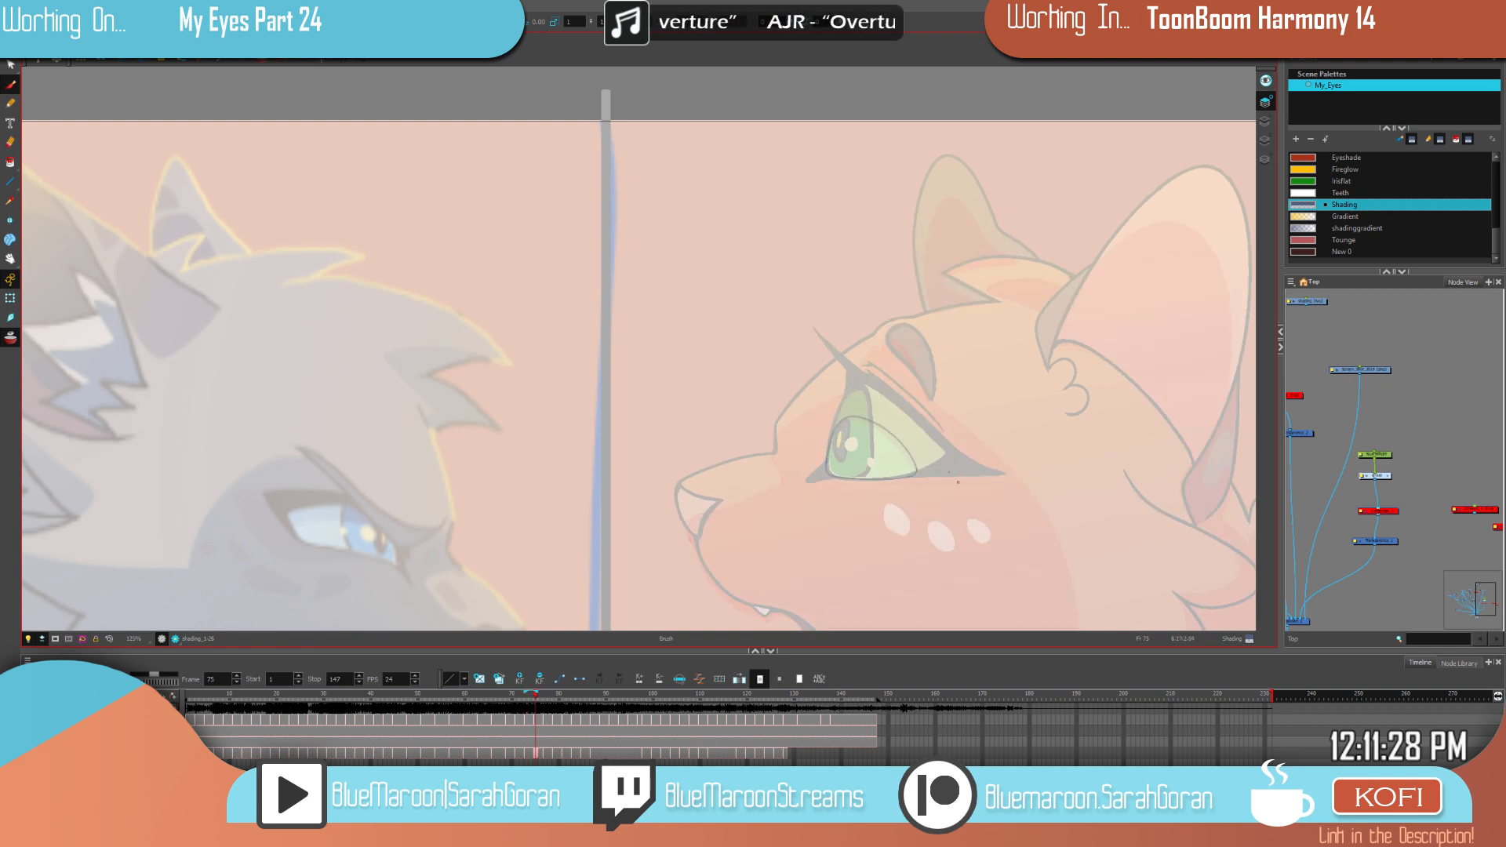
key("f")
key("g")
Step: Brush the shading outline from the bridge of the right cat's muzzle up to the brow on frame 75, comparing it with the preceding drawings
left_click_drag(852, 394, 774, 437)
key("f")
key("period")
key("period")
key("comma")
key("comma")
key("period")
key("period")
key("comma")
key("comma")
key("period")
key("period")
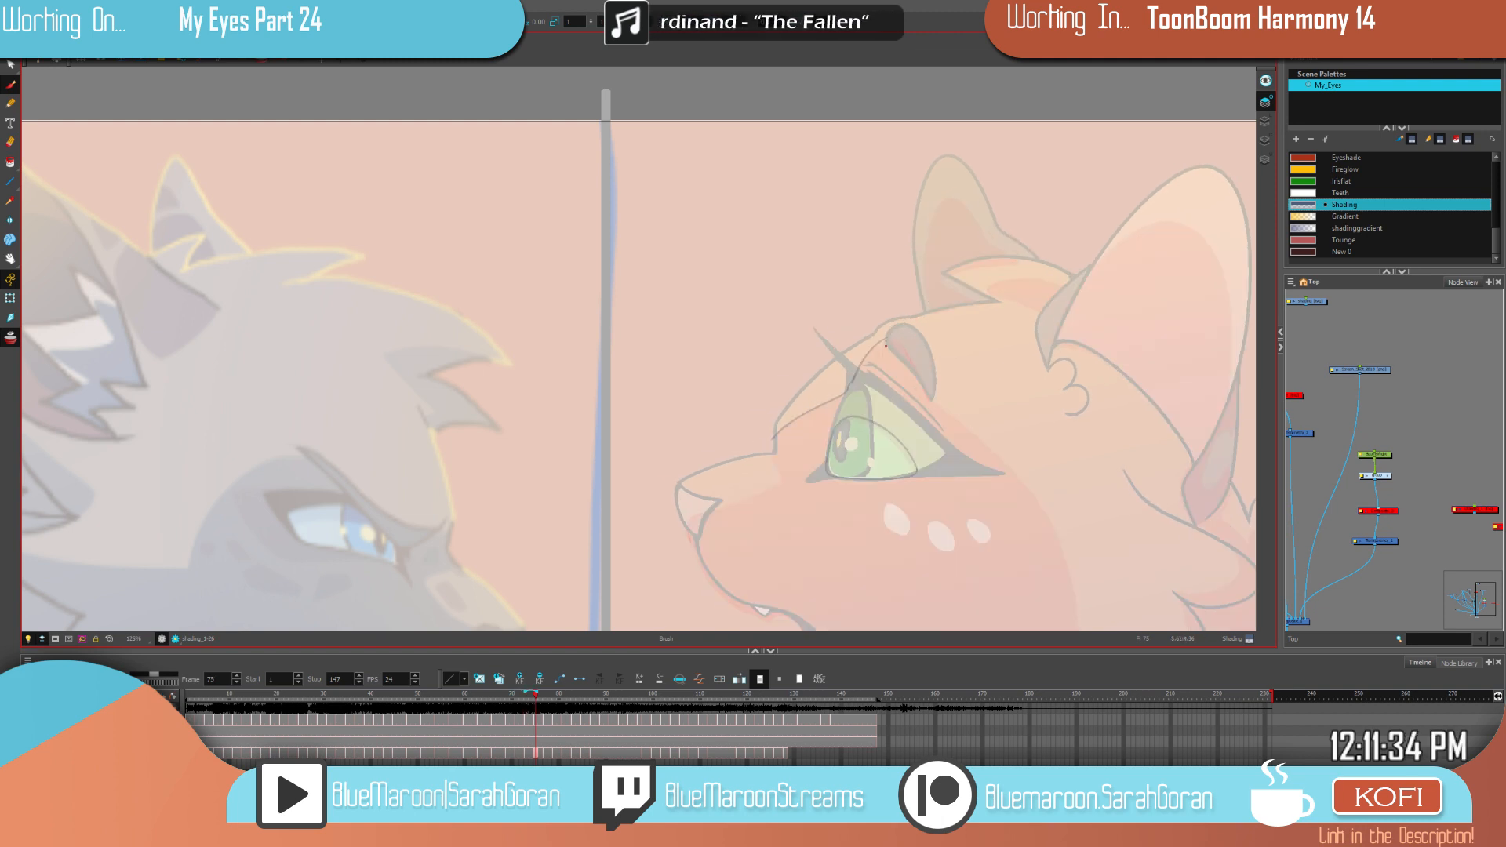
key("comma")
key("comma")
key("period")
key("period")
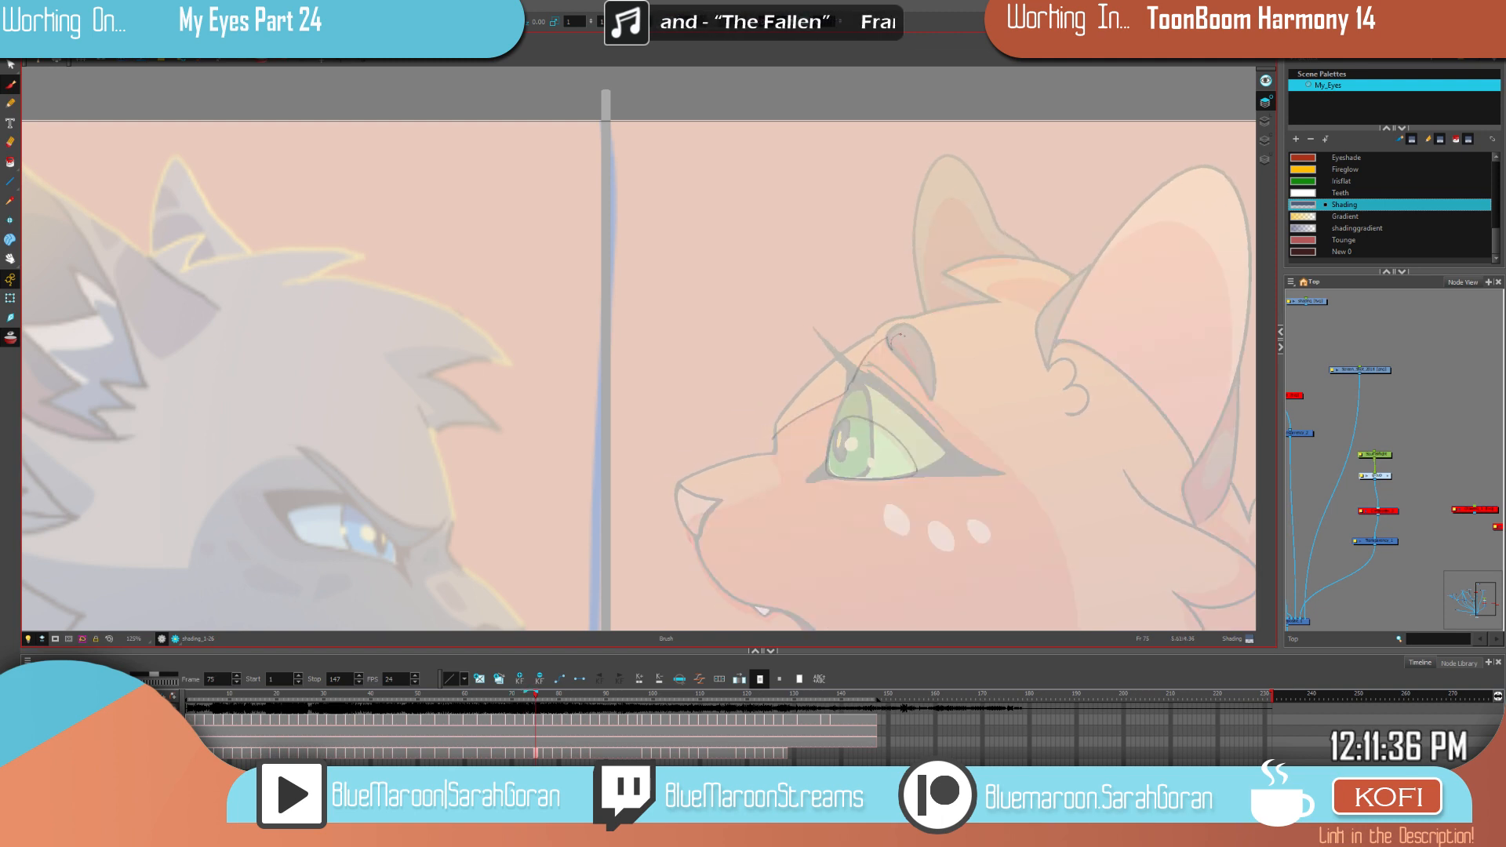
key("comma")
key("comma")
key("period")
key("period")
Step: Brush the shading outline from the right cat's brow down behind the eye and around the lower cheek fur on frame 75
mouse_move(1100, 540)
left_mouse_down()
mouse_move(1014, 473)
mouse_move(933, 365)
left_mouse_up()
left_click_drag(765, 222, 810, 252)
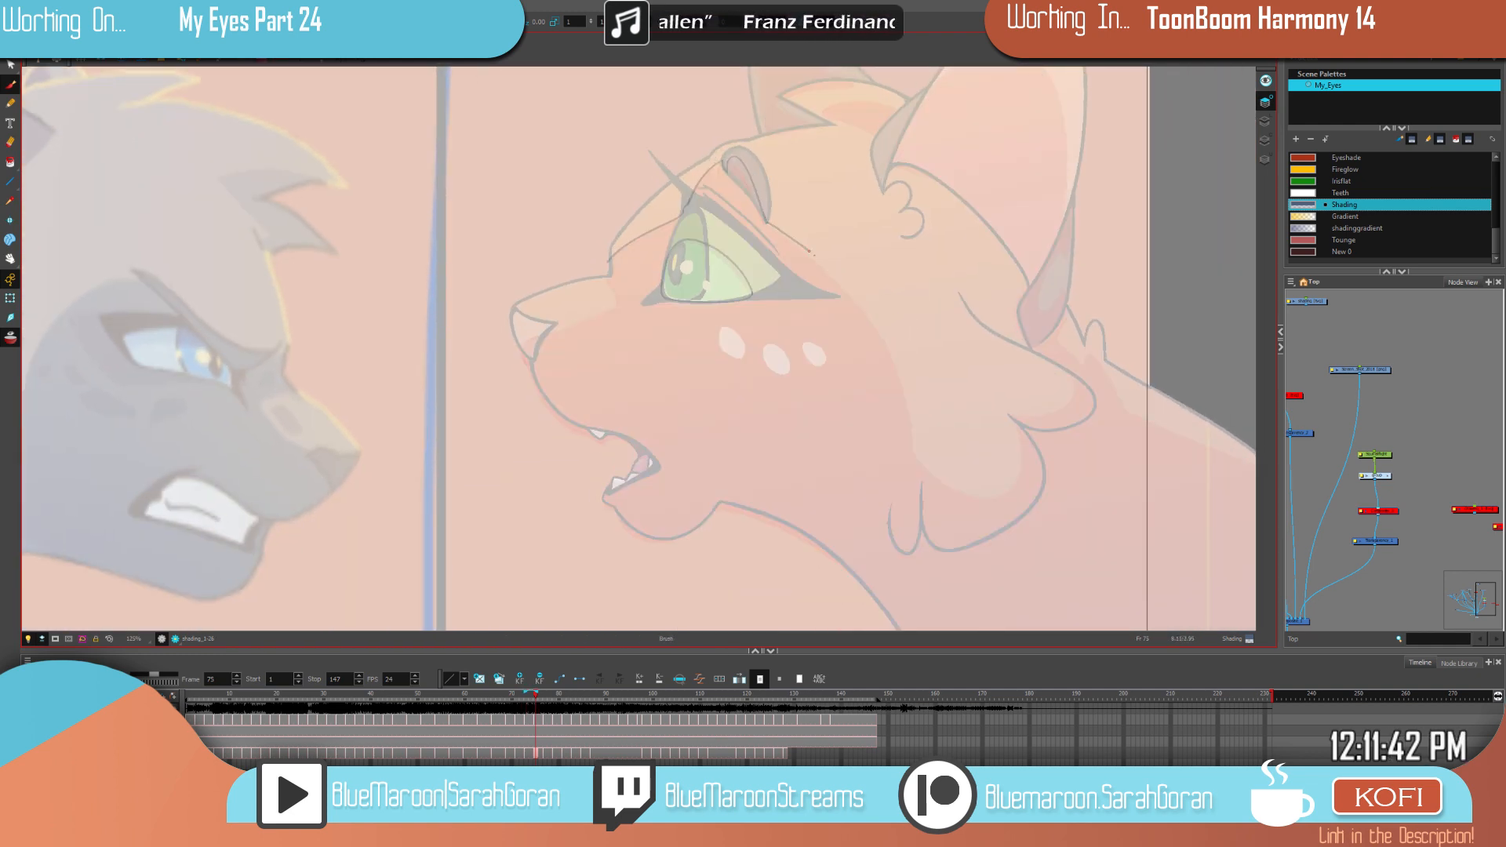
left_click_drag(894, 365, 911, 461)
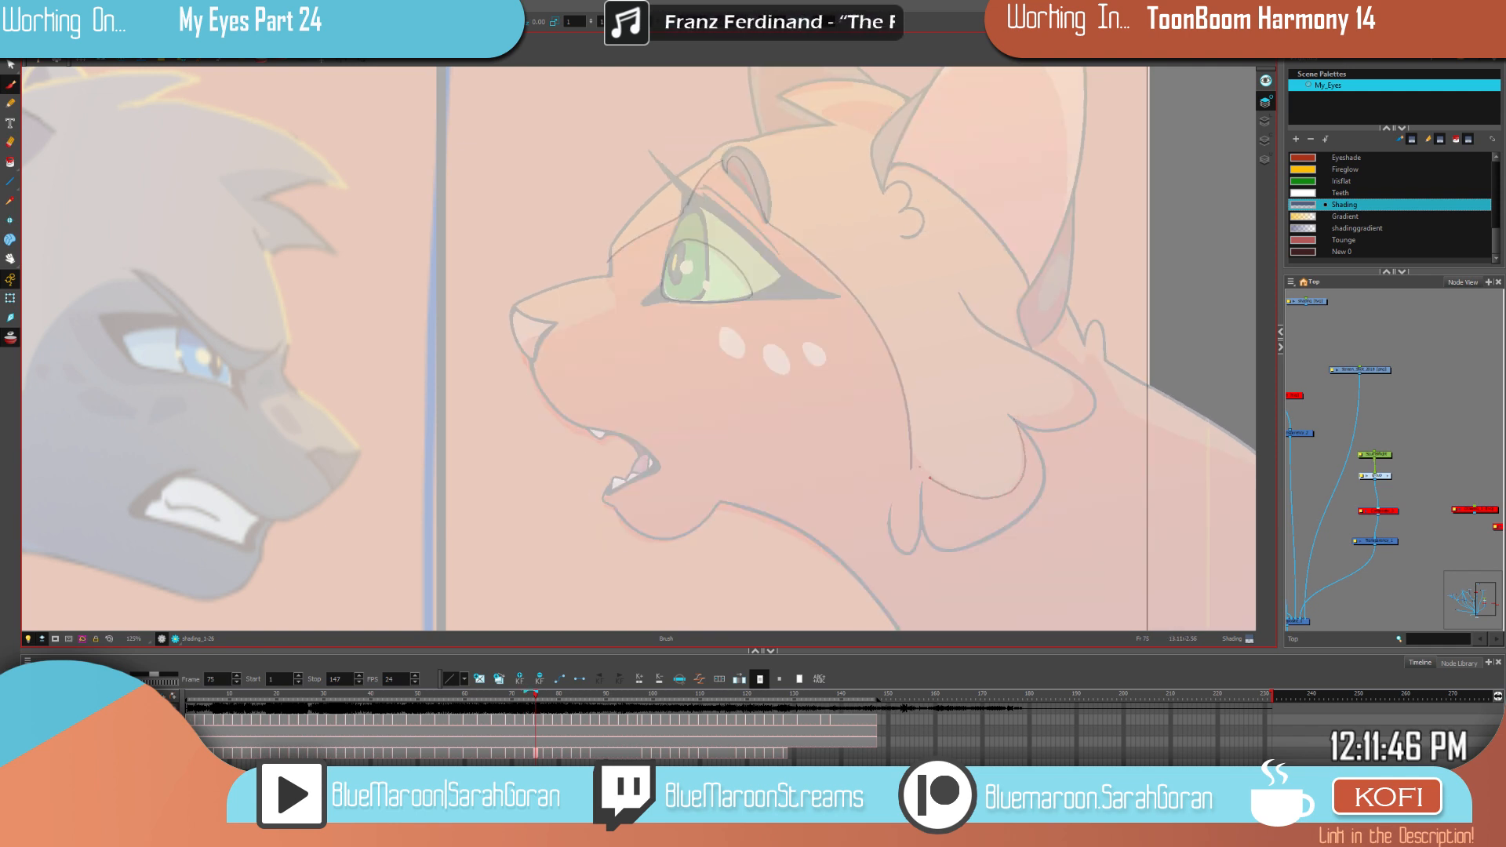
left_click_drag(1078, 485, 969, 533)
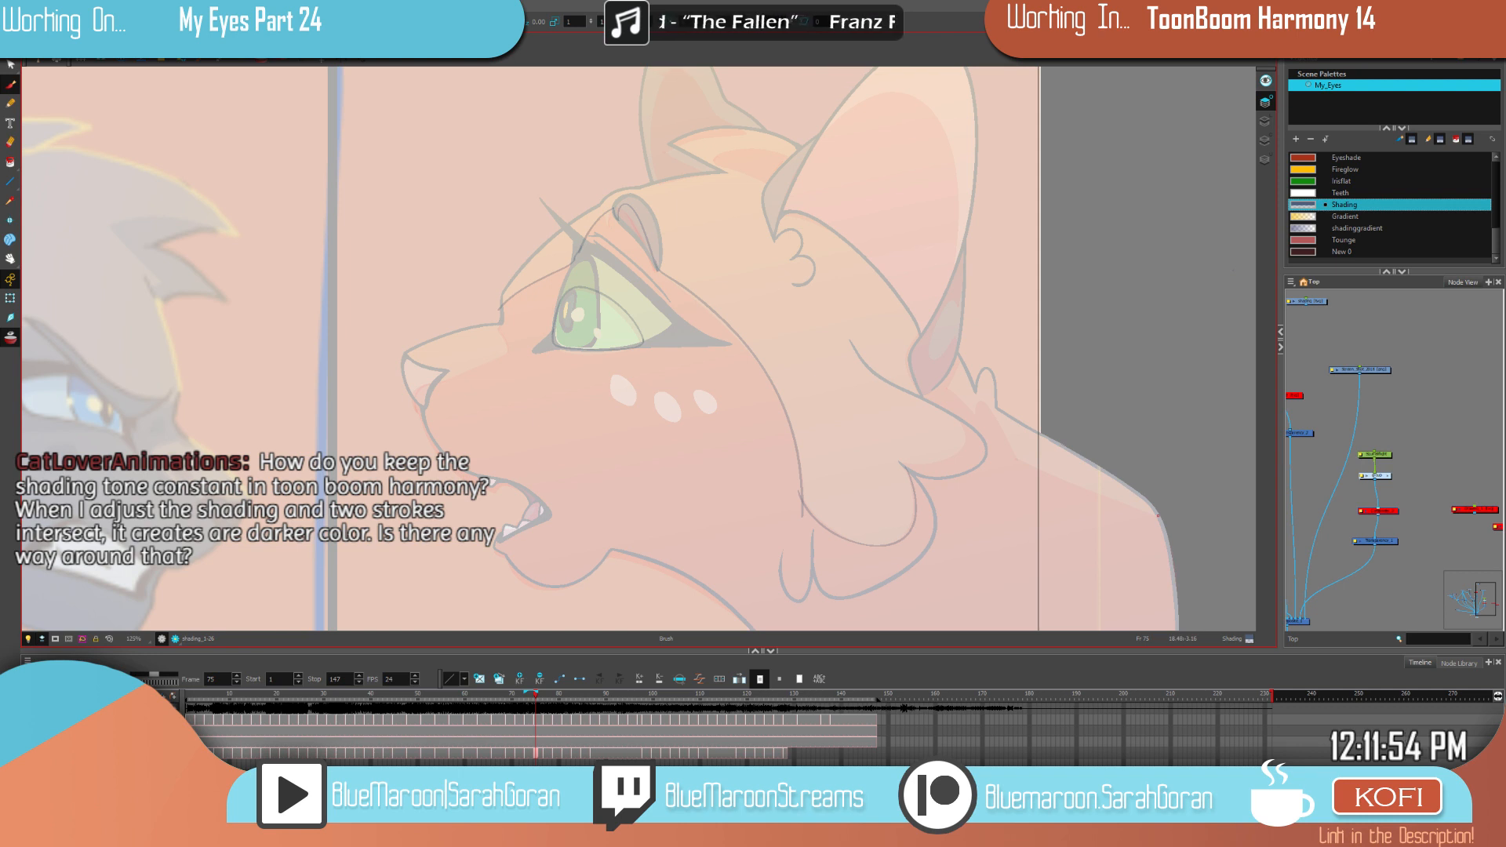
Step: Brush a short test stroke on the right cat's cheek on frame 75 and preview it in Render View
left_click_drag(738, 413, 733, 472)
left_click(175, 639)
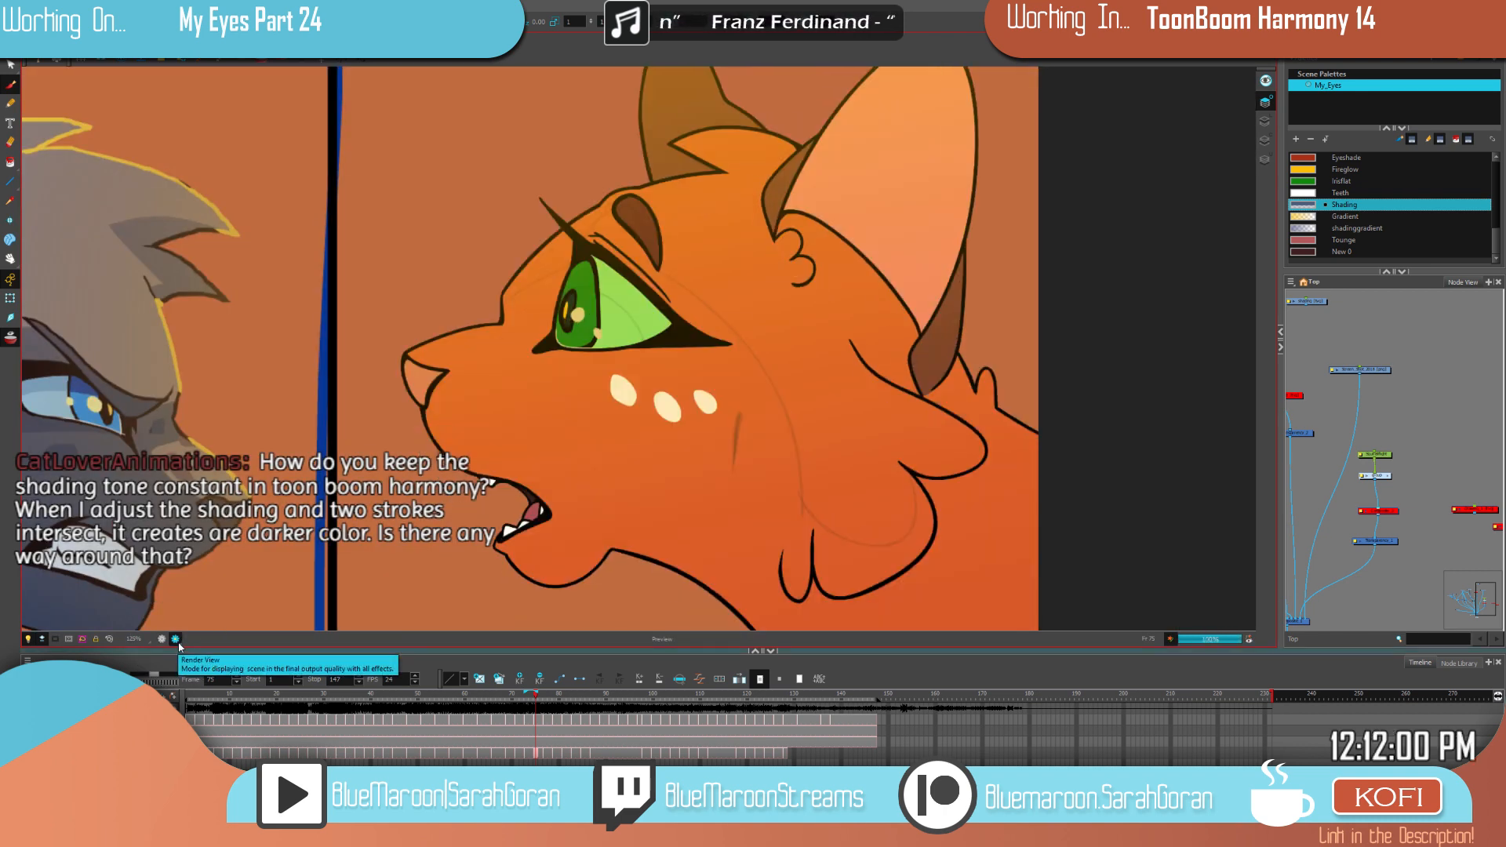
left_click(175, 639)
key("ctrl+z")
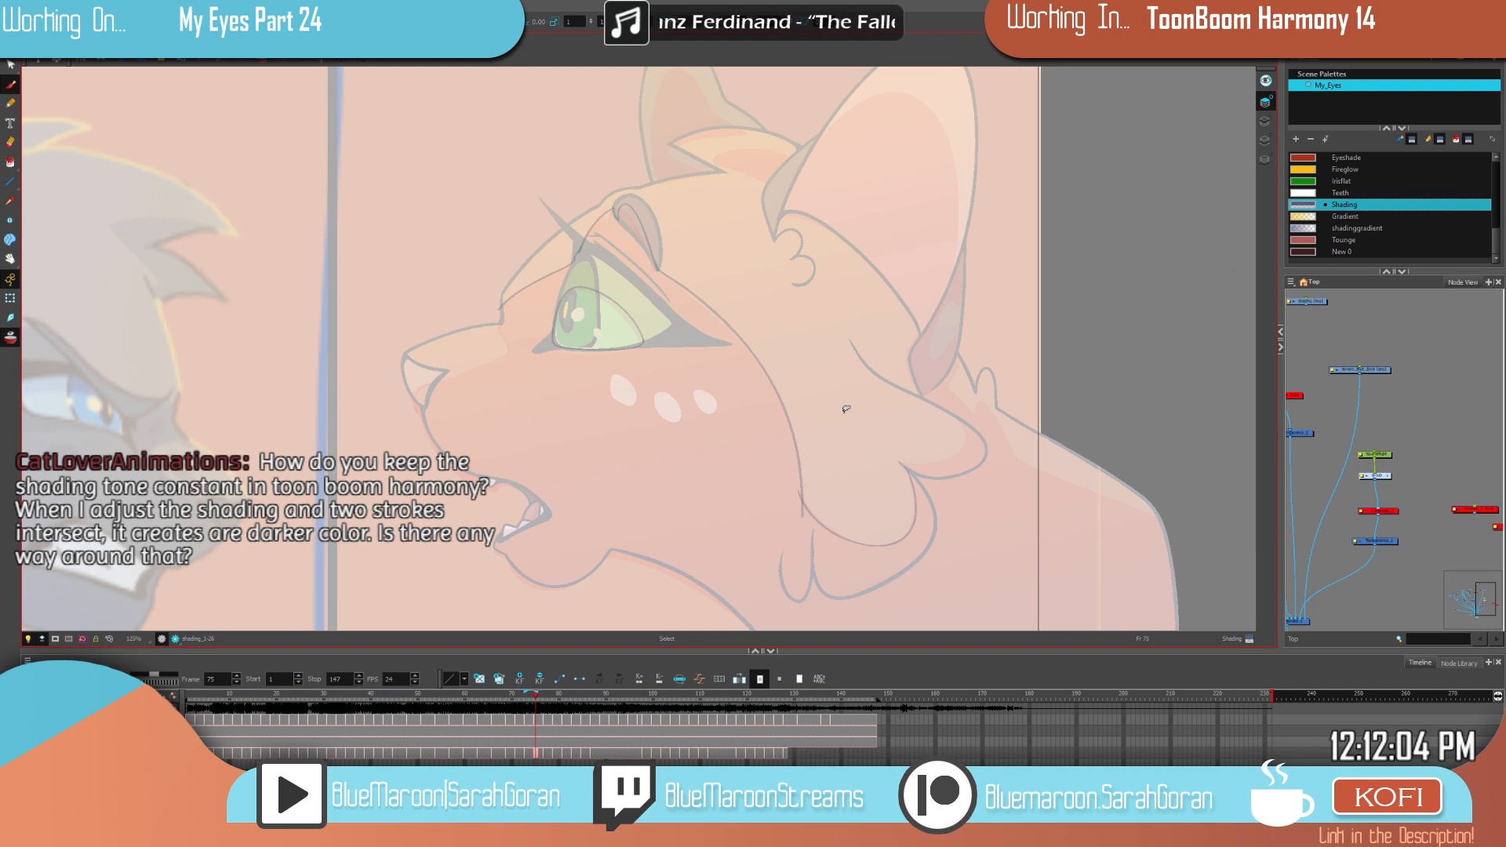
key("alt+b")
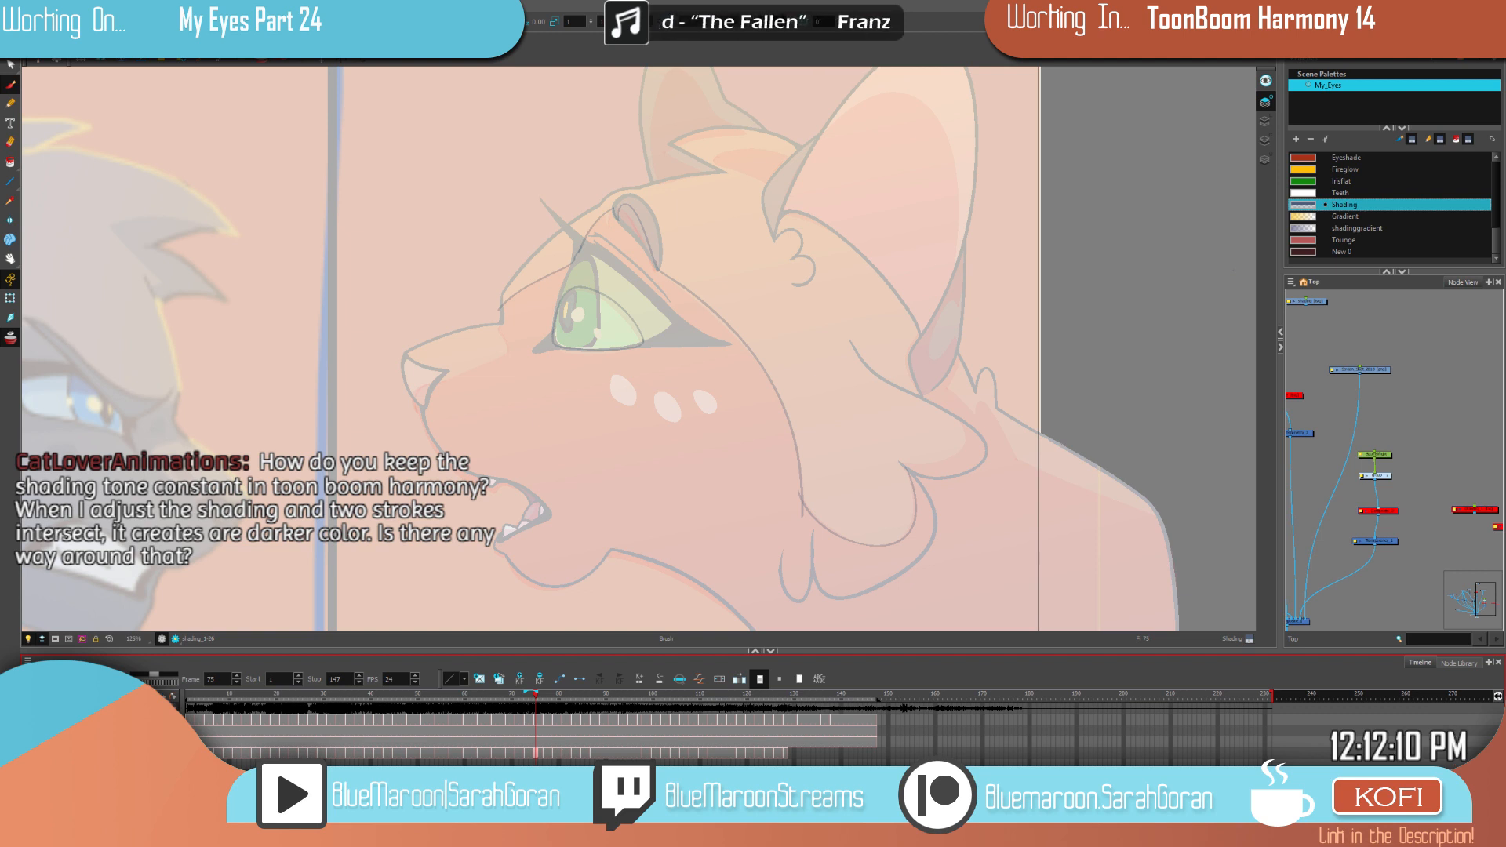
right_click(146, 750)
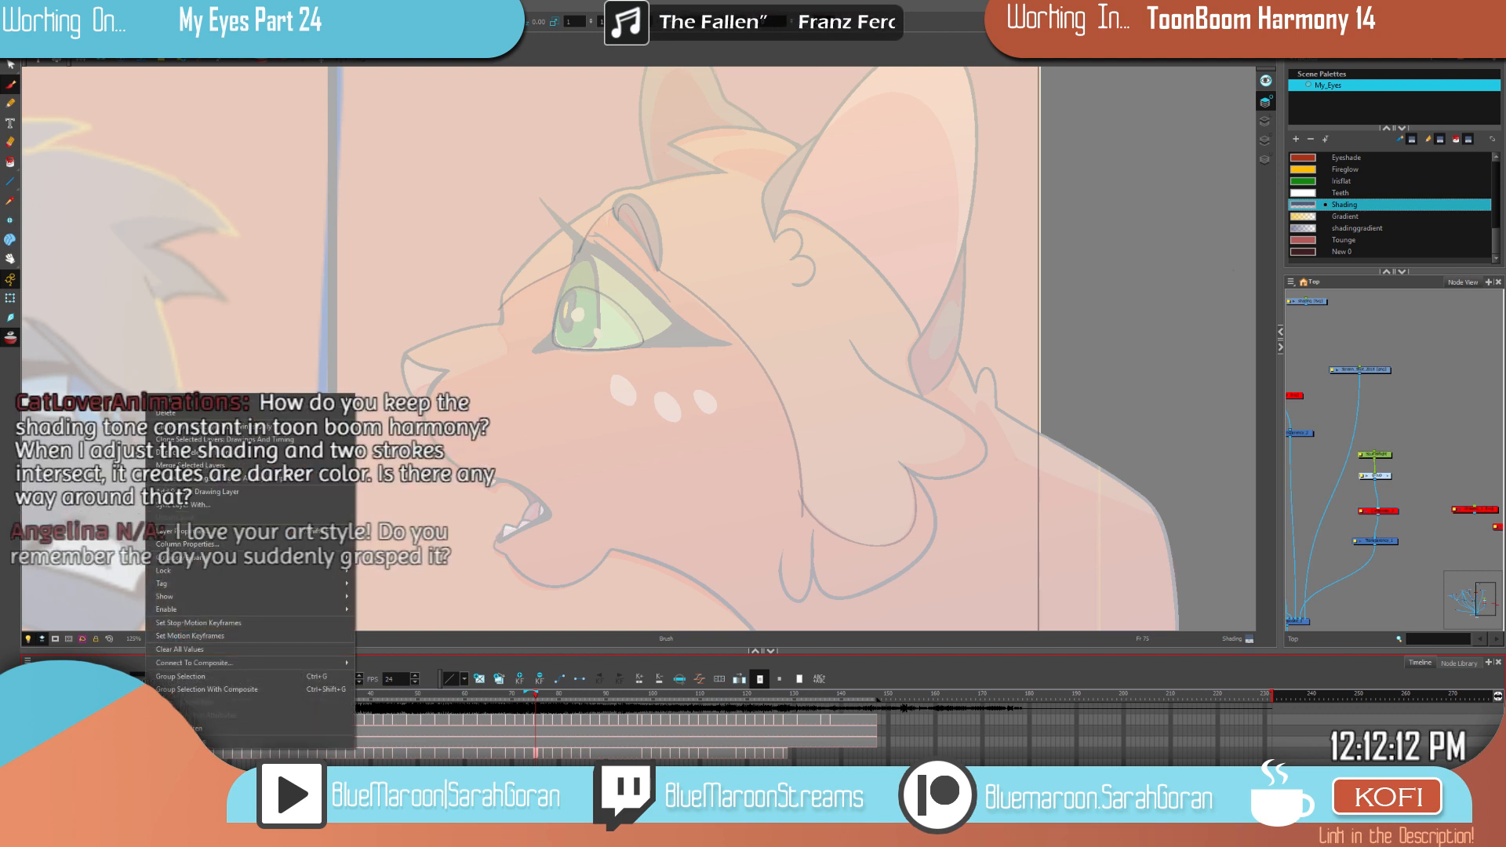
key("Escape")
left_click(162, 696)
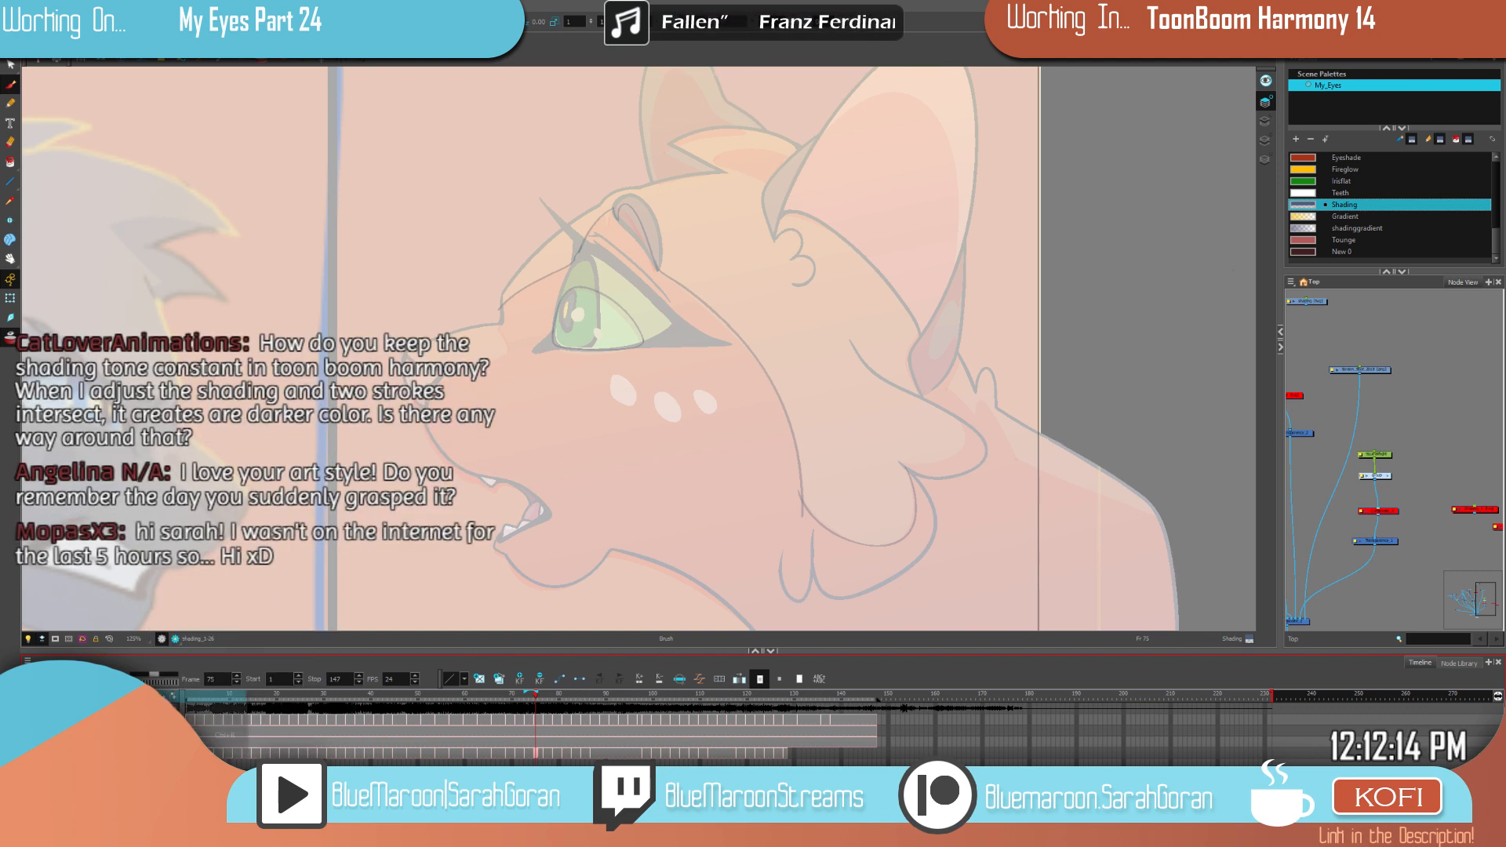
left_click(188, 741)
key("ctrl+z")
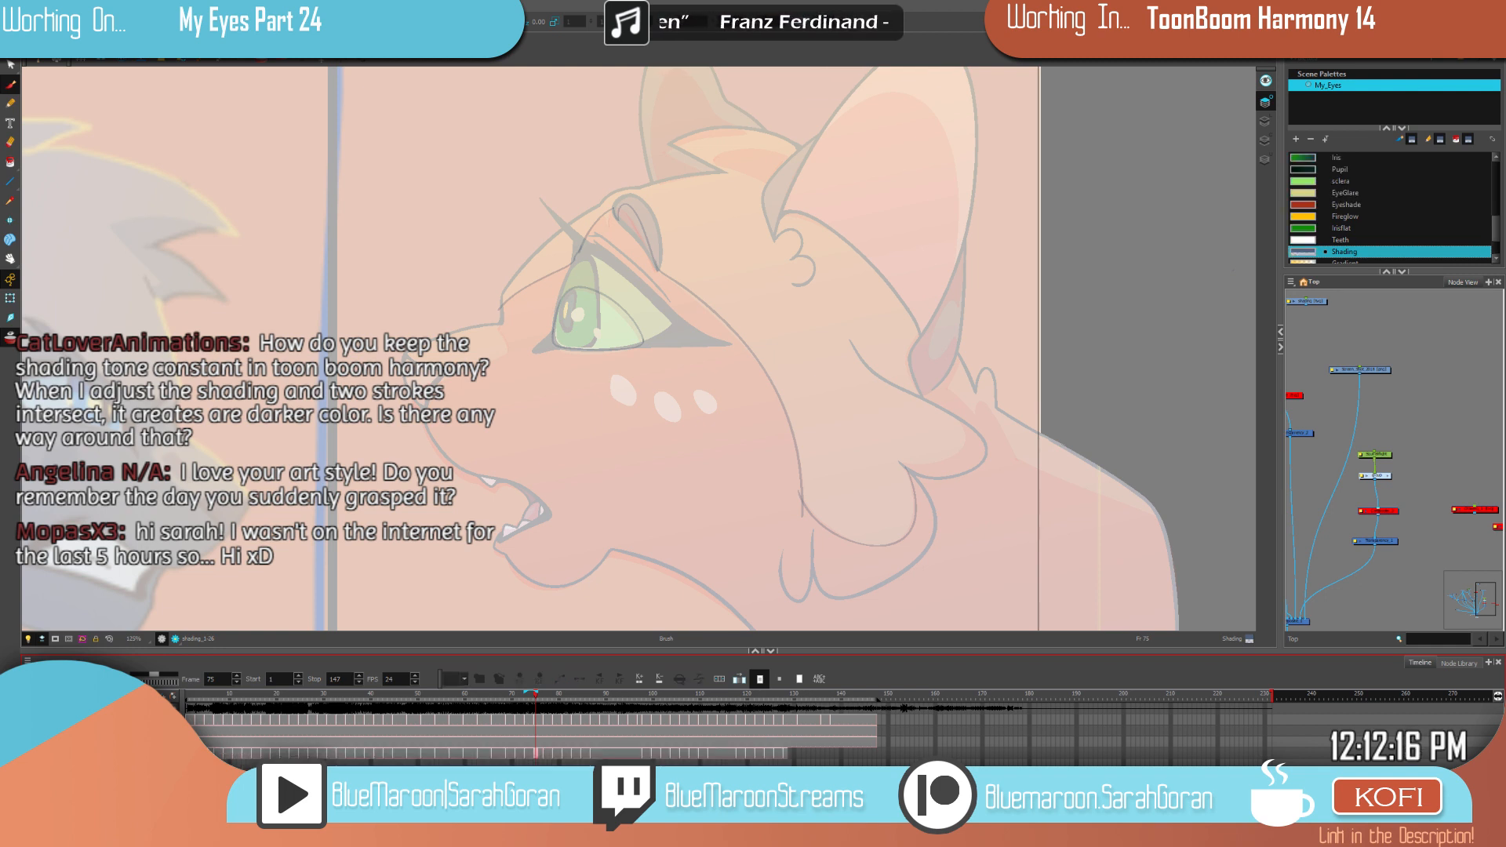
left_click(162, 697)
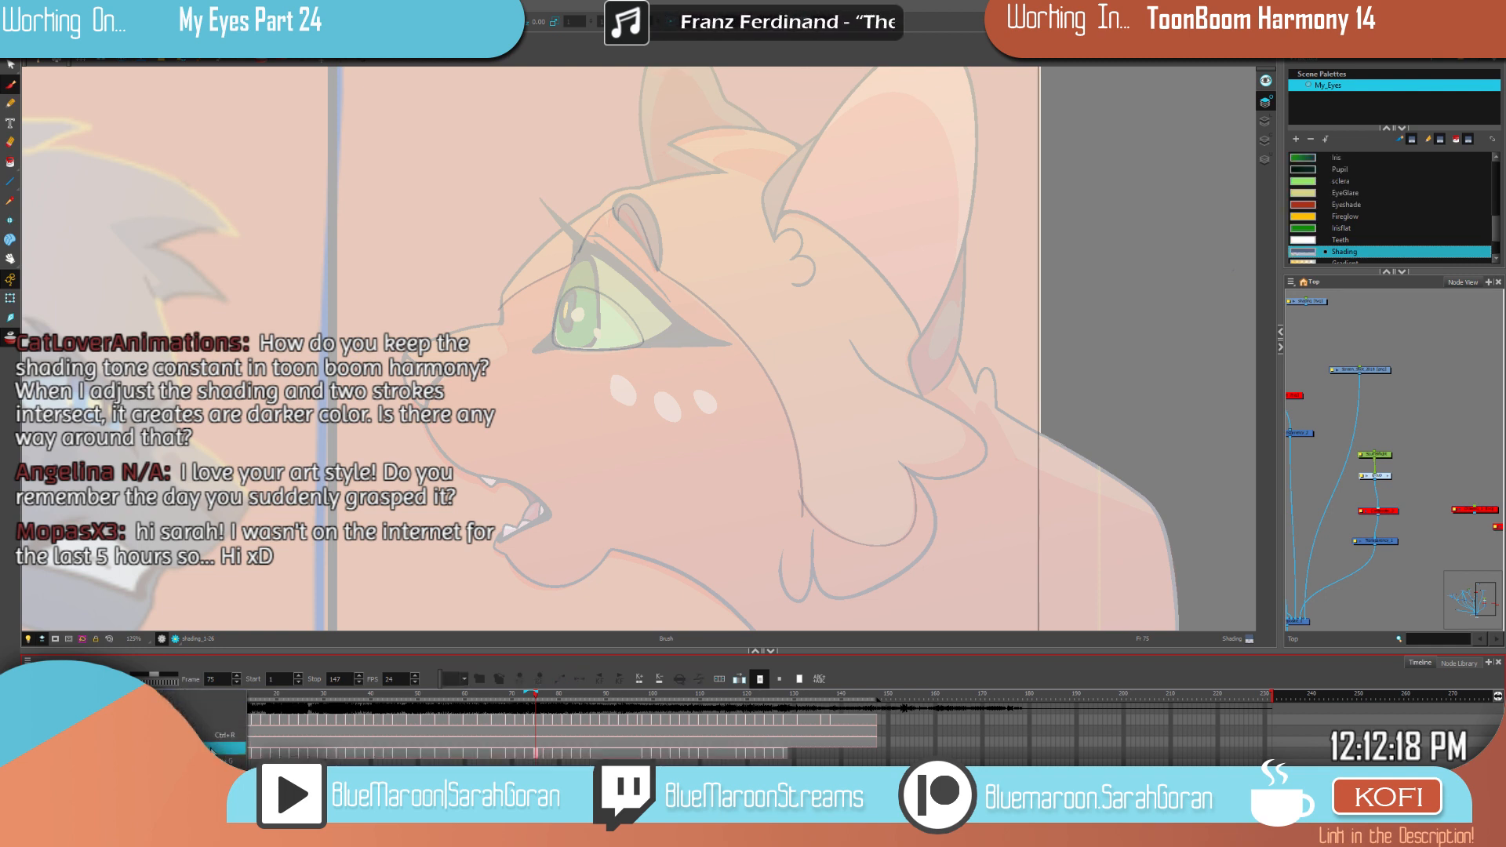
left_click(189, 734)
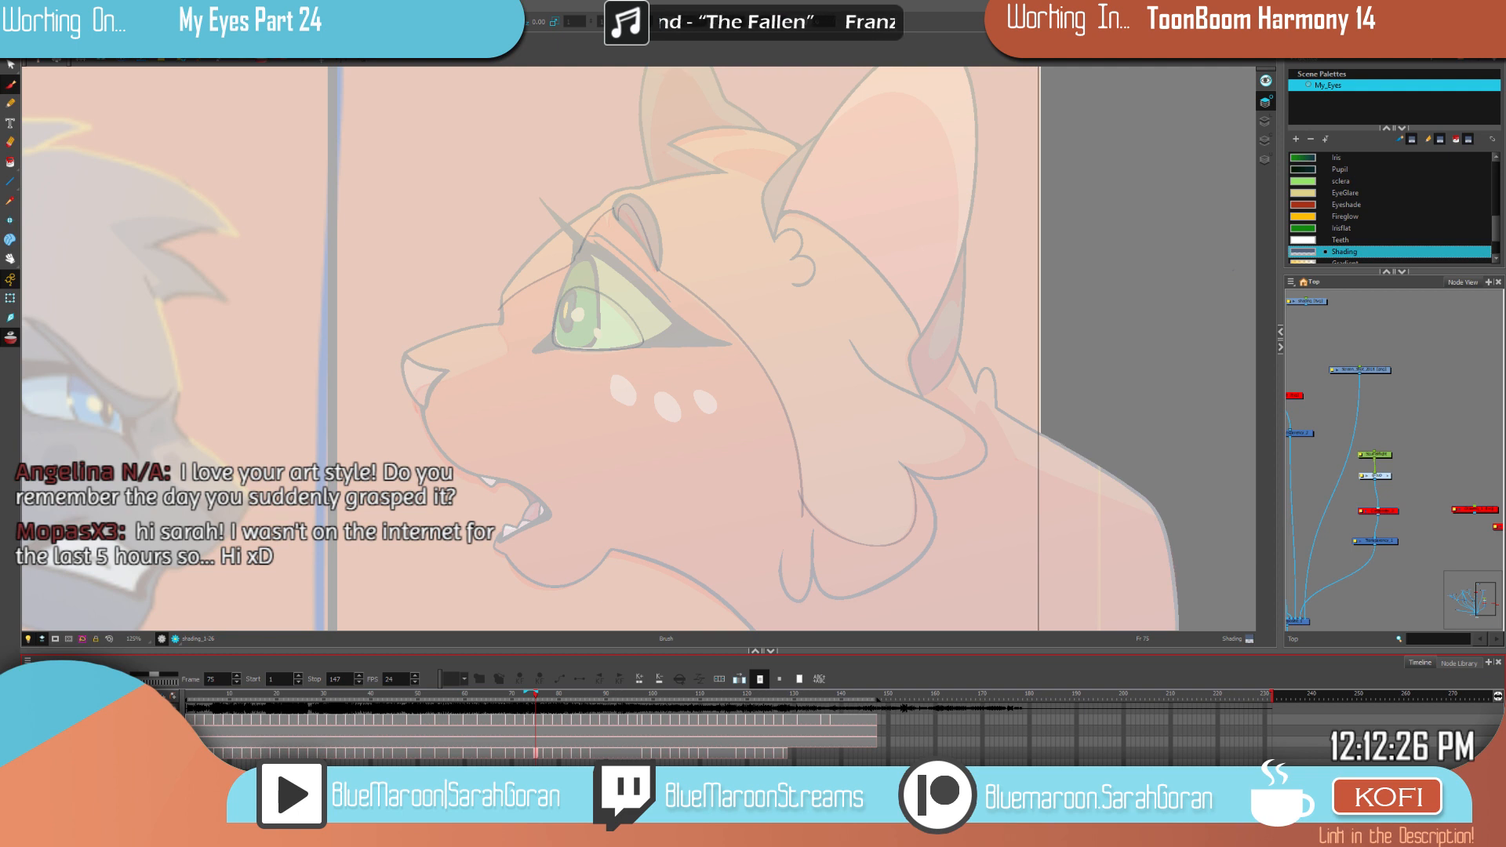
left_click(1421, 57)
left_click(1463, 57)
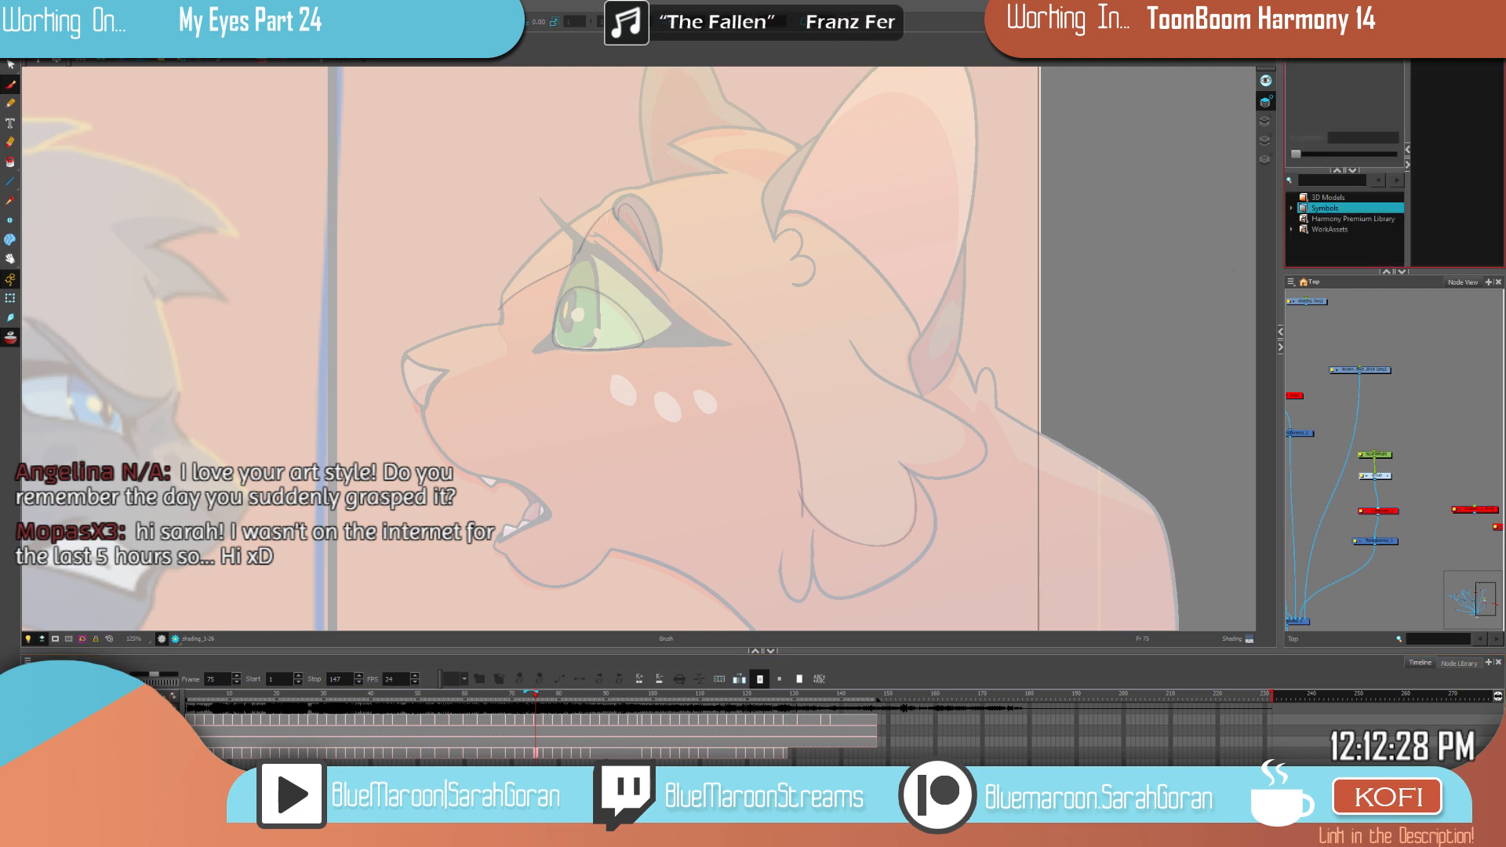
left_click(1379, 57)
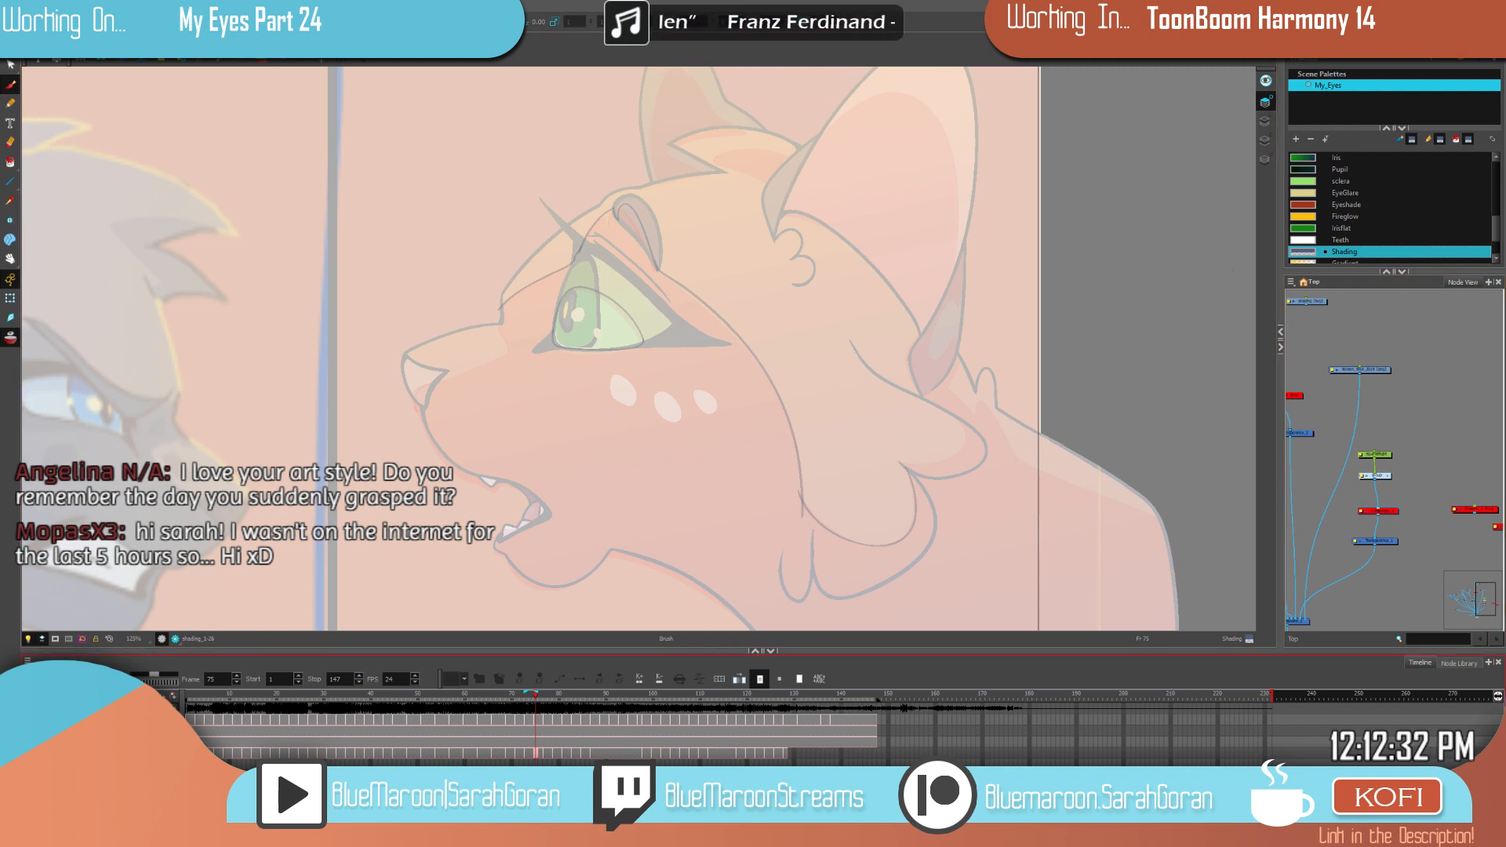
Step: Adjust the alpha of the Shading colour, previewing the result in Render View on frames 75 and 26
left_click(175, 638)
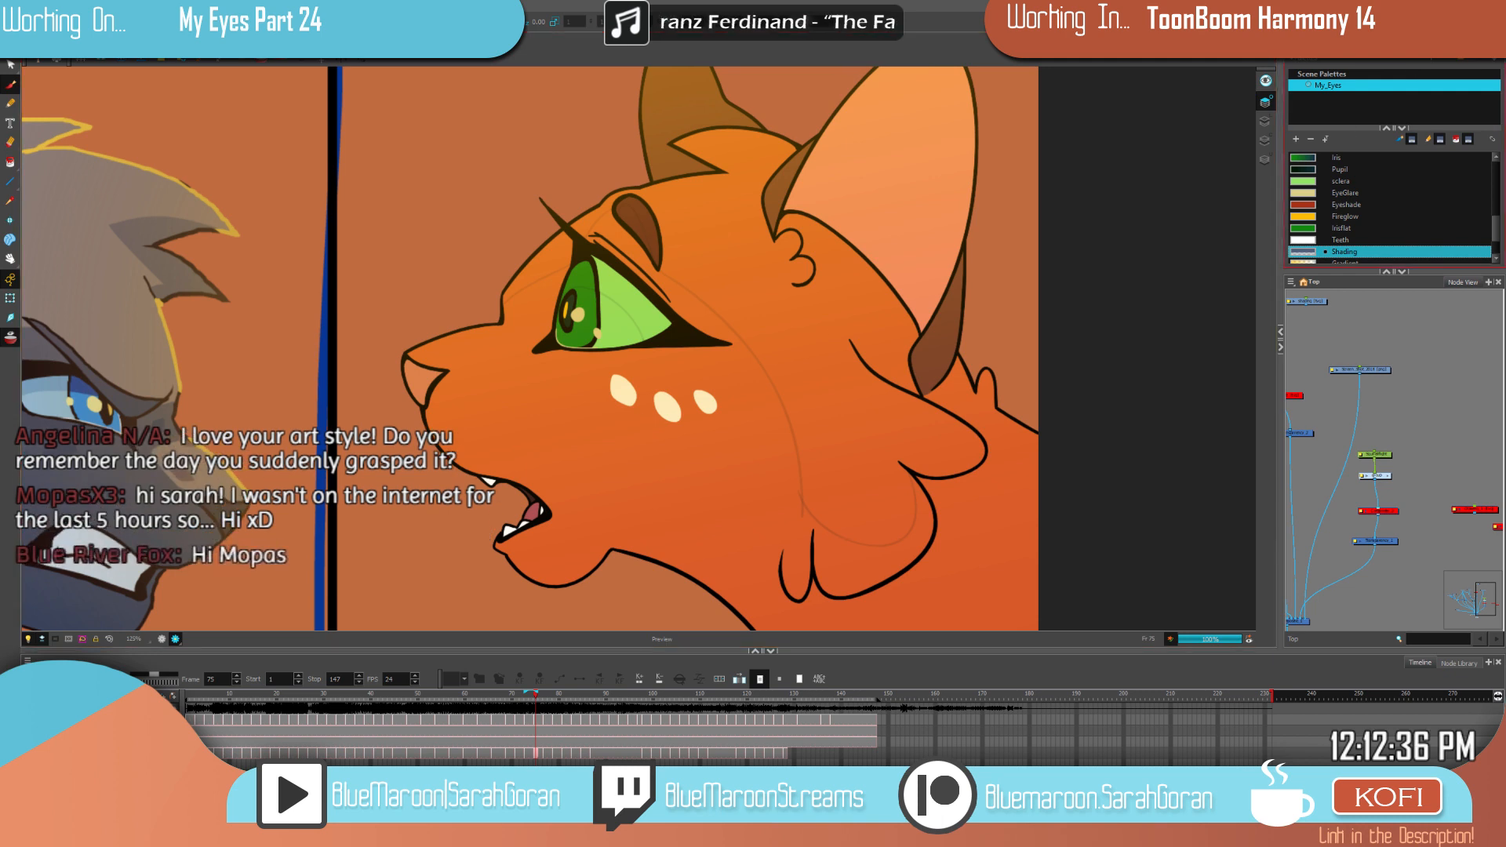
double_click(1303, 251)
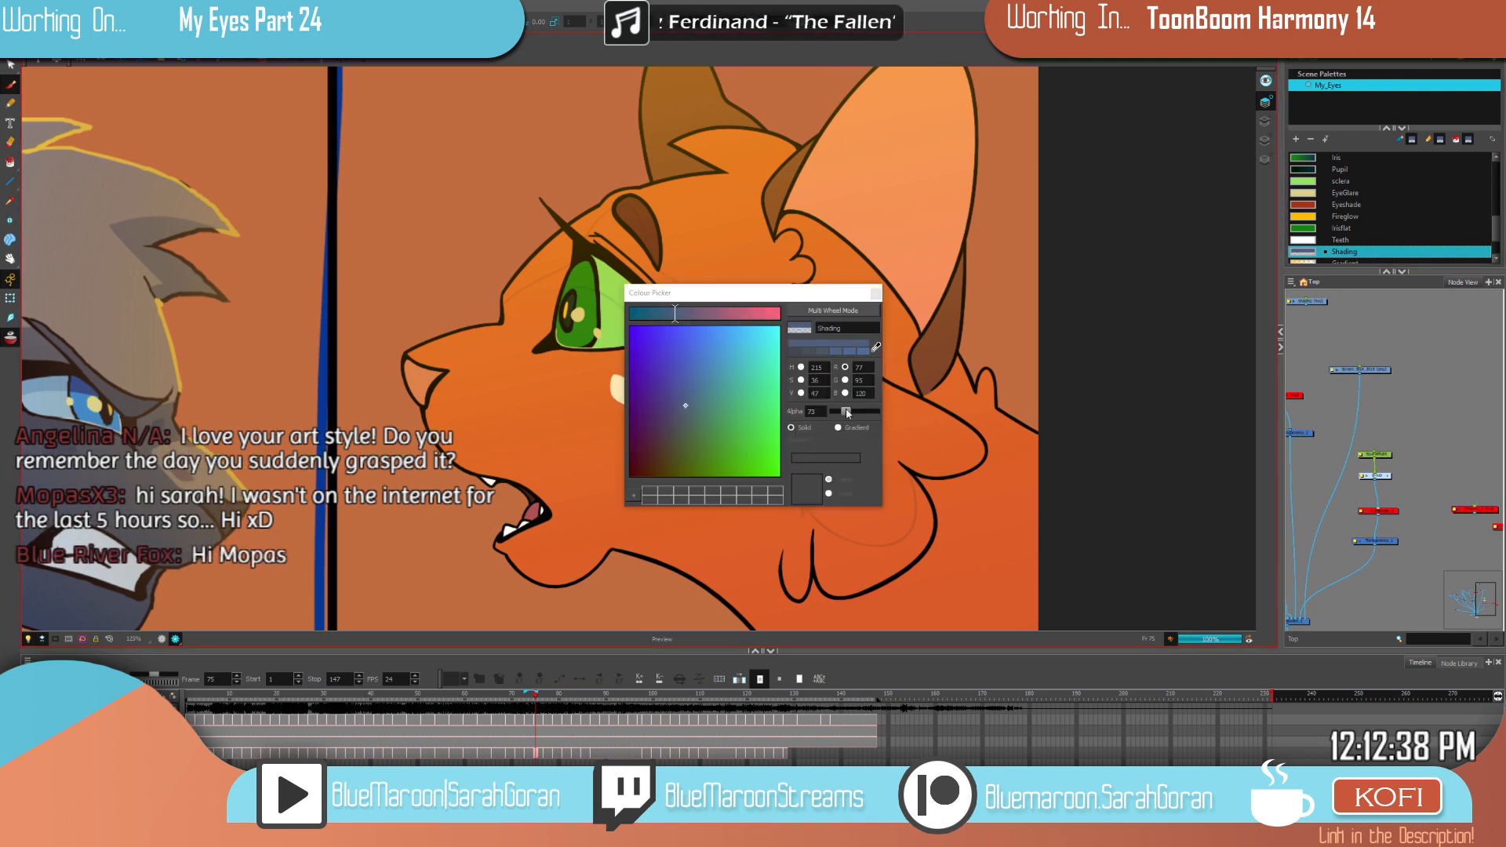
left_click(876, 294)
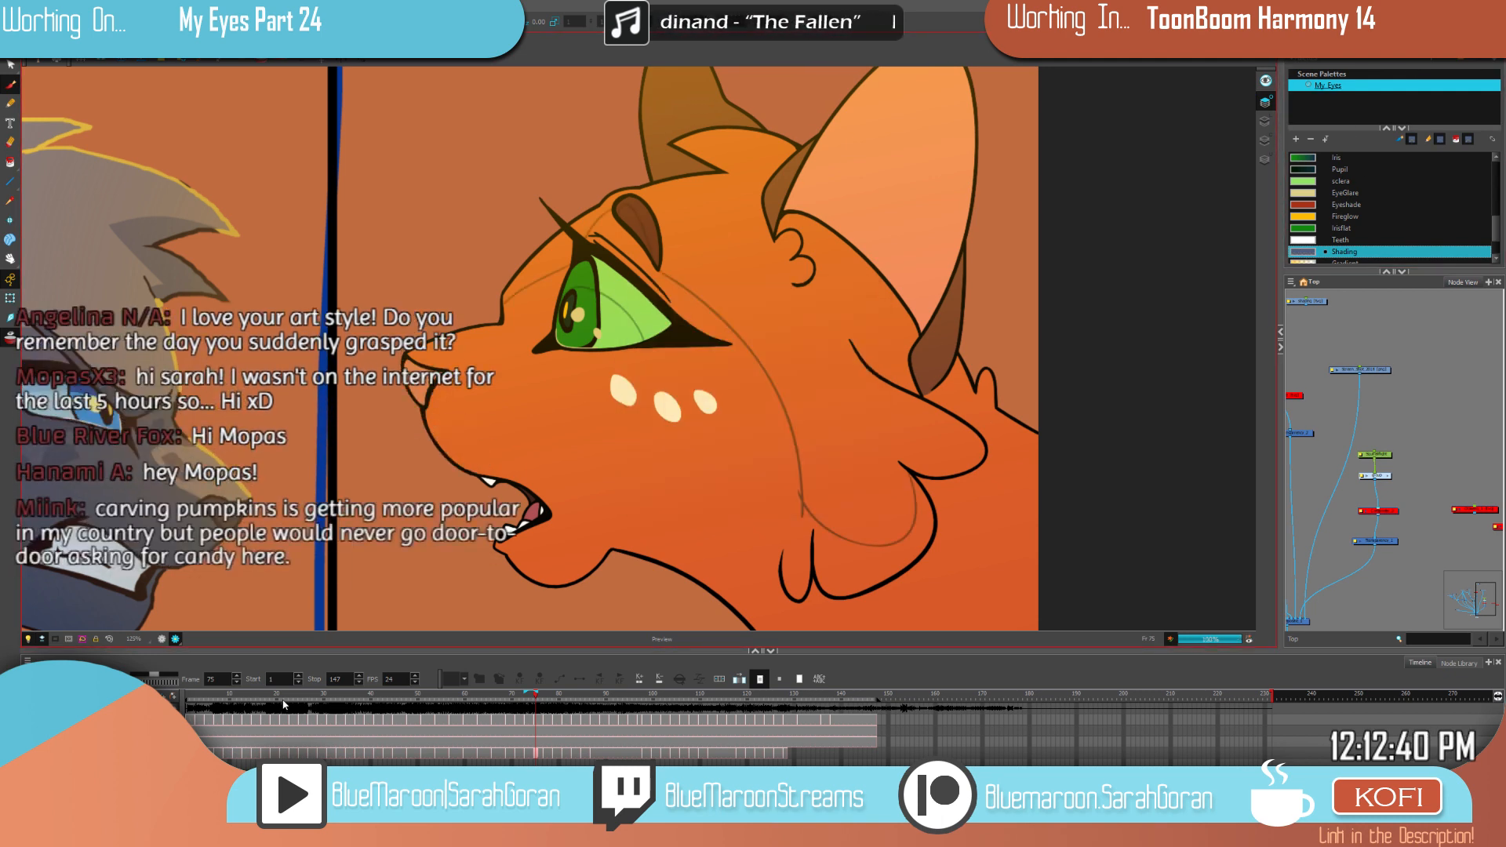
left_click(306, 696)
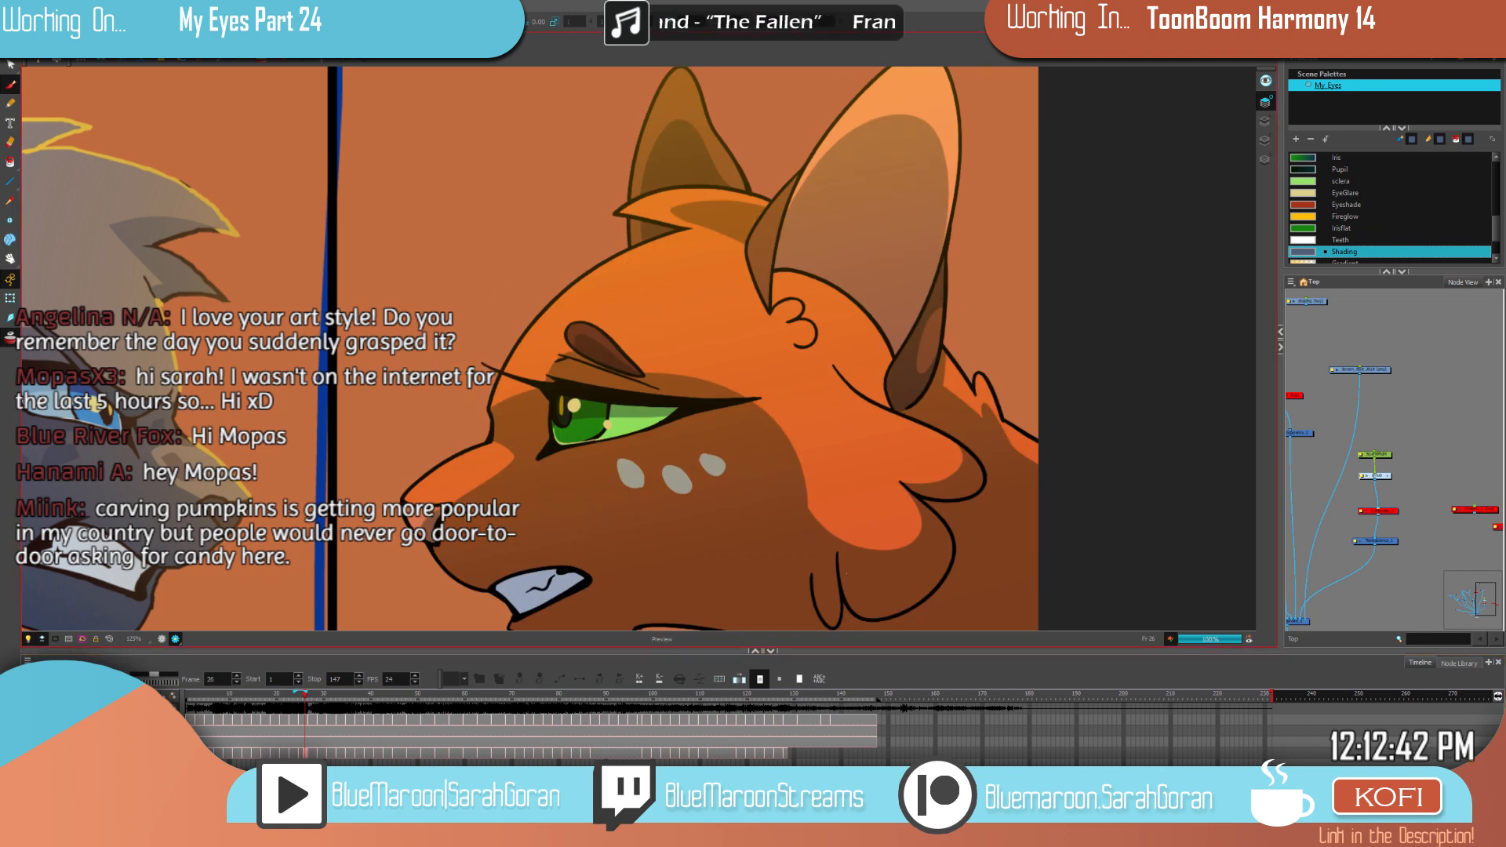
left_click_drag(917, 535, 892, 467)
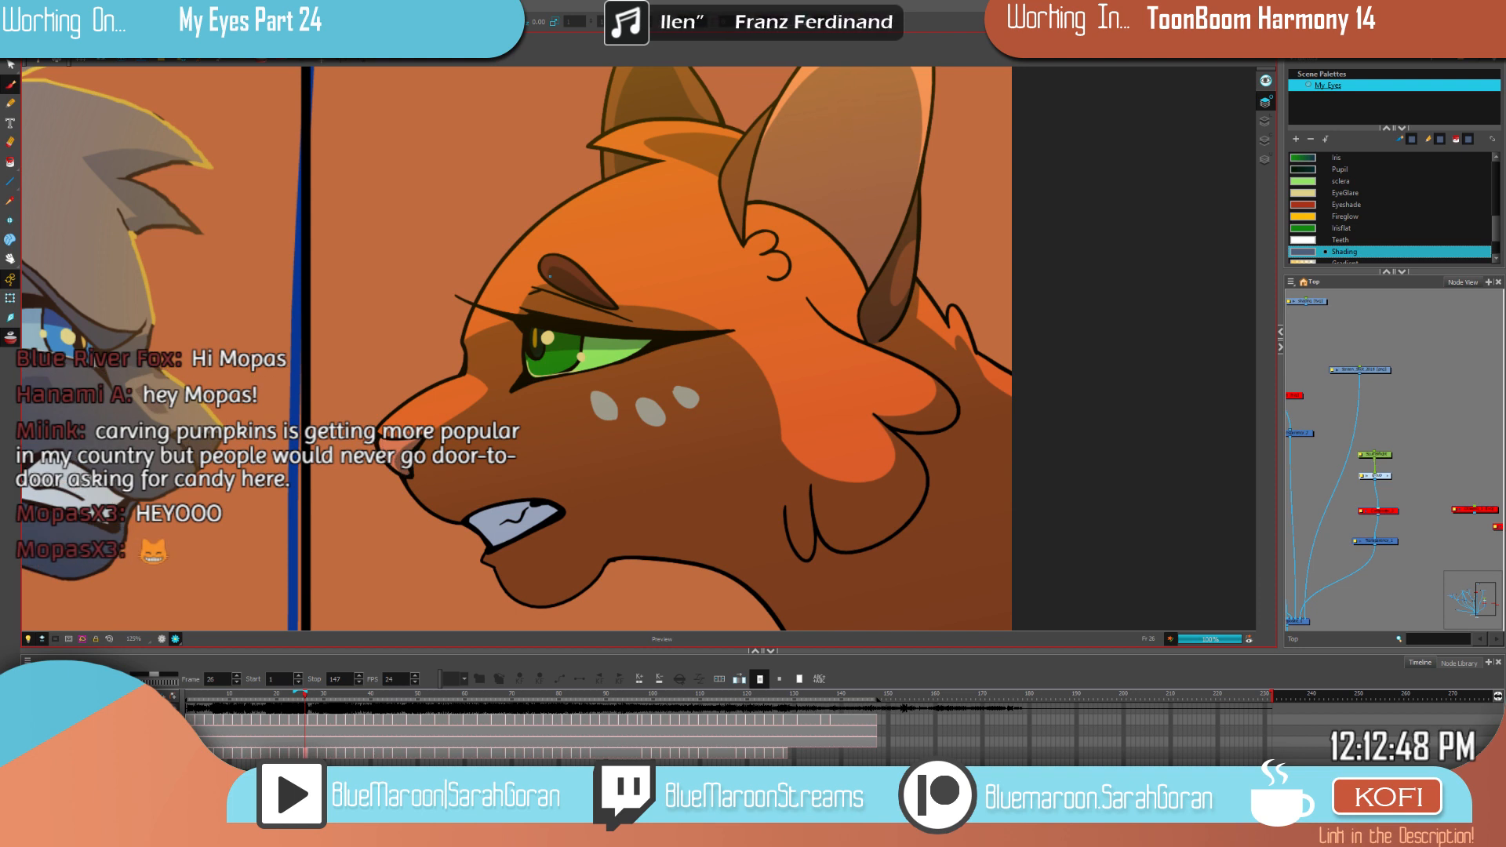
double_click(1318, 248)
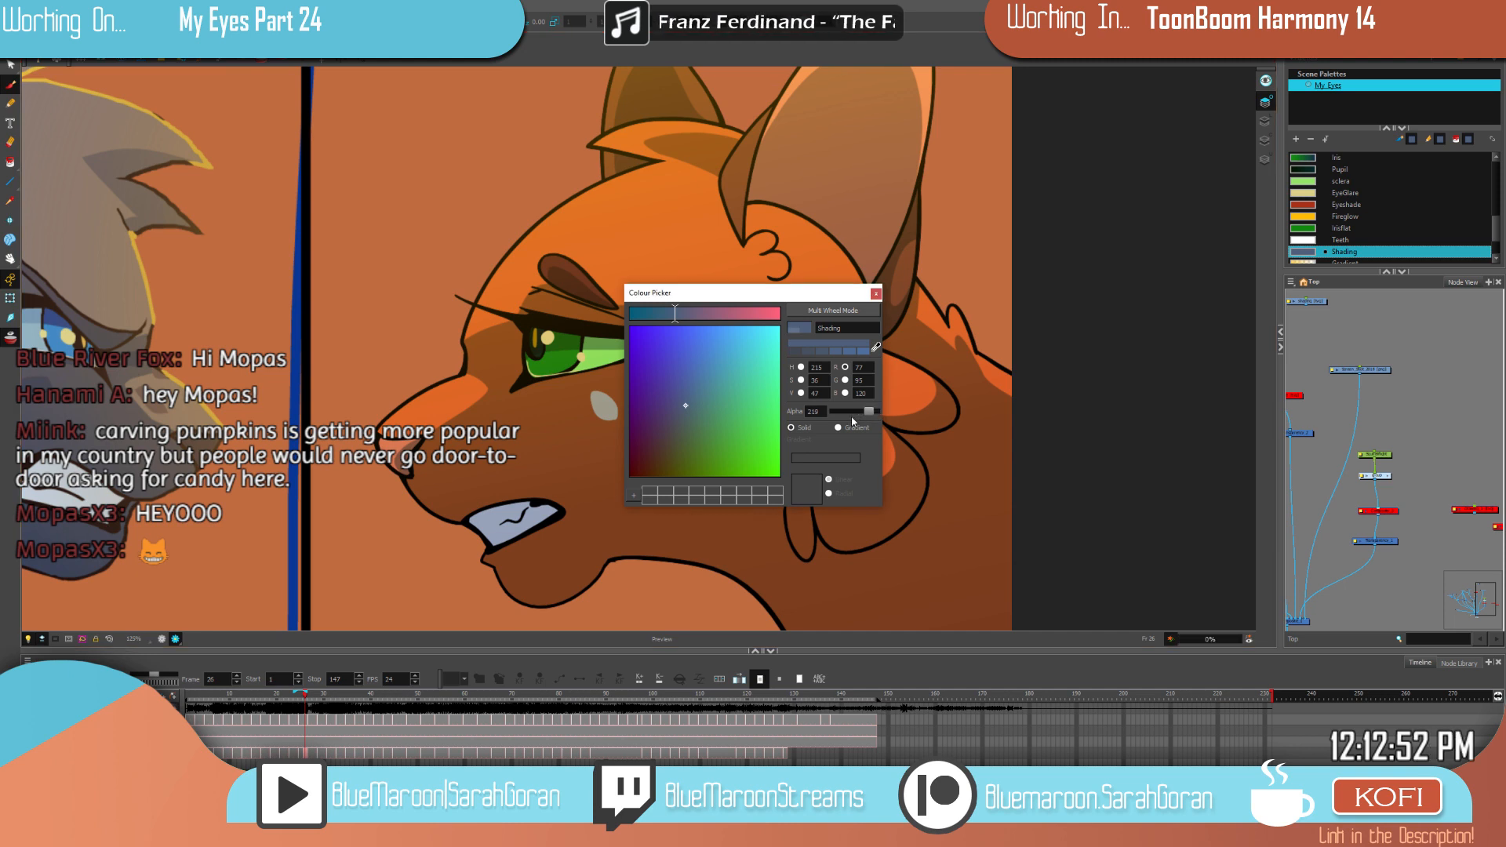
left_click(876, 294)
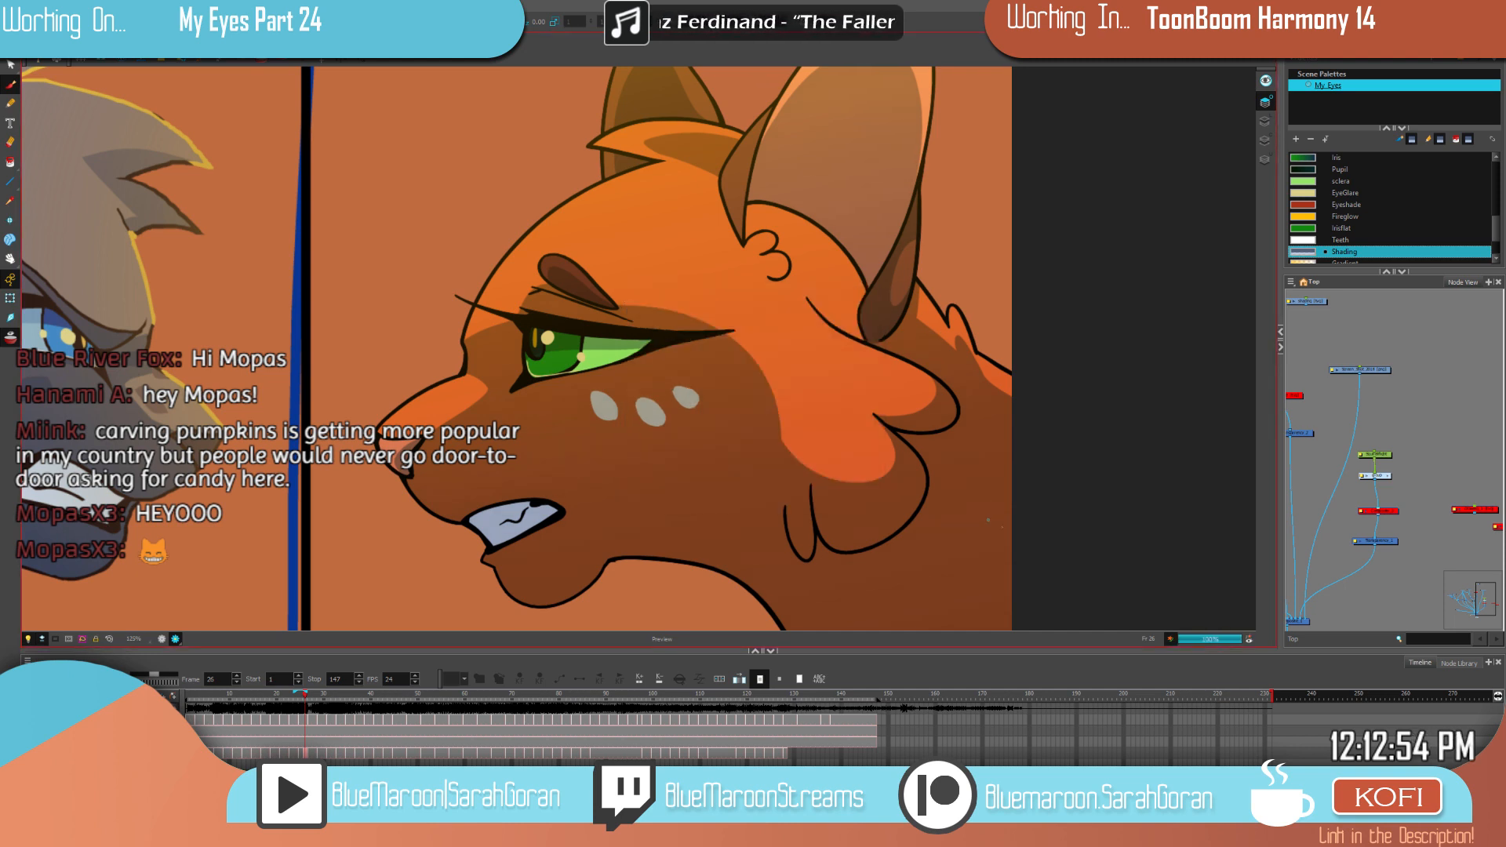
left_click_drag(947, 496, 911, 479)
left_click_drag(1332, 408, 1359, 446)
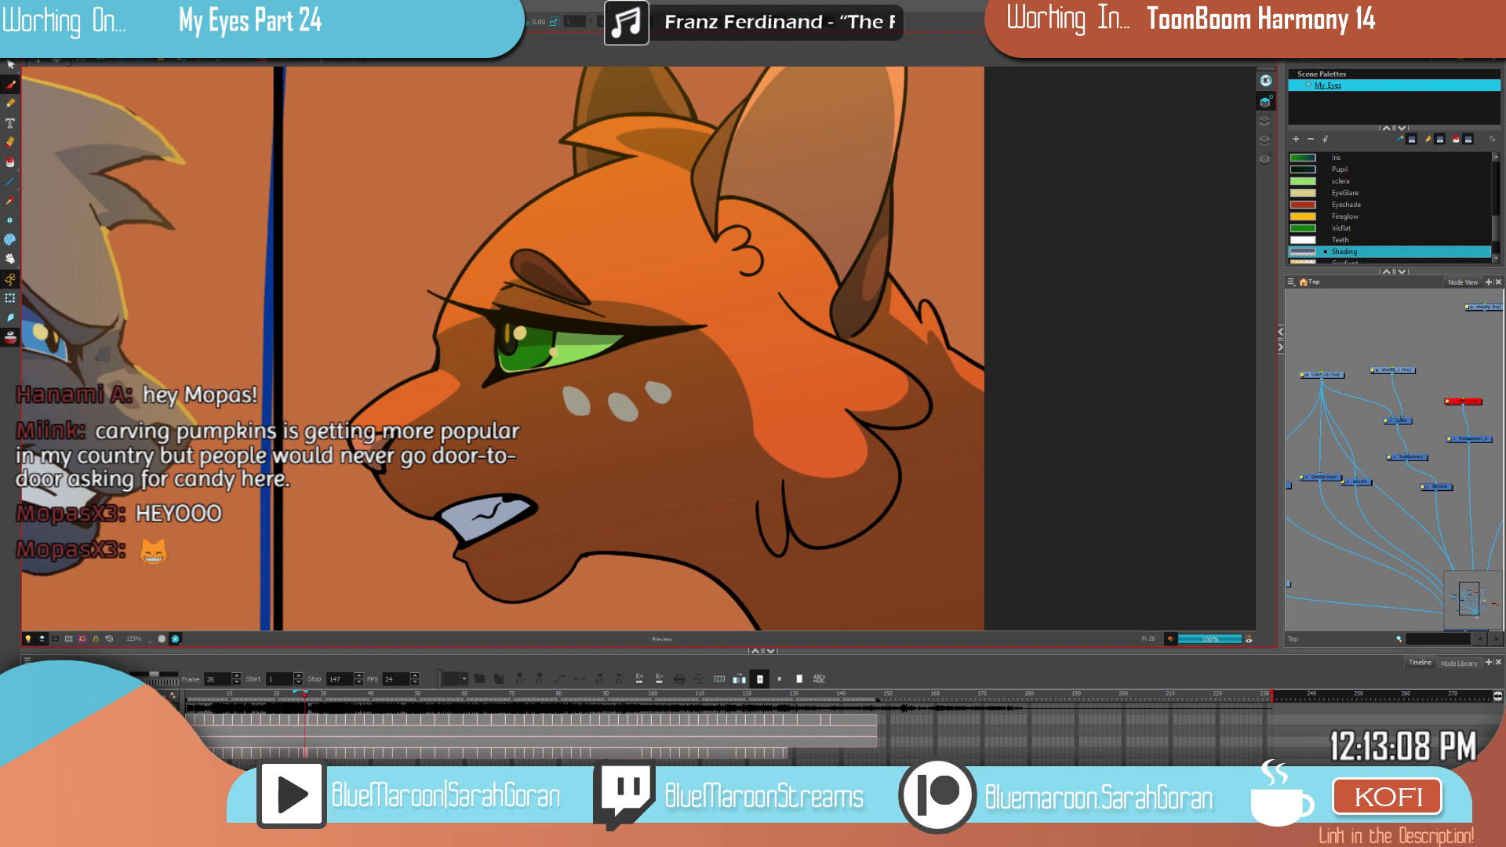
Step: Return from the render preview to the shading drawing on frame 75 and bring the right cat's eye and muzzle into close view
left_click(162, 639)
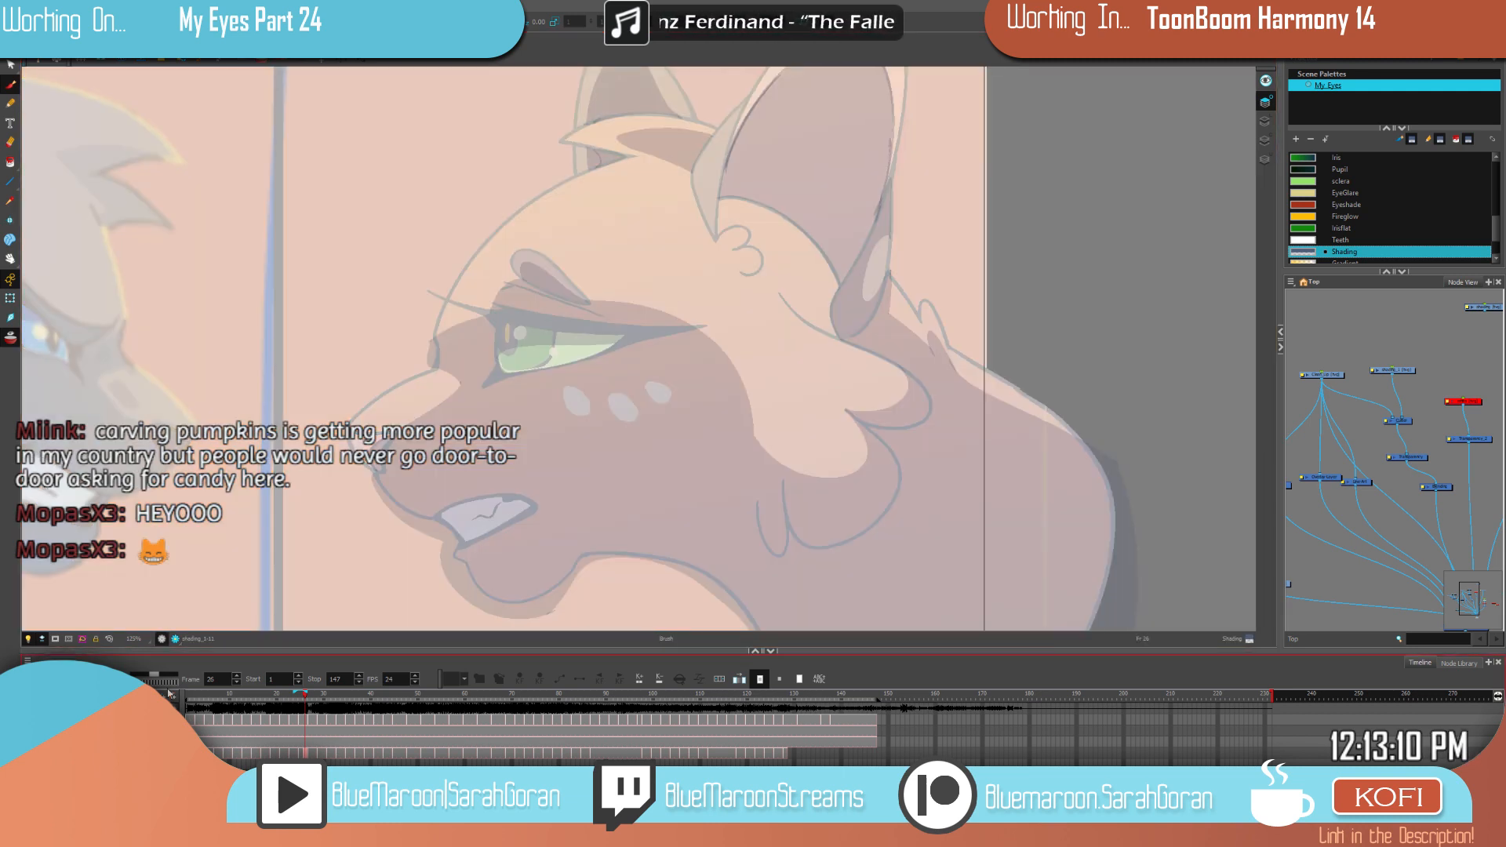
left_click(545, 755)
key("comma")
key("comma")
key("comma")
key("comma")
key("period")
key("comma")
key("period")
left_click_drag(786, 333, 906, 363)
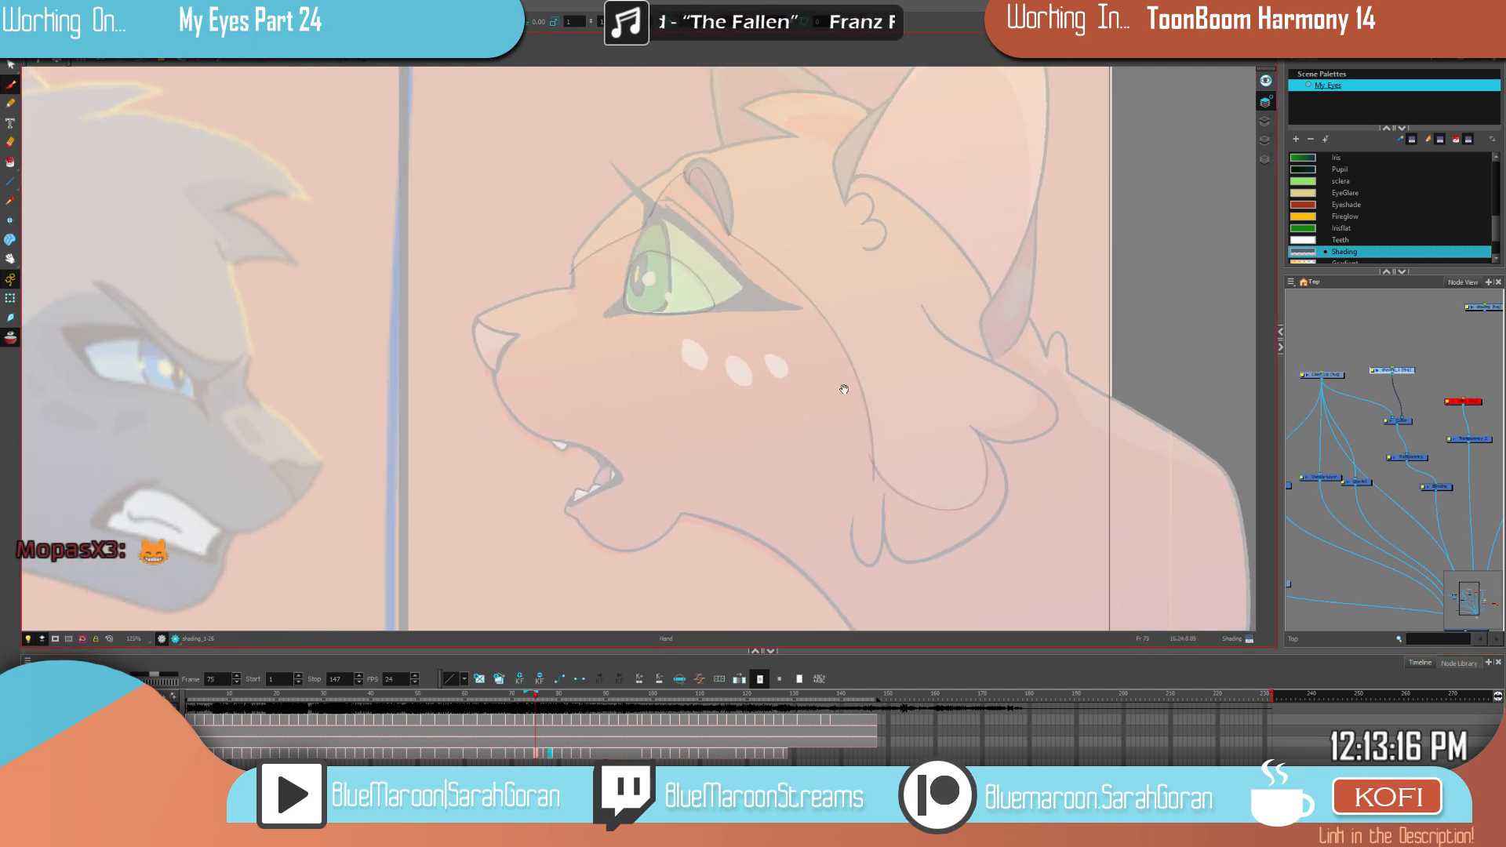
left_click_drag(776, 423, 884, 487)
key("2")
key("2")
left_click_drag(772, 401, 781, 444)
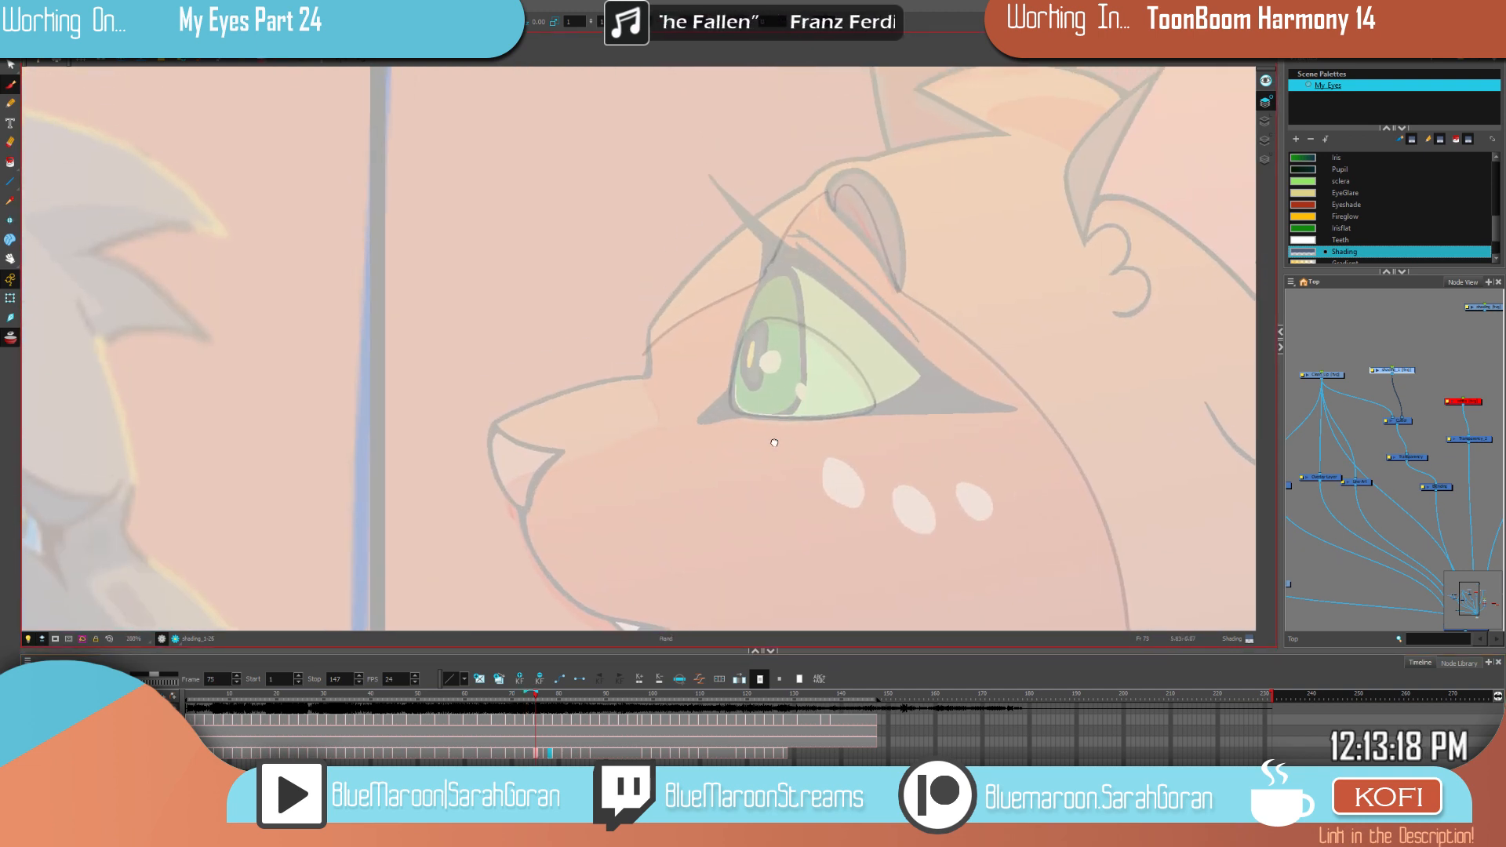
Step: Compare the right cat's eye and muzzle shading on frame 75 with the drawing on frame 73
key("comma")
key("period")
key("comma")
key("period")
key("f")
key("g")
key("f")
key("f")
key("f")
key("f")
key("g")
key("g")
key("g")
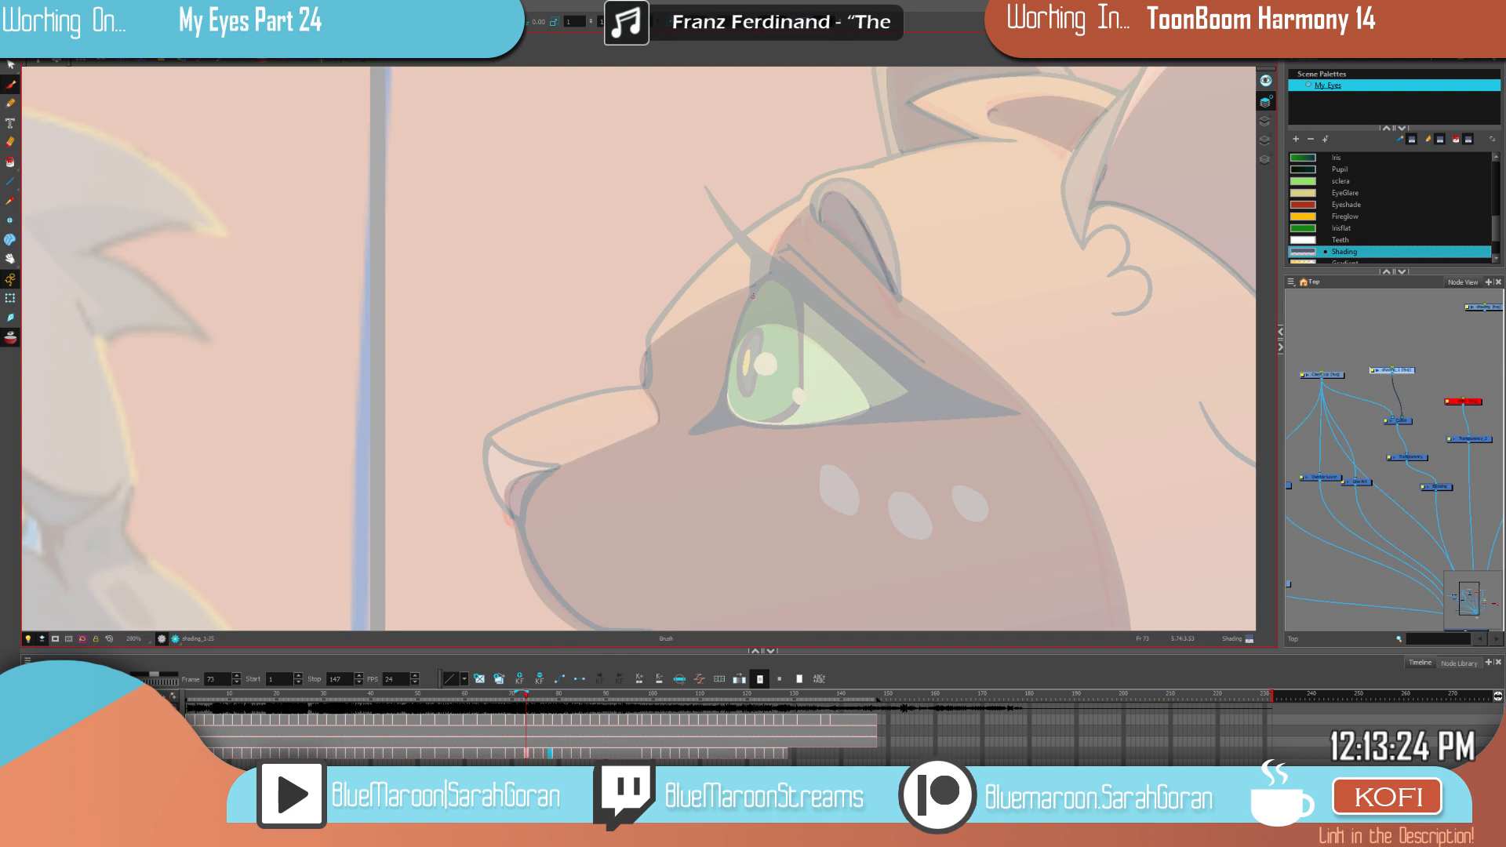
key("comma")
key("period")
key("alt+t")
key("alt+b")
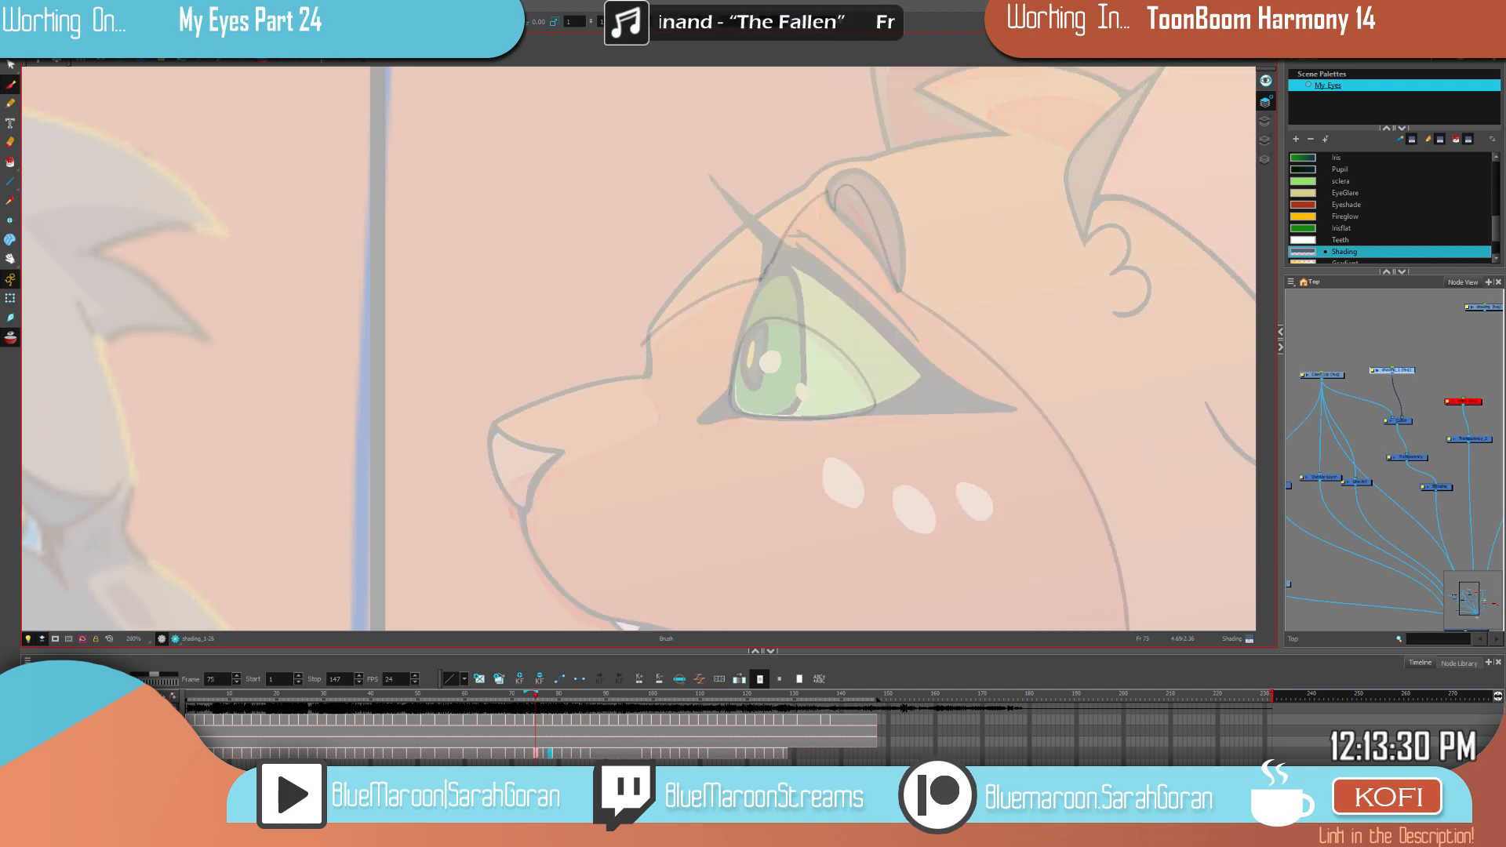
Step: Brush the shading outline from the bridge of the right cat's muzzle along to the nose on frame 75, checking against neighbouring drawings
left_click_drag(643, 343, 662, 410)
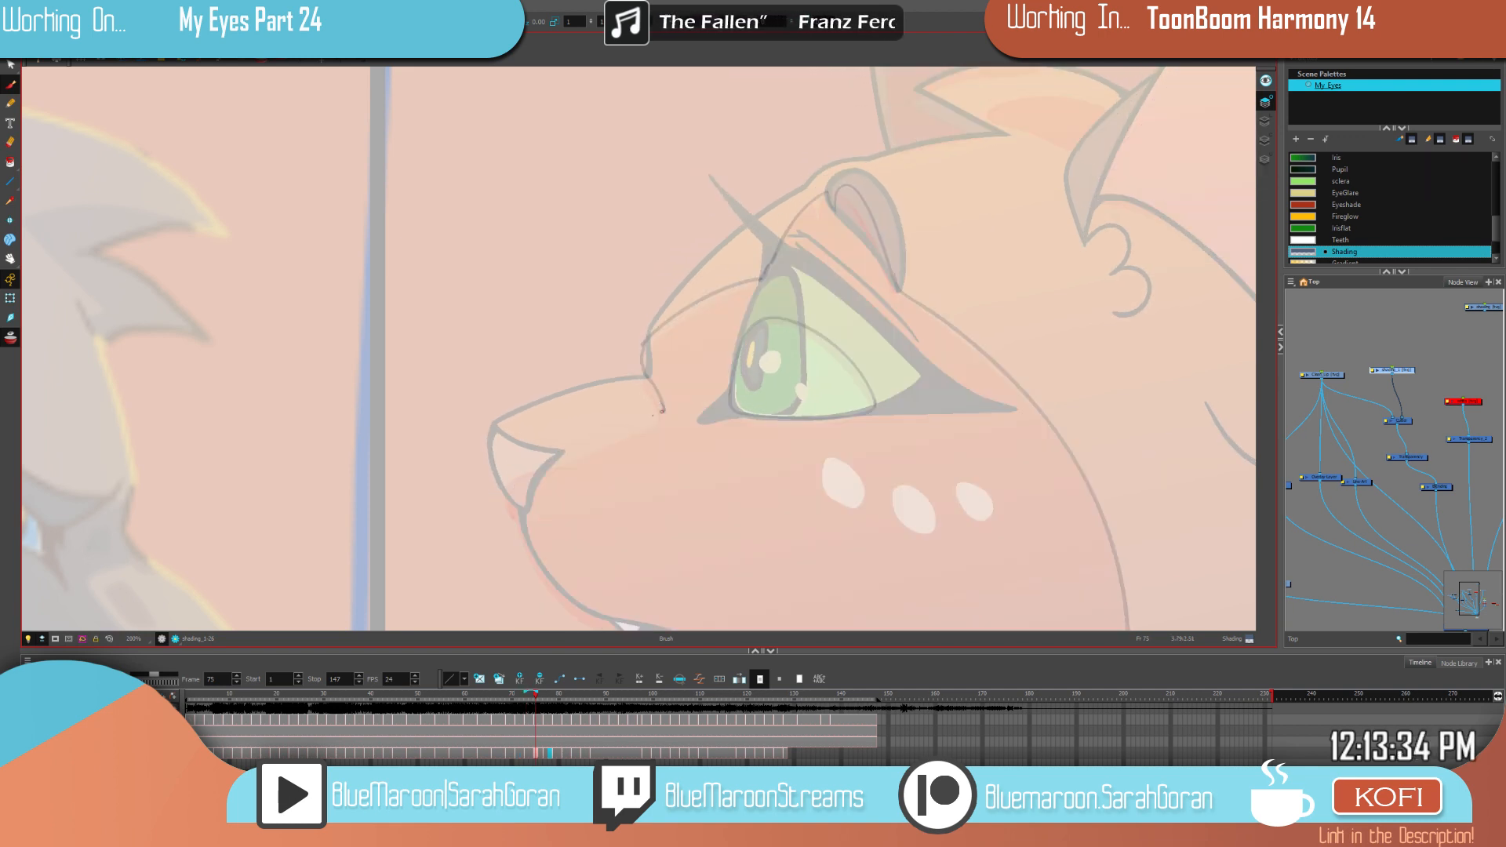
left_click_drag(556, 455, 549, 457)
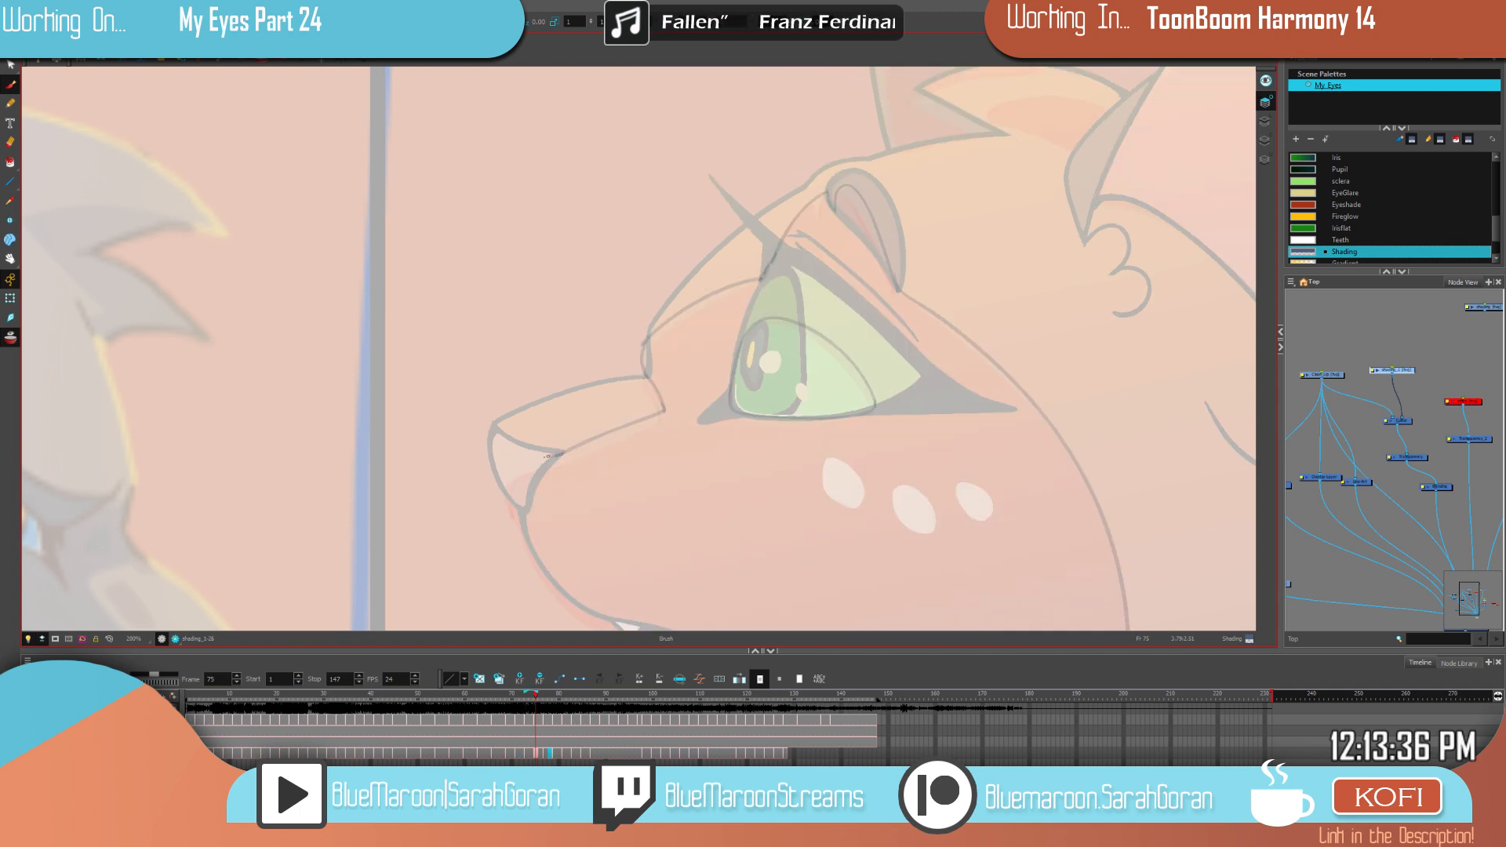
key("f")
key("g")
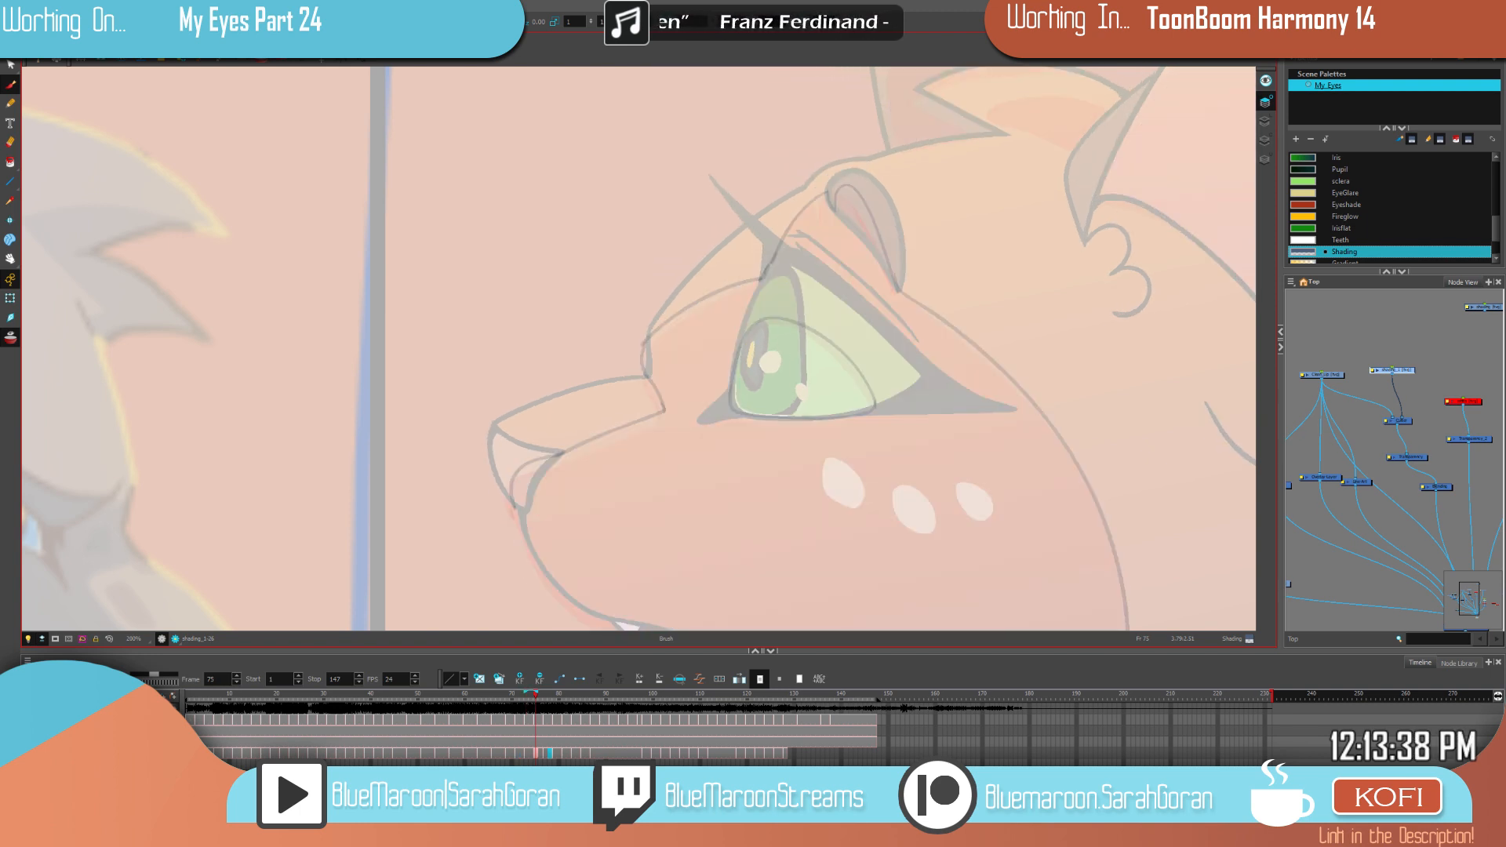
key("f")
key("g")
Step: Brush the shading outline below the right cat's nose, around the open mouth and under the chin on frame 75
mouse_move(950, 531)
left_mouse_down()
mouse_move(911, 388)
mouse_move(911, 288)
left_mouse_up()
key("f")
key("g")
key("f")
key("g")
mouse_move(474, 273)
left_mouse_down()
mouse_move(491, 331)
mouse_move(584, 405)
left_mouse_up()
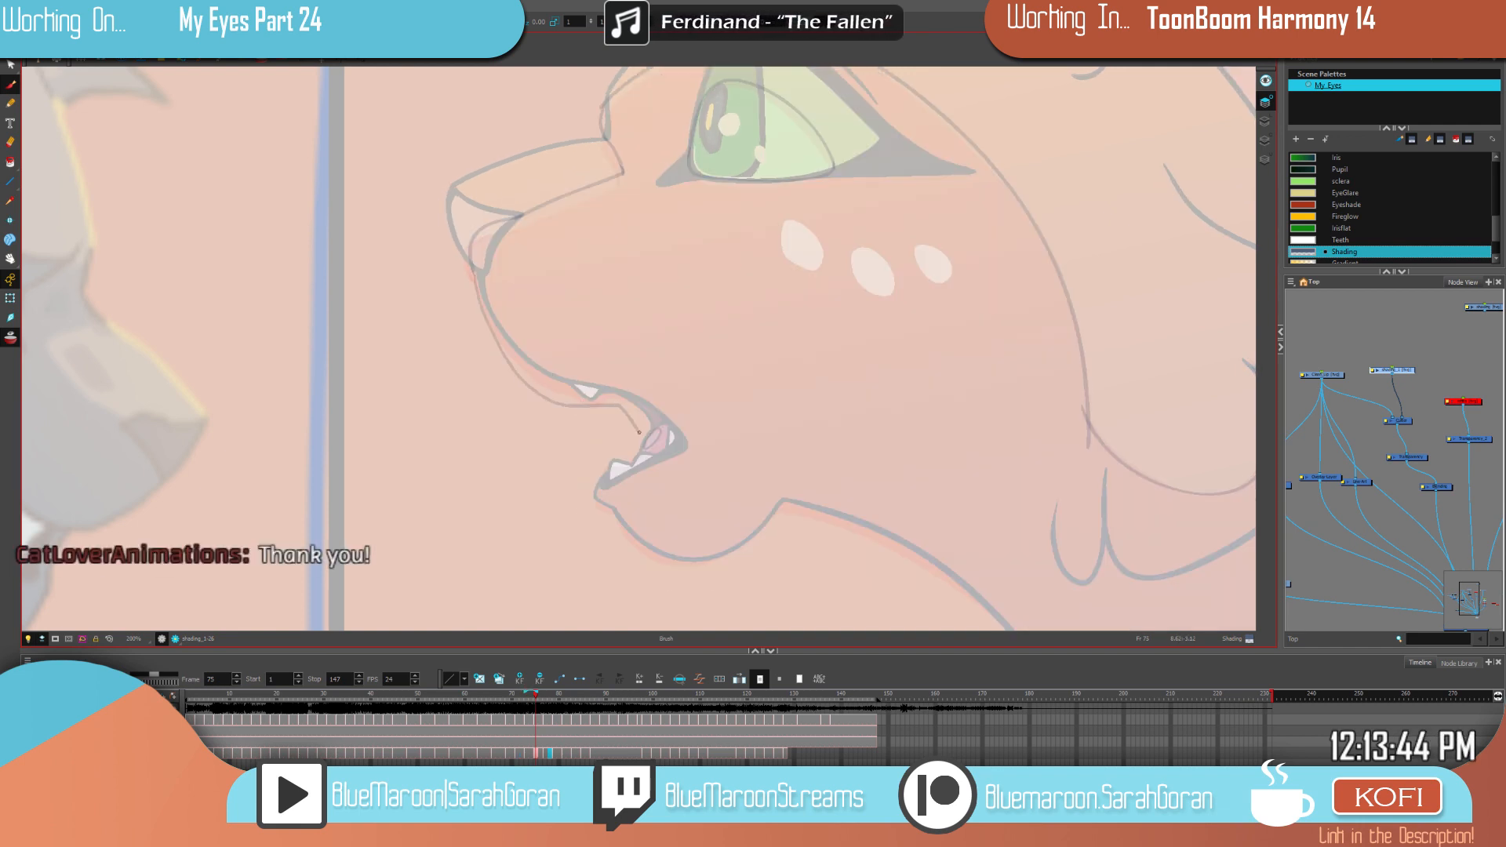
left_click_drag(956, 483, 929, 399)
key("space")
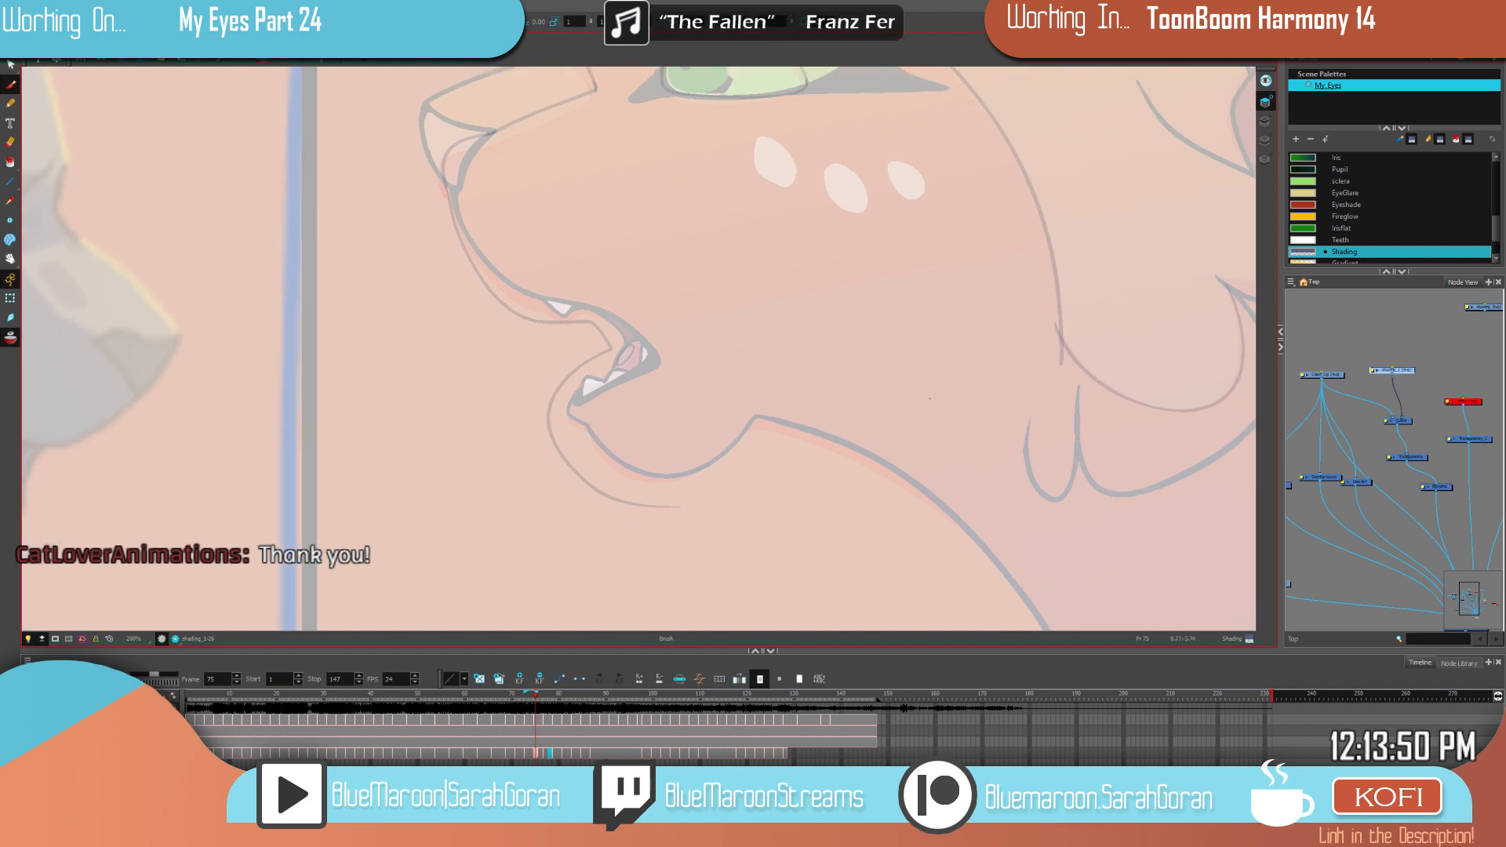
key("f")
key("g")
Step: Brush the shading outline from the neck fur behind the right cat's ear down along the shoulder on frame 75
mouse_move(1005, 520)
left_mouse_down()
mouse_move(825, 474)
mouse_move(918, 425)
left_mouse_up()
left_click_drag(954, 523, 776, 684)
left_click_drag(921, 404, 874, 612)
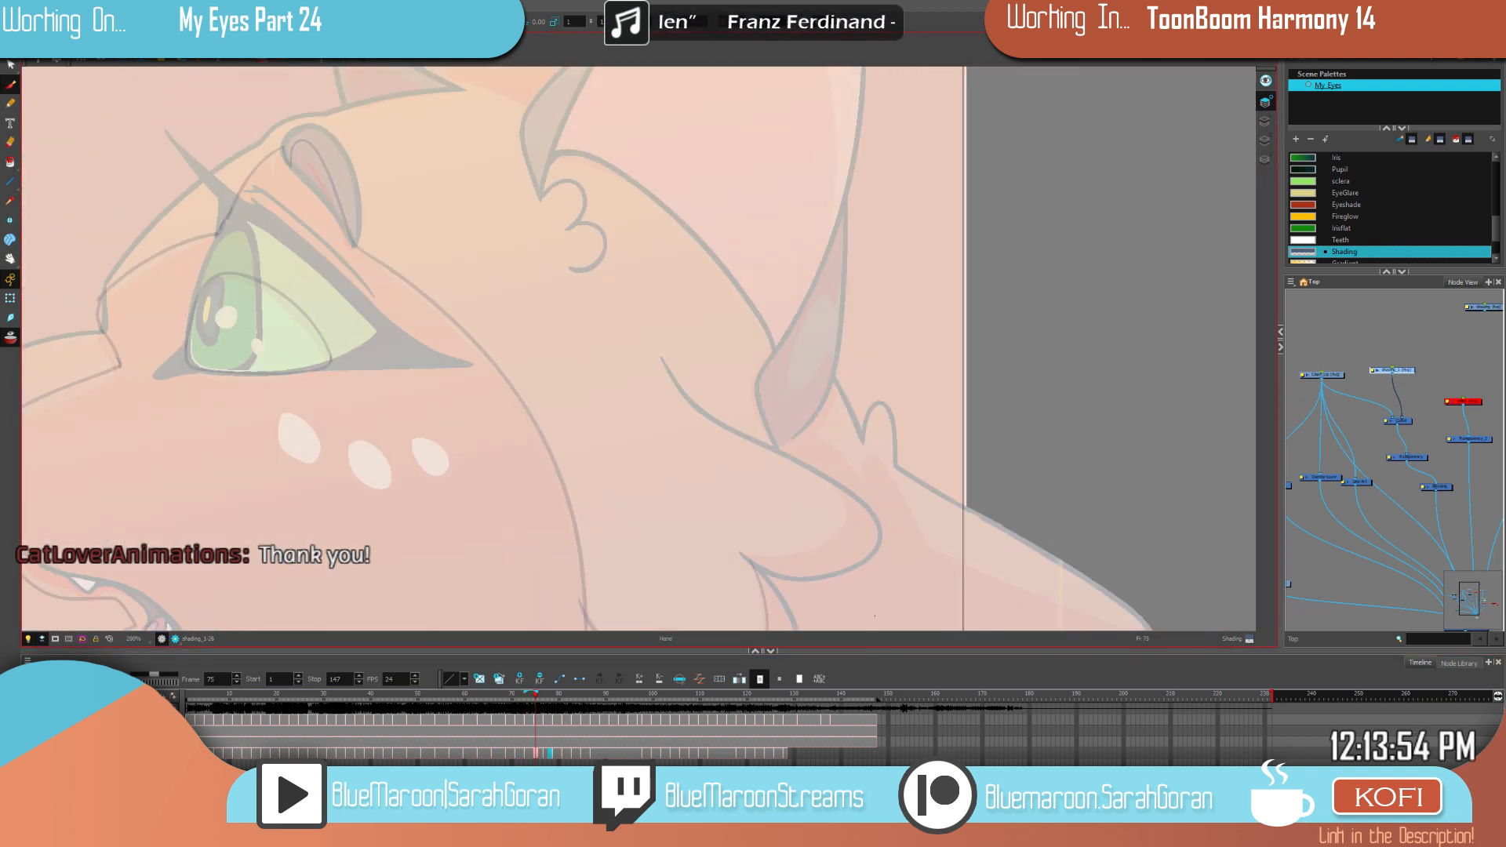
key("shift+l")
key("shift+l")
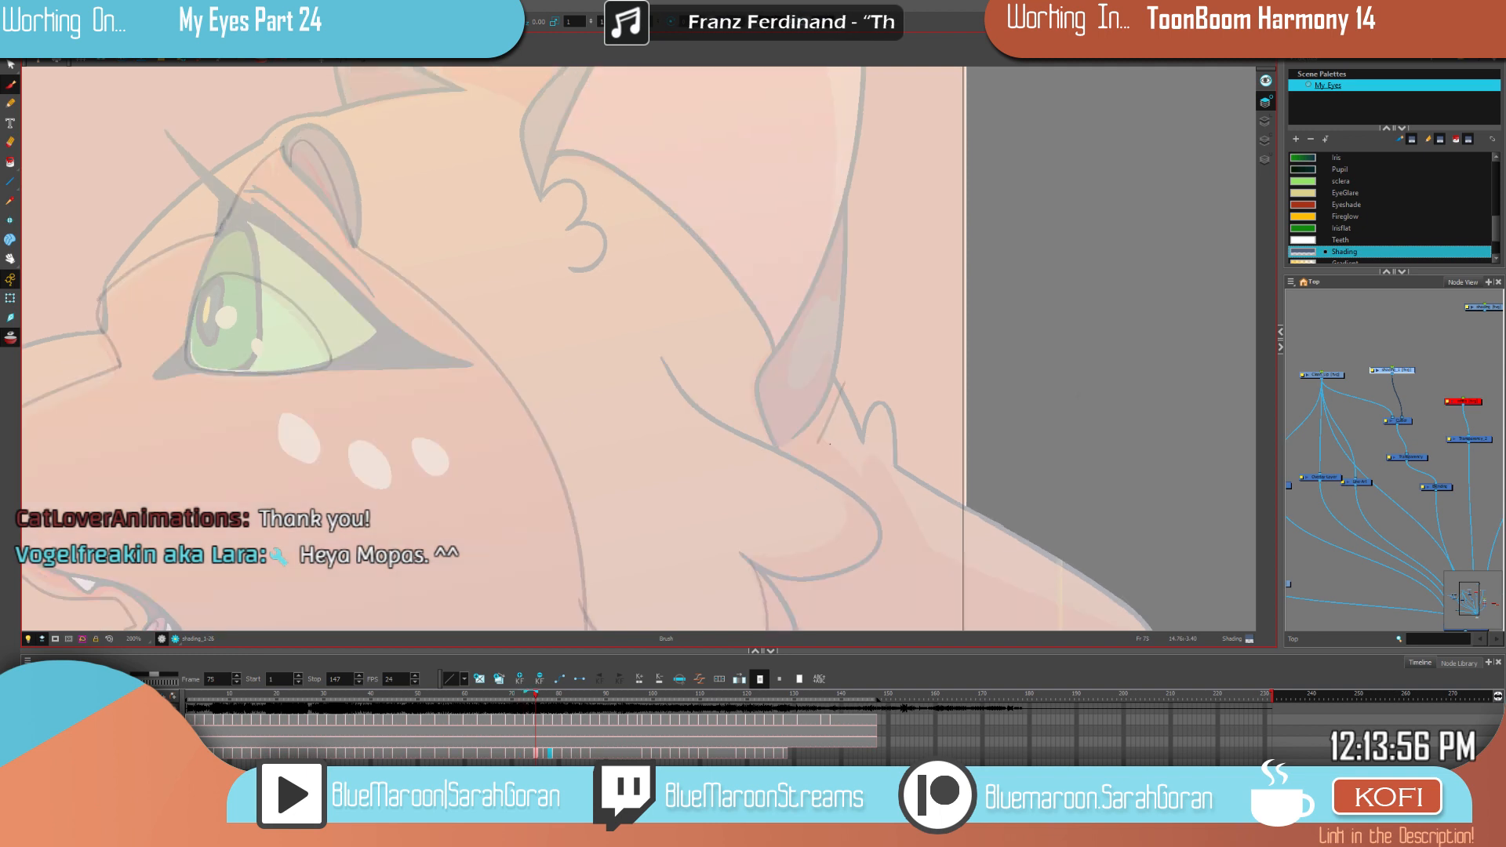
mouse_move(819, 439)
left_mouse_down()
mouse_move(856, 471)
mouse_move(871, 456)
mouse_move(891, 474)
mouse_move(928, 549)
left_mouse_up()
left_click_drag(1086, 511, 834, 249)
left_click_drag(677, 288, 989, 407)
left_click_drag(803, 308, 975, 502)
key("f")
key("g")
Step: Brush the shading edge inside the right cat's upper cheek fur tuft on frame 75, undoing and redrawing the stroke
left_click_drag(759, 417, 771, 438)
left_click_drag(699, 491, 666, 490)
key("f")
key("g")
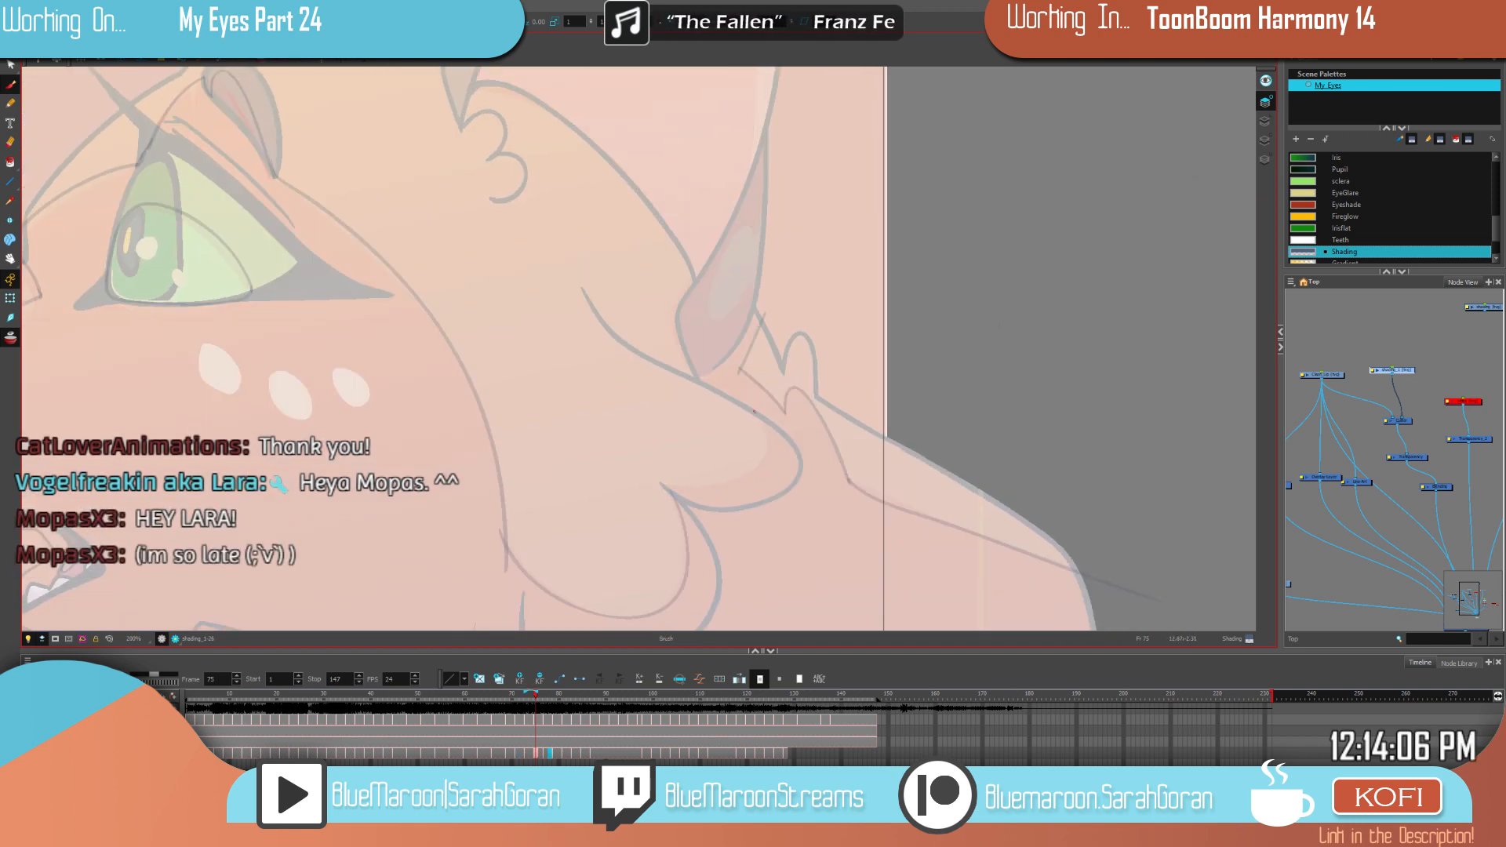
key("f")
key("g")
key("ctrl+z")
left_click_drag(752, 410, 760, 470)
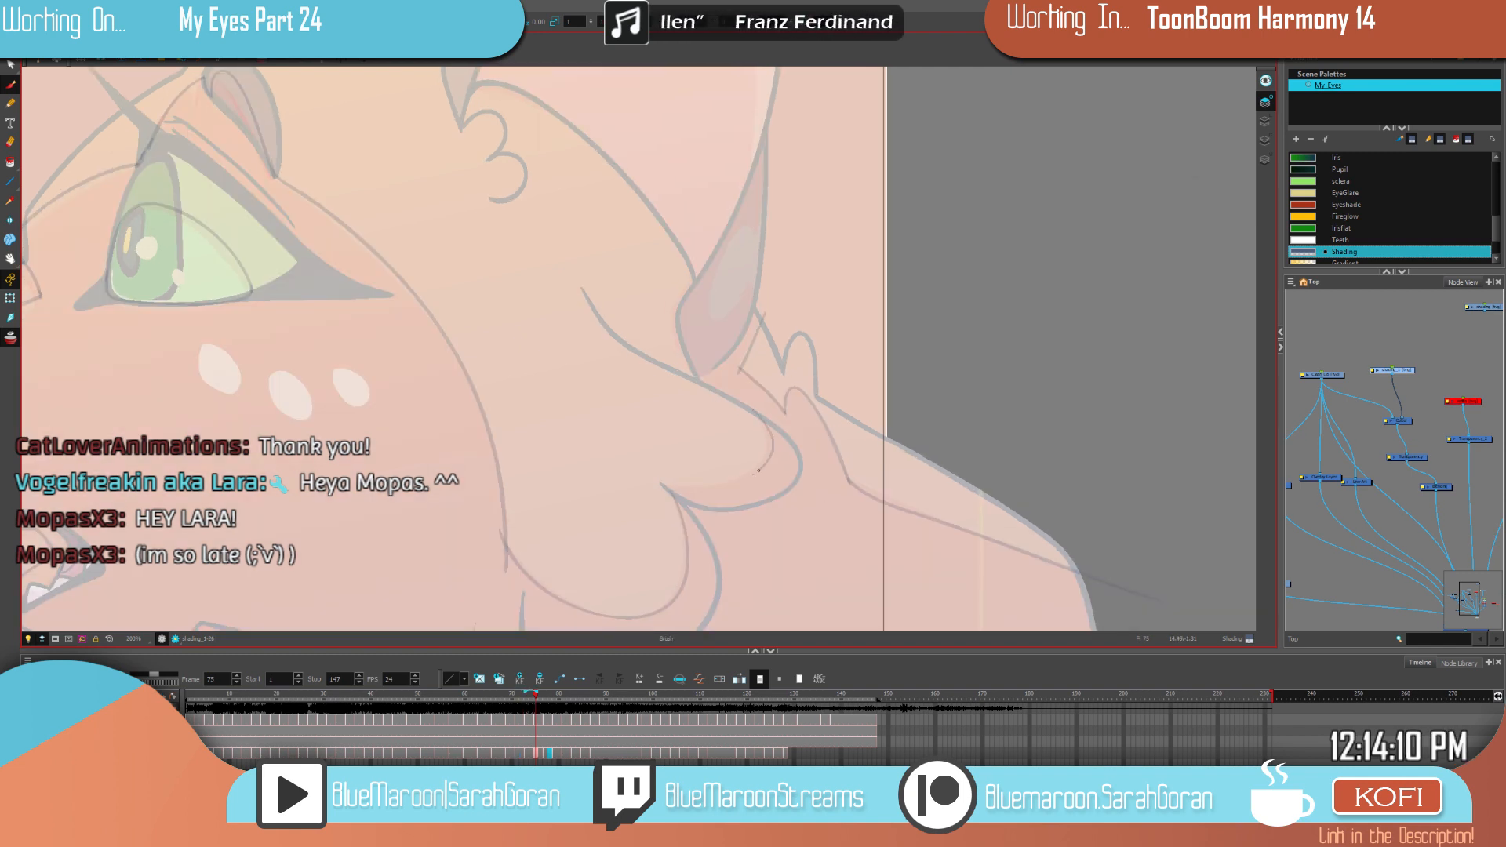
left_click_drag(884, 495, 922, 565)
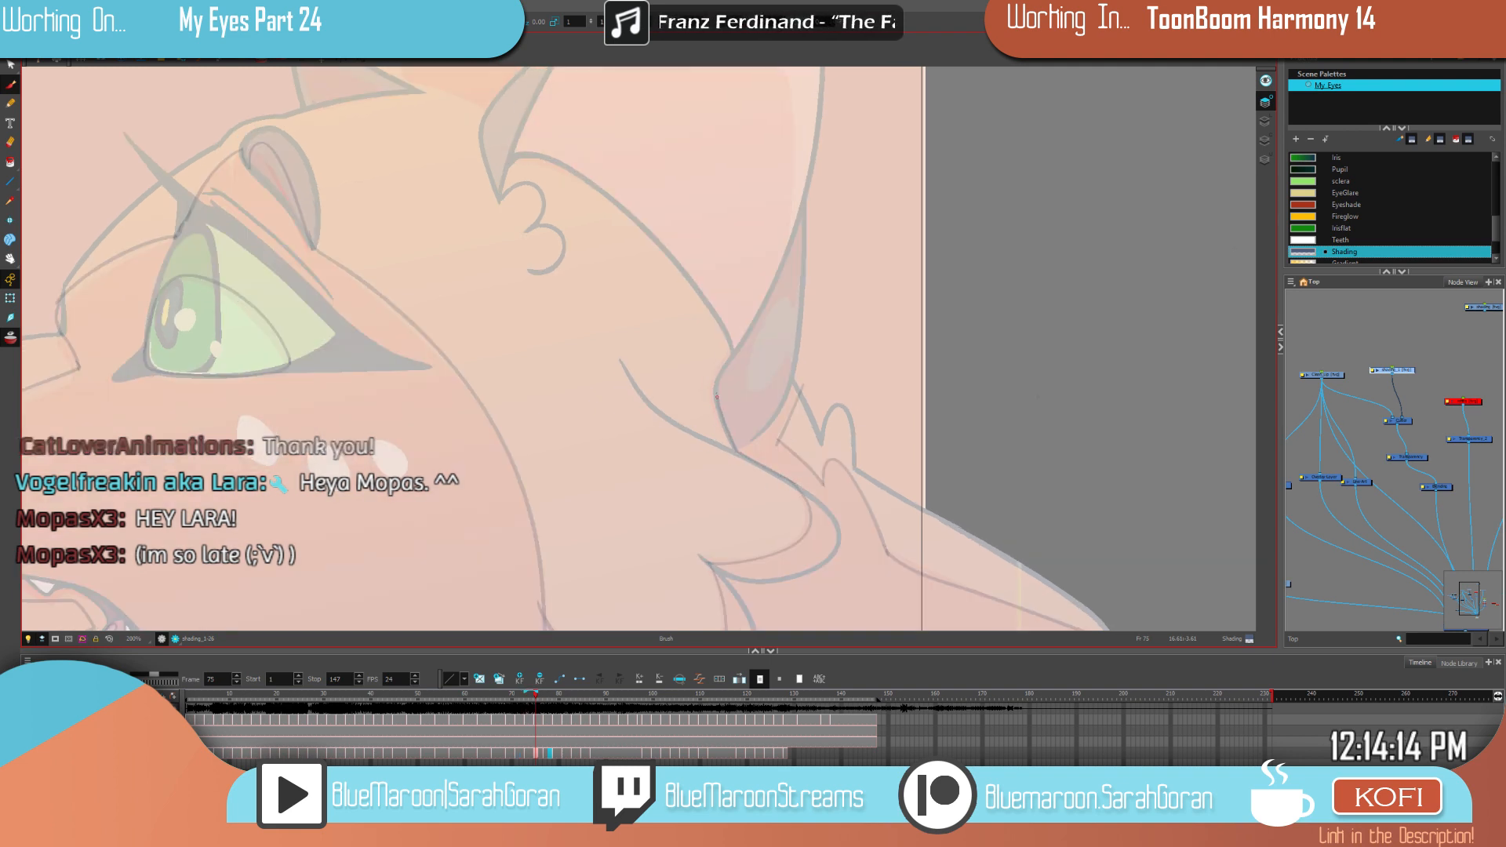
Step: Brush the shading outline on the dark base and along the lower edge of the right cat's near ear on frame 75
left_click_drag(855, 407, 898, 498)
key("shift+l")
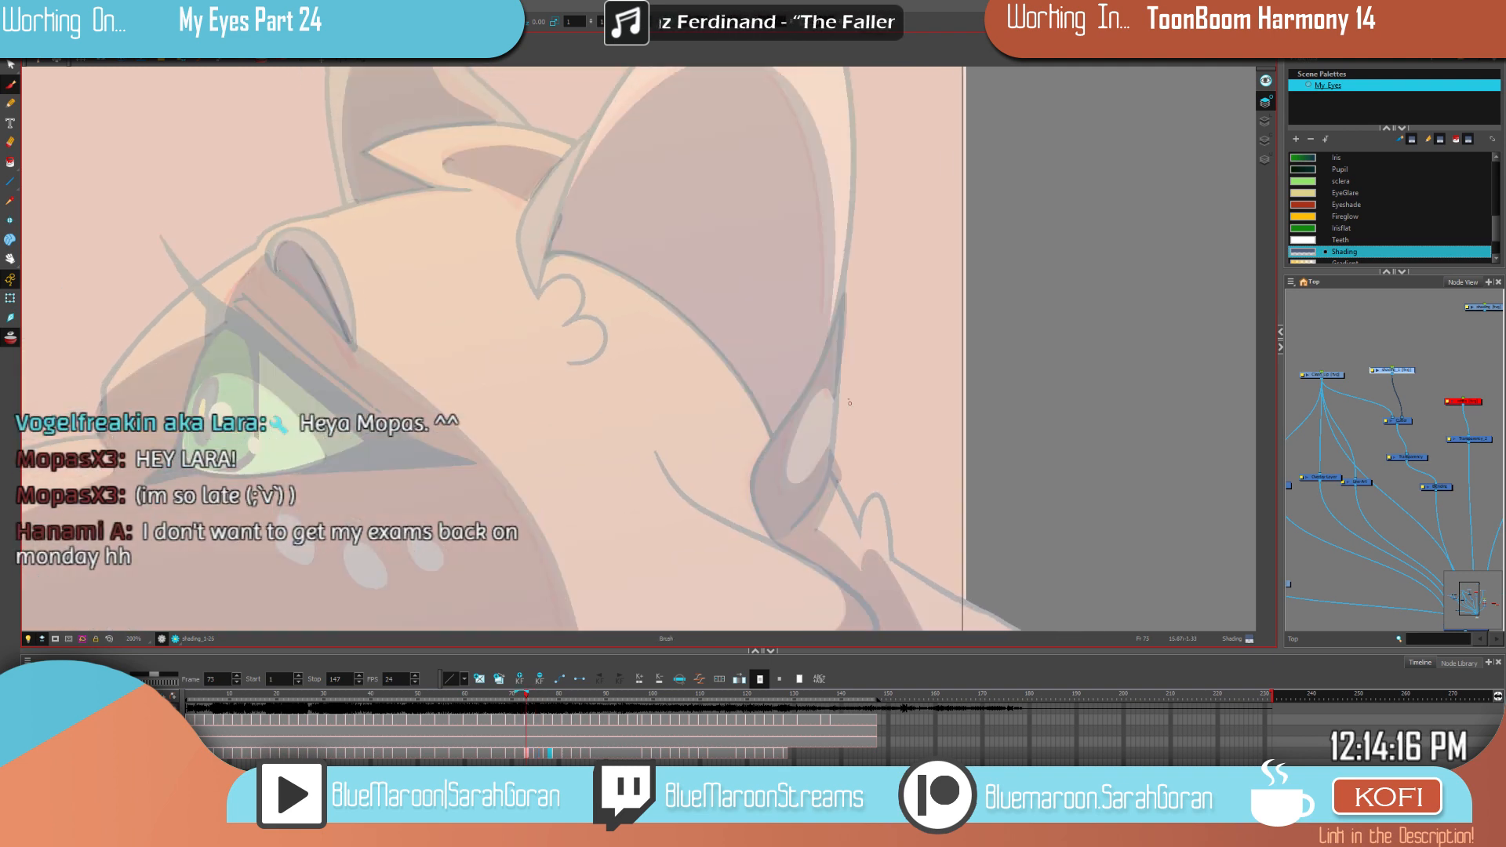
key("shift+l")
left_click_drag(825, 391, 839, 446)
key("shift+l")
key("shift+l")
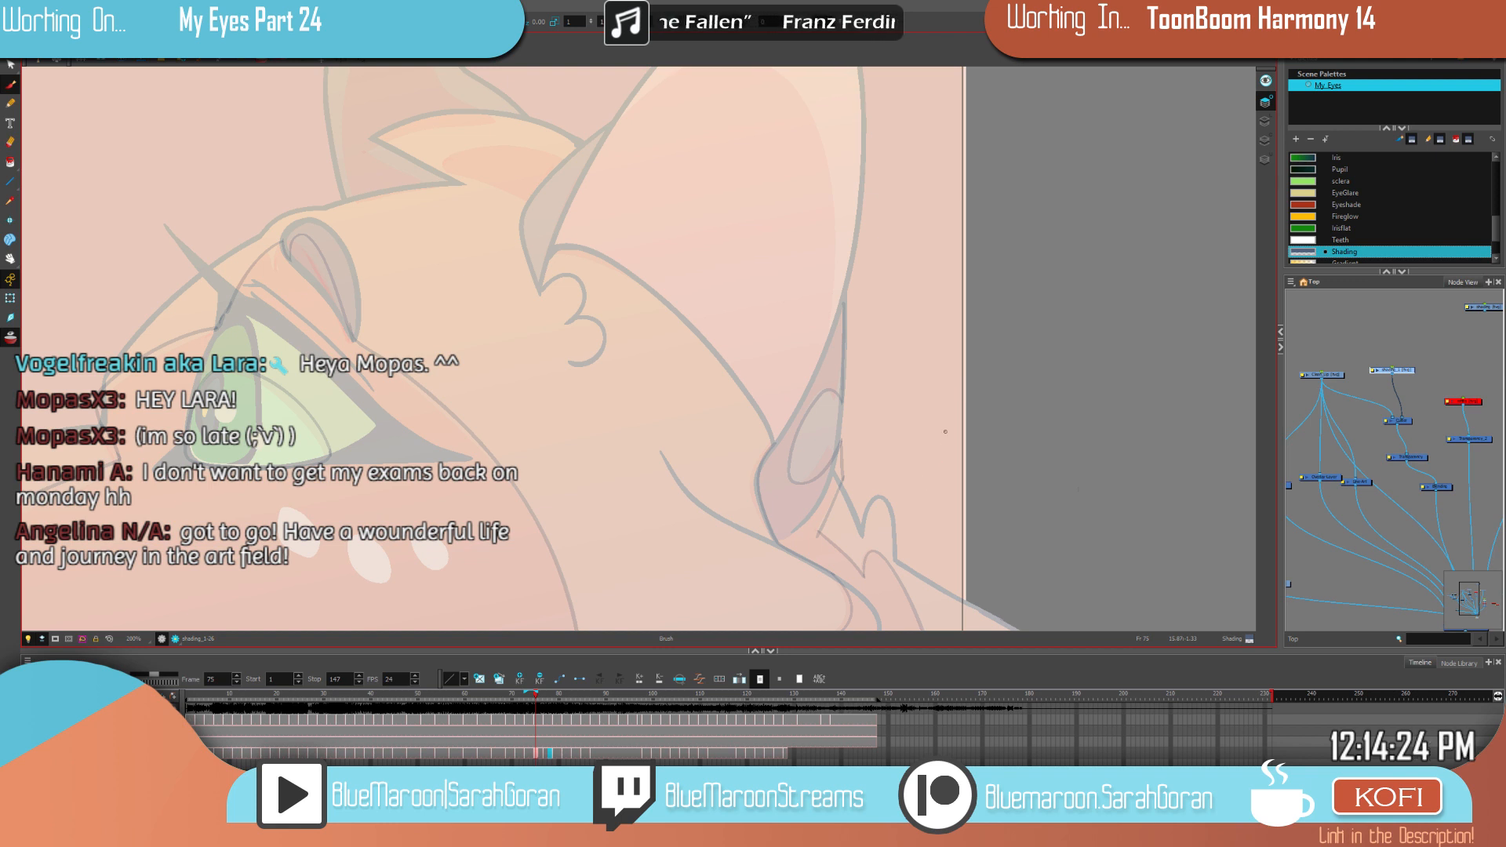
left_click_drag(945, 431, 1051, 441)
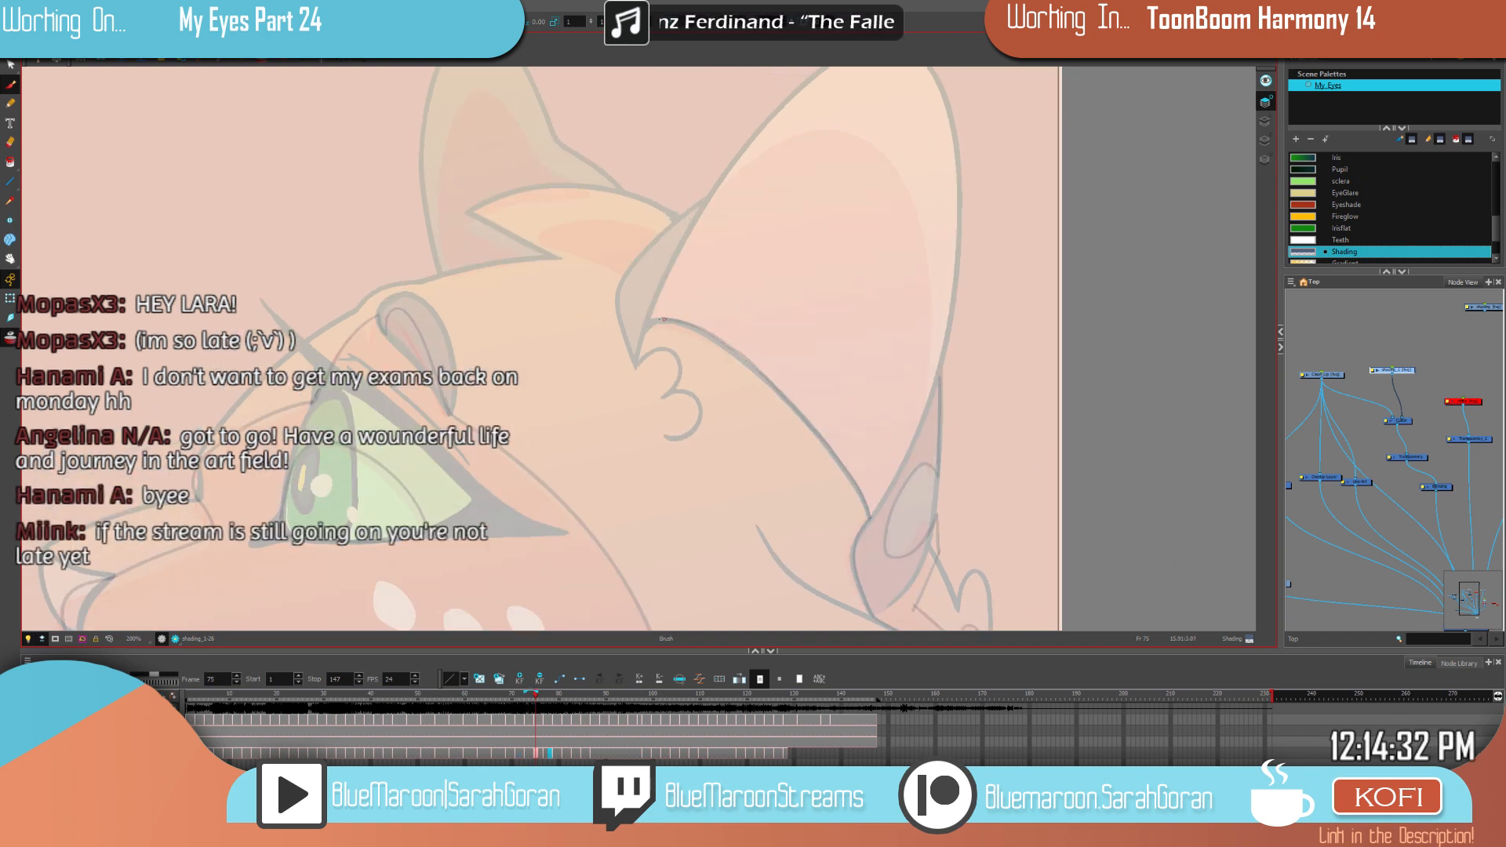
left_click_drag(925, 424, 1042, 502)
Step: Outline the shadow inside the right cat's head tuft on frame 75 and fill it with the Shading colour
key("f")
key("f")
key("g")
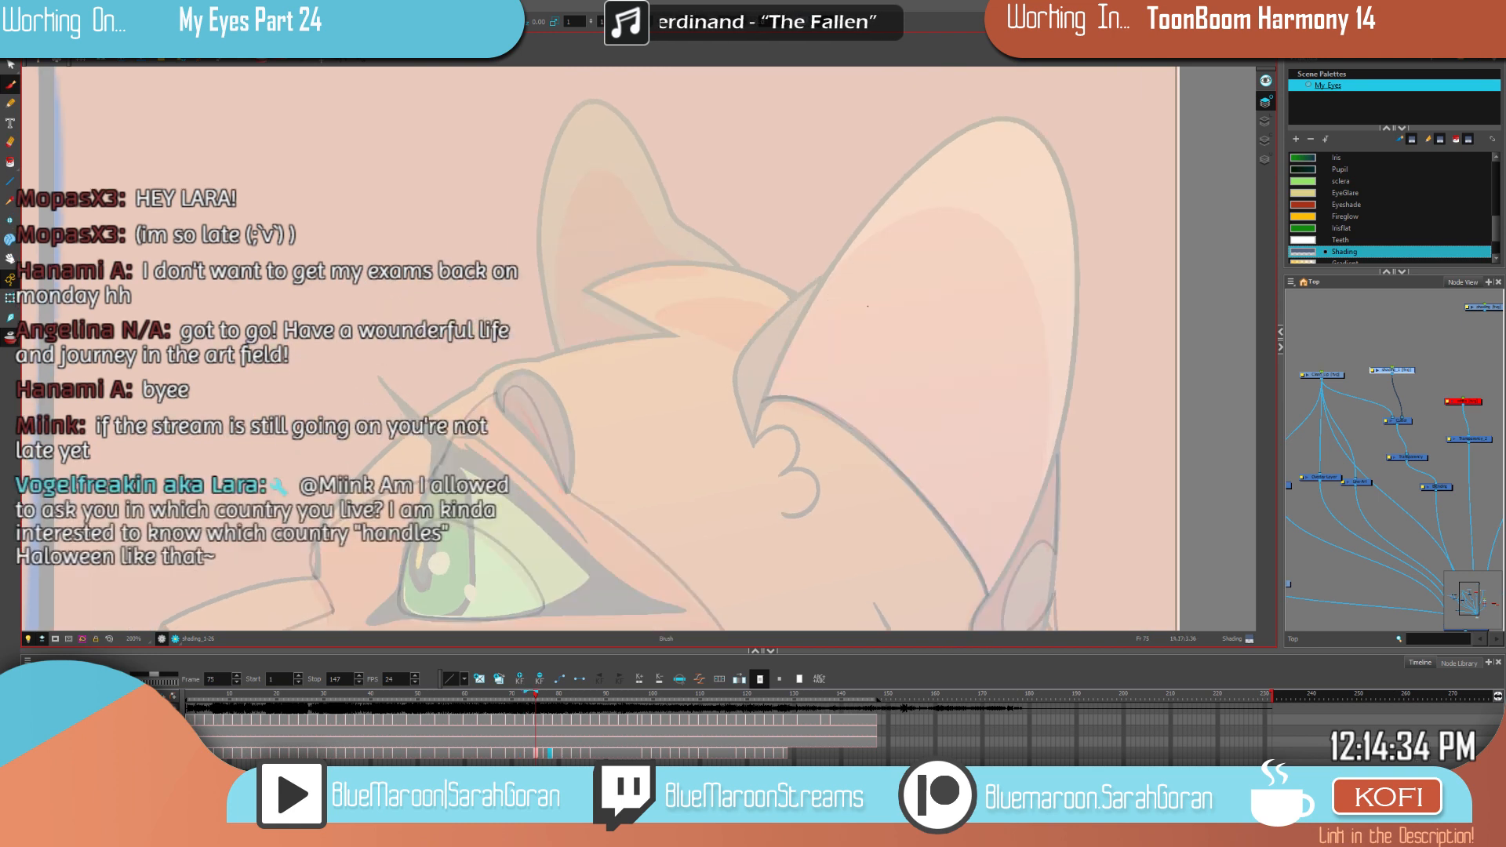
key("f")
key("g")
key("g")
mouse_move(781, 309)
left_mouse_down()
mouse_move(739, 292)
mouse_move(659, 306)
left_mouse_up()
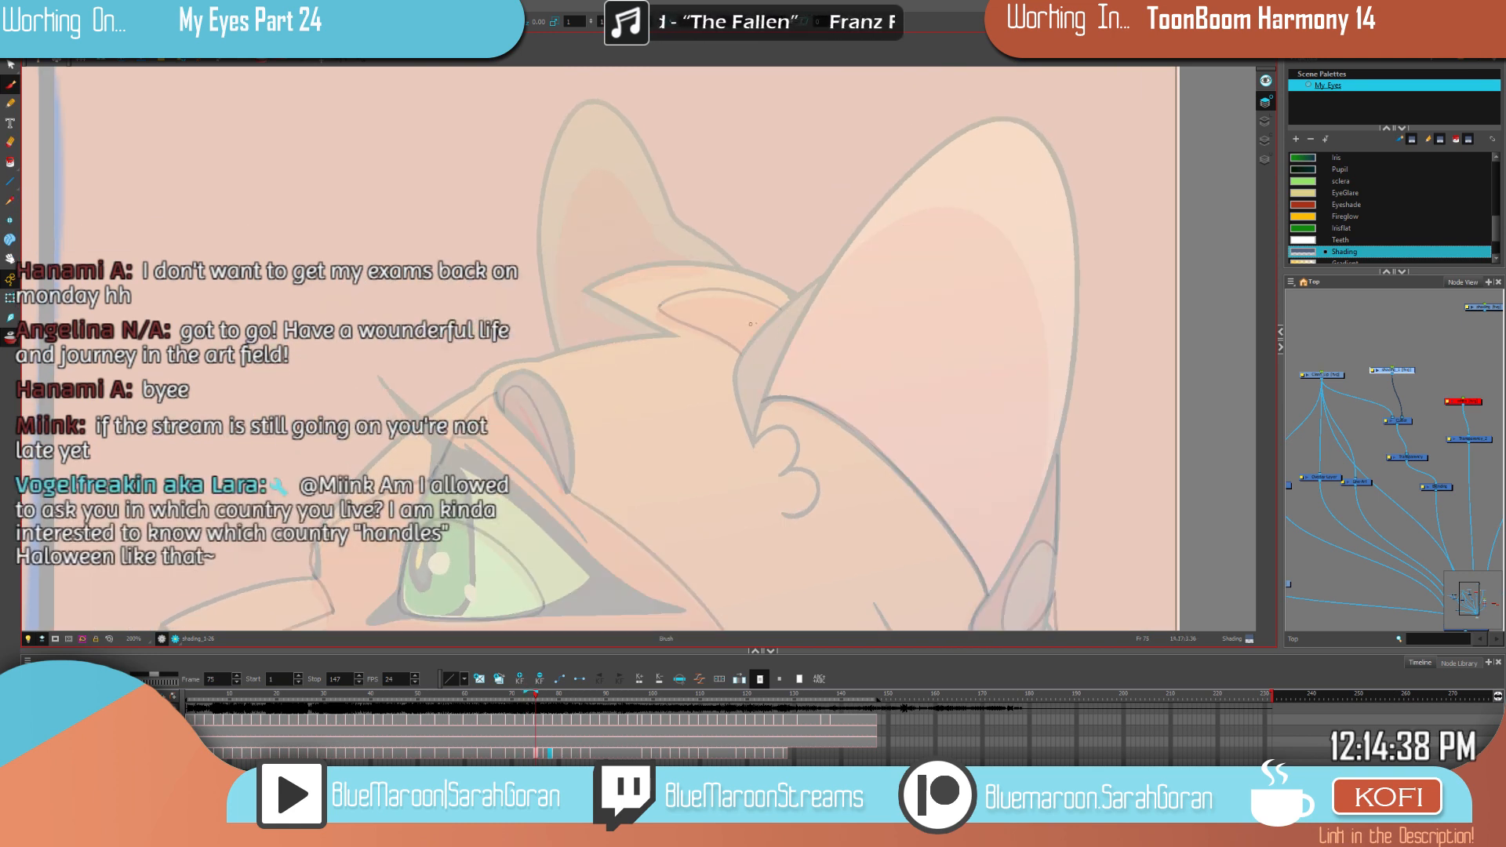
left_click_drag(780, 310, 742, 354)
left_click(755, 319)
Step: Outline the inner shadow of the right cat's far ear on frame 75 and fill it with the Shading colour
key("f")
key("g")
key("f")
key("g")
key("f")
key("g")
key("f")
key("f")
key("g")
key("g")
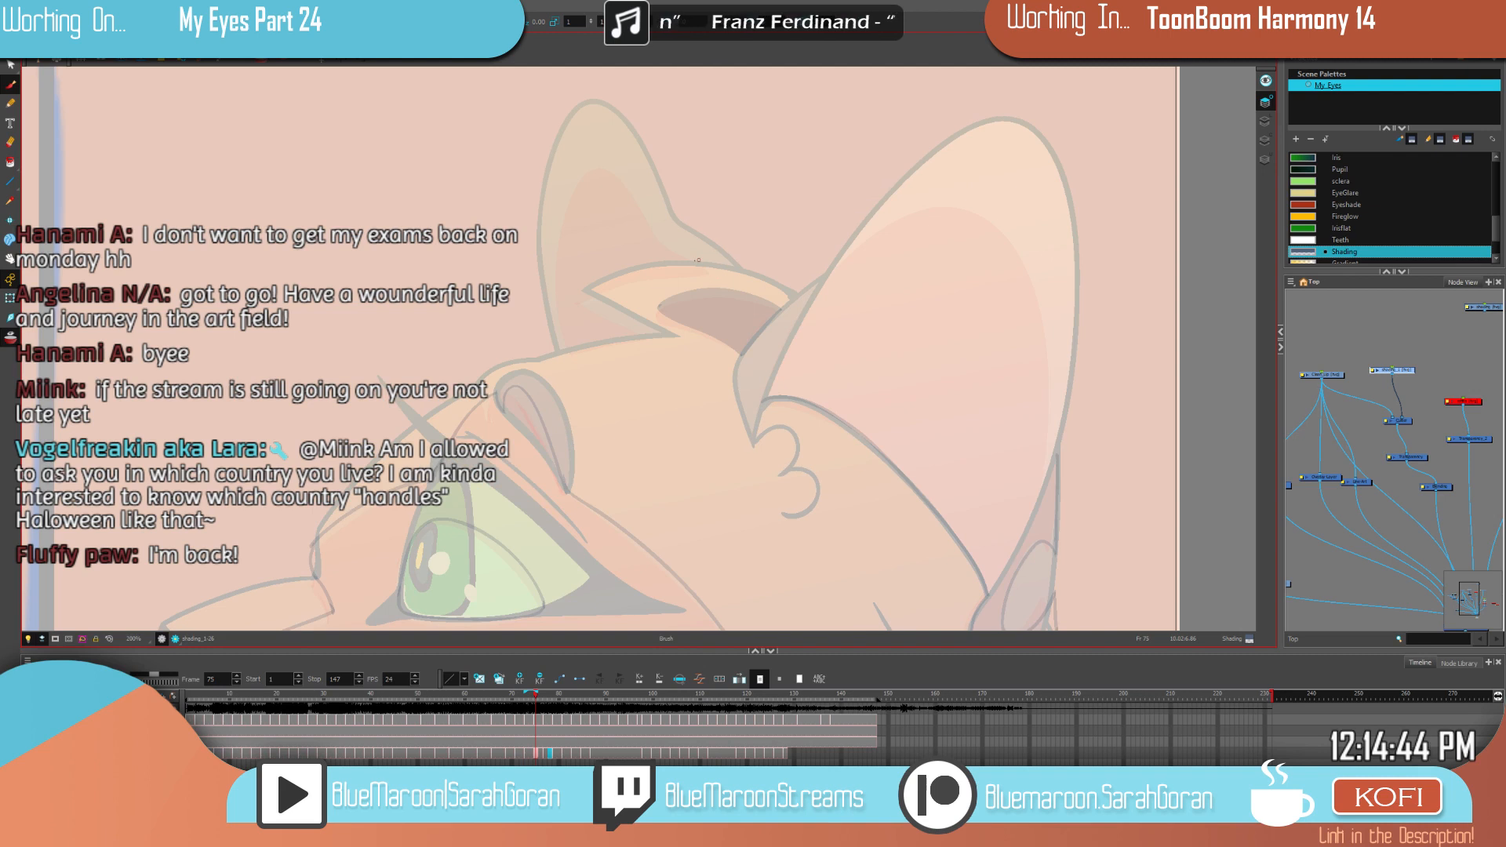
mouse_move(581, 174)
left_mouse_down()
mouse_move(558, 220)
mouse_move(564, 340)
left_mouse_up()
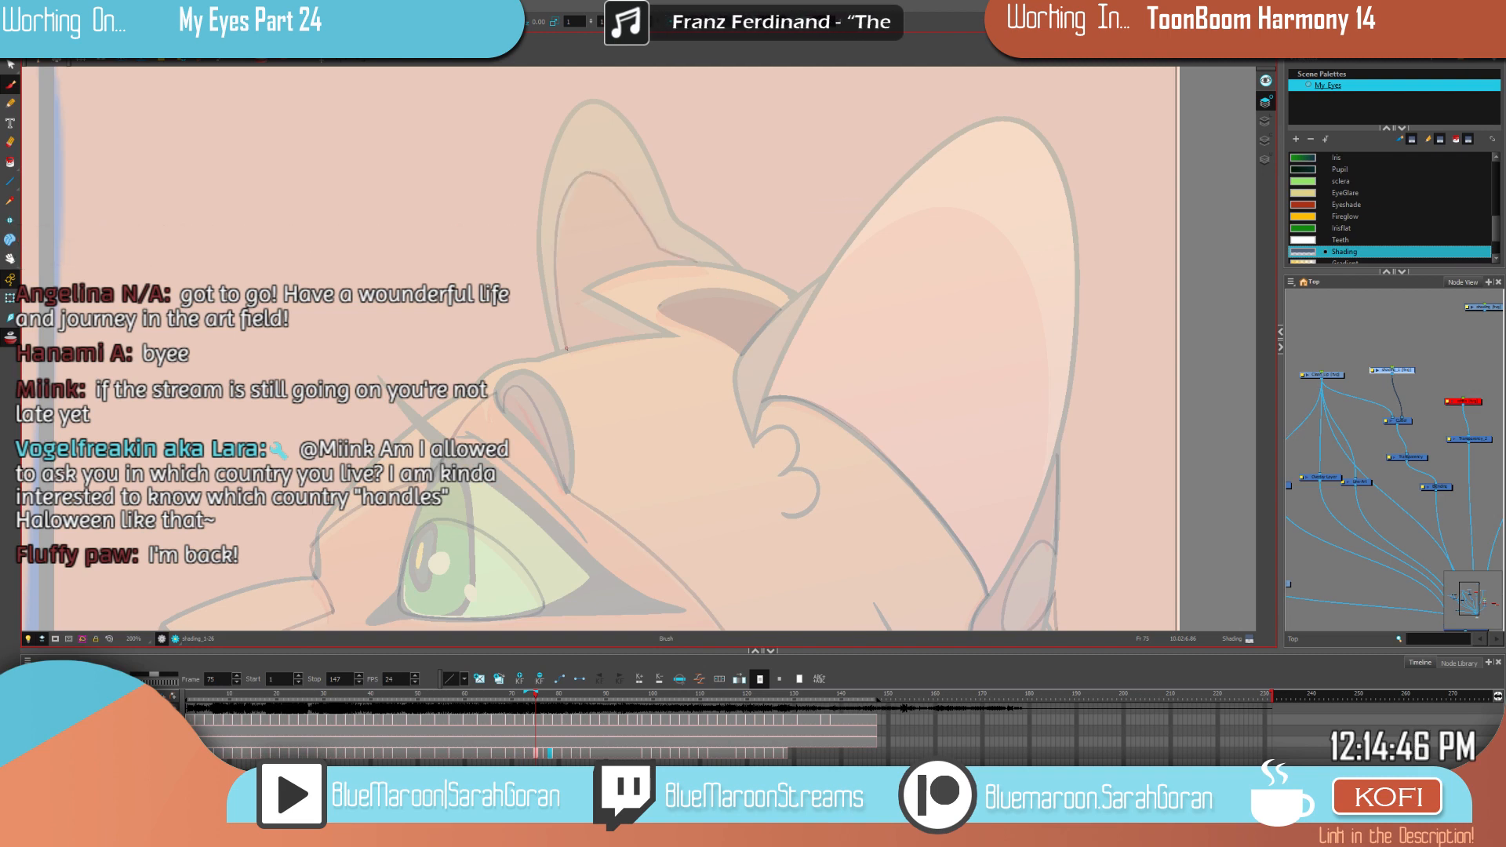
left_click_drag(641, 262, 587, 289)
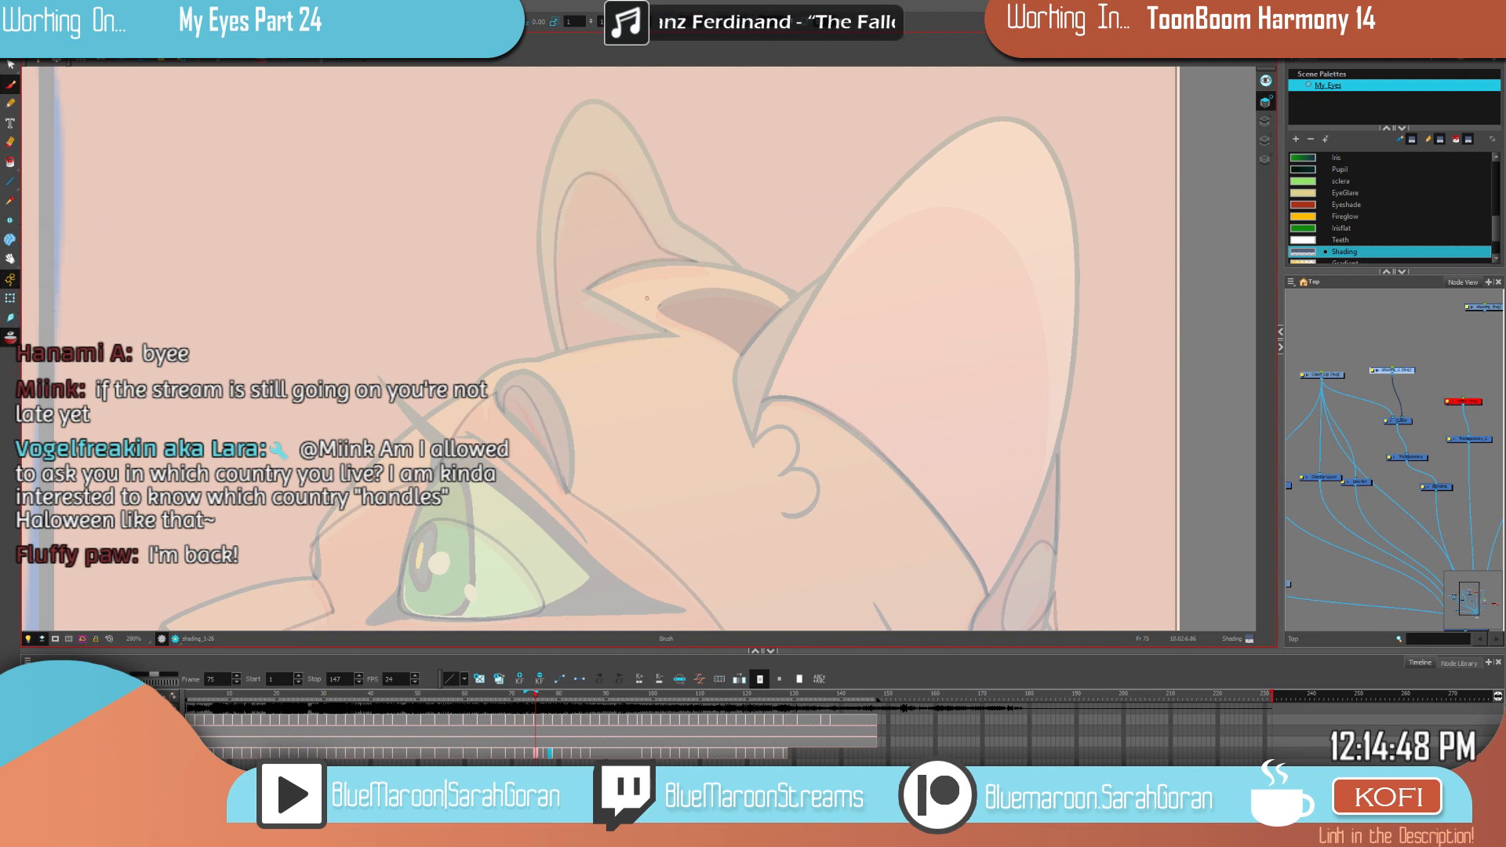
left_click_drag(663, 331, 615, 336)
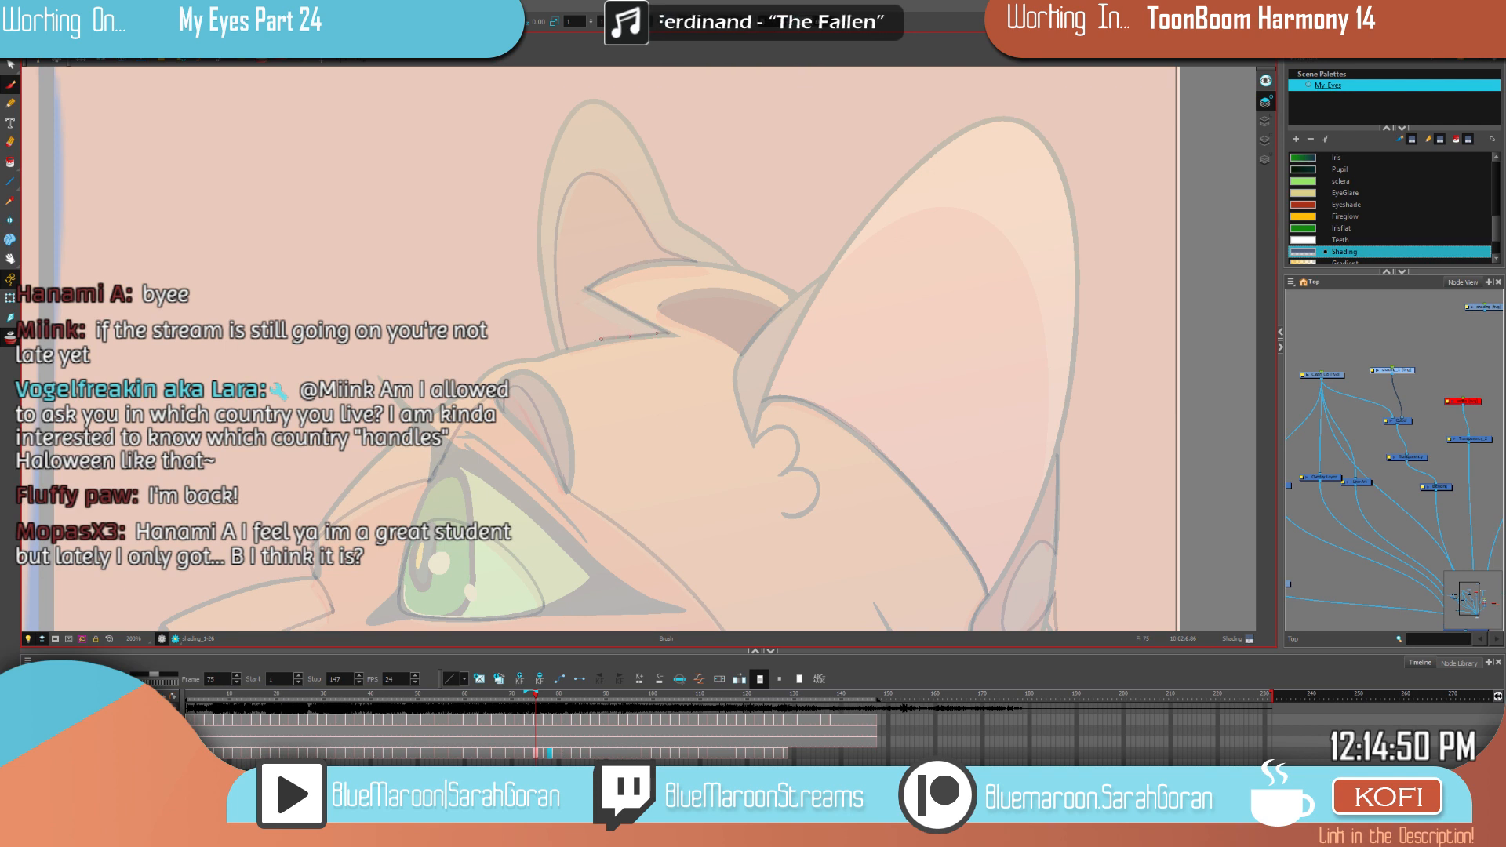
left_click(598, 317)
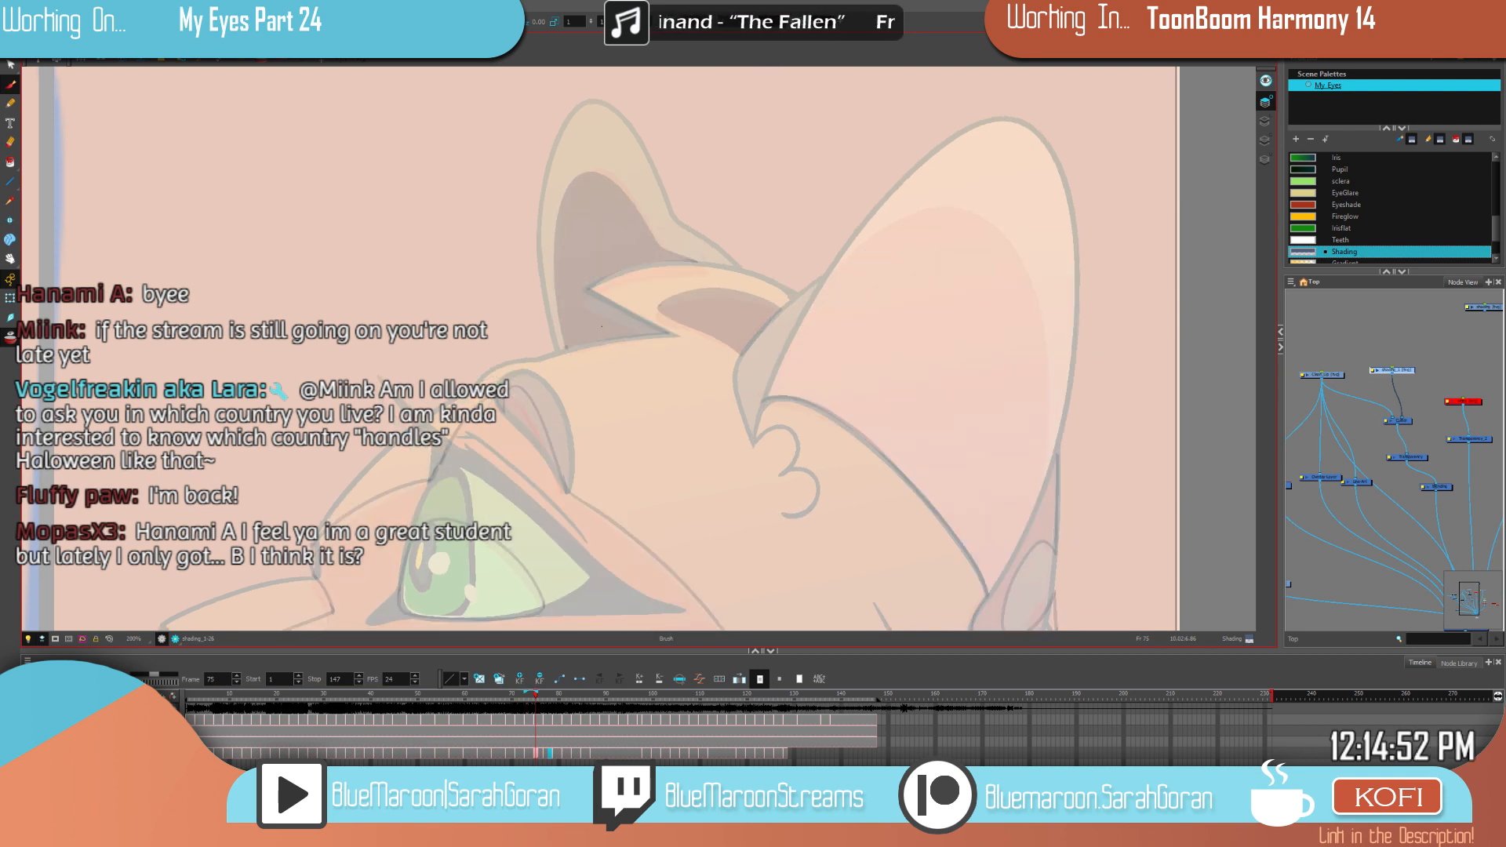
Step: Flip between frame 75 and its neighbouring drawings to compare the ear and head tuft shading
key("f")
key("f")
key("g")
key("g")
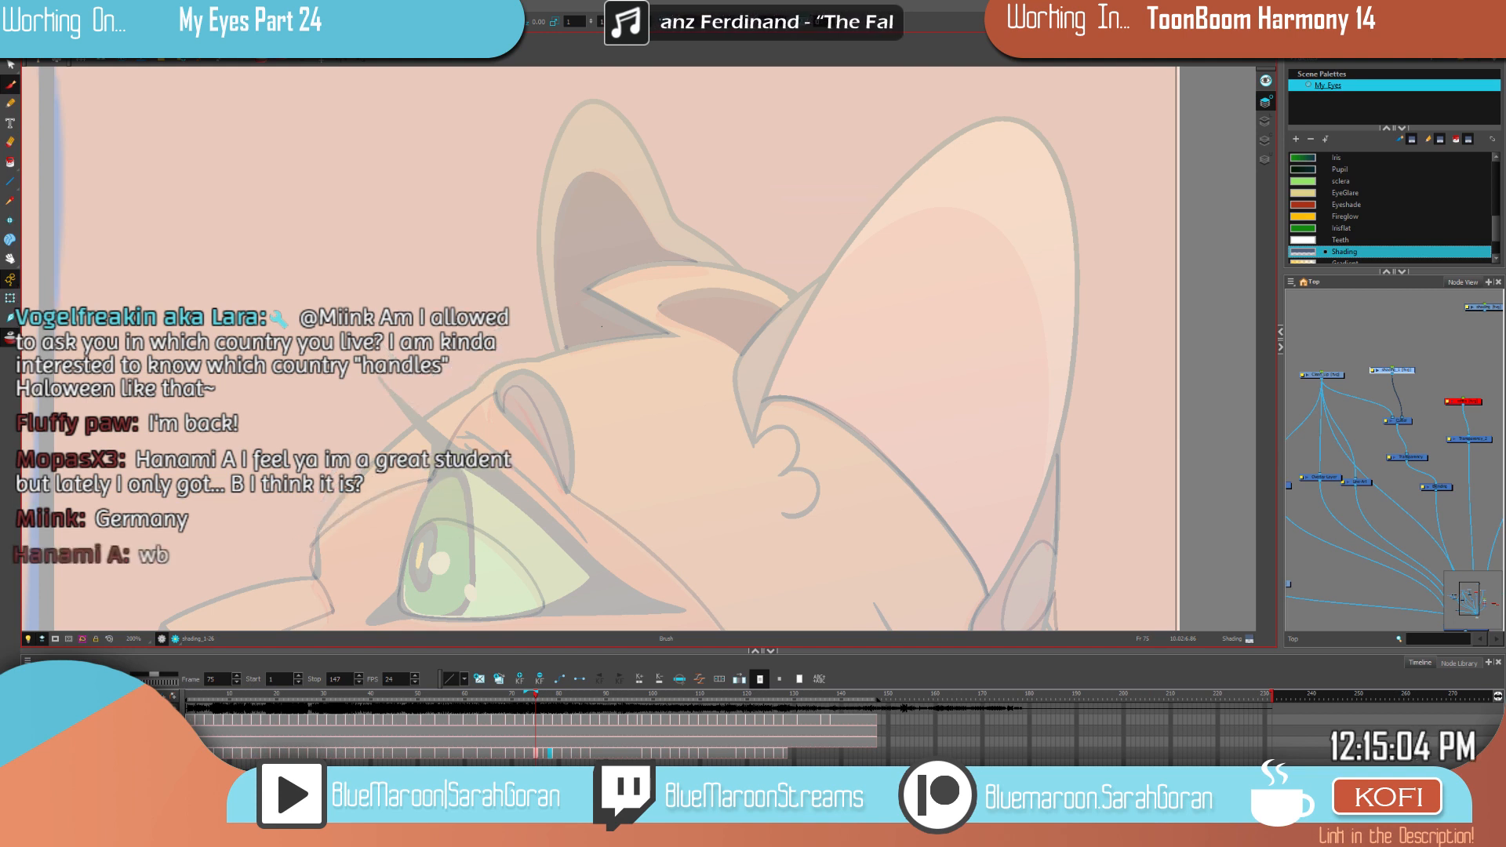
key("f")
key("period")
key("period")
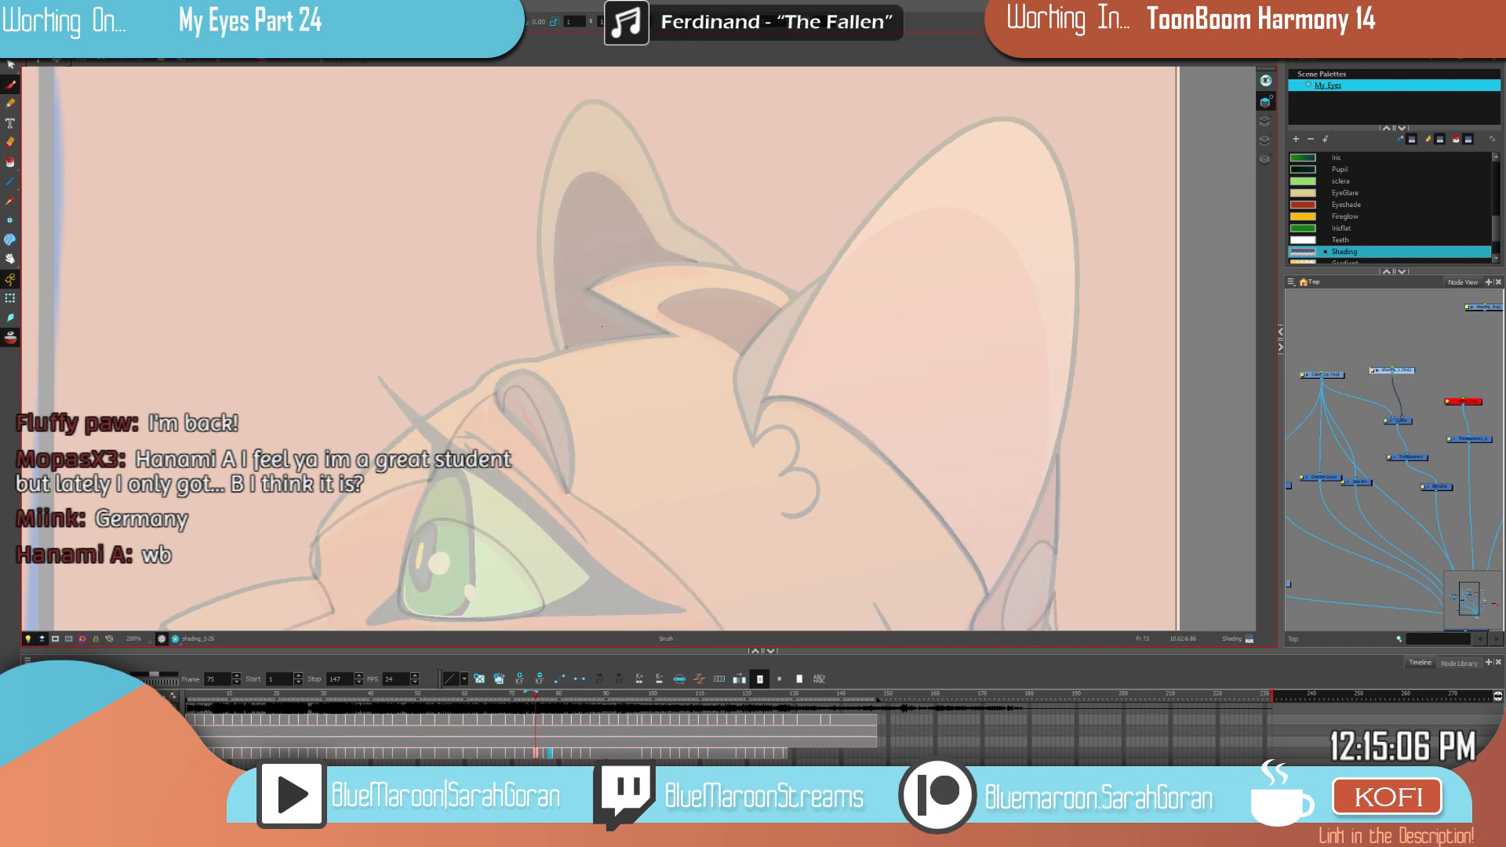
Step: Brush the outline of the inner shadow of the right cat's near ear on frame 75, guided by the neighbouring drawings
left_click_drag(1051, 401, 994, 313)
key("comma")
key("comma")
key("period")
key("period")
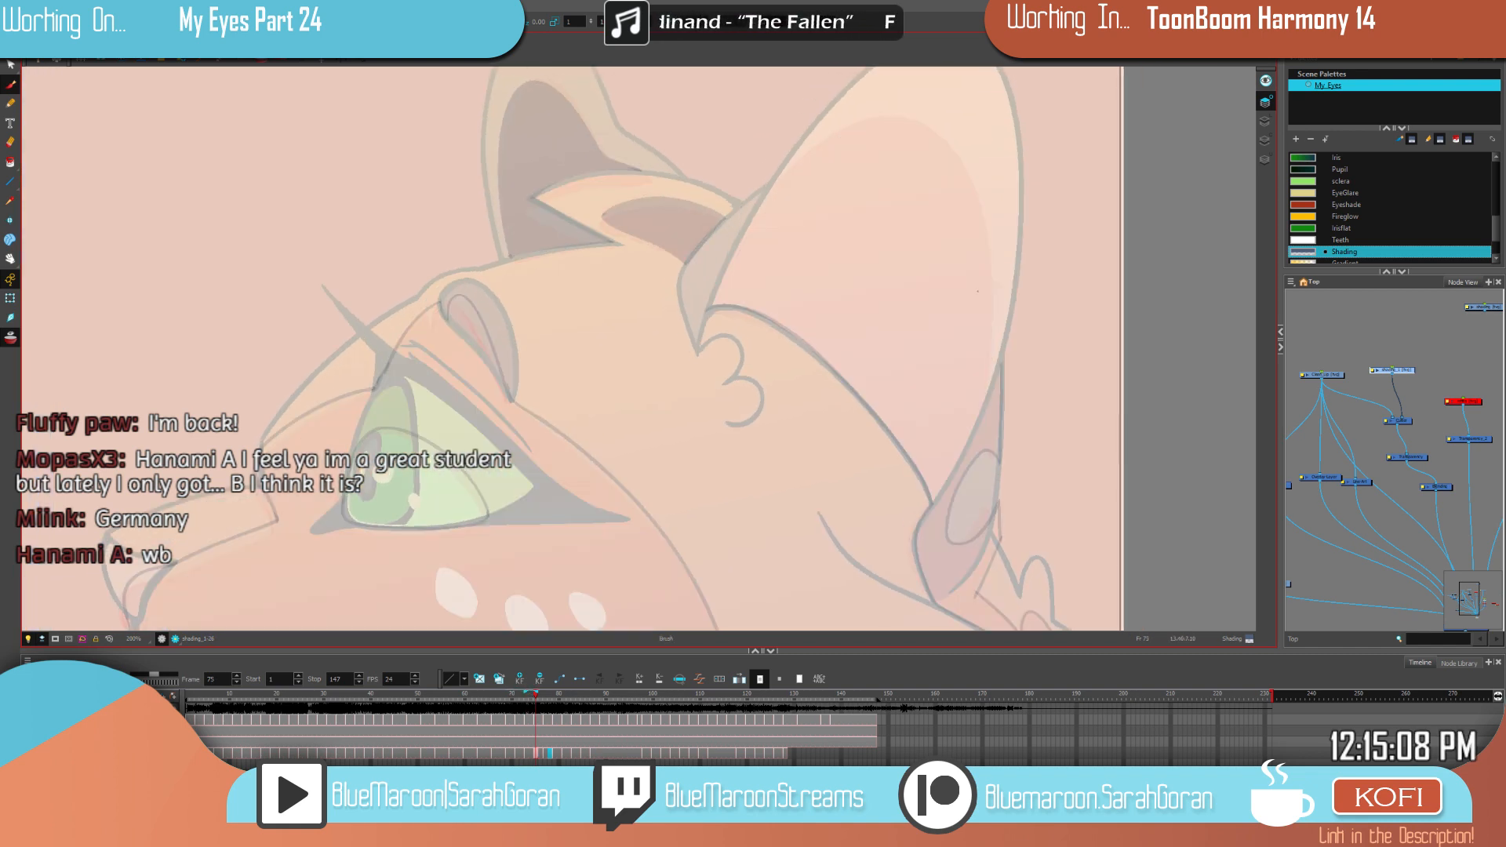
left_click_drag(1012, 405, 976, 431)
mouse_move(898, 530)
left_mouse_down()
mouse_move(956, 375)
mouse_move(961, 271)
mouse_move(917, 174)
mouse_move(819, 170)
mouse_move(669, 334)
left_mouse_up()
Step: Compare the near ear's shading outline with the neighbouring drawings and stretch it slightly taller and narrower on frame 75
key("comma")
key("comma")
key("period")
key("period")
key("comma")
key("comma")
key("period")
key("period")
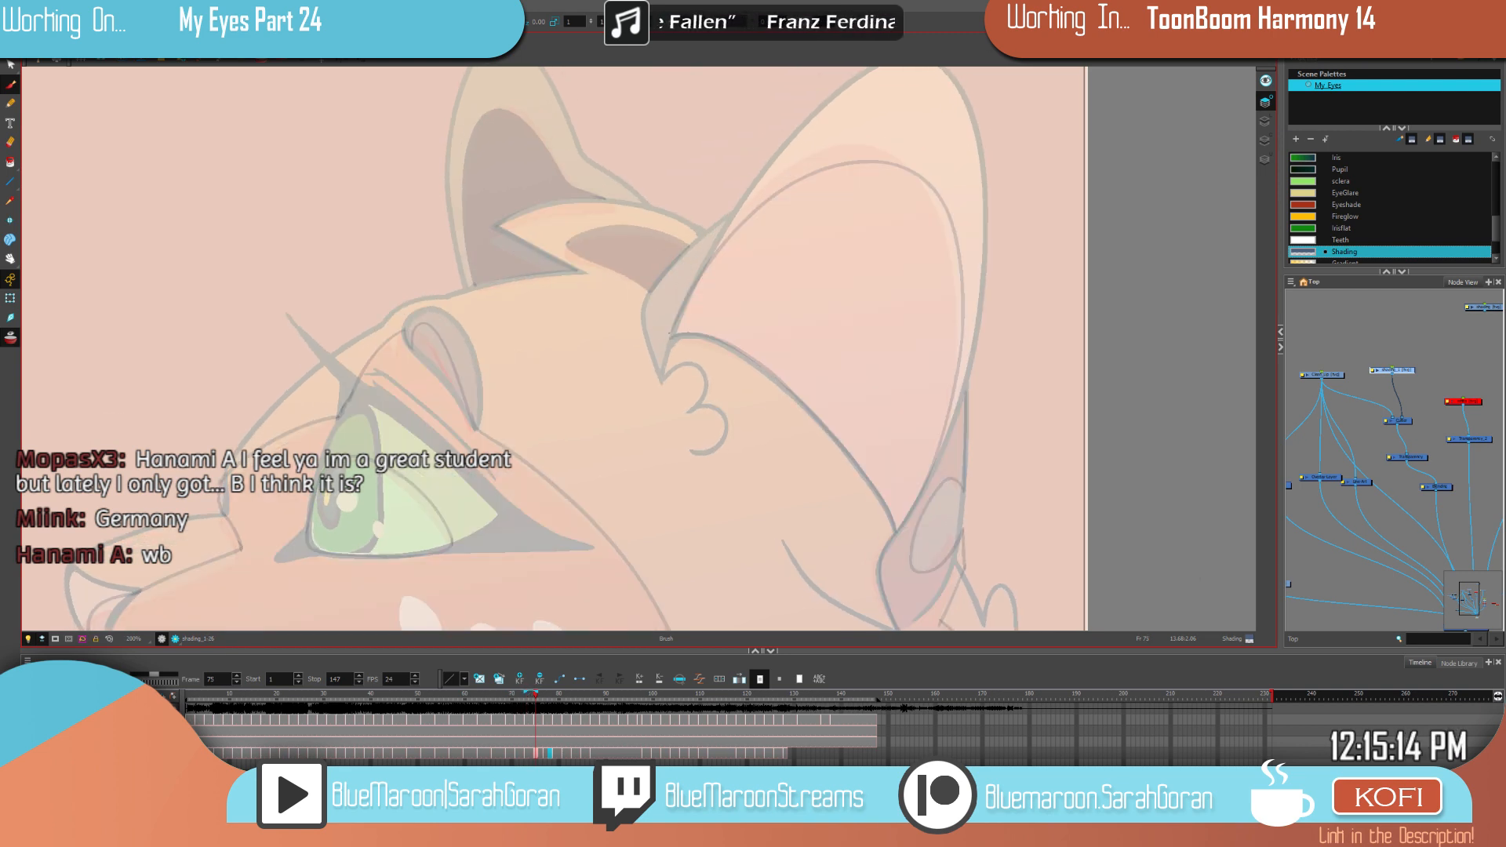
left_click(917, 174)
left_click_drag(820, 159, 824, 150)
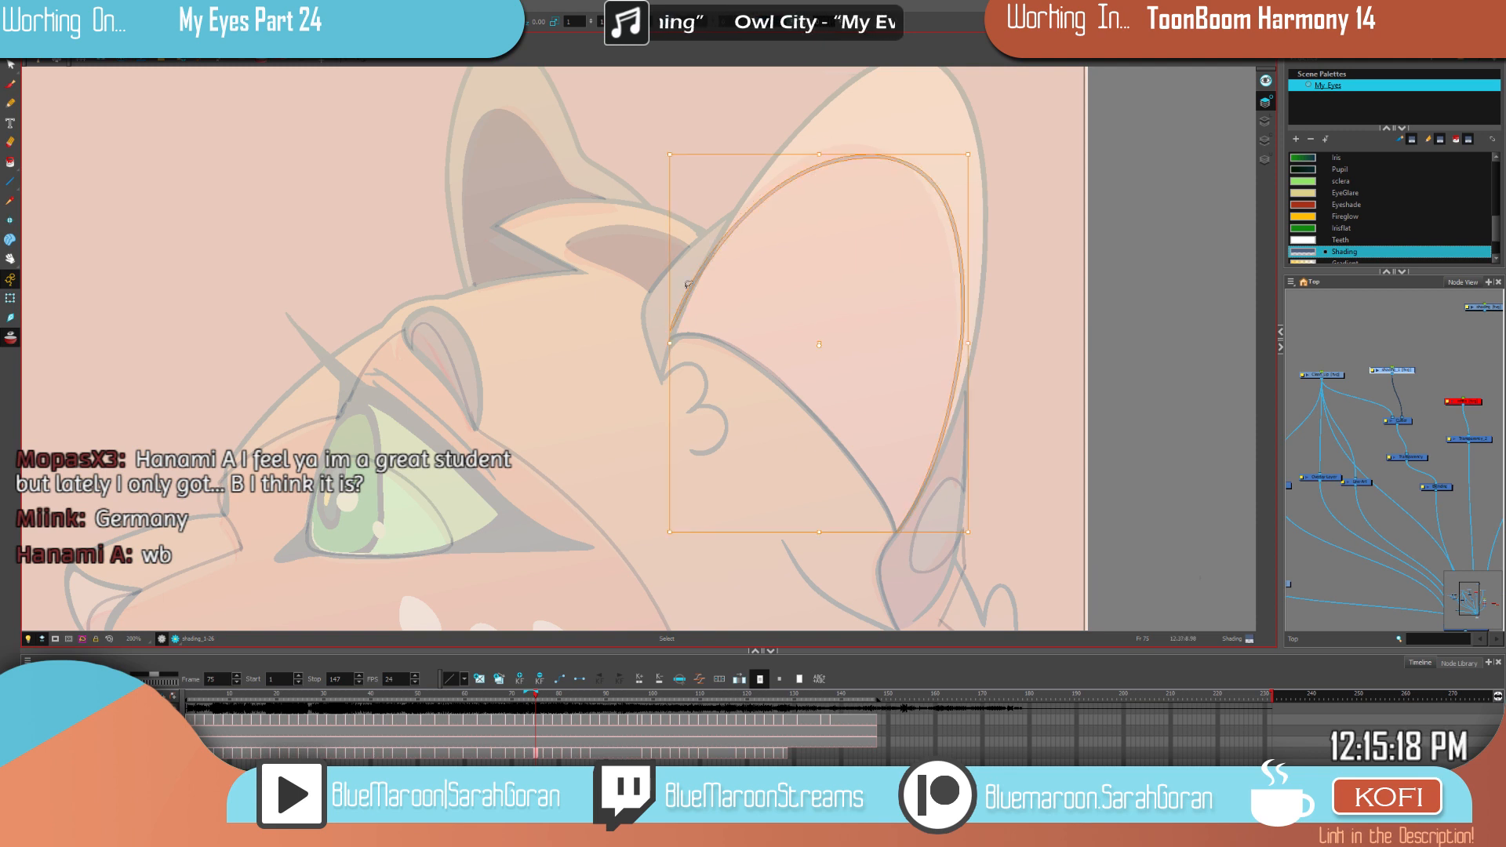
left_click_drag(670, 342, 673, 342)
Step: Complete the shading outline around the jaw, throat and back on frame 75 and fill the outlined areas with the Shading colour
key("alt+b")
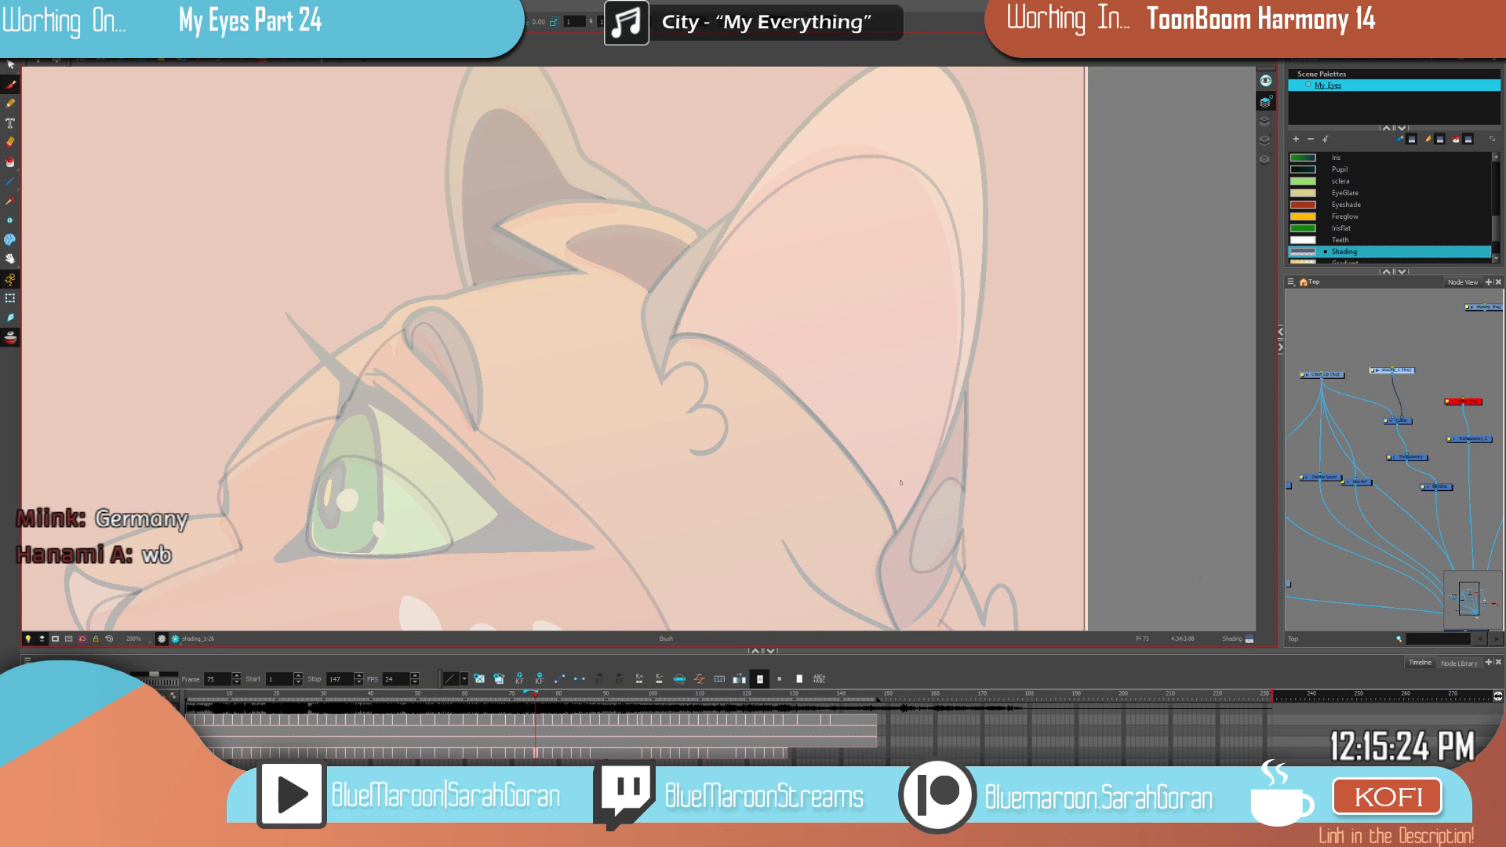
key("alt+b")
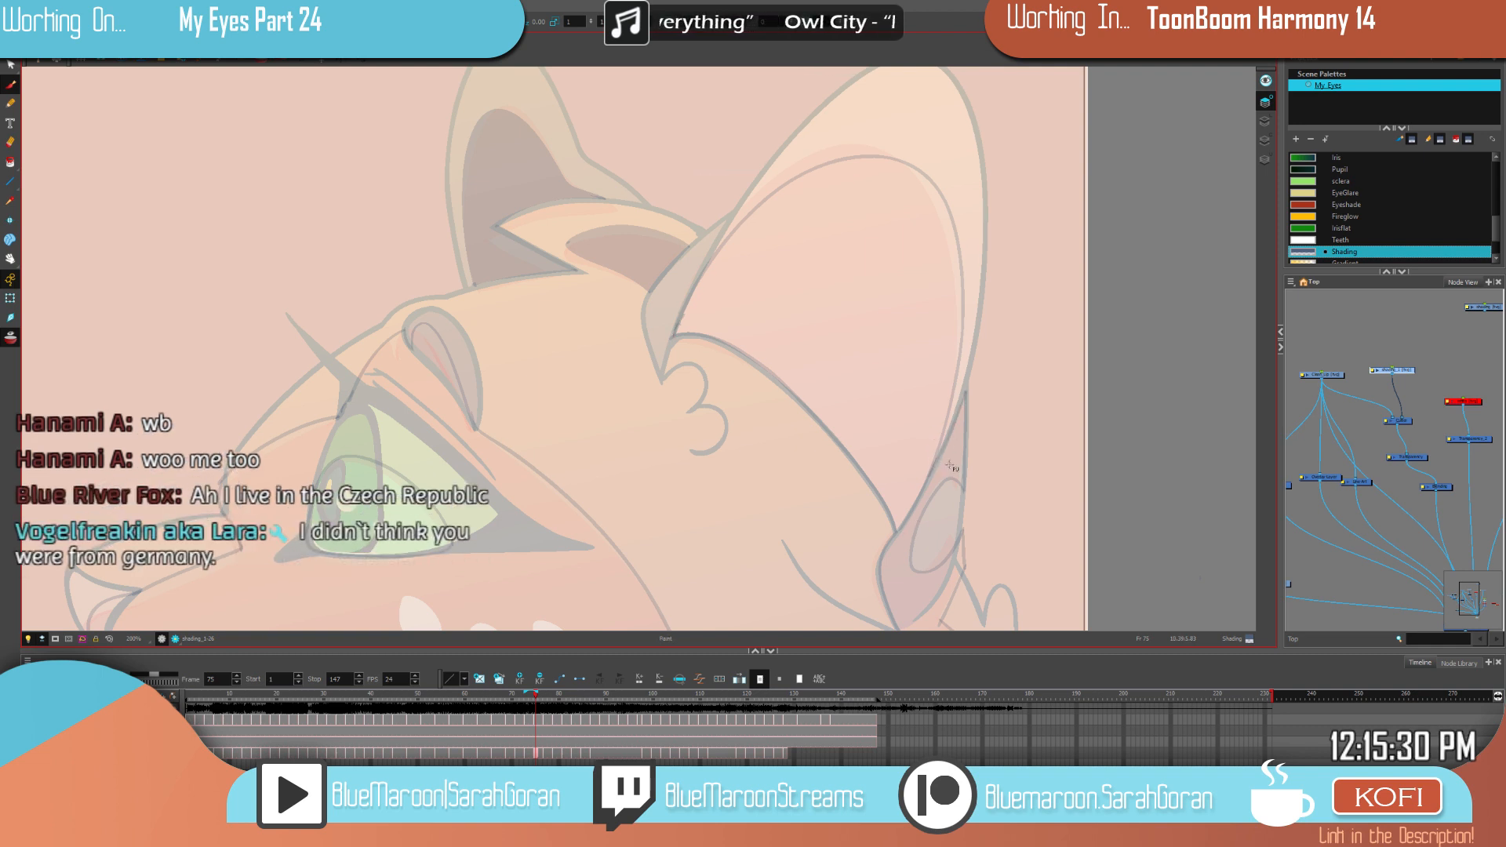
key("alt+b")
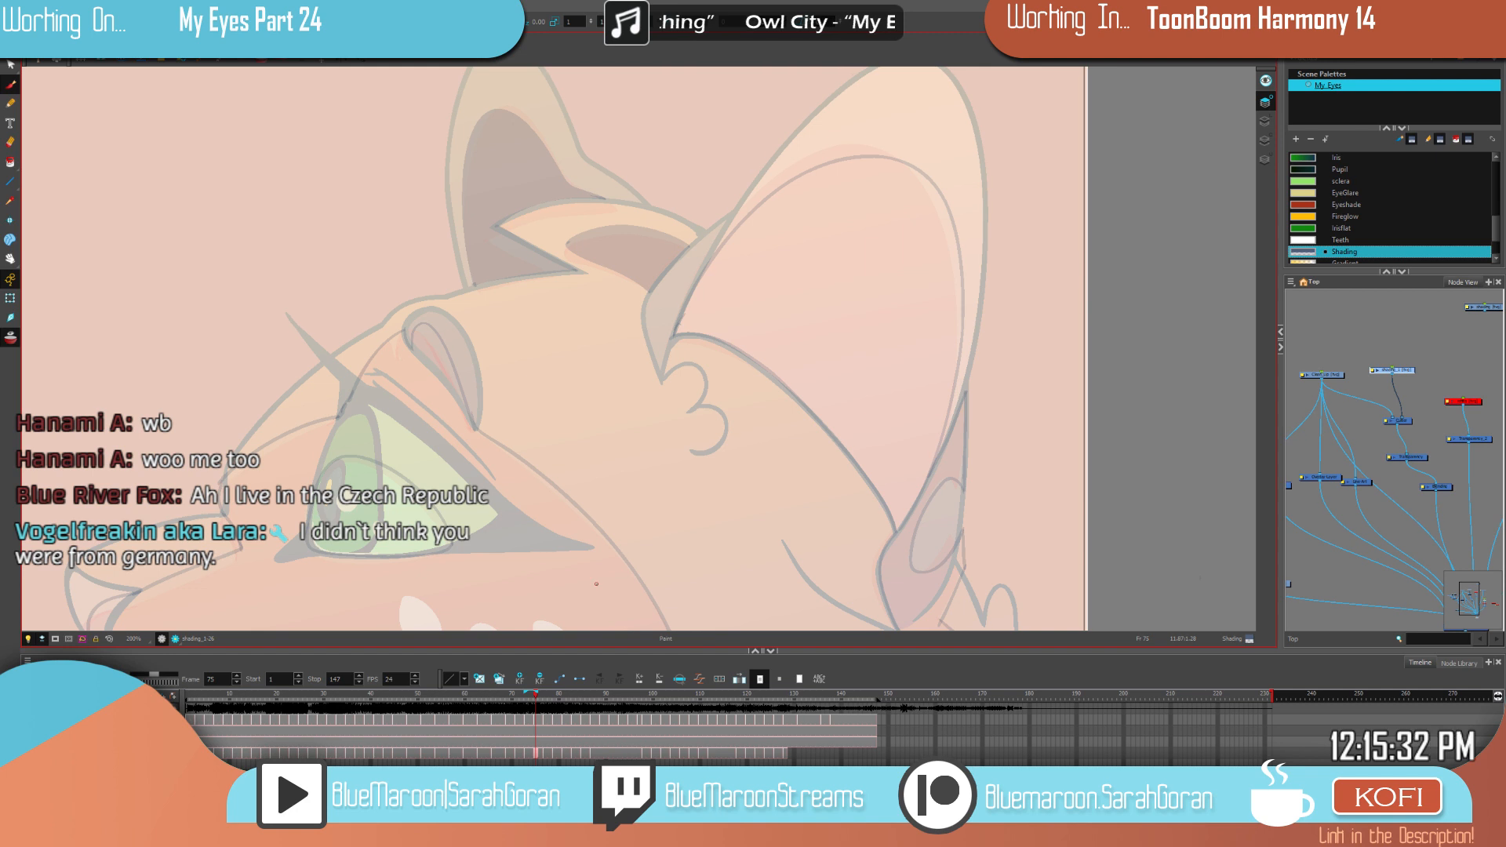
key("1")
left_click_drag(995, 575, 981, 235)
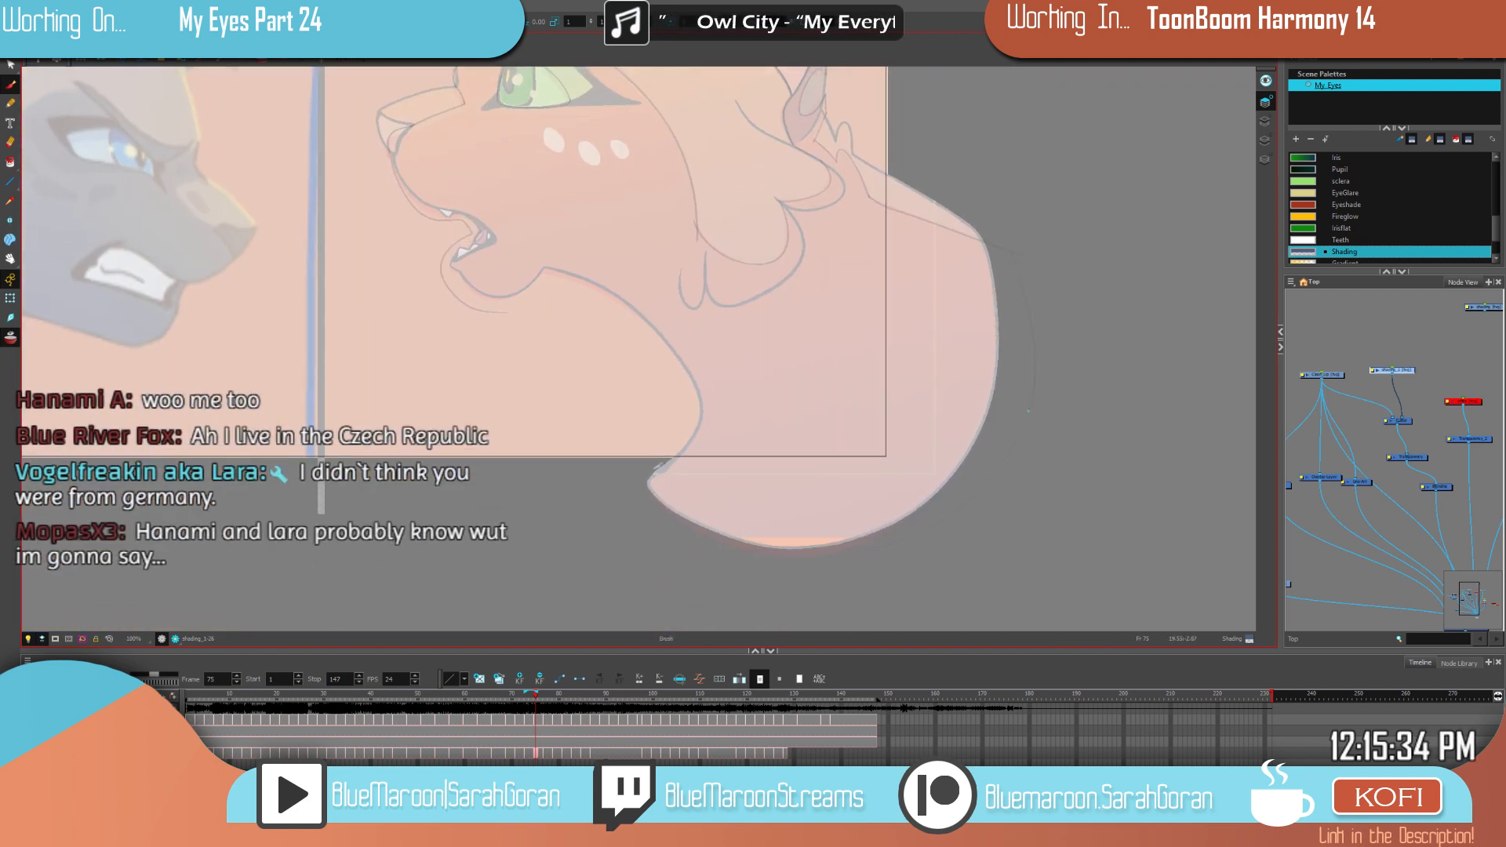
mouse_move(1029, 410)
left_mouse_down()
mouse_move(704, 565)
mouse_move(621, 325)
mouse_move(561, 281)
mouse_move(501, 313)
left_mouse_up()
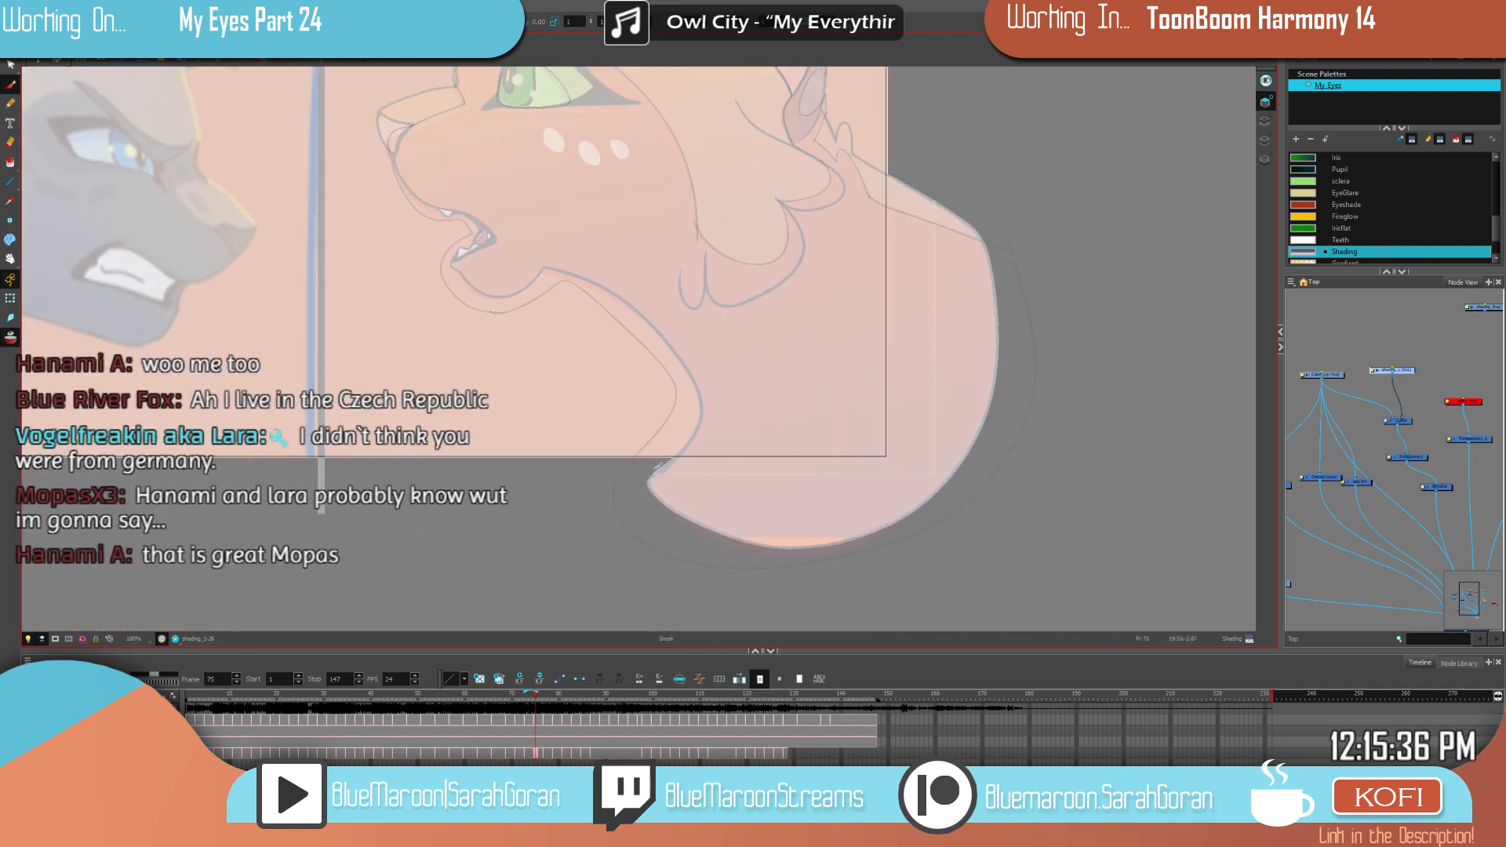
left_click(872, 311)
Step: Go to frame 77 and outline the shadow across the right cat's eye and inside its brow marking
left_click_drag(814, 135, 865, 371)
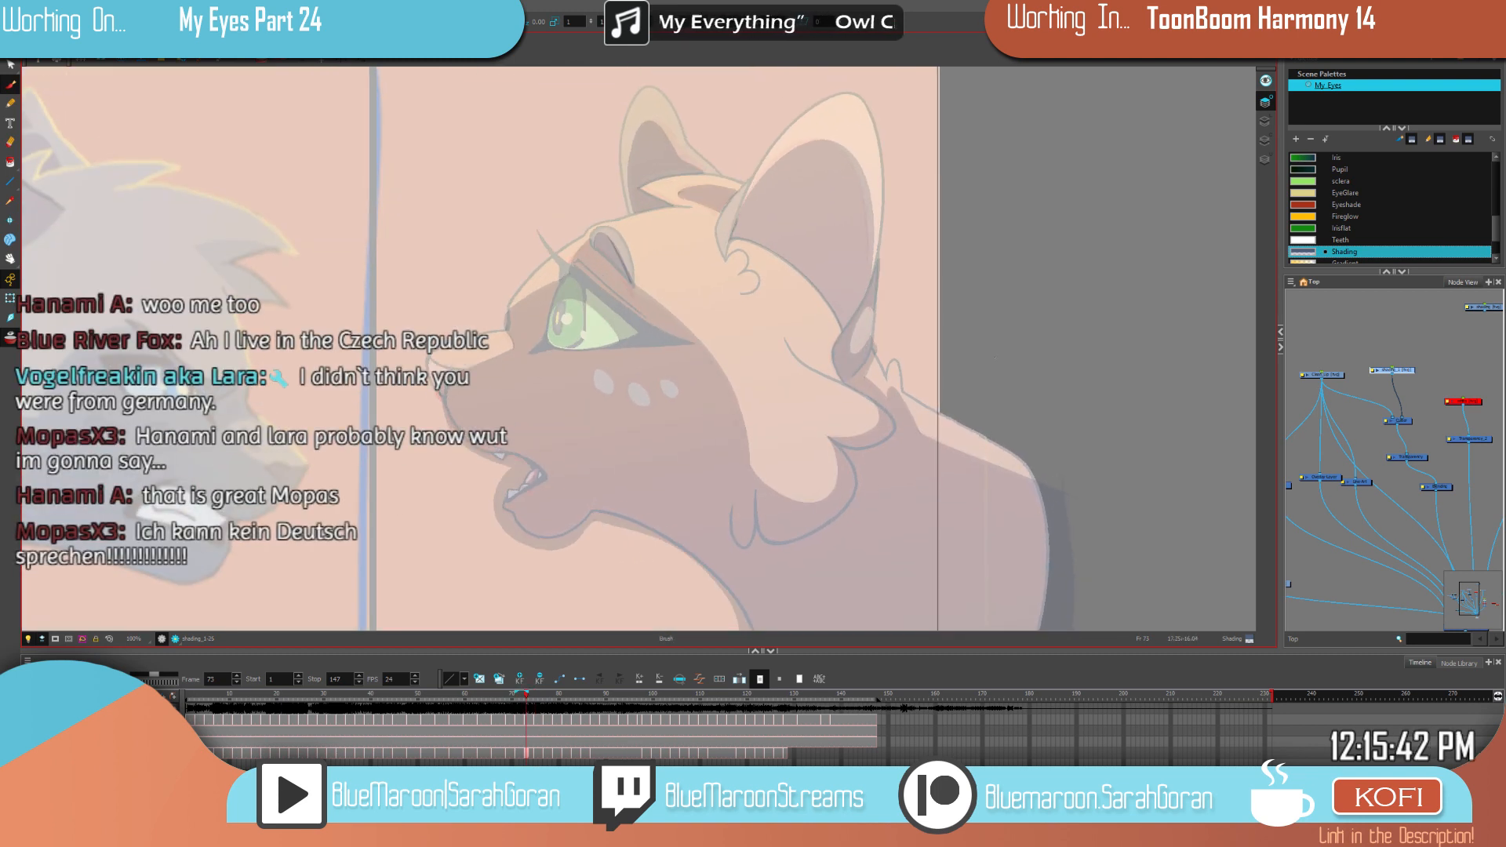
scroll(608, 333, "up", 3)
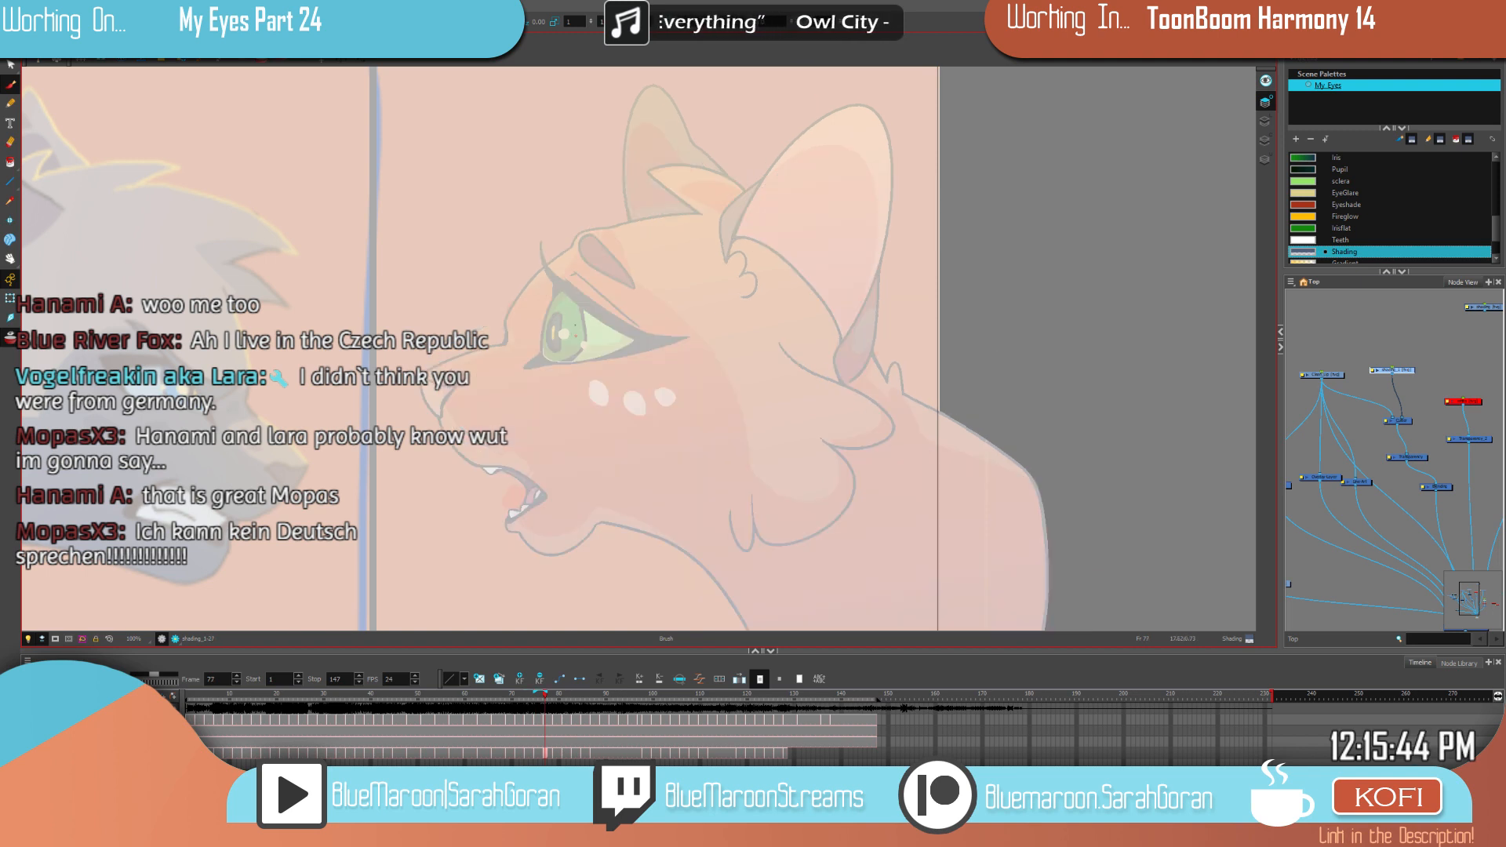
scroll(608, 333, "up", 2)
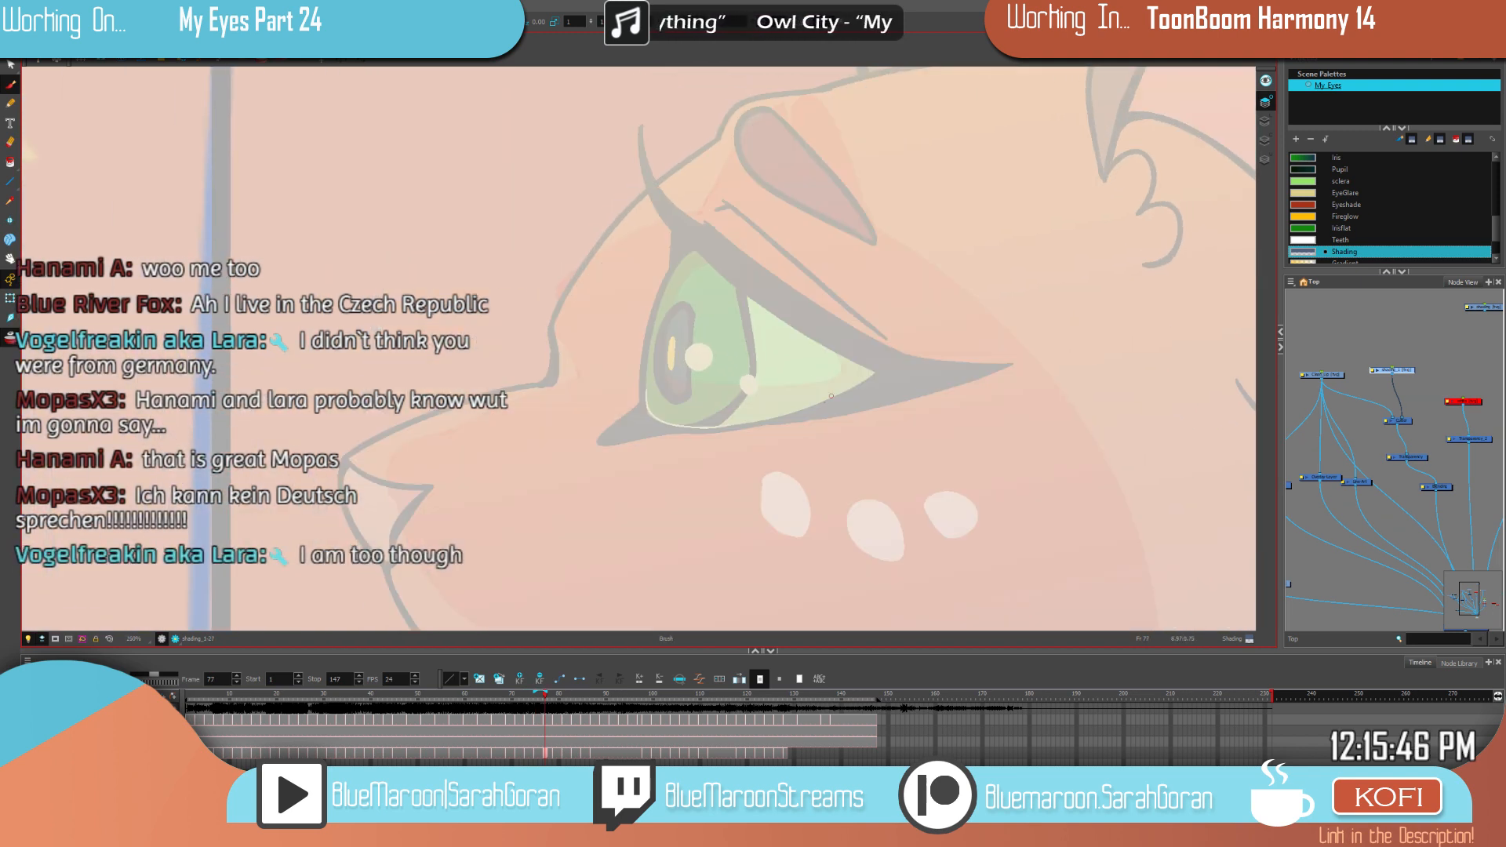
mouse_move(836, 403)
left_mouse_down()
mouse_move(673, 327)
mouse_move(648, 354)
mouse_move(642, 412)
left_mouse_up()
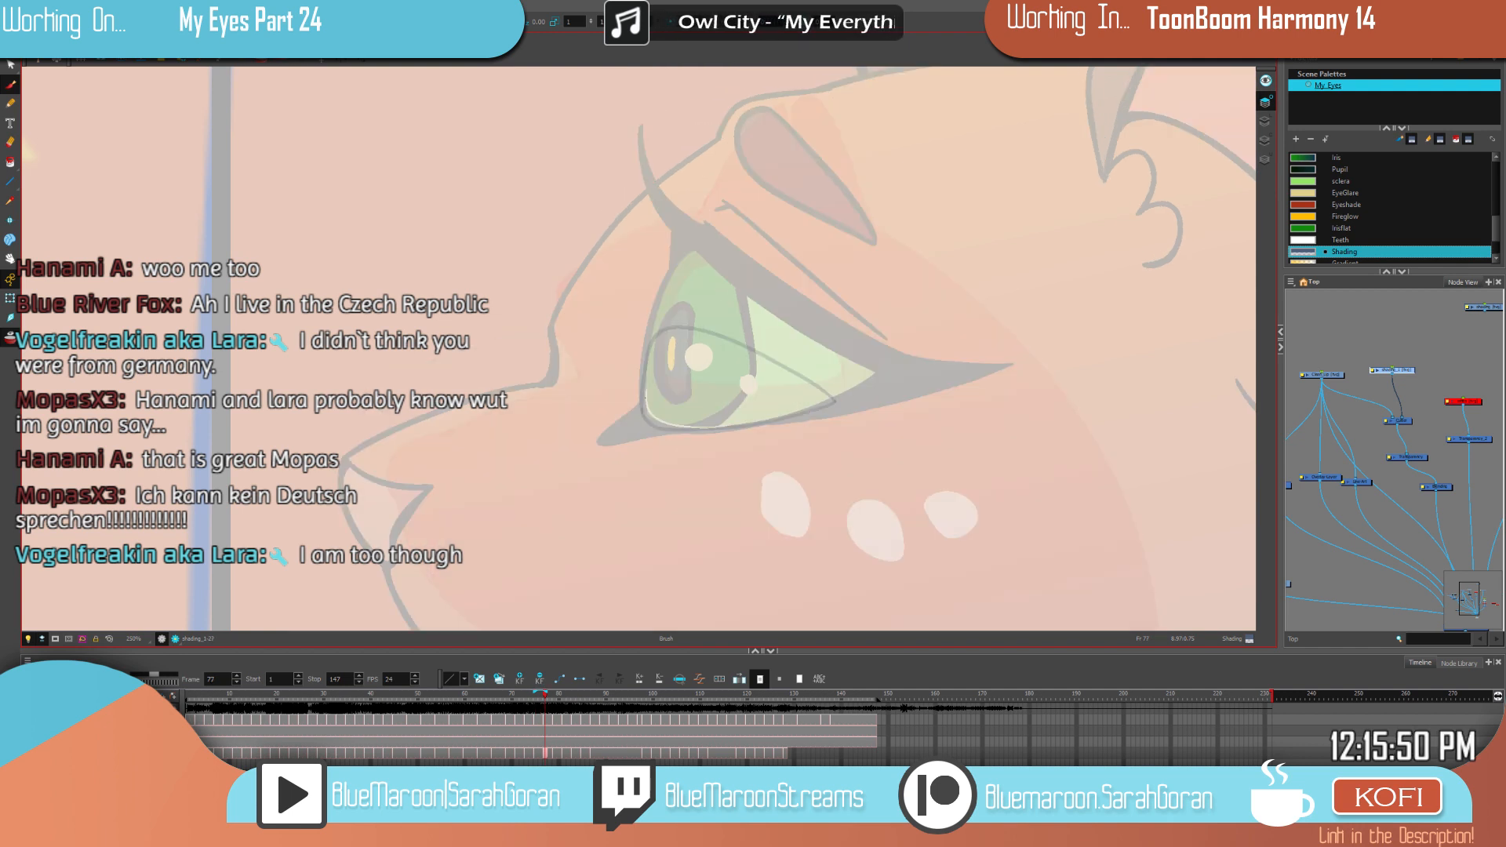
left_click_drag(867, 239, 775, 149)
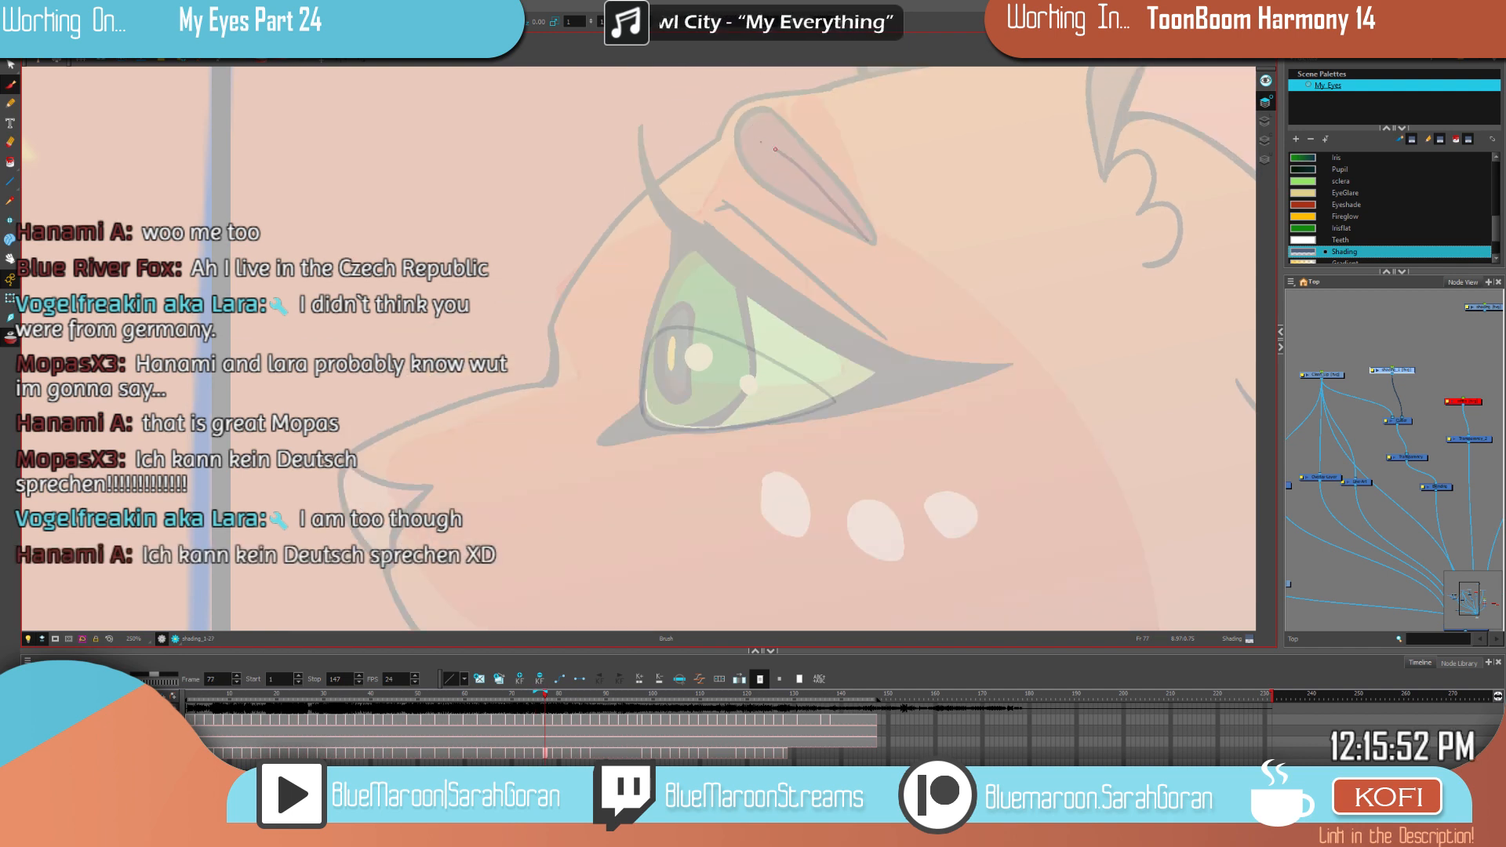
Step: Brush the shading outline on frame 77 from the brow marking down the forehead, along the muzzle and around the mouth and chin
mouse_move(737, 148)
left_mouse_down()
mouse_move(692, 244)
mouse_move(576, 306)
mouse_move(547, 337)
left_mouse_up()
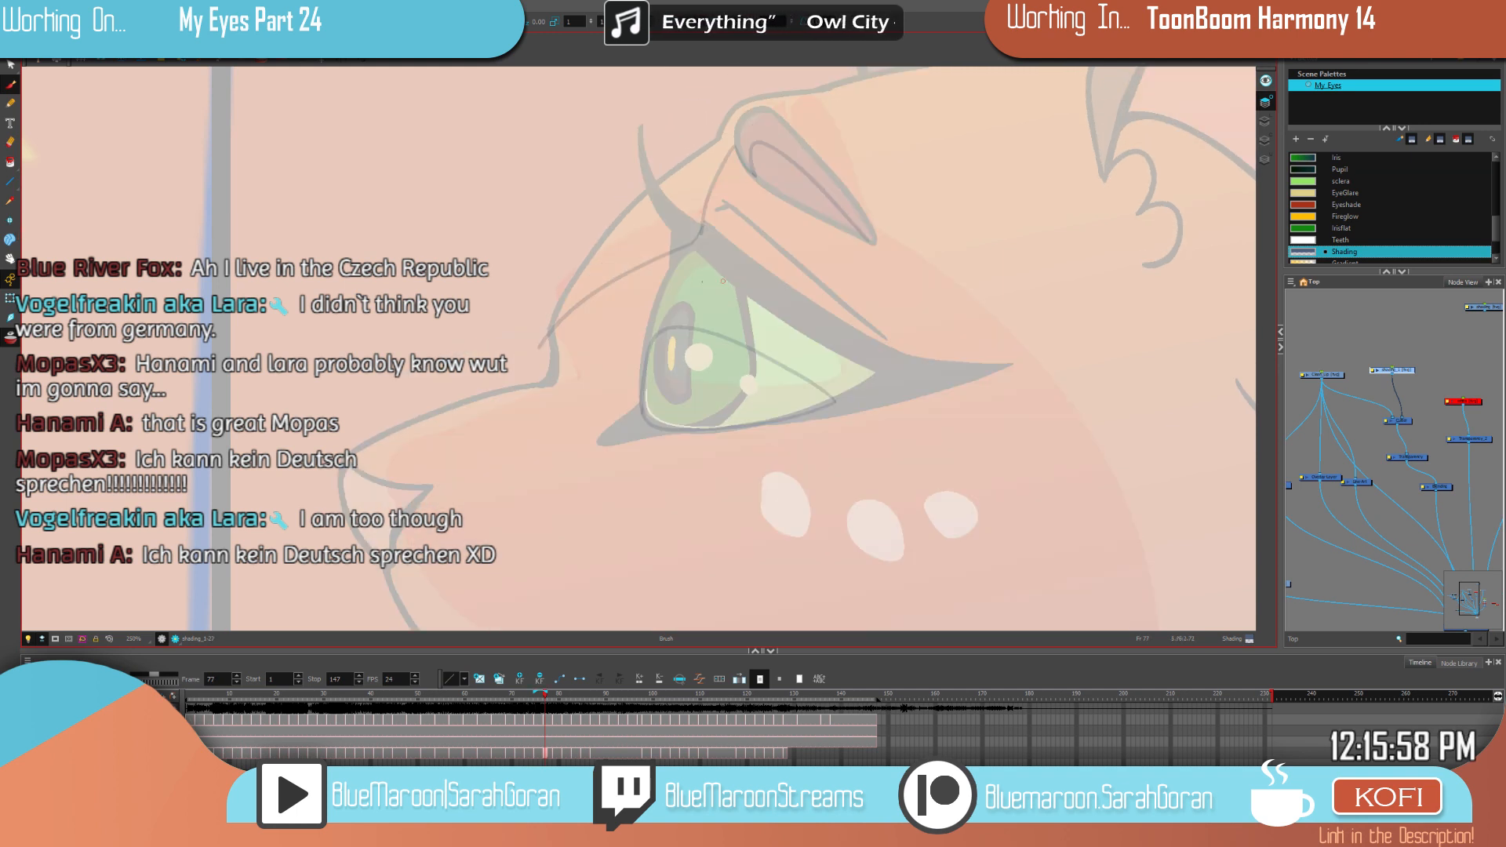
key("Return")
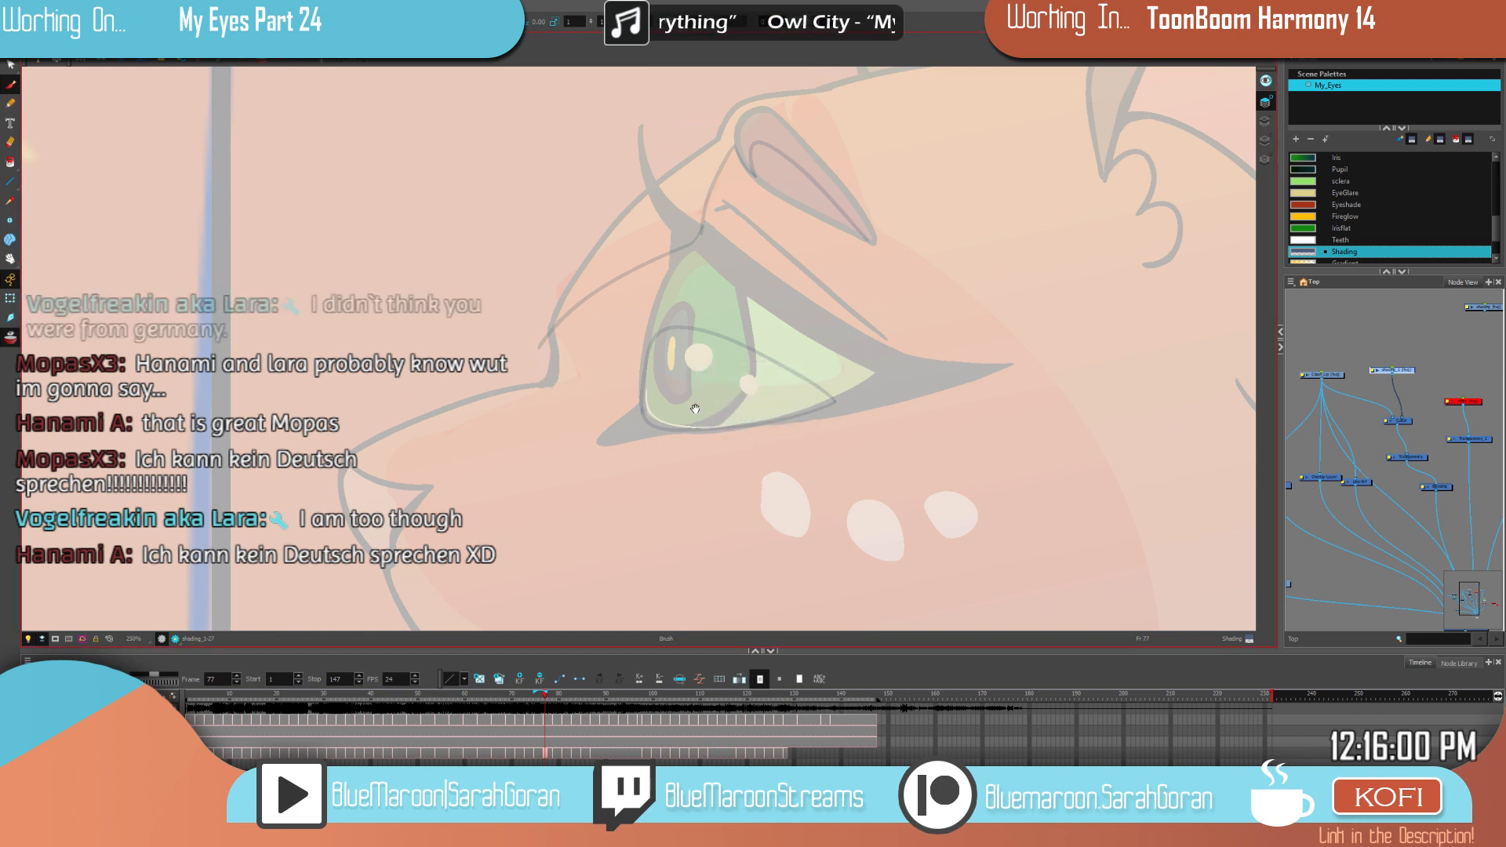
left_click_drag(656, 392, 782, 293)
mouse_move(667, 251)
left_mouse_down()
mouse_move(697, 318)
mouse_move(514, 423)
mouse_move(506, 469)
left_mouse_up()
left_click_drag(784, 403, 758, 196)
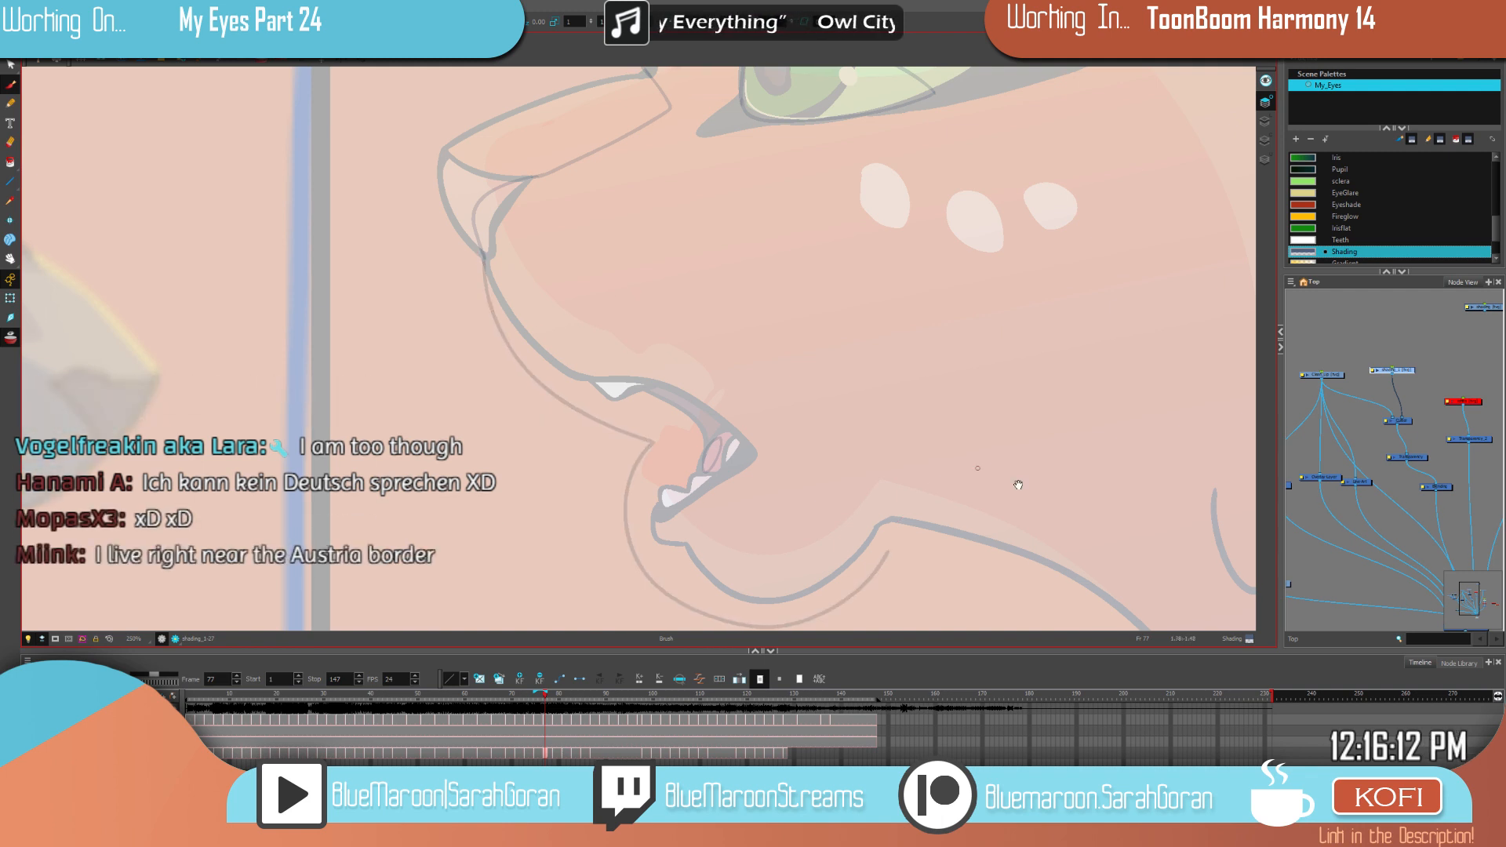
Step: Outline the shadow inside the right cat's head tuft on frame 77, matching the neighbouring drawings, and fill it with the Shading colour
left_click_drag(1011, 492, 833, 650)
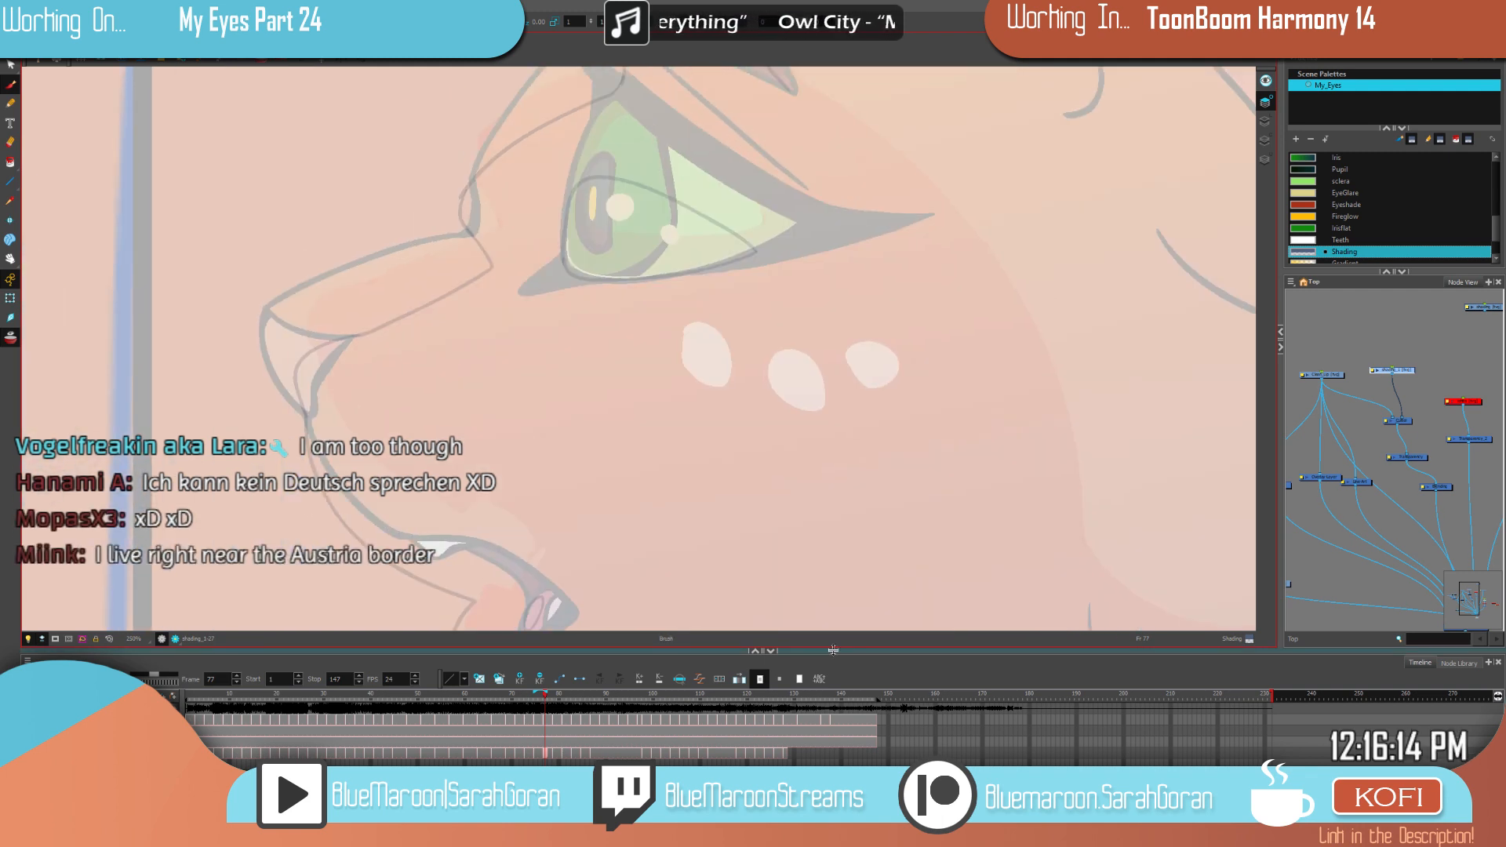
left_click_drag(877, 363, 887, 476)
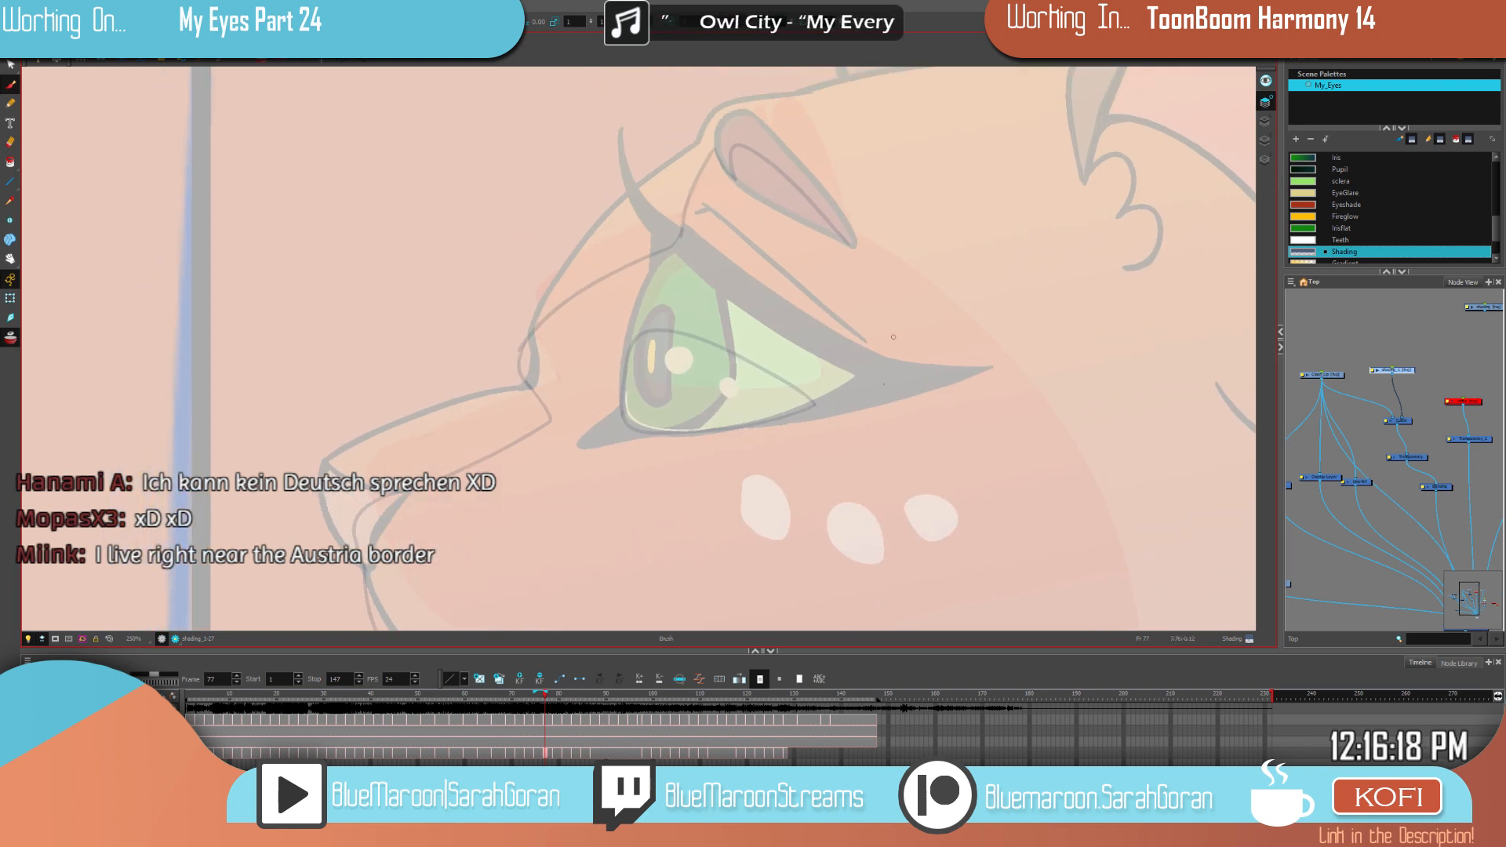
scroll(896, 431, "down", 3)
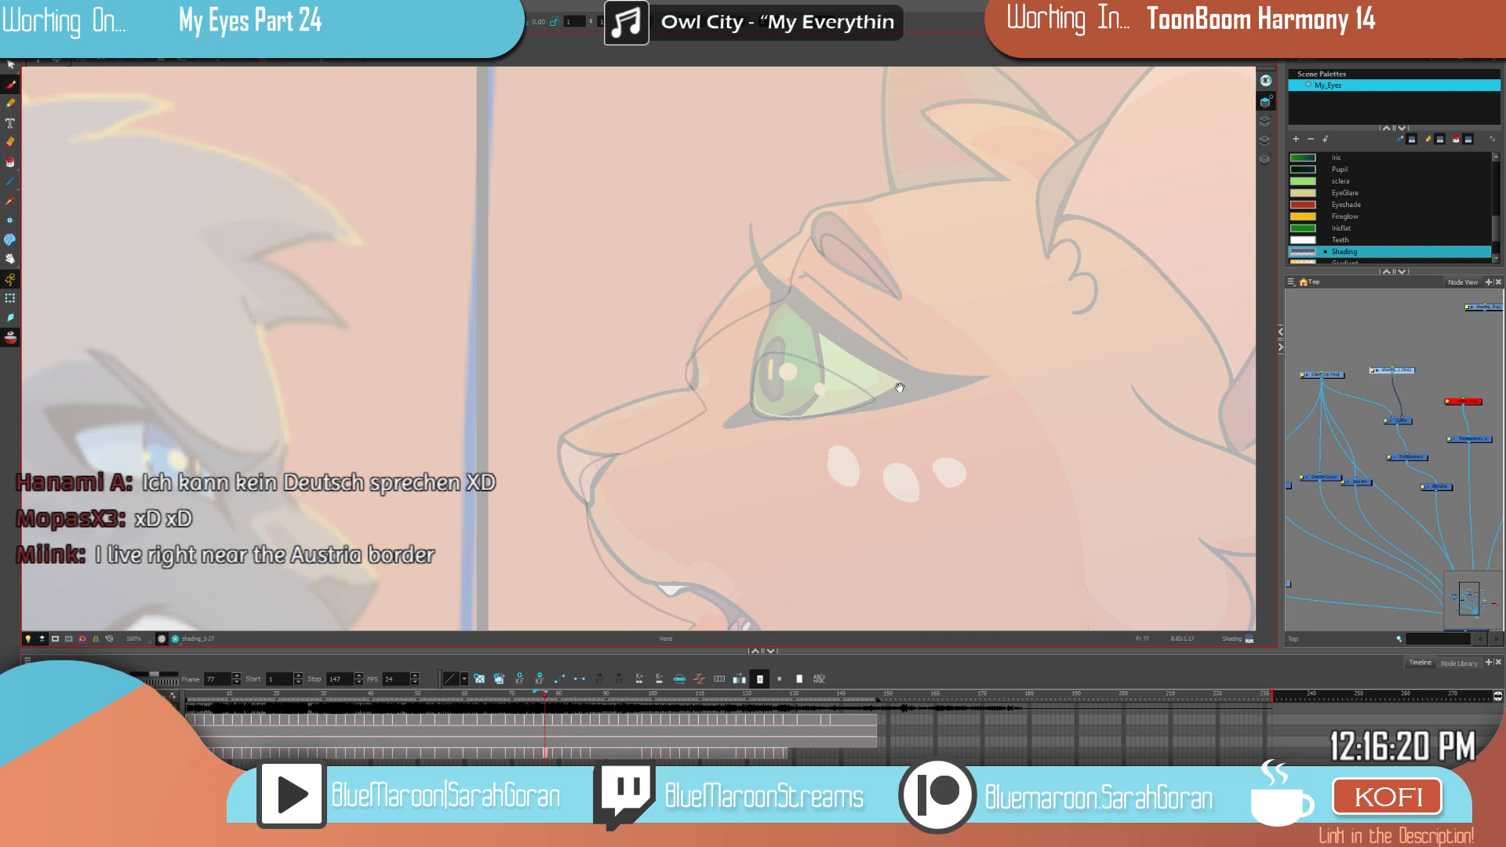
left_click_drag(900, 388, 900, 502)
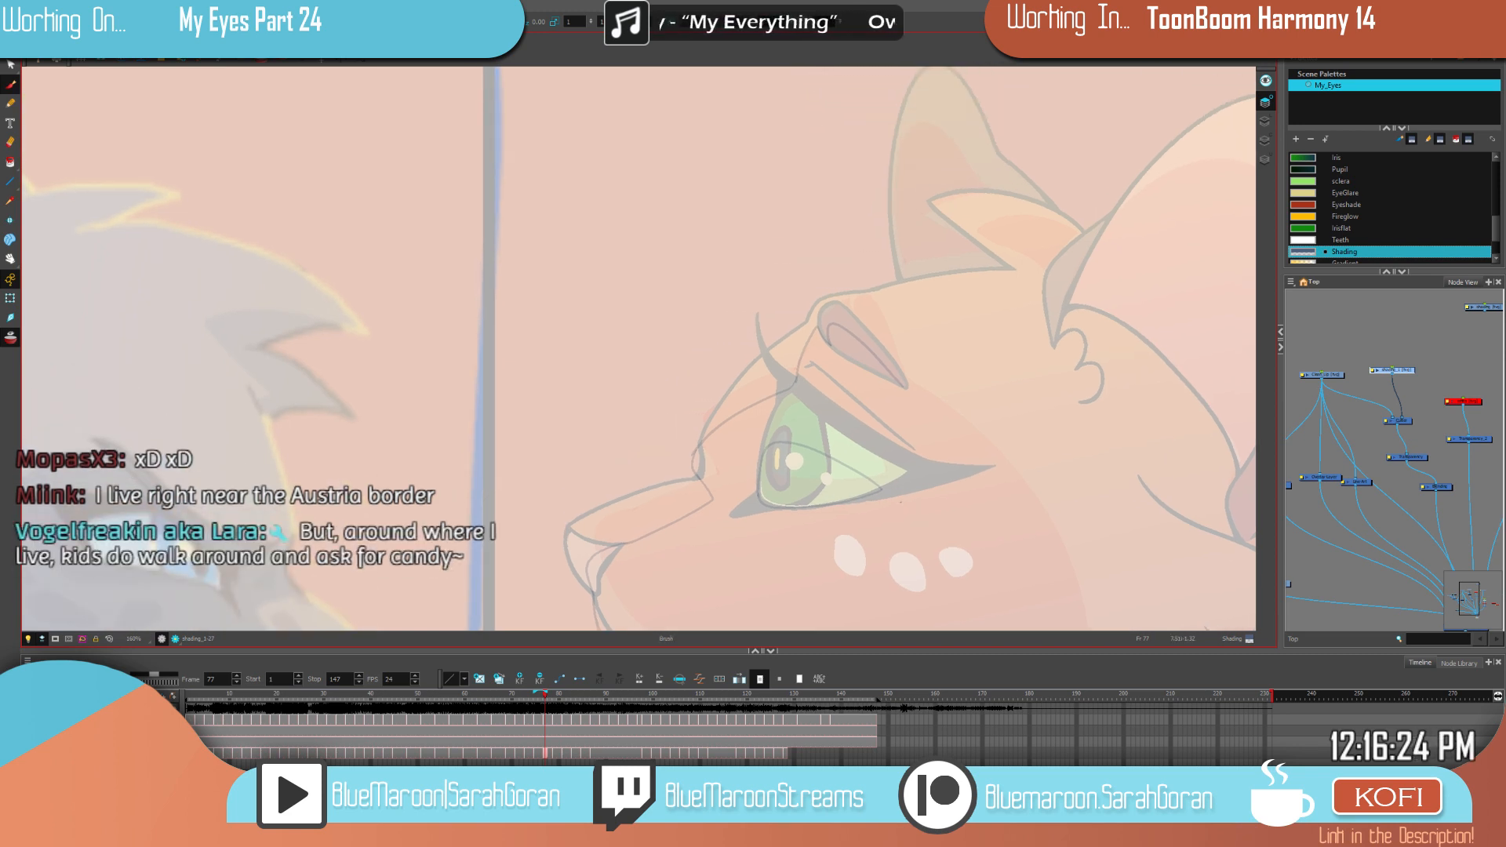
left_click_drag(949, 377, 918, 434)
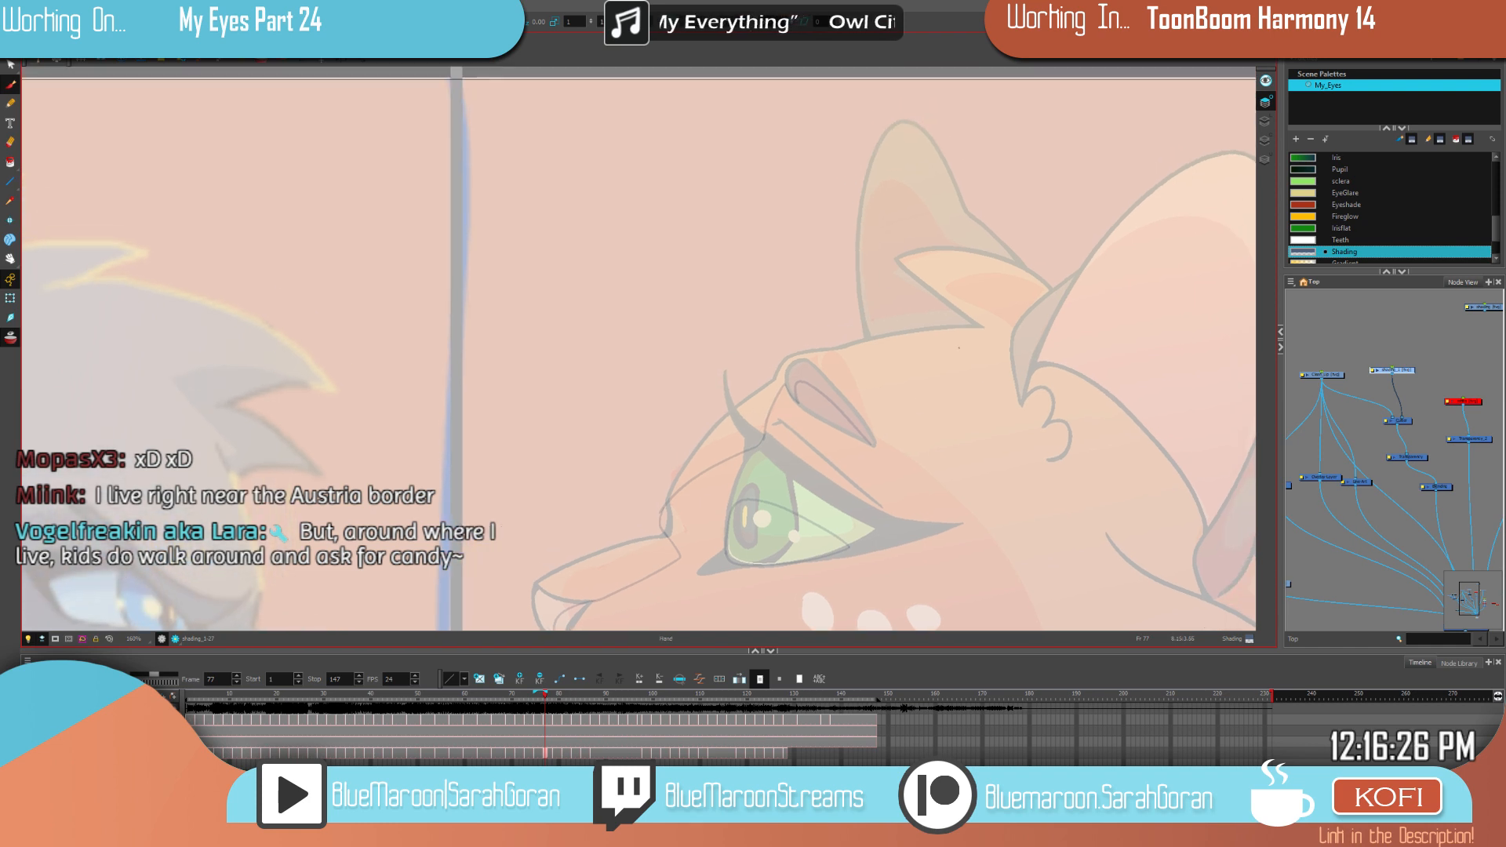
key("2")
left_click_drag(985, 385, 929, 464)
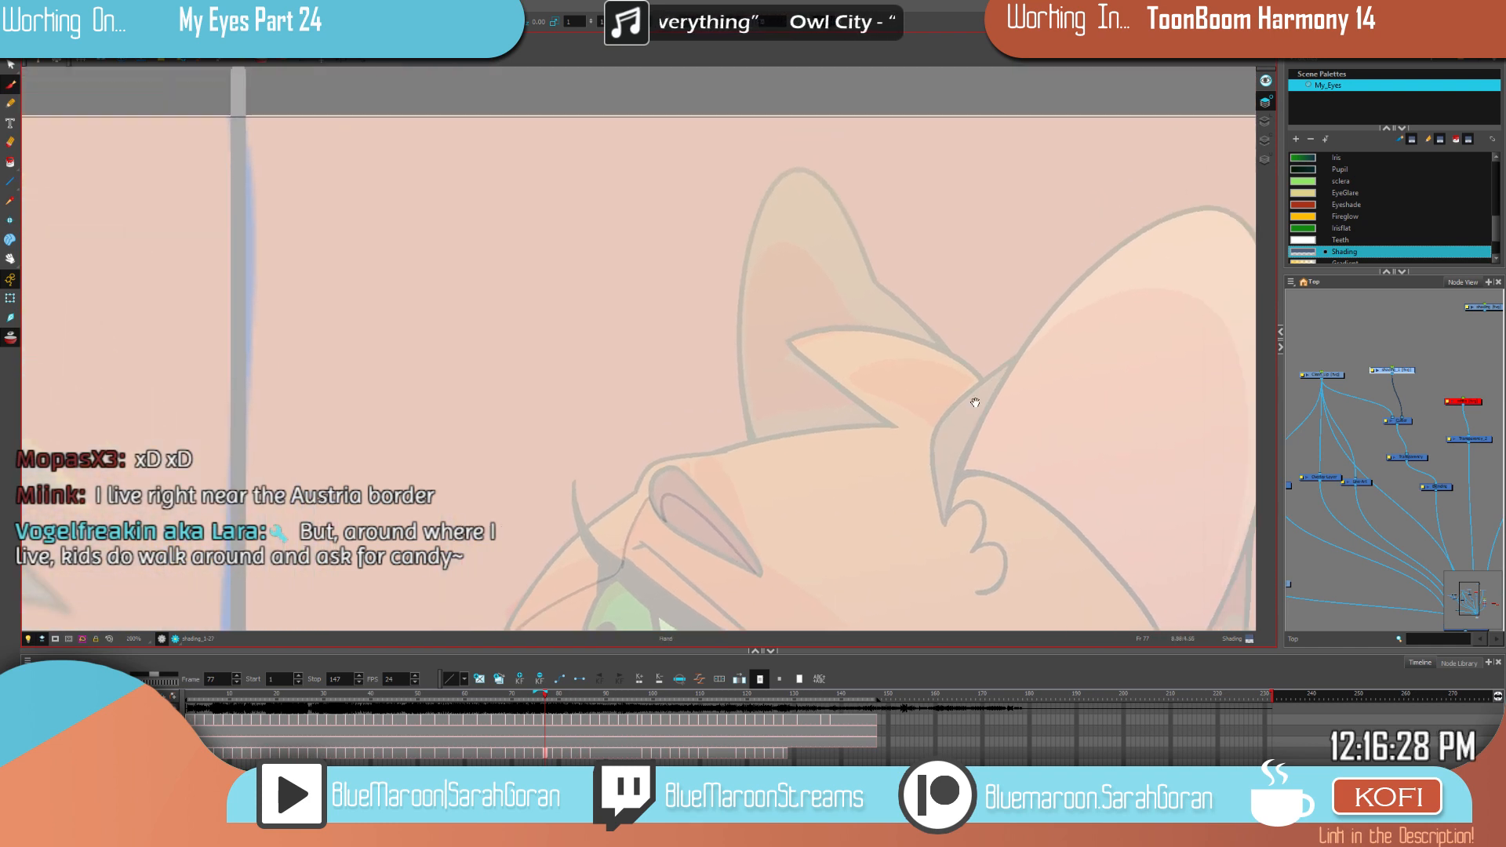
key("f")
key("g")
key("f")
key("f")
key("g")
key("period")
key("period")
mouse_move(959, 385)
left_mouse_down()
mouse_move(859, 365)
mouse_move(934, 435)
mouse_move(967, 394)
left_mouse_up()
key("f")
key("g")
key("alt+i")
left_click(928, 395)
Step: Outline the inner shadow of the right cat's far ear on frame 77, fill it with the Shading colour and touch up its edge
key("f")
key("g")
key("f")
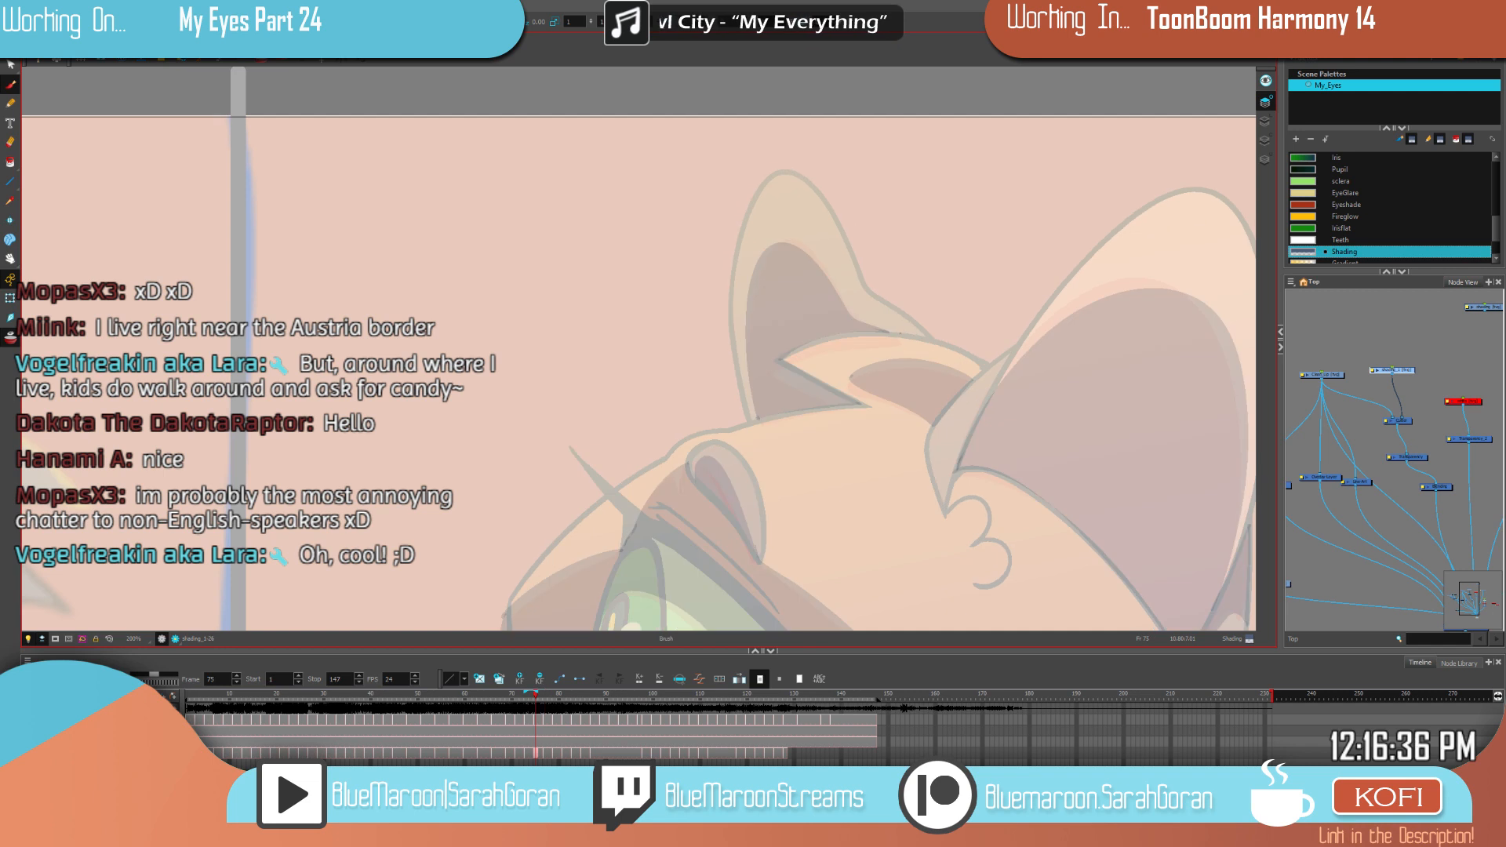
key("f")
key("g")
key("g")
left_click_drag(900, 332, 851, 310)
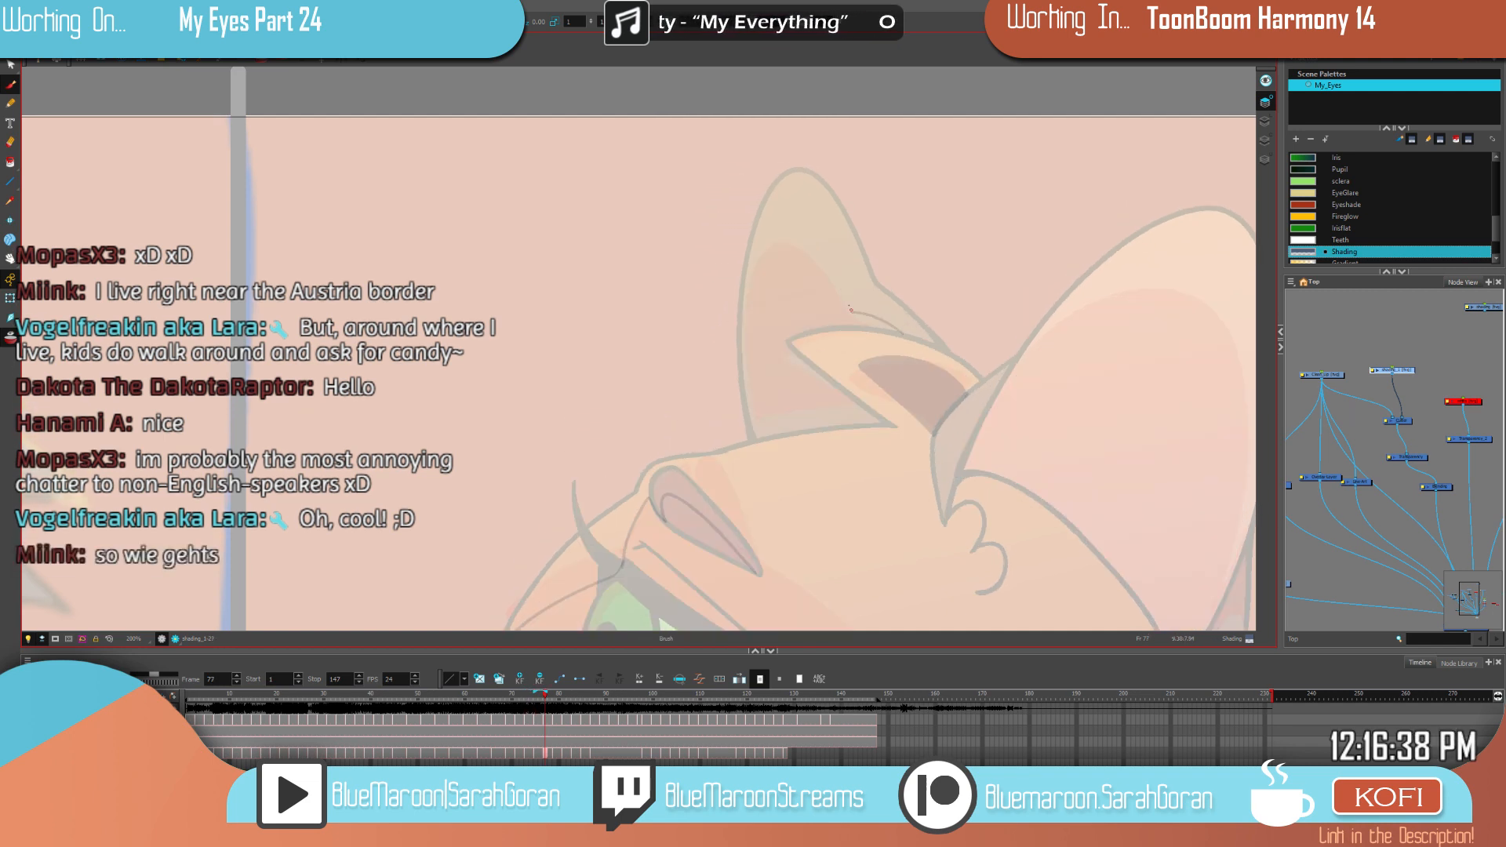
left_click_drag(779, 244, 754, 356)
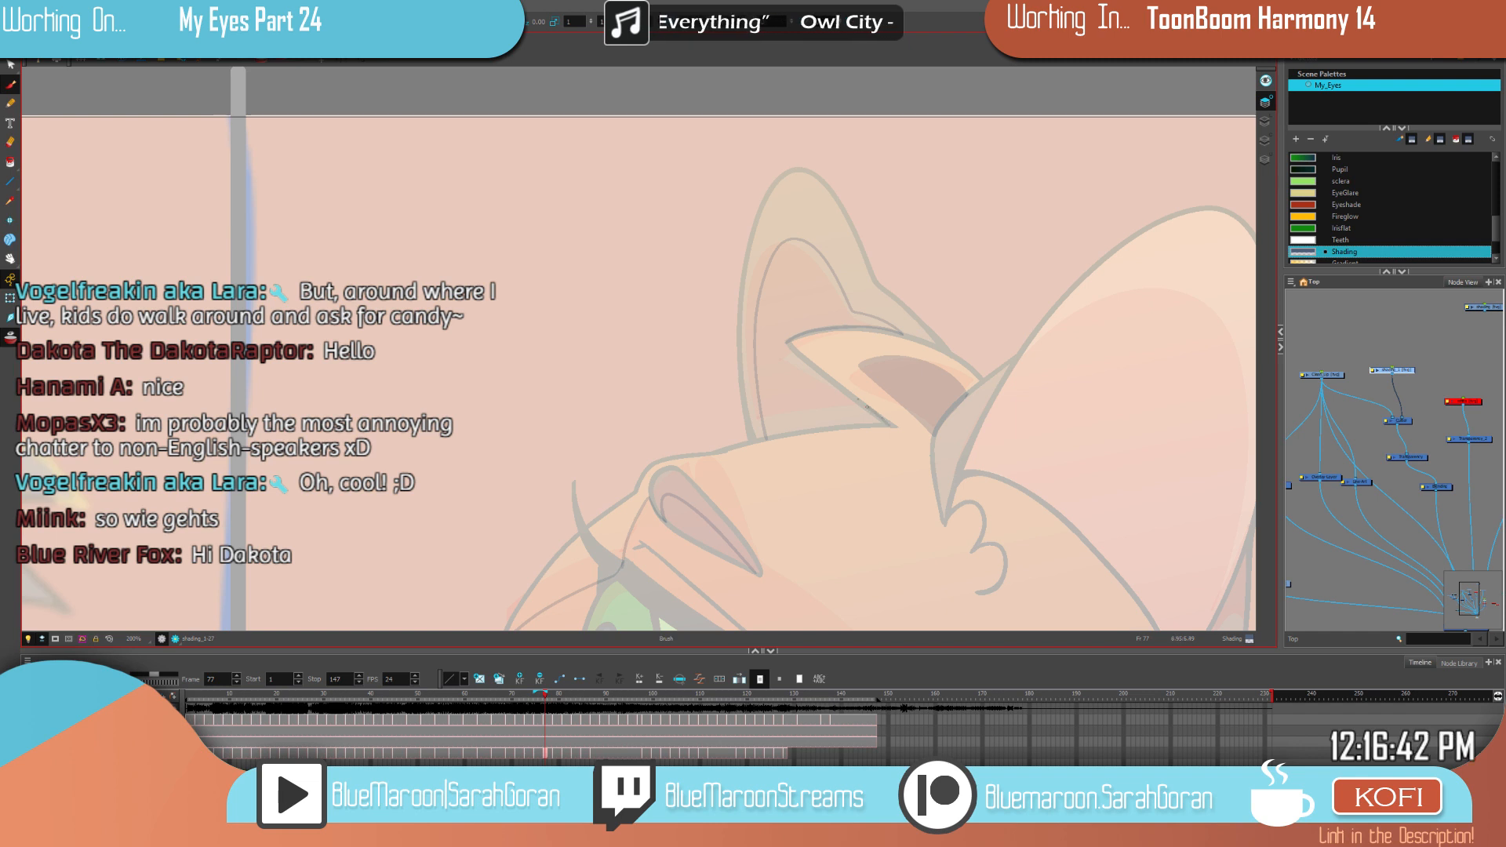
left_click_drag(877, 425, 766, 437)
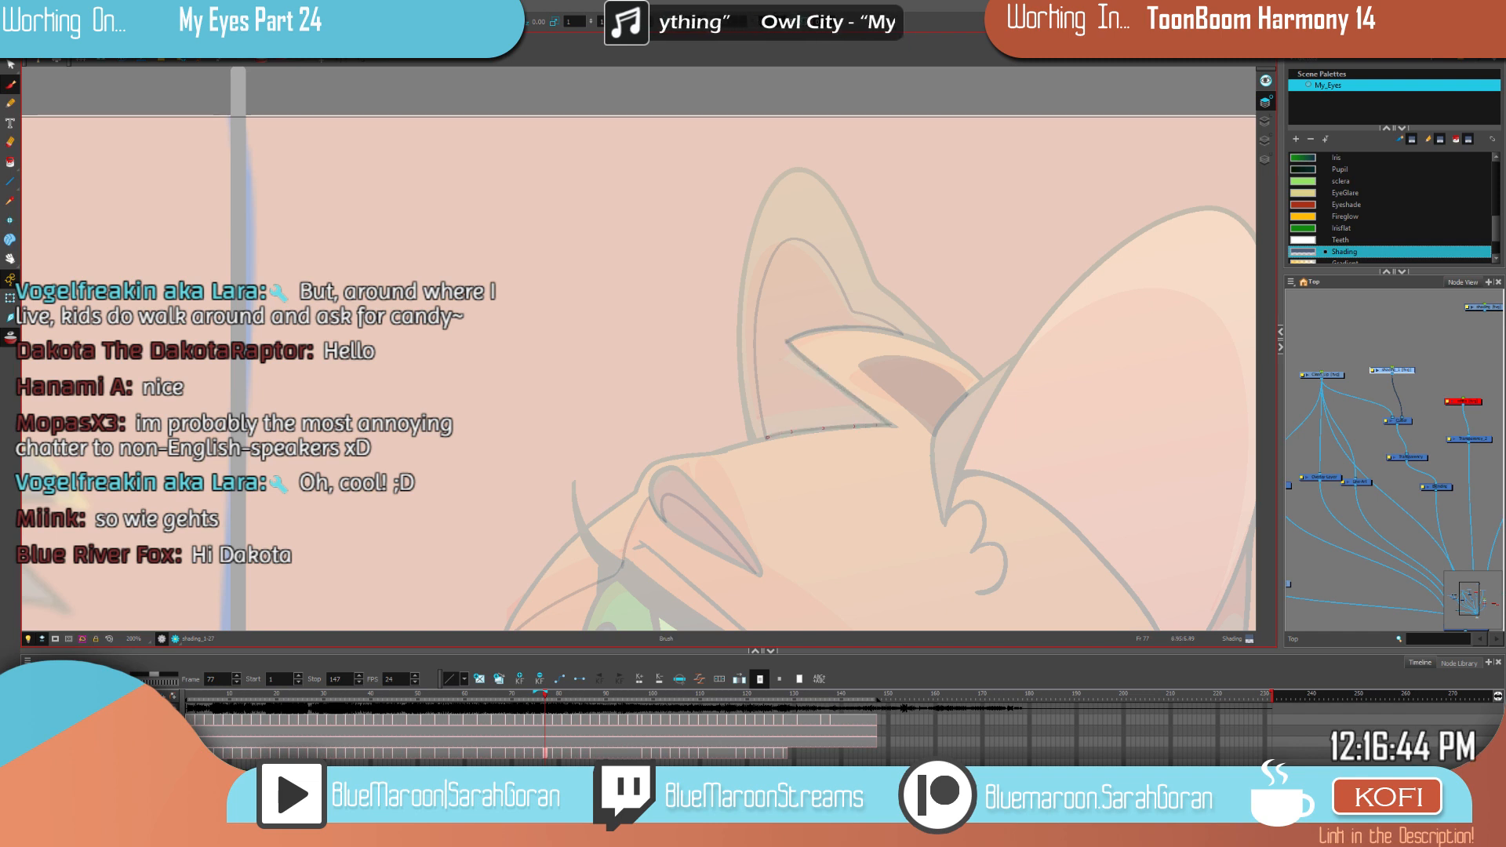
left_click(833, 397)
left_click_drag(1094, 557, 946, 428)
left_click_drag(696, 163, 707, 182)
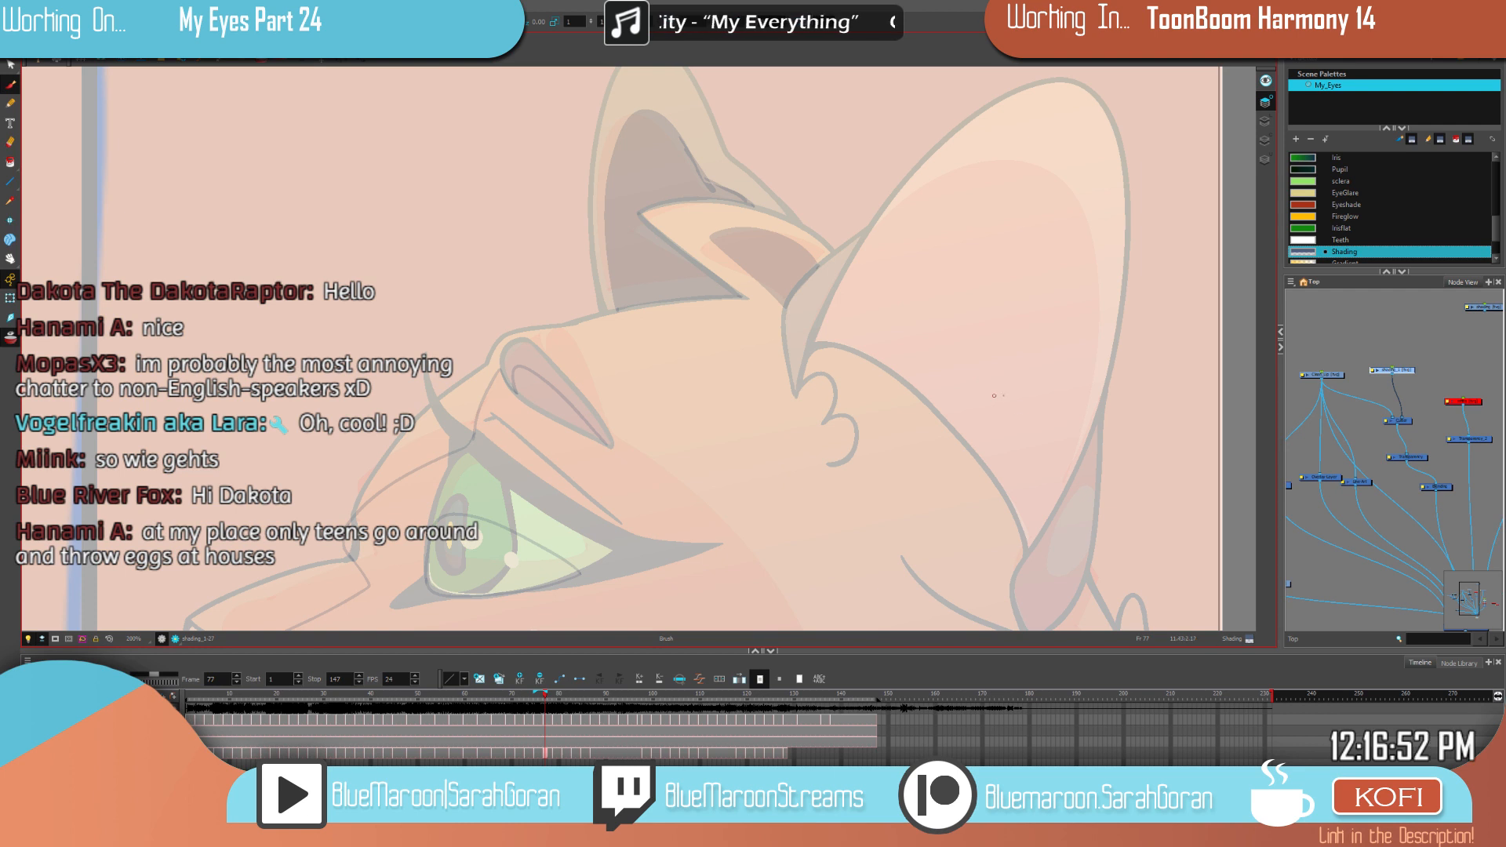
Step: Brush the shading outline on the dark base of the right cat's near ear on frame 77
left_click_drag(994, 395, 962, 456)
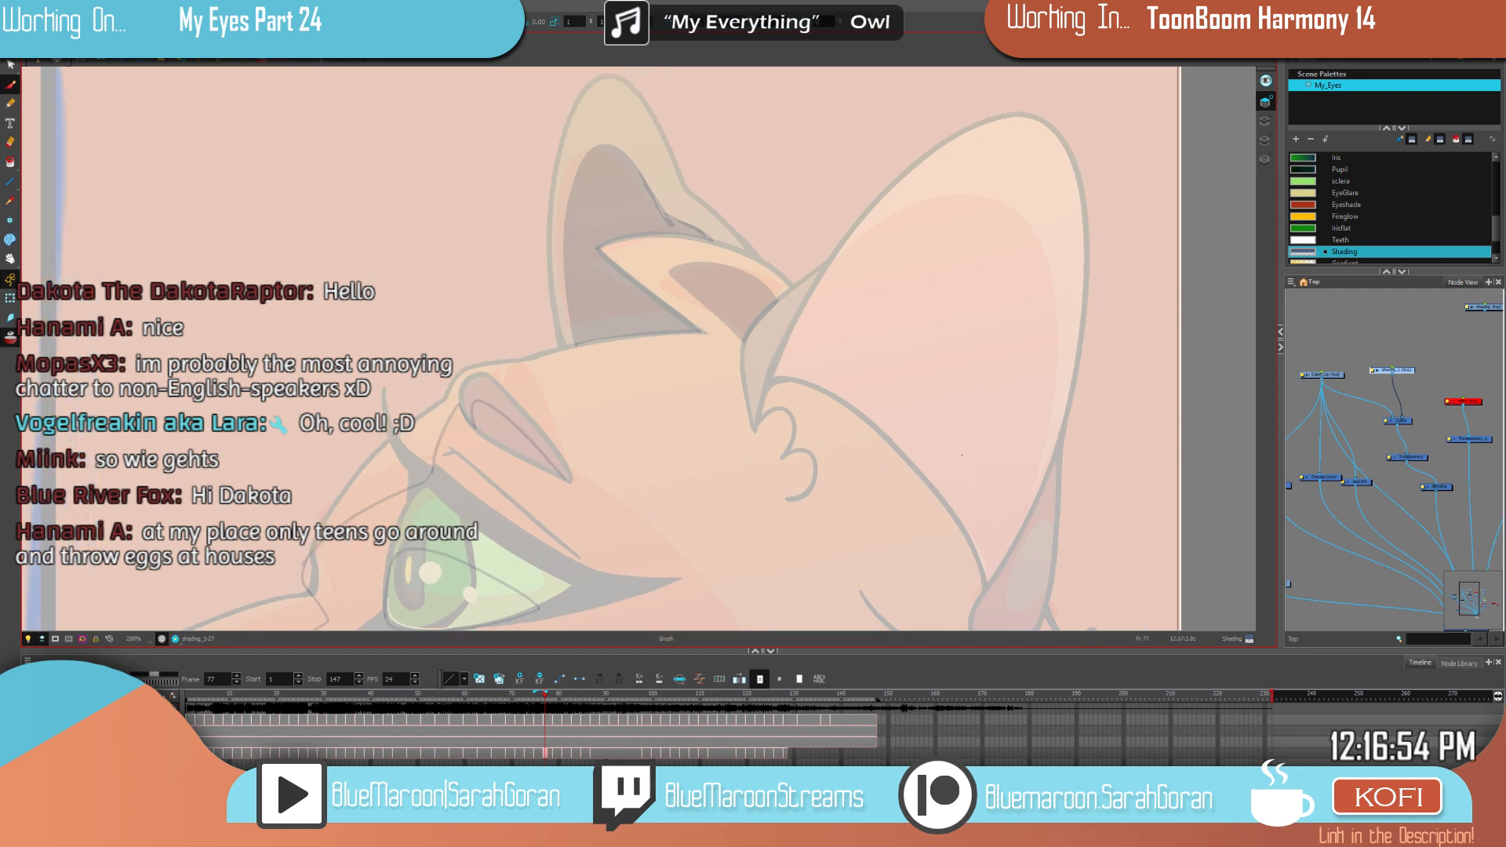
key("space")
mouse_move(1044, 454)
left_mouse_down()
mouse_move(1009, 408)
mouse_move(1007, 363)
mouse_move(960, 407)
left_mouse_up()
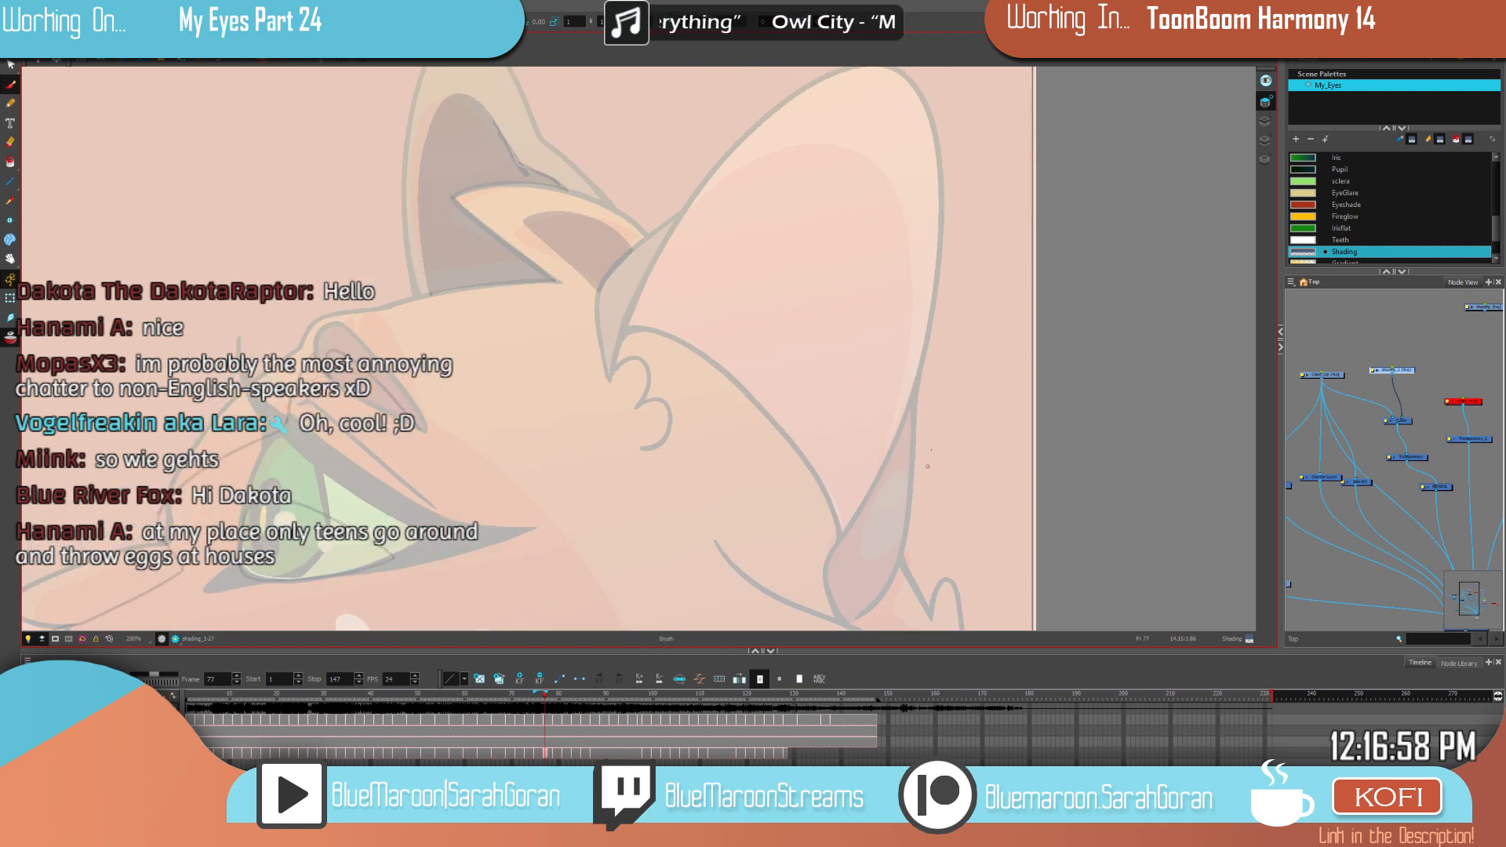
mouse_move(908, 482)
left_mouse_down()
mouse_move(869, 532)
mouse_move(879, 569)
mouse_move(911, 492)
left_mouse_up()
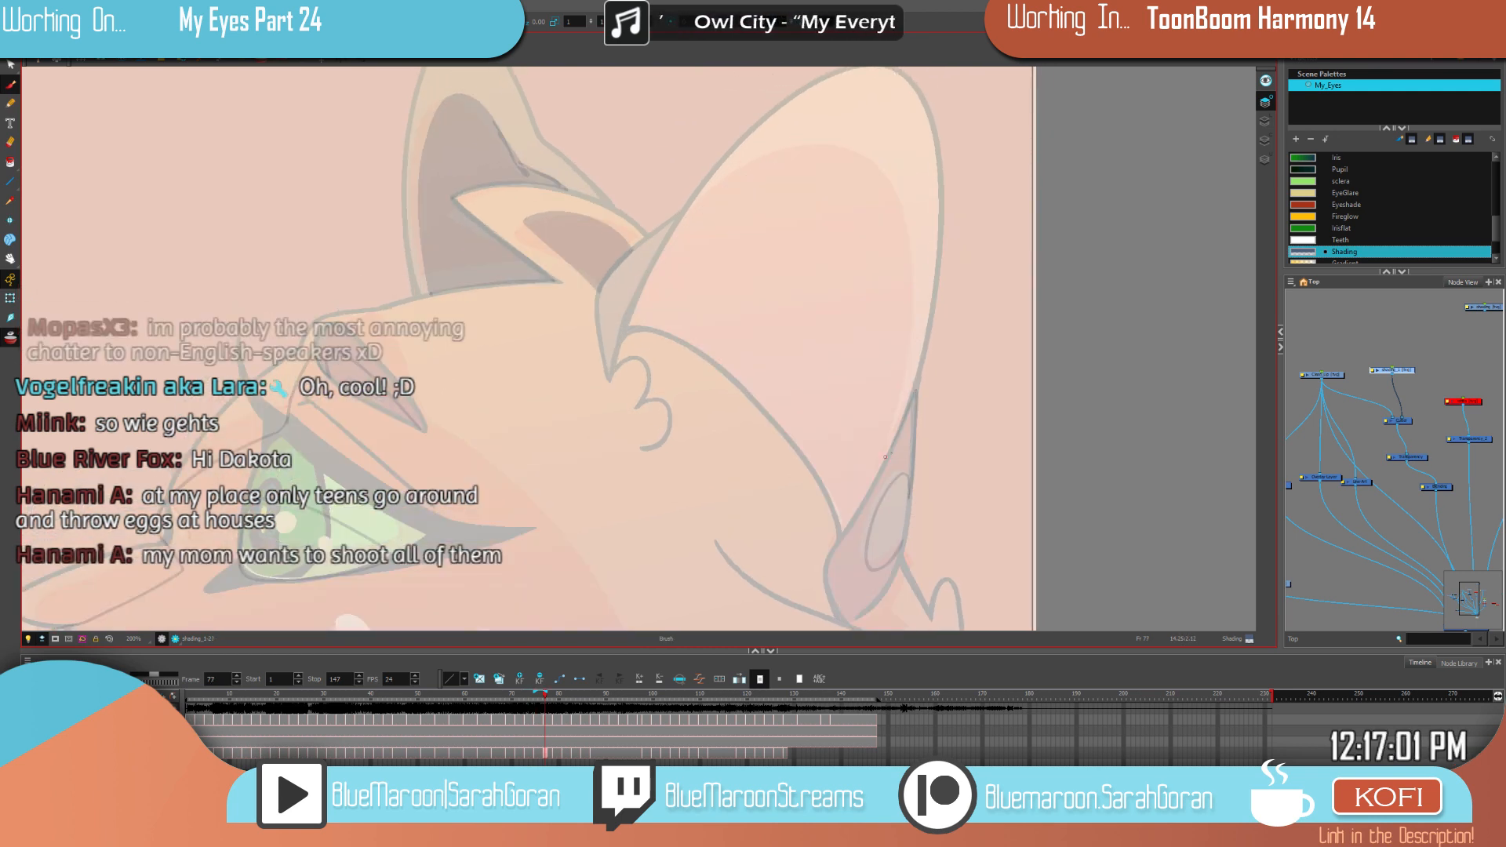
Step: Return to frame 75 and touch up the edge of the near ear's inner shading with the Brush
scroll(910, 492, "down", 3)
left_click_drag(964, 476, 945, 483)
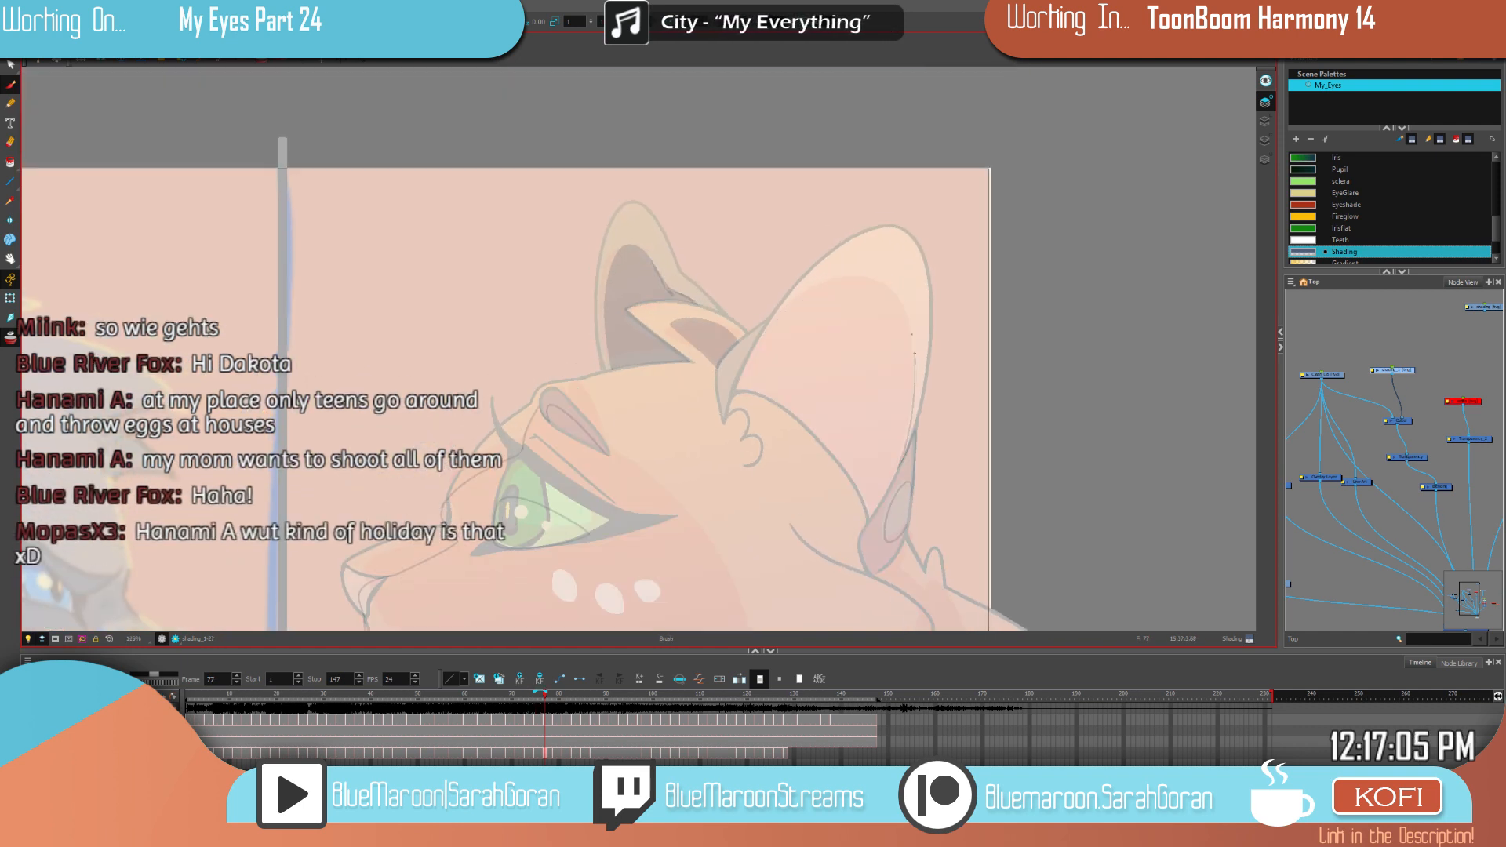
key("comma")
key("comma")
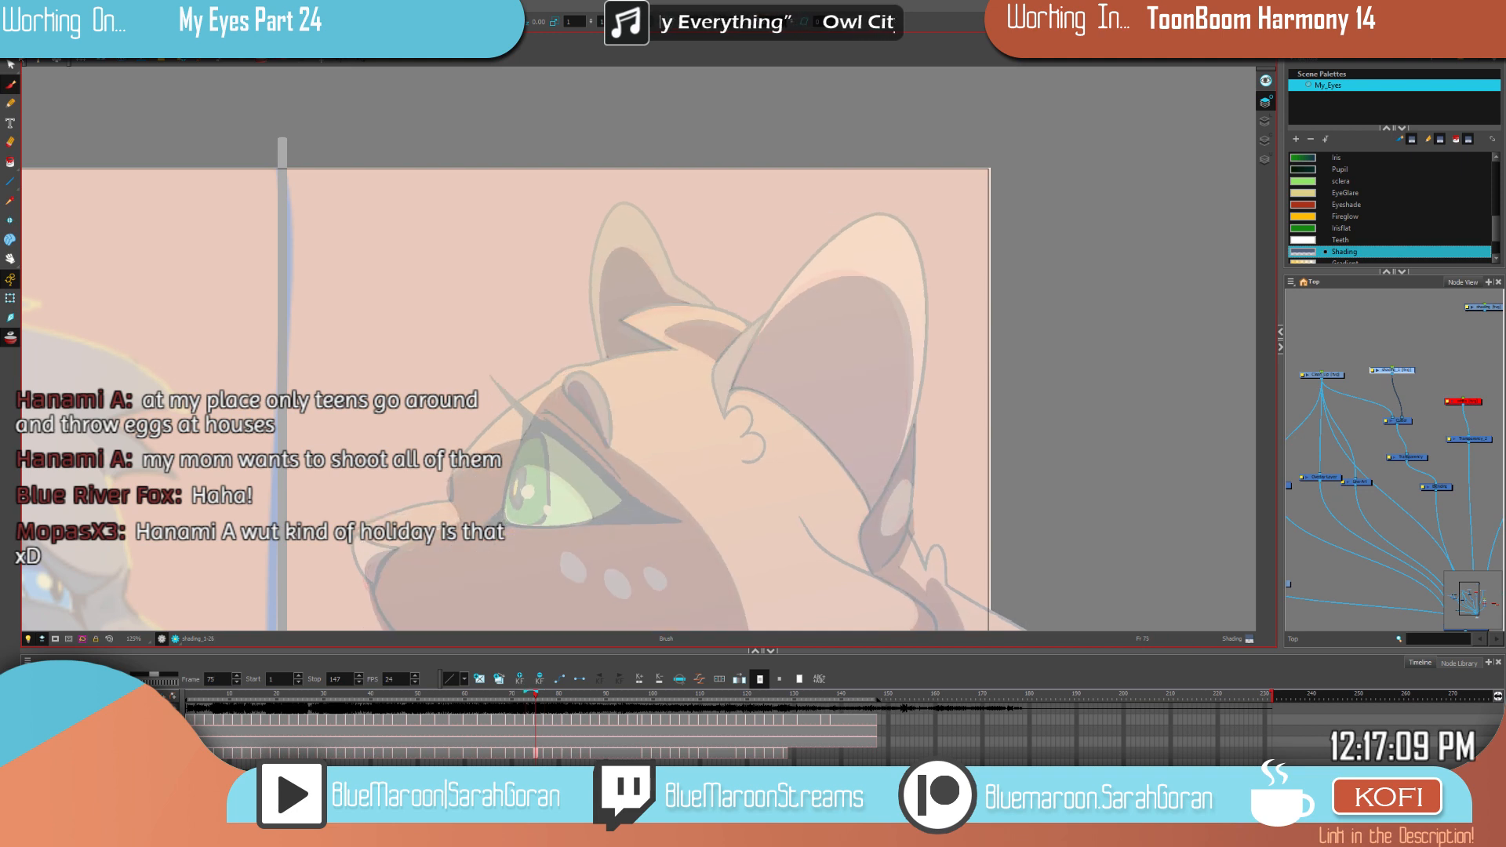
key("alt+s")
left_click(10, 84)
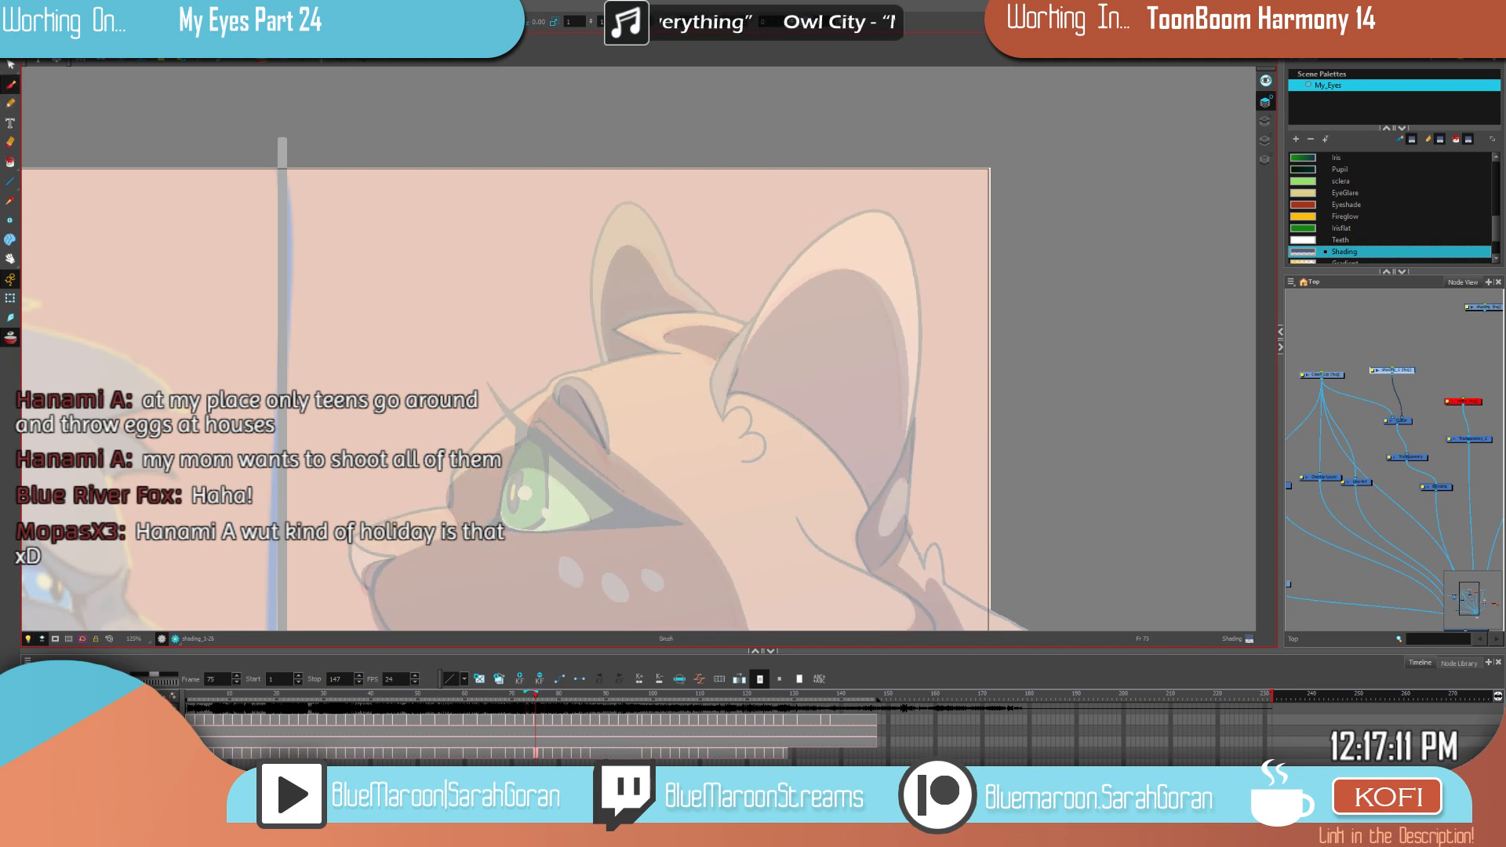
left_click_drag(848, 273, 748, 349)
key("alt+i")
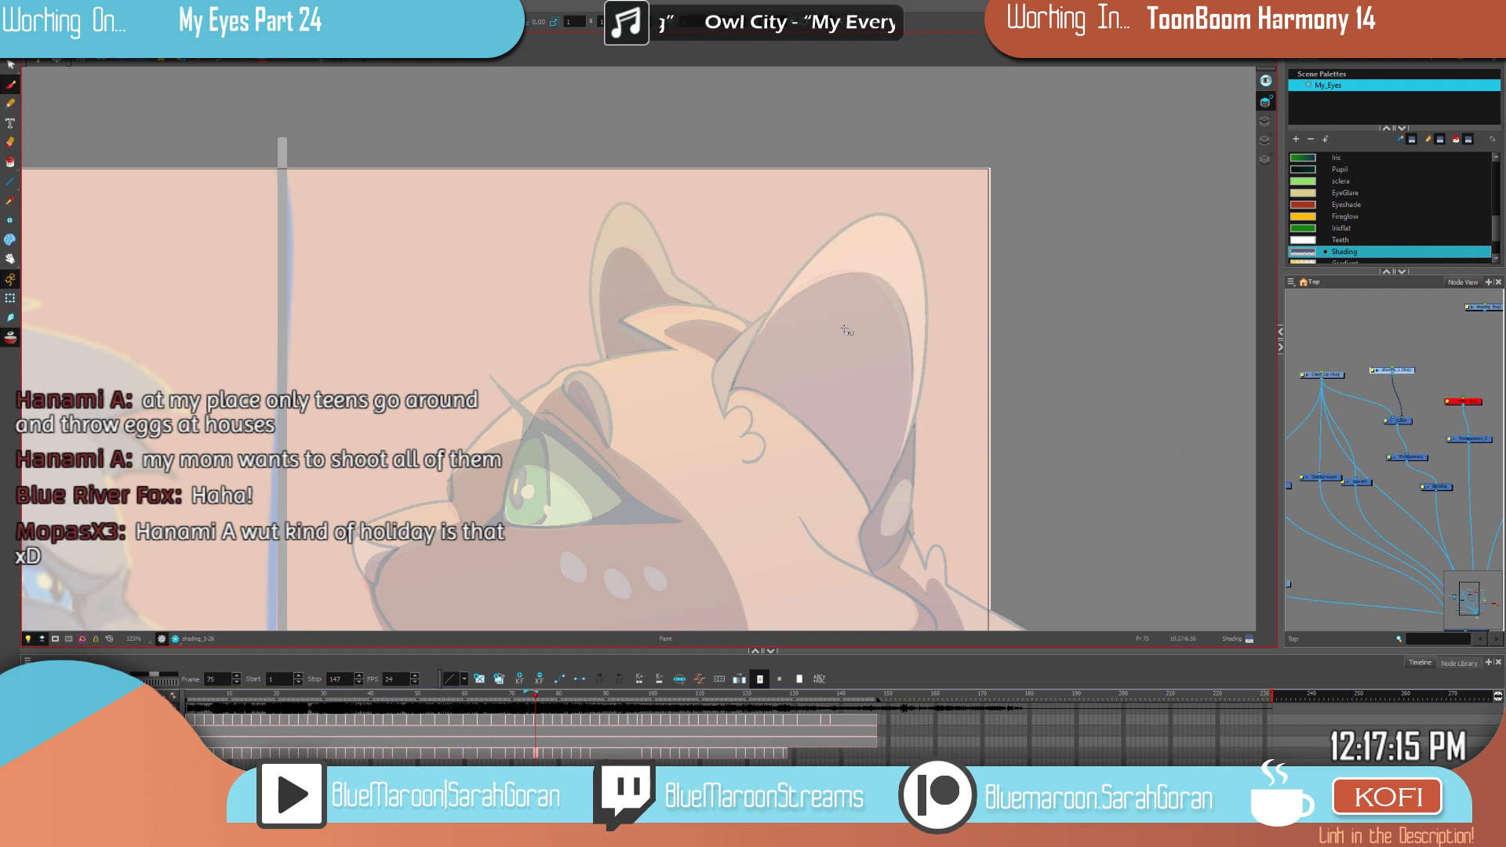
key("alt+b")
left_click_drag(971, 417, 966, 378)
scroll(539, 373, "down", 2)
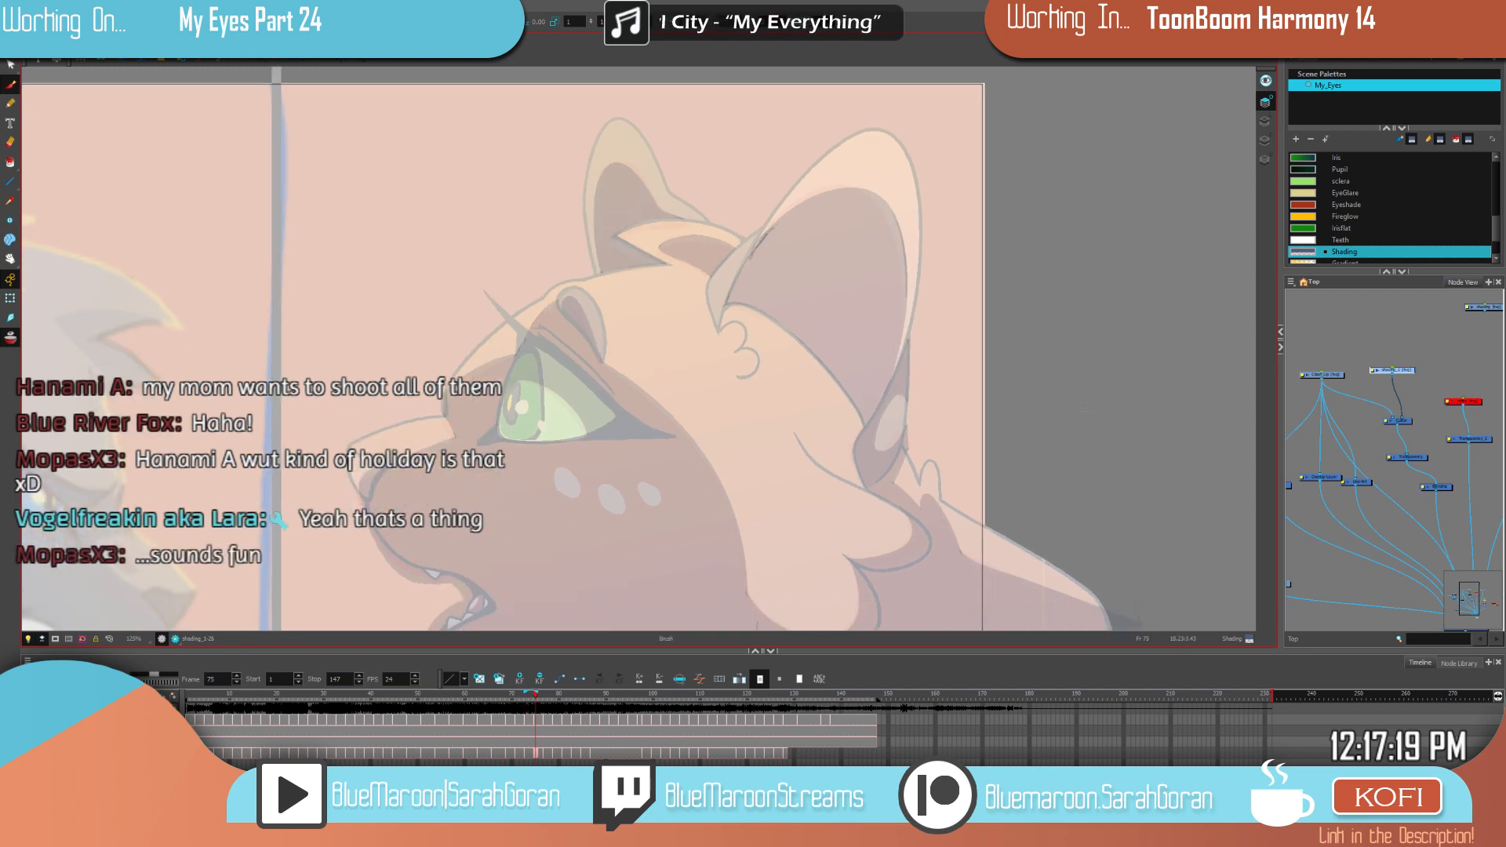
Step: Finish the shading outline at the base of the right cat's near ear and outline the neck and shoulder shadow on frame 77
key("g")
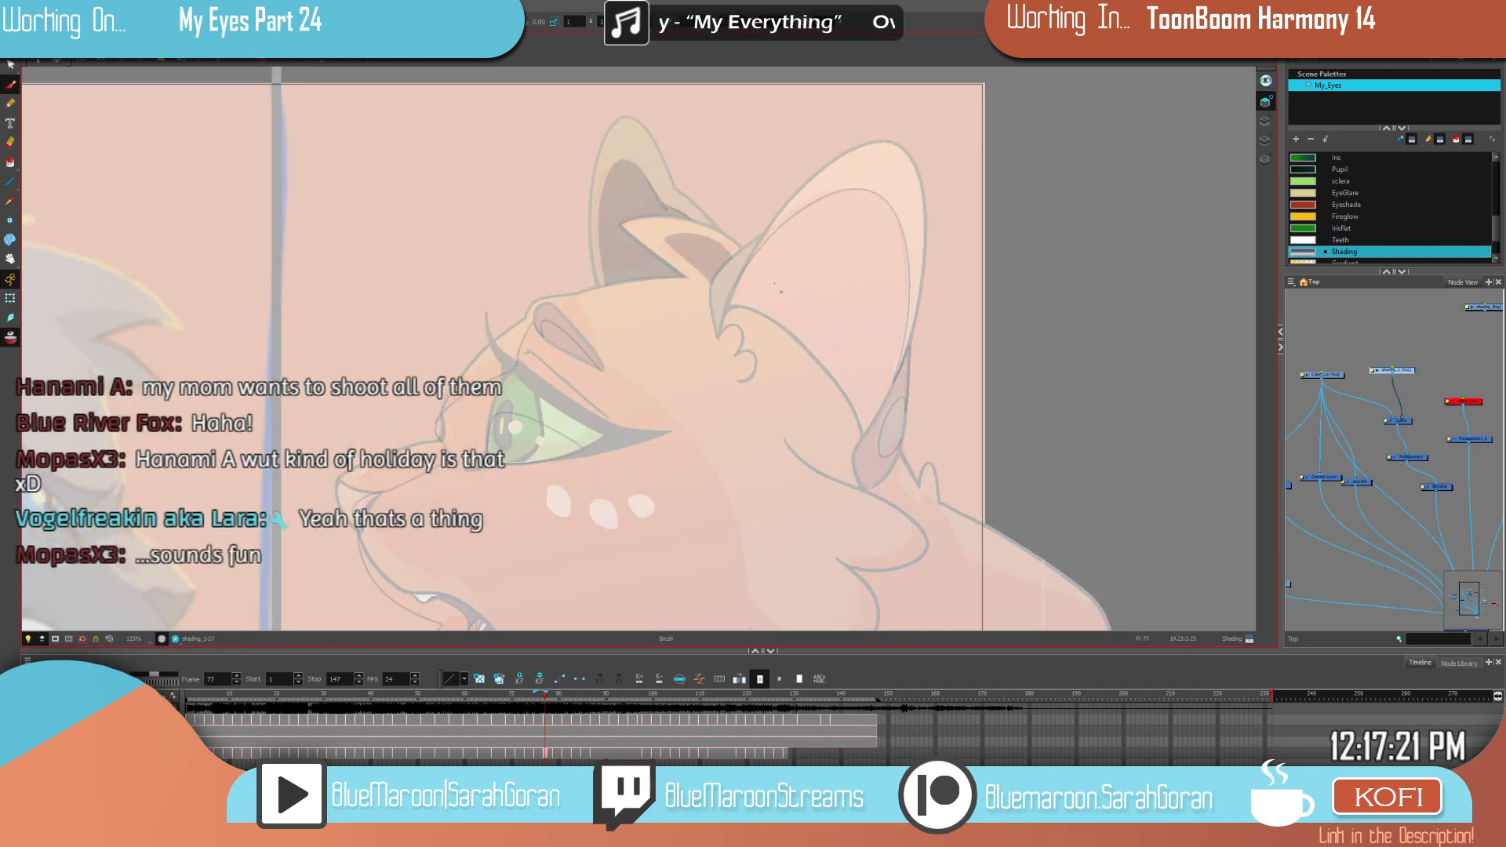
left_click_drag(858, 445, 852, 474)
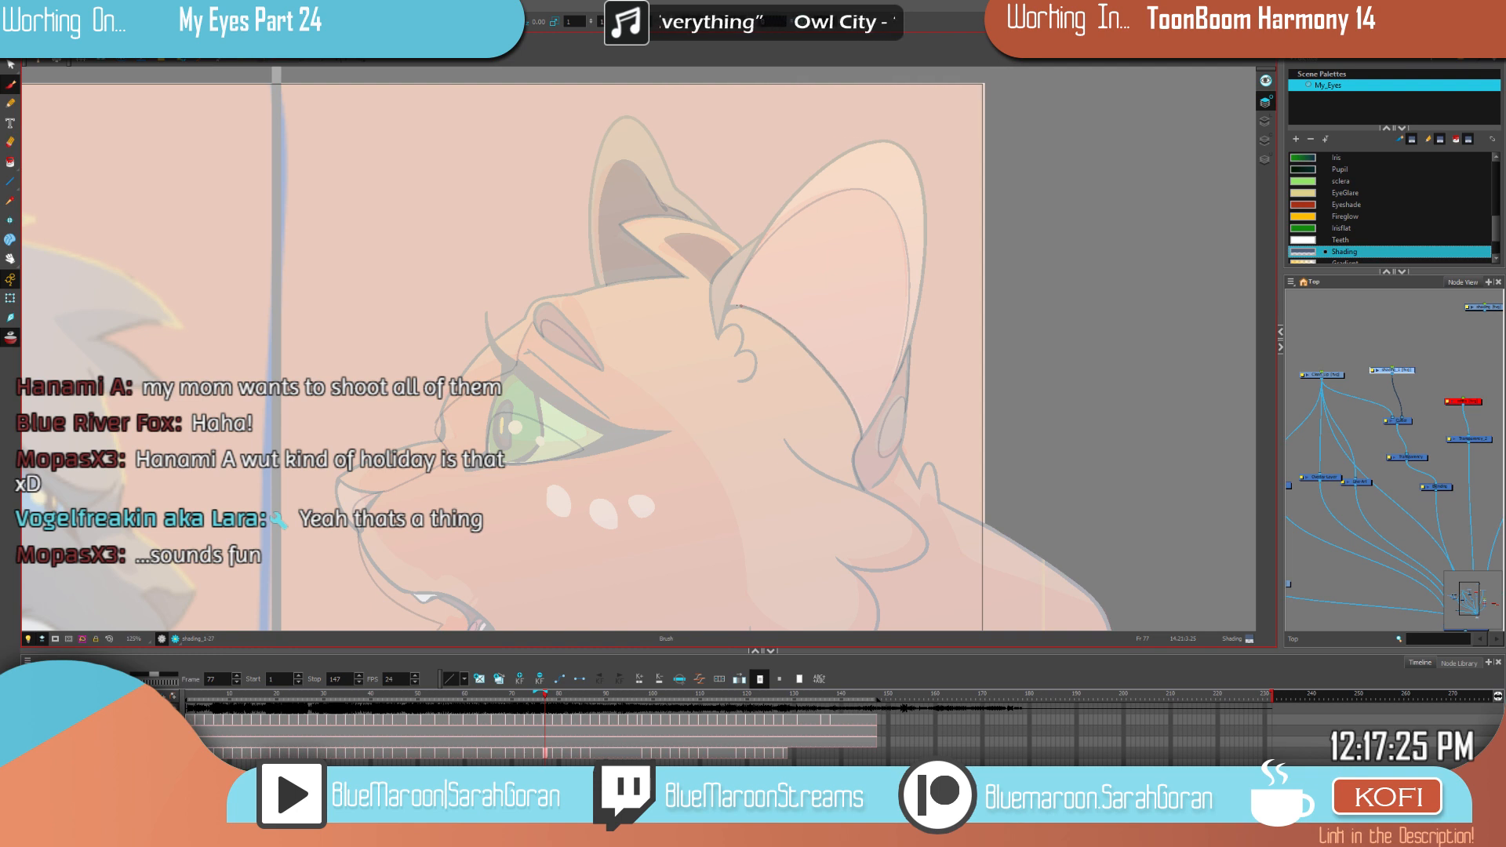
left_click_drag(1010, 530, 956, 343)
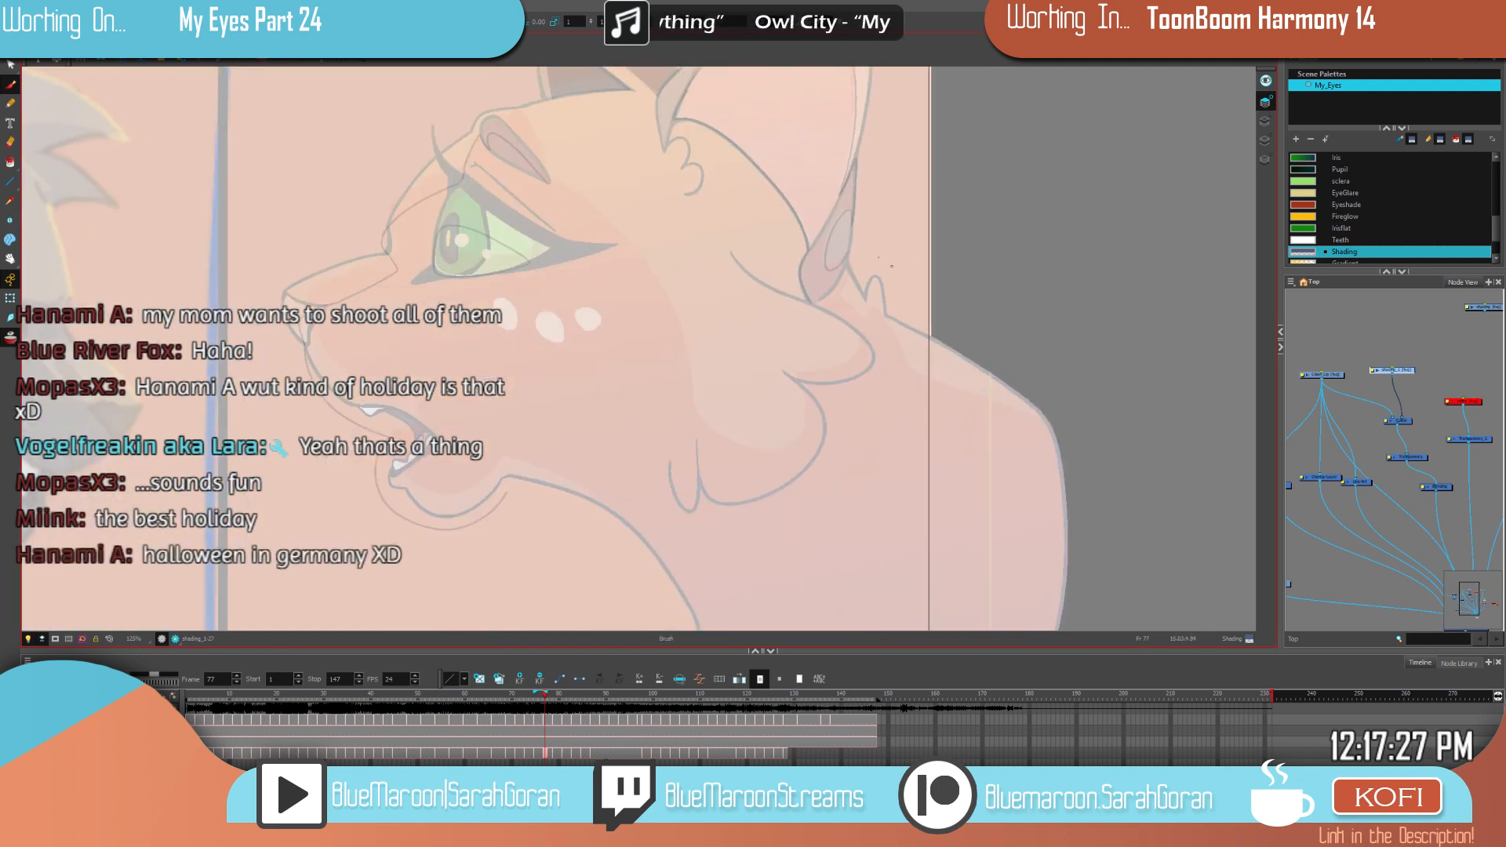
mouse_move(843, 298)
left_mouse_down()
mouse_move(875, 326)
mouse_move(871, 309)
mouse_move(908, 365)
mouse_move(951, 312)
mouse_move(872, 304)
mouse_move(973, 335)
left_mouse_up()
Step: Flip back through the earlier shading drawings to compare the right cat's shoulder and chin shadows, ending on frame 77
key("f")
key("f")
key("f")
key("f")
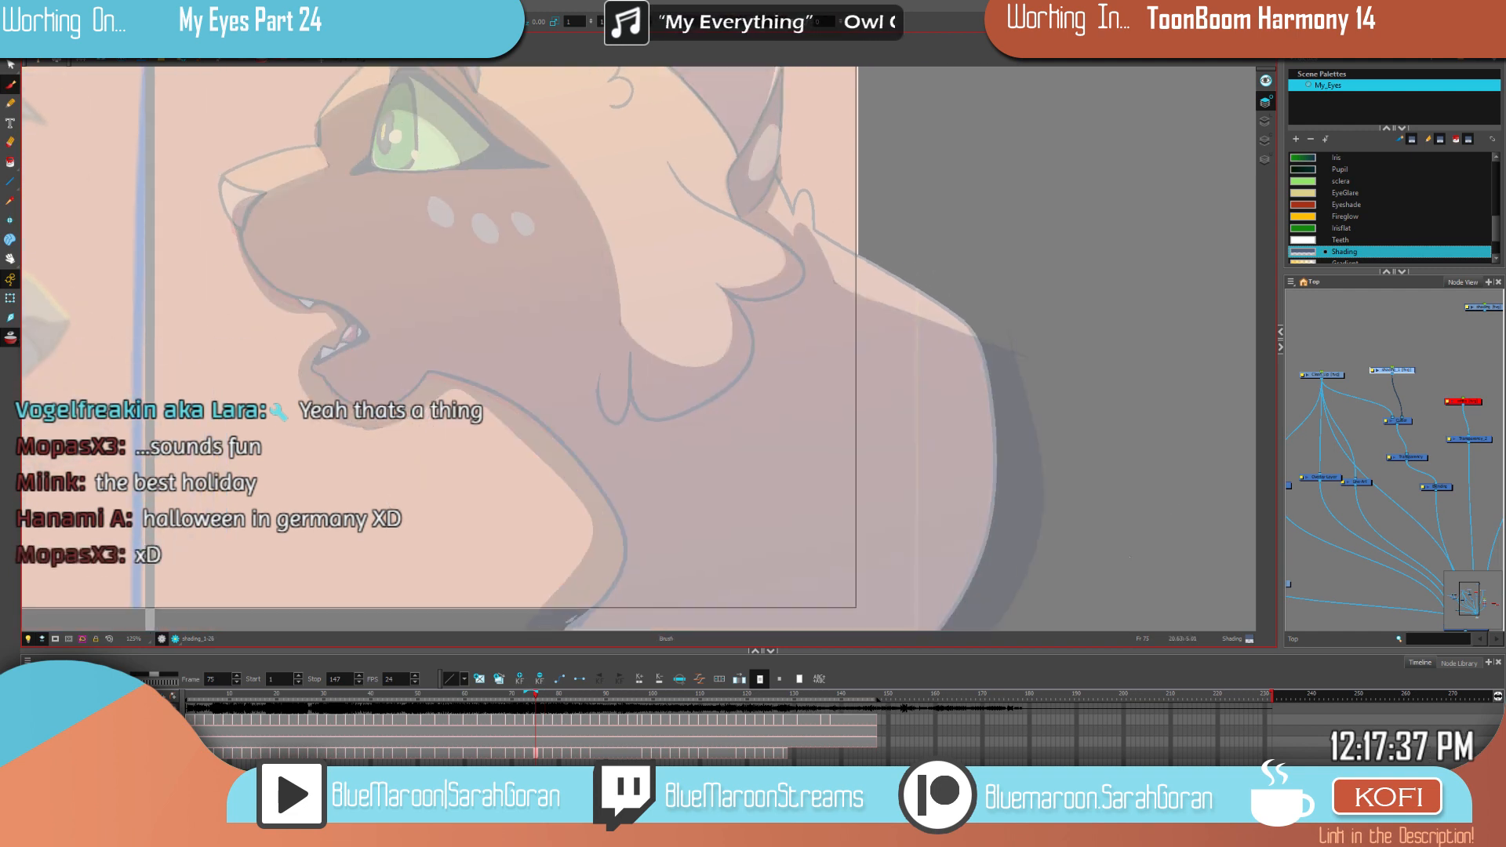
key("f")
key("f")
key("f")
key("f")
key("f")
key("f")
key("f")
key("f")
key("f")
key("f")
key("f")
key("f")
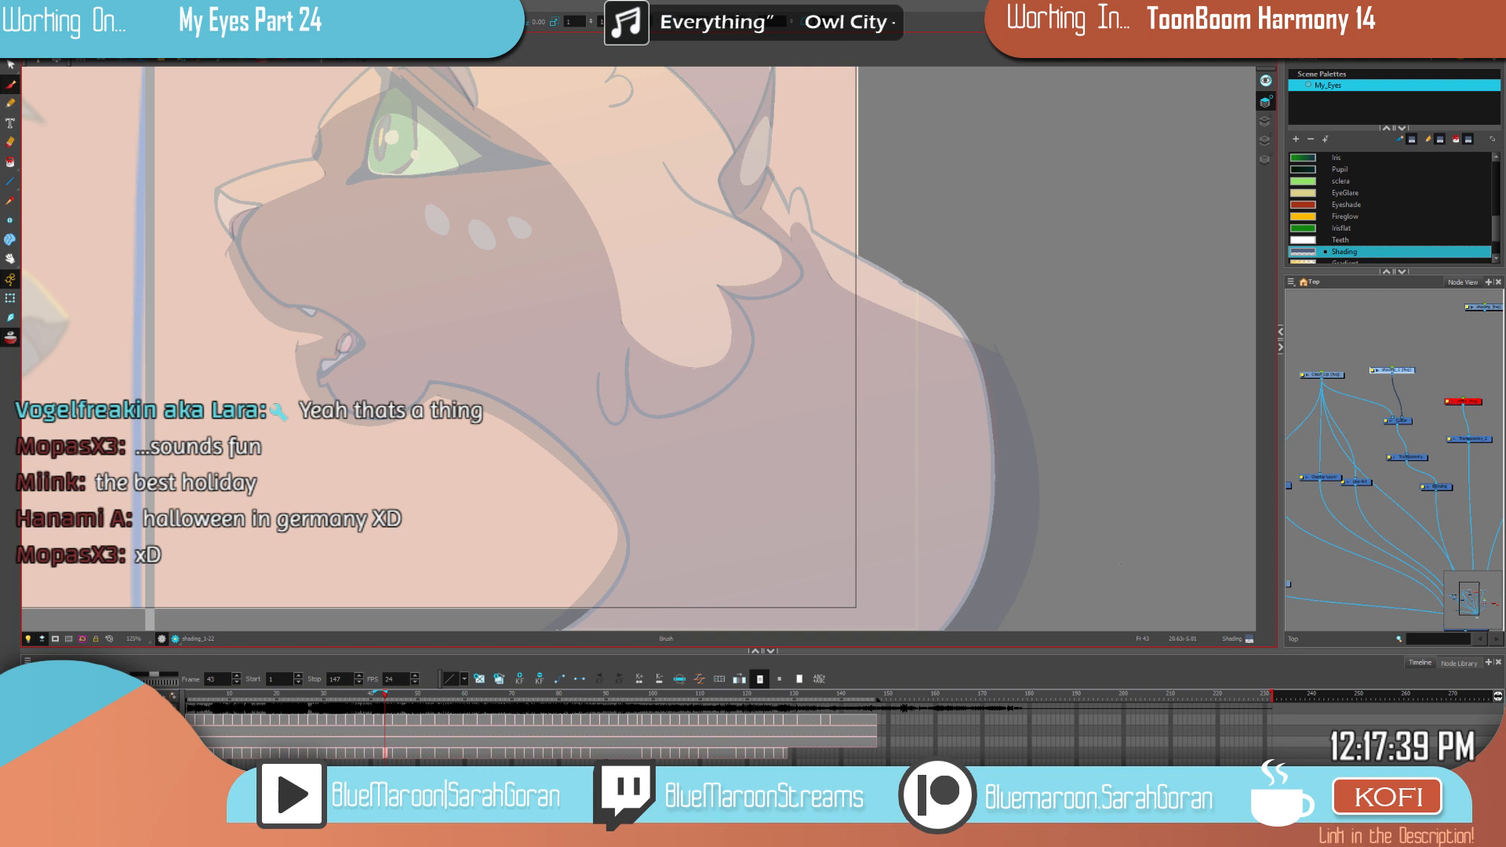
key("Return")
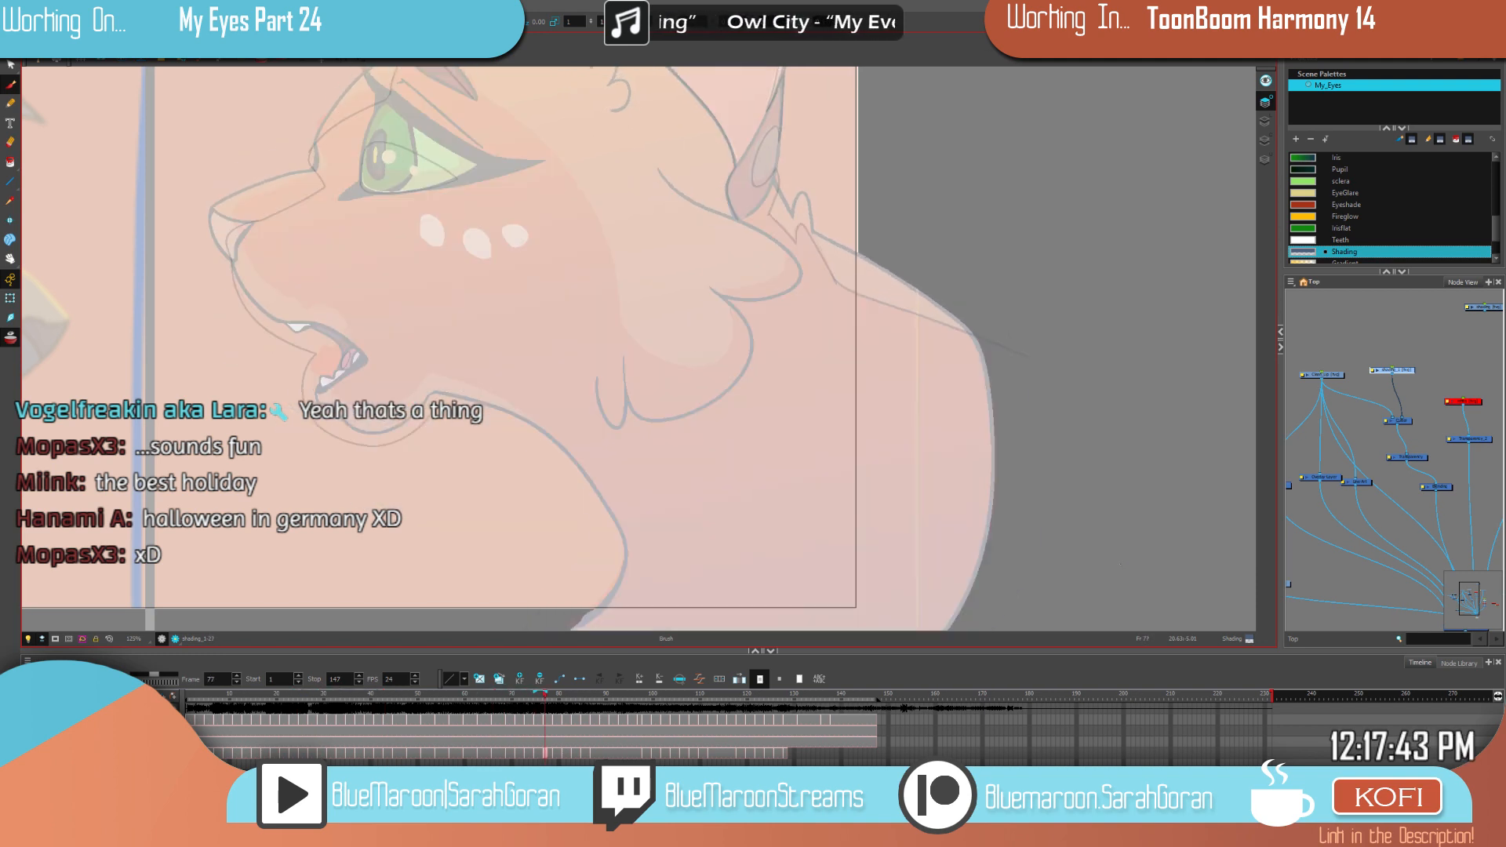
Step: Outline the shading around the right cat's chest and lower body on frame 77, comparing it with frame 75
key("f")
key("g")
key("f")
key("g")
key("f")
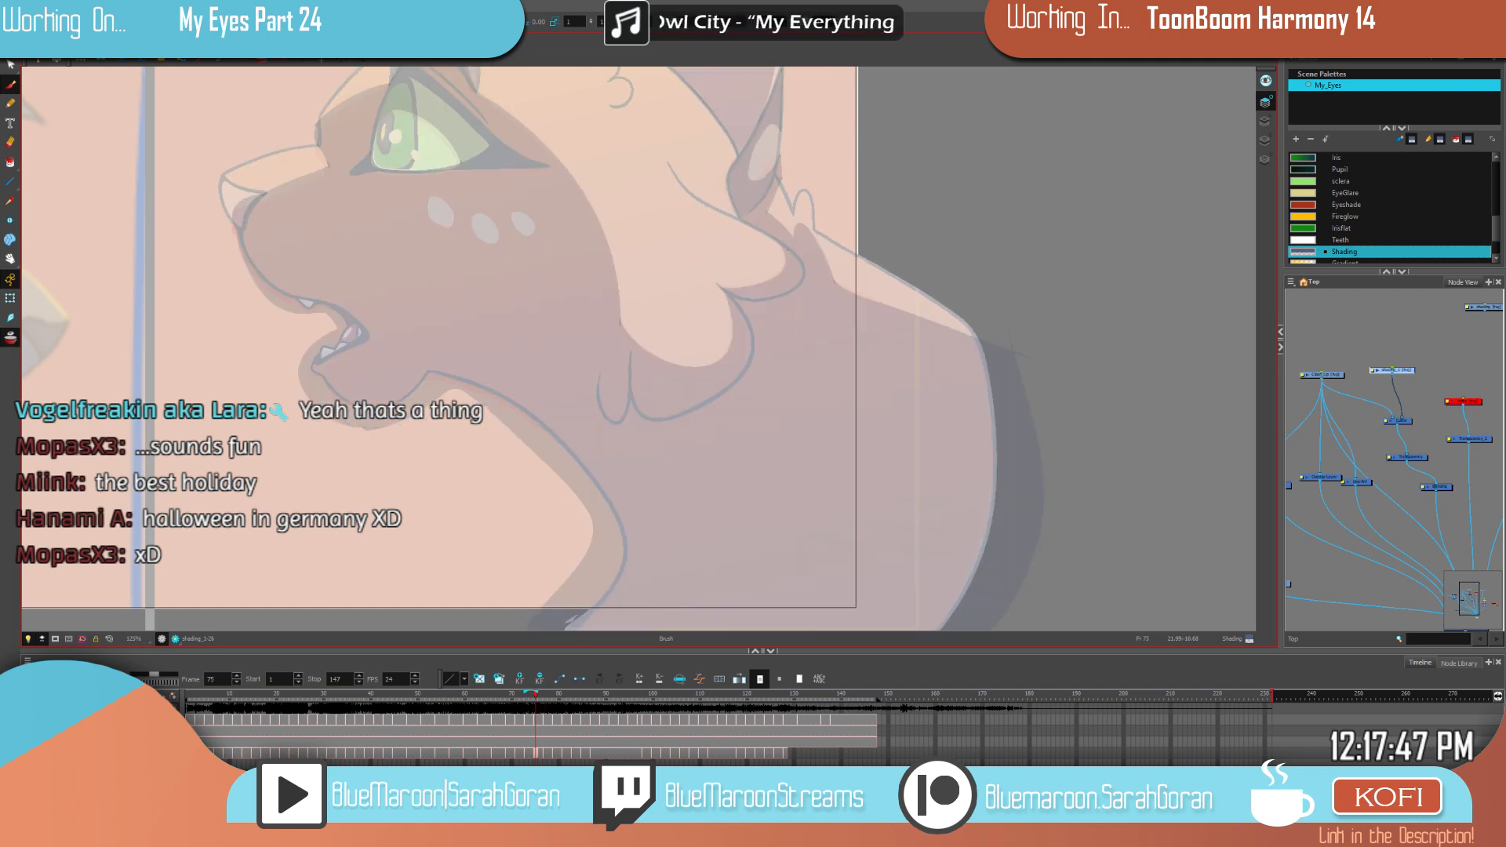
key("g")
key("f")
key("g")
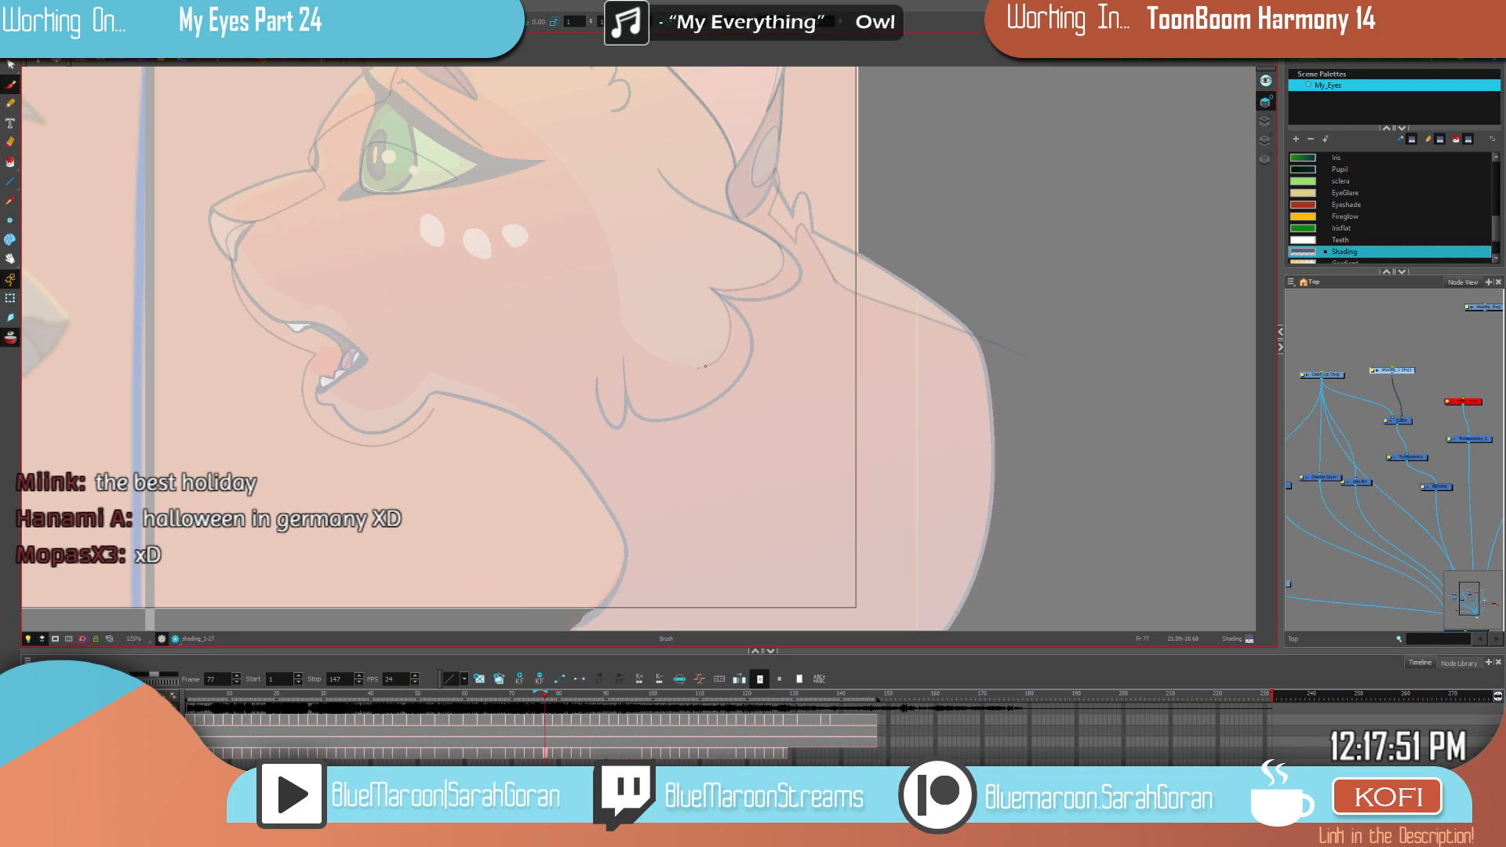
key("f")
key("g")
left_click_drag(1060, 521, 1081, 328)
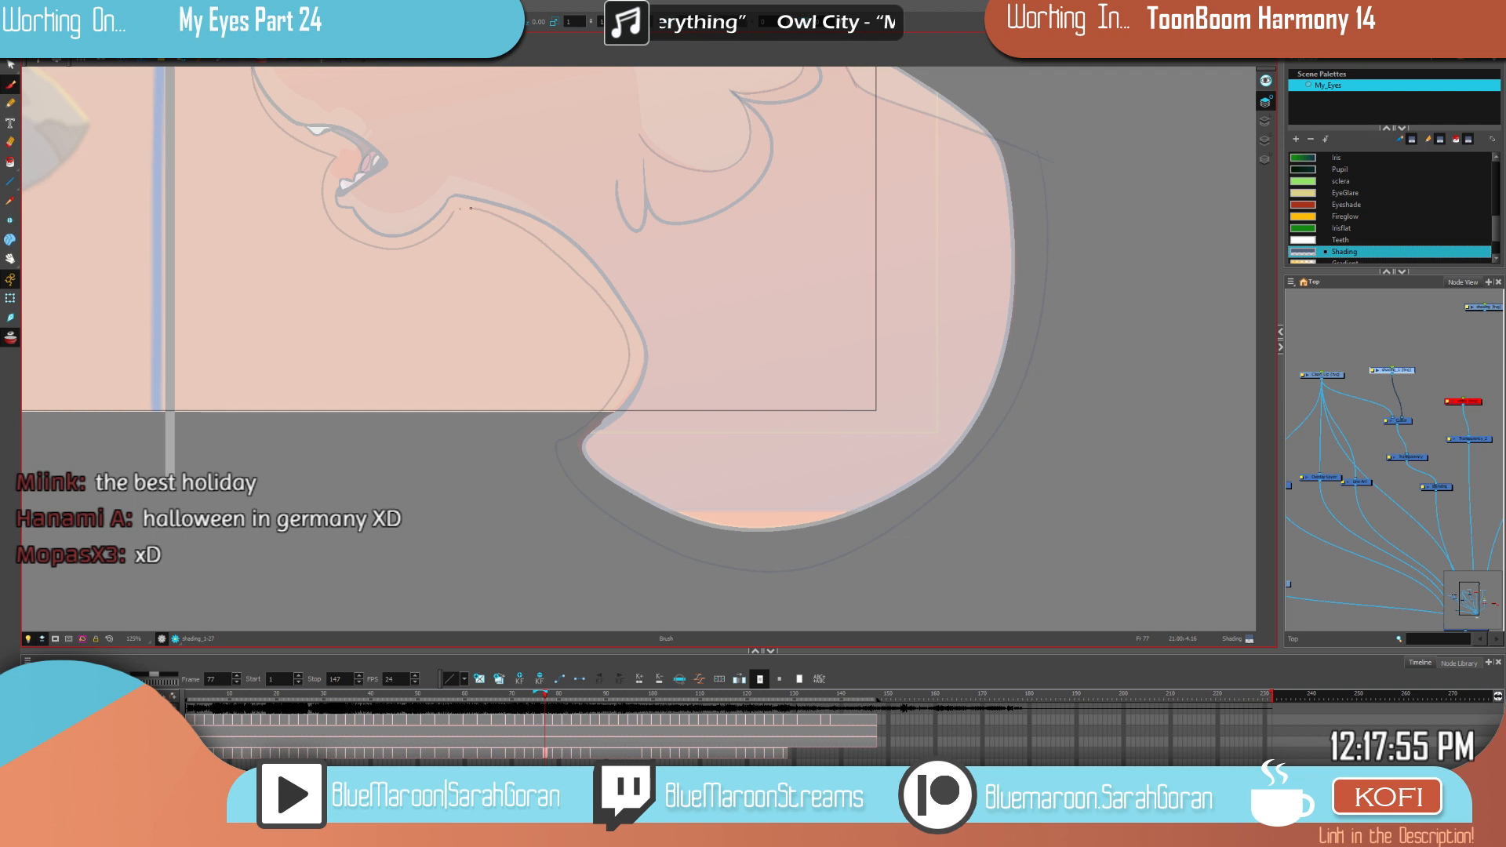
left_click_drag(825, 342, 1081, 562)
Step: Outline the shadow edge along the right cat's cheek and cheek fur on frame 77, redrawing the cheek curve once
left_click_drag(955, 424, 878, 445)
key("f")
key("g")
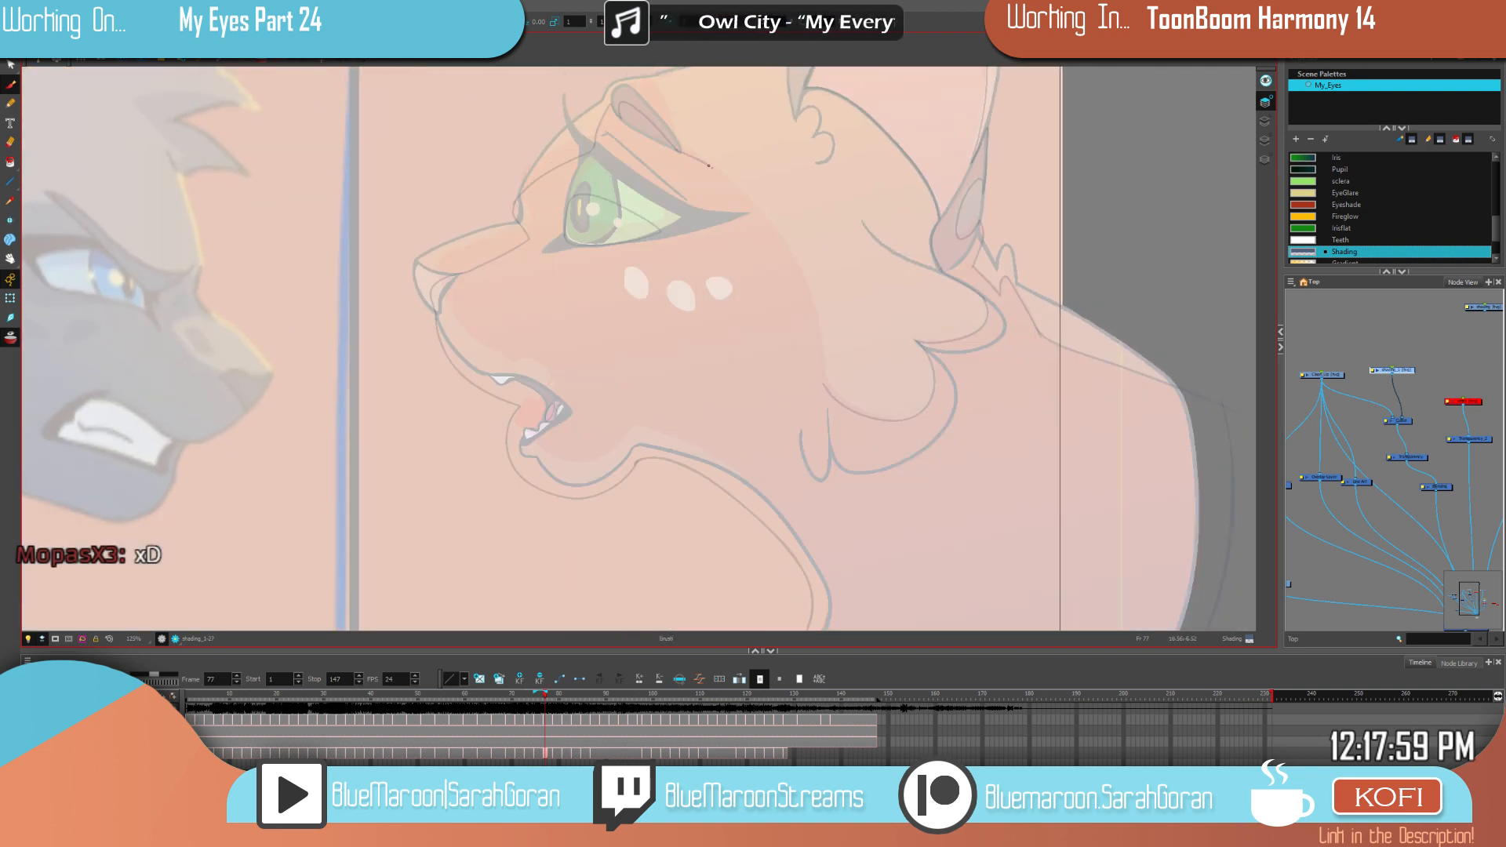
left_click_drag(711, 166, 784, 252)
key("f")
key("g")
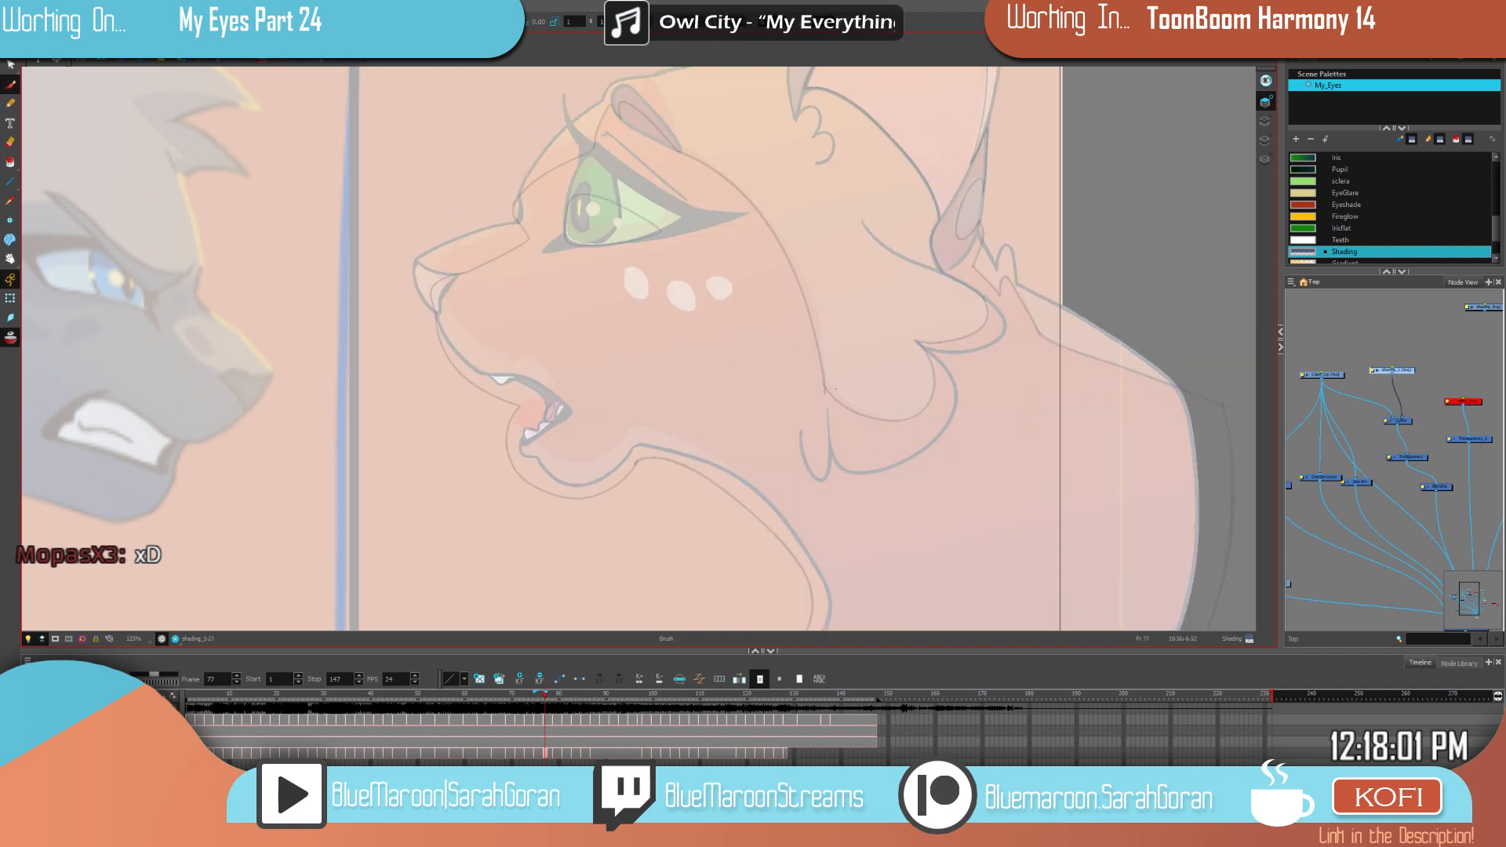
key("ctrl+z")
mouse_move(822, 365)
left_mouse_down()
mouse_move(818, 318)
mouse_move(756, 206)
left_mouse_up()
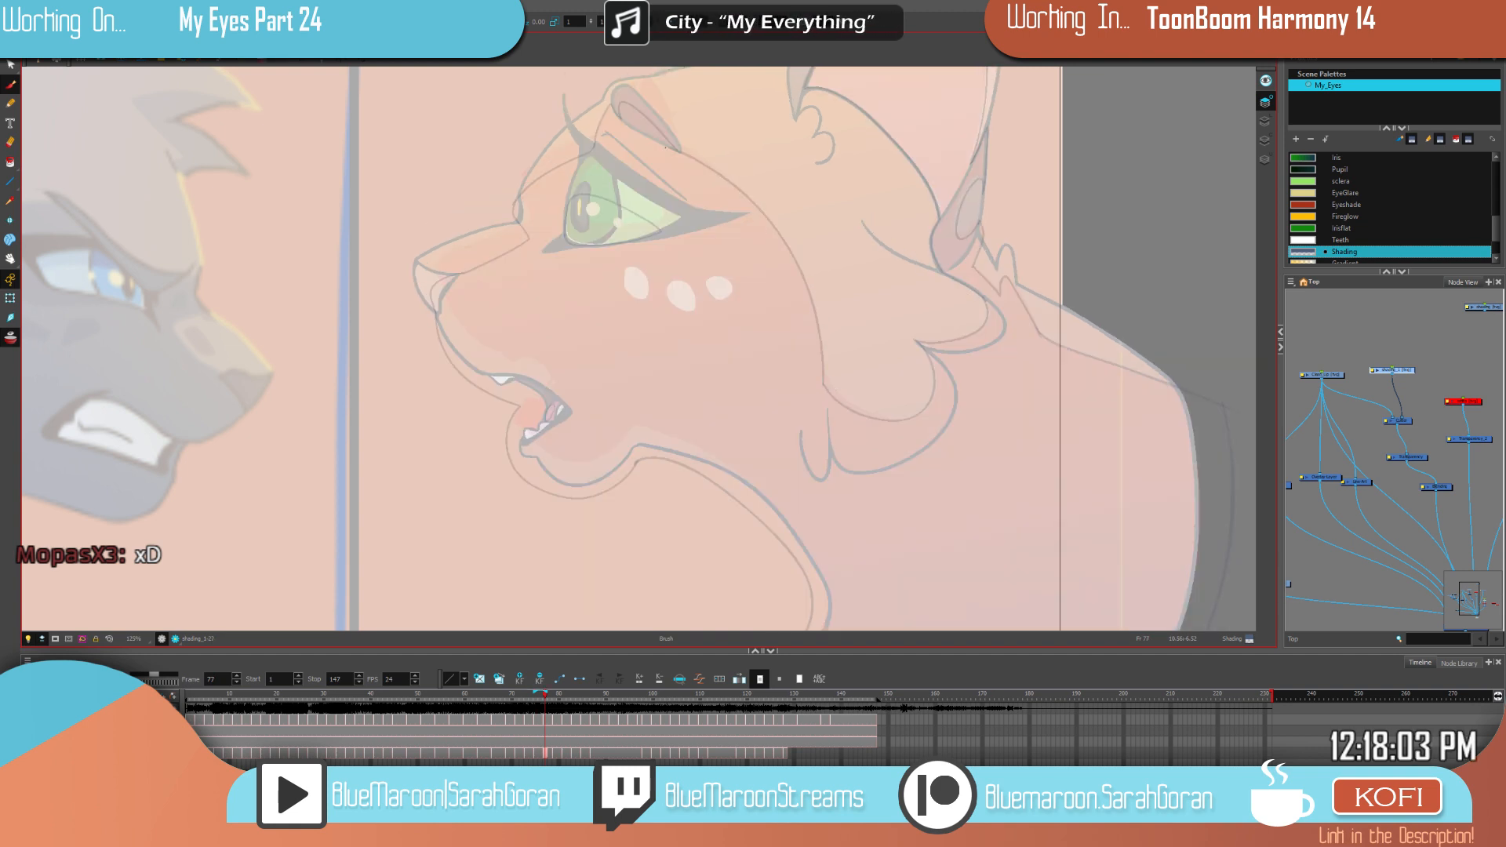
Step: Fill the outlined face and body shadow on frame 77 with the Shading colour and return to the Brush
left_click_drag(989, 494, 953, 581)
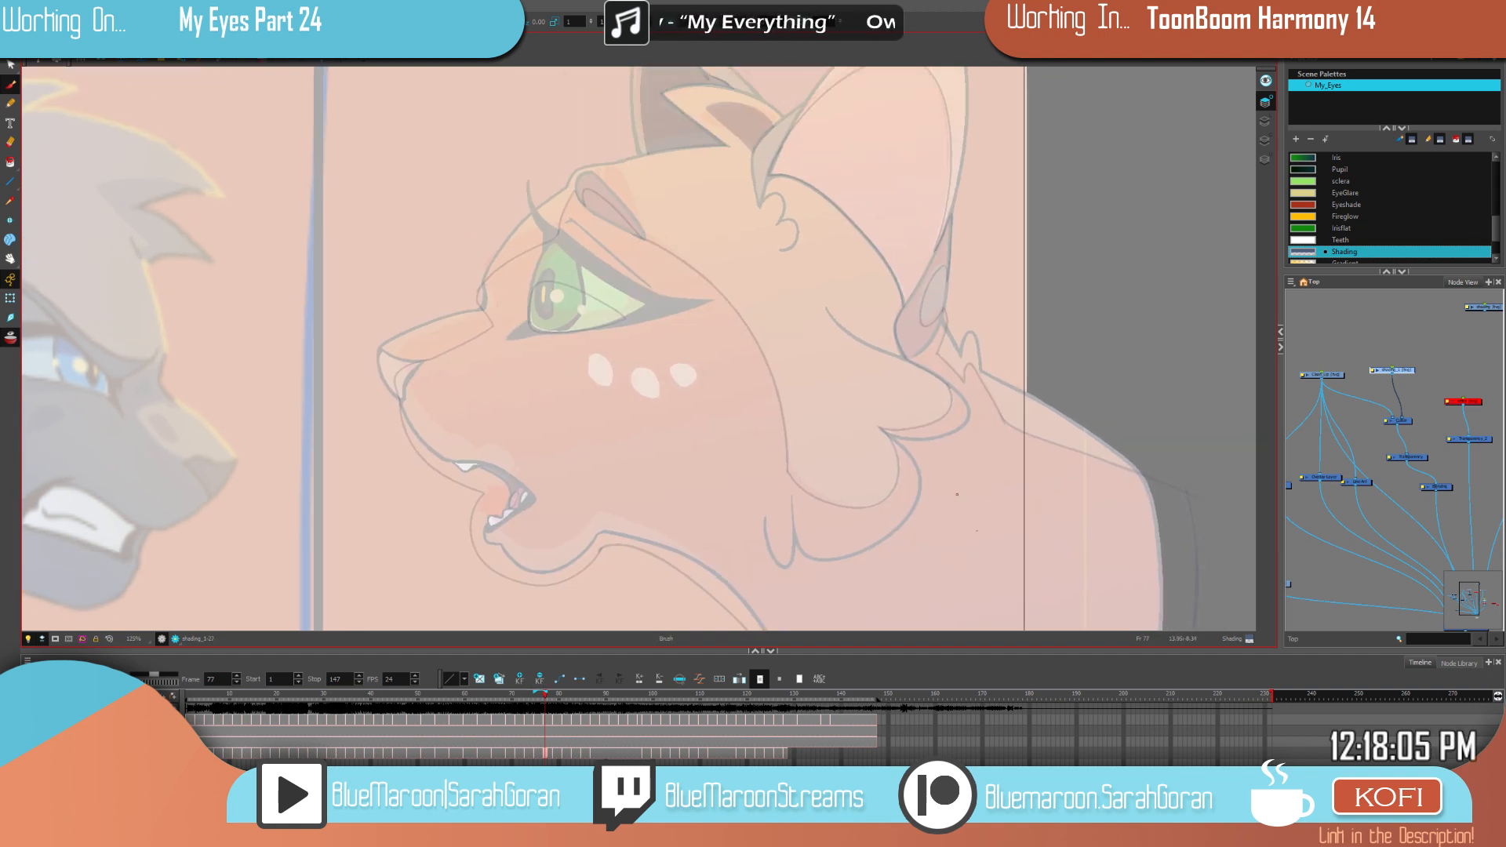
key("alt+i")
left_click(962, 408)
key("alt+b")
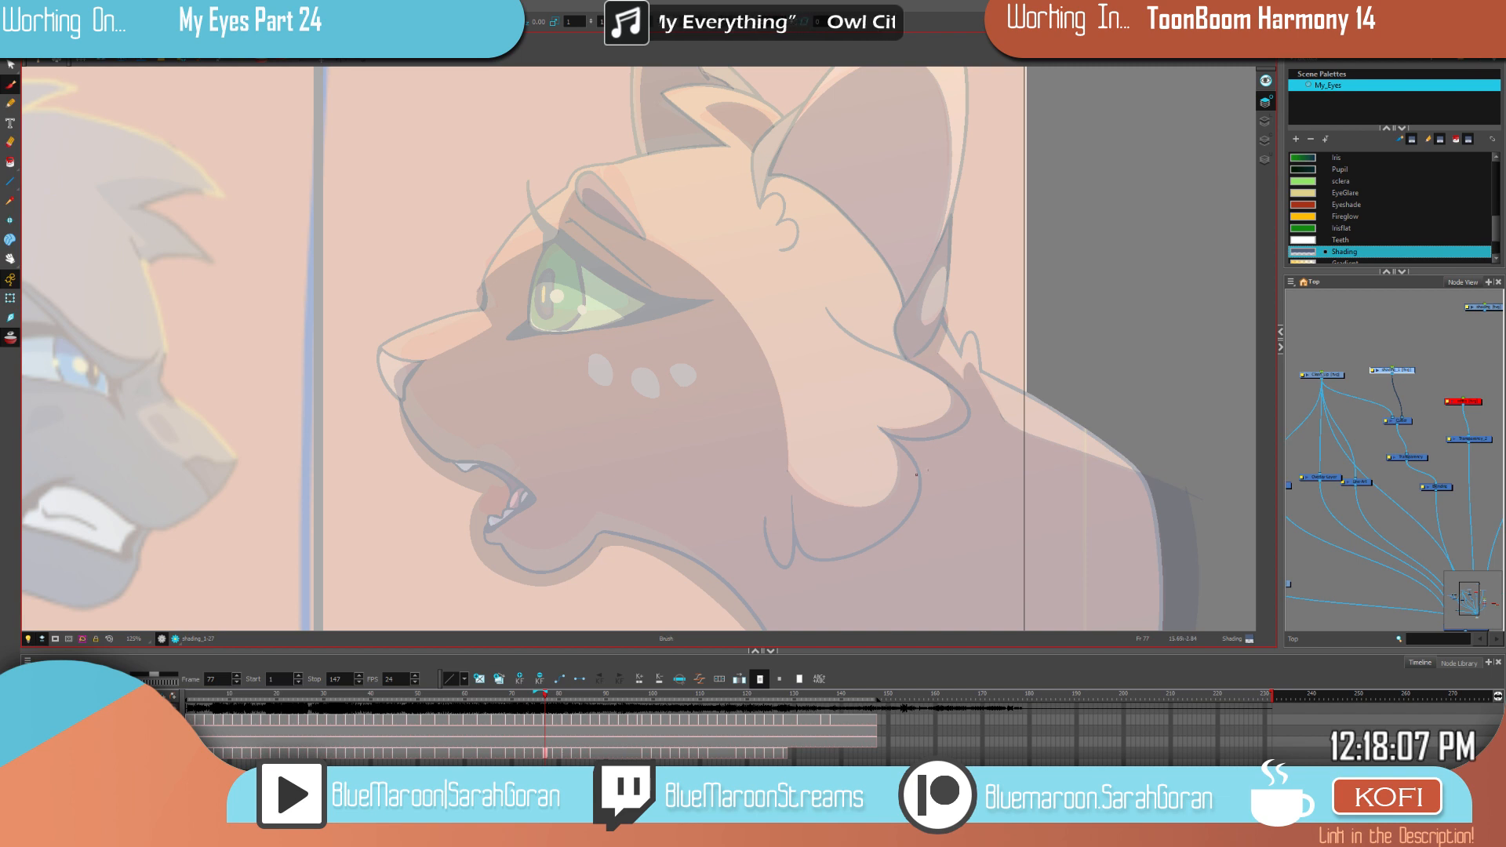
Step: Check the whole right cat's shading on frames 75 and 77, and advance to the unshaded frame 79
scroll(958, 479, "down", 3)
mouse_move(999, 502)
left_mouse_down()
mouse_move(1021, 443)
mouse_move(1028, 477)
left_mouse_up()
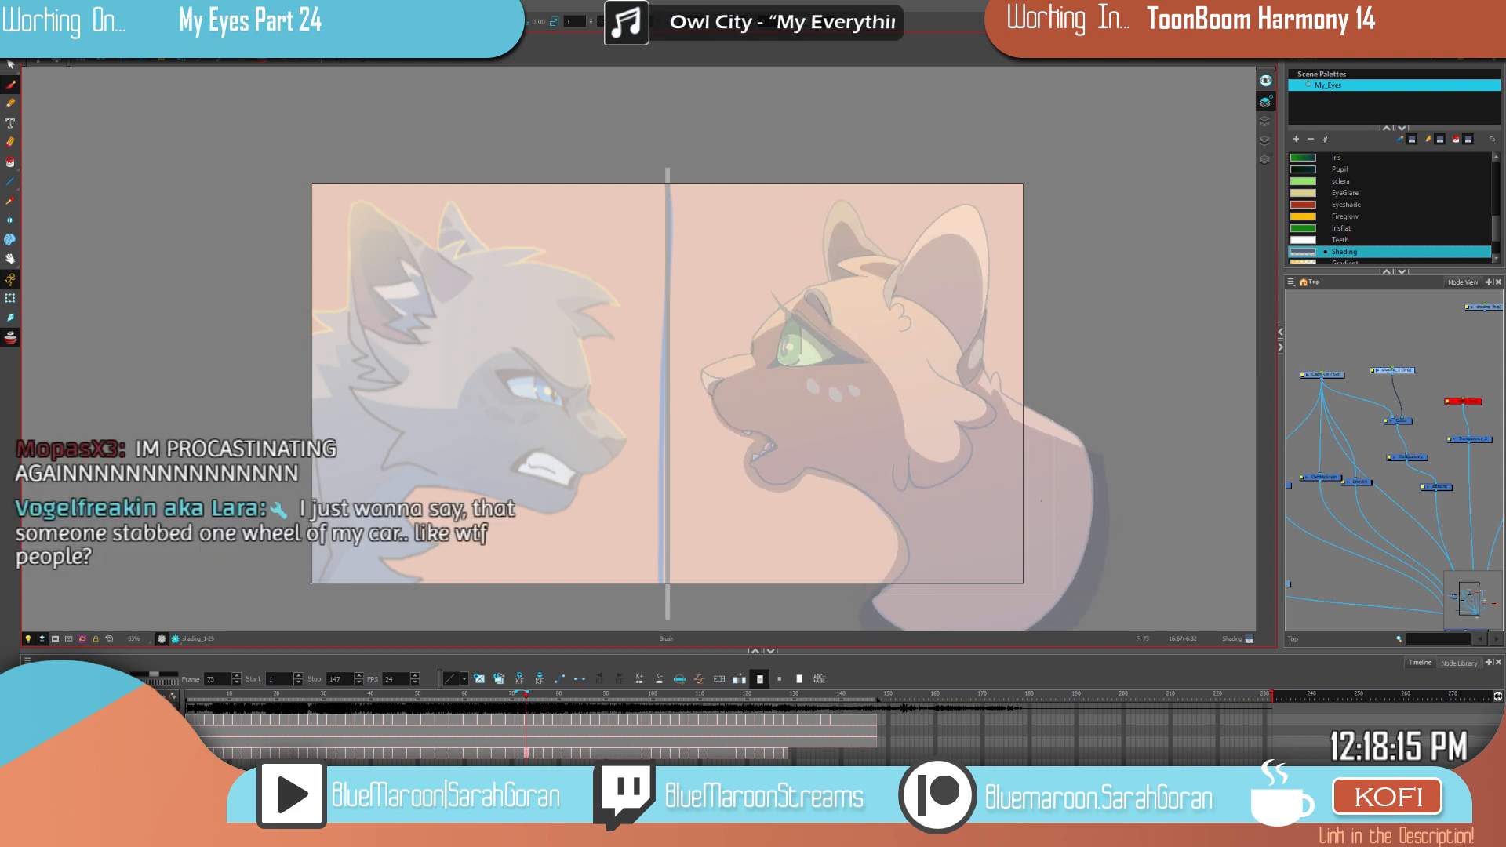
key("ctrl+z")
key("ctrl+shift+z")
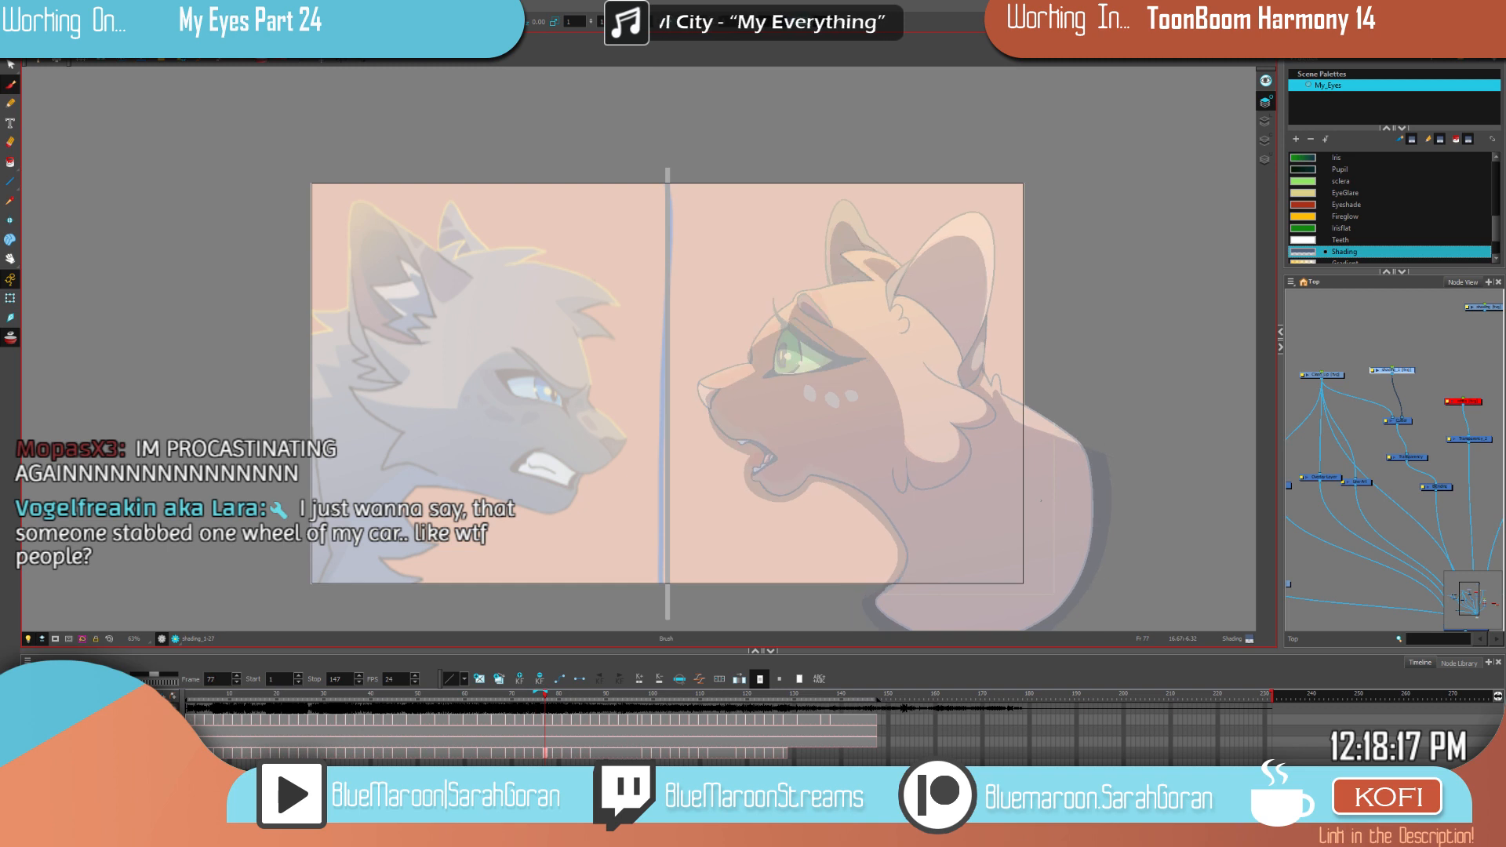
key("g")
key("f")
key("g")
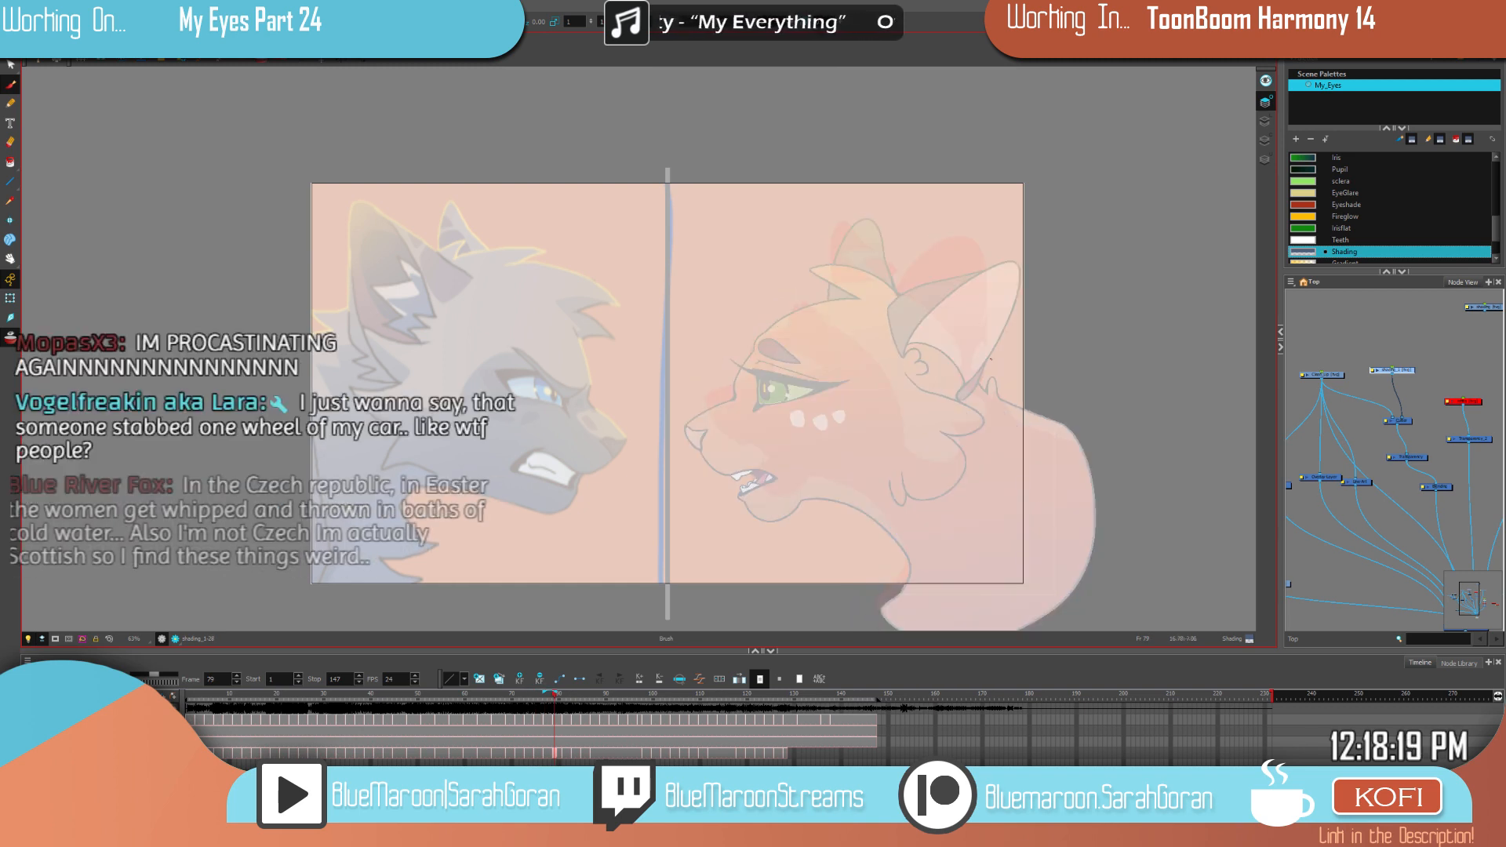
Step: Outline the shadow inside the right cat's head tuft on frame 79, using frame 77 as reference
key("2")
key("2")
key("2")
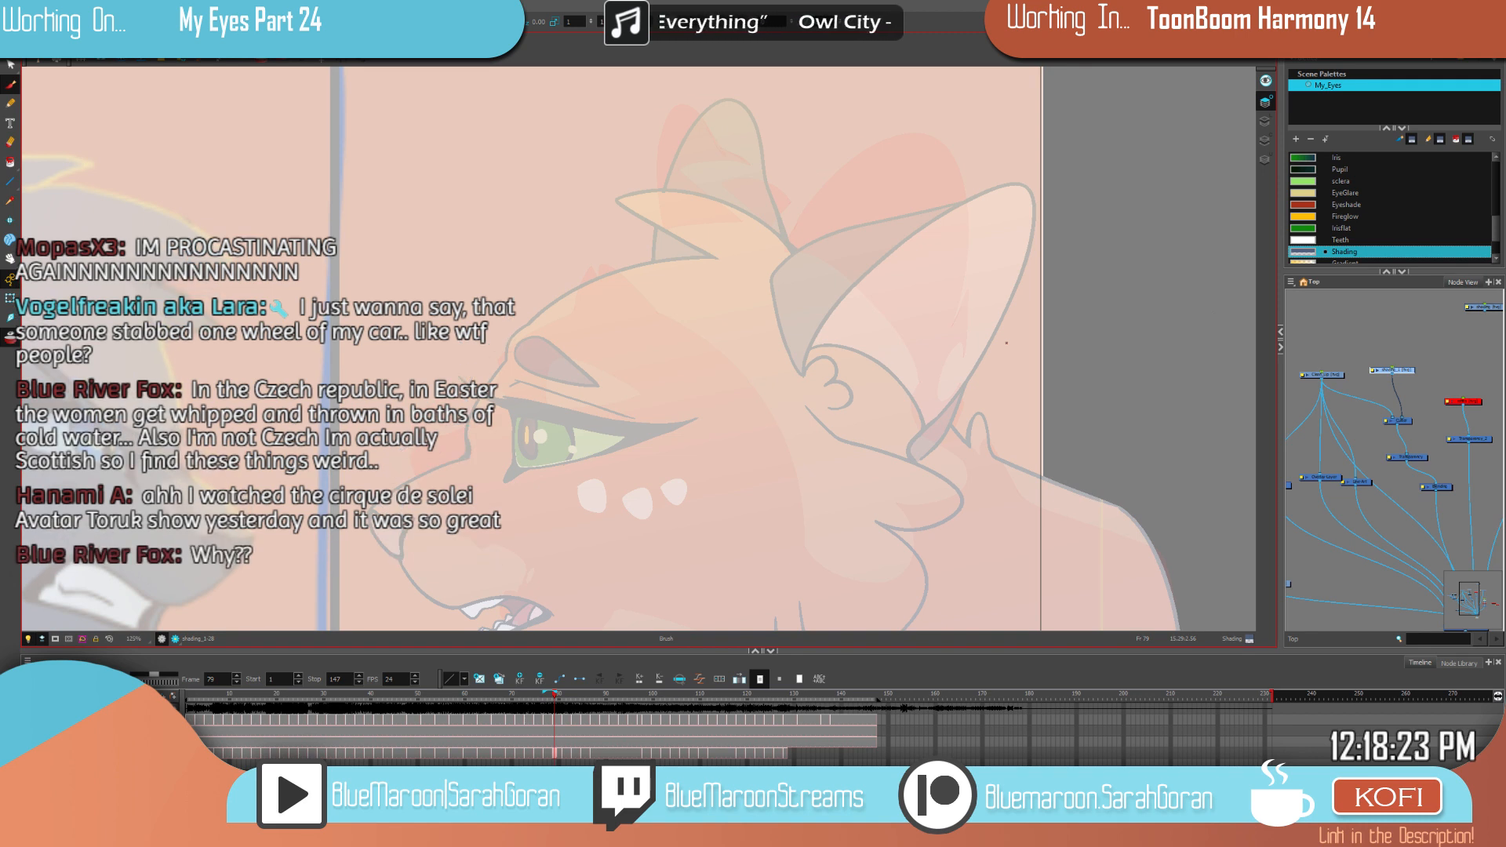
key("comma")
key("comma")
key("comma")
key("comma")
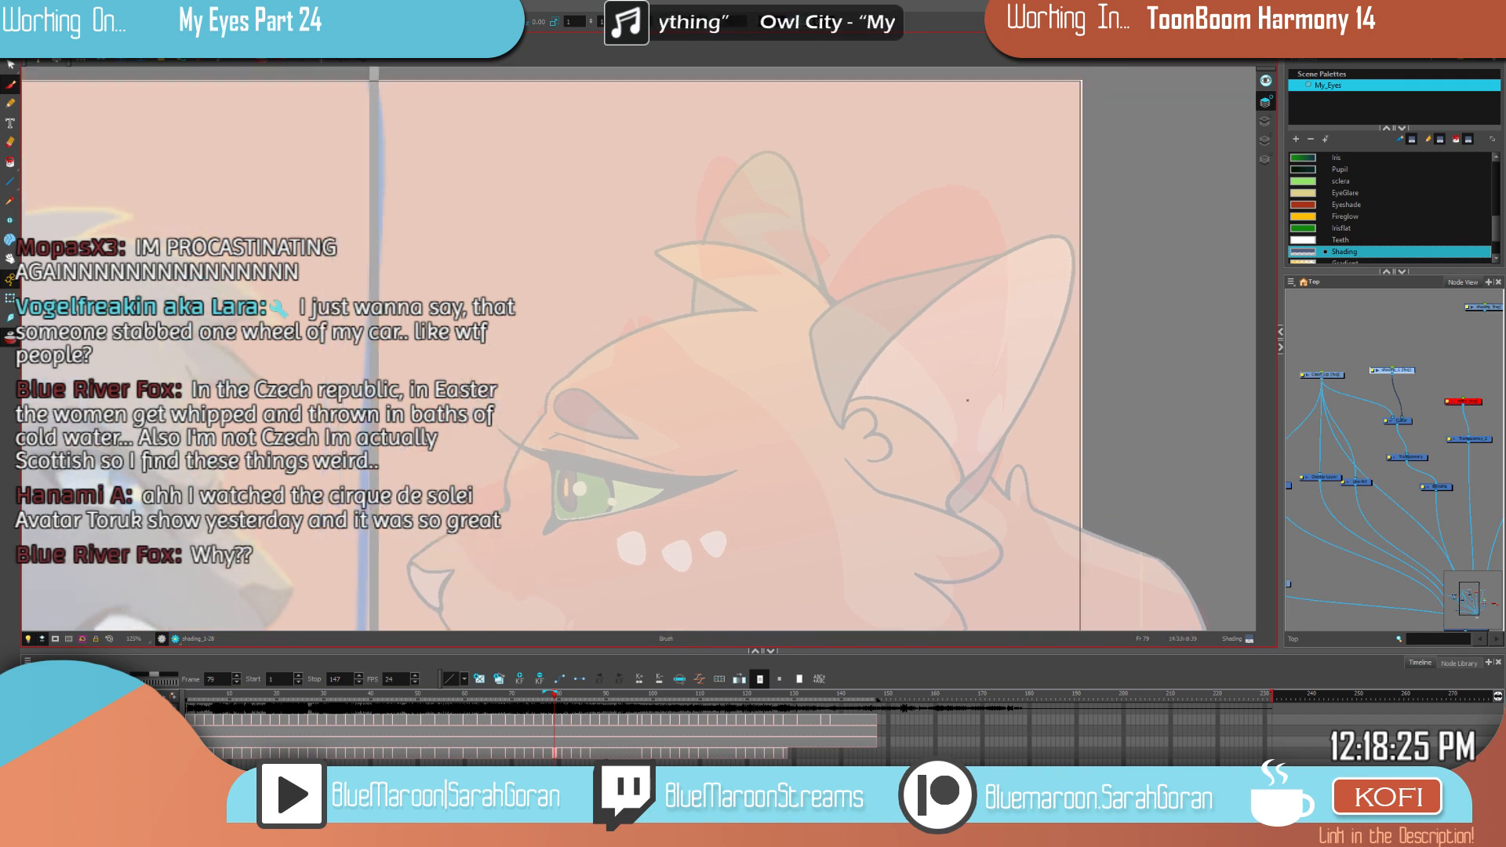
key("period")
key("period")
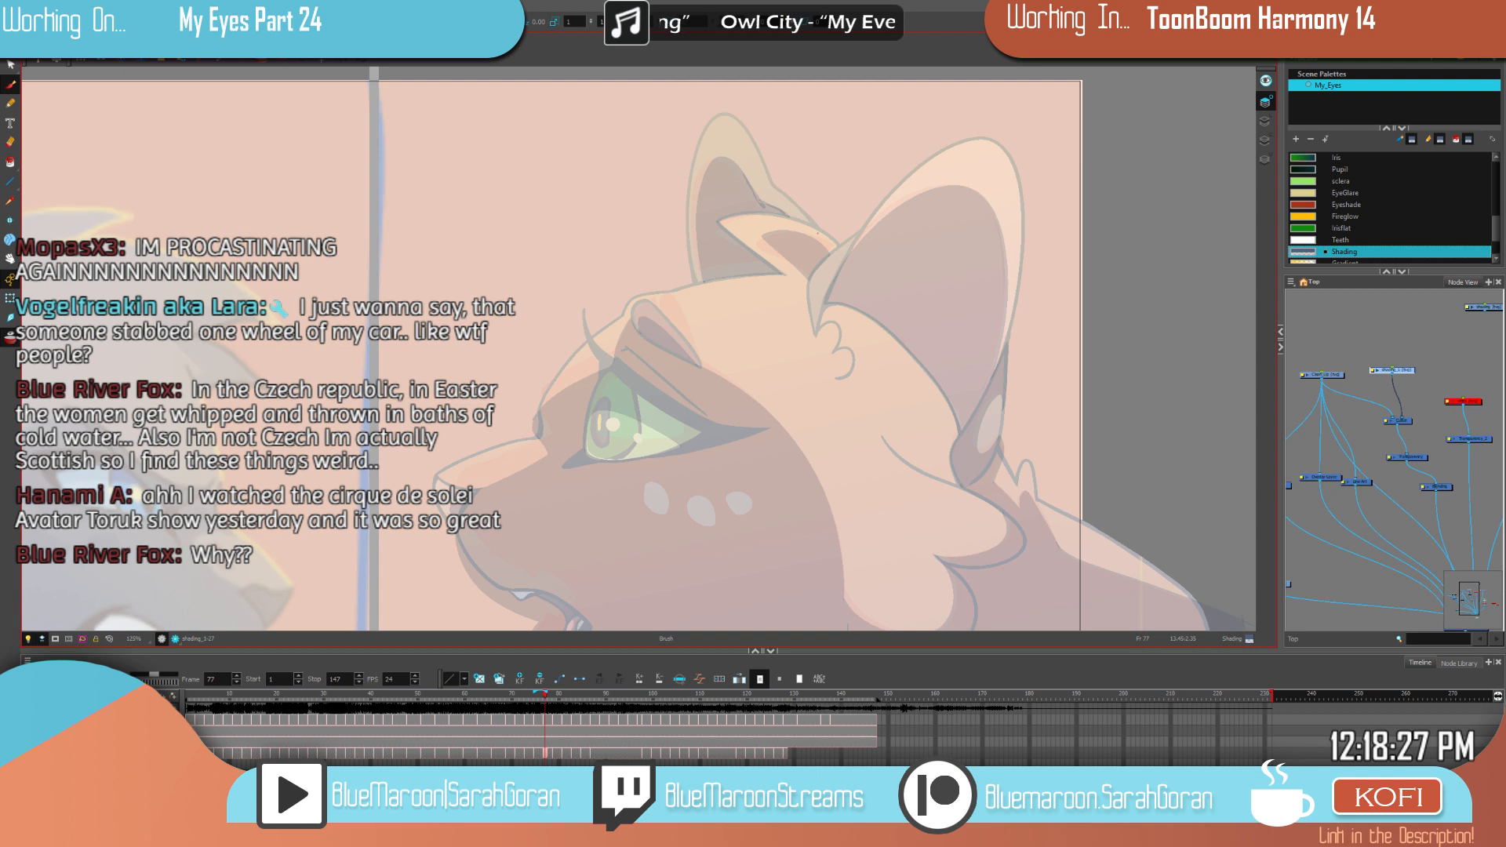
key("period")
key("period")
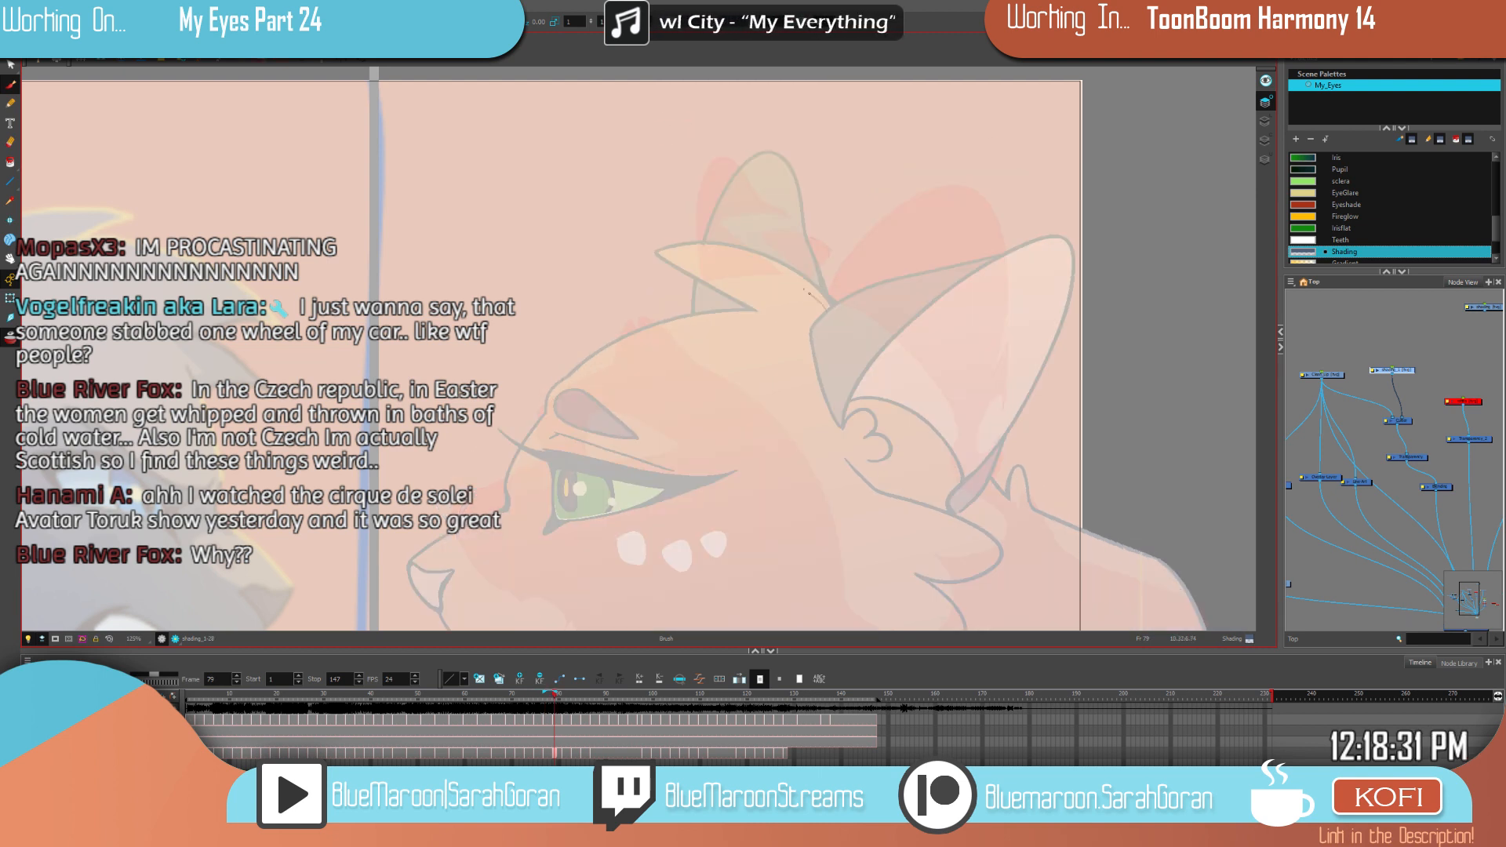
left_click_drag(800, 278, 755, 300)
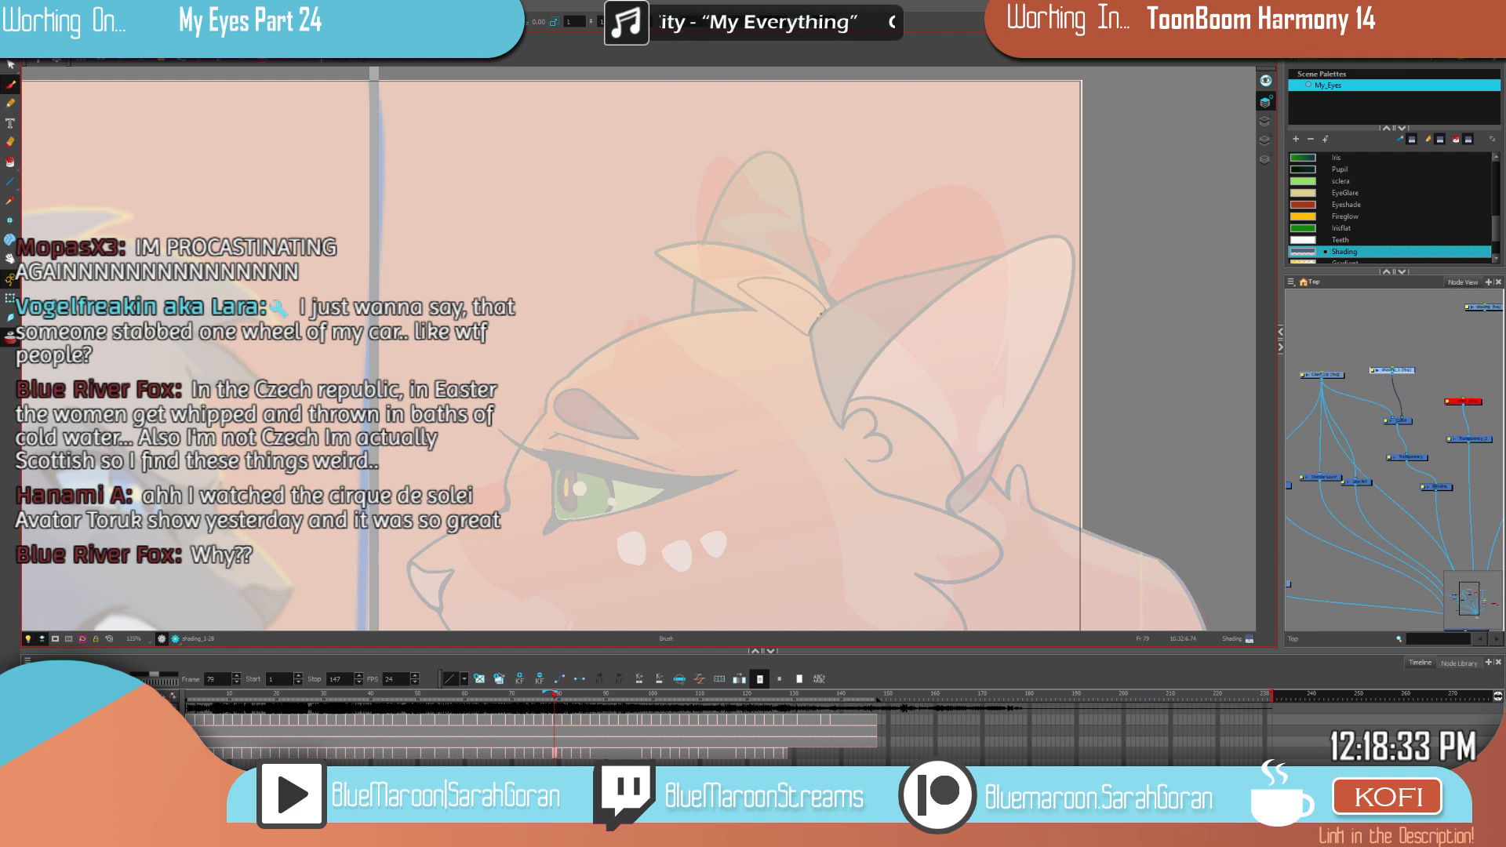
Step: Outline the inner shadow of the right cat's far ear on frame 79 and fill the tuft and ear shadows with the Shading colour
key("comma")
key("comma")
key("period")
key("period")
mouse_move(794, 260)
left_mouse_down()
mouse_move(782, 209)
mouse_move(745, 196)
left_mouse_up()
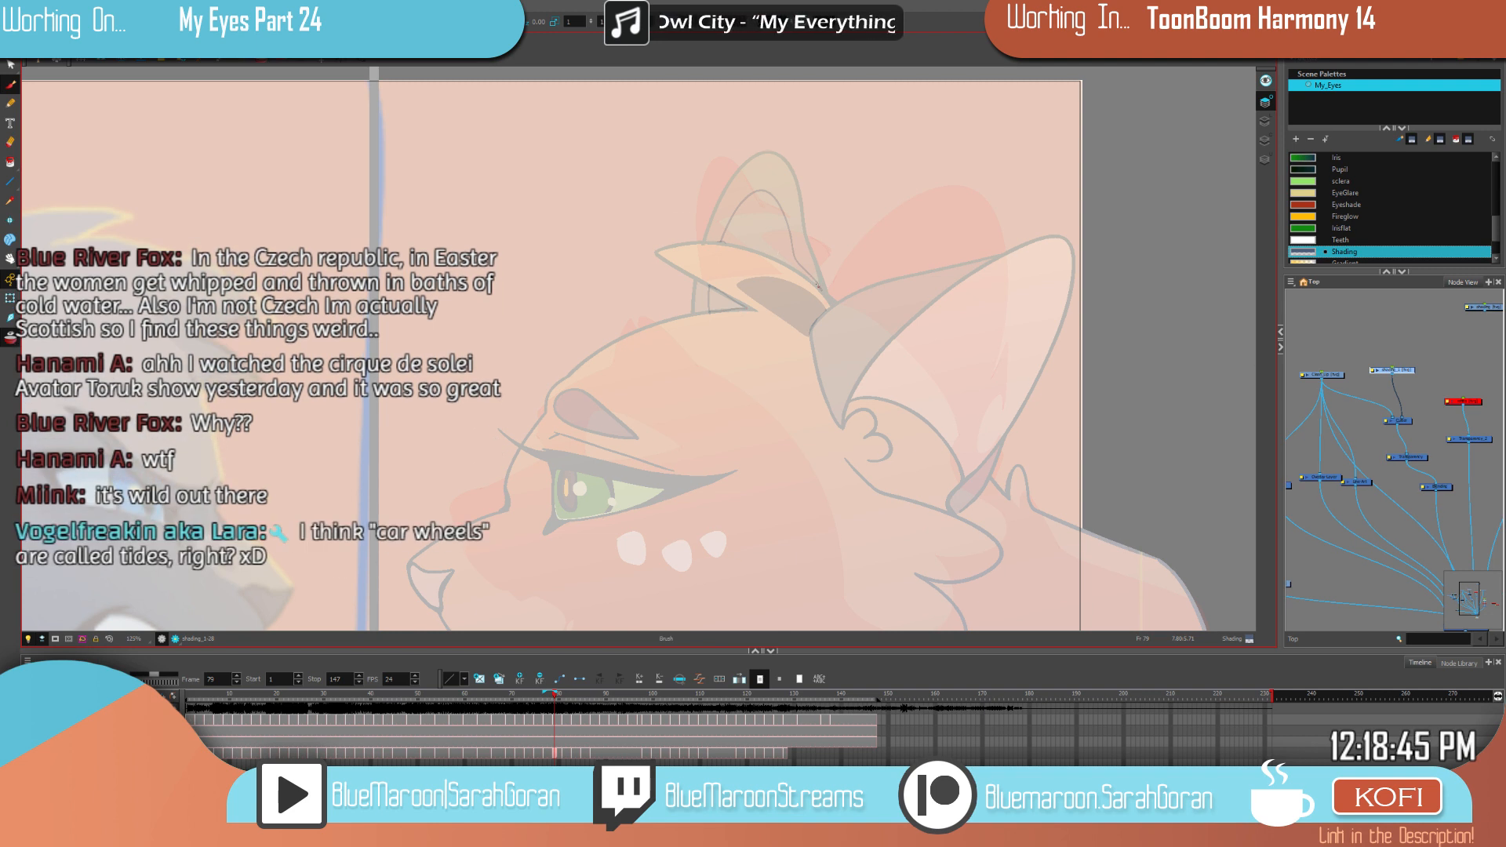
left_click_drag(726, 237, 720, 240)
key("period")
key("comma")
left_click(720, 303)
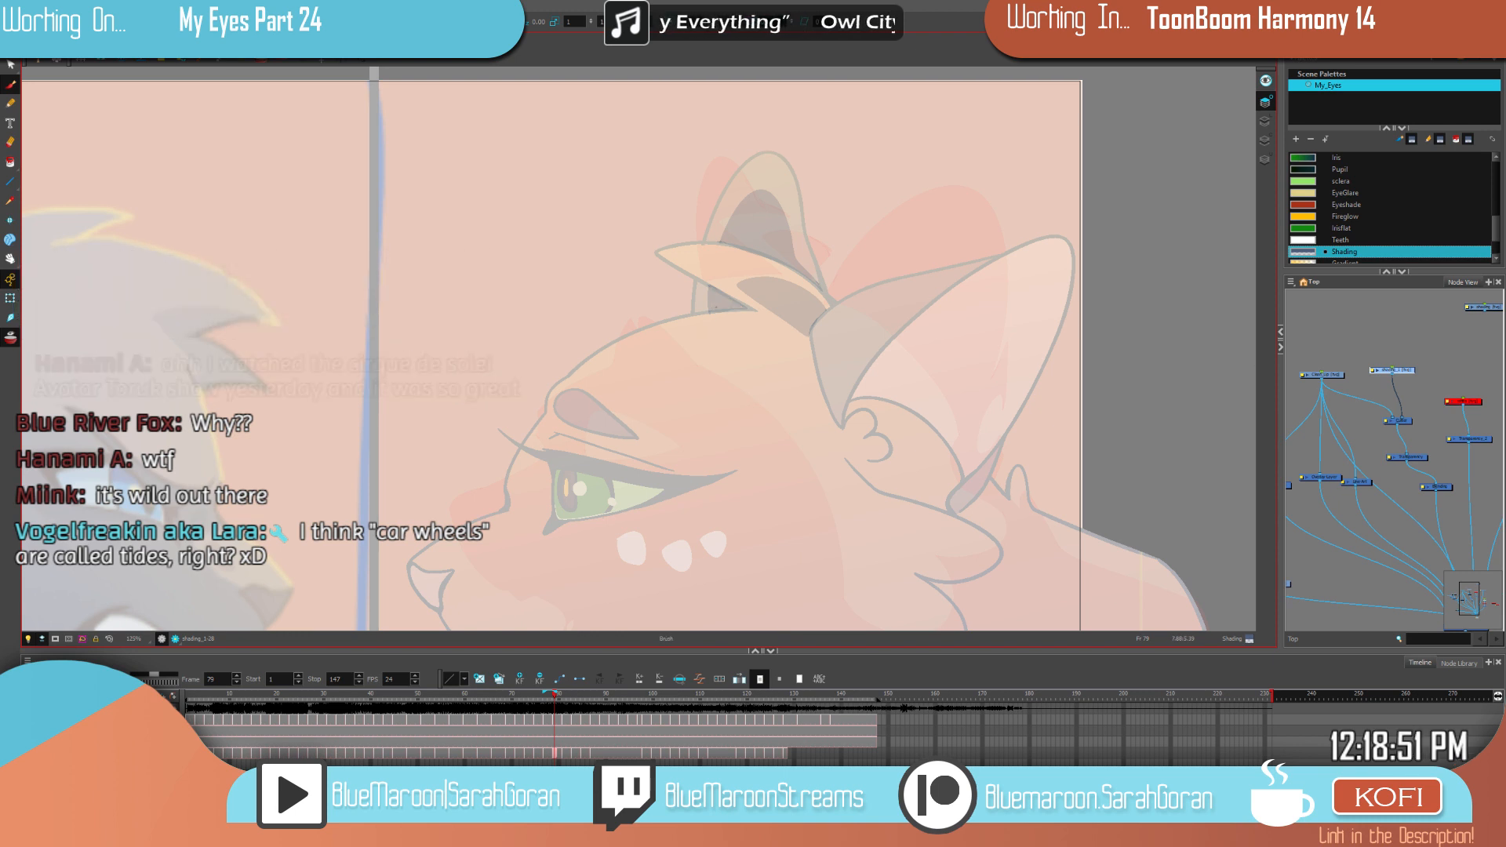
Step: Outline the shadow along the right cat's muzzle bridge and nose on frame 79, comparing it with frame 77
key("space")
mouse_move(936, 513)
left_mouse_down()
mouse_move(991, 521)
mouse_move(1025, 500)
mouse_move(1010, 491)
left_mouse_up()
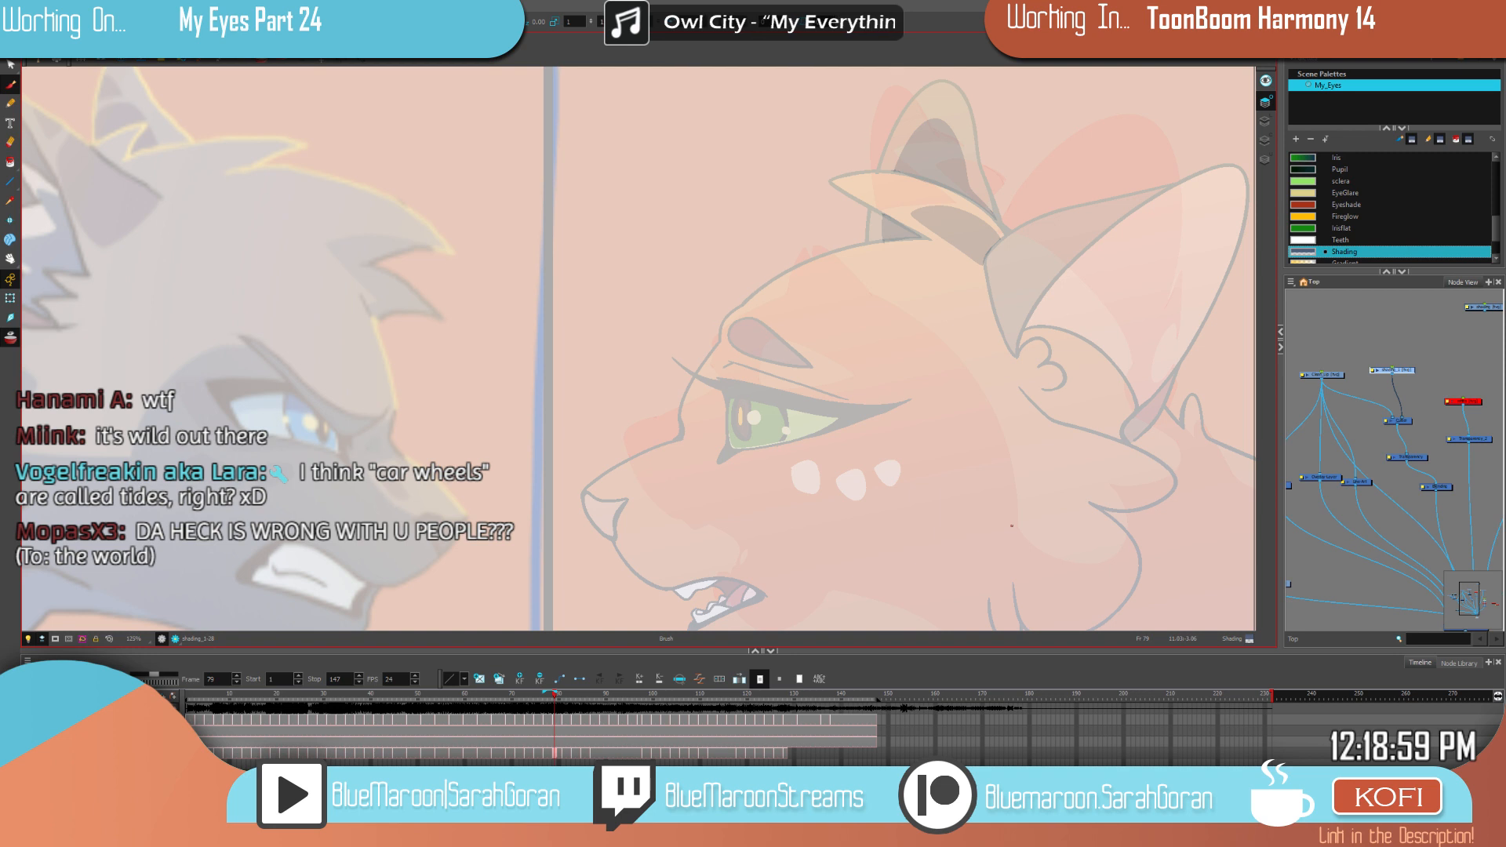
key("comma")
key("comma")
key("period")
key("period")
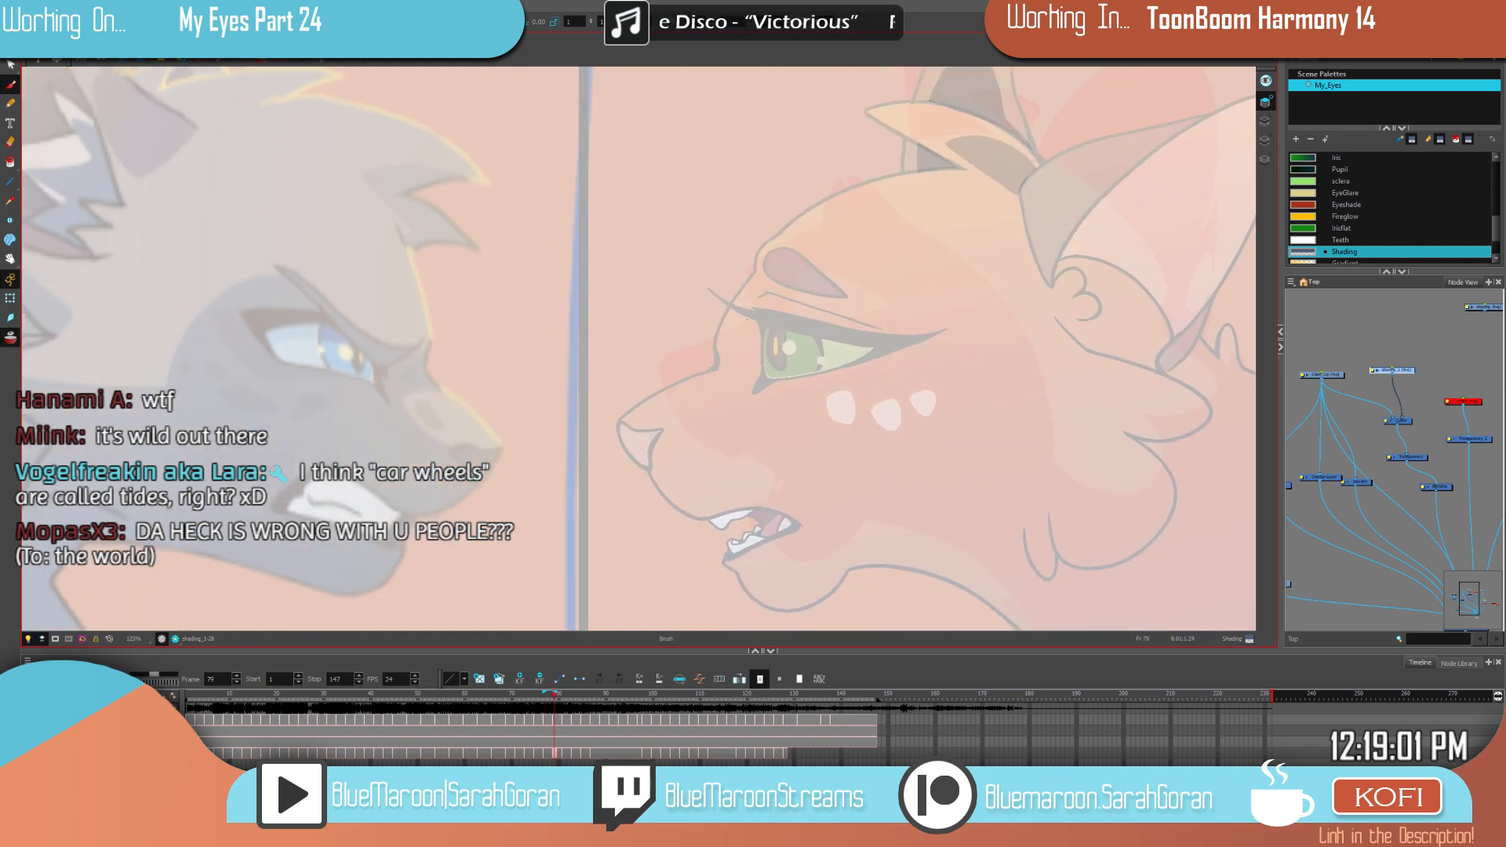
key("shift+l")
key("shift+l")
mouse_move(708, 353)
left_mouse_down()
mouse_move(720, 372)
mouse_move(665, 429)
mouse_move(775, 358)
mouse_move(676, 384)
left_mouse_up()
key("f")
key("g")
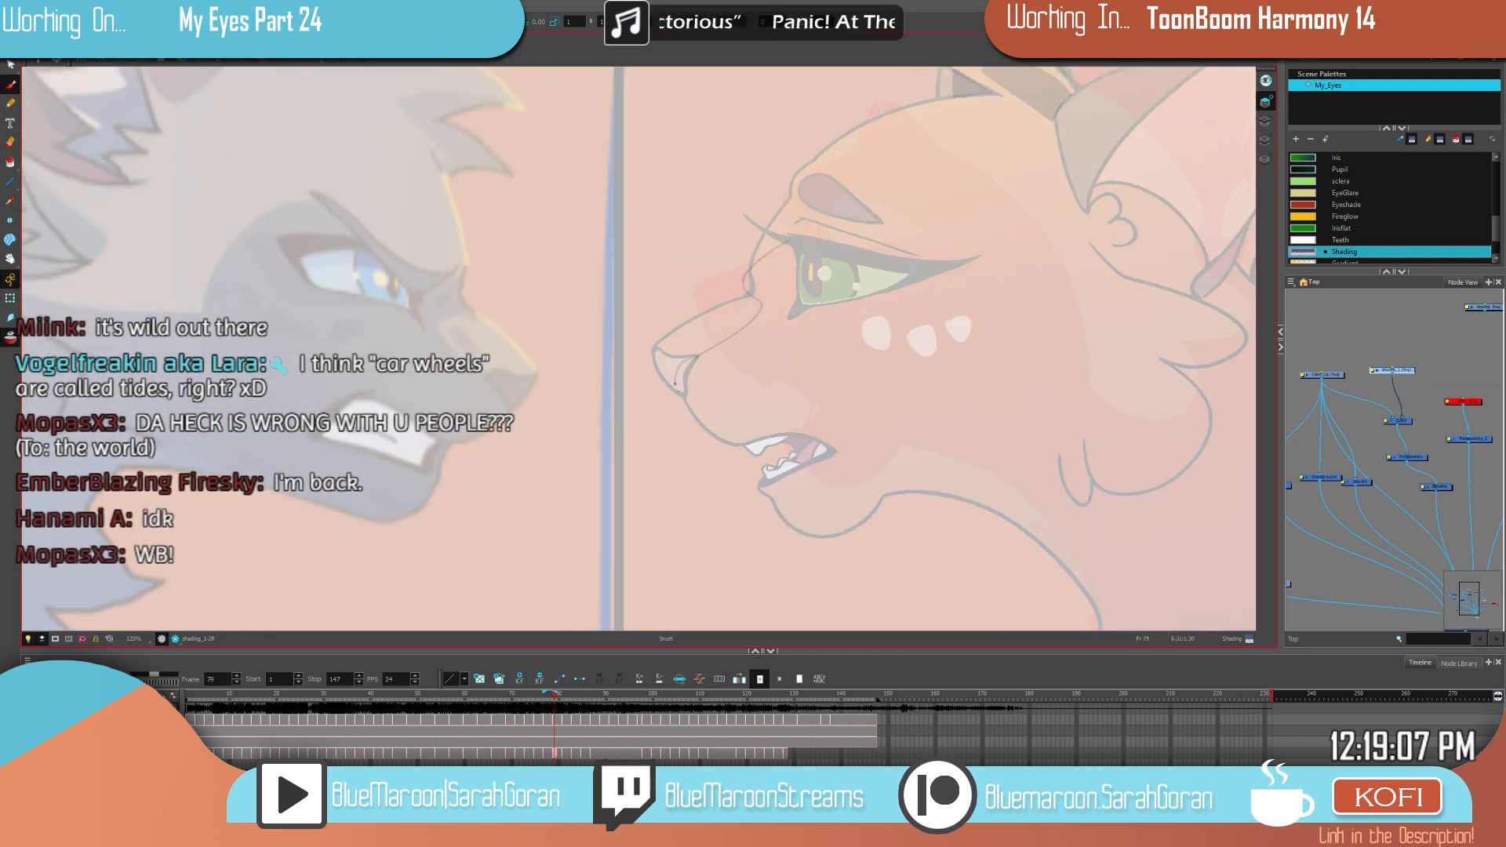
Step: Outline the shading beneath the right cat's jaw, along the chest and around the body on frame 79
left_click_drag(836, 407, 790, 328)
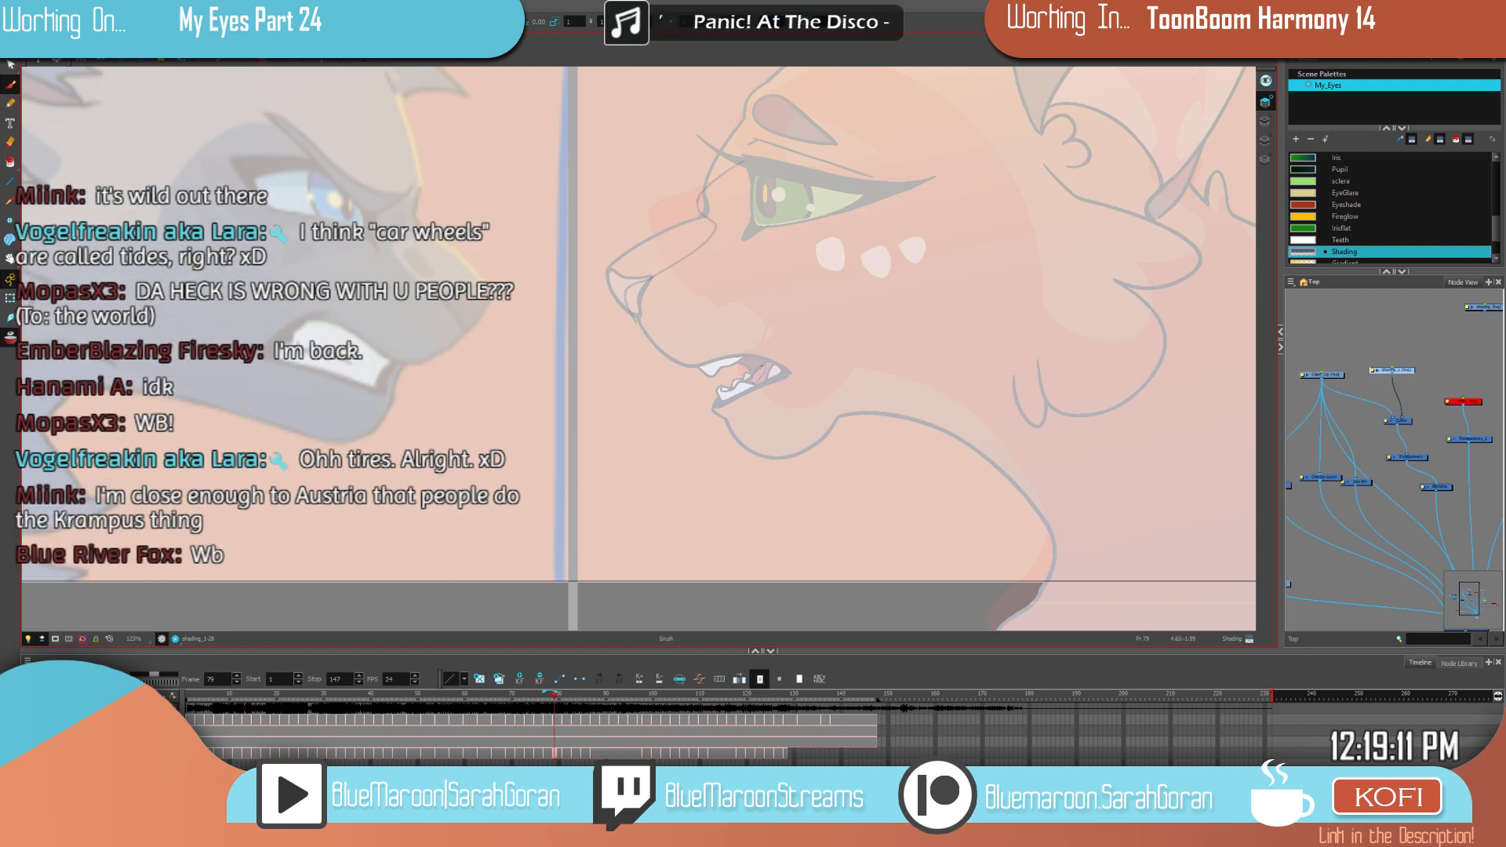
mouse_move(635, 317)
left_mouse_down()
mouse_move(841, 461)
mouse_move(861, 431)
left_mouse_up()
left_click_drag(979, 381, 831, 273)
left_click_drag(714, 322, 842, 388)
left_click_drag(826, 561, 1253, 501)
left_click_drag(1059, 372, 673, 546)
left_click_drag(810, 288, 840, 324)
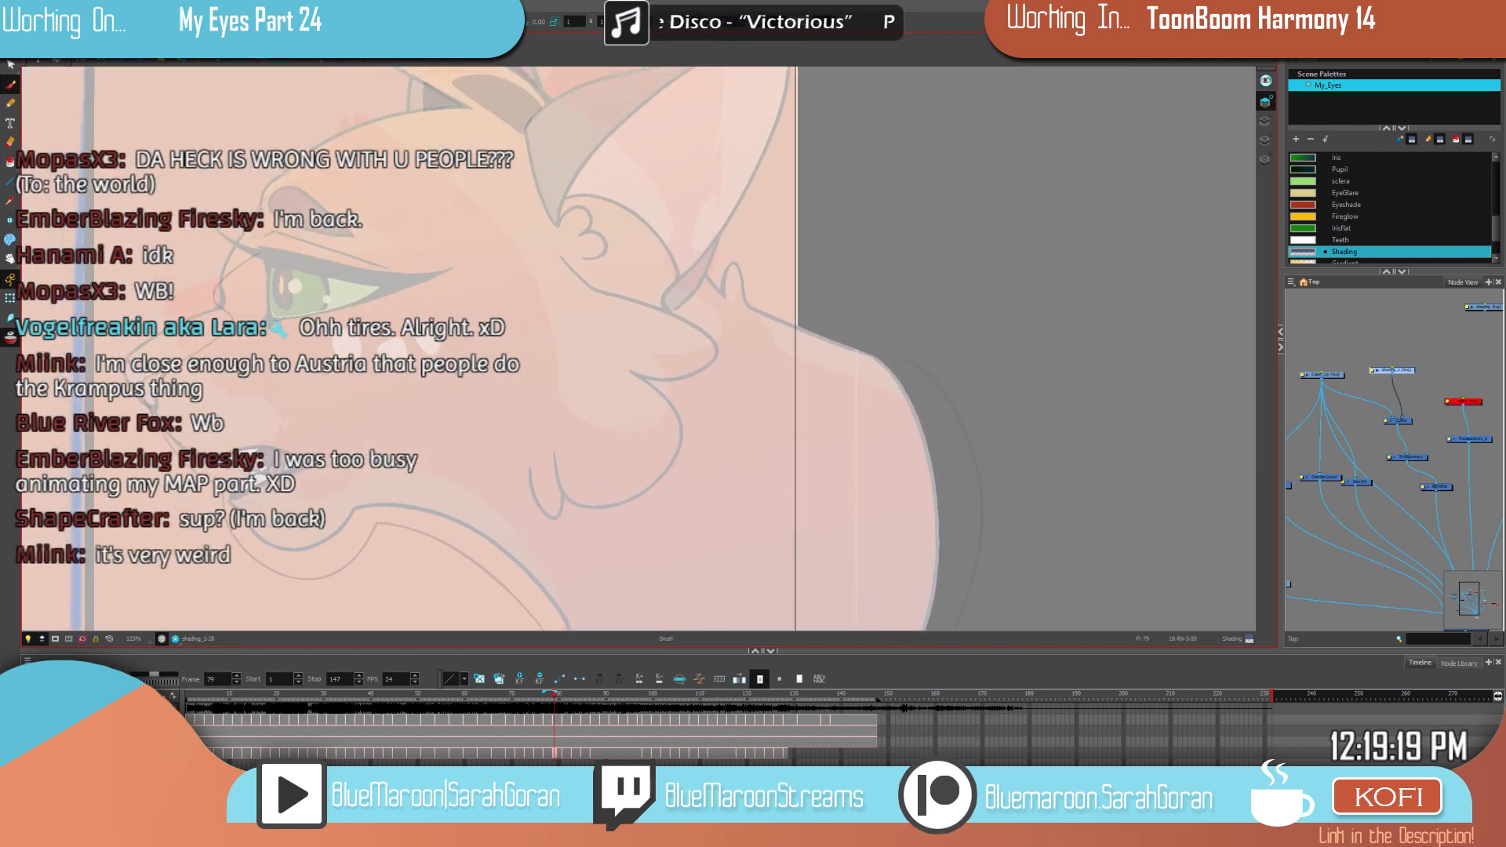
Step: Outline the shadow edge along the right cat's neck and shoulder and at the near ear's base on frame 79
key("comma")
key("period")
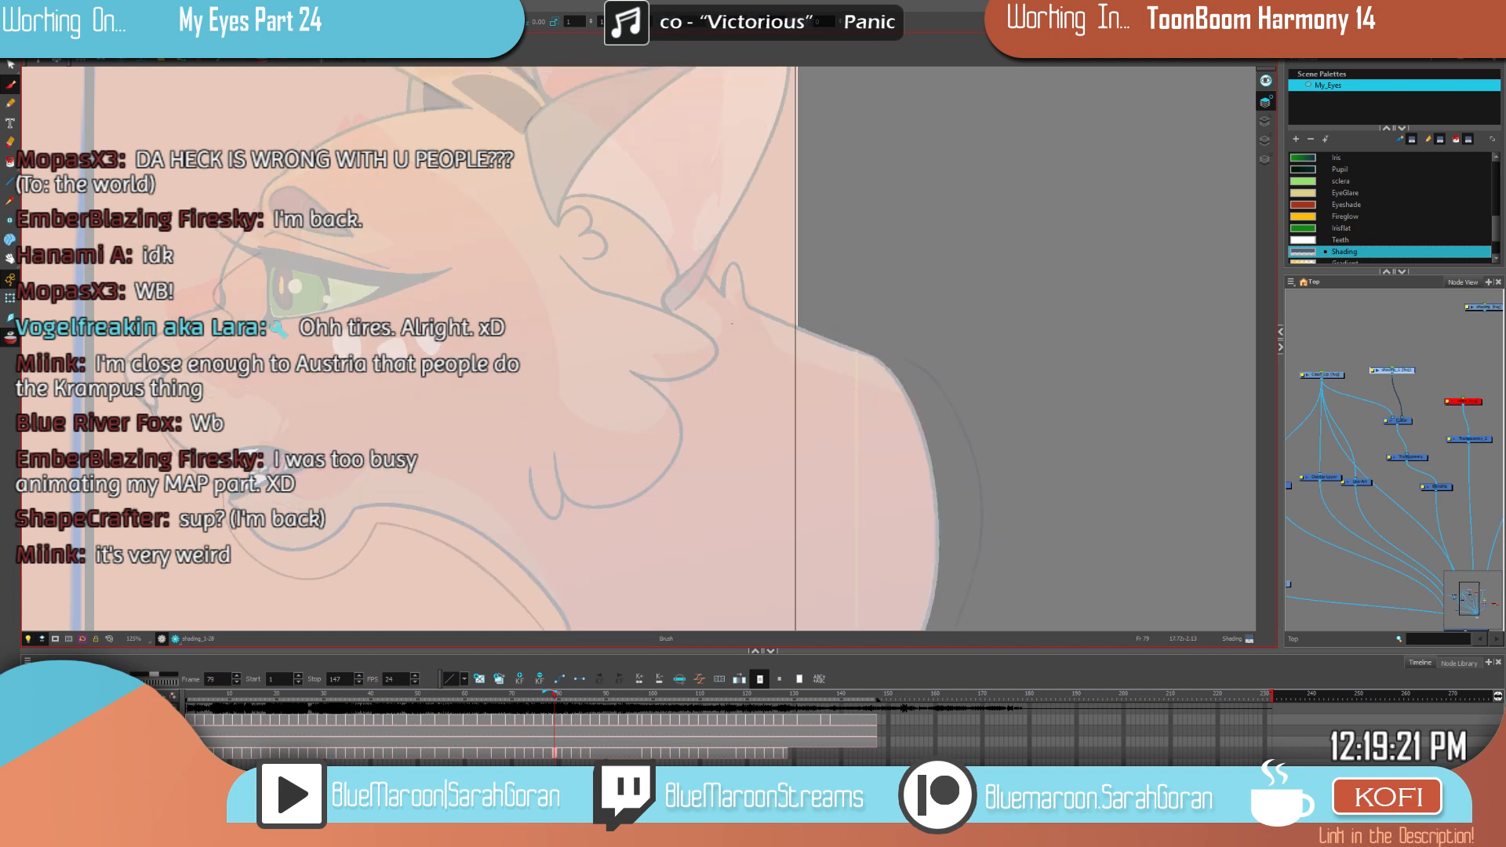
left_click_drag(752, 334, 895, 383)
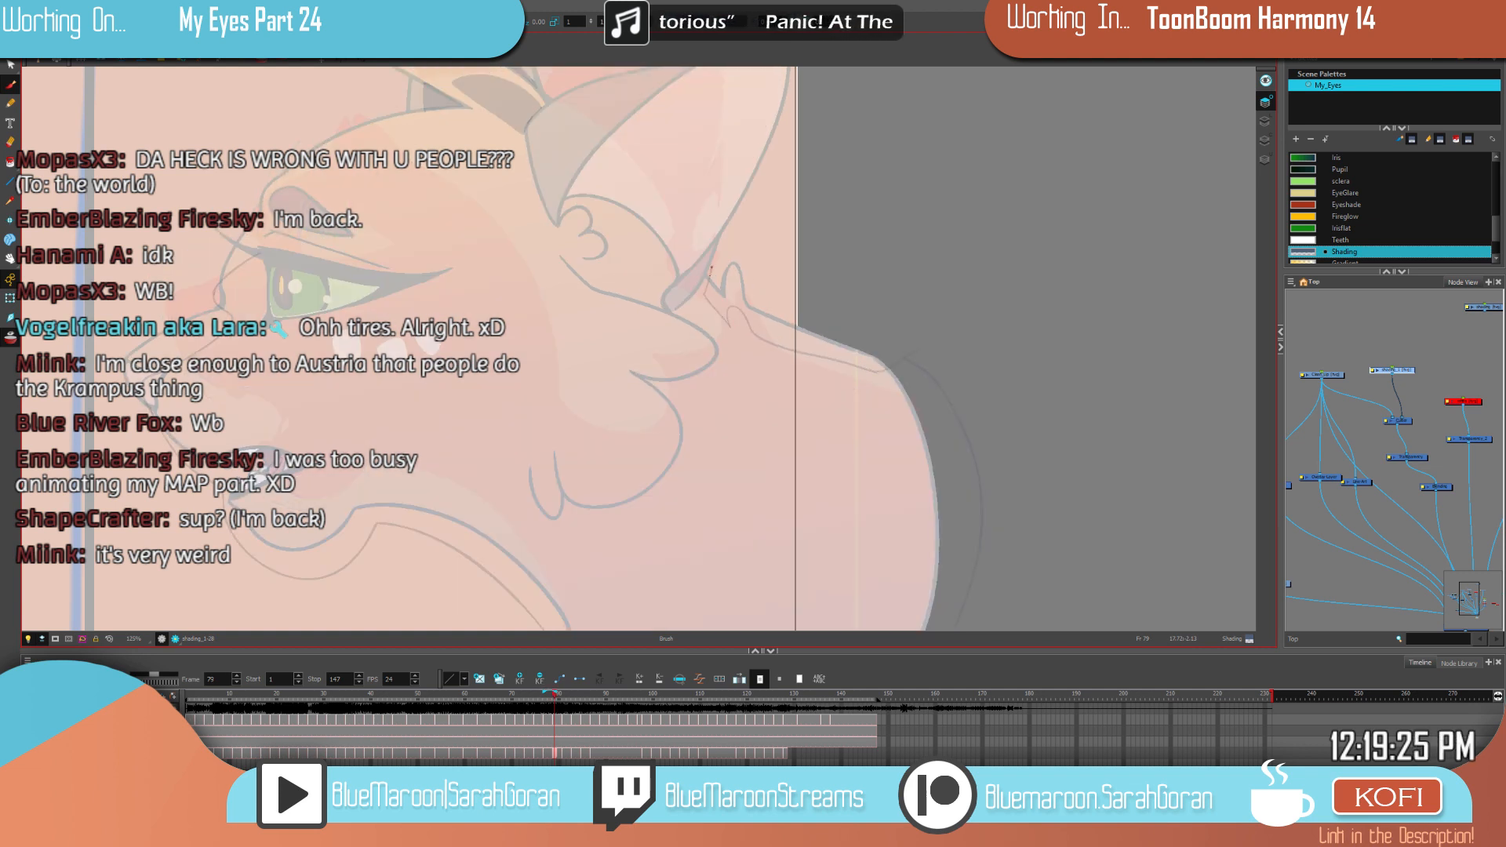
left_click_drag(696, 273, 742, 361)
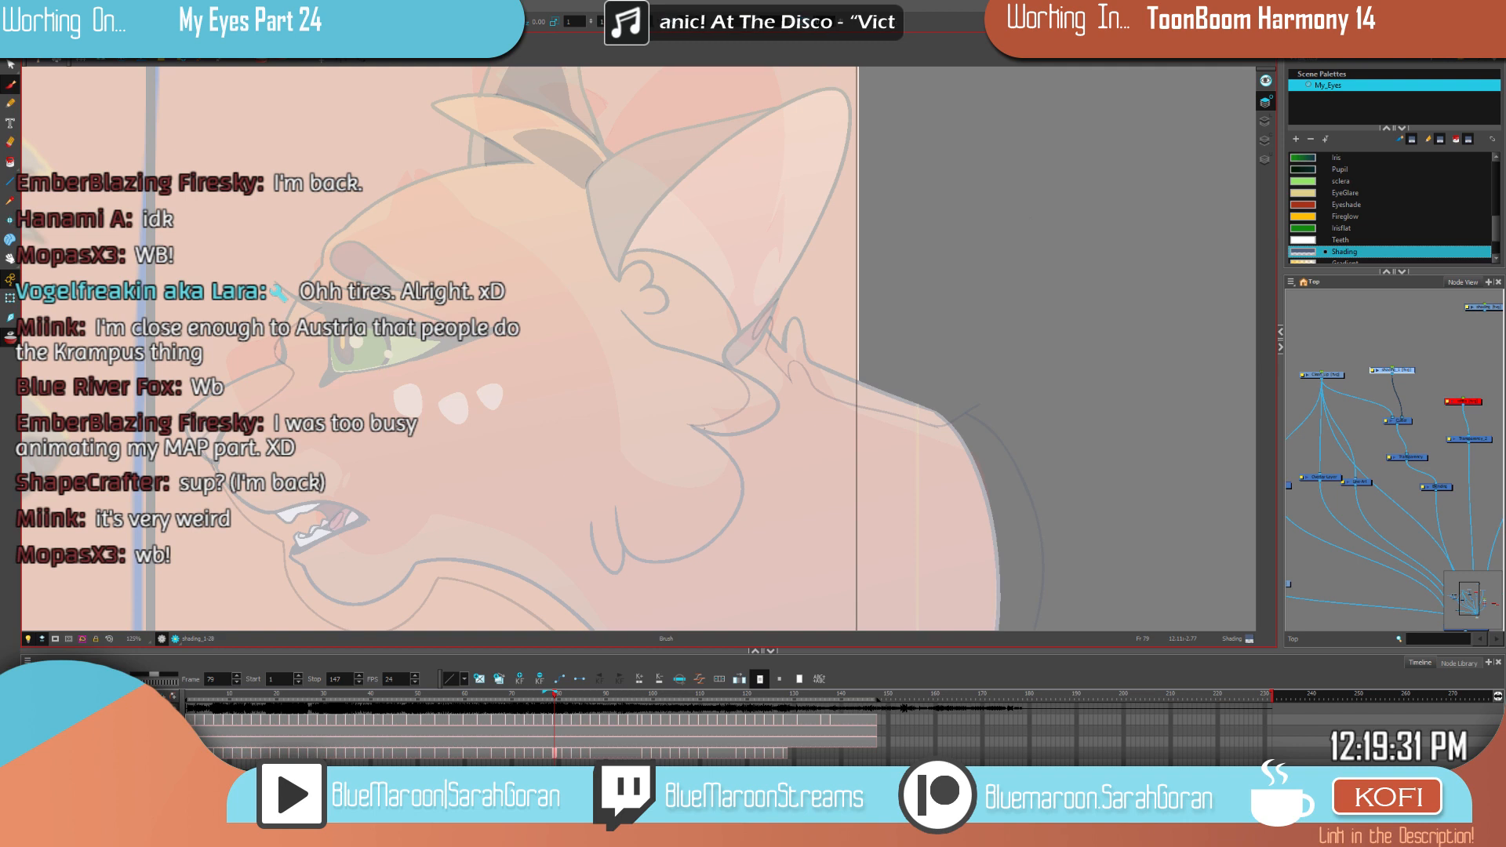
Step: Outline the shadow edge along the right cat's cheek and cheek fur on frame 79, matching frame 77
mouse_move(694, 426)
left_mouse_down()
mouse_move(713, 473)
mouse_move(623, 487)
left_mouse_up()
key("f")
key("g")
left_click_drag(683, 393, 767, 346)
key("f")
key("g")
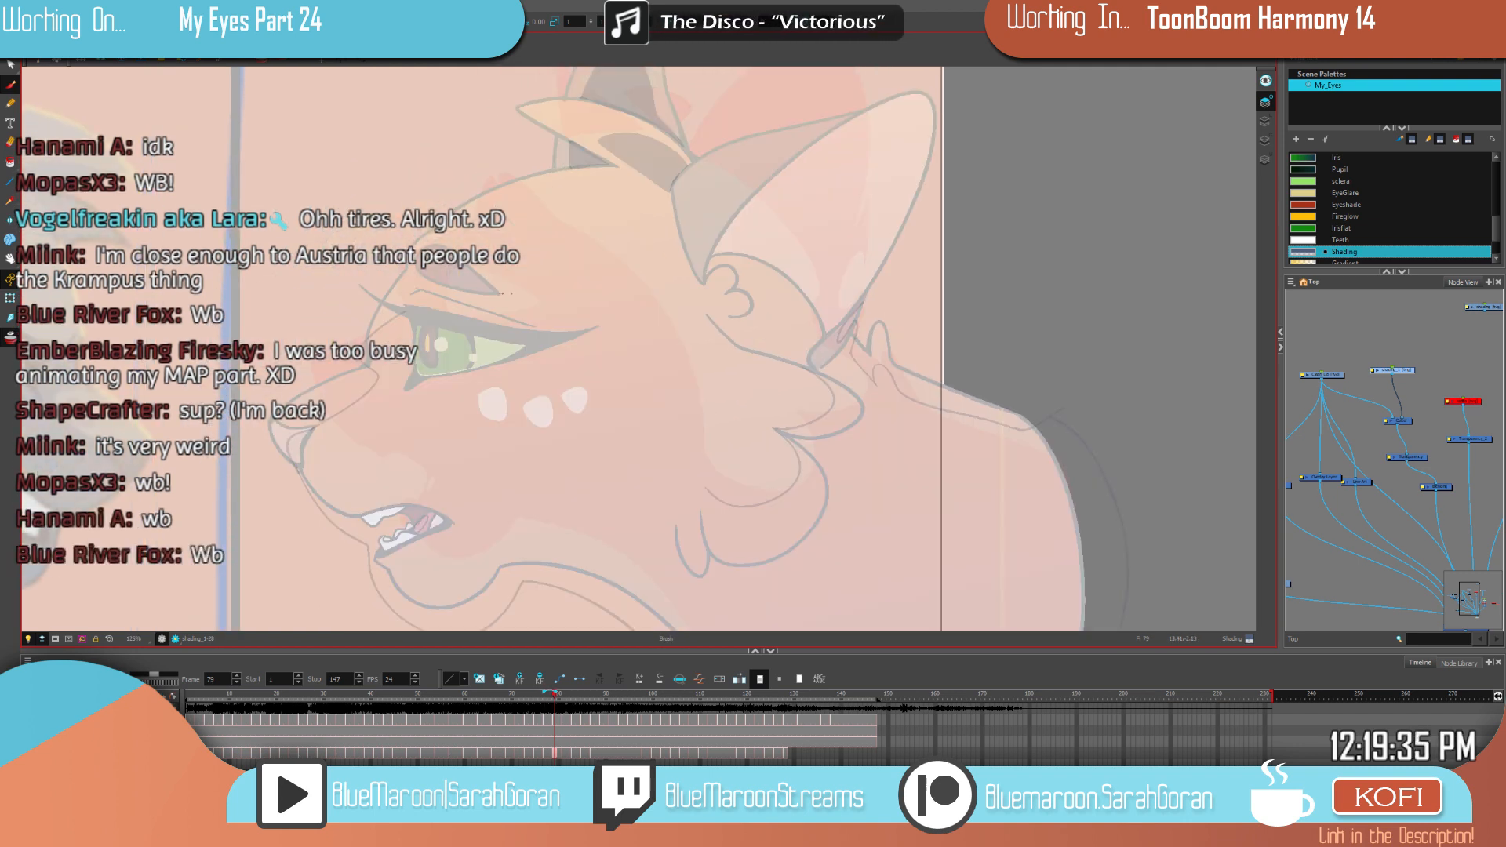
key("f")
key("g")
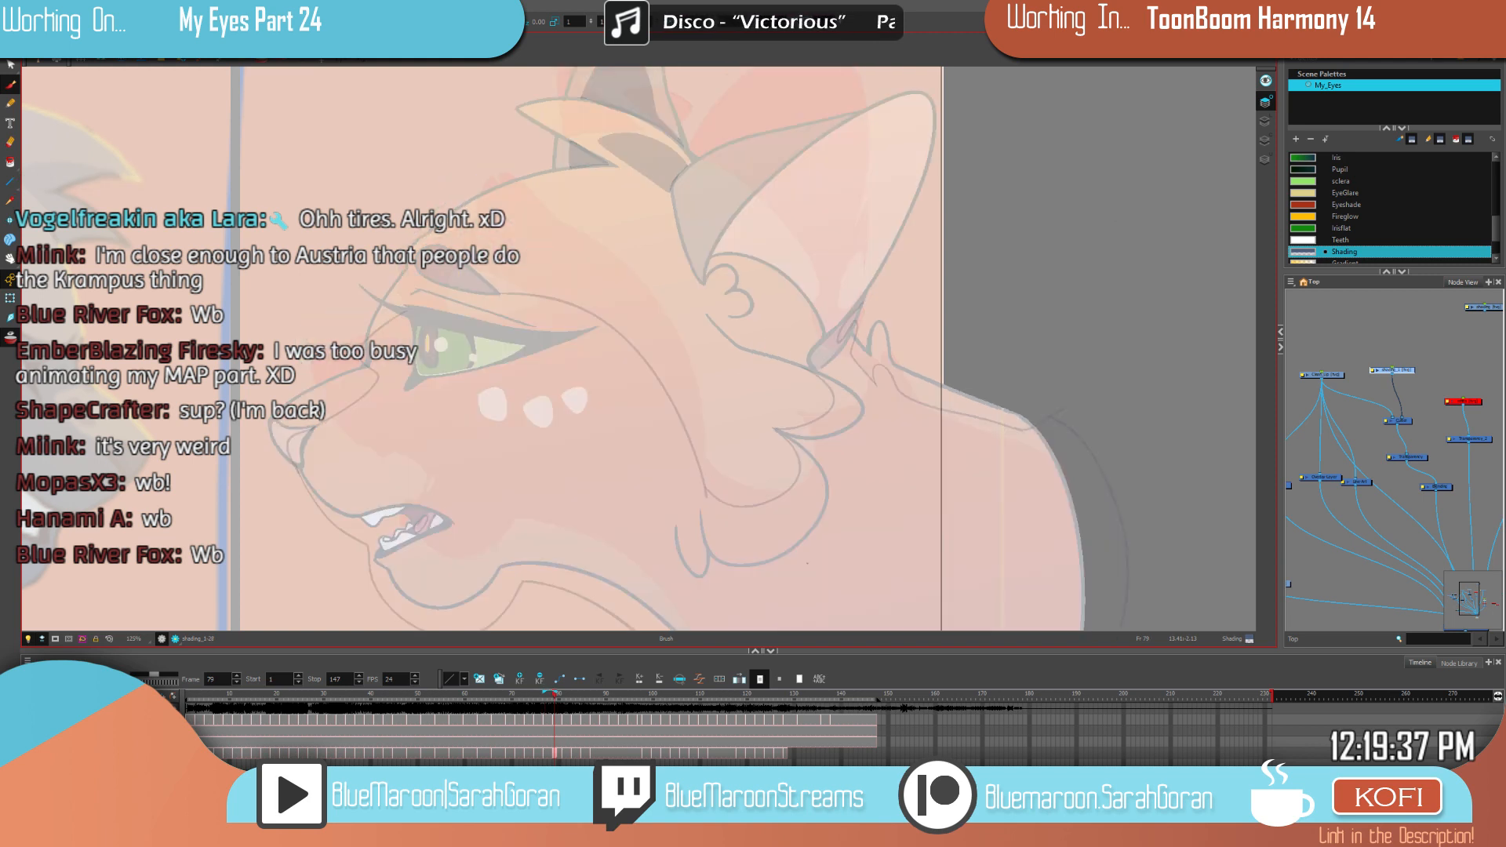
left_click_drag(833, 432, 1025, 492)
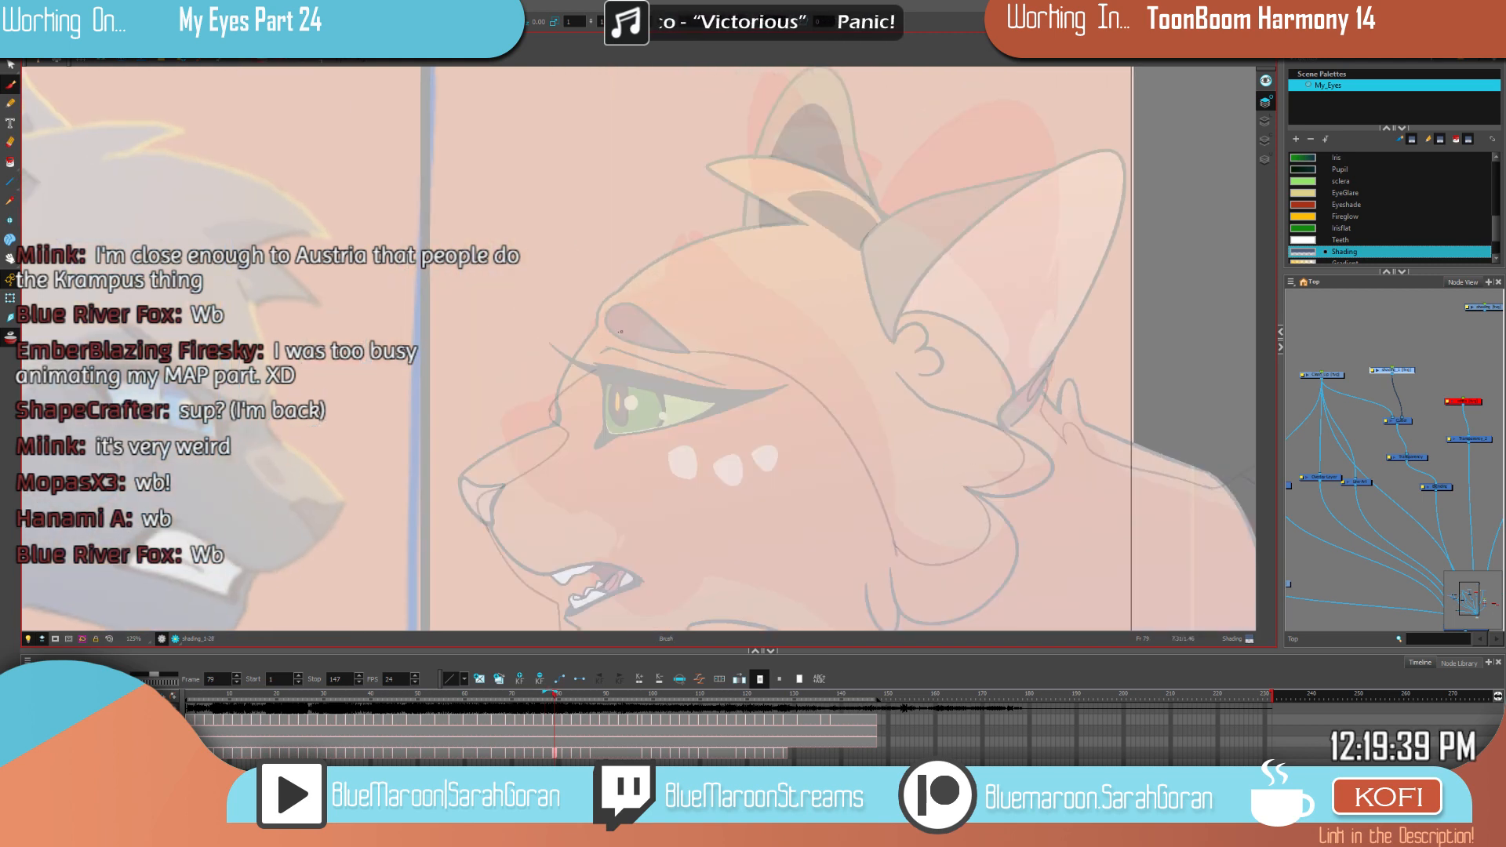
Step: Fill the outlined shading over the right cat's face and body on frame 79 with the Shading colour
key("f")
key("g")
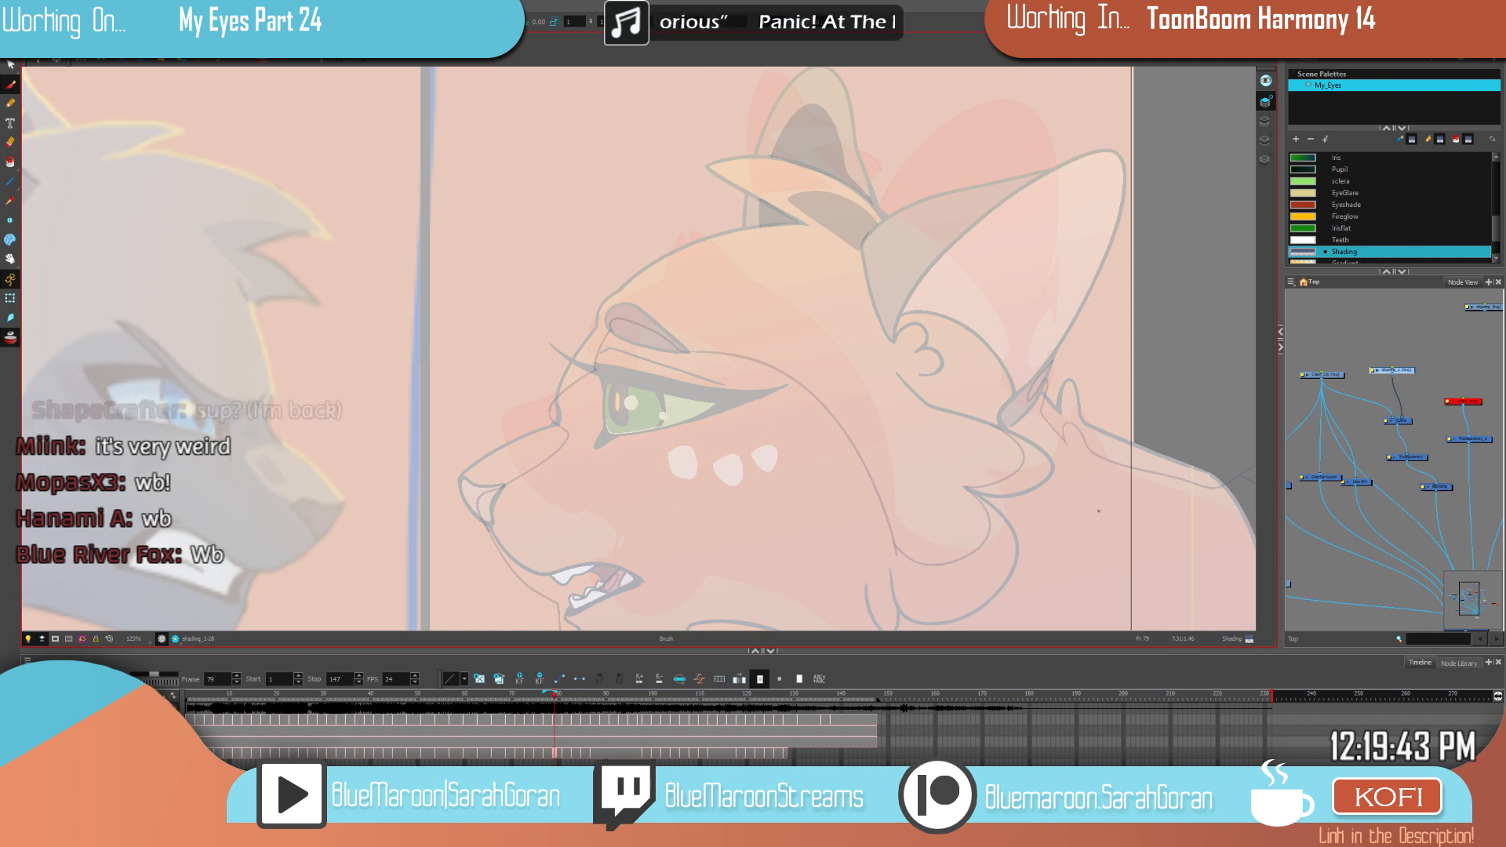
left_click_drag(1057, 479, 987, 513)
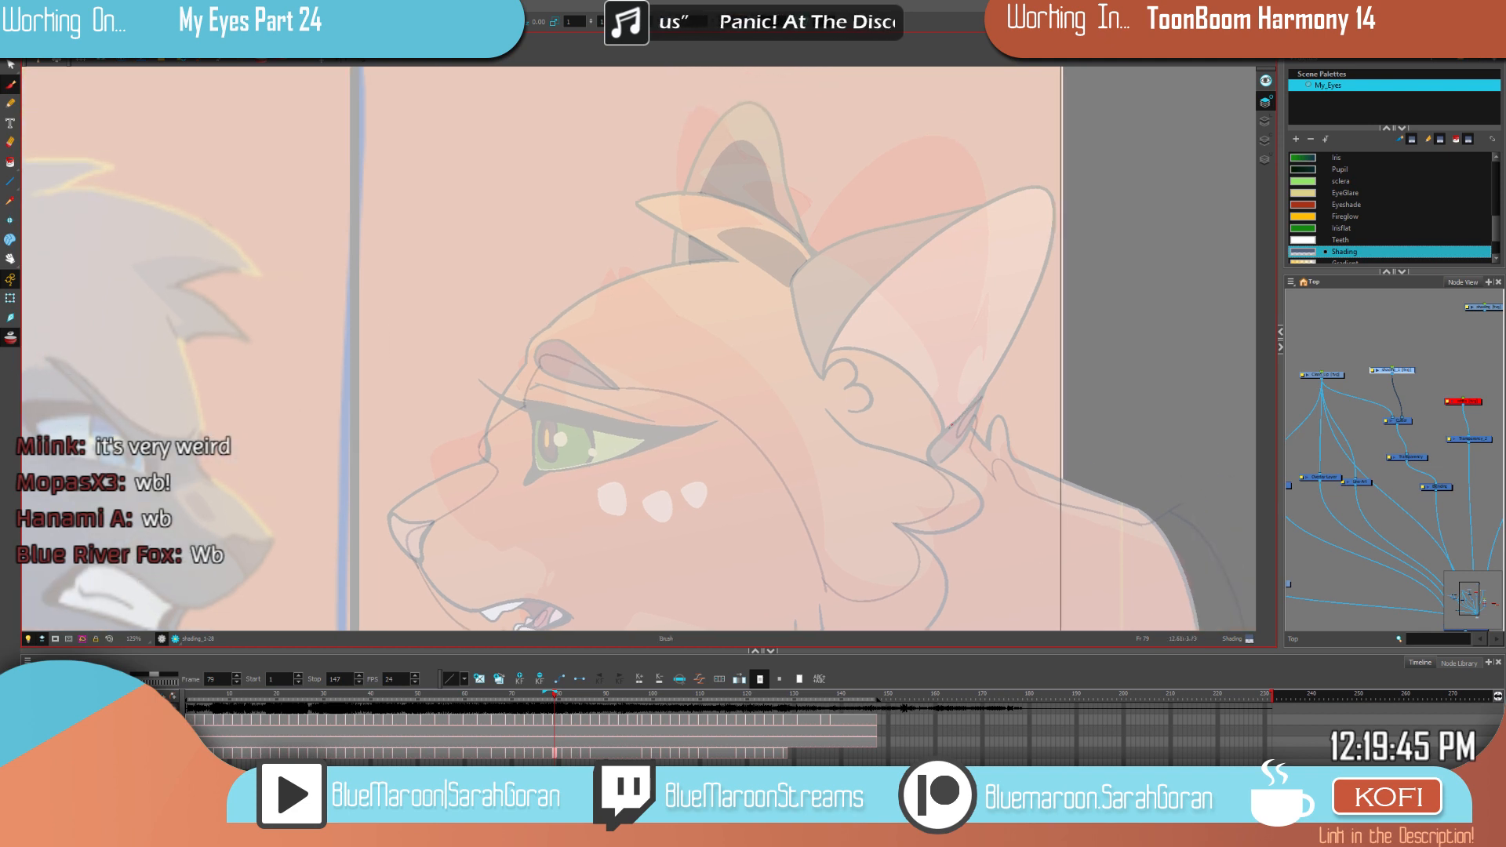
key("alt+i")
left_click(1064, 519)
key("f")
key("g")
left_click_drag(947, 431, 866, 492)
Step: Outline the shadow inside the right cat's near ear on frame 79 and fill it with the Shading colour
key("f")
key("g")
left_click_drag(876, 284, 900, 280)
left_click_drag(893, 456, 871, 479)
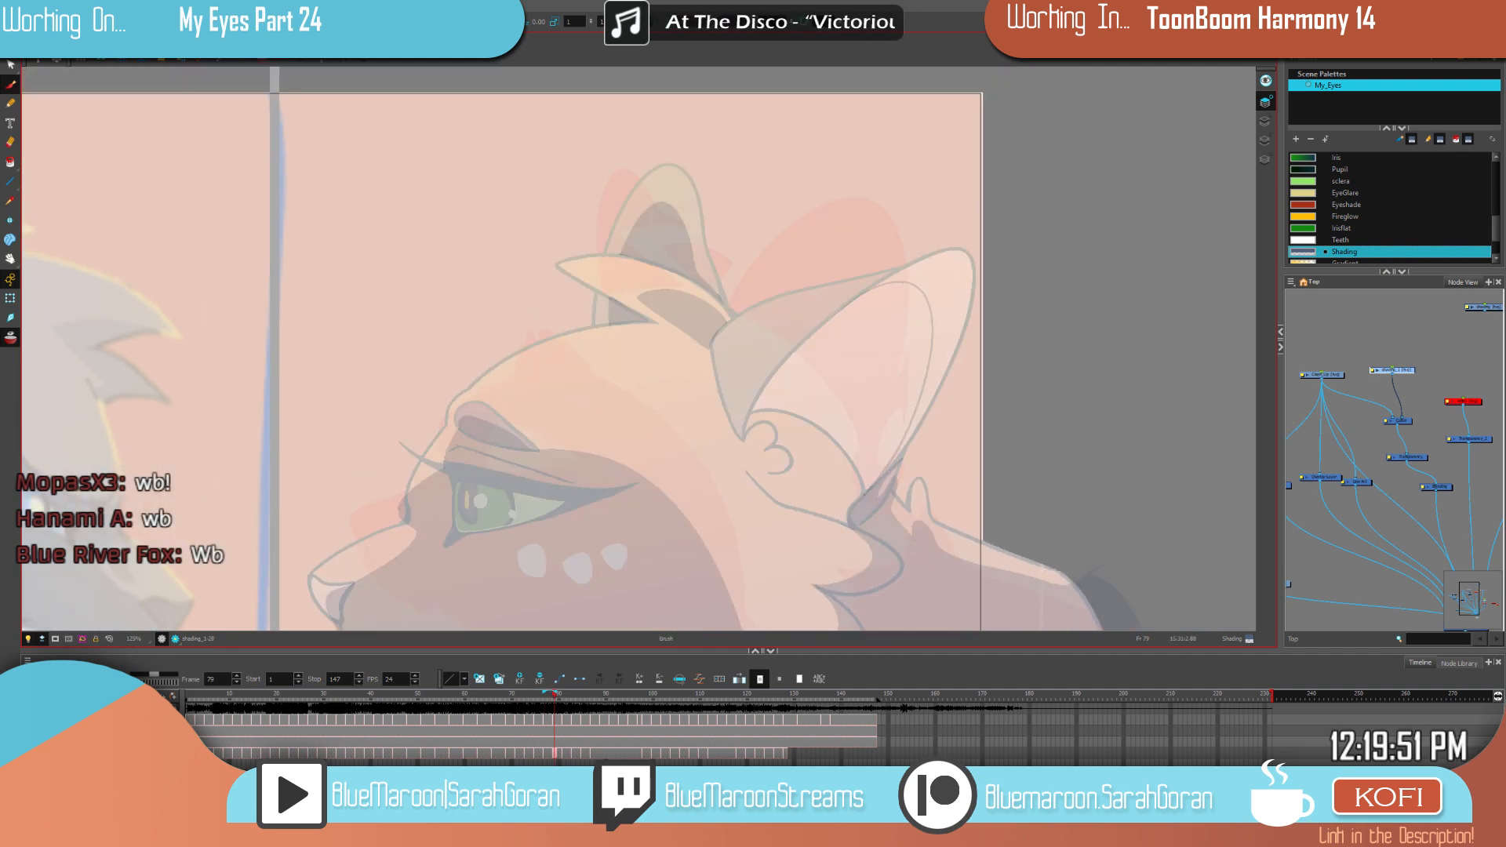
left_click_drag(796, 414, 749, 412)
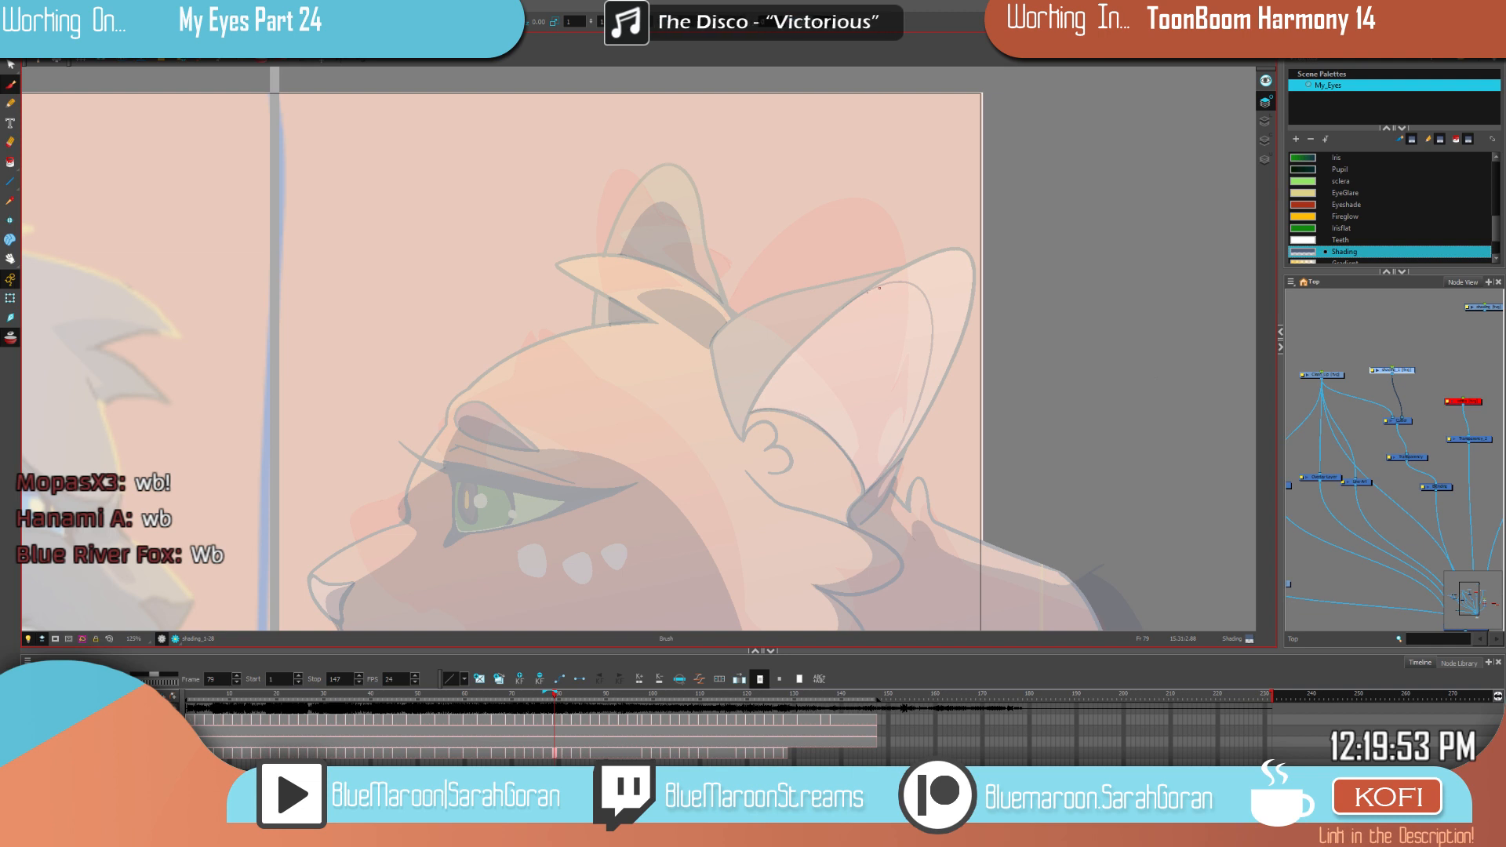
left_click(866, 384)
key("f")
key("g")
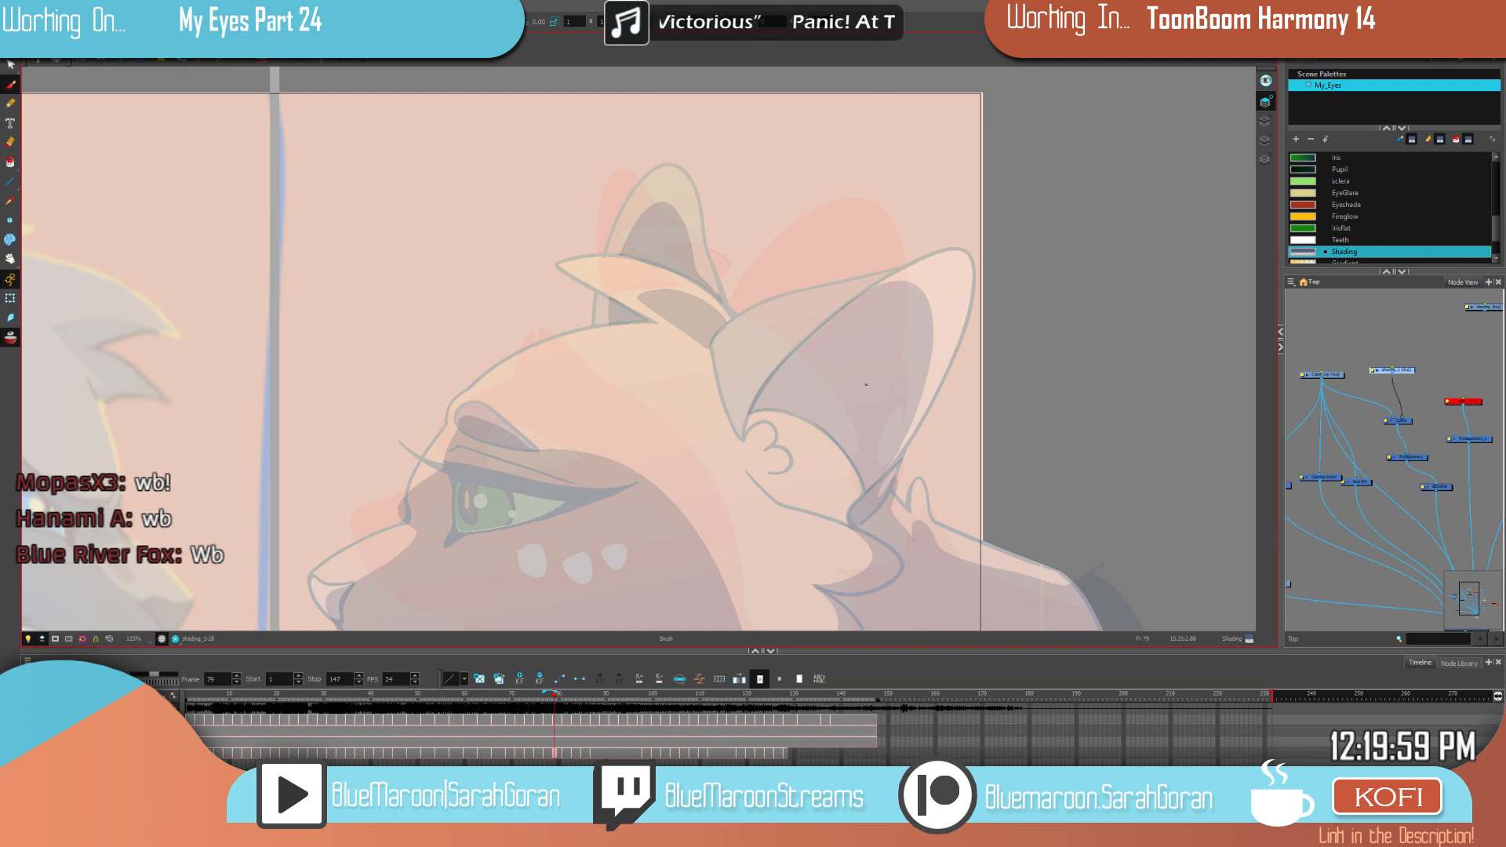
key("comma")
key("period")
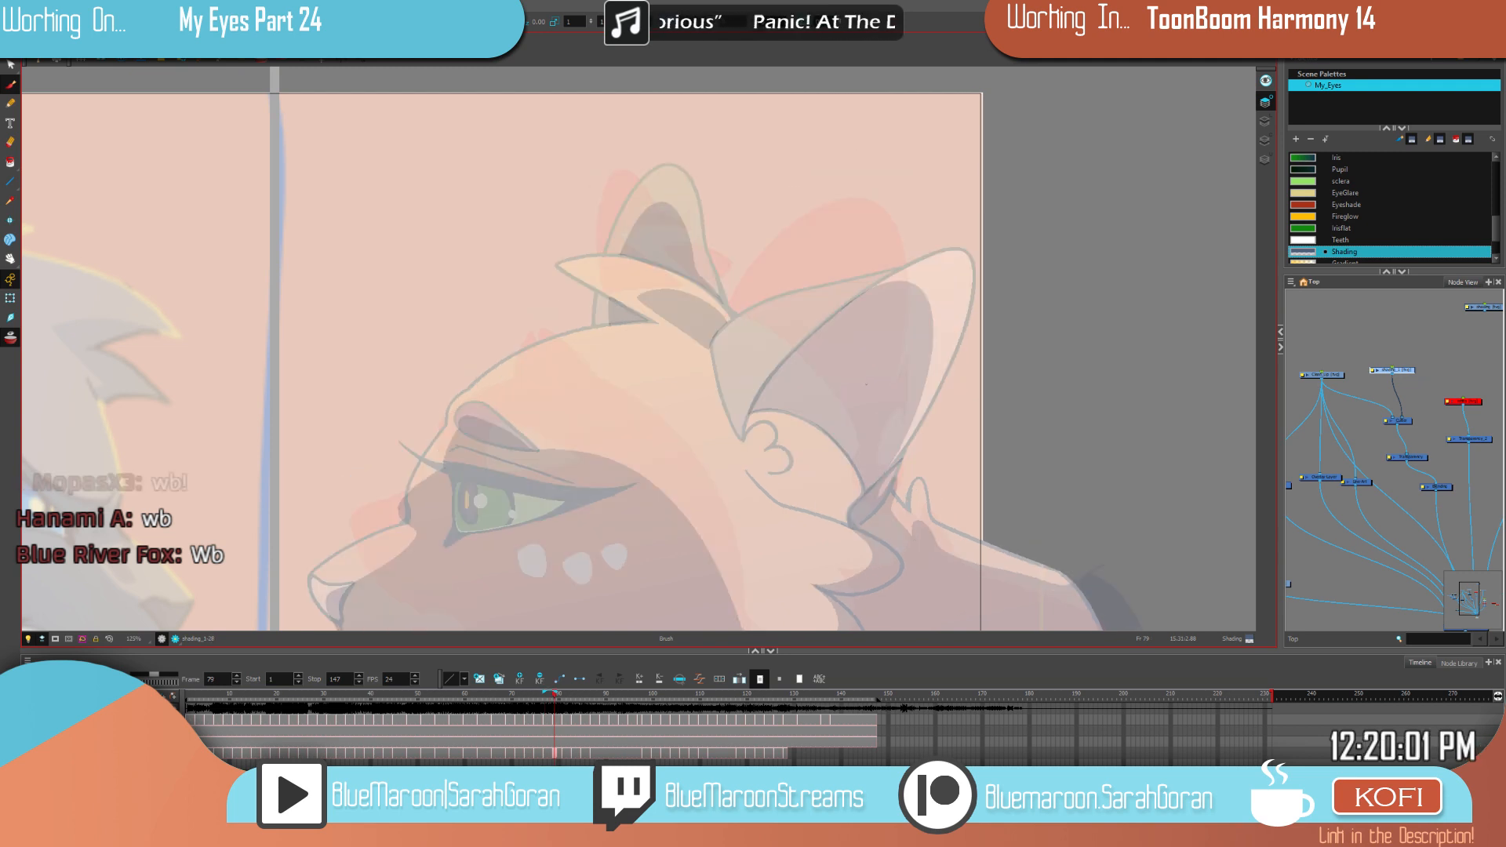
Step: Try adding a small filled shadow patch at the outer base of the near ear on frame 79
key("f")
key("g")
key("f")
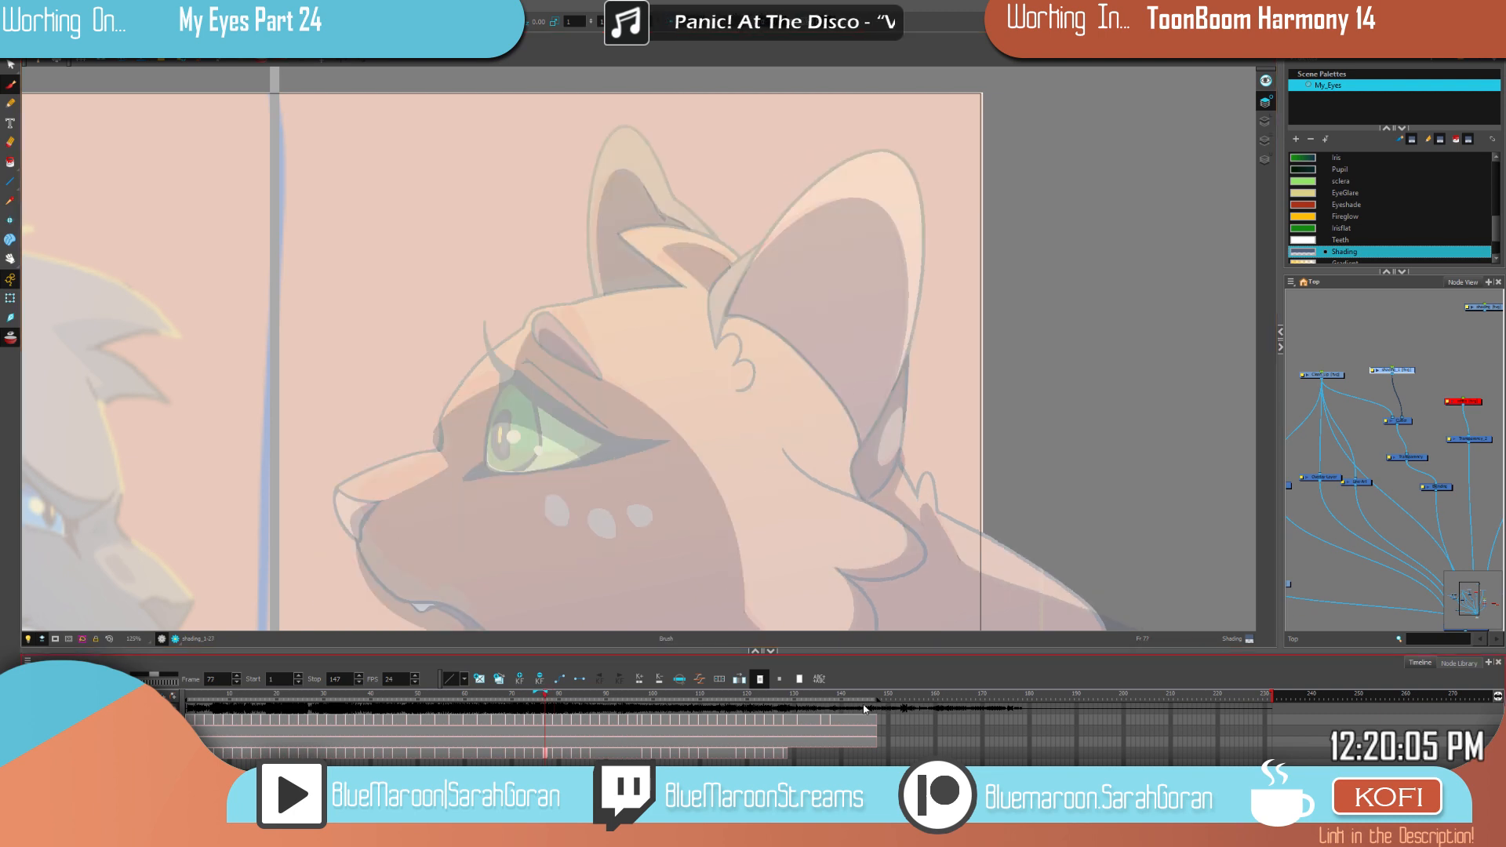
key("g")
left_click_drag(712, 342, 739, 358)
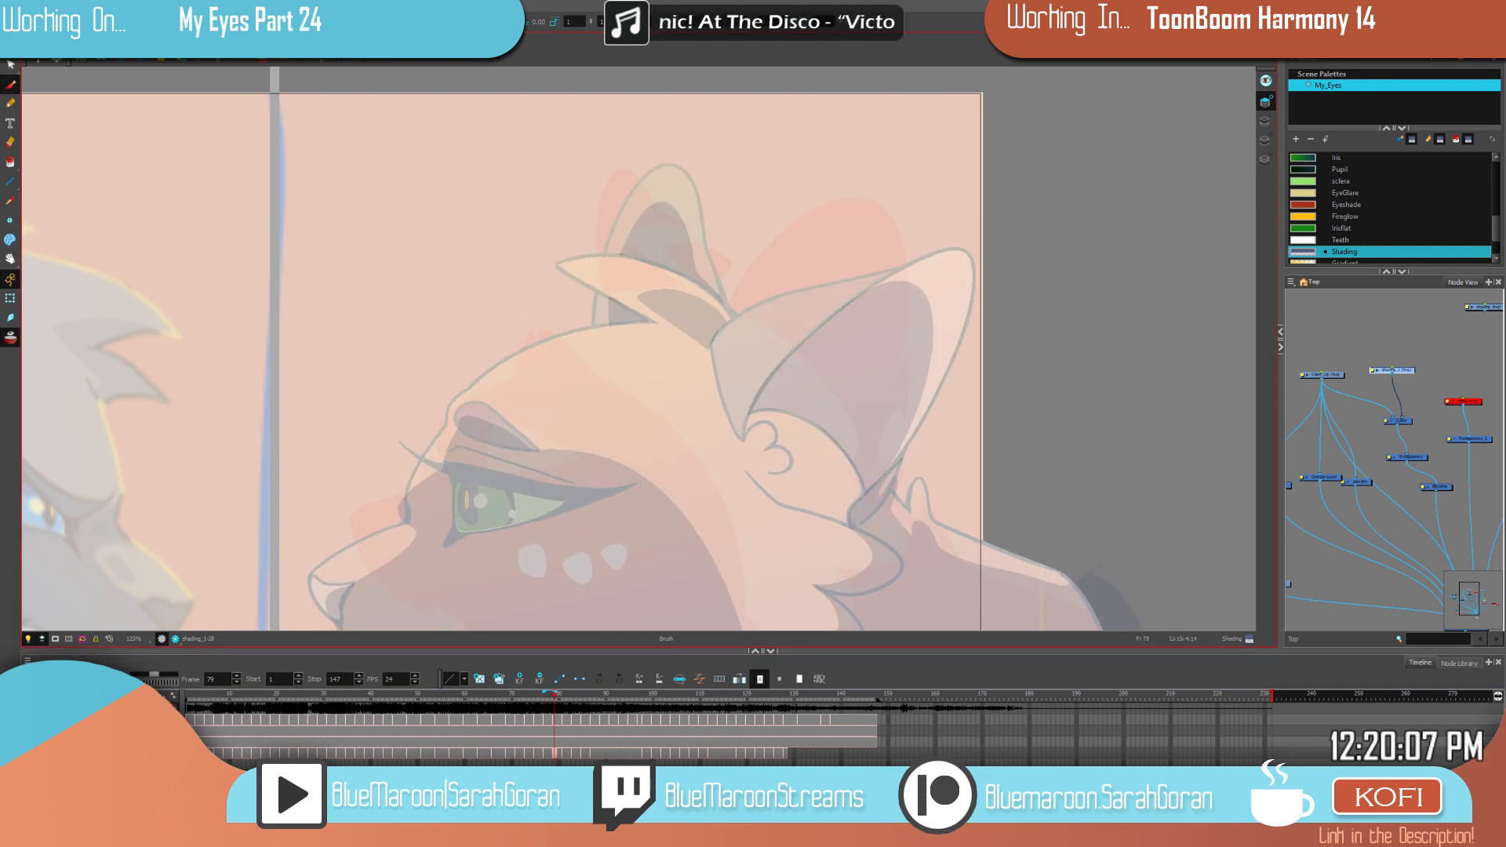
left_click(726, 367)
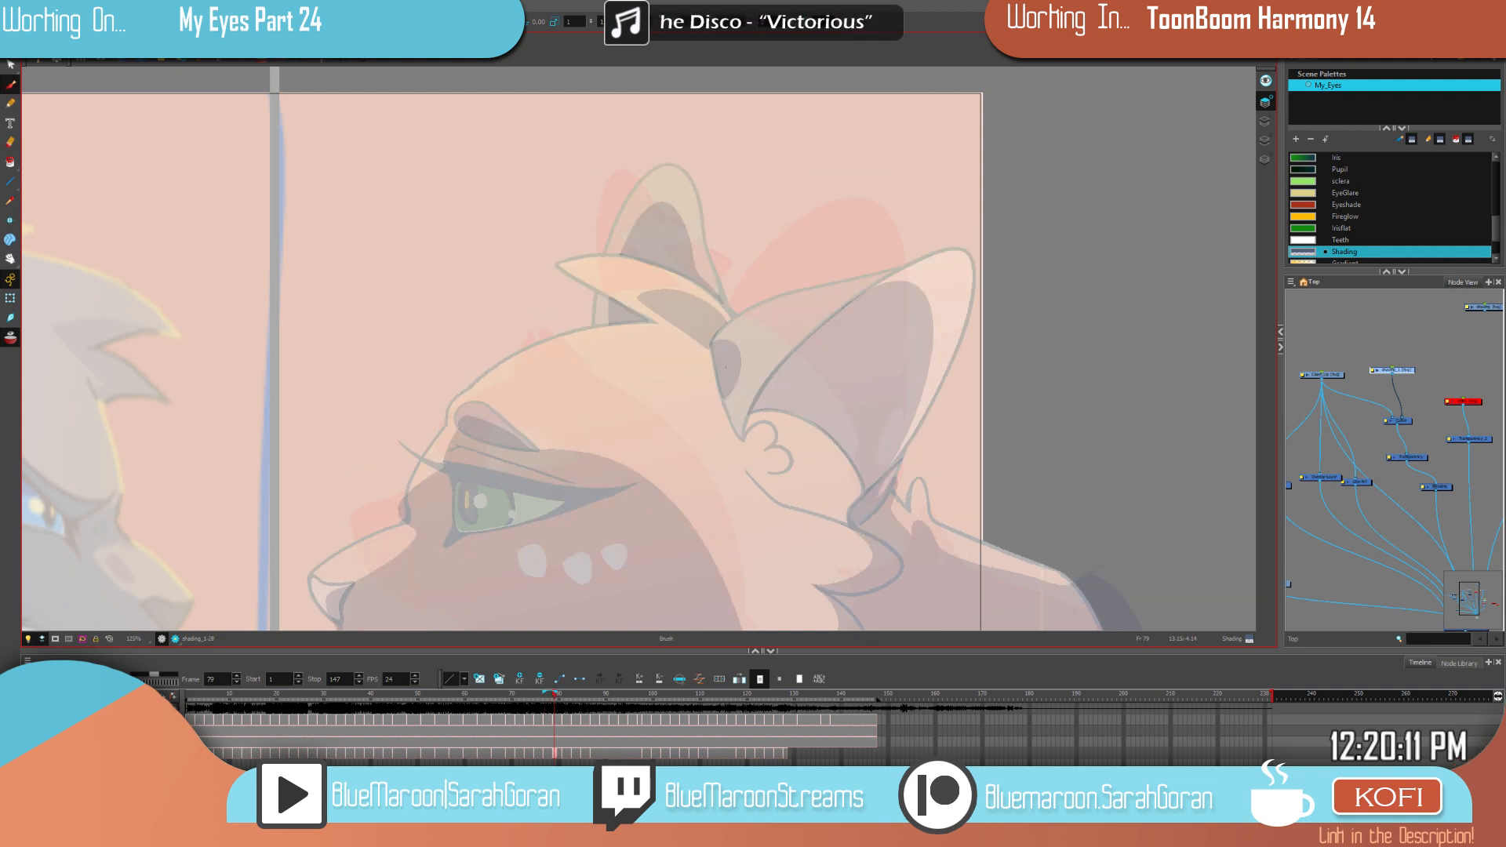
key("period")
key("period")
key("comma")
key("comma")
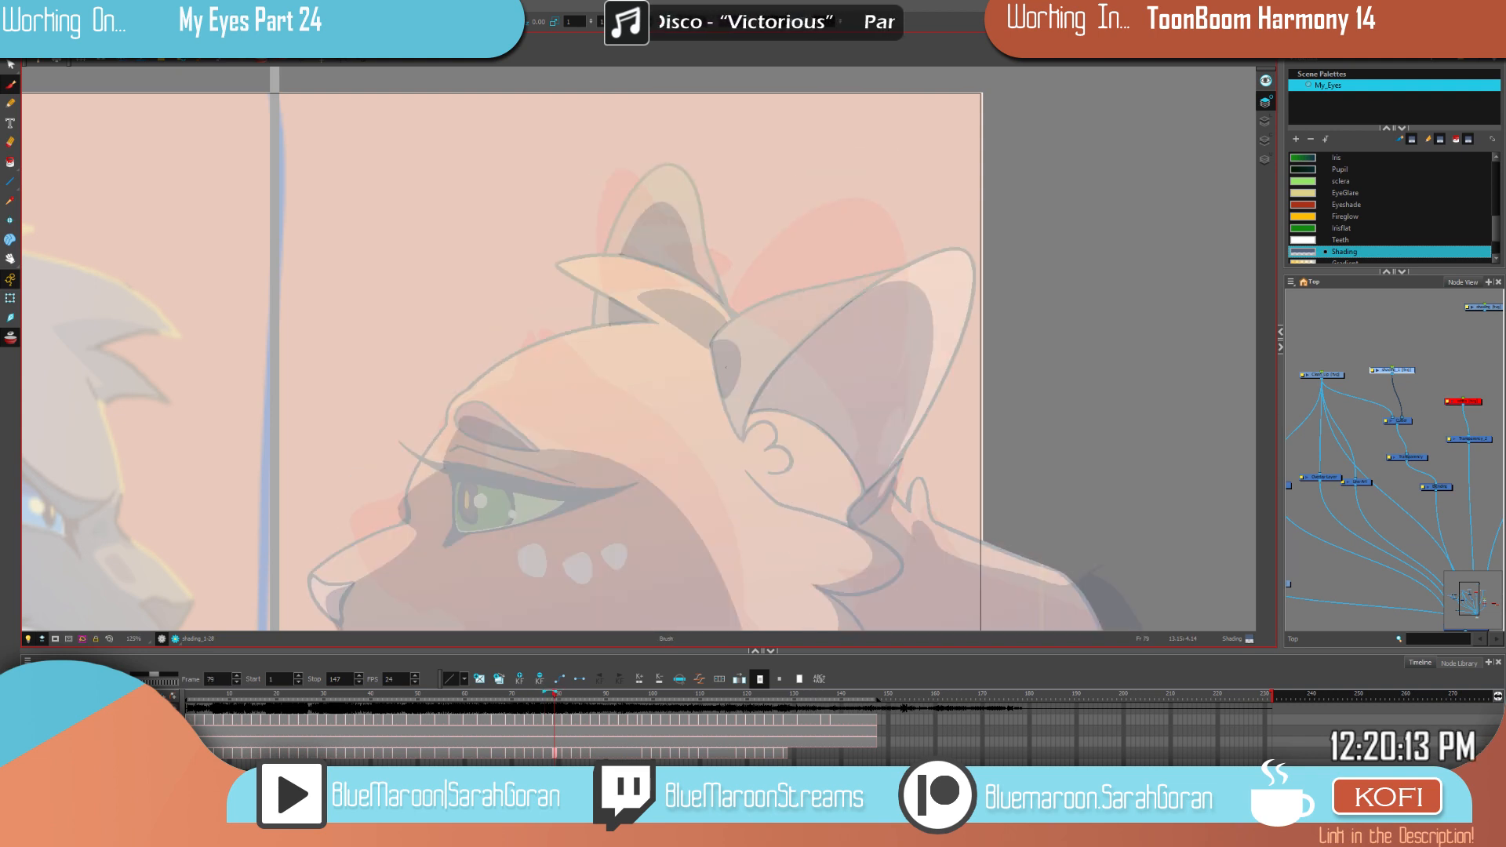
key("ctrl+z")
key("ctrl+z")
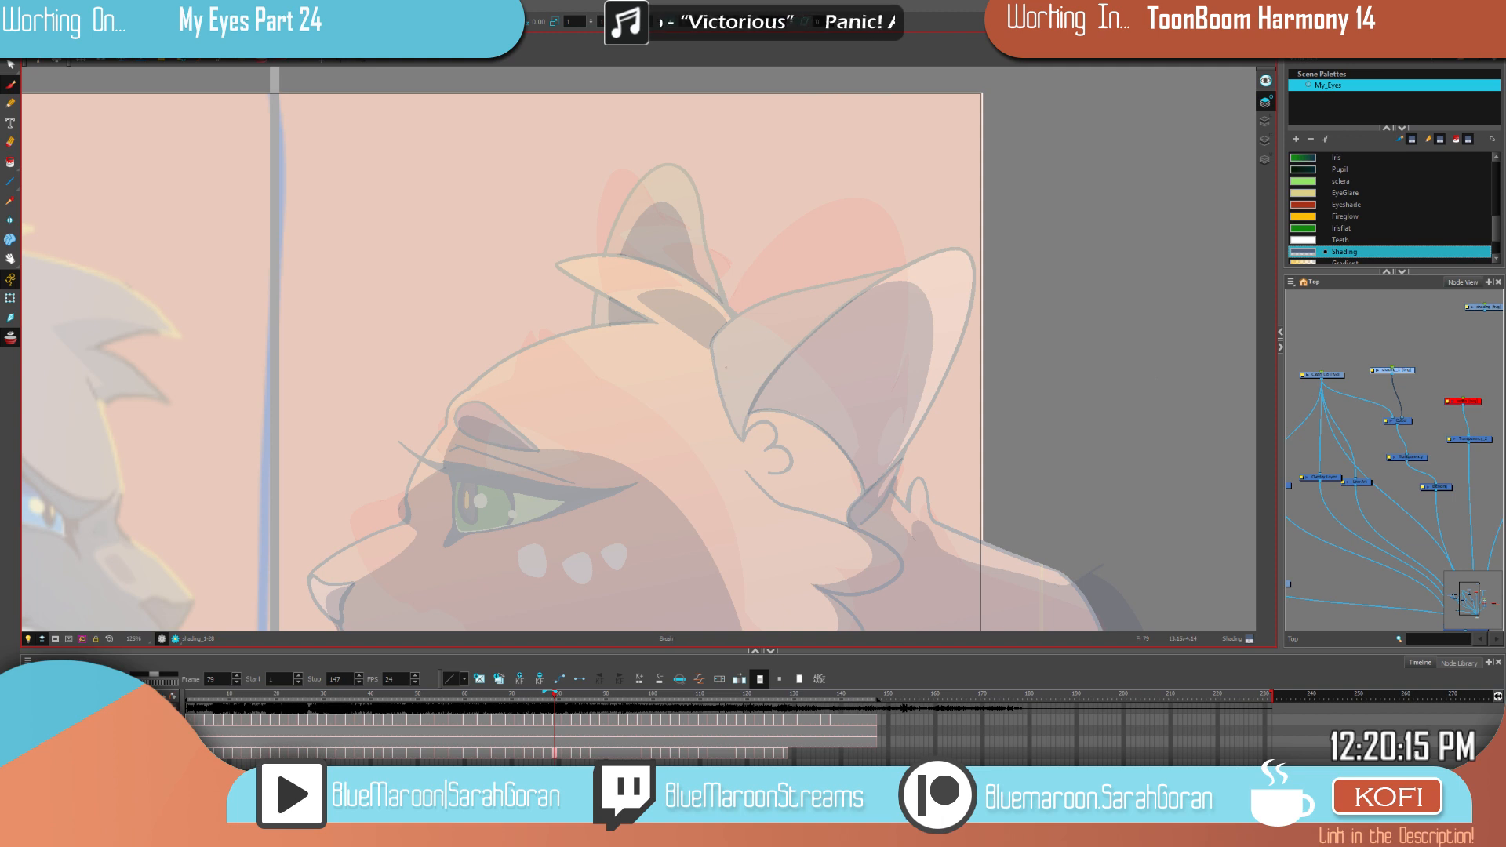
key("period")
key("period")
key("comma")
key("comma")
Step: Outline the shadow edge along the right cat's muzzle bridge and nose on frame 81
left_click_drag(1027, 482, 1091, 342)
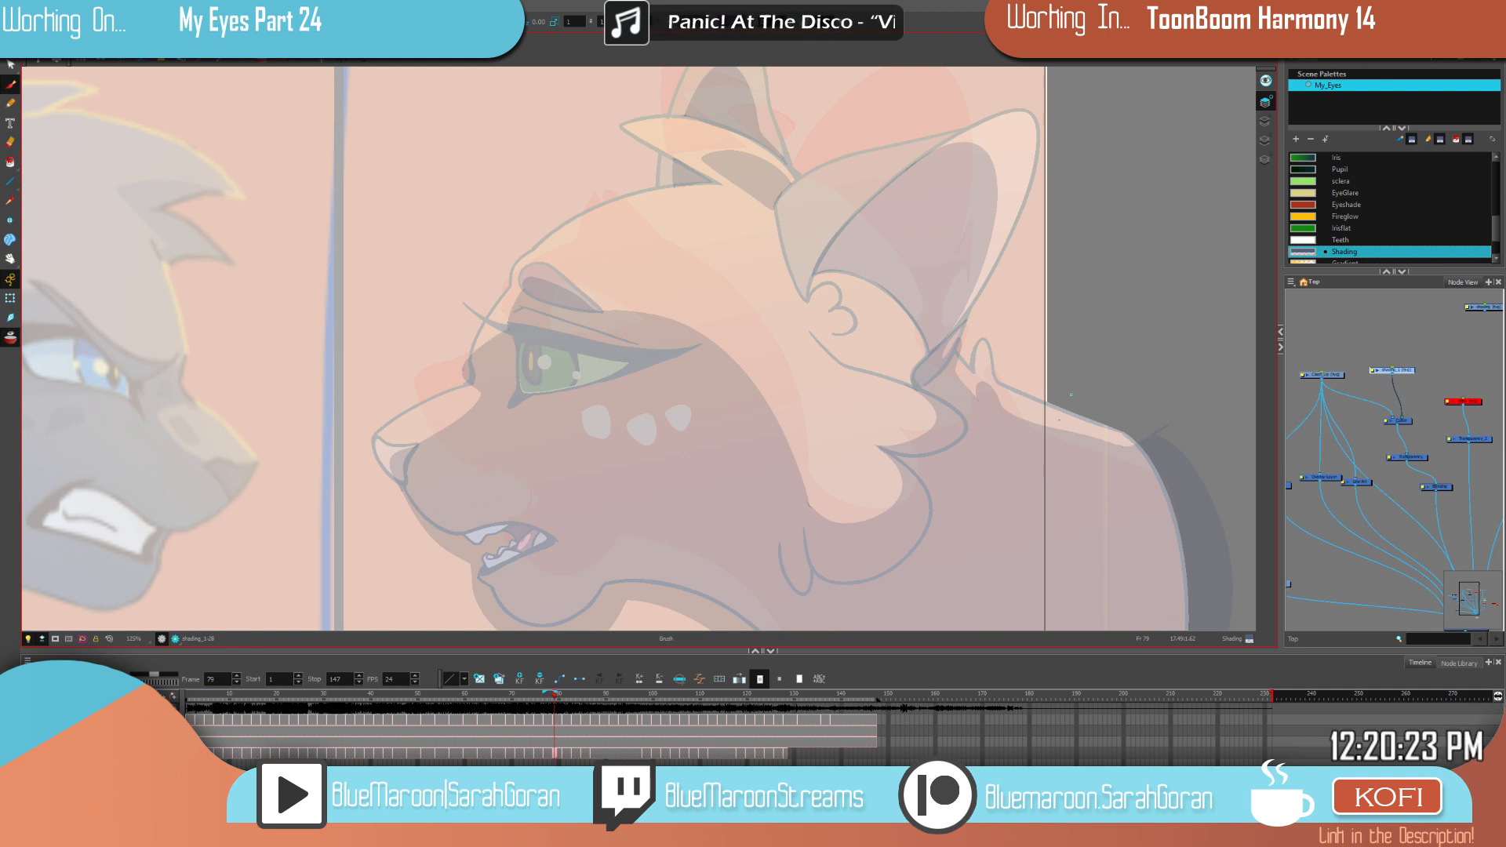
key("g")
left_click_drag(1059, 421, 1232, 344)
key("f")
key("g")
left_click_drag(626, 346, 629, 400)
key("comma")
key("period")
mouse_move(615, 378)
left_mouse_down()
mouse_move(596, 411)
mouse_move(621, 428)
mouse_move(568, 494)
left_mouse_up()
key("comma")
key("period")
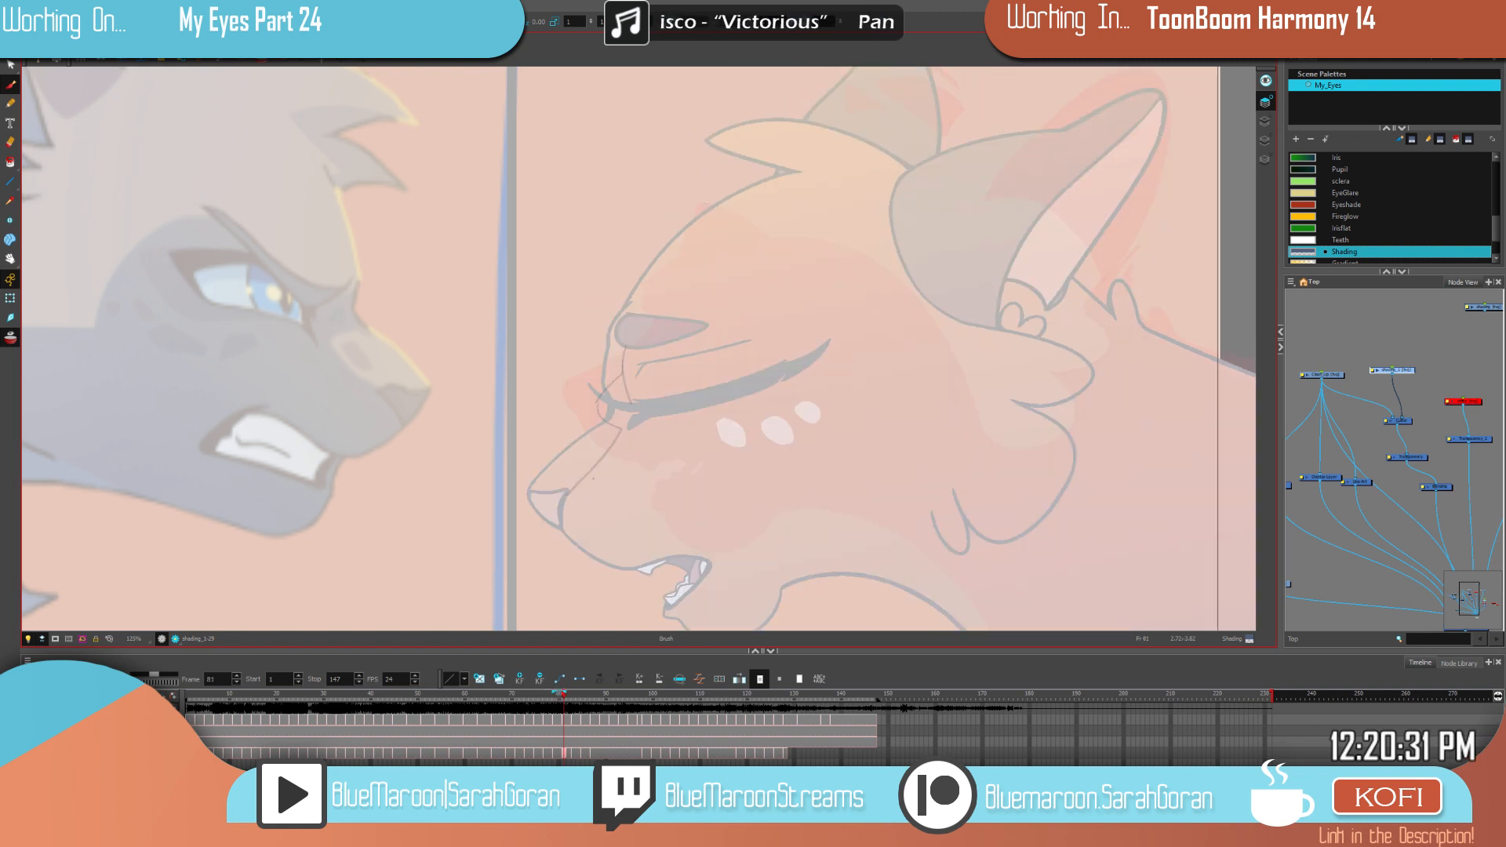
left_click_drag(565, 494, 559, 526)
Step: Outline the shading beneath the right cat's jaw and chest and along the neck and back on frame 81
left_click_drag(790, 462, 764, 349)
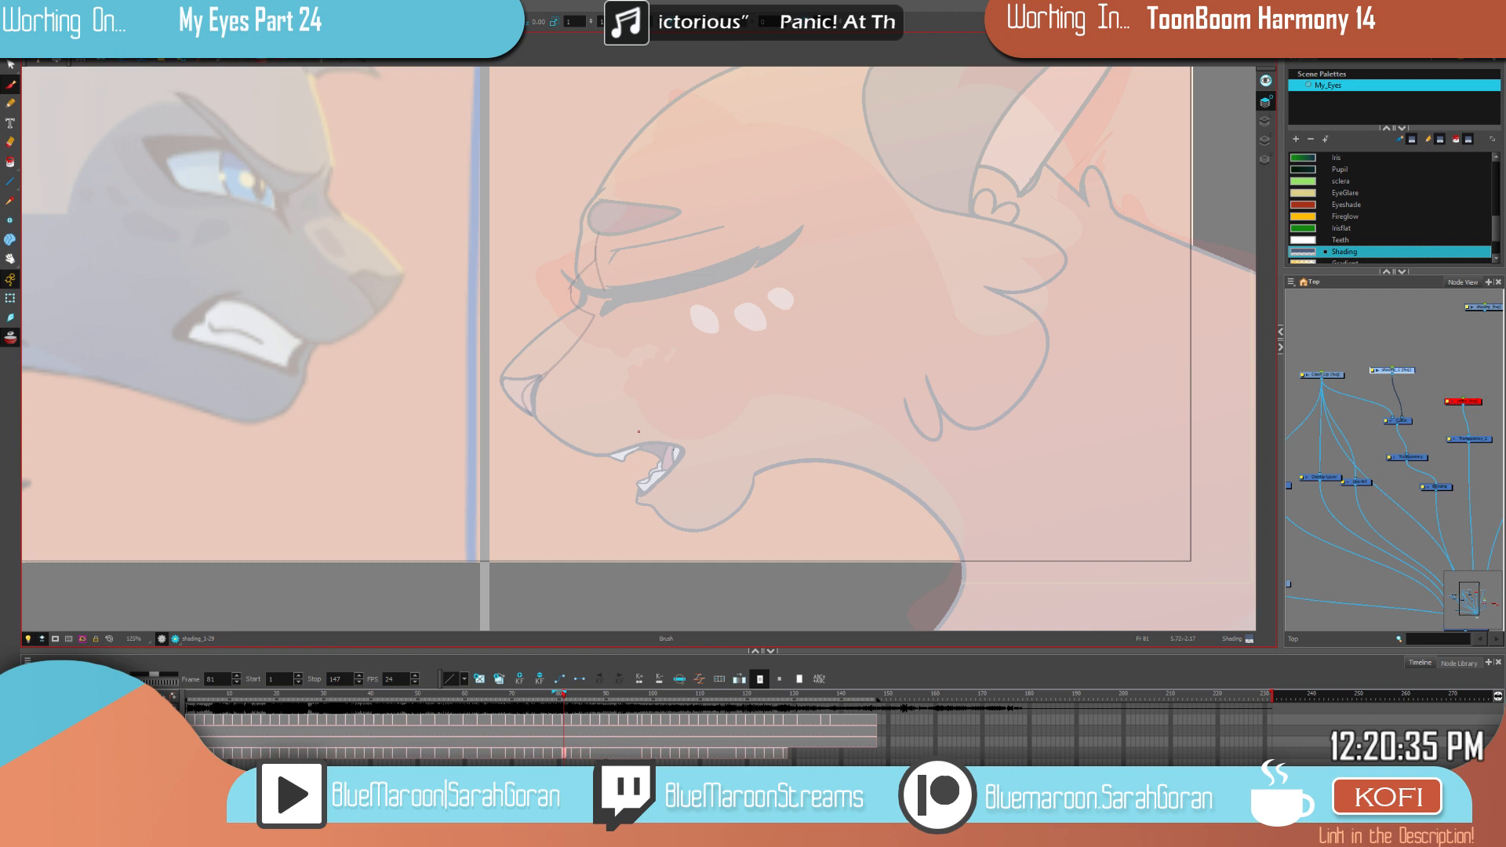
mouse_move(547, 434)
left_mouse_down()
mouse_move(624, 472)
mouse_move(638, 520)
mouse_move(743, 542)
mouse_move(769, 493)
mouse_move(804, 484)
mouse_move(907, 517)
mouse_move(913, 591)
mouse_move(925, 558)
left_mouse_up()
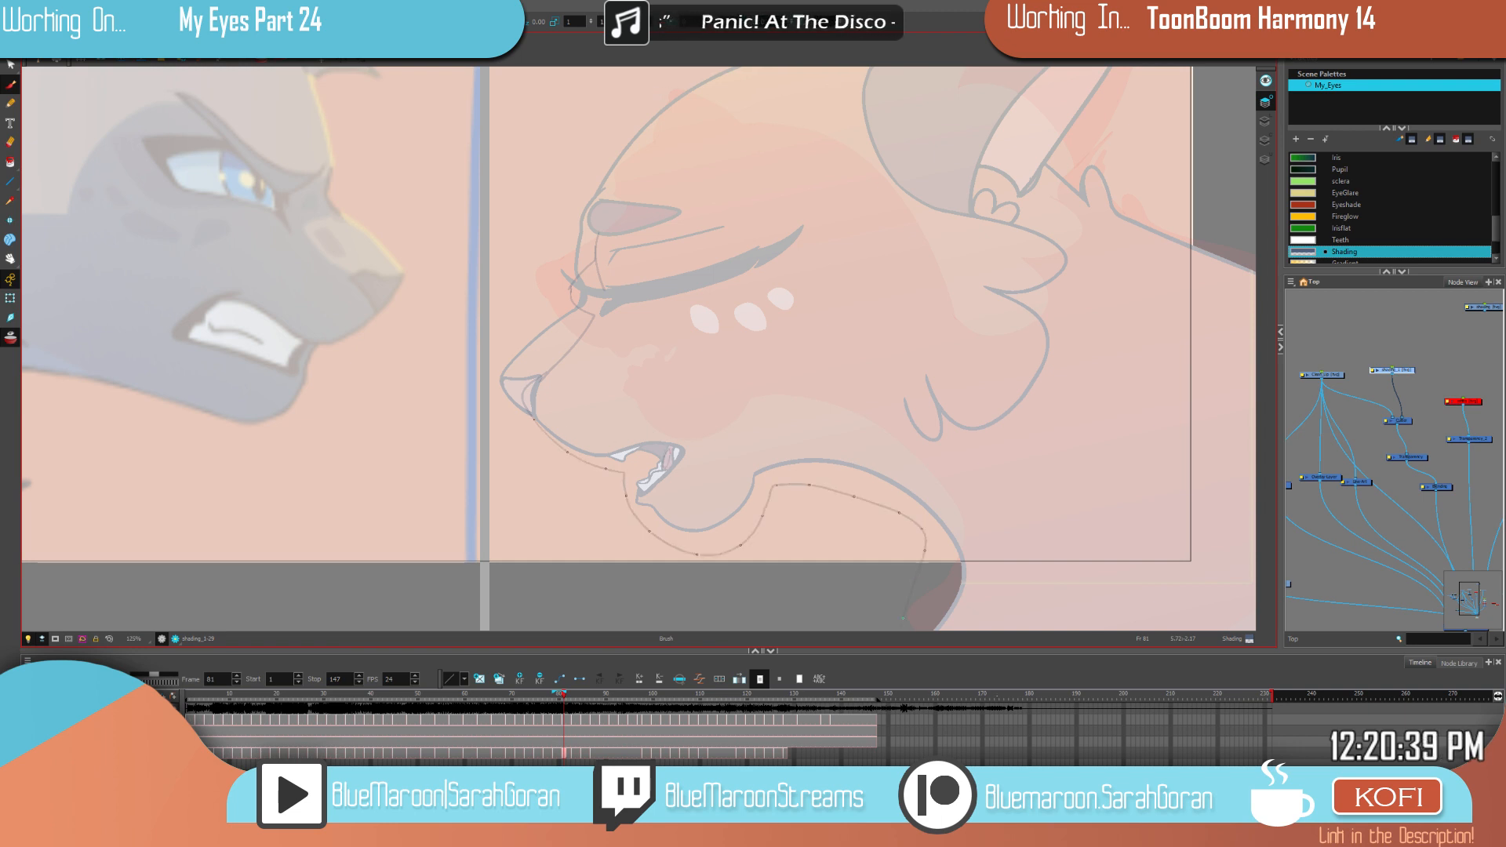
left_click_drag(1116, 349, 821, 492)
key("comma")
key("period")
left_click_drag(764, 345, 908, 413)
left_click_drag(1043, 421, 1116, 508)
key("comma")
key("period")
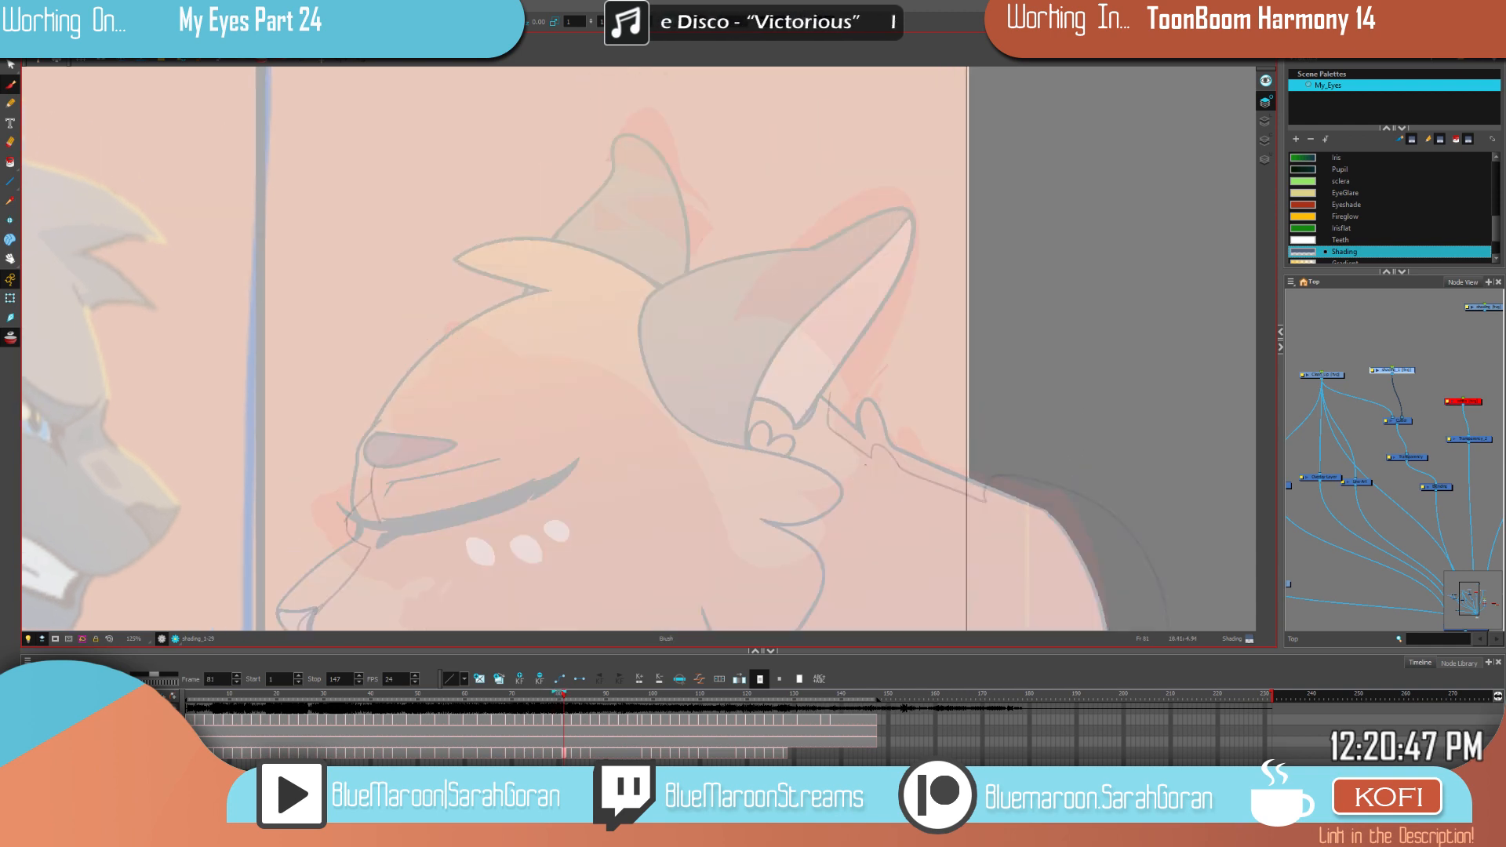
Step: Compare the right cat's ear and neck shading on frames 77 and 79 with frame 81
key("comma")
key("comma")
key("comma")
key("comma")
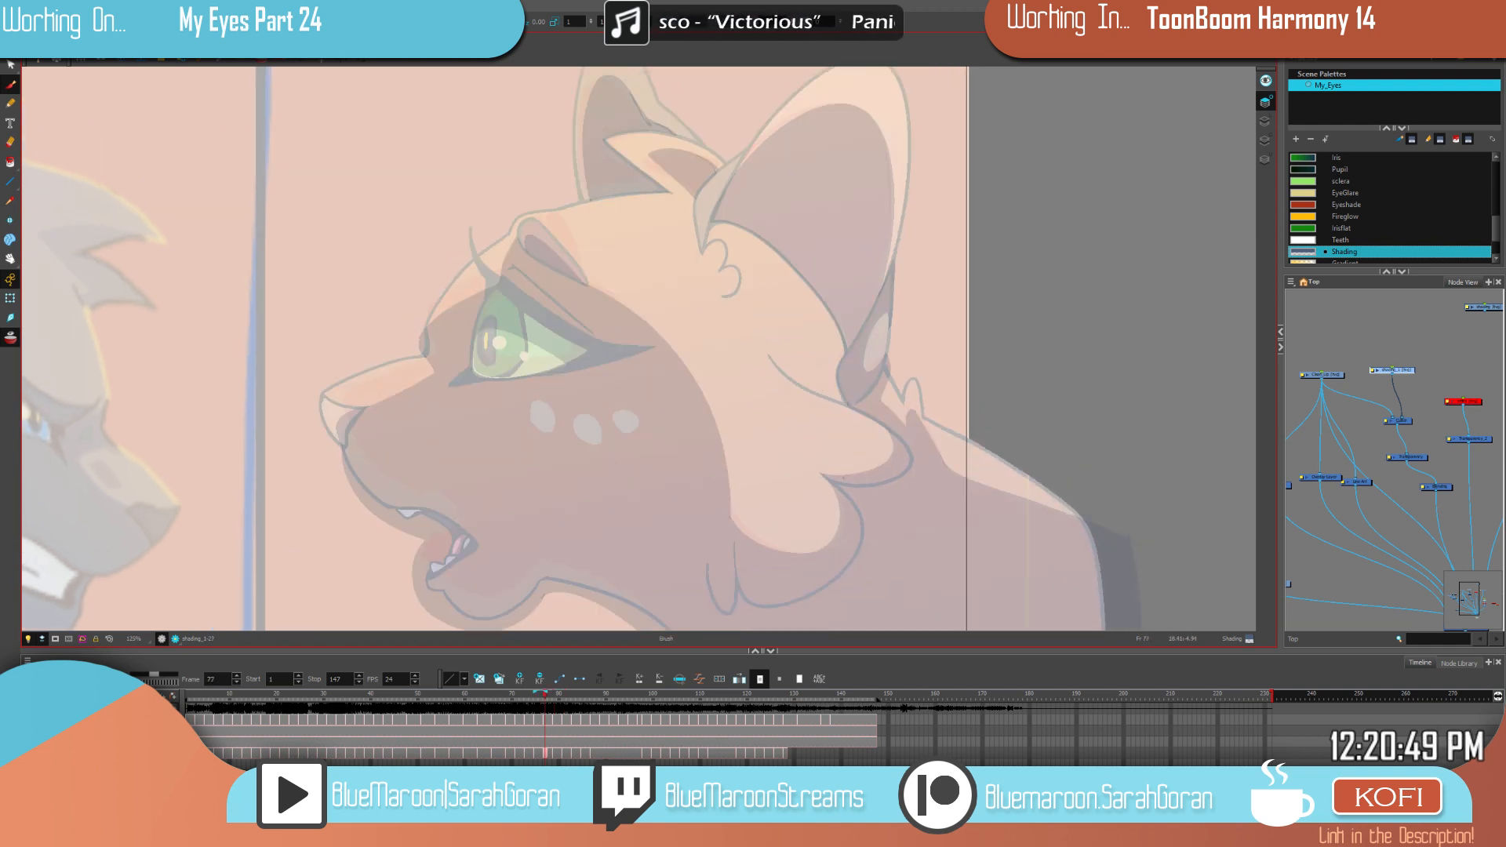
key("period")
key("period")
key("period")
key("period")
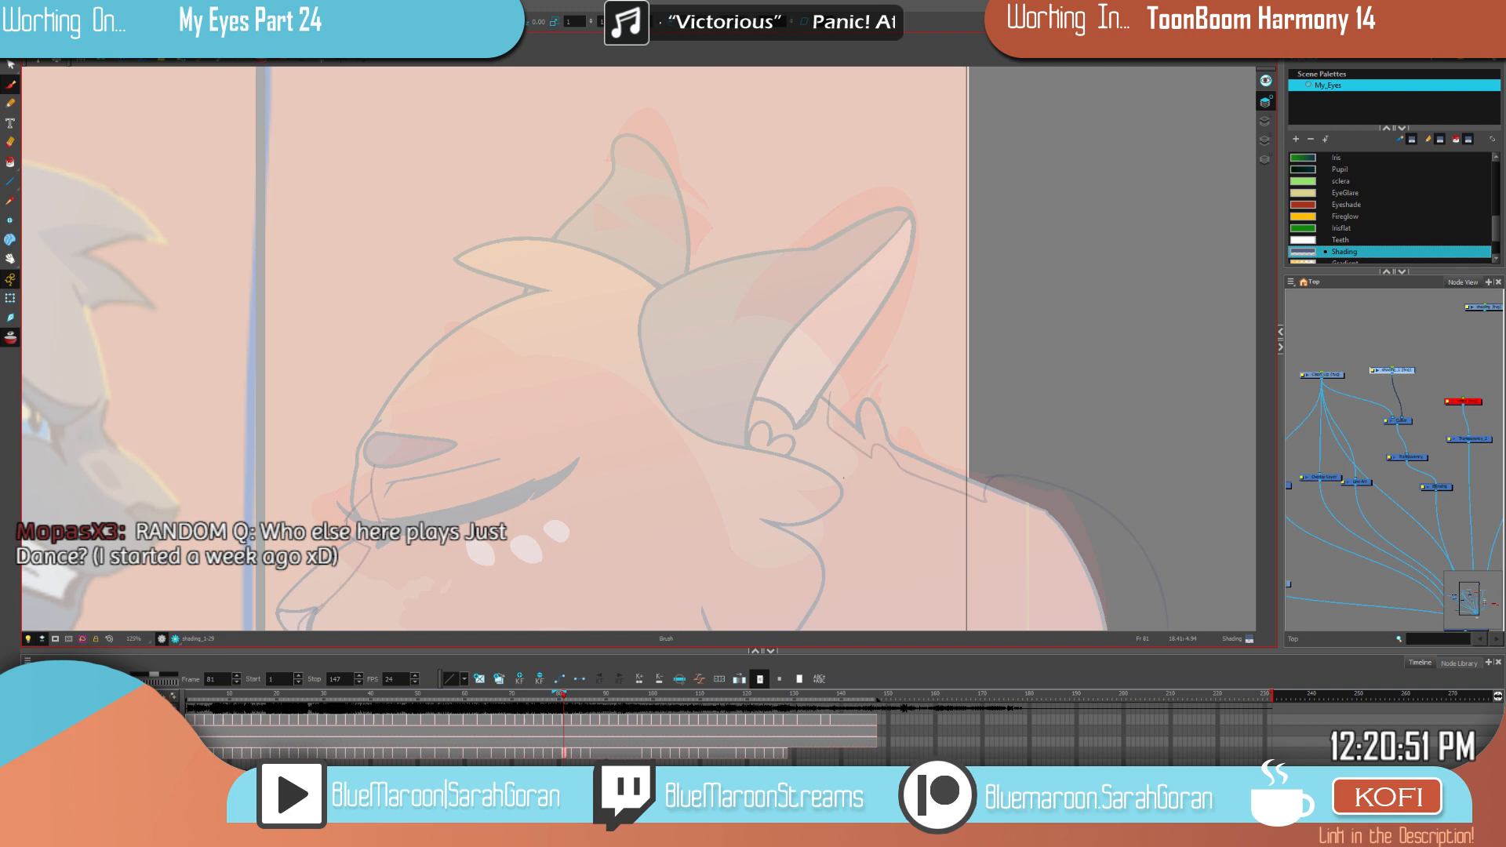
key("comma")
key("comma")
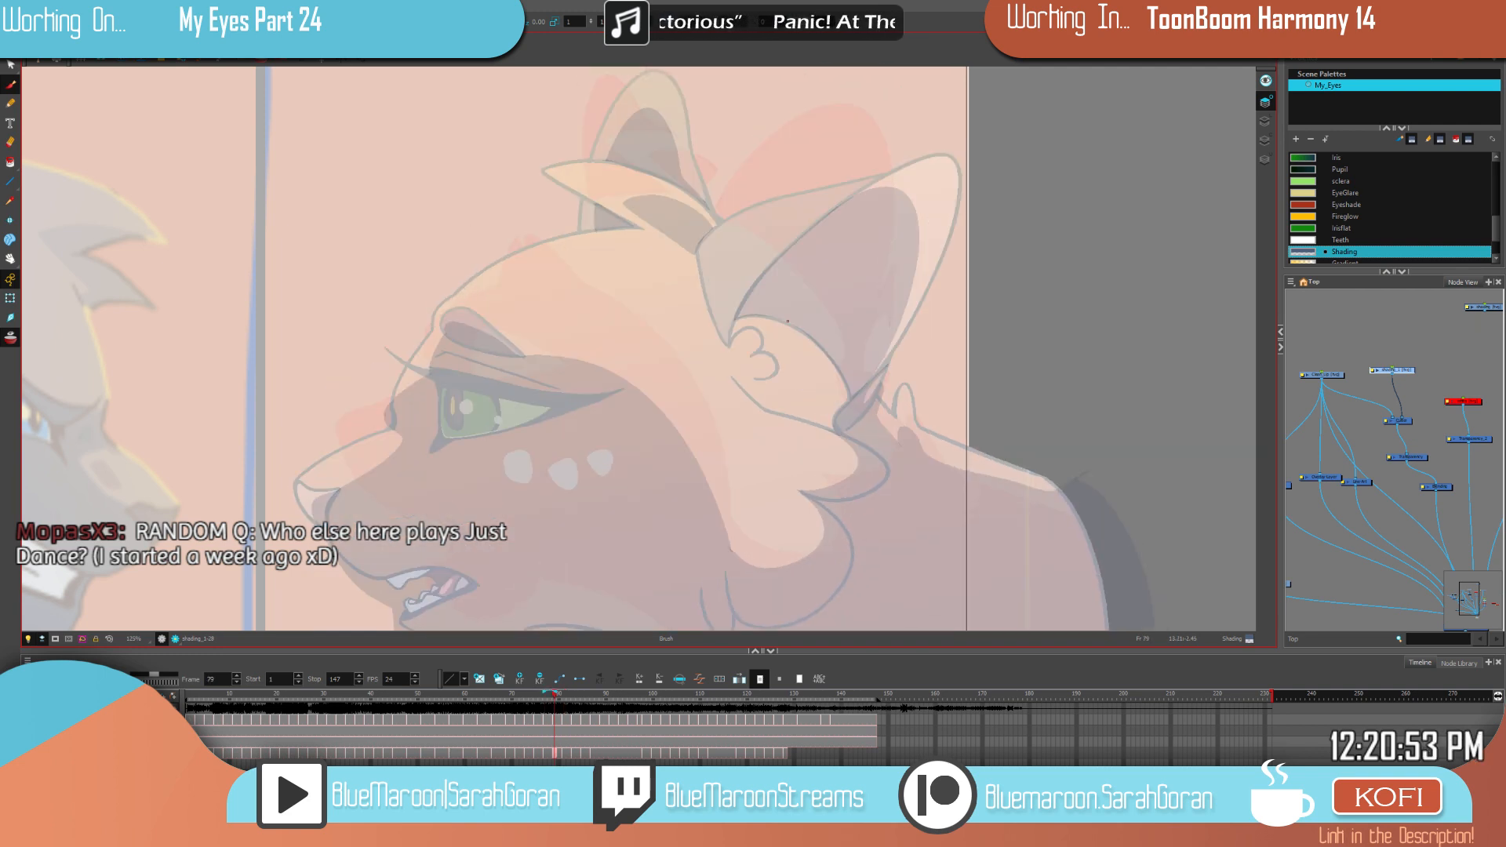
key("period")
key("period")
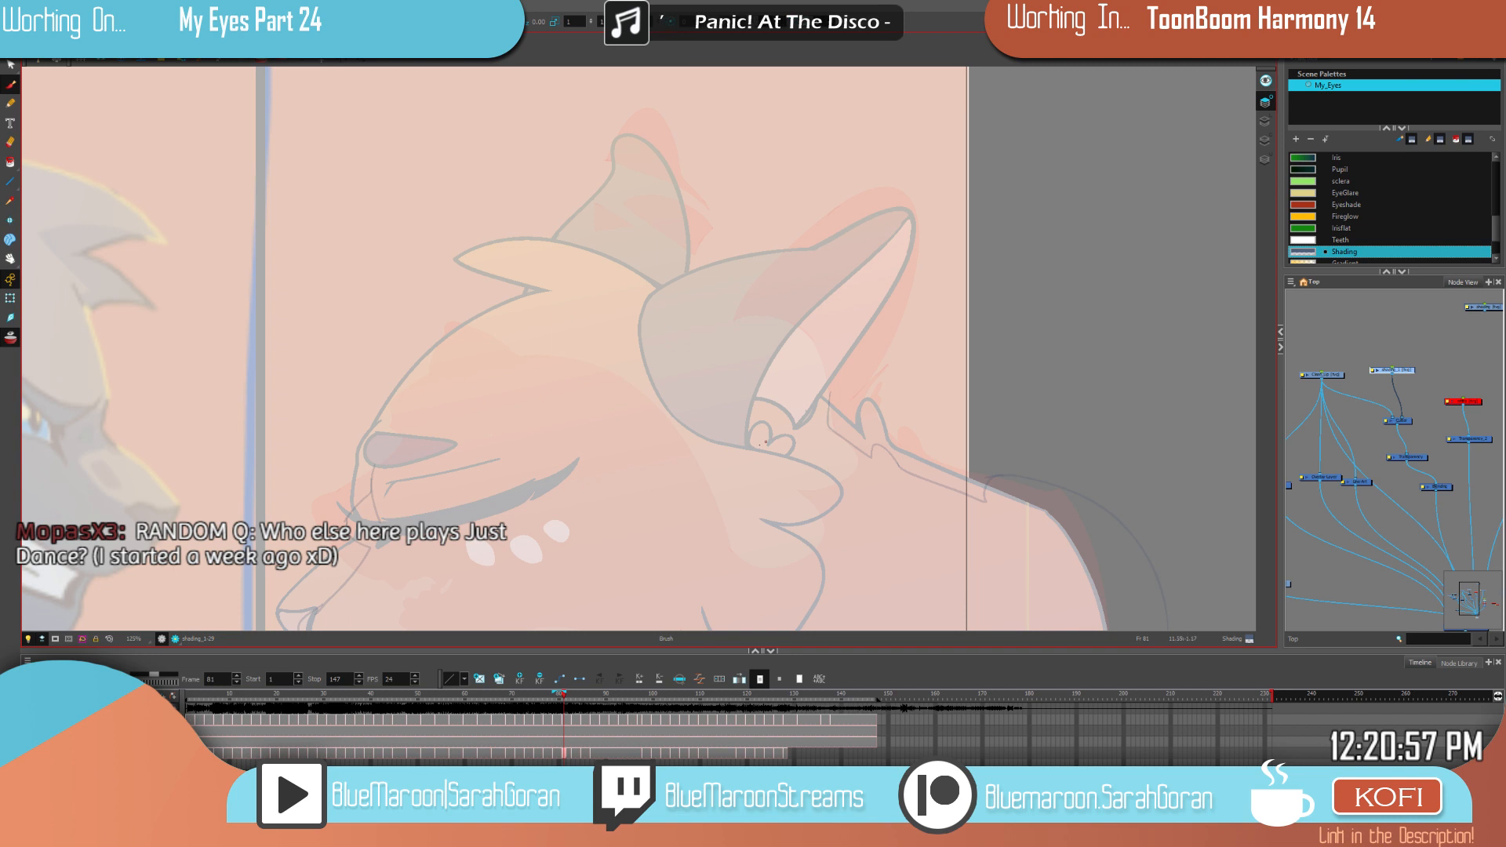
Step: Outline the shadow inside the right cat's near ear on frame 81 and save the scene
key("comma")
key("period")
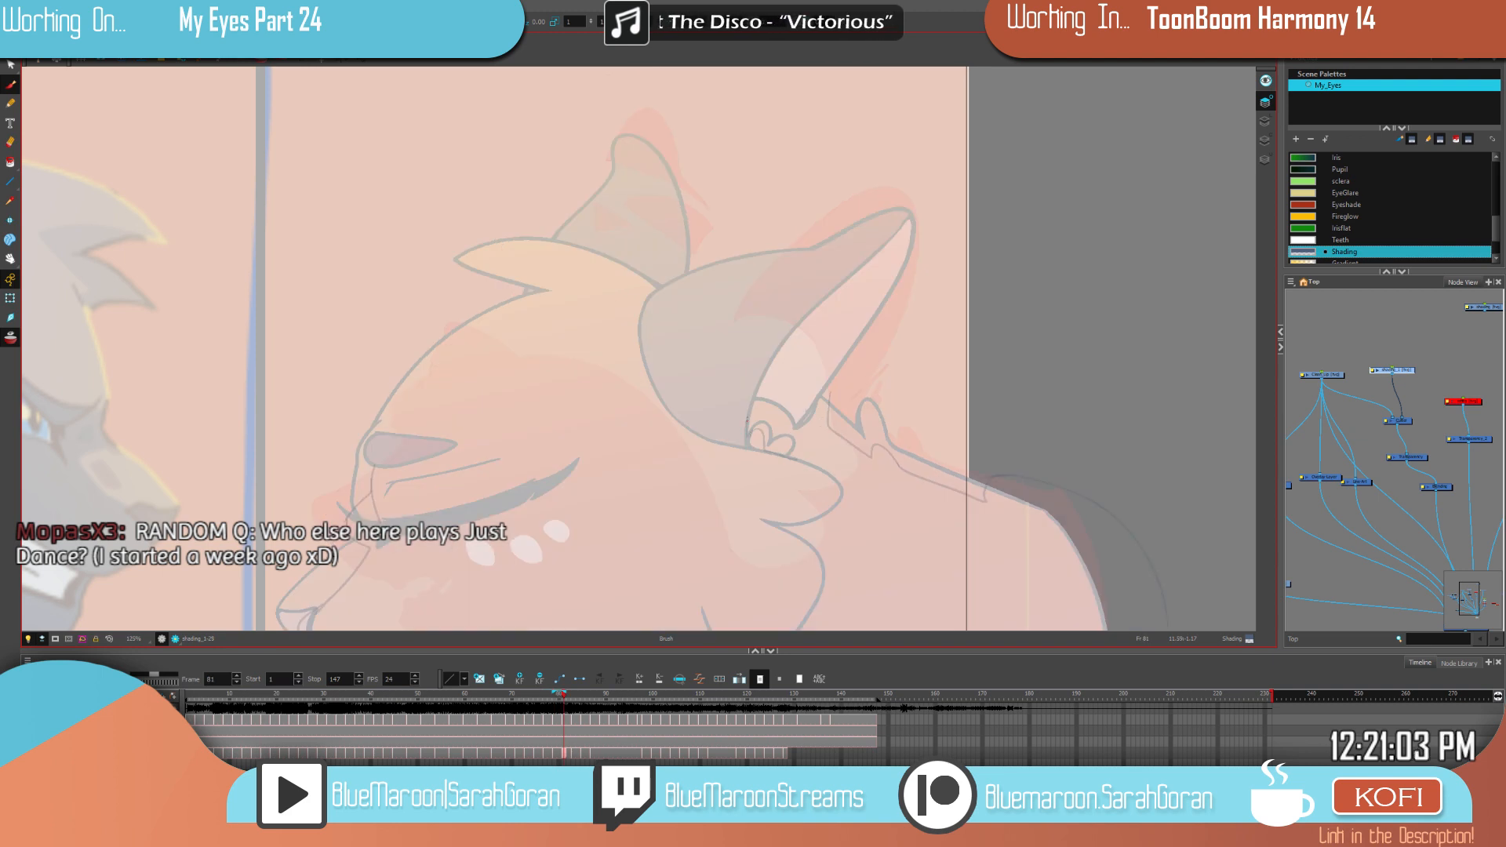
left_click_drag(875, 264, 829, 385)
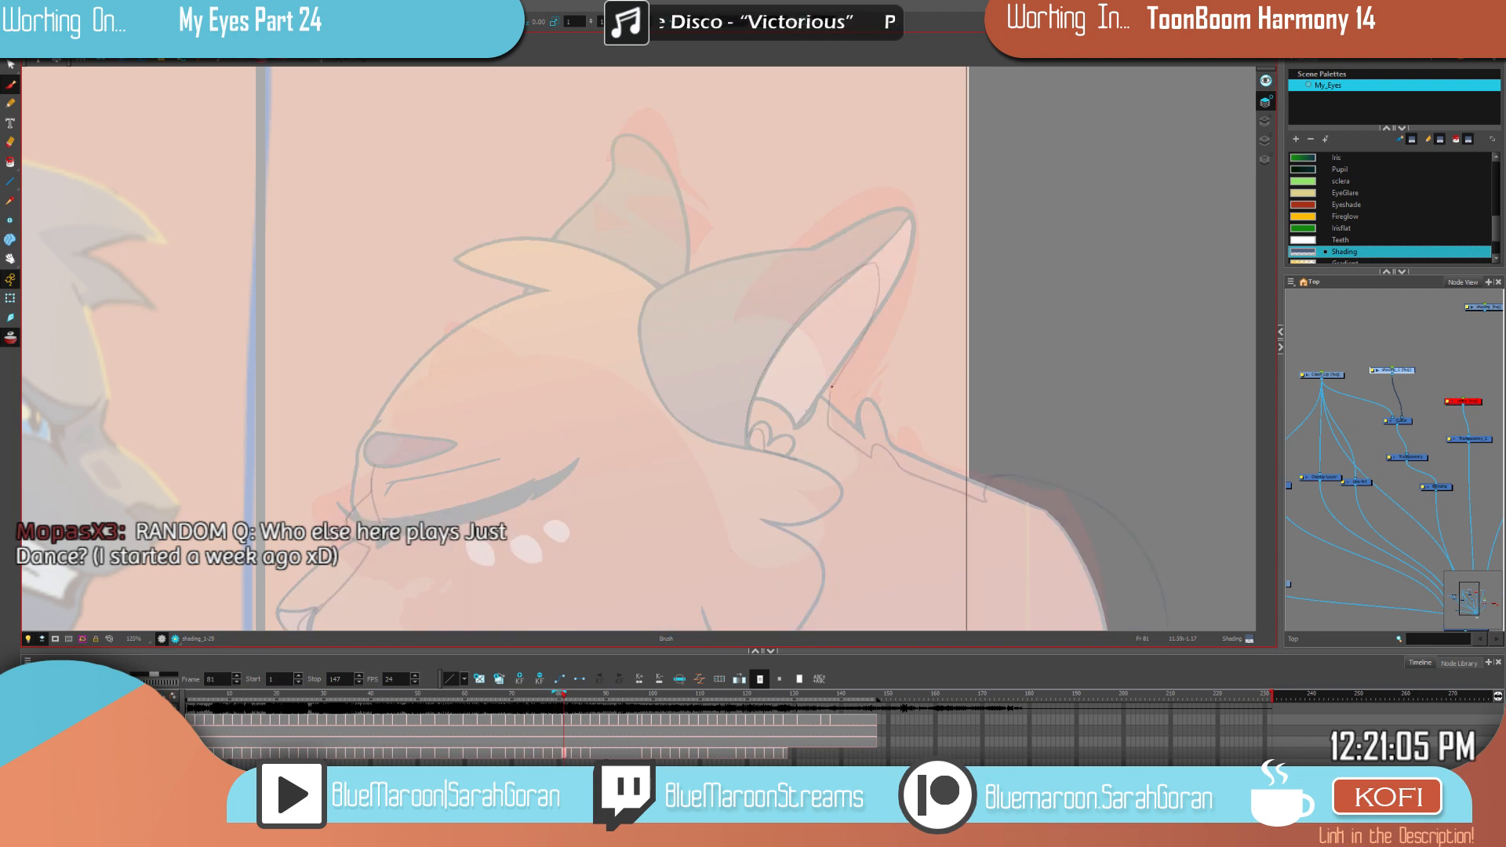
left_click_drag(855, 272, 772, 361)
key("alt+t")
key("ctrl+z")
key(".")
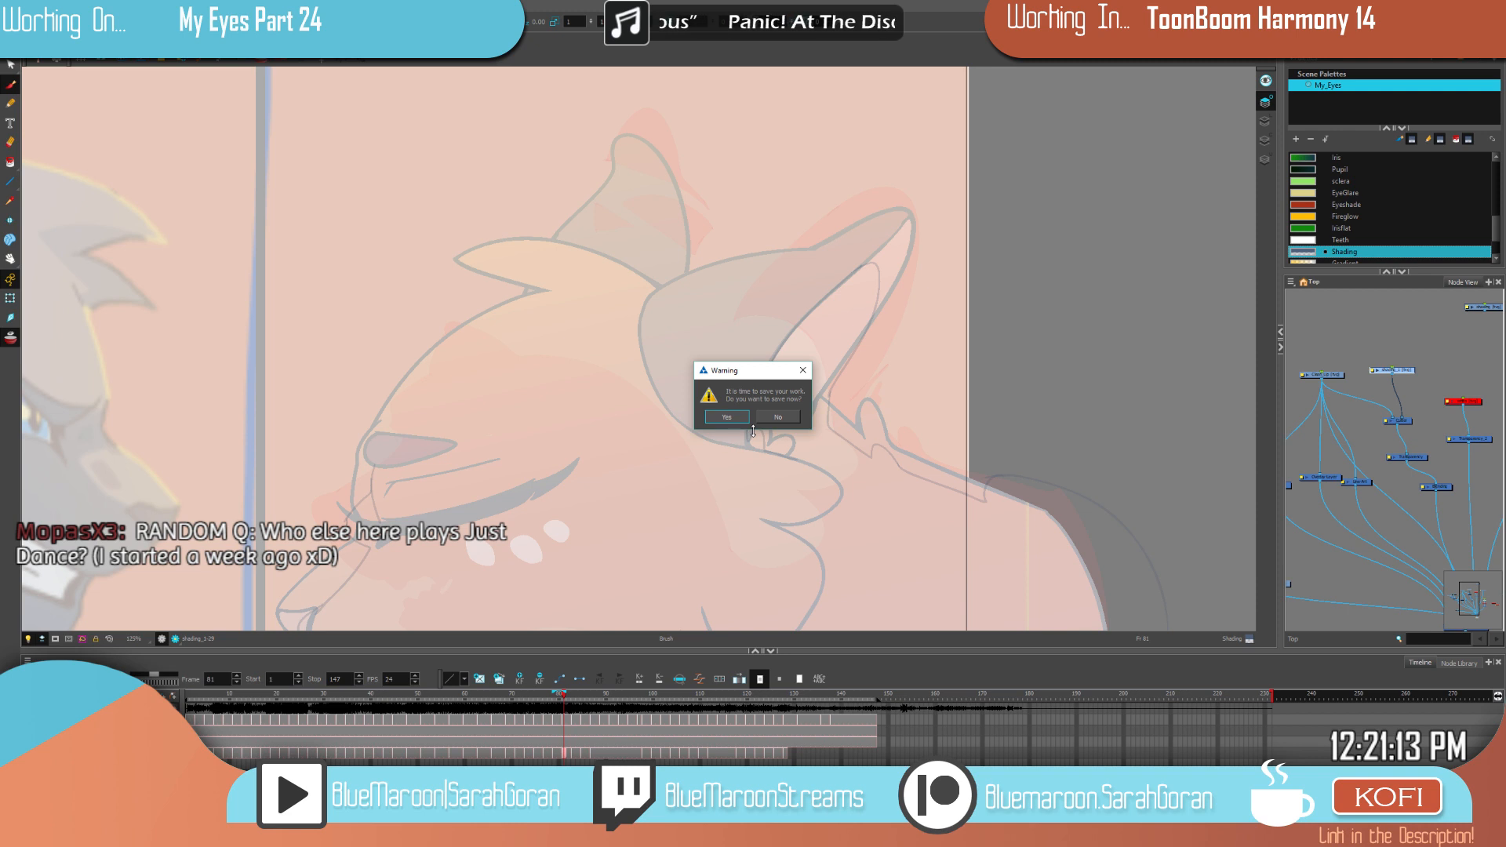
left_click(739, 416)
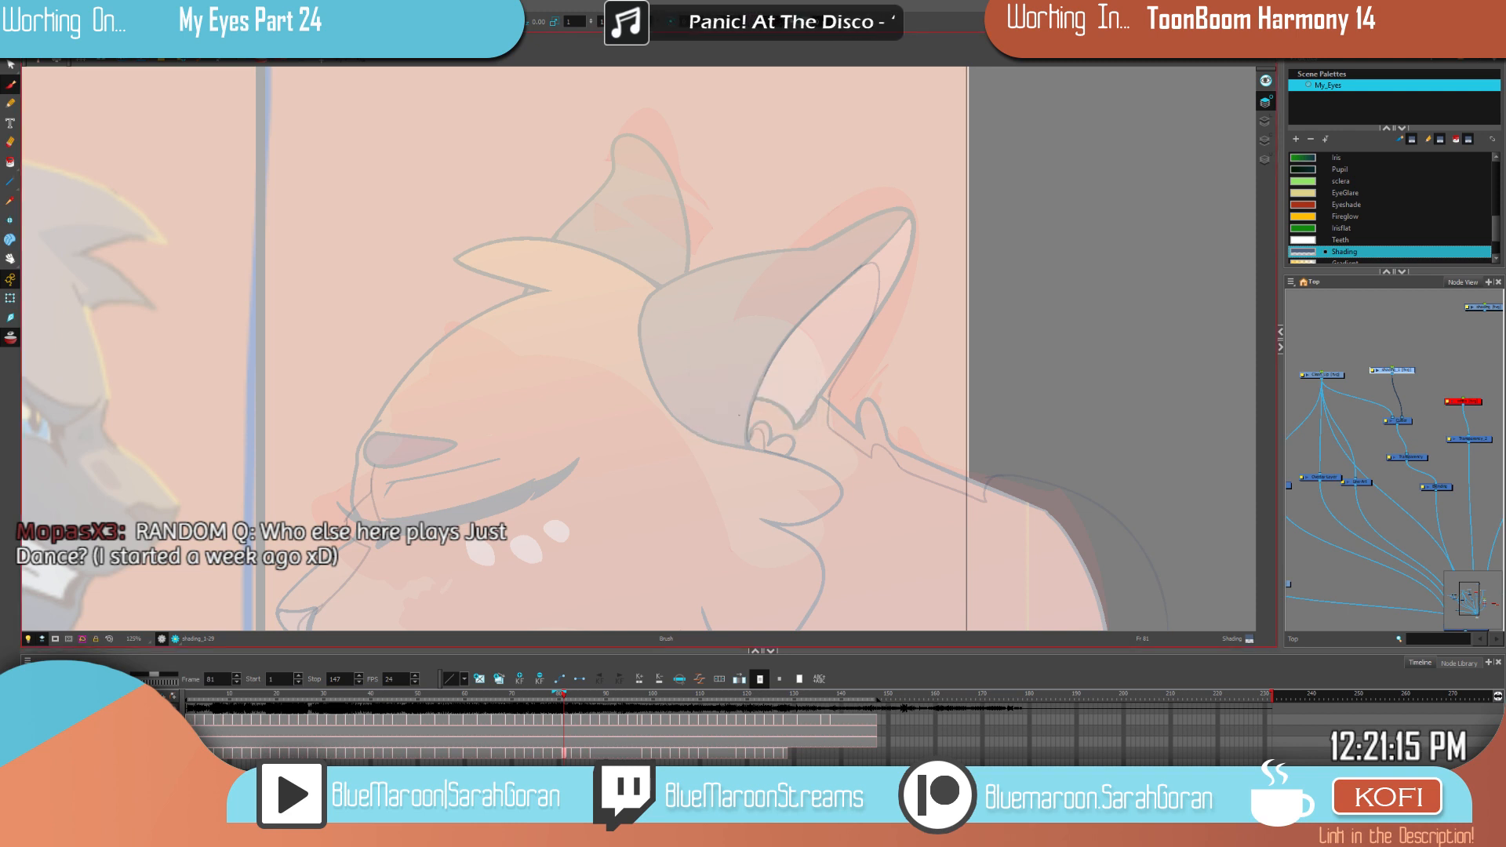
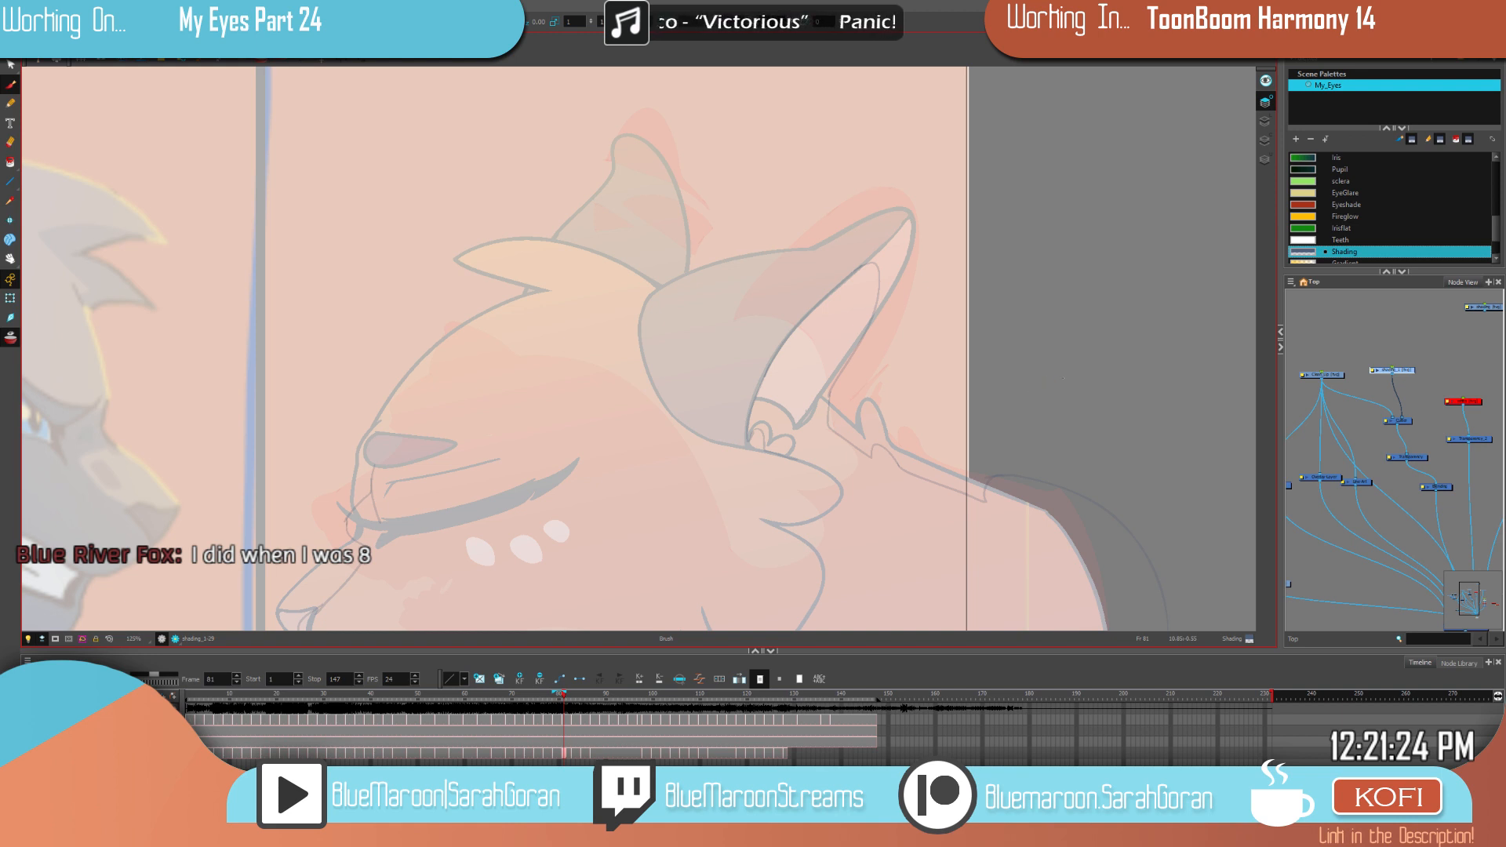
Step: Outline the shadow edge along the right cat's cheek fur on frame 81, using frame 79 as reference
left_click_drag(1071, 372, 1104, 299)
key("f")
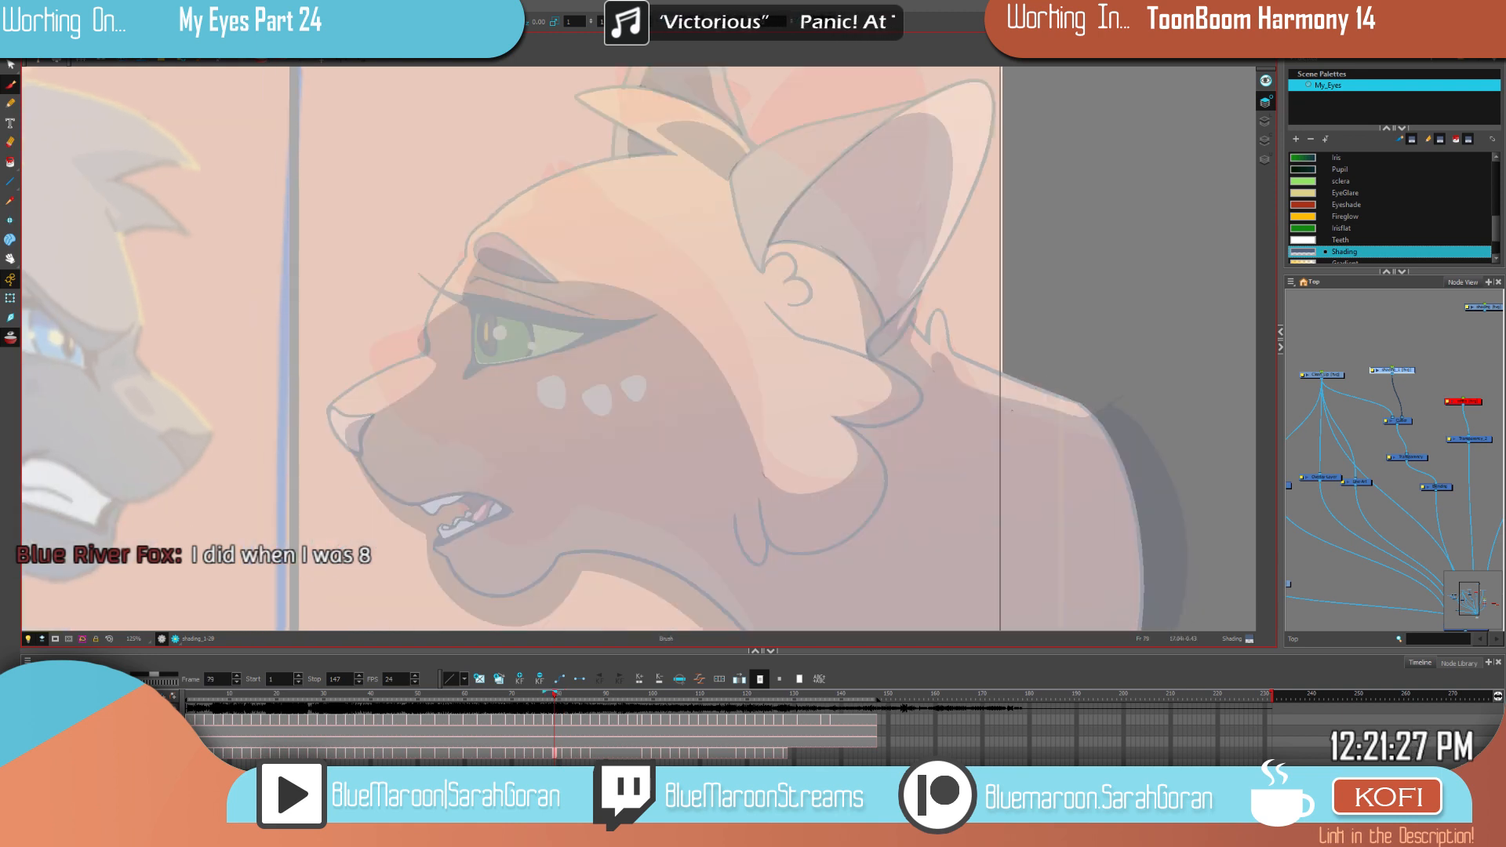
key("g")
key("f")
key("g")
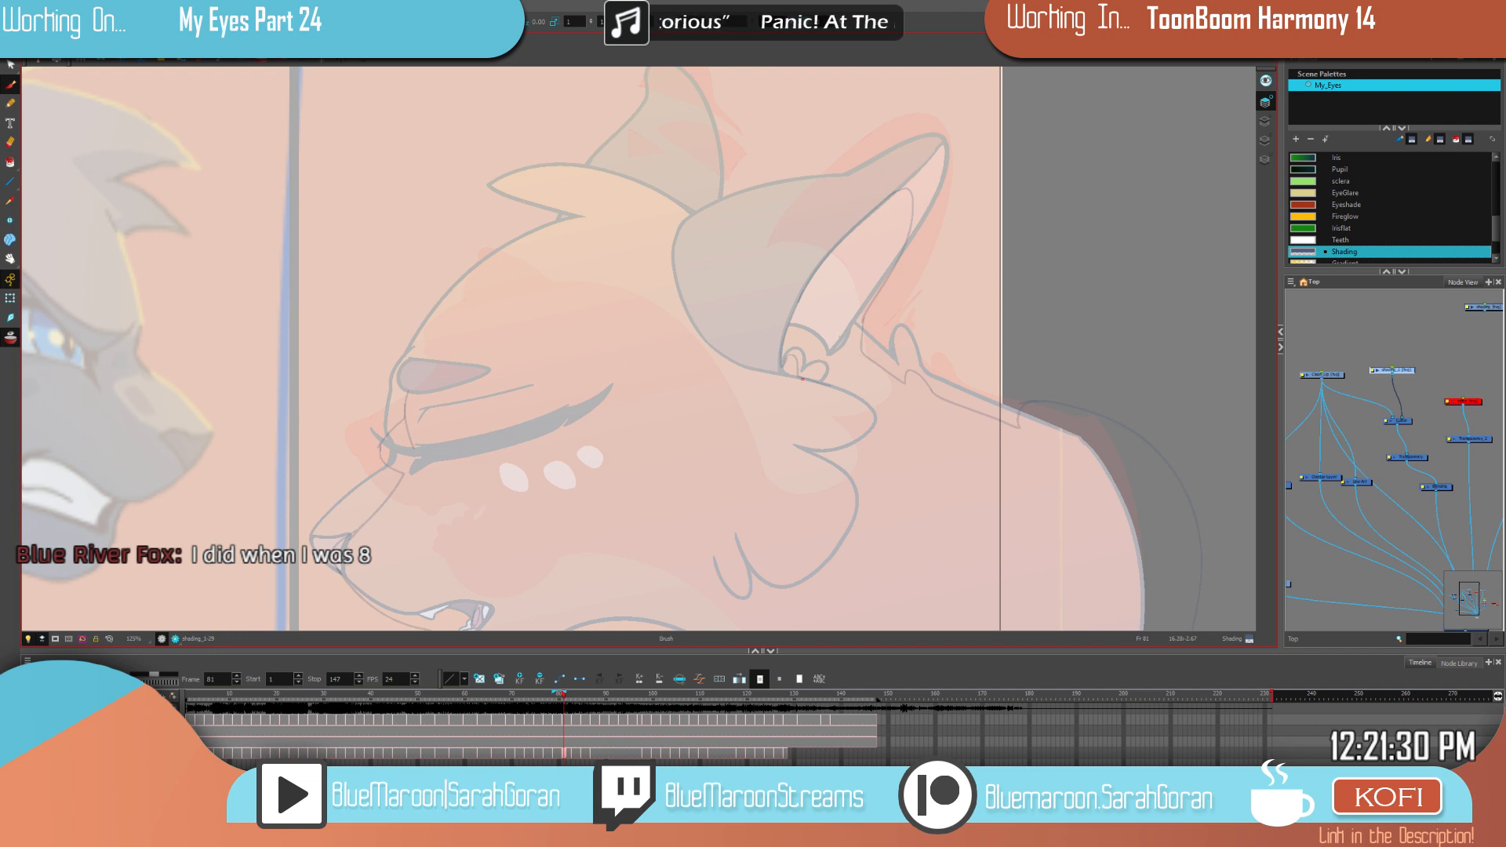
mouse_move(802, 379)
left_mouse_down()
mouse_move(795, 444)
mouse_move(817, 528)
mouse_move(759, 559)
left_mouse_up()
key("f")
key("g")
key("f")
key("g")
Step: Outline the shadow edge from the right cat's brow across the face and down to the cheek fur on frame 81
left_click_drag(857, 507, 927, 415)
key("f")
key("g")
mouse_move(681, 293)
left_mouse_down()
mouse_move(771, 389)
mouse_move(801, 454)
left_mouse_up()
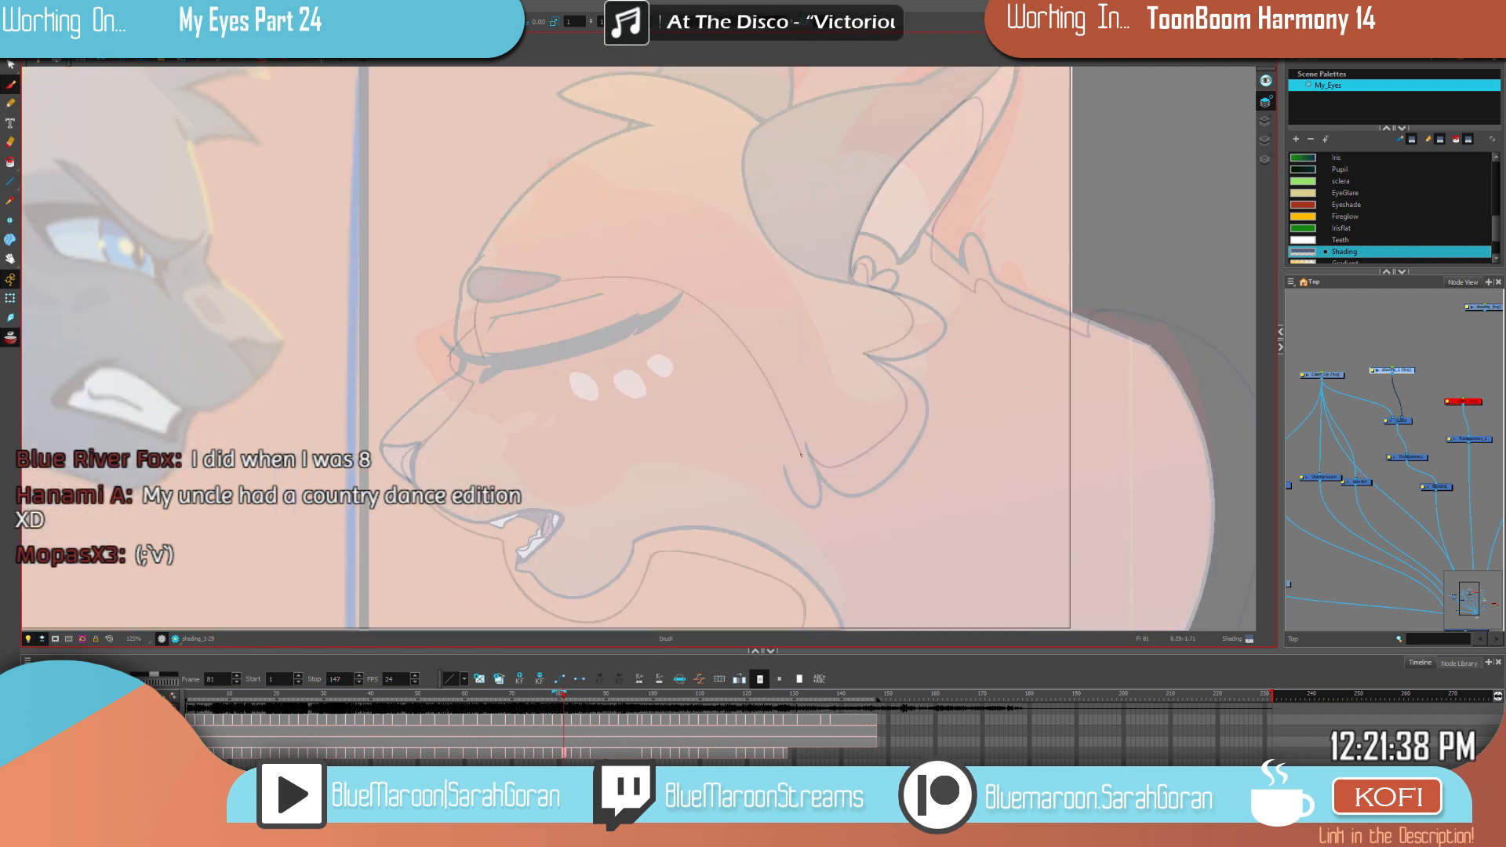
key("f")
key("g")
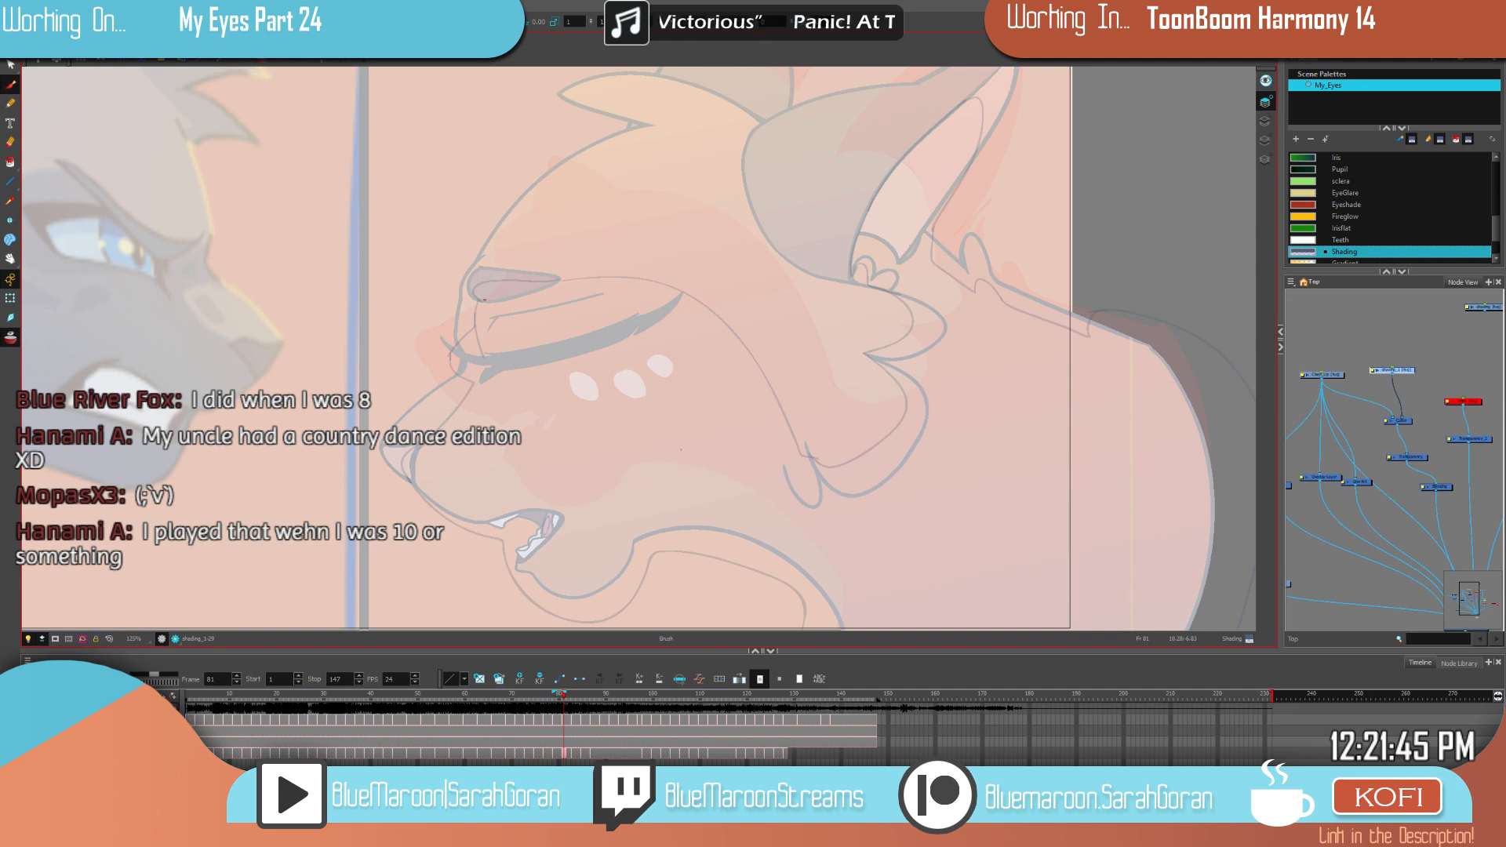
Step: Check the shading outlines around the right cat's head, back and lower body on frame 81
key("space")
mouse_move(1058, 445)
left_mouse_down()
mouse_move(1005, 333)
mouse_move(1083, 303)
mouse_move(1011, 558)
left_mouse_up()
left_click_drag(954, 429, 1043, 514)
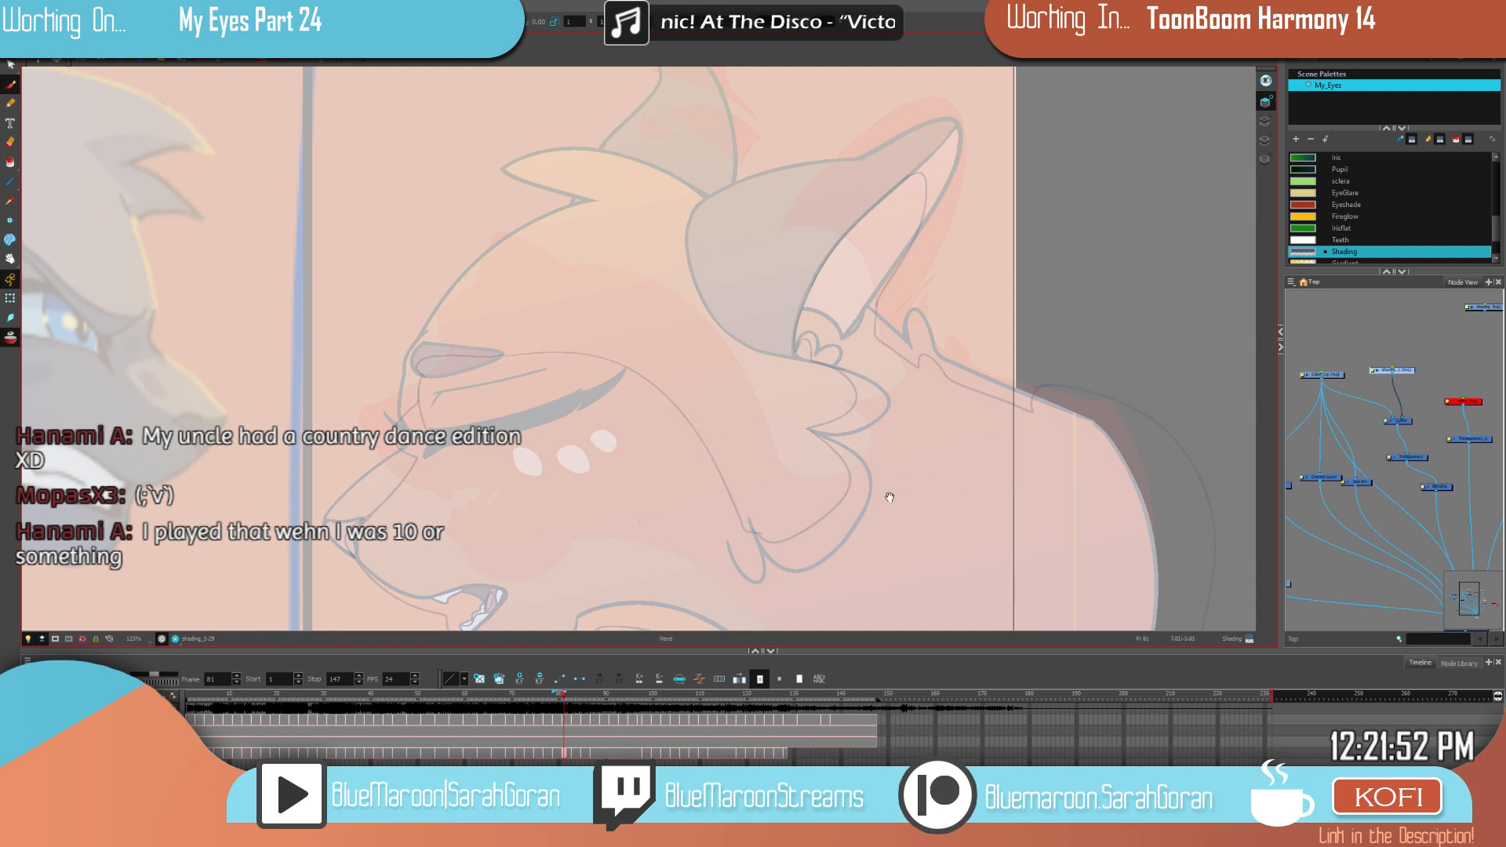
key("space")
left_click_drag(897, 405, 884, 430)
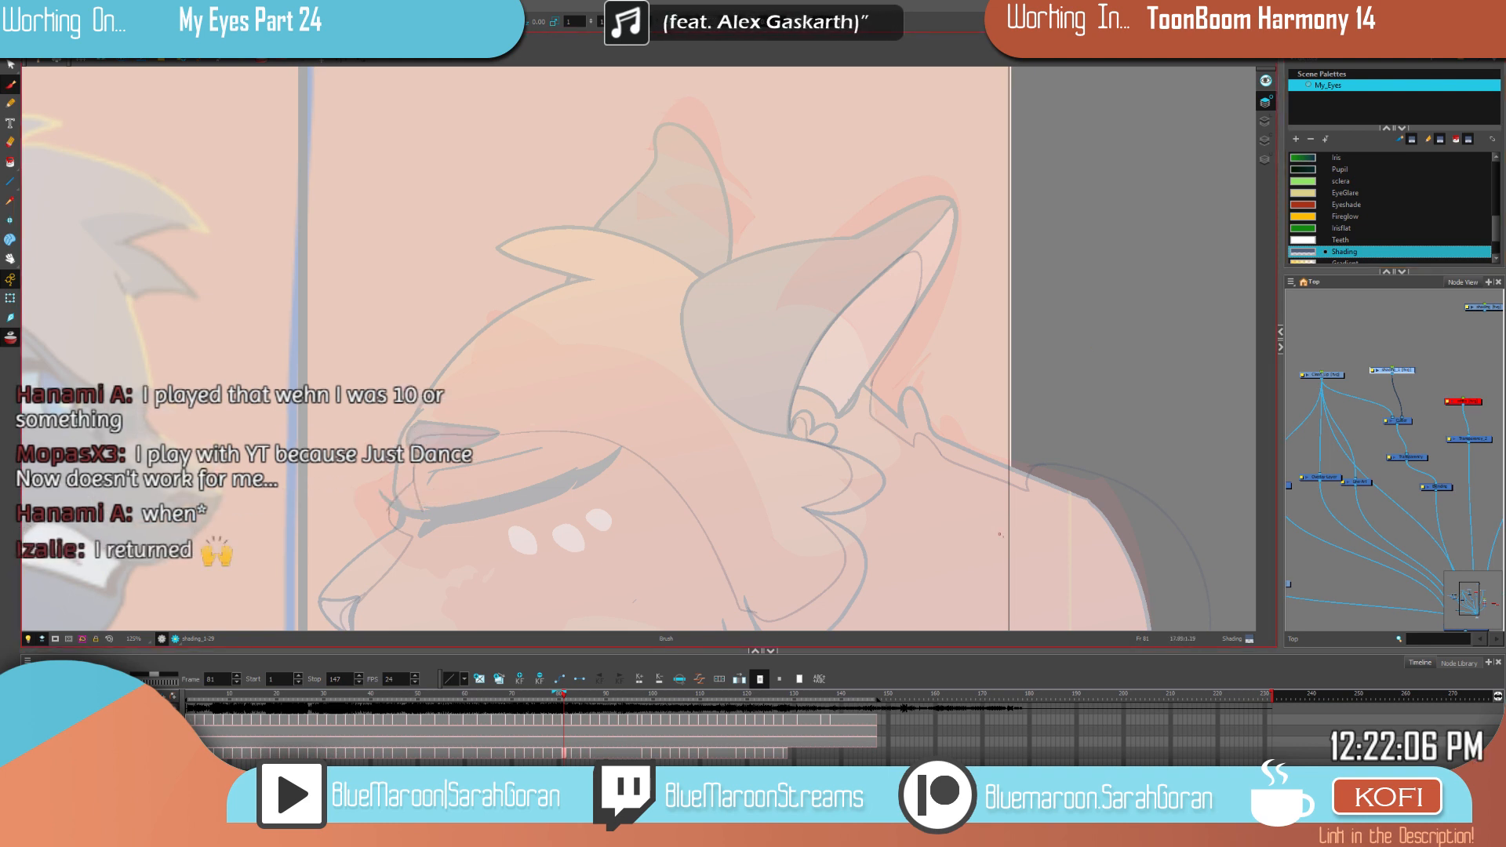
left_click_drag(1059, 504, 1073, 345)
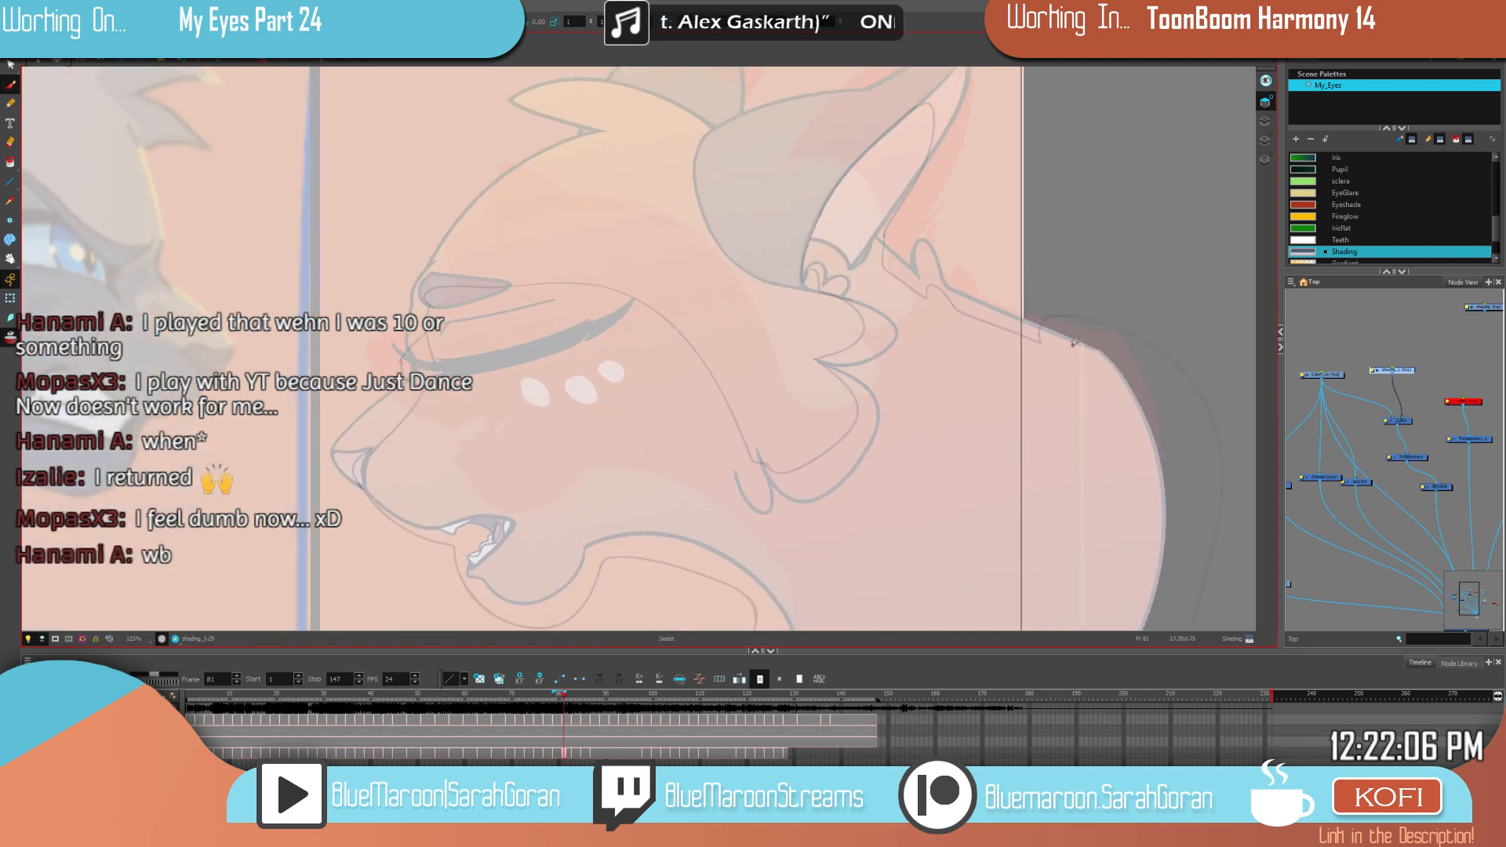
left_click_drag(1152, 518, 1022, 408)
left_click_drag(1062, 534, 1116, 411)
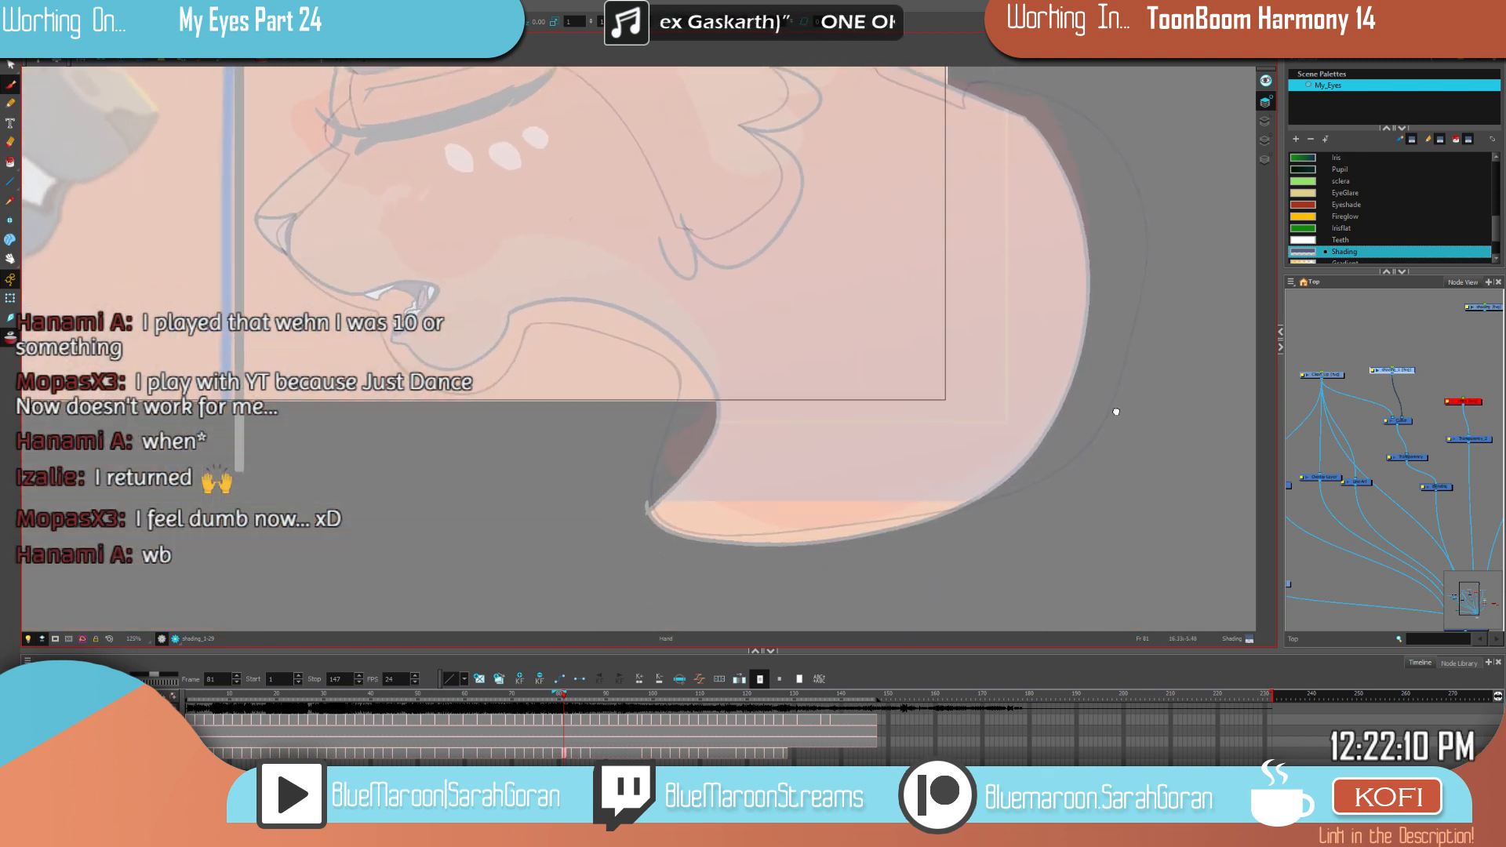
left_click_drag(848, 416, 881, 449)
mouse_move(798, 492)
left_mouse_down()
mouse_move(934, 548)
mouse_move(1022, 607)
left_mouse_up()
left_click_drag(687, 349, 695, 466)
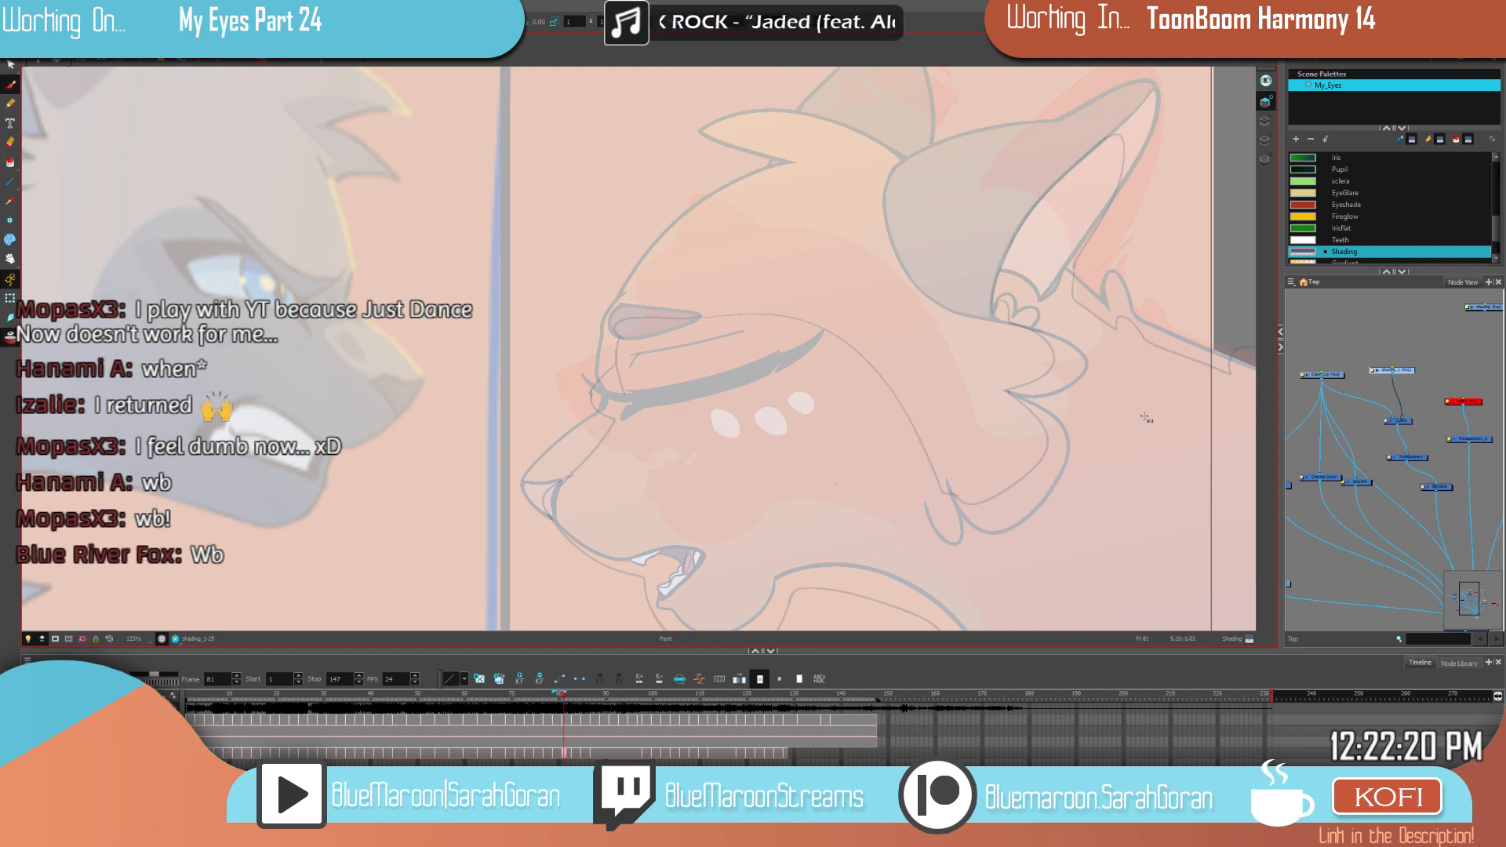
left_click_drag(1067, 364, 963, 513)
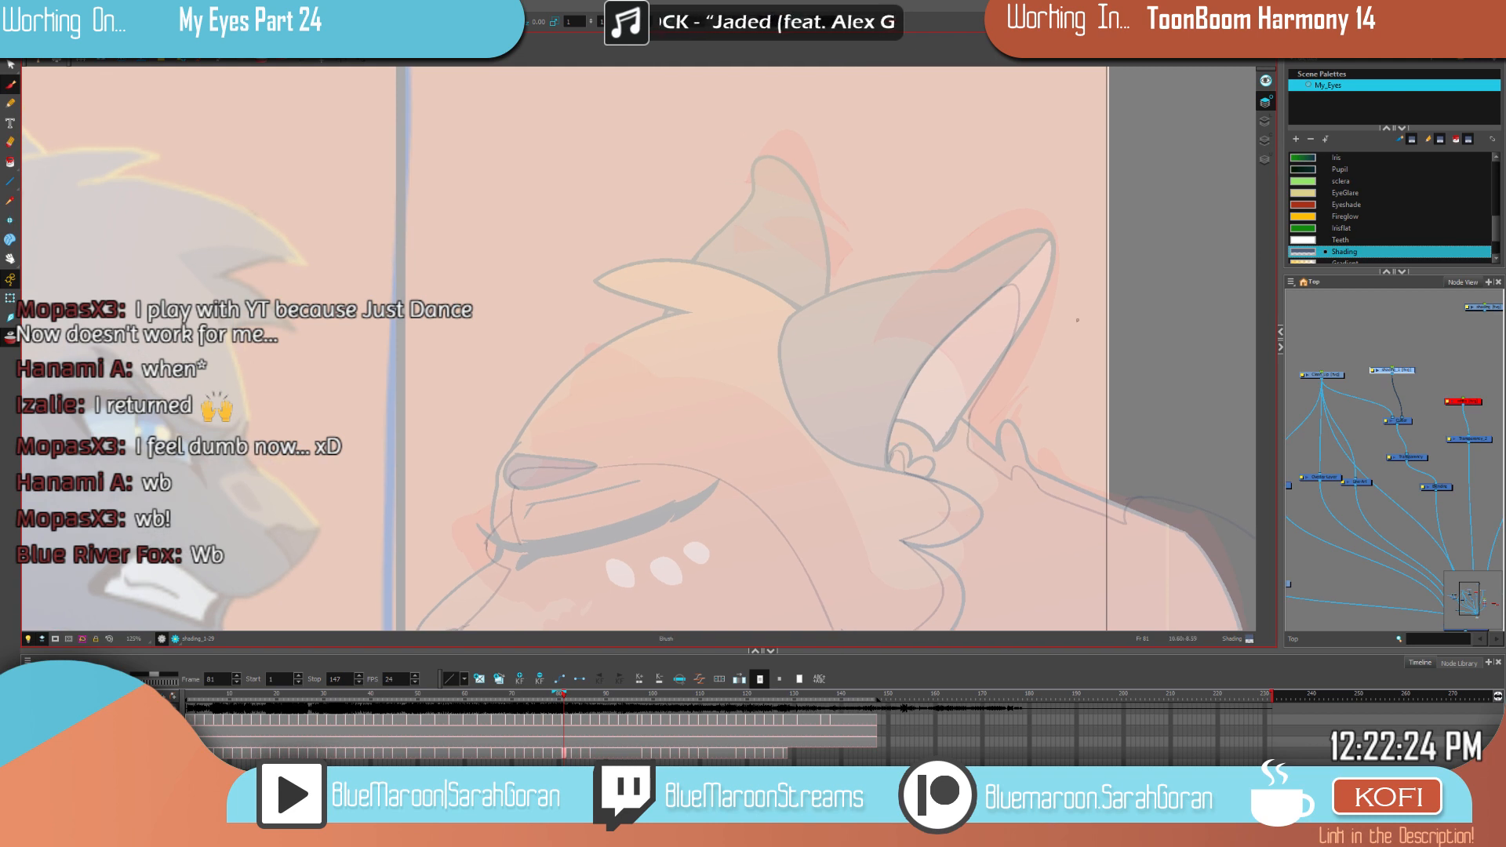
Step: Display the stroke lines on frame 81 and inspect the right cat's shading outline for gaps around the ear, face and back
key("k")
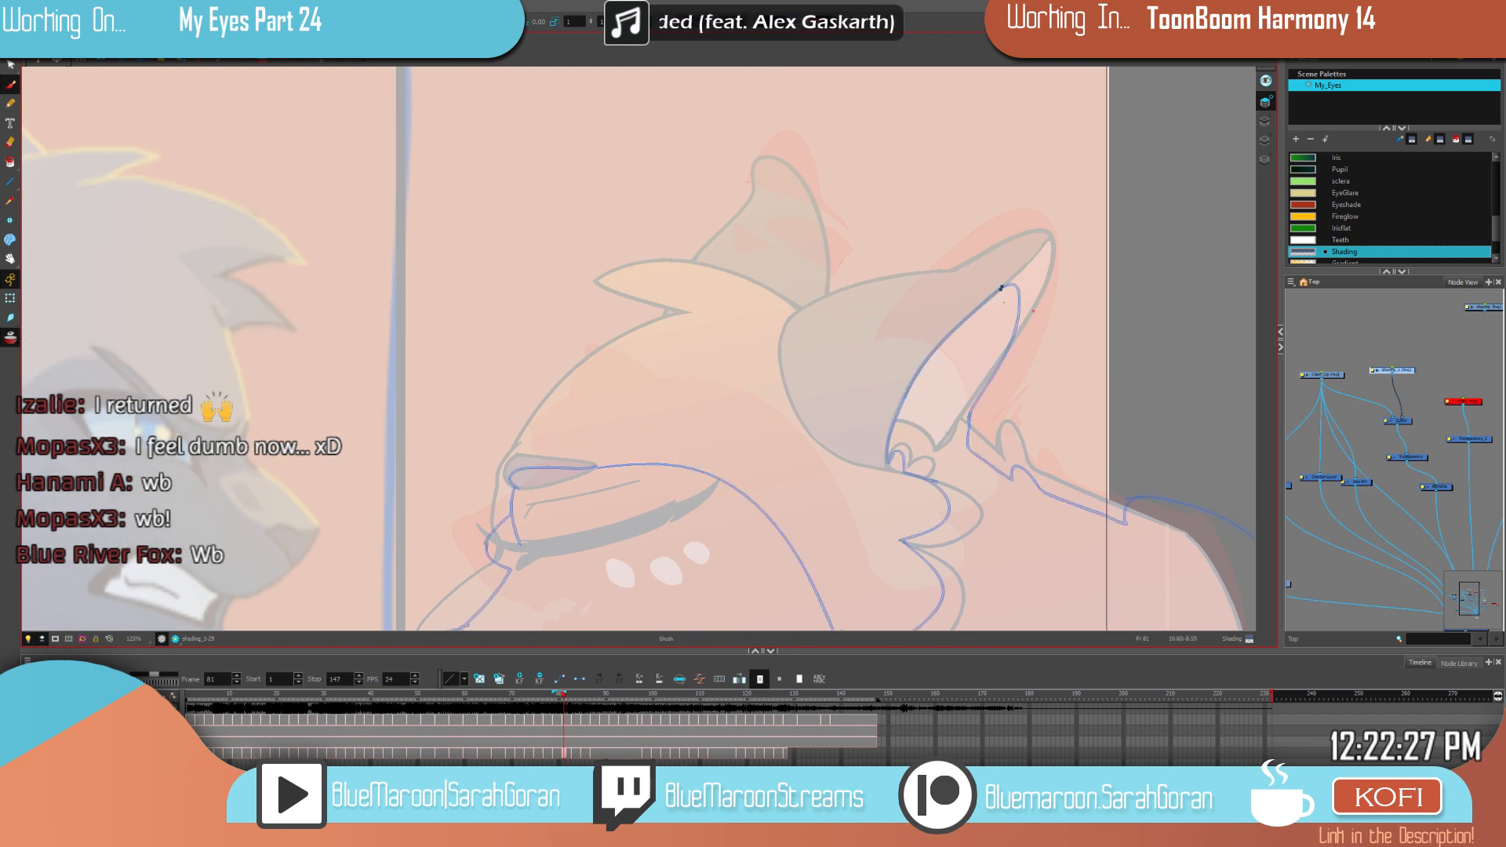
left_click_drag(1025, 544, 1006, 481)
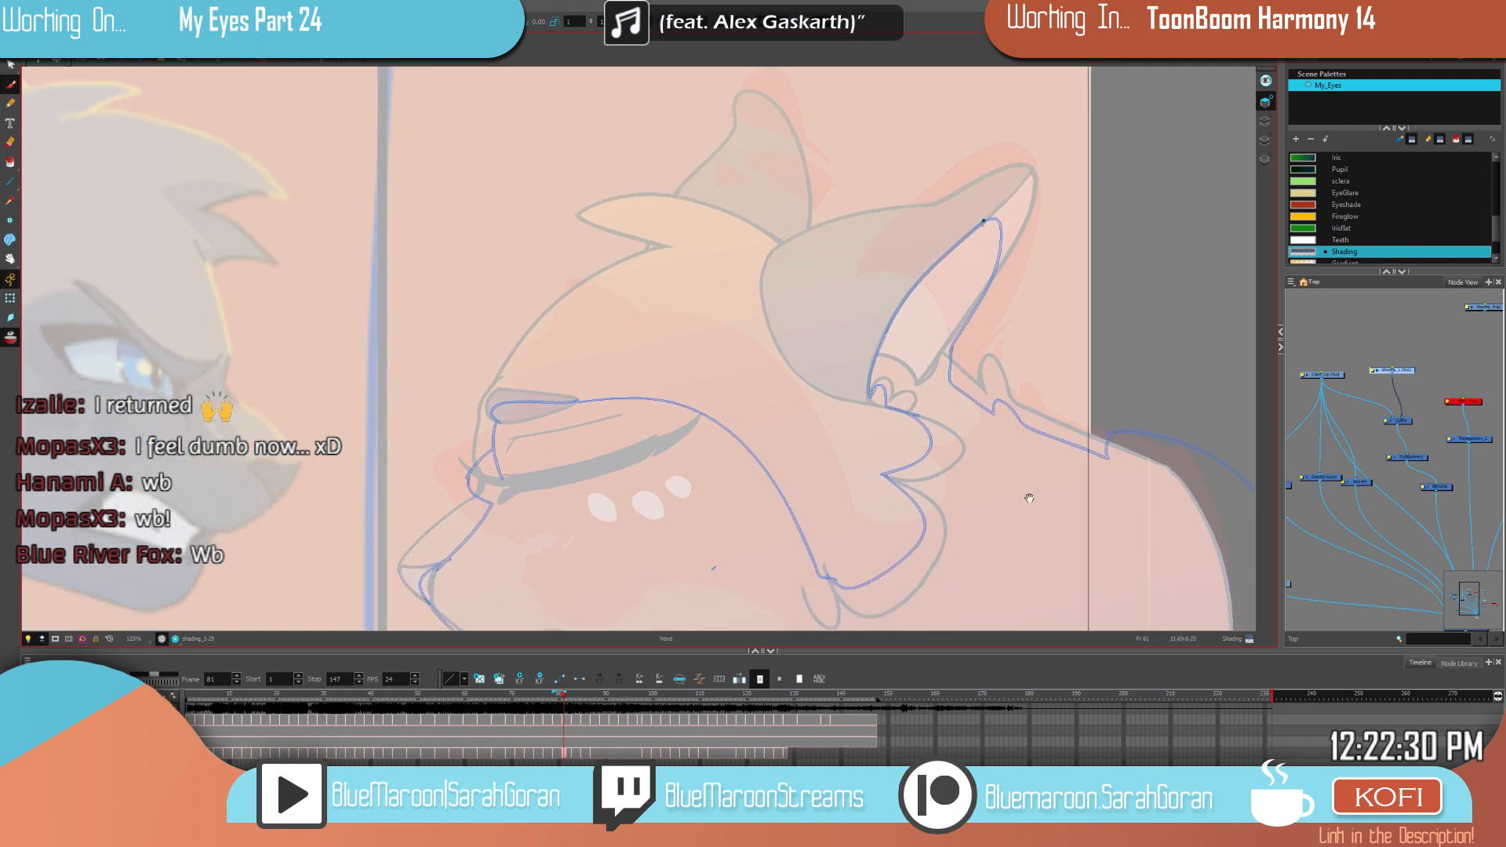
left_click_drag(1090, 572, 1031, 473)
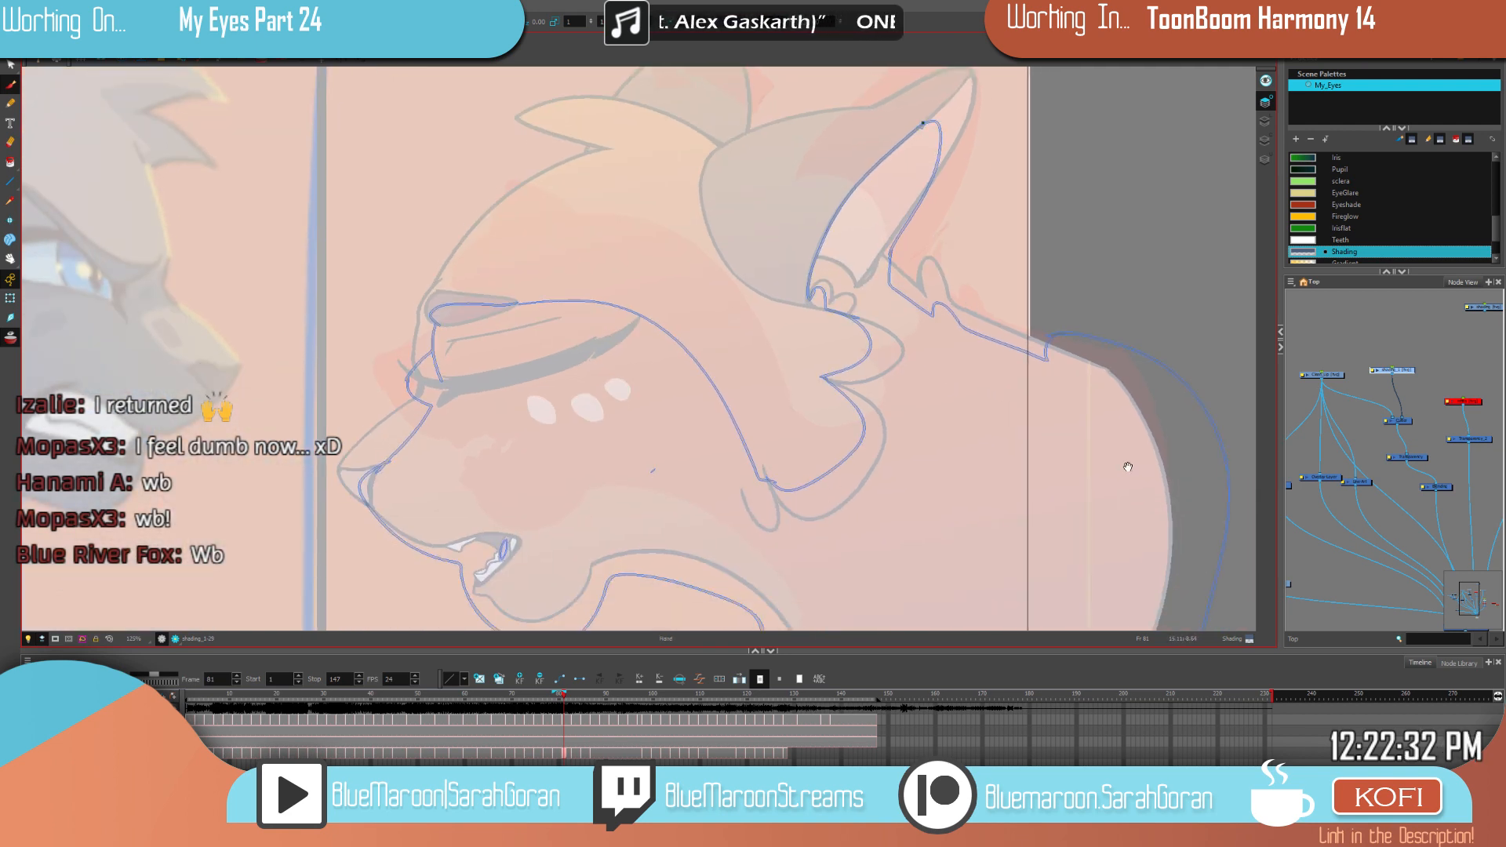
mouse_move(1079, 608)
left_mouse_down()
mouse_move(1134, 432)
mouse_move(1049, 340)
mouse_move(1060, 434)
left_mouse_up()
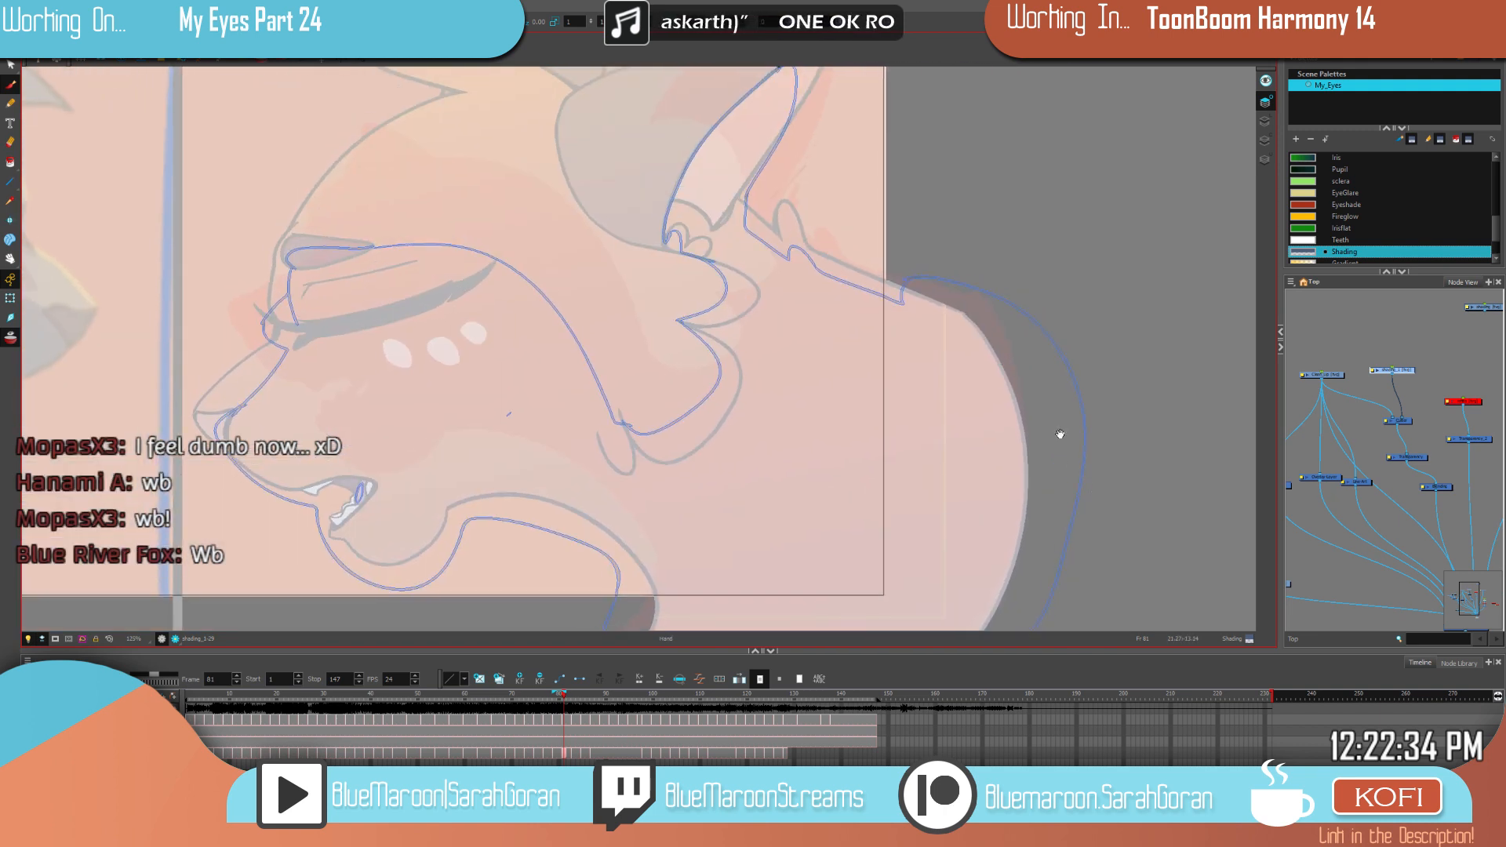
left_click_drag(974, 393, 1085, 509)
left_click_drag(960, 426, 986, 490)
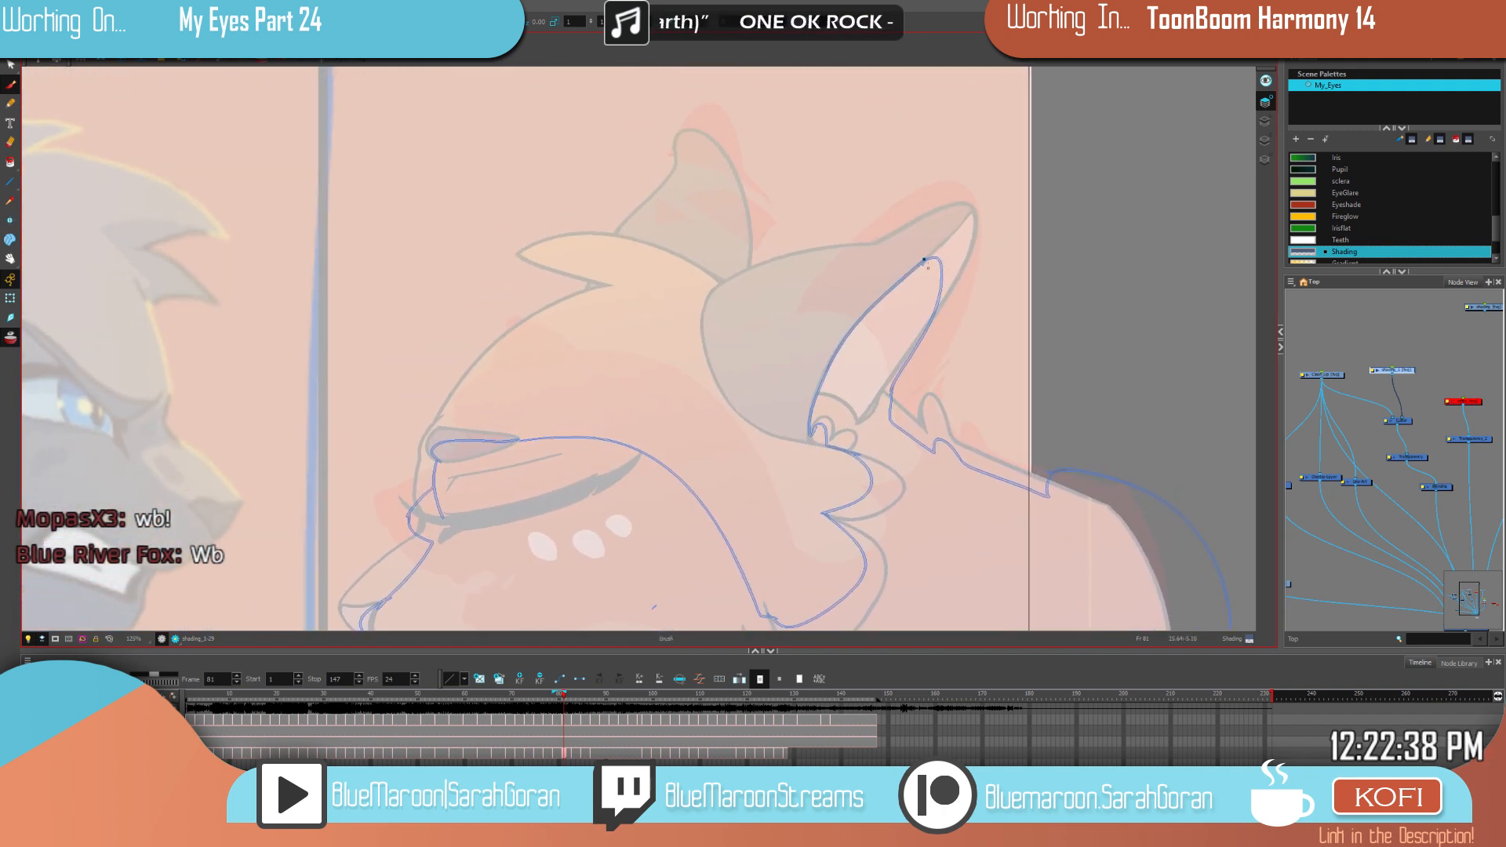
left_click_drag(928, 502, 950, 399)
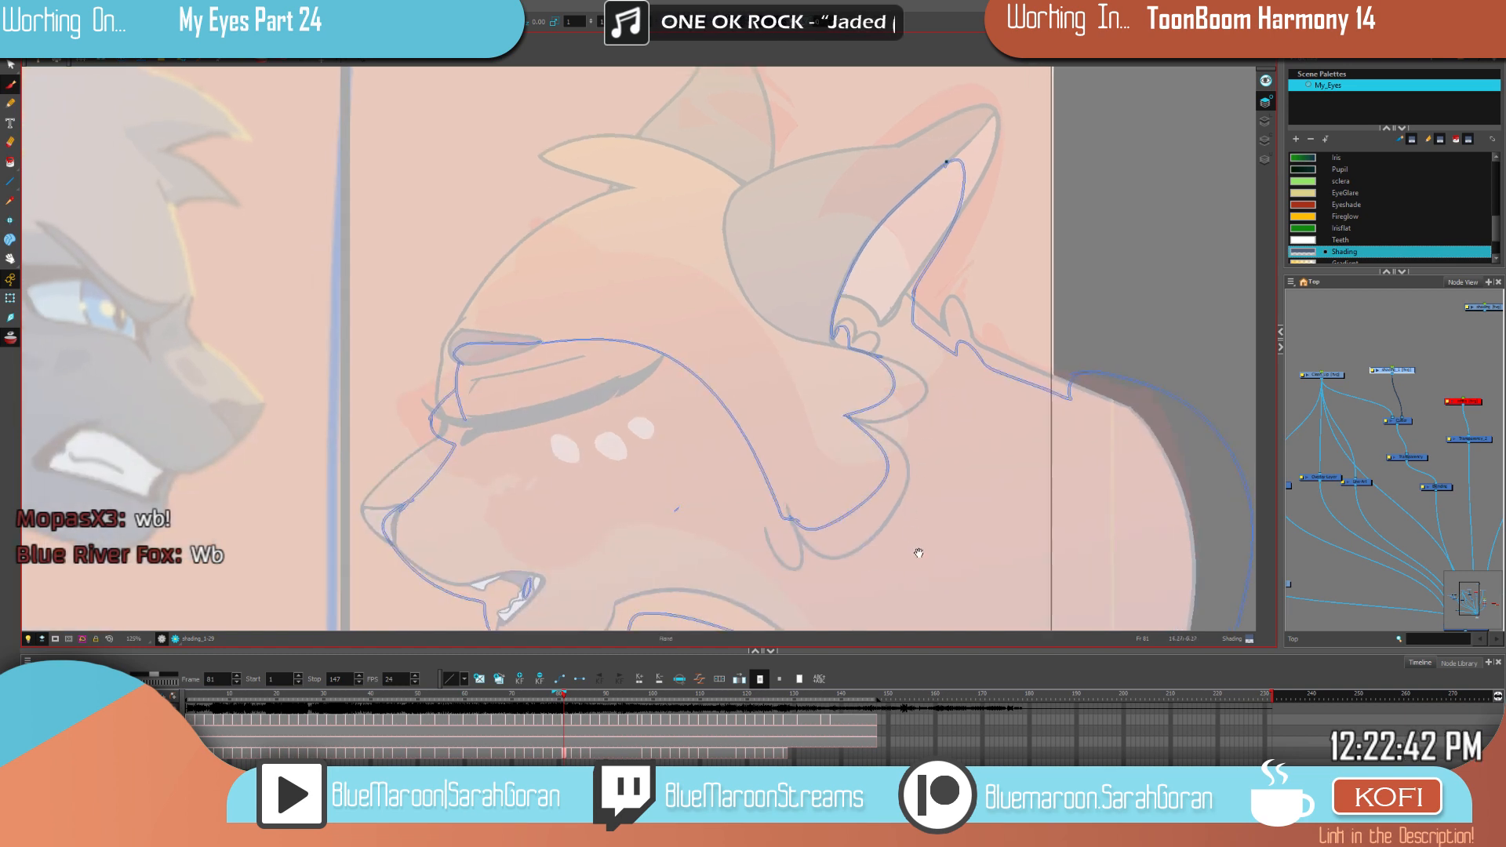
left_click_drag(916, 473, 908, 562)
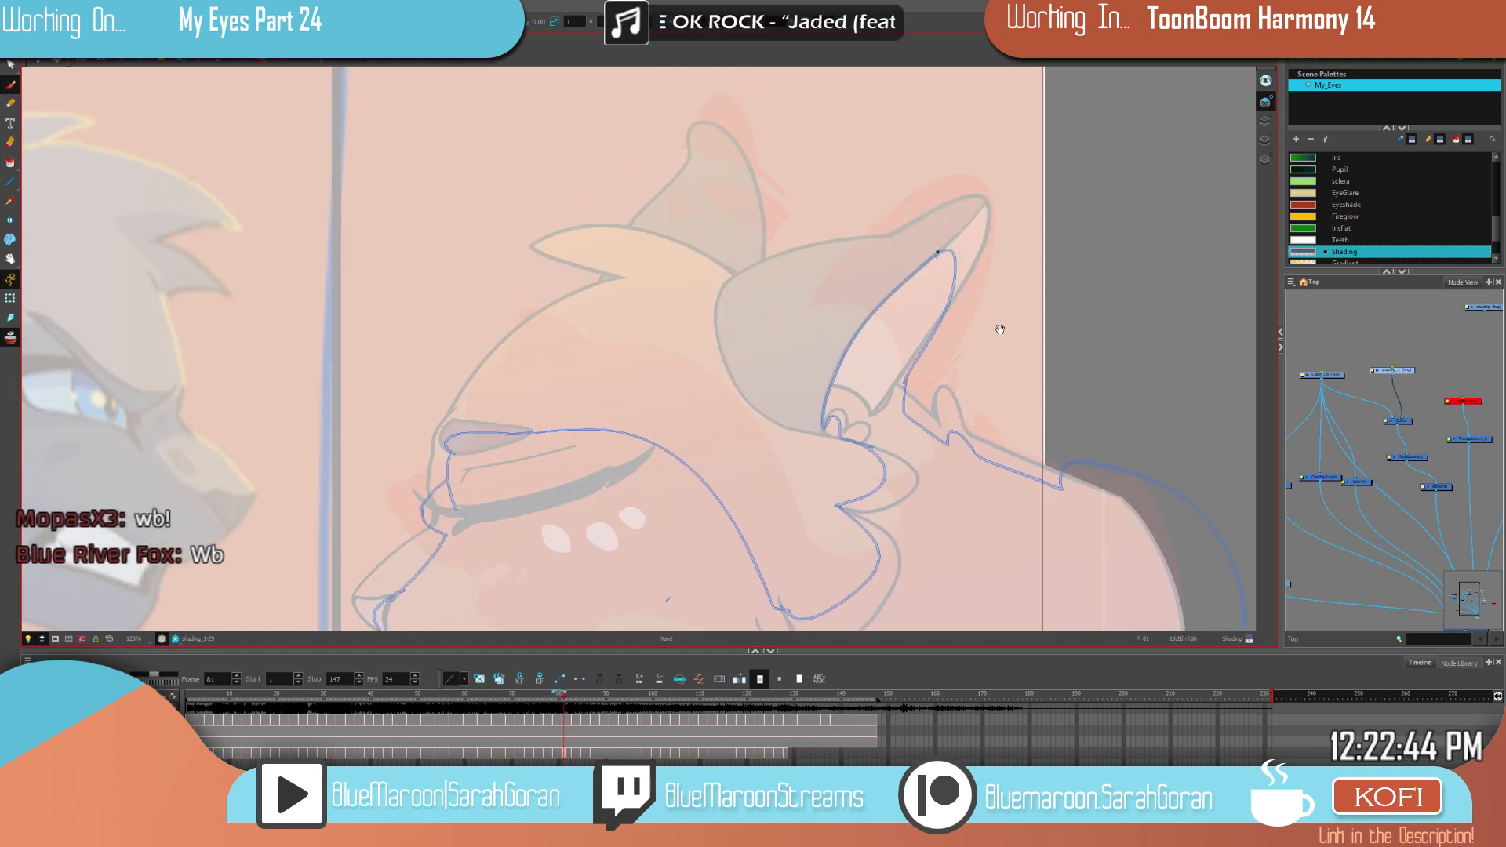
left_click_drag(1033, 310, 1028, 405)
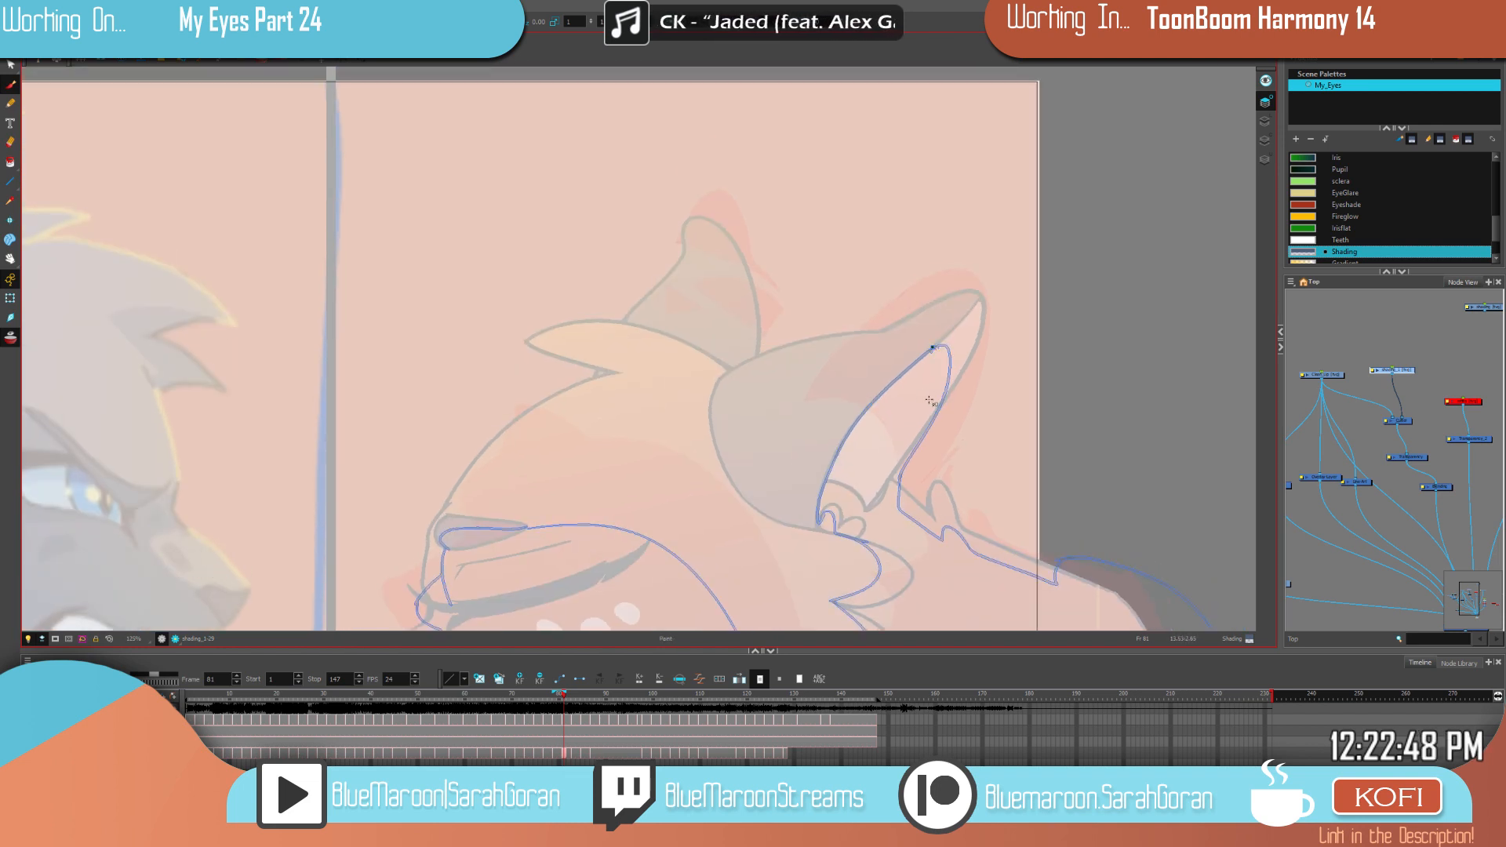
Step: Fill the outlined shadow area of the right cat's face, neck and body on frame 81 with Shading, adjusting the paint gap closing
key("1")
key("1")
left_click_drag(1006, 578, 973, 372)
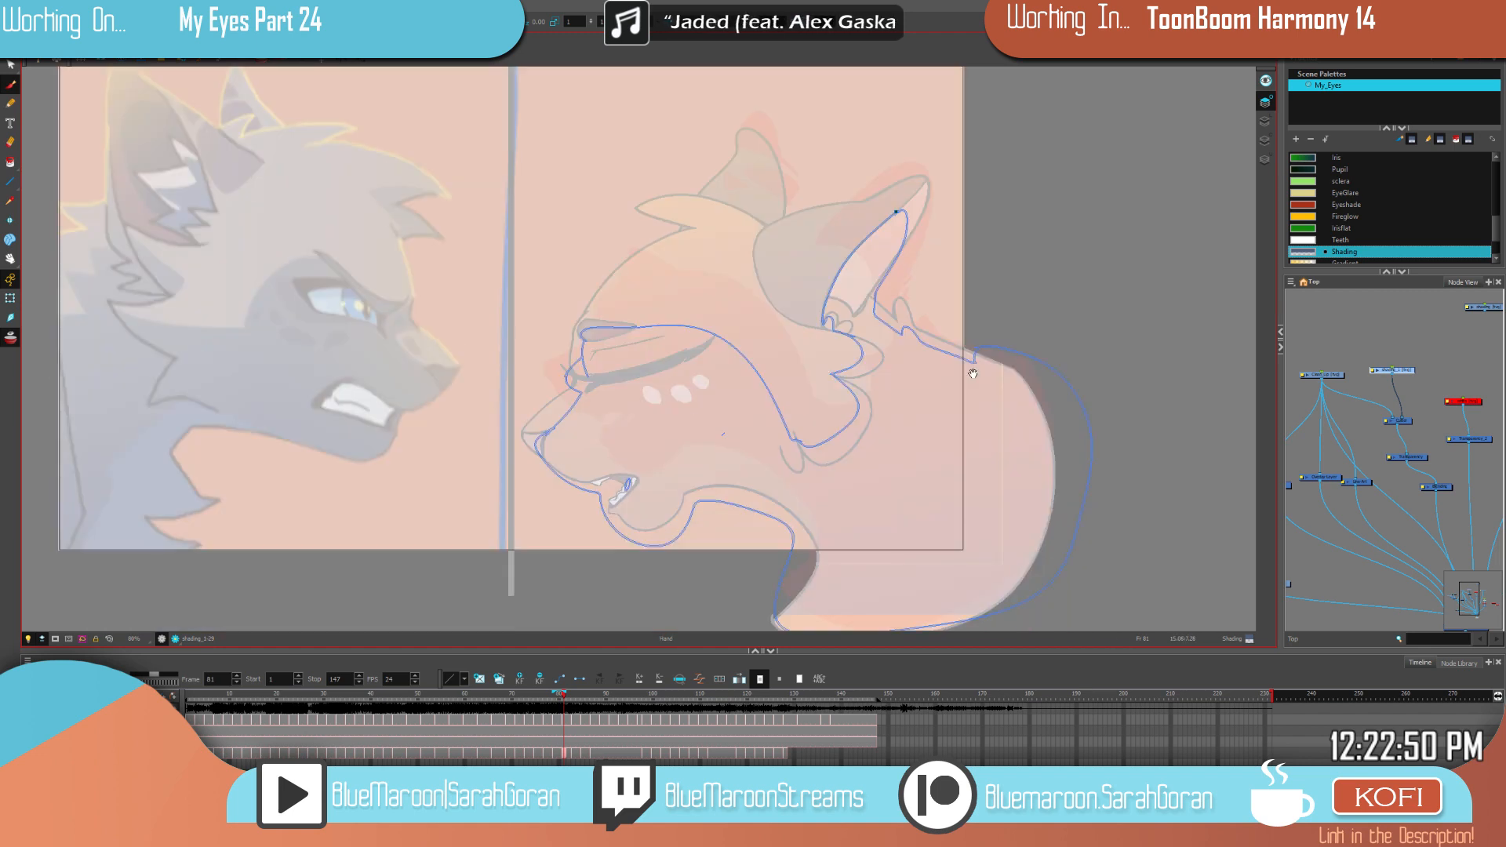
left_click_drag(998, 503, 988, 466)
key("alt+i")
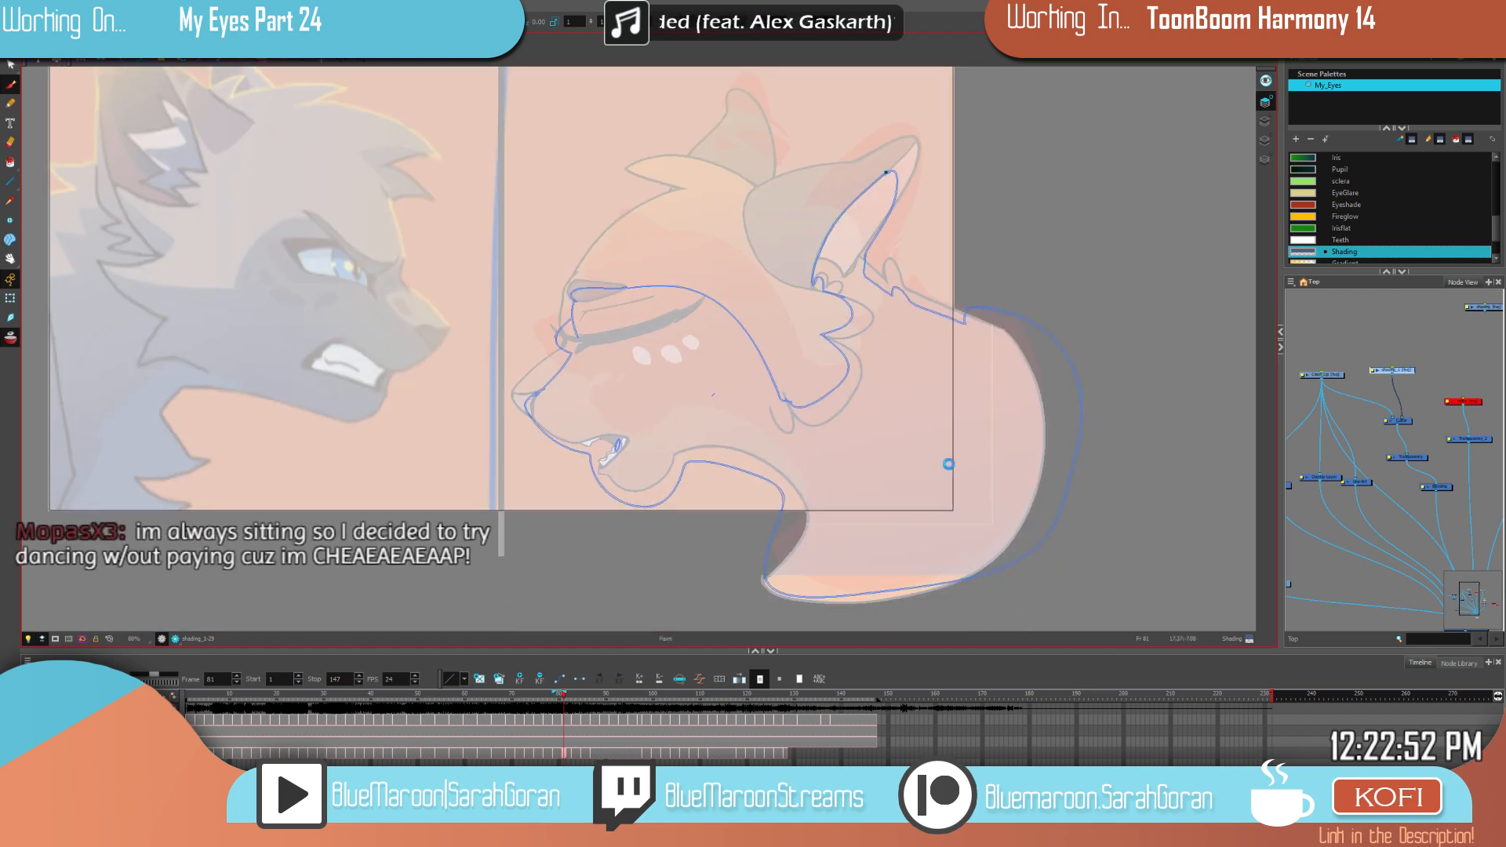
key("i")
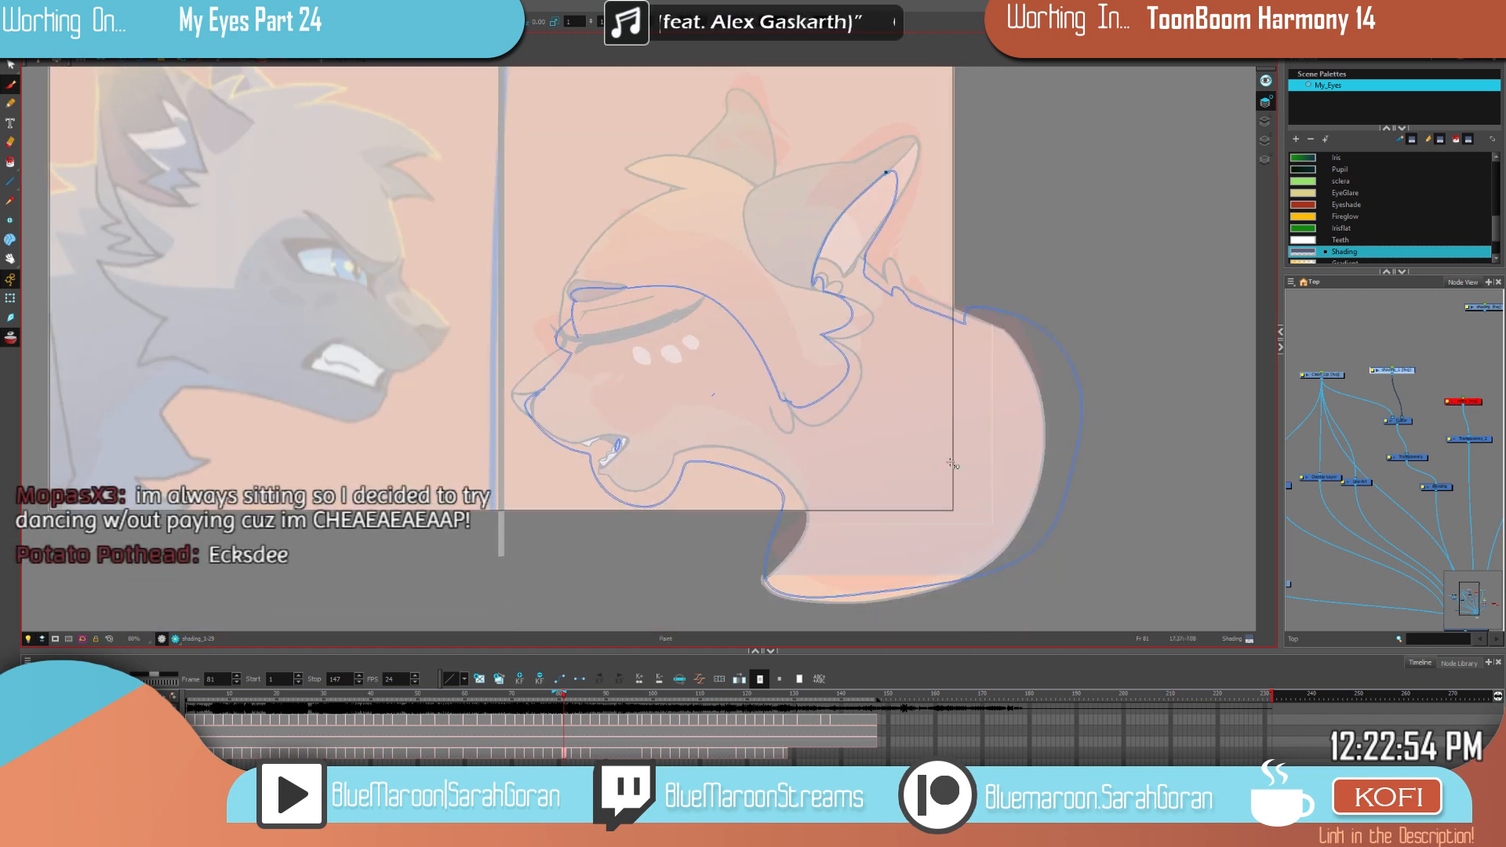
key("alt+i")
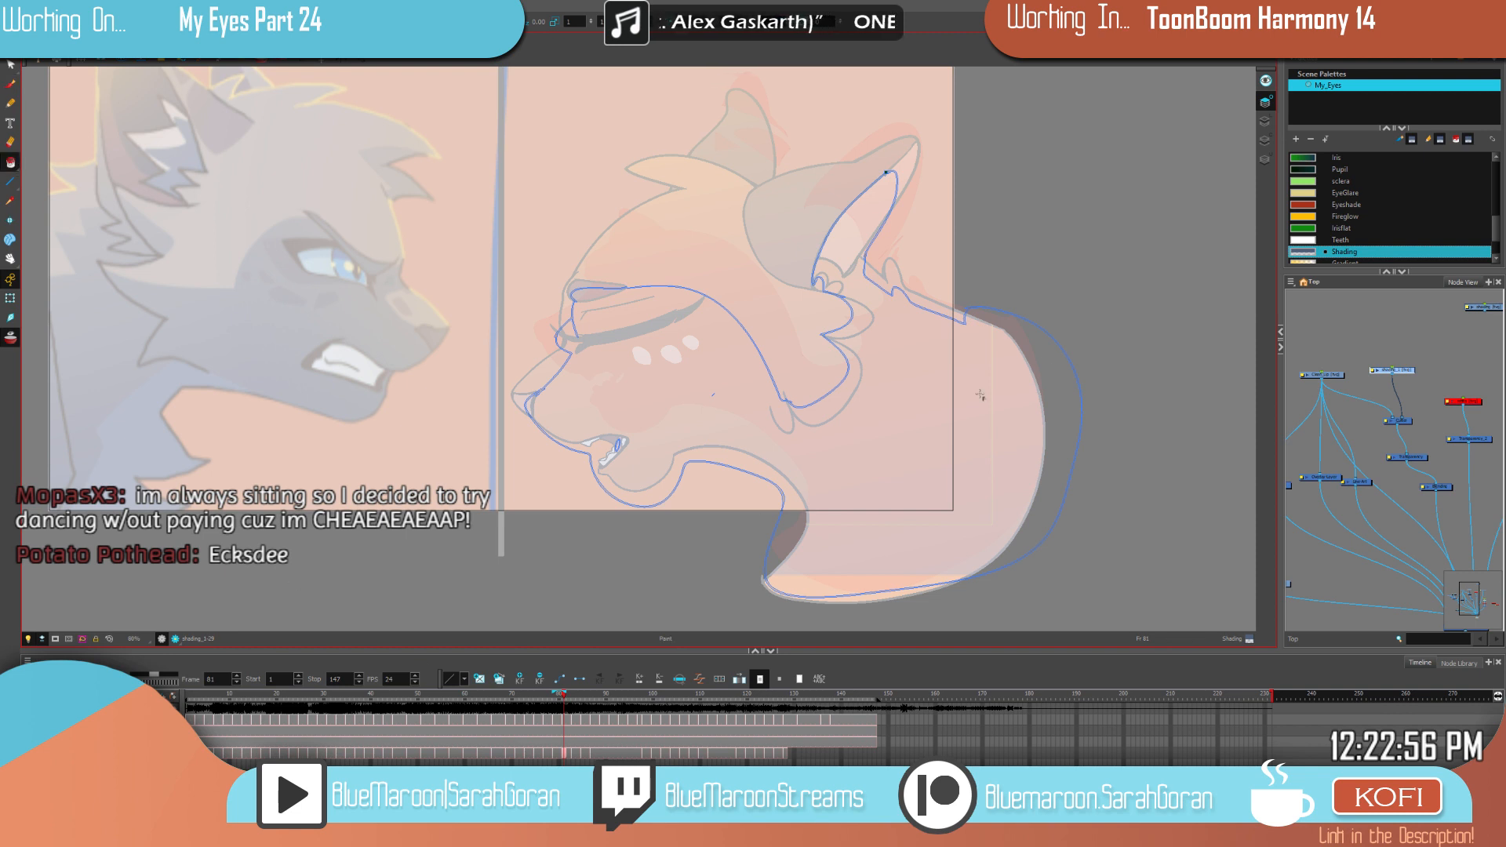
left_click(1341, 57)
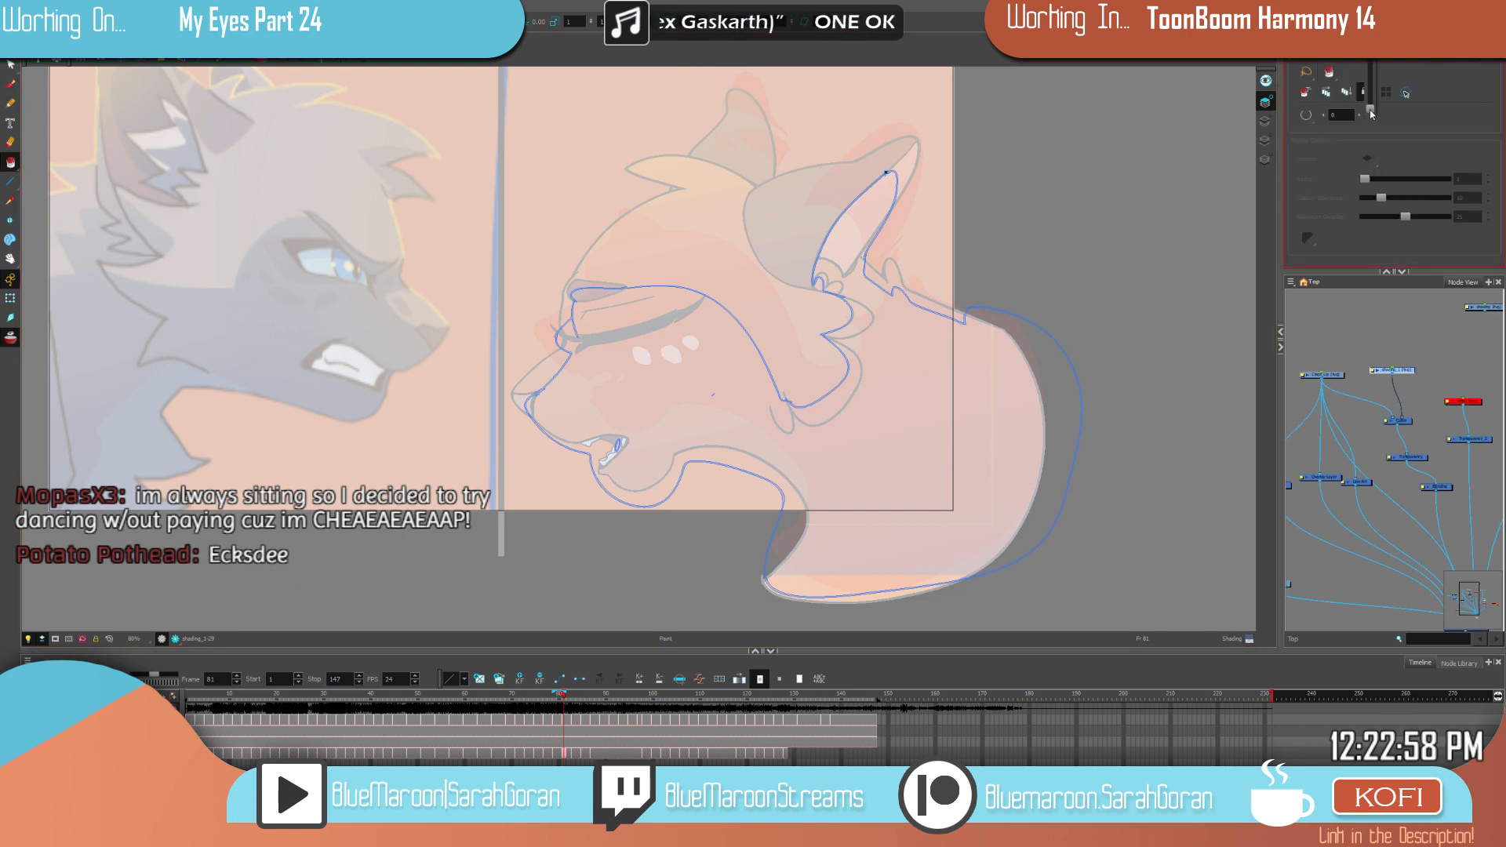
left_click(1365, 93)
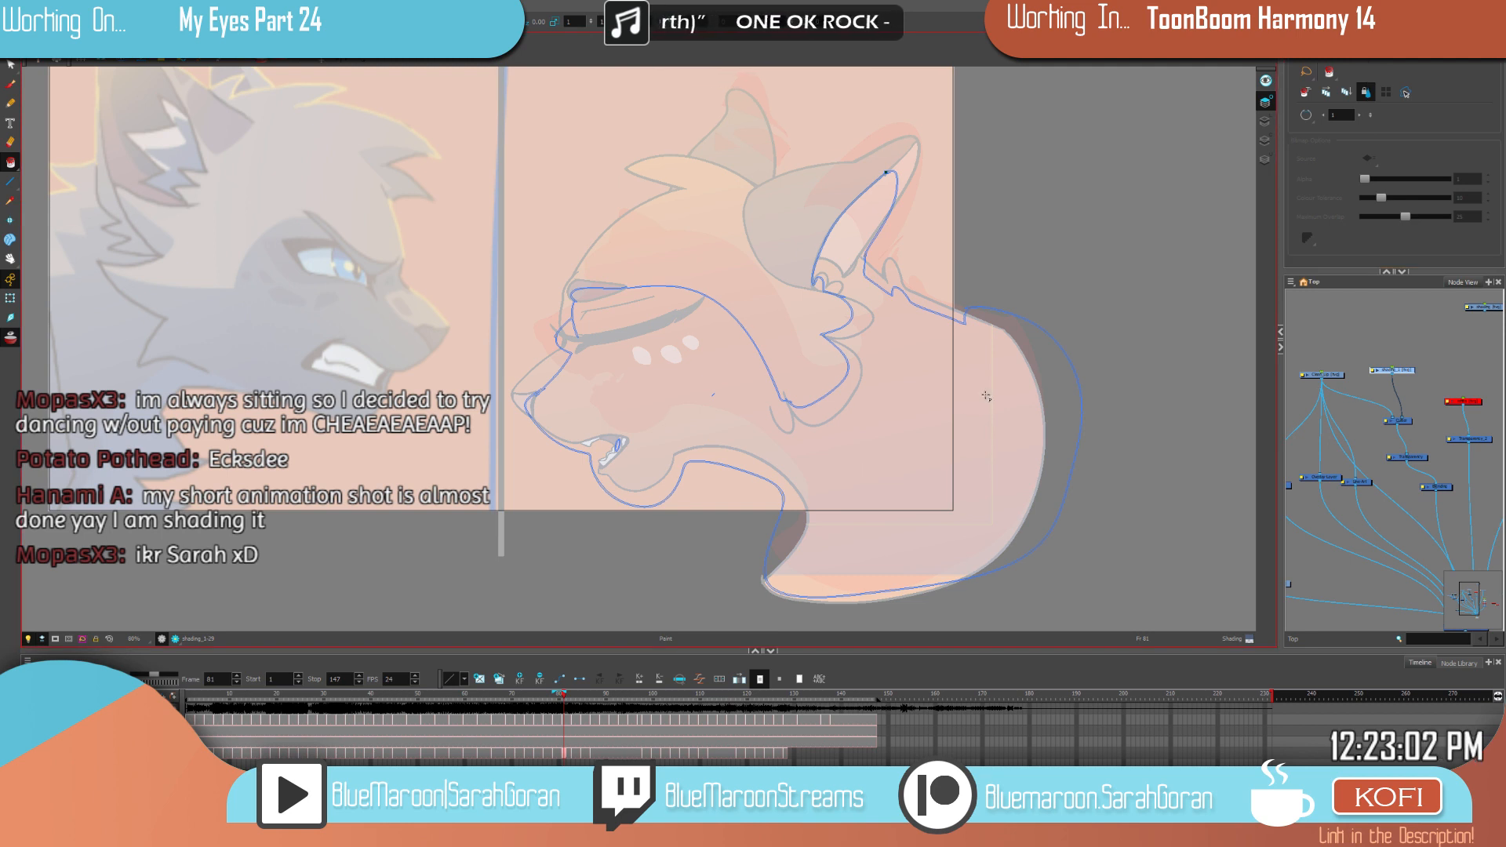
left_click_drag(1371, 116, 1371, 100)
left_click(901, 461)
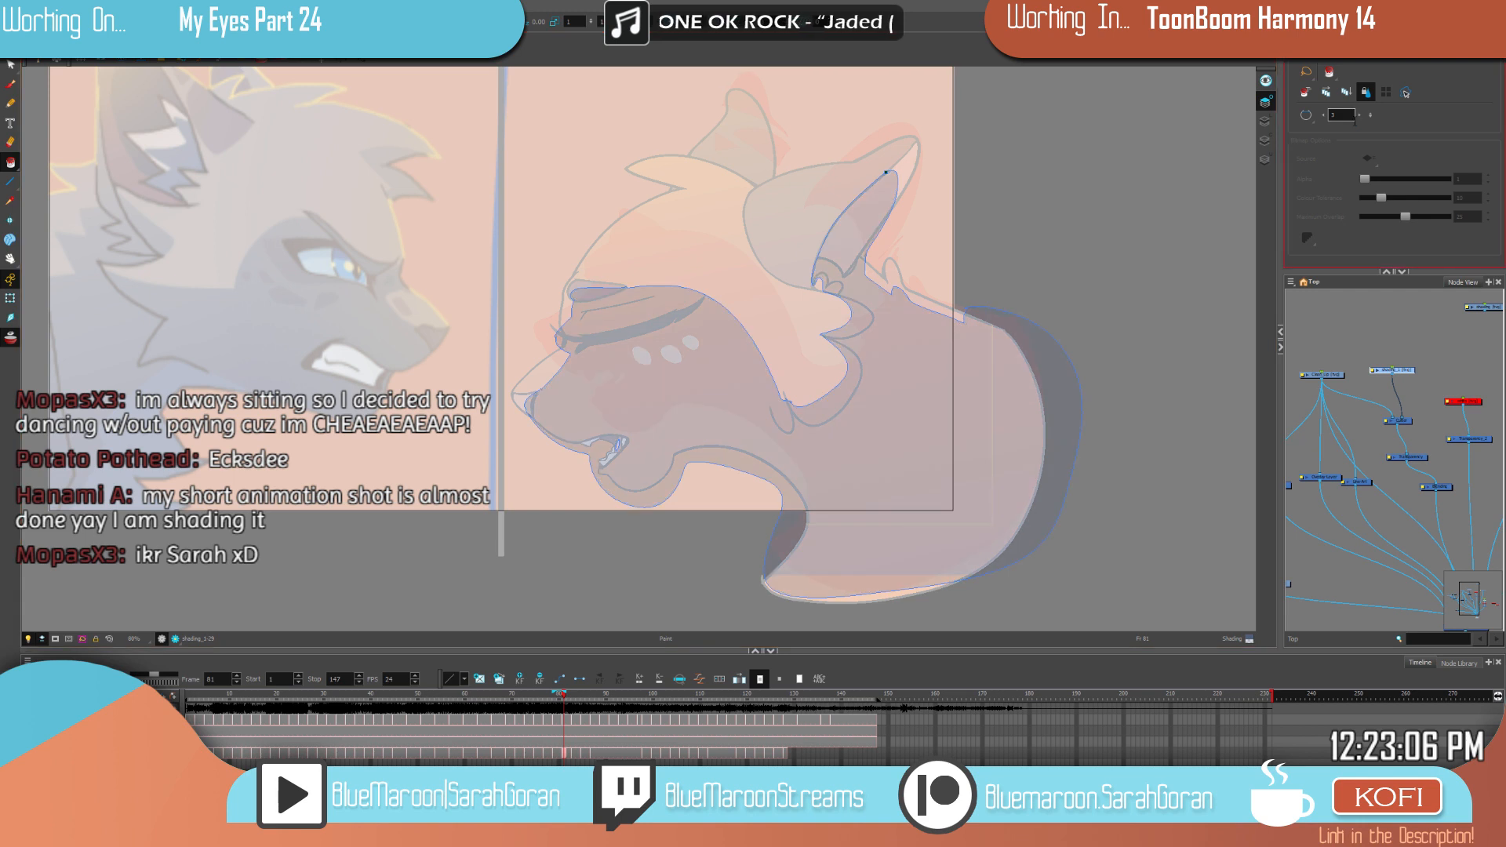
left_click(1371, 118)
left_click(1370, 118)
left_click(1370, 118)
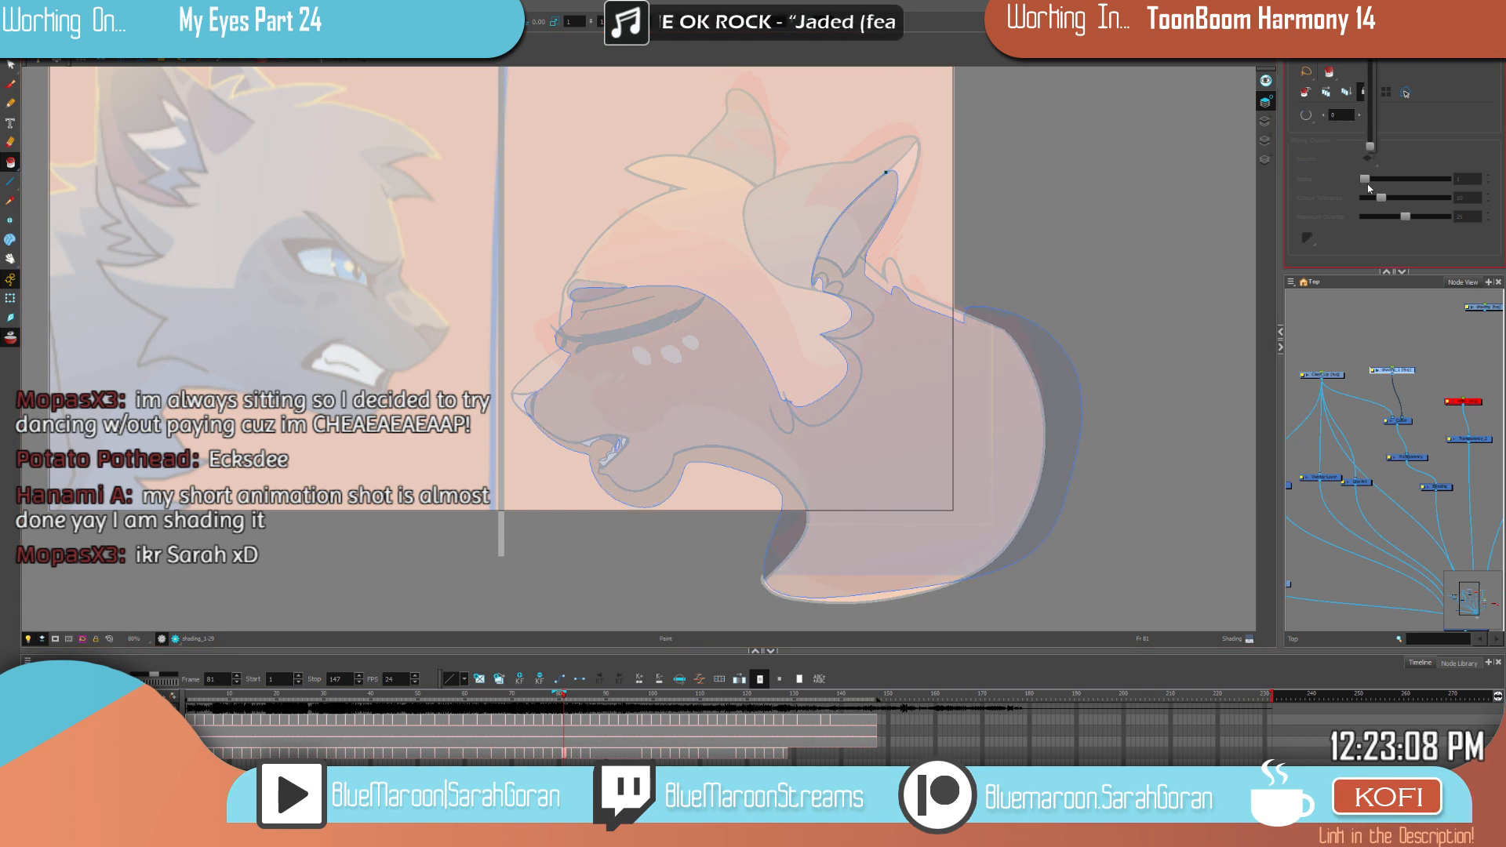
Step: Slightly adjust the palette's Shading colour and compare the right cat's shading between frames 79 and 81
left_click(18, 86)
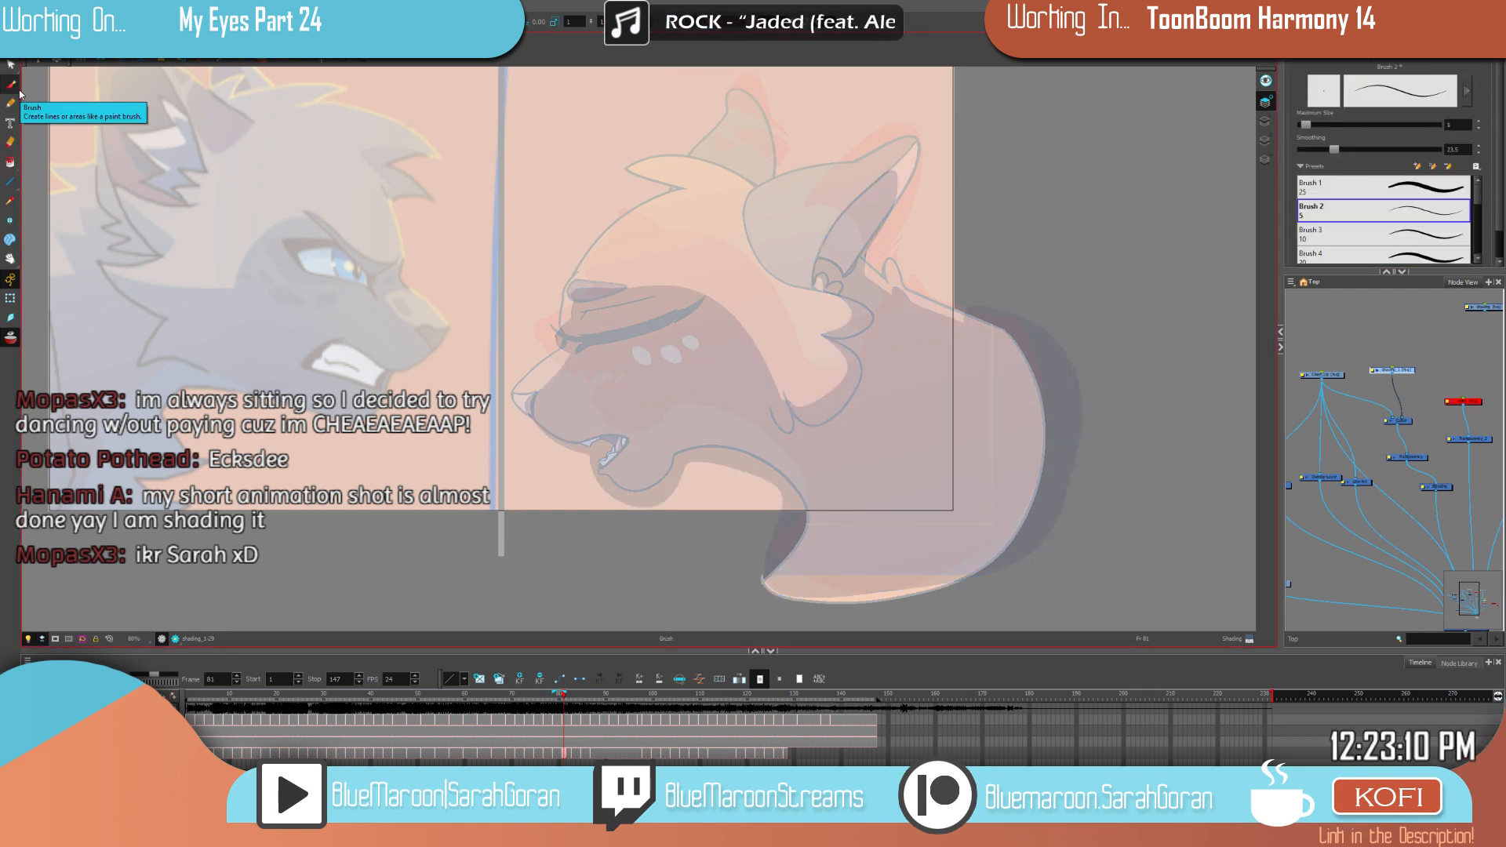
key("f")
key("g")
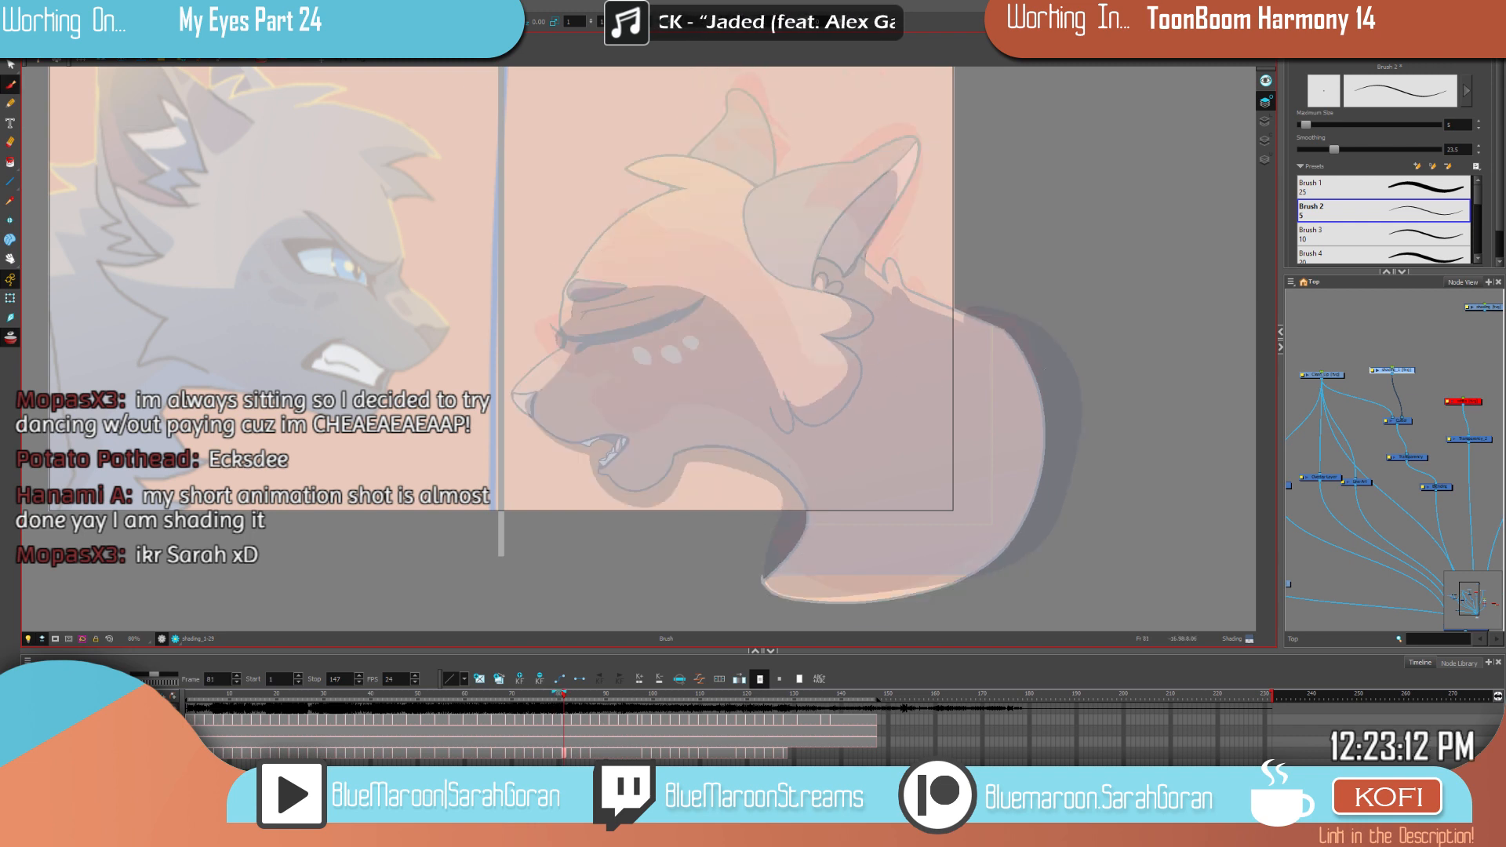
key("f")
key("g")
left_click(1418, 43)
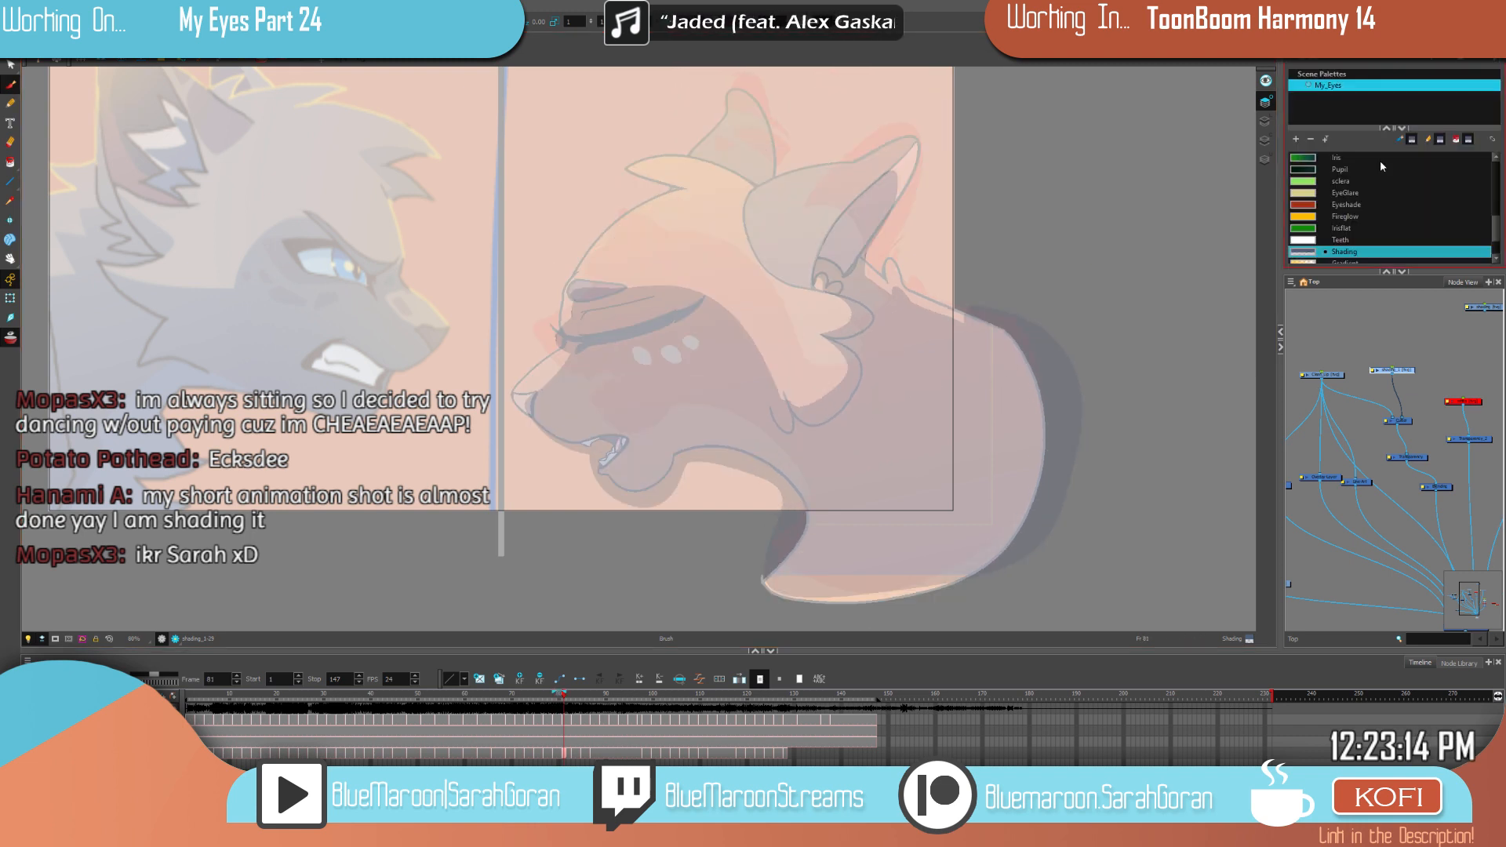
double_click(1303, 252)
left_click_drag(844, 411, 852, 412)
left_click(876, 294)
key("f")
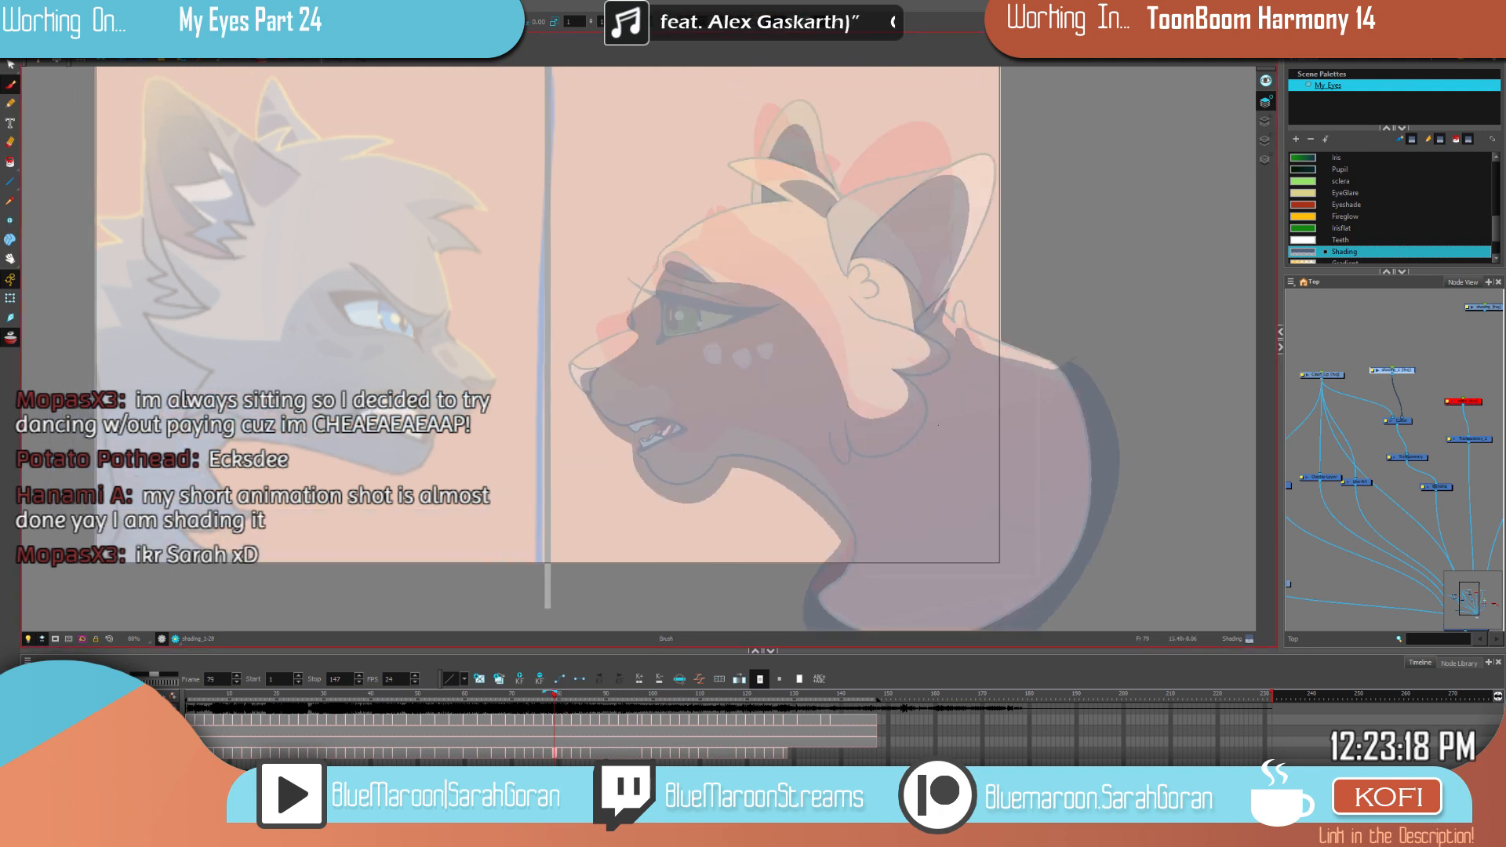
key("g")
key("f")
key("g")
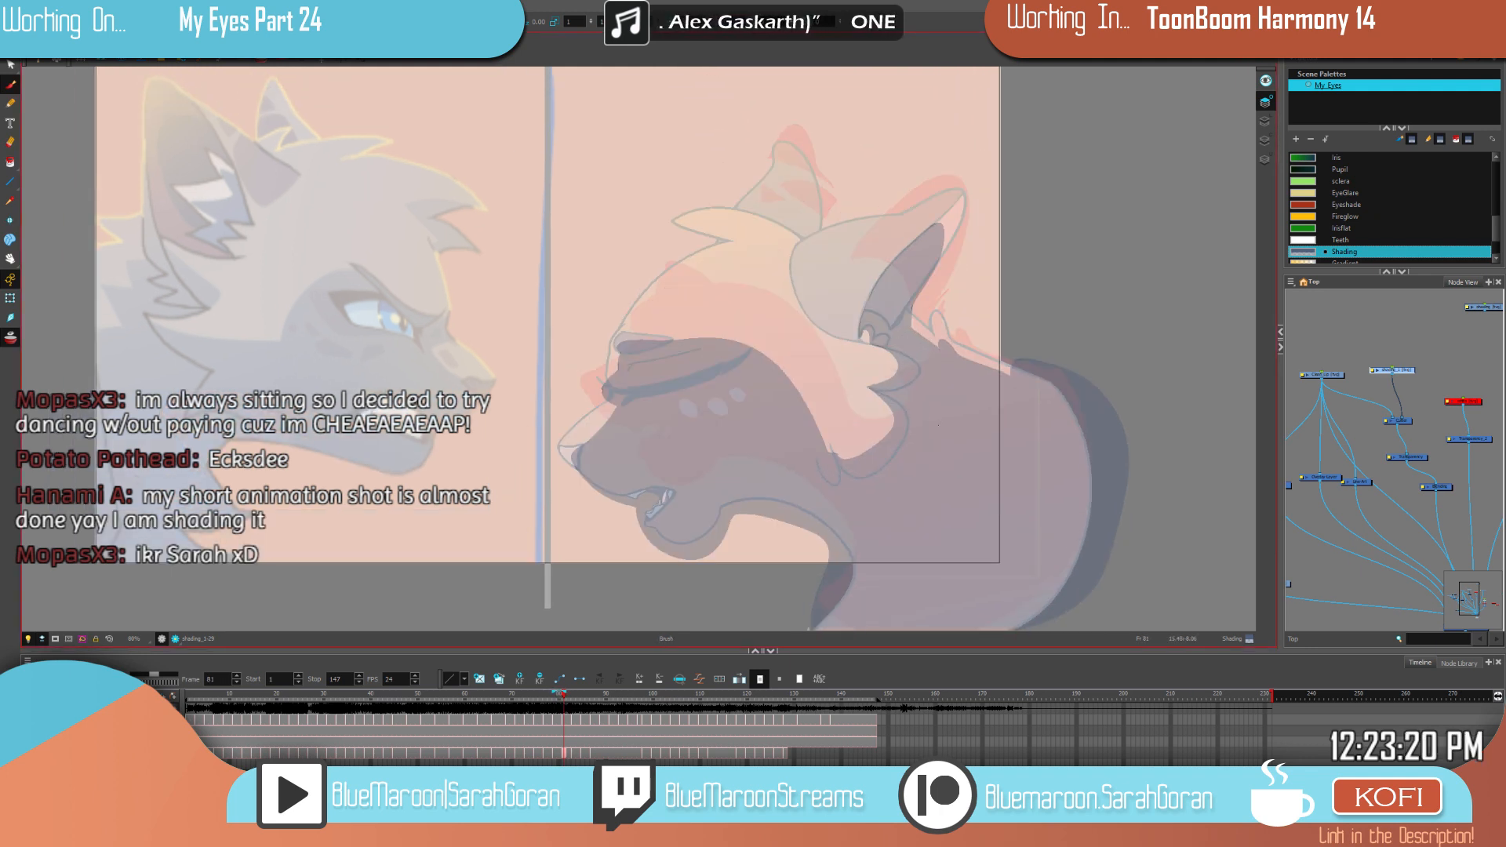
key("f")
key("g")
key("2")
key("2")
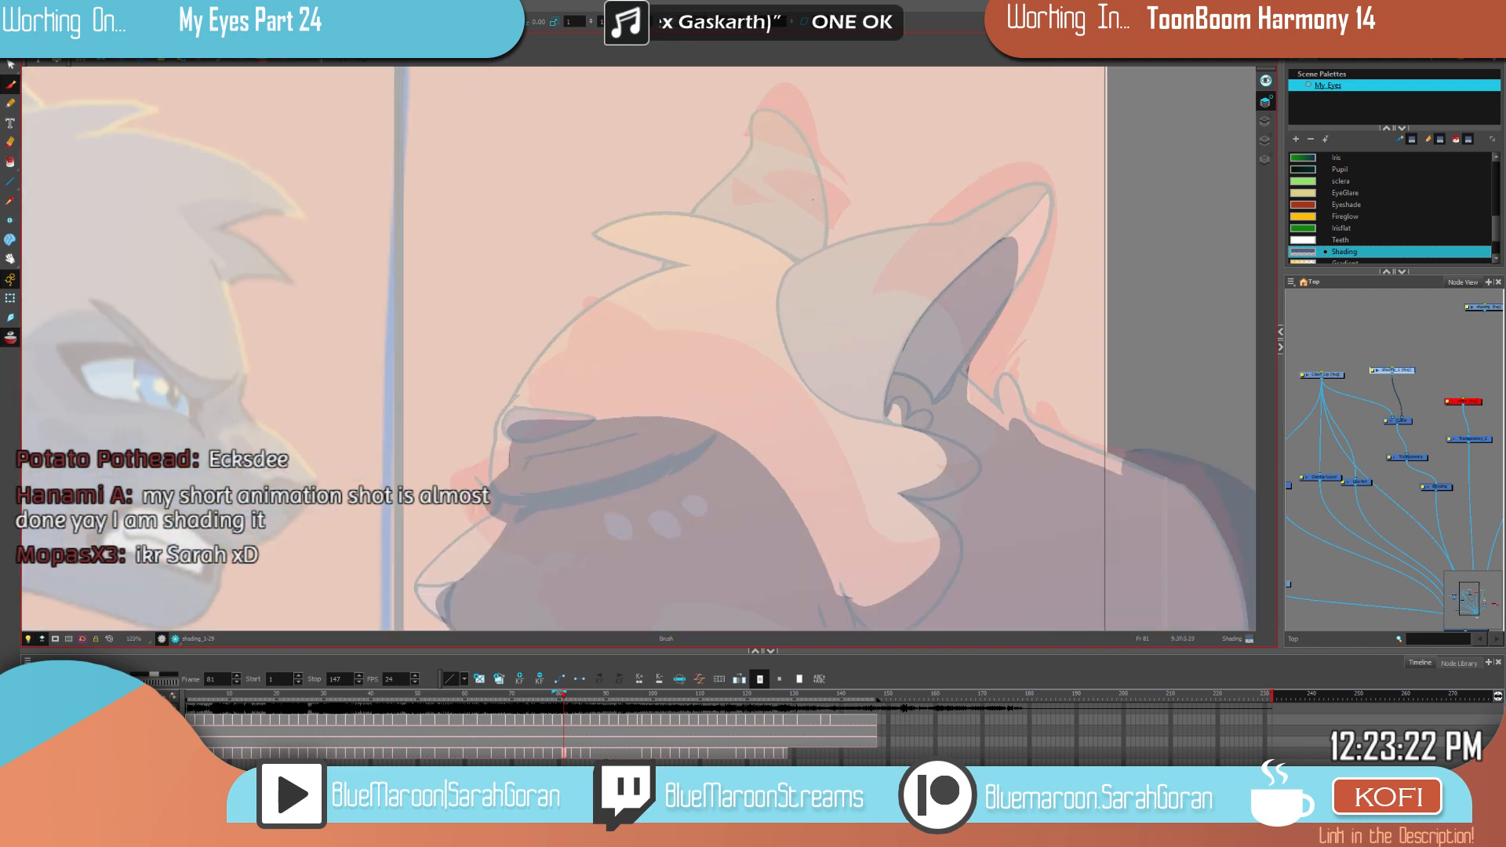
key("2")
key("2")
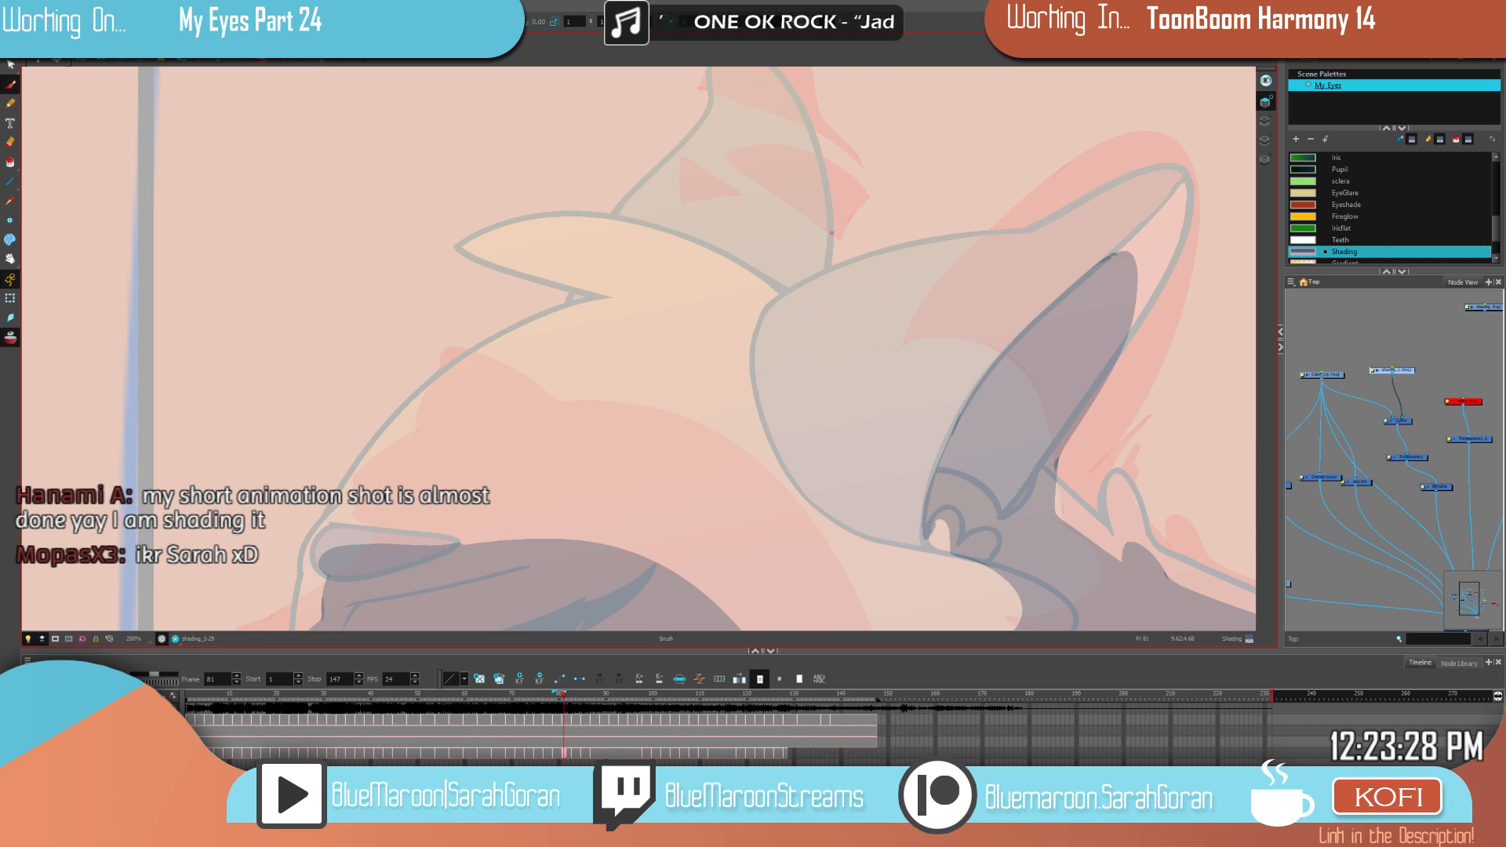
key(".")
mouse_move(777, 295)
left_mouse_down()
mouse_move(723, 271)
mouse_move(663, 285)
mouse_move(750, 331)
mouse_move(779, 294)
left_mouse_up()
left_click(747, 308)
key("f")
key("g")
key("ctrl+z")
key("ctrl+z")
Step: Draw a filled shadow on the right cat's hair in front of the near ear's base on frame 81
mouse_move(776, 295)
left_mouse_down()
mouse_move(749, 277)
mouse_move(632, 276)
left_mouse_up()
mouse_move(744, 337)
left_mouse_down()
mouse_move(786, 291)
mouse_move(681, 258)
mouse_move(636, 286)
mouse_move(749, 351)
mouse_move(792, 291)
left_mouse_up()
key("ctrl+z")
key("comma")
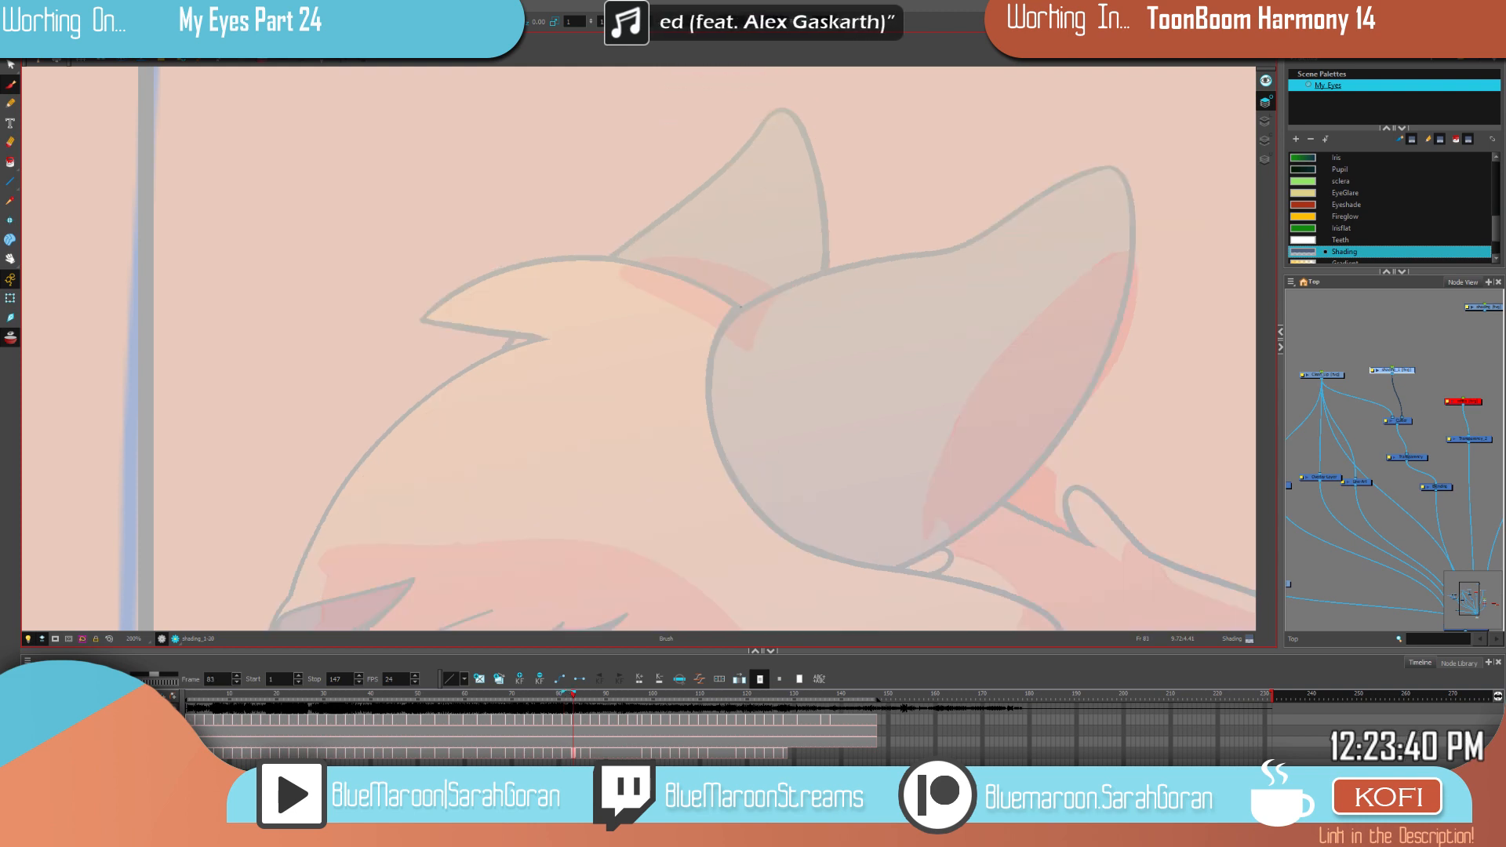
key("comma")
key("period")
key("period")
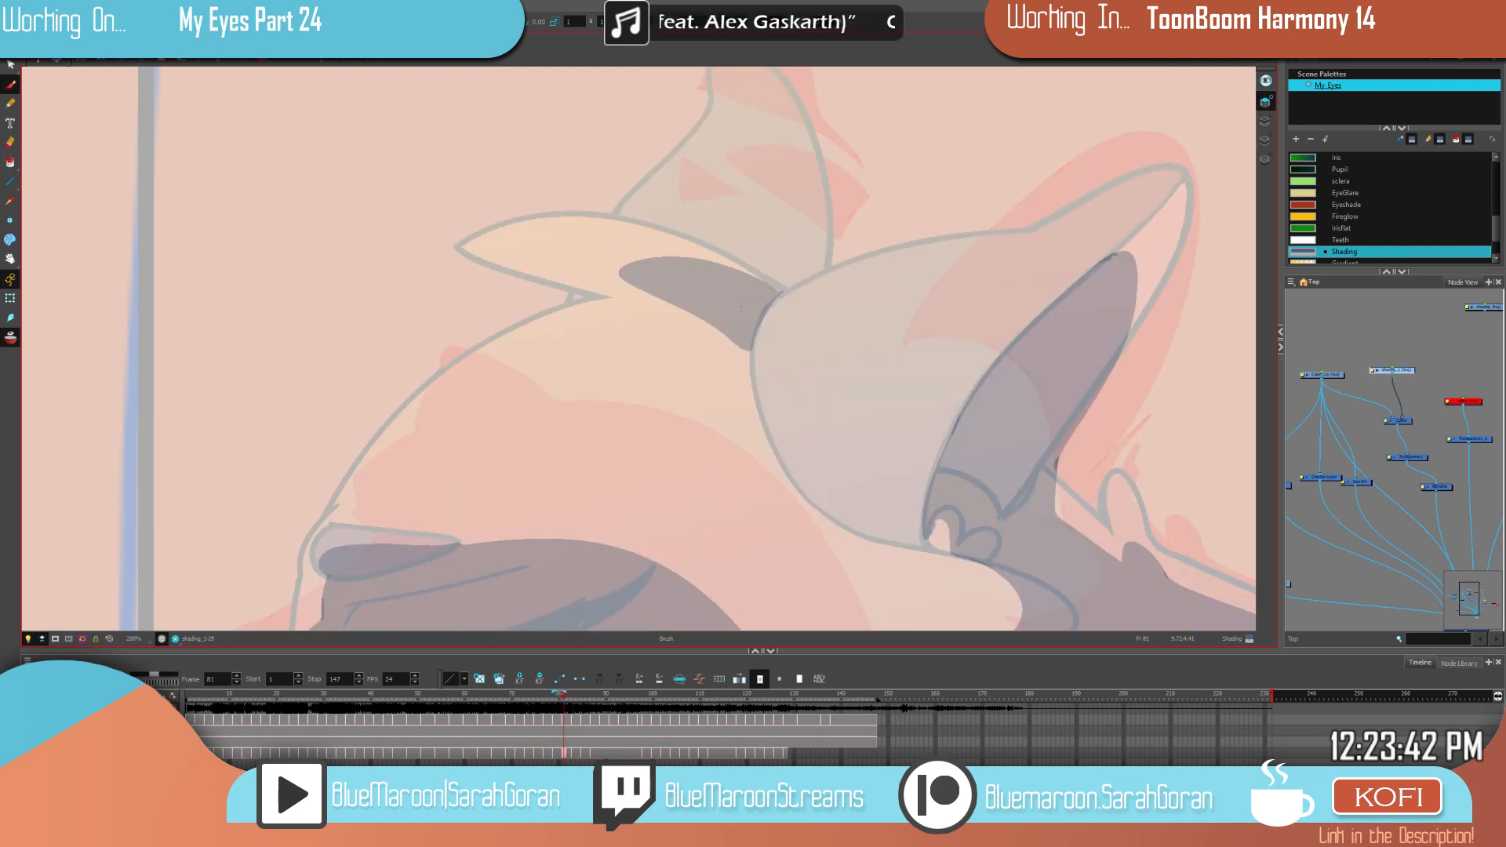
Step: Draw and fill a shadow inside the right cat's far ear, behind the hair tuft, on frame 81
left_click_drag(820, 378, 782, 491)
key("comma")
key("comma")
key("period")
key("period")
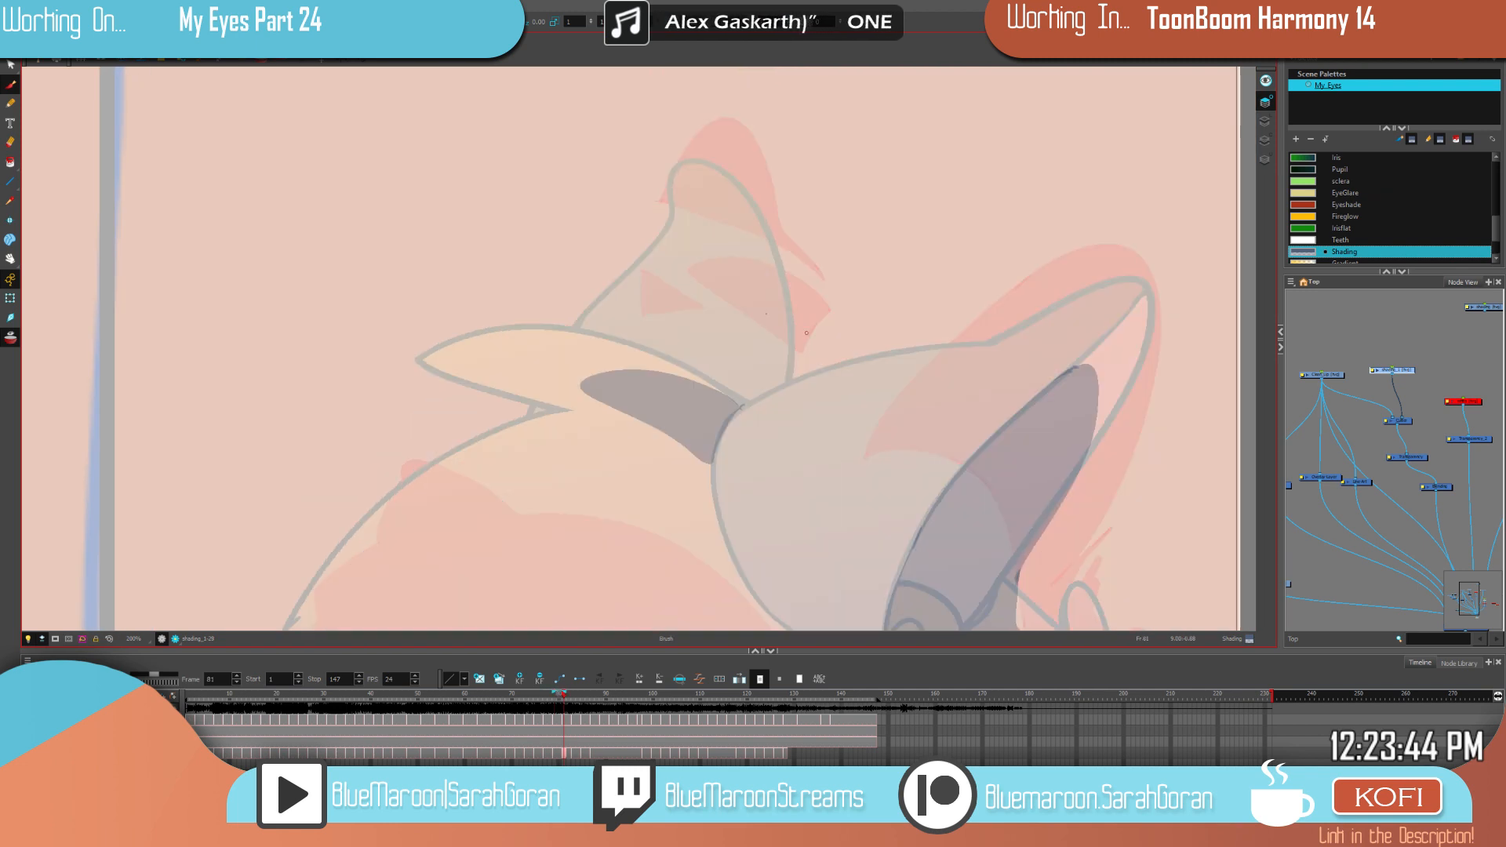
mouse_move(700, 248)
left_mouse_down()
mouse_move(751, 394)
mouse_move(623, 338)
left_mouse_up()
left_click(706, 341)
key("comma")
key("period")
key("alt+b")
Step: Compare the right cat's overall shading across frames 83, 81 and 79
left_click_drag(999, 483, 938, 400)
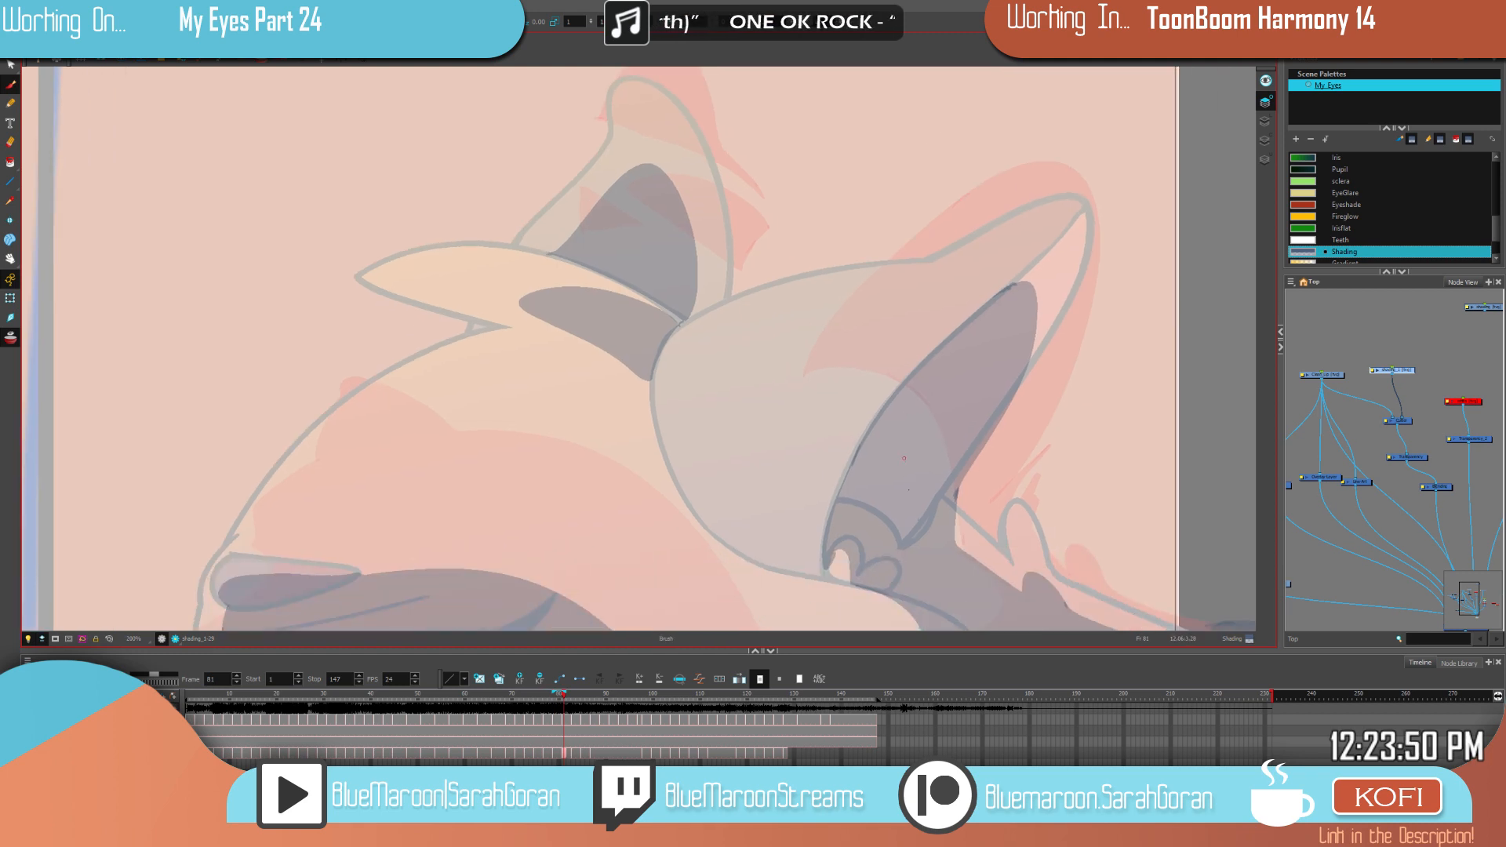
scroll(920, 462, "down", 5)
left_click_drag(1049, 517, 991, 381)
key("g")
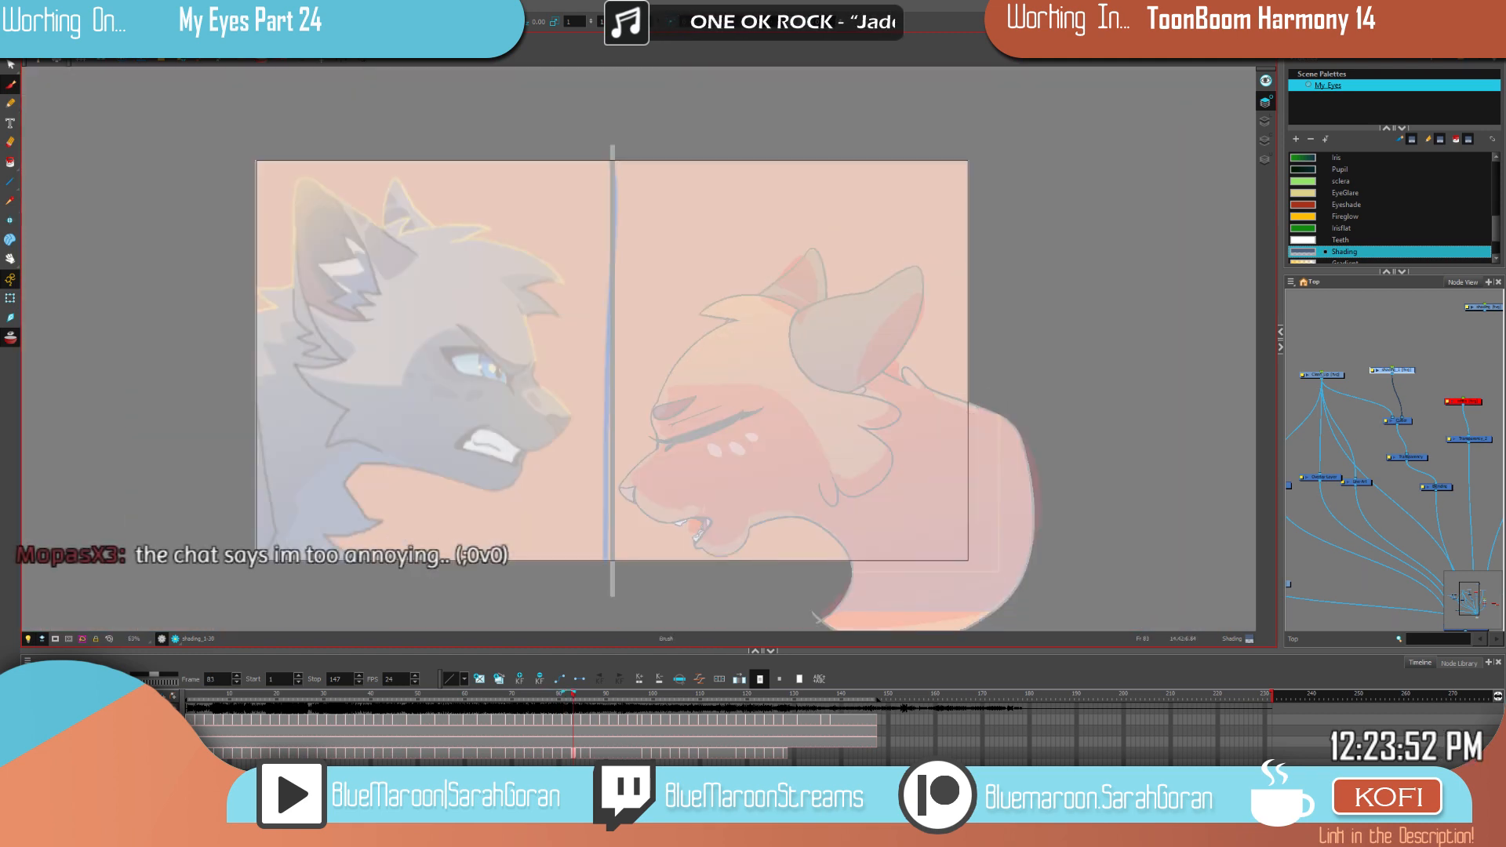
key("comma")
key("comma")
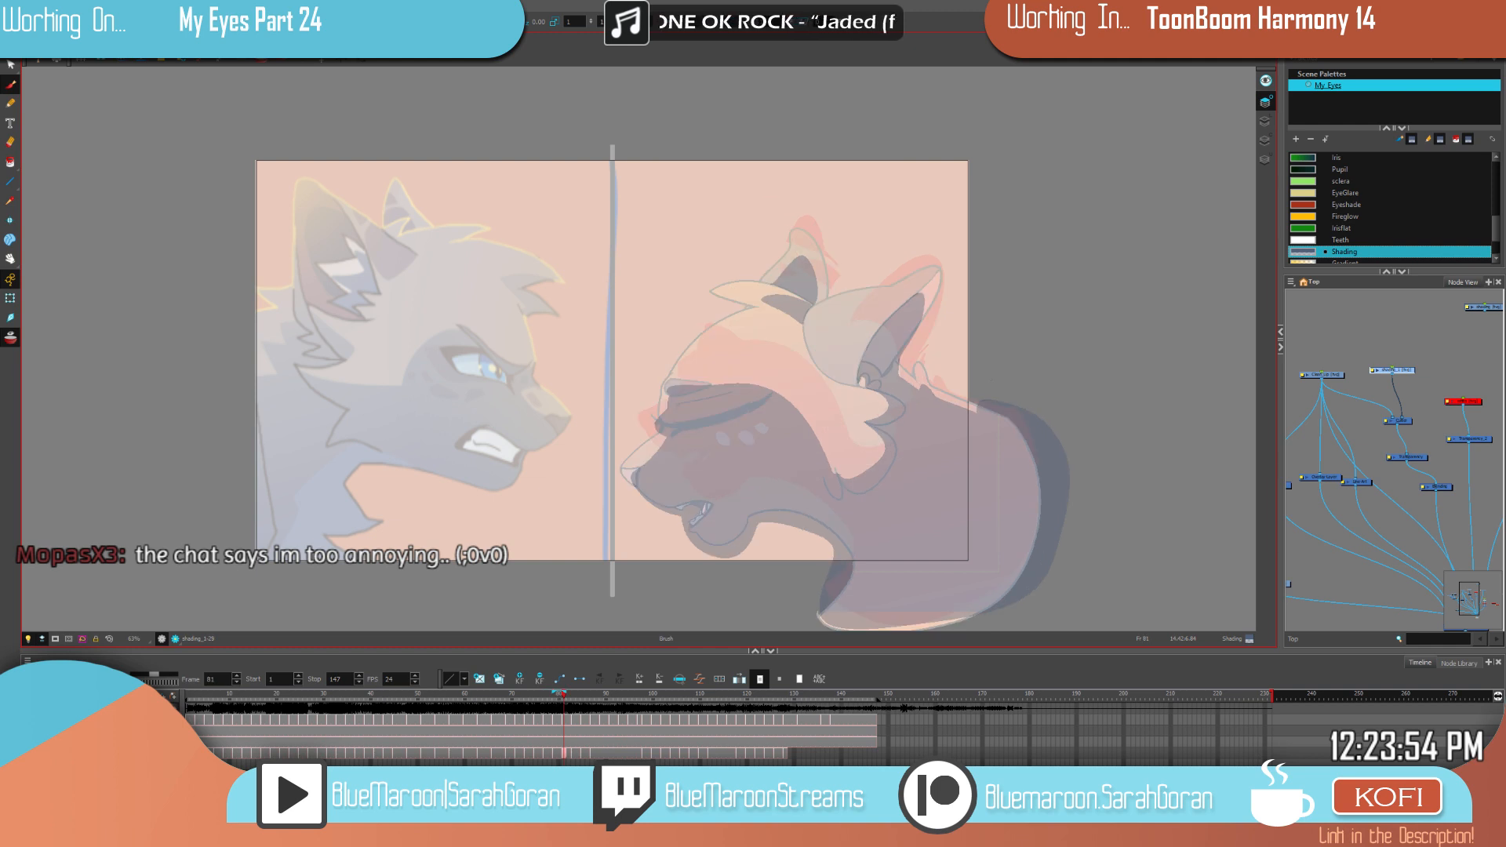
key("comma")
key("comma")
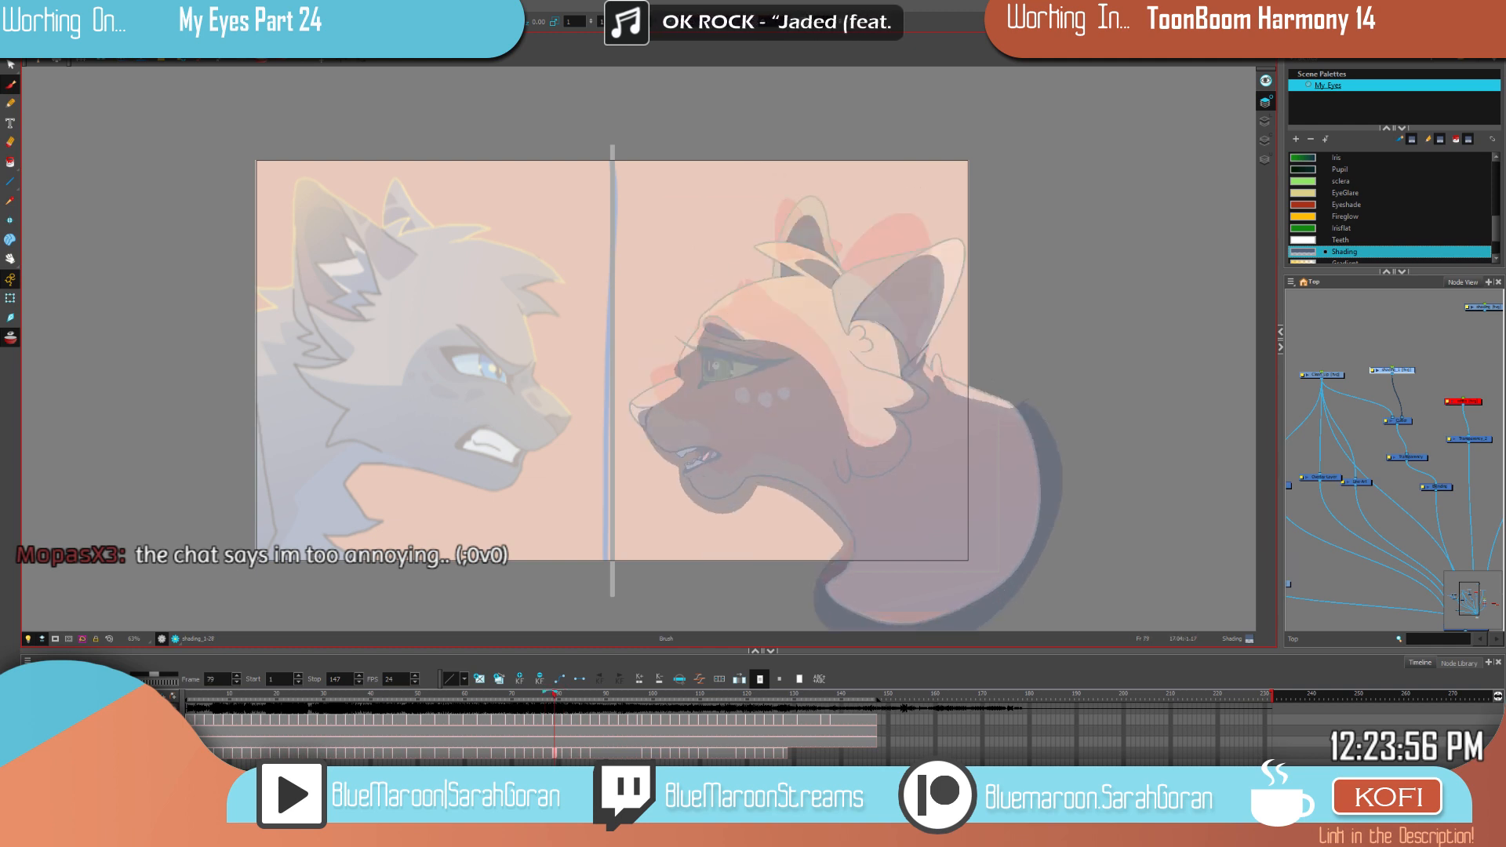
Step: Outline the lit lower part of the right cat's eye on frame 79, using frame 77 as reference
scroll(731, 390, "up", 5)
key("alt+e")
left_click_drag(734, 352, 663, 359)
key("comma")
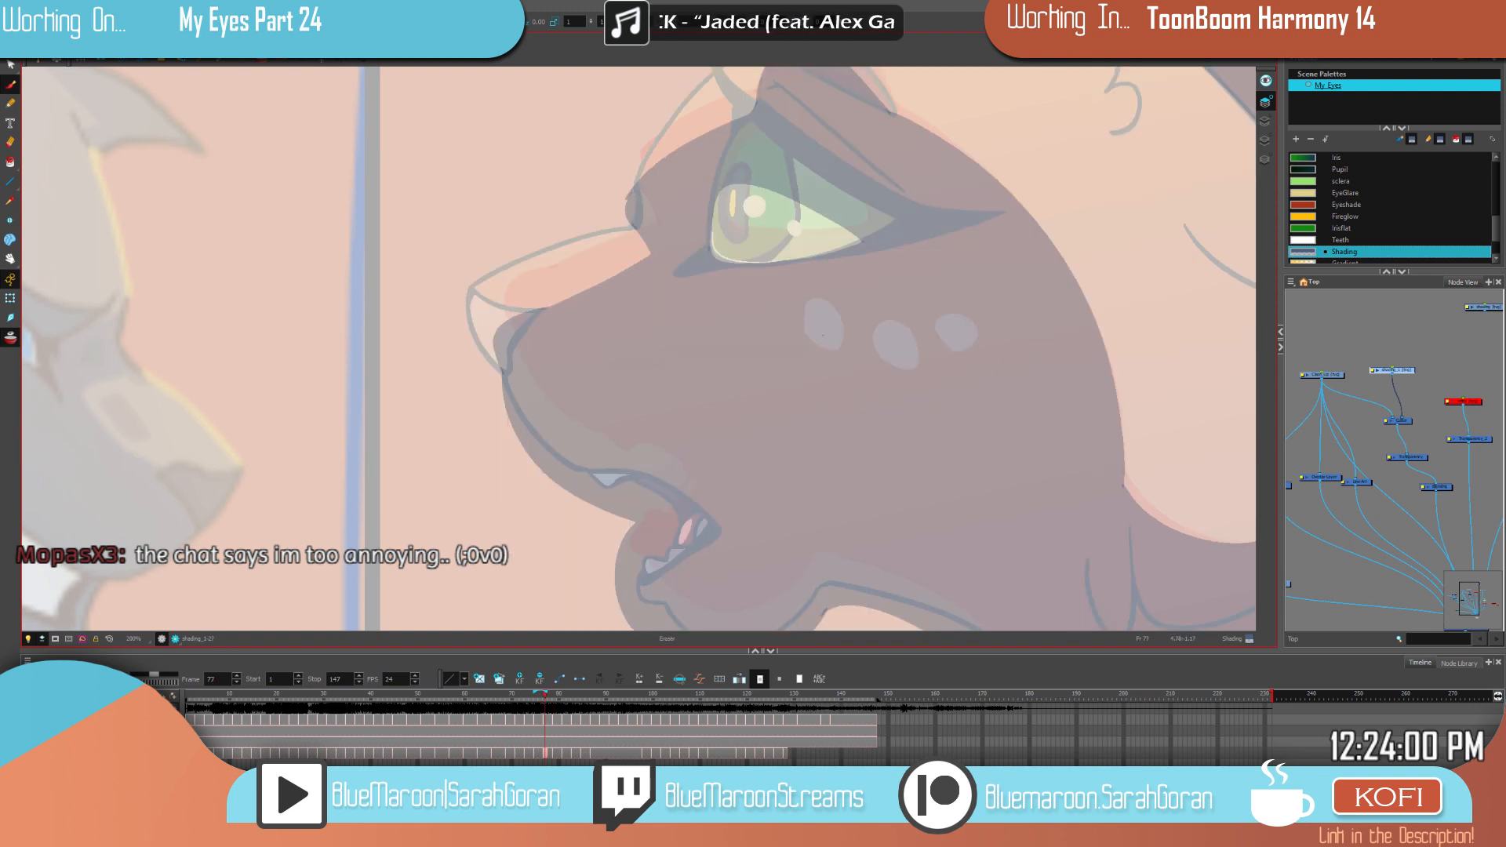
key("period")
left_click_drag(792, 339, 751, 321)
left_click_drag(662, 349, 663, 359)
Step: Delete the shading inside the outlined lower part of the right cat's eye on frame 79 and return to the Brush
key("alt+s")
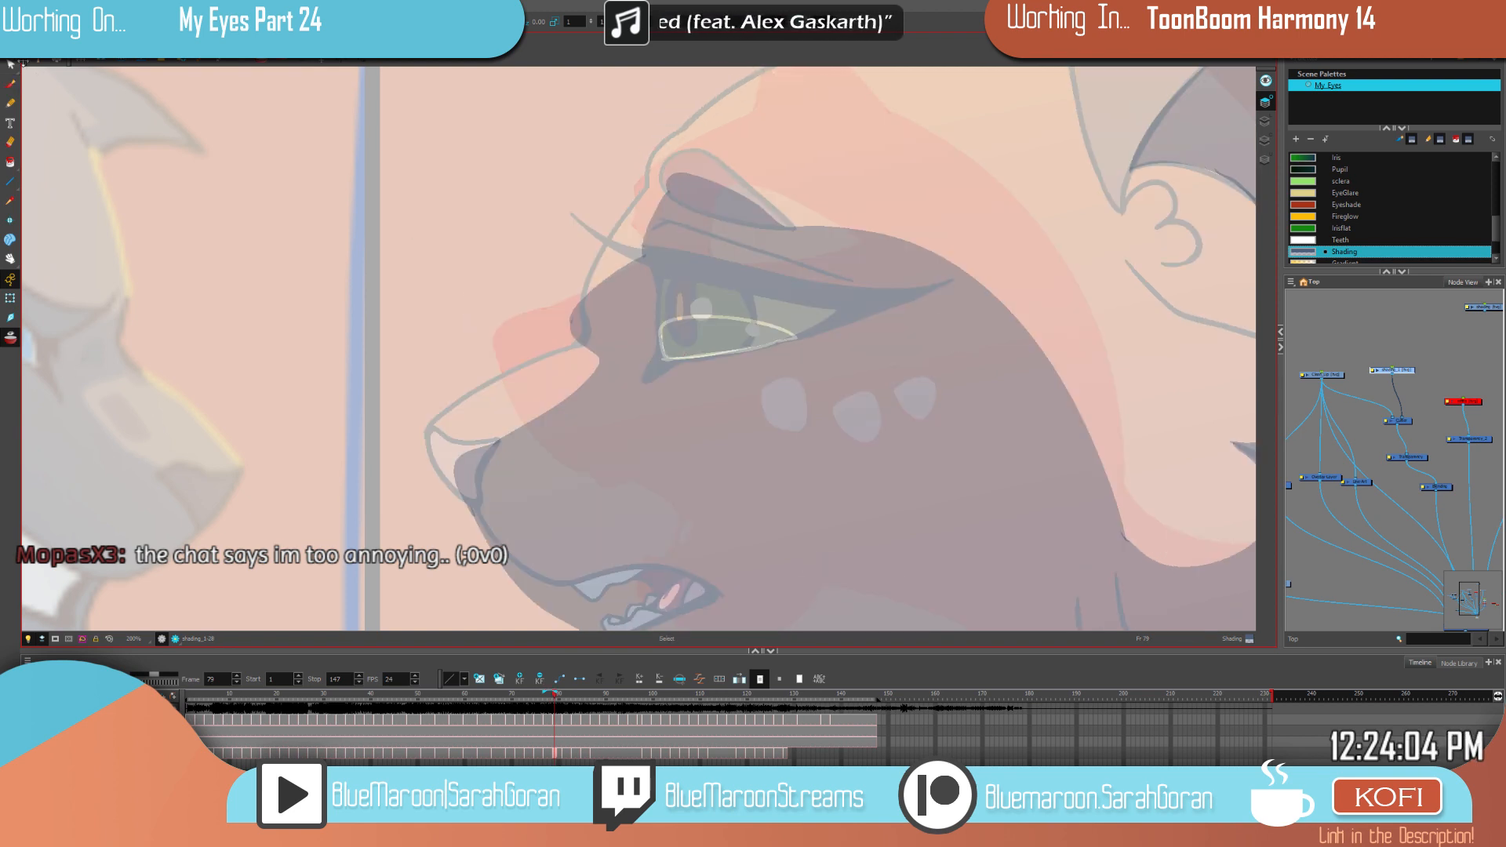
left_click(720, 338)
key("Delete")
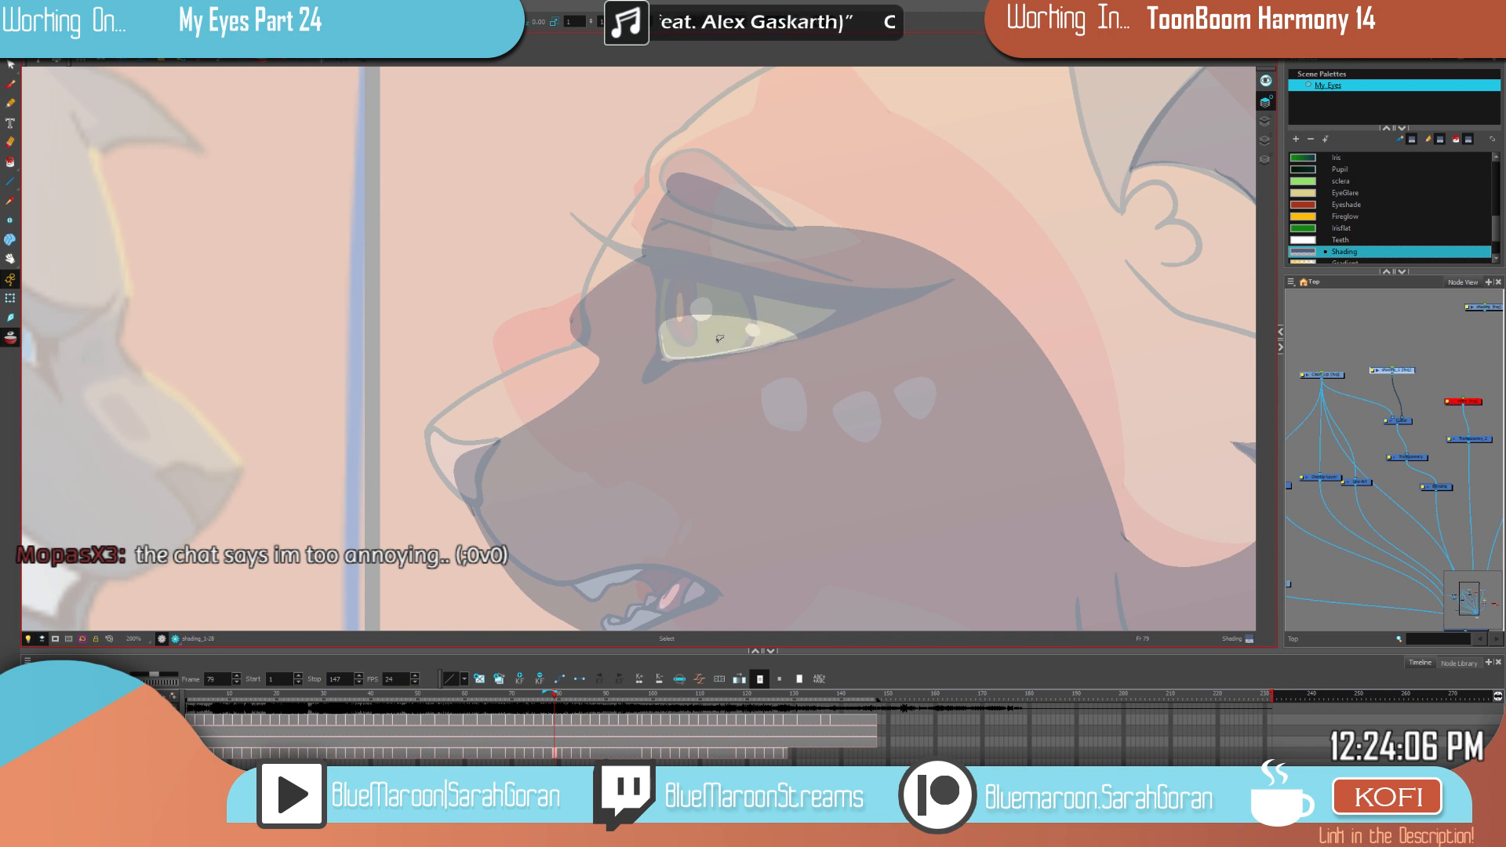
left_click(9, 88)
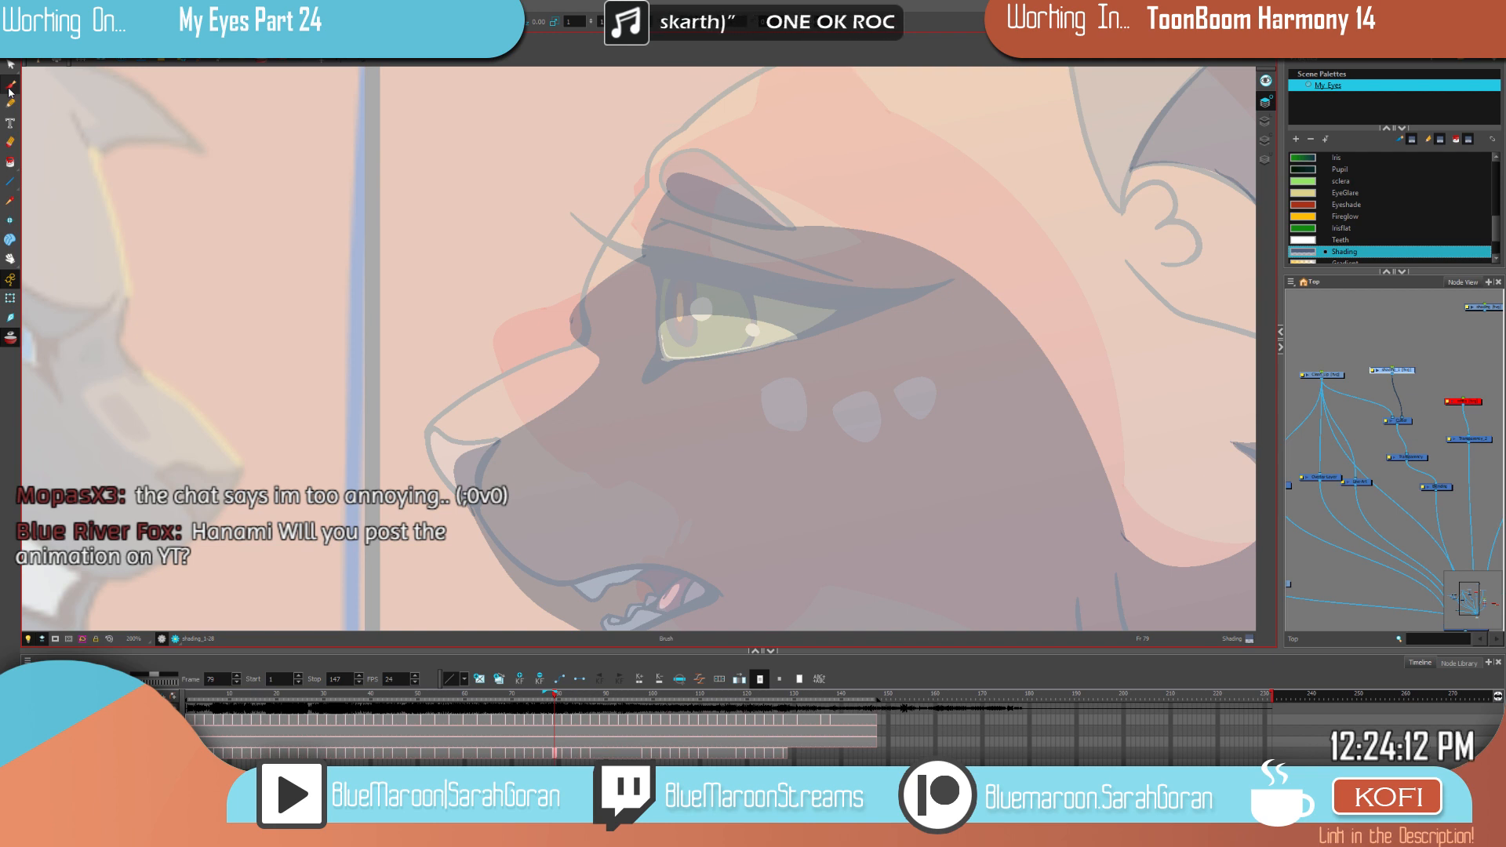
key("comma")
key("period")
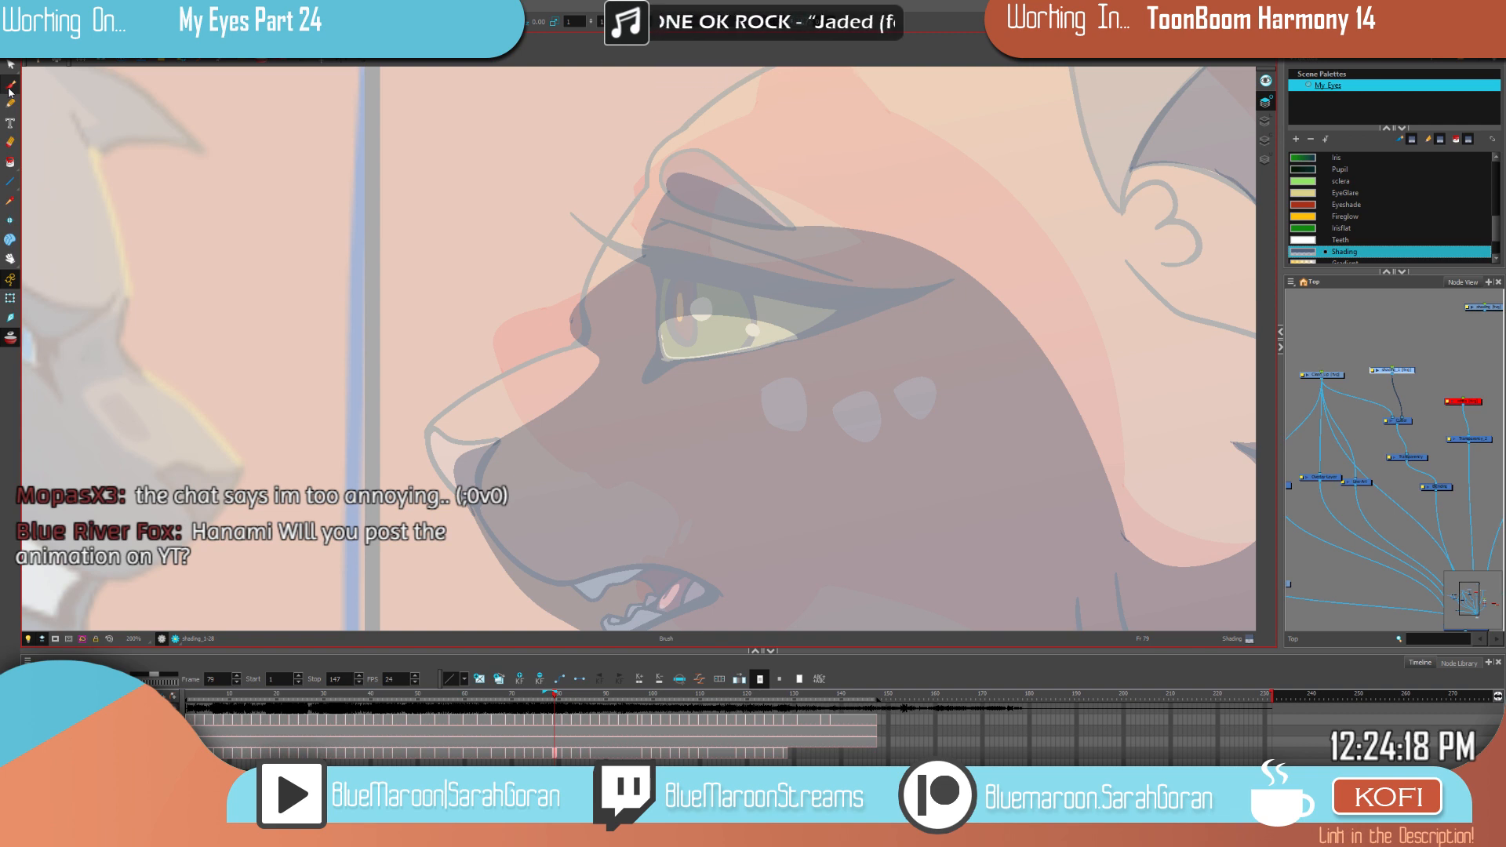
Step: Compare the right cat's shading on frame 79 with the neighbouring frames
key("1")
key("1")
key("1")
key("1")
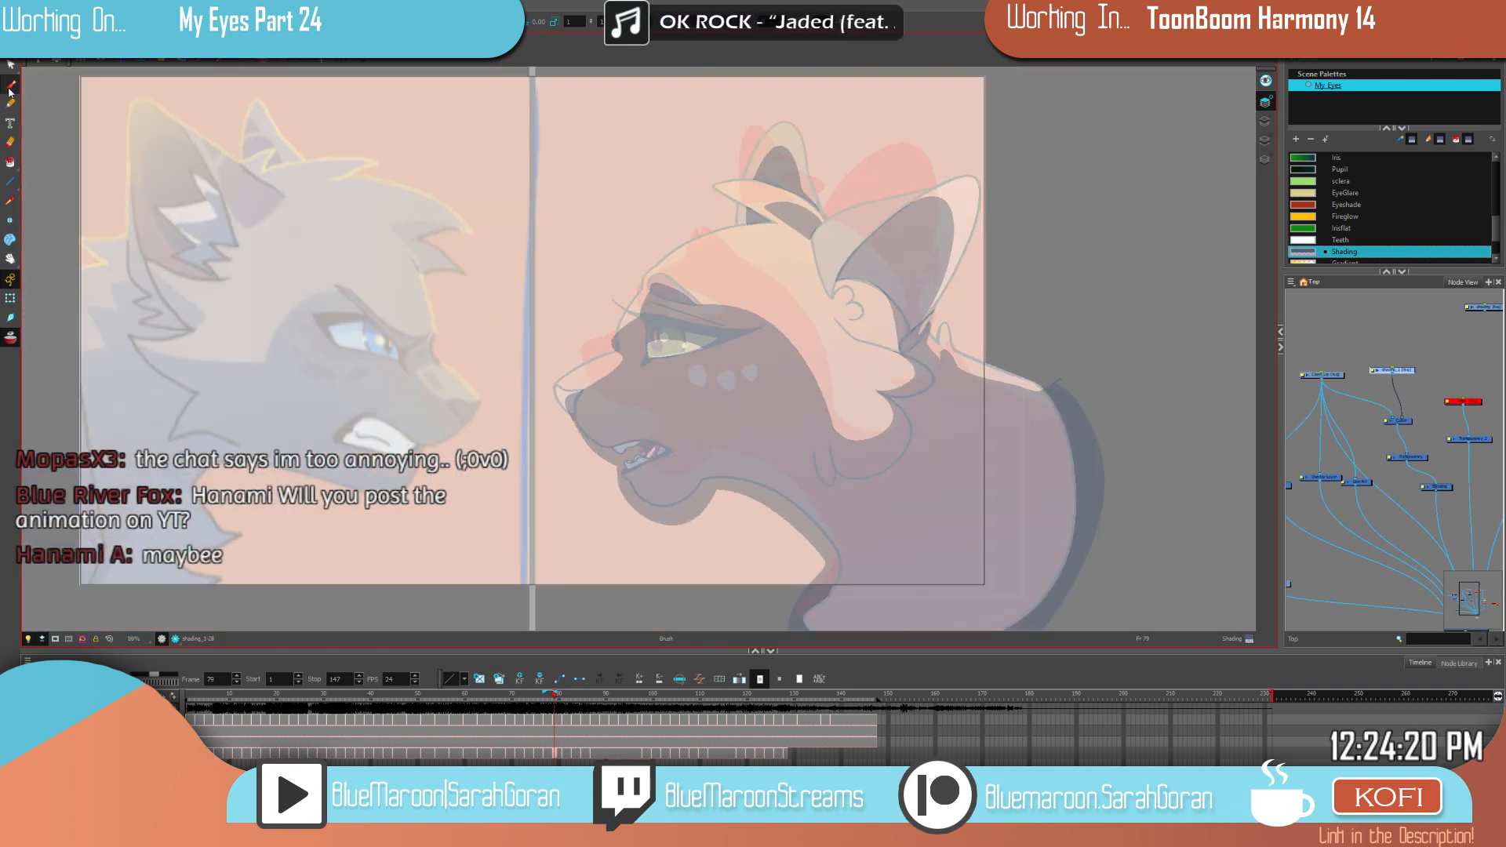
key("f")
key("g")
key("f")
key("g")
key("f")
key("g")
key("period")
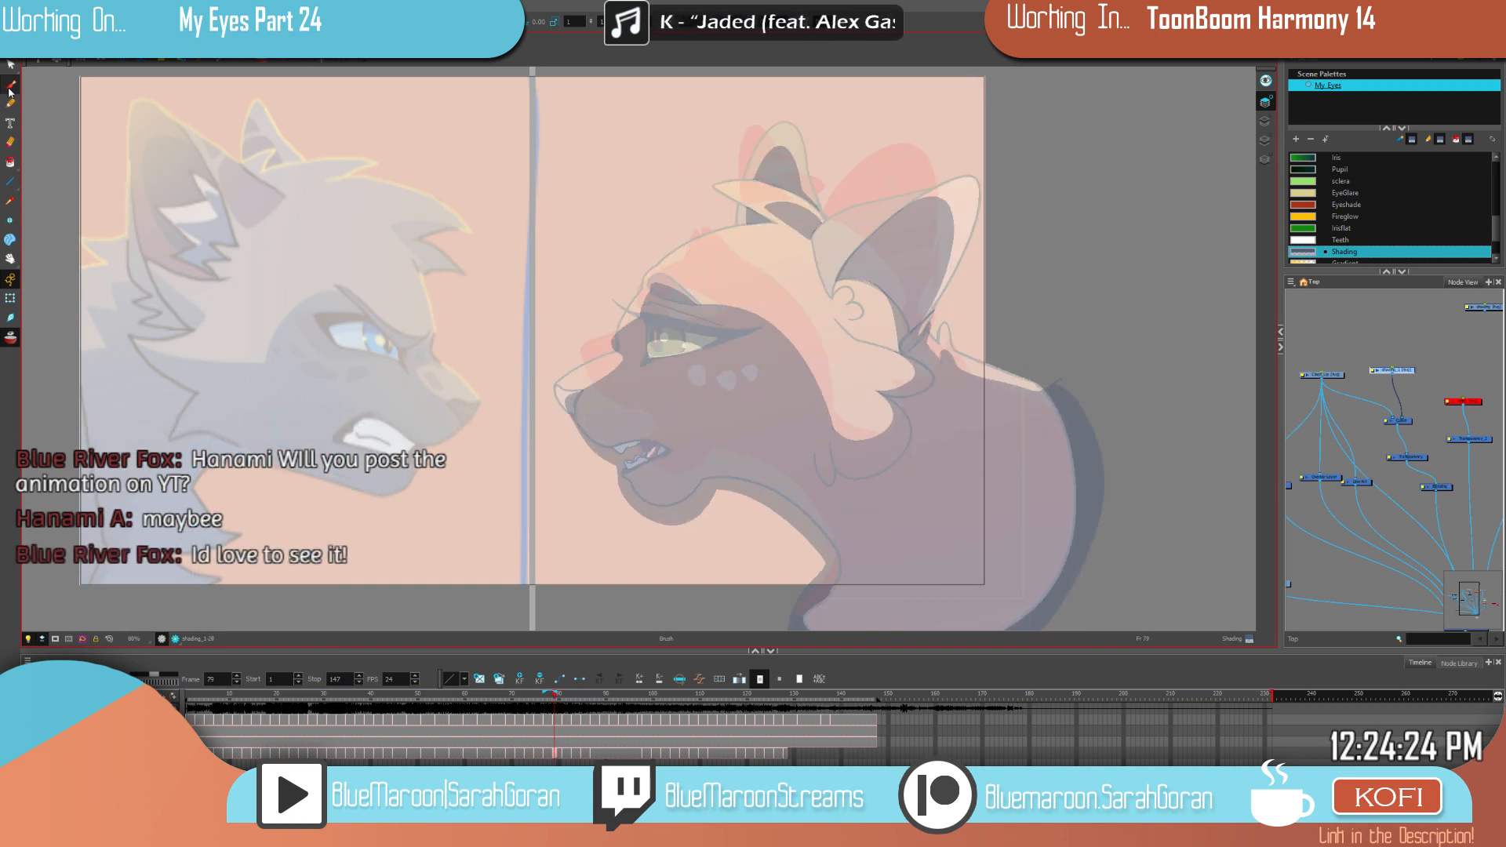
key("period")
key("period")
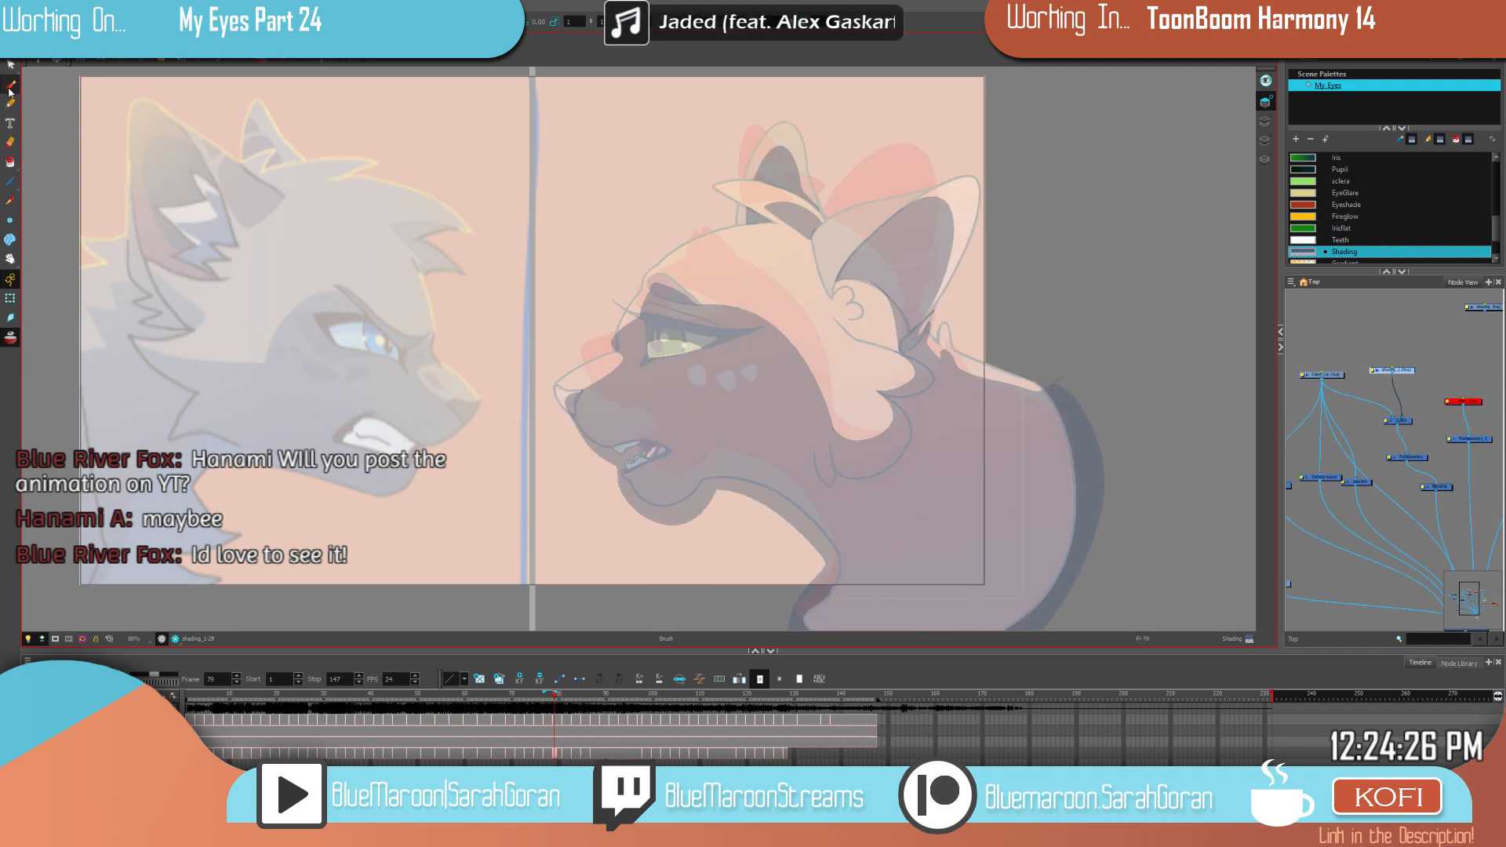
key("comma")
key("comma")
key("comma")
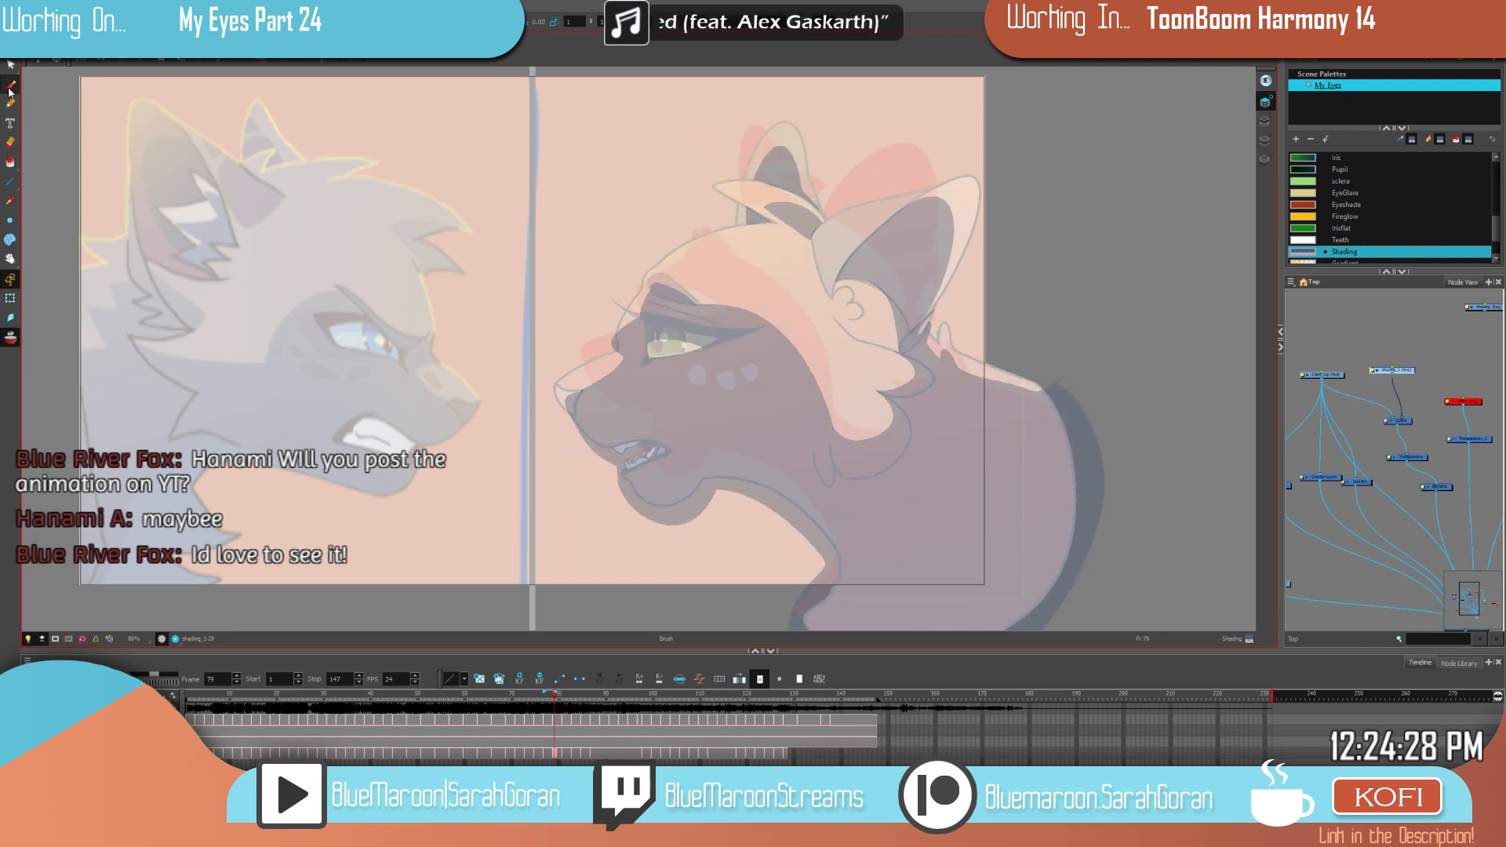
key("period")
key("period")
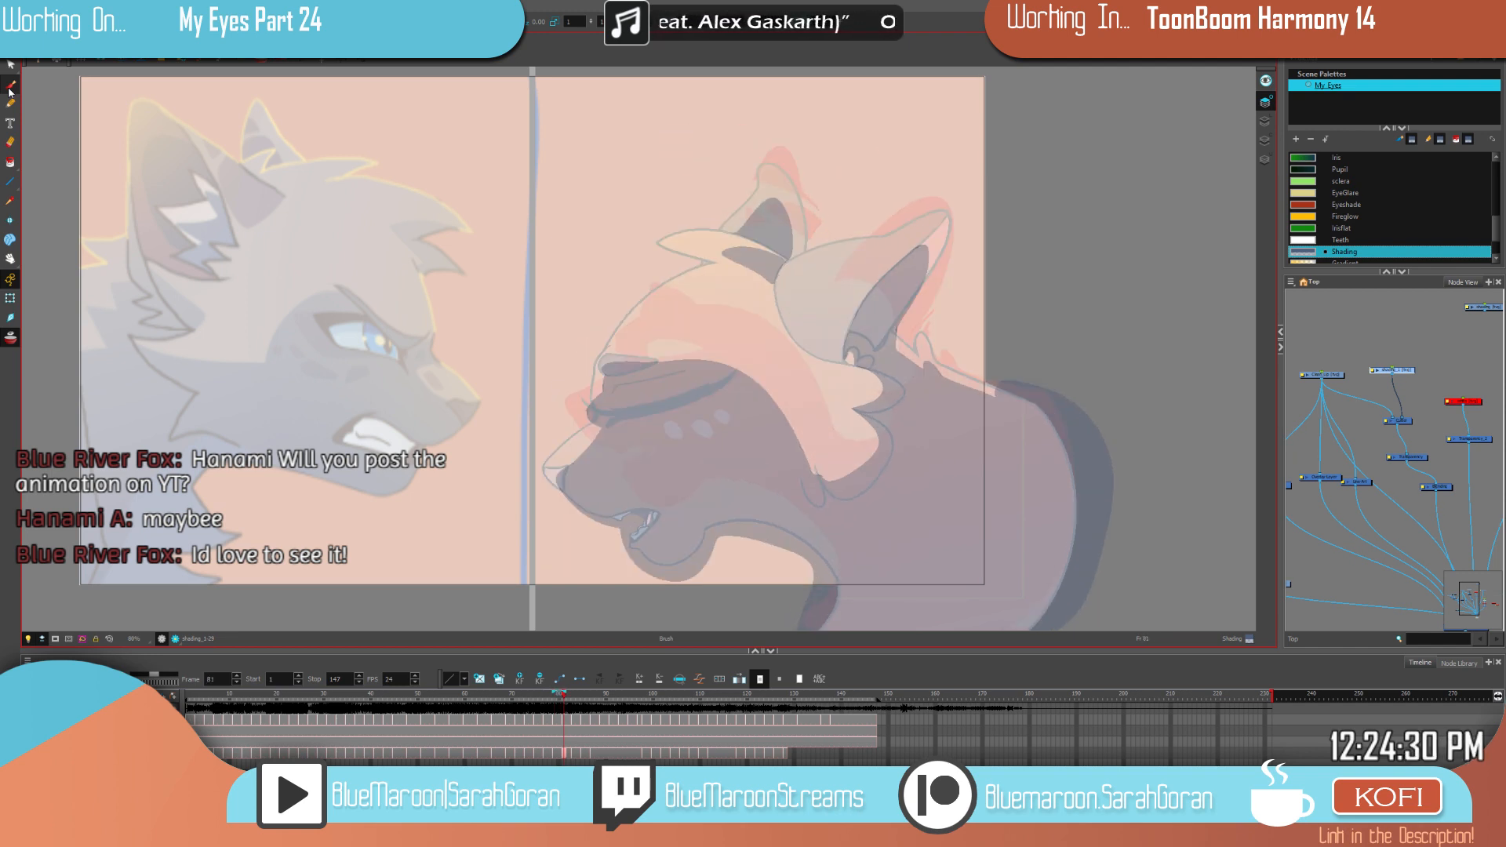
Step: On frame 83, outline the right cat's shading from the brow down past the front of the closed eye, using frame 81 as reference
key("period")
key("period")
scroll(672, 449, "up", 4)
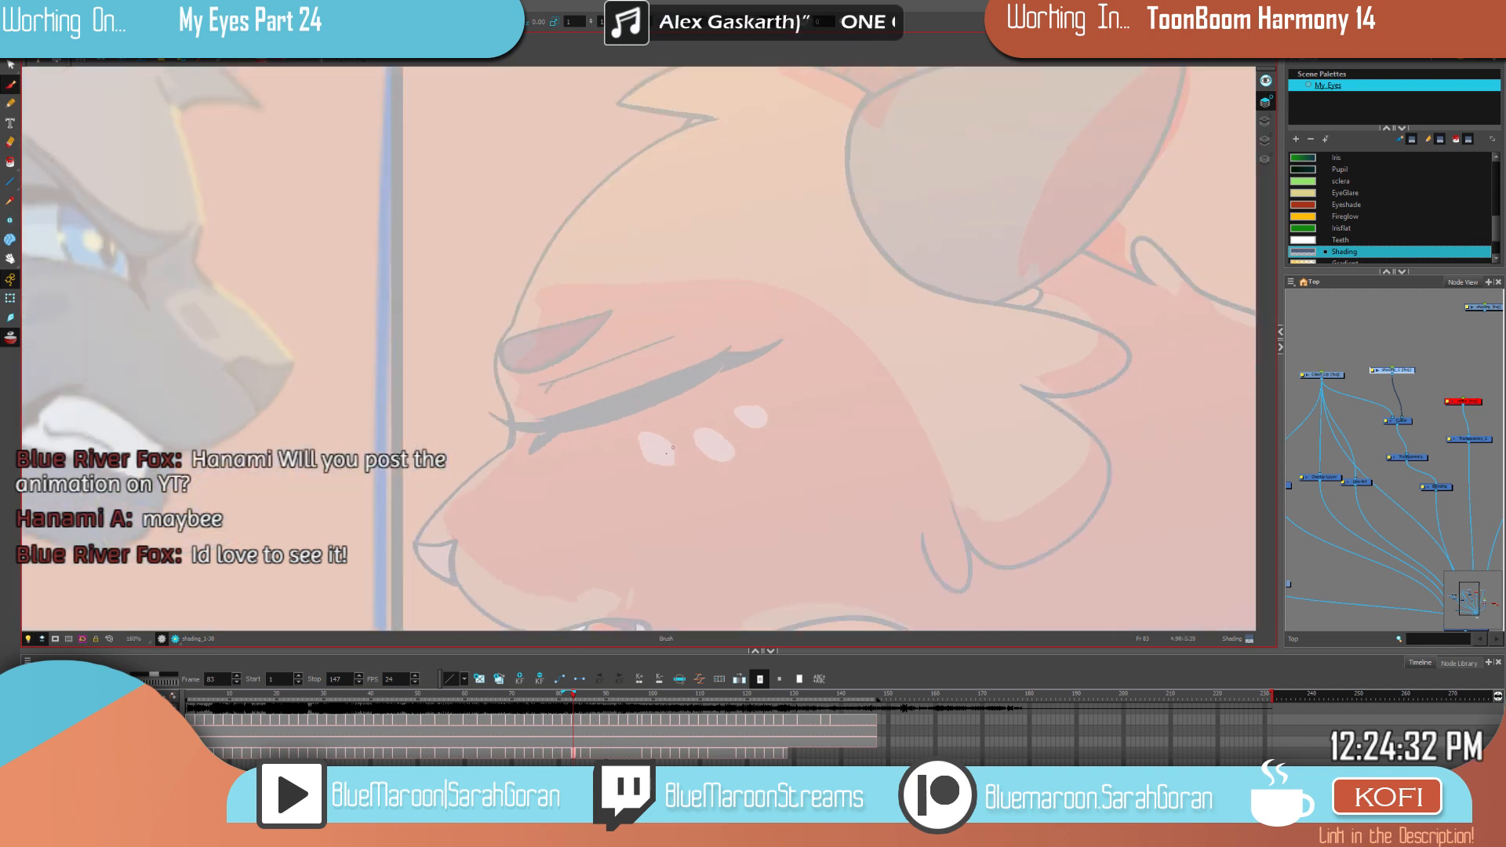
left_click_drag(715, 445, 795, 436)
key("comma")
key("period")
mouse_move(651, 325)
left_mouse_down()
mouse_move(599, 343)
mouse_move(610, 426)
left_mouse_up()
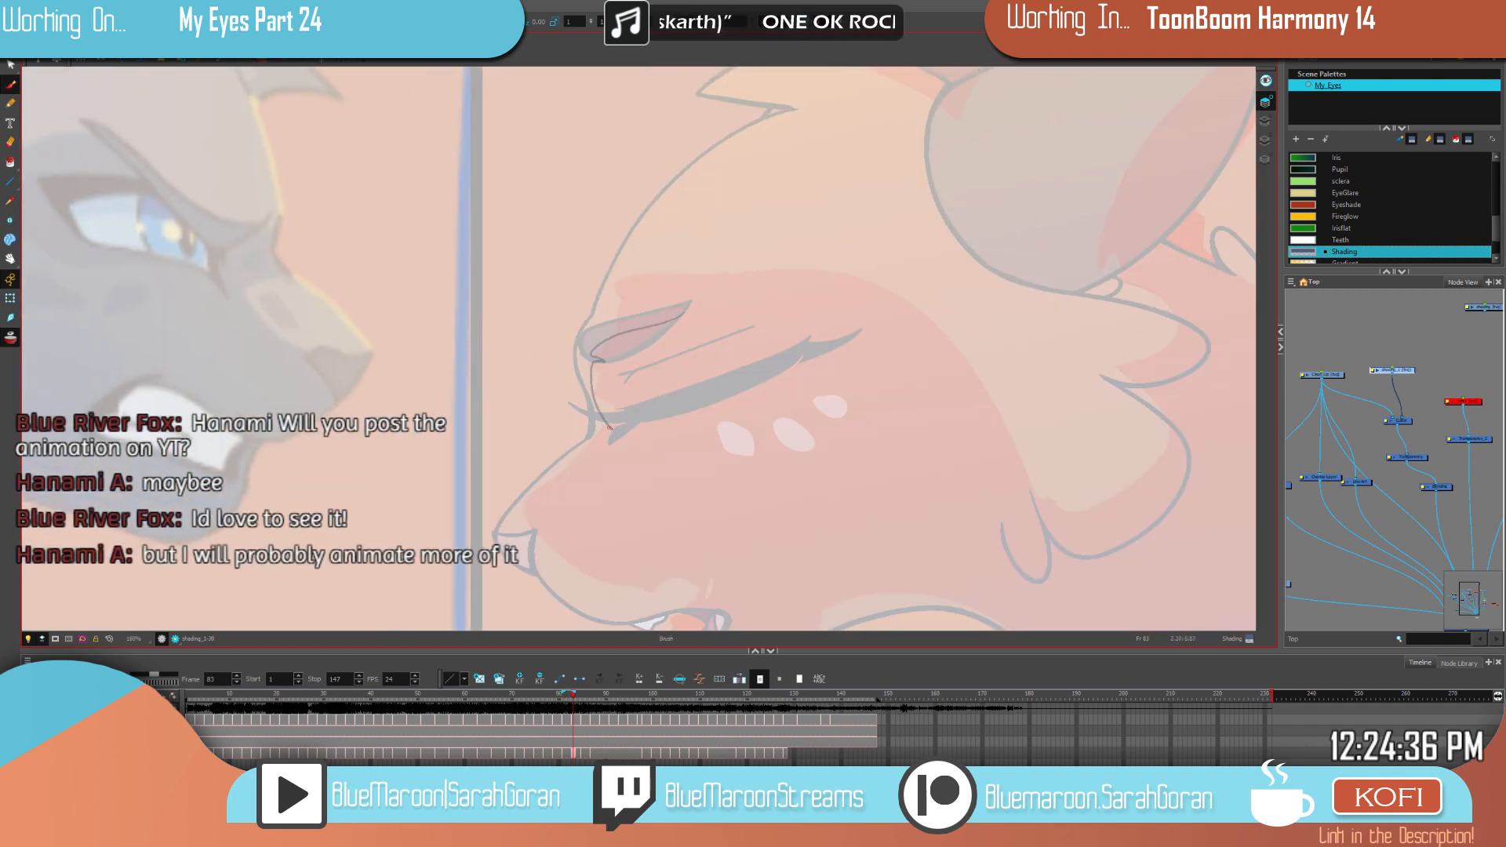
key("comma")
key("period")
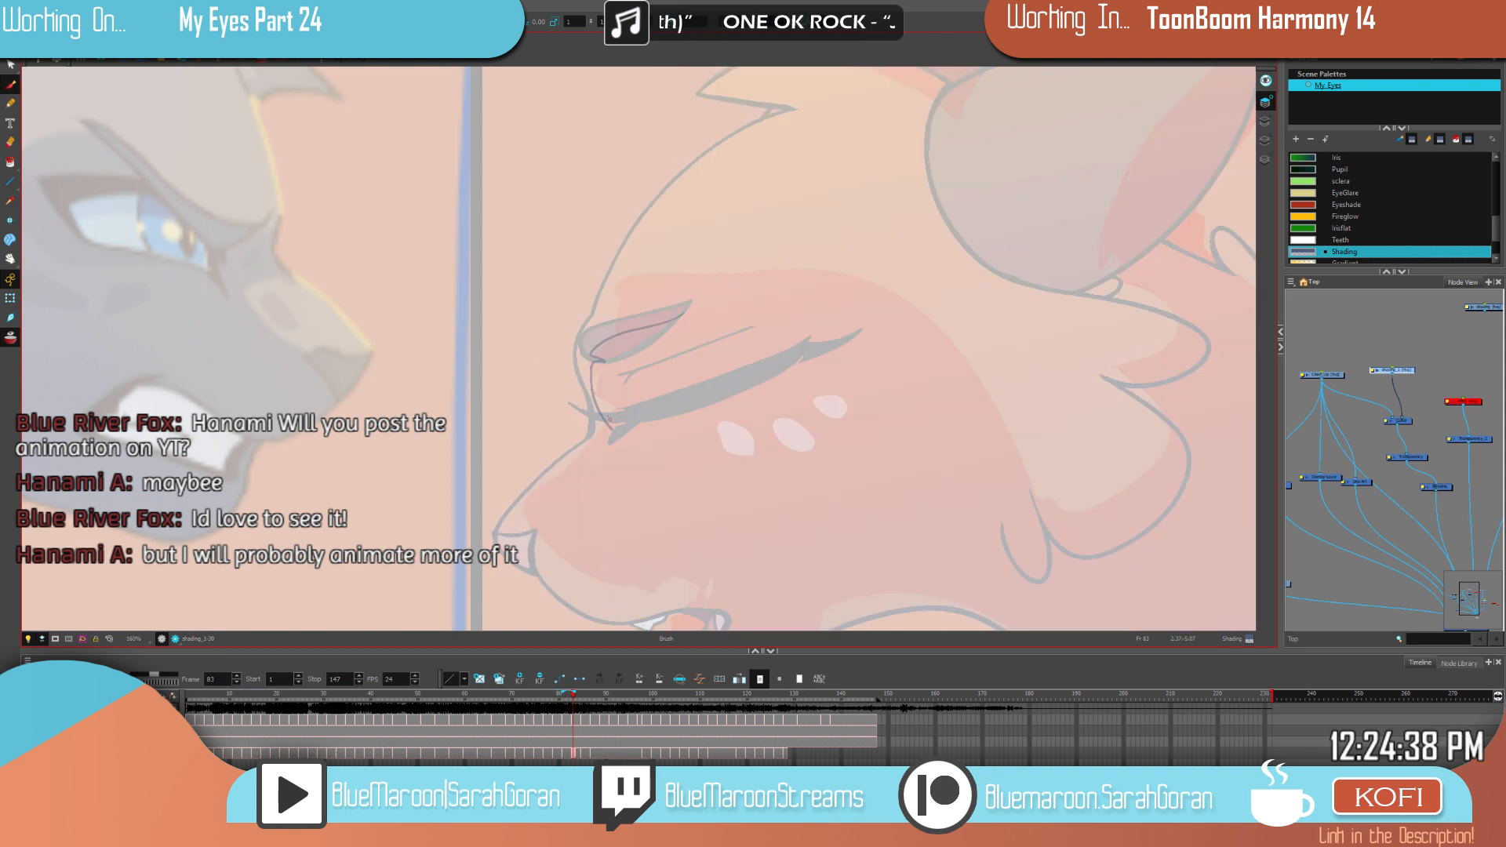
mouse_move(592, 393)
left_mouse_down()
mouse_move(583, 434)
mouse_move(603, 441)
left_mouse_up()
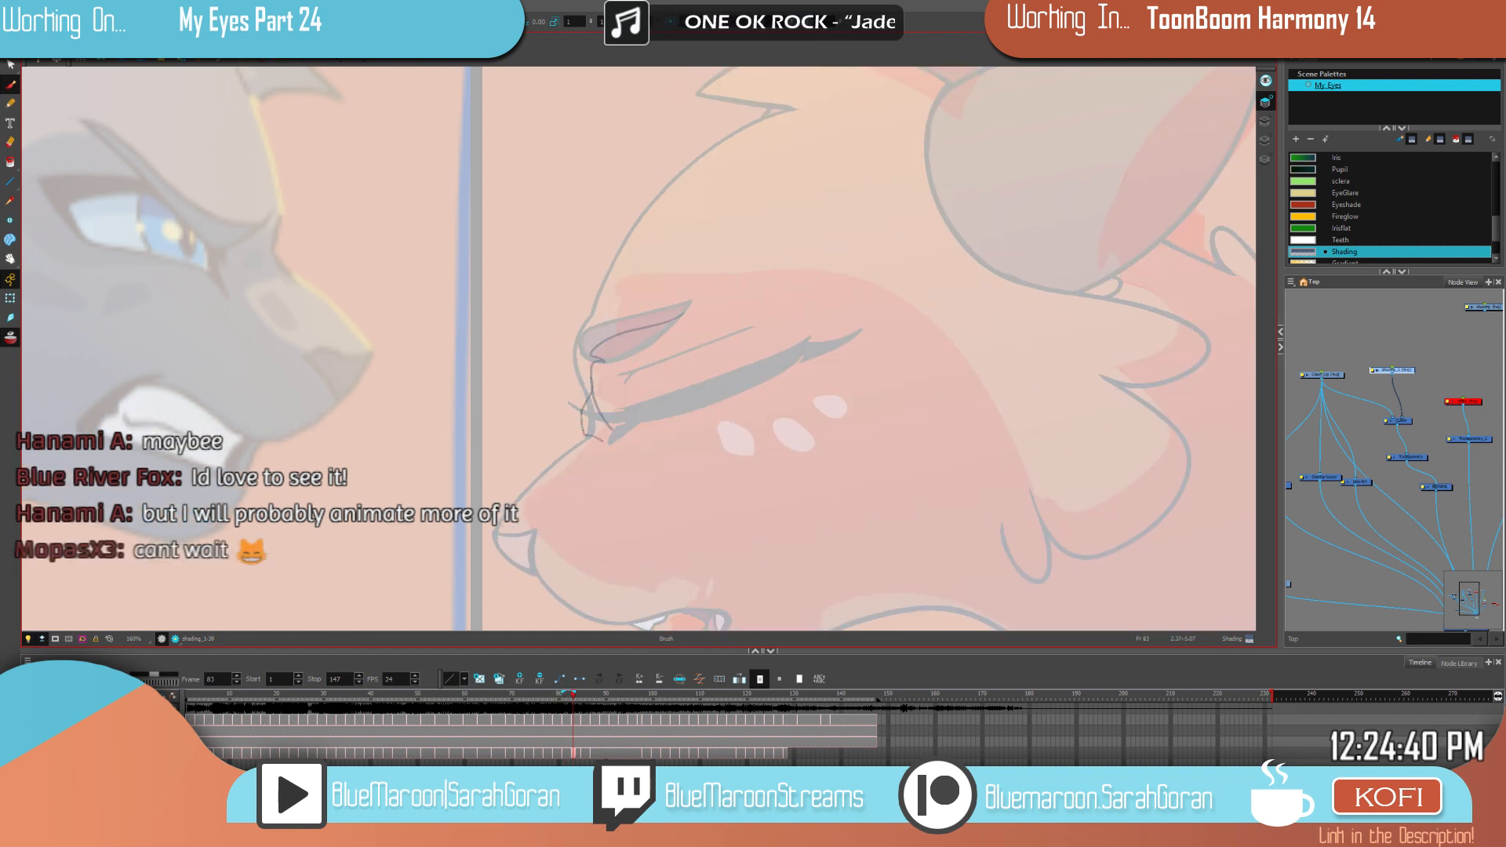
Step: Continue the shading outline on frame 83 along the right cat's muzzle bridge, nose and mouth area
left_click_drag(745, 449, 827, 329)
key("f")
key("g")
left_click_drag(614, 413, 615, 454)
left_click_drag(776, 407, 715, 341)
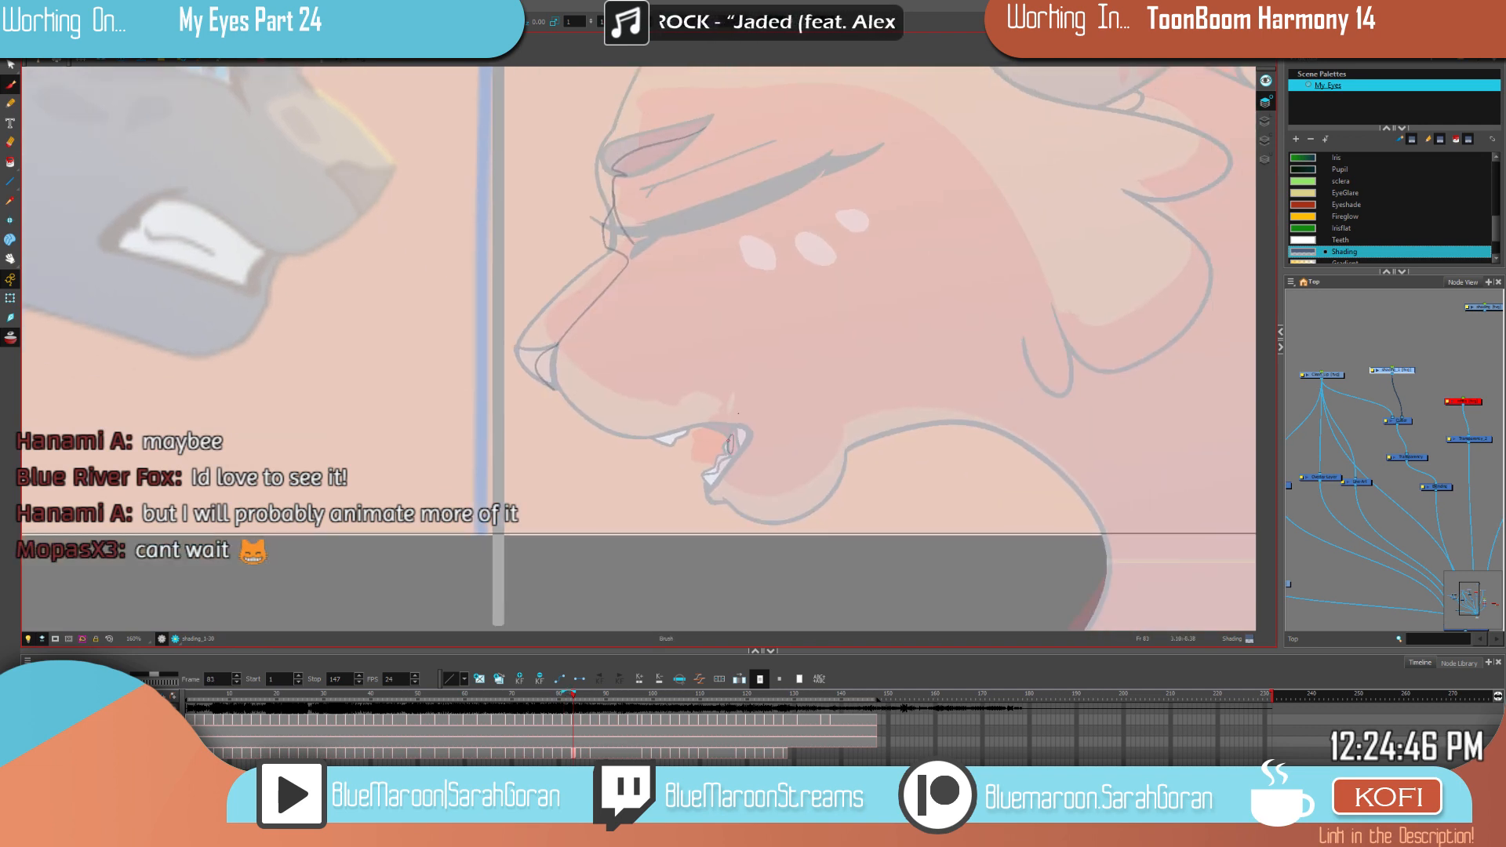
left_click_drag(603, 445, 688, 482)
mouse_move(876, 480)
left_mouse_down()
mouse_move(945, 450)
mouse_move(1049, 488)
left_mouse_up()
Step: Outline the shading along the right cat's cheek fur on frame 83, checking it against frame 81
left_click_drag(983, 396, 891, 579)
key("comma")
key("period")
key("comma")
key("period")
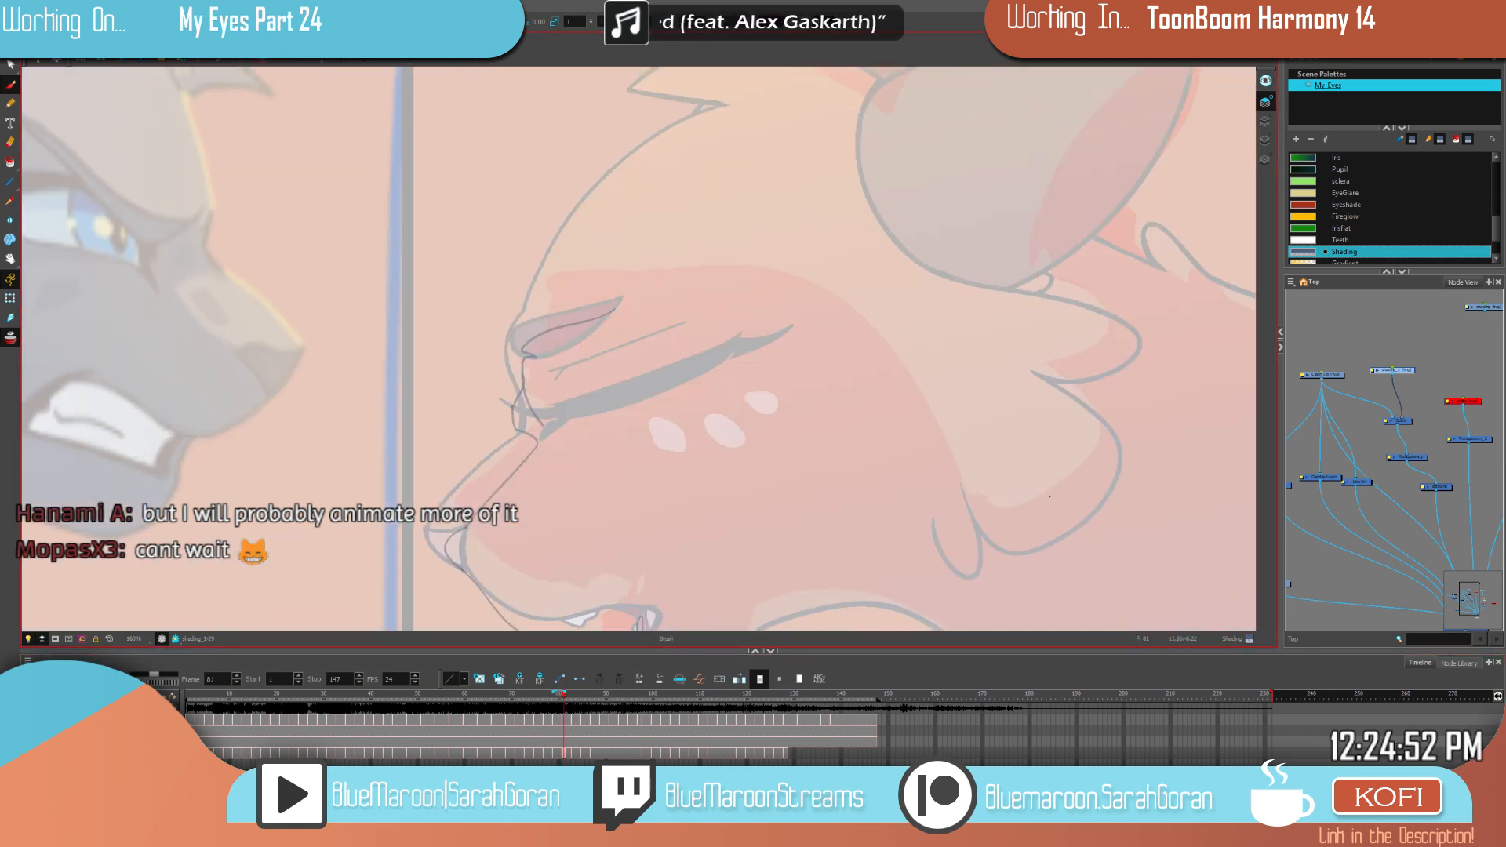
left_click_drag(968, 525, 976, 523)
left_click_drag(1147, 462, 1065, 431)
key("comma")
key("period")
Step: Draw the curved shading edge from the right cat's cheek up over the closed eye to the brow on frame 83, redoing the first stroke
left_click_drag(969, 343, 1018, 414)
left_click_drag(888, 476, 884, 469)
key("comma")
key("period")
key("comma")
key("period")
mouse_move(868, 472)
left_mouse_down()
mouse_move(827, 363)
mouse_move(695, 282)
mouse_move(541, 270)
left_mouse_up()
key("ctrl+z")
mouse_move(869, 474)
left_mouse_down()
mouse_move(813, 337)
mouse_move(524, 285)
left_mouse_up()
left_click_drag(975, 429, 895, 450)
Step: Compare the right cat's ear, neck and shoulder shading on frame 83 with the neighbouring drawings
key("f")
key("f")
key("g")
key("g")
left_click_drag(990, 438, 1004, 515)
key("f")
key("g")
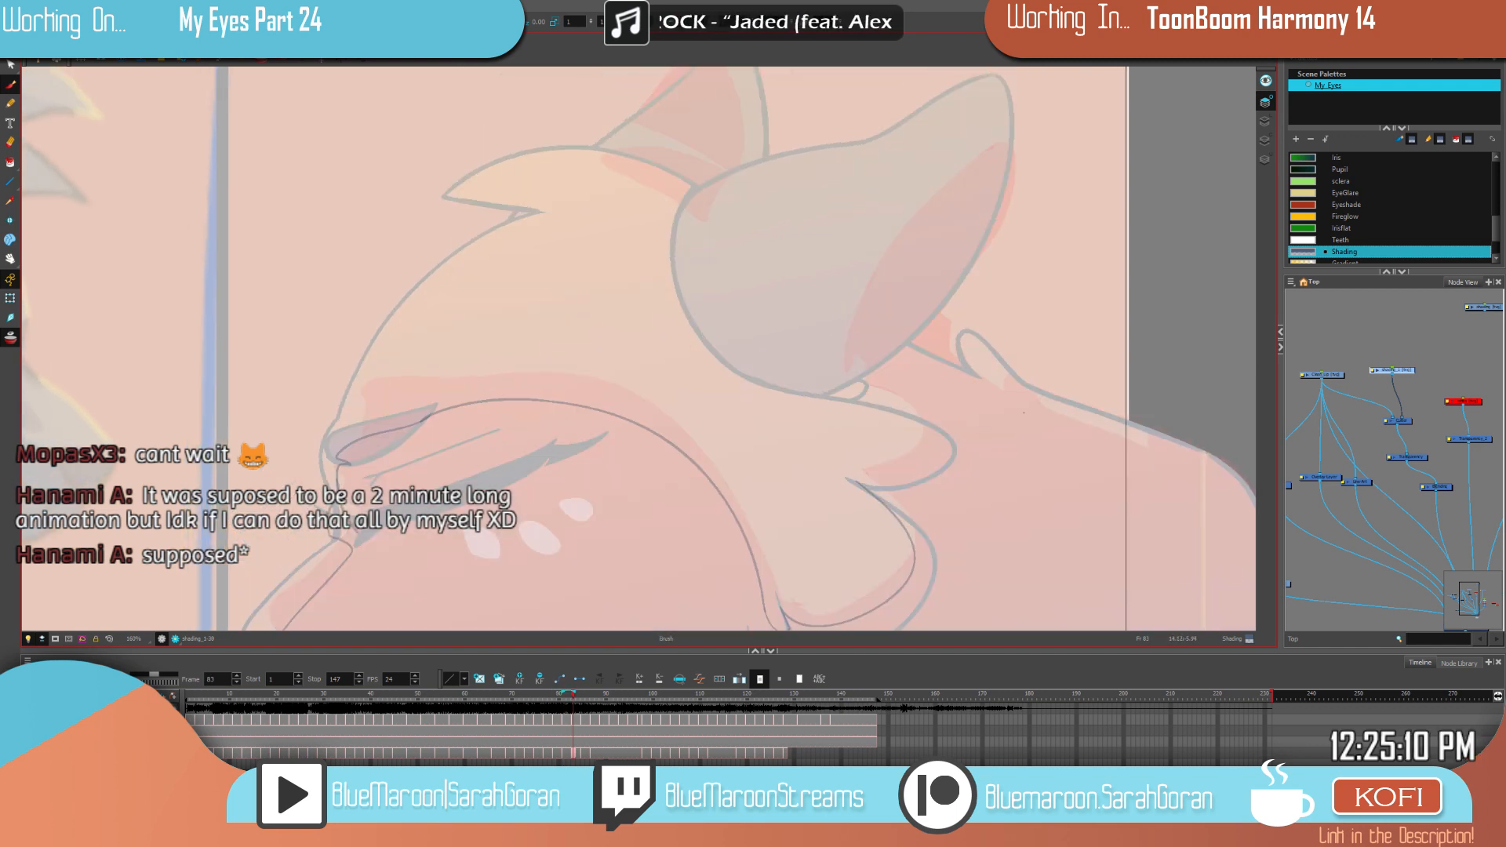
key("f")
key("f")
key("g")
key("g")
key("g")
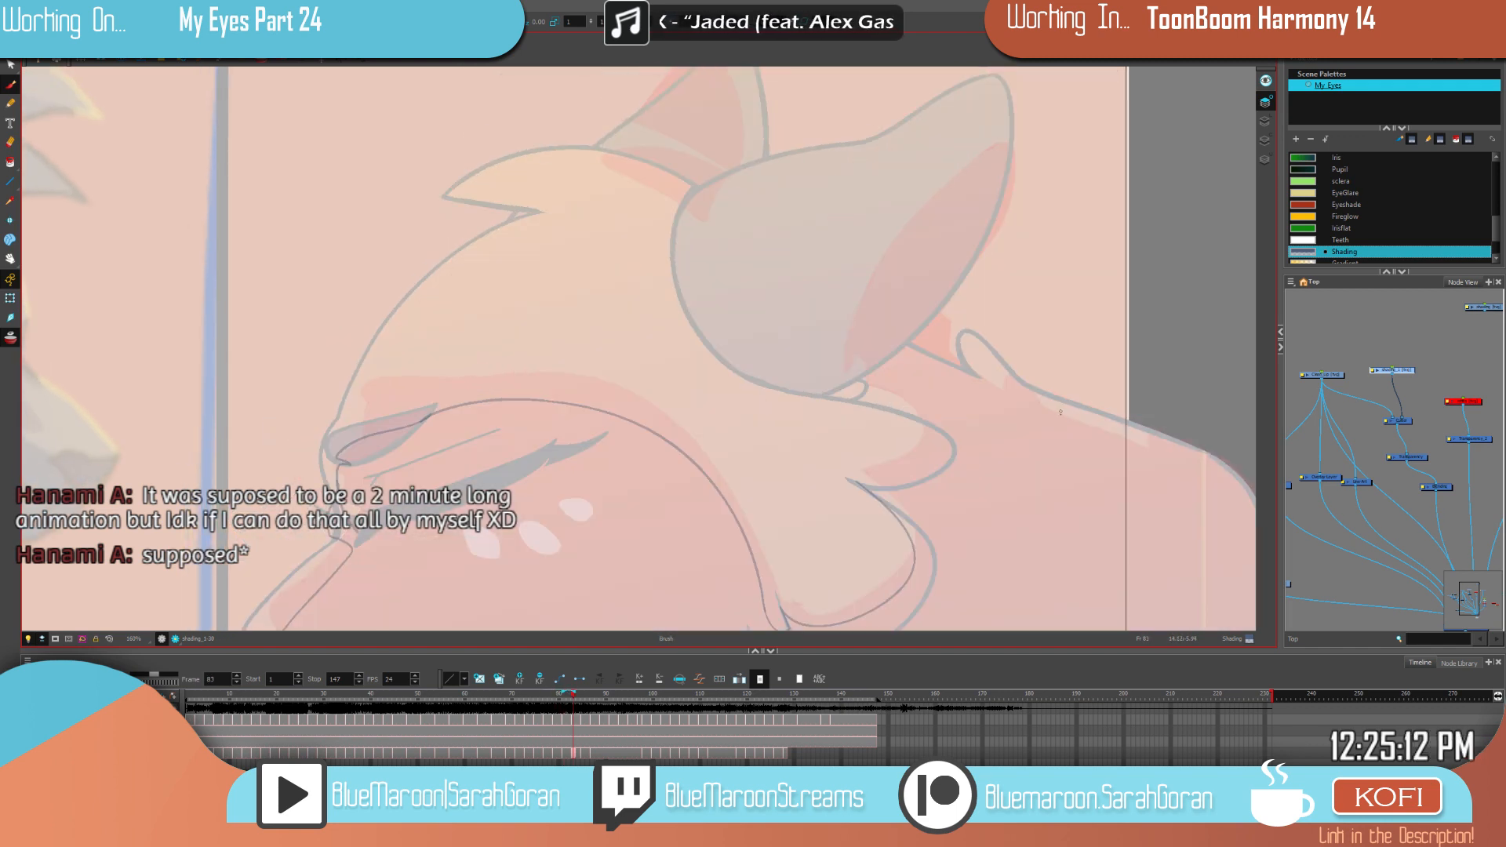
Step: Outline the shading edge along the nape, back and underside of the near ear of the fox at frame 83
key("f")
key("f")
key("f")
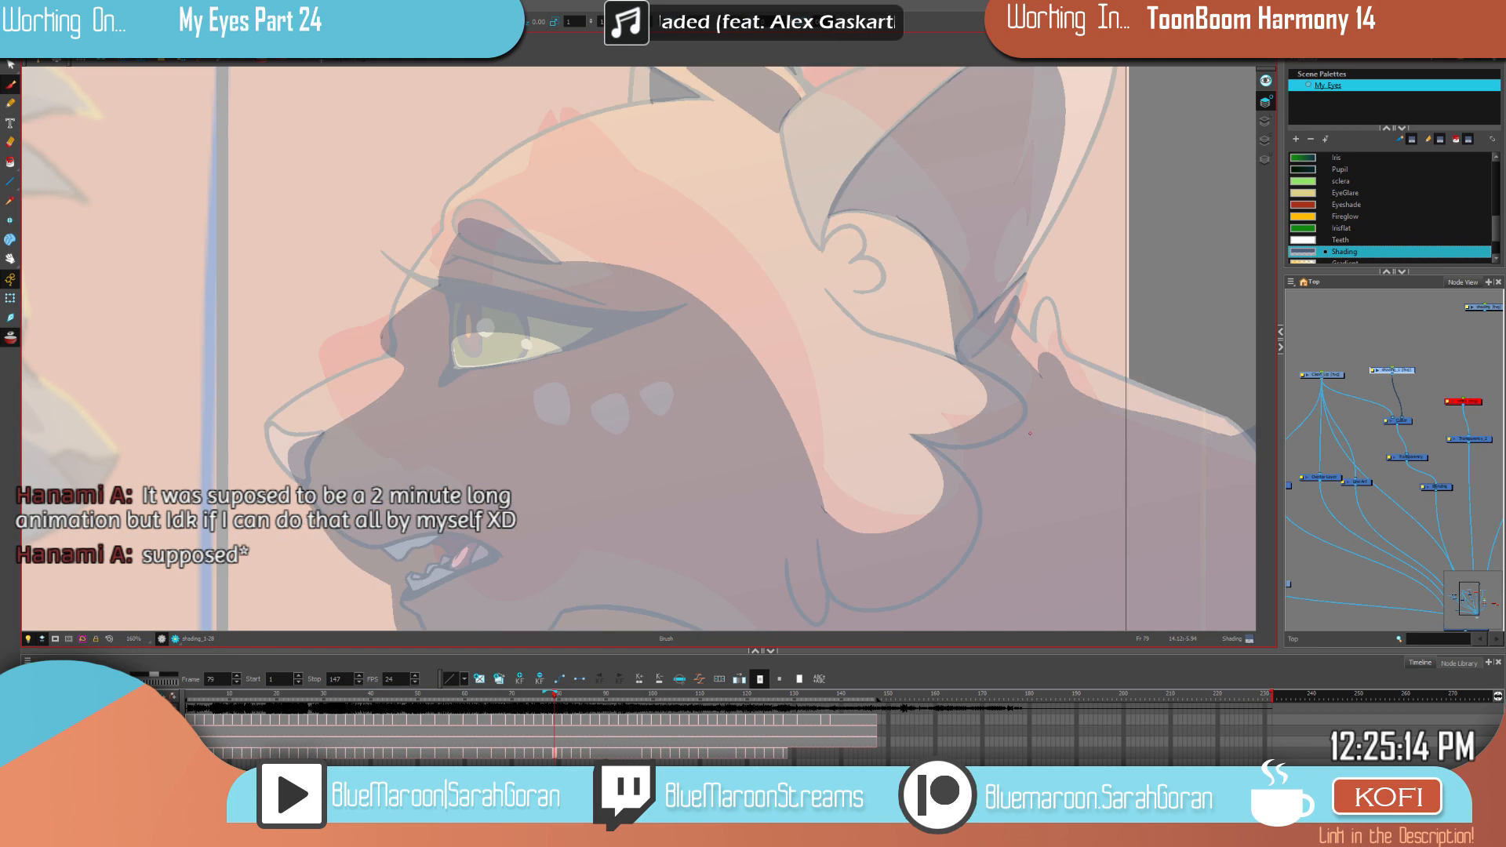
key("g")
key("g")
key("f")
key("g")
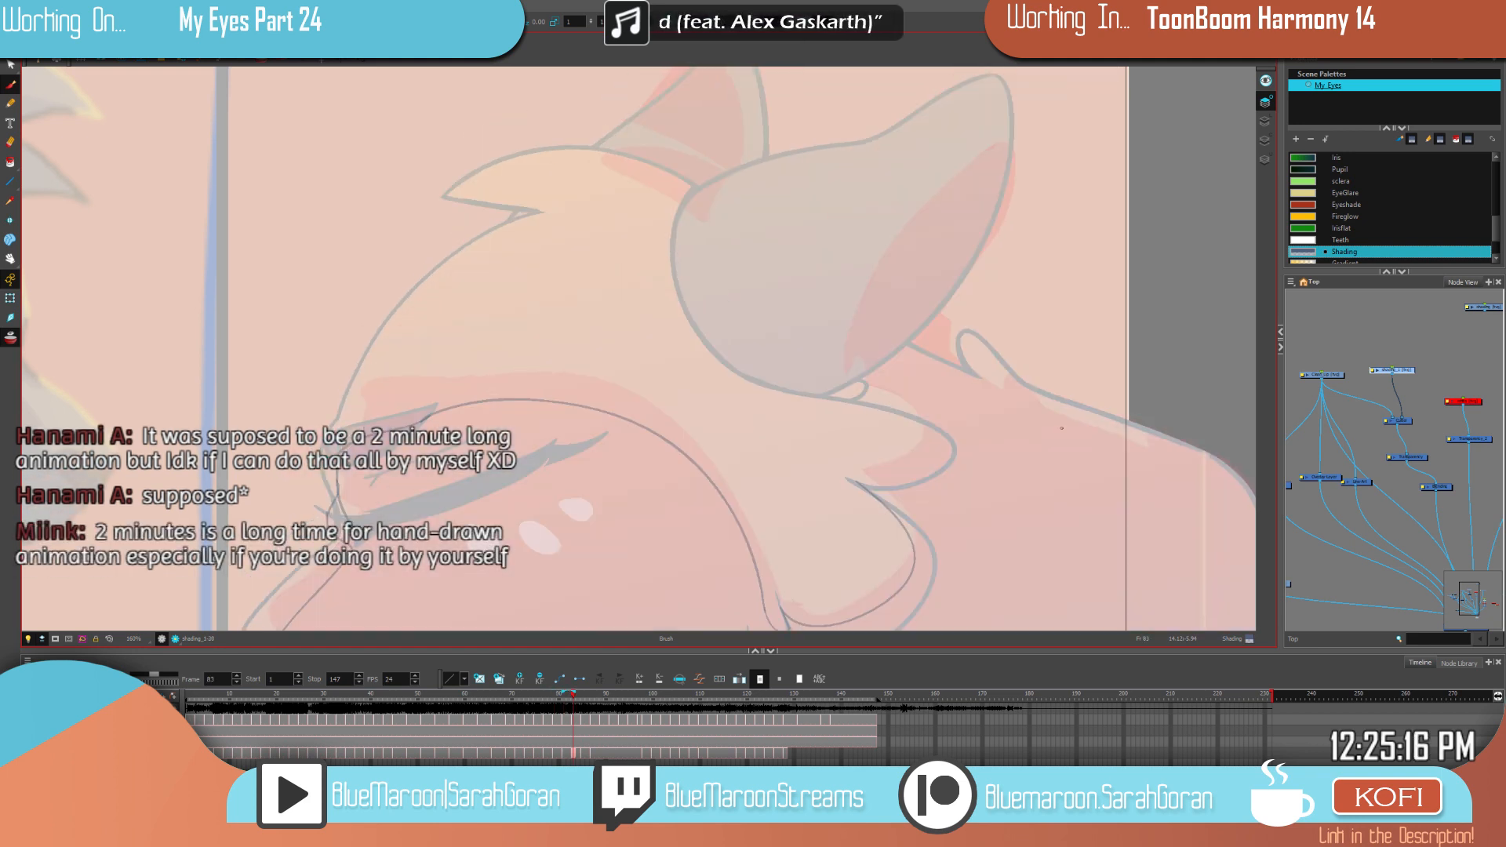
key("g")
mouse_move(831, 322)
left_mouse_down()
mouse_move(909, 337)
mouse_move(933, 362)
mouse_move(1241, 472)
left_mouse_up()
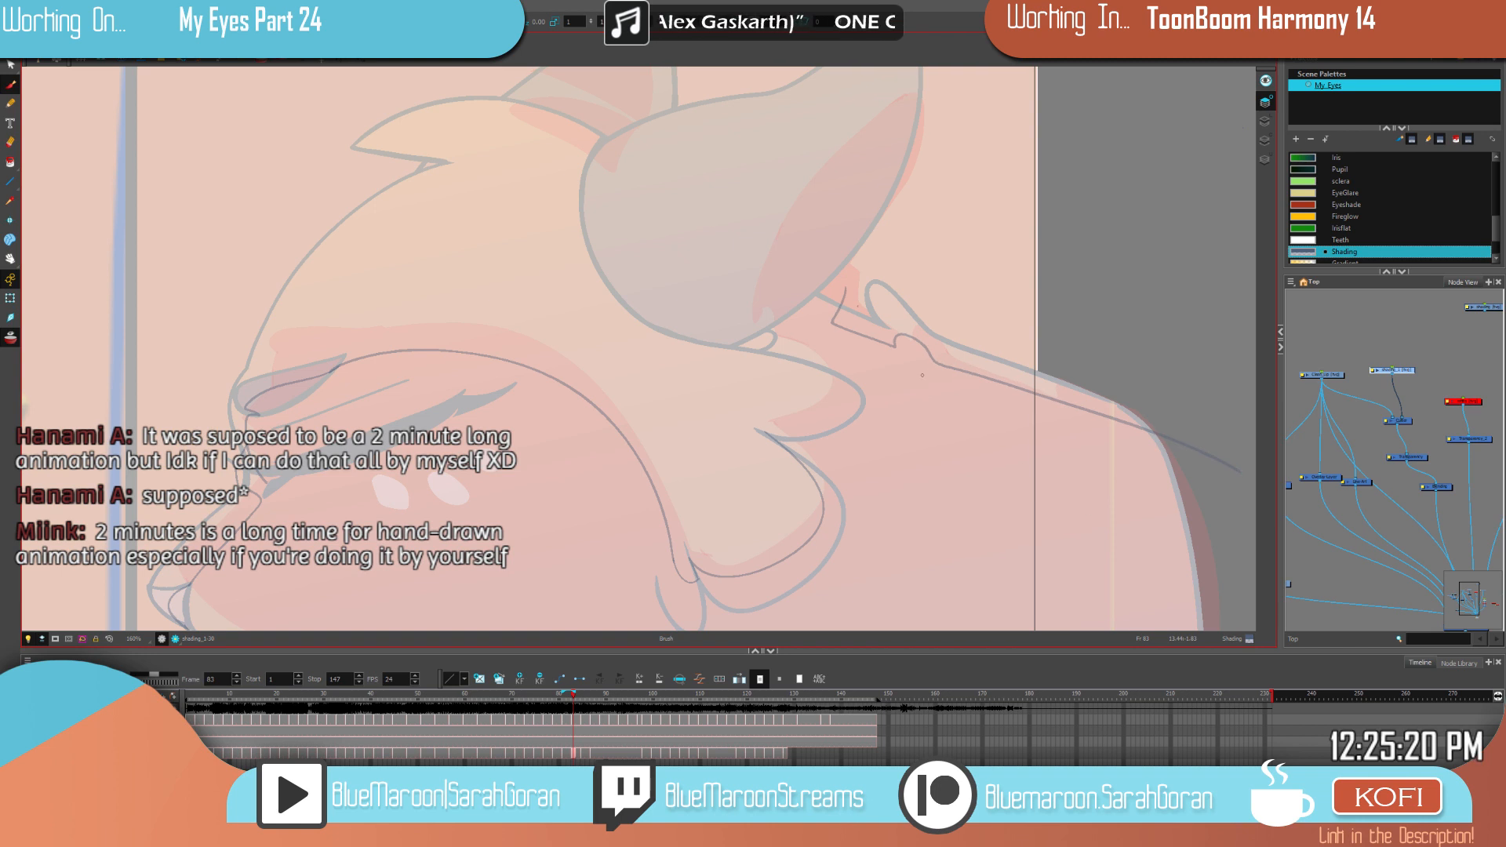
mouse_move(843, 279)
left_mouse_down()
mouse_move(740, 347)
mouse_move(843, 374)
mouse_move(866, 404)
mouse_move(853, 422)
mouse_move(759, 430)
left_mouse_up()
left_click_drag(657, 166, 818, 330)
Step: Outline the shadow beneath the hair tuft in front of the near ear, closing the shape along the ear's edge
key("comma")
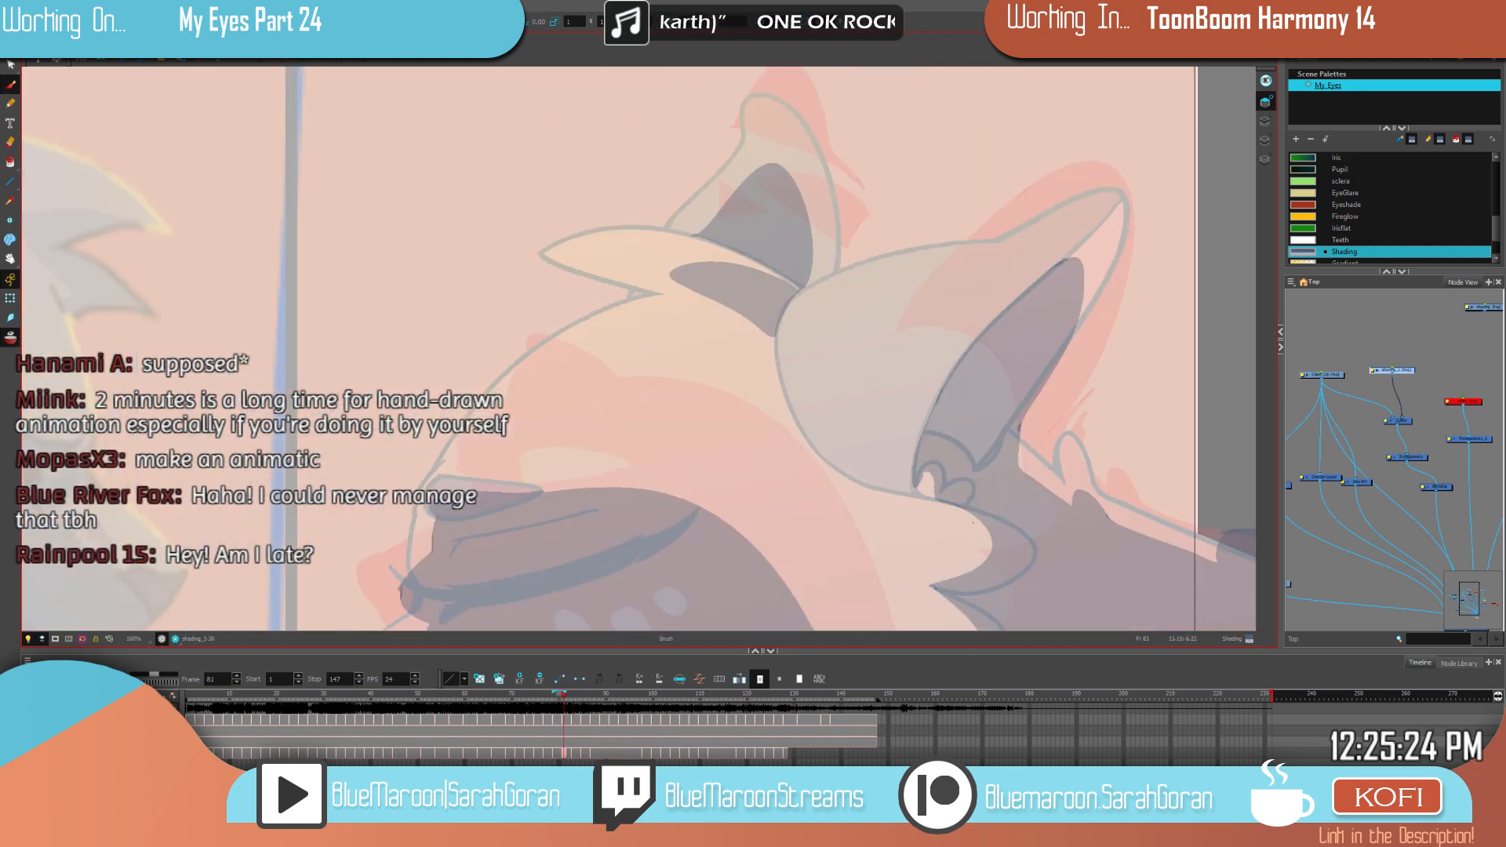
key("period")
left_click_drag(655, 311, 731, 360)
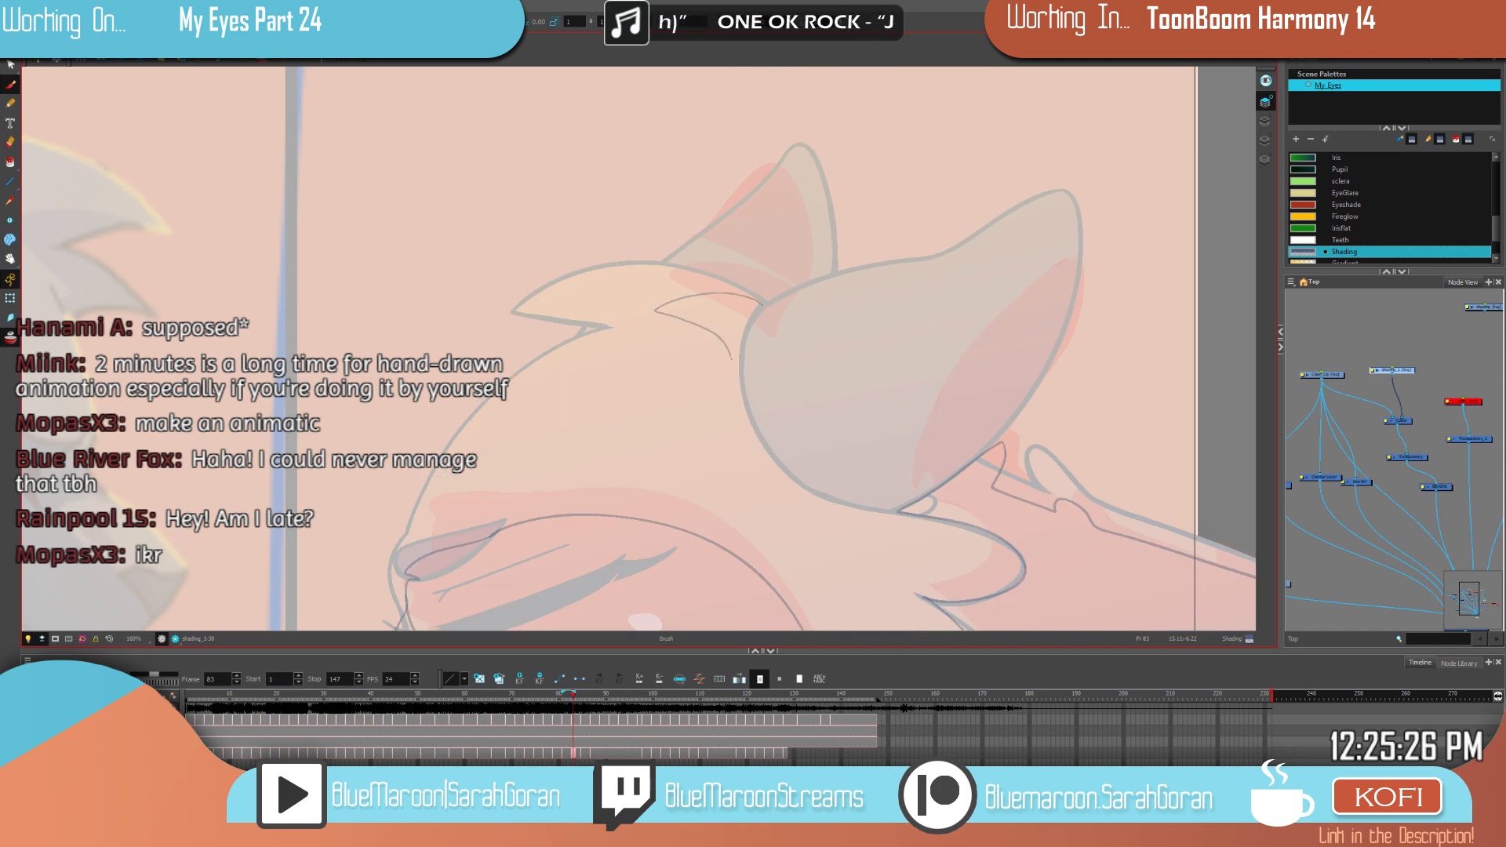
key("comma")
key("period")
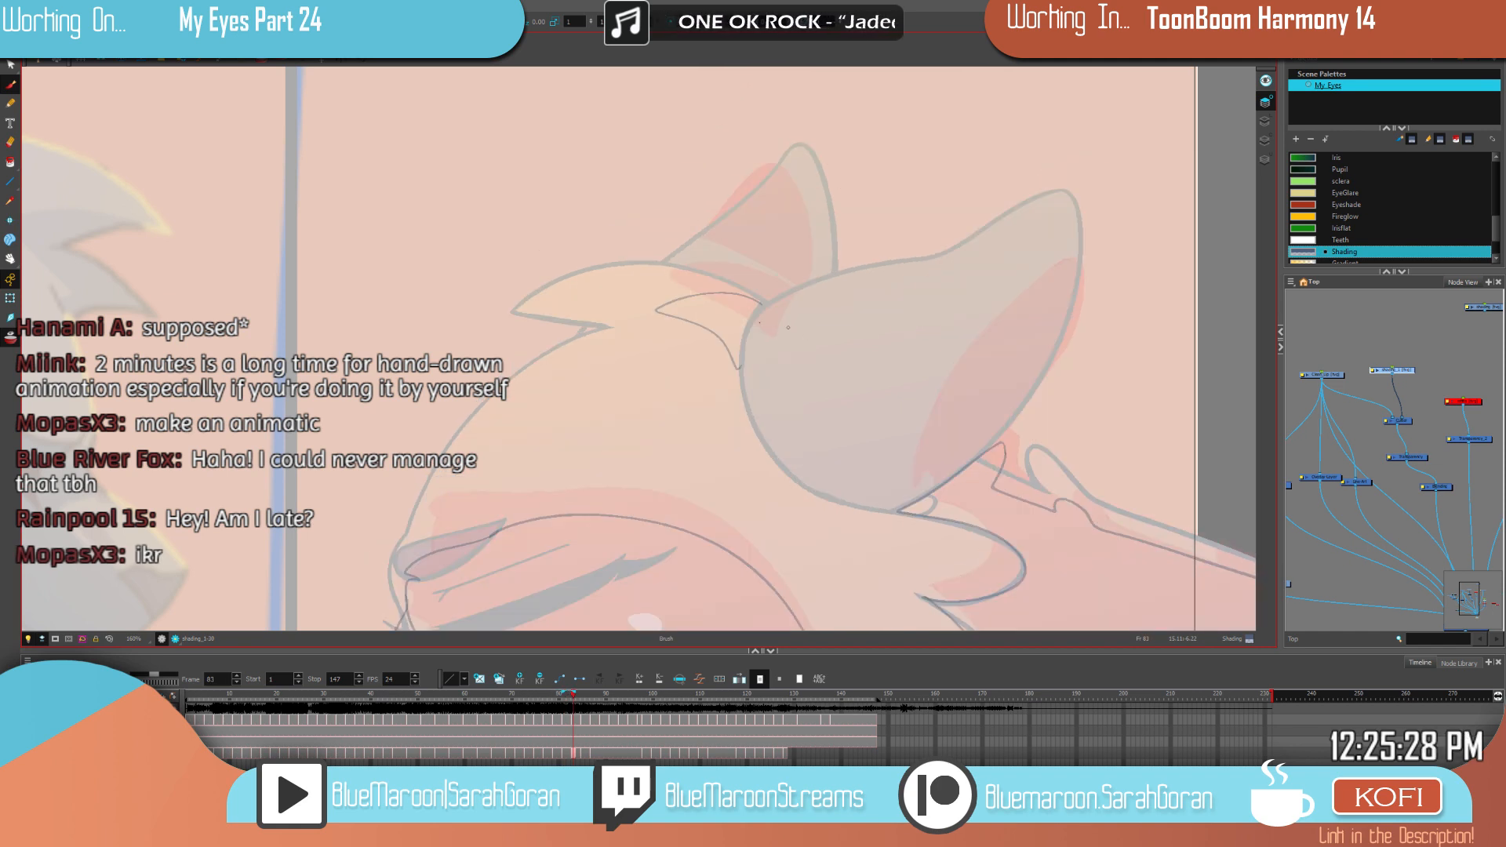
key("alt+b")
left_click_drag(762, 303, 739, 369)
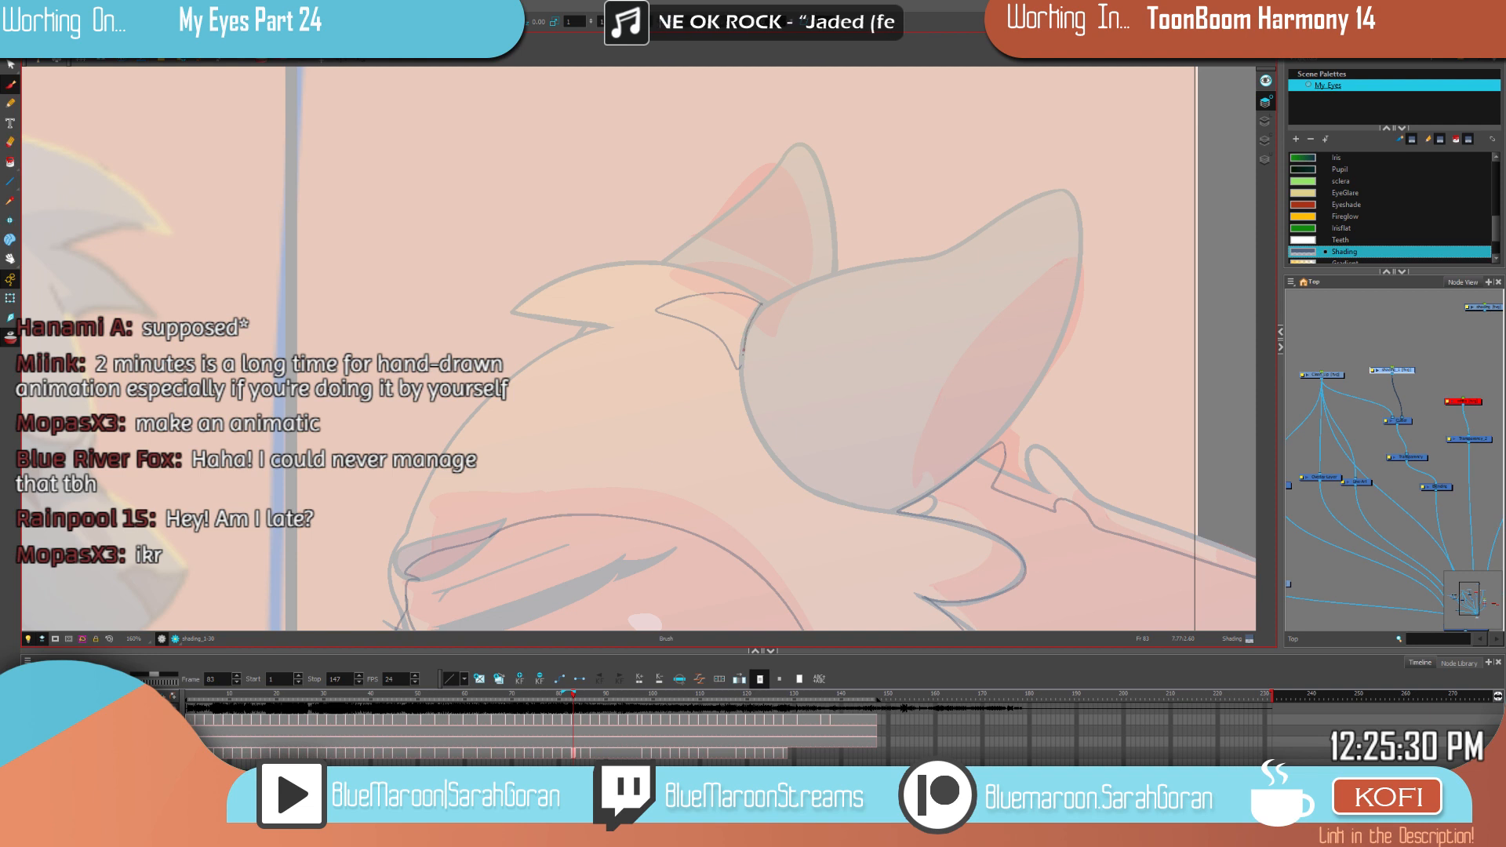
Step: Fill the hair tuft shadow with the Shading colour and refine its upper edge and tip
key("alt+i")
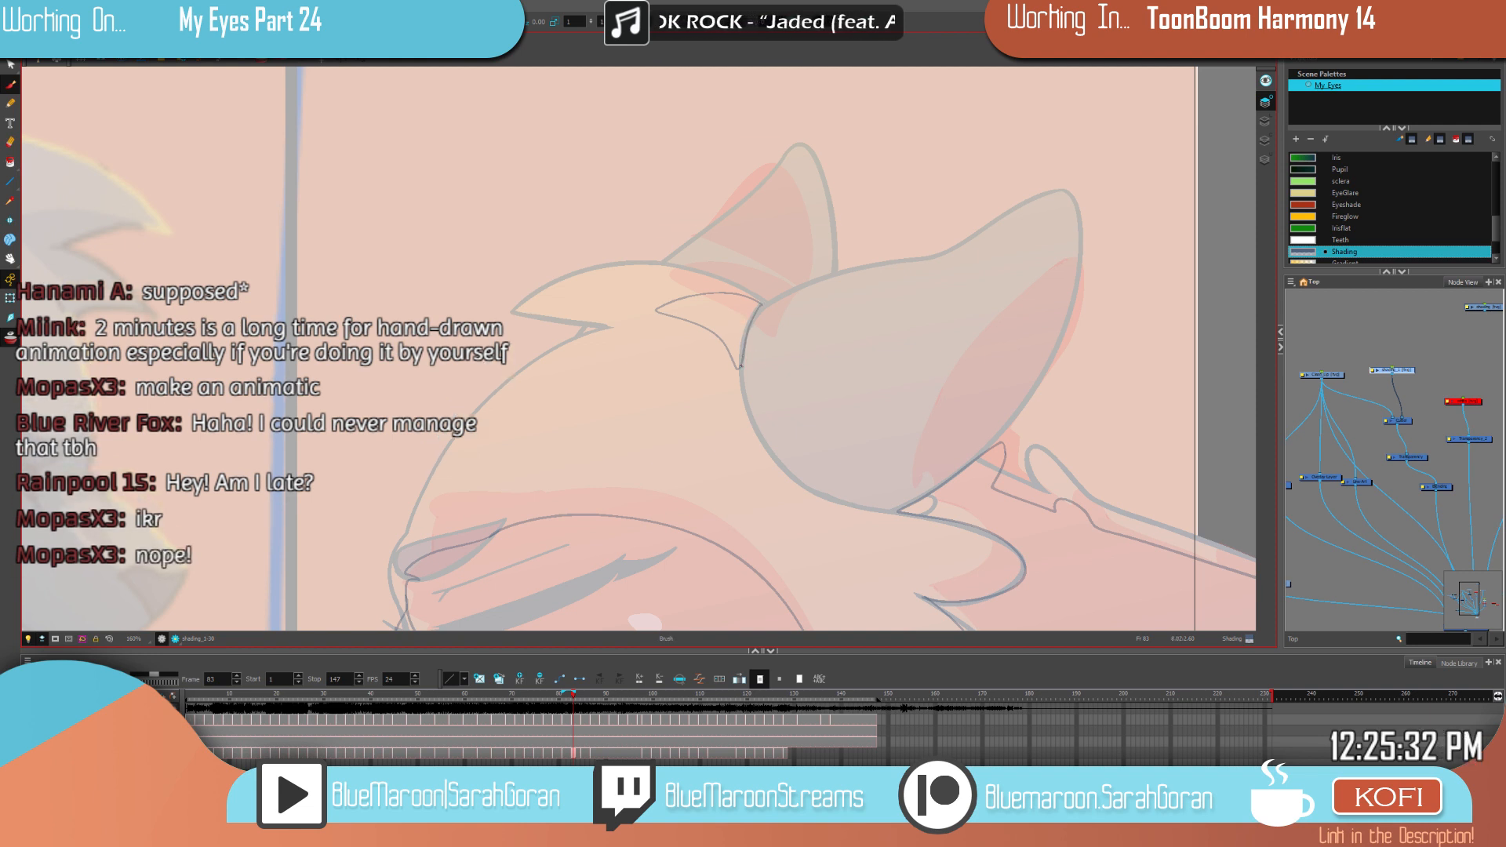
left_click(732, 325)
key("f")
key("alt+b")
key("g")
key("f")
key("g")
left_click_drag(738, 292, 654, 307)
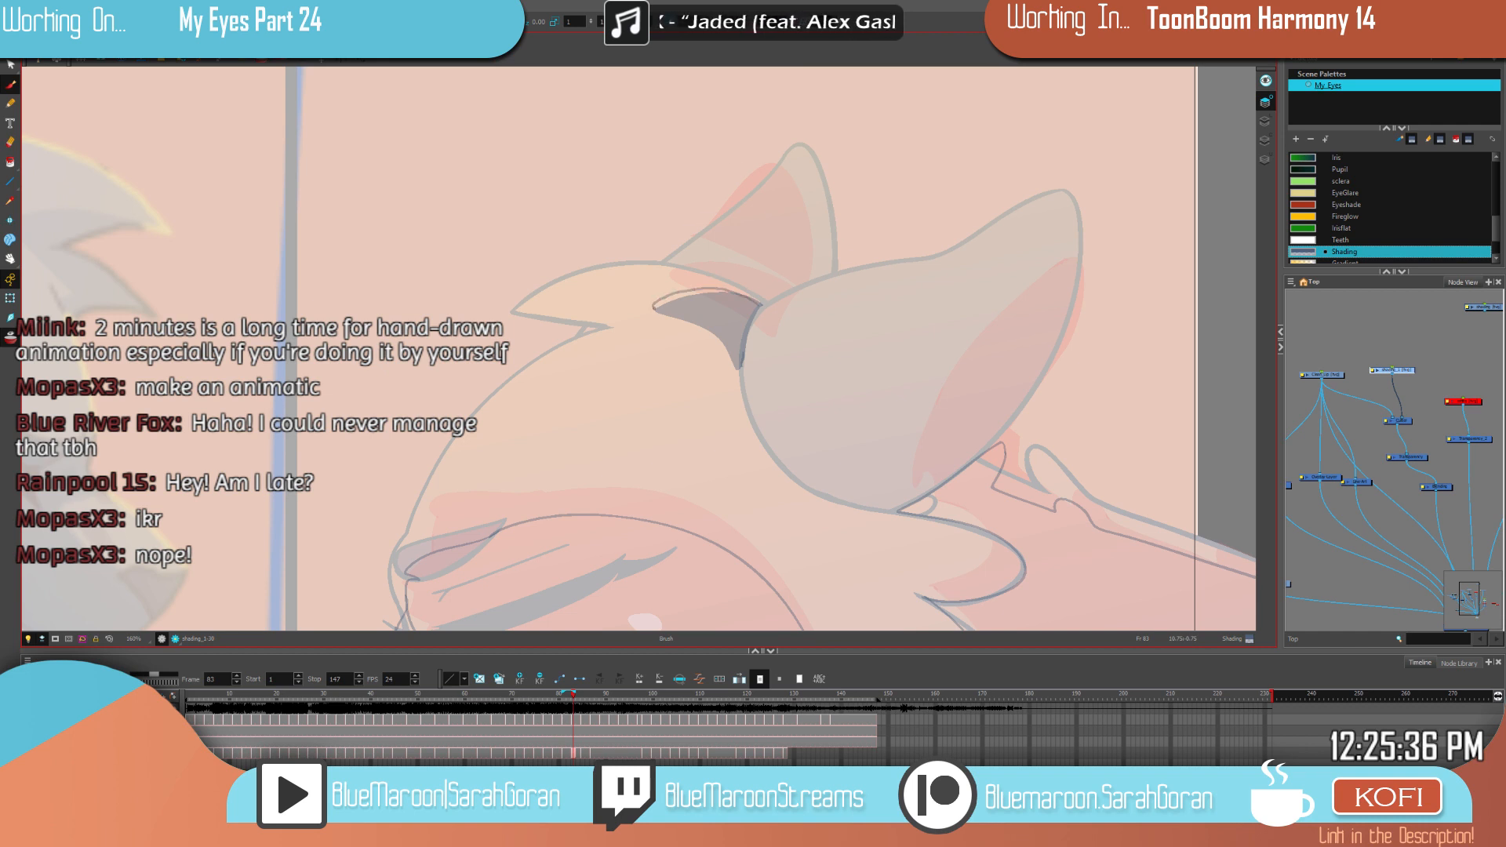
left_click(666, 300)
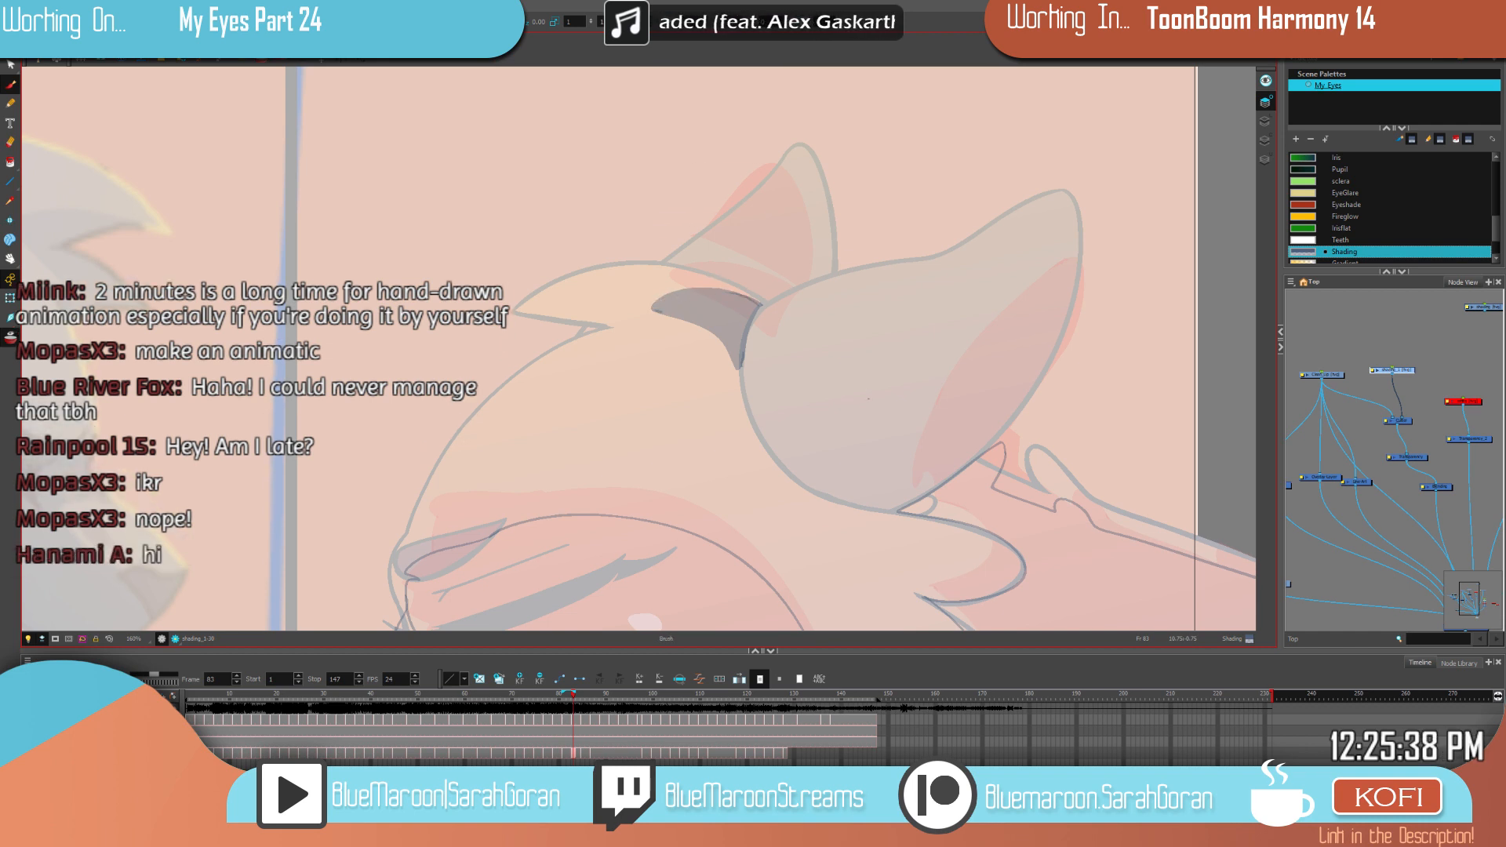
Step: Close the body shading outline around the back beyond the canvas edge and fill the face and body with the Shading colour
key("1")
key("1")
key("1")
key("1")
left_click_drag(974, 421, 984, 363)
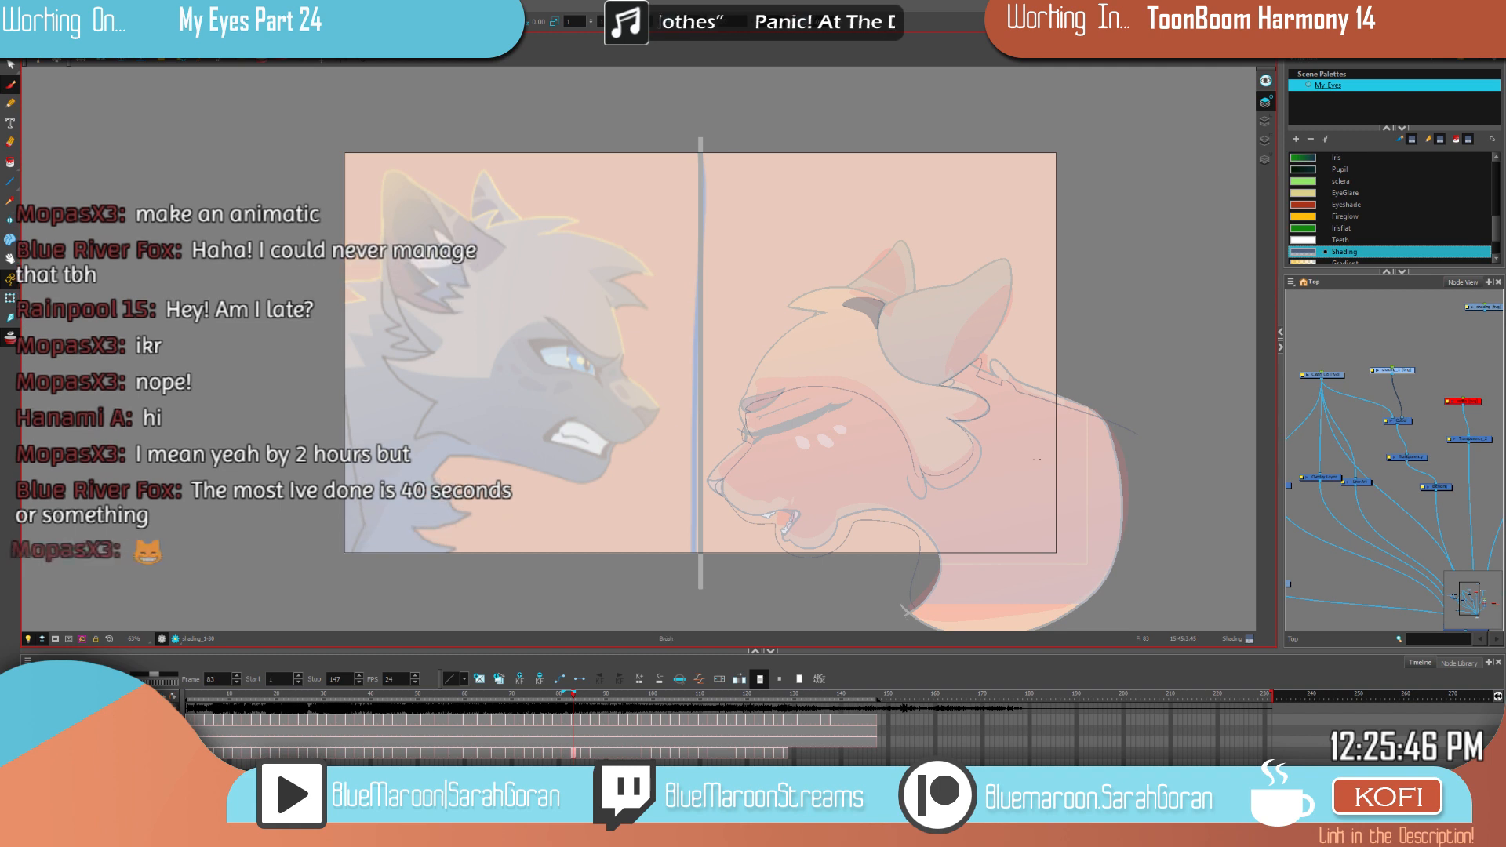
left_click_drag(1163, 477, 1106, 402)
left_click_drag(1055, 325, 853, 564)
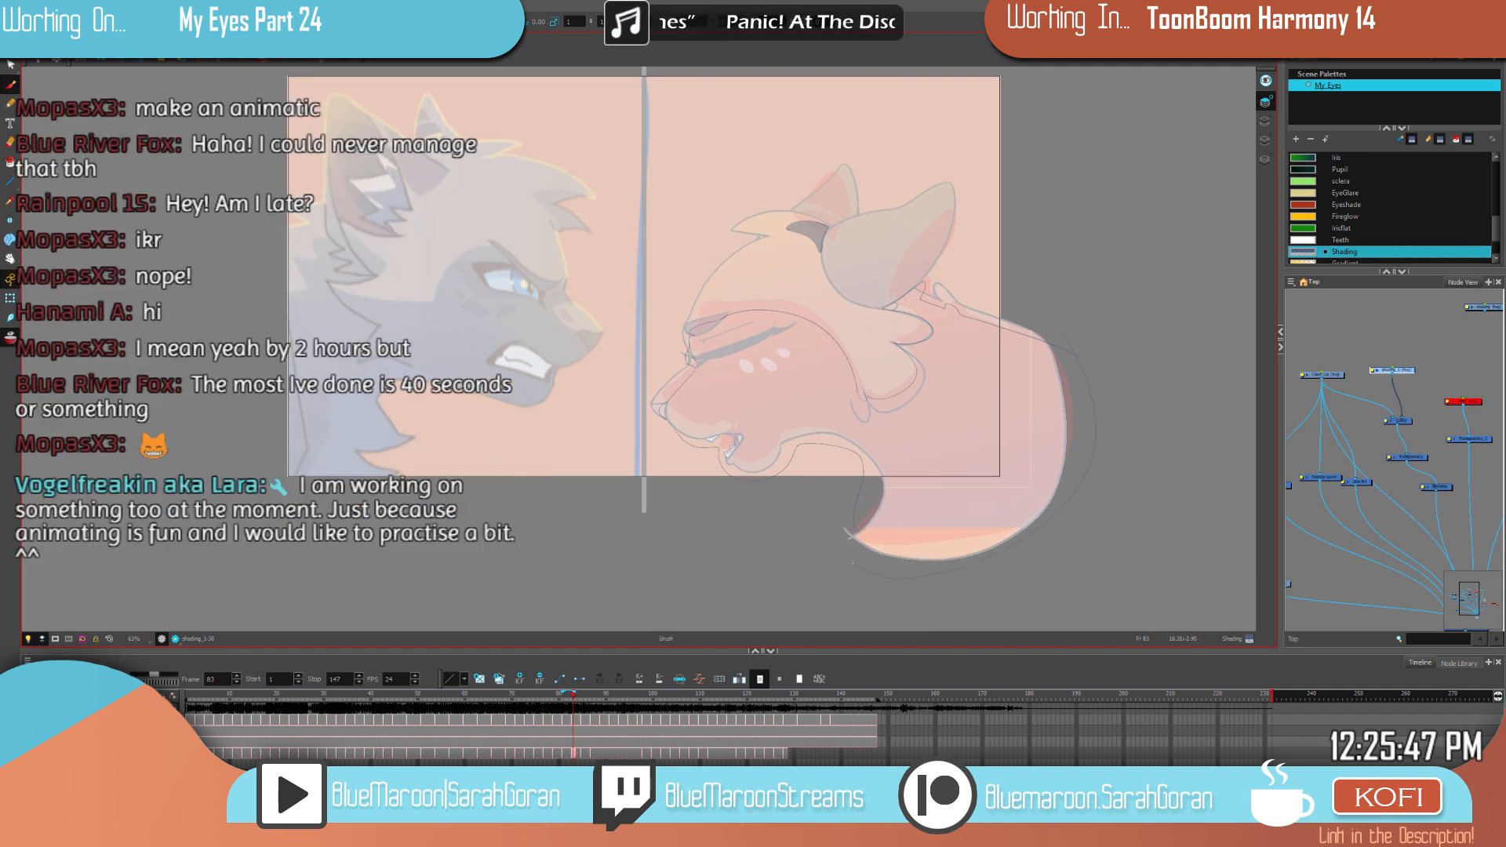
left_click(945, 462)
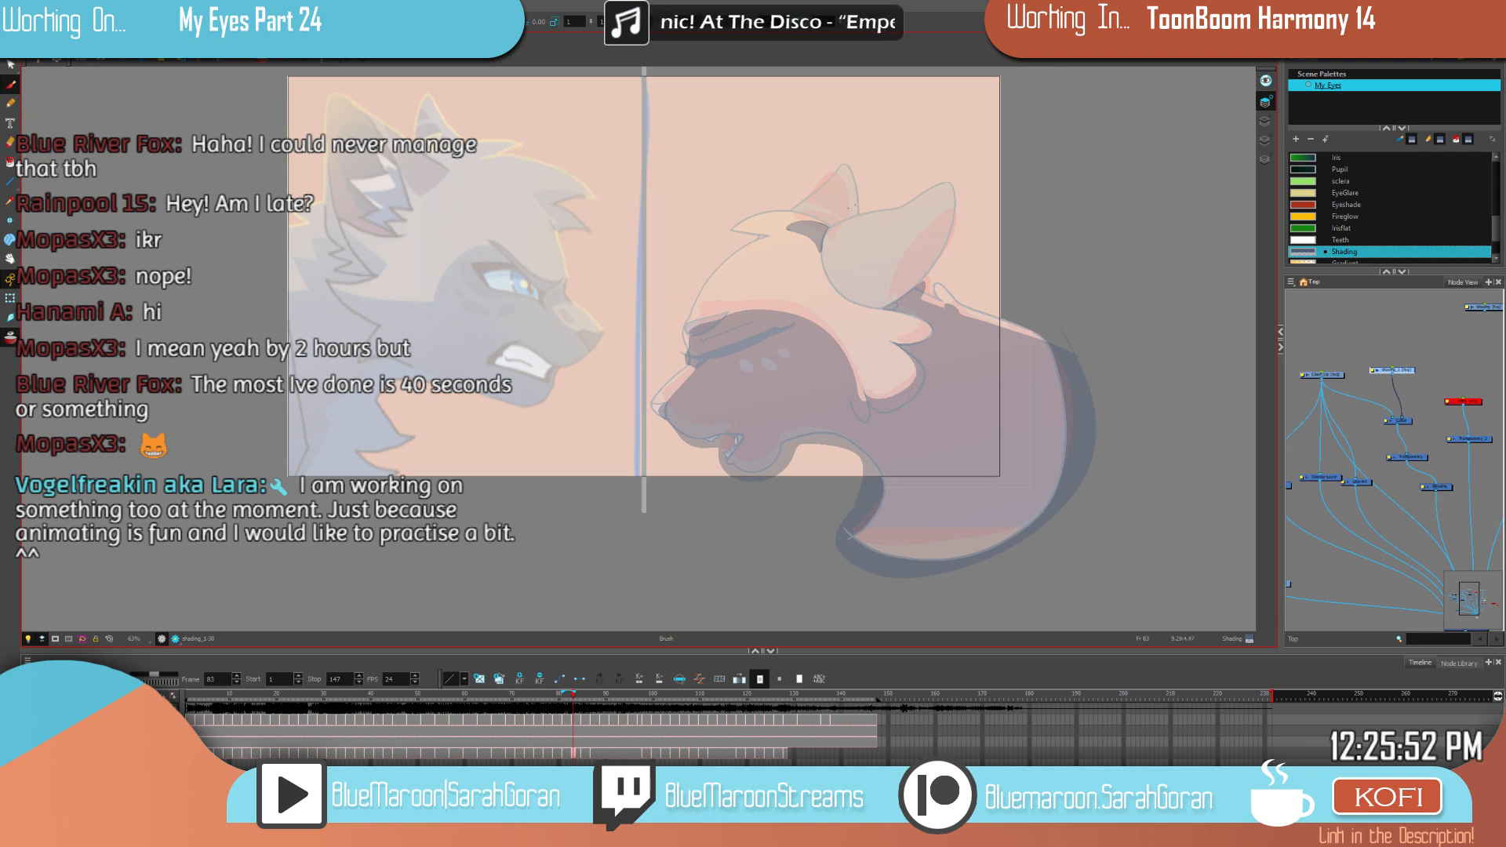
Step: Outline the inner shadow of the far ear and fill it with the Shading colour
scroll(849, 191, "up", 4)
left_click_drag(818, 289, 869, 355)
key("f")
key("g")
left_click_drag(687, 306, 774, 245)
left_click_drag(813, 320, 784, 334)
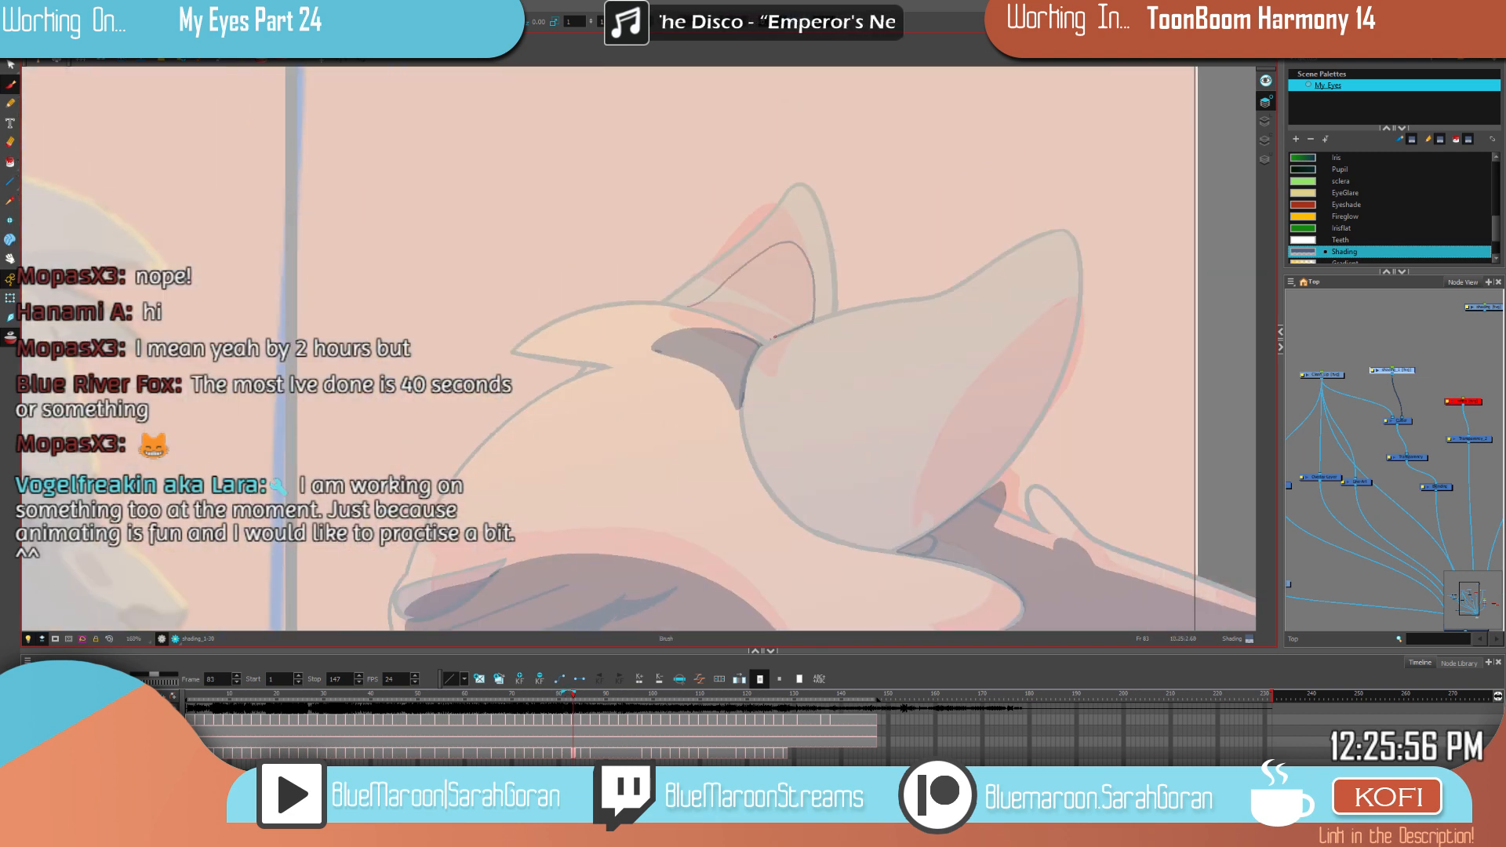
left_click(749, 301)
key("alt+b")
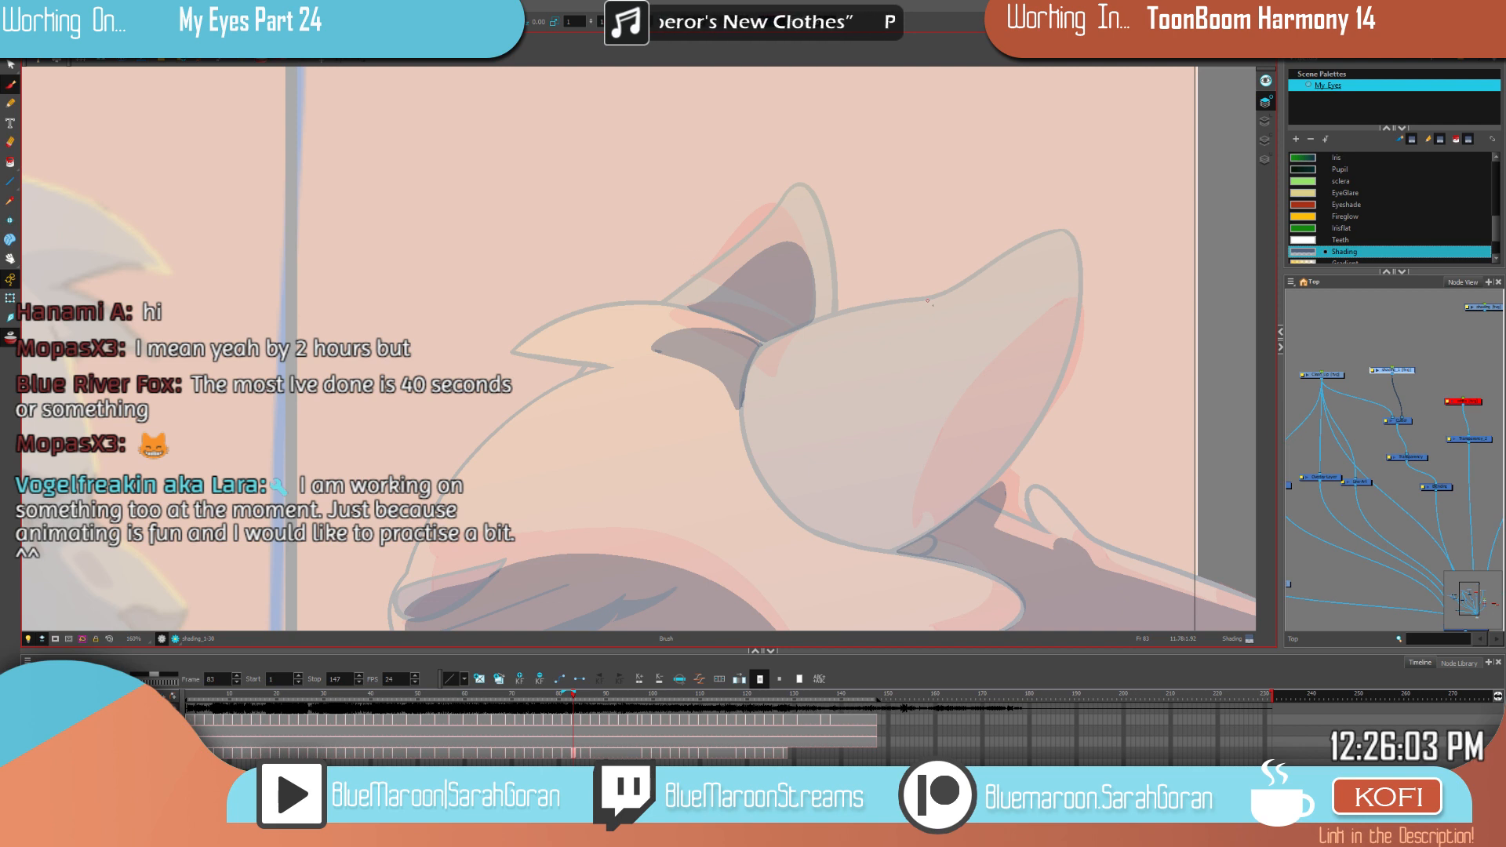
Step: Flip between neighbouring frames to compare the new head and body shading with the previous drawings
scroll(928, 300, "down", 4)
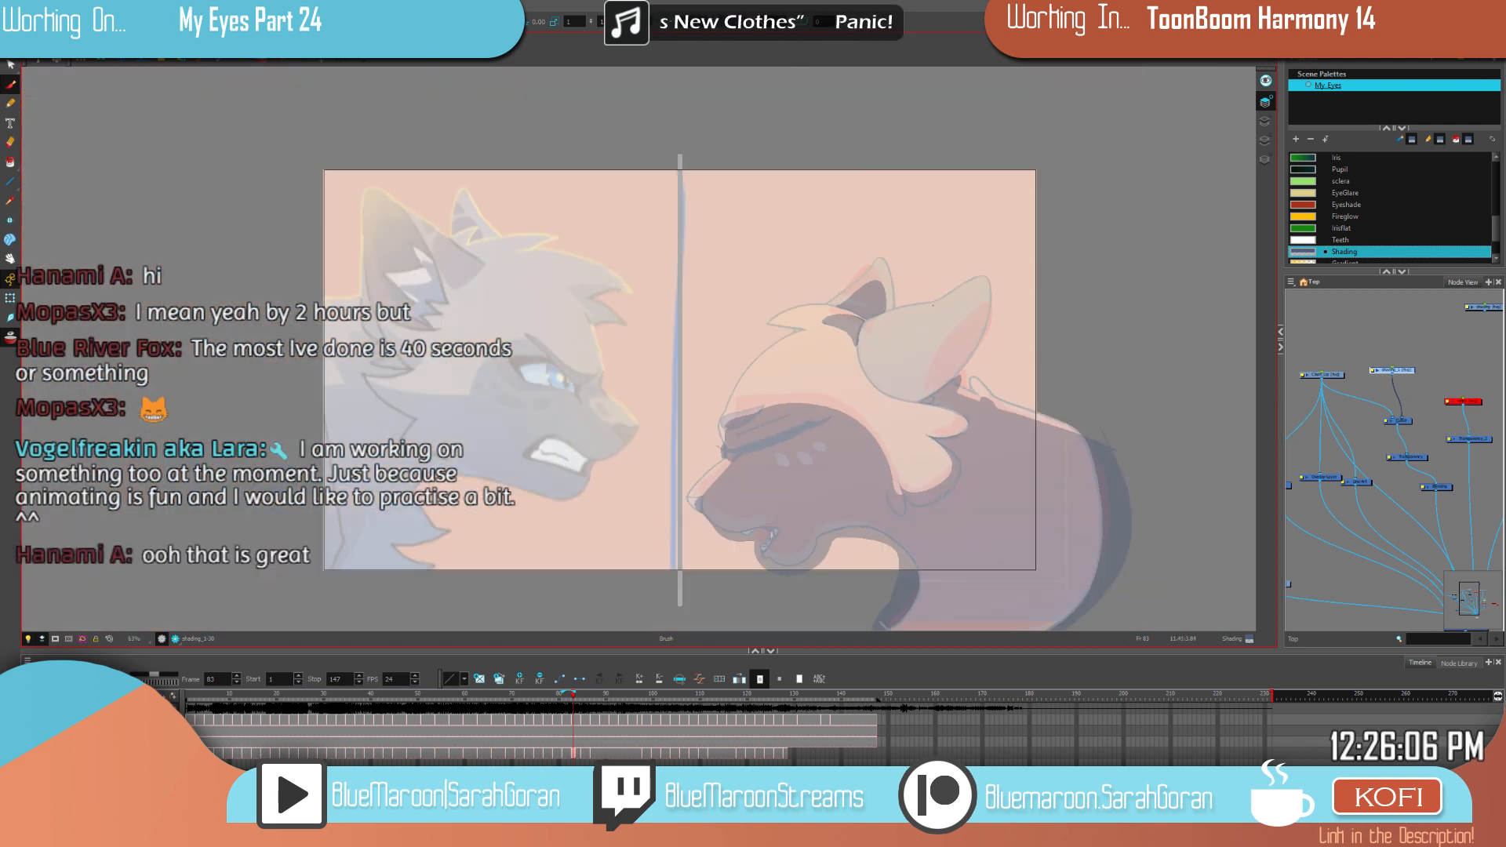
scroll(932, 304, "down", 2)
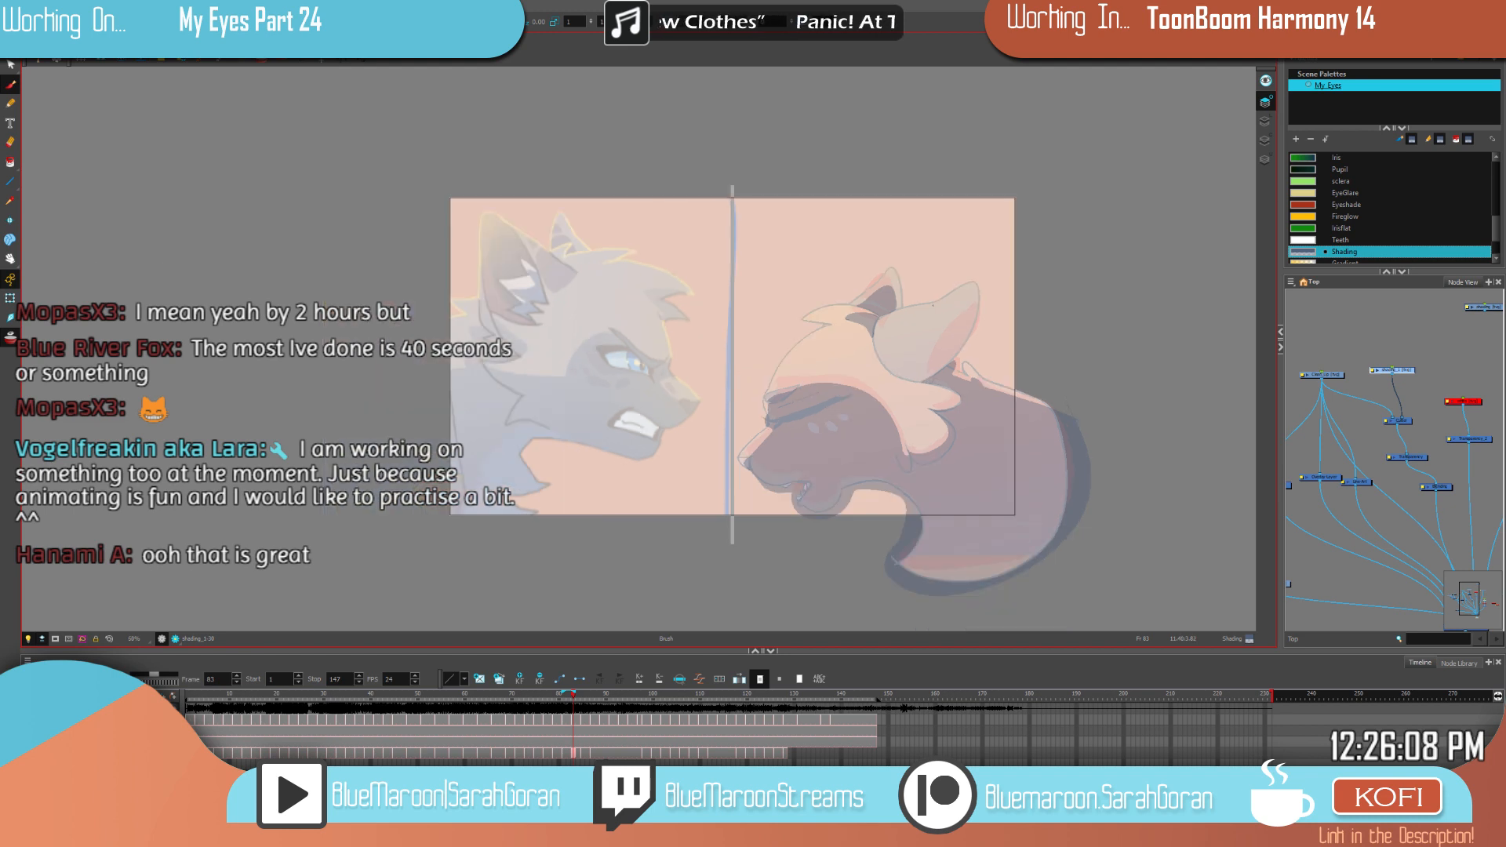
left_click_drag(1032, 369, 980, 353)
key("f")
key("g")
key("g")
key("f")
key("f")
scroll(879, 358, "up", 3)
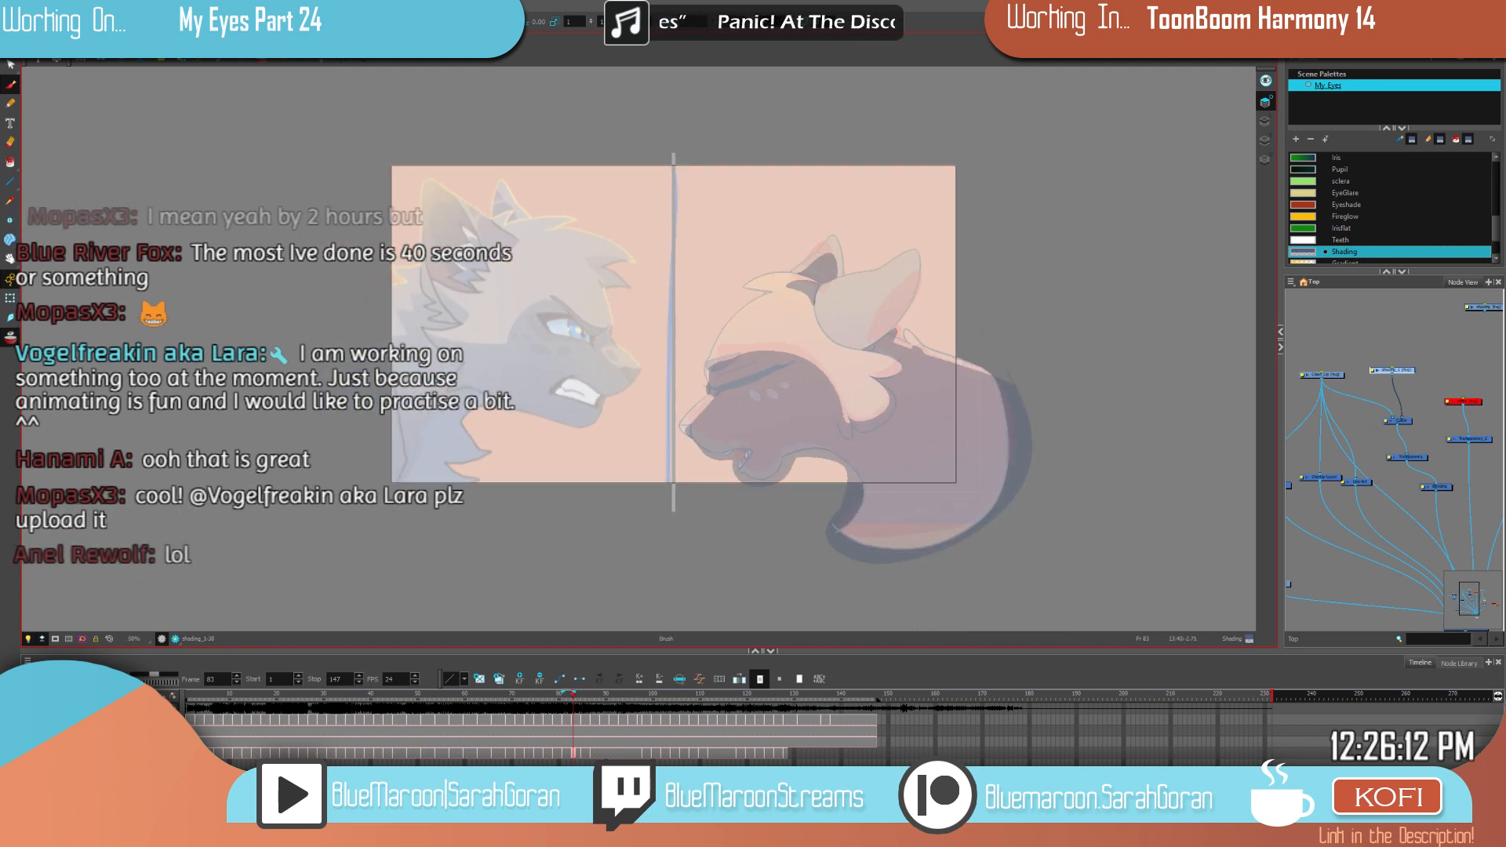
scroll(888, 359, "up", 1)
key("f")
key("f")
key("g")
key("g")
key("f")
key("f")
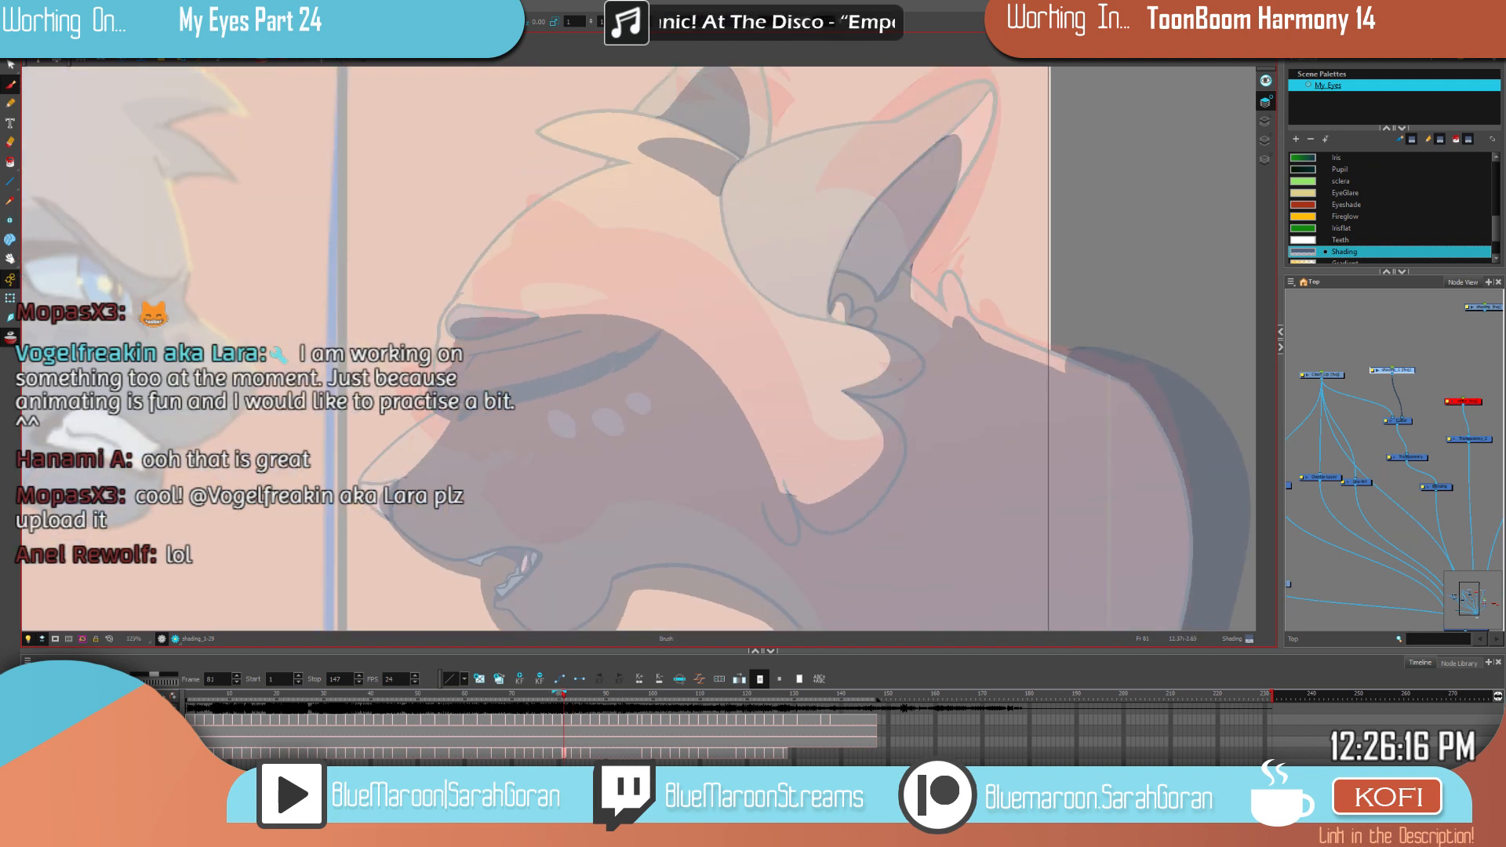
key("g")
key("g")
key("f")
key("f")
key("g")
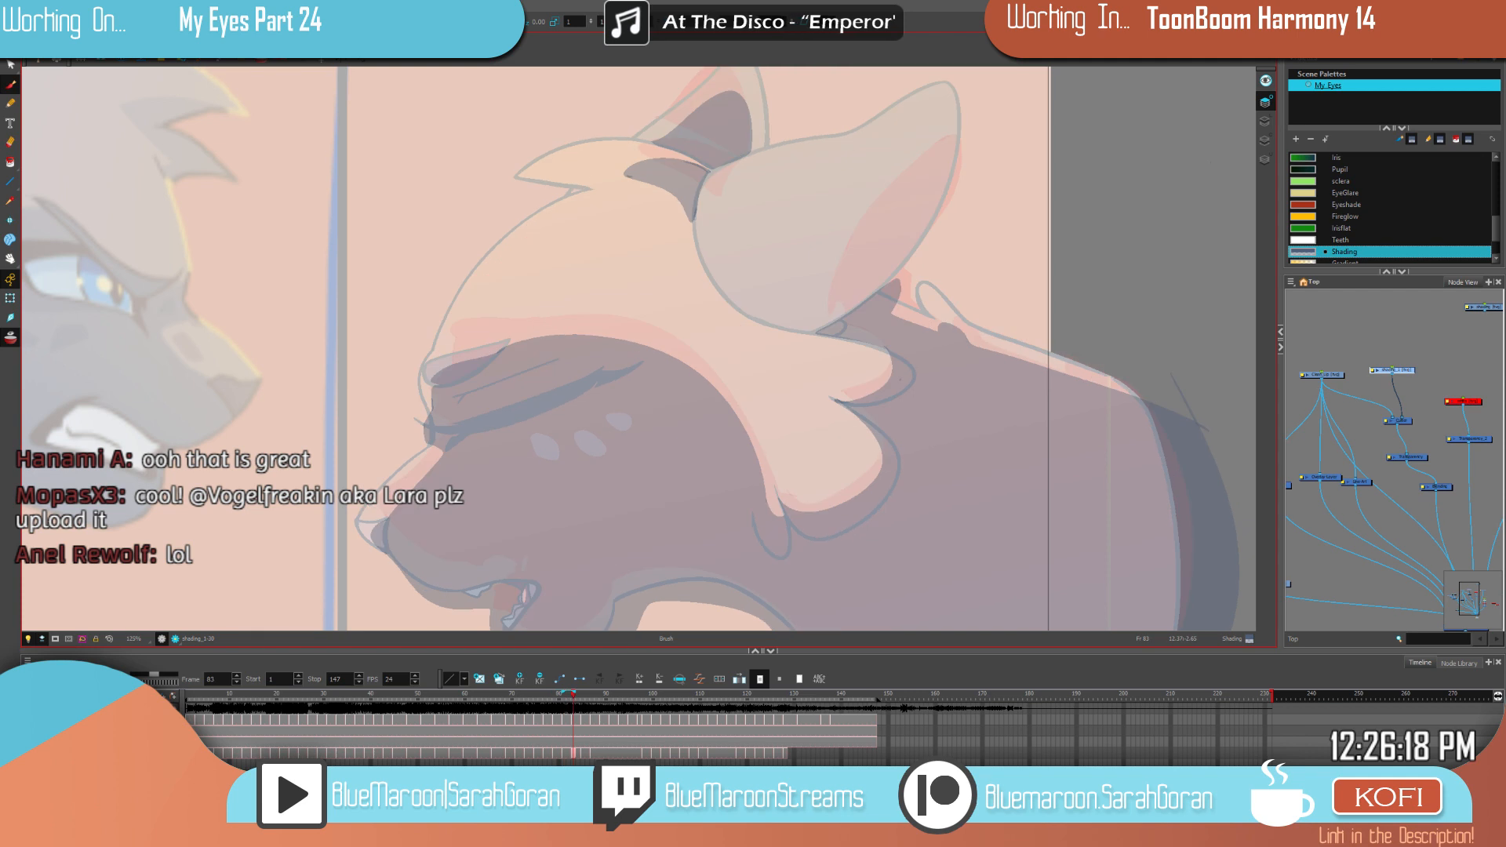
Step: At frame 85, outline the shading edge along the upper cheek tuft, under the ear and down the nape and back
key("g")
key("f")
key("g")
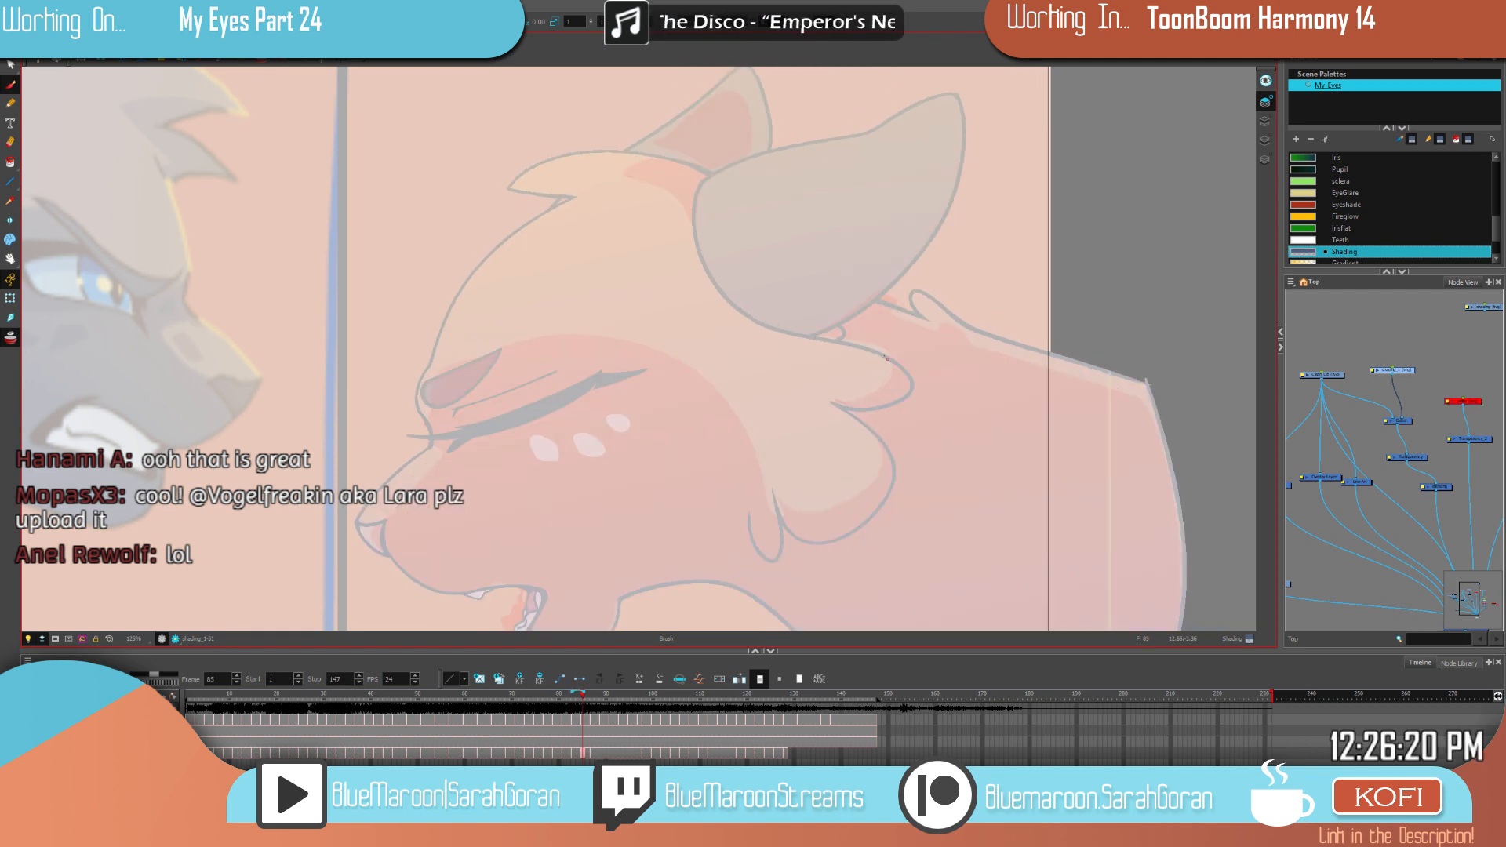
left_click_drag(895, 379, 831, 403)
key("f")
key("g")
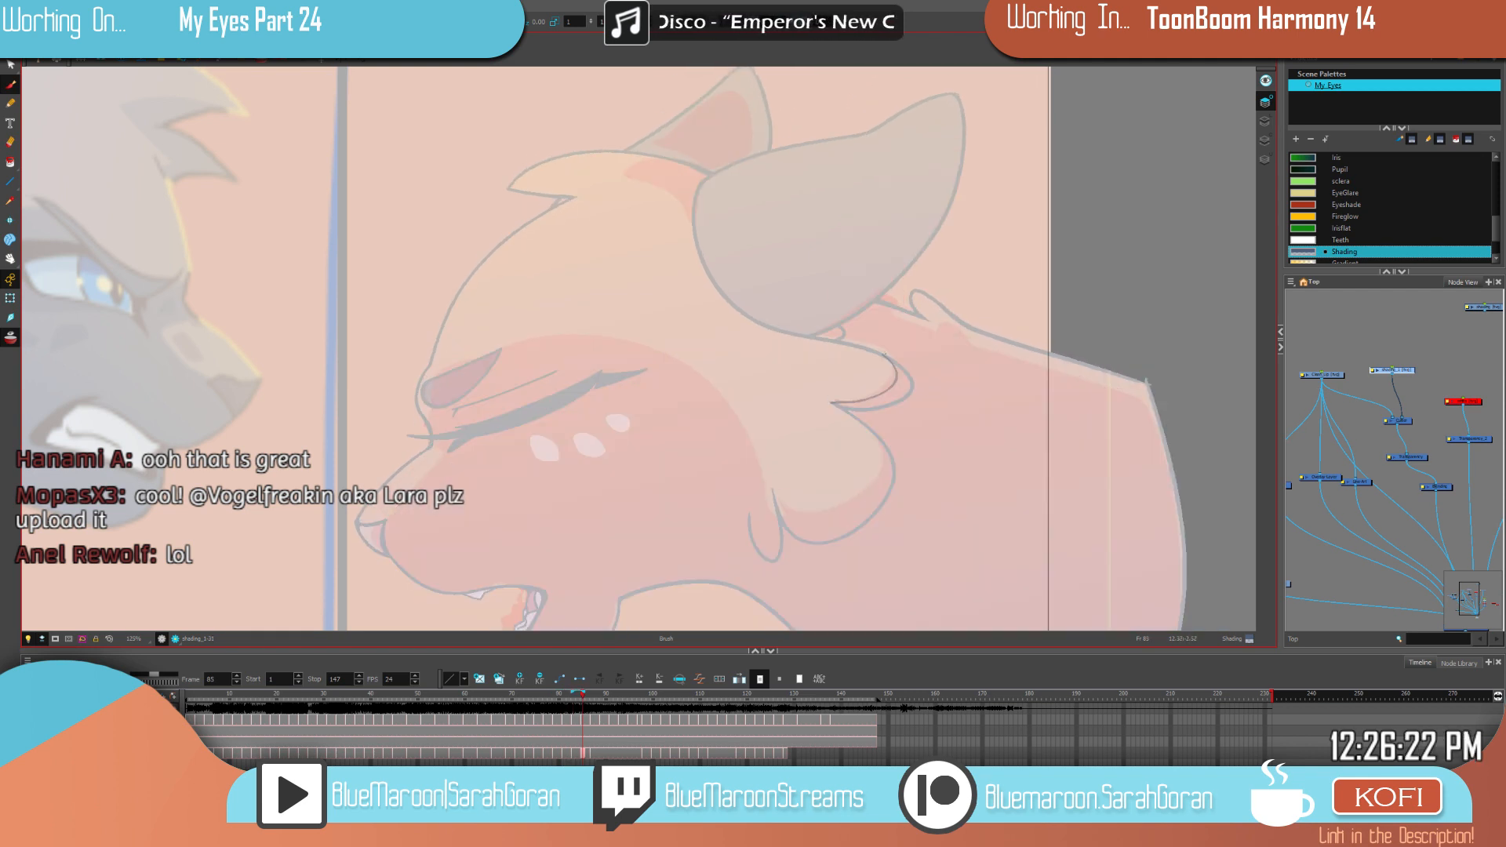
mouse_move(869, 349)
left_mouse_down()
mouse_move(813, 334)
mouse_move(885, 298)
mouse_move(817, 333)
left_mouse_up()
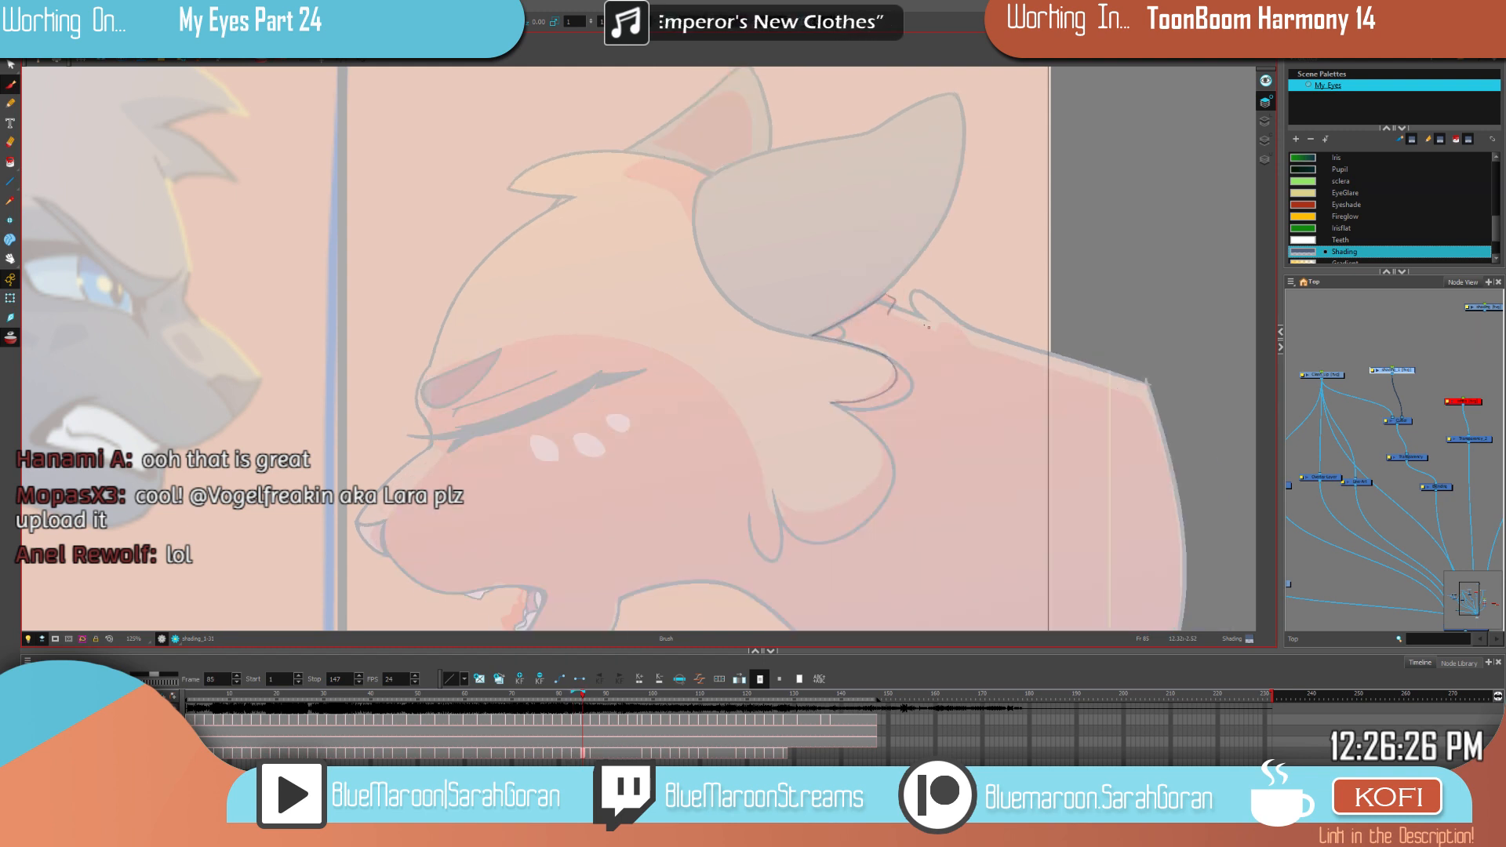
left_click_drag(887, 309, 1231, 414)
Step: Outline the shading edge over the forehead and cheek, around the brow and down the bridge of the muzzle
left_click_drag(1142, 497, 976, 414)
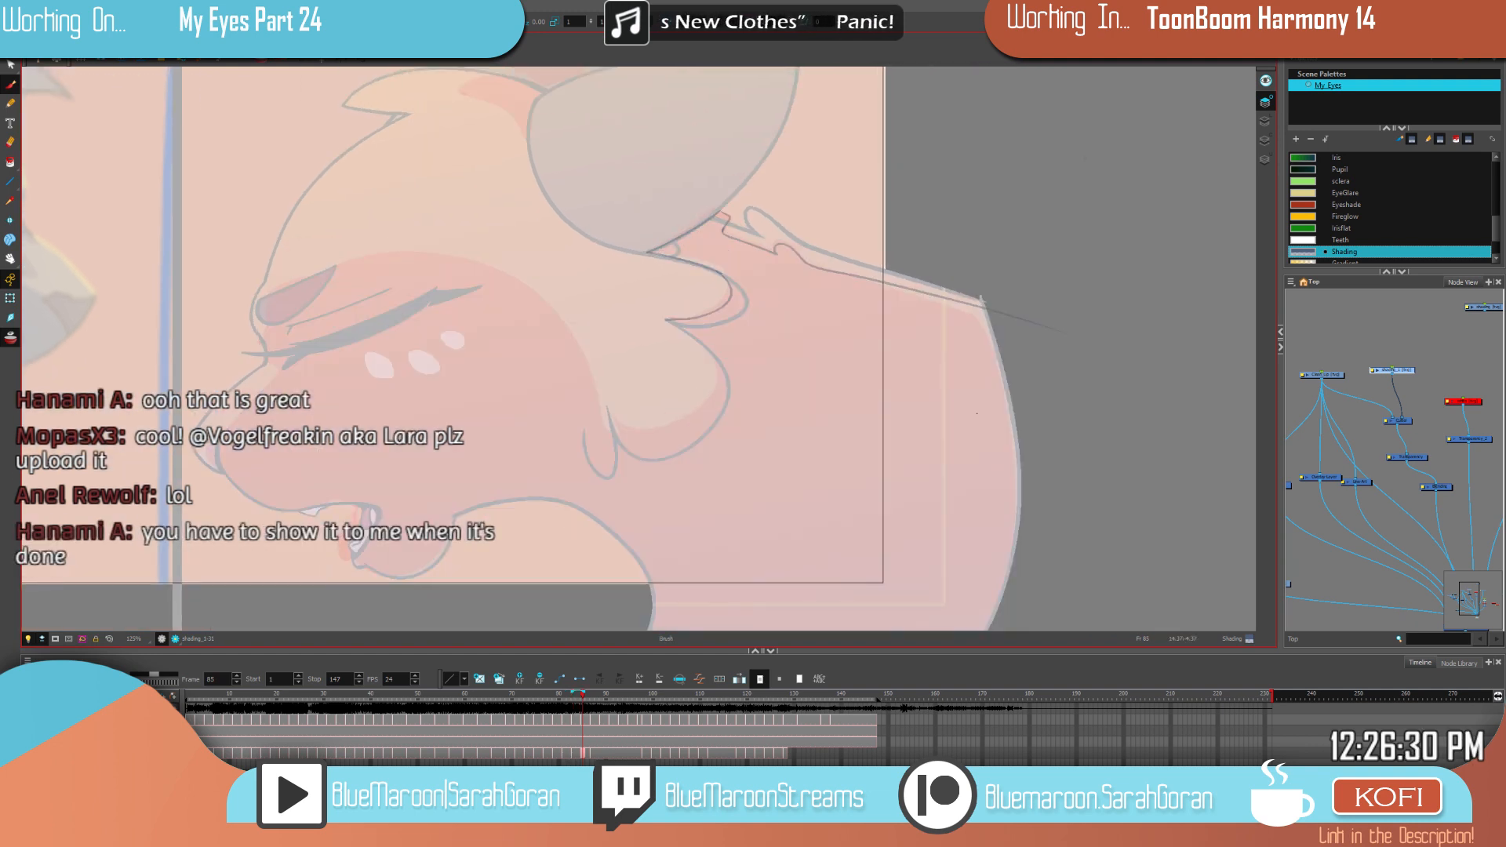
left_click_drag(1085, 455, 1130, 366)
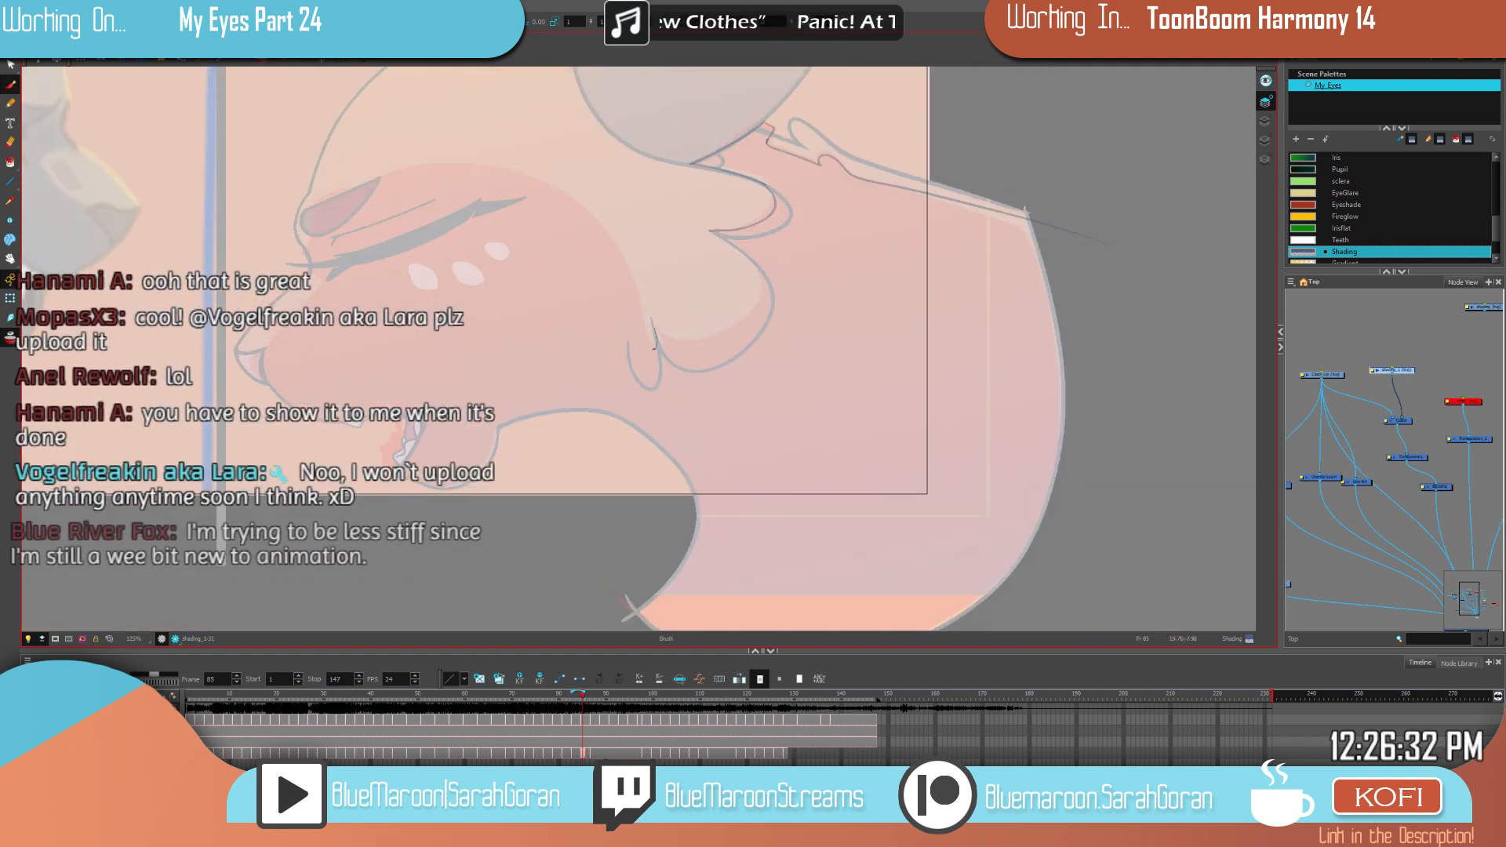
left_click_drag(641, 312, 605, 237)
left_click_drag(453, 167, 373, 188)
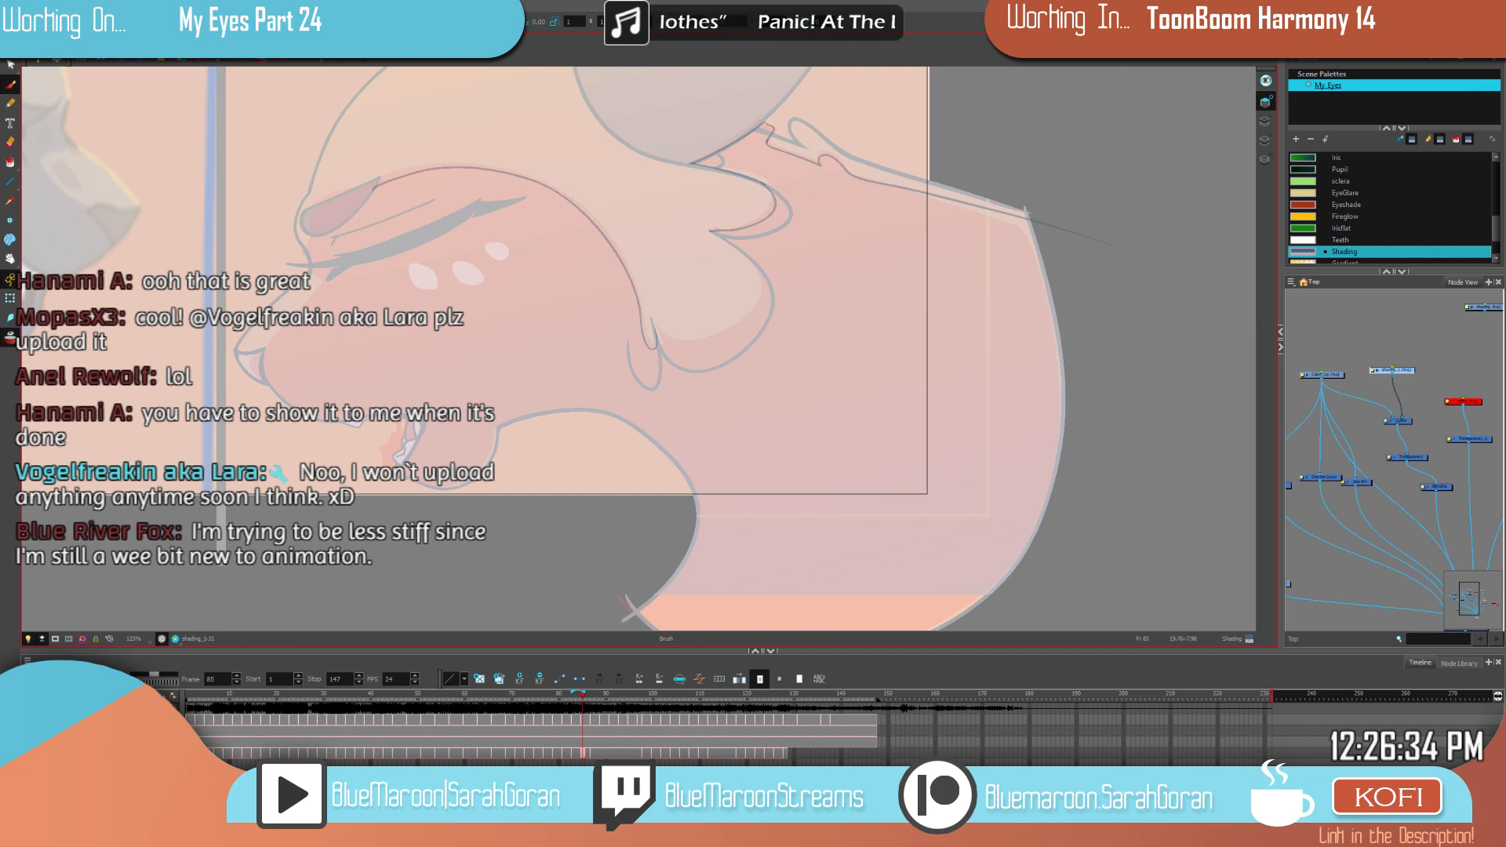
left_click_drag(739, 434, 1004, 504)
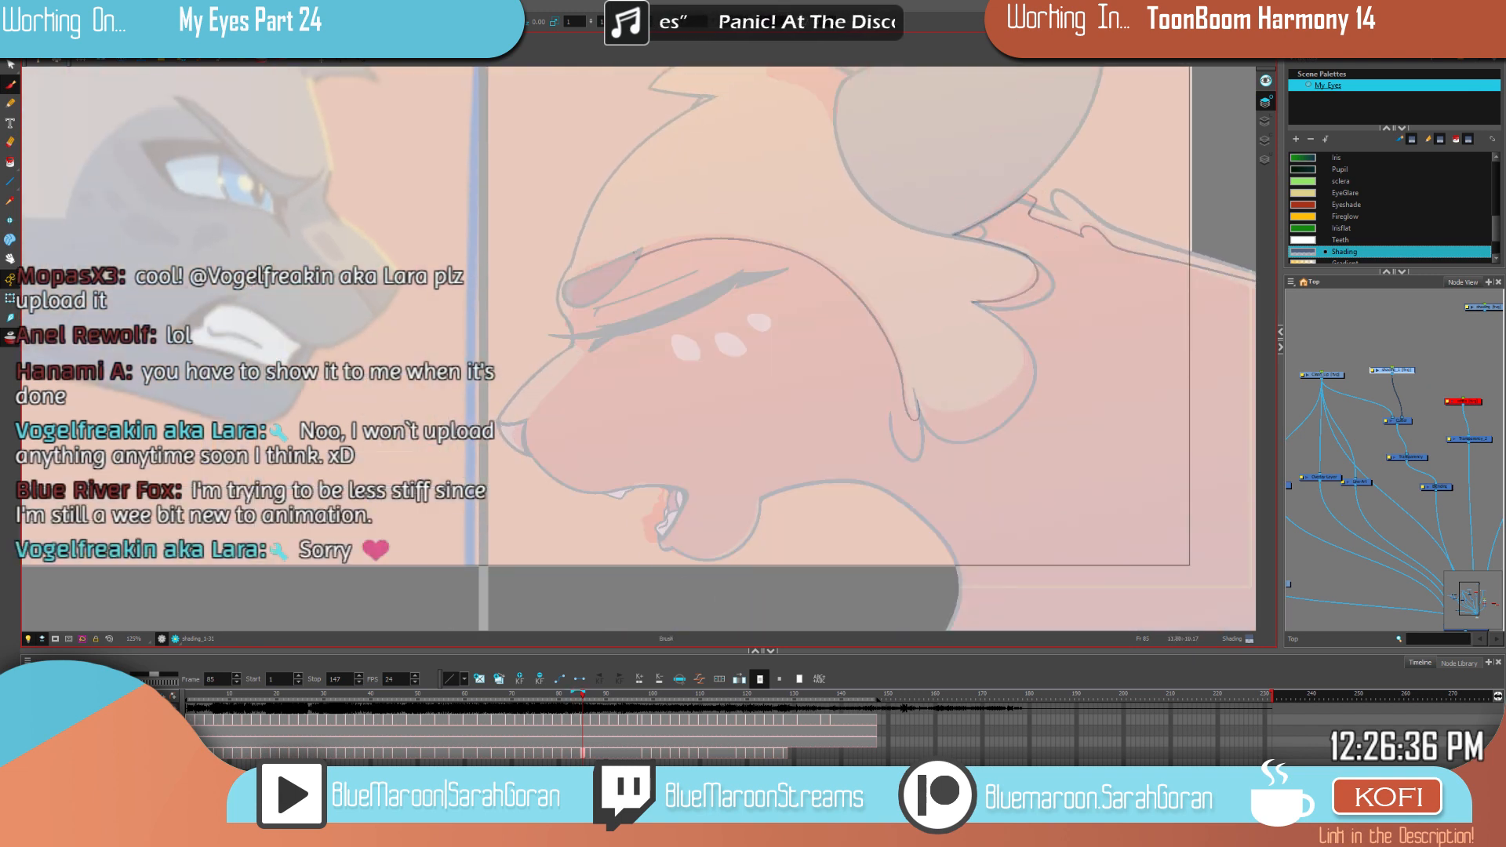
left_click_drag(639, 251, 584, 285)
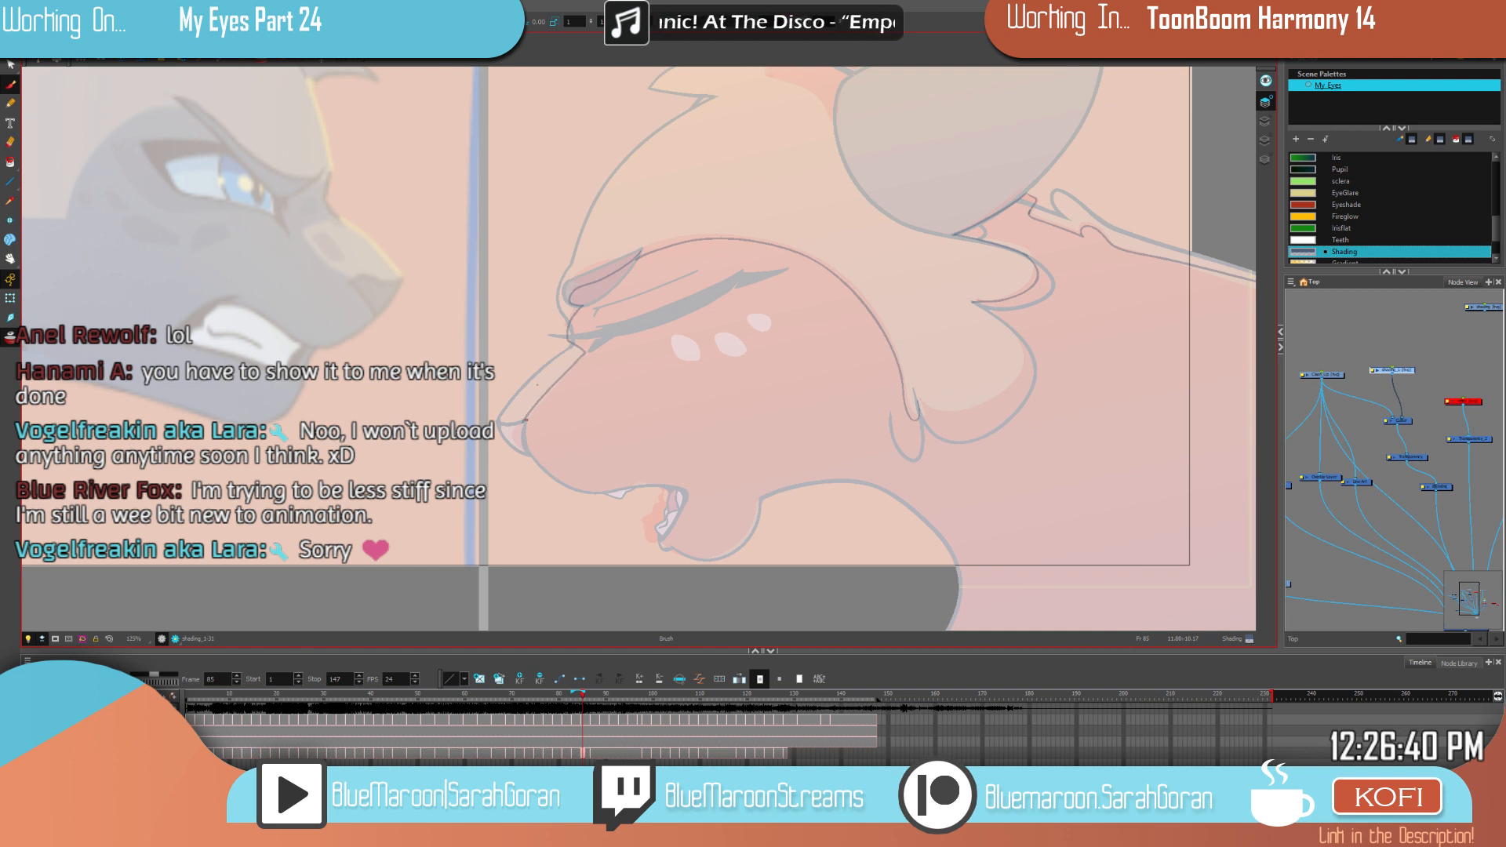
key("comma")
key("comma")
key("period")
key("period")
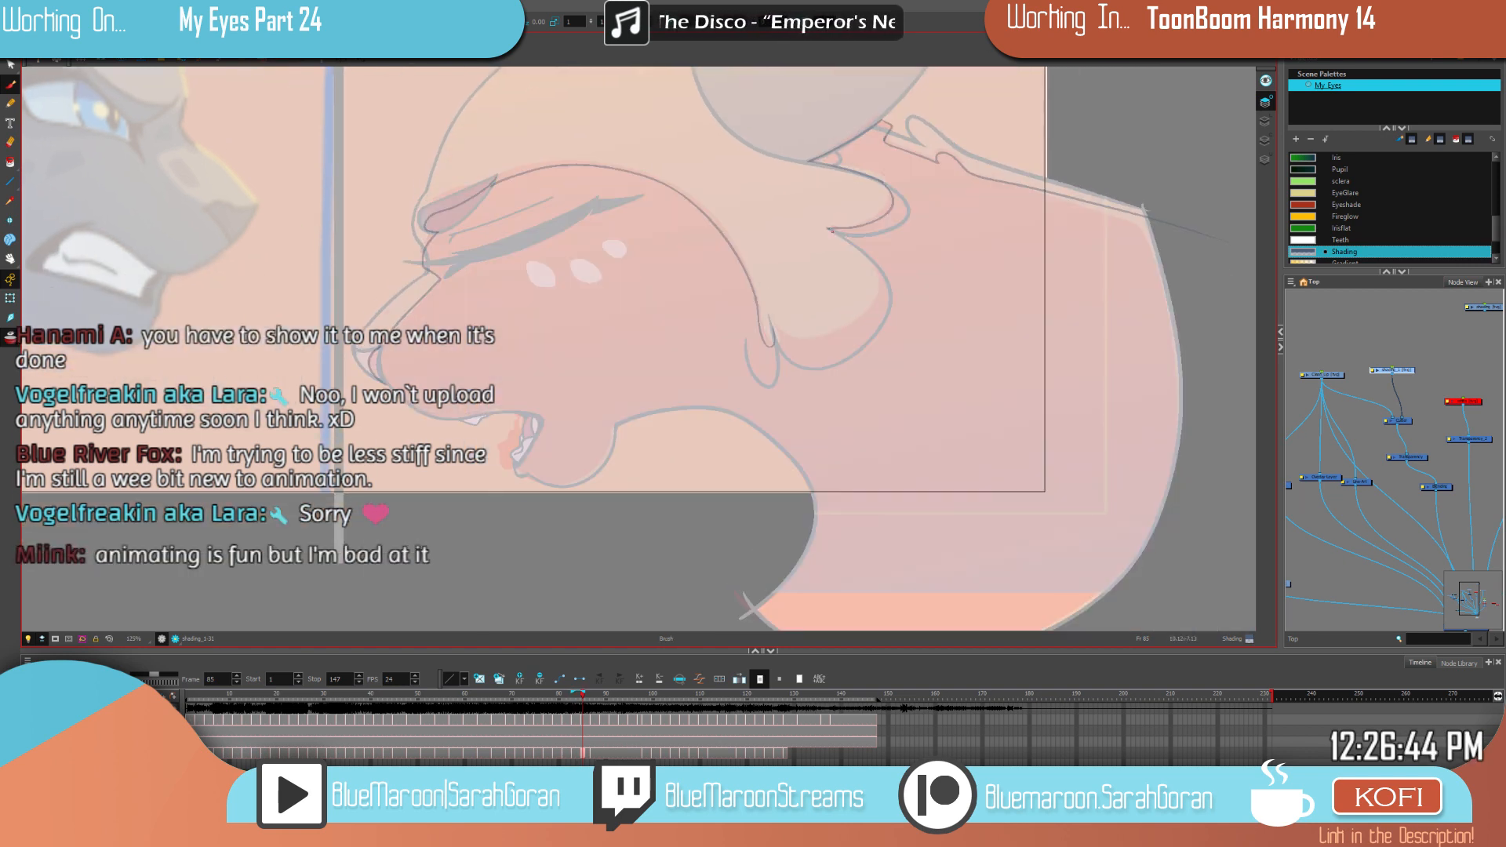
left_click_drag(874, 277, 824, 333)
key("comma")
key("period")
key("ctrl+z")
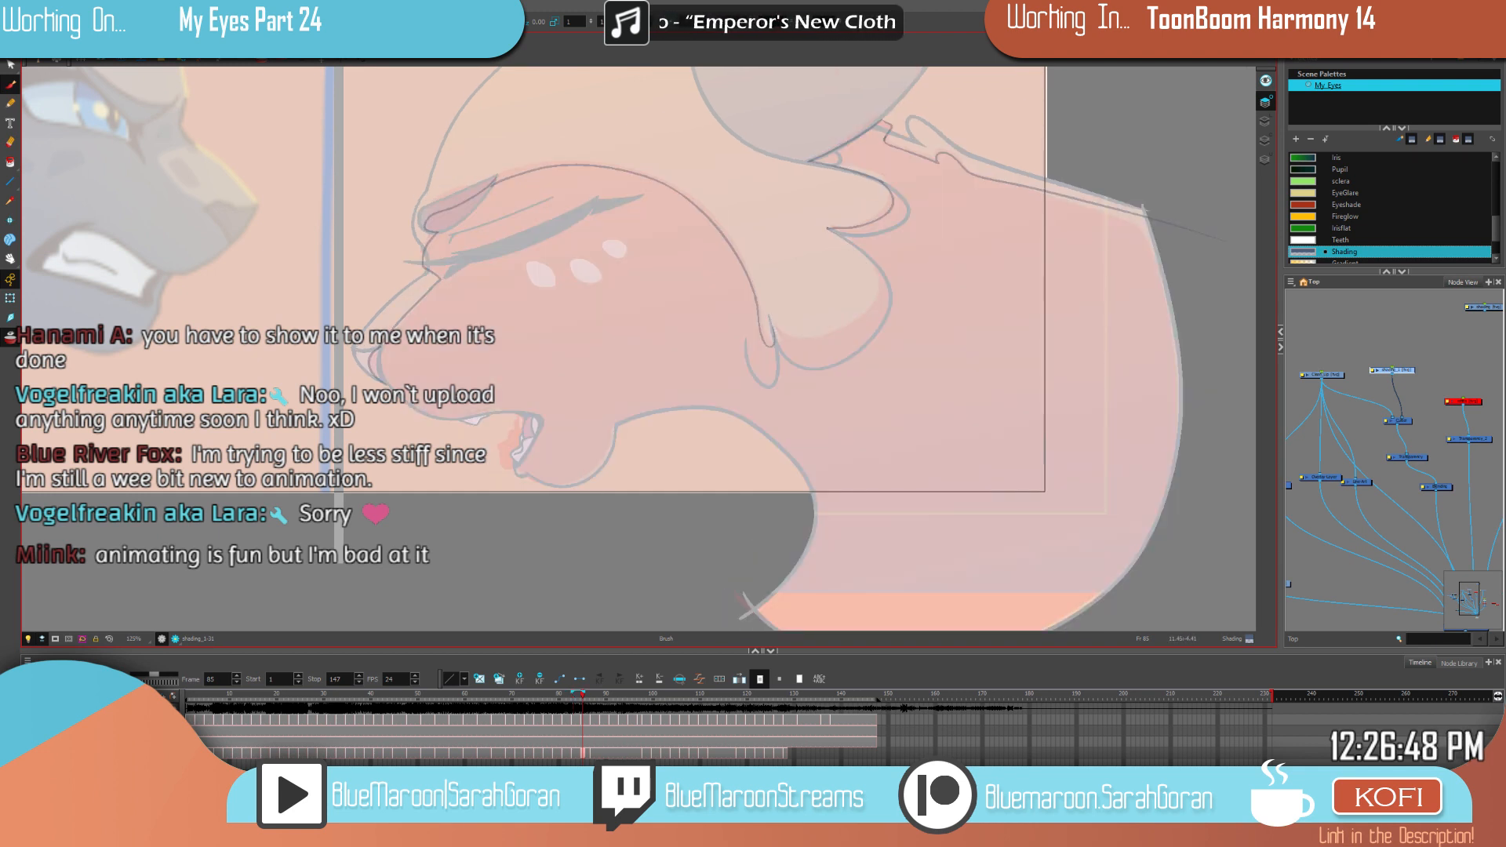
Step: Draw the shading edge around the lower cheek fur, joining it to the face shading outline
left_click_drag(843, 331, 788, 342)
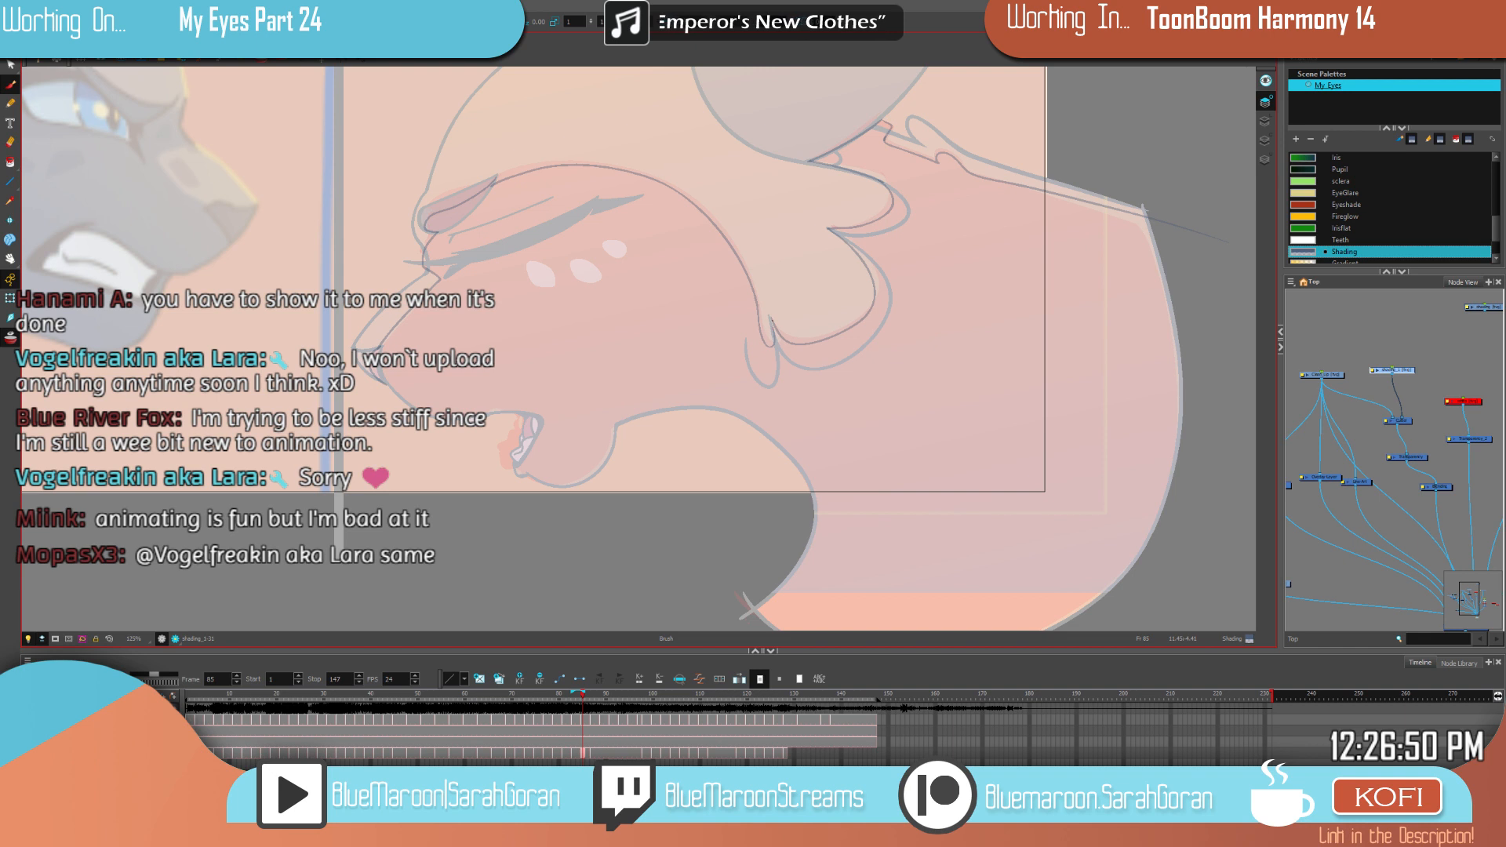
key("period")
key("period")
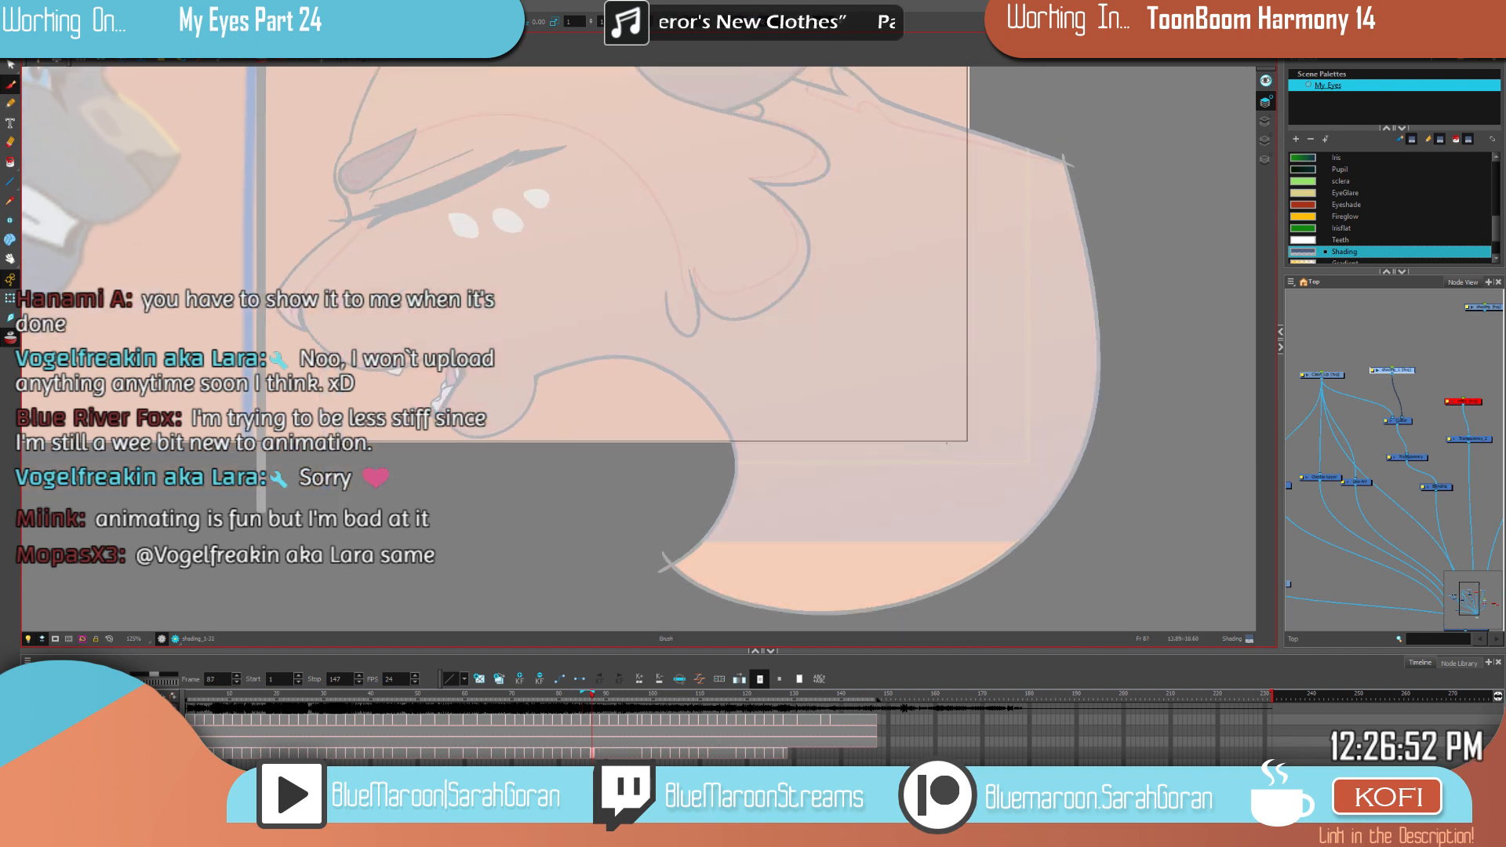
key("comma")
key("comma")
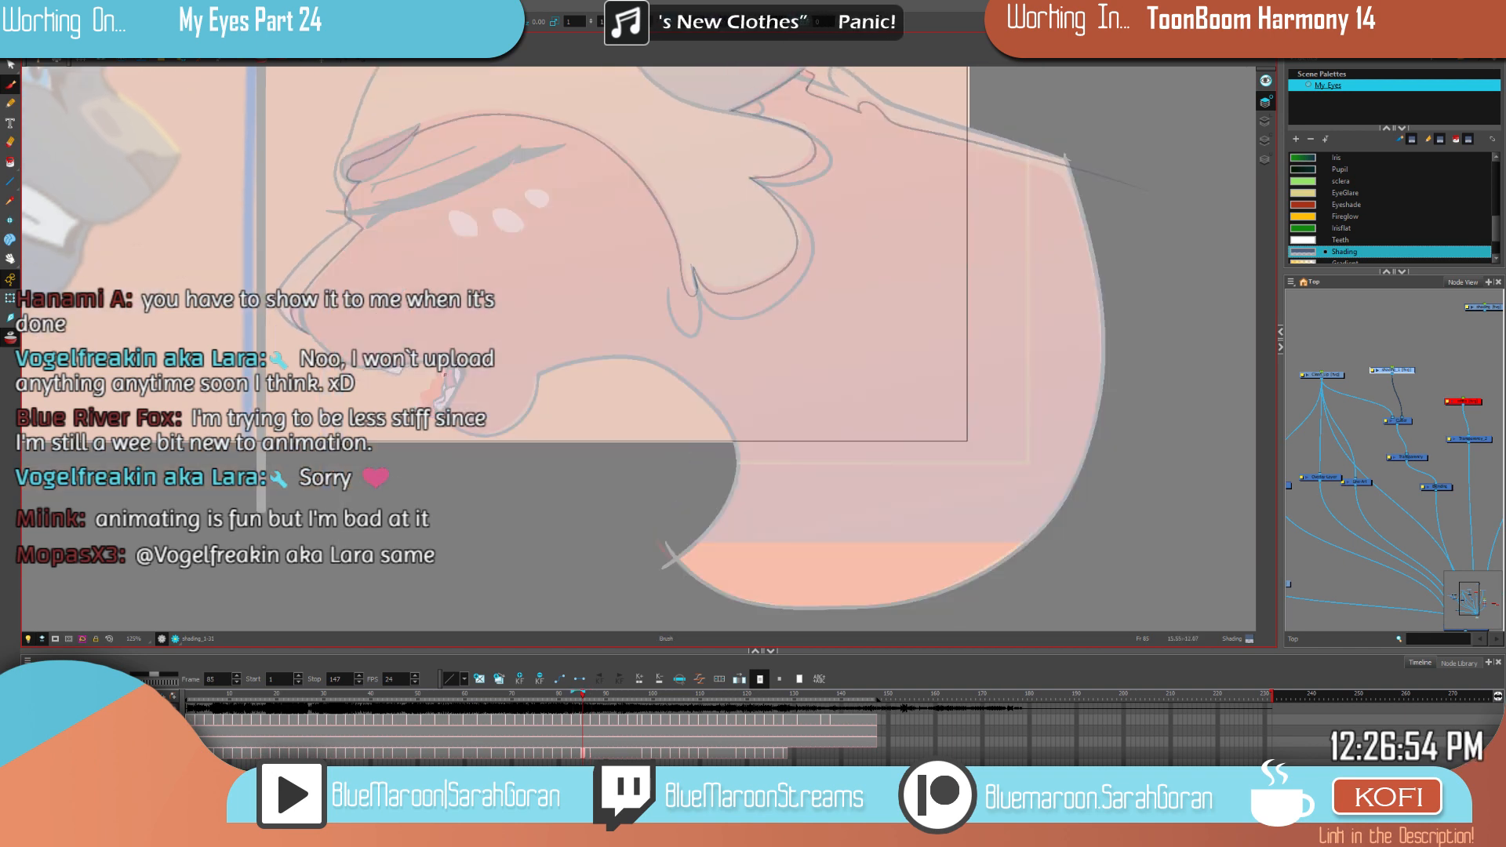
Step: Close the shading outline around the jaw, neck and back outside the body, and fill the enclosed shape with the Shading colour
key("period")
key("comma")
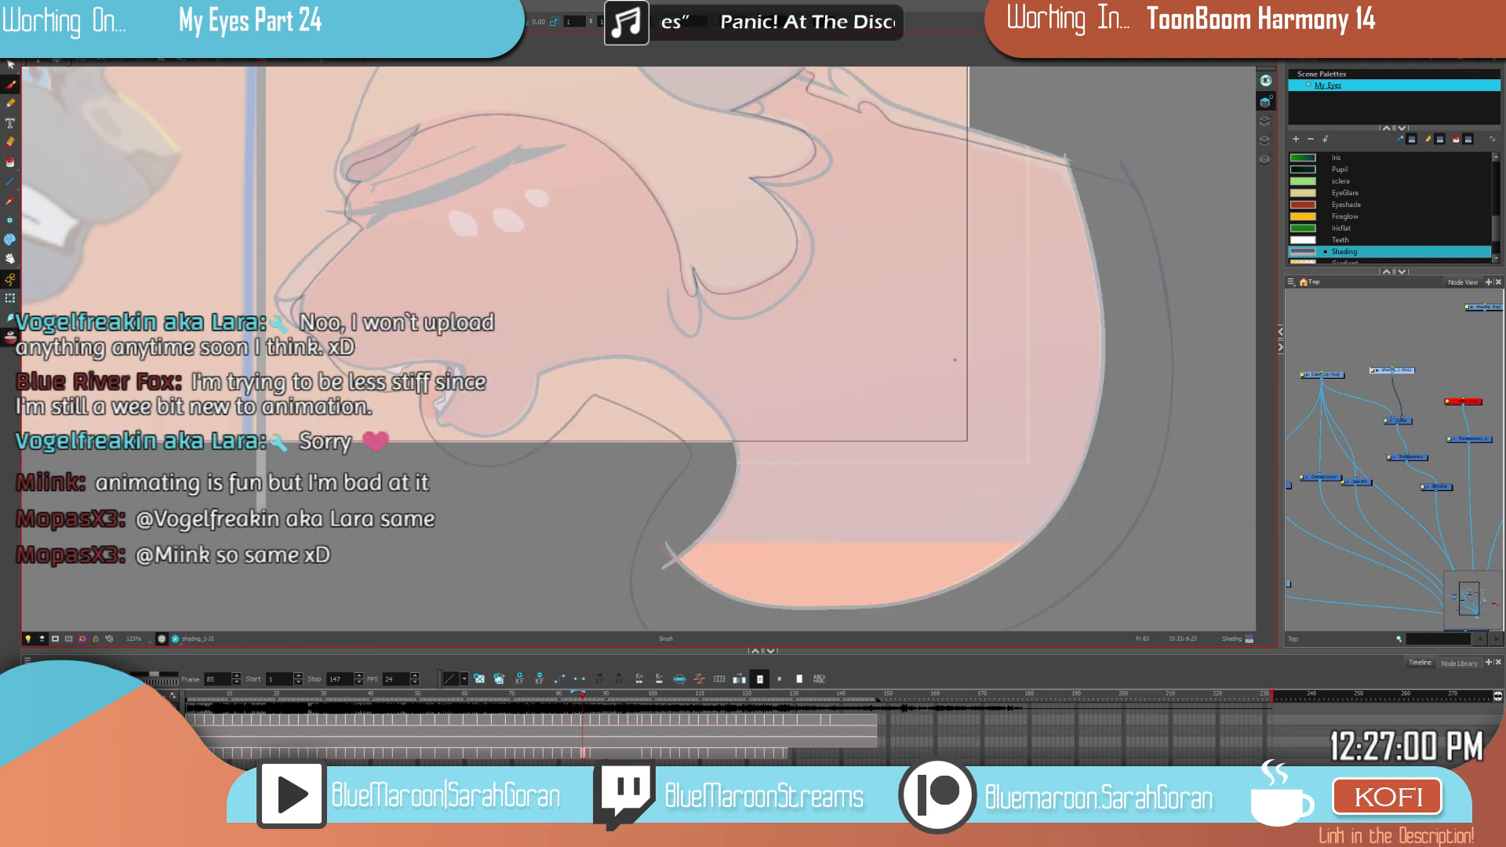
key("alt+i")
left_click_drag(992, 344, 1032, 475)
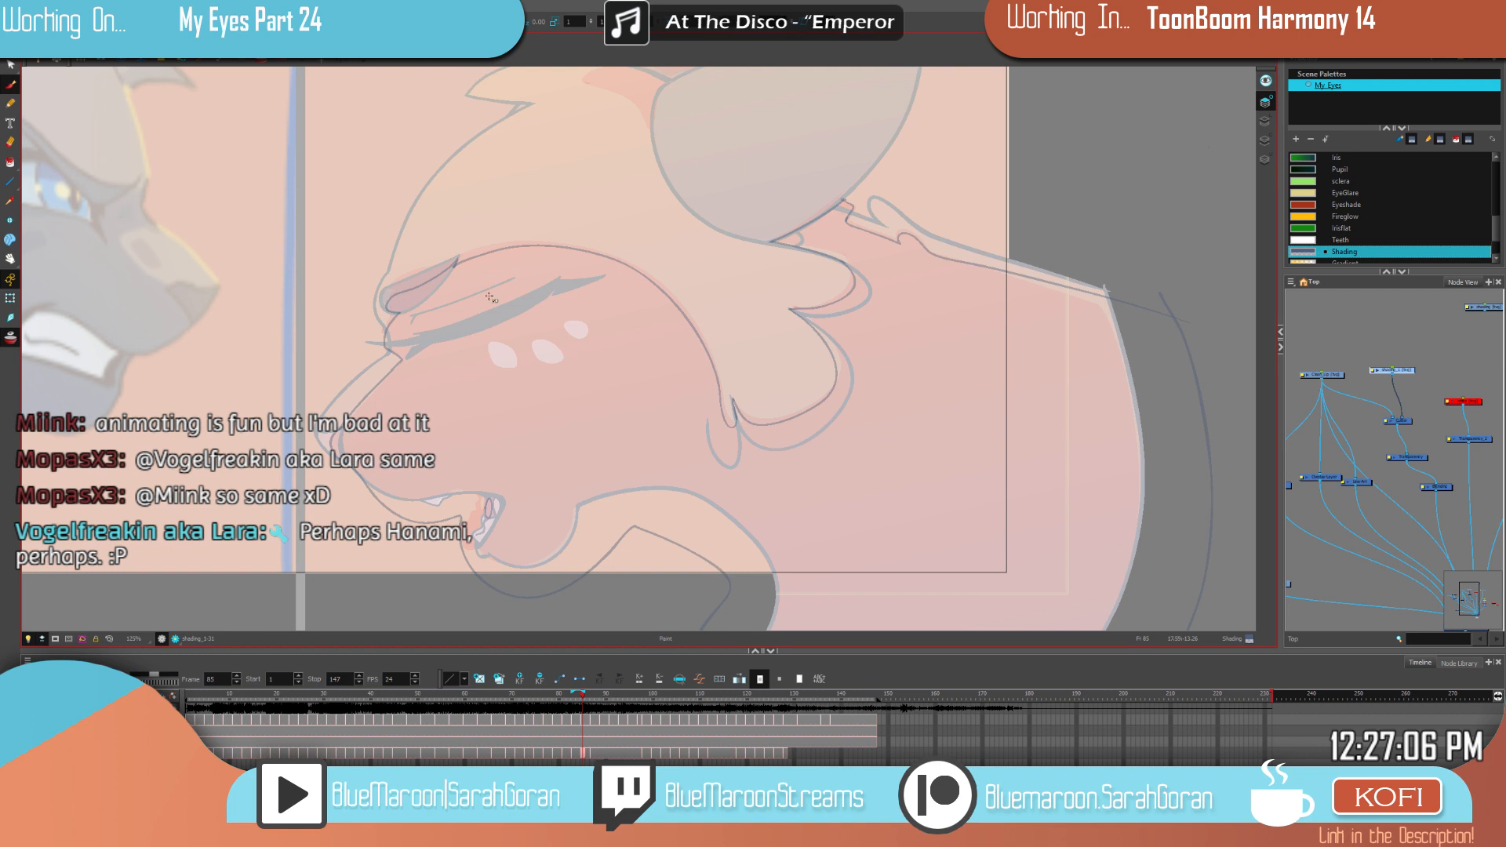
left_click(623, 360)
key("alt+b")
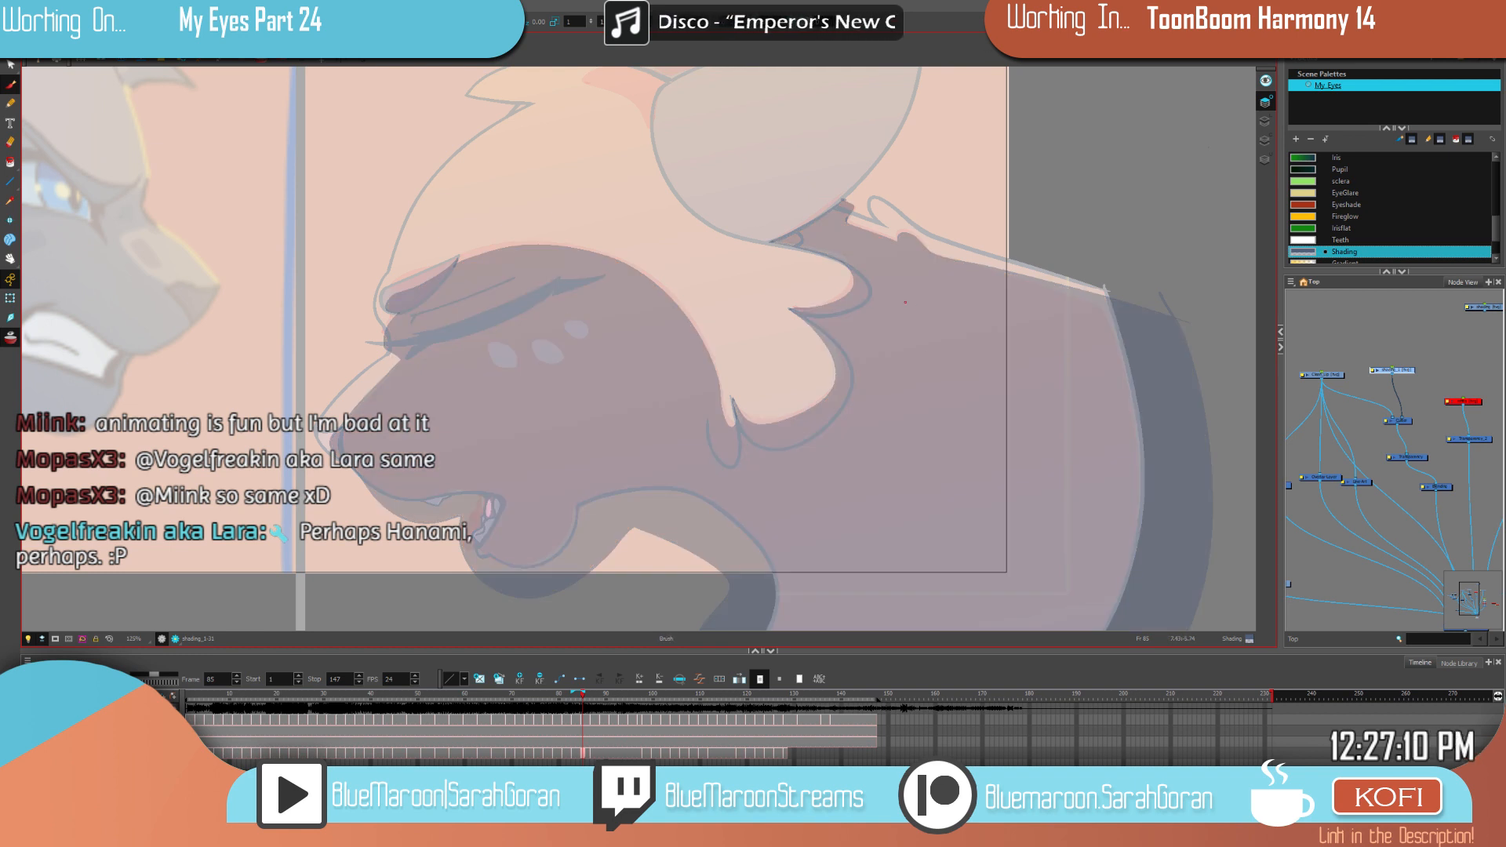
Step: Draw and fill the shading inside the far ear and on the hair in front of the near ear at frame 85
mouse_move(905, 302)
left_mouse_down()
mouse_move(975, 494)
mouse_move(975, 432)
left_mouse_up()
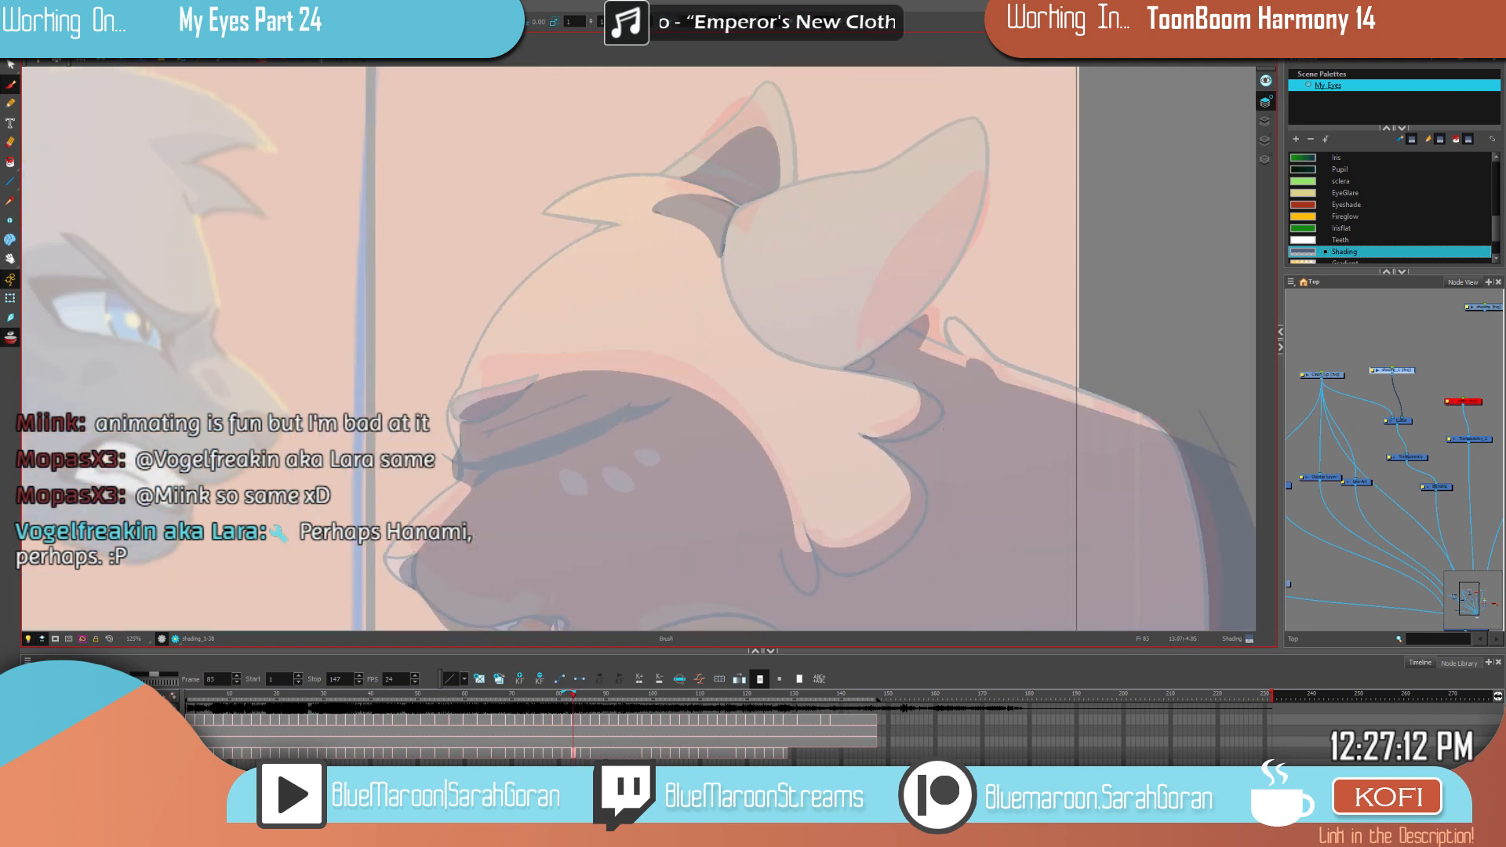
mouse_move(734, 215)
left_mouse_down()
mouse_move(807, 295)
mouse_move(709, 298)
mouse_move(785, 340)
mouse_move(801, 297)
left_mouse_up()
key("f")
key("g")
left_click_drag(1033, 454, 1045, 509)
key("f")
key("g")
mouse_move(815, 294)
left_mouse_down()
mouse_move(847, 292)
mouse_move(854, 327)
mouse_move(806, 337)
left_mouse_up()
left_click(826, 325)
Step: Compare the ear shading with the neighbouring drawings and touch up the dark patch inside the far ear
key("f")
key("g")
key("f")
key("f")
key("g")
key("g")
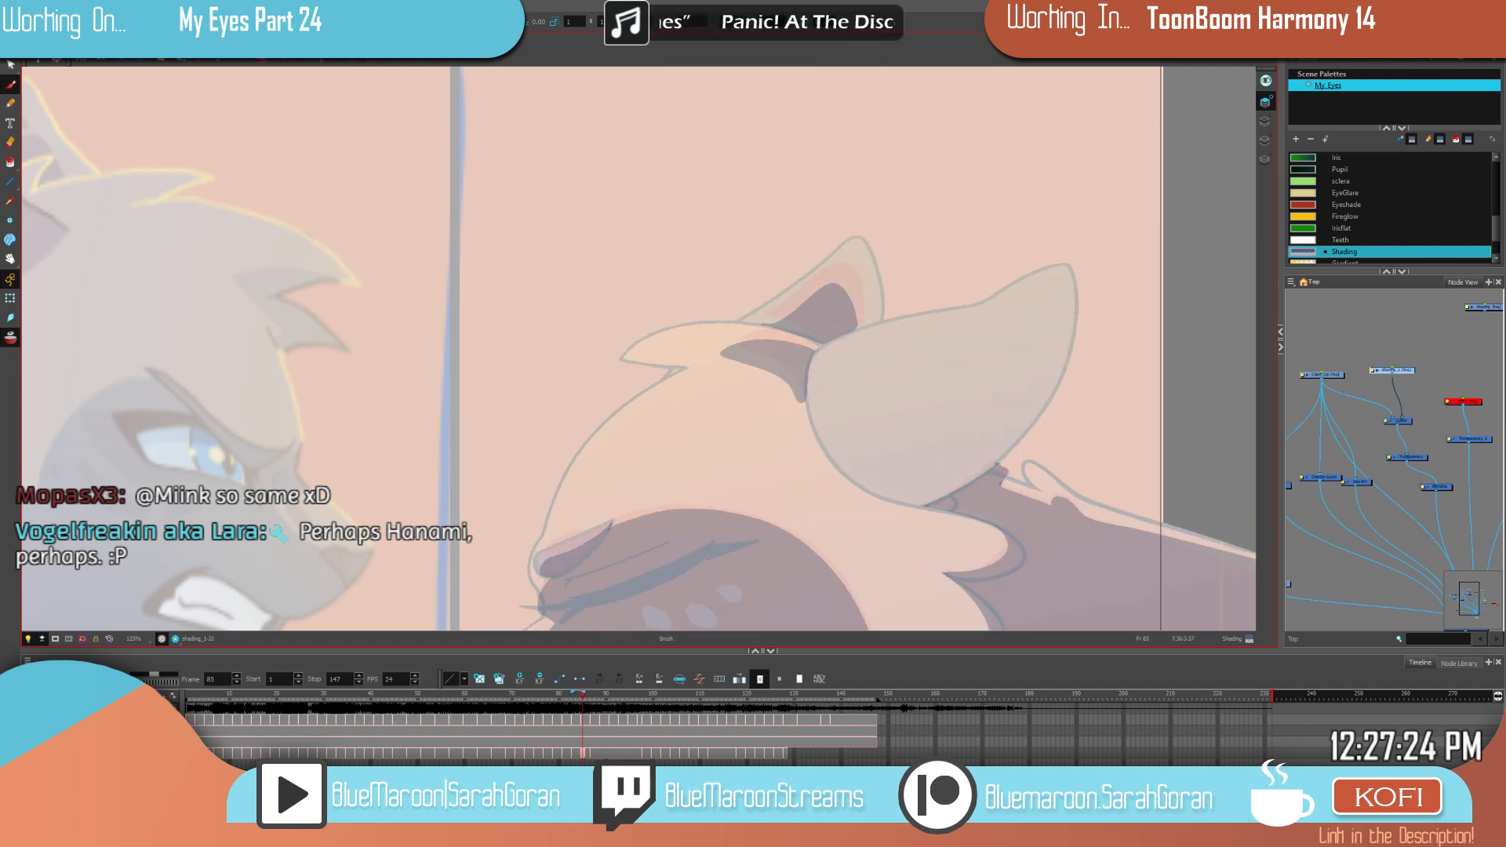
key("f")
key("g")
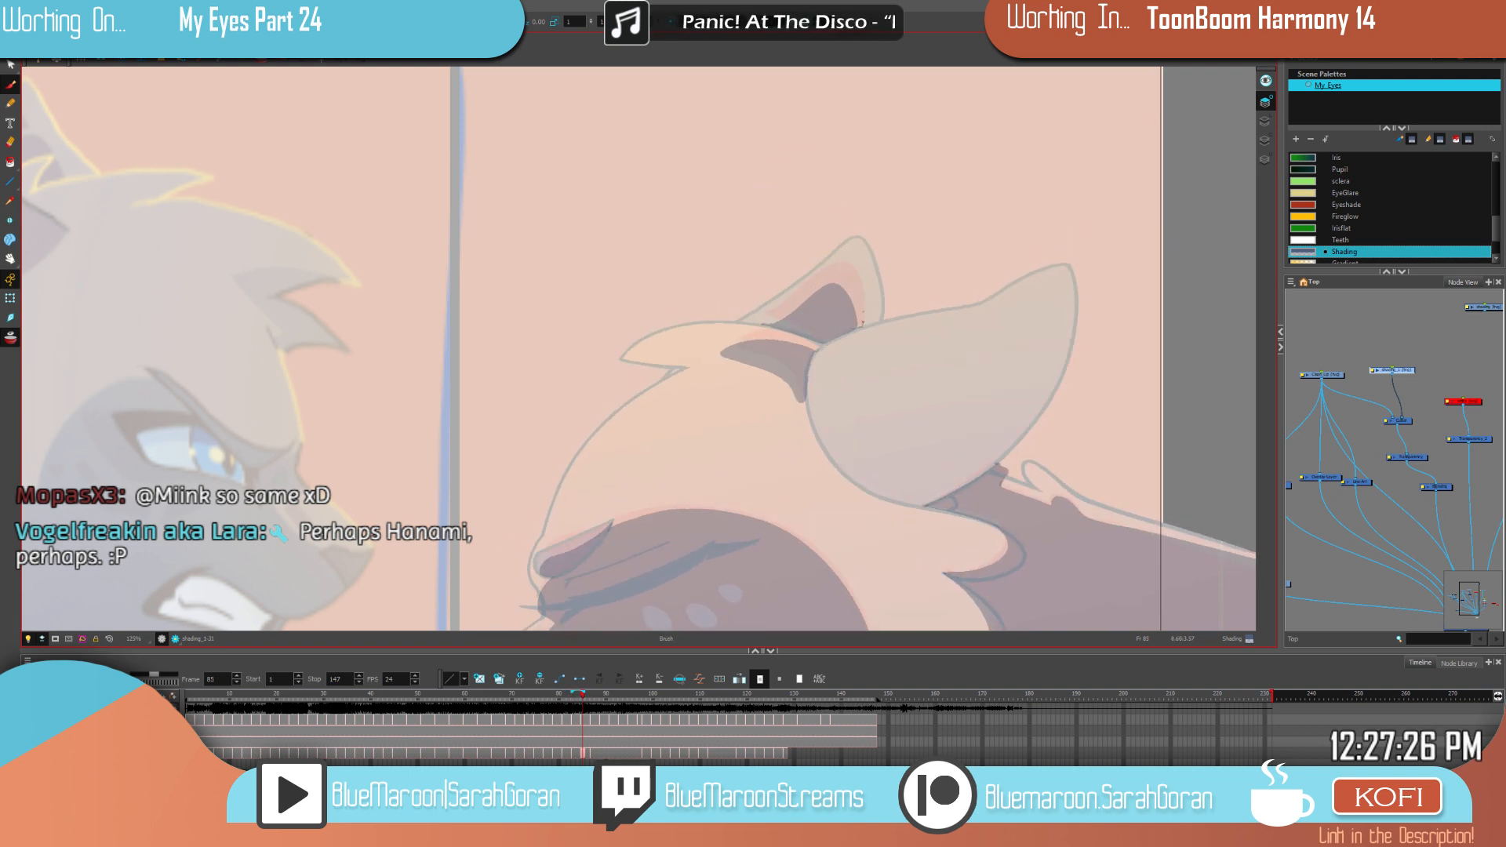
left_click(852, 290)
key("f")
key("g")
mouse_move(1106, 443)
left_mouse_down()
mouse_move(1058, 323)
mouse_move(994, 274)
left_mouse_up()
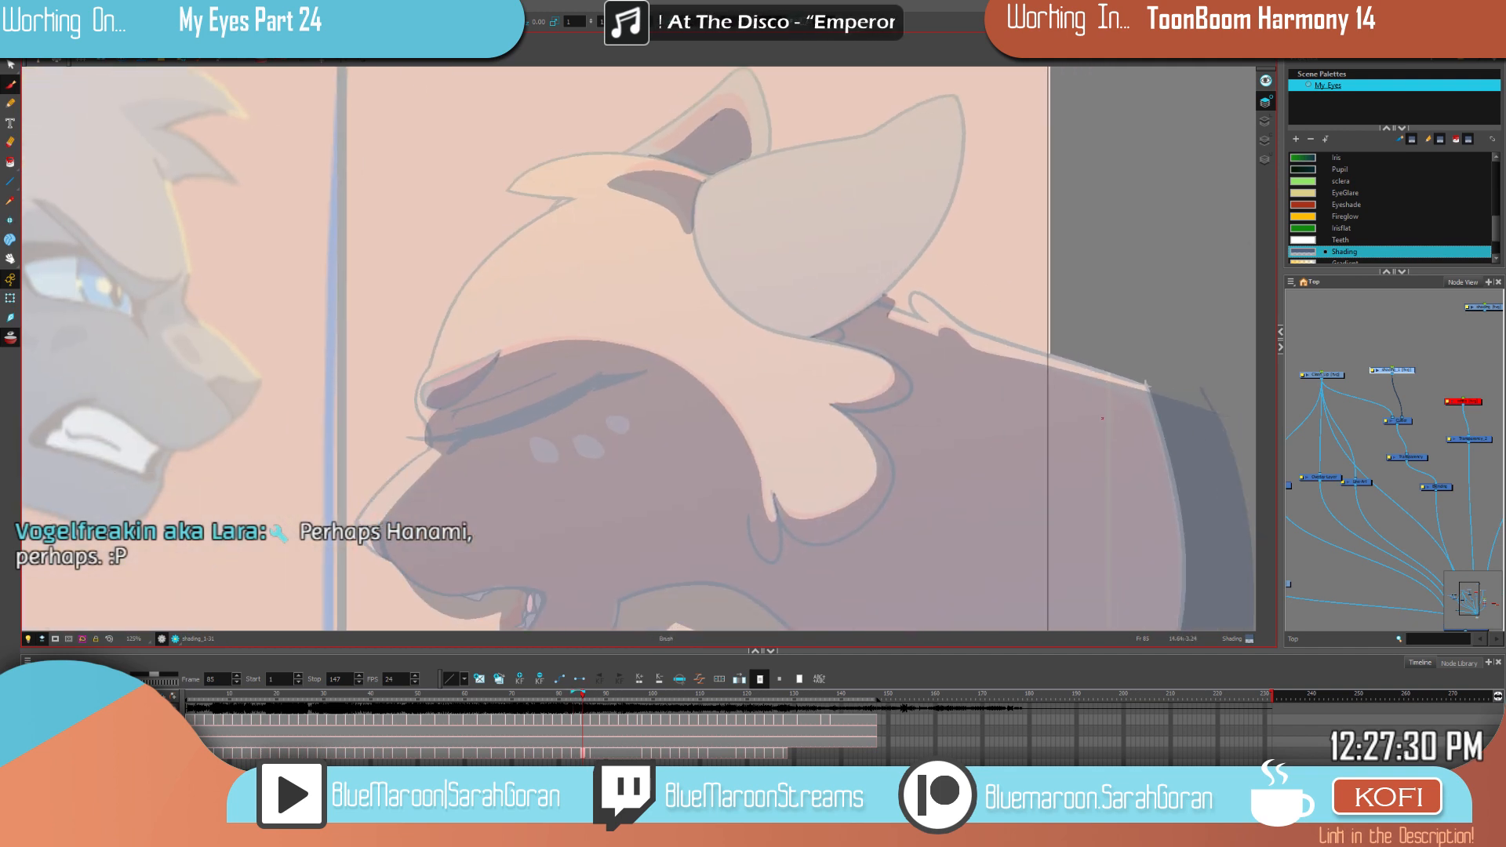
Step: Flip between neighbouring frames with the whole scene in view to compare the fox's overall shading
key("1")
key("1")
key("1")
key("1")
left_click_drag(1035, 499, 878, 471)
key("f")
key("g")
key("f")
key("g")
key("f")
key("f")
key("g")
key("g")
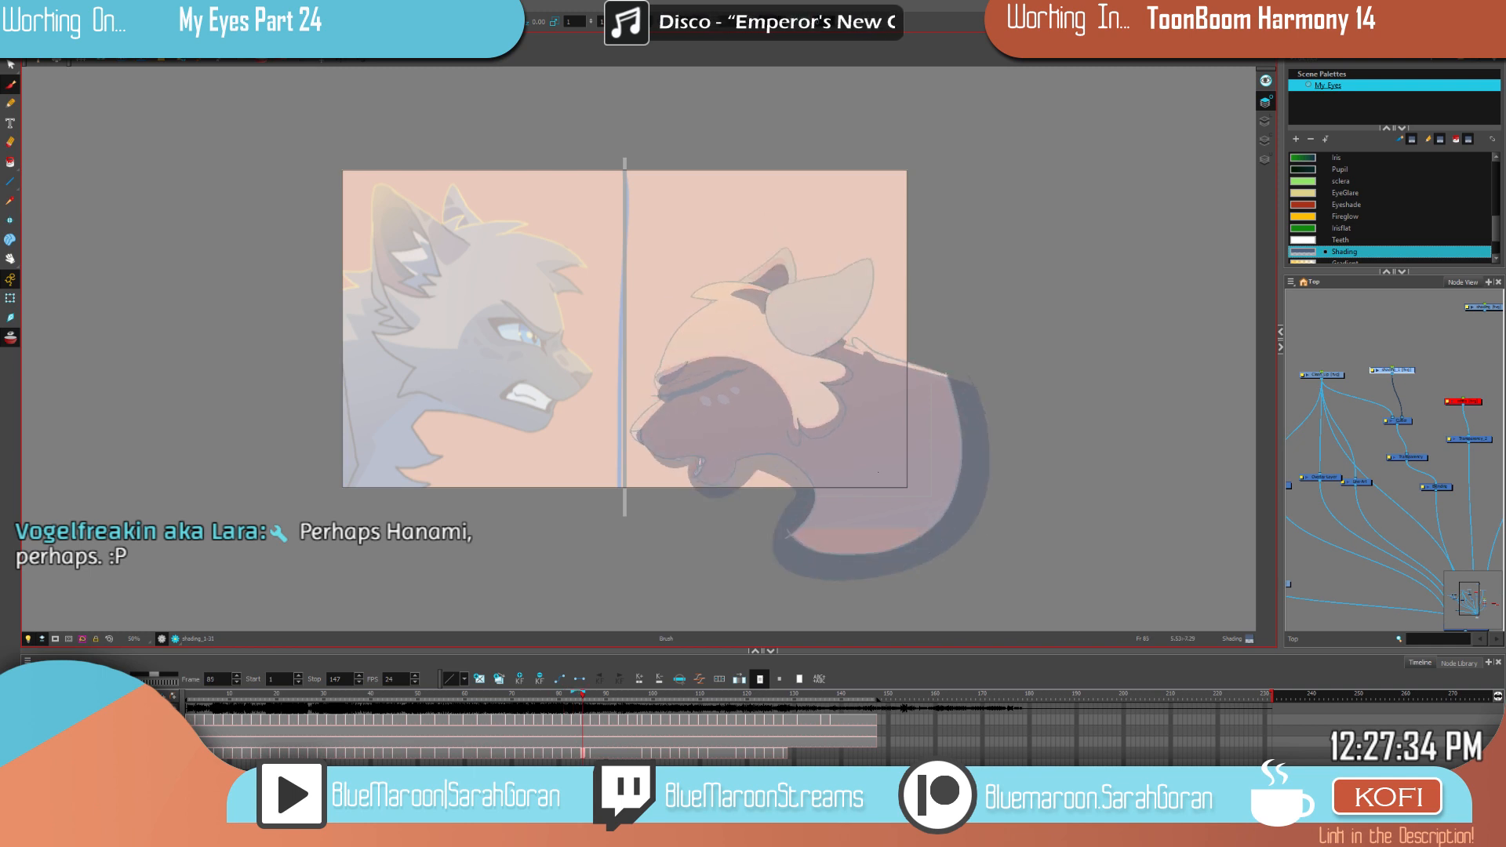
Step: Clean up the shading edge where the muzzle bridge meets the brow, and compare it with the neighbouring frames
key("2")
key("2")
key("2")
key("2")
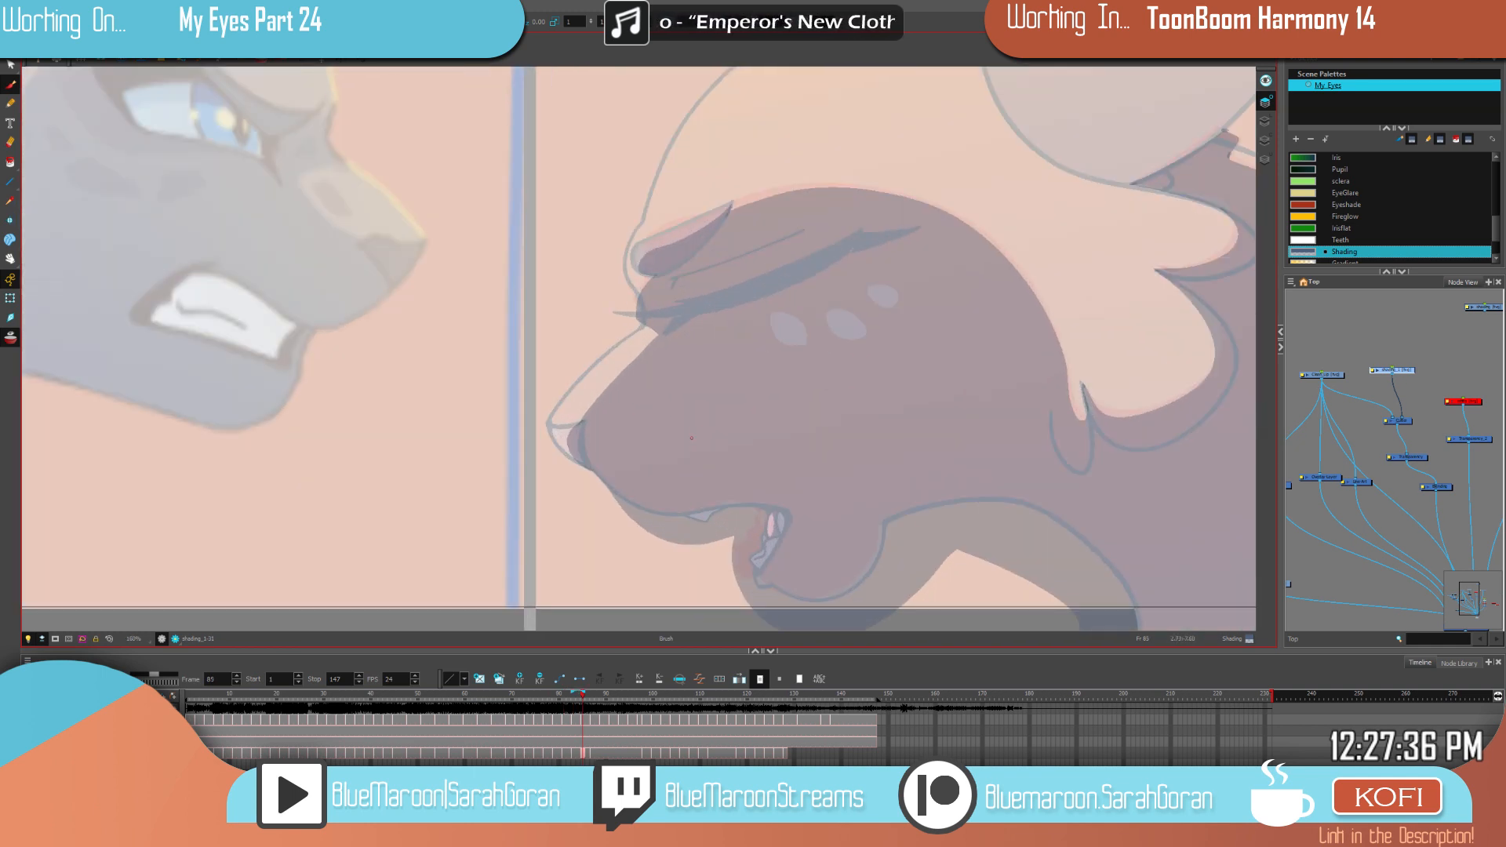
key("alt+e")
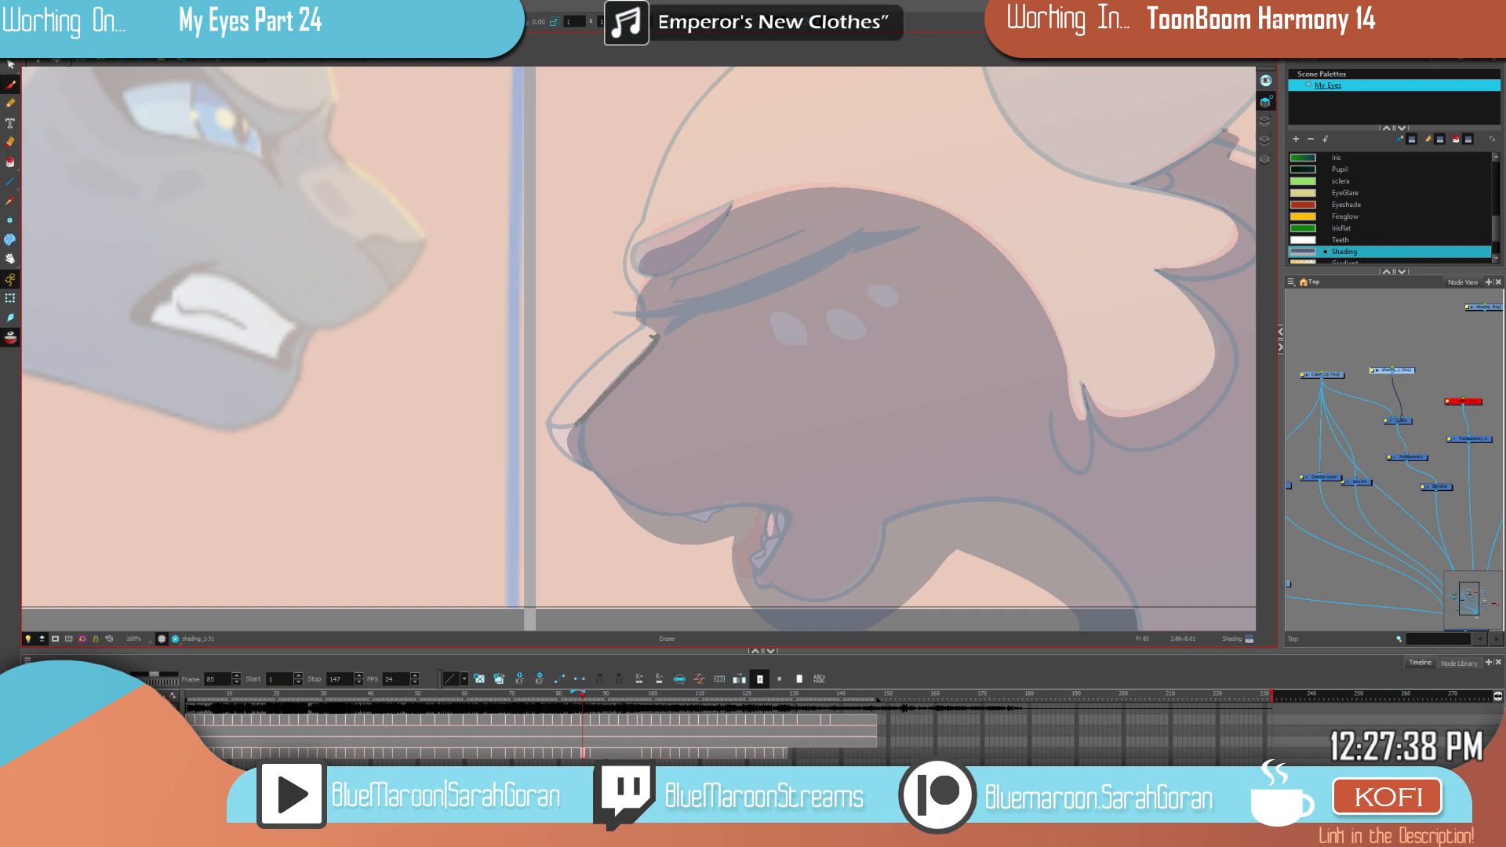
key("alt+b")
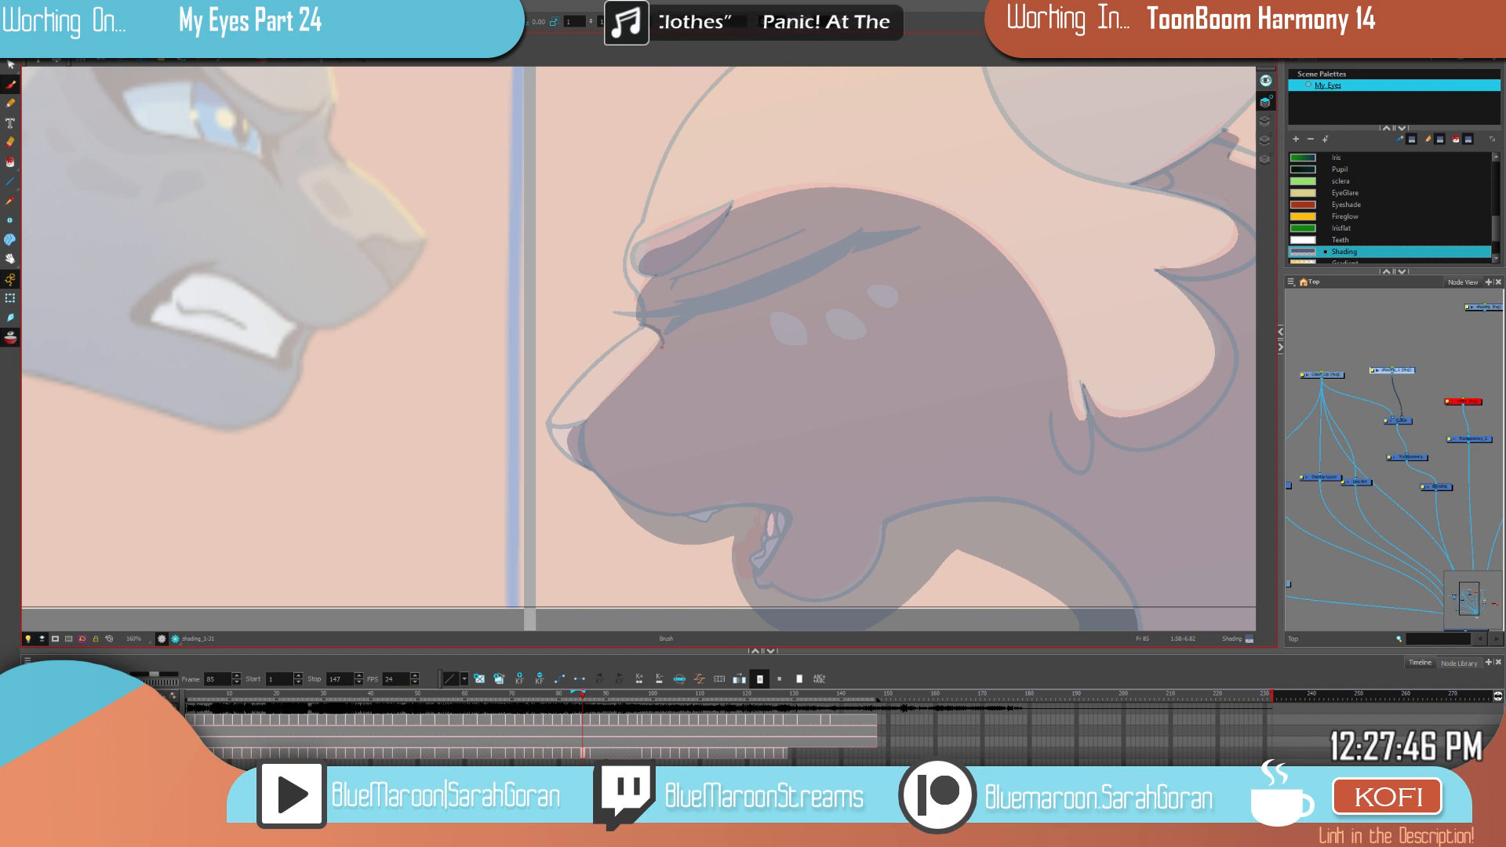
key("comma")
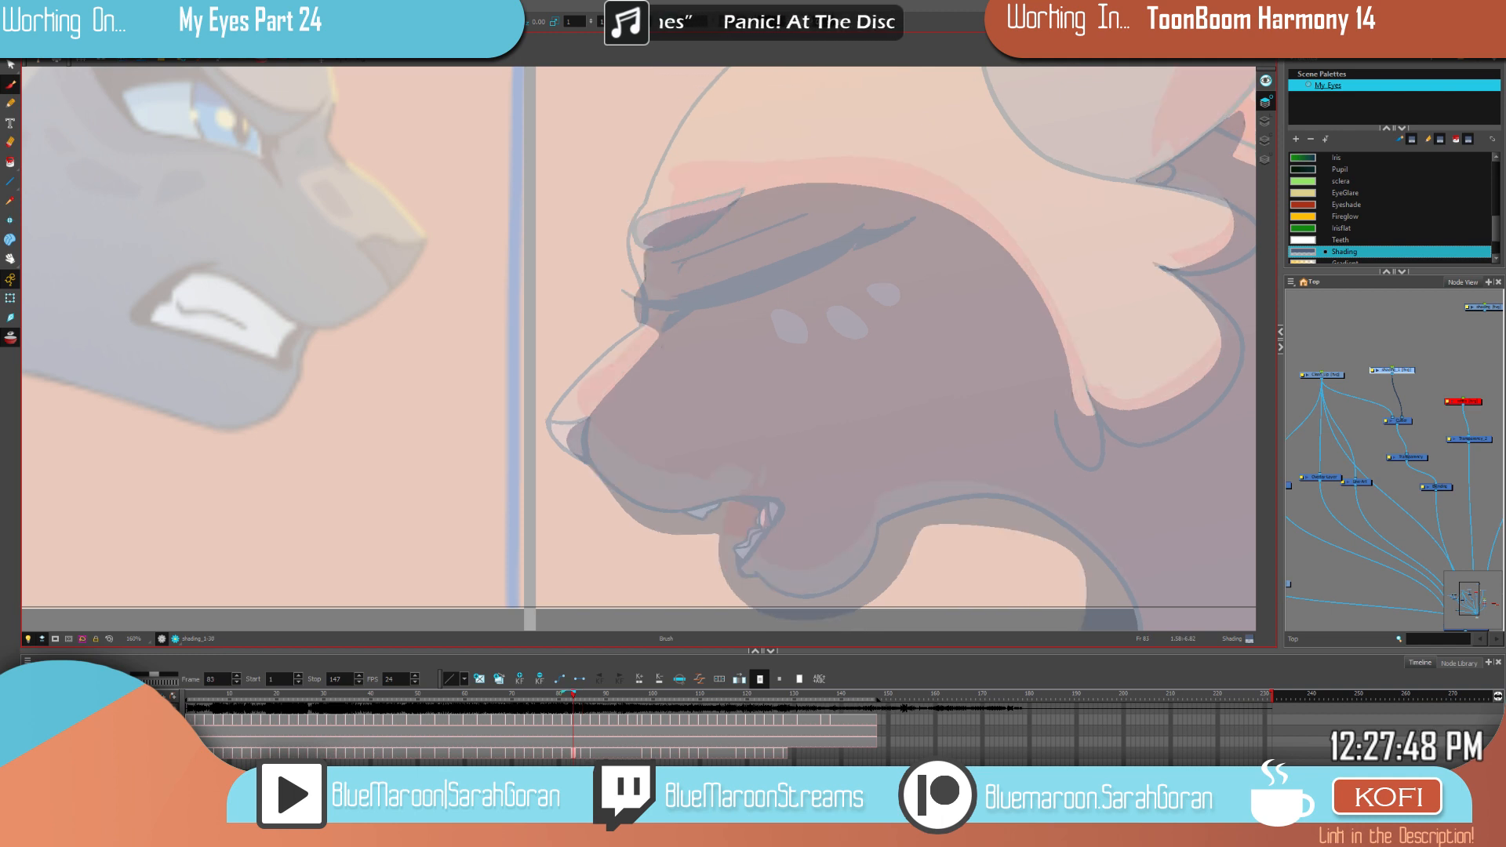
key("period")
key("g")
key("f")
key("g")
key("f")
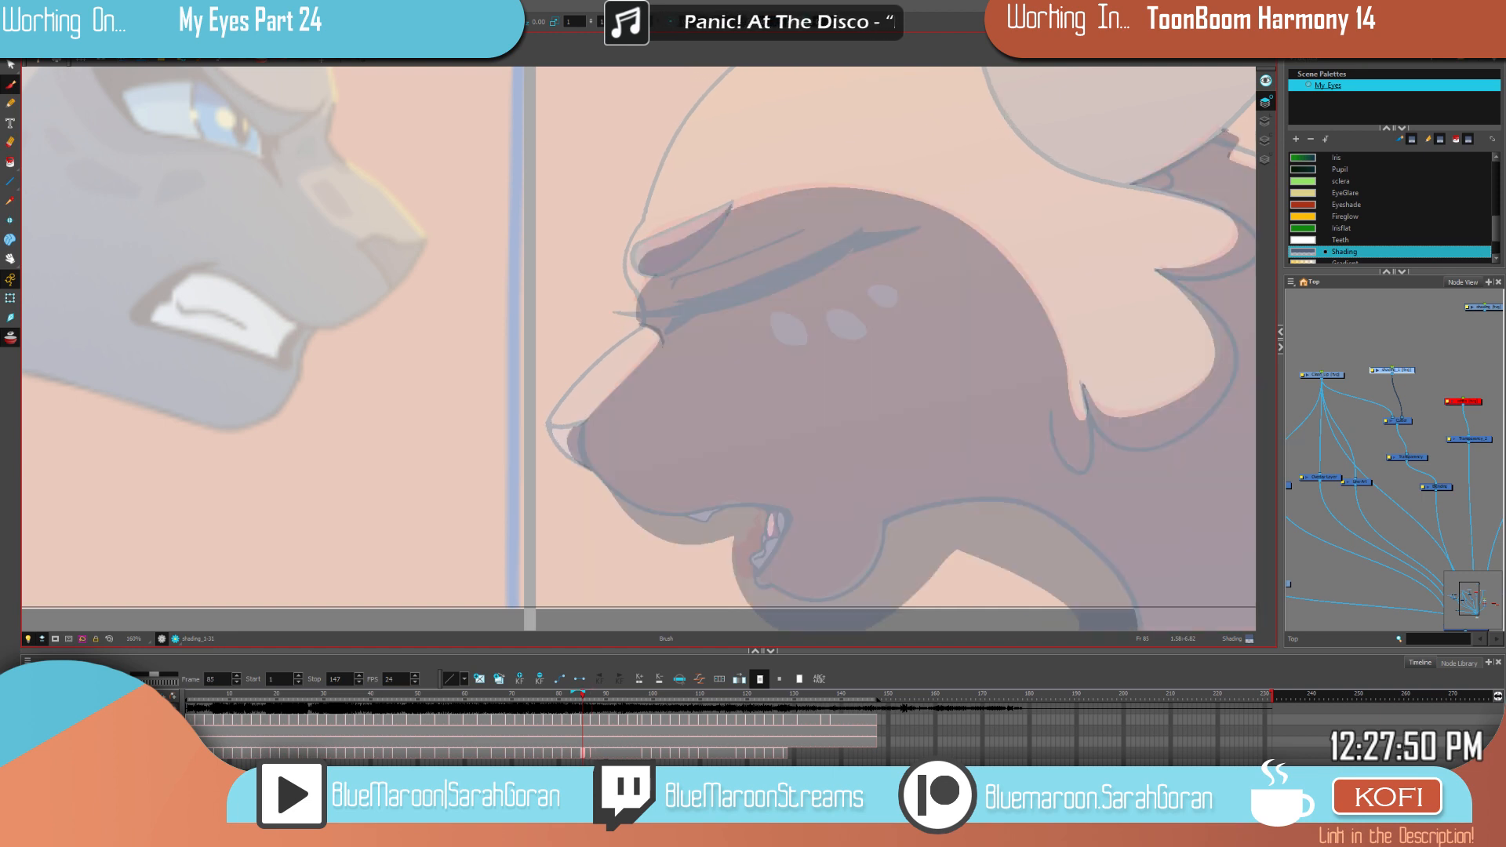
Step: At frame 87, outline the shading edge around the brow and along the bridge of the muzzle
key("g")
left_click_drag(662, 346, 563, 404)
left_click_drag(766, 329, 810, 348)
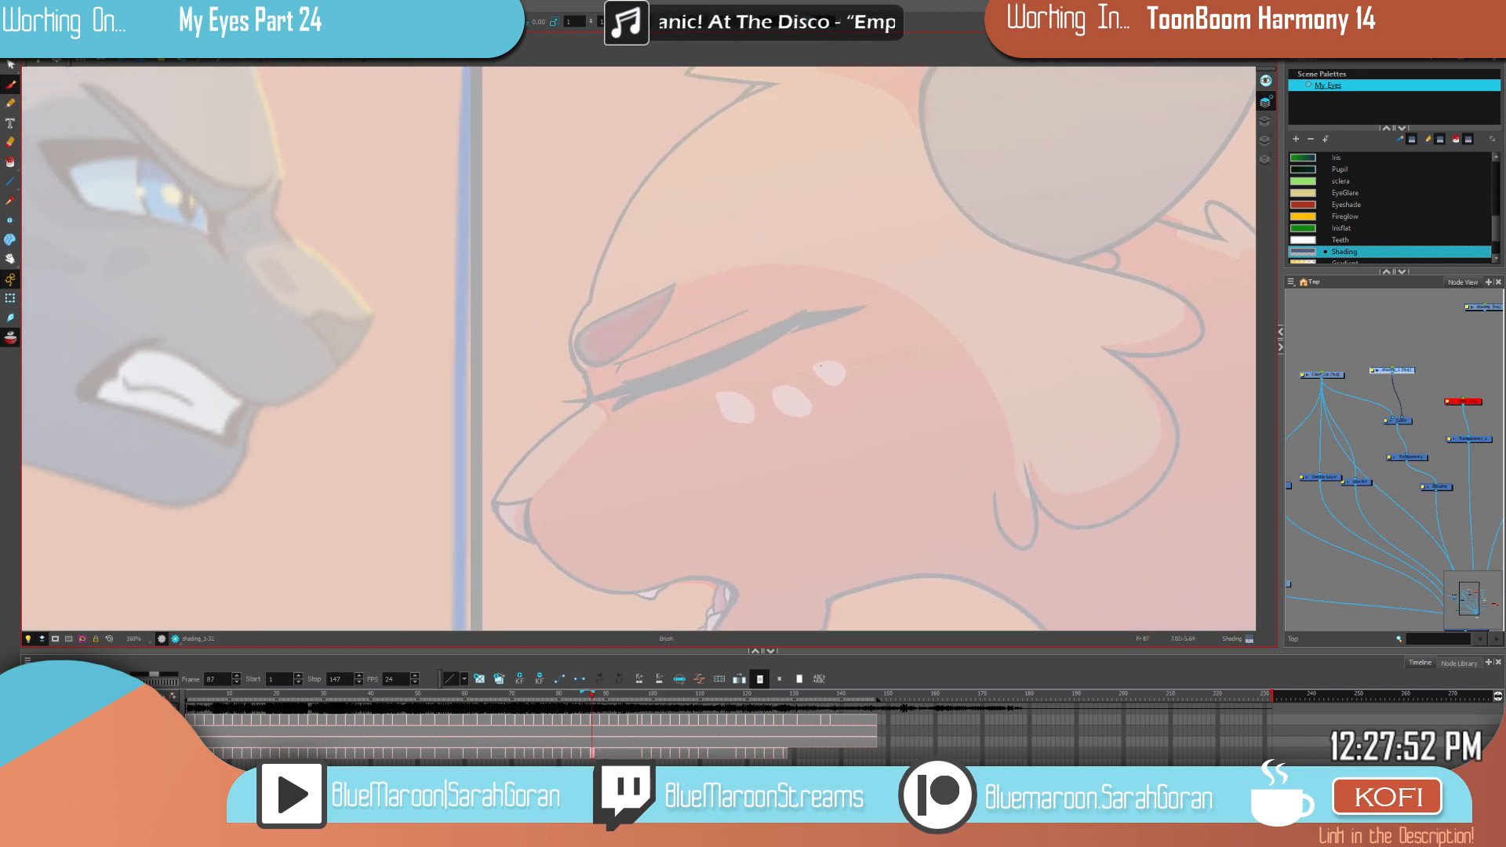
mouse_move(590, 346)
left_mouse_down()
mouse_move(618, 366)
mouse_move(597, 365)
mouse_move(579, 393)
mouse_move(606, 415)
mouse_move(522, 503)
mouse_move(532, 542)
left_mouse_up()
left_click_drag(817, 475, 669, 455)
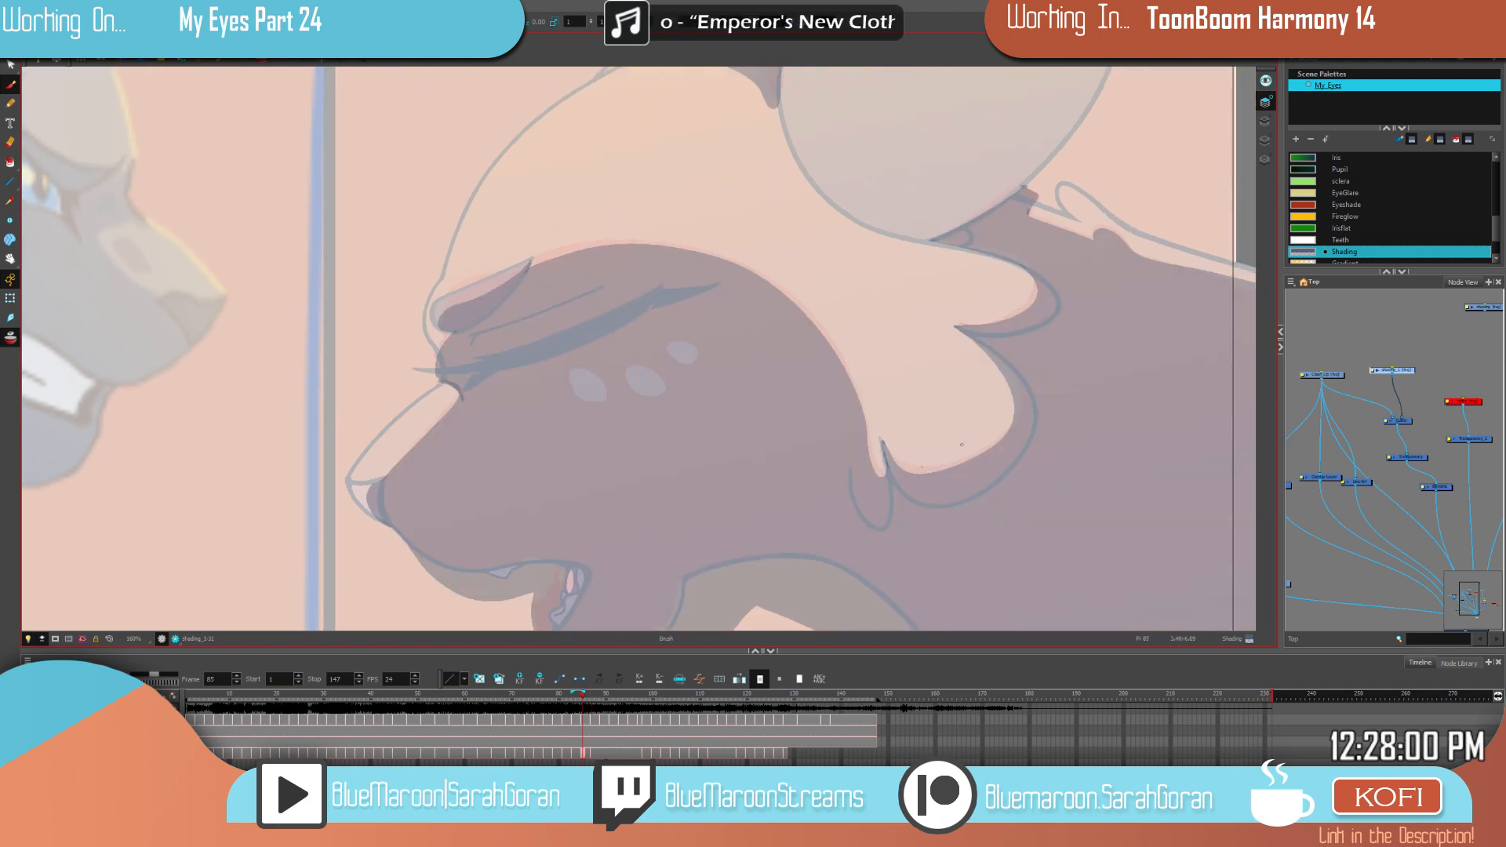
Step: Draw the shading edge arching from the brow over the forehead and down the cheek, redrawing it until it matches the neighbouring frames
mouse_move(833, 359)
left_mouse_down()
mouse_move(791, 307)
mouse_move(707, 261)
mouse_move(582, 255)
mouse_move(520, 273)
left_mouse_up()
key("ctrl+z")
mouse_move(866, 422)
left_mouse_down()
mouse_move(849, 374)
mouse_move(779, 296)
mouse_move(675, 247)
mouse_move(524, 269)
left_mouse_up()
key("ctrl+z")
mouse_move(868, 457)
left_mouse_down()
mouse_move(864, 411)
mouse_move(819, 331)
mouse_move(730, 267)
mouse_move(659, 251)
left_mouse_up()
key("ctrl+z")
mouse_move(865, 457)
left_mouse_down()
mouse_move(836, 358)
mouse_move(776, 292)
mouse_move(688, 250)
mouse_move(569, 254)
mouse_move(516, 283)
left_mouse_up()
key("f")
key("g")
key("f")
key("period")
key("comma")
key("period")
key("comma")
Step: Draw the small hook at the lower end of the cheek shading edge and outline the shading along the lower cheek tuft
mouse_move(869, 441)
left_mouse_down()
mouse_move(734, 432)
mouse_move(749, 440)
left_mouse_up()
key("period")
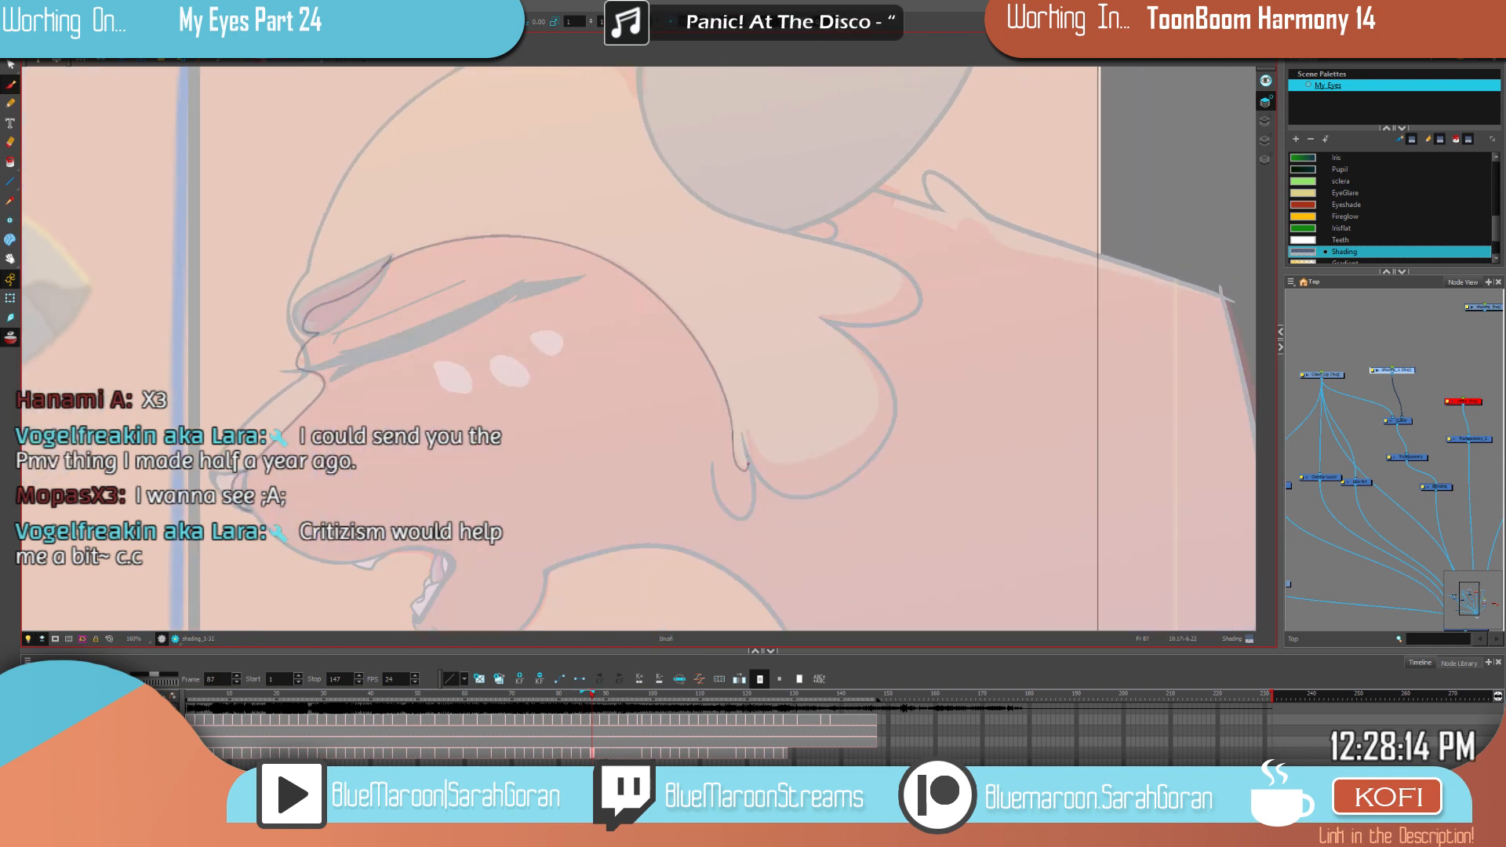
key("comma")
key("period")
key("comma")
key("period")
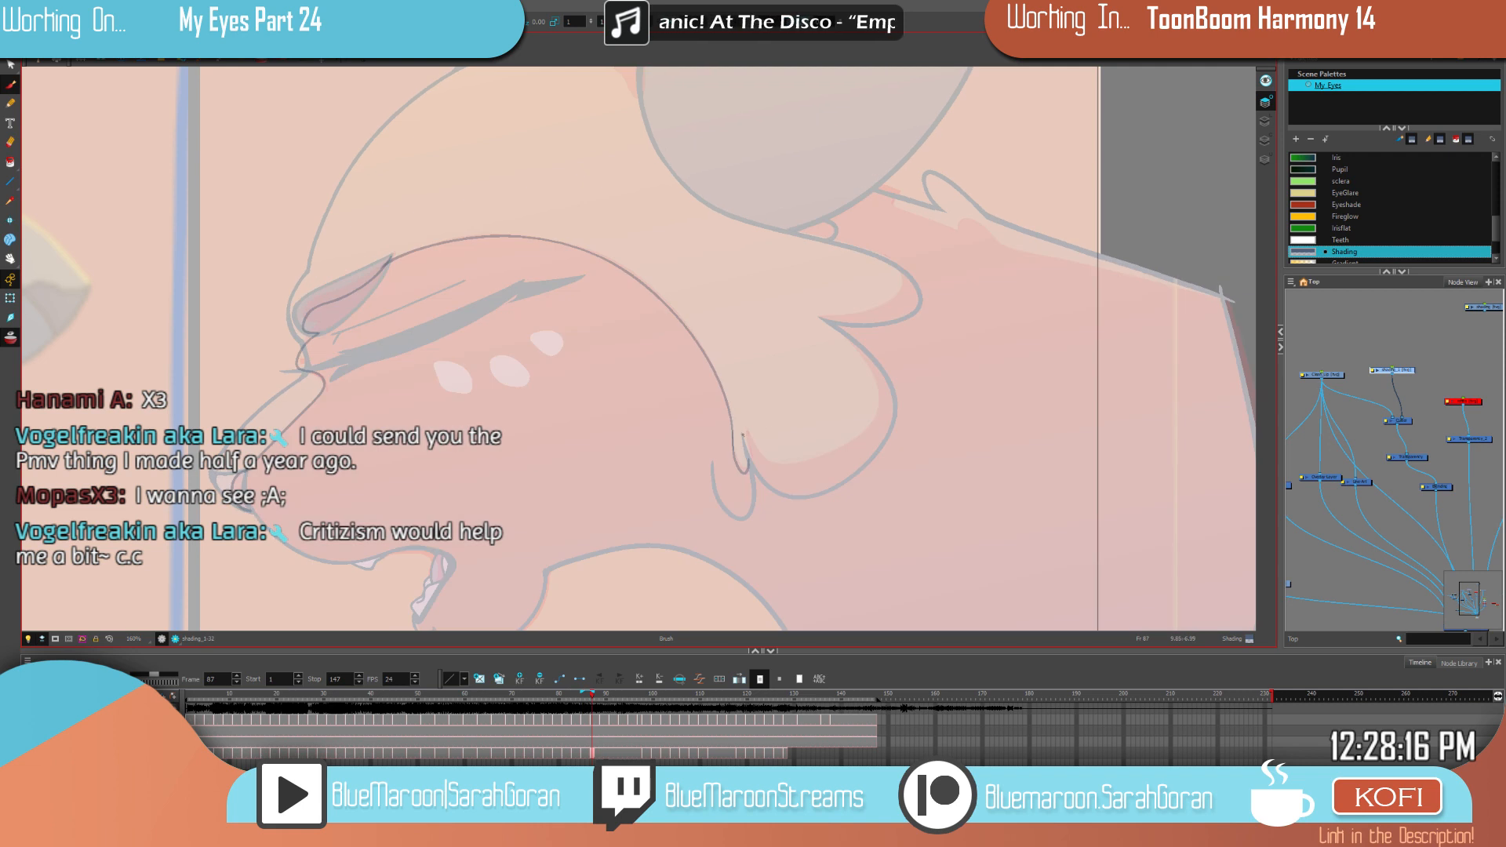
left_click_drag(743, 437, 748, 463)
key("comma")
key("period")
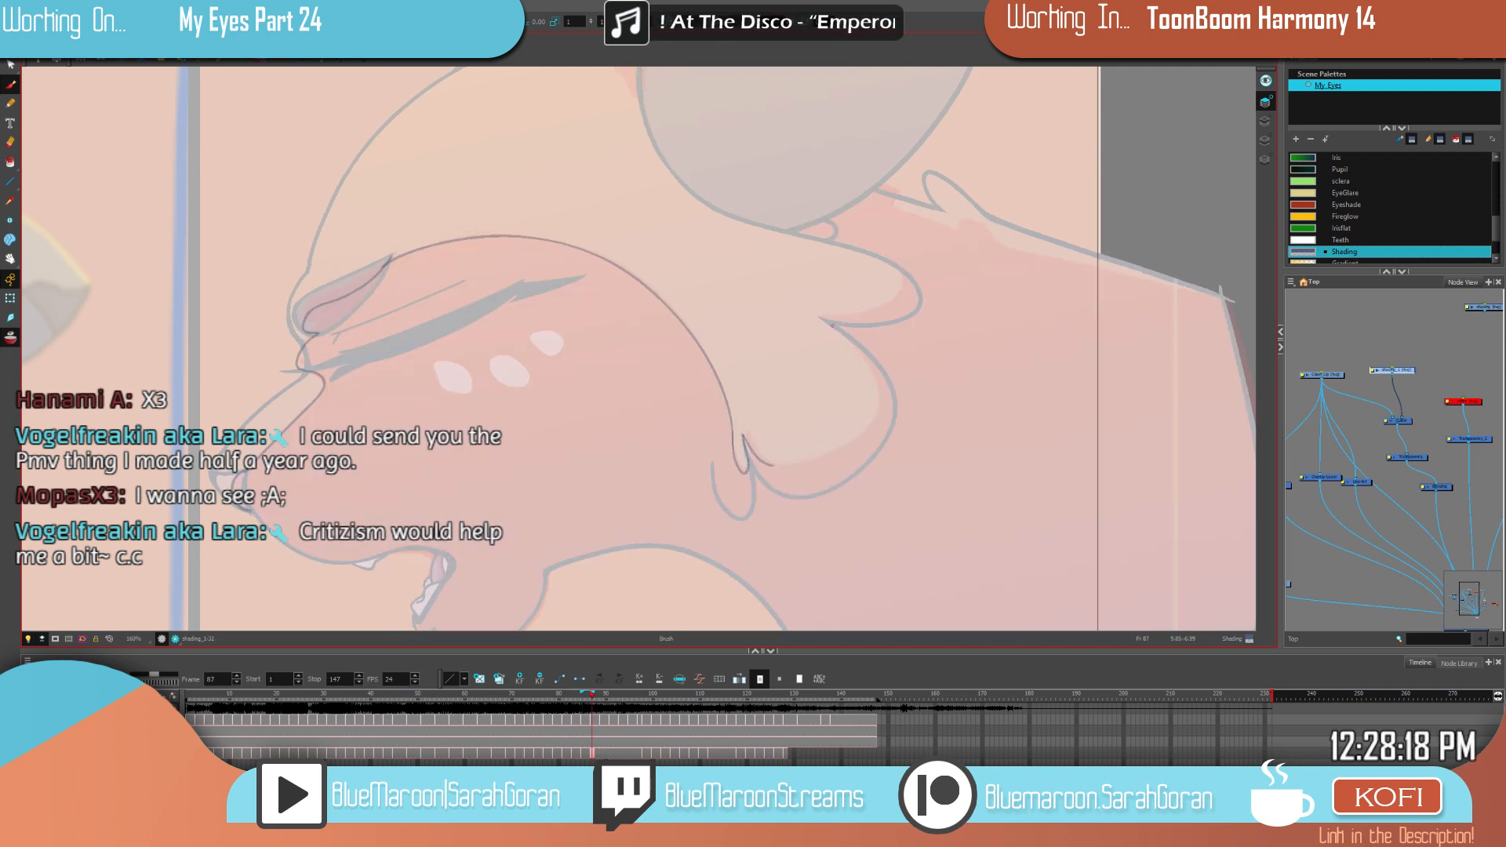
left_click_drag(821, 318, 872, 384)
left_click_drag(824, 456, 754, 456)
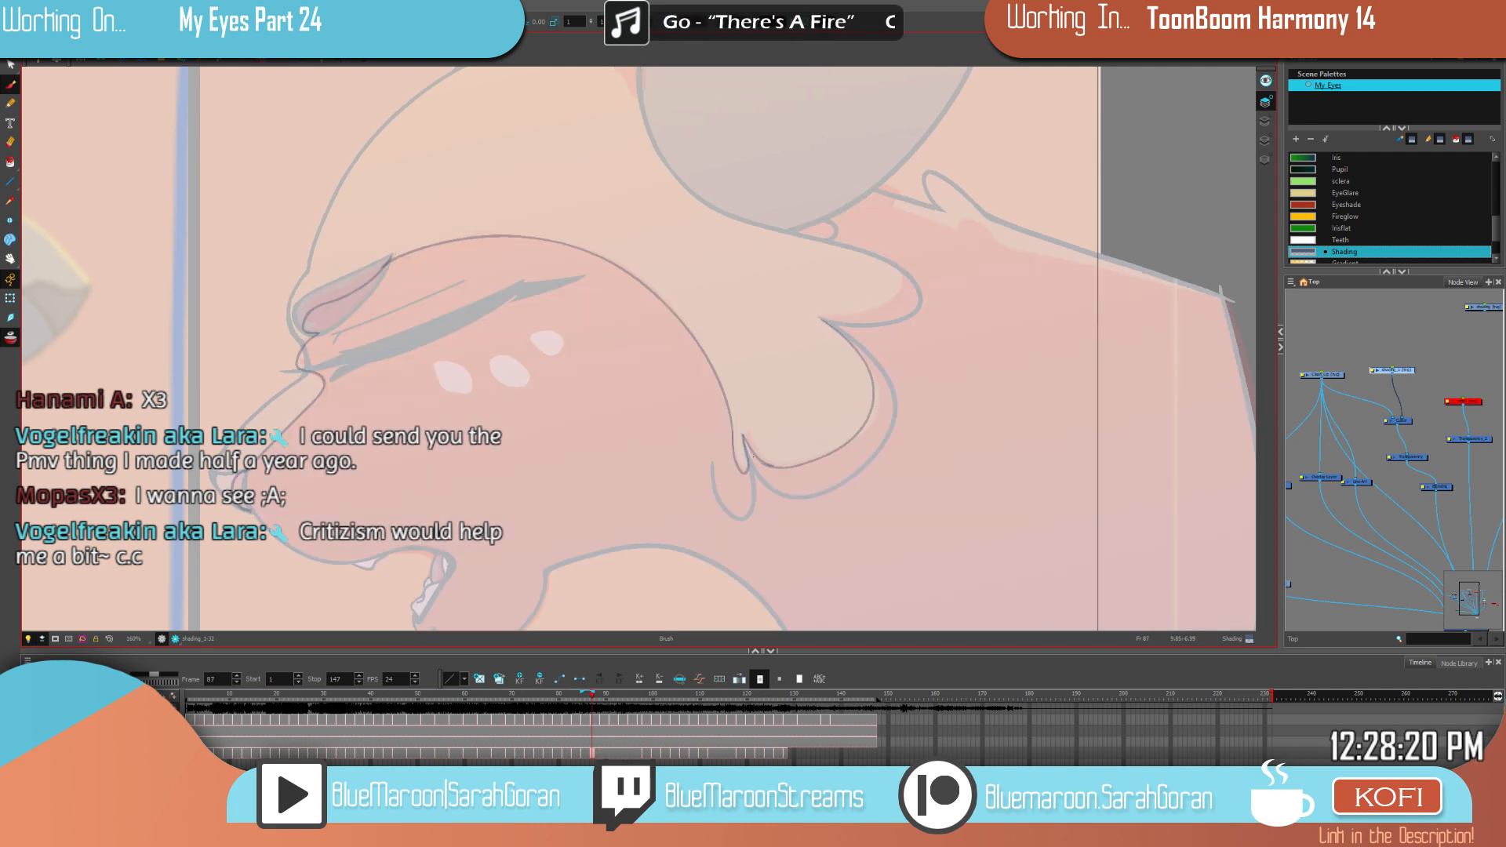
key("comma")
key("period")
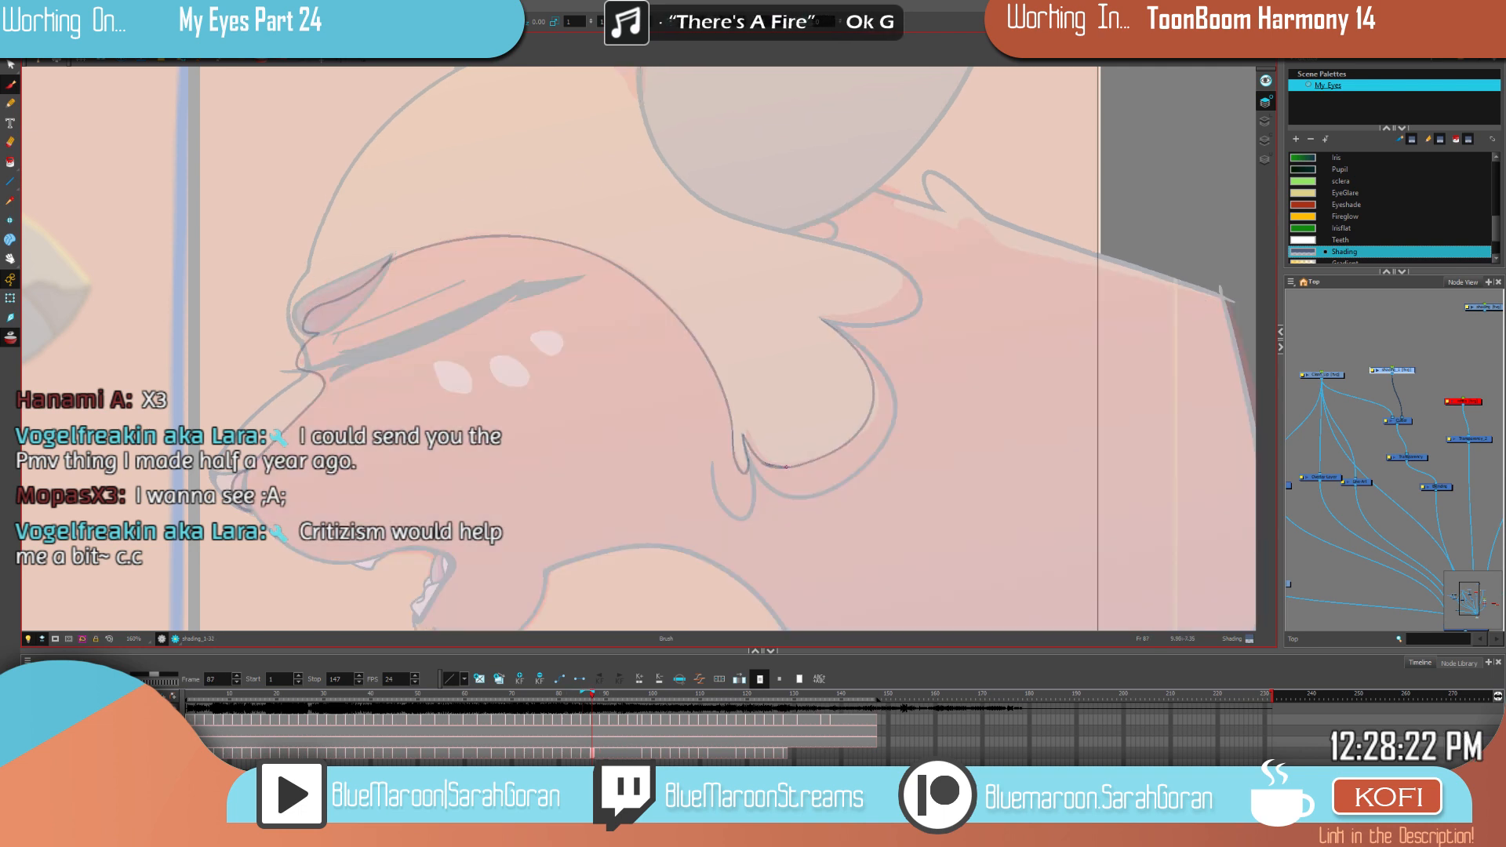
Step: Save the project
left_click_drag(1005, 444, 878, 508)
key("ctrl+s")
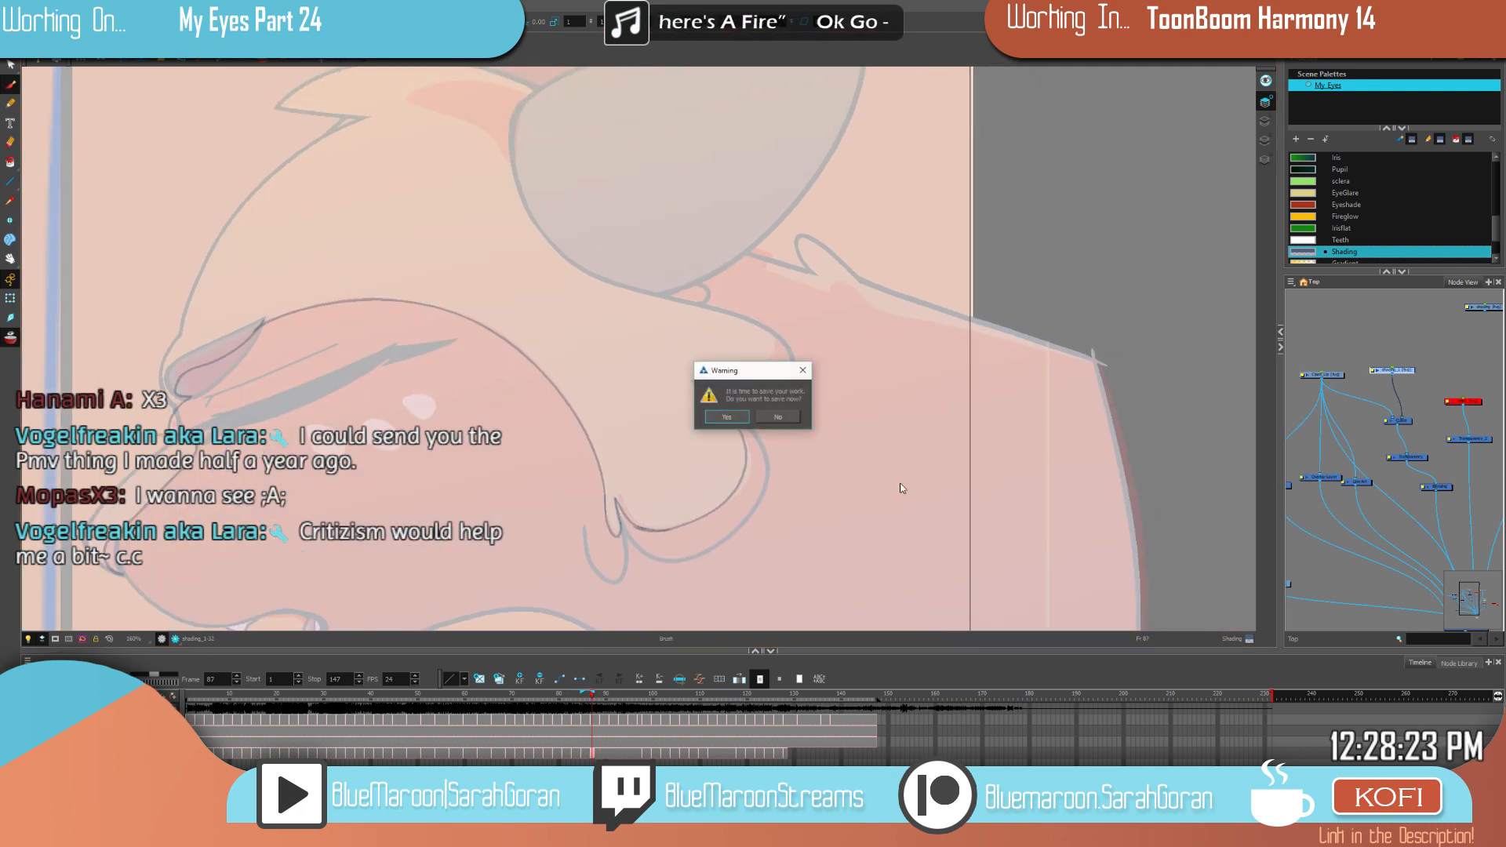
left_click(733, 418)
Step: Outline the shading edge along the upper cheek tuft, under the near ear and down the nape and back
left_click_drag(912, 423, 952, 472)
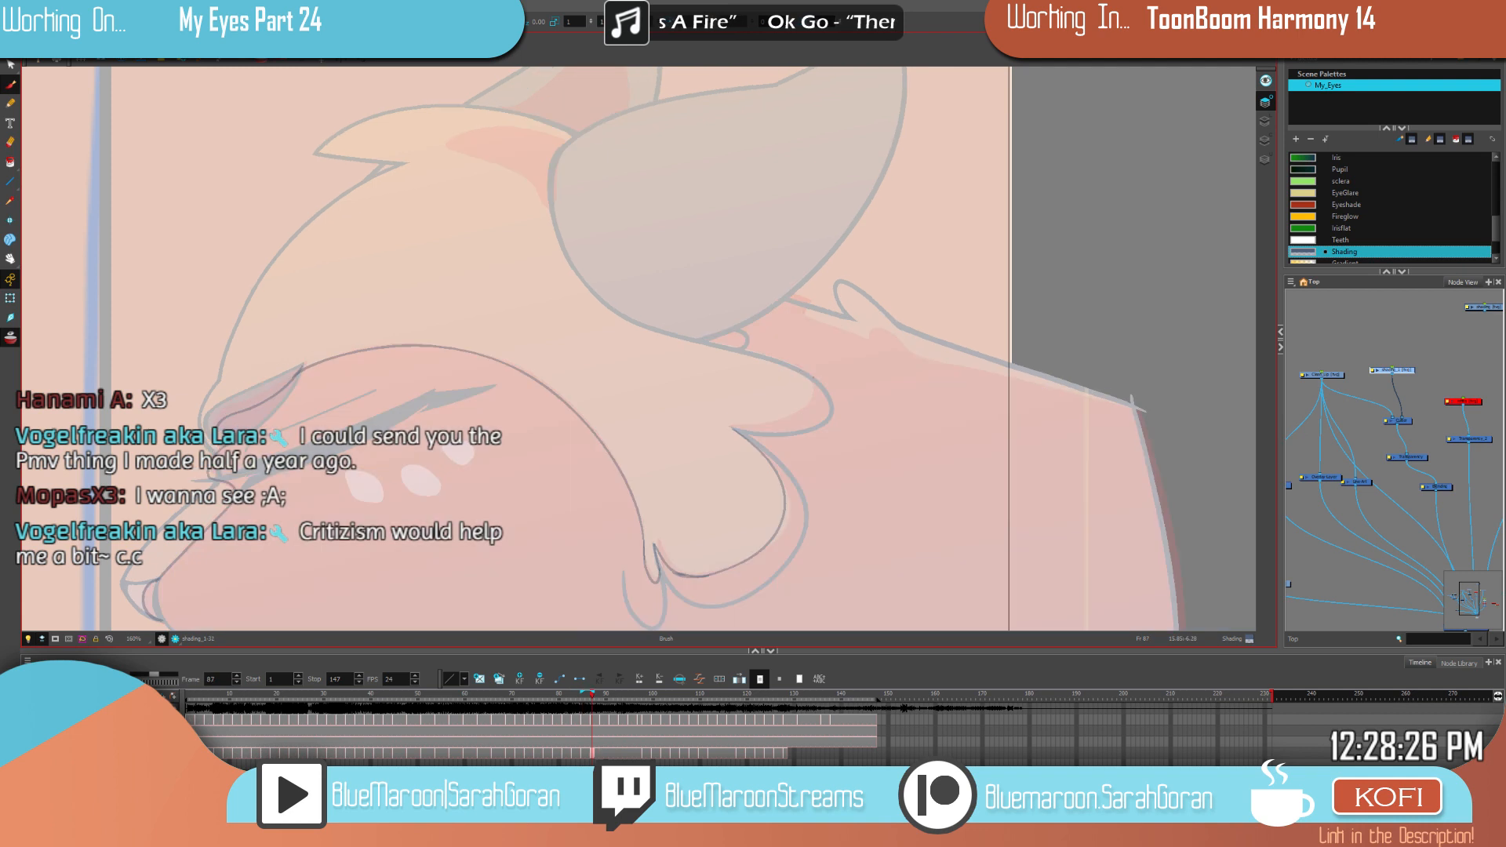
left_click_drag(799, 370, 799, 414)
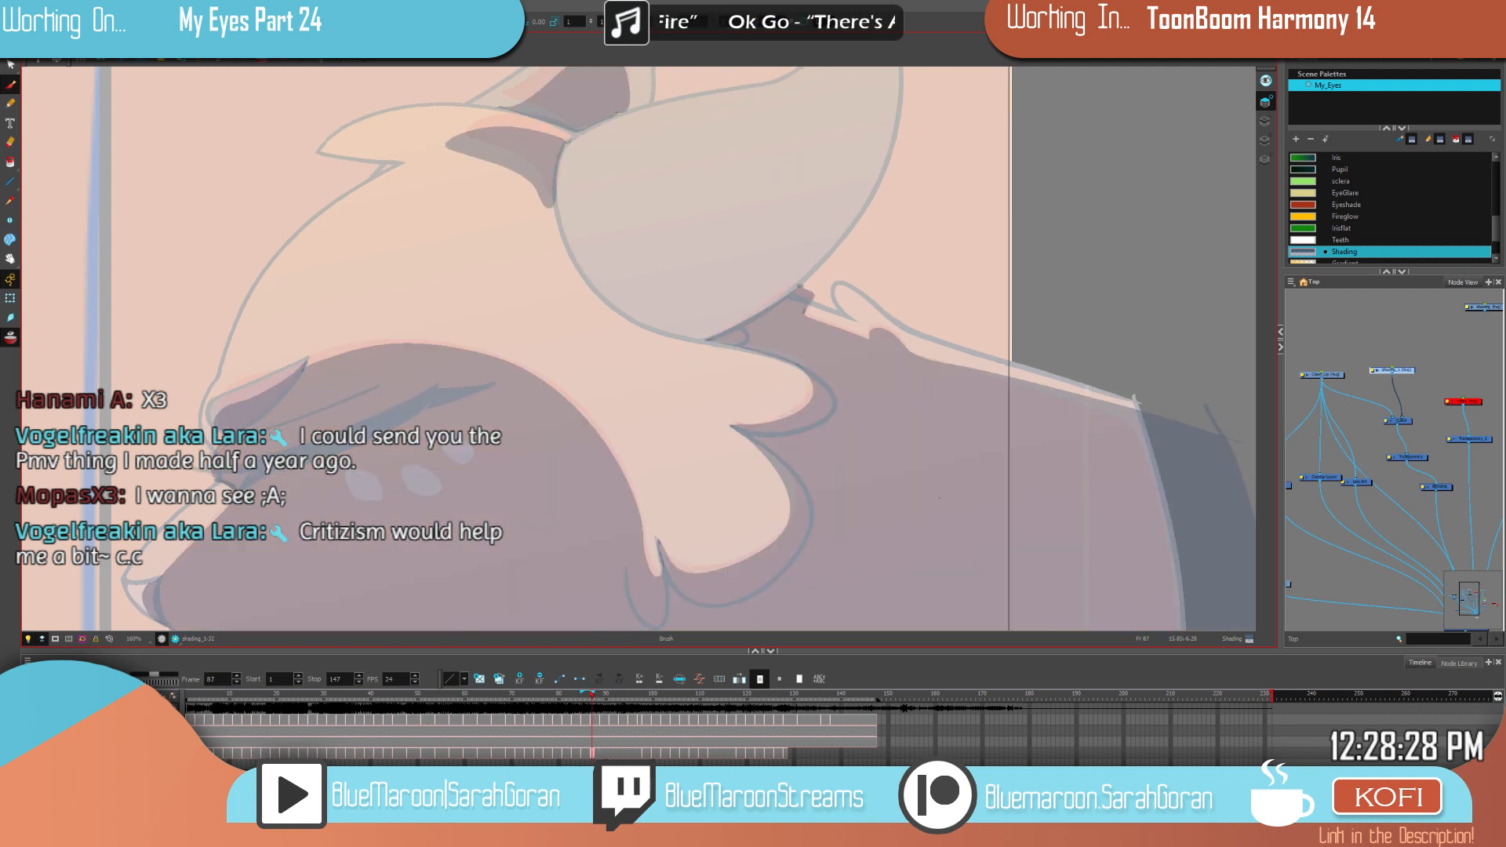
mouse_move(799, 288)
left_mouse_down()
mouse_move(833, 366)
mouse_move(808, 384)
left_mouse_up()
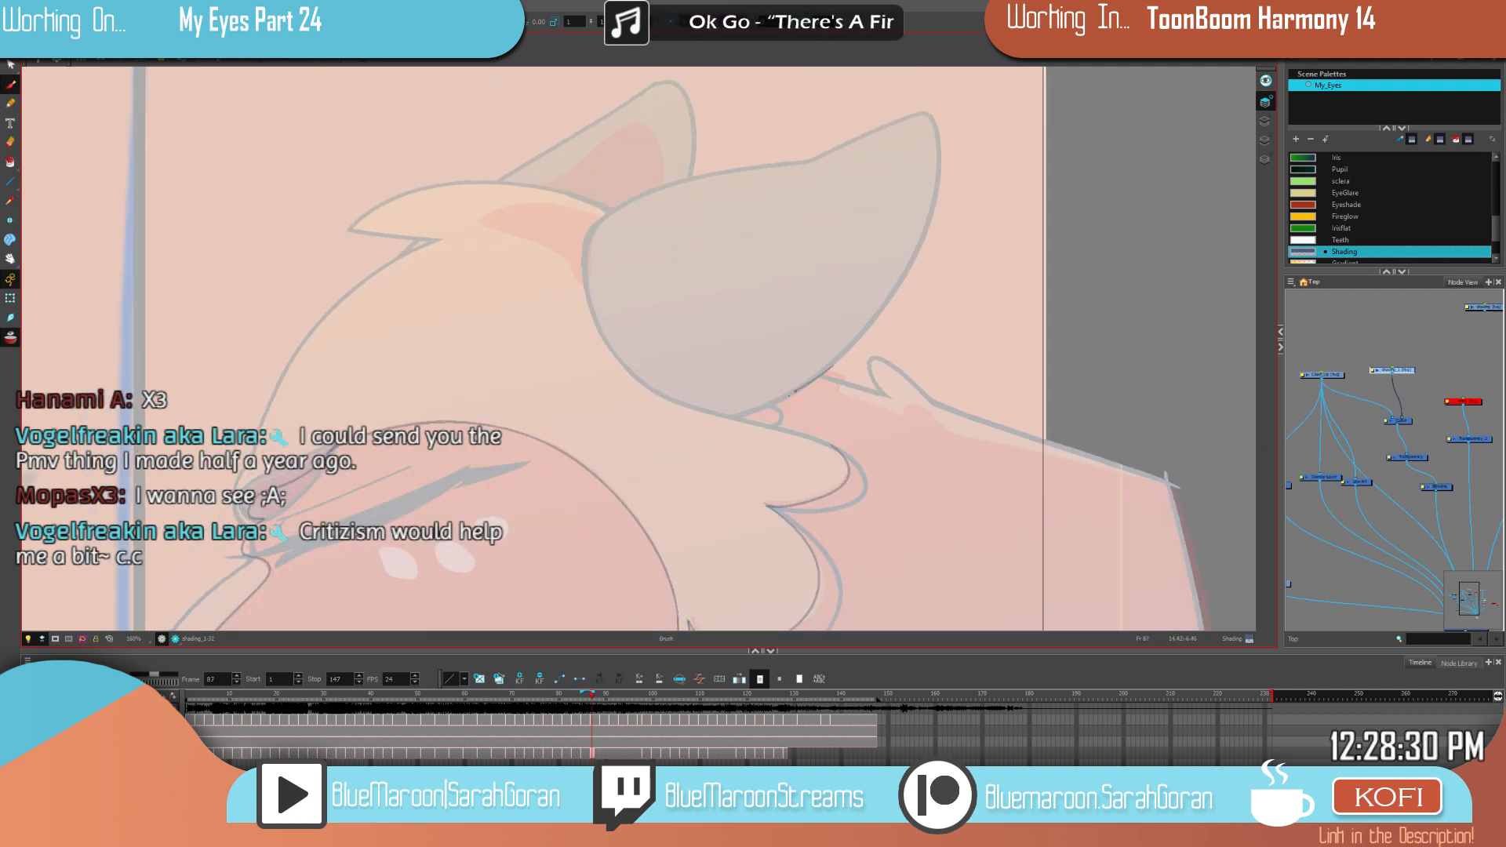
left_click_drag(740, 418, 845, 456)
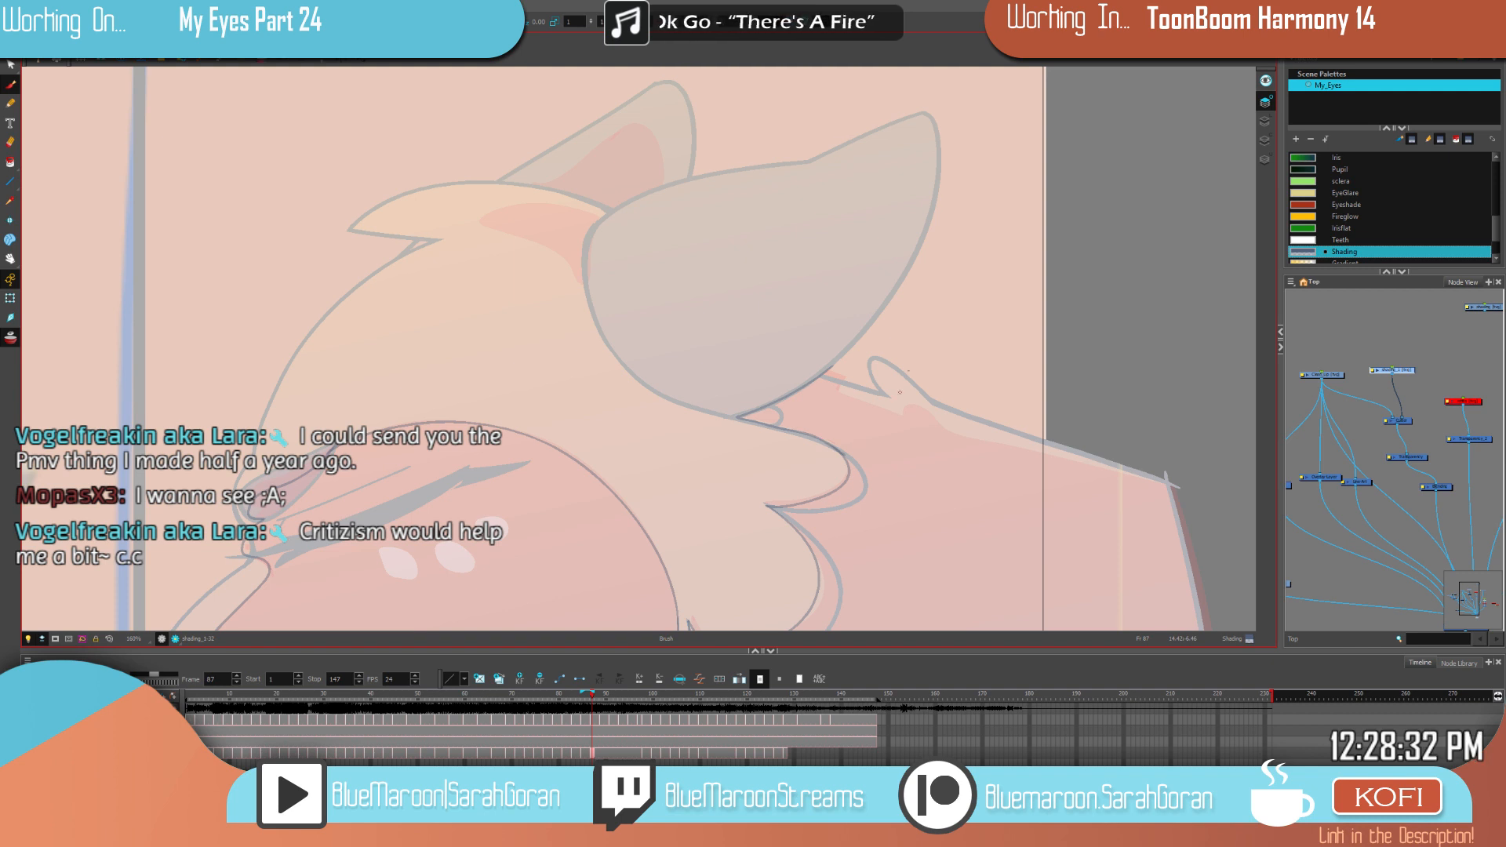
left_click_drag(829, 369, 848, 375)
left_click_drag(1001, 408, 866, 360)
mouse_move(712, 327)
left_mouse_down()
mouse_move(702, 349)
mouse_move(821, 390)
left_mouse_up()
left_click_drag(861, 316, 721, 277)
left_click_drag(682, 351, 946, 417)
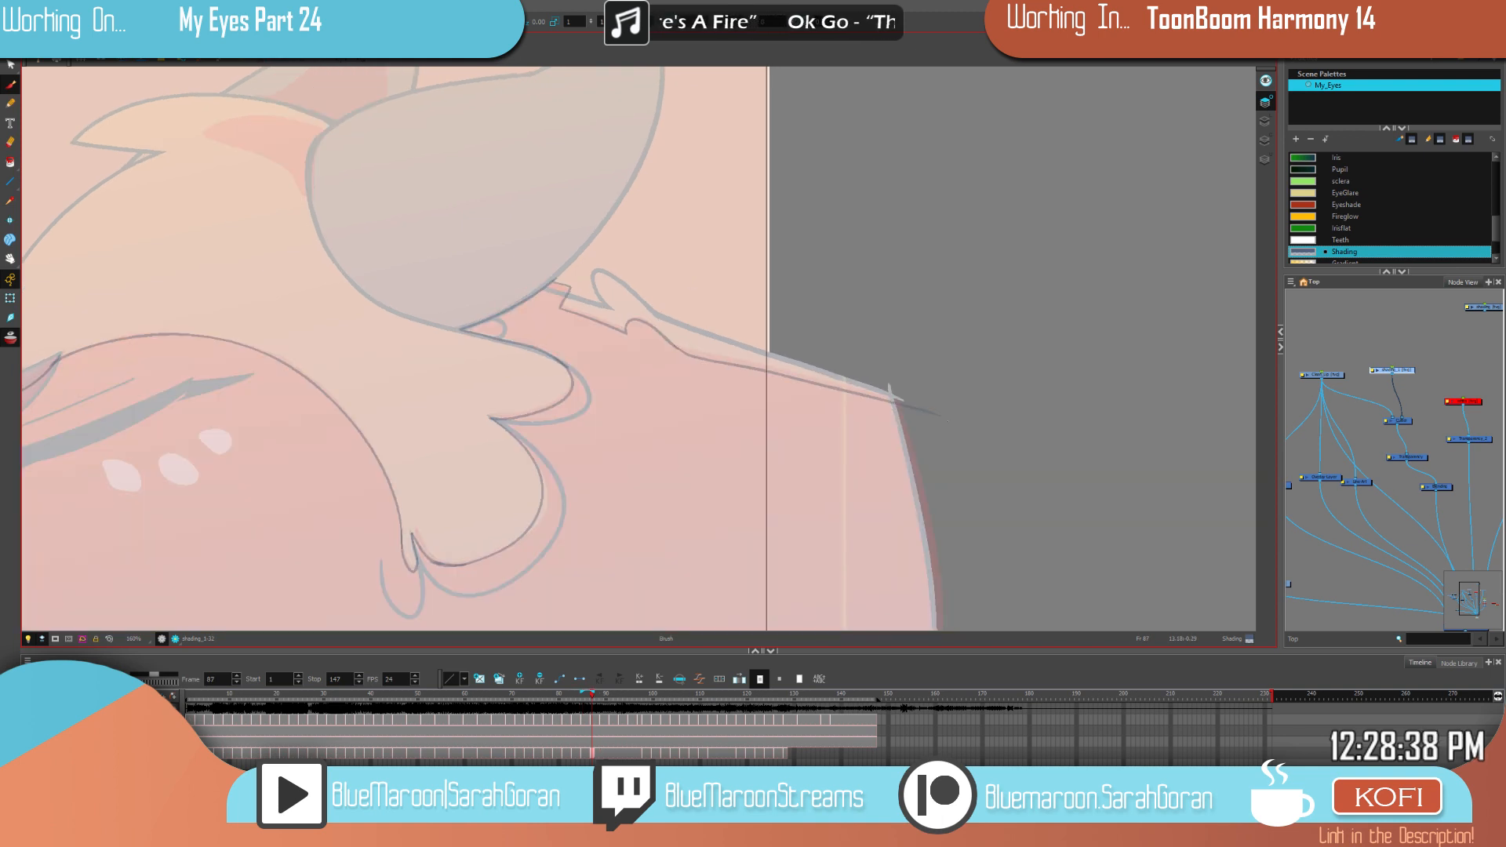
Step: Draw the filled shading patch on the hair in front of the near ear, matching the neighbouring frames
left_click_drag(596, 290, 859, 450)
key("f")
key("g")
left_click_drag(690, 327, 945, 403)
key("f")
key("g")
mouse_move(808, 361)
left_mouse_down()
mouse_move(722, 377)
mouse_move(805, 410)
mouse_move(823, 436)
mouse_move(815, 363)
left_mouse_up()
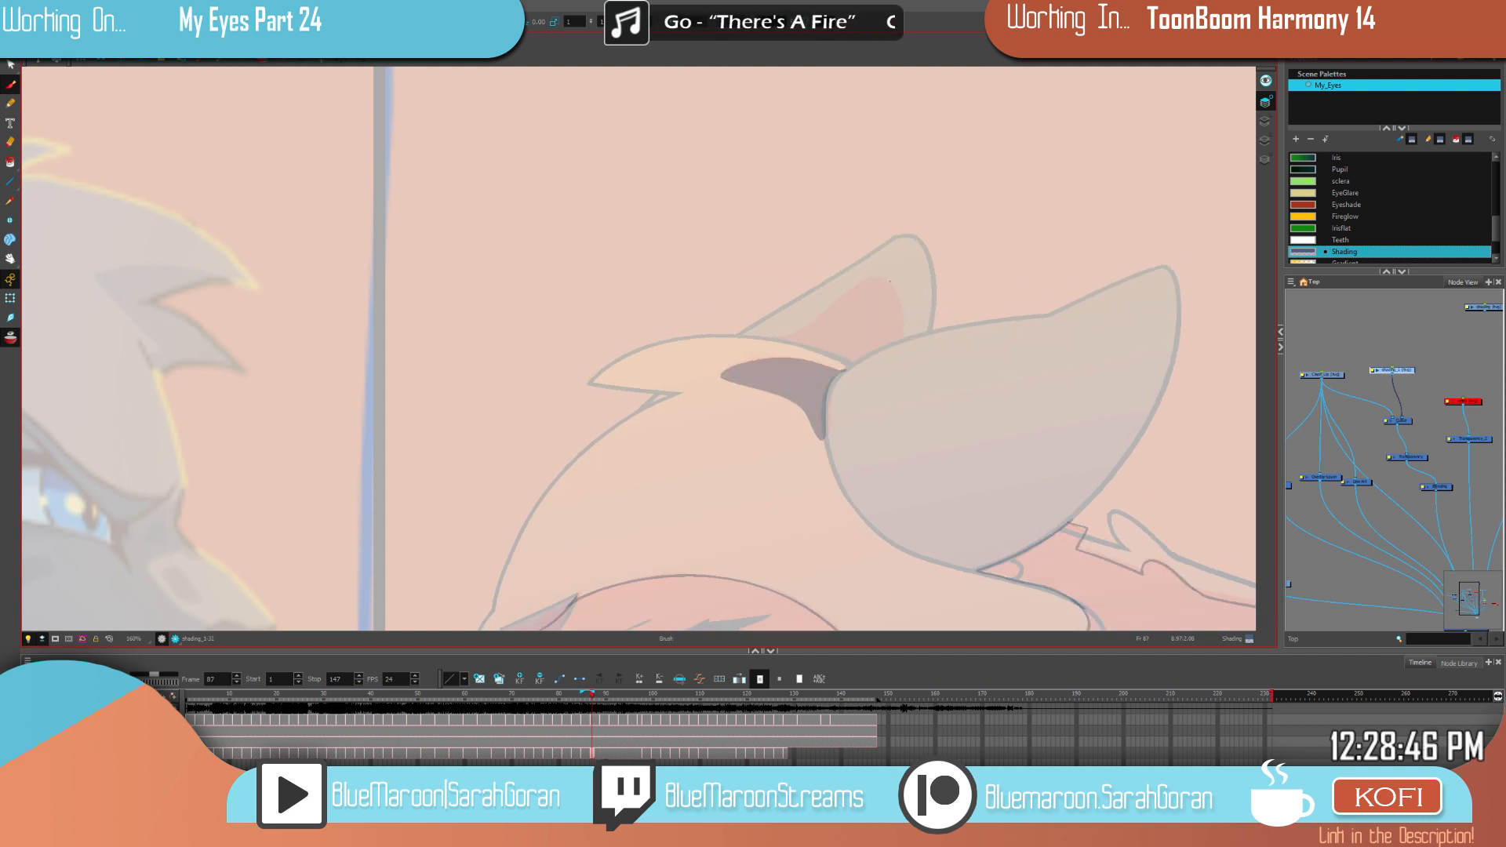
Step: Outline the shading shape inside the far ear, redrawing the first attempt, and fill it with the Shading colour
mouse_move(908, 339)
left_mouse_down()
mouse_move(915, 302)
mouse_move(894, 276)
mouse_move(774, 336)
left_mouse_up()
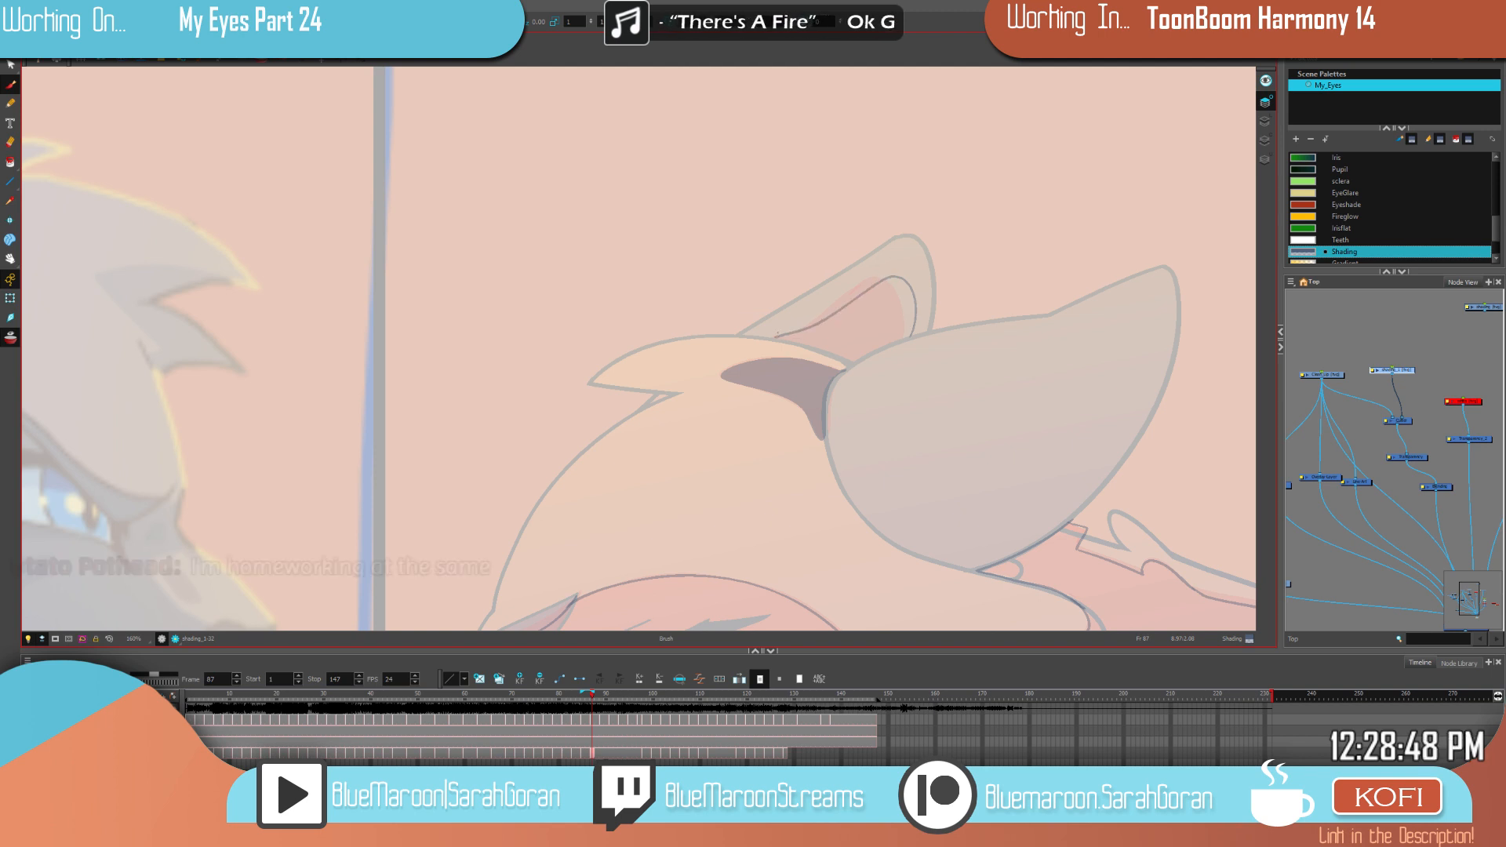
key("ctrl+z")
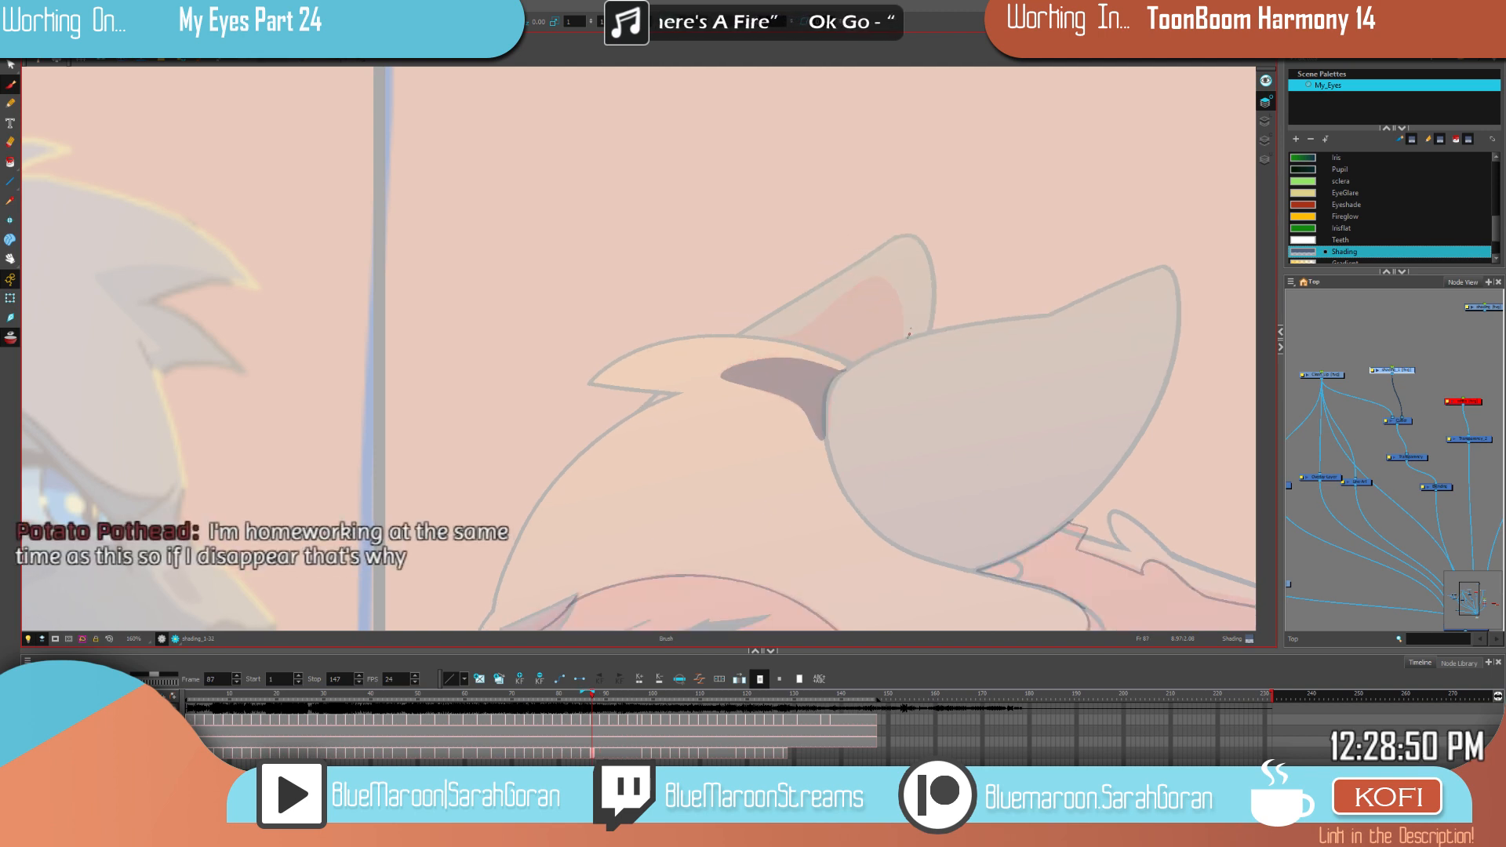
mouse_move(881, 277)
left_mouse_down()
mouse_move(768, 336)
mouse_move(867, 354)
mouse_move(772, 336)
left_mouse_up()
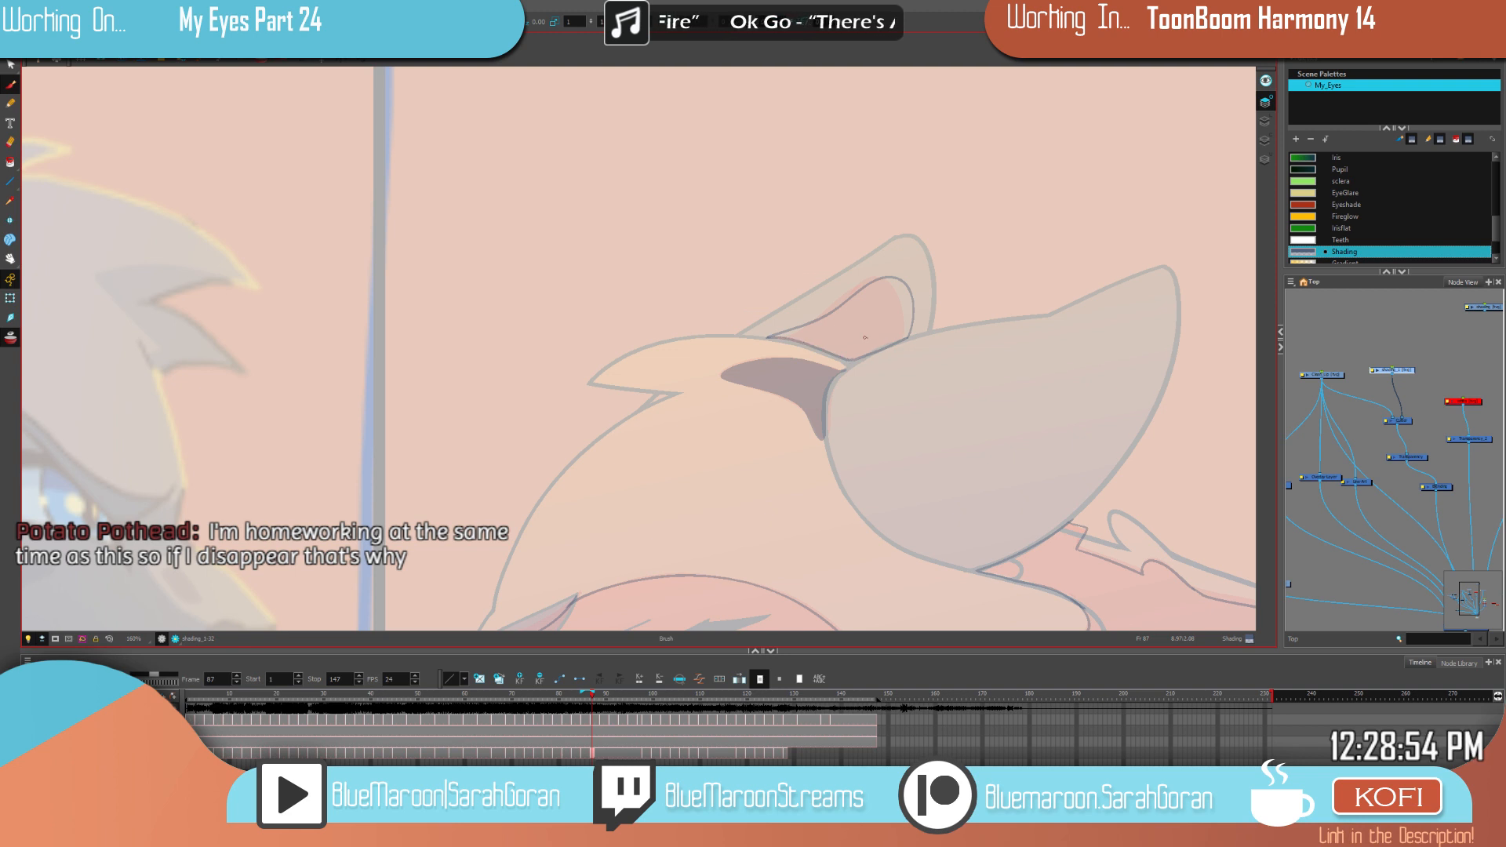
left_click(869, 334)
Step: Draw the outer shading outline around the back, under the body and along the neck and jaw, and check it for gaps
scroll(866, 328, "down", 5)
mouse_move(1007, 456)
left_mouse_down()
mouse_move(900, 444)
mouse_move(952, 399)
mouse_move(956, 524)
mouse_move(749, 534)
left_mouse_up()
left_click_drag(680, 499, 638, 471)
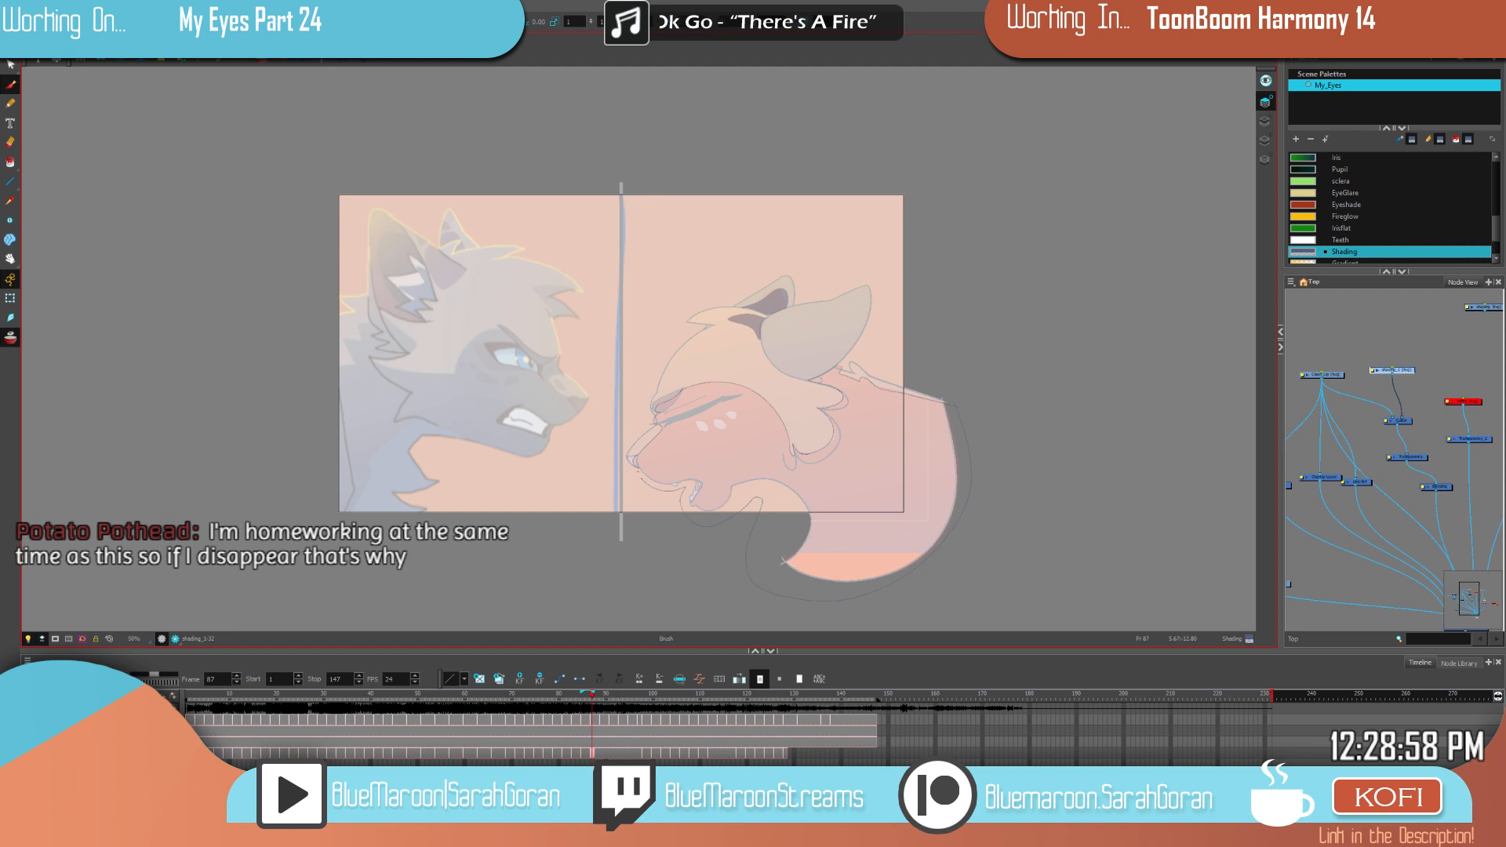
scroll(709, 479, "up", 4)
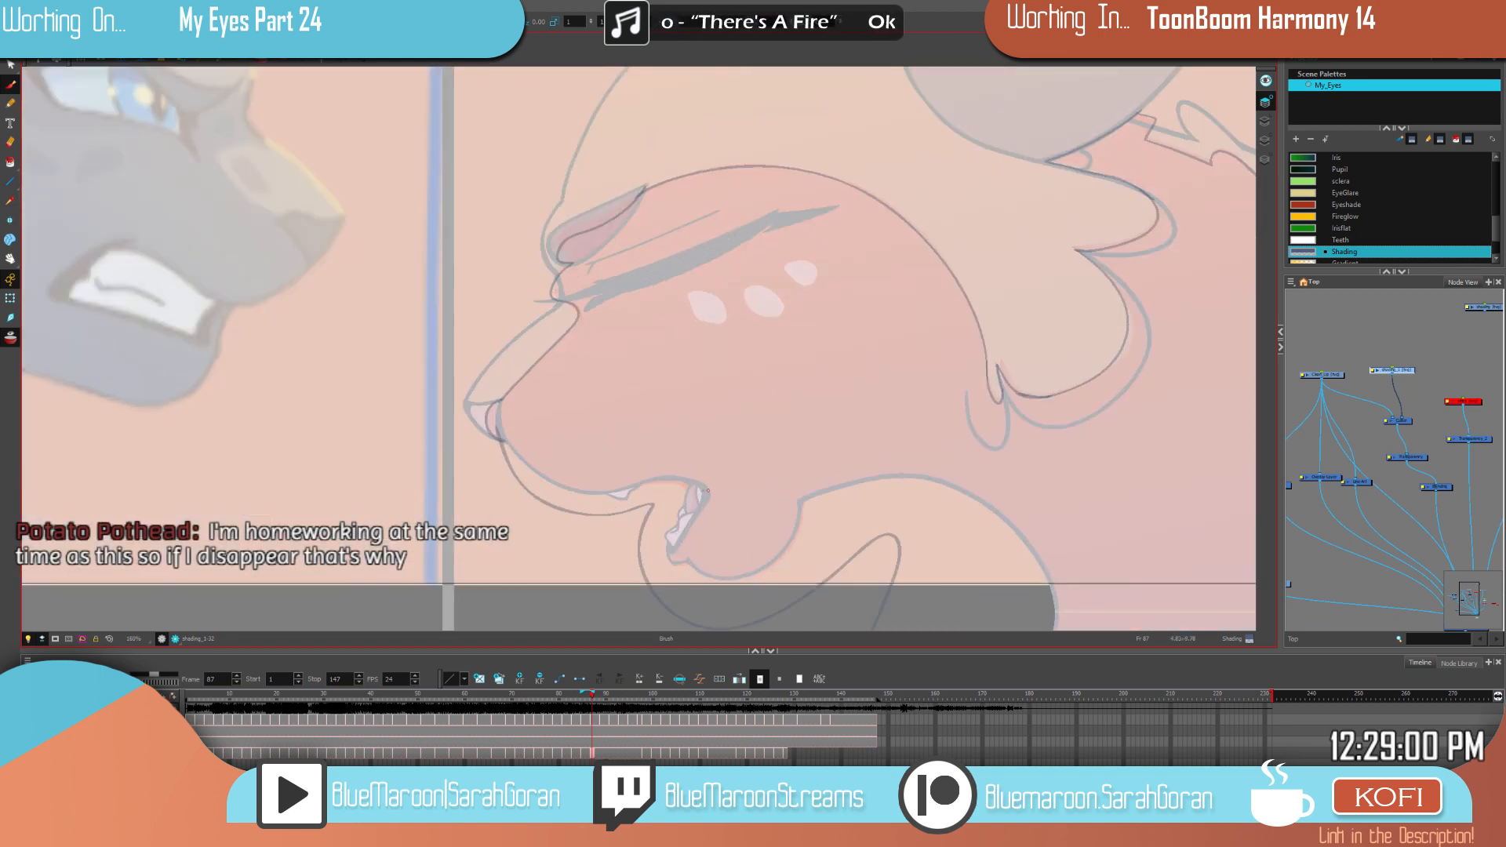
scroll(831, 448, "down", 4)
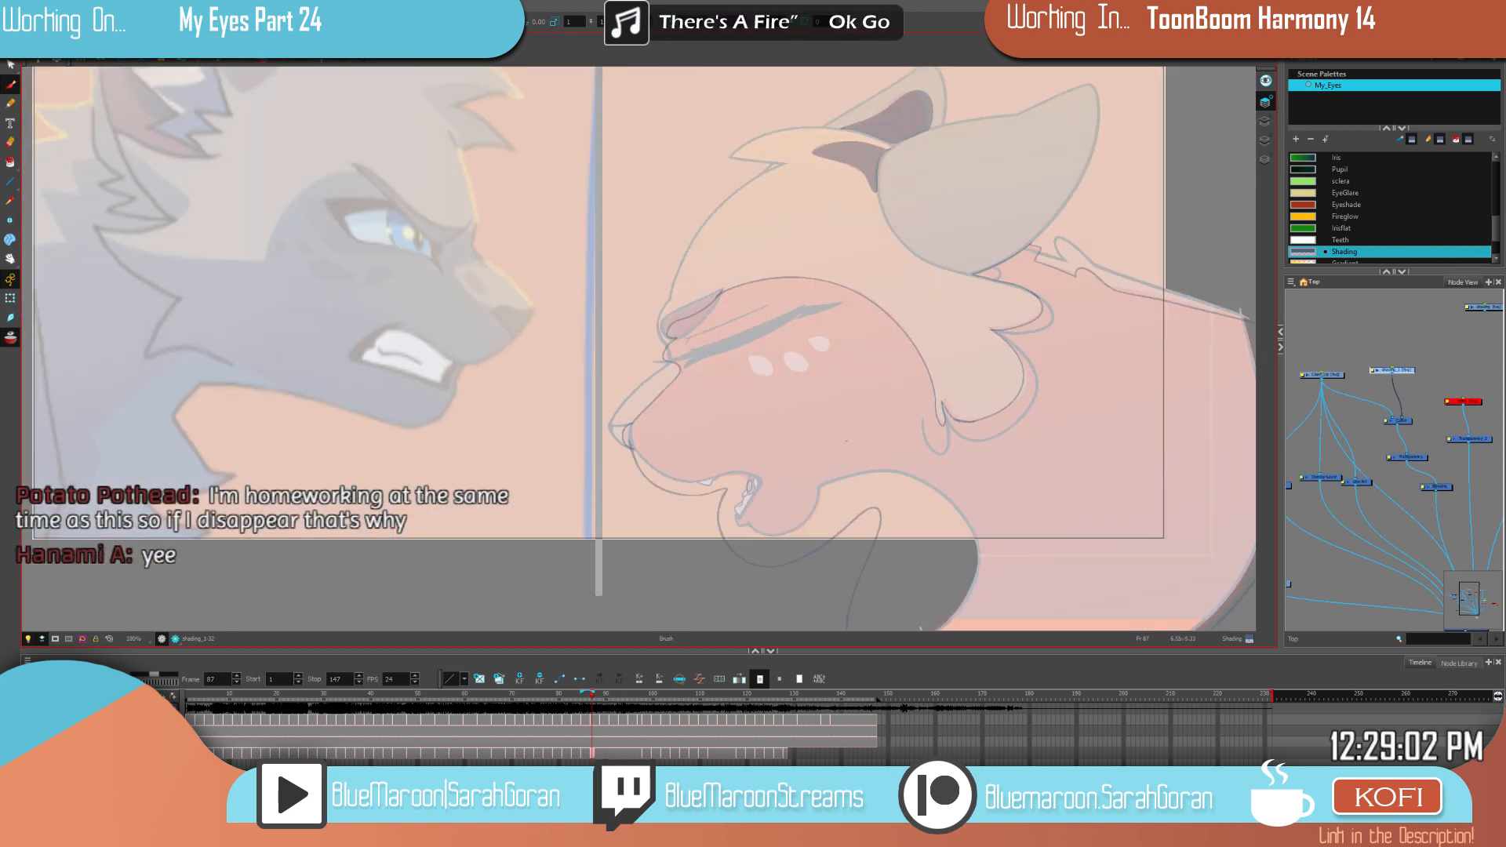
left_click_drag(982, 454, 895, 455)
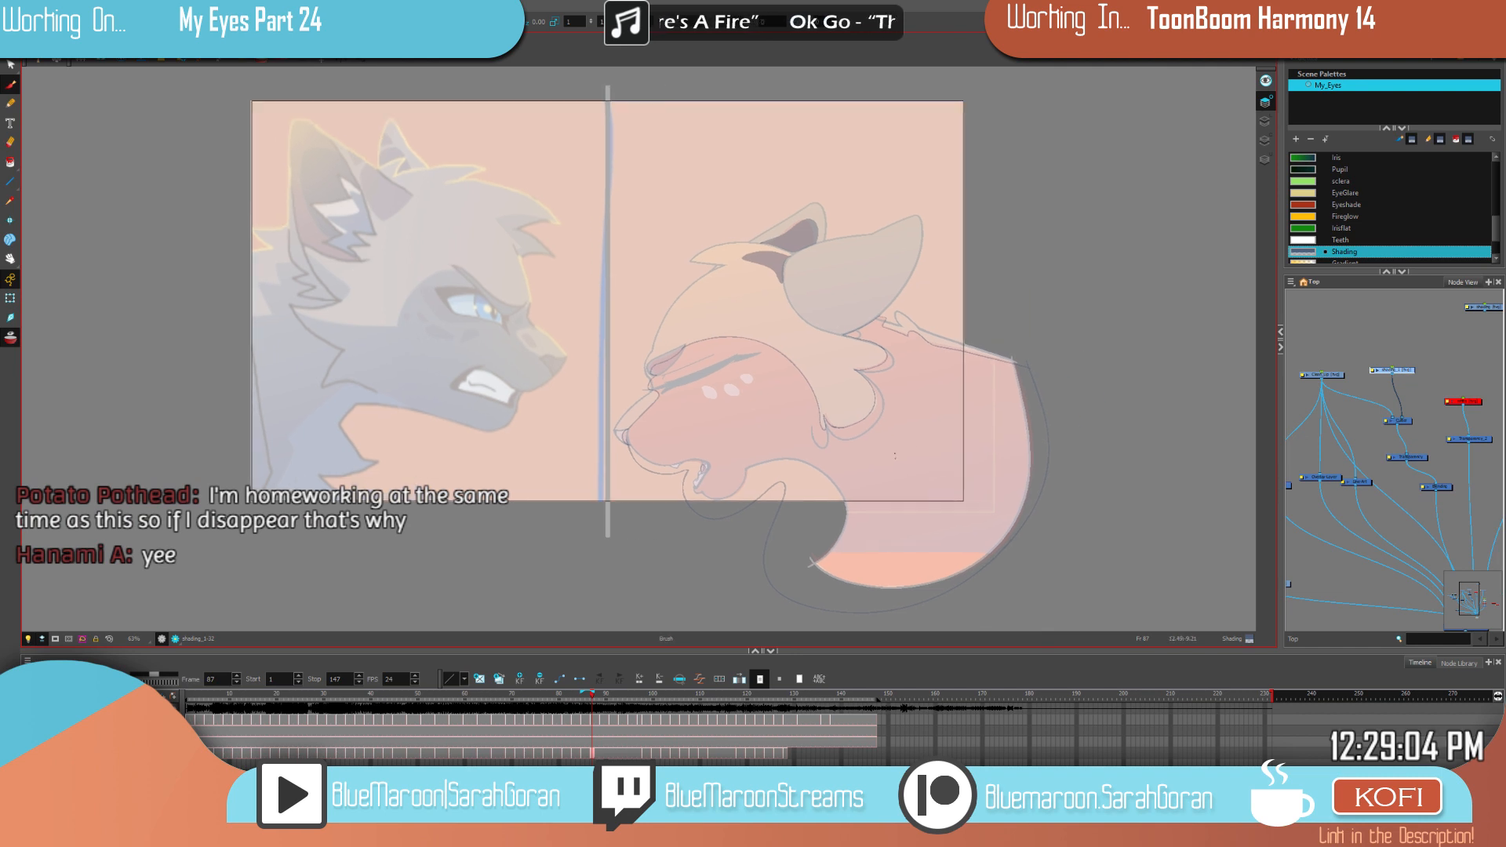
scroll(900, 310, "up", 3)
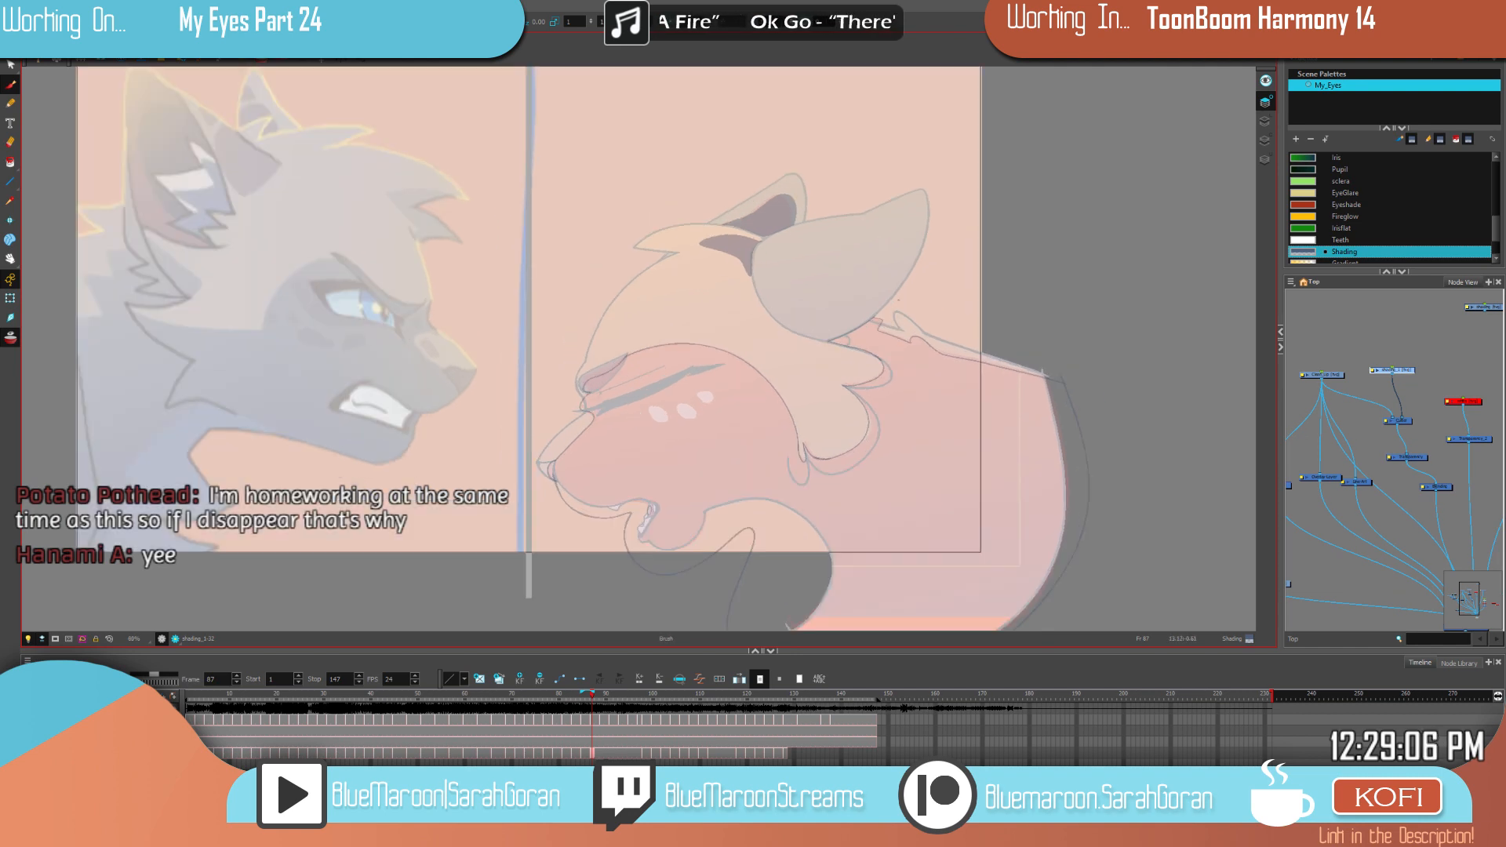
Step: Inspect the shading outline across the fox's face, cheek tuft, nape and back on frame 87
left_click_drag(938, 459, 917, 392)
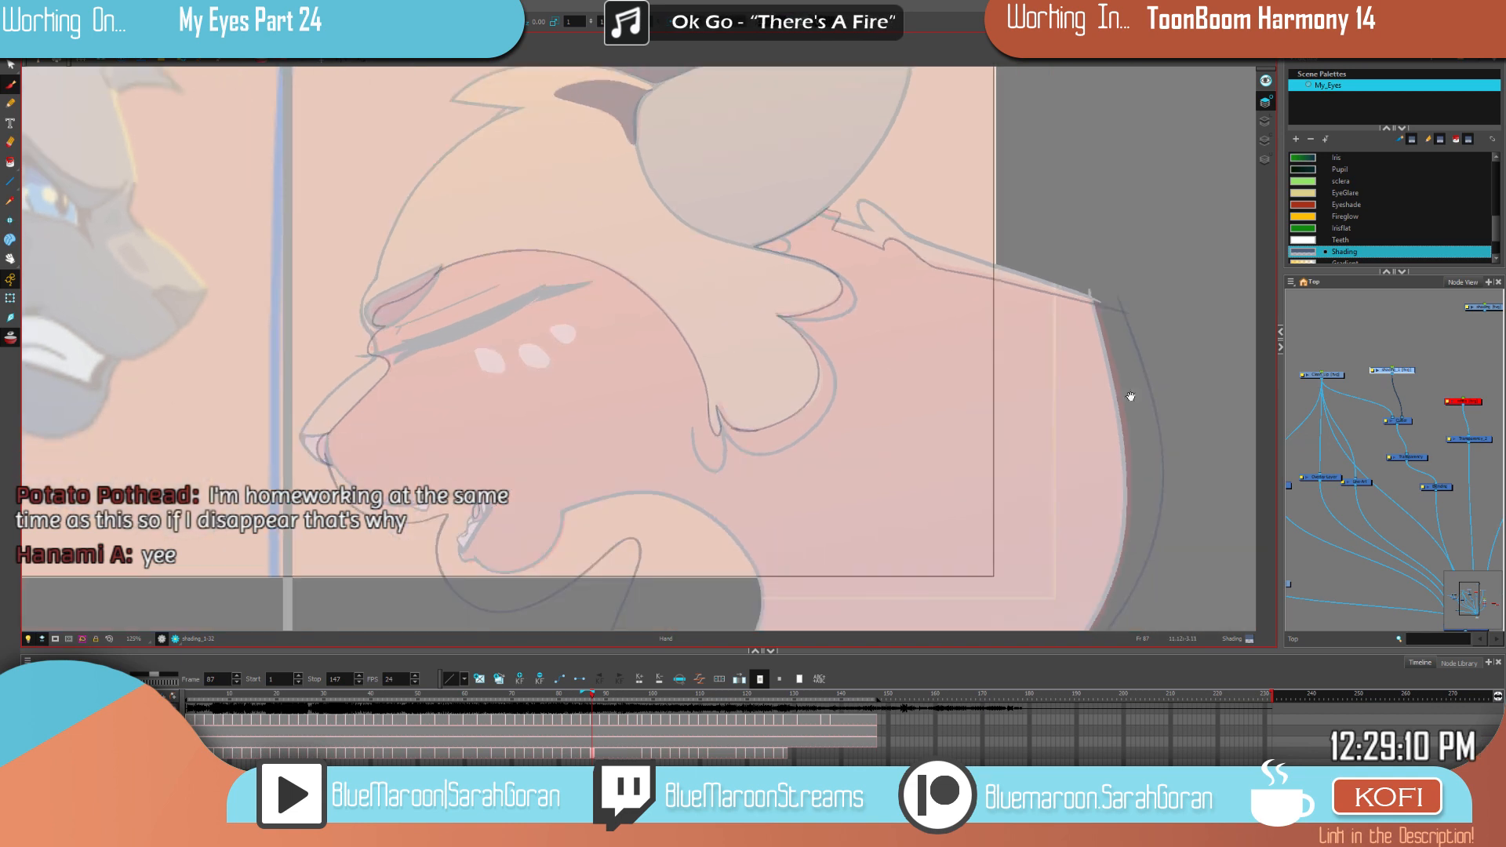
left_click_drag(1047, 405, 1079, 494)
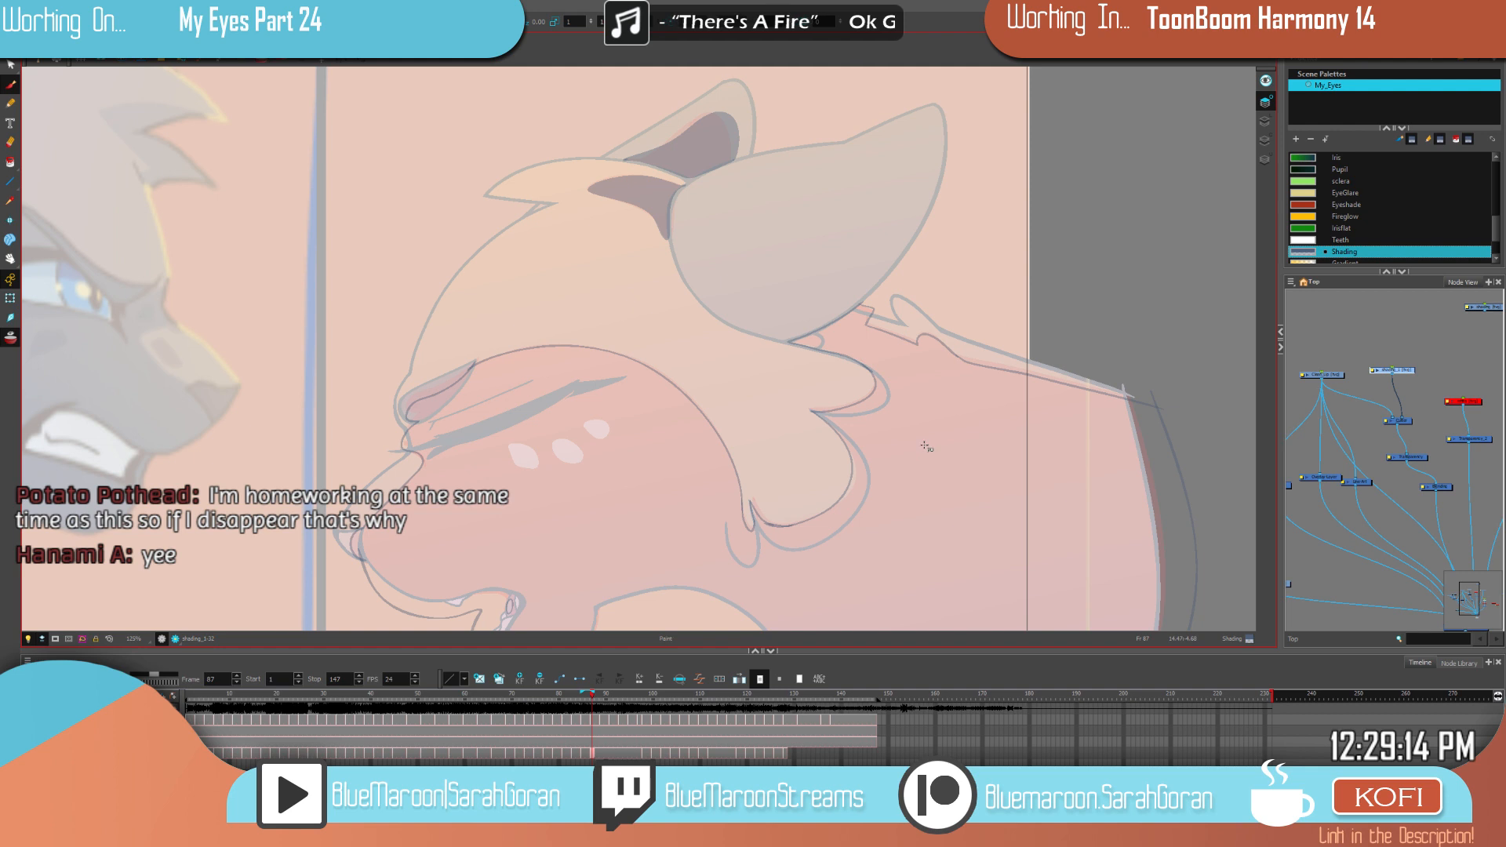
left_click_drag(851, 506, 954, 350)
left_click_drag(1097, 523, 837, 675)
left_click_drag(737, 434, 904, 506)
left_click_drag(796, 490, 1139, 411)
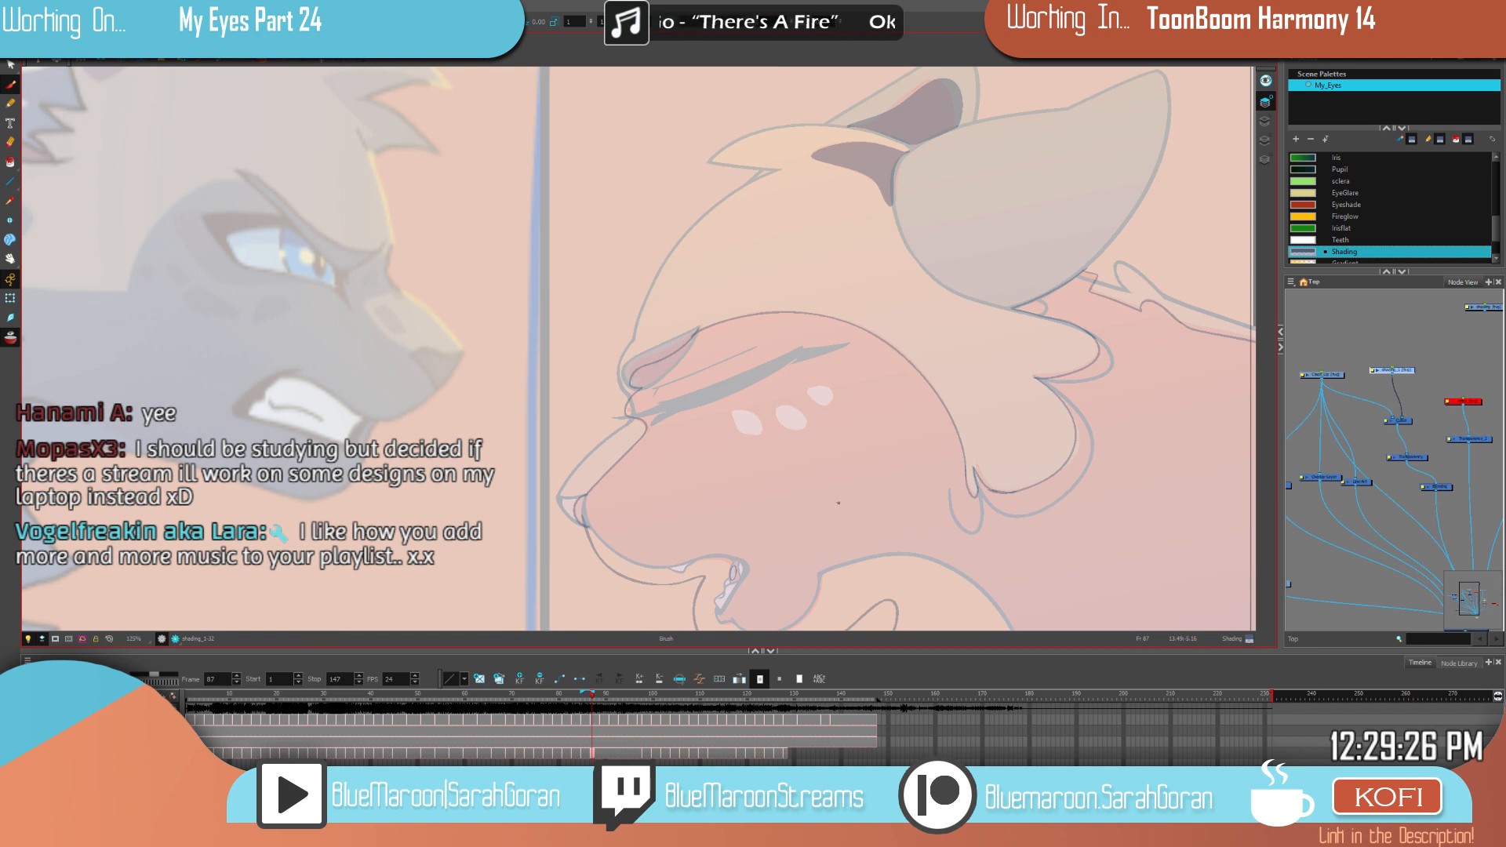
key("alt+i")
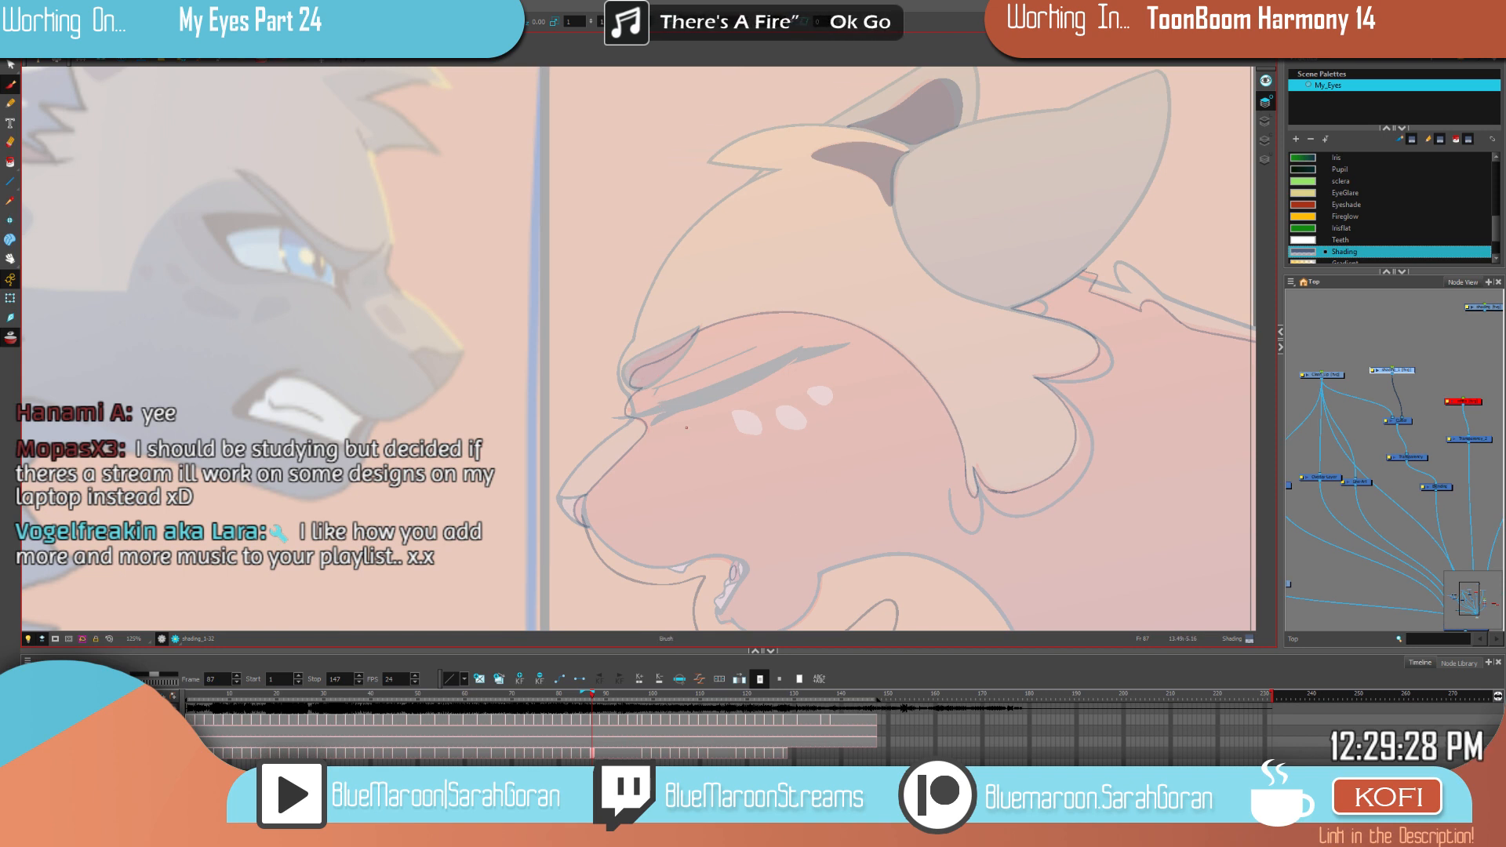
key("alt+b")
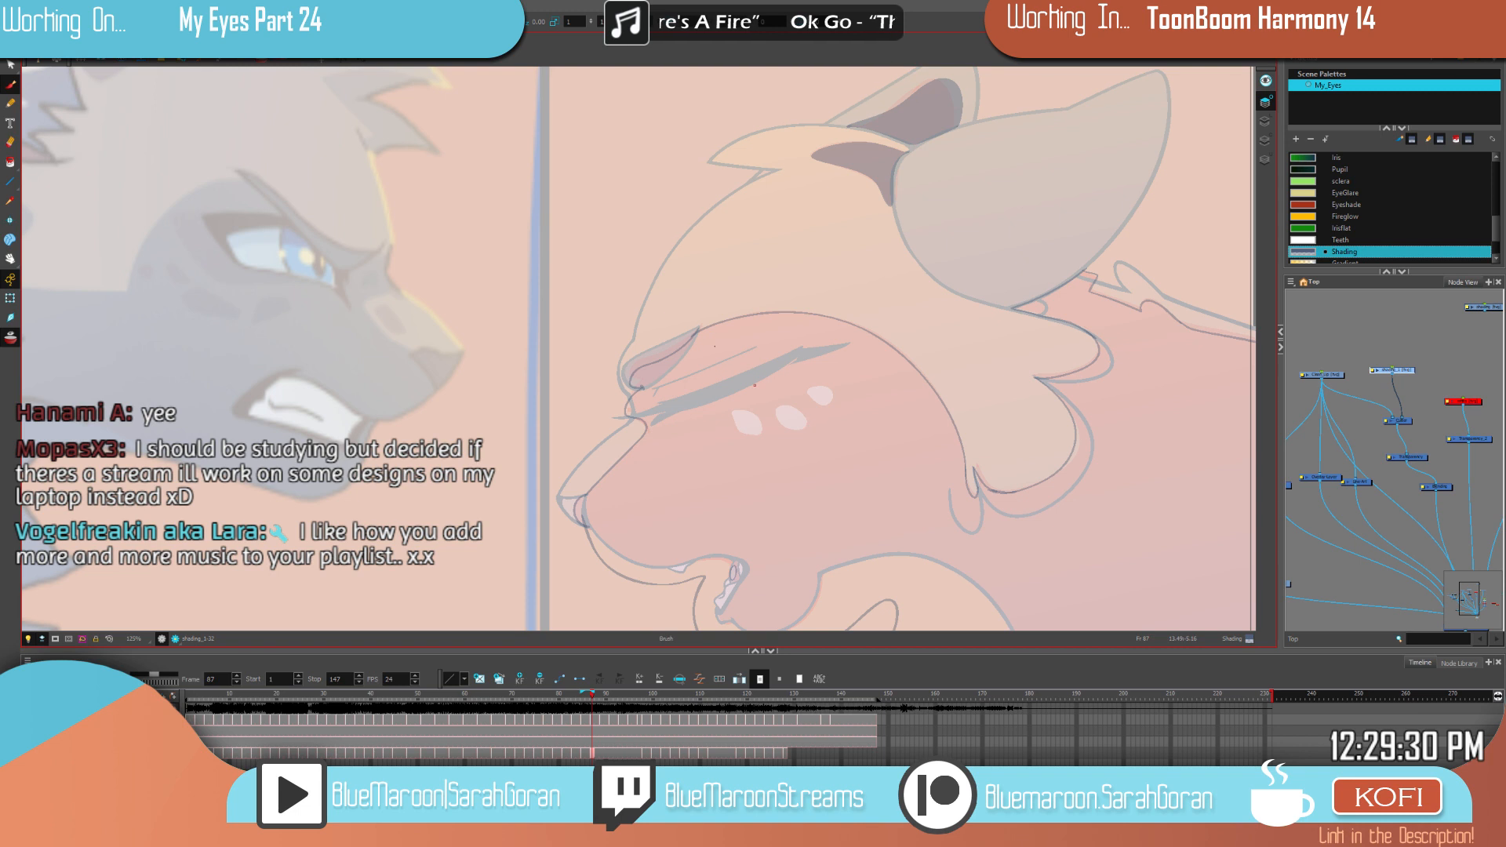
left_click_drag(989, 500, 894, 454)
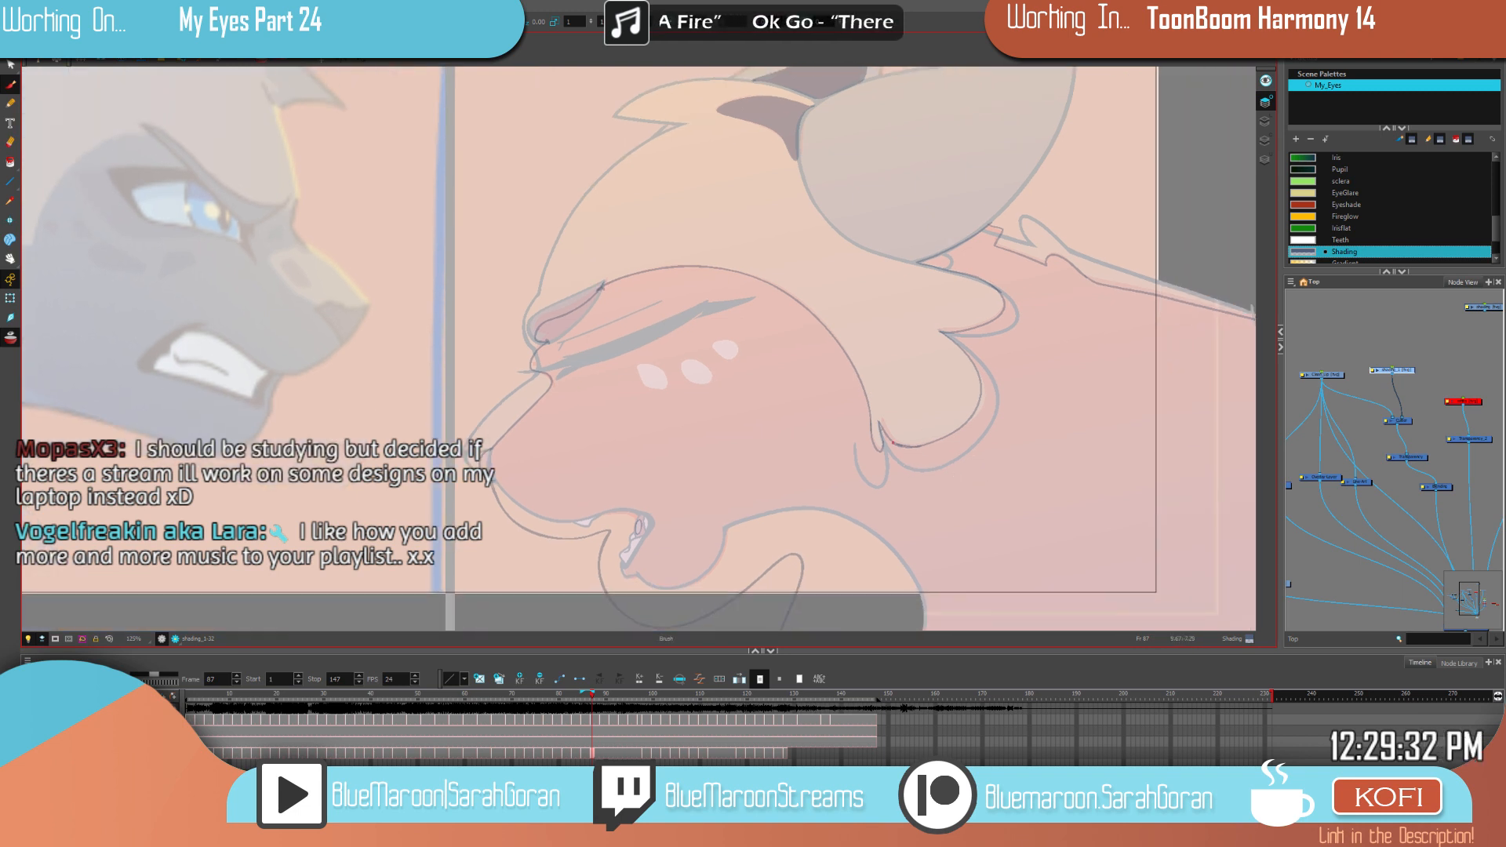
key("alt+i")
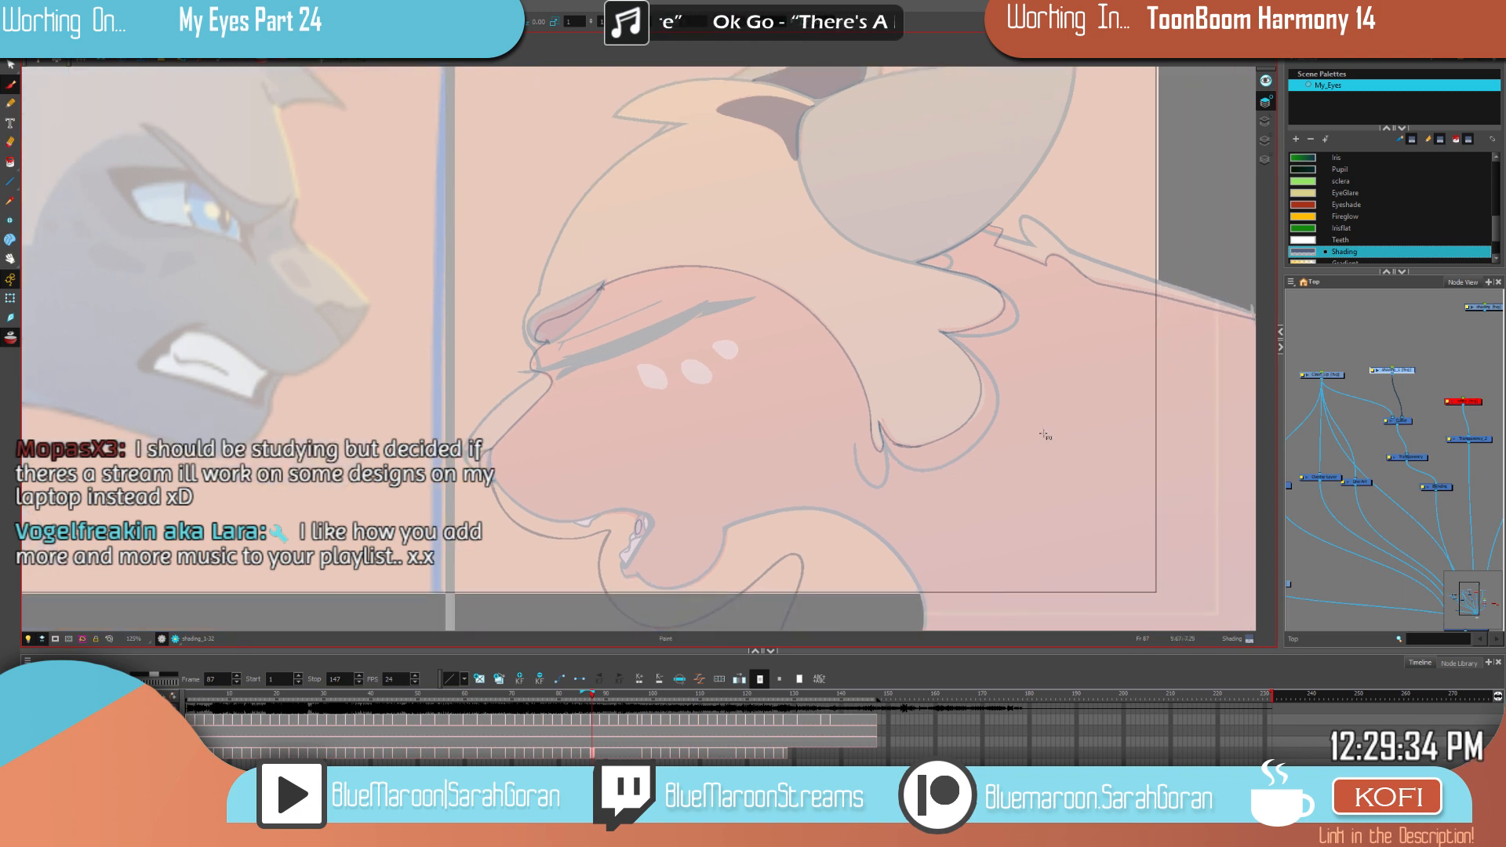
left_click_drag(1024, 428, 906, 486)
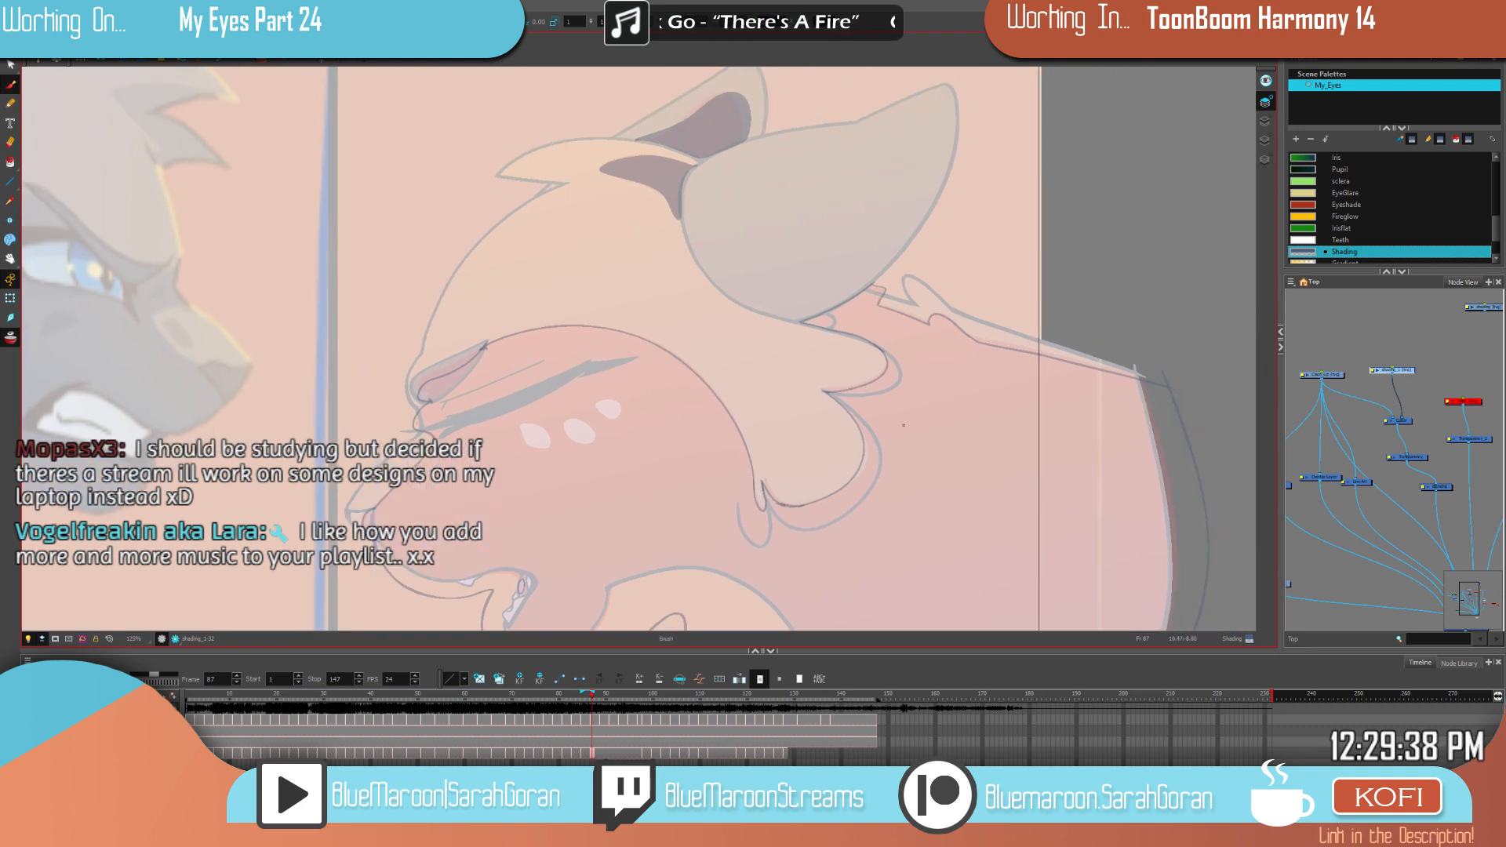
key("1")
key("1")
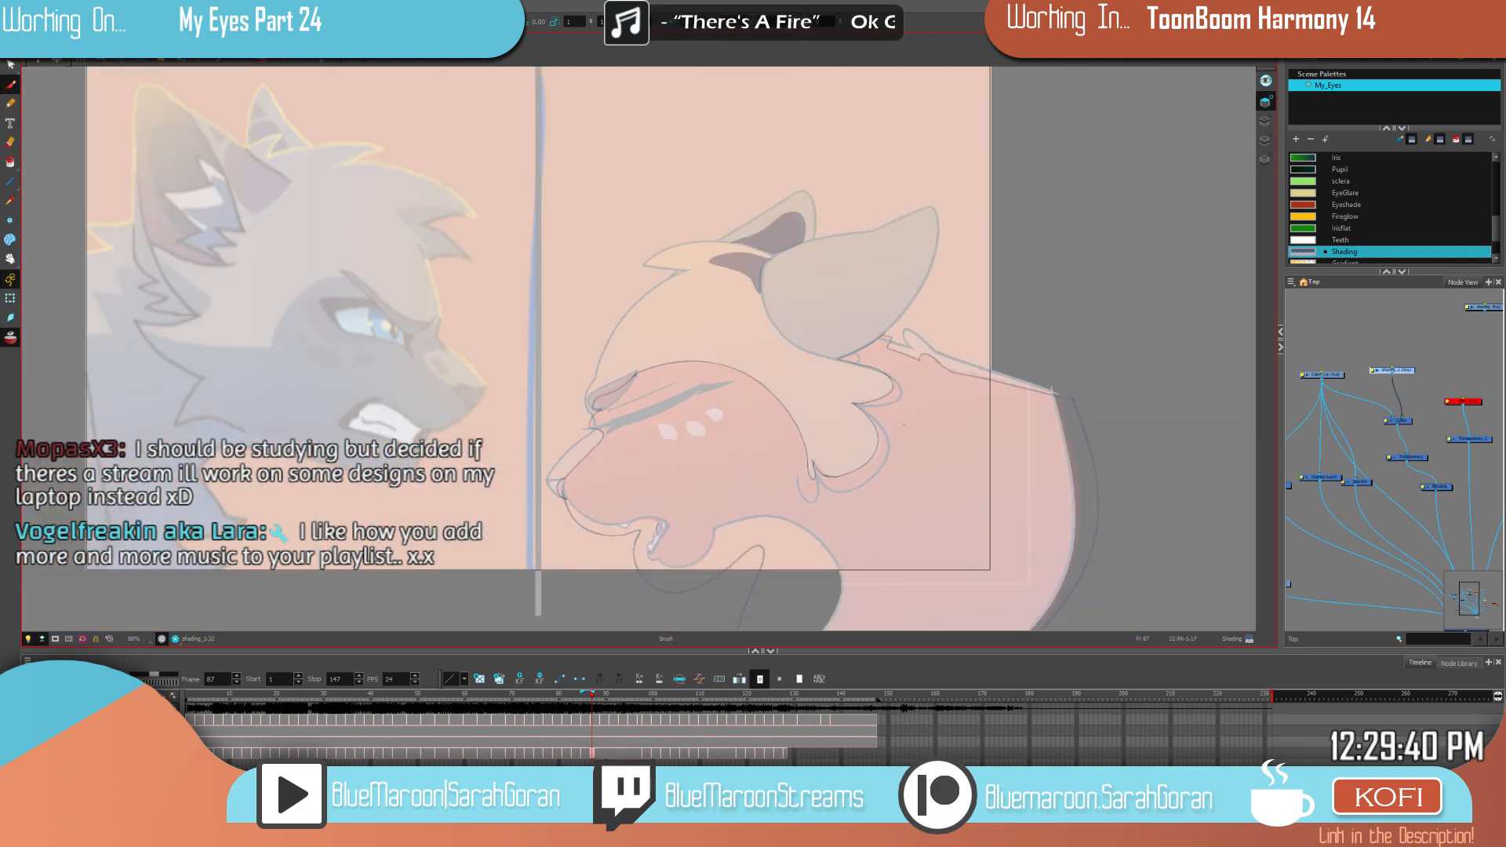
Step: Compare the frame 87 shading linework with the adjacent drawing by flipping back and forth between them
left_click_drag(957, 444, 922, 399)
key("g")
key("h")
key("g")
left_click(649, 753)
key("f")
key("f")
key("g")
key("f")
key("g")
key("f")
key("g")
key("f")
key("g")
key("f")
key("g")
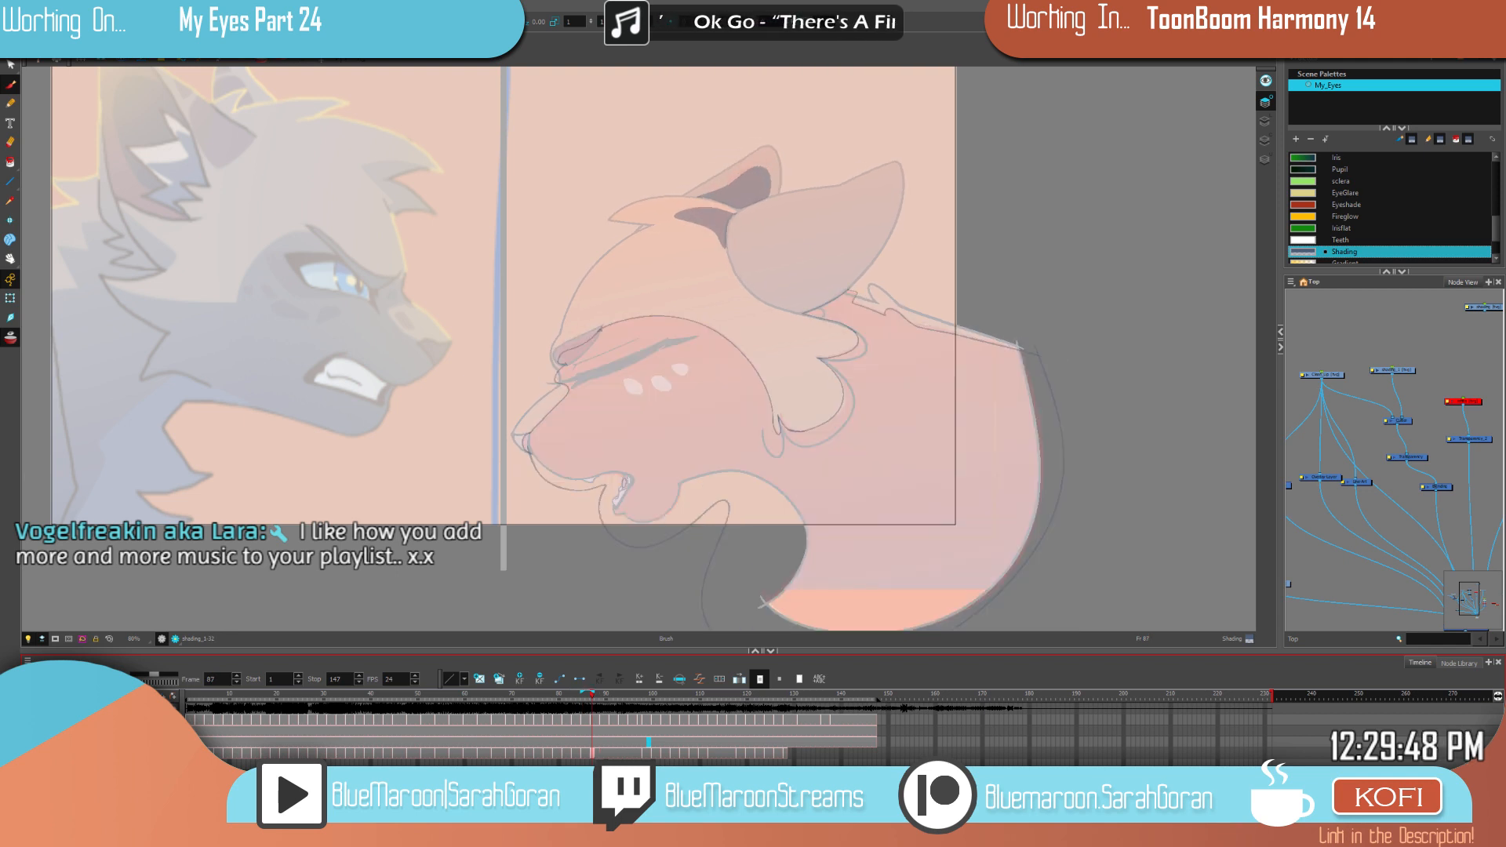
key("f")
key("g")
key("f")
key("g")
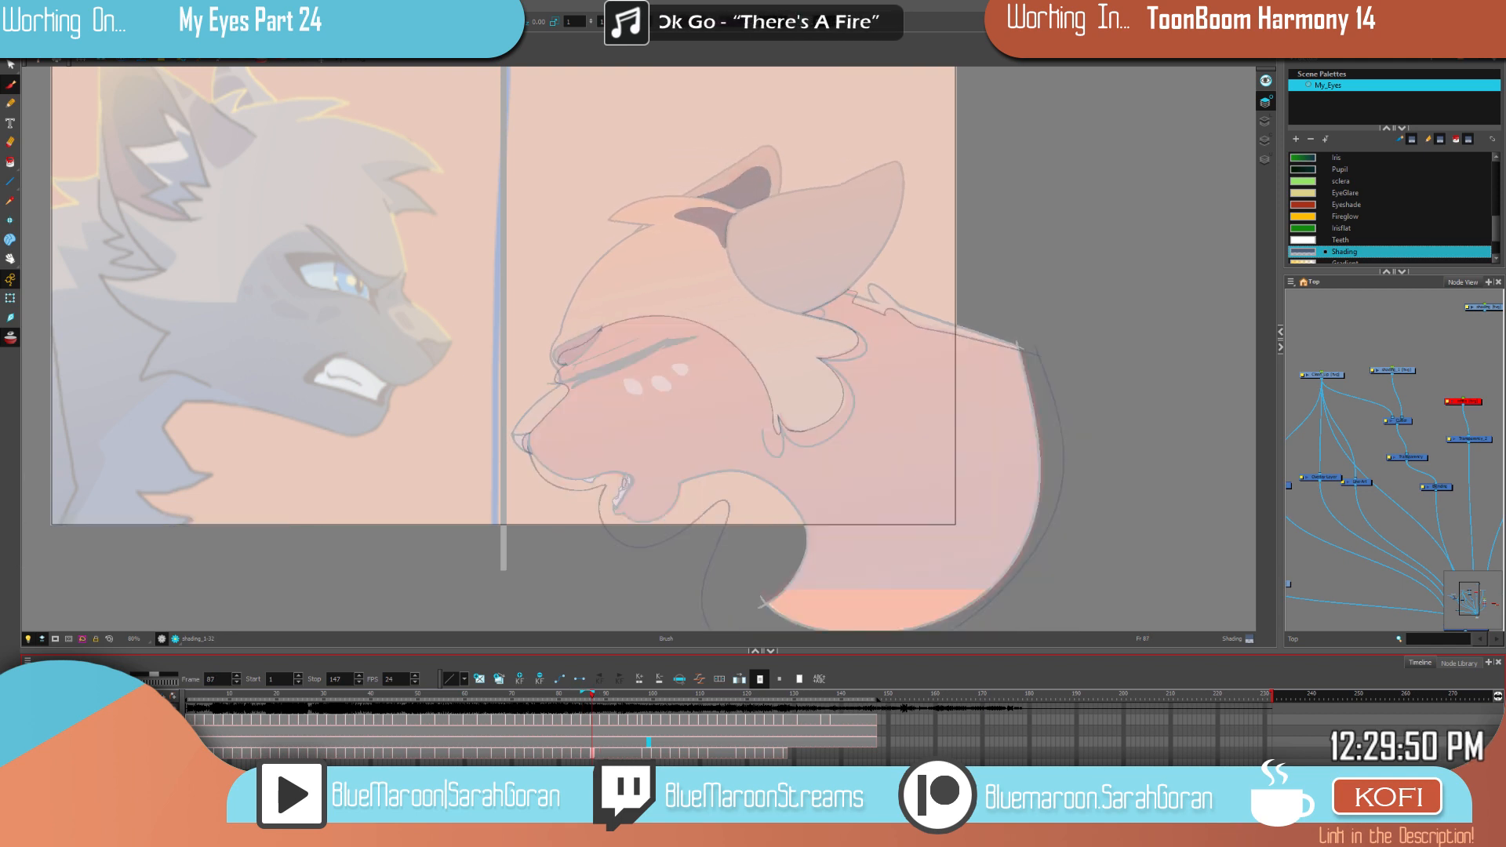
Step: Examine the shading line up close along the nape, hair tufts, brow and muzzle for gaps
scroll(873, 311, "up", 6)
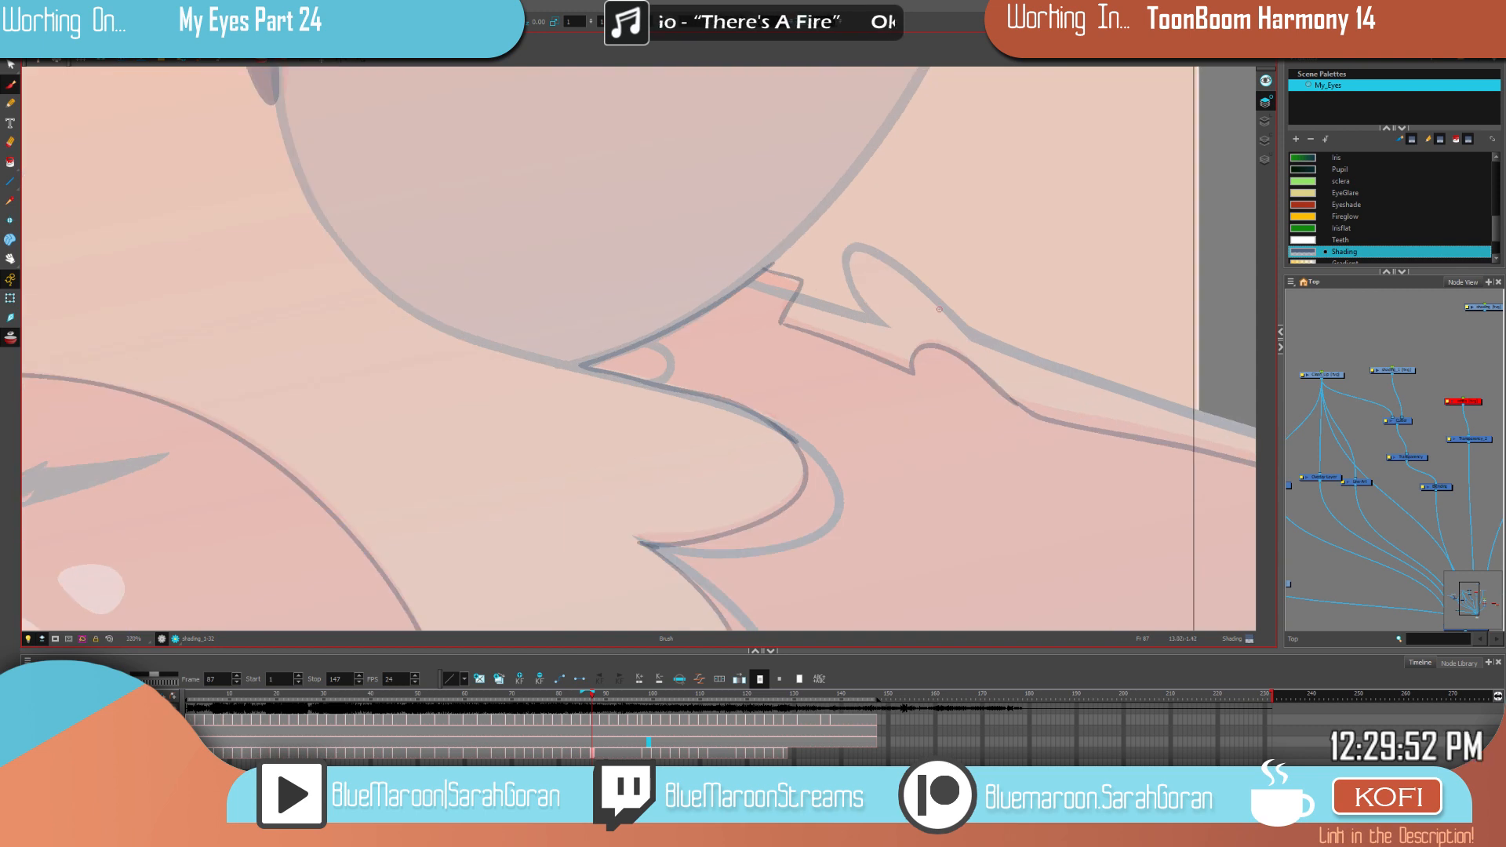
mouse_move(1219, 501)
left_mouse_down()
mouse_move(1105, 460)
mouse_move(980, 346)
left_mouse_up()
left_click_drag(1158, 462, 1031, 332)
left_click_drag(957, 531, 970, 270)
left_click_drag(1031, 518, 1061, 243)
left_click_drag(1041, 479, 1155, 229)
left_click_drag(967, 465, 1099, 228)
mouse_move(705, 438)
left_mouse_down()
mouse_move(824, 383)
mouse_move(1274, 523)
left_mouse_up()
left_click_drag(925, 316, 1073, 582)
left_click_drag(683, 473, 978, 595)
left_click_drag(615, 387, 756, 619)
mouse_move(733, 437)
left_mouse_down()
mouse_move(743, 492)
mouse_move(727, 590)
left_mouse_up()
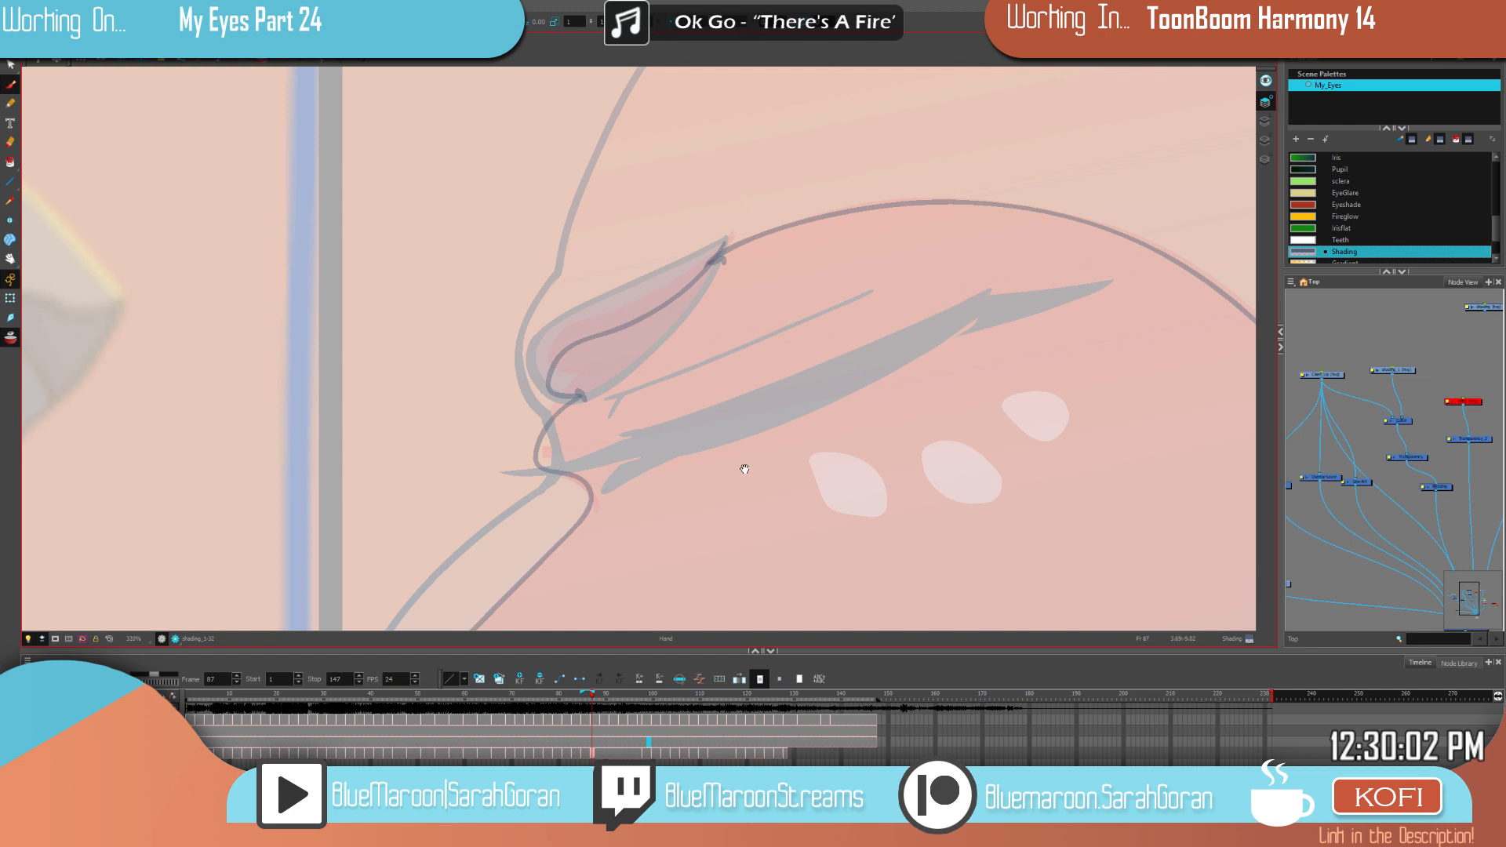
scroll(732, 478, "down", 8)
left_click_drag(934, 507, 576, 455)
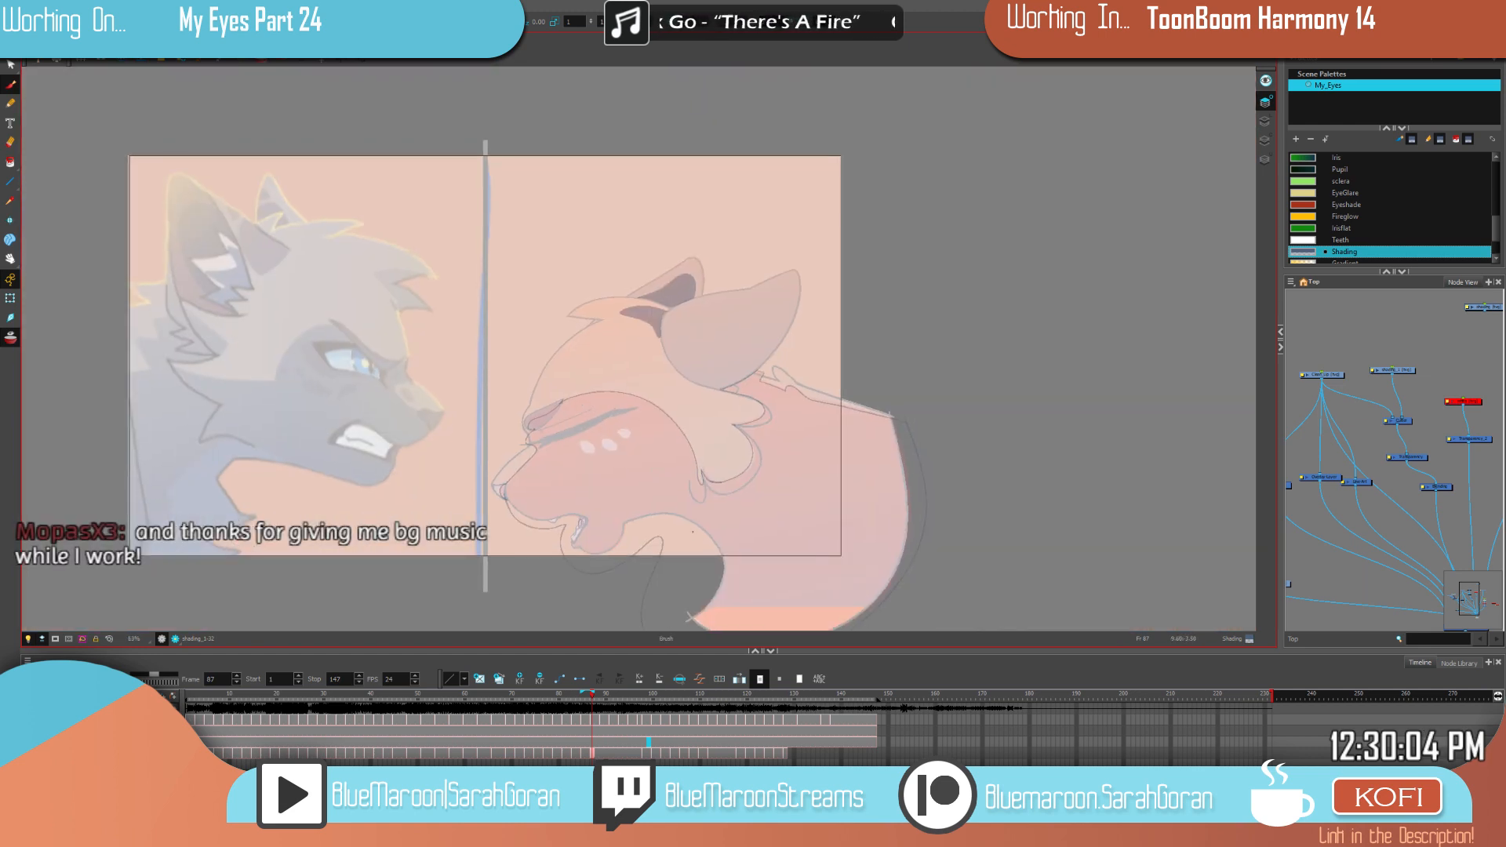
Step: Adjust the Paint tool's gap closing and fill the enclosed body shading area on frame 87 with the Shading colour
left_click(10, 162)
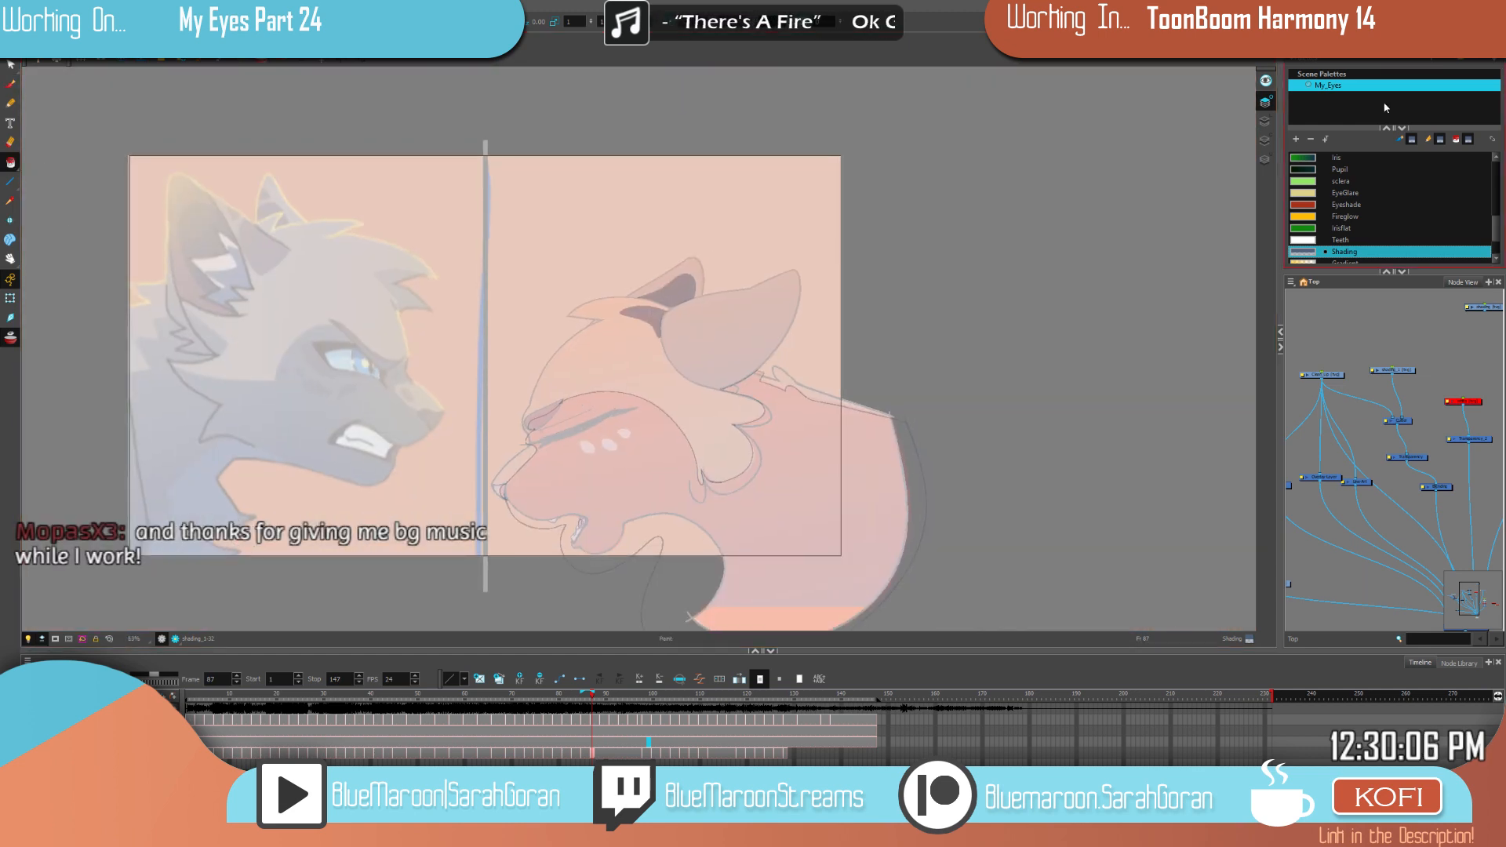
left_click(1446, 57)
left_click(1364, 58)
left_click(1404, 57)
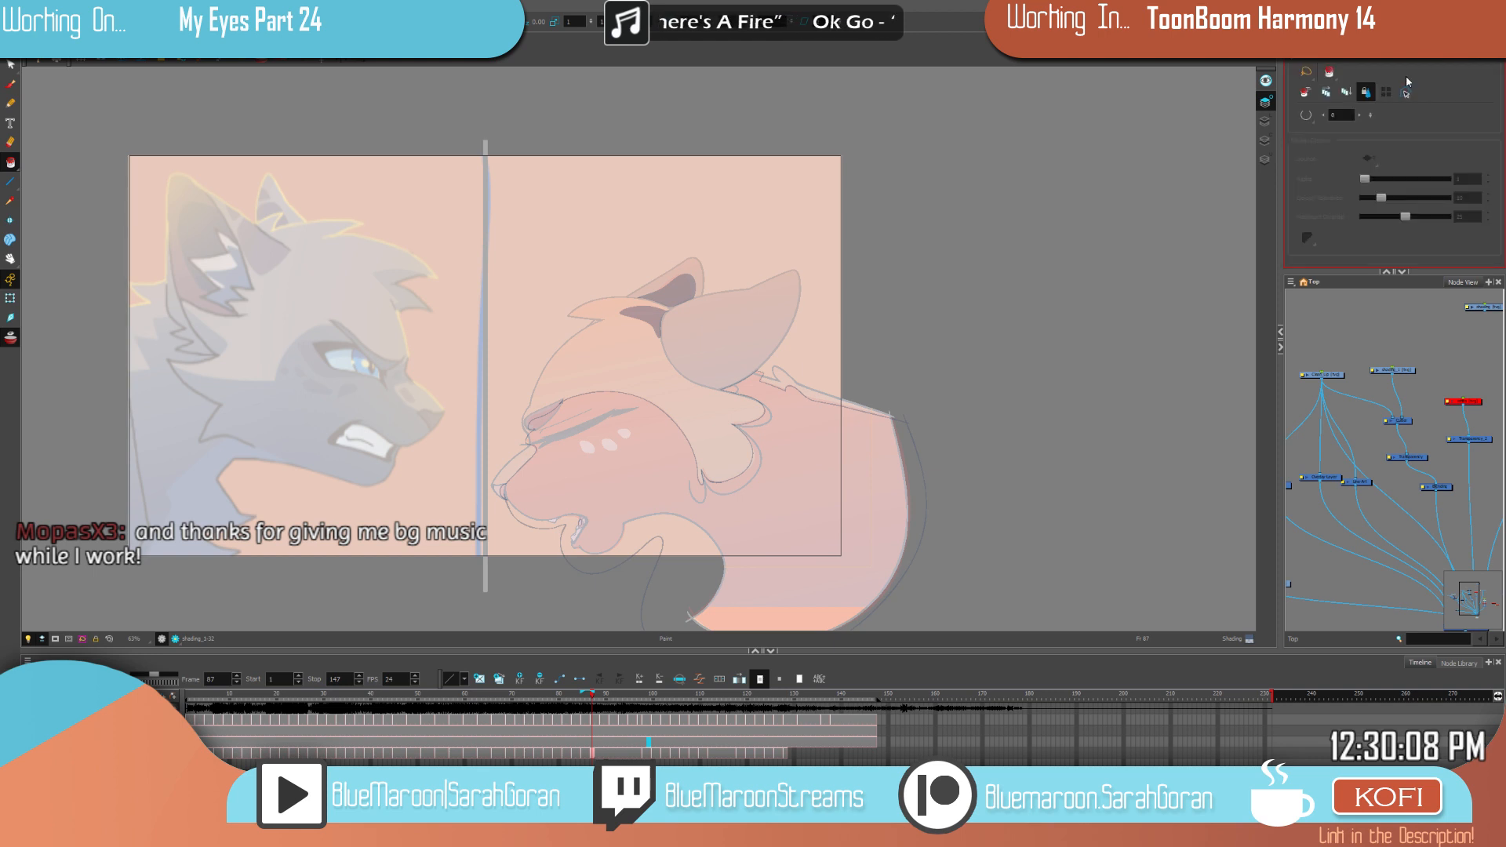
left_click_drag(1371, 121, 1374, 108)
left_click_drag(1371, 104, 1370, 102)
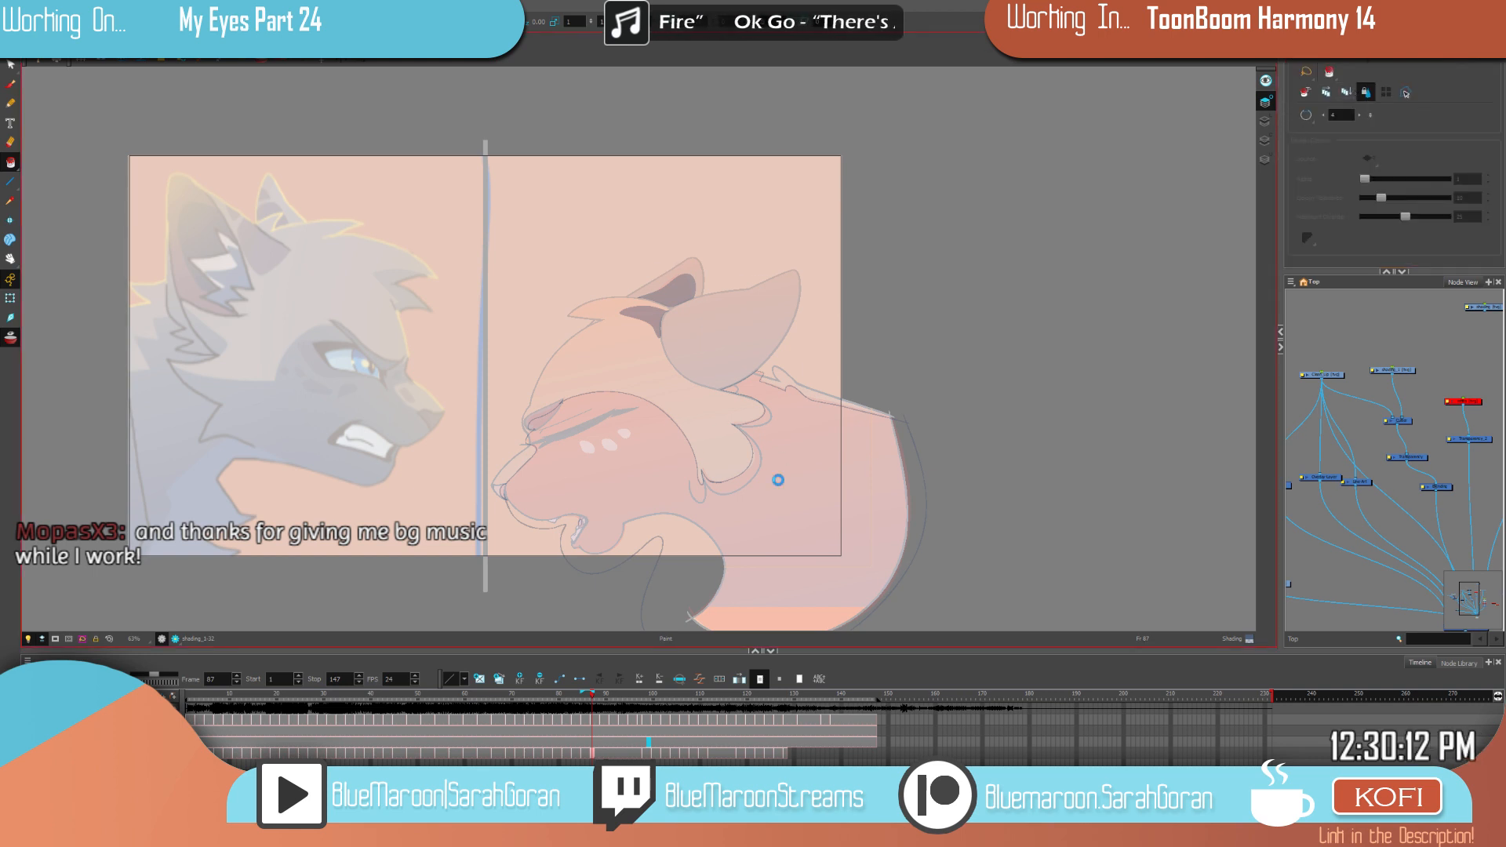
left_click(778, 480)
left_click_drag(1370, 115, 1365, 192)
key("alt+b")
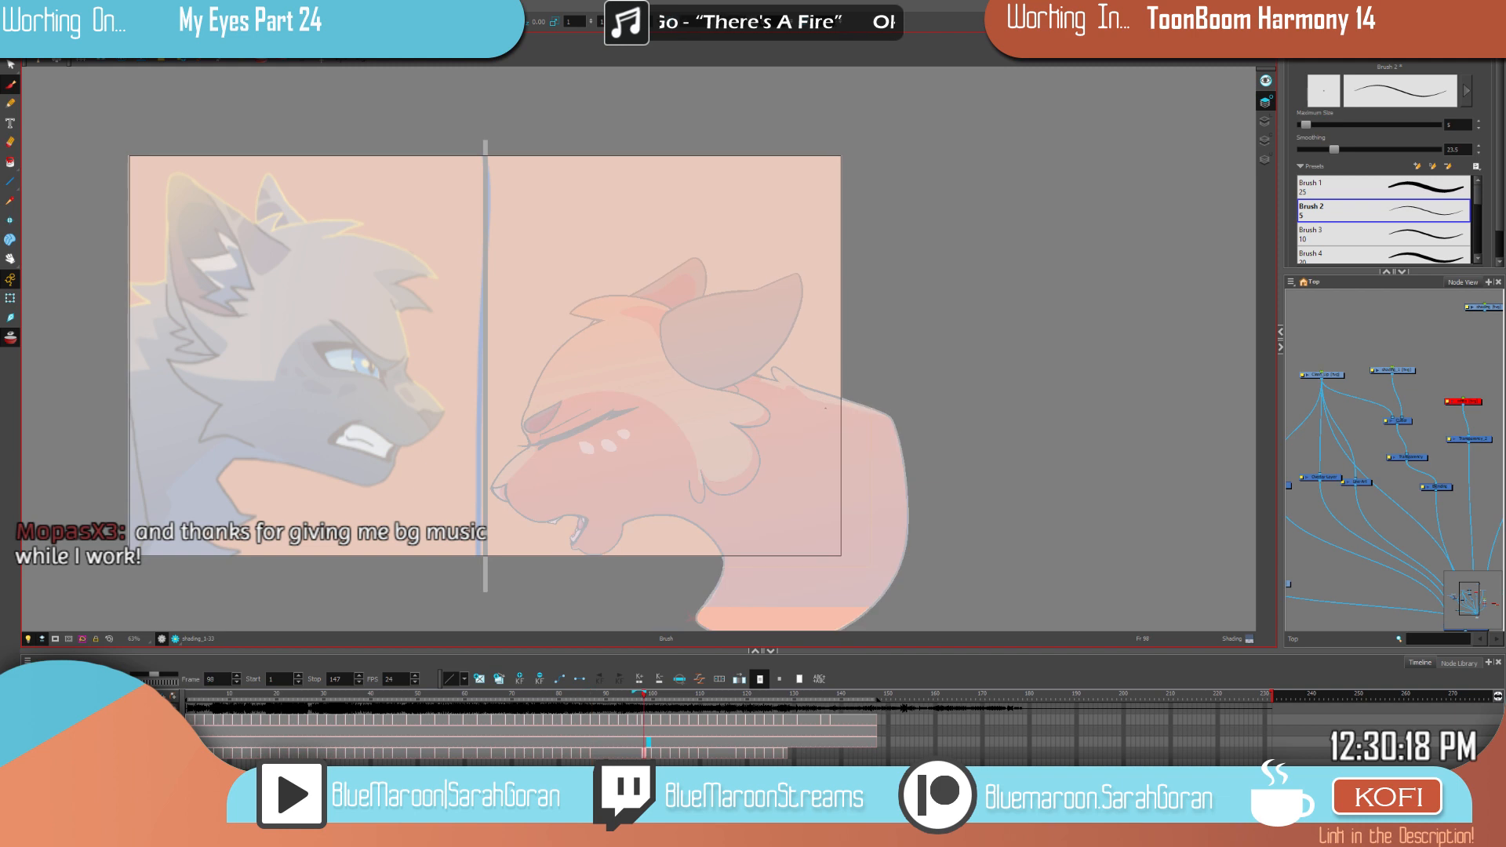
Step: Go to frame 98 and compare the area around the far ear with the surrounding frames
key("g")
key("f")
key("g")
key("f")
key("g")
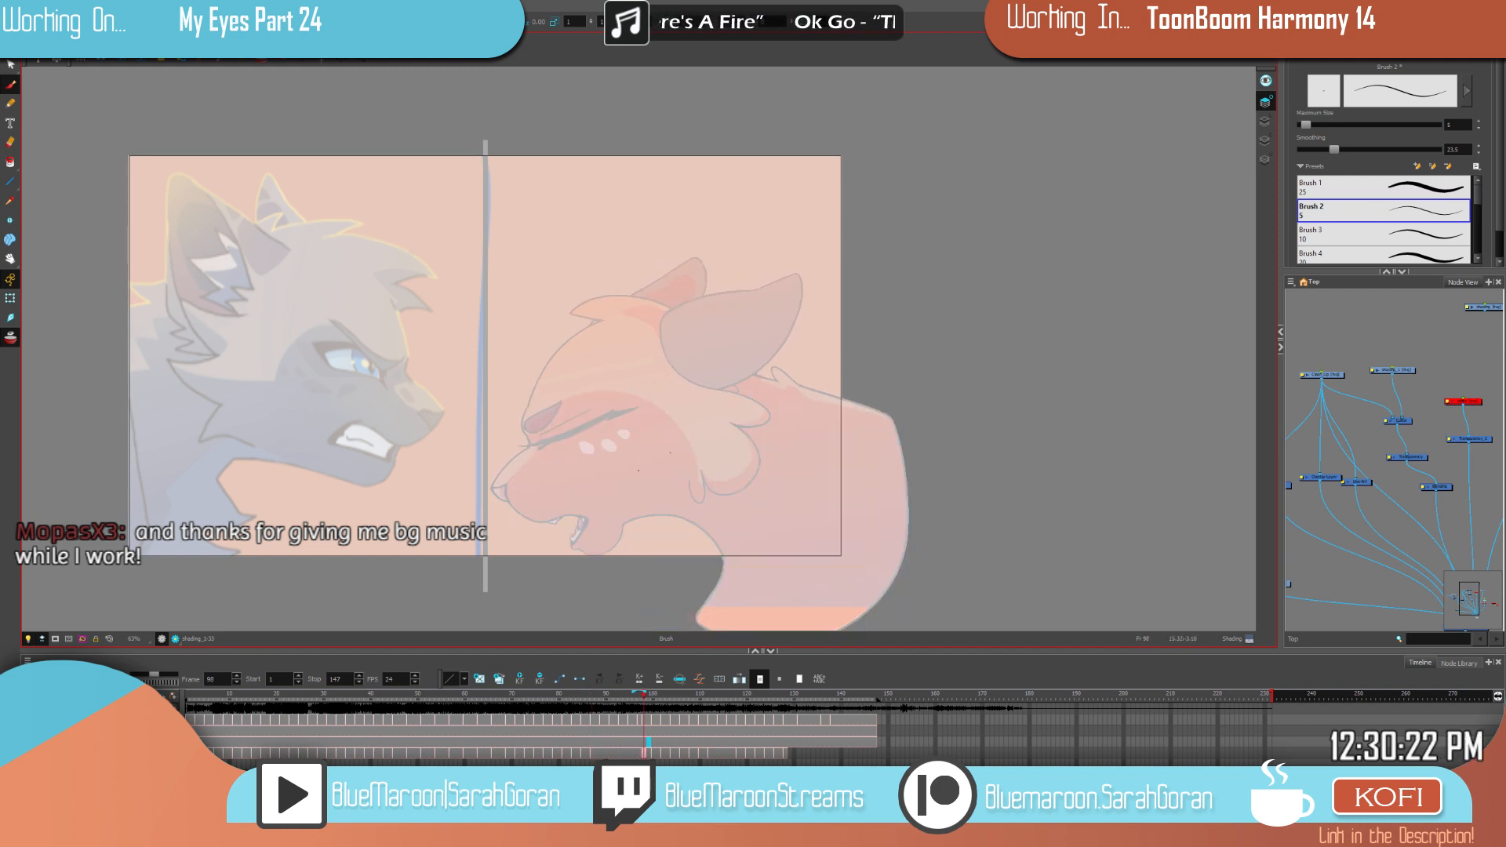
key("2")
key("2")
key("2")
key("2")
key("2")
key("space")
left_click_drag(849, 330, 949, 470)
scroll(933, 455, "up", 3)
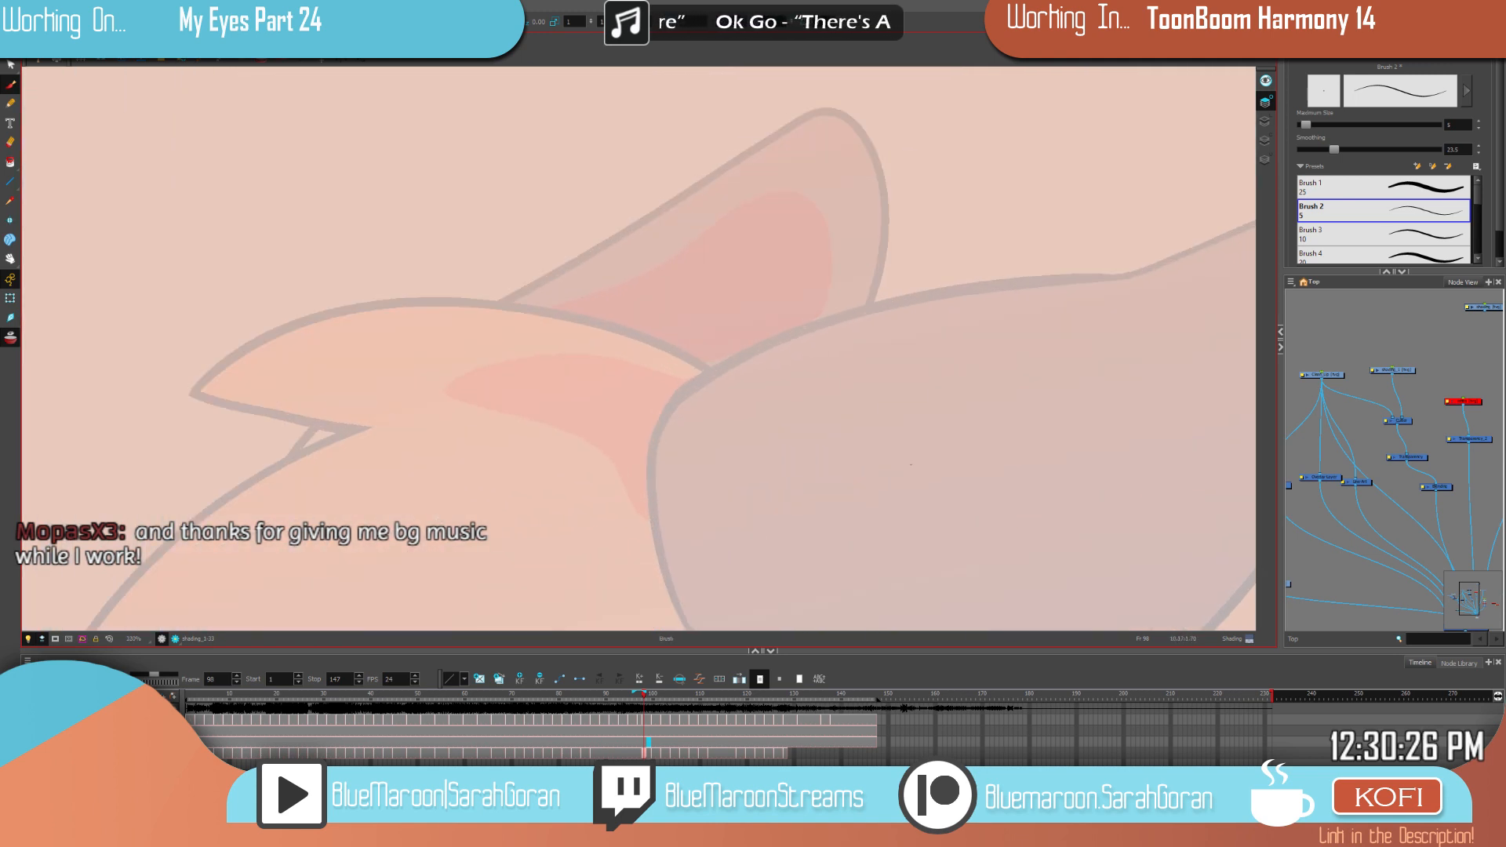
key("comma")
key("comma")
key("comma")
key("comma")
key("comma")
key("comma")
key("comma")
key("comma")
key("comma")
key("comma")
key("comma")
key("period")
key("comma")
key("period")
key("period")
key("period")
key("period")
key("period")
key("period")
key("period")
key("period")
key("period")
key("period")
key("period")
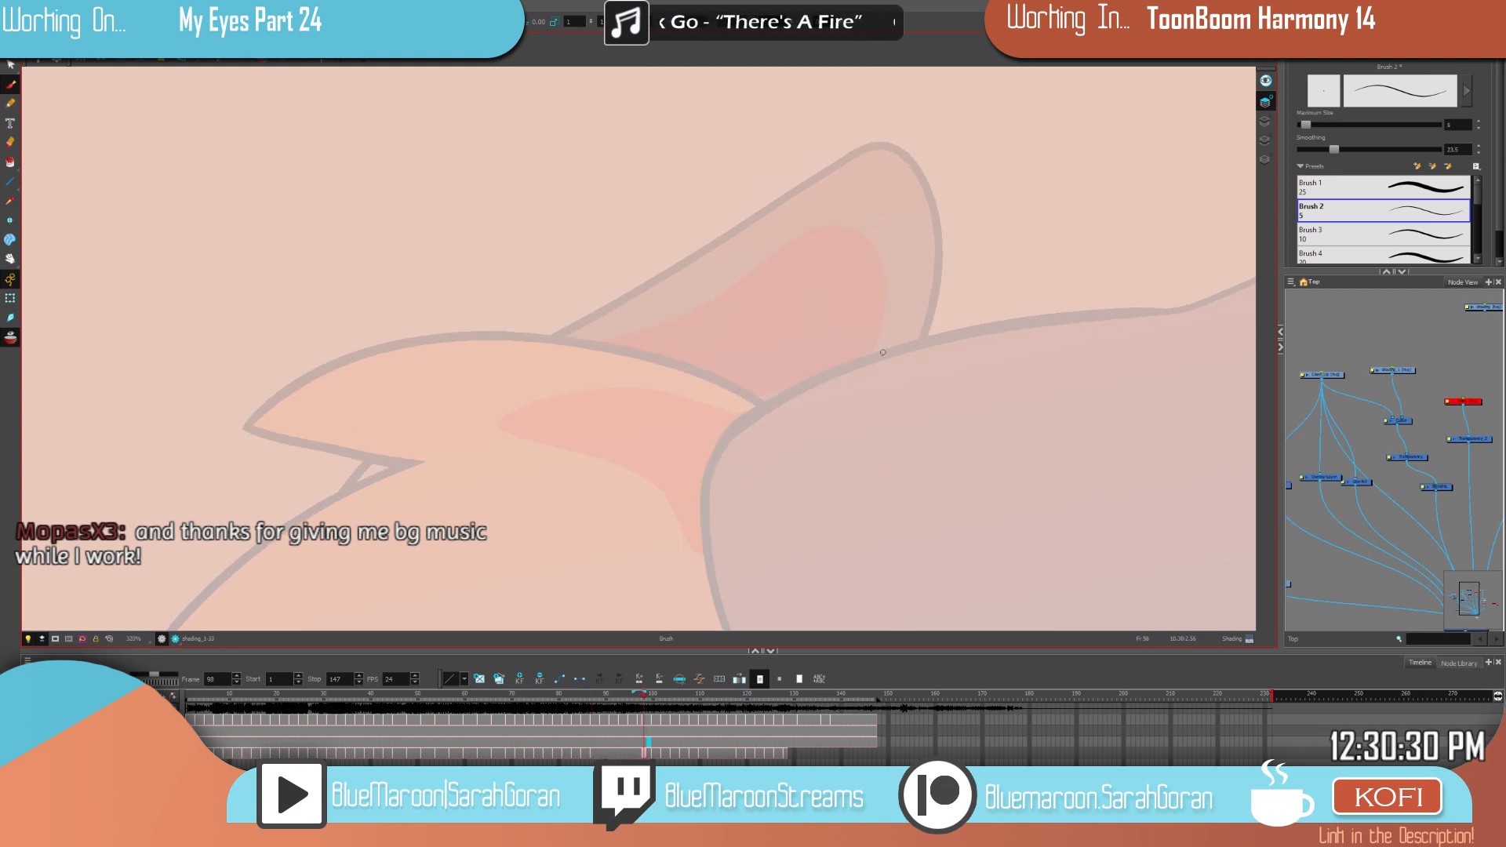
Step: Outline the shading shape inside the far ear on frame 98 and fill it with the Shading colour
mouse_move(893, 272)
left_mouse_down()
mouse_move(860, 228)
mouse_move(601, 344)
left_mouse_up()
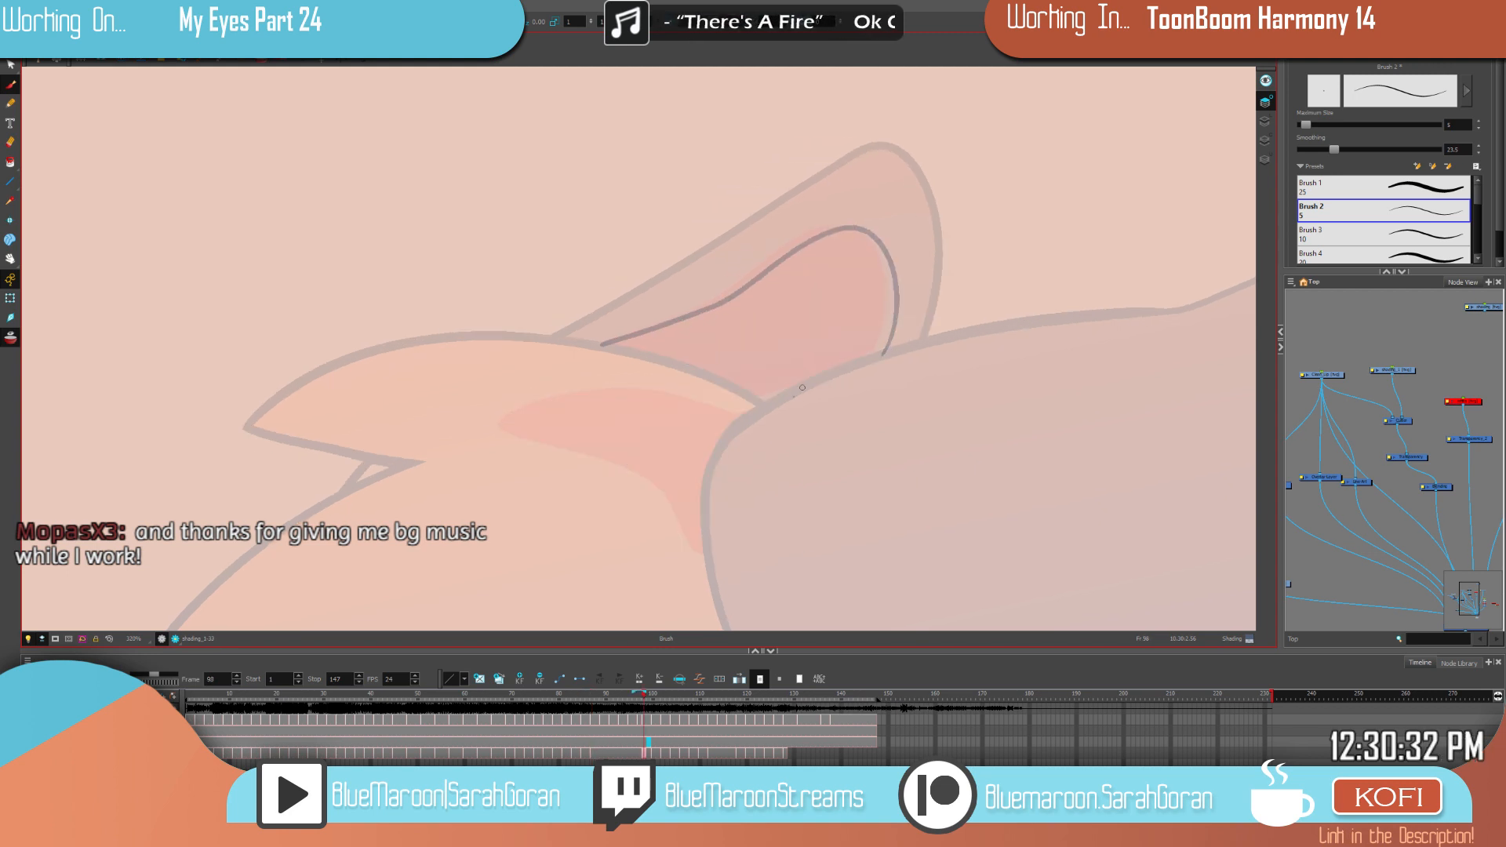
mouse_move(885, 355)
left_mouse_down()
mouse_move(765, 408)
mouse_move(601, 344)
left_mouse_up()
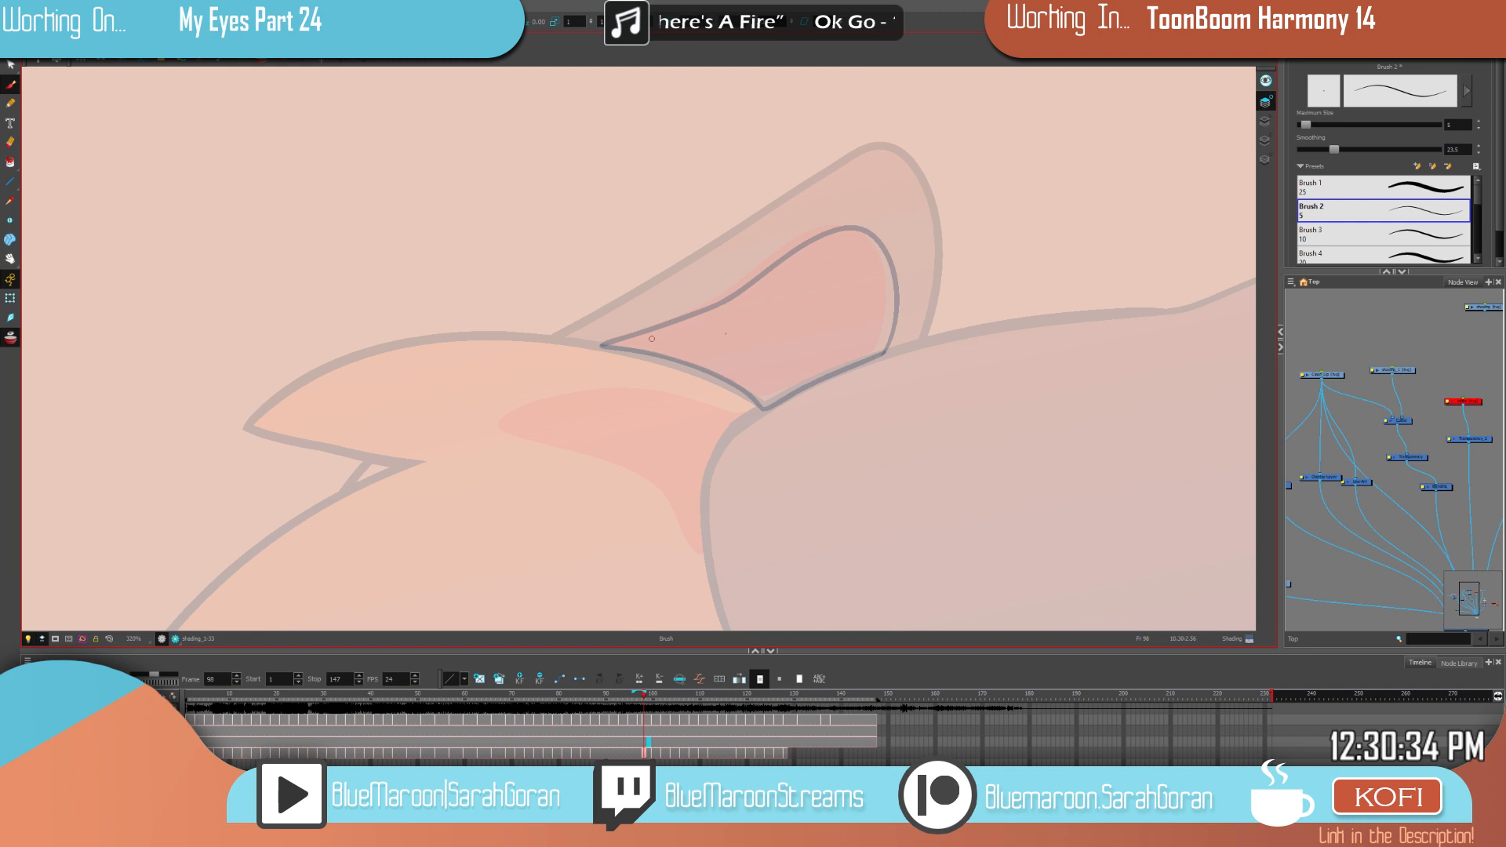
left_click(827, 337)
key("alt+b")
Step: Step back to frame 87 and study the shading patch on the hair in front of the near ear
key("comma")
key("comma")
key("comma")
key("comma")
key("comma")
key("comma")
key("comma")
key("comma")
key("comma")
key("comma")
key("comma")
key("comma")
key("comma")
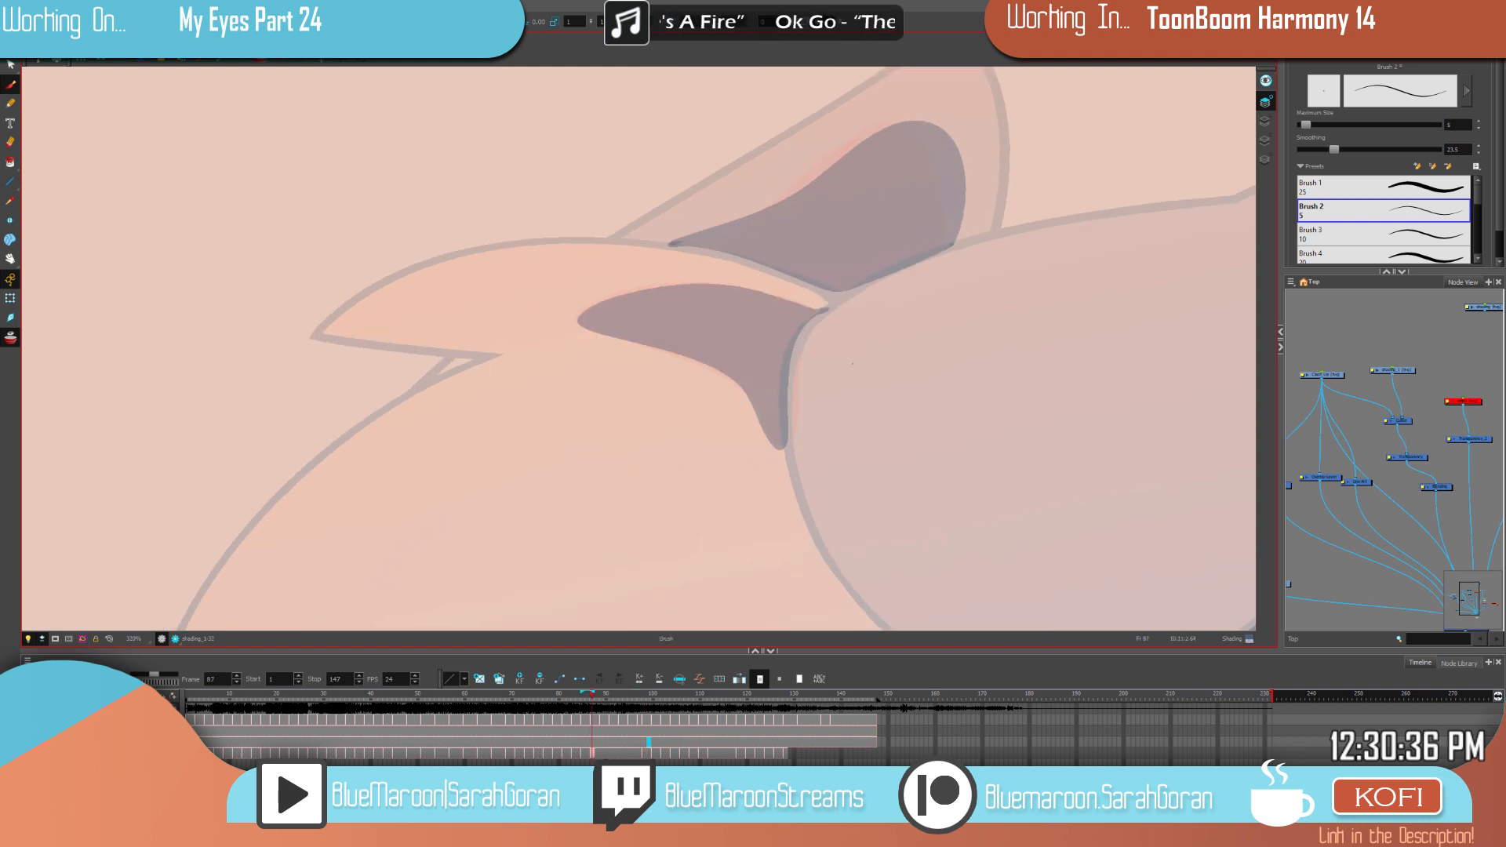
key("g")
key("g")
key("f")
key("f")
key("g")
key("g")
key("comma")
key("comma")
key("comma")
key("comma")
key("comma")
key("comma")
key("comma")
key("comma")
key("comma")
key("comma")
key("comma")
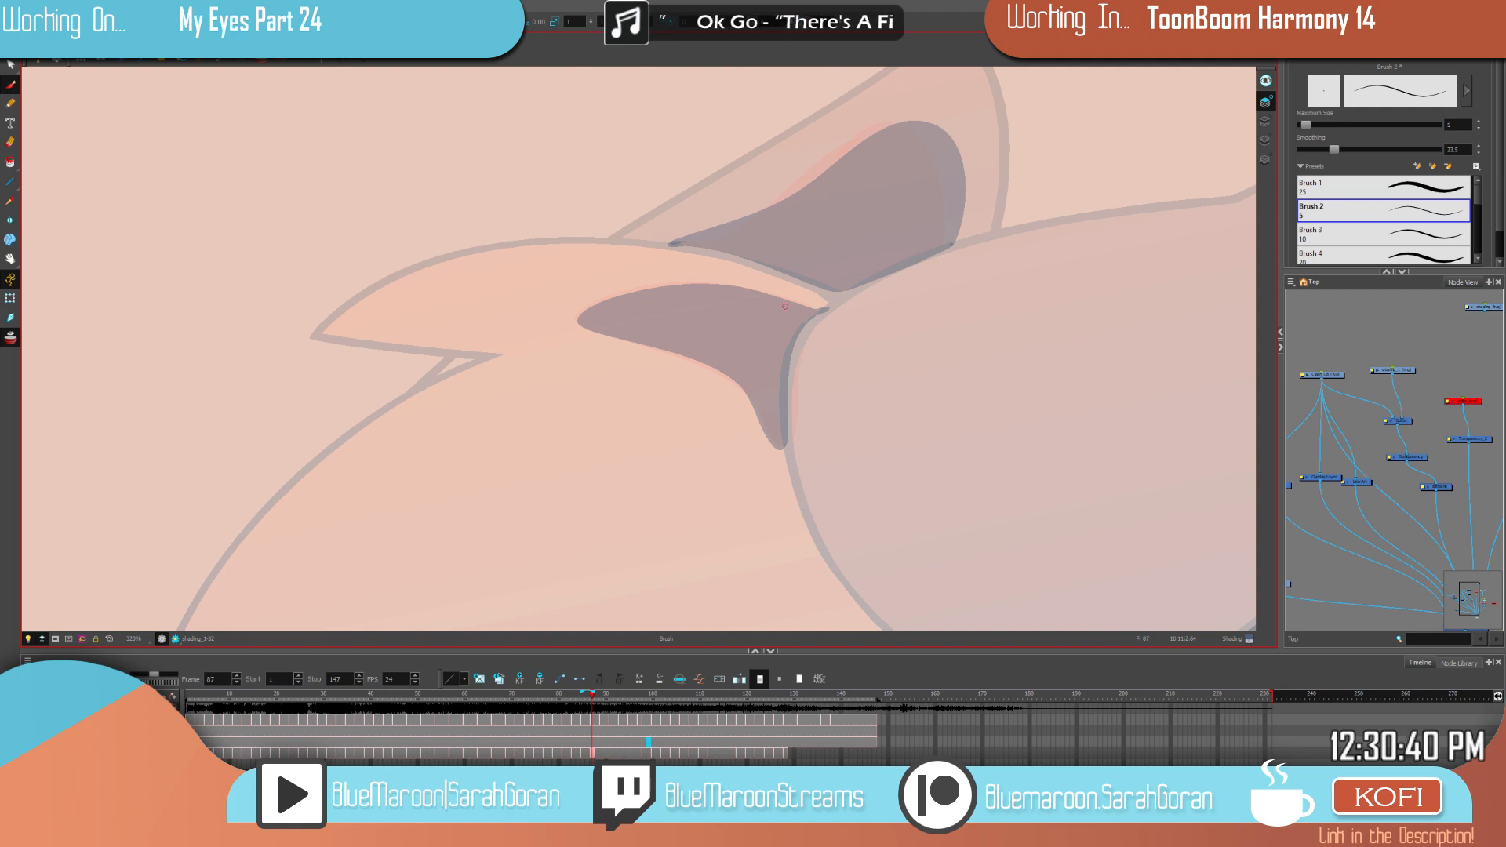
Step: Draw the closed shading patch on the hair in front of the near ear on frame 98 and fill it with the Shading colour
mouse_move(741, 289)
left_mouse_down()
mouse_move(687, 281)
mouse_move(577, 313)
mouse_move(632, 321)
mouse_move(582, 316)
mouse_move(664, 288)
mouse_move(714, 286)
left_mouse_up()
key("g")
key("f")
key("g")
key("f")
key("g")
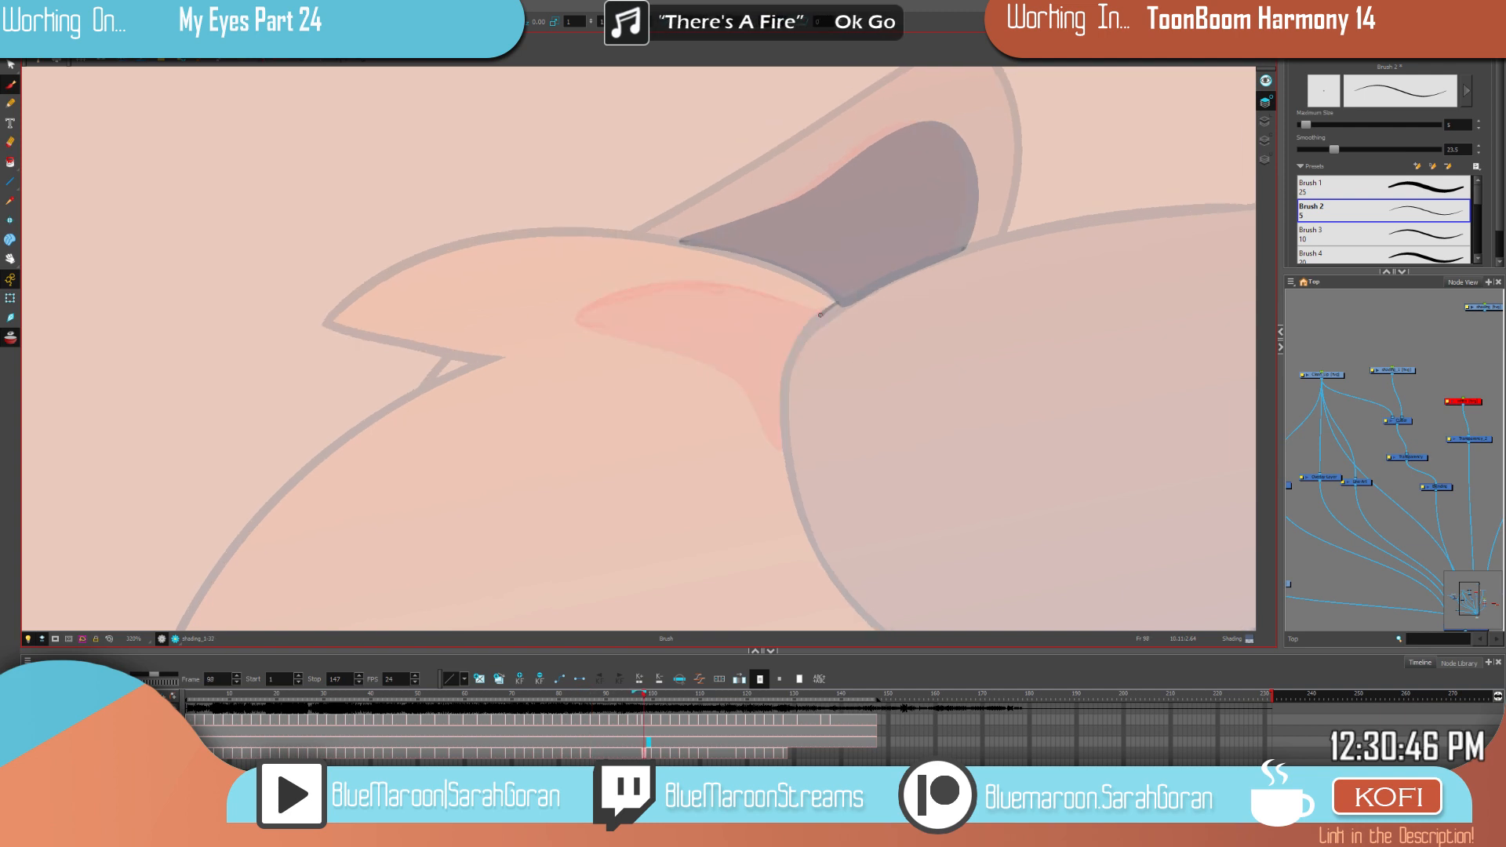
mouse_move(772, 292)
left_mouse_down()
mouse_move(676, 281)
mouse_move(574, 311)
left_mouse_up()
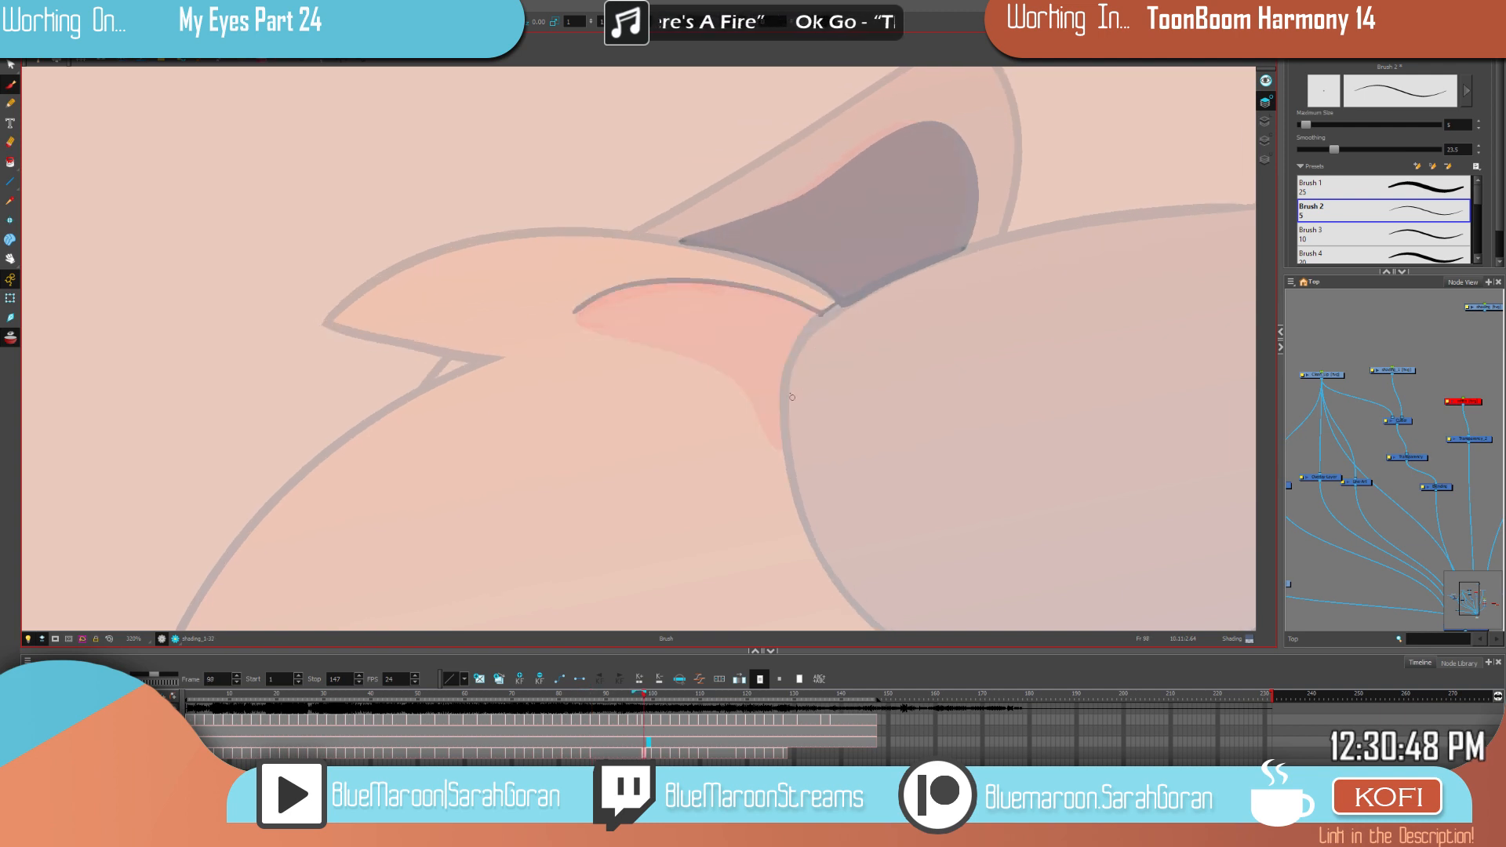
left_click_drag(784, 437, 761, 429)
left_click_drag(703, 360, 581, 322)
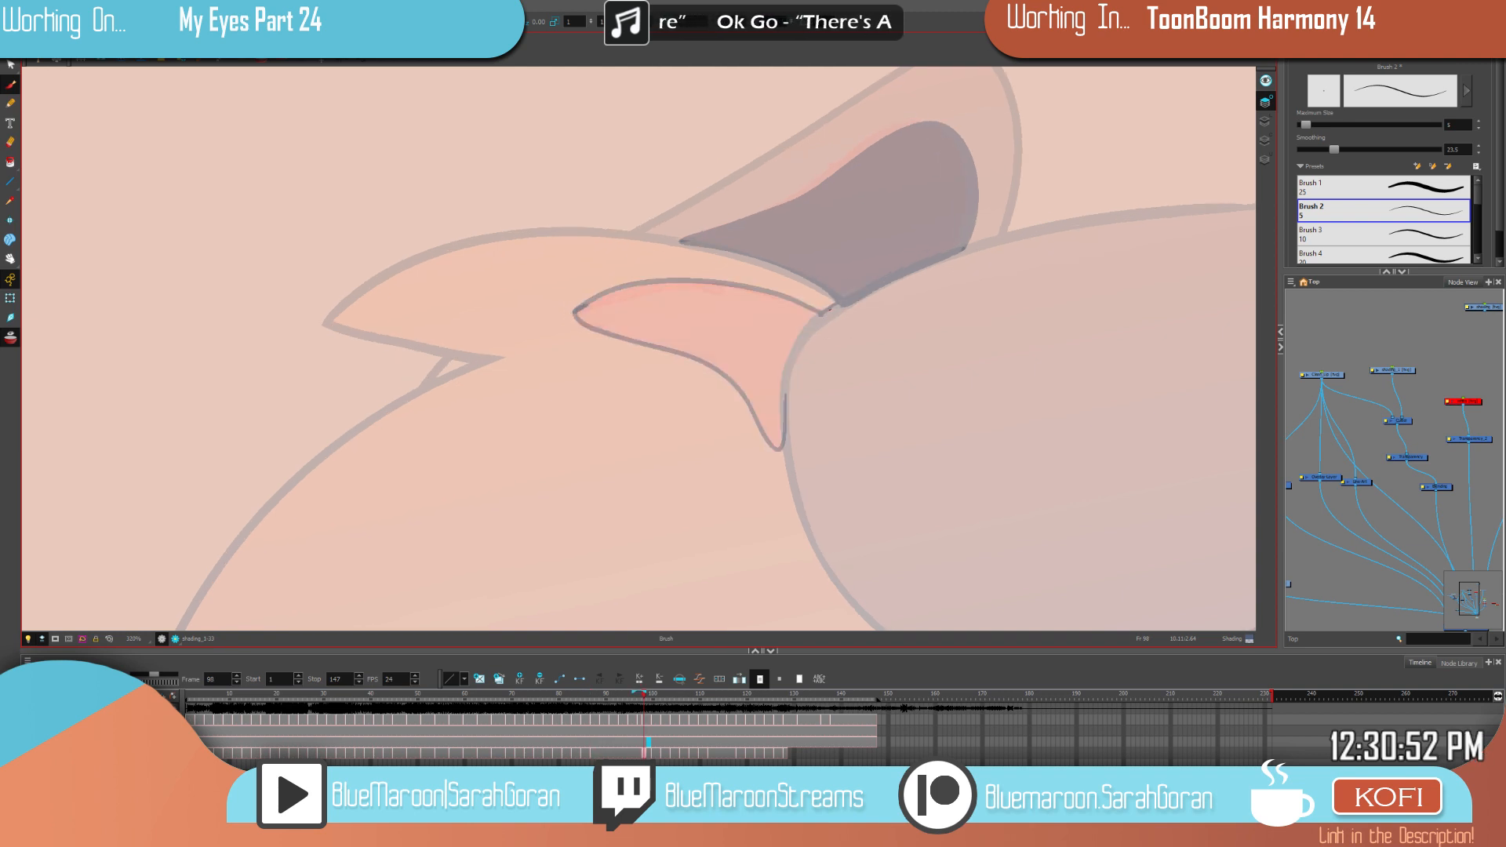
left_click_drag(794, 363, 784, 405)
left_click(777, 347)
Step: Check the ear and hair shading patches on frame 98 against the adjacent drawings, and look over the near ear and nape
key("f")
key("g")
key("f")
key("period")
key("period")
key("period")
key("period")
key("period")
key("period")
key("period")
key("period")
key("period")
key("period")
key("period")
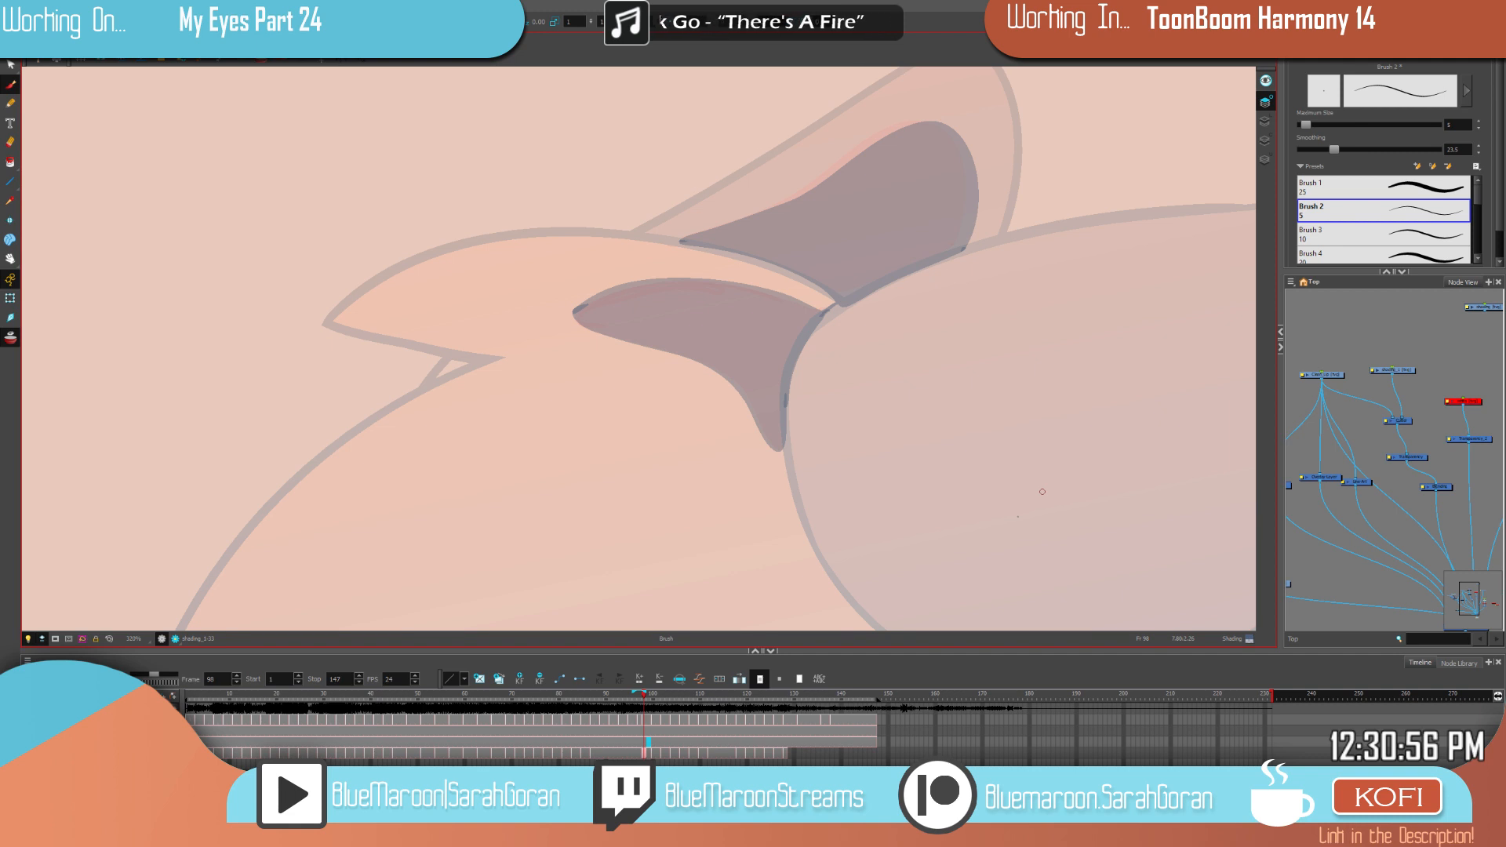
key("f")
key("g")
mouse_move(1162, 402)
left_mouse_down()
mouse_move(756, 558)
mouse_move(833, 366)
left_mouse_up()
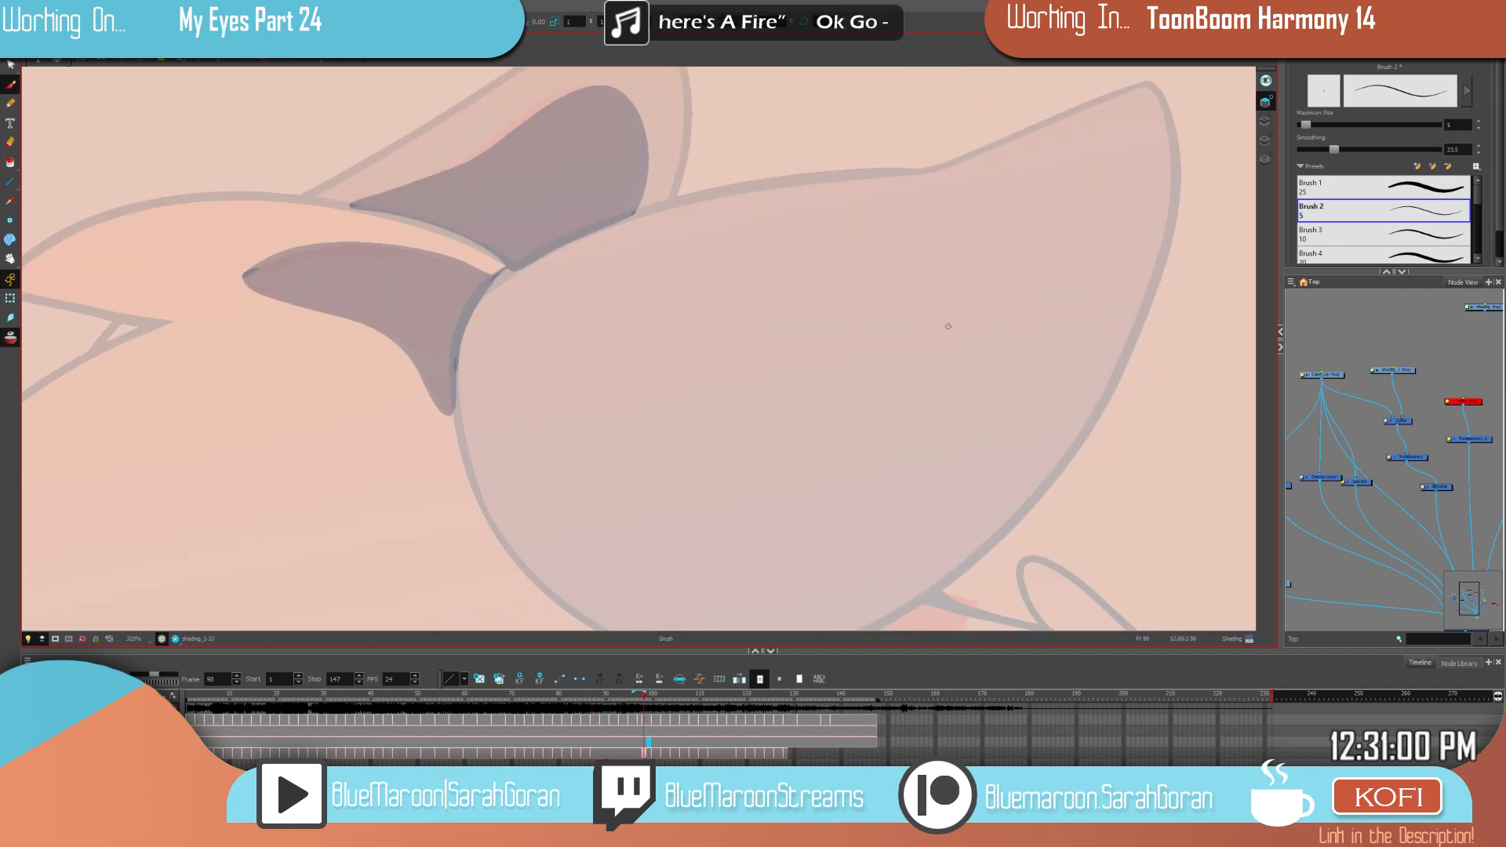
scroll(946, 327, "down", 3)
left_click_drag(981, 519, 858, 377)
key("f")
key("g")
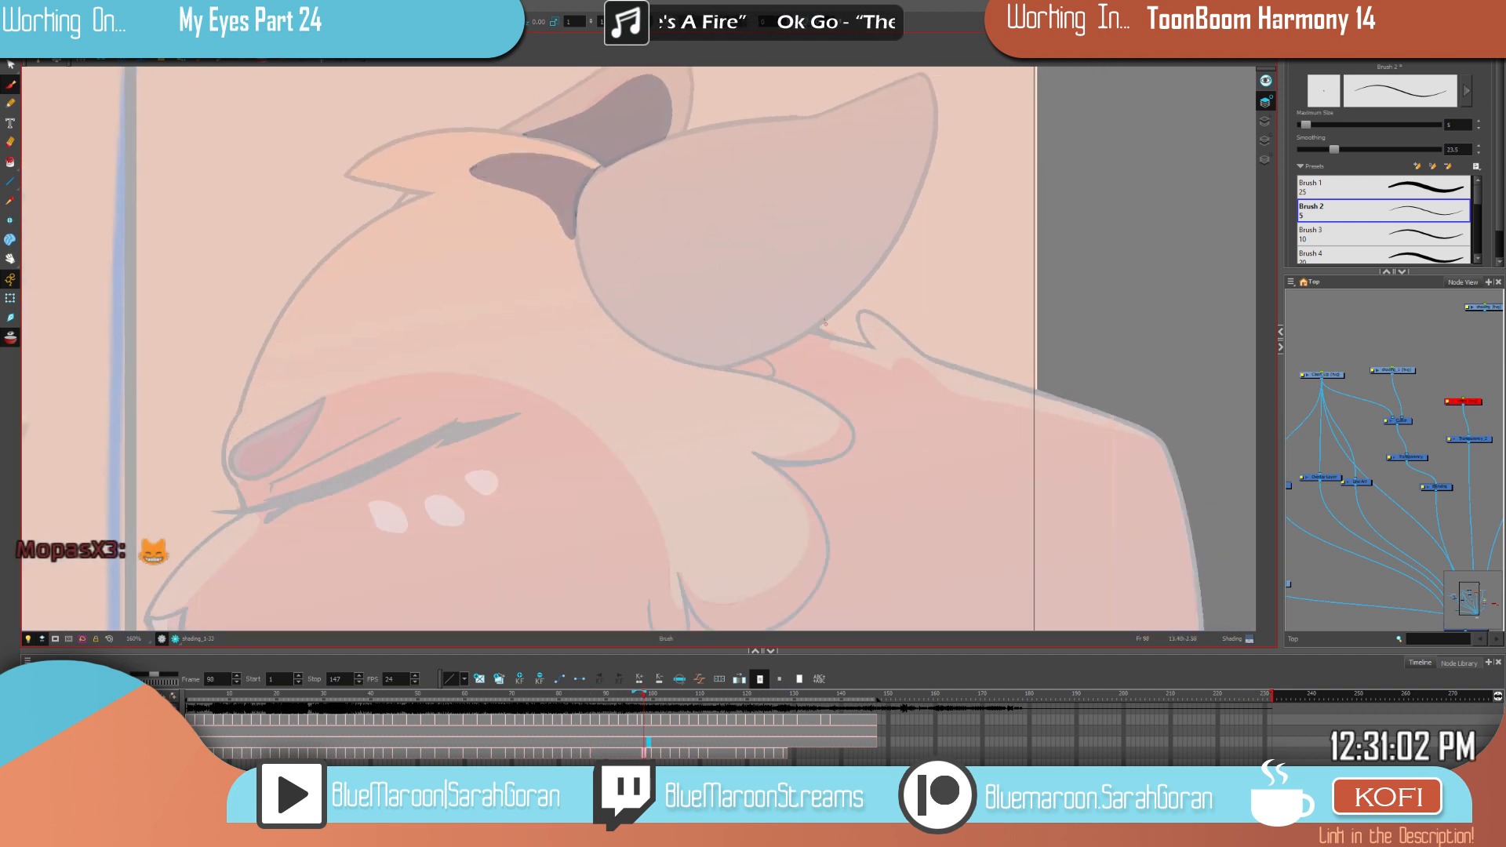
Step: Outline the tufted edge of the body shading on the nape below the near ear on frame 98
mouse_move(799, 335)
left_mouse_down()
mouse_move(733, 365)
mouse_move(826, 318)
mouse_move(822, 349)
left_mouse_up()
key("f")
key("g")
key("f")
mouse_move(948, 367)
left_mouse_down()
mouse_move(864, 318)
mouse_move(857, 334)
mouse_move(773, 310)
left_mouse_up()
key("g")
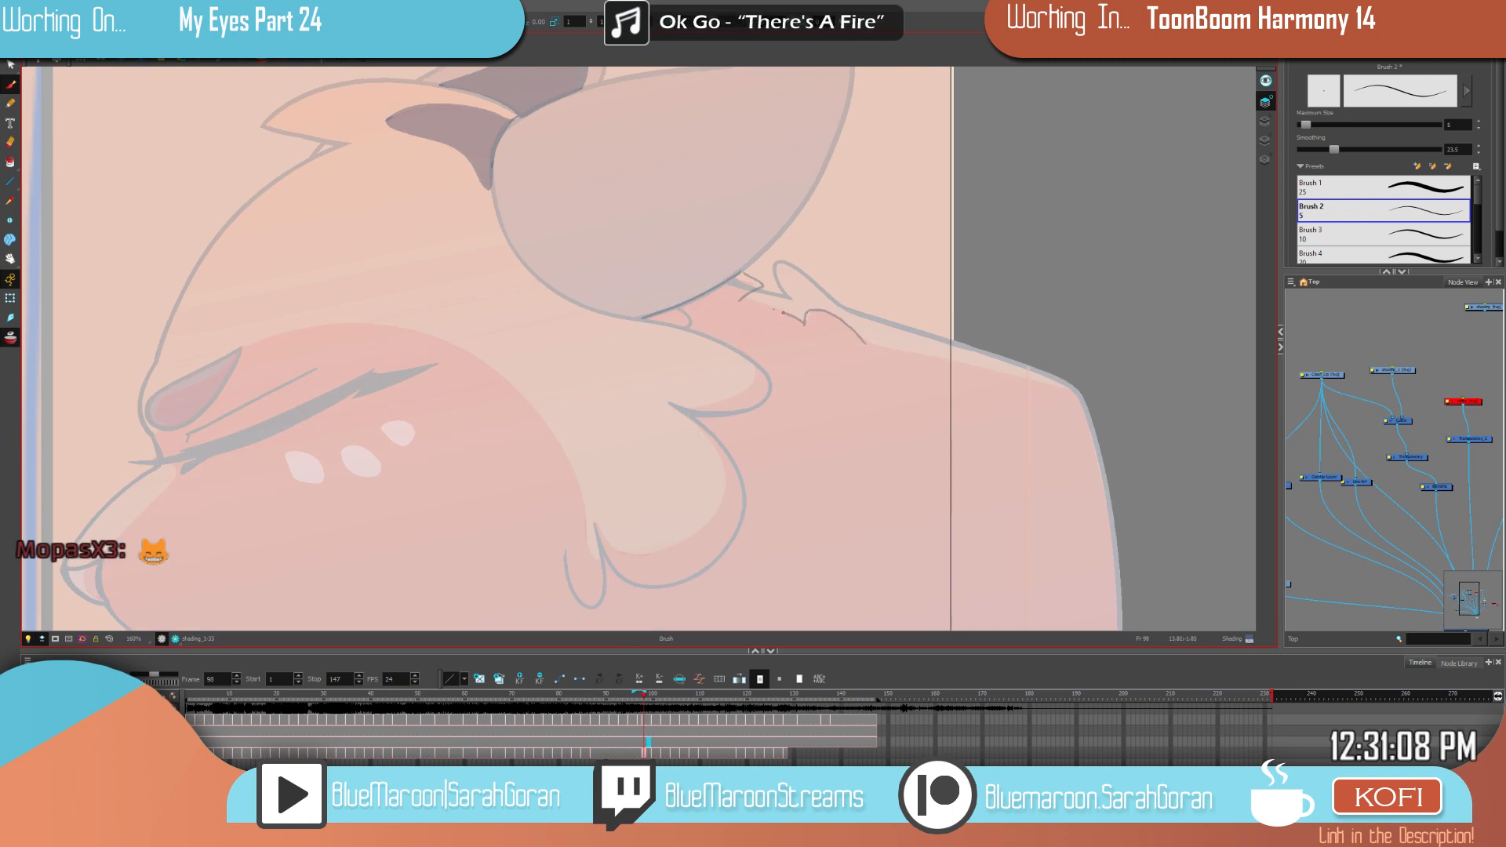
Step: Trace the body shading's edge along the upper and lower cheek fur tufts on frame 98
mouse_move(990, 397)
left_mouse_down()
mouse_move(954, 357)
mouse_move(942, 301)
left_mouse_up()
key("comma")
key("period")
mouse_move(618, 215)
left_mouse_down()
mouse_move(715, 251)
mouse_move(741, 281)
mouse_move(722, 259)
mouse_move(726, 281)
mouse_move(691, 304)
mouse_move(647, 304)
mouse_move(759, 293)
mouse_move(697, 338)
mouse_move(672, 320)
left_mouse_up()
key("comma")
key("period")
key("comma")
key("period")
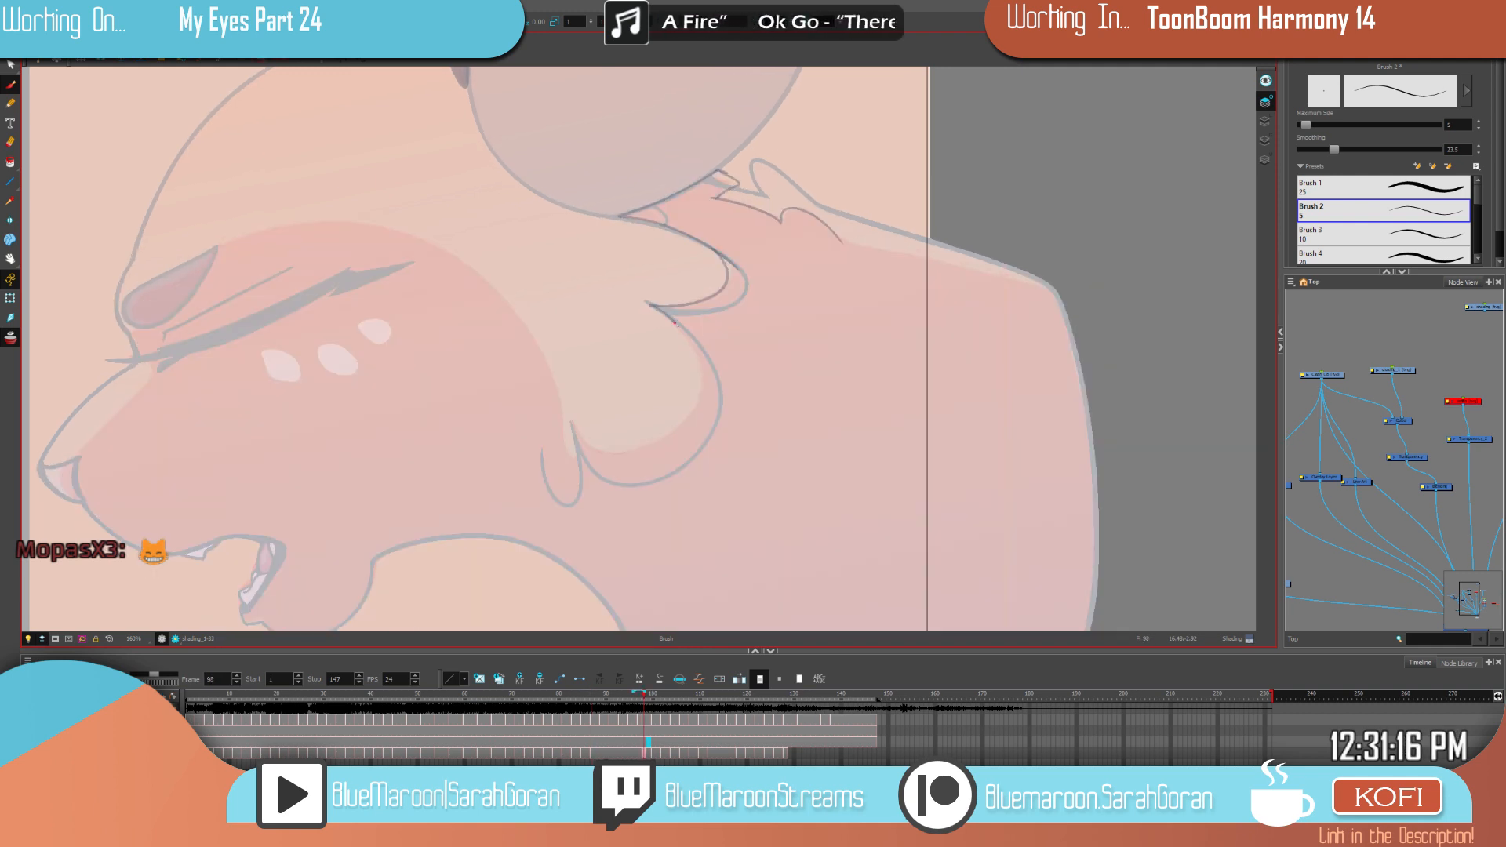
mouse_move(692, 412)
left_mouse_down()
mouse_move(599, 452)
mouse_move(562, 420)
mouse_move(552, 378)
left_mouse_up()
key("comma")
key("period")
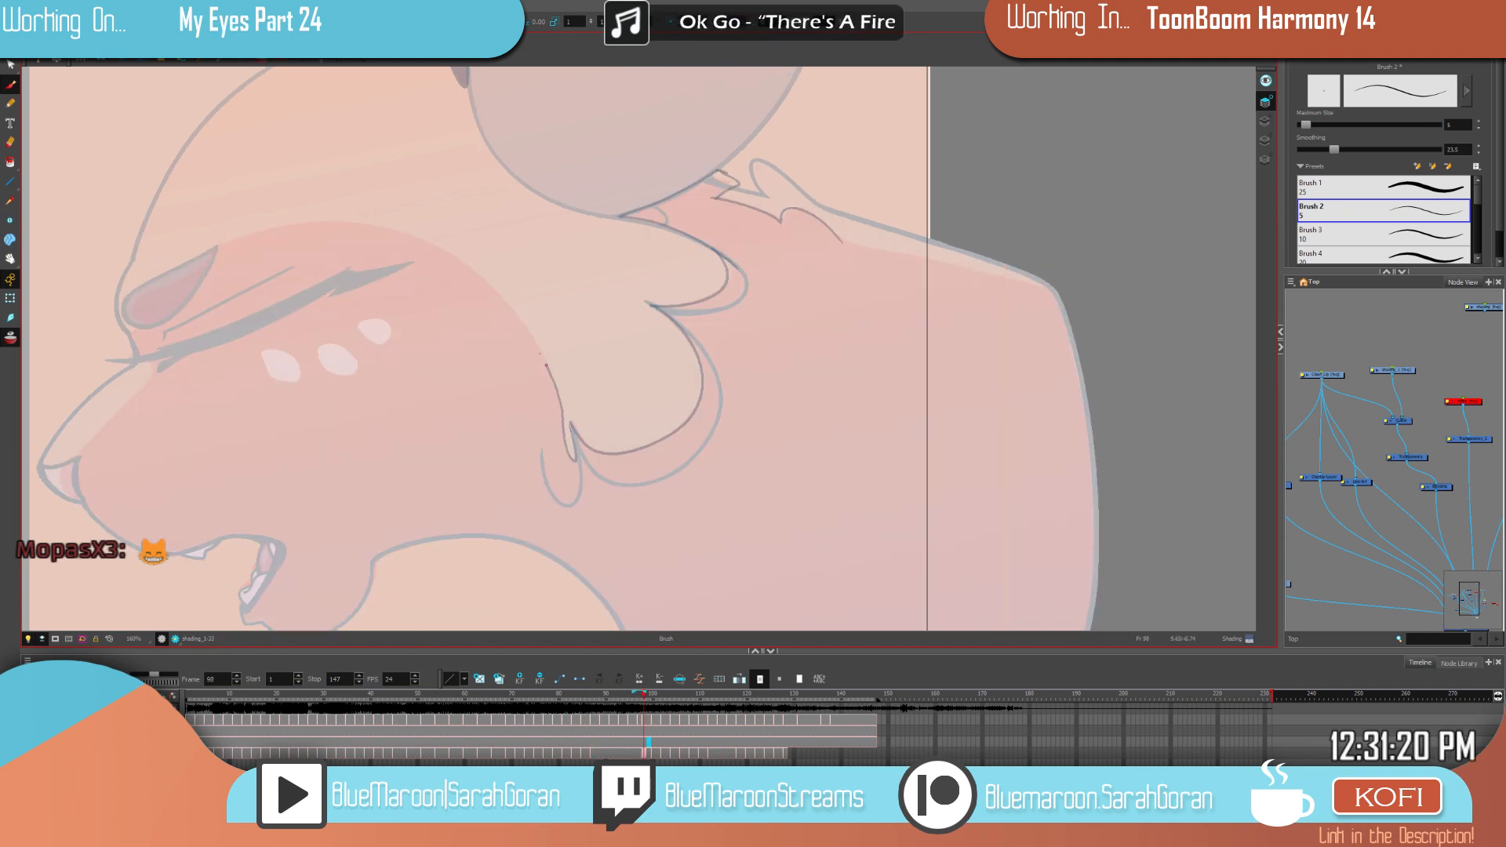
Step: Continue the shading outline over the top of the face mask and around the brow marking to the bridge of the nose
mouse_move(416, 237)
left_mouse_down()
mouse_move(331, 223)
mouse_move(232, 240)
left_mouse_up()
key("comma")
key("period")
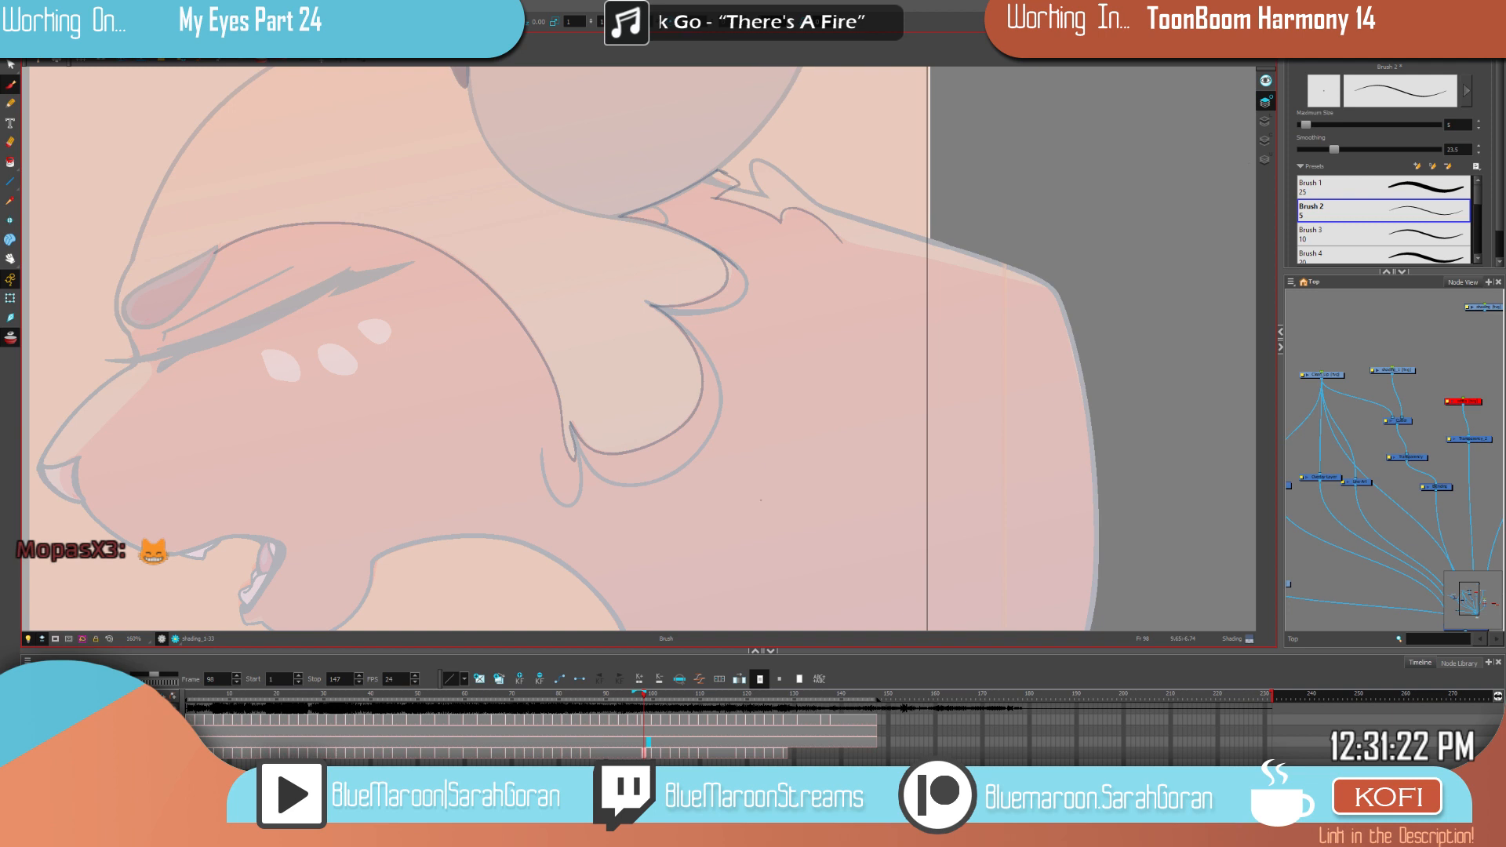
left_click_drag(808, 455, 1129, 444)
key("comma")
key("period")
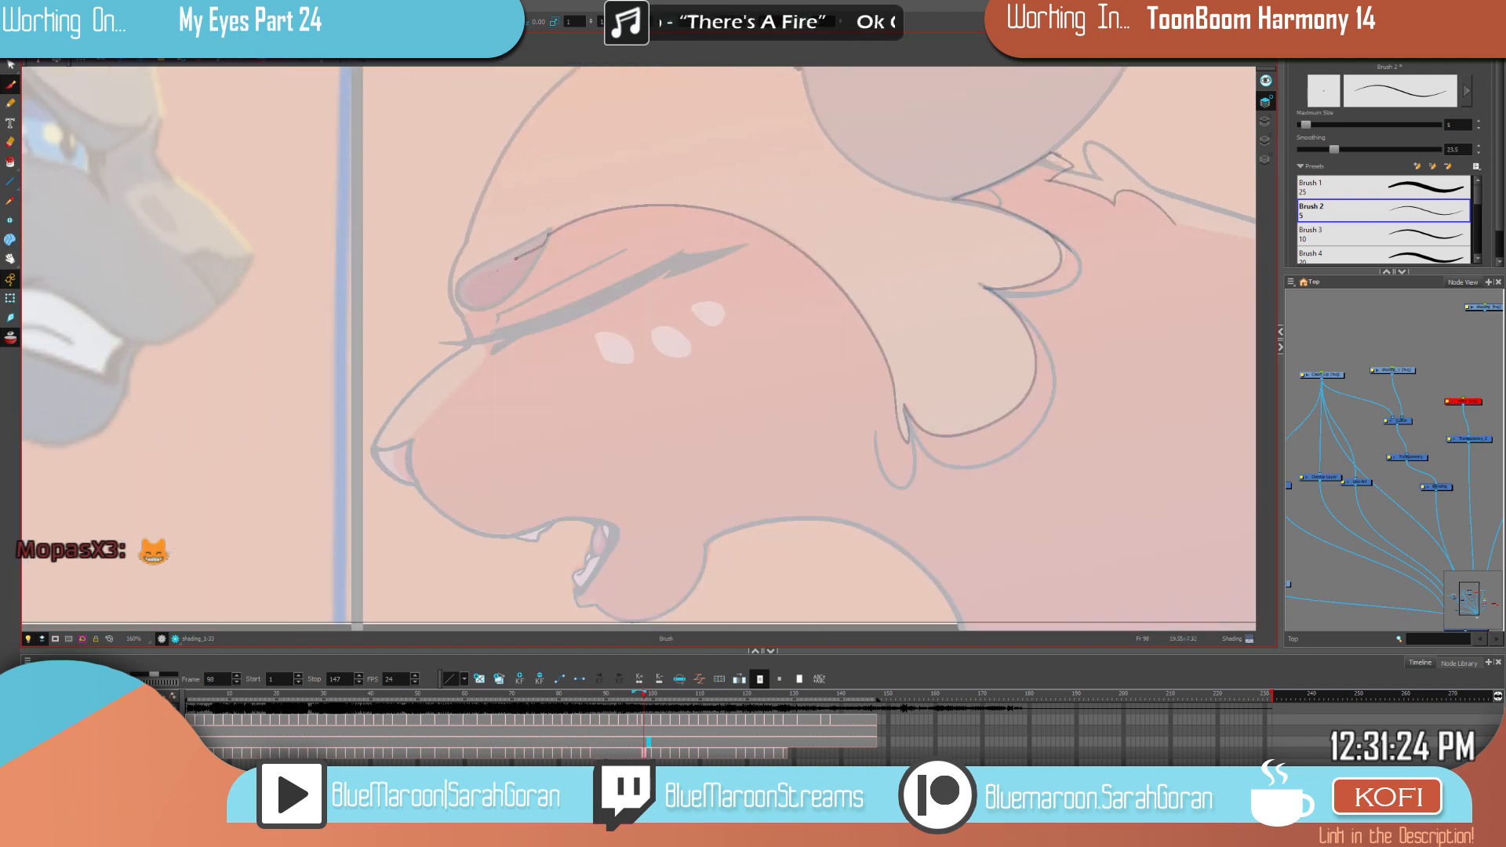
key("comma")
key("period")
key("comma")
key("period")
left_click_drag(469, 341, 484, 357)
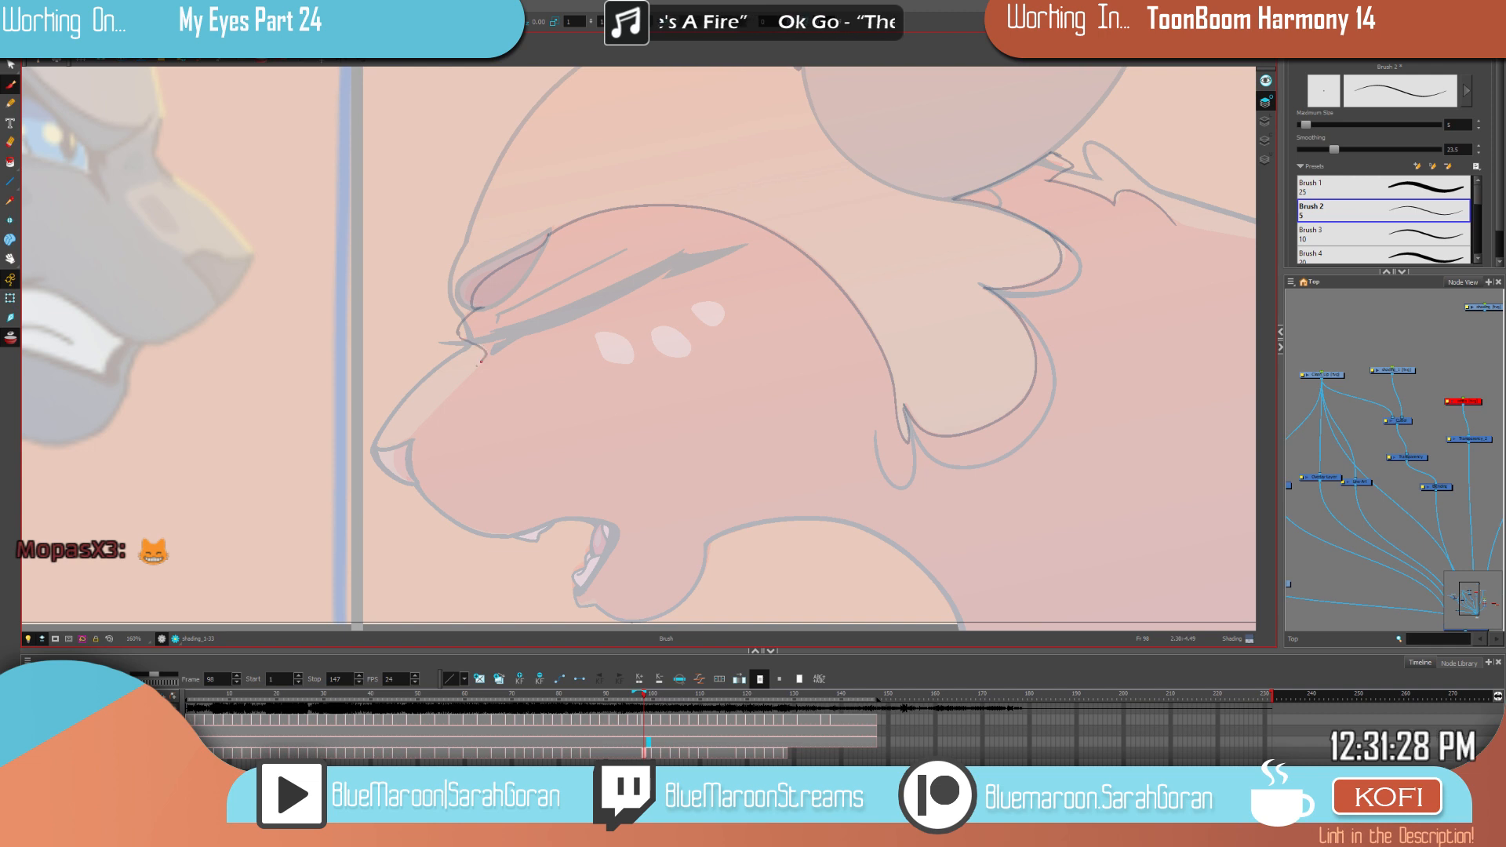
Step: Carry the shading outline down the muzzle, below the jaw and neck, and around the back to close it at the nape
left_click_drag(411, 440, 393, 467)
left_click_drag(652, 456, 637, 359)
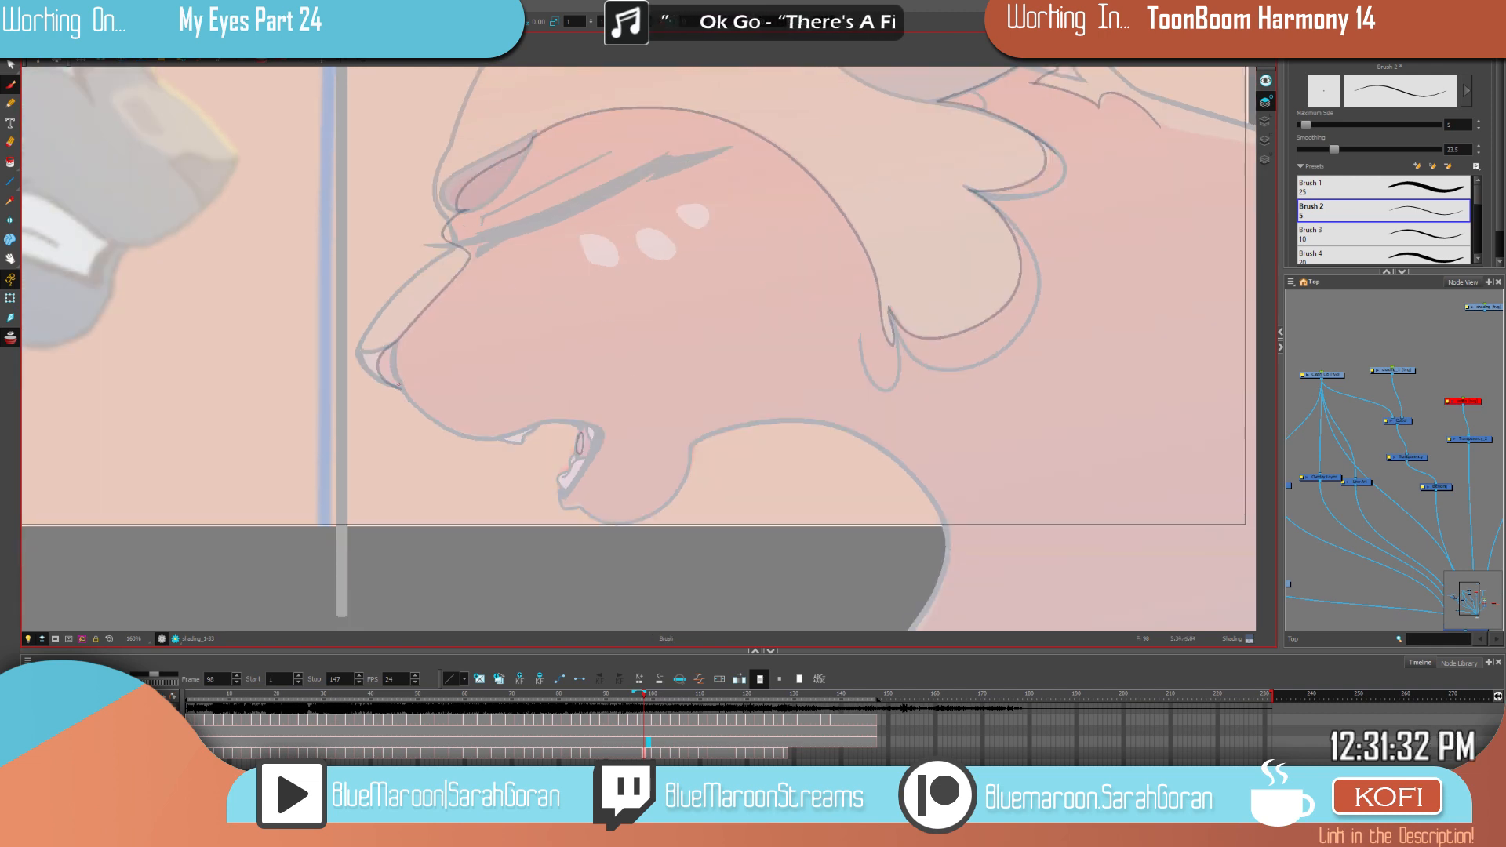
mouse_move(455, 459)
left_mouse_down()
mouse_move(579, 560)
mouse_move(884, 523)
mouse_move(913, 713)
left_mouse_up()
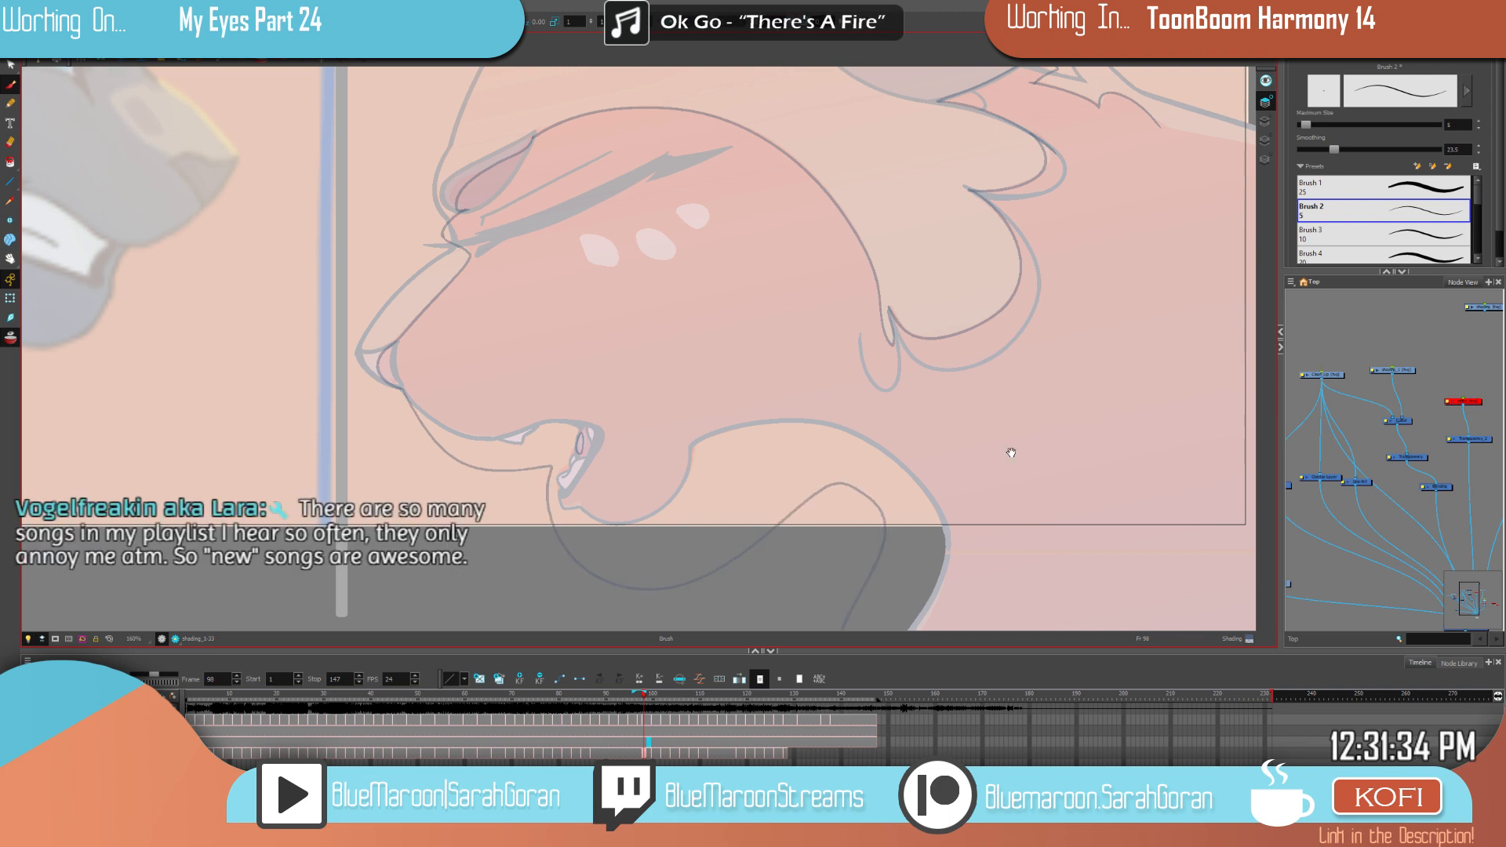
left_click_drag(1041, 497, 910, 297)
mouse_move(753, 512)
left_mouse_down()
mouse_move(962, 594)
mouse_move(1247, 429)
left_mouse_up()
mouse_move(1017, 392)
left_mouse_down()
mouse_move(878, 410)
mouse_move(637, 539)
left_mouse_up()
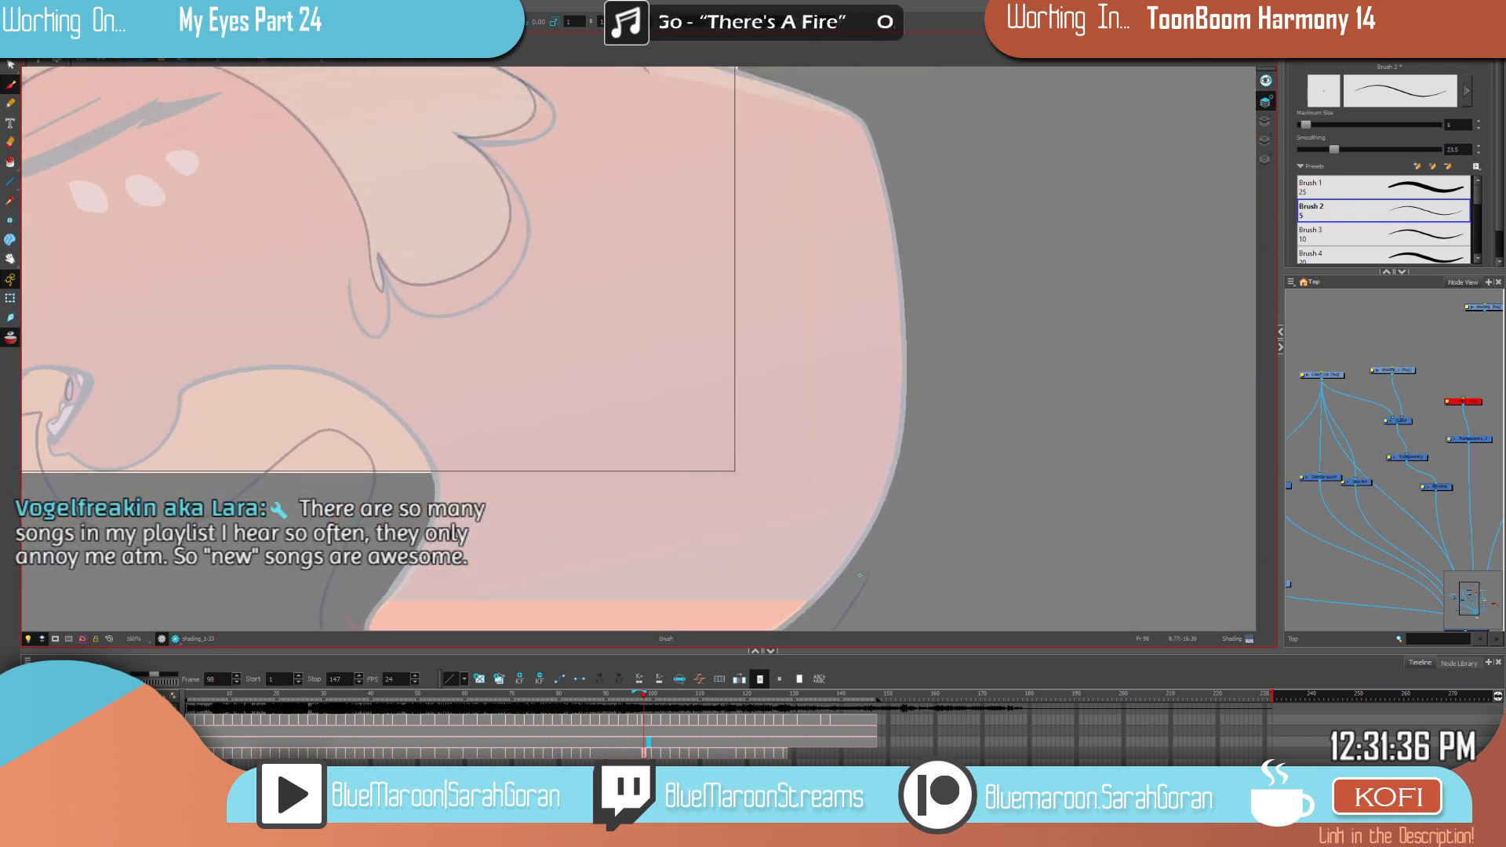
left_click_drag(949, 251, 855, 106)
mouse_move(917, 202)
left_mouse_down()
mouse_move(978, 367)
mouse_move(973, 490)
left_mouse_up()
left_click_drag(706, 361, 960, 420)
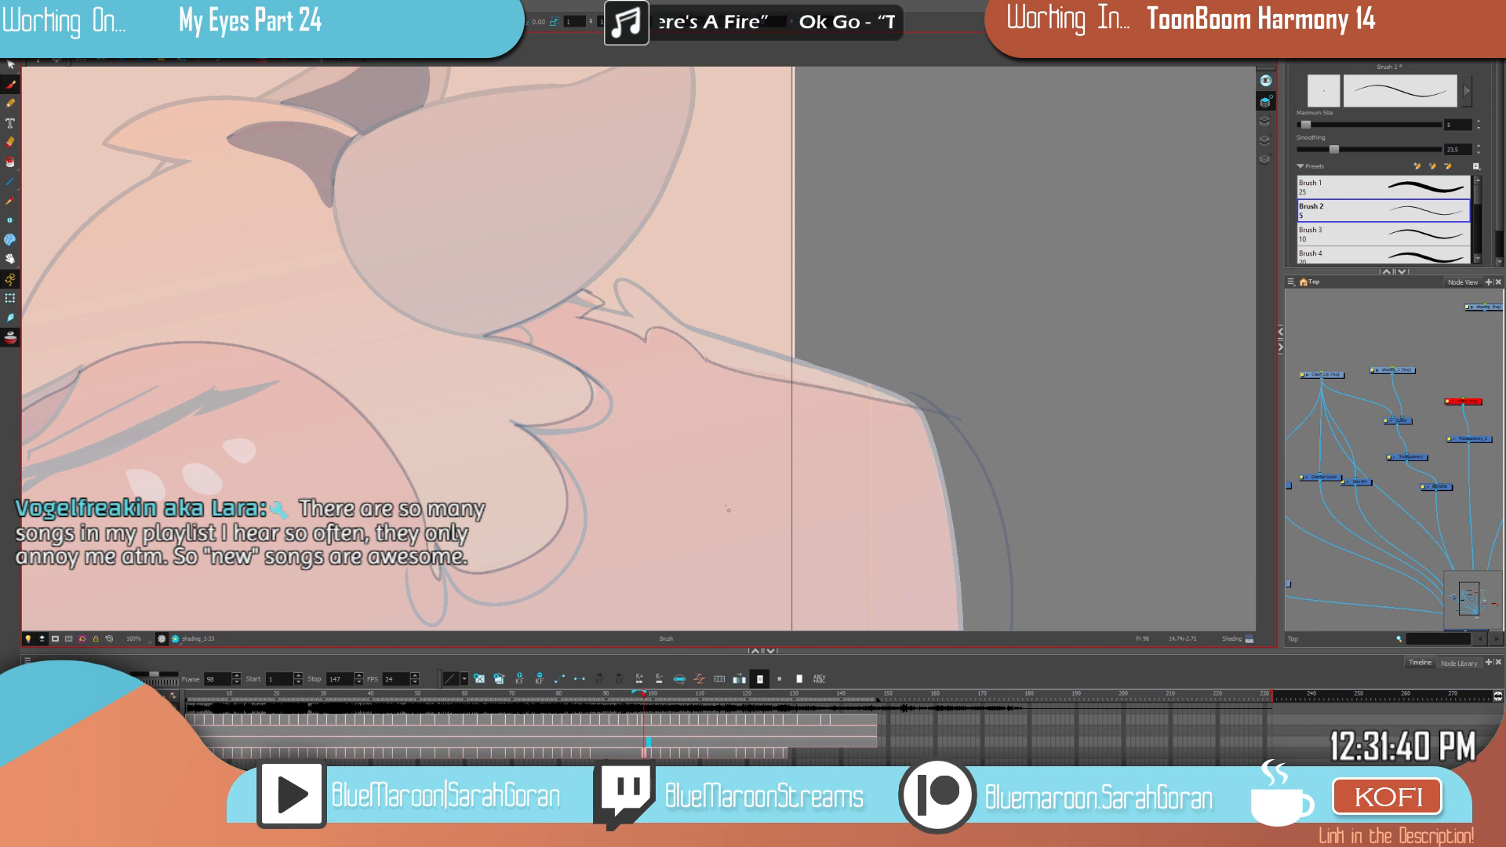
Step: Fill the closed face and body shape on frame 98 with the Shading colour and compare it with the adjacent drawings
left_click_drag(686, 494, 870, 427)
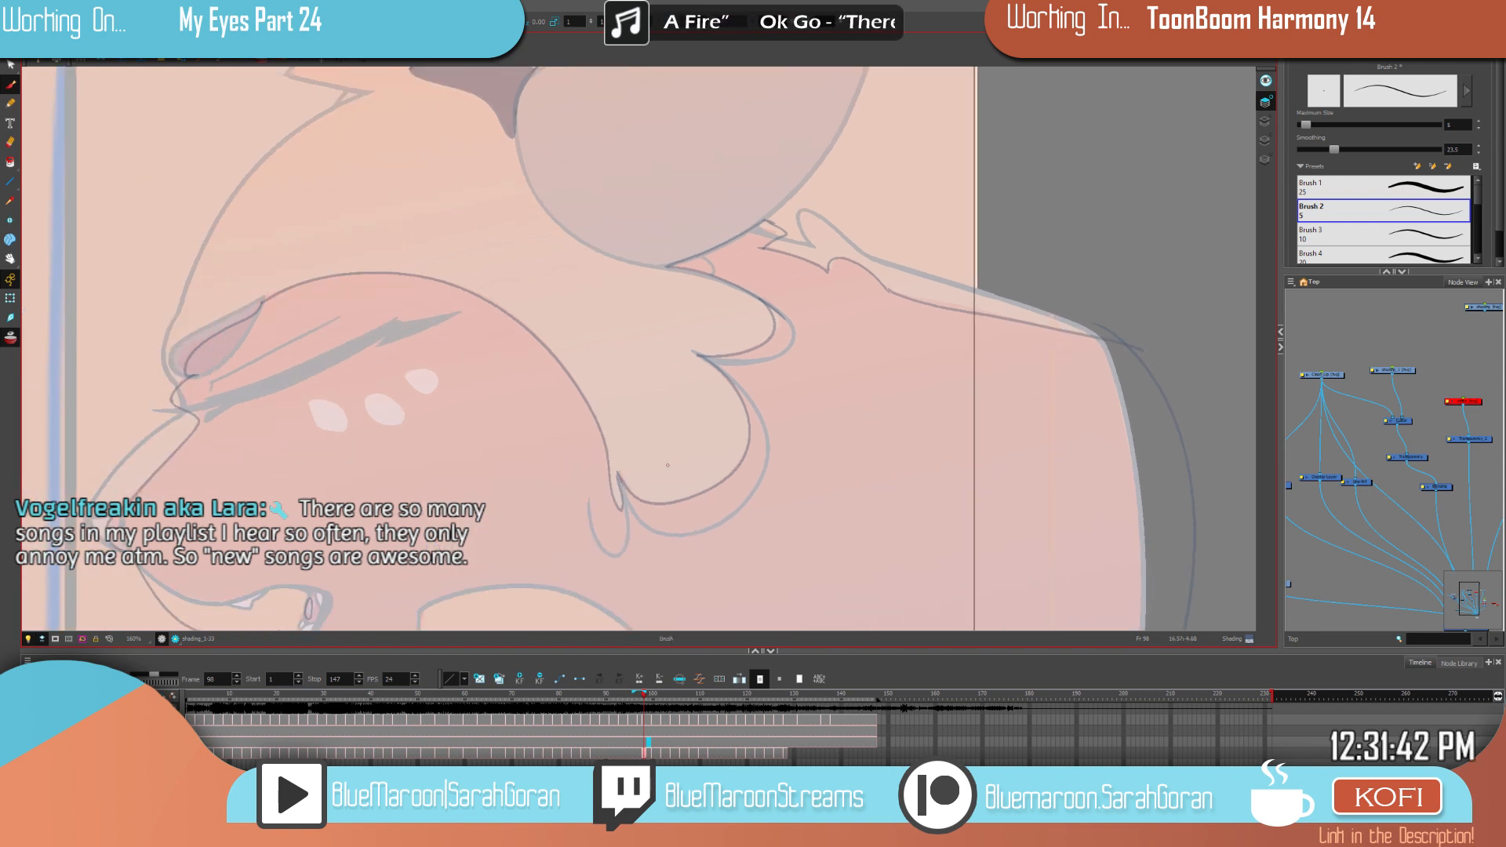
key("alt+i")
key("alt+b")
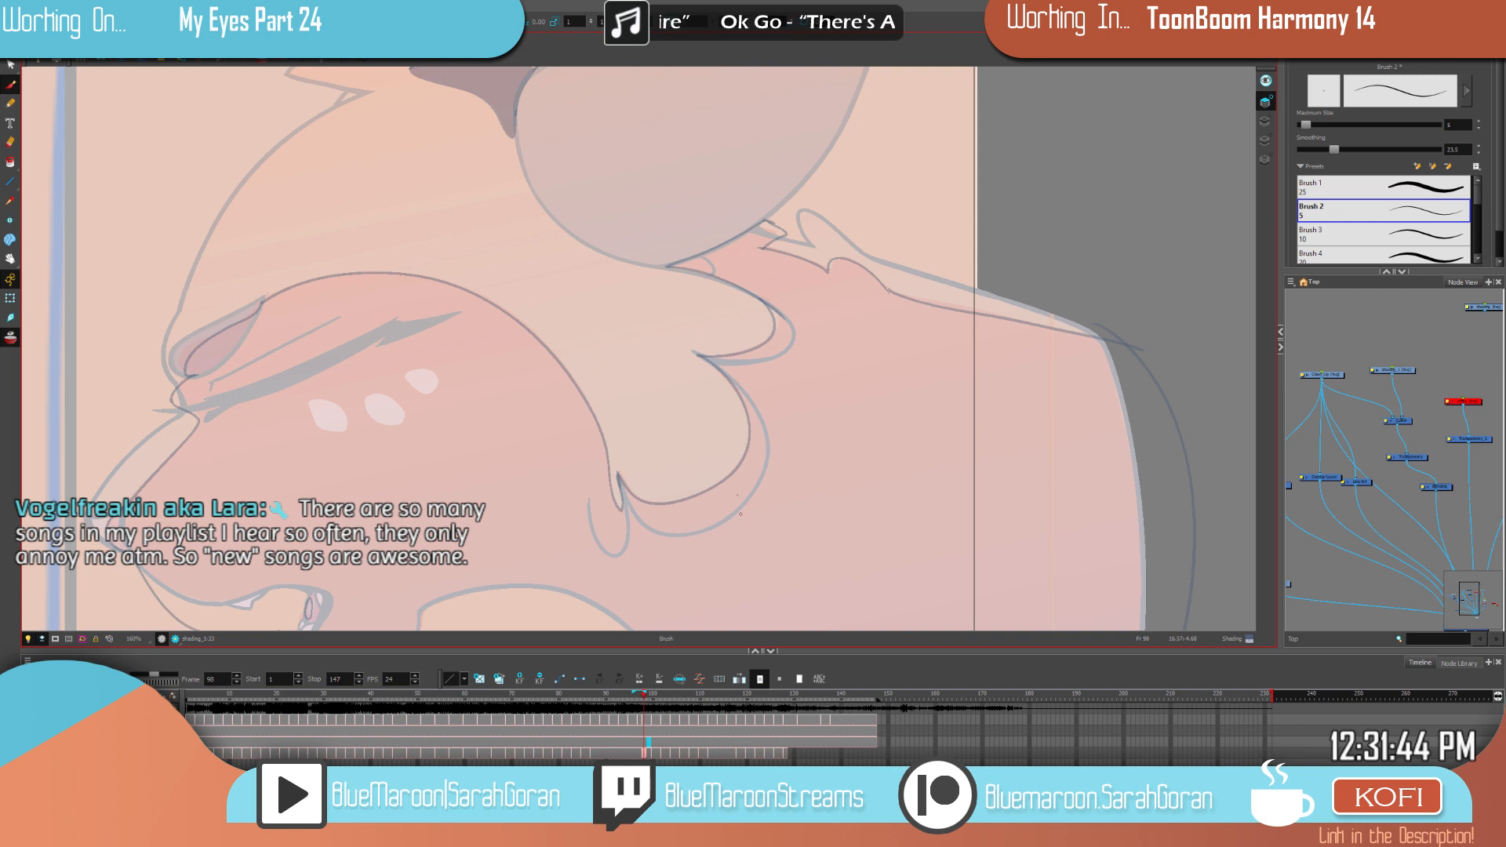
left_click_drag(813, 602, 817, 464)
left_click_drag(857, 526, 833, 451)
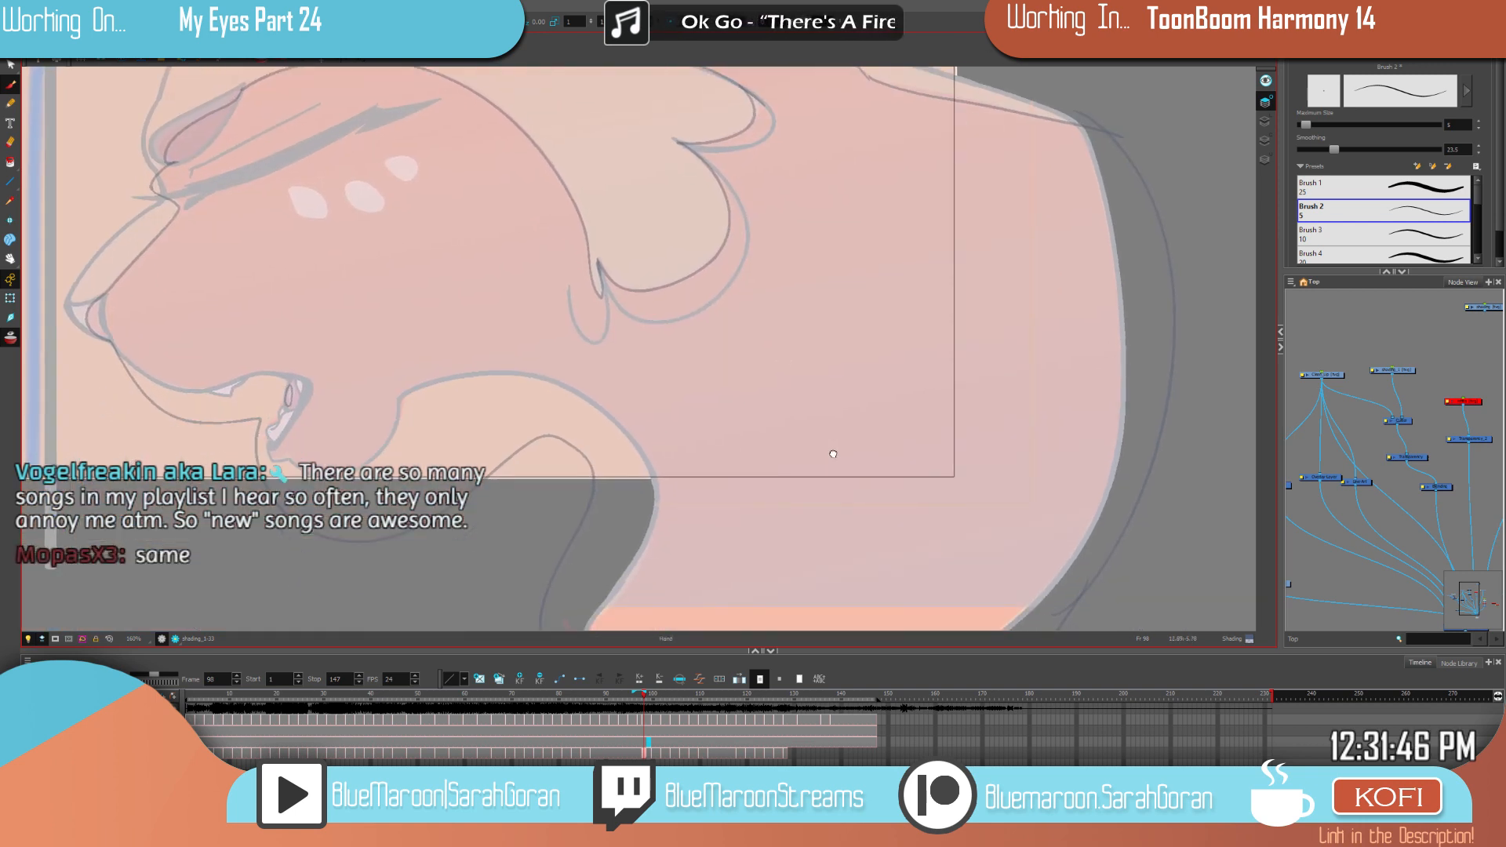
left_click_drag(861, 377, 857, 511)
left_click_drag(742, 331, 733, 418)
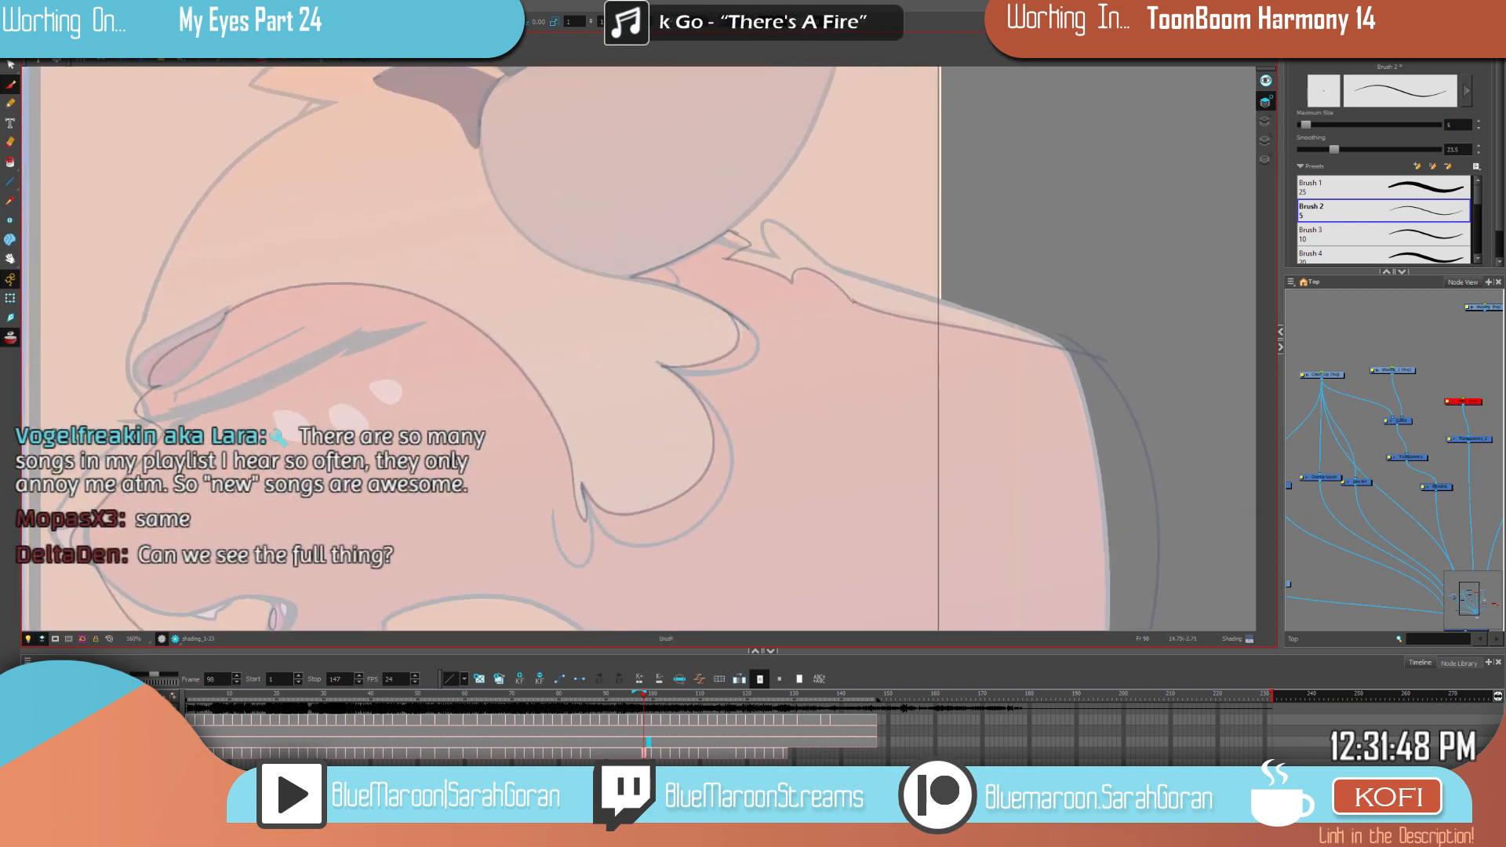
left_click(951, 483)
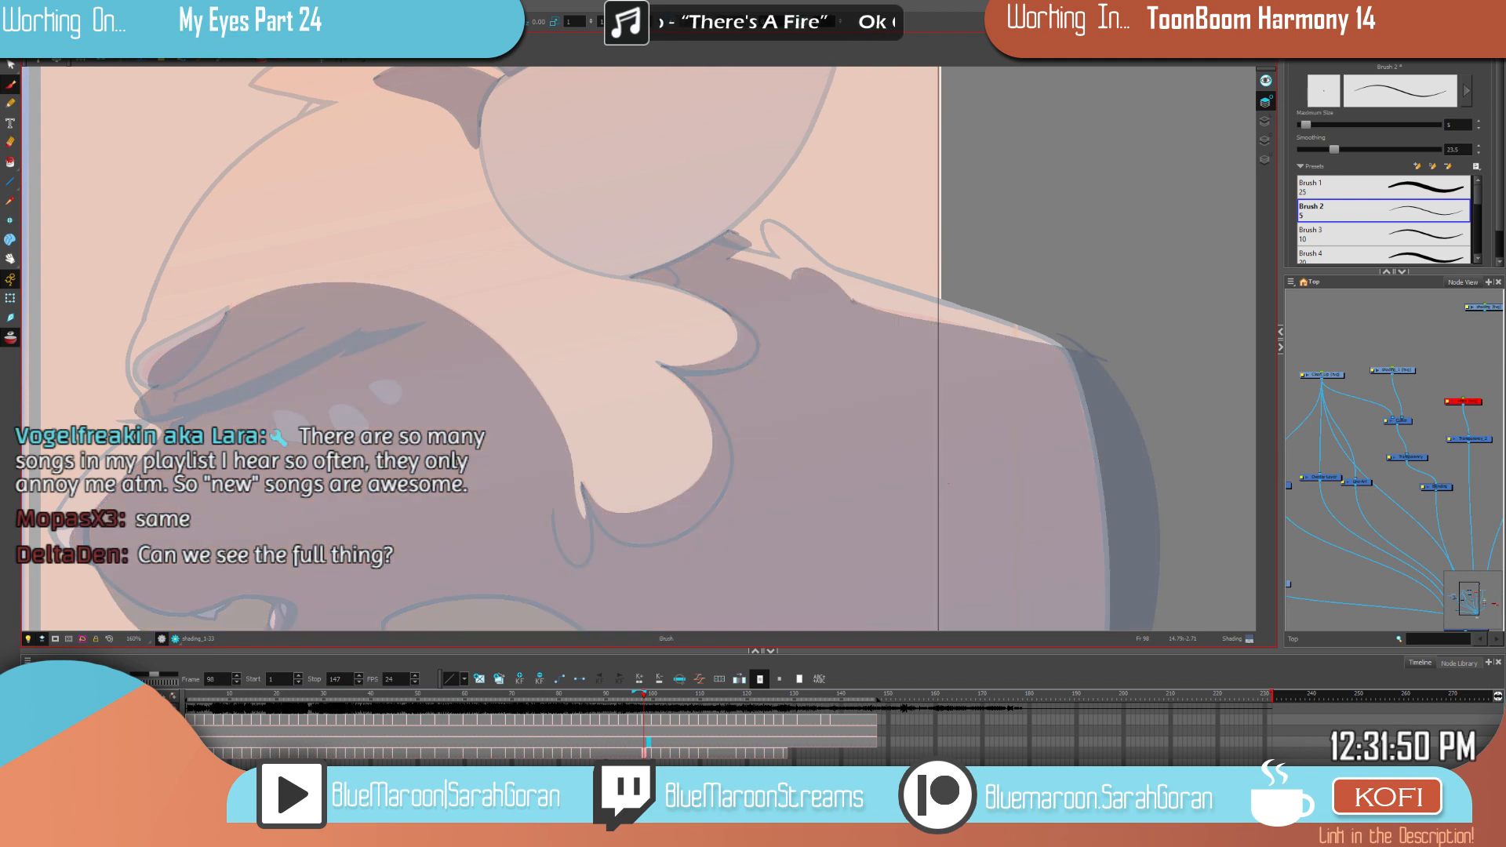
scroll(785, 462, "down", 1)
scroll(831, 447, "down", 3)
left_click_drag(938, 520, 927, 476)
key("f")
key("f")
key("g")
key("g")
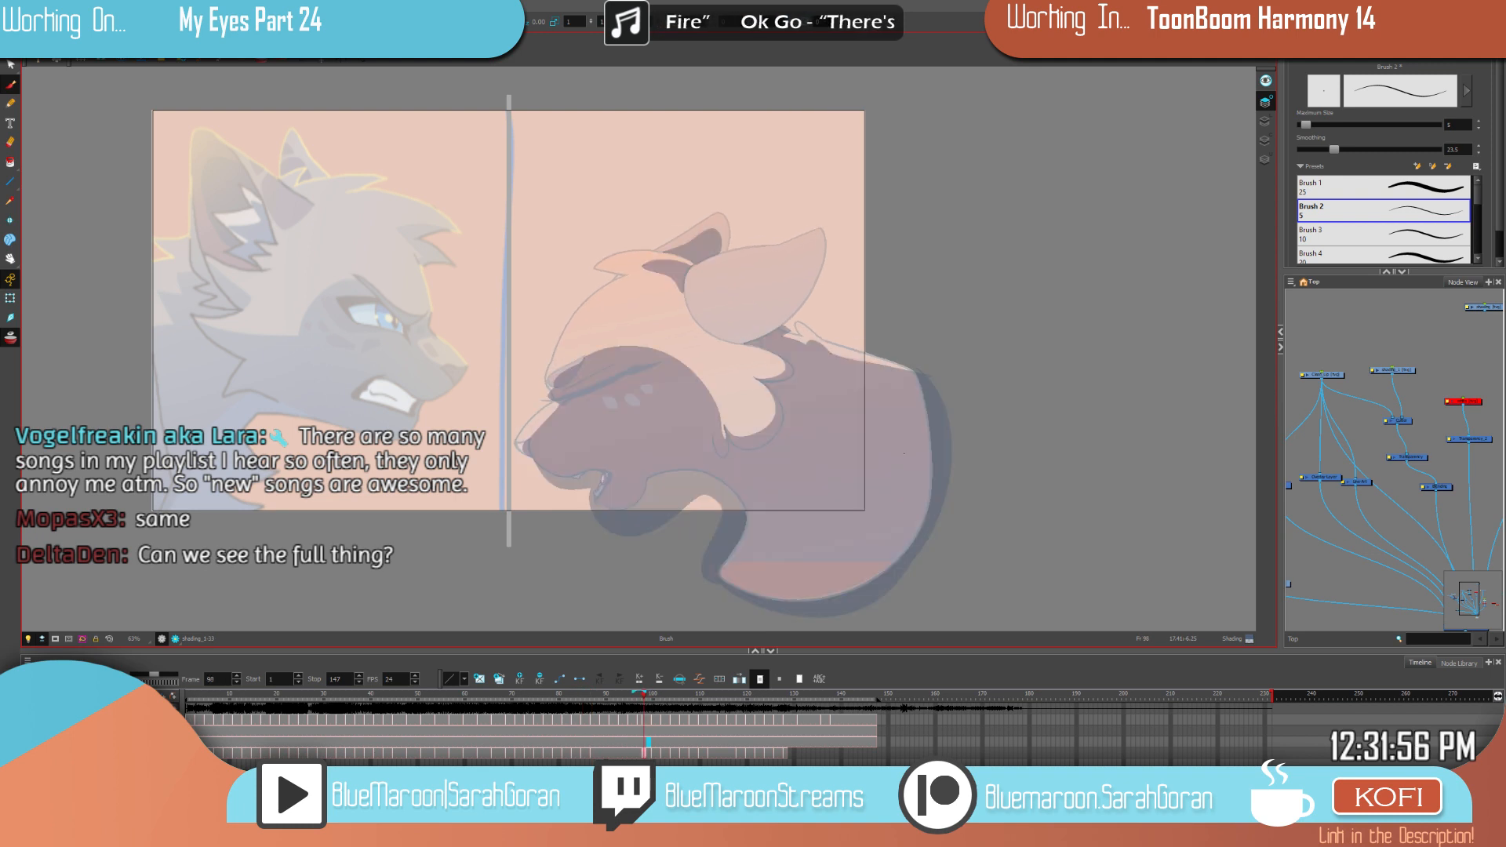
Step: Go to the shading drawing on frame 89 and trim the edge of the shading patch inside the brow marking
left_click(602, 696)
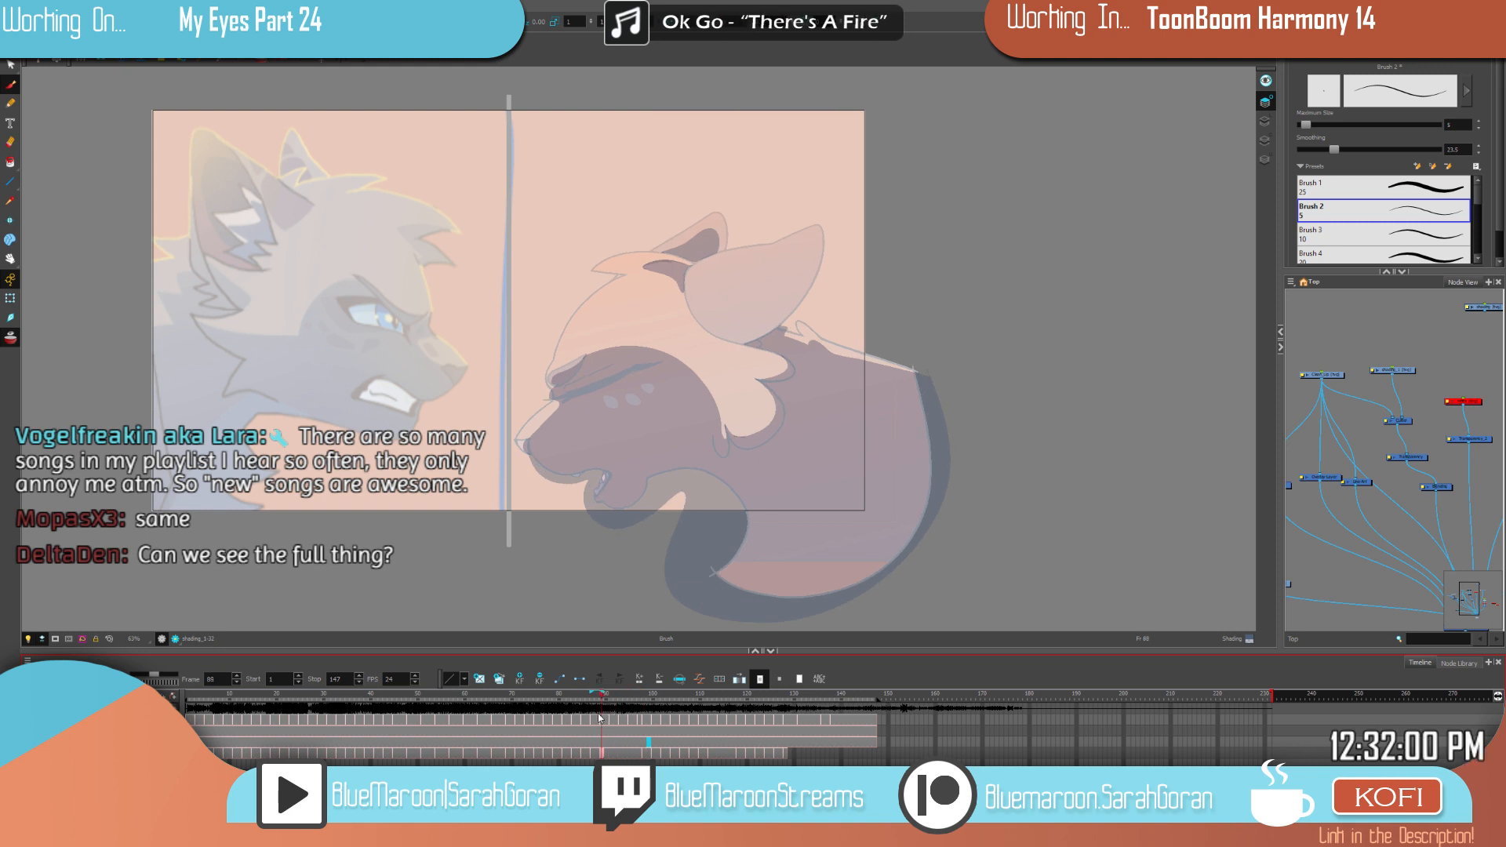
left_click_drag(600, 726, 597, 731)
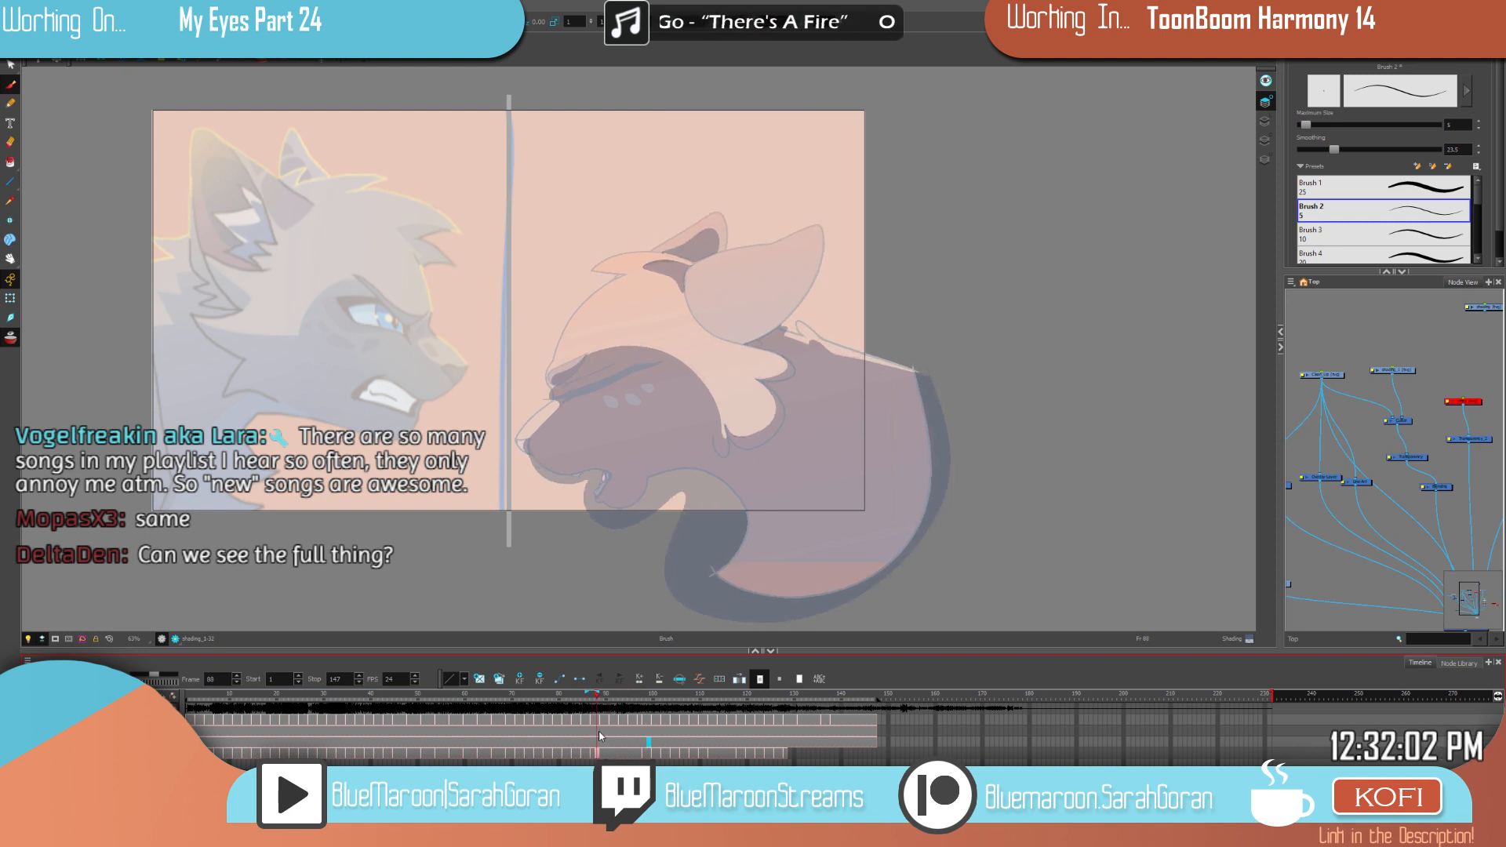
left_click(603, 756)
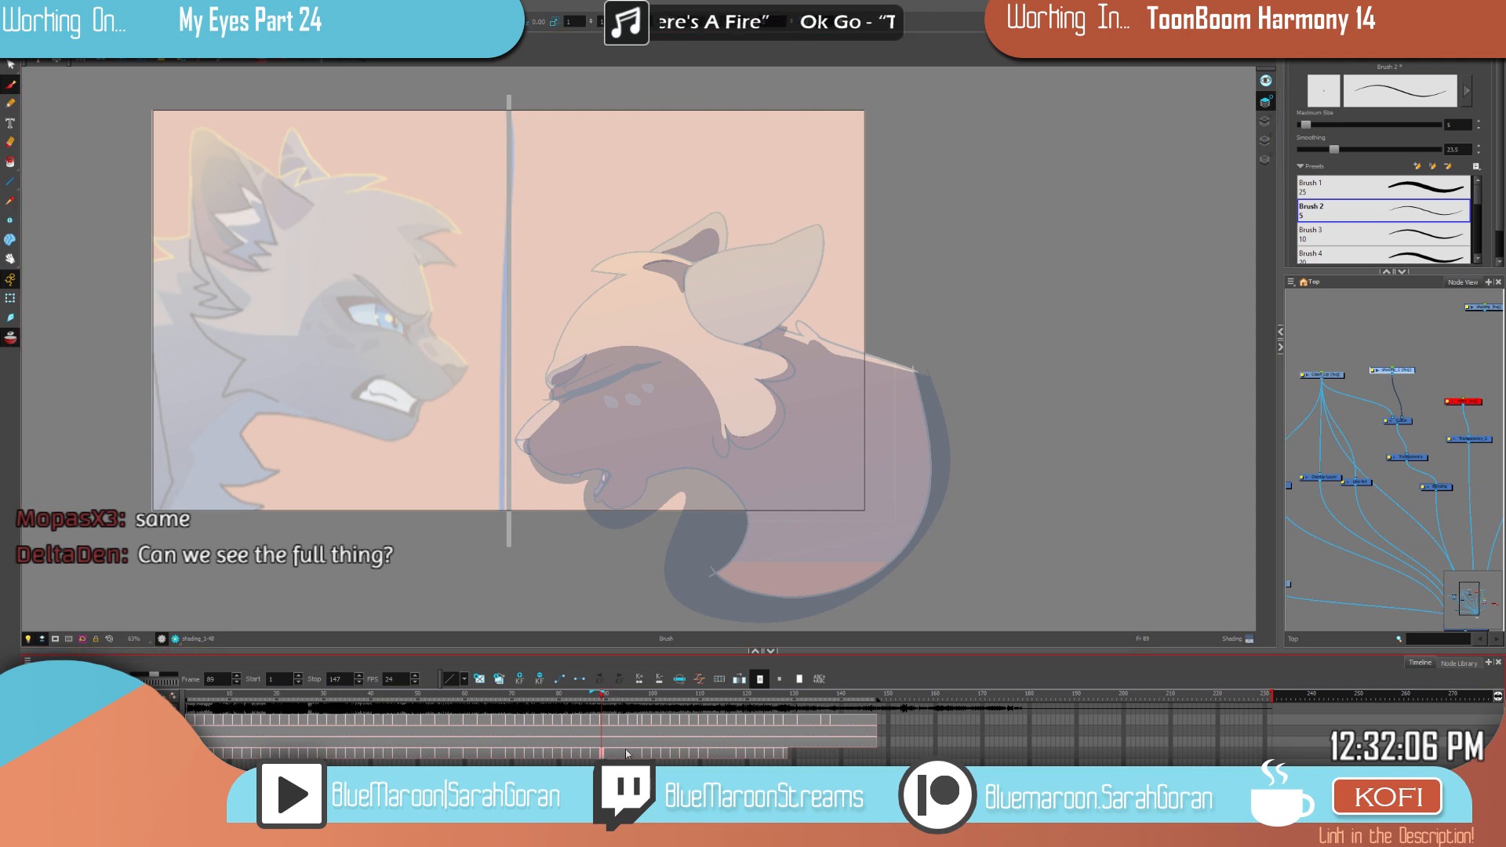
scroll(647, 307, "up", 6)
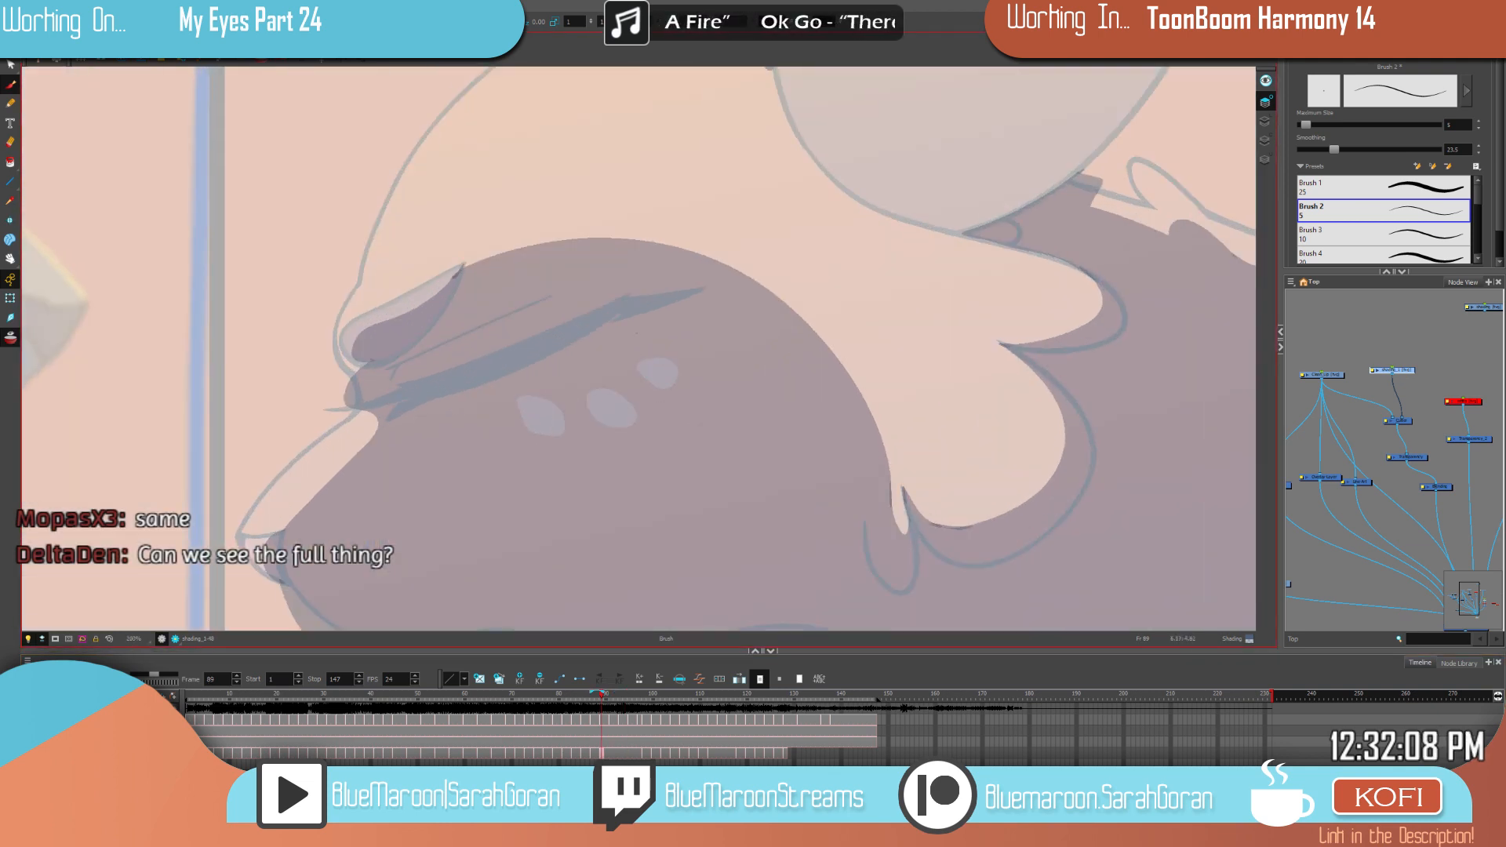
left_click_drag(647, 306, 858, 443)
scroll(740, 396, "up", 1)
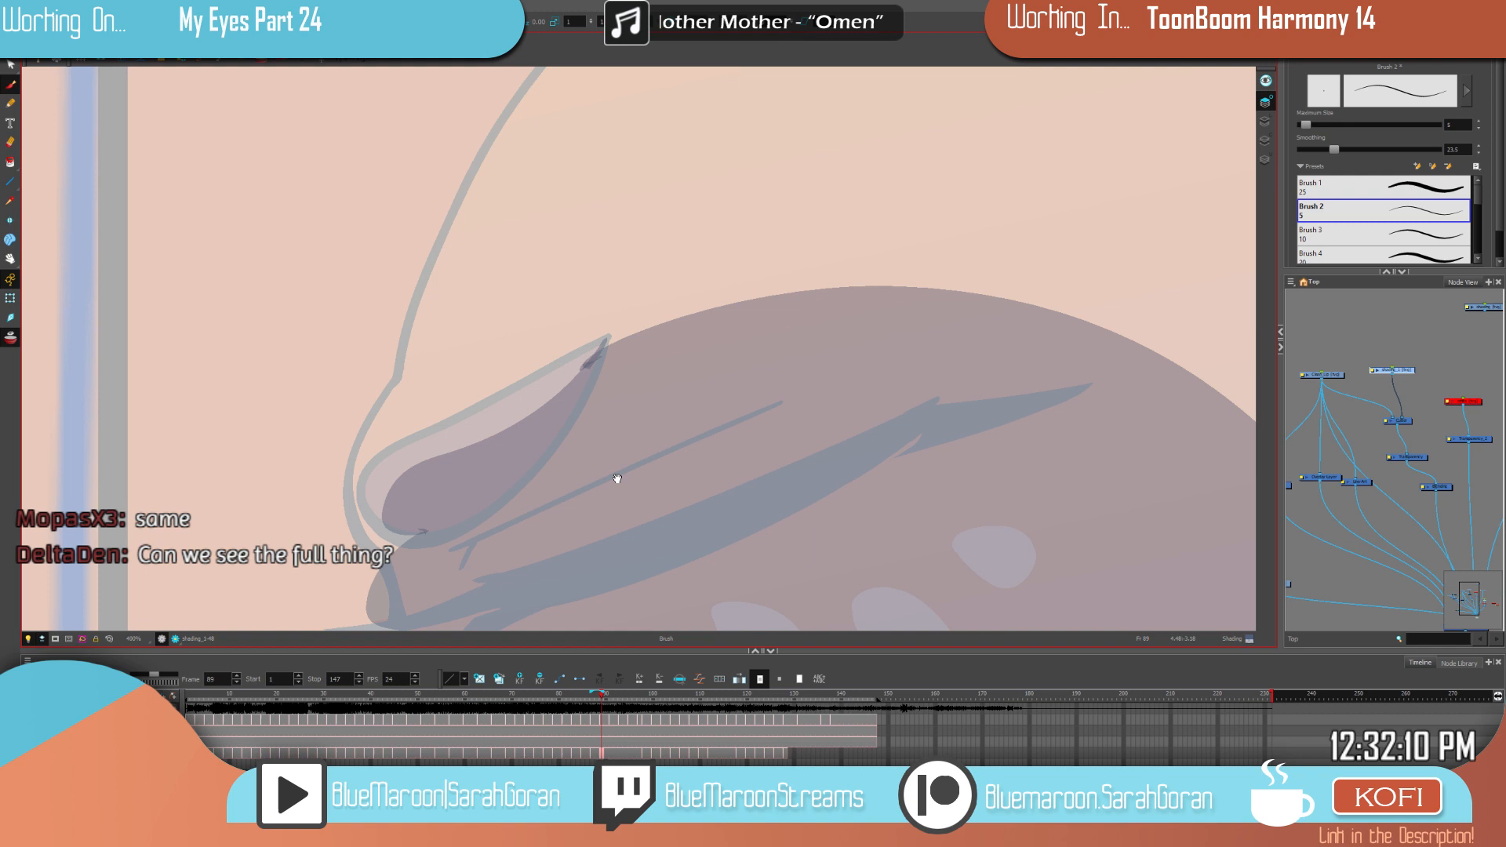
left_click_drag(739, 391, 816, 361)
key(".")
key(".")
key("alt+e")
mouse_move(682, 308)
left_mouse_down()
mouse_move(586, 401)
mouse_move(468, 458)
mouse_move(469, 509)
left_mouse_up()
key("f")
key("g")
key("f")
key("g")
left_click_drag(671, 348, 461, 493)
key("f")
key("g")
key("f")
key("g")
Step: Clean up the shading along the mask's top edge and the front of the brow, and add a short stroke at the nose bridge
left_click_drag(954, 249, 679, 322)
key("comma")
key("period")
left_click_drag(892, 557, 901, 393)
key("comma")
key("period")
left_click_drag(480, 347, 436, 438)
key("comma")
key("period")
key("alt+b")
left_click_drag(463, 436, 515, 447)
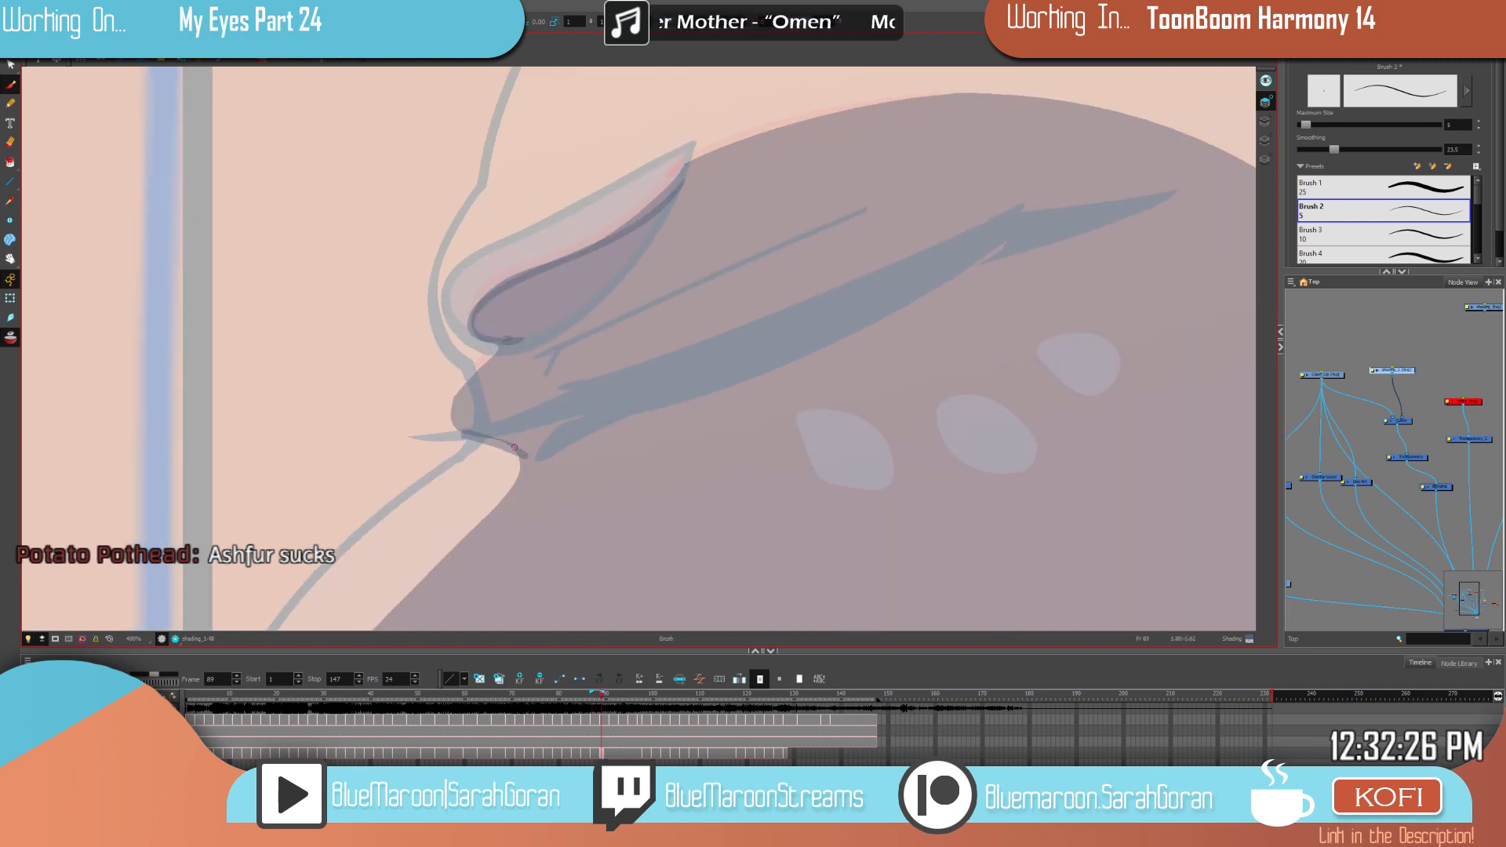
Step: Erase the shading over the small light shape inside the open mouth on frame 89
scroll(941, 466, "down", 6)
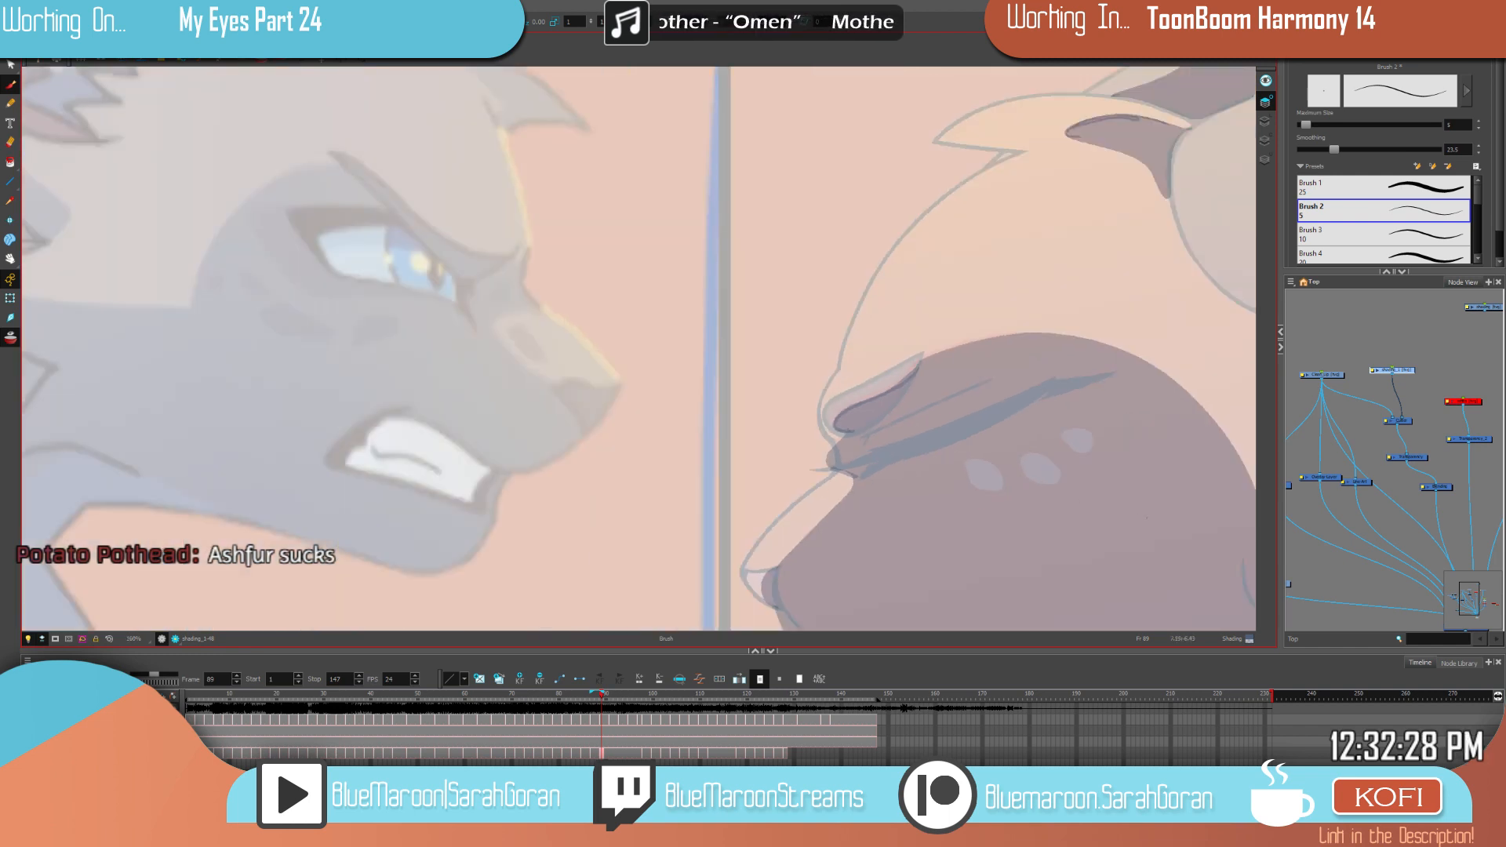
key("comma")
key("comma")
key("g")
key("f")
key("g")
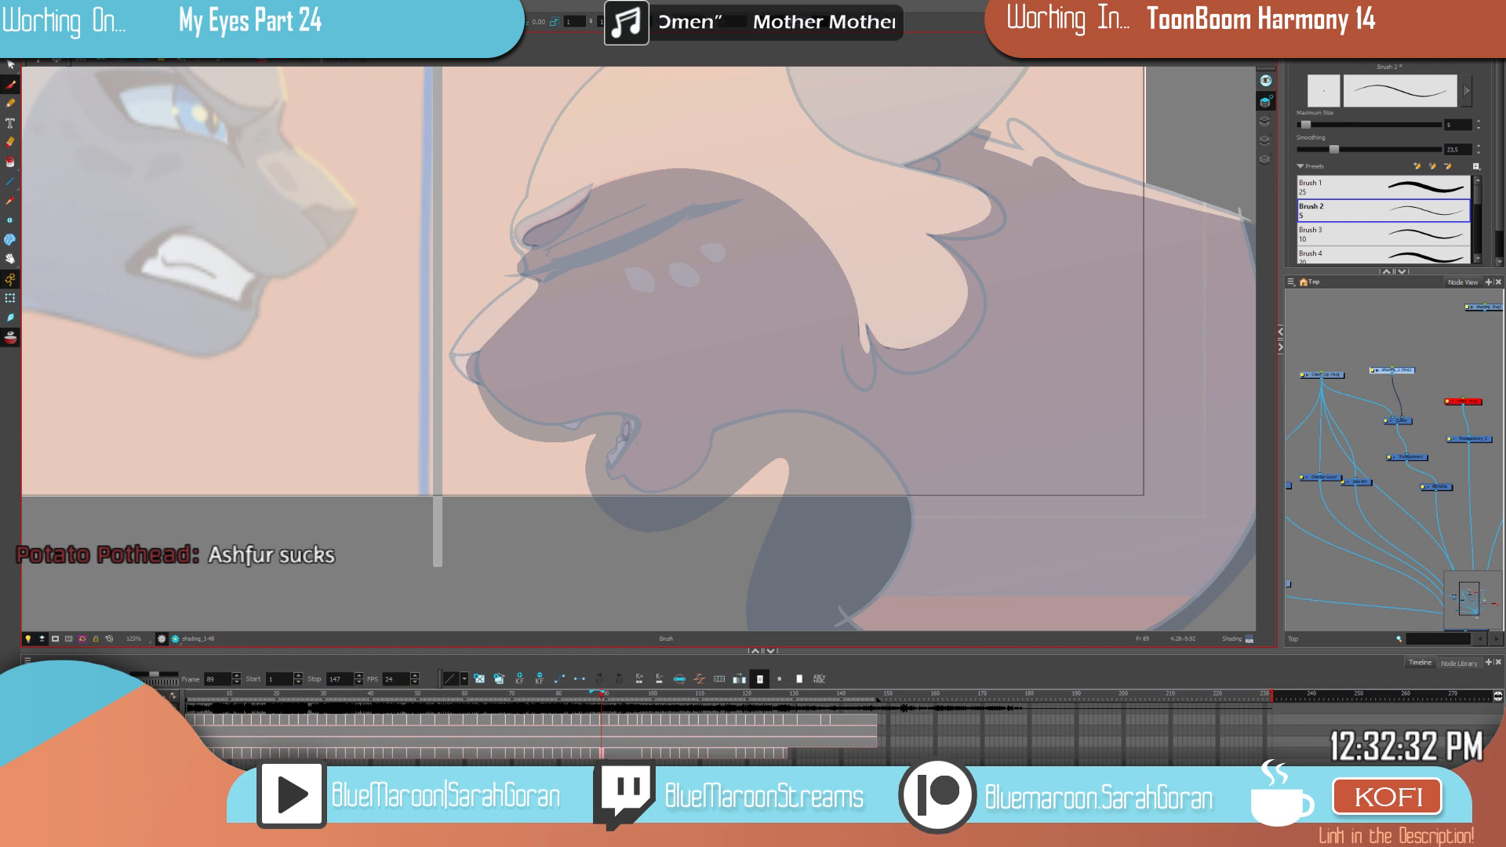
key("alt+e")
left_click_drag(625, 434, 627, 428)
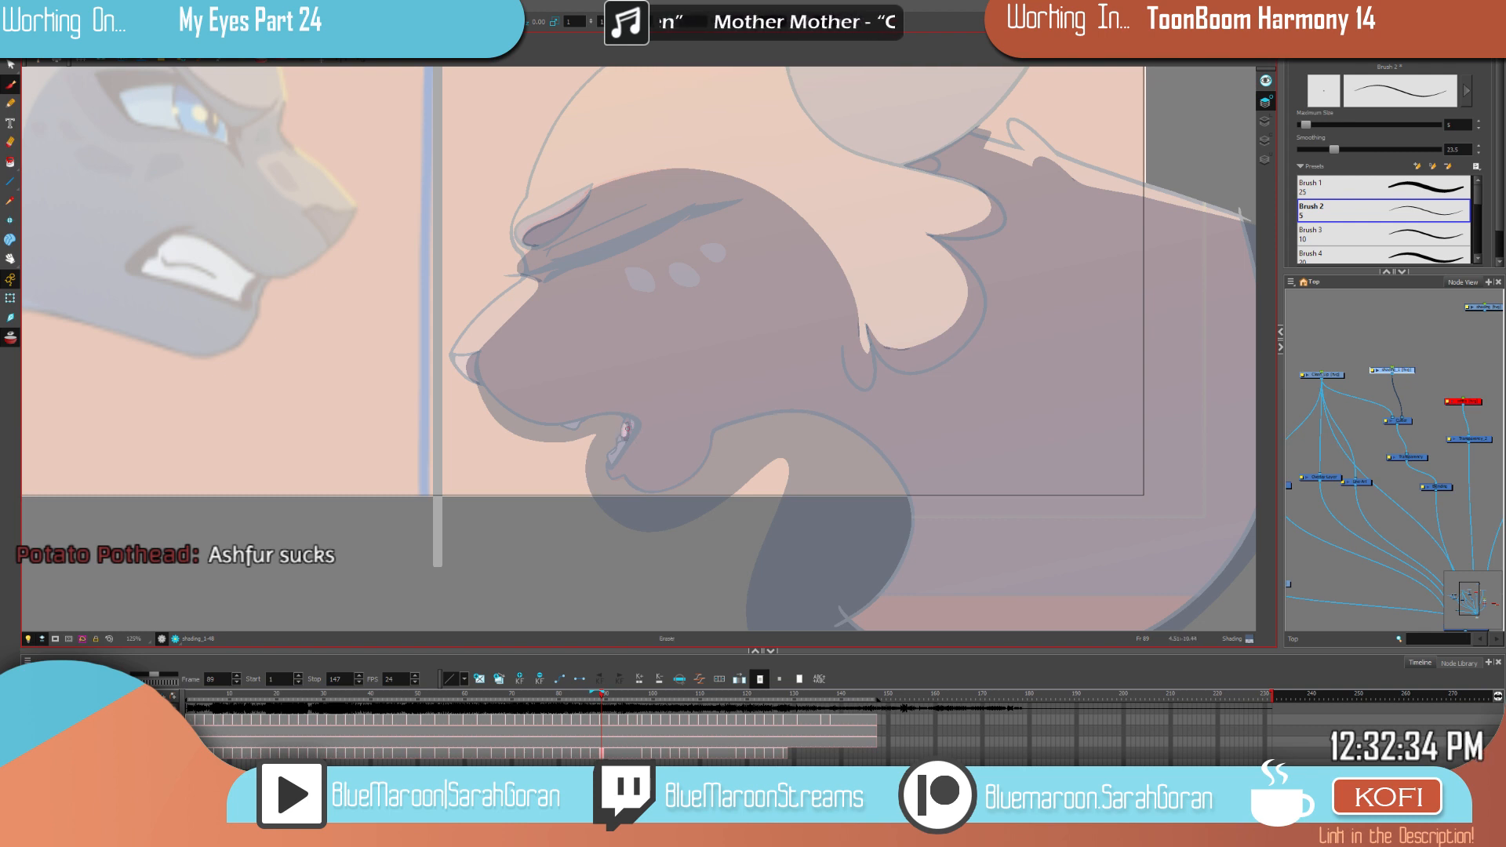
Step: Compare the mouth and face shading on frame 89 with the adjacent drawings
key("f")
key("g")
key("f")
key("g")
key("f")
key("g")
key("f")
key("g")
key("f")
key("g")
key("comma")
key("comma")
key("period")
key("period")
key("comma")
key("comma")
key("period")
key("period")
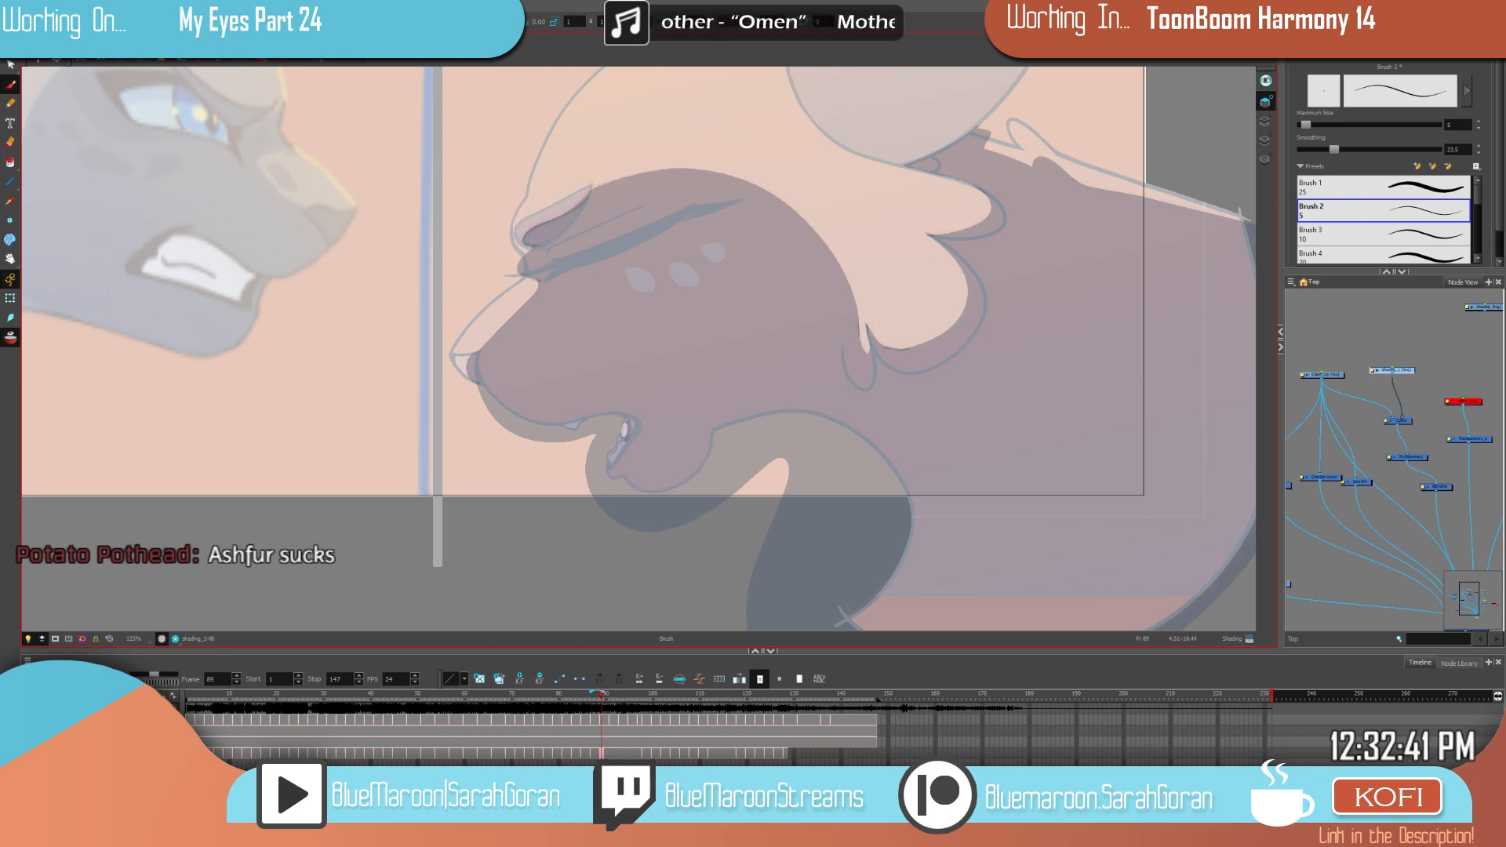
Step: Go to frame 91, trim the shading around the light shape inside the open mouth, and check it against the adjacent drawings
left_click(612, 708)
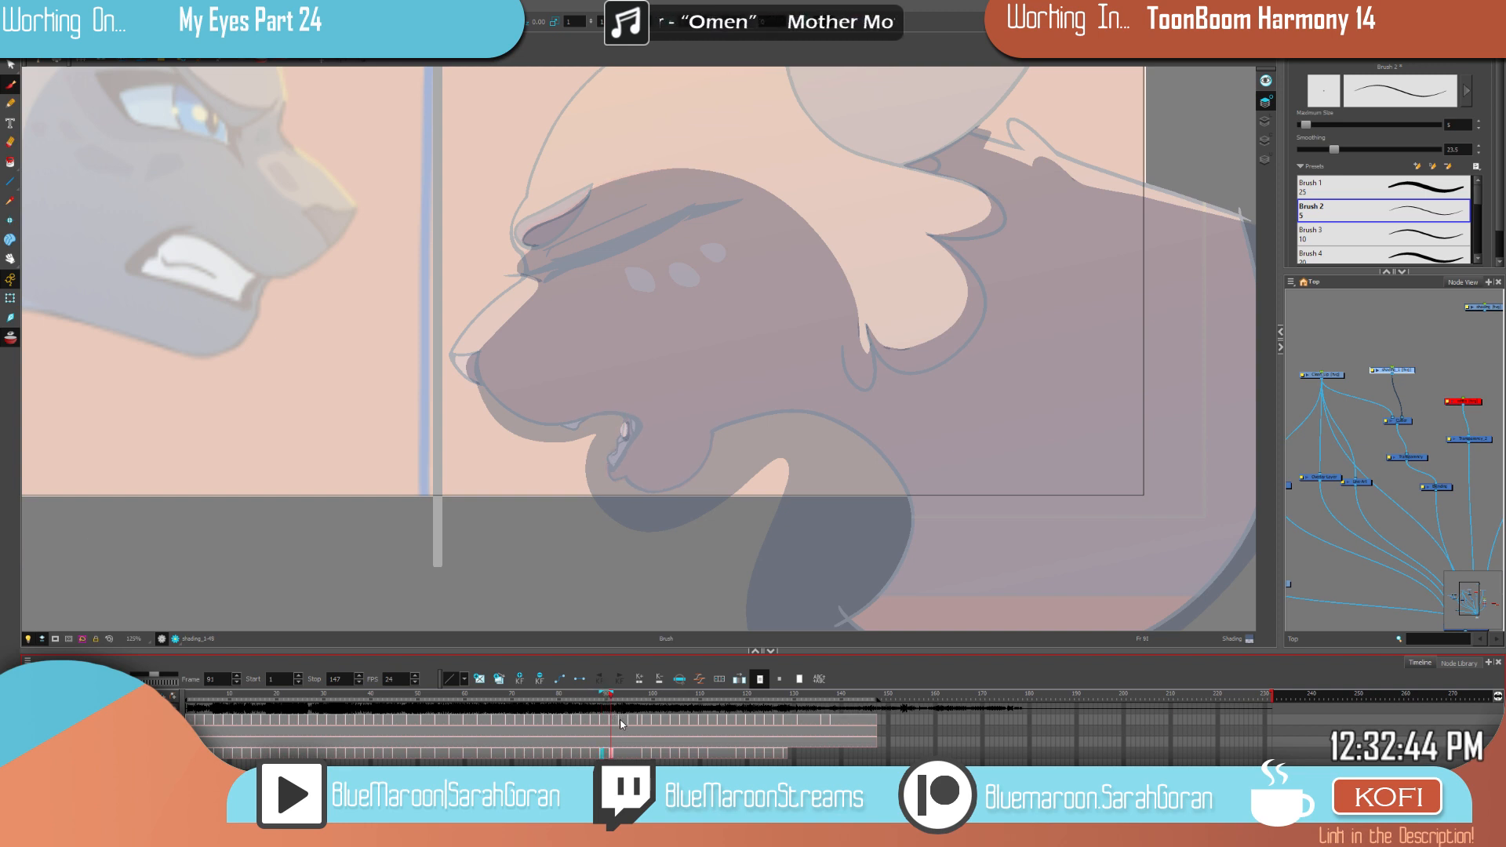
left_click(615, 754)
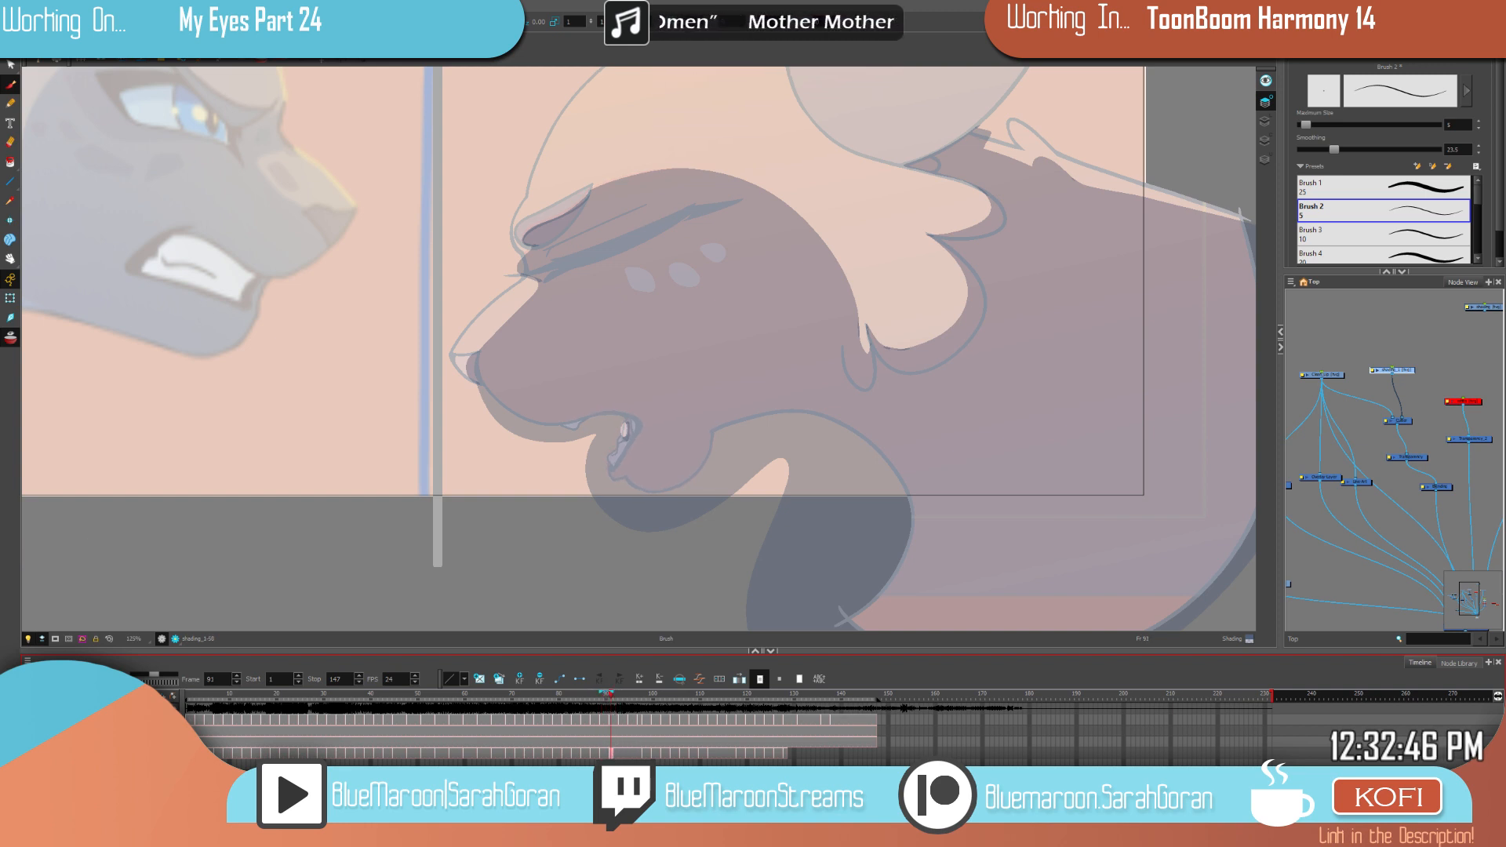
key("f")
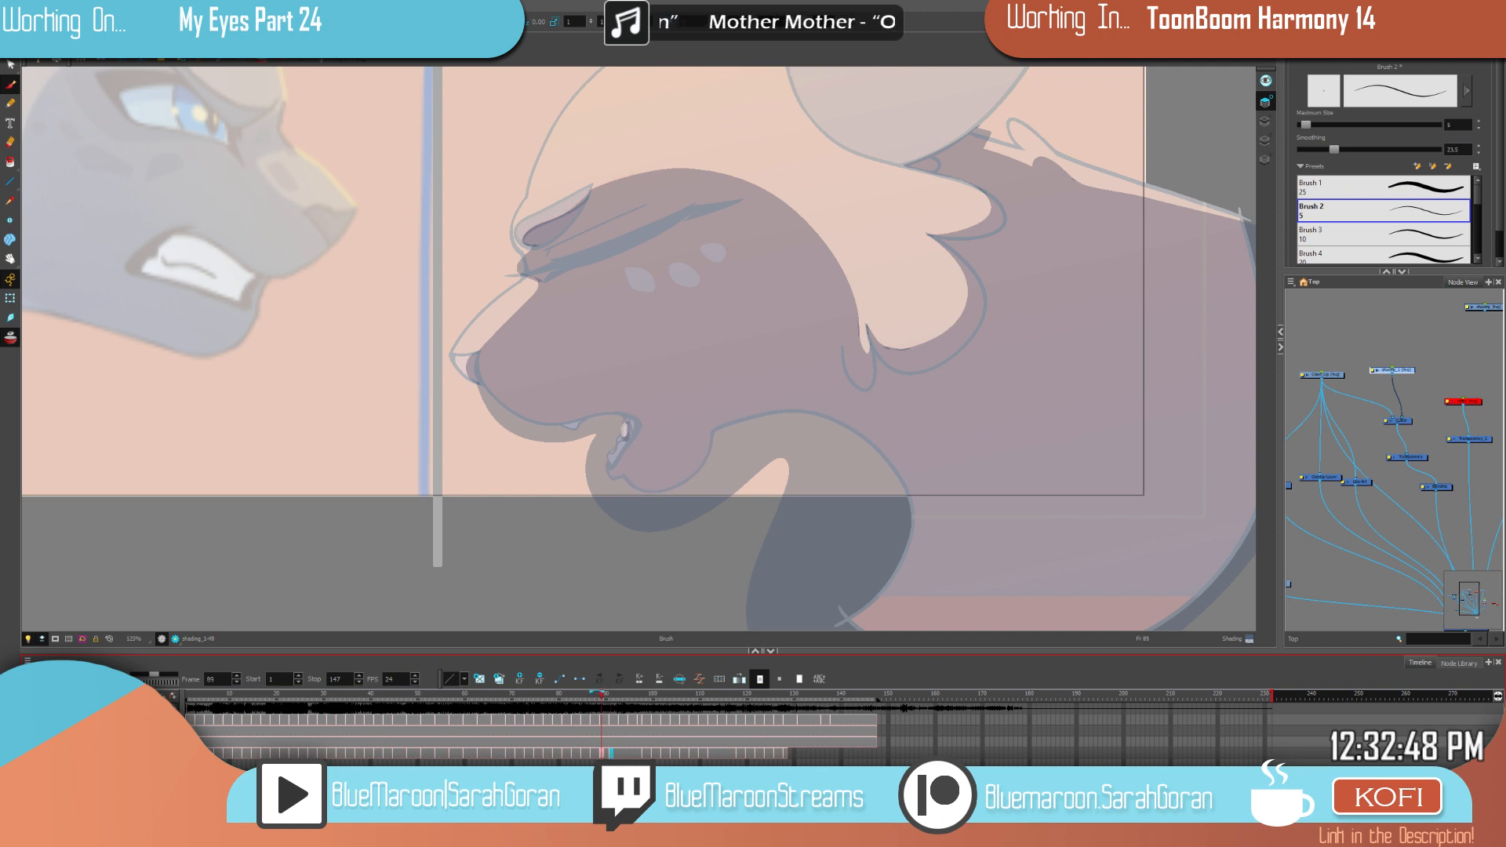
key("alt+s")
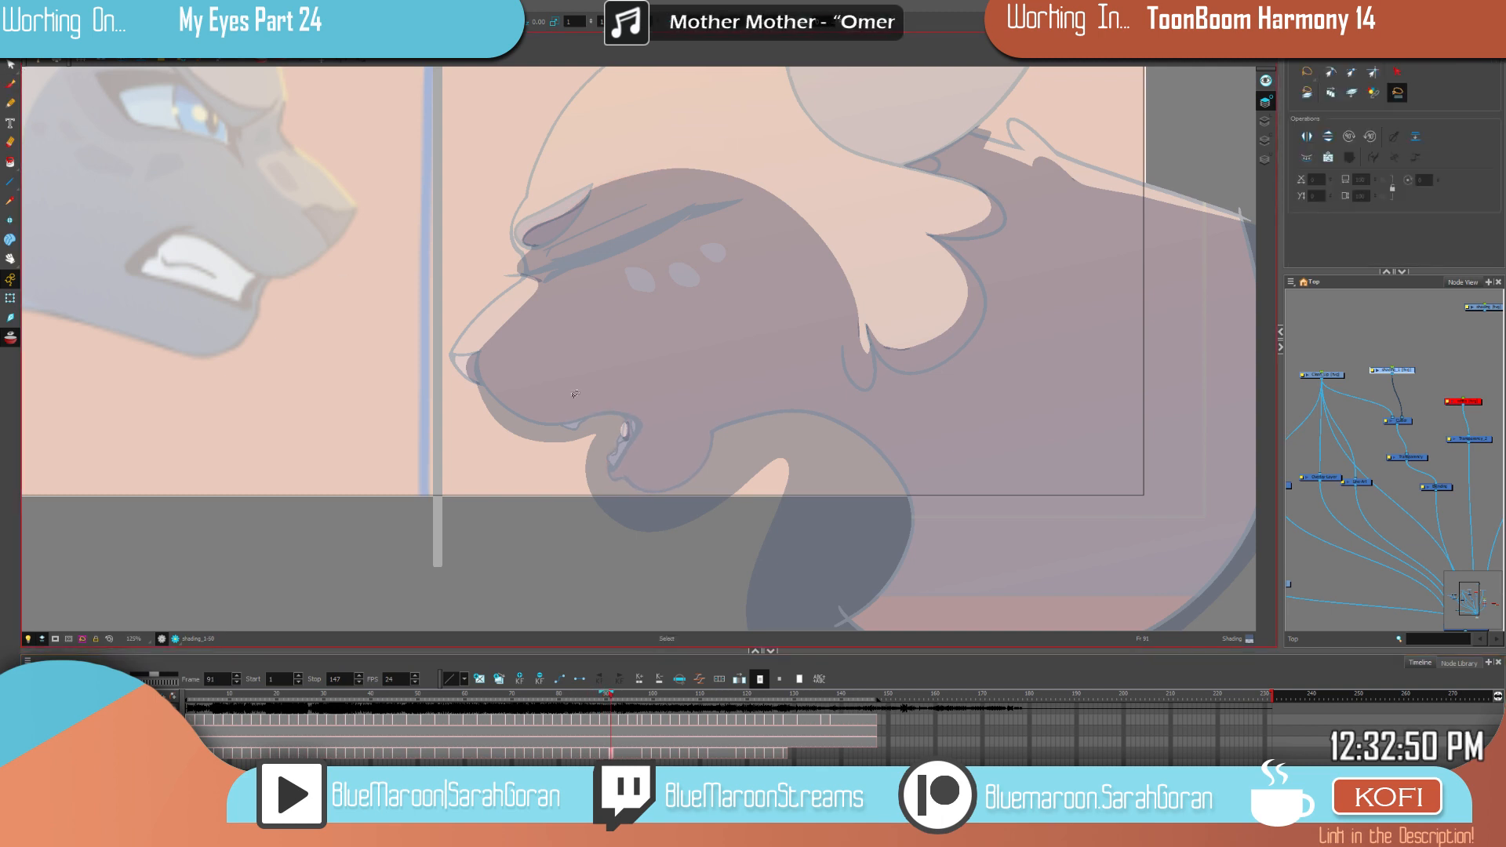
scroll(635, 428, "up", 2)
scroll(615, 428, "up", 2)
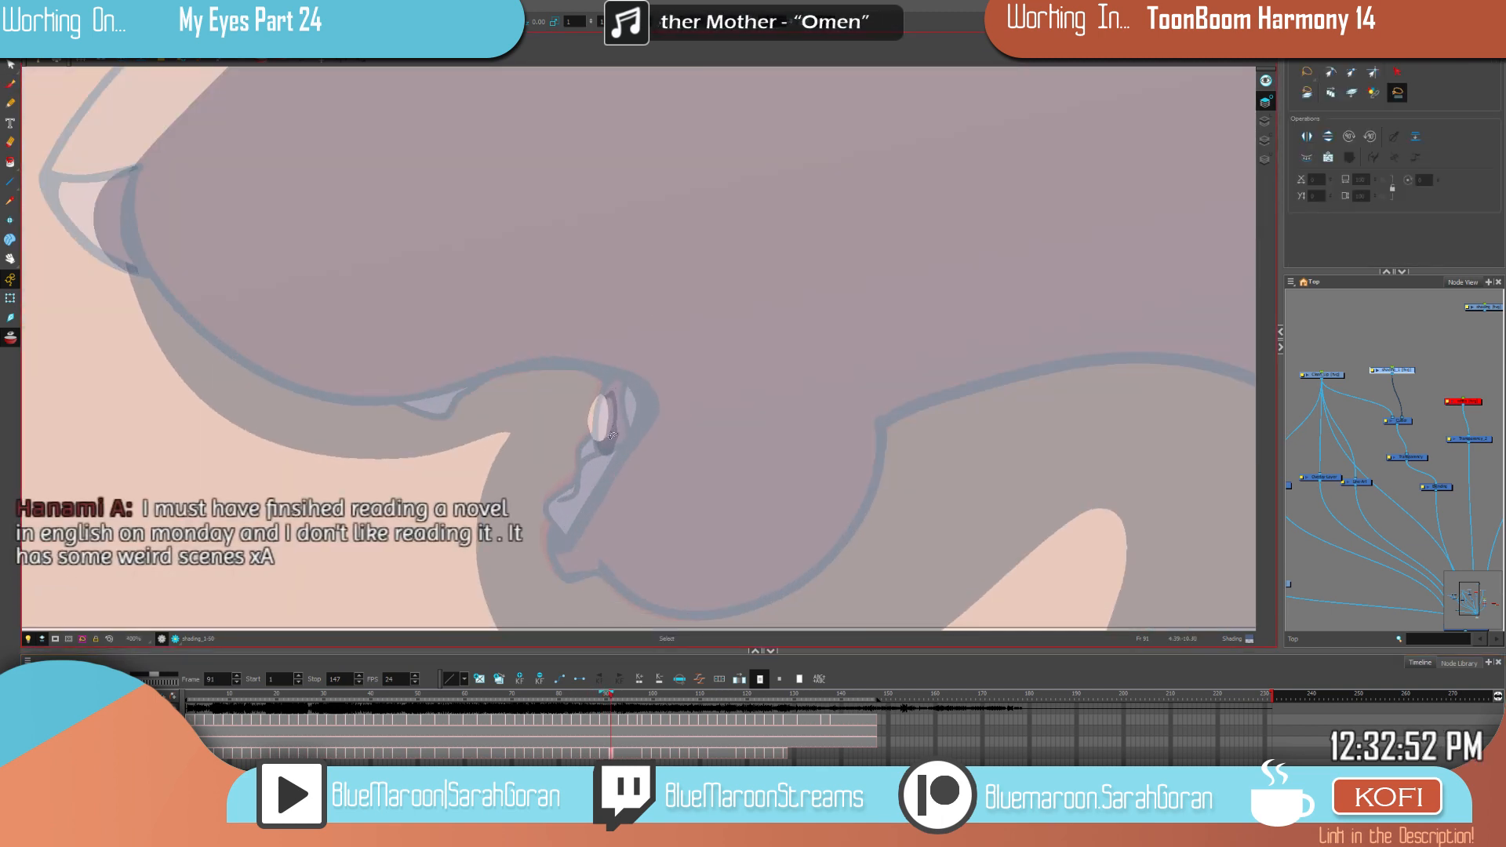
key("alt+e")
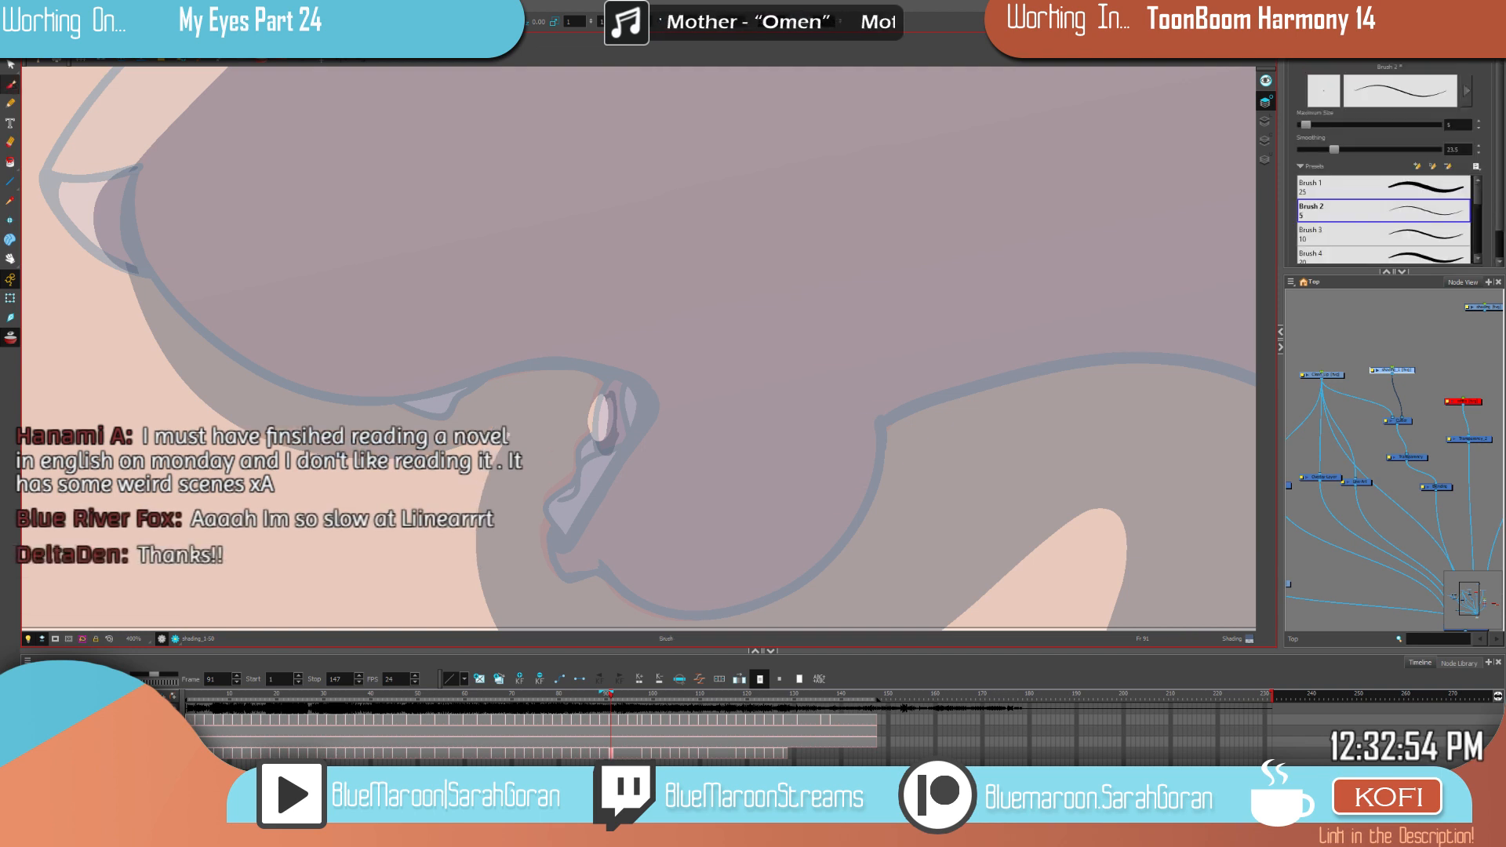
mouse_move(600, 433)
left_mouse_down()
mouse_move(608, 404)
mouse_move(588, 421)
left_mouse_up()
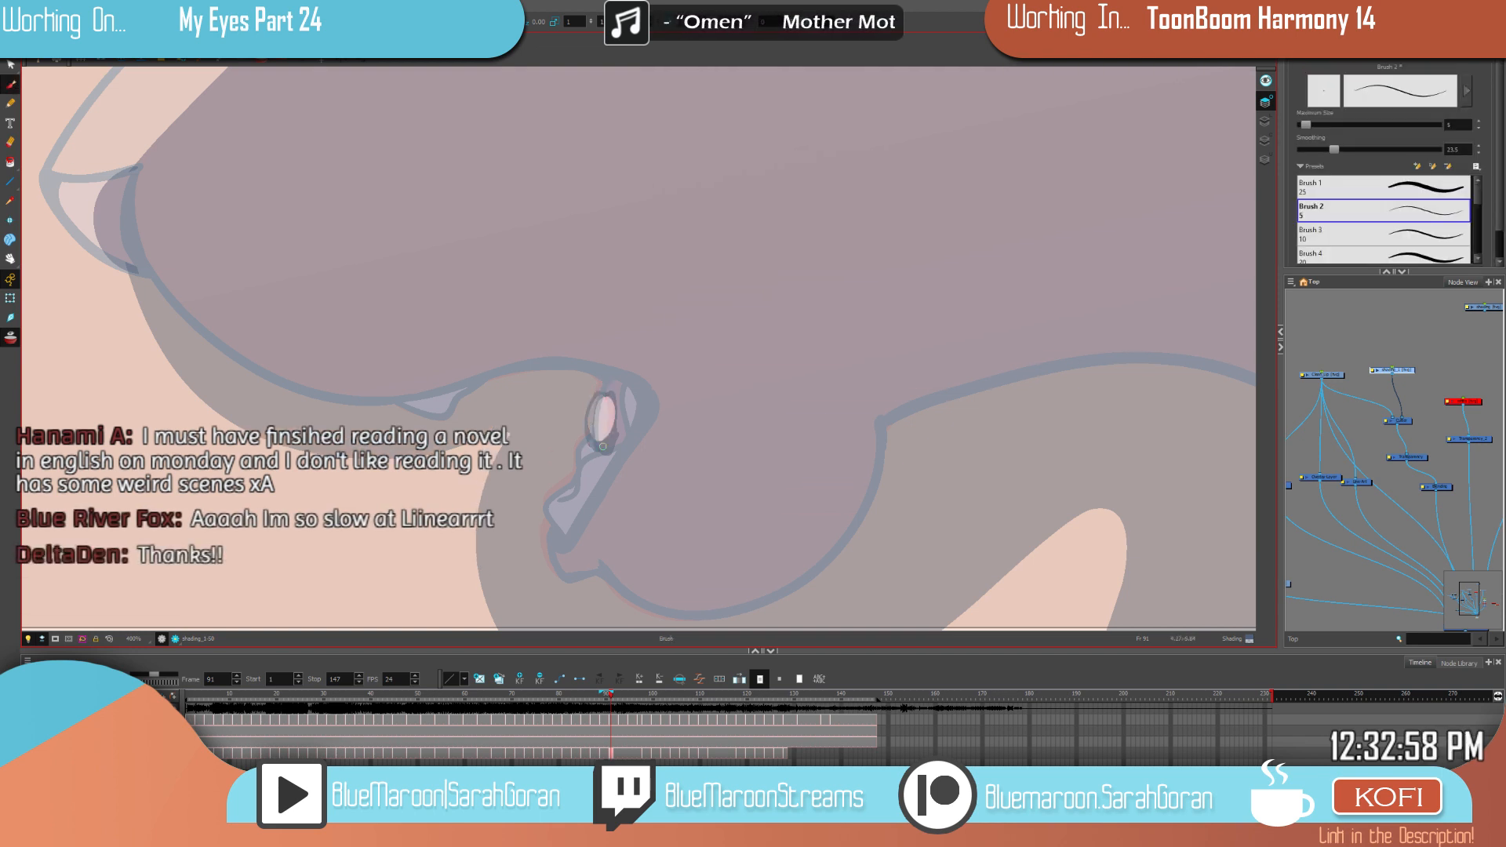
key("comma")
key("comma")
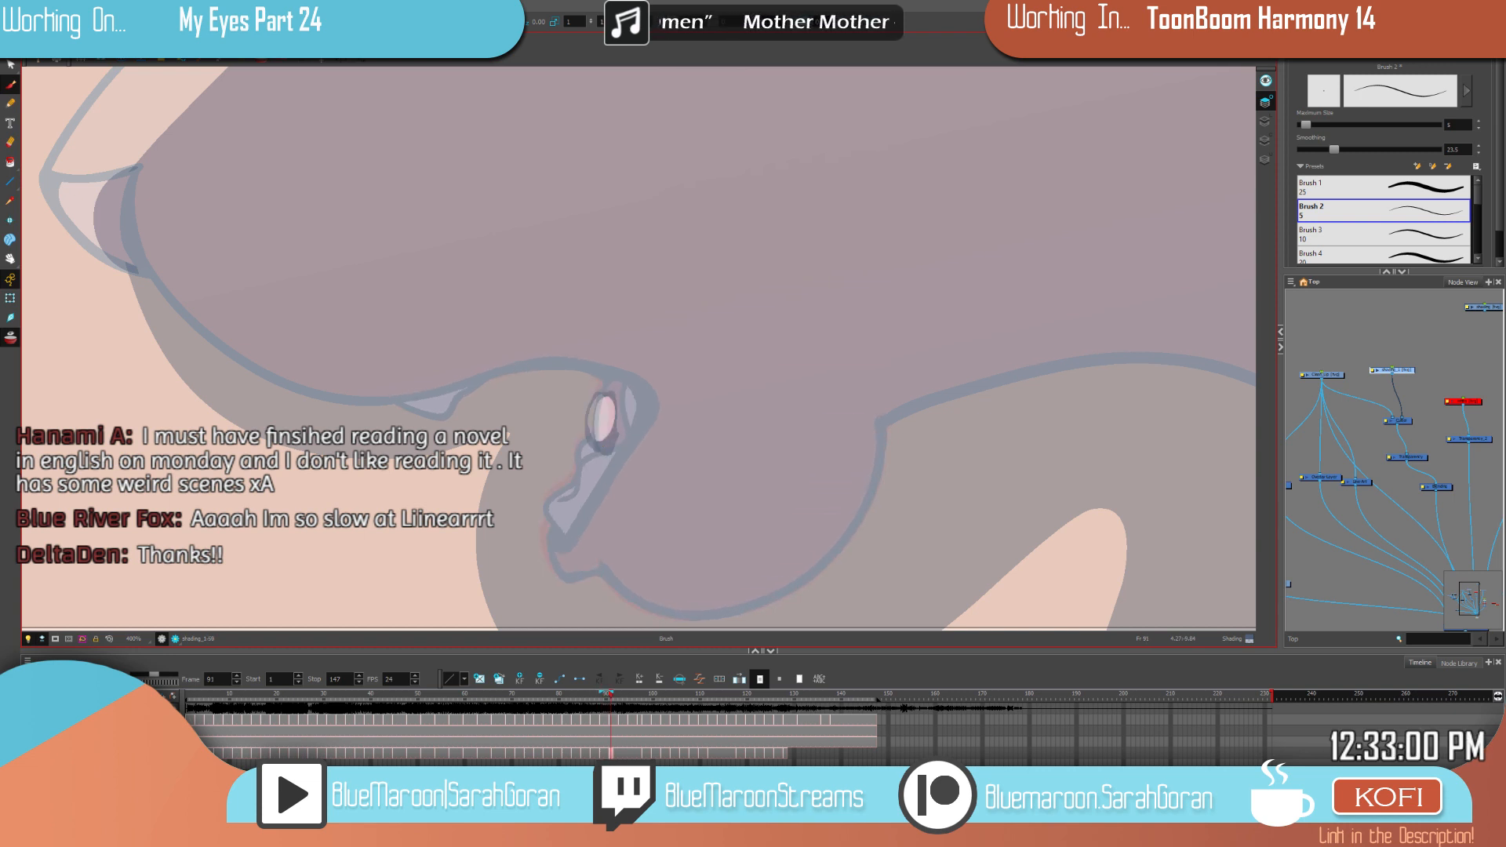
key("g")
key("f")
key("g")
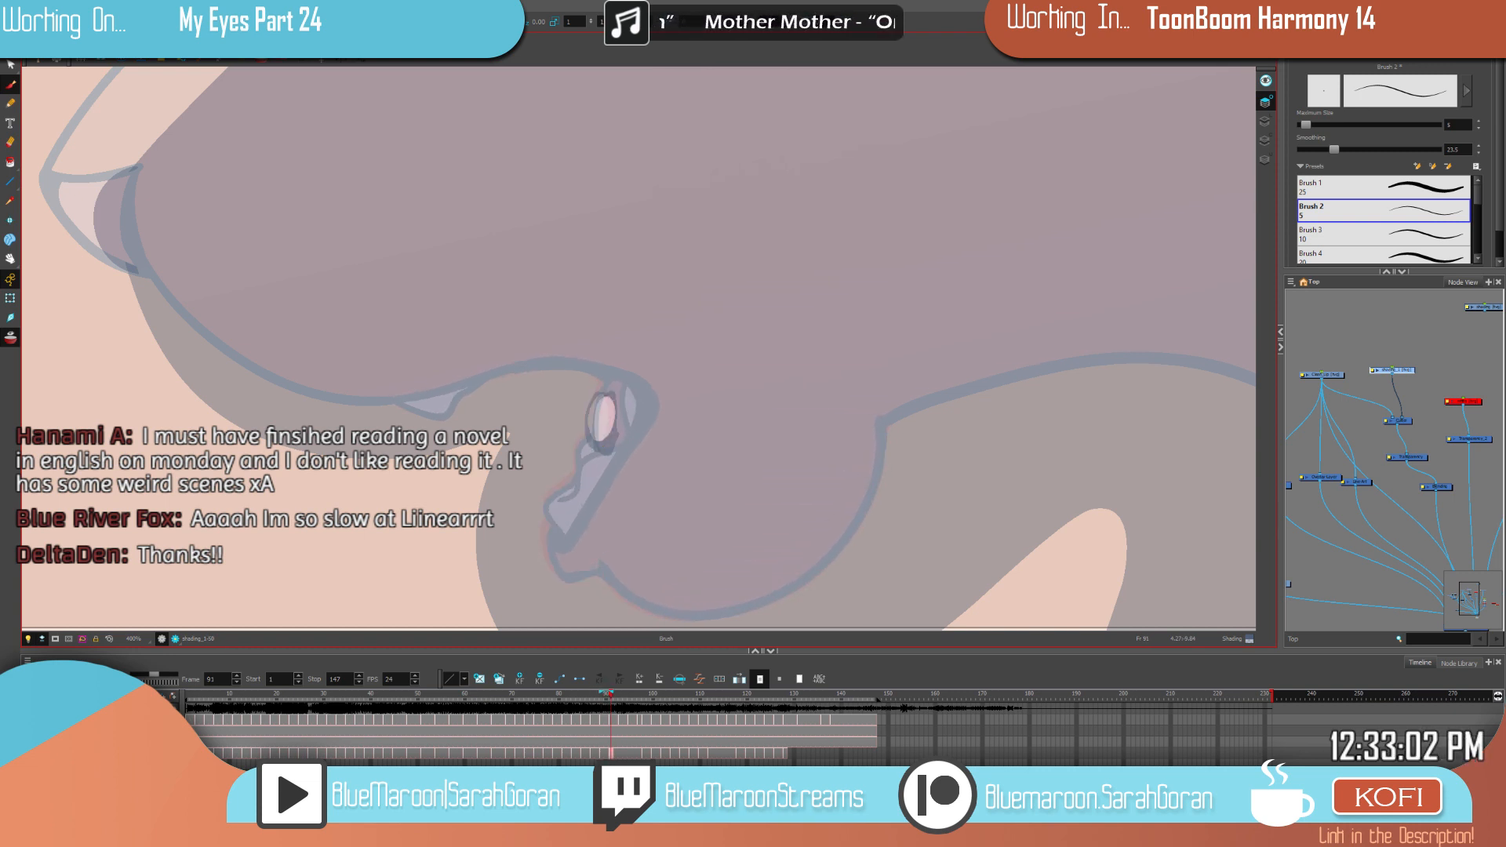
Step: Bring the whole fox head into view, paste the copied shading drawing at frame 93, and go to frame 97
key("1")
key("1")
scroll(903, 344, "down", 1)
left_click_drag(798, 343, 823, 507)
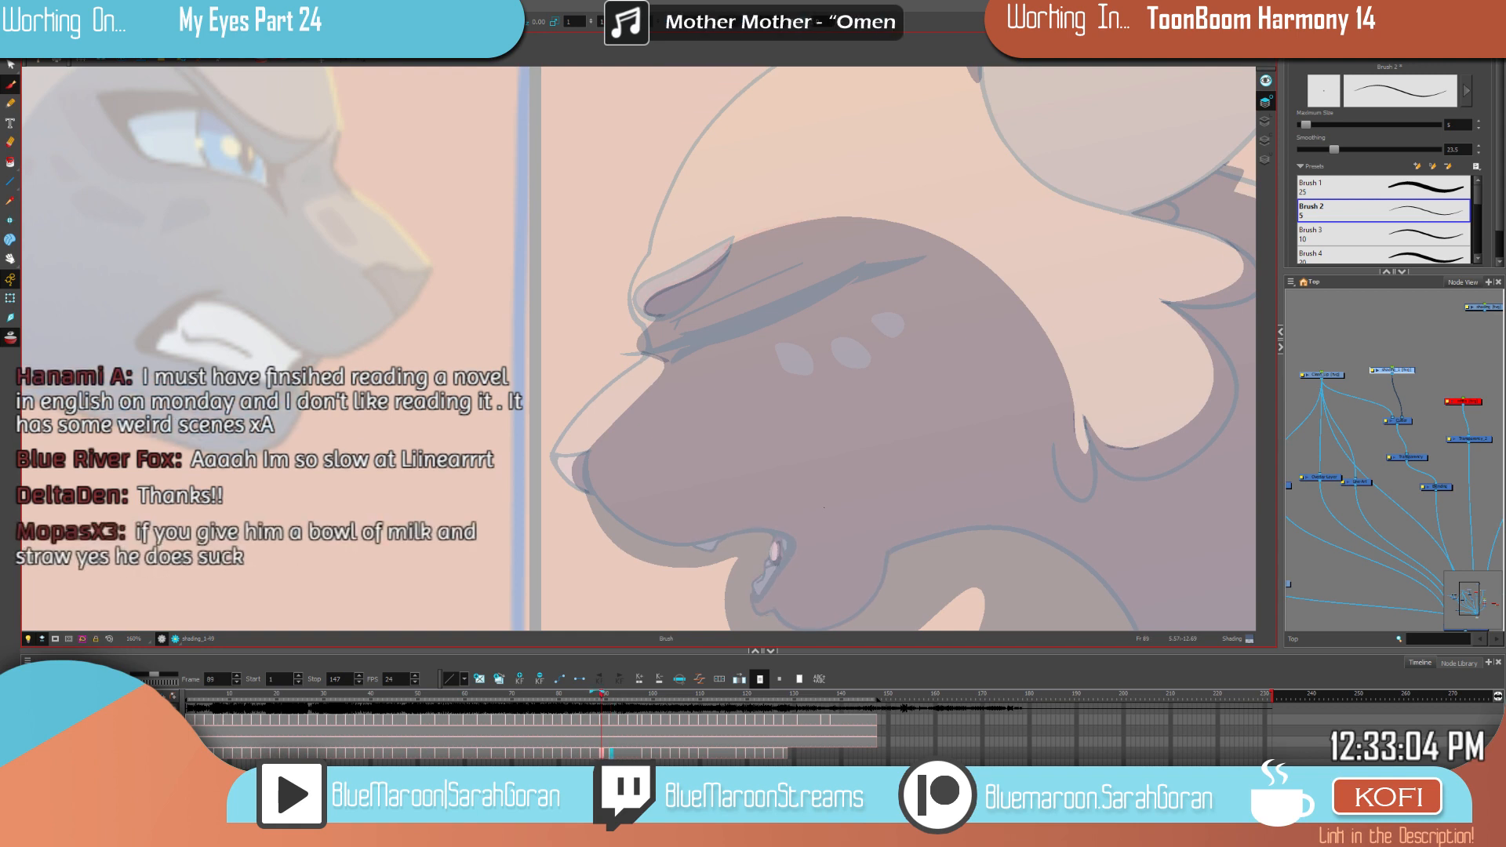
left_click(603, 754)
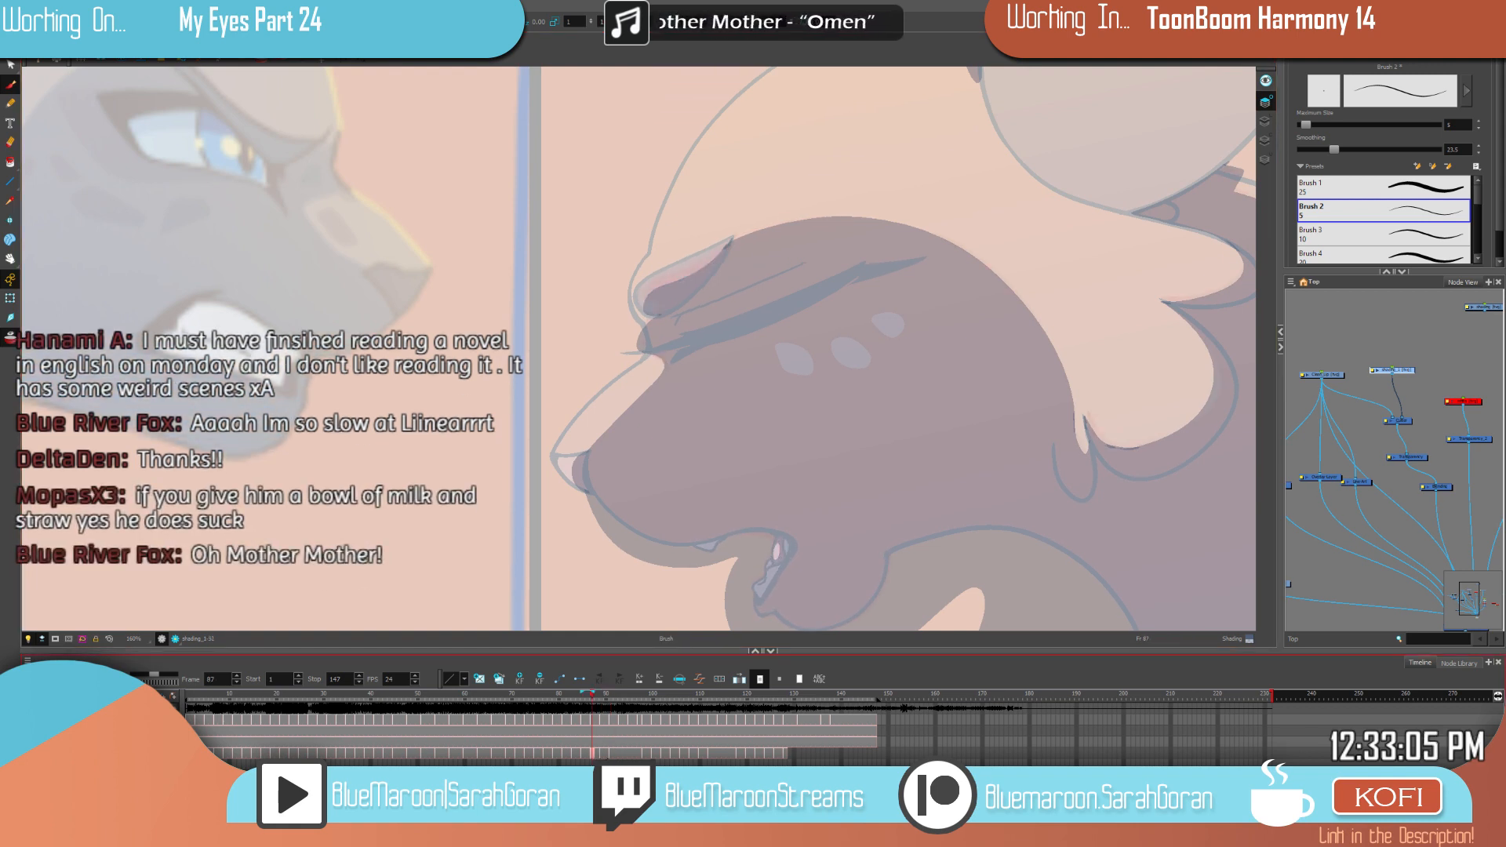
left_click(620, 754)
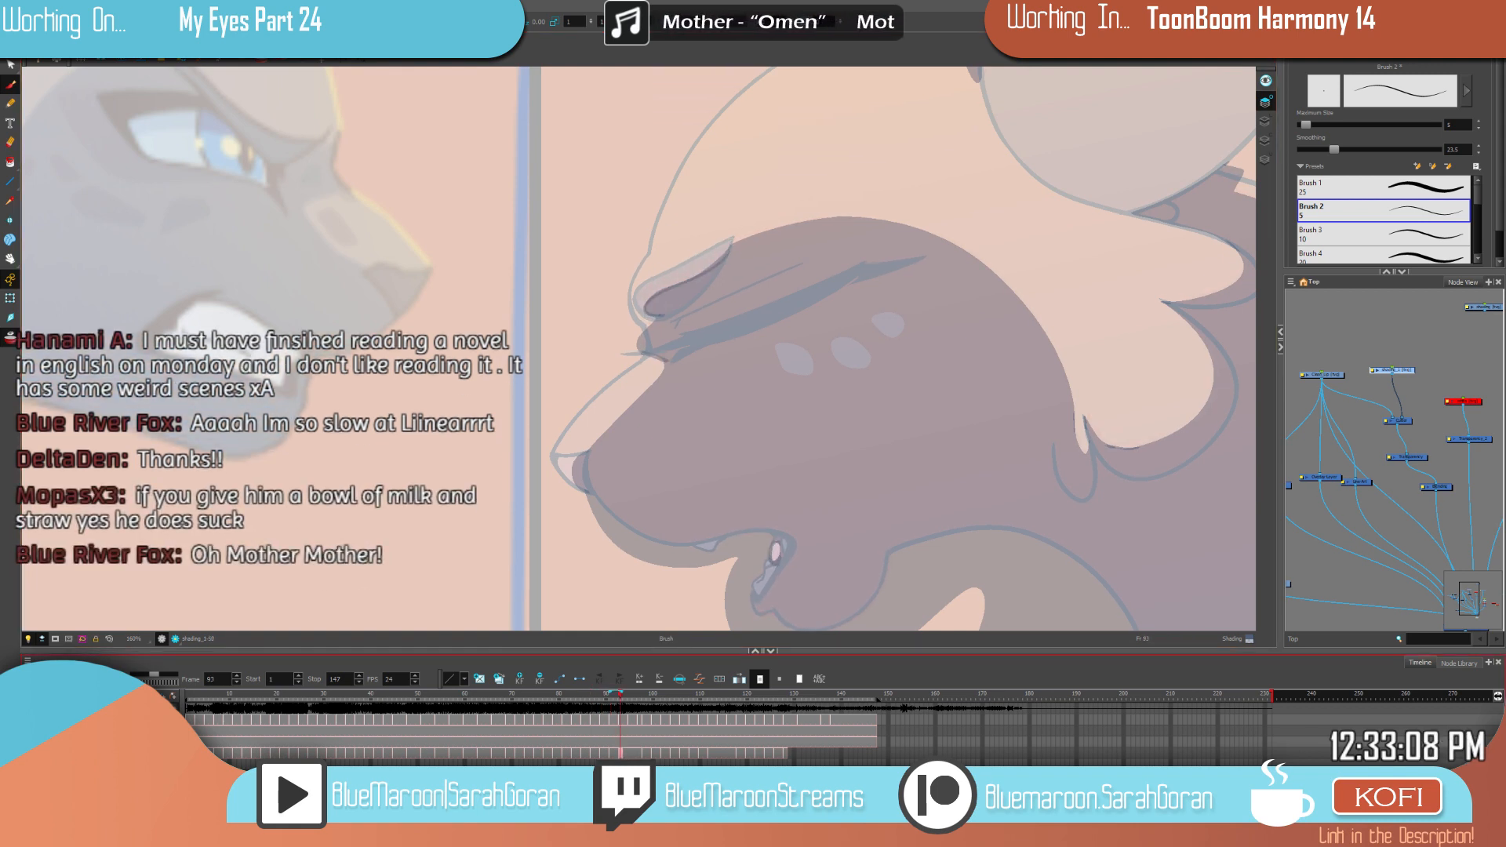
key("ctrl+v")
left_click(625, 702)
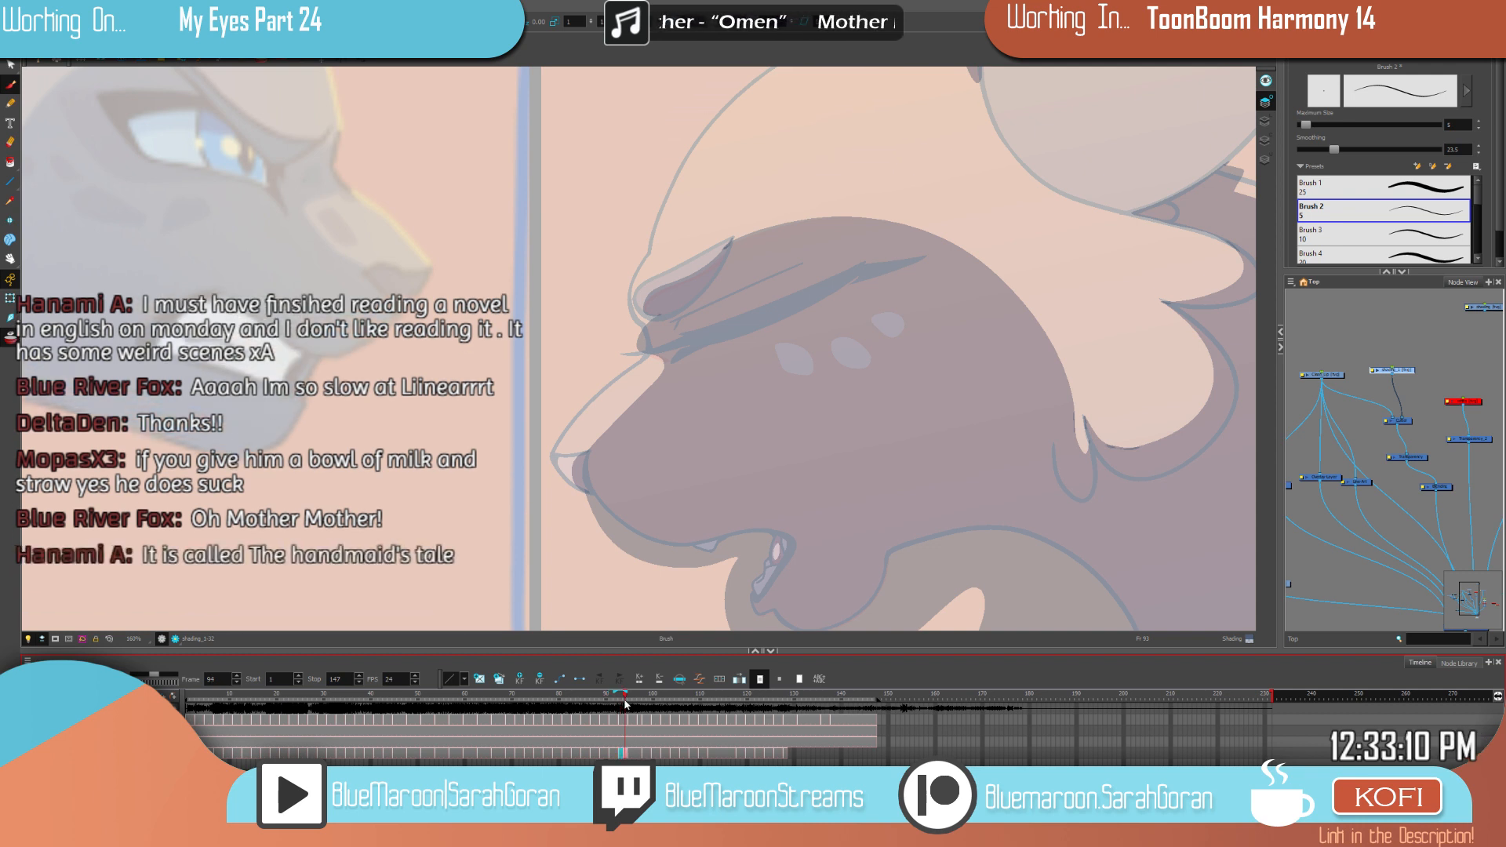
left_click_drag(627, 693, 639, 694)
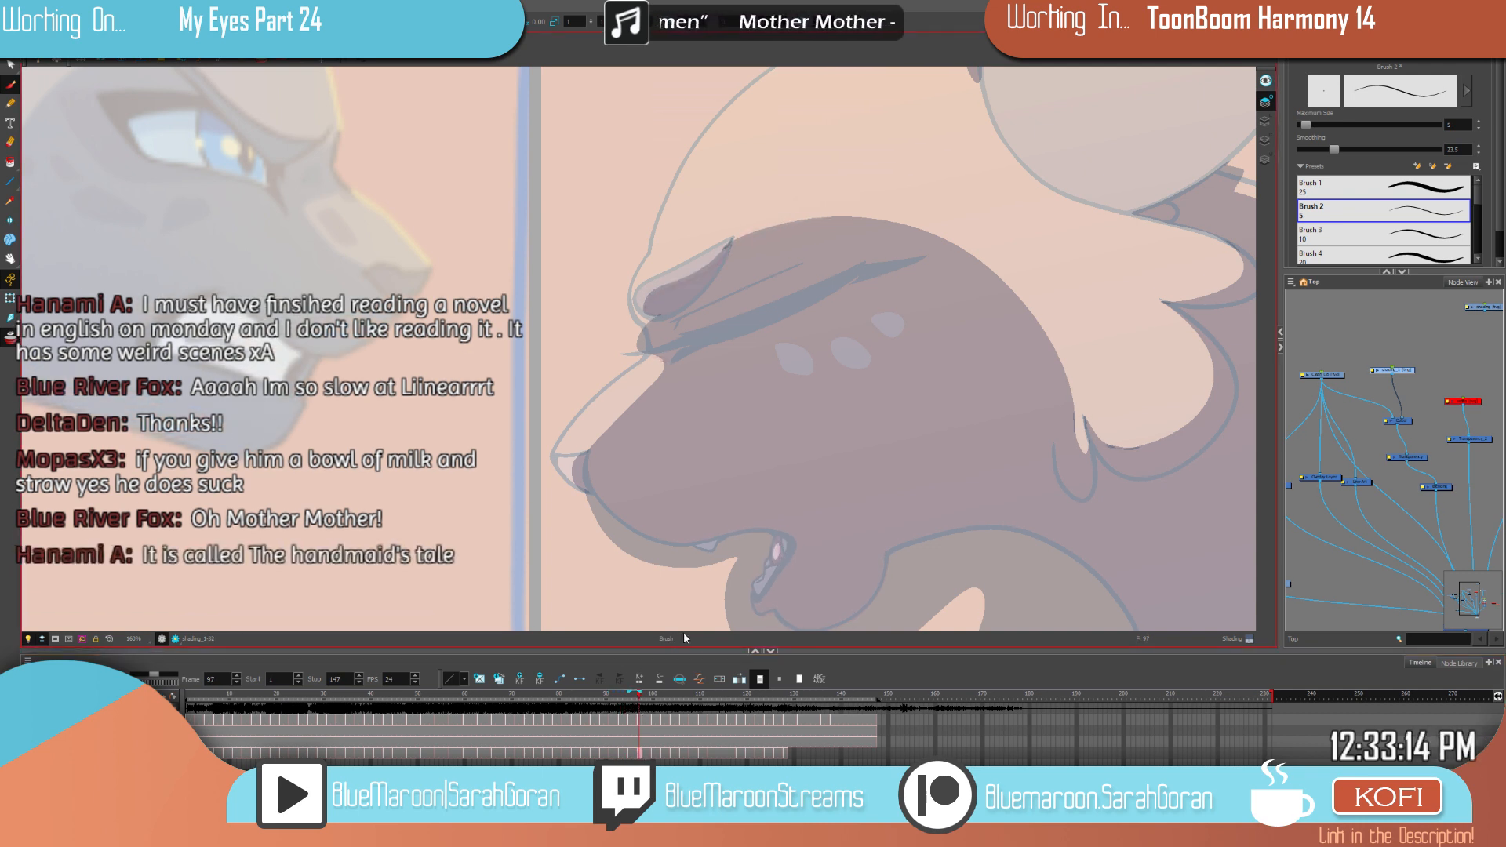
Step: Compare the shading drawings from frame 97 back to frame 89 to check the mouth and face for consistency
key("comma")
key("comma")
key("comma")
key("comma")
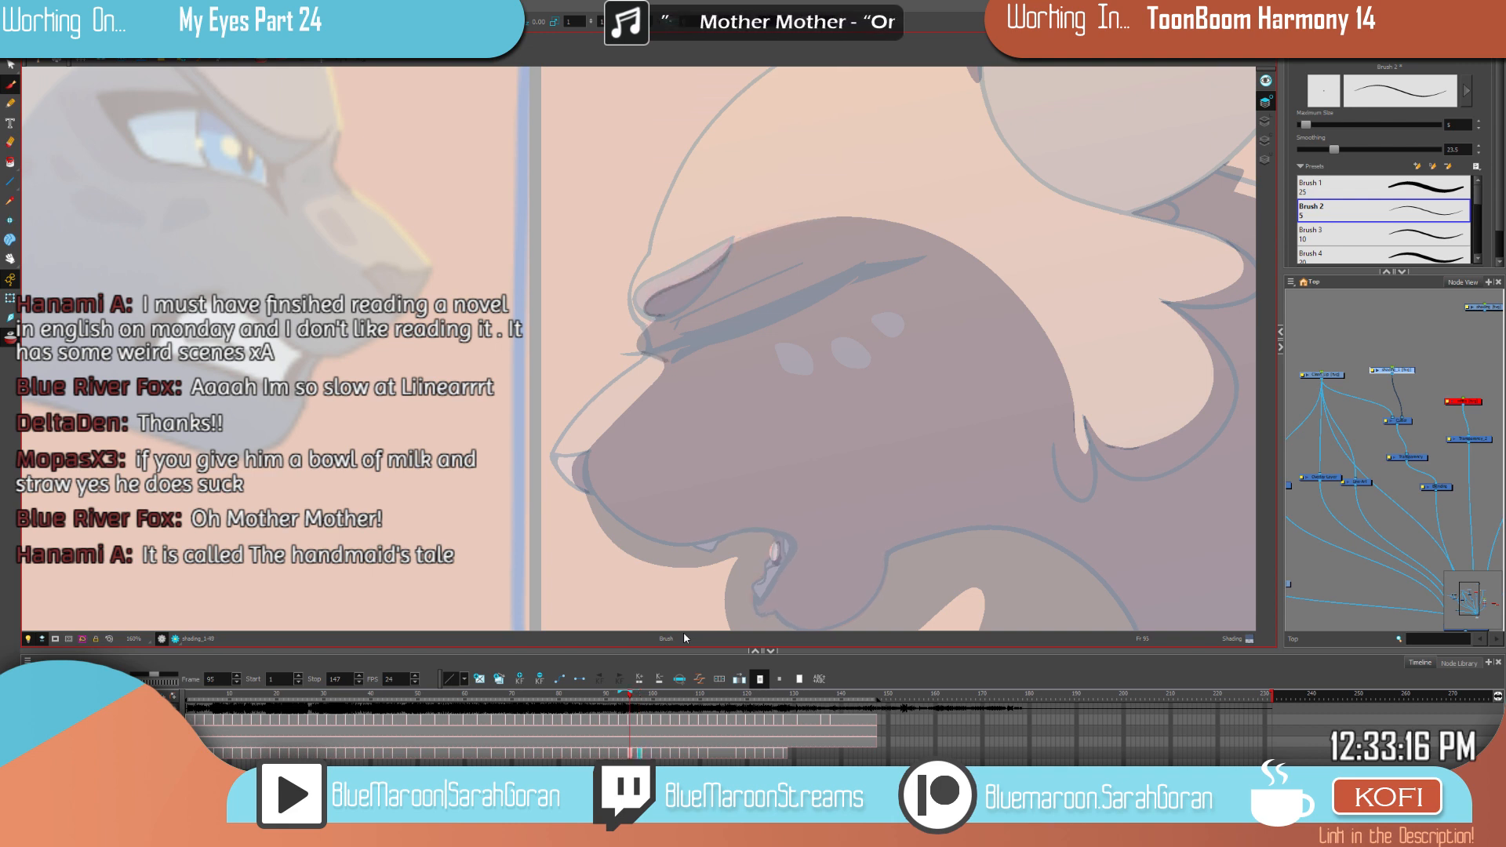
key("g")
key("f")
key("g")
key("f")
key("g")
key("comma")
key("comma")
key("comma")
key("comma")
key("comma")
key("comma")
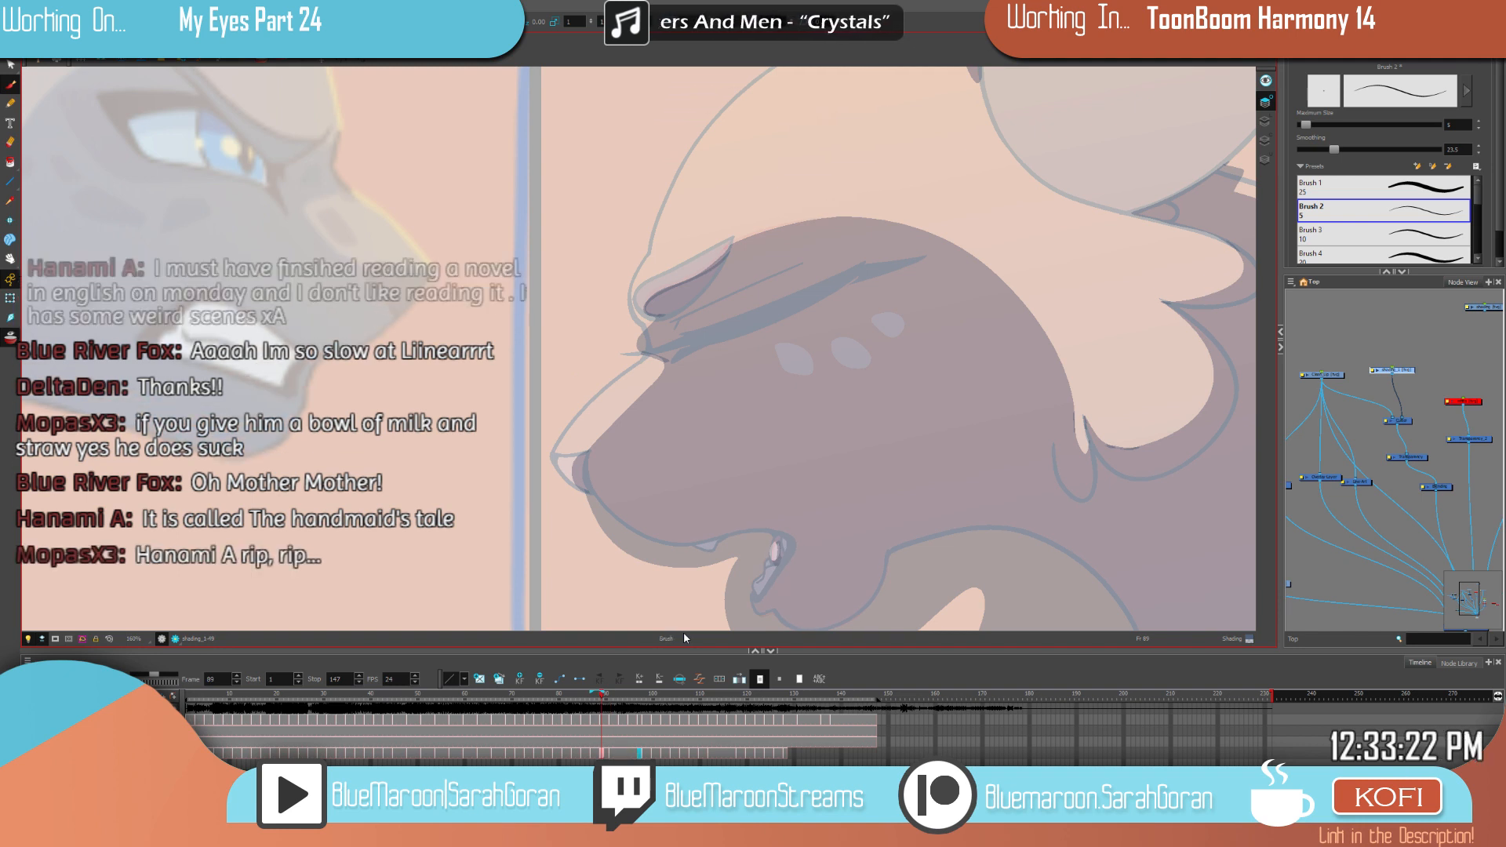
Step: Inspect the shading cells around frames 92 and 93, and review the drawings from frame 97 back to frame 87
left_click(620, 758)
left_click_drag(617, 754, 607, 755)
left_click(621, 754)
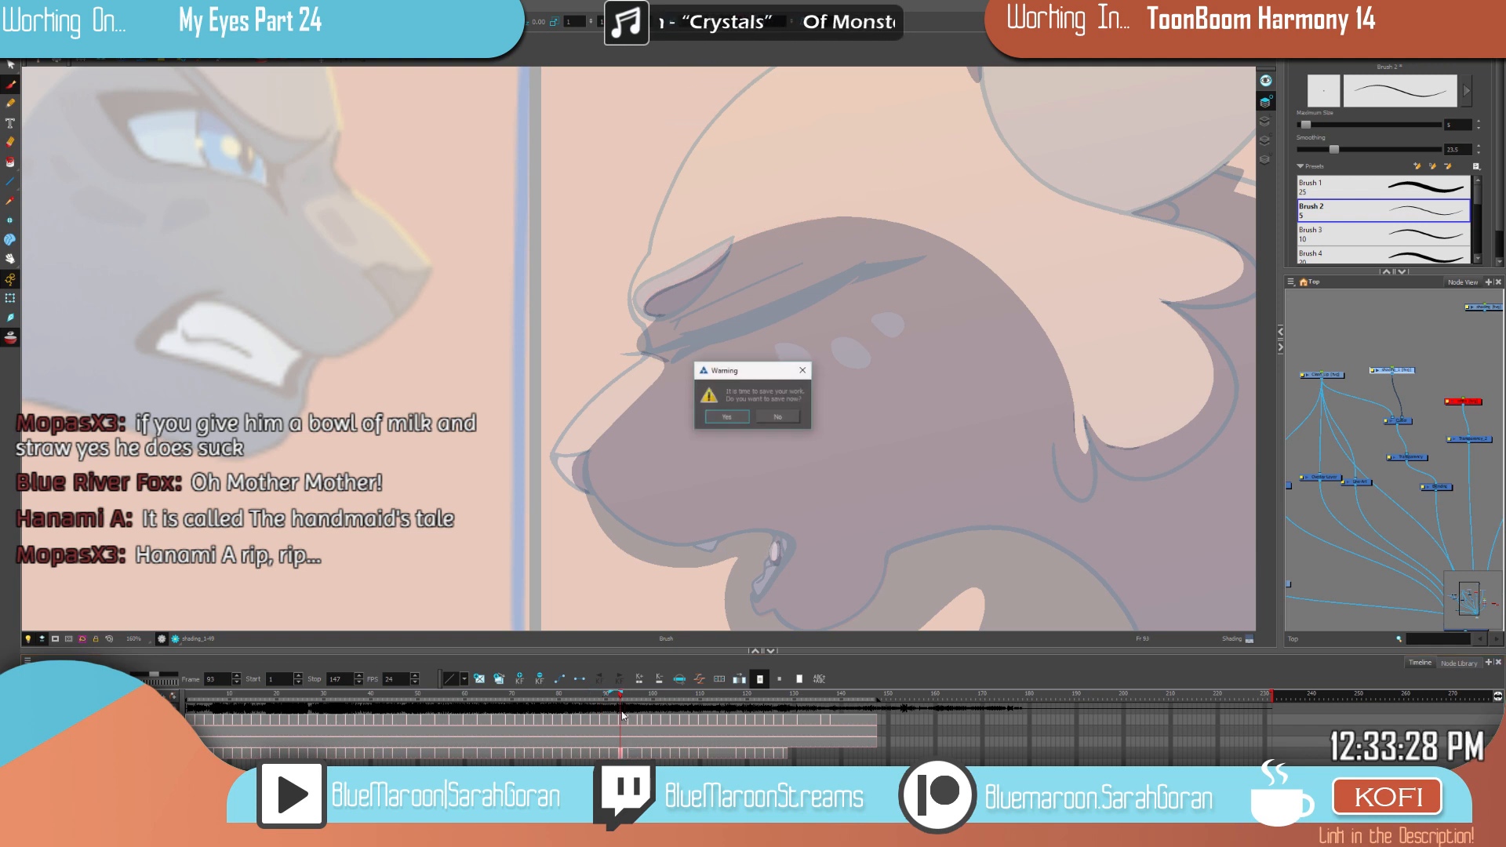
left_click(616, 755)
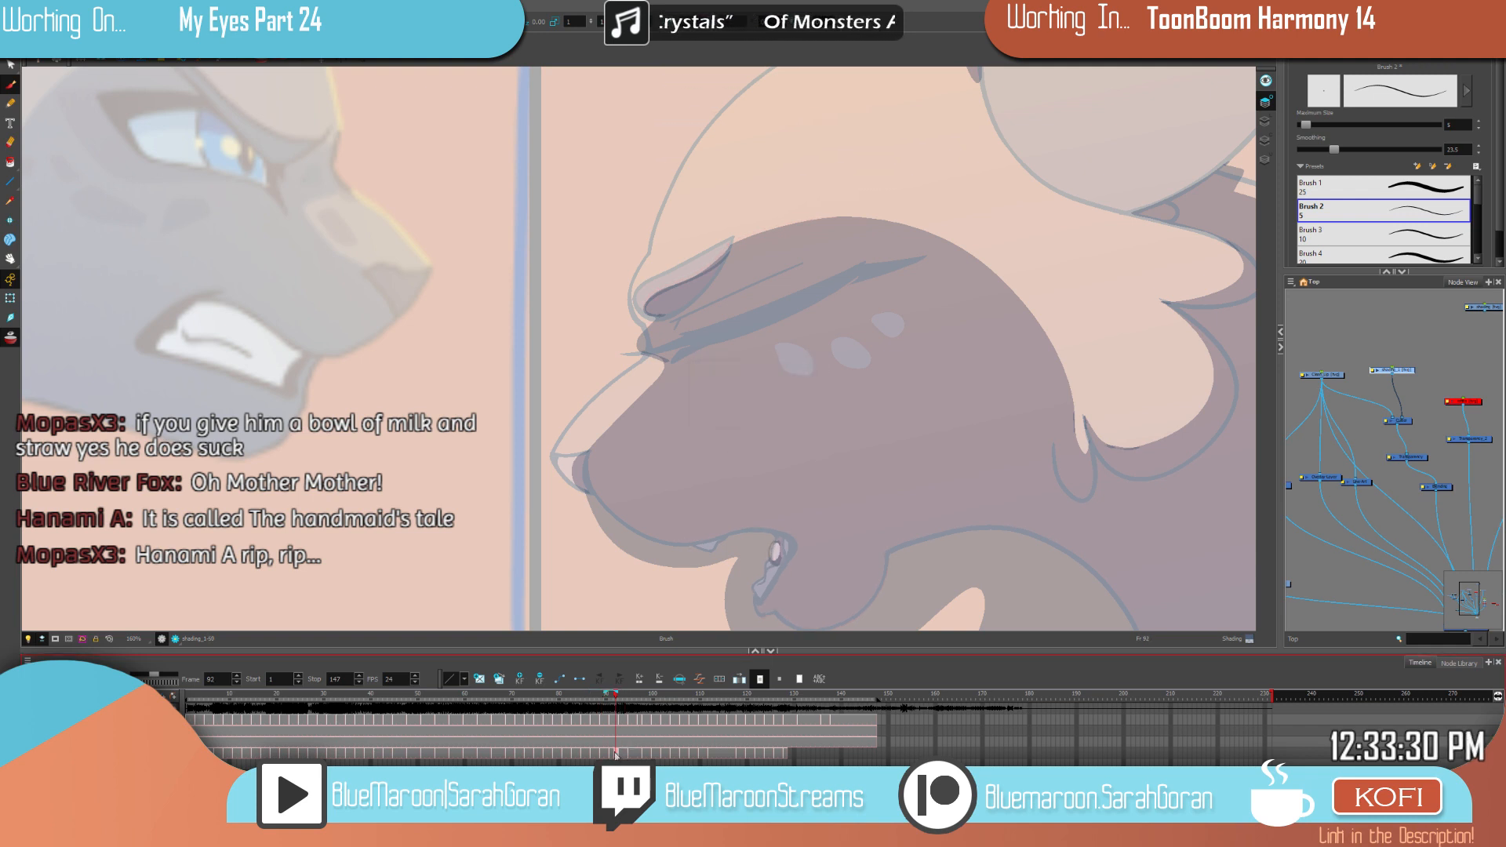
left_click(638, 756)
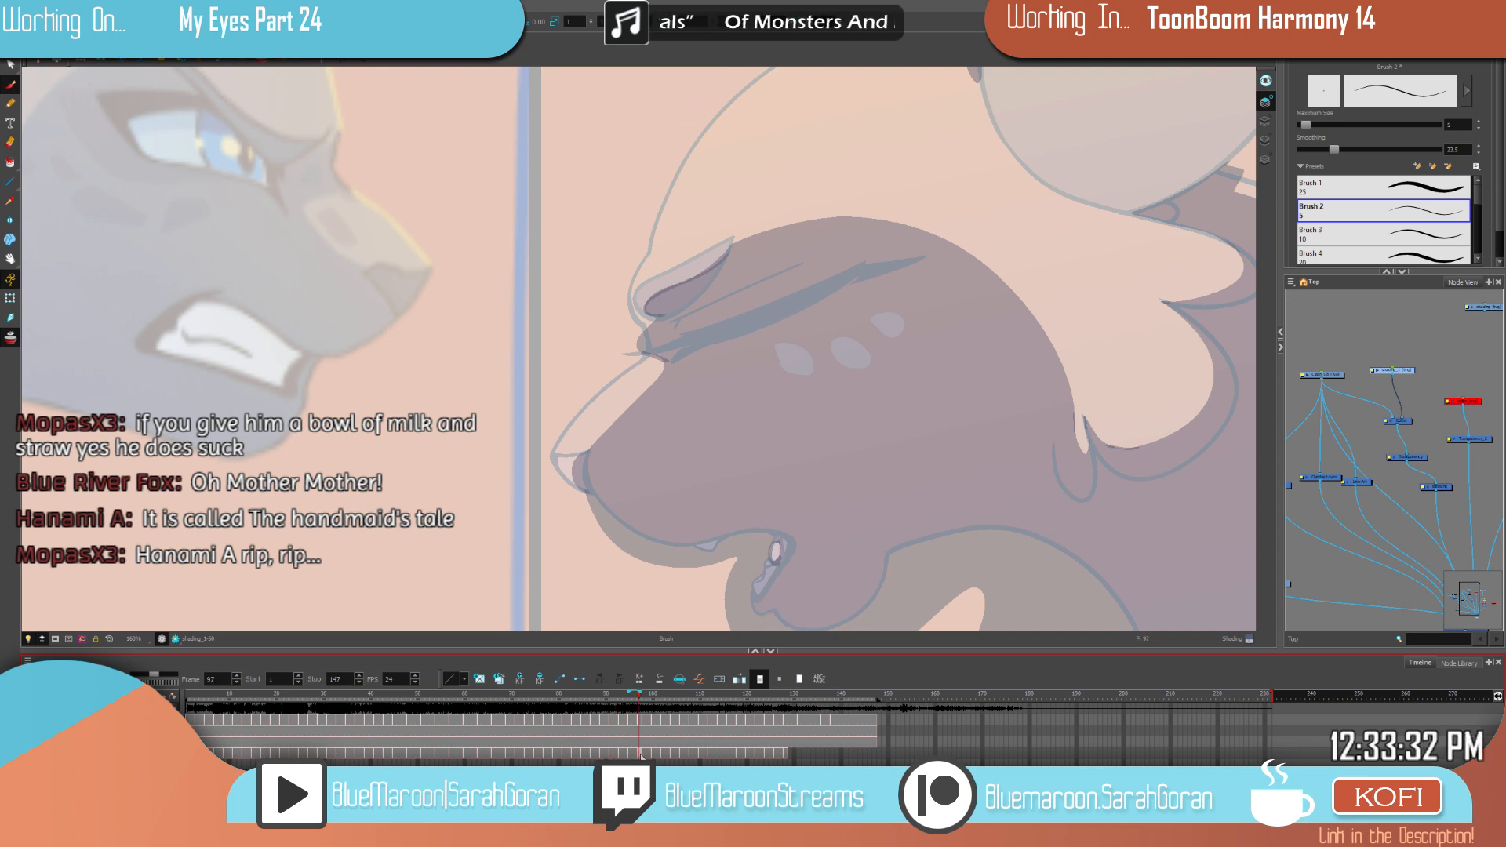
key("comma")
key("comma")
key("comma")
key("comma")
key("comma")
key("comma")
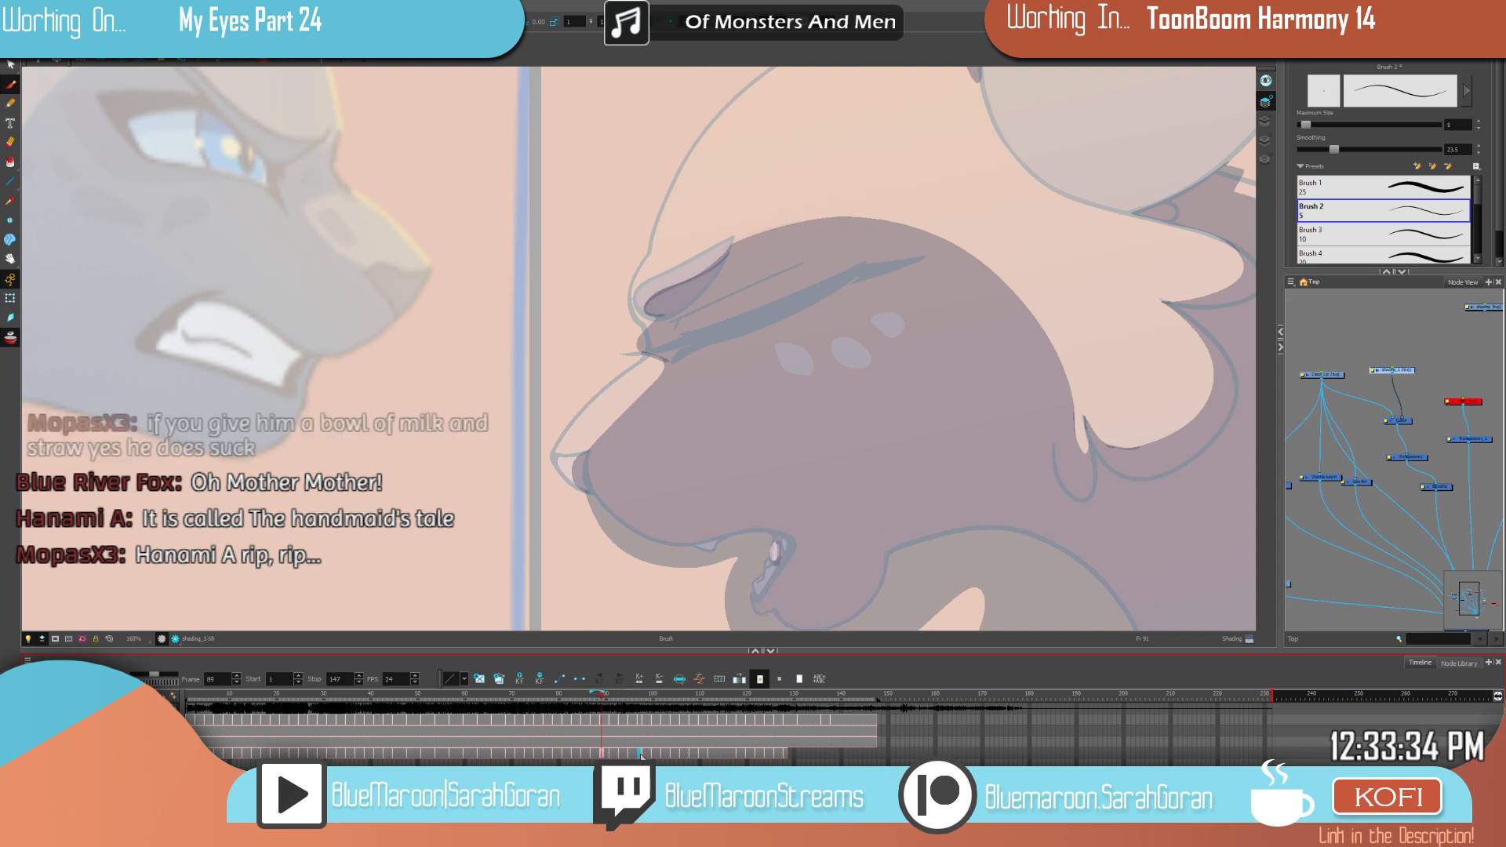
key("comma")
key("comma")
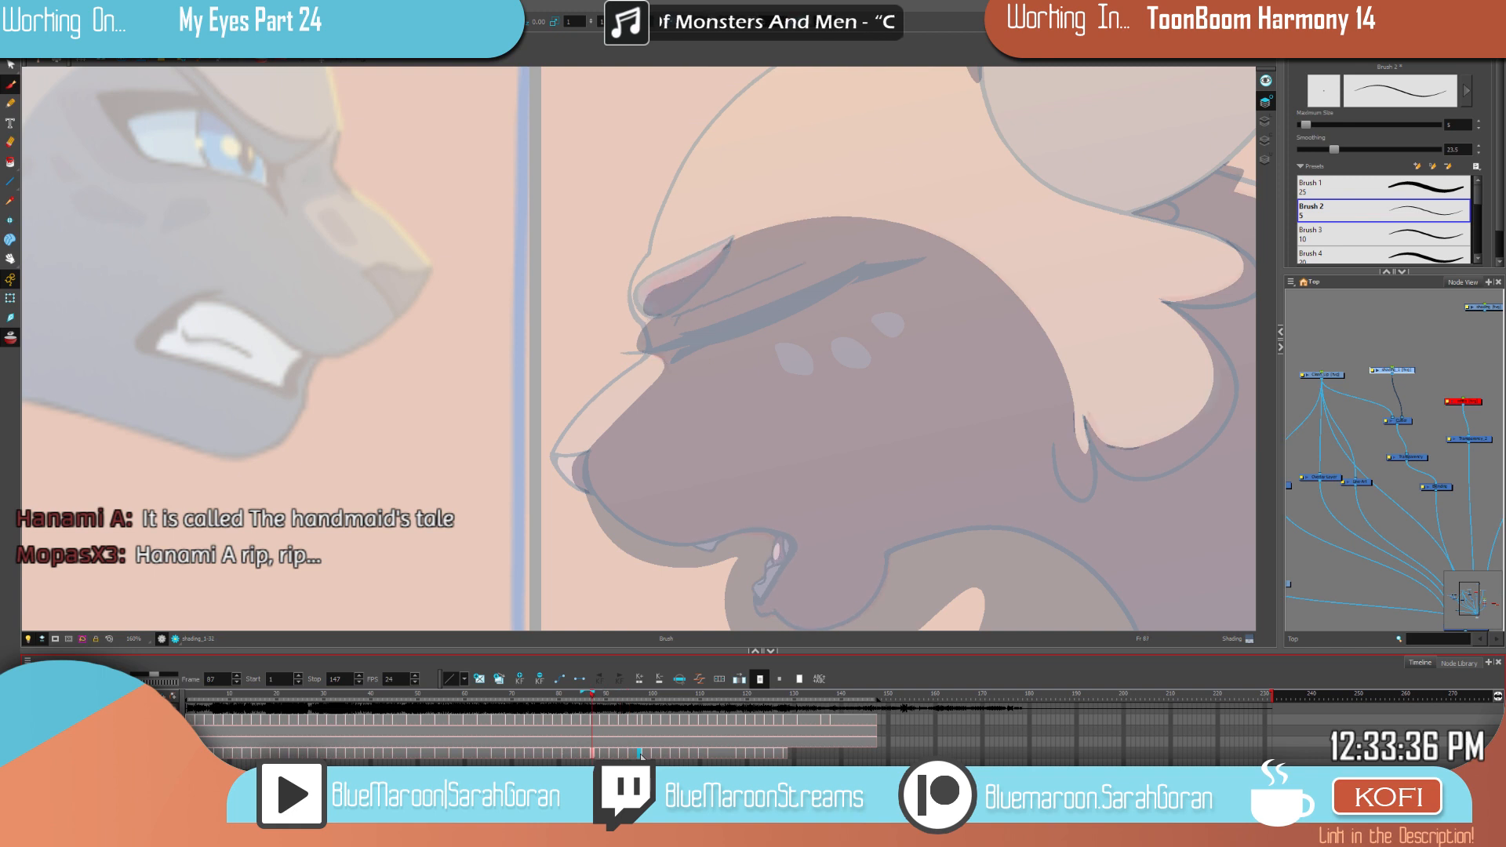
Step: Review the fox's shading forward from frame 87 through frame 95, checking the open mouth and brow
key("period")
key("period")
key("period")
key("period")
key("period")
key("period")
key("period")
key("period")
key("period")
key("period")
key("period")
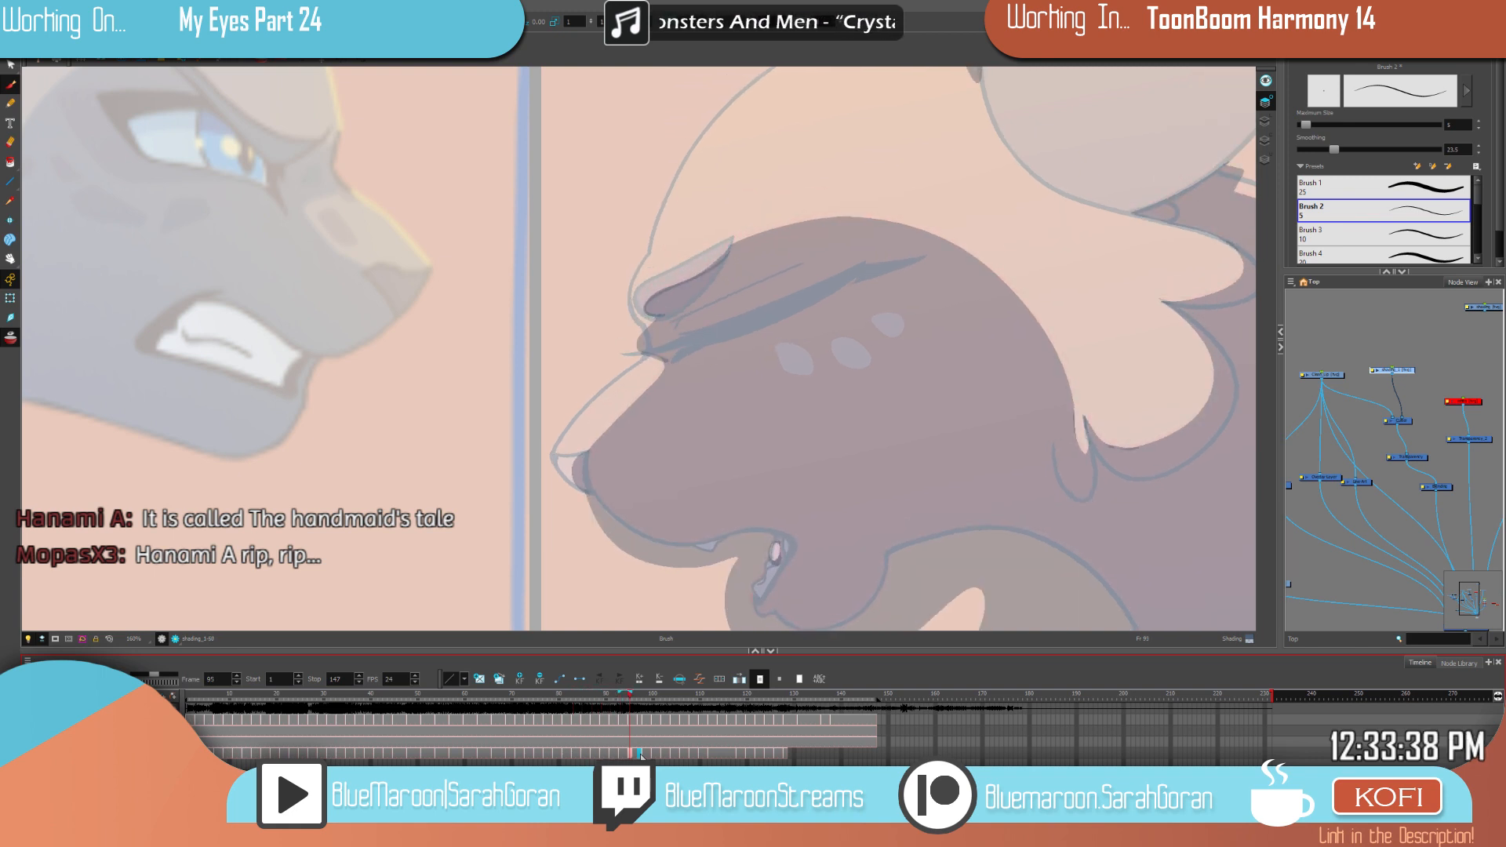
key("comma")
key("comma")
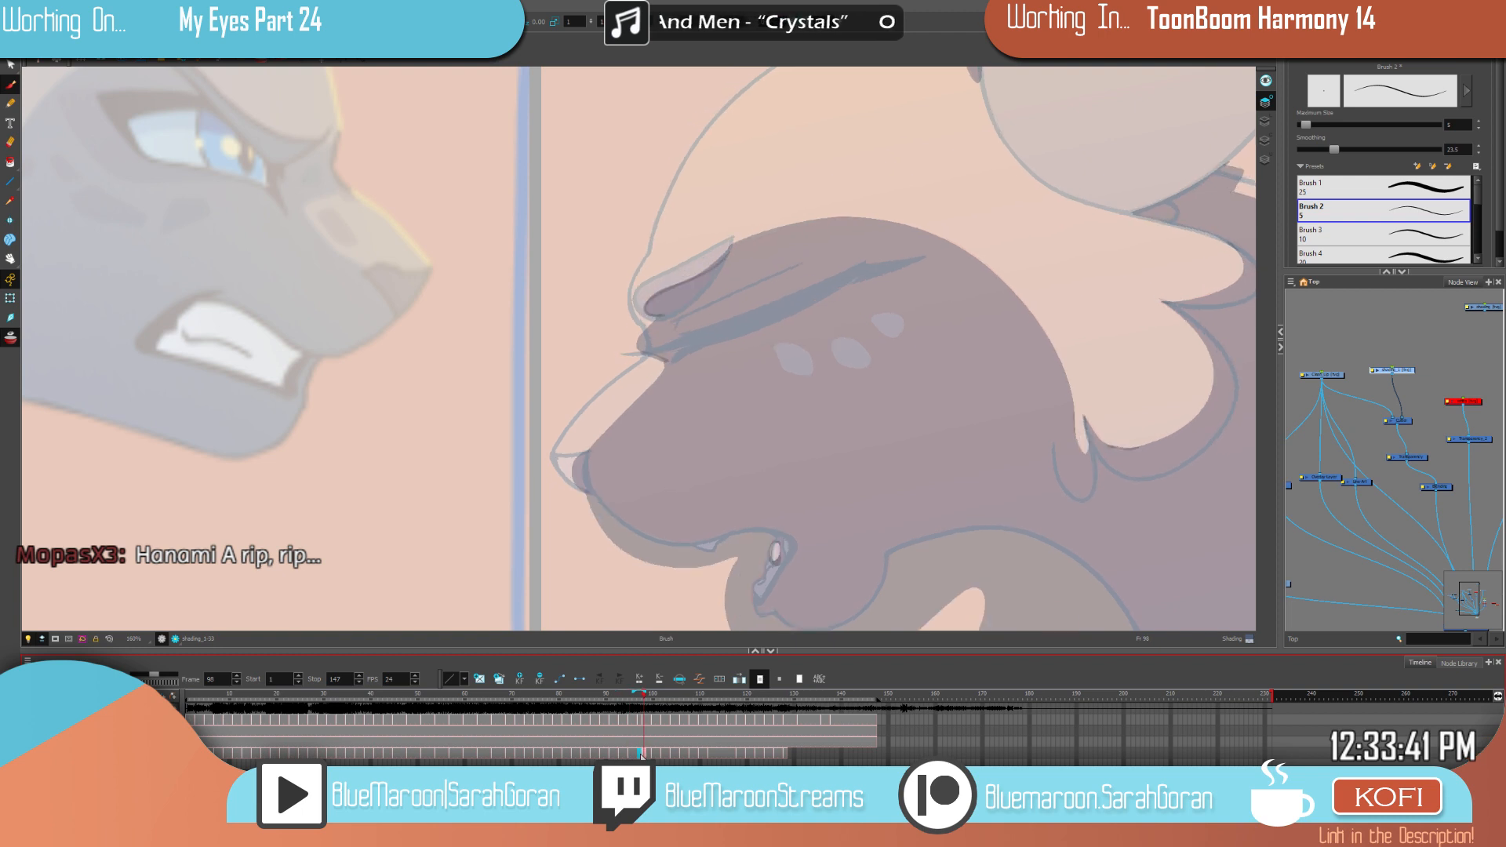
Step: Examine frames 98 to 100 to see where the fox's shading changes and where it still needs drawing
left_click(625, 754)
key("period")
key("period")
key("period")
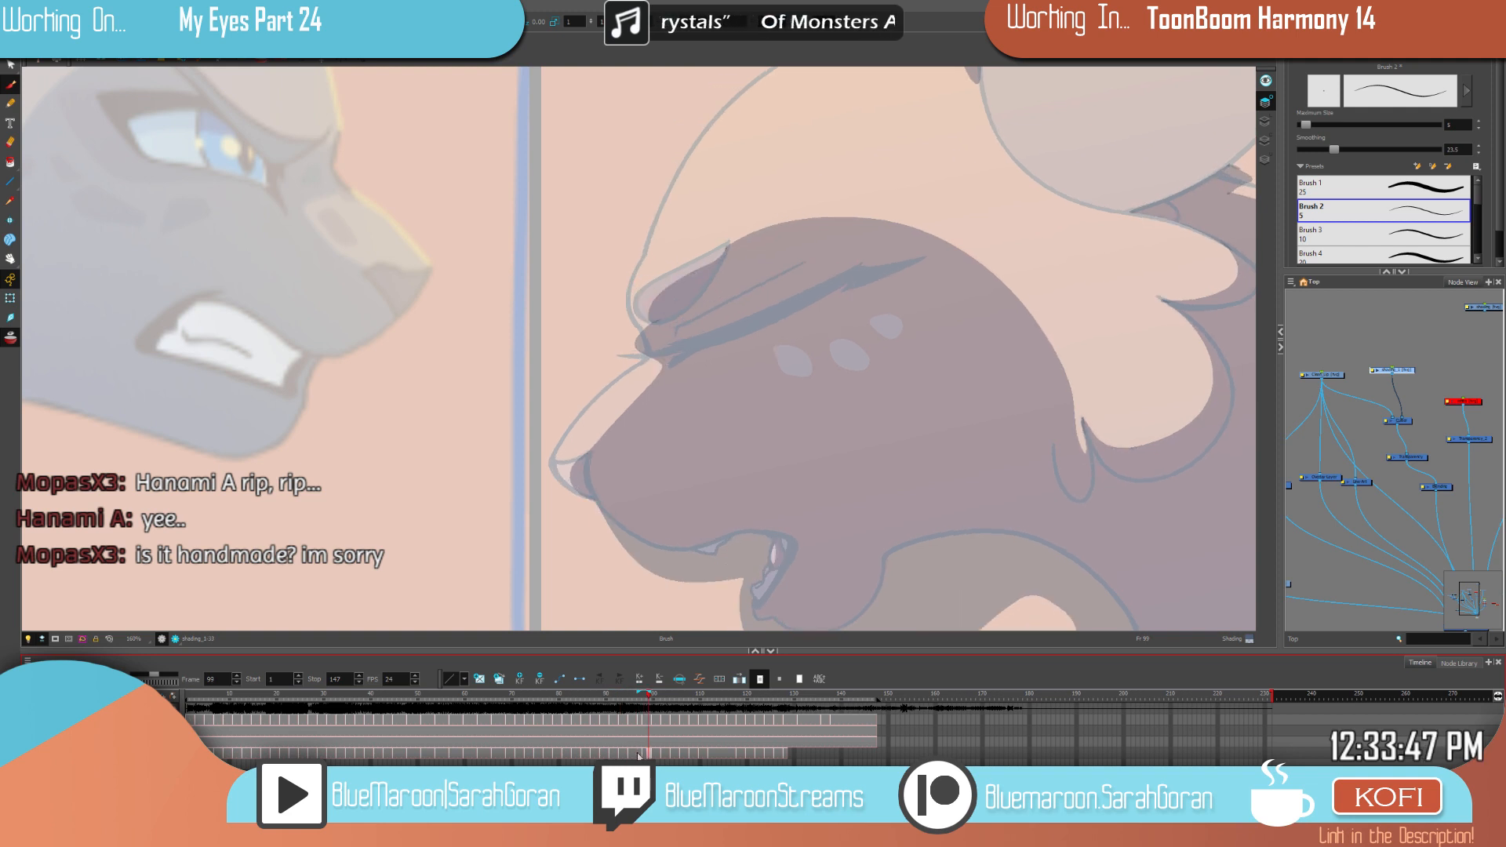
key("comma")
key("comma")
key("comma")
key("comma")
key("comma")
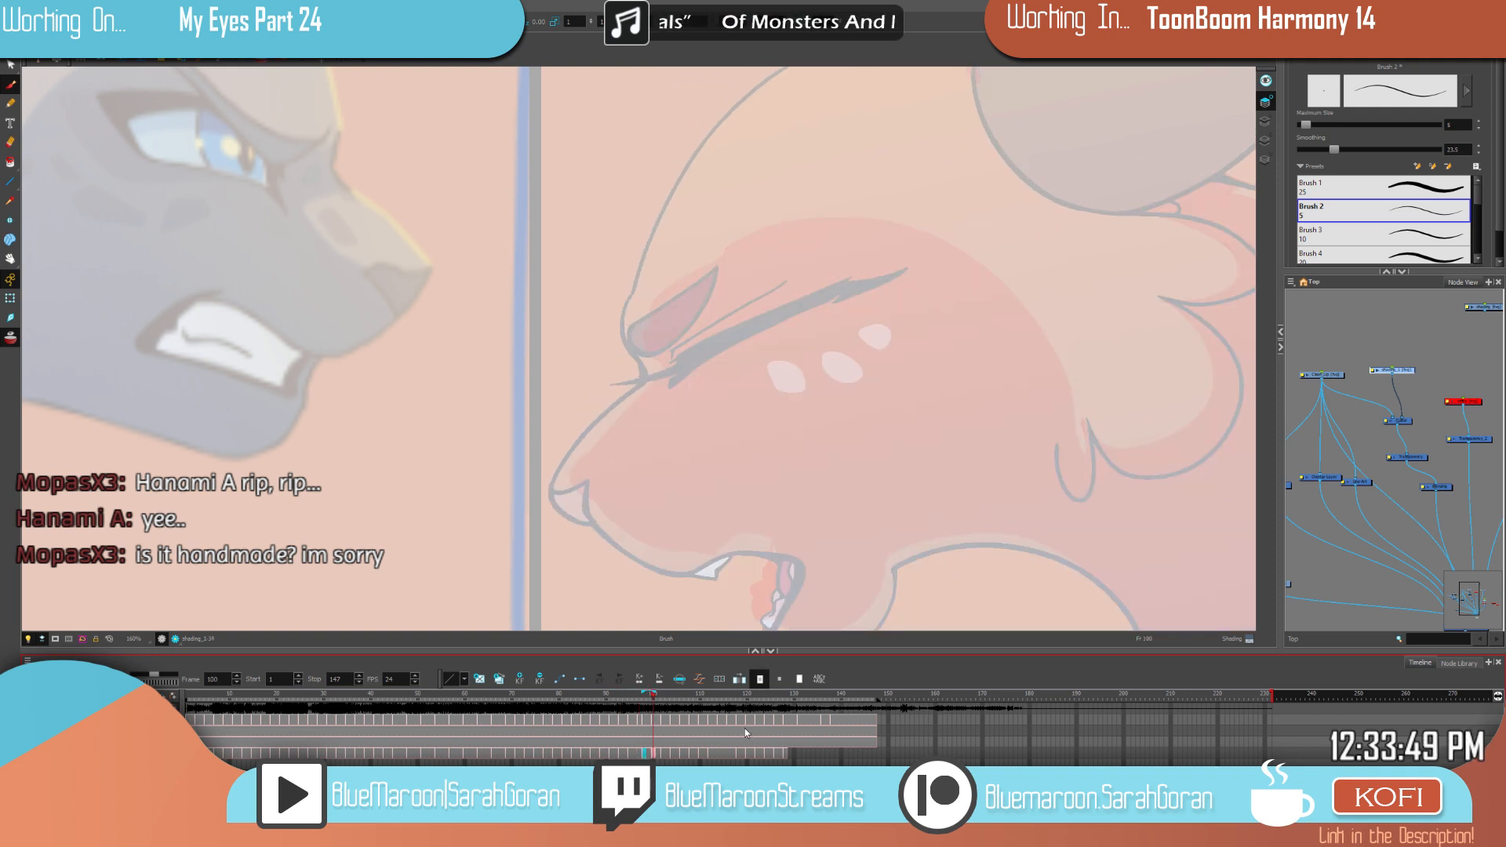
key("period")
key("period")
key("period")
key("period")
key("period")
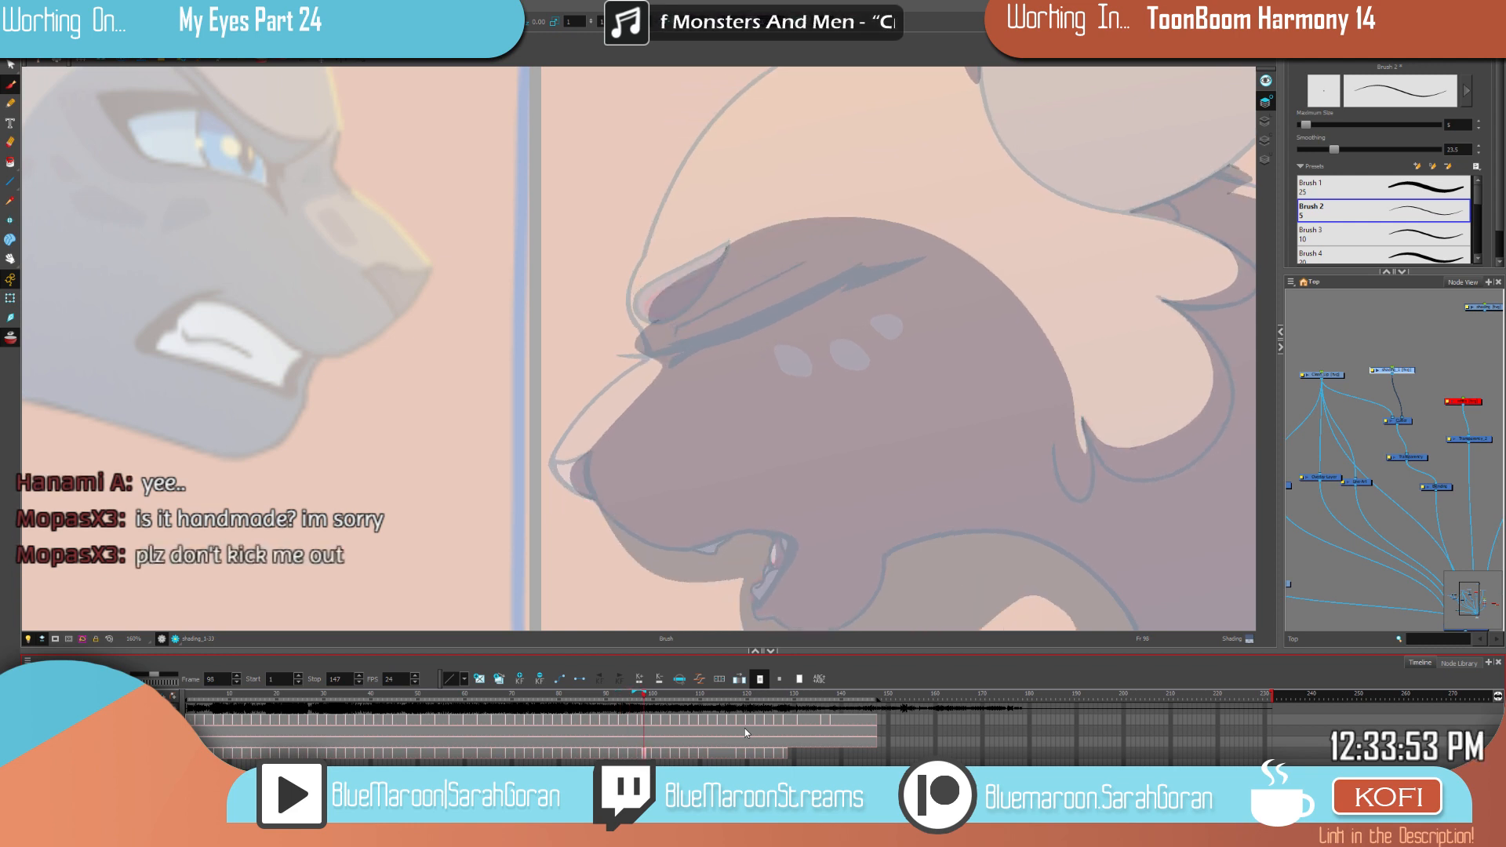
Step: Compare the mouth shading on frames 95 and 97
key("comma")
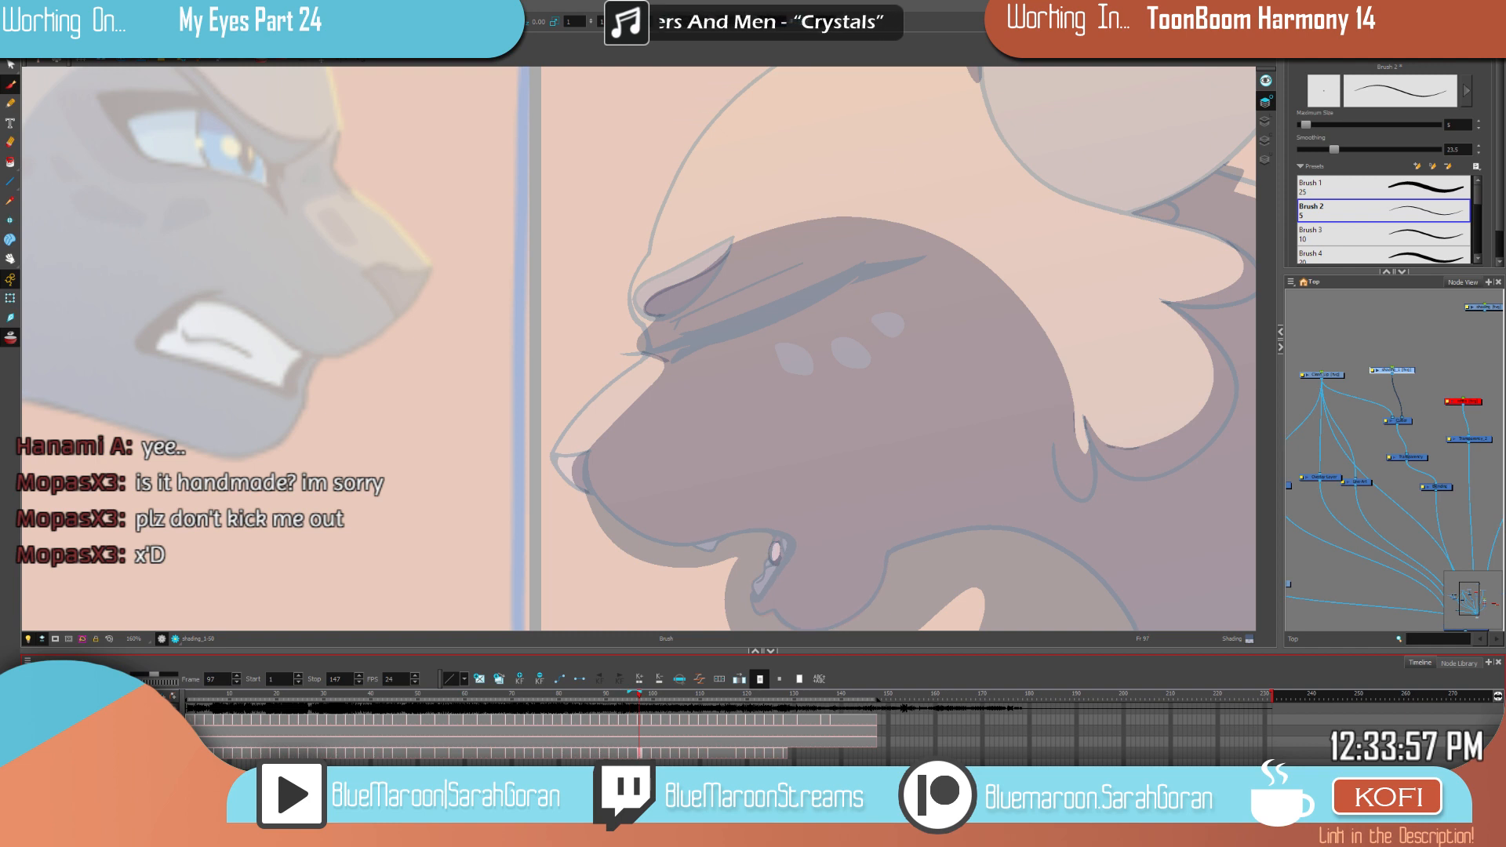
key("comma")
key("period")
left_click(625, 755)
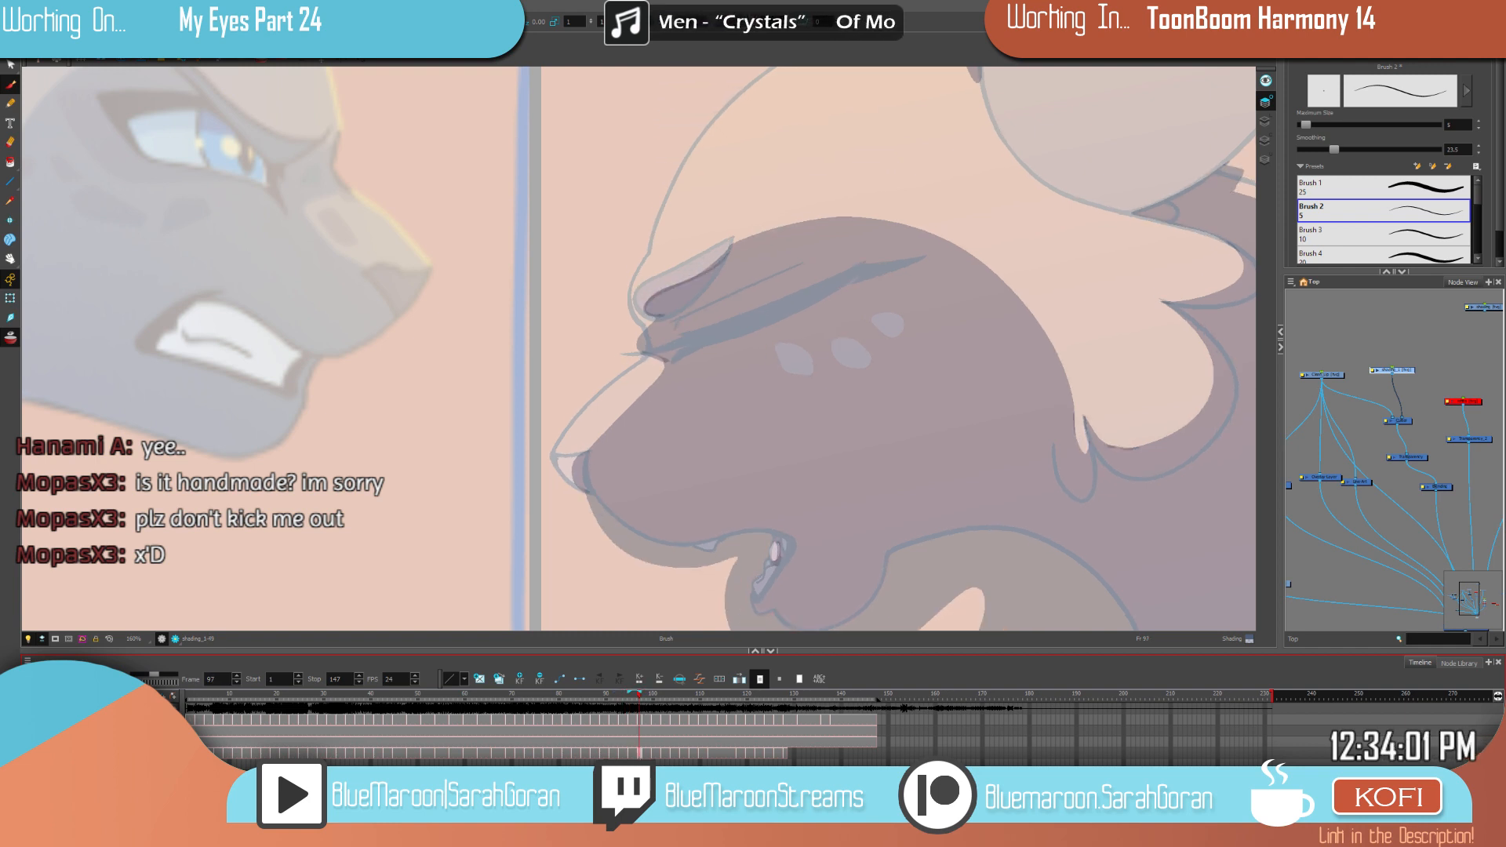
key("period")
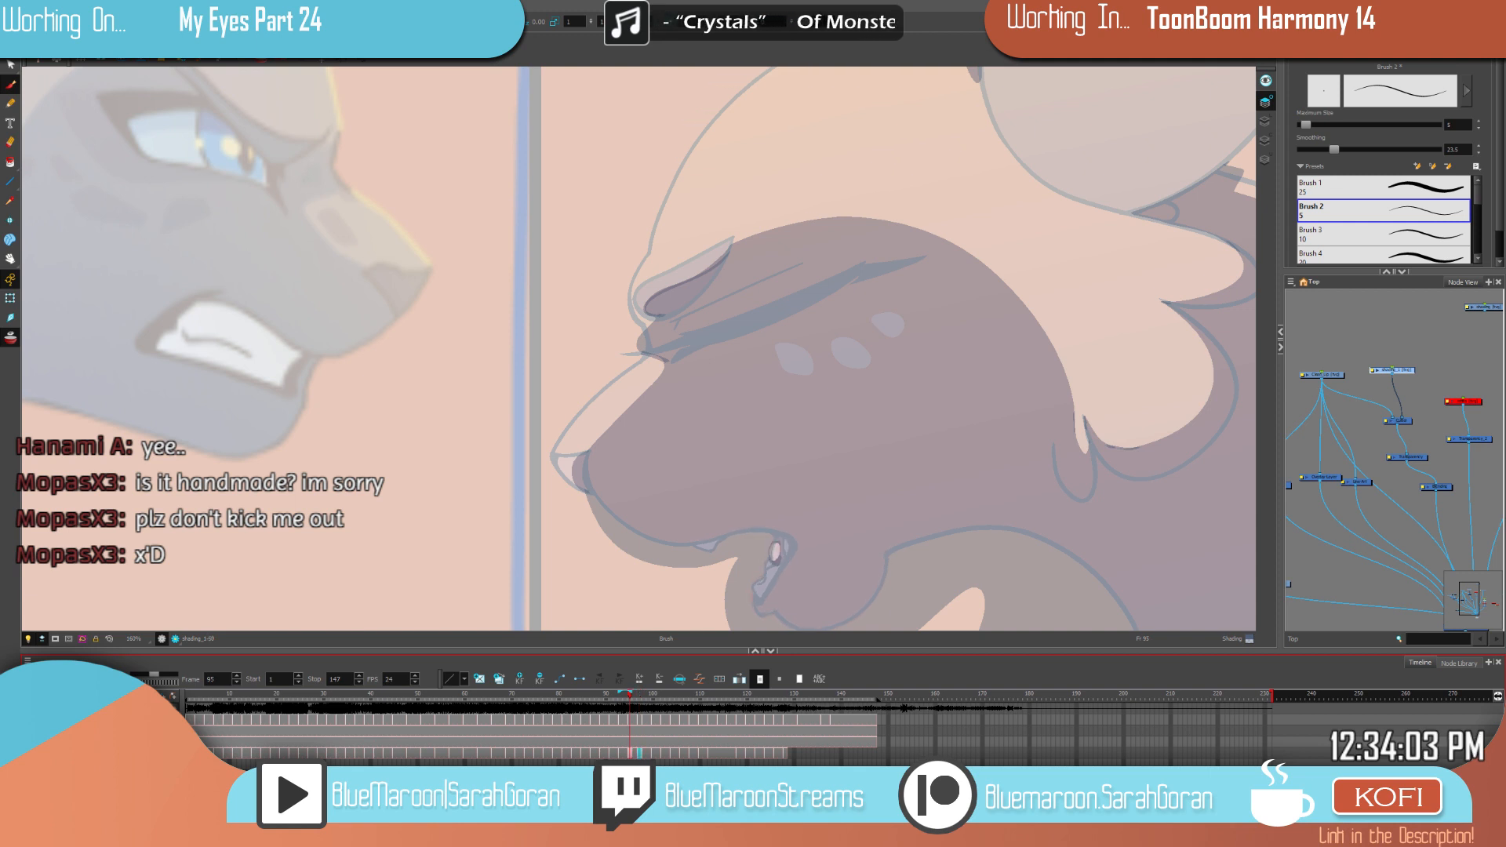
key("period")
key("period")
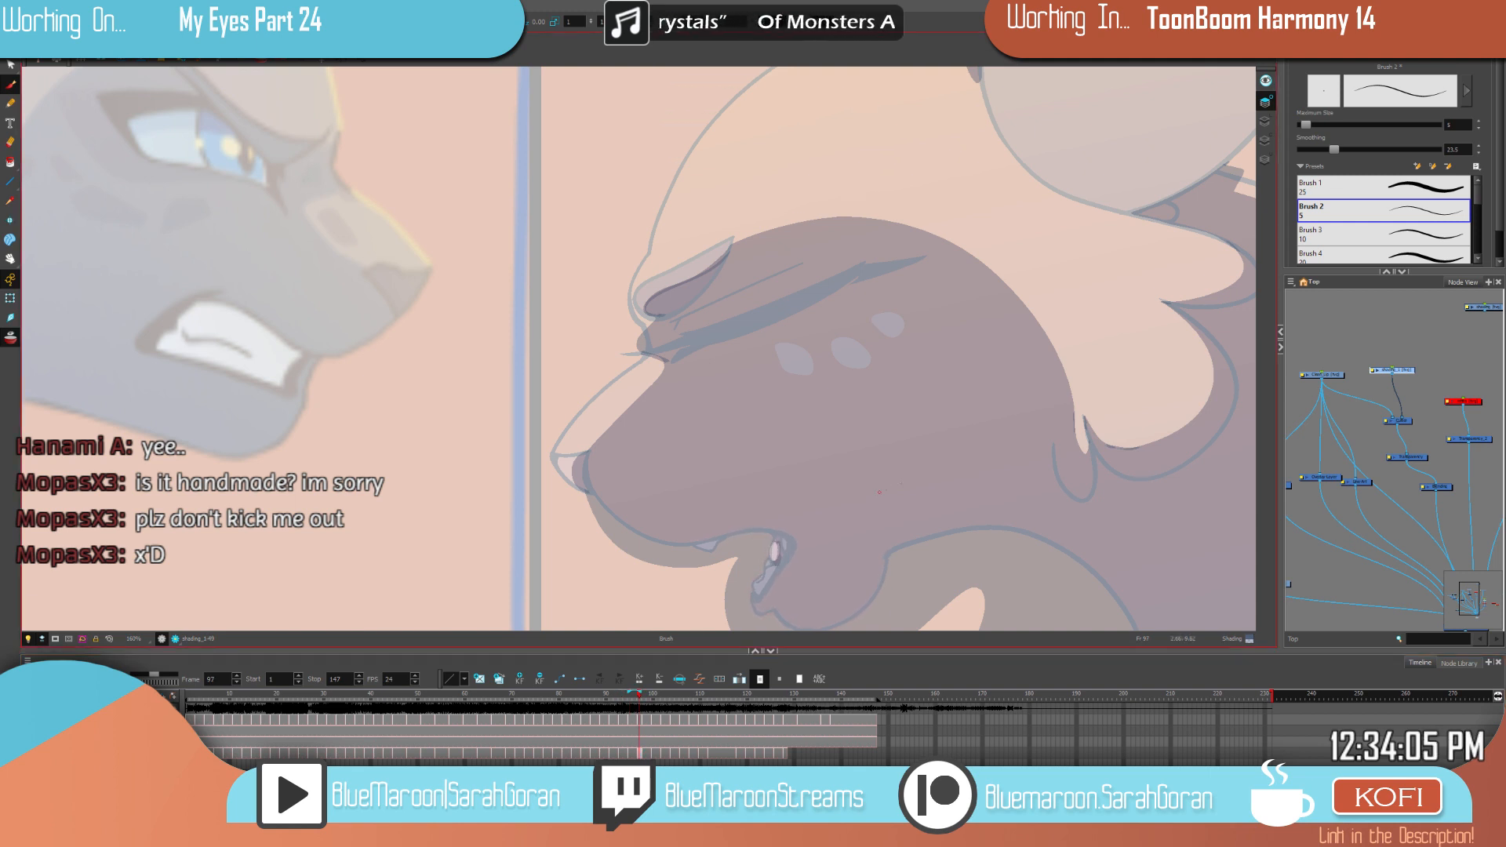
Step: Show the whole scene, preview the animation from frame 1, and return to the first frame
scroll(992, 490, "down", 5)
key("space")
left_click_drag(991, 495, 800, 489)
left_click_drag(637, 695, 186, 710)
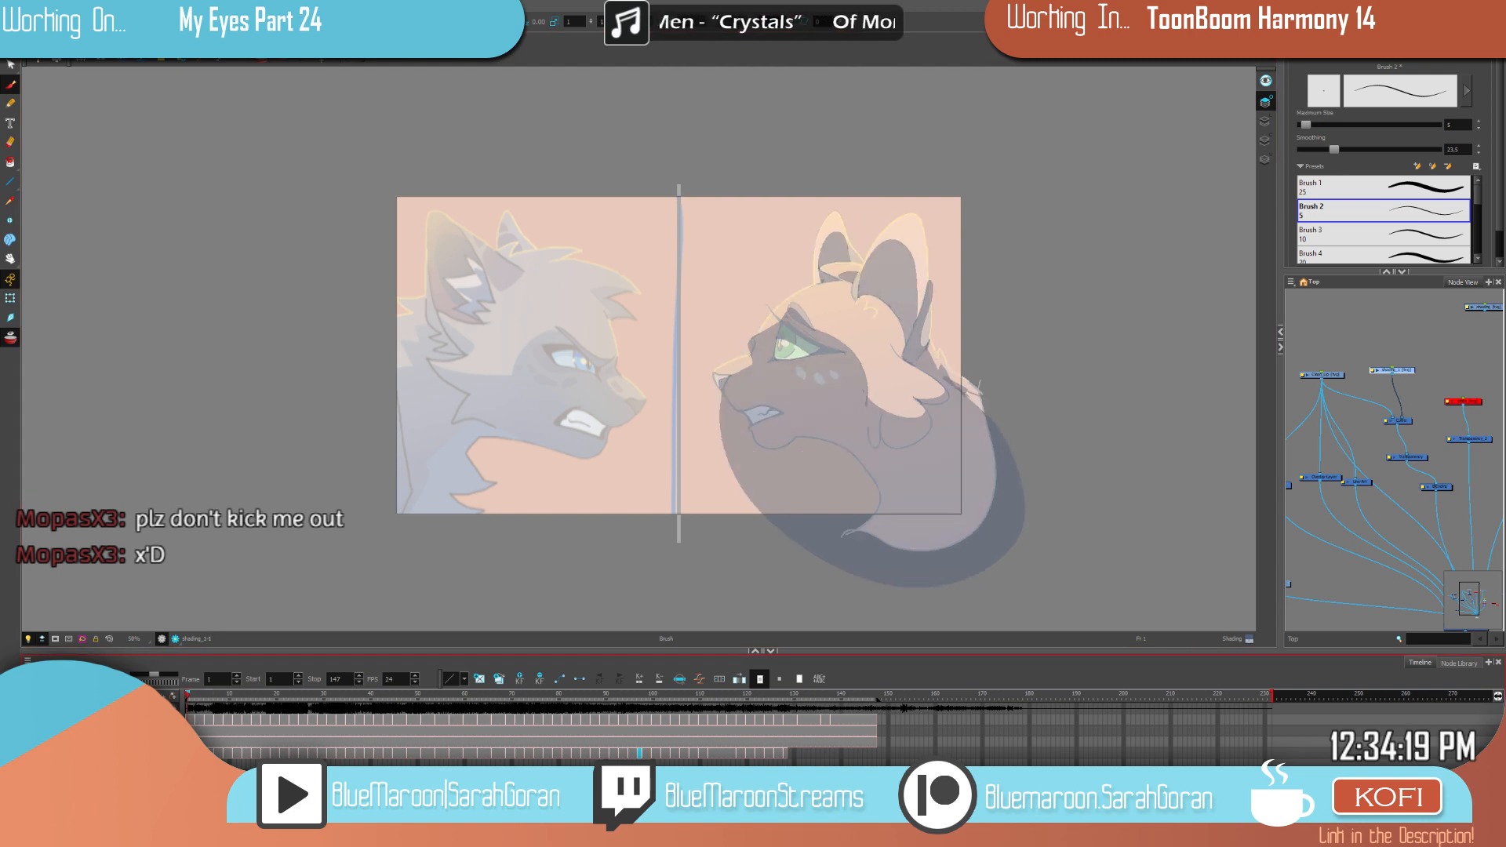
key("shift+Return")
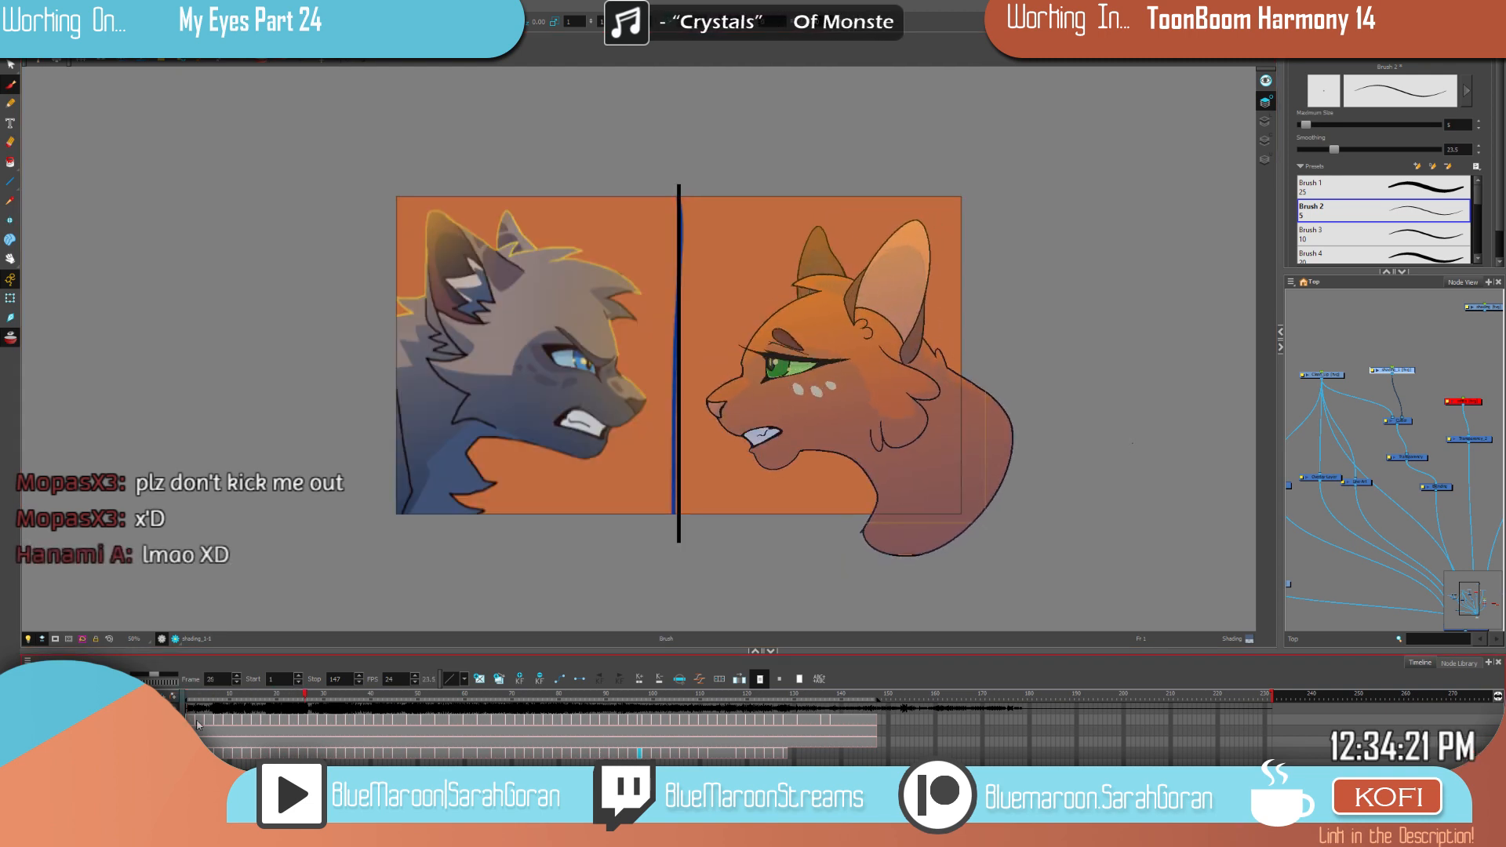
key("shift+Return")
key("shift+comma")
Step: Make the Shading colour in the My_Eyes palette fully opaque with an alpha of 255
left_click(1424, 60)
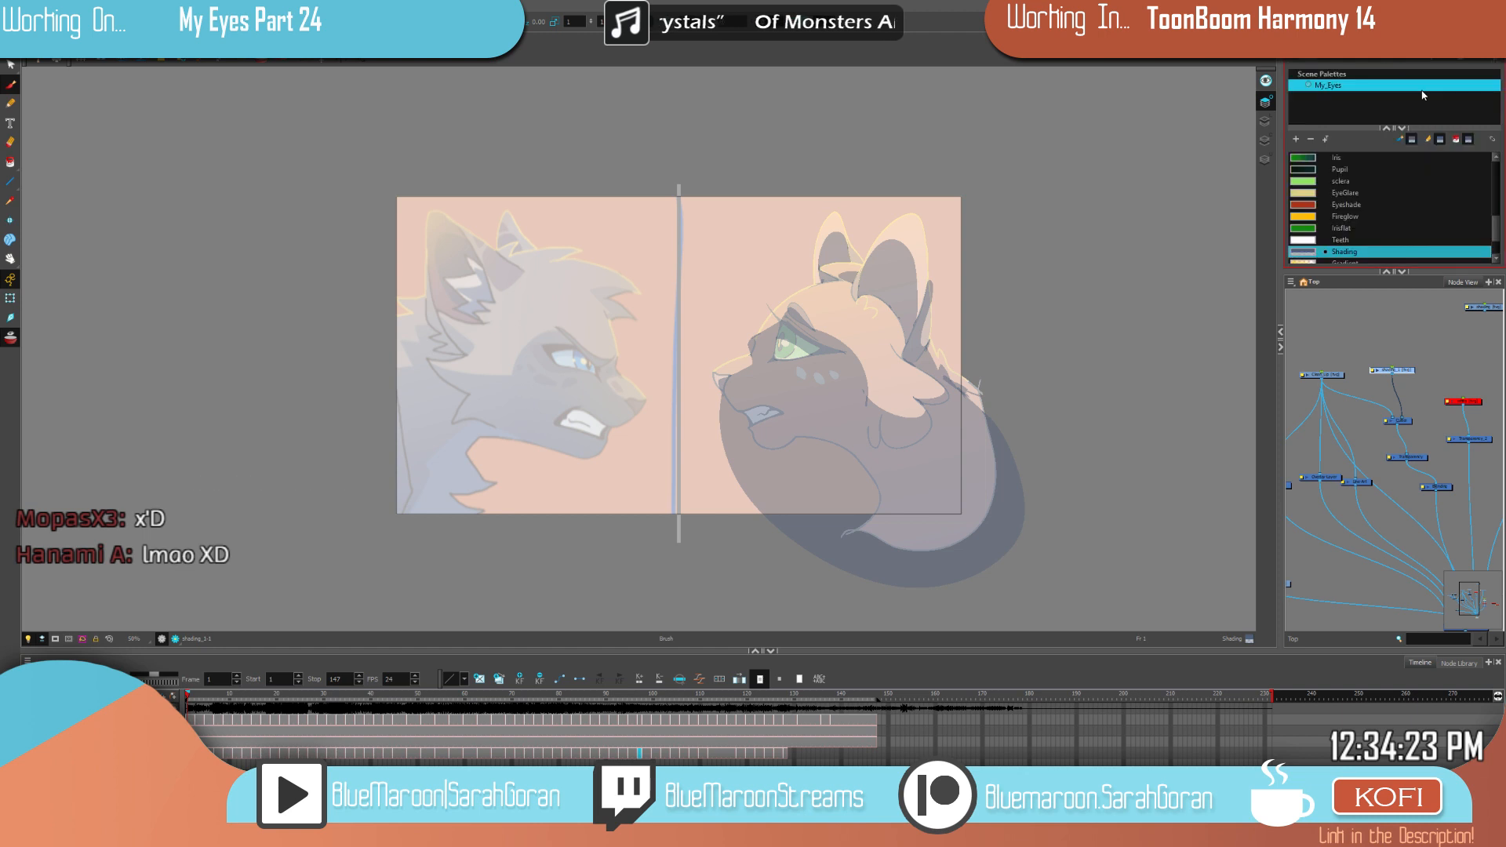
double_click(1303, 252)
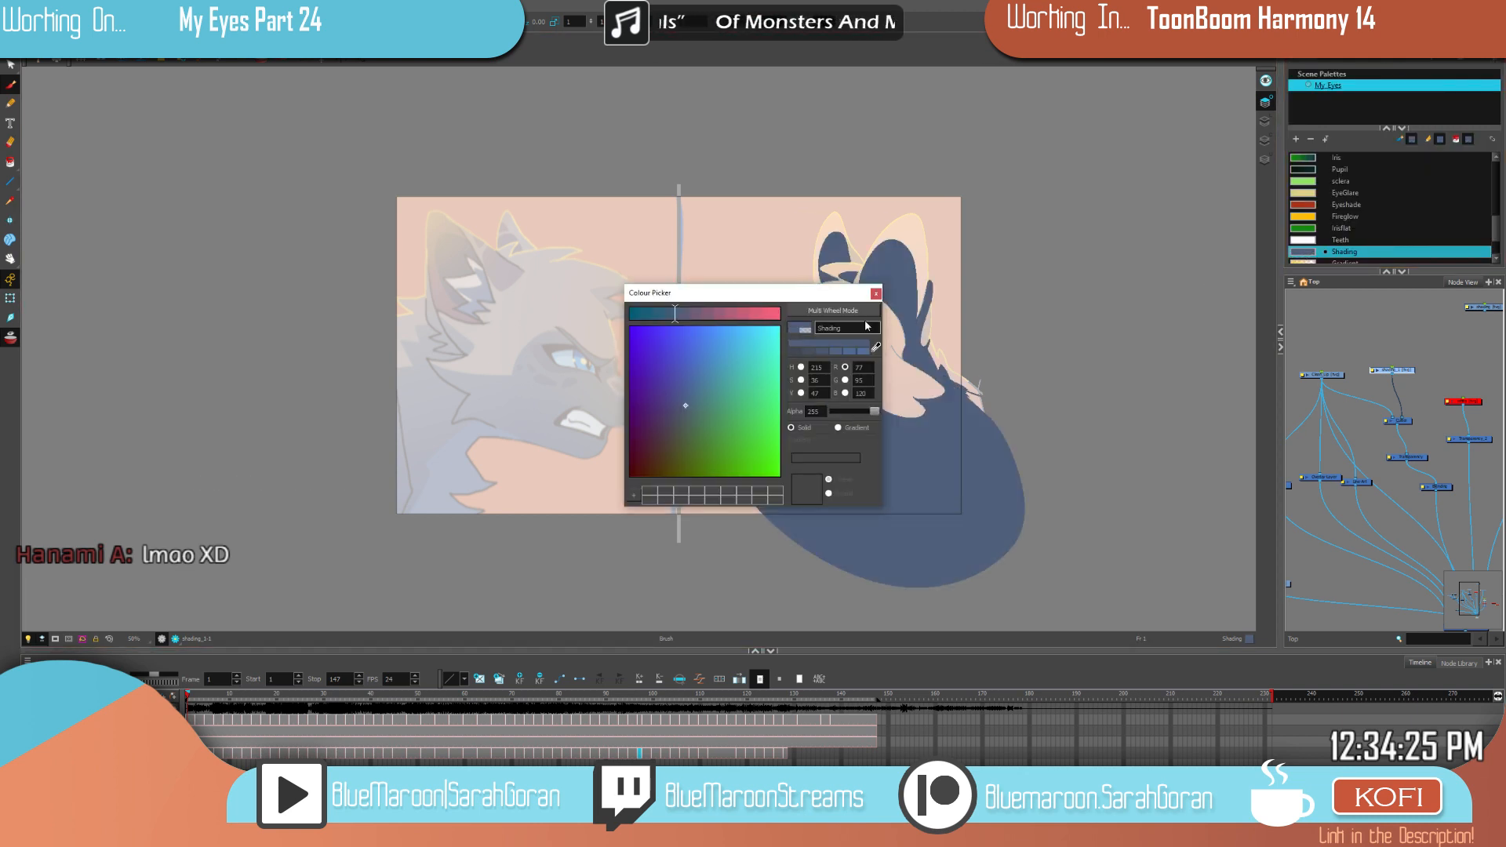
left_click(875, 293)
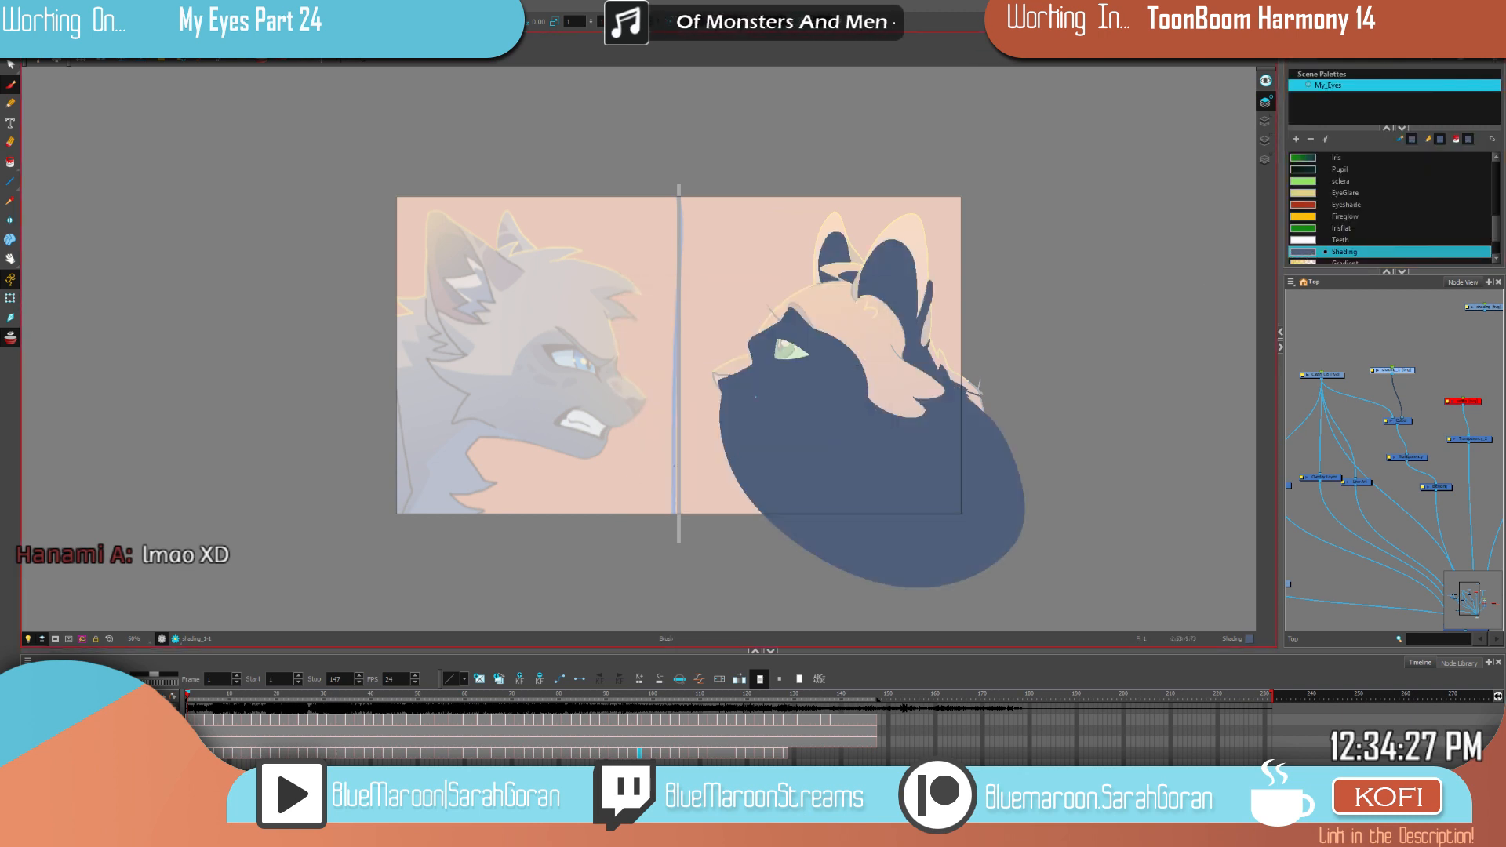
Step: Mask everything outside the camera frame, enlarge the scene, and play the animation, stopping at frame 77
left_click(56, 639)
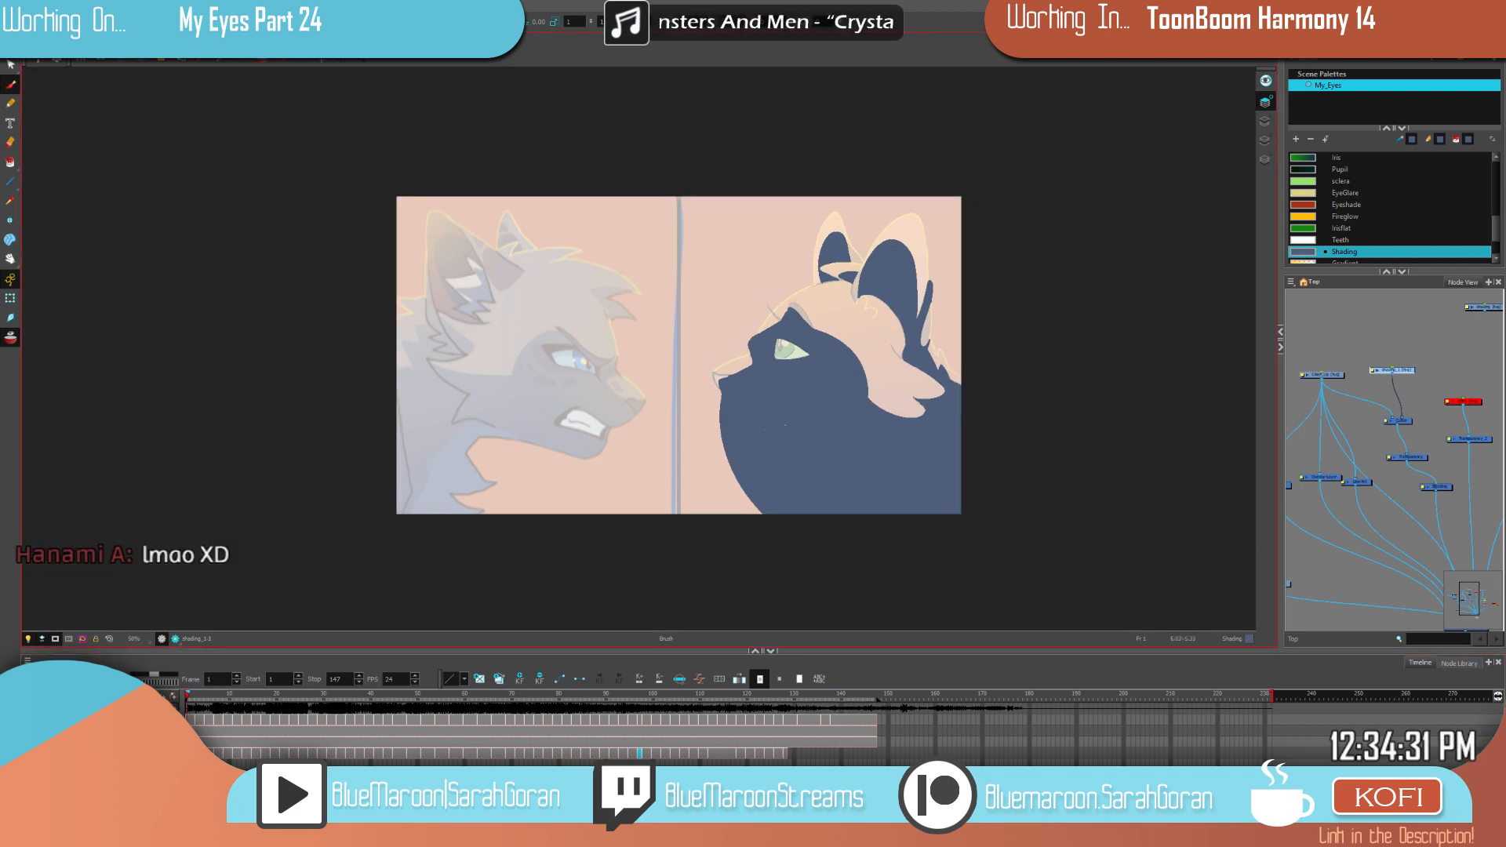
scroll(781, 423, "up", 1)
scroll(791, 422, "up", 1)
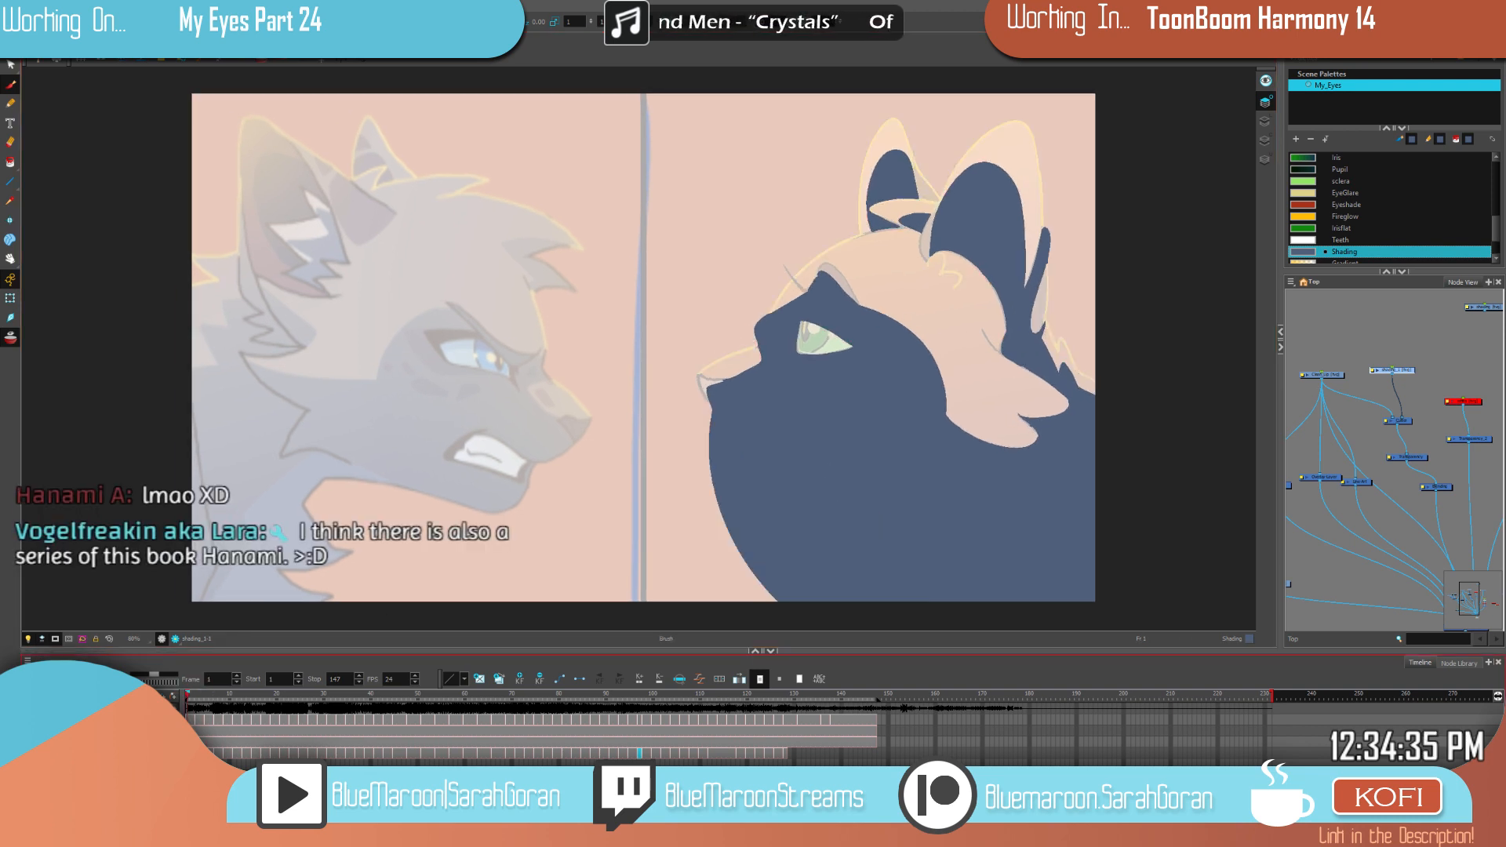
left_click(41, 680)
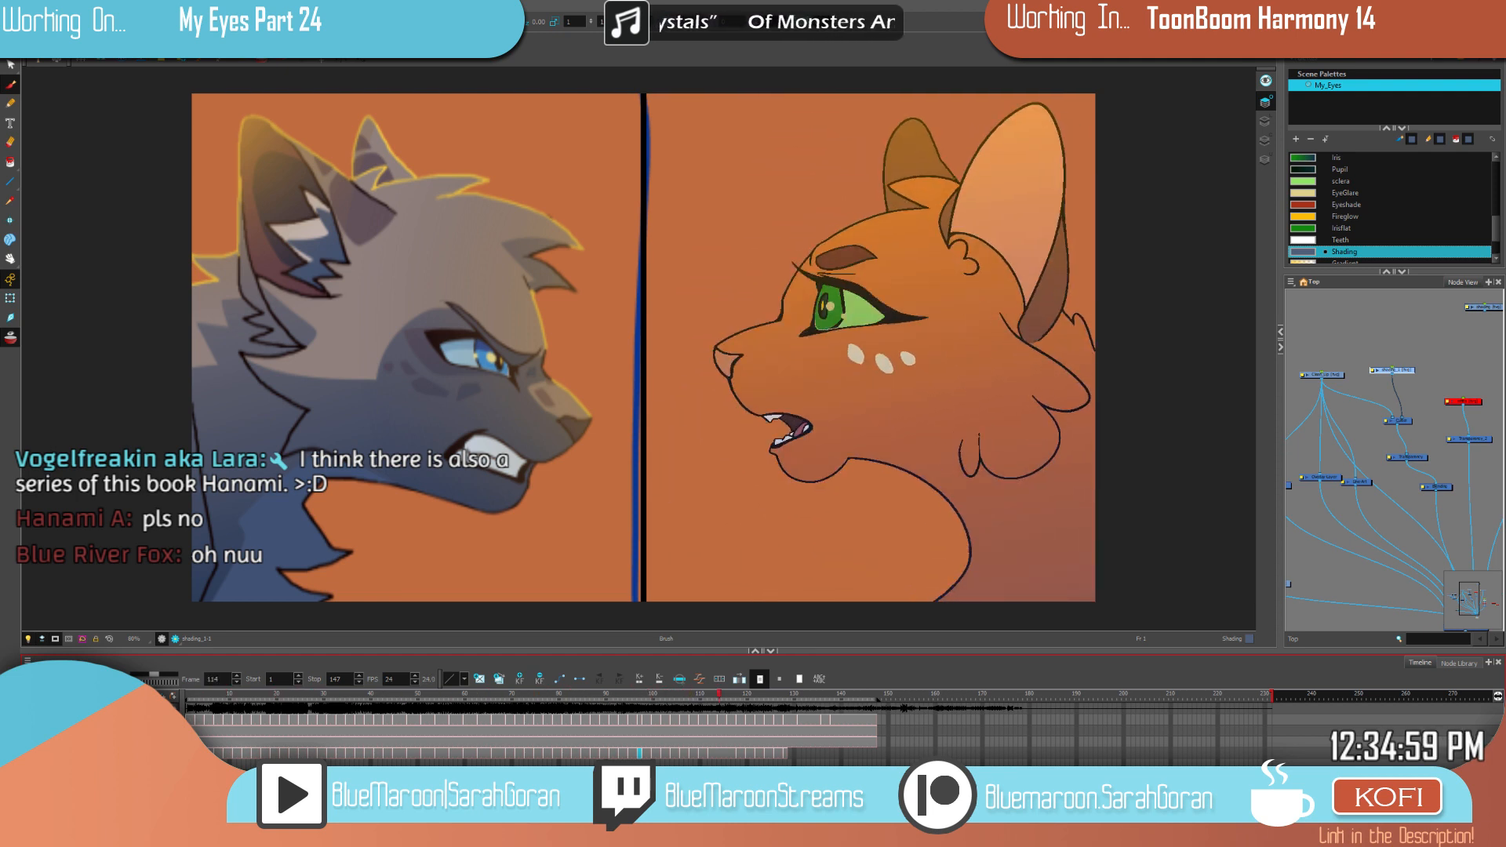
left_click(545, 695)
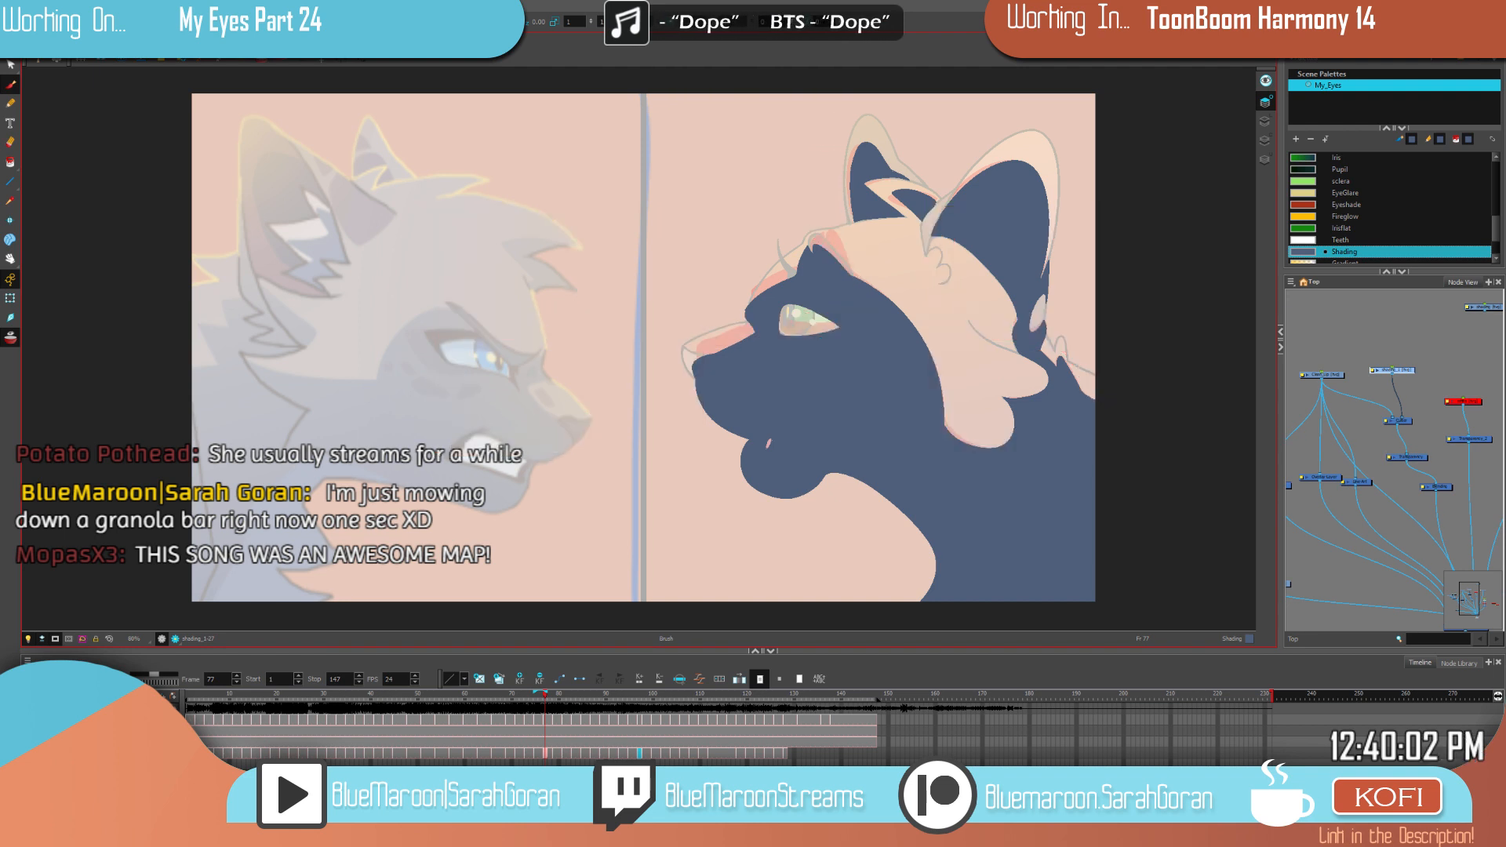
Step: Compare the drawings around frame 77 and make the Shading colour semi-transparent again
left_click(548, 691)
key("f")
key("f")
key("g")
key("g")
key("f")
key("g")
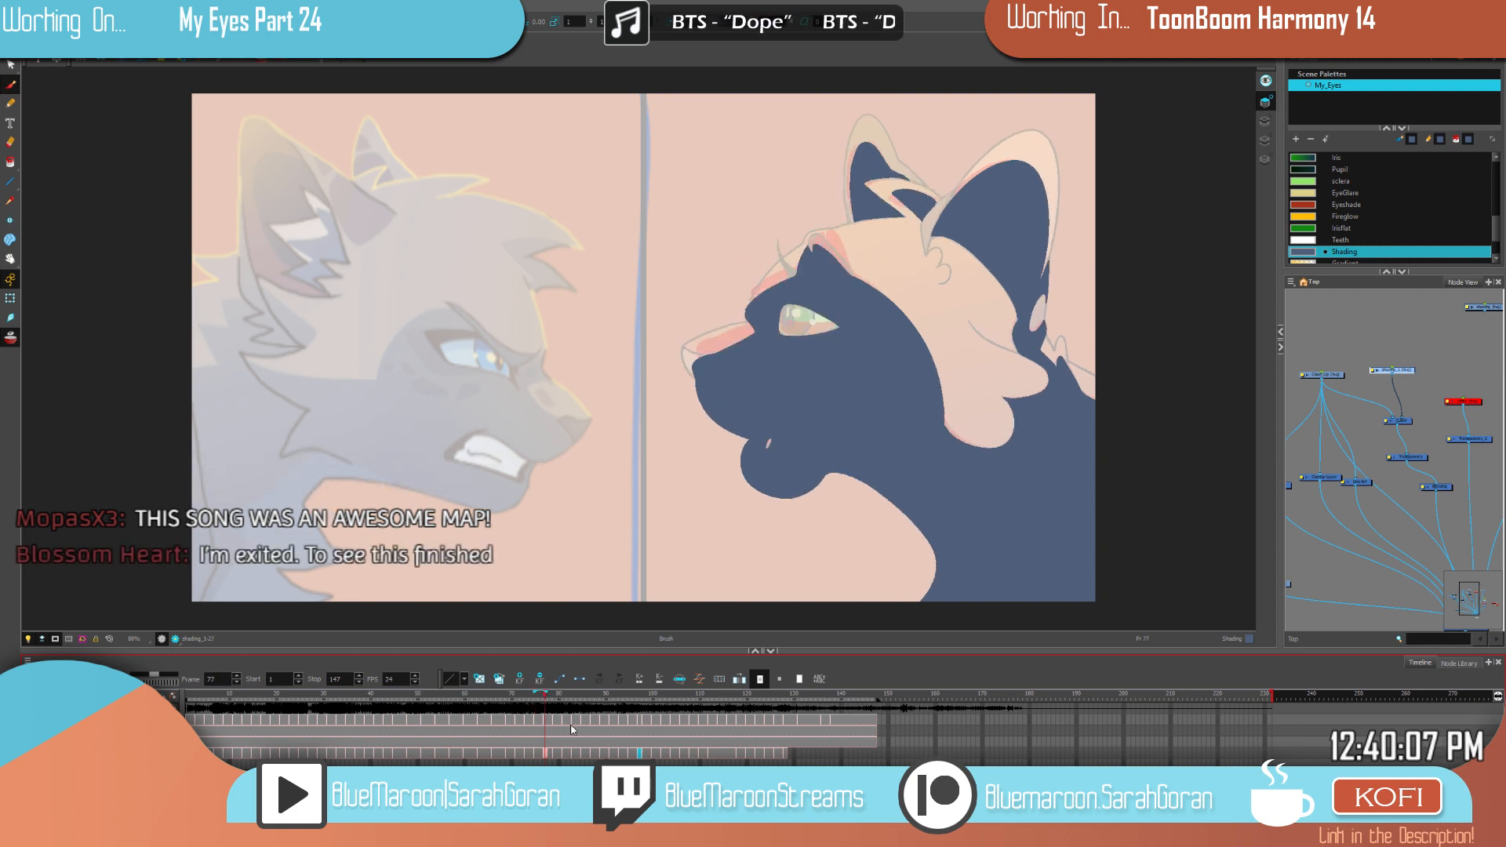
double_click(1303, 251)
left_click(876, 294)
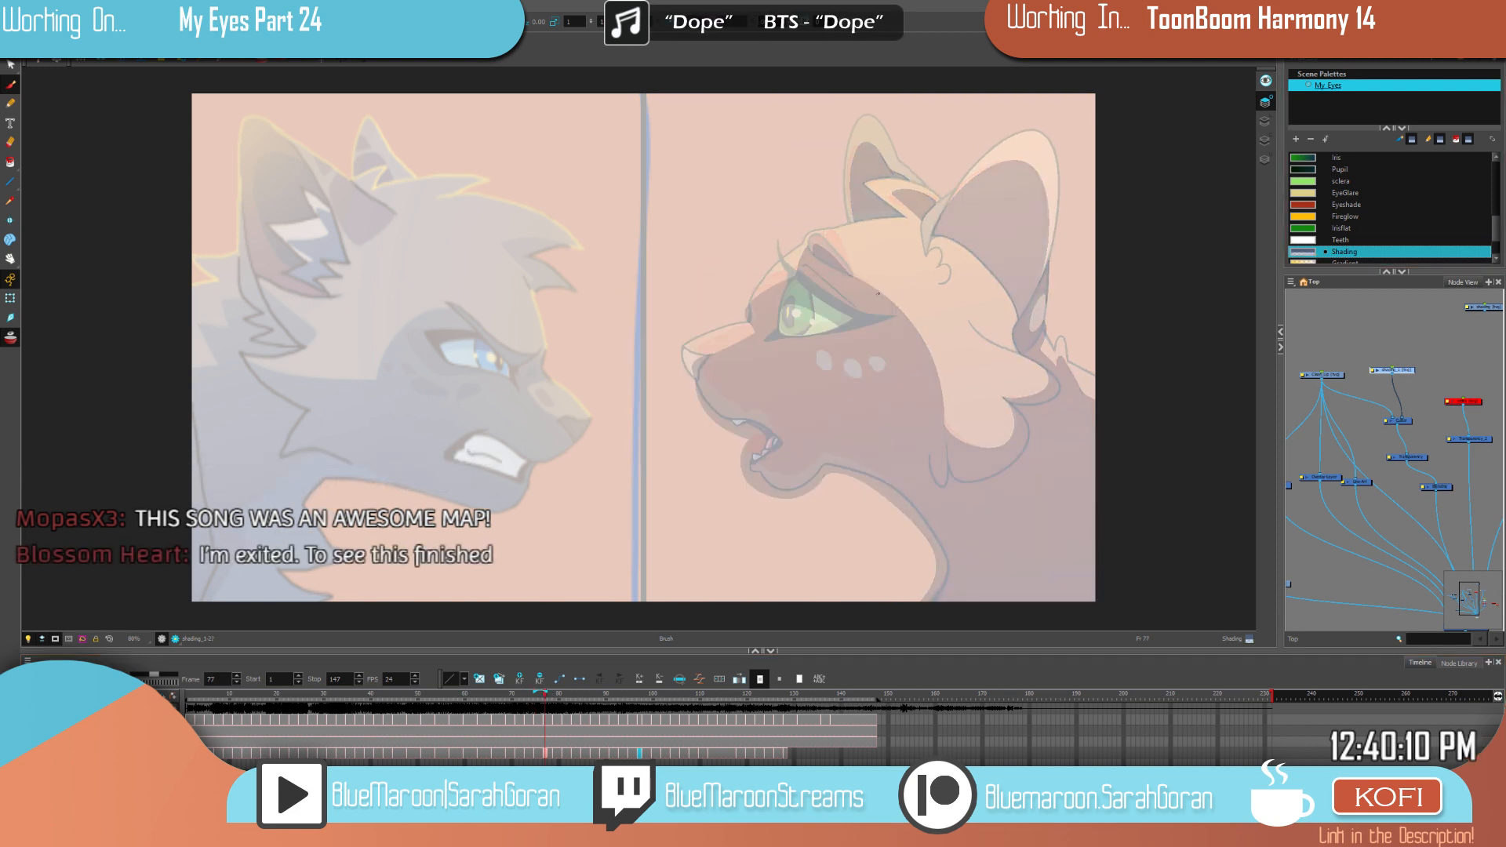
Step: Review the right-hand fox's shading drawing by drawing from frame 77 to frame 97
key("f")
key("g")
key("g")
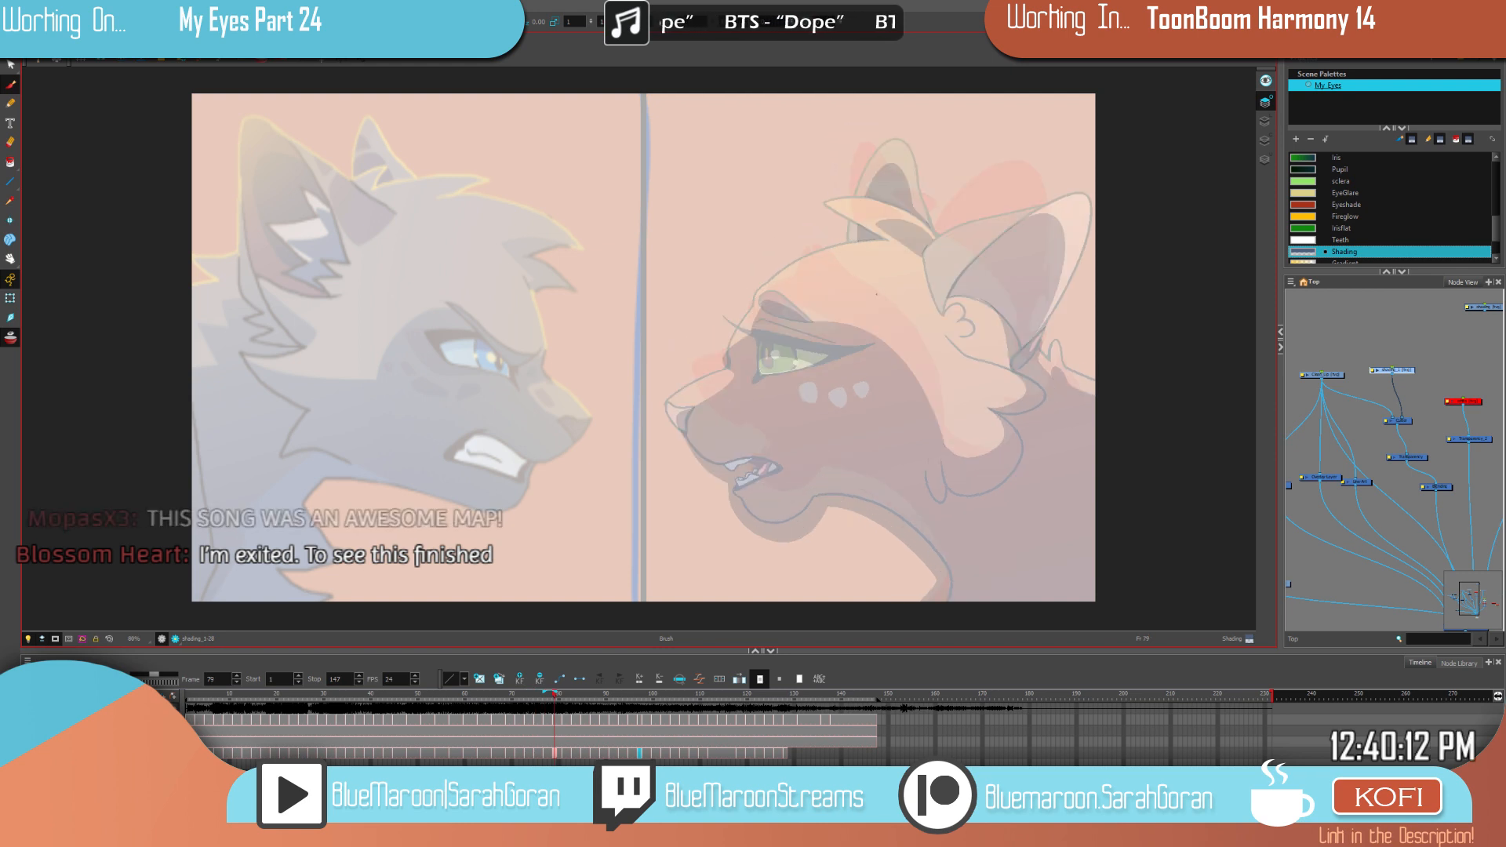
mouse_move(992, 392)
left_mouse_down()
mouse_move(883, 339)
mouse_move(887, 316)
left_mouse_up()
key("g")
key("g")
key("g")
key("g")
key("g")
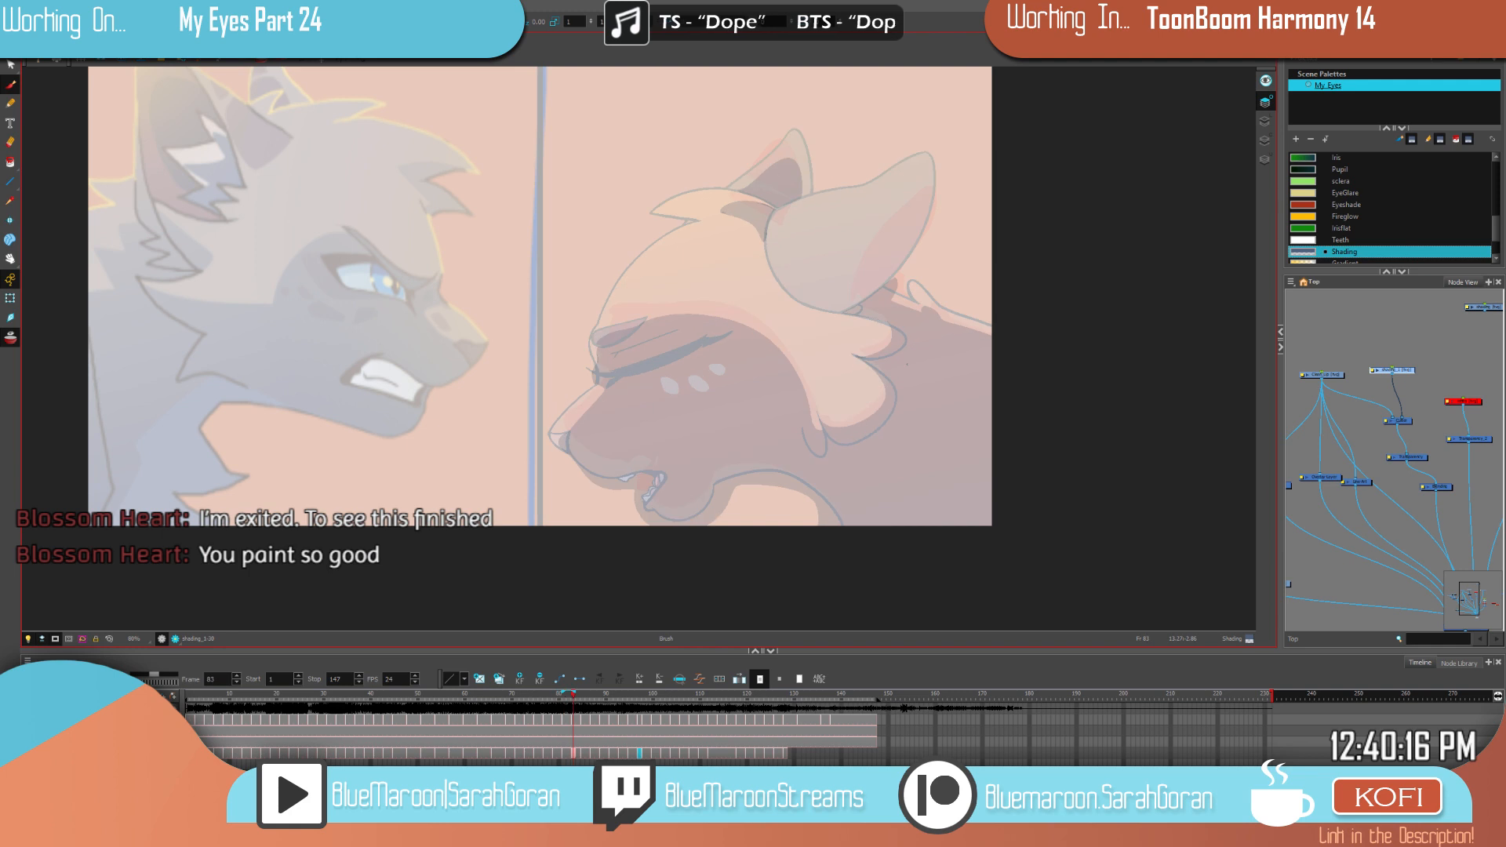
key("g")
key("g")
key("g")
key("g")
key("g")
key("g")
key("g")
key("g")
key("g")
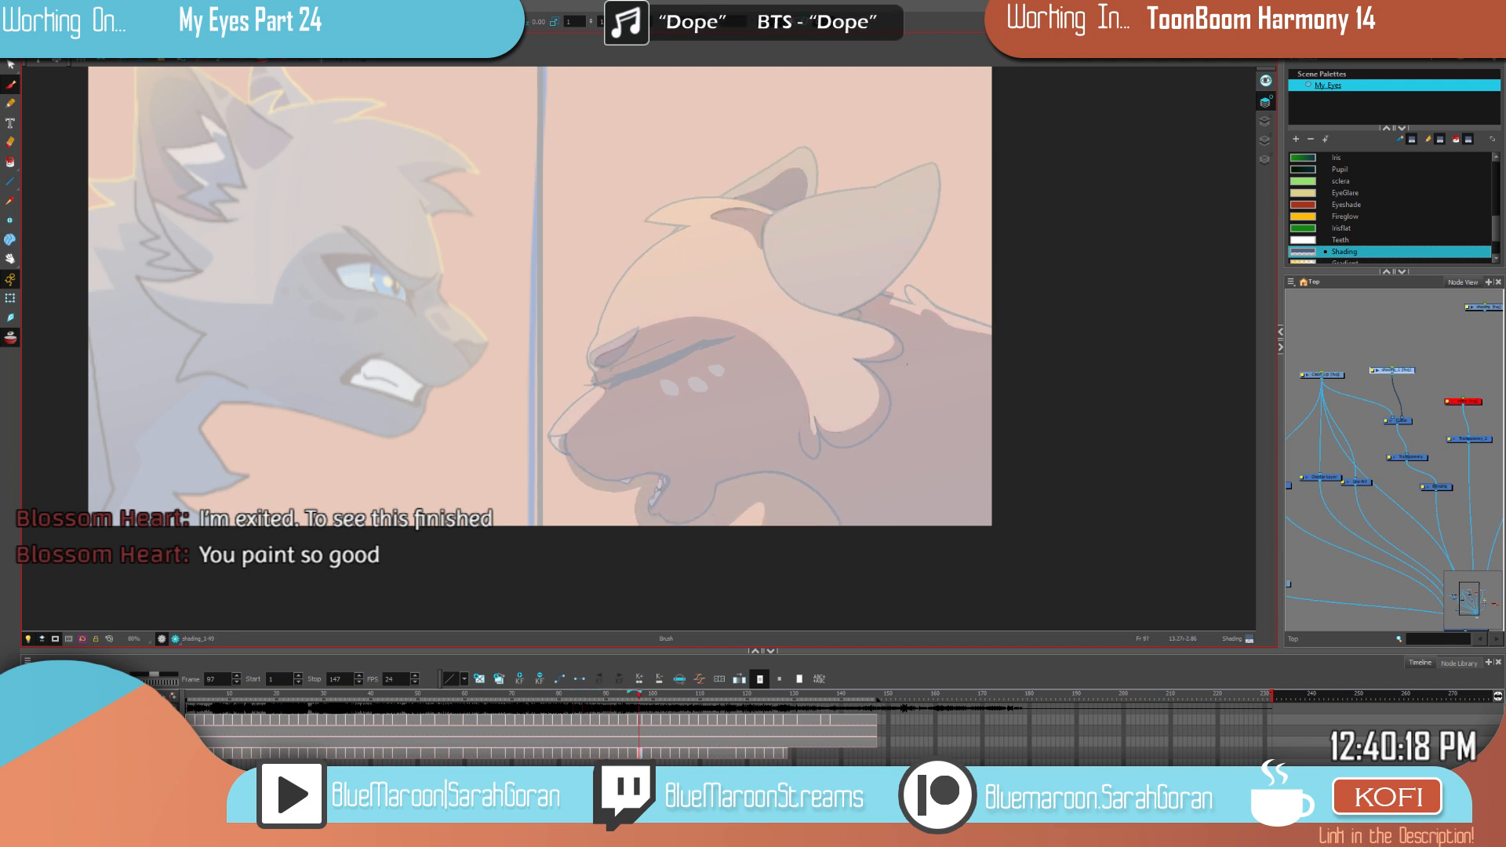
Step: Go to frame 100 and outline the shading inside the dark patch above the right-hand fox's closed eye
key("f")
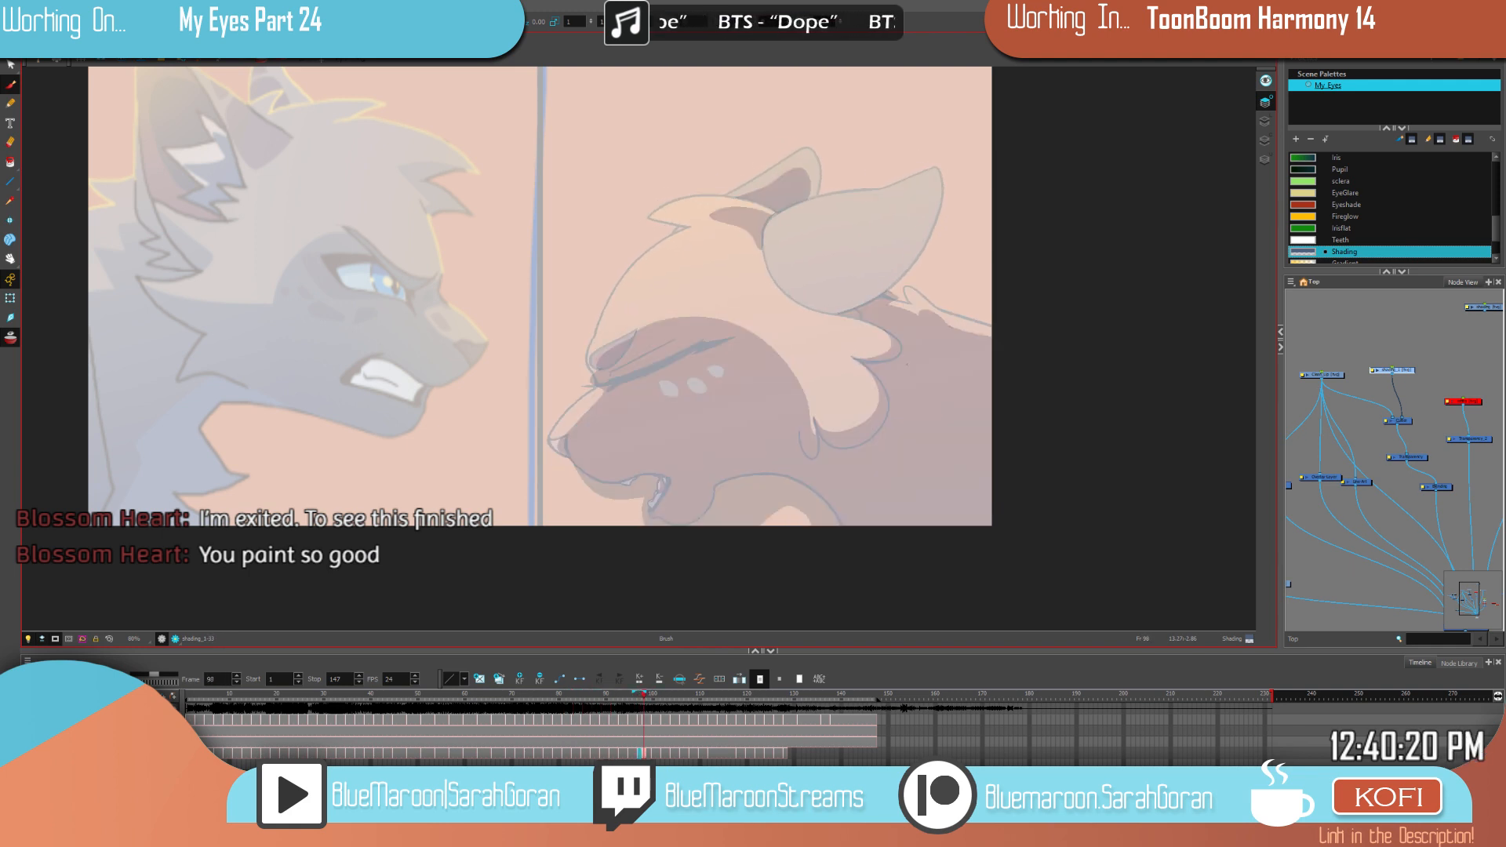
key("g")
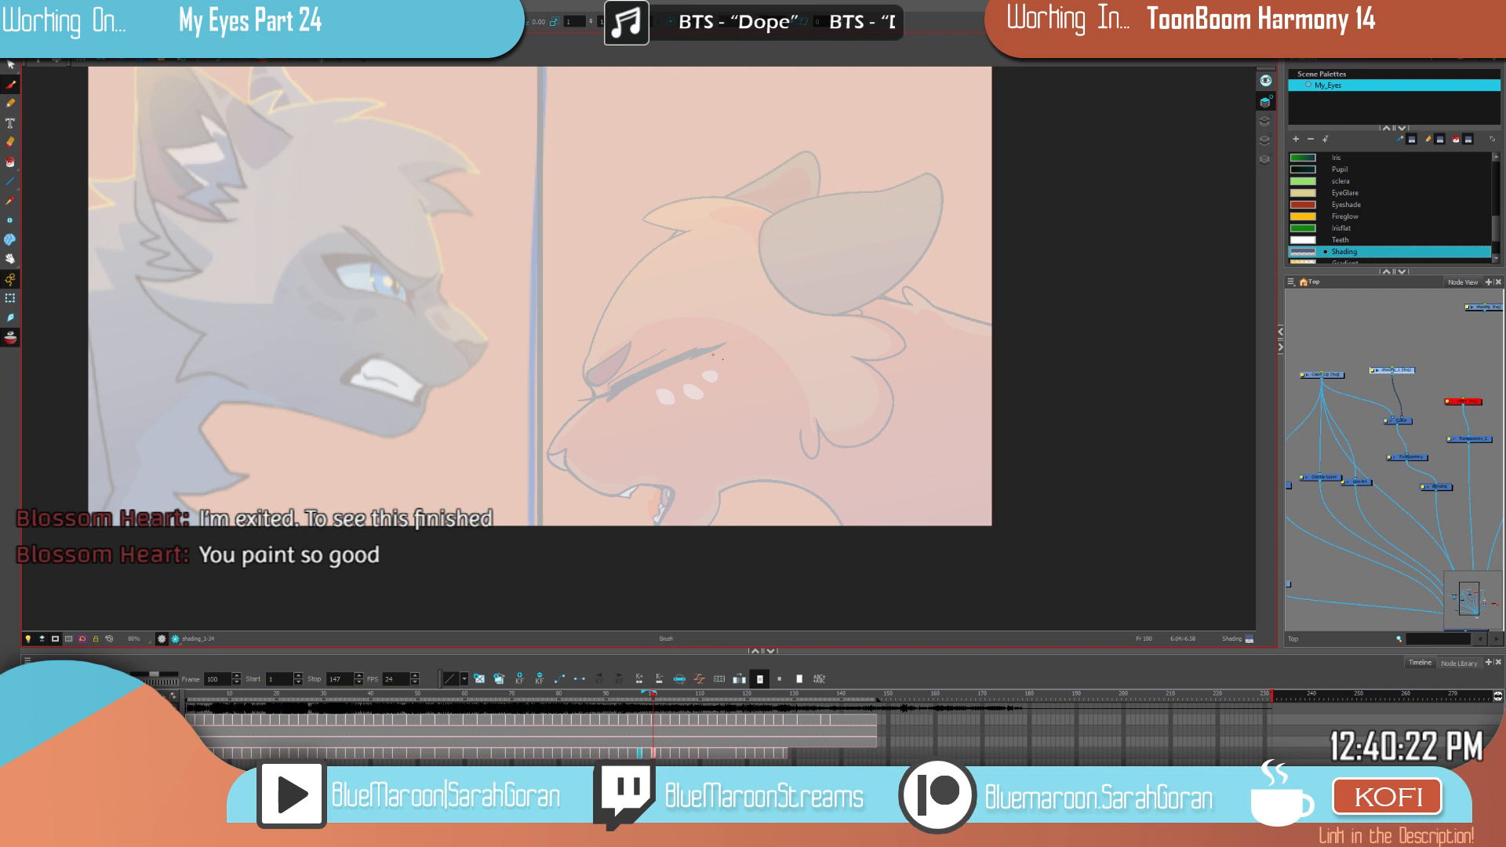
scroll(713, 354, "up", 4)
left_click_drag(672, 363, 850, 351)
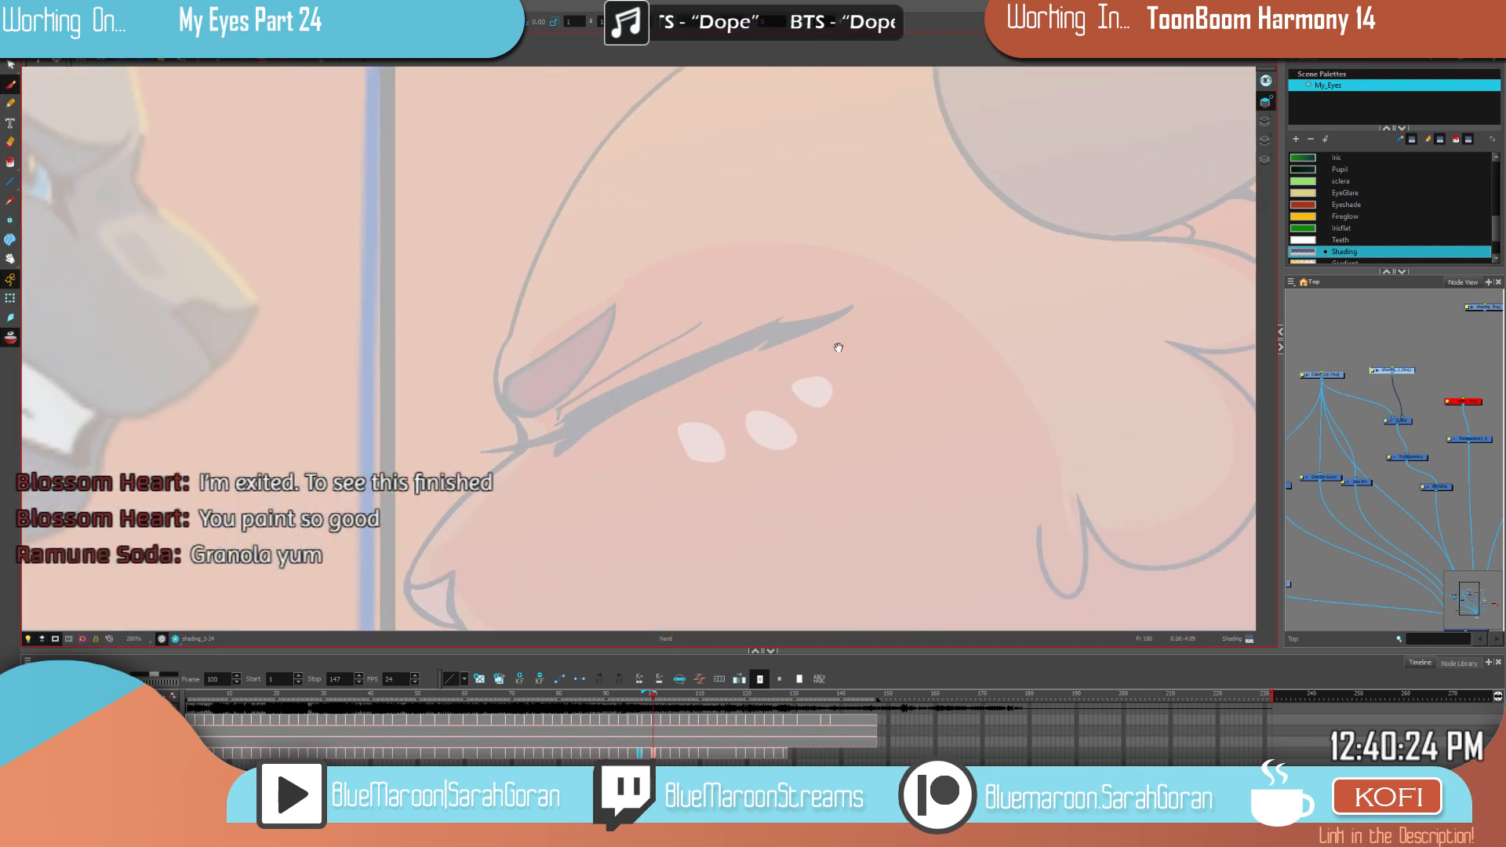
scroll(850, 351, "down", 2)
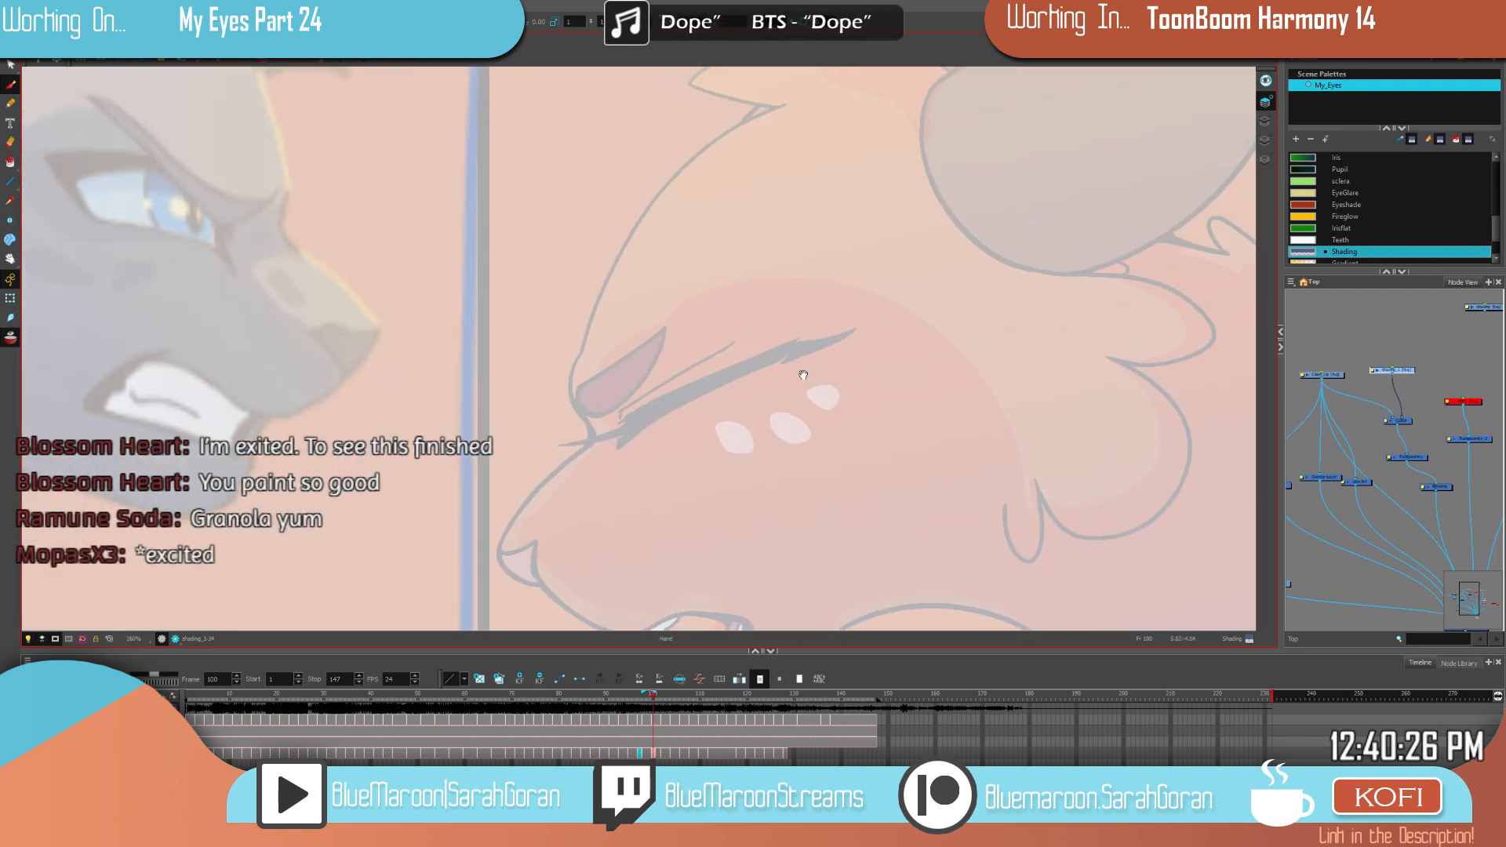
scroll(803, 375, "up", 1)
left_click_drag(806, 390, 795, 367)
key("ctrl+z")
key("ctrl+shift+z")
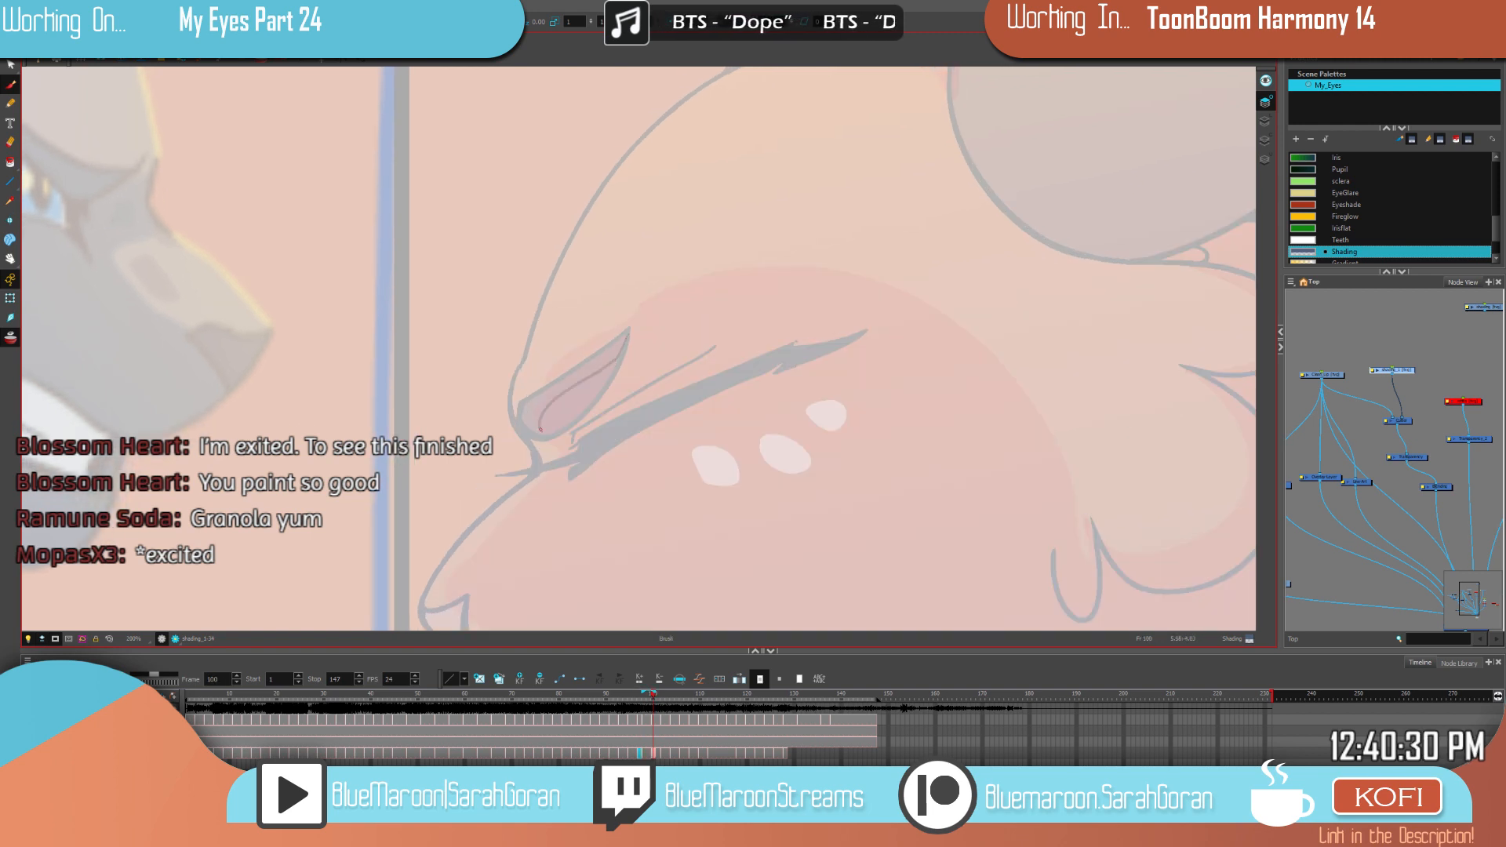
left_click_drag(540, 423, 583, 413)
Step: Draw the shading contour arching over the fox's brow and down to the cheek fur, using the neighbouring drawings as reference
left_click_drag(920, 424, 725, 335)
key("f")
key("g")
key("f")
key("g")
key("f")
key("g")
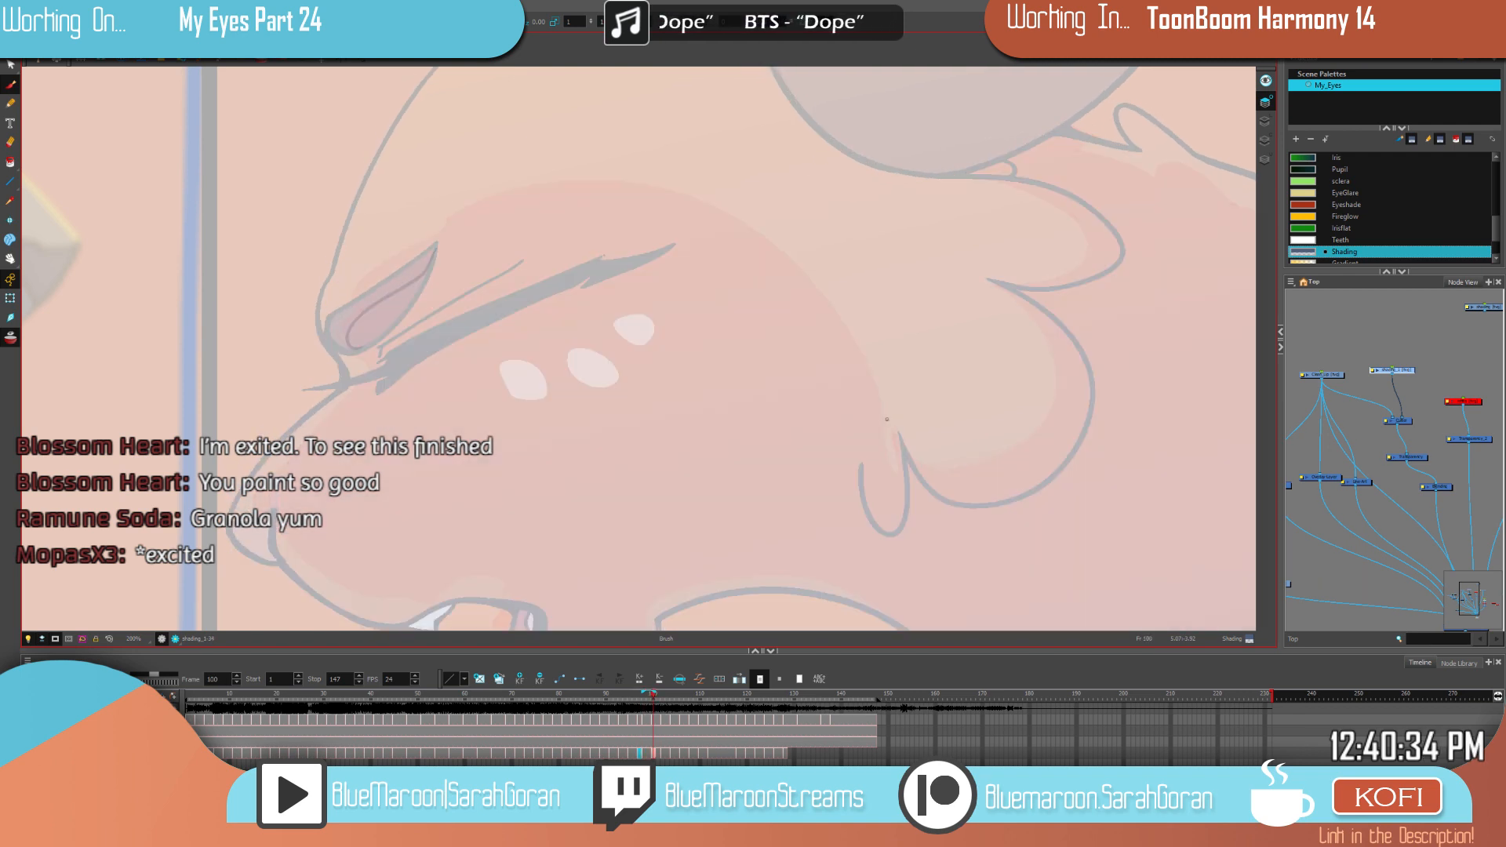
mouse_move(865, 366)
left_mouse_down()
mouse_move(828, 305)
mouse_move(708, 221)
mouse_move(530, 205)
left_mouse_up()
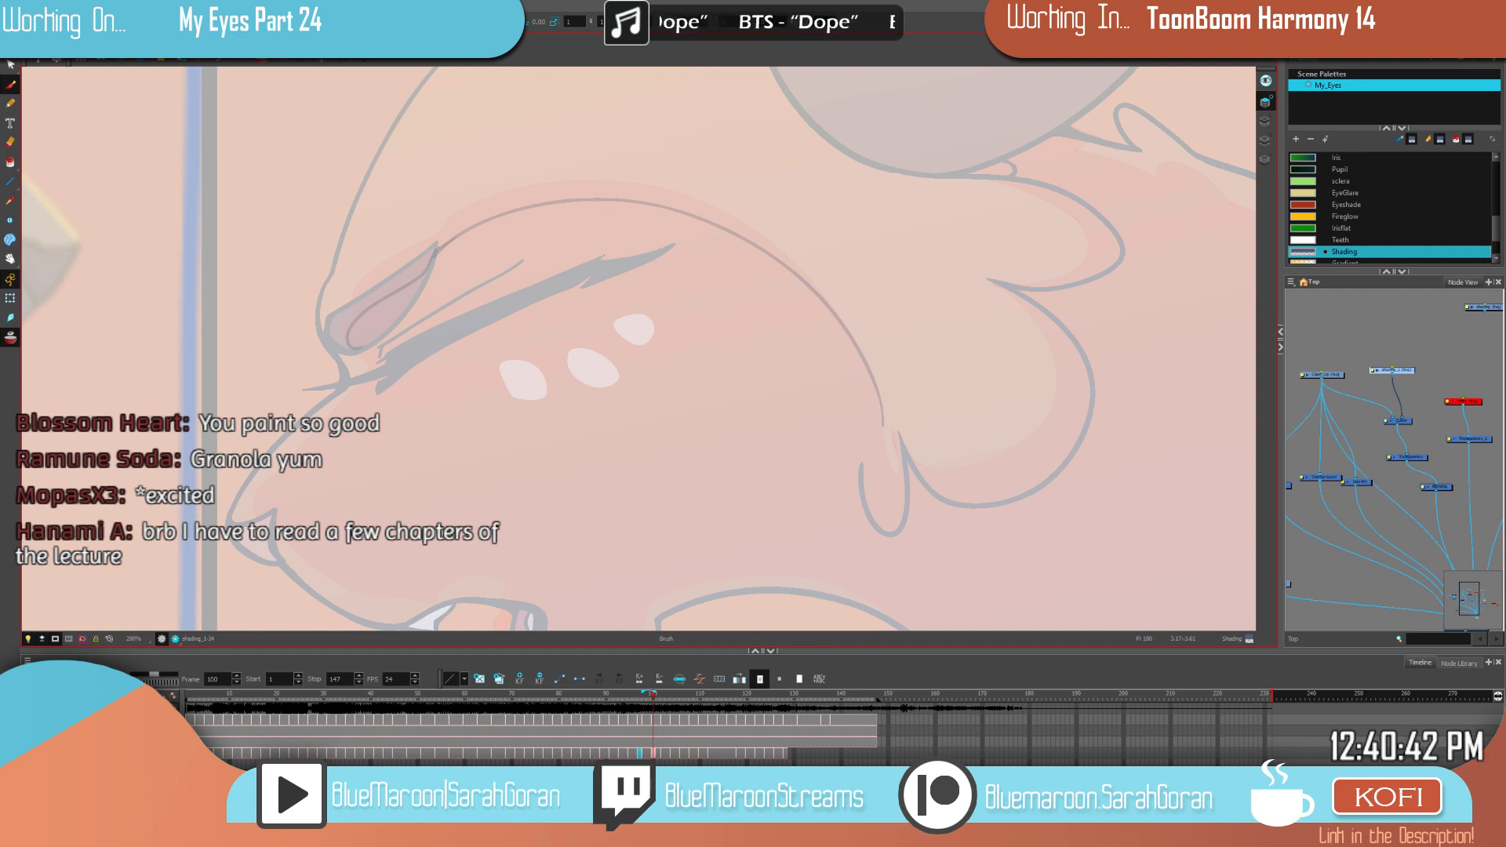
Step: Outline the shading along the fox's muzzle, from the inner corner of the eye down to the nose
left_click_drag(891, 390, 1042, 313)
key("comma")
key("period")
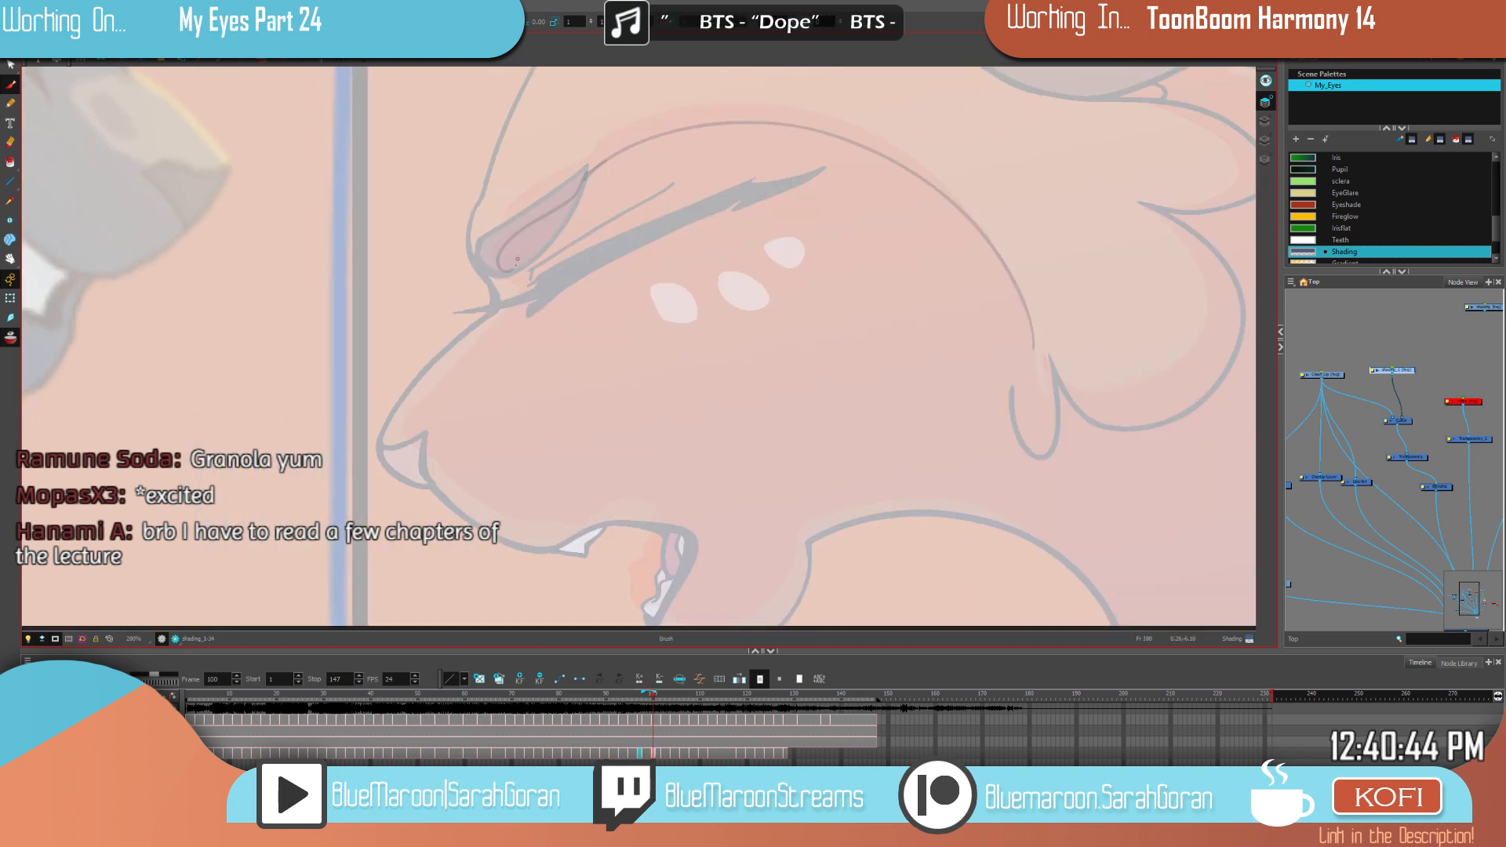
key("comma")
key("period")
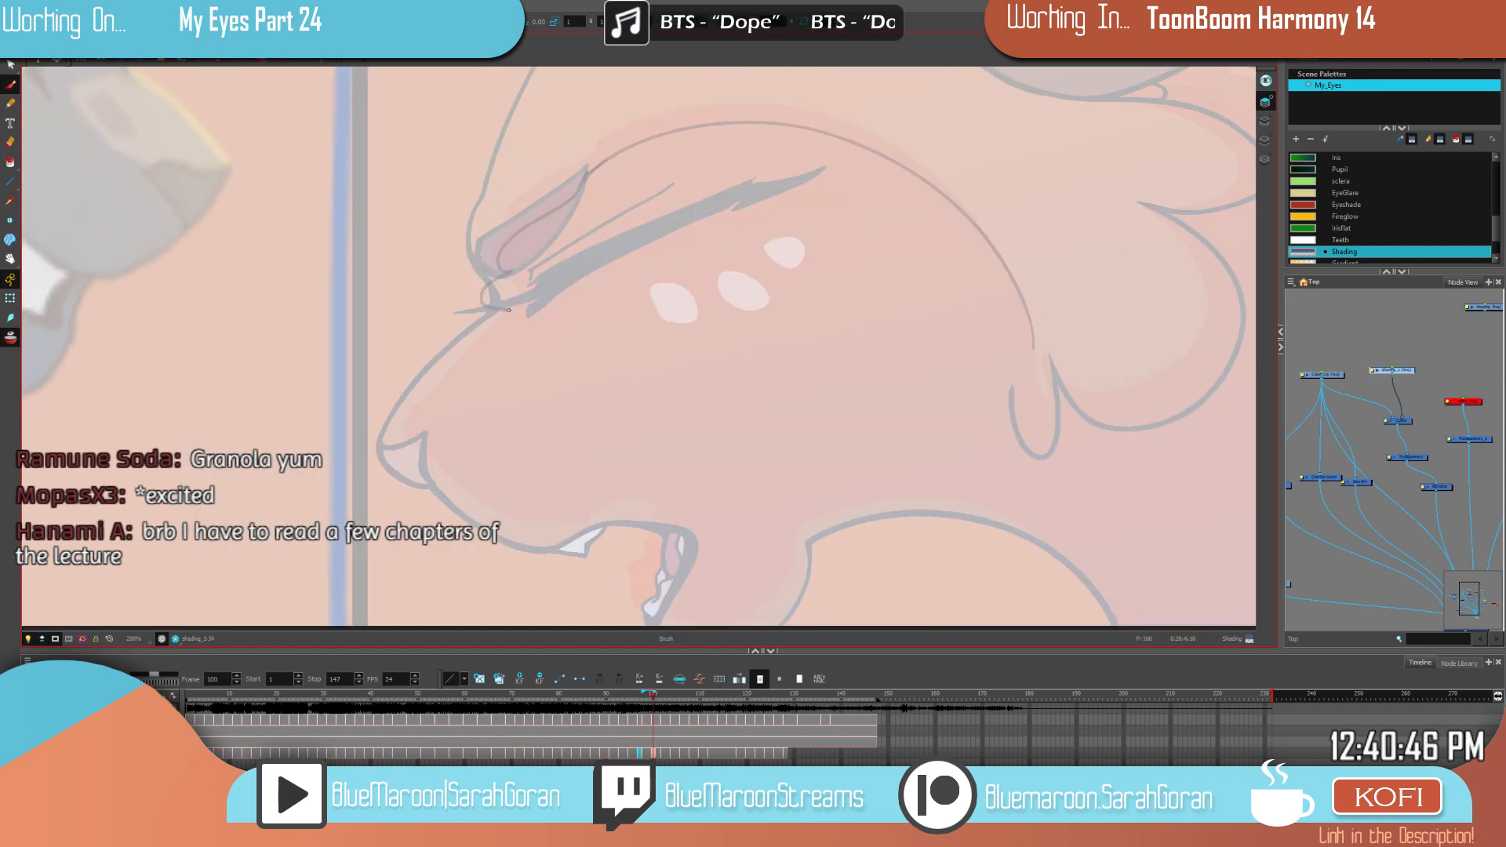
left_click_drag(518, 320, 419, 440)
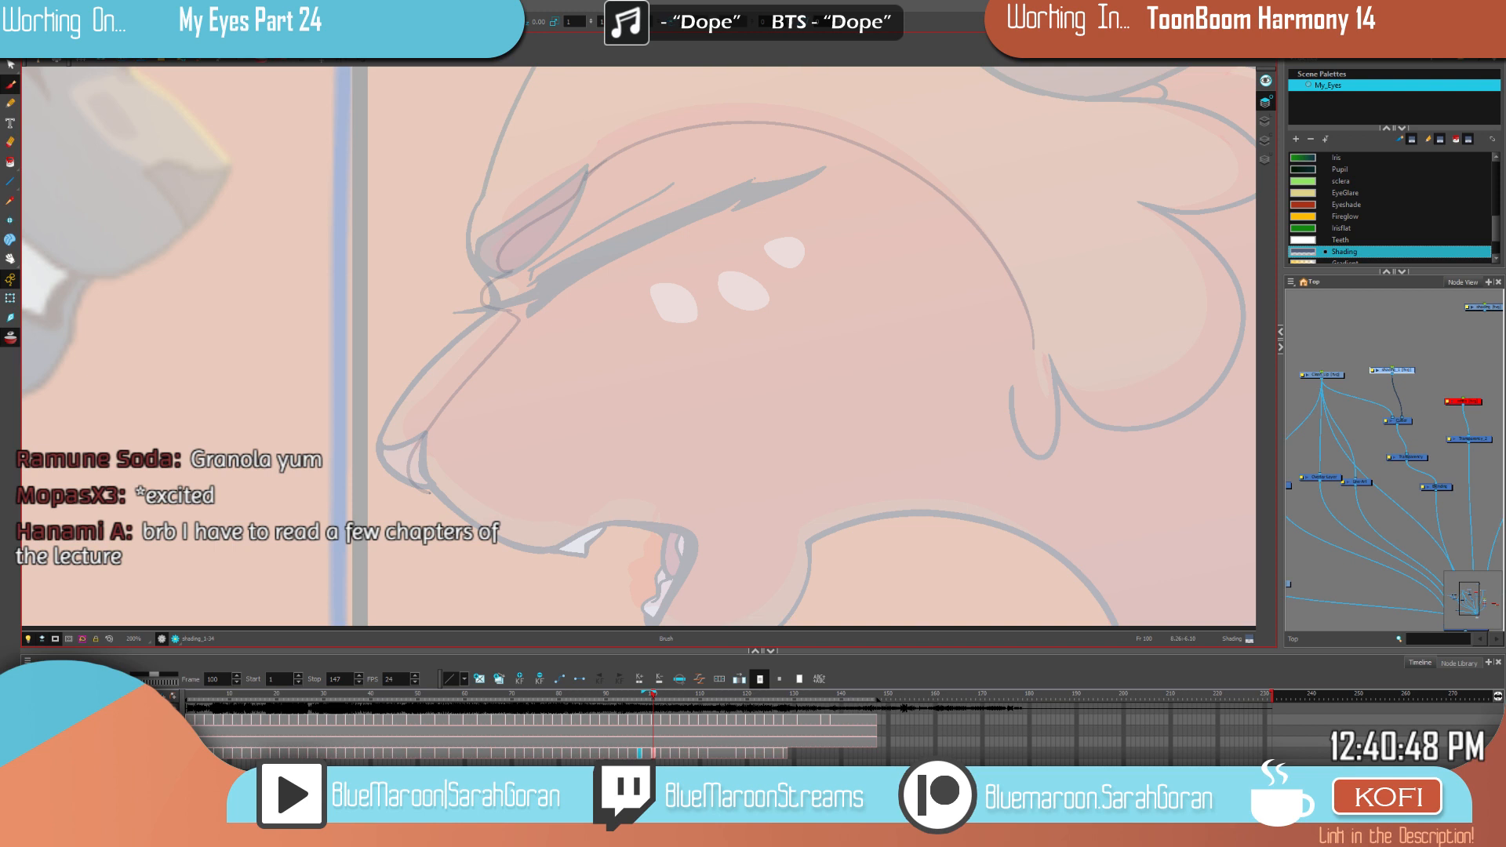
key("comma")
key("period")
Step: Unmask the area outside the camera frame and draw the shading outline around the underside of the muzzle and jaw
left_click_drag(1010, 481, 1001, 333)
key("comma")
key("period")
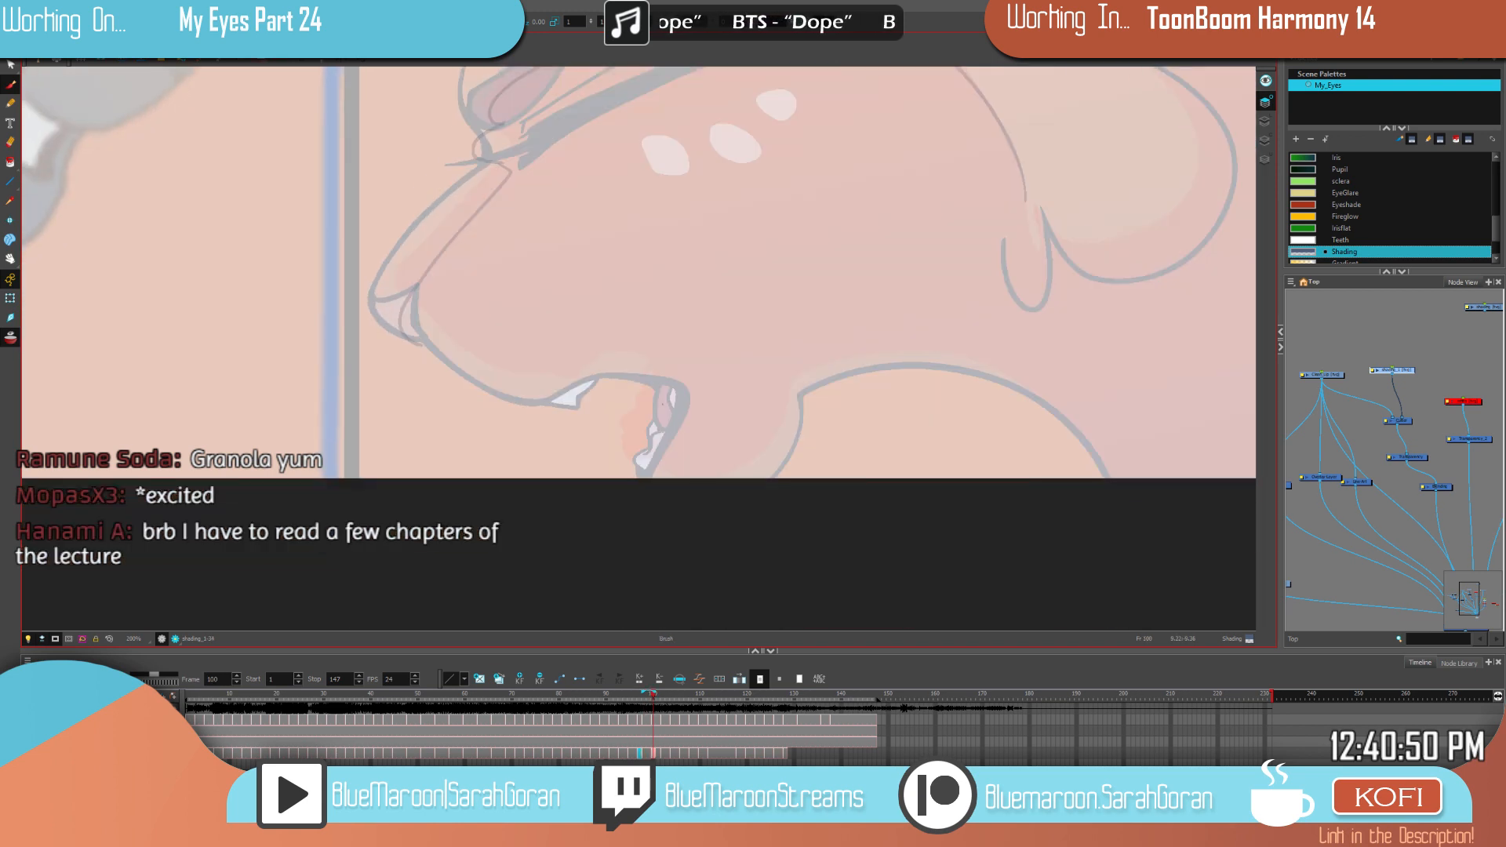
key("comma")
key("period")
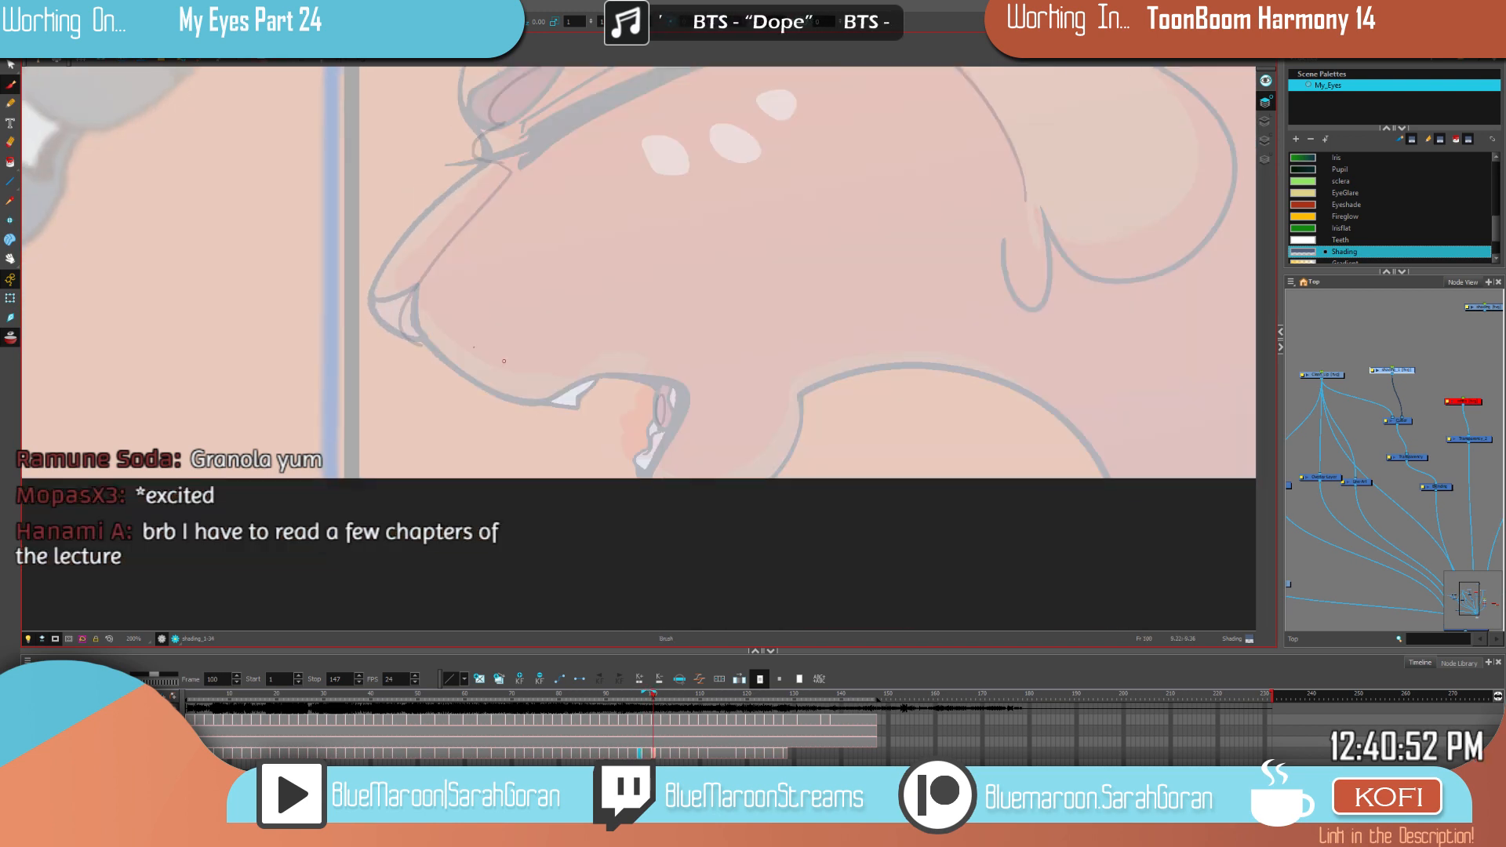
left_click(55, 639)
mouse_move(800, 470)
left_mouse_down()
mouse_move(626, 464)
mouse_move(436, 541)
mouse_move(238, 347)
left_mouse_up()
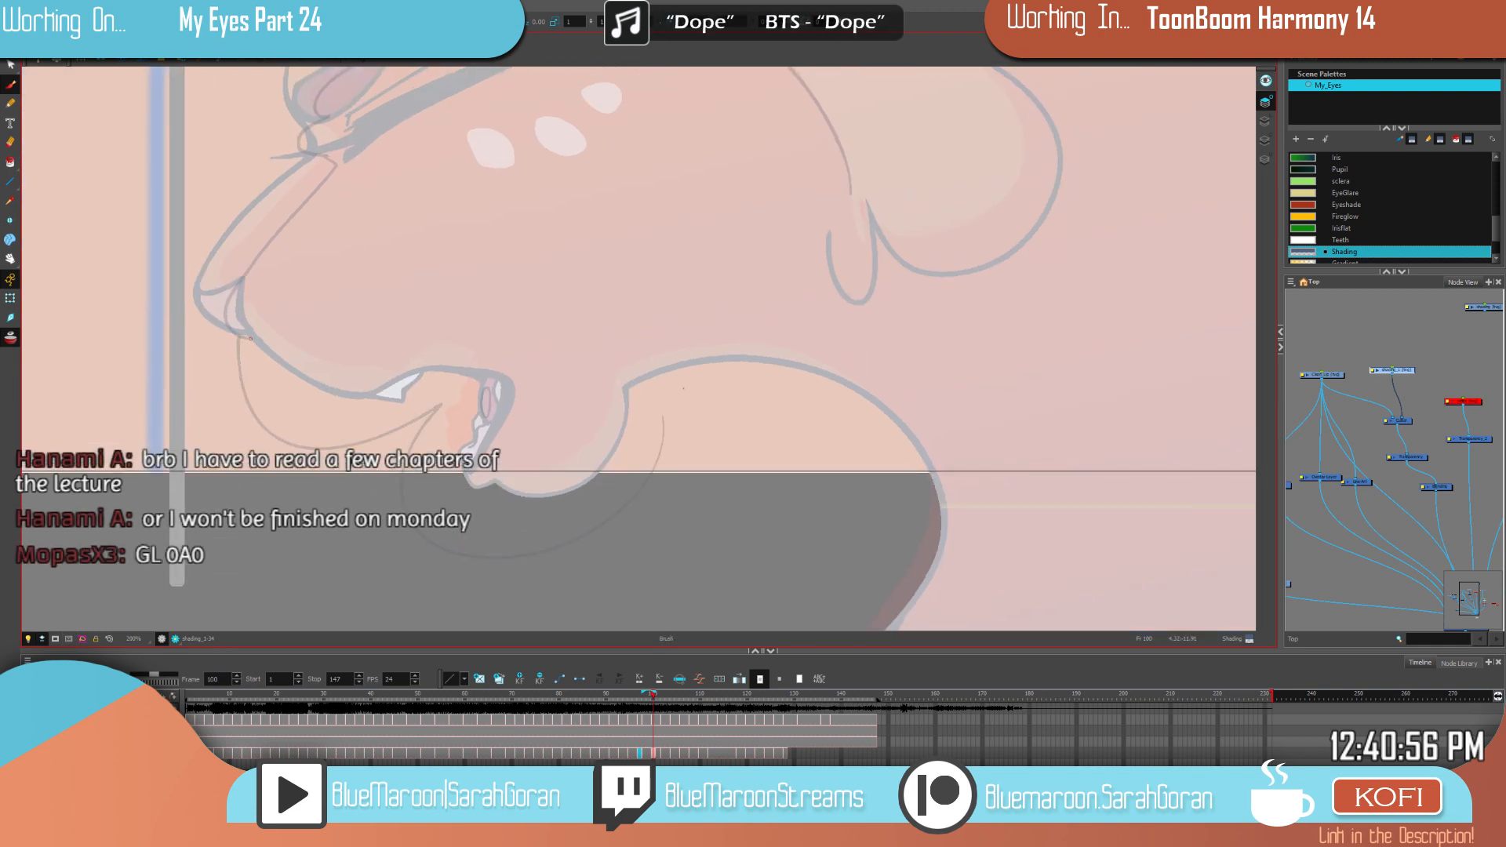
Step: Extend the shading outline around the neck and outside the fox's back, beyond the camera frame
left_click_drag(941, 487, 642, 420)
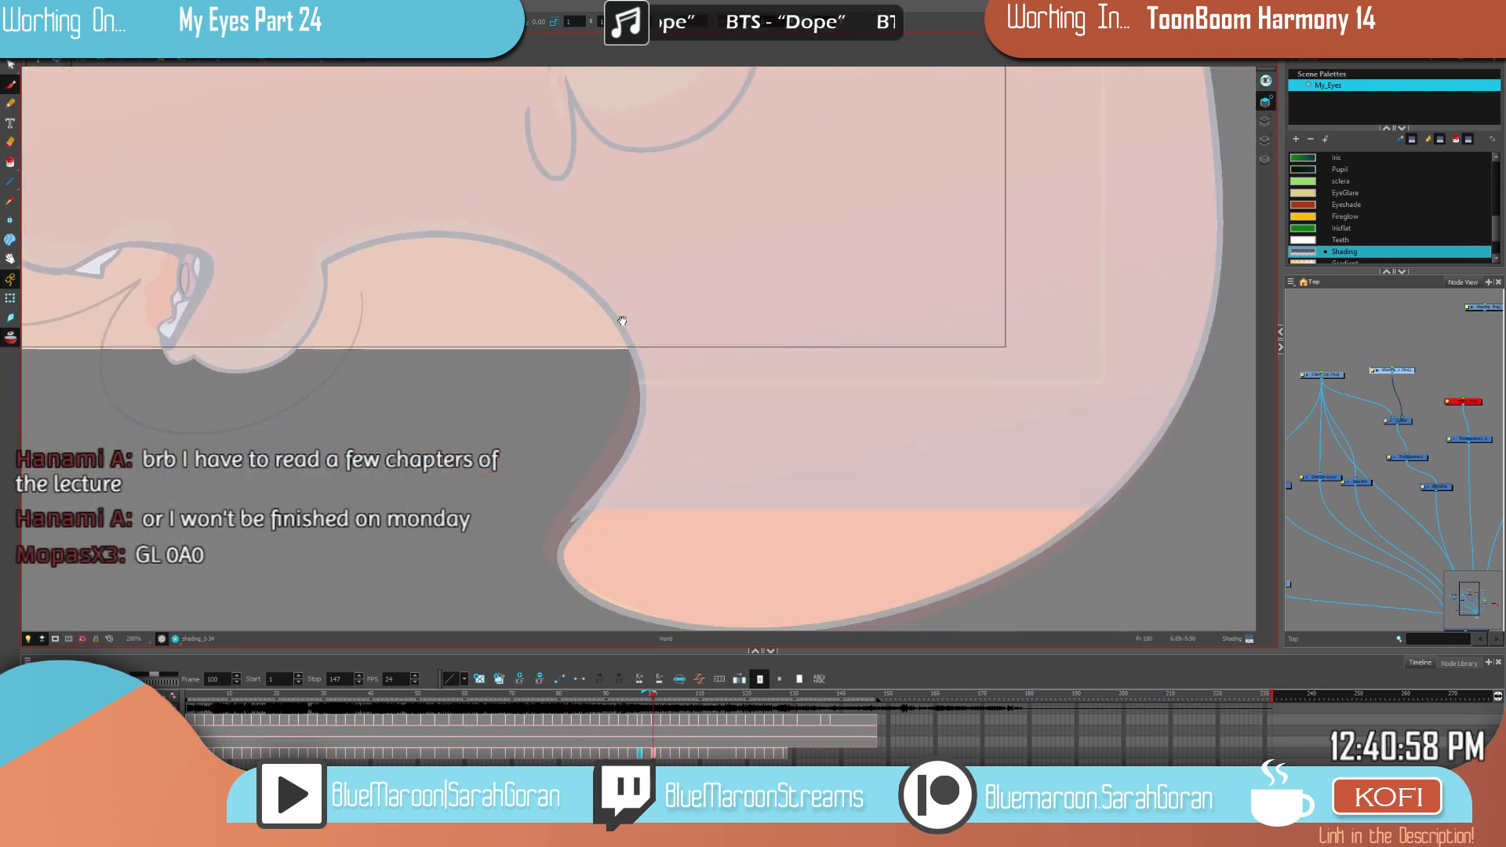
mouse_move(361, 295)
left_mouse_down()
mouse_move(403, 300)
mouse_move(596, 427)
mouse_move(1074, 576)
left_mouse_up()
left_click_drag(1052, 261, 711, 540)
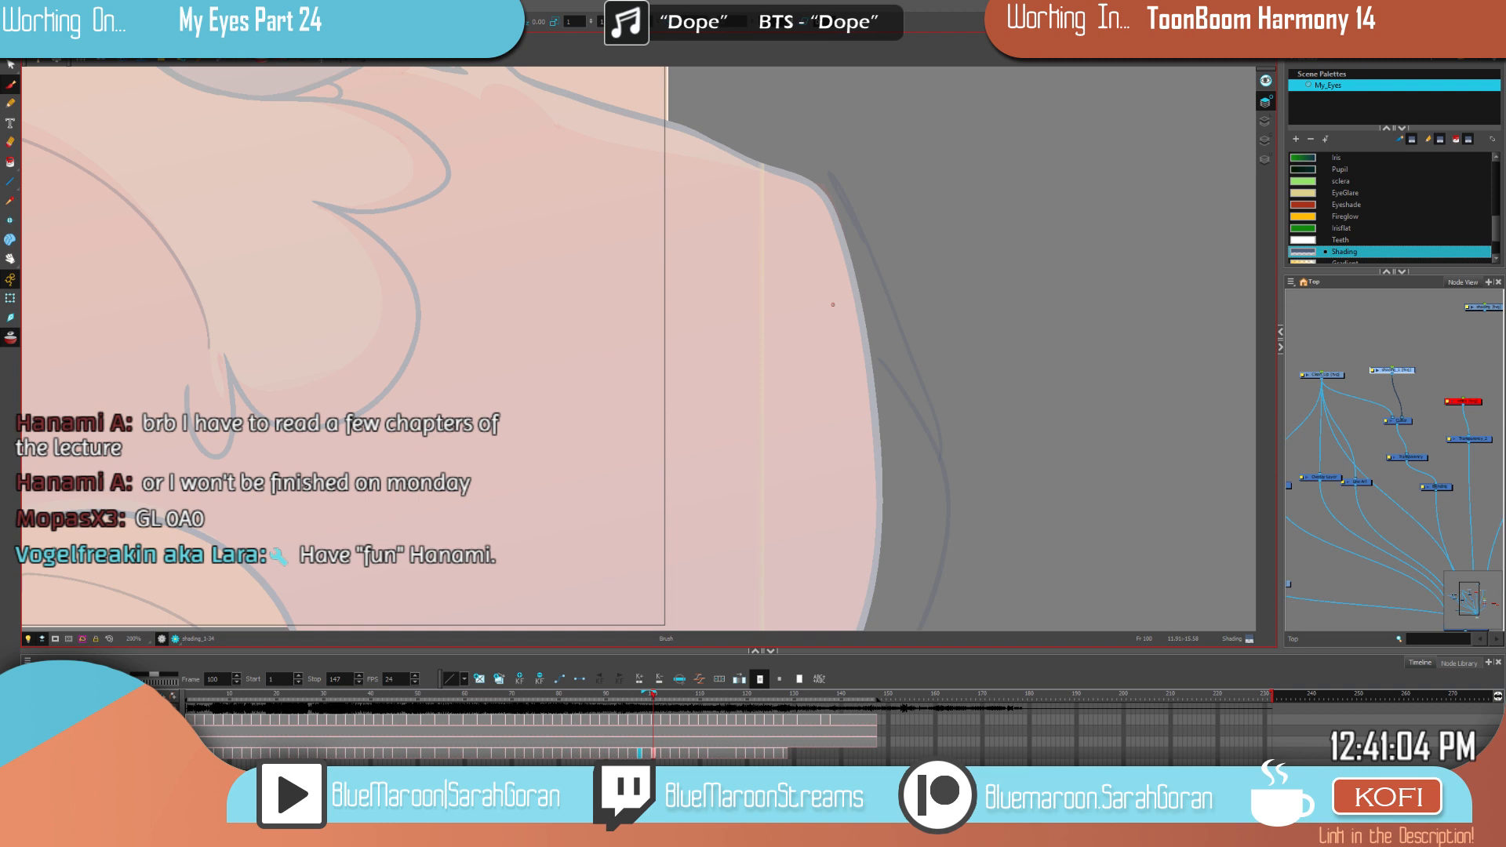
left_click_drag(832, 291, 996, 463)
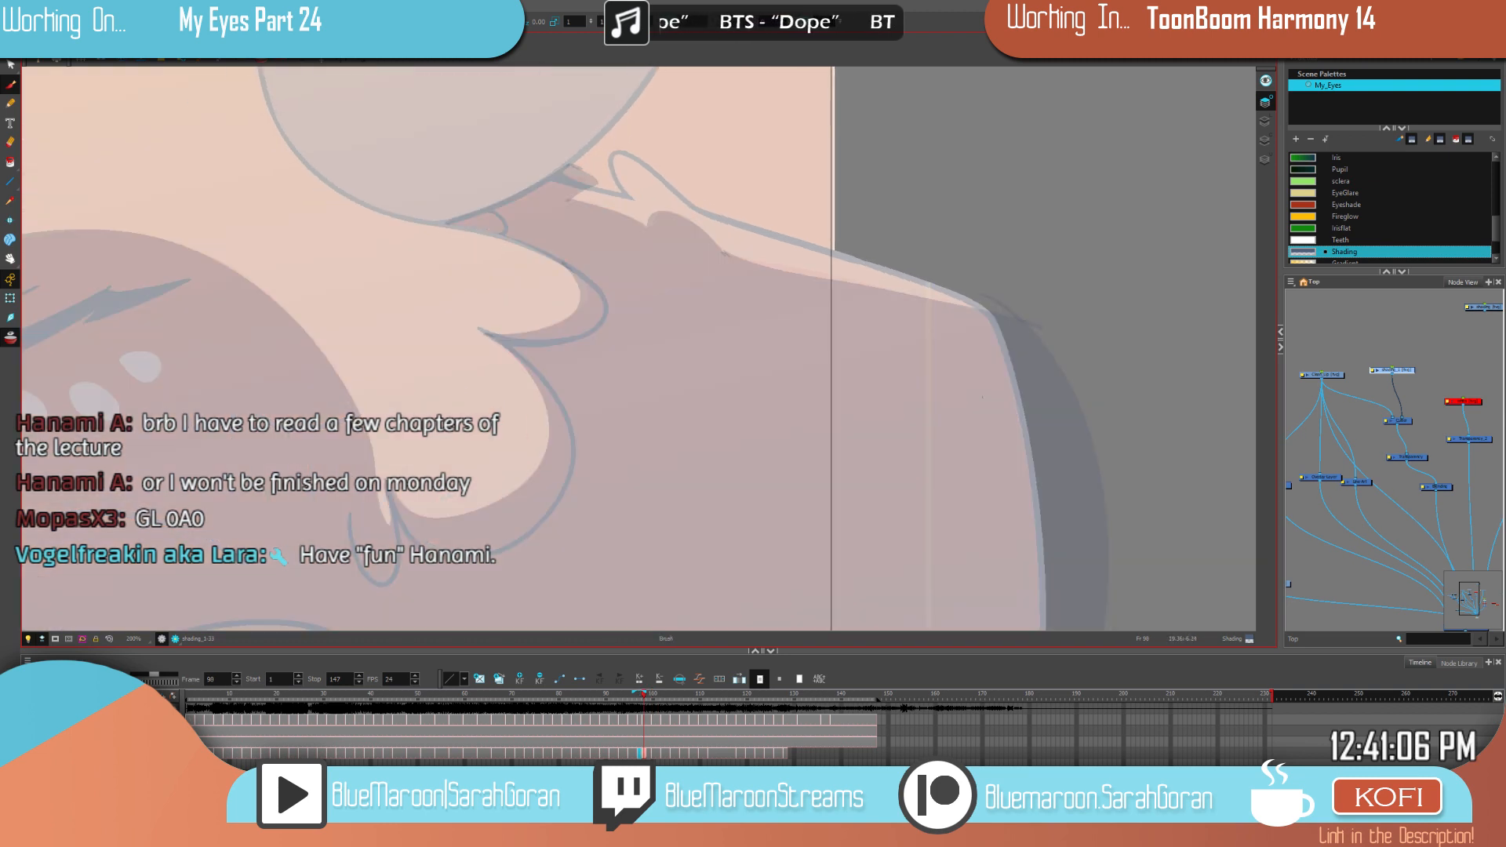
Step: Outline the shading edge from behind the ear, along the neck tuft and over the shoulder to the back
left_click_drag(586, 183, 567, 210)
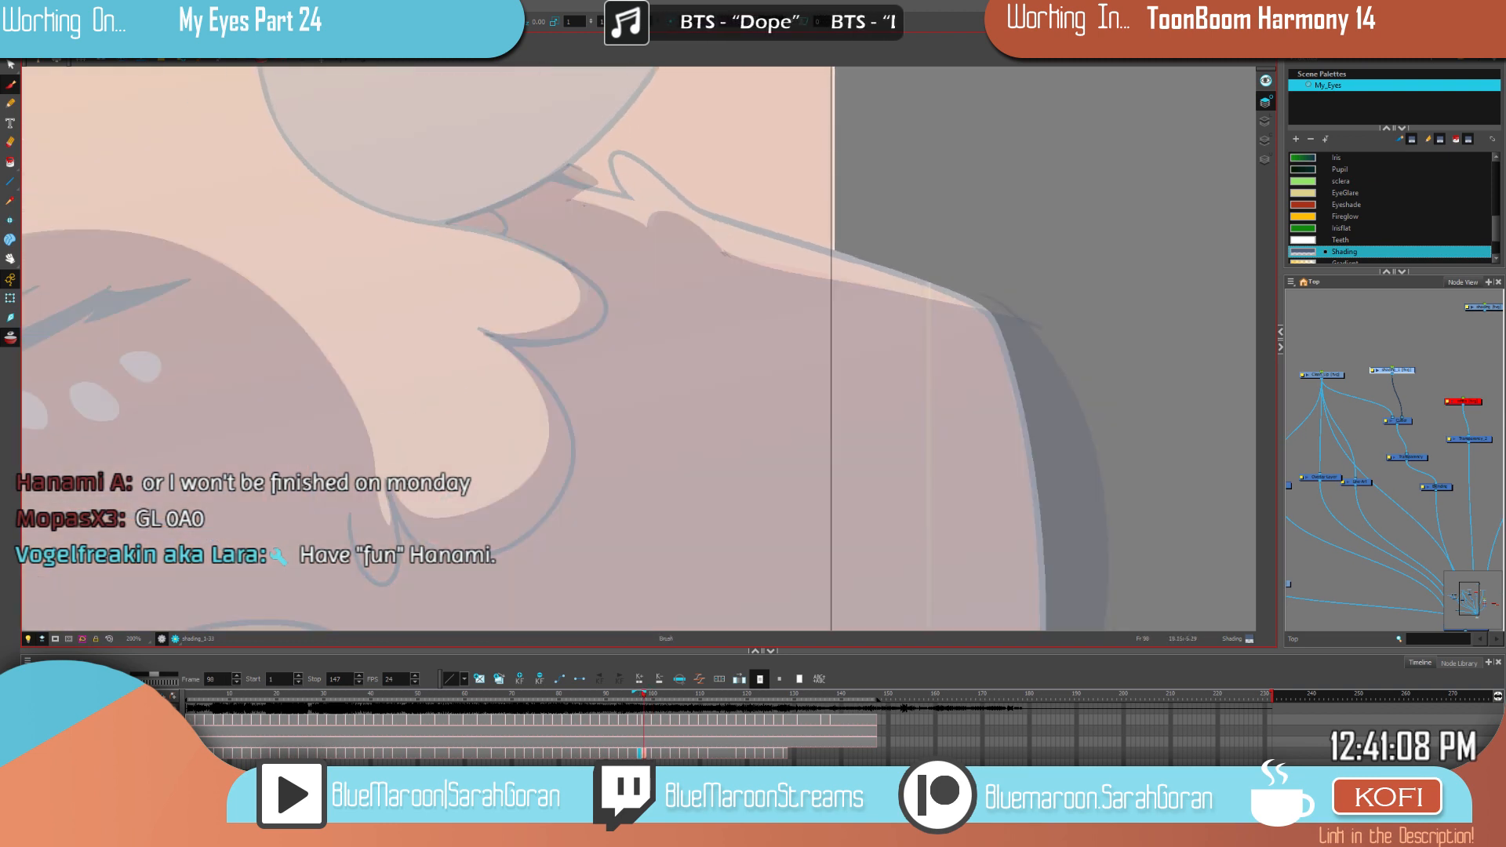
mouse_move(713, 248)
left_mouse_down()
mouse_move(684, 223)
mouse_move(566, 208)
left_mouse_up()
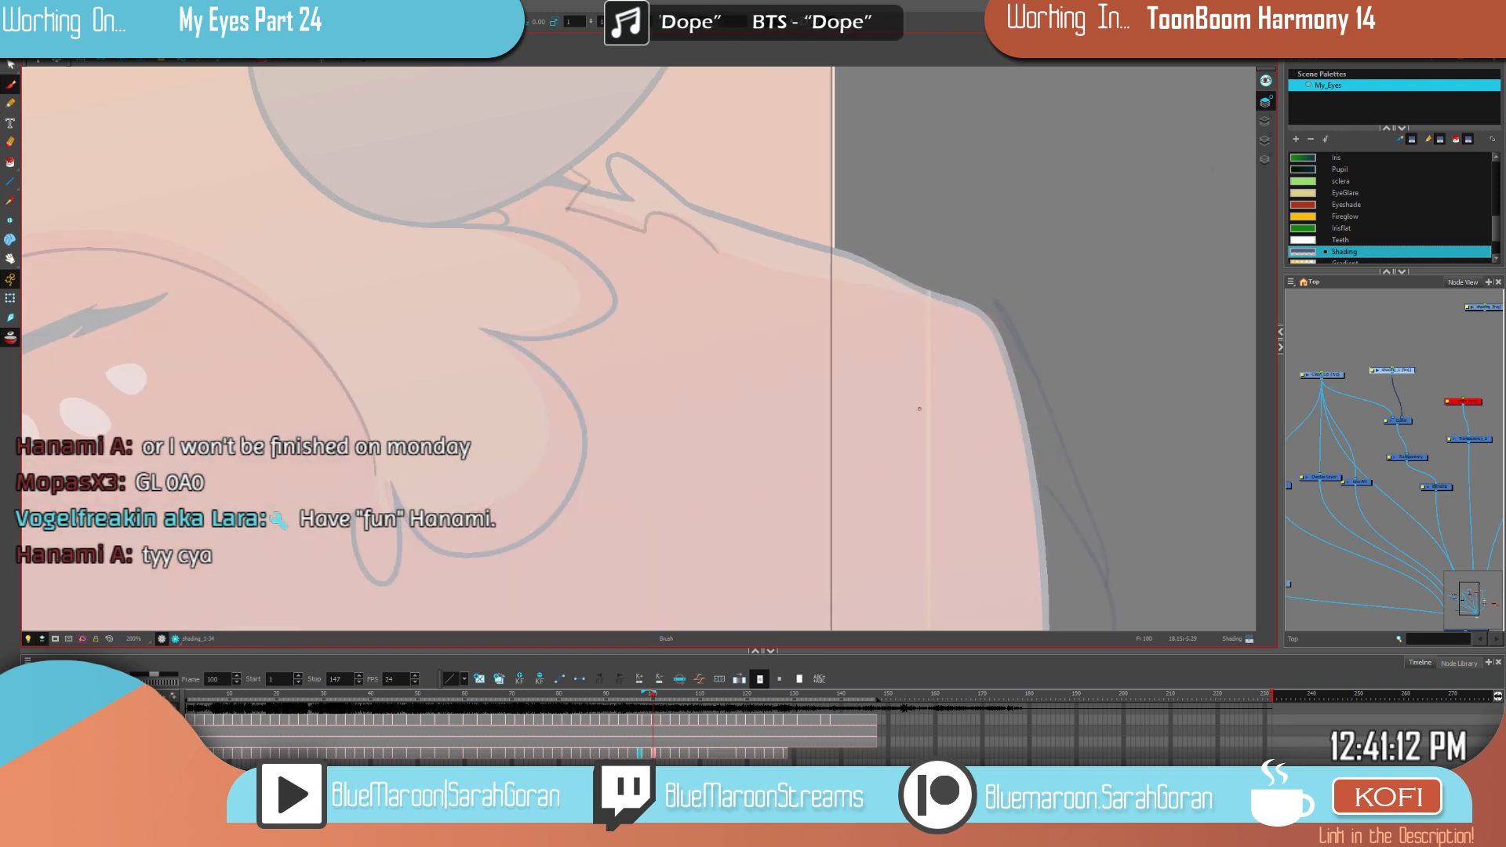
key("space")
left_click_drag(1042, 325, 973, 298)
left_click_drag(645, 225, 956, 292)
Step: Draw the shading contour inside the upper tuft of the fox's cheek fur
left_click_drag(765, 382, 1021, 430)
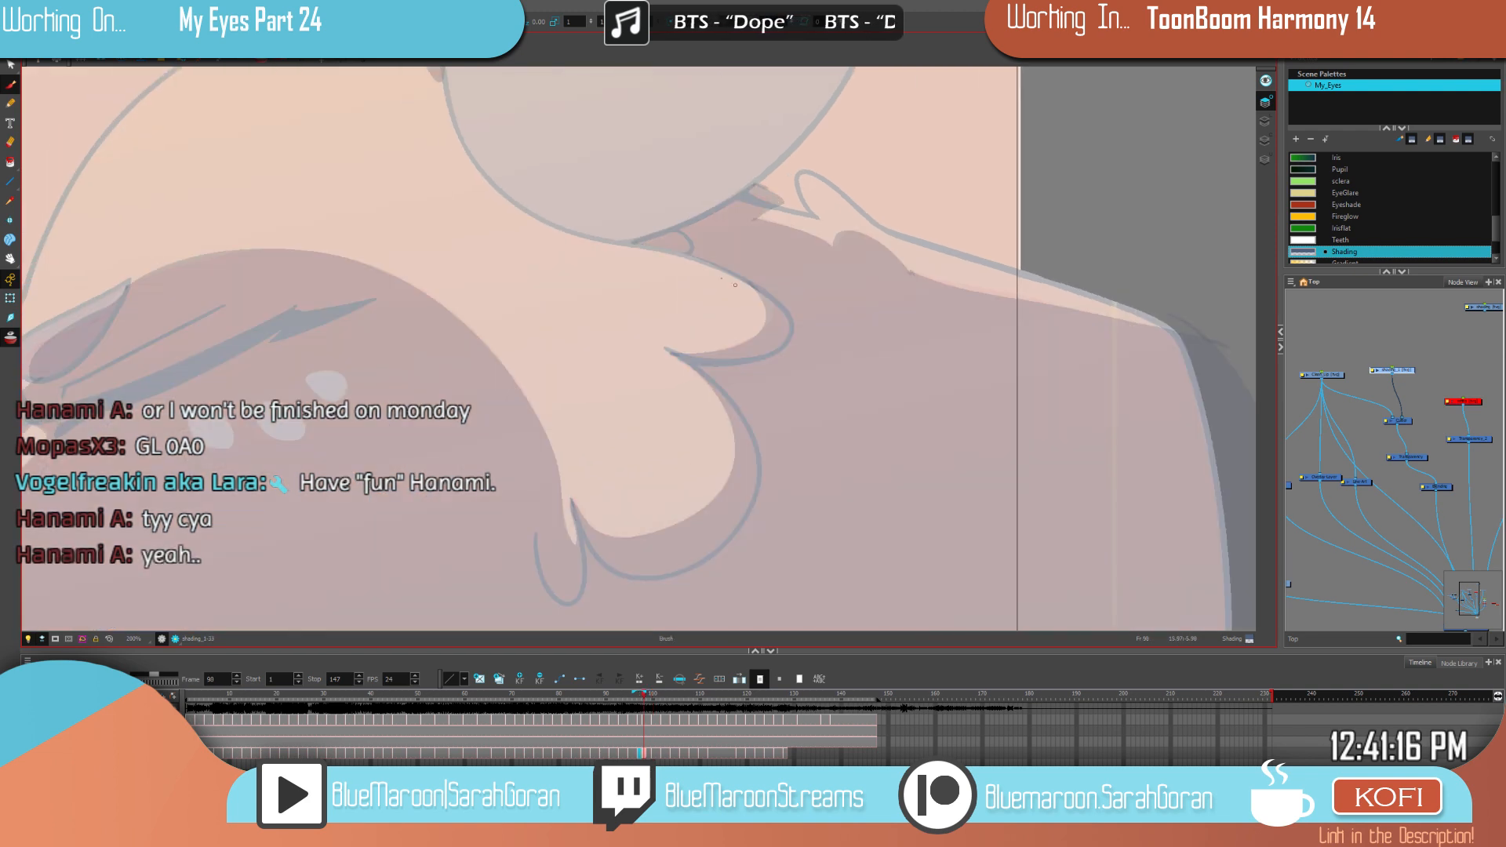
mouse_move(688, 249)
left_mouse_down()
mouse_move(732, 264)
mouse_move(776, 314)
left_mouse_up()
left_click_drag(673, 348, 665, 347)
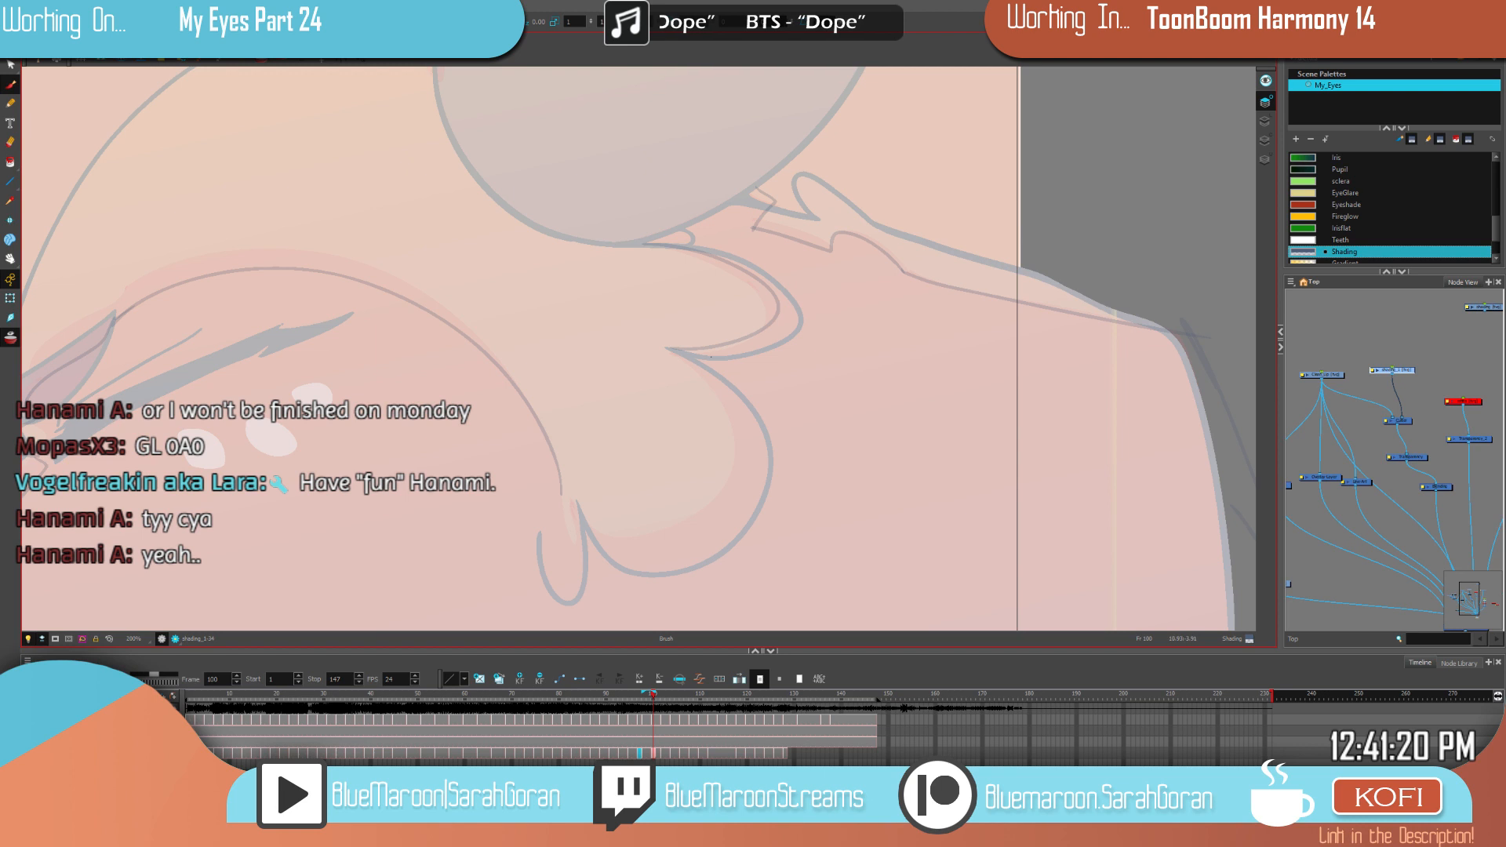
mouse_move(734, 453)
left_mouse_down()
mouse_move(706, 495)
mouse_move(629, 528)
left_mouse_up()
key("f")
key("g")
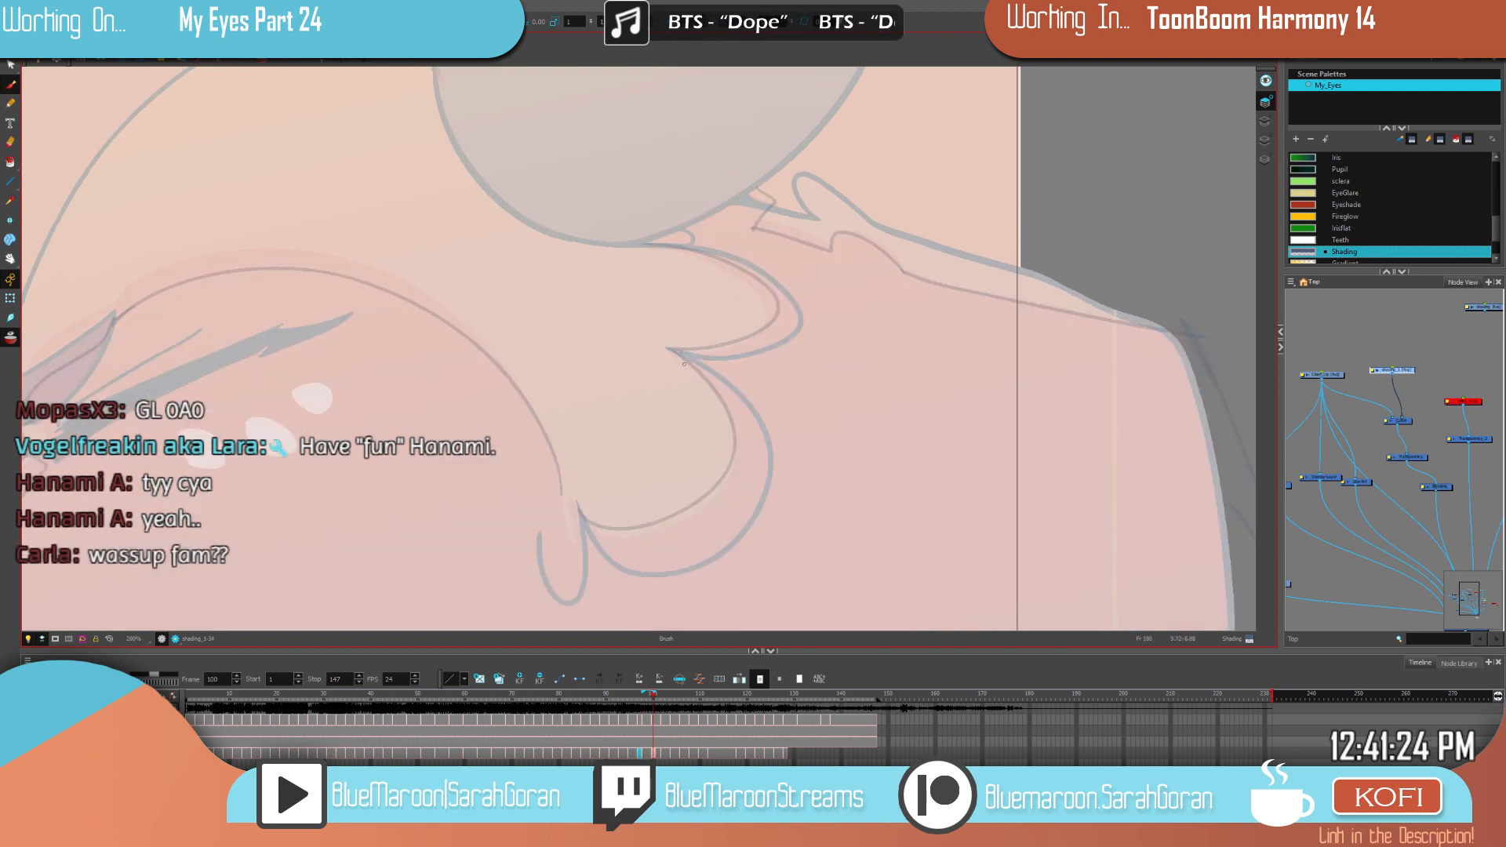
key("ctrl+z")
Step: Draw a fuller shading contour inside the lower cheek-fur tuft, ending at the tip beside the face marking
mouse_move(690, 364)
left_mouse_down()
mouse_move(721, 395)
mouse_move(735, 476)
left_mouse_up()
left_click_drag(647, 538, 578, 506)
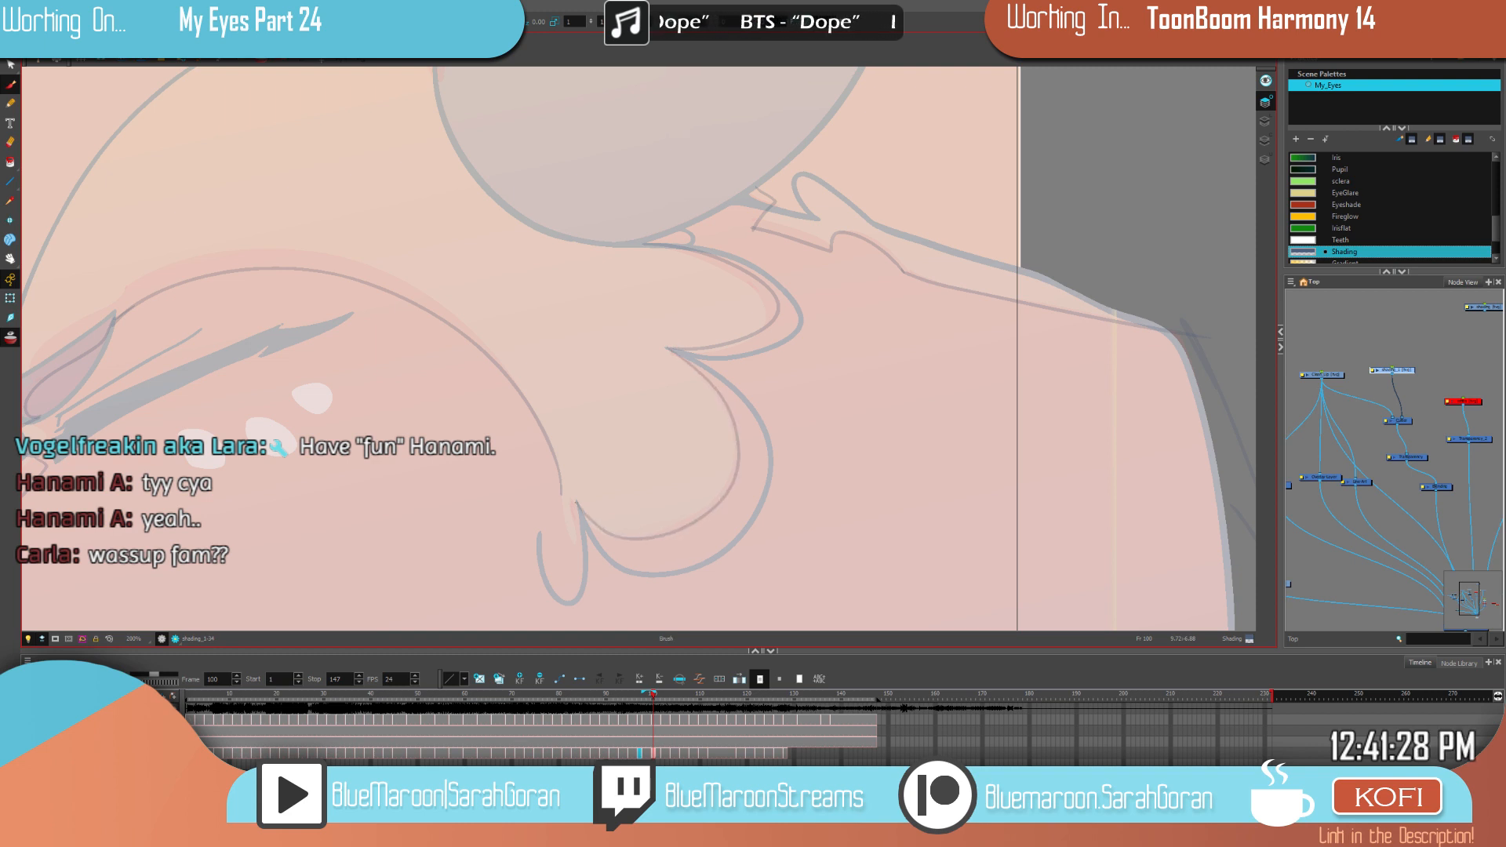
key("shift+l")
key("shift+l")
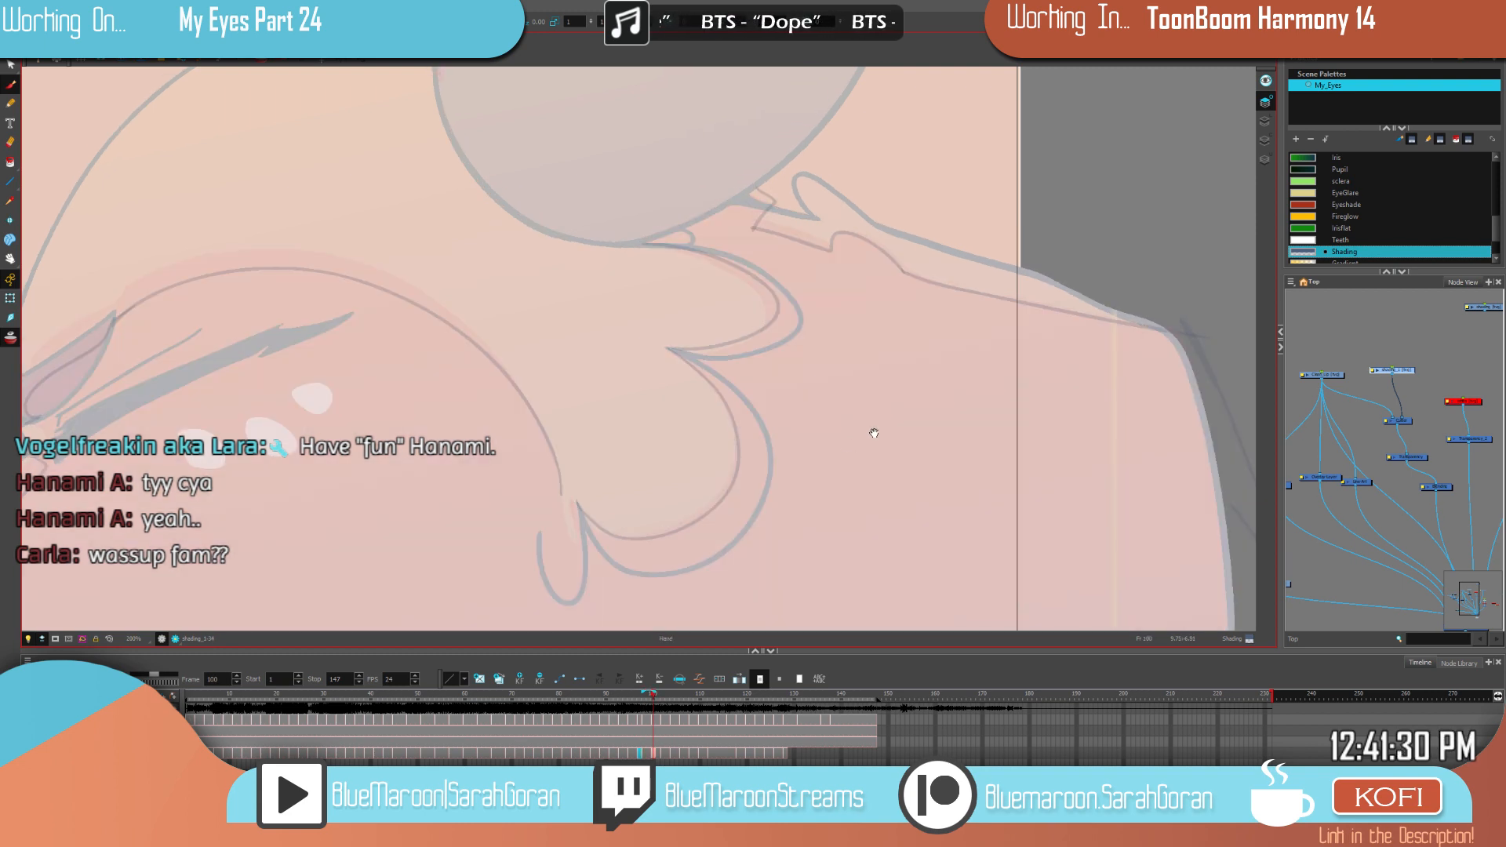
left_click_drag(874, 433, 979, 384)
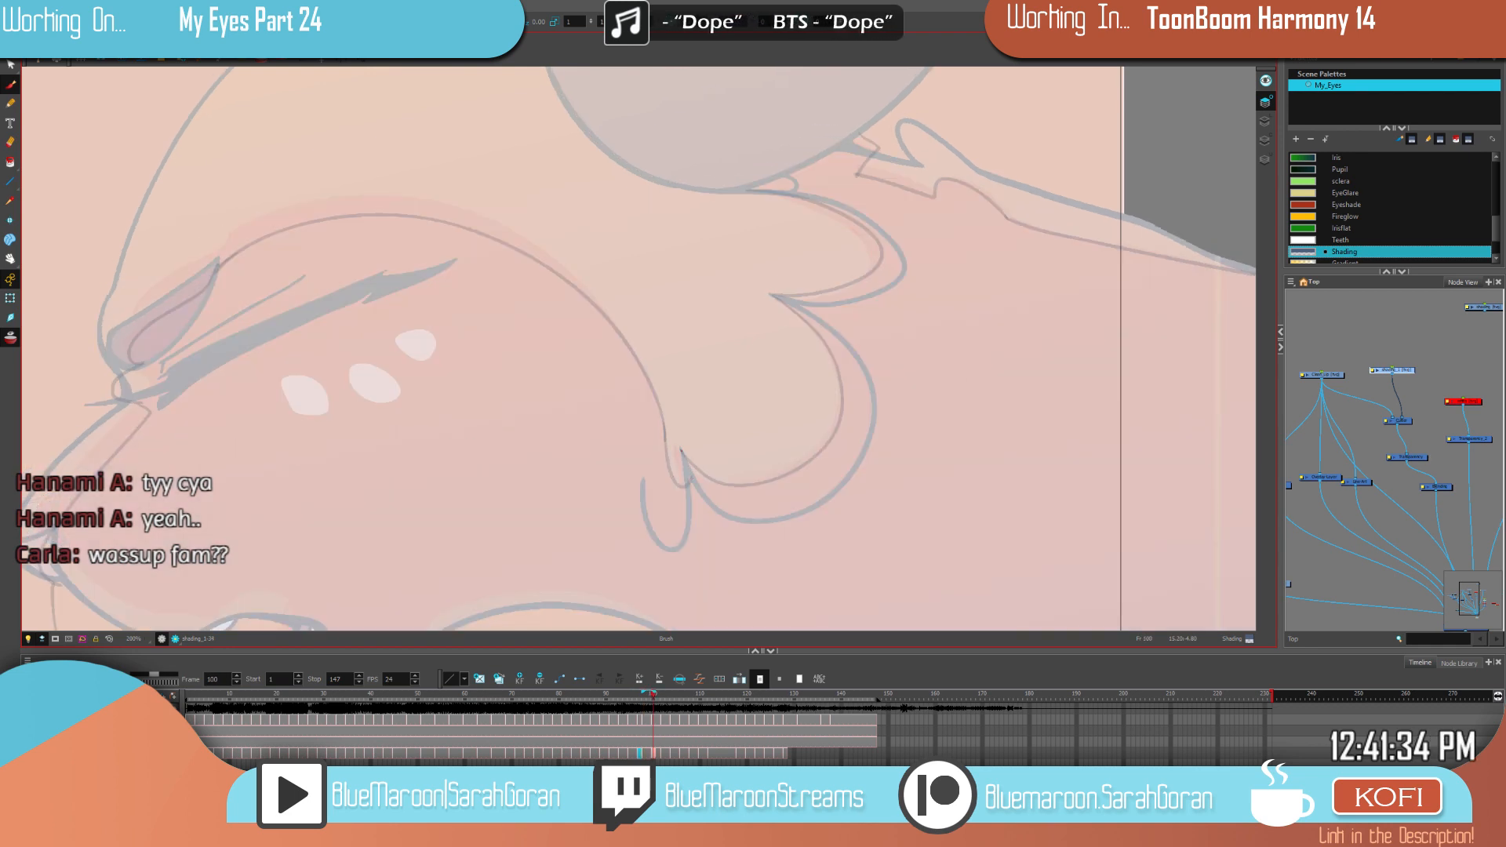
left_click_drag(839, 425, 804, 487)
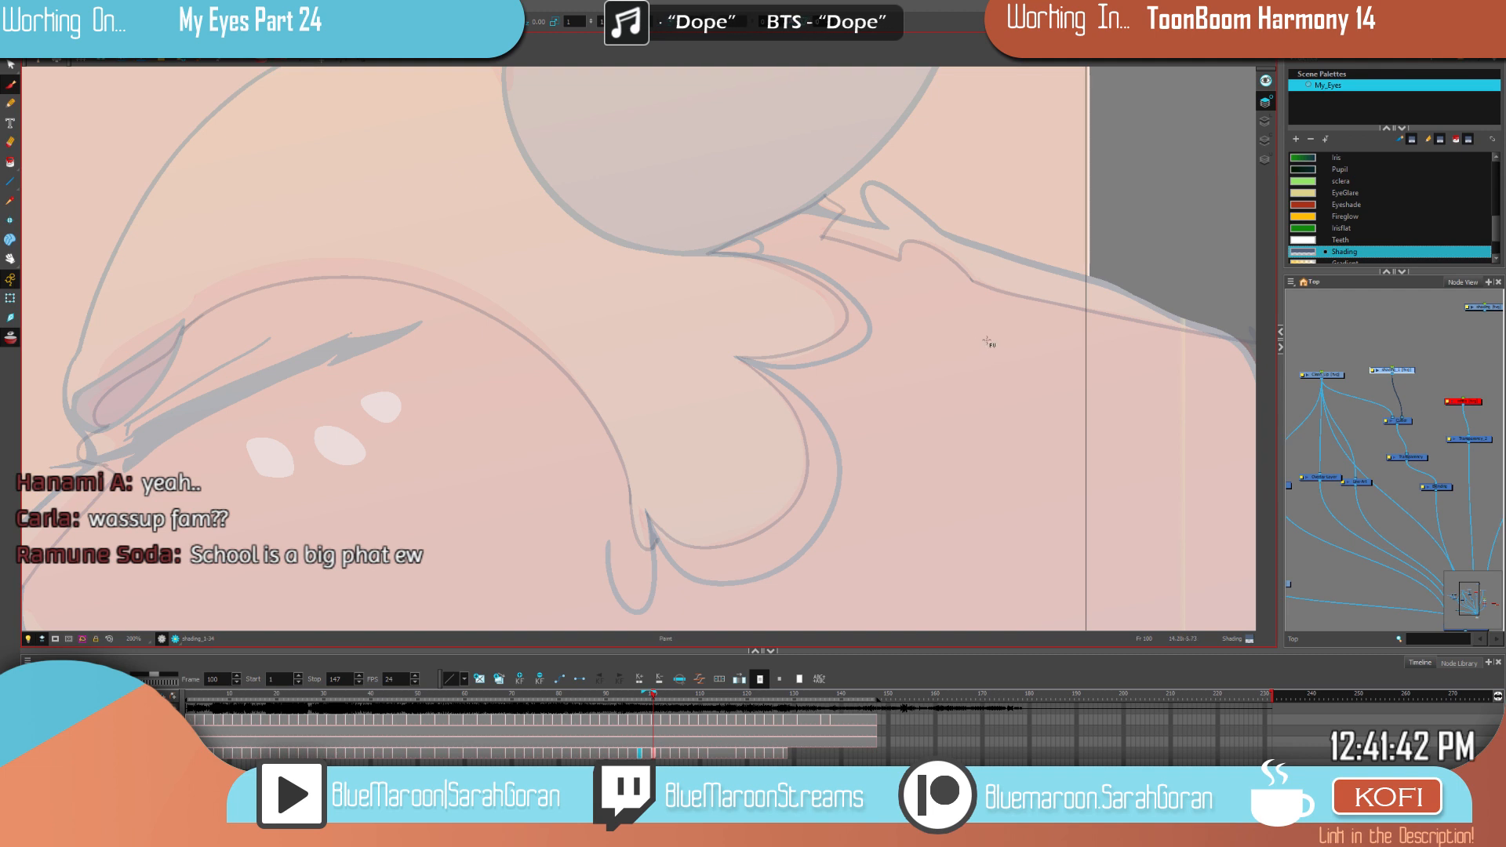
Step: Increase the opacity of the Shading colour in the My_Eyes palette
left_click_drag(952, 451, 726, 406)
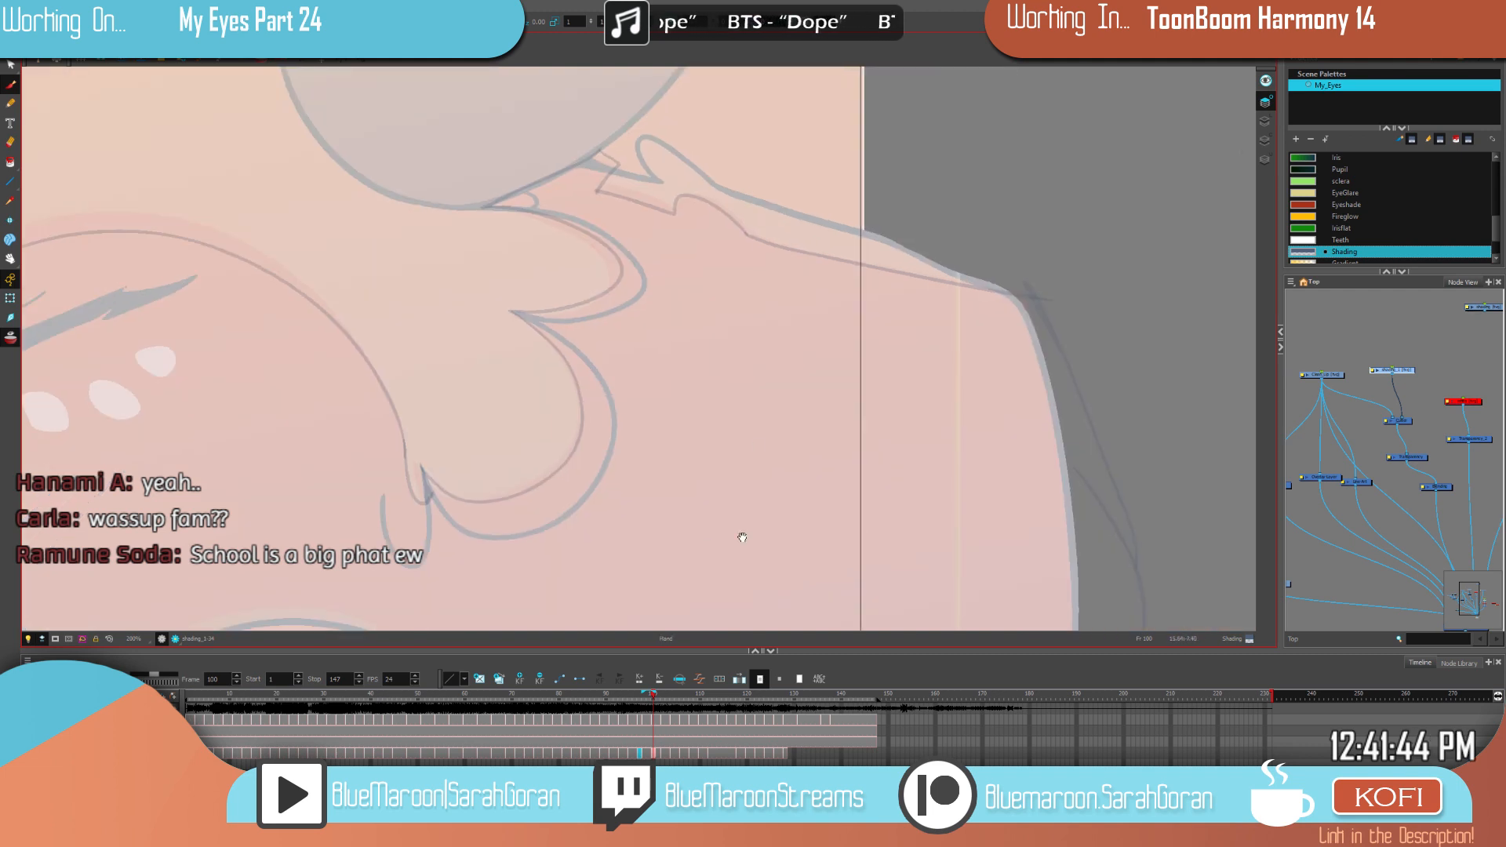
left_click_drag(792, 513, 964, 450)
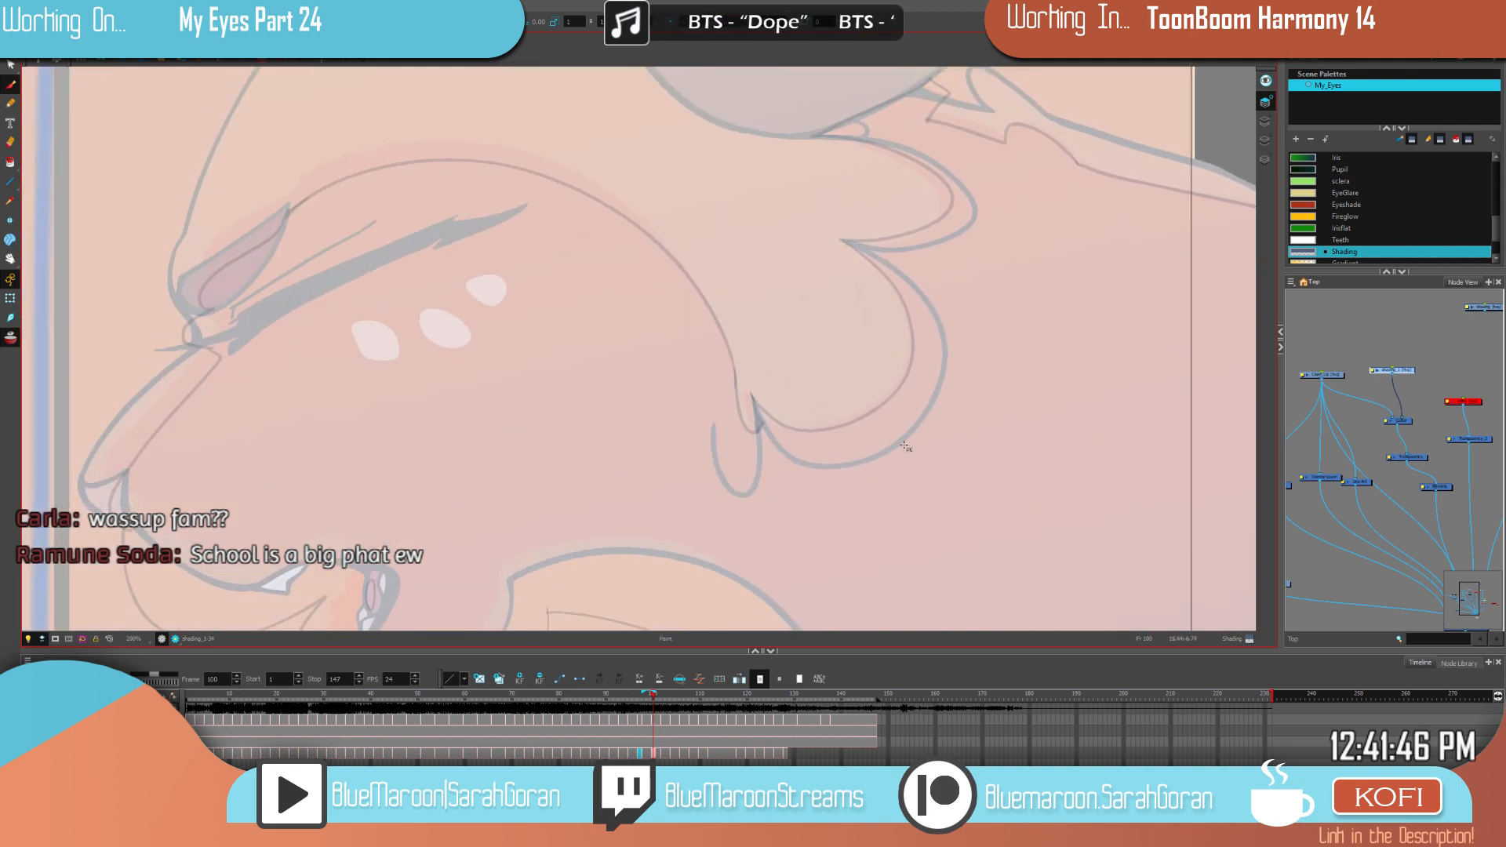
scroll(659, 427, "down", 3)
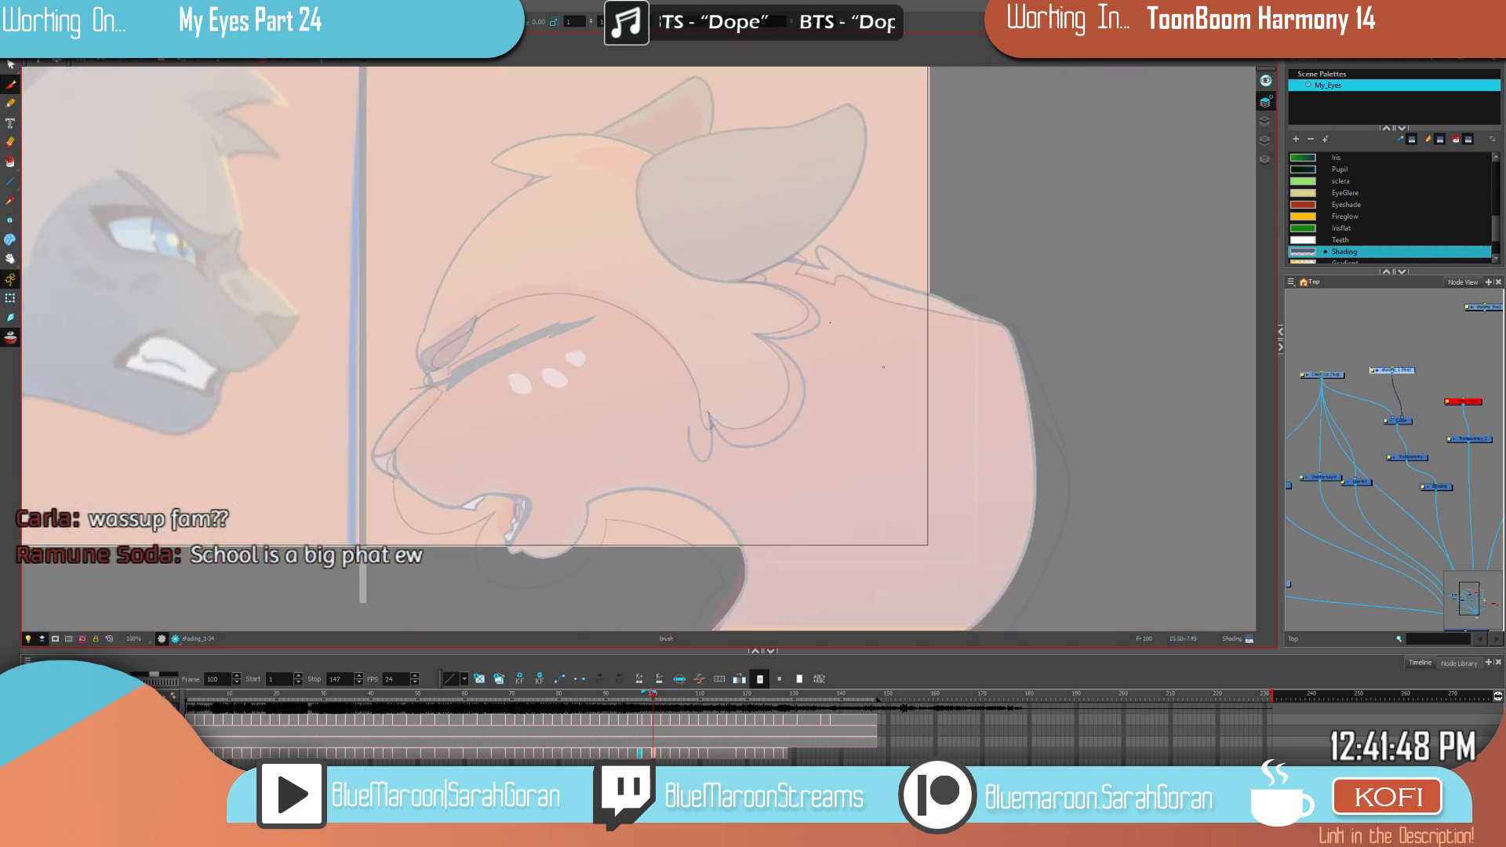
key("alt+i")
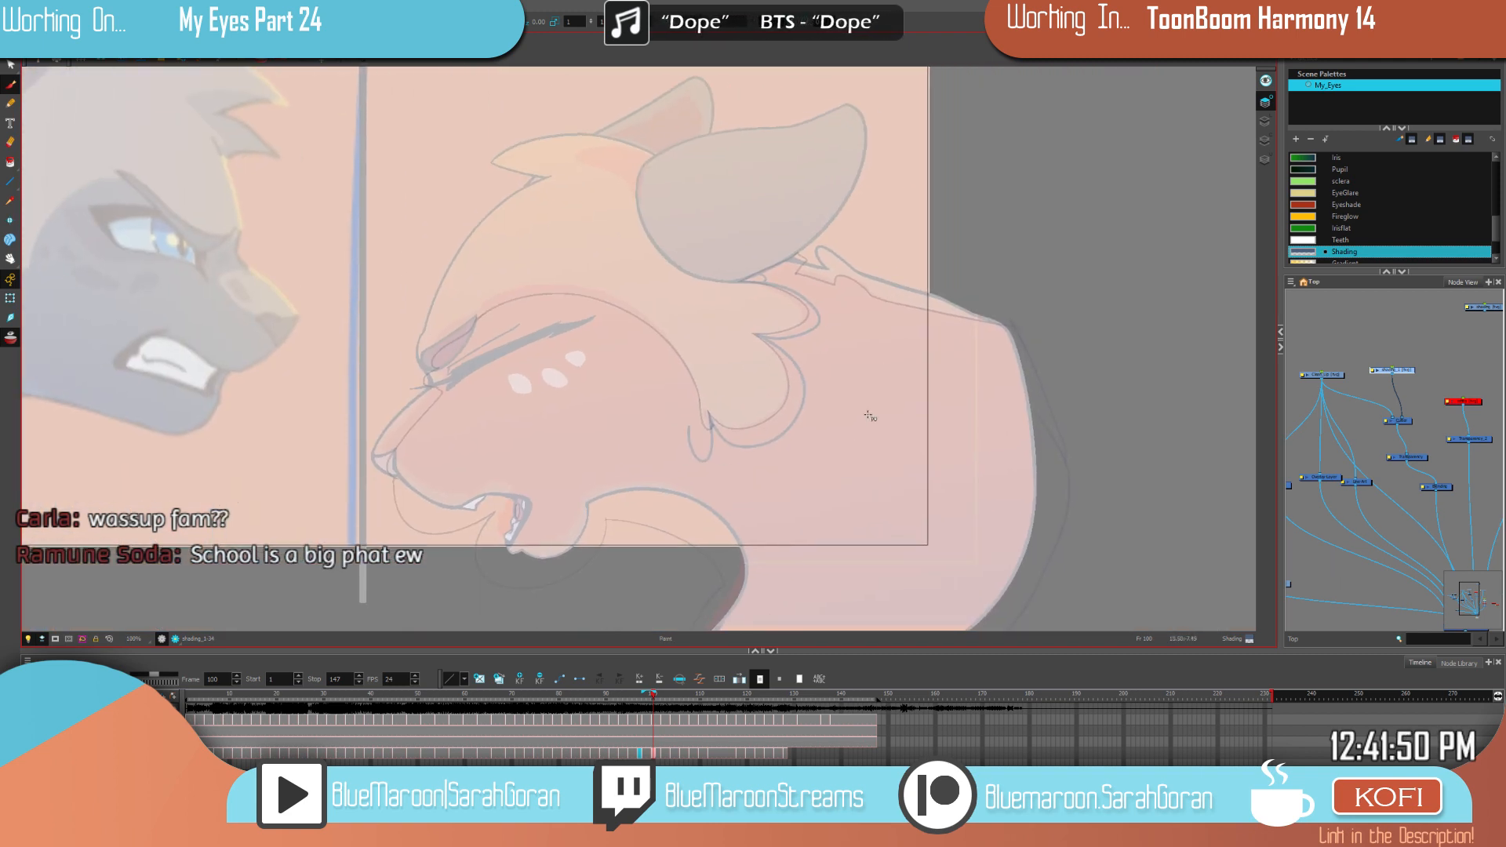
double_click(1304, 252)
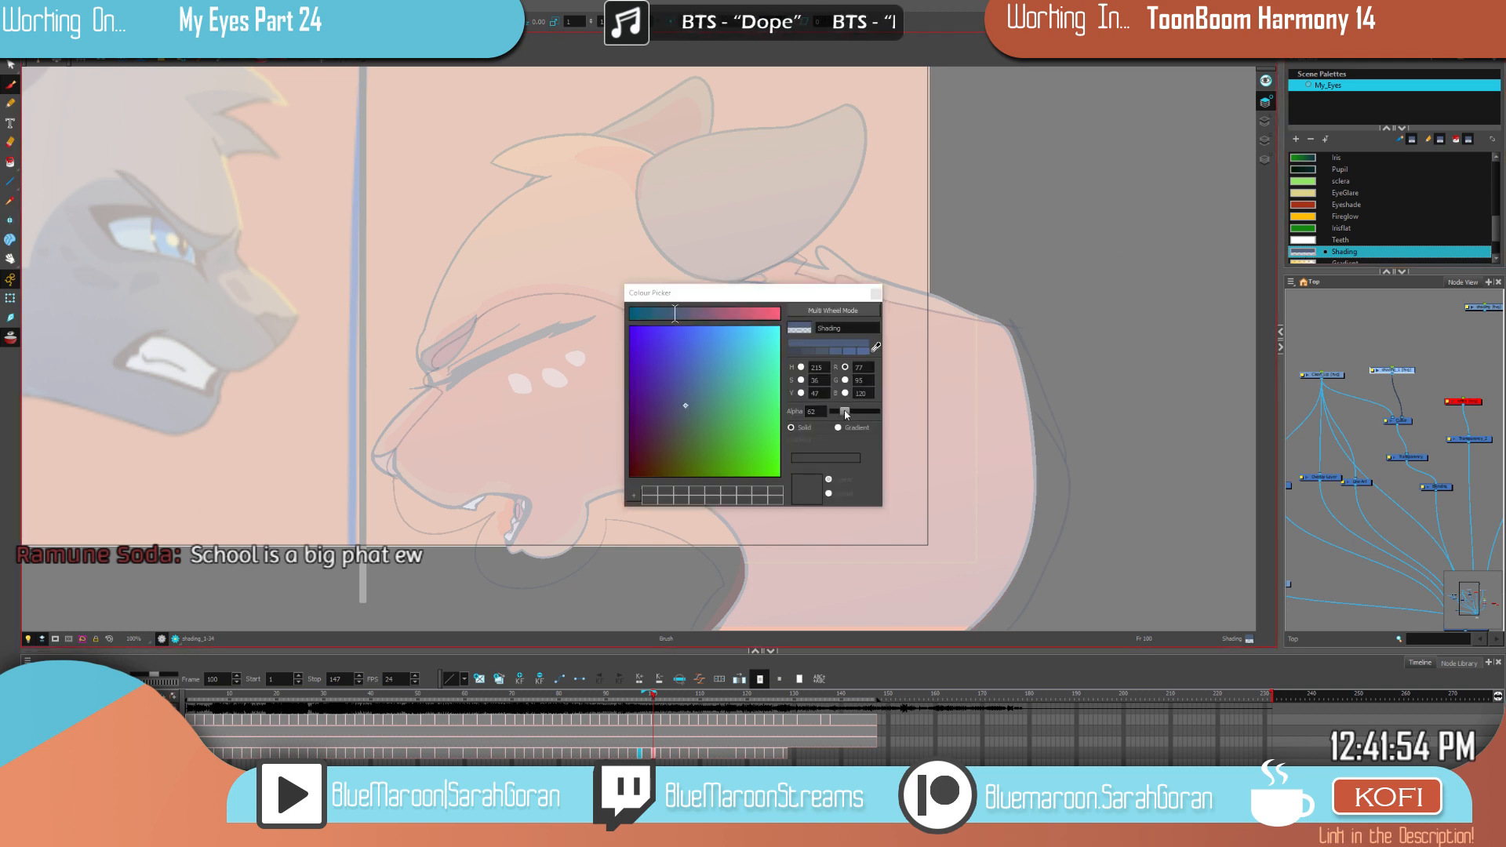
left_click(875, 293)
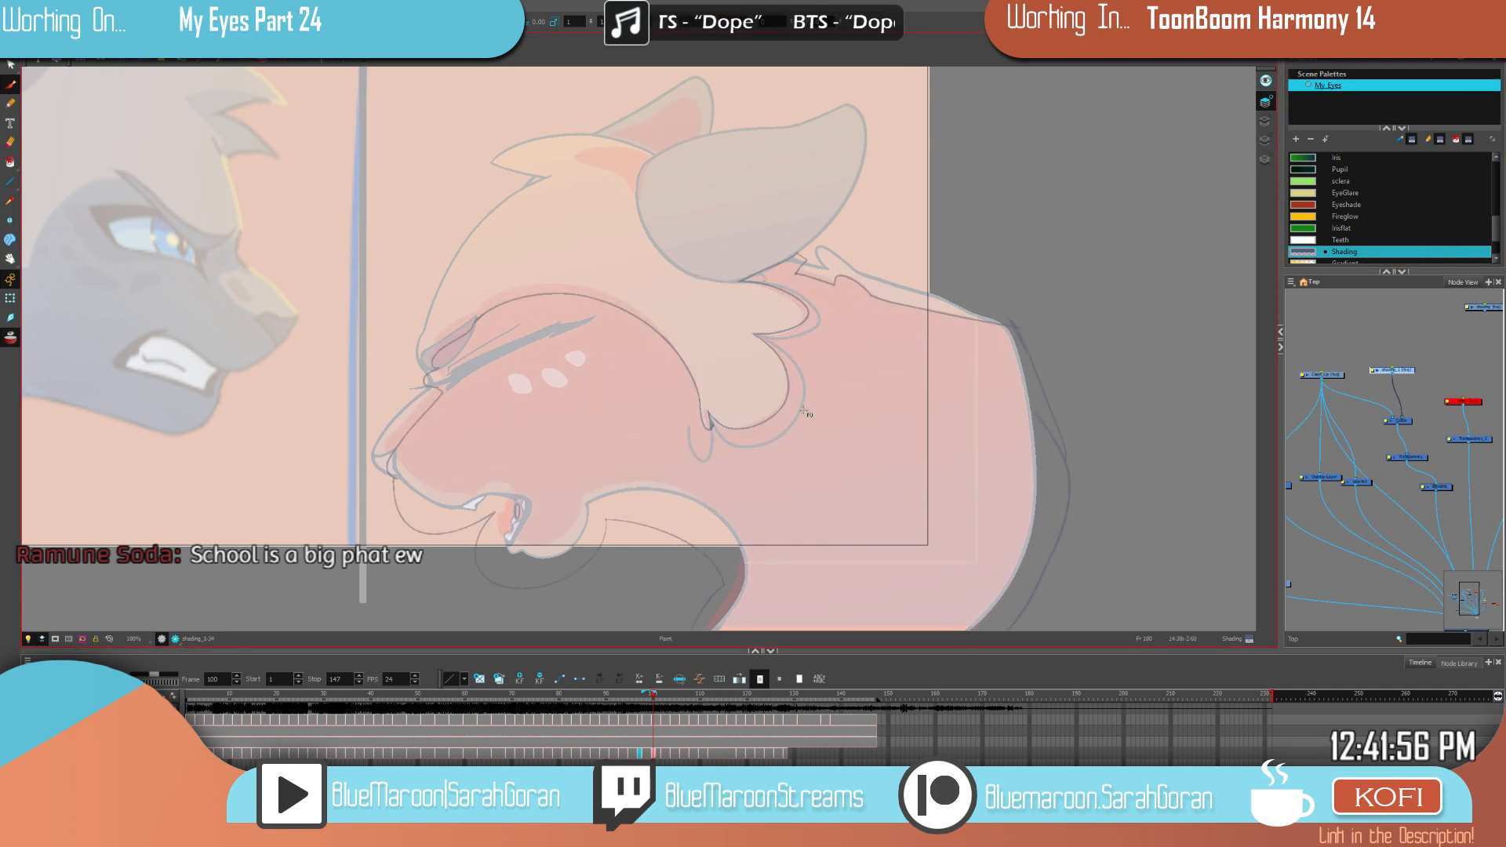
Step: Fill the outlined area over the fox's face, neck and body with the Shading colour on frame 100
left_click(10, 163)
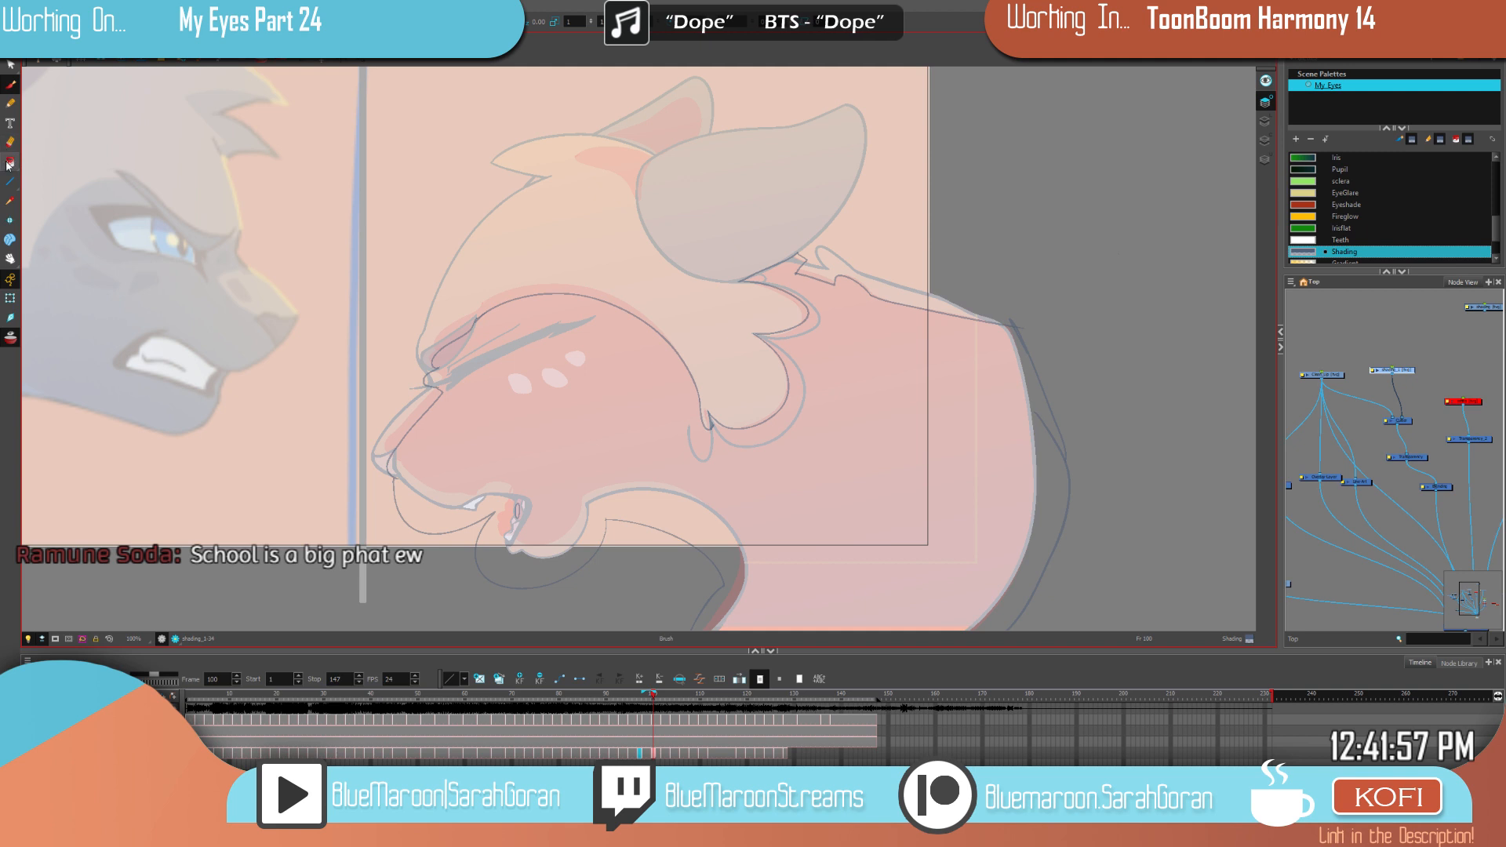
left_click(1421, 59)
left_click_drag(1370, 115, 1382, 92)
left_click(820, 394)
key("alt+b")
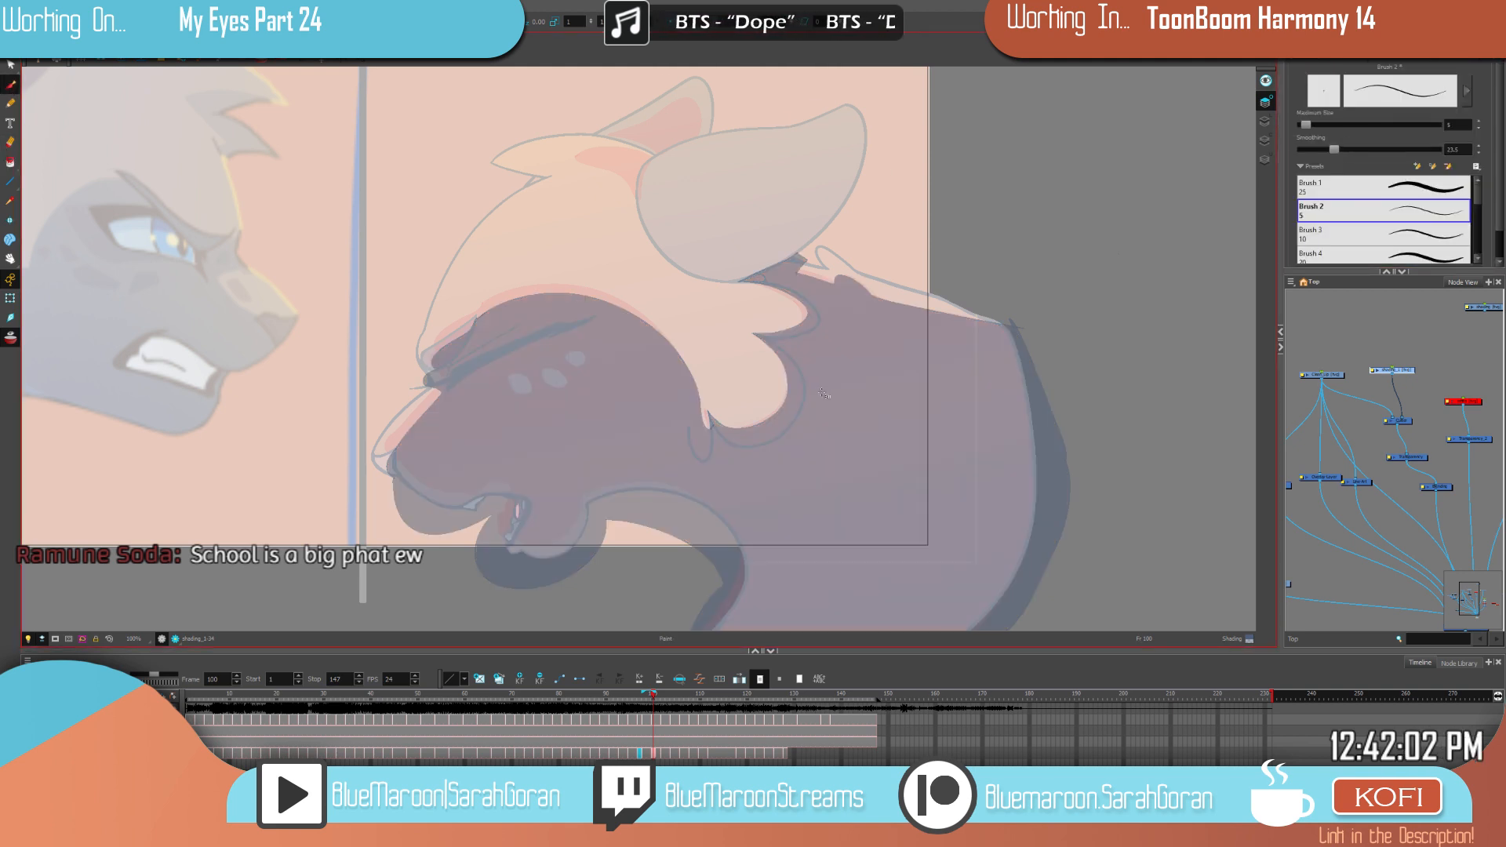
Step: Compare the unshaded ear and forelock area on frame 100 with the shading on the preceding drawing
key("comma")
key("period")
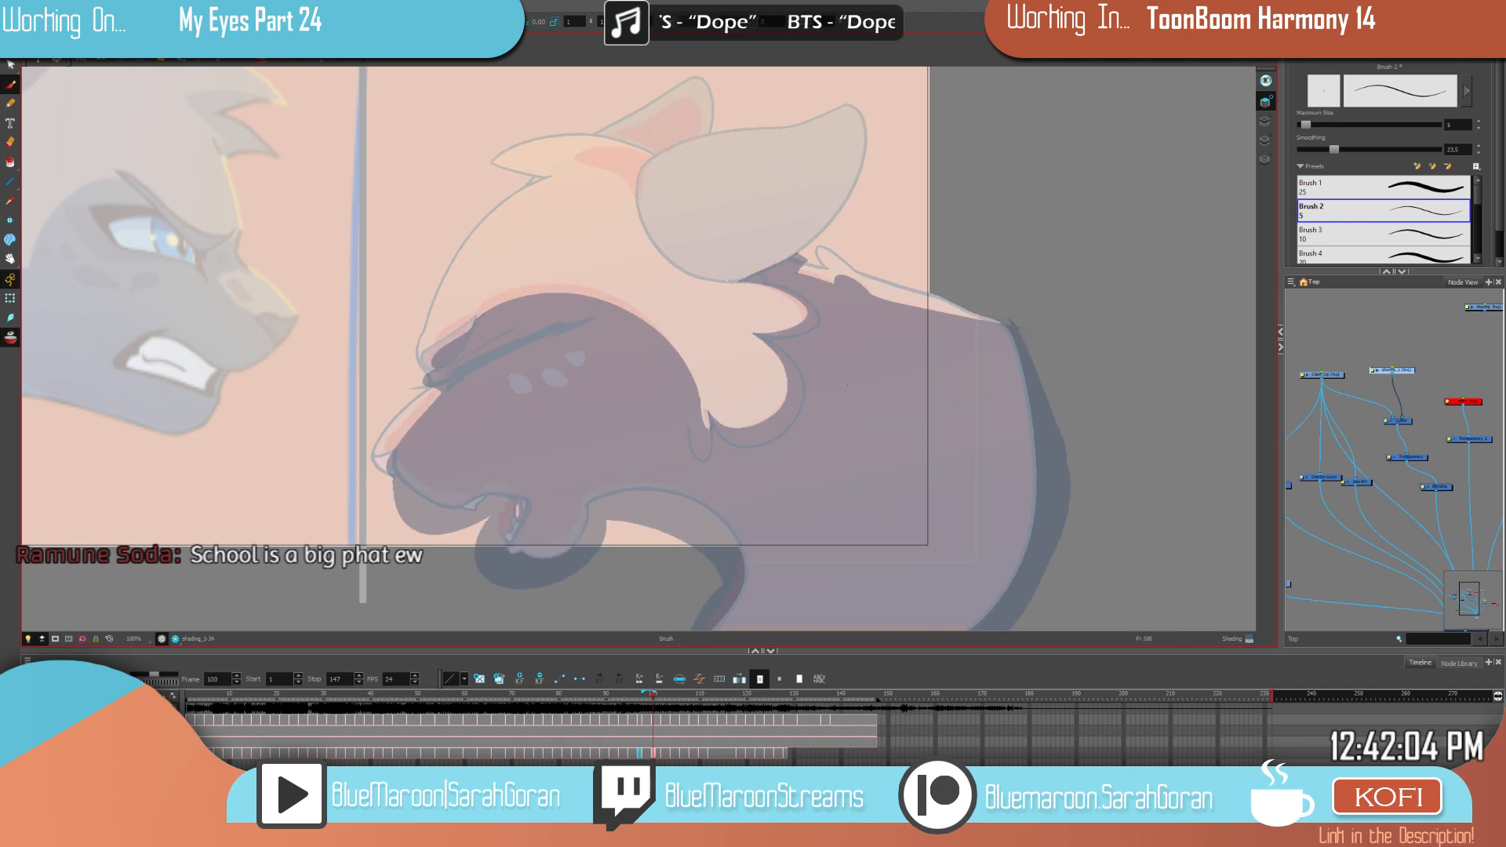
left_click_drag(829, 321, 895, 482)
key("comma")
key("period")
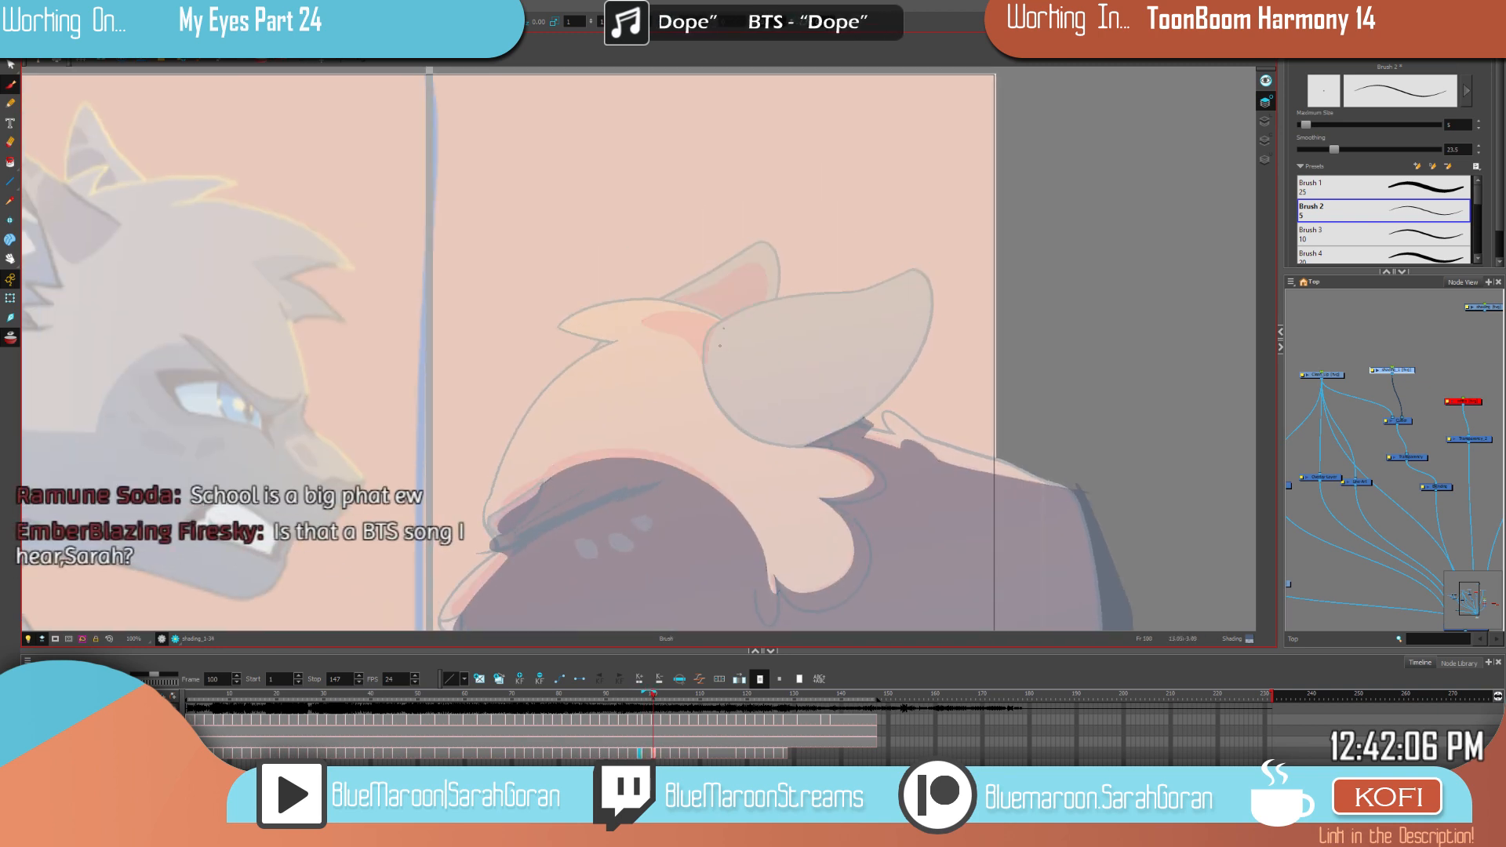
key("2")
key("2")
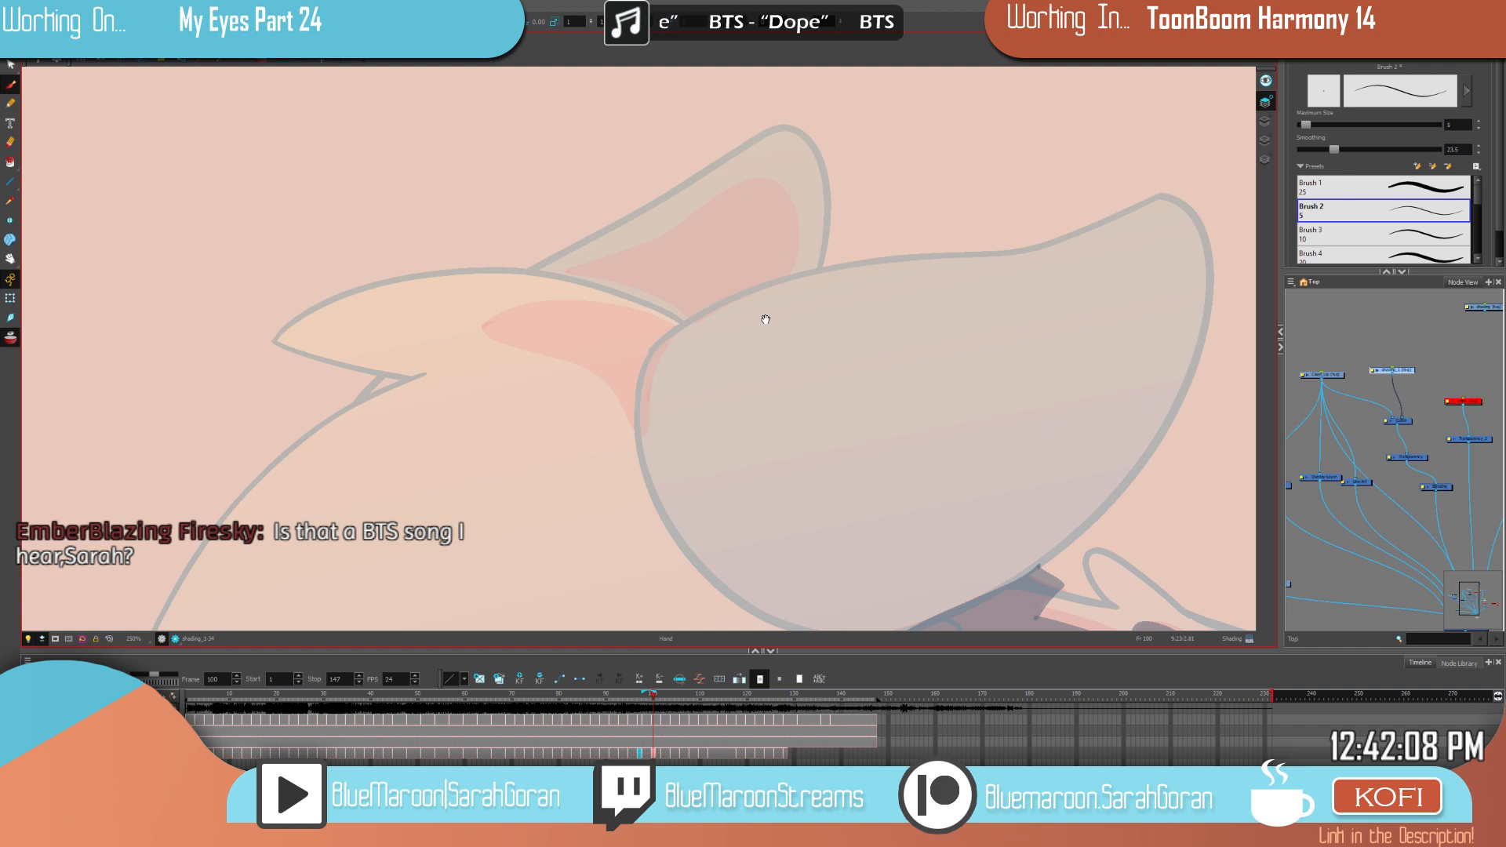
key("2")
key("2")
key("comma")
key("comma")
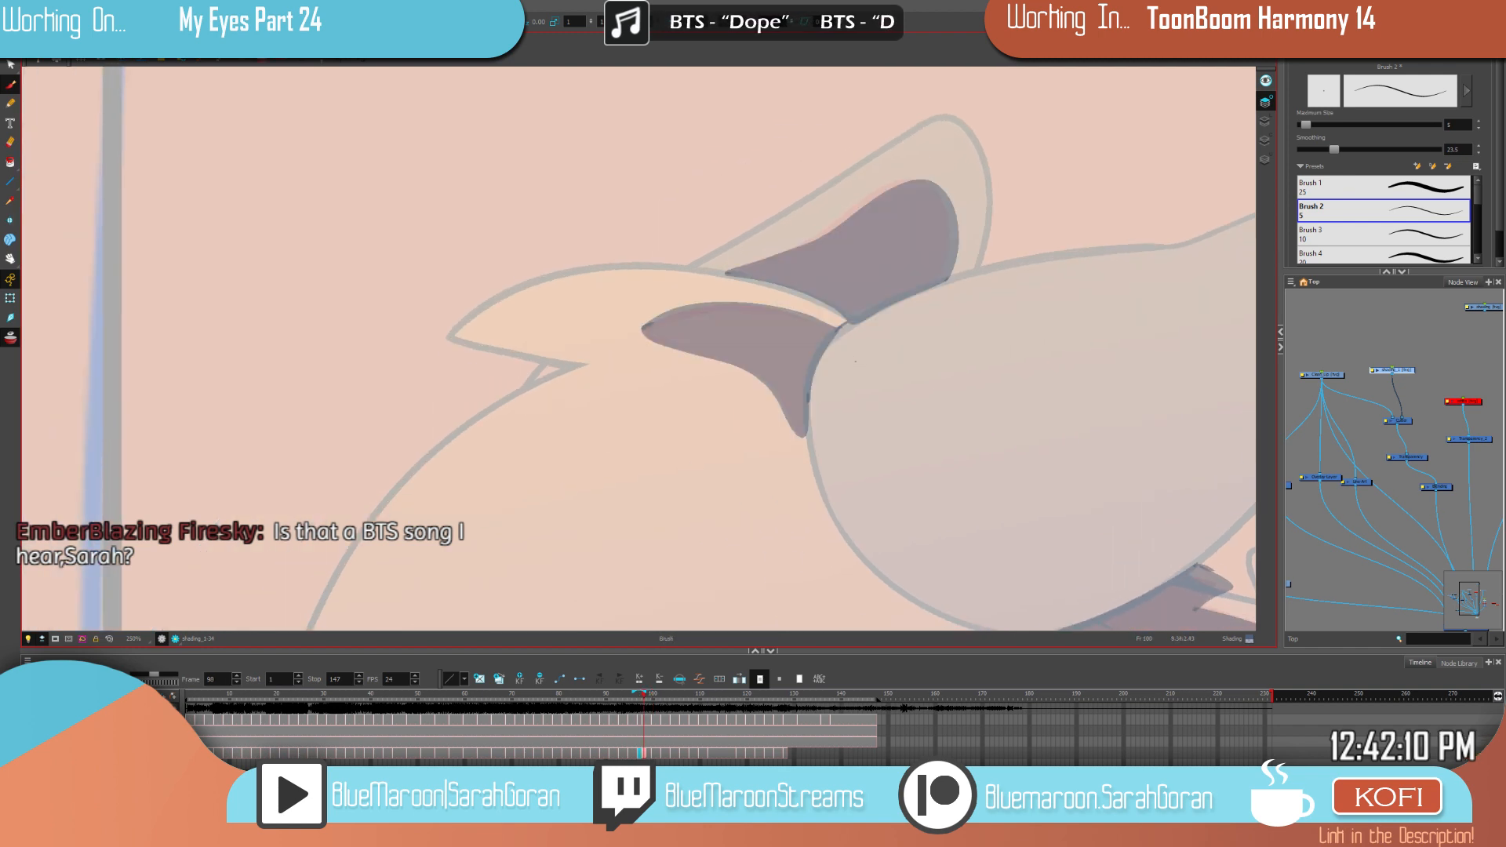
key("period")
key("period")
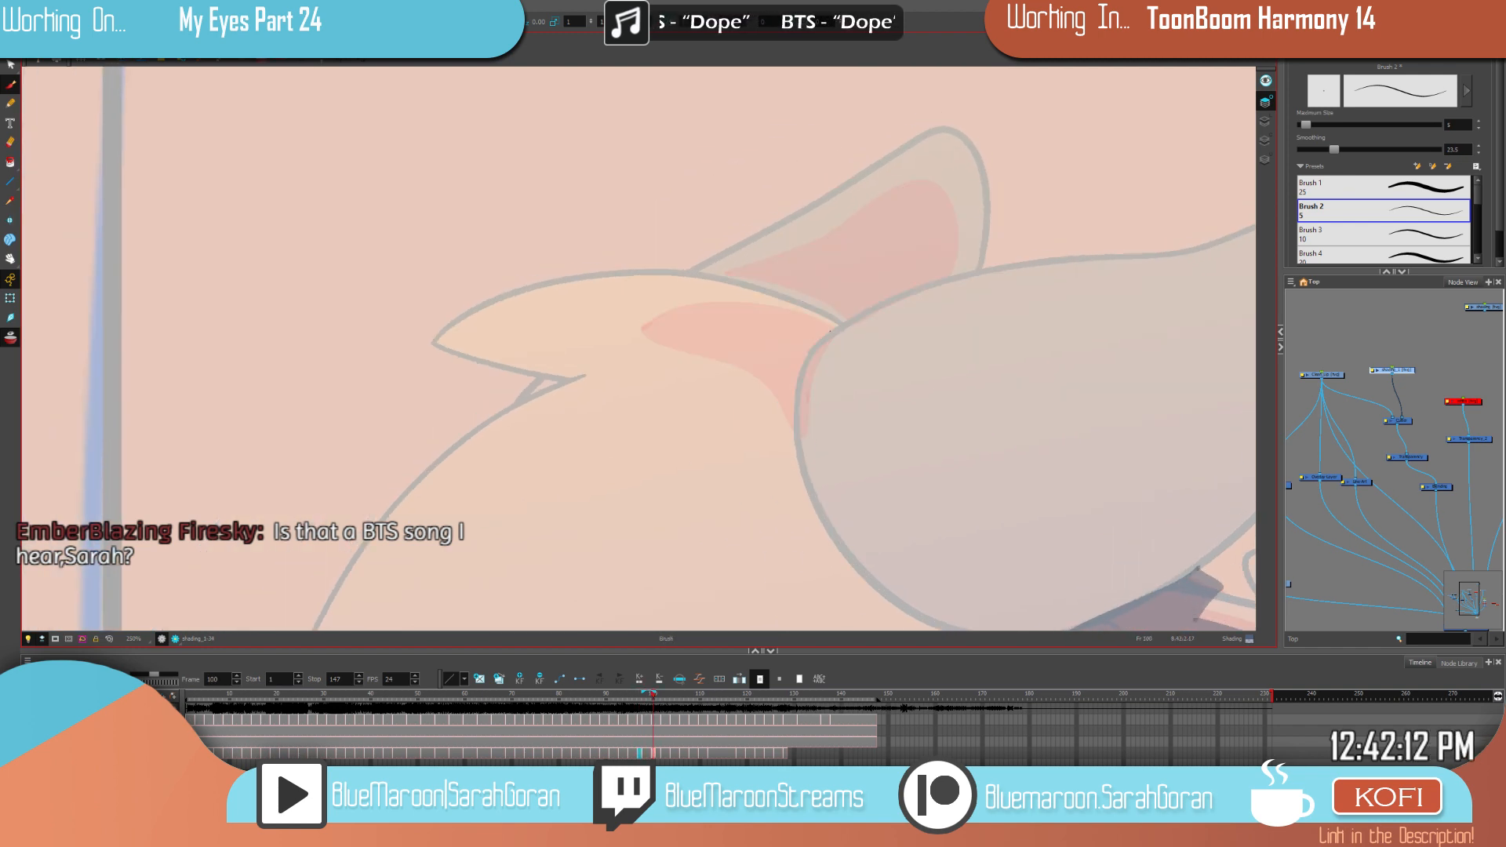
Step: Outline and fill the curved shading patch on the forelock in front of the near ear on frame 100, cleaning up its edge
mouse_move(832, 332)
left_mouse_down()
mouse_move(715, 311)
mouse_move(622, 349)
left_mouse_up()
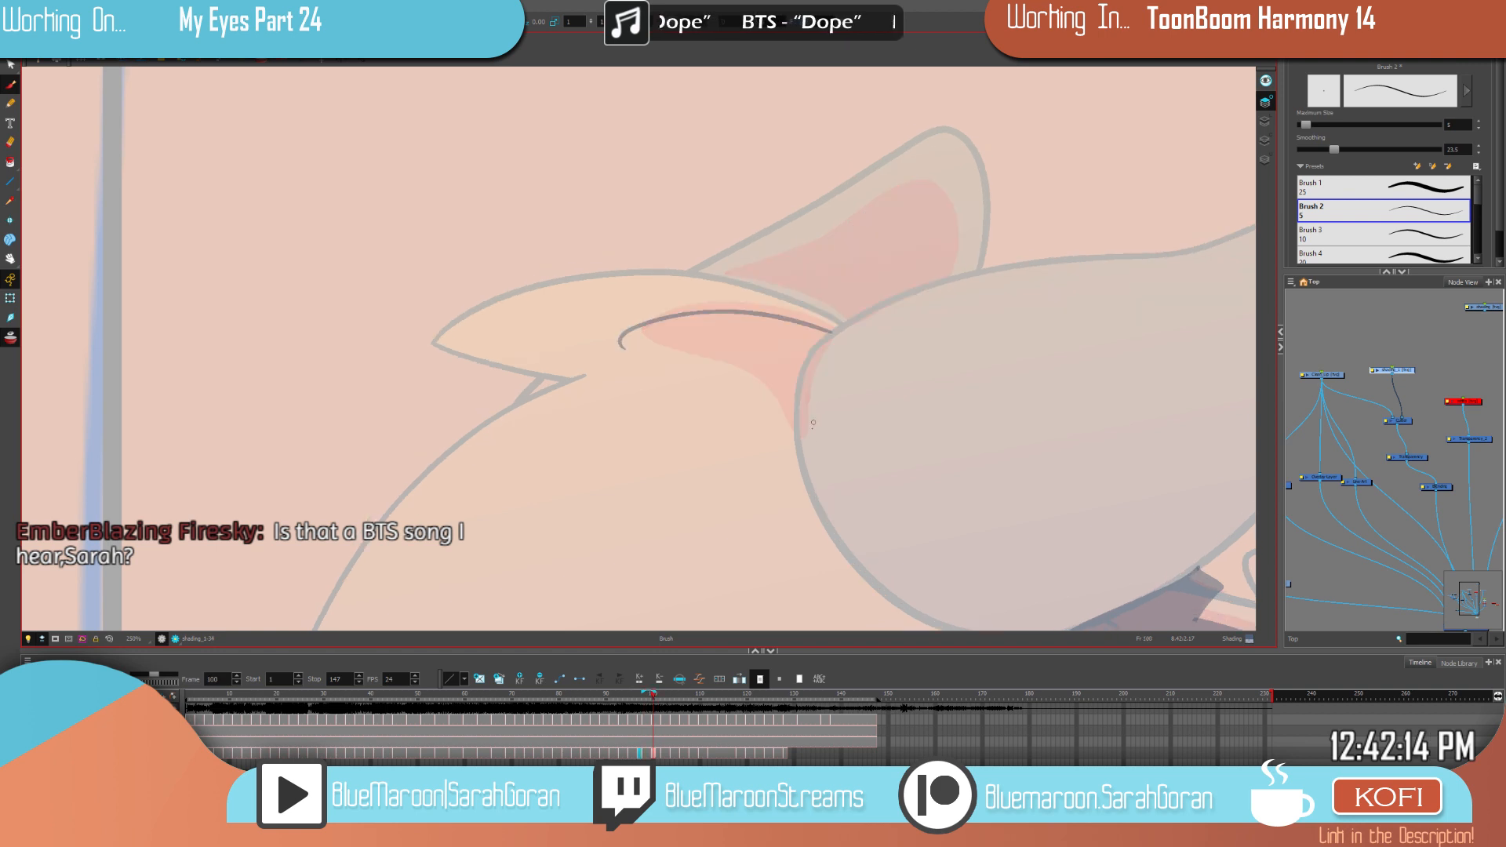
mouse_move(802, 373)
left_mouse_down()
mouse_move(786, 440)
mouse_move(752, 382)
mouse_move(655, 352)
left_mouse_up()
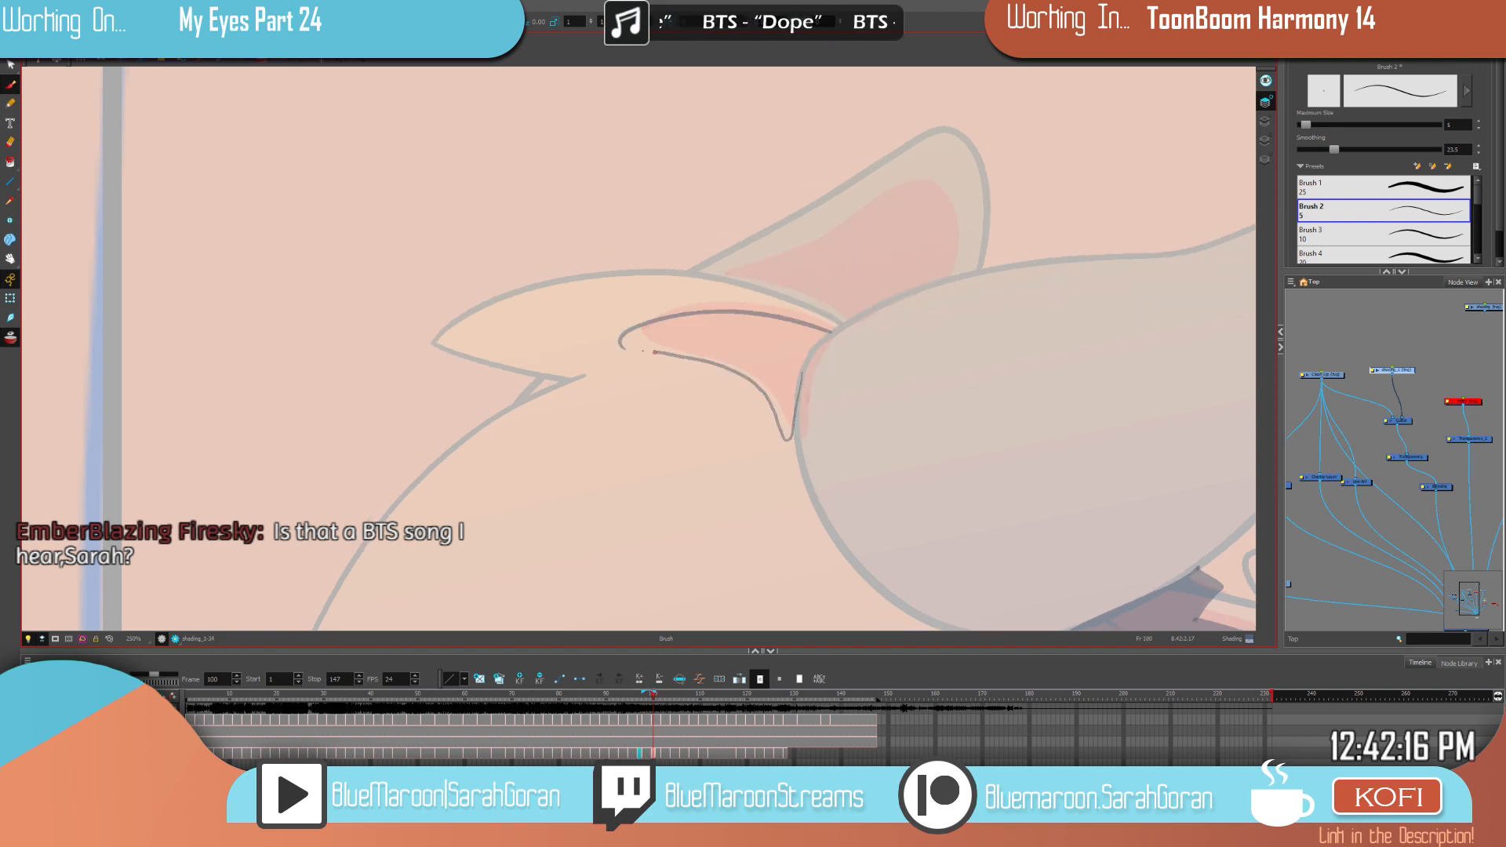
left_click_drag(830, 333, 804, 367)
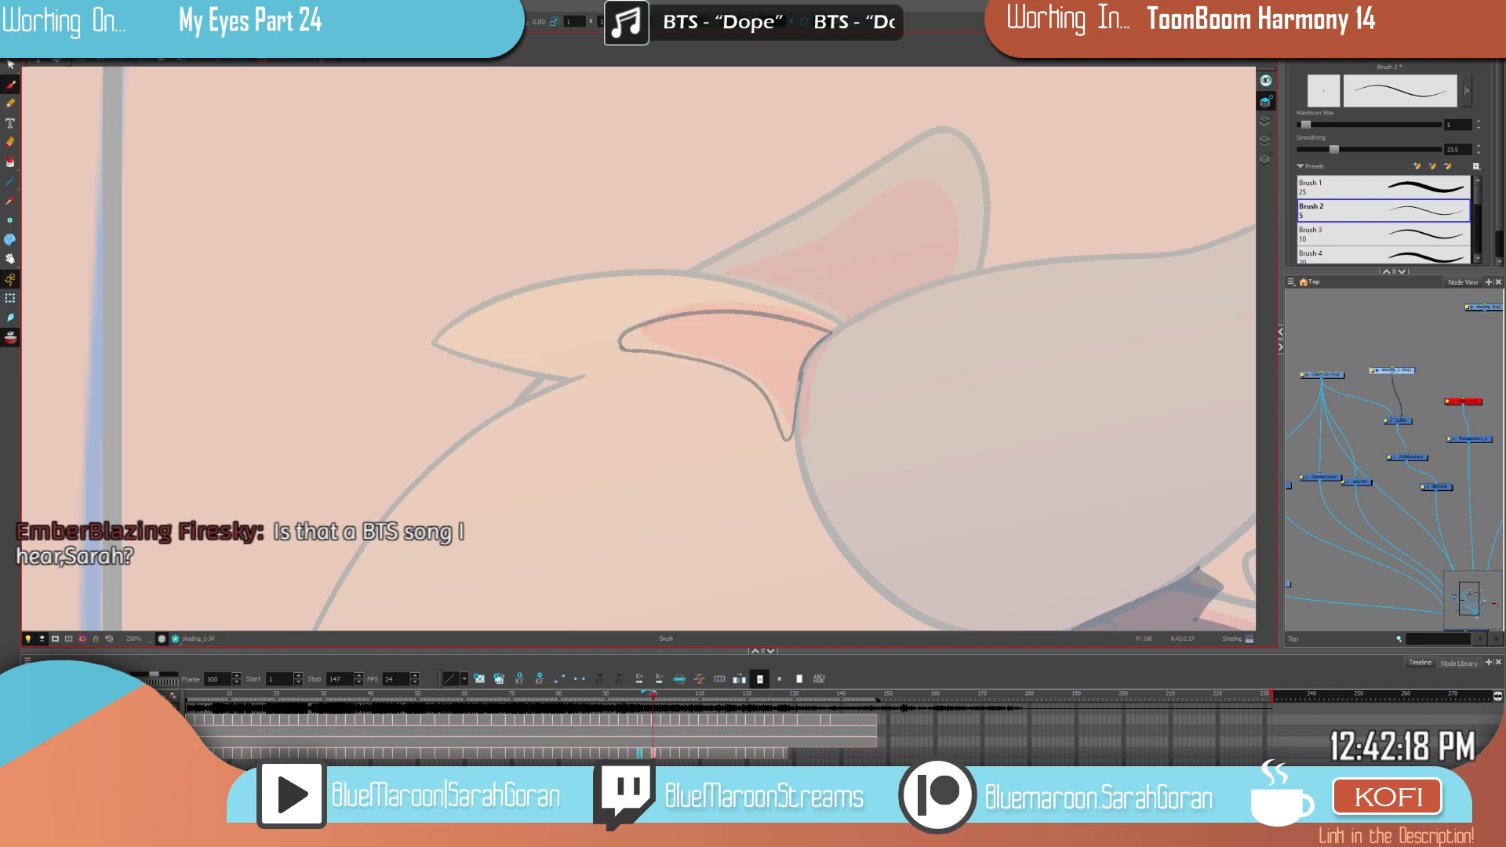
left_click(794, 355)
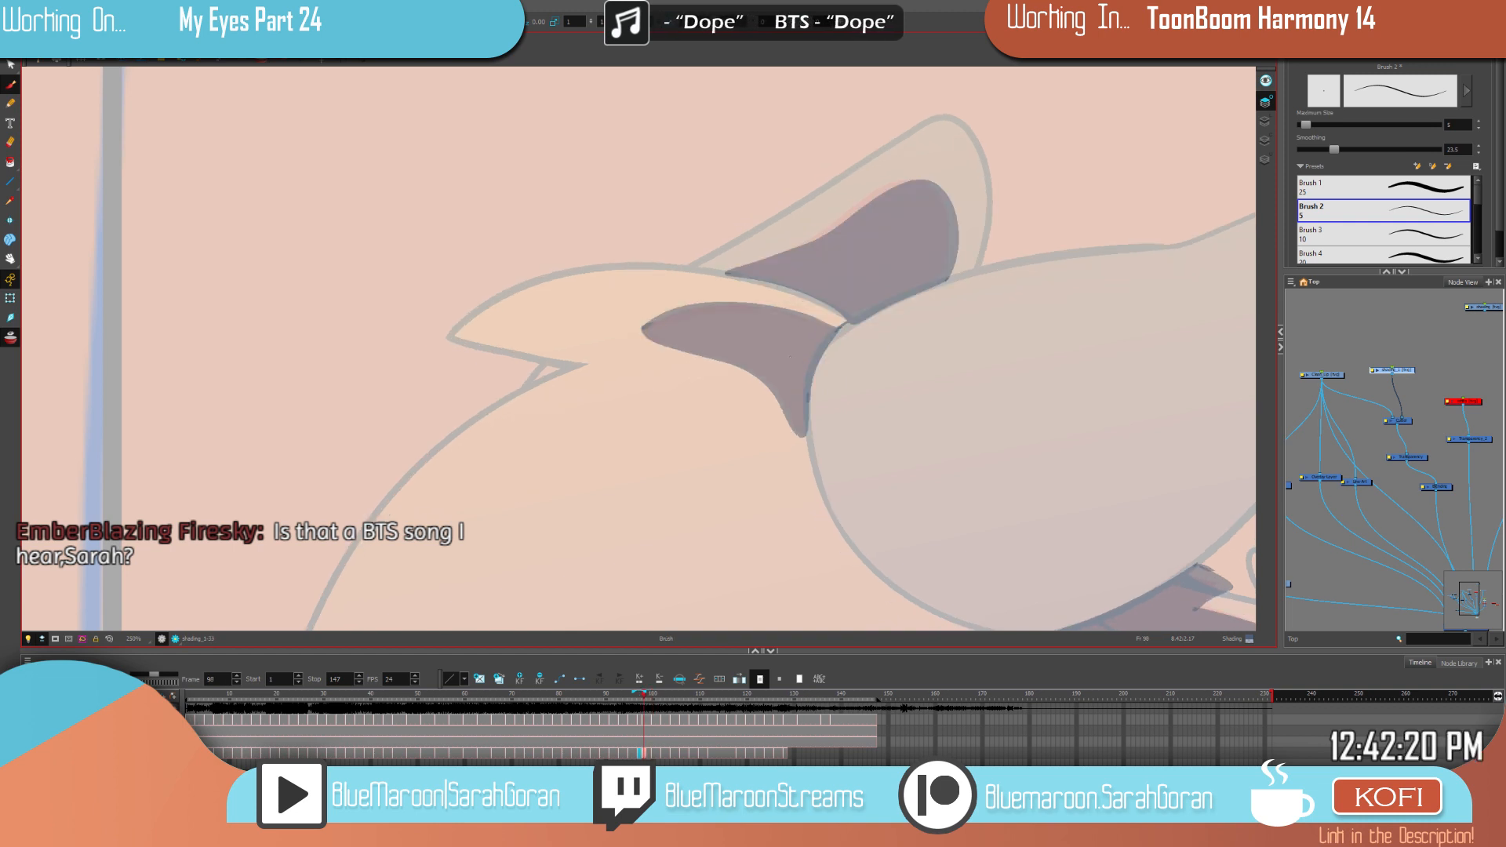
key("alt+e")
left_click_drag(627, 336, 669, 361)
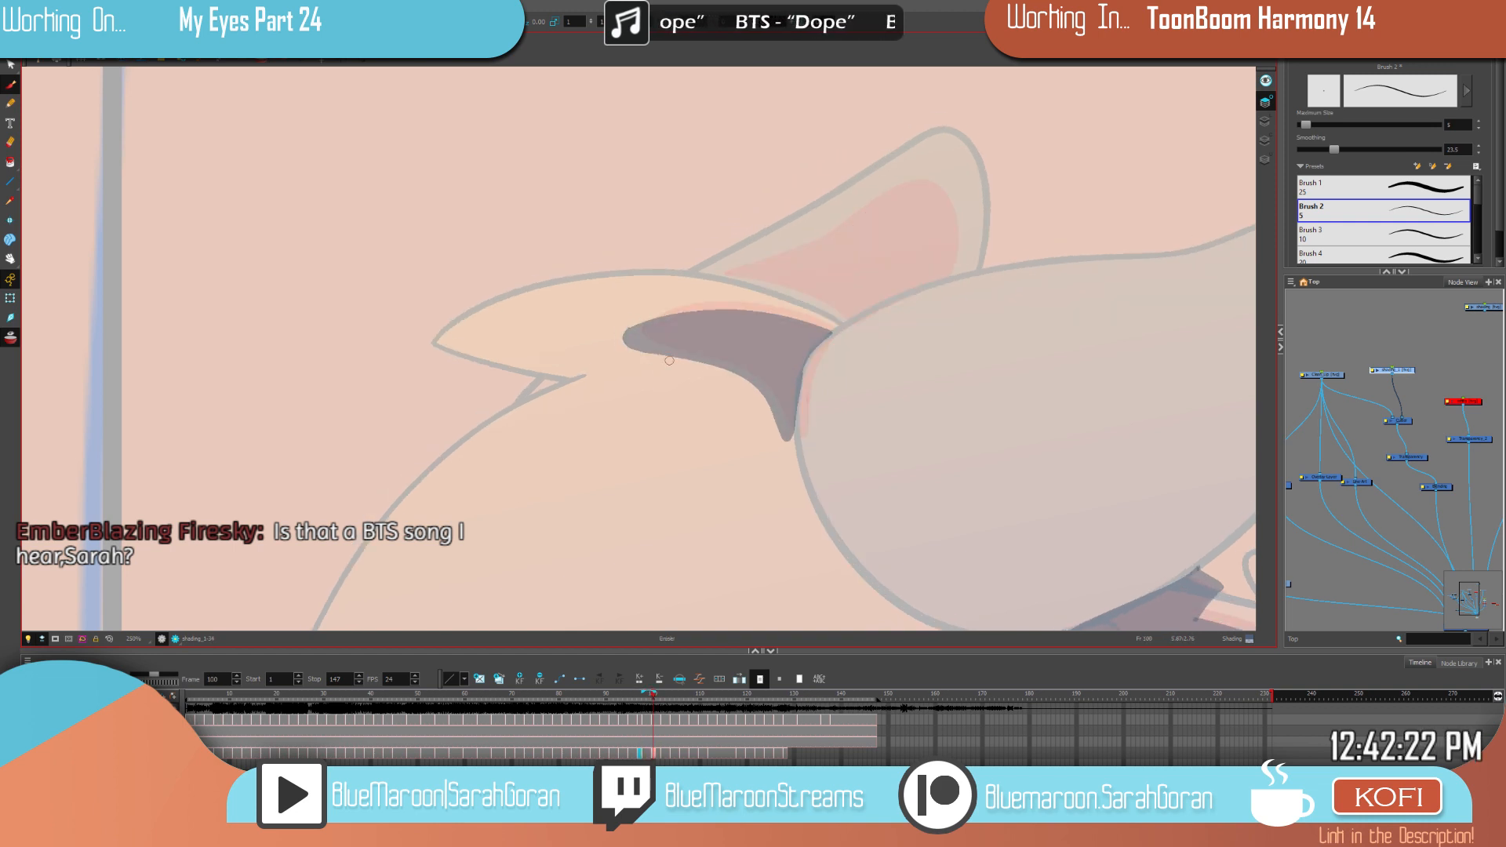
key("alt+b")
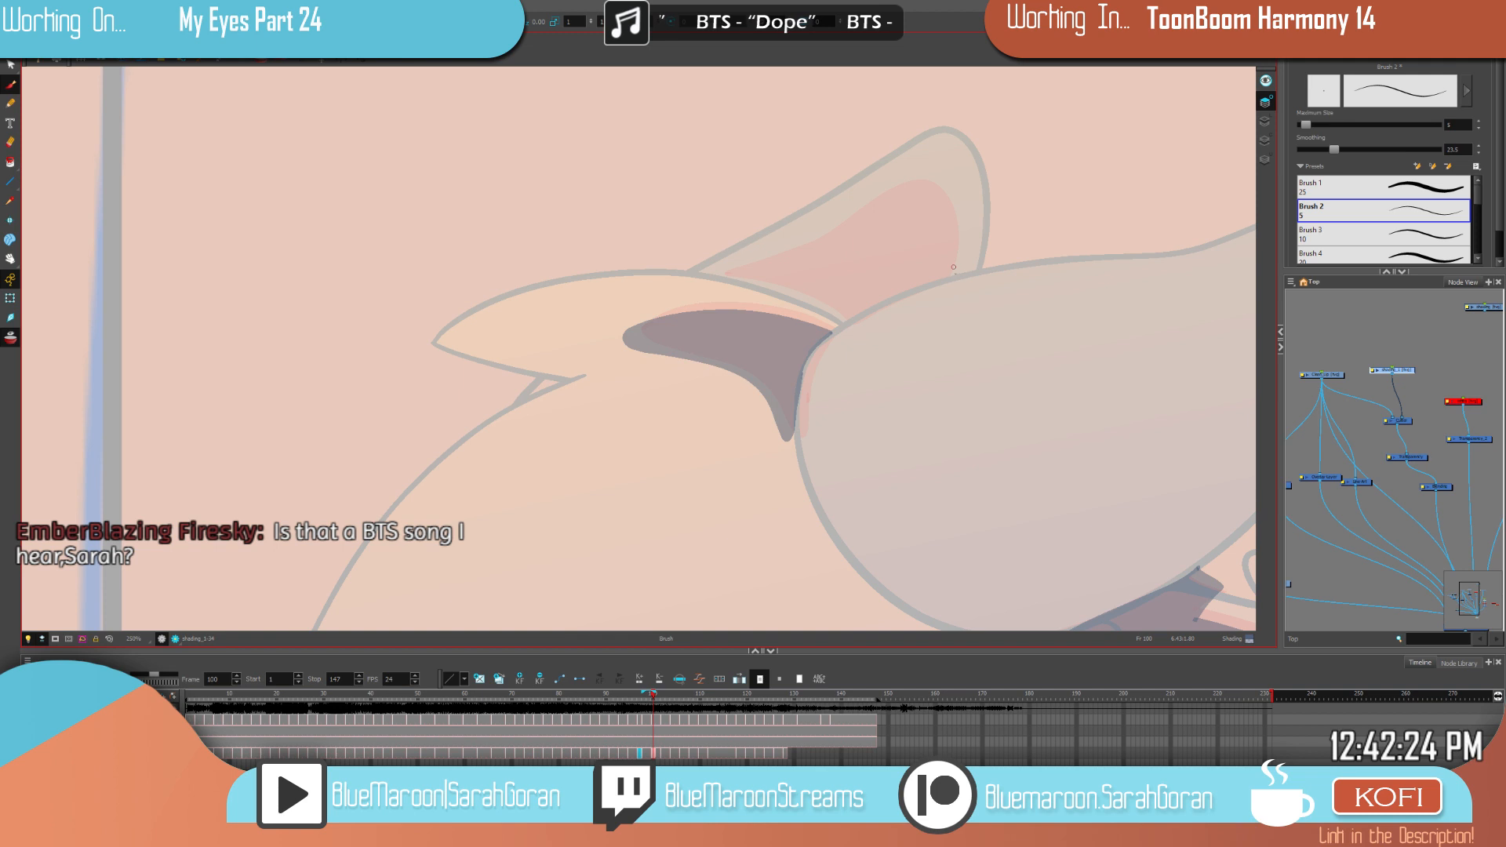
Step: Outline the inner area of the far ear on frame 100 and fill it with the Shading colour
mouse_move(952, 276)
left_mouse_down()
mouse_move(941, 187)
mouse_move(830, 247)
mouse_move(726, 275)
left_mouse_up()
key("comma")
key("period")
left_click_drag(954, 279, 957, 260)
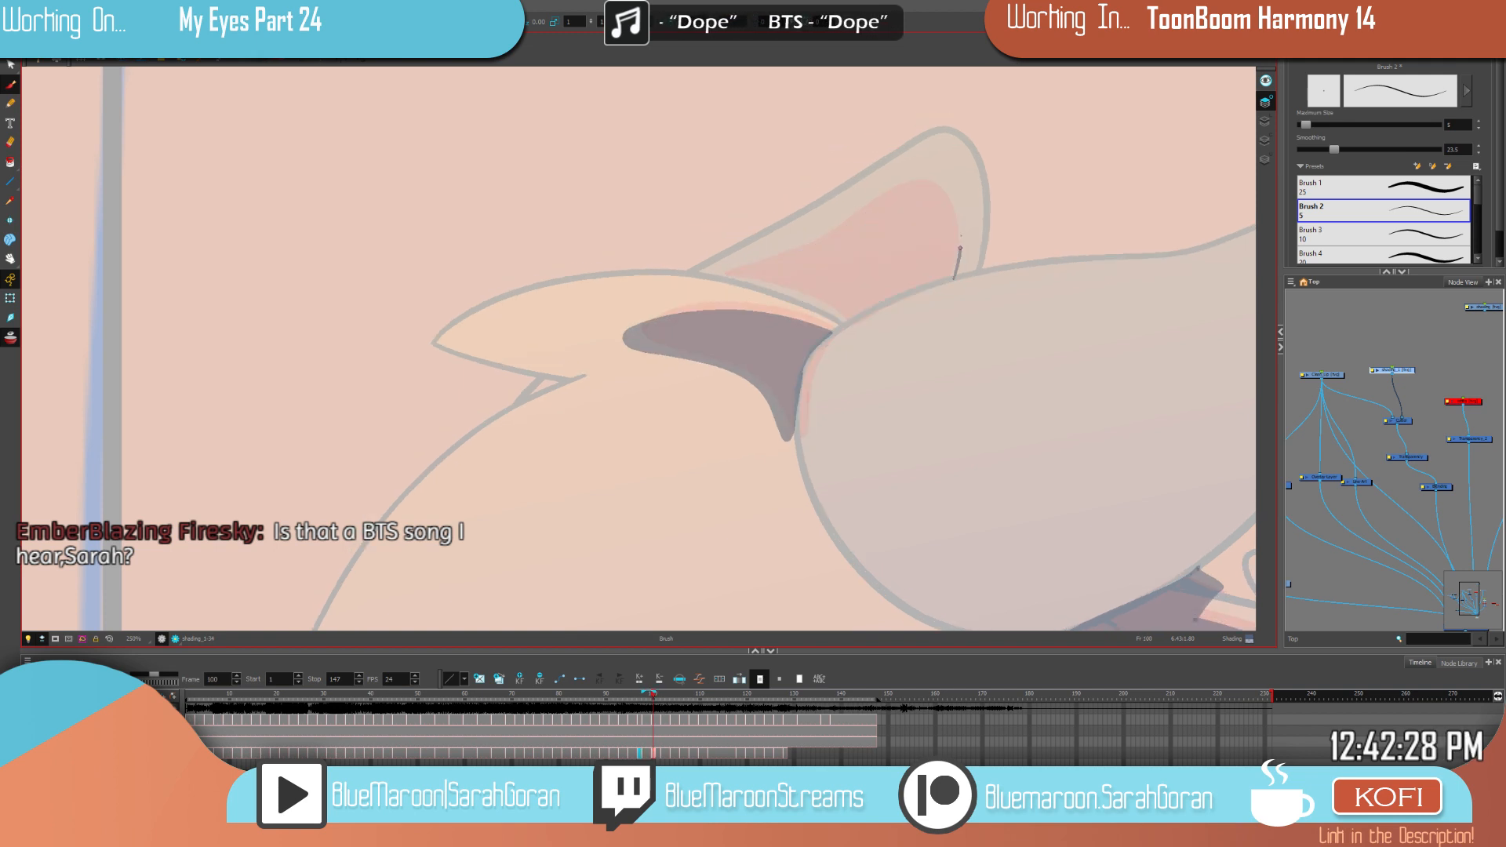
left_click_drag(921, 185, 720, 279)
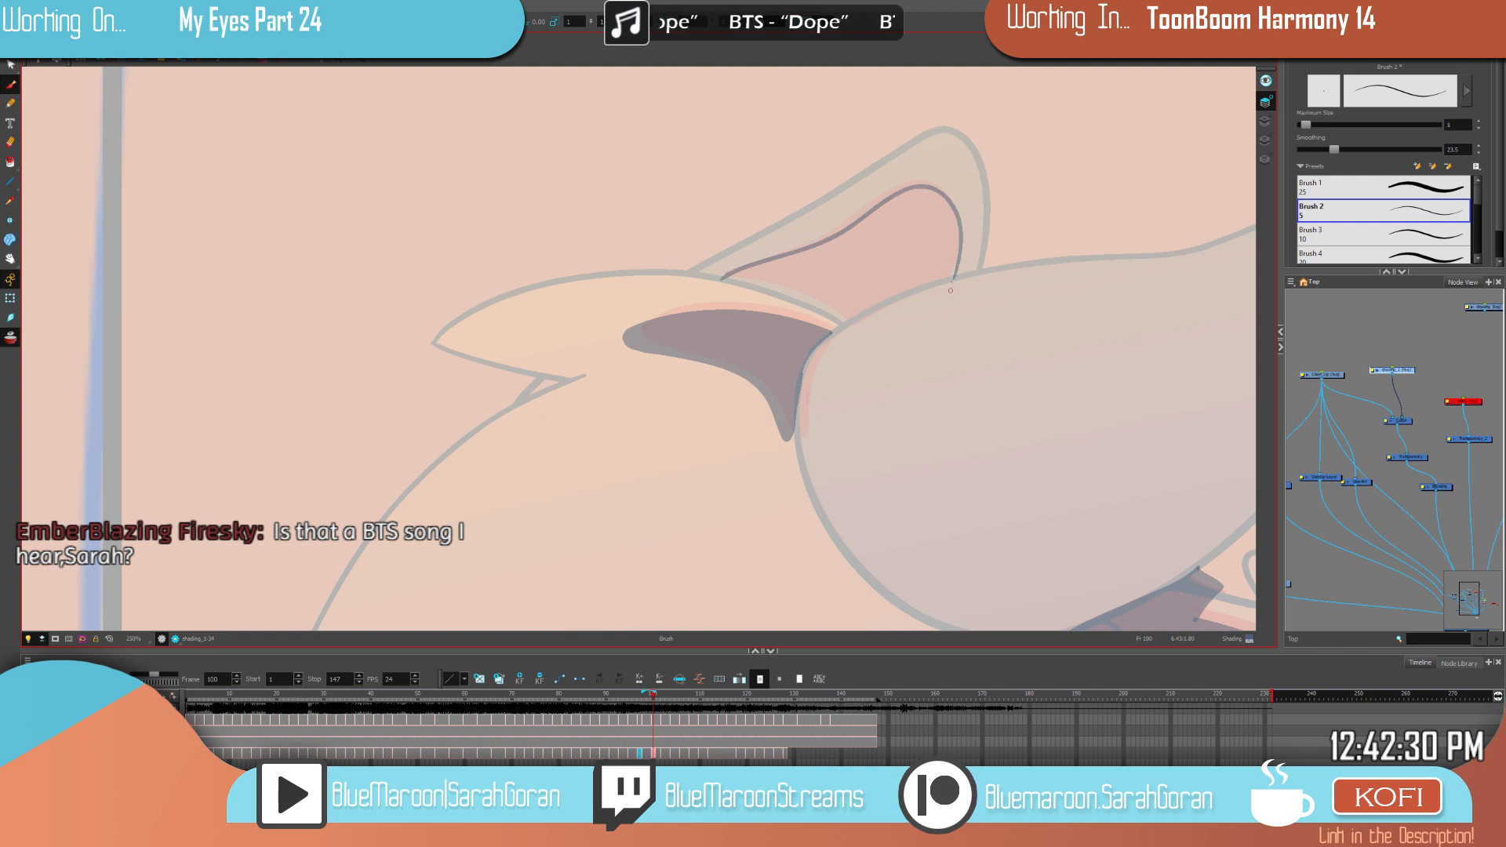
mouse_move(933, 283)
left_mouse_down()
mouse_move(840, 325)
mouse_move(721, 279)
left_mouse_up()
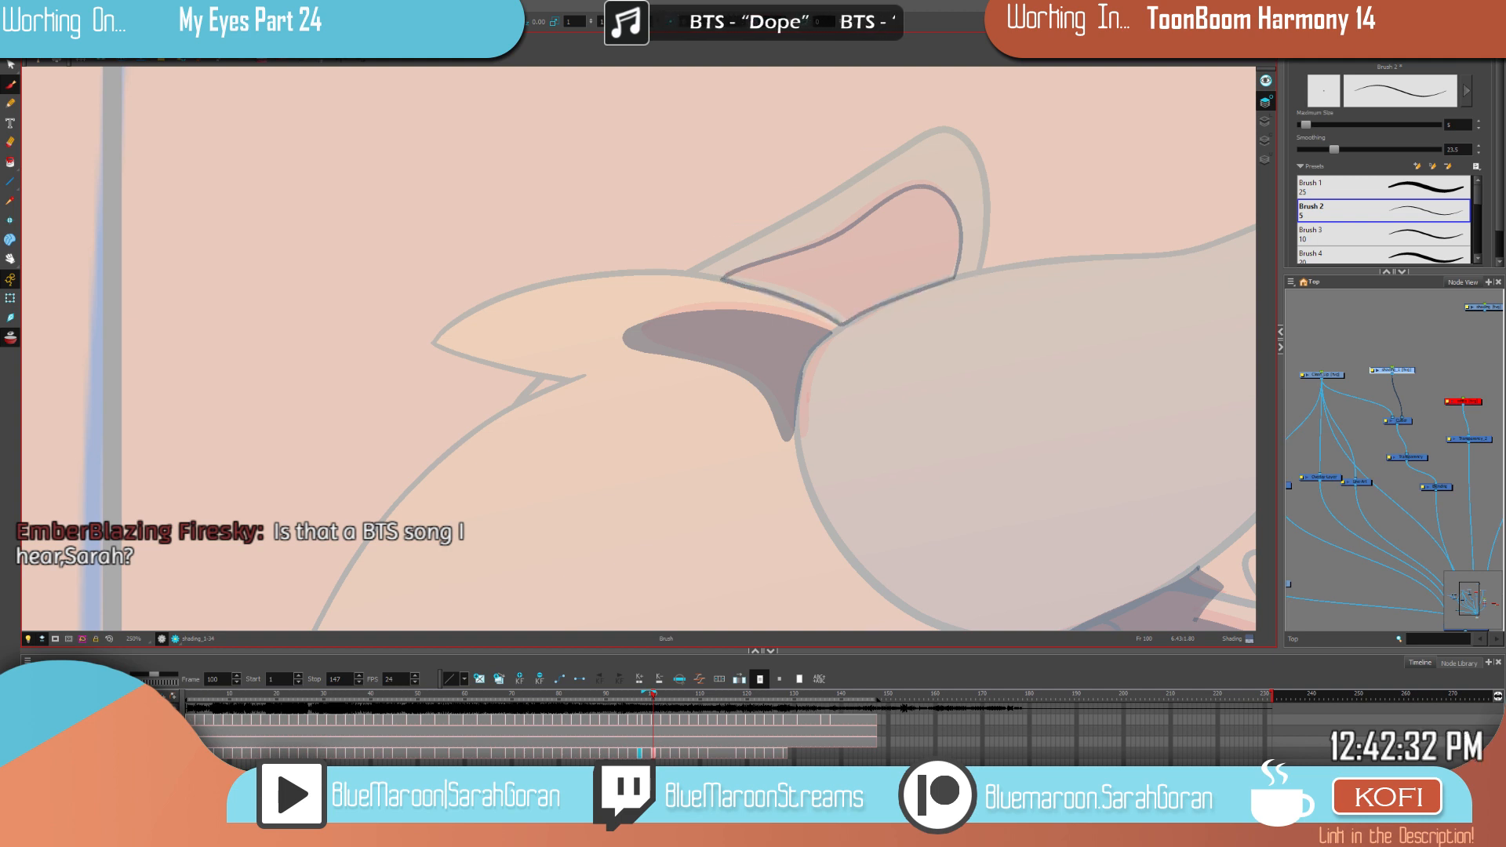
left_click(871, 290)
Step: Reselect the shading layer in the timeline and go to its drawing on frame 102
key("g")
key("h")
key("g")
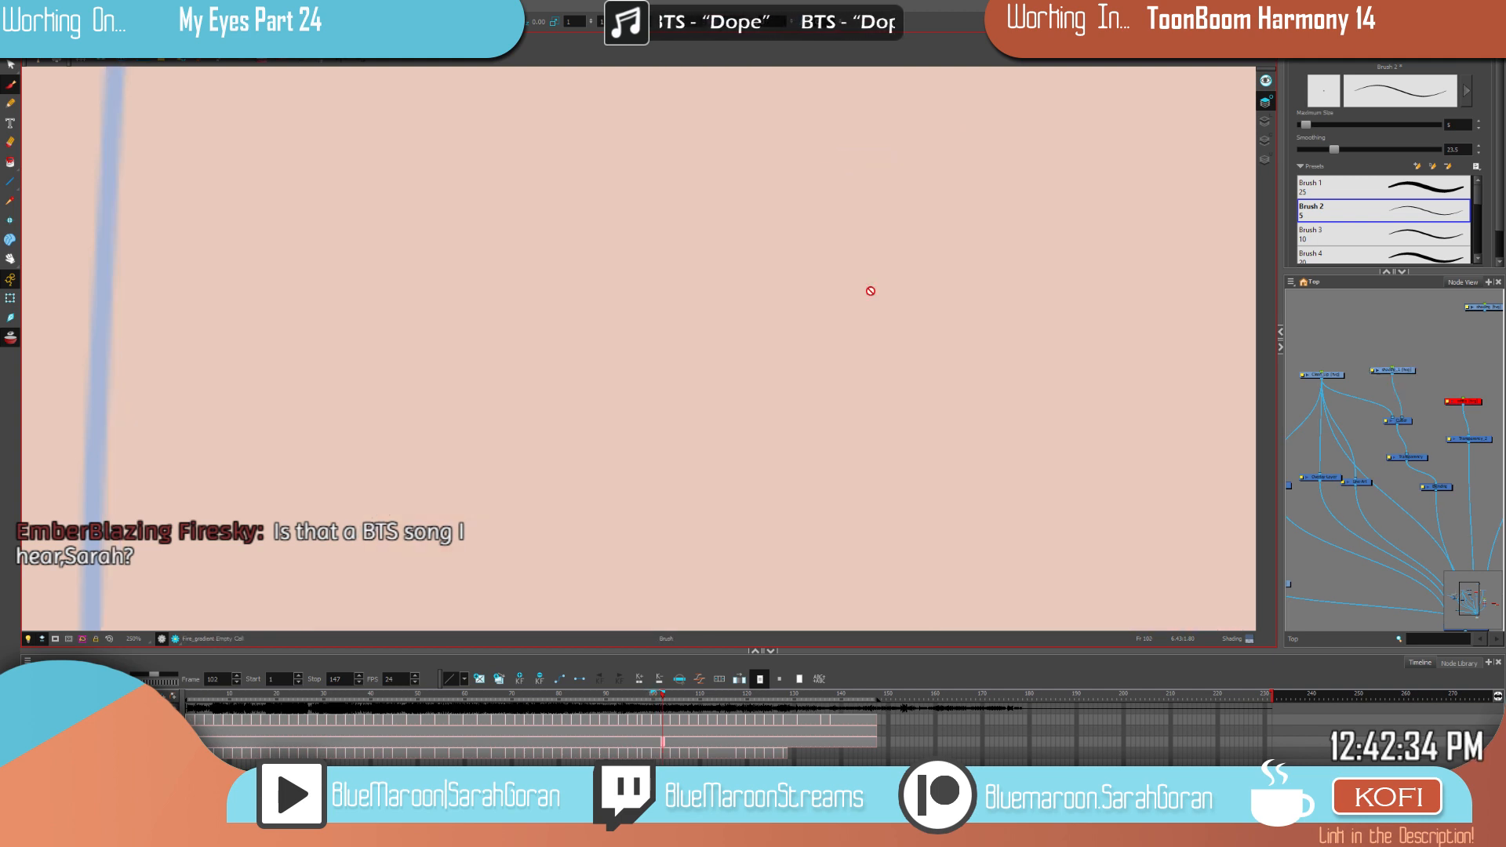
left_click(685, 753)
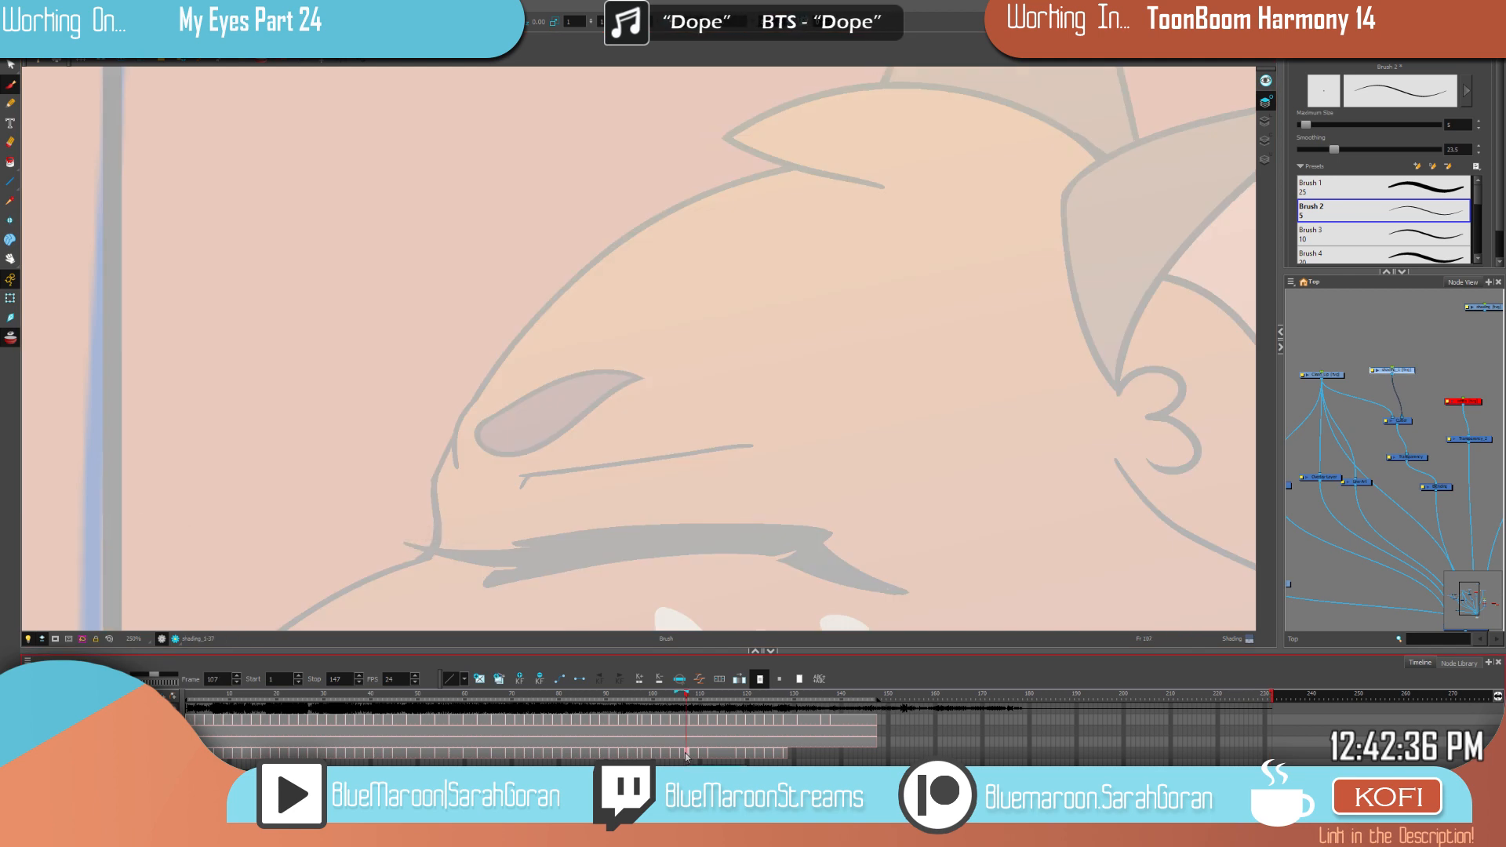
key("f")
key("f")
key("f")
key("f")
key("g")
key("g")
key("f")
key("g")
key("f")
key("g")
Step: Outline and fill the curved shading patch on the forelock in front of the near ear on frame 102
mouse_move(825, 330)
left_mouse_down()
mouse_move(688, 322)
mouse_move(620, 343)
left_mouse_up()
key("f")
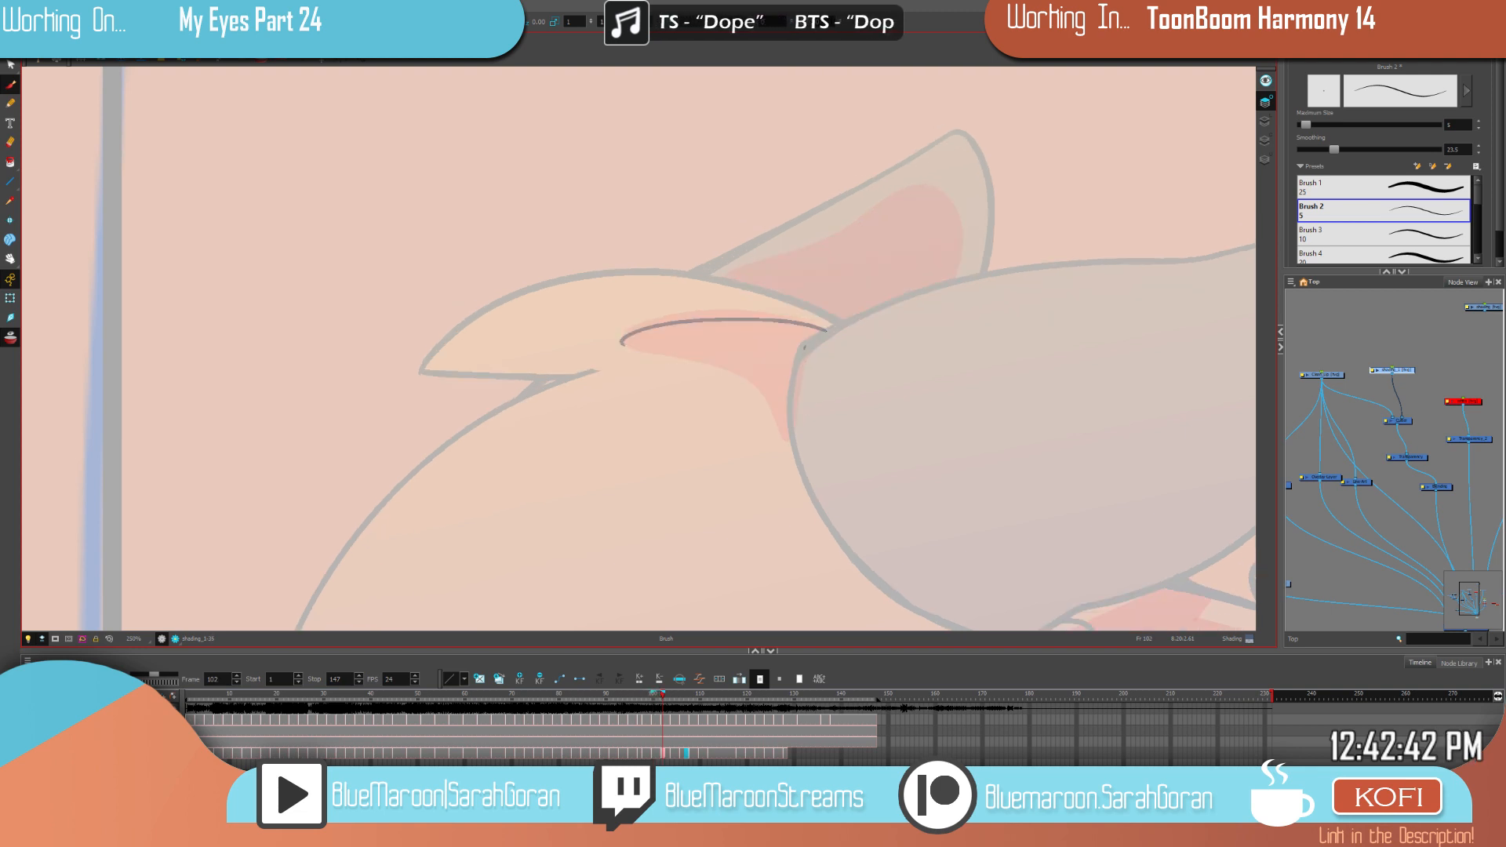
left_click_drag(794, 378, 789, 440)
left_click_drag(754, 384, 623, 344)
left_click(766, 360)
Step: Extend the upper edge of the forelock shading patch and compare it with the neighbouring drawing
key("f")
key("g")
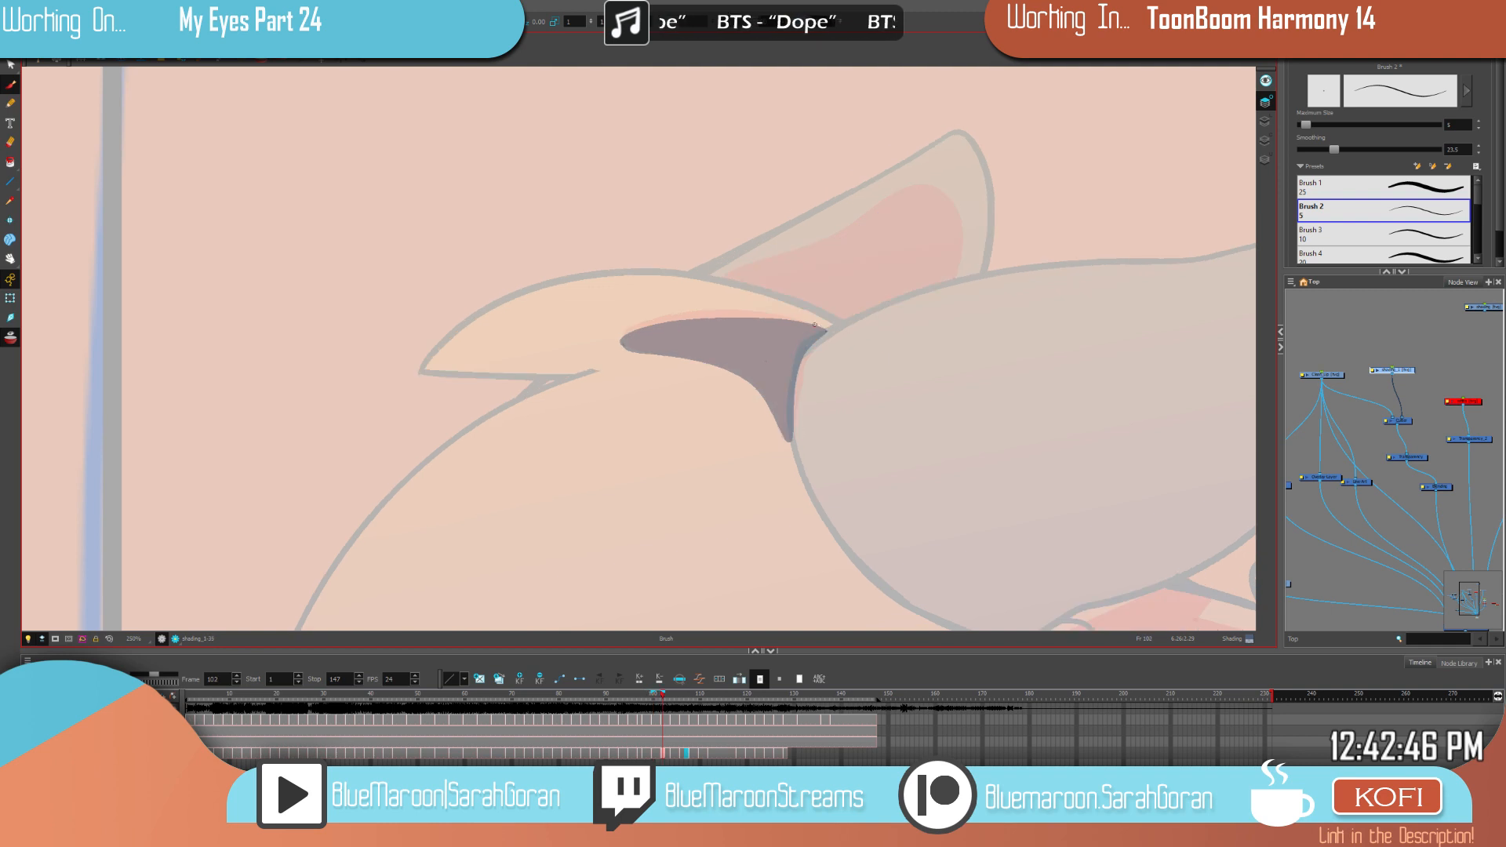
mouse_move(821, 328)
left_mouse_down()
mouse_move(685, 317)
mouse_move(625, 337)
left_mouse_up()
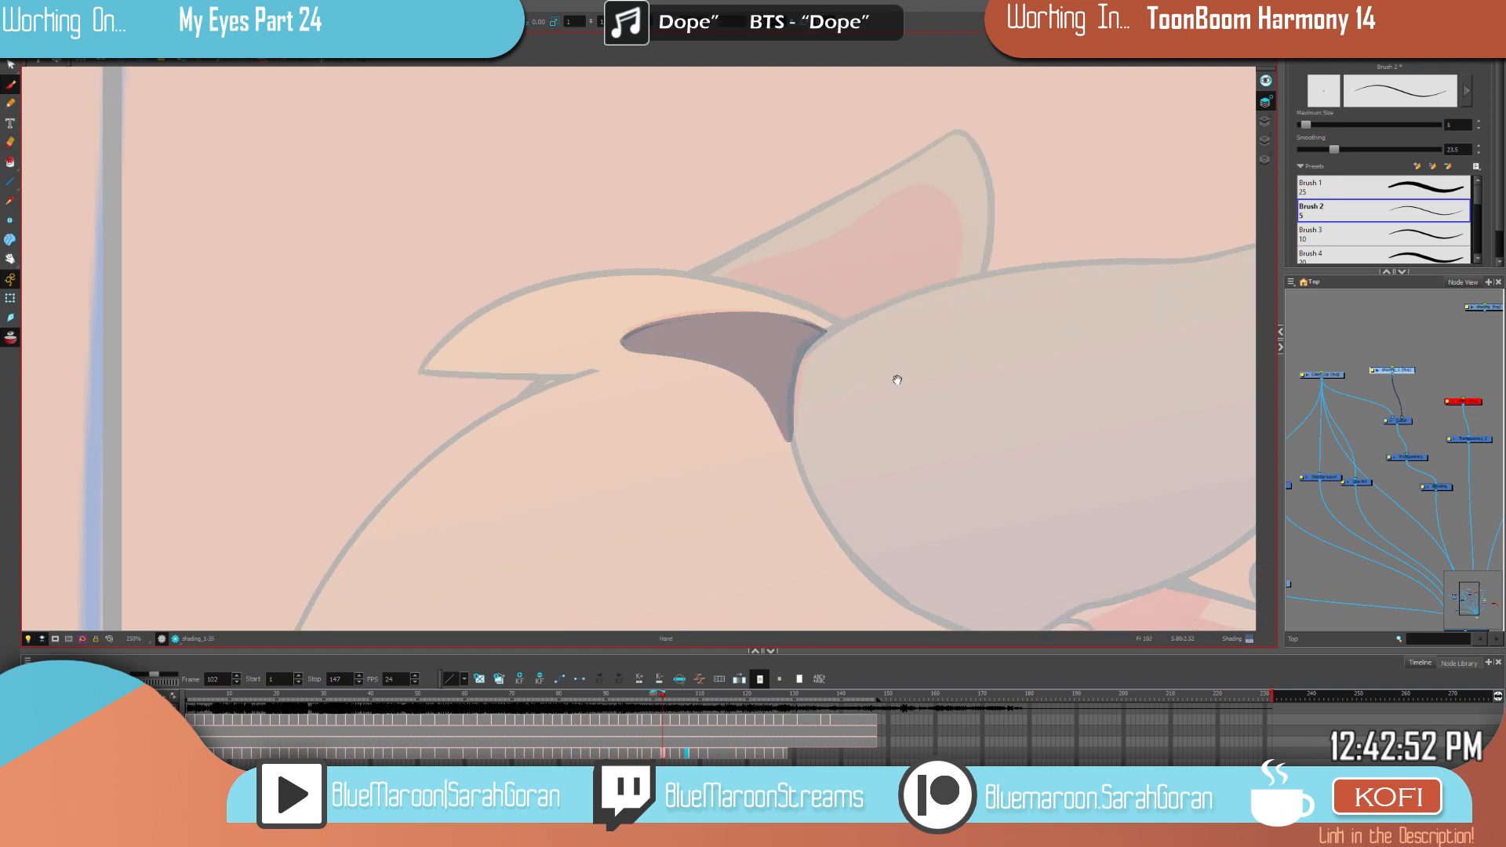
key("f")
key("g")
key("f")
key("g")
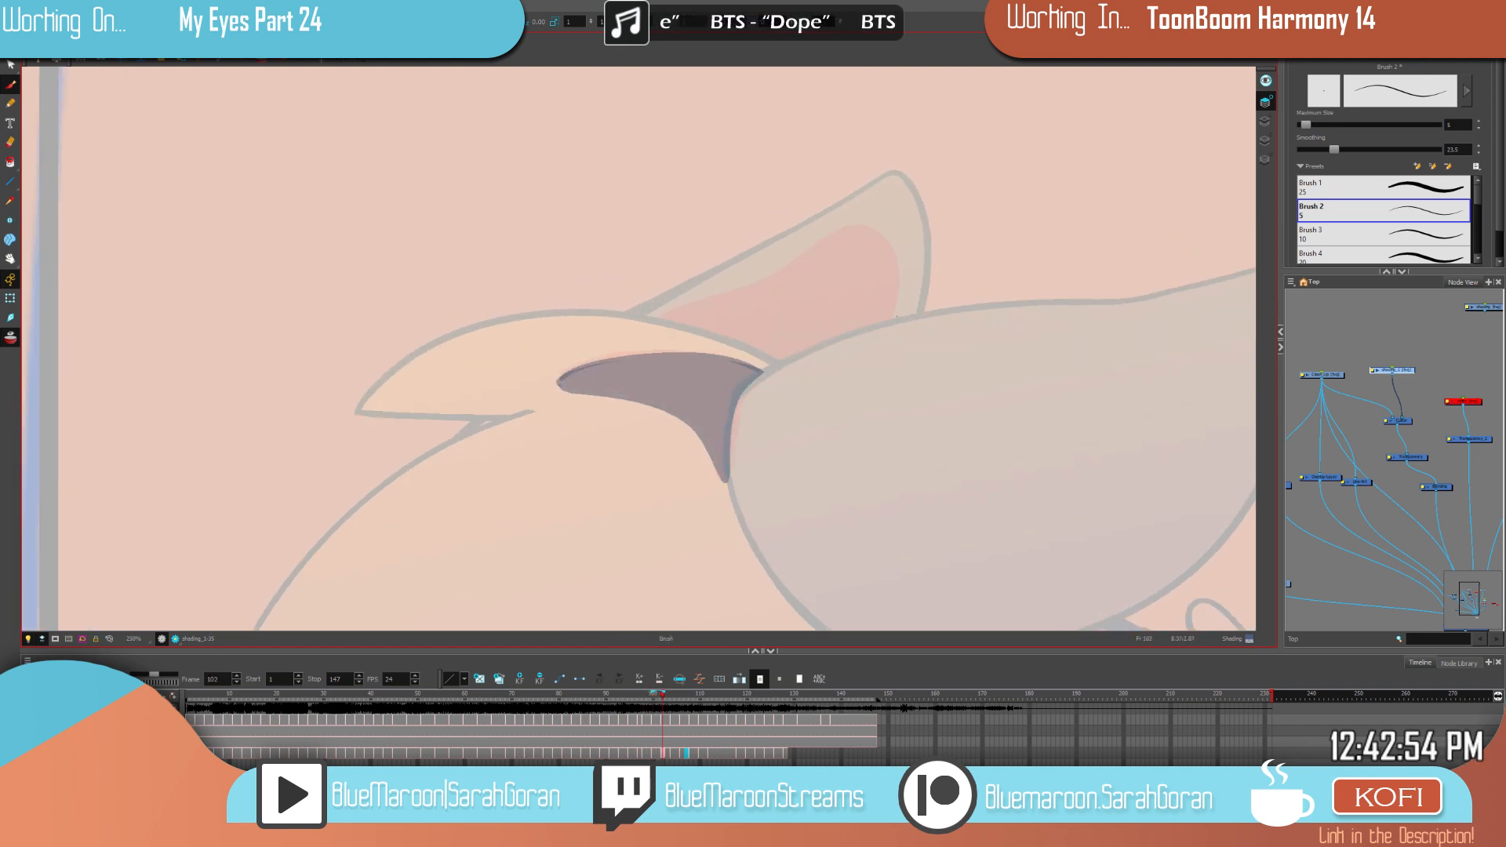
Step: Outline the inner area of the far ear on frame 102 and fill it with the Shading colour
mouse_move(895, 319)
left_mouse_down()
mouse_move(891, 237)
mouse_move(869, 229)
mouse_move(658, 318)
left_mouse_up()
mouse_move(906, 355)
left_mouse_down()
mouse_move(908, 337)
mouse_move(850, 311)
left_mouse_up()
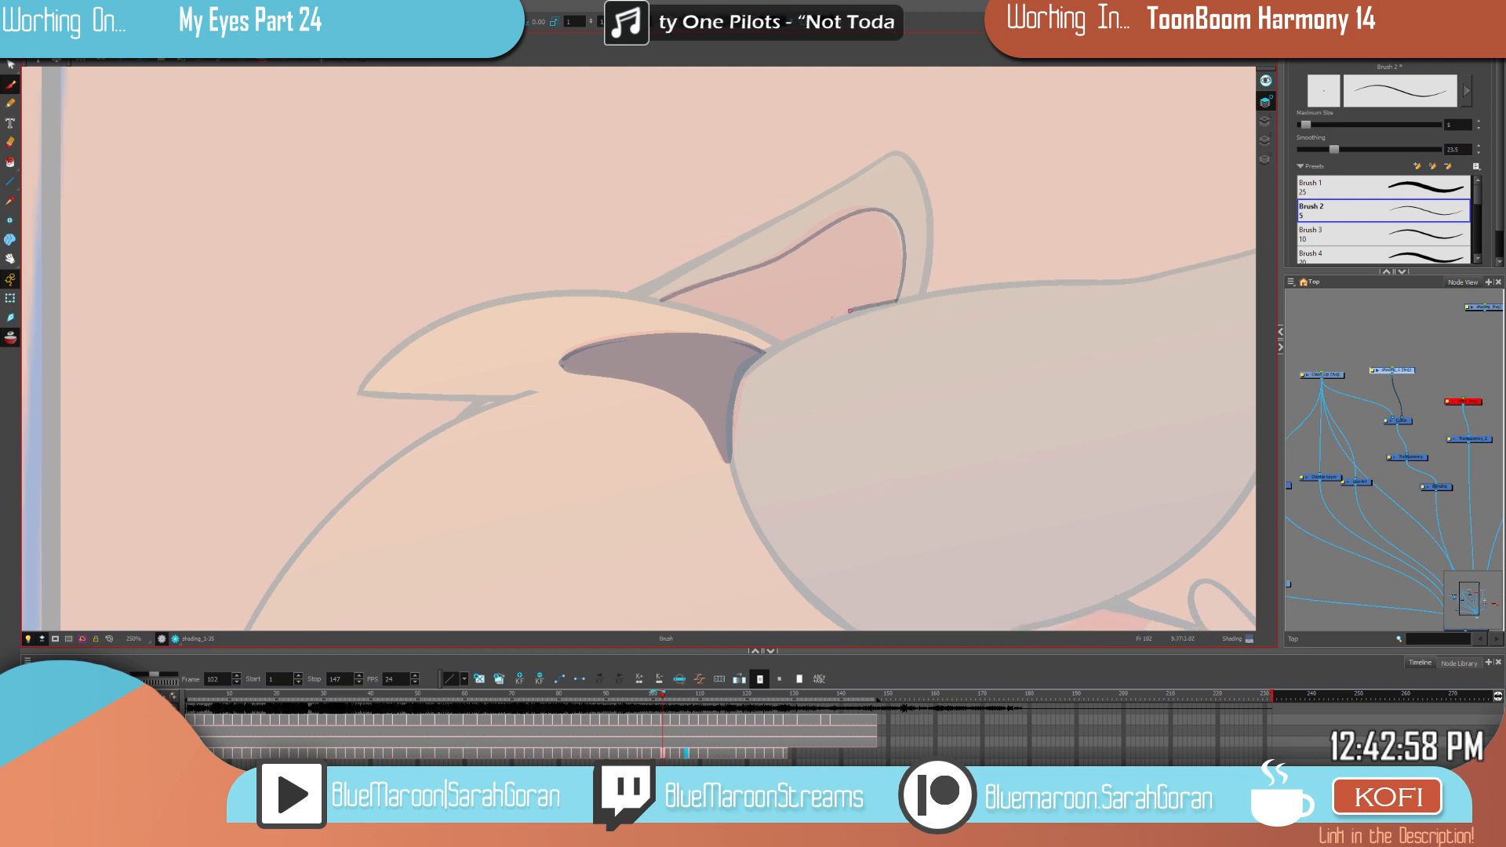
left_click_drag(782, 345, 716, 314)
left_click(870, 286)
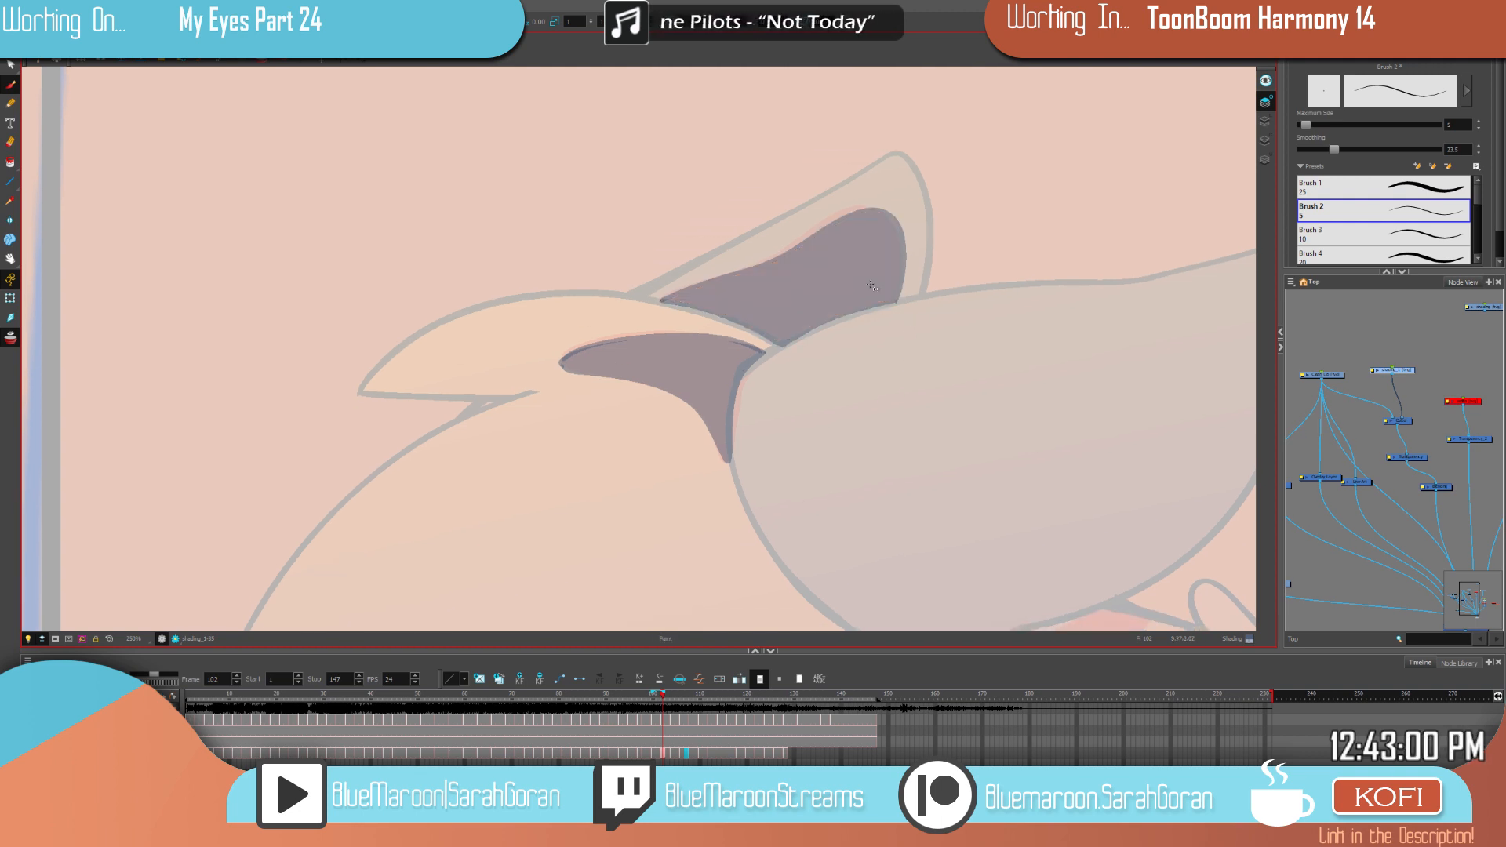
Step: Draw the shading contour from beneath the near ear around the neck fur and along the back on frame 102
left_click_drag(1069, 493, 716, 398)
left_click_drag(1016, 478, 1091, 321)
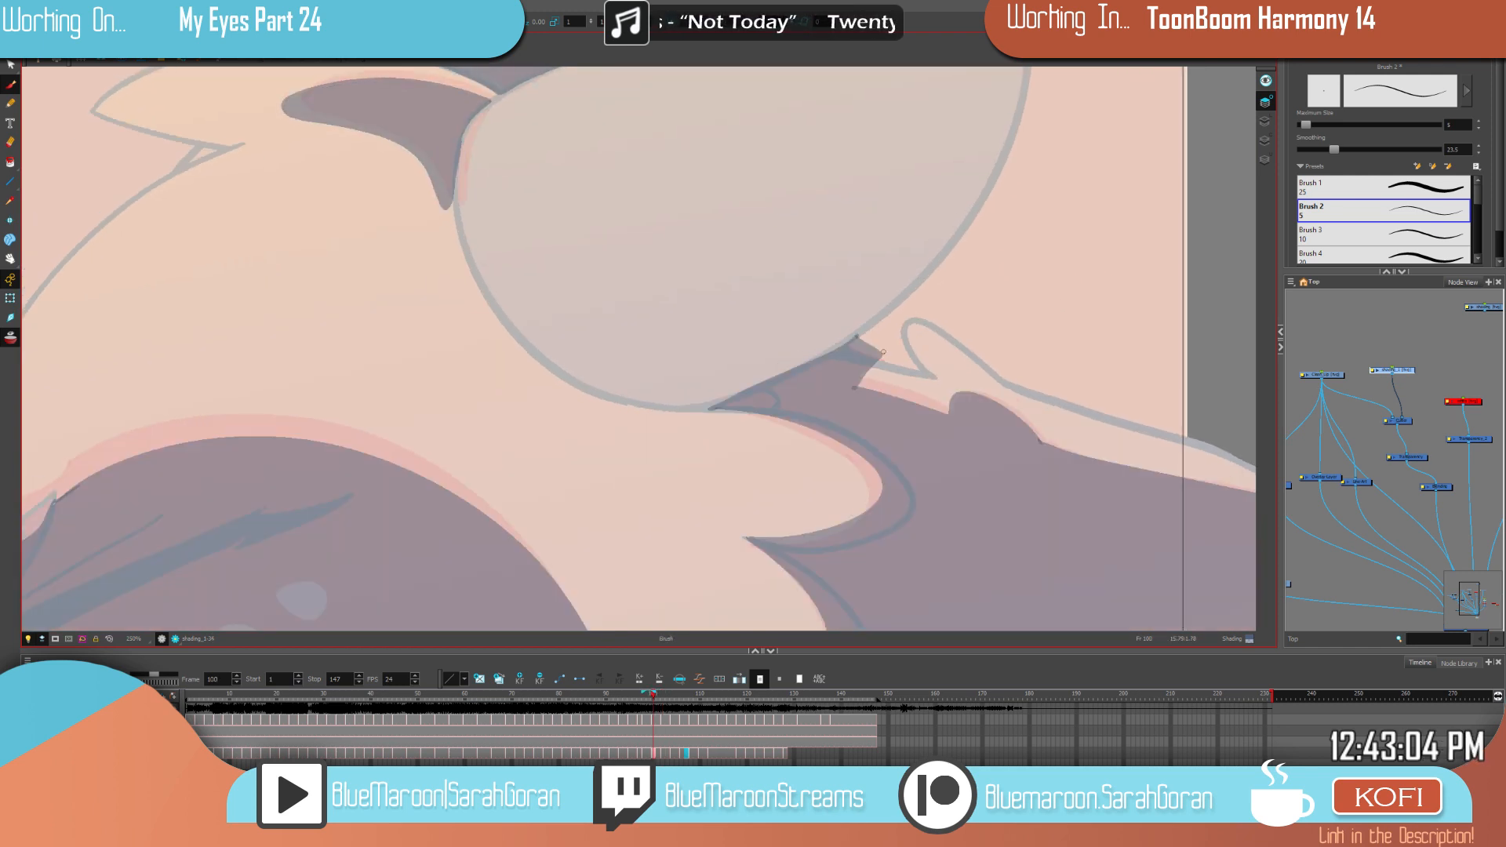
left_click_drag(856, 338, 682, 410)
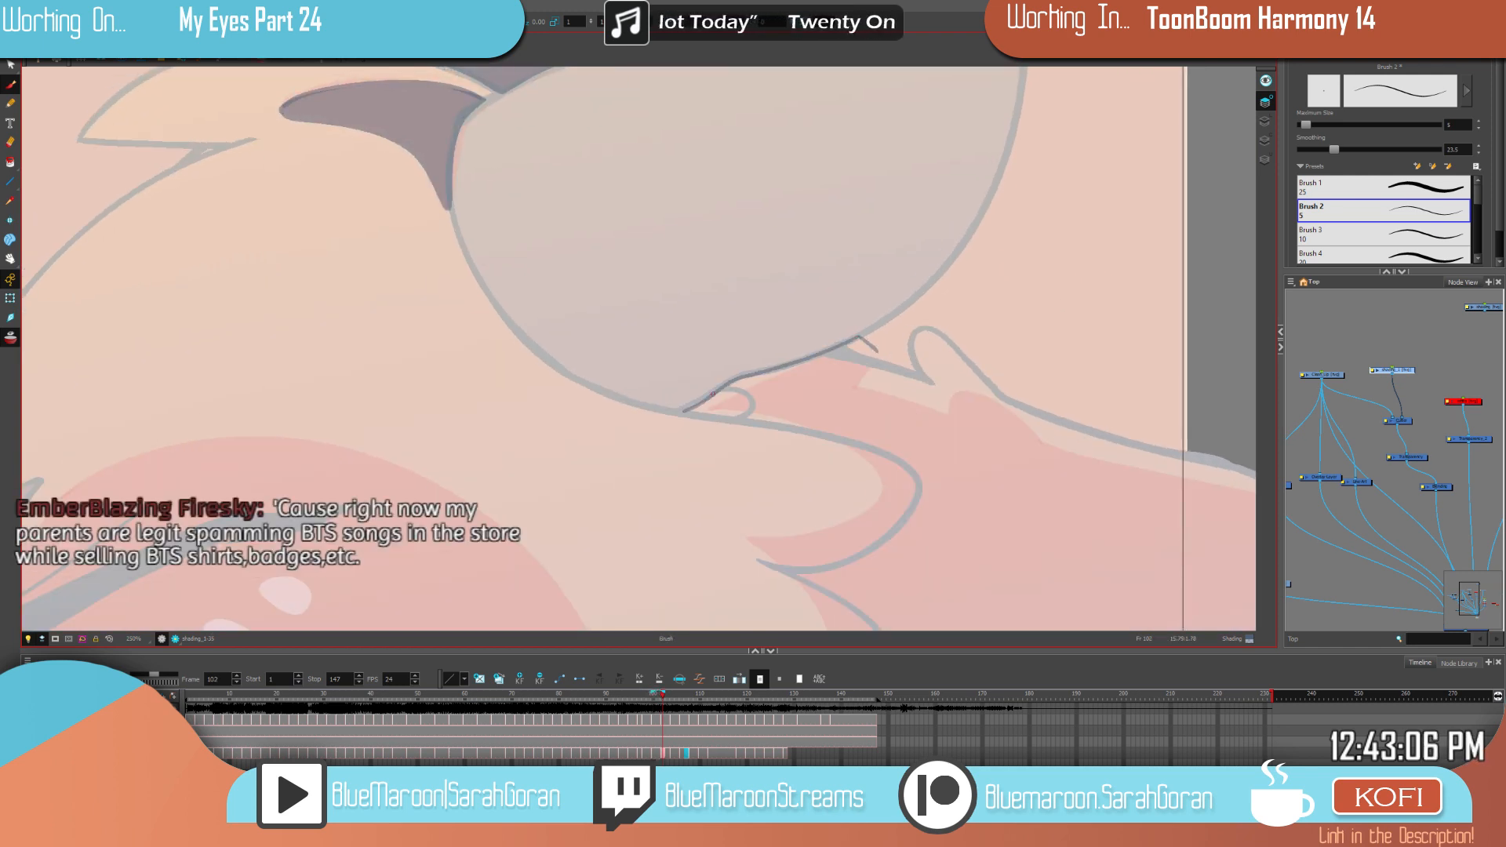
mouse_move(850, 384)
left_mouse_down()
mouse_move(685, 329)
mouse_move(780, 362)
mouse_move(823, 347)
mouse_move(780, 359)
mouse_move(820, 348)
left_mouse_up()
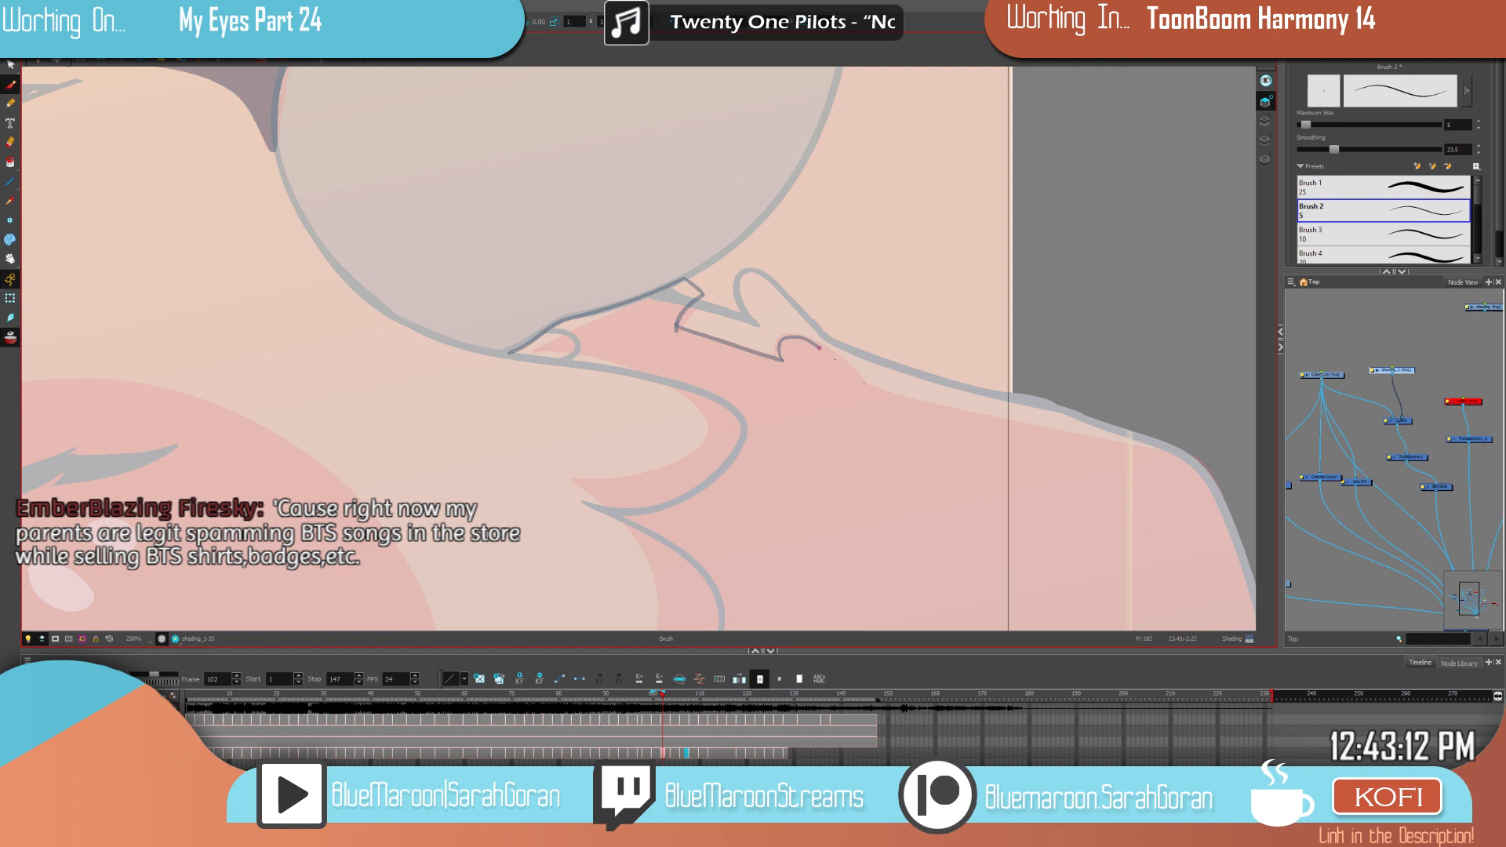
left_click_drag(912, 319, 794, 253)
left_click_drag(749, 322, 1142, 429)
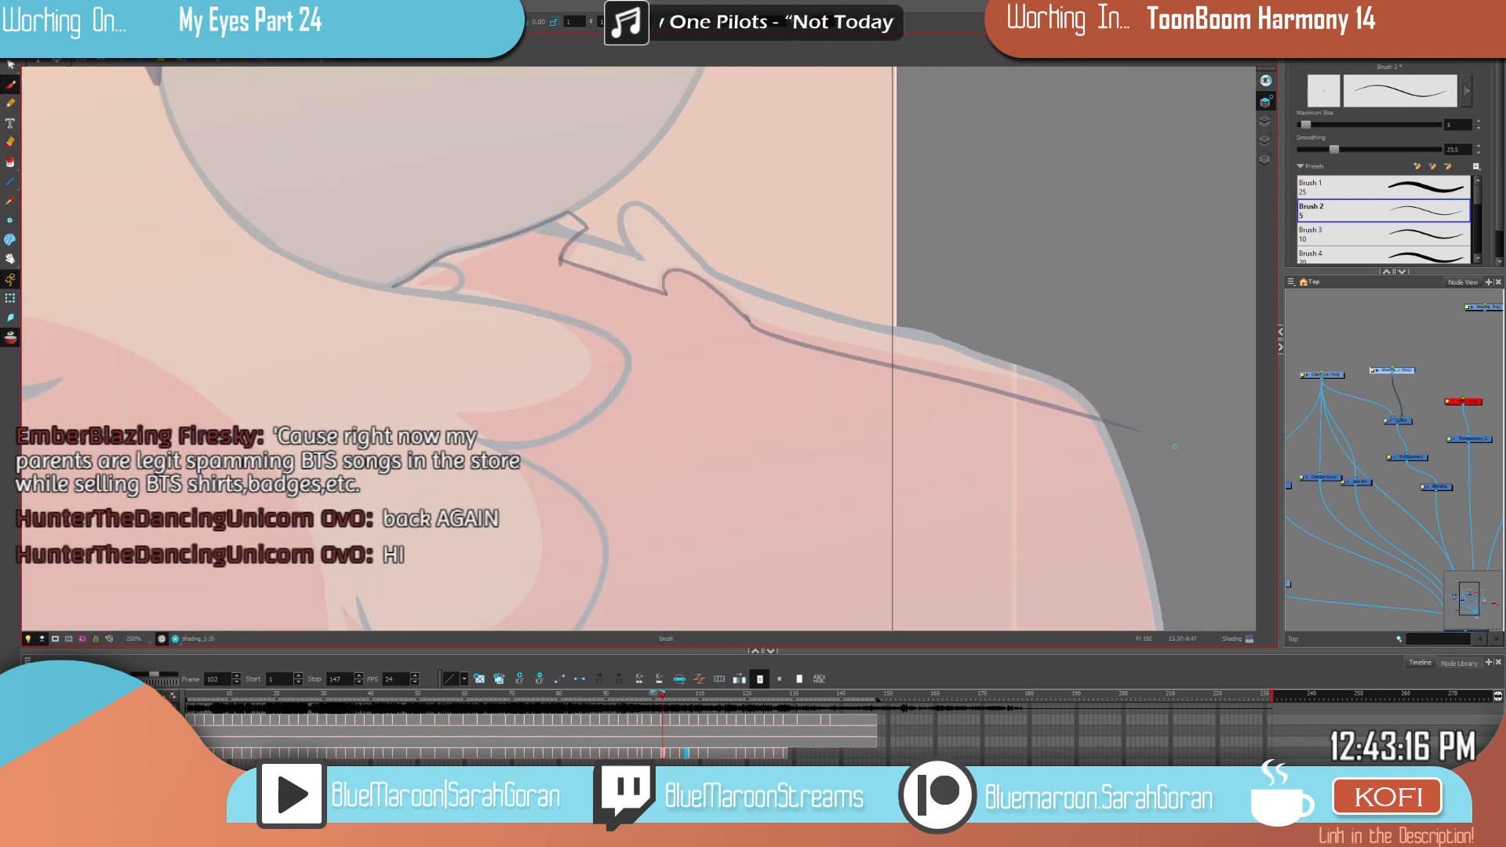
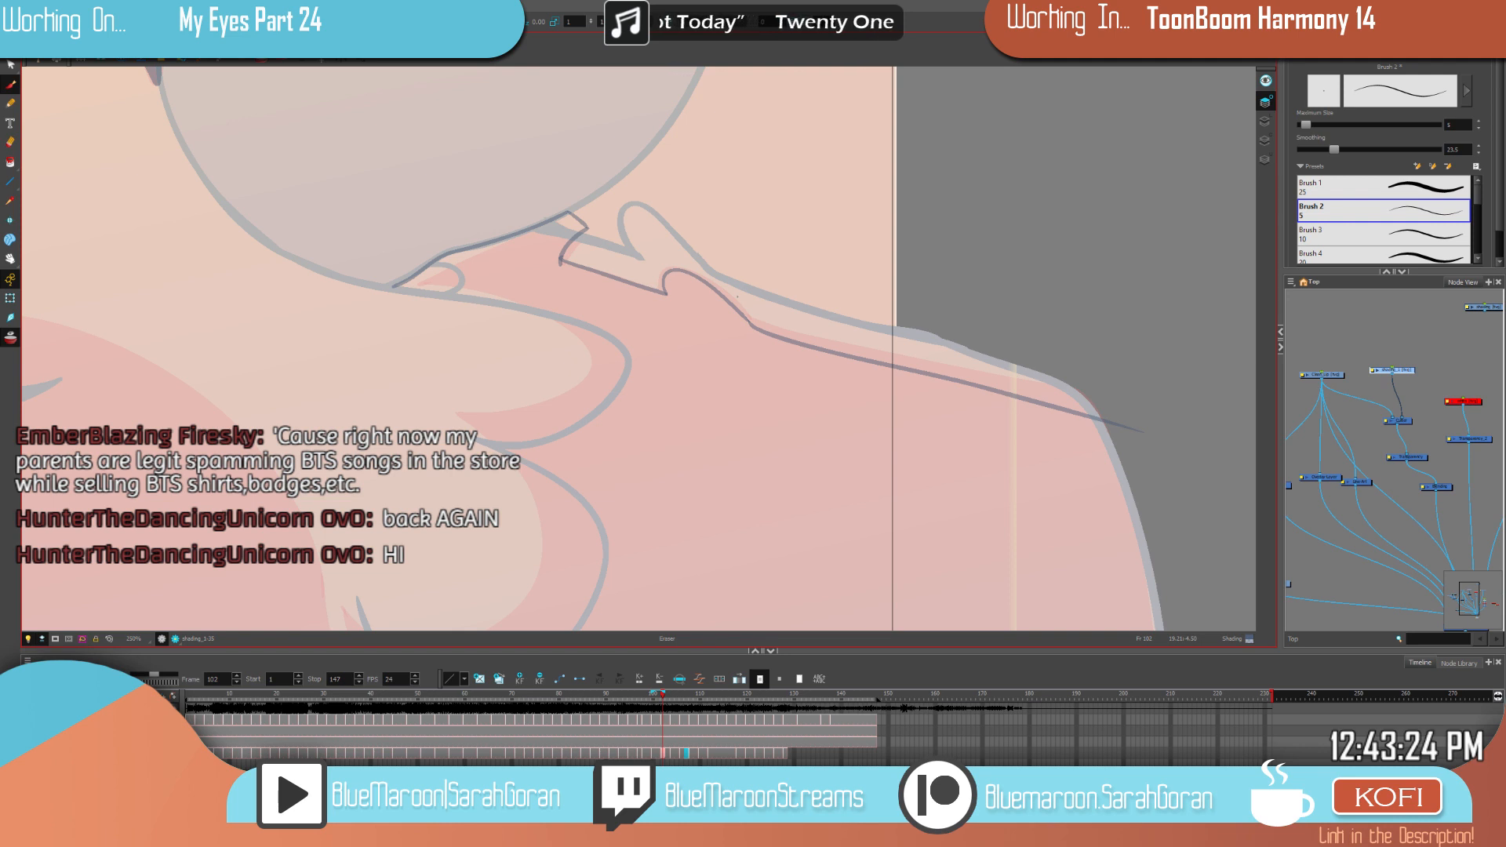
left_click_drag(777, 362, 832, 389)
Step: Draw the shading contour inside the upper cheek-fur tuft on frame 102, checking it against the neighbouring drawings
key("comma")
key("period")
key("comma")
key("period")
key("comma")
key("comma")
key("period")
key("period")
key("g")
key("f")
key("g")
key("g")
mouse_move(448, 312)
left_mouse_down()
mouse_move(637, 355)
mouse_move(647, 380)
mouse_move(604, 437)
mouse_move(522, 464)
left_mouse_up()
key("f")
key("g")
Step: Draw the shading contour inside the lower cheek-fur tuft and around the small lock at its tip on frame 102
left_click_drag(794, 476, 873, 174)
key("f")
key("g")
mouse_move(605, 161)
left_mouse_down()
mouse_move(696, 282)
mouse_move(534, 385)
mouse_move(489, 317)
left_mouse_up()
key("f")
key("g")
left_click_drag(493, 373, 468, 322)
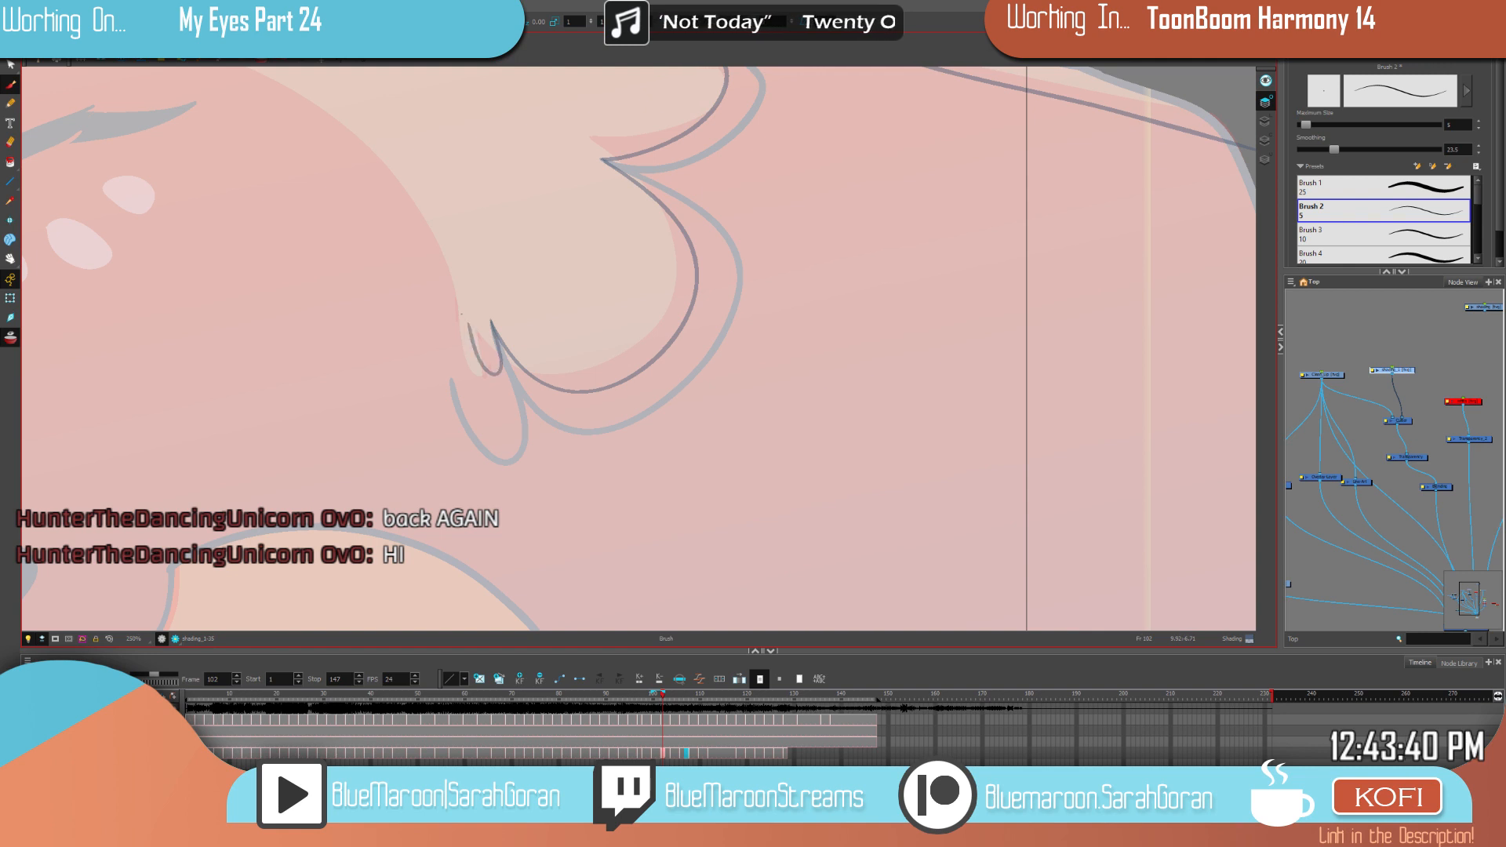
Step: Draw the shading contour along the curved edge of the face marking, from the small fur lock to the eyebrow
left_click_drag(608, 354, 856, 460)
key("f")
key("g")
key("f")
key("g")
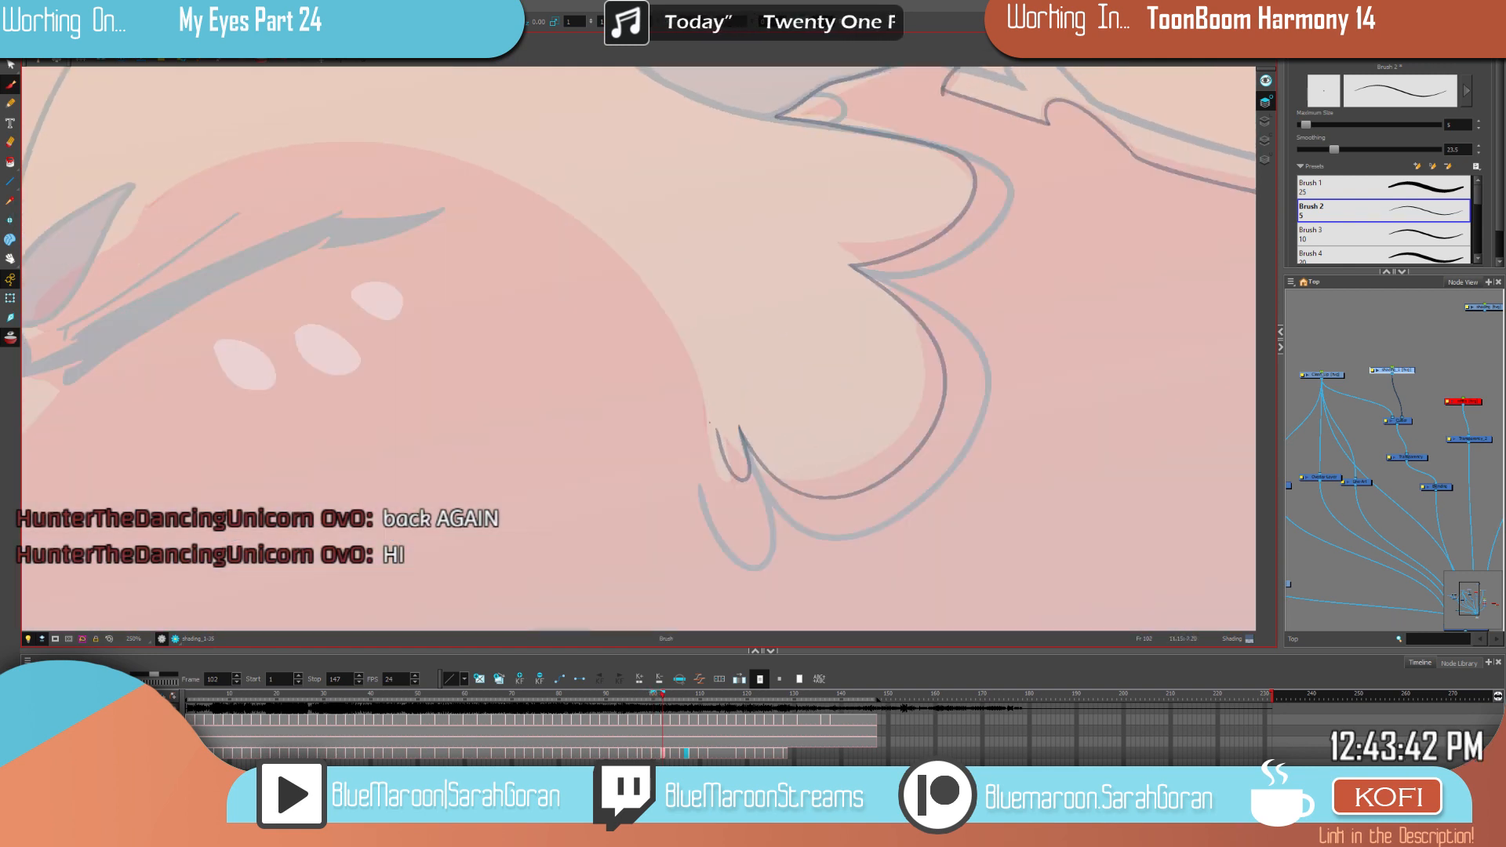
mouse_move(715, 424)
left_mouse_down()
mouse_move(690, 345)
mouse_move(579, 220)
mouse_move(401, 145)
mouse_move(206, 159)
mouse_move(133, 190)
left_mouse_up()
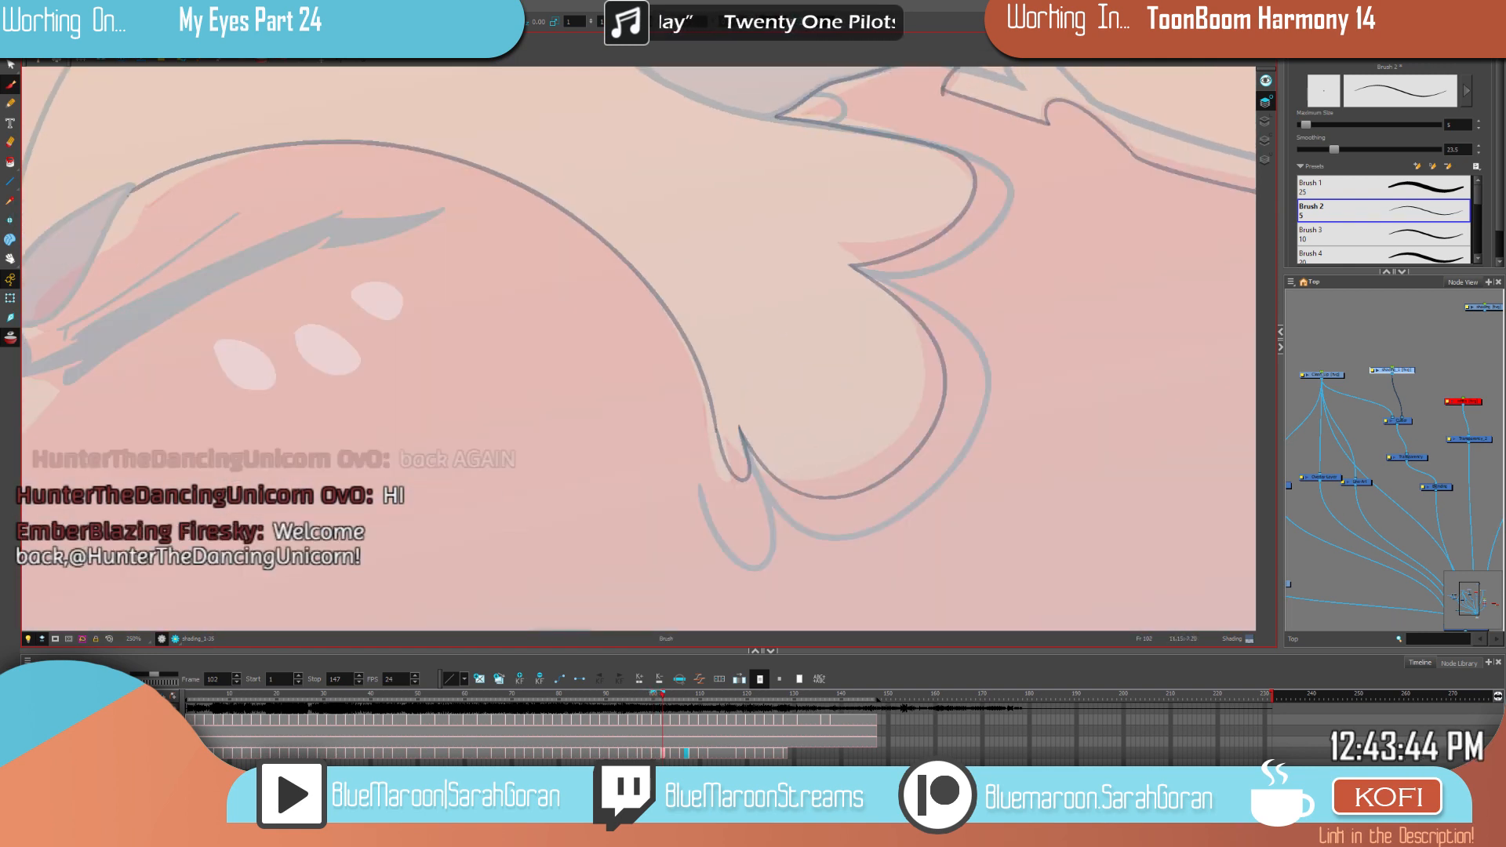
key("f")
key("g")
Step: Continue the shading contour through the eyebrow mark and down the lower edge of the muzzle bridge to the nose
mouse_move(584, 367)
left_mouse_down()
mouse_move(709, 333)
mouse_move(1126, 391)
left_mouse_up()
key("f")
key("g")
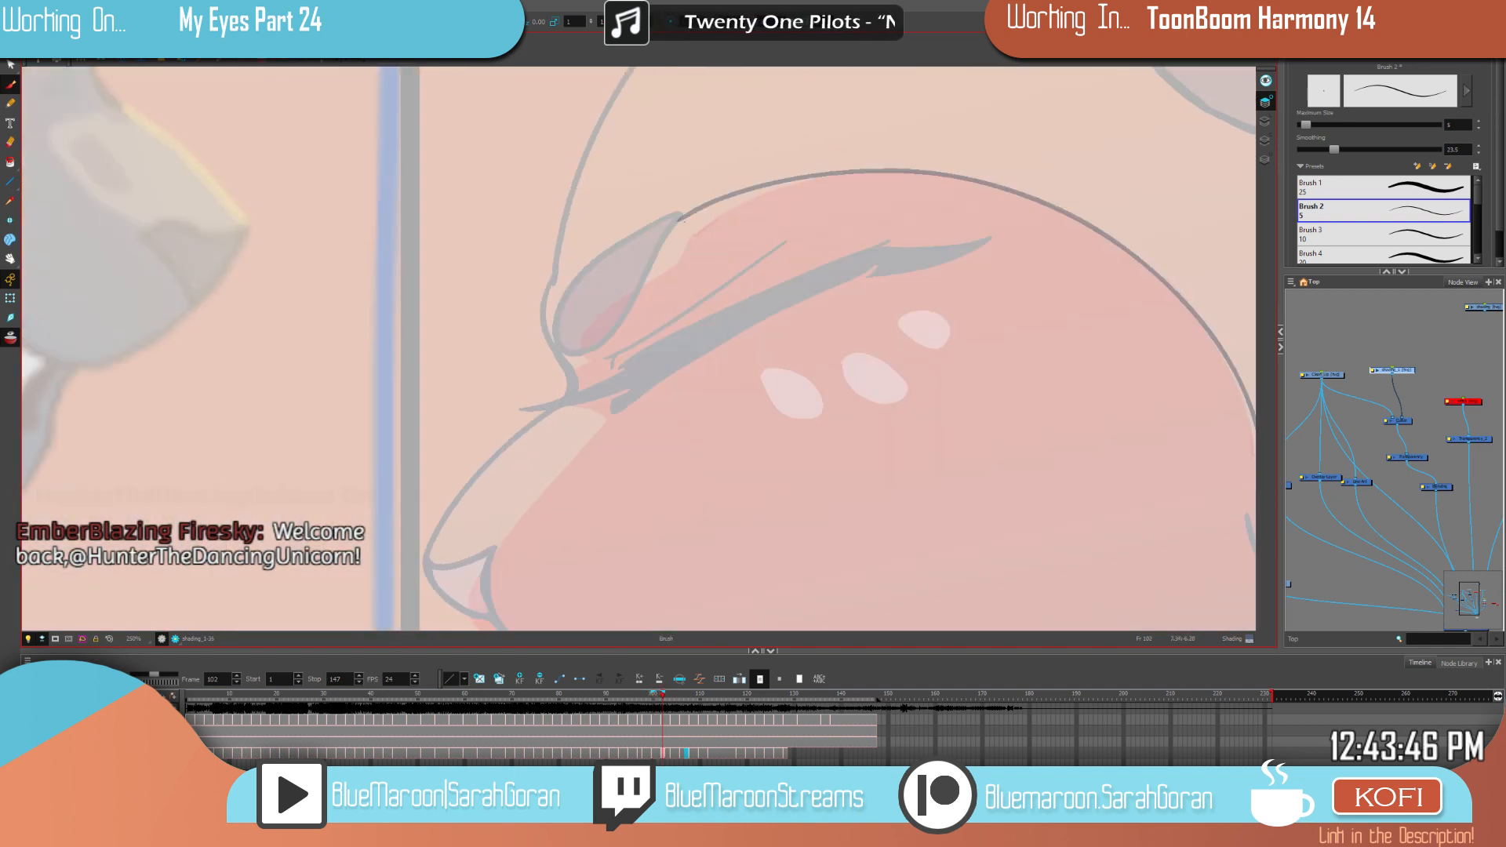
left_click_drag(670, 227, 582, 350)
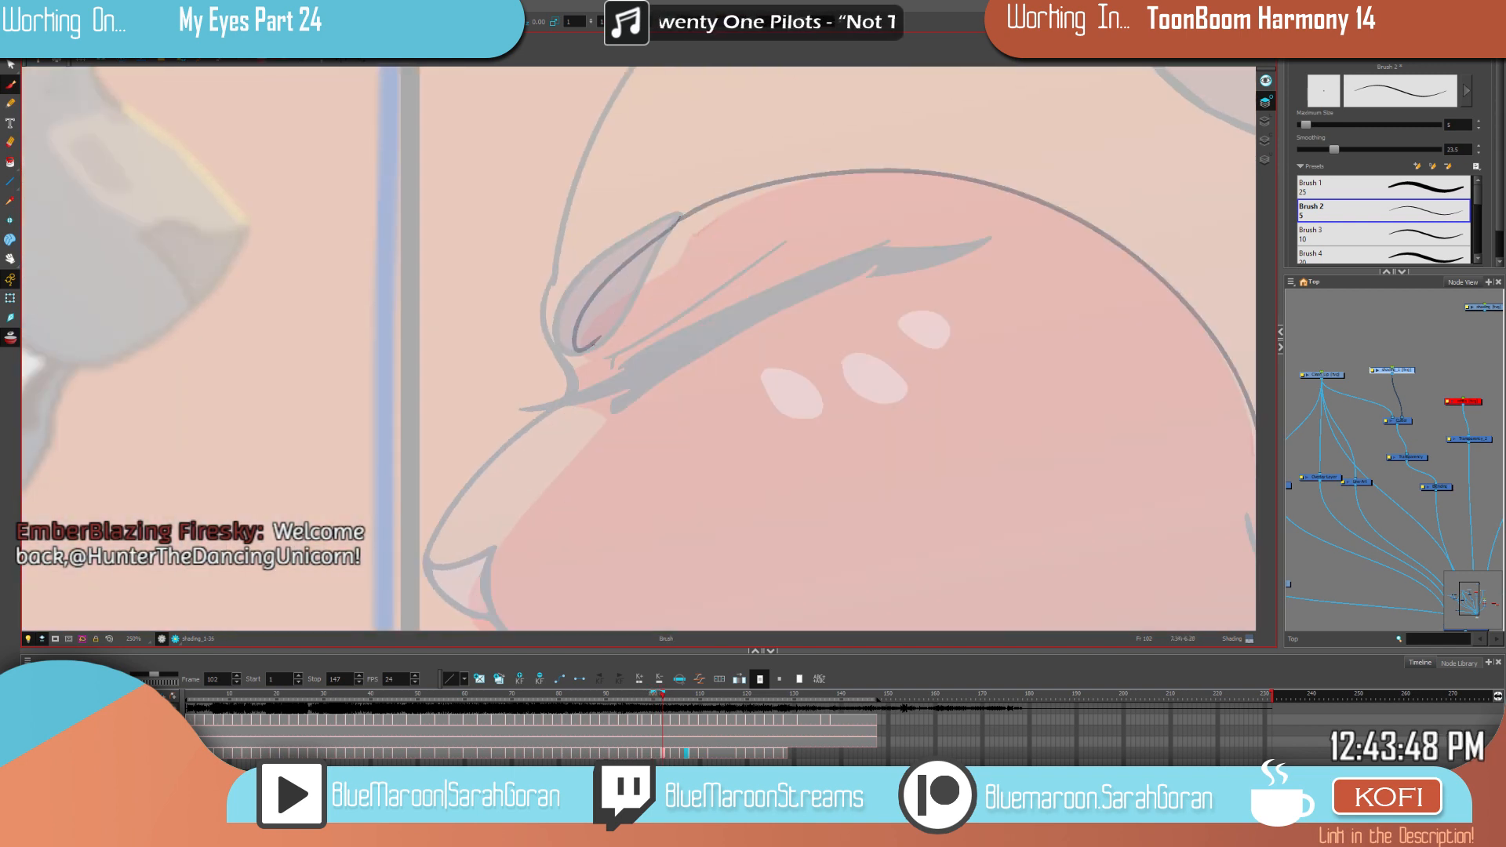
scroll(566, 386, "down", 2)
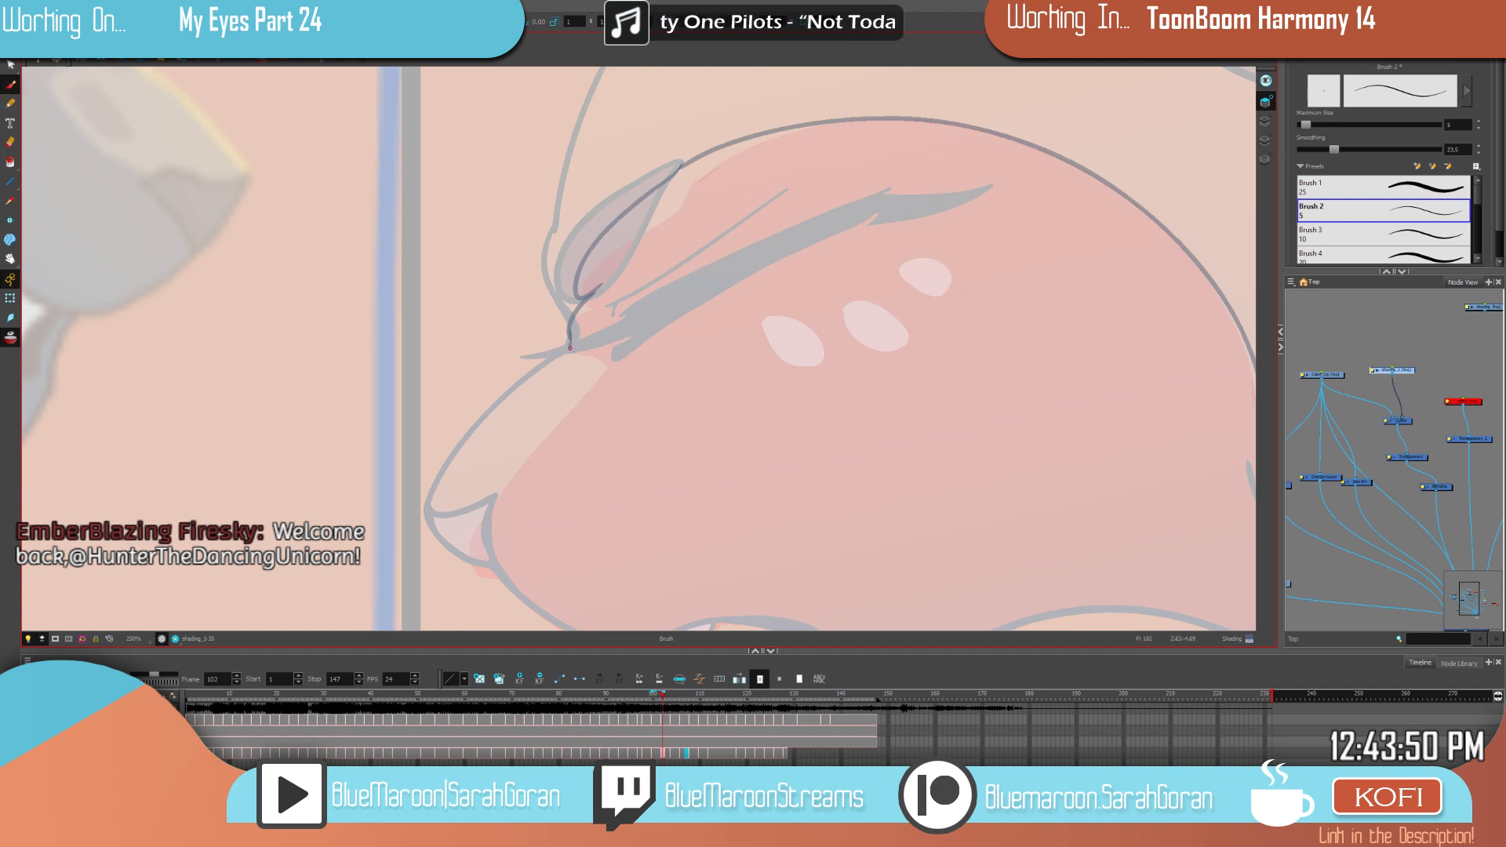
scroll(580, 388, "down", 4)
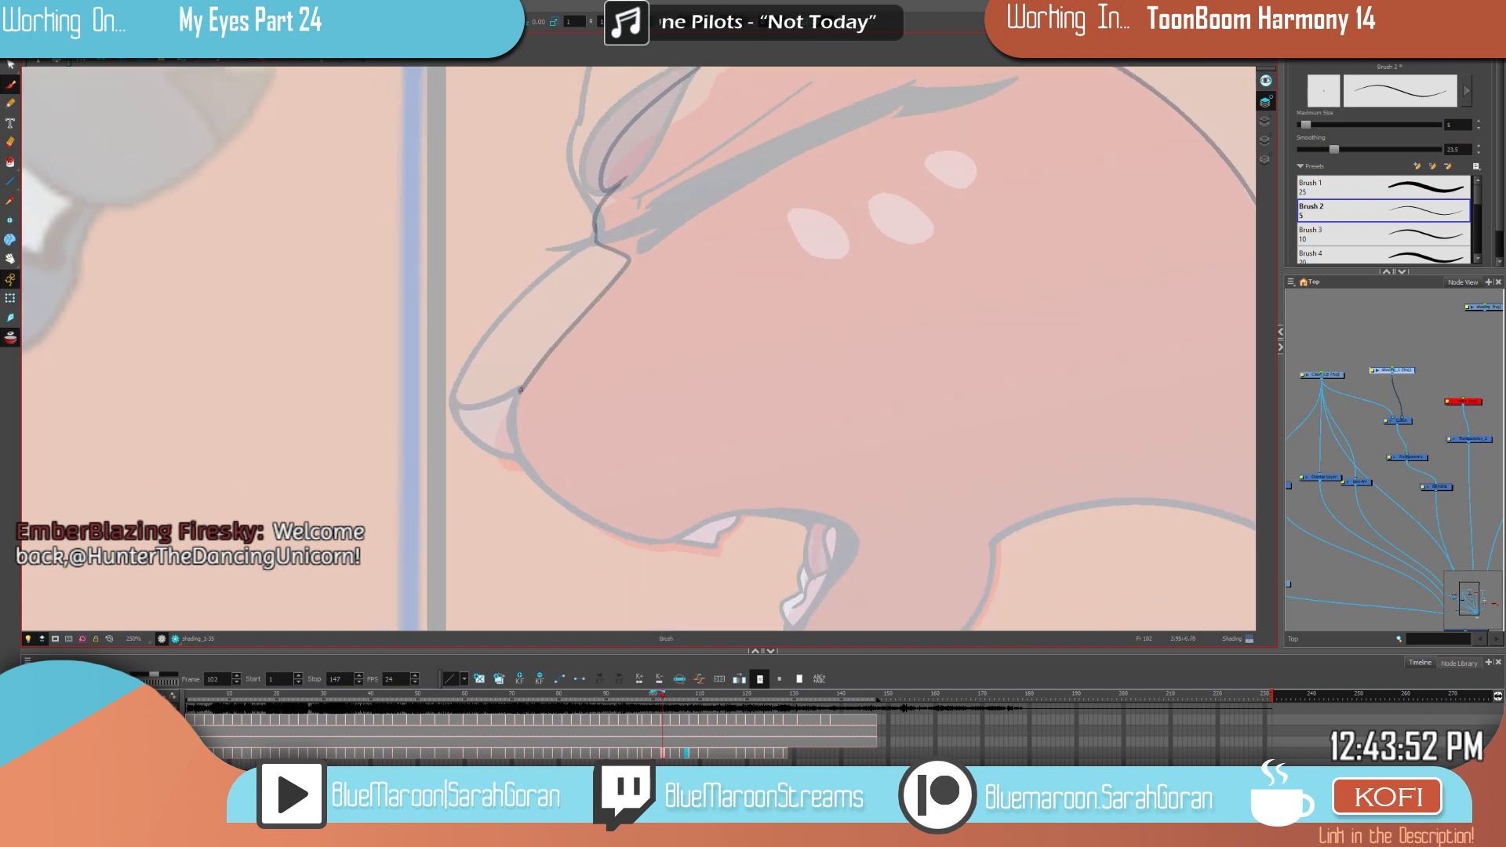
Step: Draw the shading contour inside the nose and a looser contour below the muzzle and around the lower jaw
left_click_drag(503, 403, 517, 460)
left_click_drag(833, 573, 753, 371)
mouse_move(453, 303)
left_mouse_down()
mouse_move(684, 494)
mouse_move(1074, 428)
left_mouse_up()
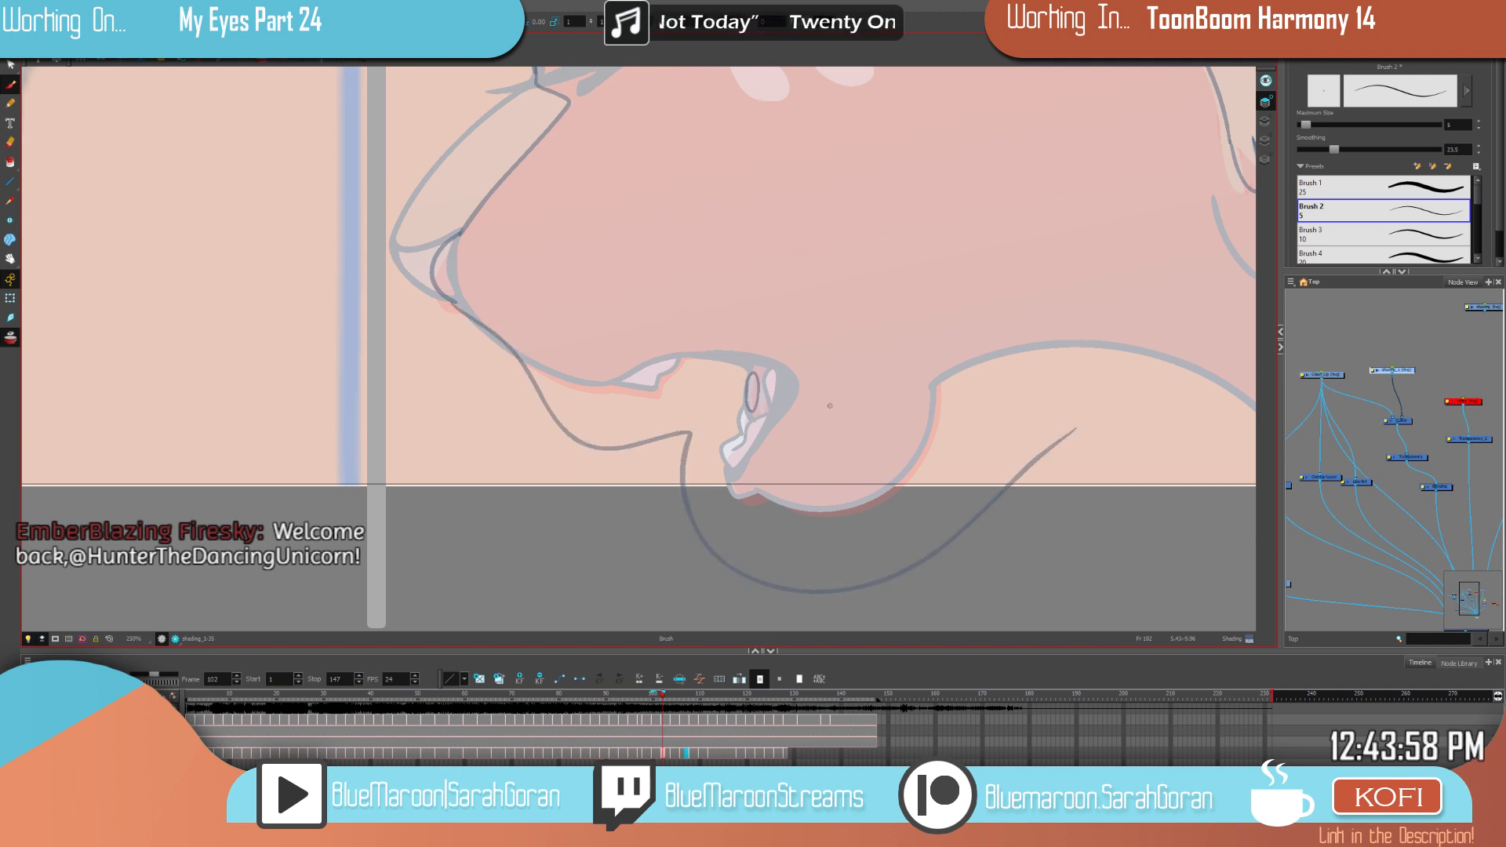
Step: Redraw the shading contour below the muzzle and around the lower jaw on frame 102, and outline the shading outside the back and neck
key("ctrl+z")
mouse_move(453, 302)
left_mouse_down()
mouse_move(586, 420)
mouse_move(686, 389)
mouse_move(799, 571)
mouse_move(1024, 416)
left_mouse_up()
key("1")
key("1")
left_click_drag(1069, 466, 676, 486)
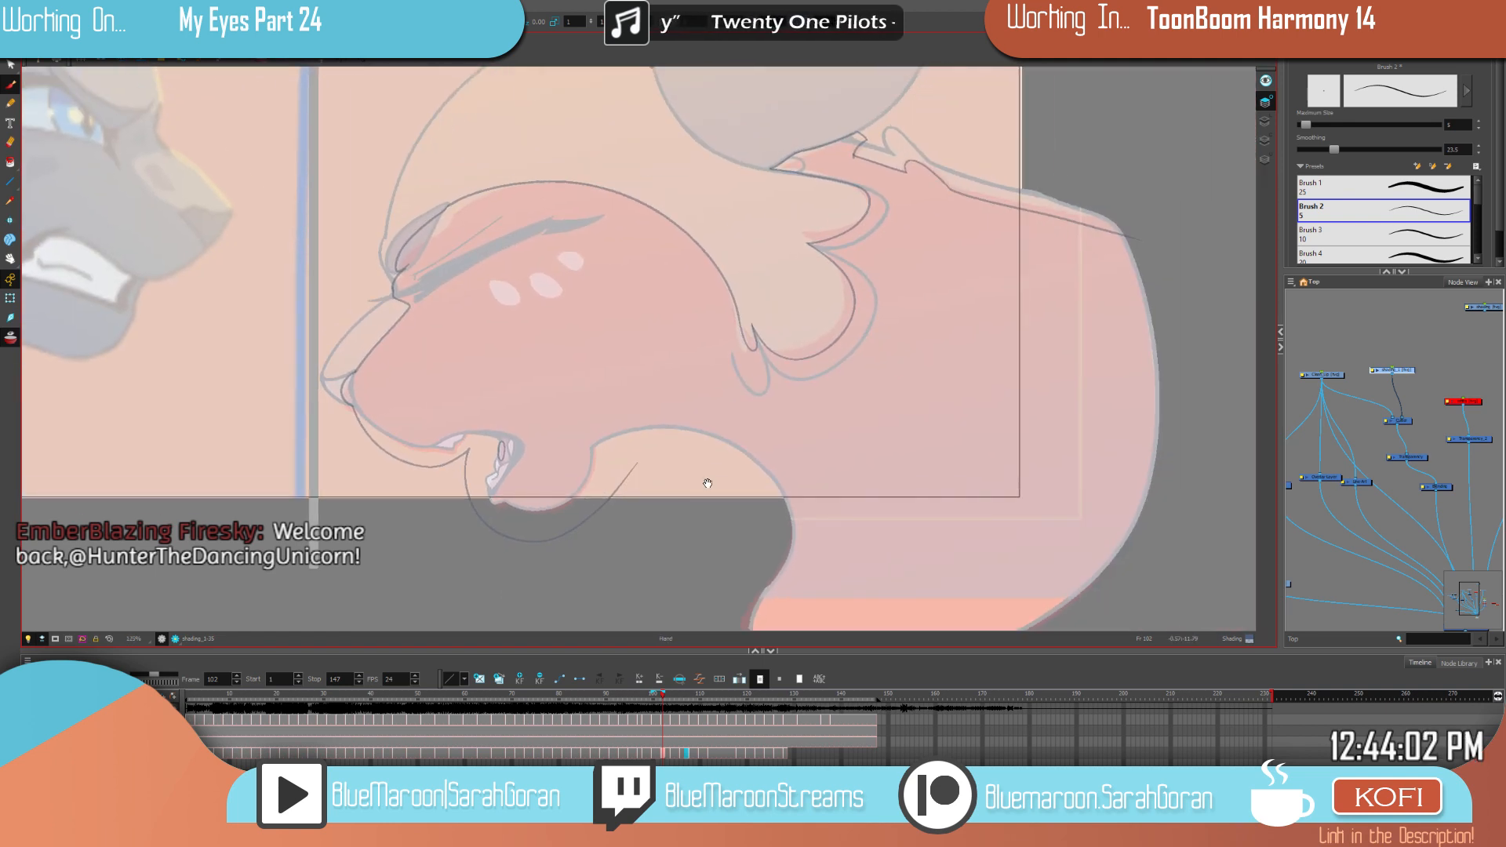
left_click_drag(1133, 239, 1120, 574)
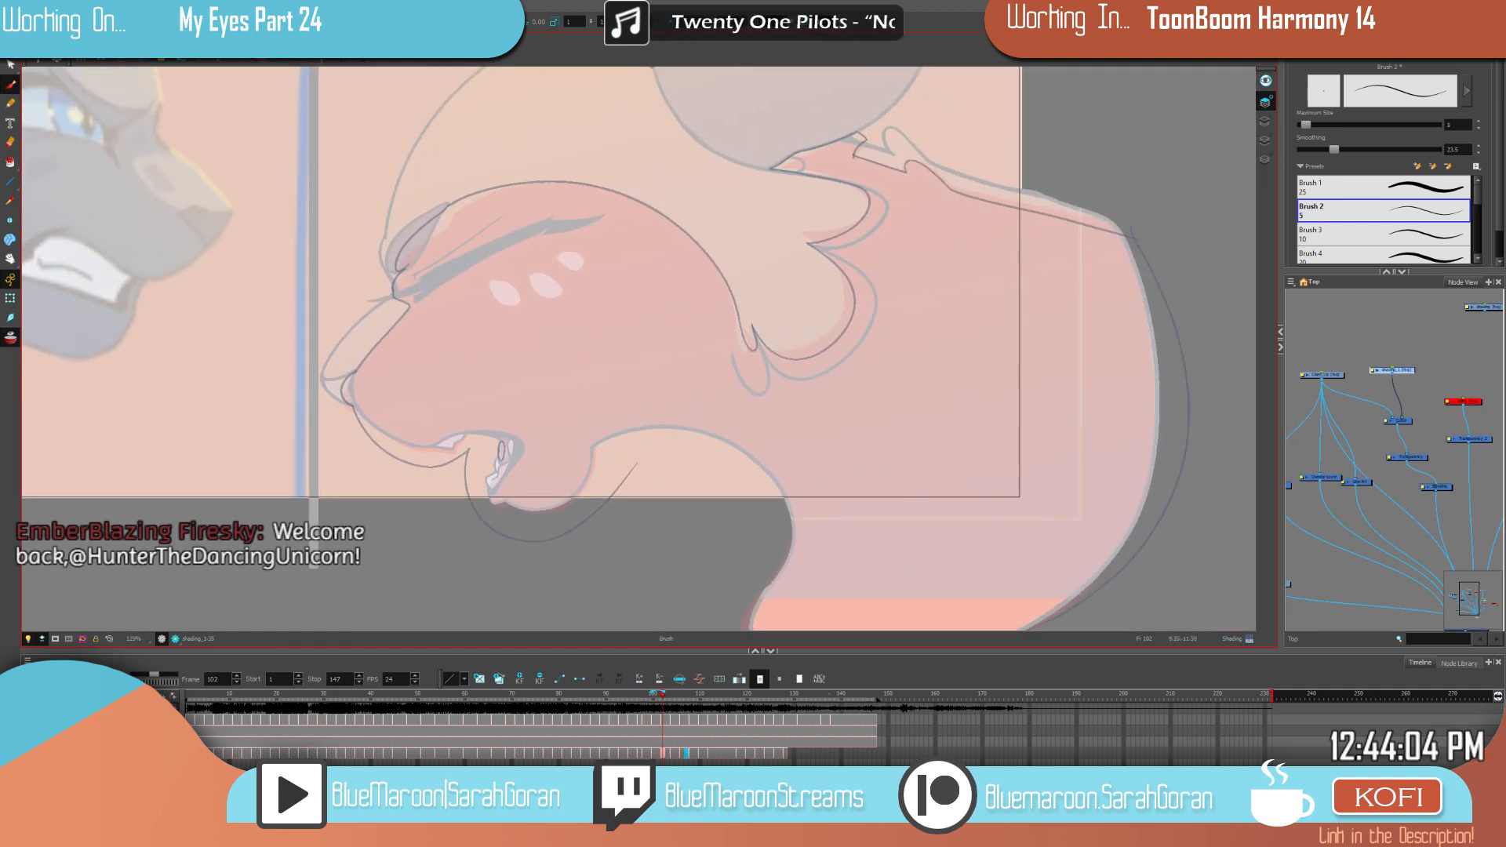
left_click_drag(634, 459, 645, 487)
Step: Play through the shading drawings up to frame 102 to check how the shading moves from frame to frame
key("period")
key("period")
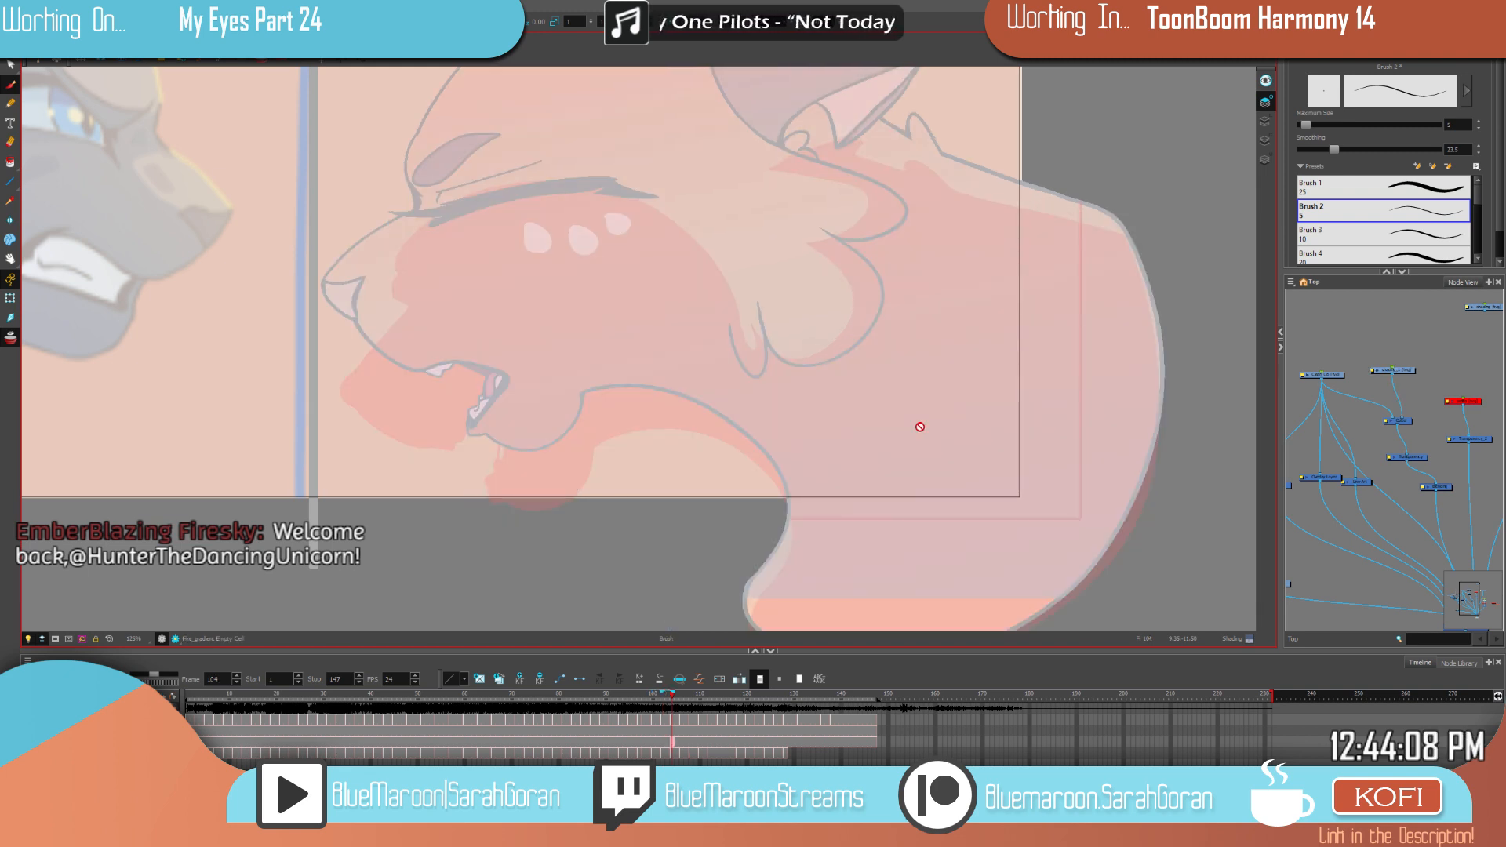
left_click(573, 755)
key("period")
key("period")
key("period")
key("period")
key("period")
key("period")
key("period")
key("period")
key("period")
key("period")
key("period")
key("period")
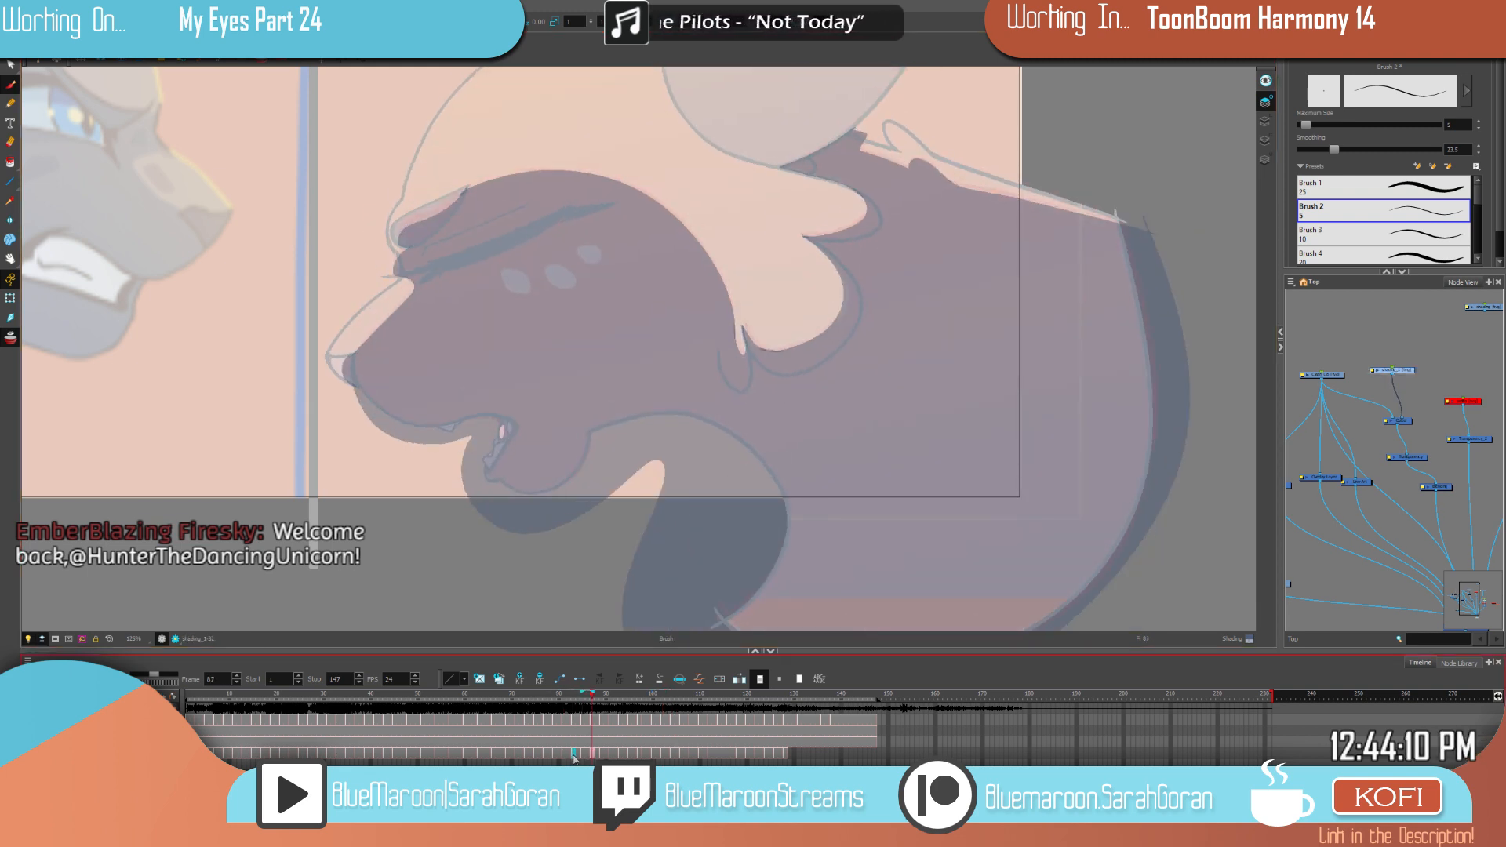
key("period")
key("period")
key("period")
key("period")
key("period")
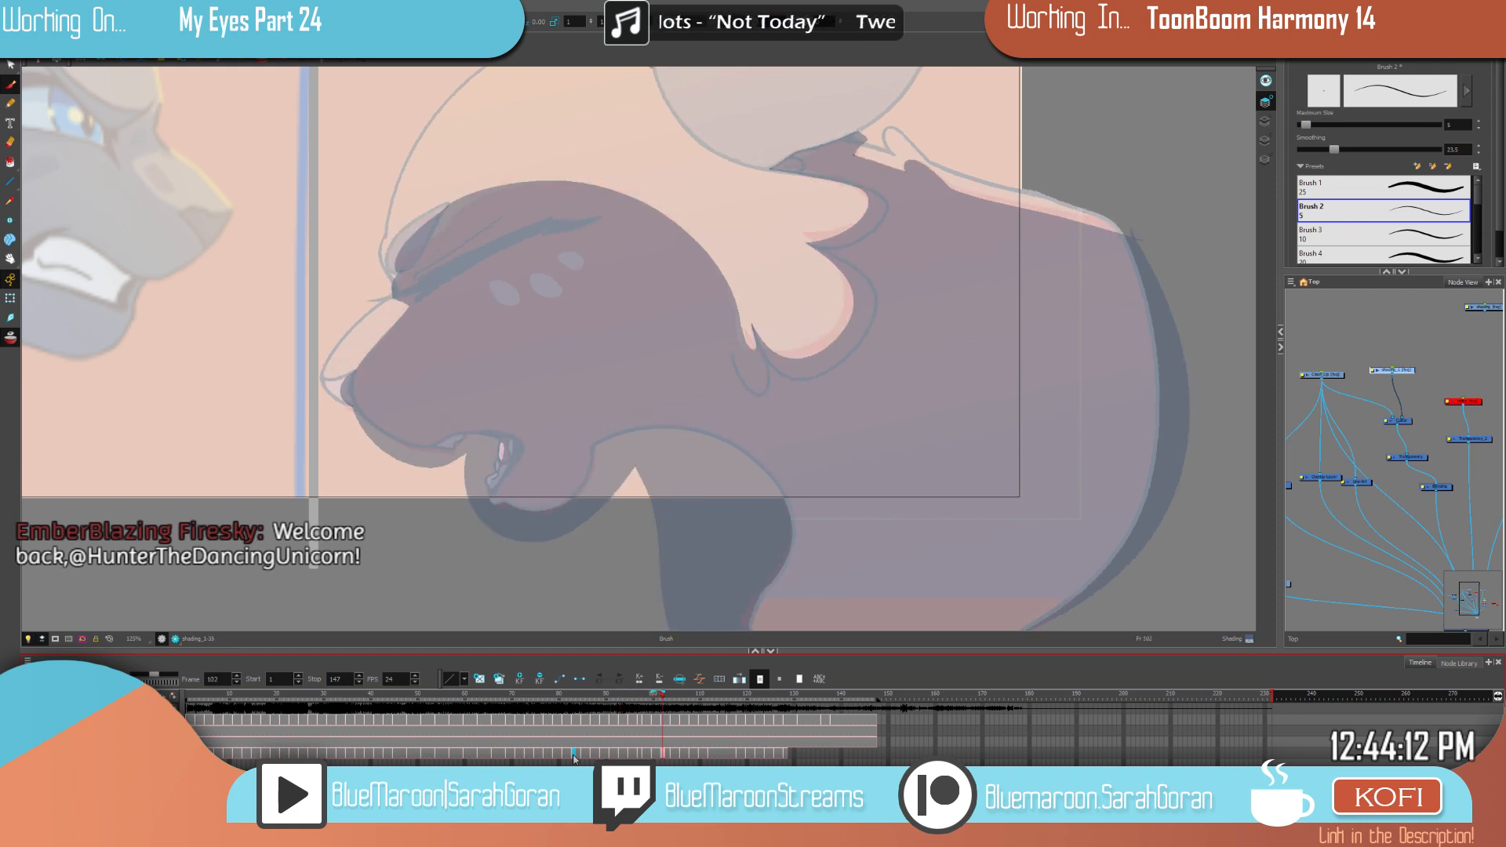
Step: Compare frames 98 to 100 and clean up the shading edge at the eyebrow mark on frame 98
key("comma")
key("comma")
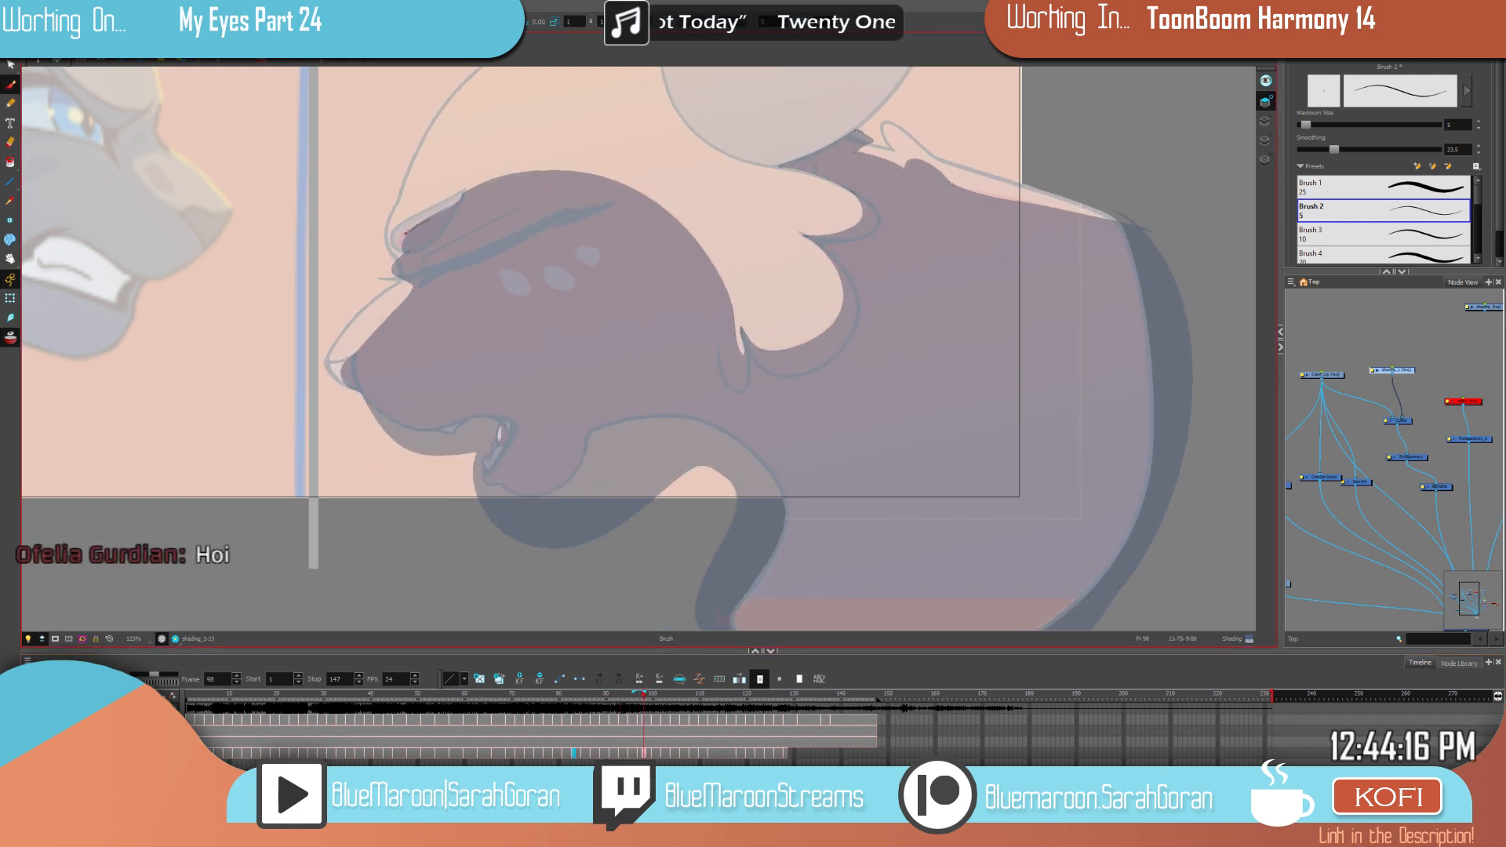
key("period")
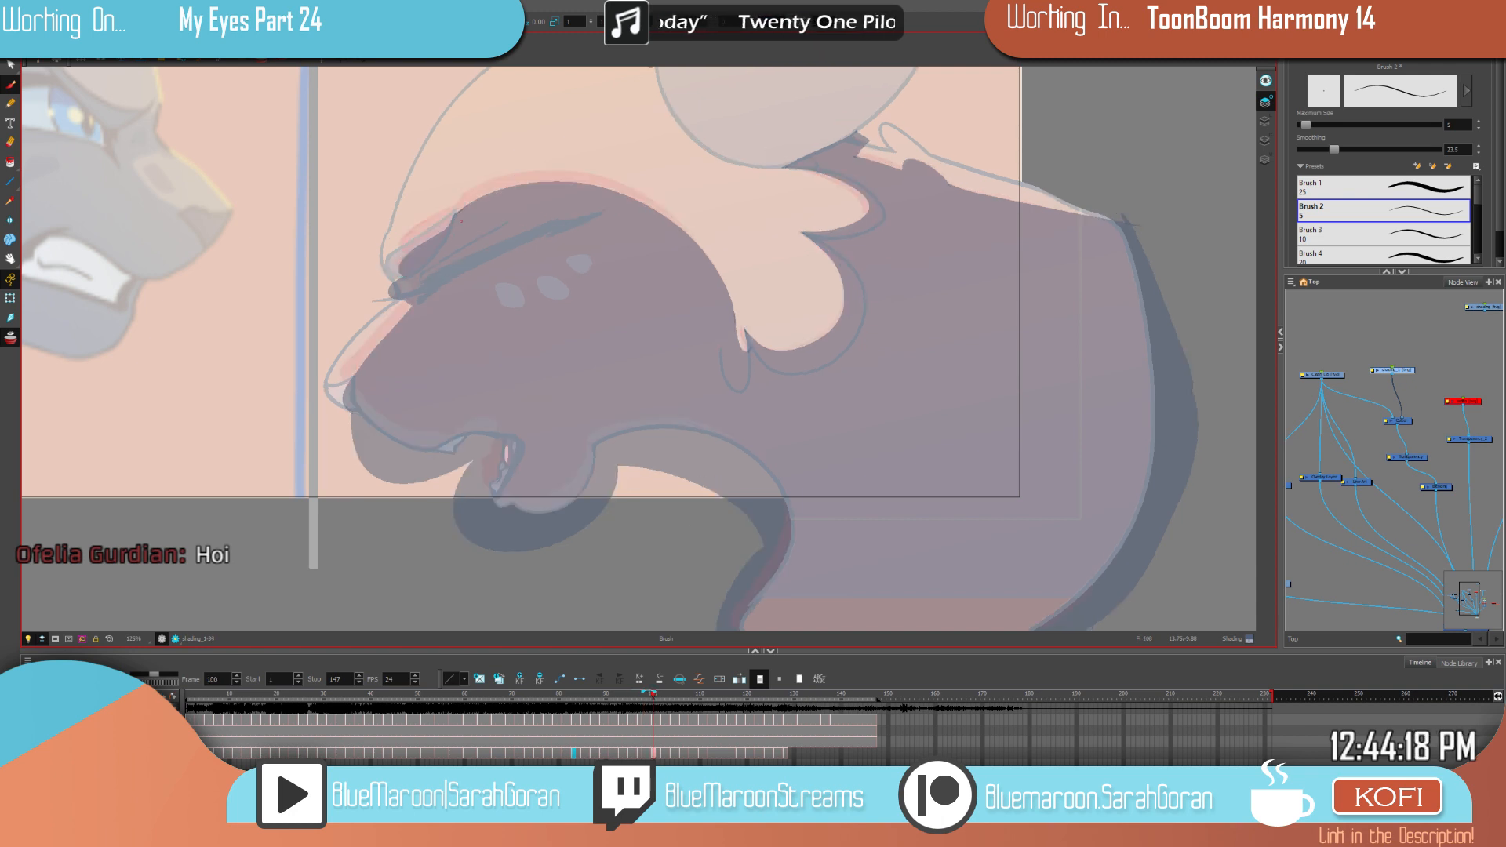
key("comma")
key("comma")
key("period")
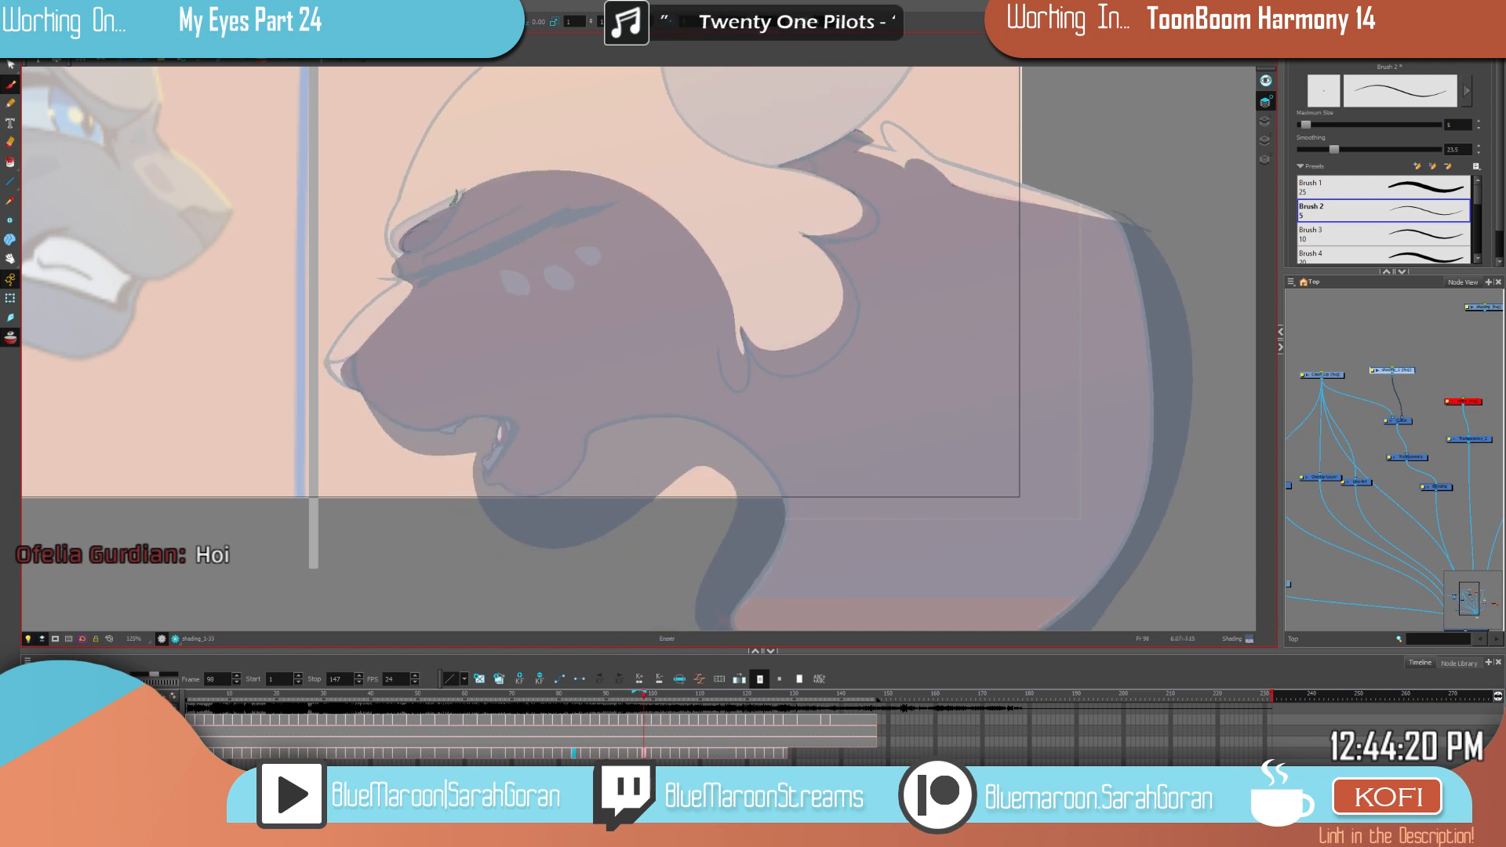
left_click_drag(459, 193, 438, 215)
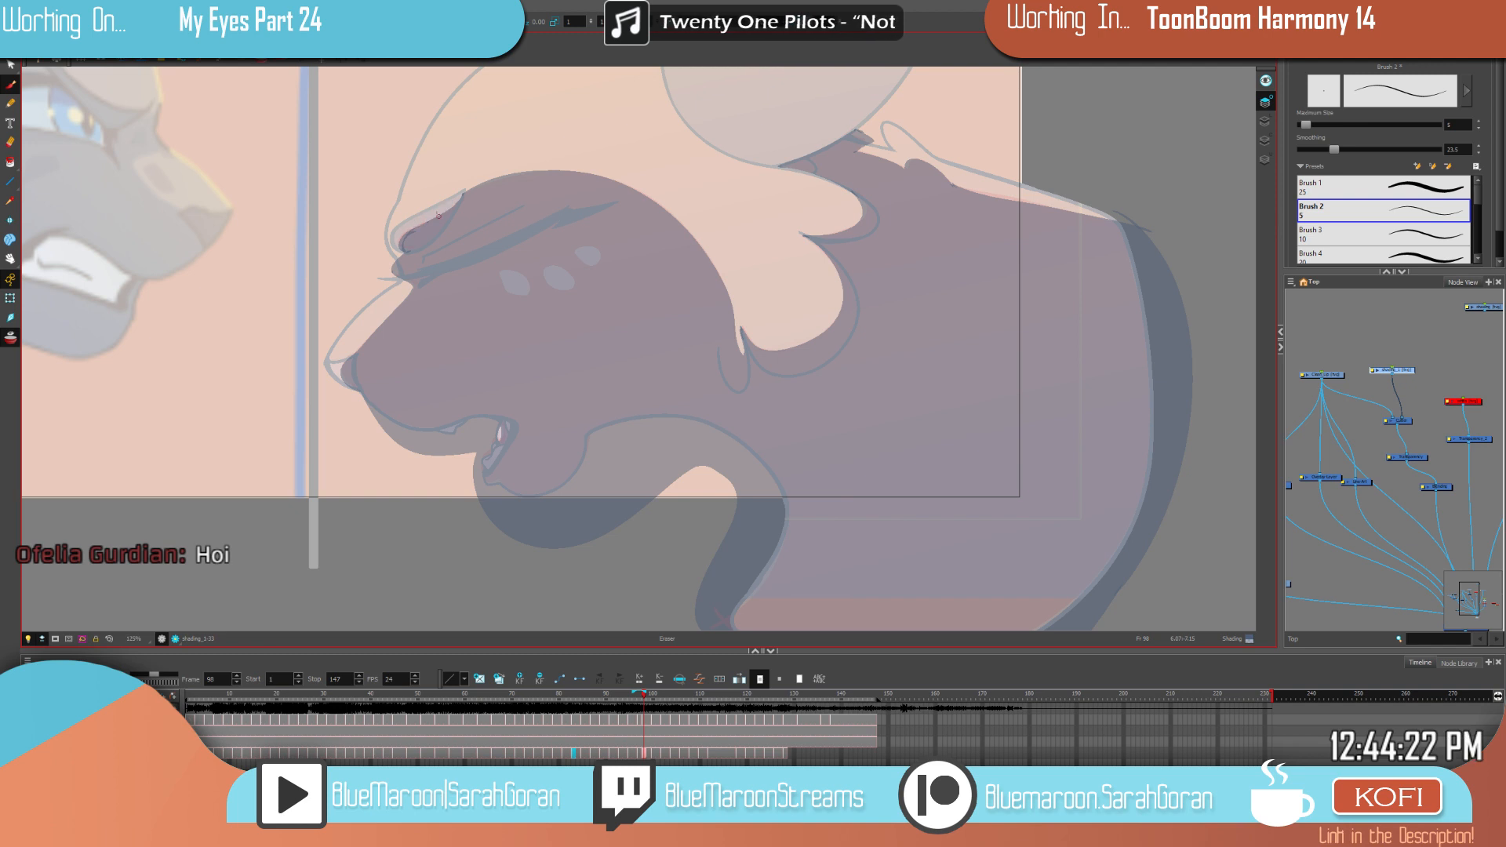
key("alt+b")
key("f")
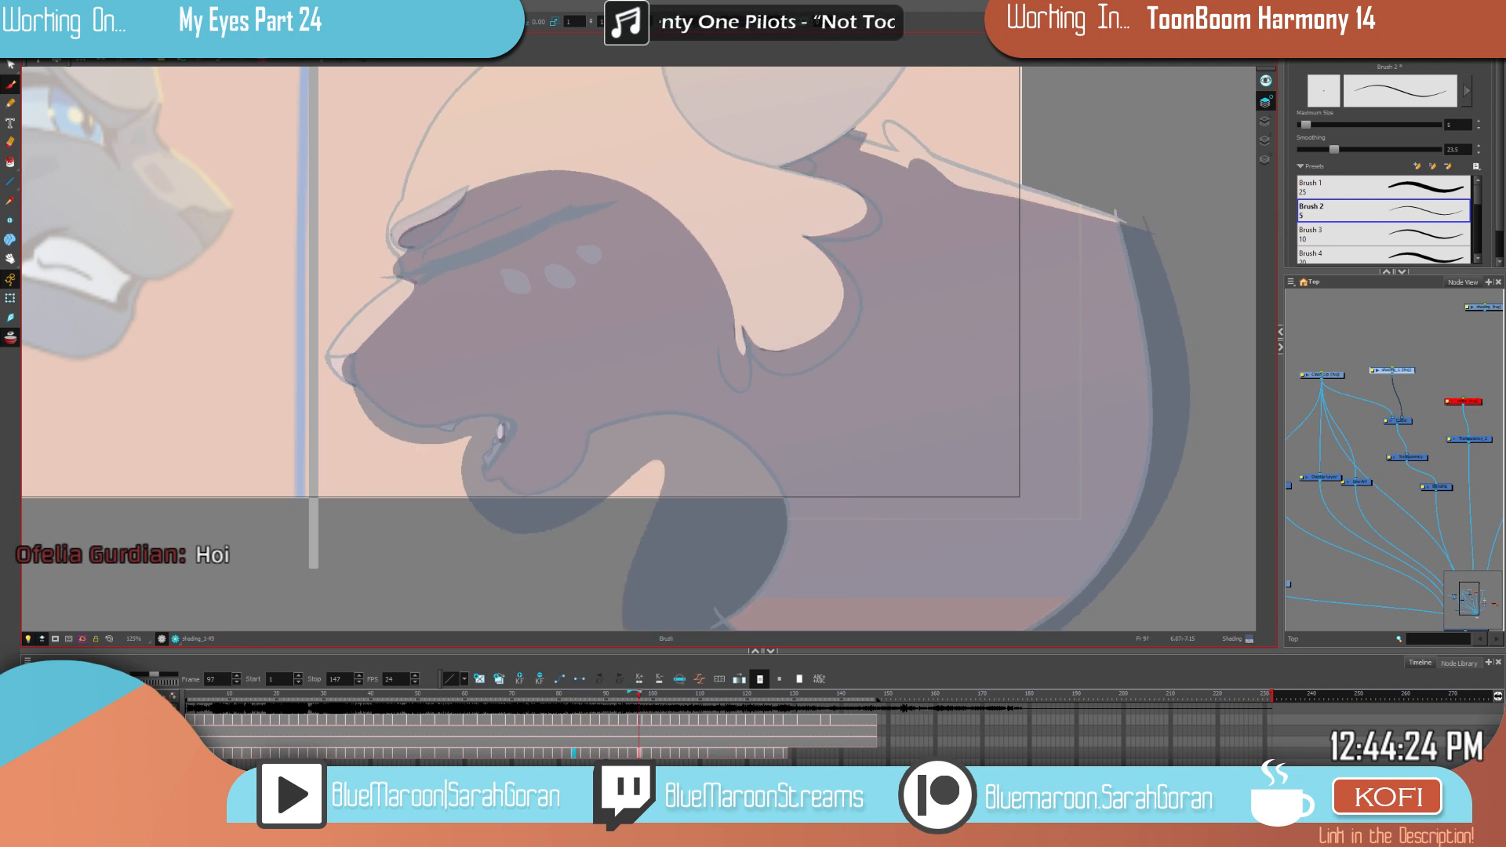
Step: Draw the shading contour on frame 104 along the curved edge of the face marking, from the small fur lock to the eyebrow mark
key("g")
key("g")
left_click_drag(804, 329, 863, 476)
key("period")
key("period")
key("period")
key("period")
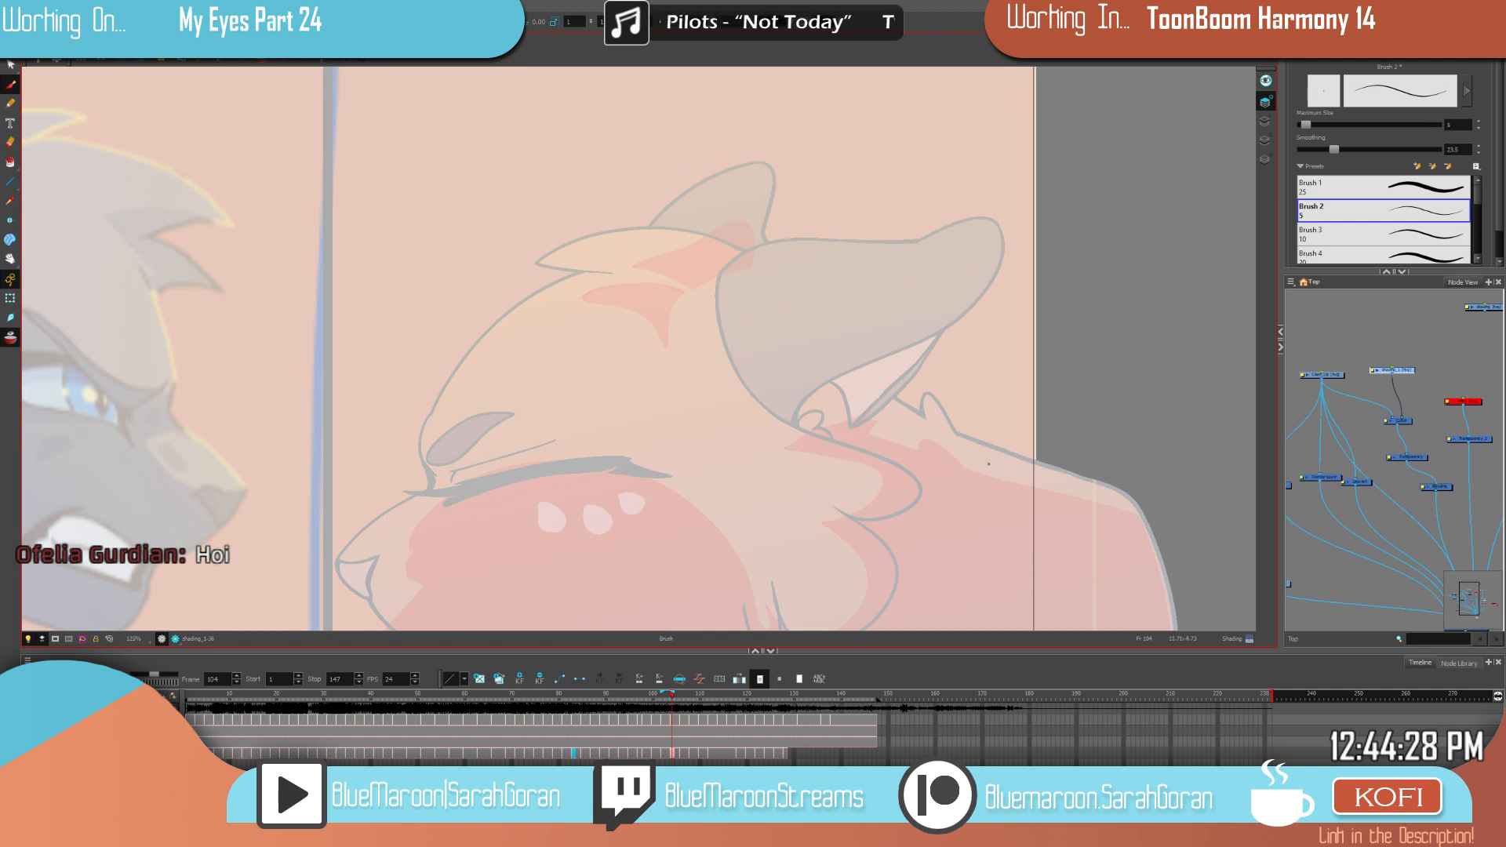
left_click_drag(917, 495, 907, 336)
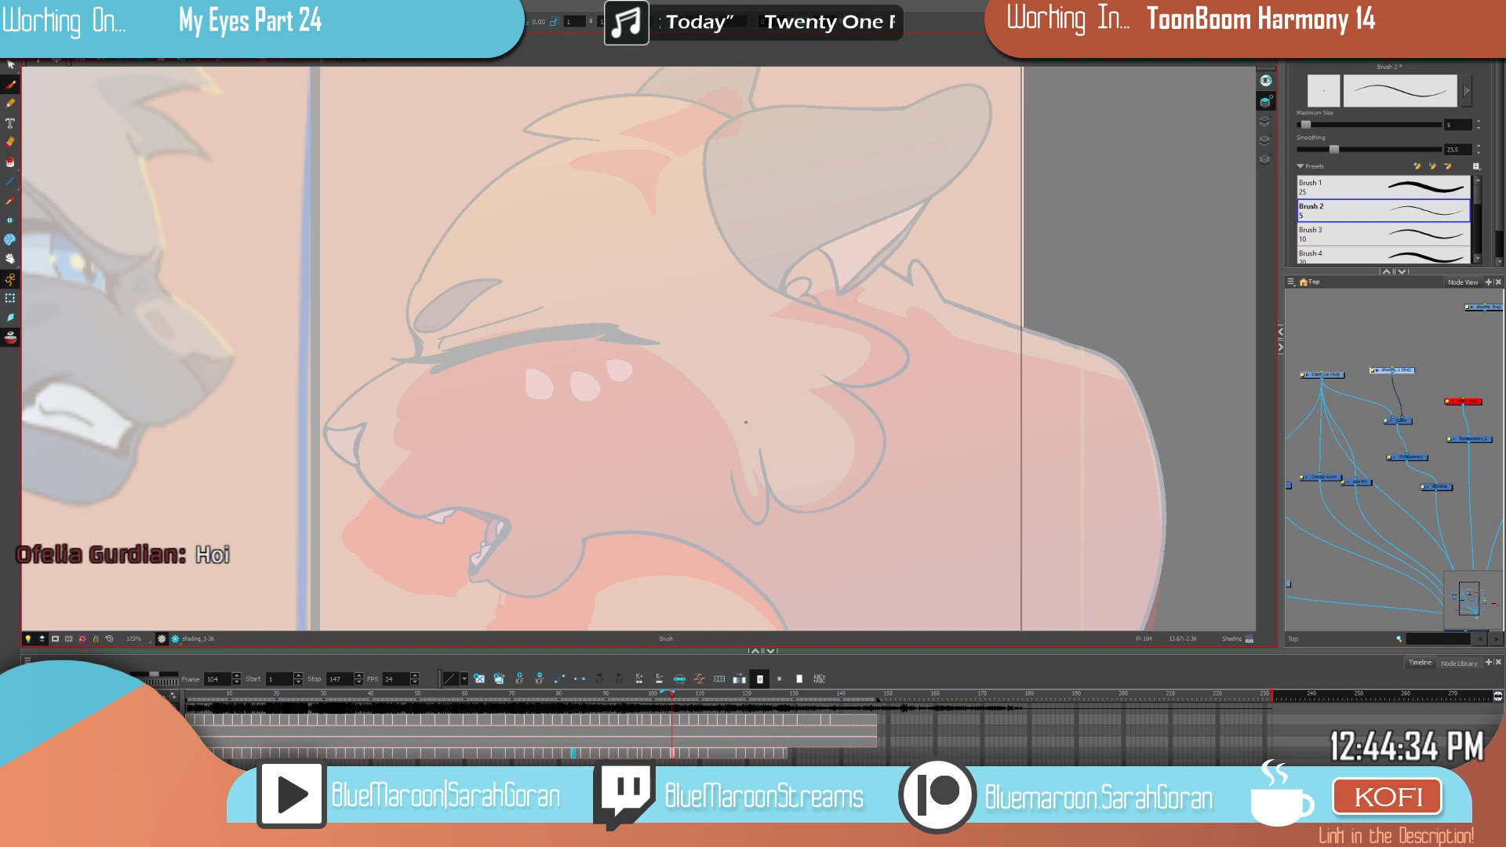
scroll(746, 422, "up", 2)
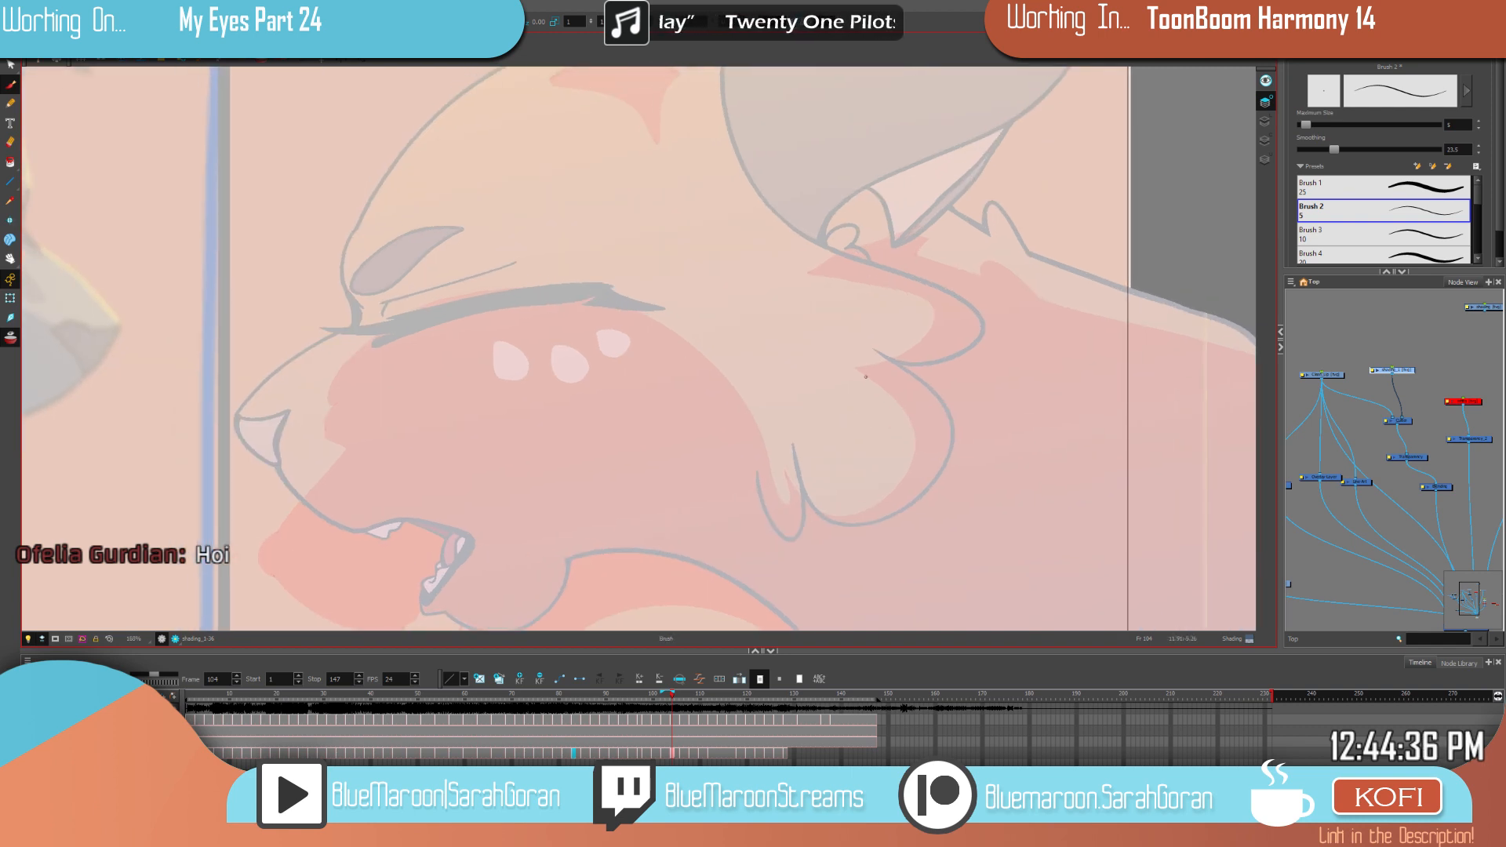
key("f")
key("g")
key("f")
key("g")
mouse_move(789, 438)
left_mouse_down()
mouse_move(779, 392)
mouse_move(695, 290)
mouse_move(532, 231)
mouse_move(455, 244)
left_mouse_up()
key("f")
key("g")
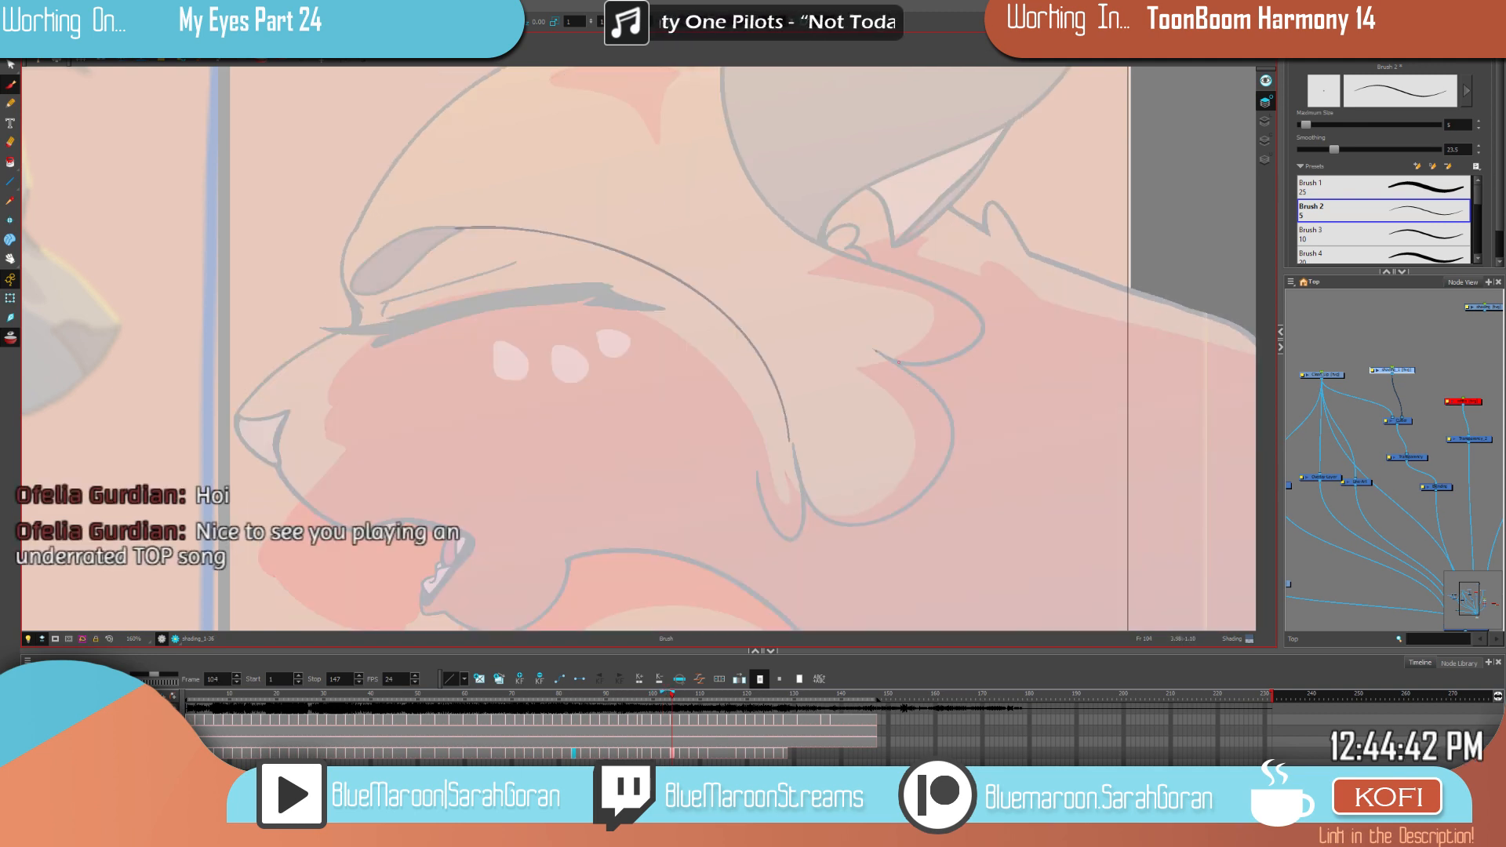
Step: Draw the shading contours inside the lower and upper cheek-fur tufts on frame 104
mouse_move(910, 409)
left_mouse_down()
mouse_move(882, 456)
mouse_move(830, 458)
mouse_move(789, 435)
left_mouse_up()
key("f")
key("g")
left_click_drag(942, 291, 954, 308)
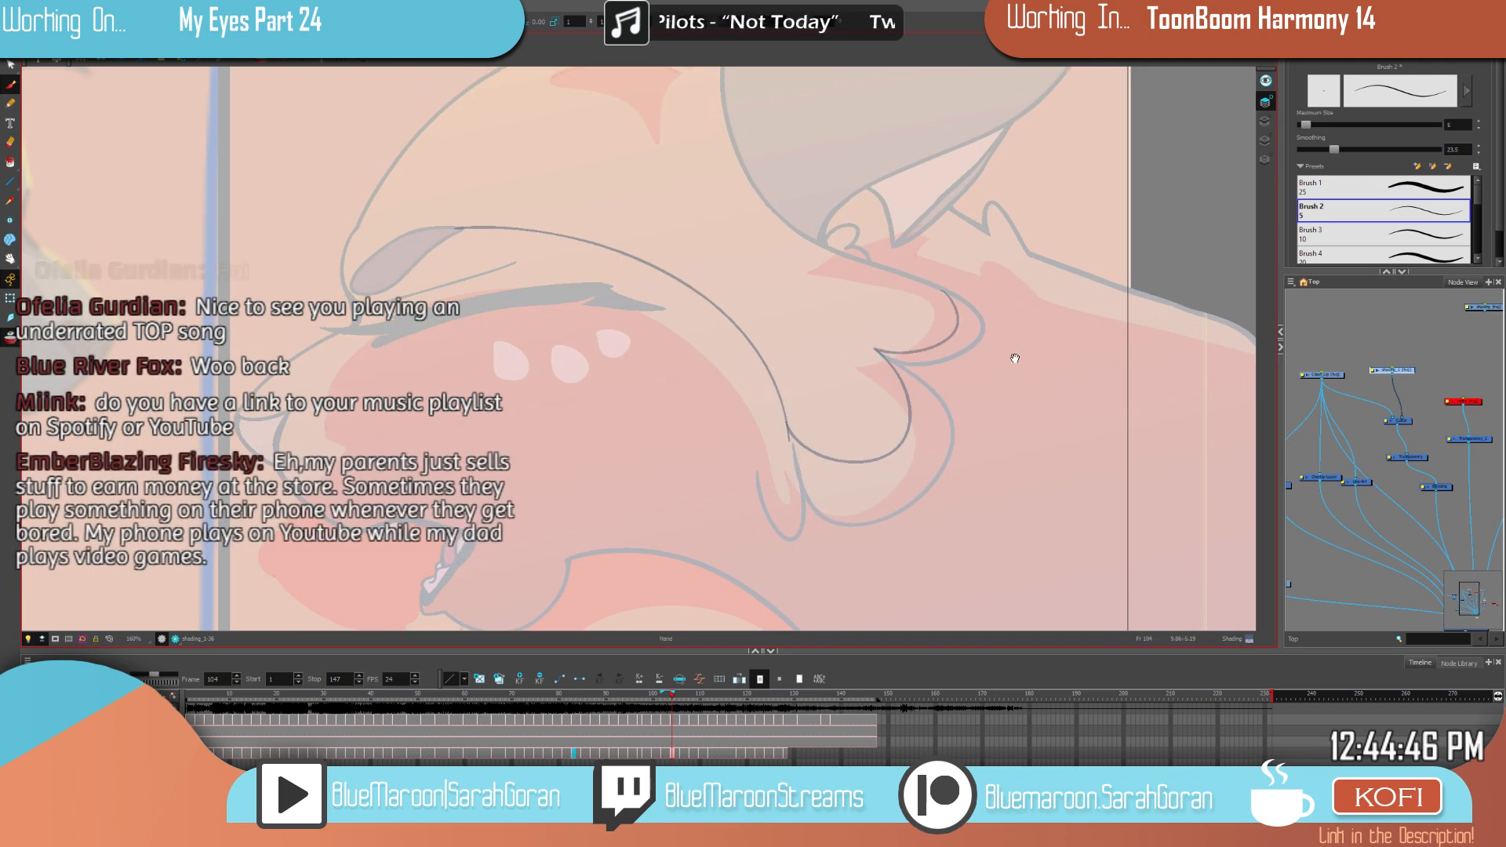
Step: Outline the shading around the near ear's inner opening and start its edge on the fur behind the ear on frame 104
left_click_drag(977, 384, 884, 437)
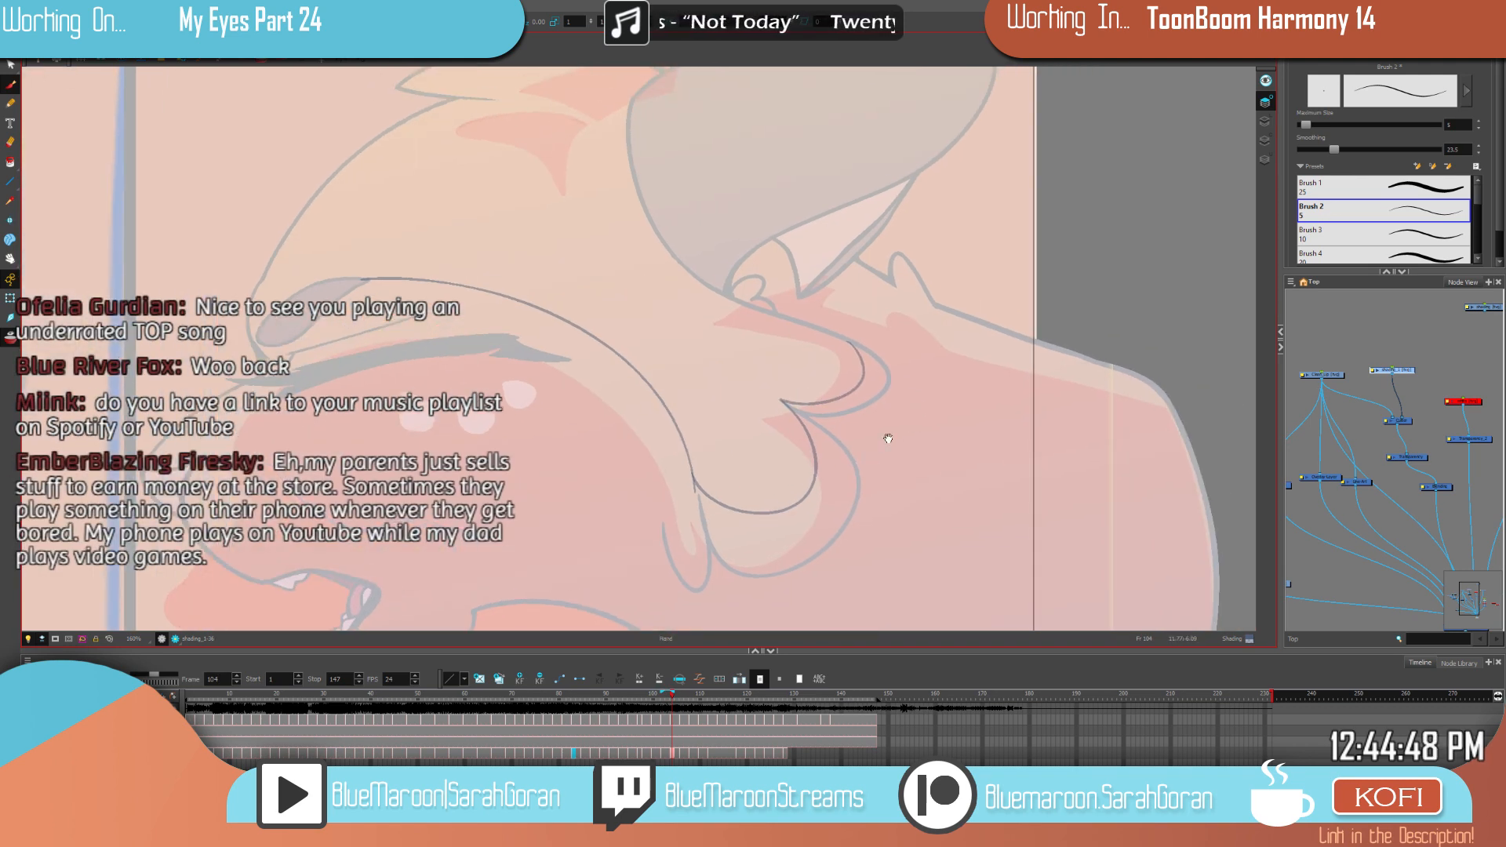
left_click_drag(986, 330, 846, 473)
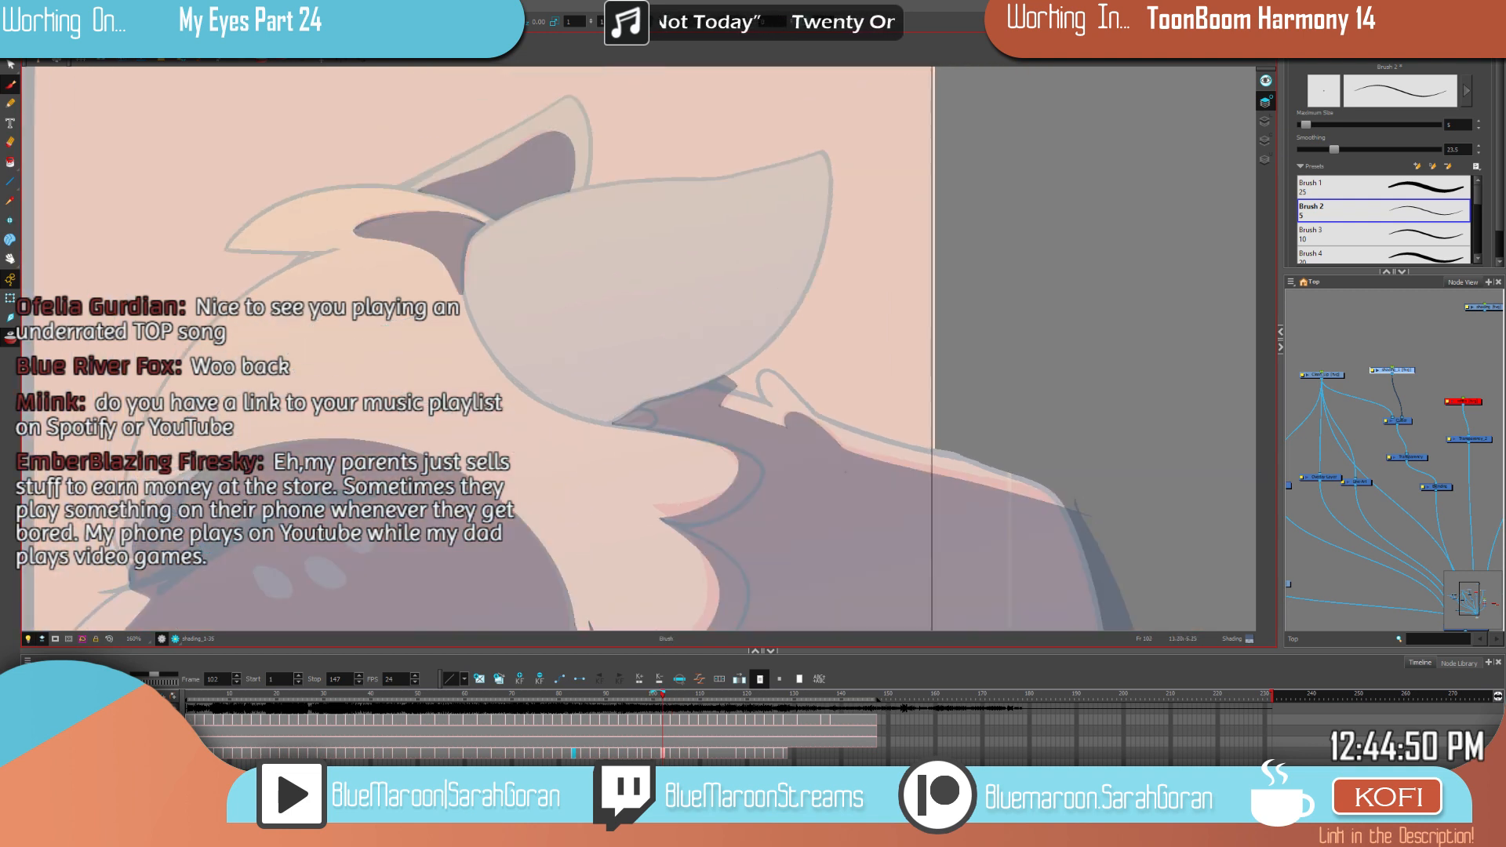
left_click_drag(774, 365, 736, 407)
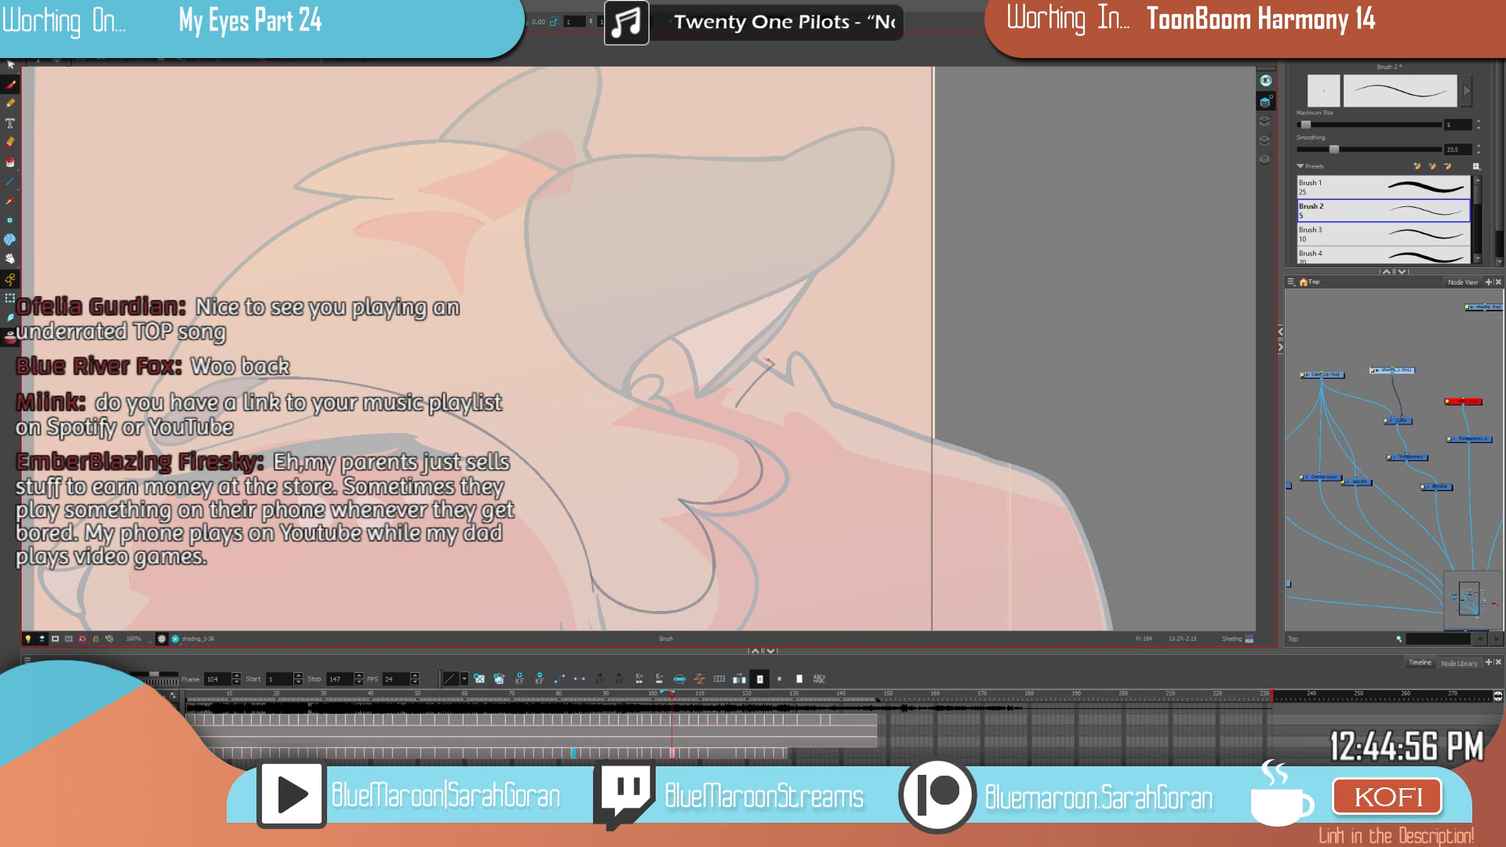
mouse_move(762, 359)
left_mouse_down()
mouse_move(818, 276)
mouse_move(648, 355)
mouse_move(624, 276)
left_mouse_up()
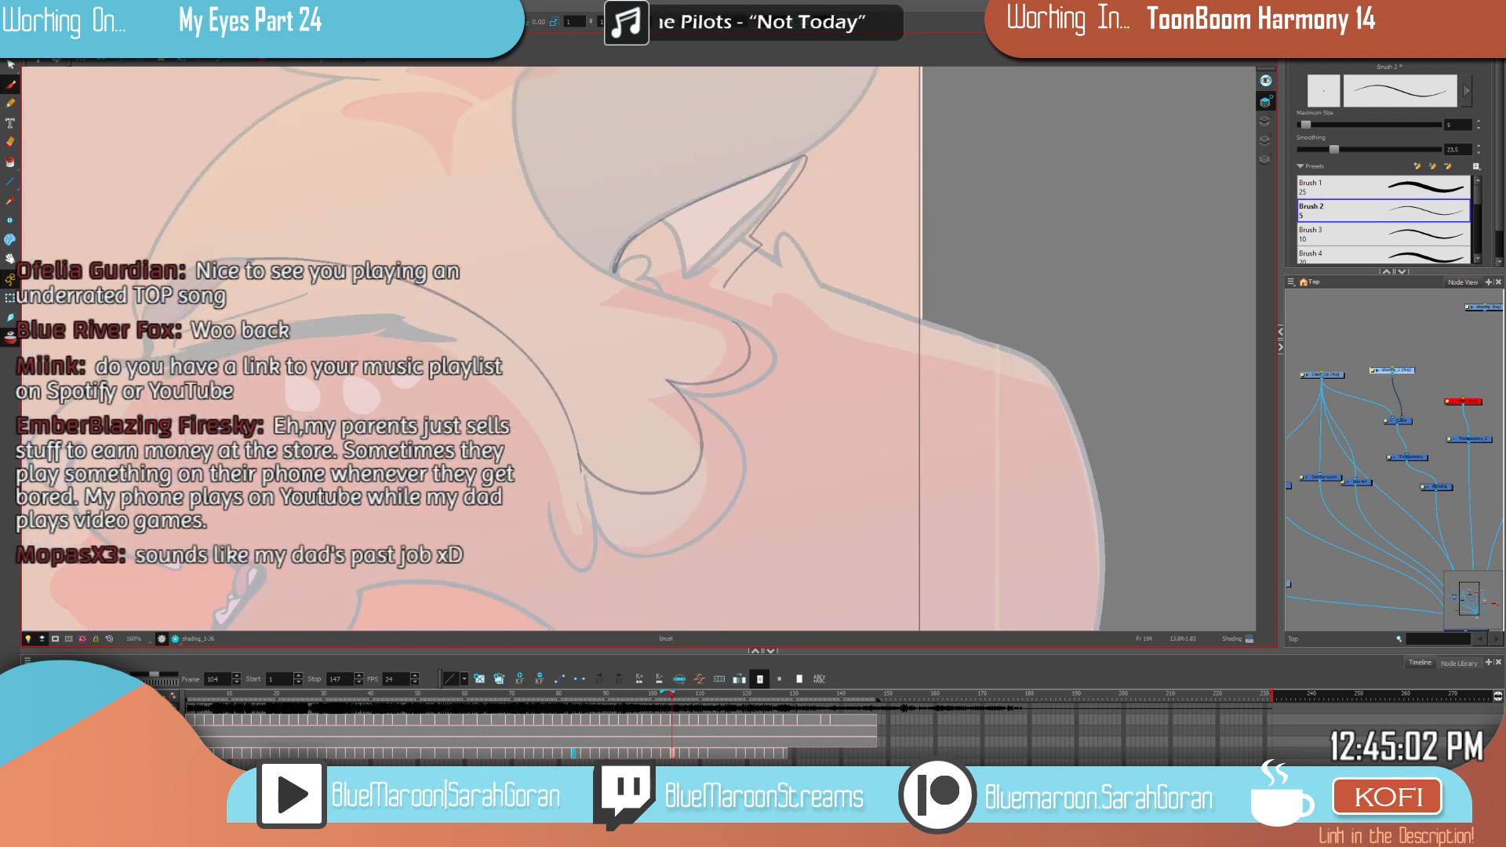
Step: Draw the shading contour from the ear through the neck tuft and along the upper edge of the back on frame 104
left_click_drag(967, 398, 811, 360)
key(".")
mouse_move(577, 229)
left_mouse_down()
mouse_move(701, 298)
mouse_move(934, 367)
left_mouse_up()
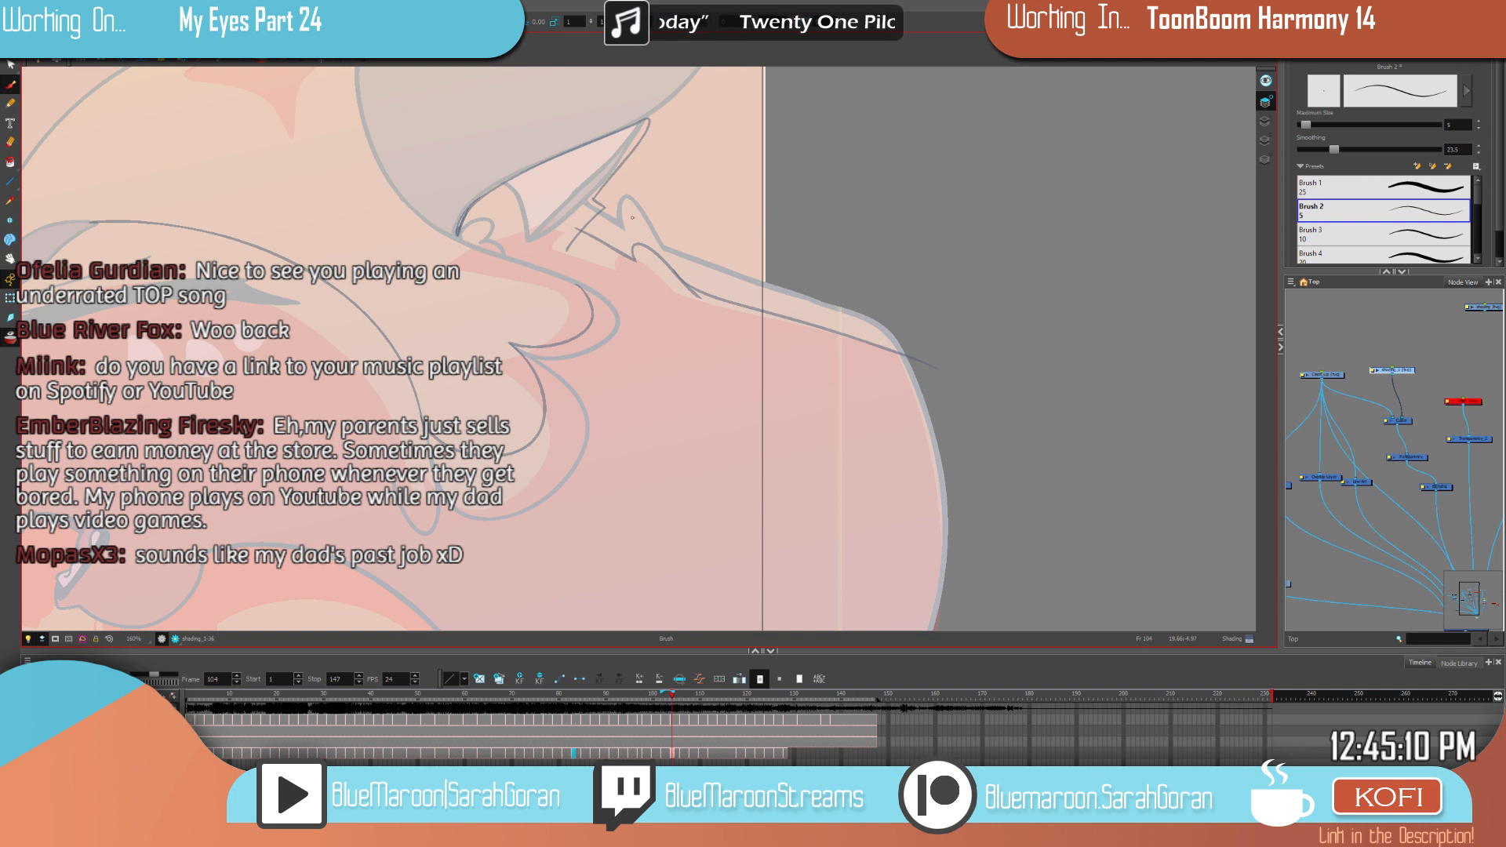
left_click_drag(597, 255, 581, 222)
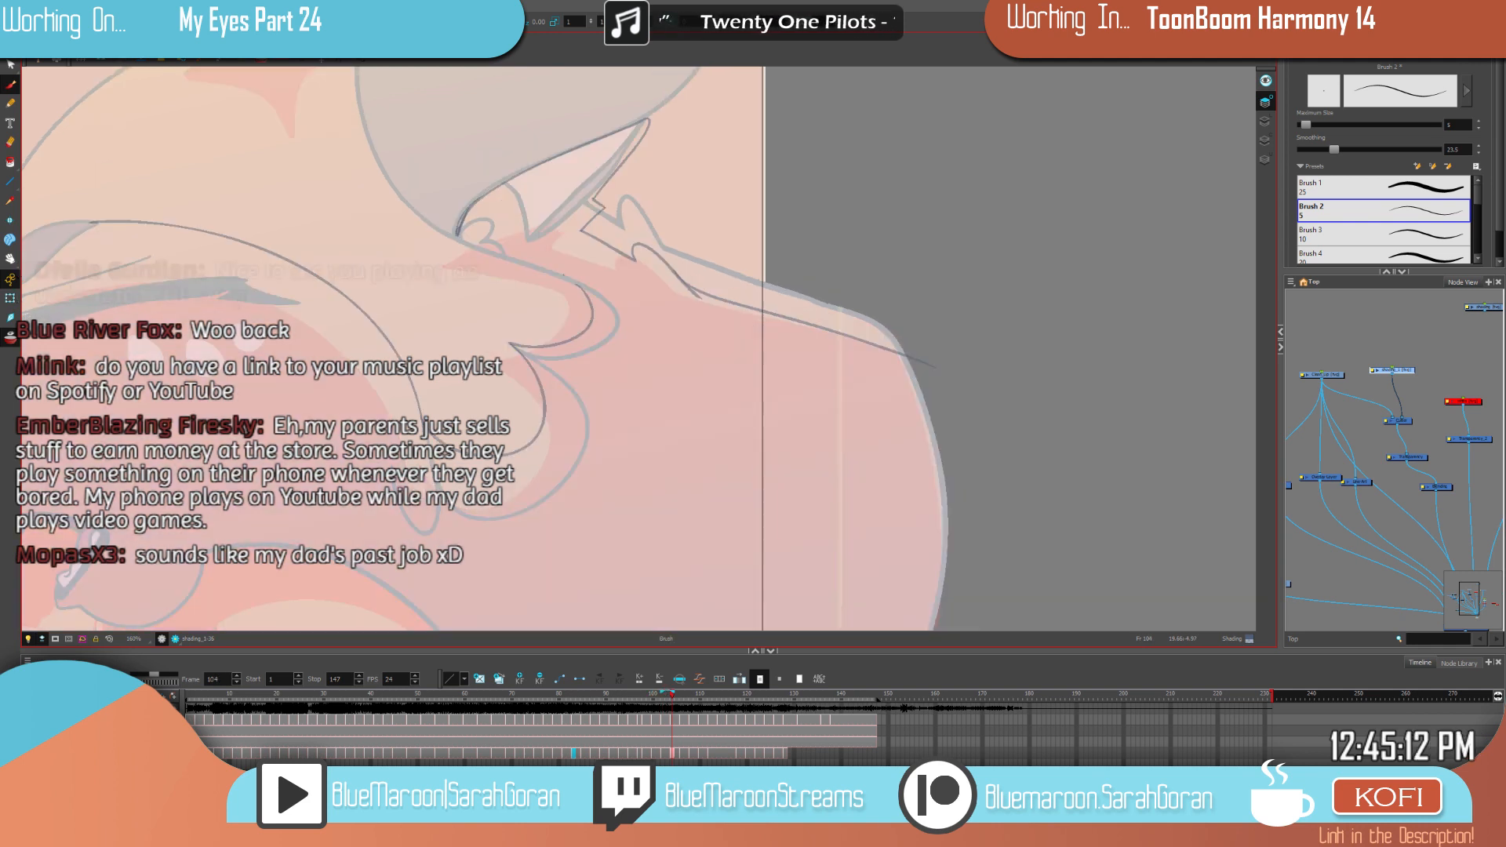
Step: Draw the shading contour outside the rounded back and along the underside of the neck on frame 104
mouse_move(472, 204)
left_mouse_down()
mouse_move(484, 235)
mouse_move(462, 233)
mouse_move(553, 273)
left_mouse_up()
key("f")
key("g")
key("g")
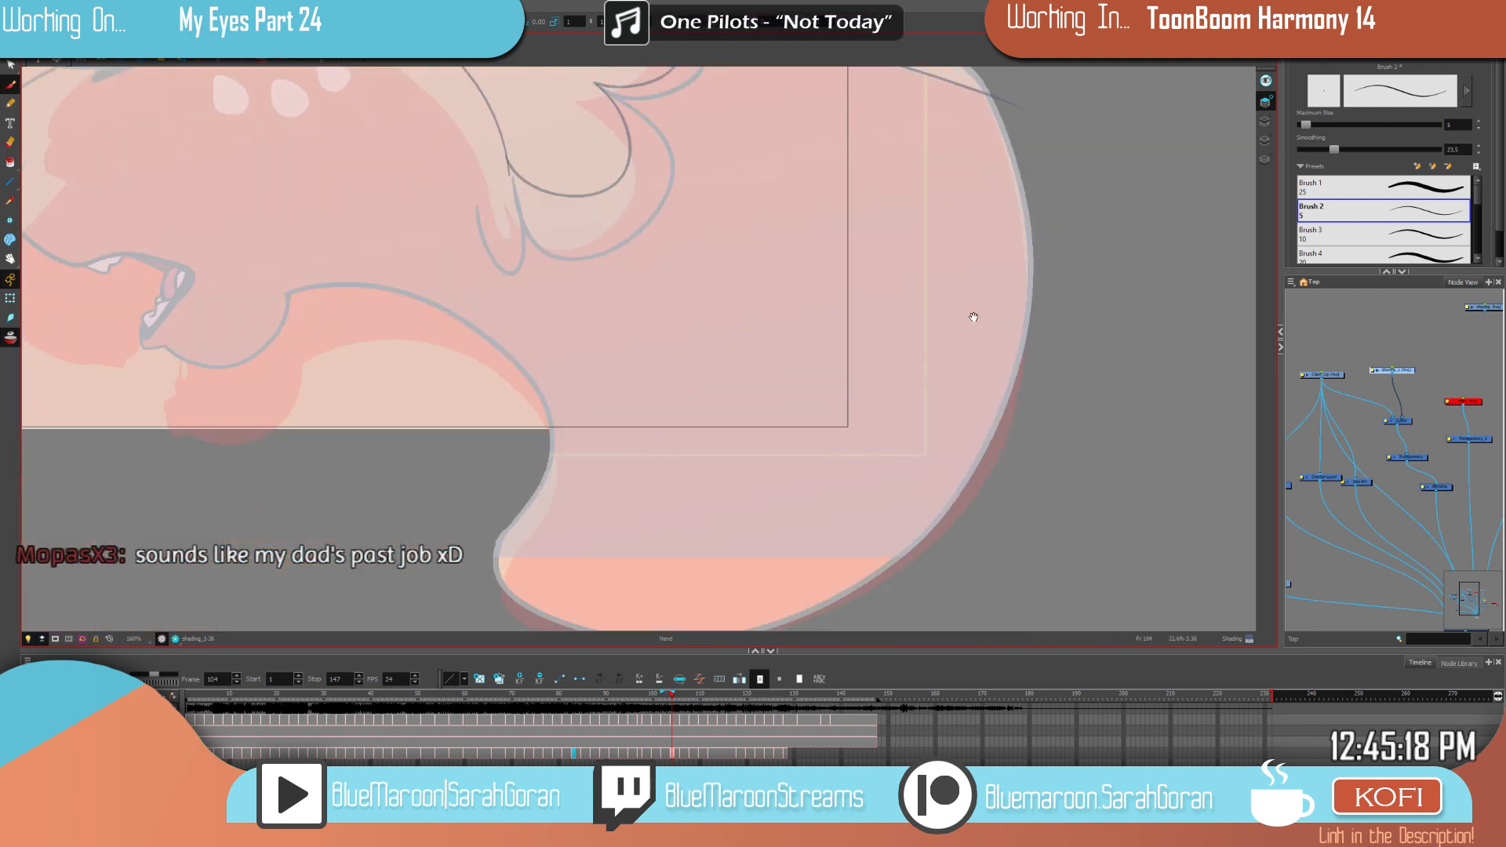
mouse_move(1008, 105)
left_mouse_down()
mouse_move(867, 592)
mouse_move(490, 602)
mouse_move(518, 393)
mouse_move(442, 333)
mouse_move(312, 298)
left_mouse_up()
mouse_move(565, 347)
left_mouse_down()
mouse_move(836, 488)
mouse_move(937, 594)
left_mouse_up()
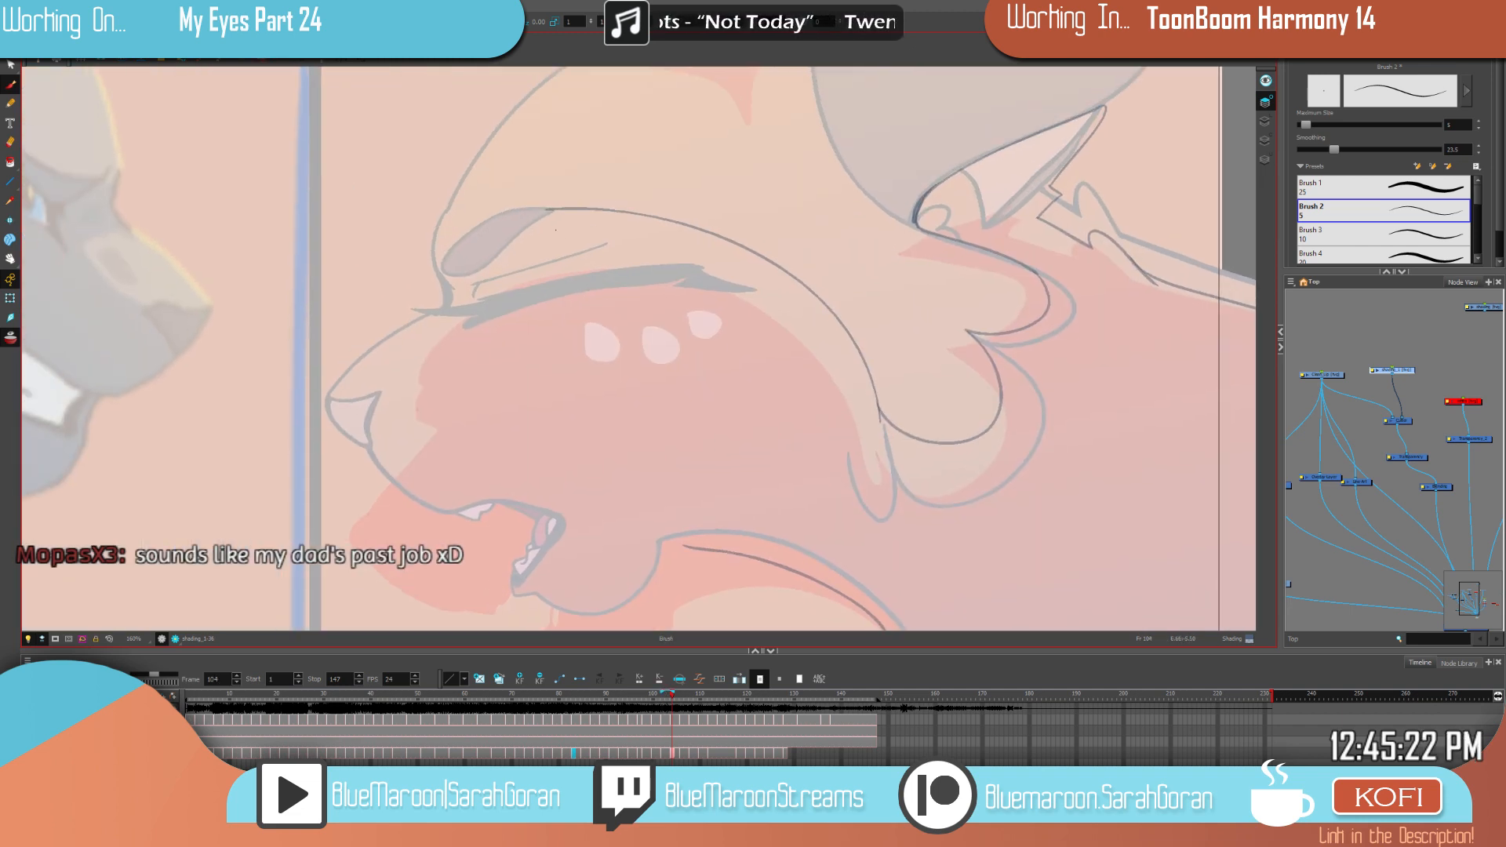
Step: Continue the shading contour through the eyebrow mark and along the muzzle bridge to the nose on frame 104
left_click_drag(459, 255, 527, 215)
key("f")
key("g")
left_click_drag(447, 305, 460, 318)
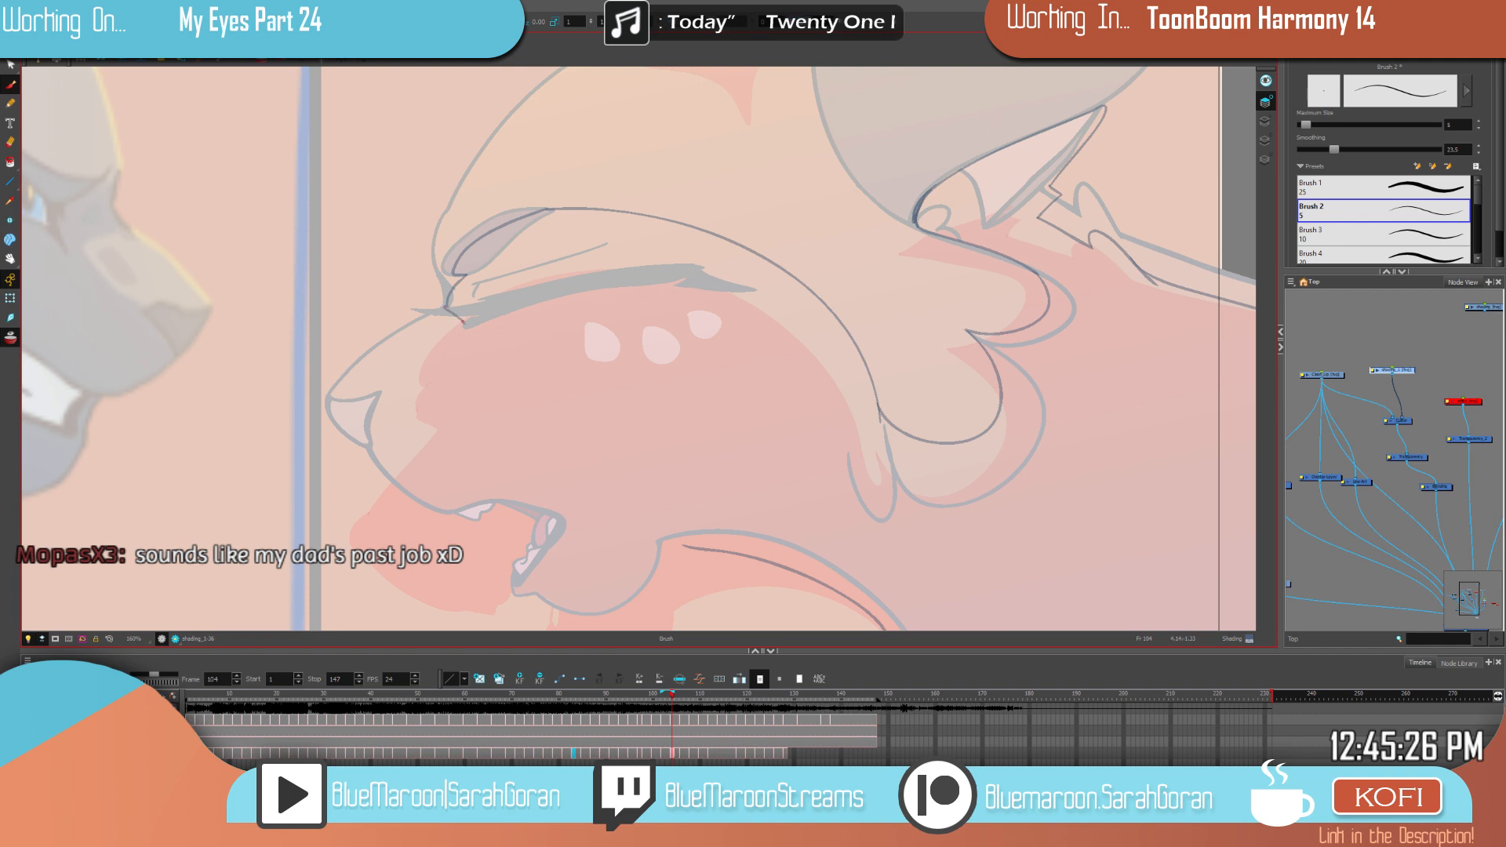
left_click_drag(411, 365, 375, 392)
Step: Close the shading contour around the muzzle and lower jaw on frame 104 and fill the enclosed face and body area
left_click_drag(601, 472, 603, 370)
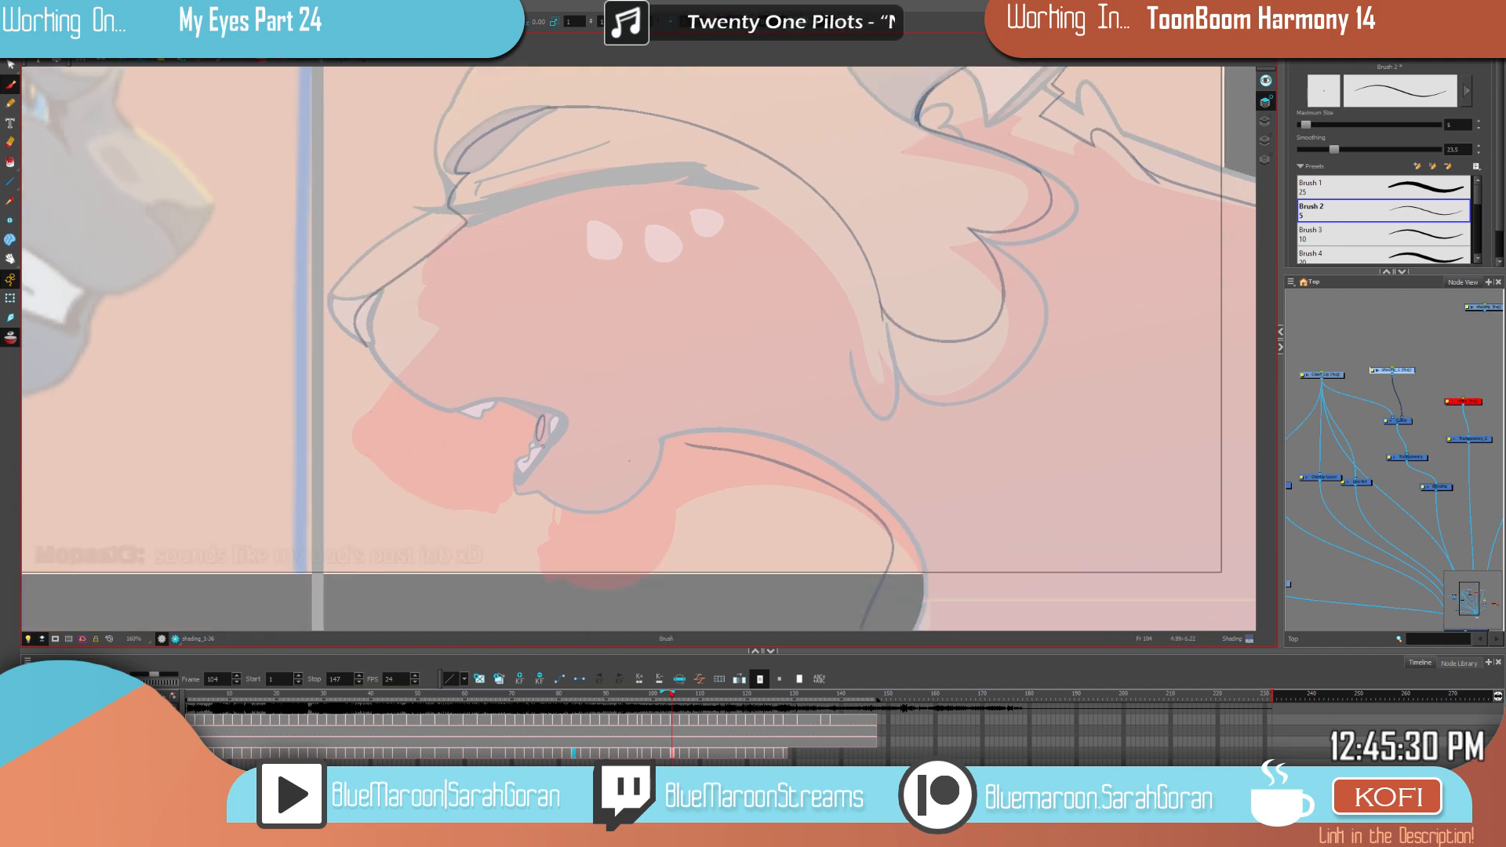
mouse_move(684, 444)
left_mouse_down()
mouse_move(614, 524)
mouse_move(496, 457)
mouse_move(508, 421)
mouse_move(399, 407)
mouse_move(362, 344)
left_mouse_up()
key("alt+i")
left_click(818, 350)
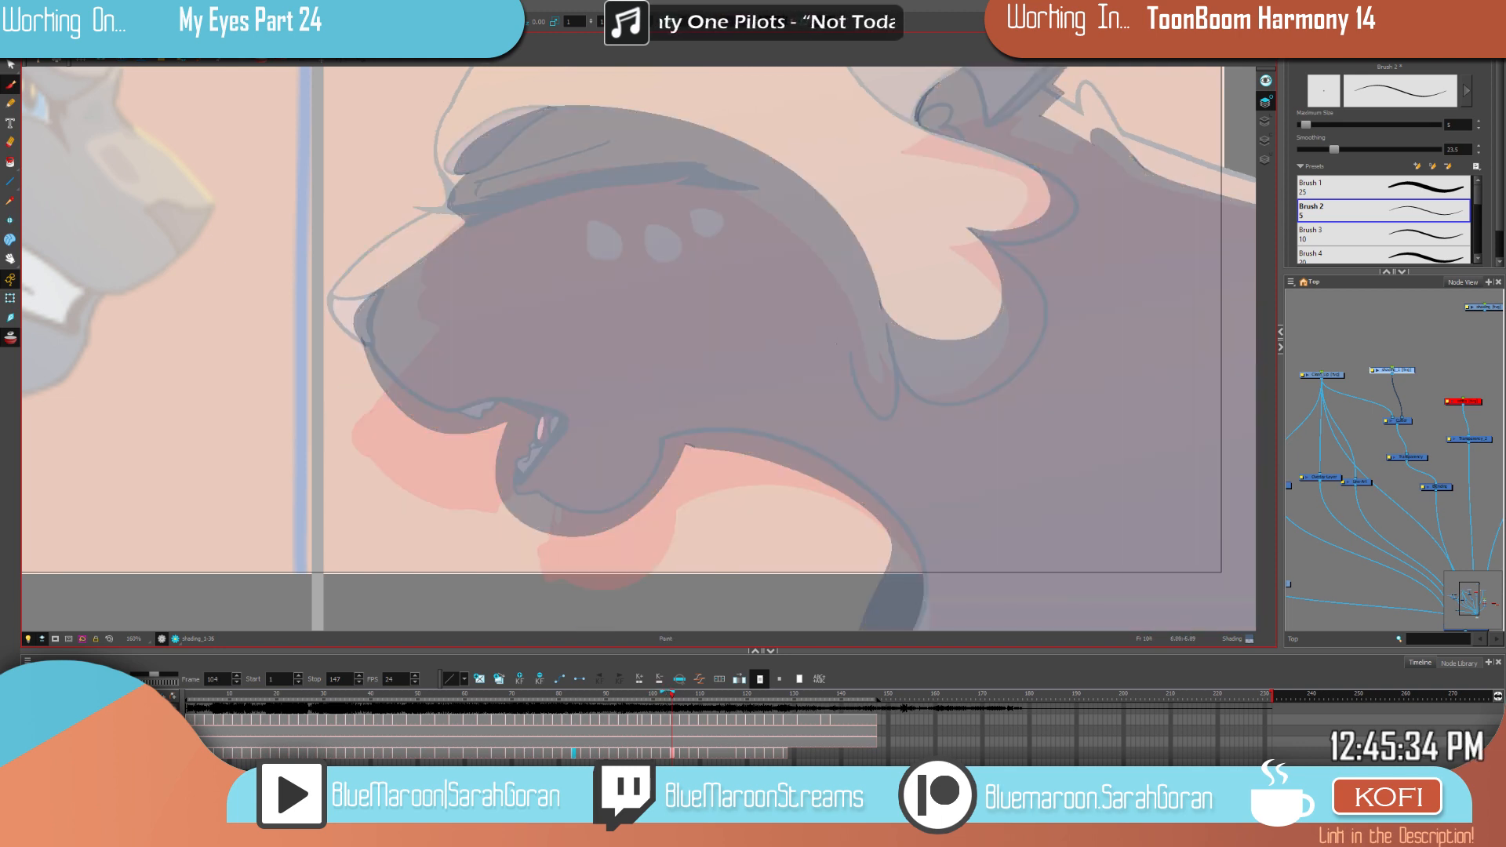
Step: Outline and fill the small shading patch on the hair in front of the near ear's base on frame 104
left_click_drag(923, 284, 860, 541)
left_click(726, 416)
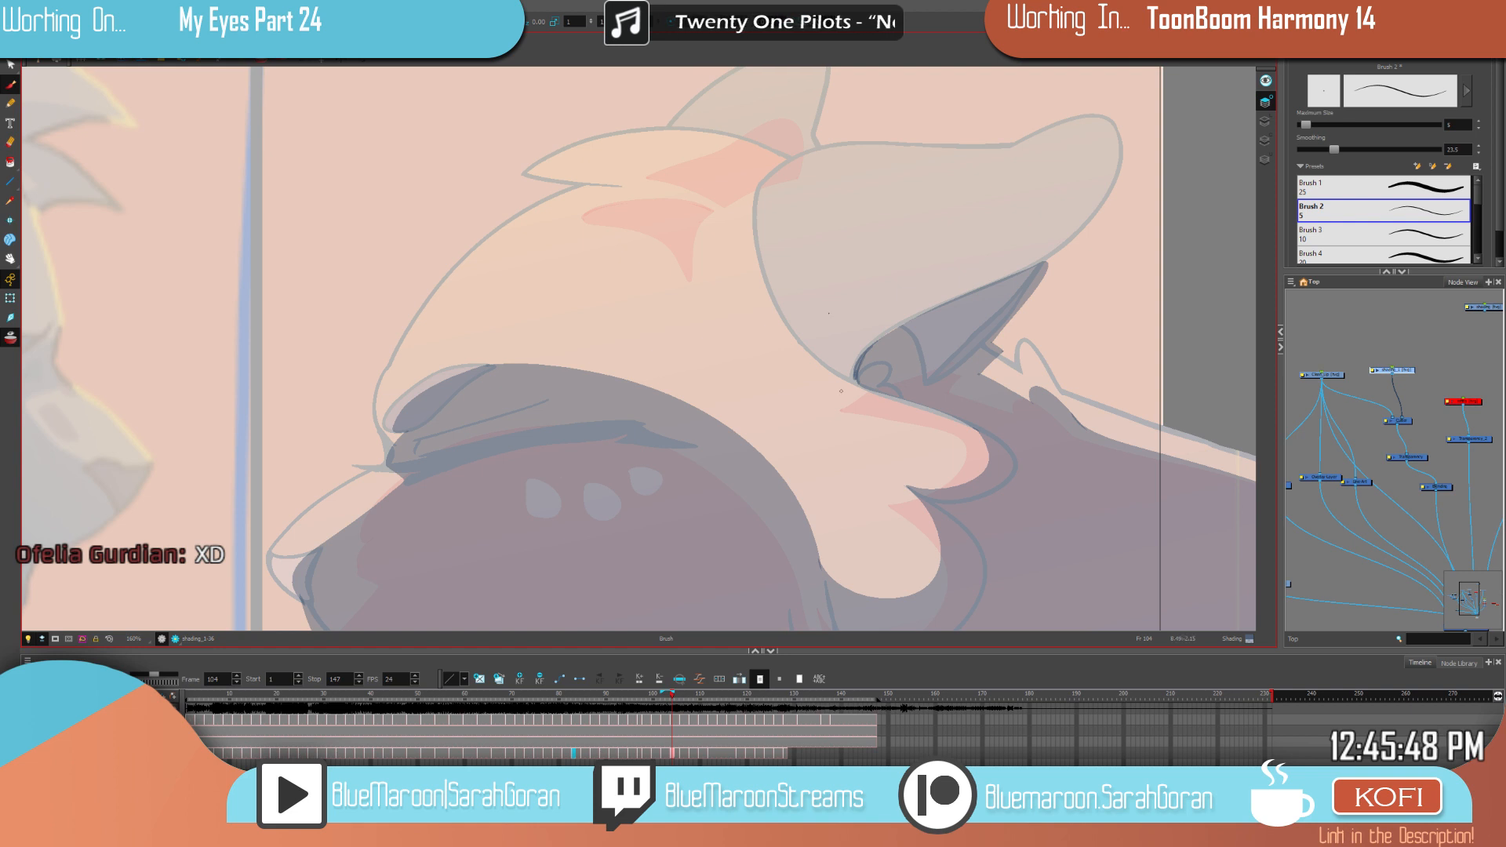
key("comma")
key("comma")
key("period")
key("period")
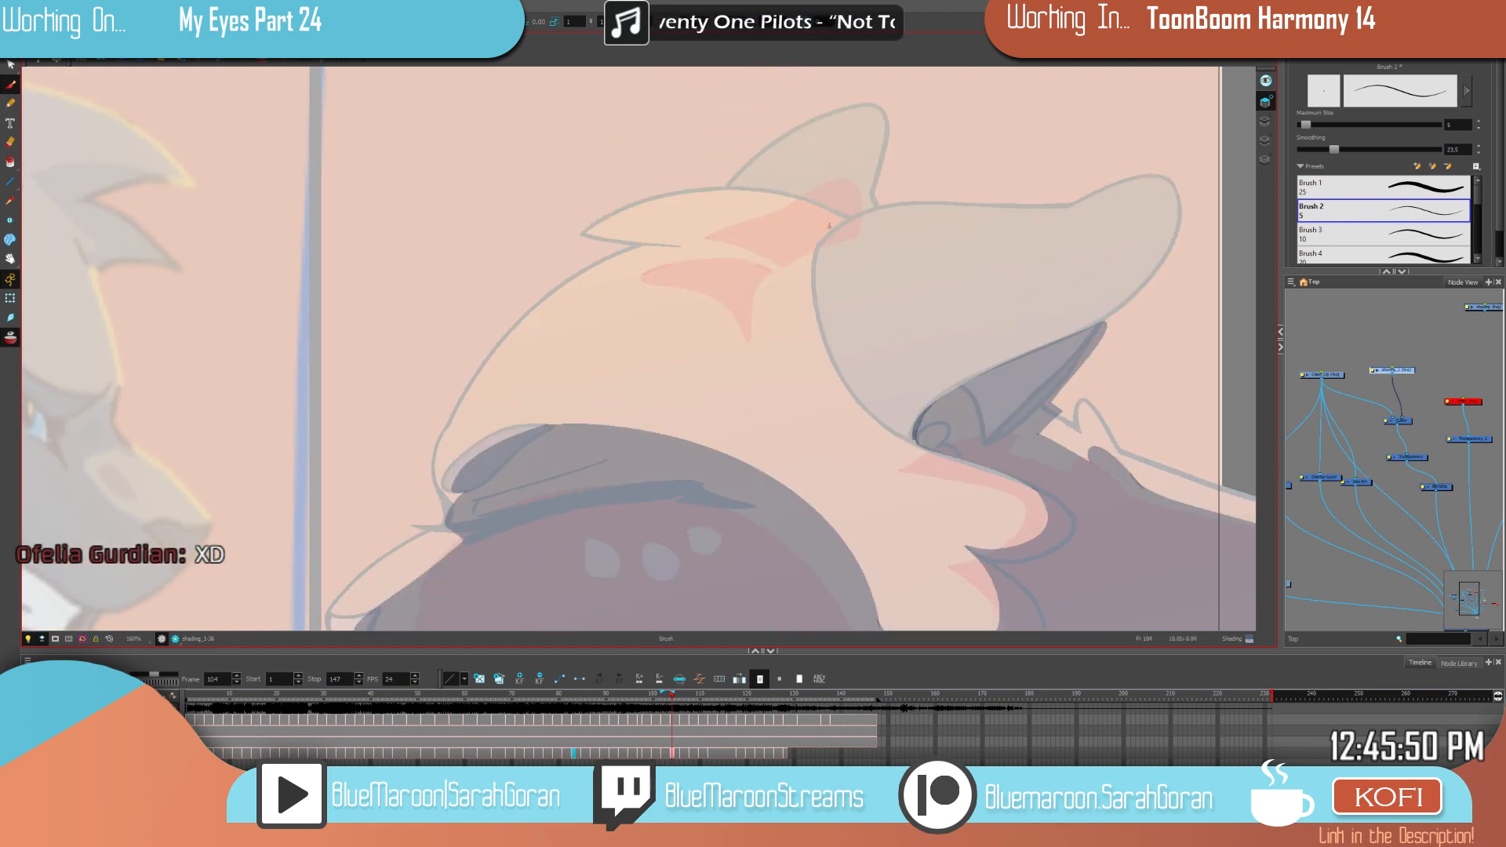
left_click_drag(841, 222, 723, 232)
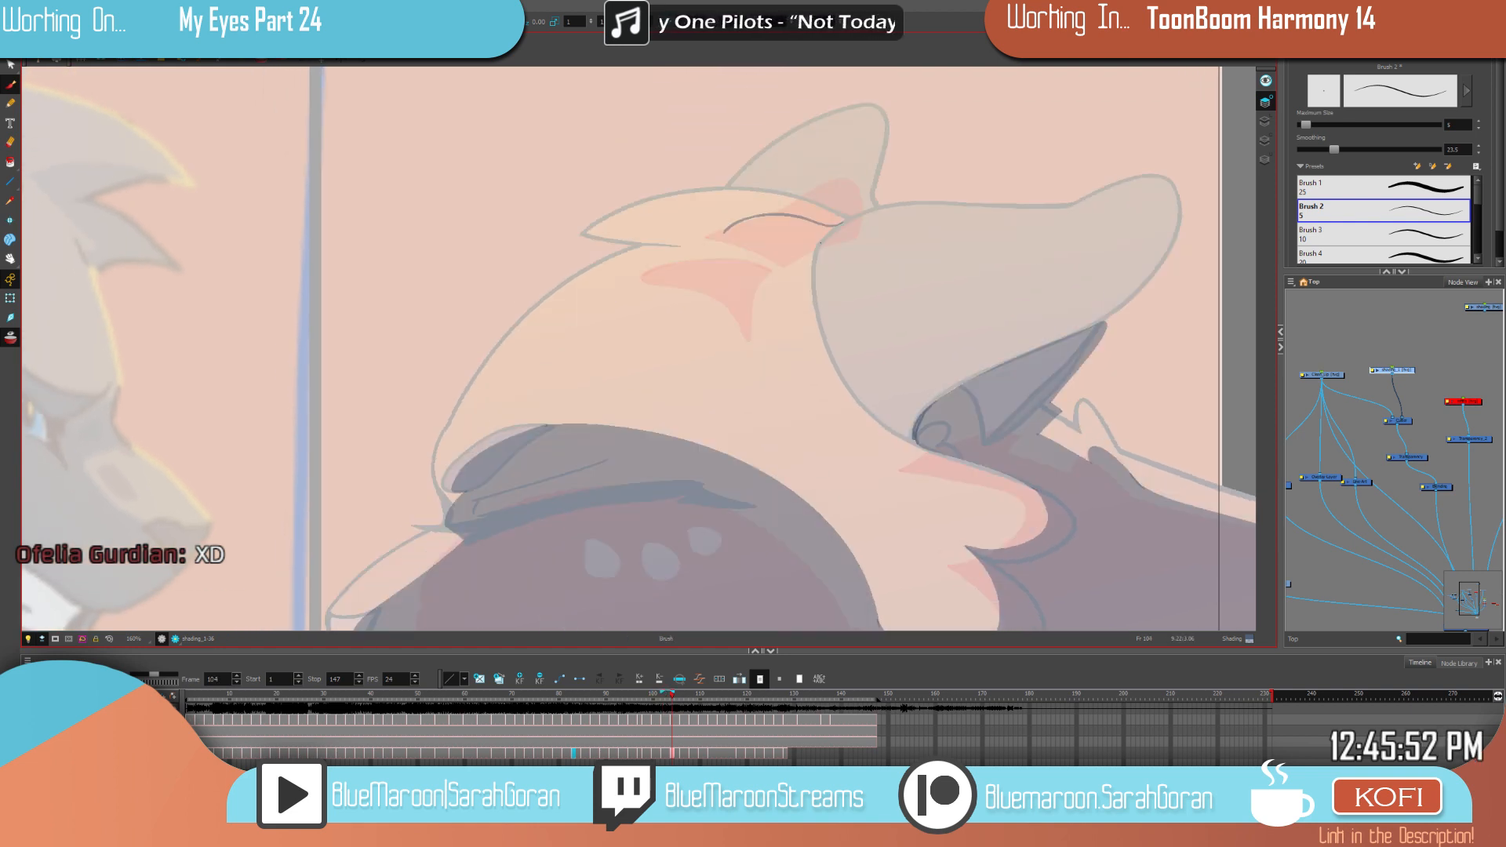
mouse_move(836, 222)
left_mouse_down()
mouse_move(813, 261)
mouse_move(719, 233)
left_mouse_up()
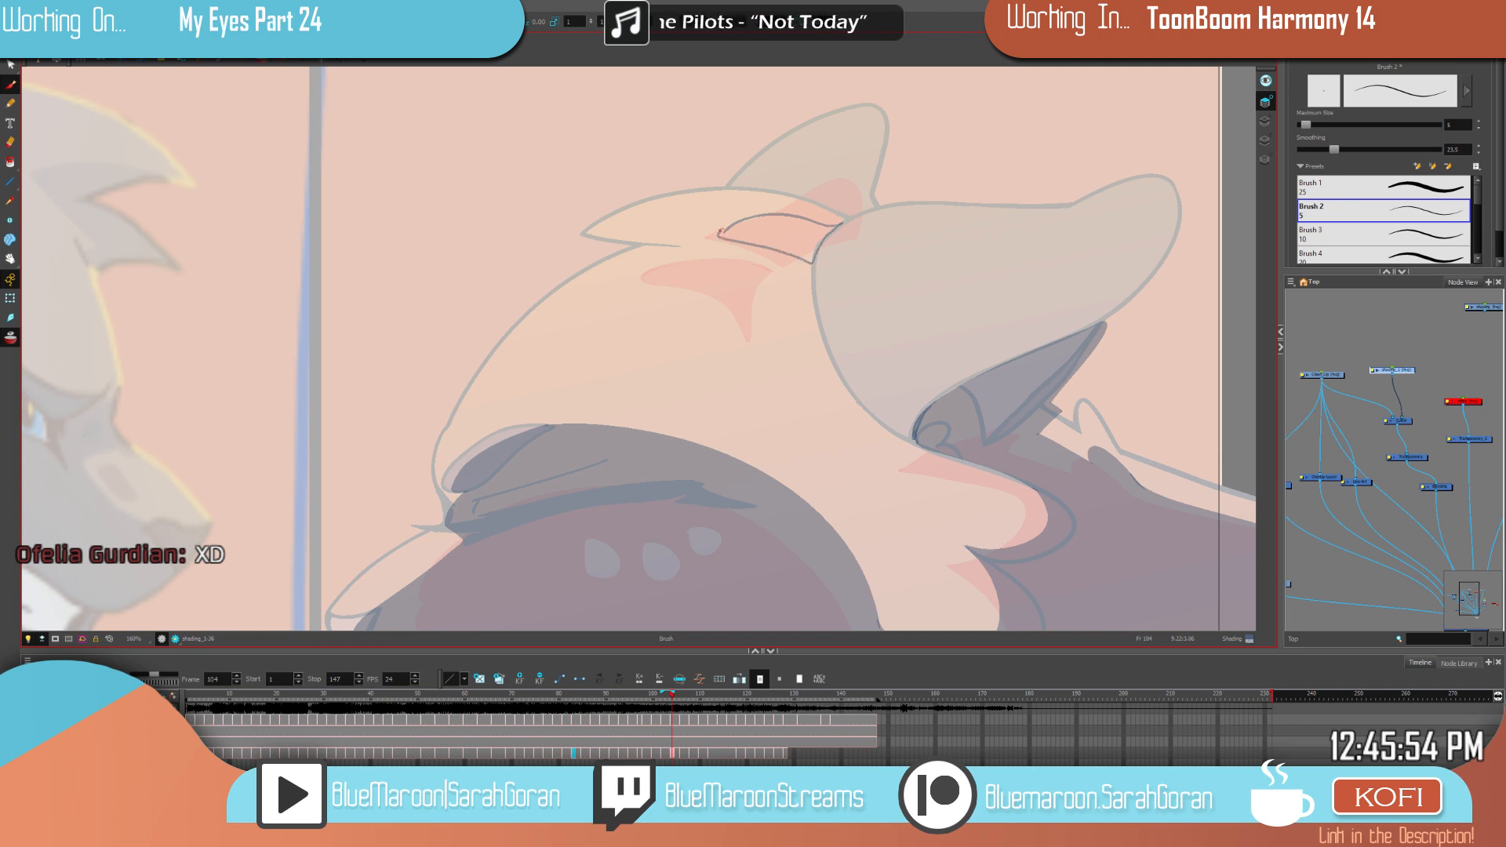
key("i")
left_click(780, 239)
key("comma")
key("period")
Step: Outline and fill the shading patch inside the far ear on frame 104
key("space")
left_click_drag(876, 394, 831, 475)
key("comma")
key("period")
mouse_move(961, 376)
left_mouse_down()
mouse_move(922, 360)
mouse_move(894, 429)
left_mouse_up()
mouse_move(751, 342)
left_mouse_down()
mouse_move(684, 278)
mouse_move(632, 322)
left_mouse_up()
left_click_drag(751, 343, 636, 322)
left_click(724, 324)
key("comma")
key("period")
Step: Draw the shading contour along the curved edge of the face marking and inside the lower cheek-fur tuft on frame 106
left_click_drag(1062, 624, 1019, 444)
left_click_drag(946, 623, 916, 463)
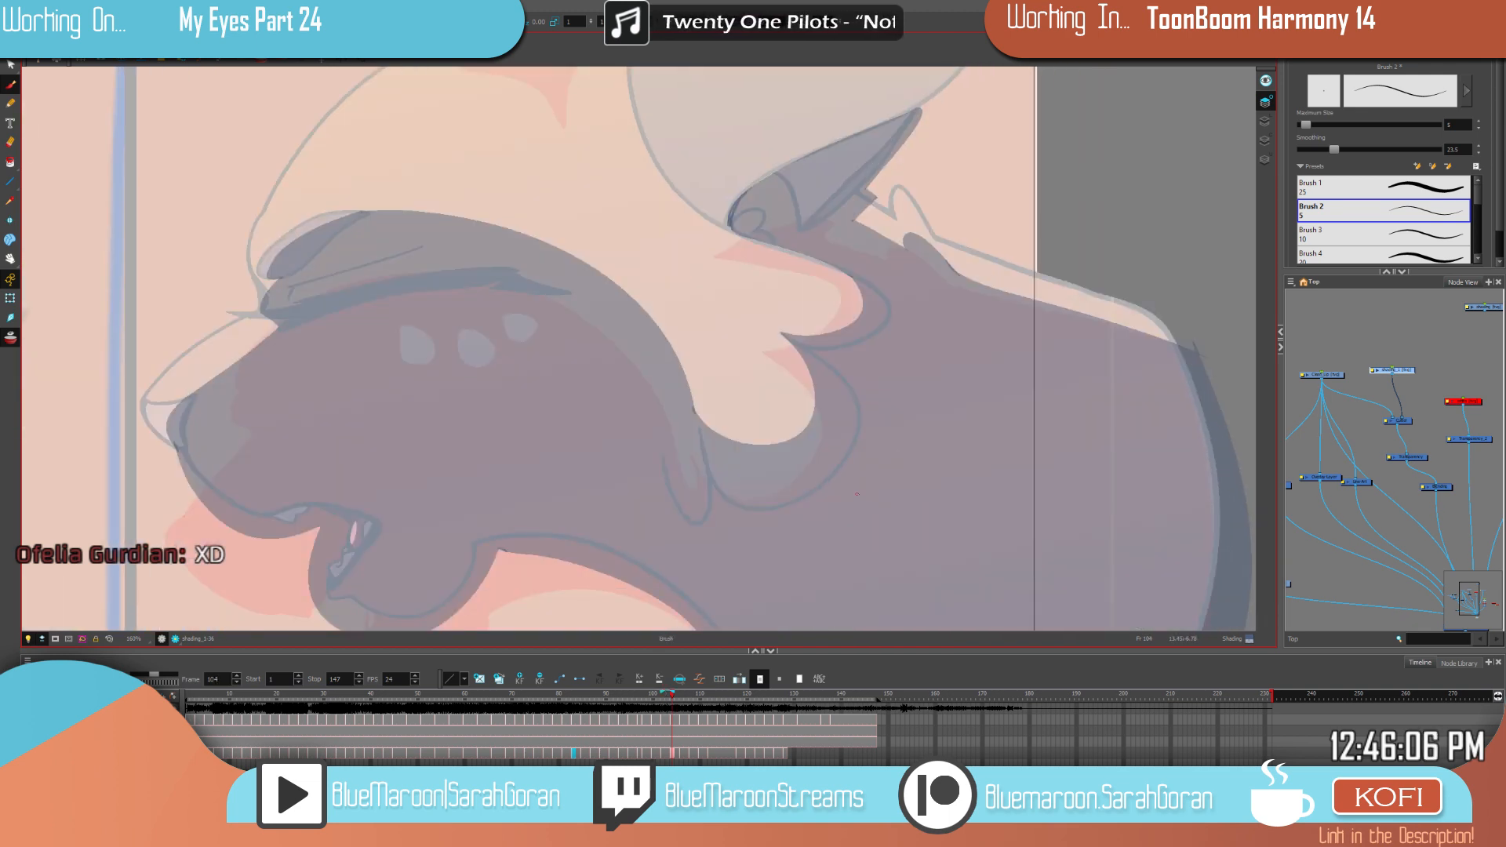
scroll(862, 479, "down", 2)
scroll(863, 479, "down", 1)
key("f")
key("g")
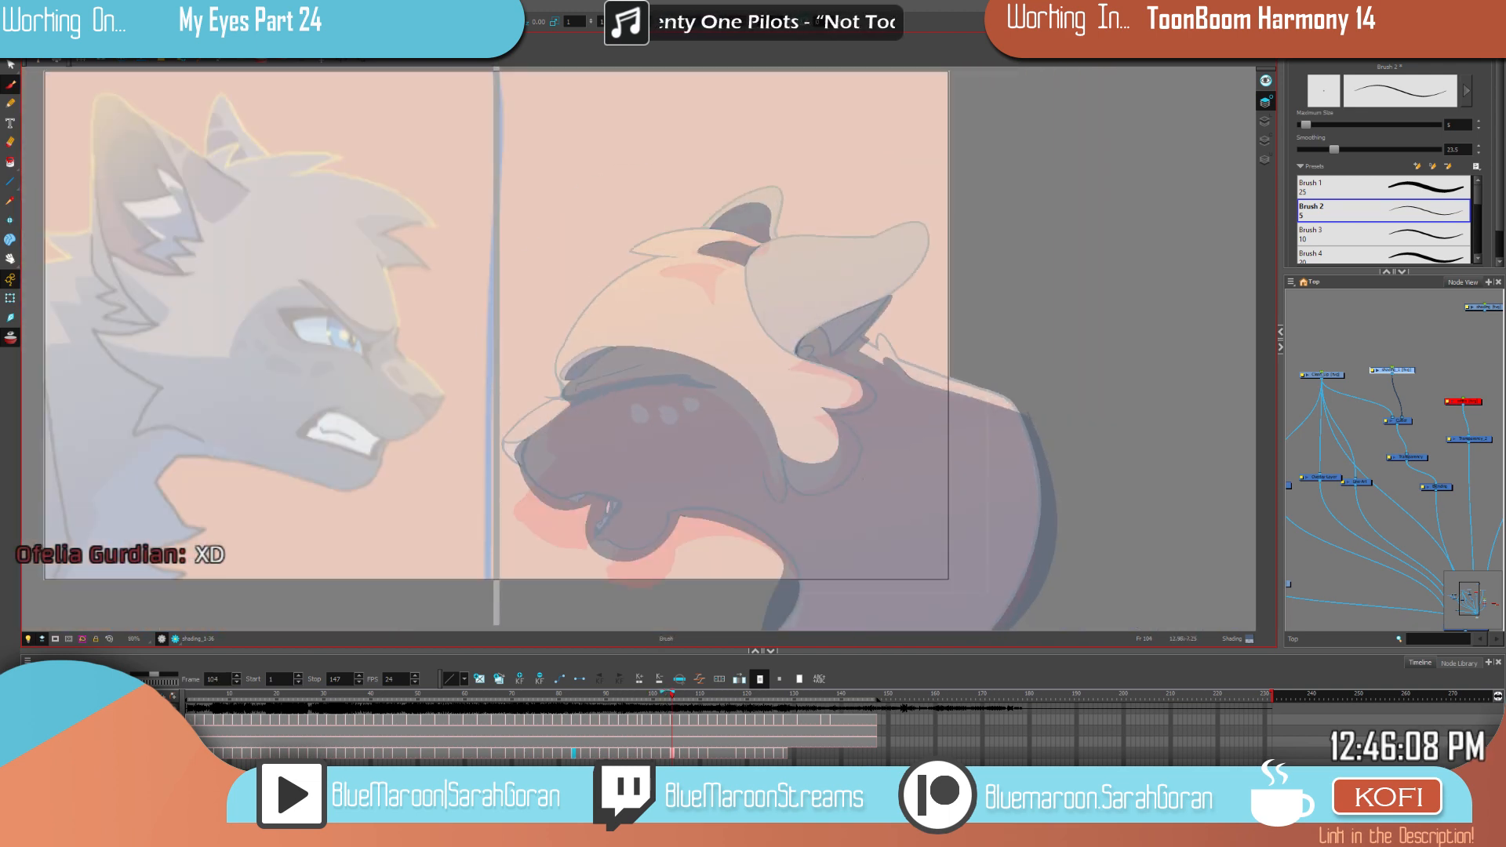
key("g")
scroll(868, 367, "up", 2)
left_click_drag(914, 390, 881, 396)
key("f")
key("g")
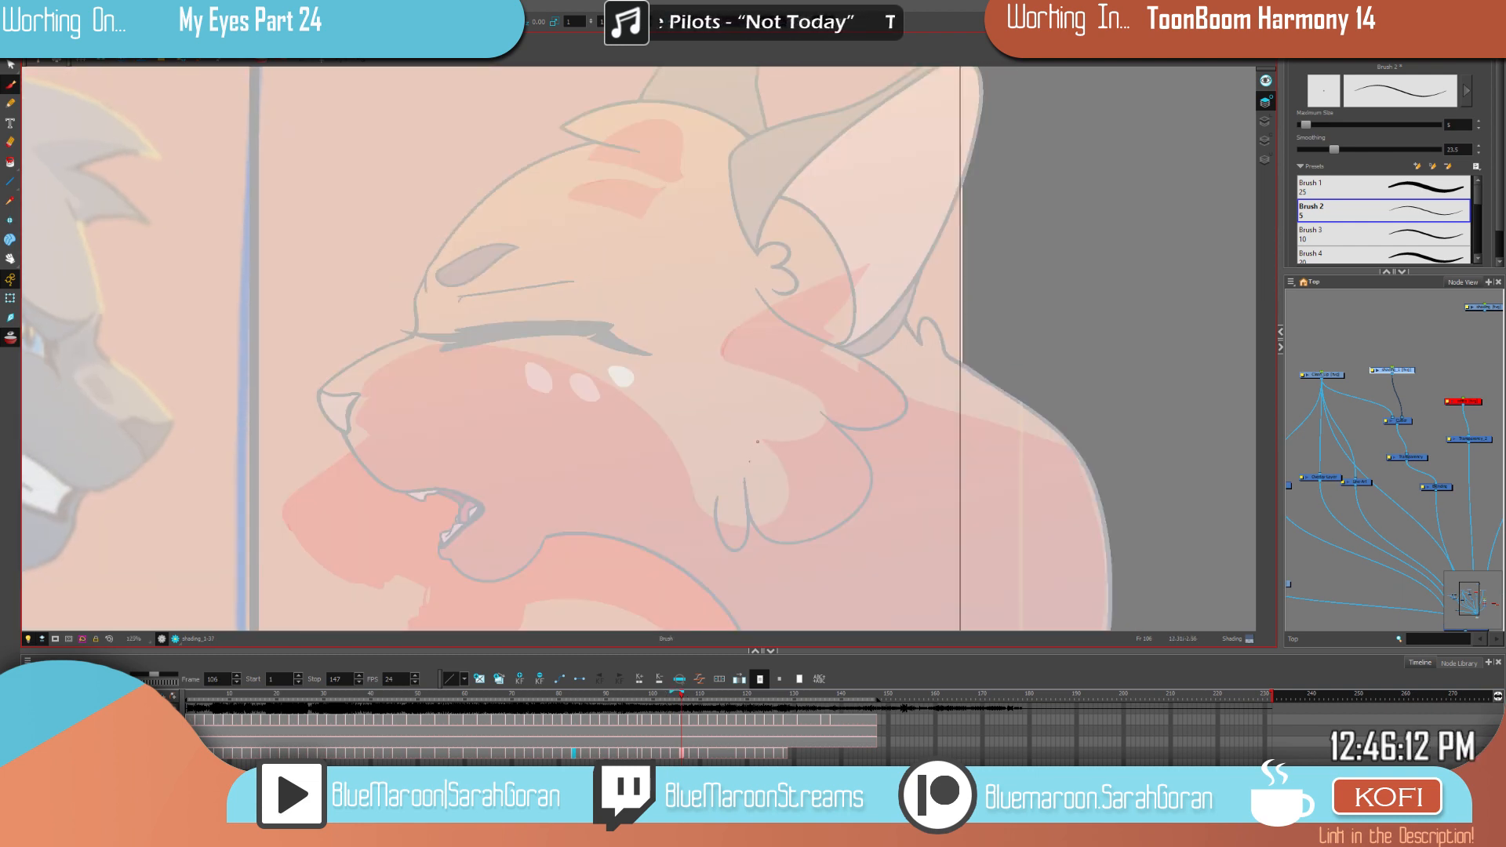
key("f")
key("g")
mouse_move(842, 455)
left_mouse_down()
mouse_move(823, 494)
mouse_move(758, 492)
left_mouse_up()
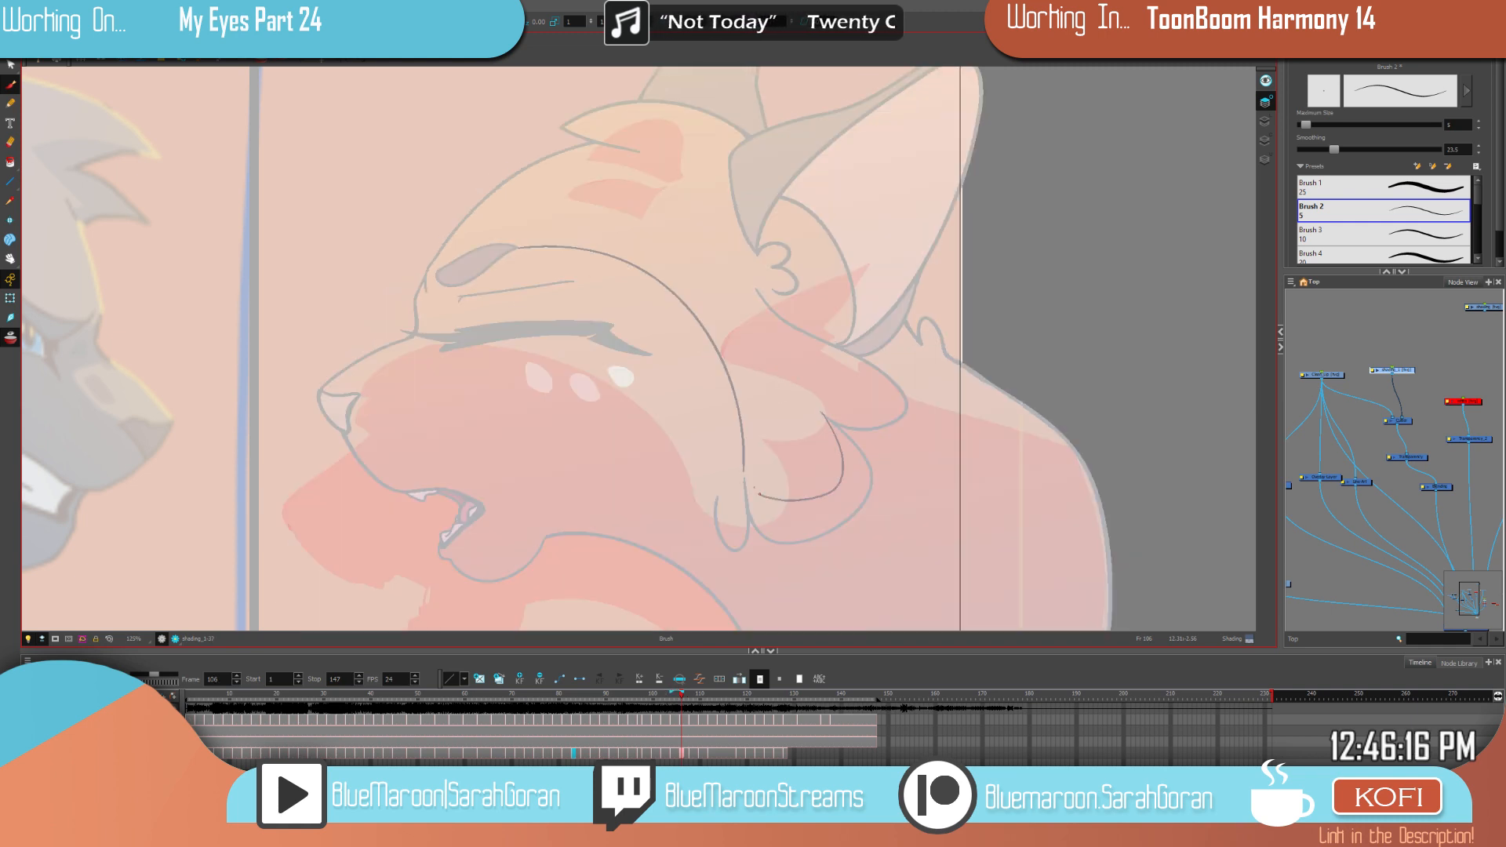
key("f")
key("g")
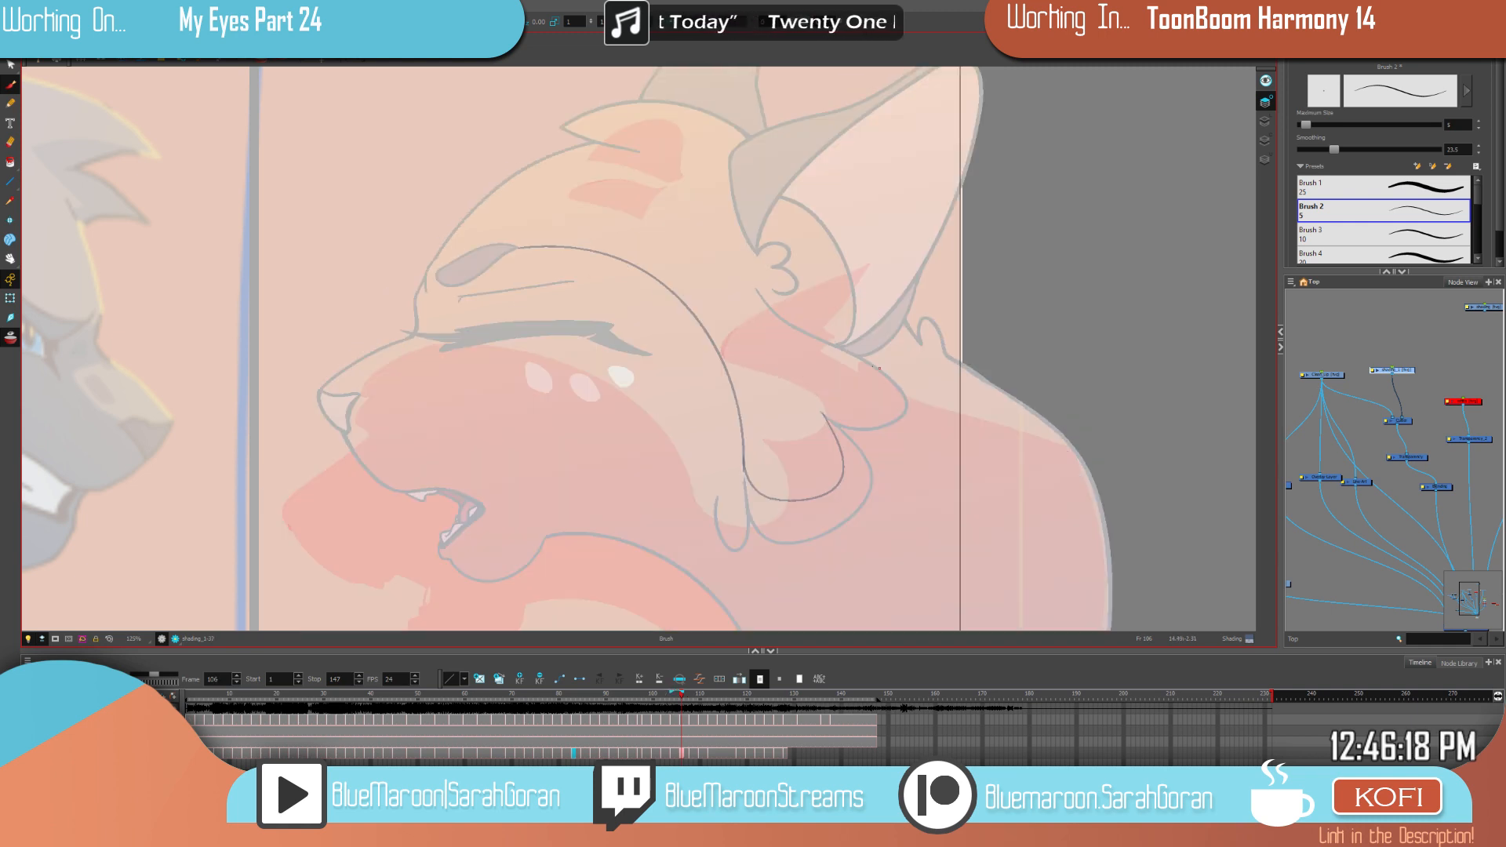
Step: Draw the shading contour inside the upper cheek-fur tuft on frame 106
left_click_drag(888, 402, 824, 413)
key("f")
key("g")
Step: Outline the shading area inside the near ear on frame 106, including its front edge along the ear fur
mouse_move(977, 354)
left_mouse_down()
mouse_move(851, 415)
mouse_move(844, 464)
left_mouse_up()
key("f")
key("g")
key("f")
key("g")
mouse_move(737, 222)
left_mouse_down()
mouse_move(800, 282)
mouse_move(758, 412)
mouse_move(770, 431)
left_mouse_up()
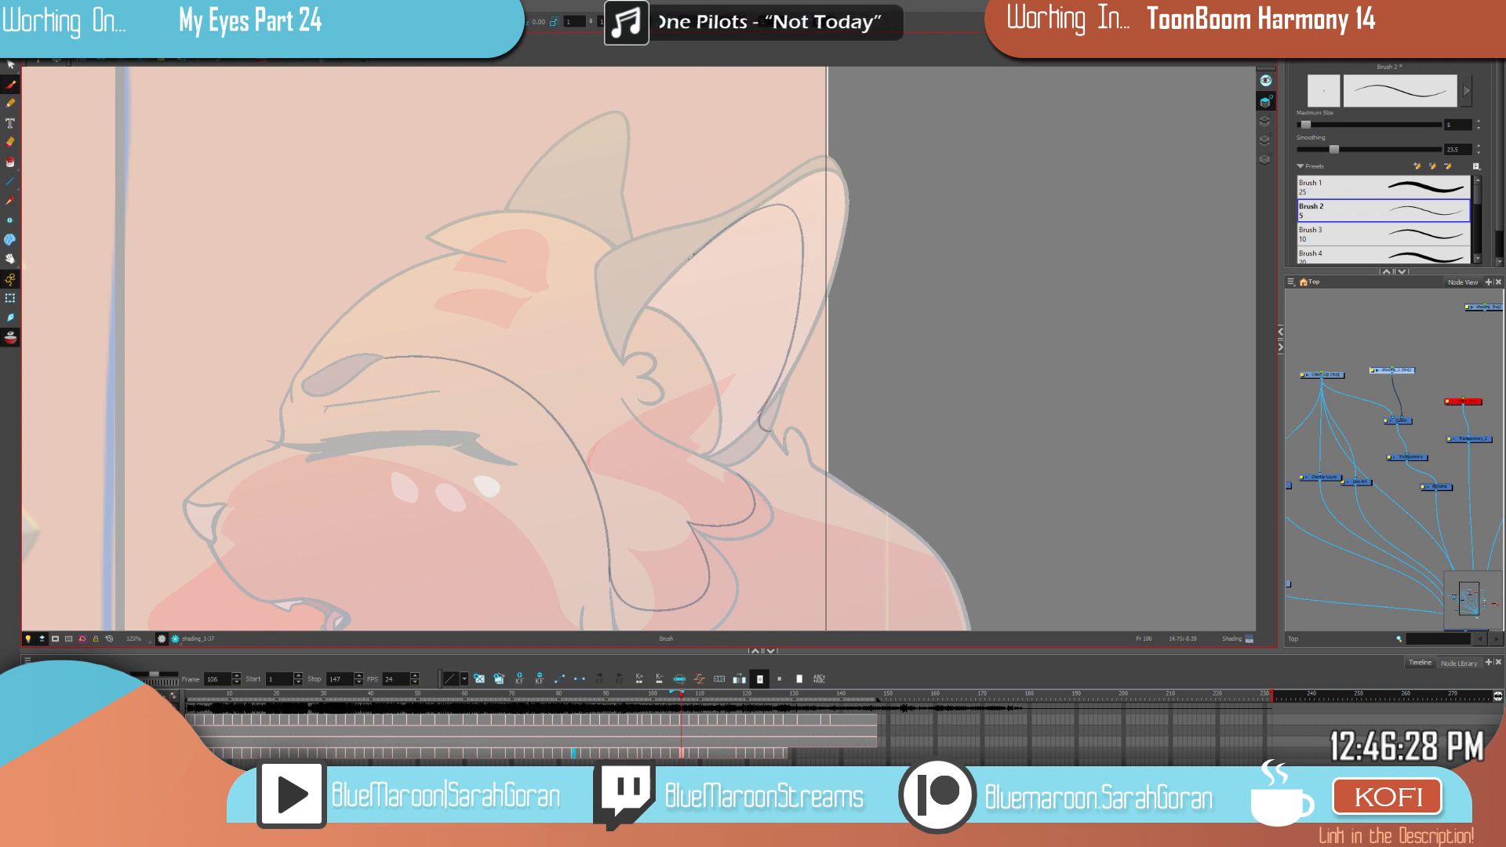
left_click_drag(646, 306, 690, 337)
left_click_drag(720, 411, 709, 453)
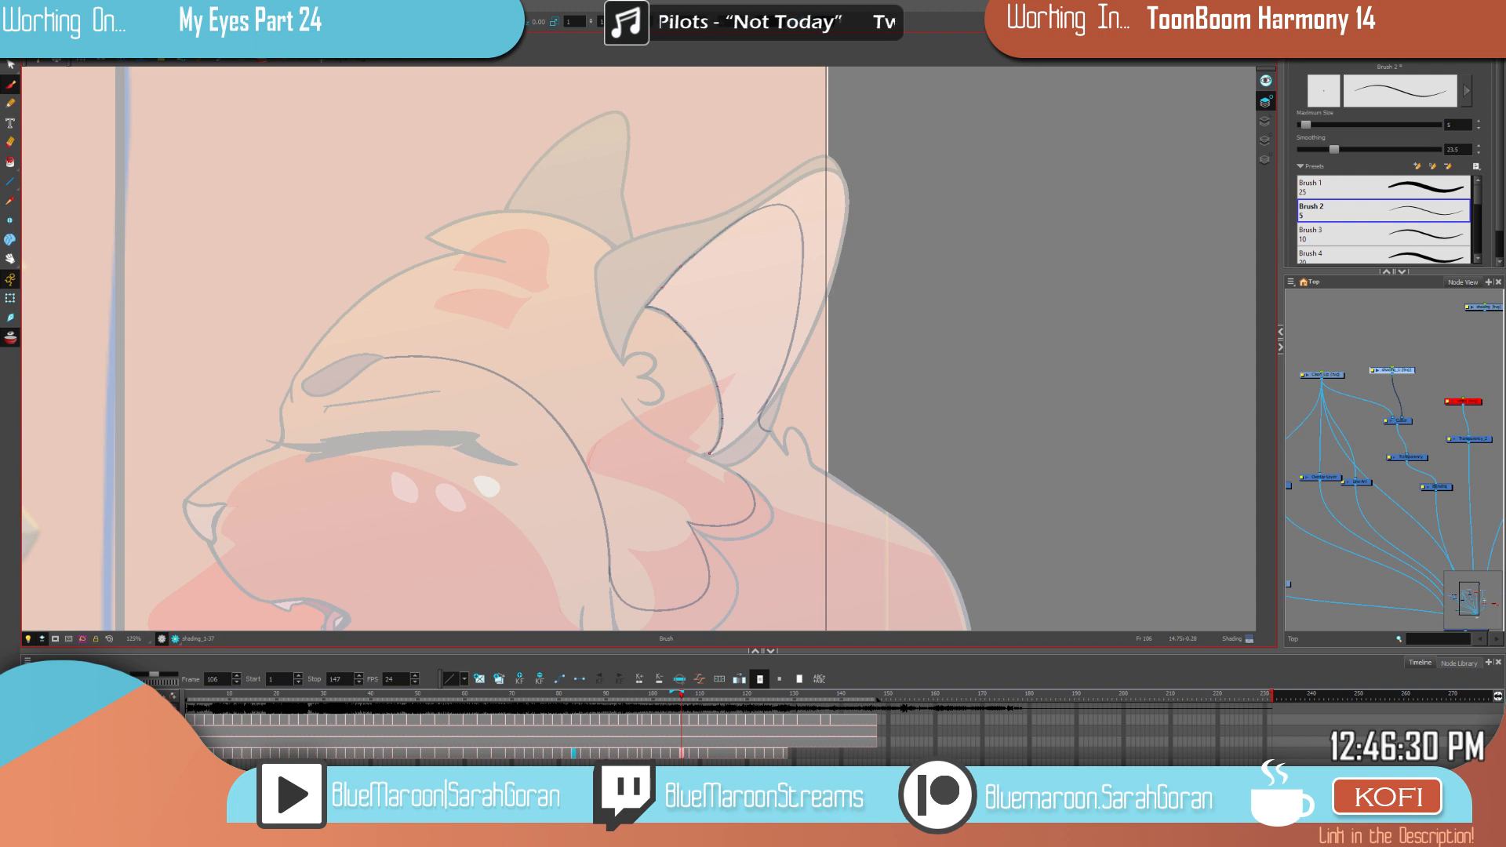
Step: Draw the shading contour from the near ear's base around the neck fur and along the upper back on frame 106
left_click_drag(861, 415, 833, 361)
mouse_move(692, 409)
left_mouse_down()
mouse_move(715, 425)
mouse_move(743, 413)
mouse_move(951, 533)
left_mouse_up()
key("comma")
key("period")
key("comma")
key("period")
Step: Extend the shading contour outside the back and draw it below the muzzle, lower jaw and throat on frame 106
mouse_move(965, 459)
left_mouse_down()
mouse_move(971, 223)
mouse_move(870, 588)
mouse_move(509, 495)
mouse_move(410, 326)
mouse_move(271, 338)
mouse_move(184, 219)
left_mouse_up()
mouse_move(332, 235)
left_mouse_down()
mouse_move(485, 359)
mouse_move(461, 414)
left_mouse_up()
key("comma")
key("period")
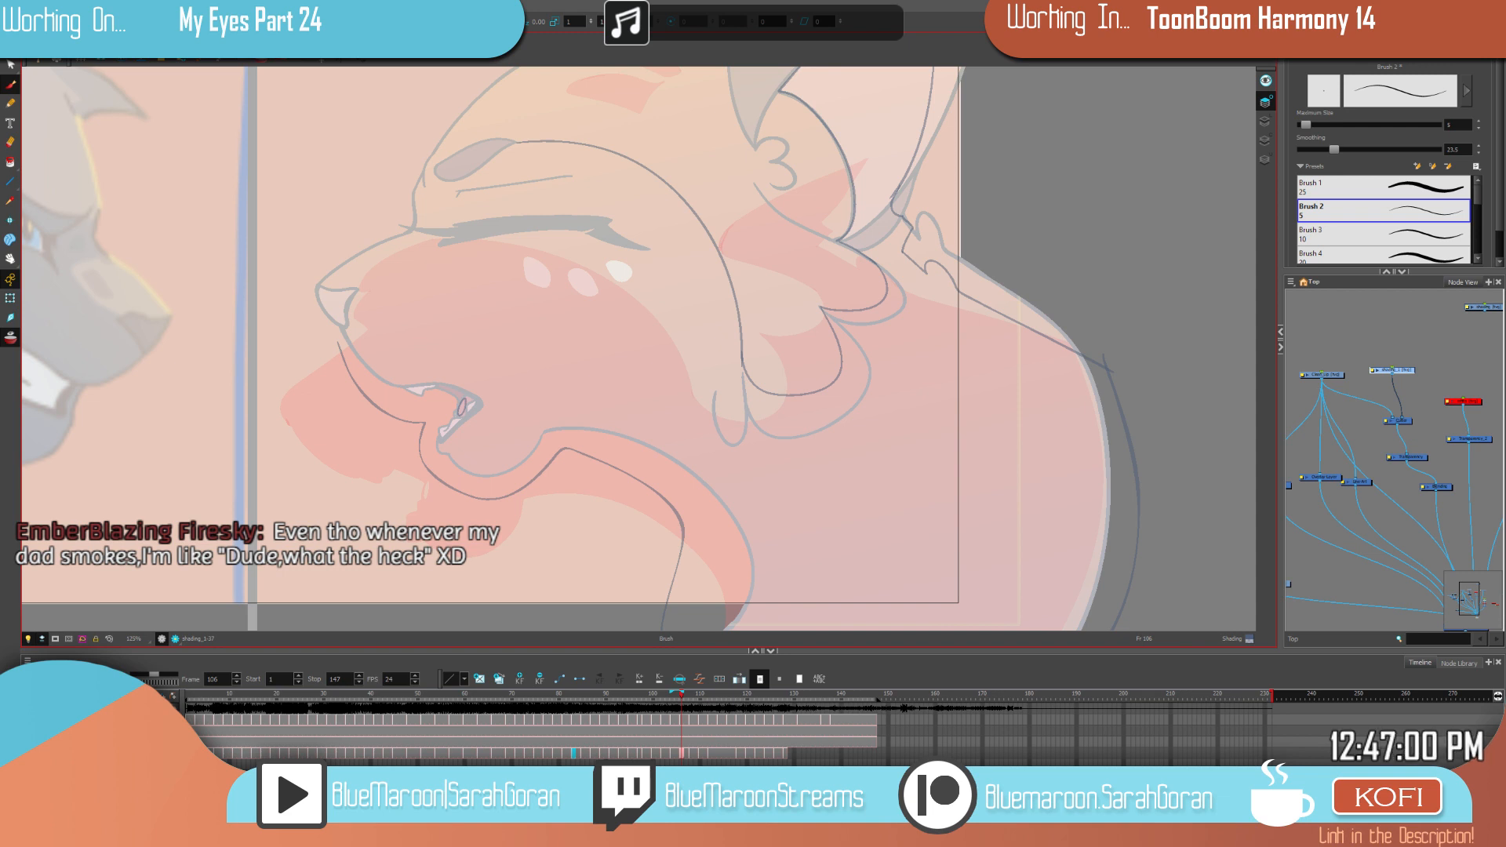
Step: Close the shading contour on frame 106 around the eyebrow, along the bridge of the muzzle and through the nose
mouse_move(519, 142)
left_mouse_down()
mouse_move(627, 219)
mouse_move(565, 242)
left_mouse_up()
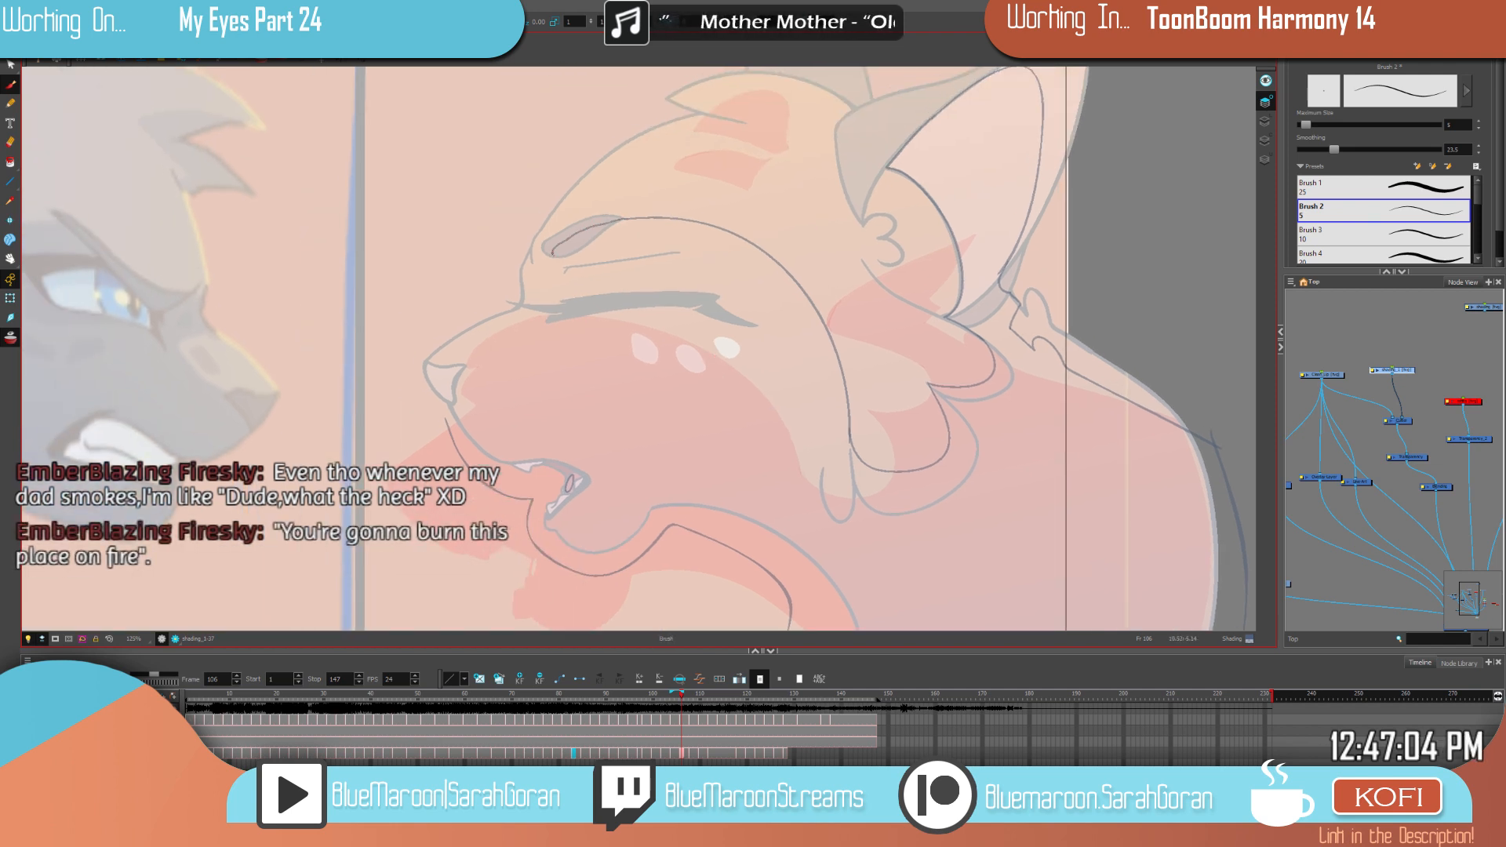
mouse_move(557, 259)
left_mouse_down()
mouse_move(520, 302)
mouse_move(534, 318)
mouse_move(462, 365)
left_mouse_up()
left_click_drag(811, 371, 932, 313)
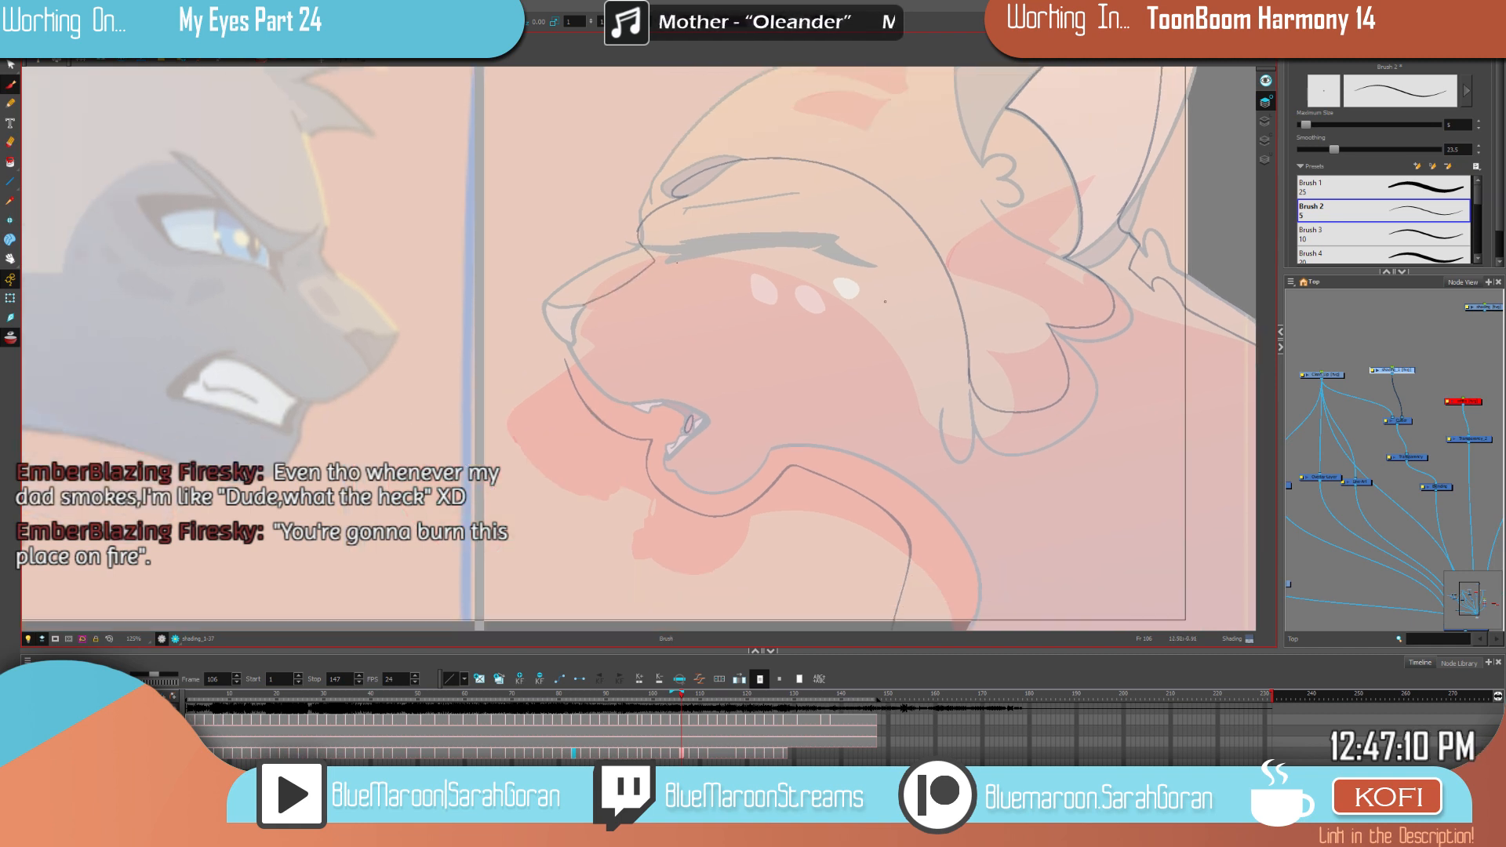
left_click_drag(655, 241, 582, 307)
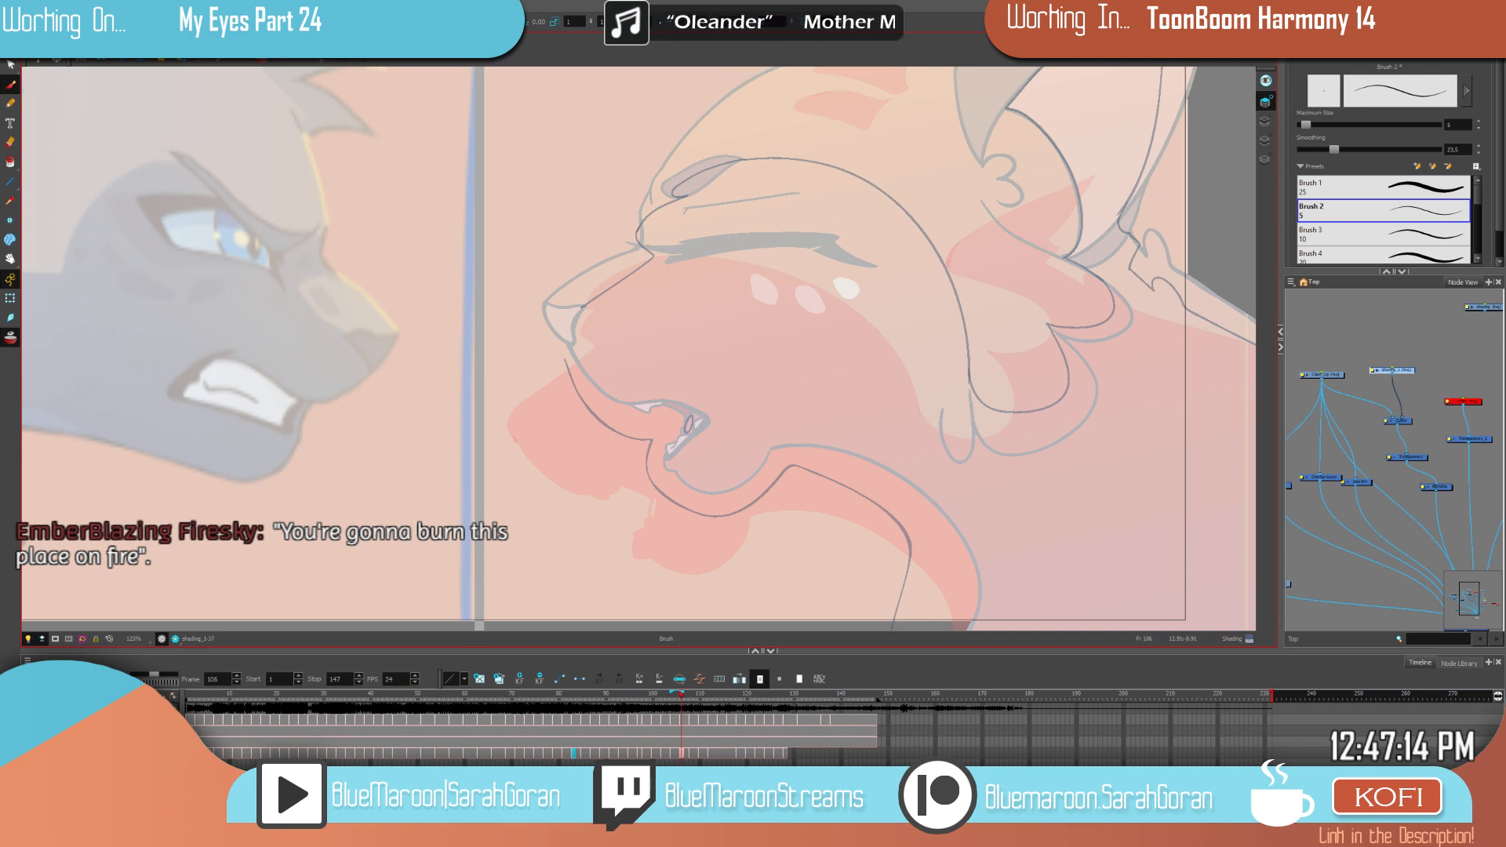
left_click_drag(575, 308, 566, 366)
left_click_drag(1151, 376, 1000, 383)
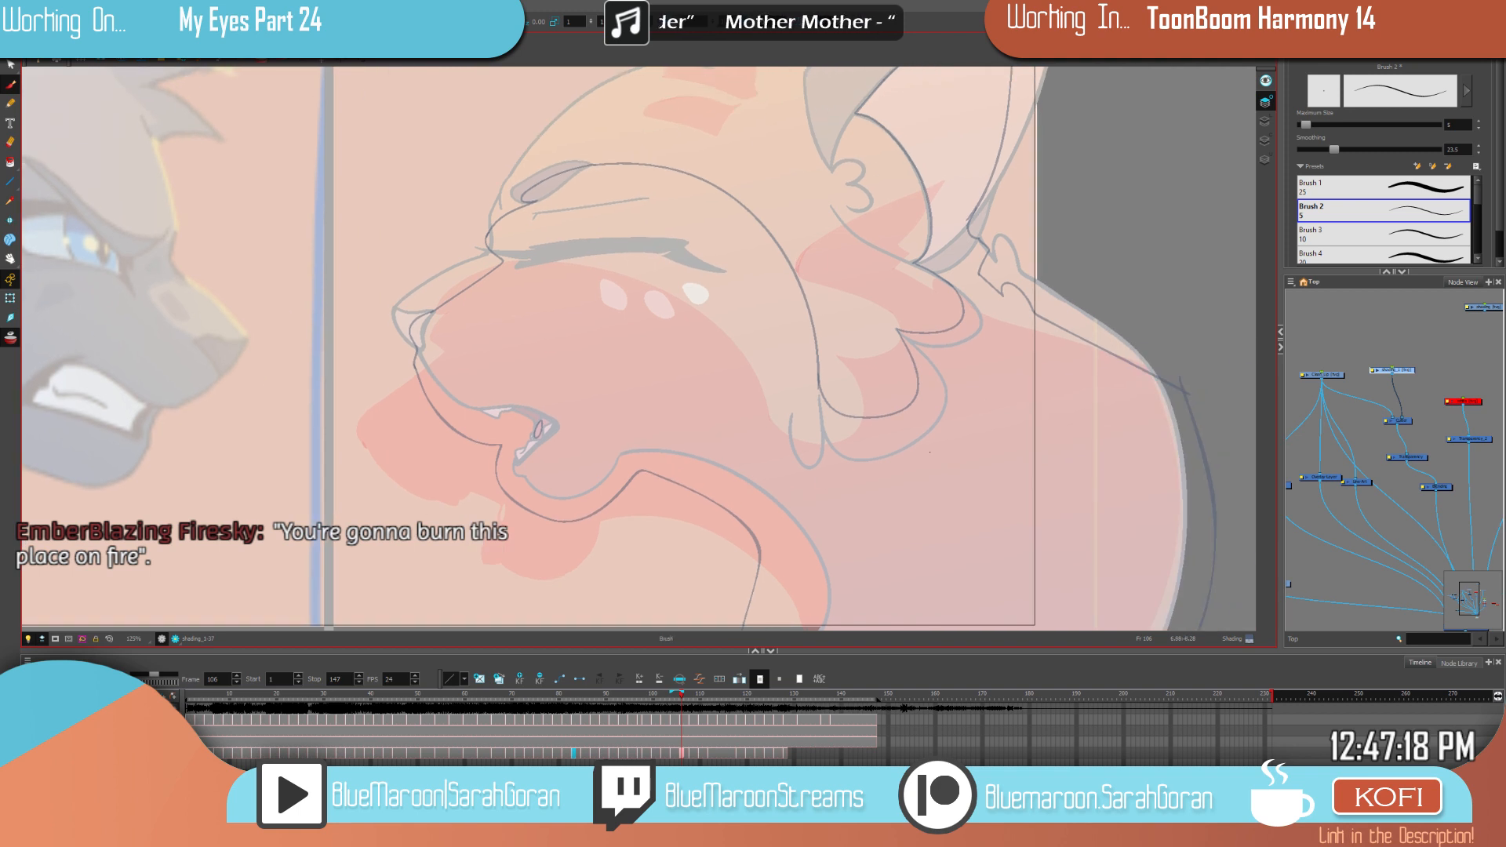
Step: Fill the enclosed face, body and near-ear shading areas on frame 106
left_click(1019, 431)
key("comma")
key("period")
left_click_drag(886, 326, 833, 466)
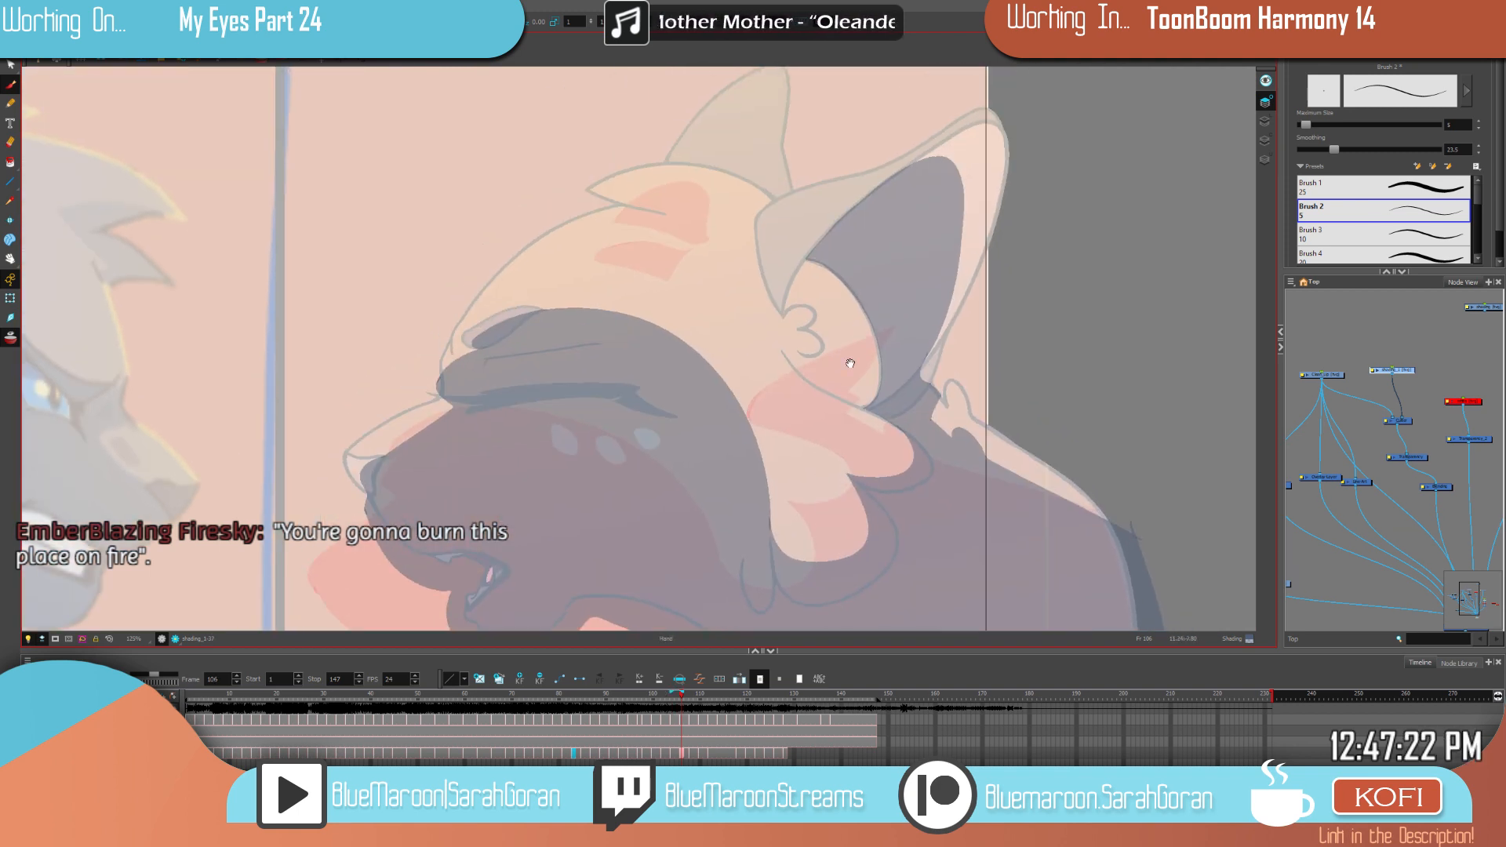
left_click_drag(870, 356, 945, 400)
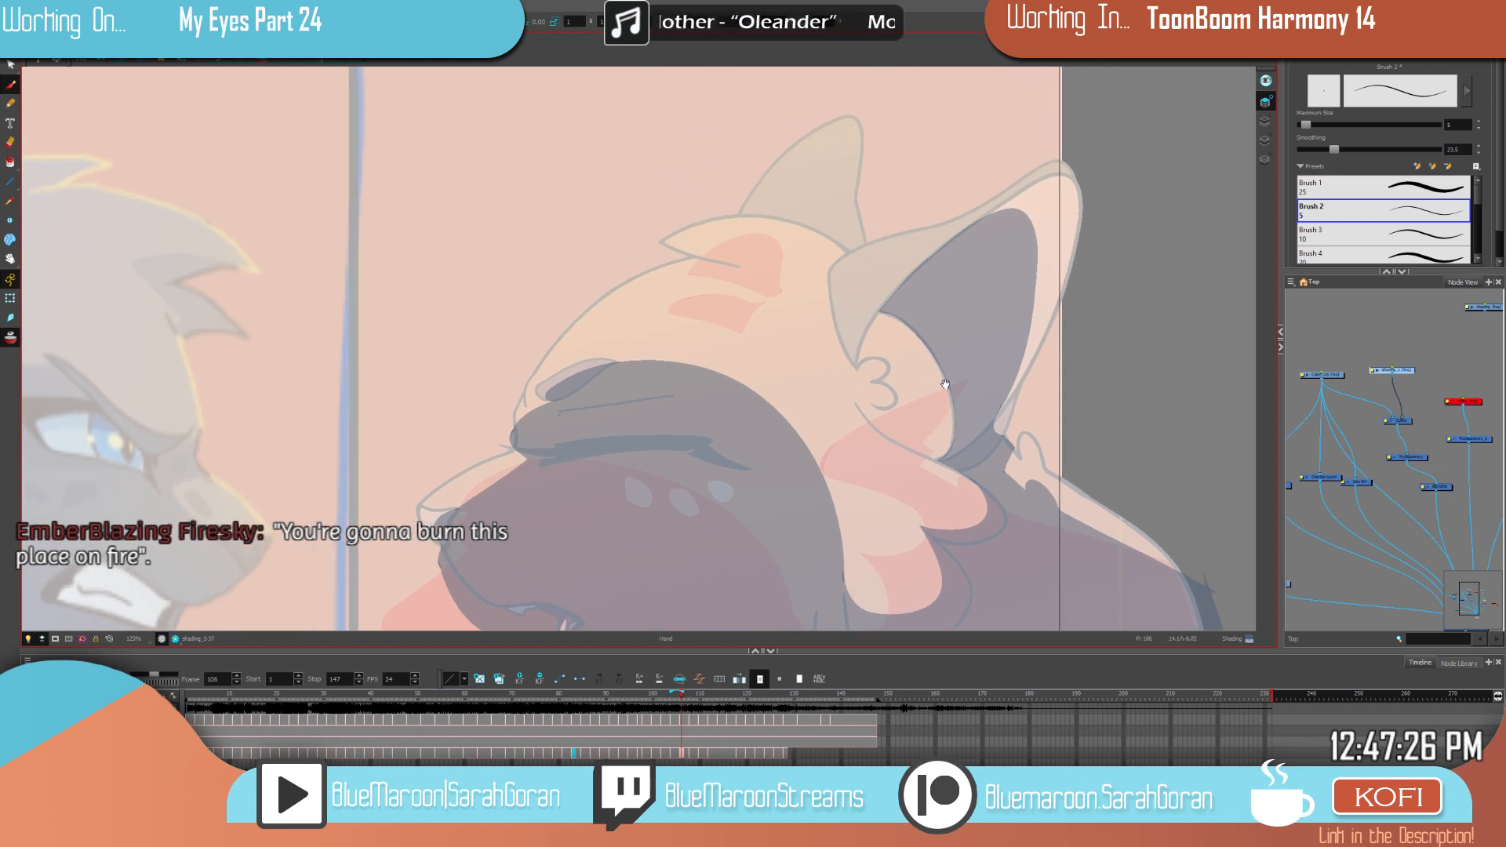
left_click_drag(928, 358, 941, 379)
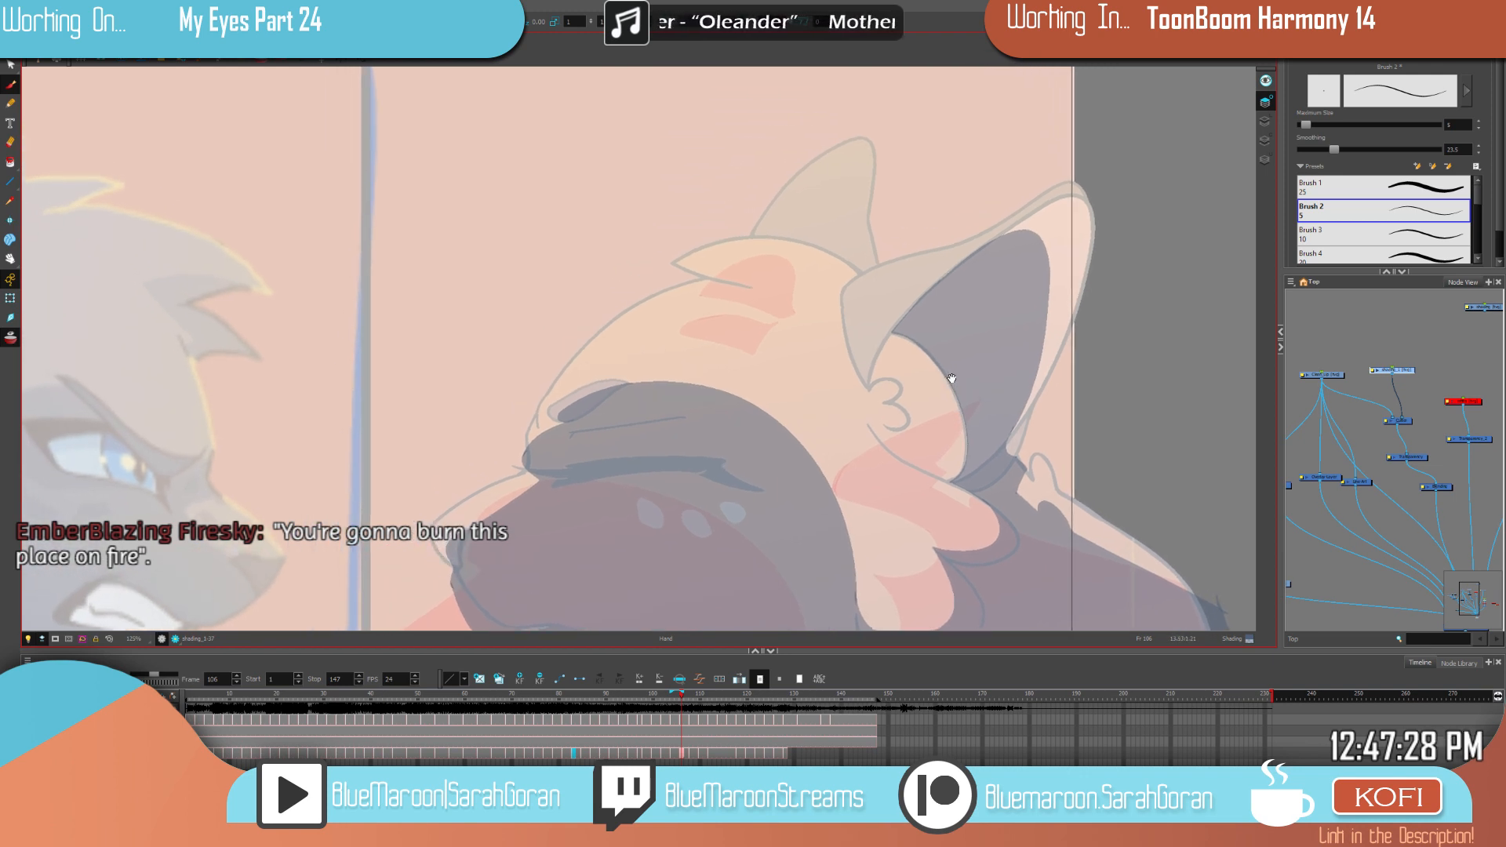
key("space")
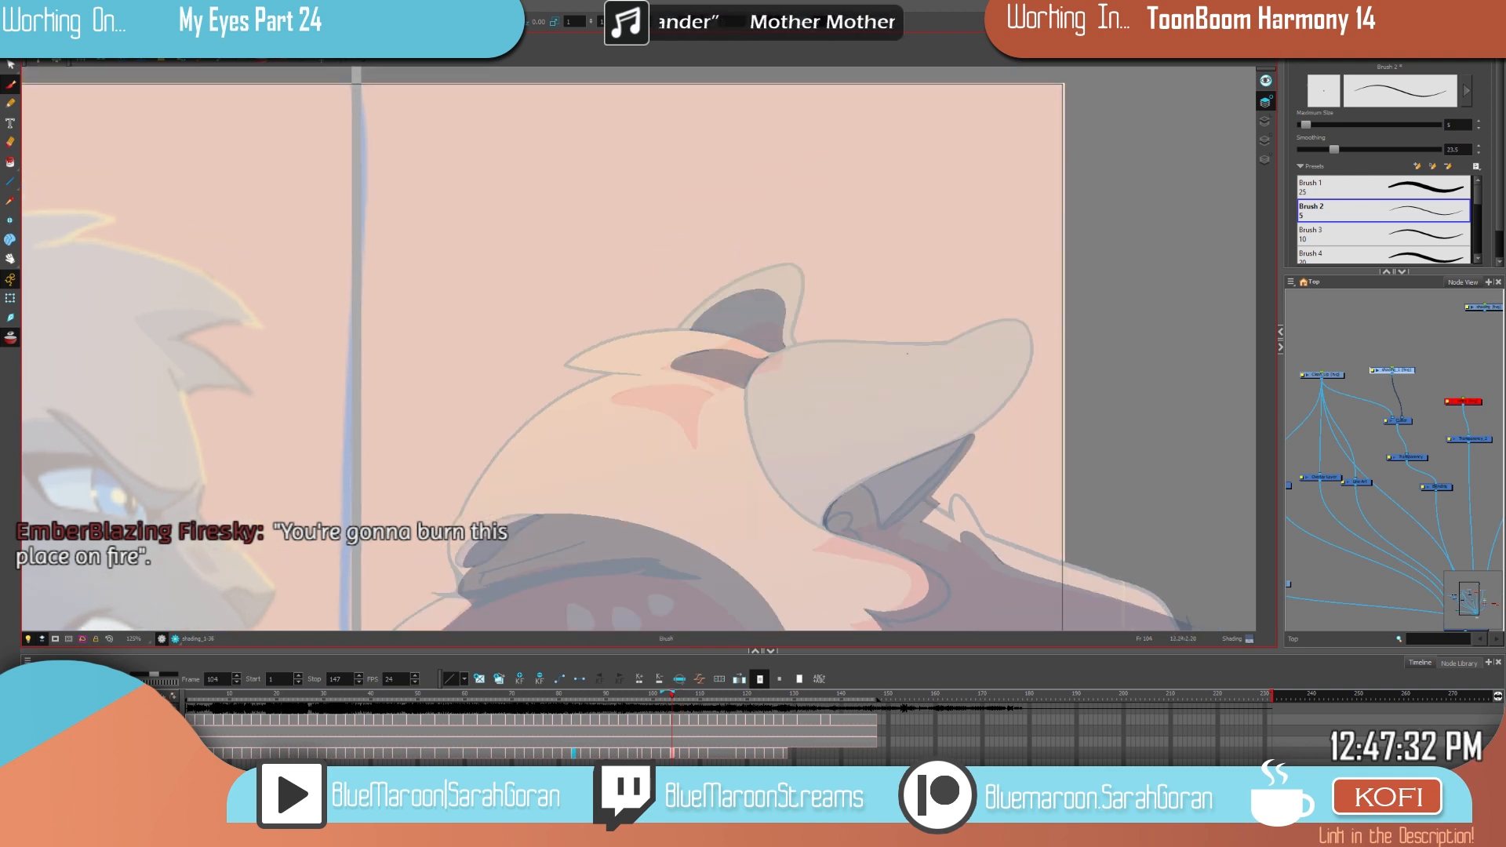
Step: Outline and fill the small shading patch on the hair in front of the near ear's base on frame 106
key(".")
key("period")
key("period")
left_click_drag(847, 308, 766, 307)
key("comma")
key("period")
key("ctrl+z")
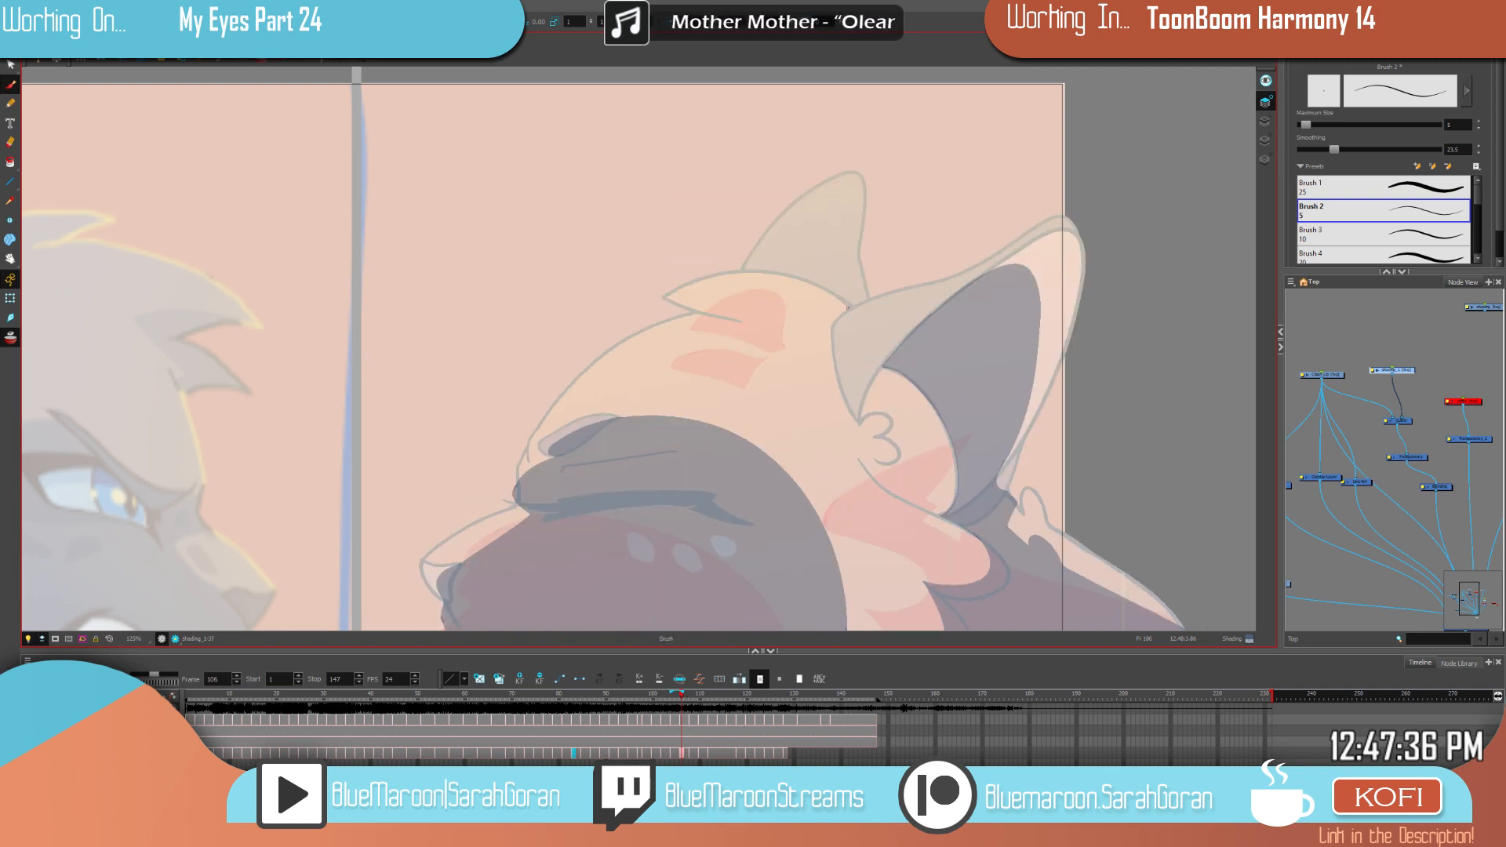
left_click_drag(838, 311, 751, 303)
left_click_drag(843, 316, 771, 319)
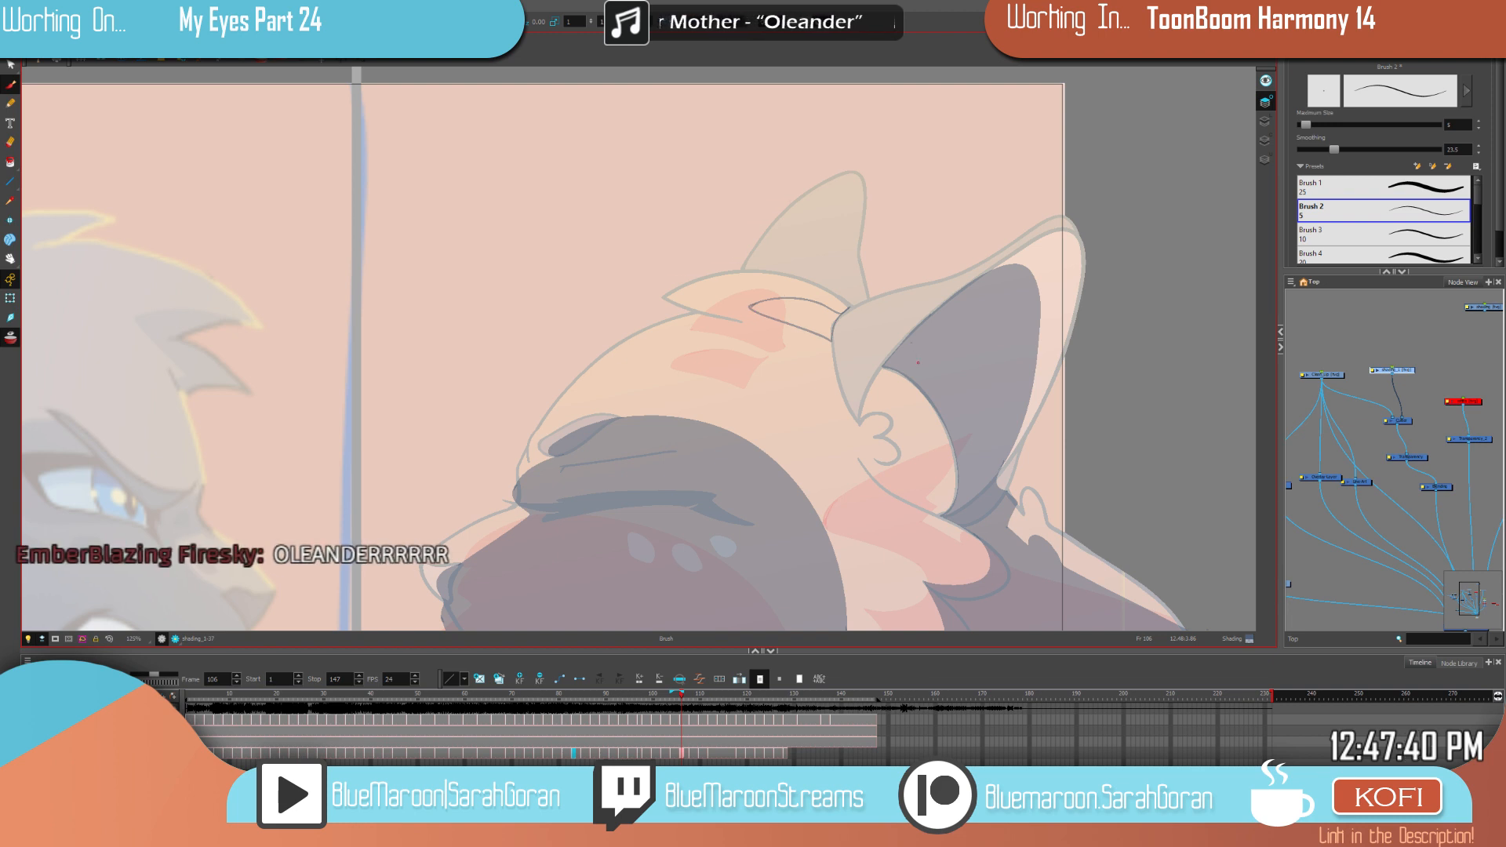
left_click(808, 314)
Step: Extend the lower edge of the hair shading patch toward the near ear's base and fill the added sliver on frame 106
key("f")
key("g")
key("f")
key("g")
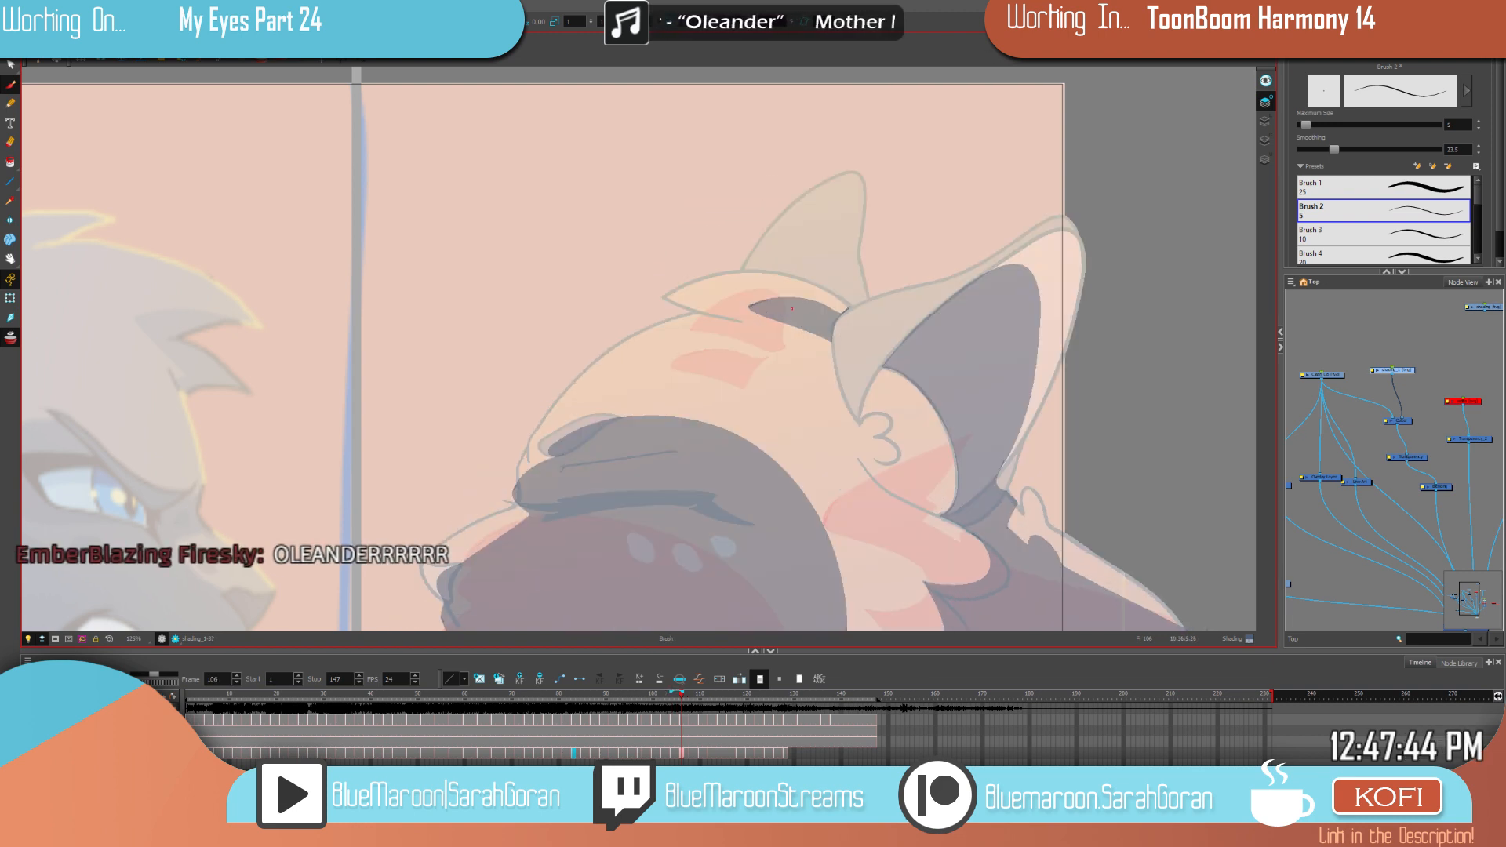
left_click_drag(767, 316, 832, 348)
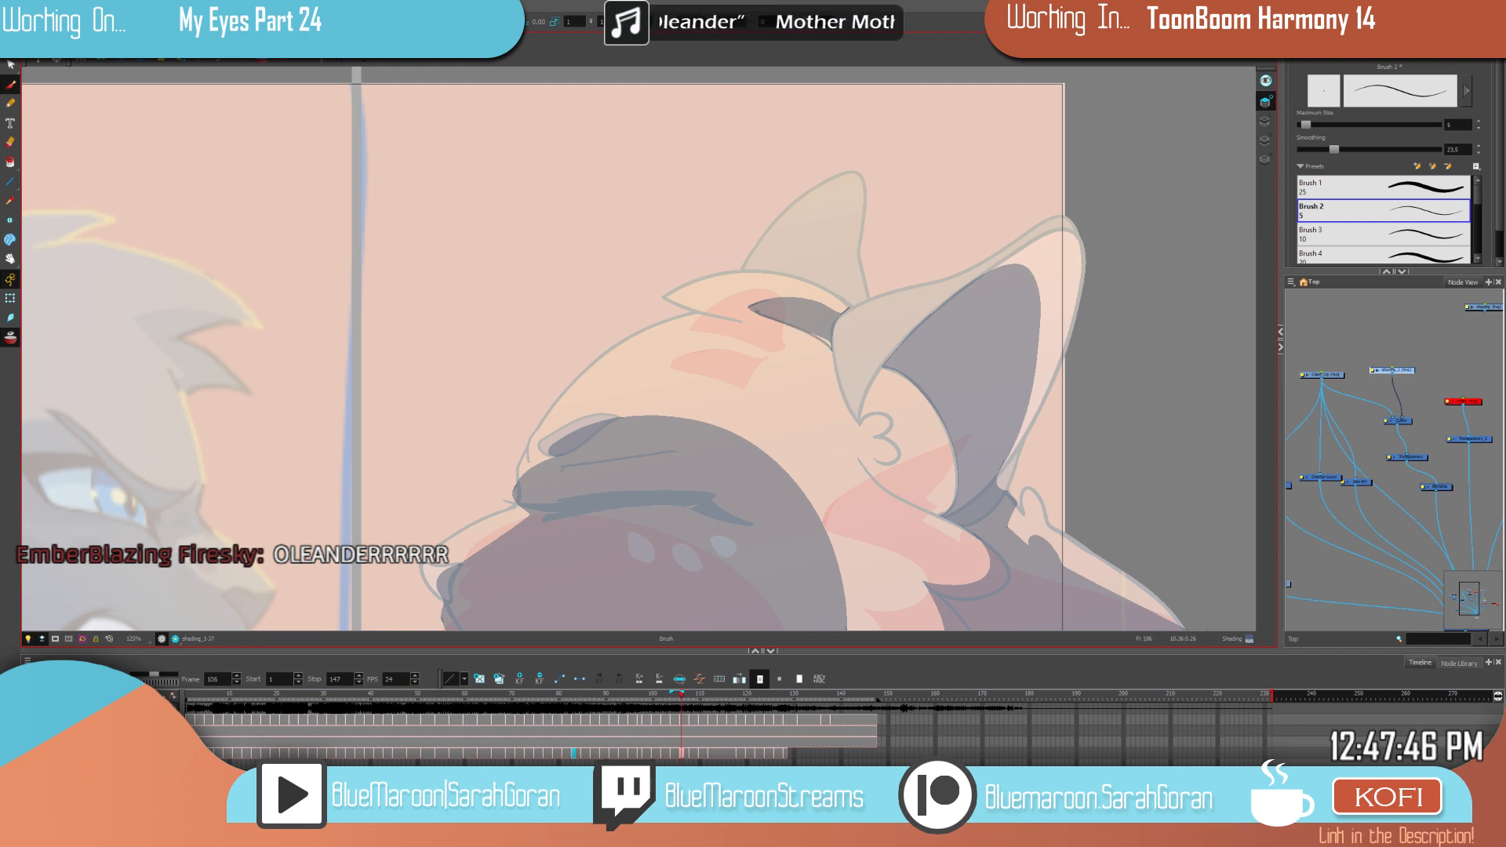
left_click(829, 345)
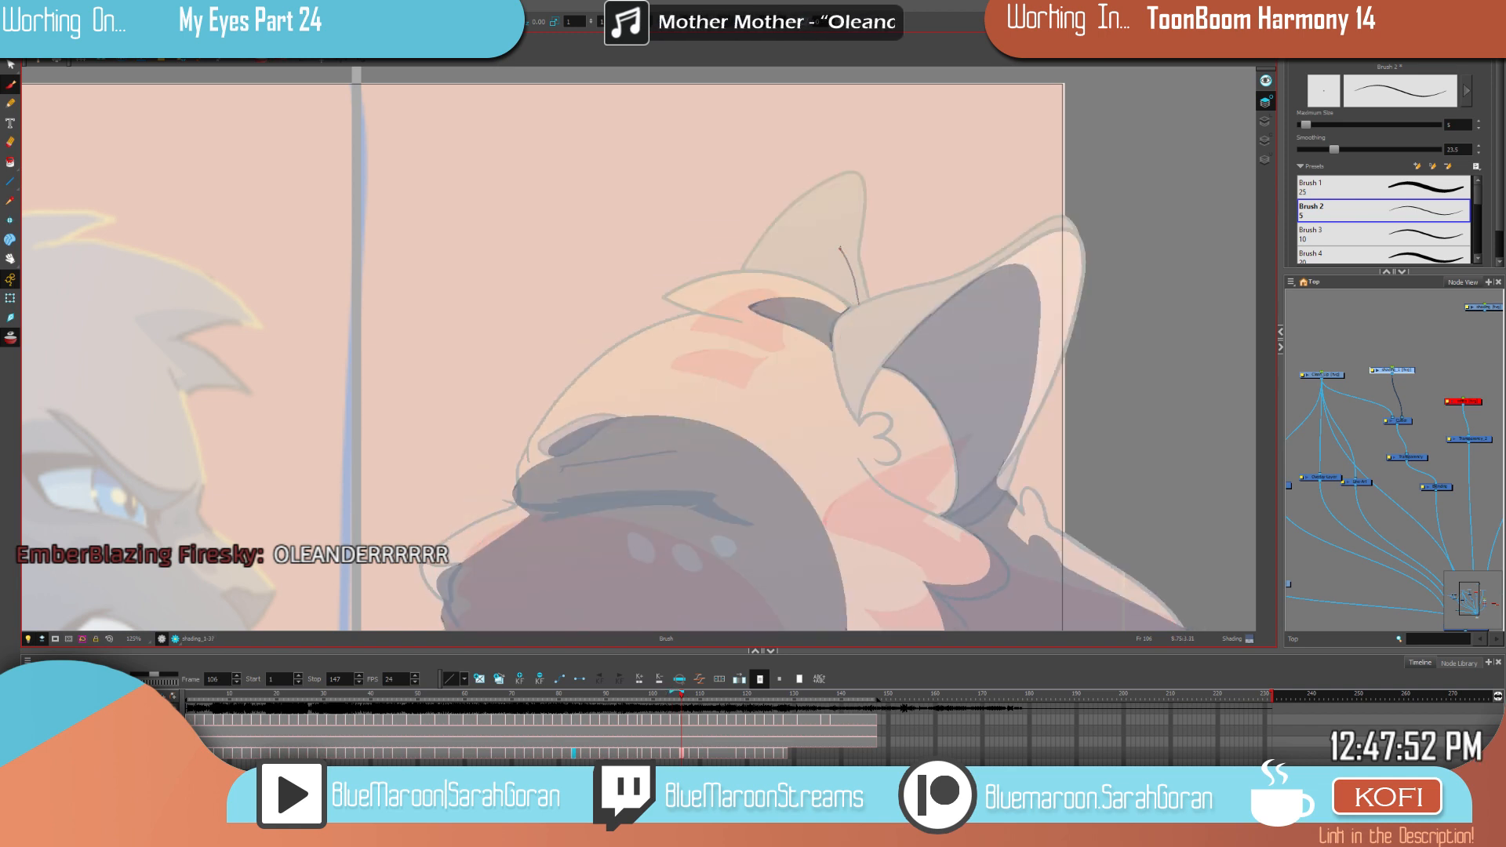
Step: Outline the shading patch inside the far ear on frame 106, erase the overlapping line end and fill the patch
key("f")
key("g")
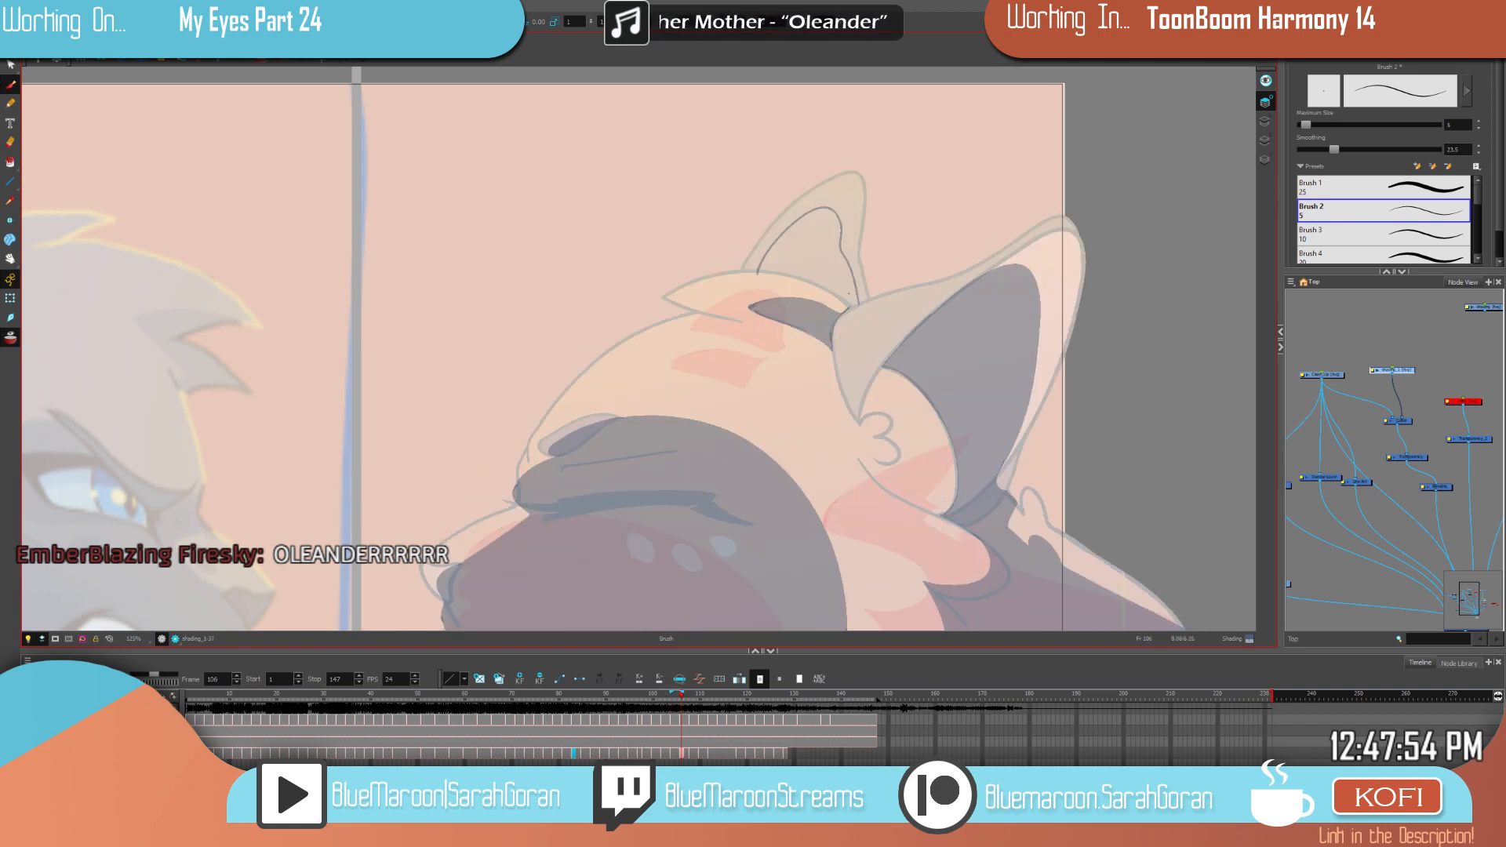
left_click_drag(854, 304, 755, 272)
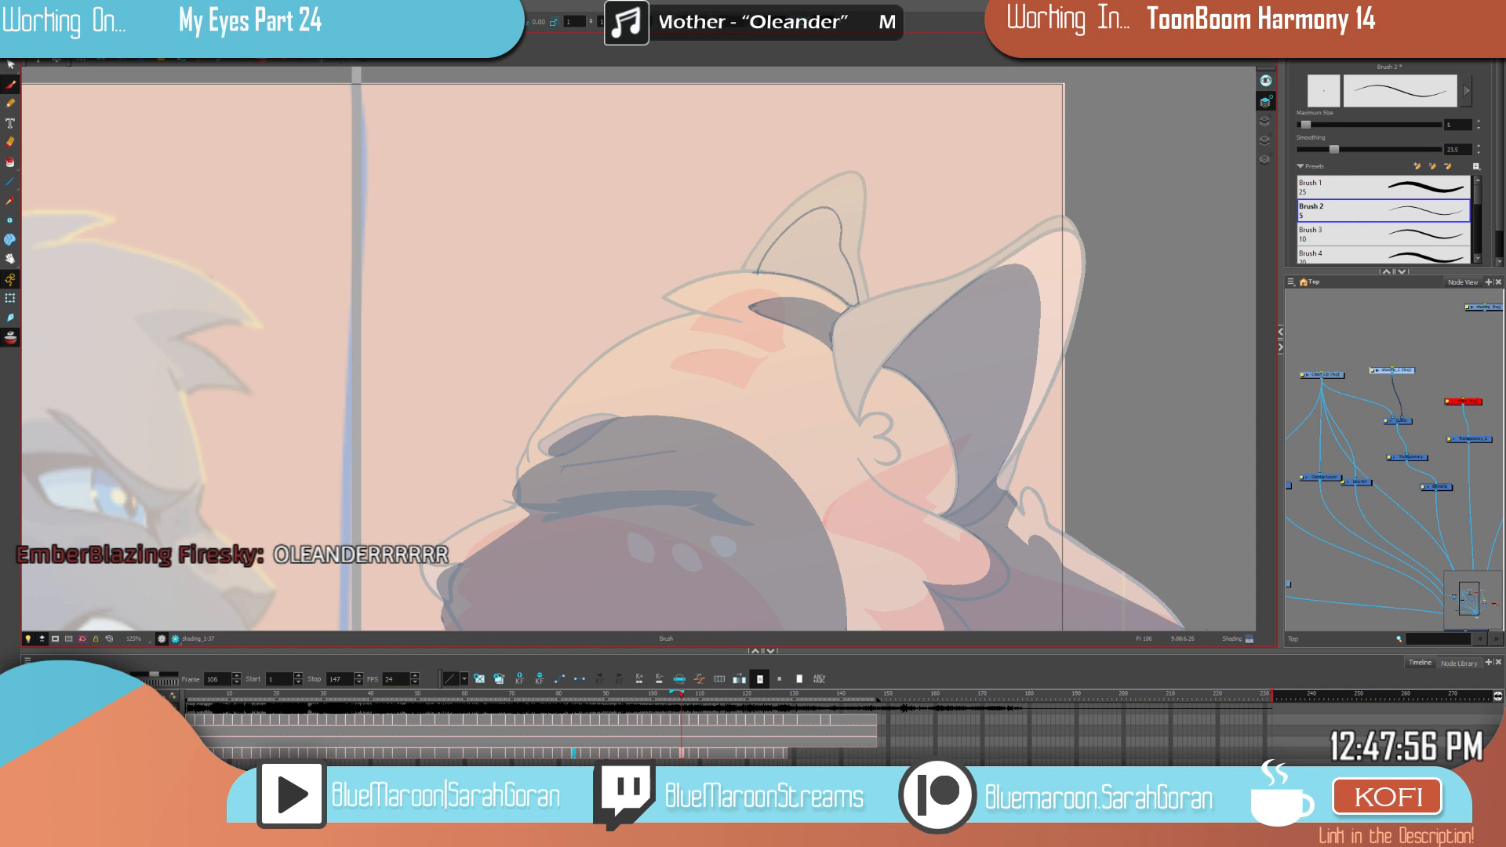
key("alt+e")
left_click_drag(754, 279, 757, 282)
left_click(811, 262)
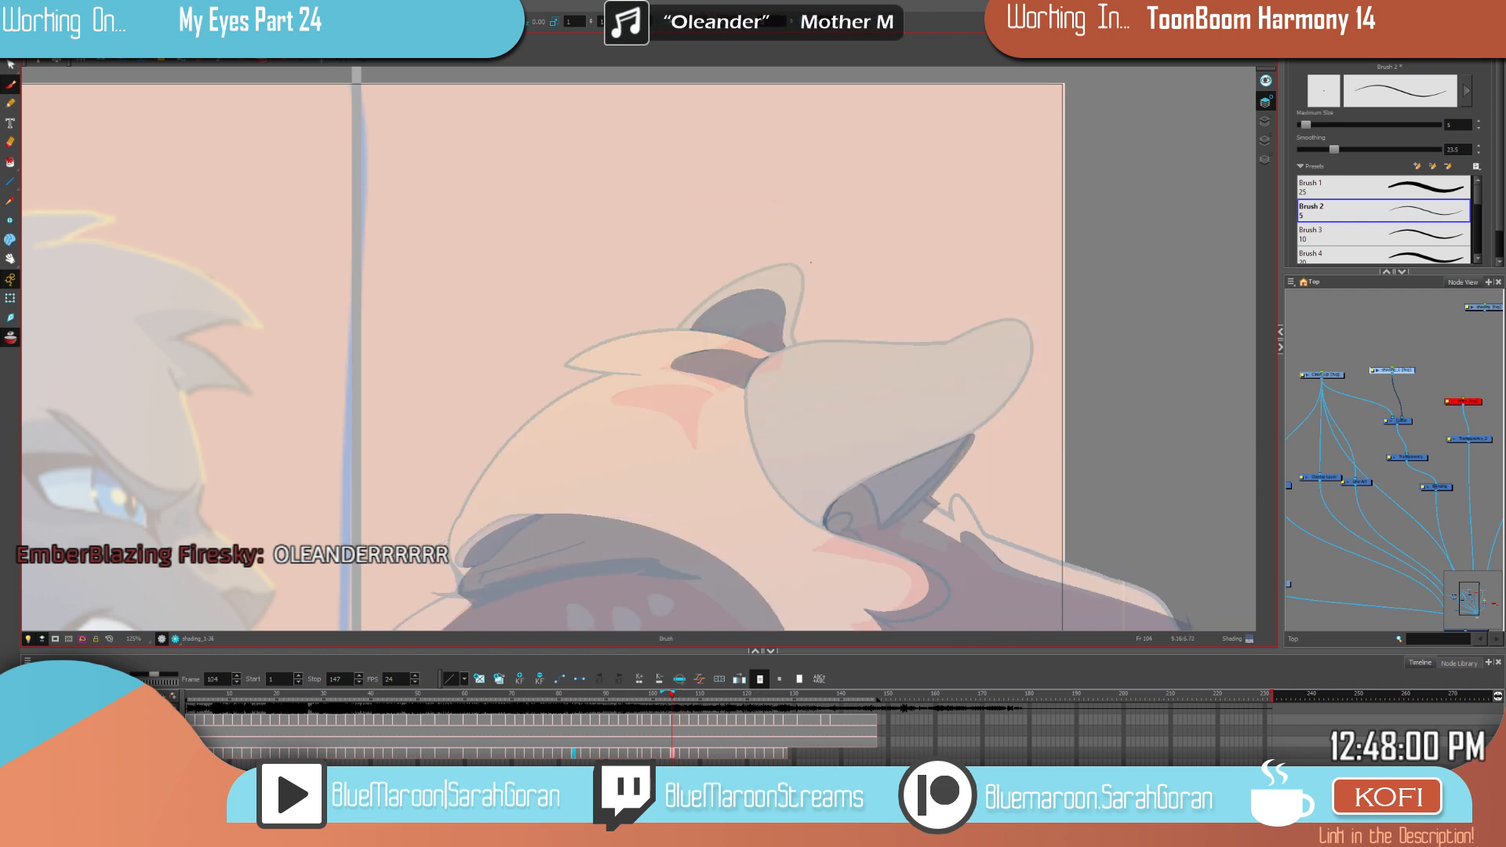
key("alt+b")
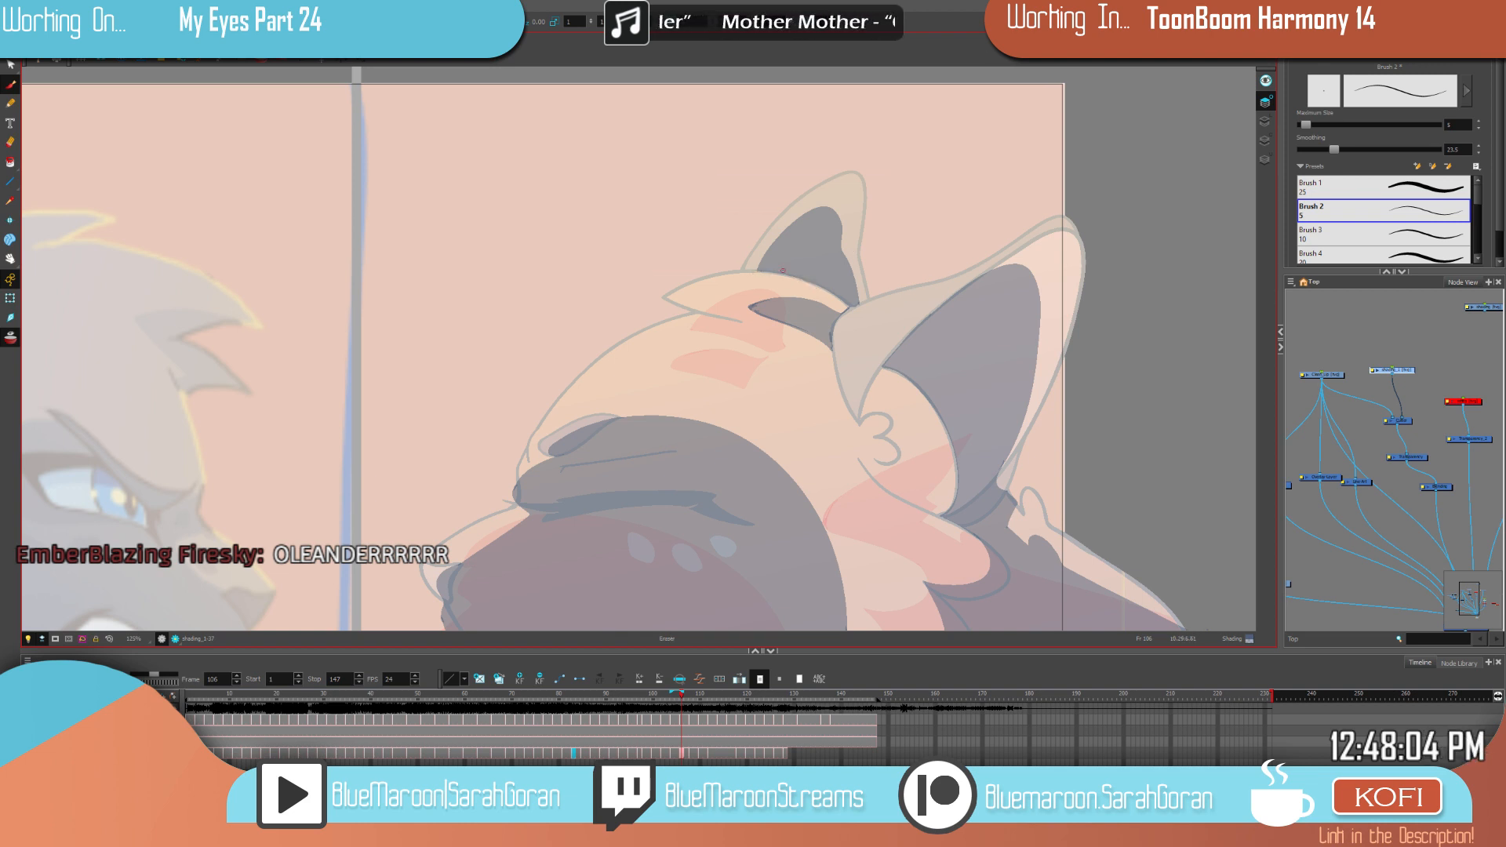
Step: Add and fill a shading strip along the rear edge of the fur inside the near ear on frame 106
left_click_drag(1102, 451, 1035, 321)
key("f")
key("period")
key("period")
left_click_drag(783, 232, 810, 360)
left_click(813, 314)
key("f")
key("g")
key("f")
key("g")
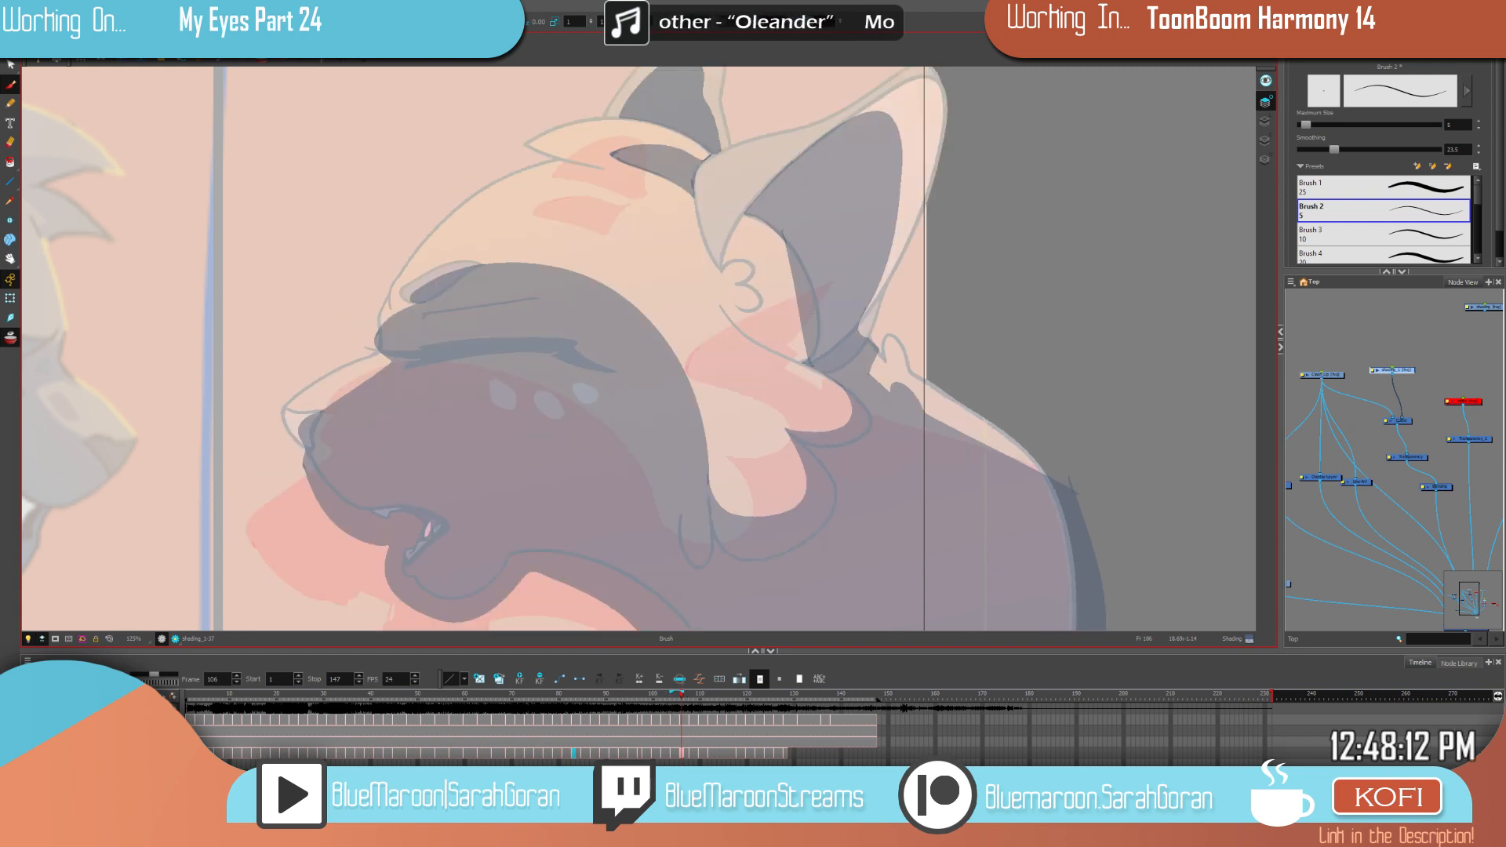
Step: Outline the shading across the open eye on frame 108
key("period")
key("period")
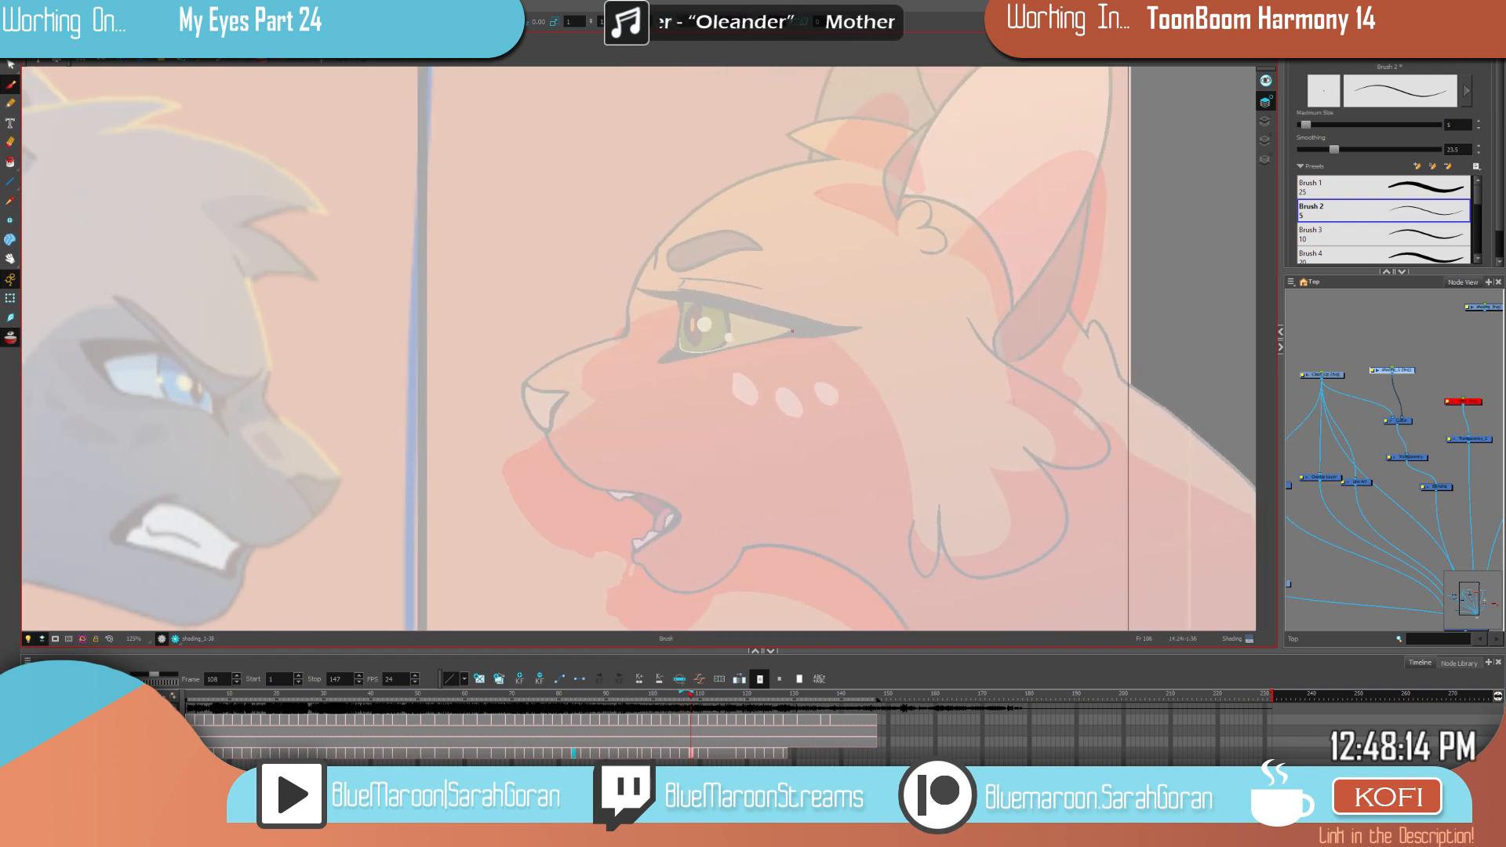
left_click_drag(754, 323, 691, 323)
mouse_move(789, 330)
left_mouse_down()
mouse_move(690, 354)
mouse_move(679, 323)
left_mouse_up()
key("comma")
key("period")
Step: Outline the eyebrow on frame 108 and draw the shading contour past the eye's inner corner toward the muzzle bridge
left_click_drag(756, 246, 674, 265)
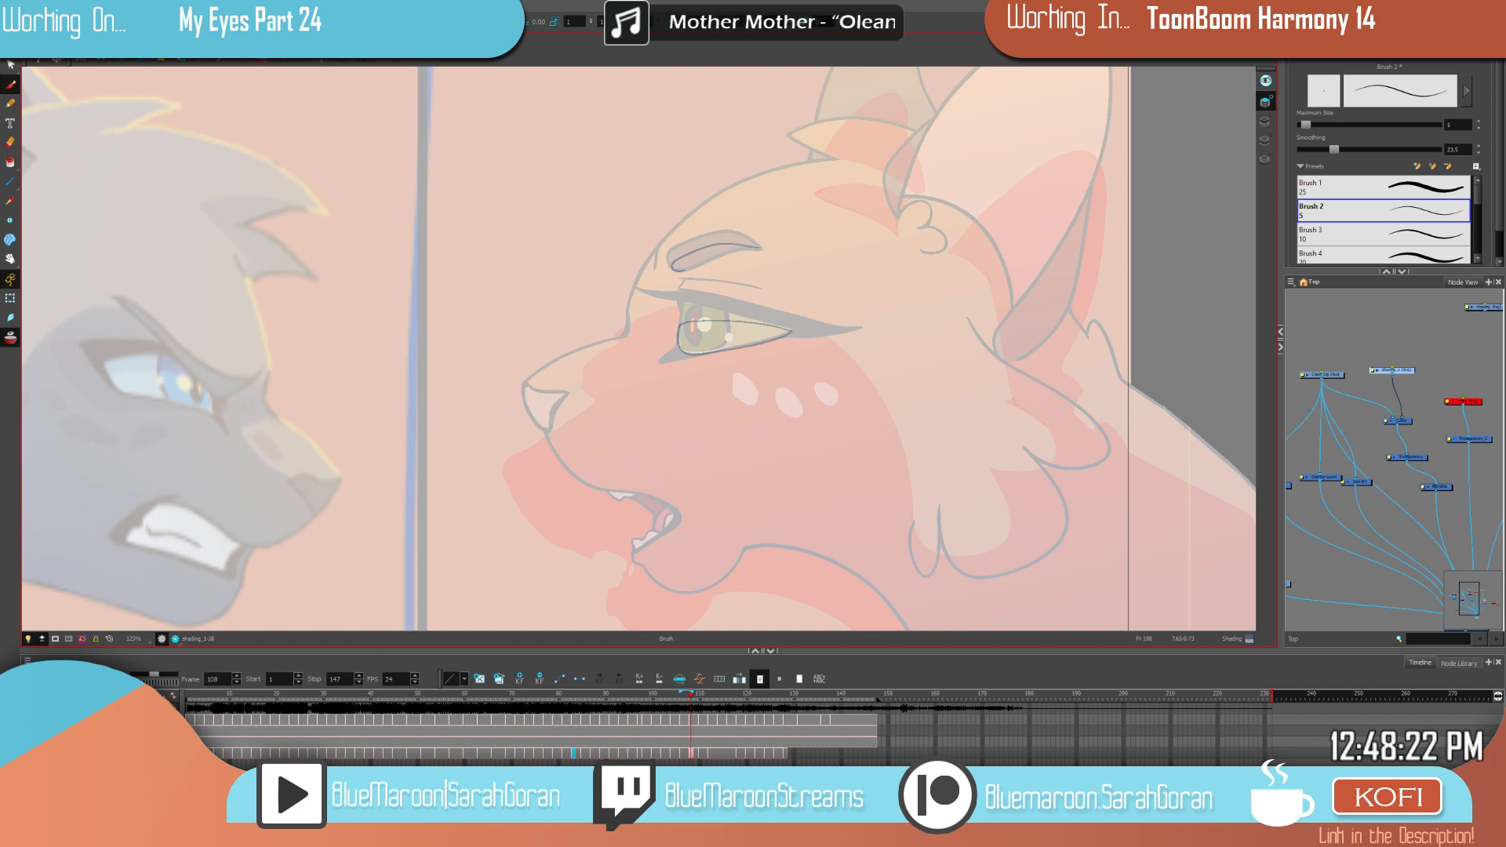
left_click_drag(663, 280, 626, 323)
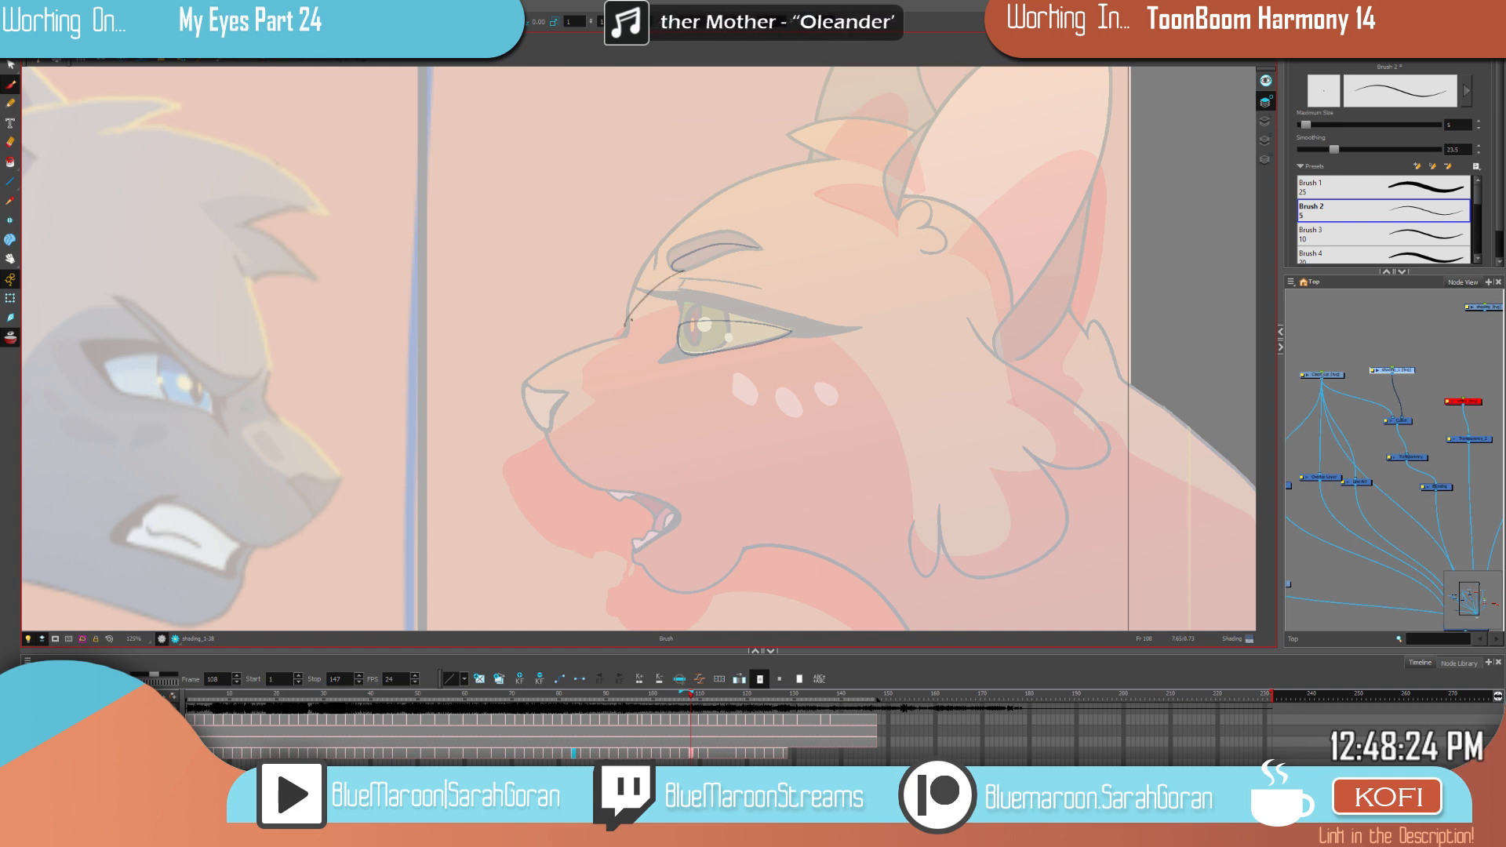
key("ctrl+z")
mouse_move(682, 271)
left_mouse_down()
mouse_move(677, 297)
mouse_move(612, 325)
left_mouse_up()
key("comma")
key("comma")
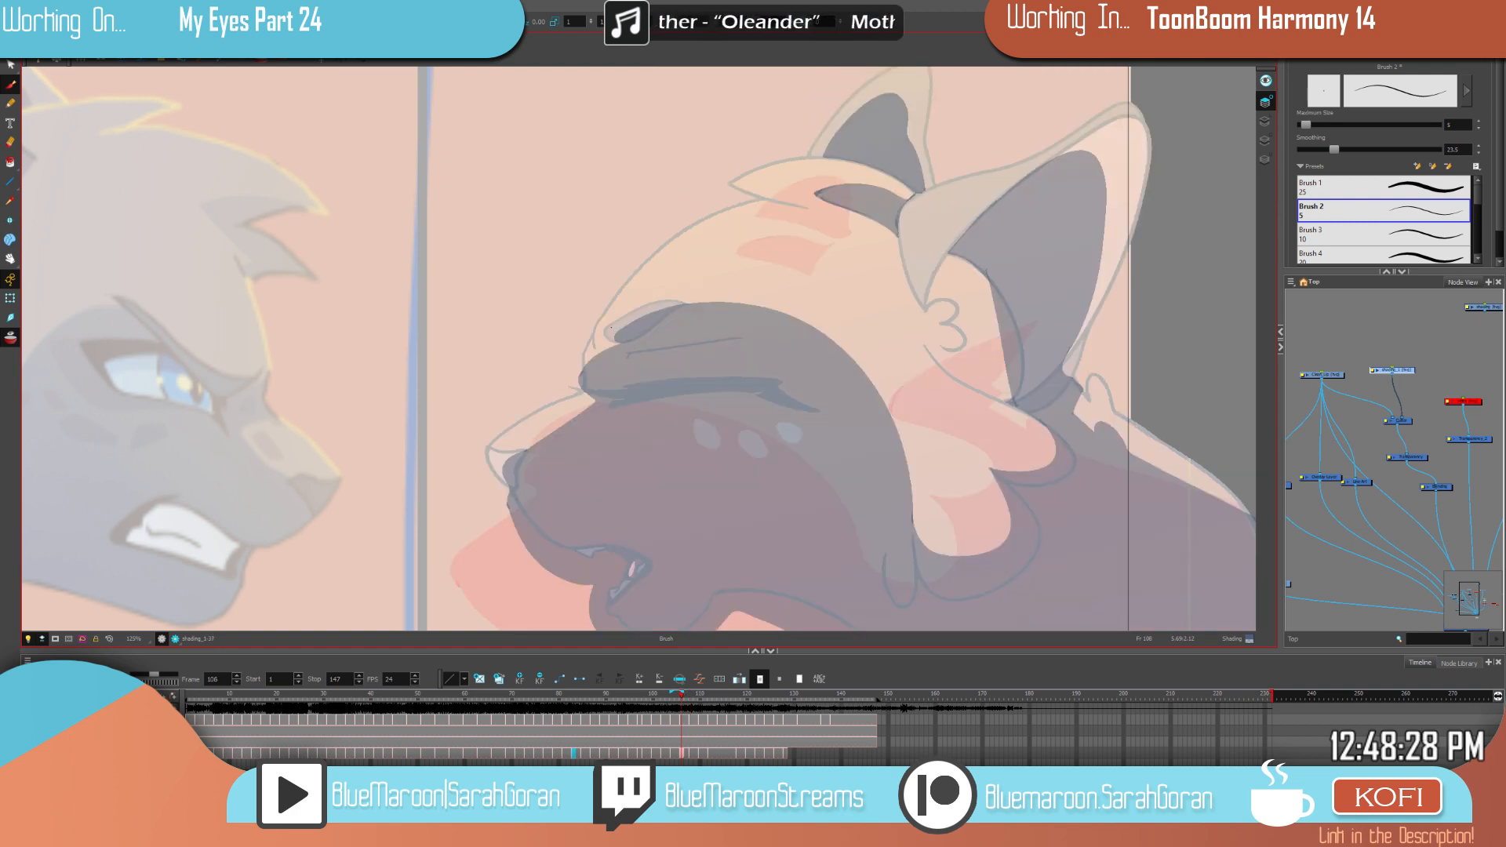
key("period")
key("period")
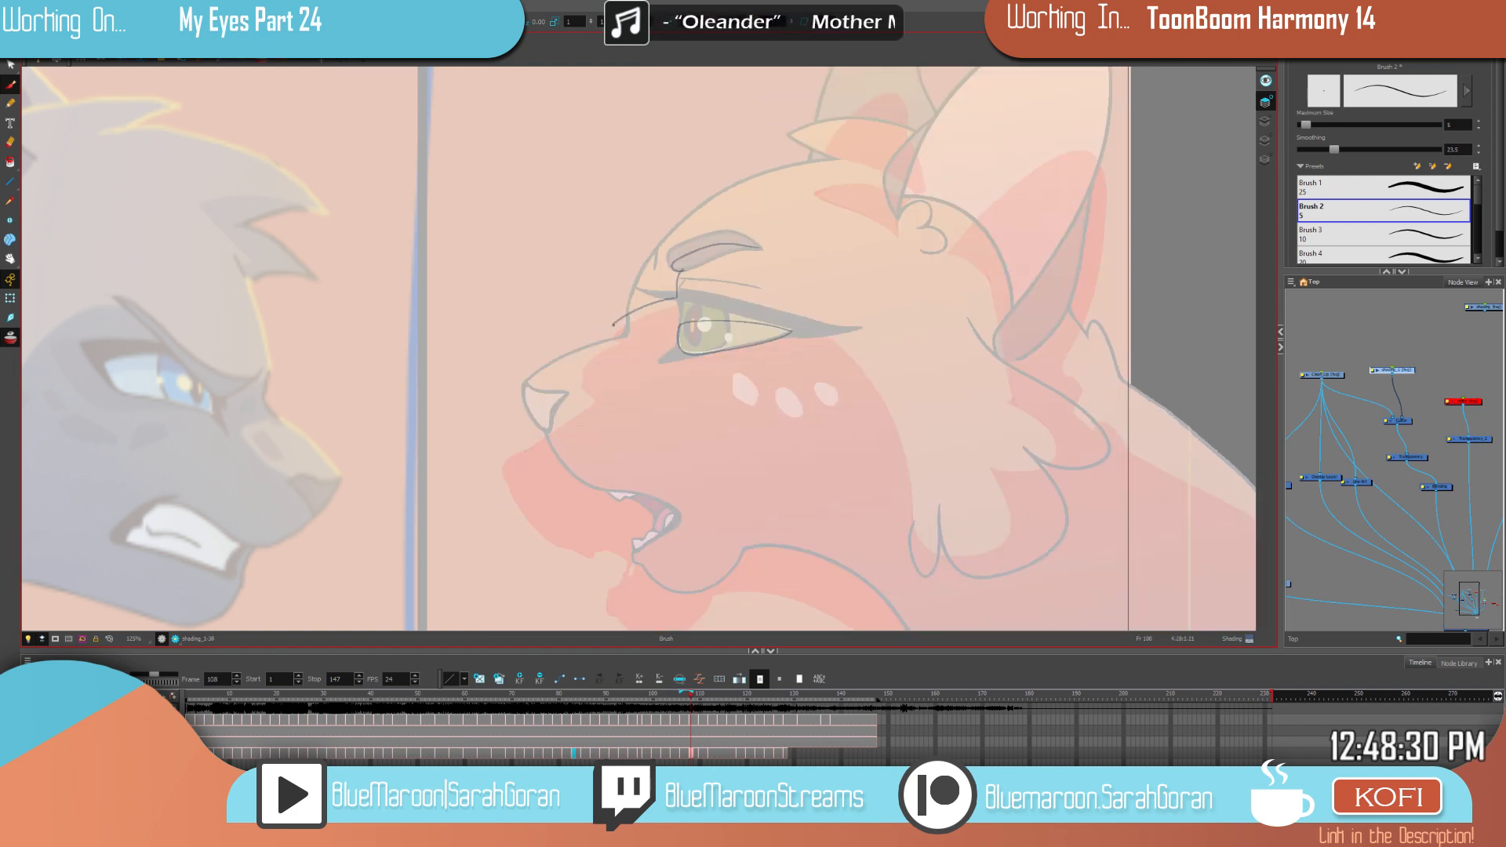
Step: Continue the shading contour on frame 108 along the muzzle bridge, through the nose and below the jaw to the throat
left_click_drag(635, 346, 568, 392)
left_click_drag(674, 392, 683, 324)
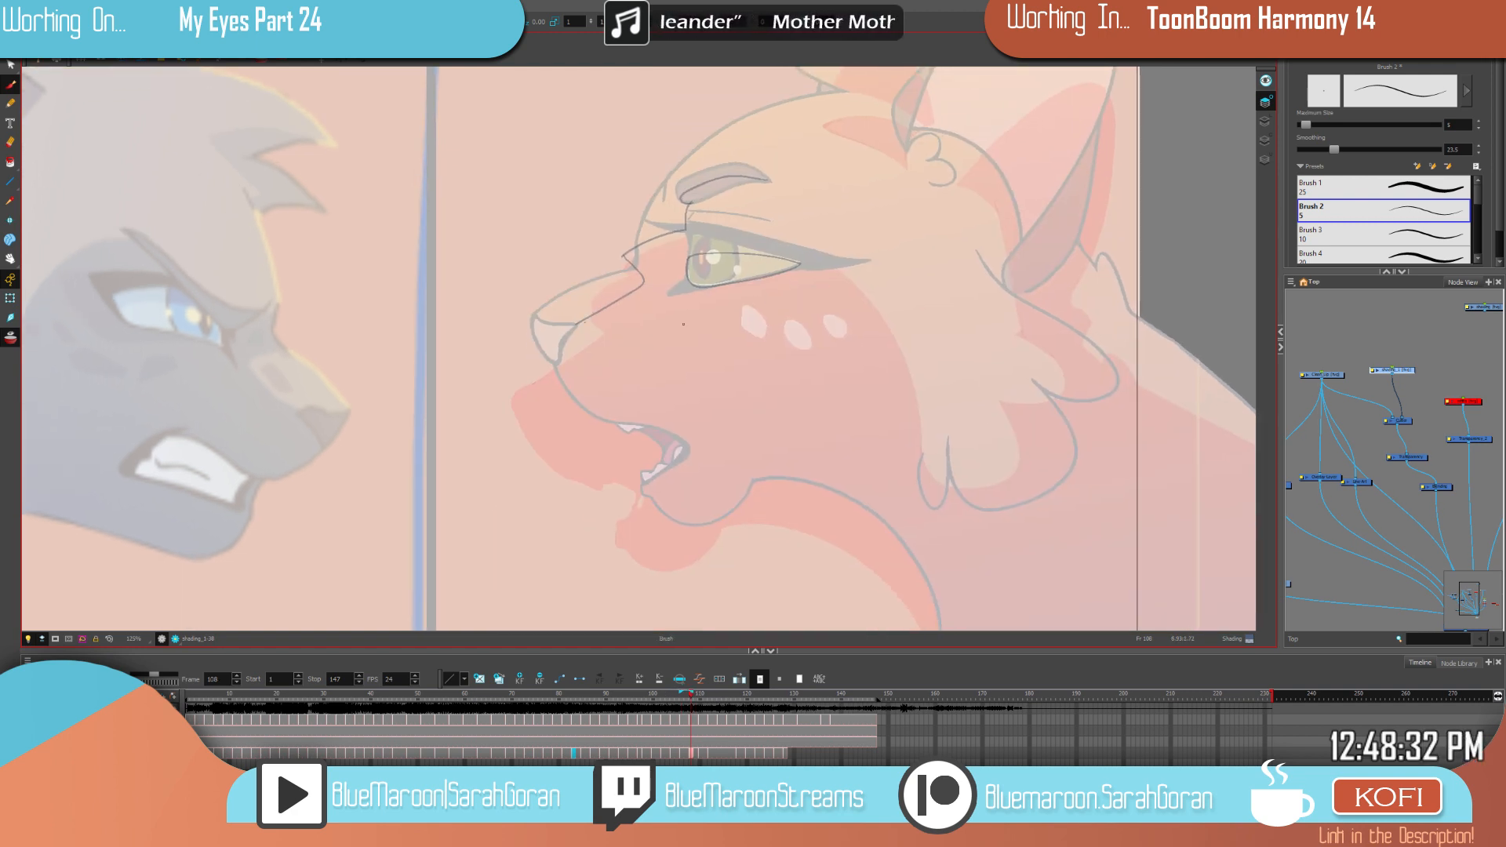
left_click_drag(570, 325, 554, 360)
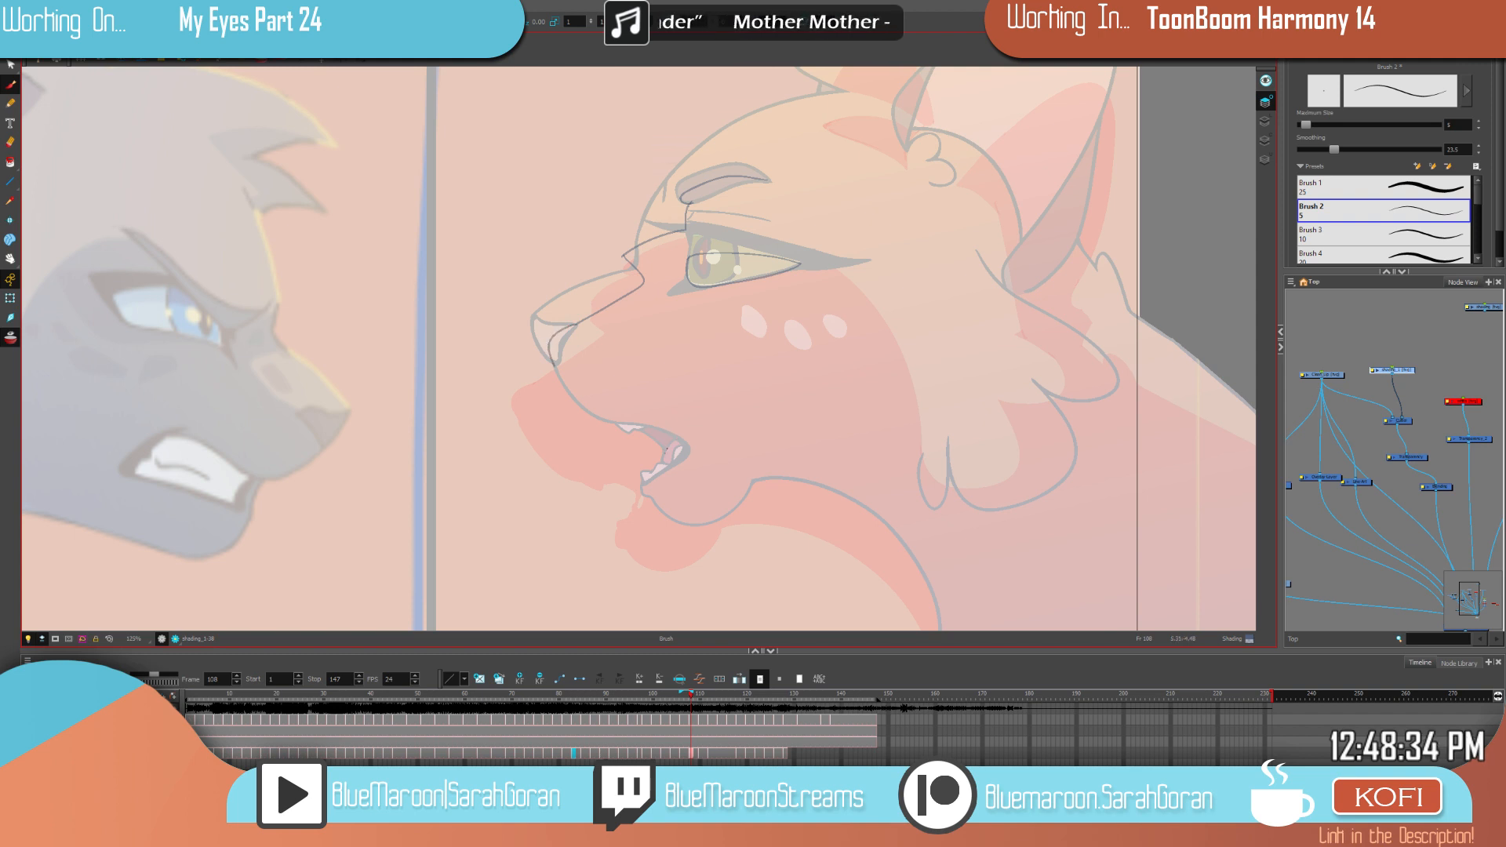
mouse_move(554, 364)
left_mouse_down()
mouse_move(718, 556)
mouse_move(813, 517)
left_mouse_up()
left_click_drag(965, 416, 829, 470)
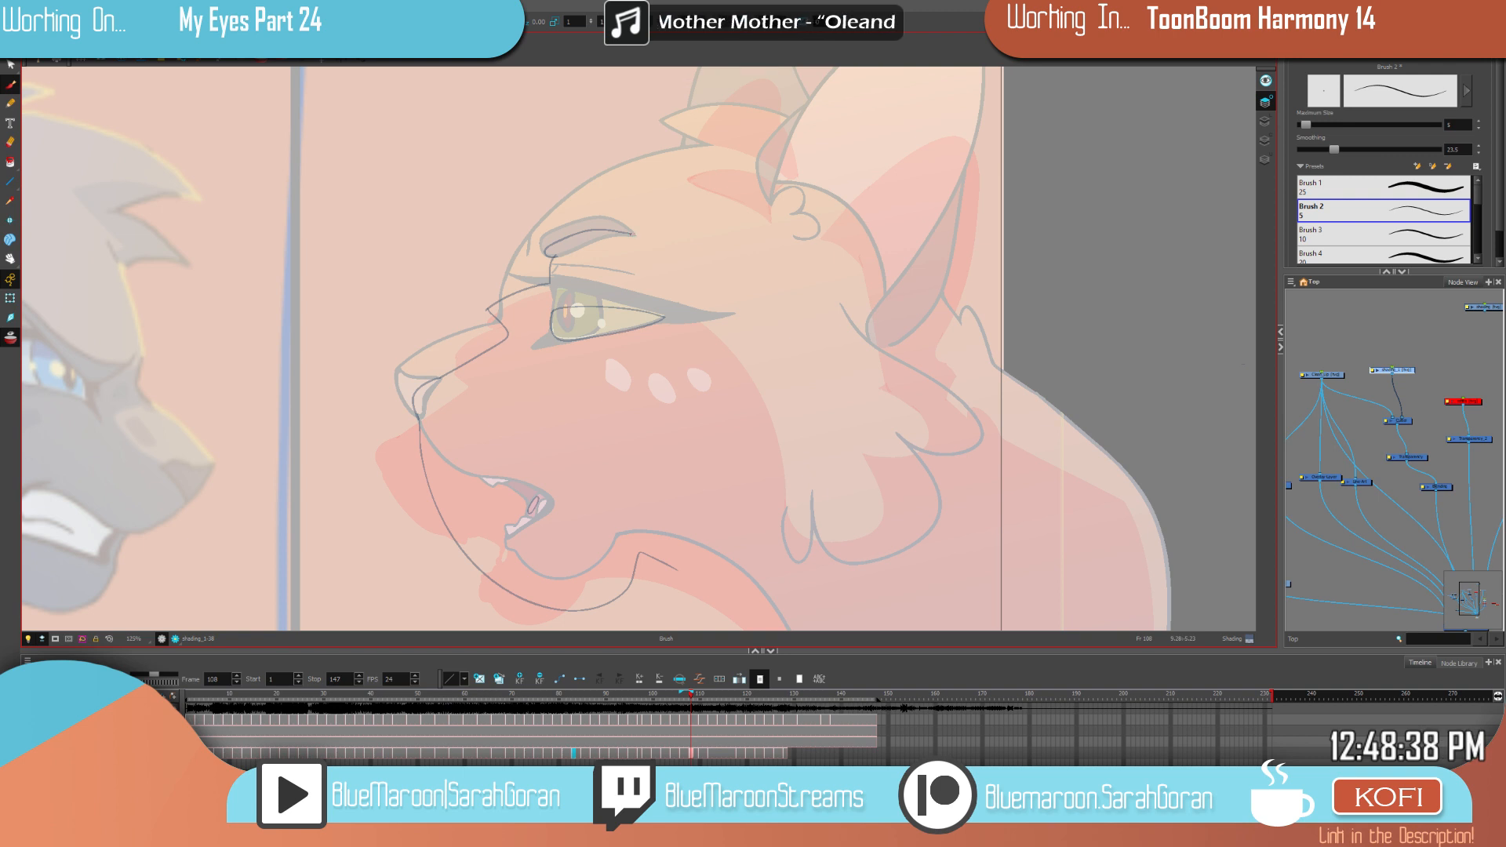
Step: Draw the shading contour from the eyebrow along the face marking's curved edge and inside the lower cheek-fur tuft on frame 108
mouse_move(549, 253)
left_mouse_down()
mouse_move(721, 275)
mouse_move(778, 482)
left_mouse_up()
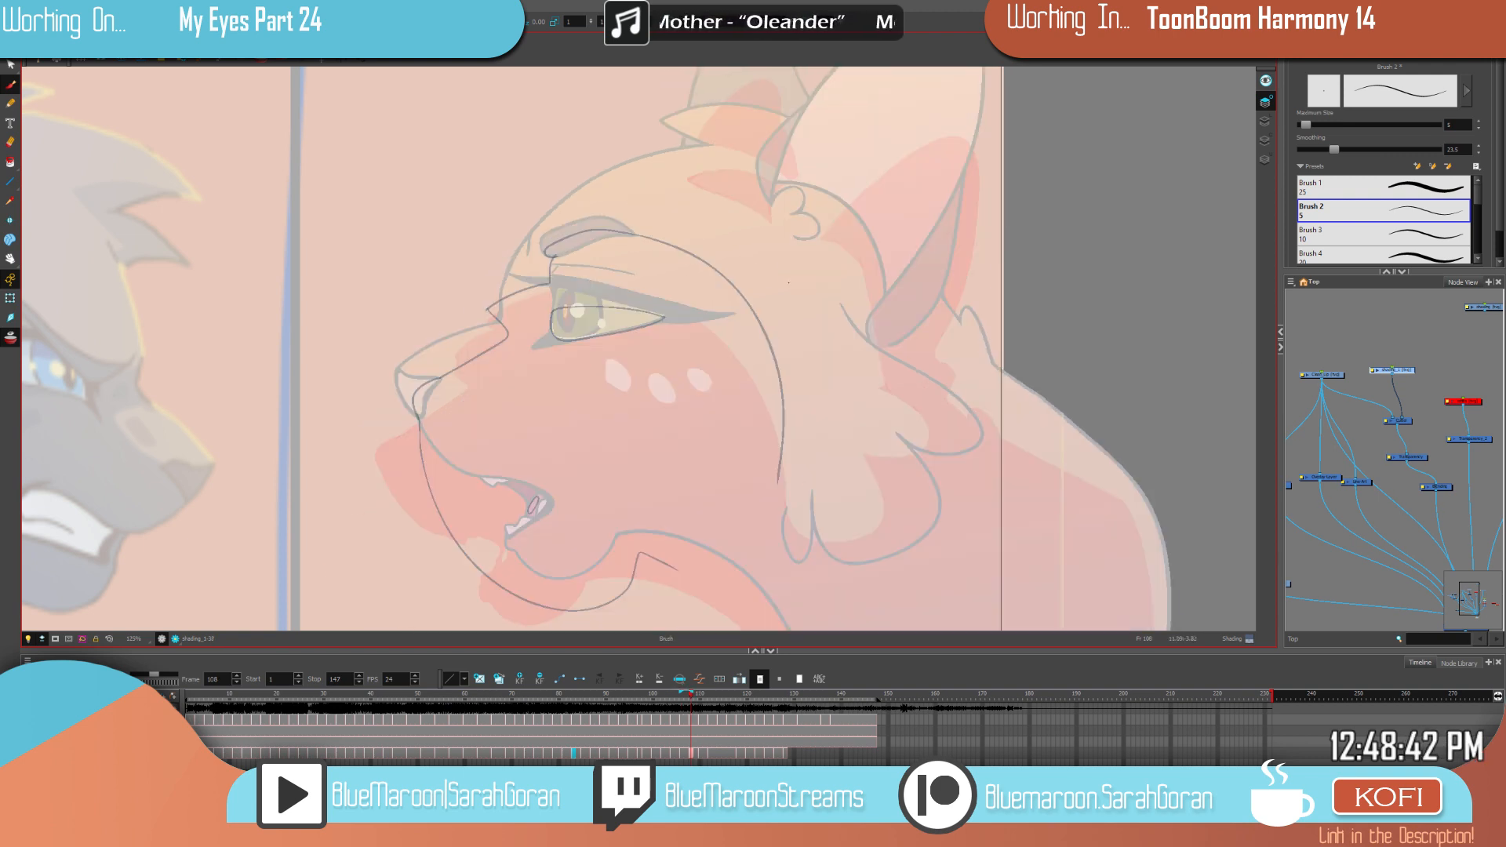
mouse_move(899, 436)
left_mouse_down()
mouse_move(865, 525)
mouse_move(821, 498)
mouse_move(769, 419)
left_mouse_up()
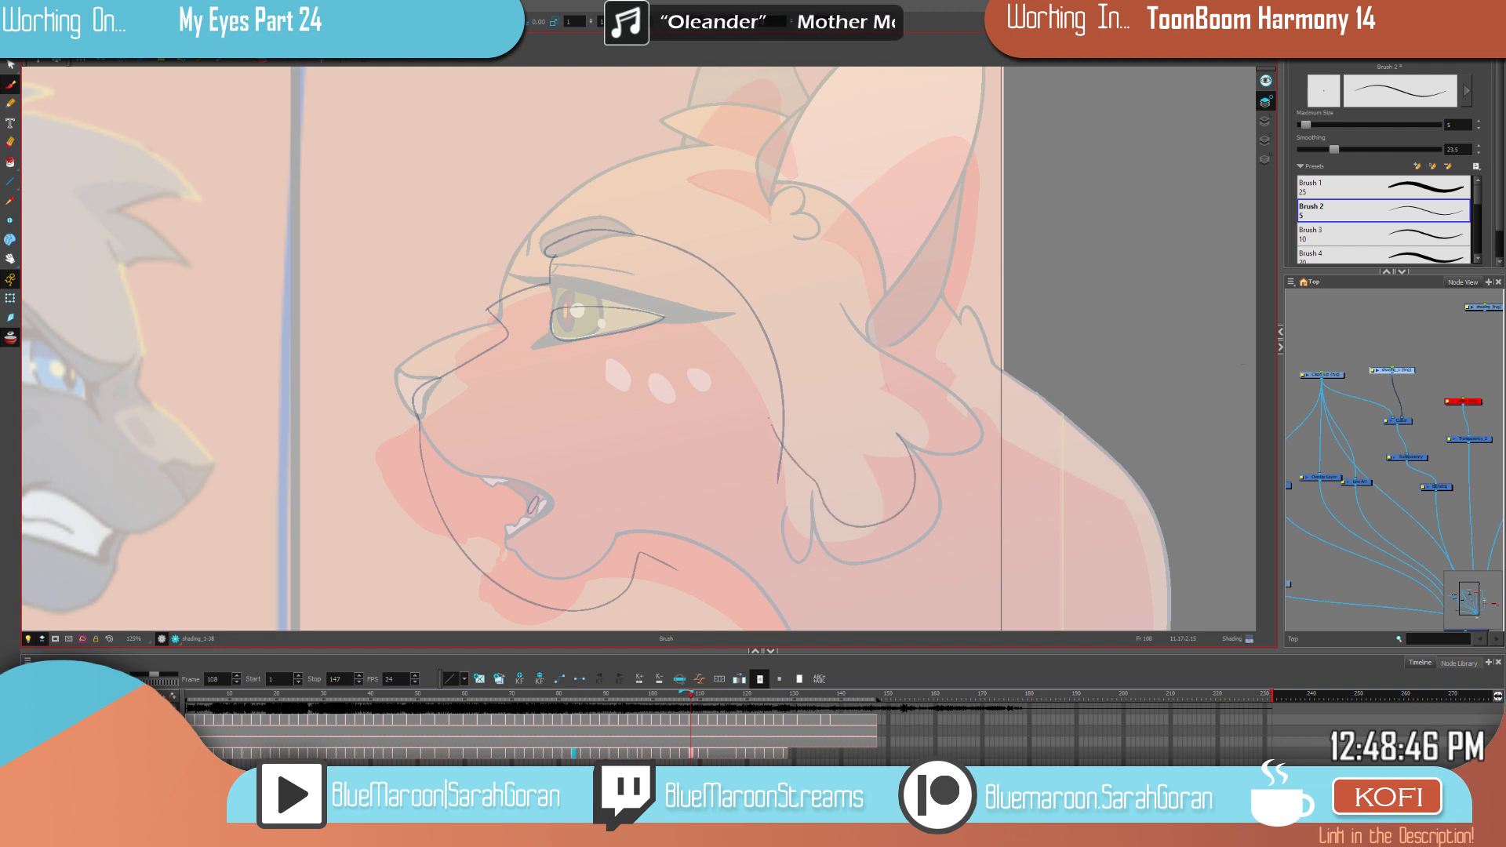
mouse_move(975, 455)
left_mouse_down()
mouse_move(907, 377)
mouse_move(745, 411)
left_mouse_up()
key("ctrl+z")
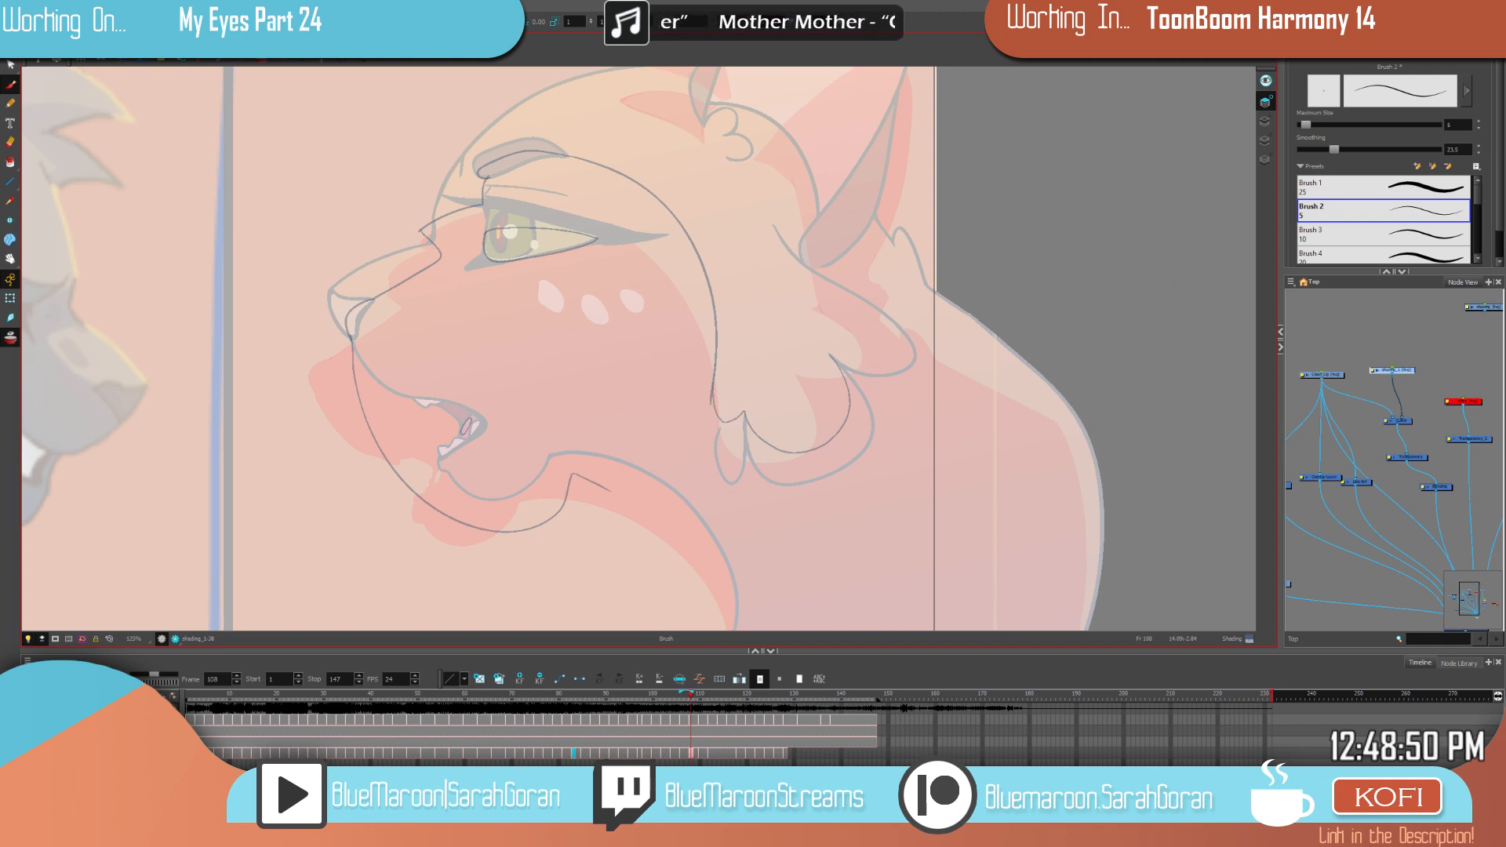
Step: Draw the shading contour inside the upper cheek-fur tuft, around the neck fur and along the upper back on frame 108
left_click_drag(862, 421, 789, 383)
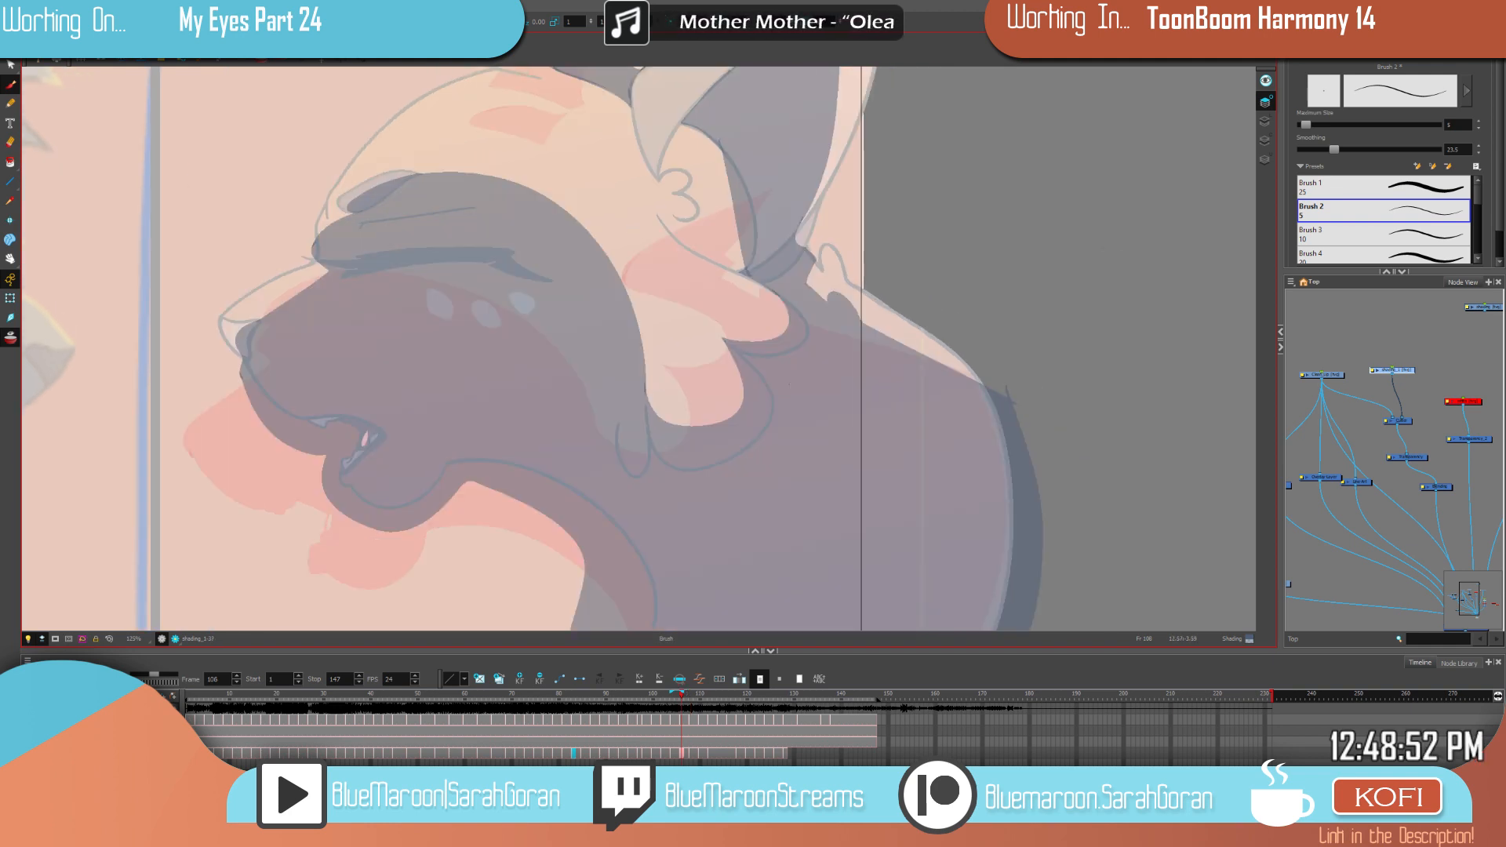
mouse_move(765, 248)
left_mouse_down()
mouse_move(816, 299)
mouse_move(756, 315)
left_mouse_up()
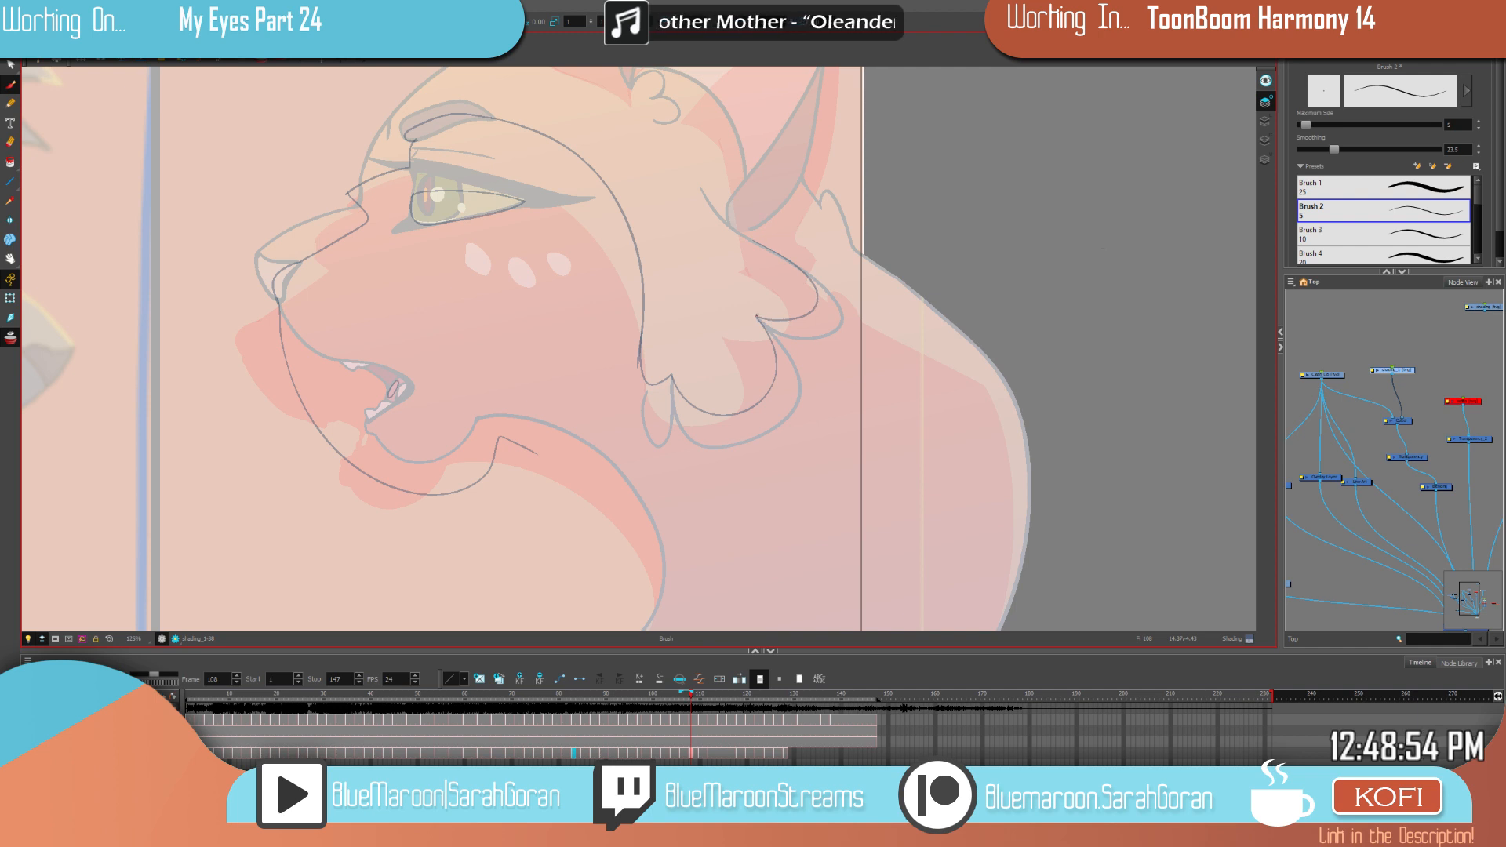
left_click_drag(858, 409, 791, 499)
mouse_move(749, 275)
left_mouse_down()
mouse_move(726, 322)
mouse_move(781, 346)
left_mouse_up()
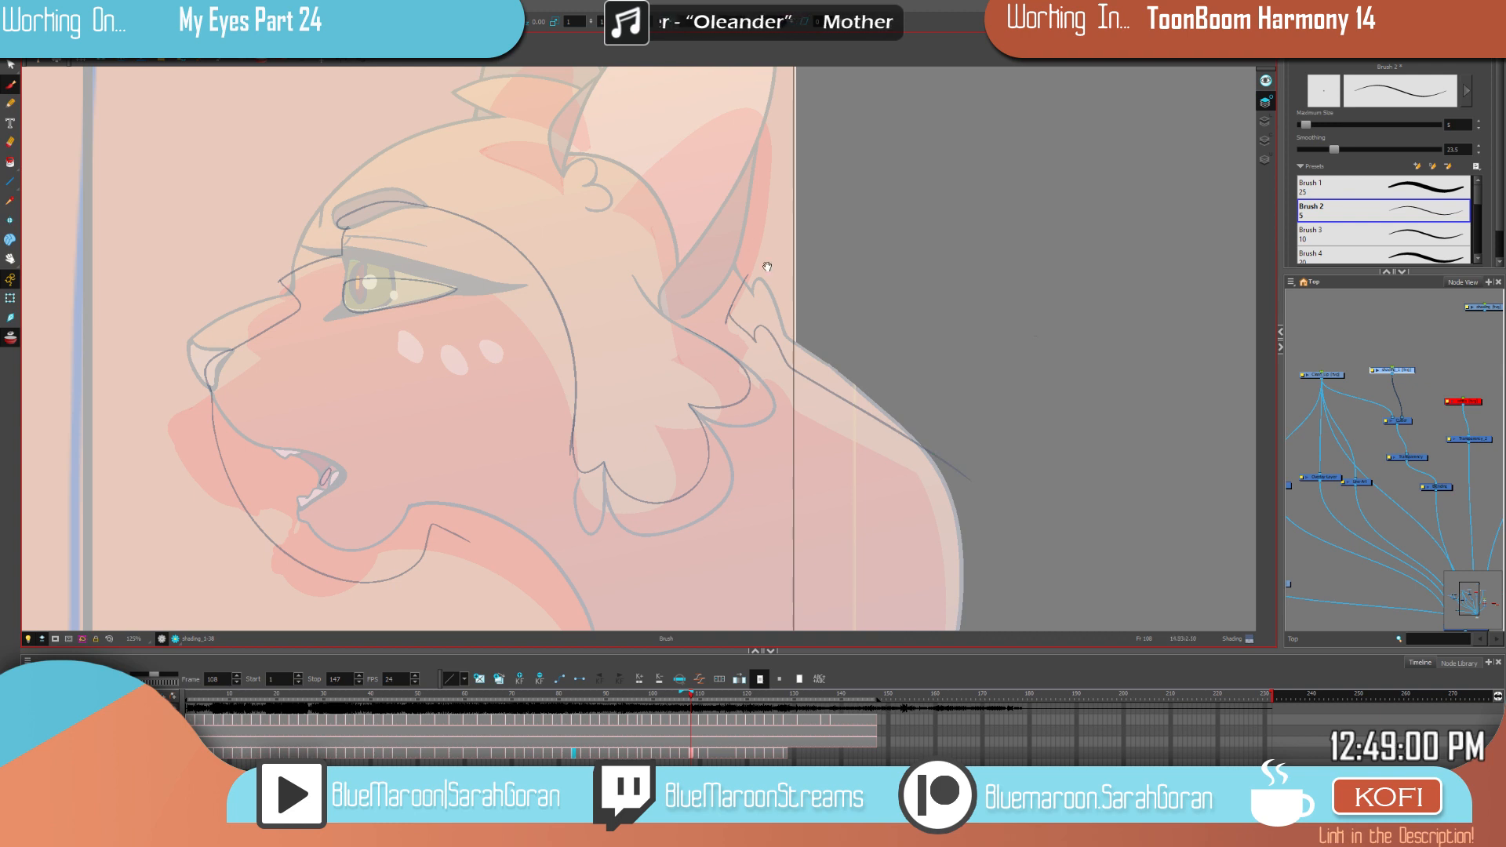
Step: Outline the oval marking and the outer fold edge of the near ear on frame 108
key("comma")
key("comma")
key("period")
key("period")
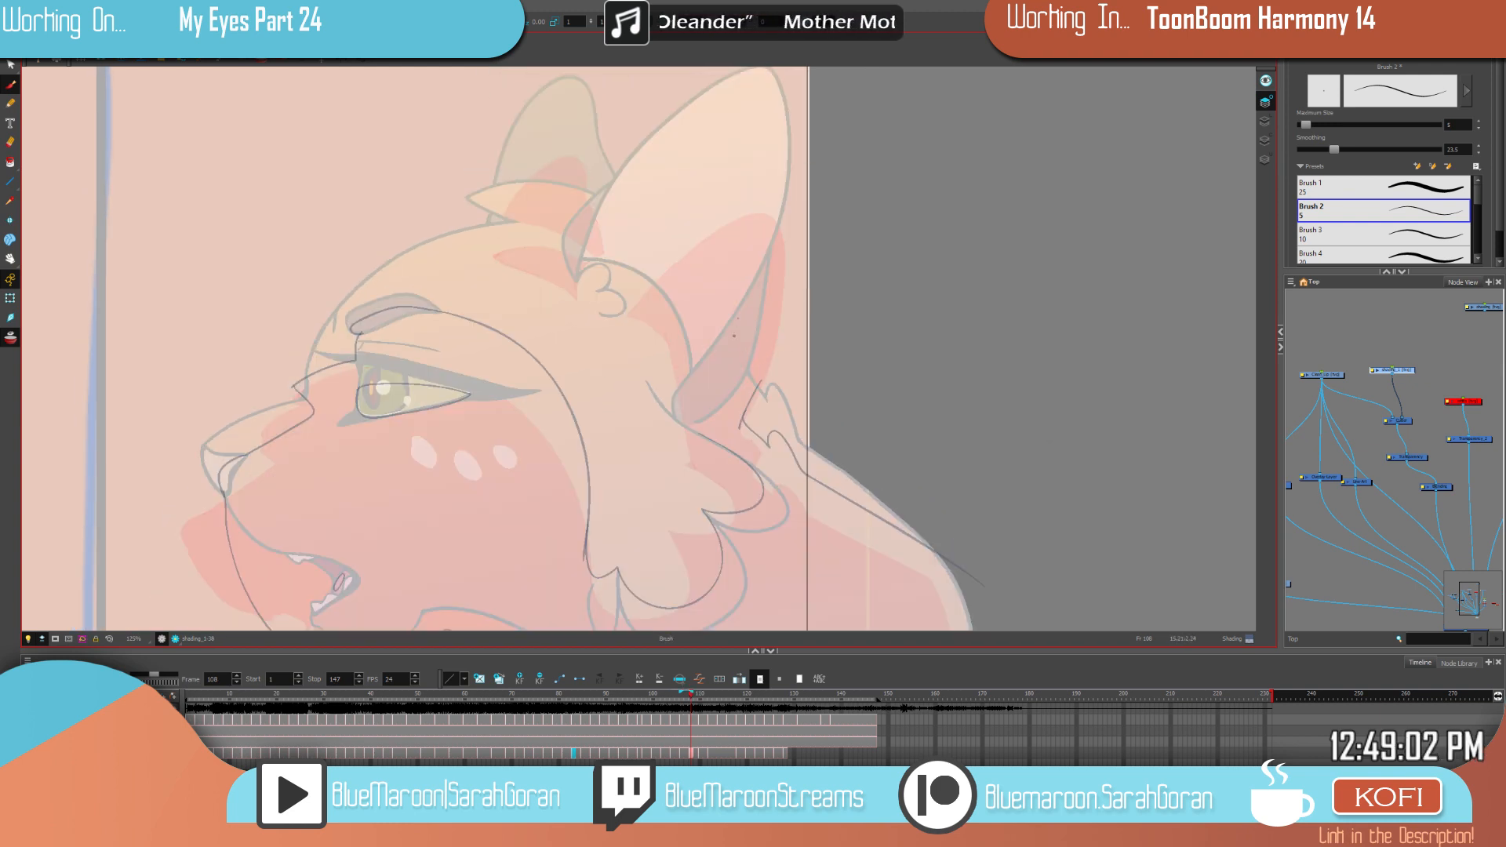
left_click_drag(754, 308, 760, 383)
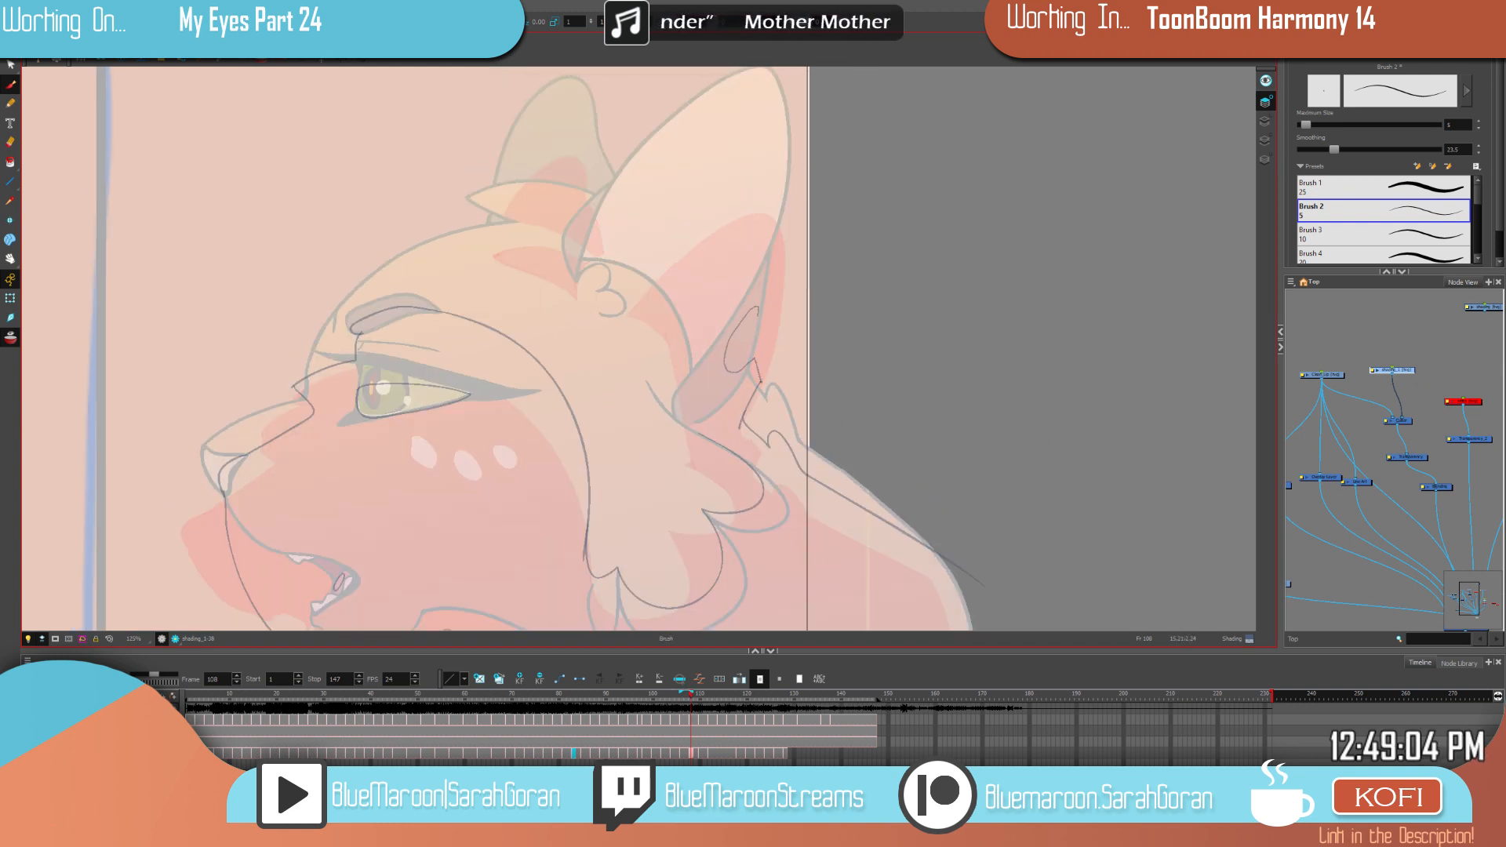
mouse_move(760, 306)
left_mouse_down()
mouse_move(769, 252)
mouse_move(747, 297)
left_mouse_up()
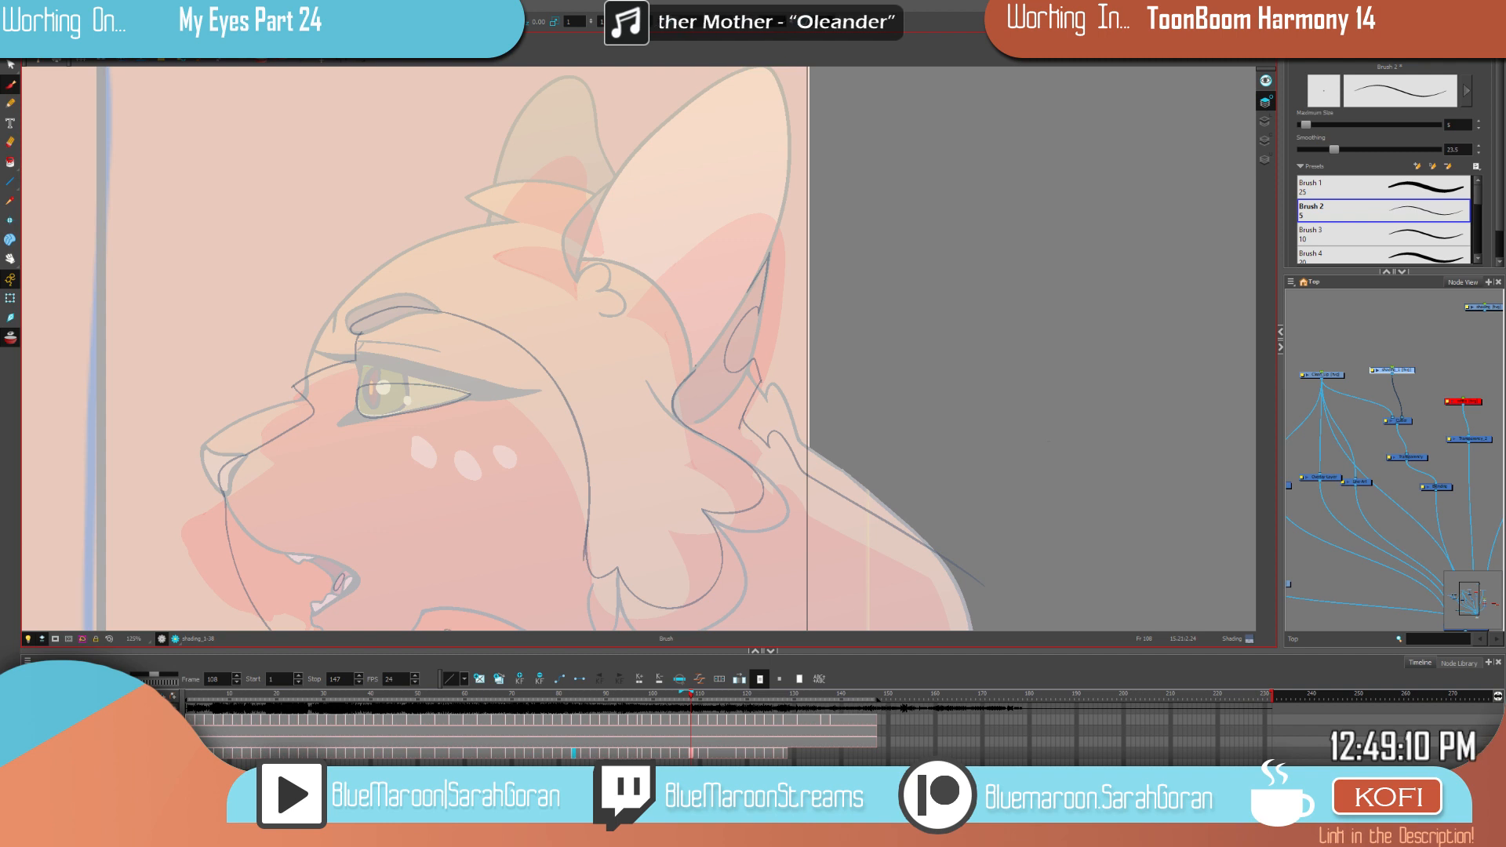
Step: Extend the frame 108 shading contour beyond the upper back and around the outside of the body to enclose it
mouse_move(927, 400)
left_mouse_down()
mouse_move(1005, 283)
mouse_move(1007, 299)
left_mouse_up()
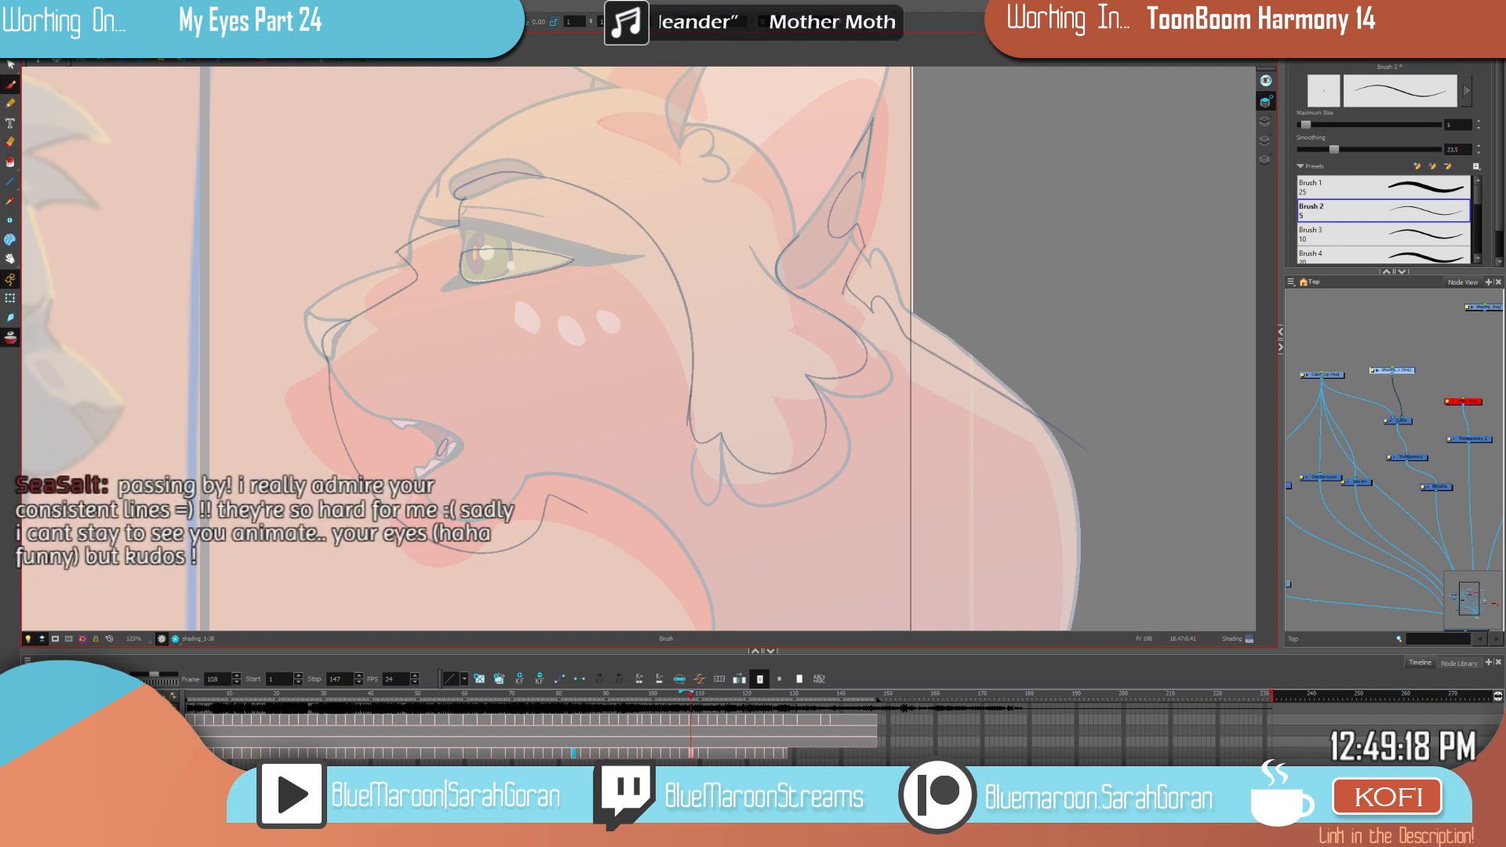
key("space")
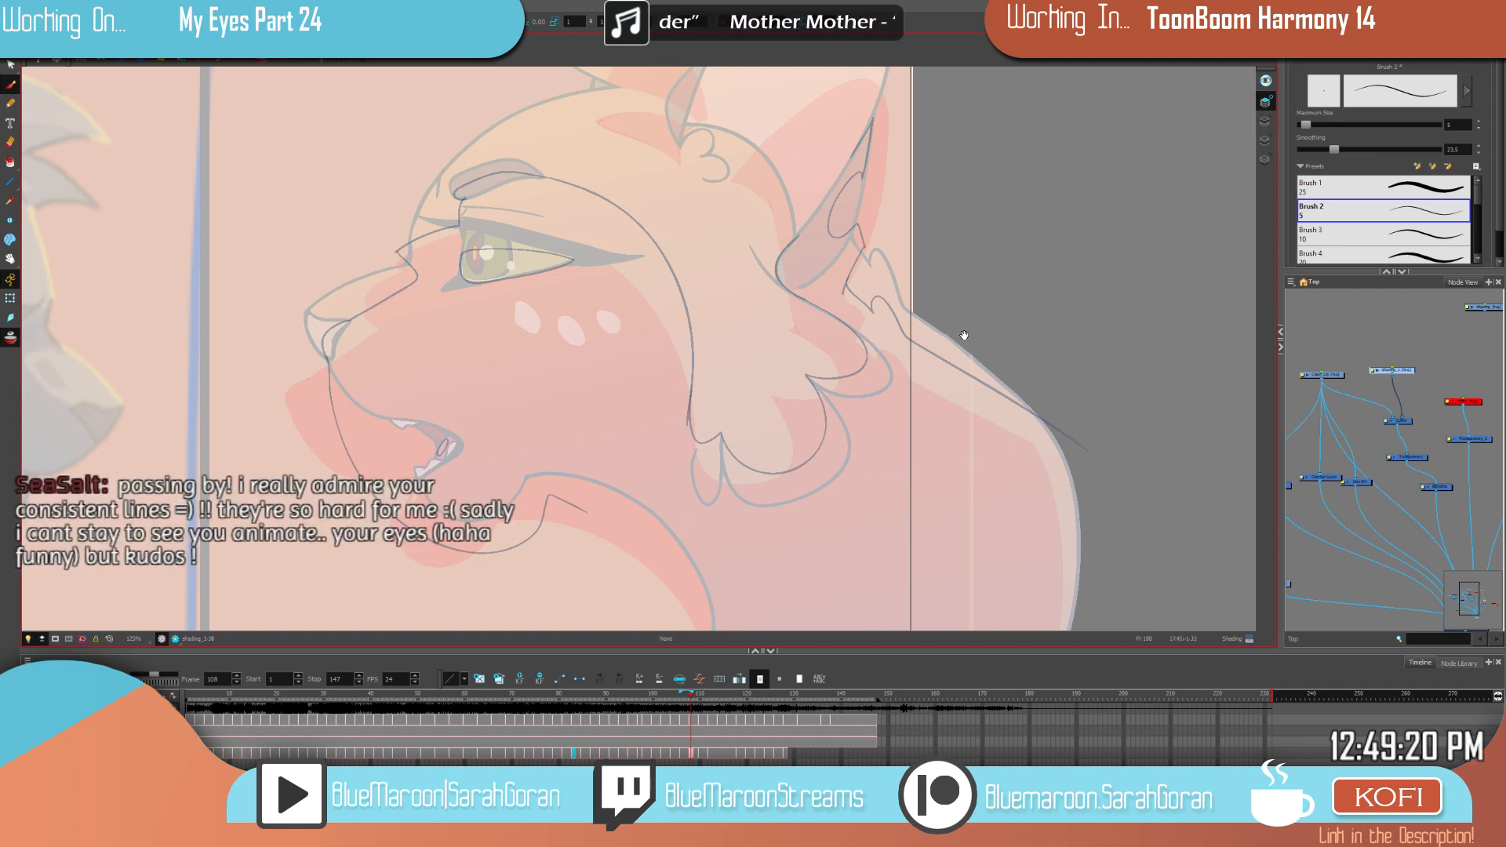
left_click_drag(971, 333, 1048, 289)
mouse_move(1056, 462)
left_mouse_down()
mouse_move(994, 357)
mouse_move(934, 328)
left_mouse_up()
mouse_move(498, 327)
left_mouse_down()
mouse_move(530, 359)
mouse_move(493, 597)
left_mouse_up()
mouse_move(955, 629)
left_mouse_down()
mouse_move(1041, 470)
mouse_move(997, 258)
left_mouse_up()
key("space")
left_click_drag(842, 390, 864, 594)
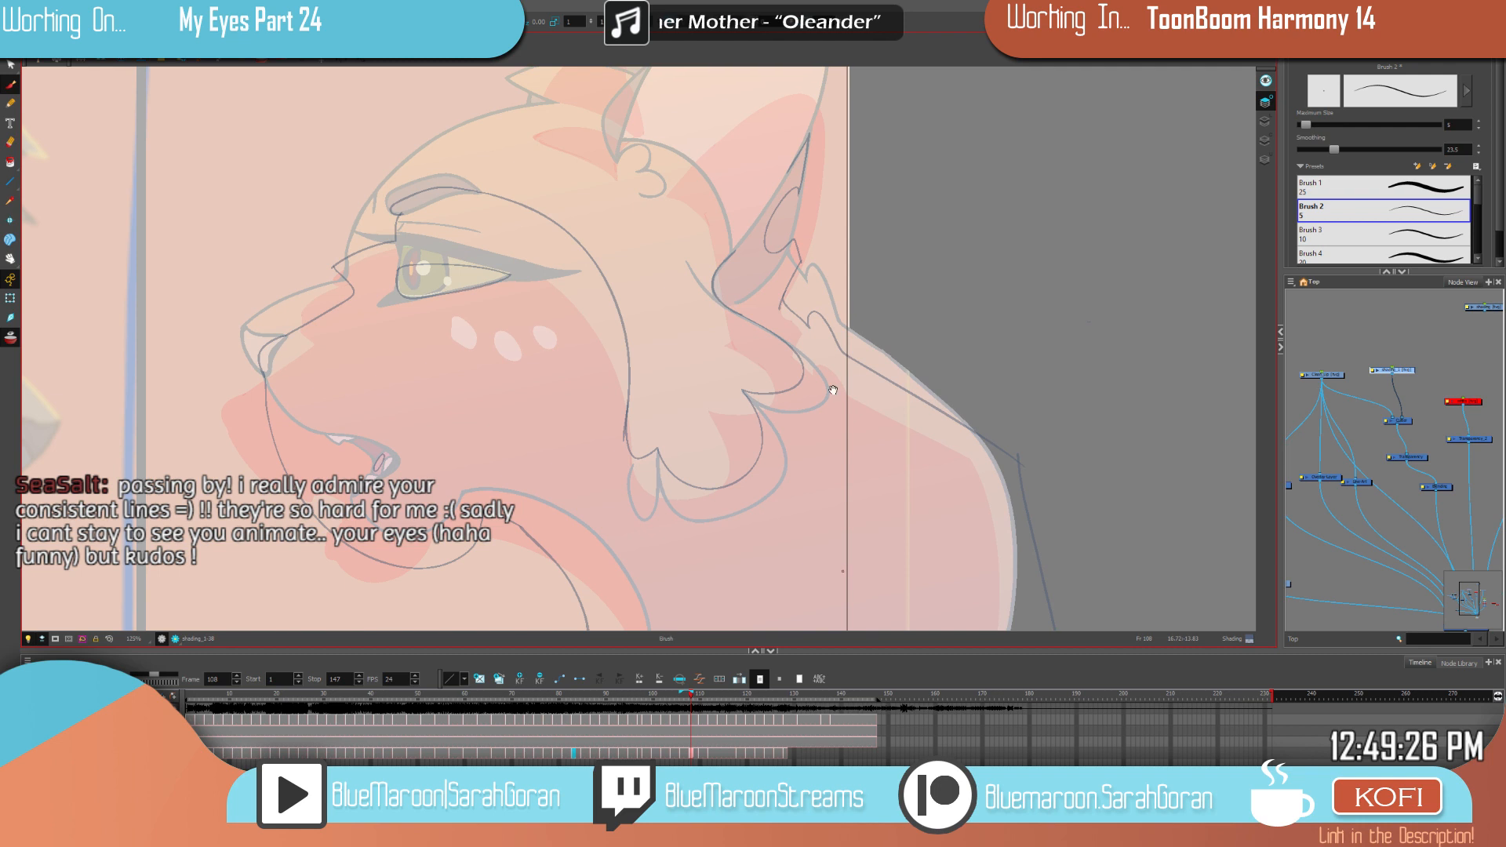
Step: Outline the near ear's inner shading on frame 108, along its curved rim and lower edge, using frame 106 as reference
left_click_drag(823, 298, 865, 468)
key("comma")
key("period")
key("comma")
key("comma")
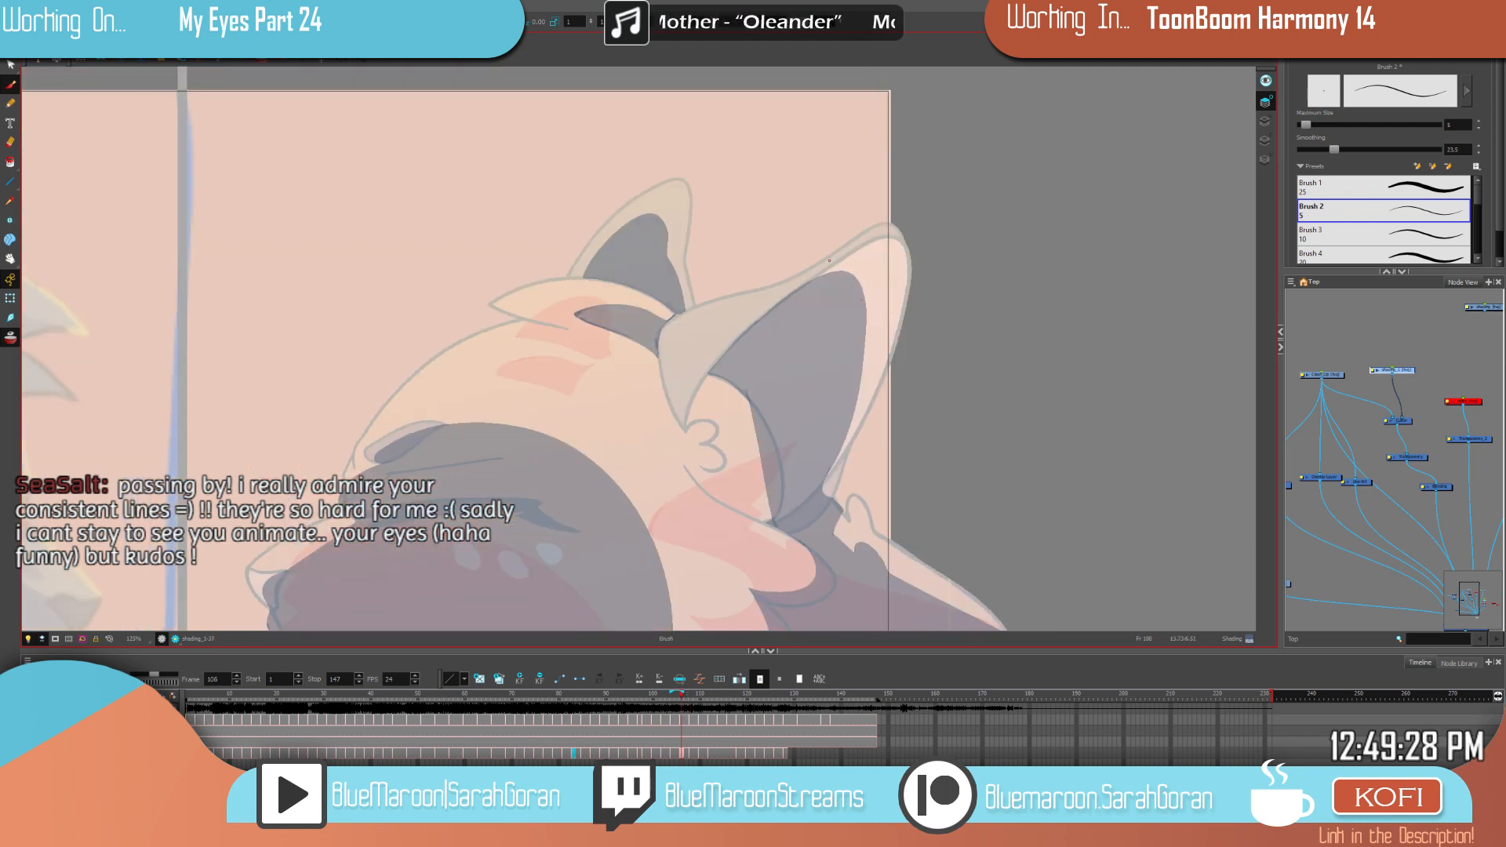
key("period")
key("period")
mouse_move(830, 349)
left_mouse_down()
mouse_move(847, 241)
mouse_move(802, 174)
mouse_move(708, 224)
mouse_move(663, 318)
left_mouse_up()
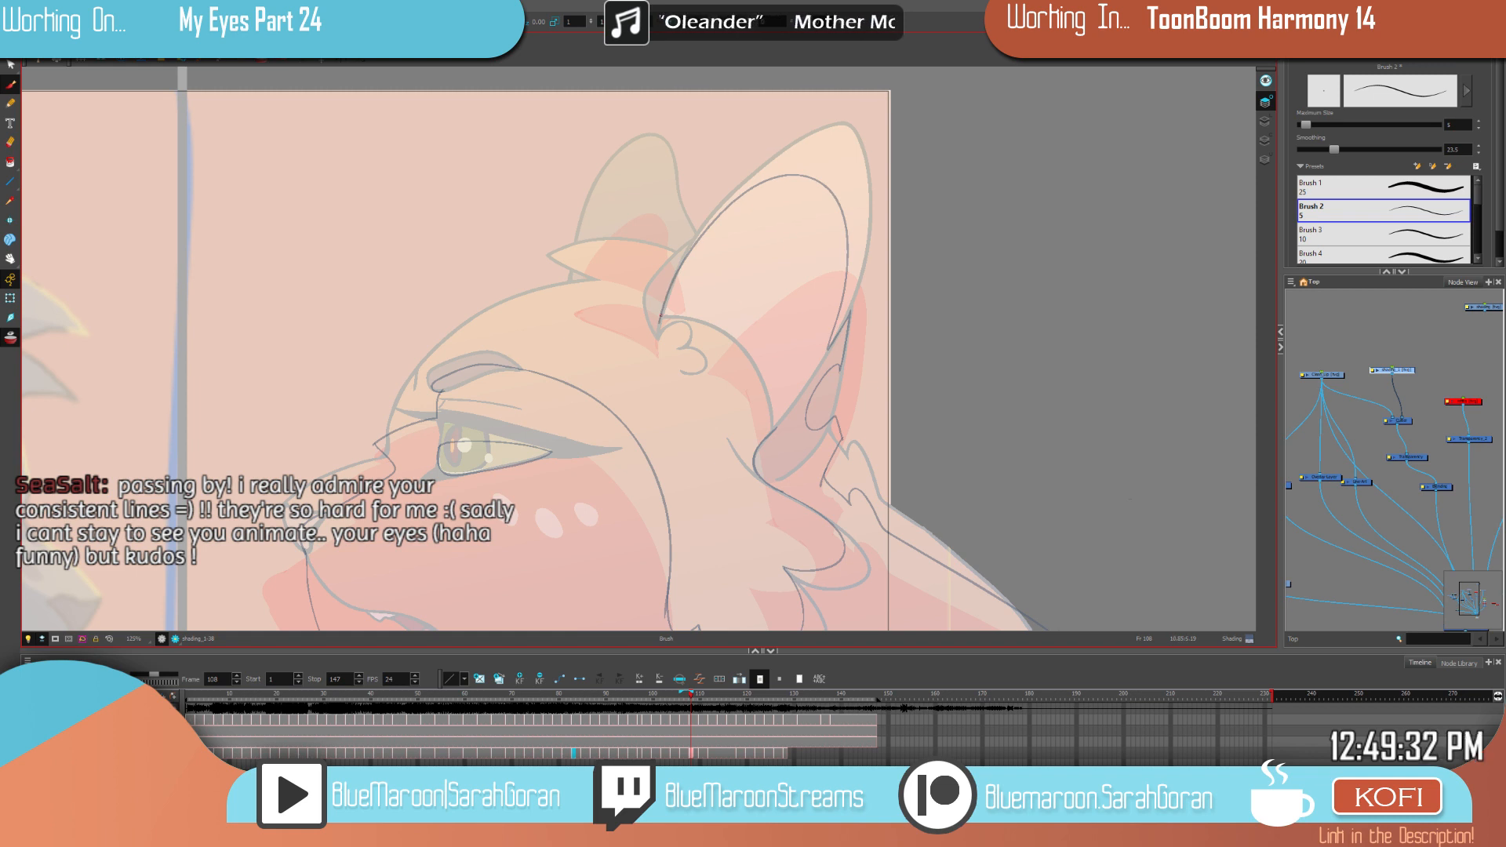
mouse_move(772, 427)
left_mouse_down()
mouse_move(726, 333)
mouse_move(661, 316)
left_mouse_up()
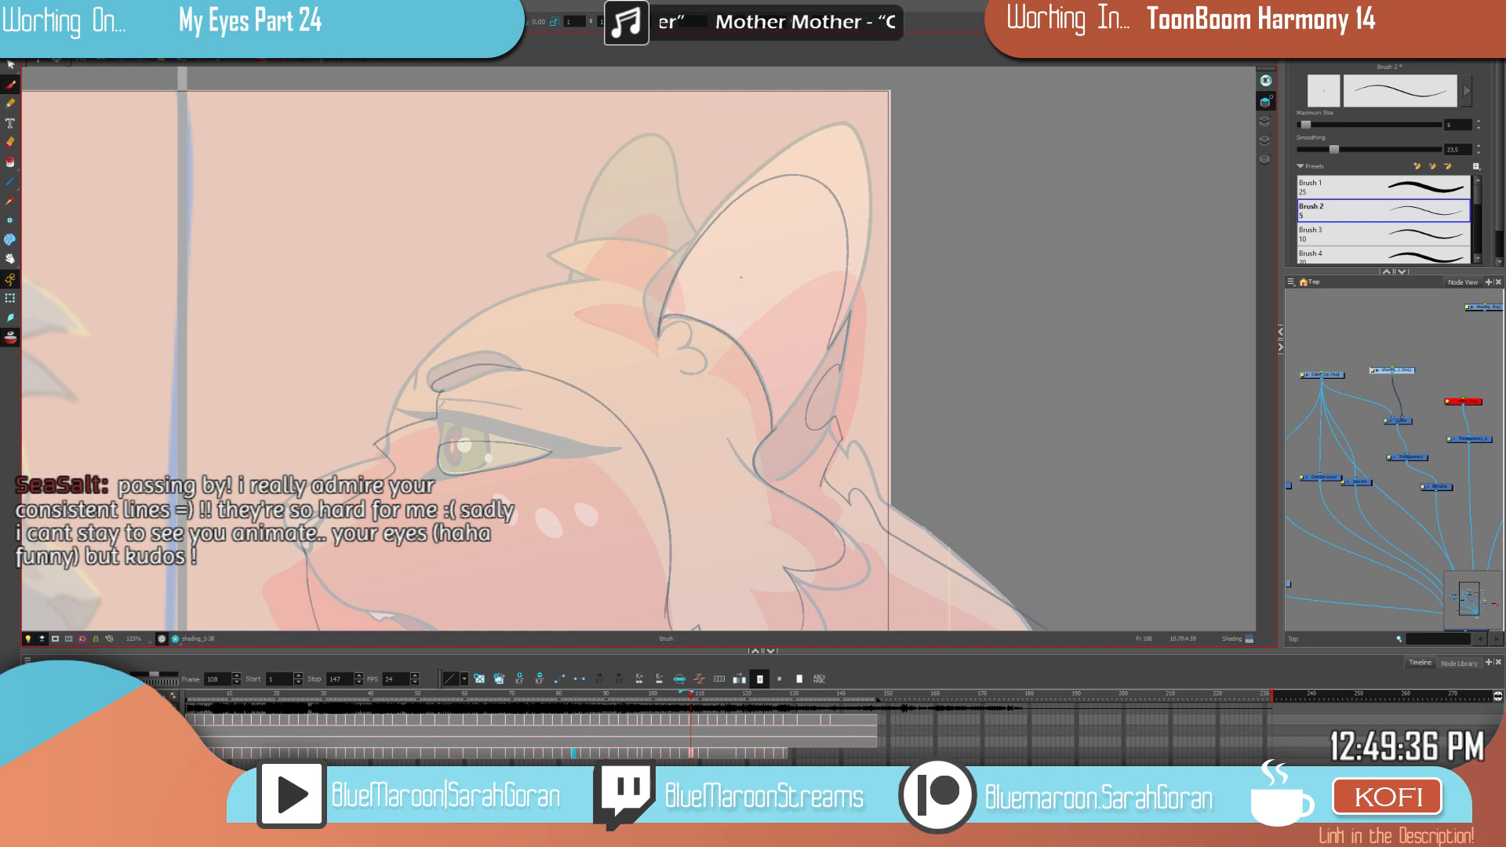
Step: Fill the outlined face, neck, body and near-ear shading on frame 108 and compare it with the previous drawing
left_click(798, 327)
key("f")
key("g")
key("f")
key("g")
Step: Add shading to the hair tuft beside the near ear's base on frame 108, matching frame 106
left_click_drag(941, 370, 986, 434)
key("f")
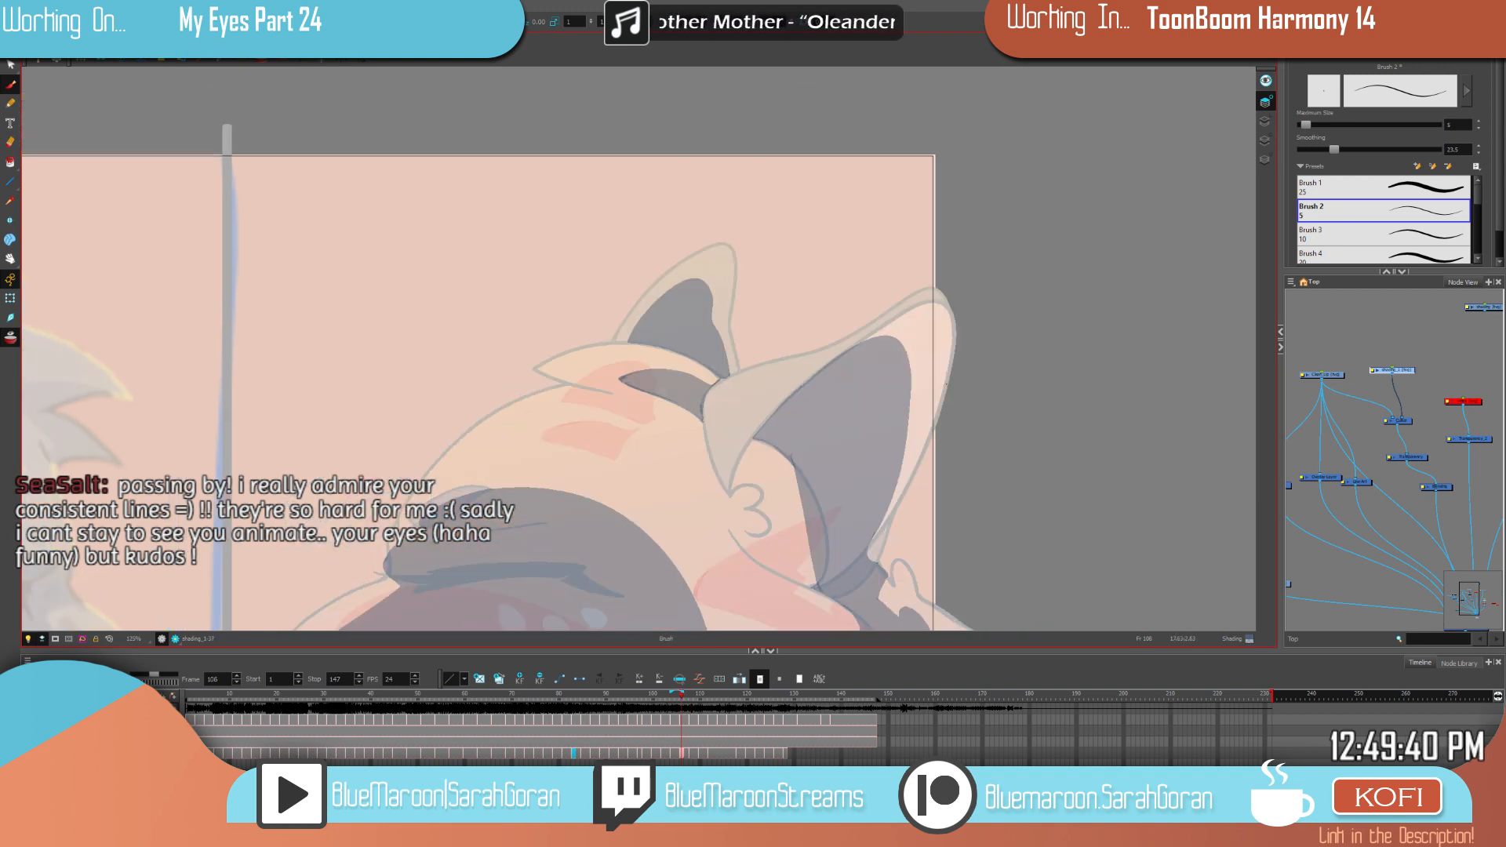
key("g")
key("f")
key("g")
mouse_move(713, 318)
left_mouse_down()
mouse_move(671, 317)
mouse_move(660, 334)
mouse_move(688, 355)
left_mouse_up()
key("f")
key("g")
key("f")
key("f")
key("g")
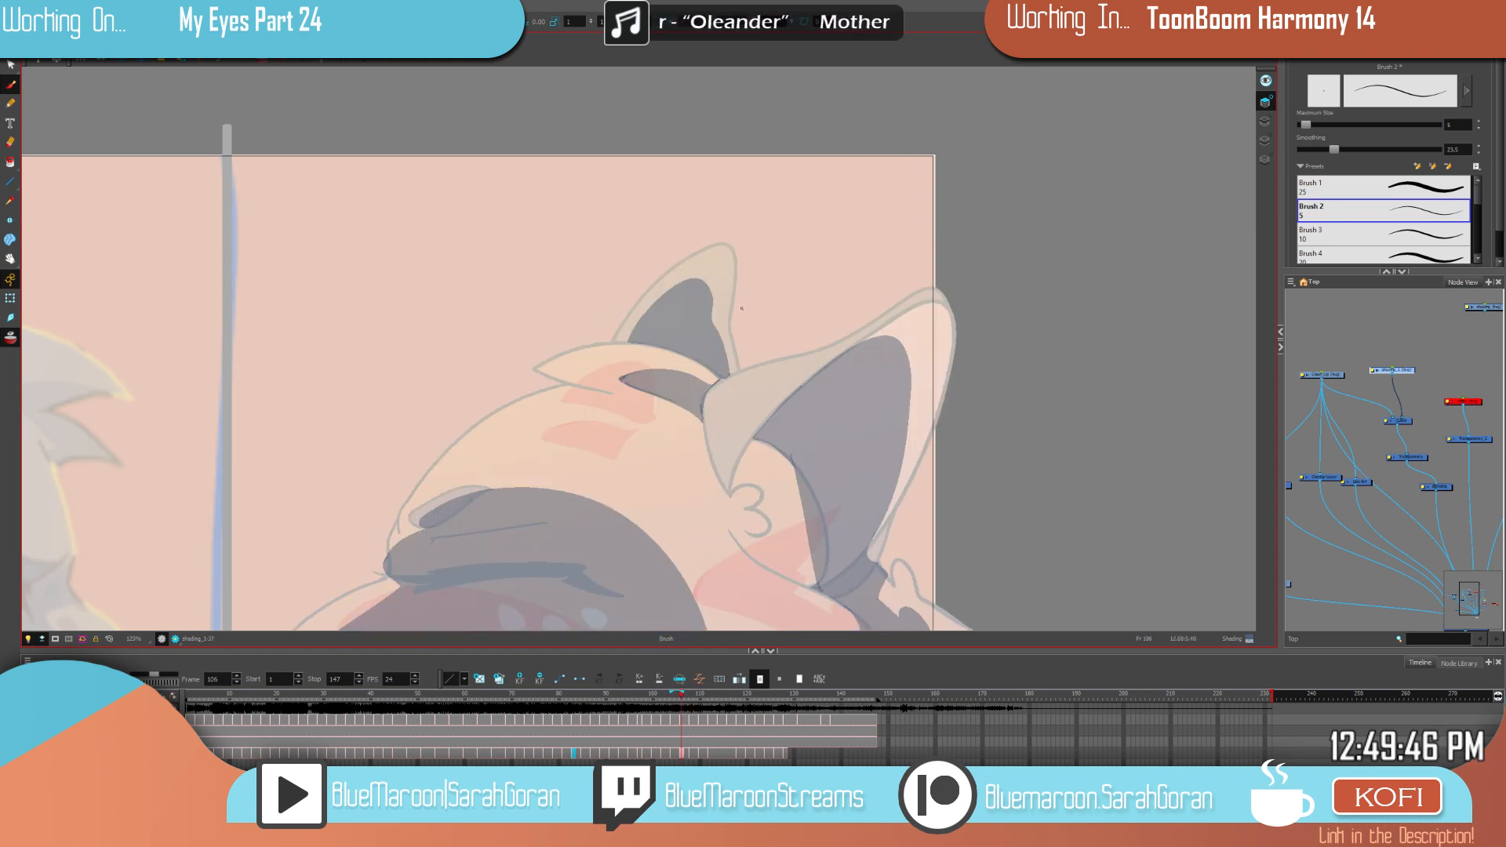
key("g")
Step: Outline and fill the far ear's inner shading on frame 108, undoing the stray stroke at its front edge
mouse_move(725, 298)
left_mouse_down()
mouse_move(687, 236)
mouse_move(657, 253)
mouse_move(624, 345)
left_mouse_up()
mouse_move(697, 248)
left_mouse_down()
mouse_move(718, 319)
mouse_move(625, 306)
left_mouse_up()
left_click(669, 282)
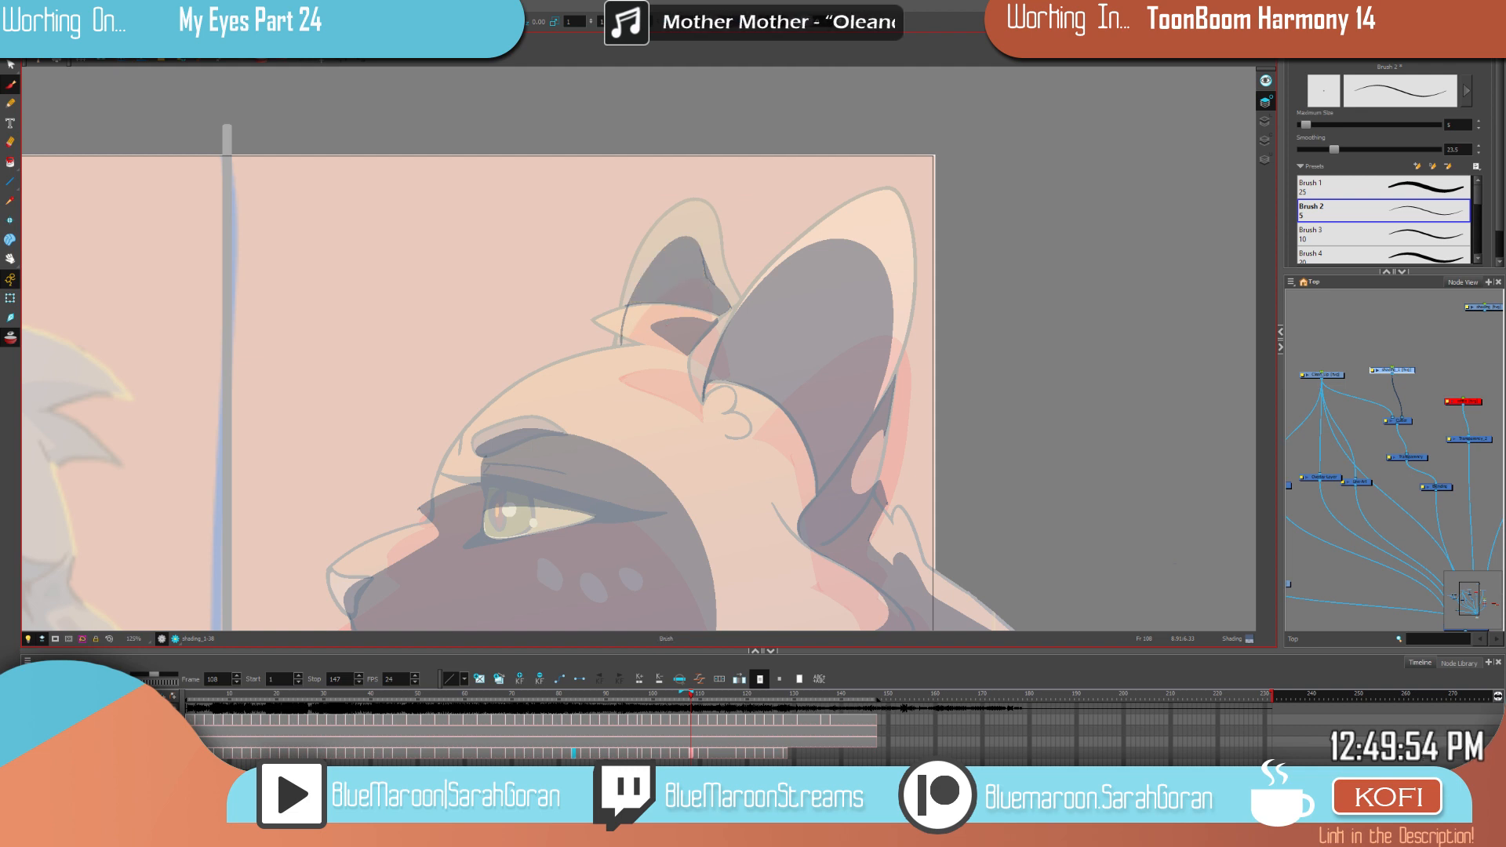
key("alt+i")
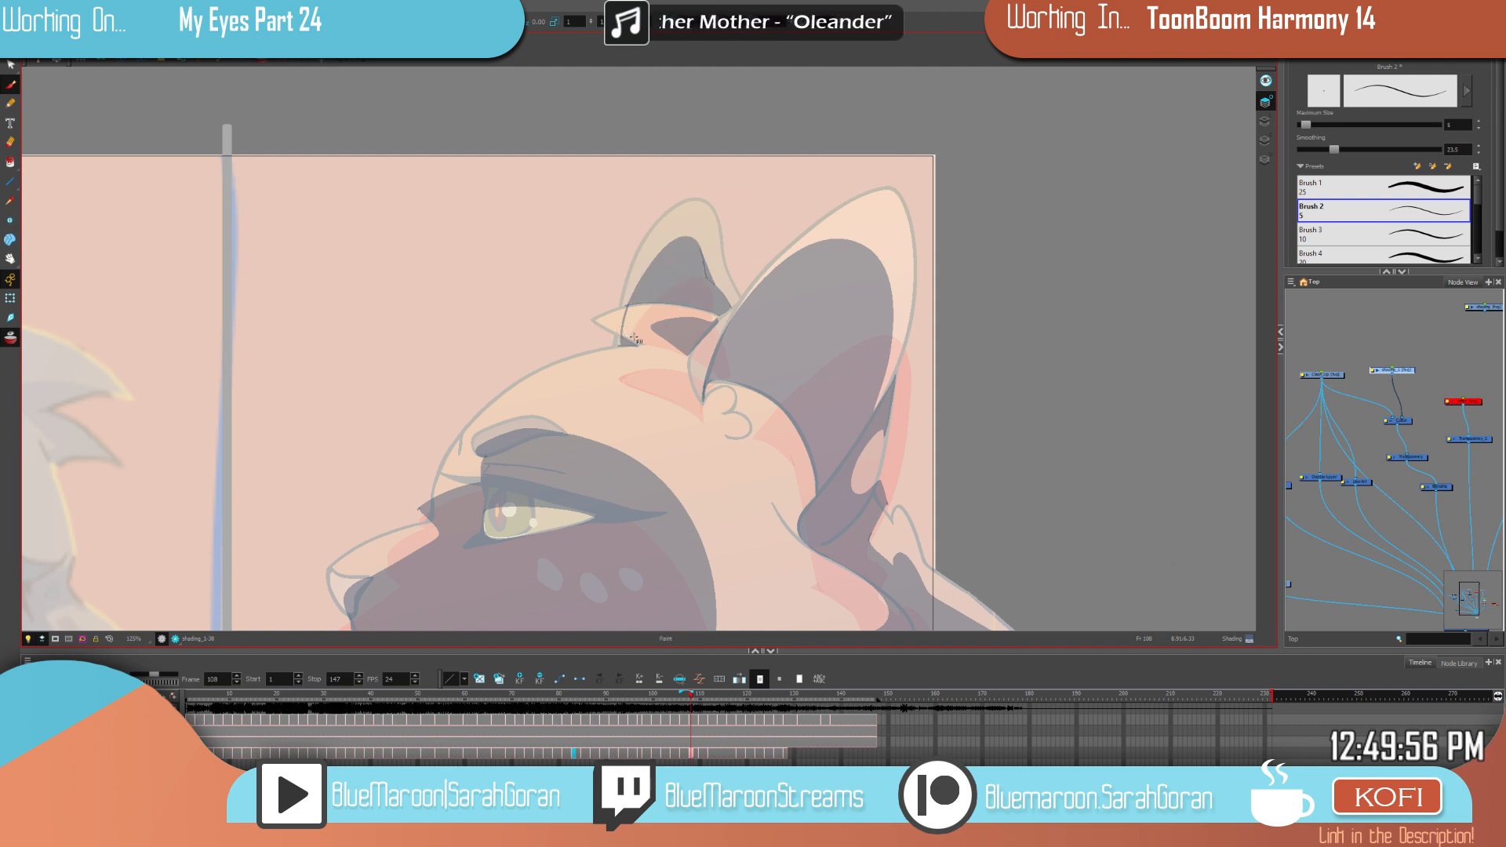
key("ctrl+z")
key(".")
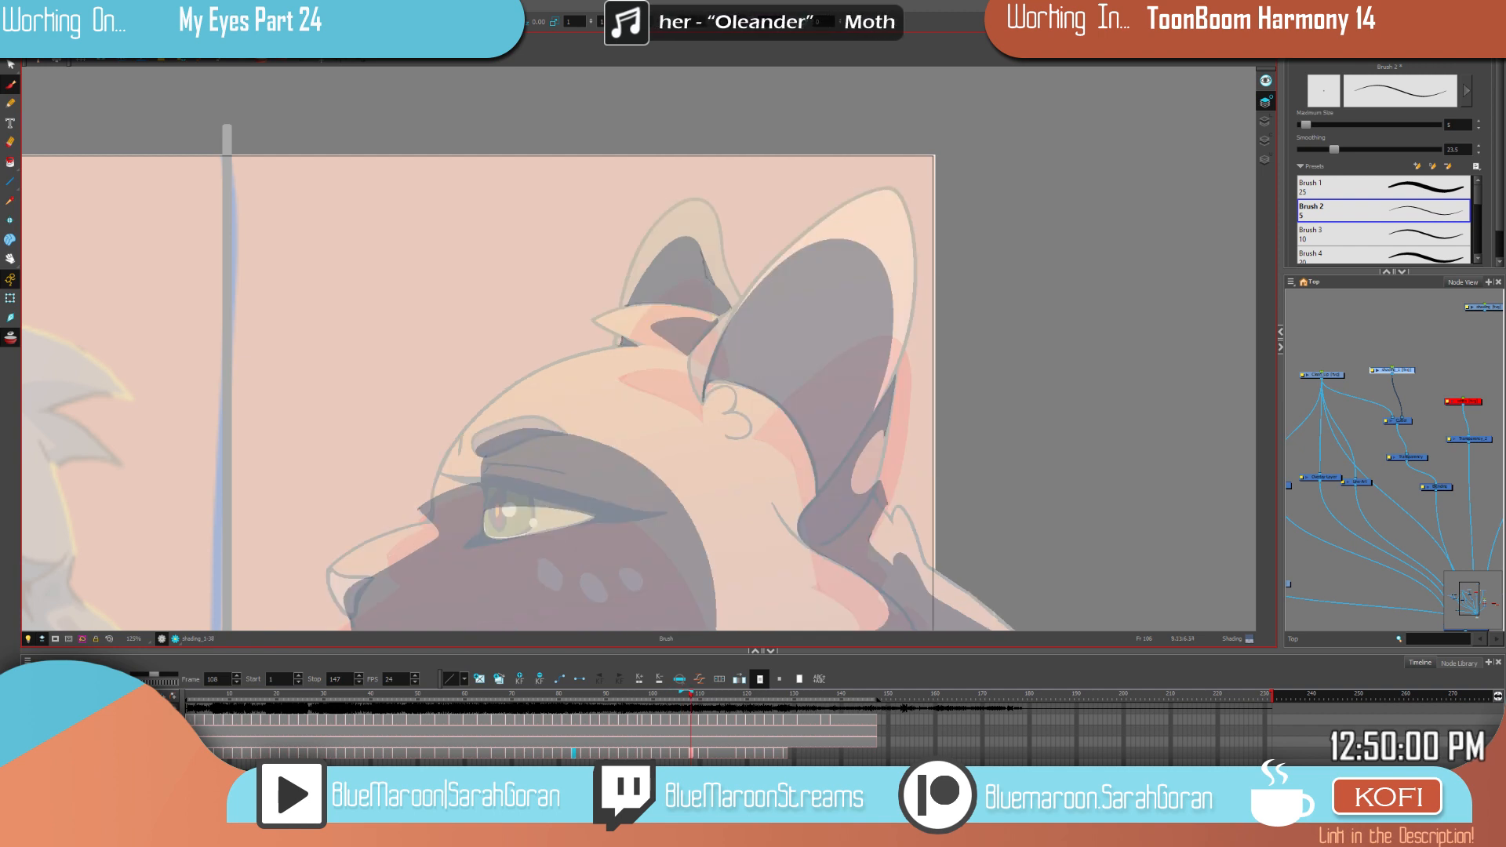
Step: Refine the front edge of the far ear's inner shading on frame 108
left_click_drag(1050, 453, 1023, 371)
key("f")
key("g")
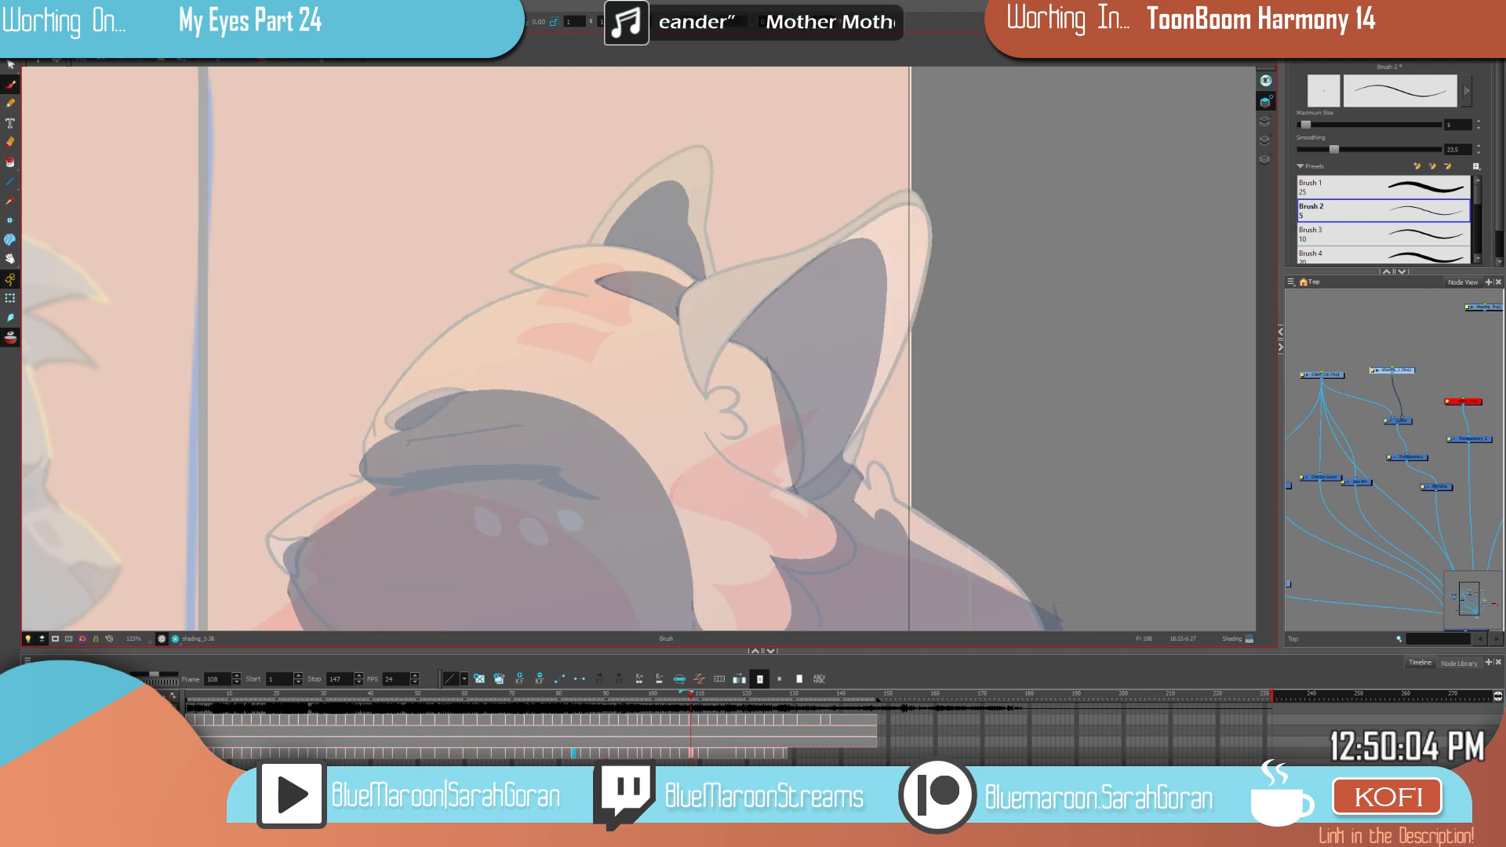
left_click_drag(645, 145, 610, 188)
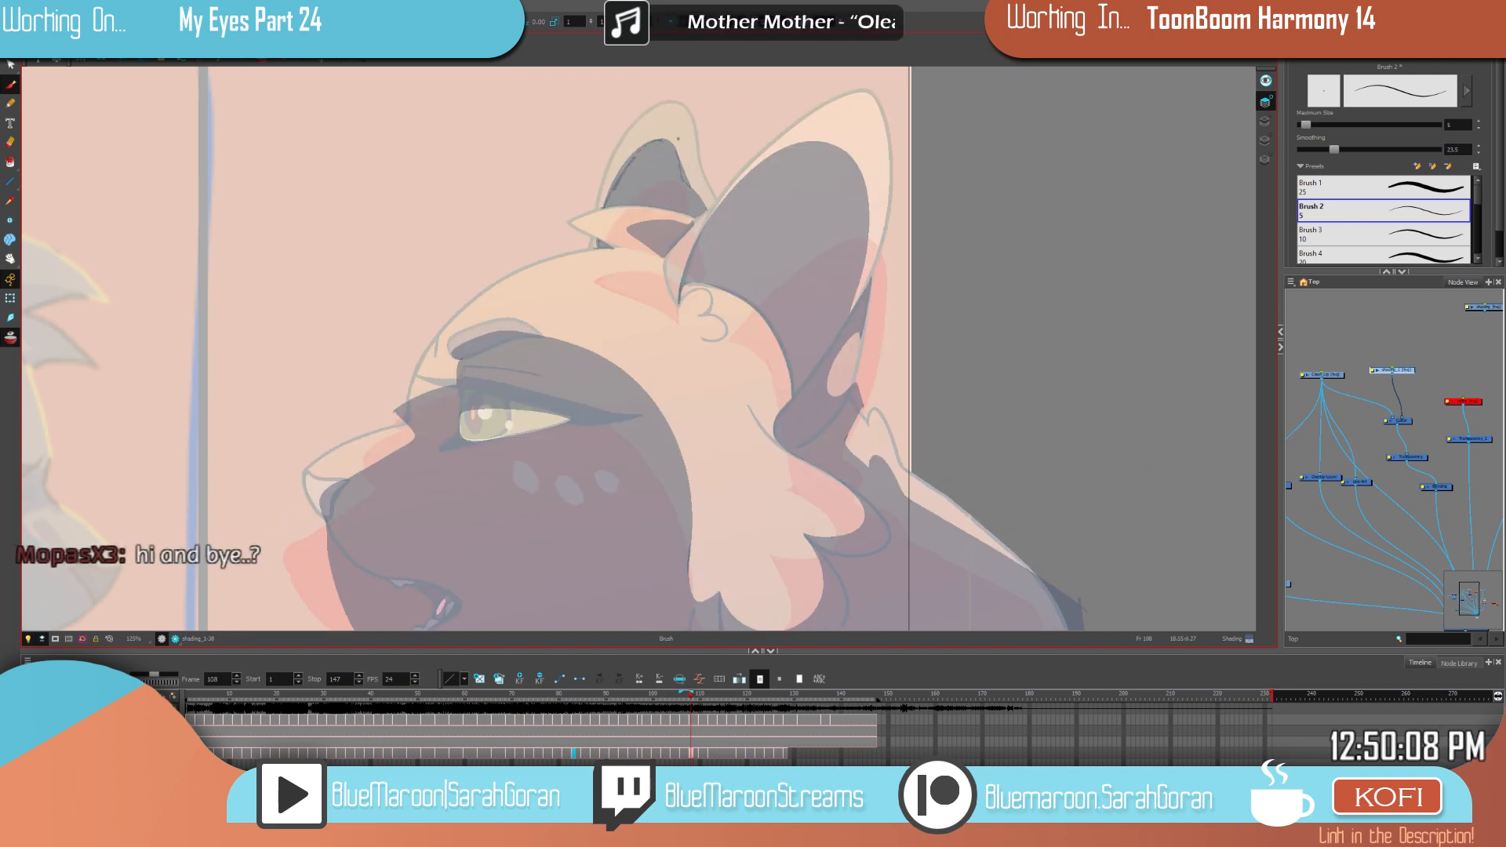
Step: Advance to frame 110 and outline the eye opening and the eyebrow for the shading
left_click_drag(1085, 464, 1100, 377)
key("comma")
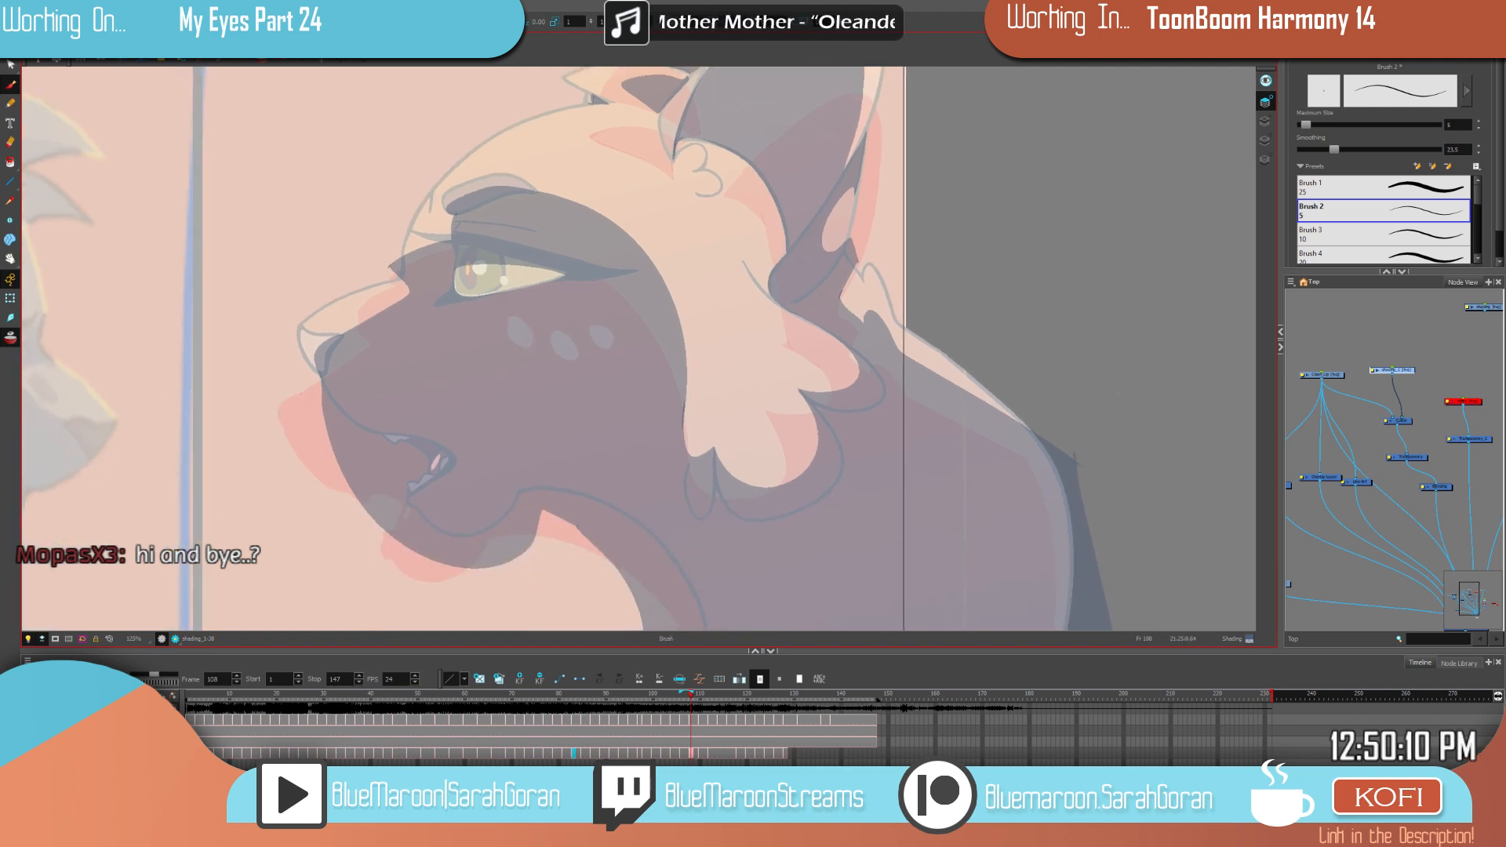
key("period")
mouse_move(1155, 462)
left_mouse_down()
mouse_move(1163, 350)
mouse_move(1166, 413)
left_mouse_up()
left_click_drag(1076, 326, 1092, 438)
key("period")
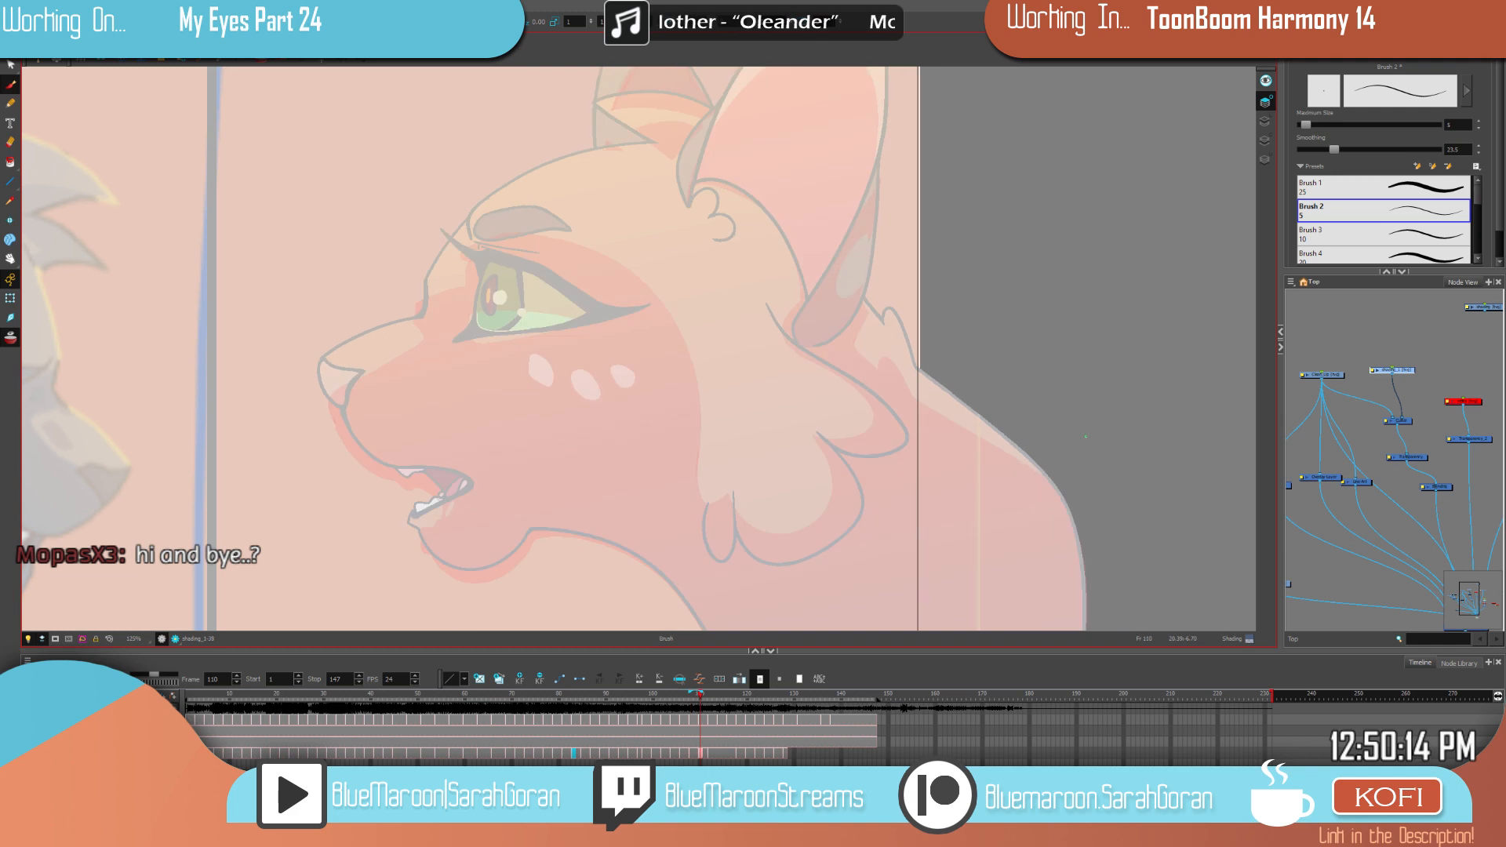
key("comma")
key("period")
key("period")
key("period")
key("comma")
mouse_move(723, 375)
left_mouse_down()
mouse_move(665, 376)
mouse_move(742, 403)
mouse_move(664, 410)
left_mouse_up()
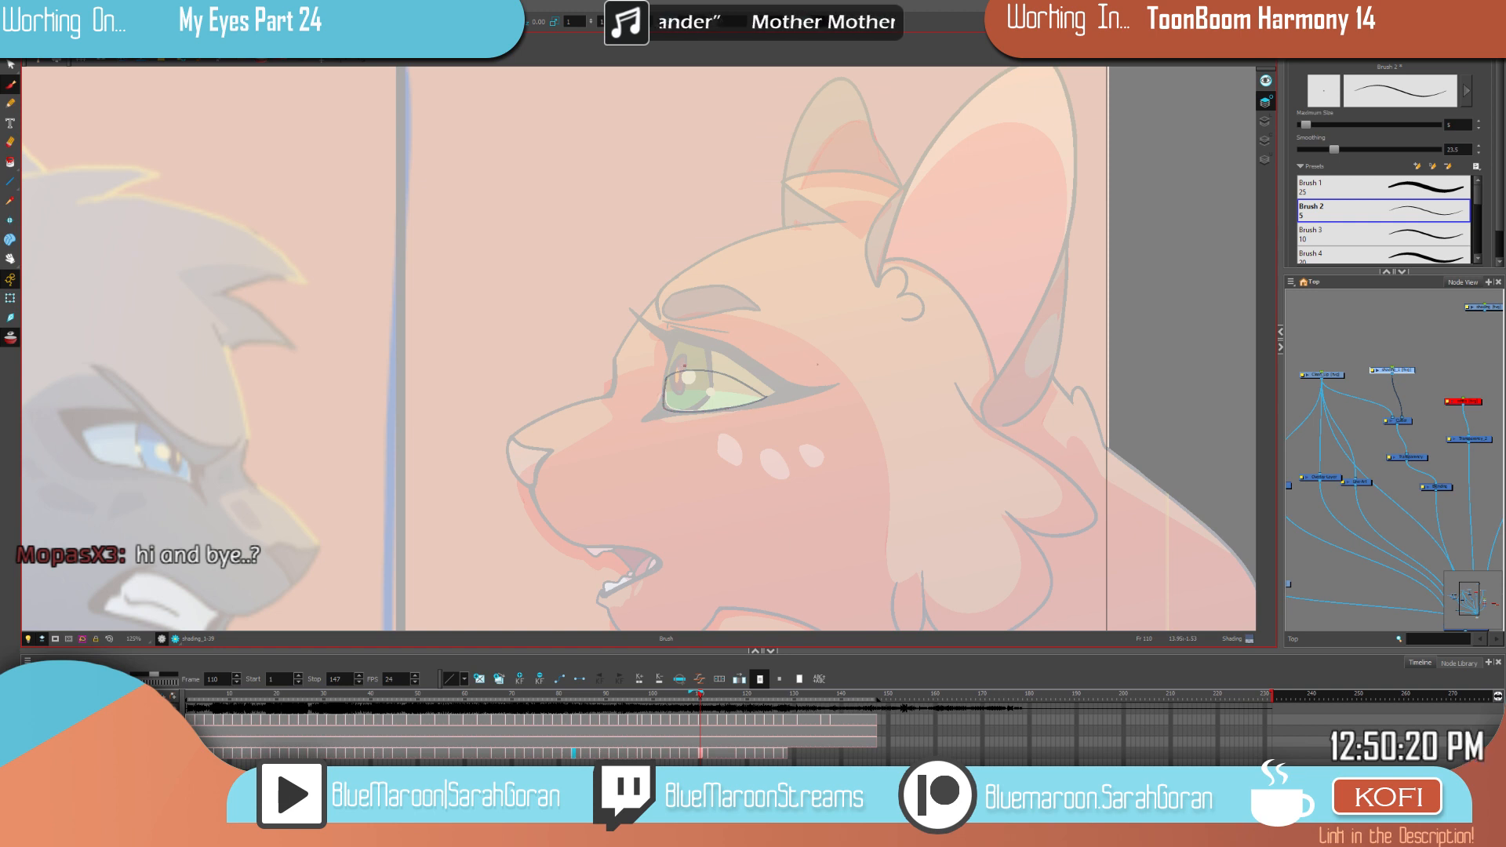
left_click_drag(755, 306, 675, 320)
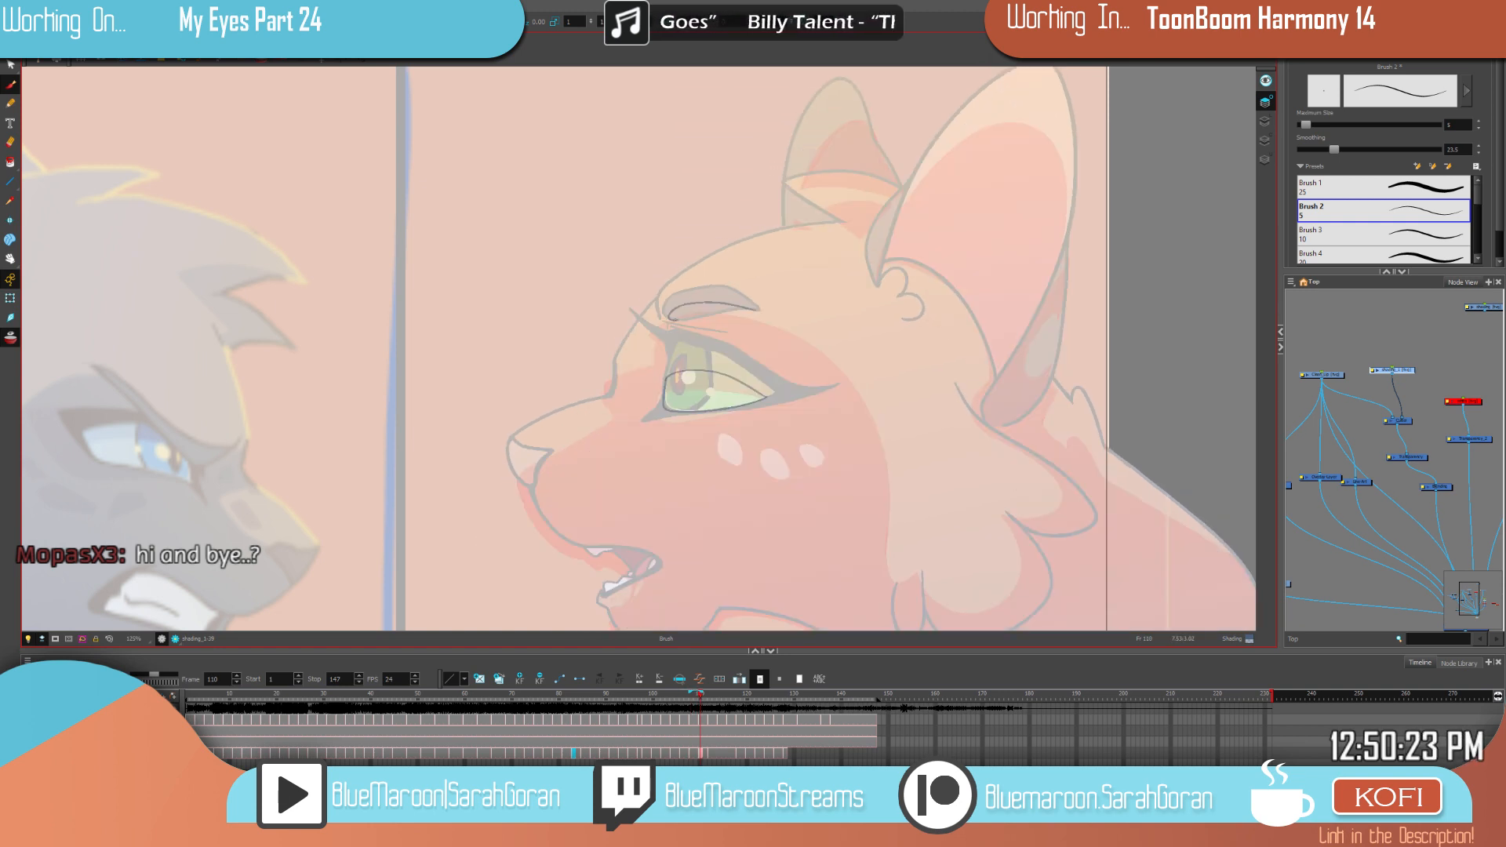
Step: Draw the frame 110 shading contour from the eyebrow past the eye's inner corner, along the muzzle bridge and through the nose
left_click_drag(668, 340, 604, 362)
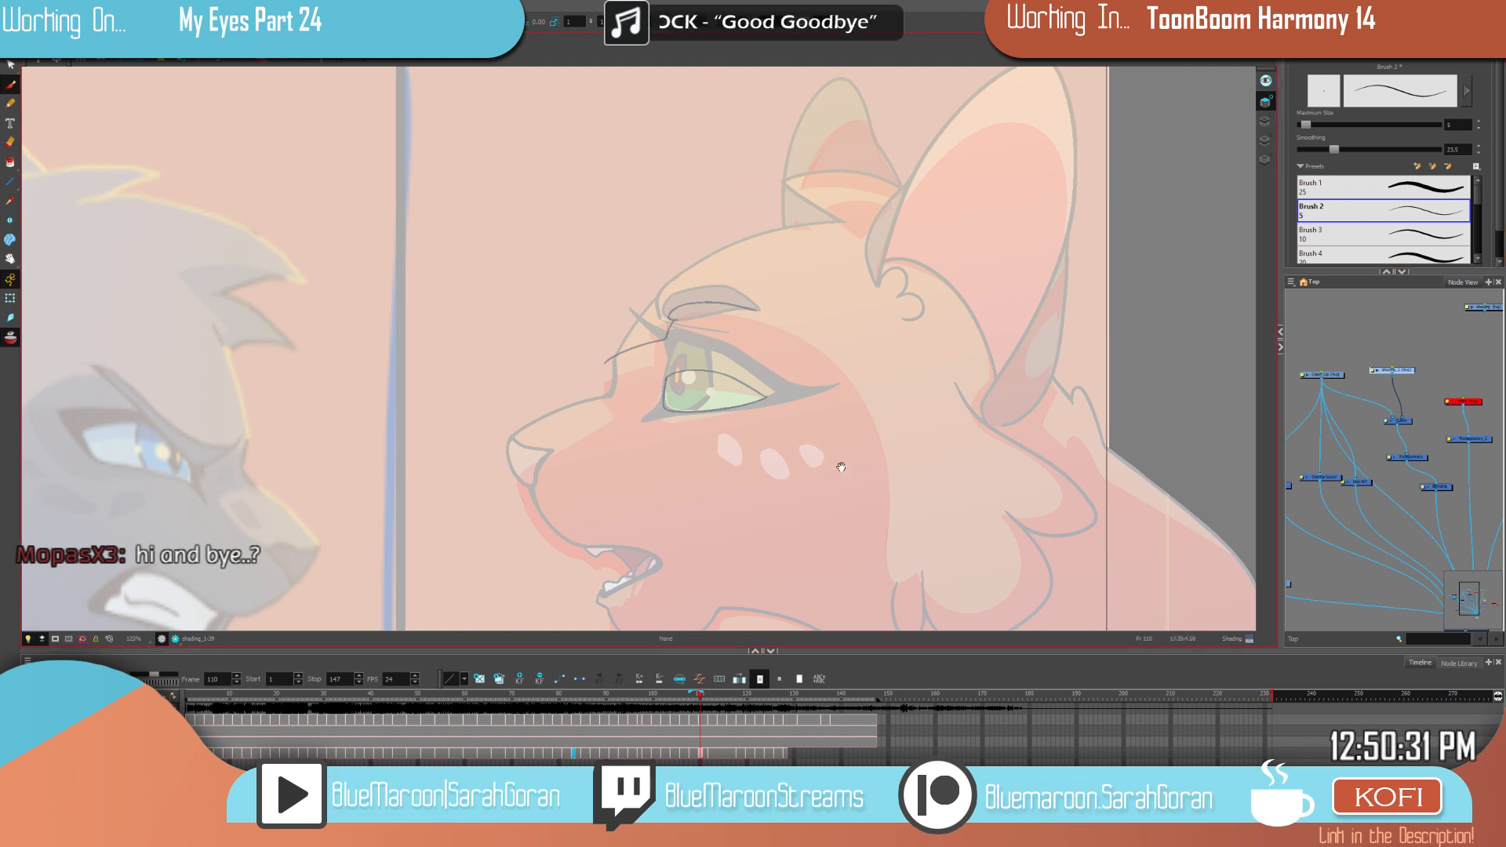
left_click_drag(837, 461, 845, 345)
mouse_move(615, 246)
left_mouse_down()
mouse_move(628, 294)
mouse_move(540, 338)
mouse_move(532, 370)
left_mouse_up()
mouse_move(643, 438)
left_mouse_down()
mouse_move(615, 368)
mouse_move(619, 387)
left_mouse_up()
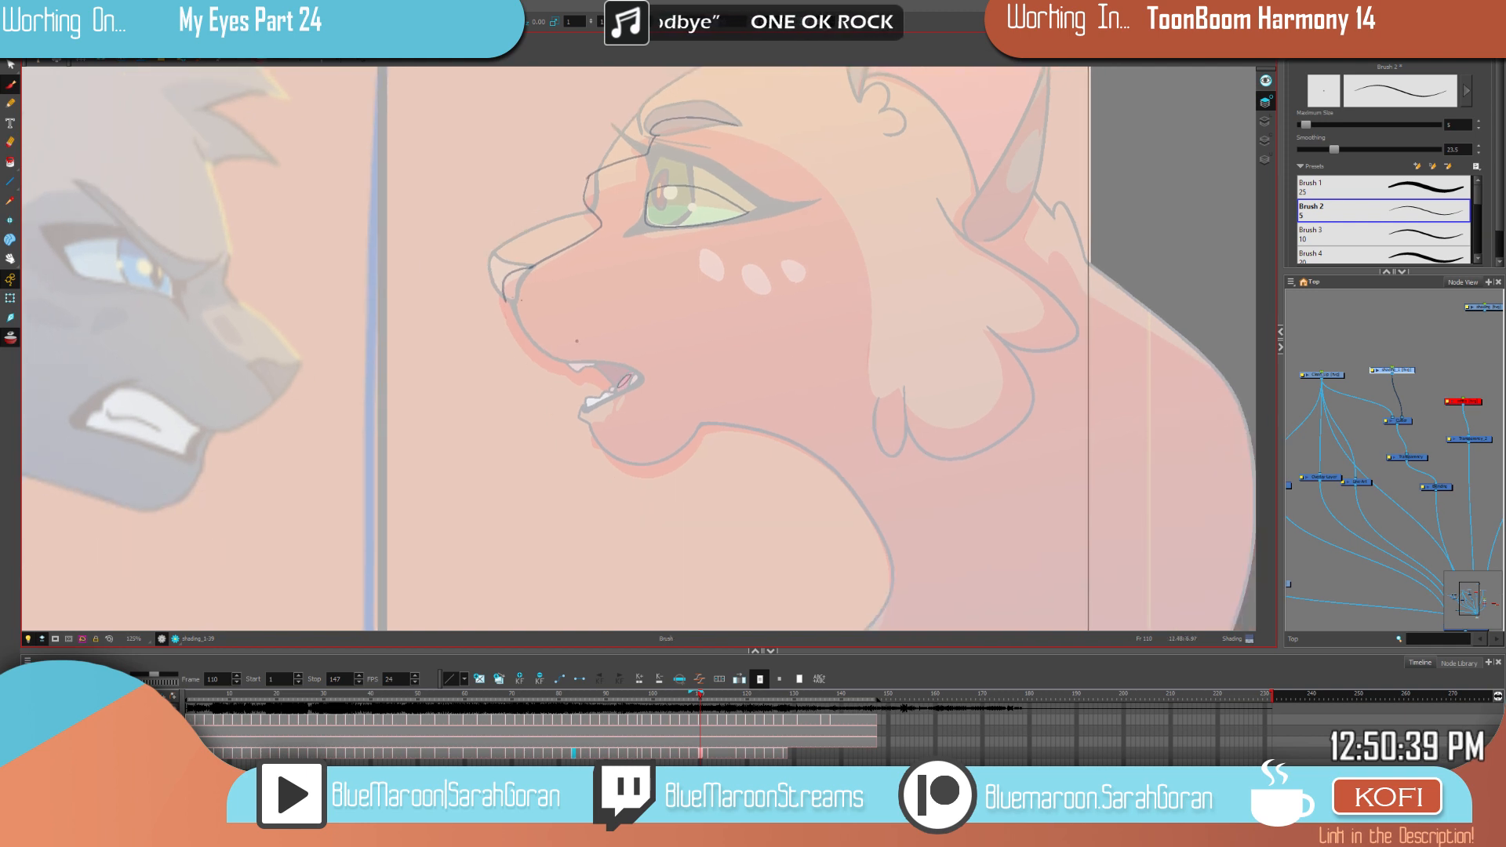
Step: Continue the frame 110 shading contour along the mouth, below the jaw, down the throat and around the outside of the body
mouse_move(509, 306)
left_mouse_down()
mouse_move(551, 371)
mouse_move(582, 382)
mouse_move(582, 456)
mouse_move(720, 465)
mouse_move(731, 437)
left_mouse_up()
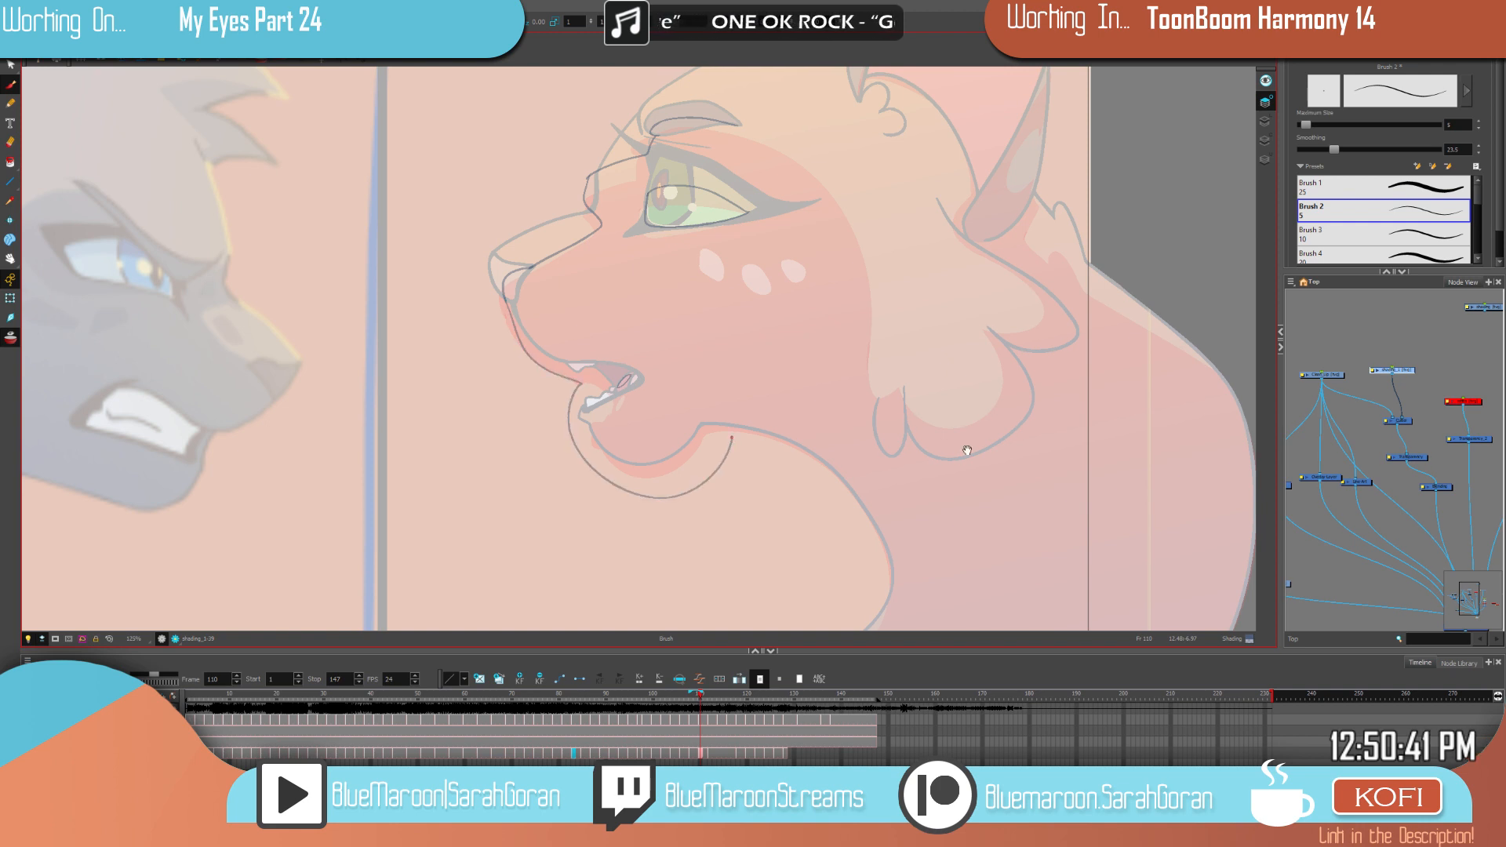
left_click_drag(967, 450, 876, 348)
mouse_move(640, 334)
left_mouse_down()
mouse_move(685, 369)
mouse_move(702, 565)
mouse_move(1167, 531)
left_mouse_up()
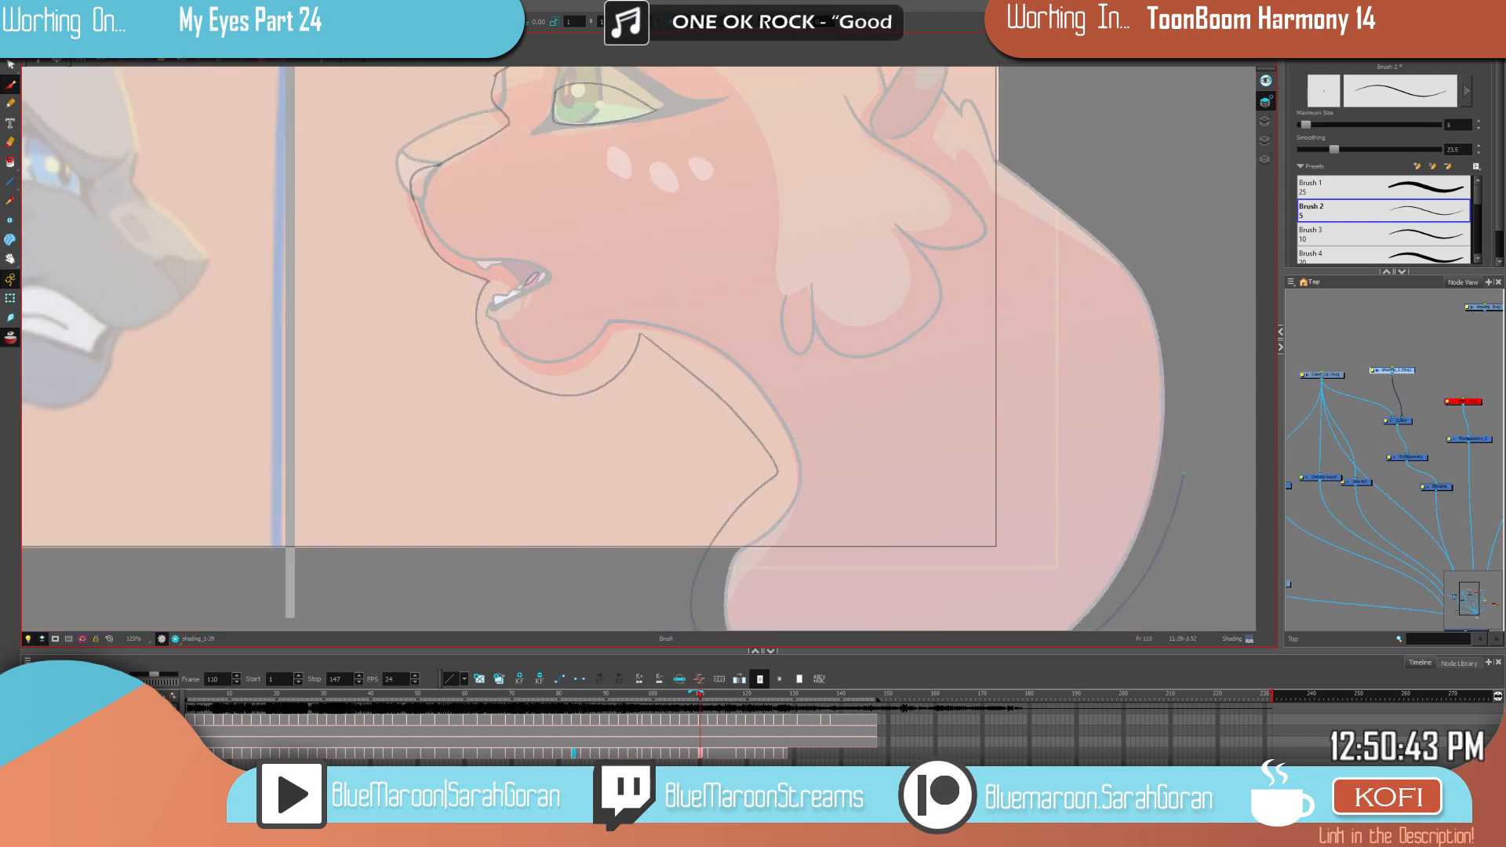
Step: Draw the shading contour inside the cheek-fur tufts and up the face marking's curved edge to the eyebrow on frame 110
left_click_drag(1129, 317, 909, 504)
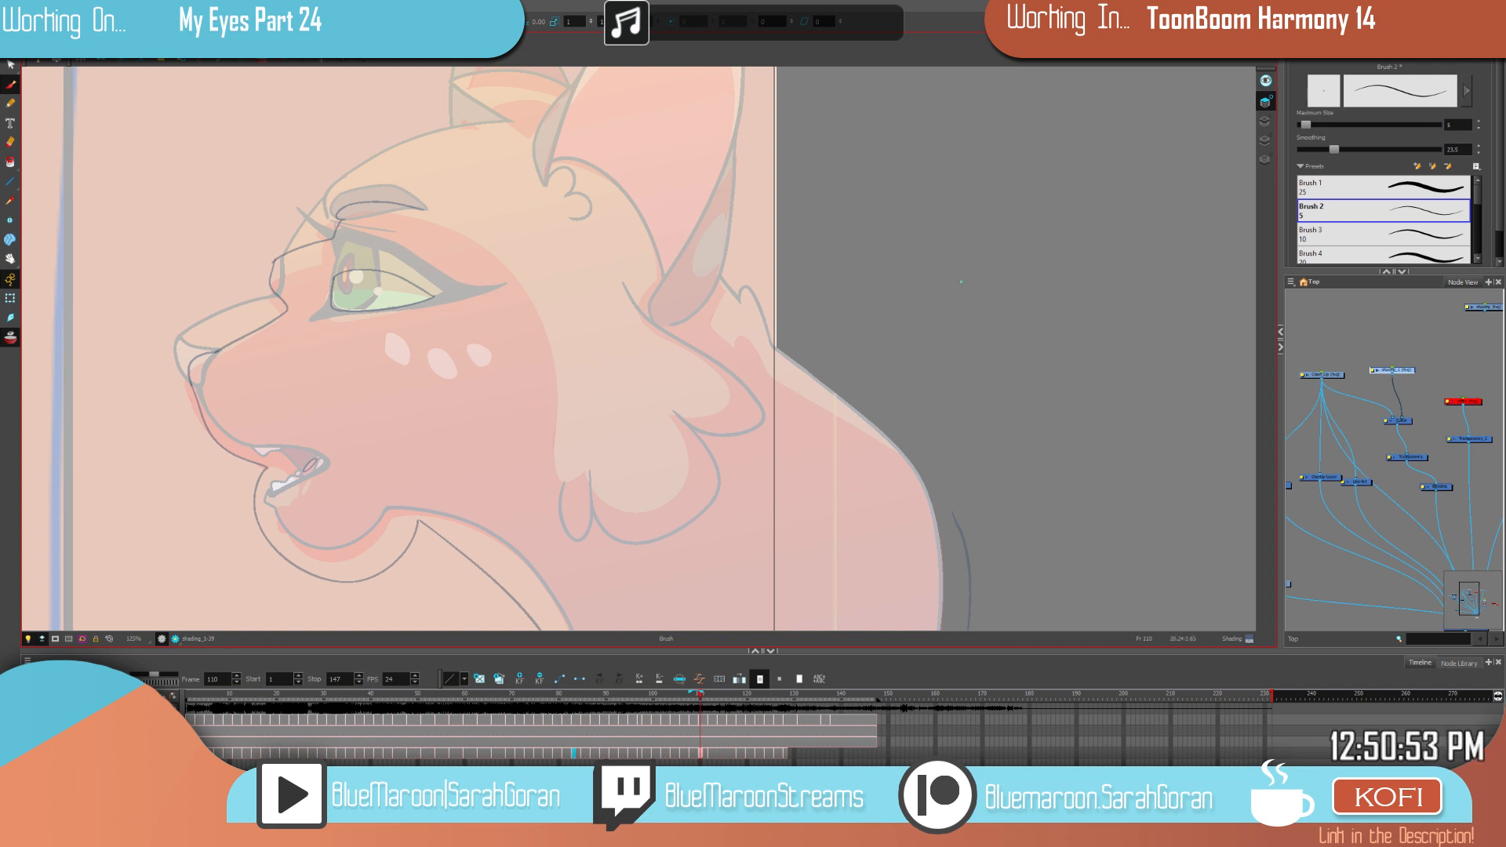
key("f")
key("g")
key("f")
key("g")
mouse_move(740, 390)
left_mouse_down()
mouse_move(680, 414)
mouse_move(690, 483)
mouse_move(637, 513)
mouse_move(590, 469)
left_mouse_up()
key("f")
key("g")
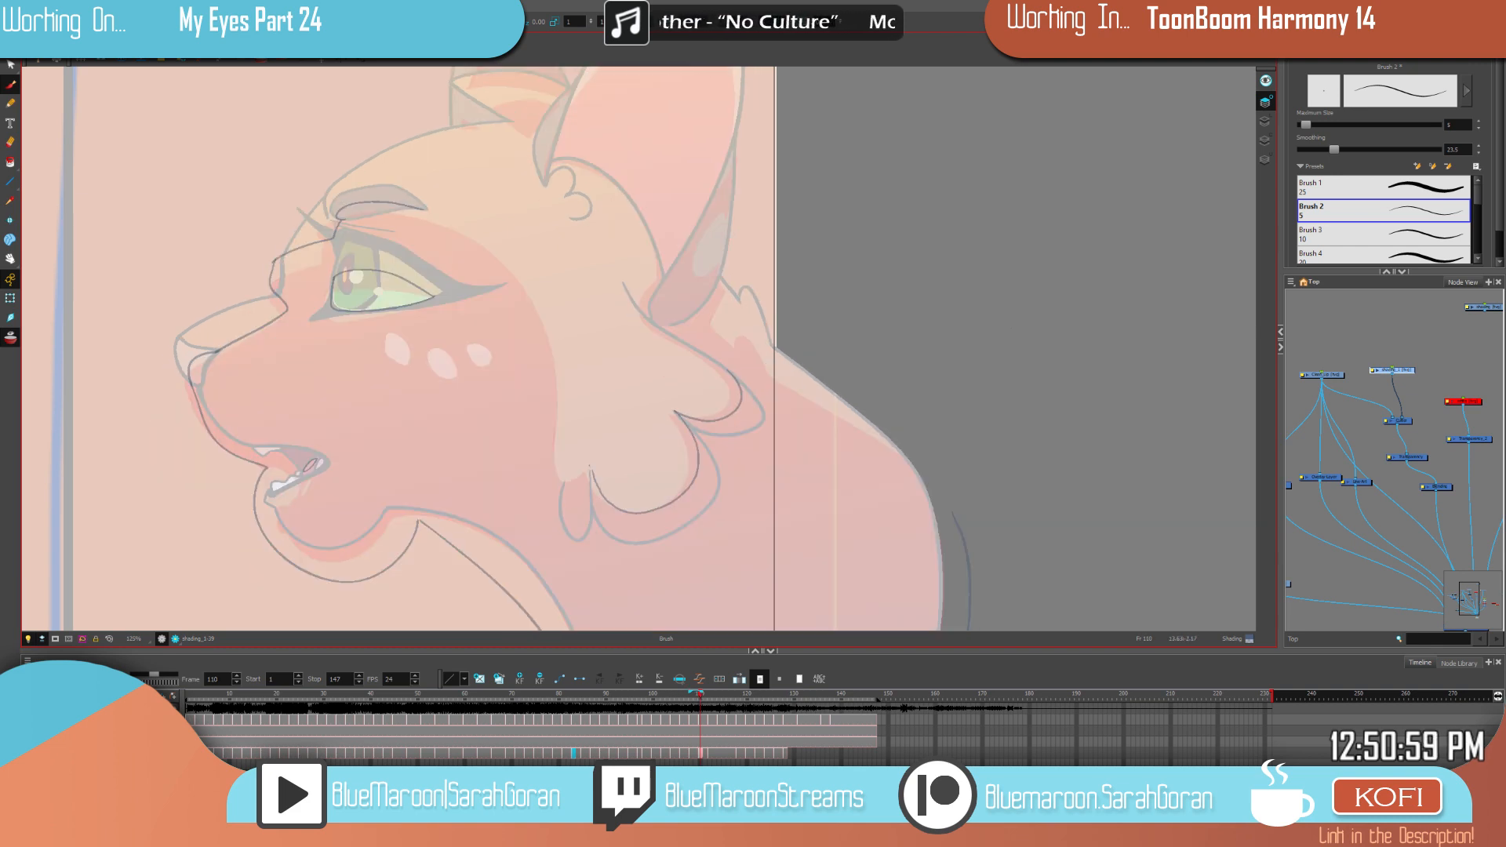
mouse_move(581, 476)
left_mouse_down()
mouse_move(567, 387)
mouse_move(527, 286)
mouse_move(427, 210)
left_mouse_up()
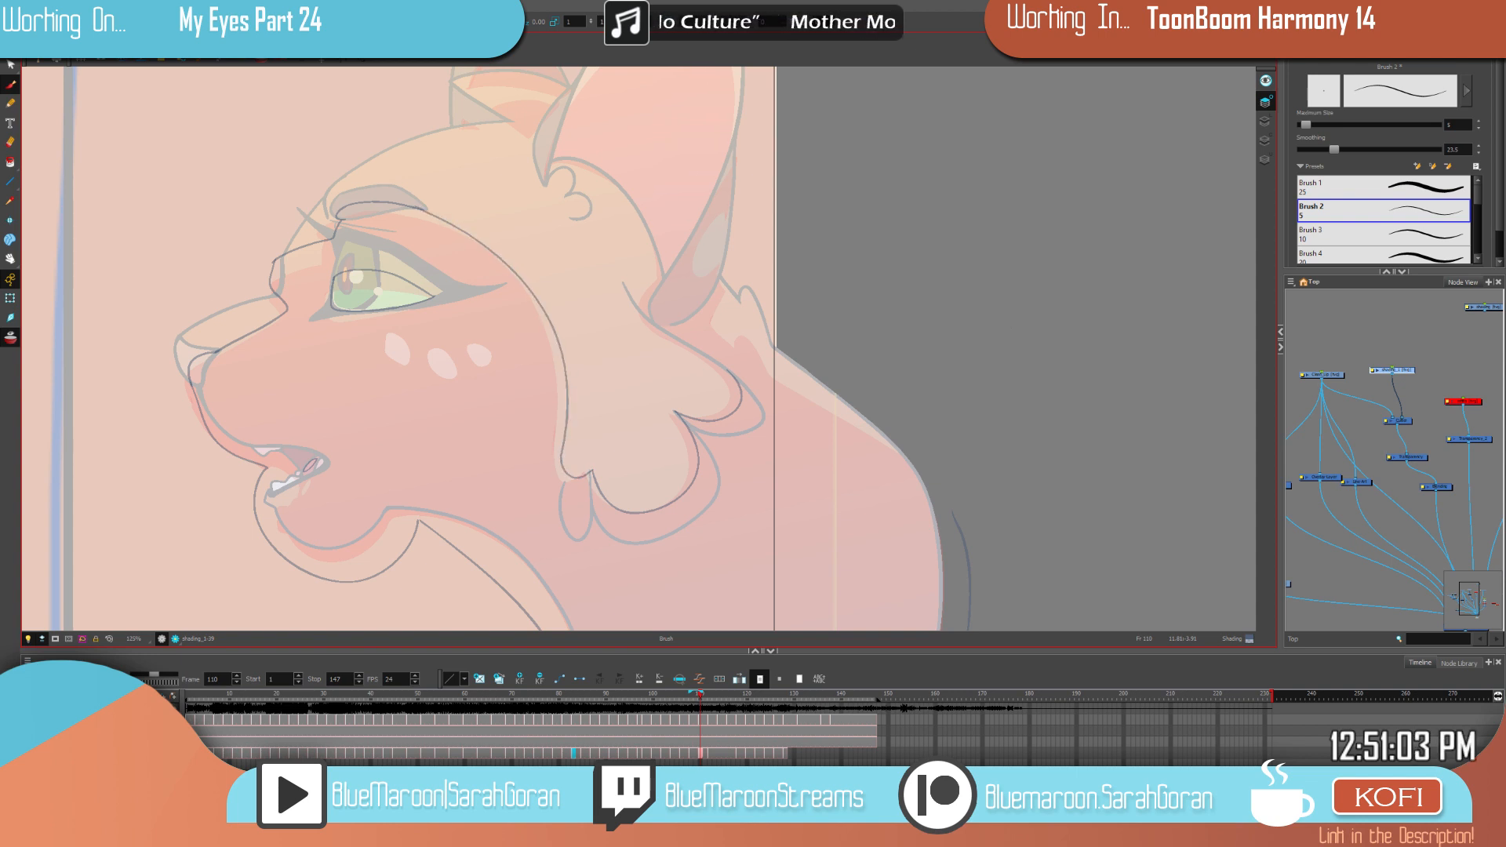
left_click(737, 415)
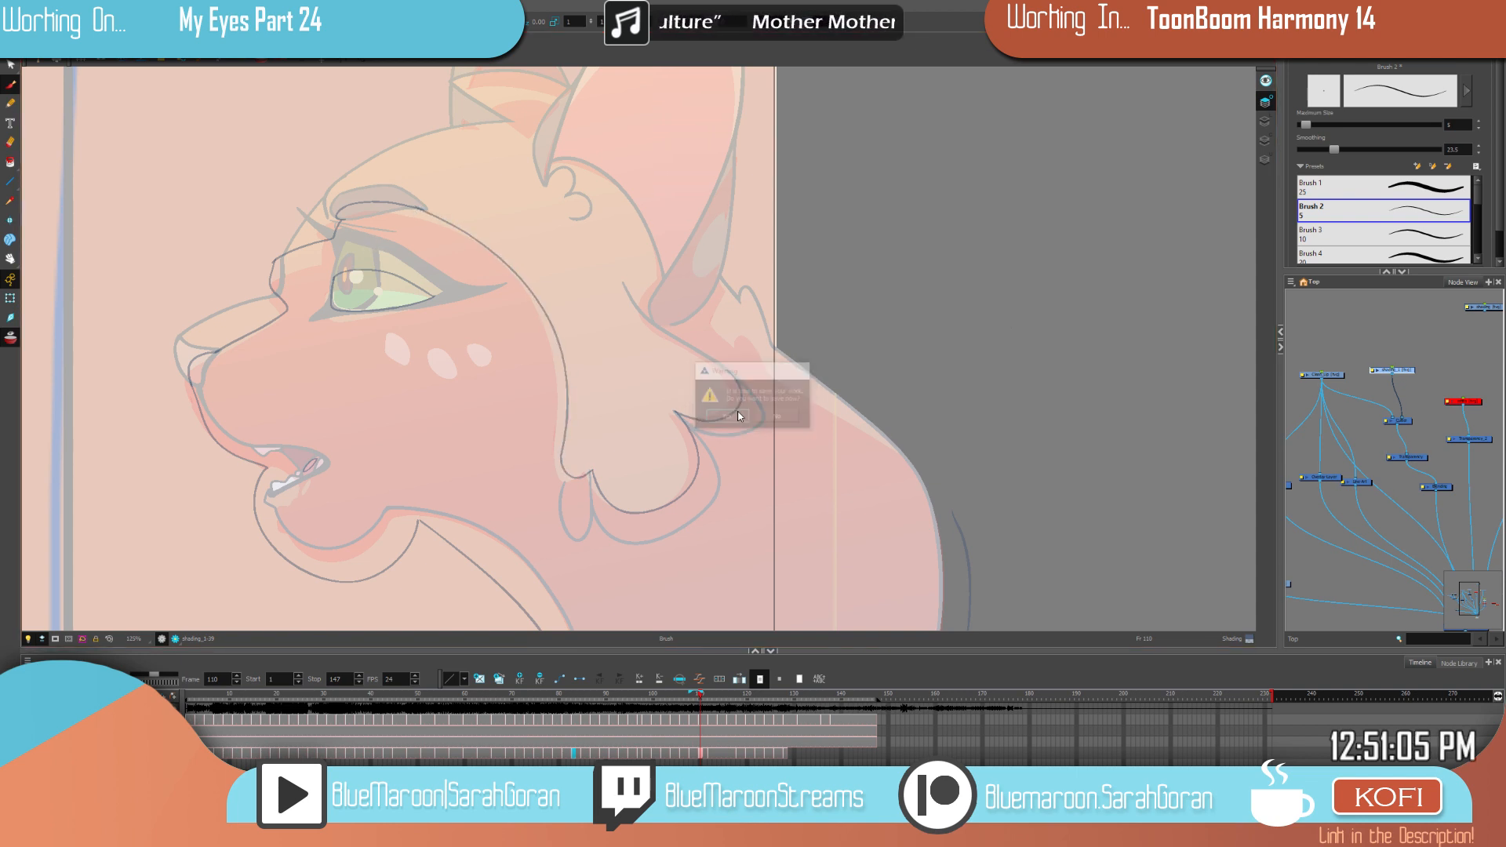
Step: Draw the shading contour around the neck fur and along the upper back on frame 110, joining the outer body line
left_click_drag(925, 426, 889, 433)
key("comma")
key("period")
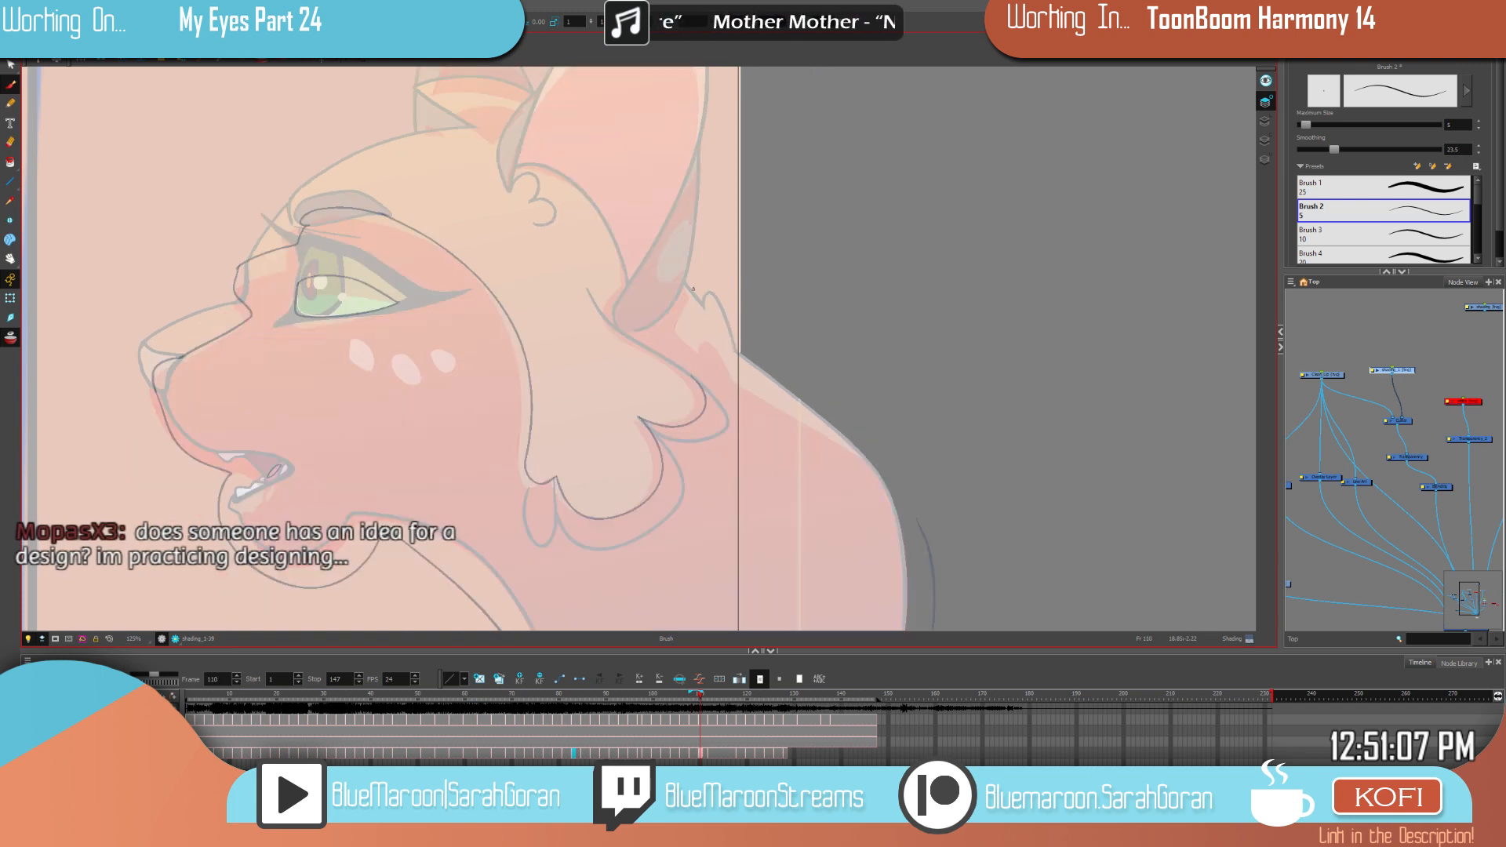
mouse_move(695, 287)
left_mouse_down()
mouse_move(677, 320)
mouse_move(703, 353)
mouse_move(720, 344)
mouse_move(916, 518)
left_mouse_up()
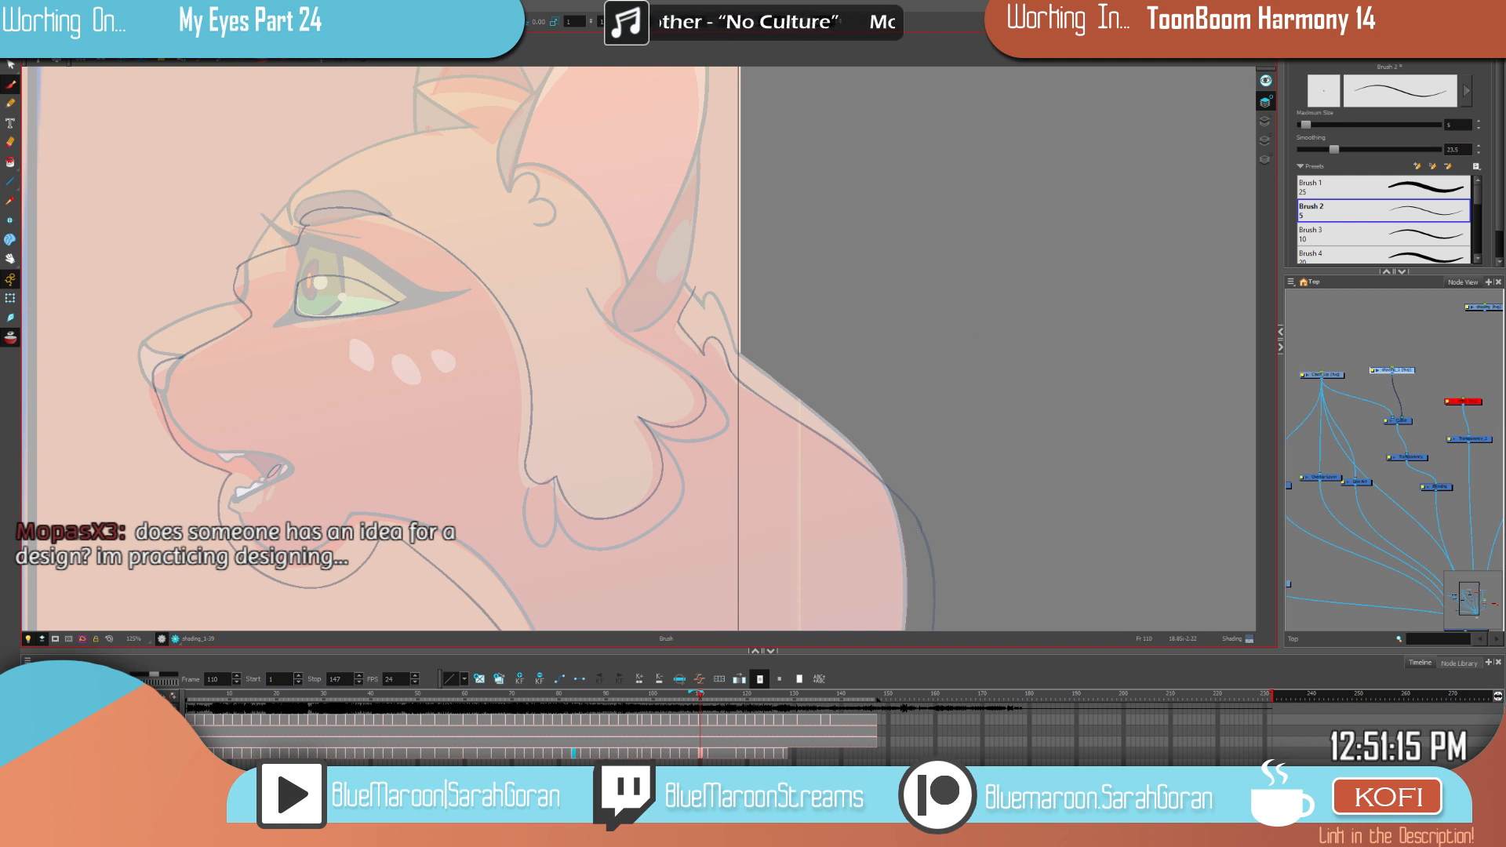
Step: Outline the near ear's base and its oval marking on frame 110, comparing with the previous drawing
left_click_drag(798, 358, 845, 437)
mouse_move(739, 455)
left_mouse_down()
mouse_move(665, 409)
mouse_move(677, 365)
left_mouse_up()
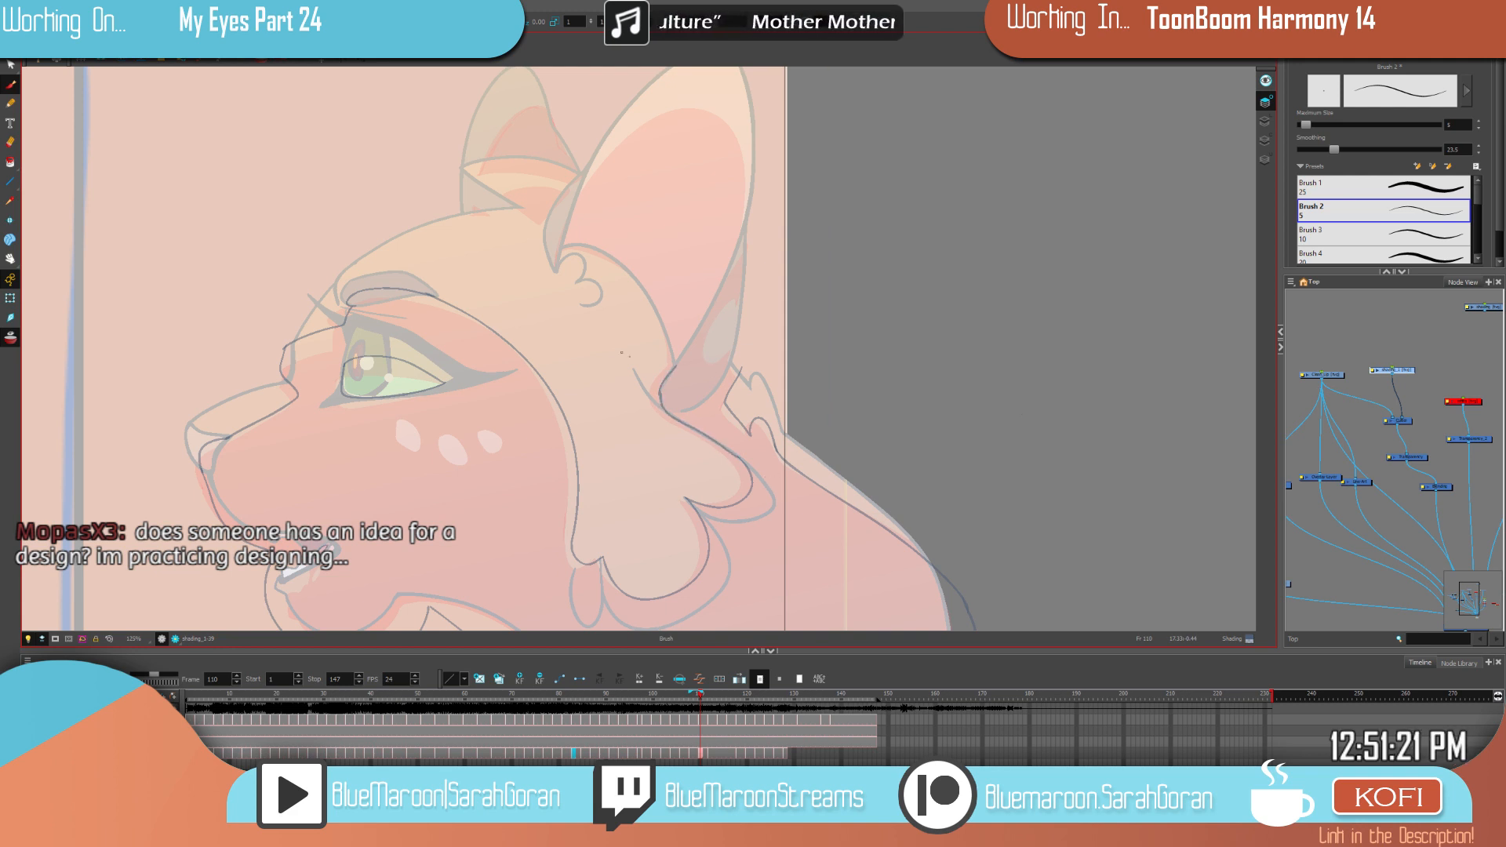
left_click_drag(871, 467, 880, 497)
key("comma")
key("period")
key("comma")
key("period")
mouse_move(742, 333)
left_mouse_down()
mouse_move(717, 359)
mouse_move(725, 398)
left_mouse_up()
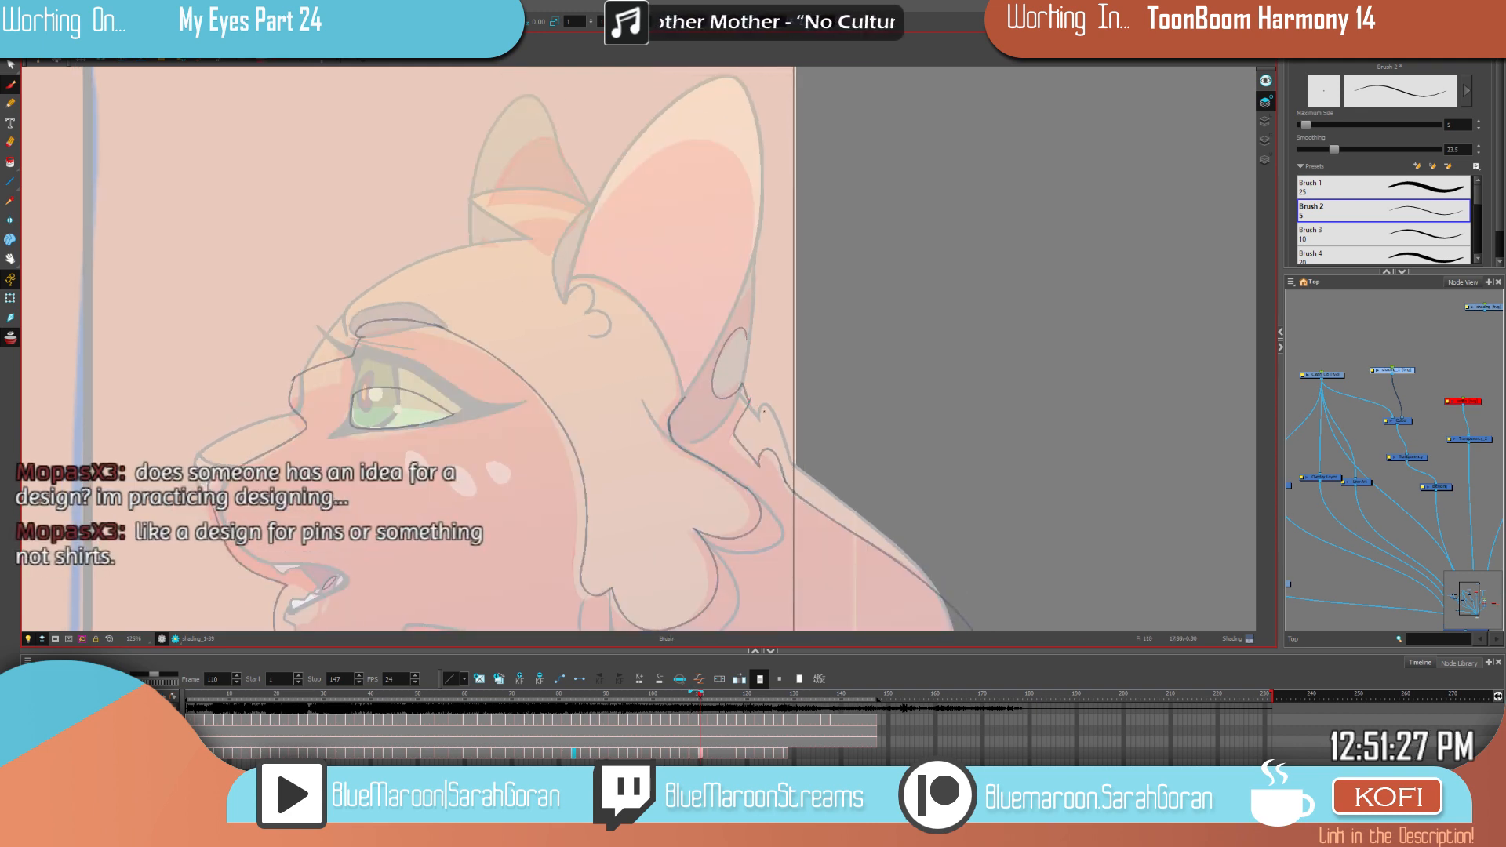
Step: Draw the shading contour along the near ear's back edge and over its inner rim on frame 110, comparing with the previous drawing
left_click_drag(876, 344, 915, 384)
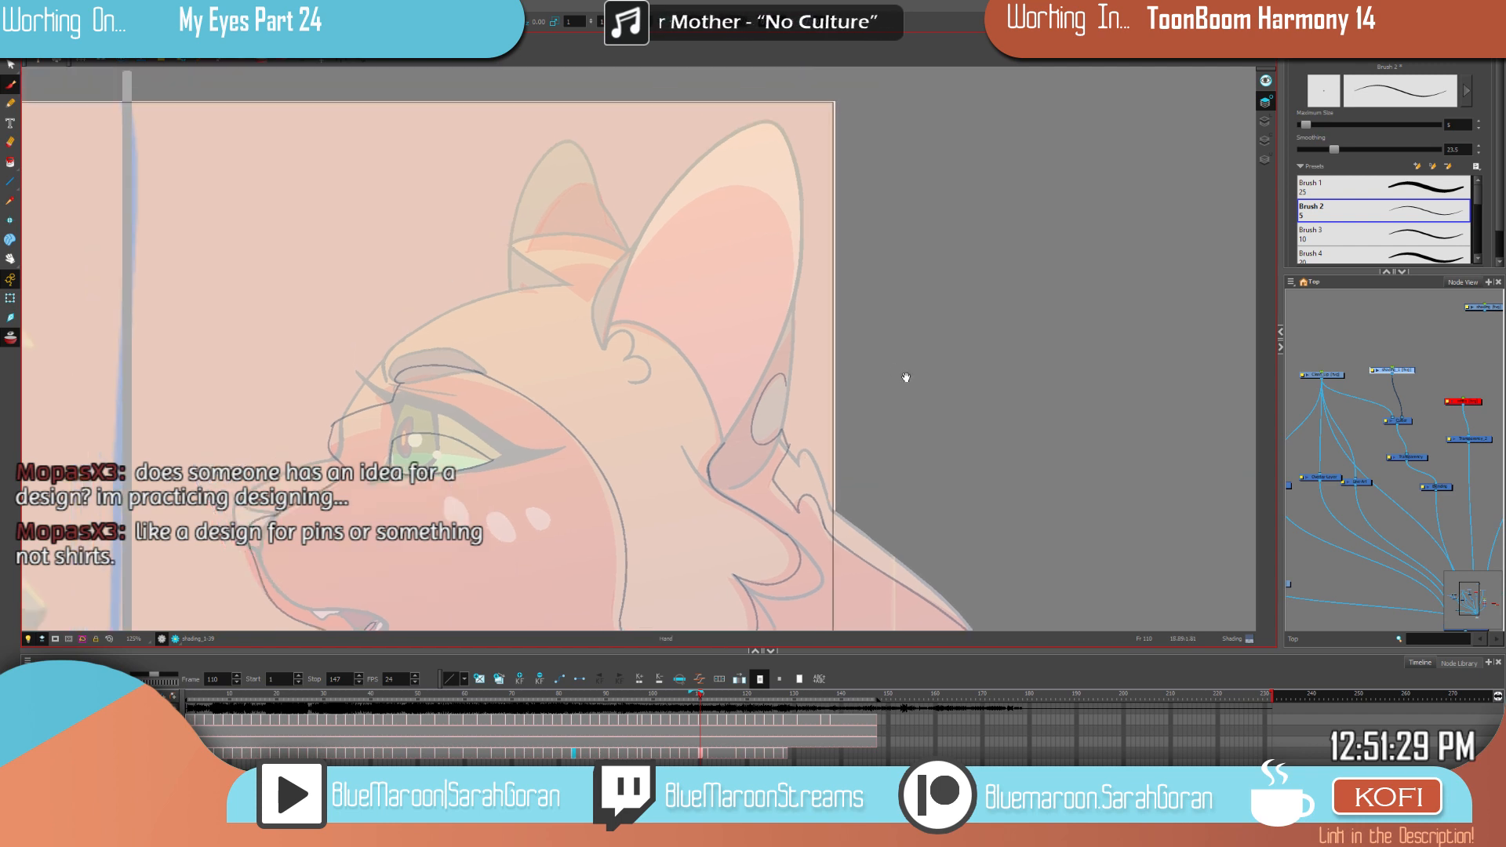
key("comma")
key("comma")
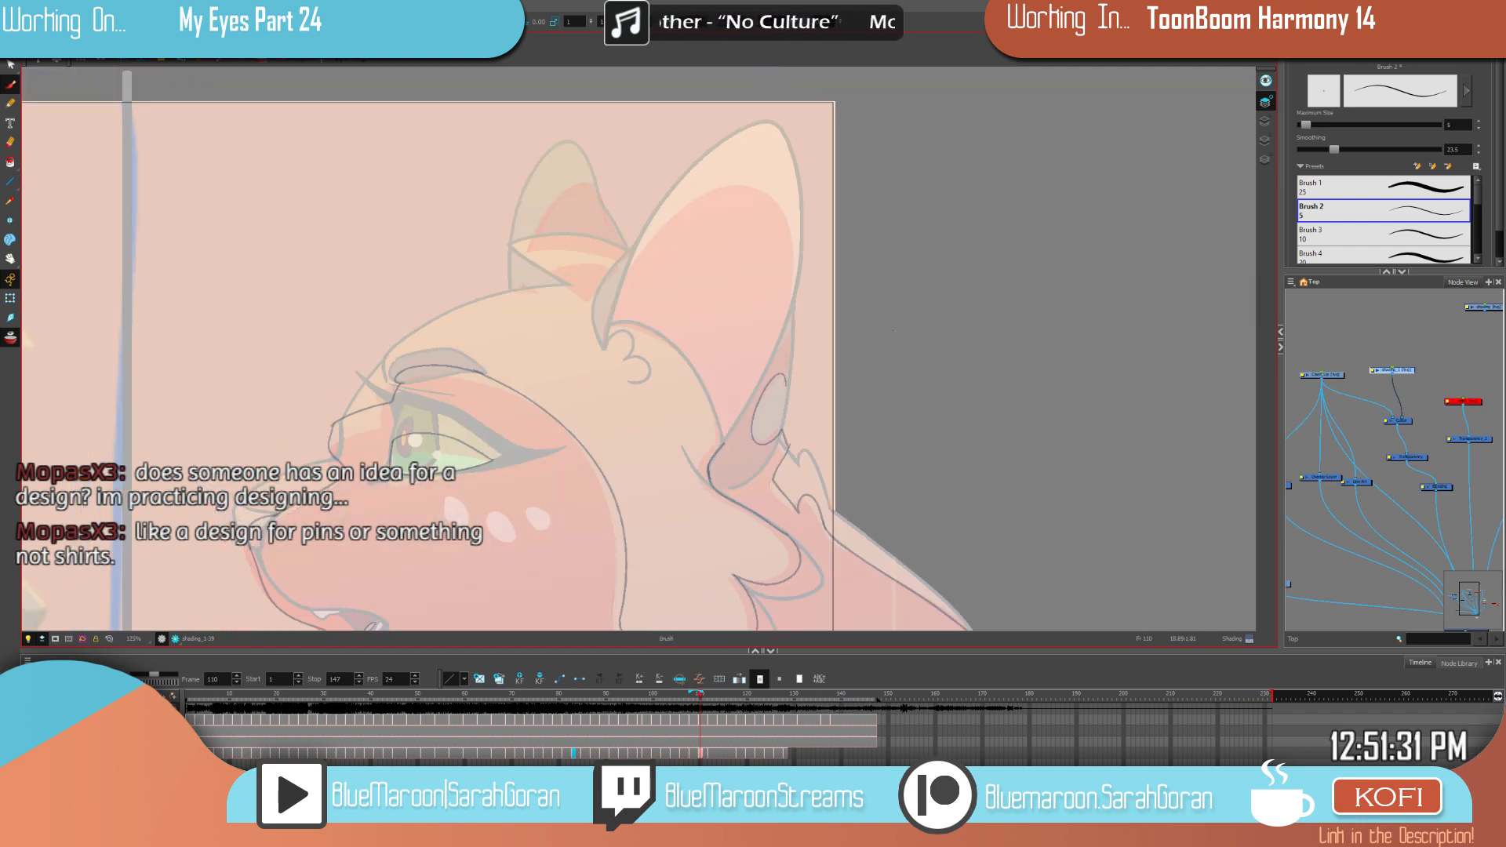
key("period")
key("period")
left_click_drag(792, 305, 787, 372)
key("comma")
key("period")
key("comma")
key("comma")
key("period")
key("period")
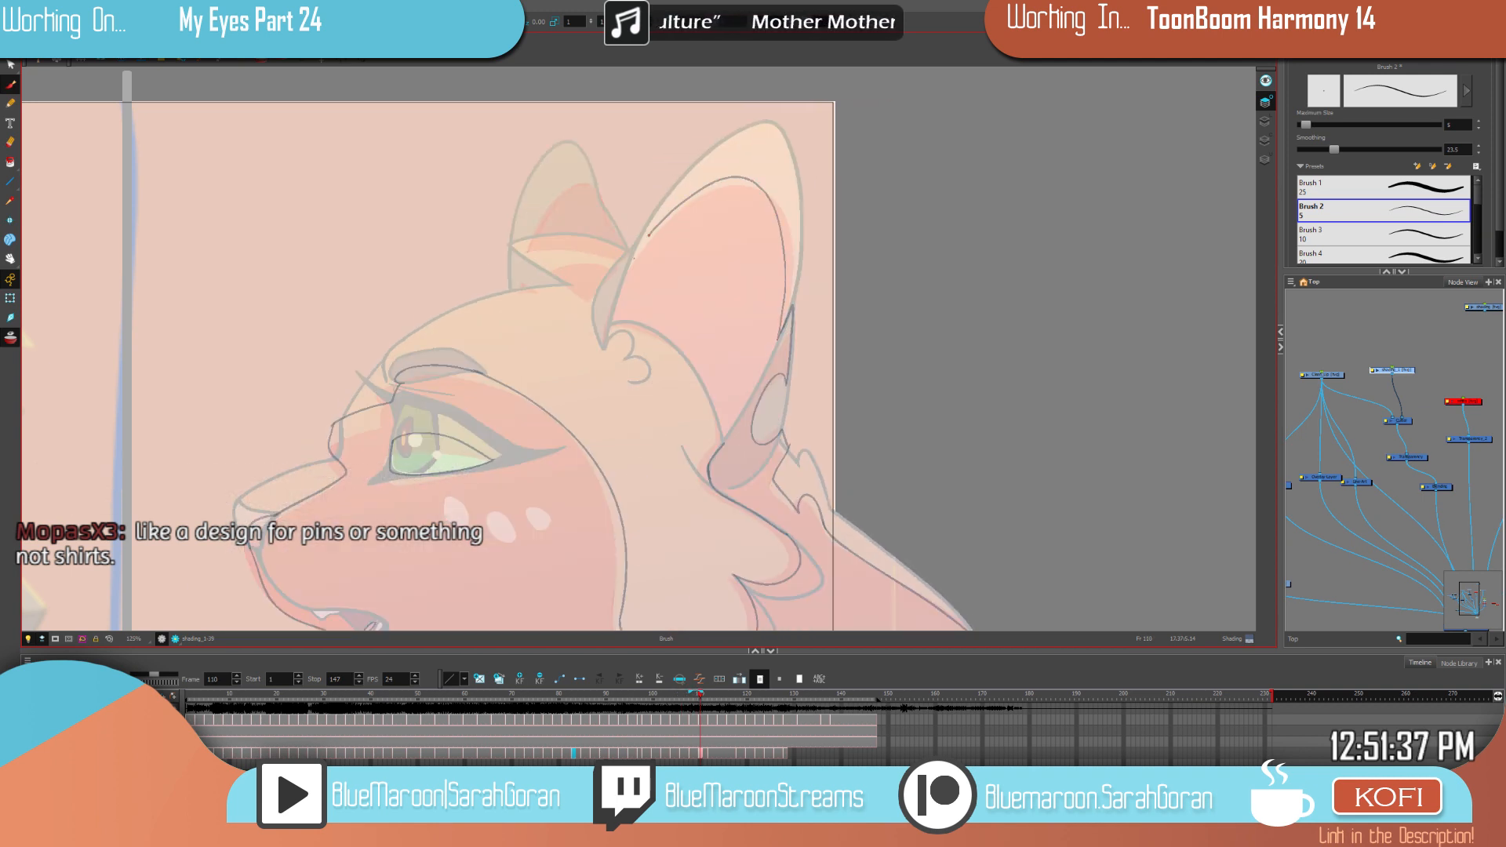
Step: Close the near ear's inner shading contour at its front base on frame 110, checking it against the earlier drawings
key("comma")
key("comma")
key("period")
key("period")
left_click_drag(633, 257, 609, 328)
key("f")
key("g")
key("f")
key("g")
key("f")
key("f")
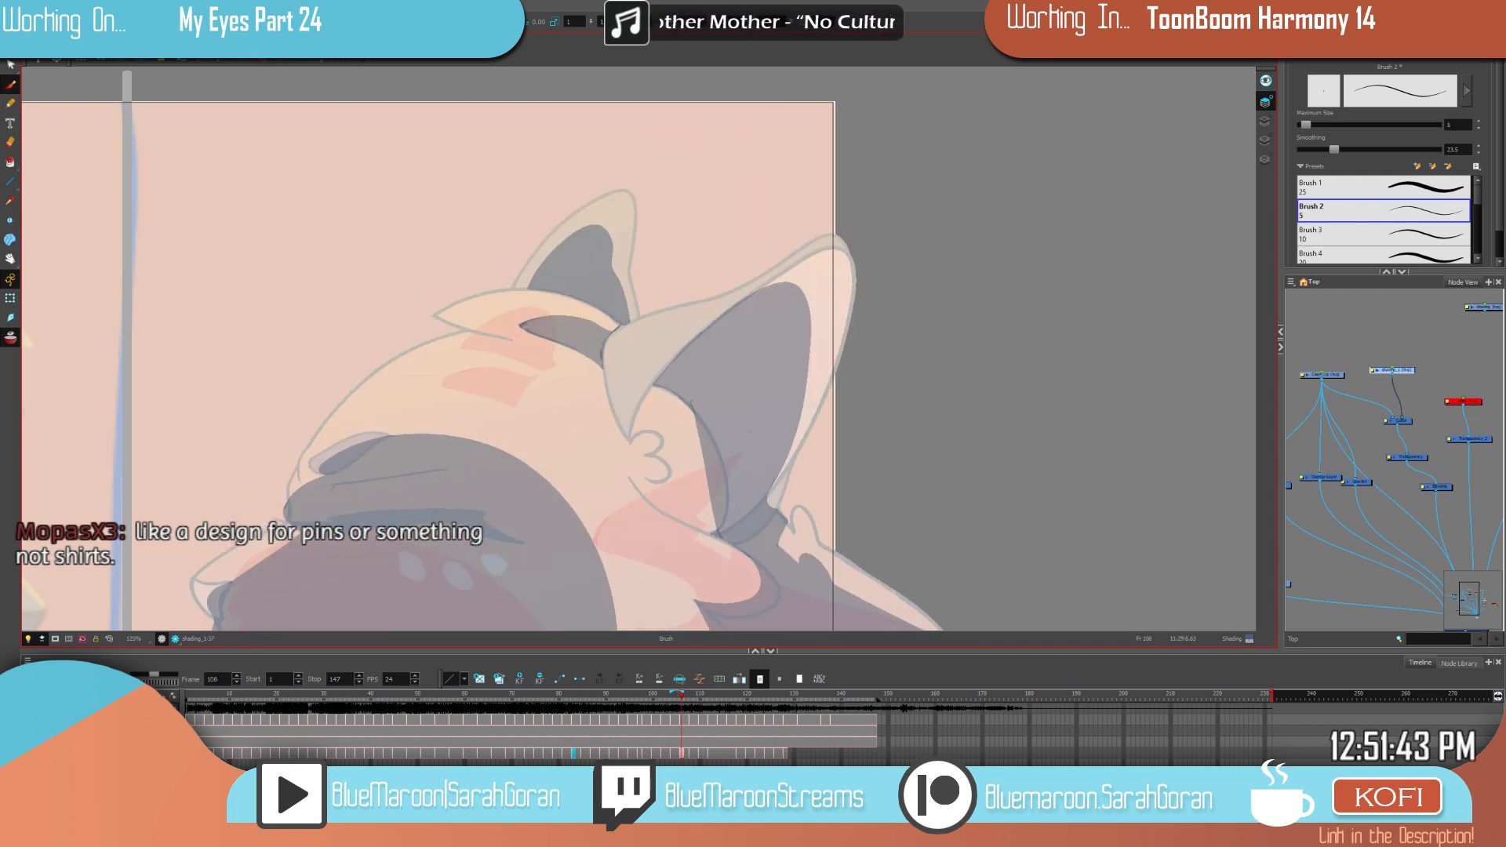
key("g")
key("period")
key("period")
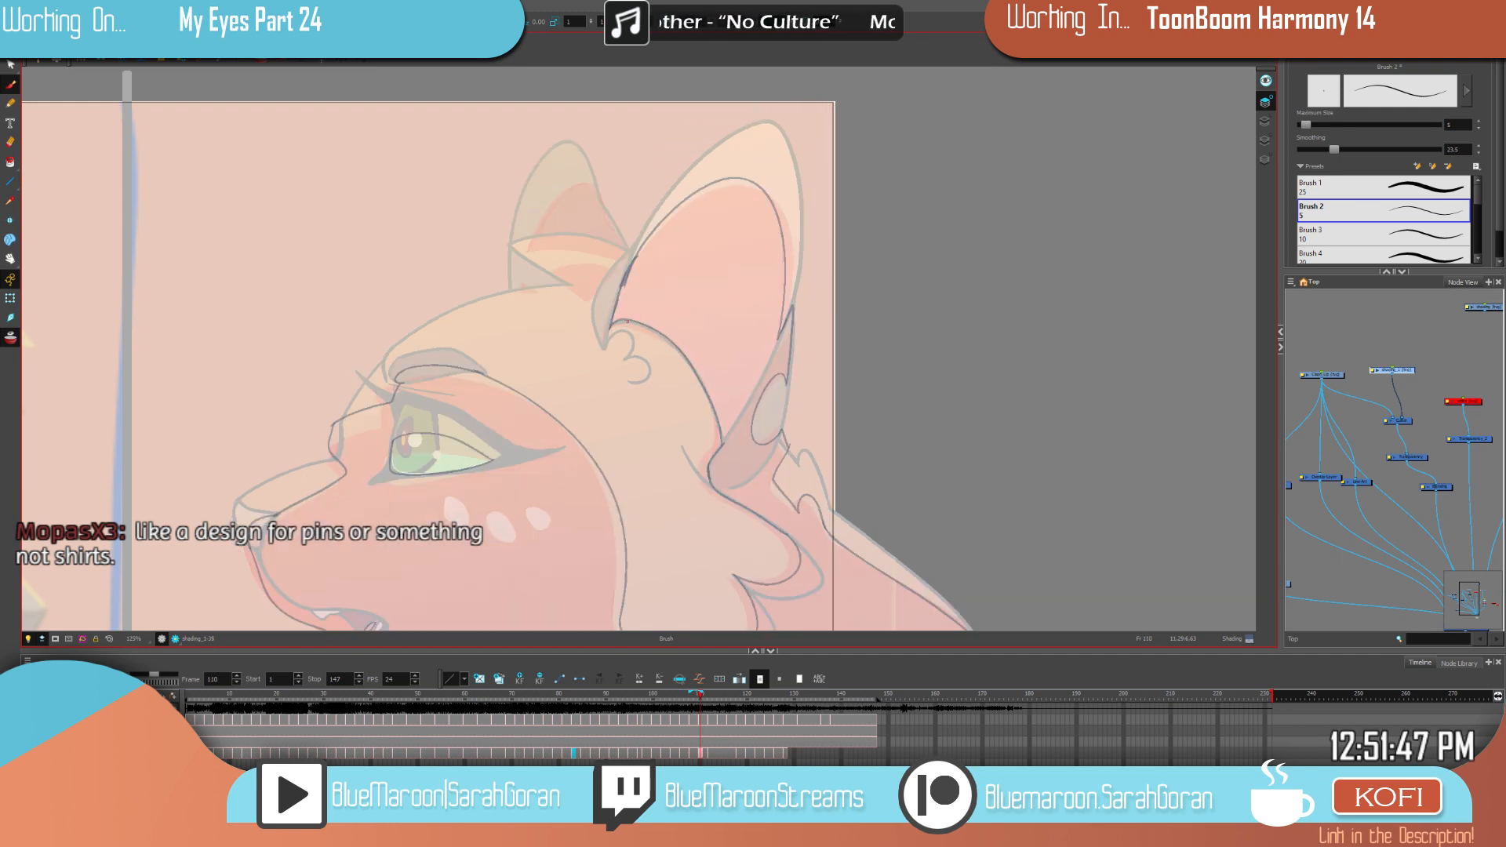
Step: Fill the closed face, ear and body shading contour on frame 110 with the shadow colour
key("alt+i")
left_click(738, 345)
key("comma")
key("period")
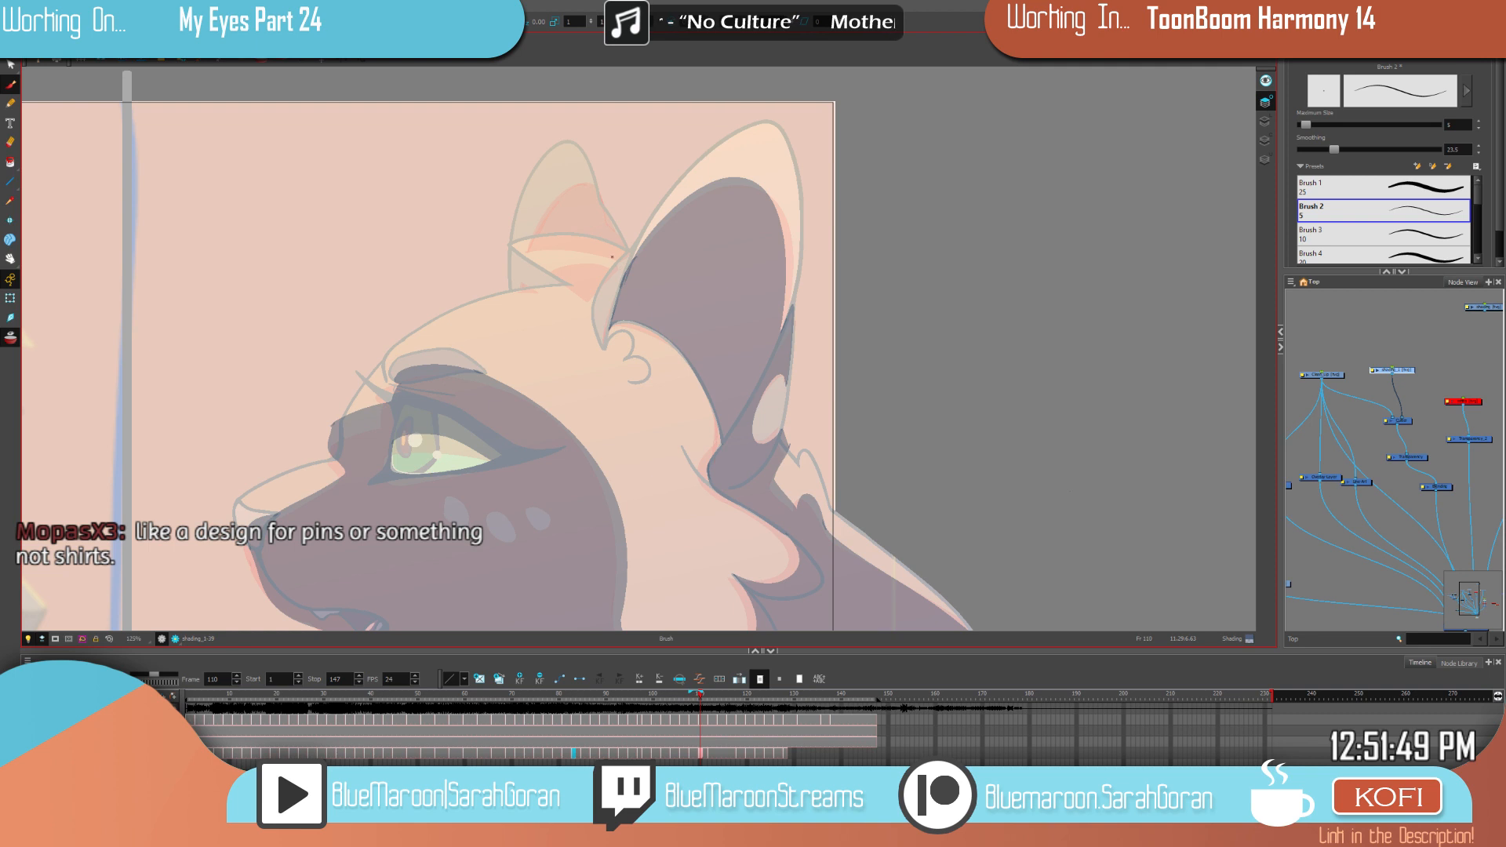
Step: Outline and fill the small shading patch on the hair tuft between the ears on frame 110
left_click_drag(575, 267, 596, 287)
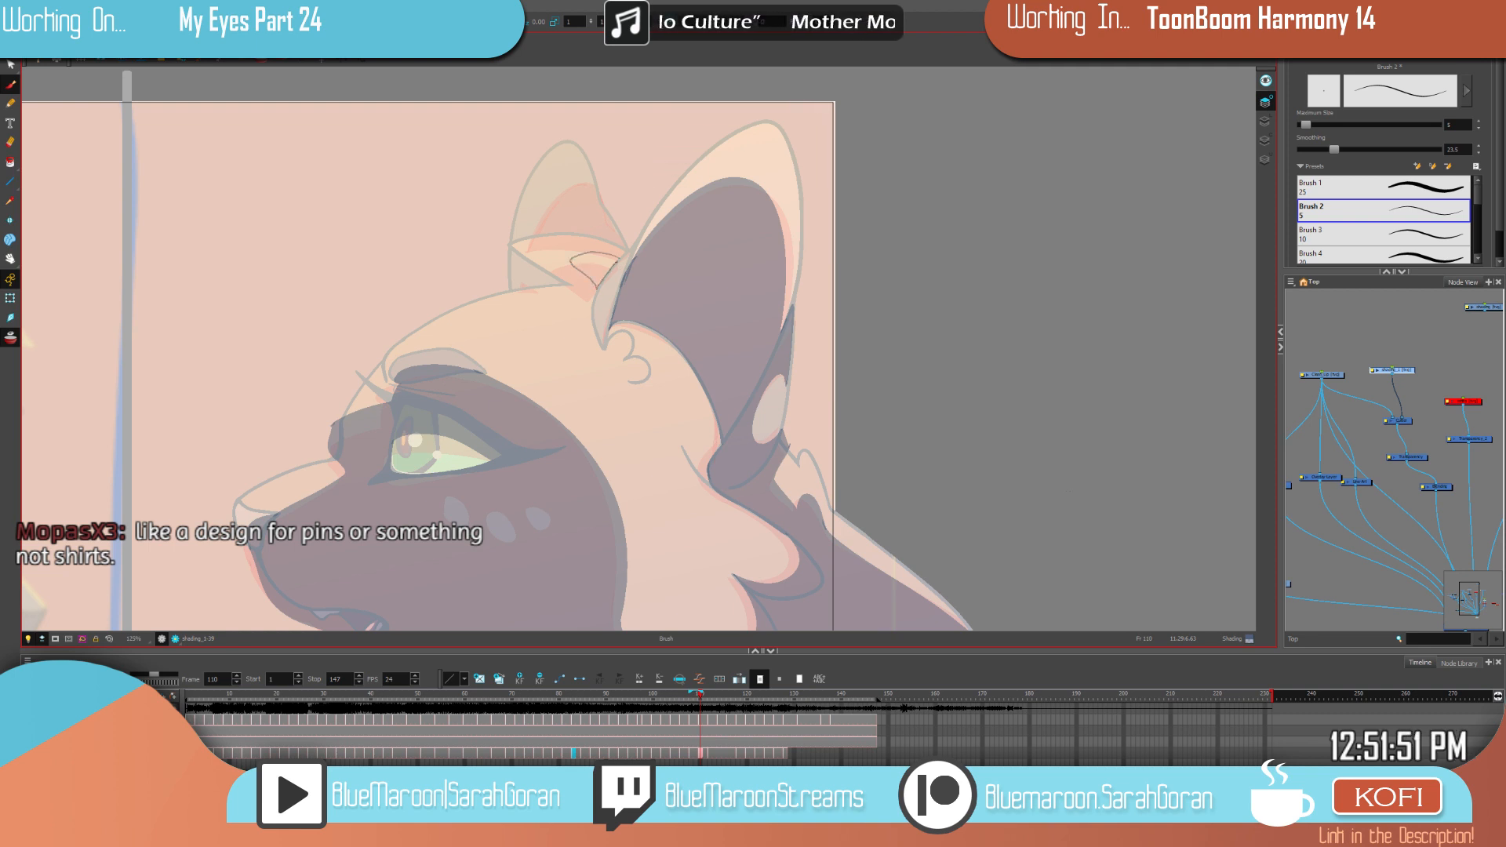
key("alt+i")
left_click(607, 271)
key("comma")
key("period")
key("comma")
key("period")
Step: Outline the far ear's inner area around the overlapping hair tuft and fill both enclosed parts on frame 110
left_click_drag(558, 181, 518, 280)
left_click_drag(592, 213, 606, 239)
left_click_drag(560, 180, 596, 225)
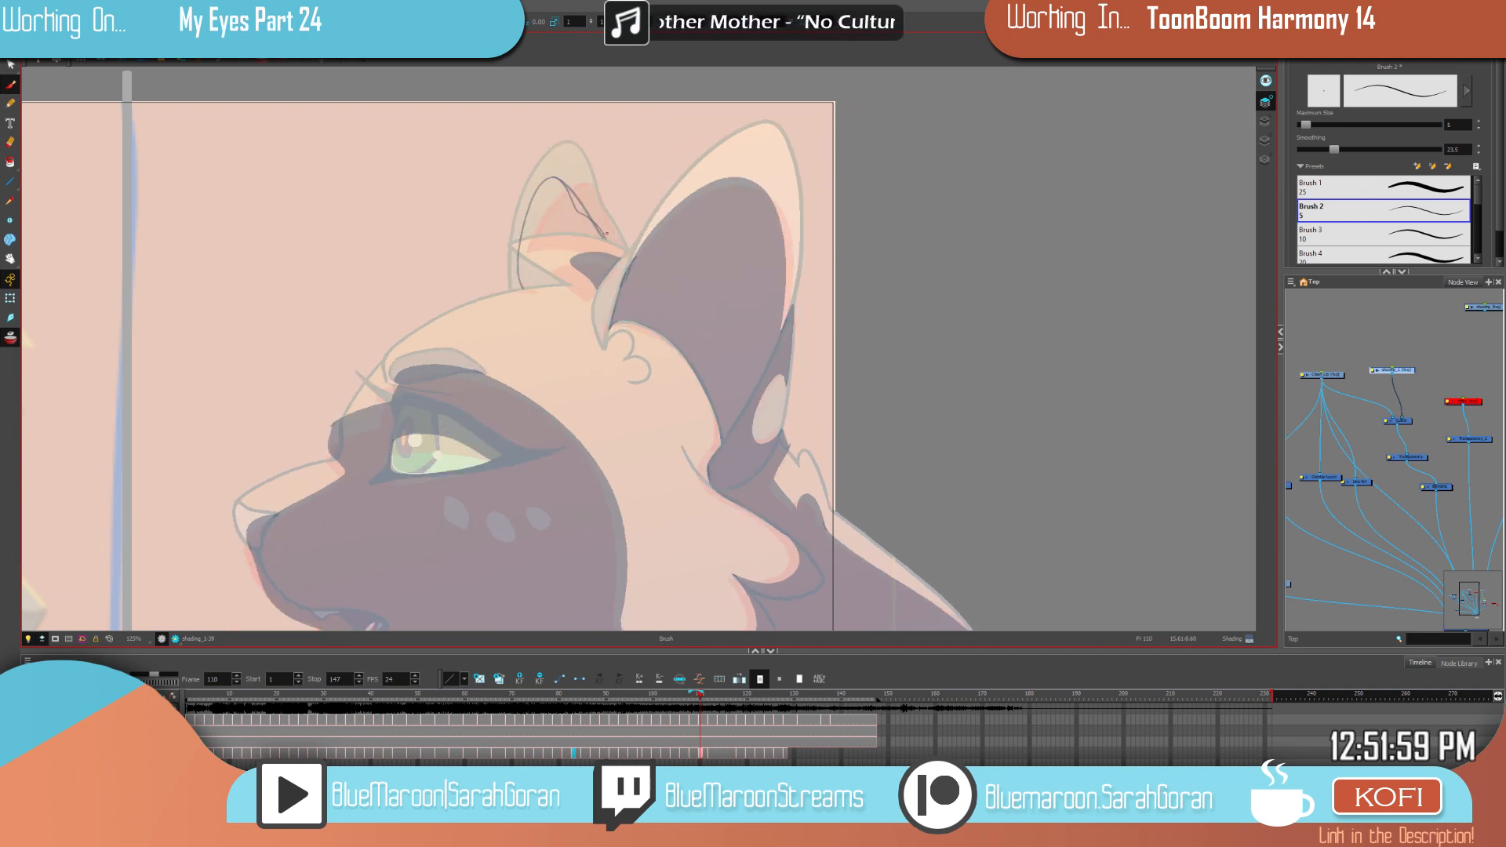
mouse_move(605, 243)
left_mouse_down()
mouse_move(514, 243)
mouse_move(563, 283)
mouse_move(521, 287)
left_mouse_up()
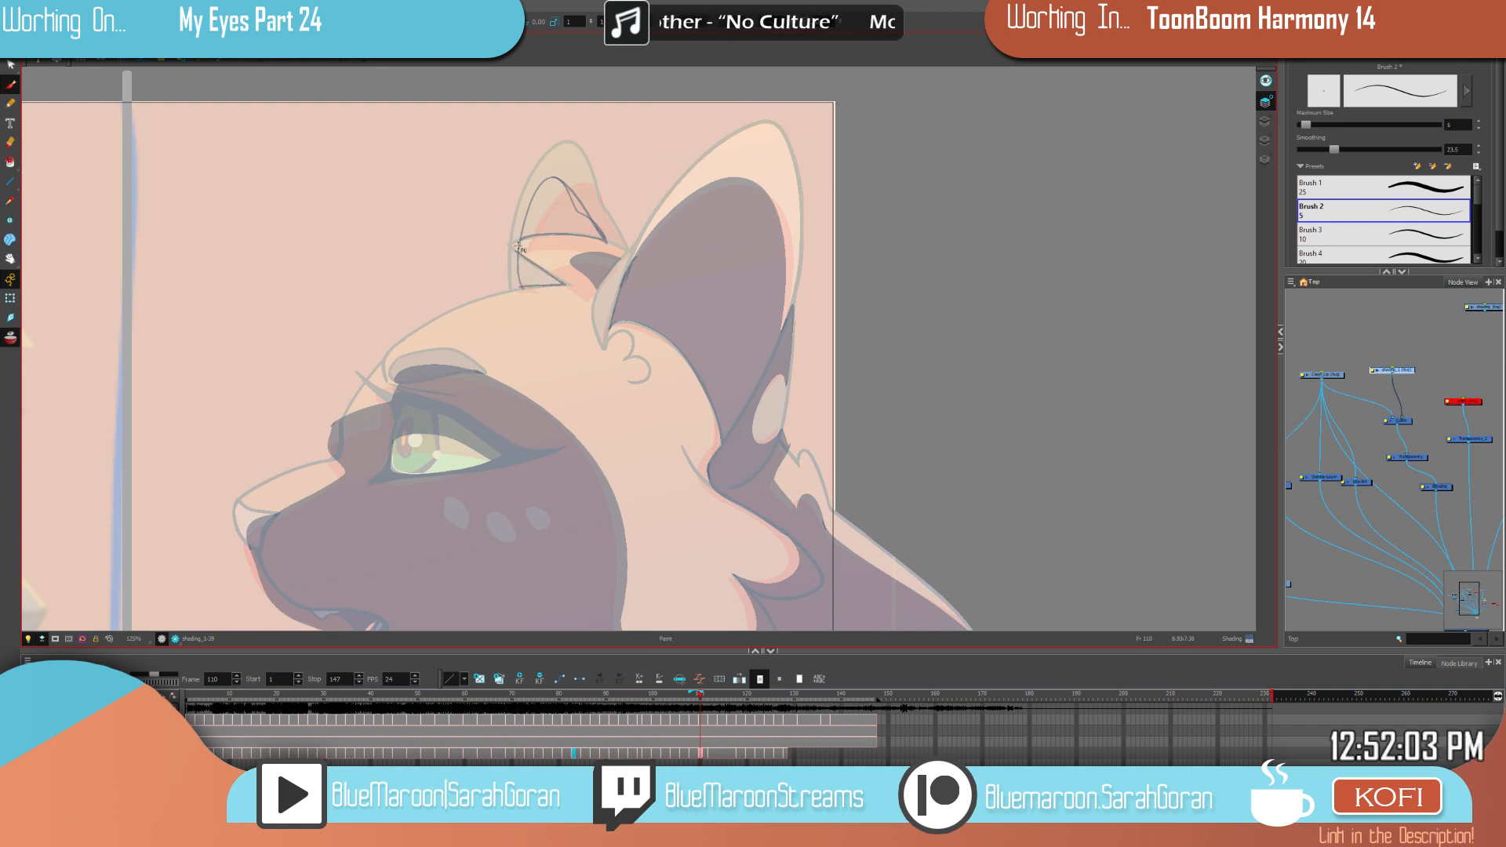
left_click(534, 276)
left_click(535, 226)
key("t")
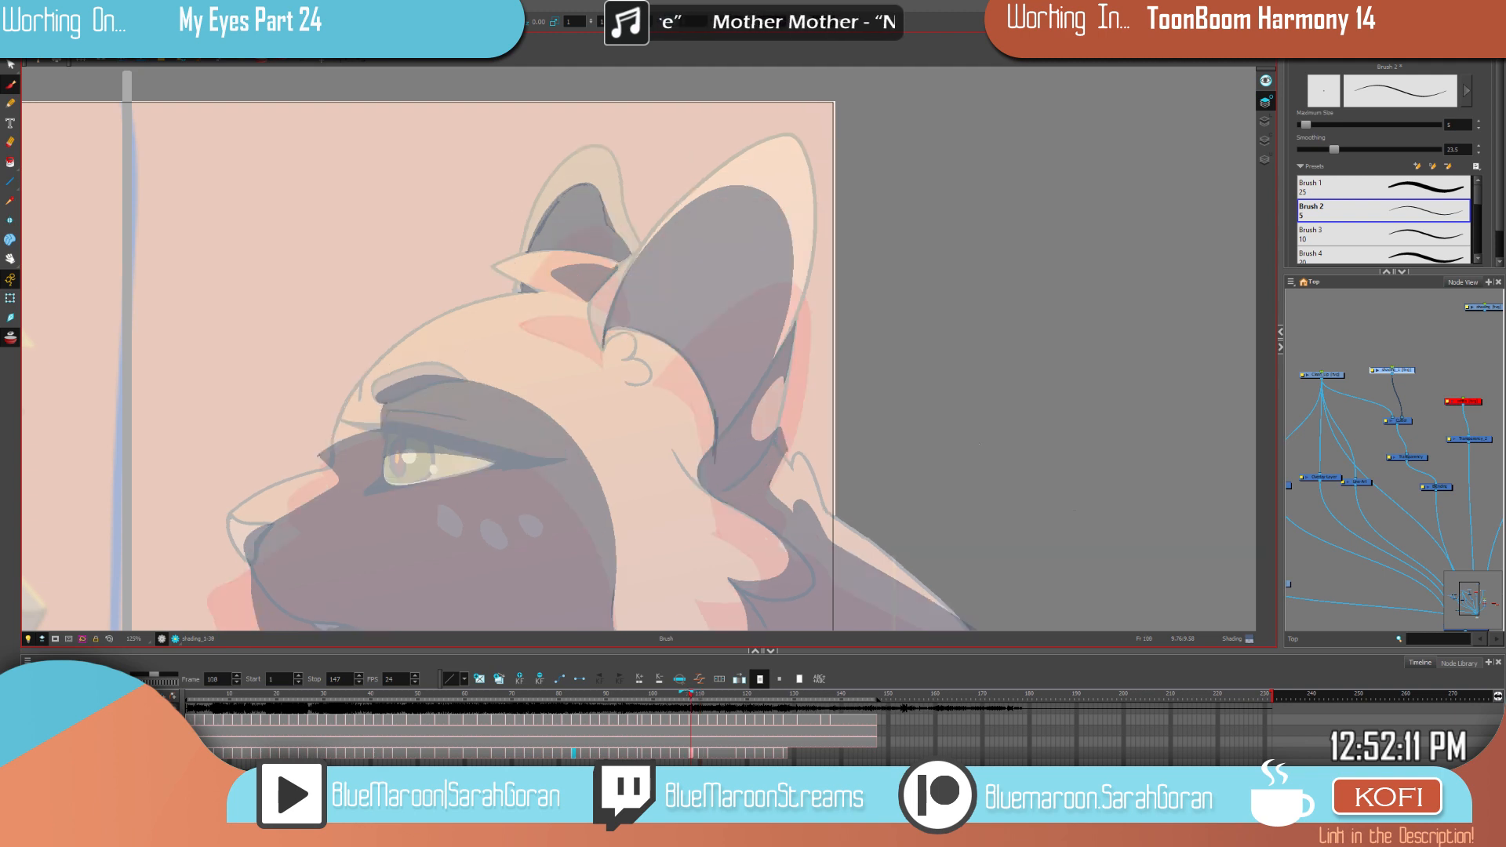
Step: Compare the filled frame 110 shading with the neighbouring drawings and go to frame 112
left_click_drag(979, 444, 1051, 295)
key("f")
key("g")
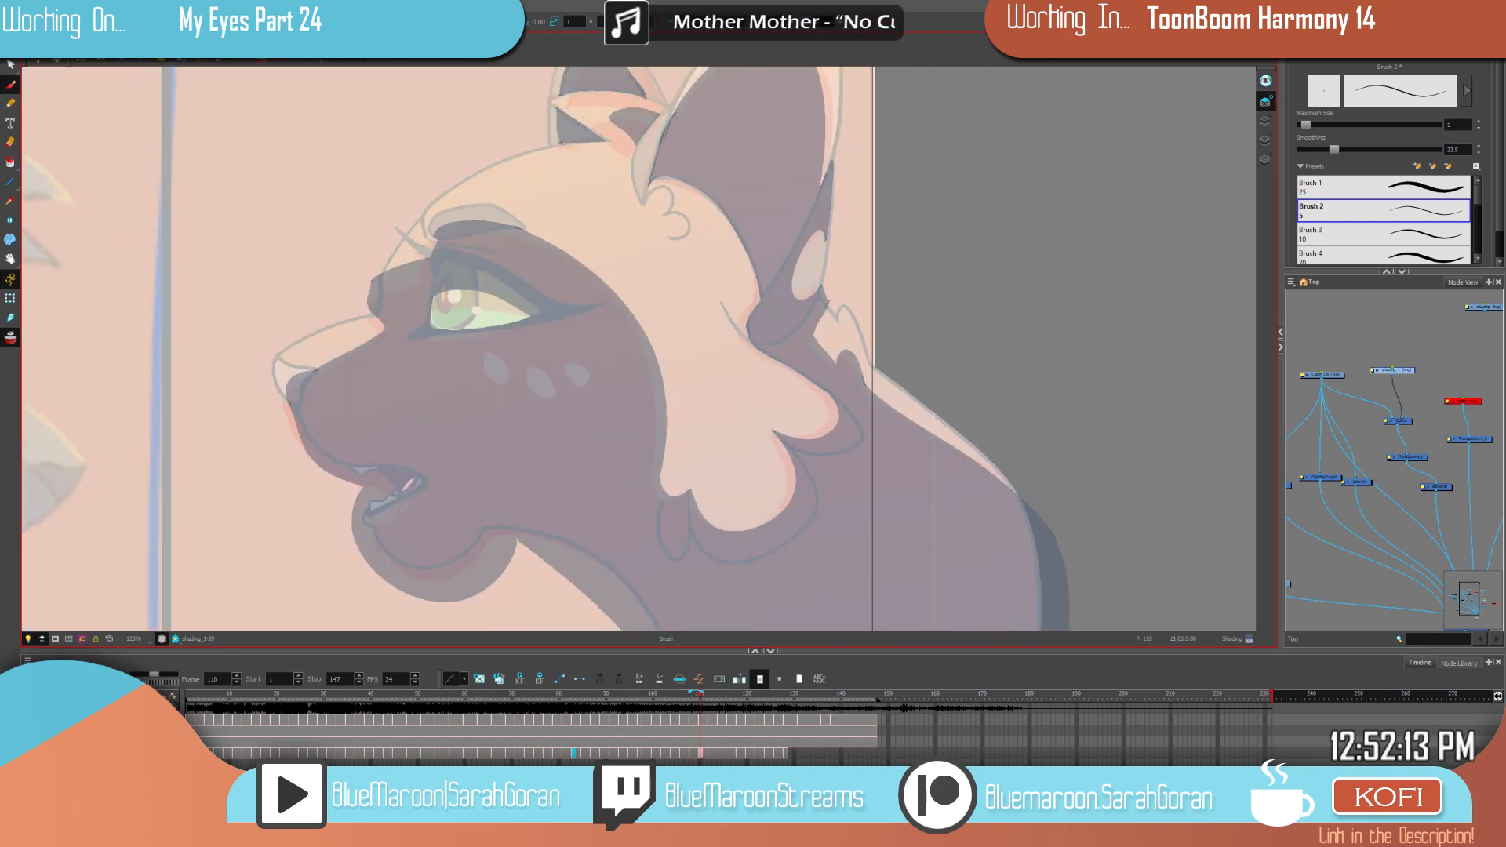
key("f")
key("g")
key("g")
key("f")
key("g")
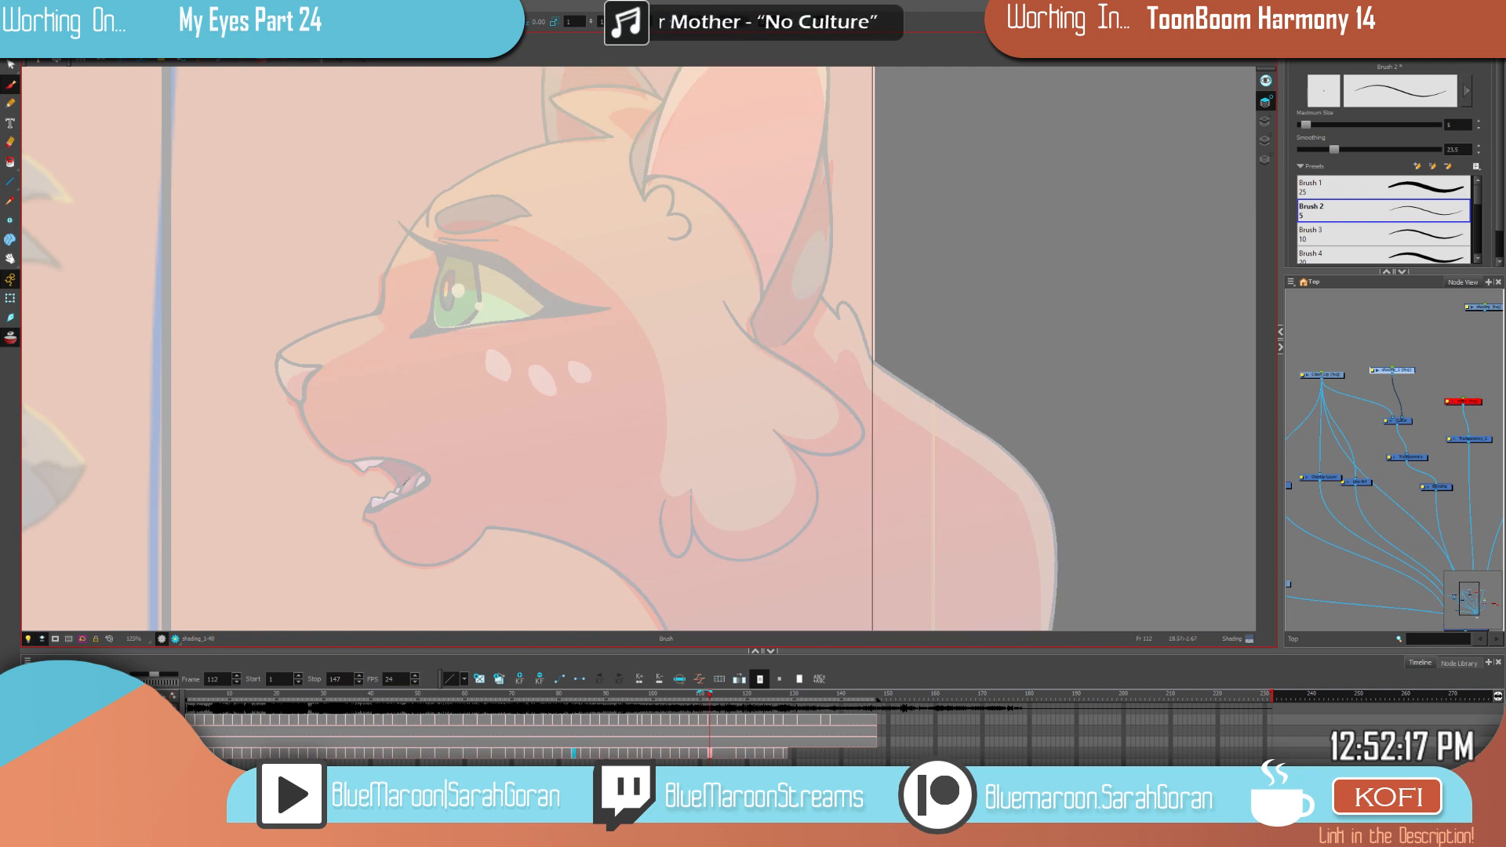
Step: Draw the frame 112 shading contour along the muzzle, below the jaw, down the throat and up the outside of the back to the neck fur
key("period")
key("comma")
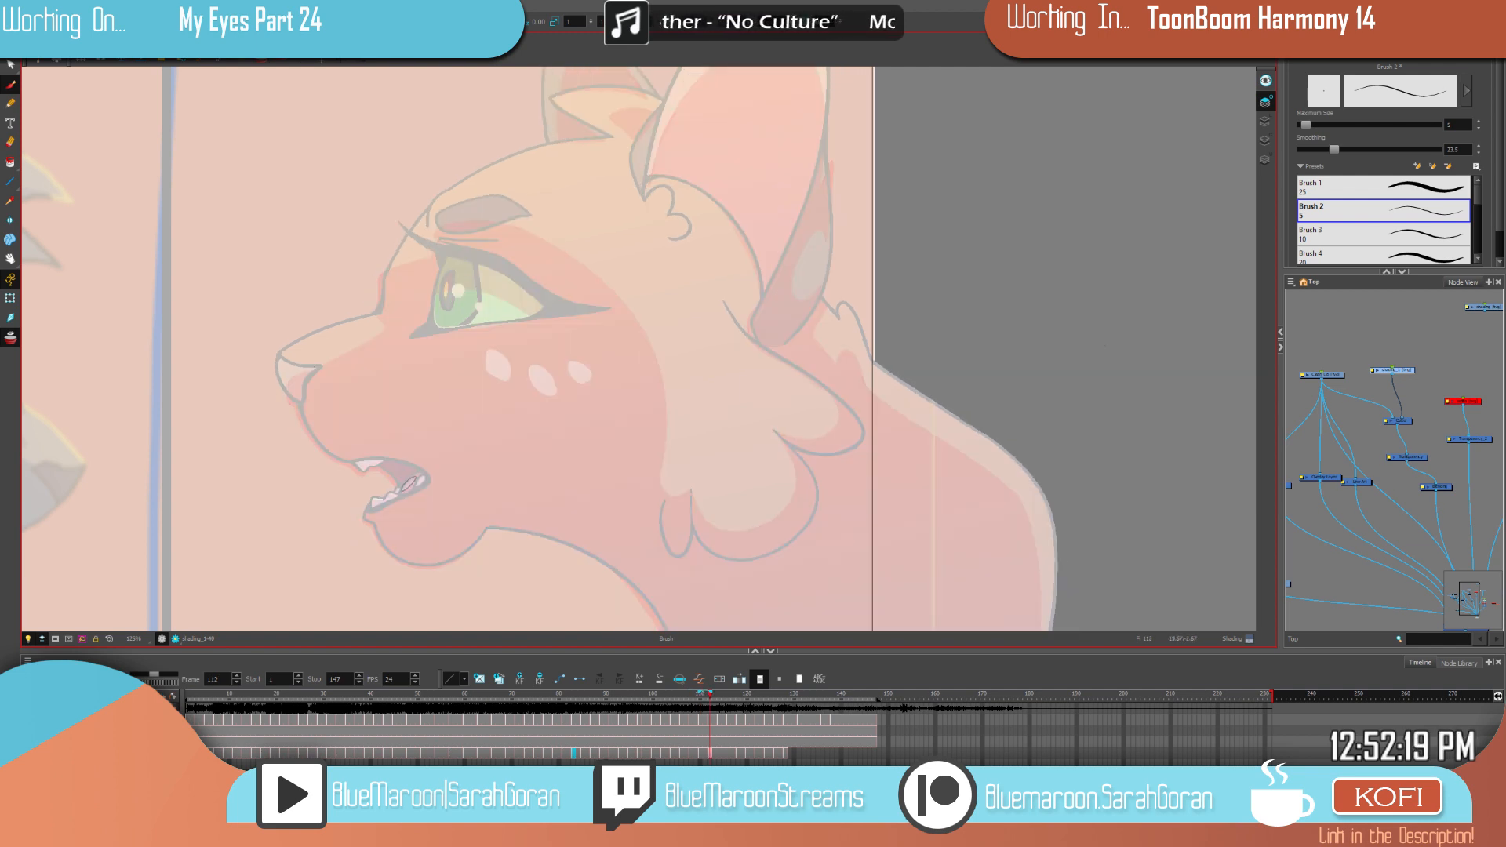
key("period")
key("comma")
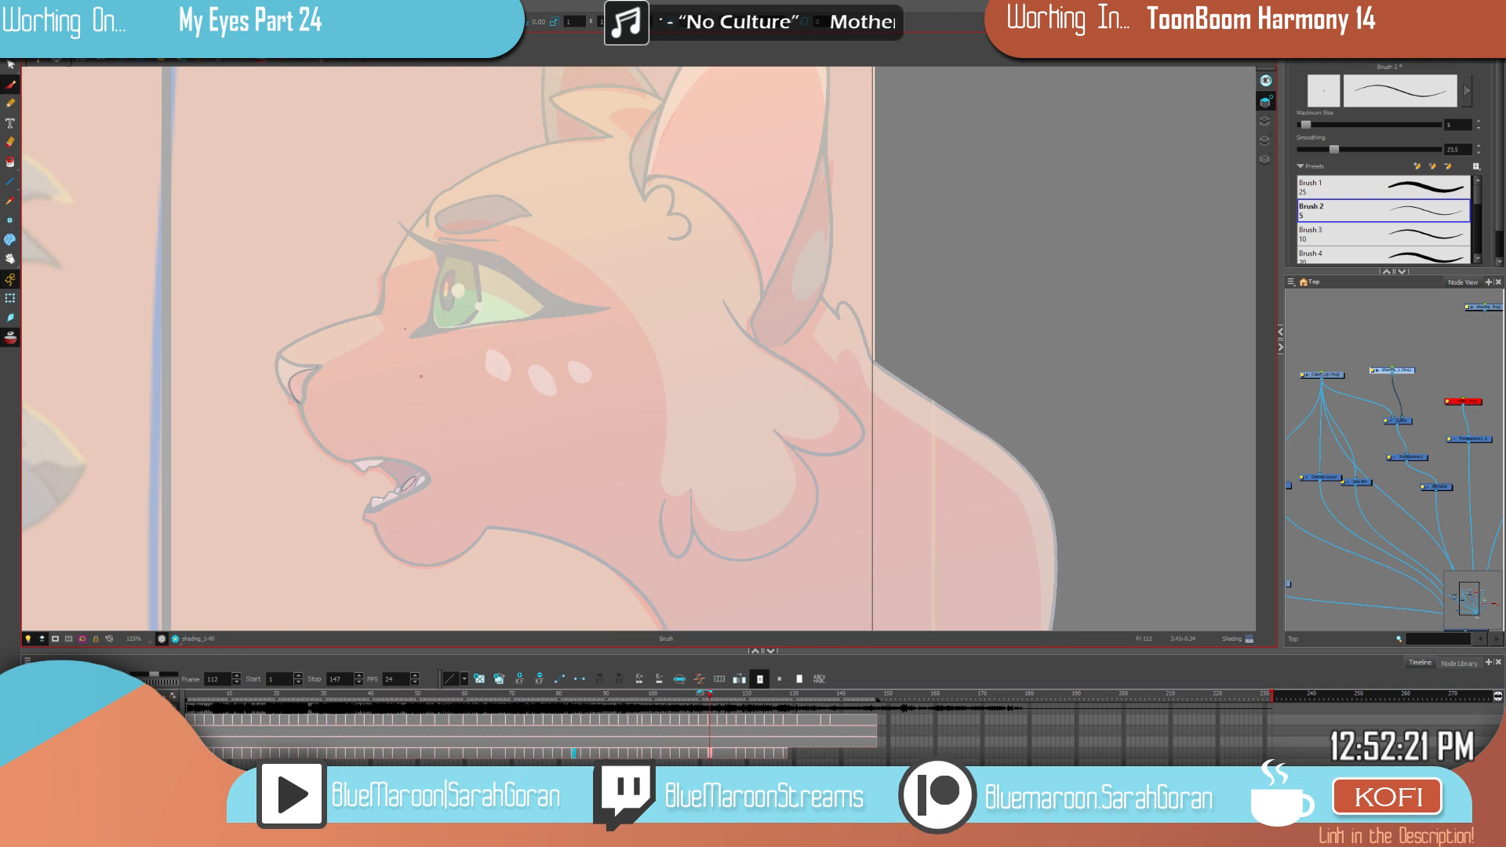
left_click_drag(382, 330, 312, 365)
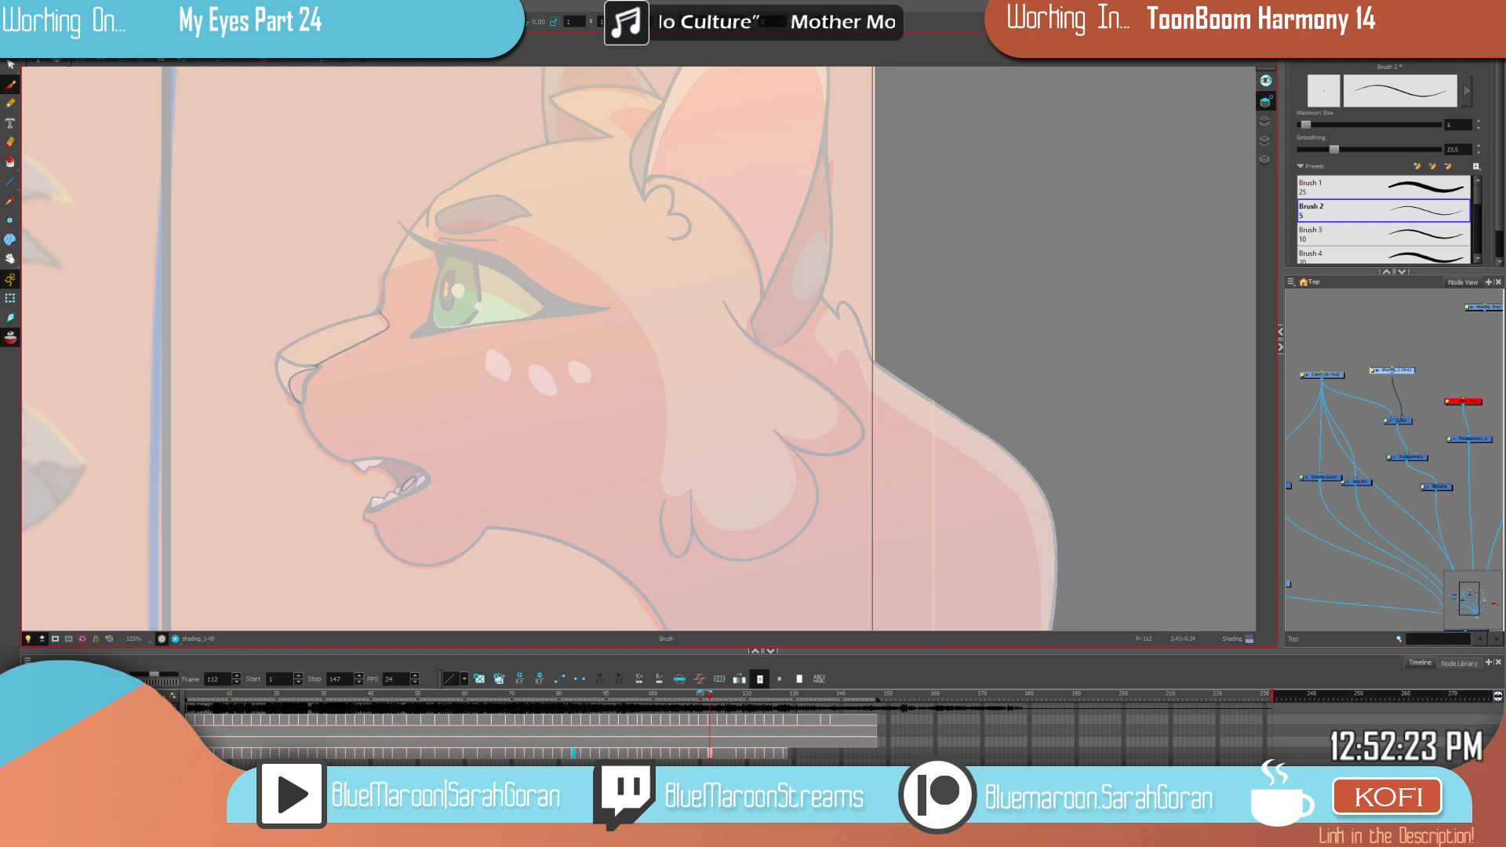
mouse_move(318, 364)
left_mouse_down()
mouse_move(338, 531)
mouse_move(492, 589)
mouse_move(525, 570)
left_mouse_up()
left_click_drag(647, 421, 613, 267)
mouse_move(489, 416)
left_mouse_down()
mouse_move(586, 528)
mouse_move(532, 627)
left_mouse_up()
mouse_move(1012, 627)
left_mouse_down()
mouse_move(1024, 367)
mouse_move(838, 233)
left_mouse_up()
mouse_move(796, 155)
left_mouse_down()
mouse_move(689, 365)
mouse_move(743, 415)
left_mouse_up()
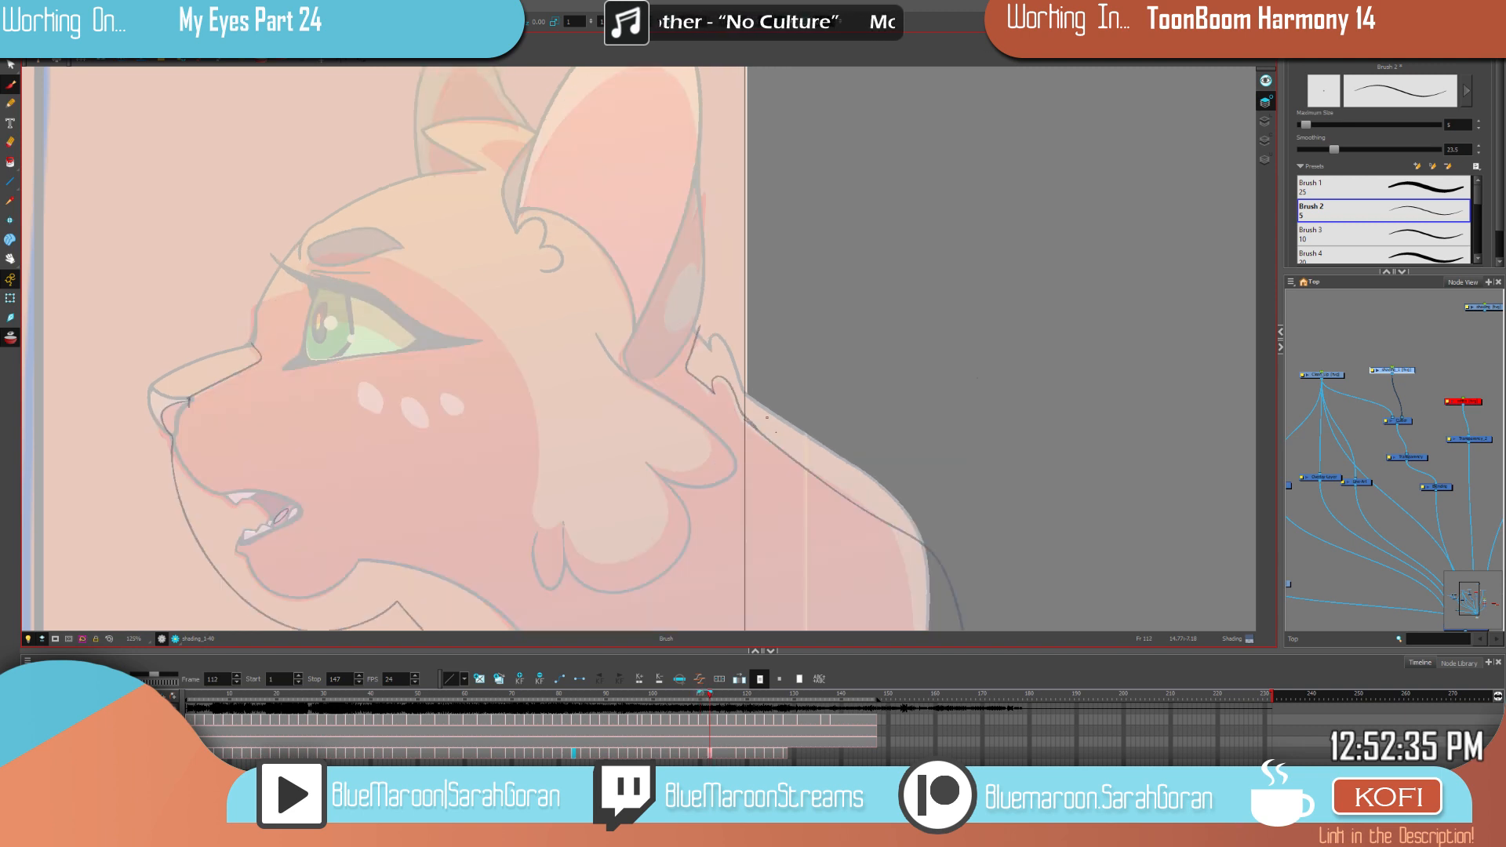
Step: Draw the shading contour around the cheek-fur tufts on frame 112, comparing with the frame 110 shading
left_click_drag(871, 396, 892, 331)
mouse_move(737, 382)
left_mouse_down()
mouse_move(673, 399)
mouse_move(685, 467)
mouse_move(630, 493)
mouse_move(585, 457)
left_mouse_up()
key("f")
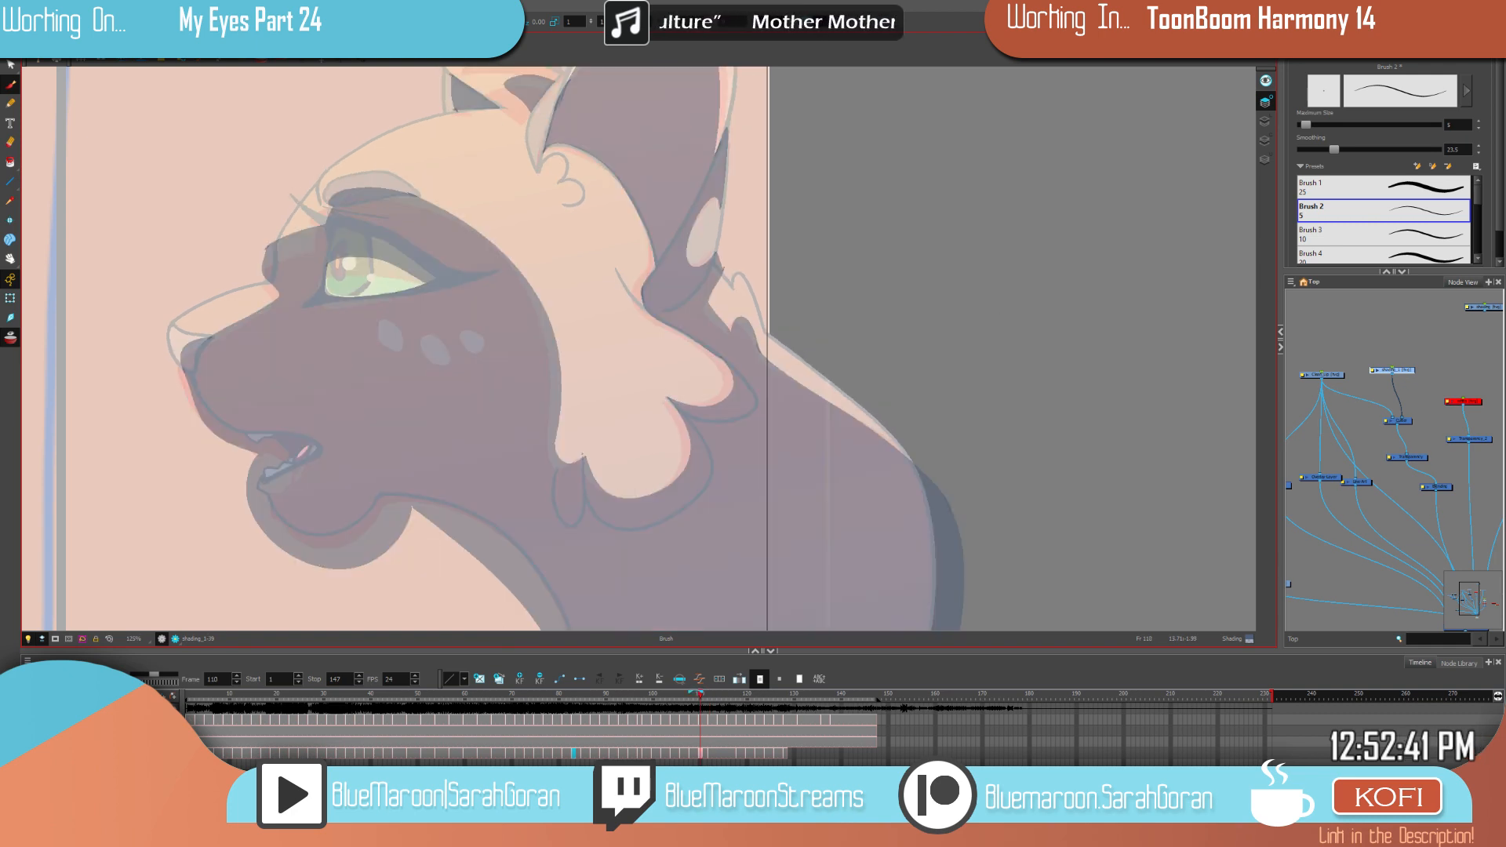
key("g")
key("f")
key("g")
key("f")
key("g")
Step: Draw the shading contour up the face marking's curved edge, around the eyebrow and down the brow to the muzzle on frame 112
mouse_move(572, 462)
left_mouse_down()
mouse_move(561, 343)
mouse_move(519, 259)
mouse_move(417, 181)
left_mouse_up()
key("f")
key("g")
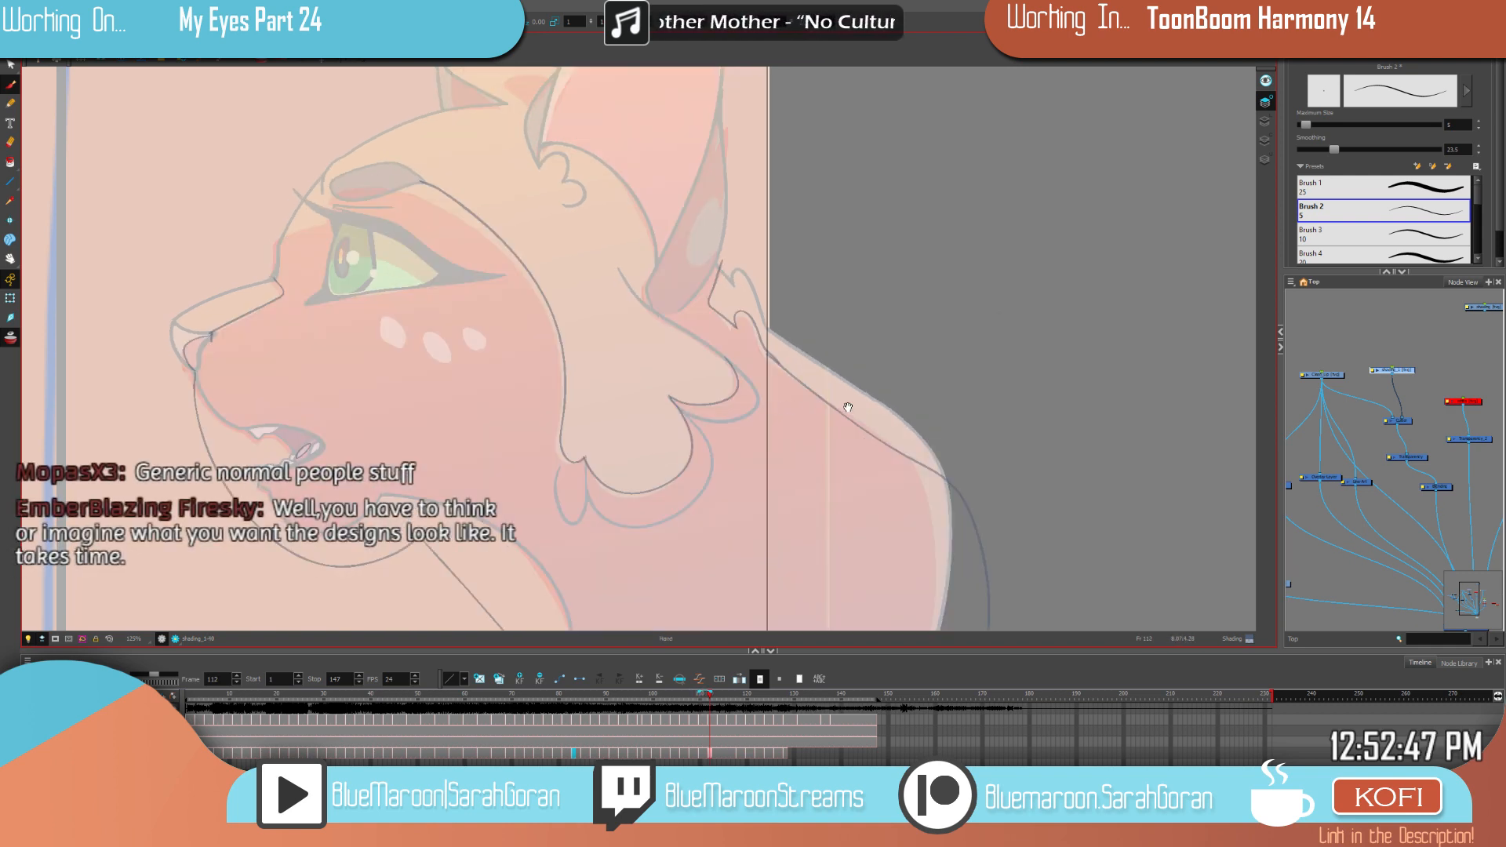
left_click_drag(848, 407, 994, 437)
key("f")
key("g")
mouse_move(565, 209)
left_mouse_down()
mouse_move(497, 209)
mouse_move(480, 246)
mouse_move(416, 293)
left_mouse_up()
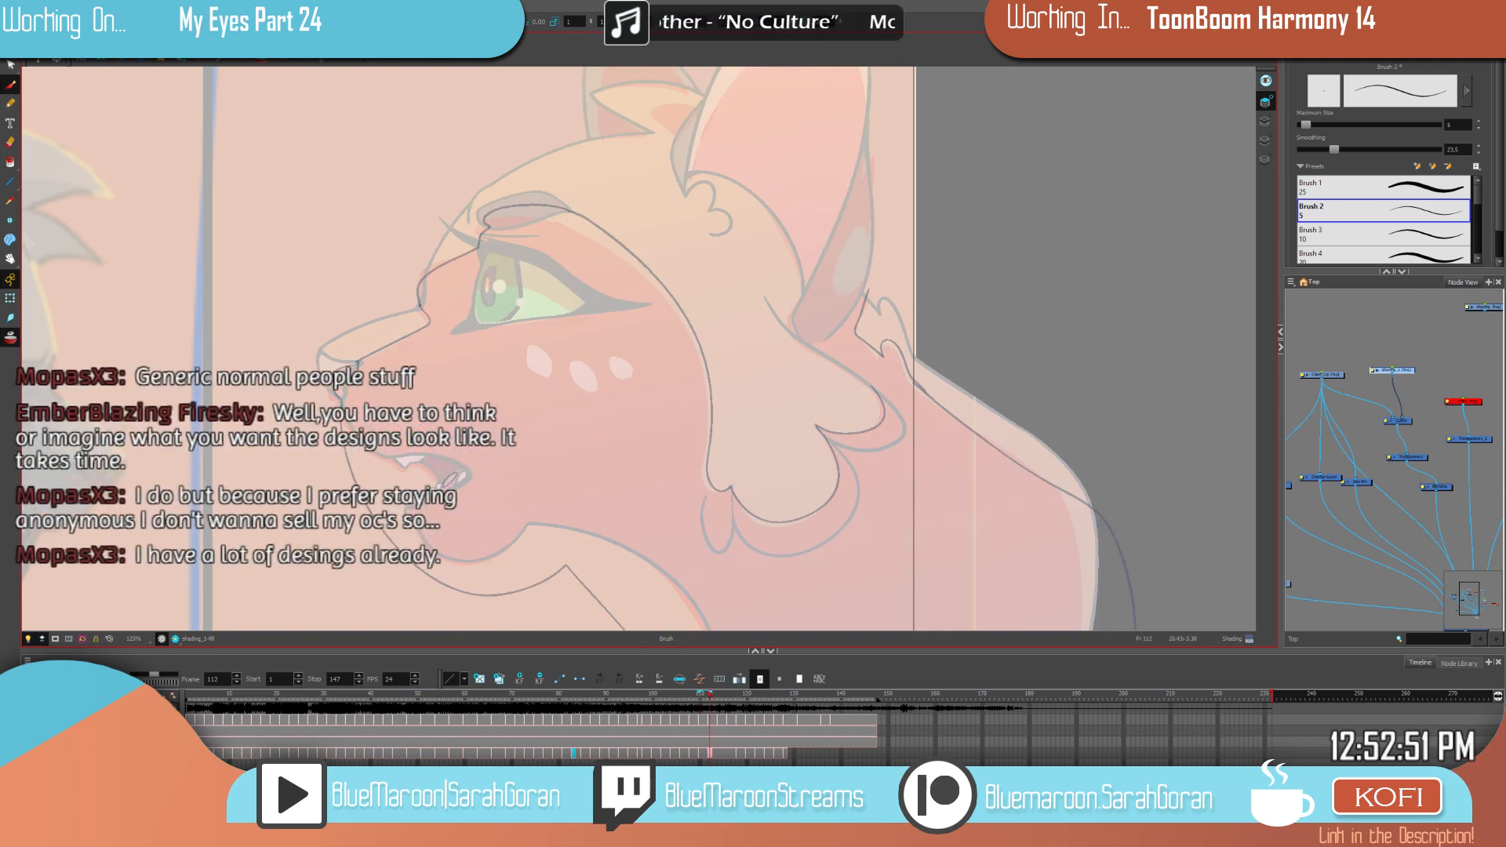
key("f")
key("g")
Step: Outline the near ear's oval marking and base curve on frame 112, comparing with the previous drawing
mouse_move(866, 226)
left_mouse_down()
mouse_move(843, 299)
mouse_move(865, 296)
left_mouse_up()
left_click_drag(872, 386, 792, 311)
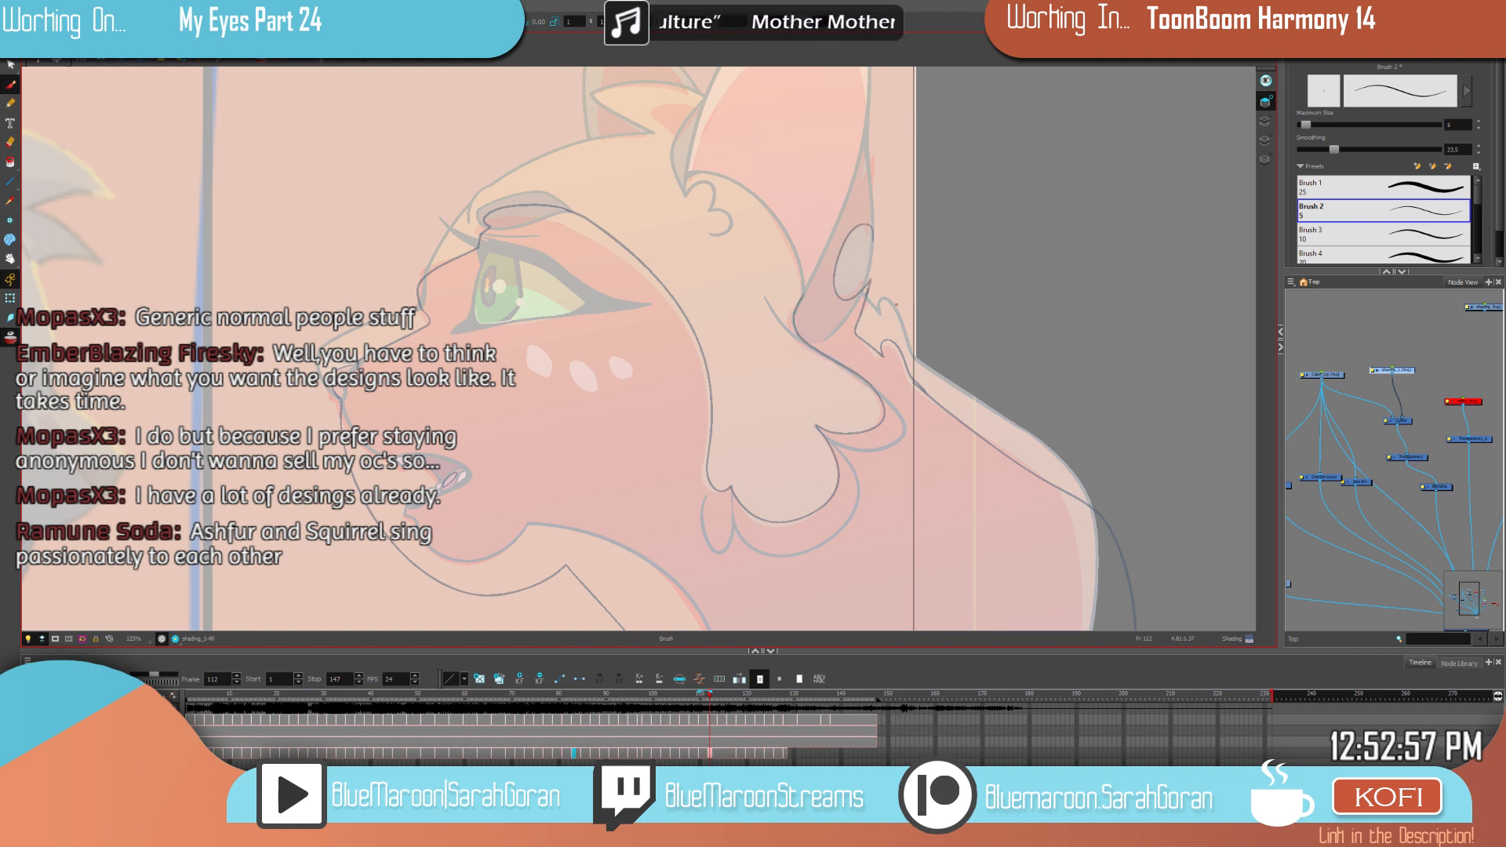
left_click_drag(1081, 386, 919, 438)
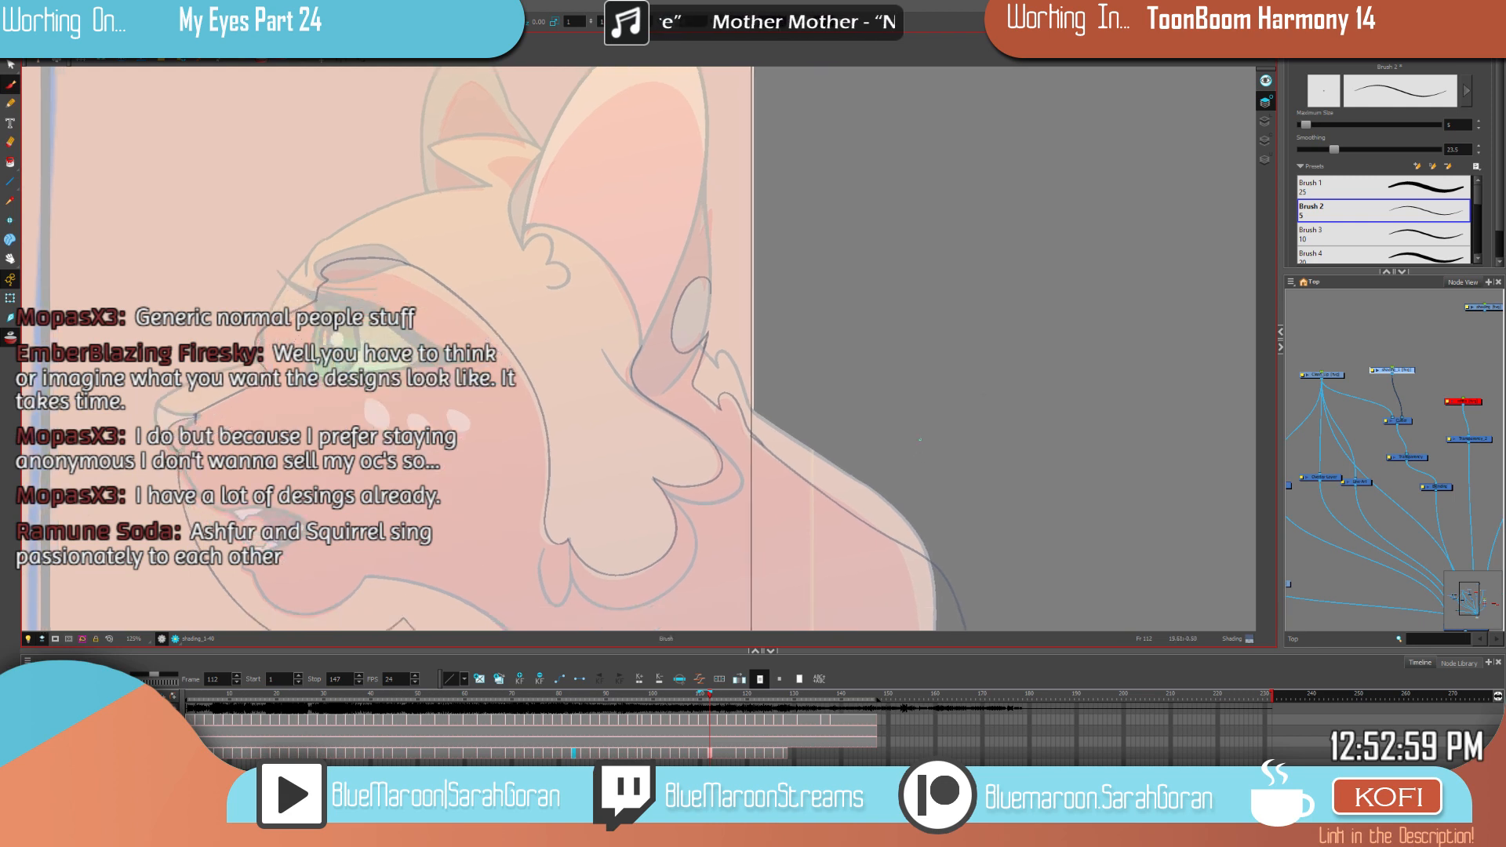
key("comma")
key("comma")
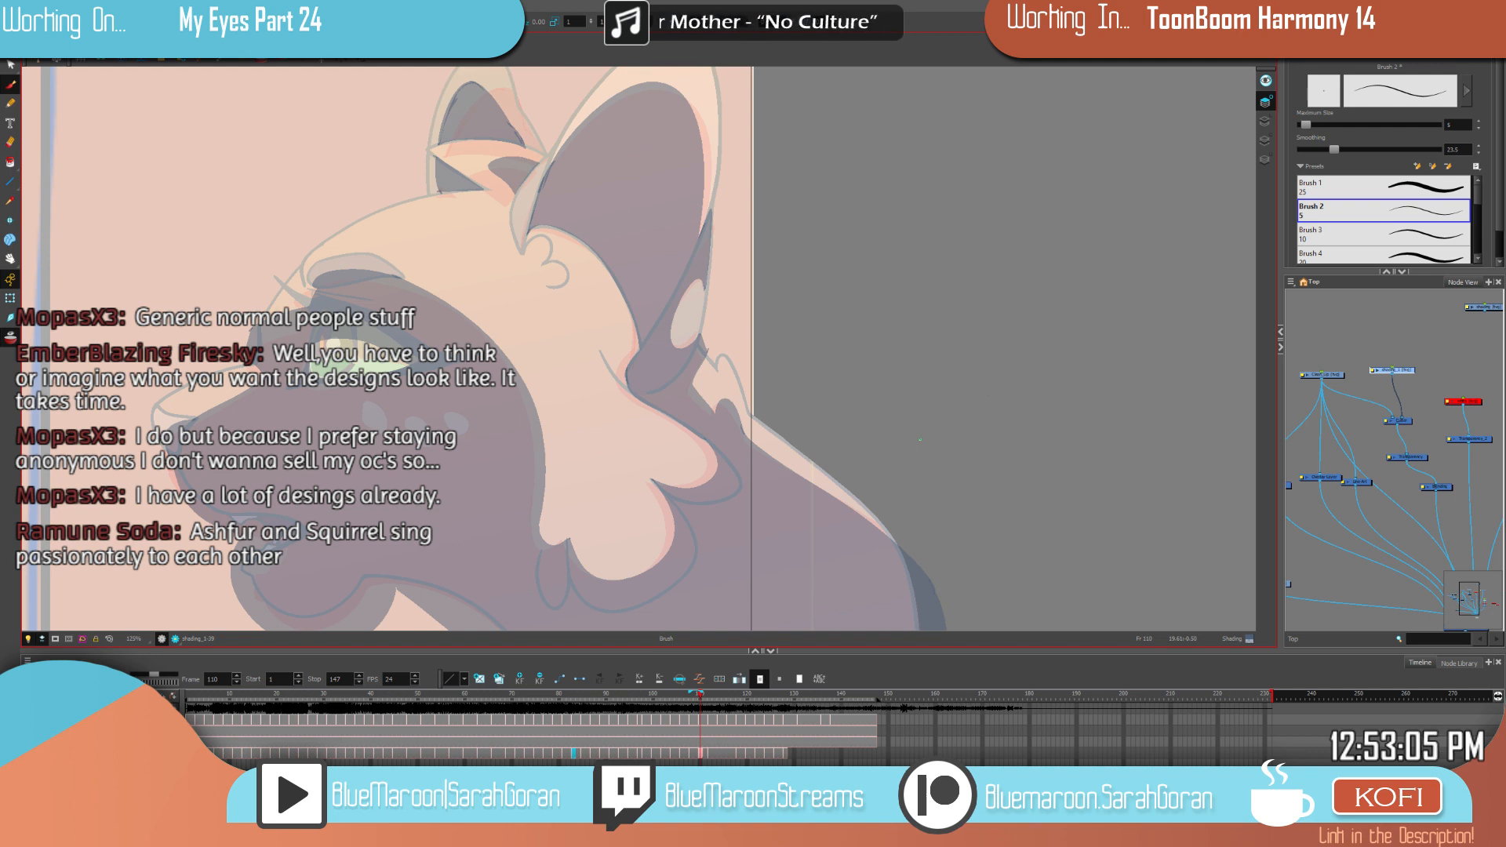
key("period")
key("period")
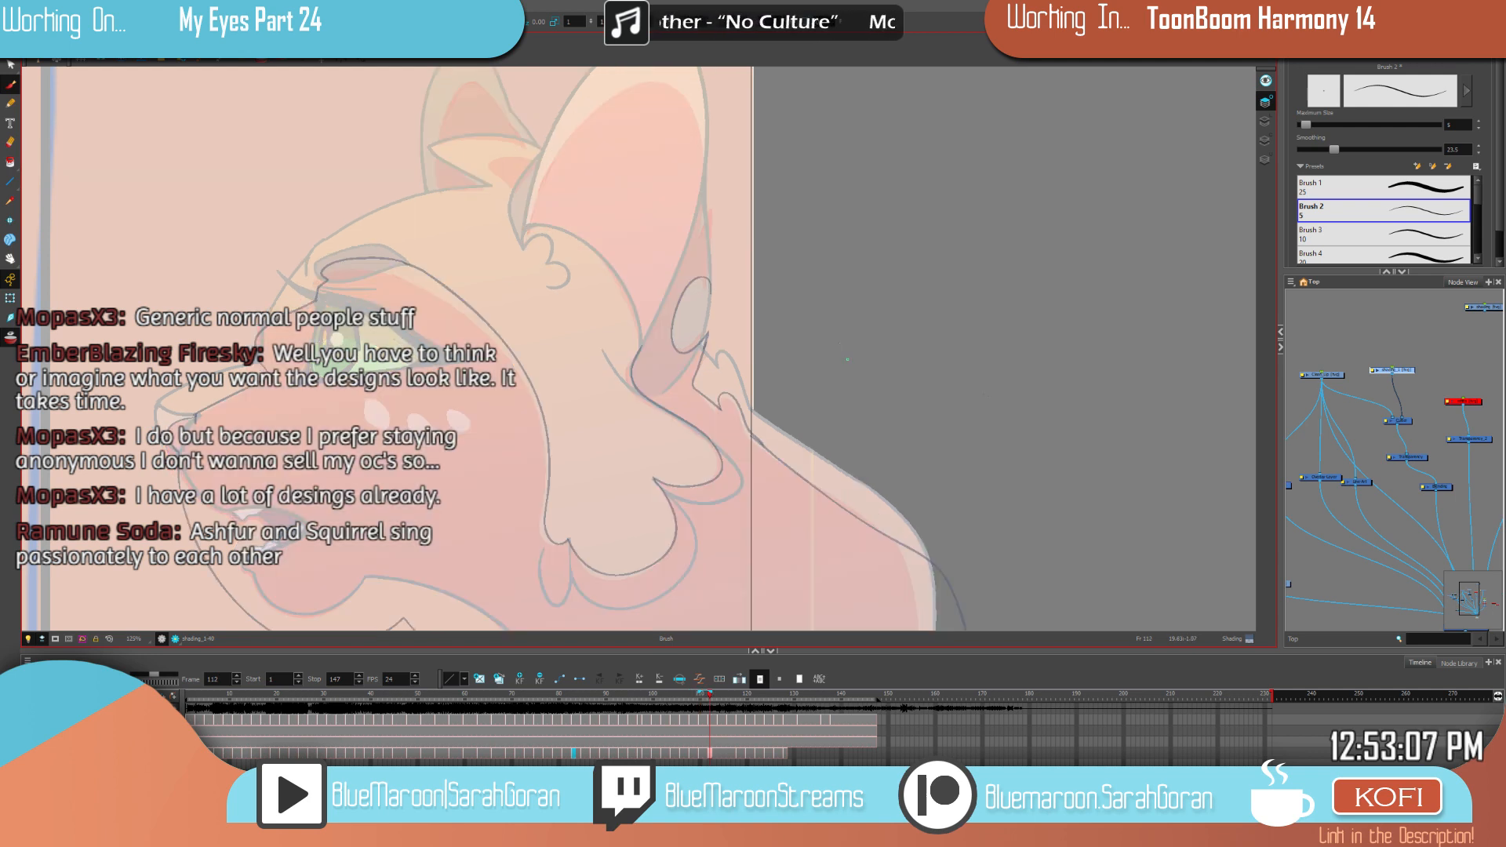
key("comma")
key("comma")
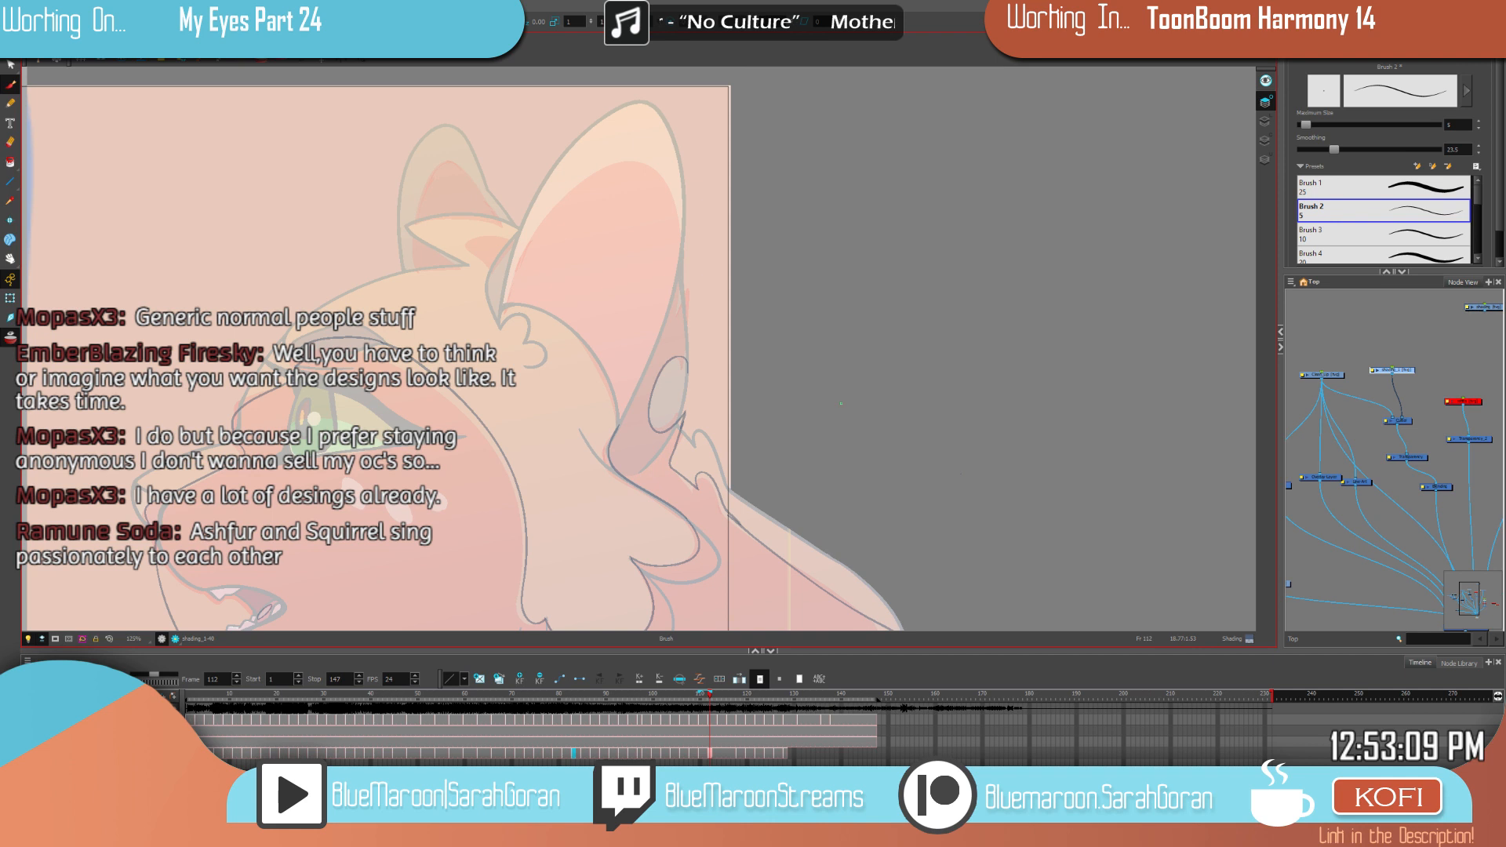
key("period")
key("period")
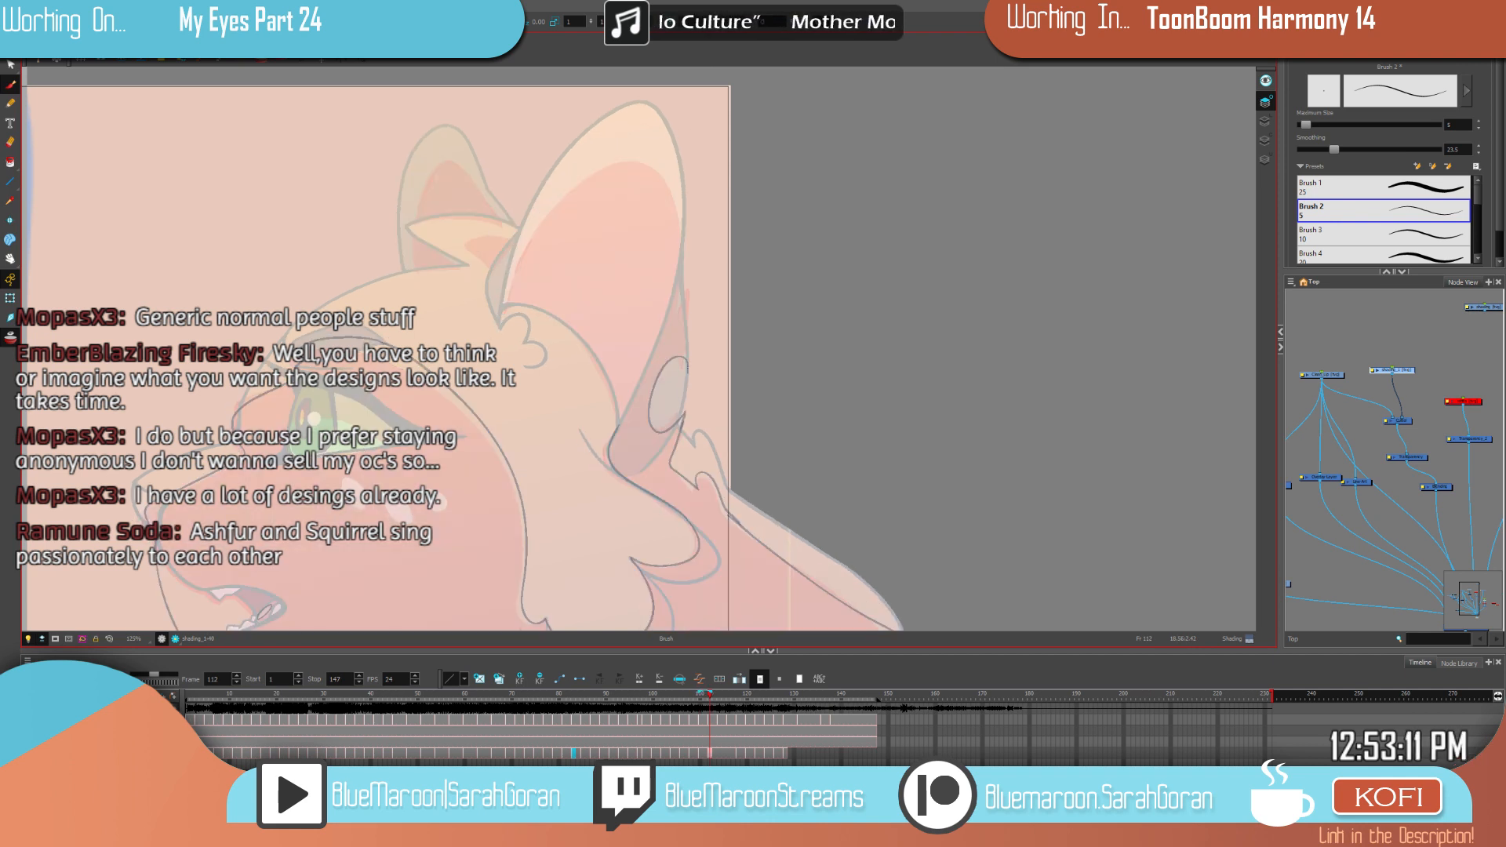
Step: Draw the shading contour up the near ear's back edge and around its inner rim to the front base on frame 112
left_click_drag(688, 364, 679, 278)
key("f")
key("g")
key("f")
key("g")
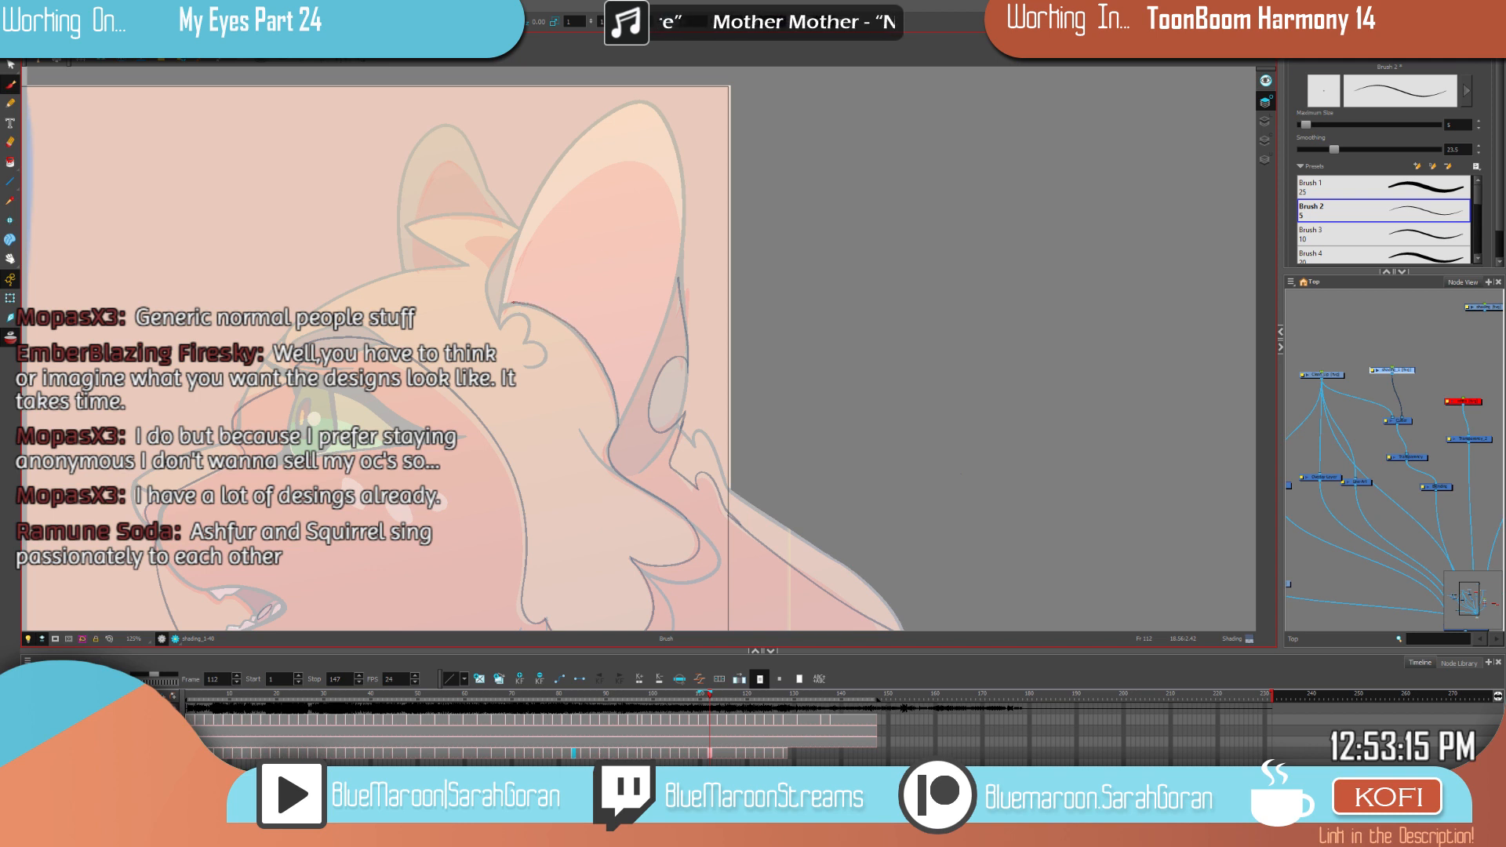
key("f")
key("g")
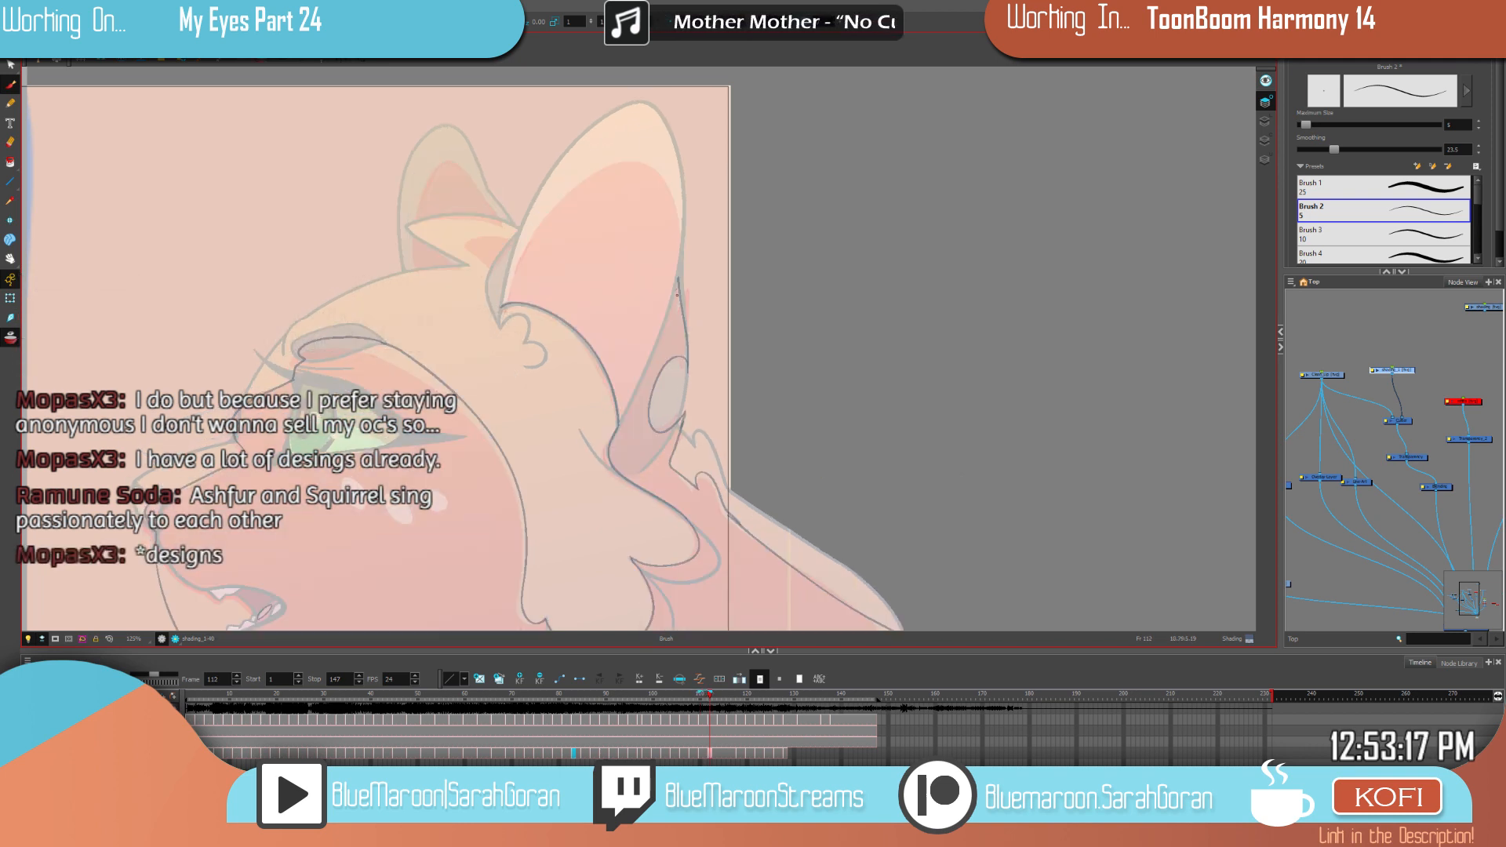
mouse_move(678, 294)
left_mouse_down()
mouse_move(665, 189)
mouse_move(613, 156)
mouse_move(534, 213)
mouse_move(507, 296)
left_mouse_up()
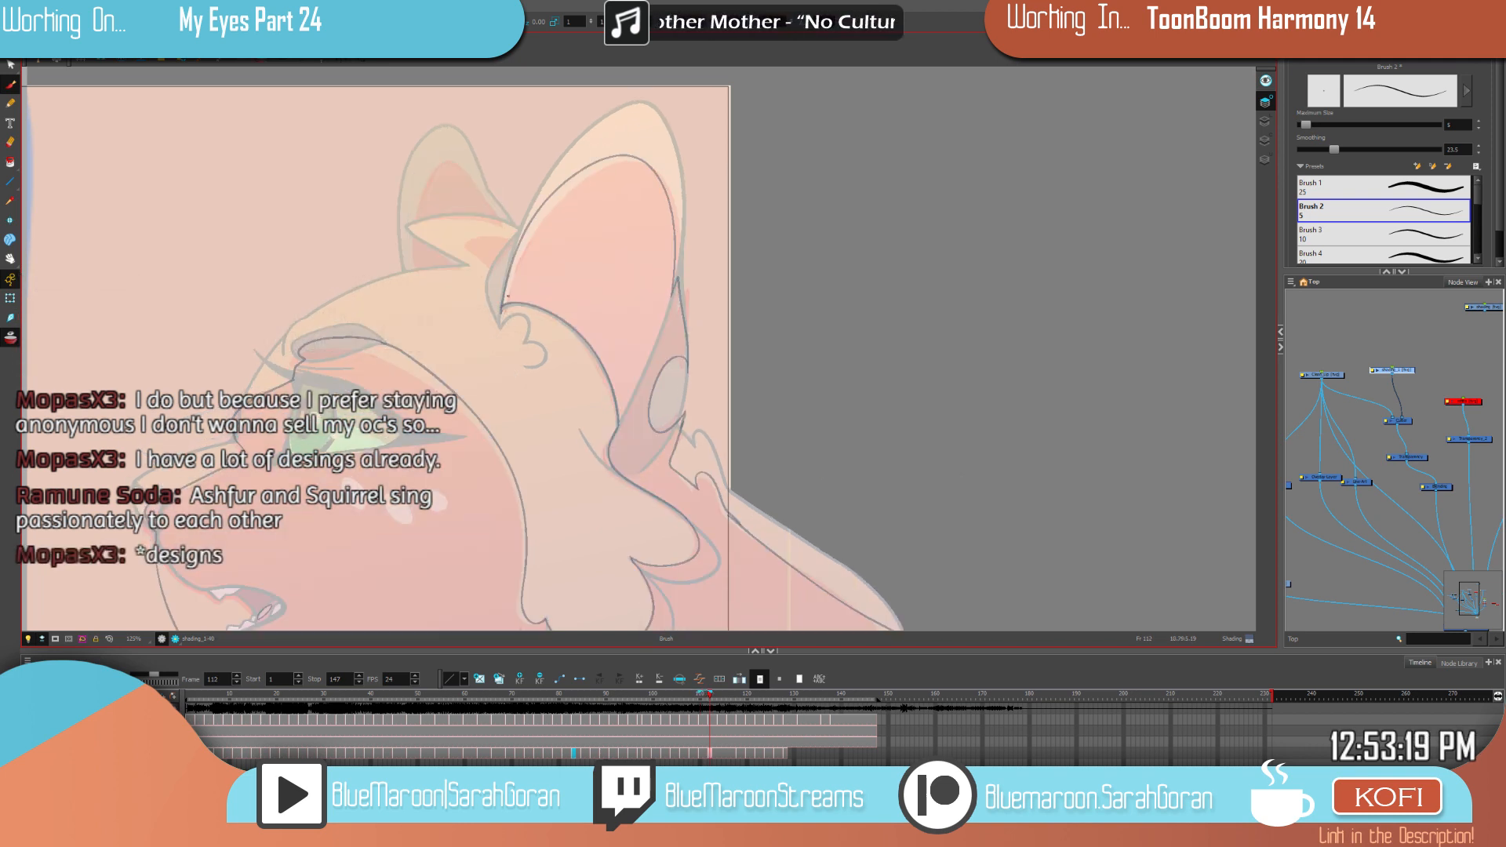
Step: Try to fill the closed shading contour on frame 112 from inside the near ear
key("i")
left_click(617, 281)
key("f")
key("g")
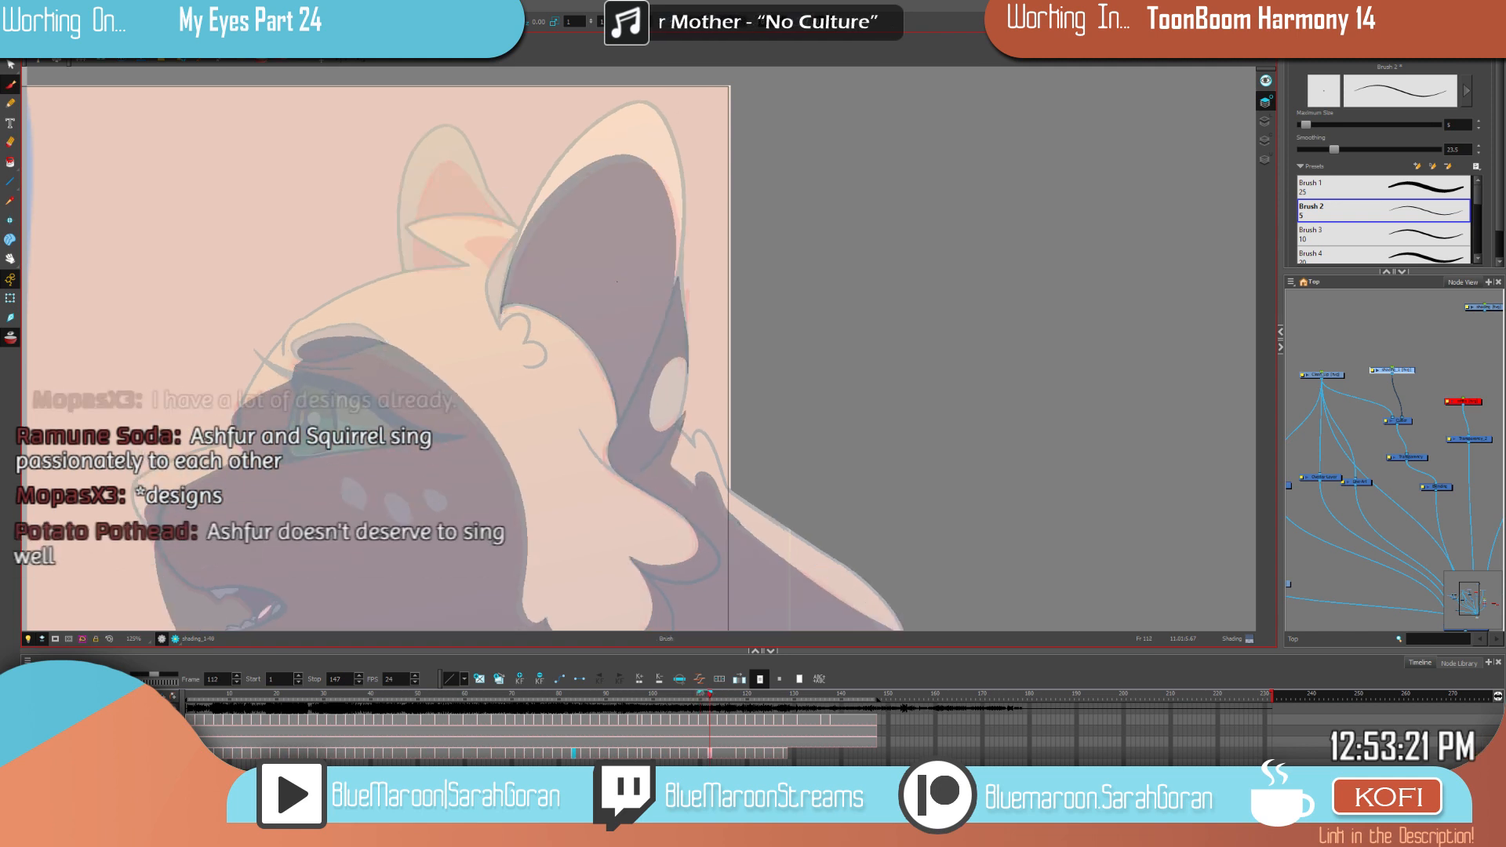
key("f")
key("g")
key("ctrl+z")
Step: Outline the eye on frame 112 and fill the face, ear and body shading around it, leaving the eye clear
left_click_drag(468, 461, 767, 409)
key("f")
key("g")
left_click_drag(672, 378, 602, 356)
mouse_move(694, 390)
left_mouse_down()
mouse_move(588, 398)
mouse_move(592, 360)
left_mouse_up()
left_click(752, 470)
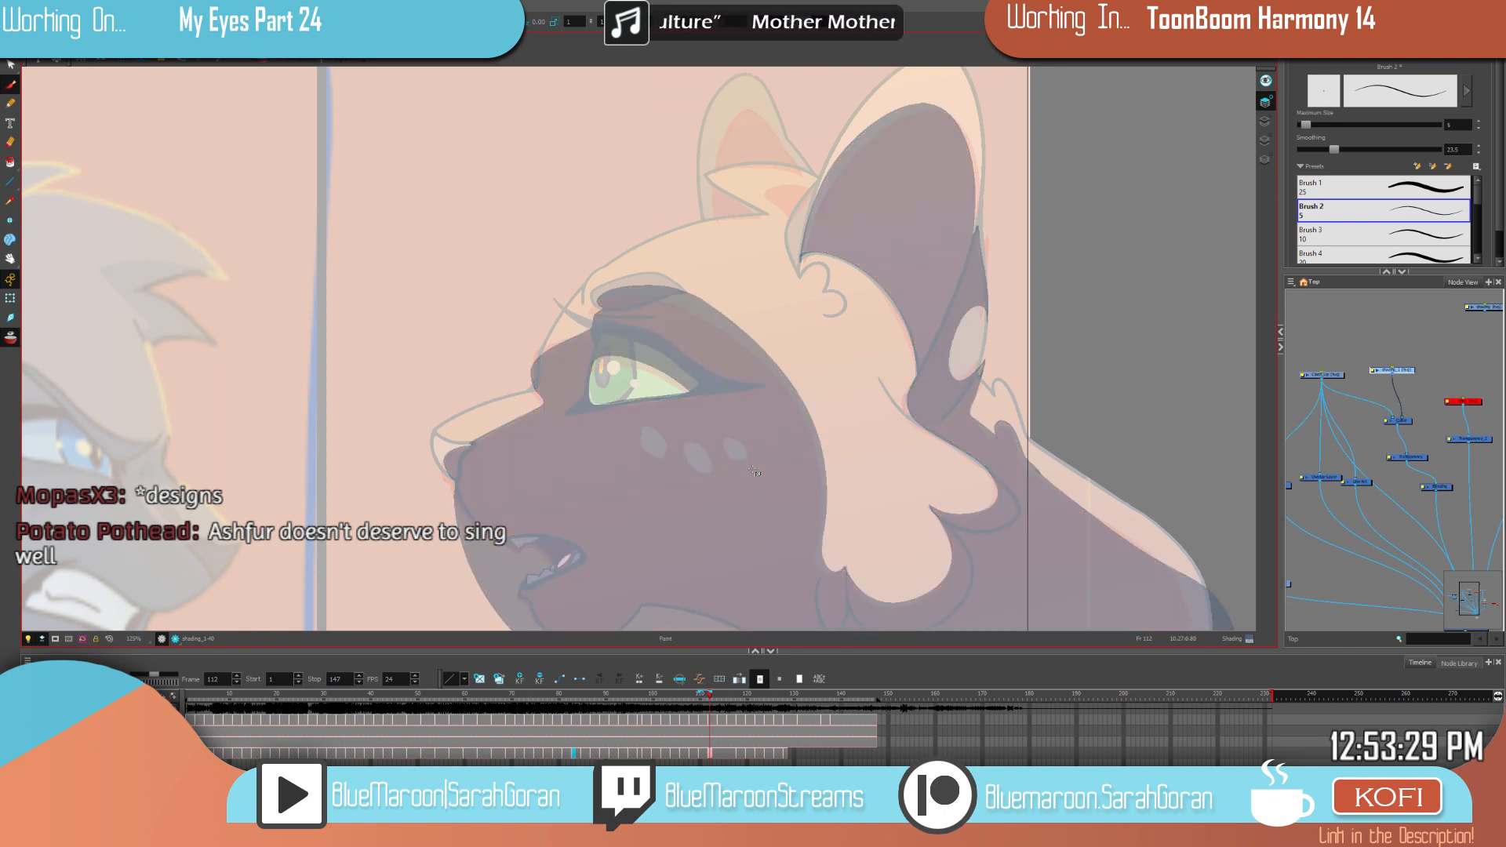
Step: Outline and fill the small shading patch on the hair tuft between the ears on frame 112
key("alt+b")
key("comma")
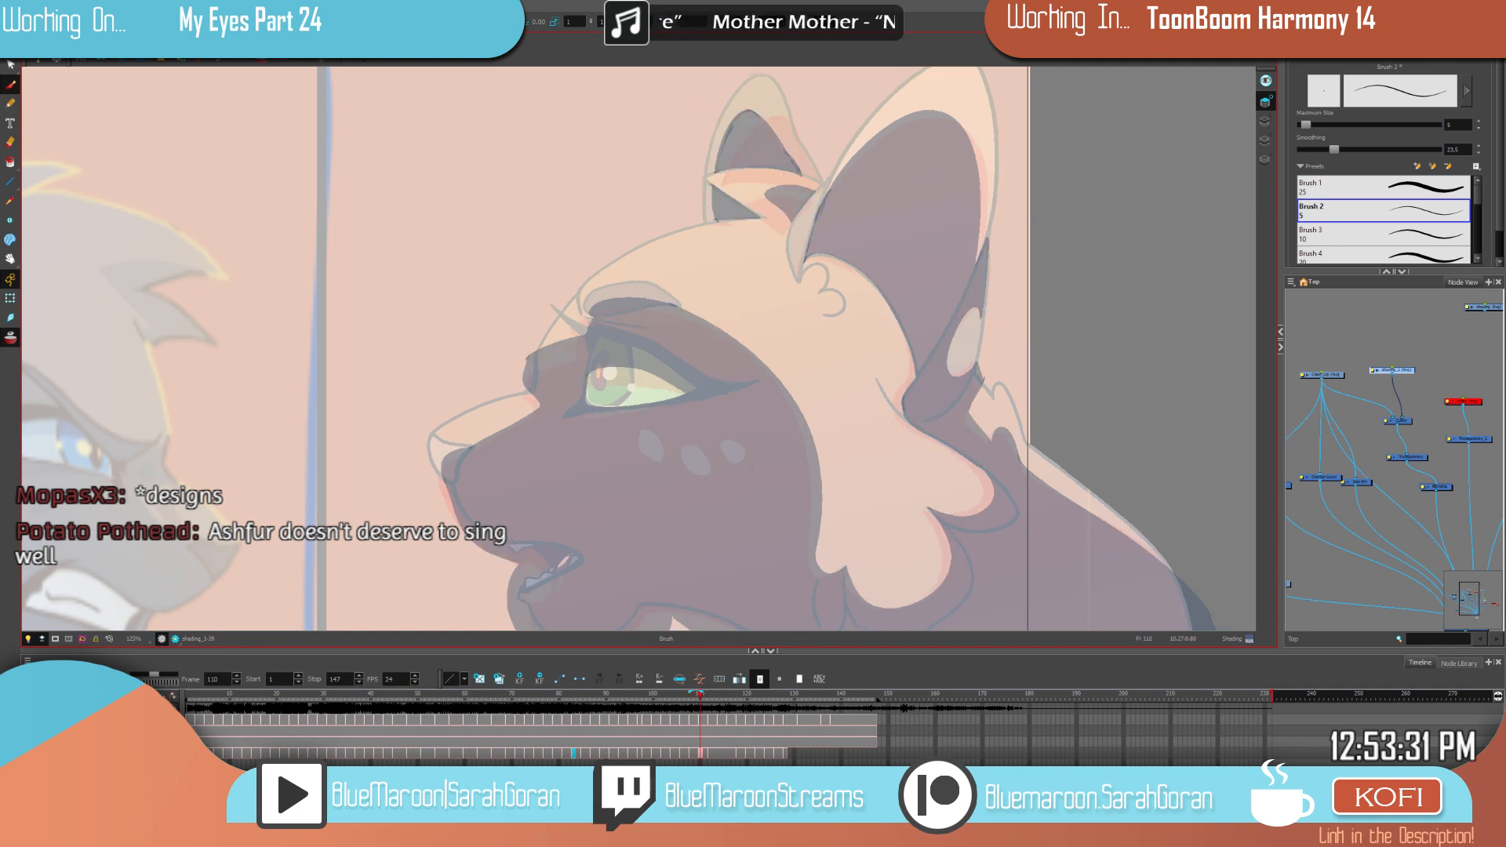
key("period")
left_click_drag(963, 419, 888, 526)
mouse_move(738, 293)
left_mouse_down()
mouse_move(688, 295)
mouse_move(711, 322)
left_mouse_up()
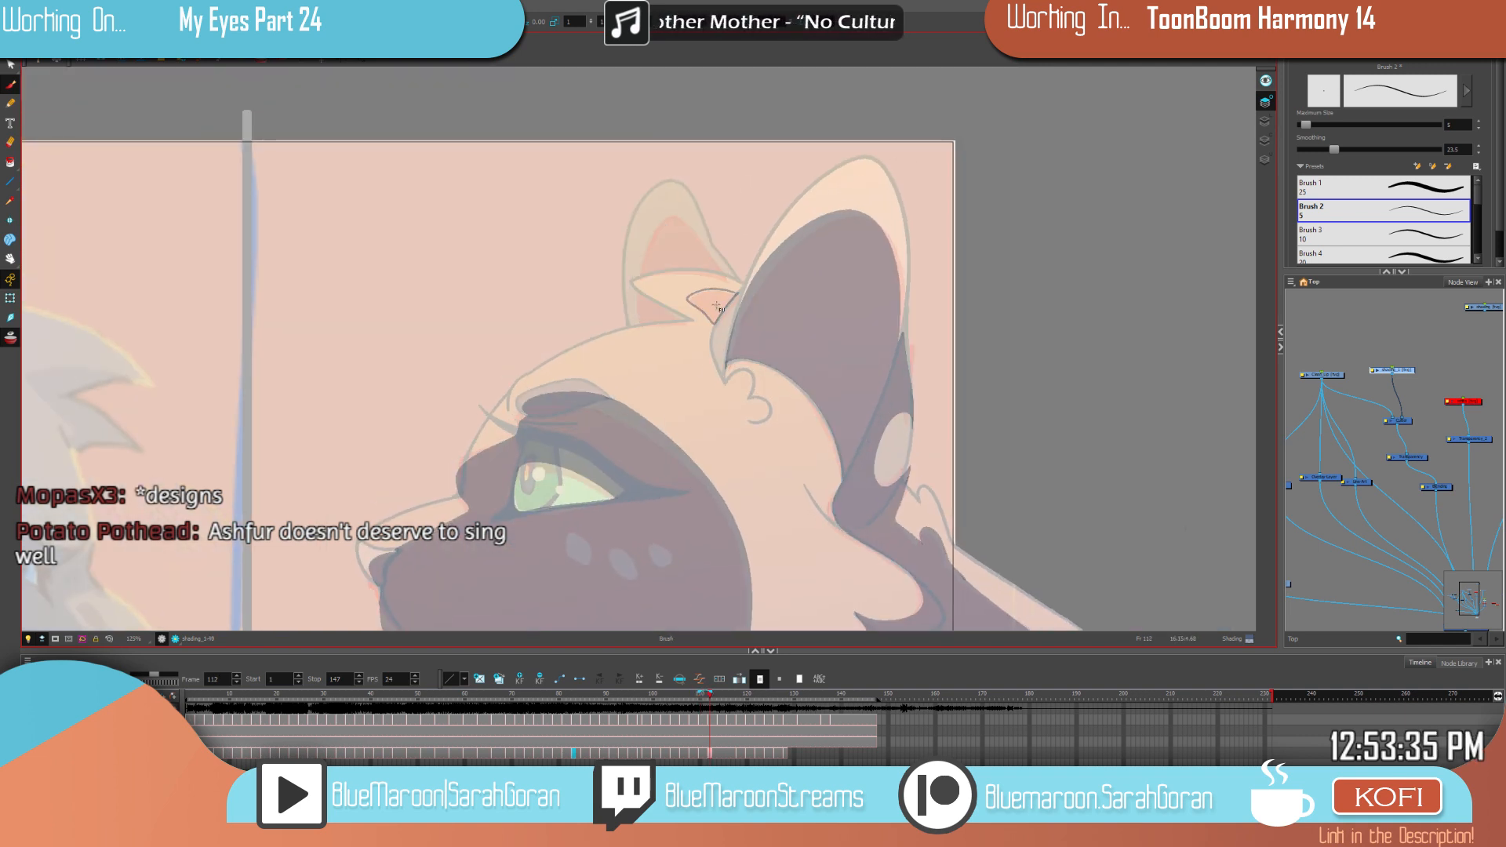
left_click(719, 305)
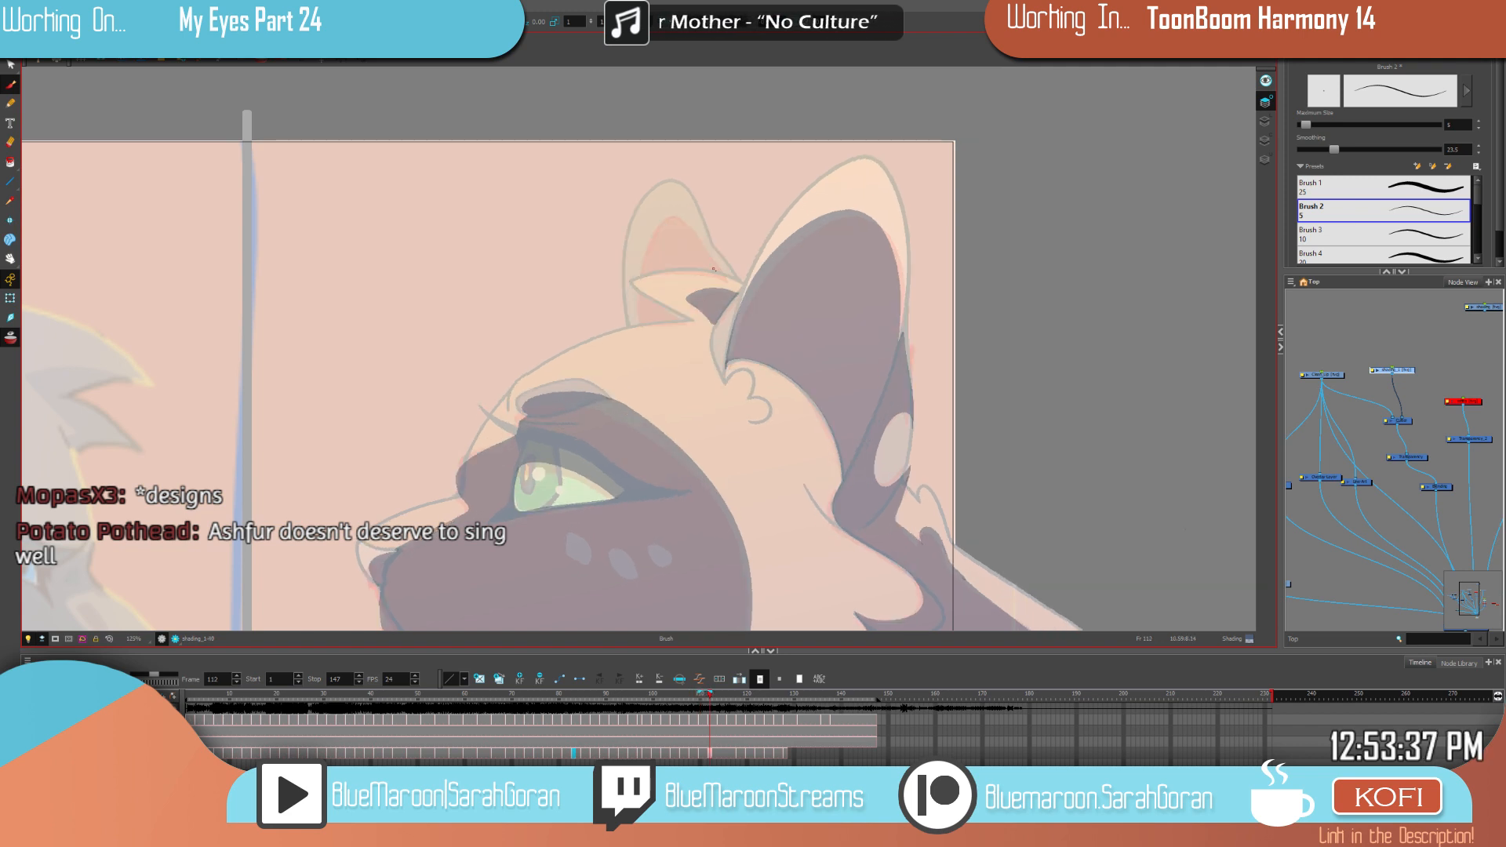
Step: Outline and fill the far ear's inner shading above and below the hair tuft on frame 112
mouse_move(668, 218)
left_mouse_down()
mouse_move(642, 242)
mouse_move(640, 315)
left_mouse_up()
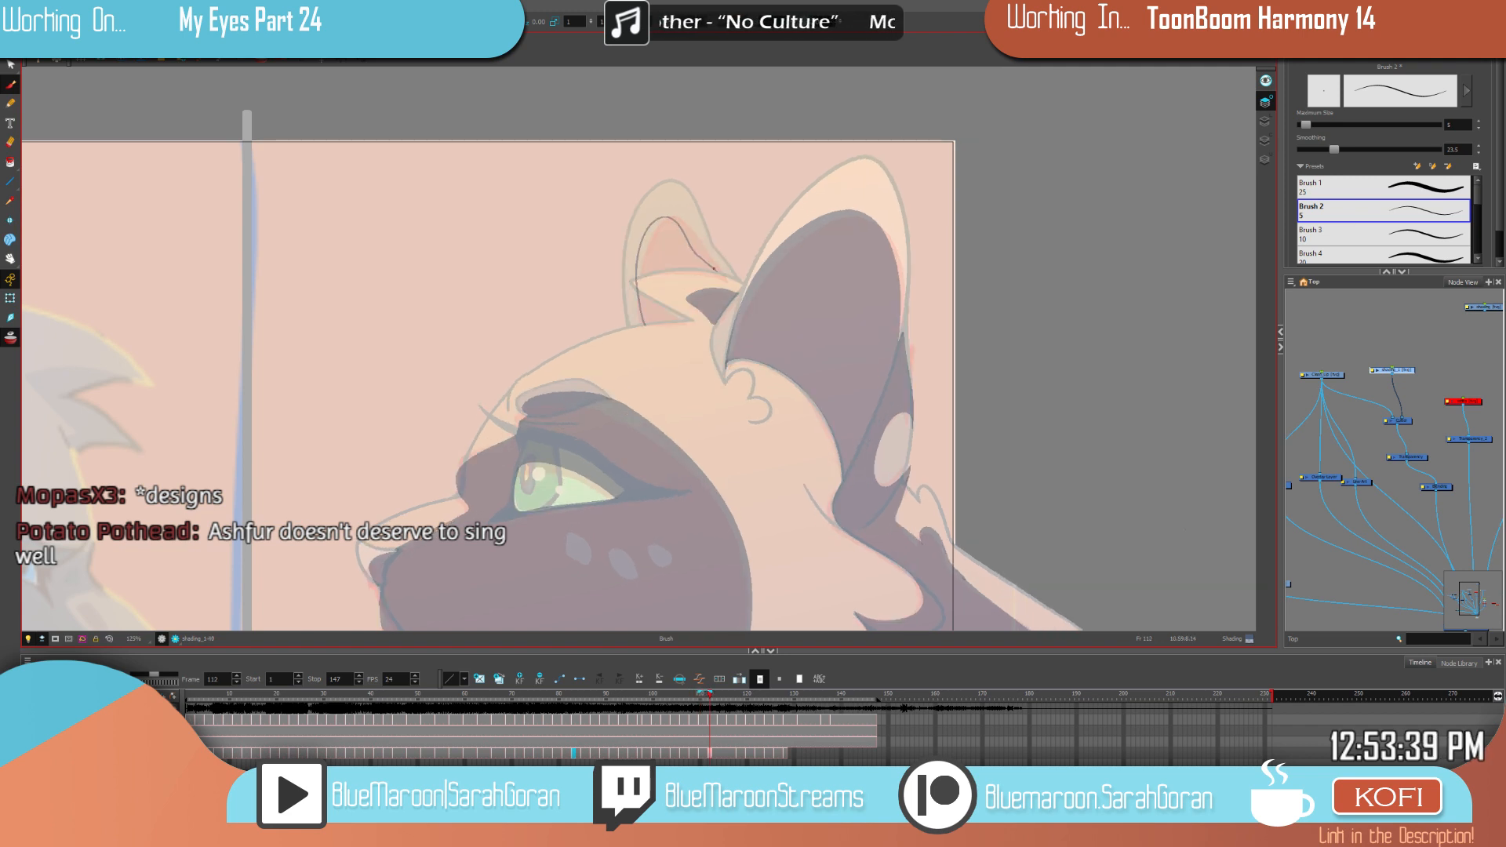
left_click_drag(716, 268, 638, 278)
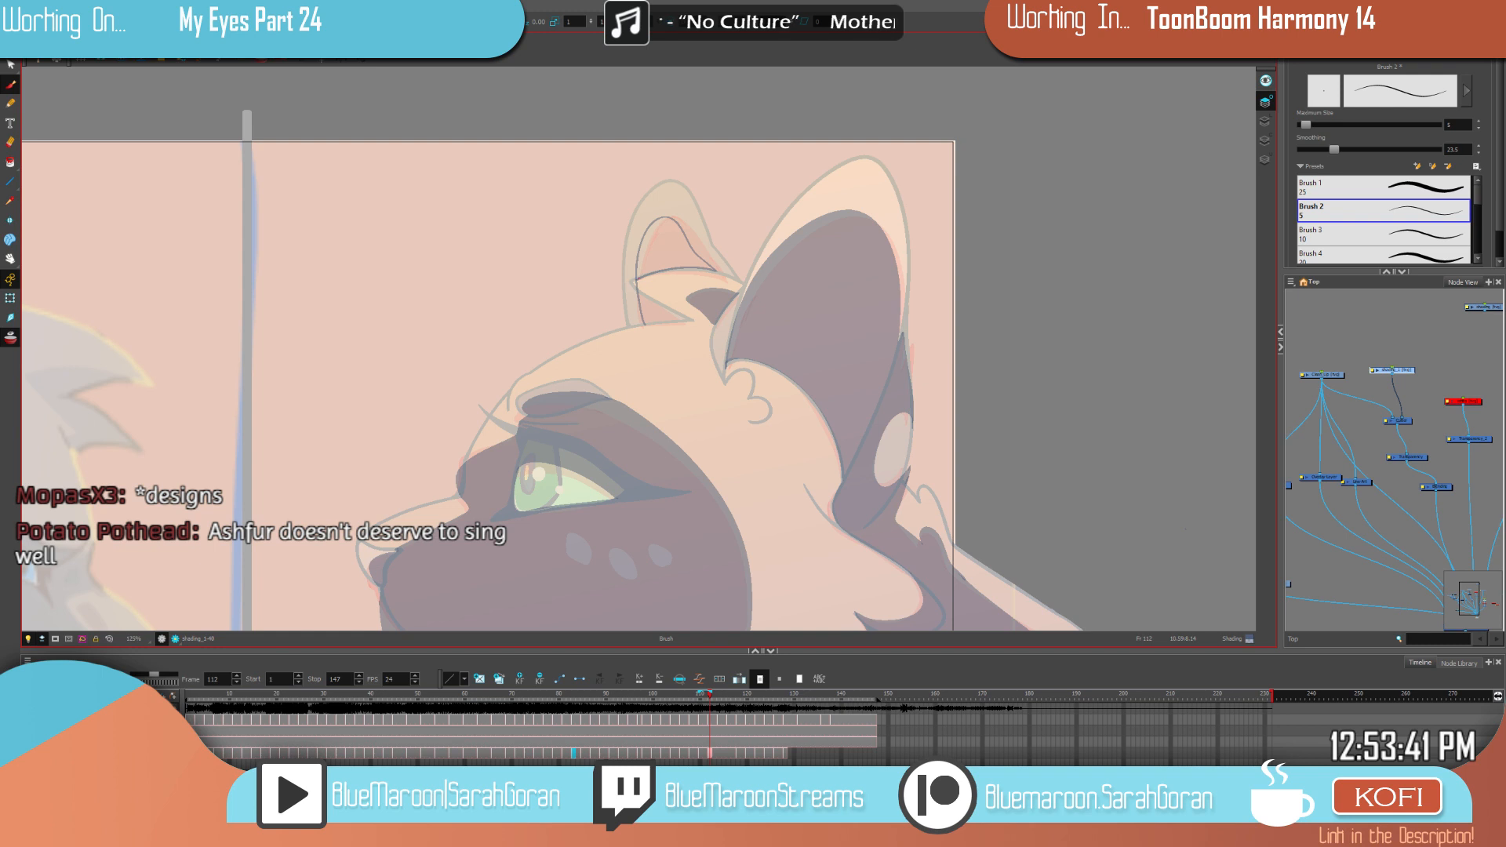
left_click_drag(635, 284, 692, 320)
key("alt+i")
left_click_drag(638, 279, 666, 275)
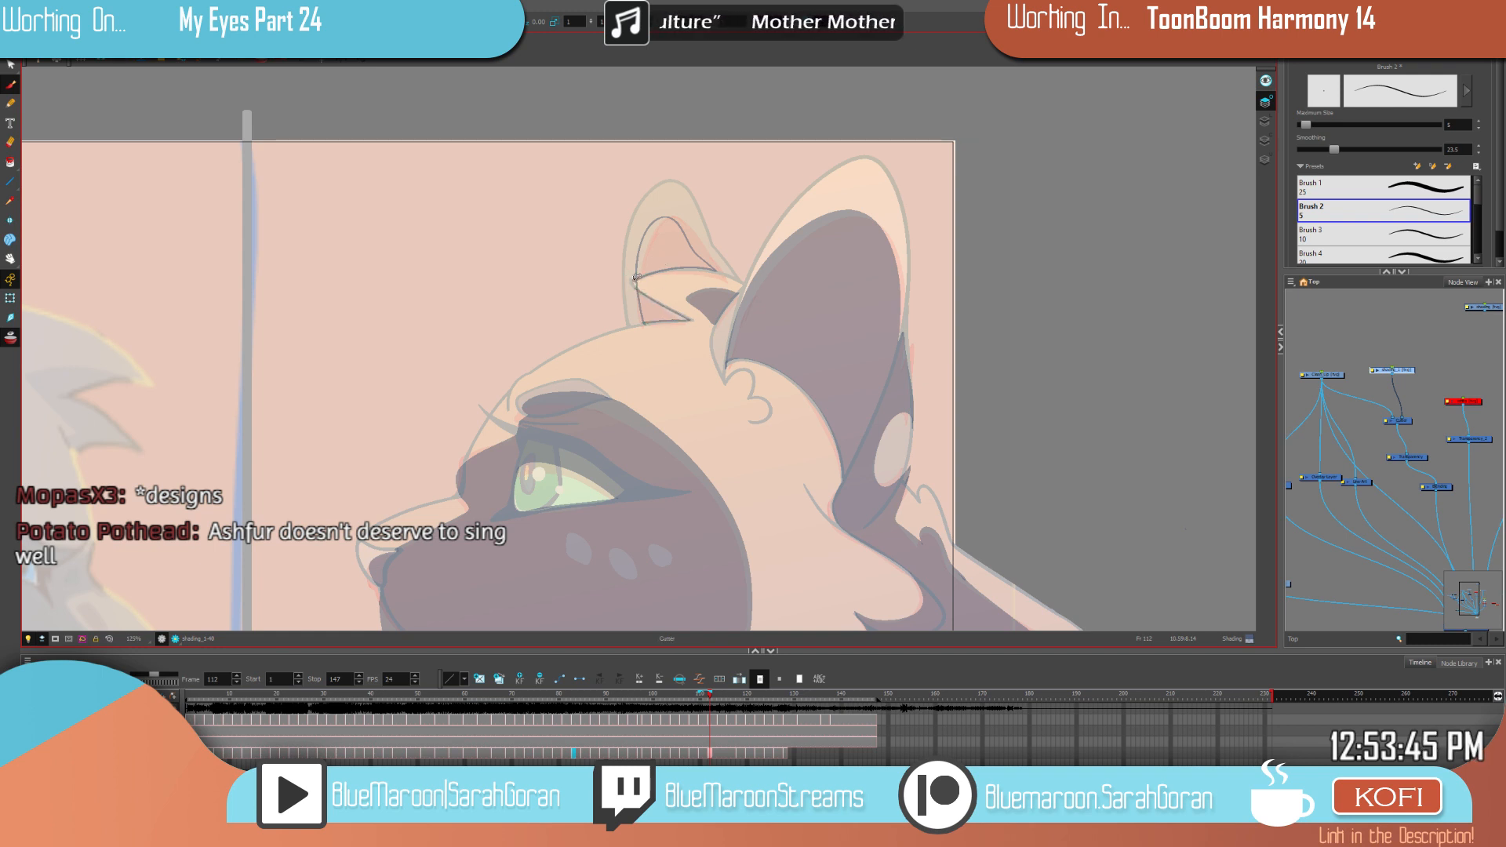
left_click(650, 273)
left_click(657, 306)
key("alt+b")
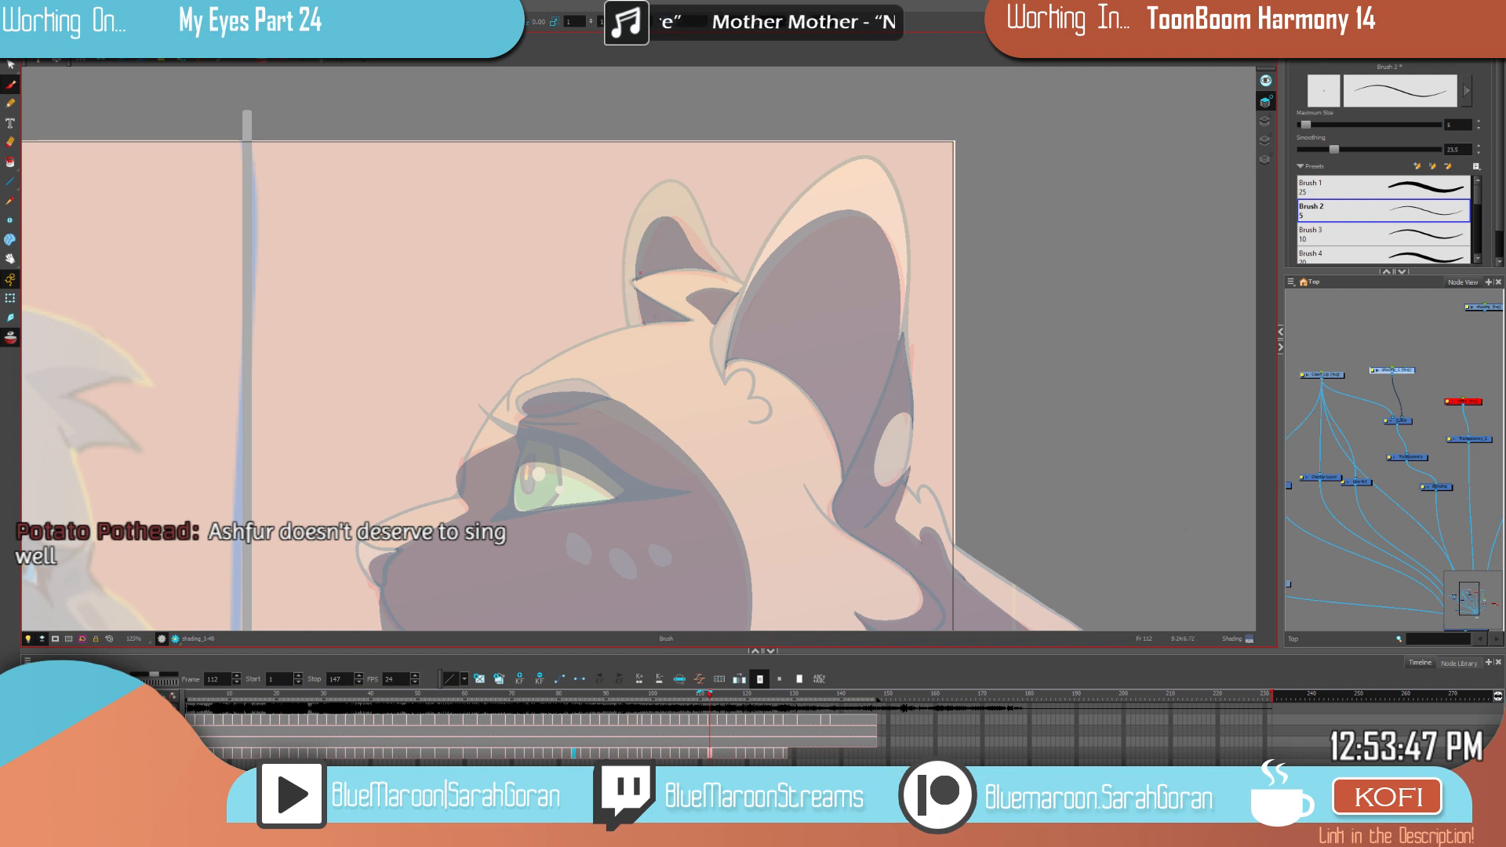
Step: Clean up the shading along the hair tuft's upper edge and touch up the far ear's inner back edge on frame 112
key("alt+e")
left_click_drag(653, 275, 693, 271)
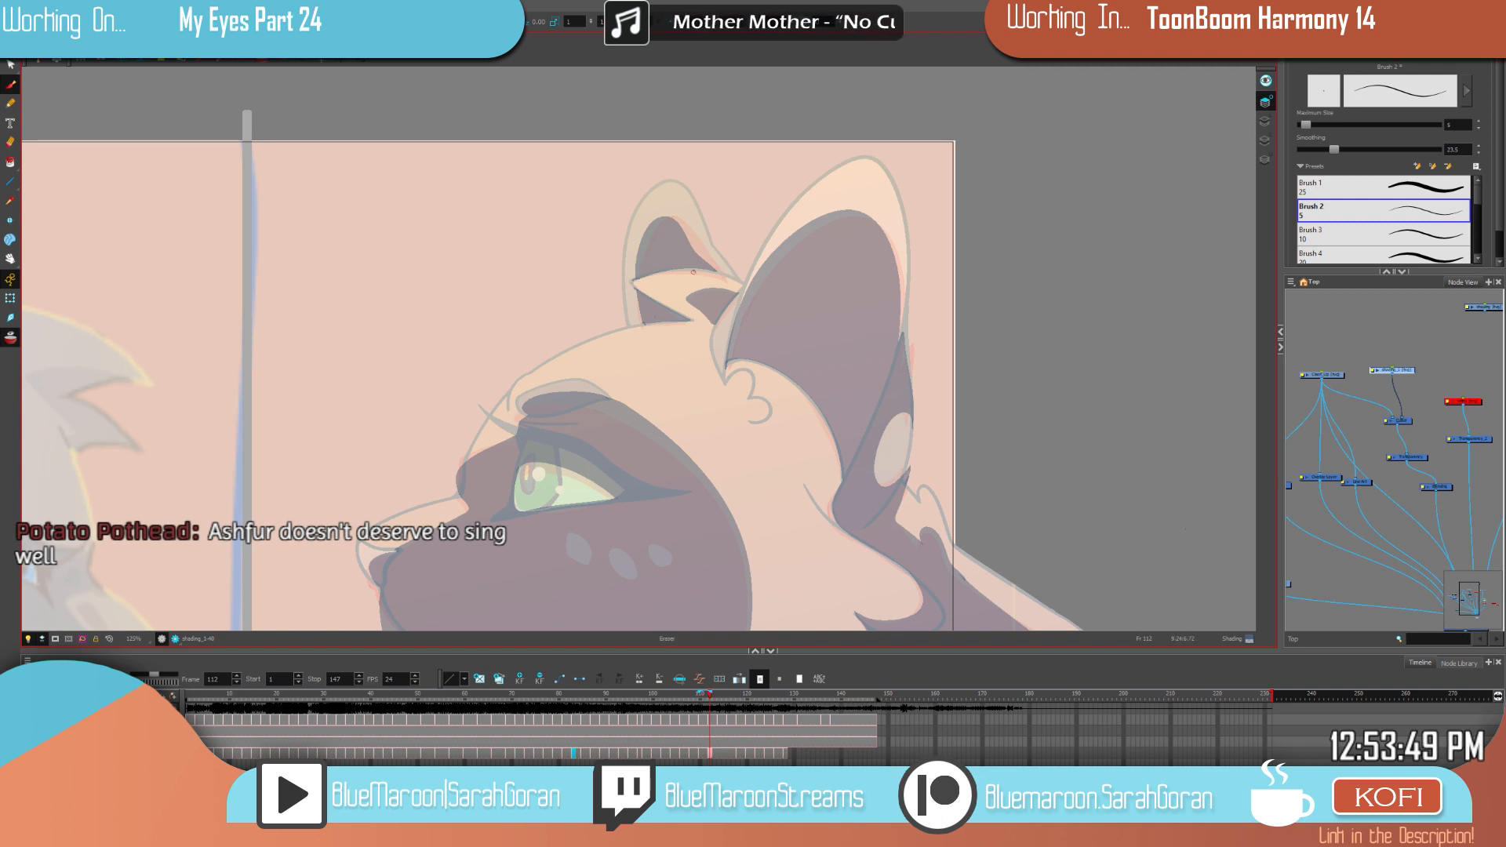
key("alt+b")
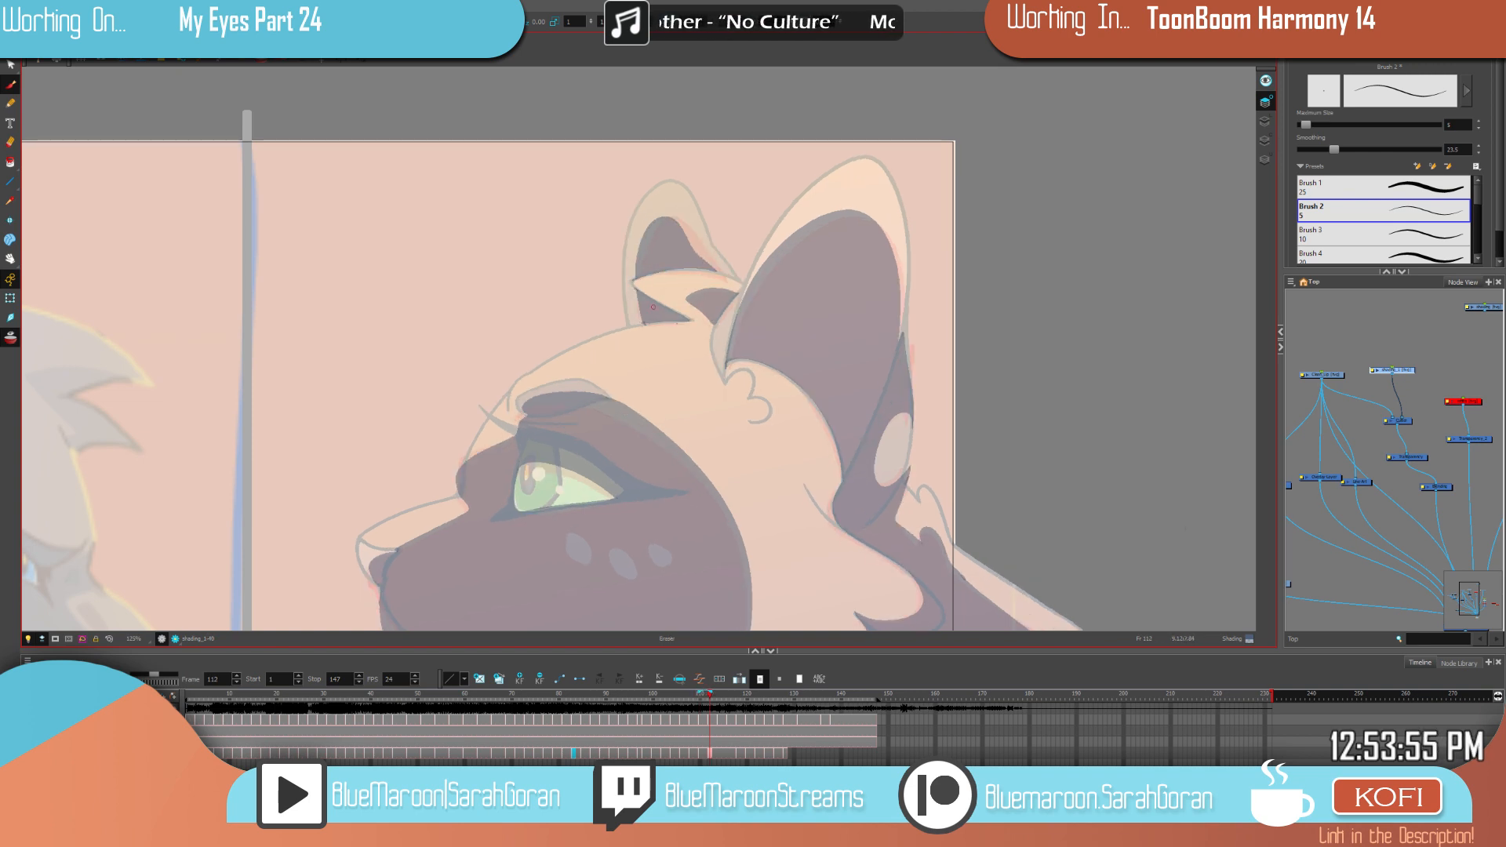
key("comma")
key("comma")
key("period")
key("period")
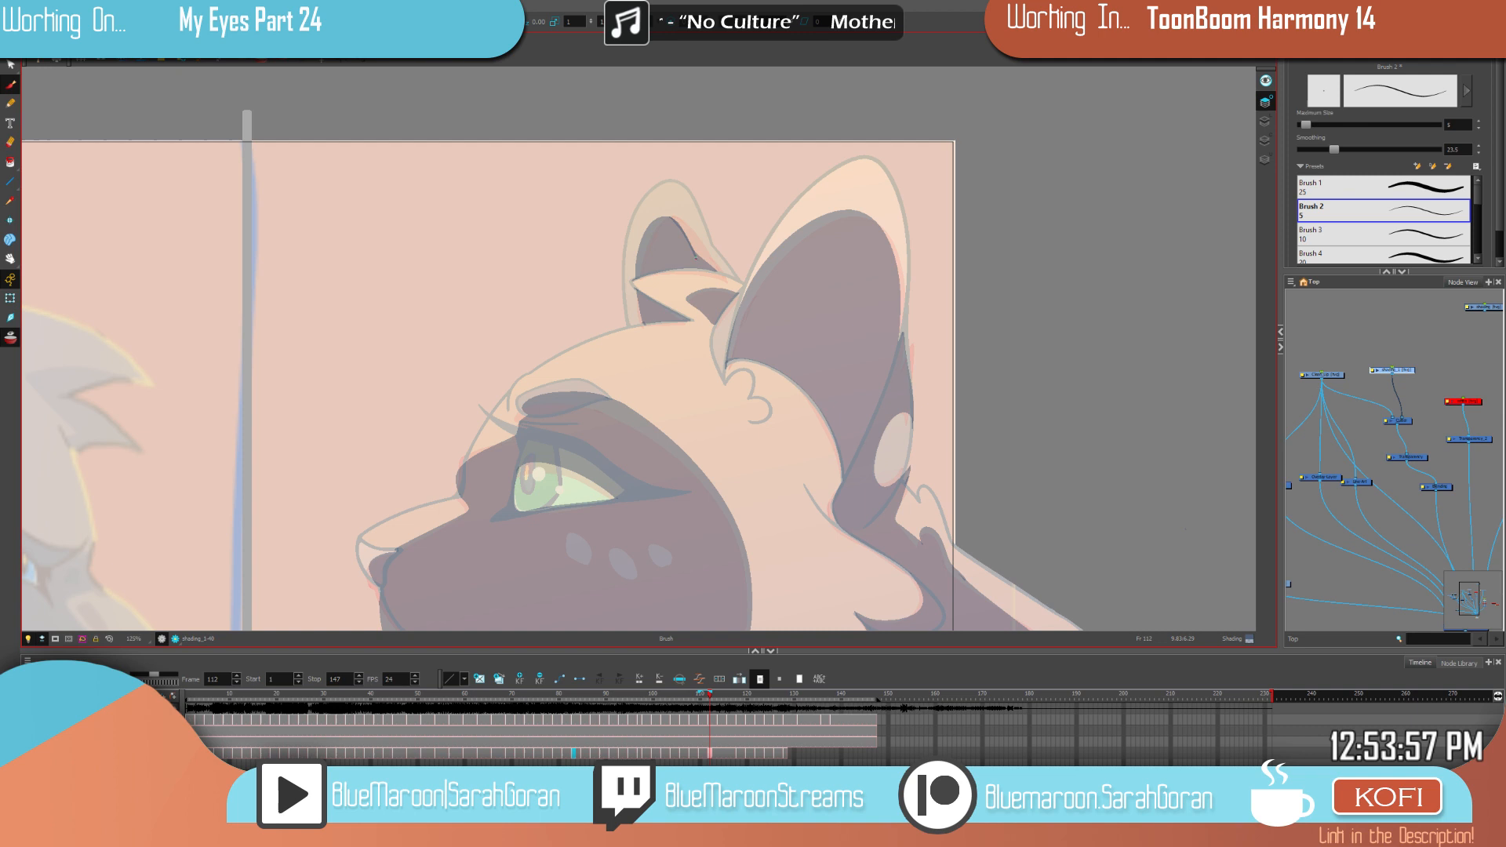
left_click_drag(677, 225, 702, 262)
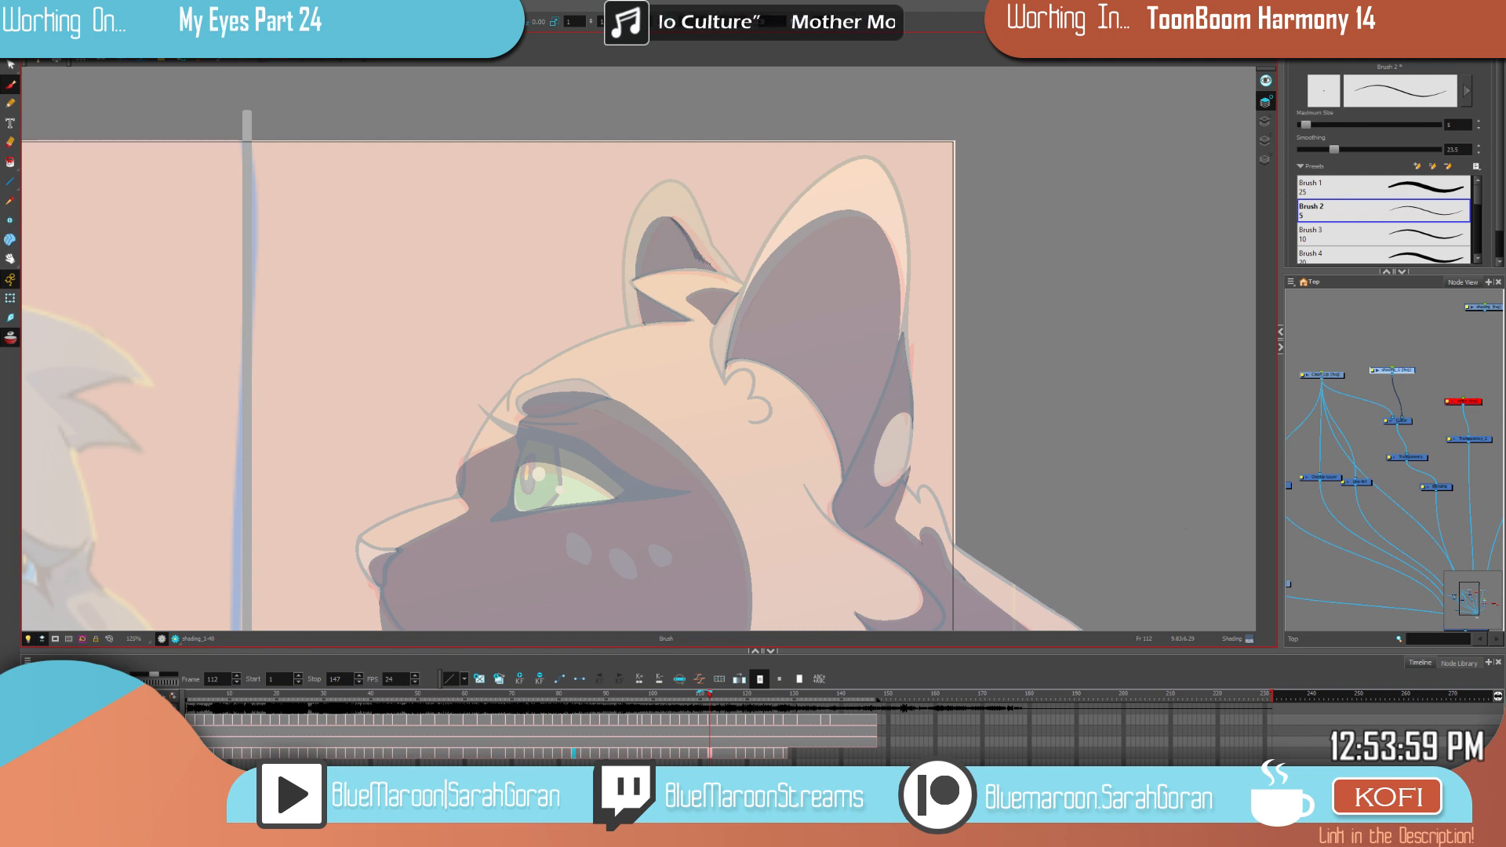
Step: Compare the right-hand fox's shading between frames 110 and 112, first around the head and ears, and across the whole picture
key("f")
key("g")
key("f")
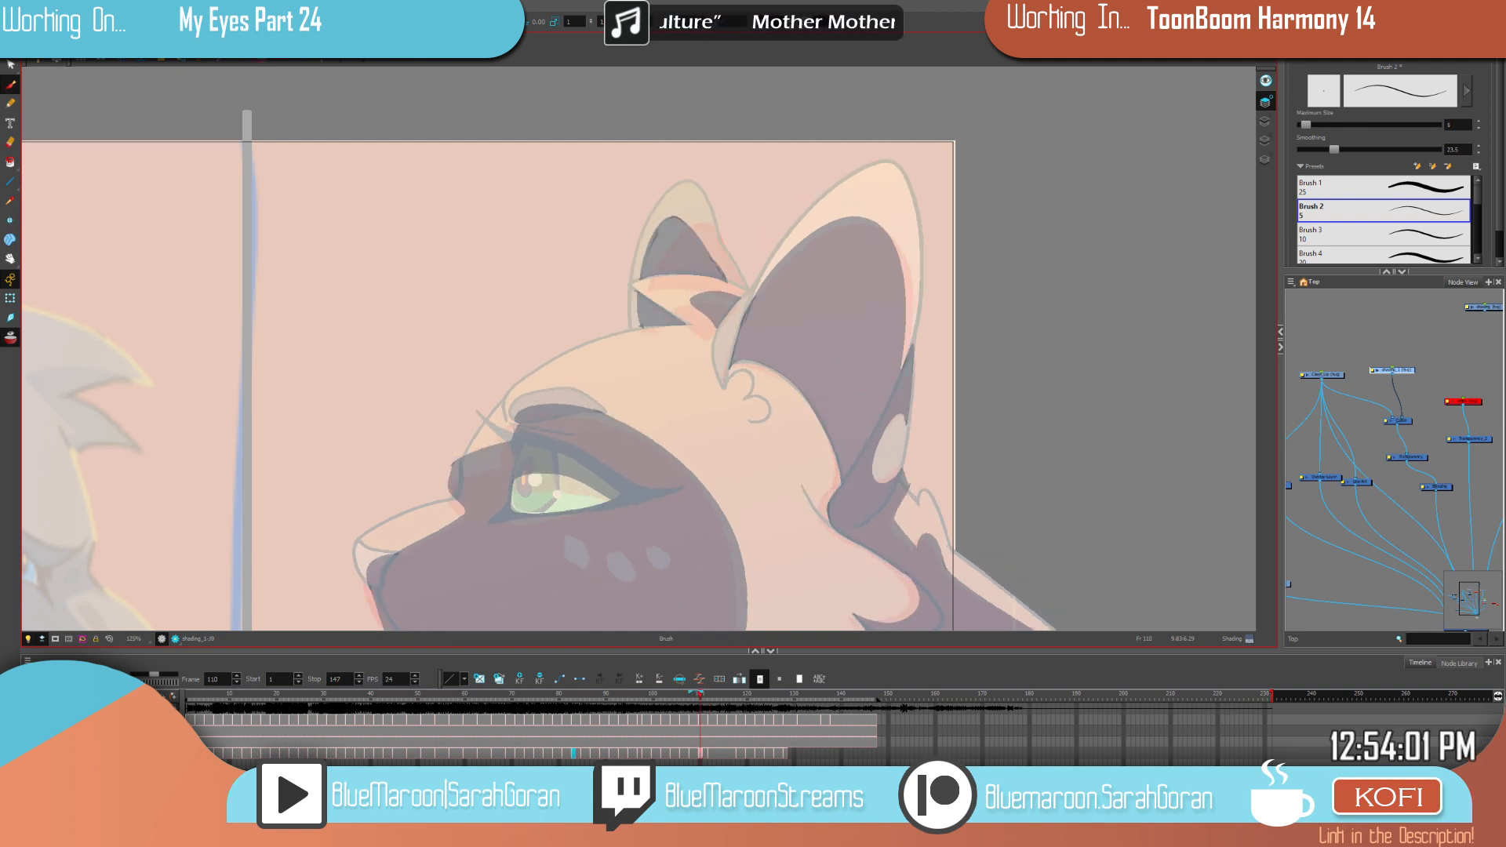
key("g")
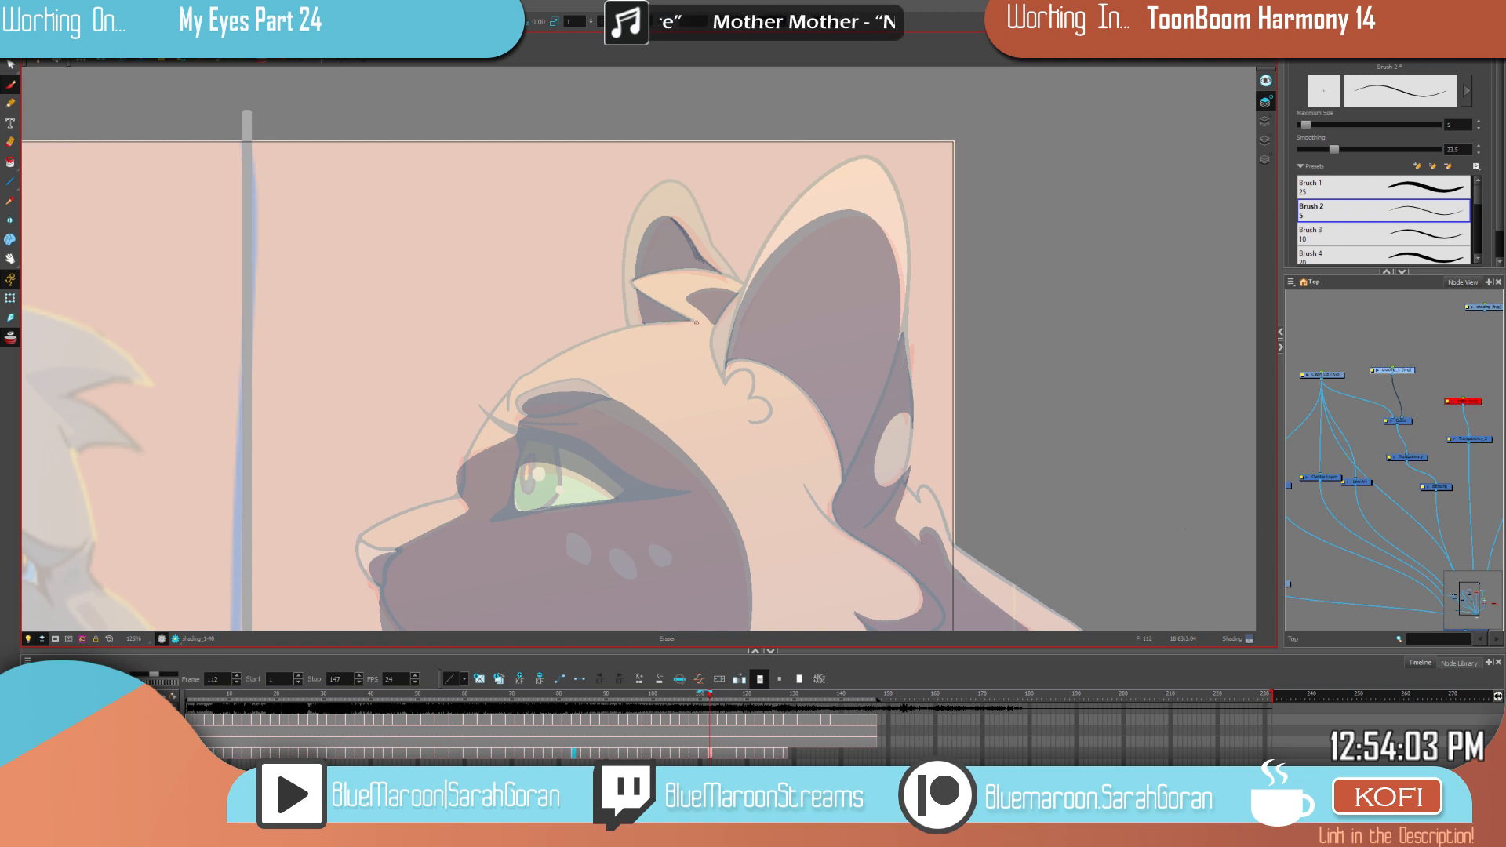
key("f")
key("g")
key("f")
key("g")
key("f")
key("g")
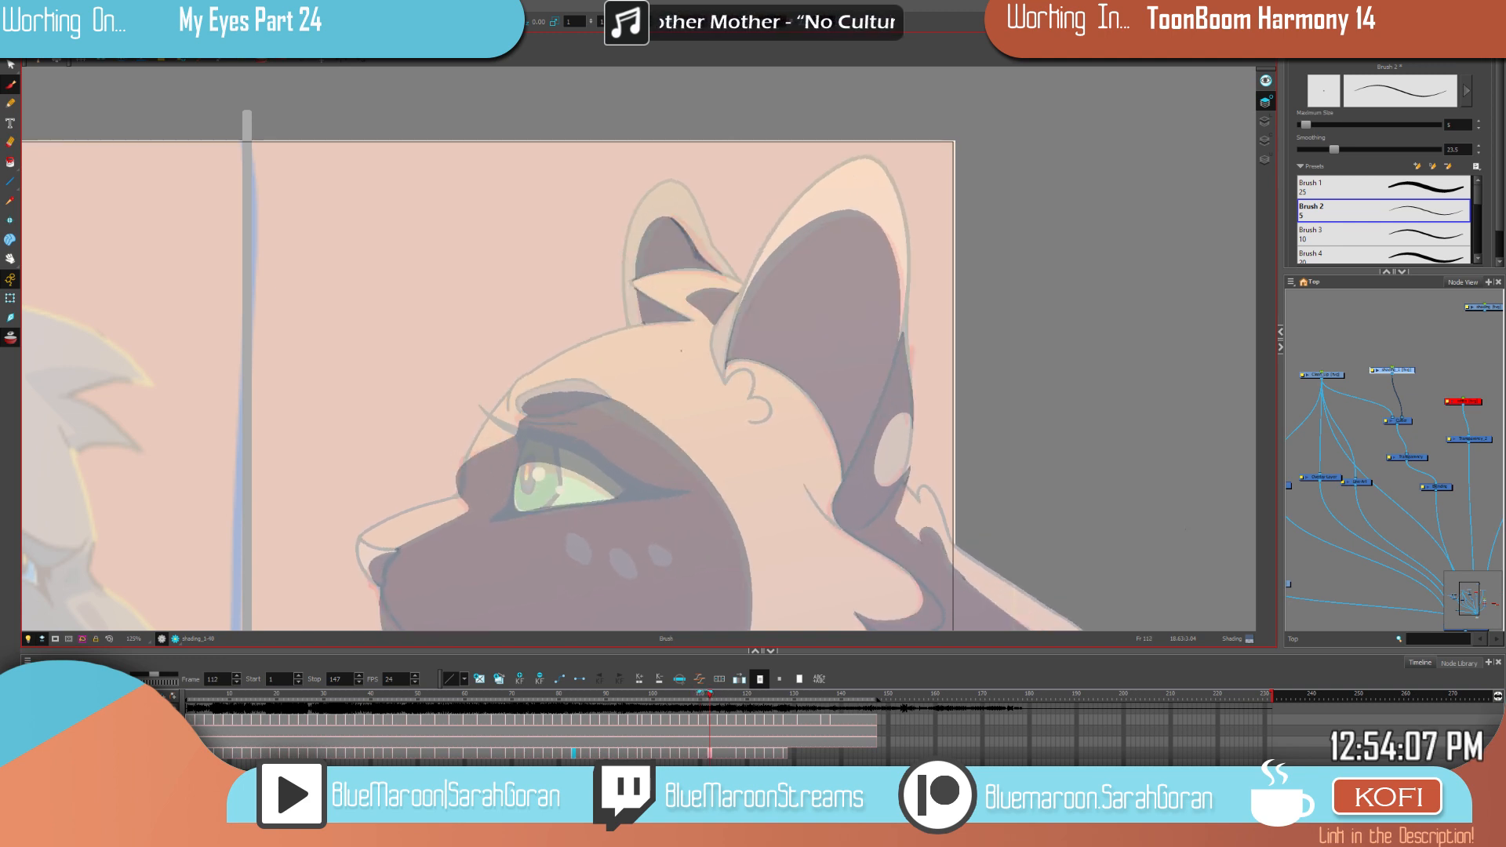
scroll(1030, 498, "down", 4)
left_click_drag(1030, 498, 977, 415)
key("f")
key("g")
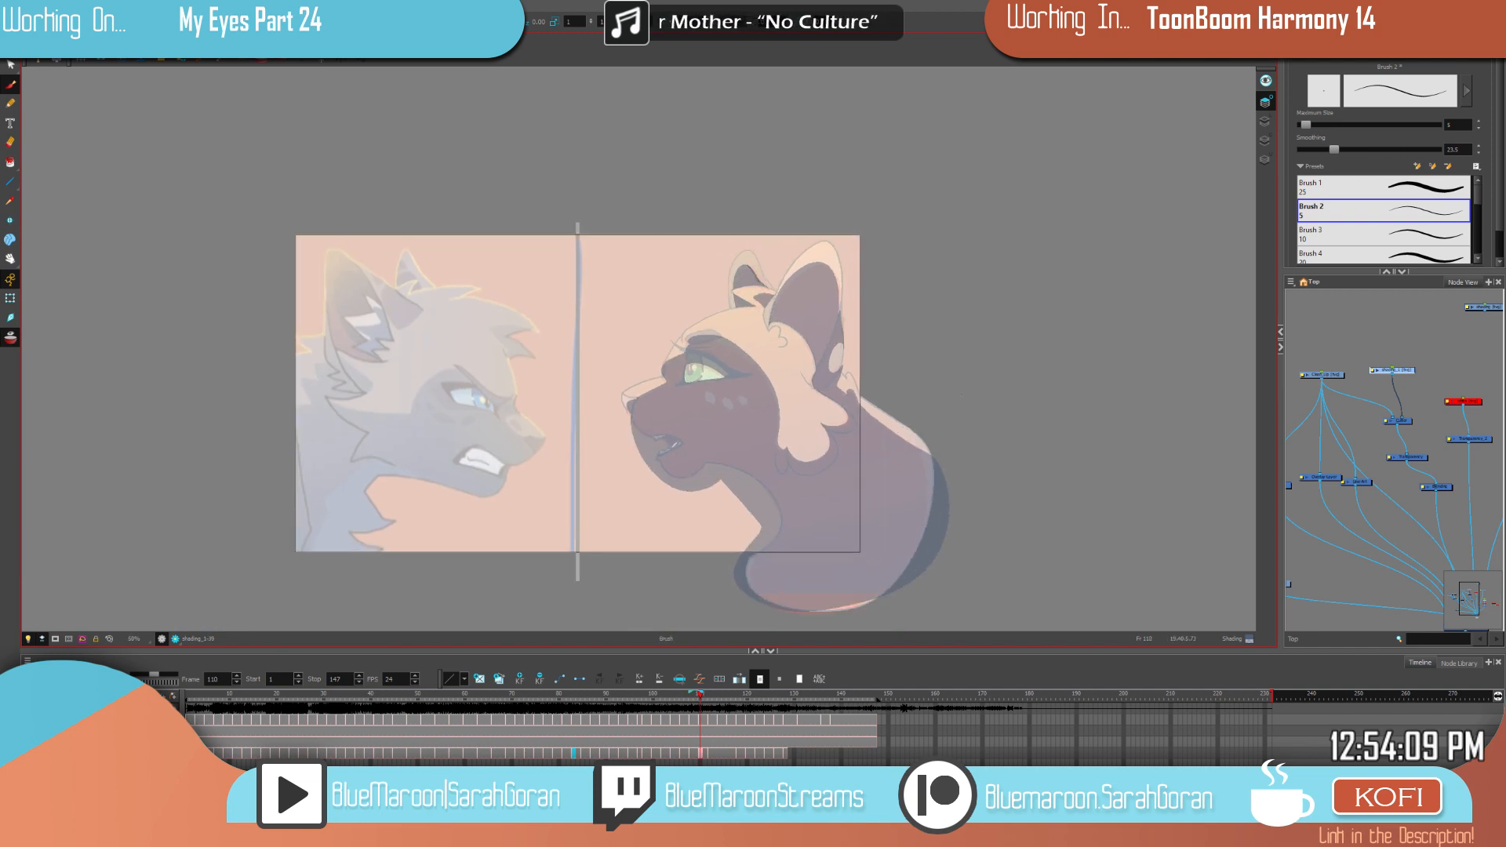
key("f")
key("g")
key("f")
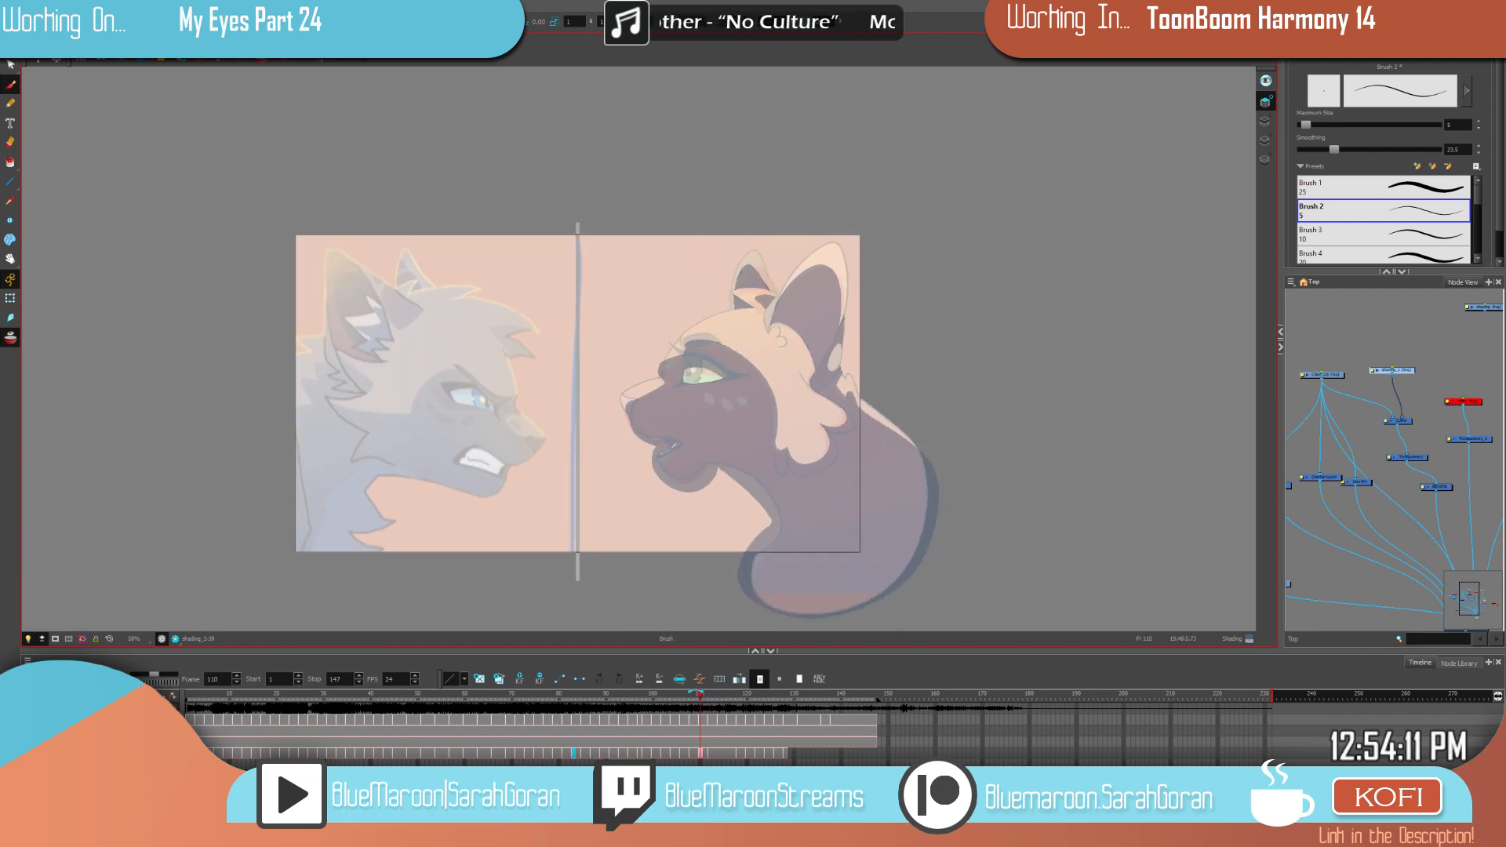
key("g")
key("f")
key("g")
key("f")
key("g")
key("f")
key("g")
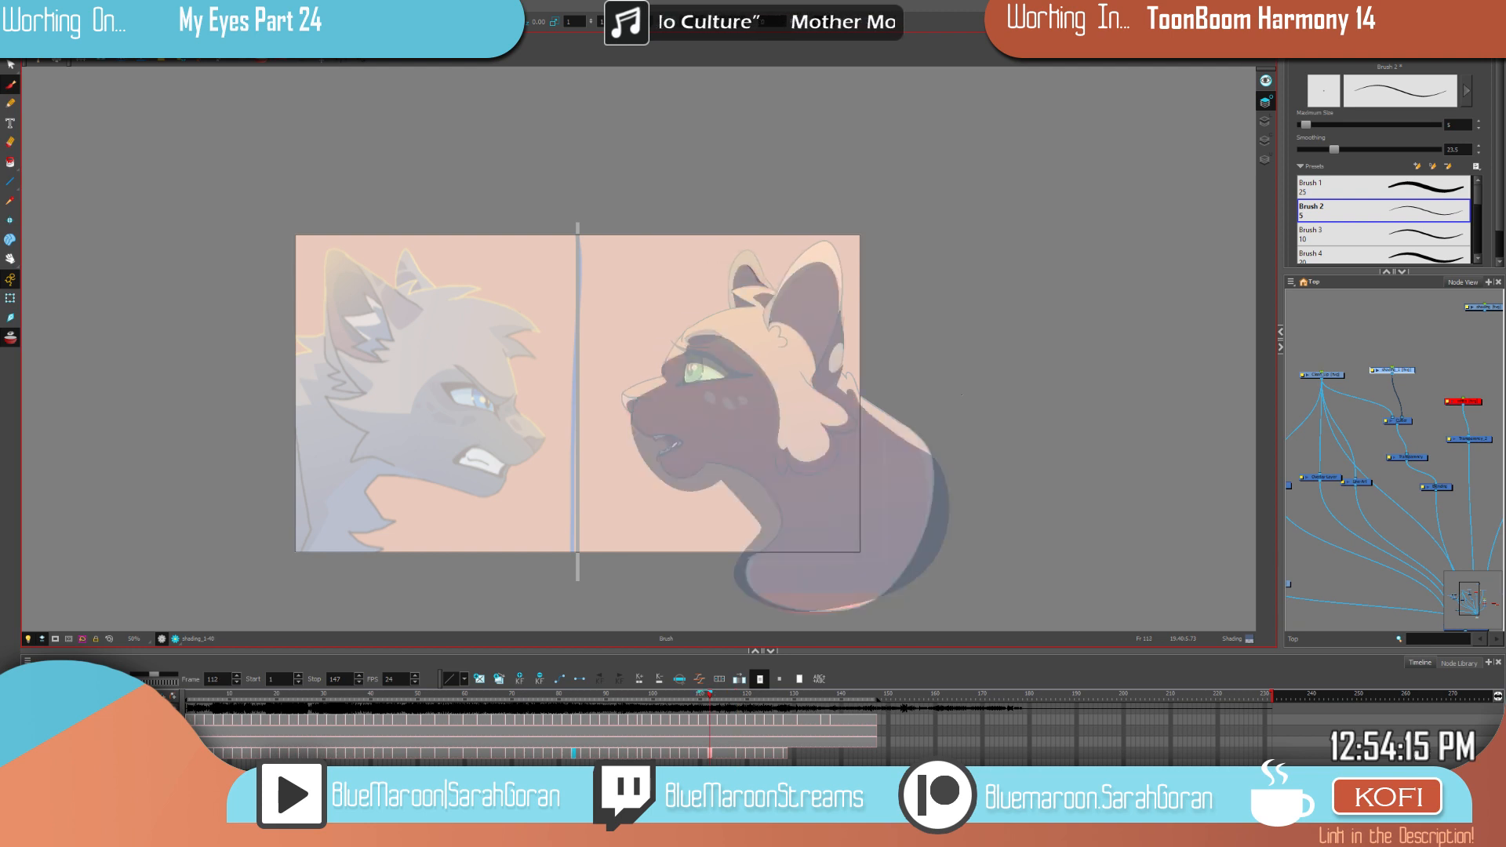
Step: Go to frame 114 to work on the shading of the right-hand fox's head
left_click_drag(710, 697, 719, 696)
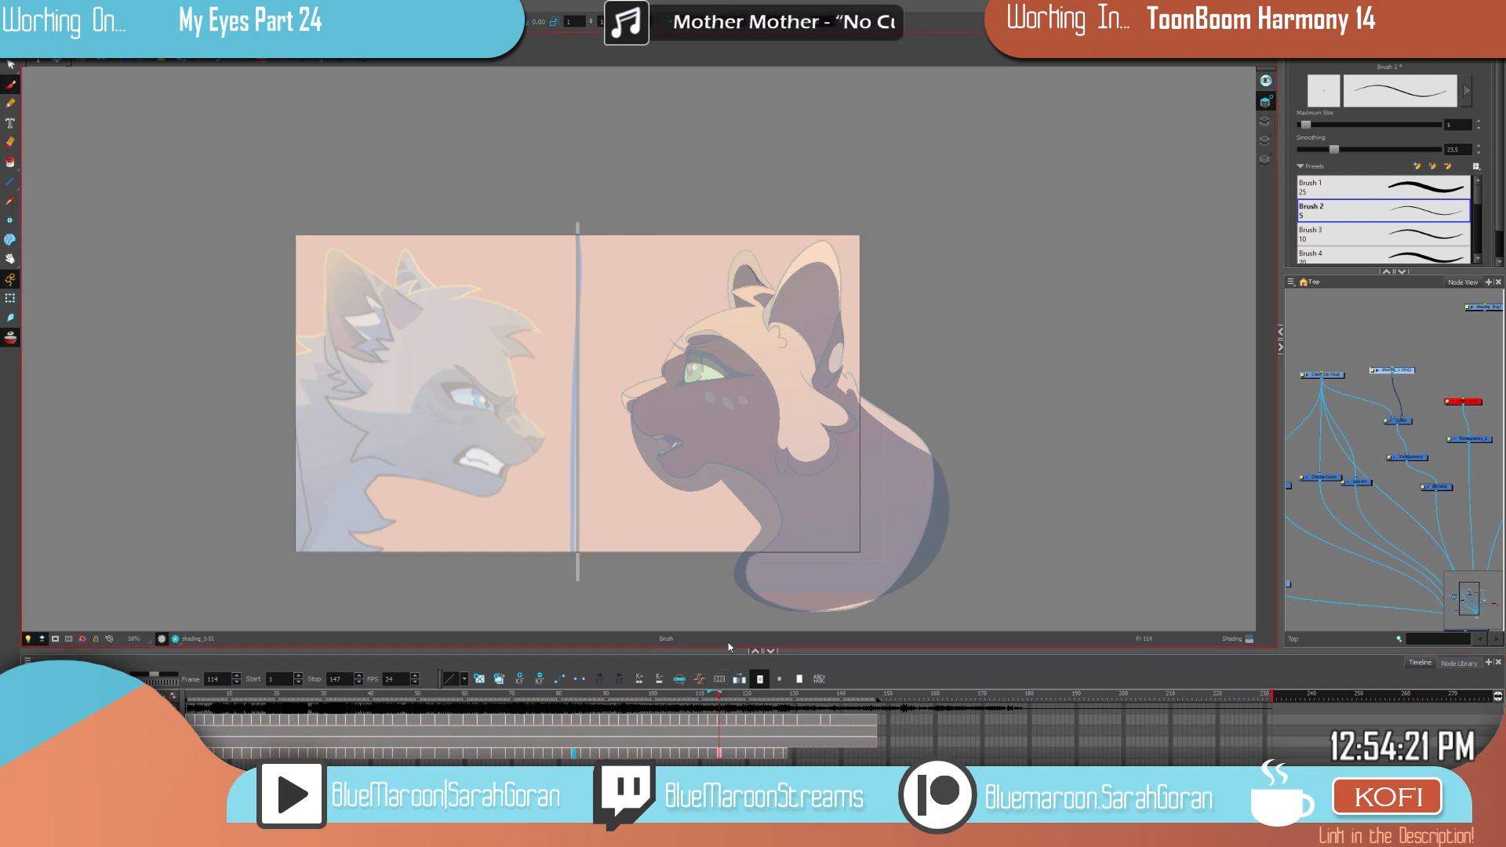
scroll(810, 301, "up", 4)
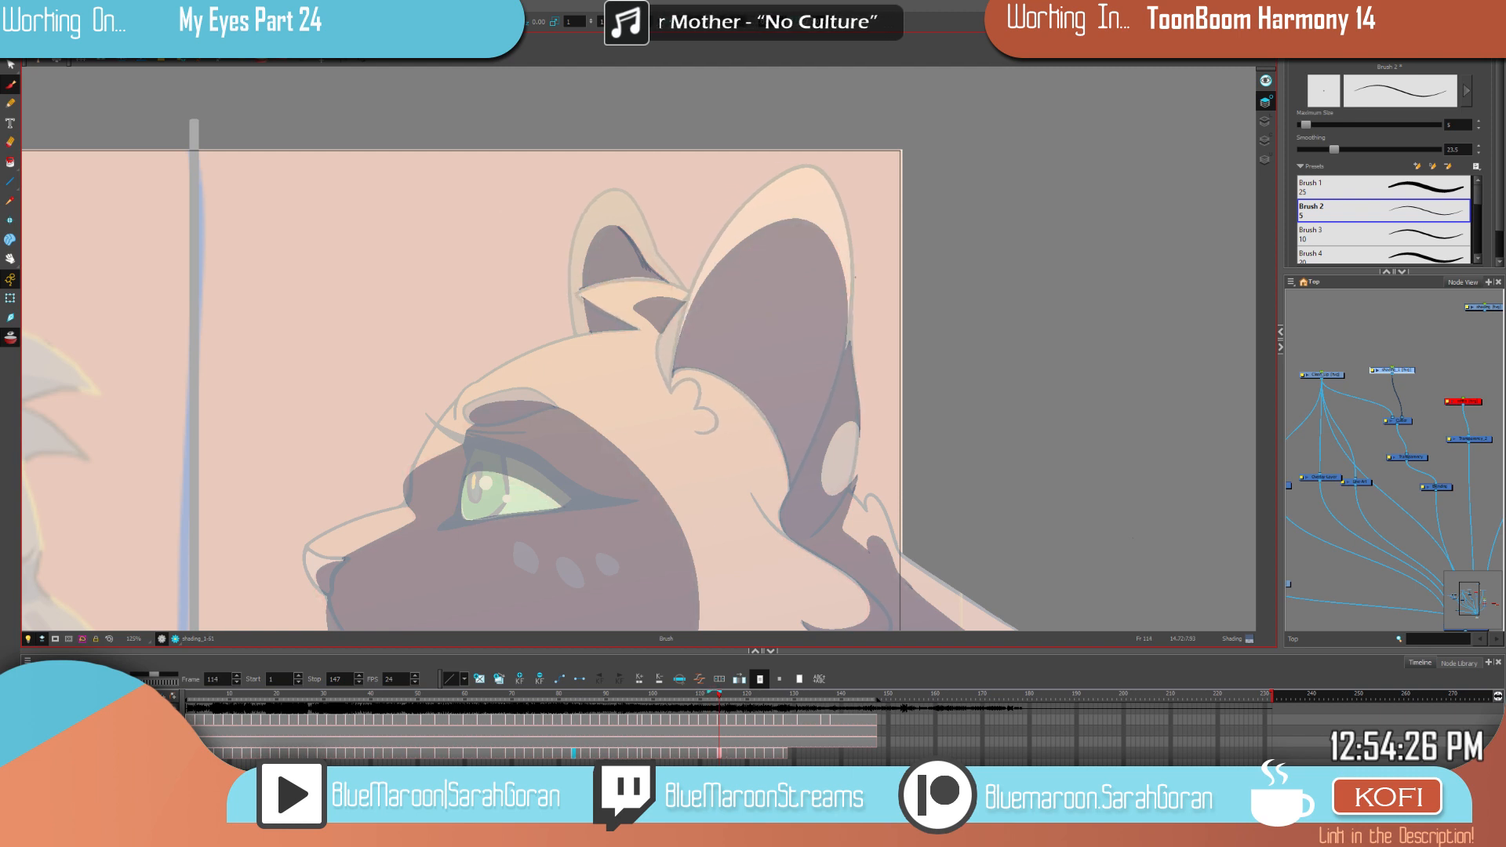
Step: Check the shading strokes inside the far ear and along the near ear's rim on frame 114 by selecting them
left_click(10, 66)
mouse_move(619, 194)
left_mouse_down()
mouse_move(564, 331)
mouse_move(617, 310)
mouse_move(617, 196)
left_mouse_up()
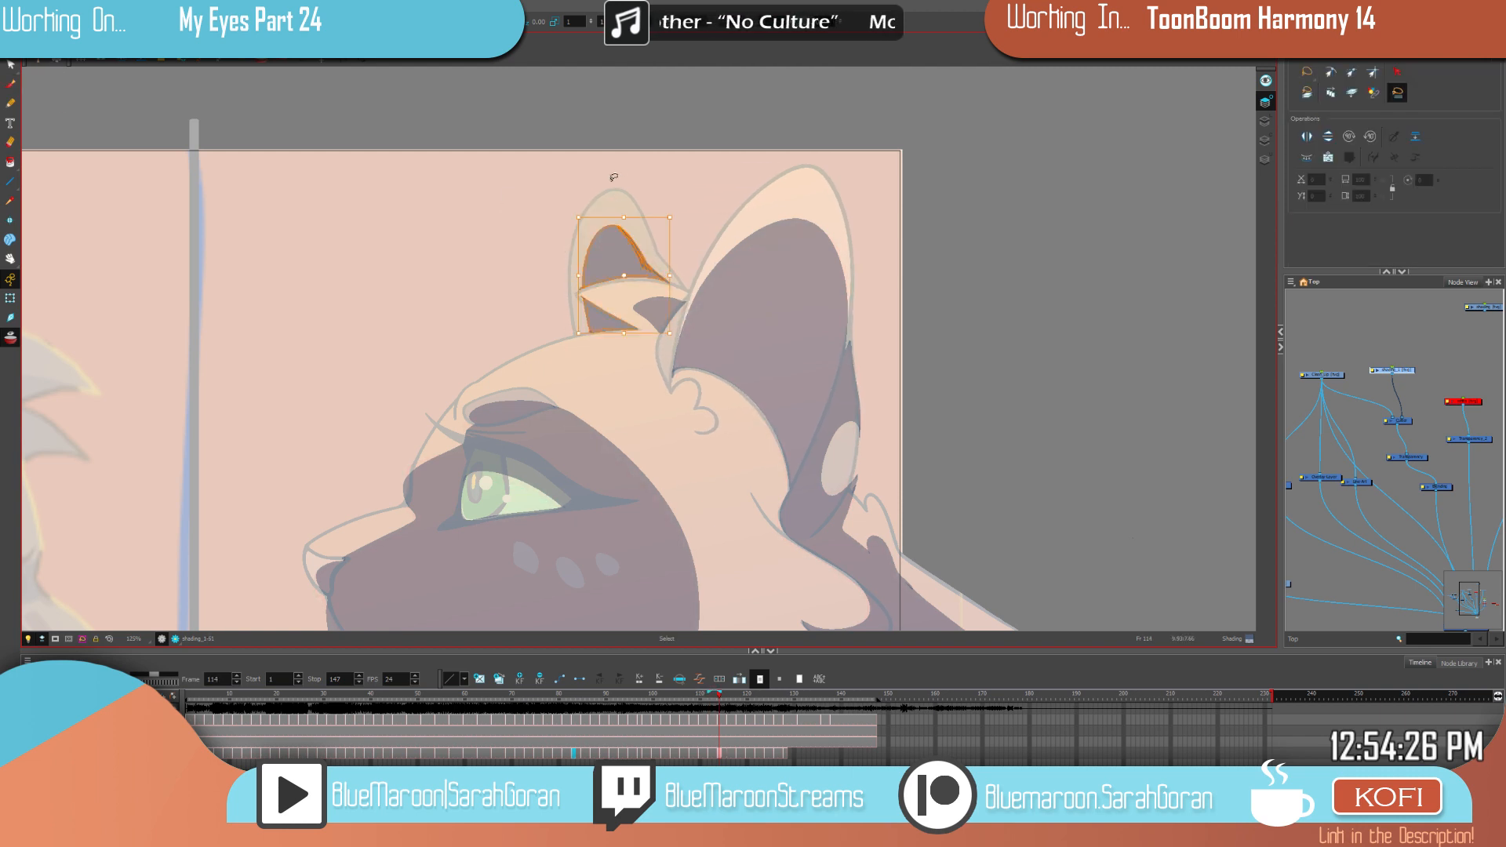
left_click(673, 302)
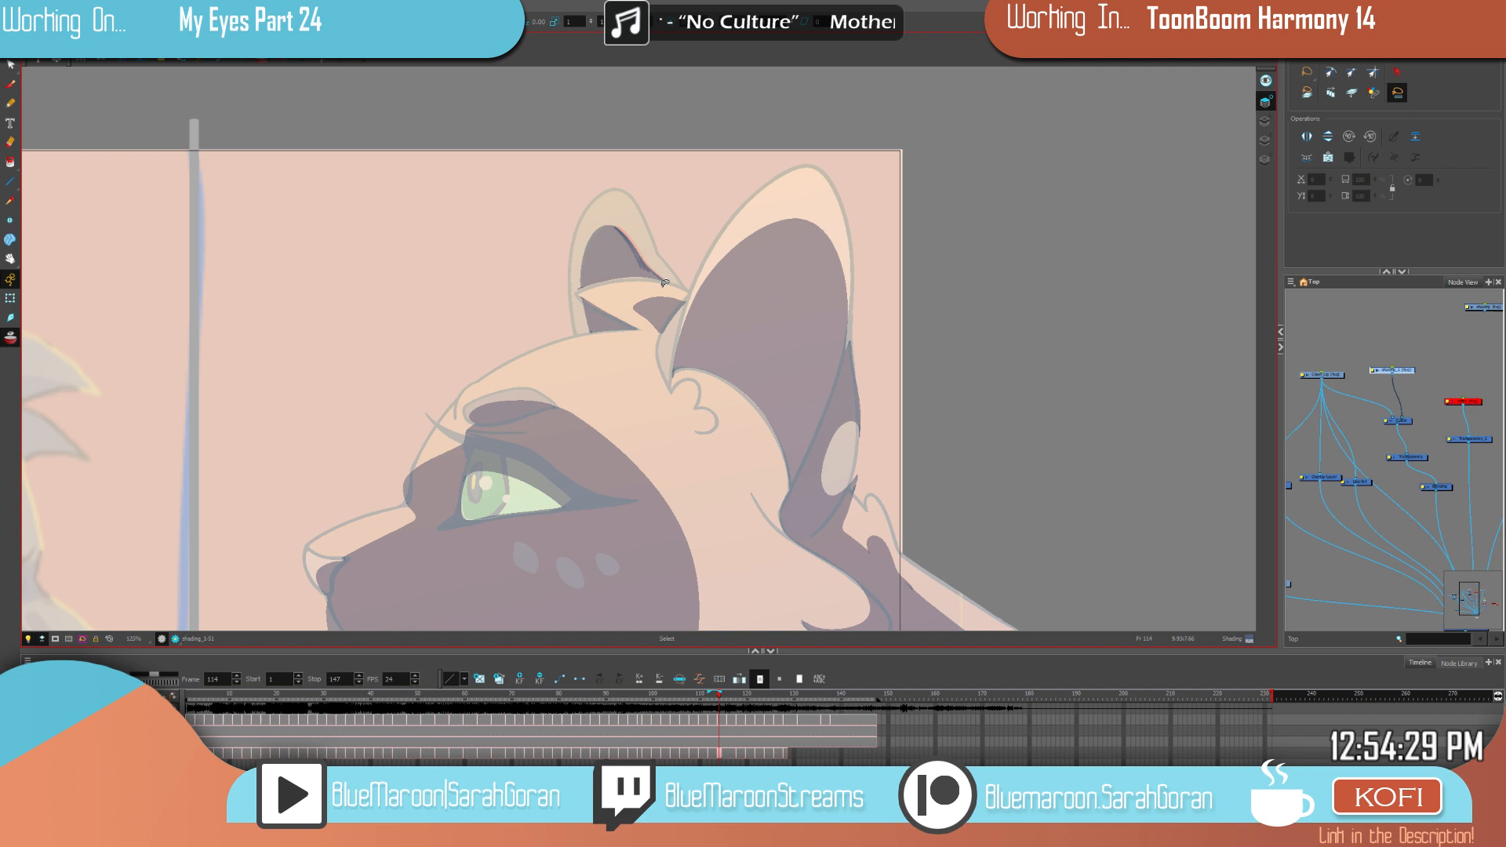
left_click_drag(633, 298, 630, 295)
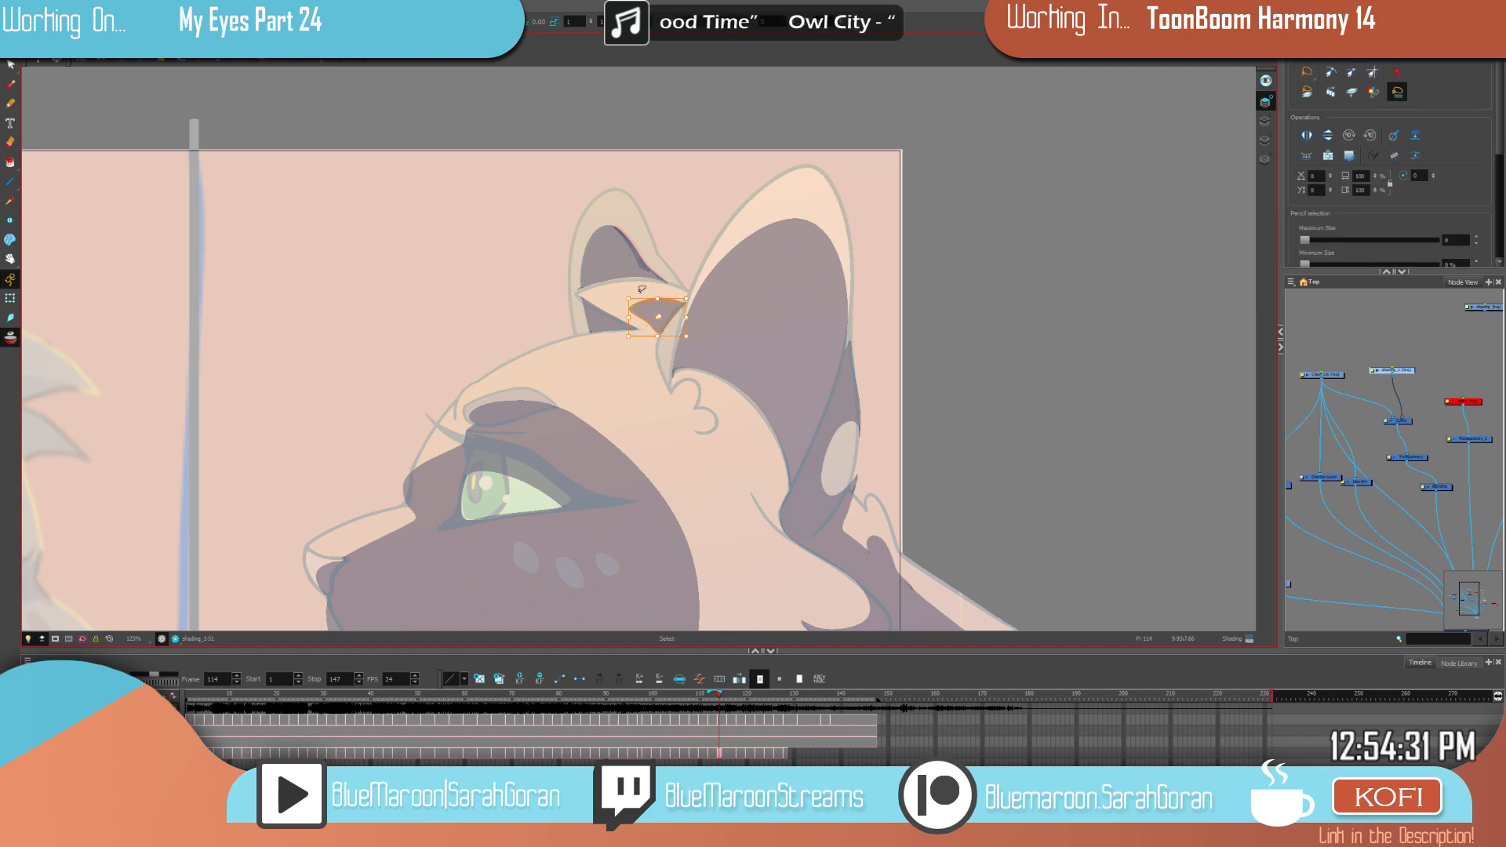
left_click(813, 353)
key("alt+e")
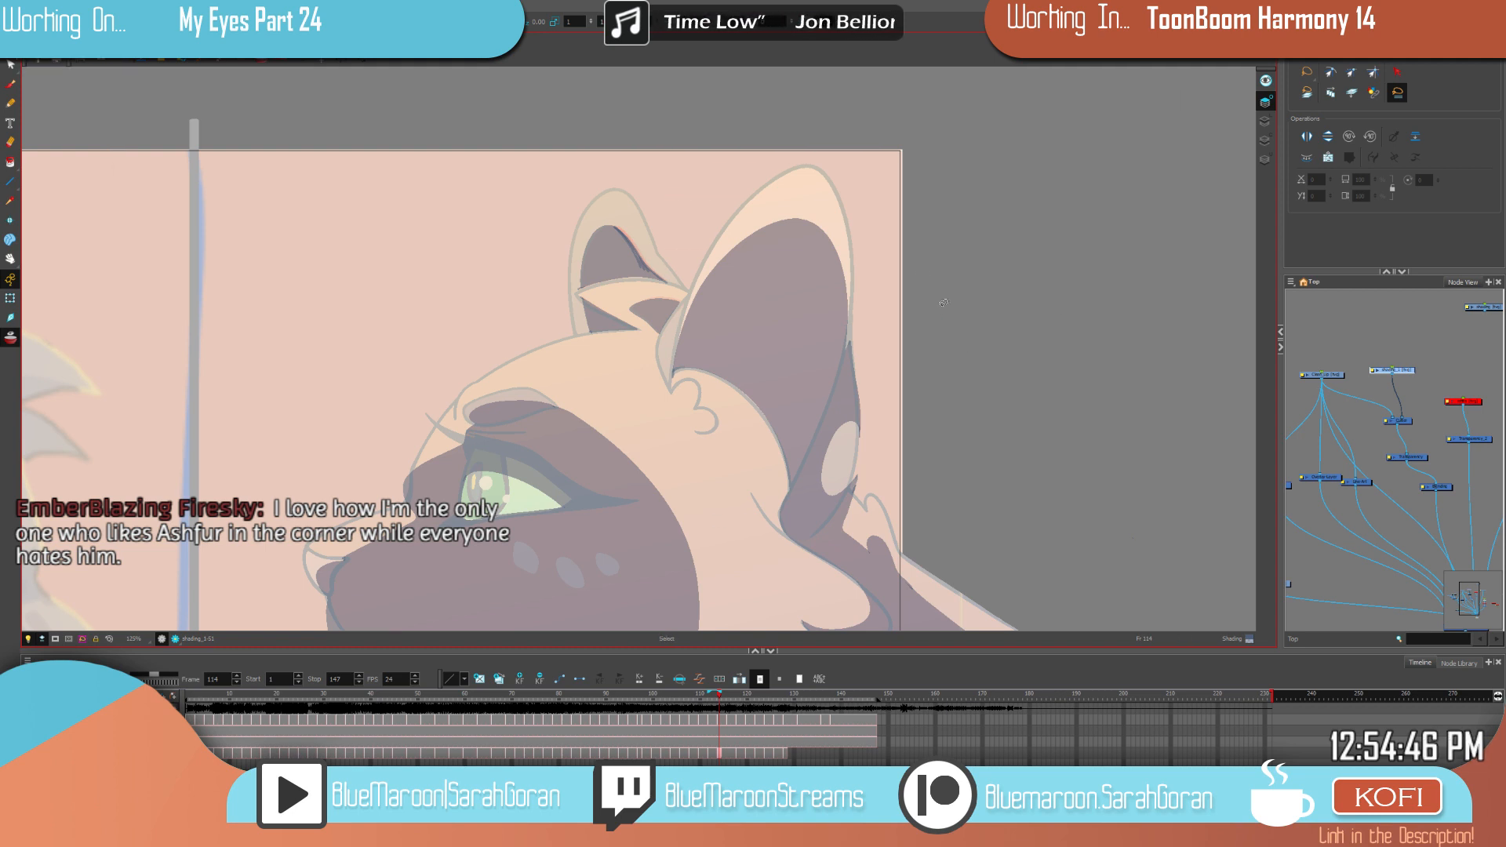
scroll(957, 329, "down", 2)
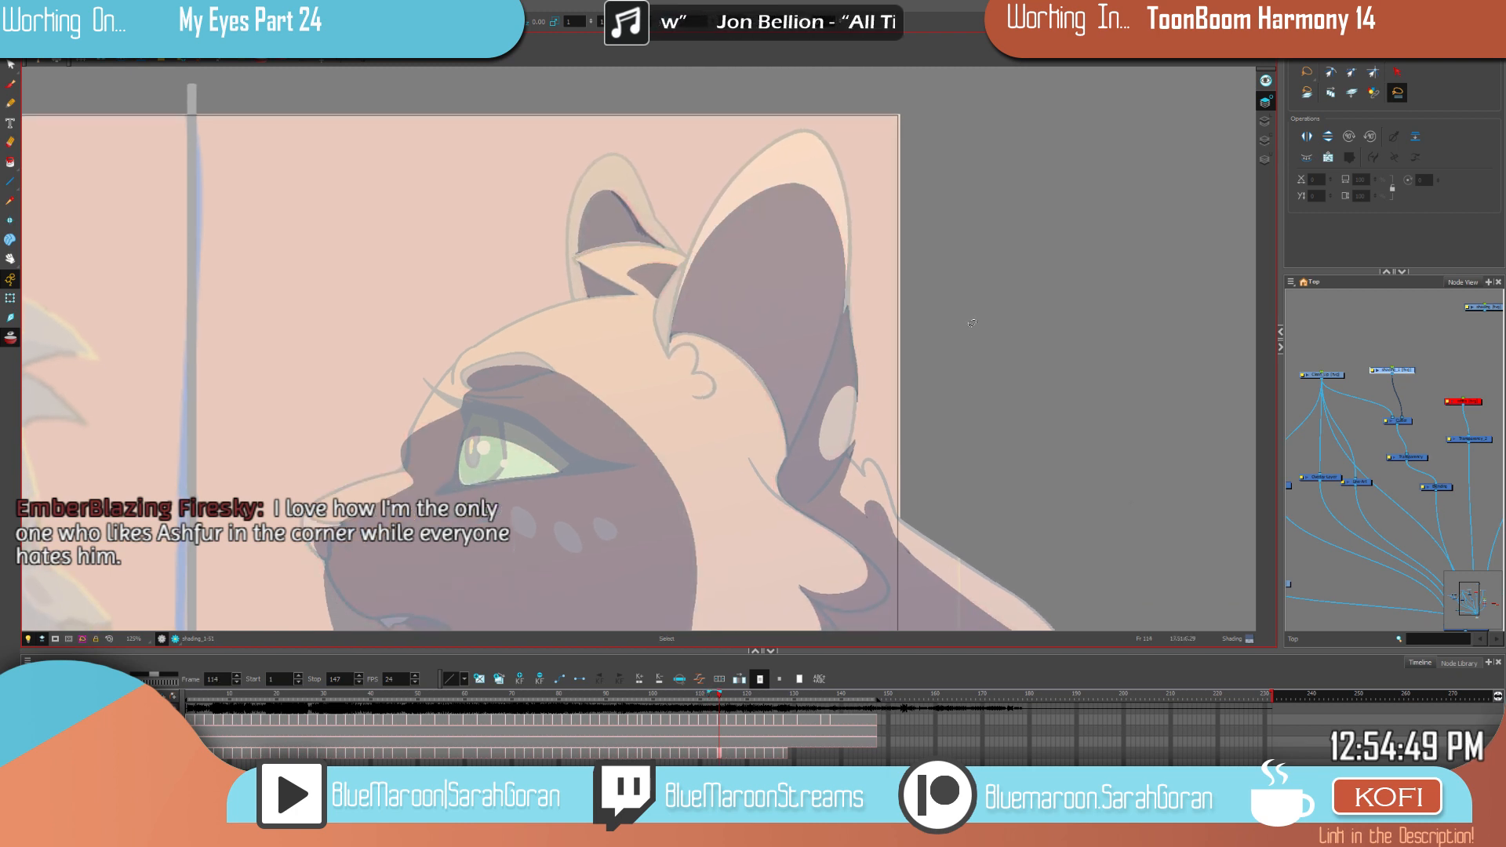
left_click(809, 182)
left_click_drag(818, 174, 812, 173)
left_click(996, 288)
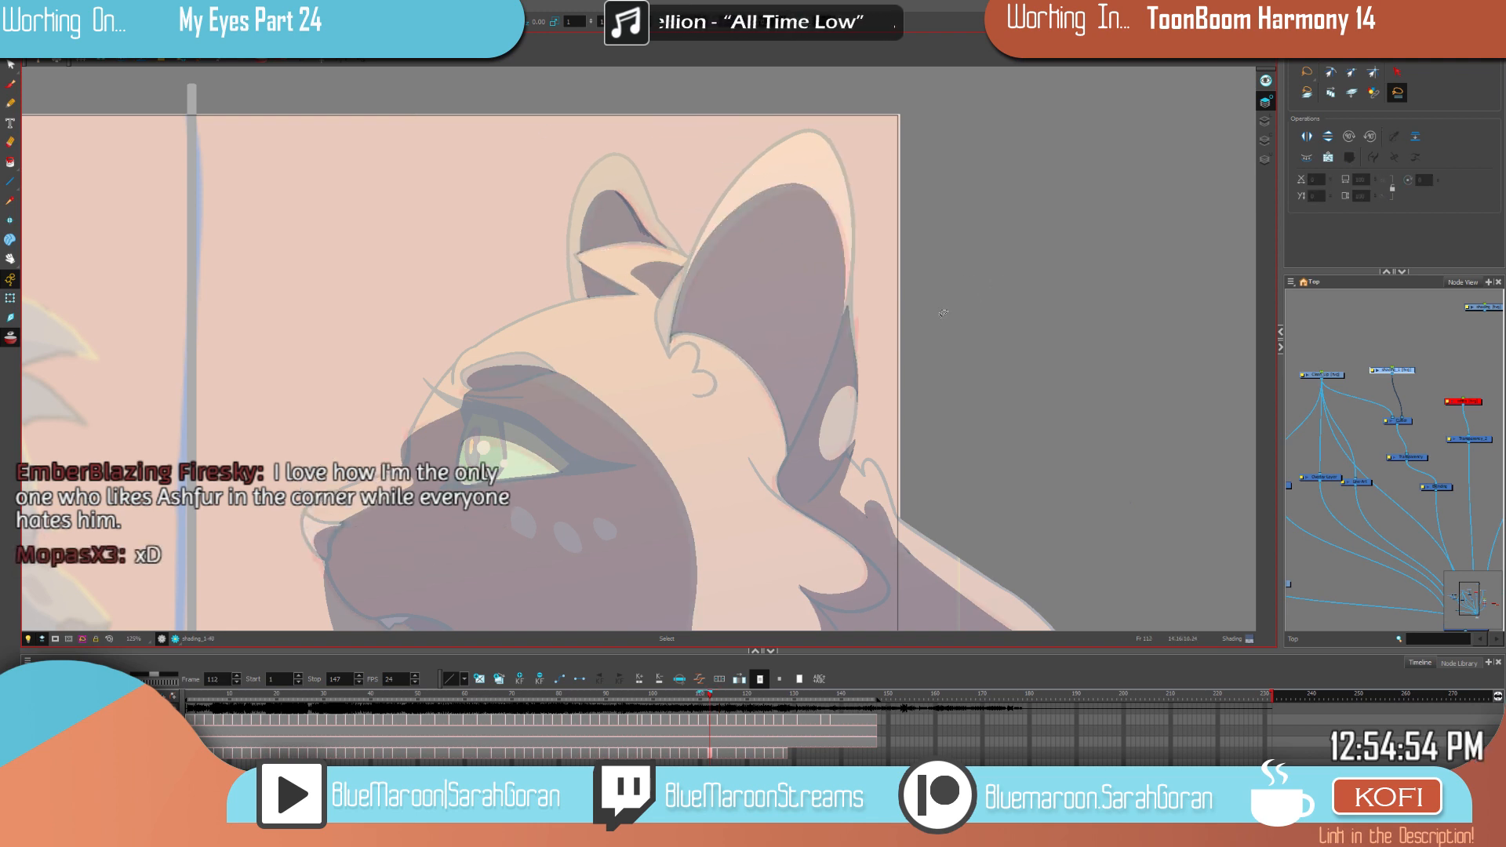
Step: Brush a shading line along the near ear's inner edge on frame 114 with Brush 2, comparing it with the neighbouring drawings
key("alt+b")
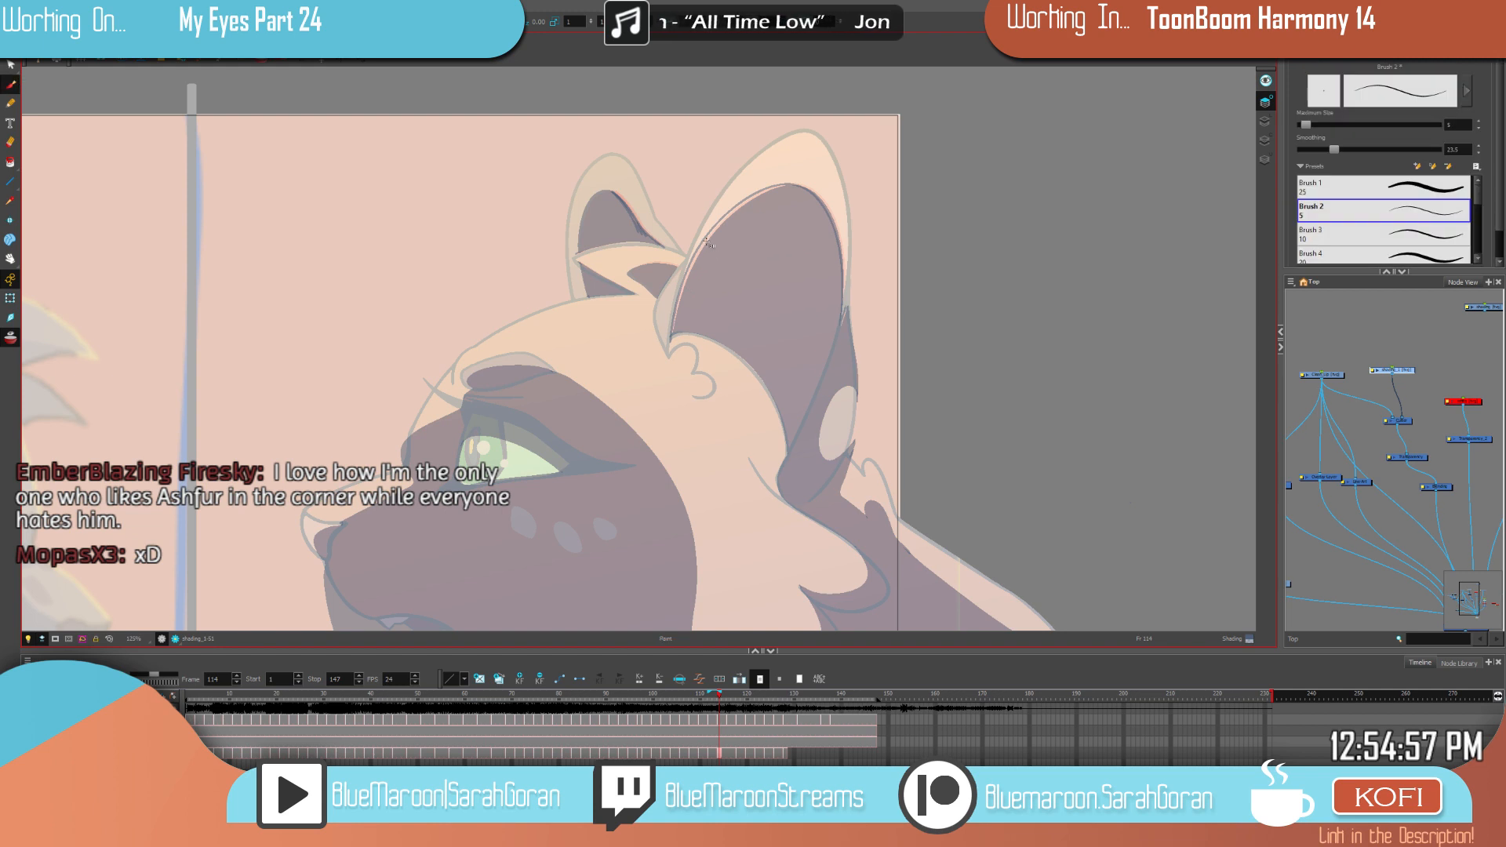
left_click(707, 242)
key("f")
key("g")
key("f")
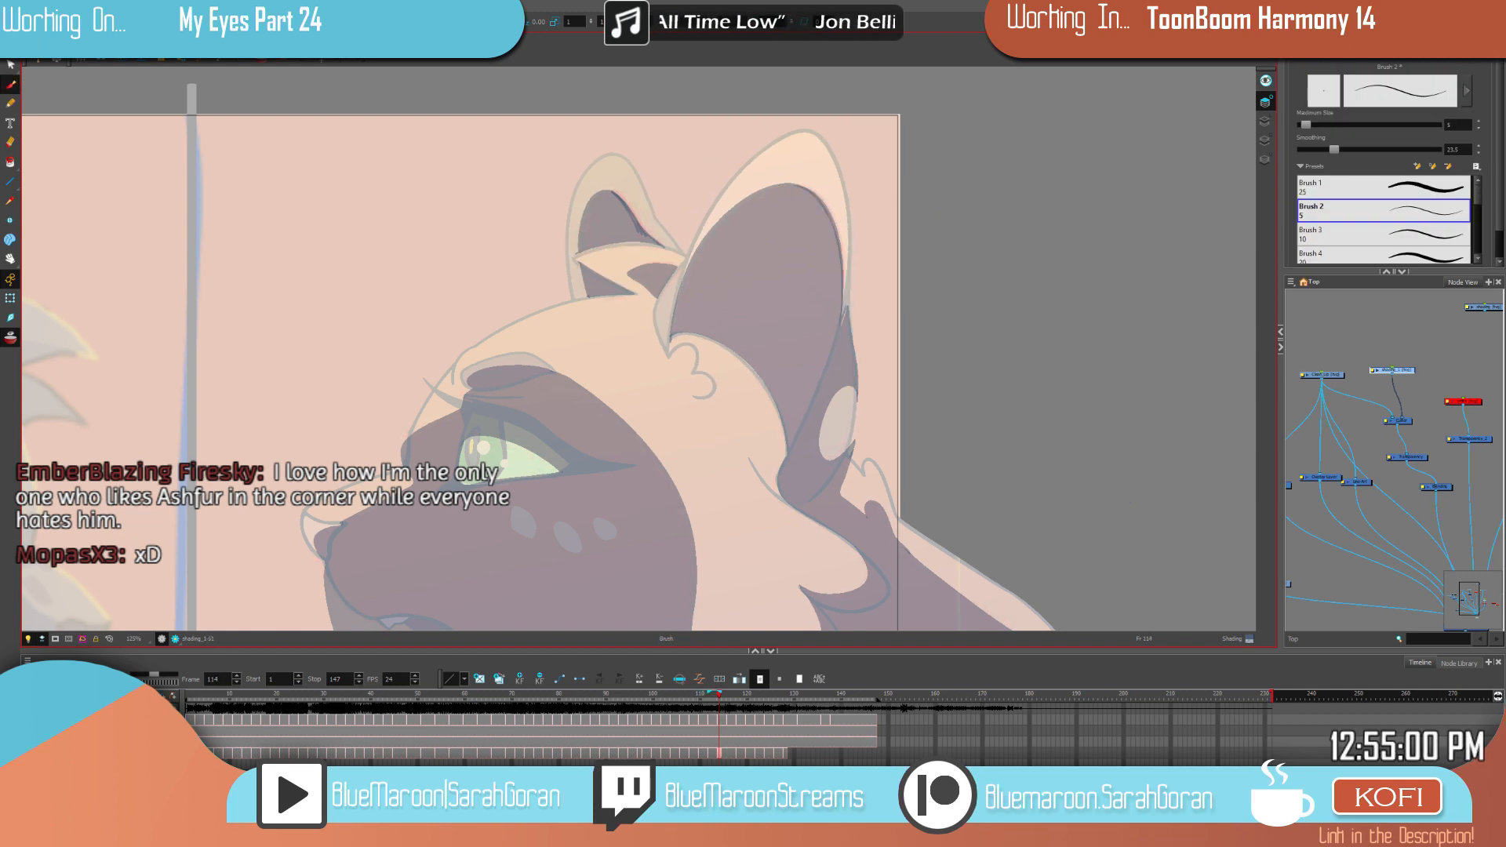
key("g")
key("f")
key("g")
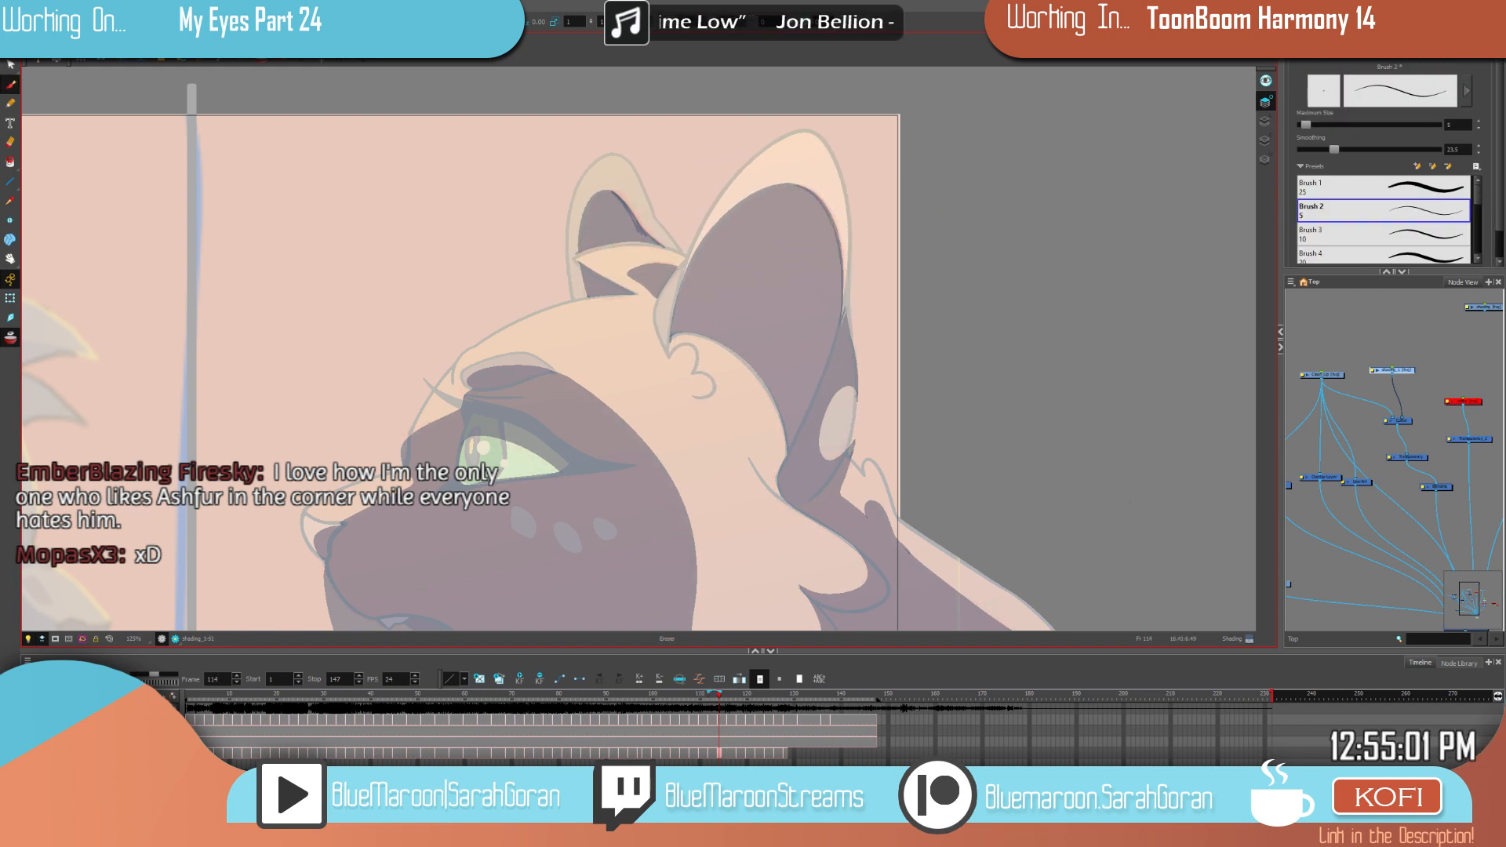
Step: Brush a line down the back of the near ear beside its light patch, checking it against the adjacent drawings
left_click_drag(832, 397, 819, 448)
key("f")
key("g")
key("f")
key("g")
Step: Brush shading lines on frame 114 where the near ear's inner edge meets the head fur
left_click_drag(755, 370, 786, 447)
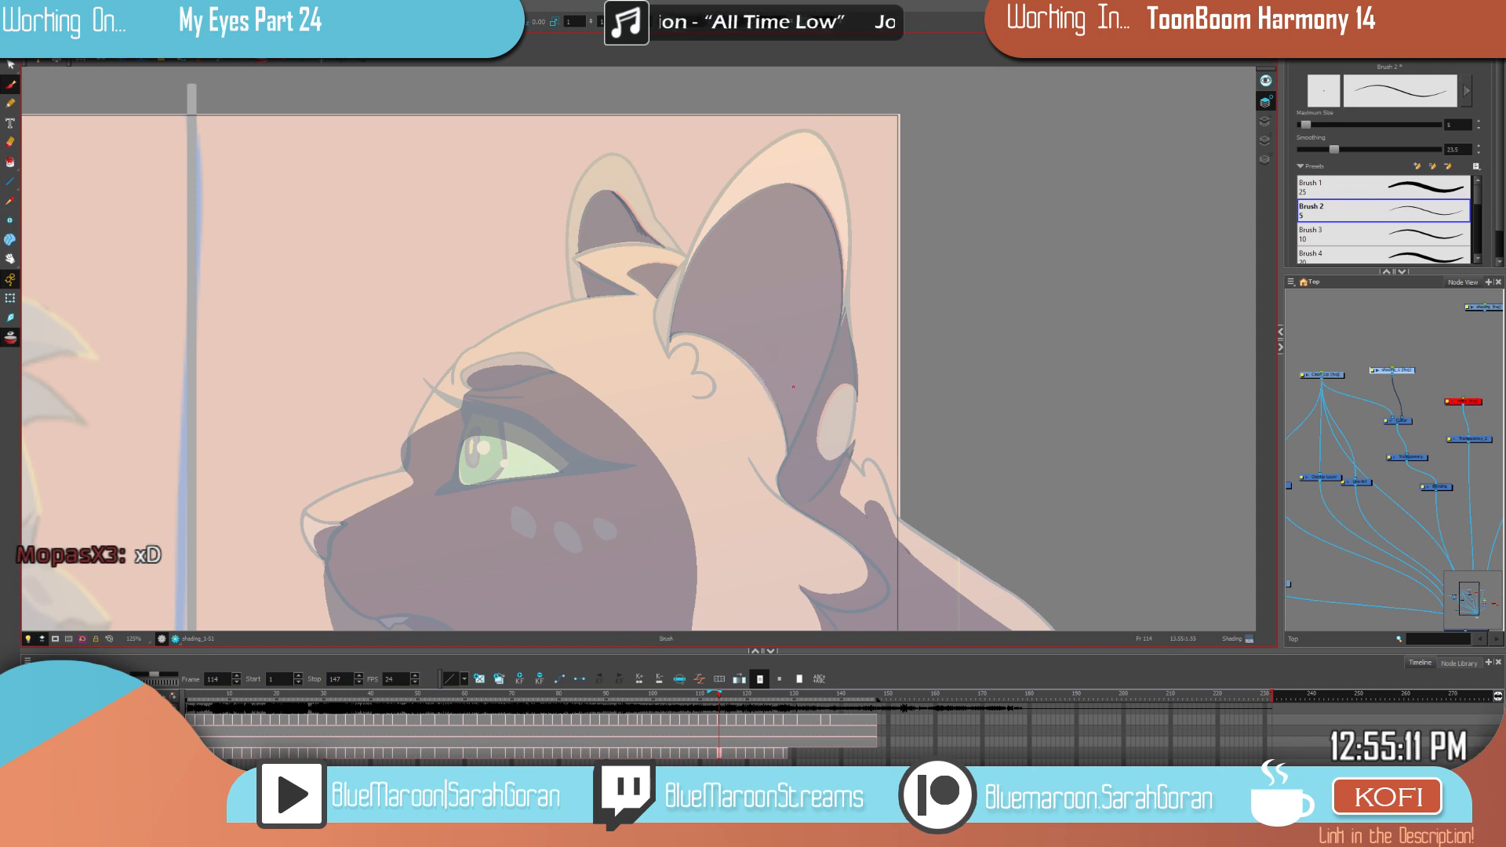
left_click_drag(768, 392, 781, 416)
left_click_drag(949, 429, 957, 397)
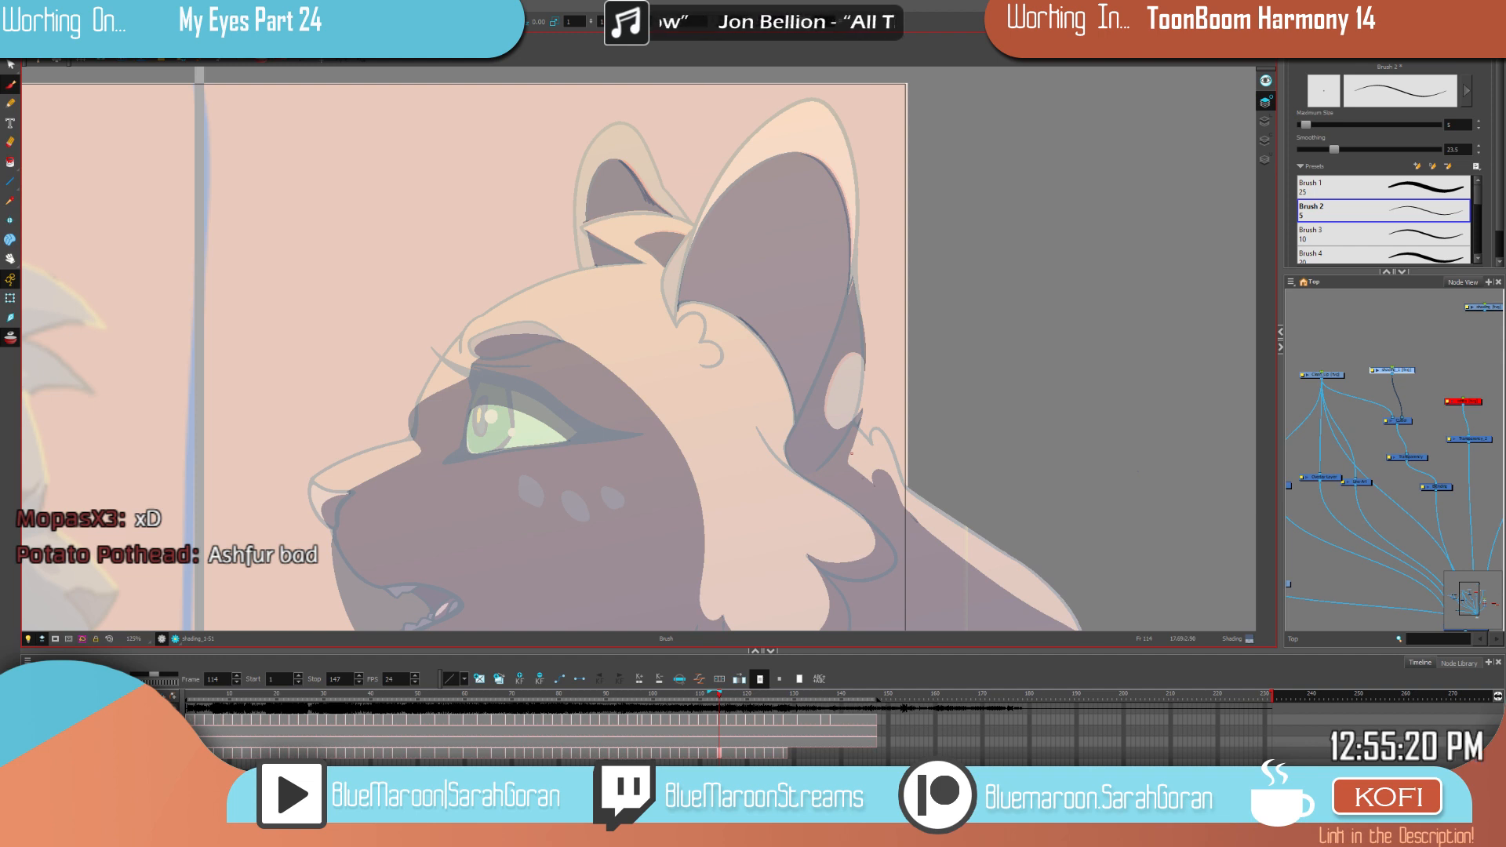
key("f")
key("g")
key("f")
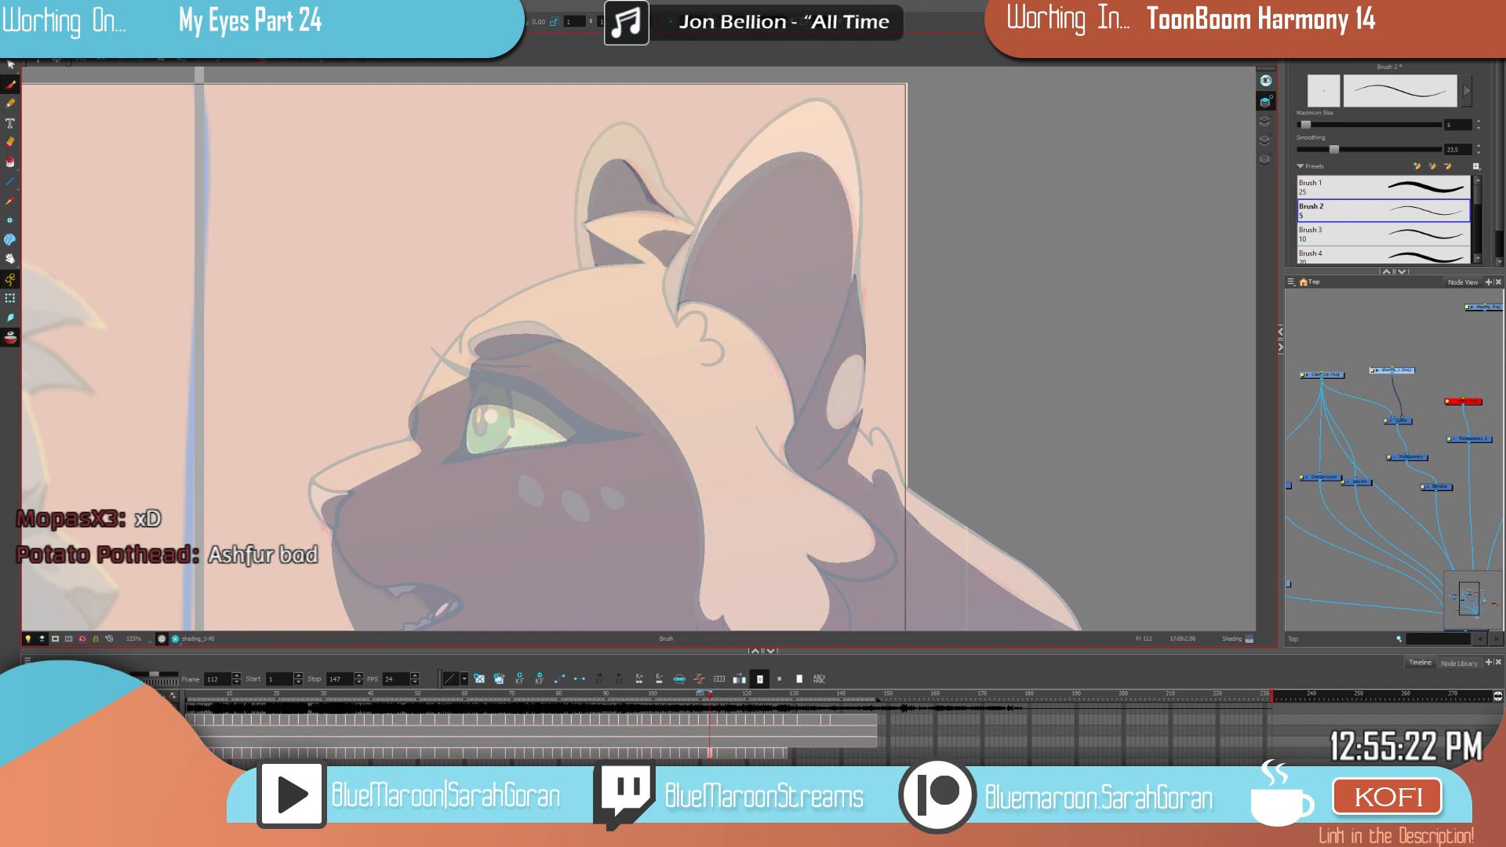
Step: Brush a short shading stroke on the neck fur tuft behind the near ear, matching it to the adjacent drawings
scroll(875, 377, "down", 3)
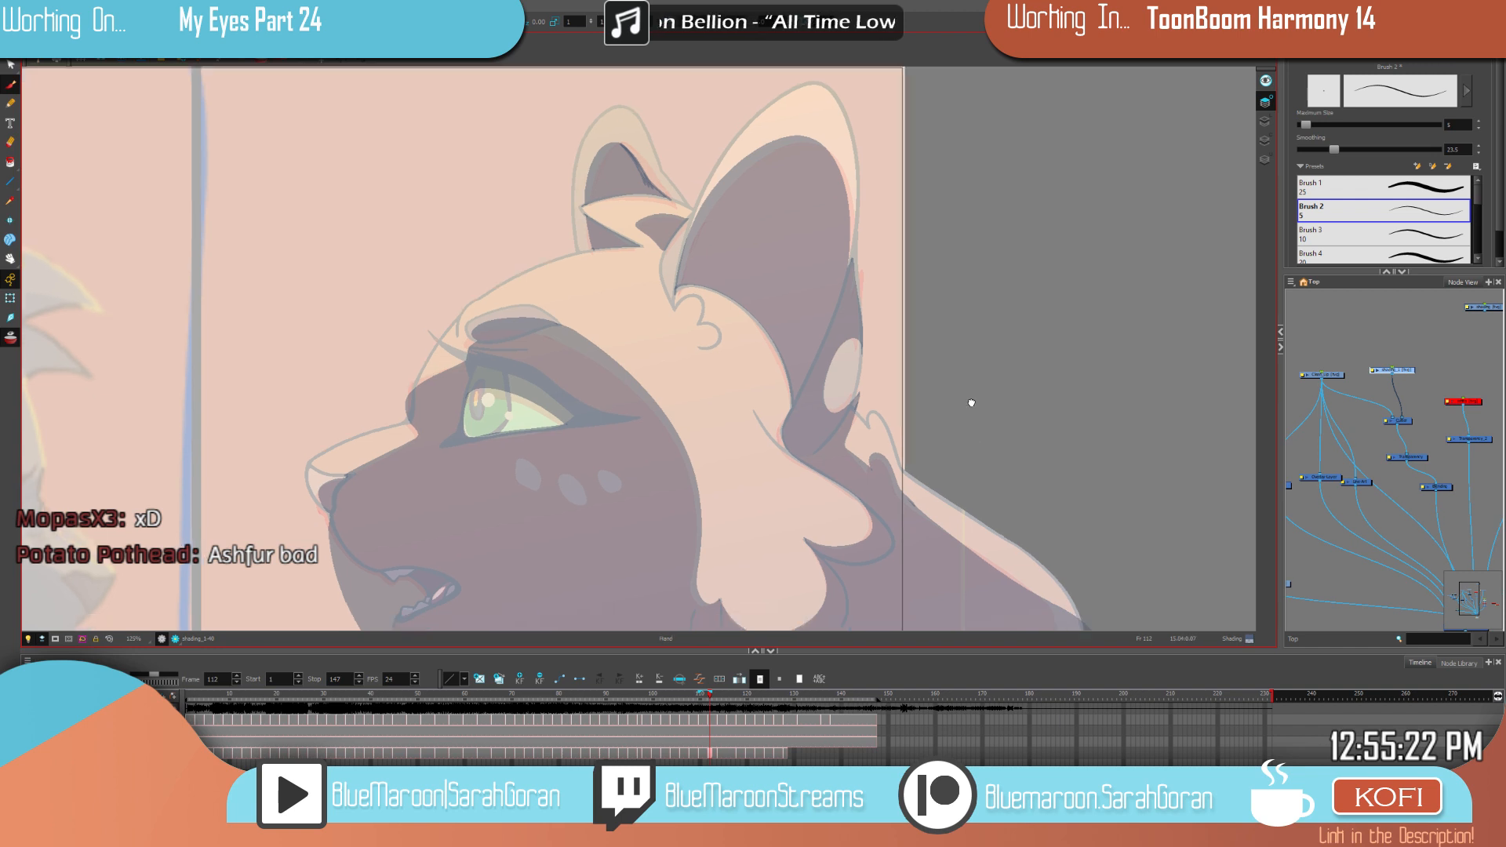
key("g")
key("f")
key("g")
key("f")
left_click_drag(872, 383, 846, 360)
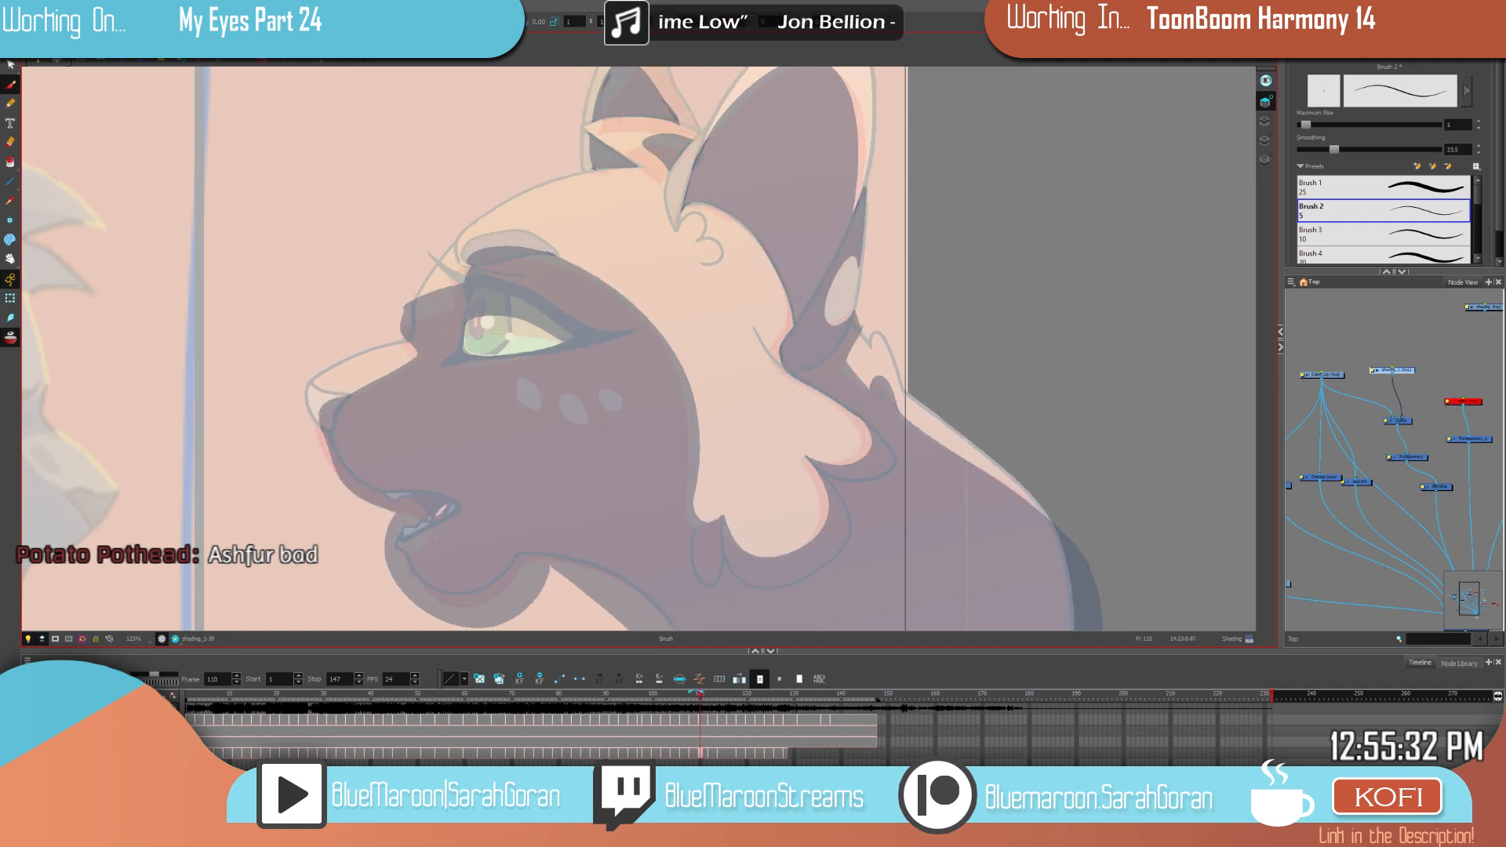
Step: Flip through the drawings around frames 112 and 114 to compare the ear and neck shading across the full character
scroll(891, 404, "down", 2)
left_click_drag(884, 374, 936, 317)
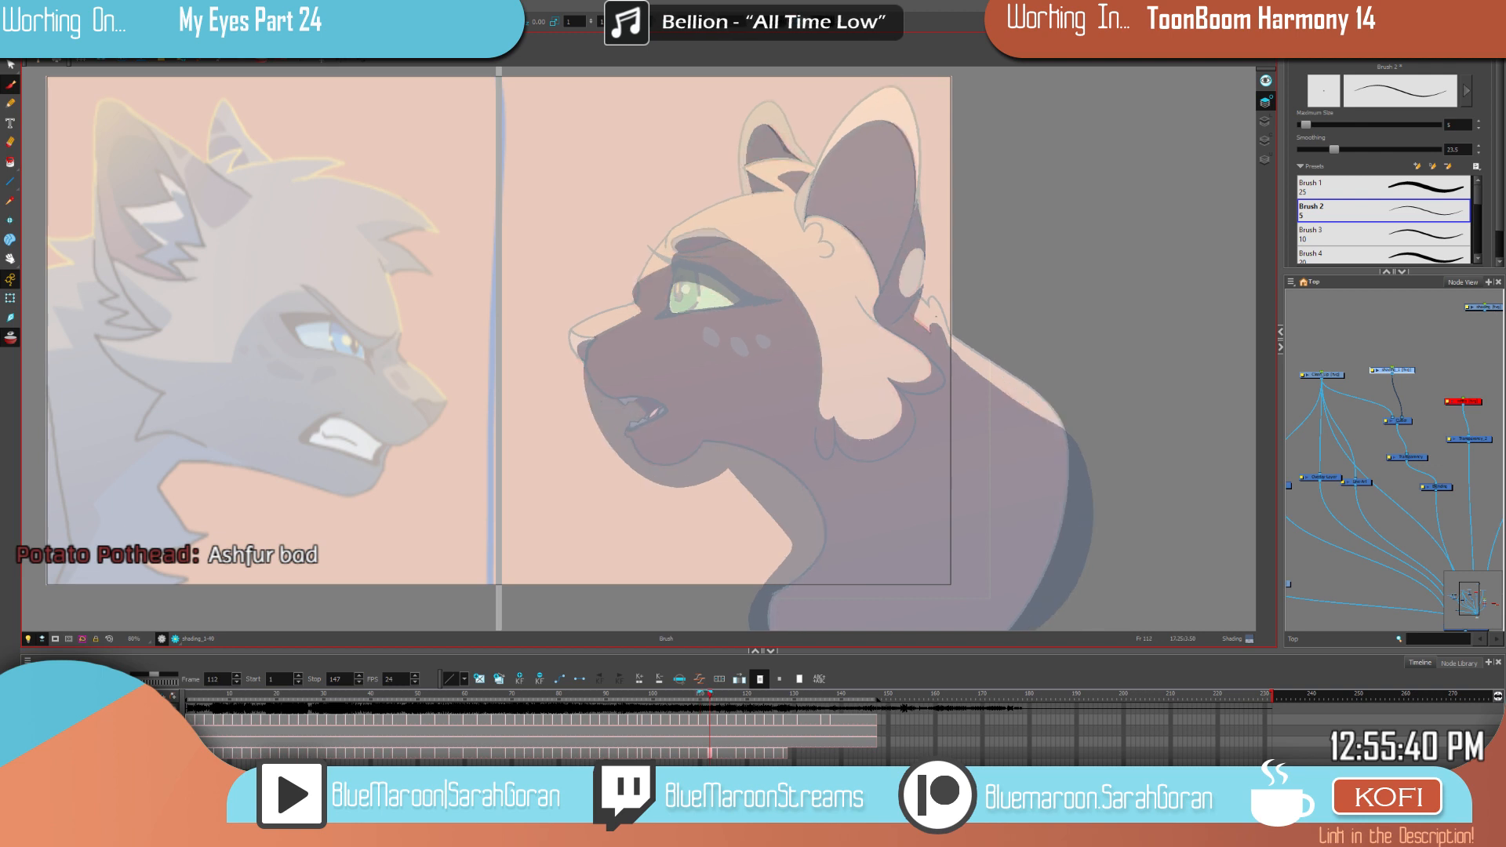
key("g")
key("f")
key("g")
key("f")
key("g")
key("comma")
key("comma")
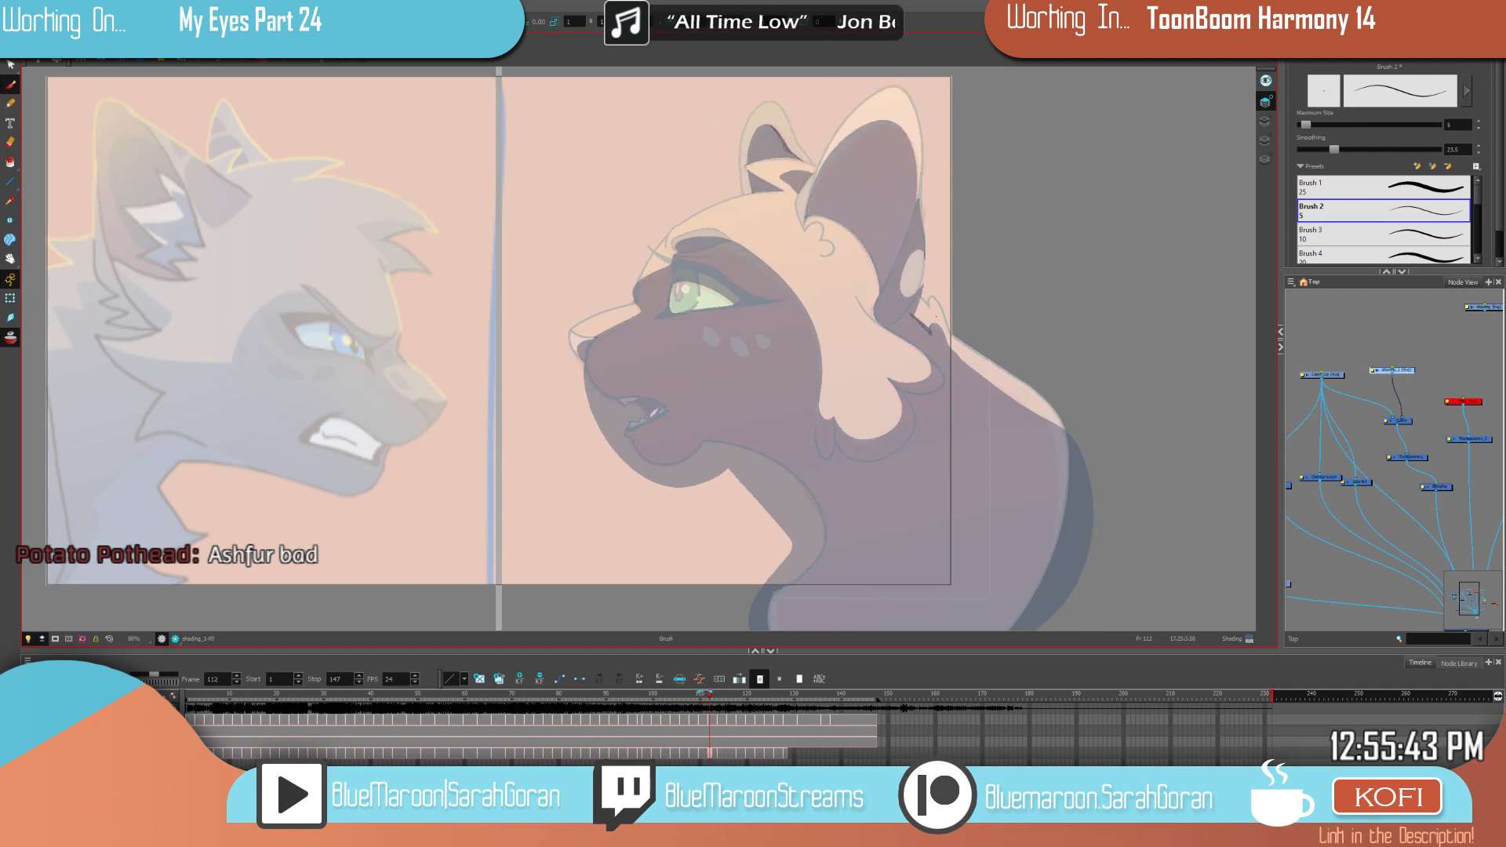
key("period")
key("period")
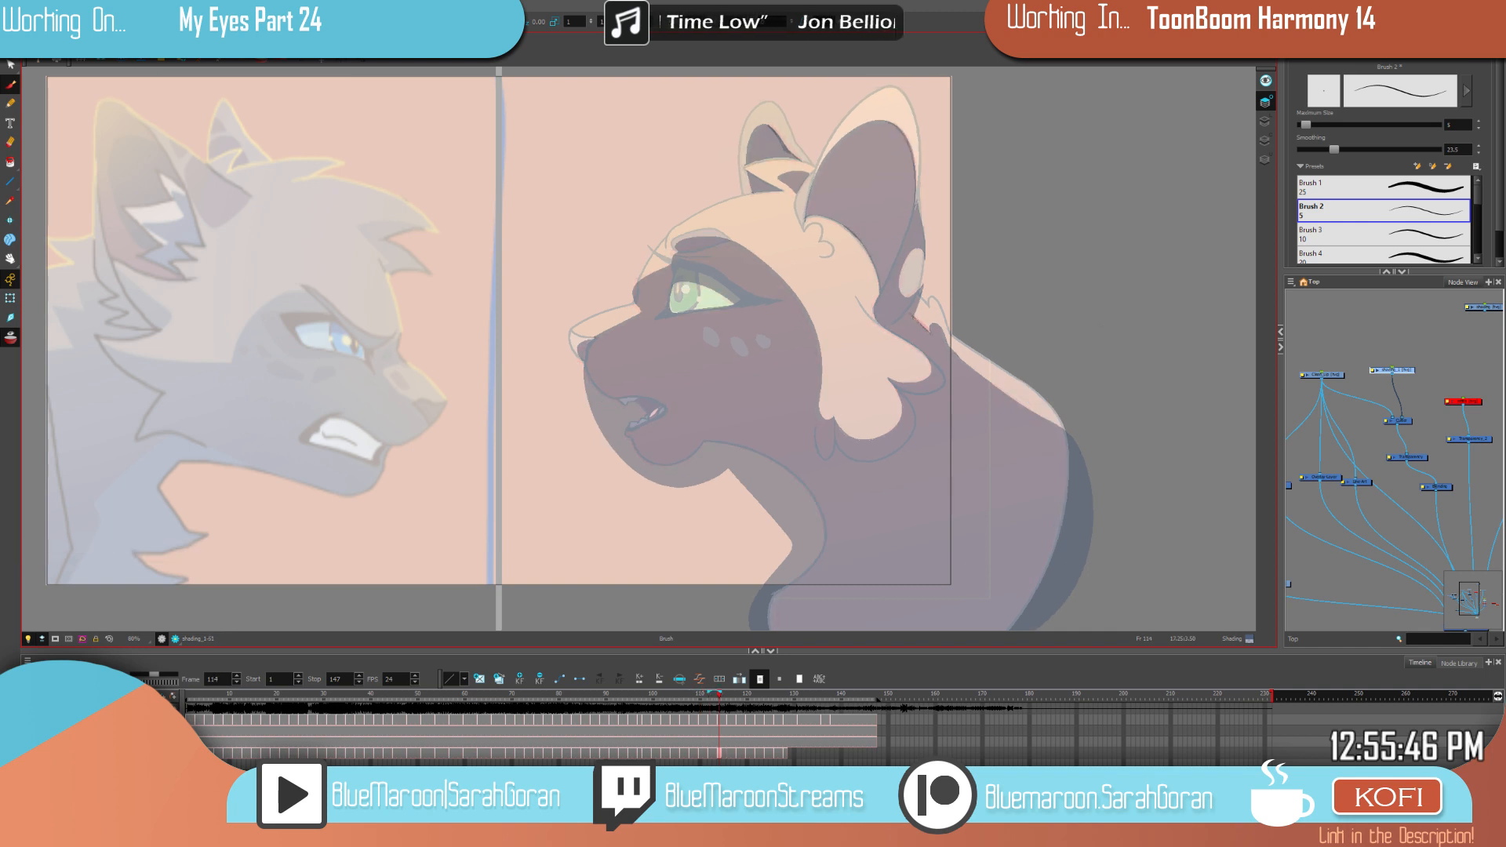
key("f")
key("g")
key("f")
key("g")
key("f")
key("period")
key("period")
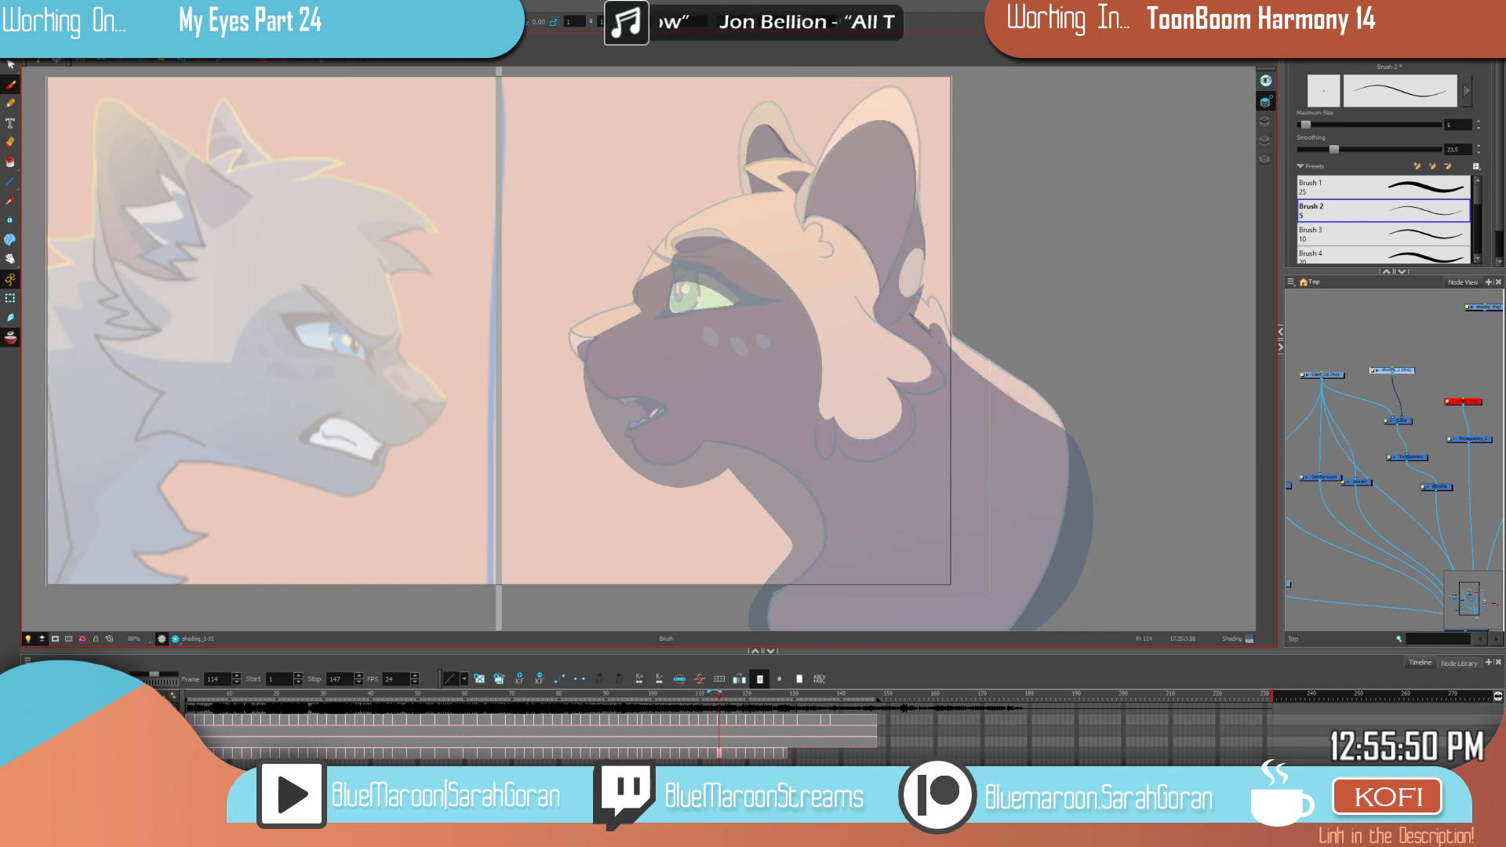
Step: Move to frame 118 and compare its drawing with the preceding frame
left_click_drag(718, 698, 737, 701)
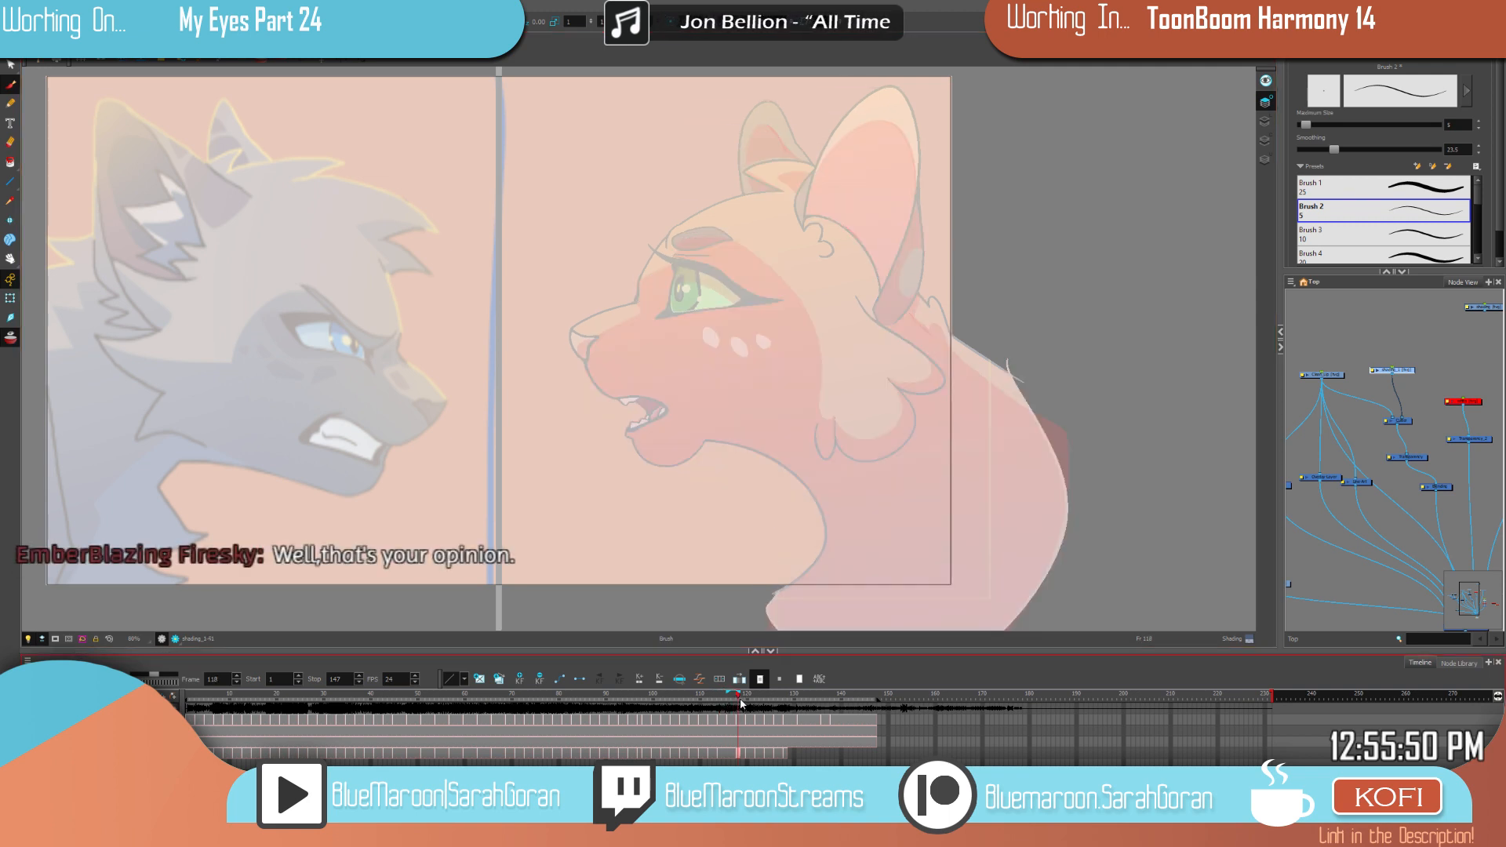
key("comma")
key("period")
key("comma")
key("period")
key("comma")
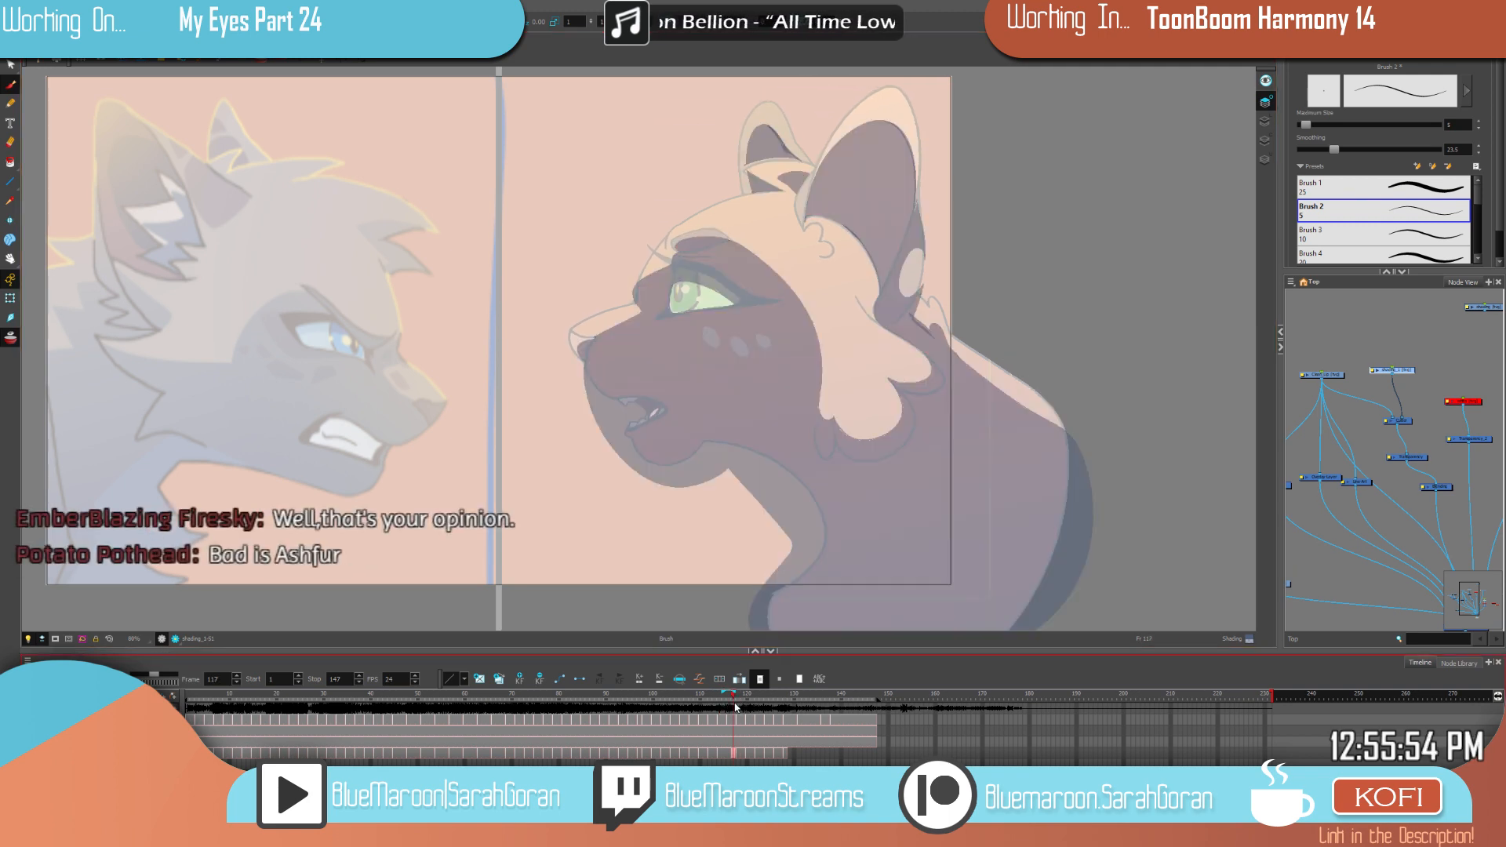
key("period")
Step: Examine the head and ears on frame 118 against the shaded drawing four frames earlier
scroll(951, 306, "up", 3)
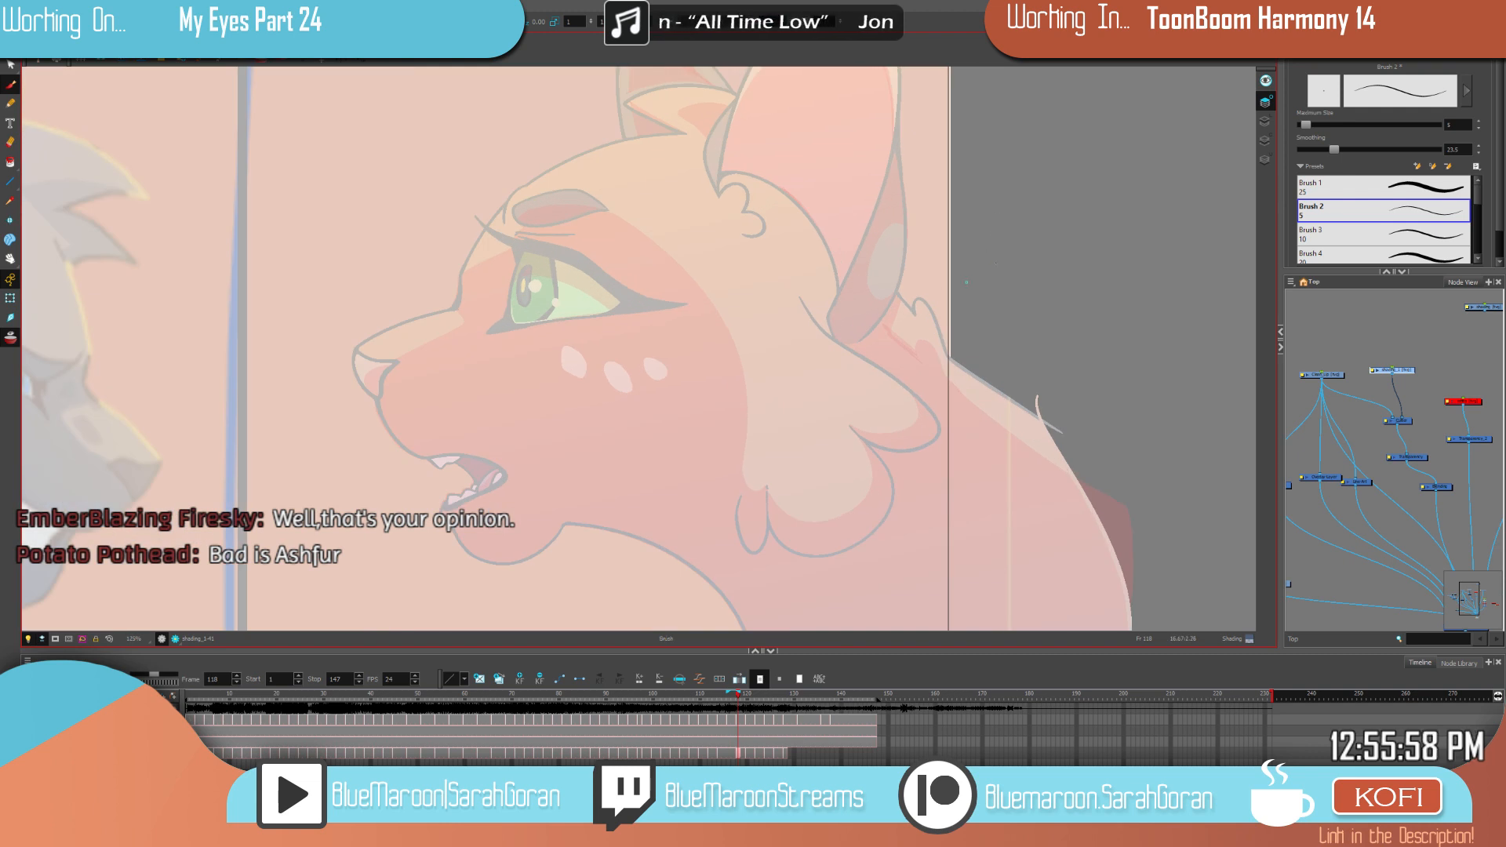
key("comma")
key("comma")
key("comma")
key("comma")
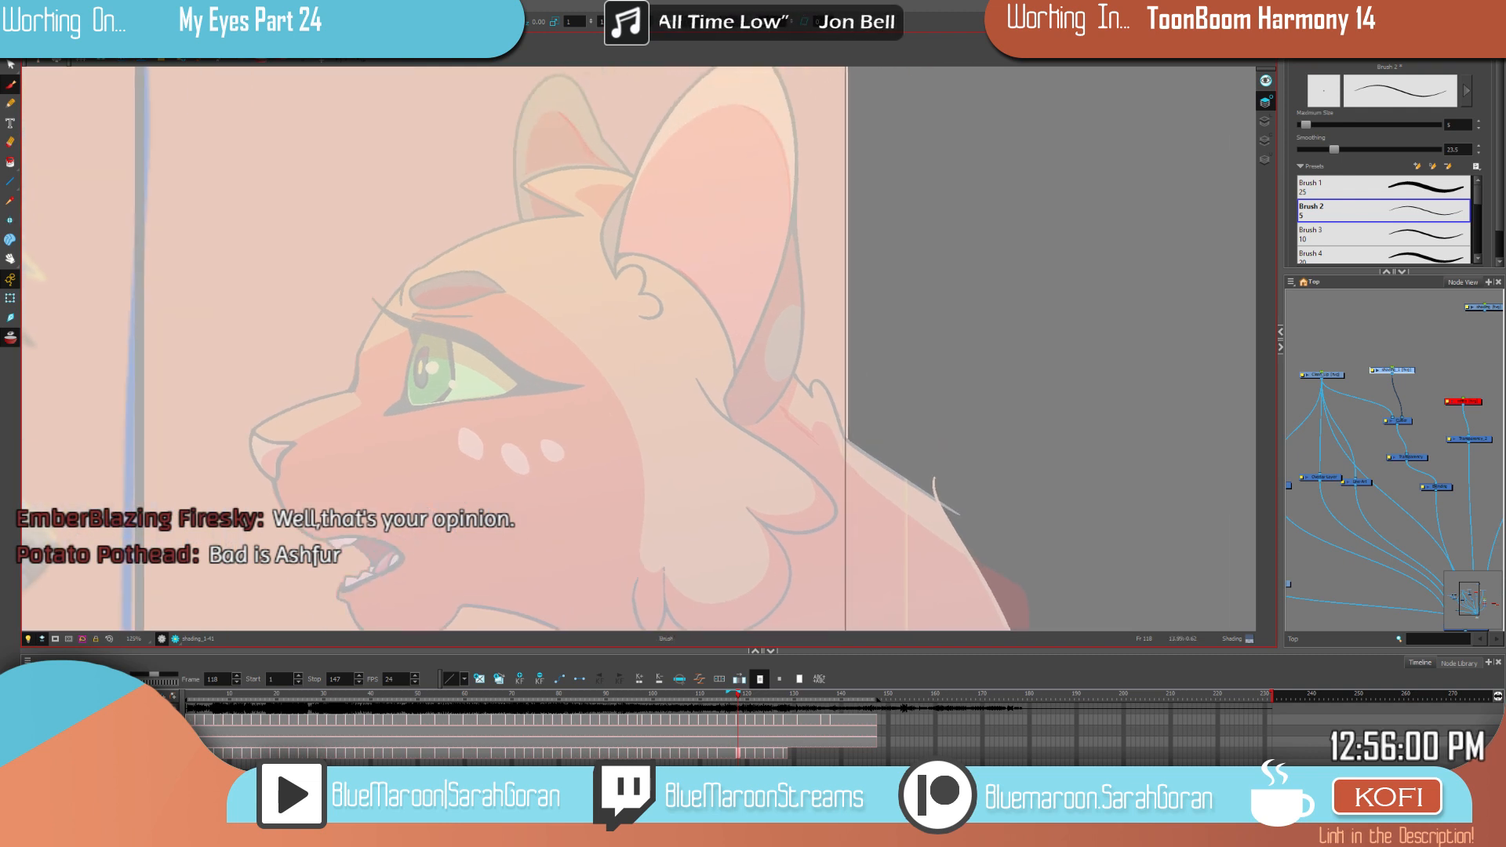
key("period")
key("period")
key("period")
key("period")
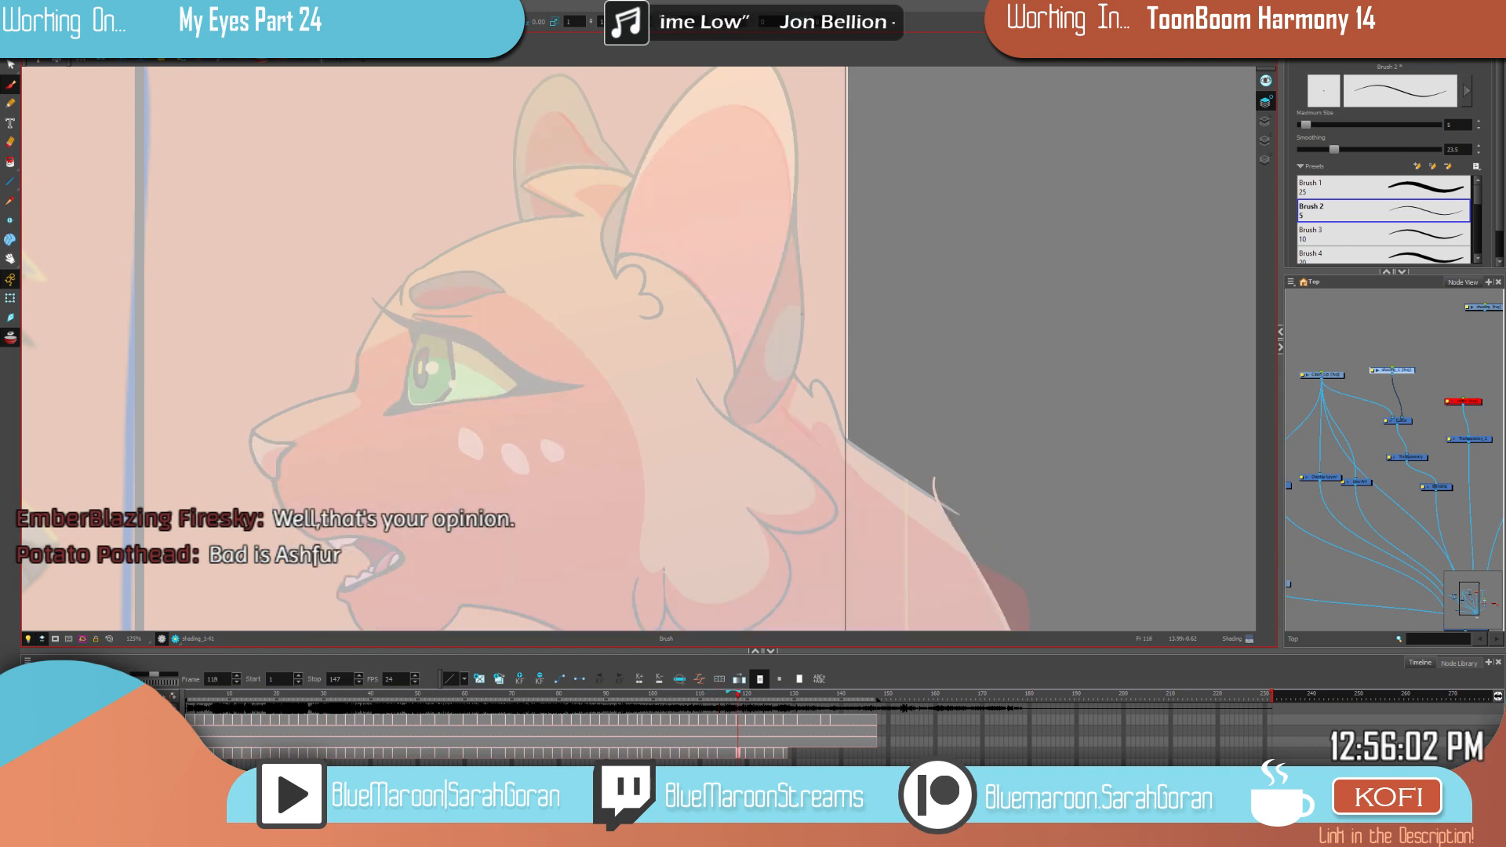
Step: Outline the light patch on the back of the near ear and the inner ear's curved rim on frame 118
mouse_move(801, 312)
left_mouse_down()
mouse_move(767, 364)
mouse_move(801, 329)
left_mouse_up()
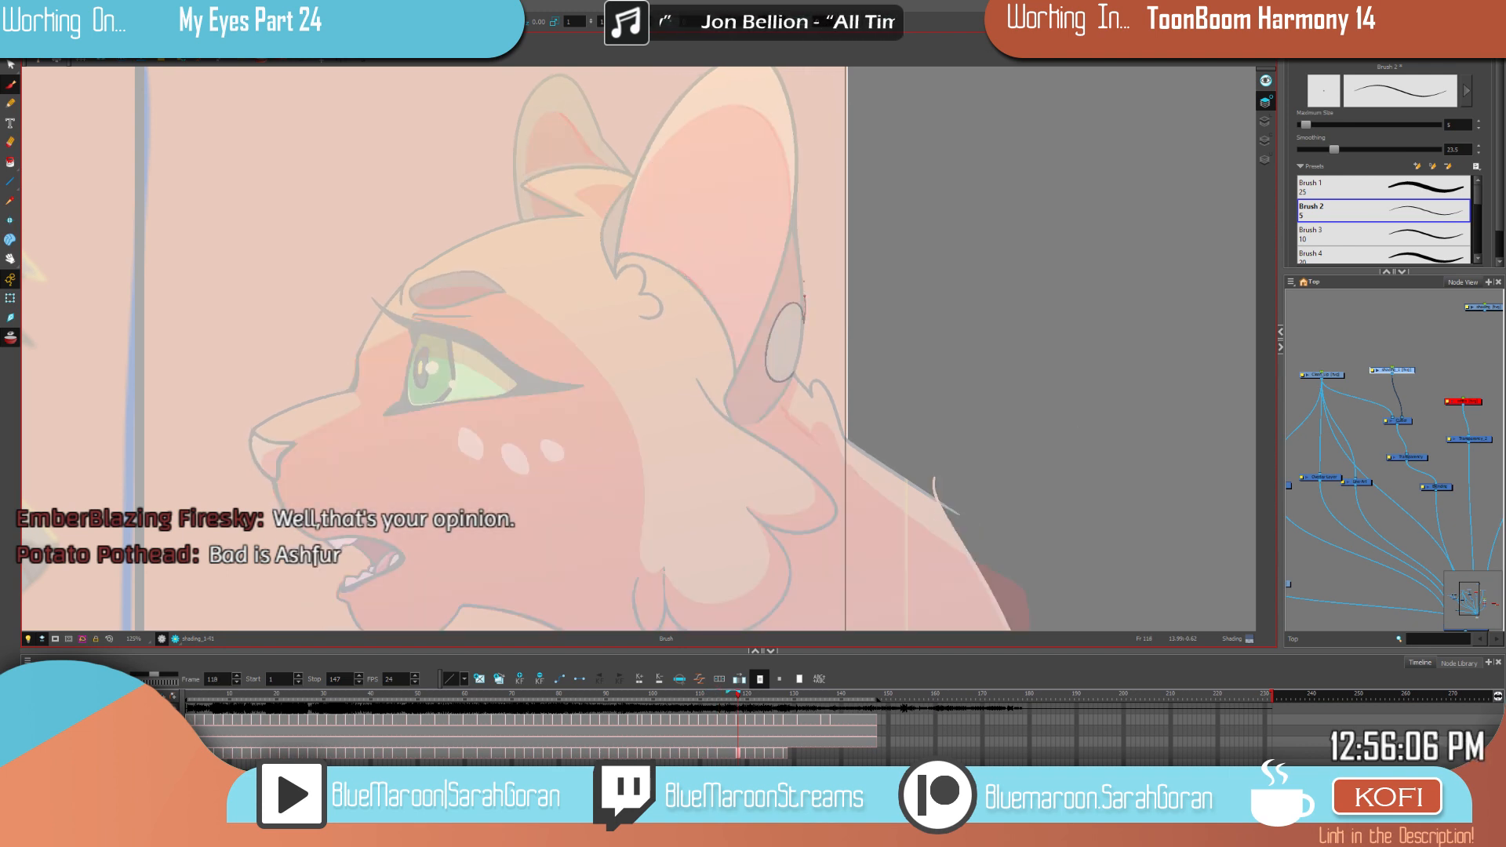
scroll(802, 298, "up", 3)
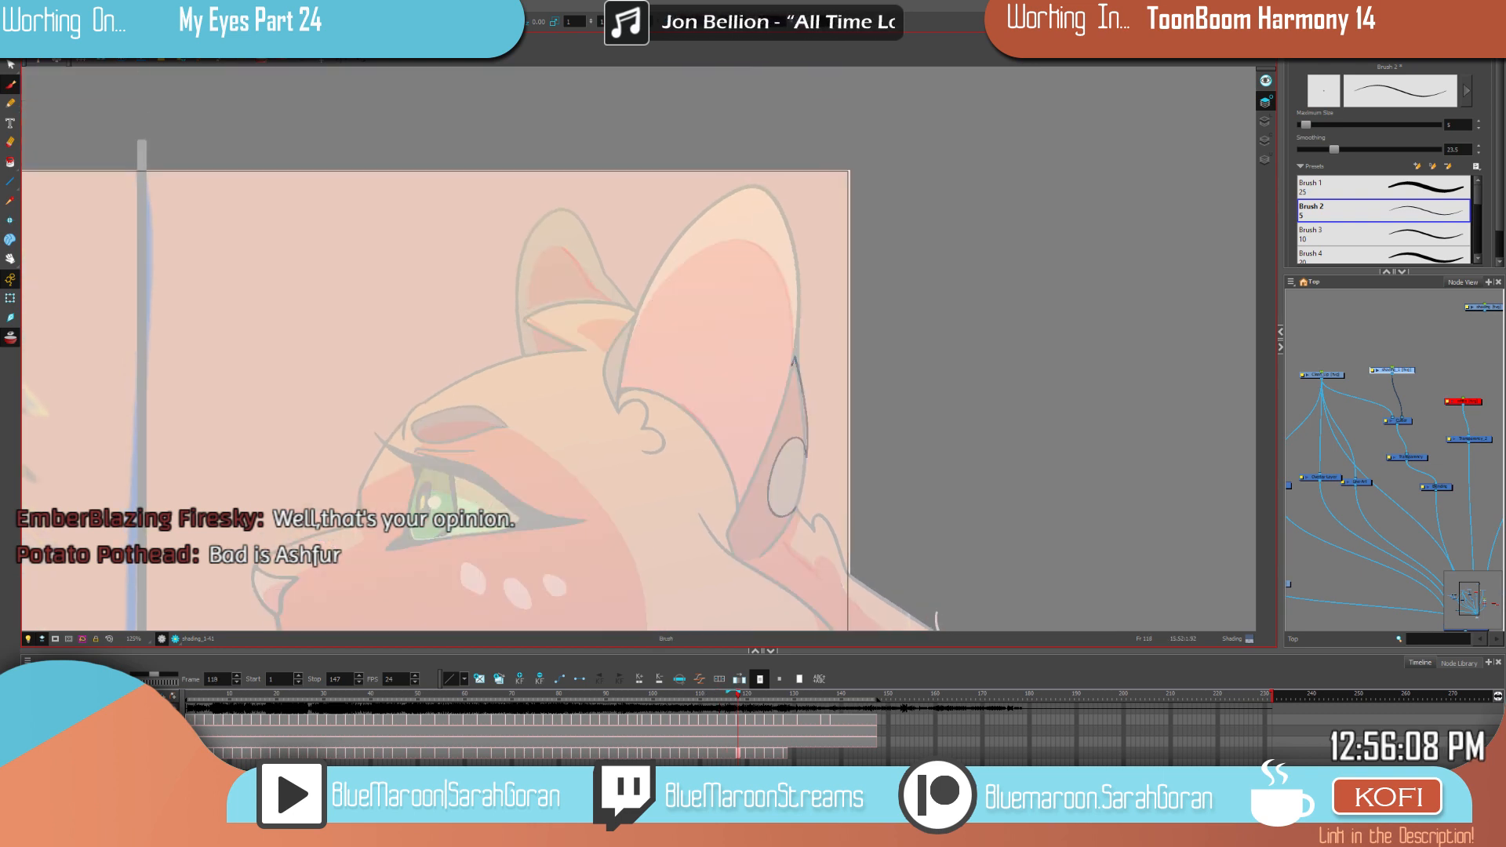
mouse_move(790, 317)
left_mouse_down()
mouse_move(746, 239)
mouse_move(641, 318)
mouse_move(627, 355)
left_mouse_up()
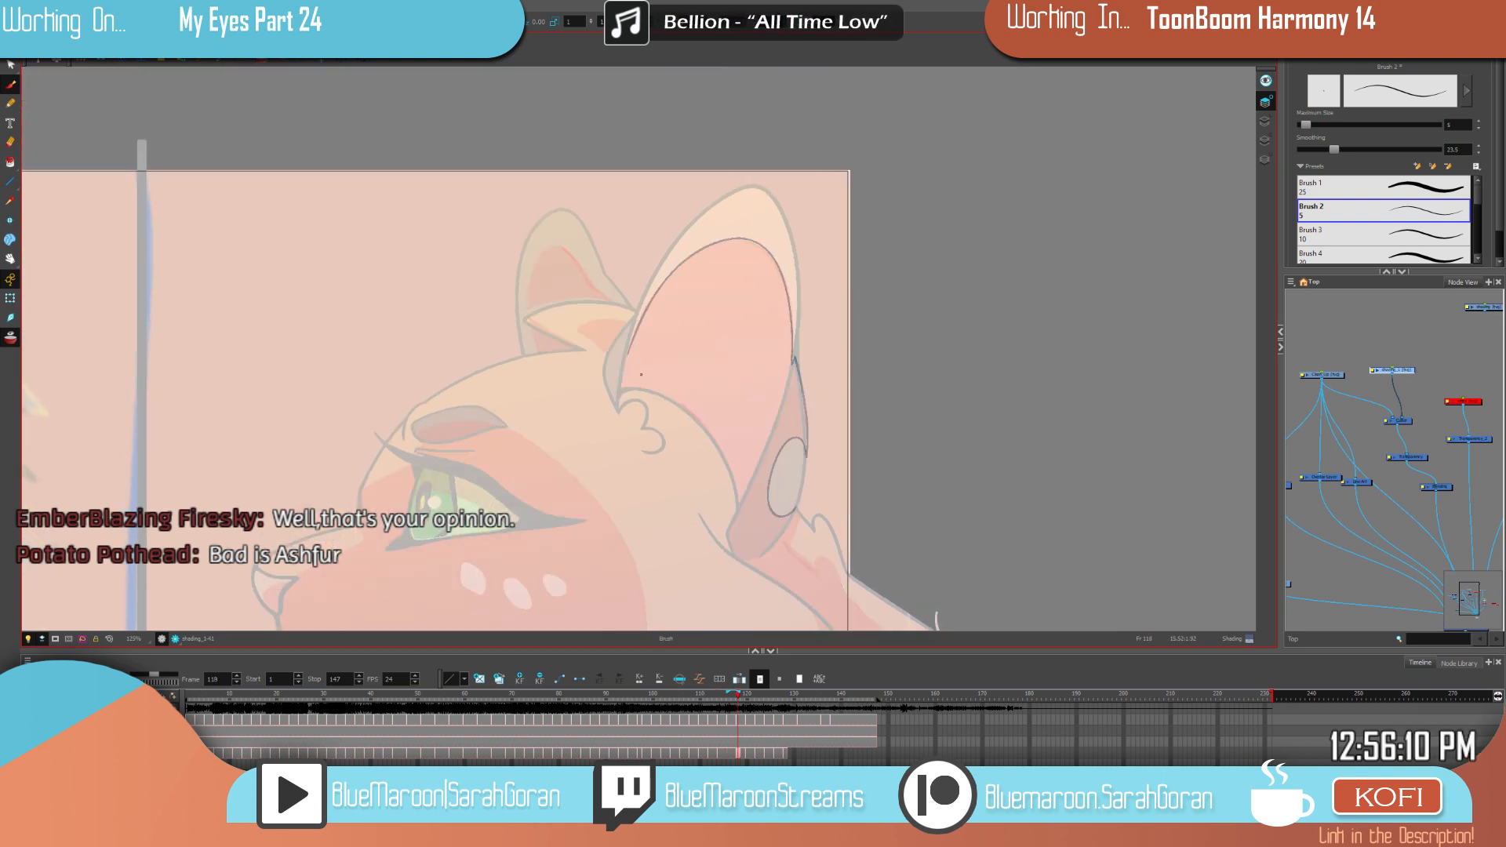
key("alt+s")
left_click(747, 238)
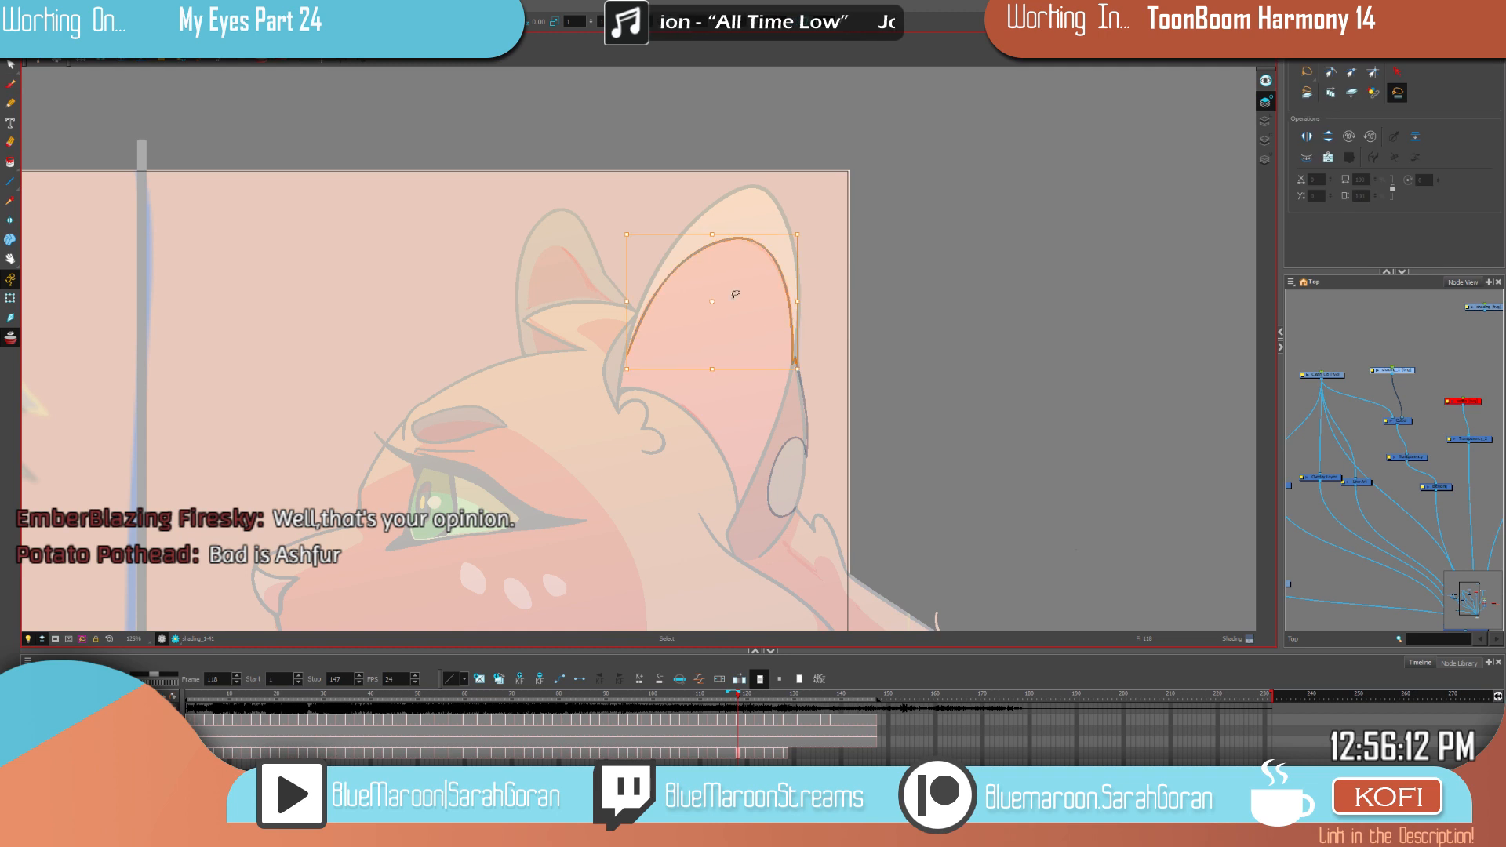
Step: Brush the outline around the near ear's base and up along the head fur edge on frame 118
left_click(11, 85)
left_click_drag(846, 374, 861, 318)
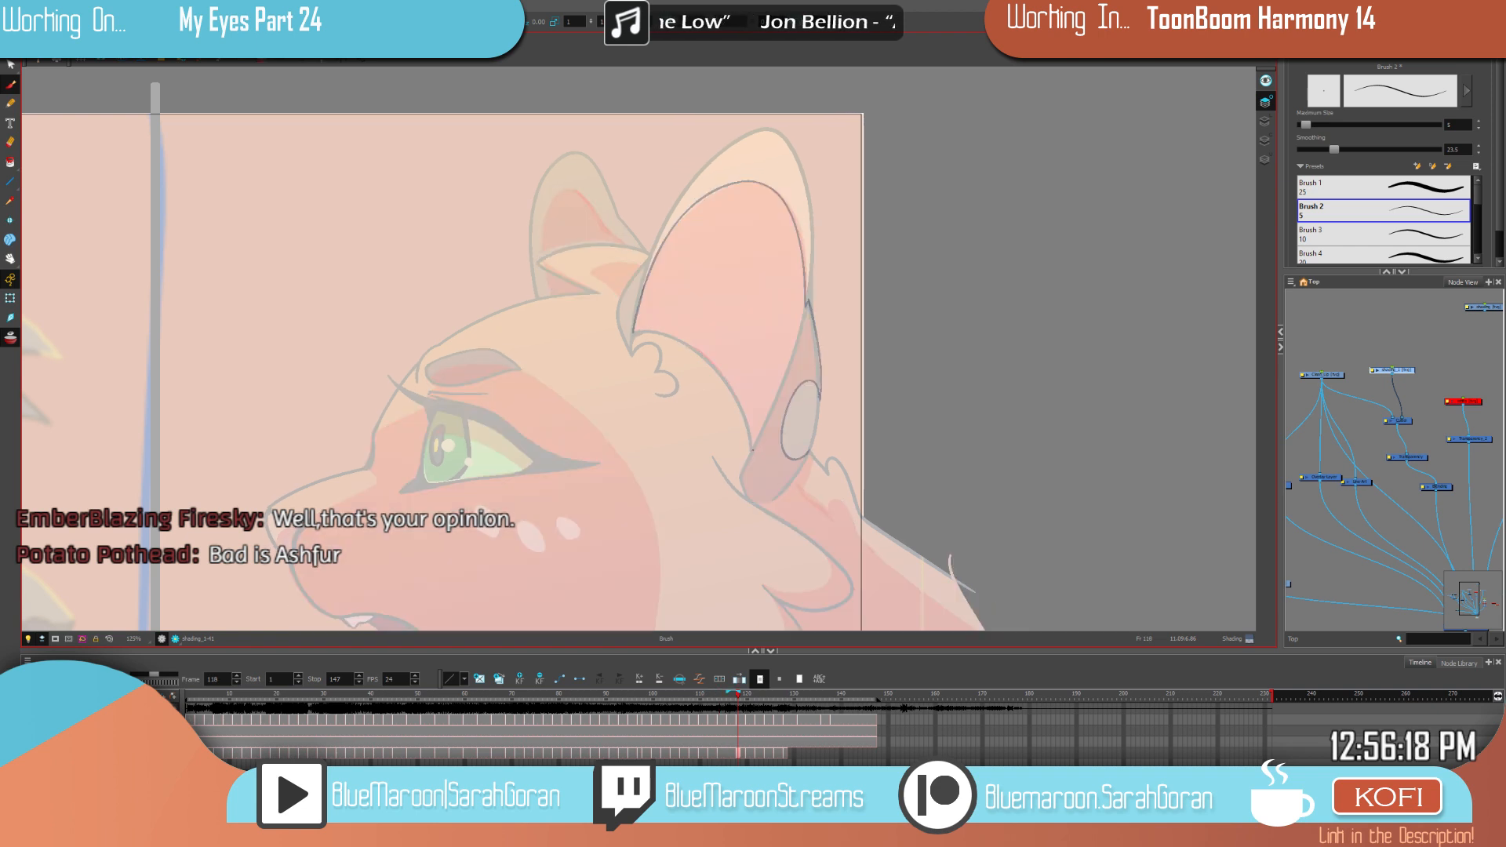
left_click_drag(745, 450, 748, 470)
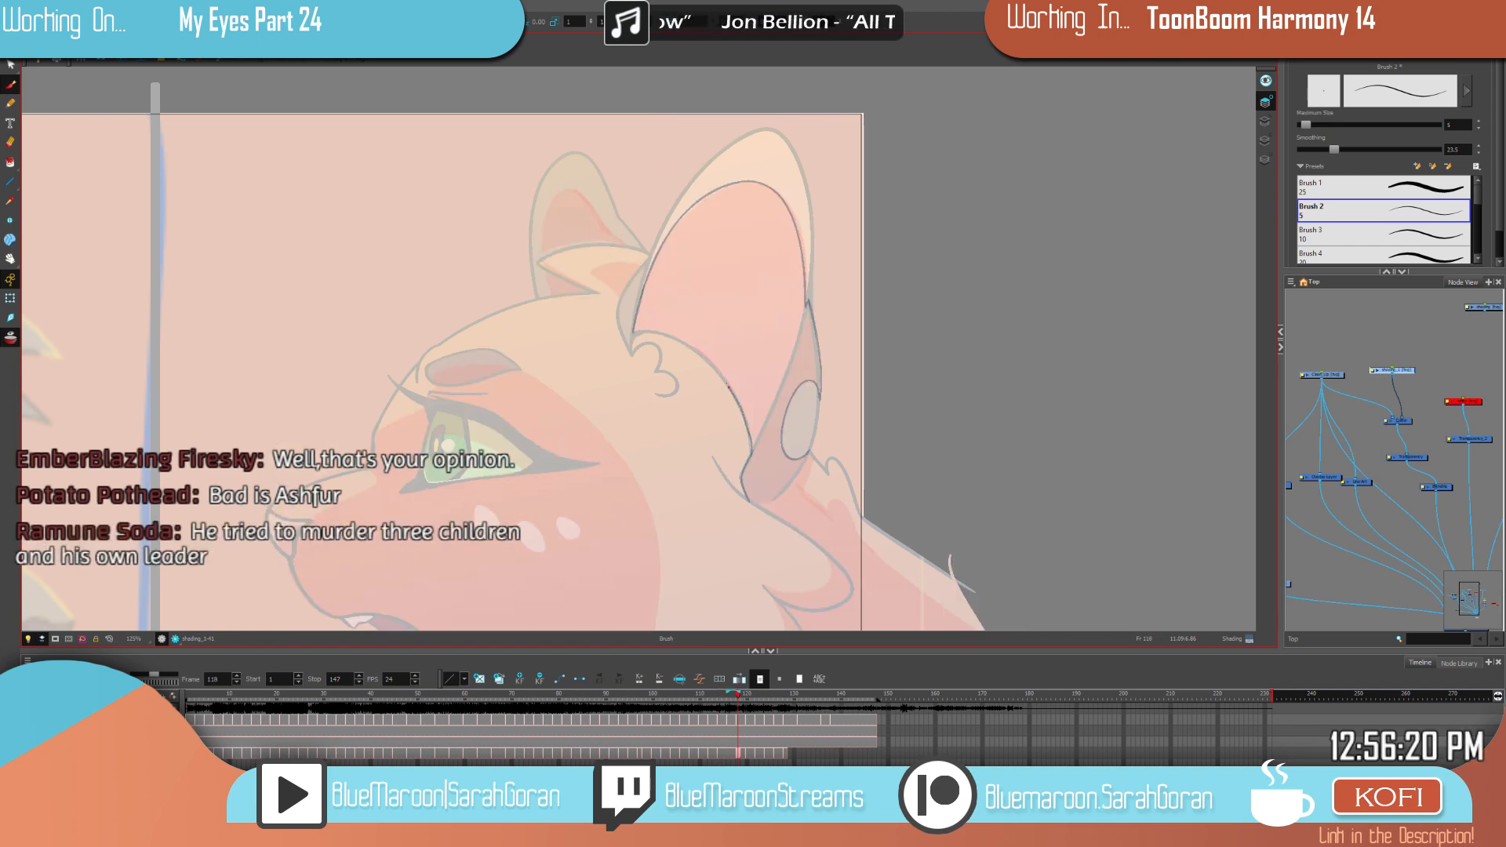
left_click_drag(732, 392, 694, 348)
Step: Brush the shading outline from the near ear's base down along the top of the cheek fur on frame 118
left_click_drag(934, 374, 907, 189)
left_click_drag(719, 312, 744, 328)
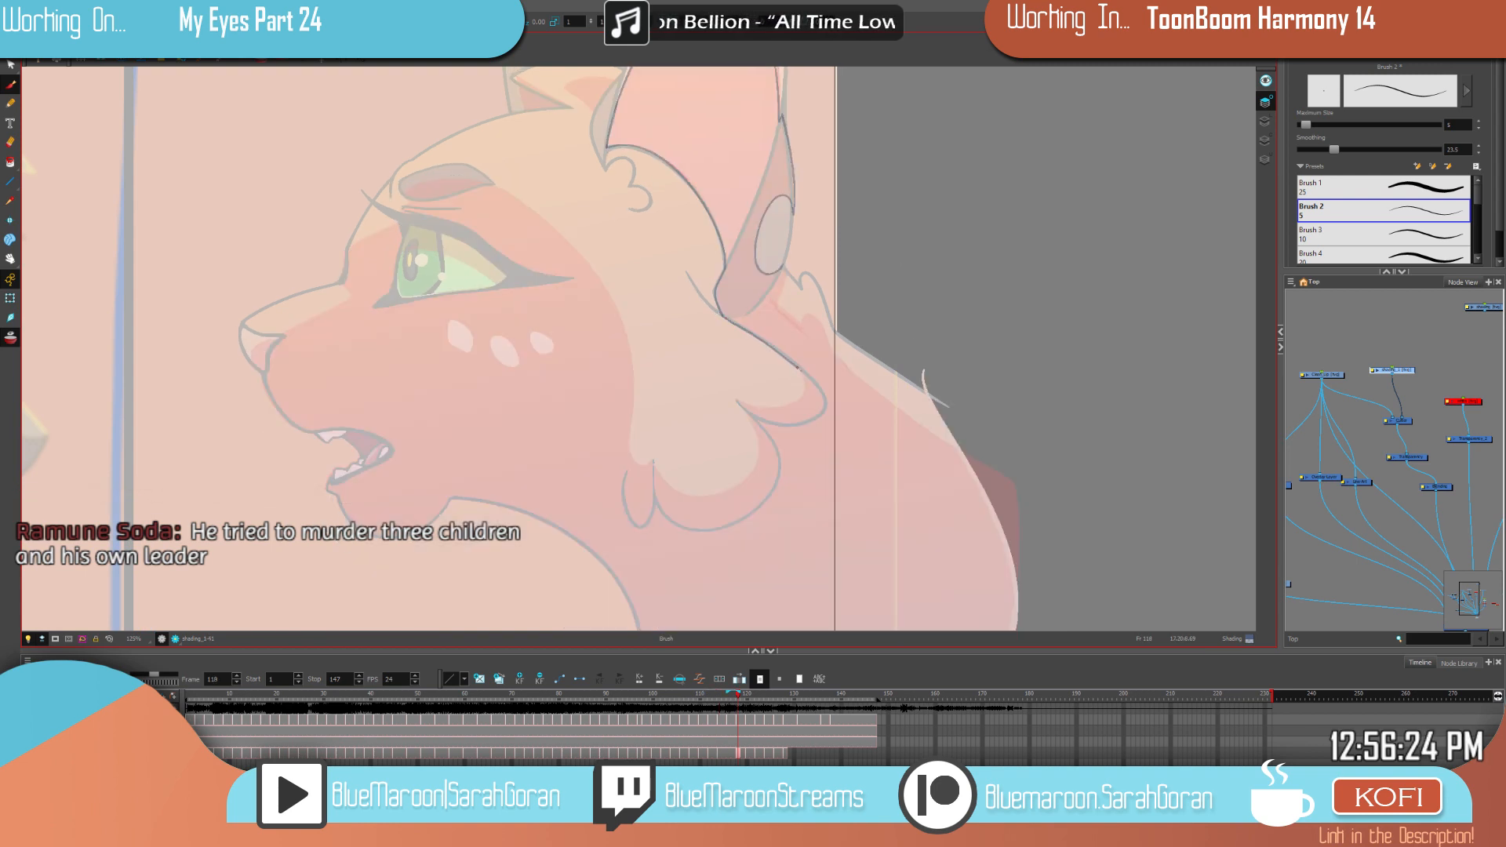
mouse_move(986, 423)
left_mouse_down()
mouse_move(940, 366)
mouse_move(958, 360)
mouse_move(960, 382)
left_mouse_up()
key("f")
key("f")
key("g")
key("g")
key("f")
key("f")
key("period")
key("period")
key("period")
key("period")
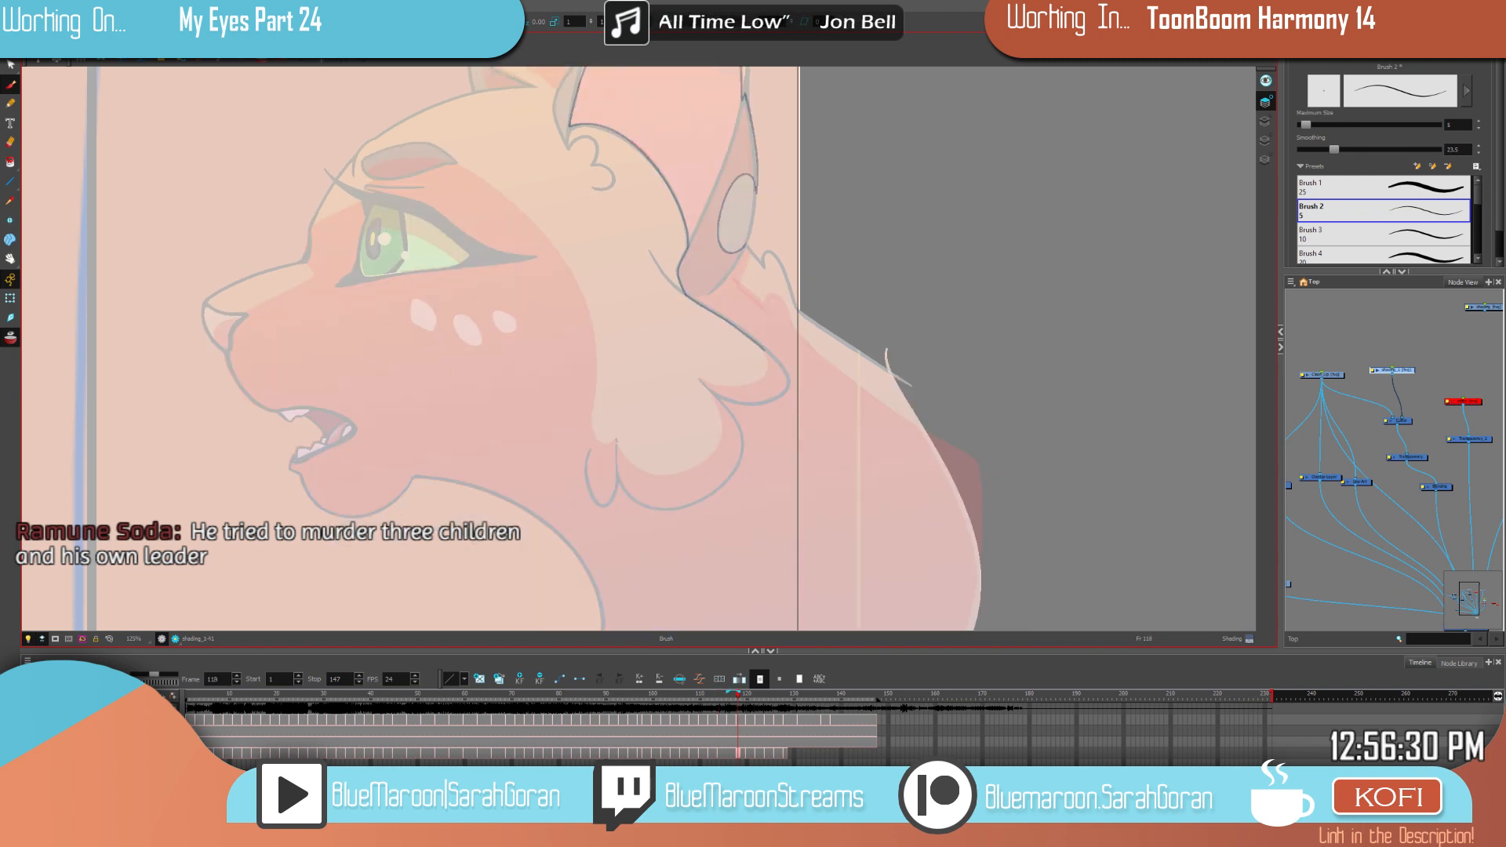
Step: Select the new cheek fur stroke to inspect it, and compare the area with the shaded drawing on frame 114
key("alt+s")
left_click(764, 348)
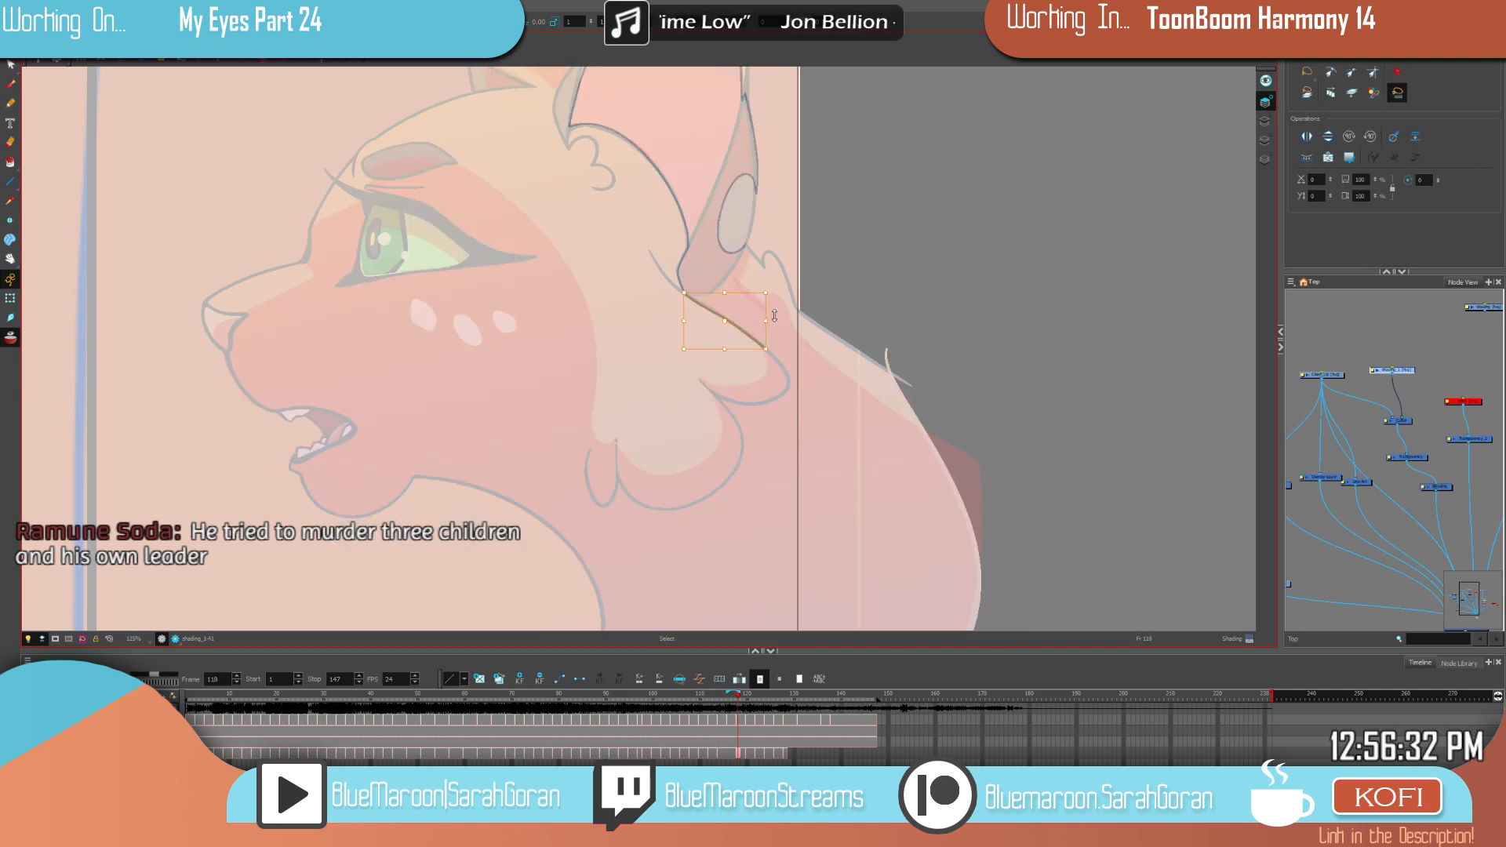
key("alt+b")
key("comma")
key("comma")
key("comma")
key("comma")
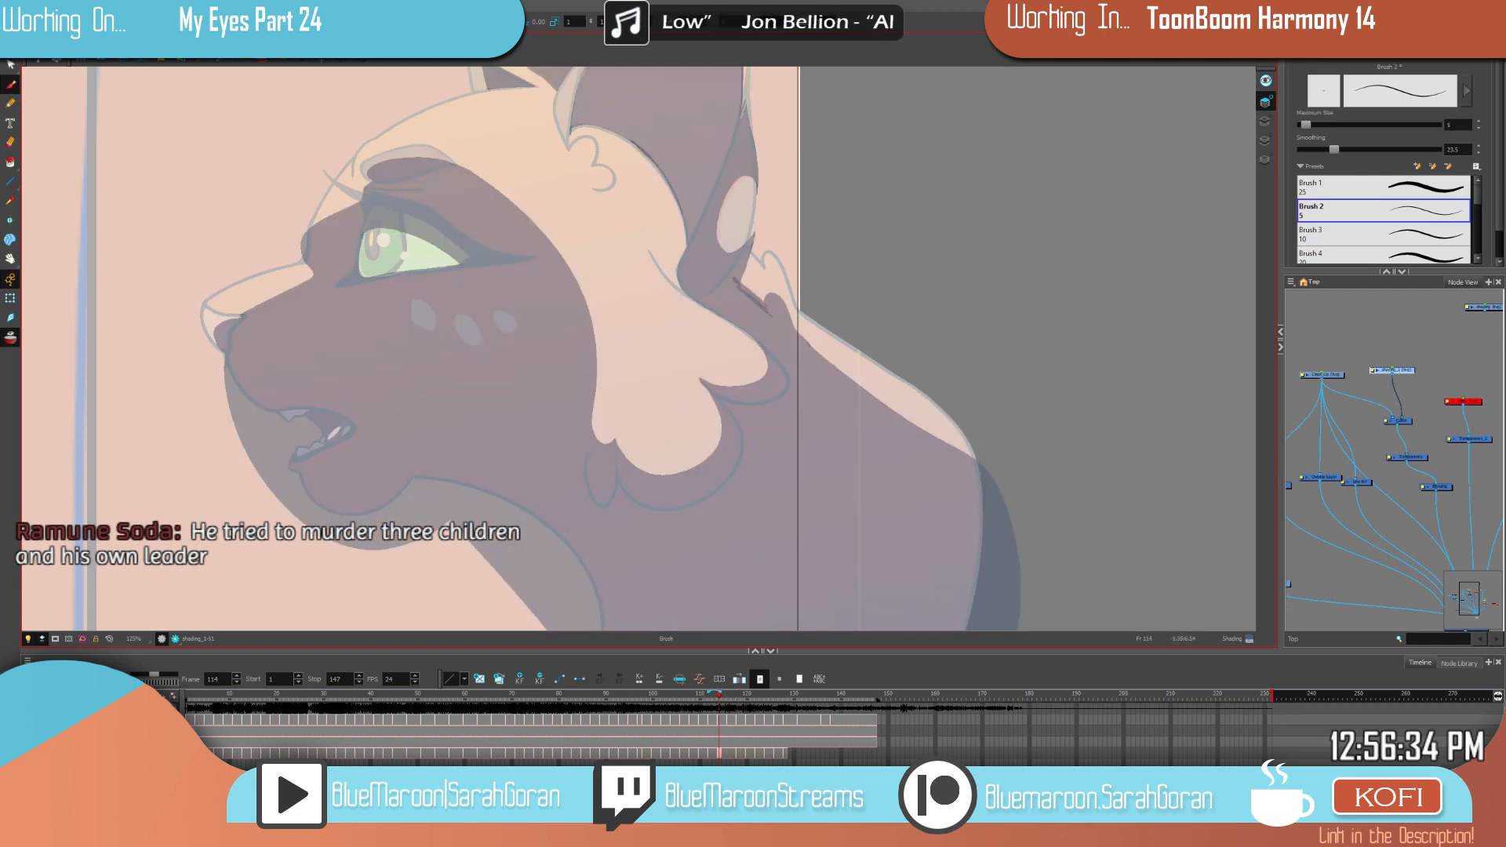
Step: Brush the outline under the upper cheek tuft and around the lower cheek fur lobe on frame 118, using frame 114 as reference
key("period")
key("period")
key("period")
key("period")
left_click_drag(765, 353, 743, 384)
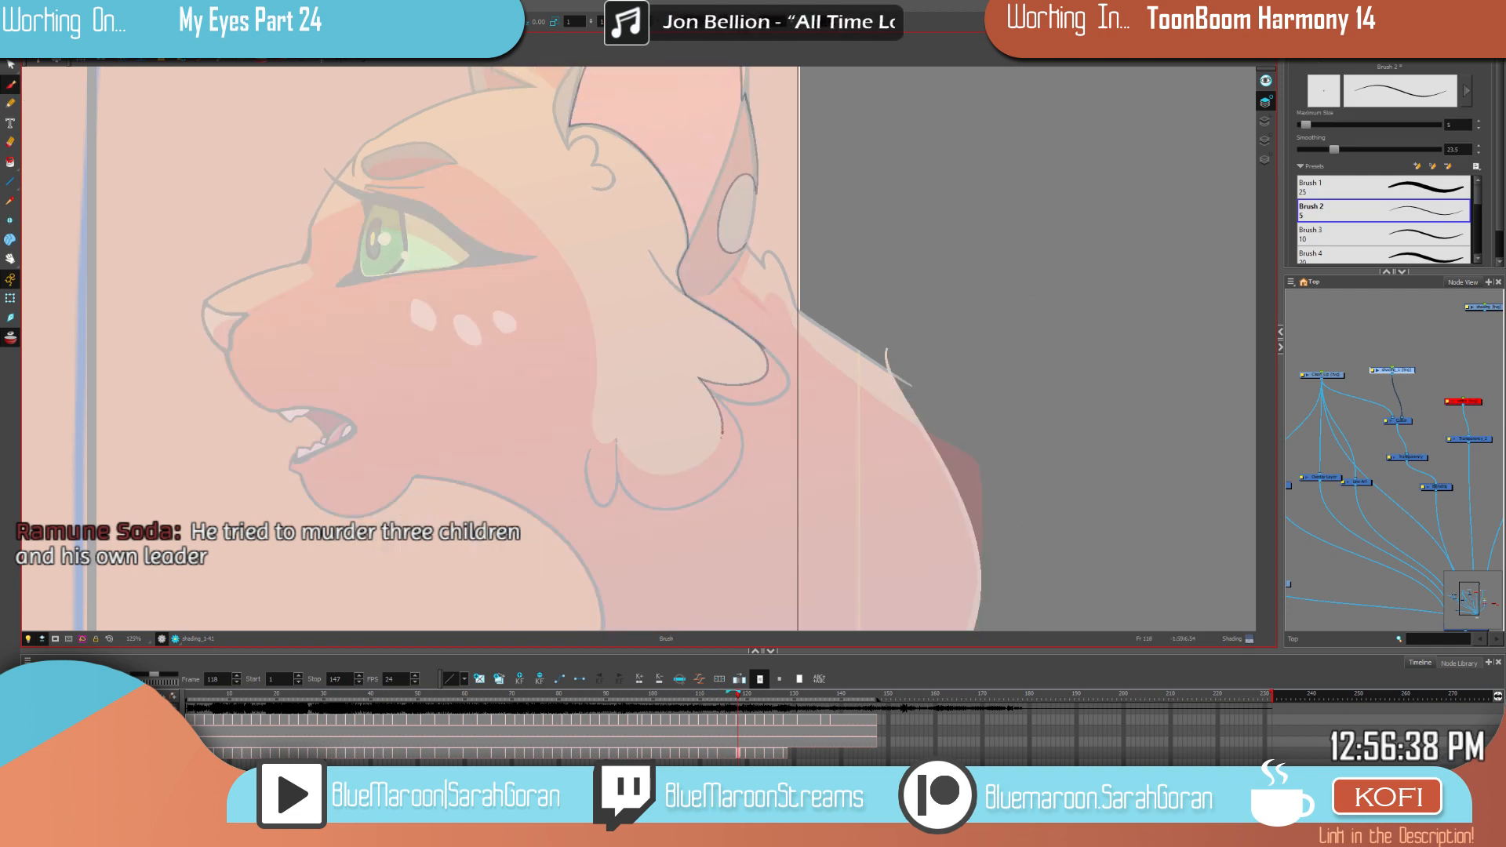
key("comma")
key("comma")
key("comma")
key("comma")
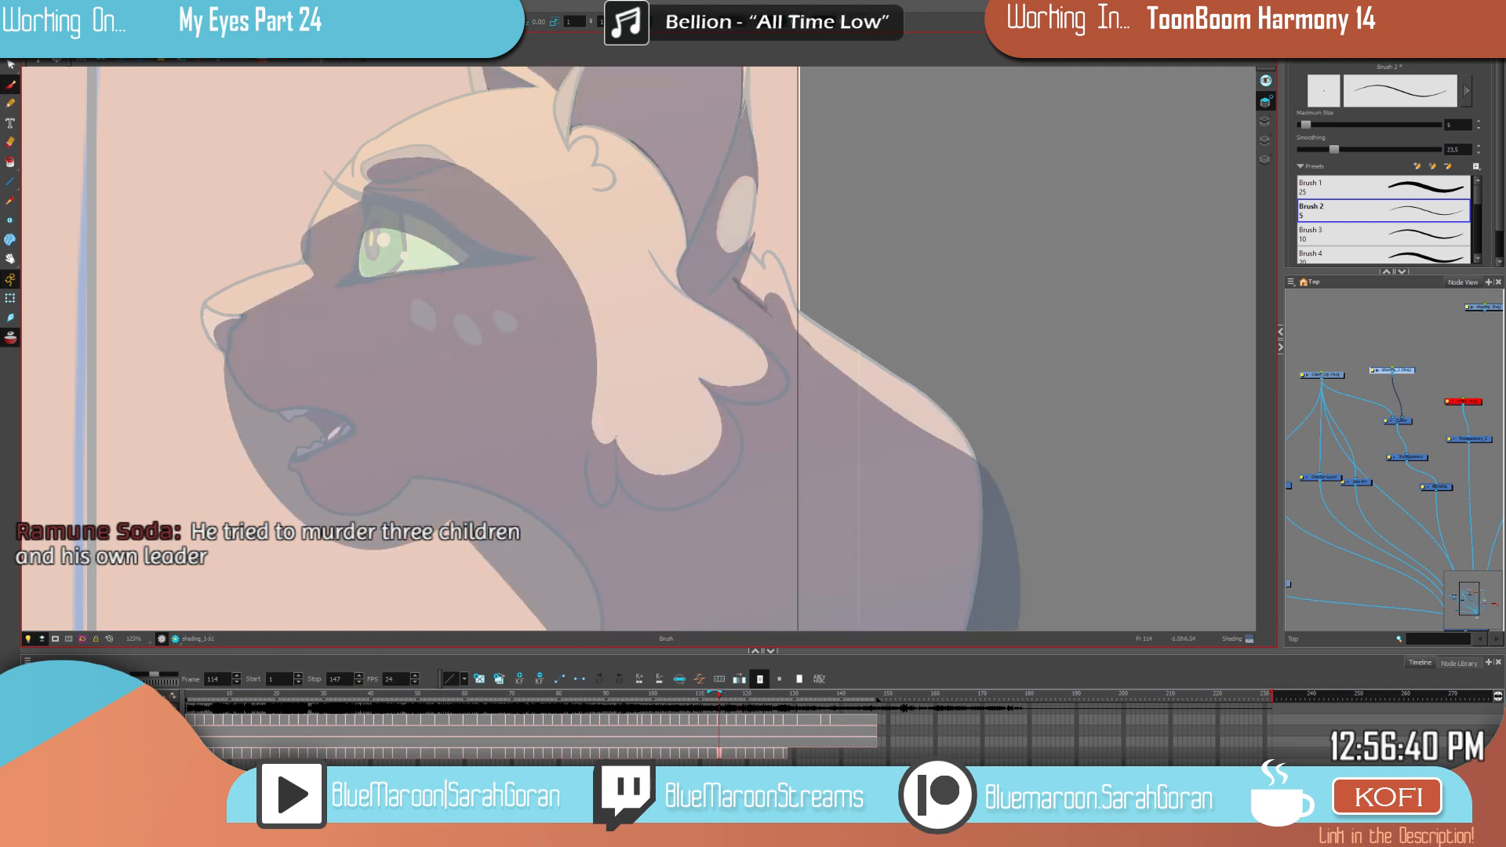
key("g")
key("f")
key("g")
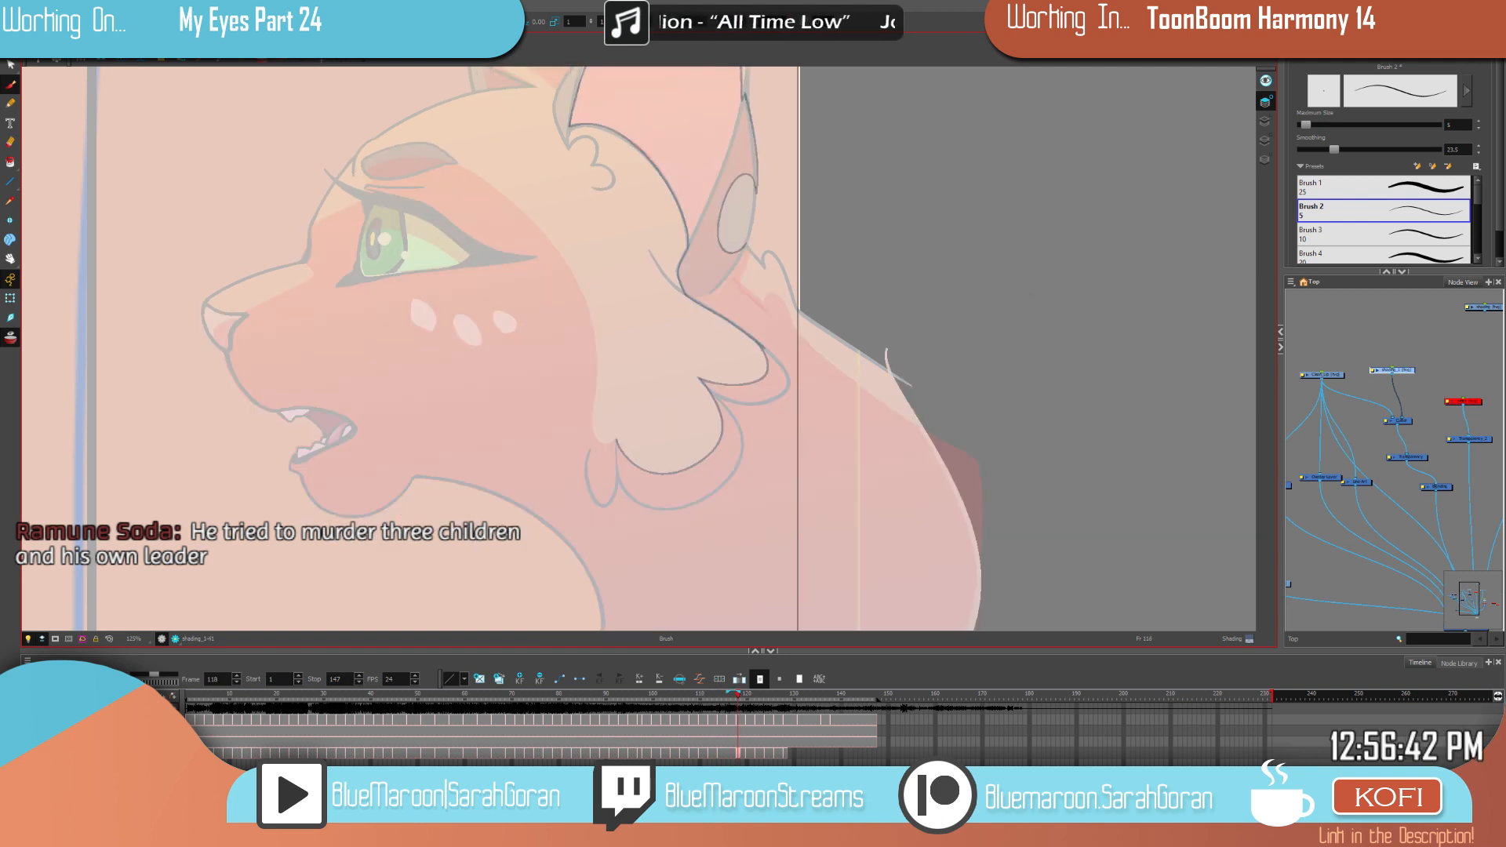
Step: Select the upper cheek tuft's stroke on frame 118 to inspect it and compare its shape with frame 114
key("alt+s")
left_click(734, 384)
left_click_drag(697, 352, 699, 358)
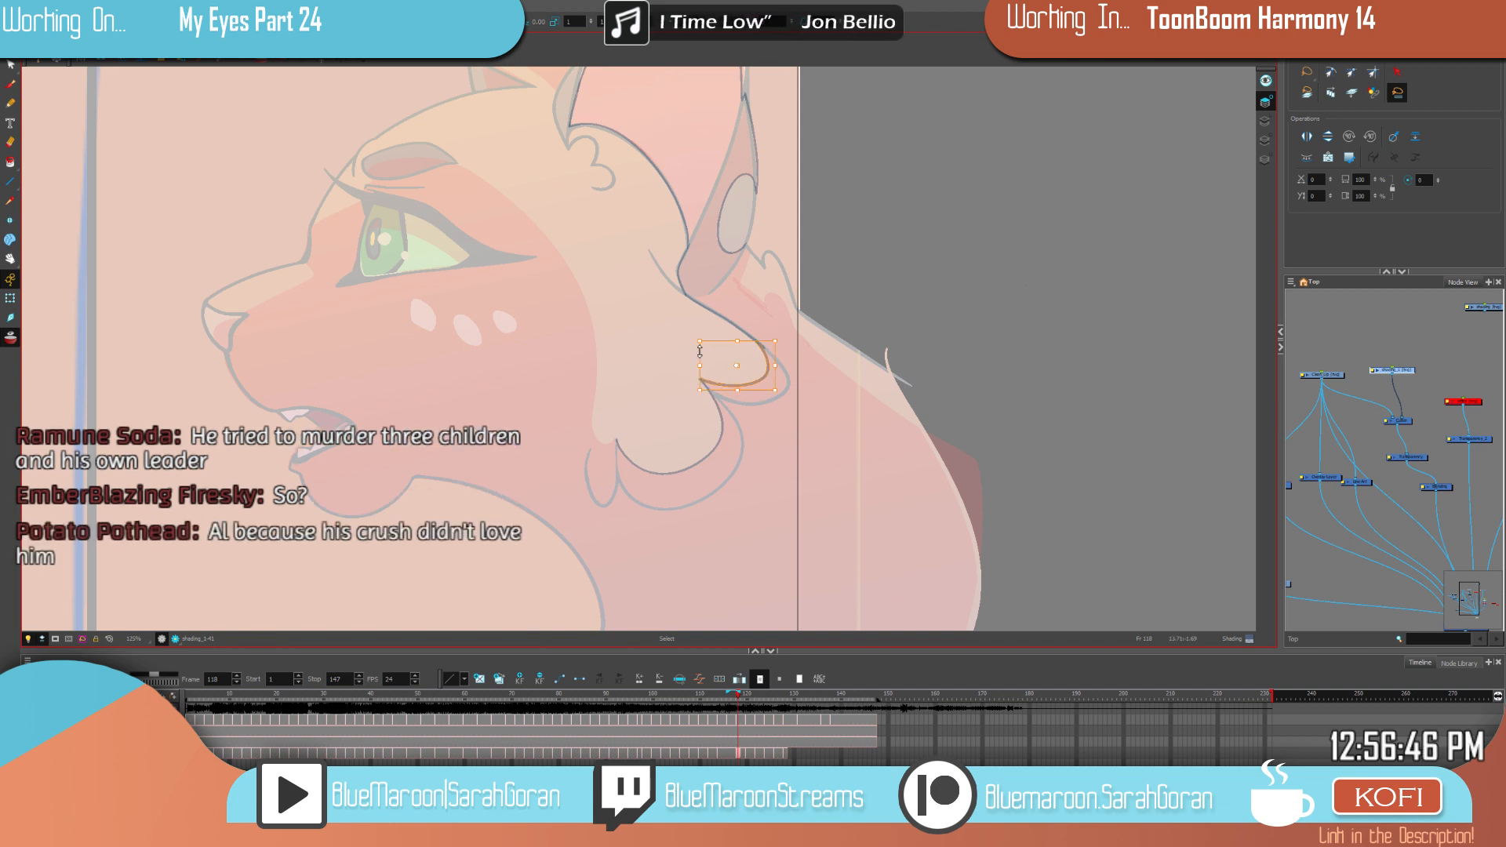
left_click(12, 85)
key("comma")
key("comma")
key("comma")
key("comma")
key("g")
key("f")
key("g")
key("alt+s")
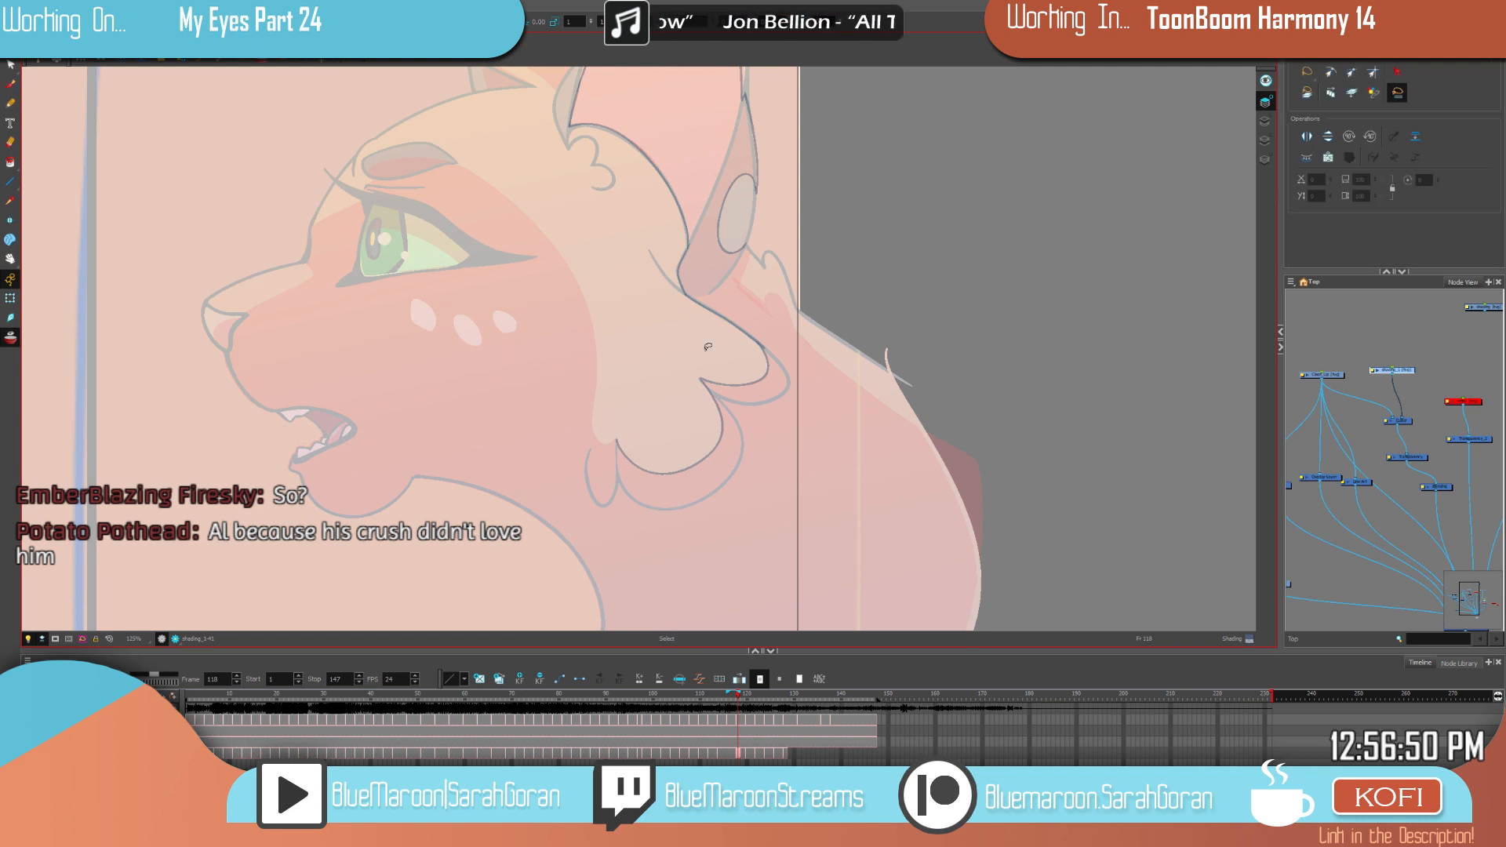
left_click(699, 349)
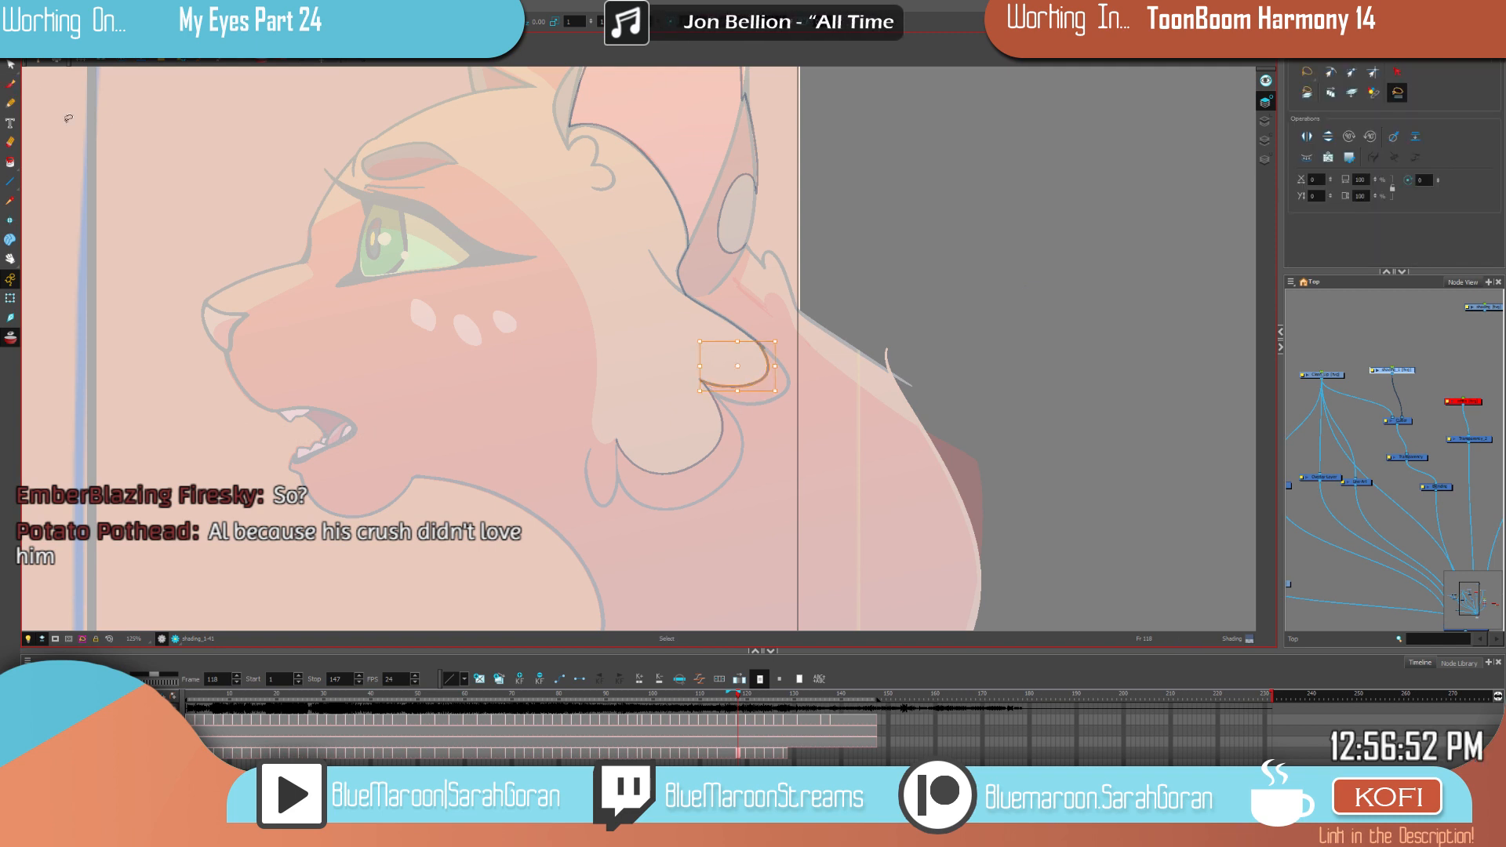
left_click(12, 86)
Step: Brush the small fur notch outline behind the near ear's base on frame 118
key("comma")
key("period")
left_click_drag(746, 244, 752, 249)
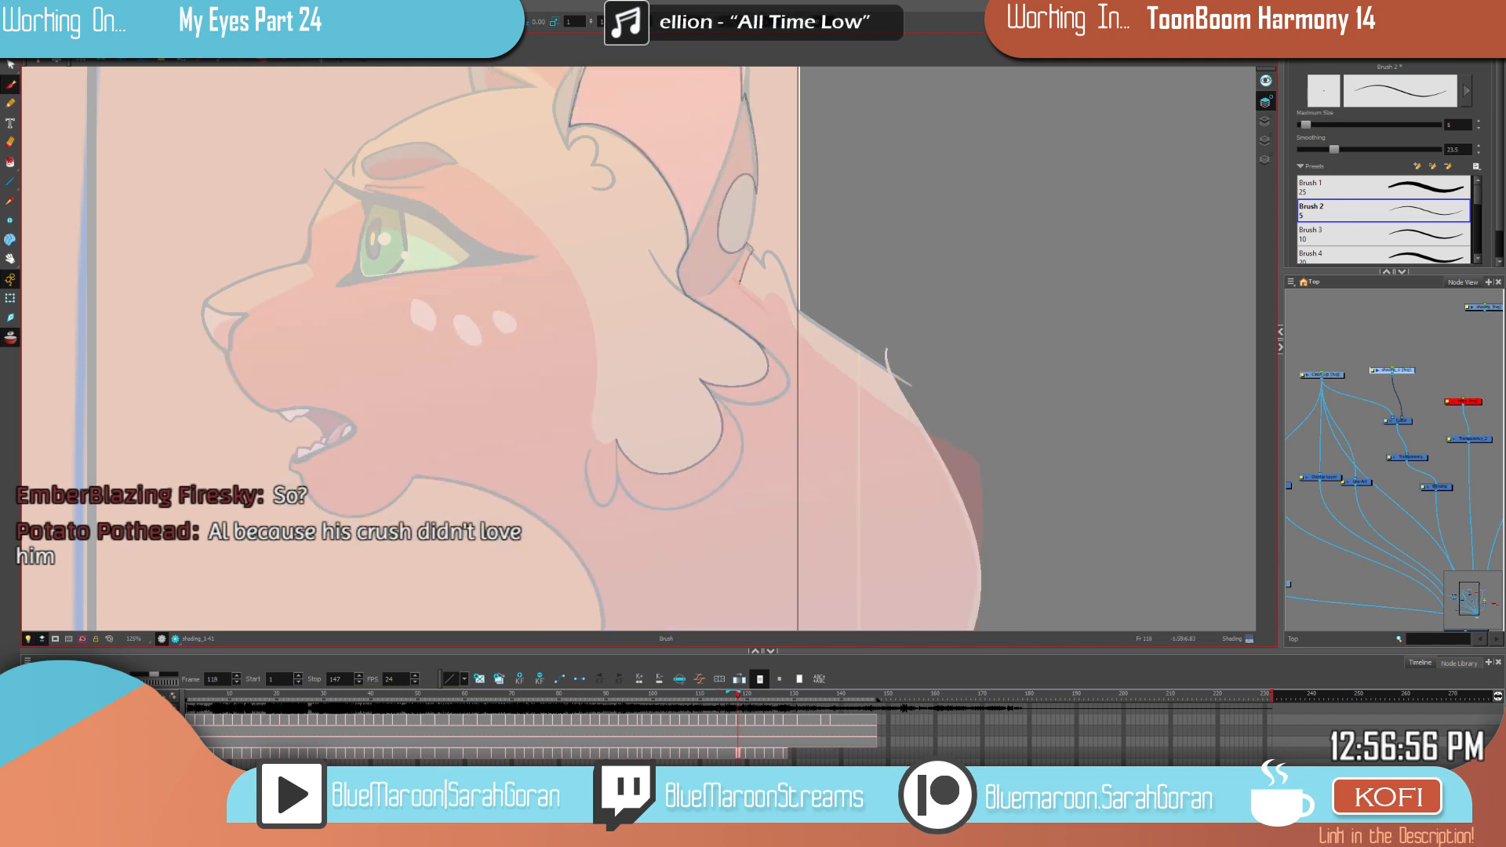
key("comma")
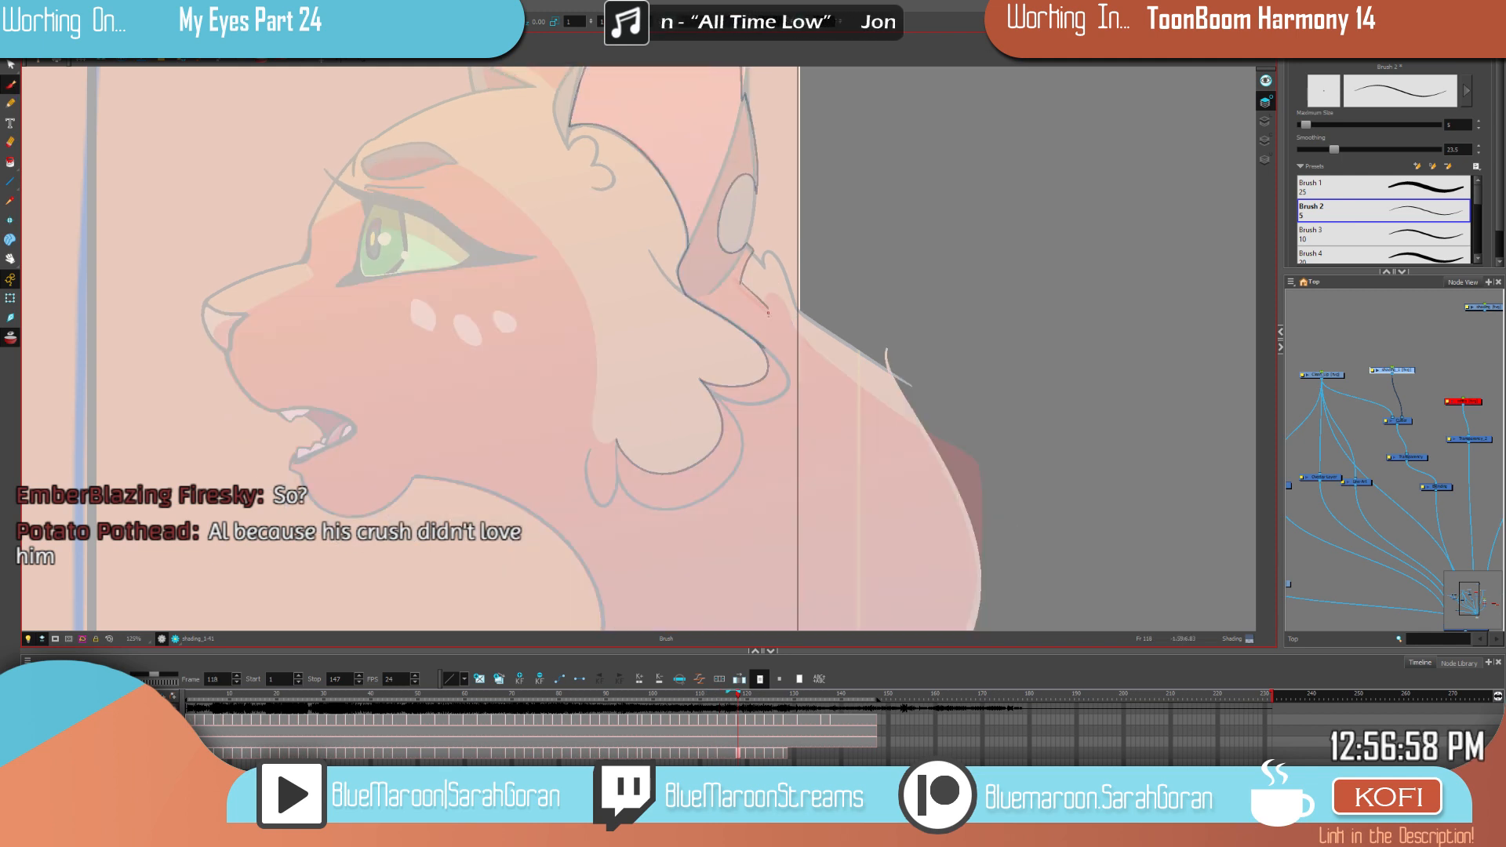
key("alt+s")
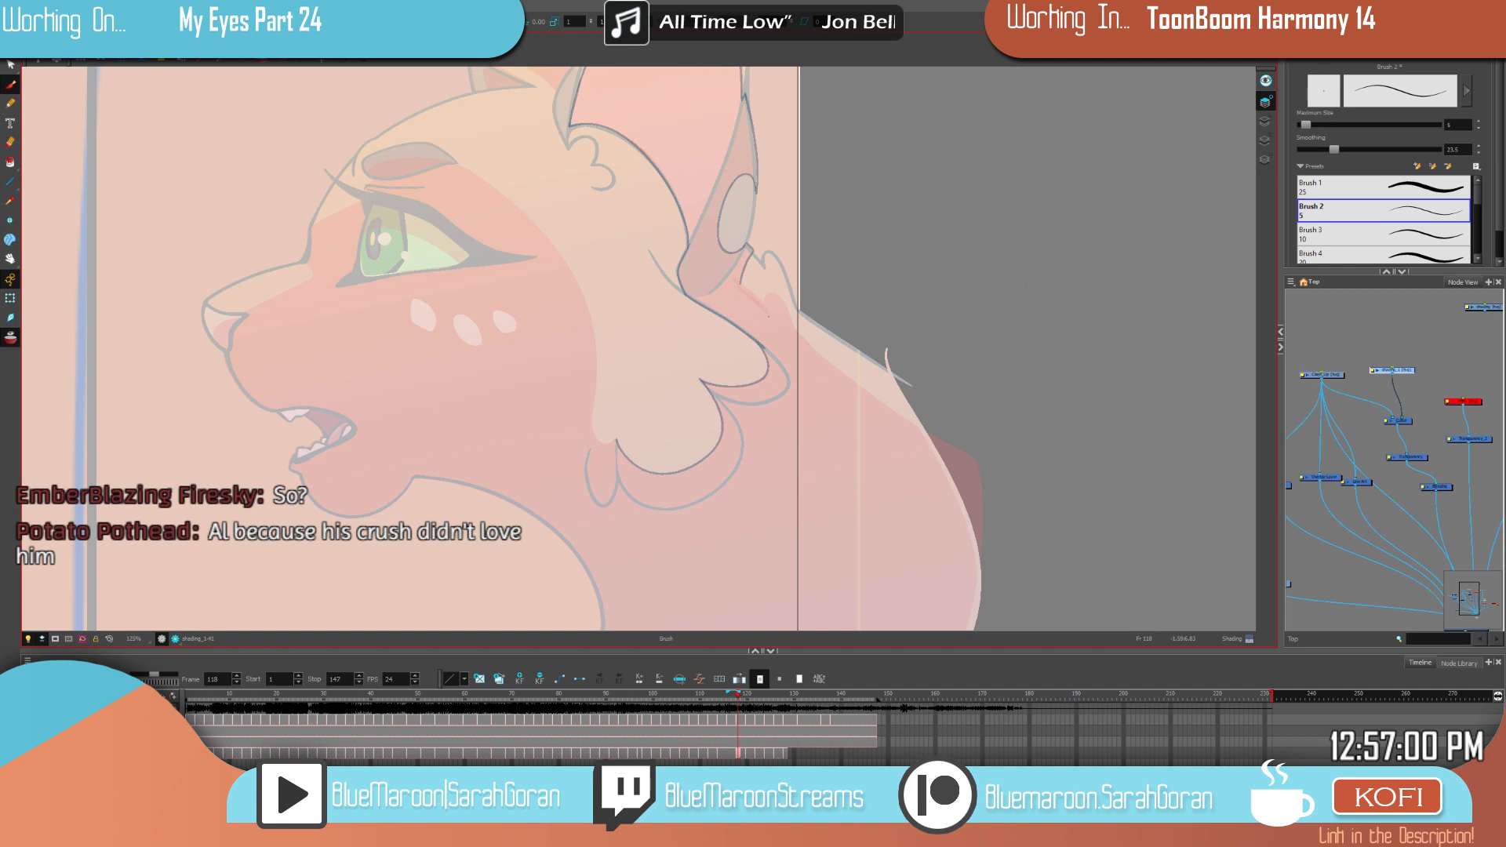
key("ctrl+z")
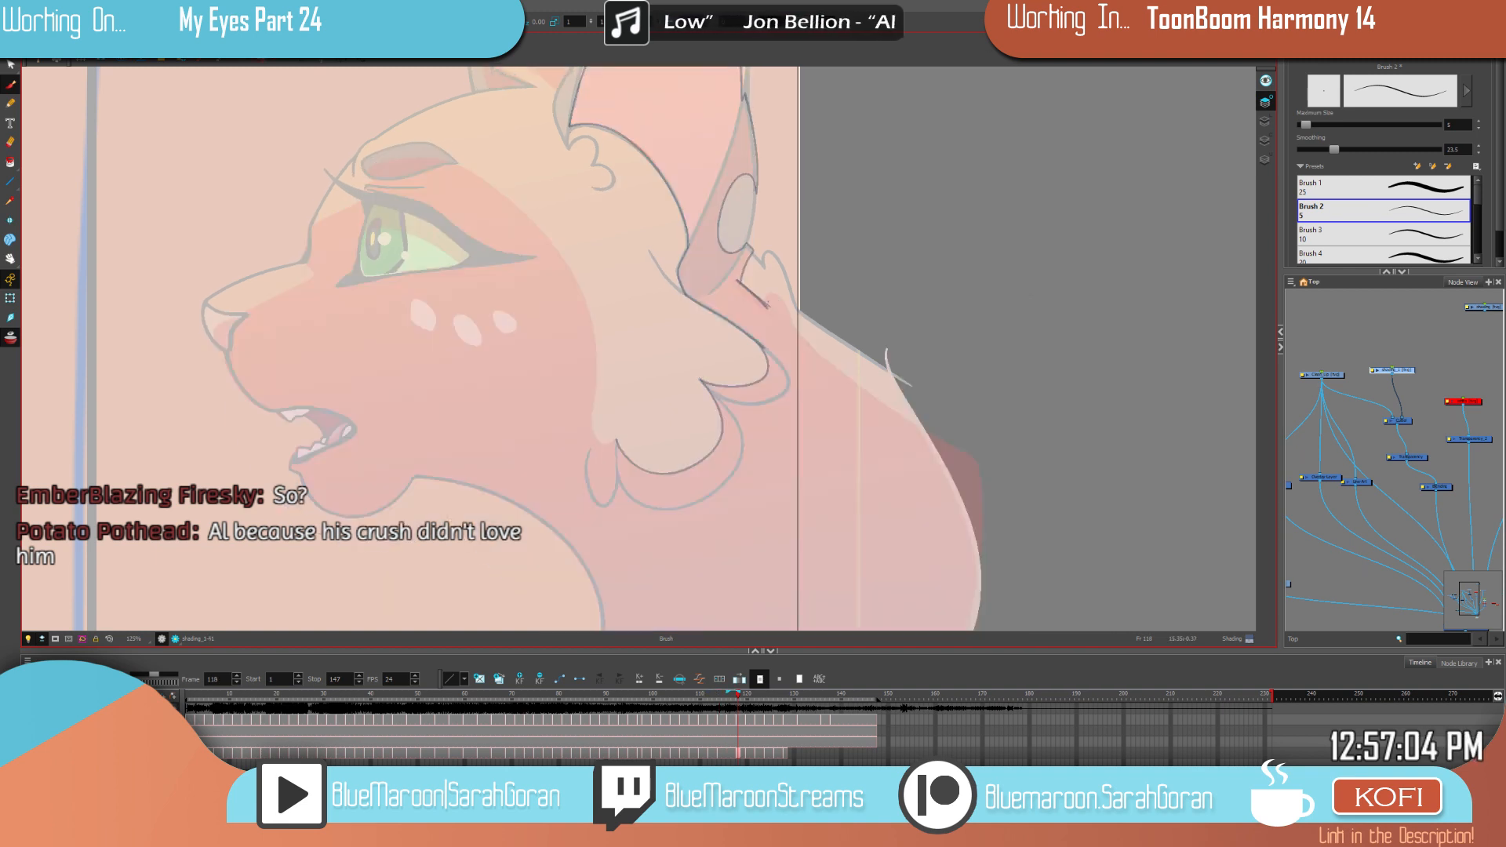
Step: Brush the shading boundary around the cat's eye on frame 118
left_click_drag(856, 302, 1065, 353)
left_click_drag(803, 390, 894, 414)
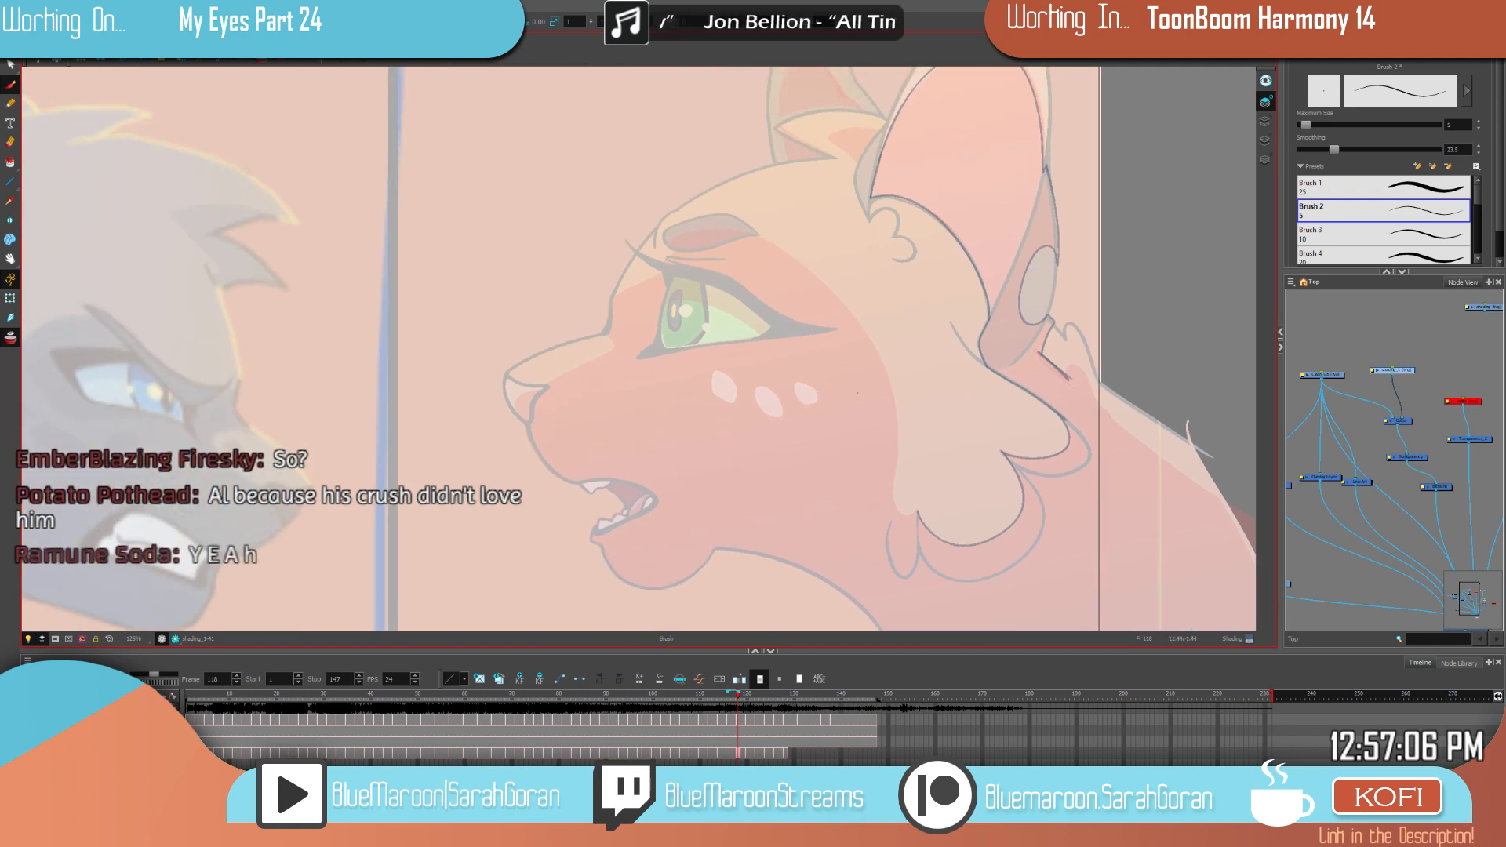
key("ctrl+z")
left_click_drag(739, 340, 657, 350)
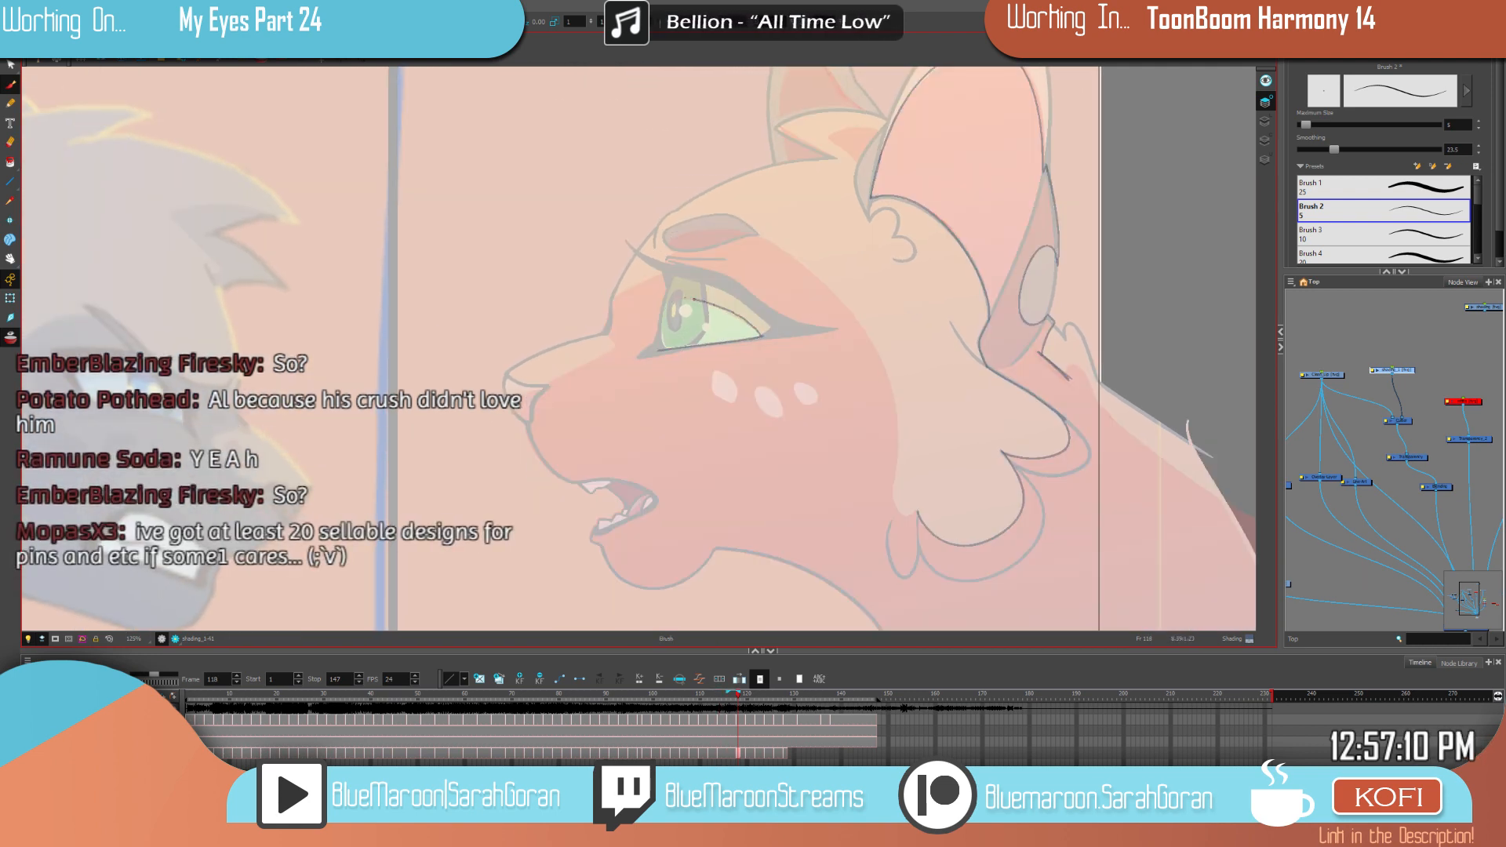
left_click_drag(693, 299, 662, 315)
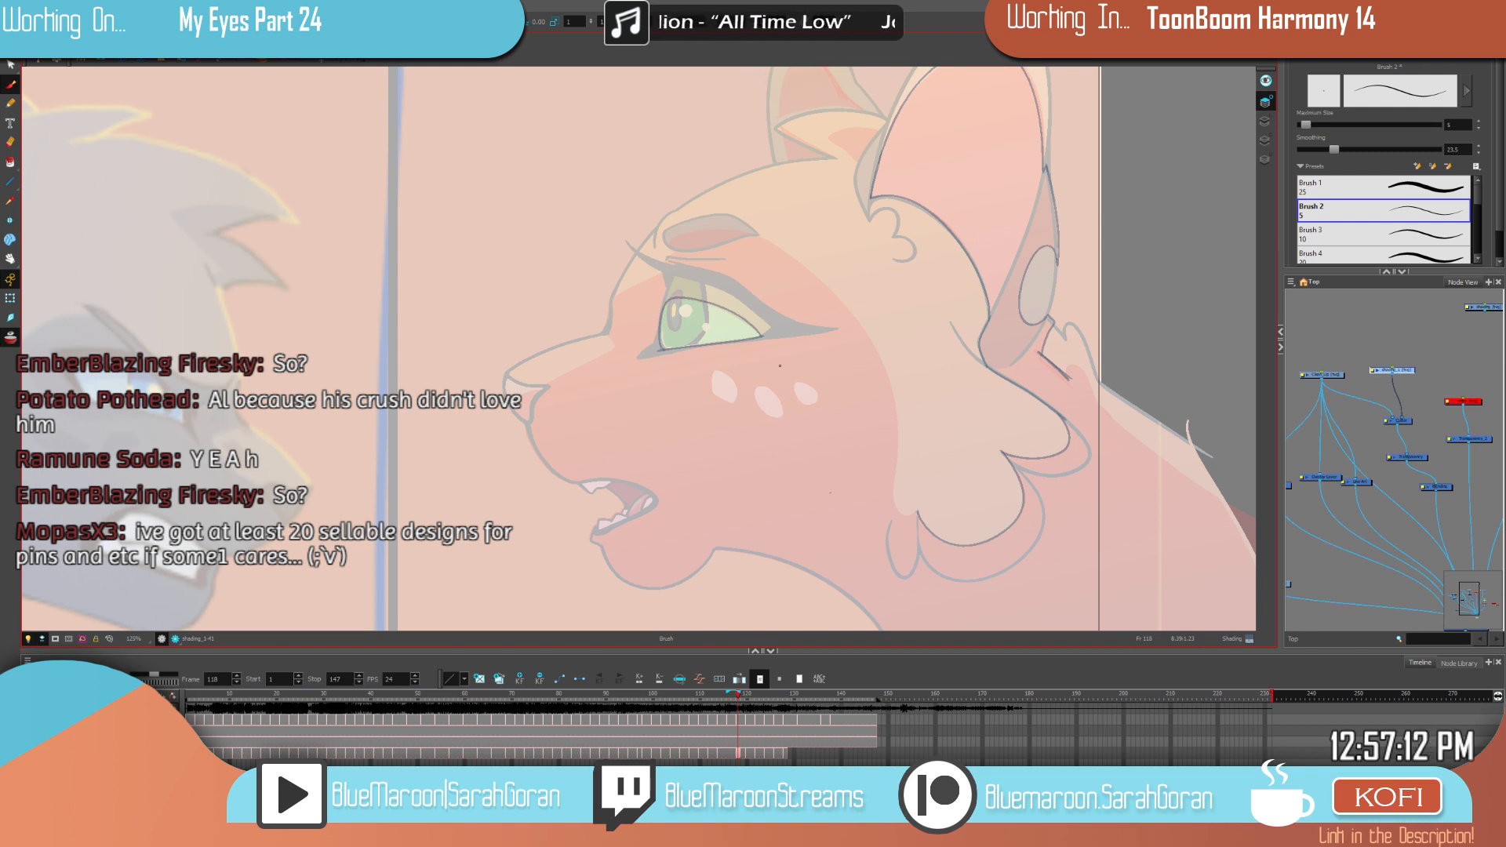
Step: Outline the mask's front edge from the brow to the muzzle bridge and around the nose on frame 118, matching frame 114
key("f")
key("g")
key("f")
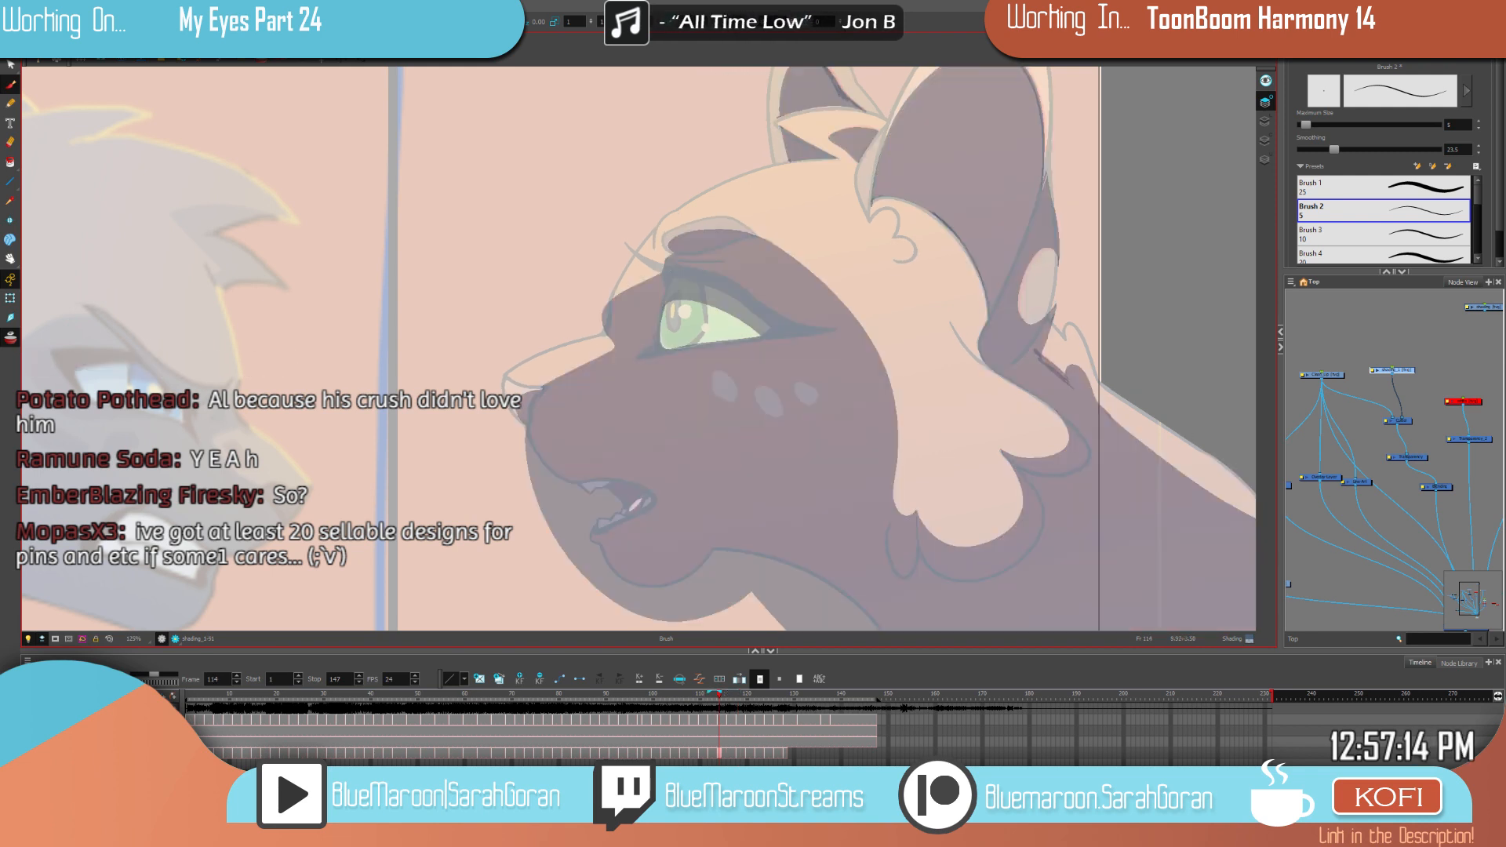
key("g")
key("f")
left_click_drag(606, 300, 618, 346)
key("g")
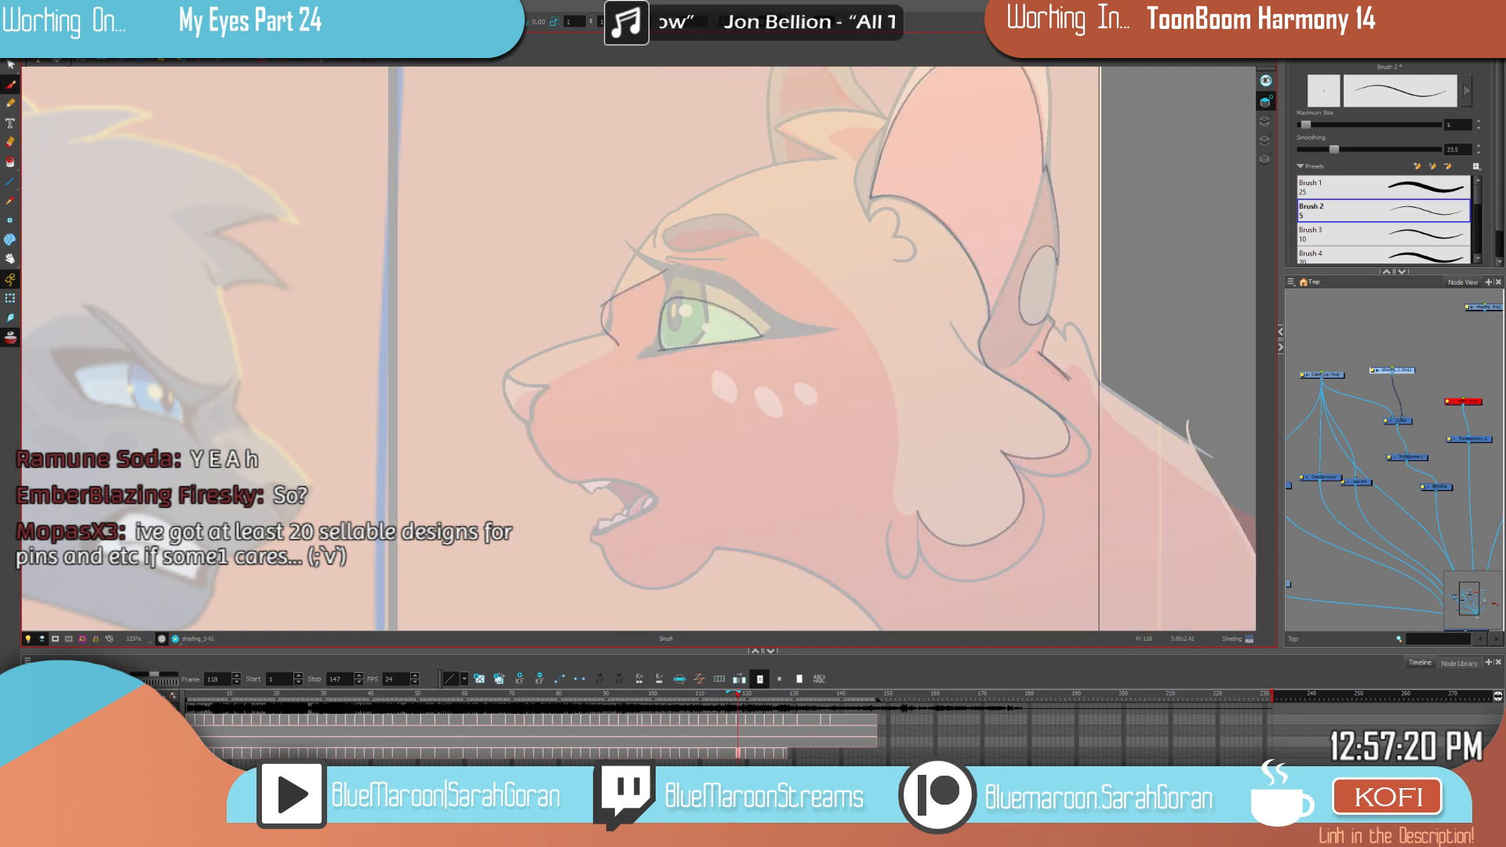
left_click_drag(517, 395, 515, 403)
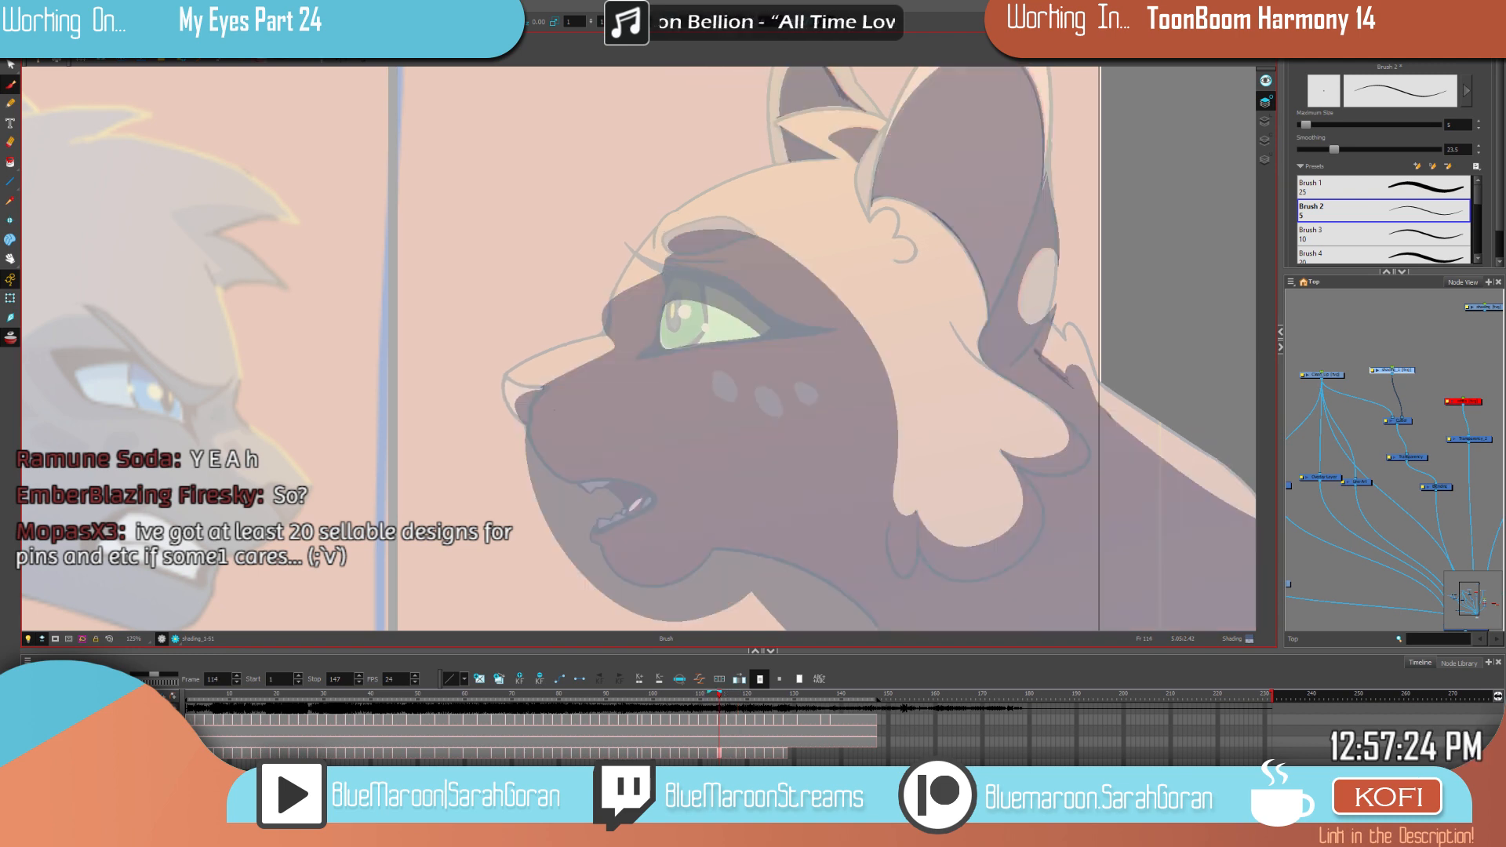
left_click_drag(517, 393, 528, 427)
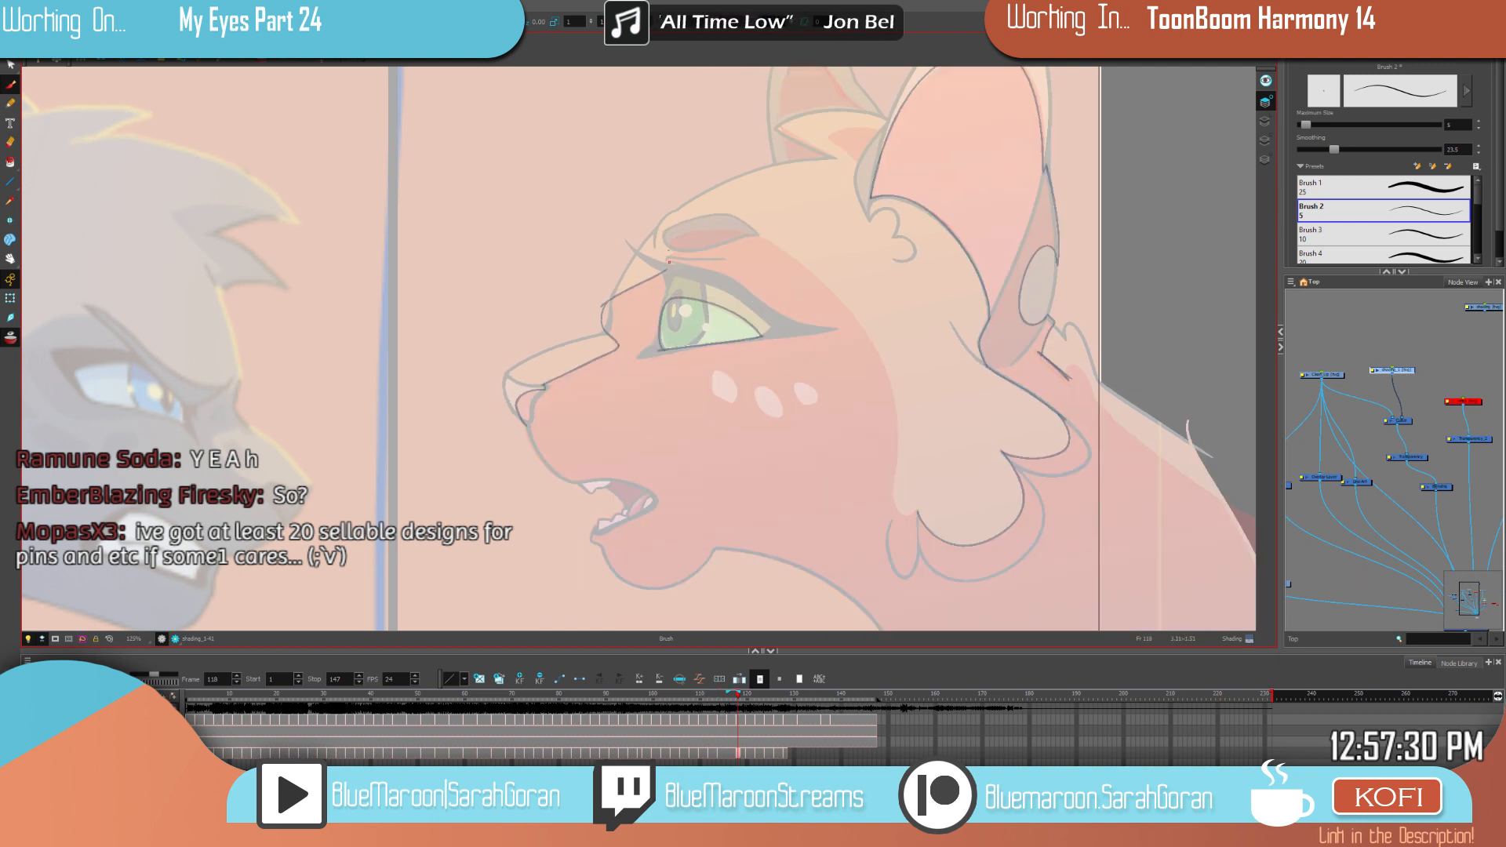
Step: Brush the mask outline above the inner eye corner and along the eyebrow on frame 118, checking it against frame 114
left_click_drag(668, 247, 663, 268)
mouse_move(797, 360)
left_mouse_down()
mouse_move(740, 418)
mouse_move(700, 422)
left_mouse_up()
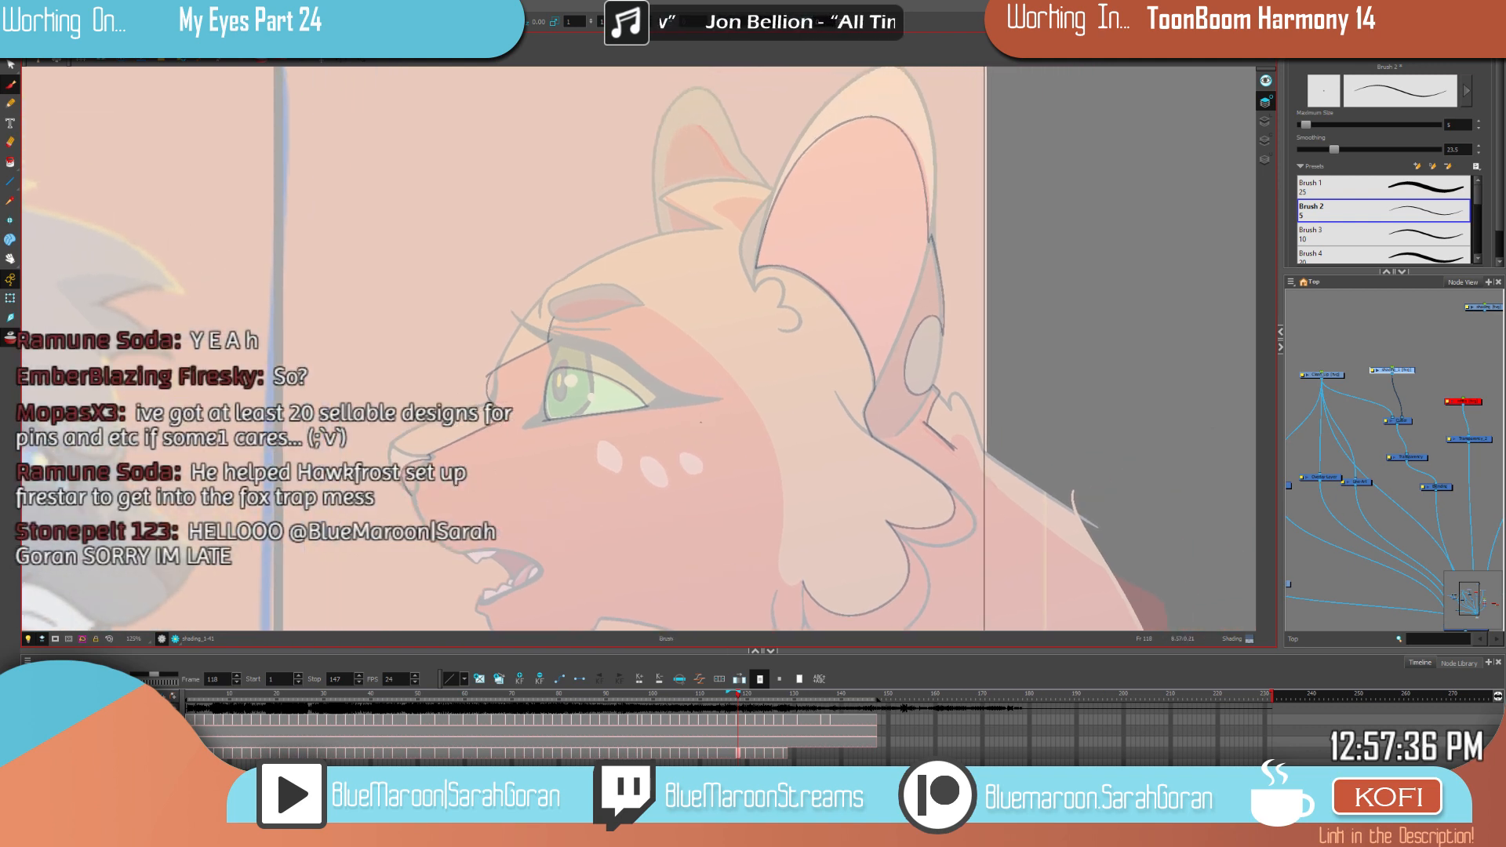
left_click_drag(558, 317, 642, 304)
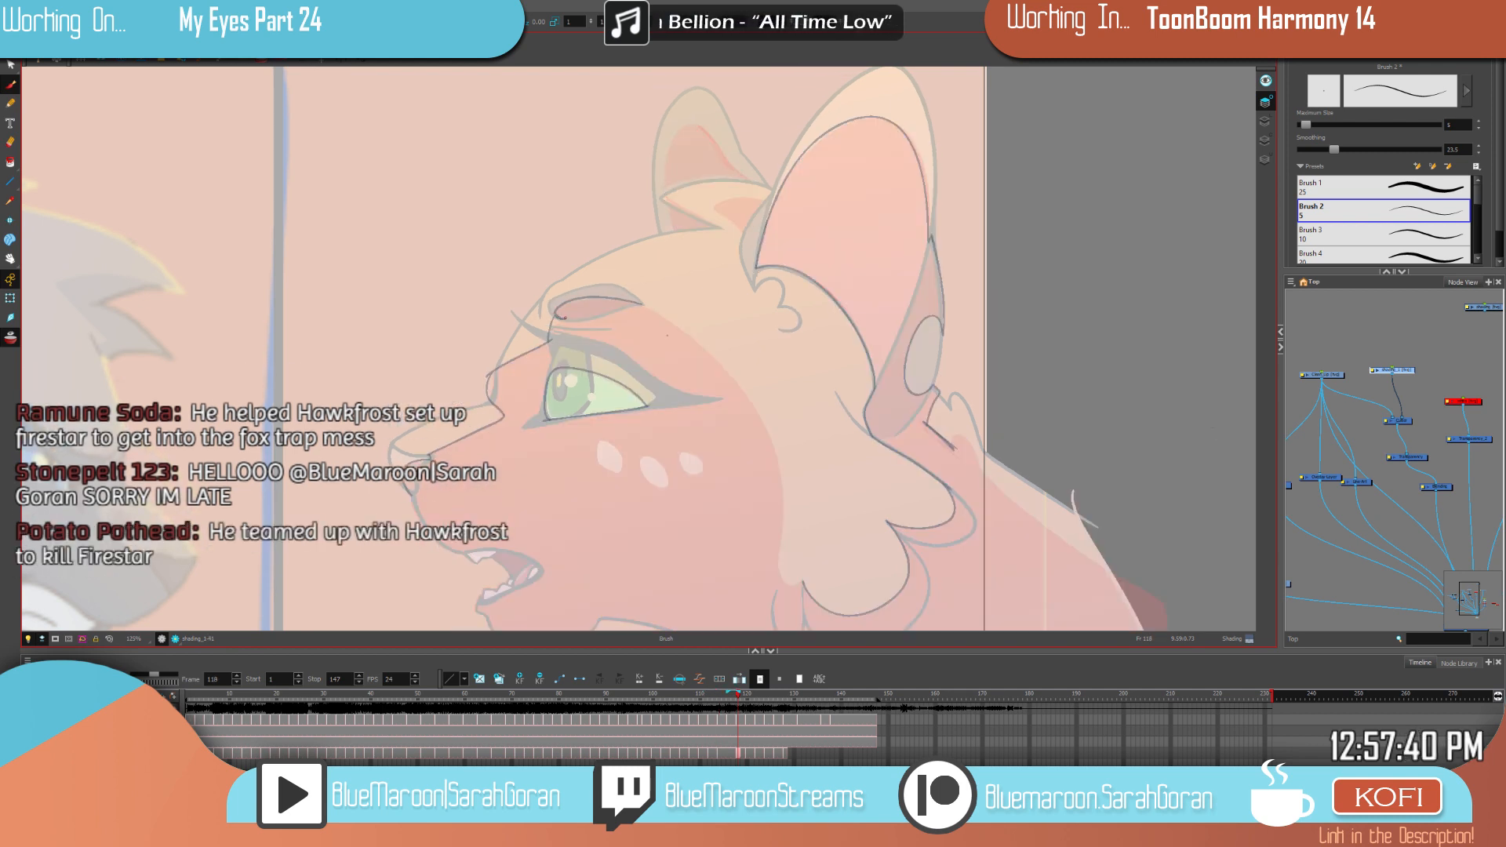
key("f")
key("g")
key("f")
key("g")
Step: Brush the mask's rear edge from the eyebrow down the cheek to the lower cheek fur on frame 118
left_click_drag(884, 397, 765, 237)
key("f")
key("g")
left_click_drag(529, 146, 610, 207)
key("ctrl+z")
left_click_drag(522, 146, 585, 190)
left_click_drag(650, 279, 662, 403)
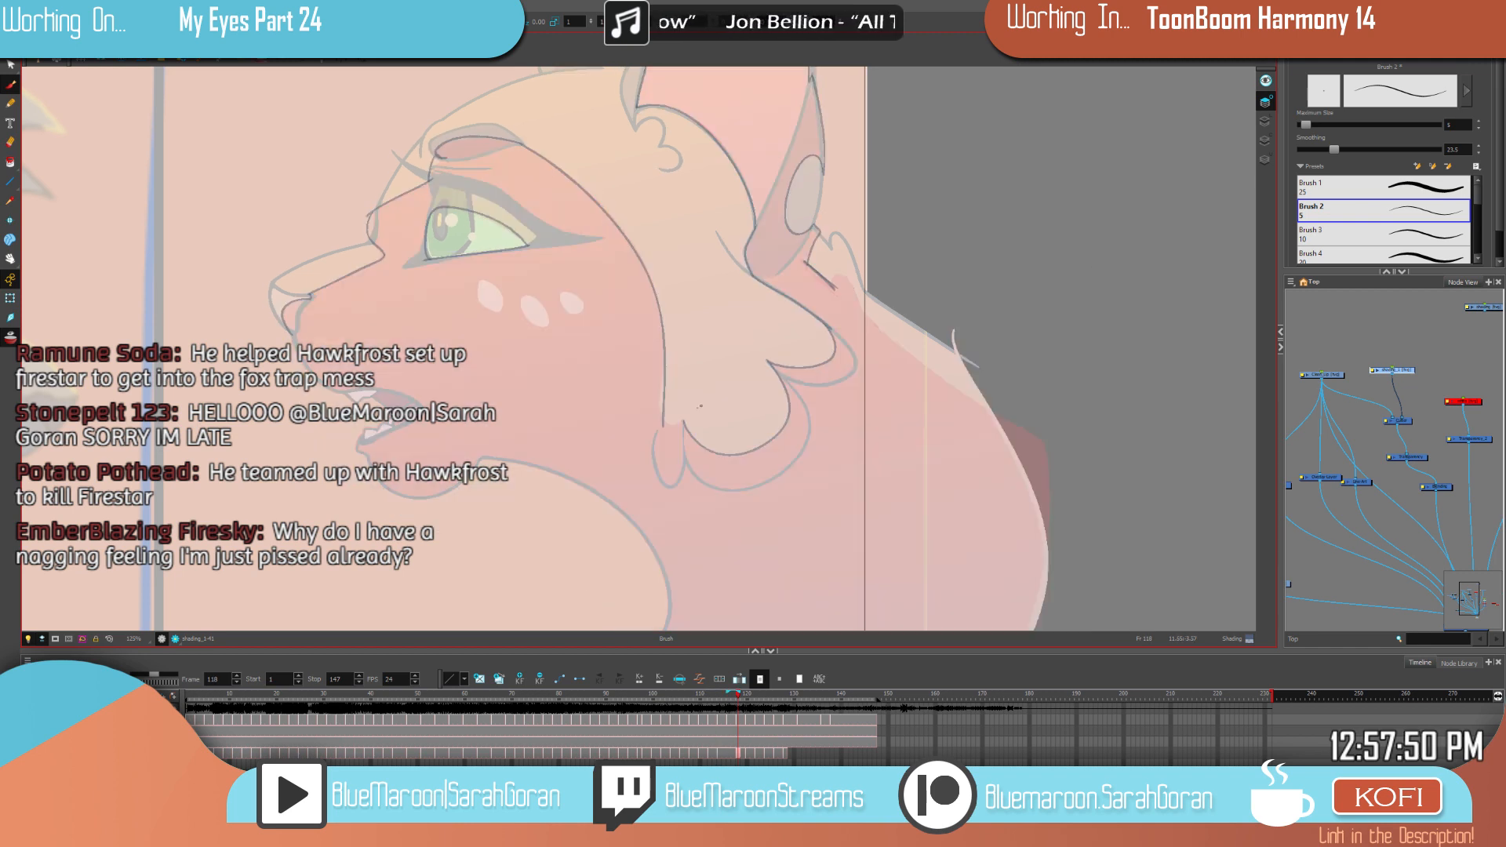
key("alt+s")
left_click(663, 377)
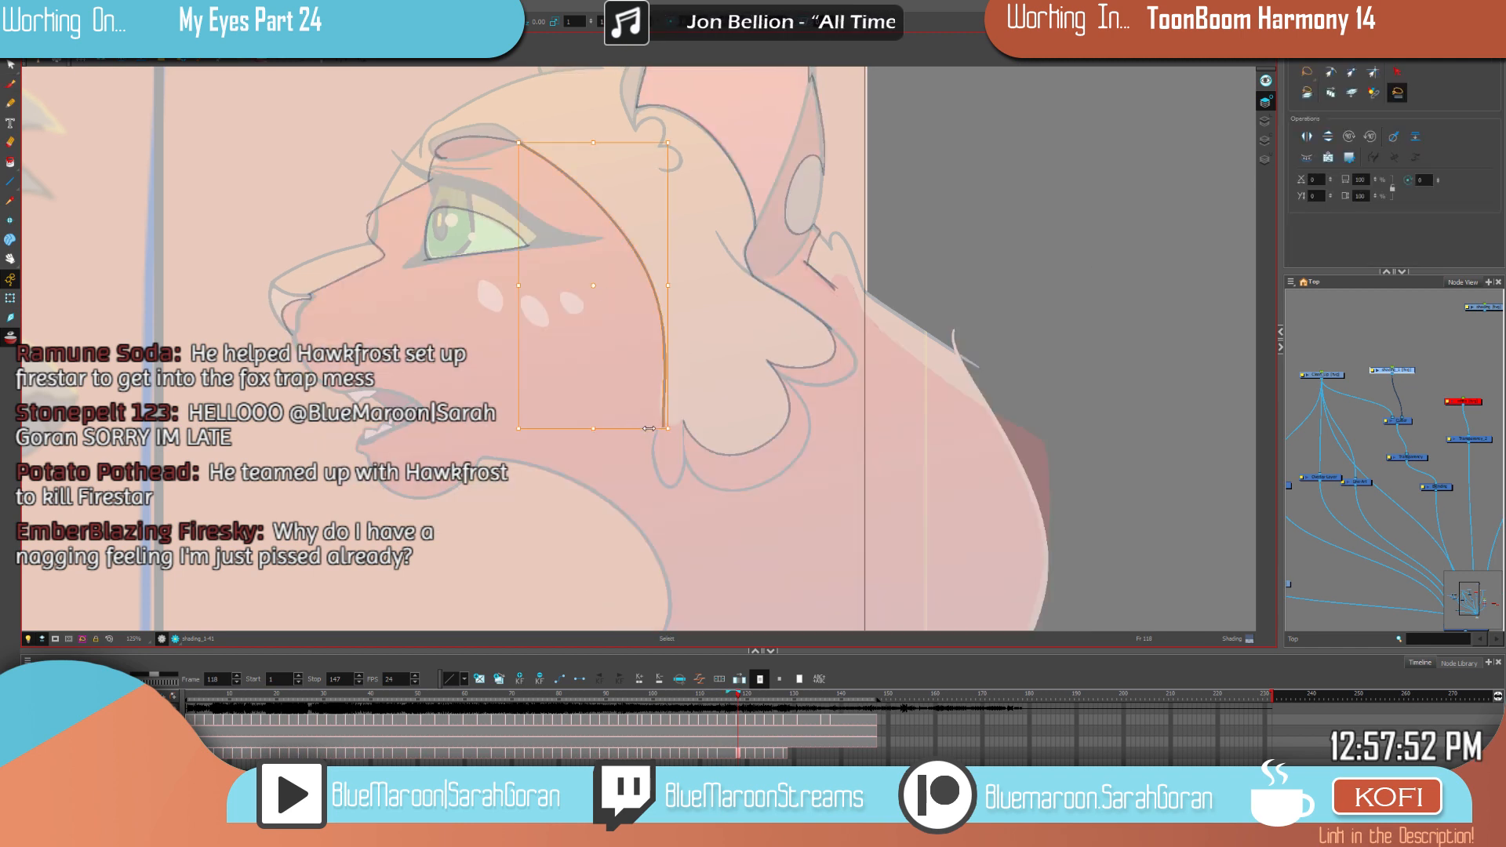
key("alt+b")
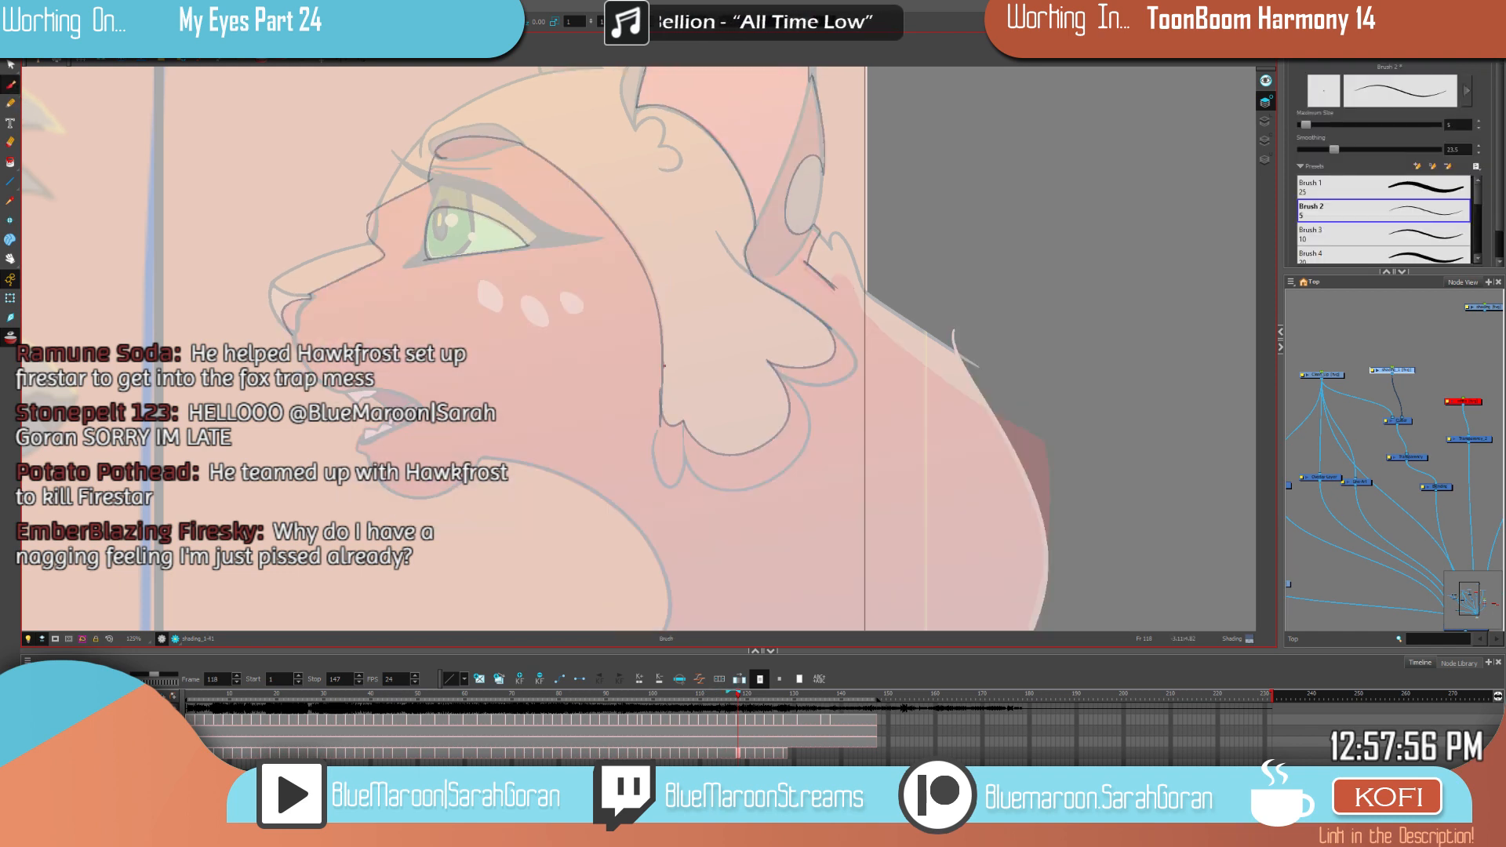
Step: Outline the dark neck marking from behind the near ear along the back and around the shoulder on frame 118
mouse_move(1049, 347)
left_mouse_down()
mouse_move(915, 363)
mouse_move(866, 392)
left_mouse_up()
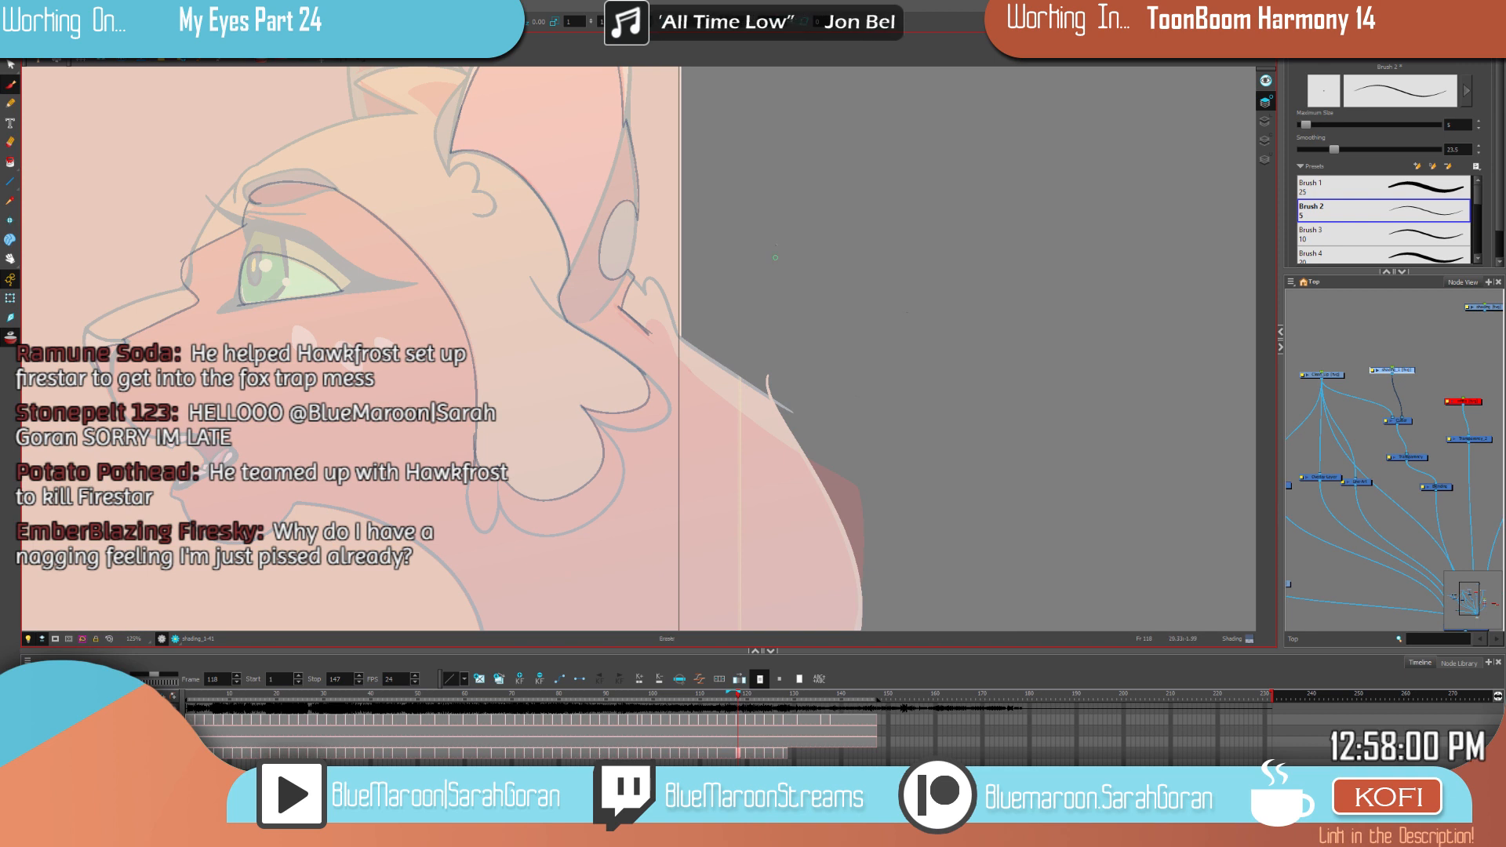
left_click_drag(651, 324, 652, 339)
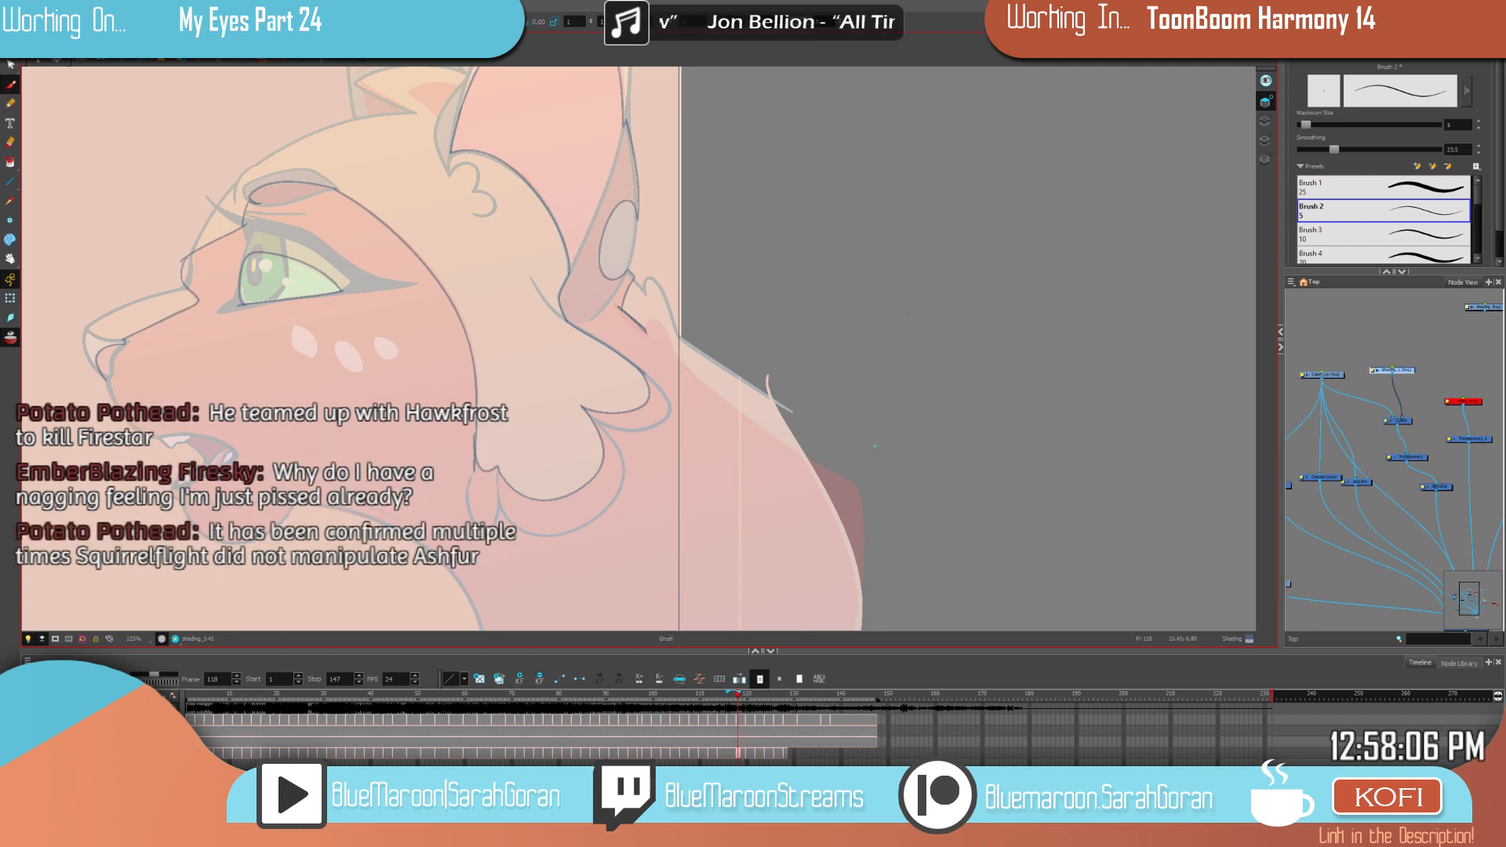
left_click_drag(872, 395, 827, 398)
mouse_move(573, 310)
left_mouse_down()
mouse_move(814, 496)
mouse_move(835, 307)
mouse_move(749, 628)
left_mouse_up()
Step: Brush the shading outline along the throat, around the chin and up to the mouth on frame 118
key("space")
mouse_move(398, 524)
left_mouse_down()
mouse_move(304, 341)
mouse_move(258, 328)
left_mouse_up()
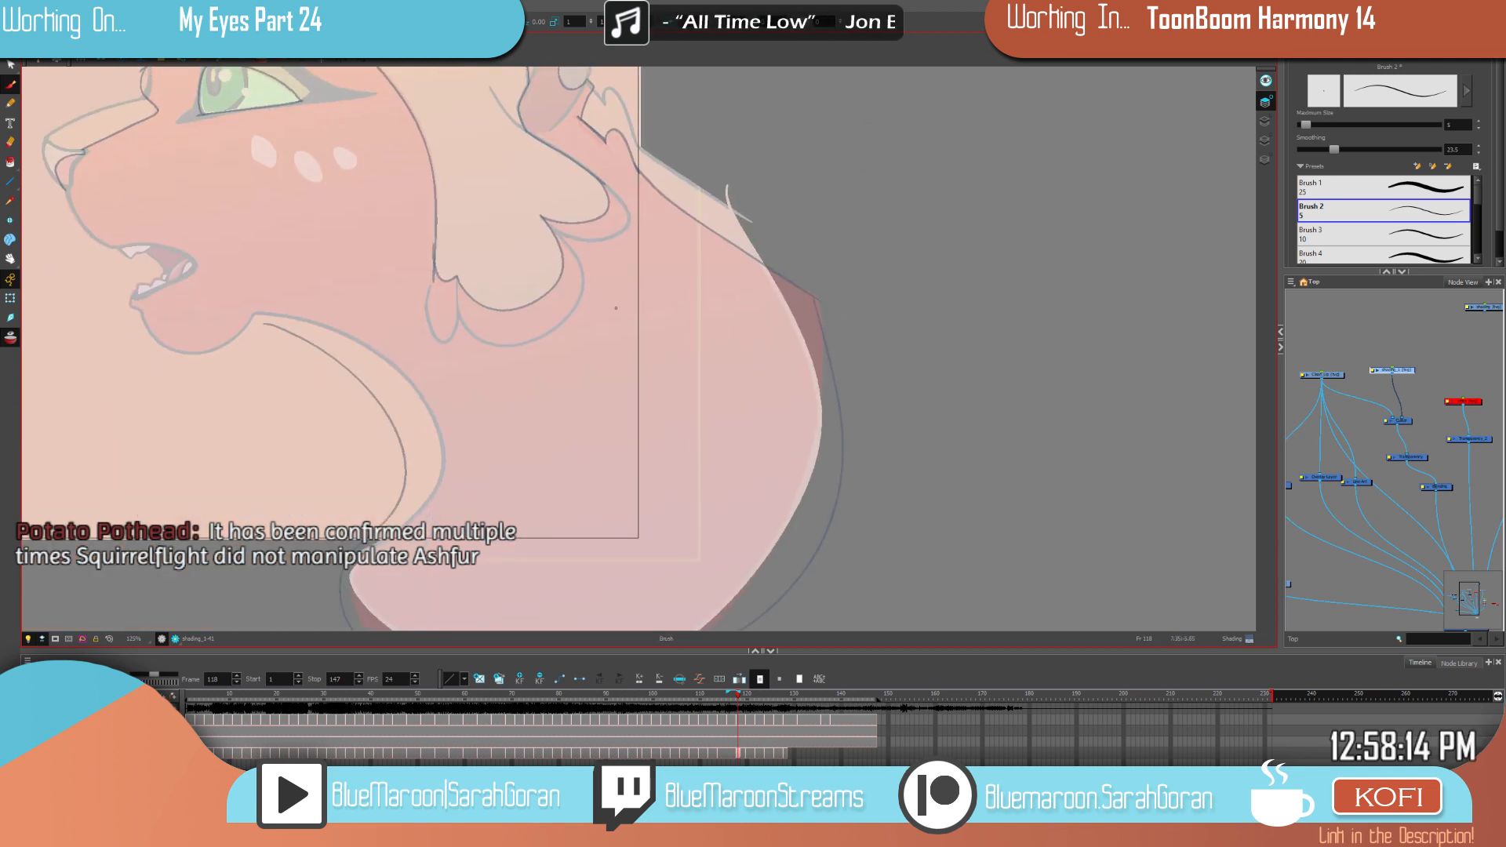
key("space")
left_click_drag(616, 308, 871, 383)
left_click_drag(560, 363, 416, 323)
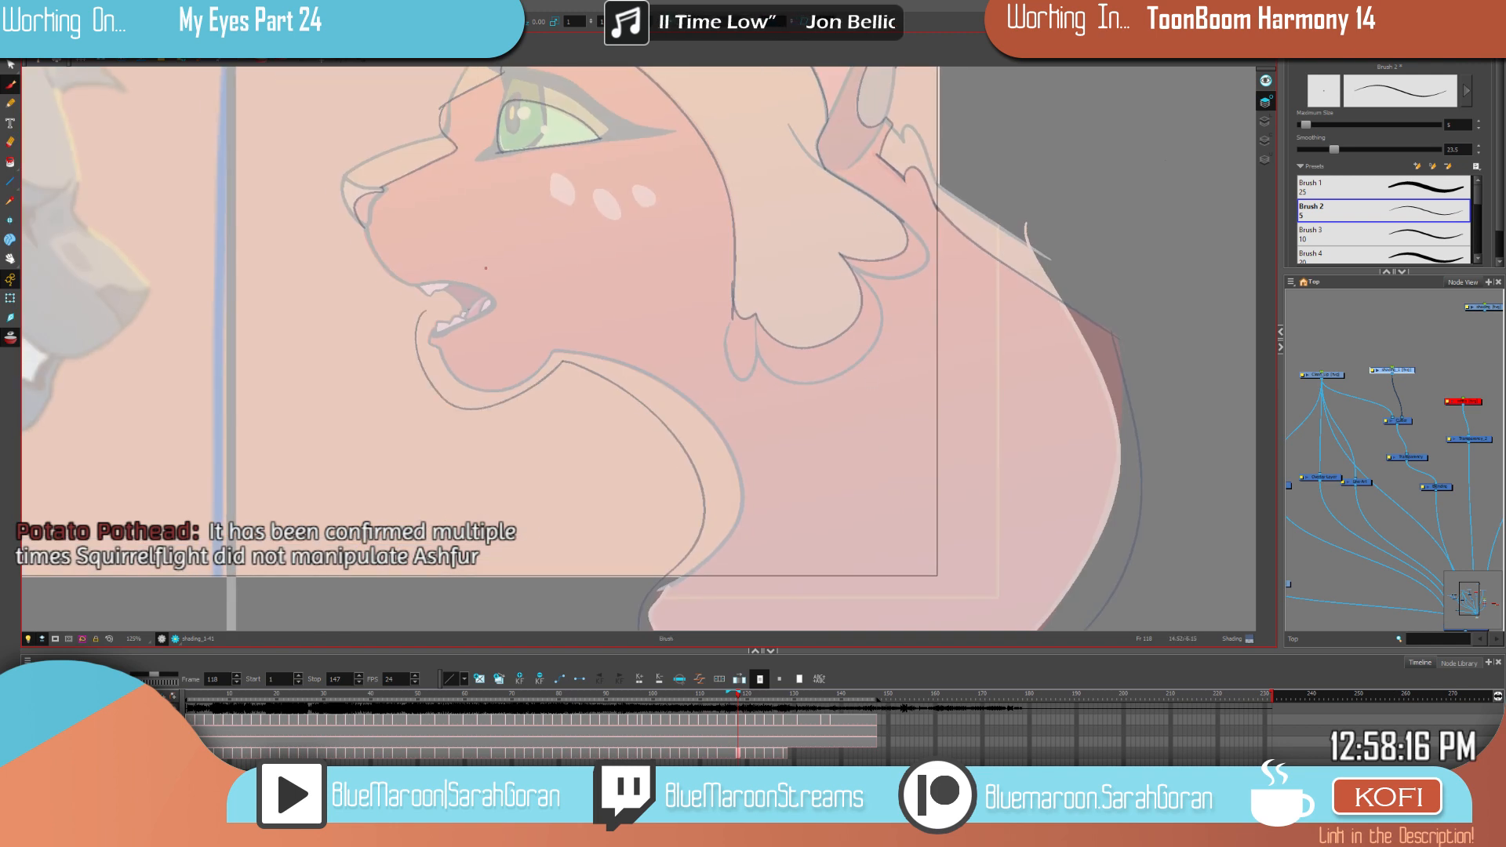
key("space")
mouse_move(428, 311)
left_mouse_down()
mouse_move(487, 349)
mouse_move(421, 268)
left_mouse_up()
key("space")
left_click_drag(697, 452, 609, 525)
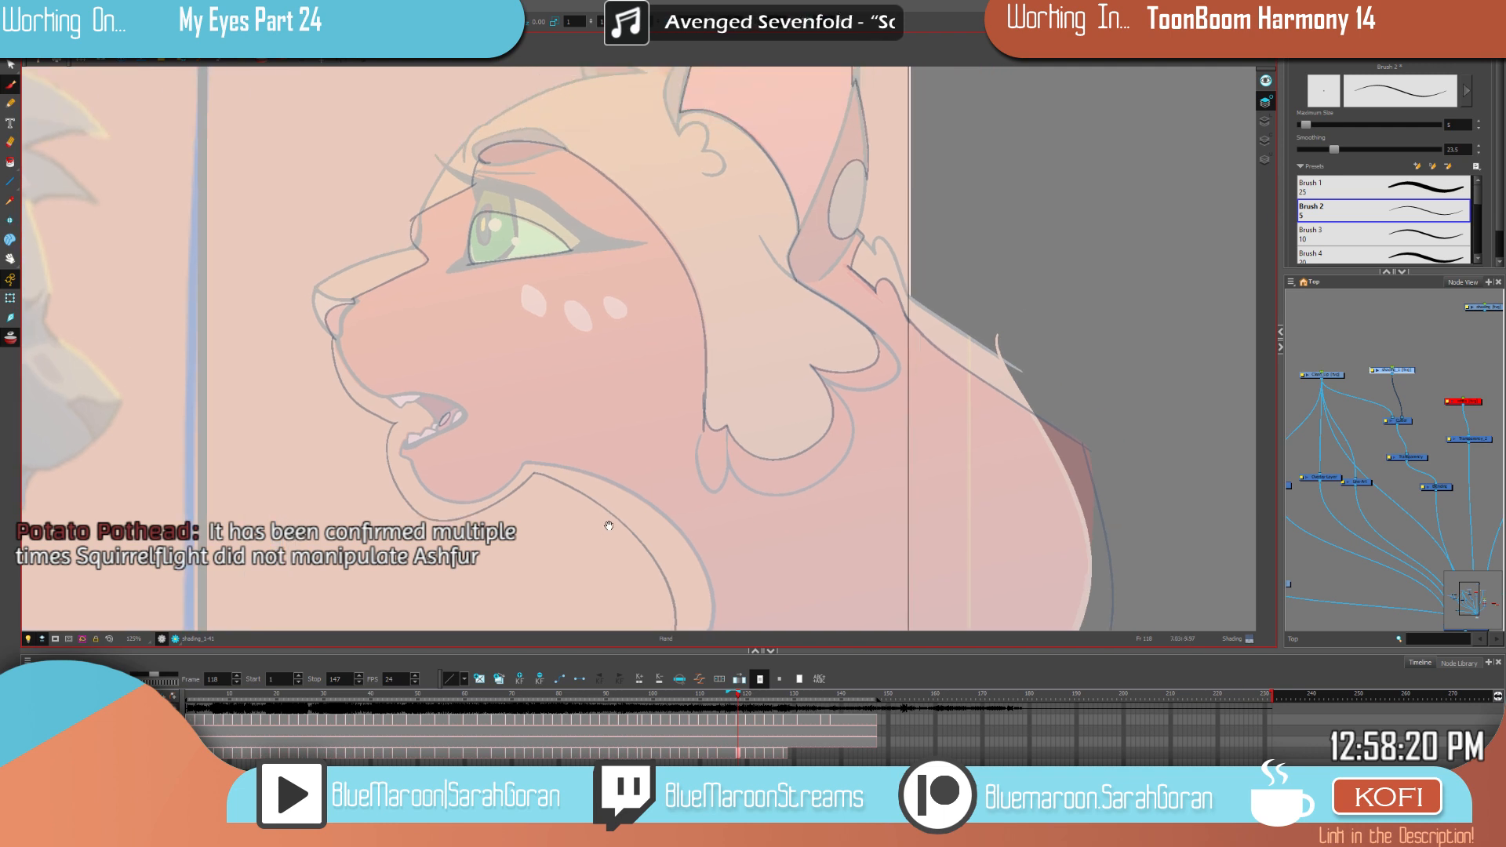
Step: Fill the outlined face mask, near ear, neck and throat areas on frame 118 with the dark shading colour
left_click(863, 424)
key("f")
key("f")
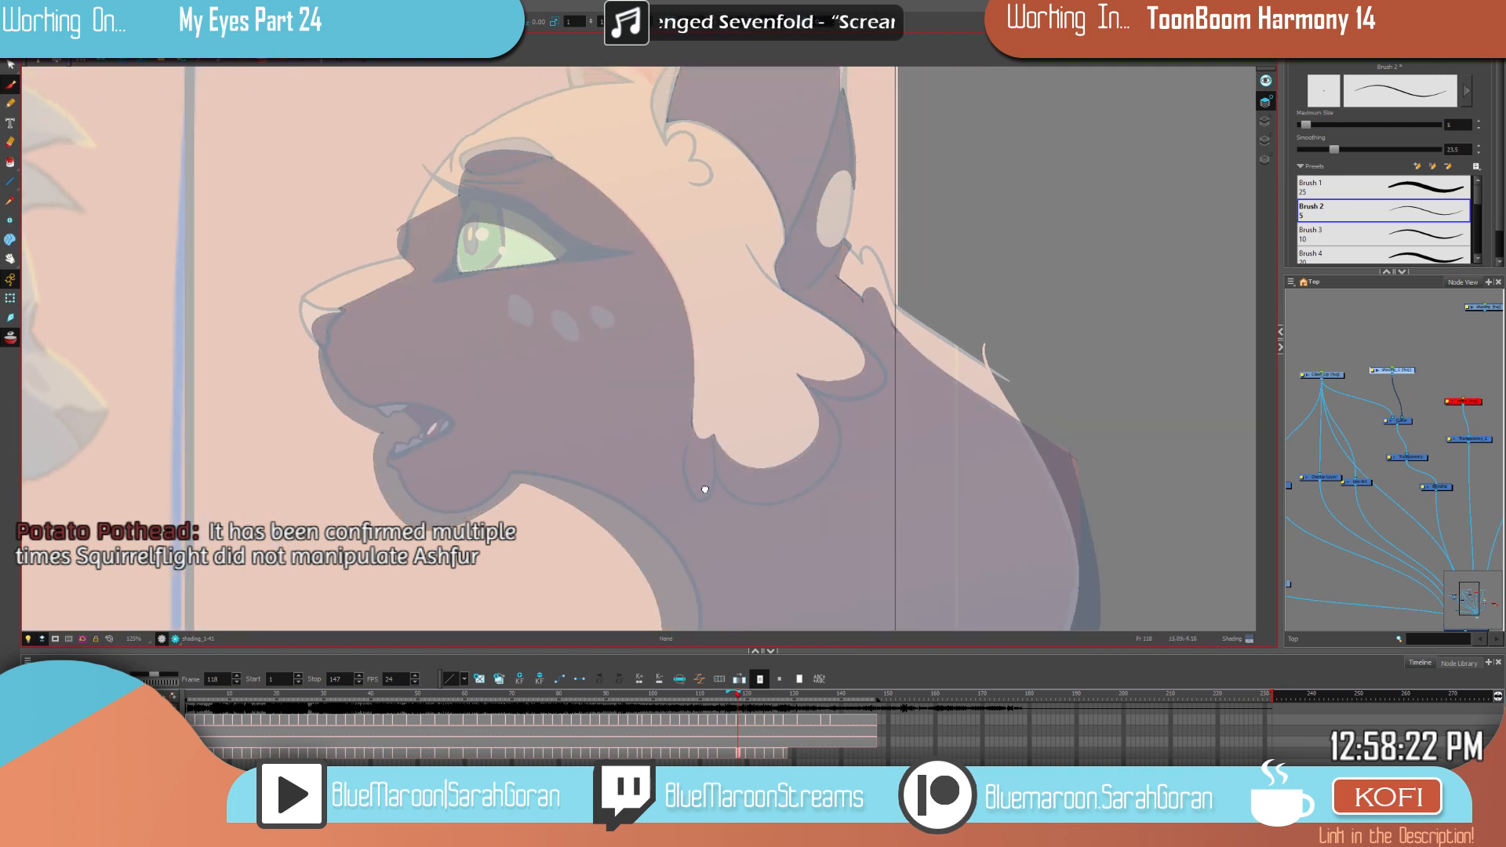
Step: Compare the filled shading on frame 118 with frame 114 across the ears, face, chin and back
key("f")
key("g")
key("g")
key("f")
key("g")
key("g")
key("f")
key("g")
key("f")
key("g")
key("f")
key("g")
key("f")
key("g")
key("f")
key("g")
left_click_drag(927, 316, 870, 423)
key("f")
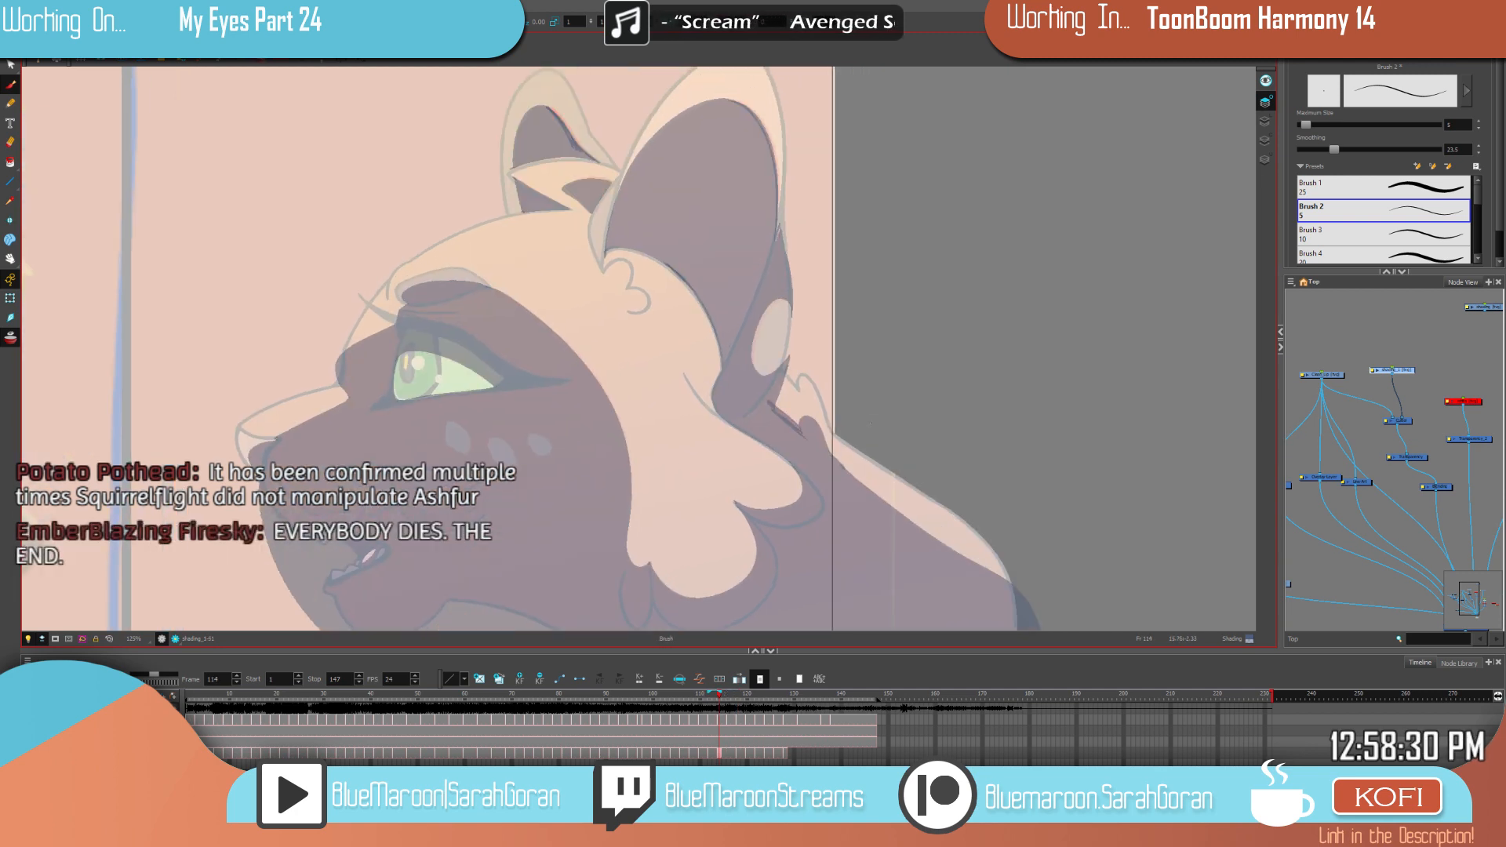
key("g")
key("f")
key("g")
key("f")
key("g")
mouse_move(958, 478)
left_mouse_down()
mouse_move(963, 363)
mouse_move(985, 312)
left_mouse_up()
key("f")
key("g")
key("f")
key("g")
key("f")
key("g")
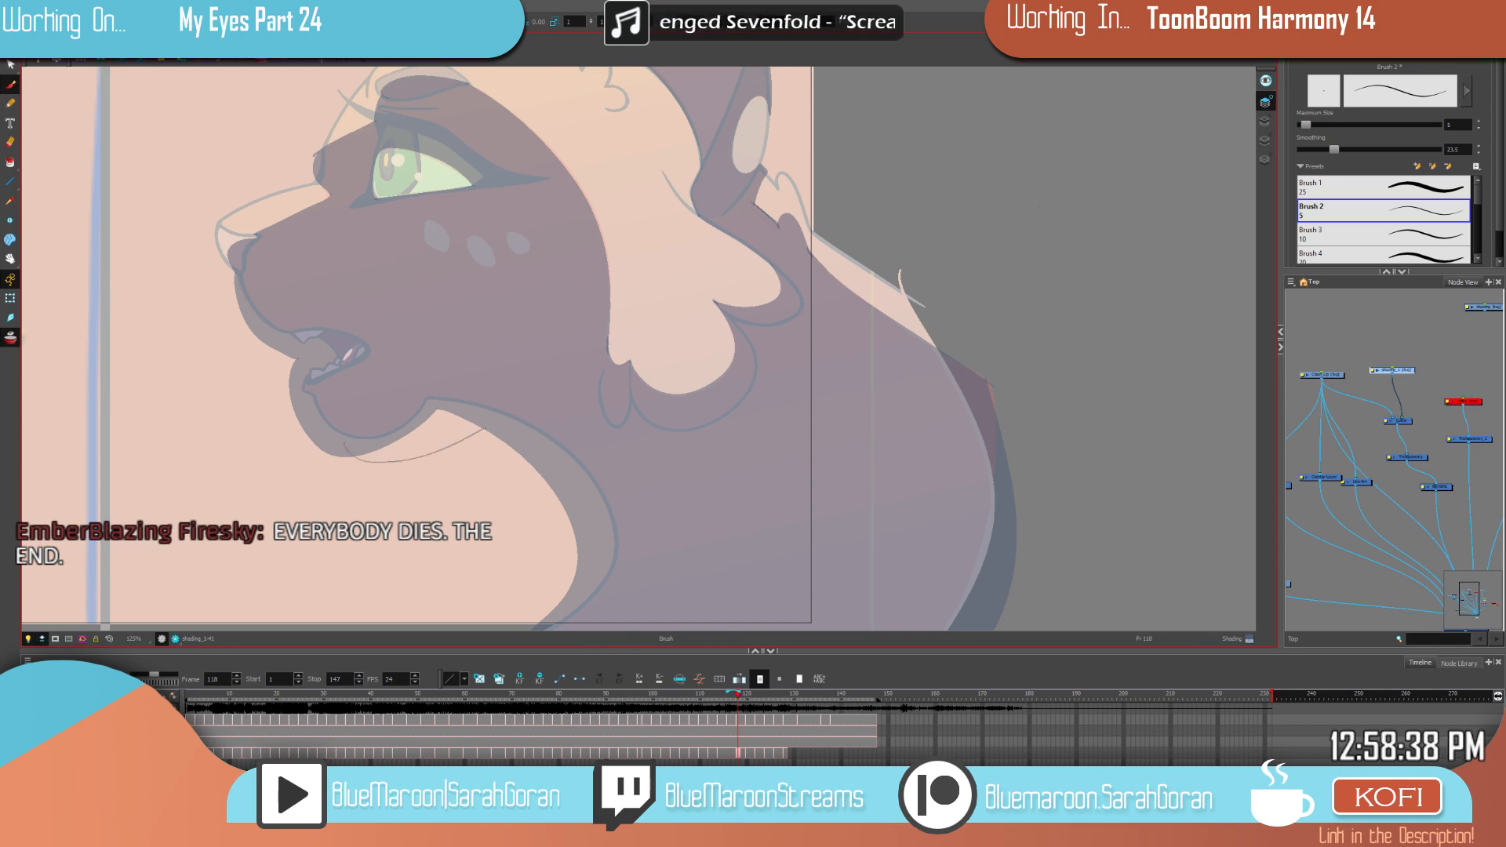
key("f")
key("g")
left_click_drag(439, 433, 446, 321)
key("f")
key("g")
key("f")
key("g")
left_click_drag(958, 204, 1015, 474)
left_click_drag(898, 334, 914, 433)
key("f")
key("g")
key("f")
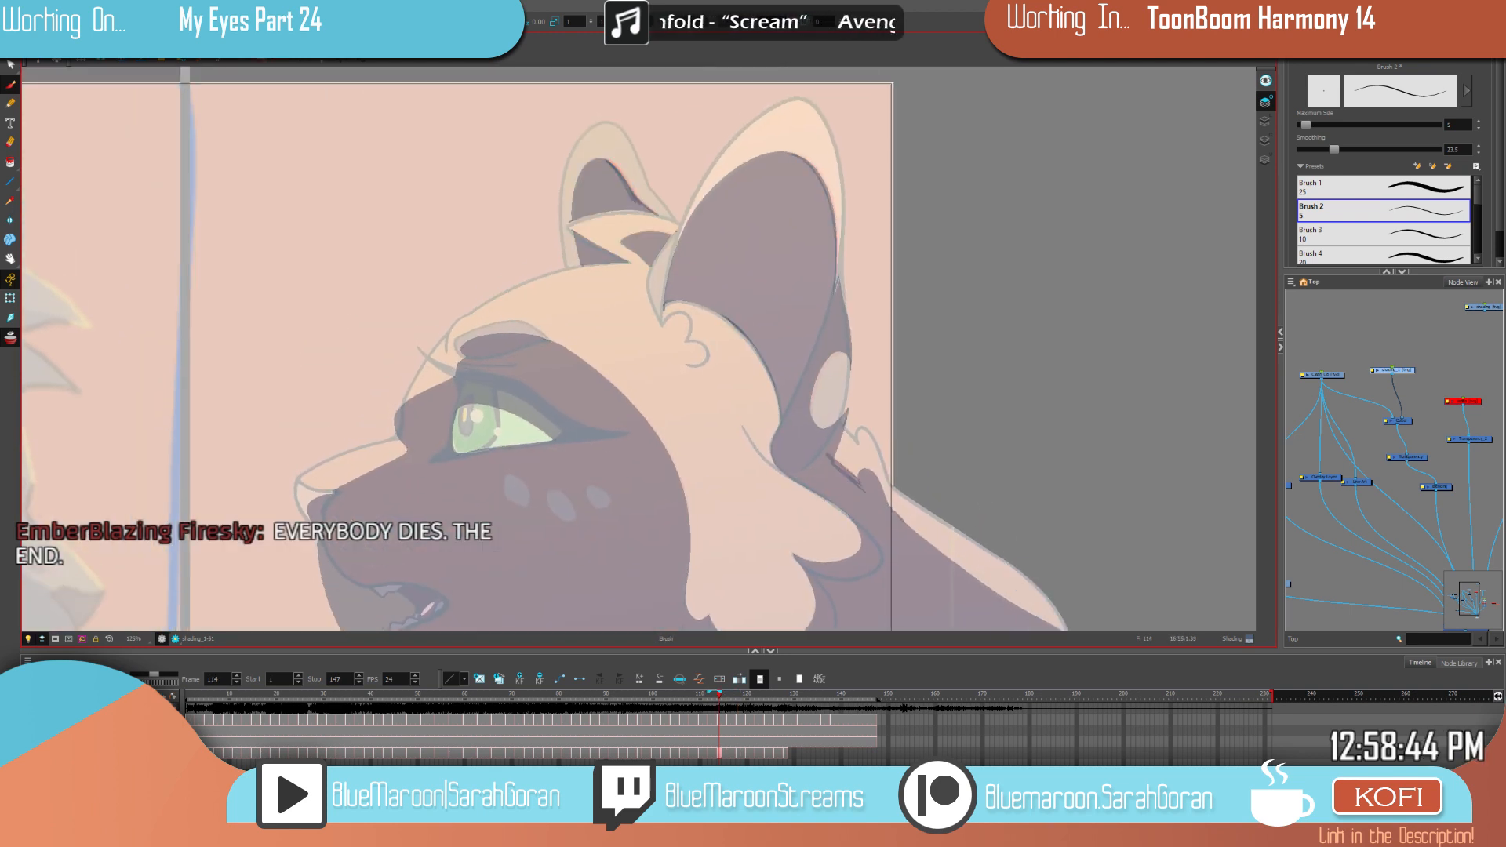
Step: Outline and fill the dark marking on the fur tuft between the ears on frame 118, and erase its overlap at the near ear's edge
key("g")
mouse_move(671, 236)
left_mouse_down()
mouse_move(619, 237)
mouse_move(648, 268)
left_mouse_up()
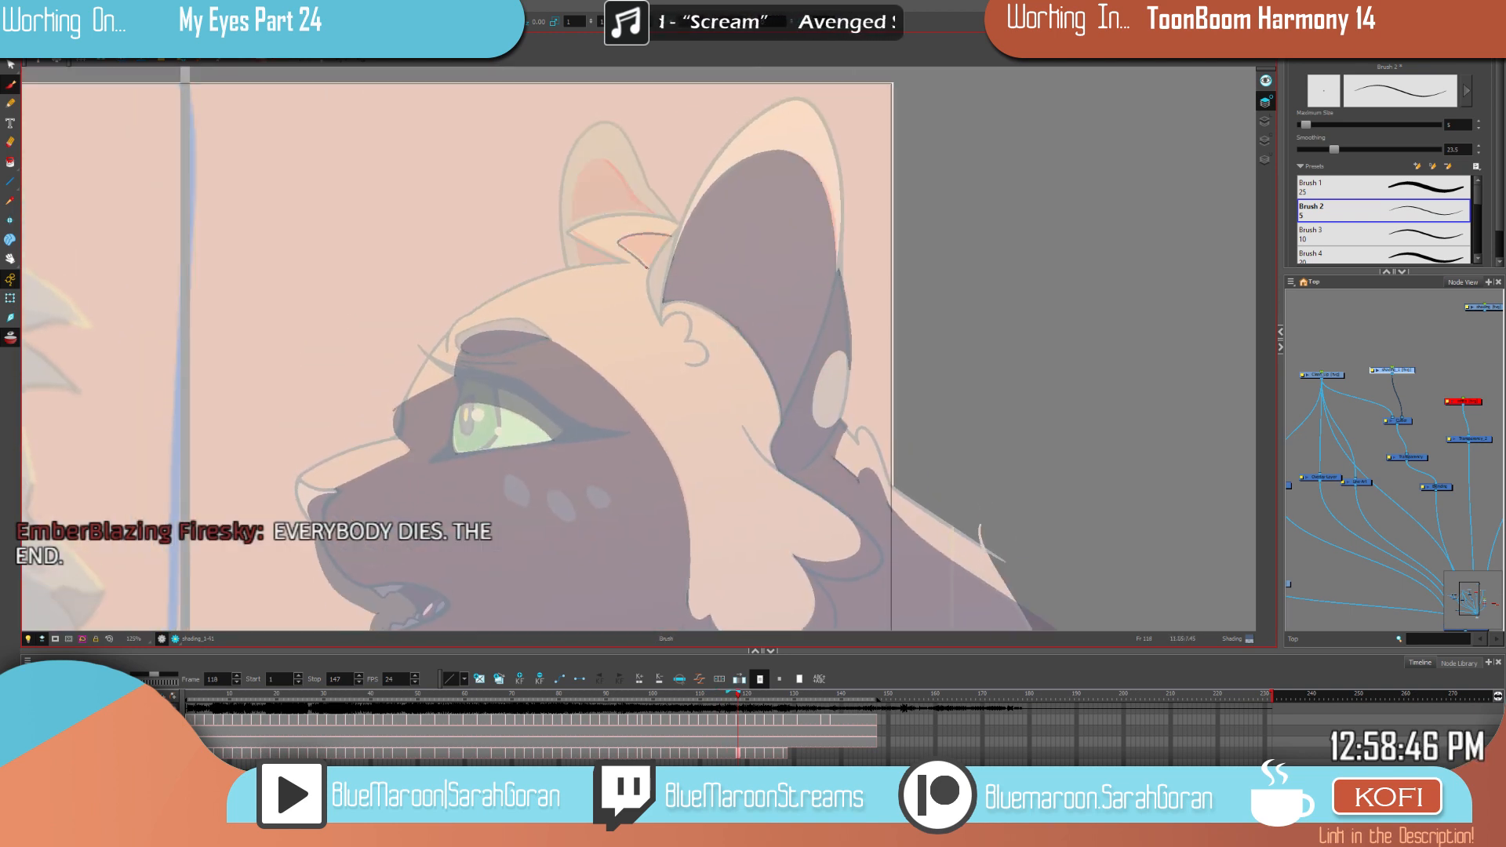
left_click(644, 247)
key("f")
key("g")
key("alt+e")
left_click_drag(673, 240, 665, 253)
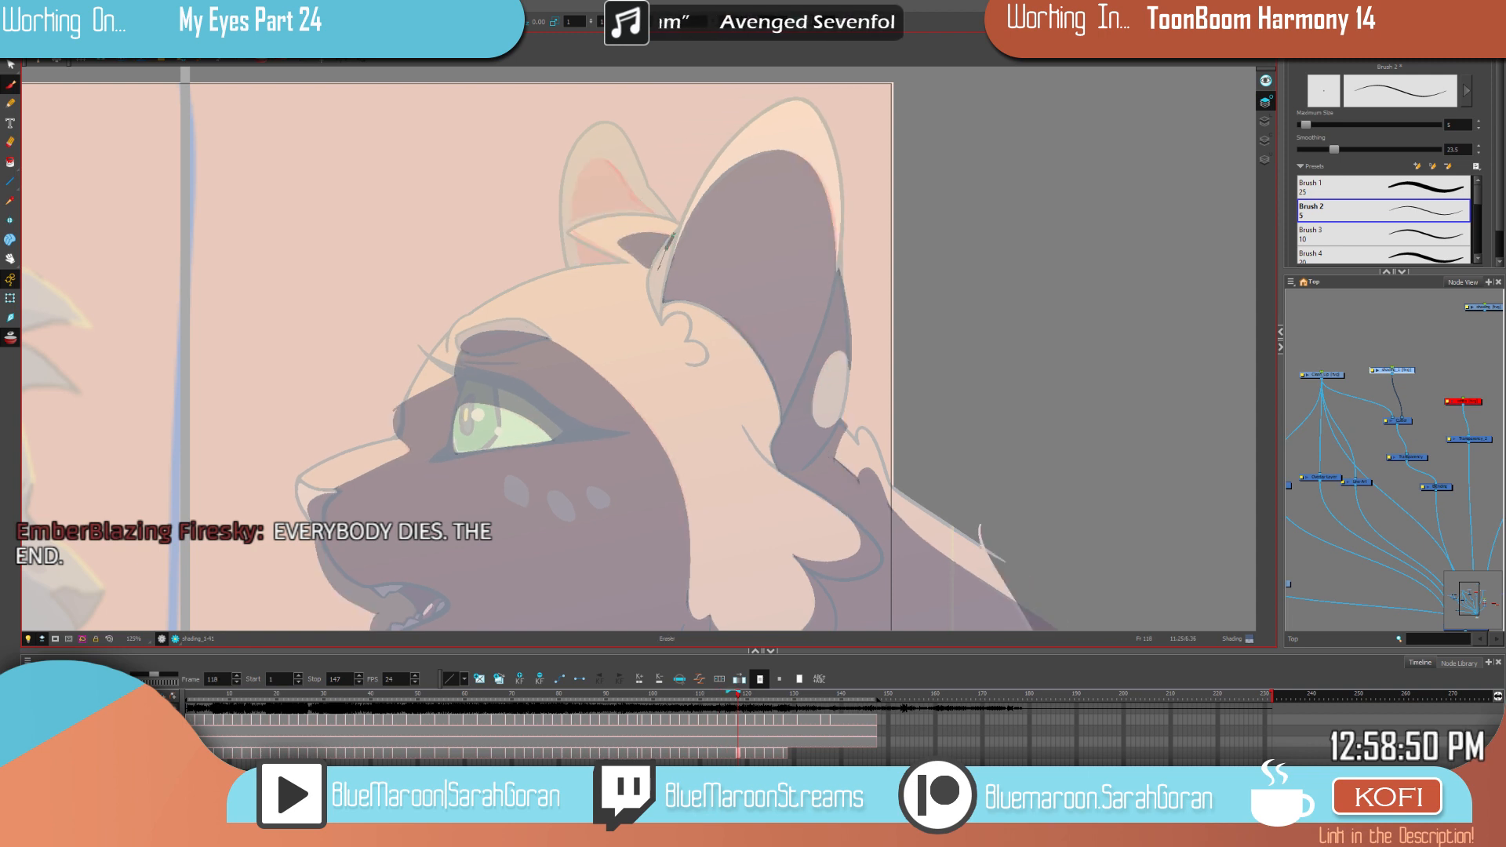
key("f")
key("g")
key("alt+b")
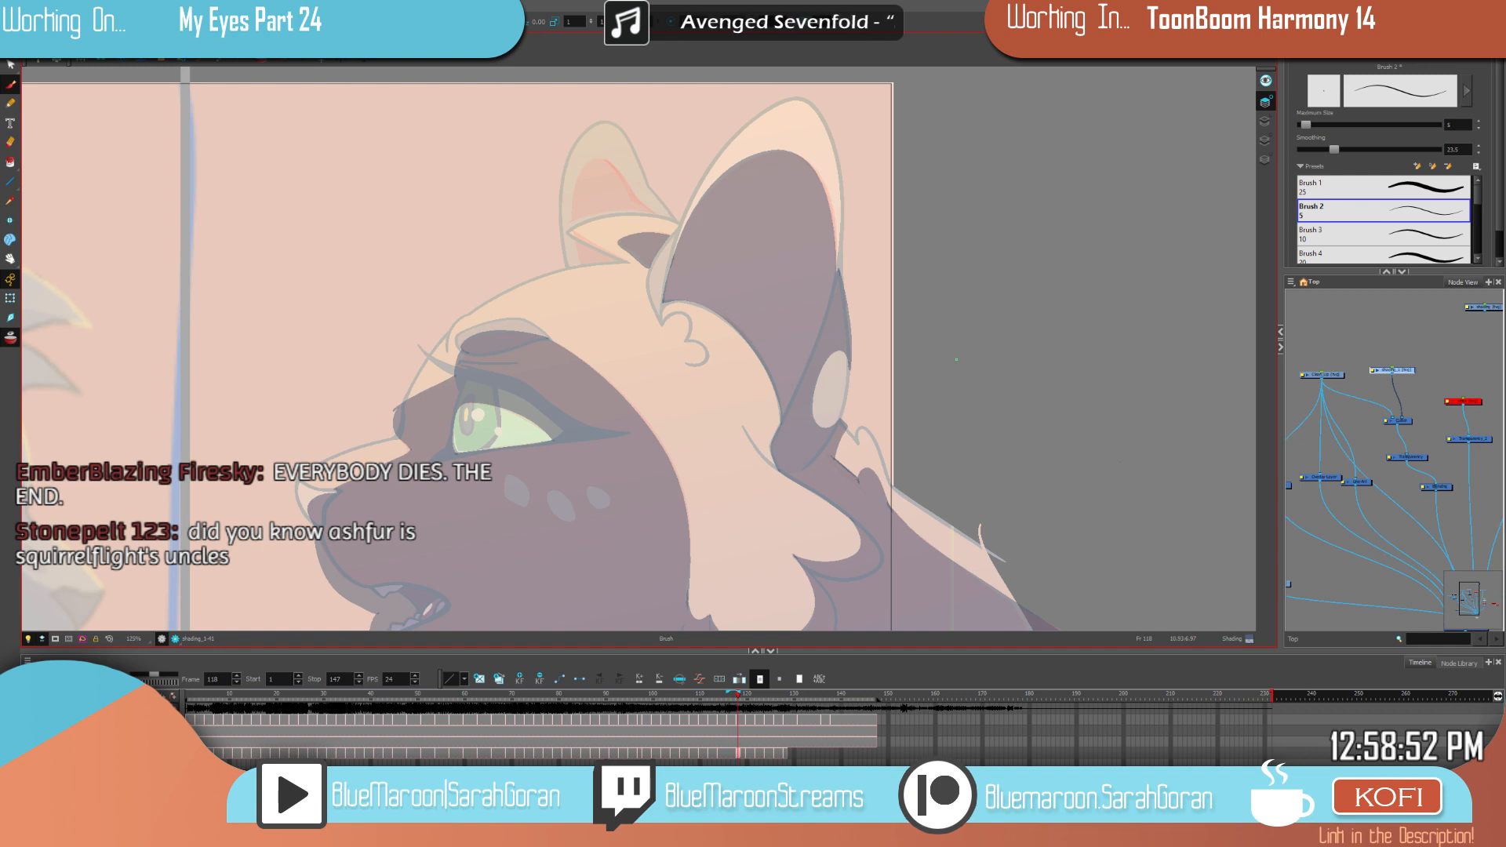
mouse_move(979, 340)
left_mouse_down()
mouse_move(952, 366)
mouse_move(971, 407)
mouse_move(950, 393)
left_mouse_up()
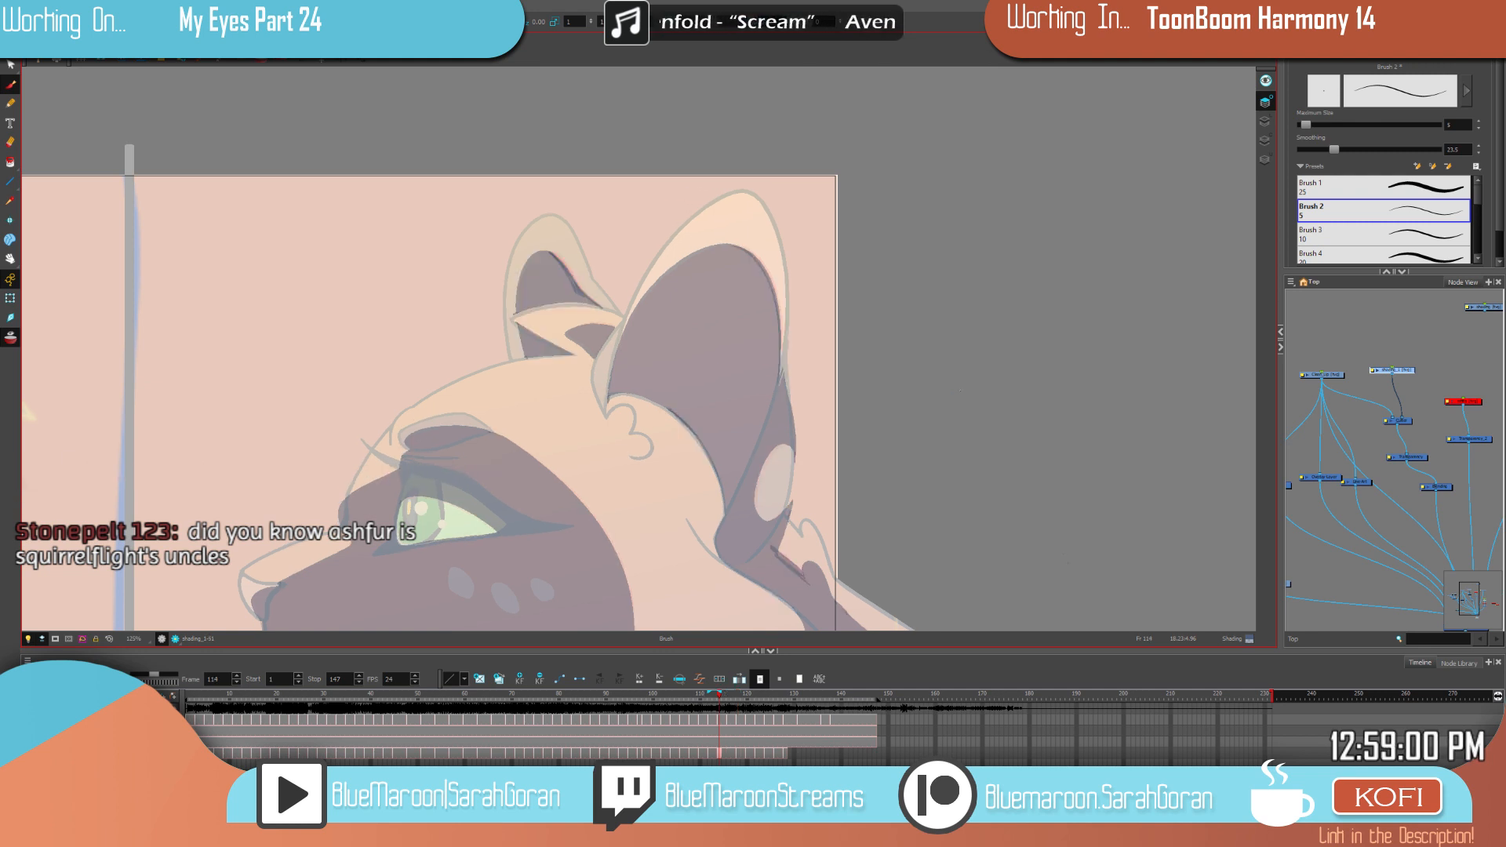
Step: Redraw the shading outline around the far ear and the fur tuft on frame 118 and fill it with the dark shading colour
left_click_drag(600, 307, 519, 278)
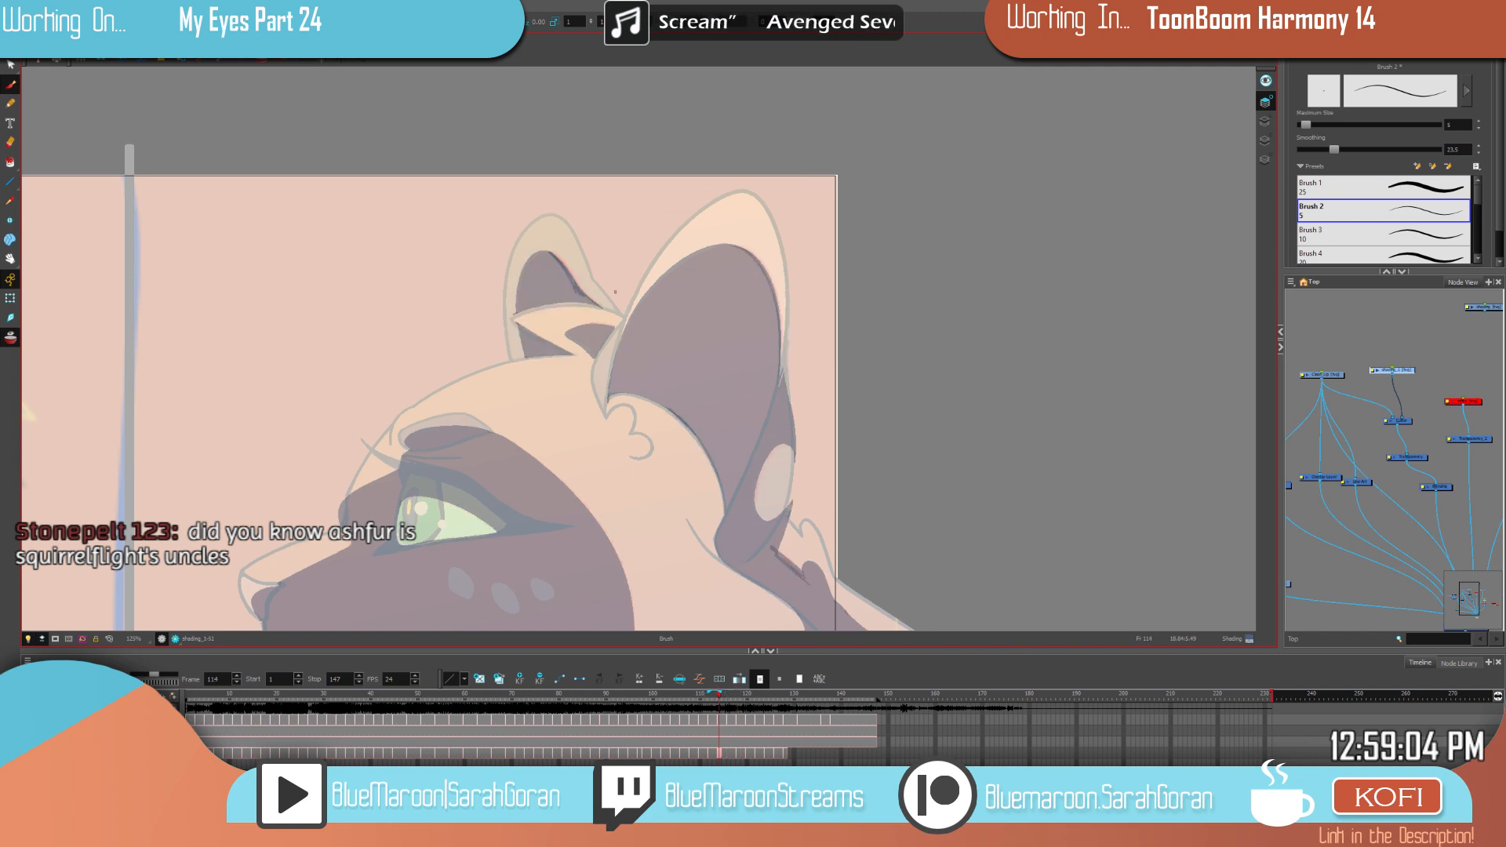
key("ctrl+z")
mouse_move(547, 308)
left_mouse_down()
mouse_move(518, 321)
mouse_move(569, 355)
left_mouse_up()
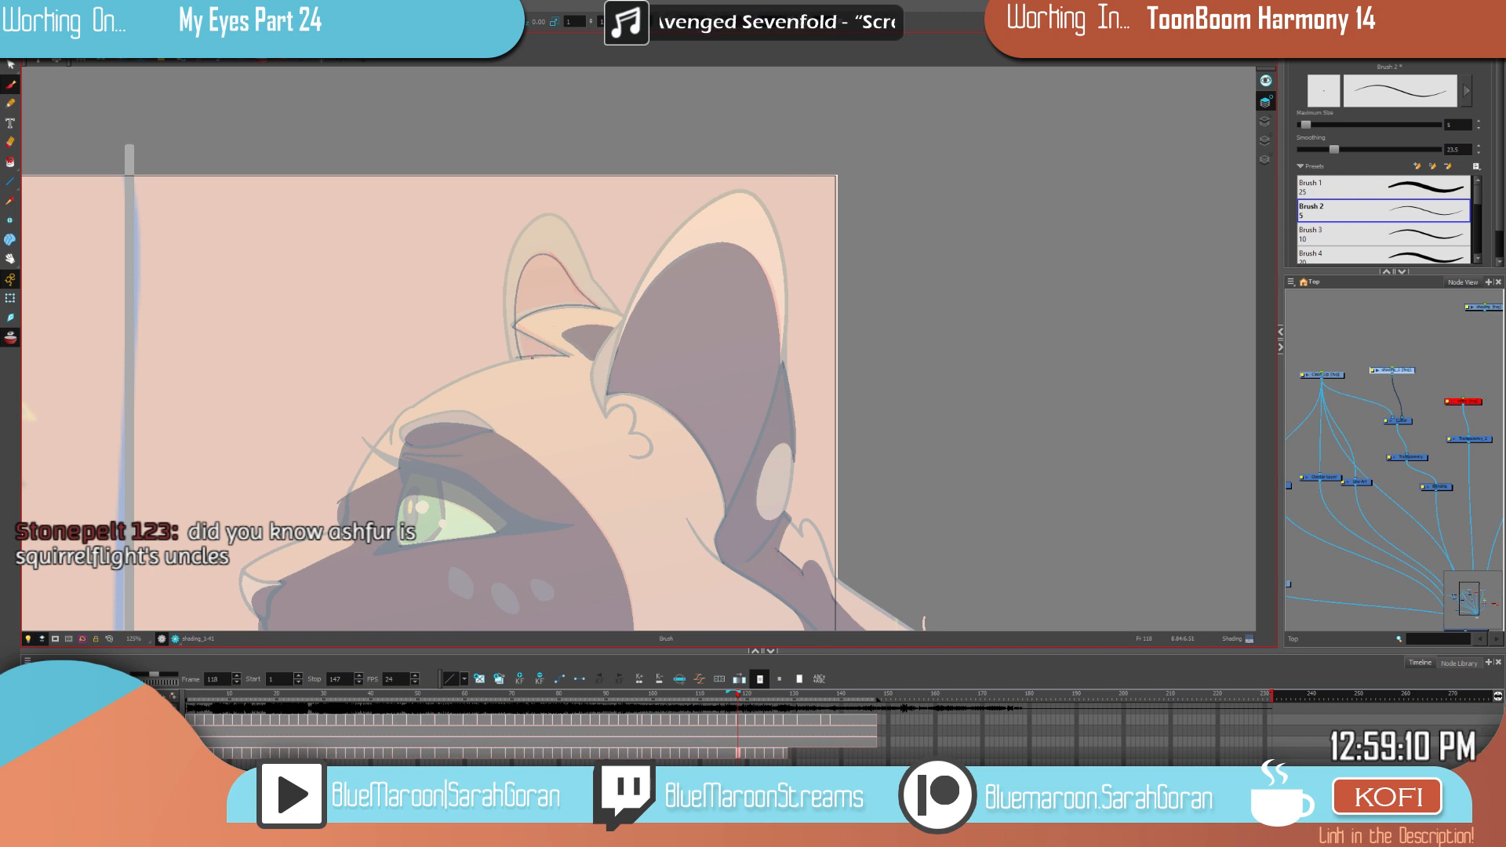
key("alt+i")
left_click(562, 322)
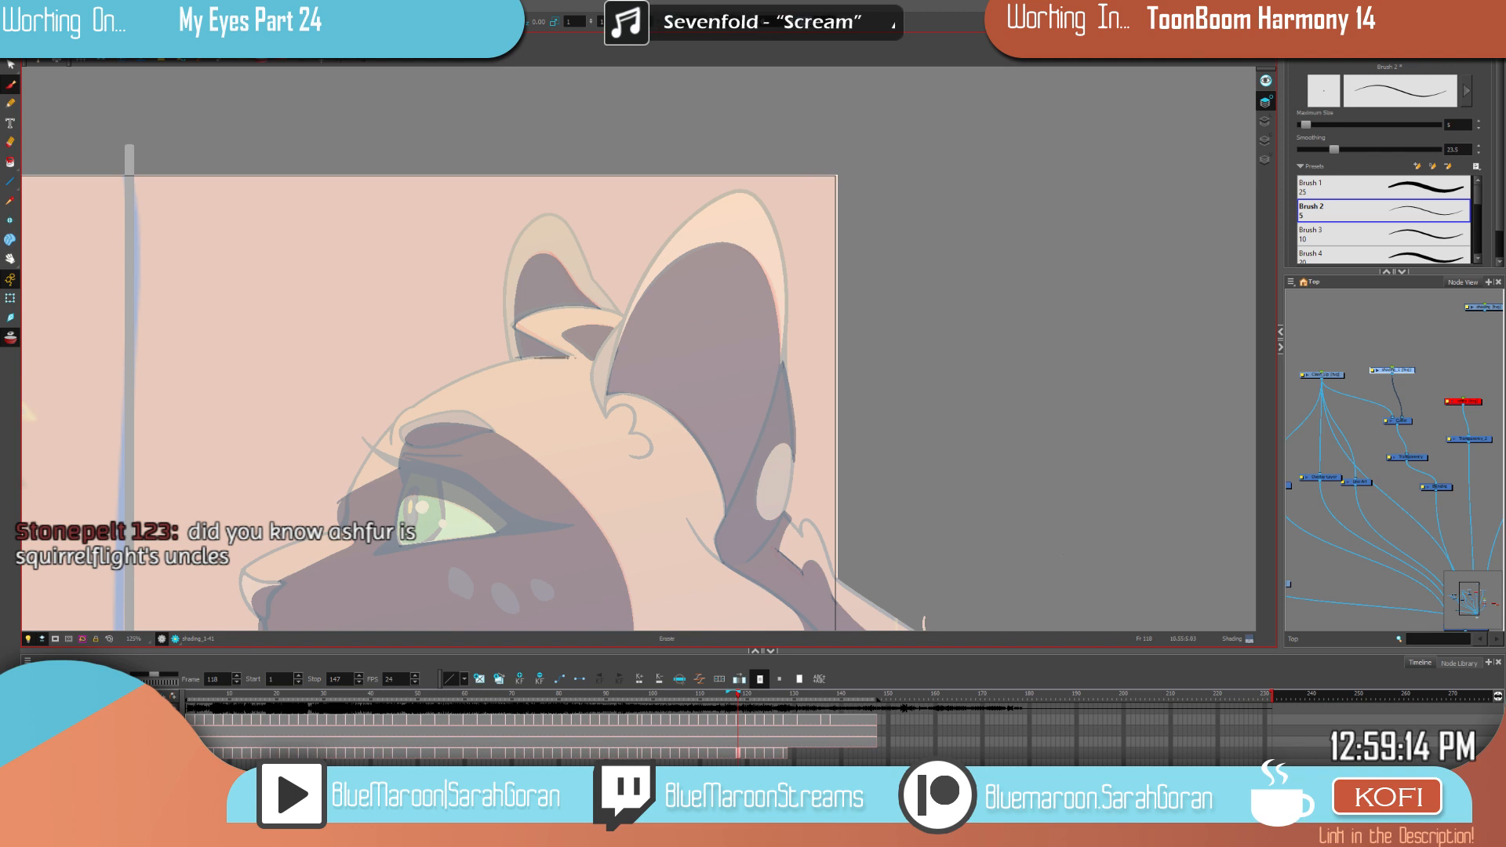
Step: Try to cut away the stray shading at the fur tuft's tip beside the far ear on frame 118
right_click(517, 325)
left_click(502, 315)
key("ctrl+z")
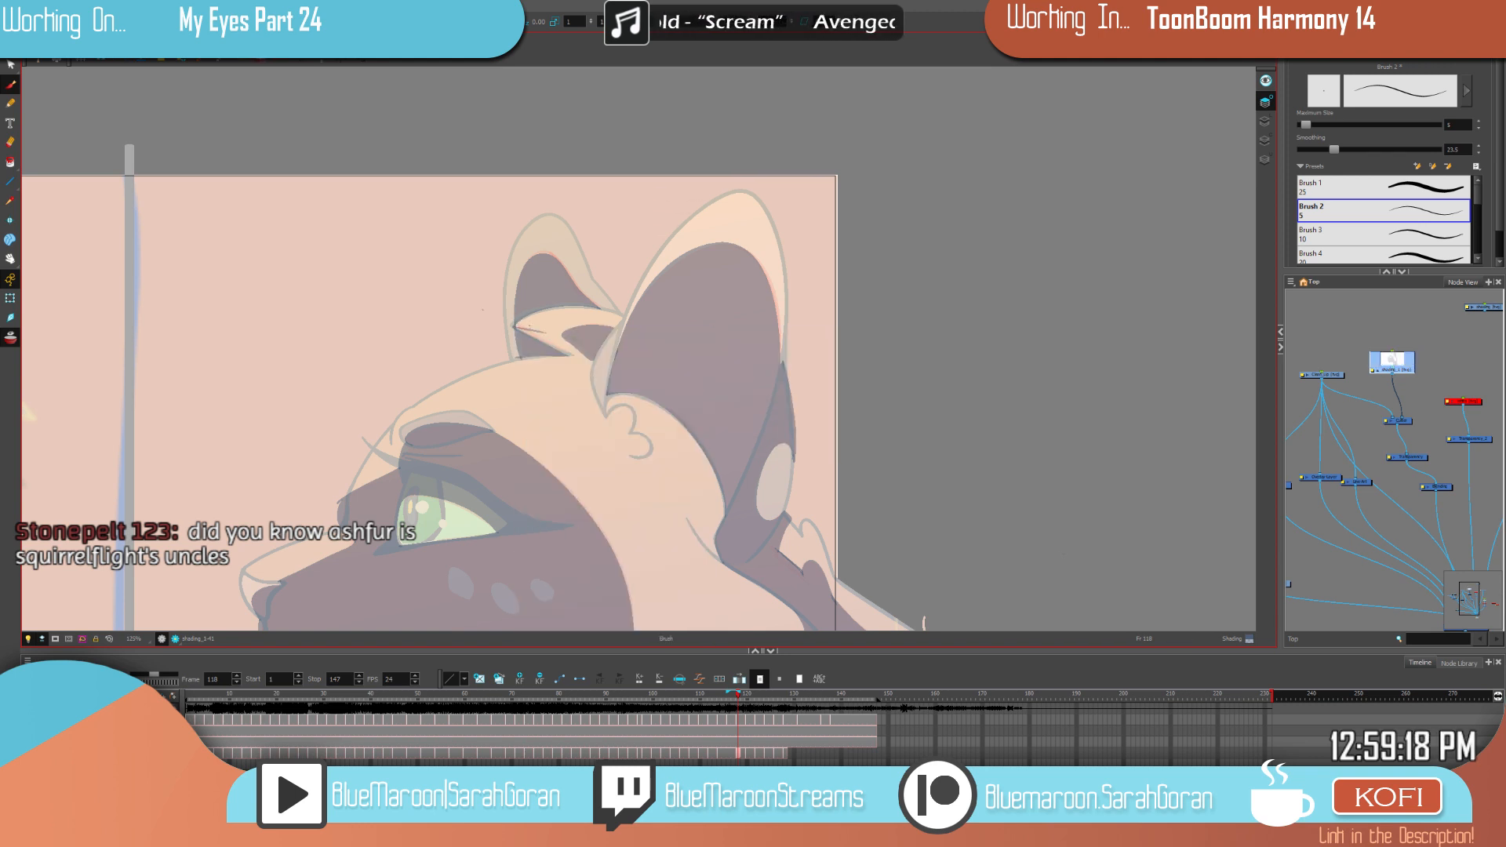
key("ctrl+z")
left_click_drag(488, 298, 478, 295)
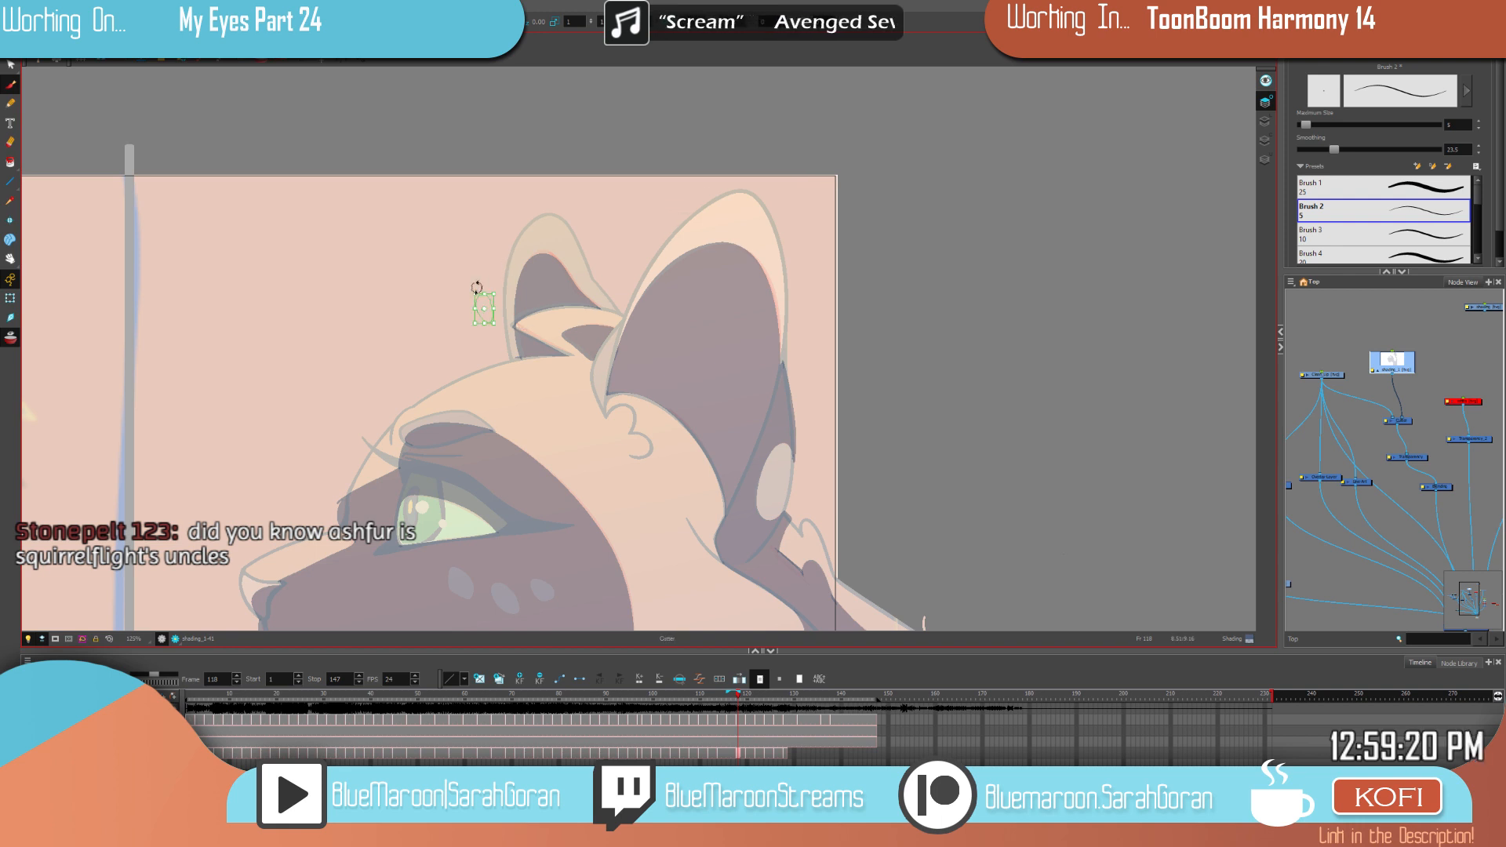
key("alt+b")
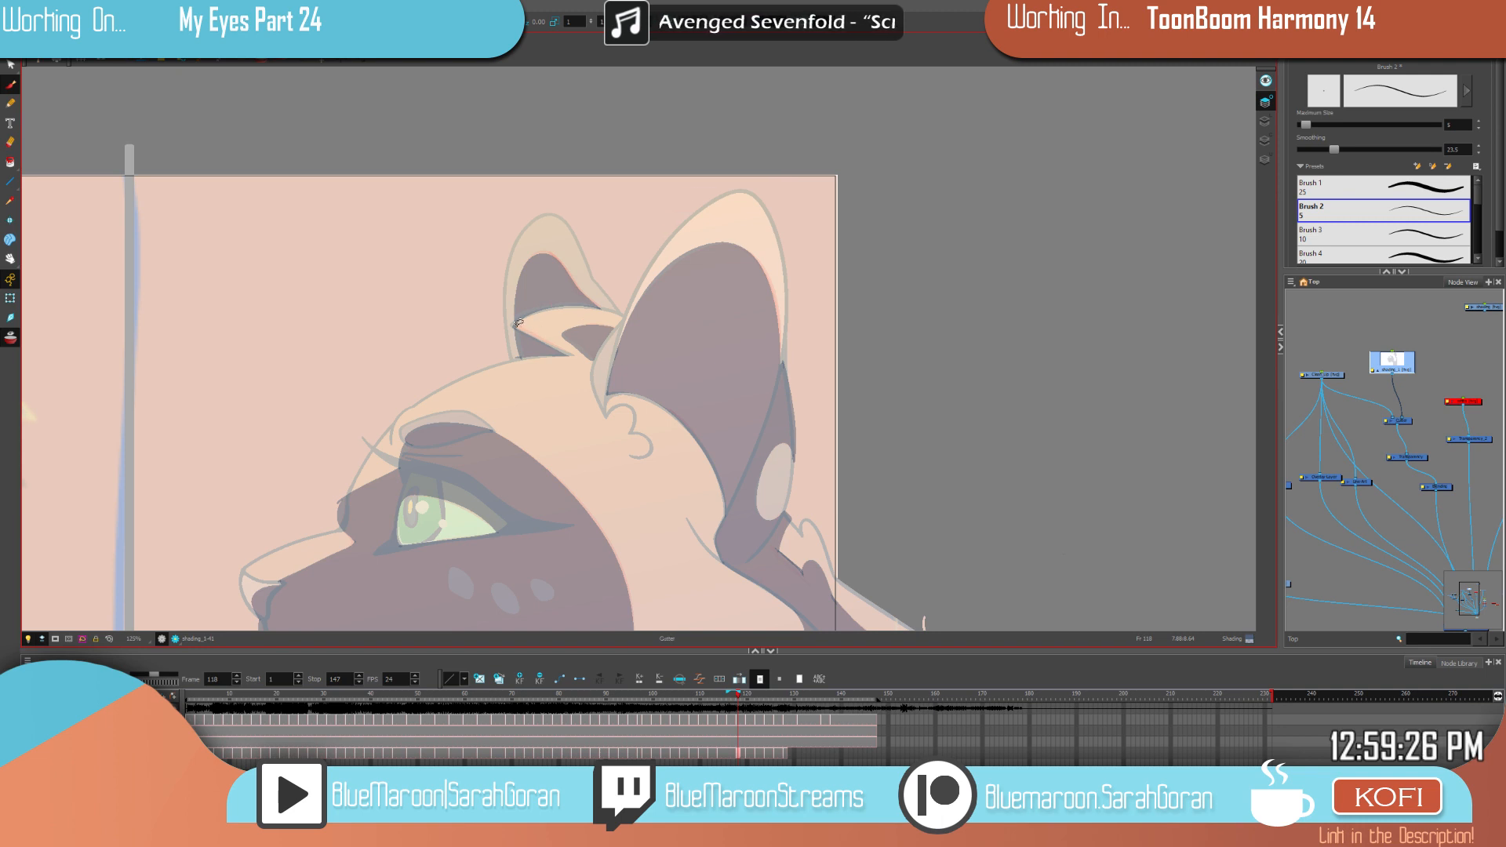
left_click(522, 322)
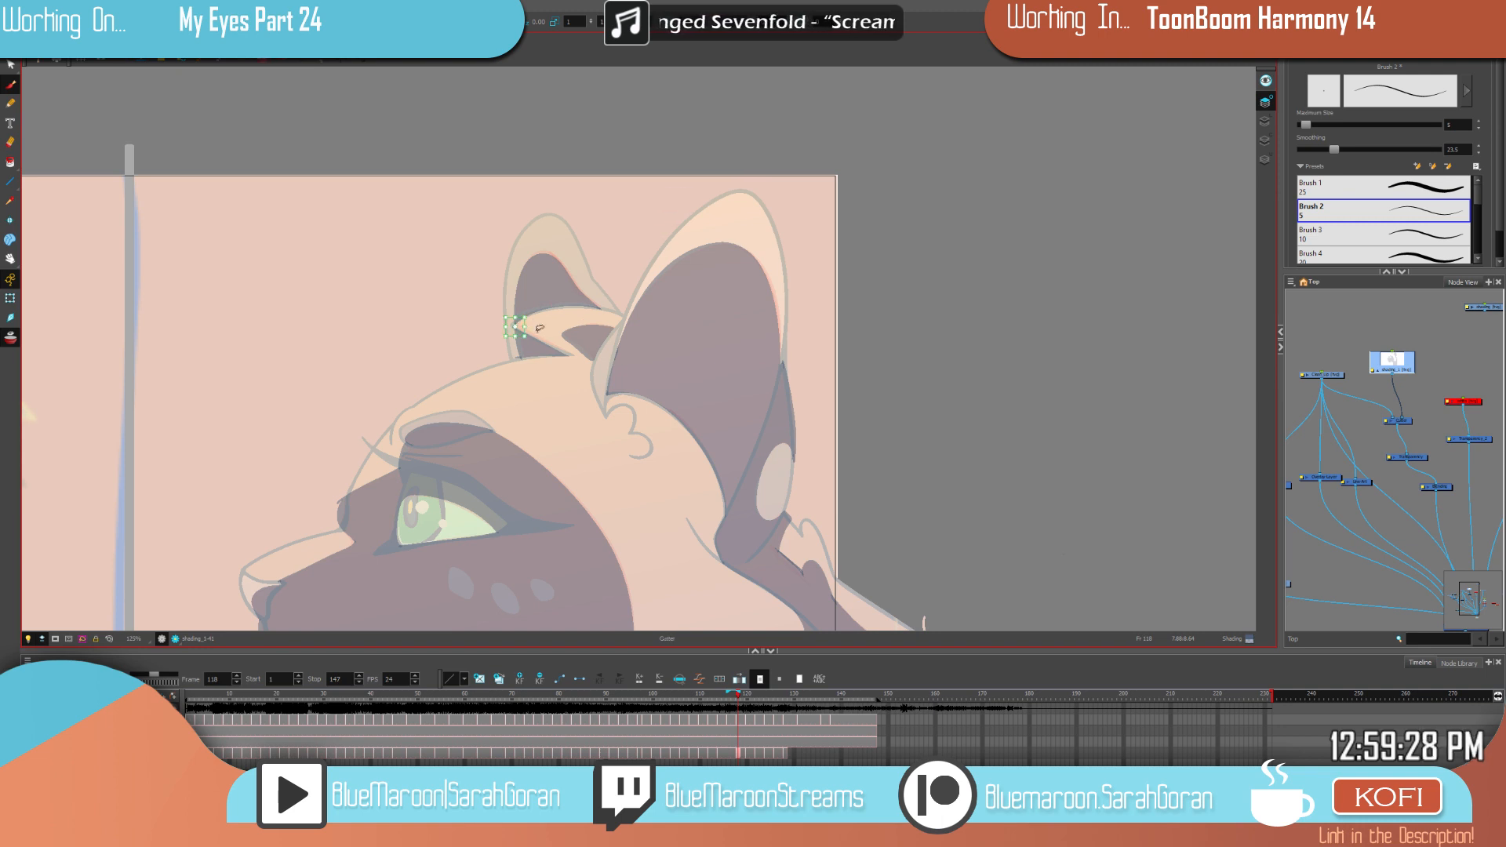
key("ctrl+z")
key("ctrl+z")
left_click(10, 84)
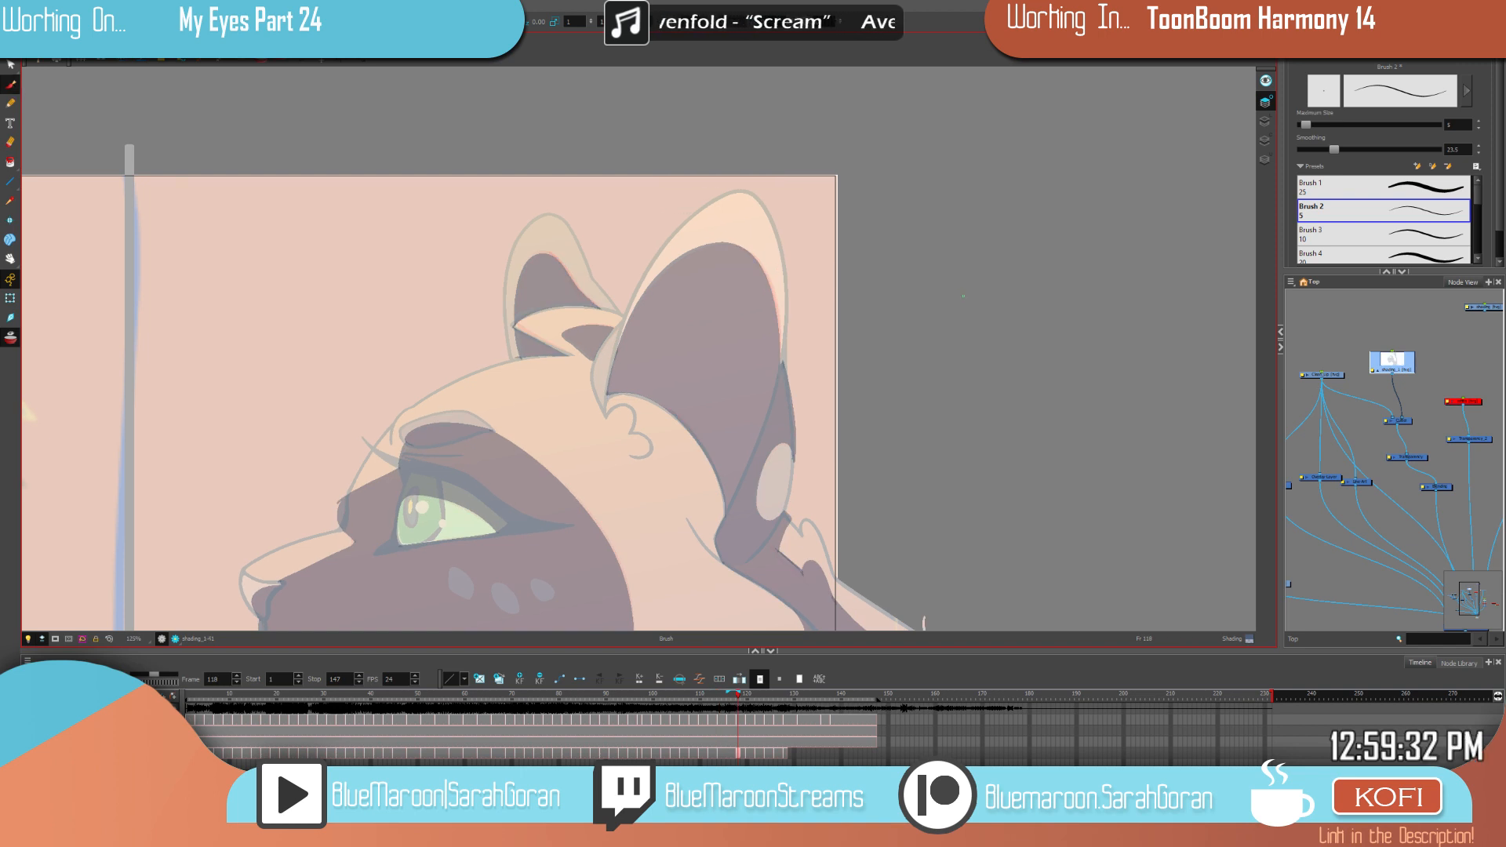
key("alt+e")
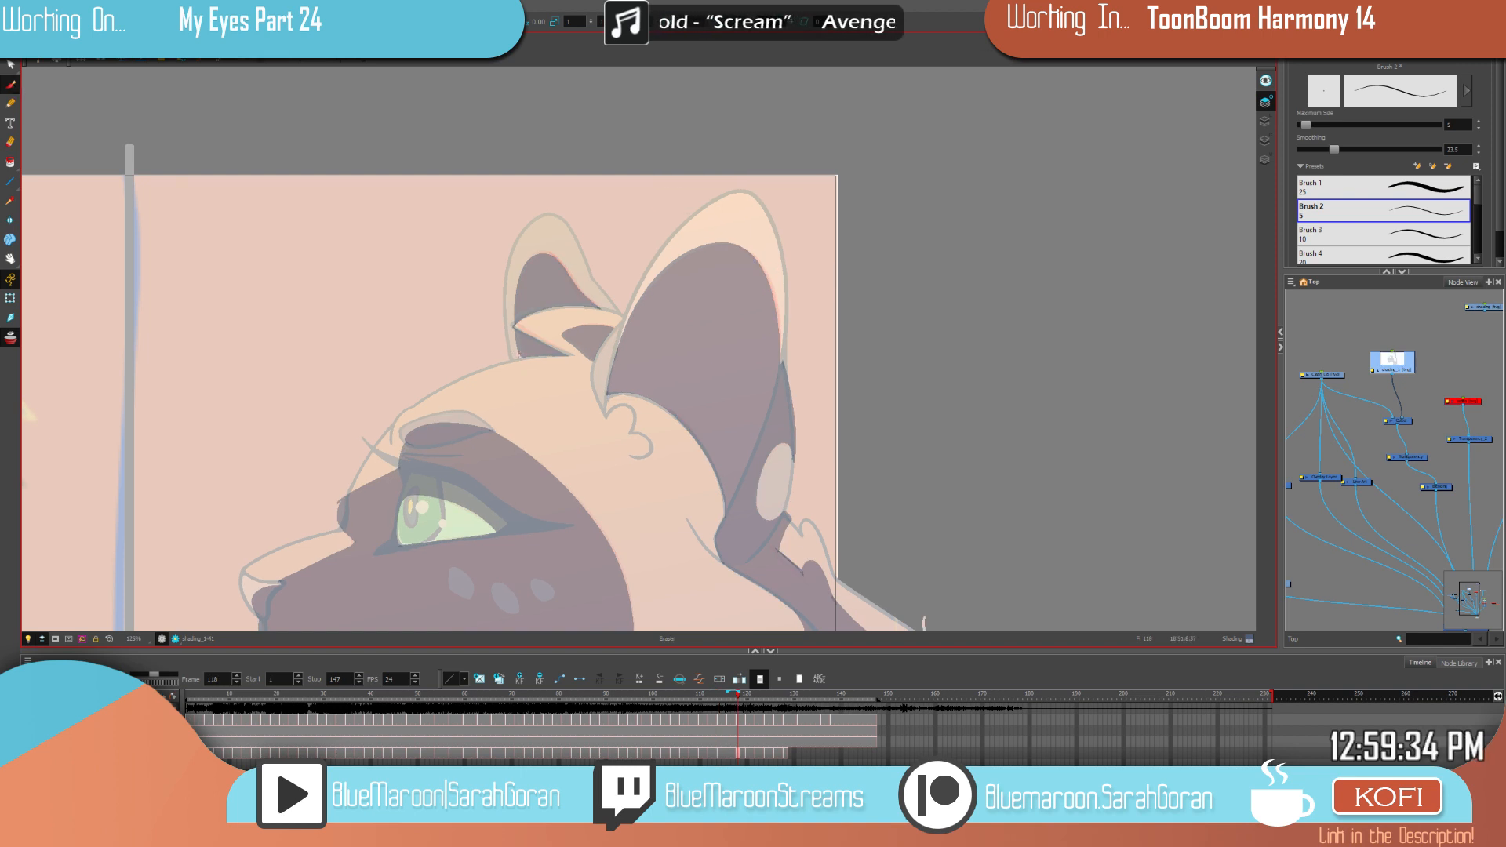
Step: Compare the ear, fur tuft and face shading on frame 118 with frame 114 at close range
left_click_drag(929, 404, 947, 291)
key("comma")
key("comma")
key("comma")
key("comma")
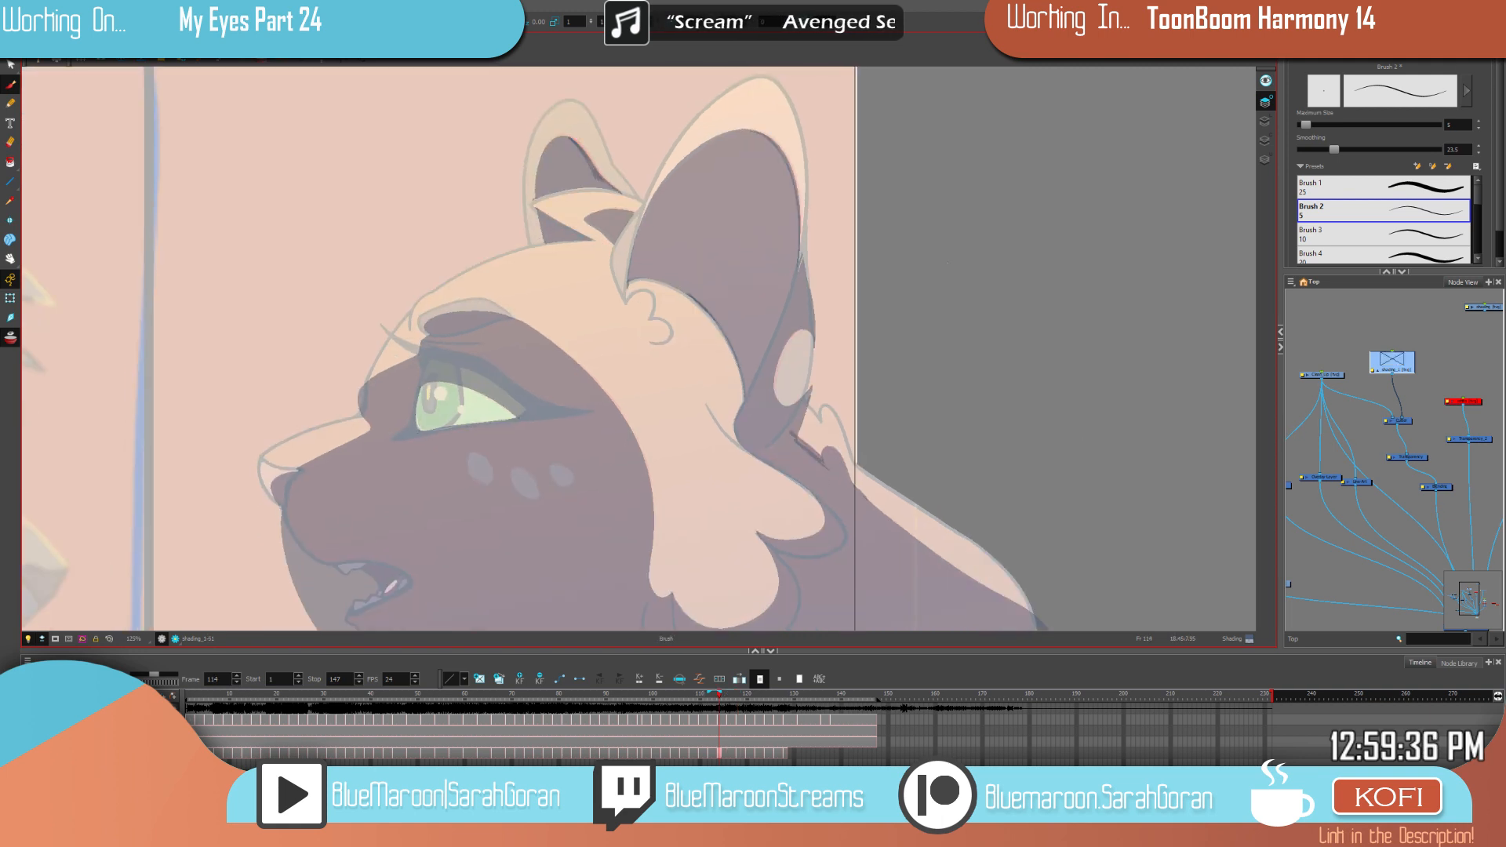
key("period")
key("period")
key("period")
key("period")
key("comma")
key("comma")
key("comma")
key("comma")
key("period")
key("period")
key("period")
key("period")
key("comma")
key("comma")
key("comma")
key("comma")
key("period")
key("period")
key("period")
key("period")
key("comma")
key("comma")
key("comma")
key("comma")
left_click_drag(592, 188, 612, 190)
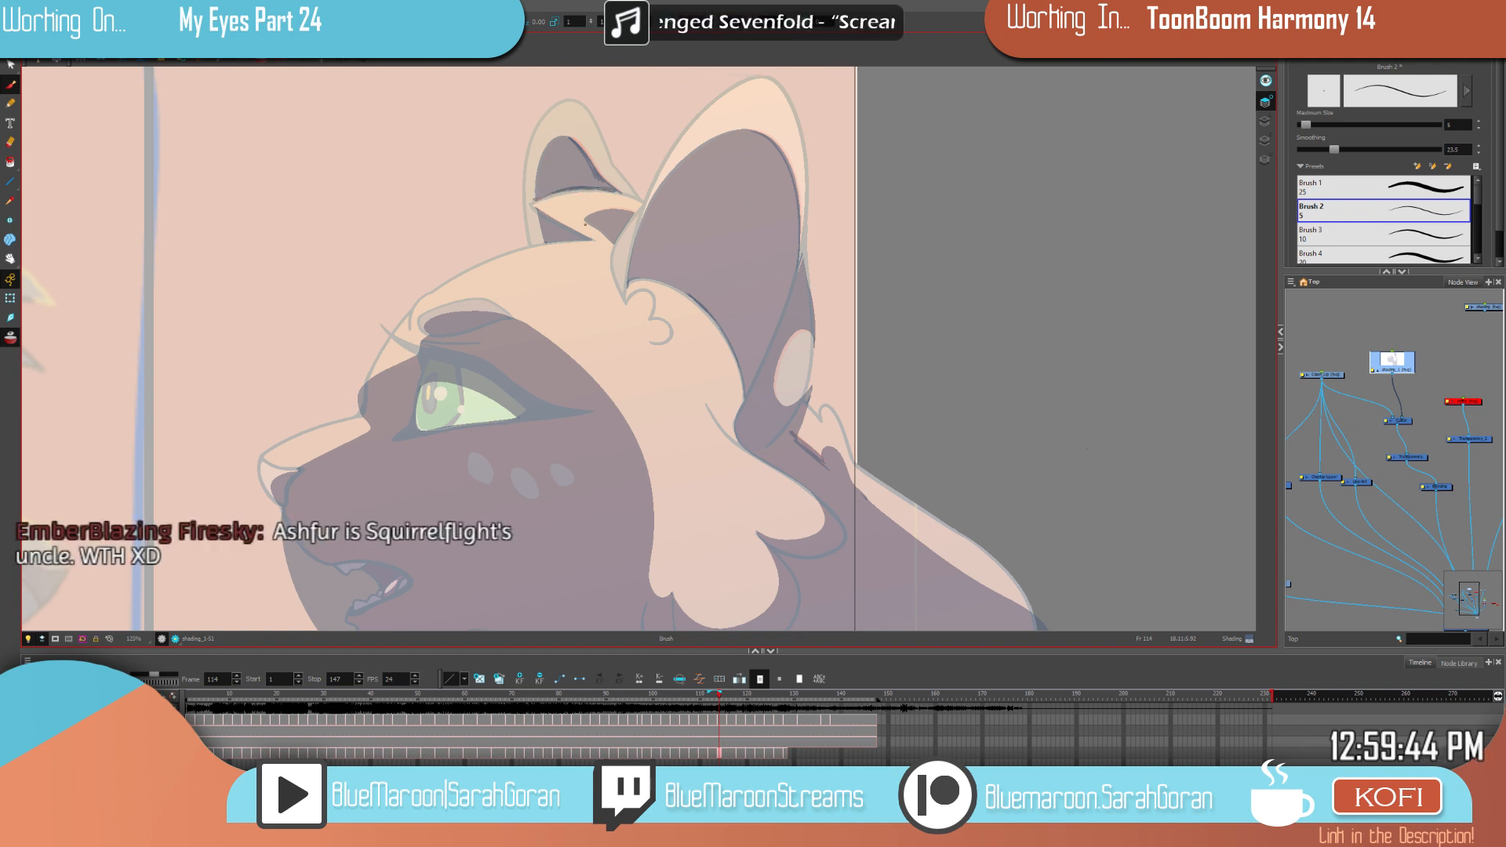
Step: Examine the shading over the cat's whole head, neck and back on frame 118 against frame 114
left_click_drag(940, 359, 918, 386)
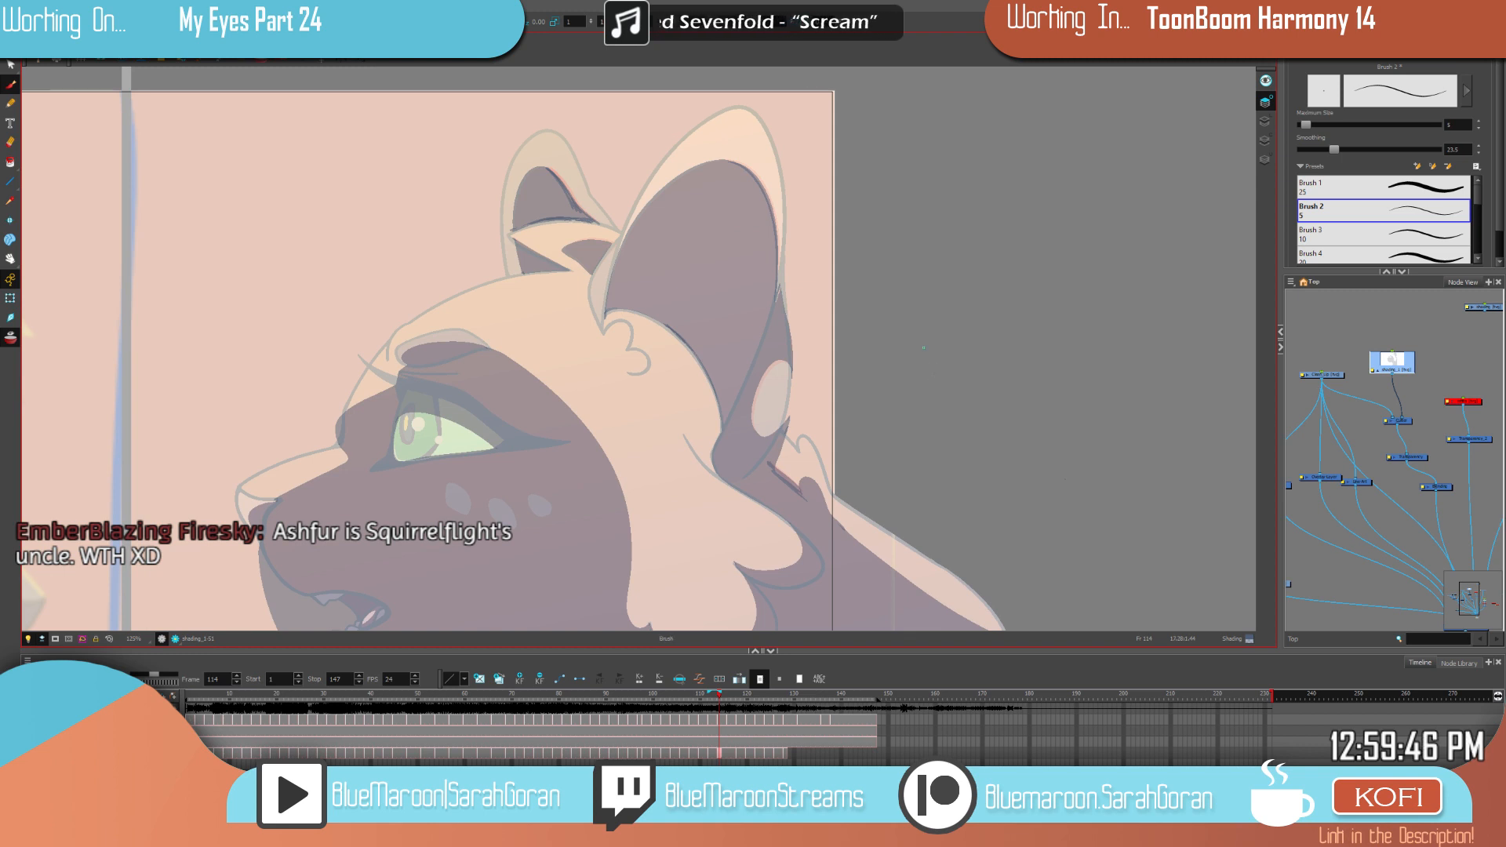
scroll(923, 348, "down", 4)
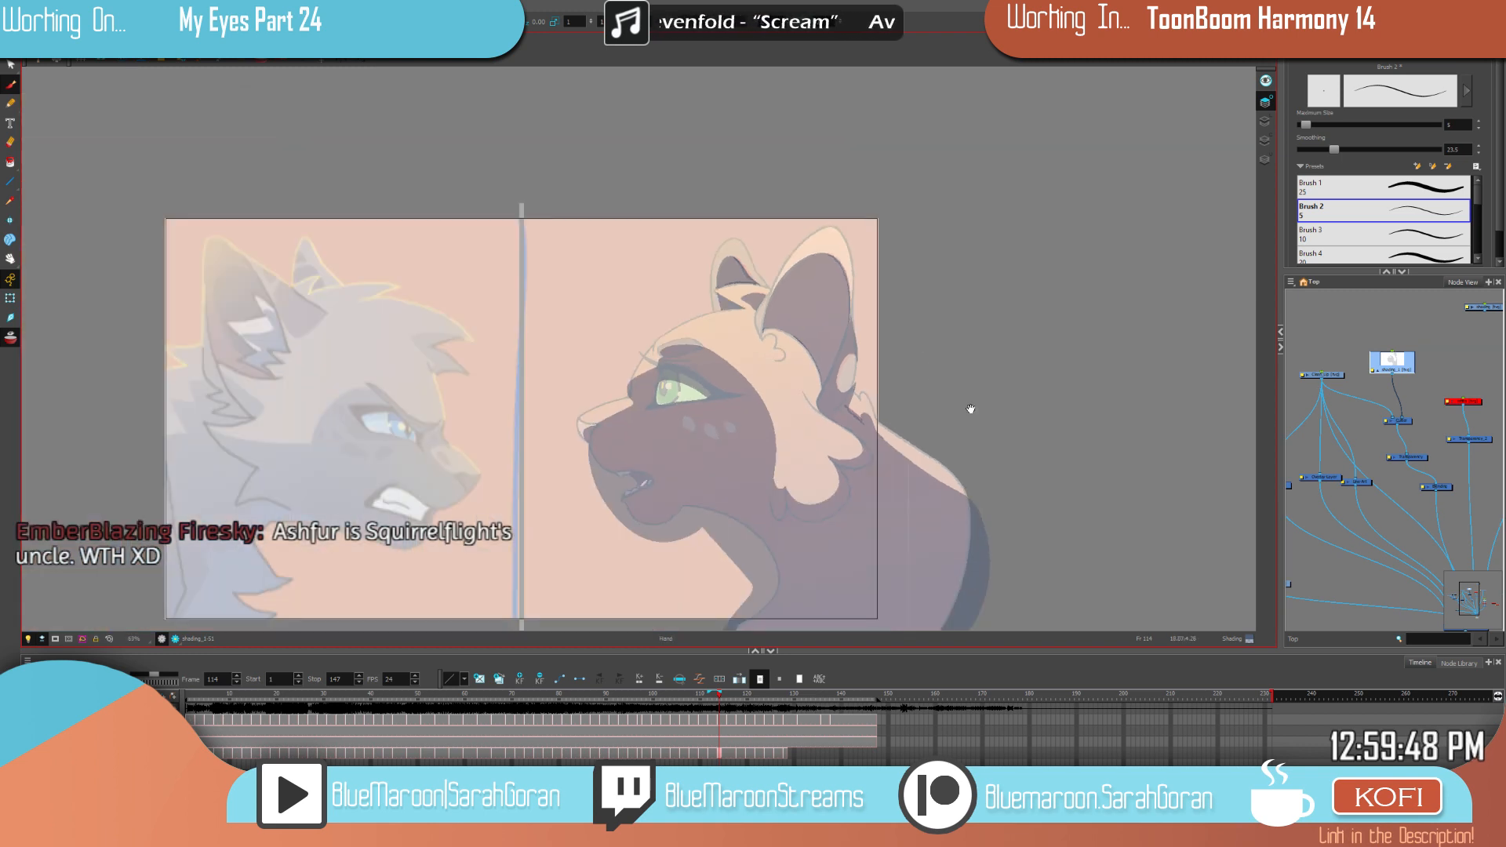
left_click_drag(960, 319, 944, 310)
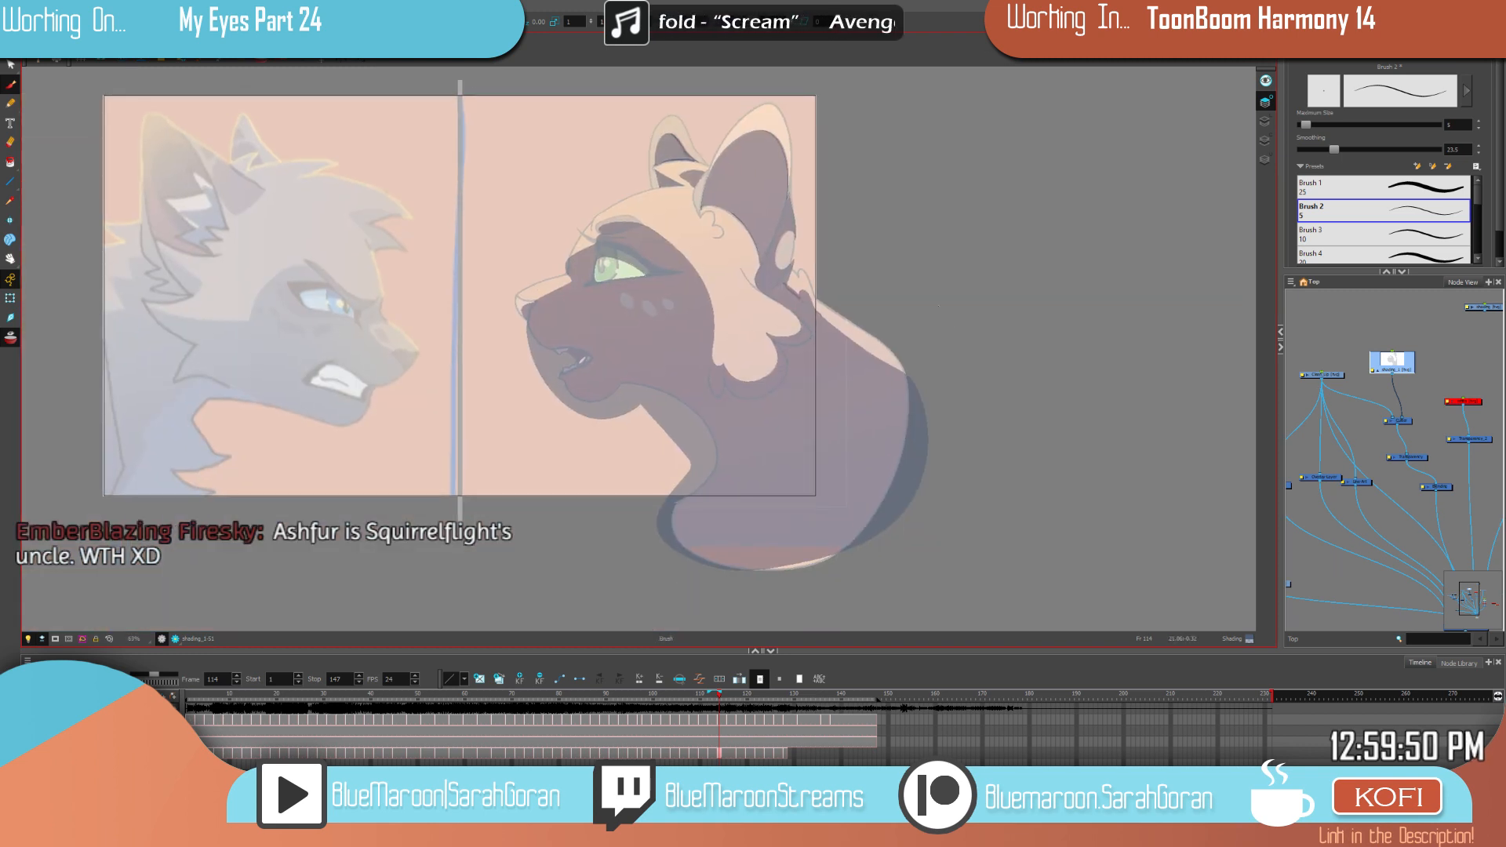
key("period")
key("period")
key("period")
key("period")
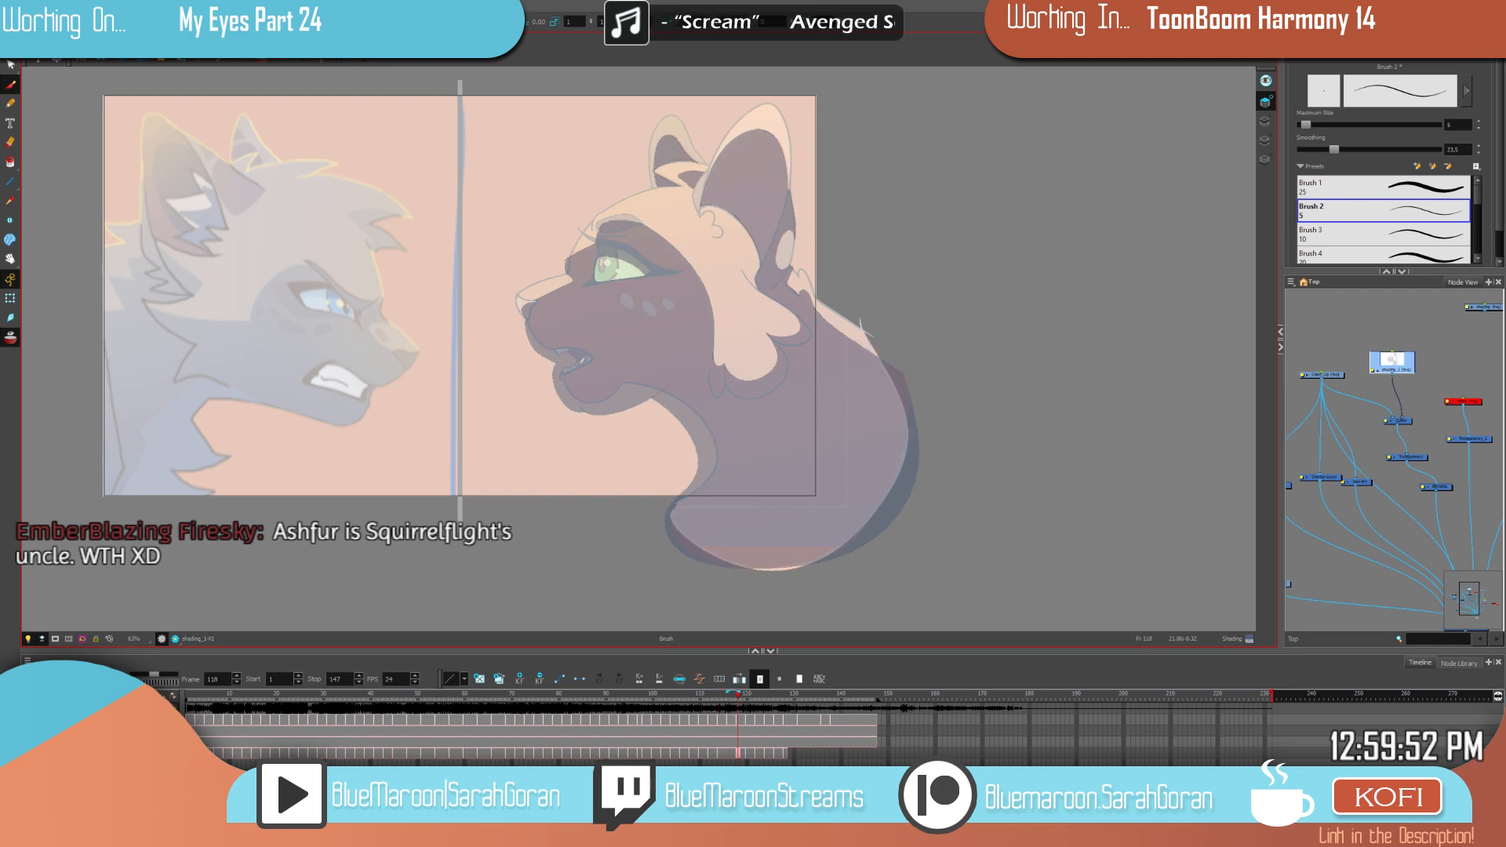
key("comma")
key("period")
key("comma")
key("period")
key("comma")
key("comma")
key("comma")
key("comma")
key("period")
key("period")
key("period")
key("period")
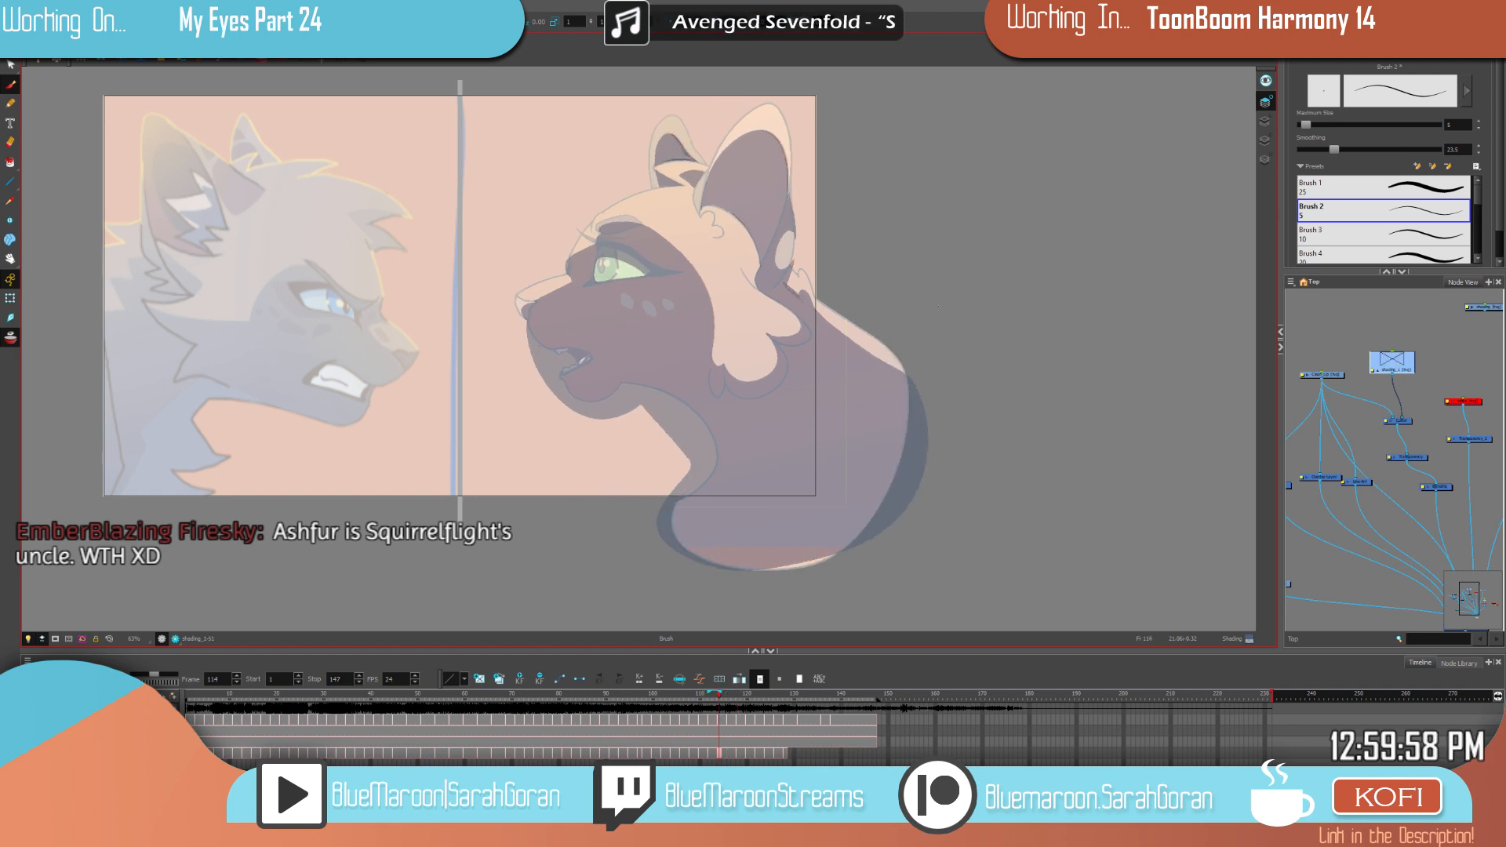
key("comma")
key("comma")
key("comma")
key("comma")
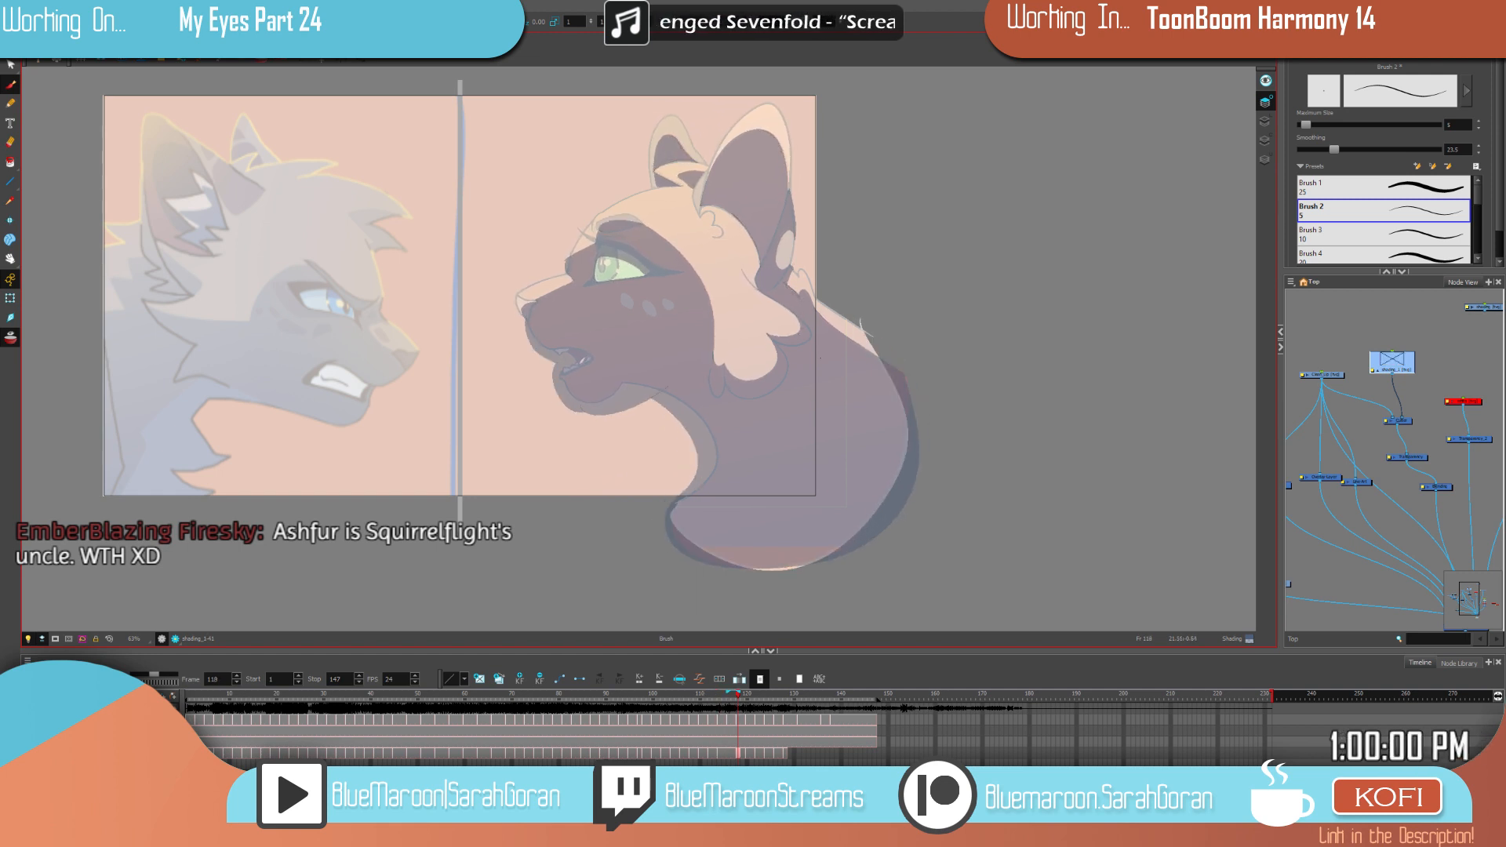
key("period")
key("period")
key("period")
key("period")
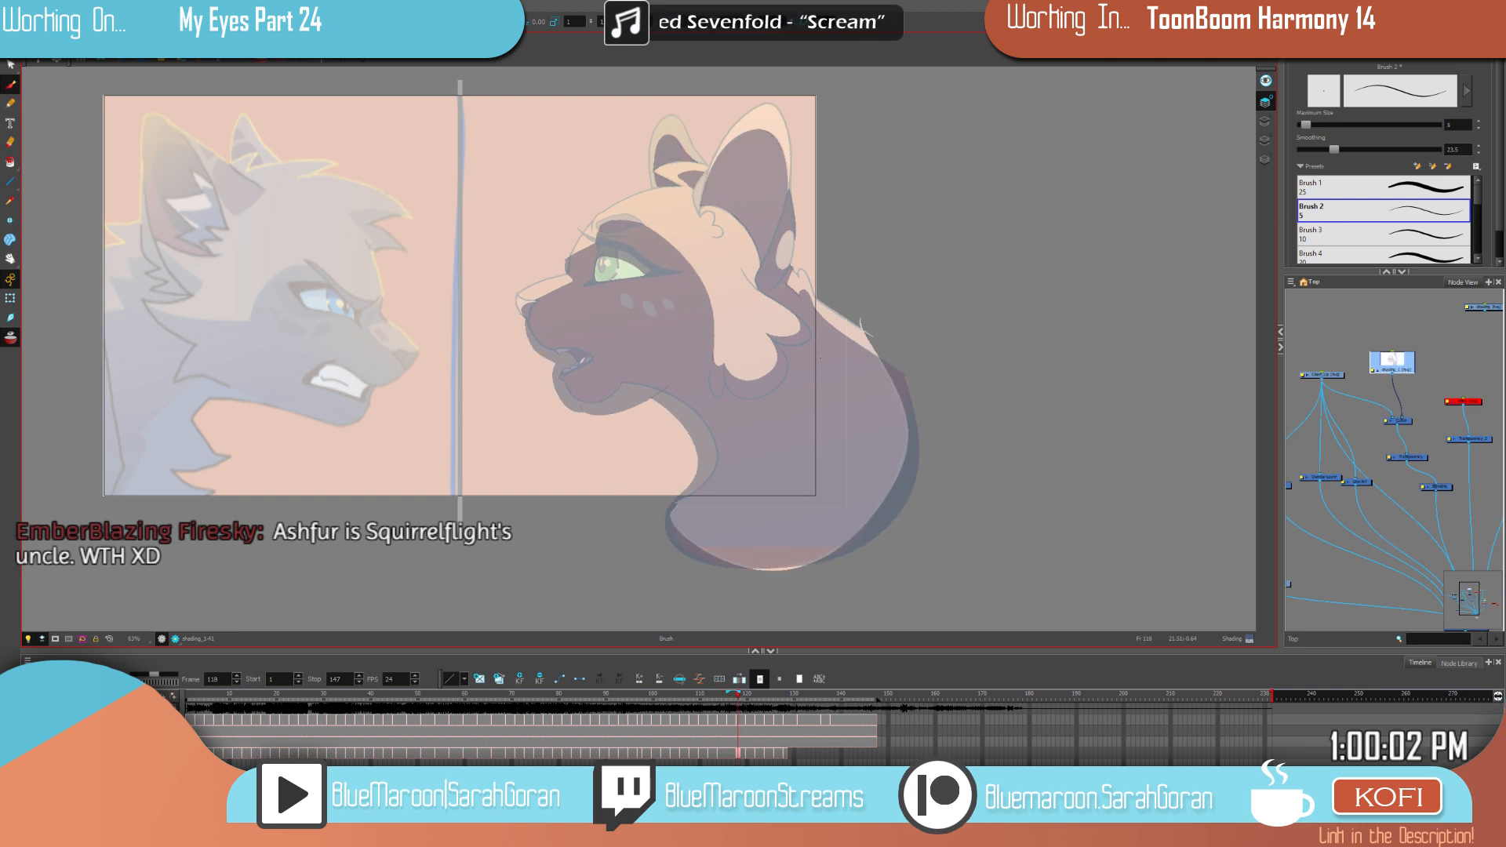
key("comma")
key("period")
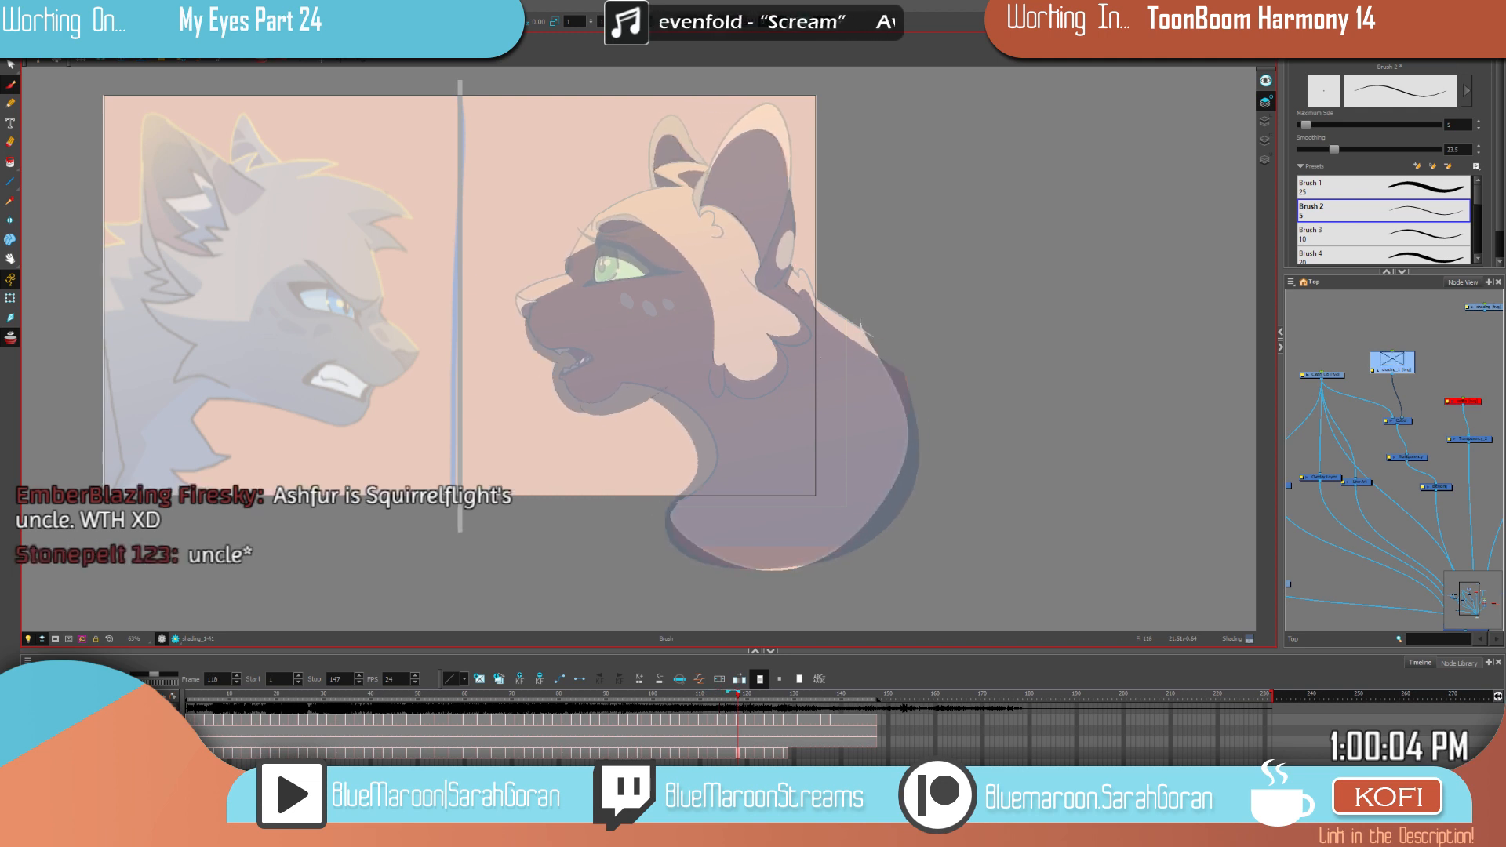
Step: Erase the rough edges of the dark shading around the far ear and the fur tuft on frame 118
scroll(603, 275, "up", 4)
mouse_move(862, 82)
left_mouse_down()
mouse_move(726, 235)
mouse_move(740, 298)
left_mouse_up()
key("comma")
key("period")
left_click_drag(610, 144, 604, 298)
key("ctrl+z")
key("ctrl+z")
key("ctrl+z")
key("ctrl+z")
key("g")
key("g")
left_click_drag(596, 163, 598, 237)
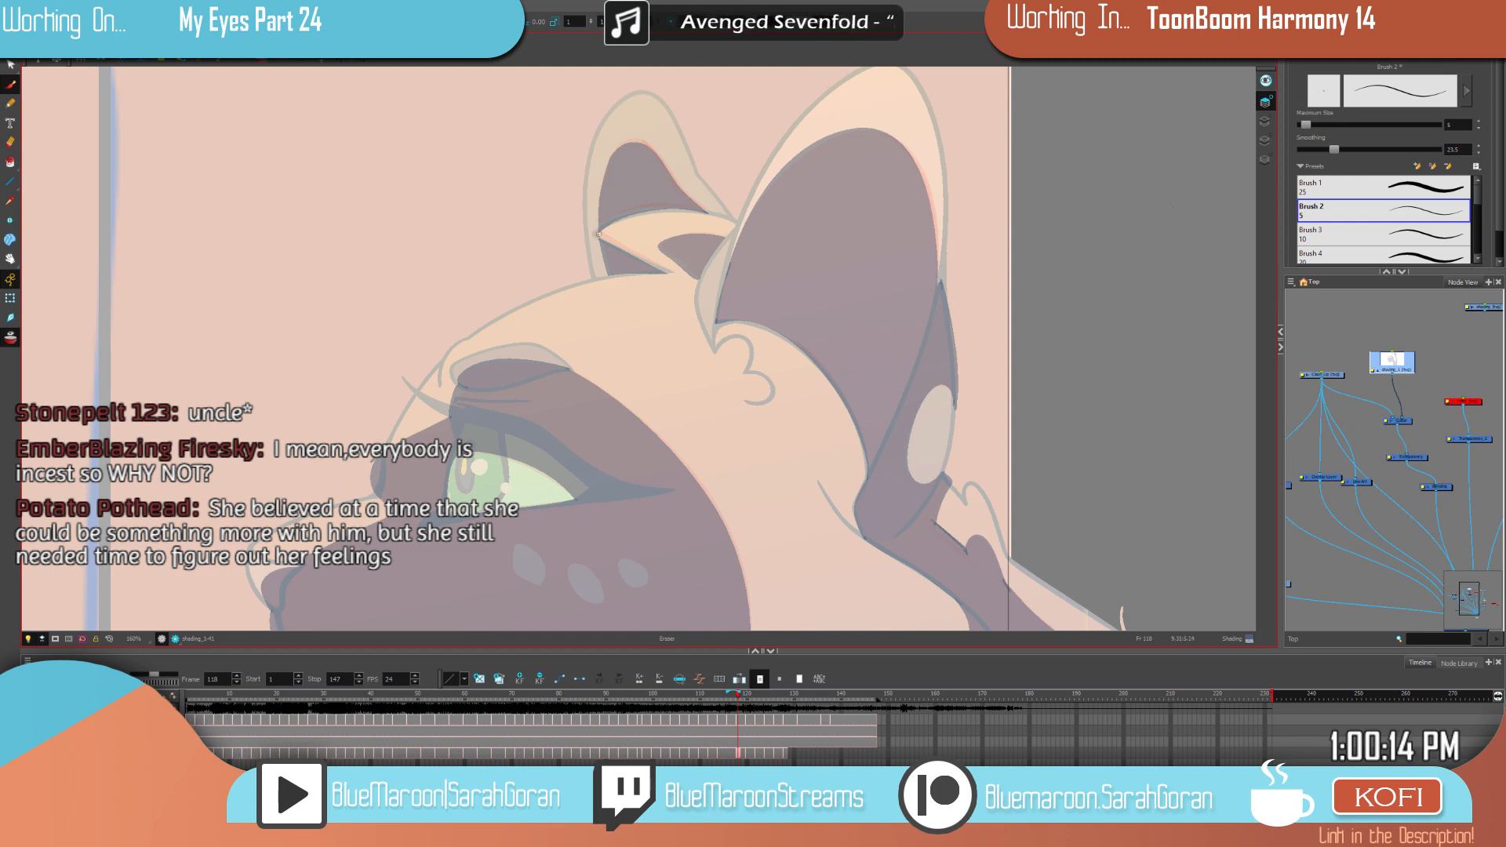
left_click_drag(655, 217, 673, 216)
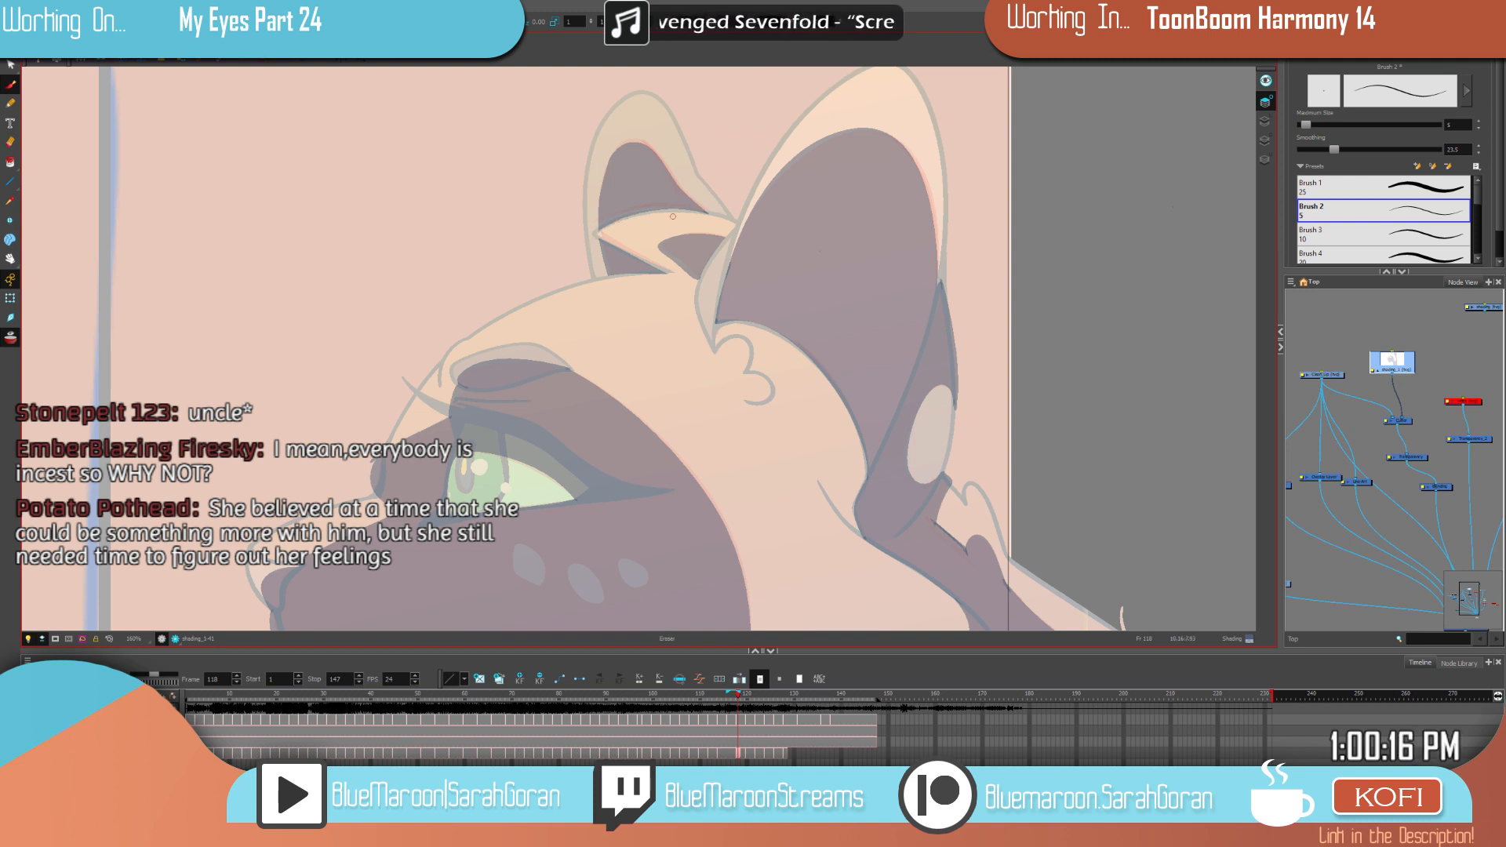
key("alt+b")
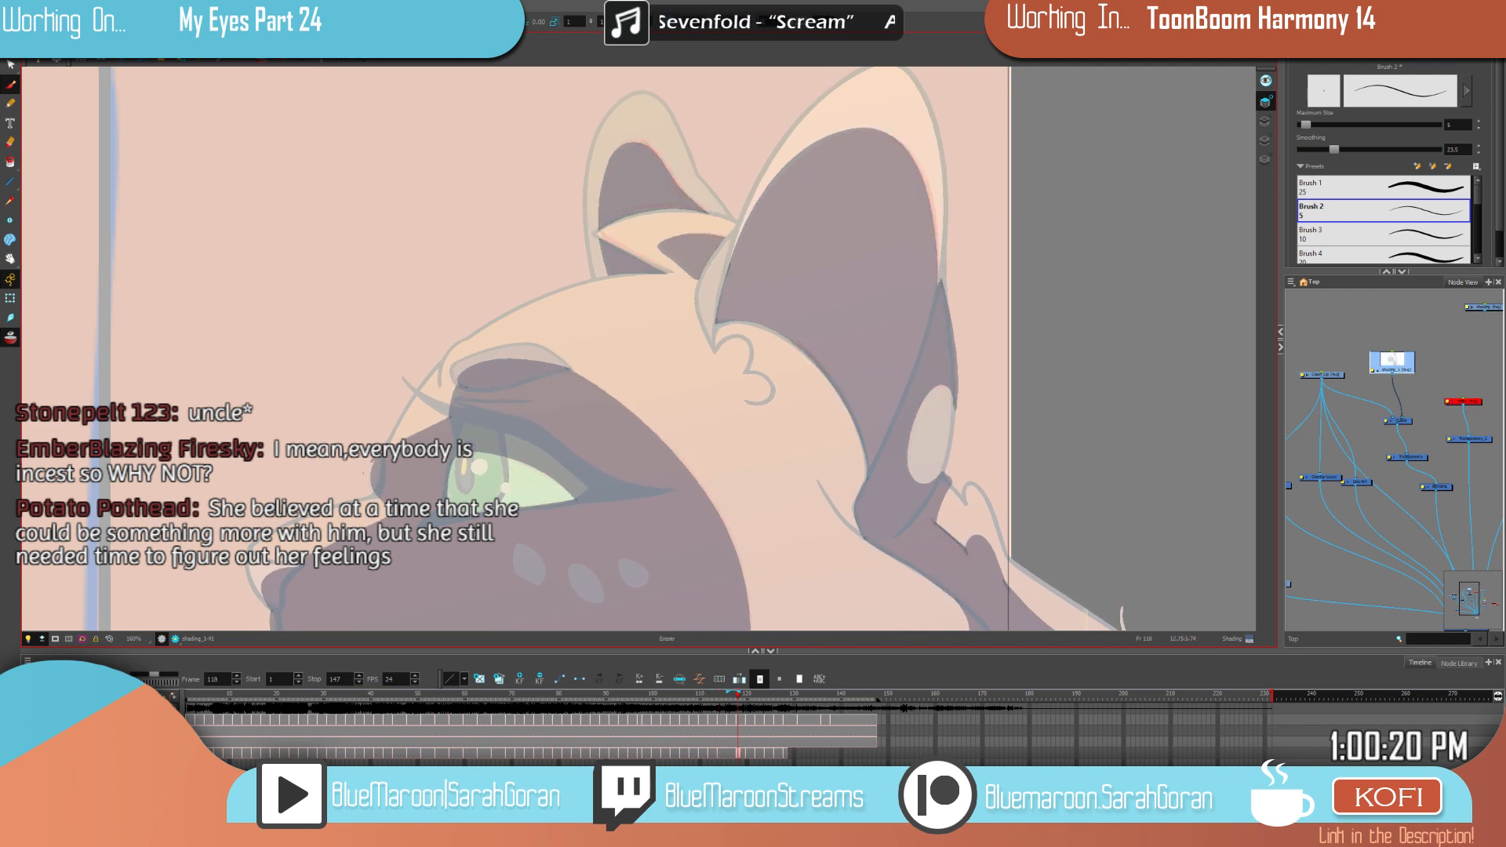
Step: Touch up the dark shading along the near ear's outer edge on frame 118, checking it against frame 114
key("f")
key("g")
key("f")
key("f")
key("g")
left_click_drag(946, 280, 934, 318)
key("f")
key("g")
key("f")
key("g")
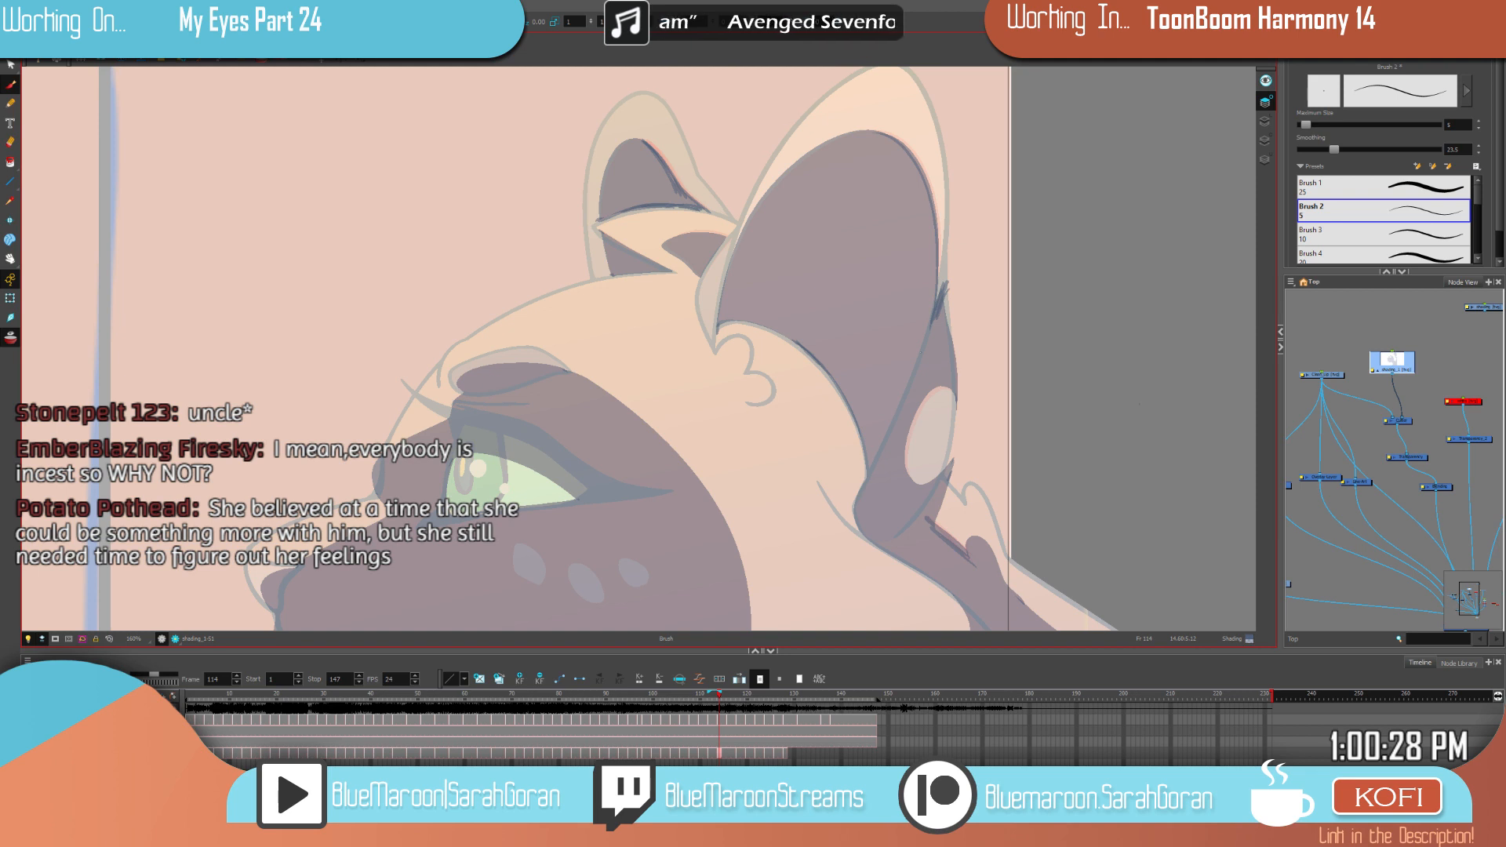
Step: Compare the face, chin, throat and back shading between frames 114 and 118
key("1")
key("1")
left_click_drag(1043, 417, 1046, 343)
key("1")
key("1")
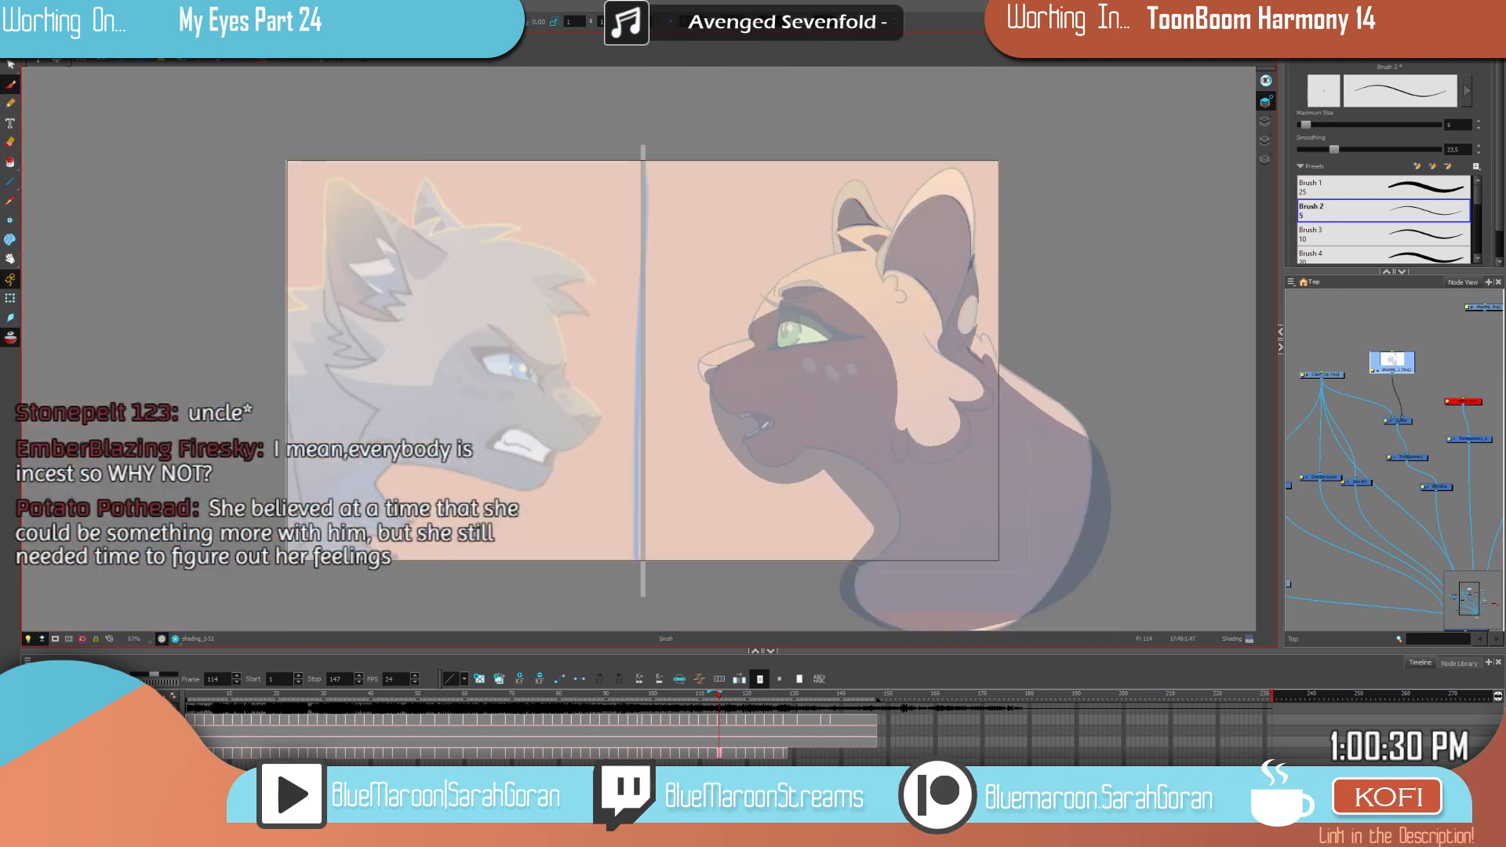
scroll(1051, 408, "up", 4)
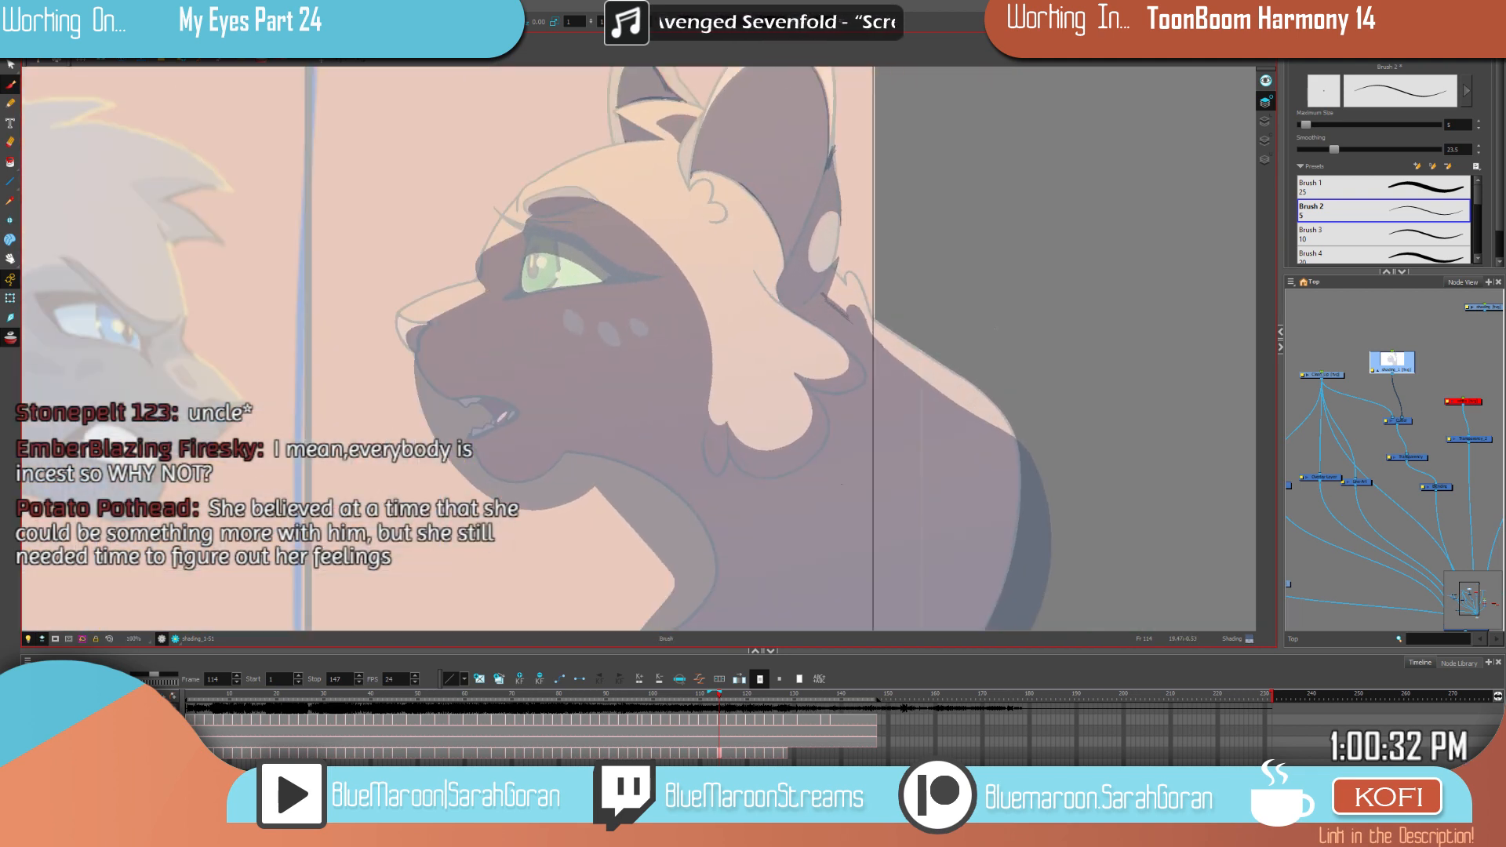
key("period")
key("period")
key("period")
key("period")
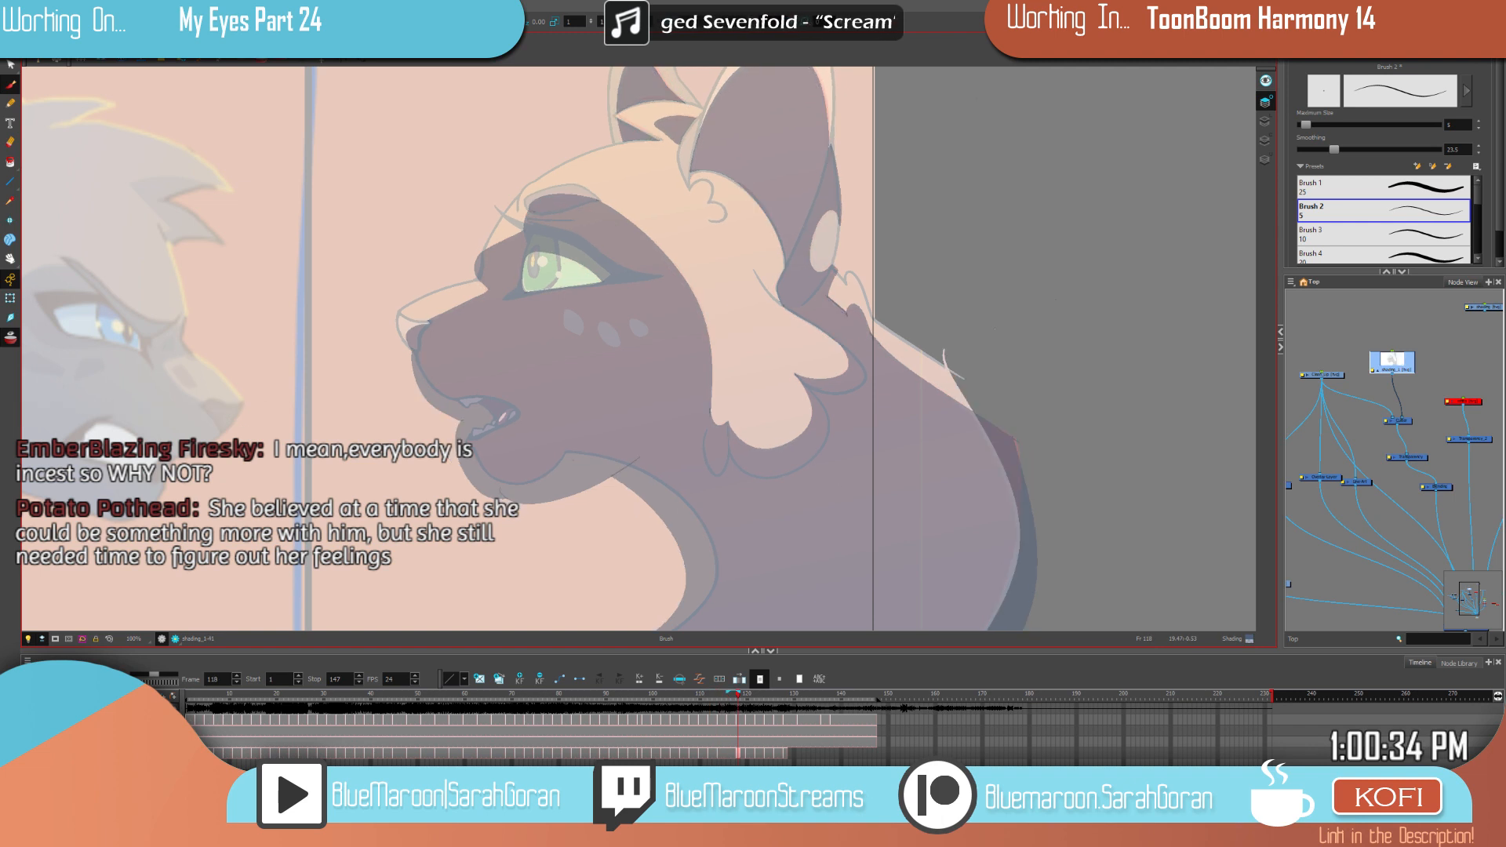
key("comma")
key("comma")
key("comma")
key("comma")
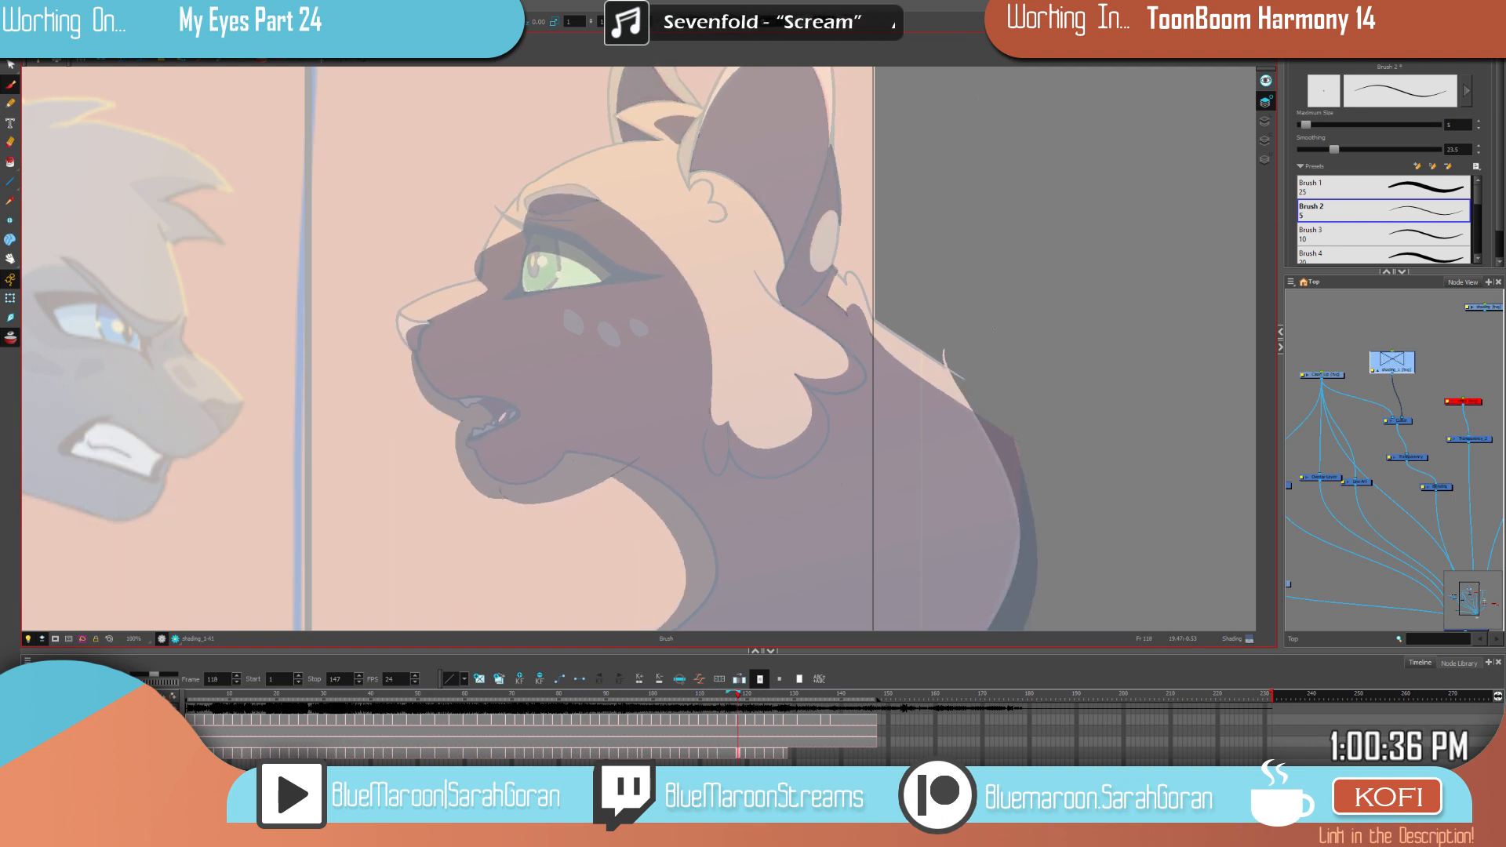
key("period")
key("period")
key("period")
key("period")
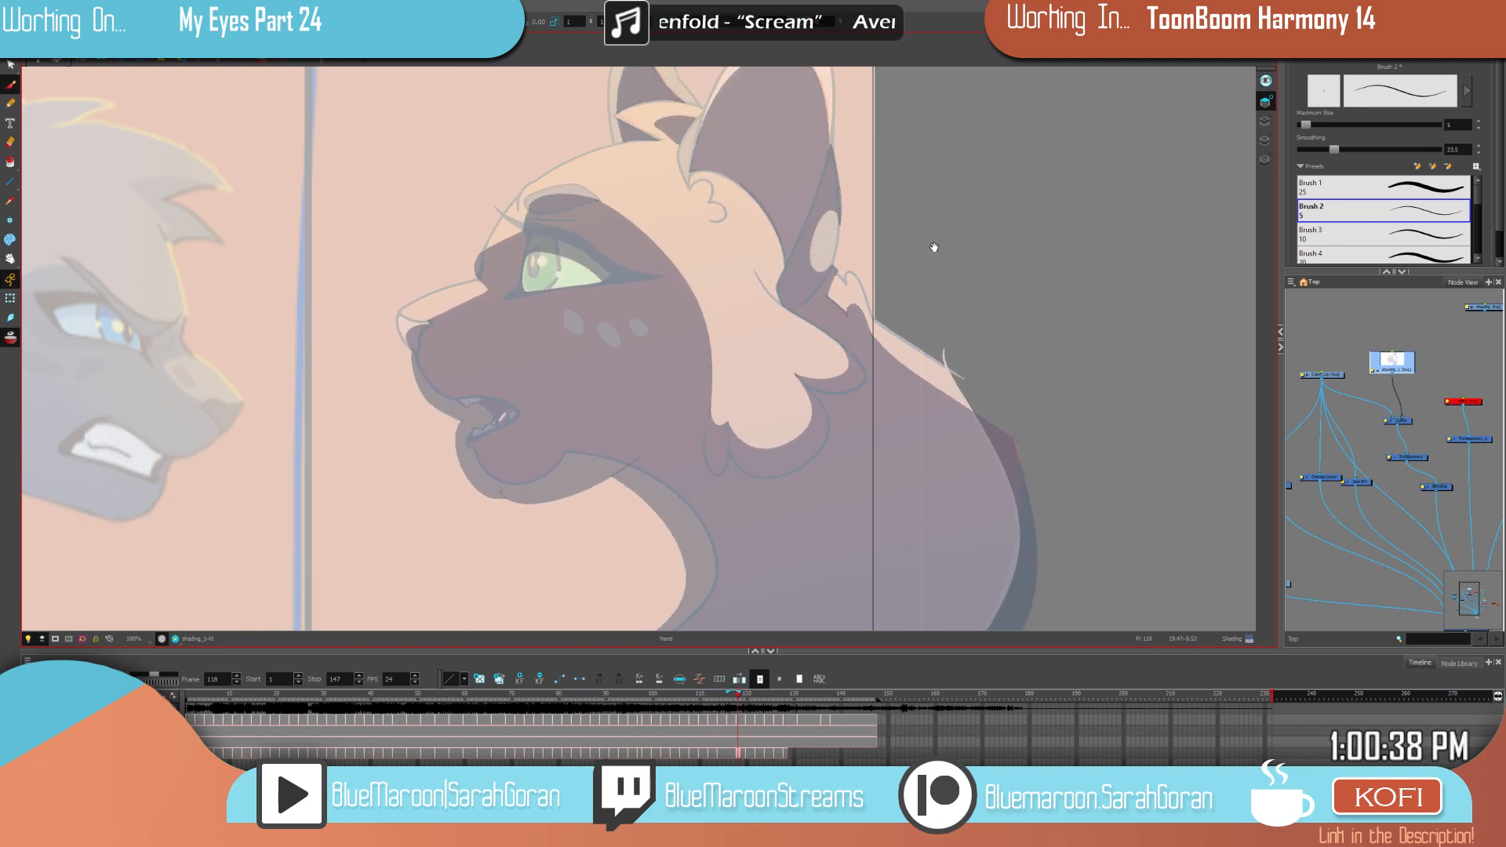
key("comma")
key("comma")
key("comma")
key("comma")
key("period")
key("period")
key("period")
key("period")
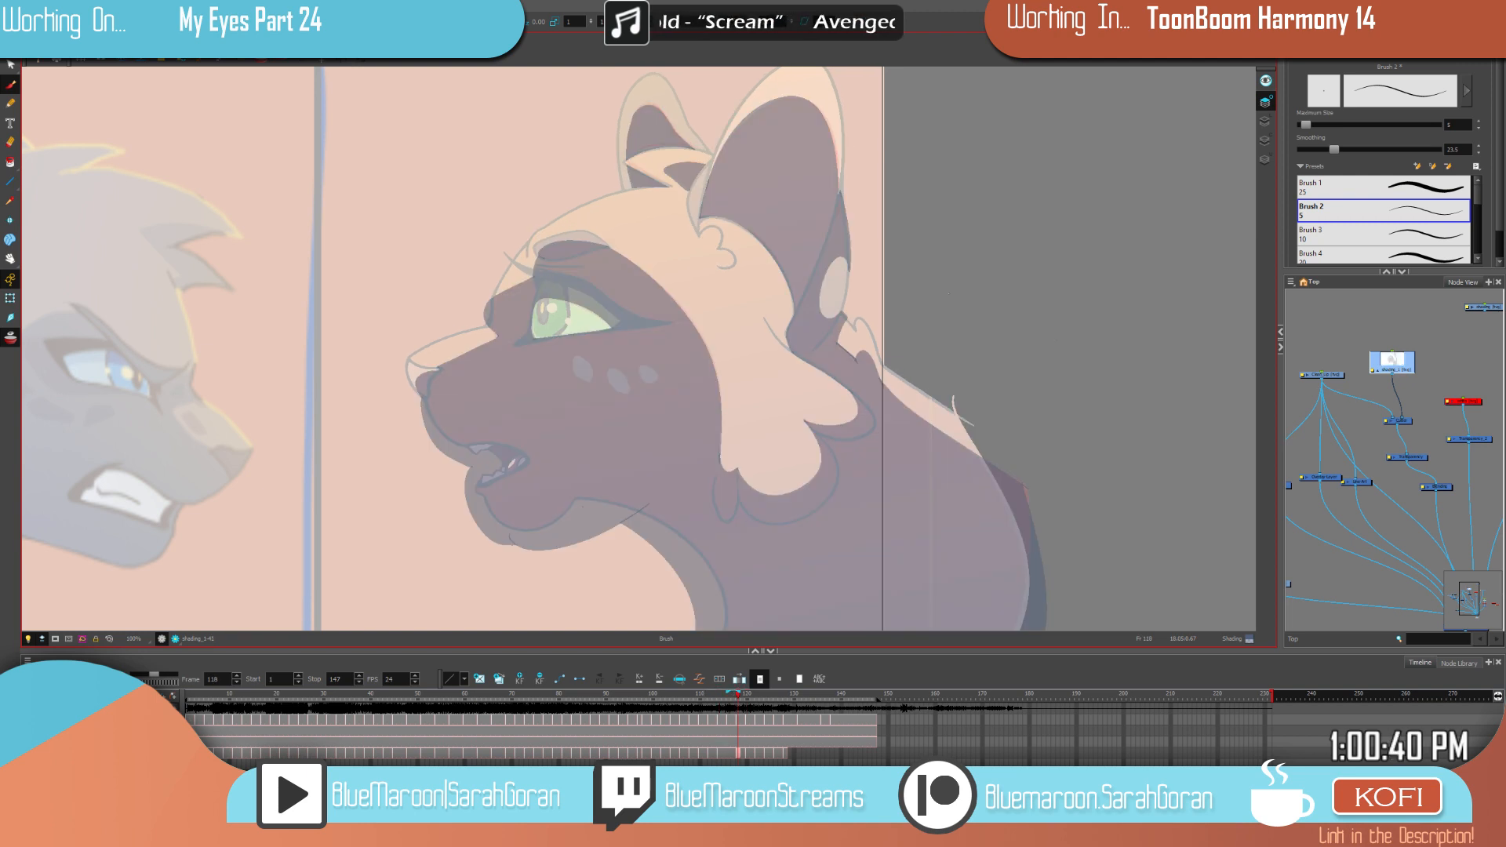
Step: Save the scene and compare the shading on frame 118 with frame 112
key("ctrl+s")
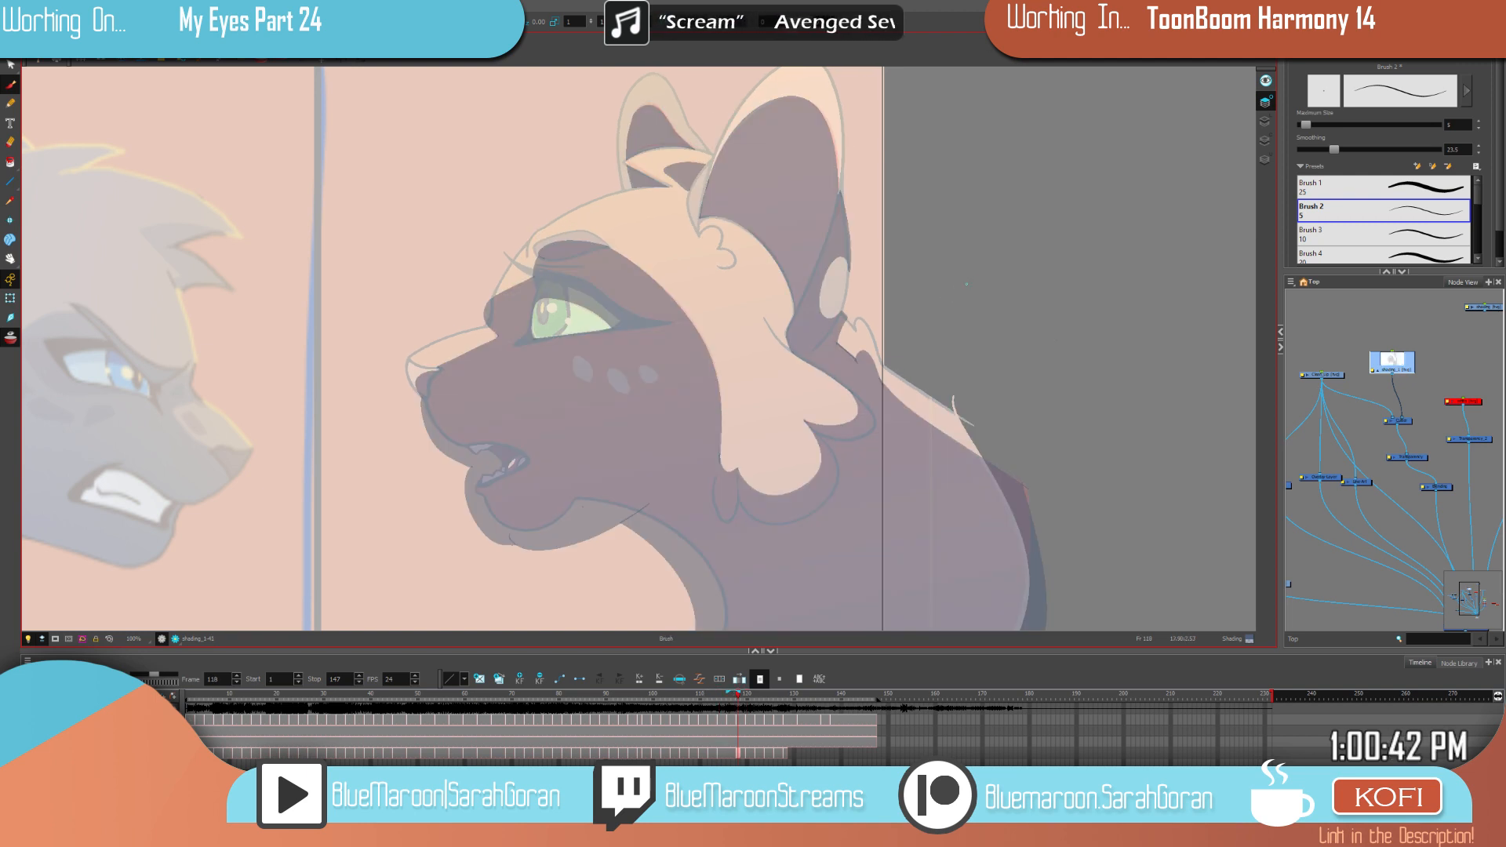
key("comma")
key("comma")
key("comma")
key("comma")
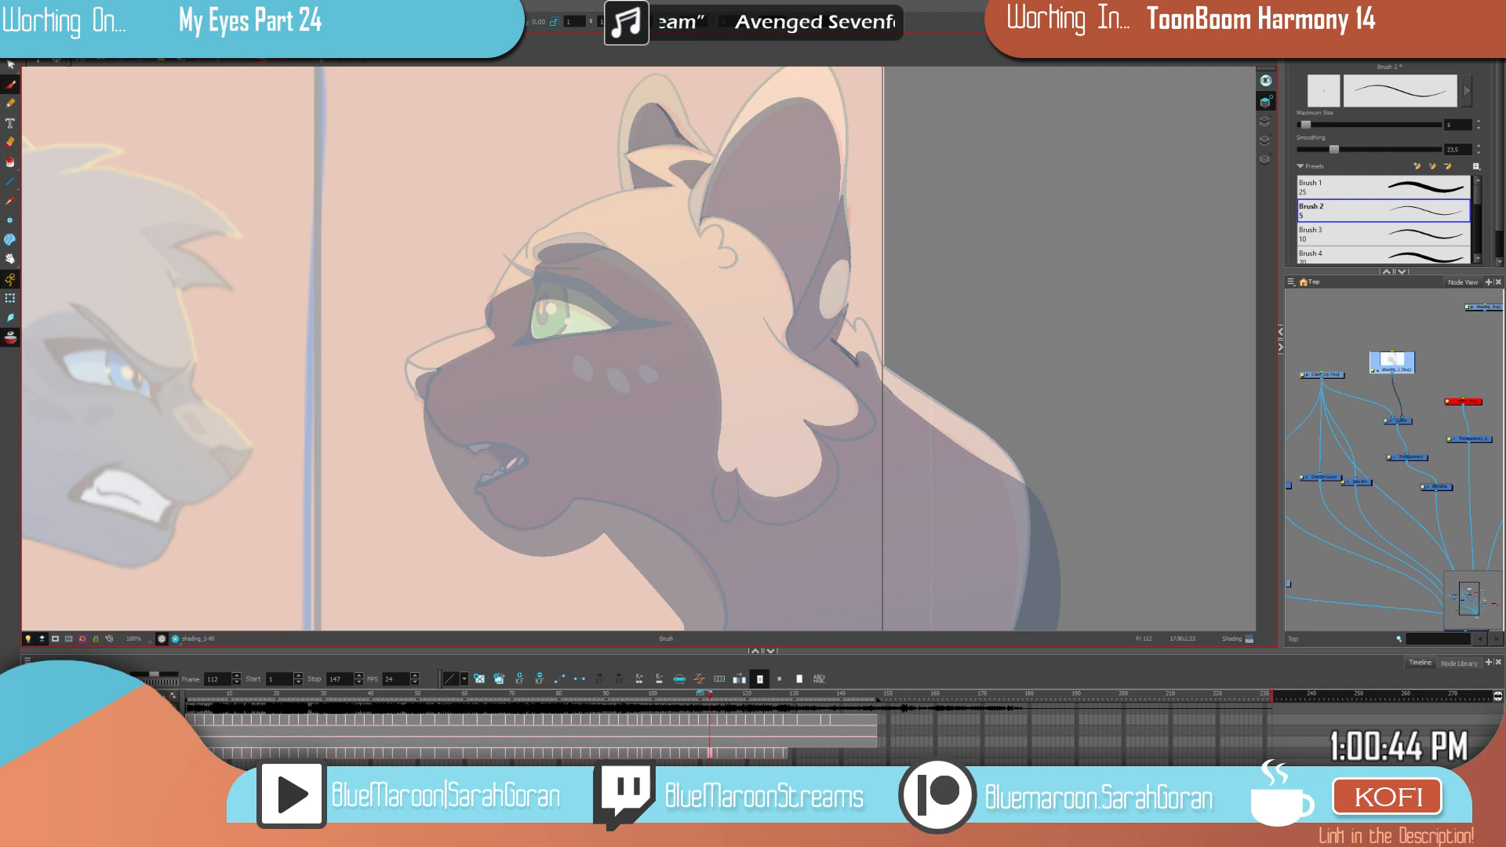
key("period")
key("period")
key("period")
key("period")
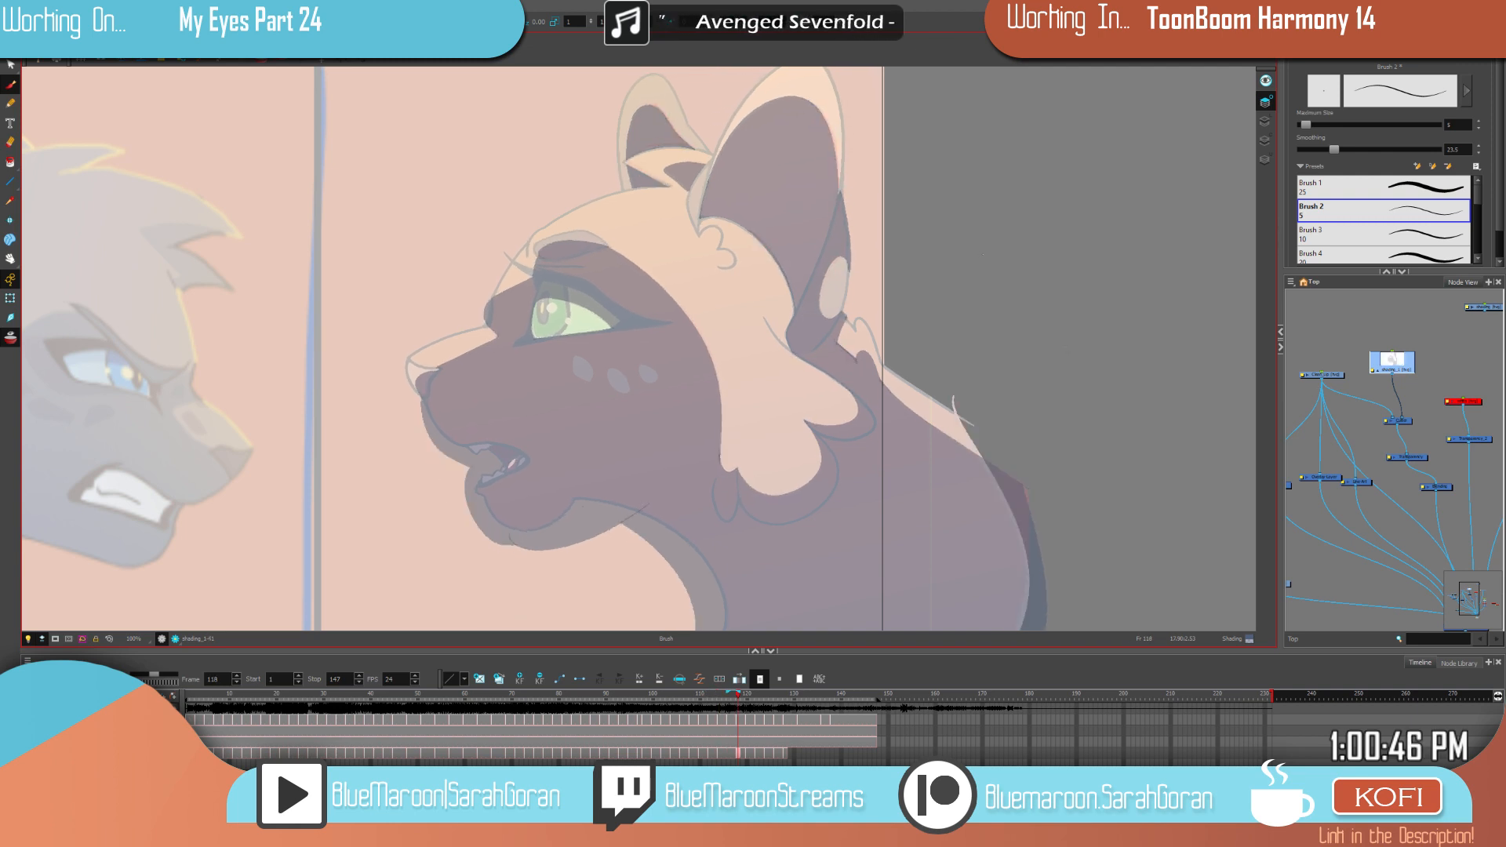
Step: Adjust the height of the far ear's dark shading on frame 118 and brush along its lower edge above the fur tuft
key("alt+s")
key("2")
key("2")
left_click_drag(643, 273, 677, 460)
mouse_move(659, 244)
left_mouse_down()
mouse_move(737, 196)
mouse_move(708, 187)
left_mouse_up()
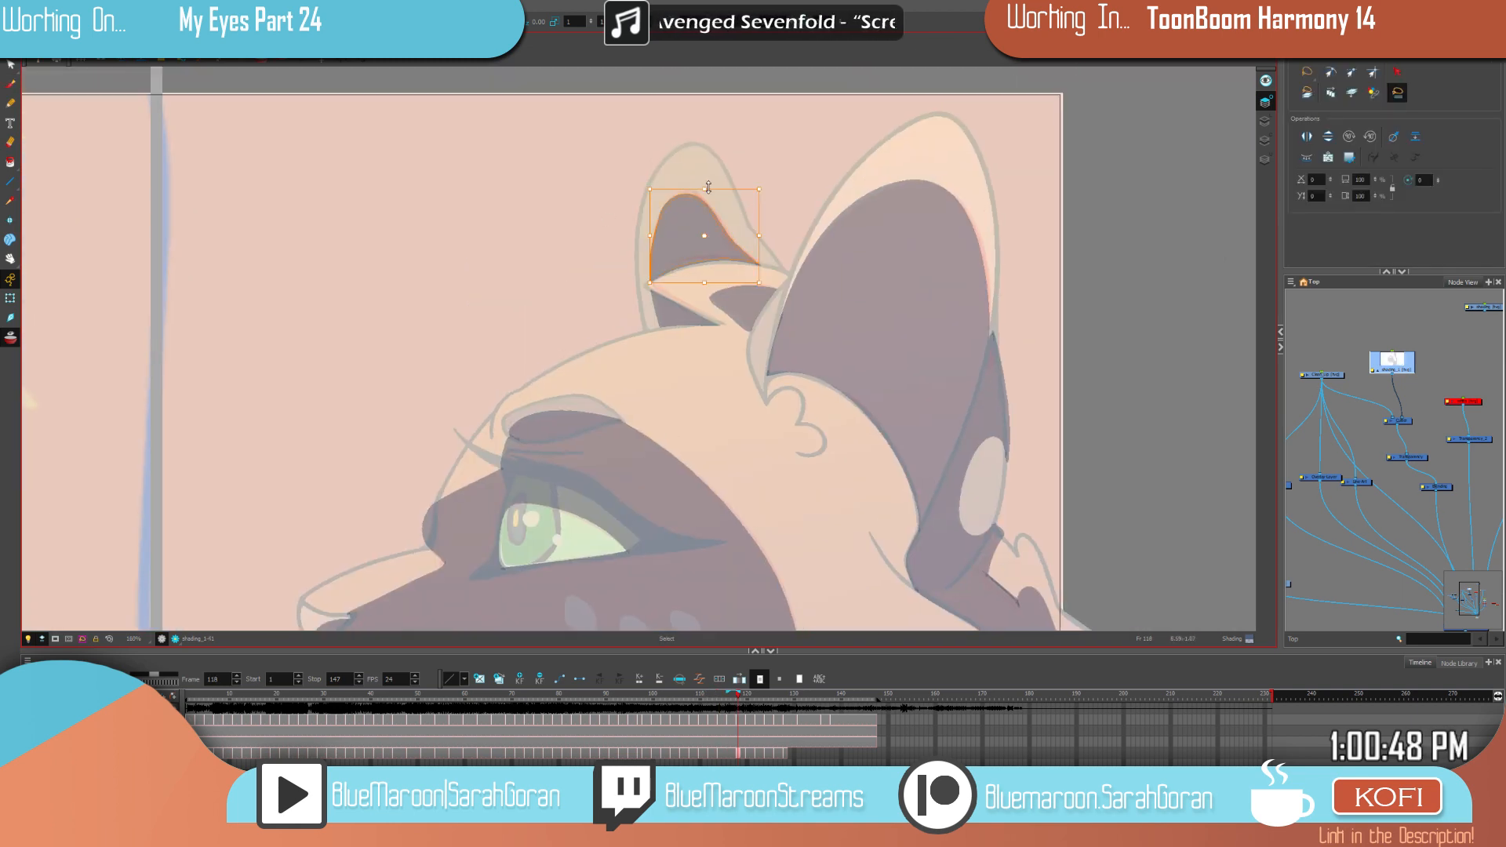
left_click(10, 84)
mouse_move(684, 263)
left_mouse_down()
mouse_move(723, 259)
mouse_move(653, 282)
left_mouse_up()
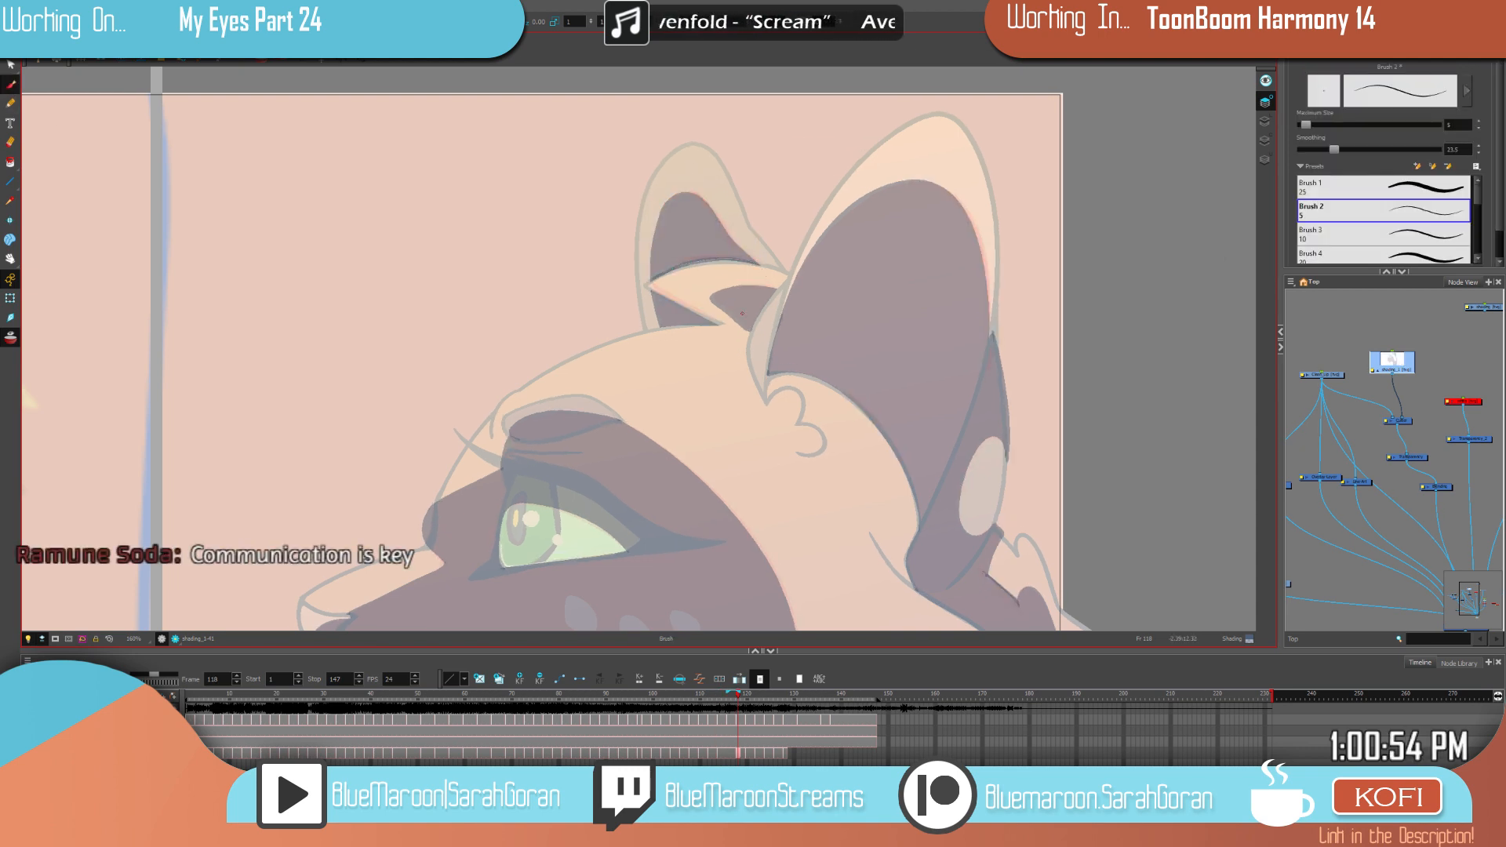
Step: Brush around the small highlight inside the open mouth on frame 118, checking it against frame 114
key("1")
left_click_drag(940, 403, 930, 276)
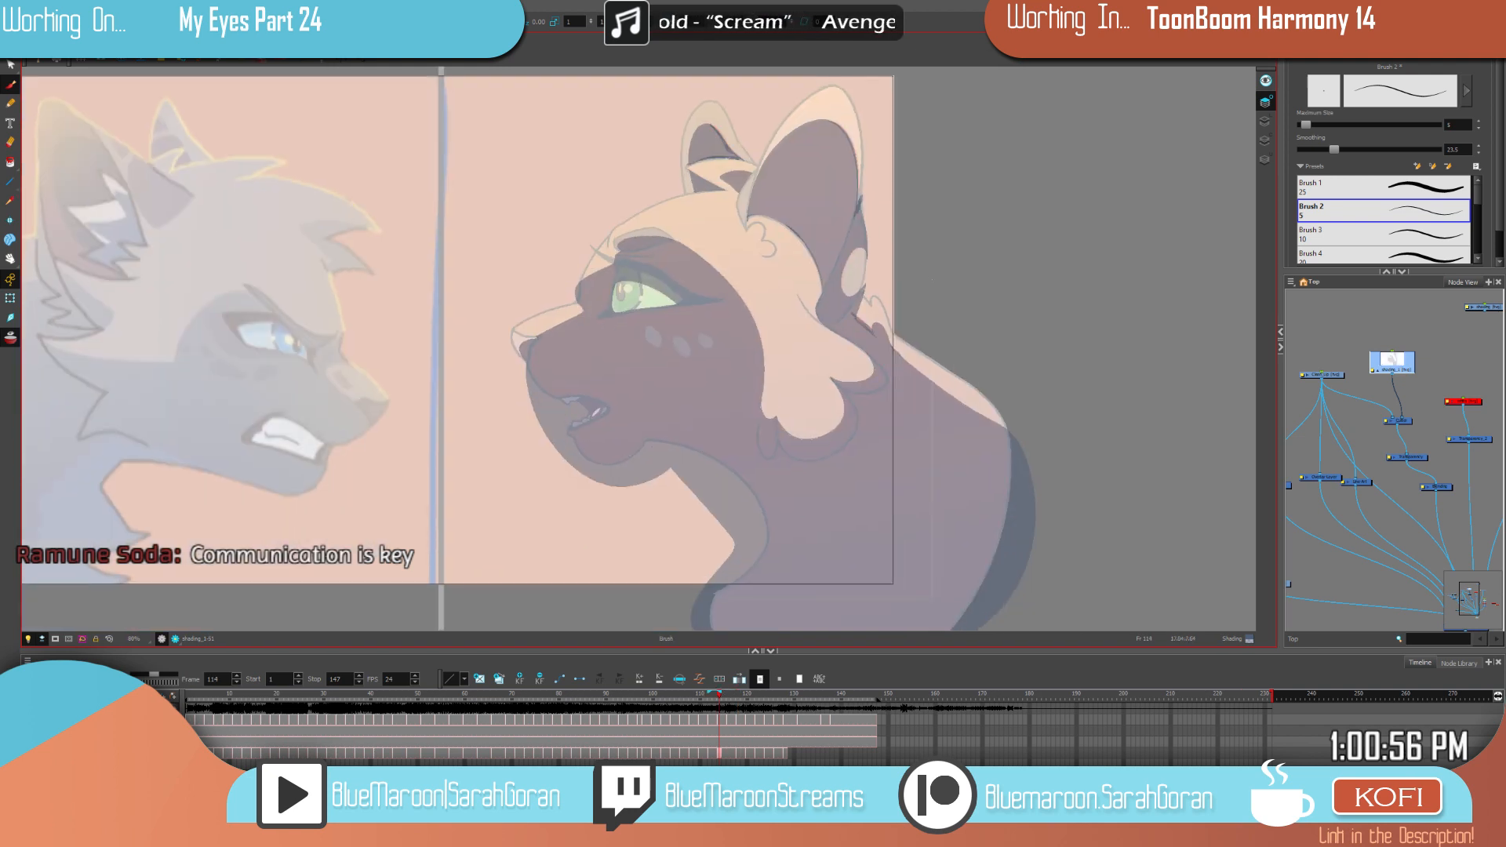
left_click_drag(1021, 392, 1048, 319)
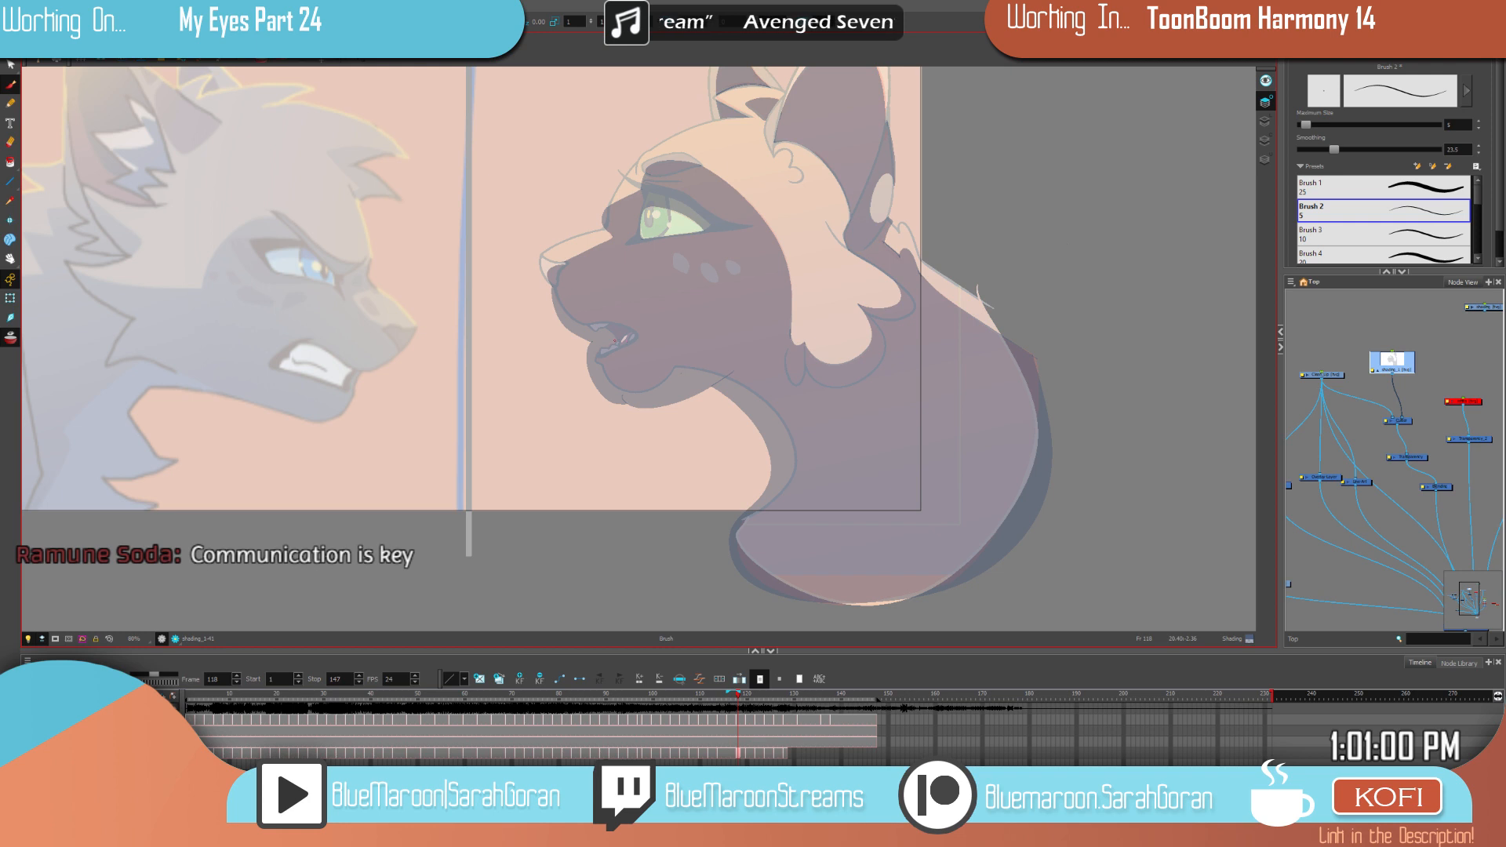
scroll(632, 346, "up", 3)
left_click_drag(702, 368, 734, 367)
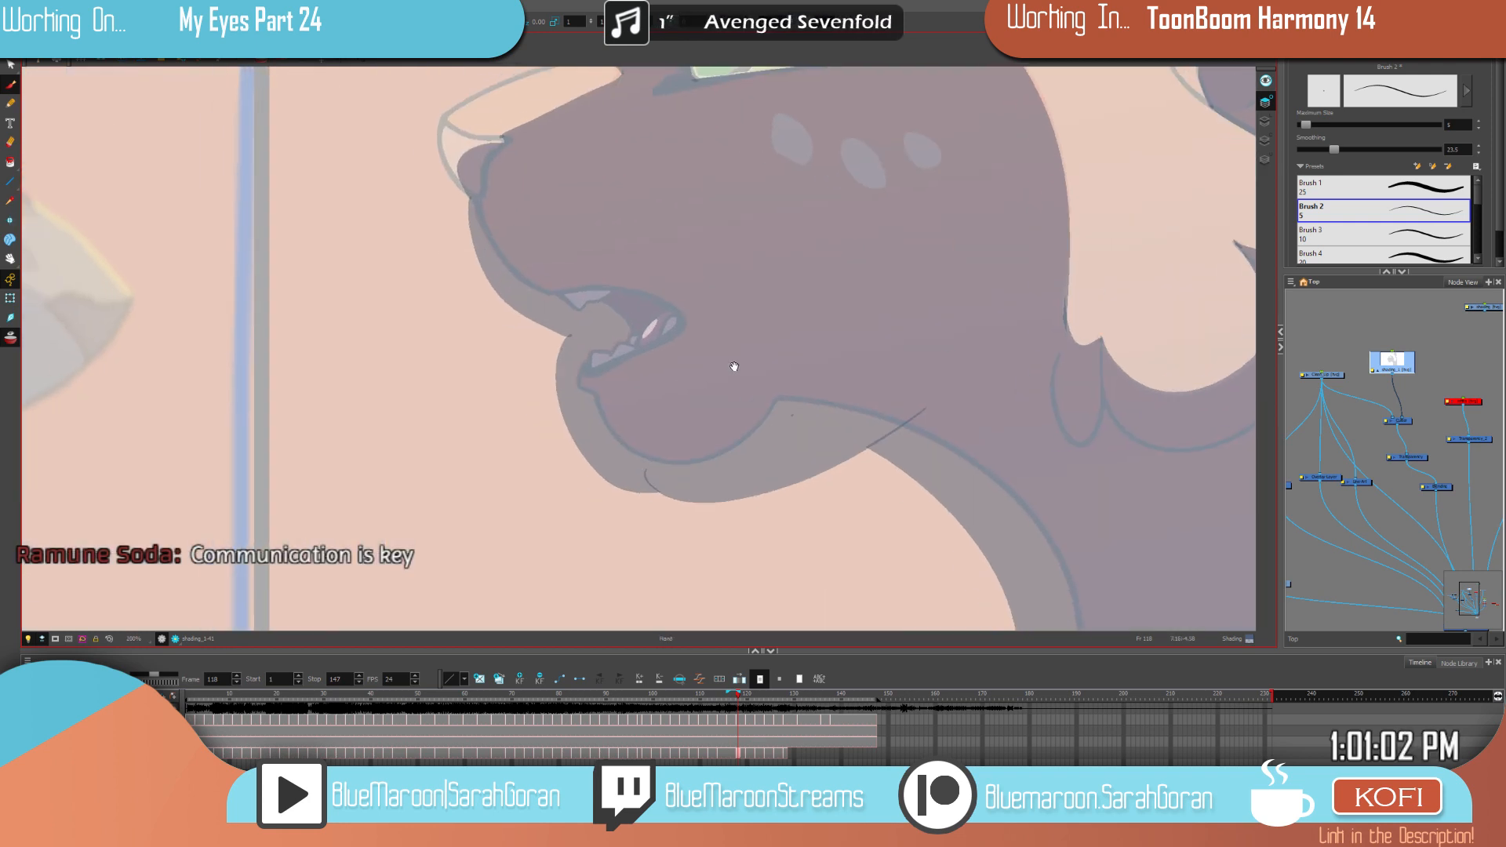
key("alt+e")
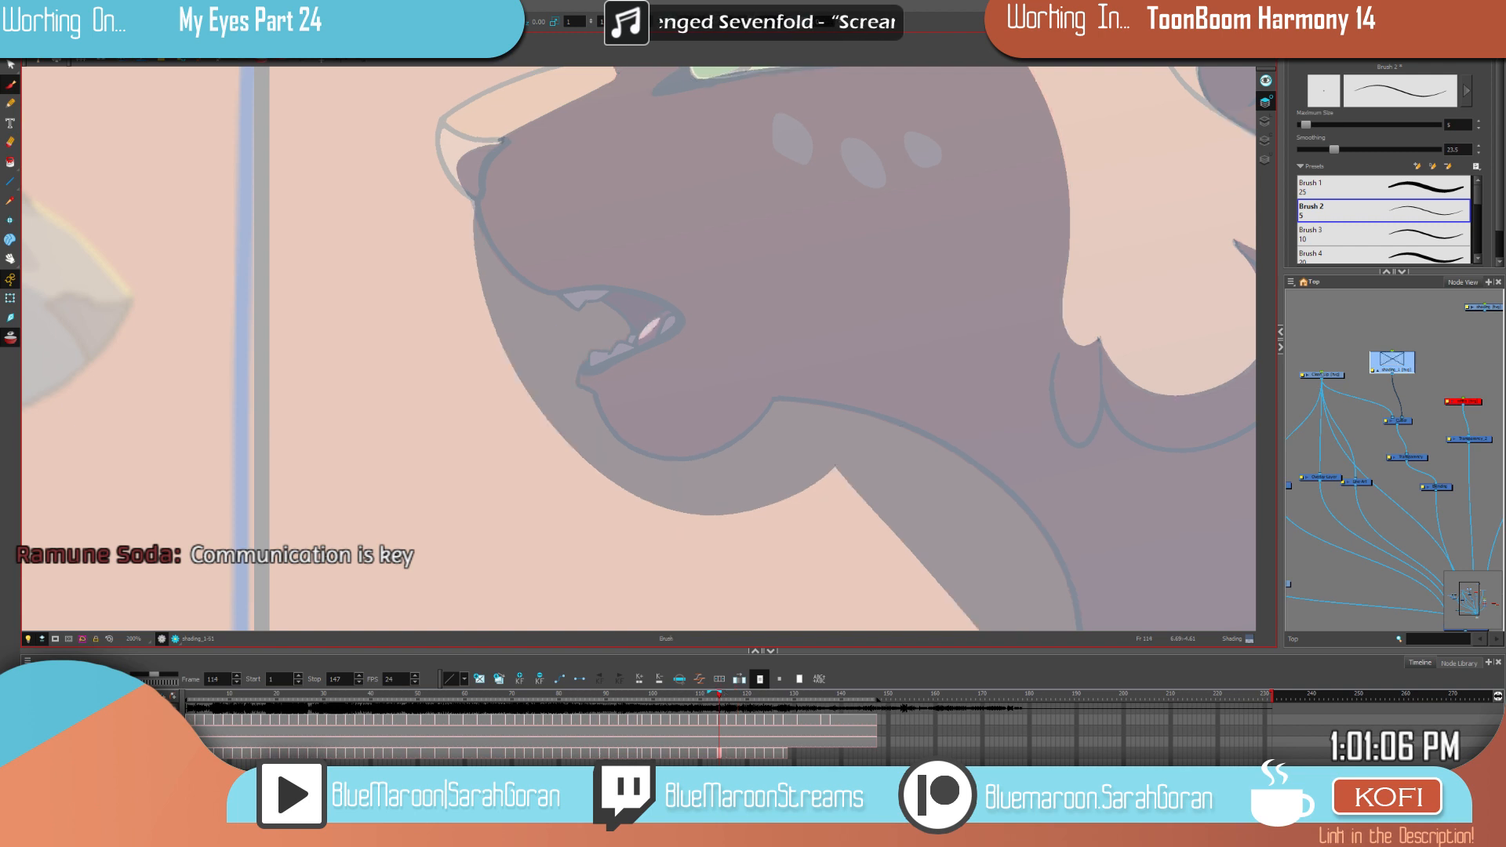
key("alt+b")
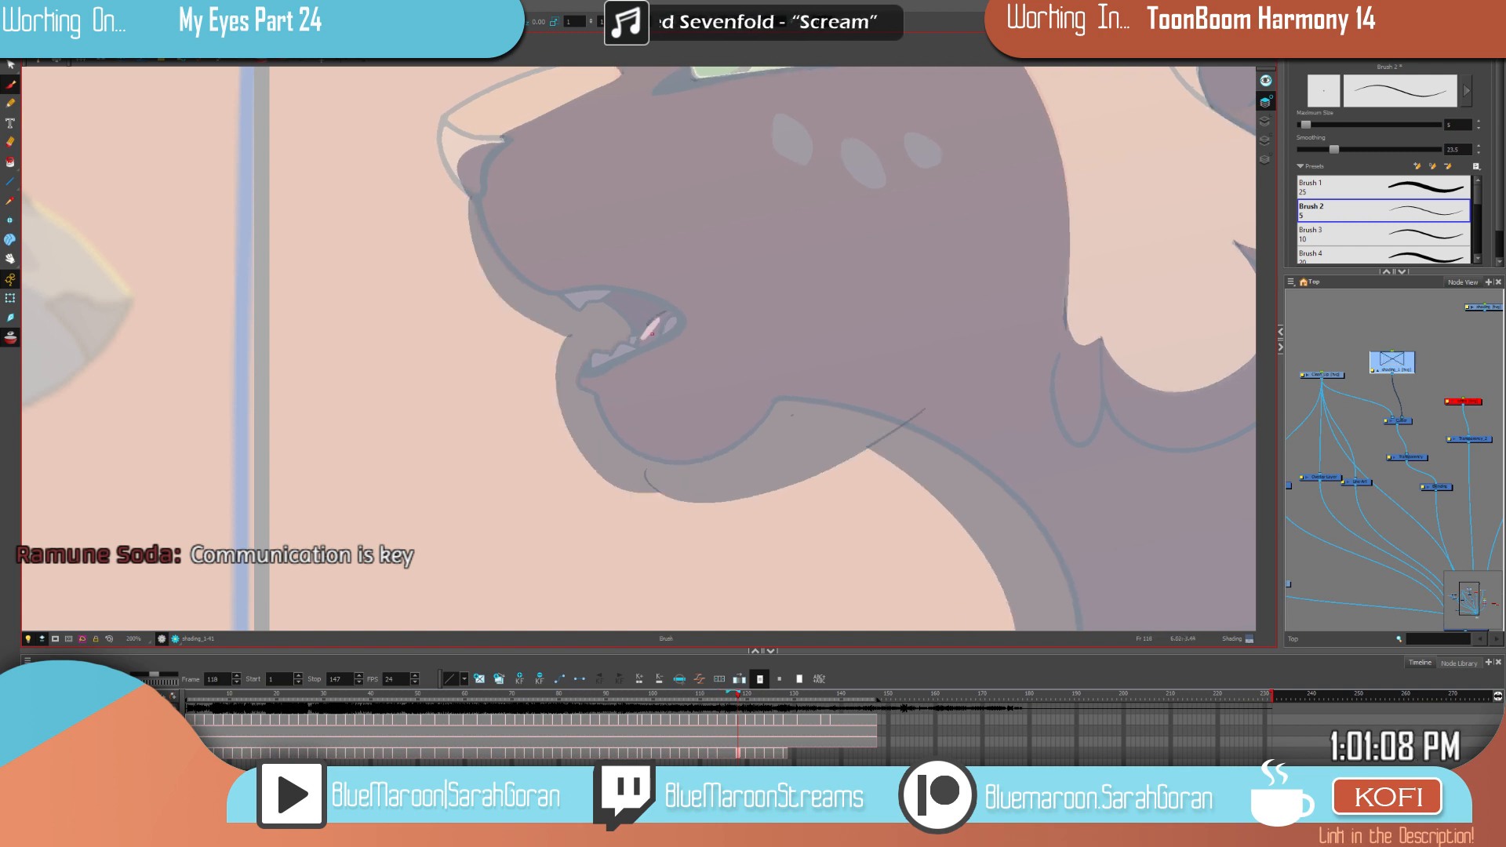
left_click_drag(637, 338, 664, 314)
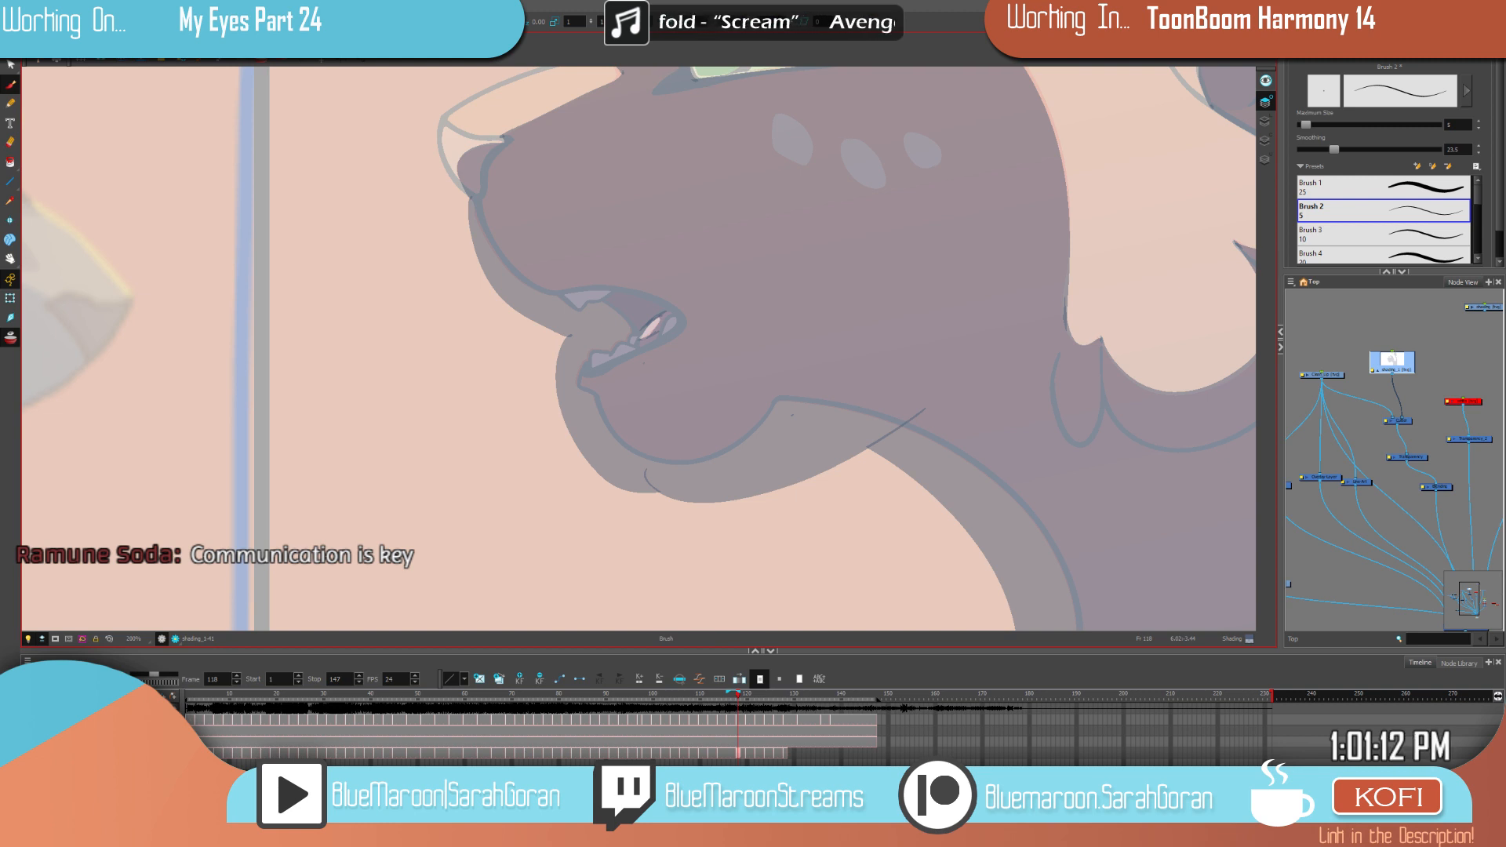
Step: Compare the ear, face, neck and back shading on frame 118 with frames 114 and 112
scroll(996, 392, "down", 5)
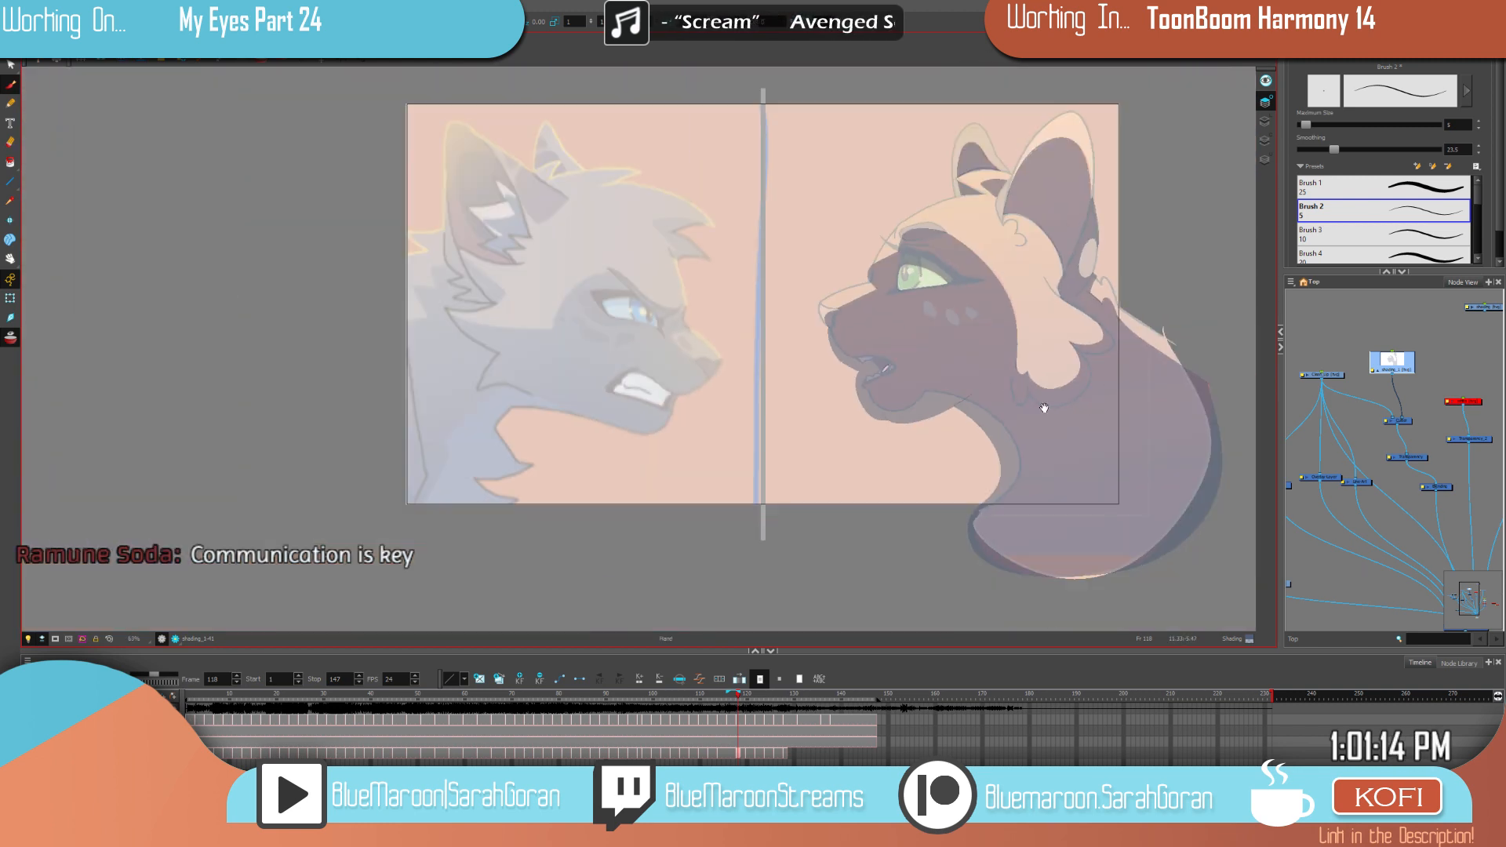
left_click_drag(1022, 387, 746, 436)
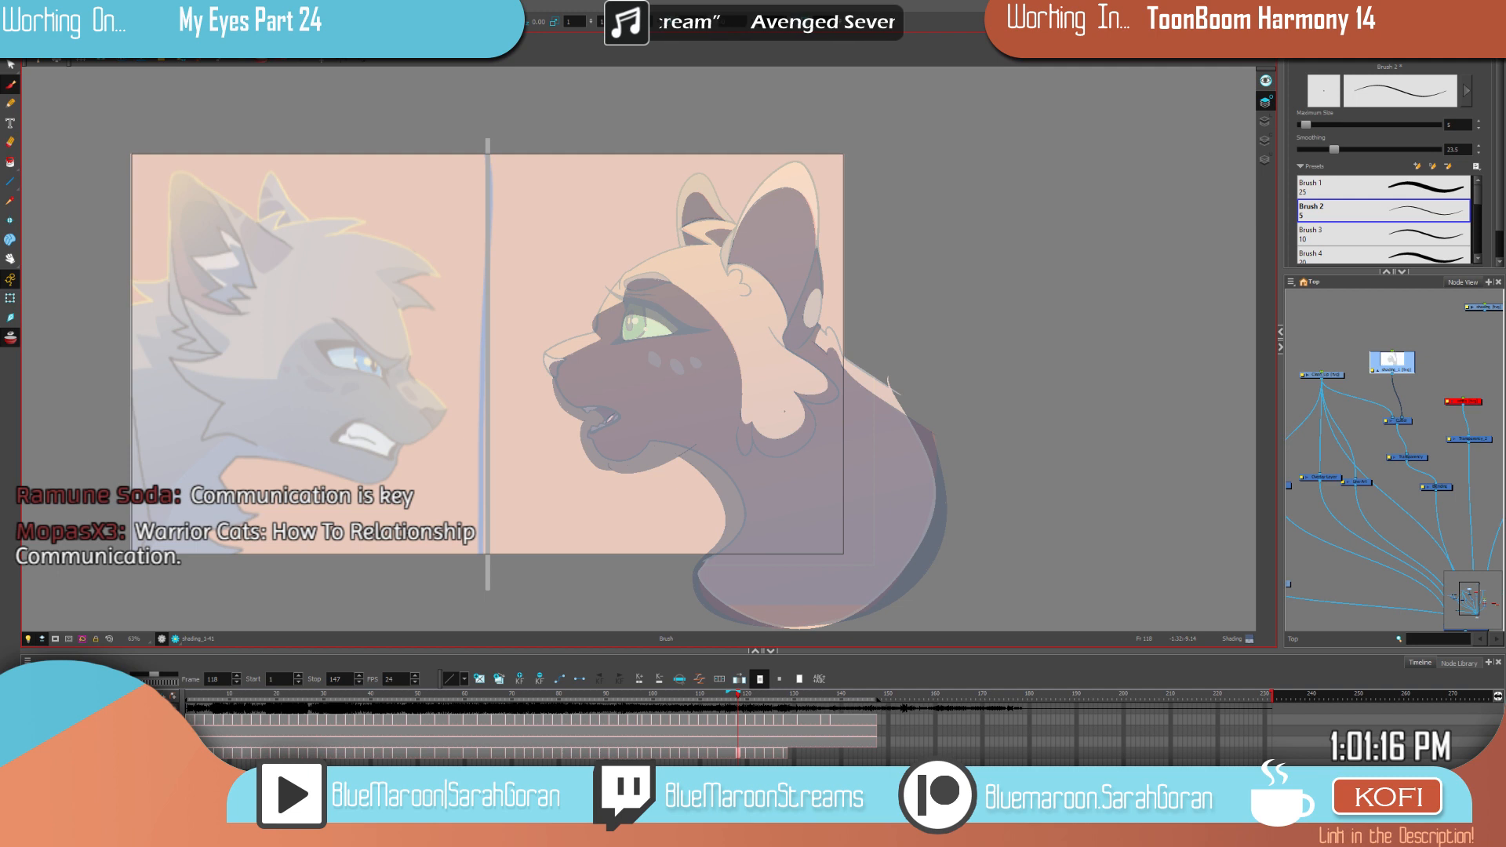
scroll(784, 411, "up", 2)
key("f")
key("g")
left_click_drag(842, 491, 851, 592)
key("f")
key("g")
left_click_drag(659, 233, 692, 260)
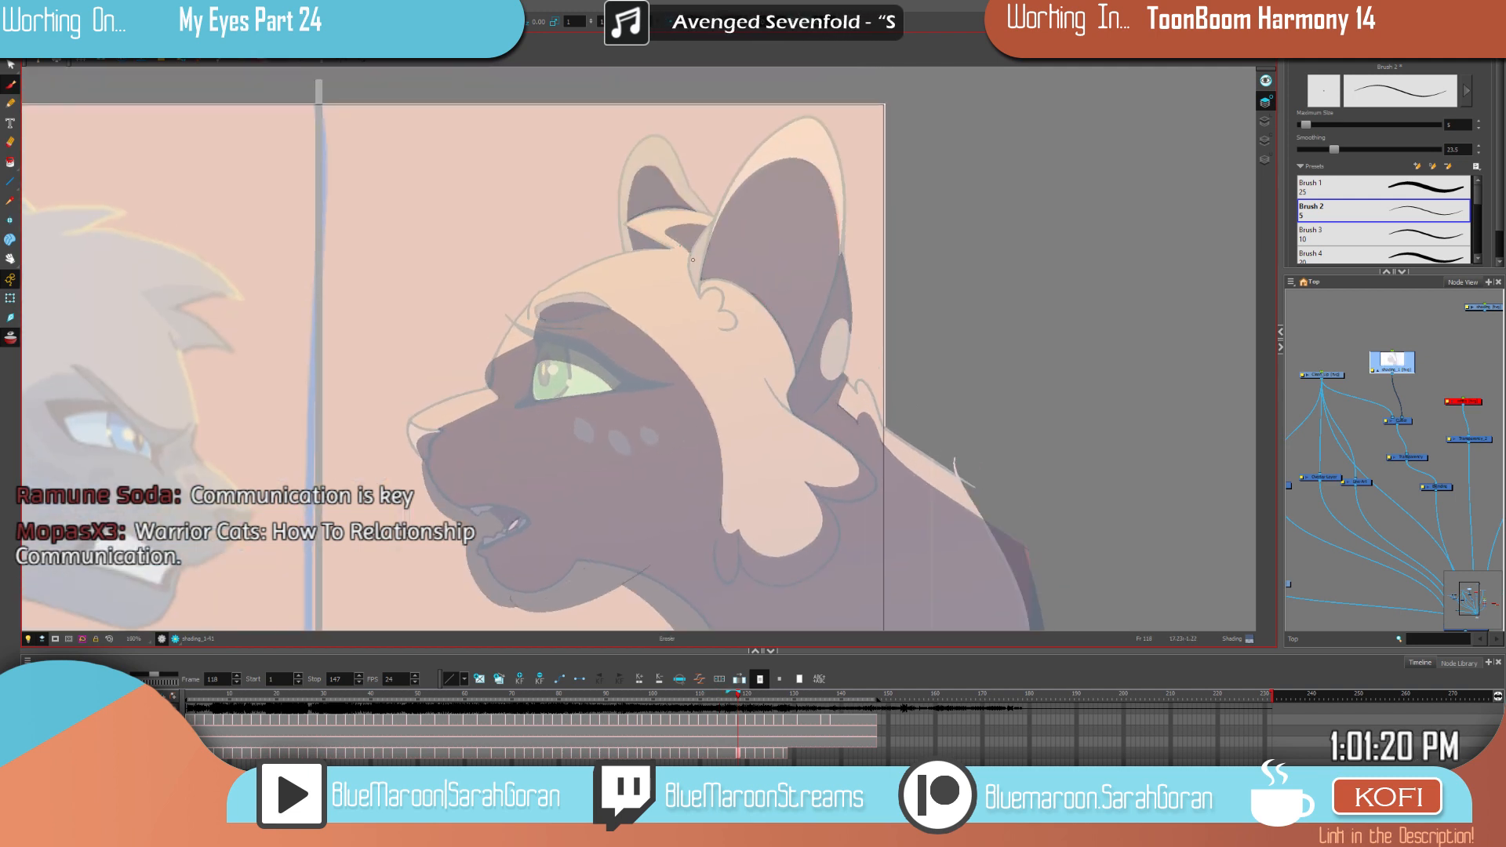
key("f")
key("g")
key("f")
key("g")
key("f")
key("g")
key("f")
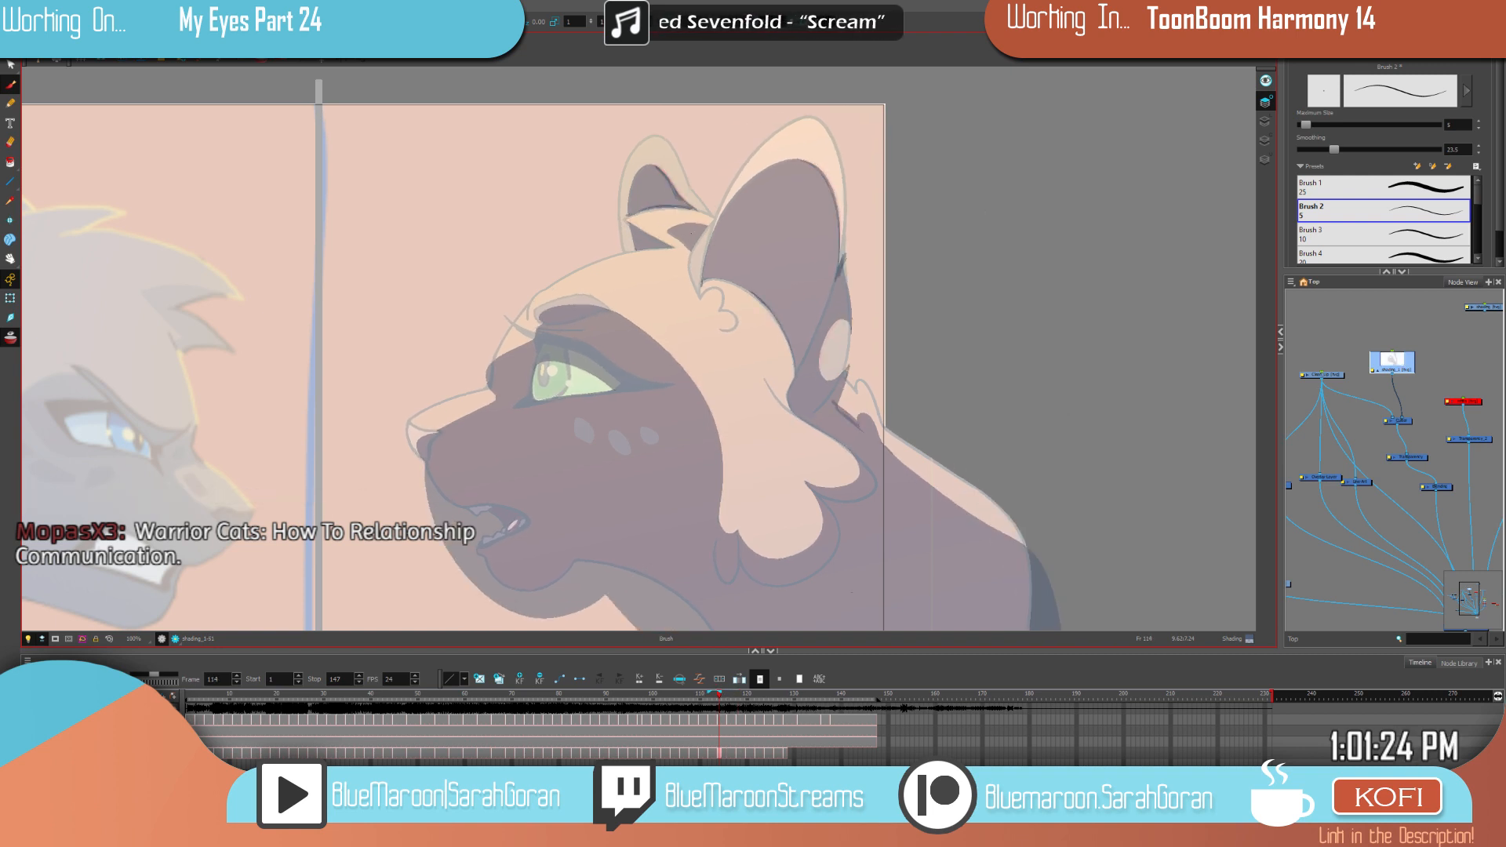
left_click_drag(691, 233, 696, 198)
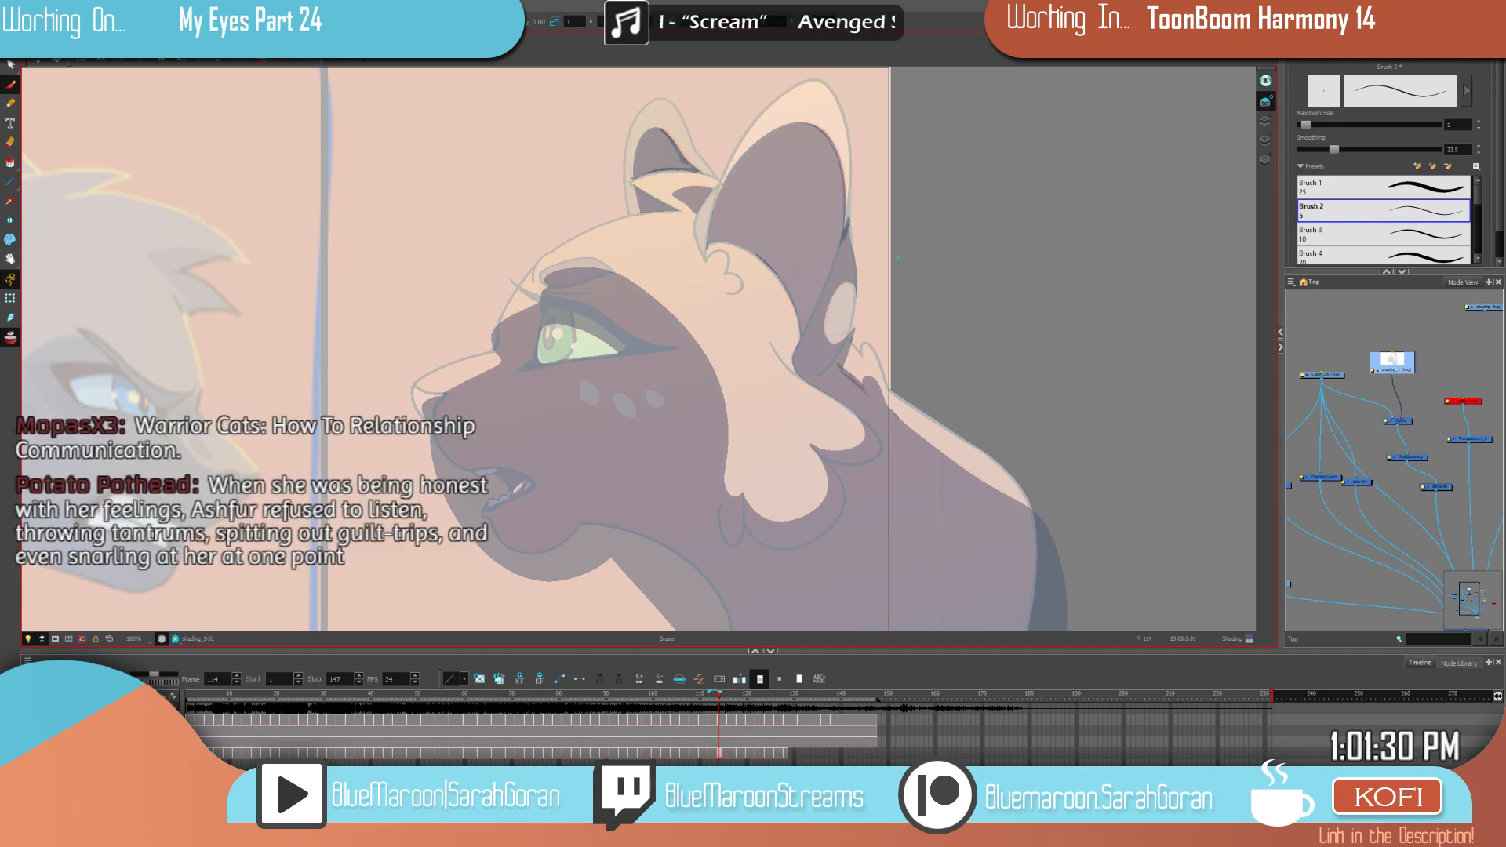
key("comma")
key("comma")
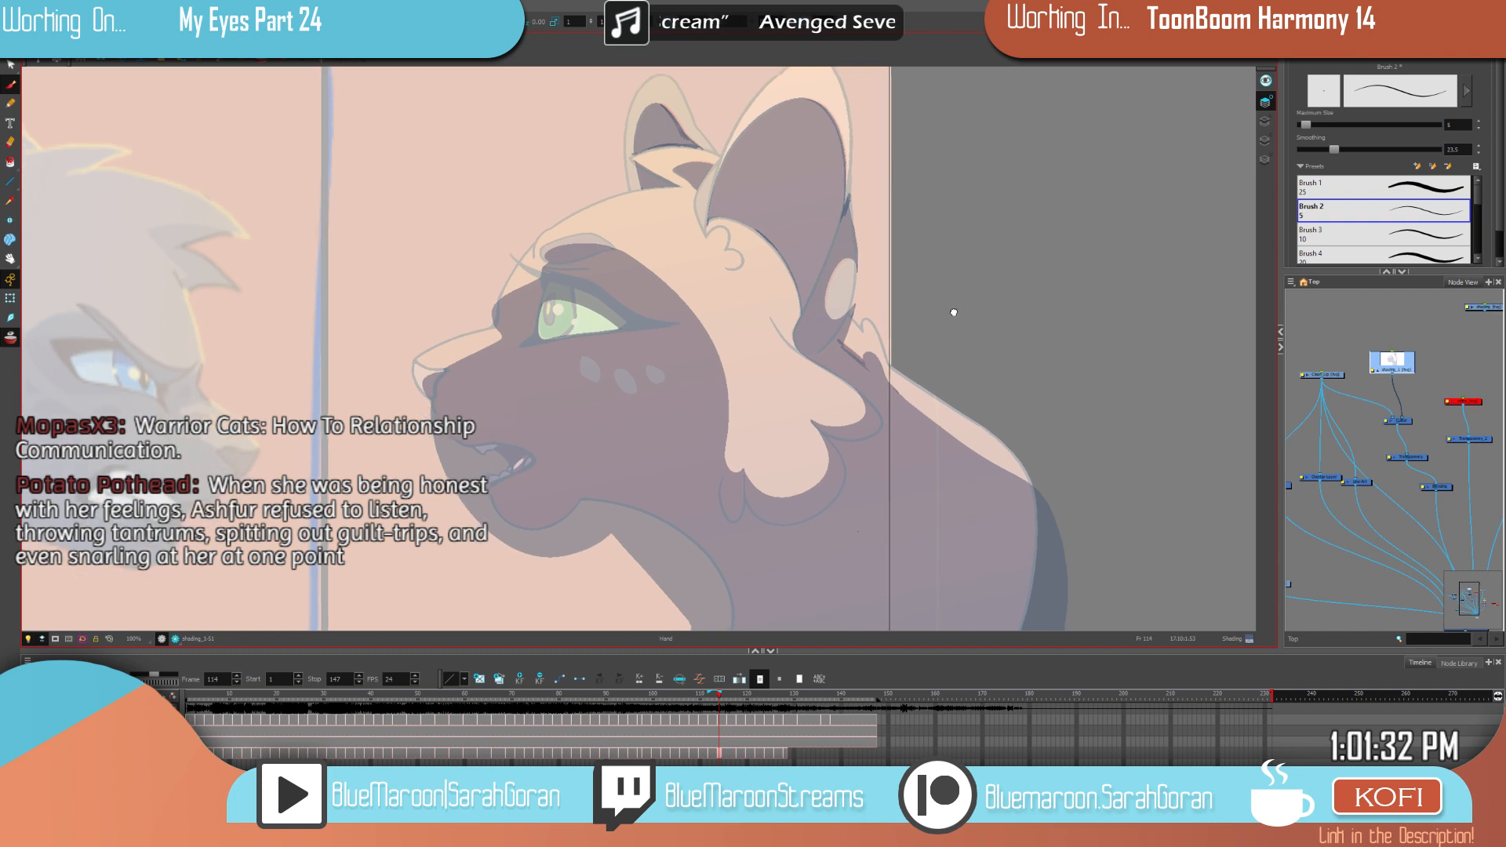
key("period")
key("period")
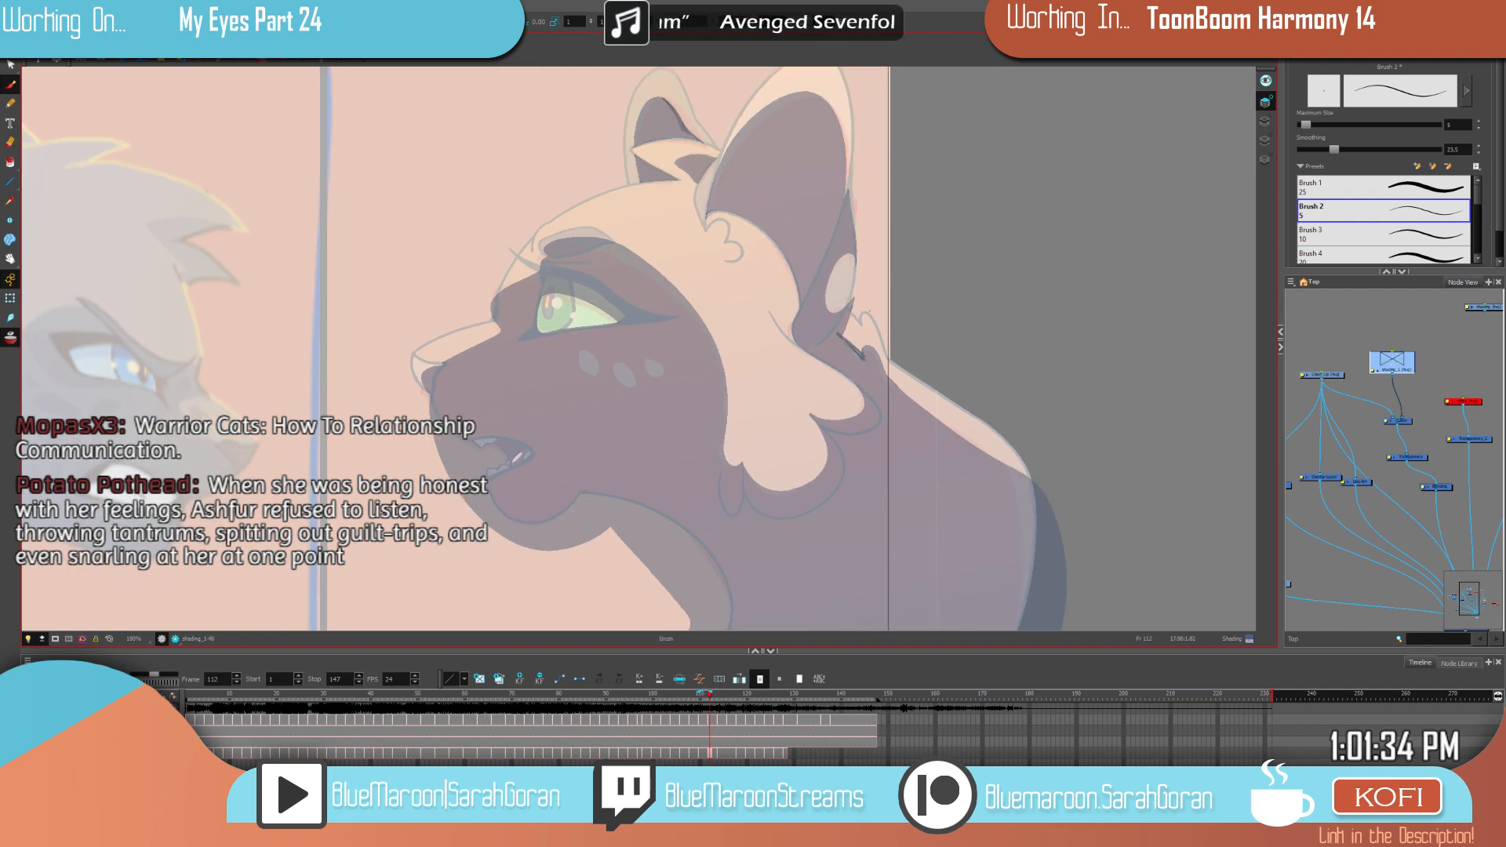
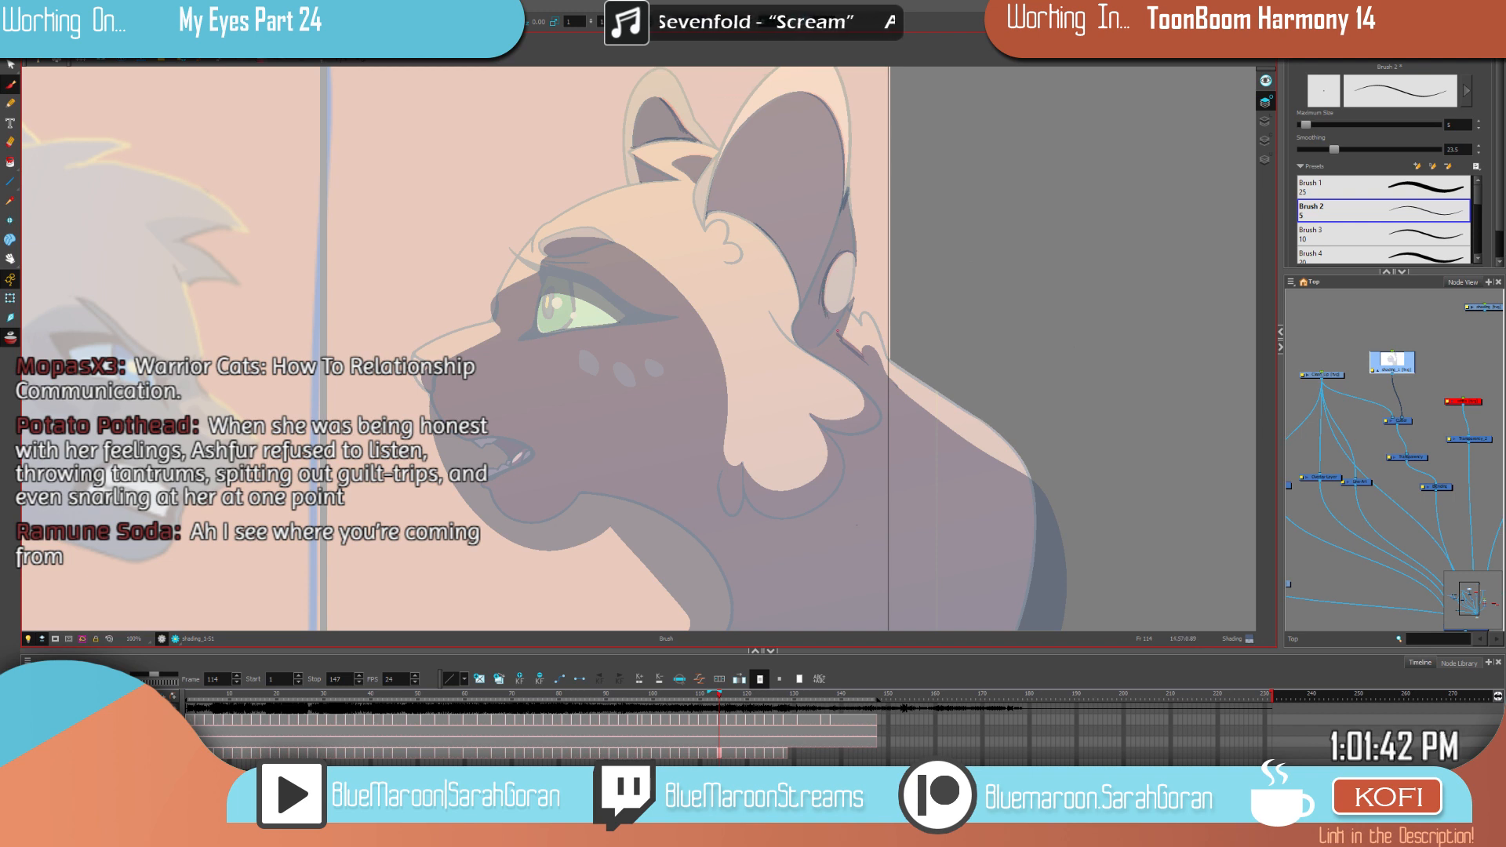
Step: Move on to frame 120 and compare its unshaded drawing with the shading on the preceding frames
mouse_move(1083, 476)
left_mouse_down()
mouse_move(1043, 416)
mouse_move(1024, 262)
mouse_move(960, 363)
left_mouse_up()
key("g")
key("g")
key("g")
key("g")
key("f")
key("g")
key("f")
key("g")
key("f")
key("g")
key("f")
key("g")
key("f")
key("g")
key("g")
key("f")
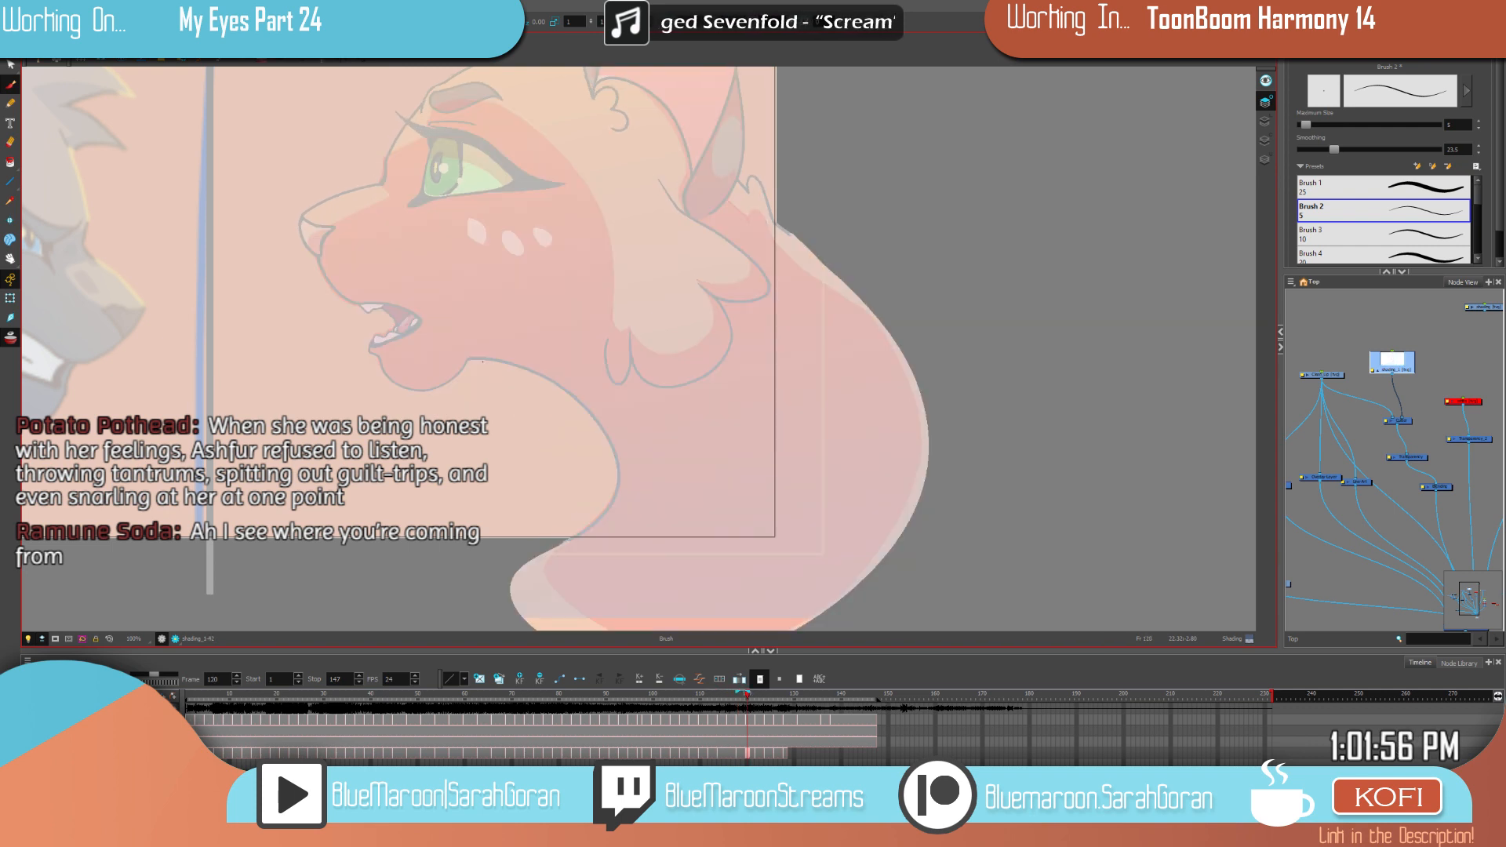
key("g")
key("f")
key("g")
key("f")
Step: Outline the shading on frame 120 from the fur behind the ear along the back and around to the front of the neck
mouse_move(740, 181)
left_mouse_down()
mouse_move(734, 195)
mouse_move(908, 333)
left_mouse_up()
key("g")
key("f")
left_click_drag(584, 479, 502, 619)
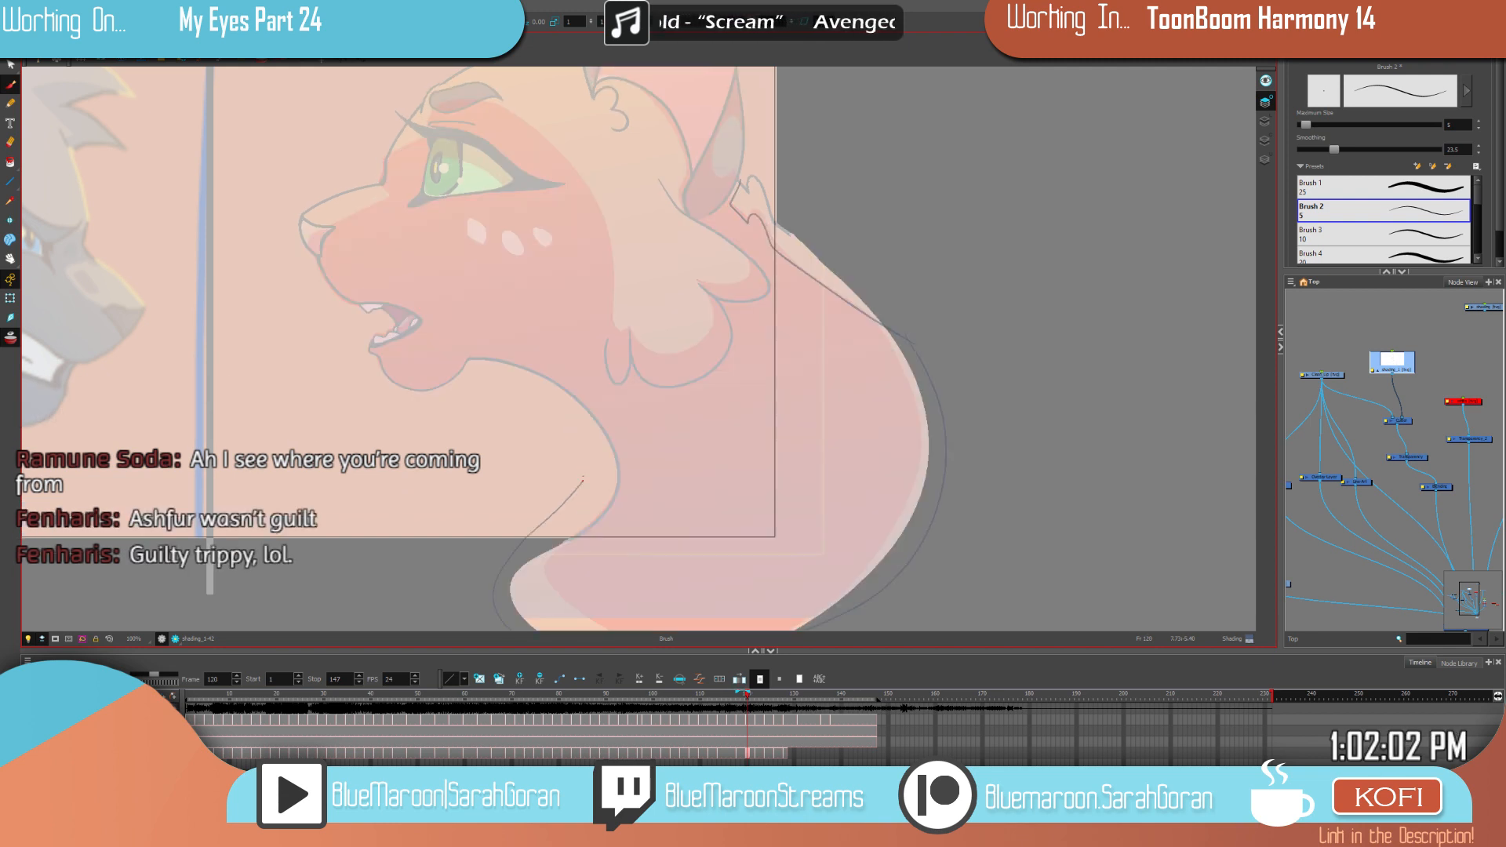
Step: Outline the shading under the throat and chin on frame 120, redrawing the jaw stroke so it curves up in front of the mouth
left_click_drag(472, 368, 411, 402)
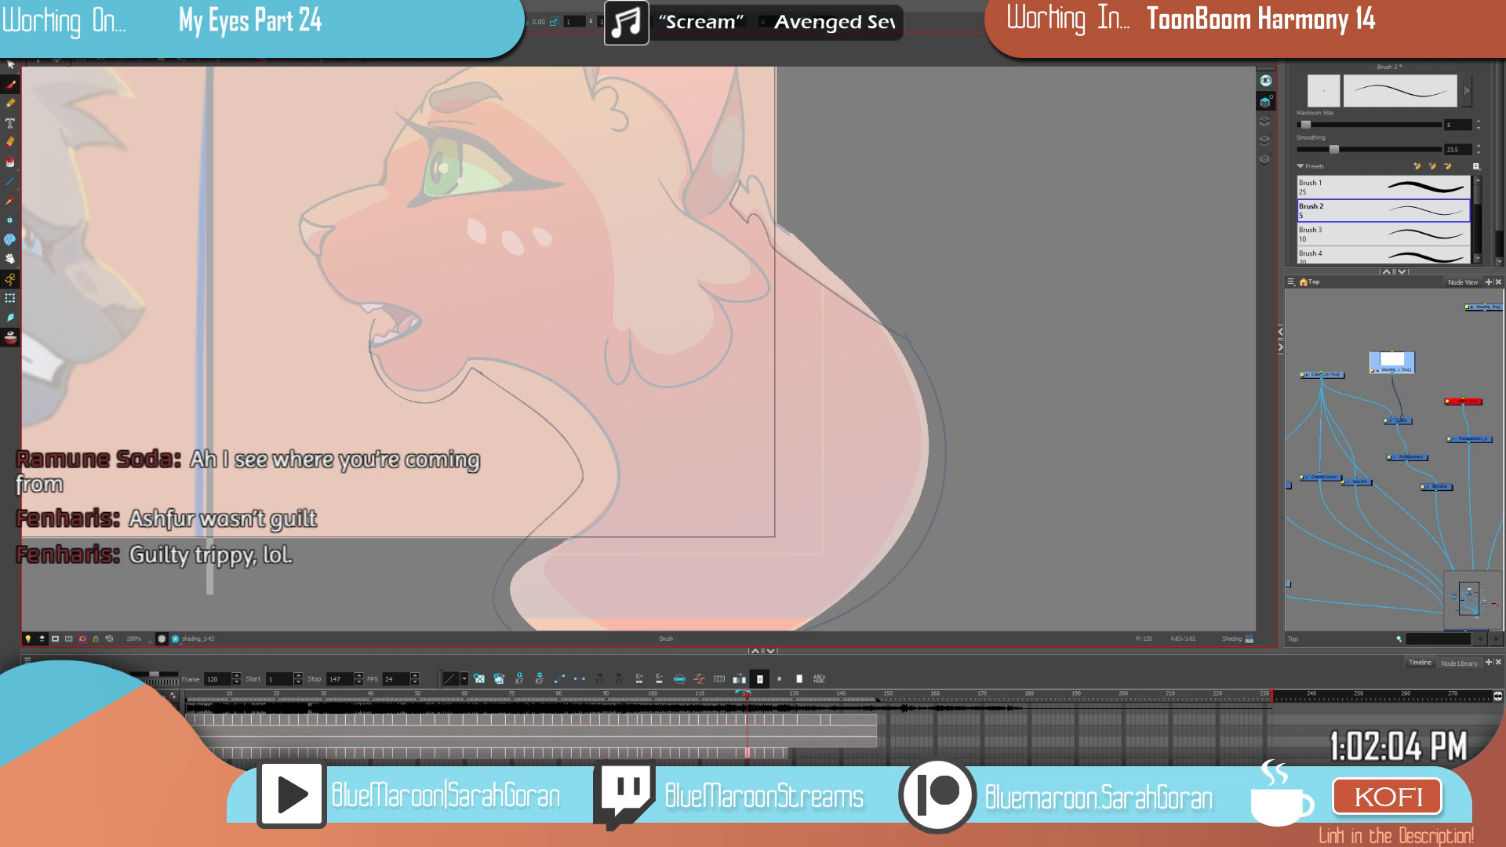
left_click_drag(493, 351, 626, 344)
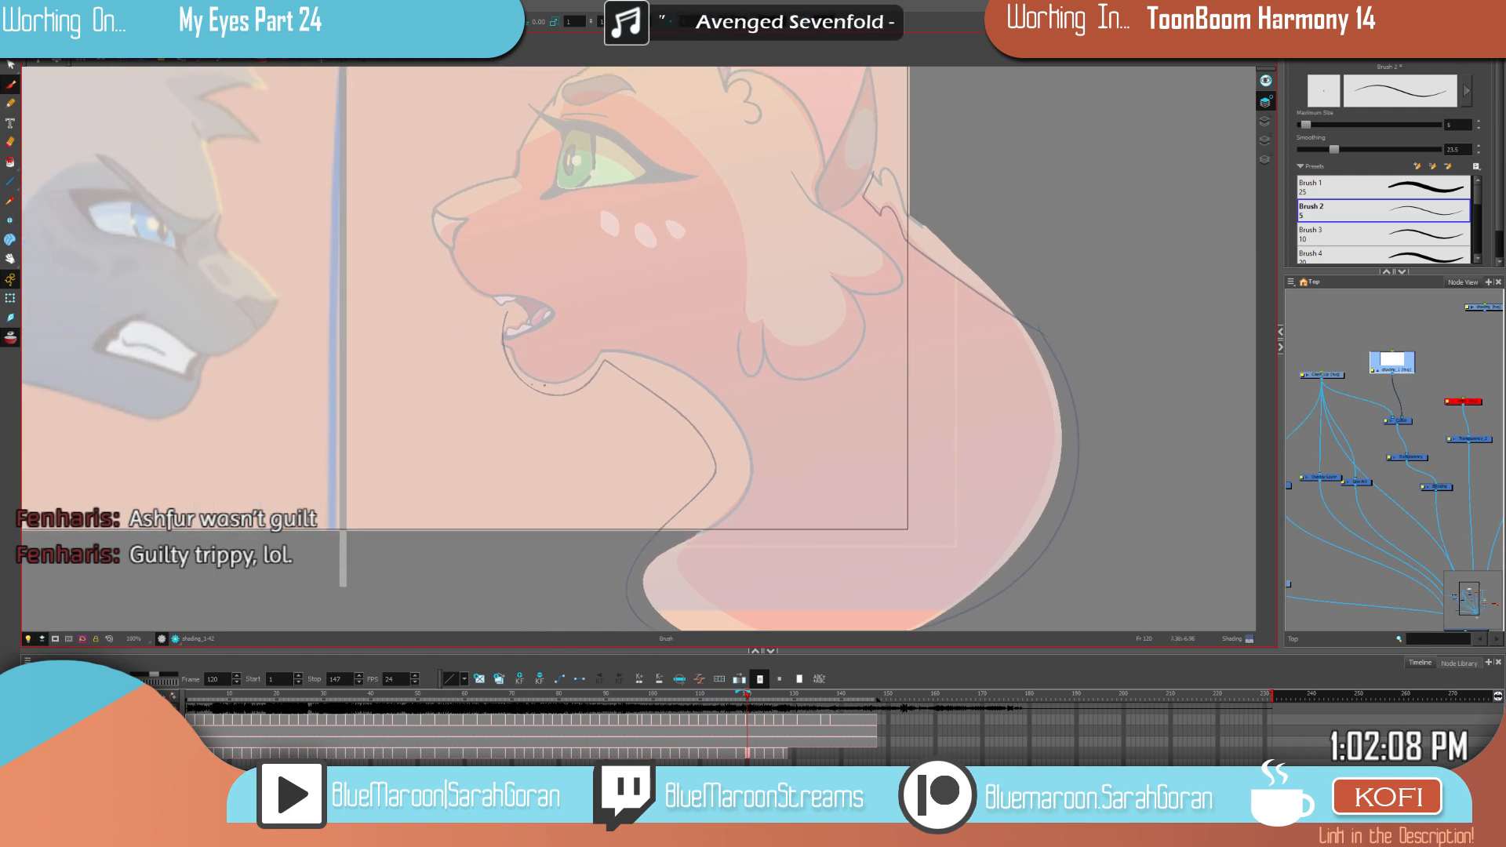
left_click_drag(504, 369, 506, 314)
key("ctrl+z")
key("f")
key("g")
key("f")
key("g")
key("f")
key("g")
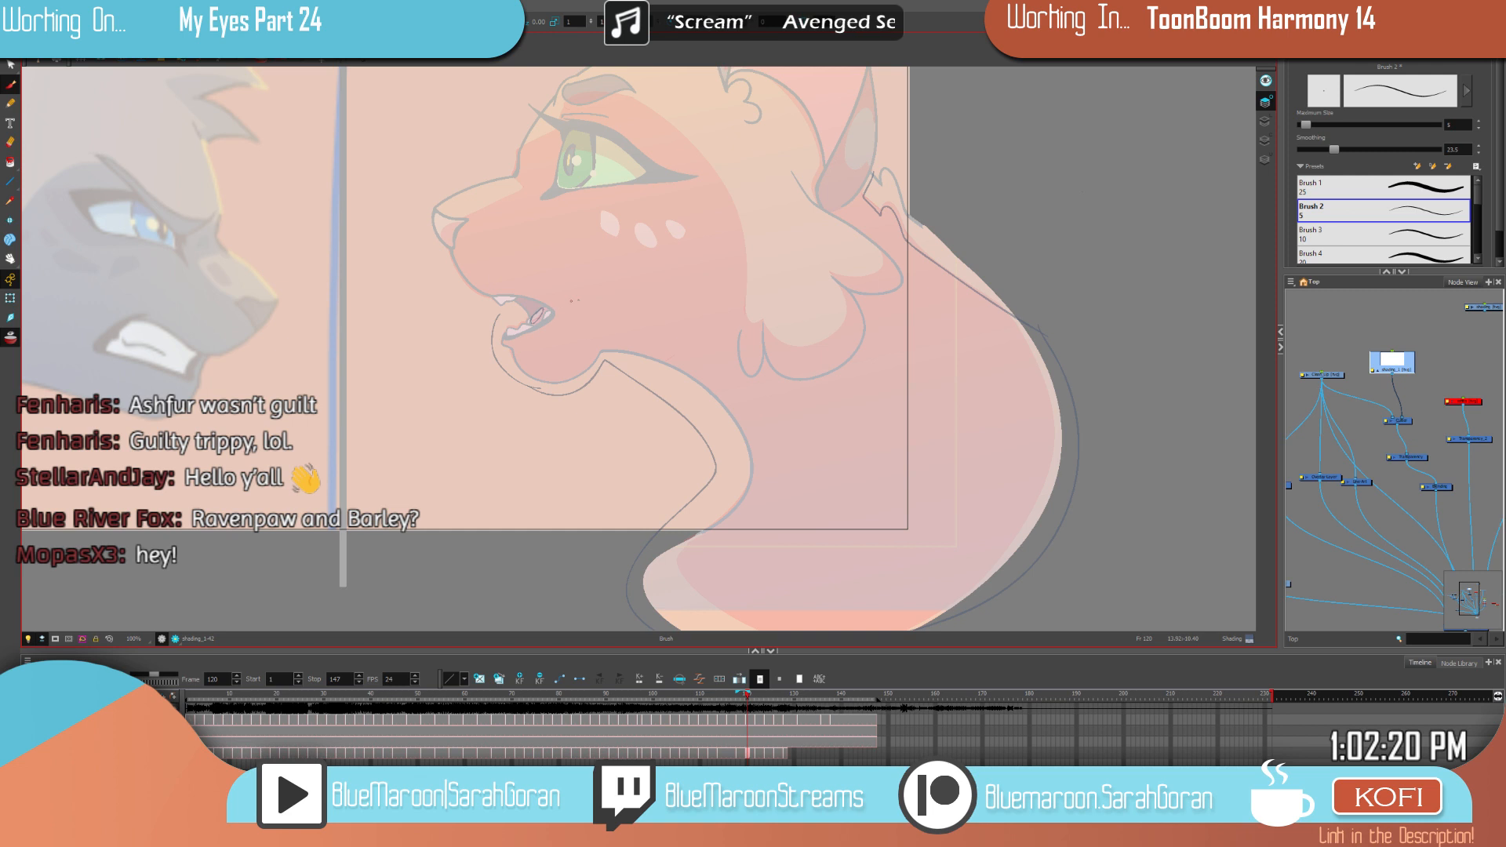
Step: Clean up the jaw outline and the small highlight outline inside the mouth on frame 120
scroll(572, 300, "up", 3)
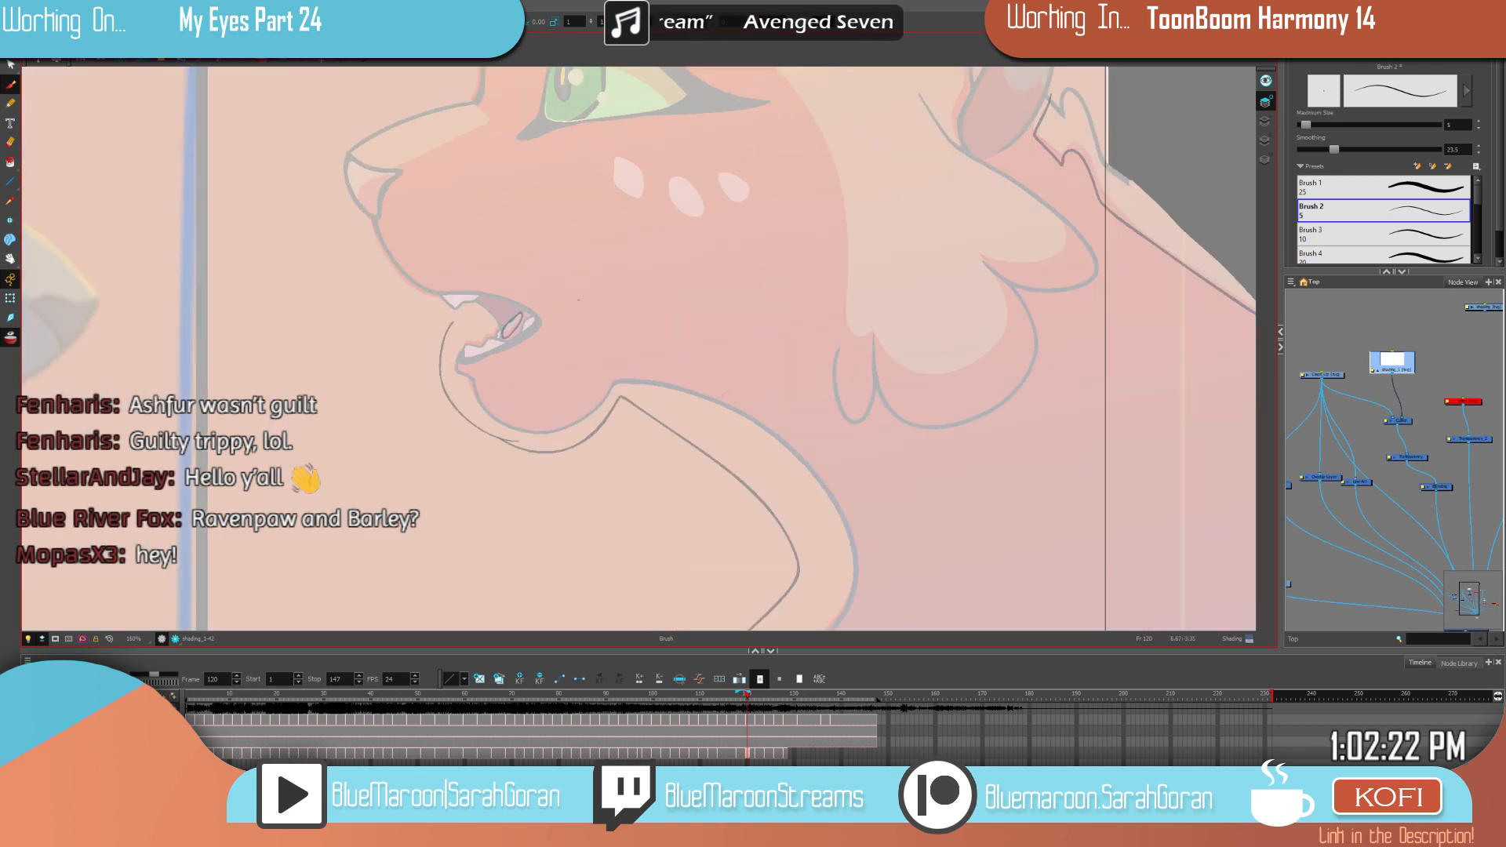
scroll(578, 300, "up", 1)
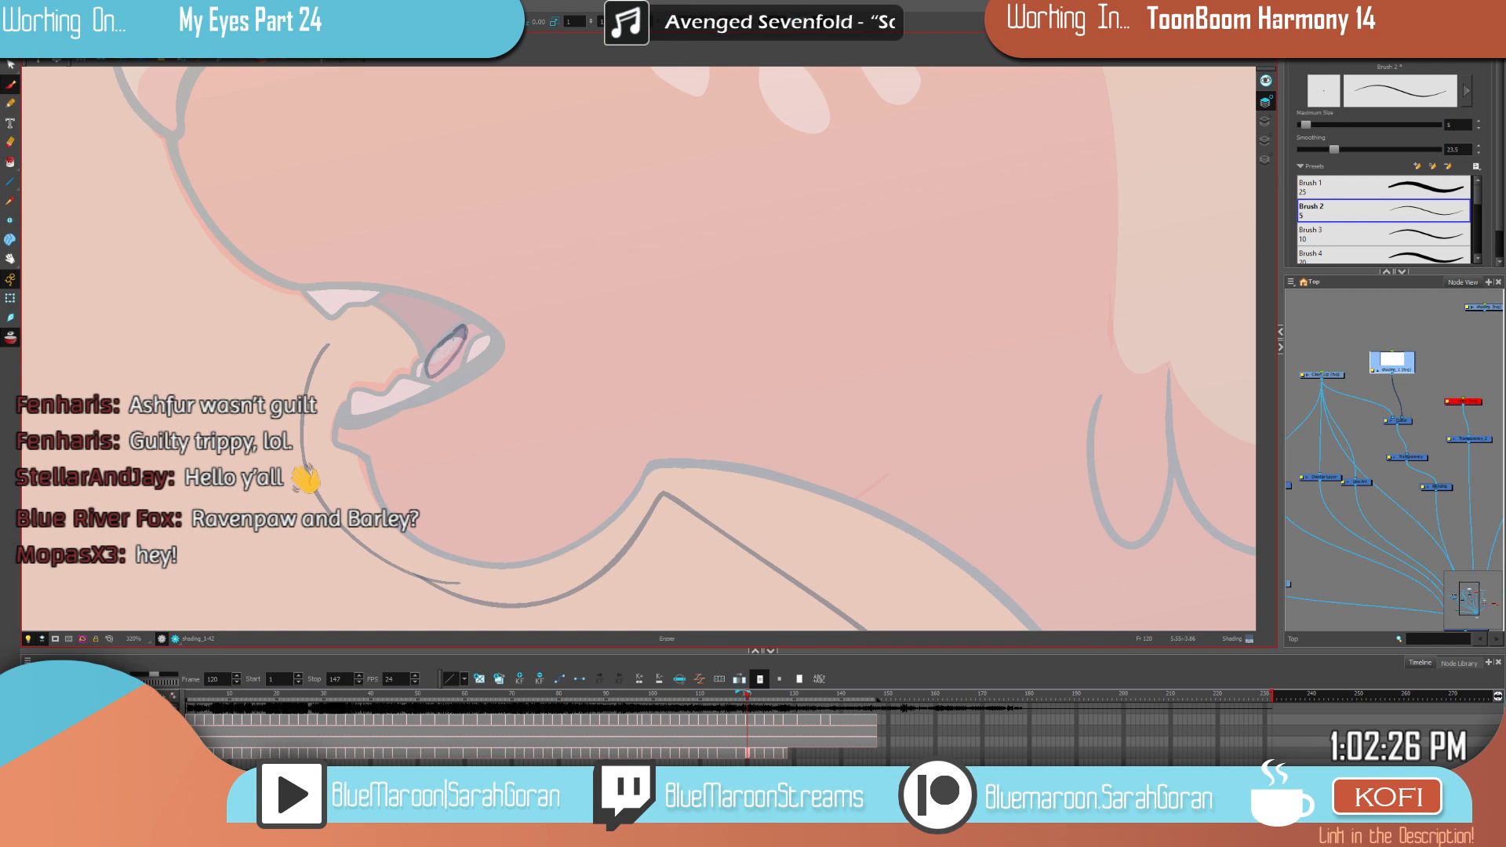
key("alt+b")
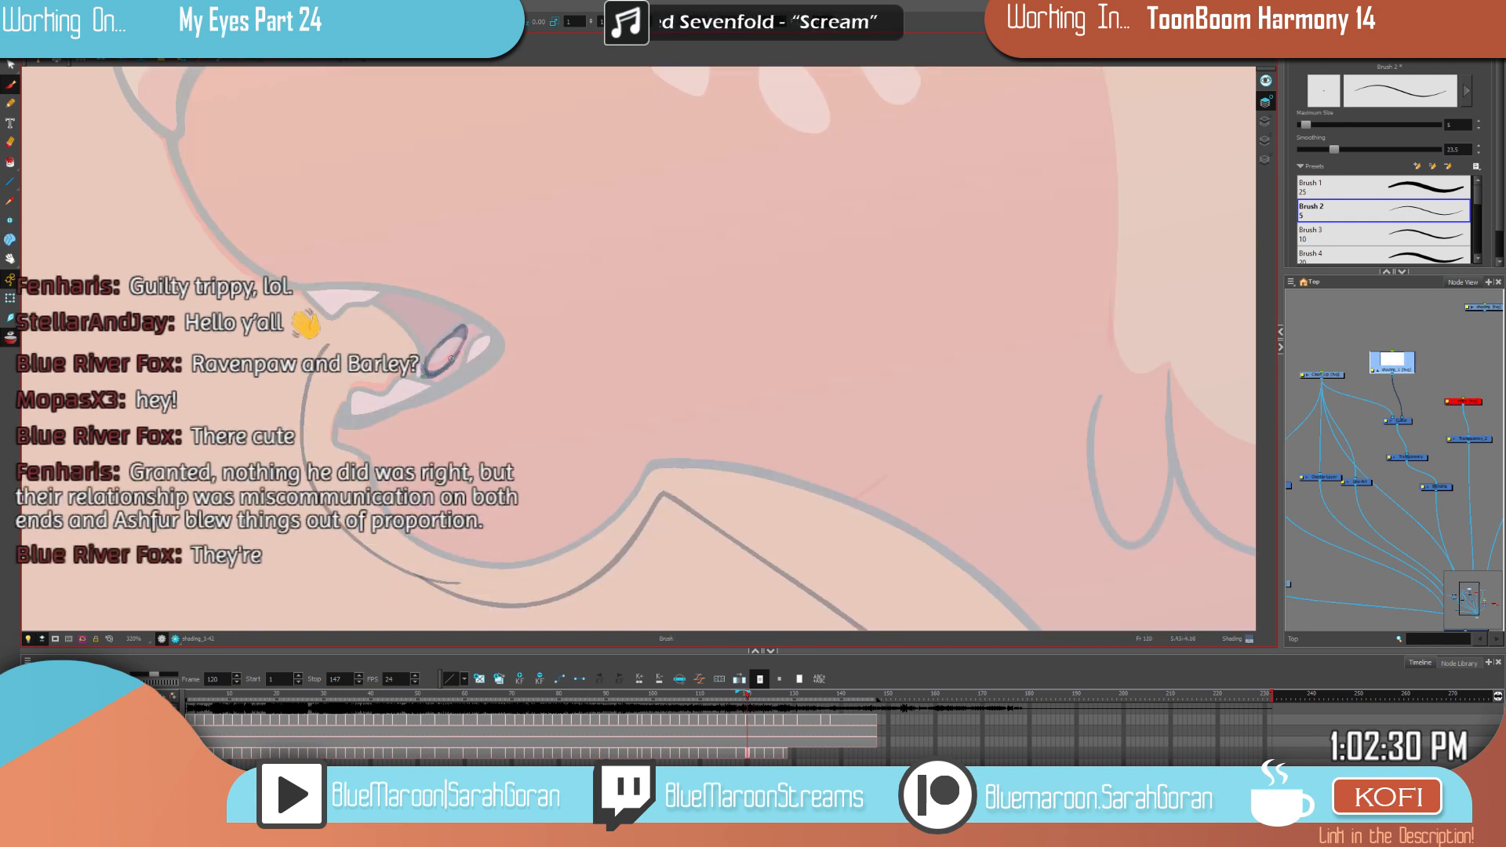
key(".")
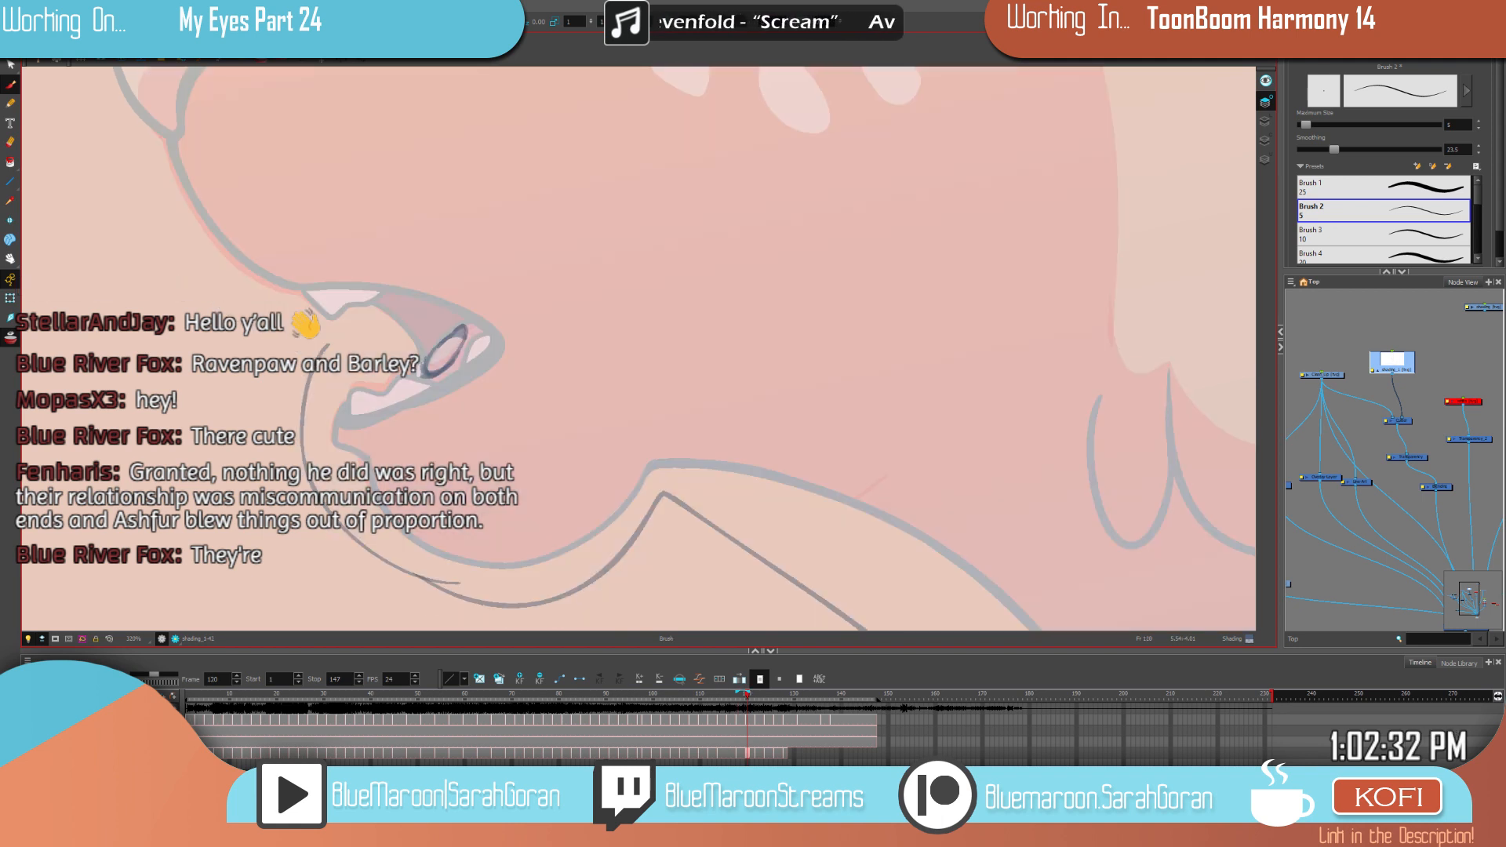
key("1")
key("1")
key("1")
key("1")
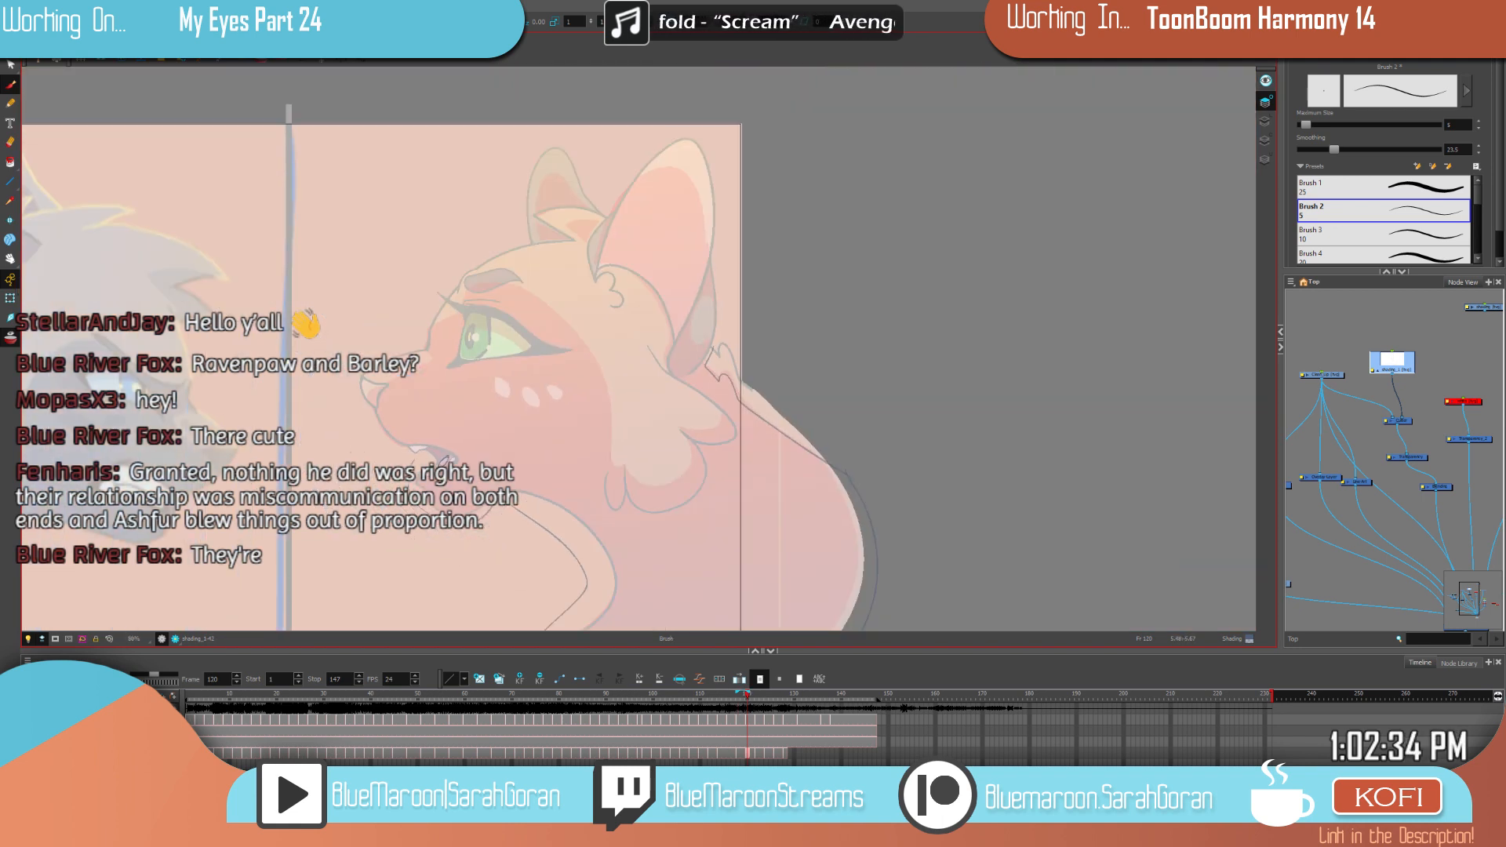
Step: Outline the oval patch on the back of the near ear on frame 120, checking it against the preceding frame
key("comma")
key("period")
left_click_drag(842, 366, 875, 265)
key("comma")
key("period")
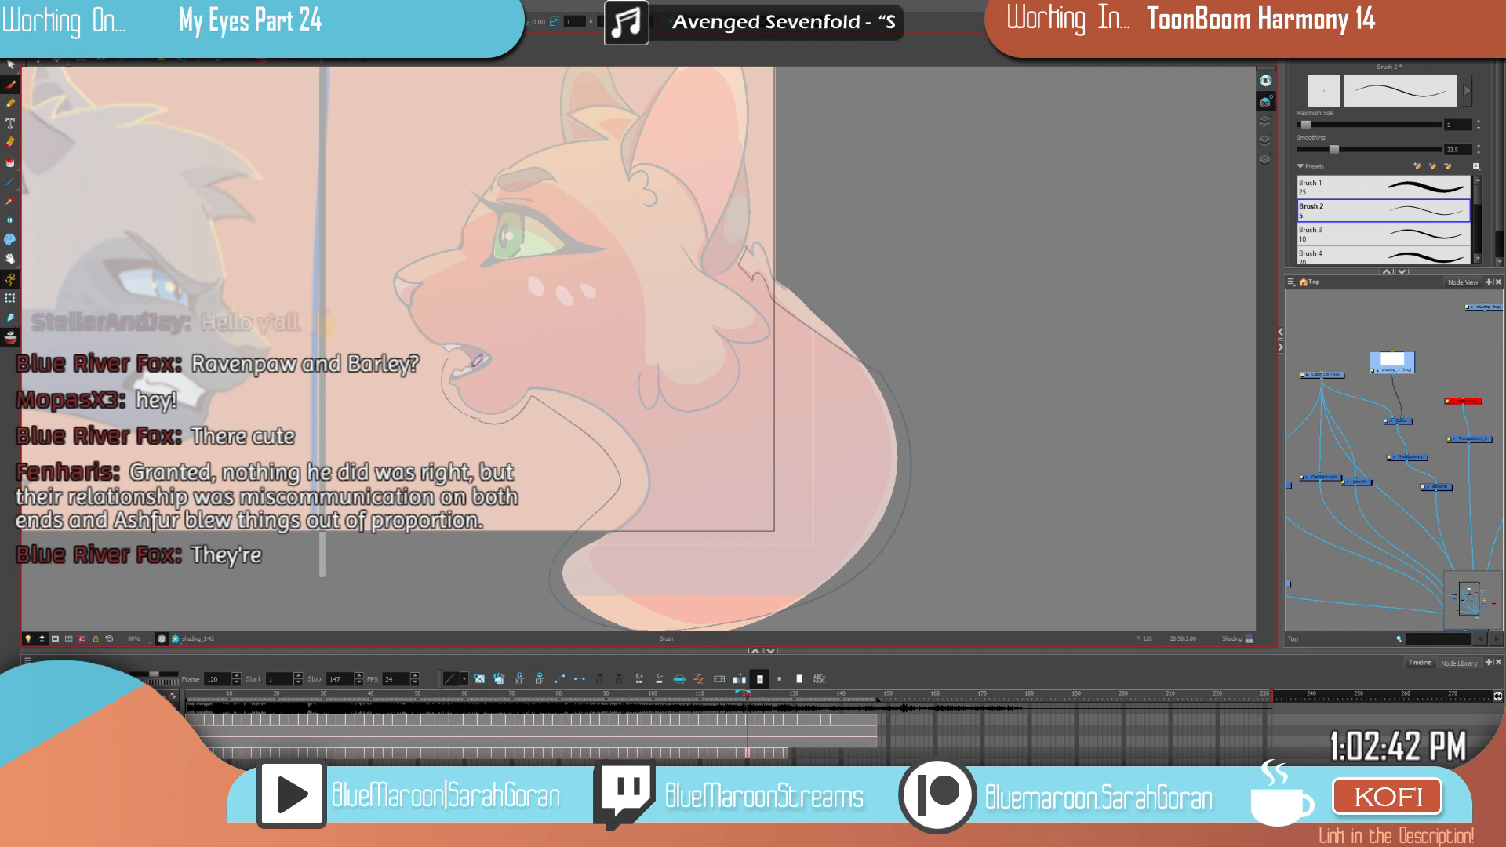
mouse_move(849, 289)
left_mouse_down()
mouse_move(906, 314)
mouse_move(894, 350)
left_mouse_up()
scroll(886, 282, "up", 1)
scroll(886, 282, "up", 1)
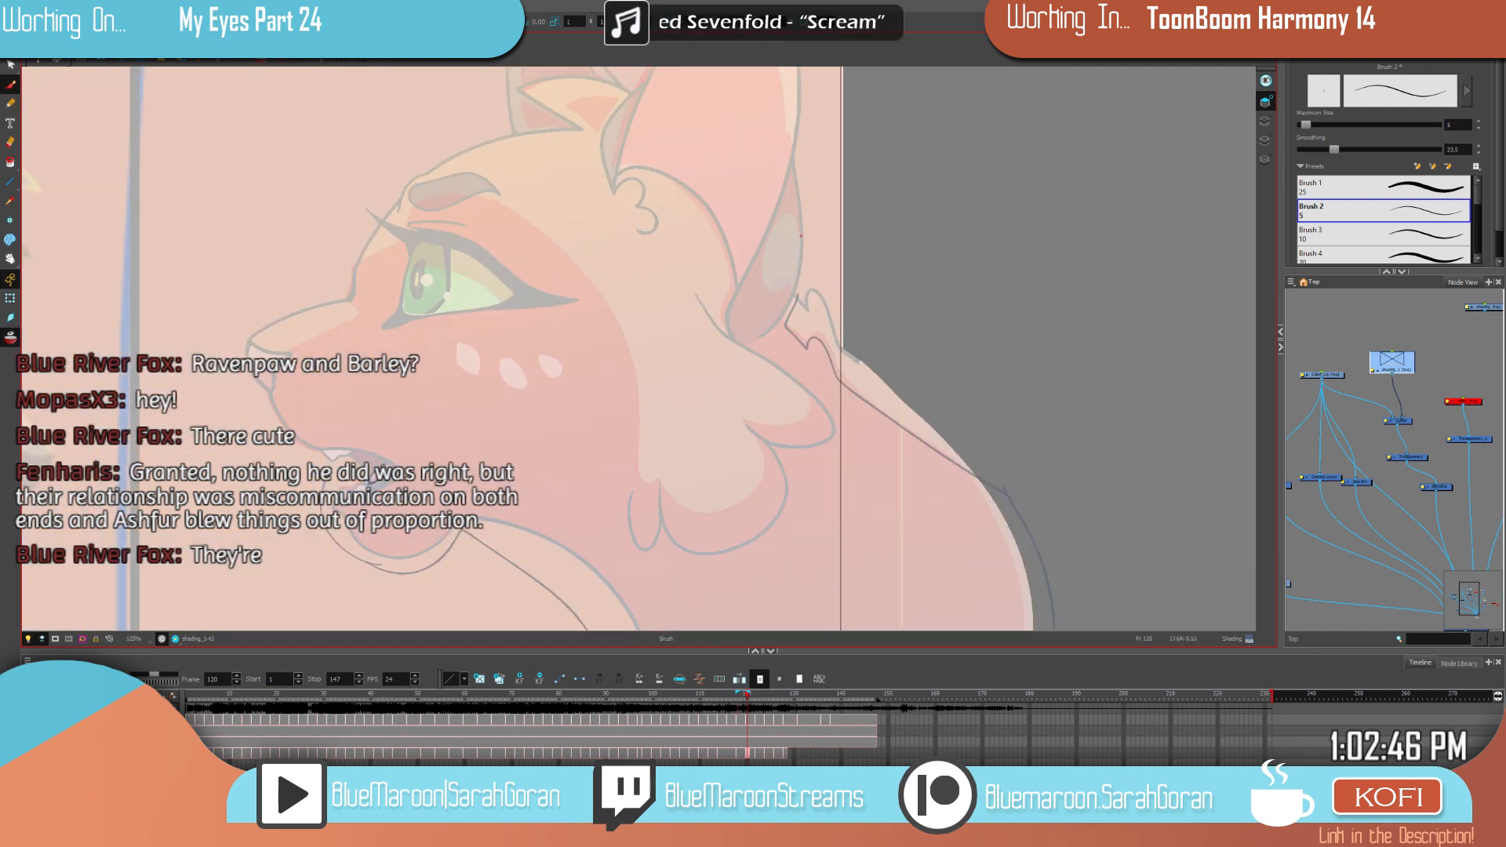
mouse_move(799, 238)
left_mouse_down()
mouse_move(767, 255)
mouse_move(797, 298)
left_mouse_up()
key("f")
key("g")
key("f")
key("period")
key("period")
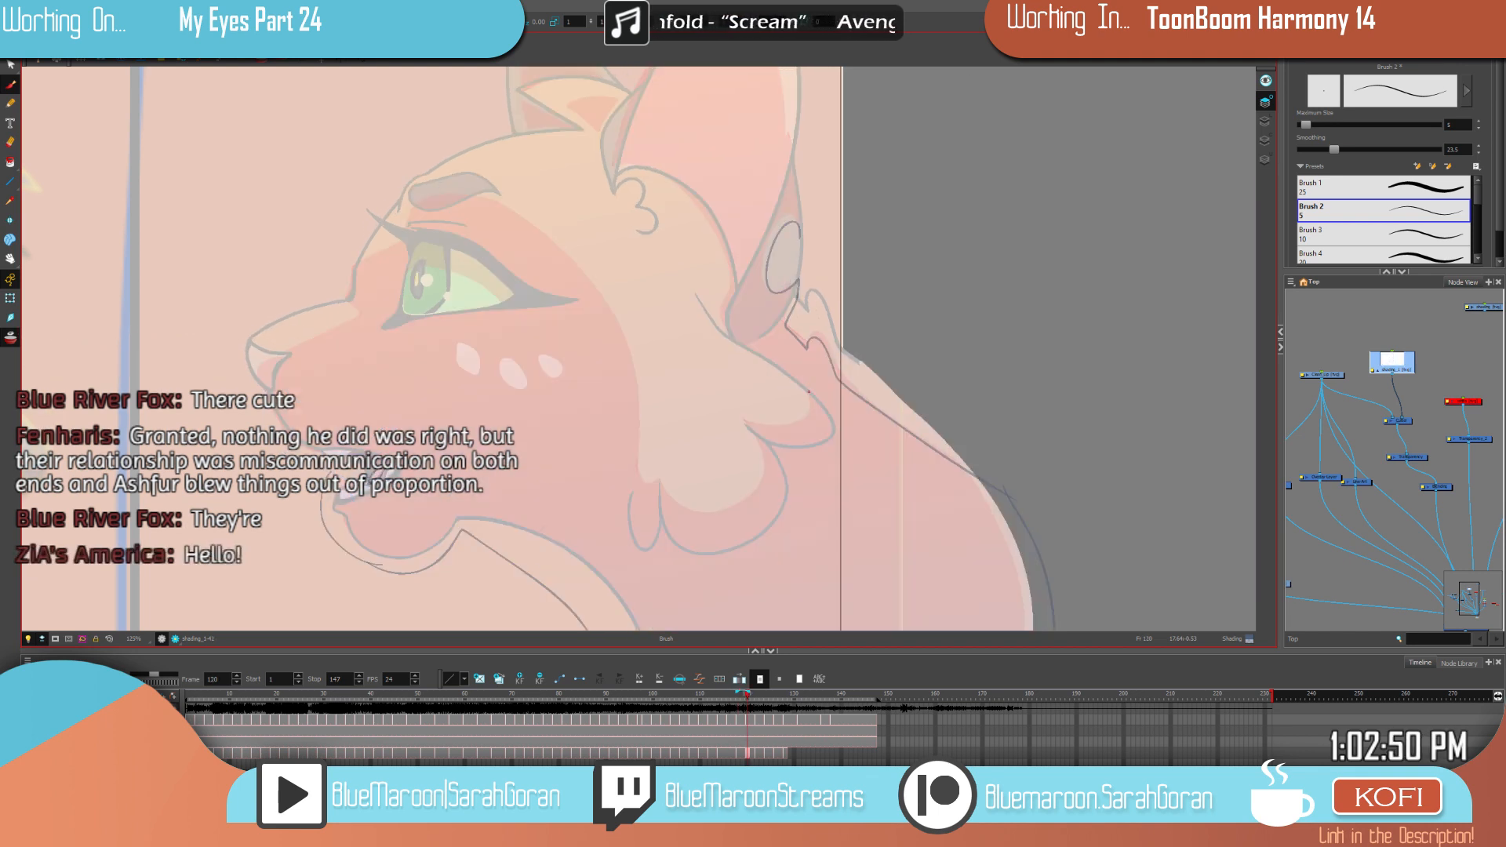
Step: Outline the scalloped lower edge of the light cheek fur on frame 120, flipping to the preceding frame for reference
left_click_drag(795, 426, 745, 421)
left_click_drag(871, 401, 864, 339)
key("comma")
key("comma")
key("period")
key("period")
left_click_drag(737, 360, 760, 413)
mouse_move(669, 446)
left_mouse_down()
mouse_move(653, 417)
mouse_move(733, 364)
mouse_move(819, 391)
left_mouse_up()
key("comma")
key("comma")
key("period")
key("period")
key("comma")
key("period")
key("comma")
key("period")
Step: Trace the boundary between the dark face marking and the light fur, from the forehead down to the cheek
left_click_drag(590, 122, 727, 388)
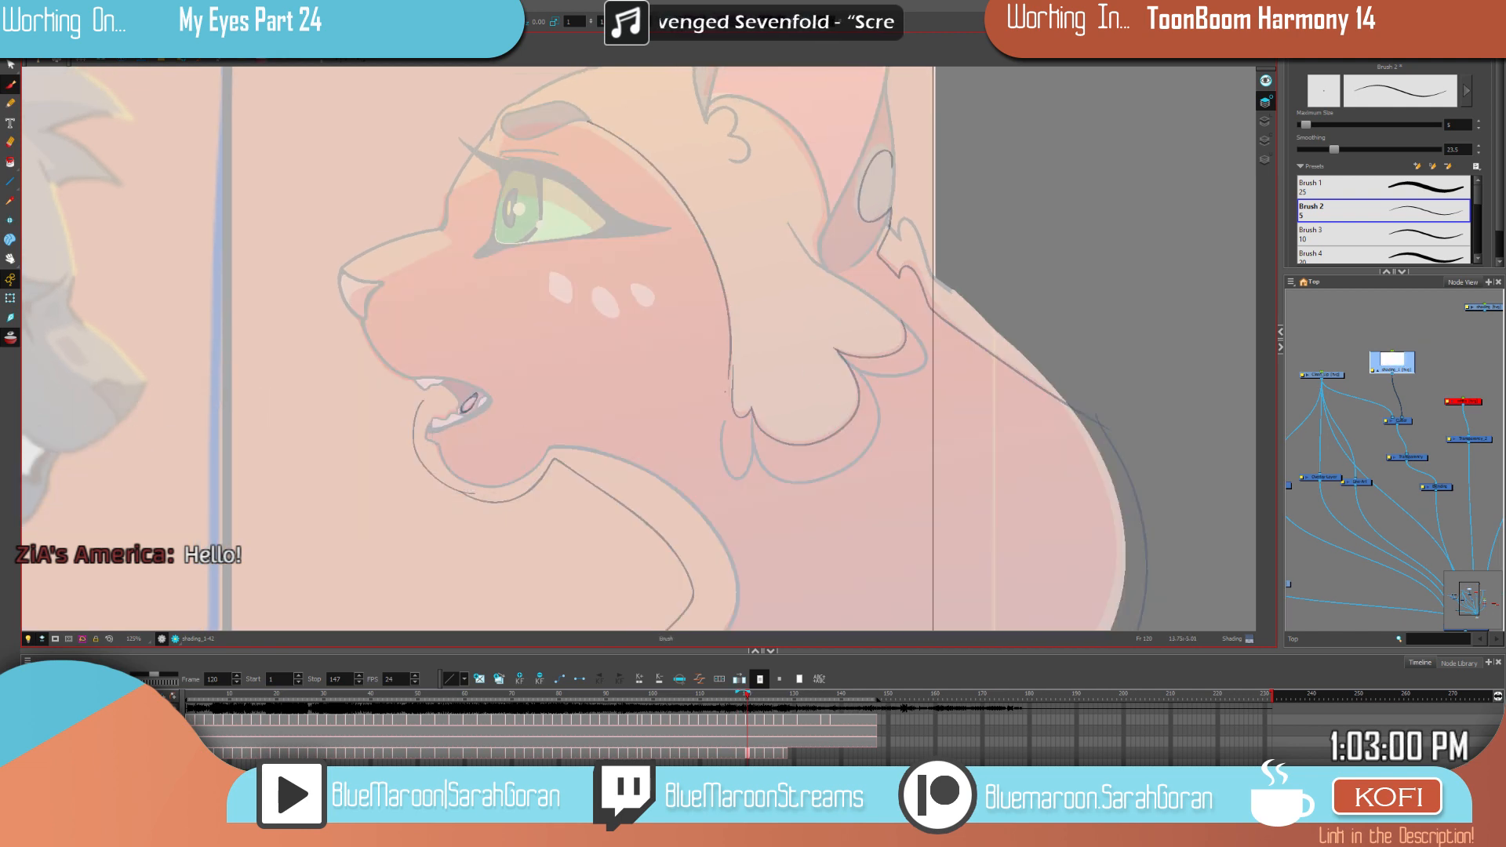
left_click_drag(729, 330, 731, 379)
key("comma")
key("period")
key("comma")
key("period")
Step: Outline the brow on frame 120 and tidy its upper edge with the eraser
left_click_drag(829, 364, 867, 426)
key("comma")
key("period")
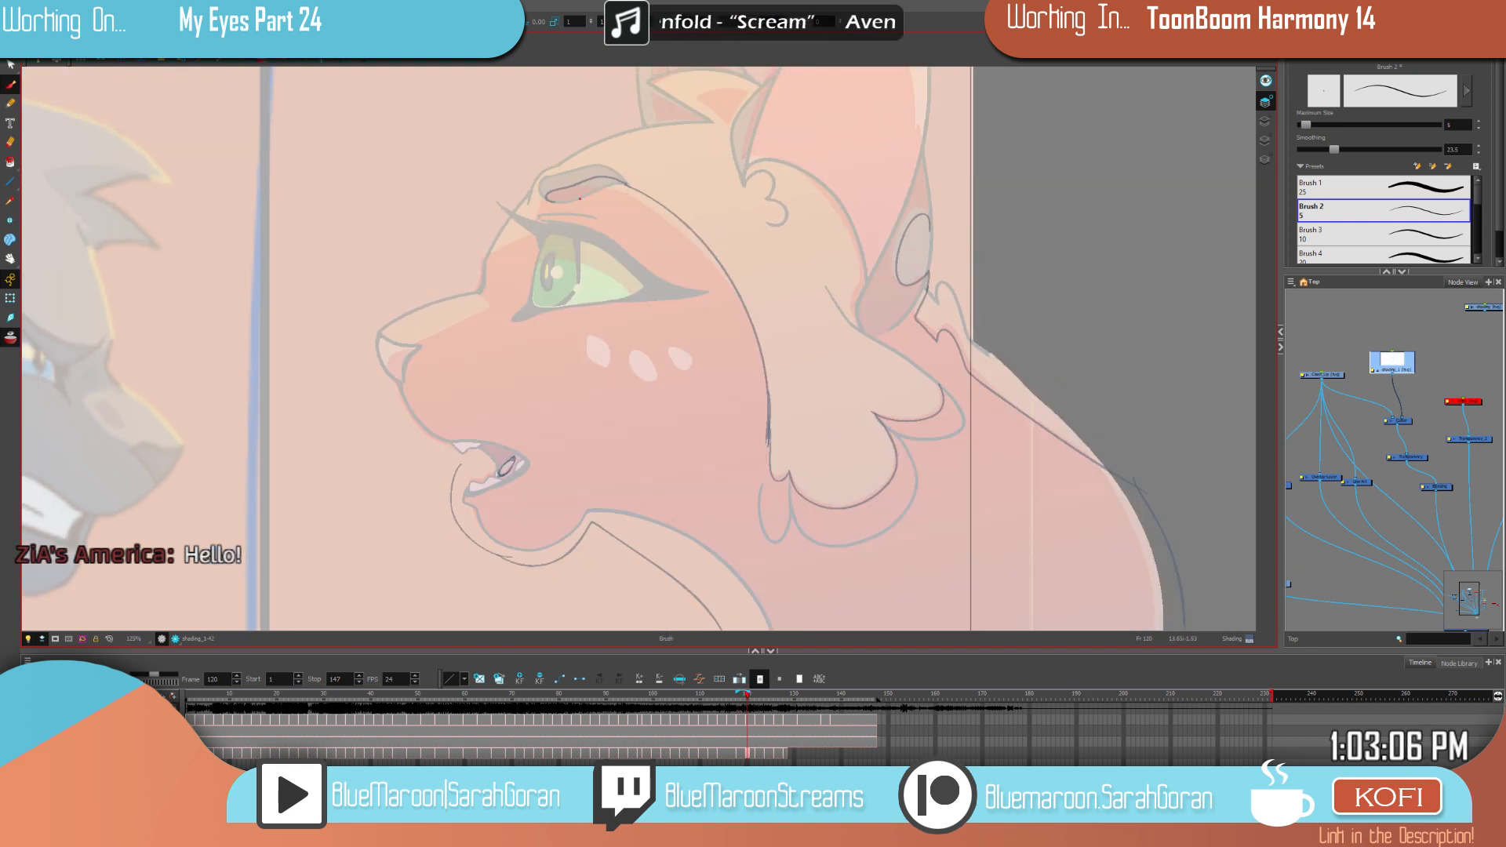
key("comma")
key("period")
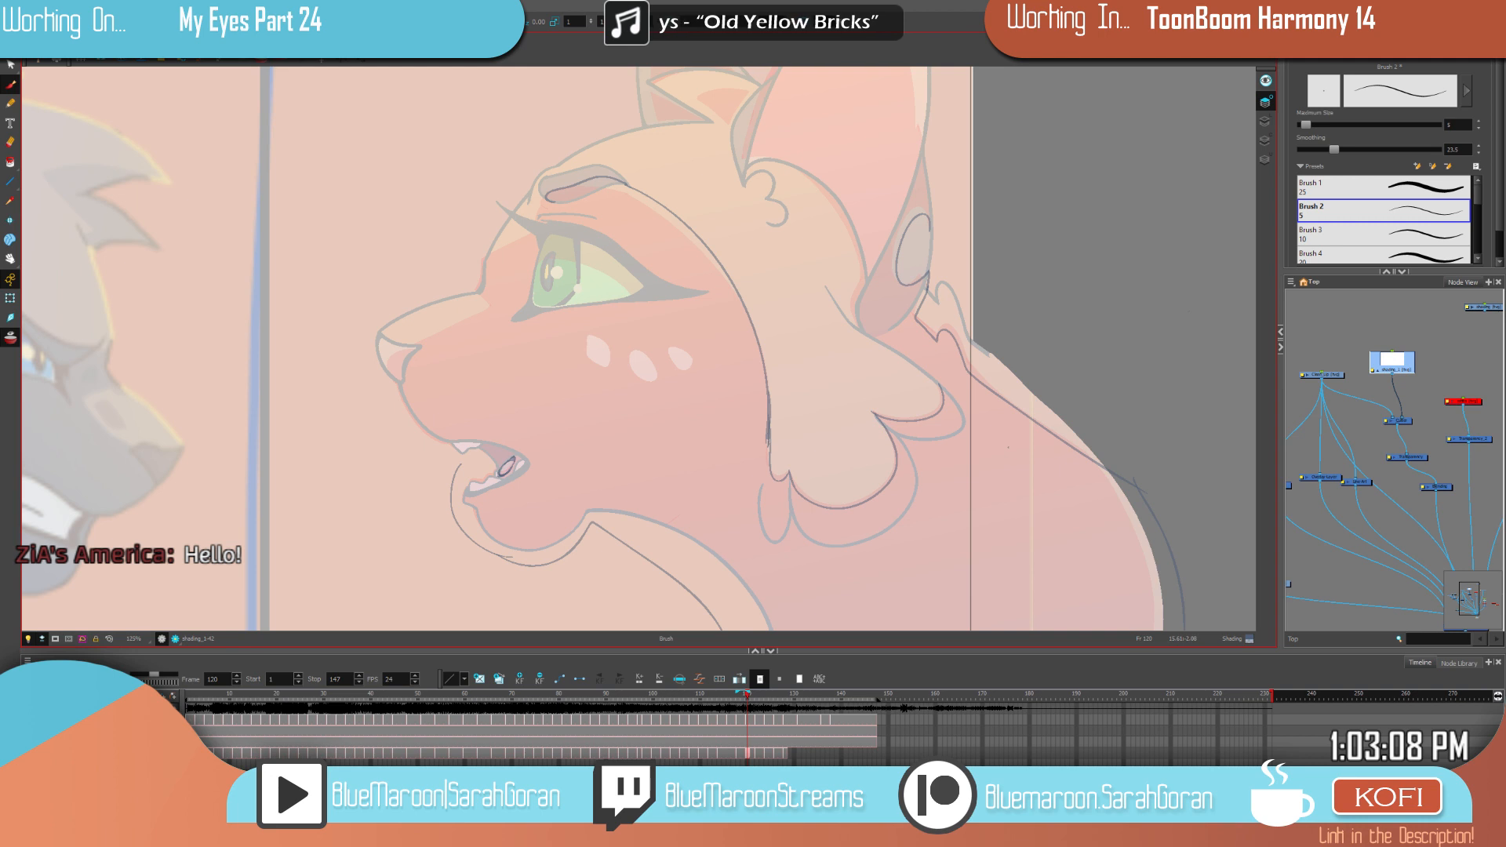
key("comma")
key("period")
key("period")
key("period")
key("period")
key("e")
mouse_move(593, 184)
left_mouse_down()
mouse_move(535, 194)
mouse_move(590, 183)
left_mouse_up()
Step: Compare the brow shading across frame 120 and the preceding frames
key("comma")
key("comma")
key("comma")
key("comma")
key("period")
key("period")
key("period")
key("period")
key("comma")
key("comma")
key("comma")
key("comma")
key("comma")
key("comma")
key("period")
key("period")
key("period")
key("period")
key("comma")
key("comma")
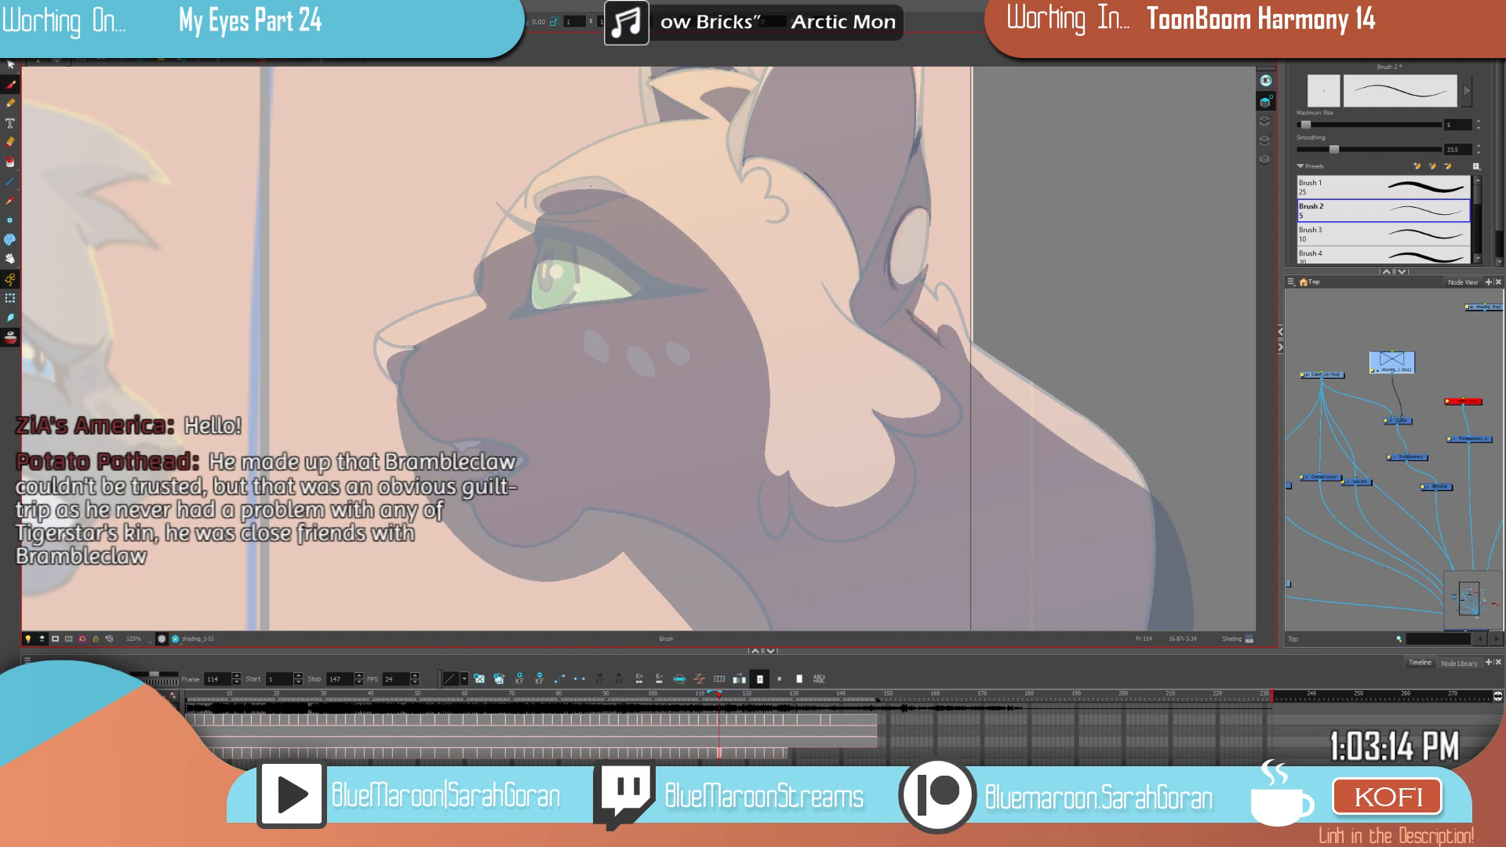
key("comma")
key("comma")
Step: Erase along the brow shading on frame 114, and return to frame 120 with the Brush tool
key("period")
key("period")
key("e")
left_click_drag(547, 193, 582, 186)
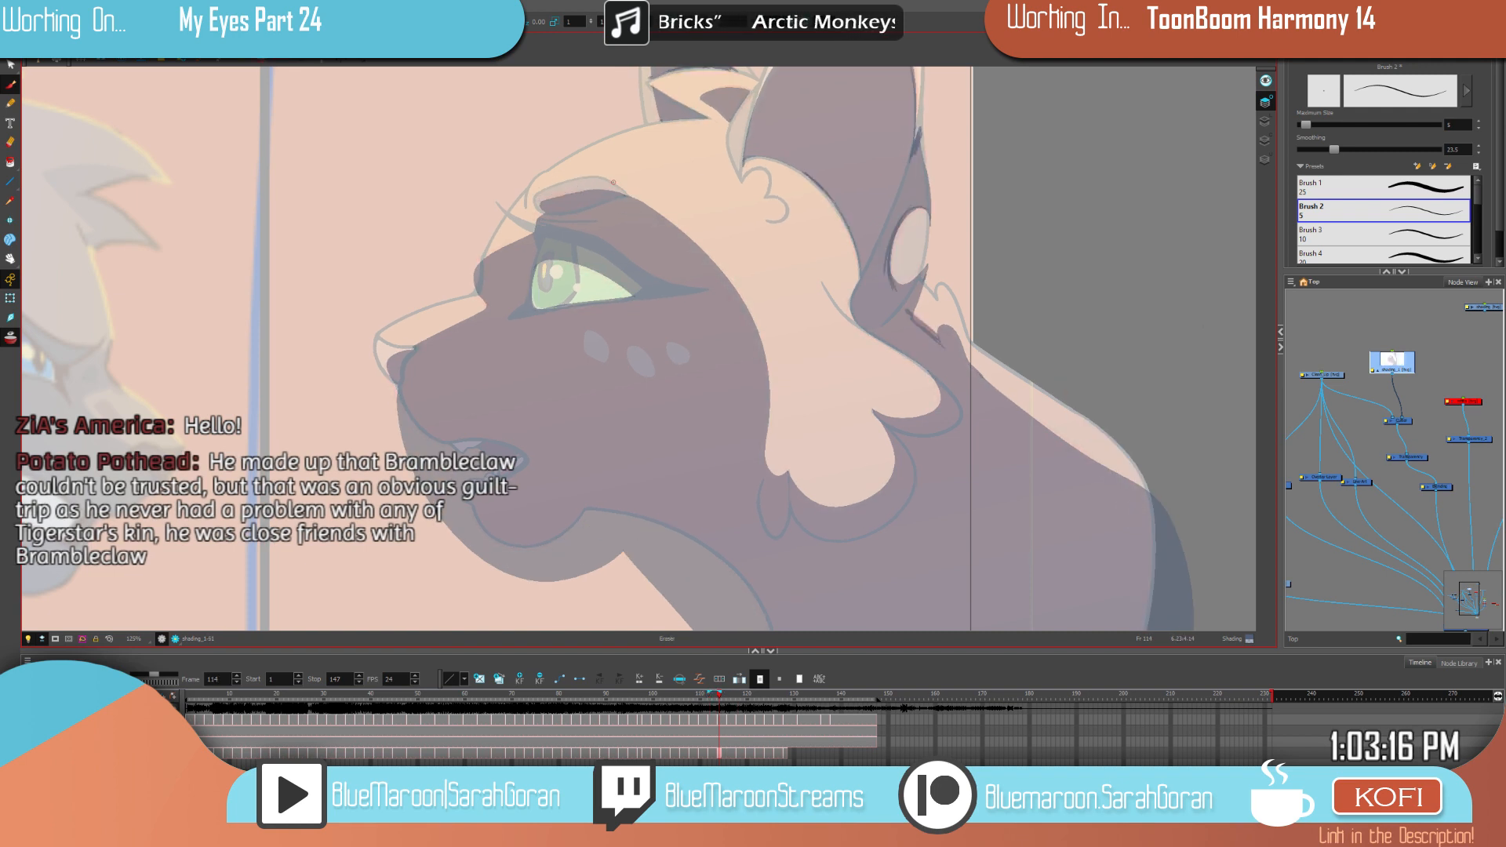
key("period")
key("period")
key("period")
key("period")
key("period")
key("period")
key("alt+b")
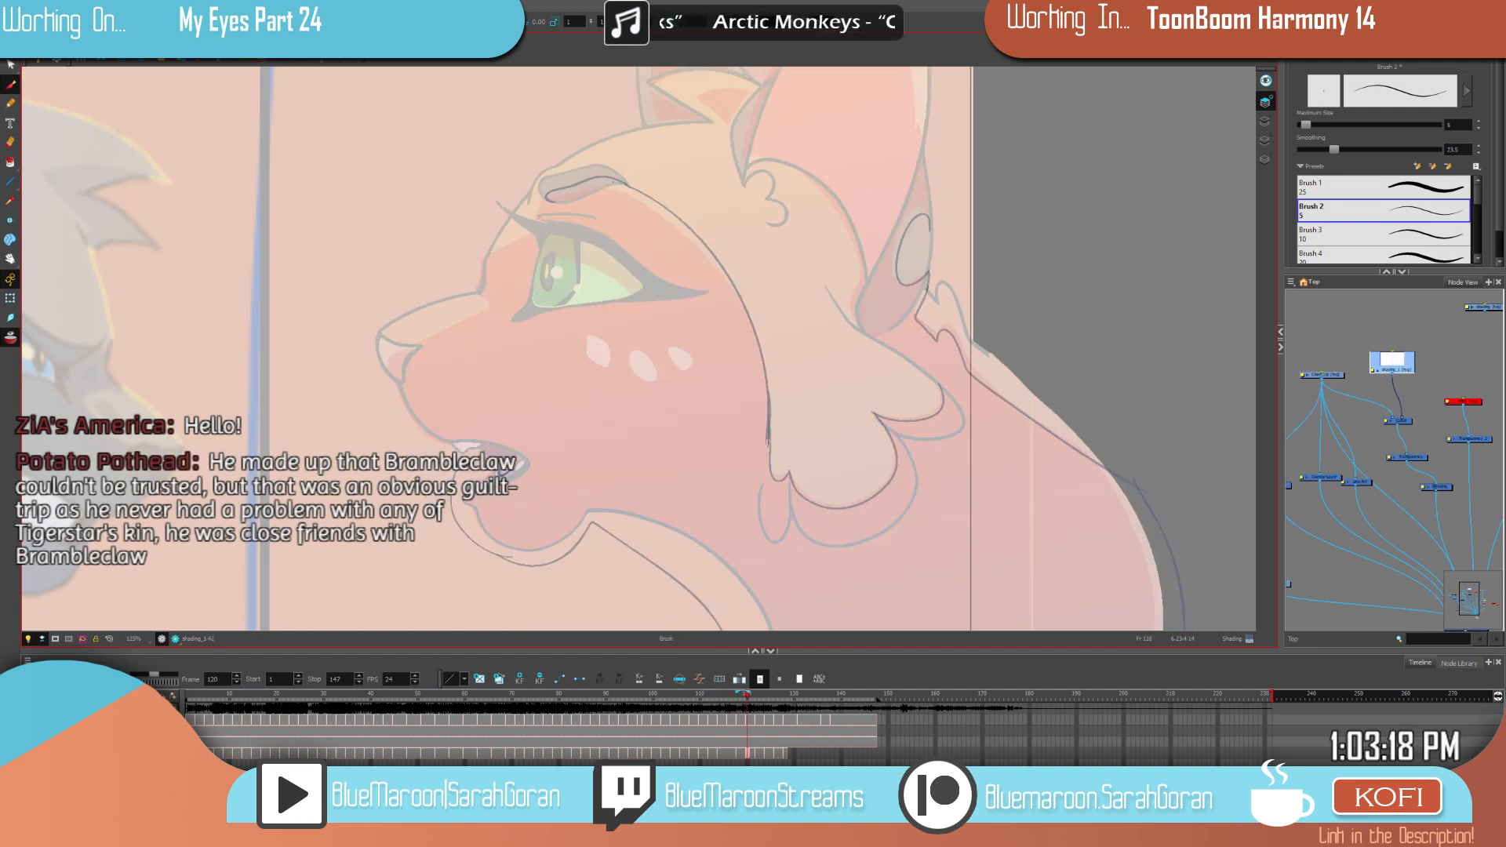
Step: Brush the shading edge from the front of the brow down to the upper eyelid on frame 120, checking the preceding frame
key("space")
left_click_drag(986, 345, 1144, 361)
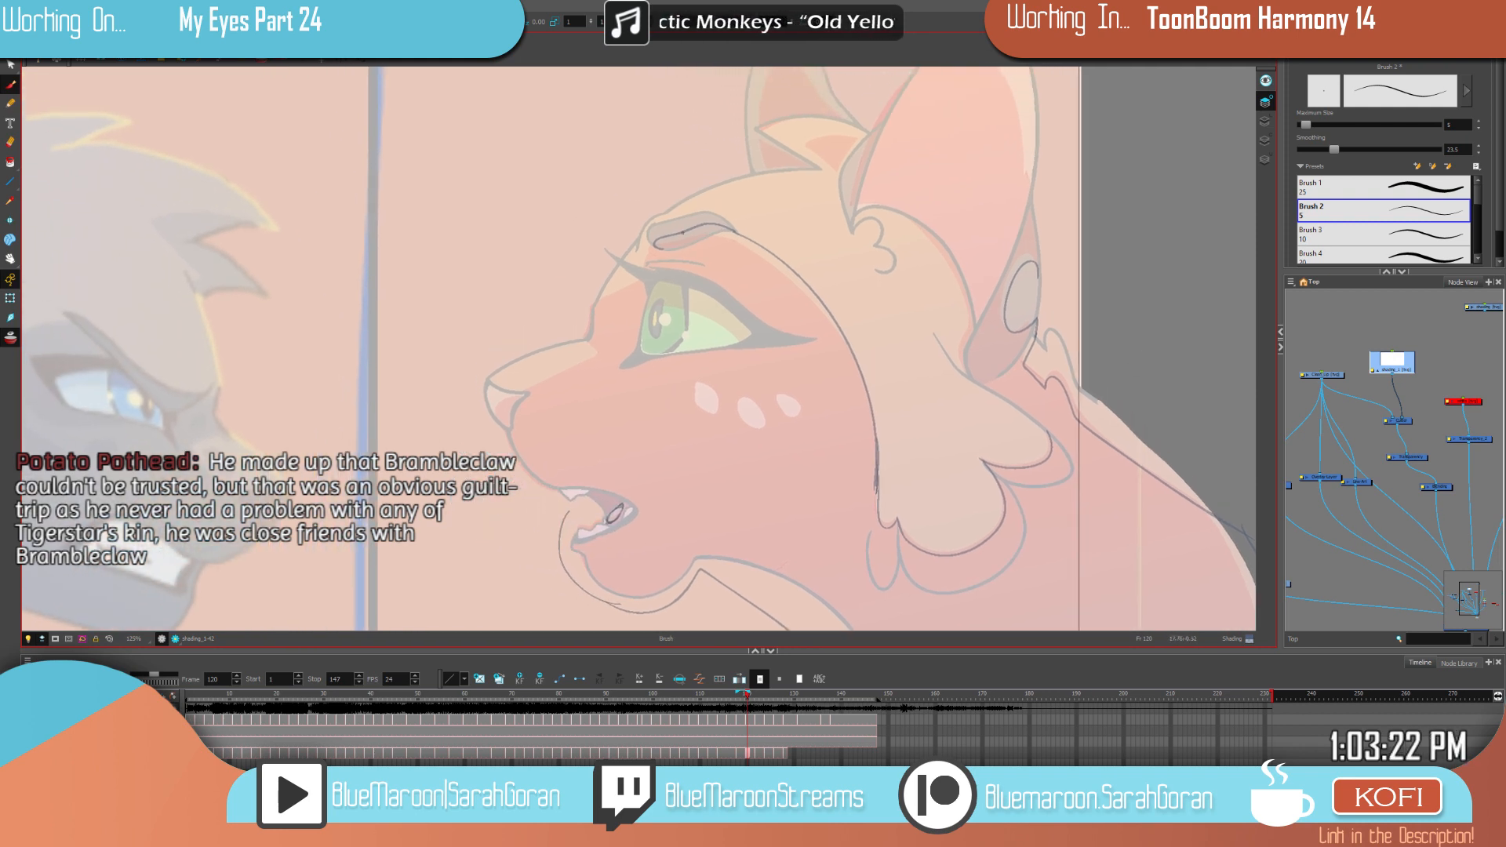
mouse_move(672, 236)
left_mouse_down()
mouse_move(707, 240)
mouse_move(643, 280)
left_mouse_up()
key("f")
key("g")
key("f")
key("g")
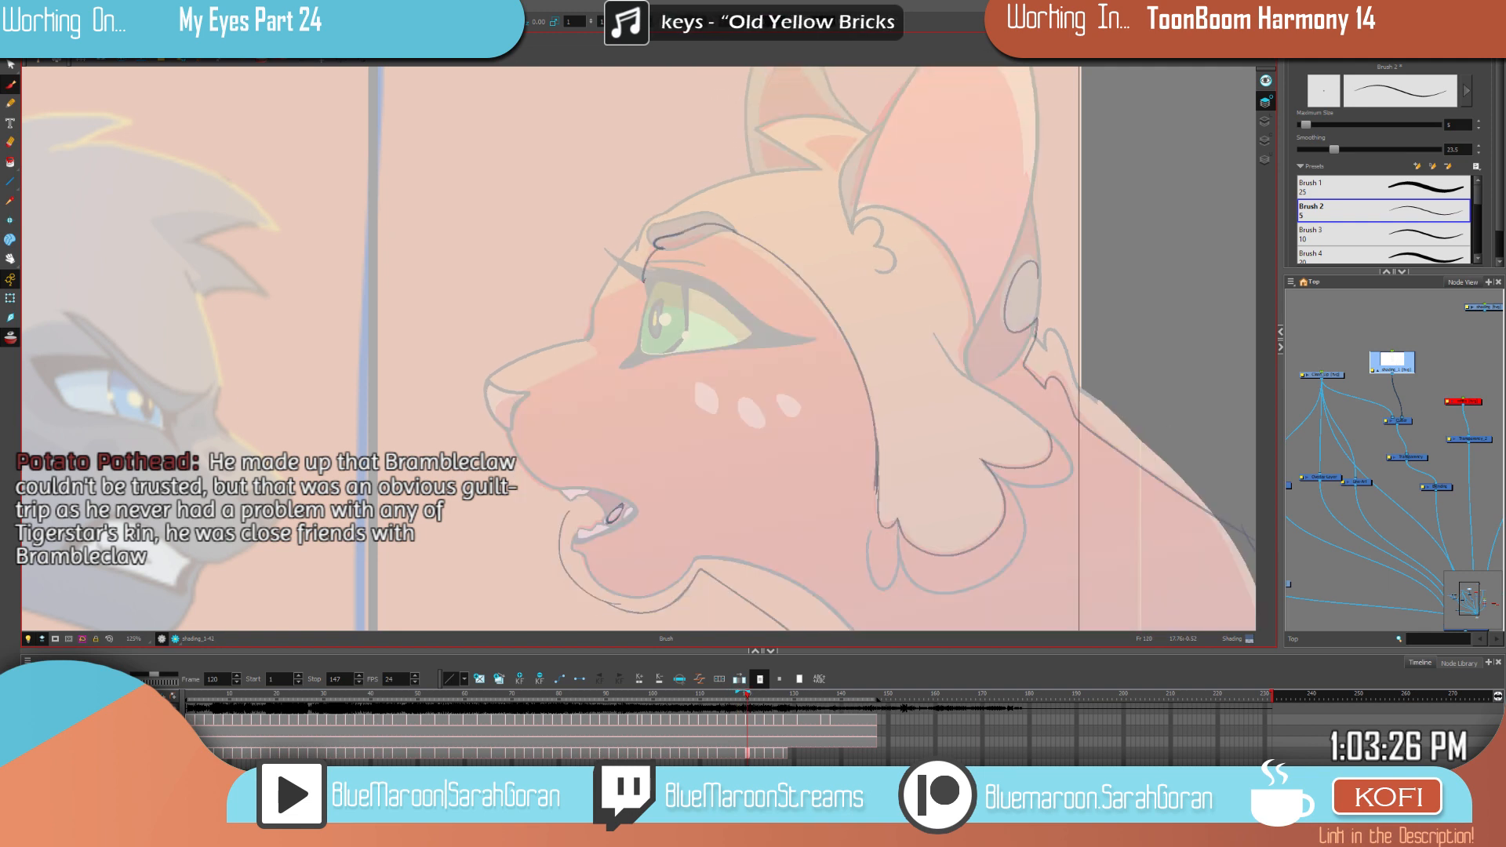
Step: Brush the shading edge from the inner eye over the forehead and along the muzzle bridge to the nose on frame 120
key("alt+s")
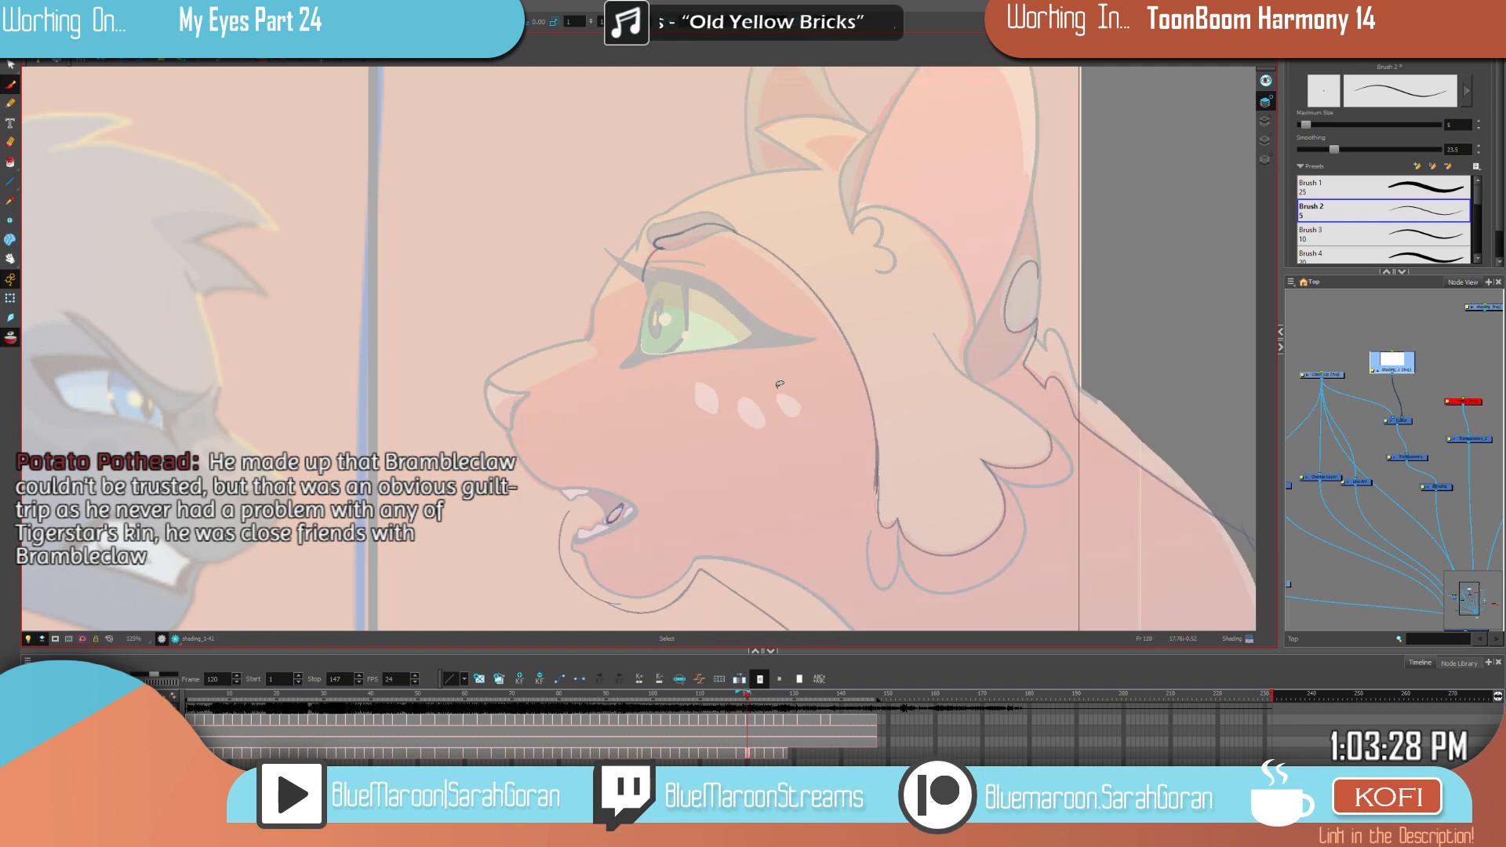
left_click_drag(889, 437, 822, 408)
mouse_move(780, 437)
left_mouse_down()
mouse_move(815, 410)
mouse_move(797, 408)
left_mouse_up()
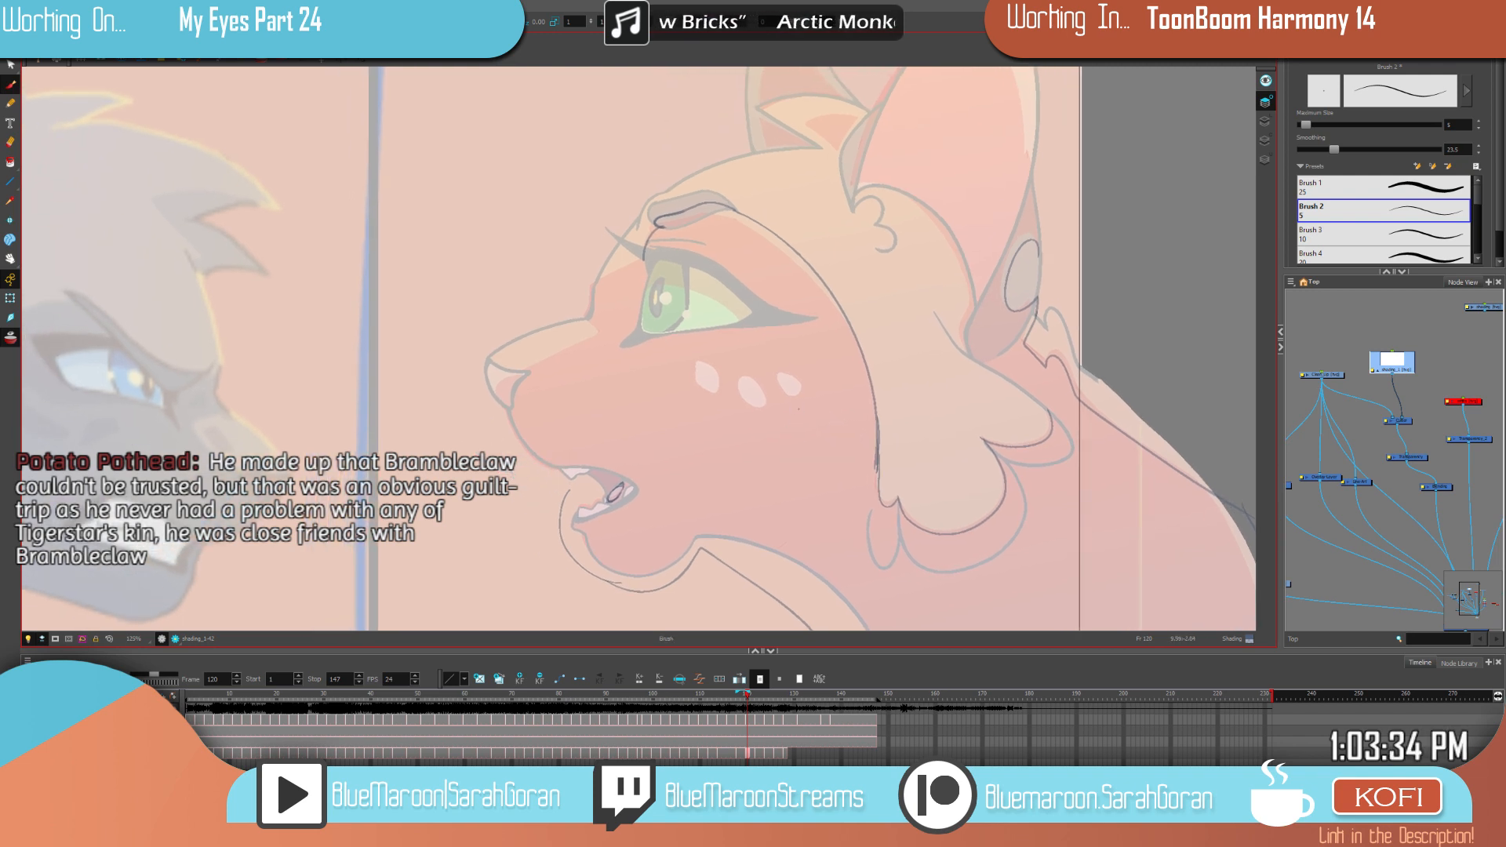
key("comma")
key("period")
mouse_move(646, 253)
left_mouse_down()
mouse_move(586, 289)
mouse_move(602, 331)
mouse_move(498, 395)
left_mouse_up()
key("comma")
key("period")
key("comma")
key("period")
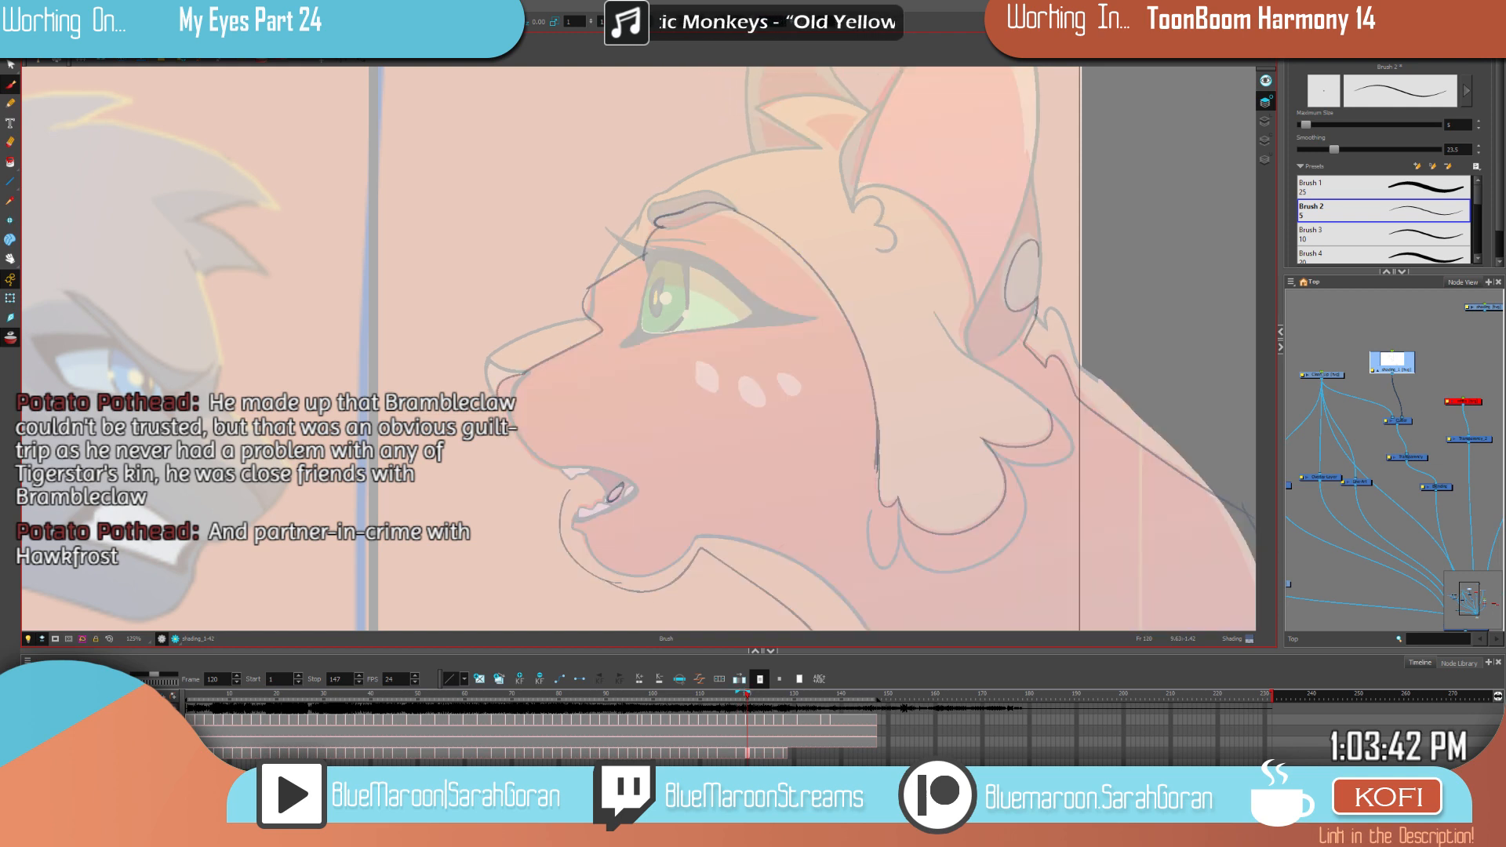
Step: Outline the shading edge around the nose and down the front of the muzzle on frame 120
left_click_drag(885, 423, 850, 284)
key("comma")
key("period")
mouse_move(473, 275)
left_mouse_down()
mouse_move(509, 339)
mouse_move(542, 357)
left_mouse_up()
Step: Outline the shading along the back edge and base of the near ear on frame 120, checking the preceding frame
left_click_drag(1093, 431, 957, 390)
left_click_drag(1051, 314, 1064, 487)
key("comma")
key("period")
left_click_drag(895, 205, 875, 312)
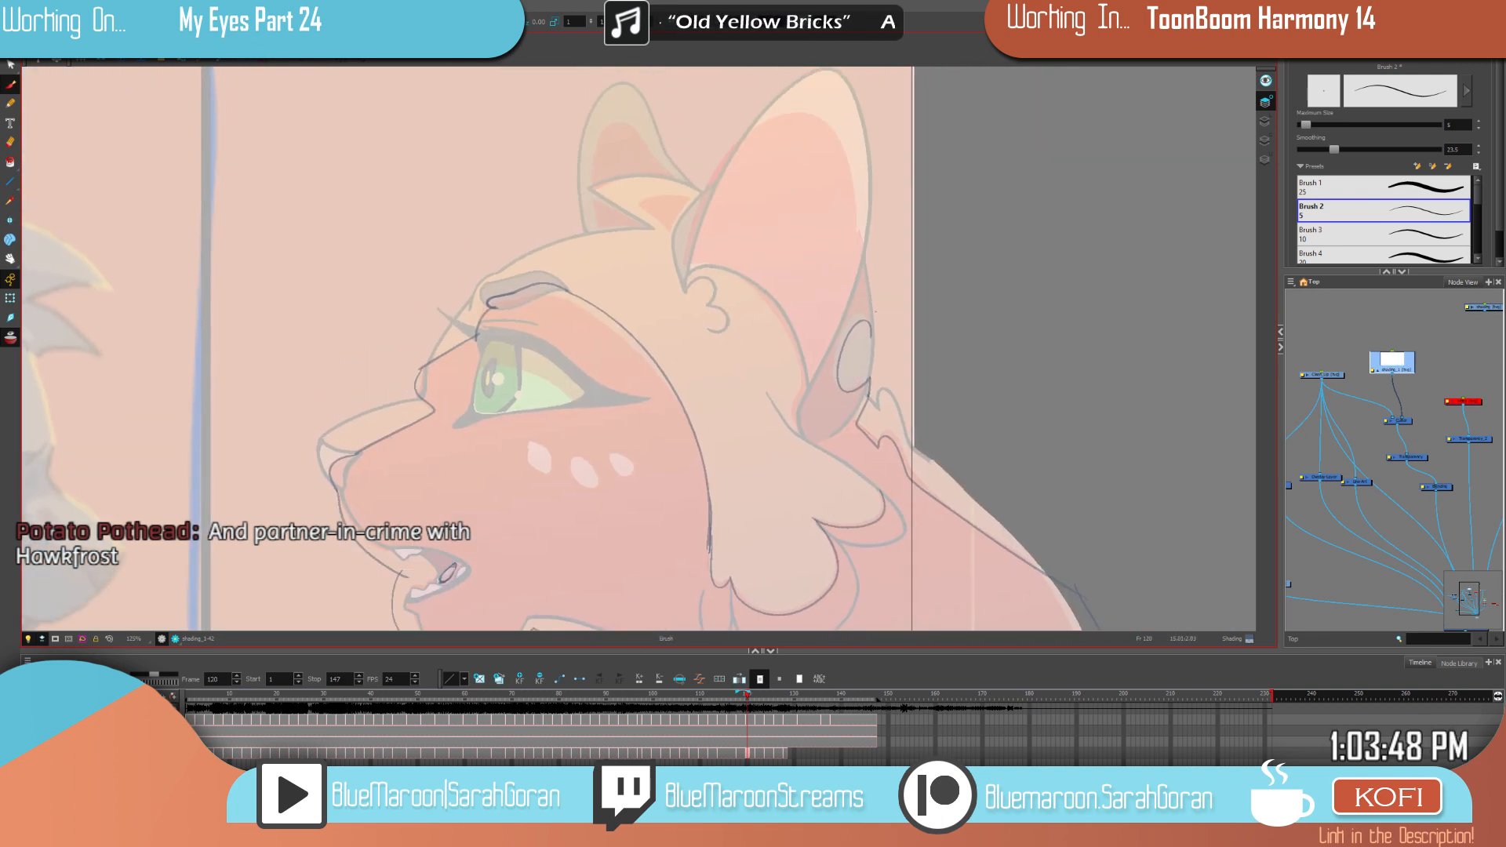
key("comma")
key("period")
left_click_drag(865, 258, 871, 335)
left_click_drag(809, 389, 797, 414)
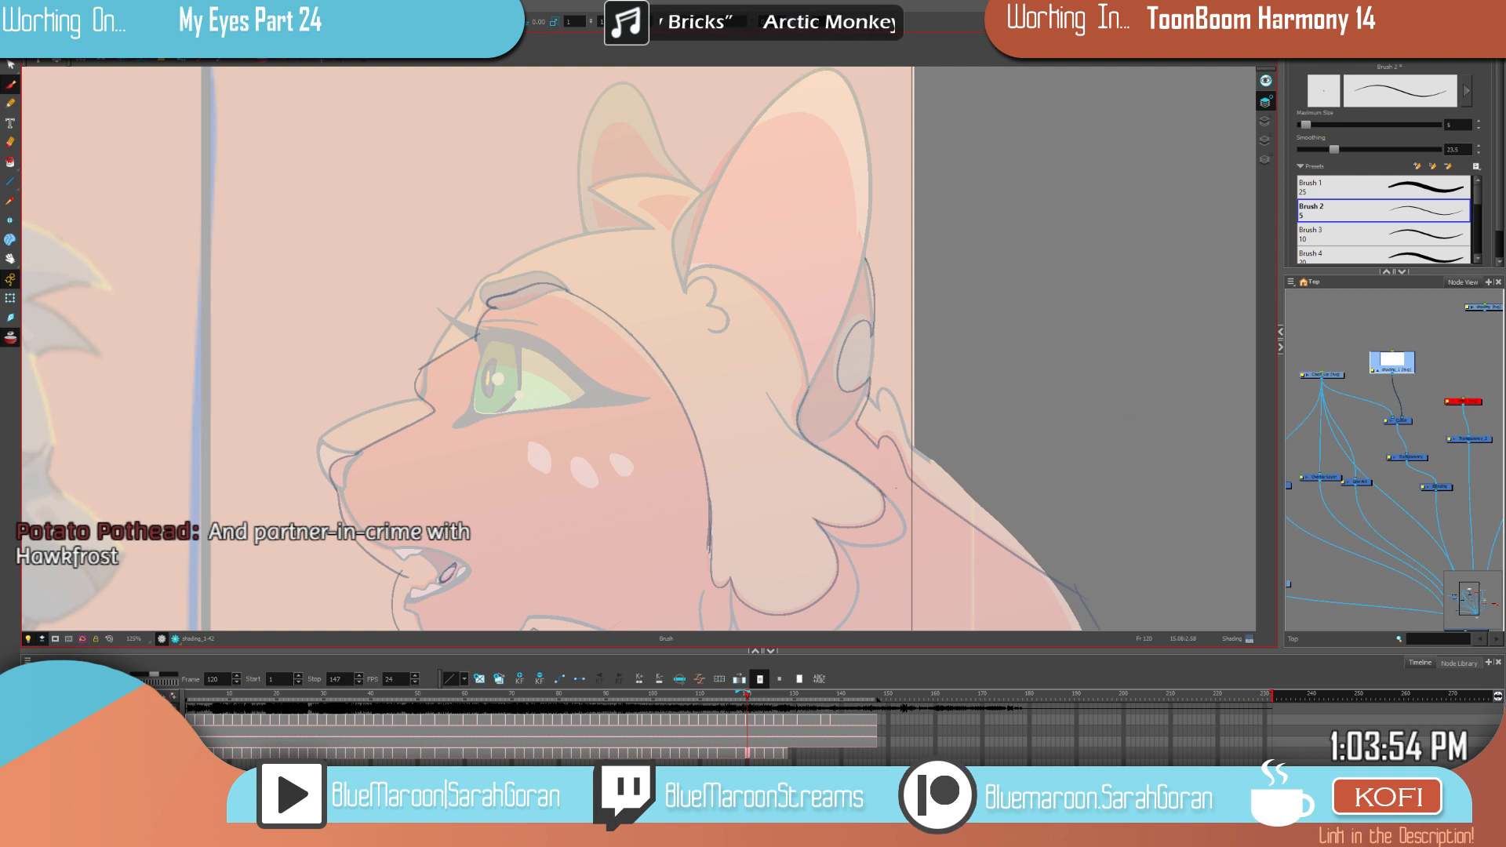
Step: Brush the upper edge of the near ear's inner shading on frame 120, comparing it with the neighbouring drawing
key("space")
left_click_drag(1030, 425, 1009, 269)
left_click_drag(1077, 408, 1033, 296)
left_click_drag(1066, 361, 1073, 448)
left_click_drag(907, 320, 953, 511)
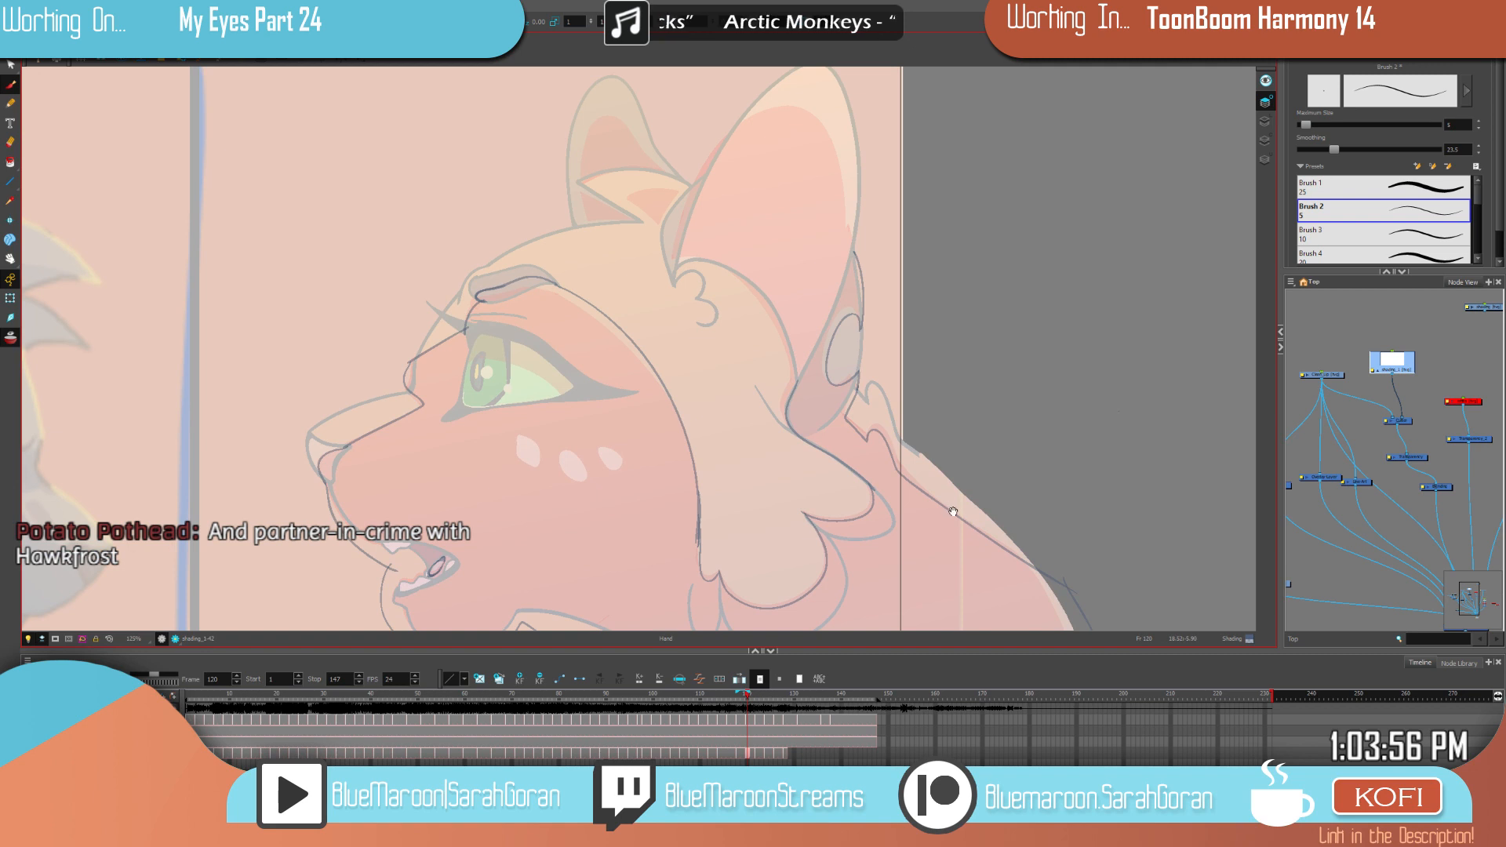
key("f")
key("g")
left_click_drag(901, 323, 894, 370)
key("f")
key("g")
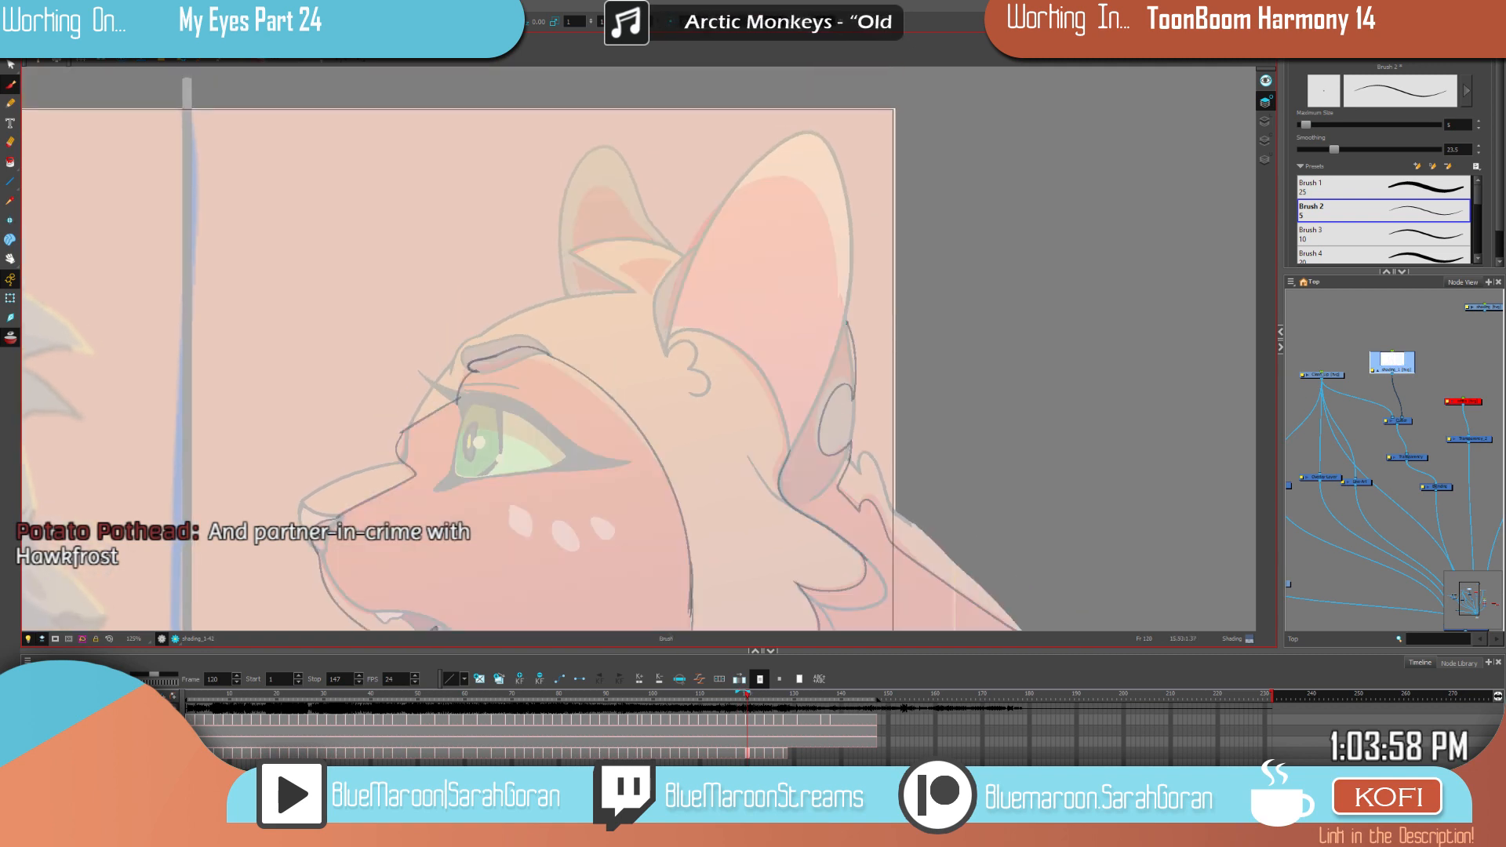
key("f")
key("g")
mouse_move(791, 185)
left_mouse_down()
mouse_move(717, 215)
mouse_move(691, 269)
left_mouse_up()
key("f")
key("g")
key("f")
key("g")
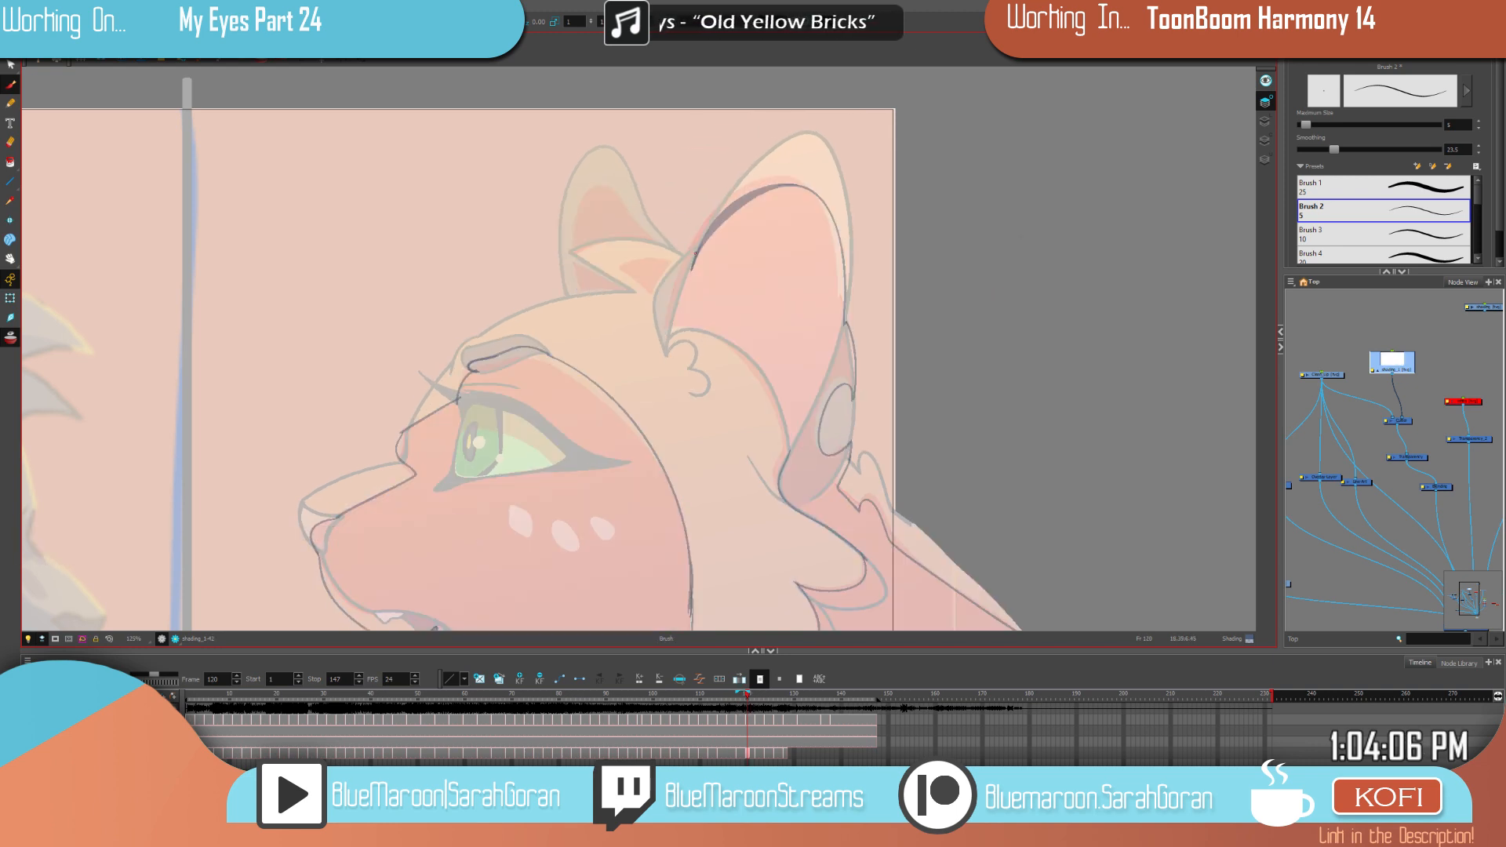
key("f")
key("g")
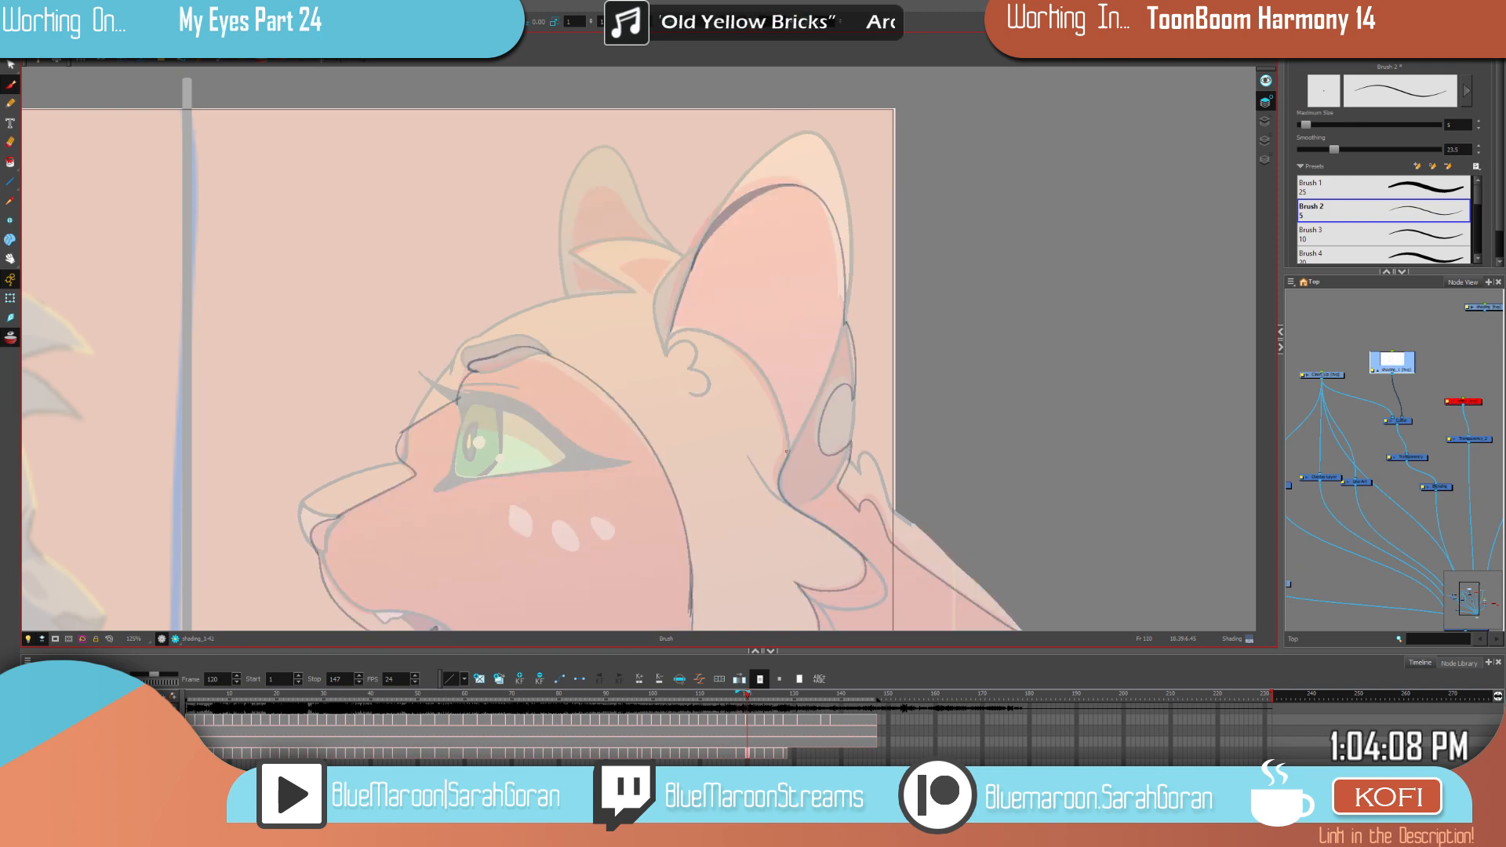
Step: Outline the lower edge of the near ear's inner shading on frame 120 and undo the extra stroke
left_click_drag(741, 350, 680, 329)
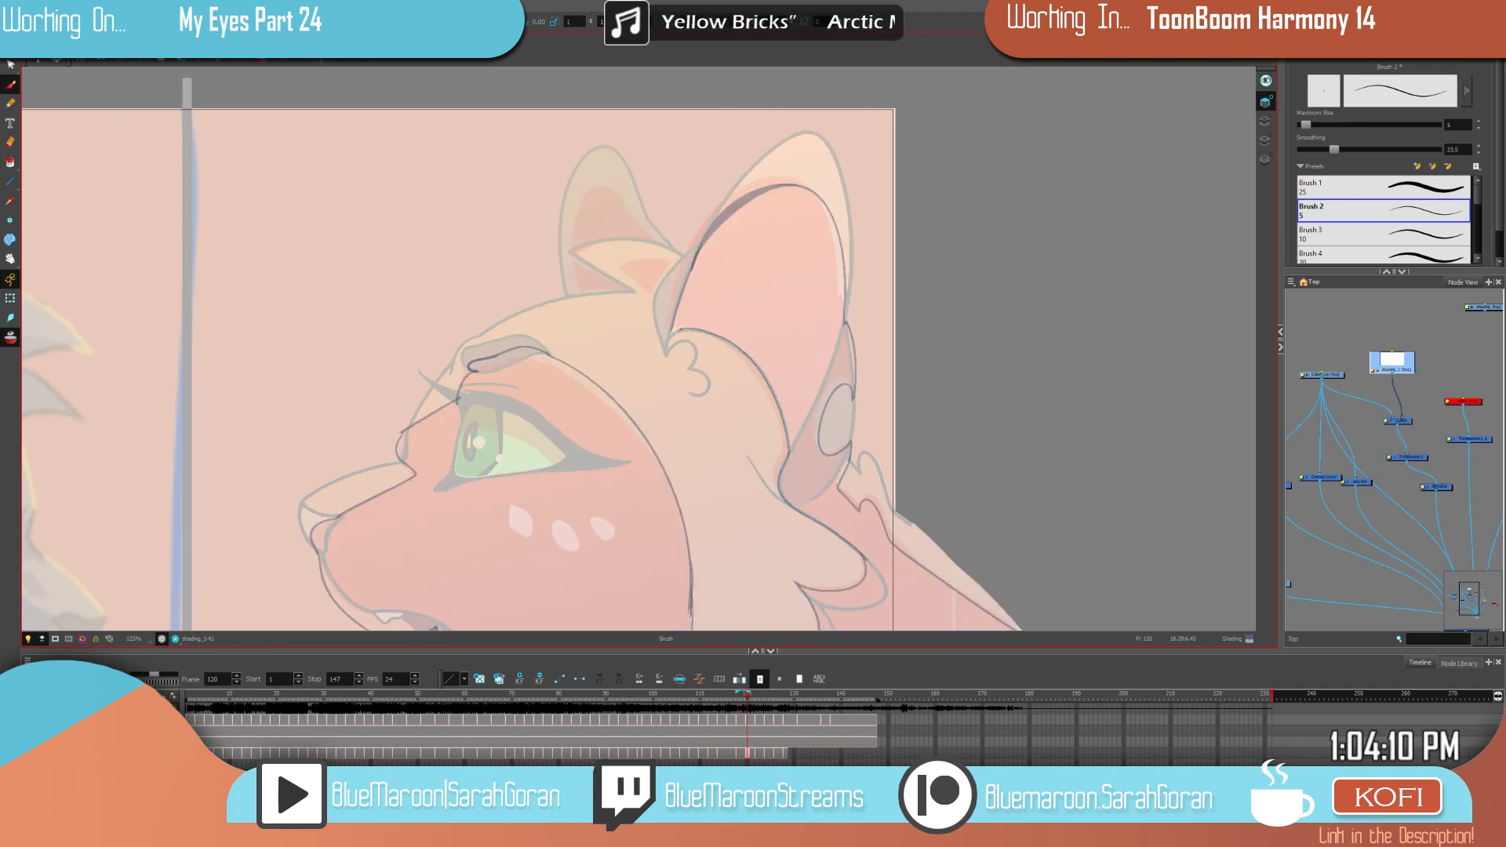
left_click(812, 361)
left_click_drag(985, 430, 986, 298)
key("ctrl+z")
mouse_move(639, 380)
left_mouse_down()
mouse_move(747, 423)
mouse_move(749, 384)
left_mouse_up()
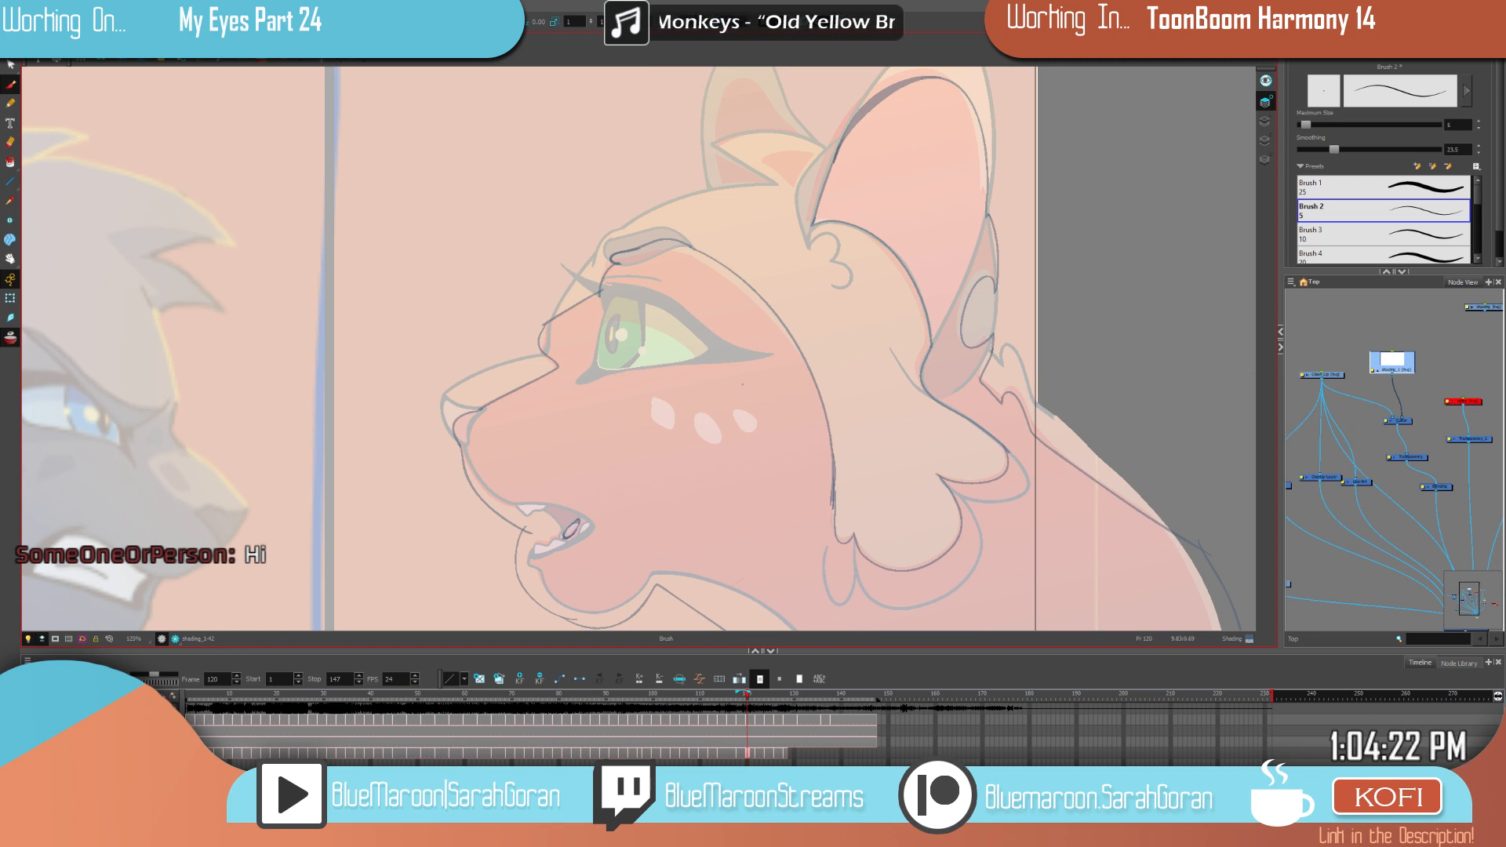
Step: Outline the bright part of the eye and fill the face, ear and neck shading with the dark colour on frame 120
key("comma")
key("period")
mouse_move(694, 352)
left_mouse_down()
mouse_move(605, 318)
mouse_move(695, 358)
left_mouse_up()
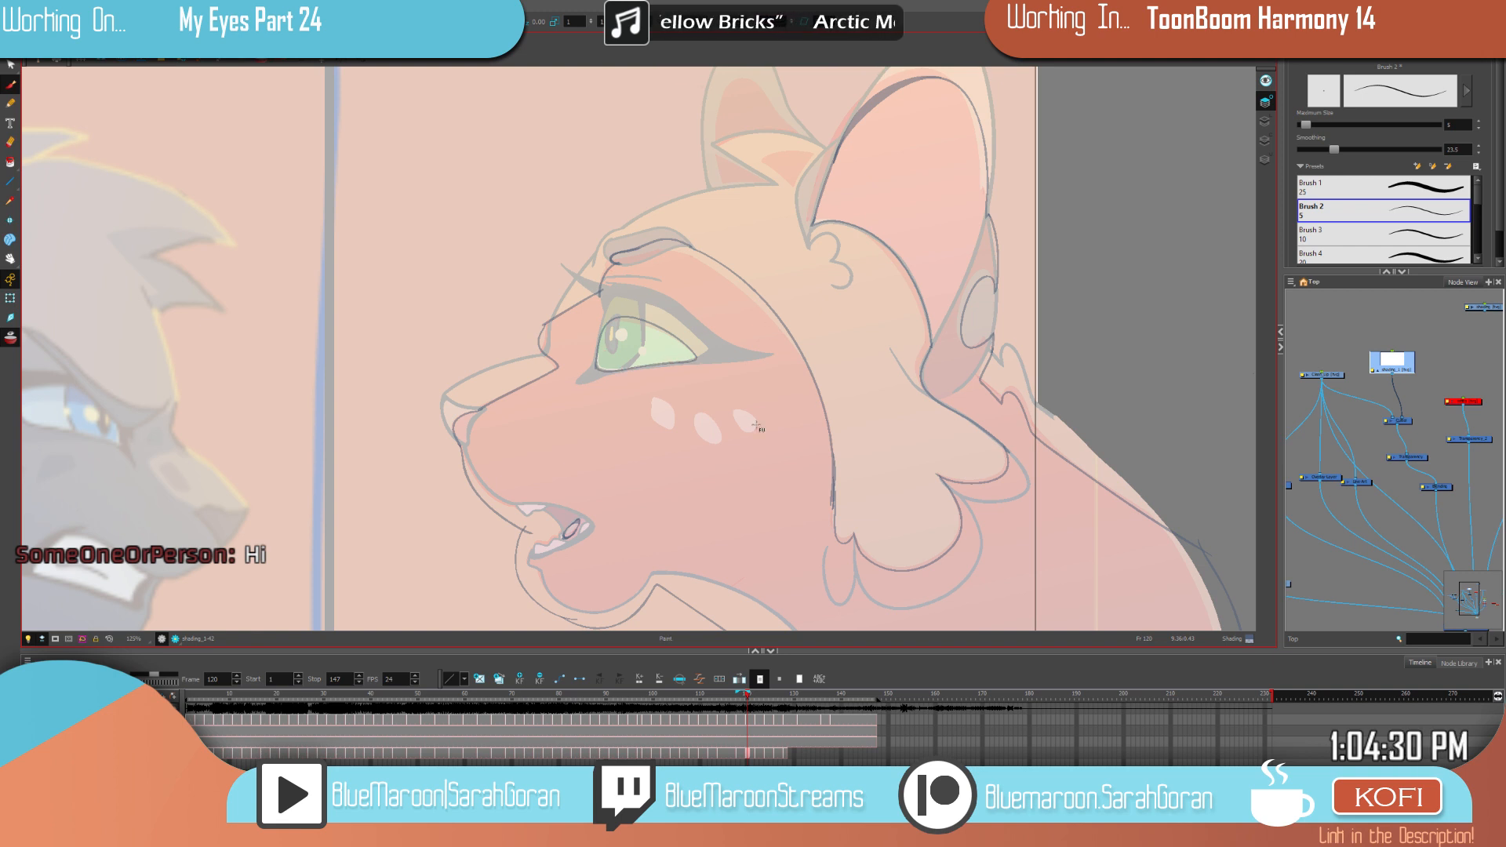
key("comma")
key("comma")
key("period")
key("period")
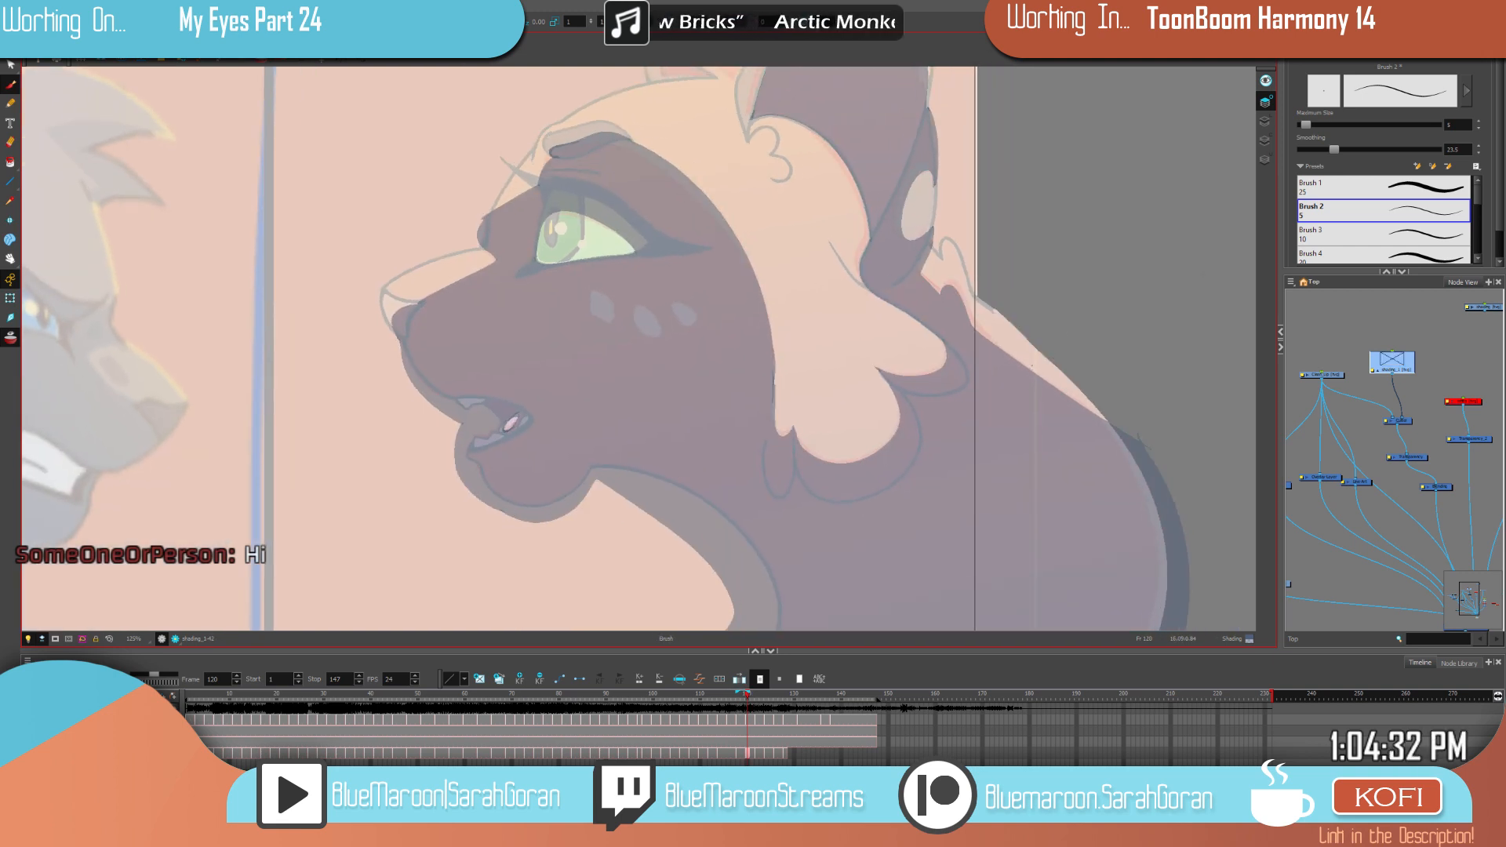
Step: Compare the filled face, ear and neck shading on frame 120 with the preceding frames
key("comma")
key("comma")
key("period")
key("period")
key("comma")
key("period")
key("comma")
key("period")
key("comma")
key("period")
key("comma")
key("period")
left_click_drag(830, 290, 822, 497)
key("comma")
key("period")
key("comma")
key("period")
Step: Outline the marking in the hair tuft between the ears on frame 120 and fill it with the dark shading
left_click_drag(749, 264, 711, 257)
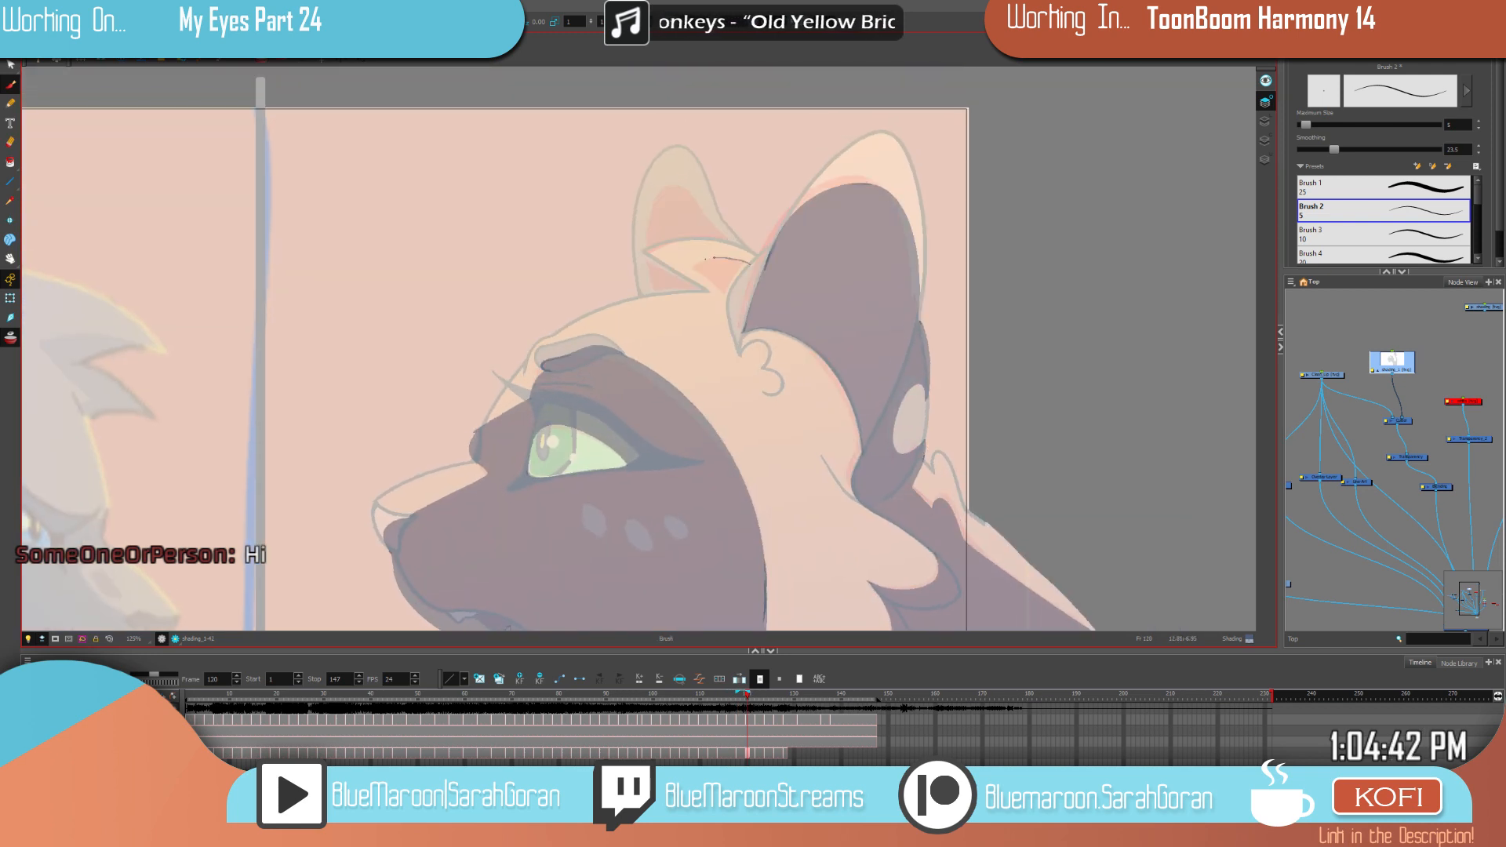
key("comma")
key("period")
left_click_drag(697, 266, 721, 292)
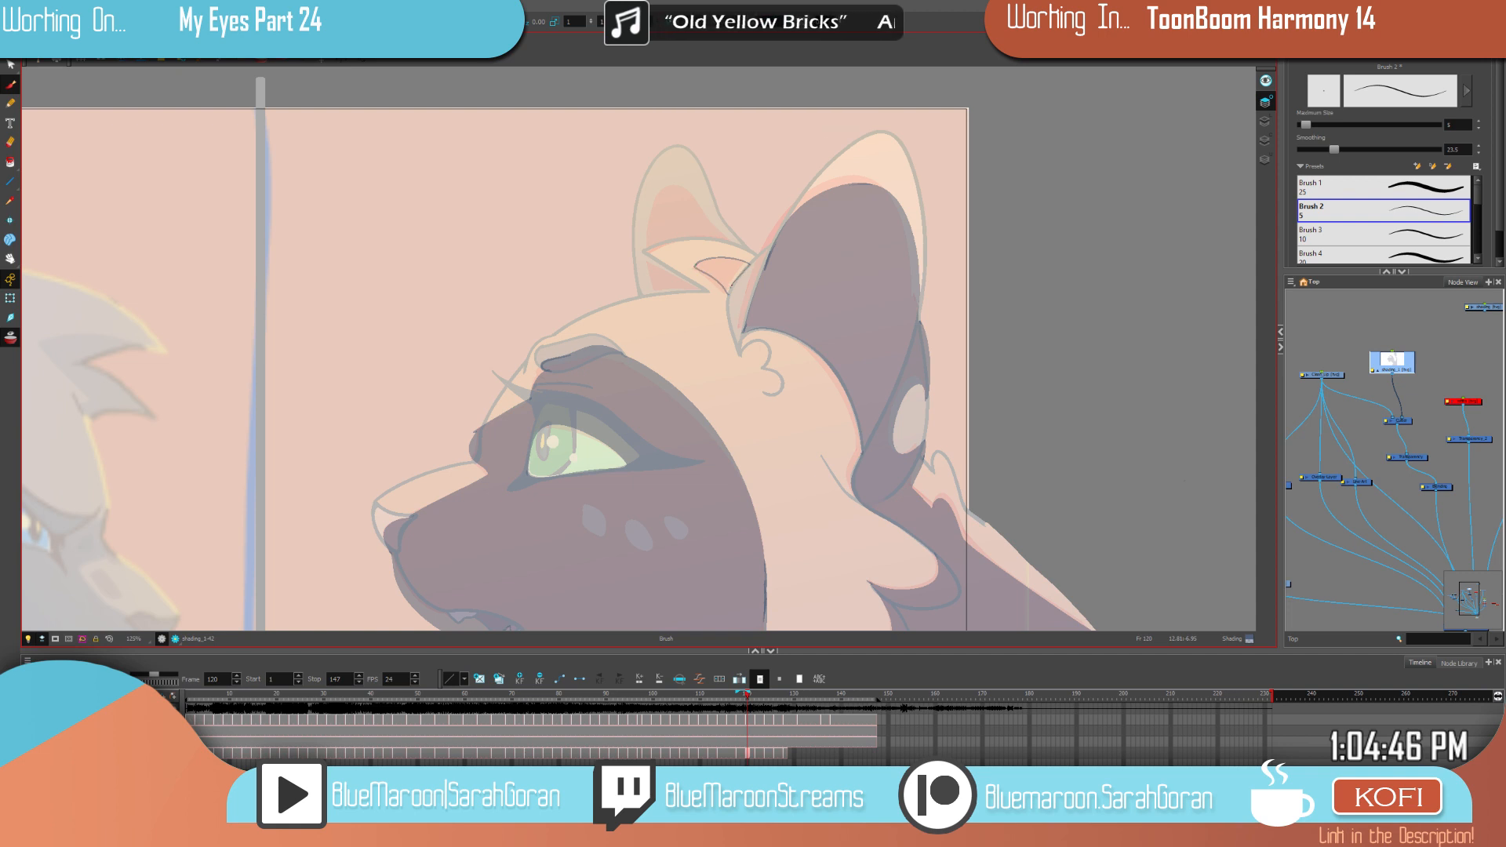
right_click(702, 273)
left_click(707, 267)
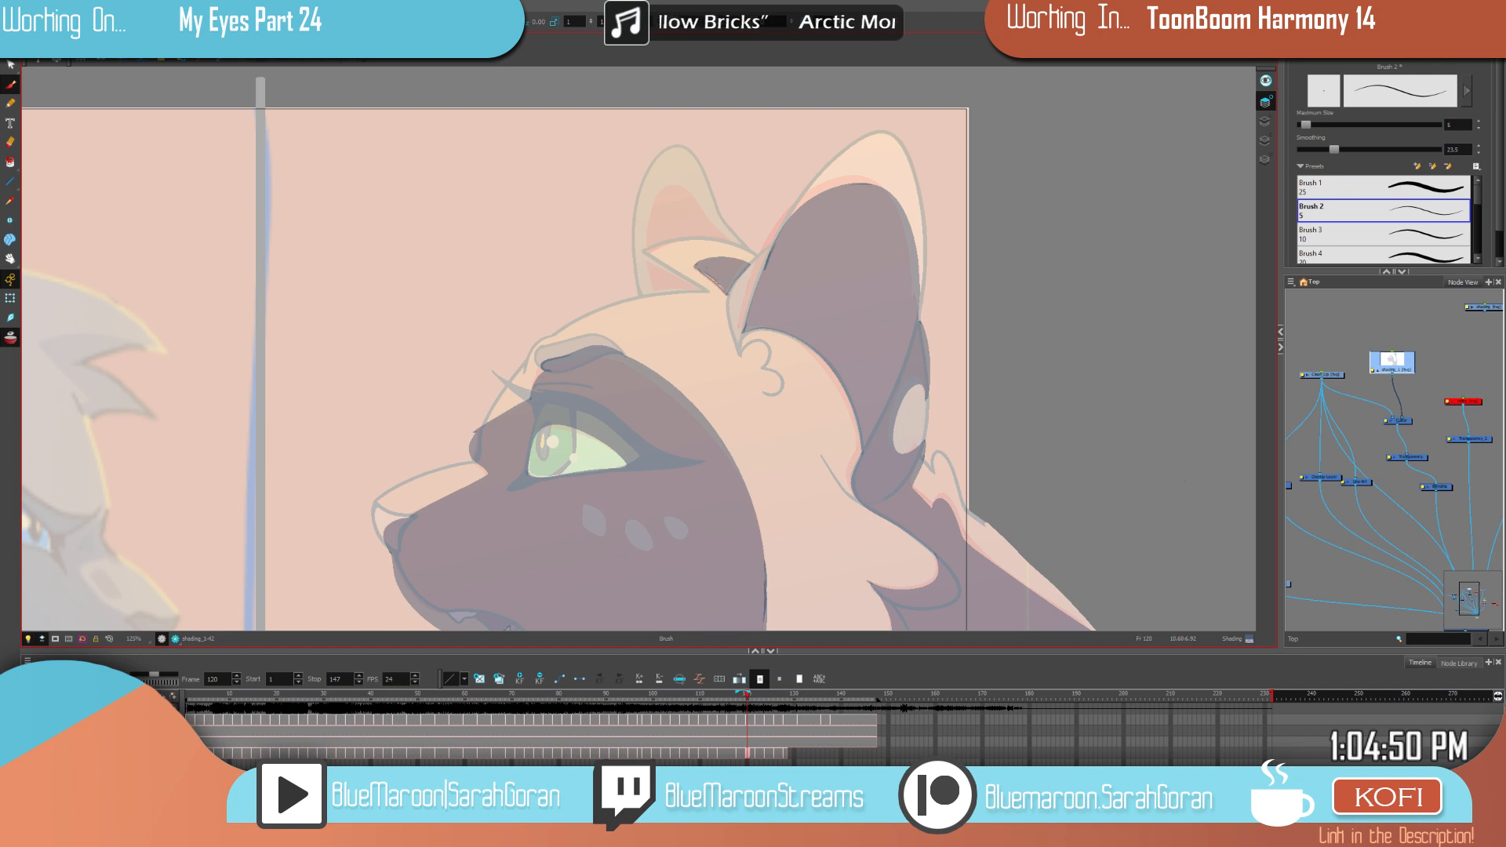
right_click(702, 273)
key("Escape")
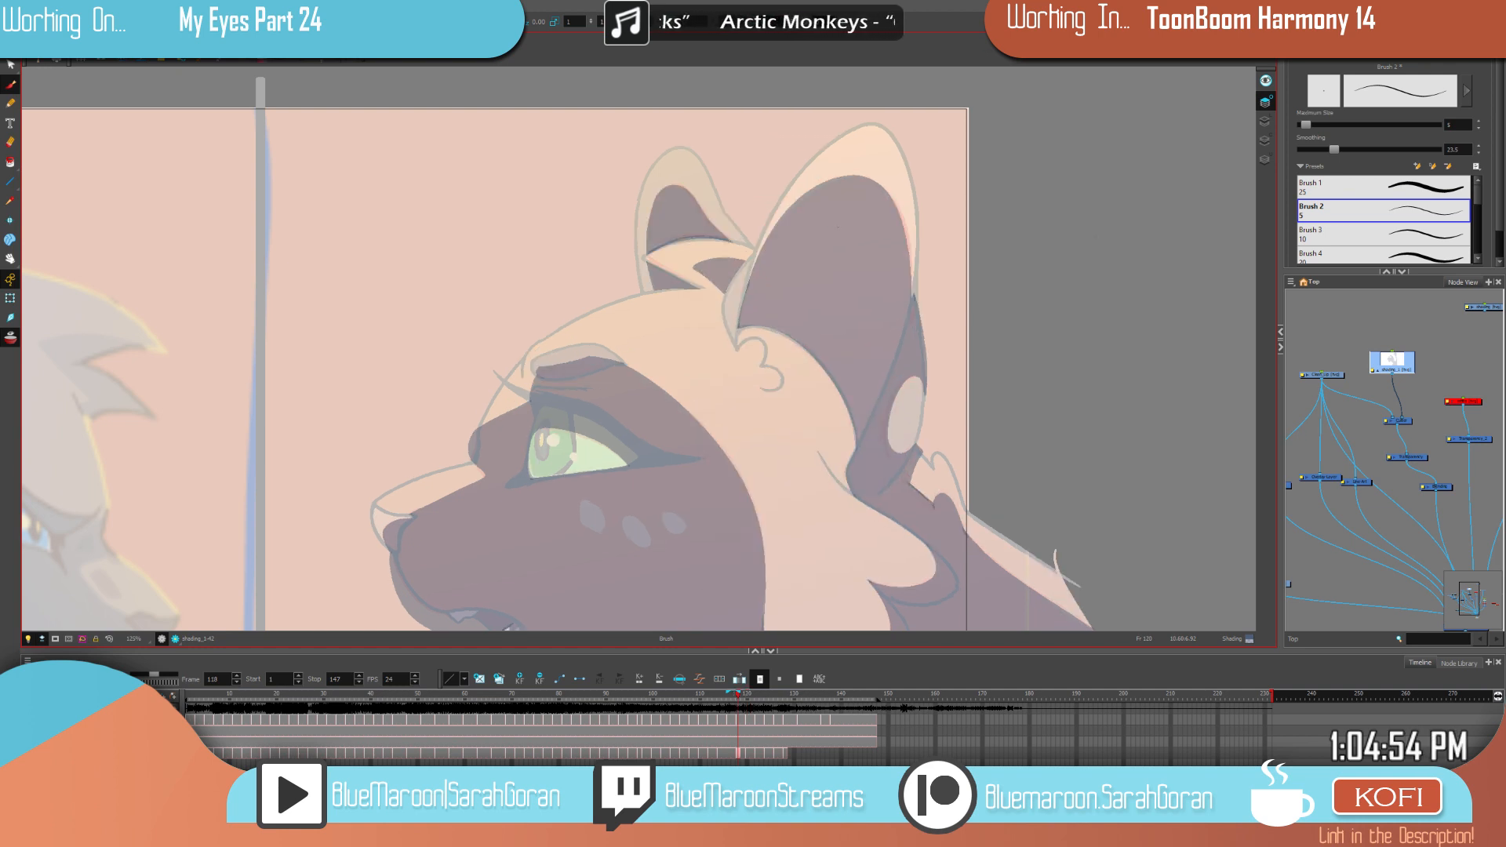
Step: Outline the far ear's inner shading on frame 120 using frame 118 as reference, and fill it dark
key("f")
key("g")
left_click_drag(965, 380, 979, 434)
key("f")
key("g")
key("f")
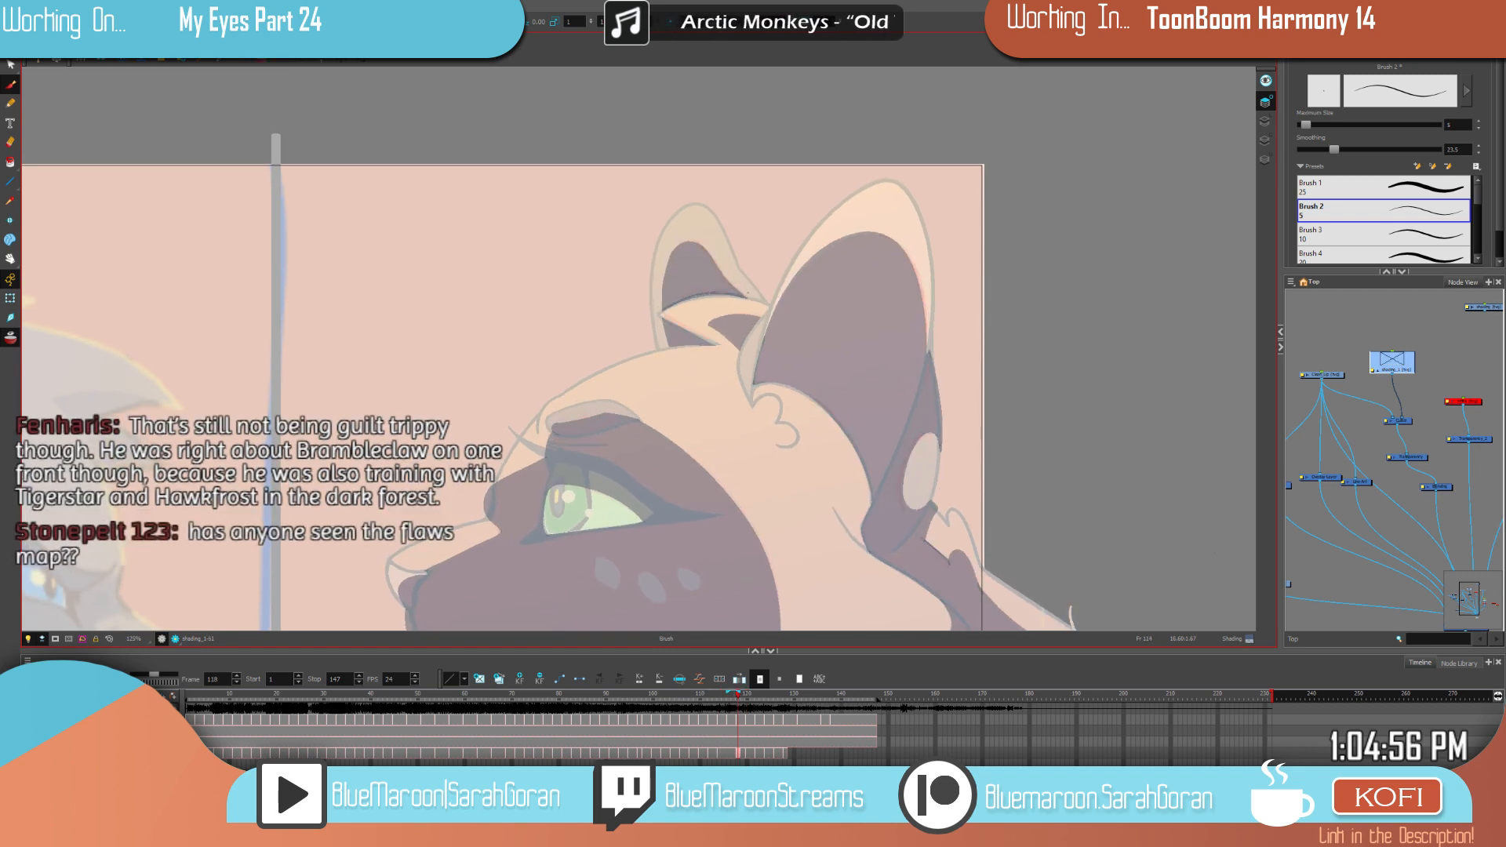
key("period")
key("period")
mouse_move(744, 299)
left_mouse_down()
mouse_move(699, 247)
mouse_move(667, 259)
mouse_move(669, 349)
mouse_move(718, 293)
mouse_move(687, 295)
mouse_move(665, 308)
mouse_move(714, 343)
left_mouse_up()
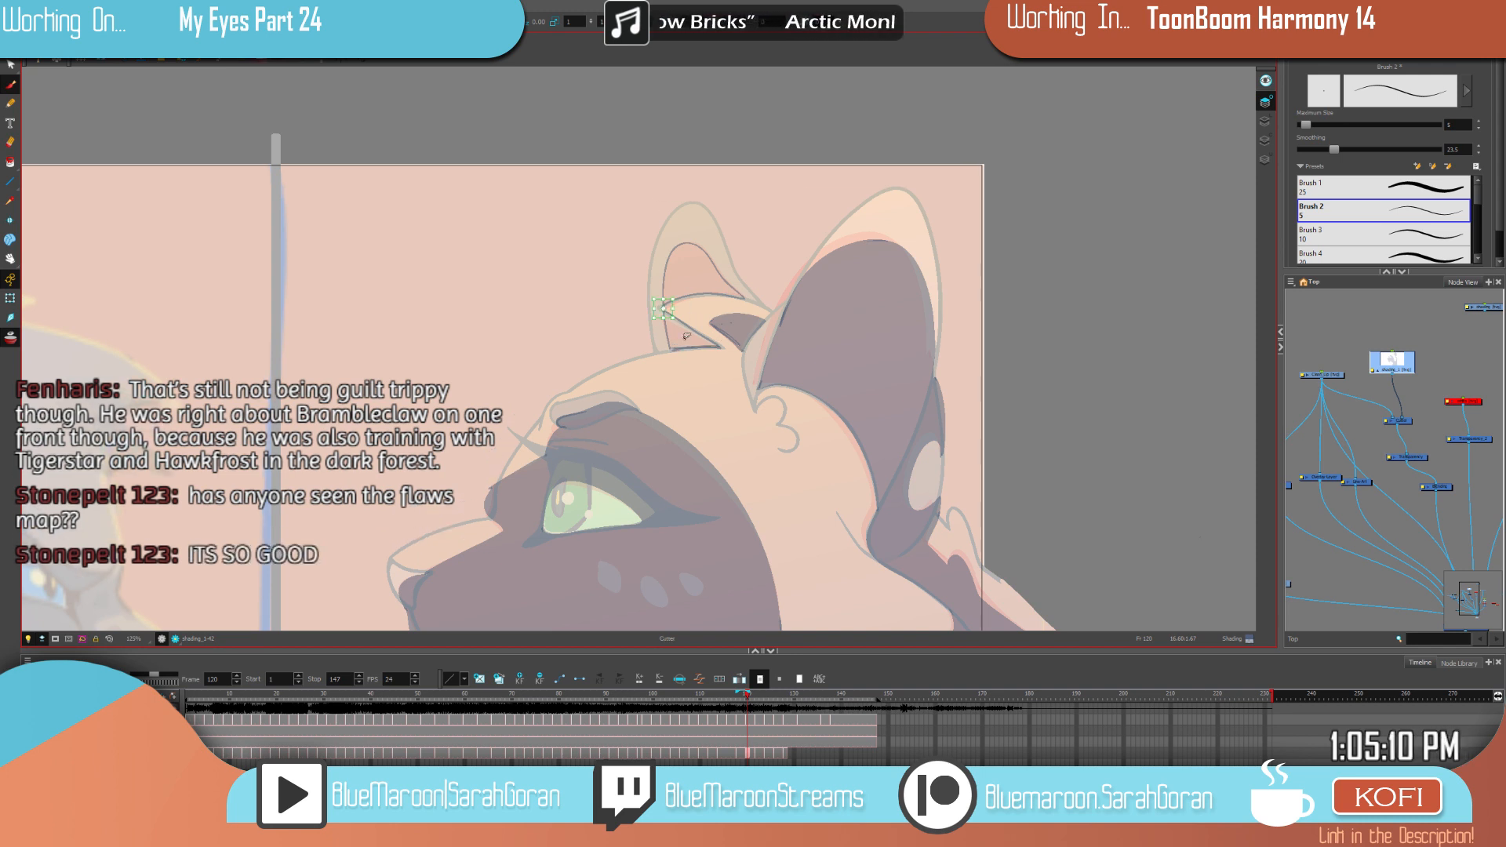
key("comma")
key("comma")
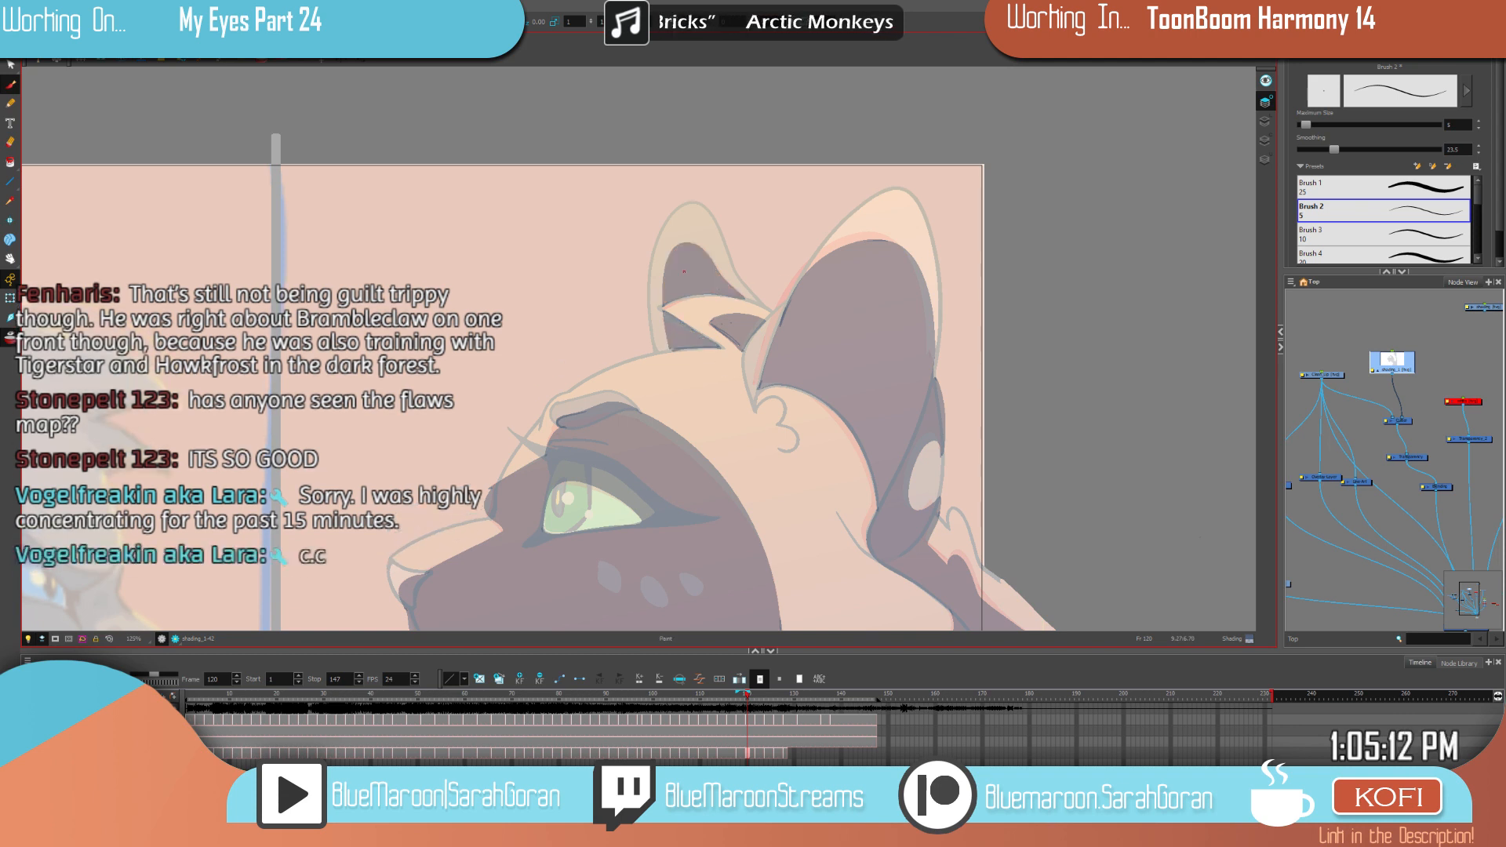
key("period")
key("period")
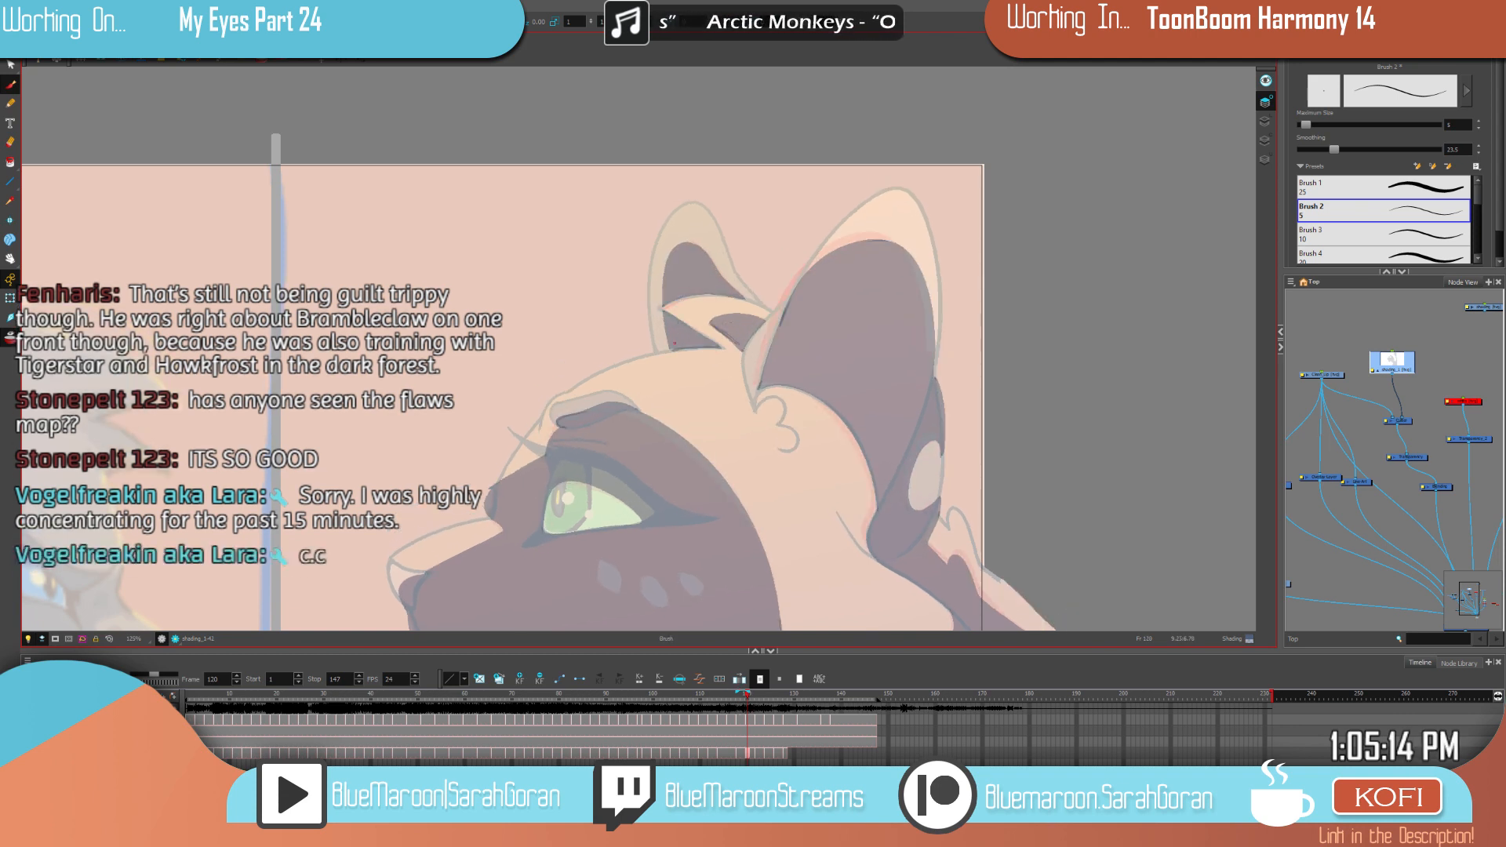
Step: Check the cat's complete shading on frame 120 against the neighbouring frames
left_click_drag(1011, 376, 1048, 298)
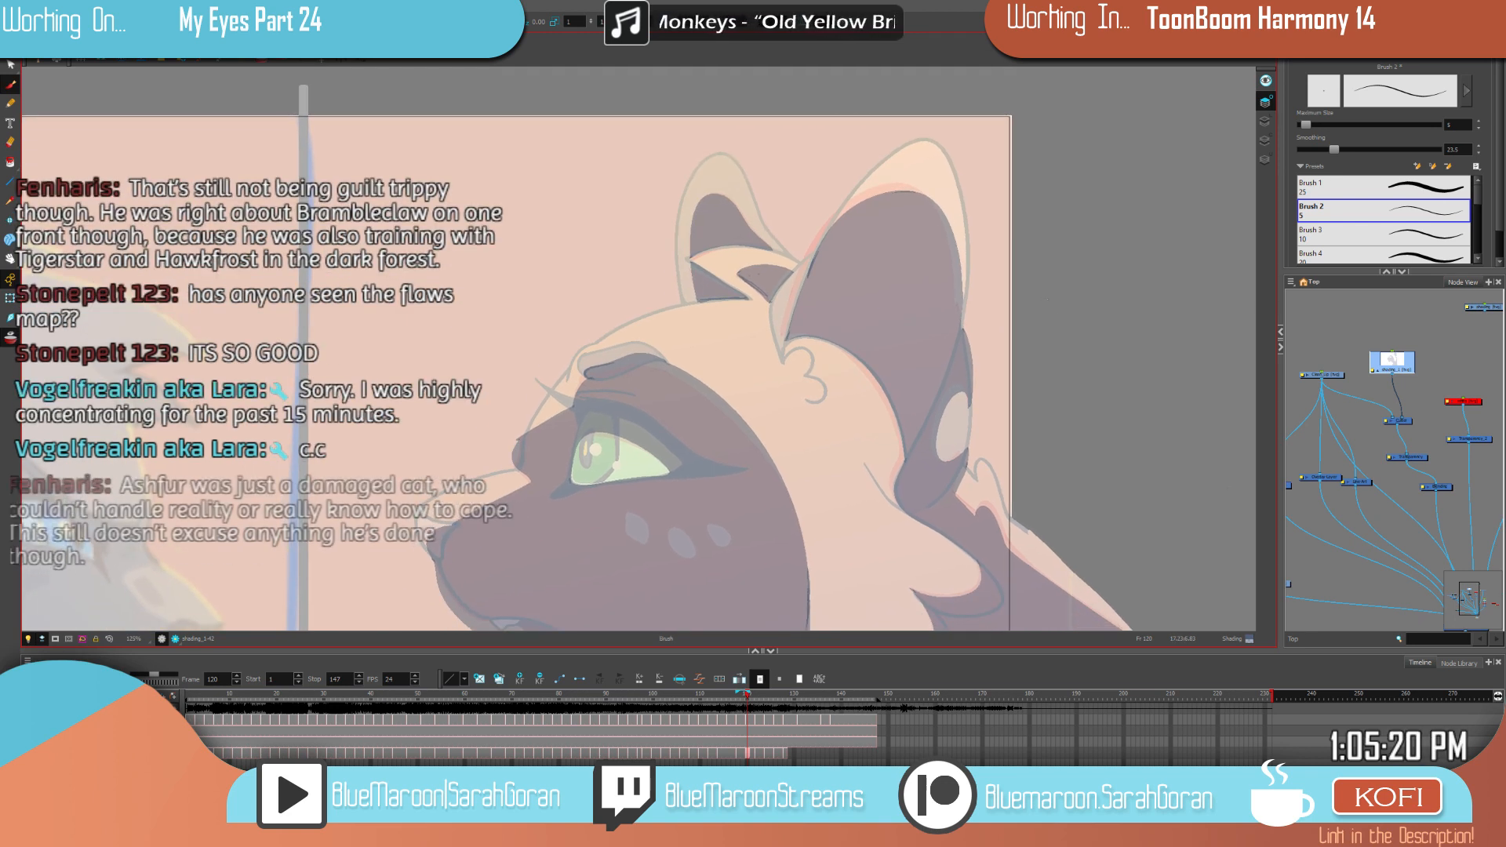
scroll(894, 379, "down", 3)
left_click_drag(902, 379, 856, 290)
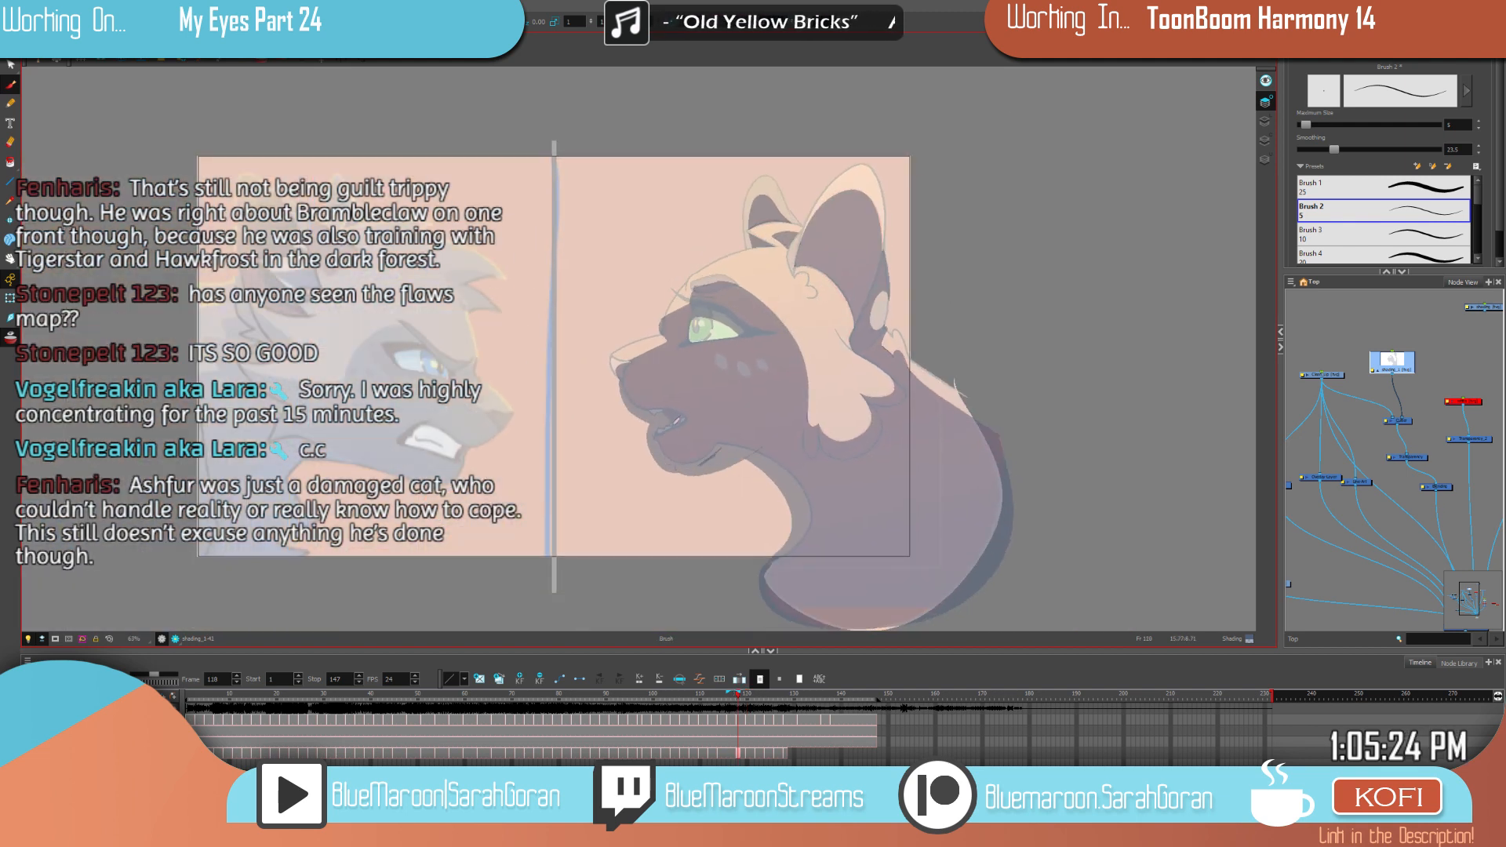
key("1")
key("1")
key("1")
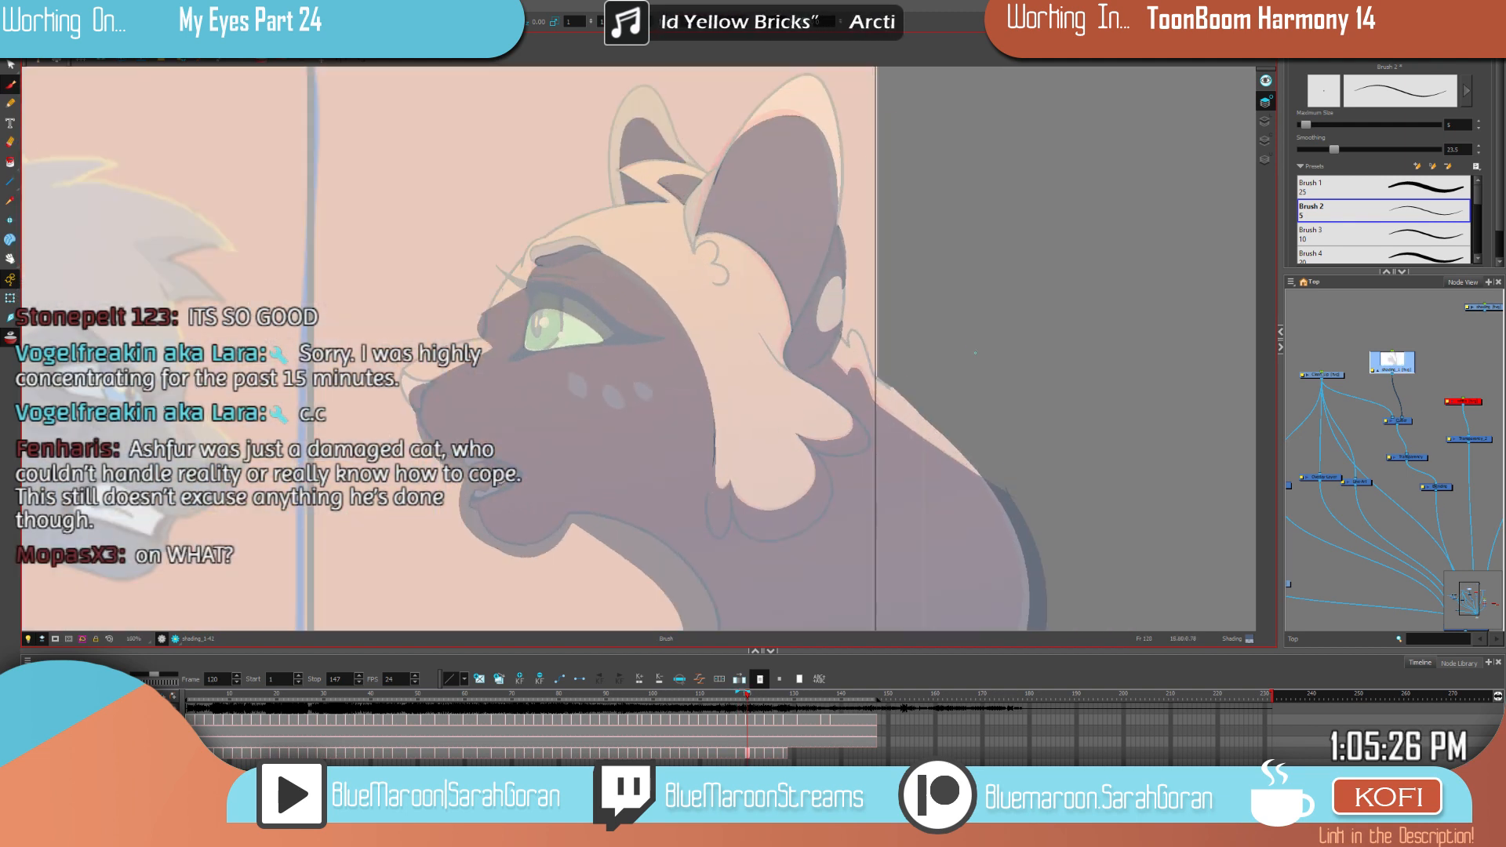
key("2")
key("f")
key("g")
key("g")
left_click_drag(978, 385, 1002, 277)
key("f")
key("f")
key("g")
key("g")
Step: Outline the shading edge across the eye on frame 122, comparing it with frame 120
left_click_drag(700, 331, 804, 374)
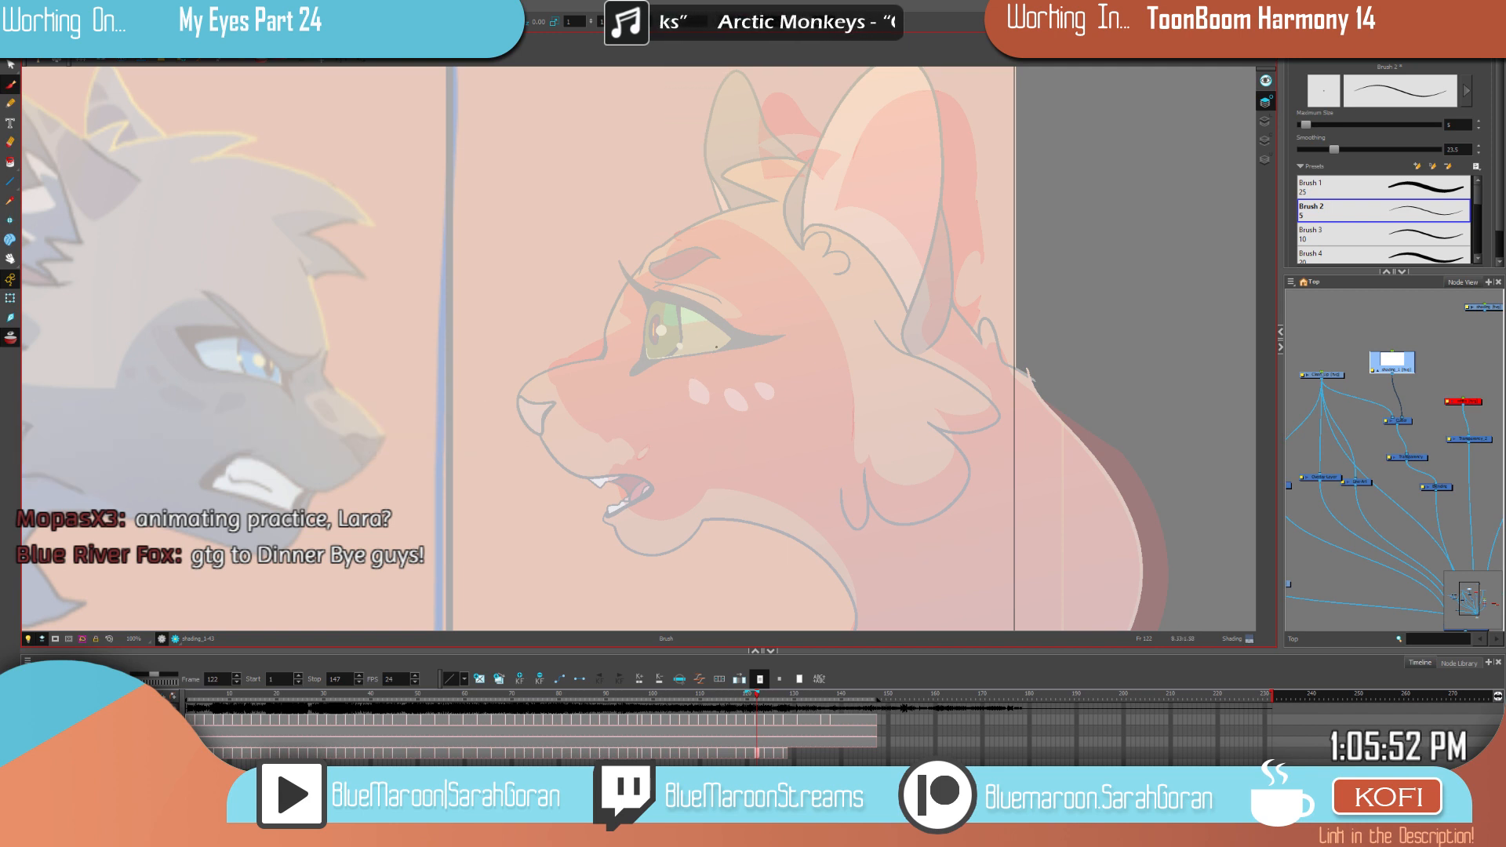
key("f")
key("g")
key("f")
key("g")
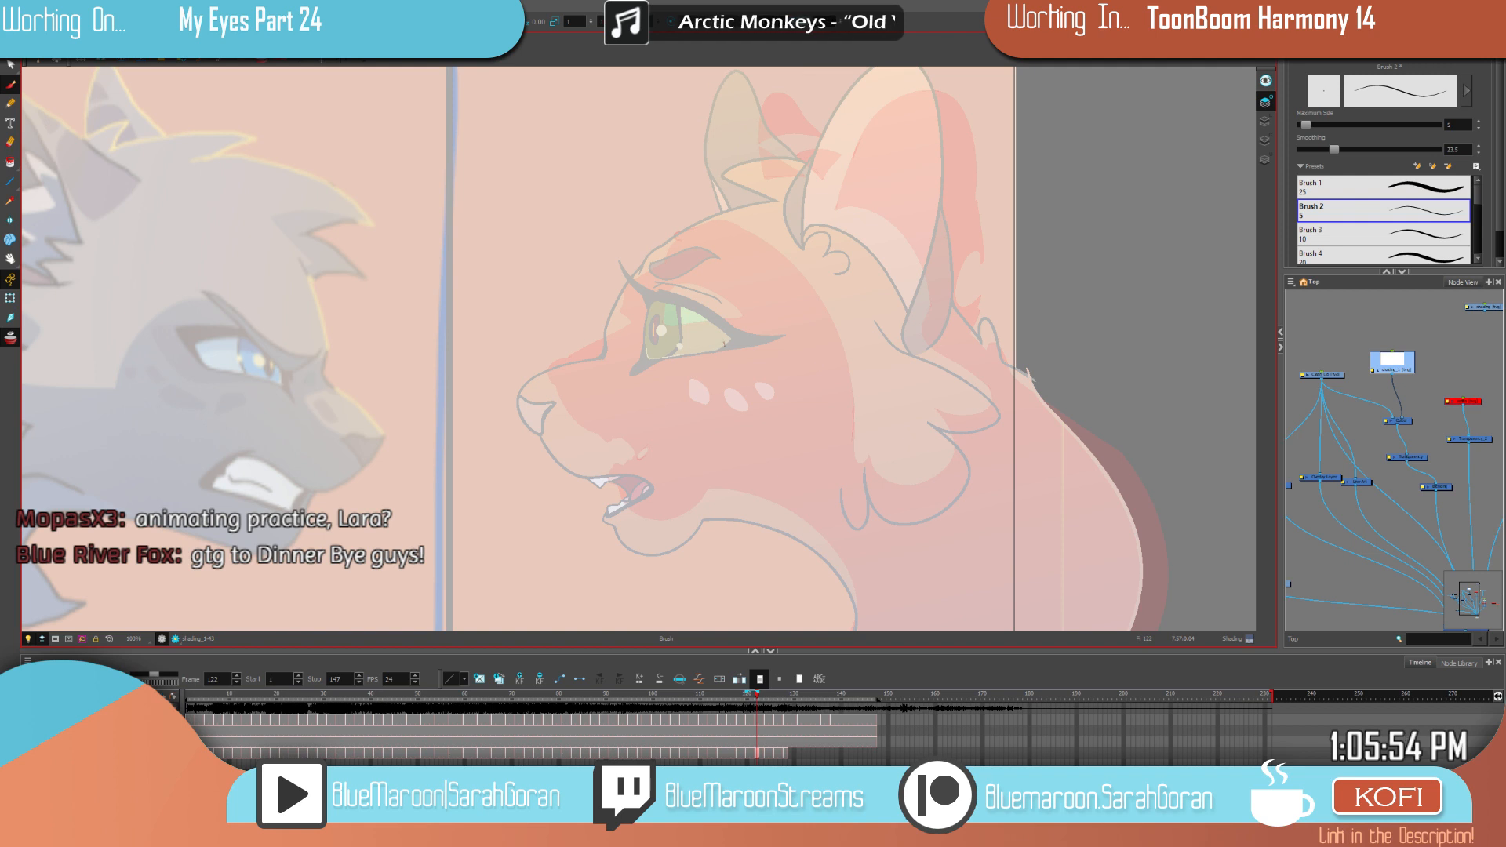
key("f")
key("g")
key("f")
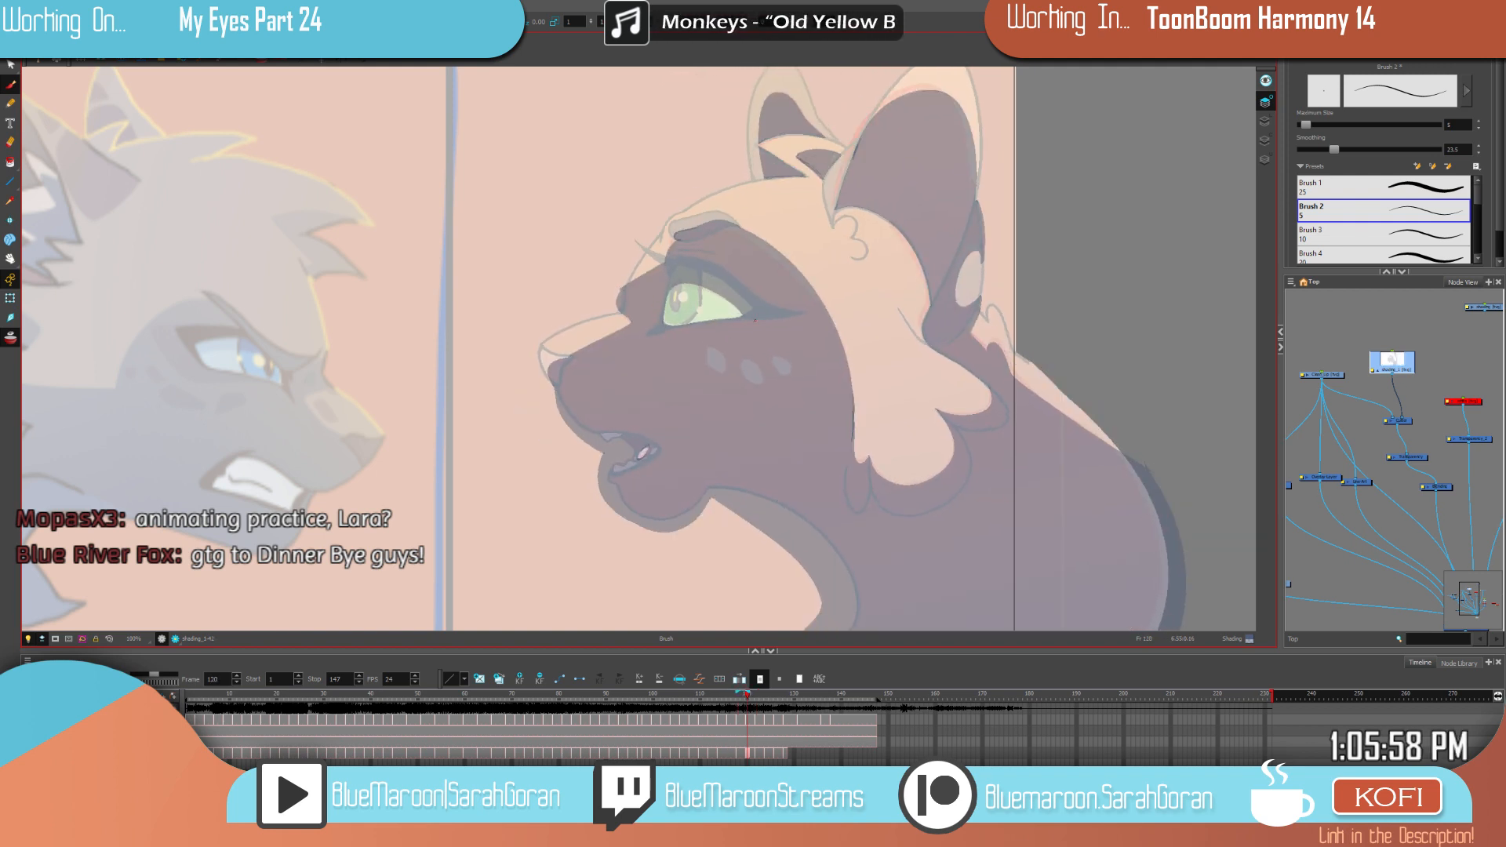
key("g")
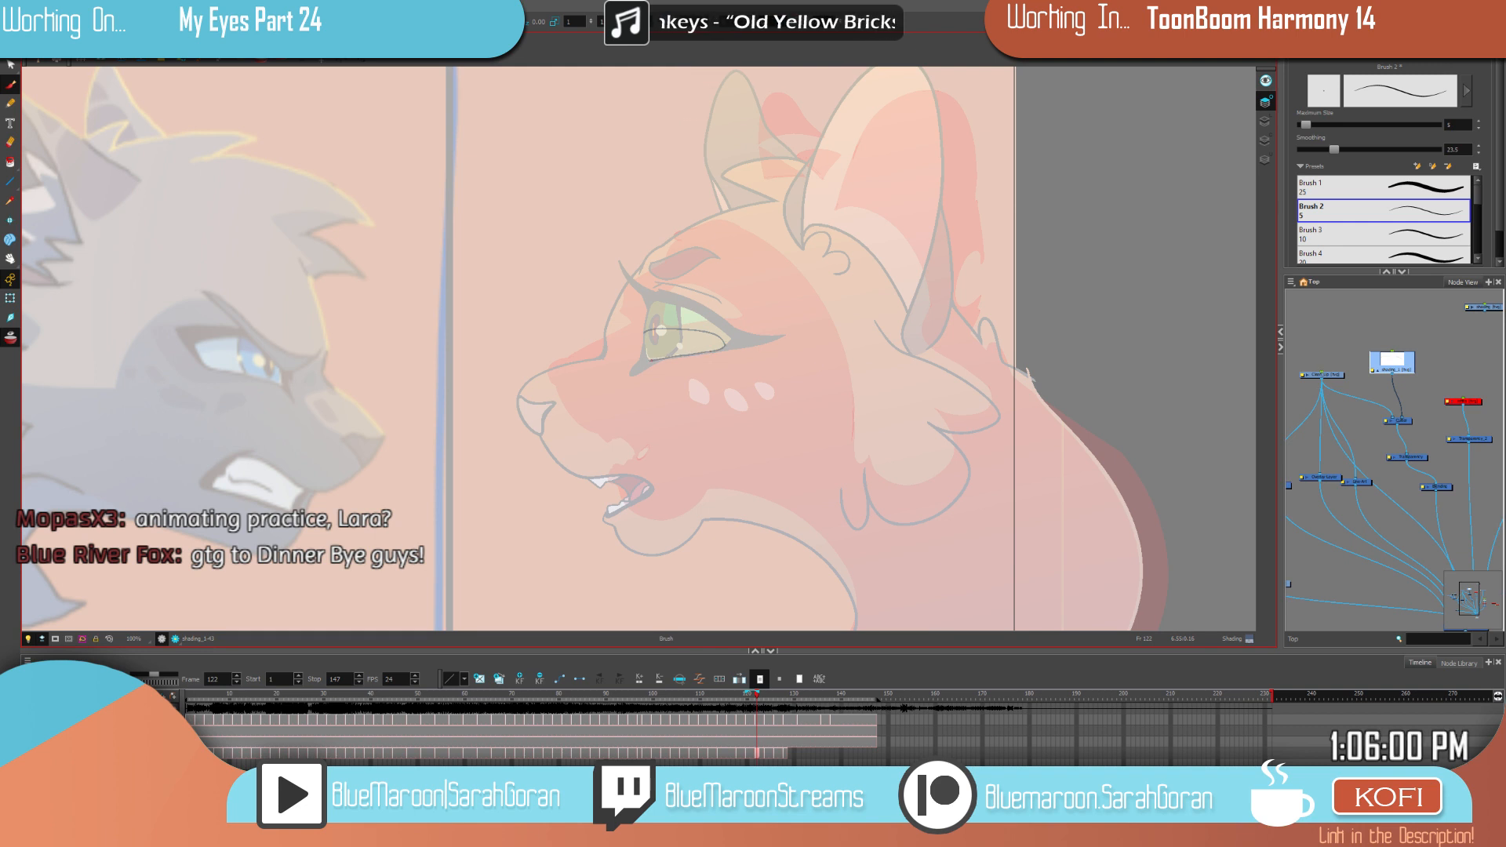
key("f")
key("g")
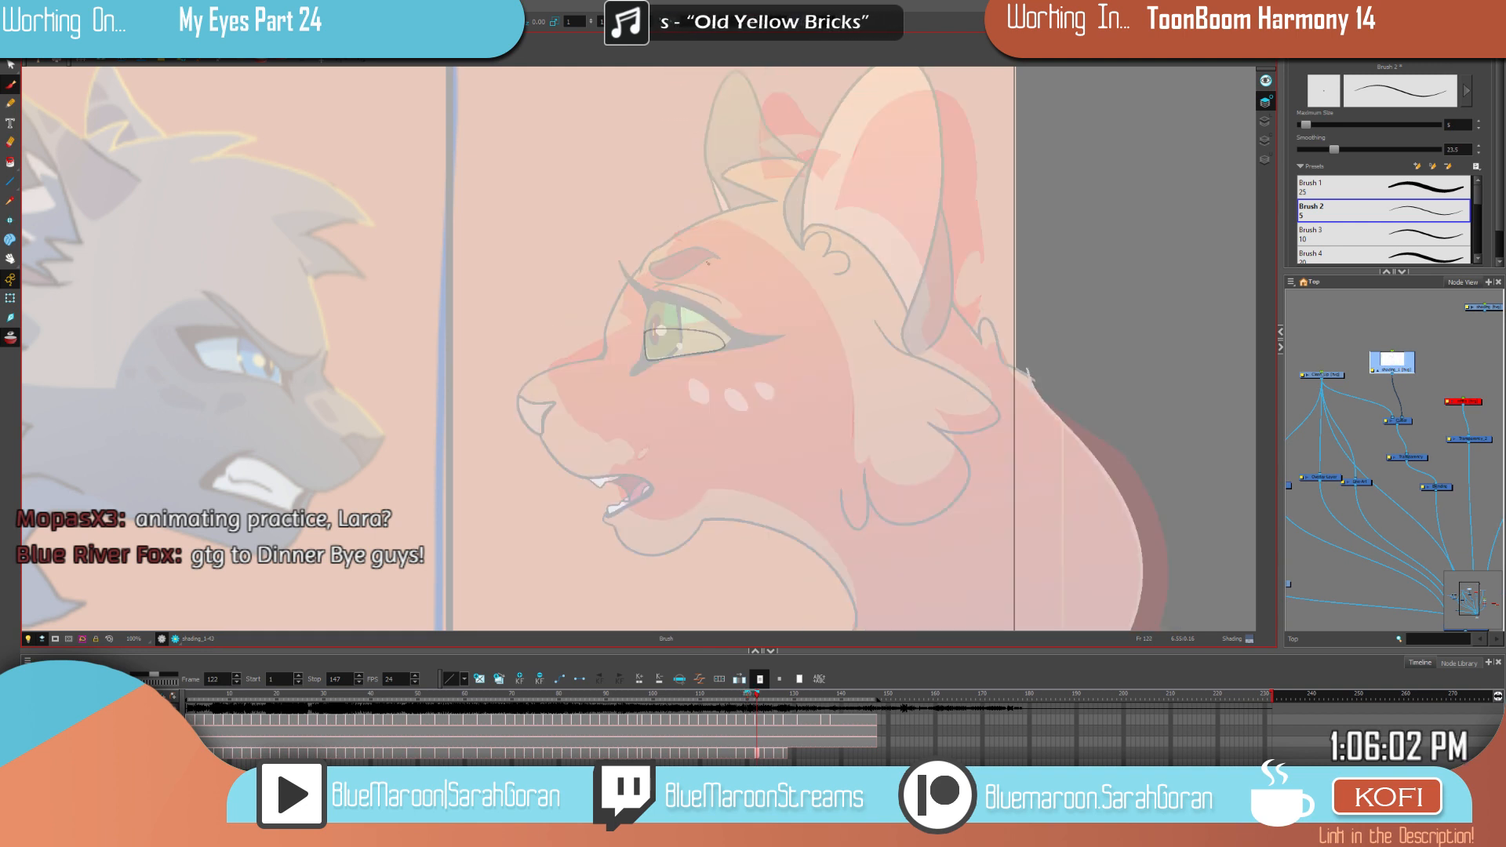
Step: Outline the shading from the brow over the forehead and along the muzzle bridge to the nose on frame 122
mouse_move(713, 255)
left_mouse_down()
mouse_move(653, 268)
mouse_move(652, 299)
mouse_move(600, 359)
left_mouse_up()
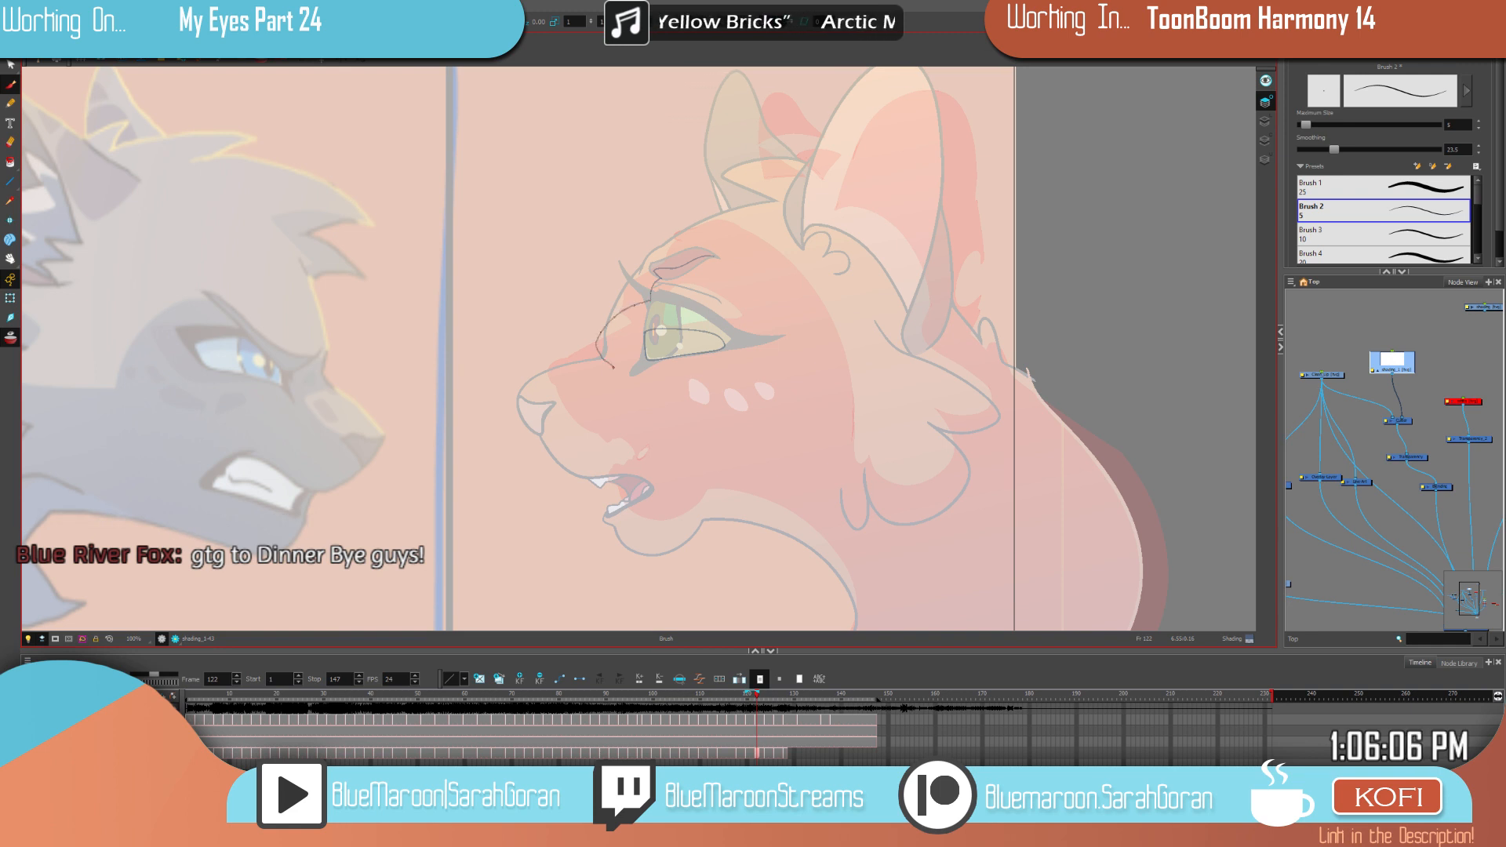
key("f")
key("g")
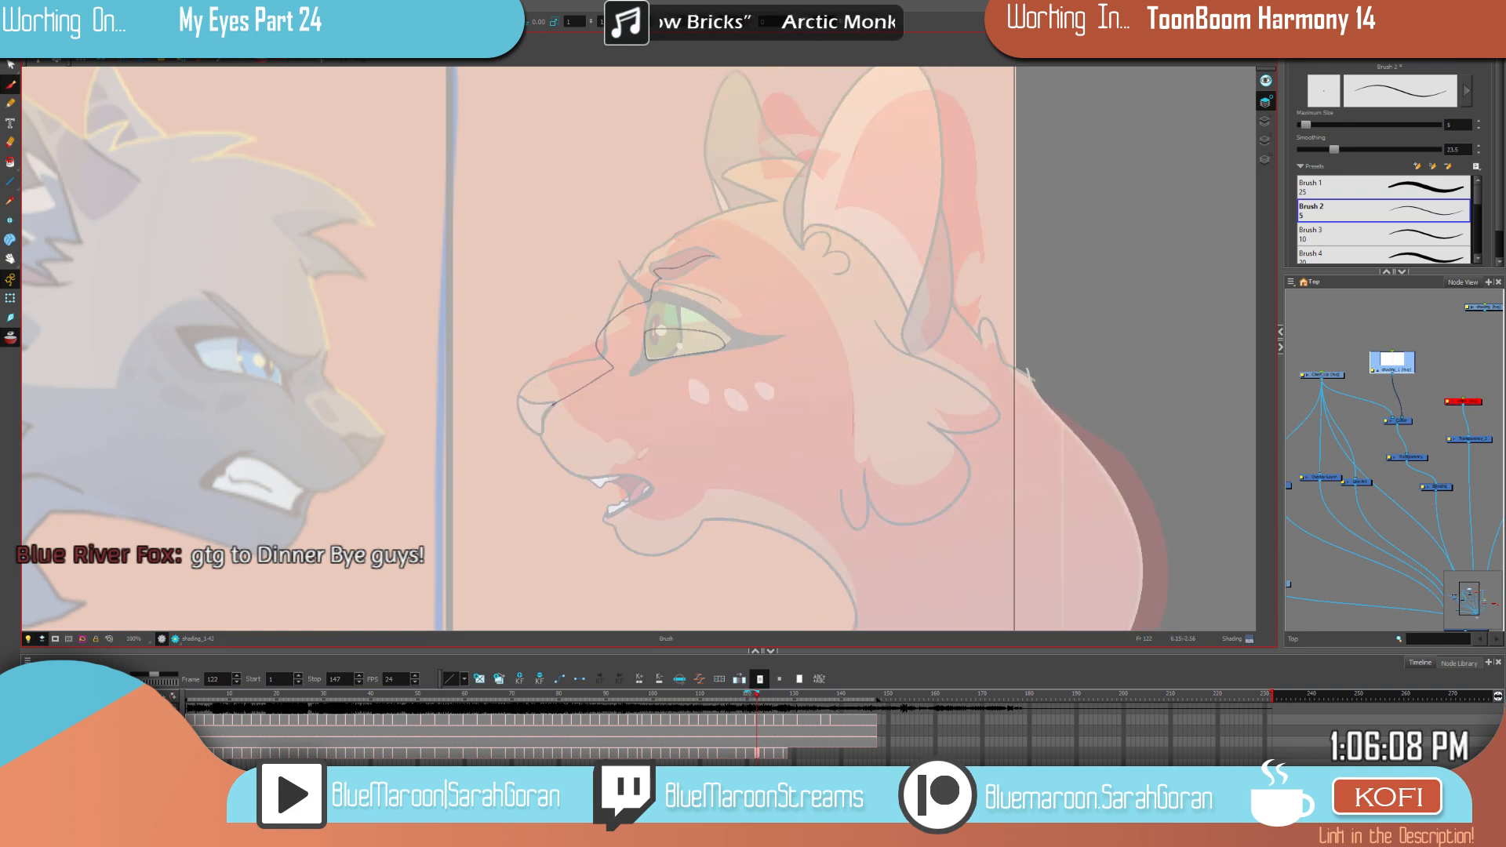
Step: Outline the shading around the nose, down the muzzle front and under the chin on frame 122
scroll(642, 385, "down", 3)
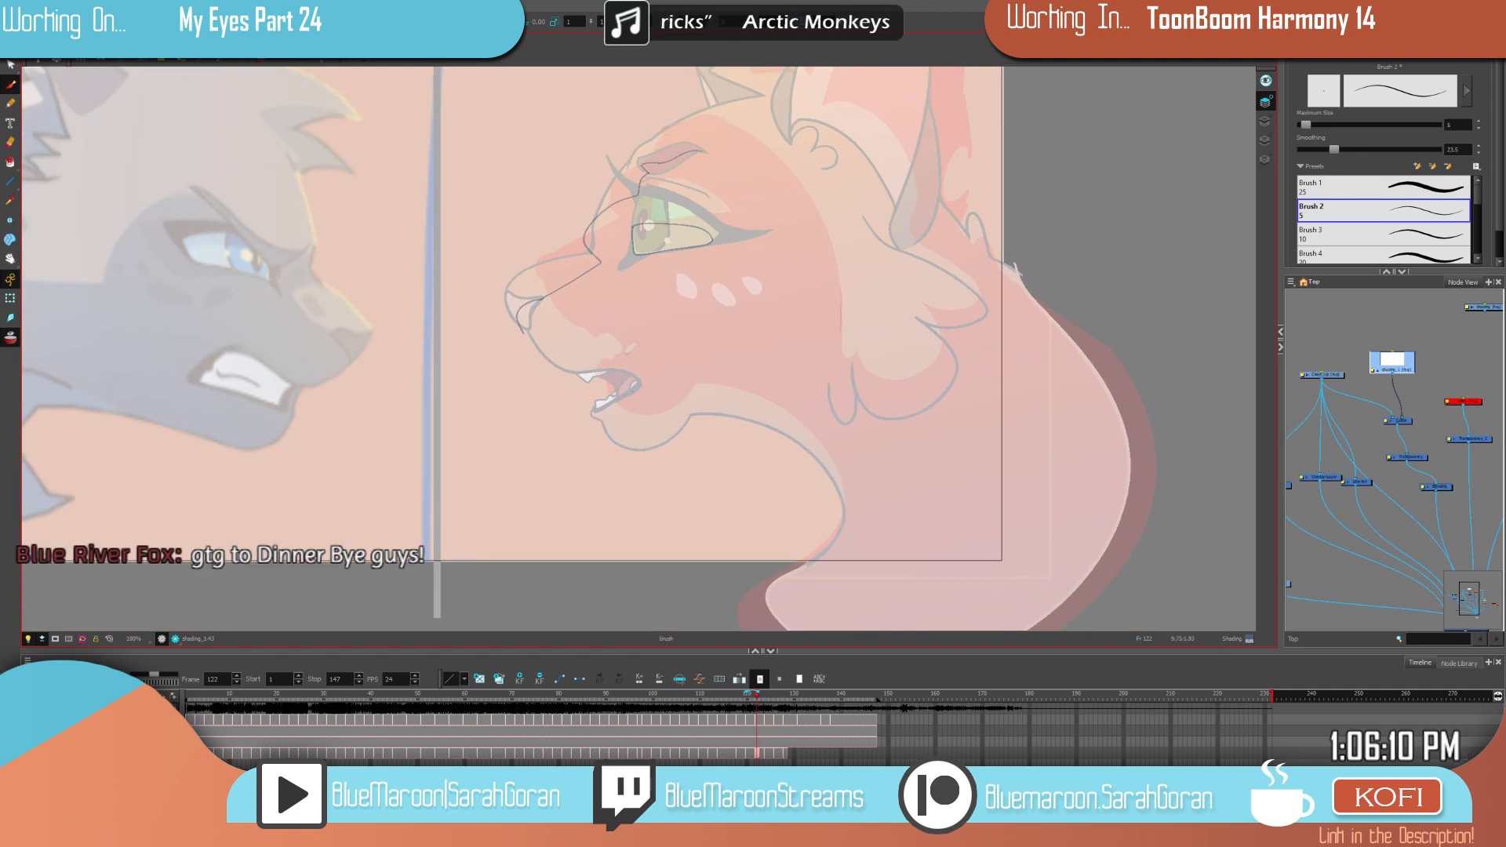
key("f")
key("g")
mouse_move(523, 334)
left_mouse_down()
mouse_move(622, 463)
mouse_move(701, 440)
left_mouse_up()
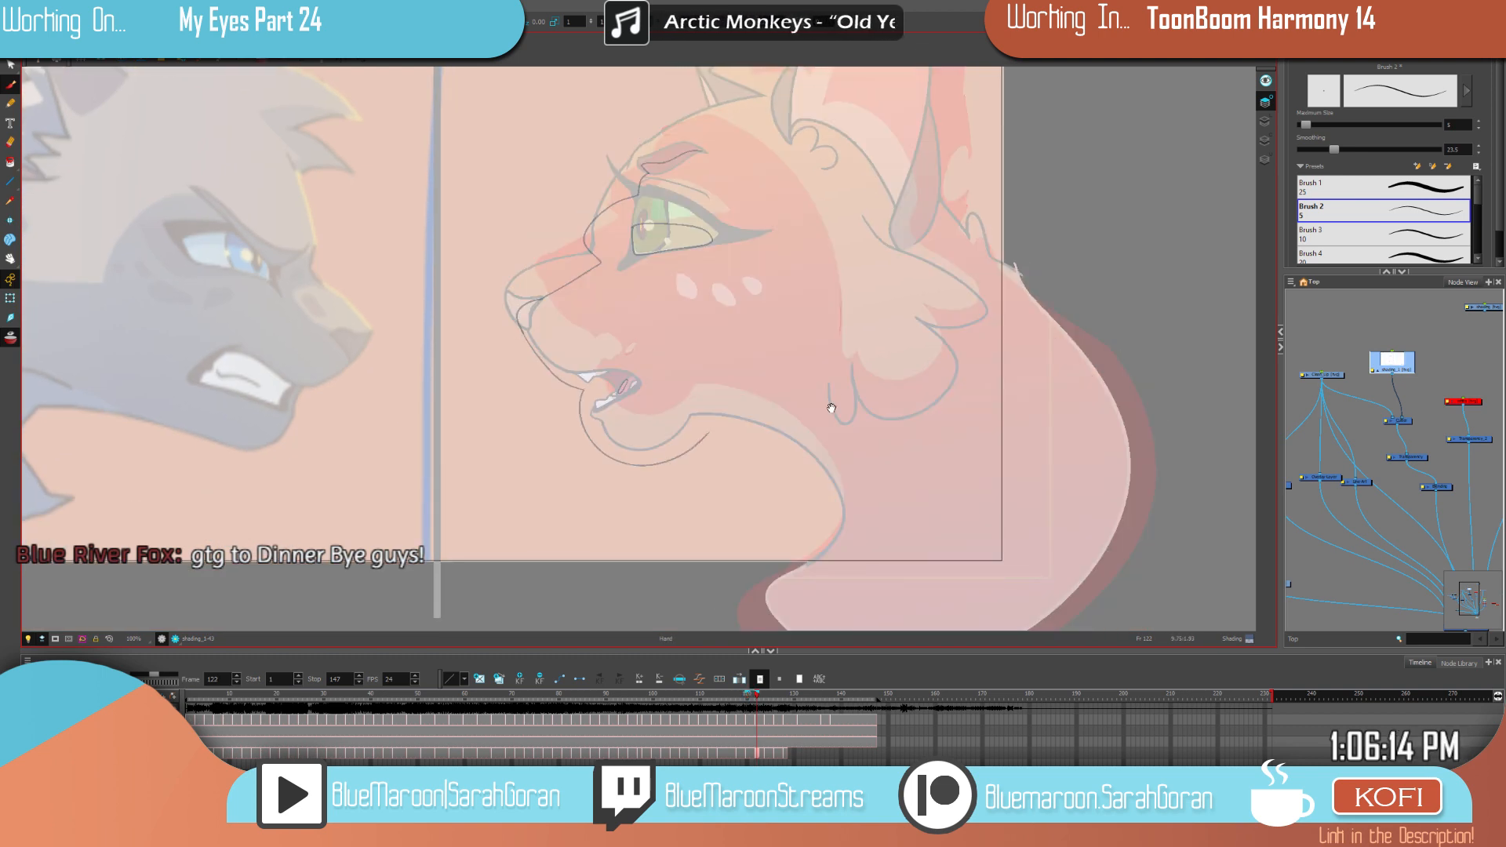
Step: Outline the shading along the throat and the outer back of the neck on frame 122
scroll(702, 440, "down", 3)
mouse_move(655, 323)
left_mouse_down()
mouse_move(663, 492)
mouse_move(1084, 260)
mouse_move(802, 482)
left_mouse_up()
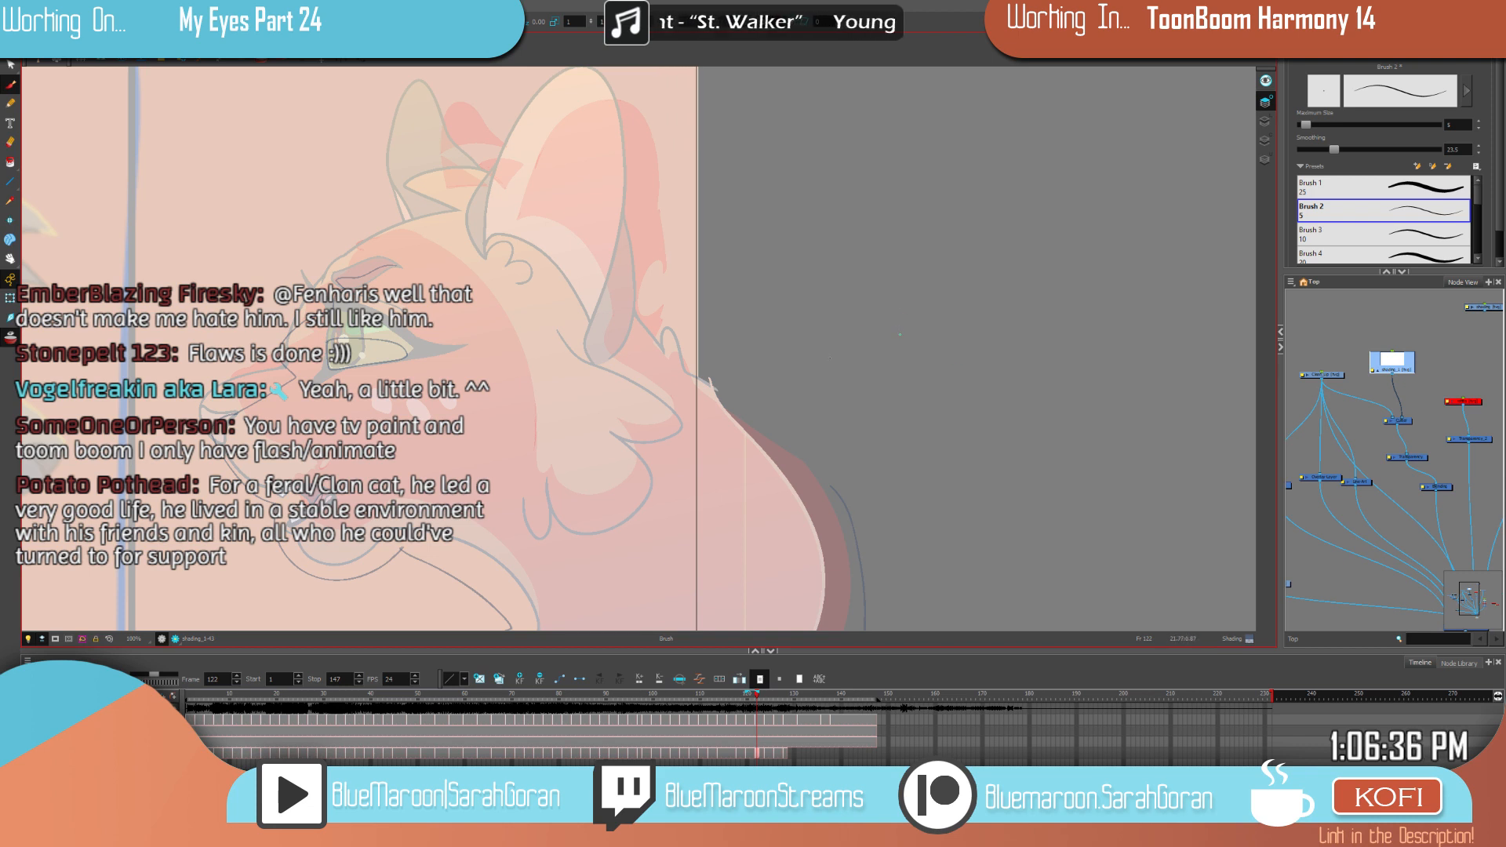
left_click_drag(829, 376, 925, 302)
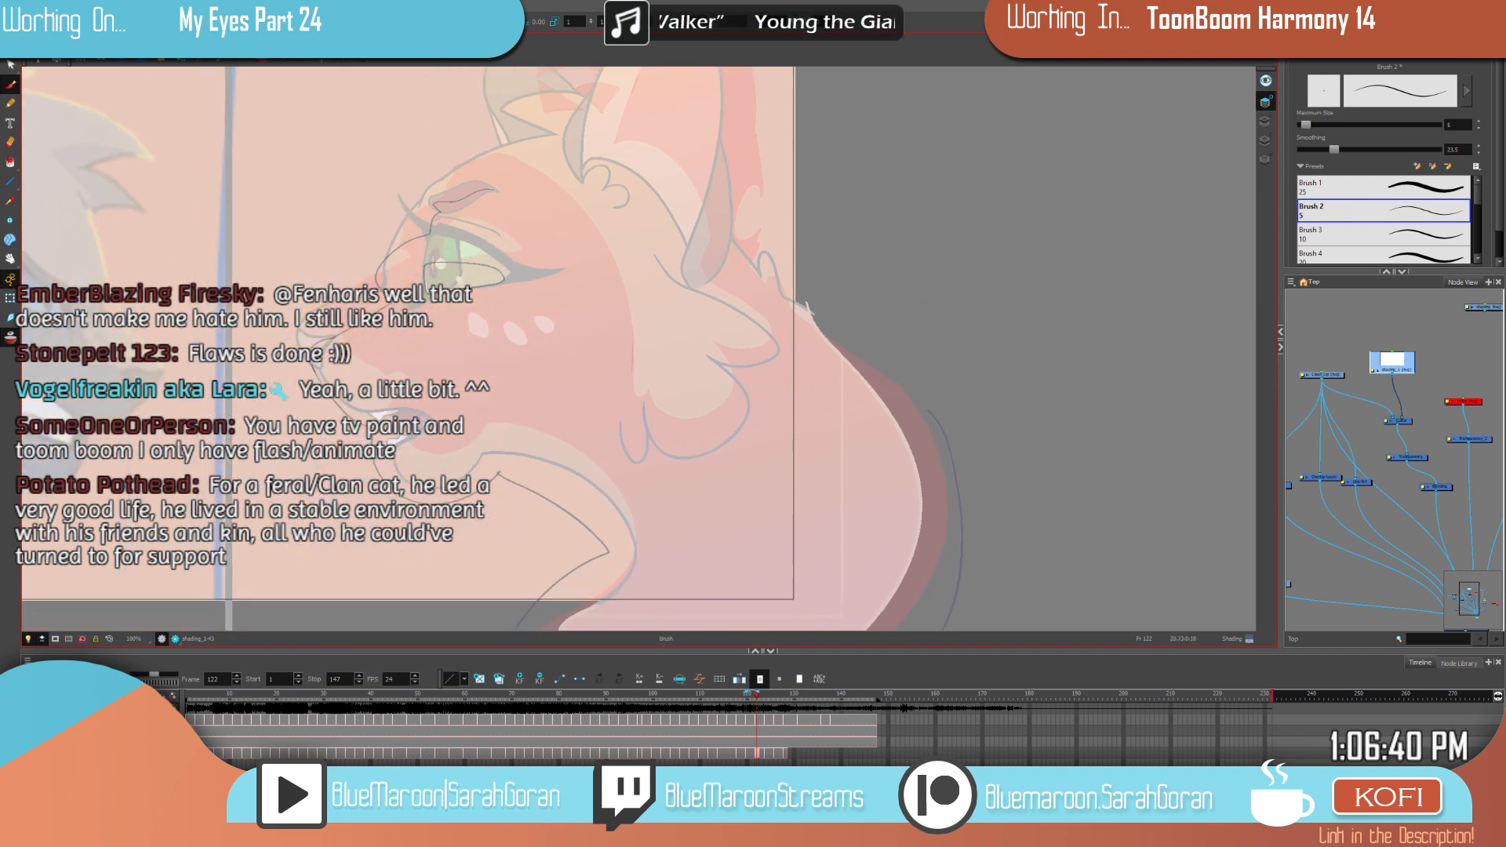
left_click_drag(939, 351, 871, 363)
Step: Outline the shading edge around the cheek fur and up the side of the face to the brow on frame 122, comparing adjacent drawings
key("f")
key("g")
key("f")
key("period")
key("period")
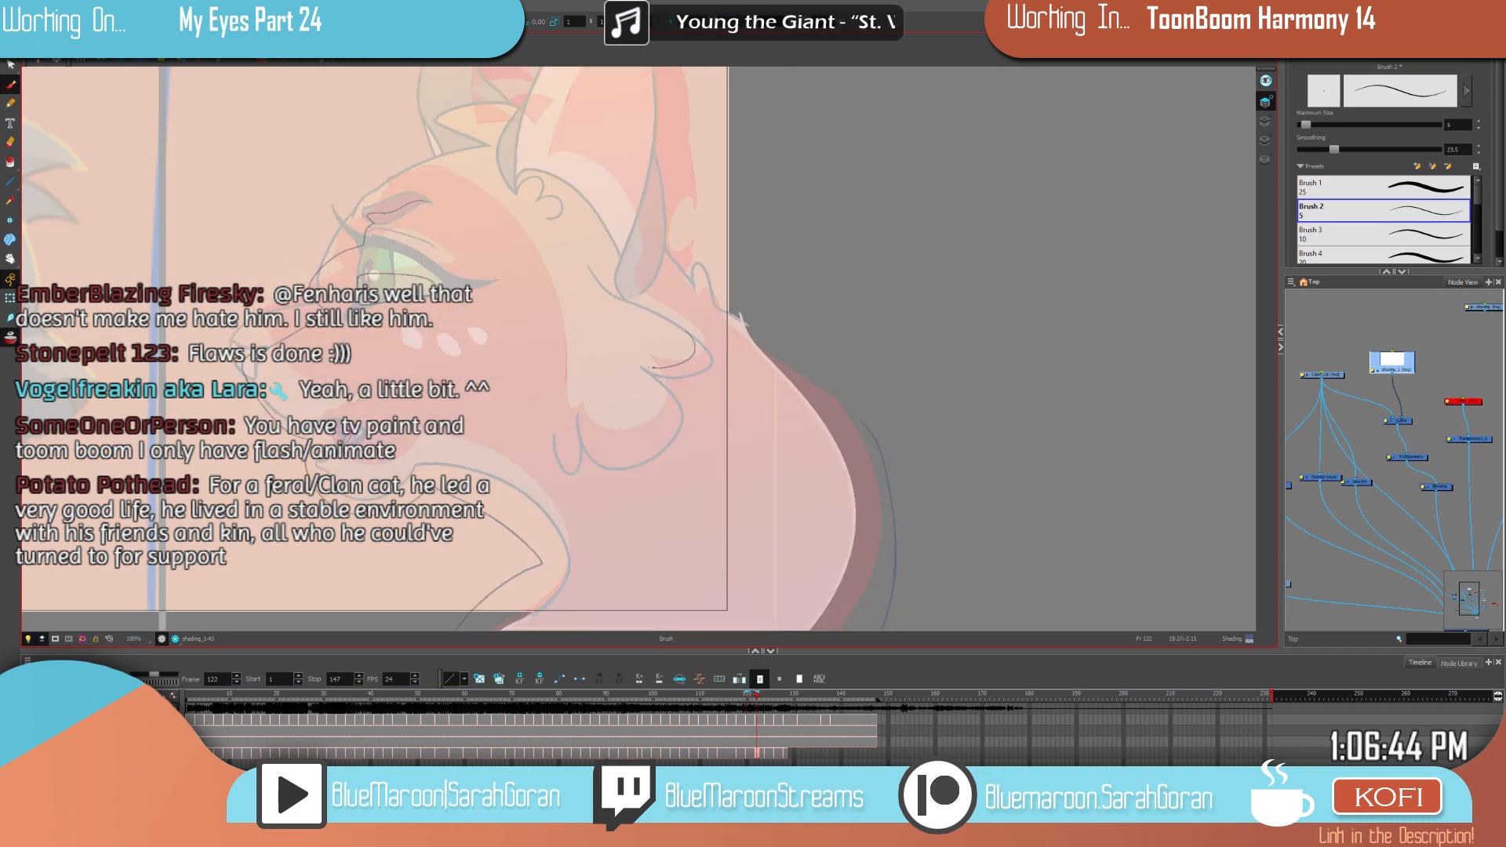
key("comma")
key("period")
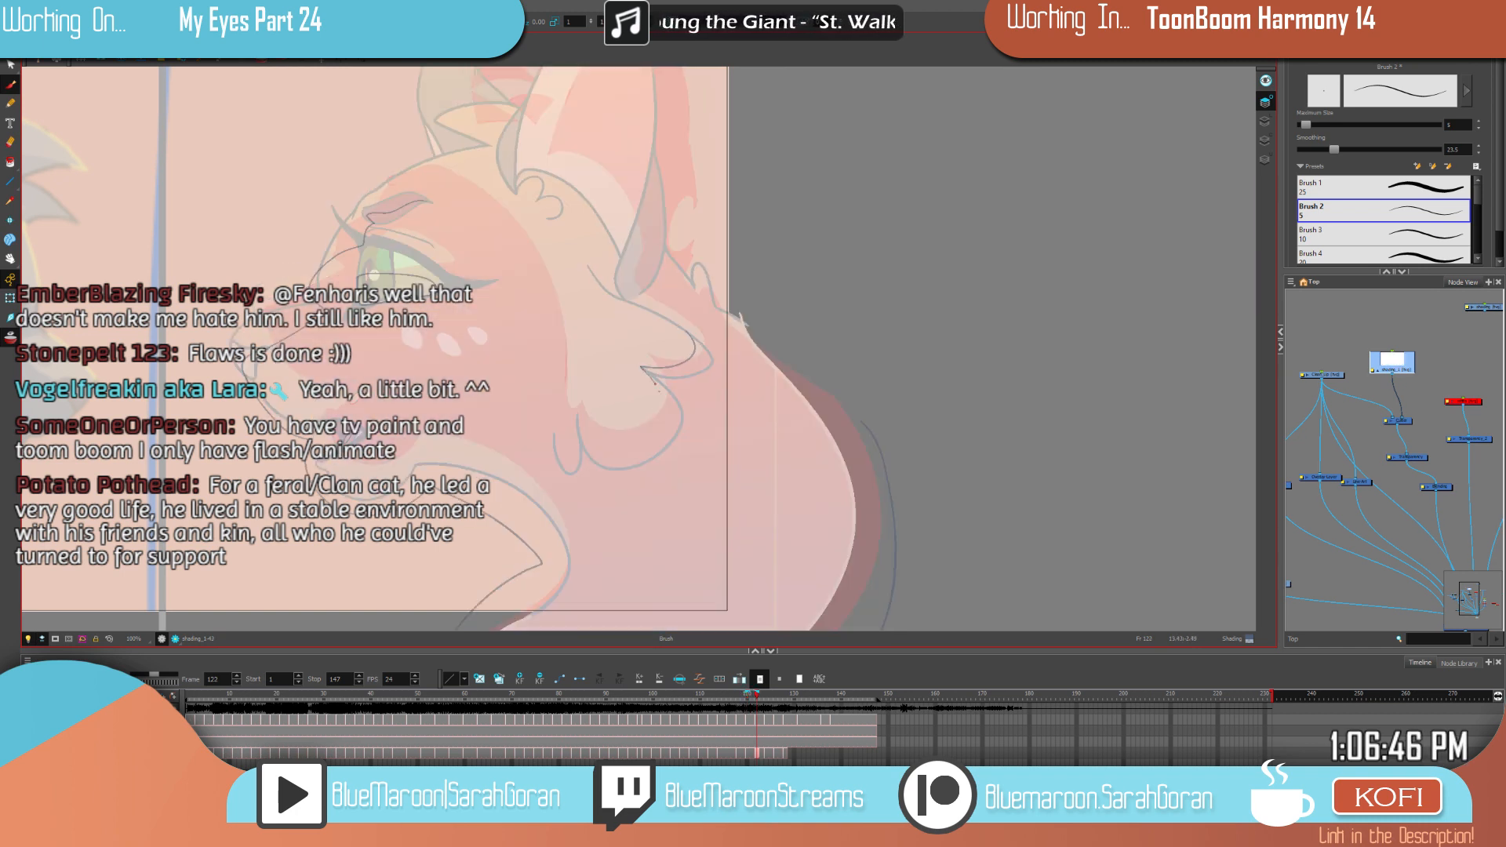
key("comma")
key("period")
key("comma")
key("period")
mouse_move(567, 380)
left_mouse_down()
mouse_move(557, 306)
mouse_move(486, 231)
mouse_move(426, 206)
left_mouse_up()
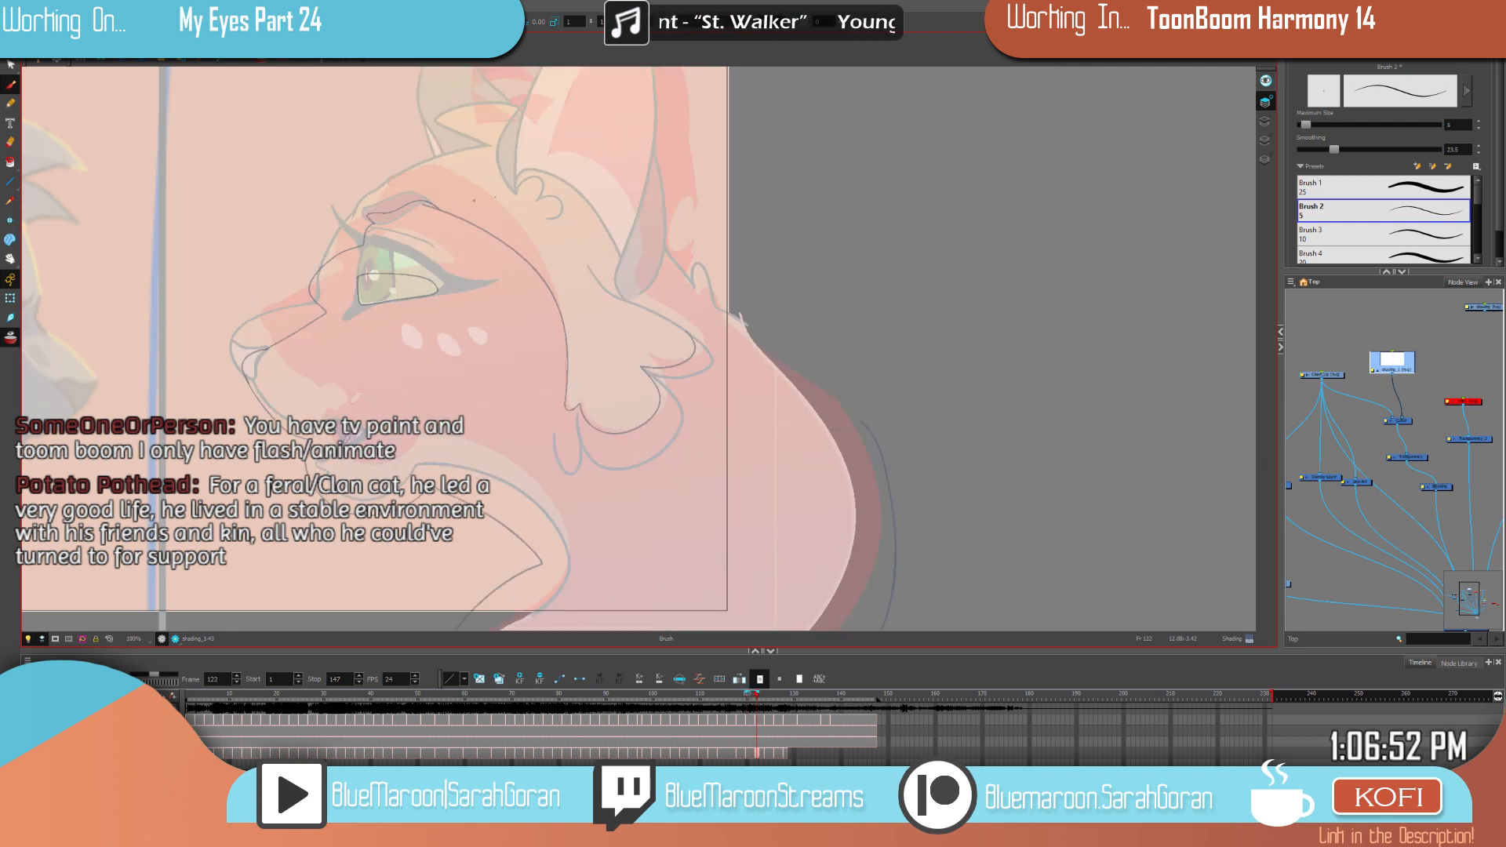
Step: Outline the shading edge from behind the near ear down the nape to the outer neck line on frame 122, redrawing the first attempt
key("f")
key("g")
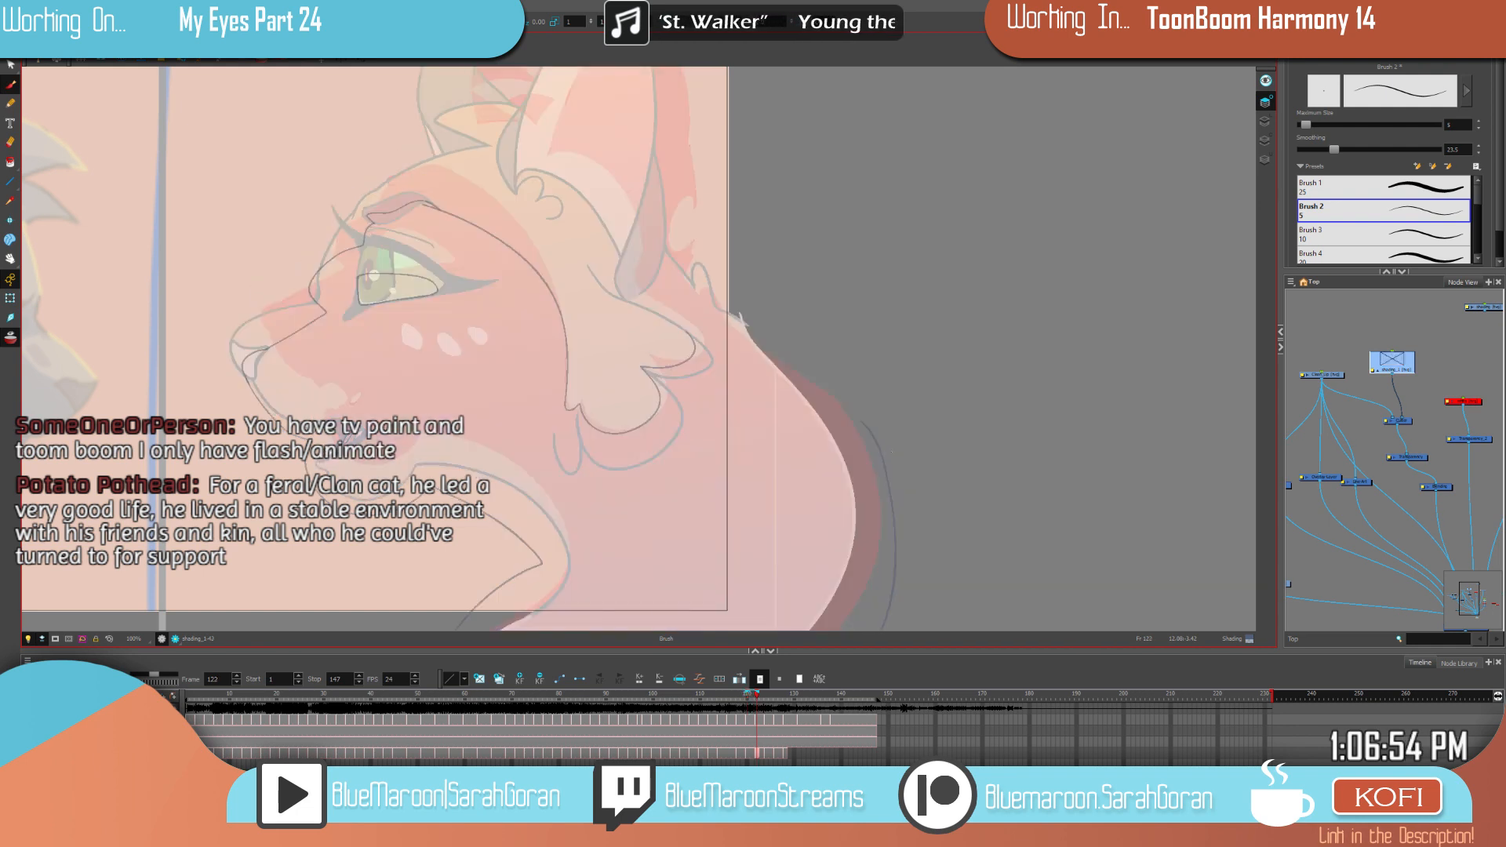
key("f")
key("g")
key("f")
key("g")
key("g")
left_click_drag(668, 283, 884, 435)
key("ctrl+z")
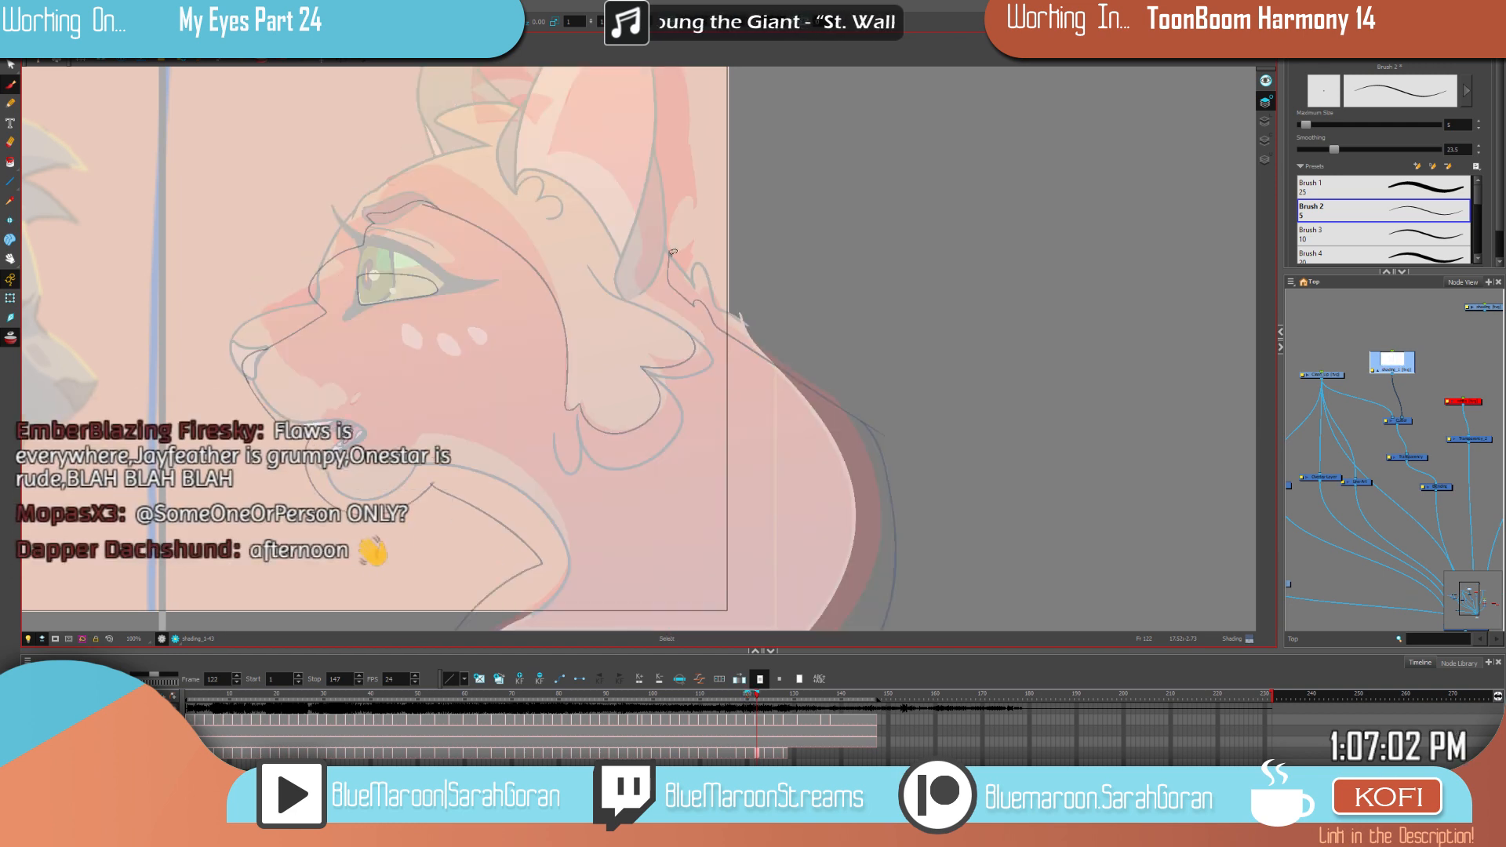
mouse_move(668, 243)
left_mouse_down()
mouse_move(665, 282)
mouse_move(709, 325)
mouse_move(891, 434)
left_mouse_up()
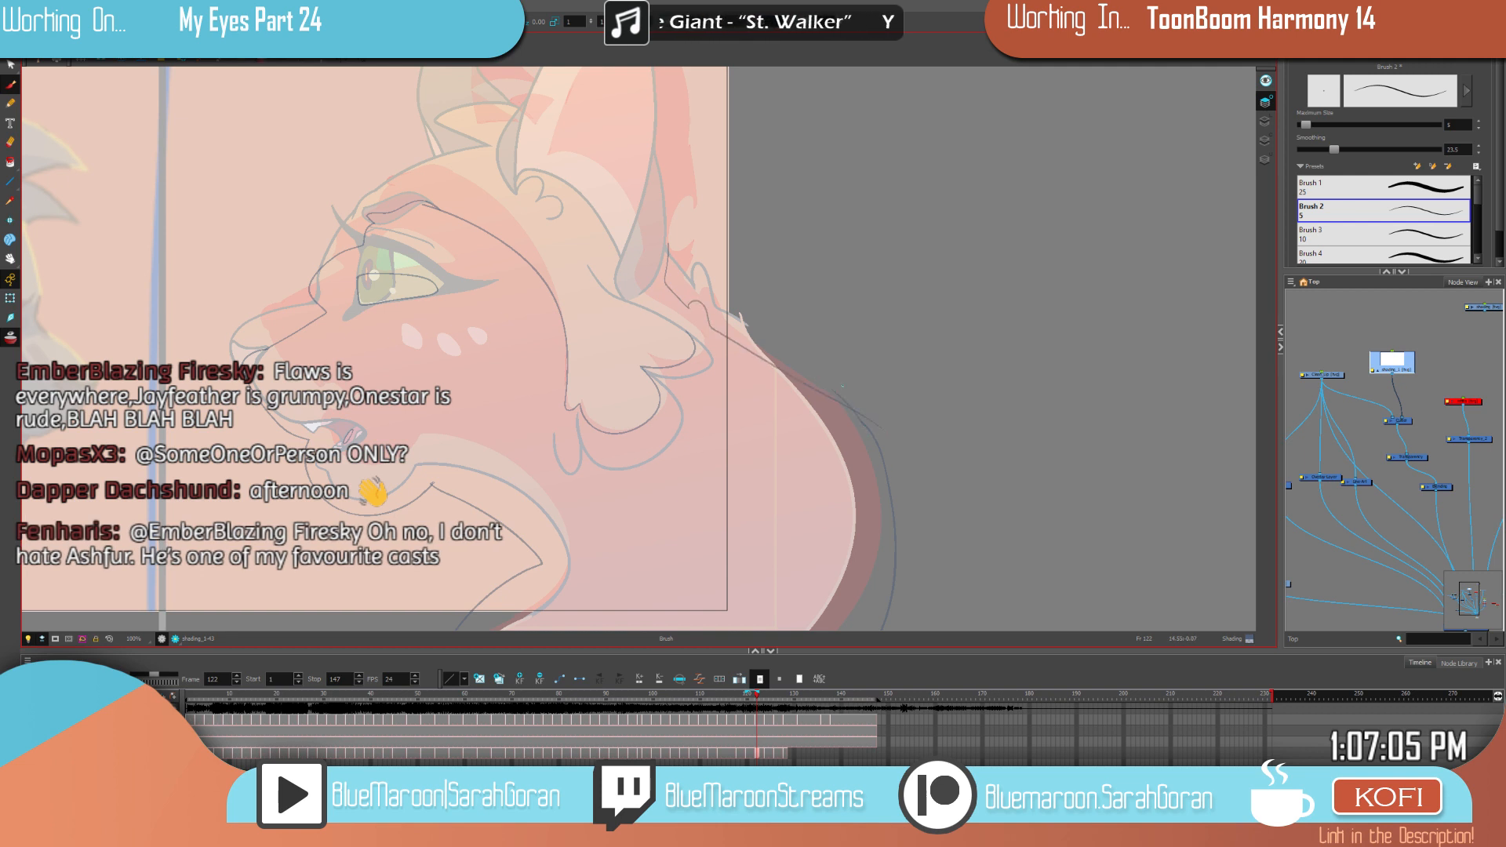
left_click_drag(812, 299, 864, 318)
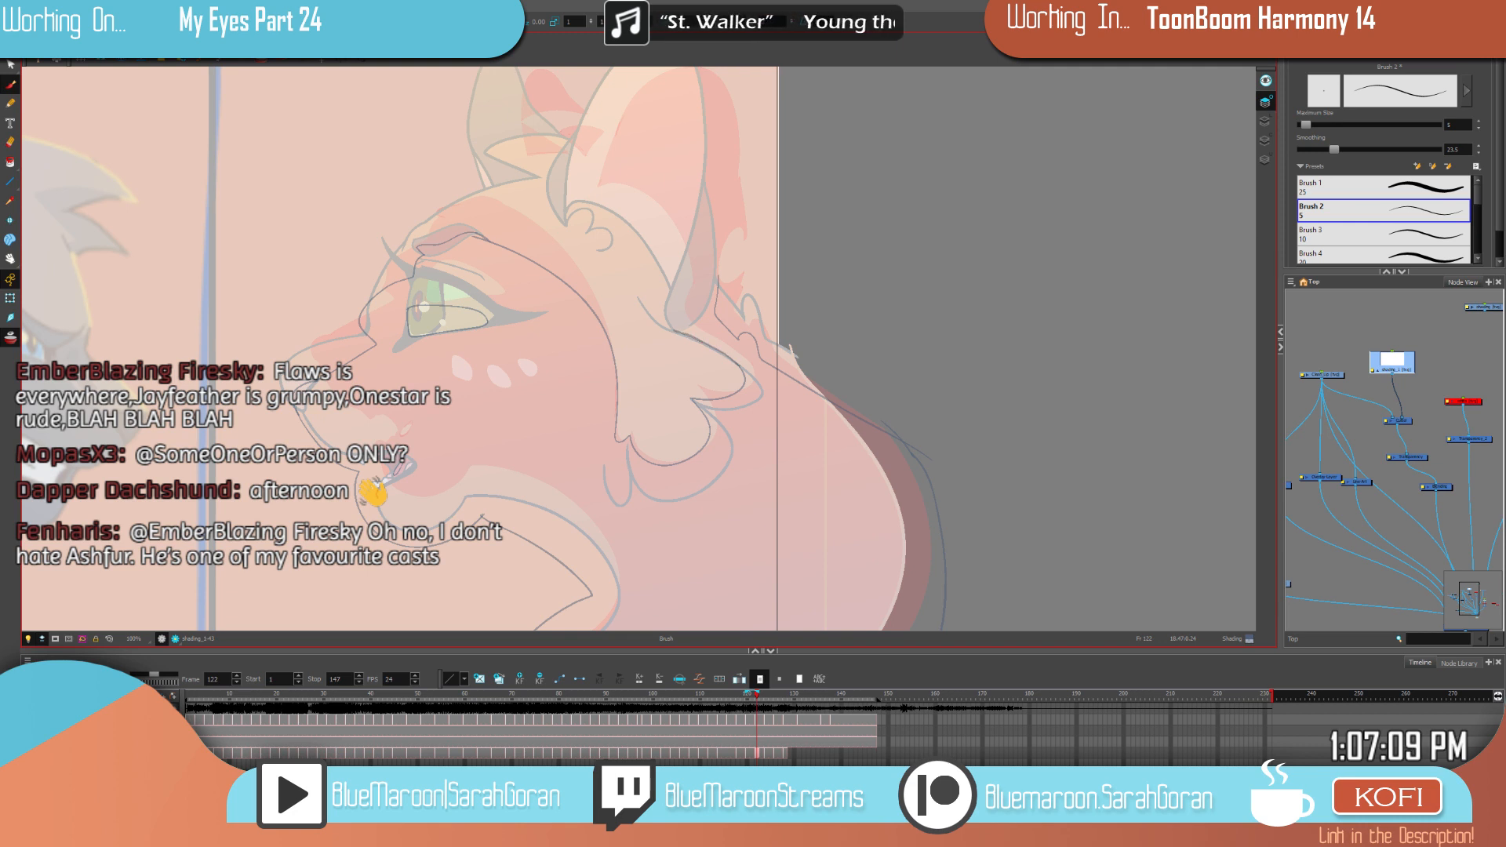
Step: Compare the shading around the near ear and its base on frame 120 with frame 122
left_click_drag(773, 309, 832, 403)
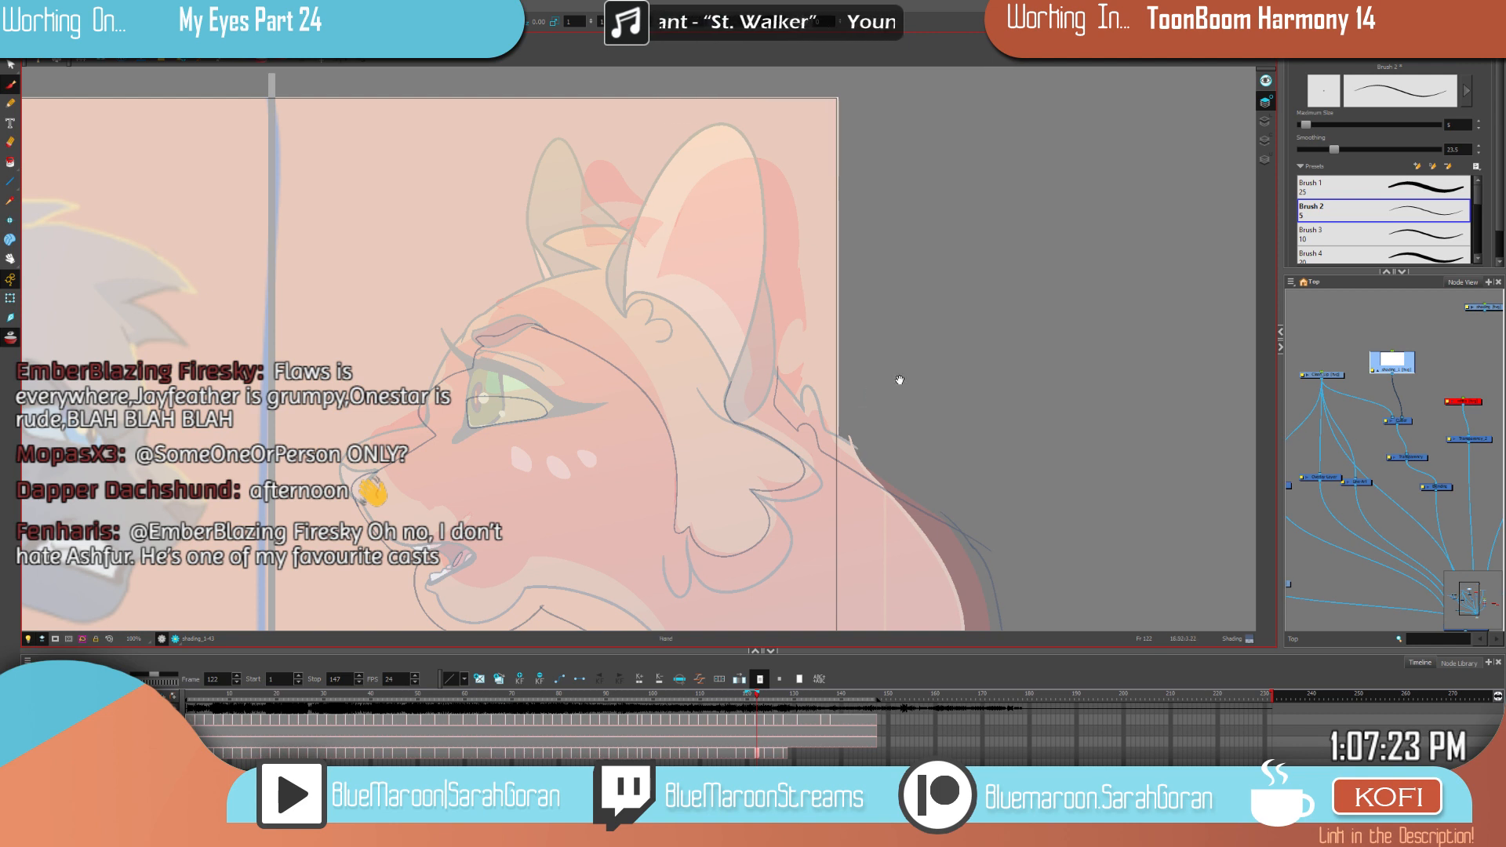
left_click_drag(899, 380, 922, 369)
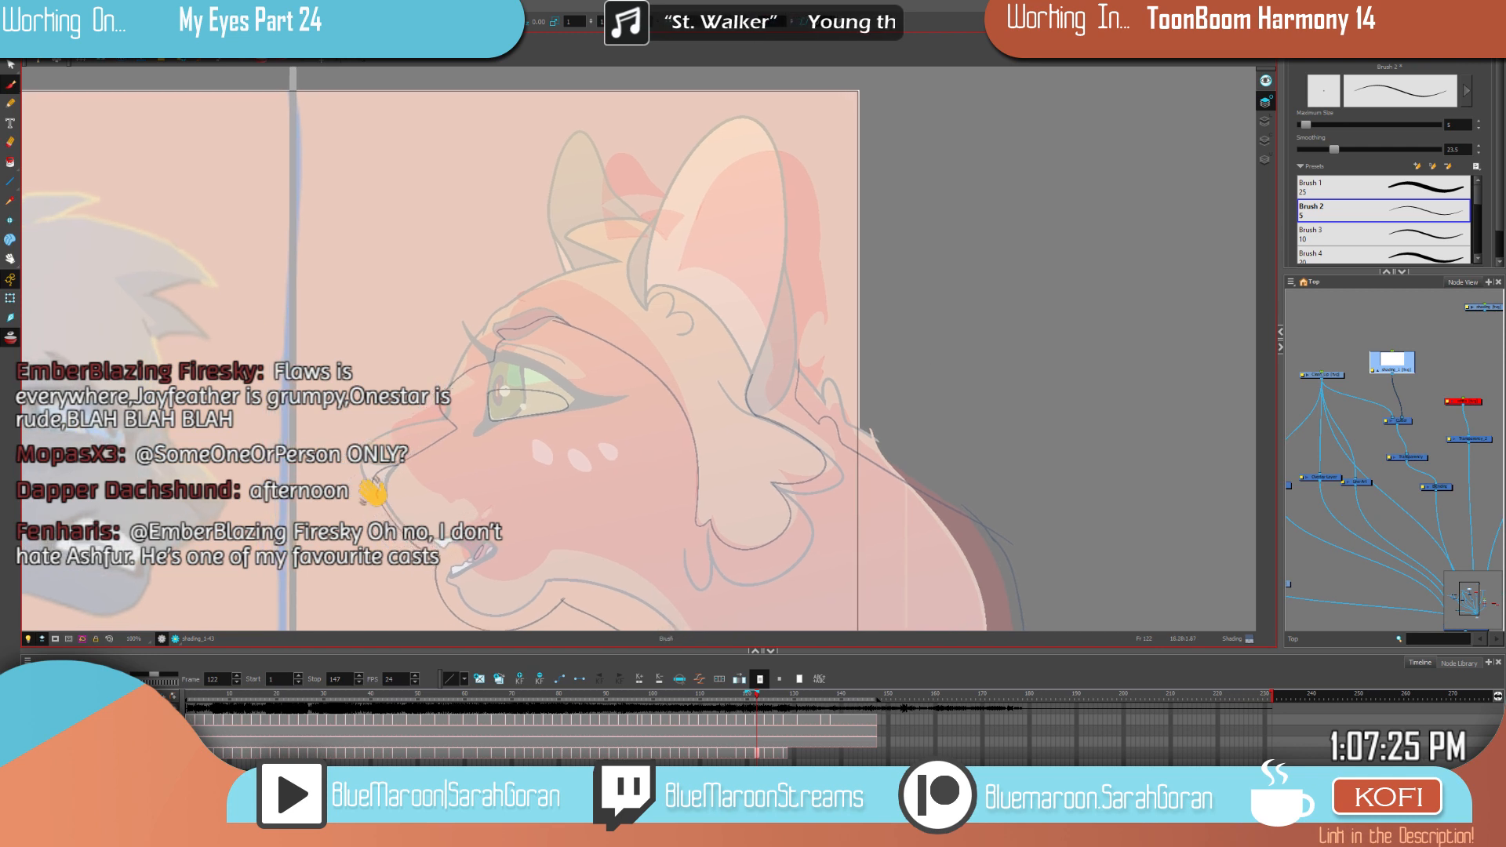
key("f")
key("g")
key("f")
key("f")
key("g")
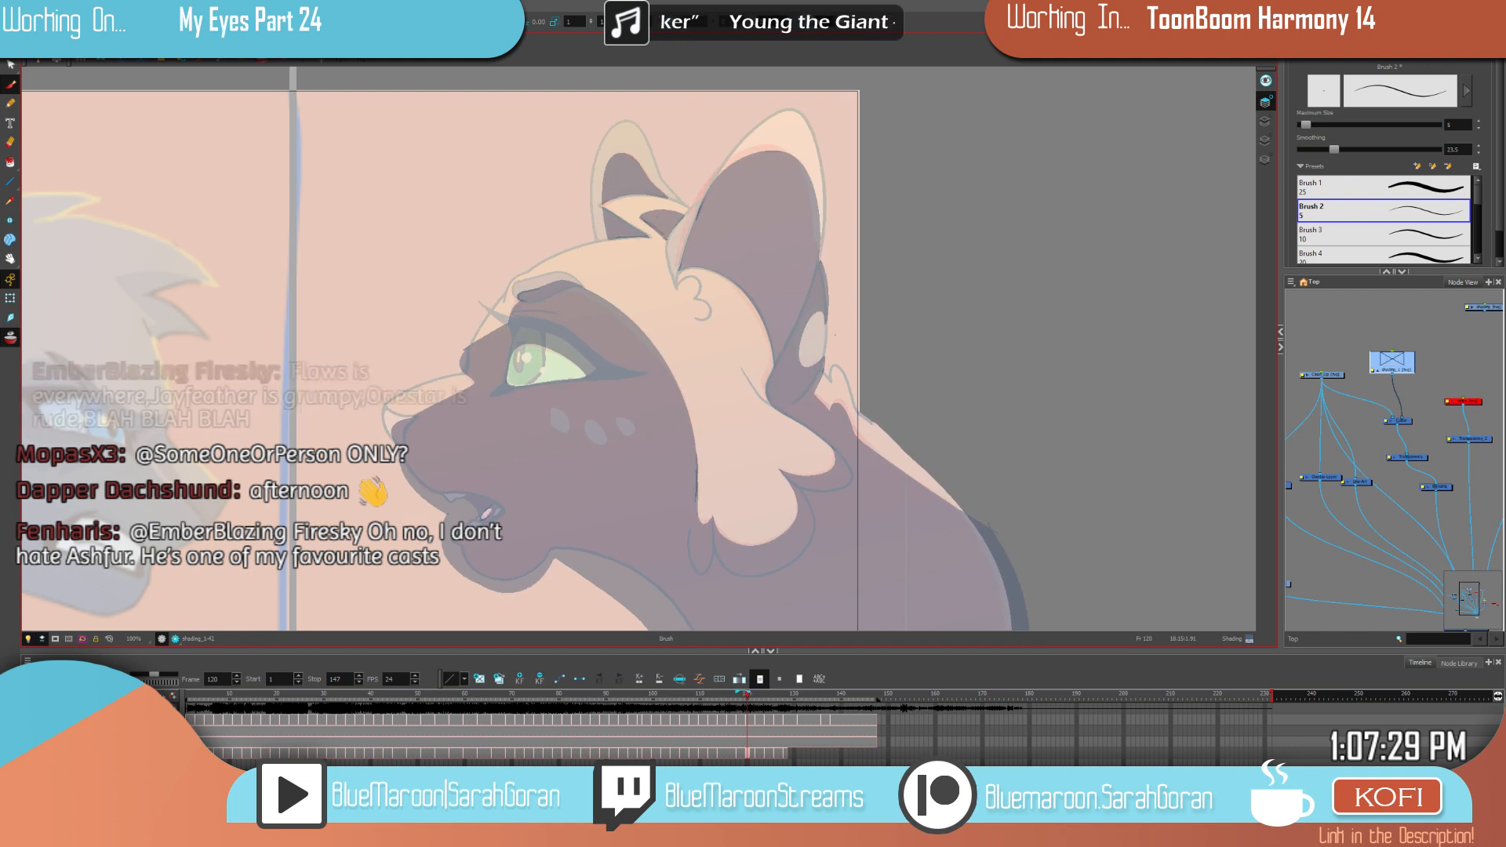
key("g")
key("f")
key("f")
key("g")
key("e")
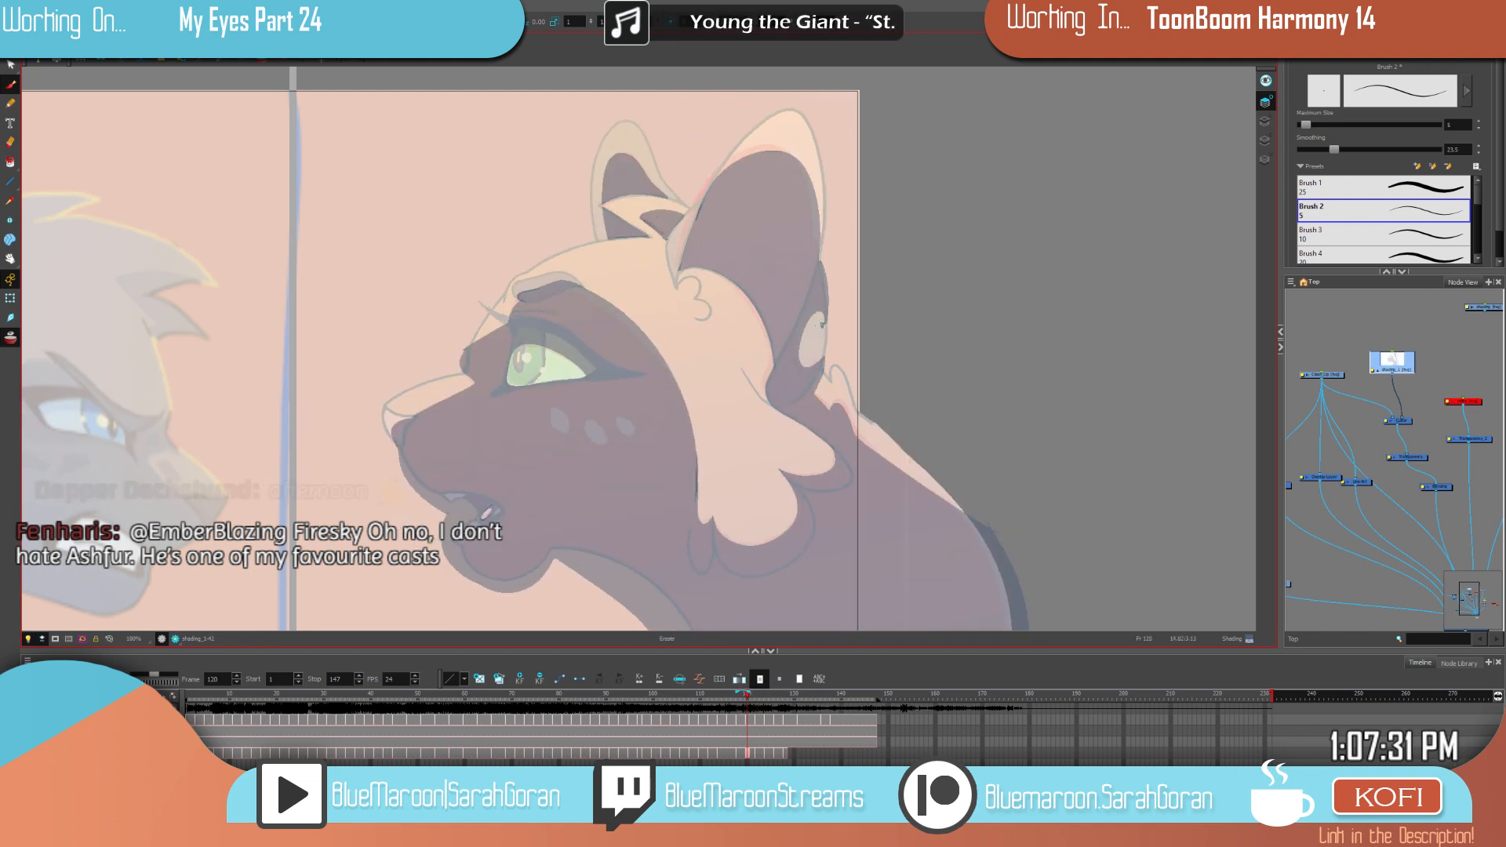
key("alt+b")
key("comma")
key("comma")
key("period")
key("period")
key("alt+e")
key("alt+b")
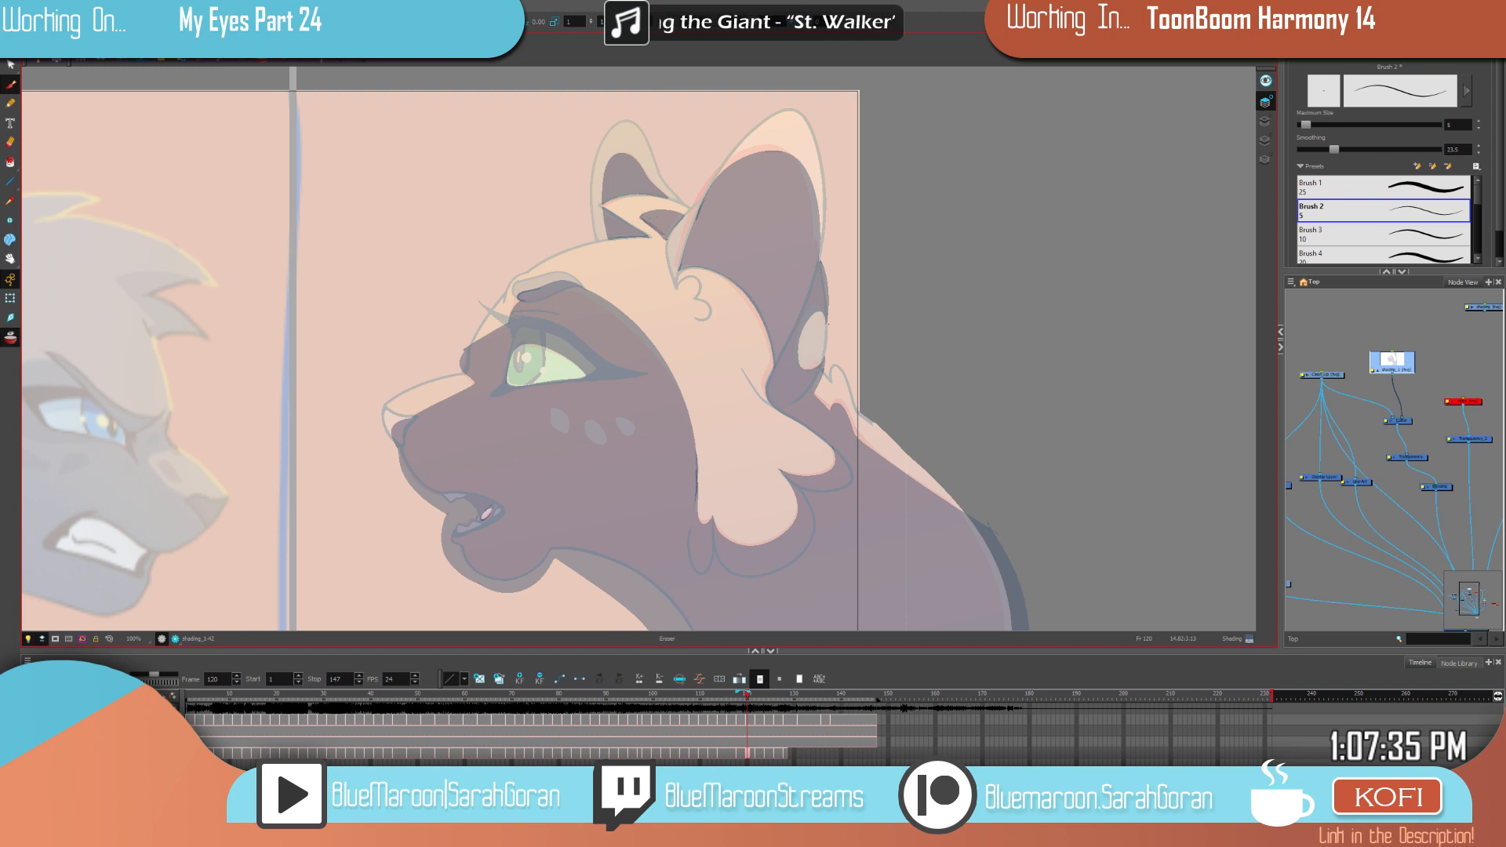
key("comma")
key("period")
key("period")
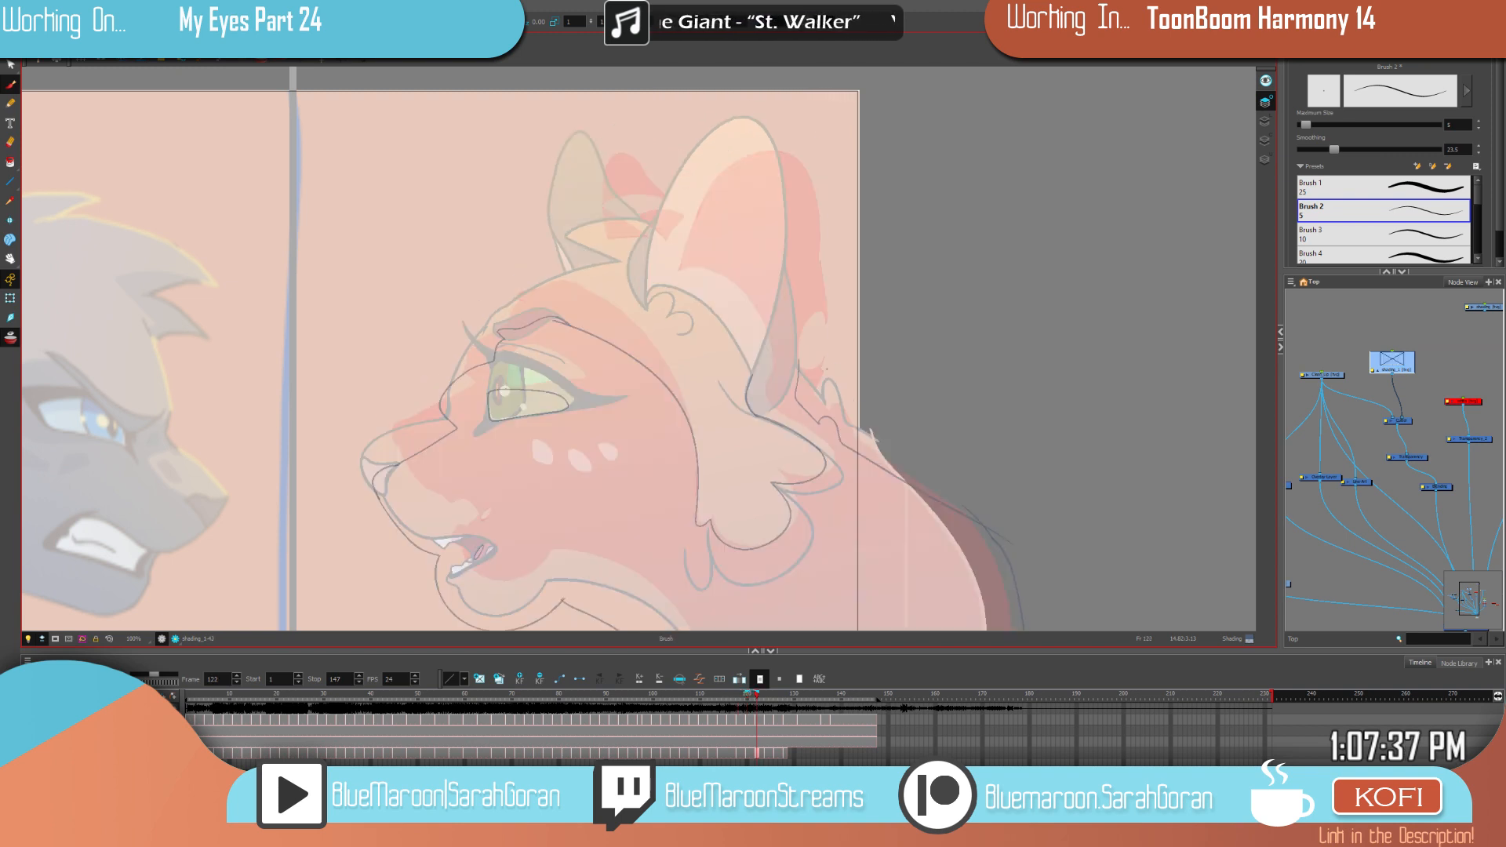
key("period")
Step: Outline the oval light patch at the near ear's base and the lower edge of the inner-ear shading on frame 122
mouse_move(790, 315)
left_mouse_down()
mouse_move(776, 385)
mouse_move(790, 315)
left_mouse_up()
key("f")
key("g")
key("g")
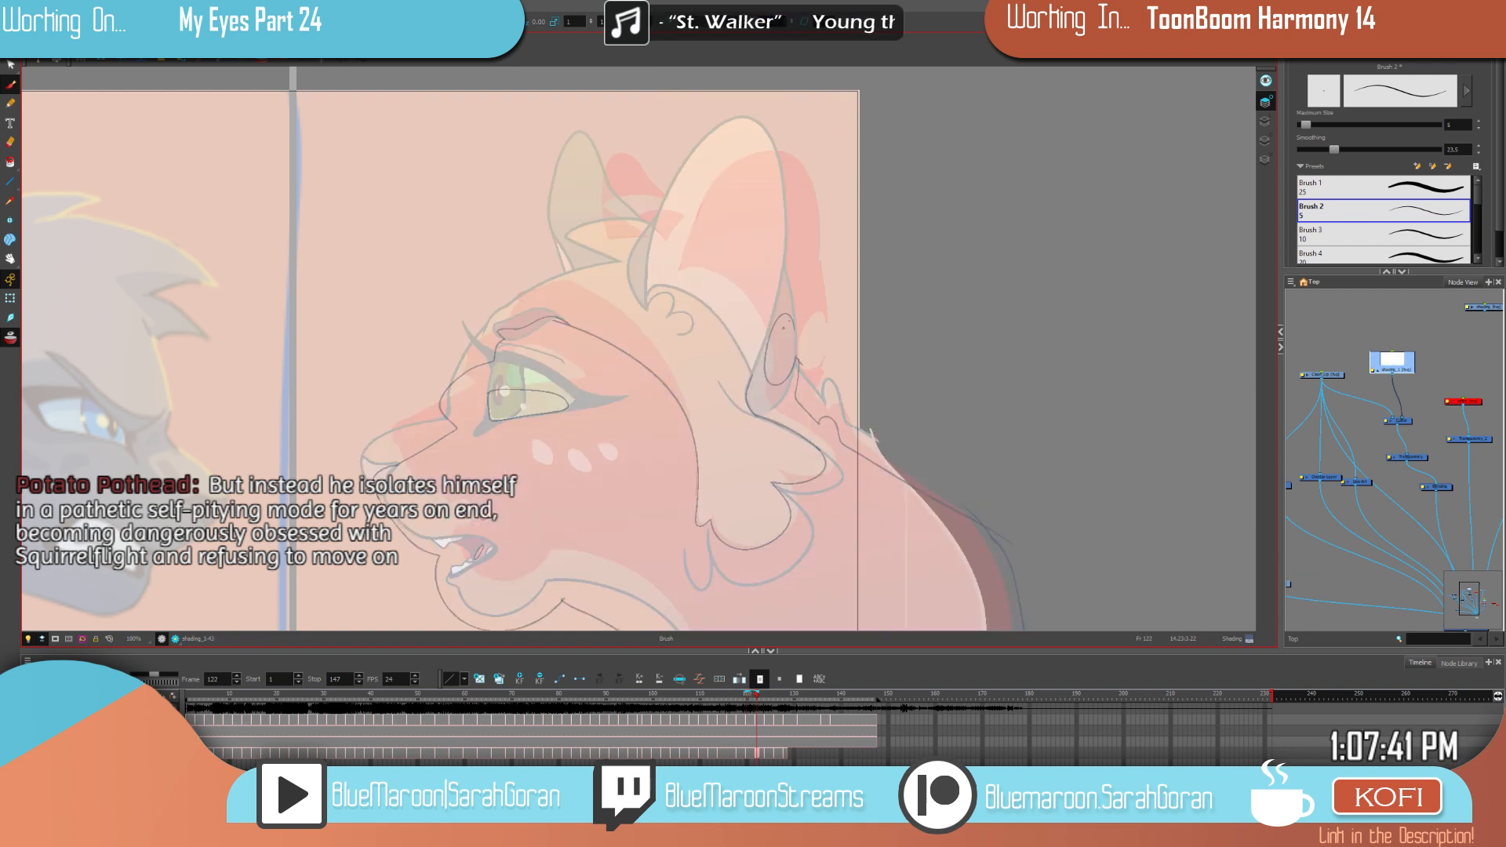
left_click(778, 335)
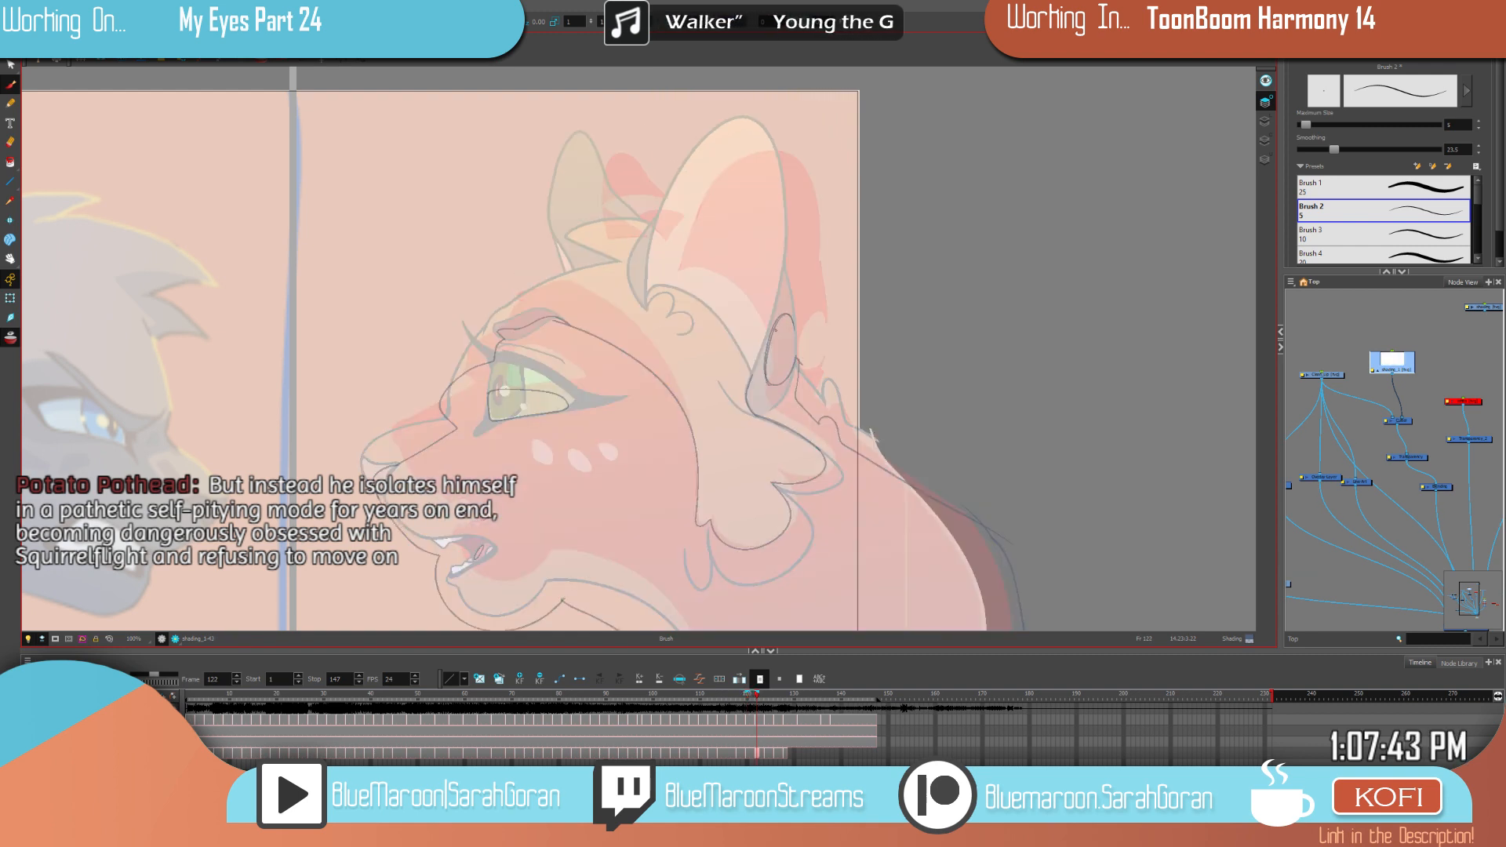
left_click_drag(793, 326, 789, 285)
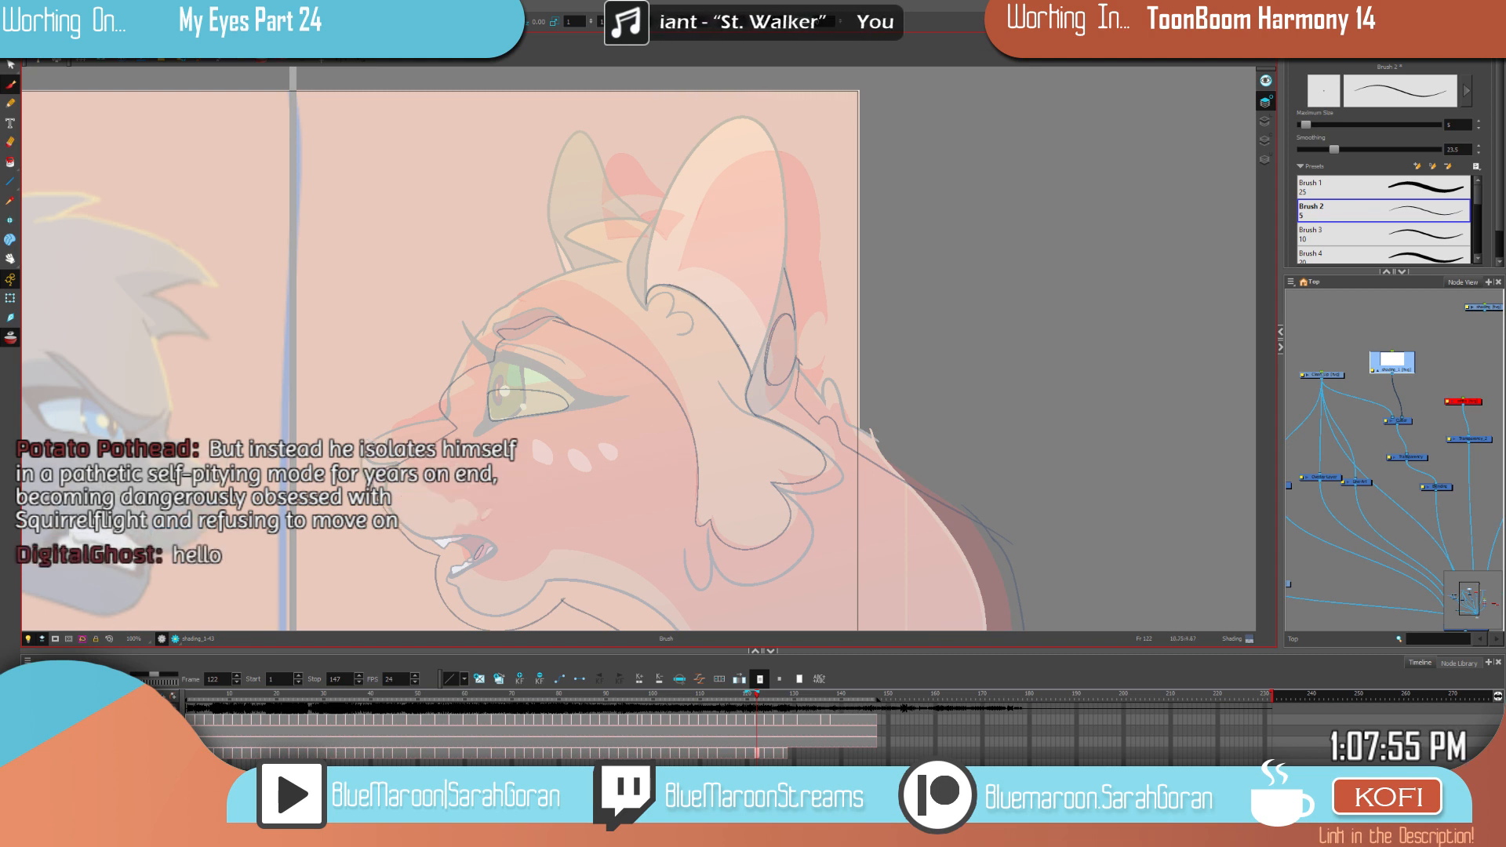
Step: Trim the upper edge of the near ear's inner shading on frame 120 with the Eraser
key("f")
key("g")
key("f")
key("f")
key("g")
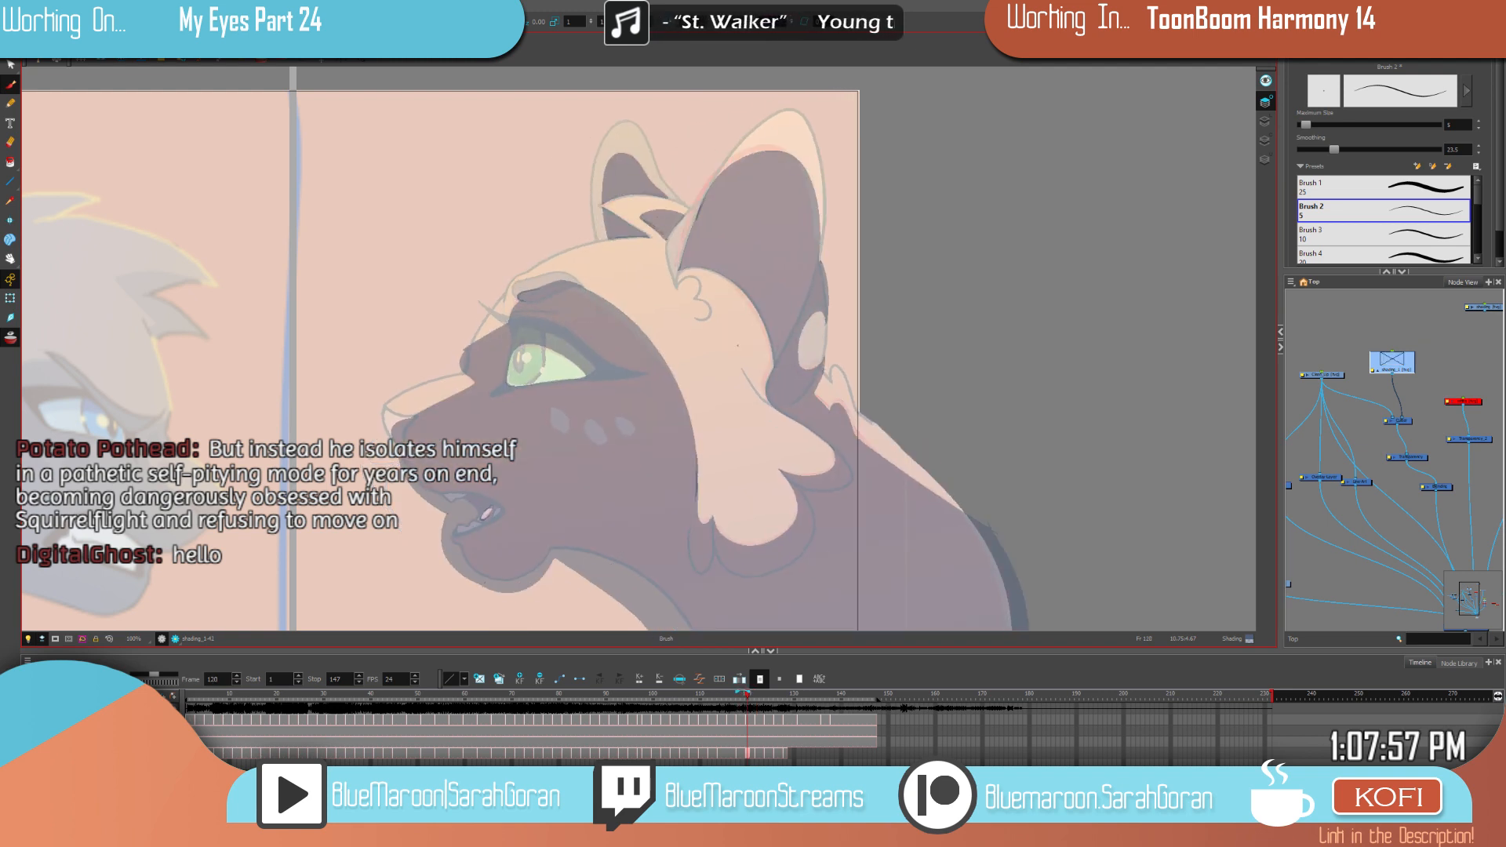
key("alt+e")
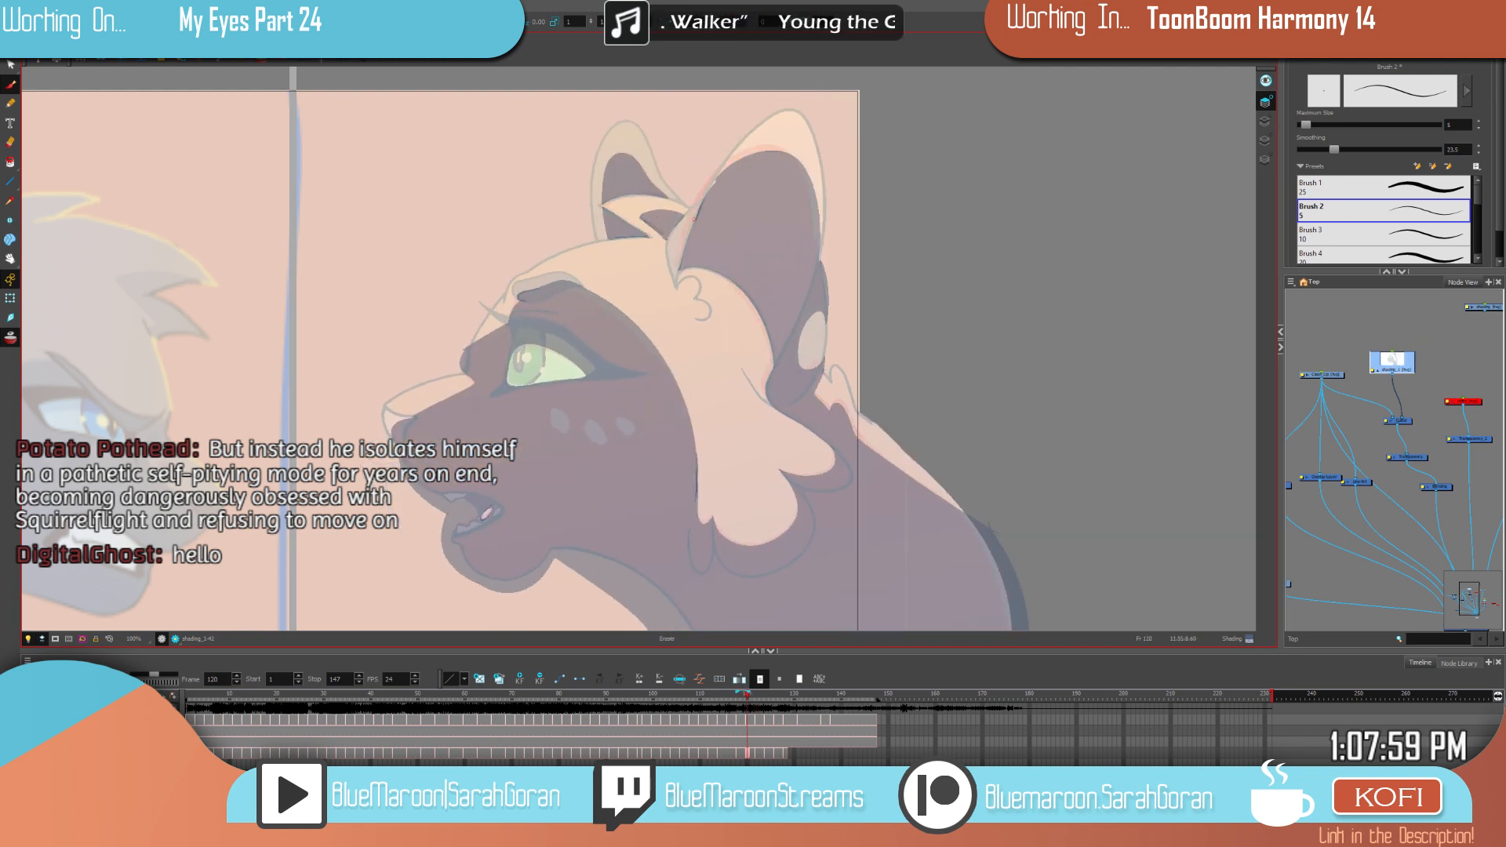
mouse_move(775, 149)
left_mouse_down()
mouse_move(722, 171)
mouse_move(688, 230)
left_mouse_up()
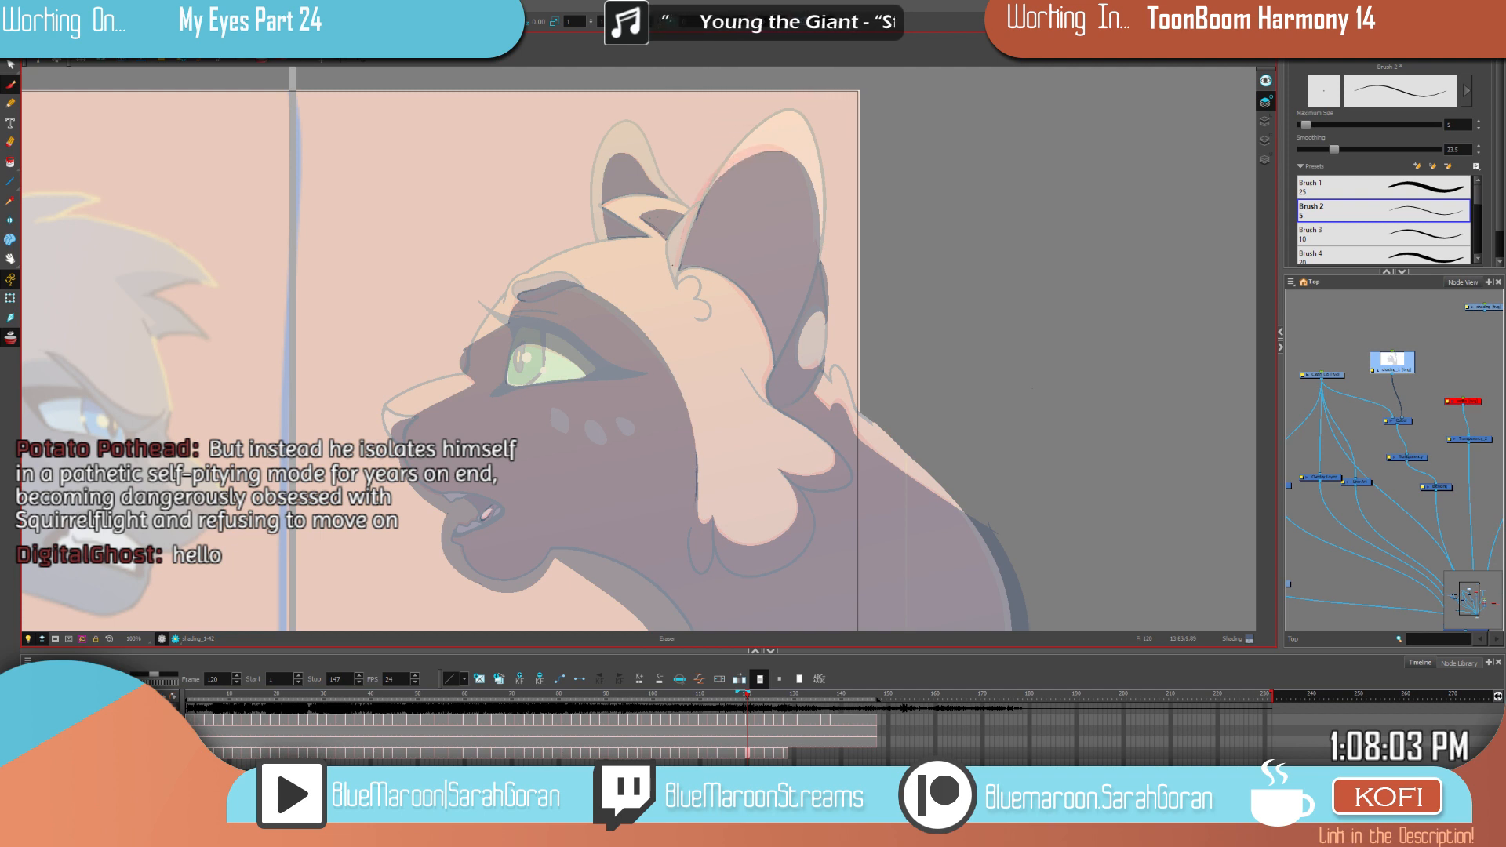
key("alt+b")
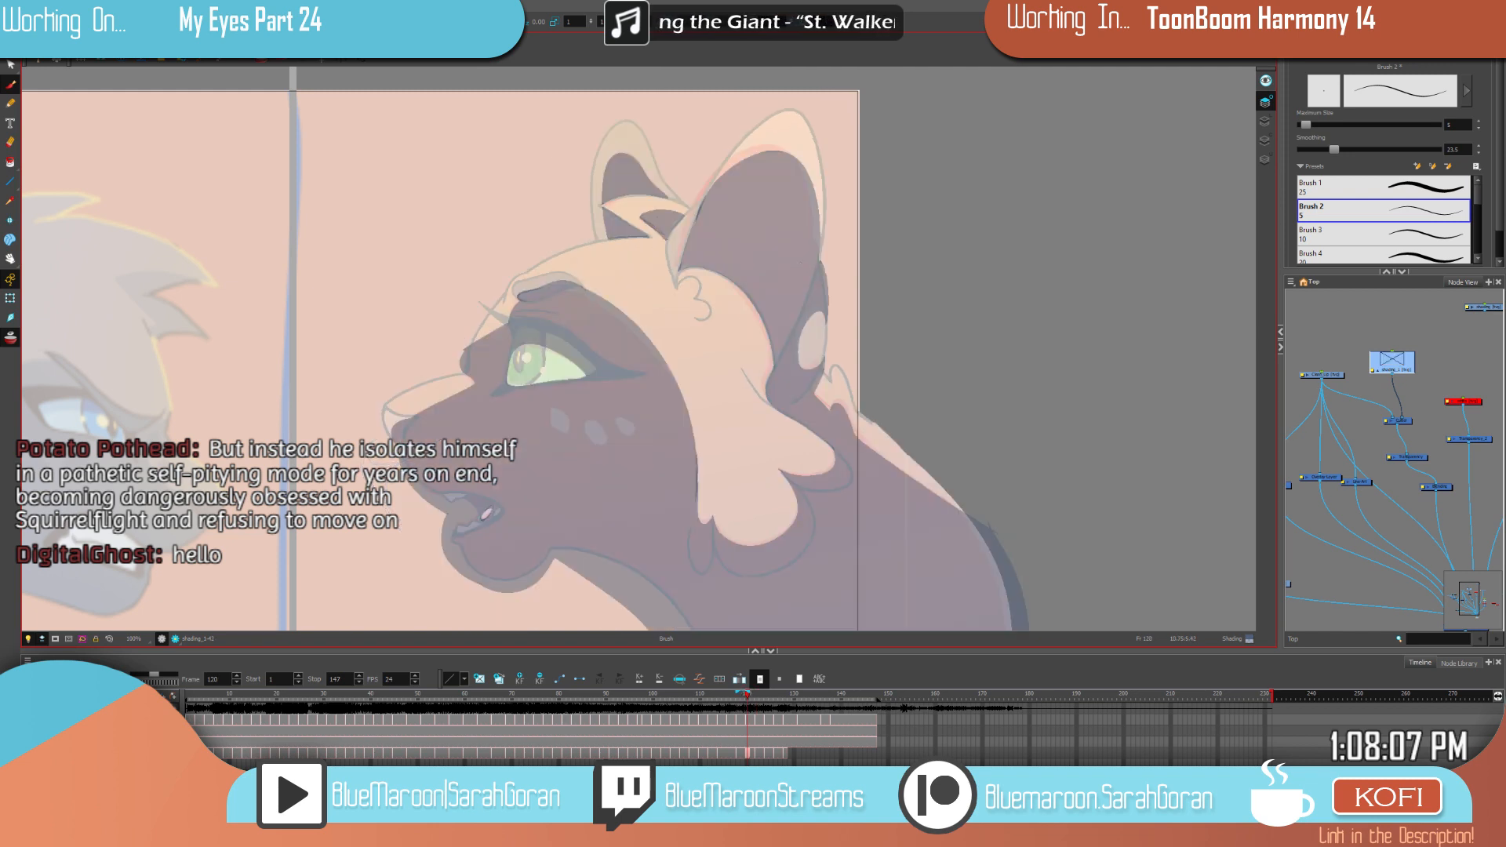
Step: Outline the upper curve of the near ear's inner shading on frame 122 and fill the cat's enclosed shading areas
key("g")
mouse_move(780, 267)
left_mouse_down()
mouse_move(698, 161)
mouse_move(646, 301)
left_mouse_up()
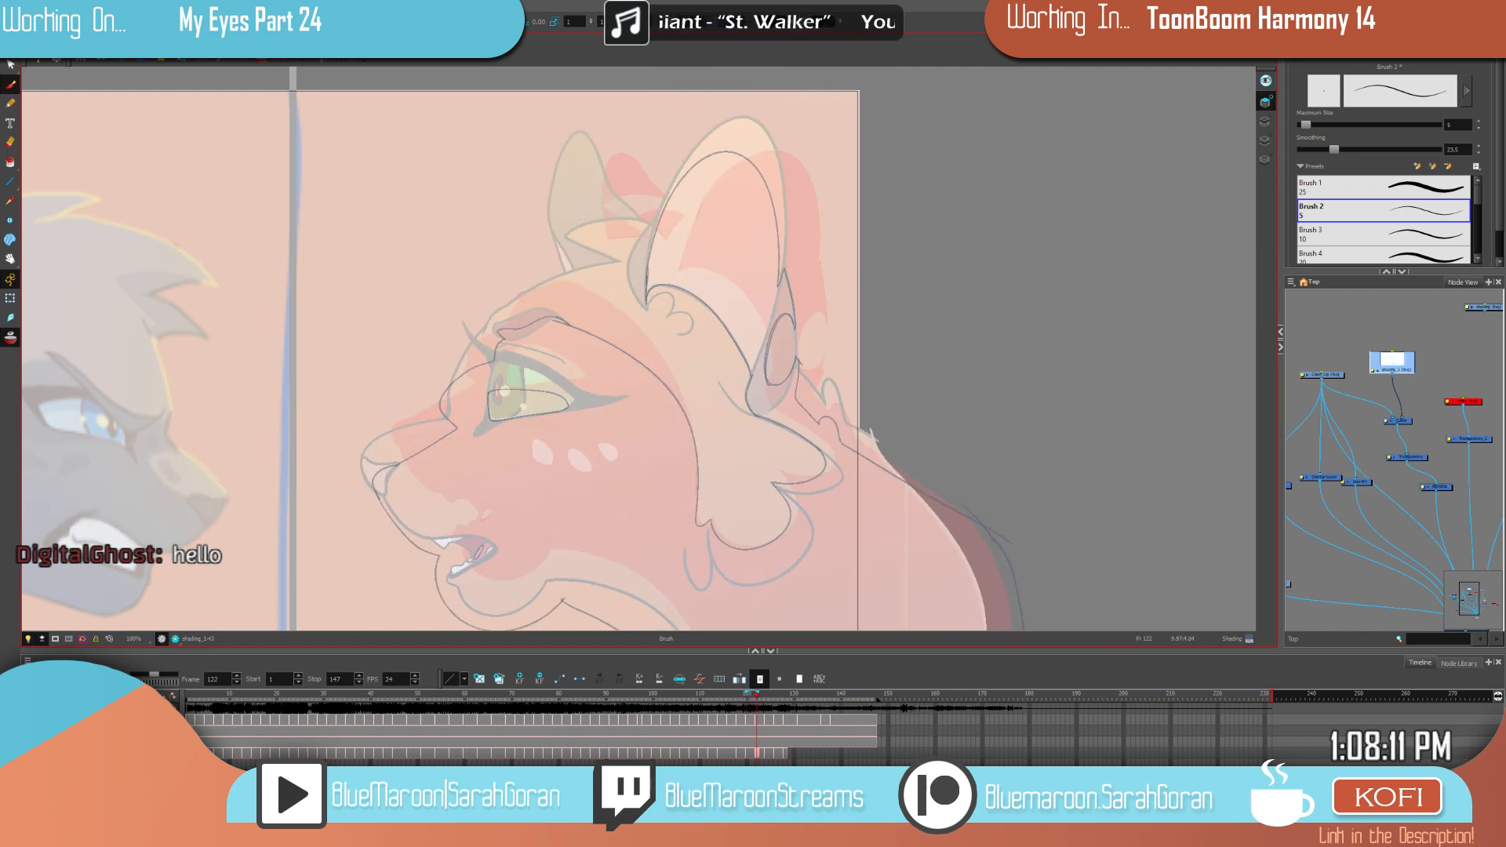
key("i")
left_click(782, 407)
Step: Check the filled shading on frame 122 against frames 118 and 120, especially the near ear
key("comma")
key("period")
key("i")
key("comma")
key("period")
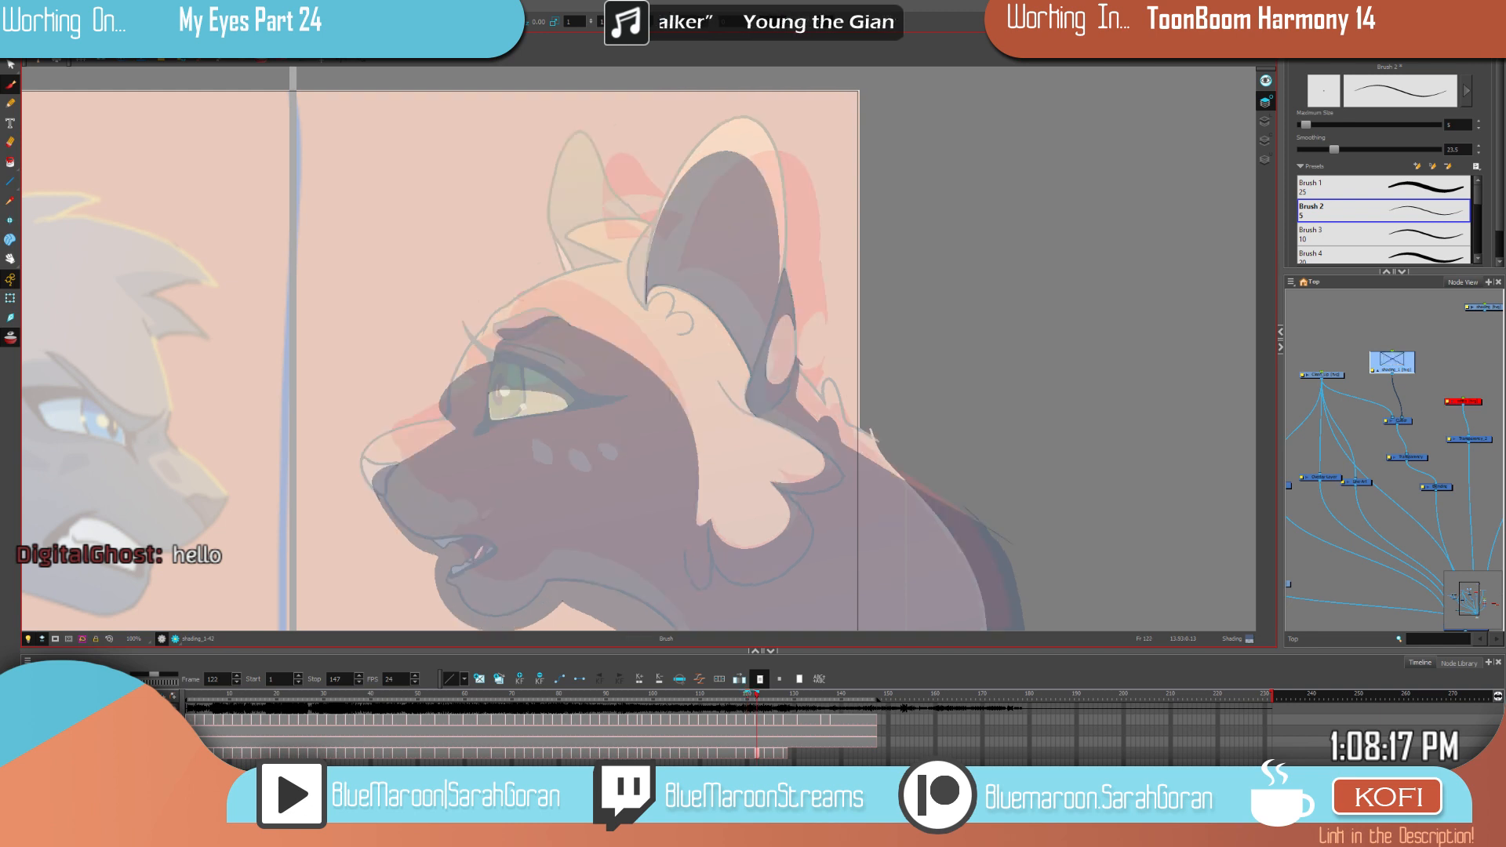
key("comma")
key("period")
key("comma")
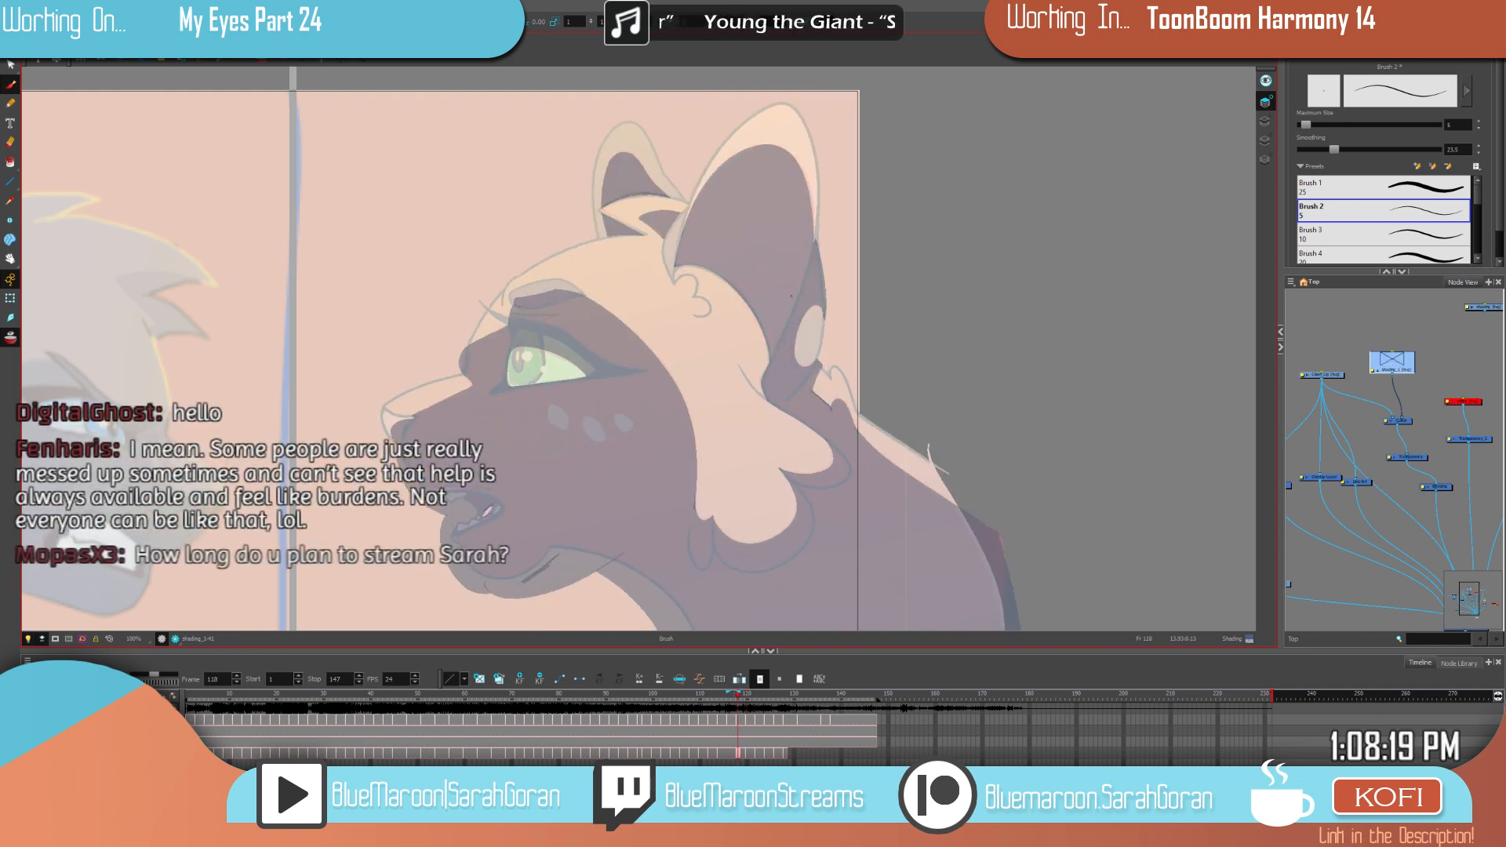
key("period")
key("comma")
key("comma")
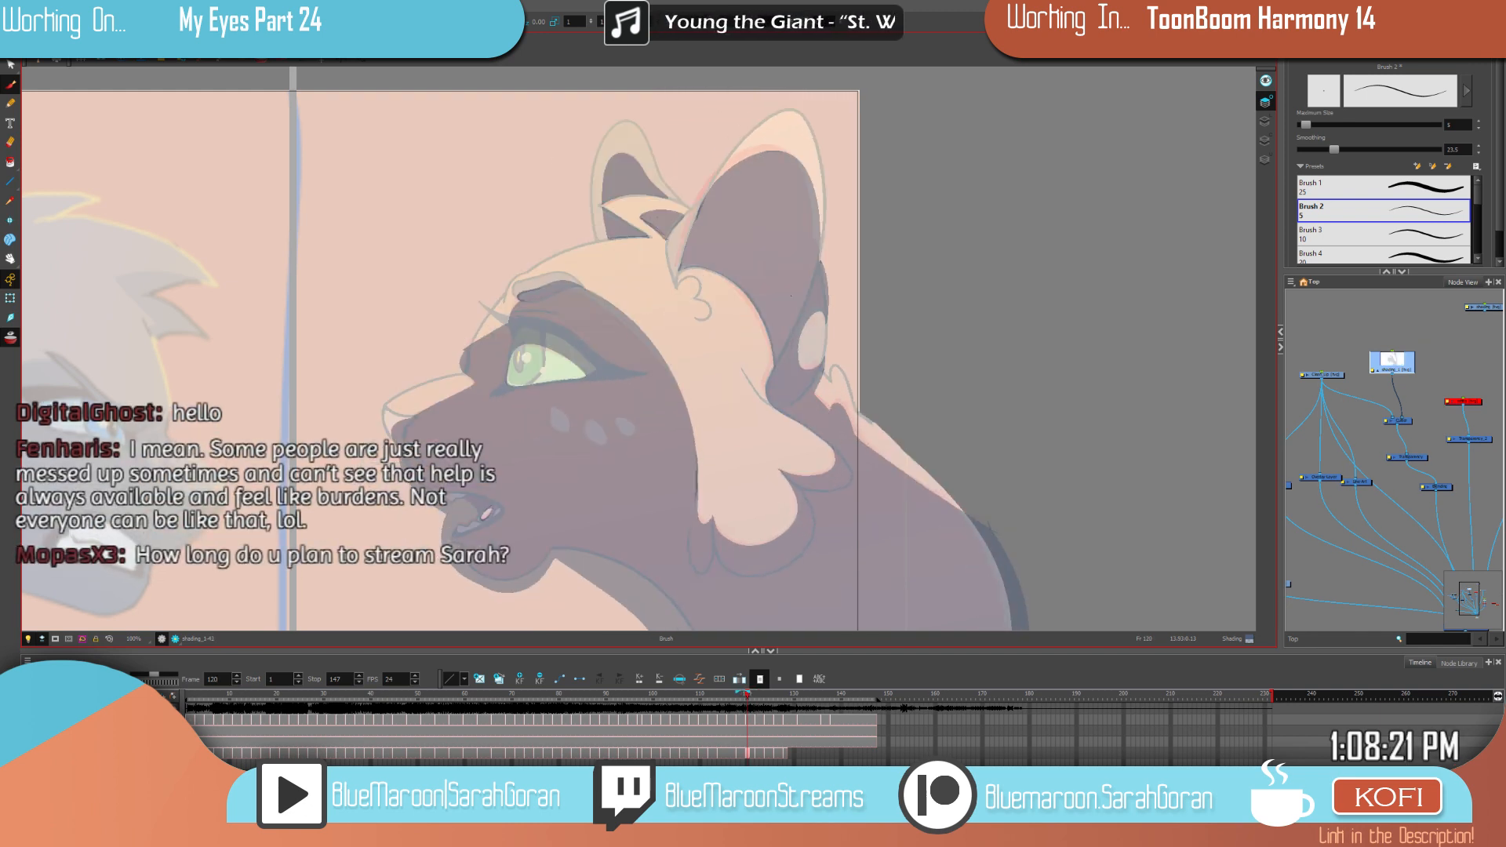
key("period")
key("period")
key("period")
key("period")
Step: Undo the shading fill on frame 122 and reshape the near ear's inner outline to a lower top curve
key("alt+s")
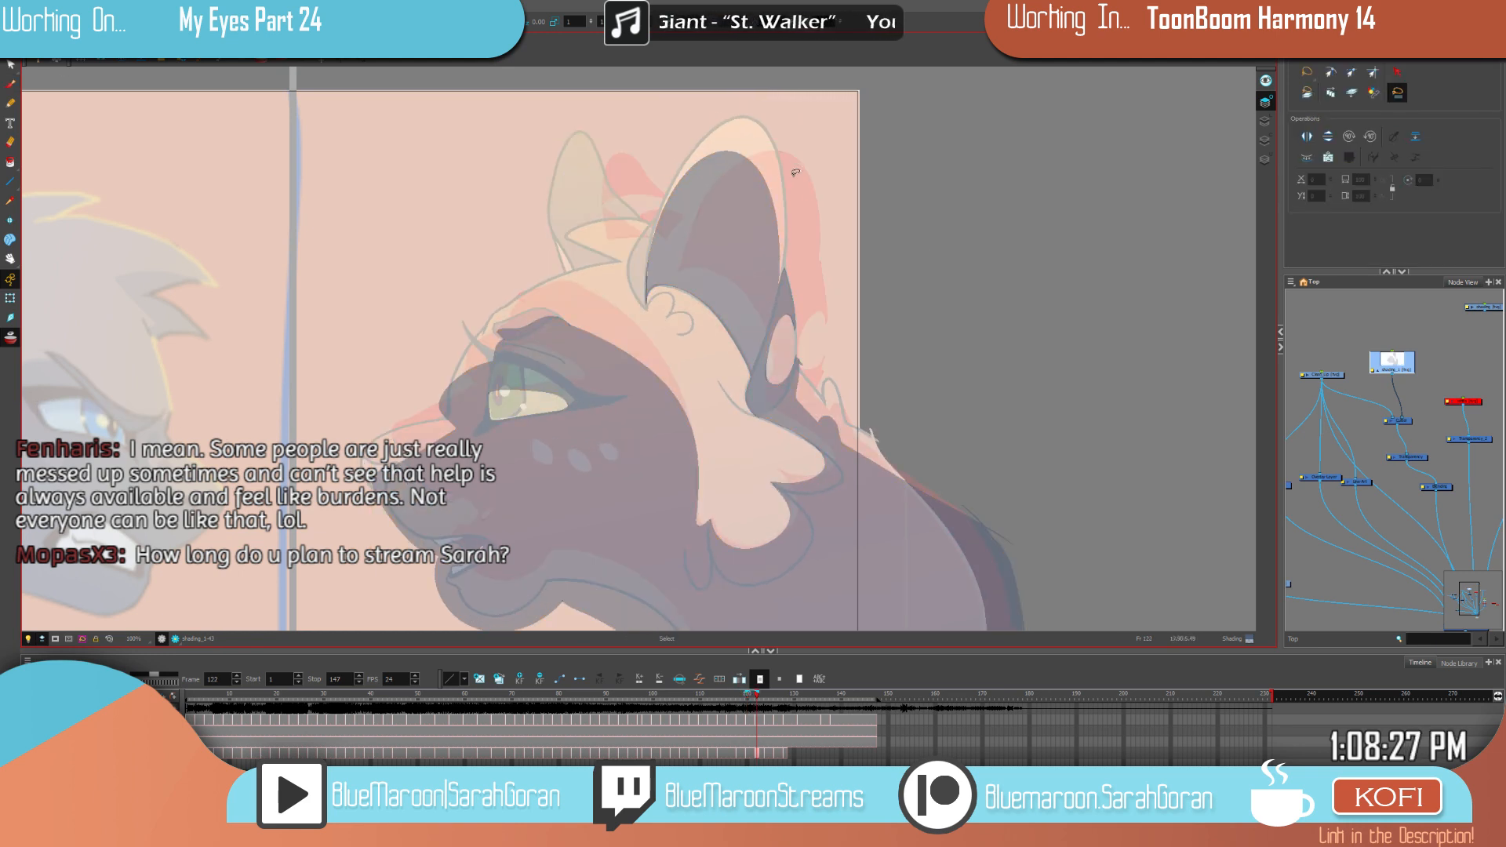
key("ctrl+z")
left_click(725, 153)
left_click_drag(716, 139, 718, 152)
left_click(726, 196)
left_click(670, 208)
left_click_drag(644, 224, 646, 224)
key("alt+b")
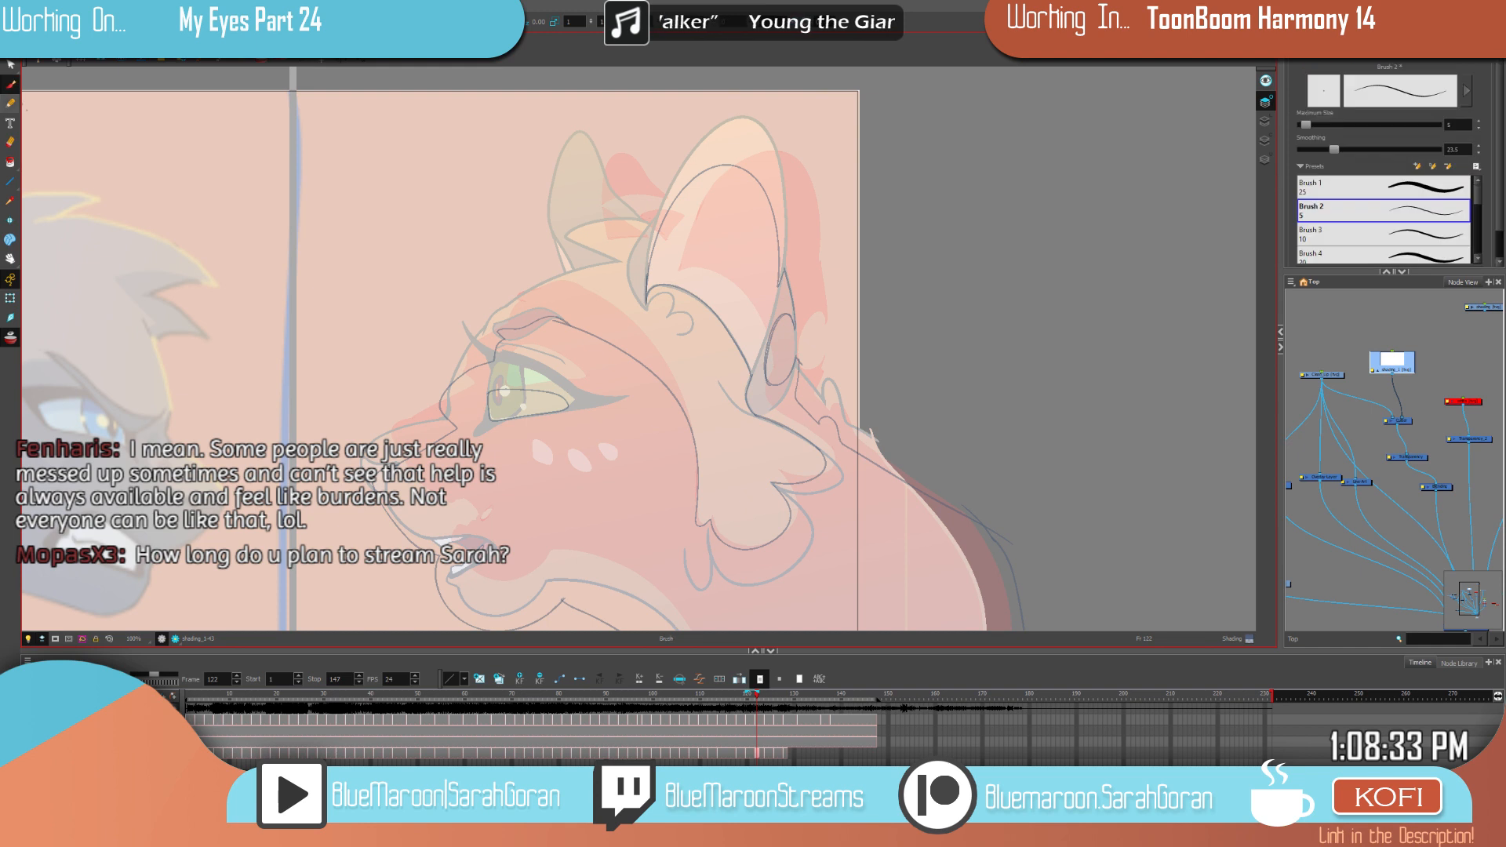
Step: Fill the cat's face, neck and near-ear shading on frame 122 and compare it with the adjacent drawings
left_click(632, 453)
key("f")
key("g")
key("f")
key("f")
key("f")
key("g")
key("g")
key("g")
key("f")
key("g")
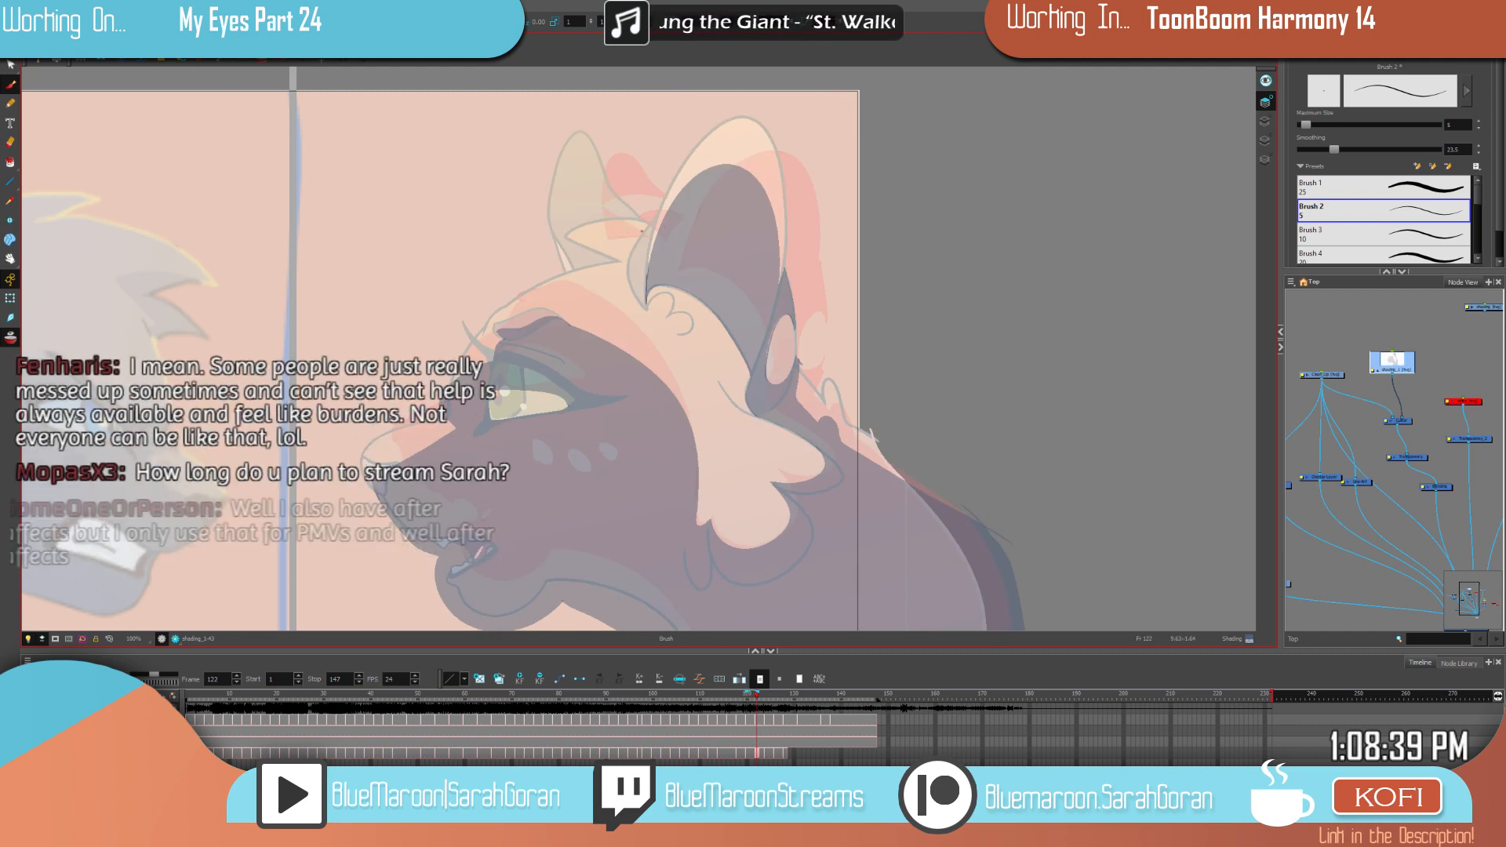
Step: Outline and fill the small shading area in the fur tuft between the ears on frame 122
left_click_drag(620, 239, 626, 261)
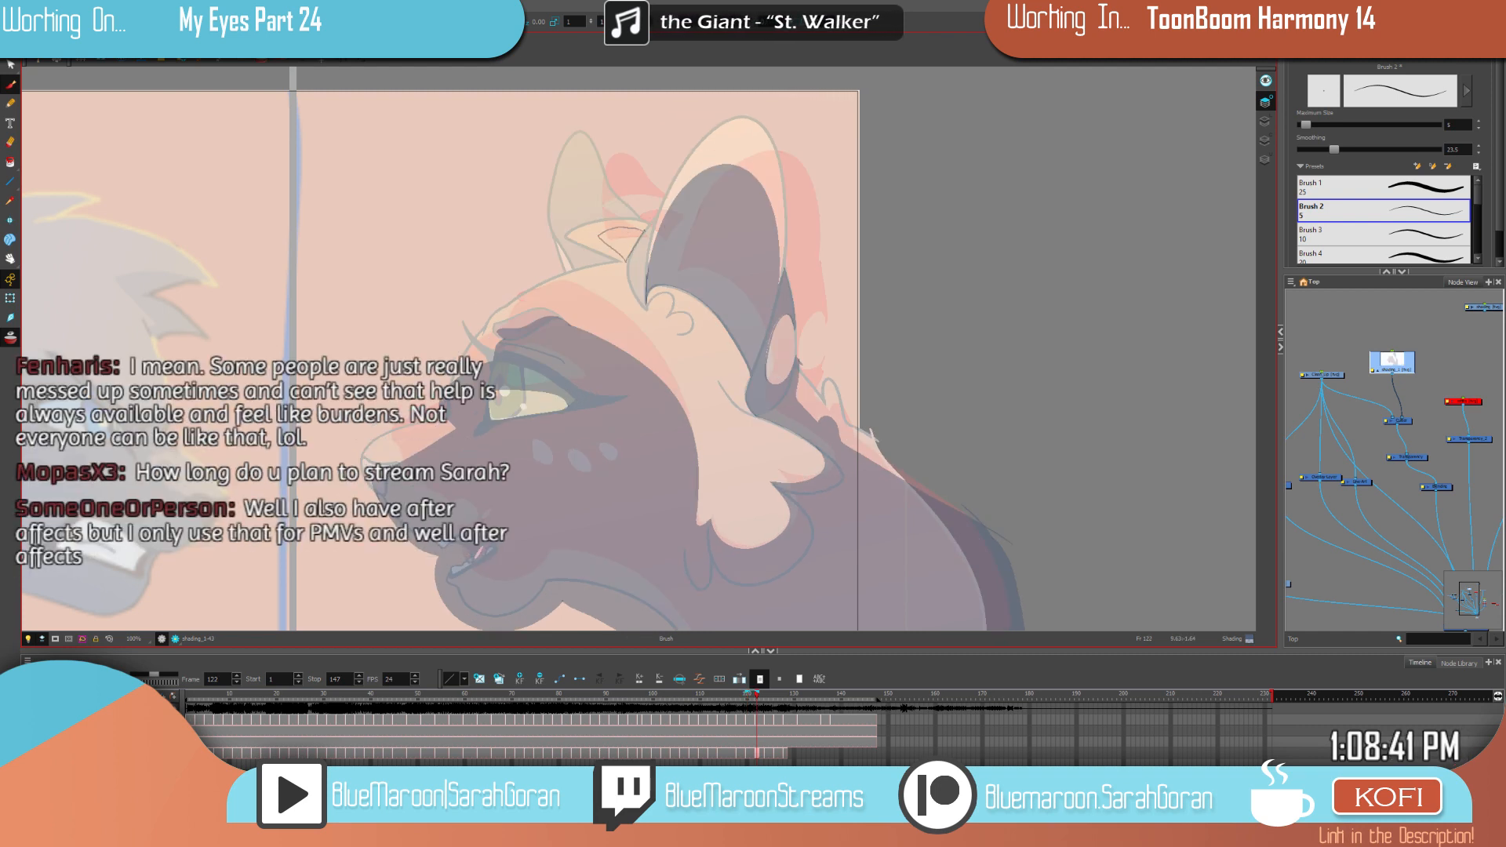
left_click(628, 248)
key("f")
key("g")
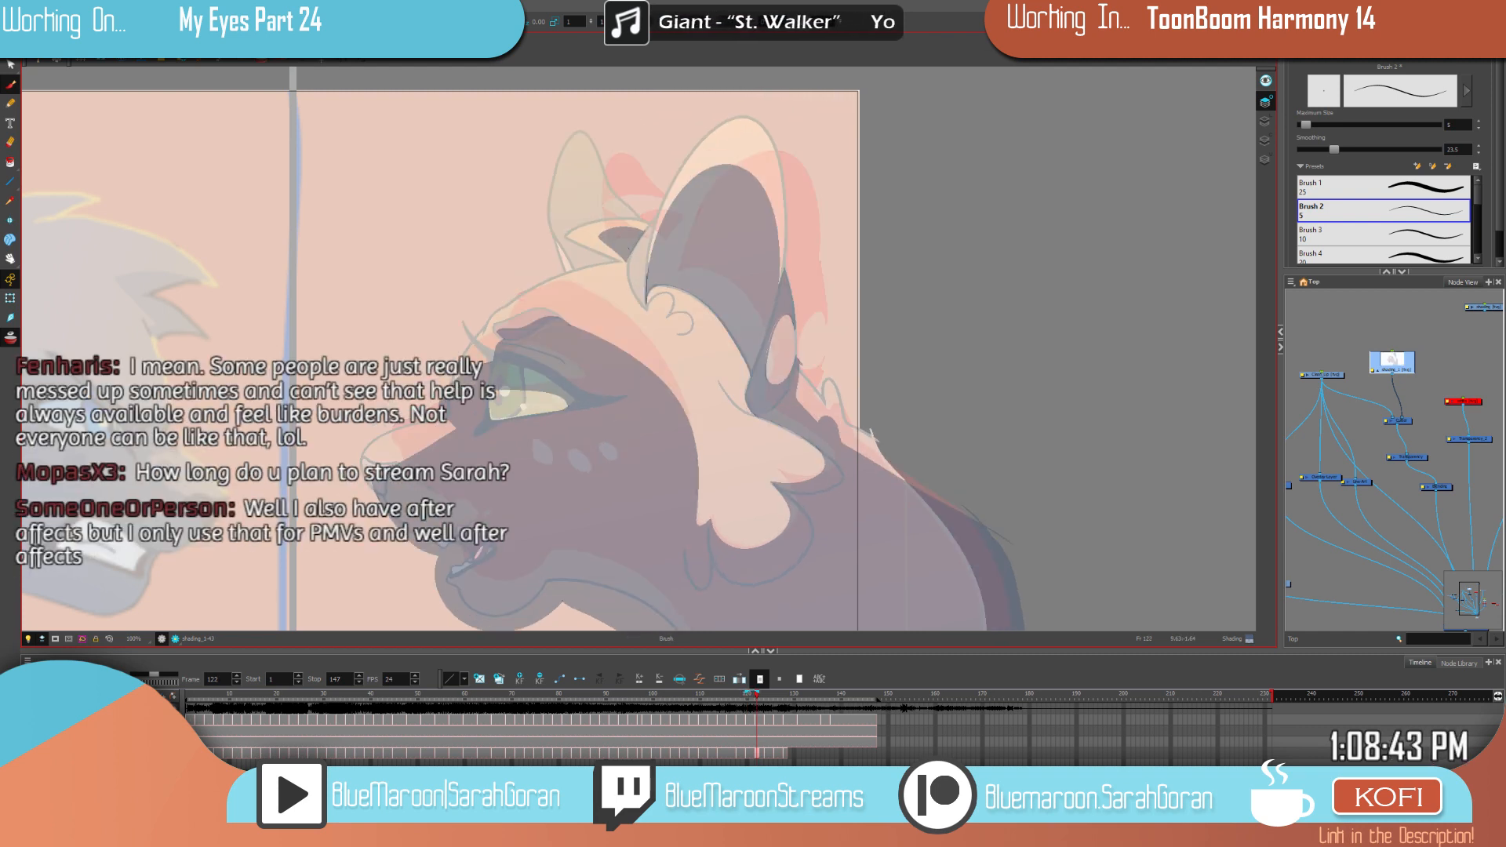
Step: Outline the far ear's inner shading above the fur tuft on frame 122 and fill it
mouse_move(896, 309)
left_mouse_down()
mouse_move(924, 334)
mouse_move(933, 322)
left_mouse_up()
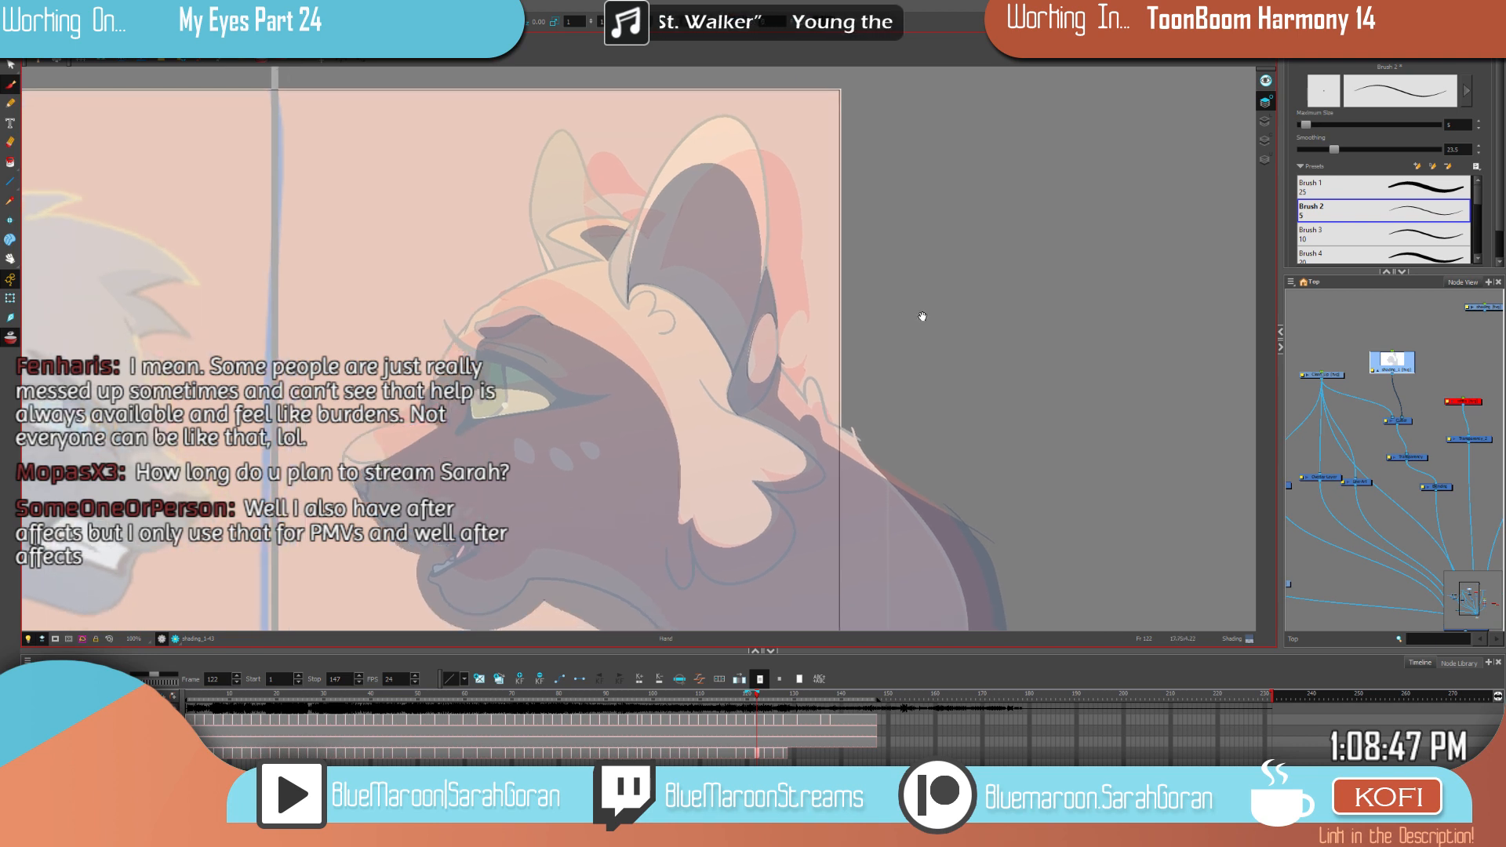
key("ctrl+z")
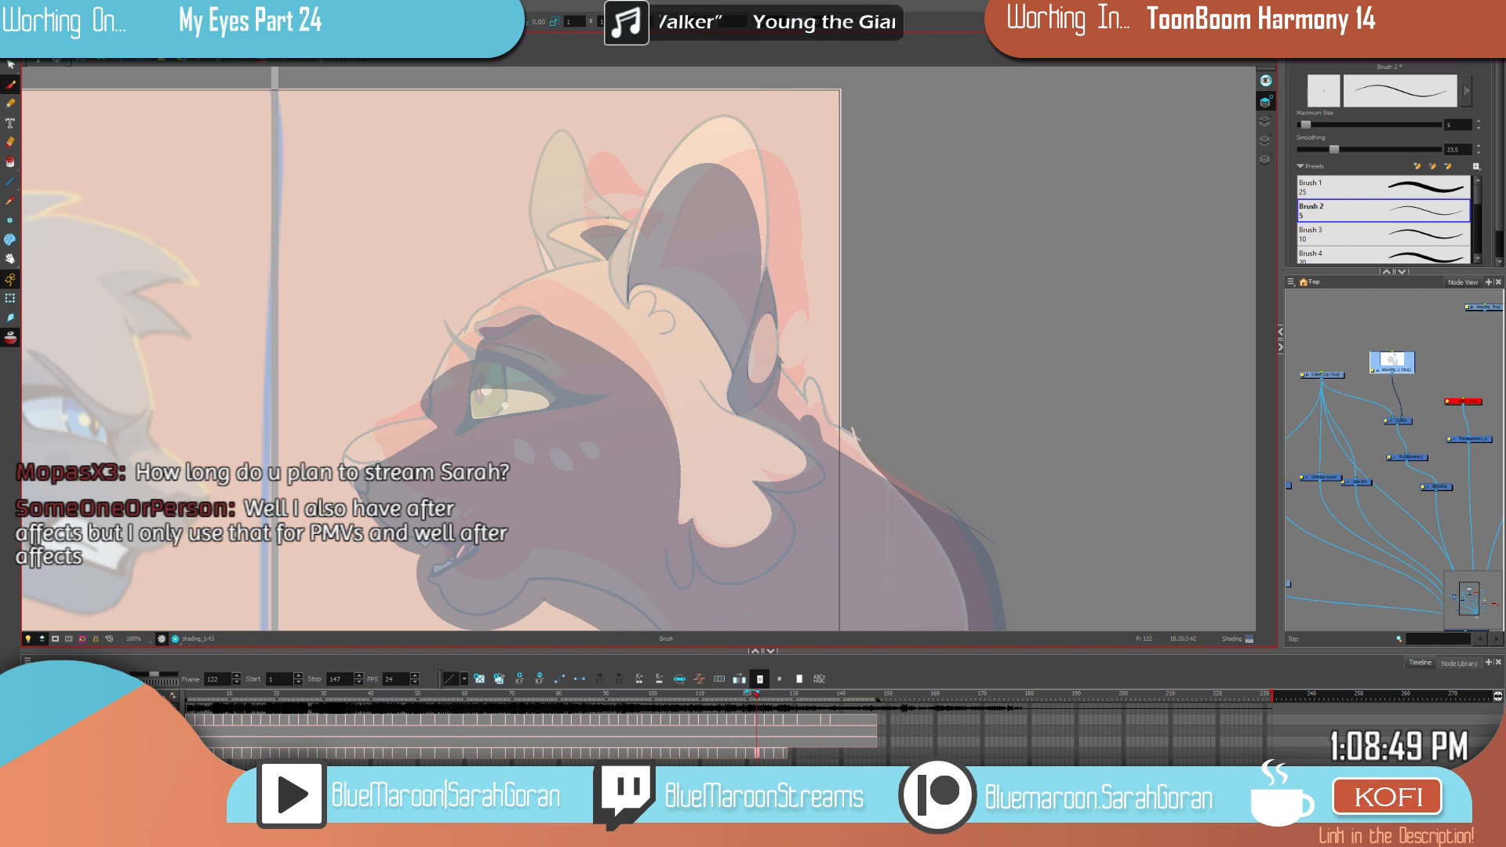
mouse_move(608, 218)
left_mouse_down()
mouse_move(552, 249)
mouse_move(571, 266)
left_mouse_up()
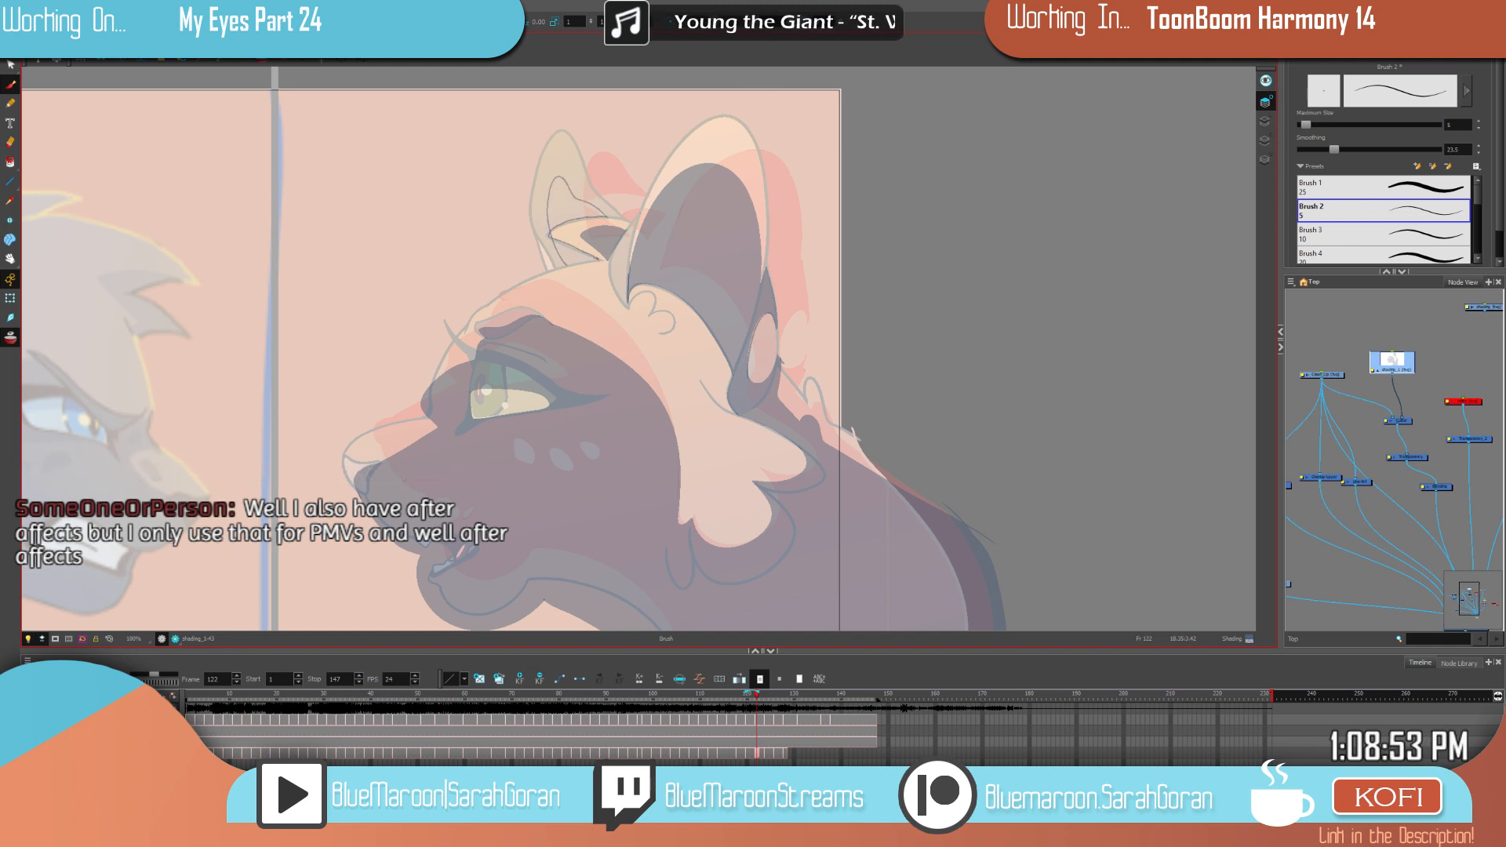
left_click(565, 242)
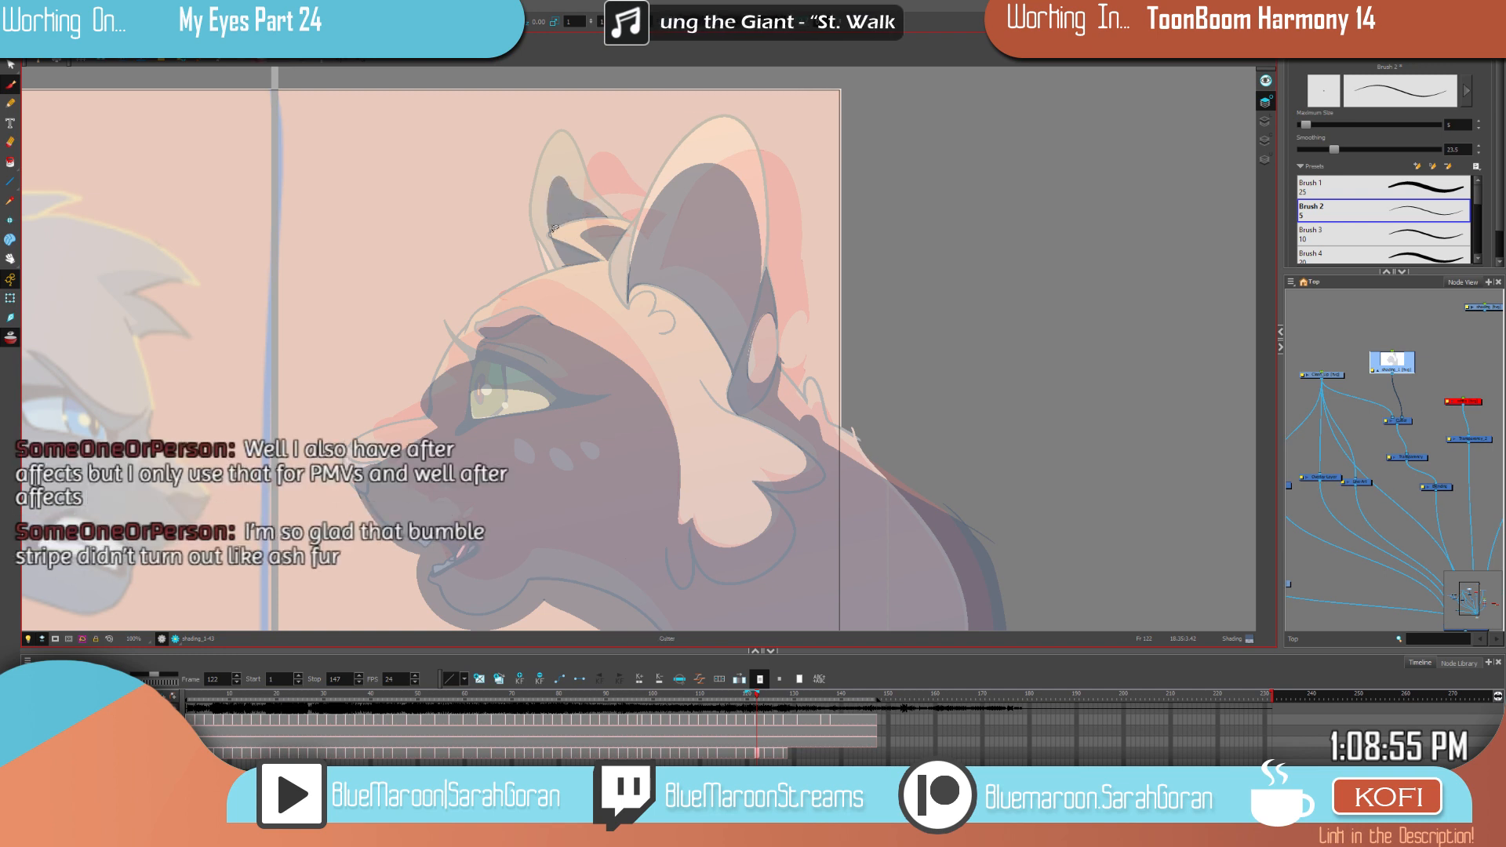
Step: Check the far ear's shading outline on frame 122 against the adjacent drawings and fill the remaining gap inside it
key("f")
key("g")
key("f")
key("g")
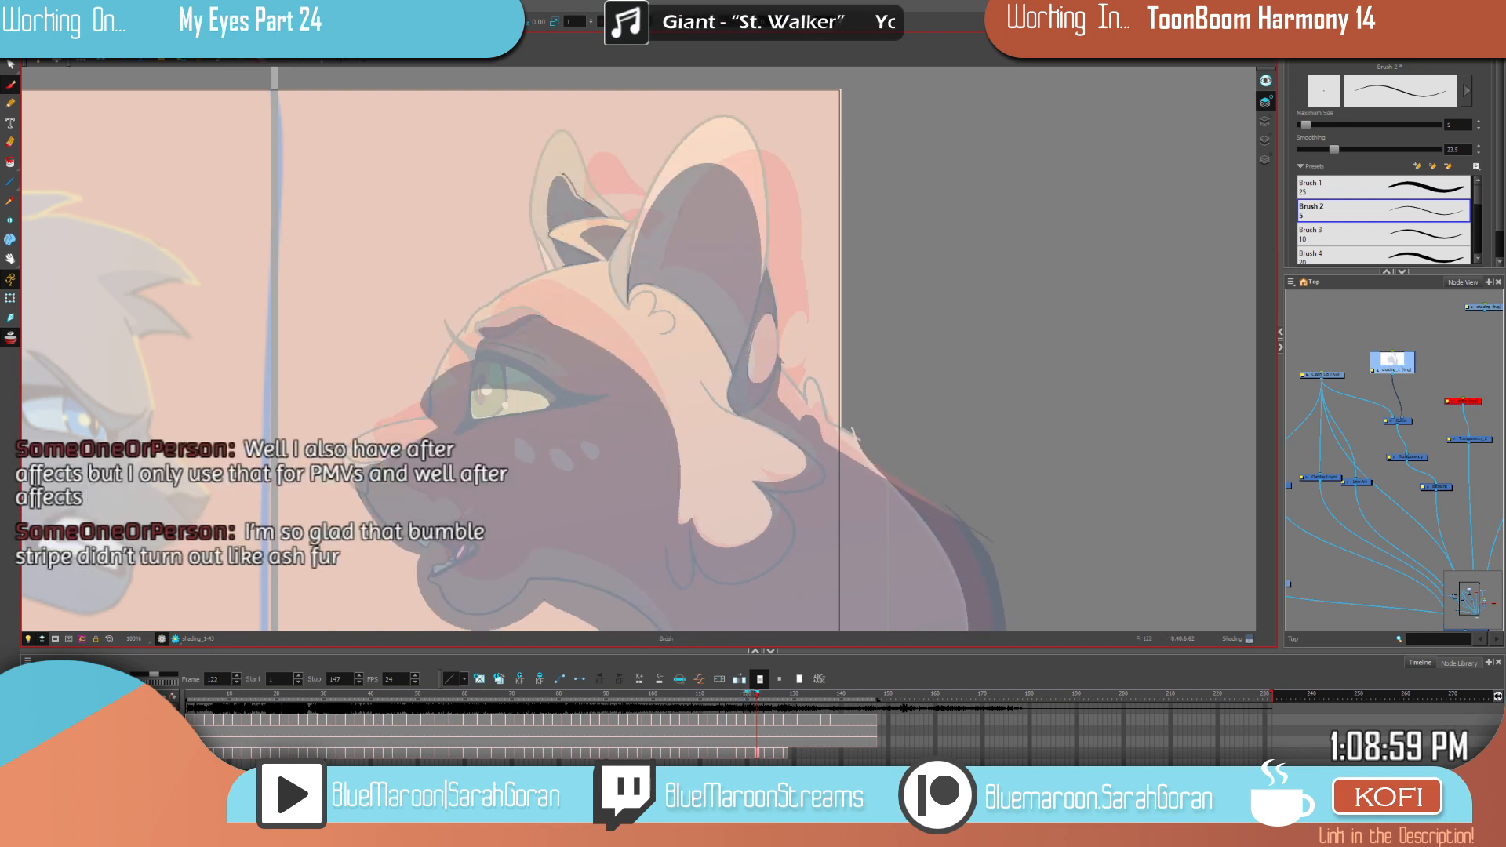
key("alt+t")
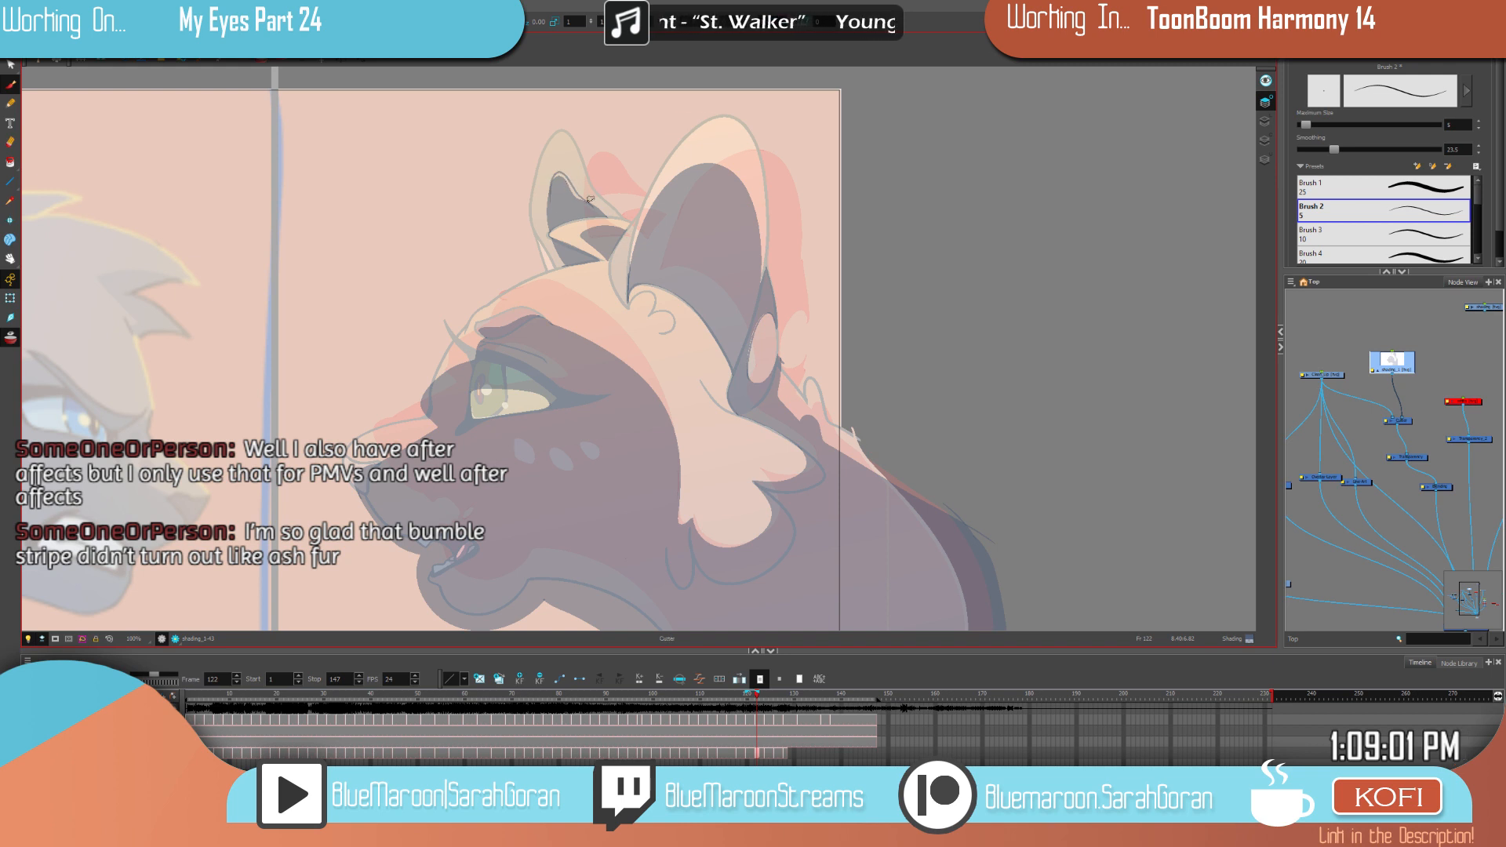
key("alt+i")
left_click(571, 190)
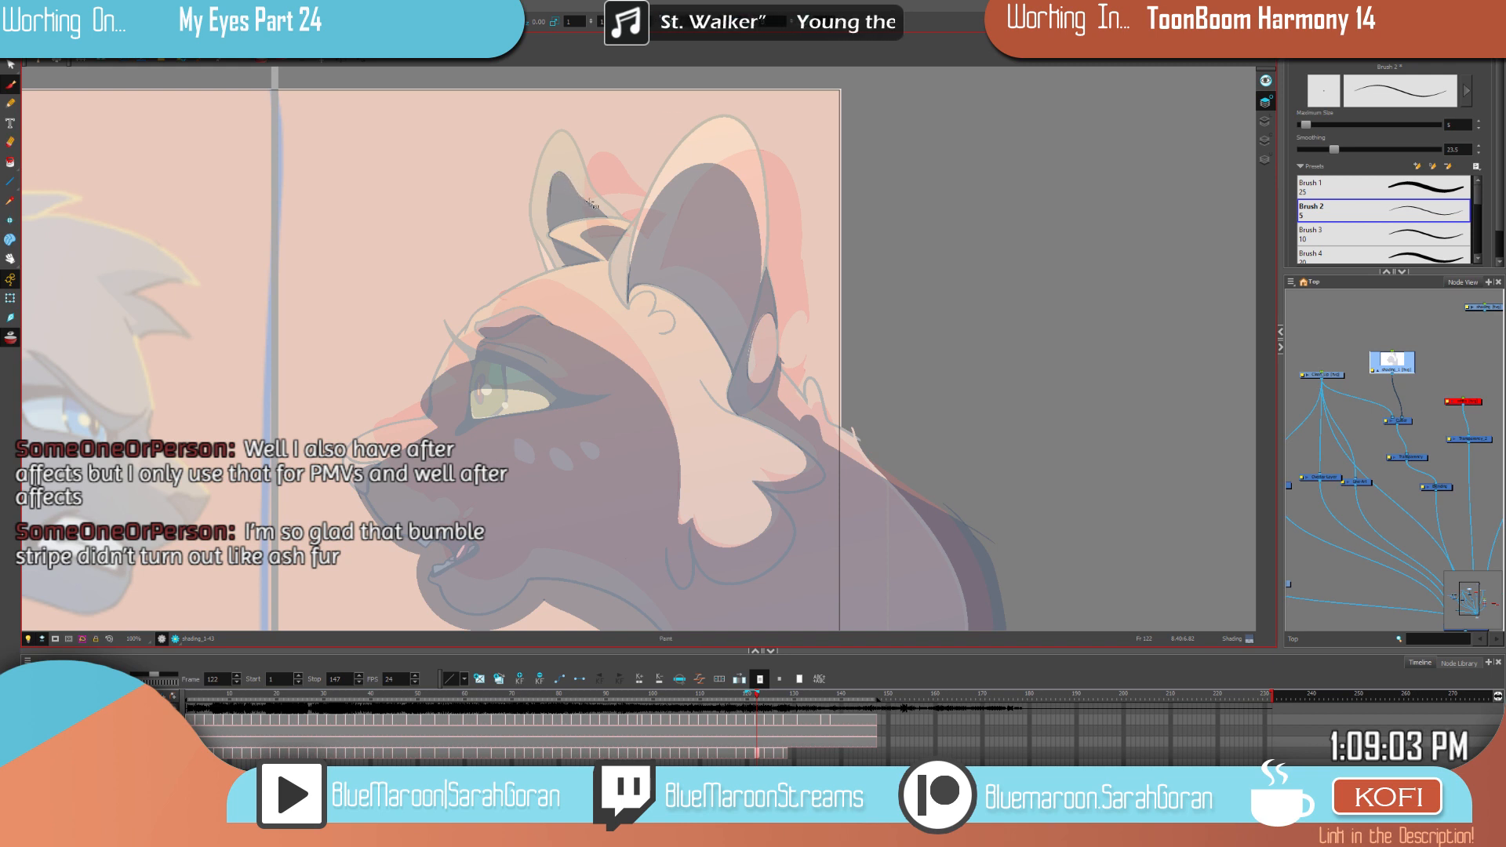
Step: Reshape the far ear's inner shading on frame 122, trimming its edges and checking the shape against frame 120
key("f")
key("alt+b")
key("g")
key("f")
key("g")
key("alt+e")
mouse_move(581, 198)
left_mouse_down()
mouse_move(549, 190)
mouse_move(566, 274)
left_mouse_up()
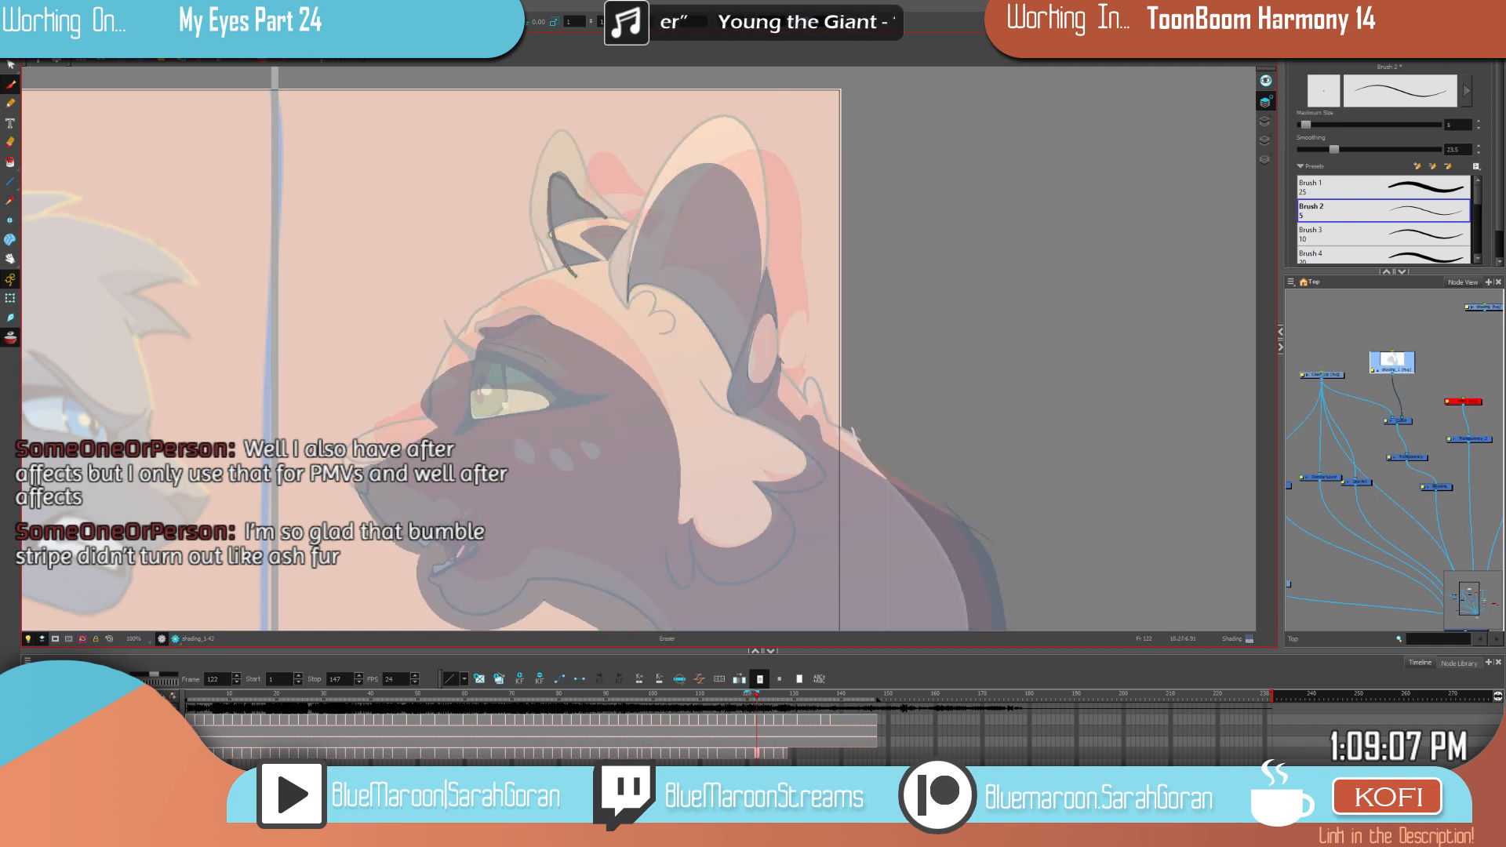
left_click_drag(545, 200, 565, 273)
mouse_move(573, 182)
left_mouse_down()
mouse_move(604, 215)
mouse_move(549, 223)
left_mouse_up()
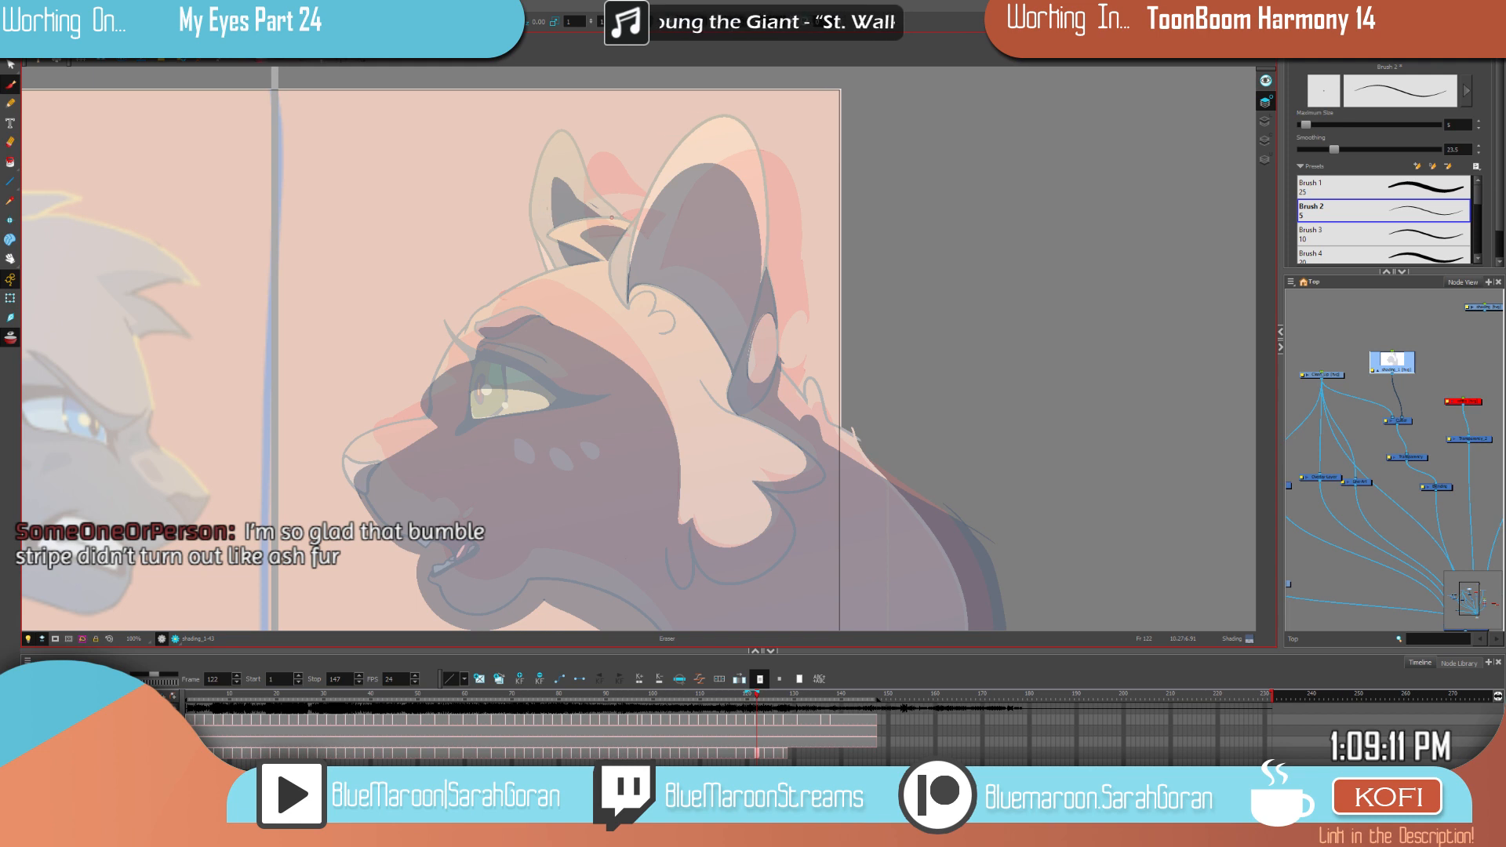
left_click_drag(587, 200, 616, 210)
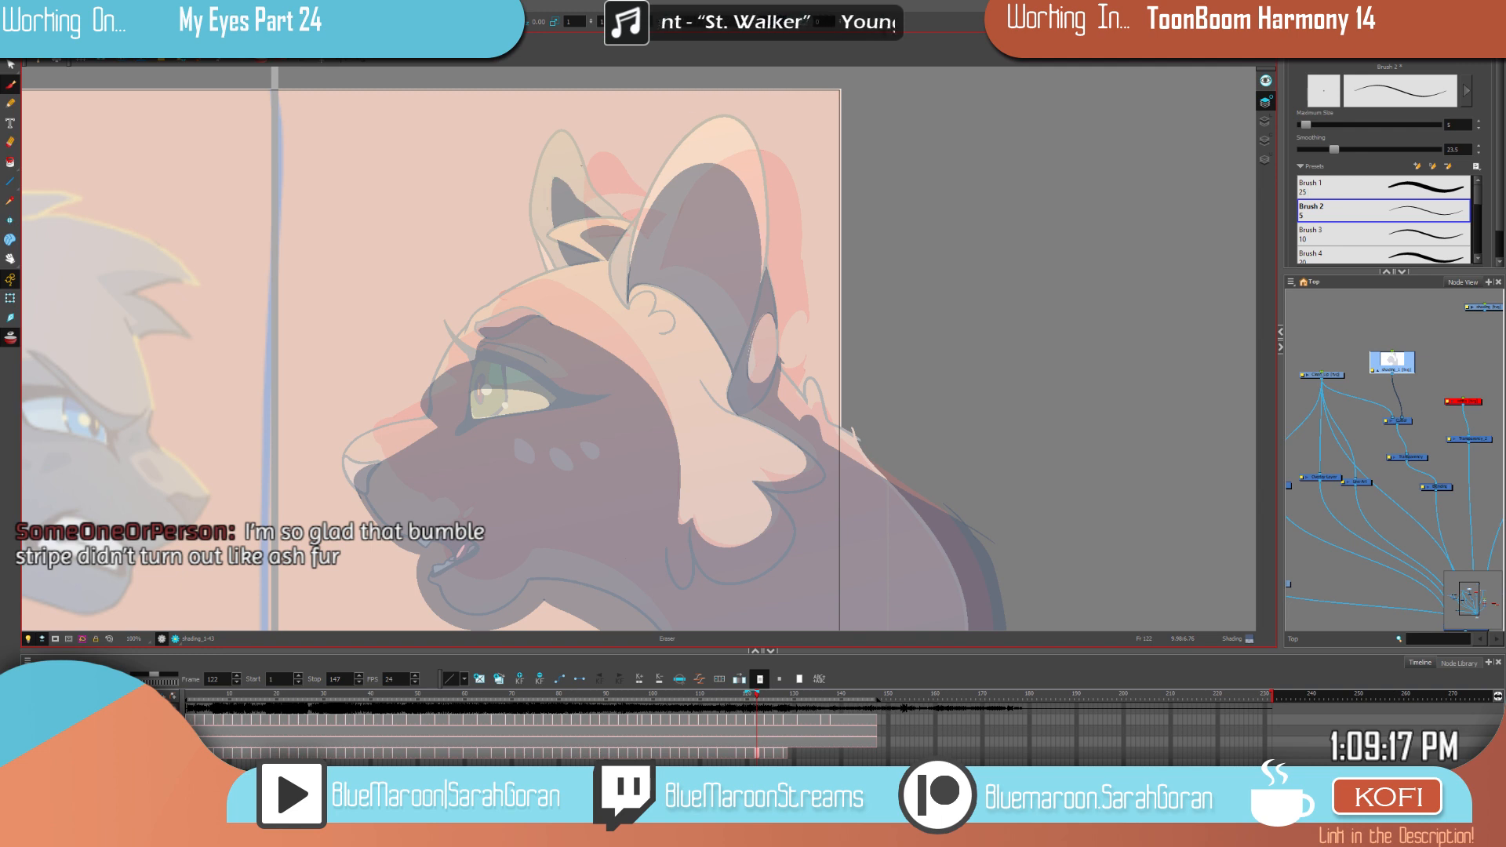
key(".")
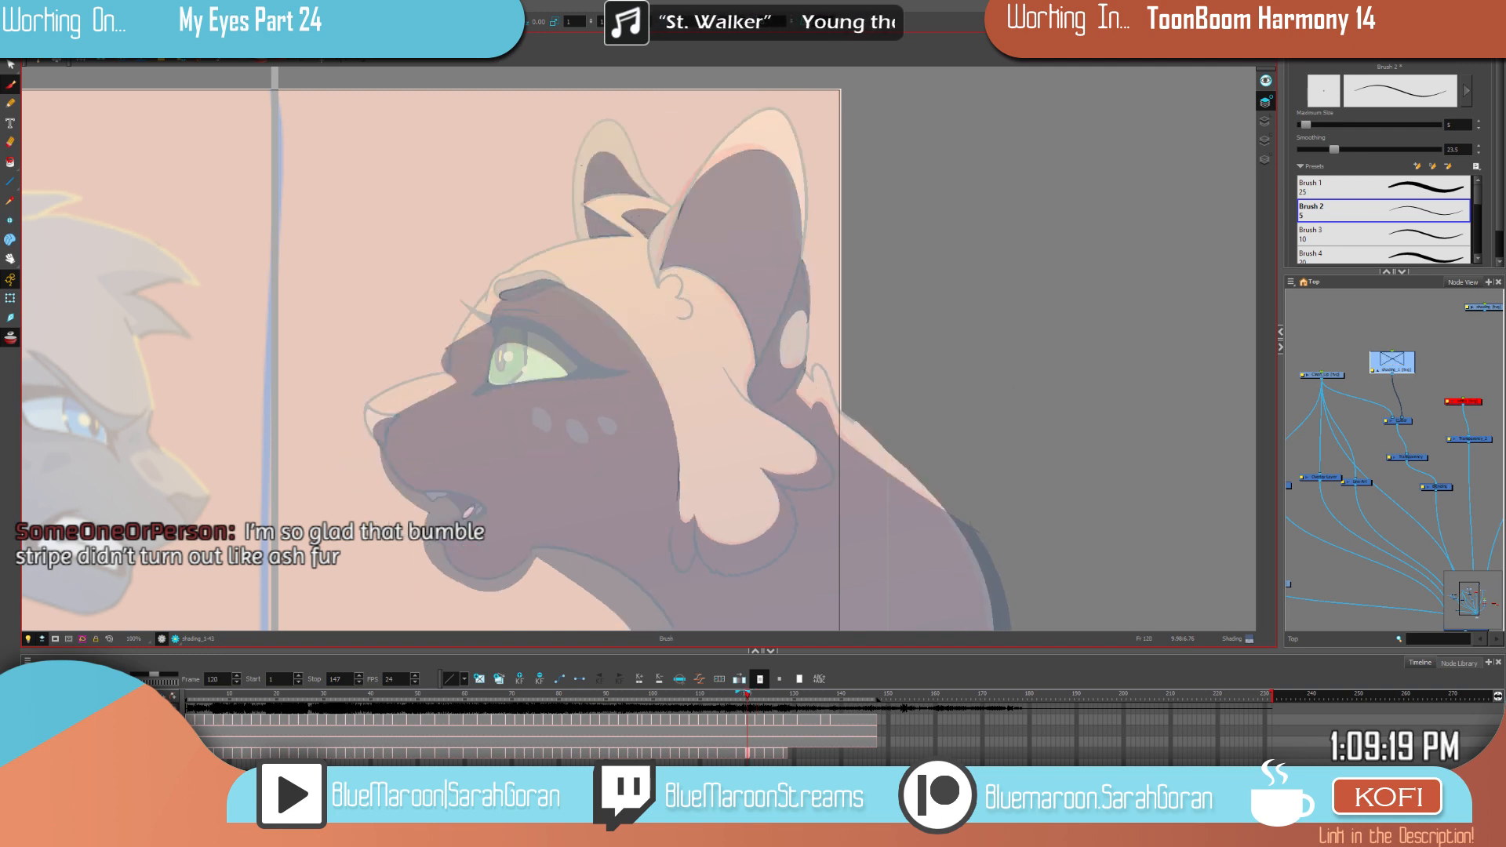
key(".")
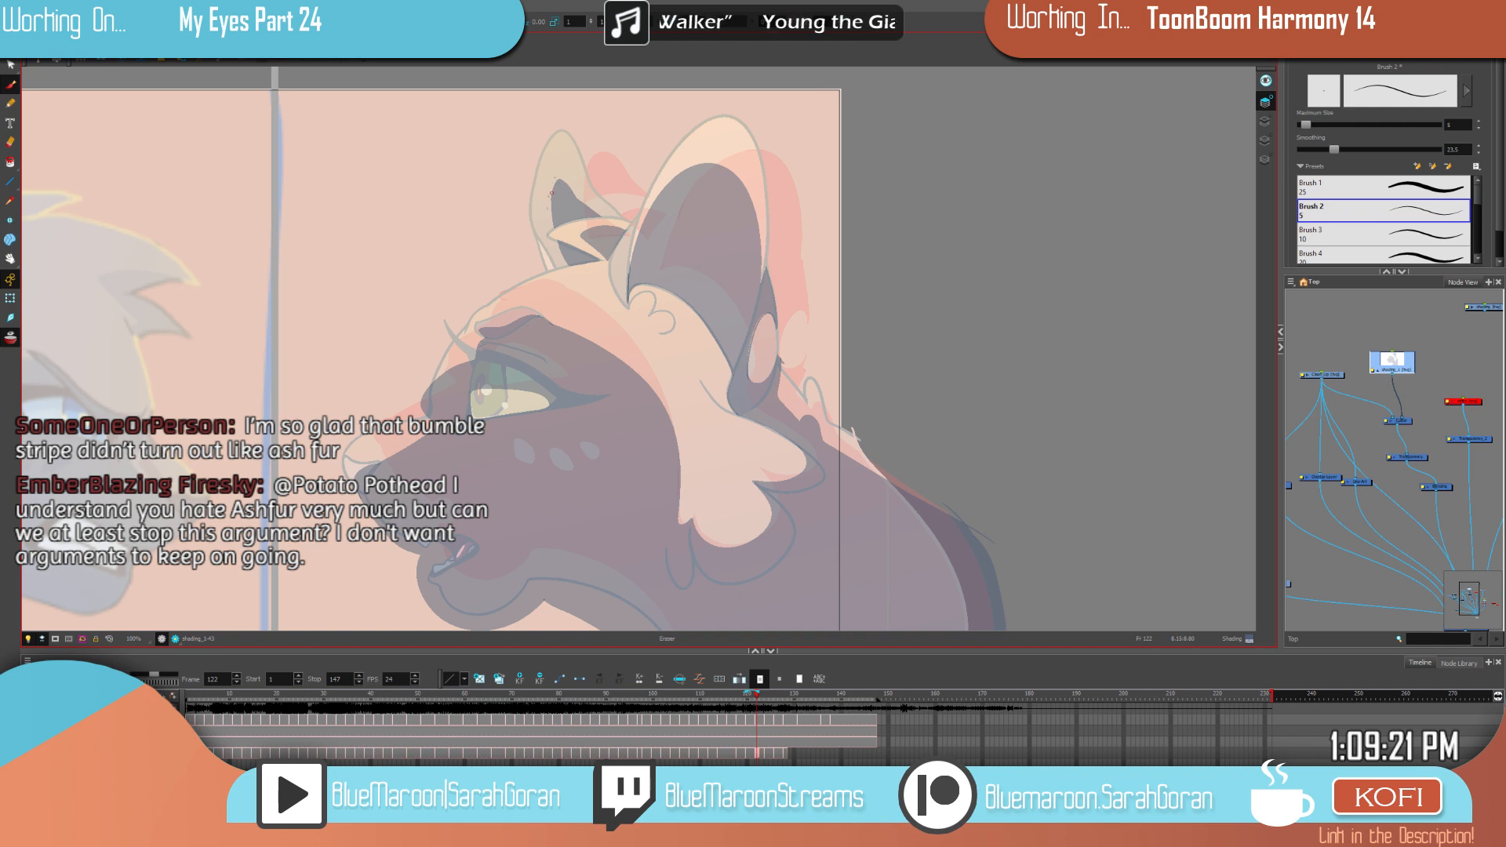
mouse_move(548, 215)
left_mouse_down()
mouse_move(549, 240)
mouse_move(548, 217)
left_mouse_up()
Step: Compare the cat's finished shading on frame 122 with the adjacent drawings
key("f")
key("g")
key("f")
key("g")
key("f")
key("g")
key("f")
key("g")
key("f")
key("g")
key("f")
key("g")
key("f")
key("g")
key("f")
key("g")
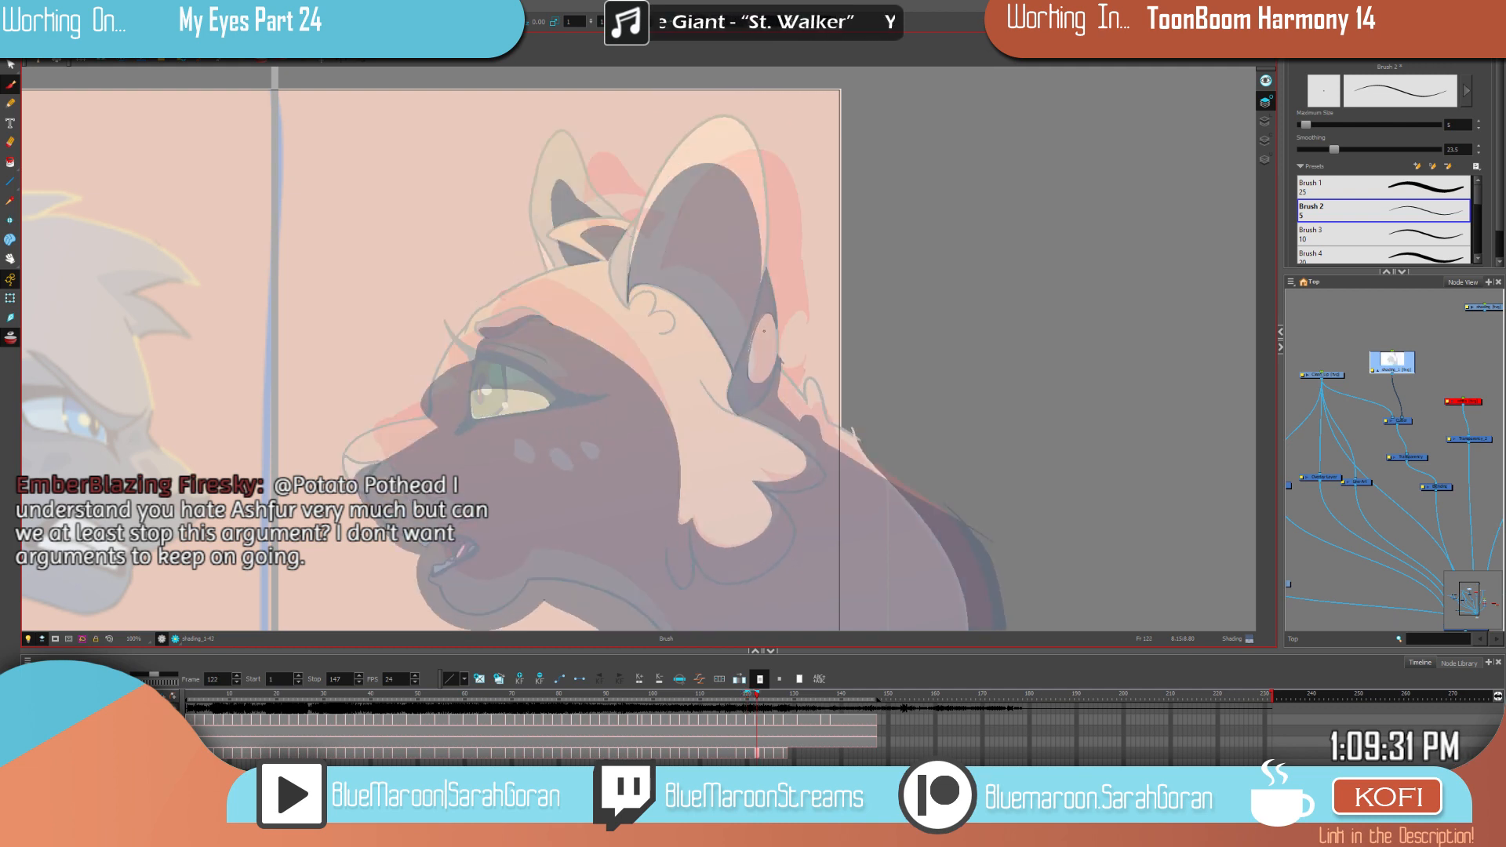
key("alt+shift+d")
key("Return")
key("alt+i")
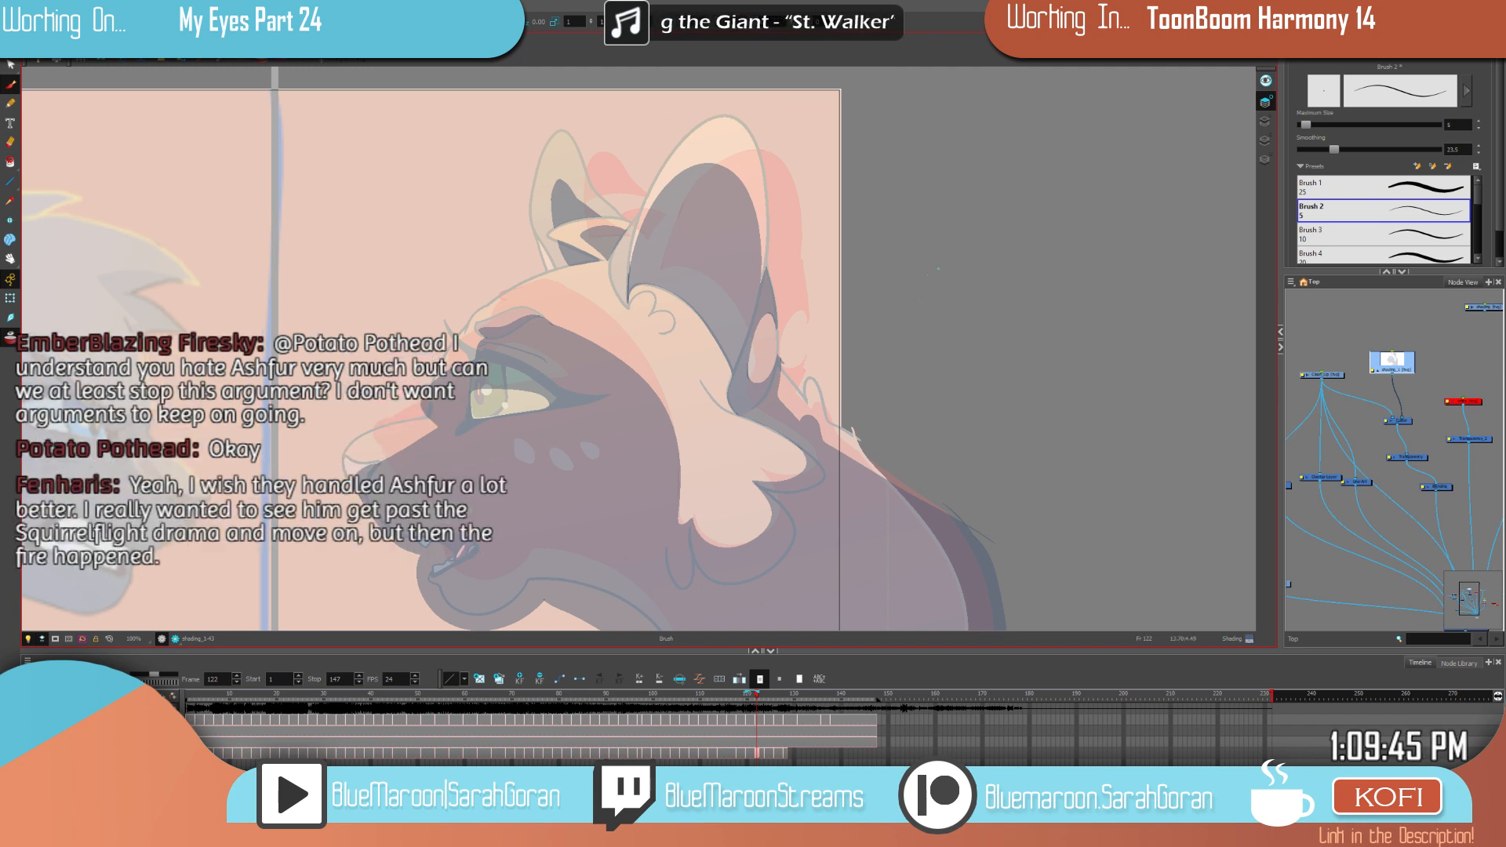
key("f")
key("g")
key("g")
key("f")
key("g")
key("f")
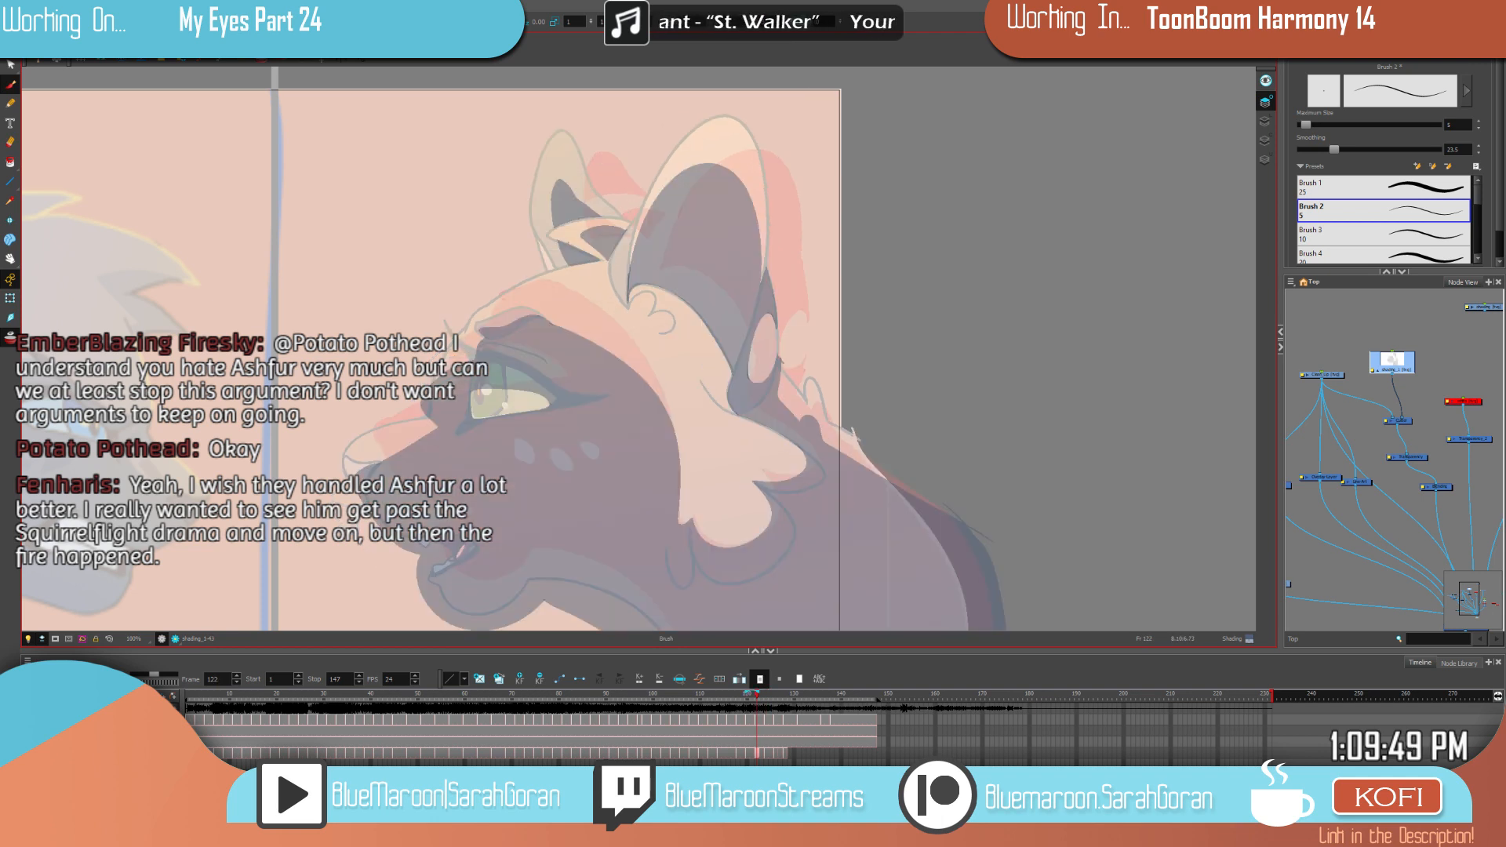
key("g")
key("g")
Step: Outline and fill the far ear's inner shading on frame 124, both in front of and above the fur tuft
mouse_move(508, 235)
left_mouse_down()
mouse_move(516, 284)
mouse_move(532, 273)
left_mouse_up()
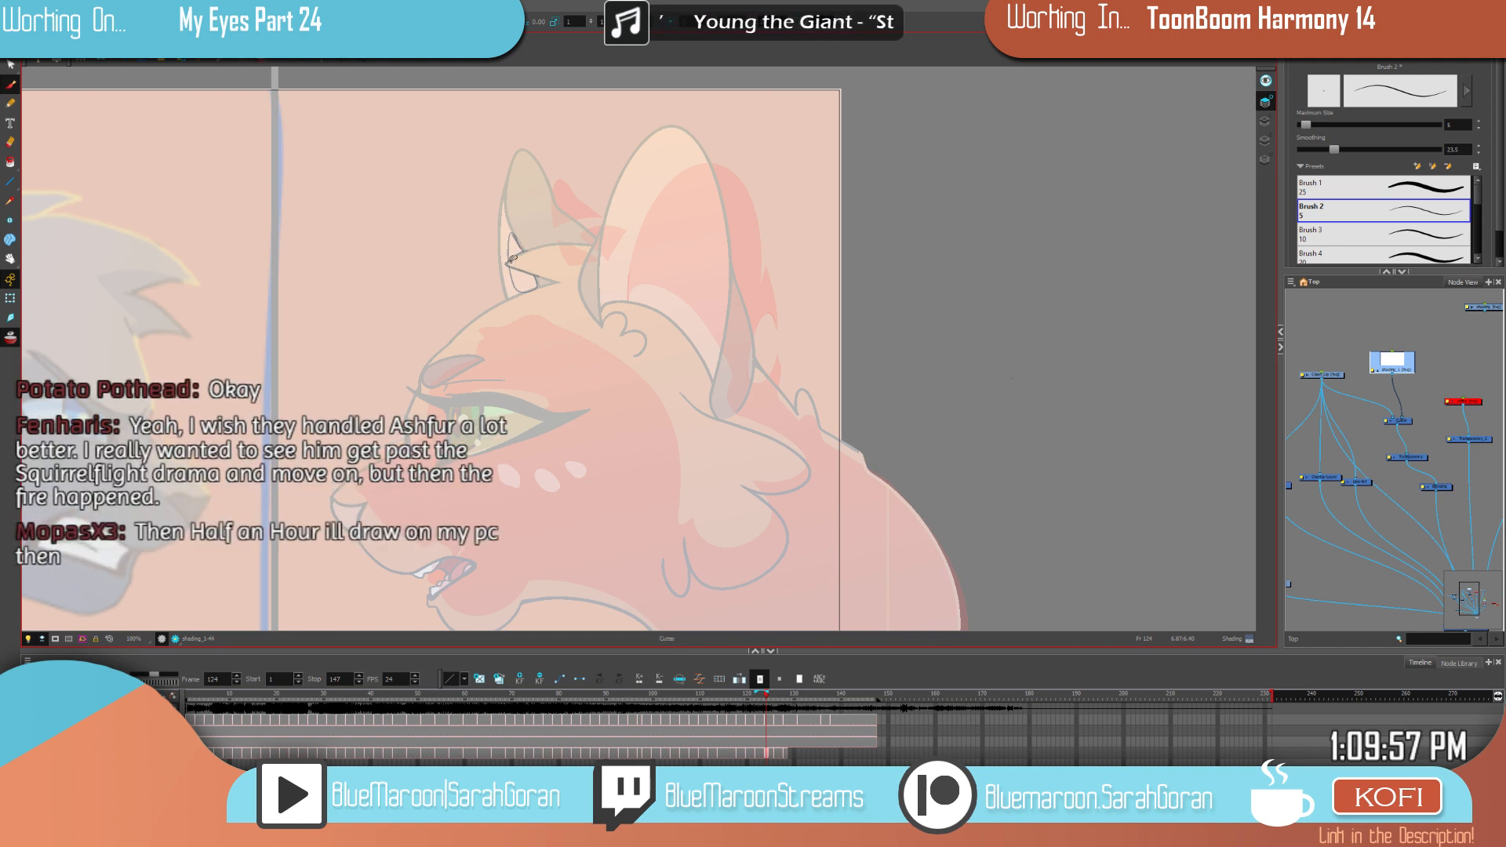
key("alt+b")
left_click_drag(529, 284, 516, 238)
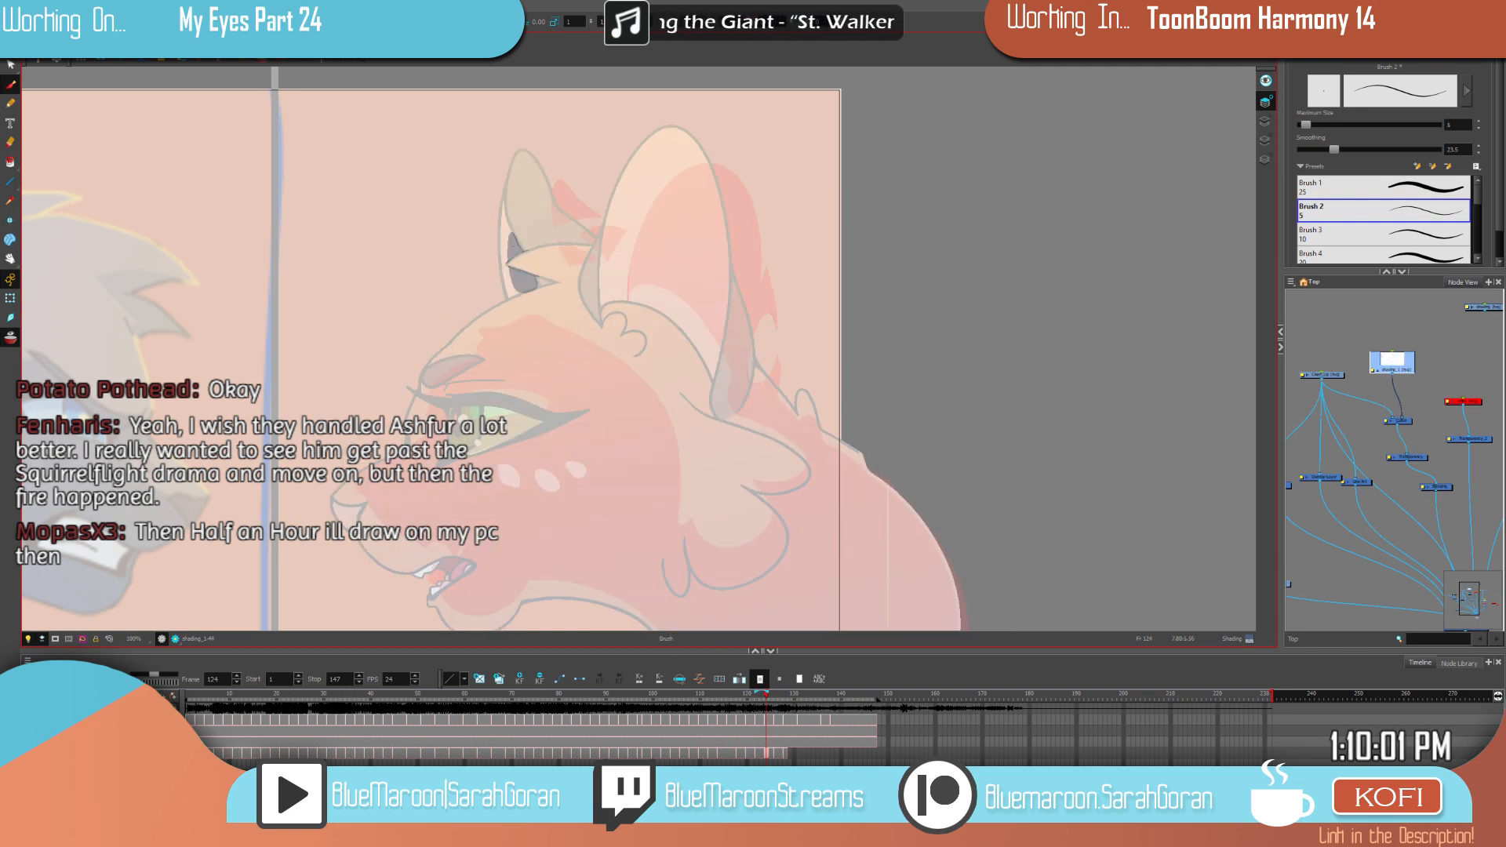
mouse_move(552, 222)
left_mouse_down()
mouse_move(586, 243)
mouse_move(554, 245)
mouse_move(580, 231)
left_mouse_up()
key("alt+i")
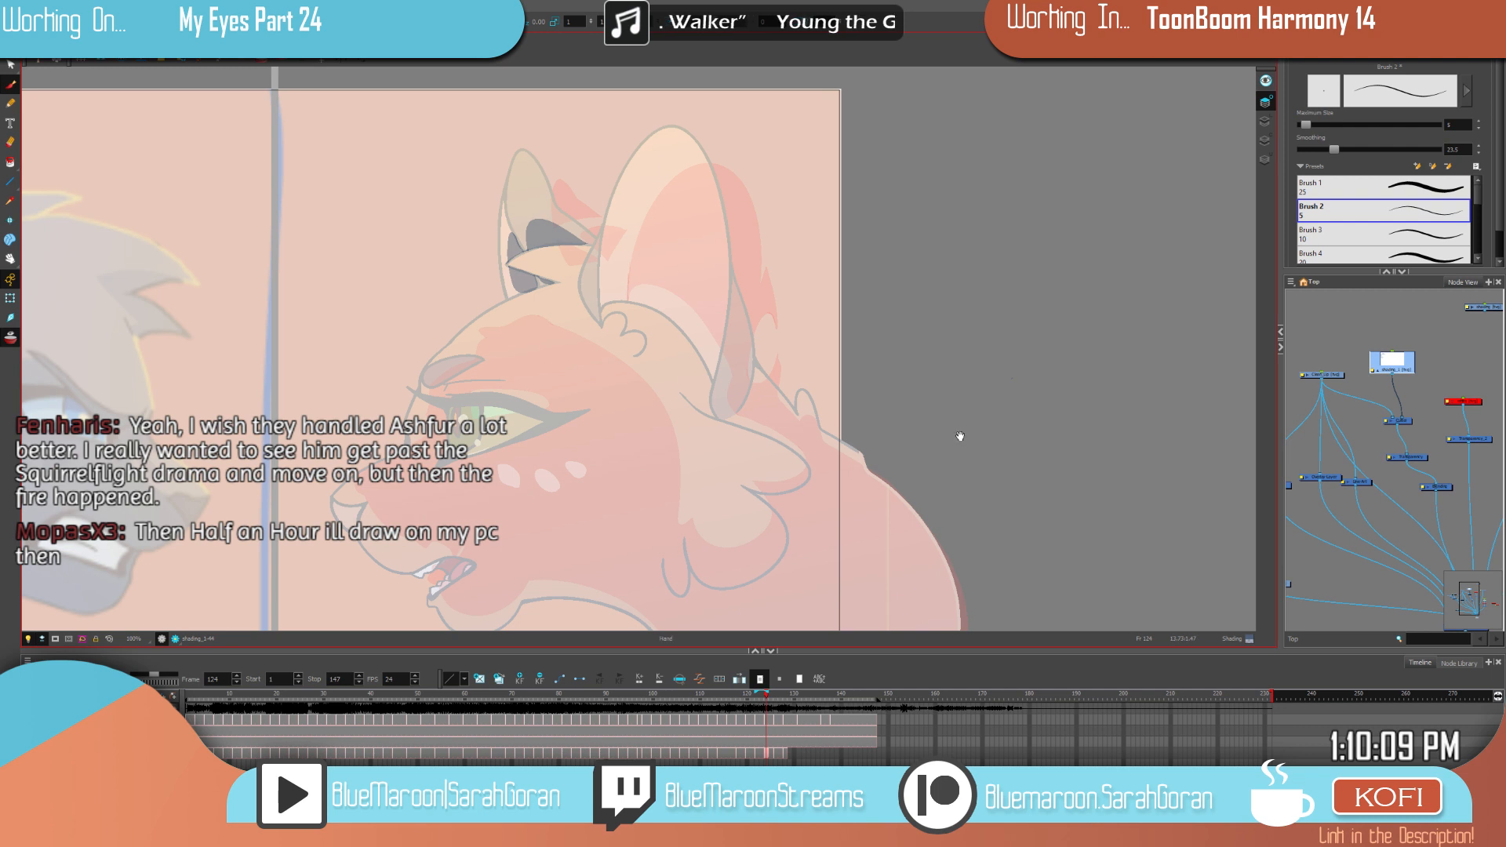
Step: Outline and fill the small shading area inside the fur tuft between the ears on frame 124, using frame 122 as reference
scroll(960, 436, "down", 2)
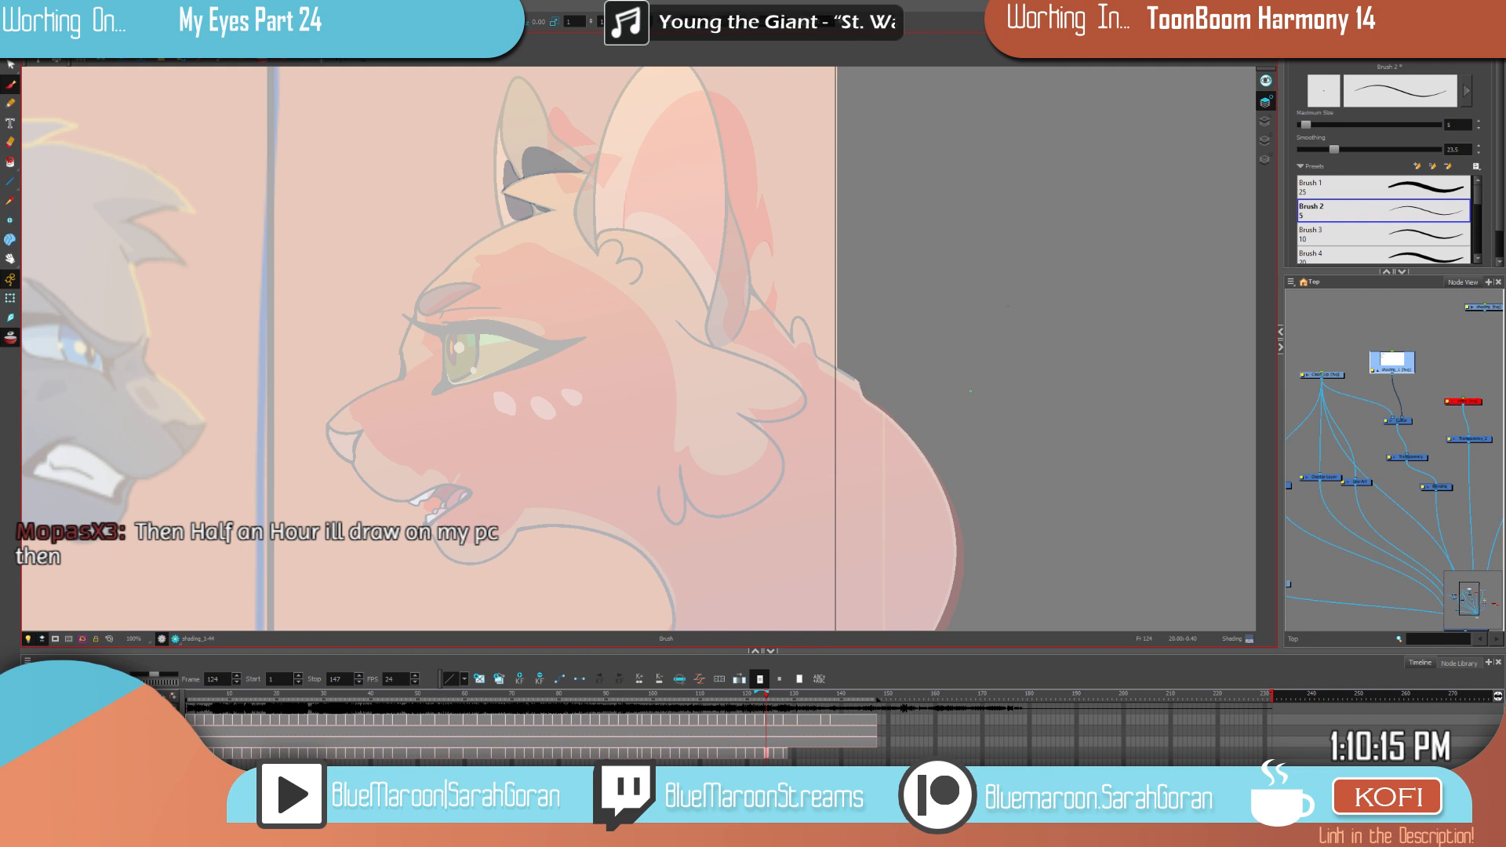
key("f")
key("g")
key("f")
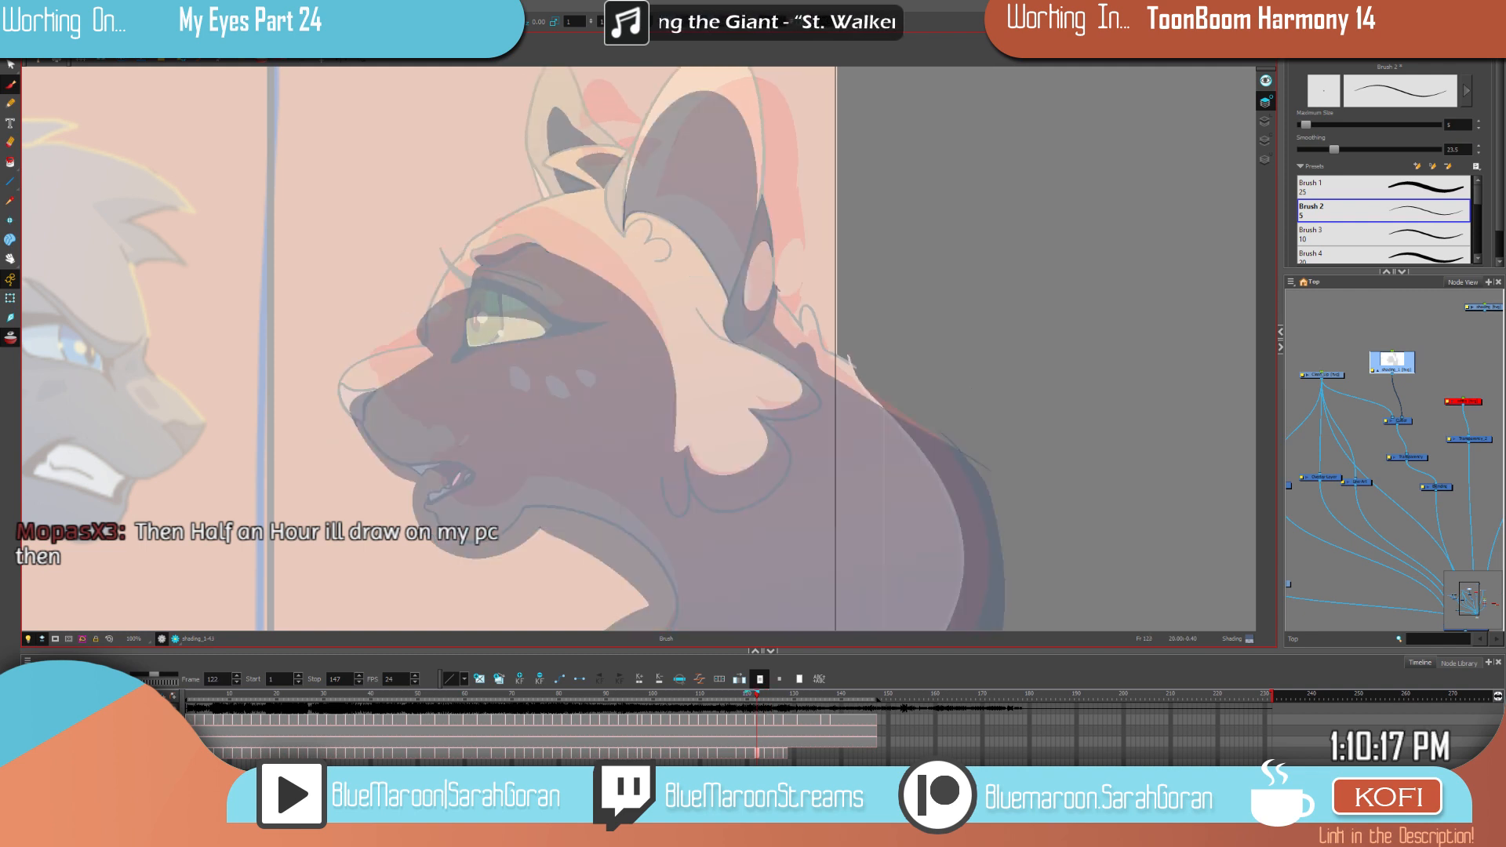
key("g")
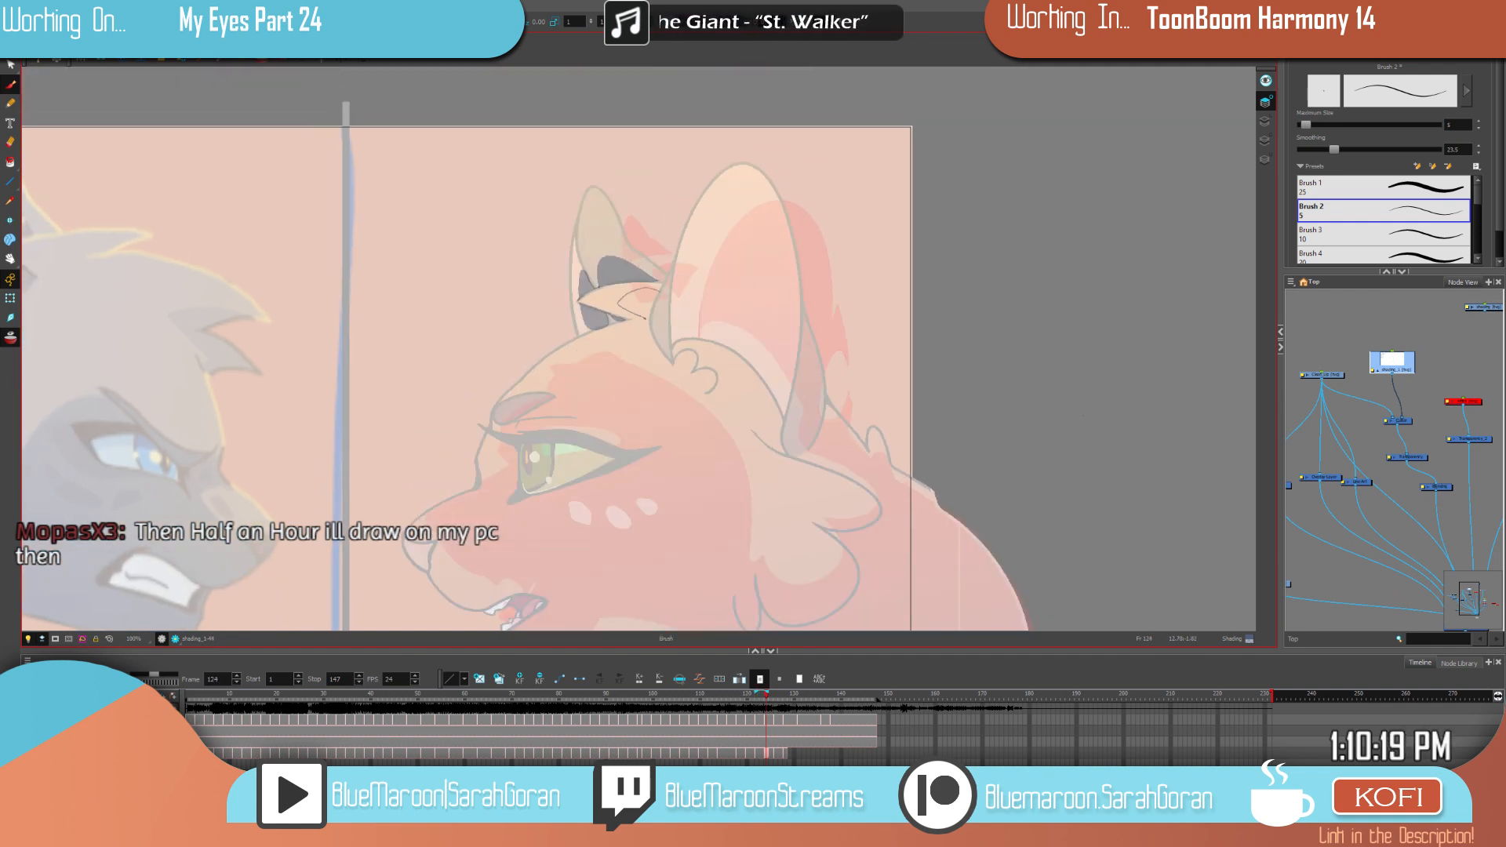
key("ctrl+z")
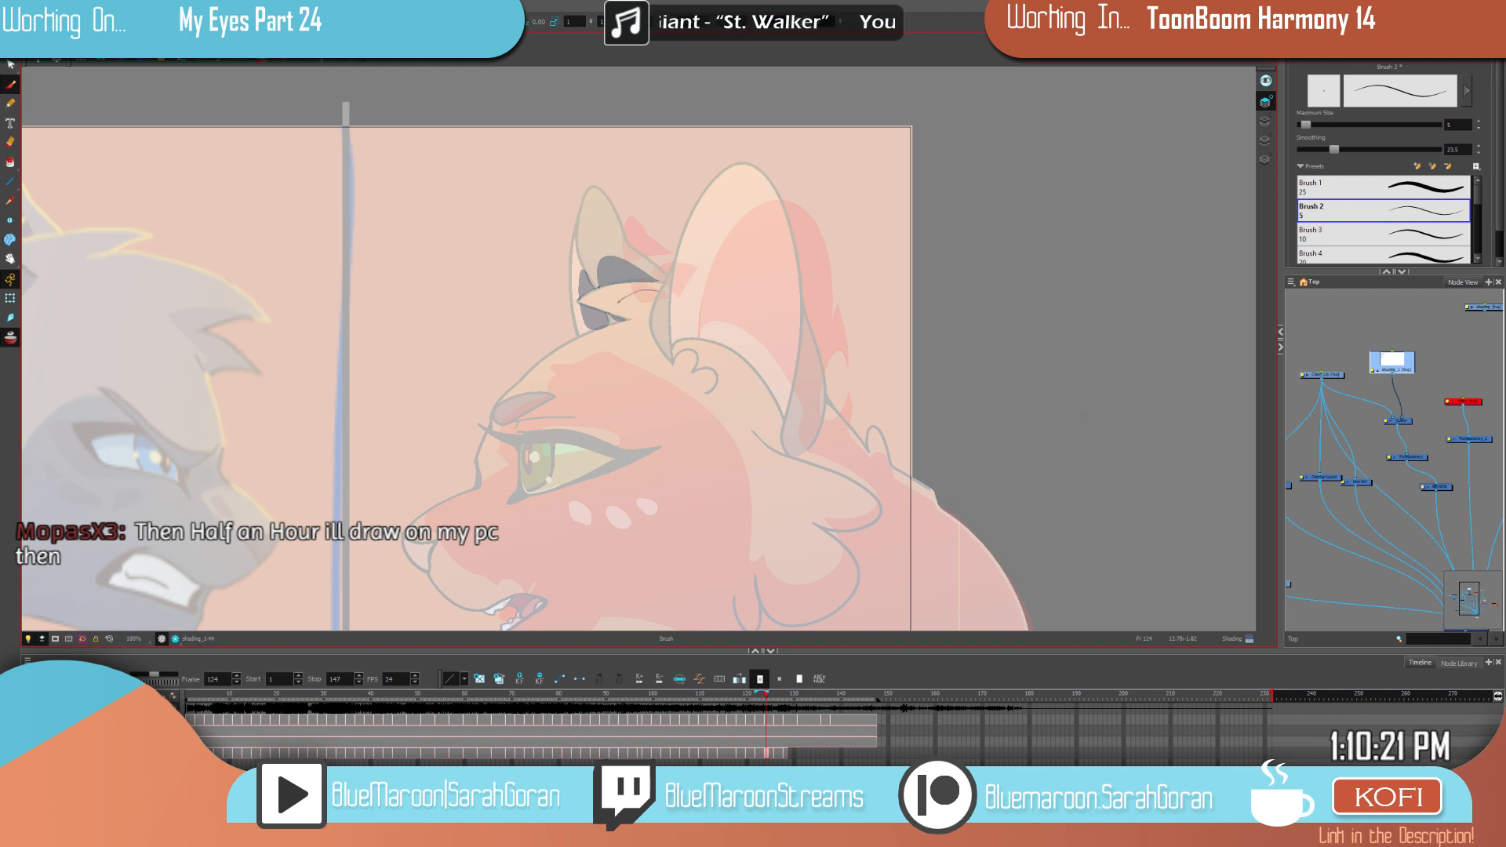
left_click_drag(619, 302, 648, 318)
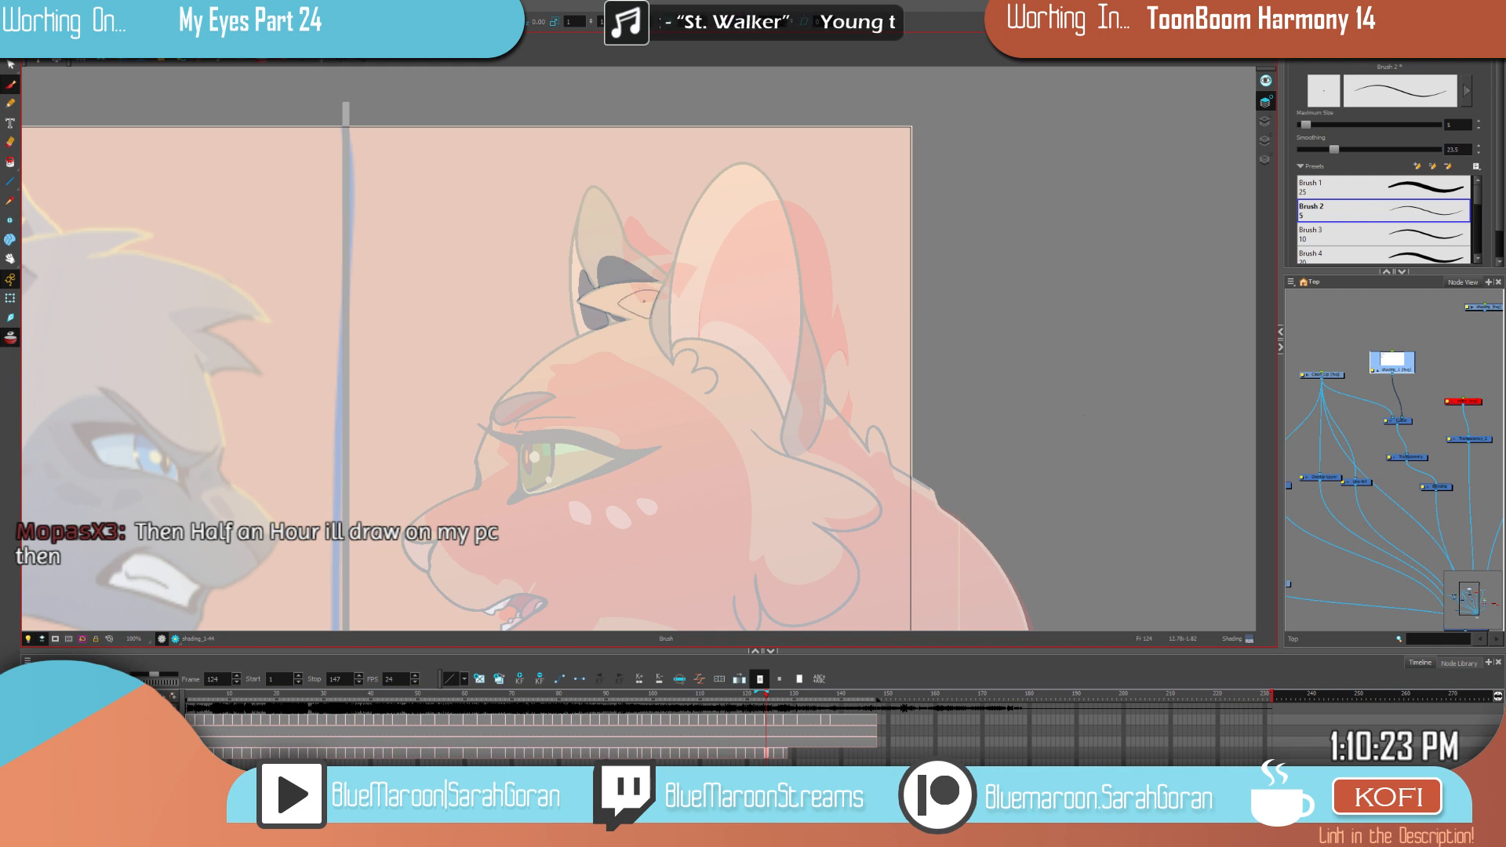
left_click(646, 304)
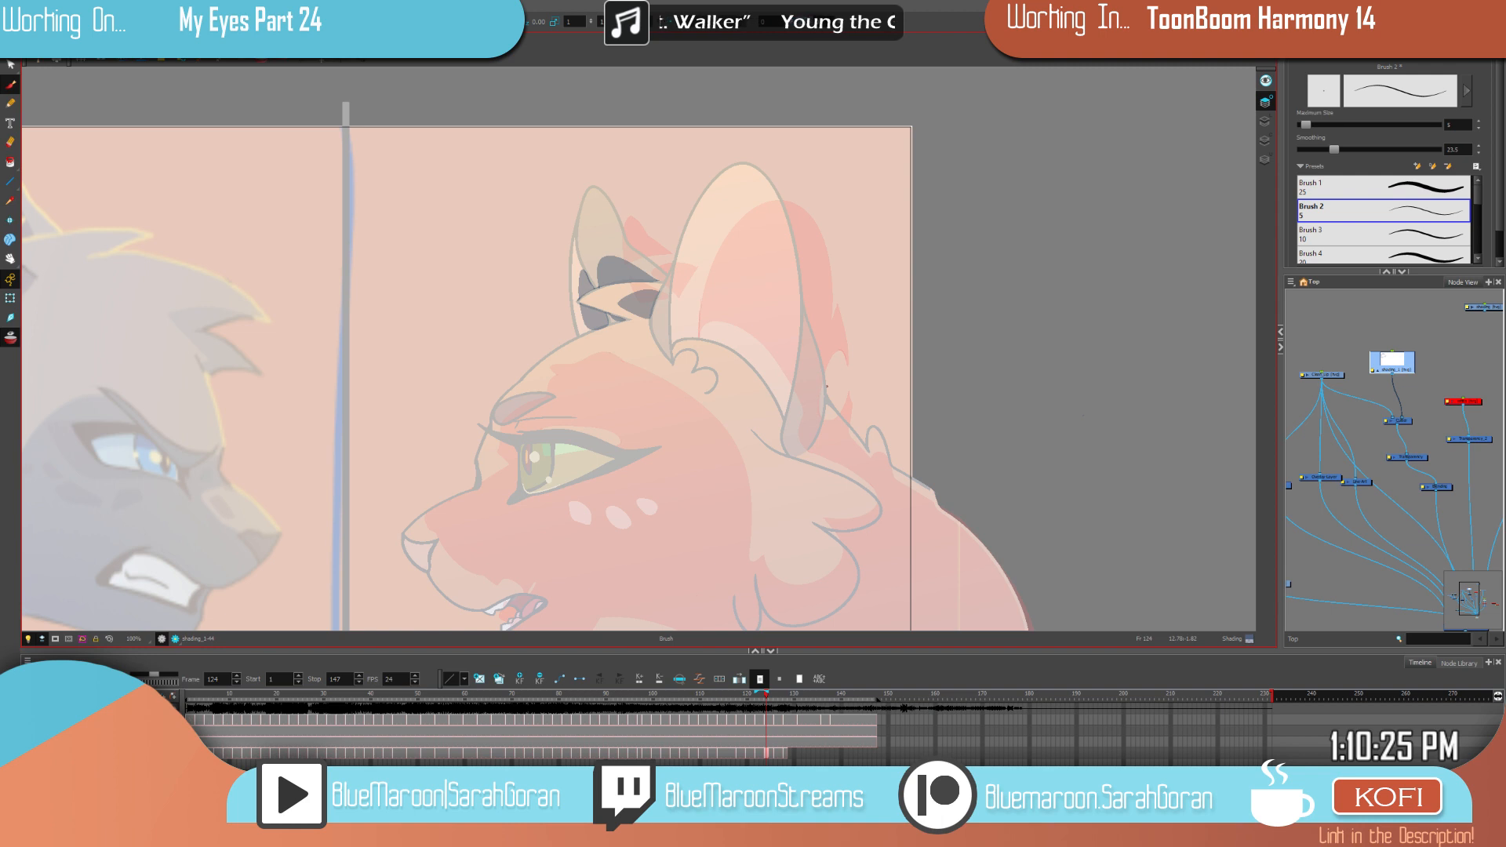
key("alt+e")
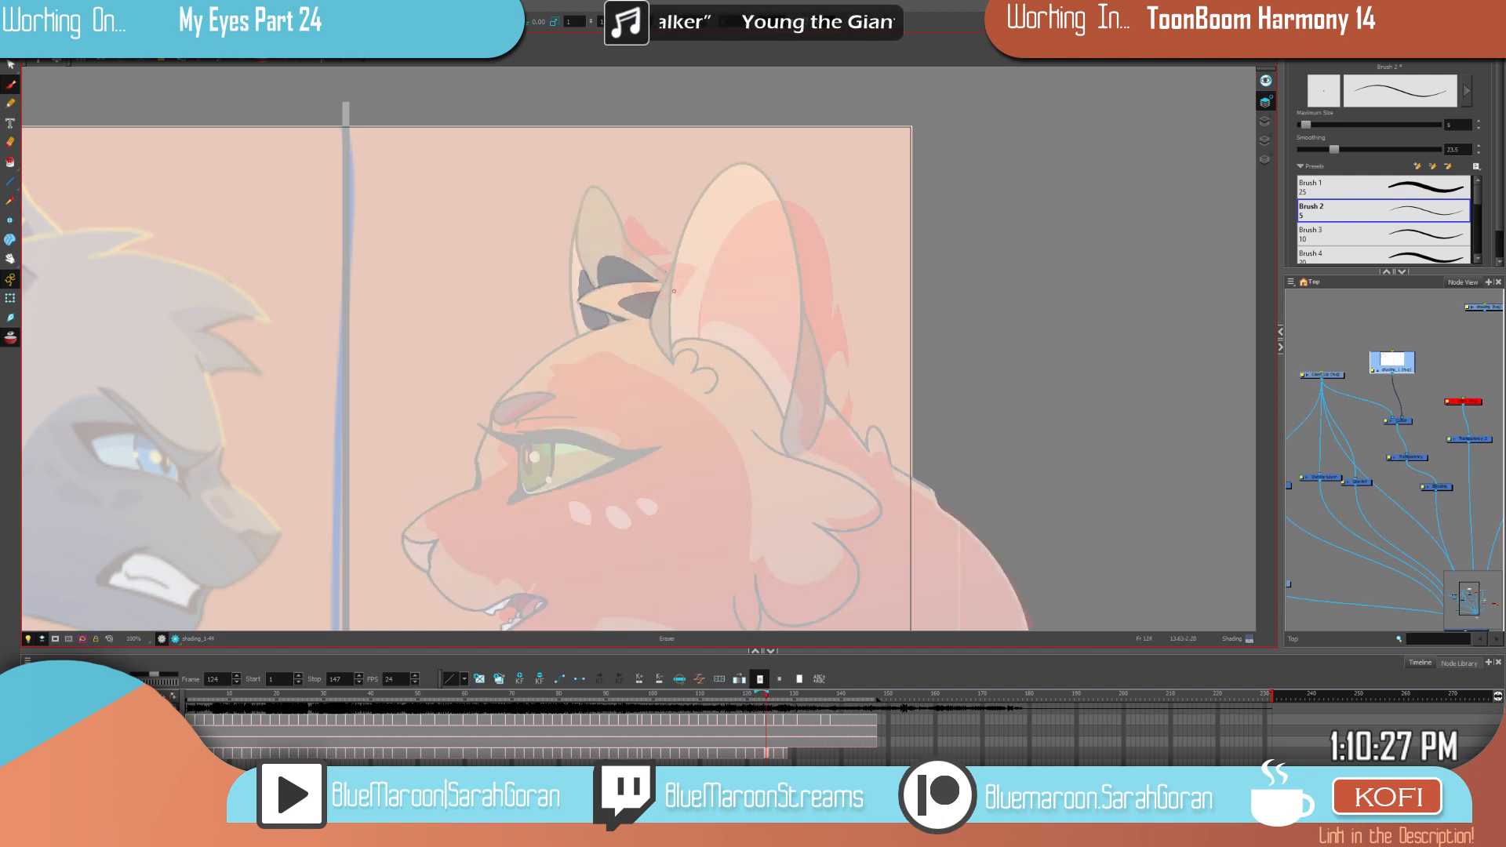
Step: Outline the near ear's inner shading on frame 124 with a curved top and fill it
key("f")
key("g")
key("f")
mouse_move(984, 414)
left_mouse_down()
mouse_move(980, 313)
mouse_move(929, 409)
left_mouse_up()
key("g")
key("f")
key("f")
key("g")
key("g")
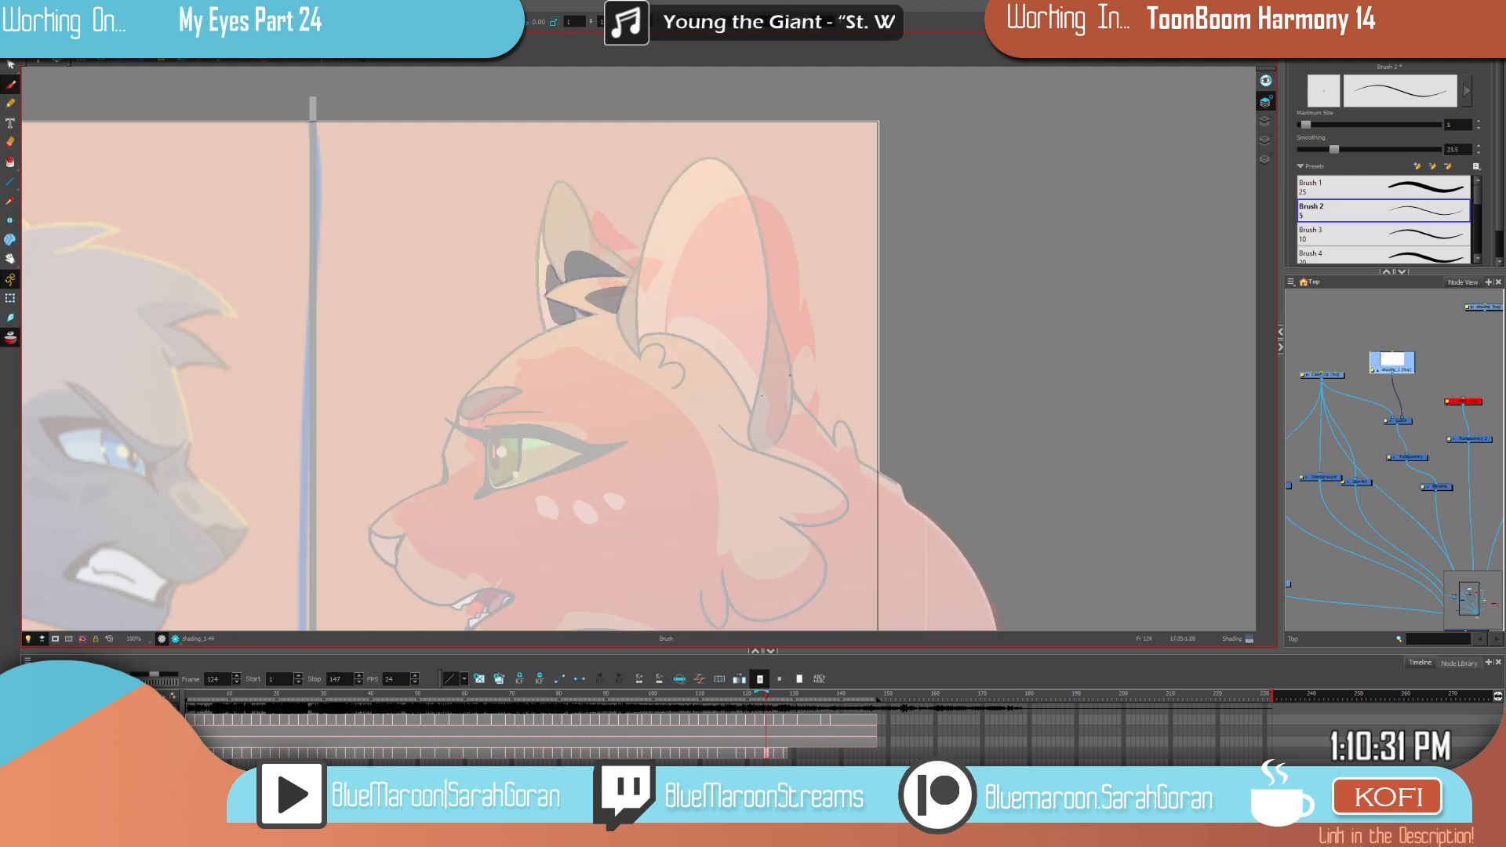
mouse_move(754, 412)
left_mouse_down()
mouse_move(735, 257)
mouse_move(691, 210)
mouse_move(646, 281)
mouse_move(641, 345)
left_mouse_up()
key("f")
key("g")
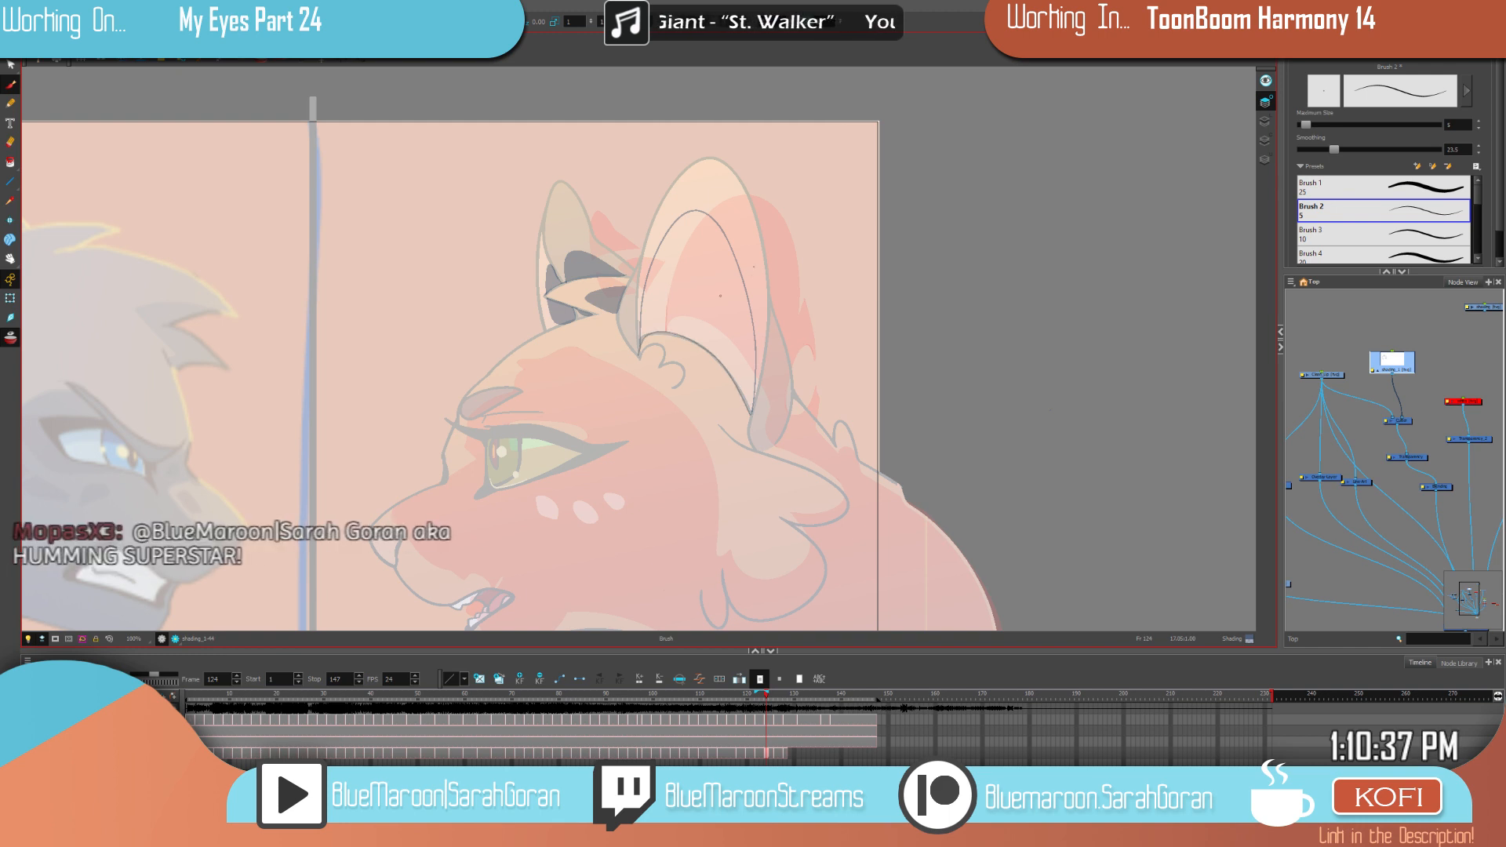
left_click(733, 320)
Step: Outline the near ear's rear edge and the oval patch near its base on frame 124, comparing with the adjacent drawings
left_click_drag(899, 369, 889, 290)
key("f")
key("g")
key("f")
key("g")
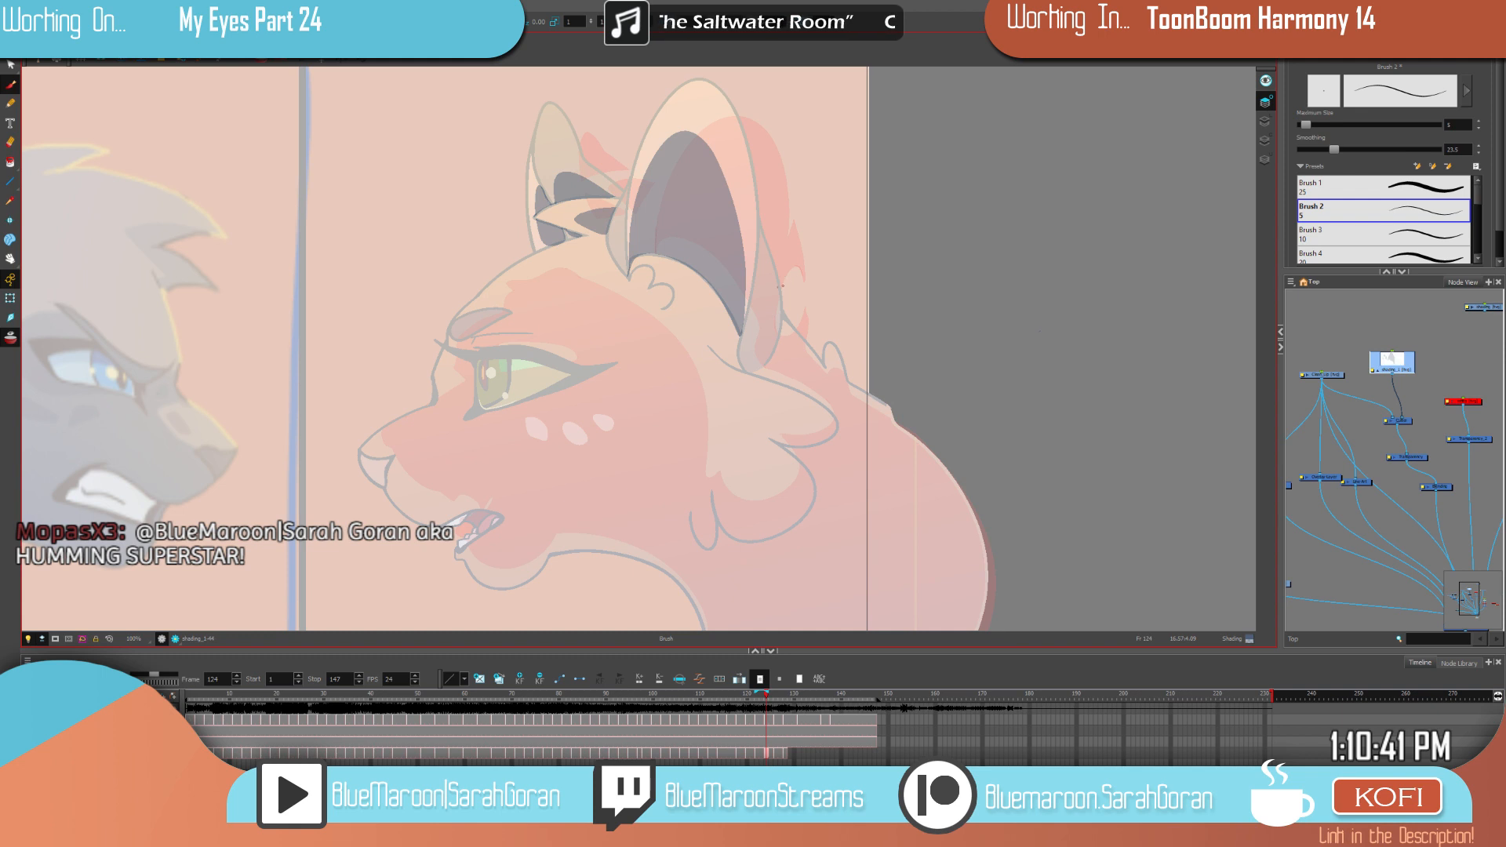
mouse_move(769, 279)
left_mouse_down()
mouse_move(765, 340)
mouse_move(758, 225)
mouse_move(748, 307)
left_mouse_up()
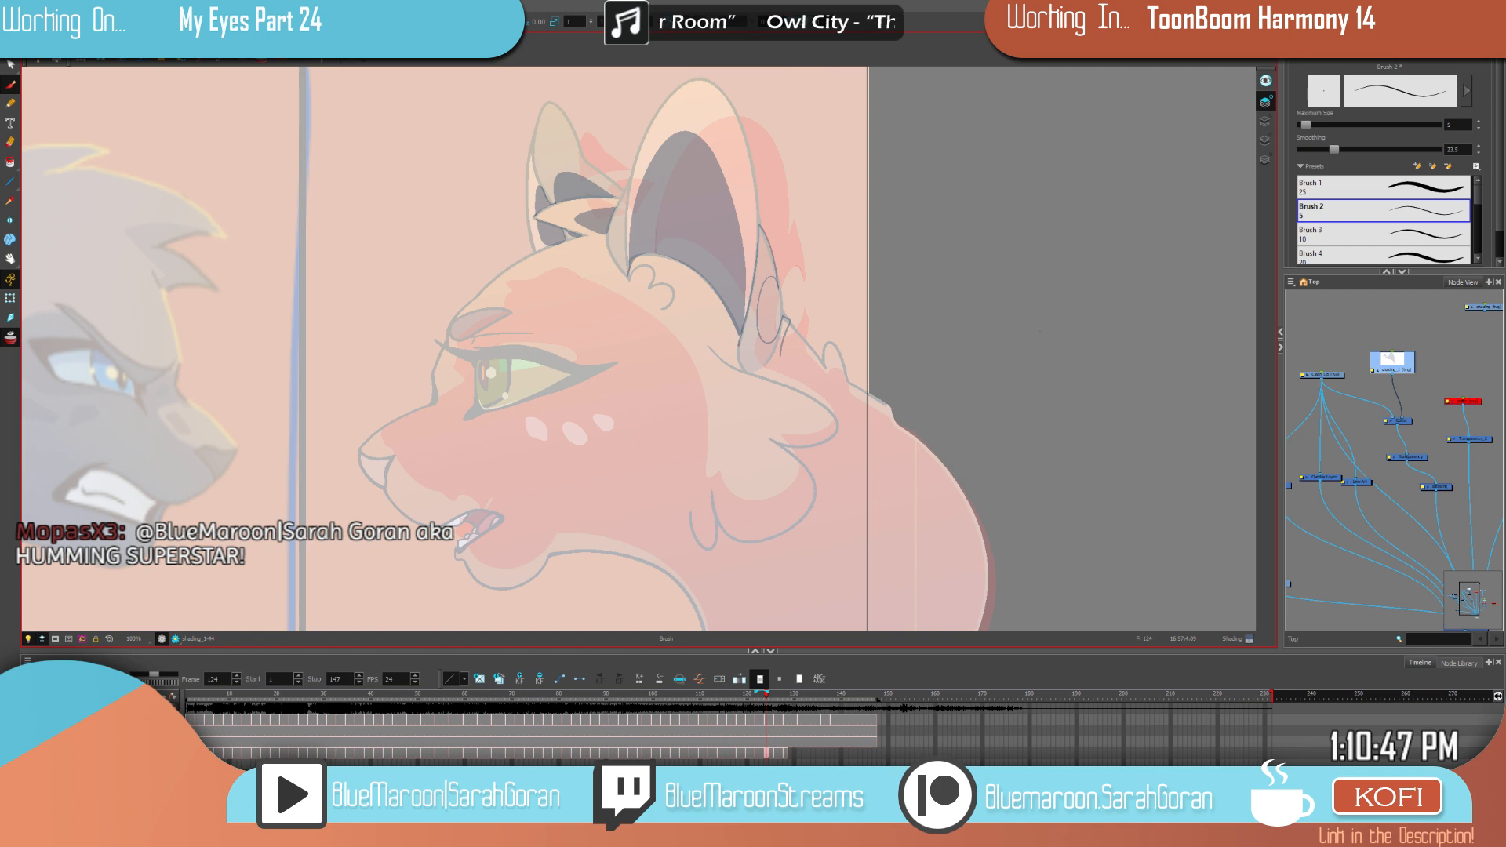
Step: Outline the shading along the back of the neck on frame 124, from the near ear's base past the fur tufts
mouse_move(1055, 496)
left_mouse_down()
mouse_move(992, 397)
mouse_move(989, 427)
mouse_move(985, 408)
left_mouse_up()
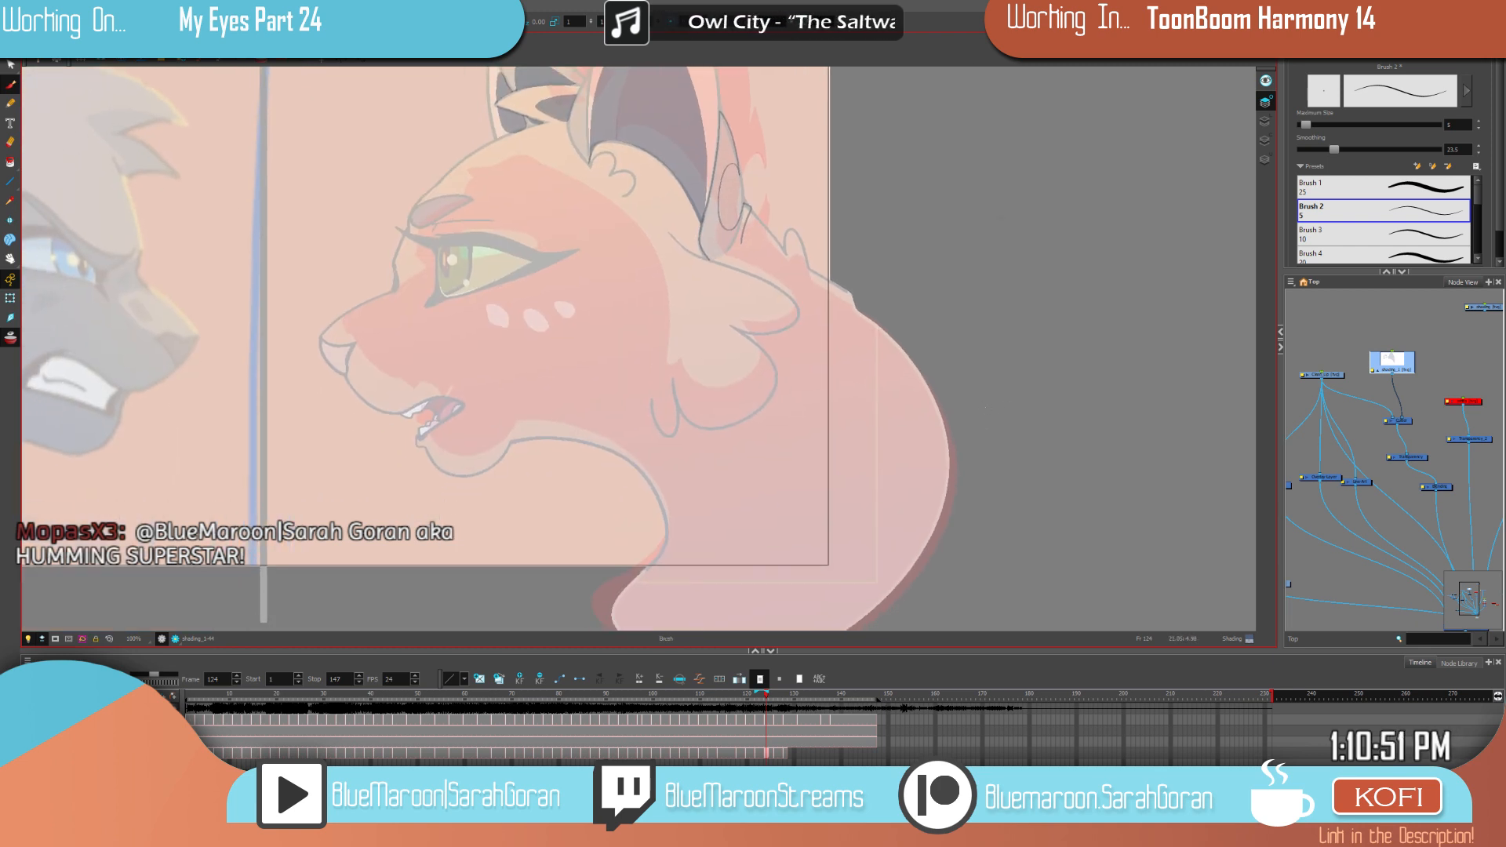
key("comma")
key("period")
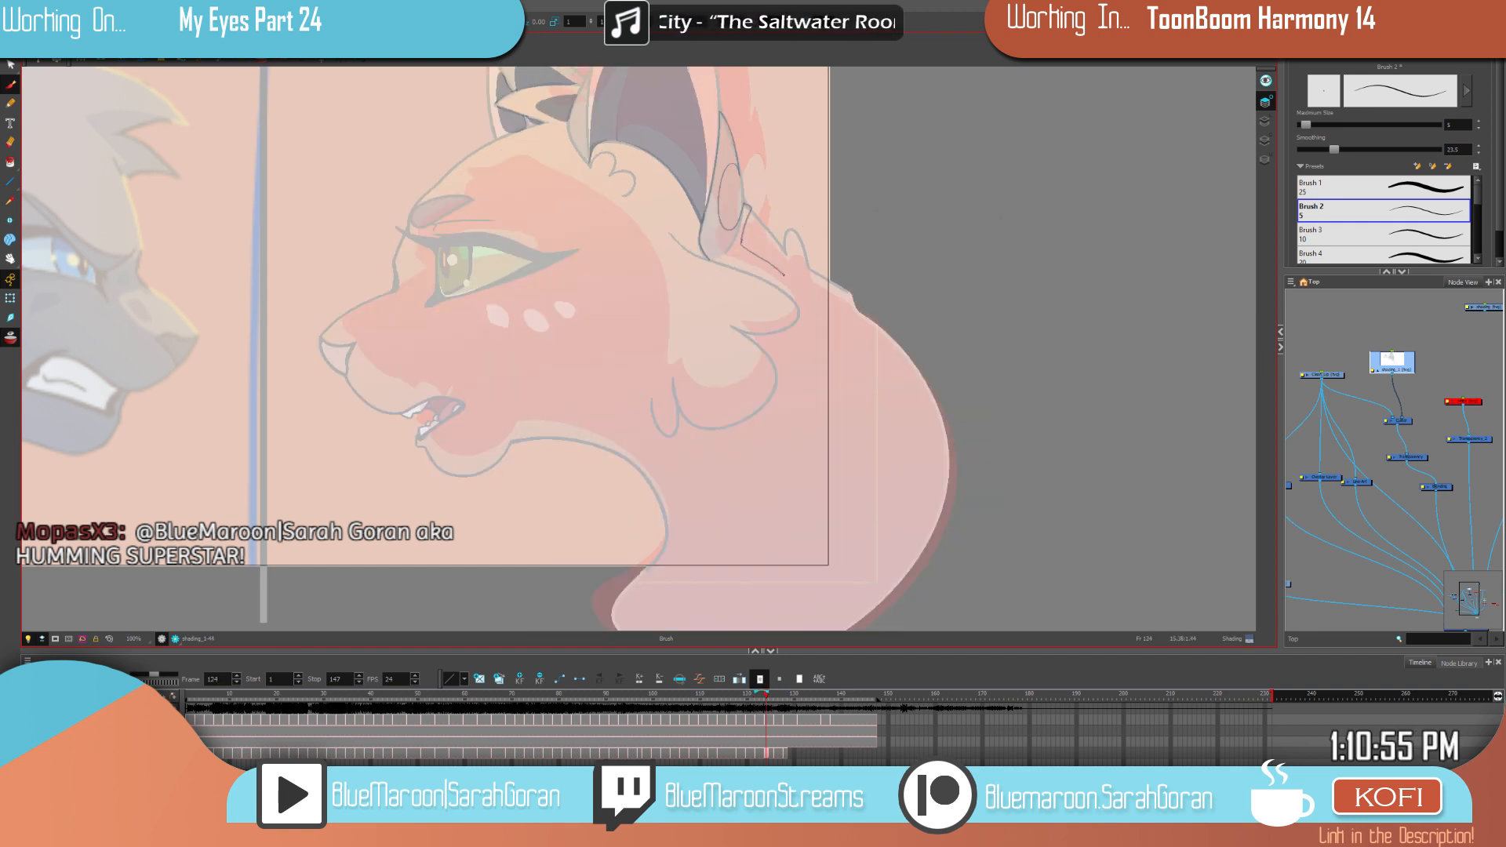
key("comma")
key("comma")
key("f")
key("g")
key("g")
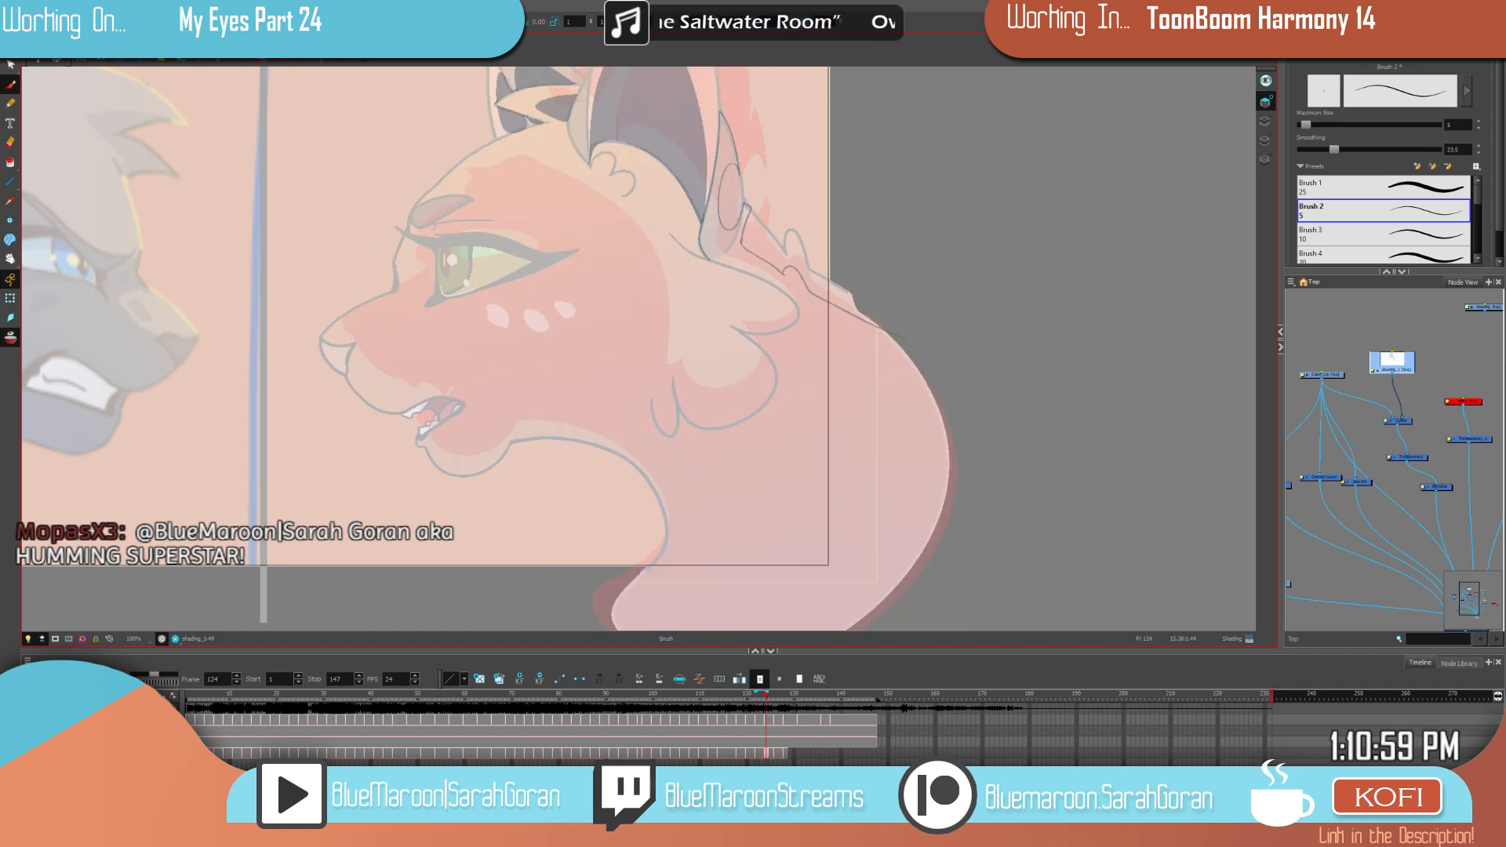
Step: Continue the shading outline on frame 124 around the cat's back and body, then up the throat to the chin
mouse_move(999, 431)
left_mouse_down()
mouse_move(1035, 397)
mouse_move(1038, 343)
left_mouse_up()
mouse_move(938, 263)
left_mouse_down()
mouse_move(1003, 398)
mouse_move(856, 594)
mouse_move(640, 513)
mouse_move(669, 428)
mouse_move(563, 379)
mouse_move(446, 378)
left_mouse_up()
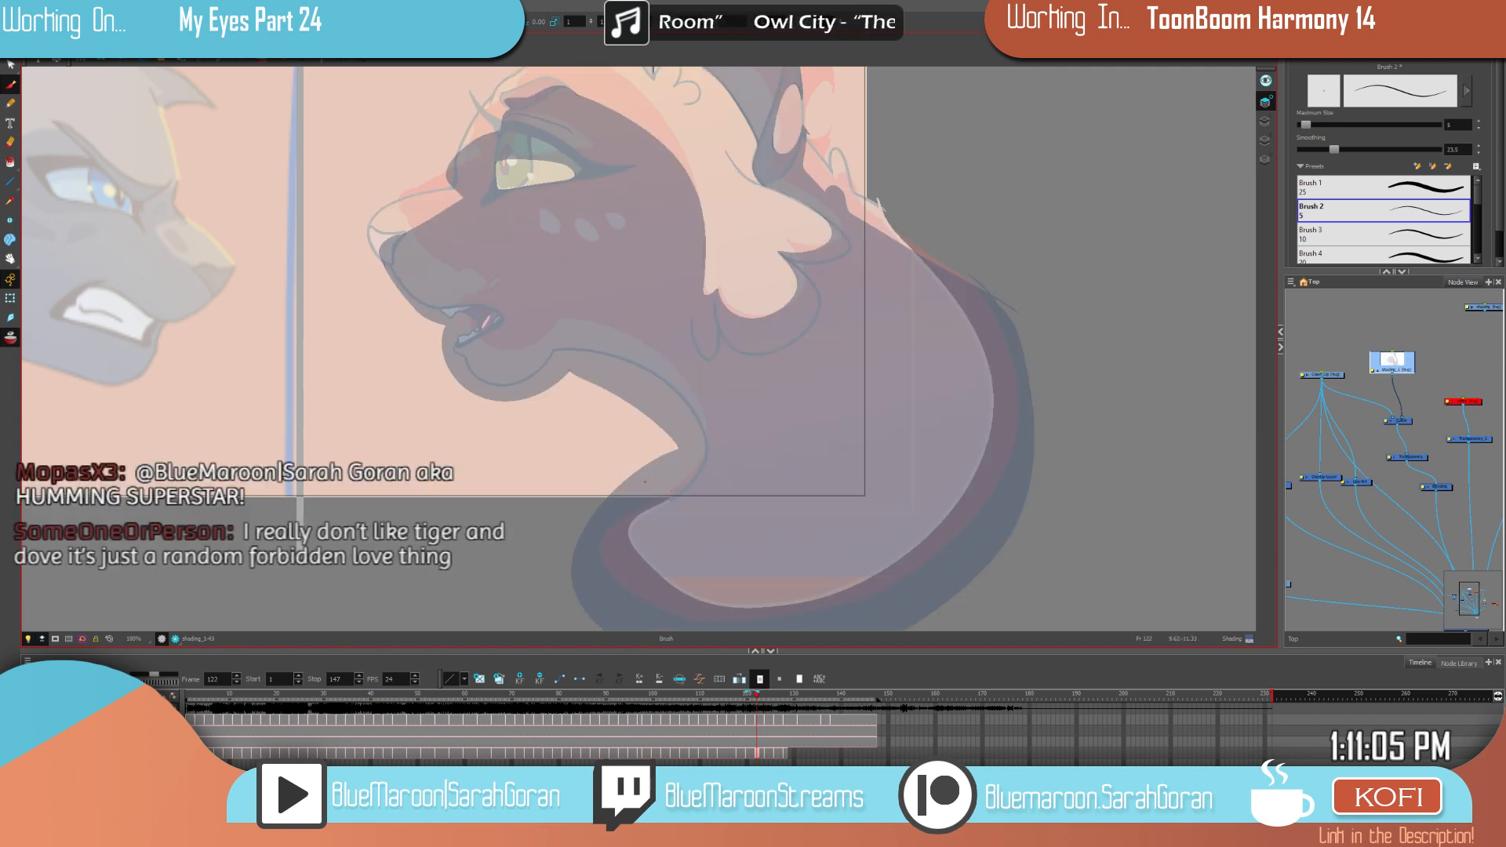
mouse_move(867, 362)
left_mouse_down()
mouse_move(987, 421)
mouse_move(909, 441)
left_mouse_up()
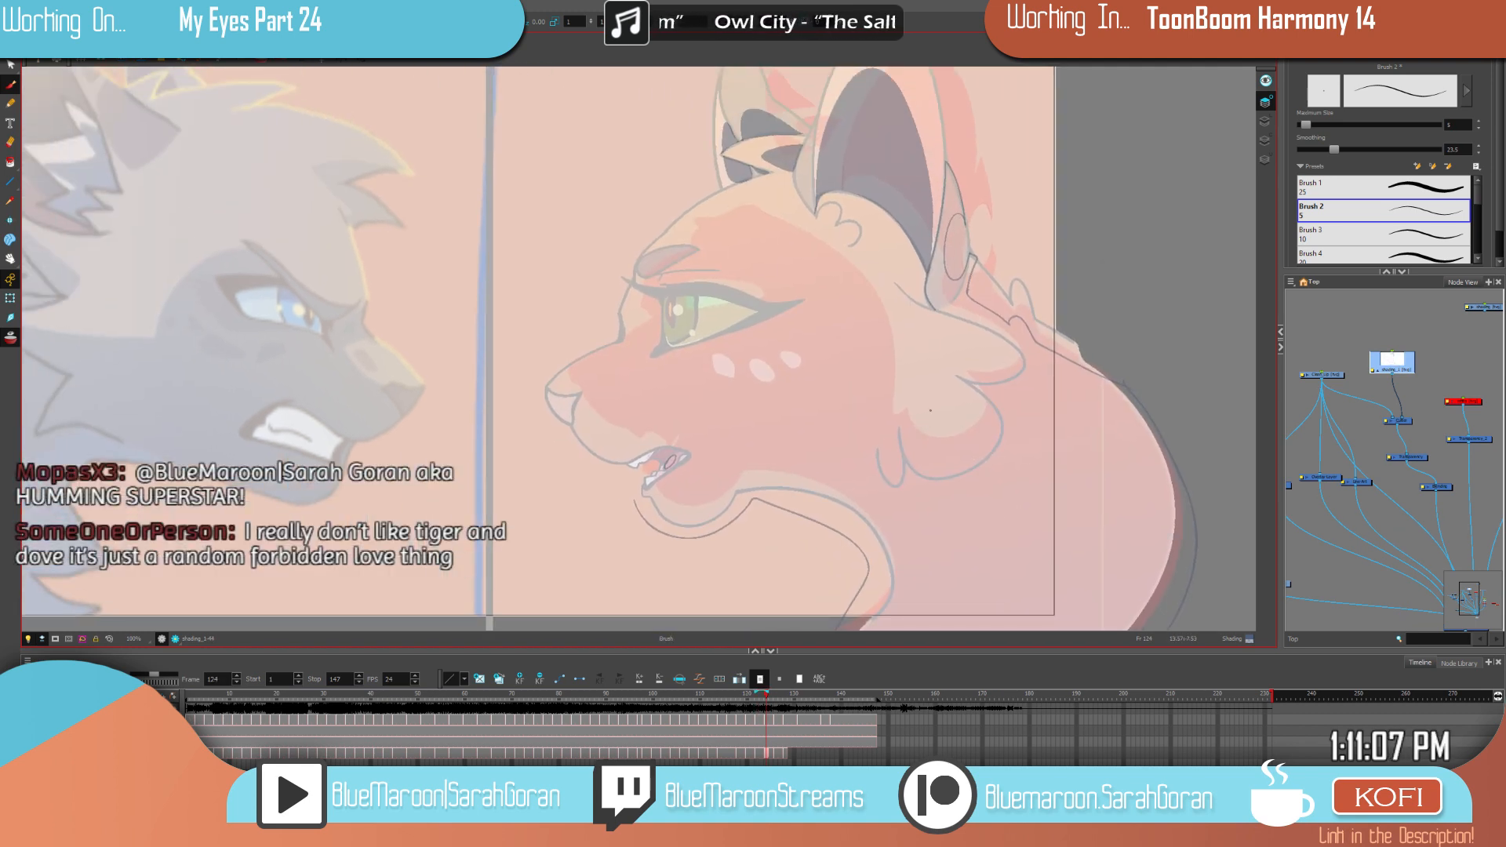
Step: Check frame 122's face shading and outline the lower part of the eye on frame 124
key("comma")
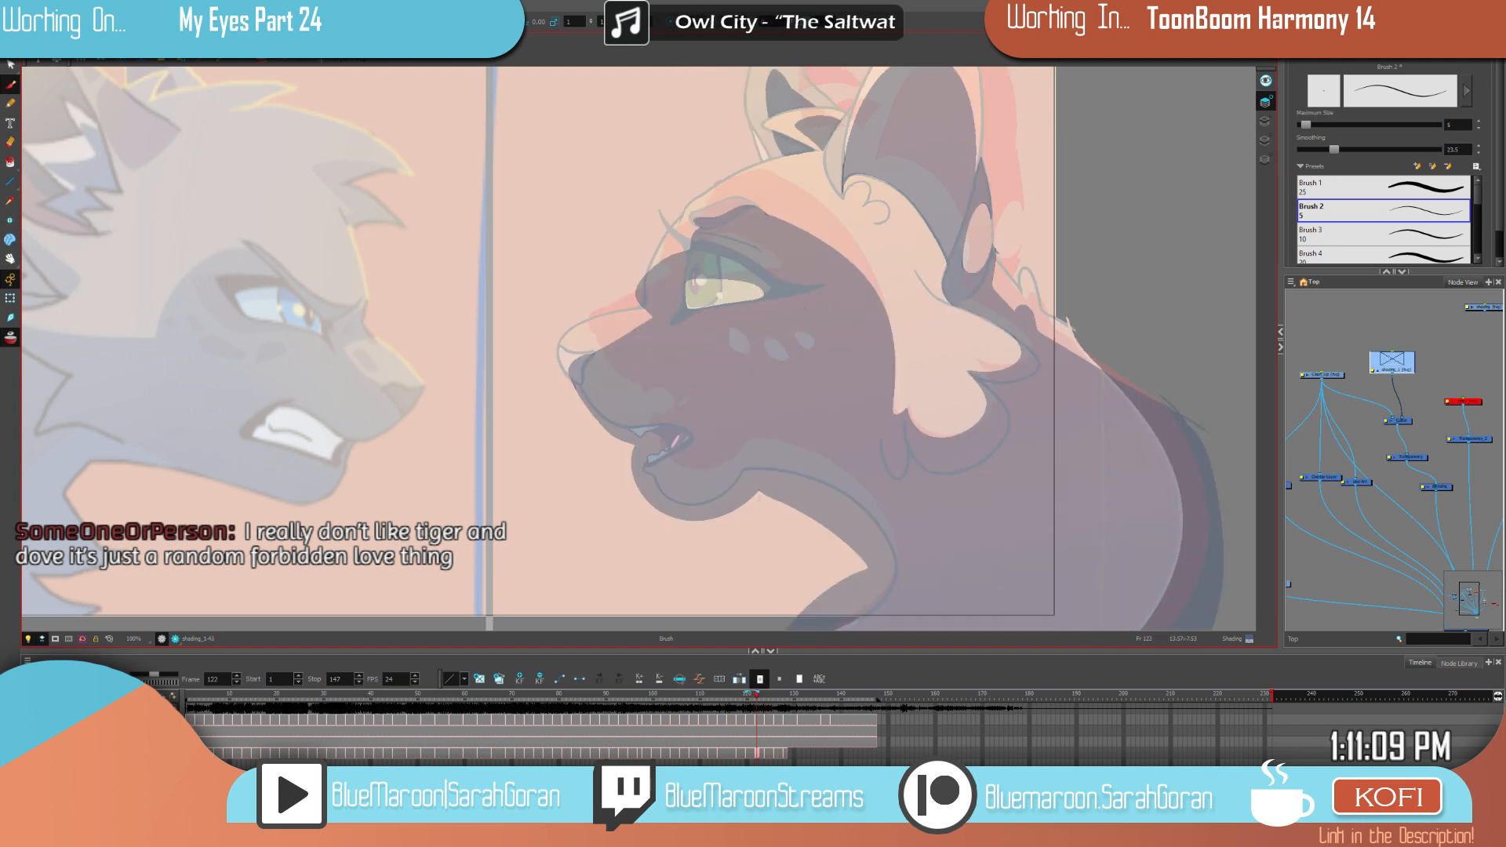
key("period")
mouse_move(741, 320)
left_mouse_down()
mouse_move(665, 318)
mouse_move(662, 331)
mouse_move(704, 335)
mouse_move(742, 322)
mouse_move(666, 346)
left_mouse_up()
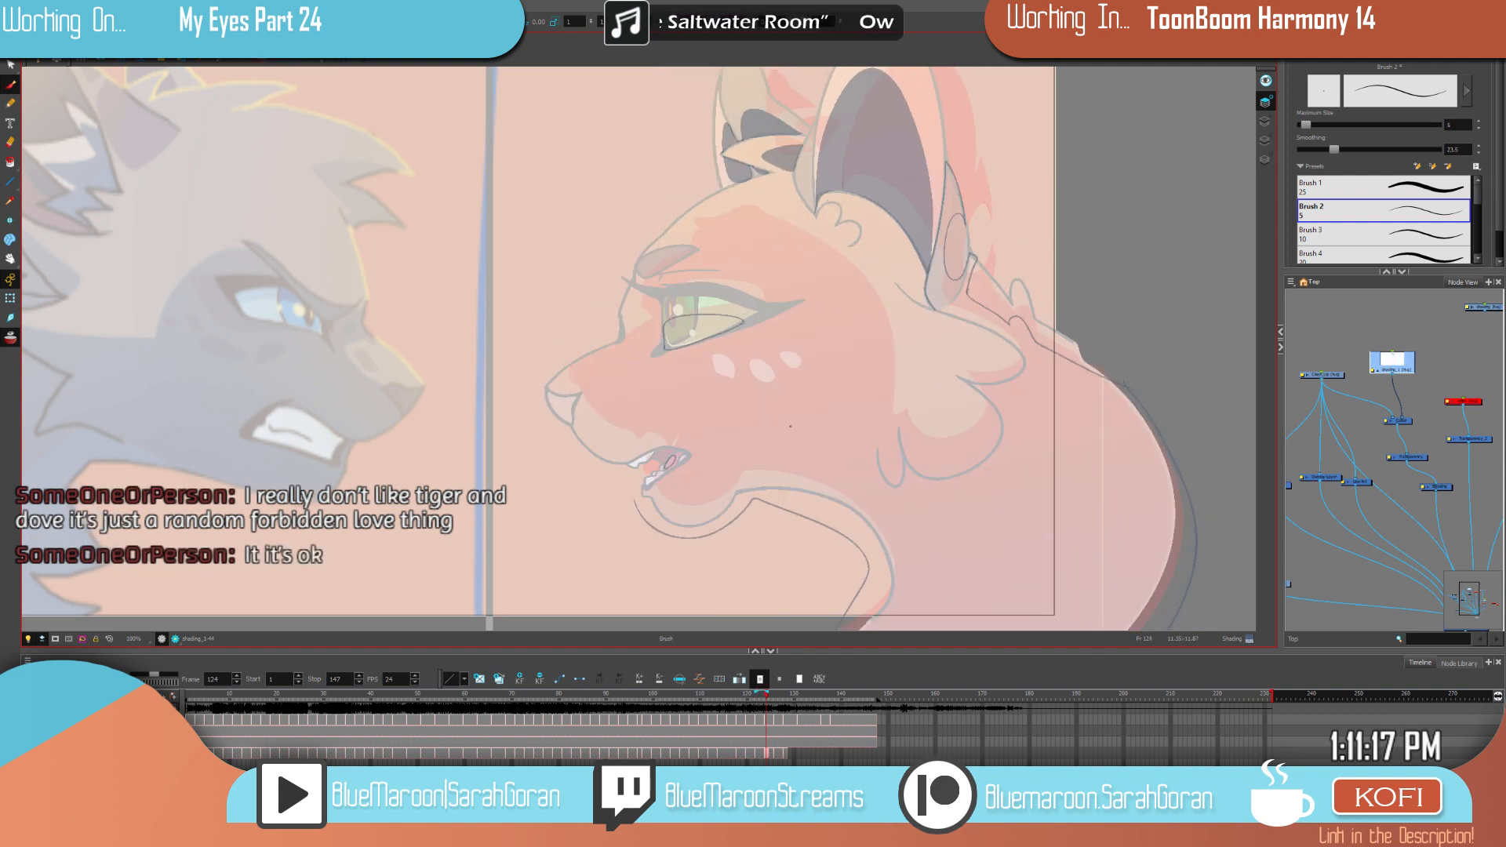
key("ctrl+z")
key("ctrl+shift+z")
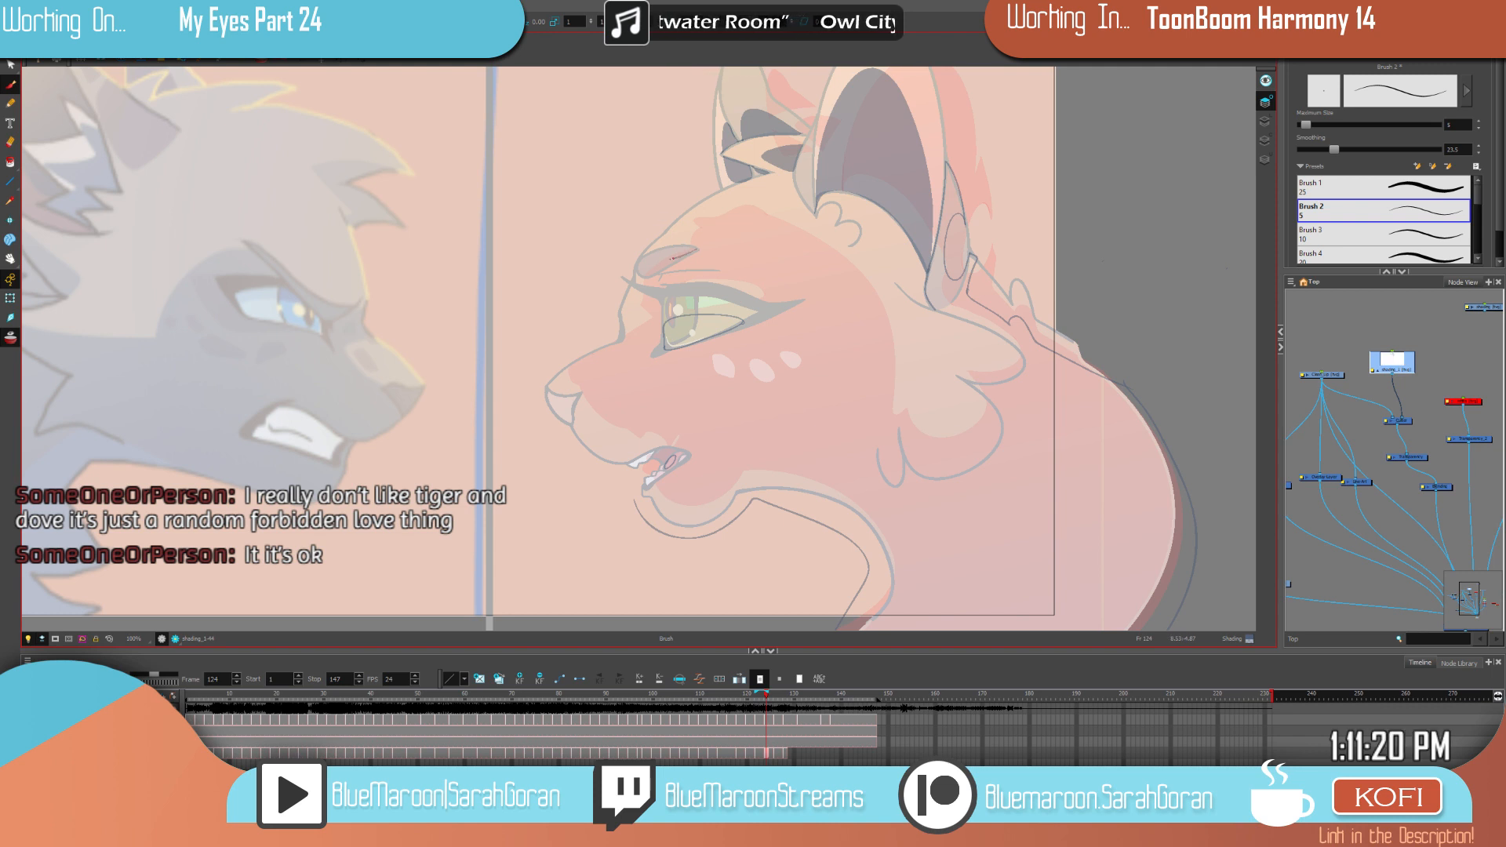
Step: Outline the face shading on frame 124 at the brow and from the forehead along the muzzle to the nose
left_click_drag(671, 258, 644, 273)
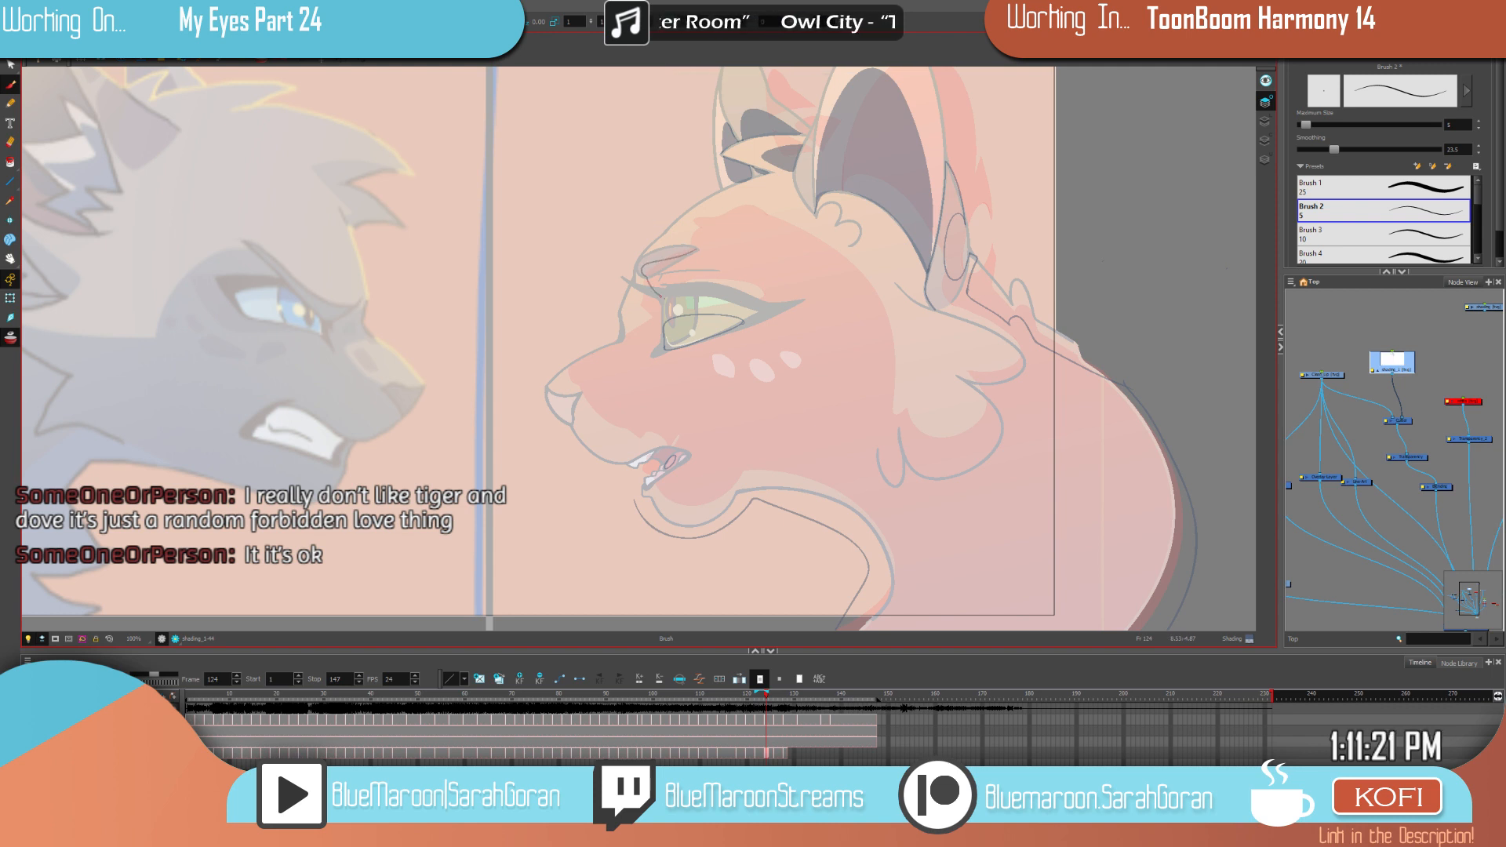
key("ctrl+z")
mouse_move(661, 295)
left_mouse_down()
mouse_move(617, 322)
mouse_move(568, 432)
left_mouse_up()
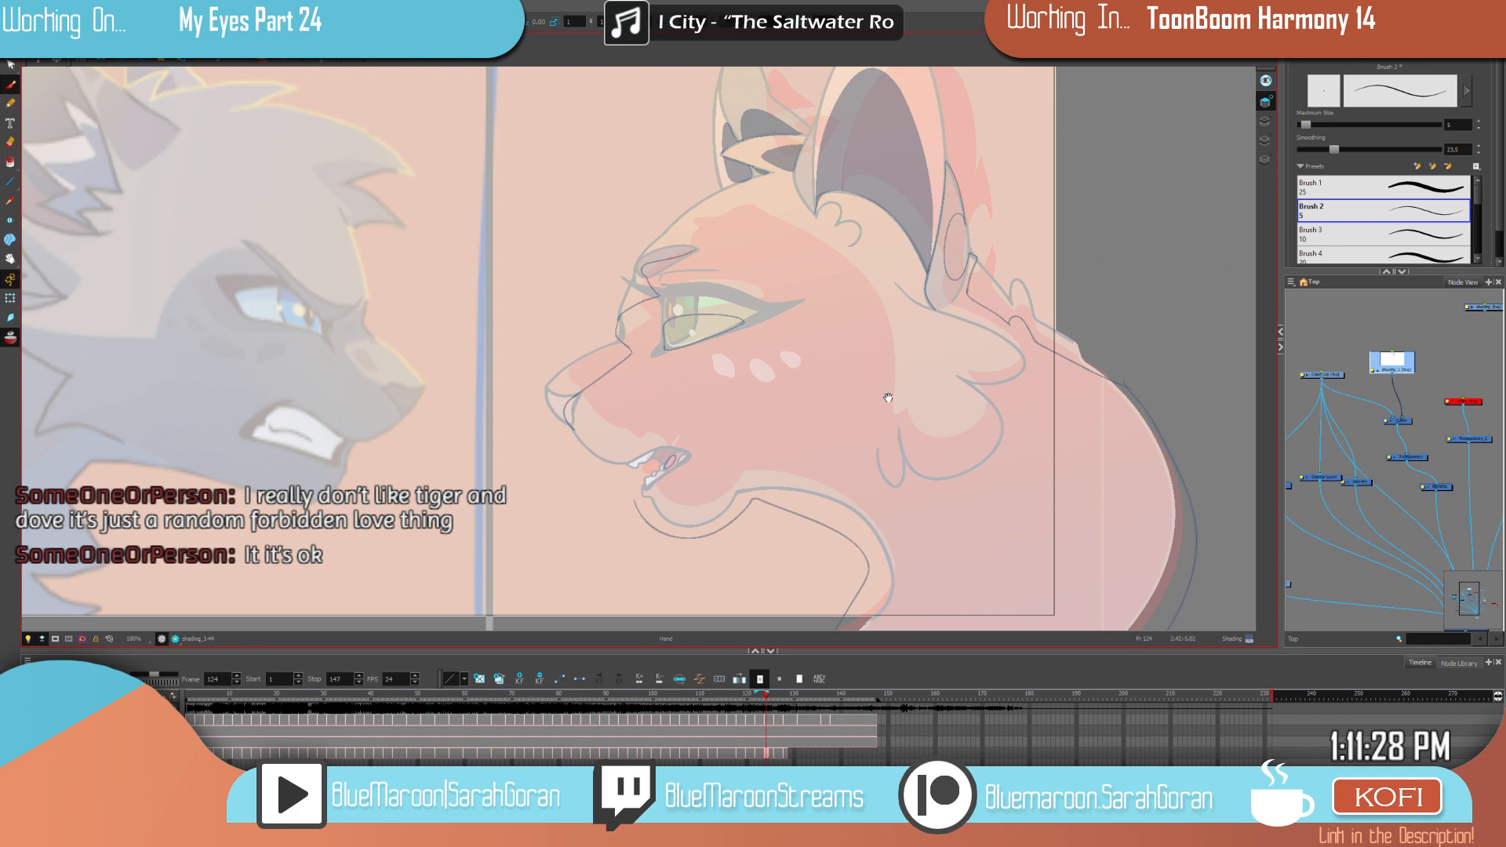
Step: Compare the cat's face shading on frames 122 and 124
scroll(887, 397, "down", 1)
left_click_drag(1045, 433, 971, 441)
key("f")
key("g")
key("f")
key("period")
key("period")
left_click_drag(907, 385, 929, 471)
key("f")
key("g")
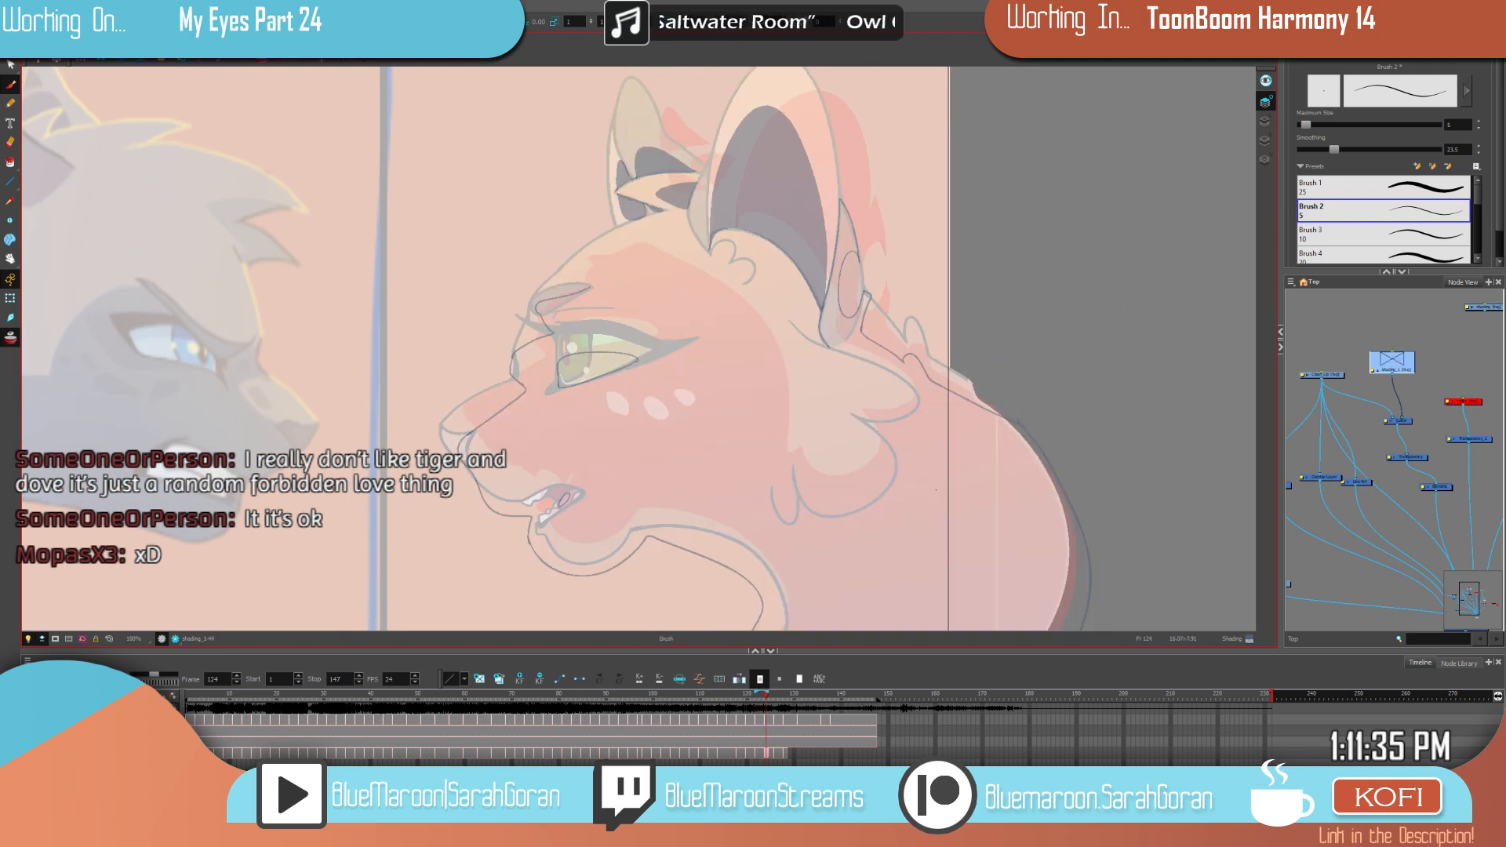
key("f")
key("g")
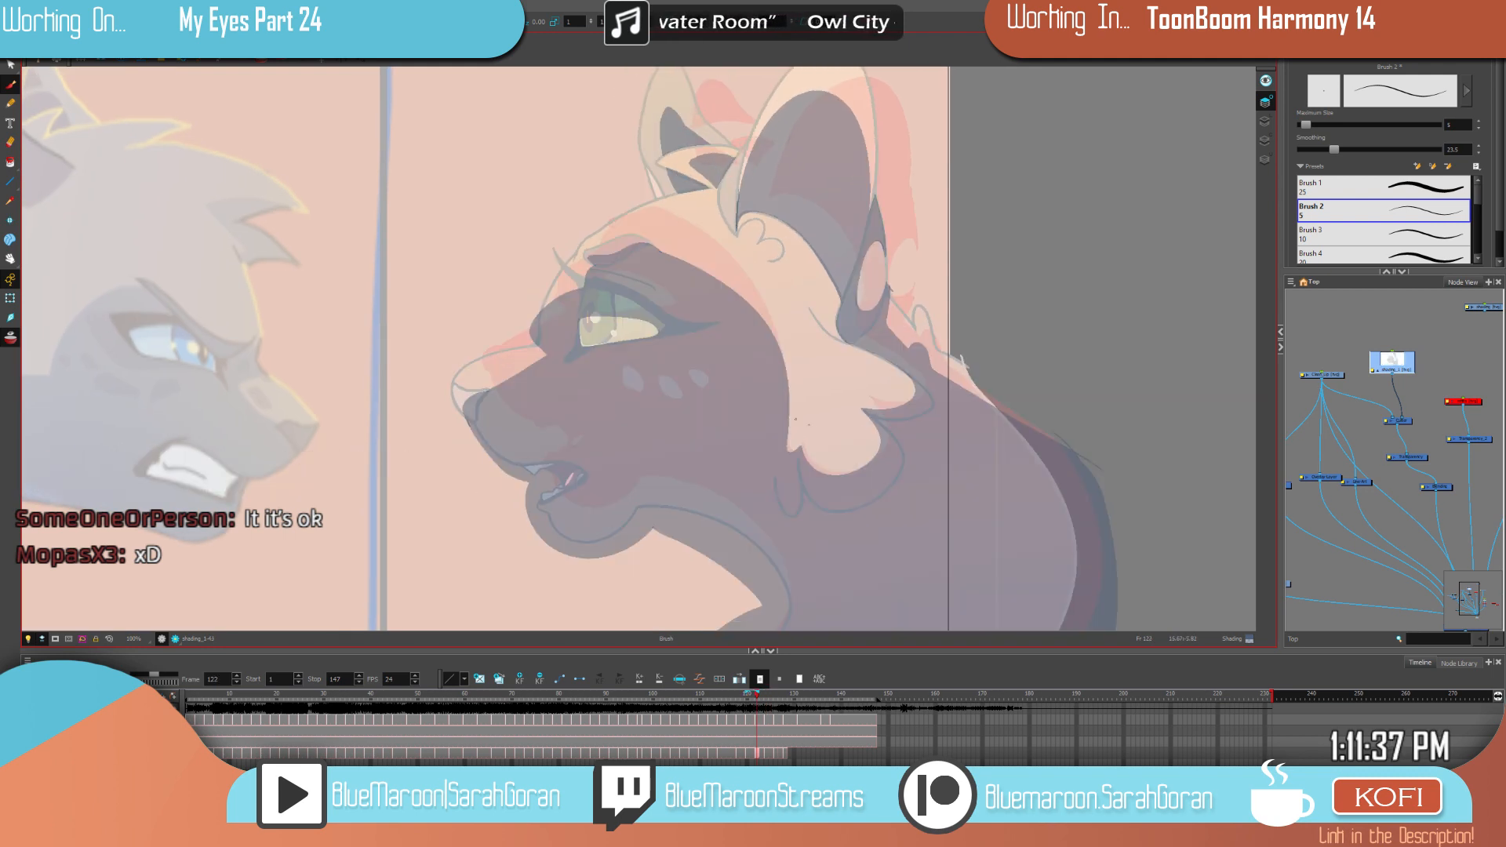
key("comma")
key("period")
Step: Outline the face shading's upper edge on frame 124, arcing from the cheek over the eye to the brow
mouse_move(780, 440)
left_mouse_down()
mouse_move(738, 336)
mouse_move(603, 284)
left_mouse_up()
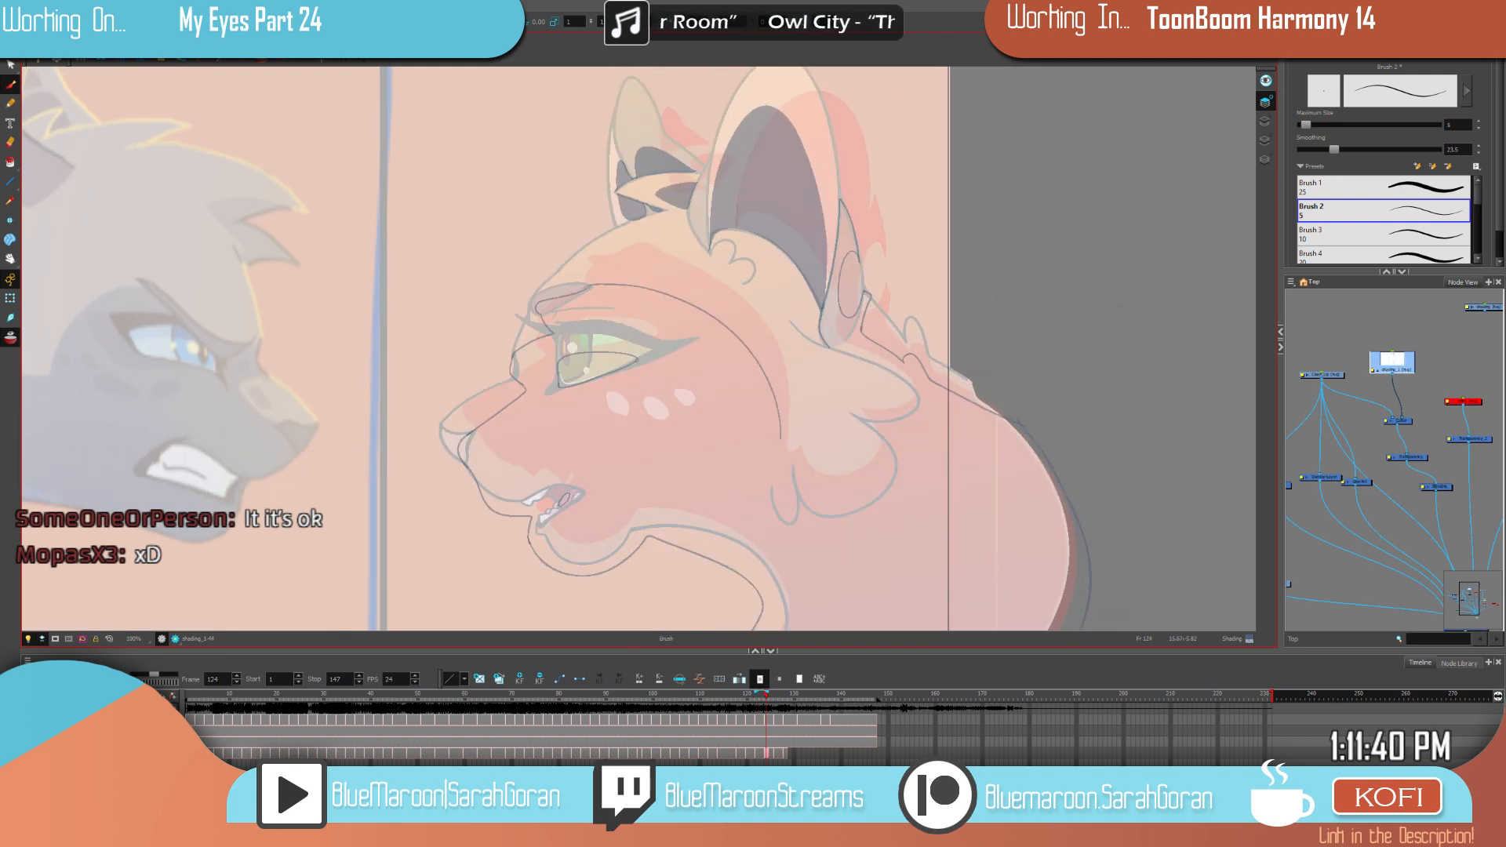
key("ctrl+z")
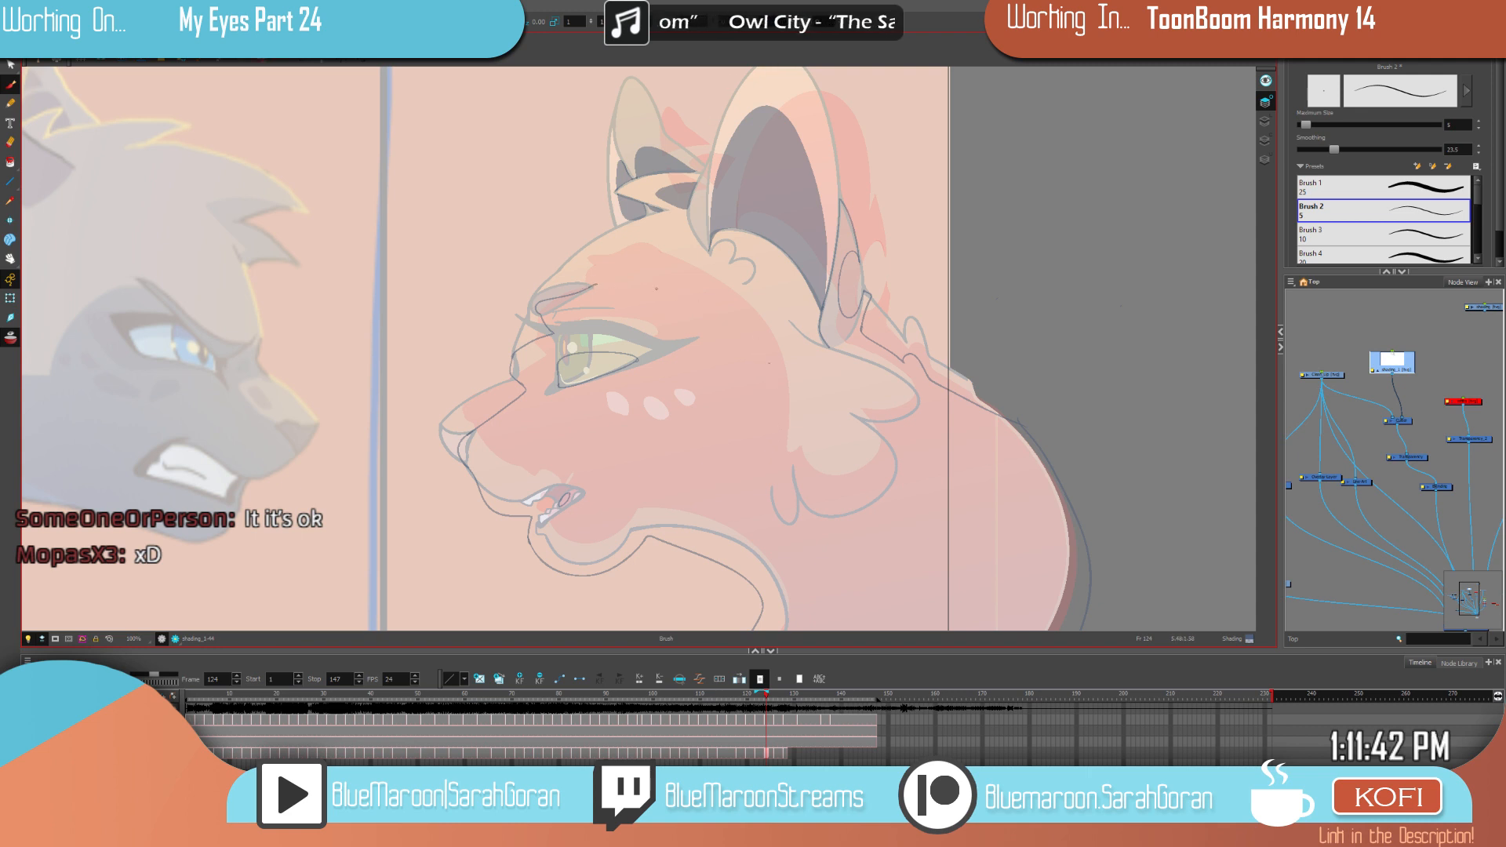
mouse_move(780, 447)
left_mouse_down()
mouse_move(745, 346)
mouse_move(623, 284)
left_mouse_up()
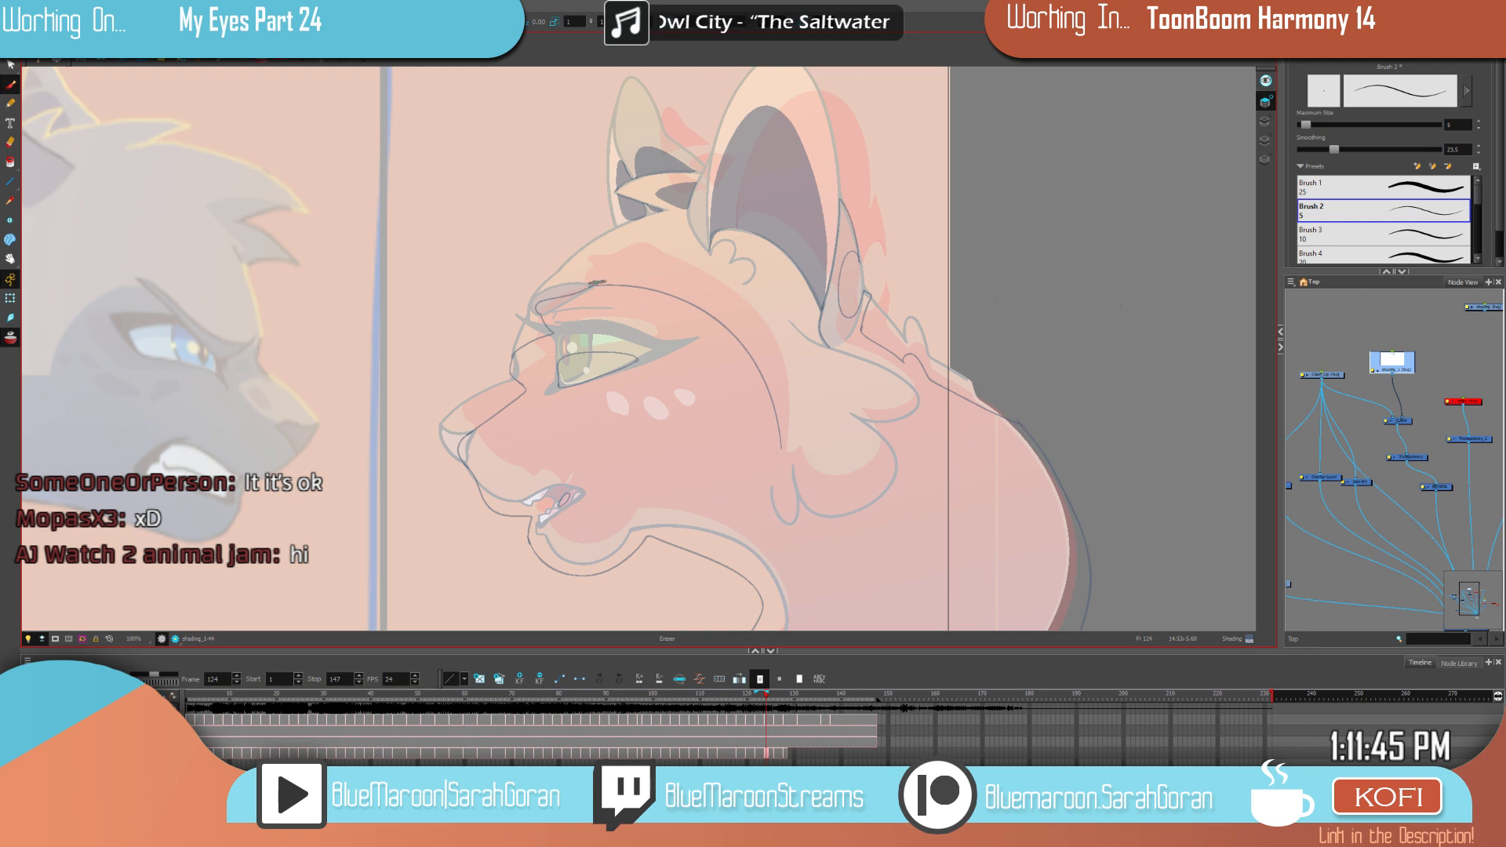
left_click_drag(598, 282, 590, 284)
key("f")
key("g")
left_click_drag(899, 404, 842, 360)
key("f")
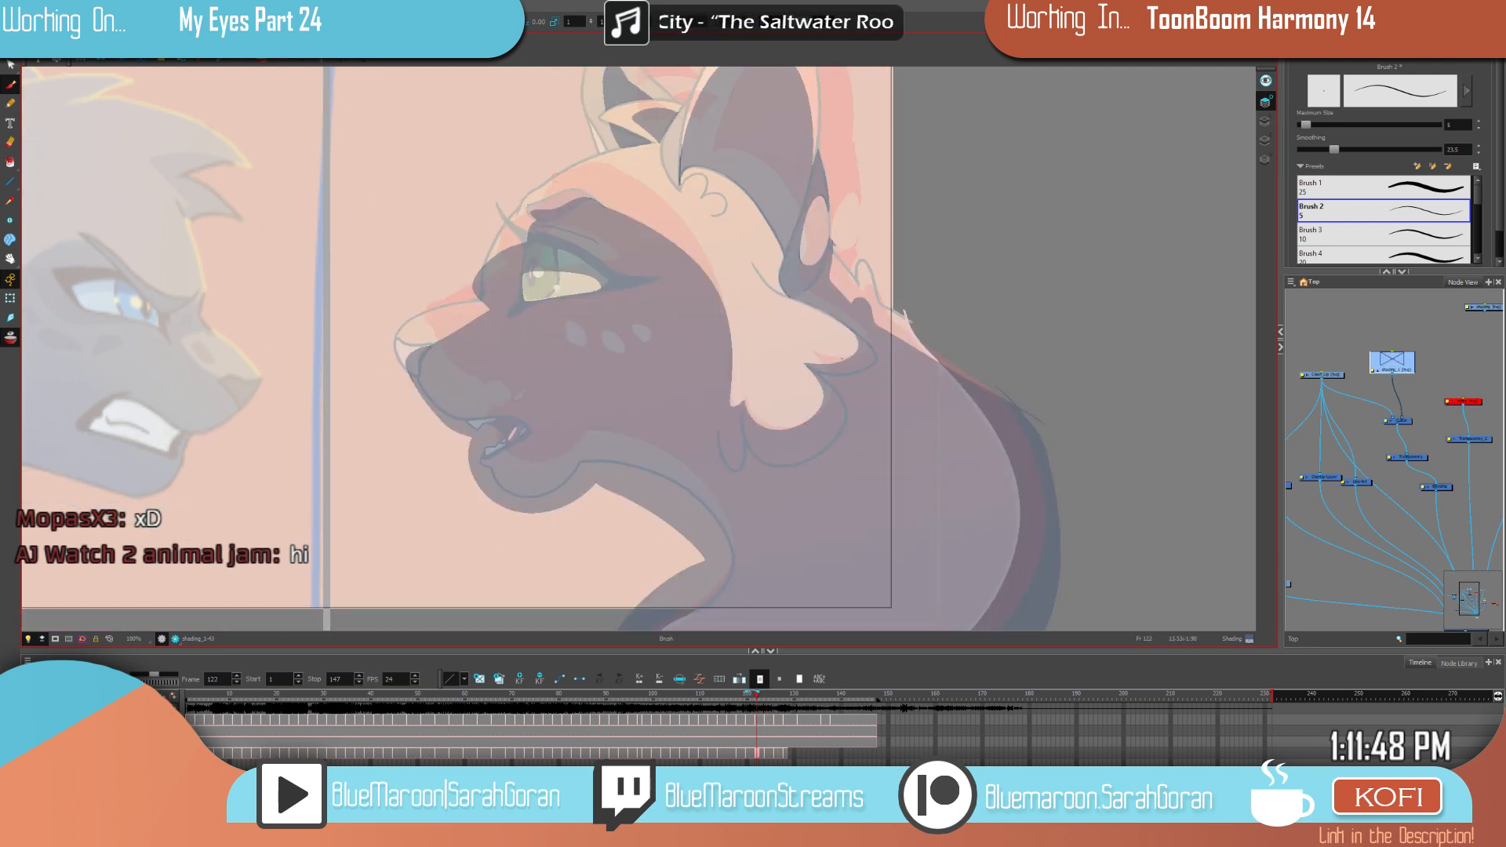
key("g")
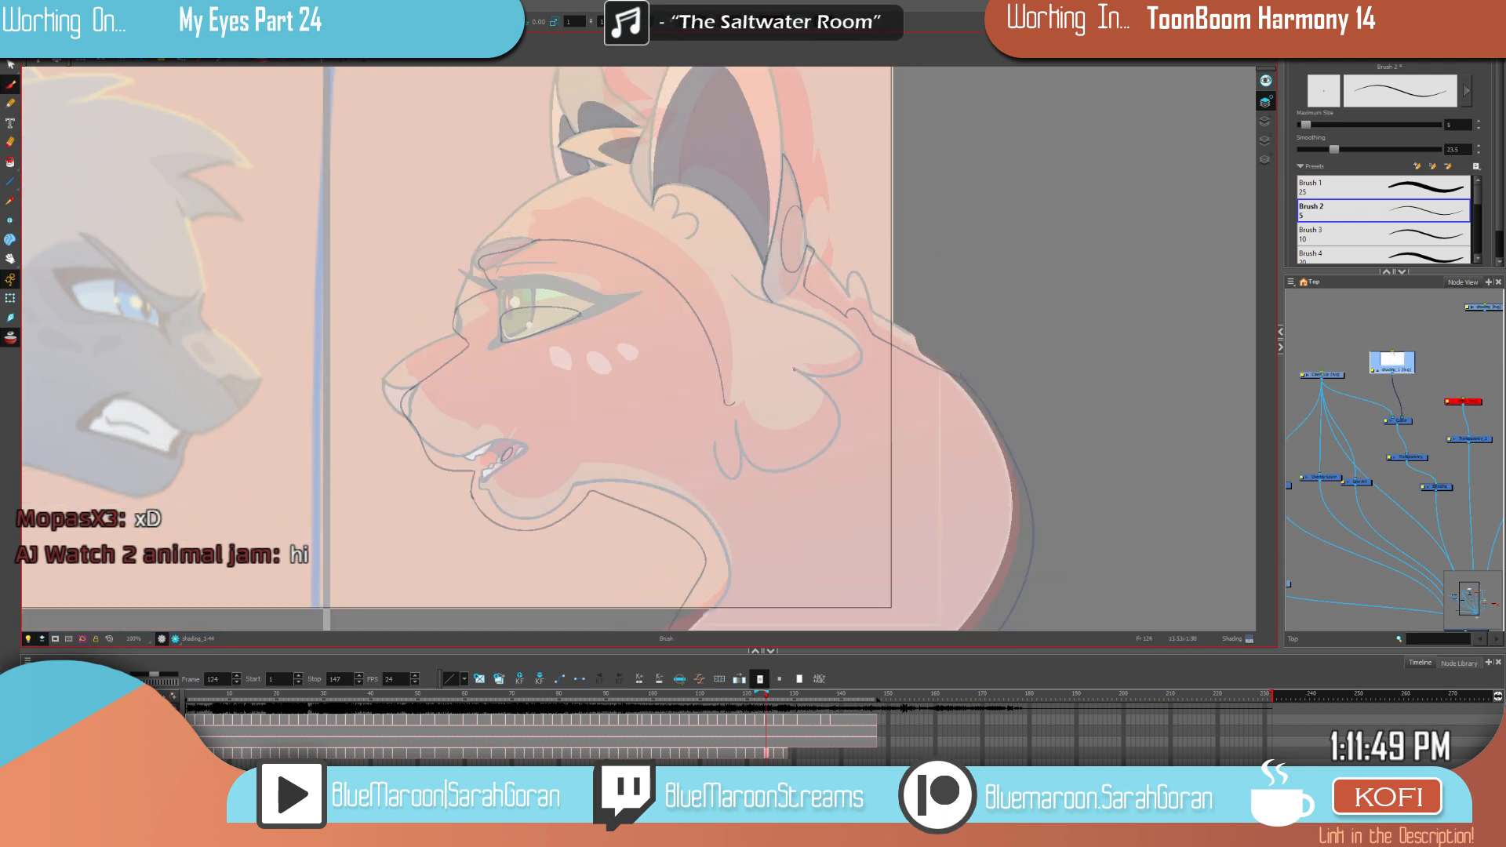
Step: Outline the shading along the lower edges of the cheek fur tufts on frame 124, referring to frame 122
key("f")
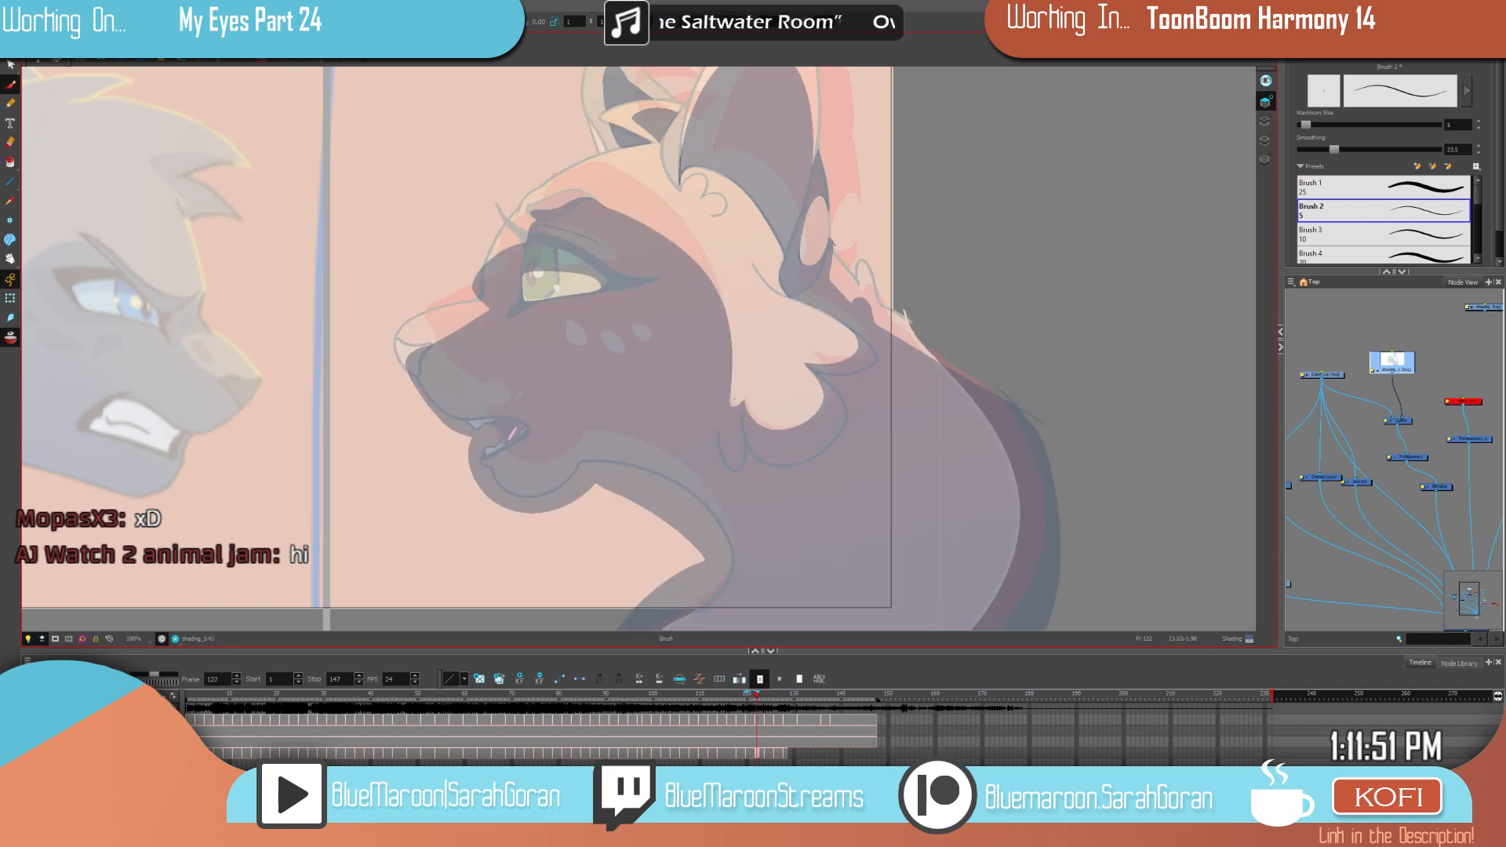
key("g")
key("f")
key("g")
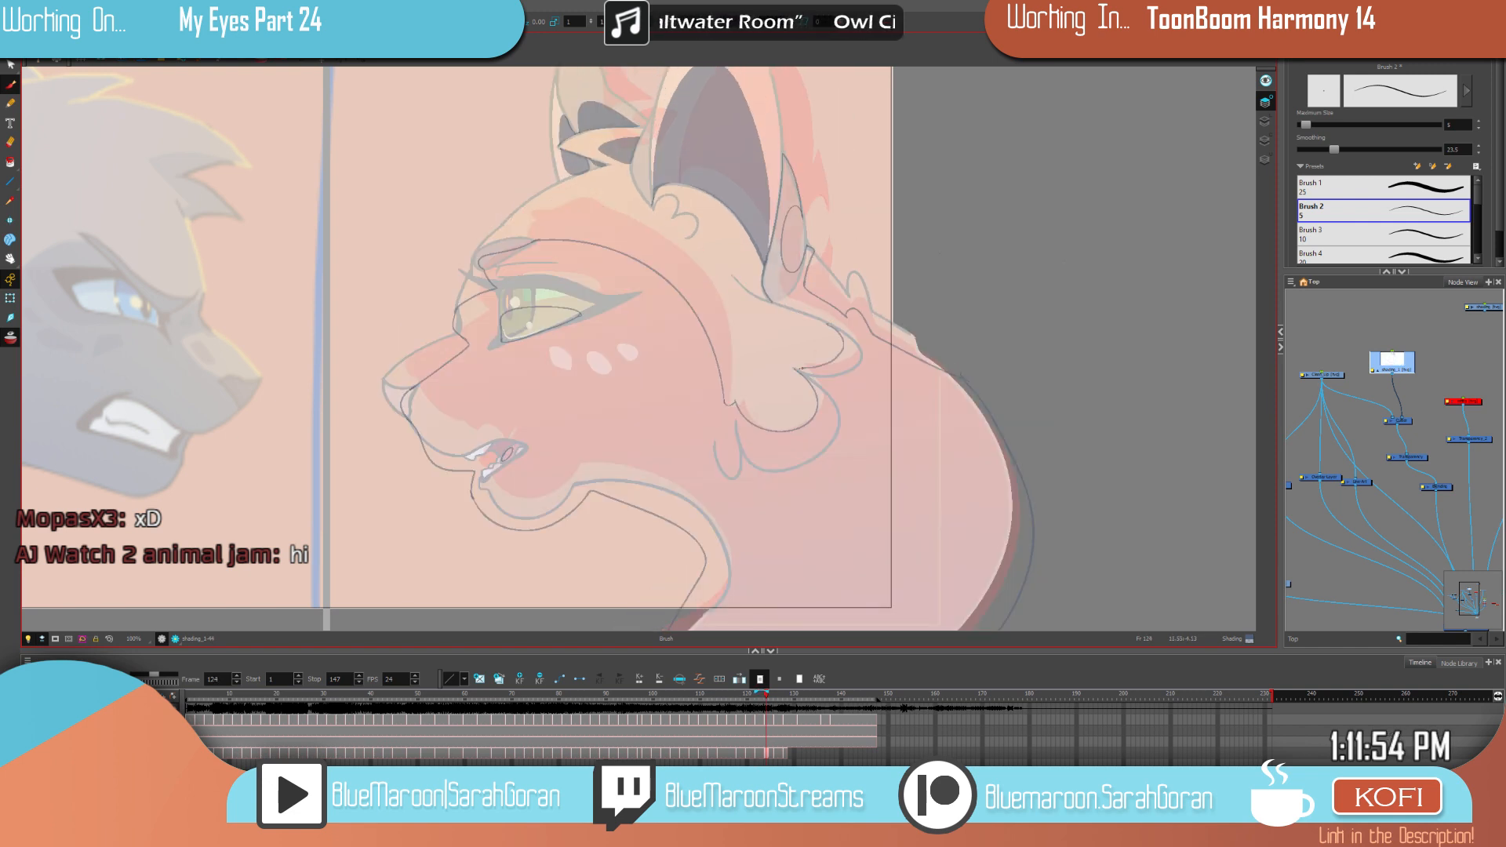
left_click_drag(947, 336, 921, 386)
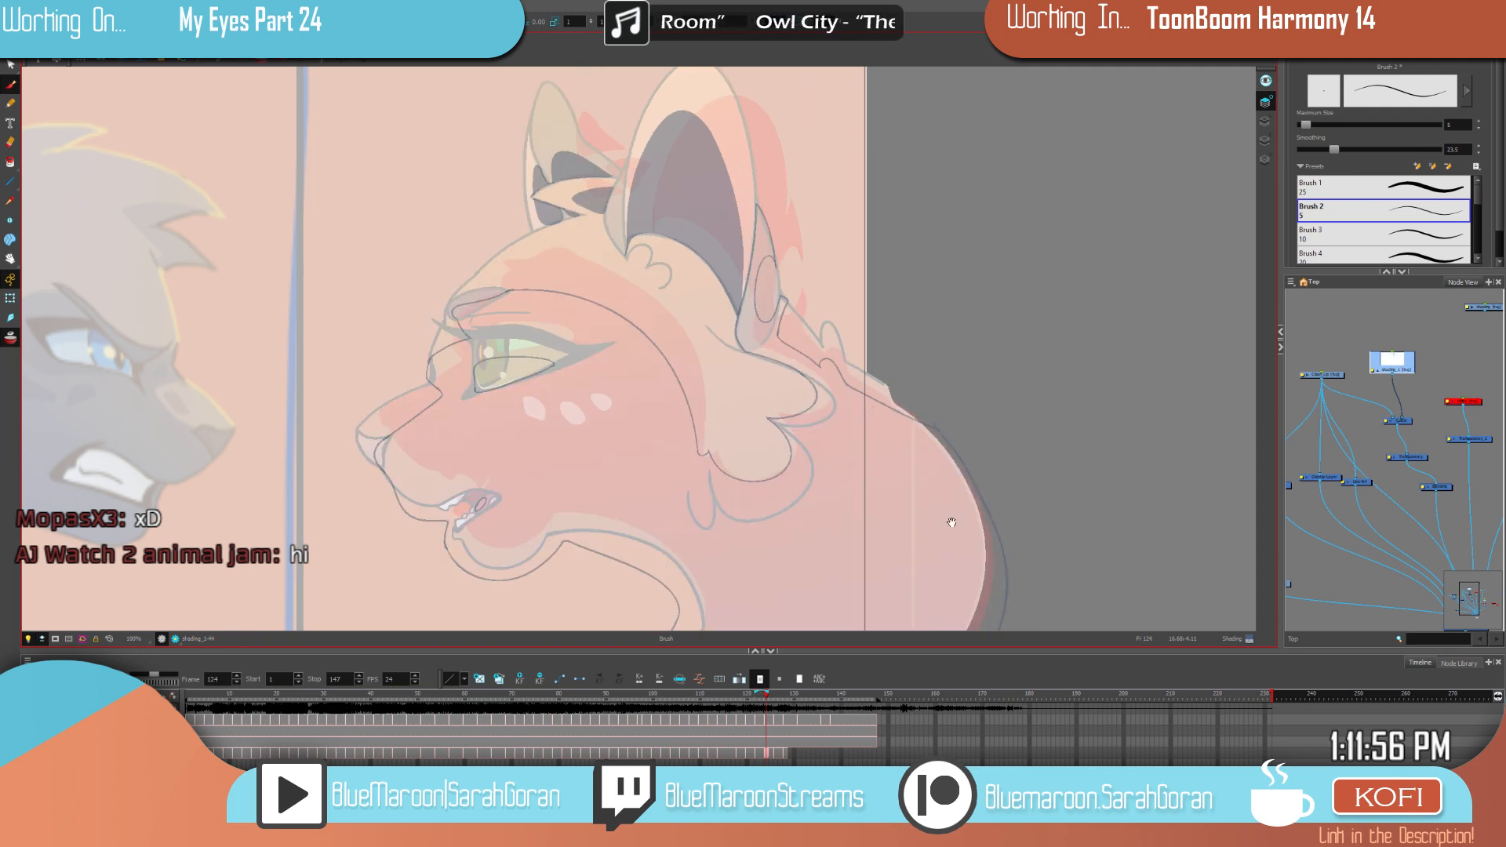
Step: Fill the outlined face, neck and body shading on frame 124 with the dark shading colour
left_click_drag(951, 522, 945, 437)
left_click(909, 450)
key("ctrl+z")
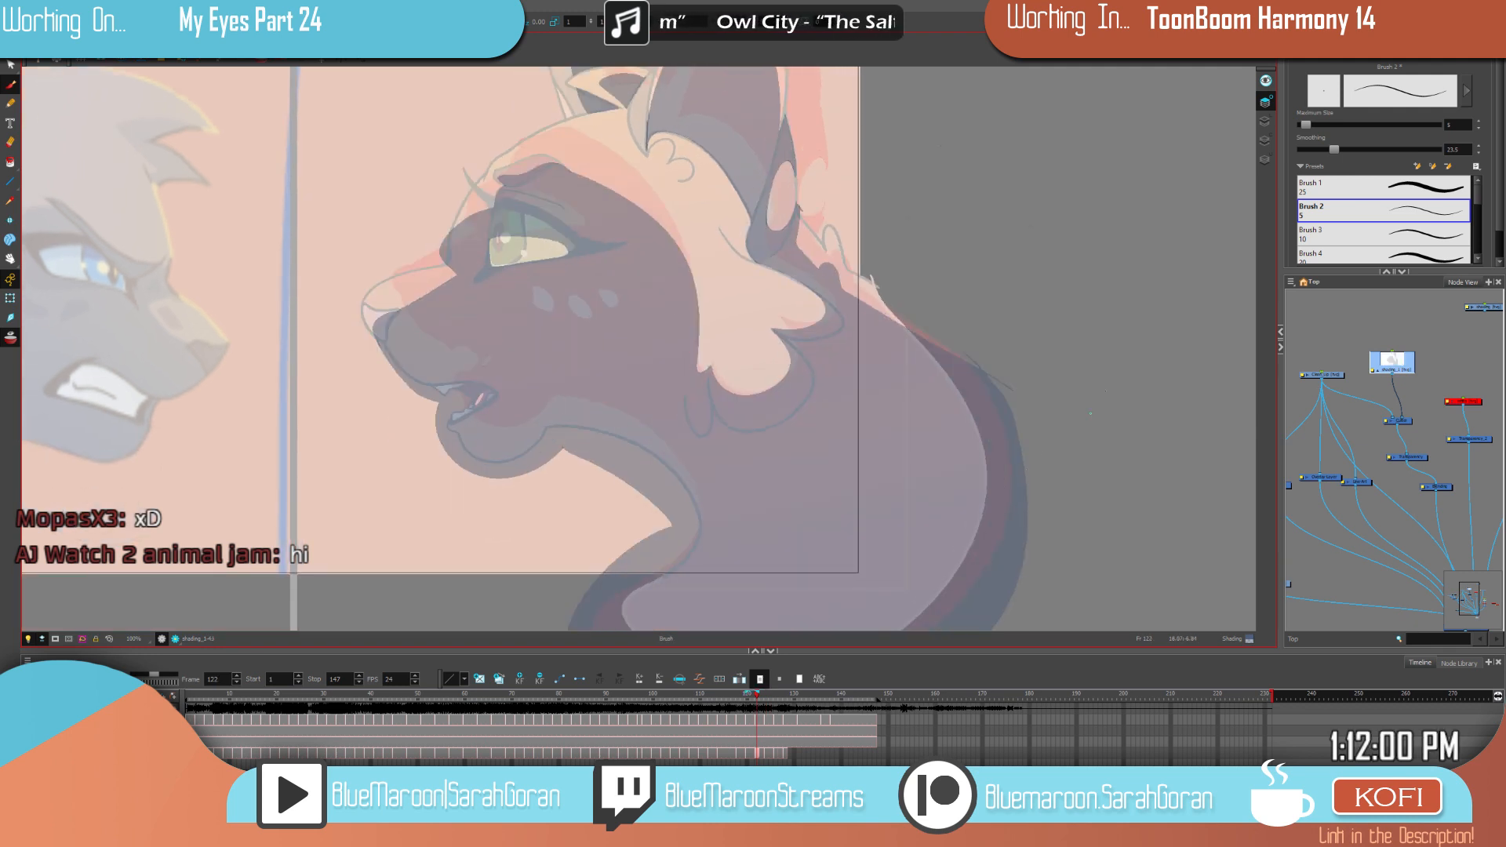
key("ctrl+shift+z")
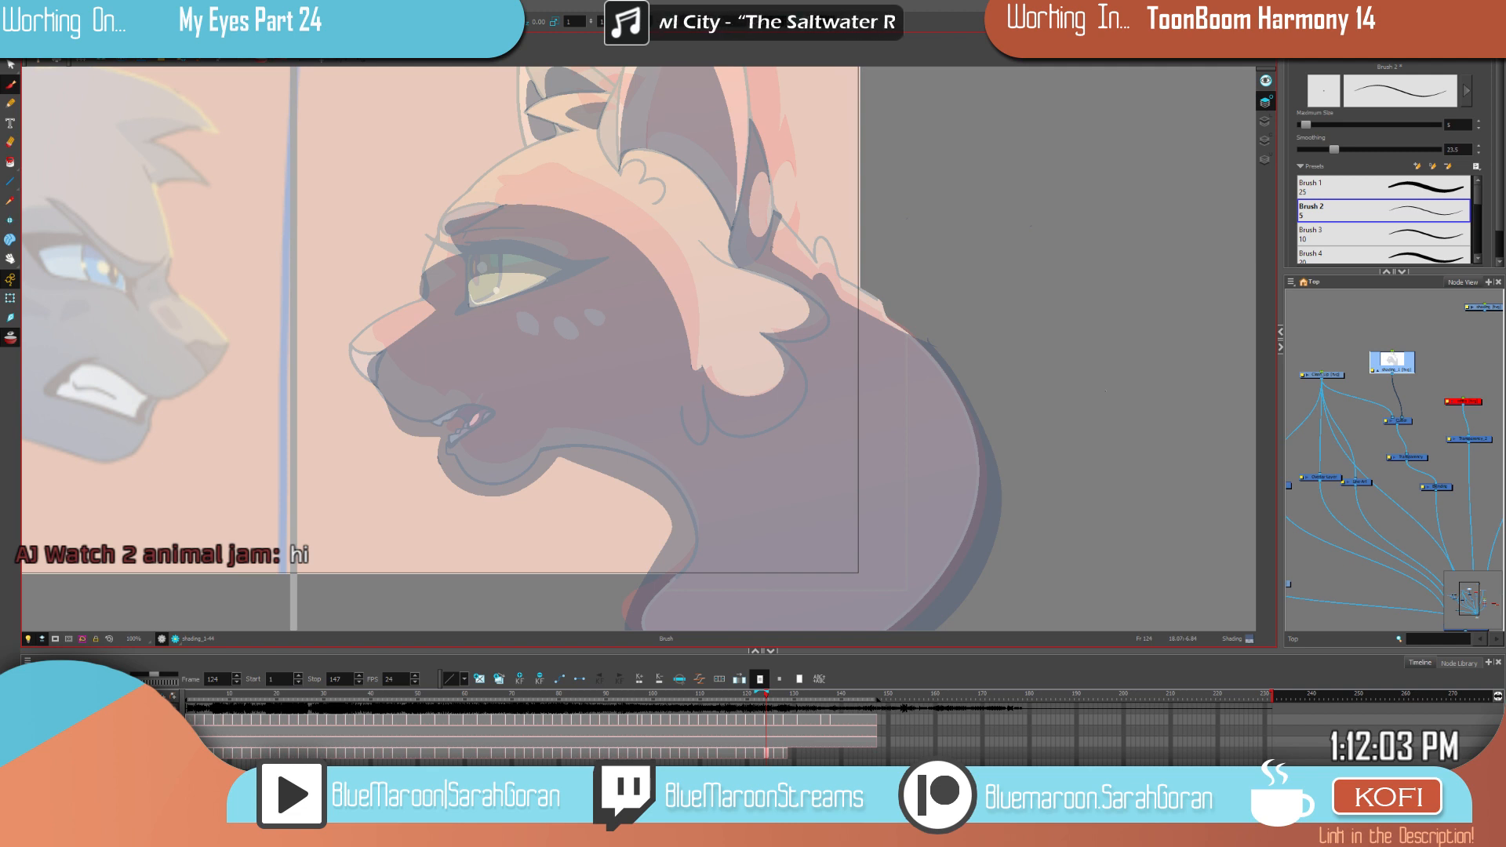
mouse_move(1095, 403)
left_mouse_down()
mouse_move(1109, 376)
mouse_move(1098, 353)
mouse_move(1104, 399)
left_mouse_up()
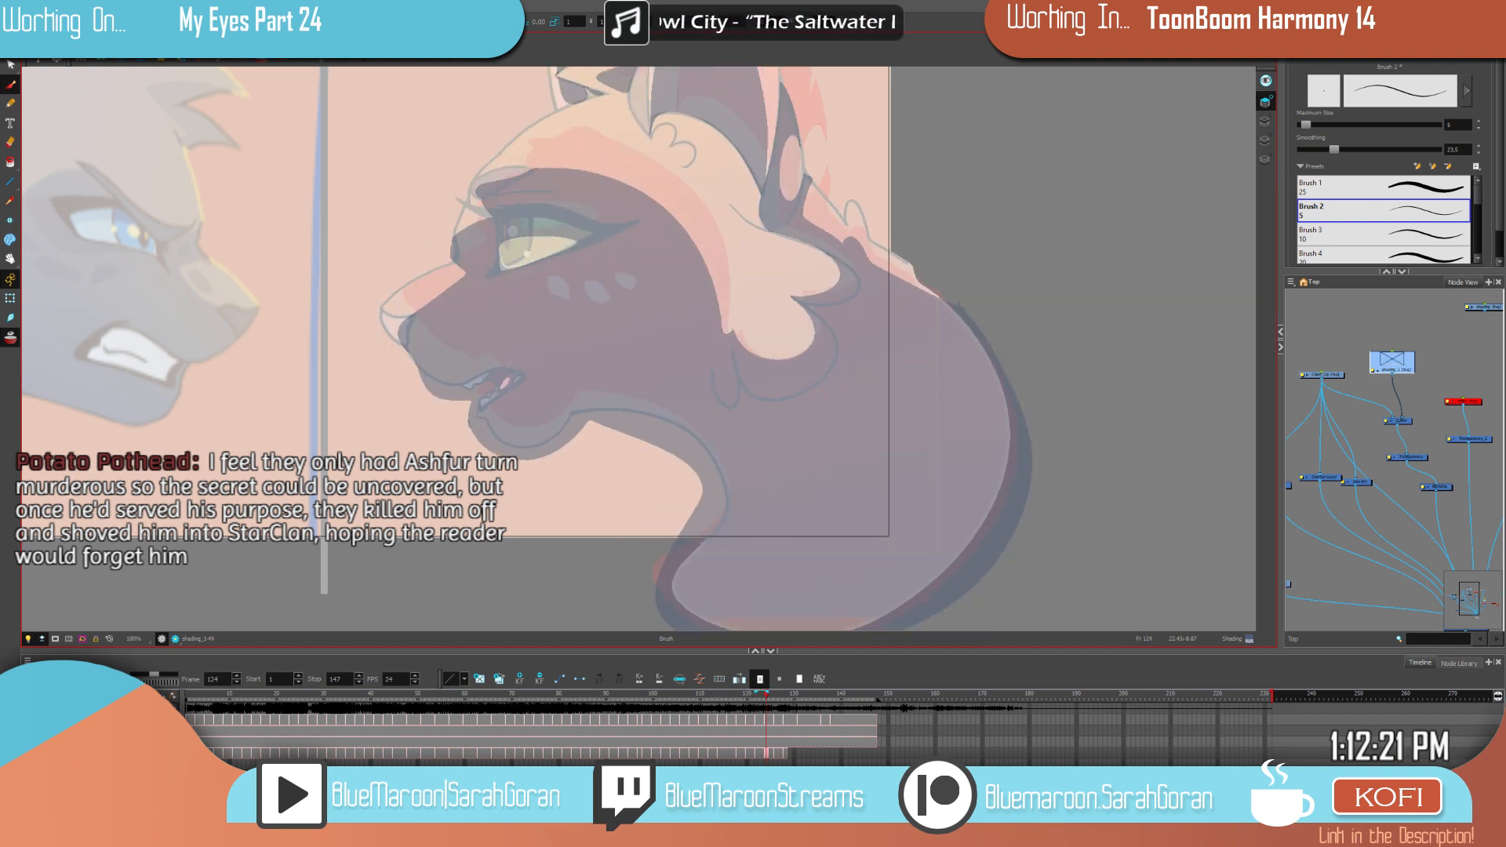
Step: Compare the finished shading on frame 124 with the cat's pose on frame 126
key("period")
key("comma")
key("period")
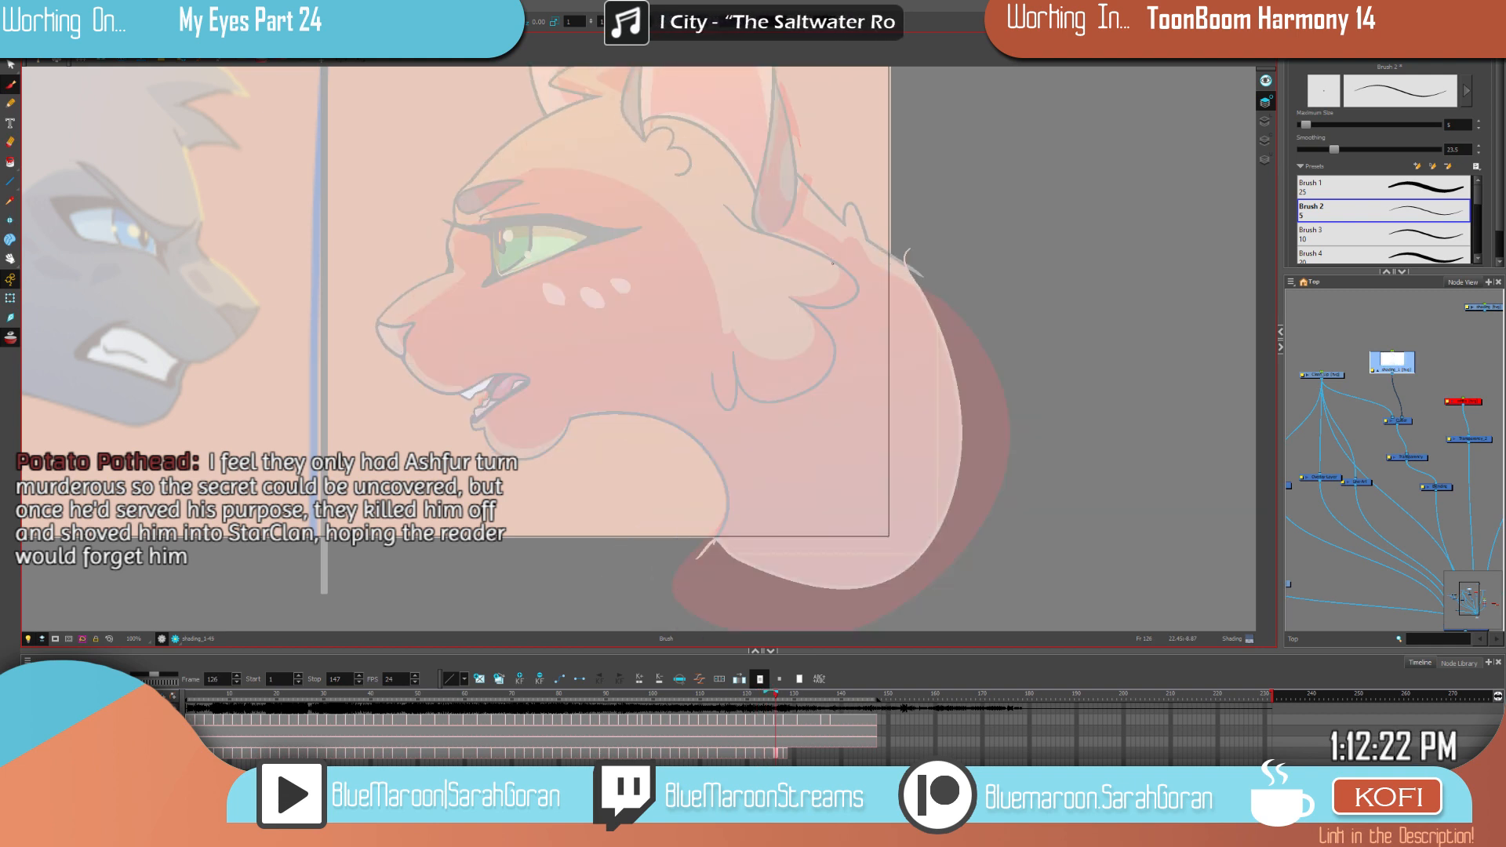
key("comma")
key("comma")
key("comma")
key("g")
key("g")
key("f")
key("f")
key("g")
key("g")
Step: Outline the shading edge along the cheek fur tufts on frame 126, matching frame 124
mouse_move(836, 285)
left_mouse_down()
mouse_move(783, 295)
mouse_move(813, 328)
mouse_move(801, 359)
mouse_move(753, 365)
mouse_move(731, 336)
left_mouse_up()
key("period")
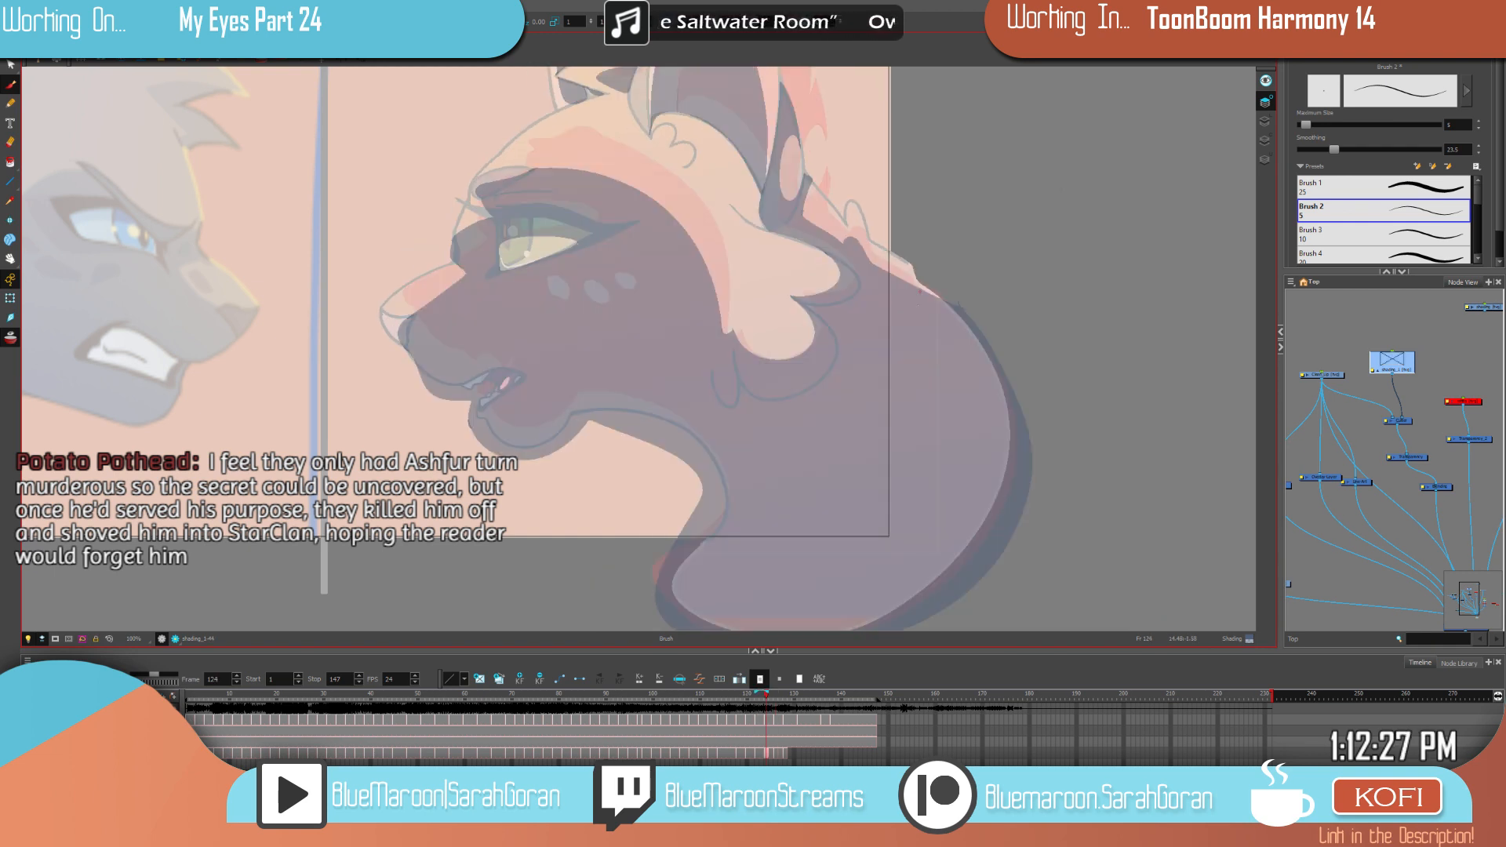
key("comma")
key("f")
key("g")
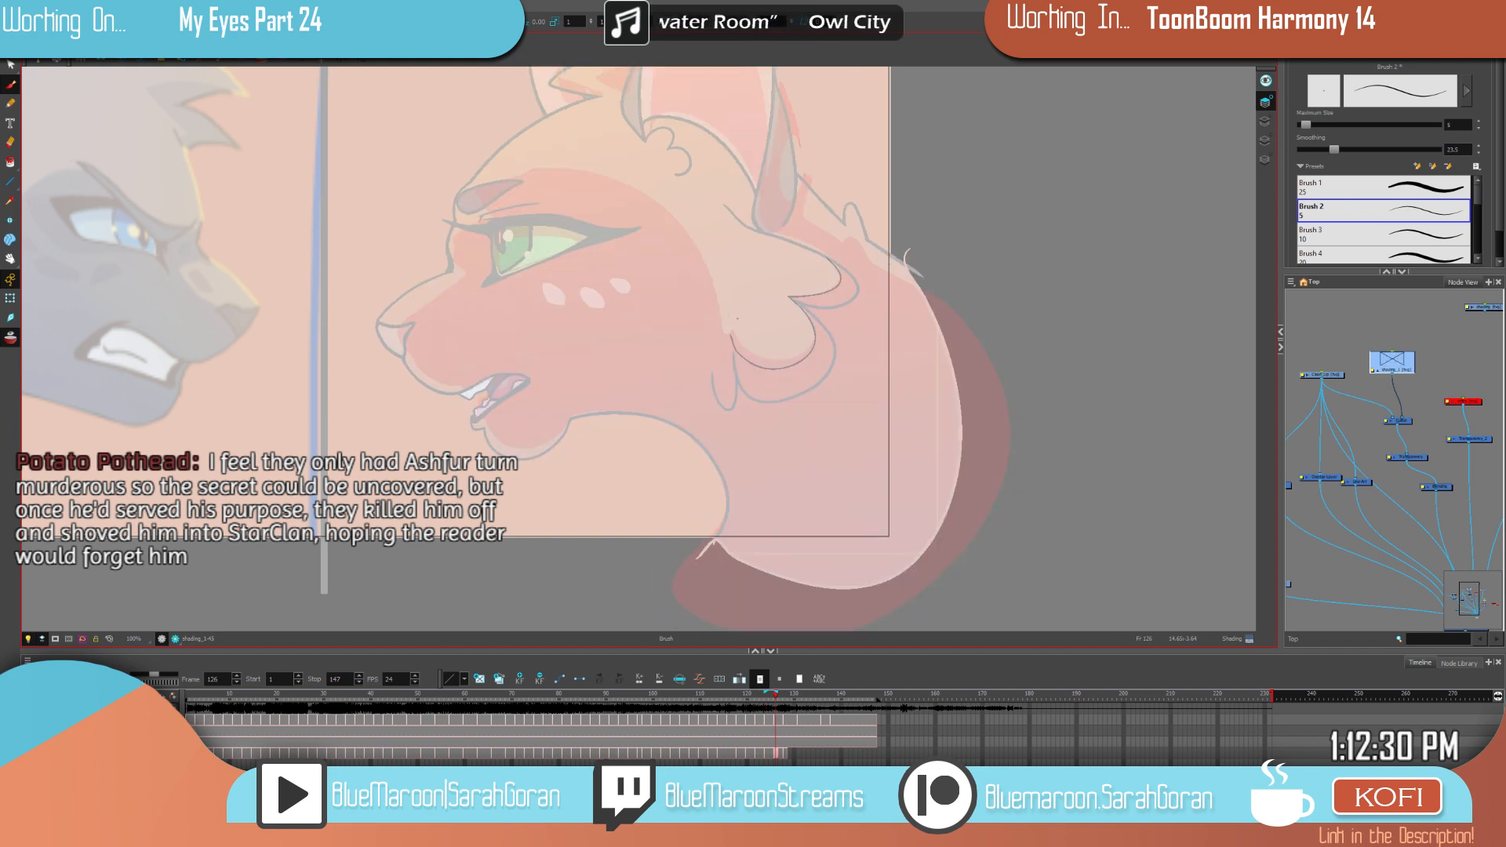
Step: Refine the lower cheek tuft's shading outline on frame 126 and trim its stray end
key("period")
key("period")
mouse_move(811, 348)
left_mouse_down()
mouse_move(777, 363)
mouse_move(738, 361)
left_mouse_up()
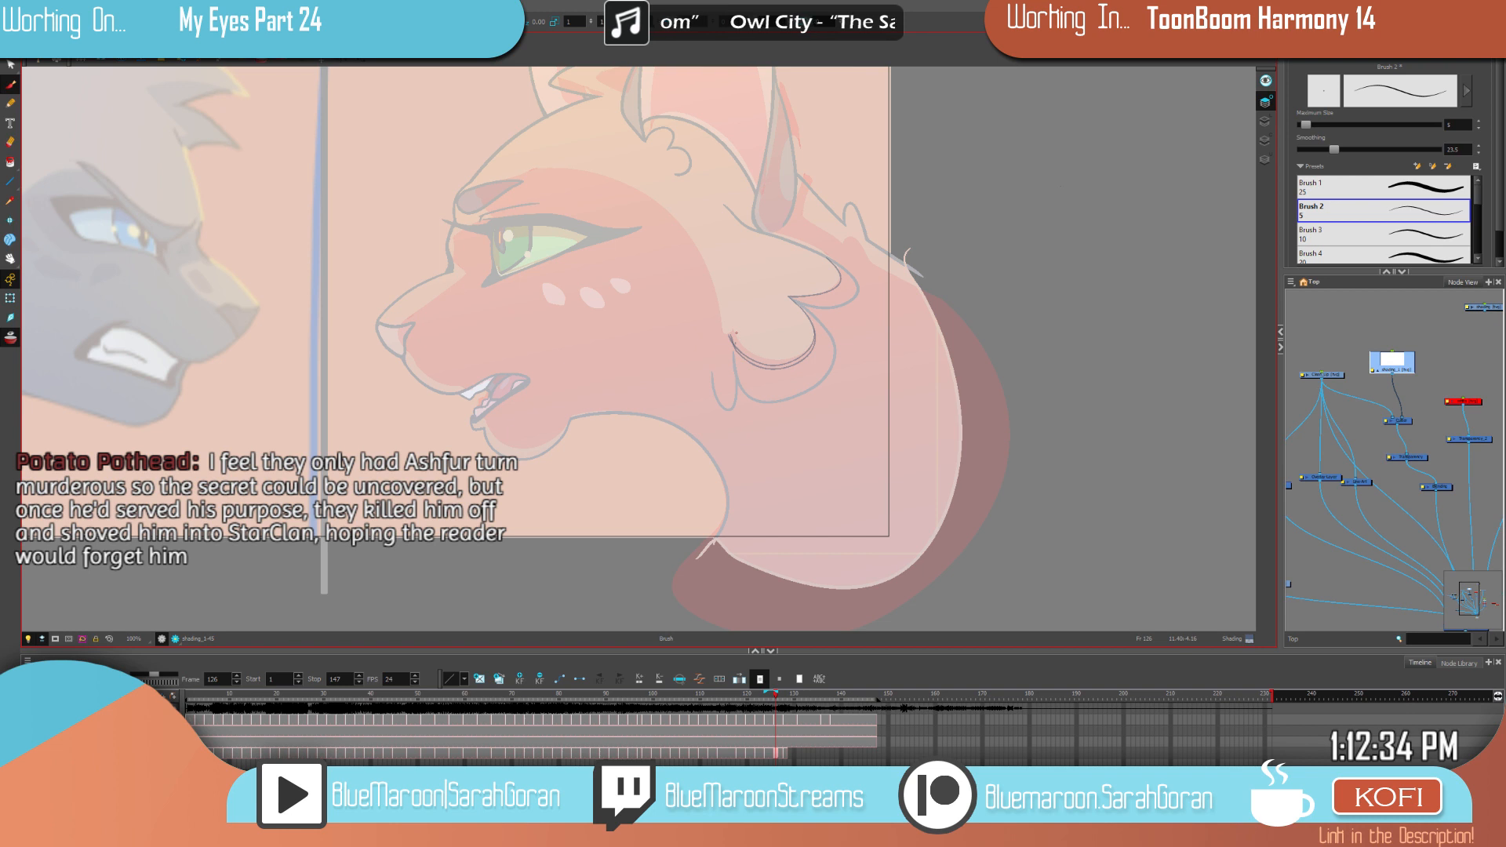
key("alt+t")
left_click_drag(750, 343, 755, 347)
key("alt+i")
left_click(770, 356)
key("ctrl+z")
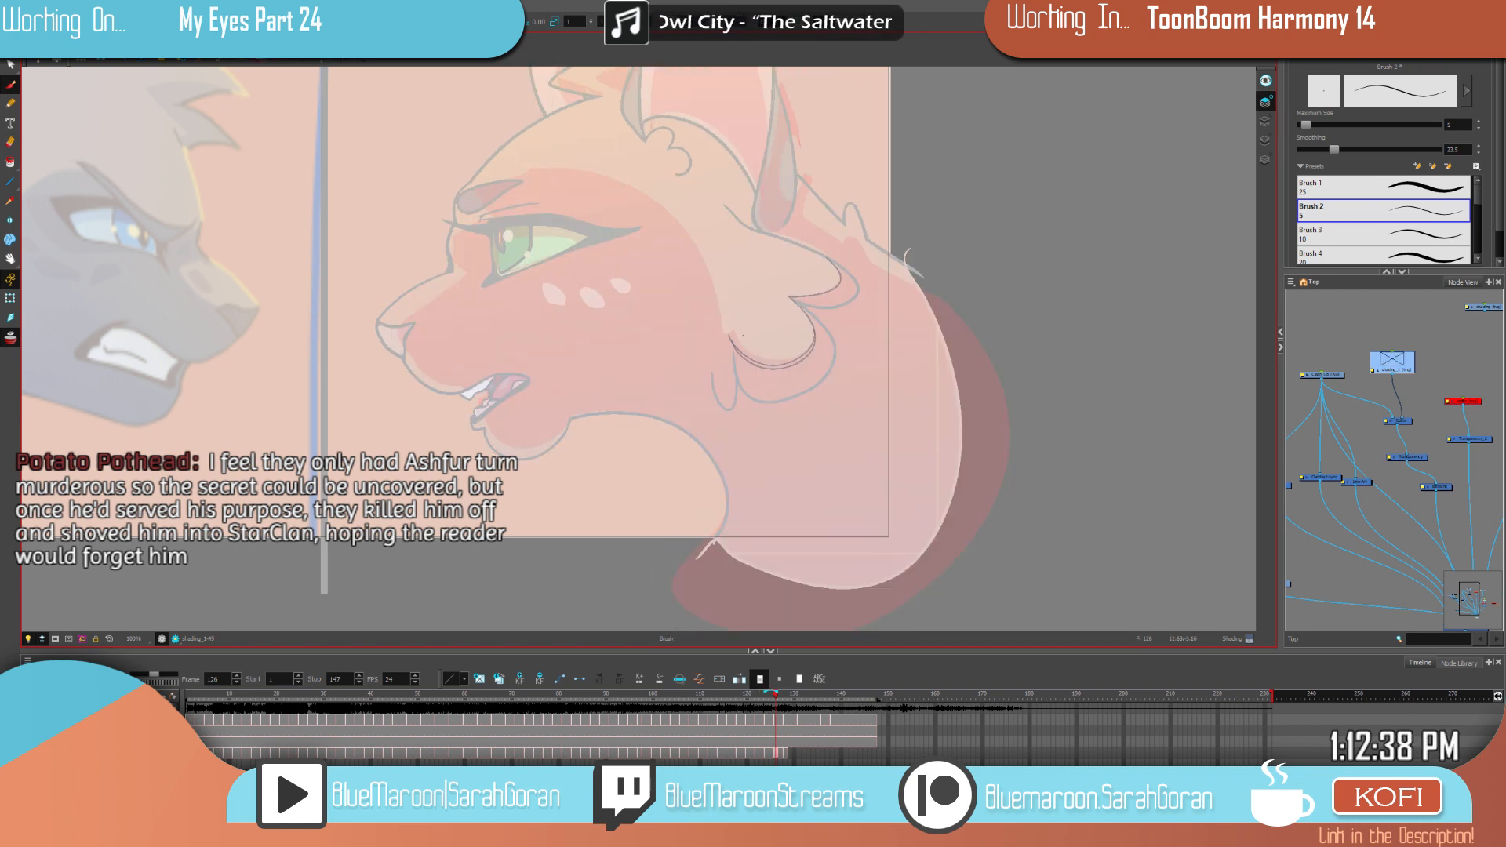
Step: Outline the face shading's upper arc on frame 126 from the cheek fur over the eye to the forehead
mouse_move(720, 338)
left_mouse_down()
mouse_move(710, 268)
mouse_move(656, 200)
mouse_move(526, 177)
left_mouse_up()
key("f")
key("g")
left_click_drag(836, 334, 943, 374)
key("f")
key("g")
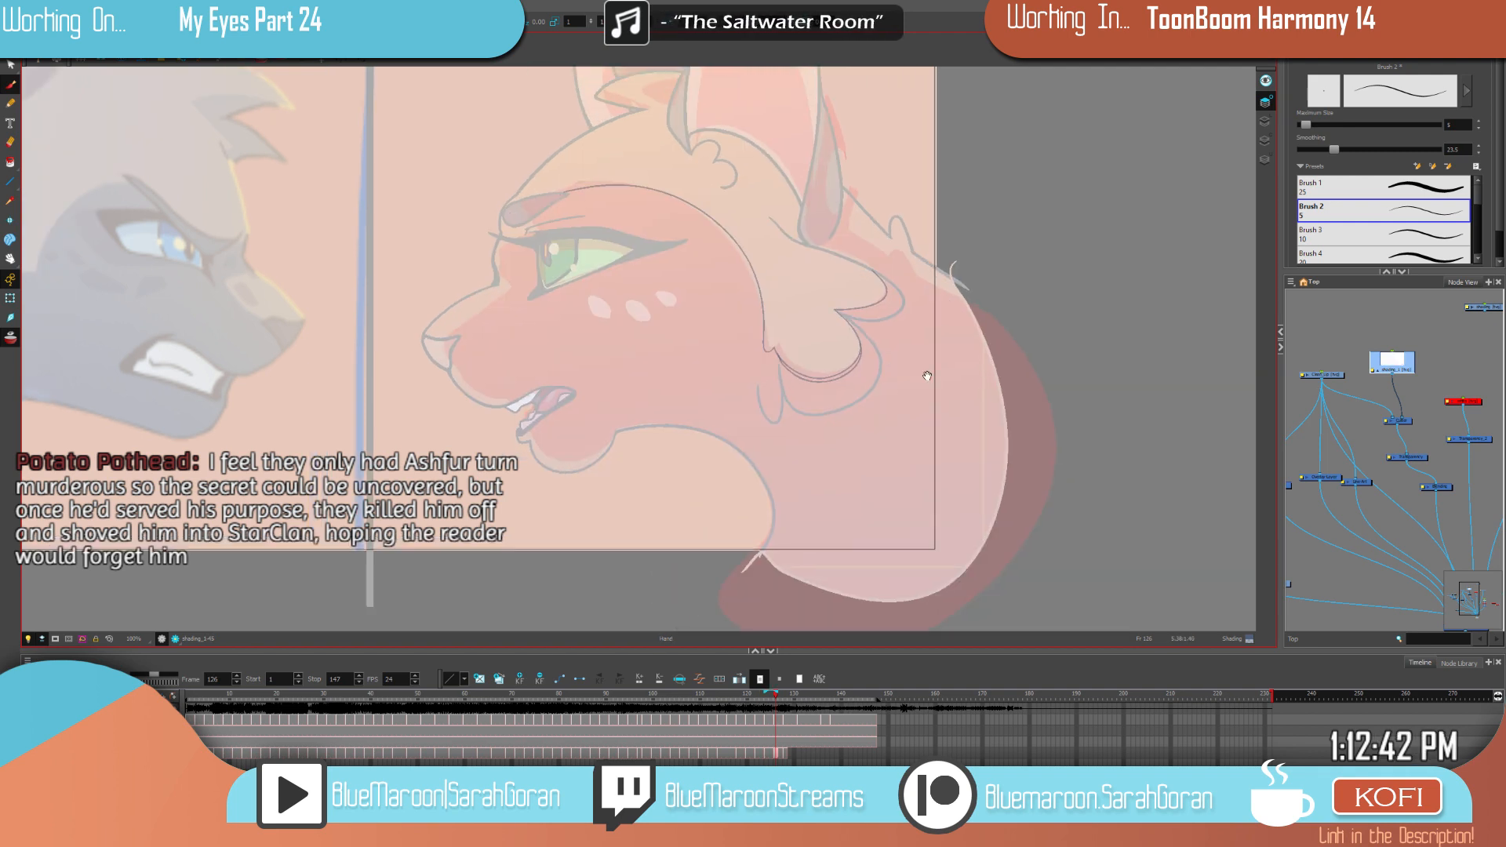
Step: Outline the face shading on frame 126 at the brow, in front of the eye and along the muzzle
left_click_drag(798, 414, 865, 487)
key("f")
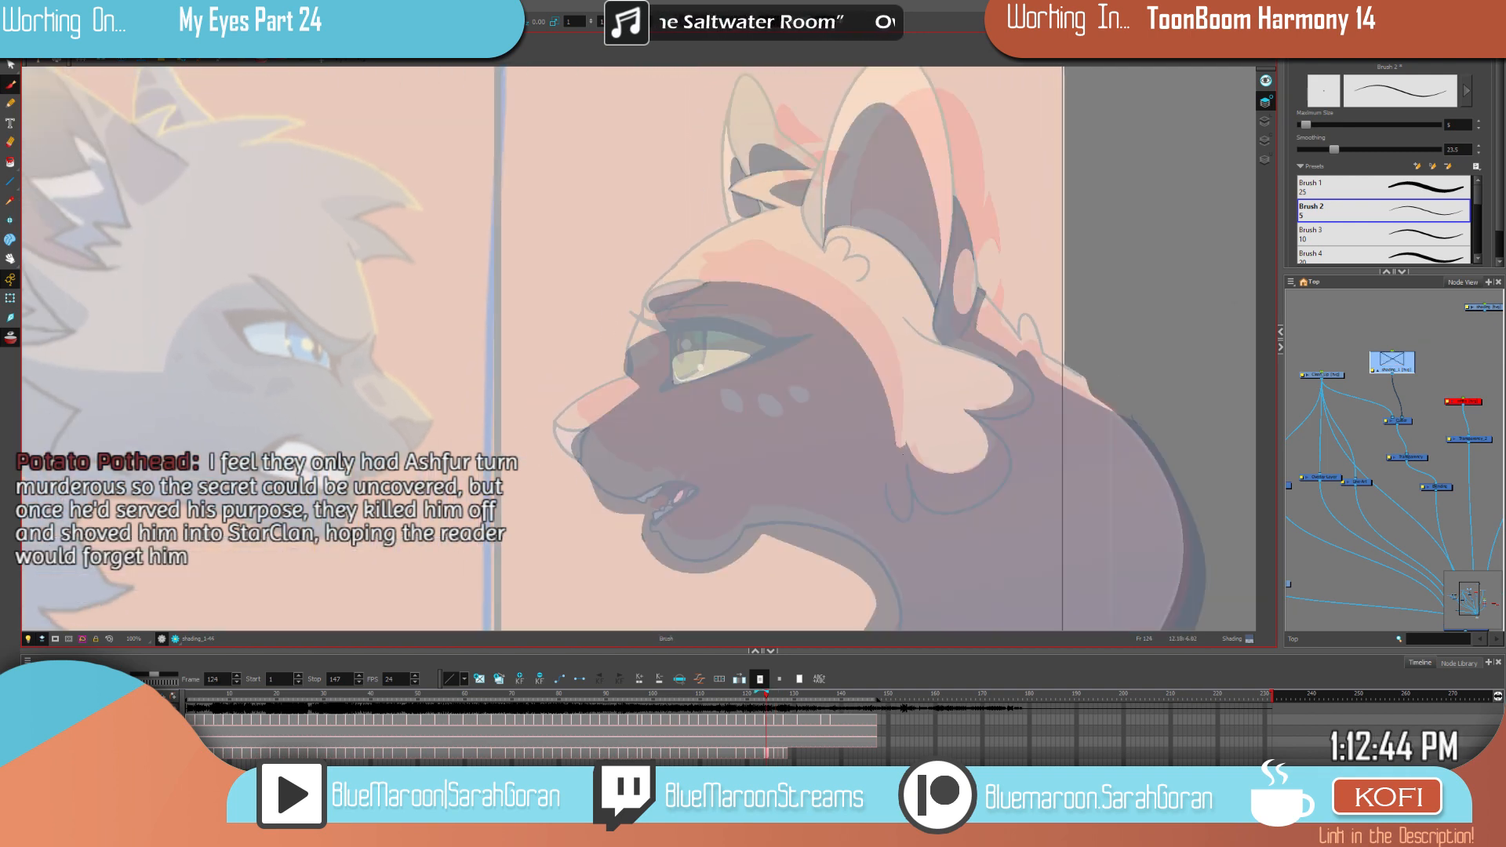
key("g")
left_click_drag(691, 295, 639, 321)
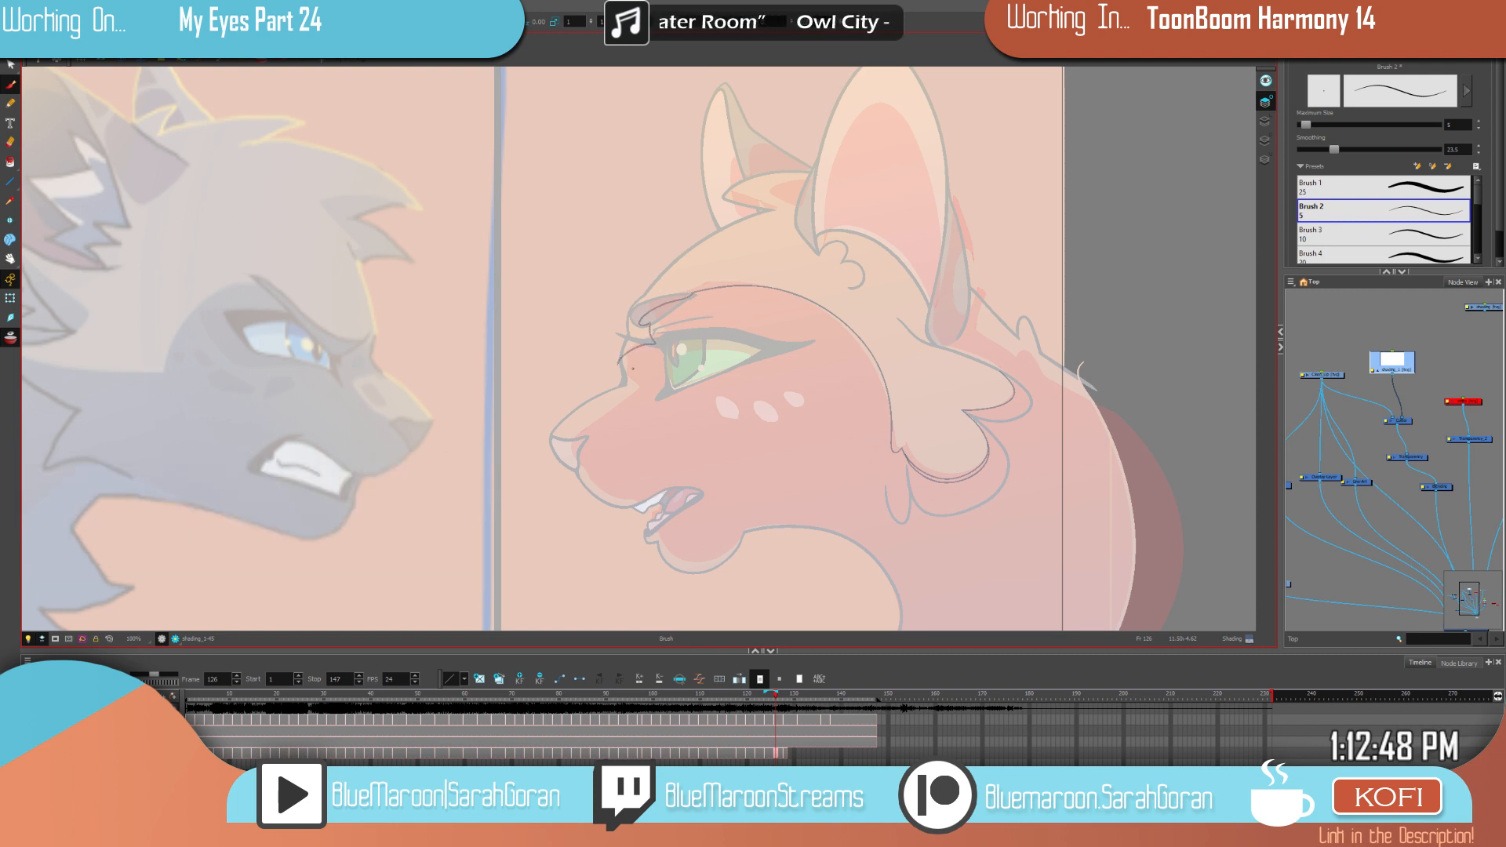
mouse_move(618, 363)
left_mouse_down()
mouse_move(643, 393)
mouse_move(585, 440)
left_mouse_up()
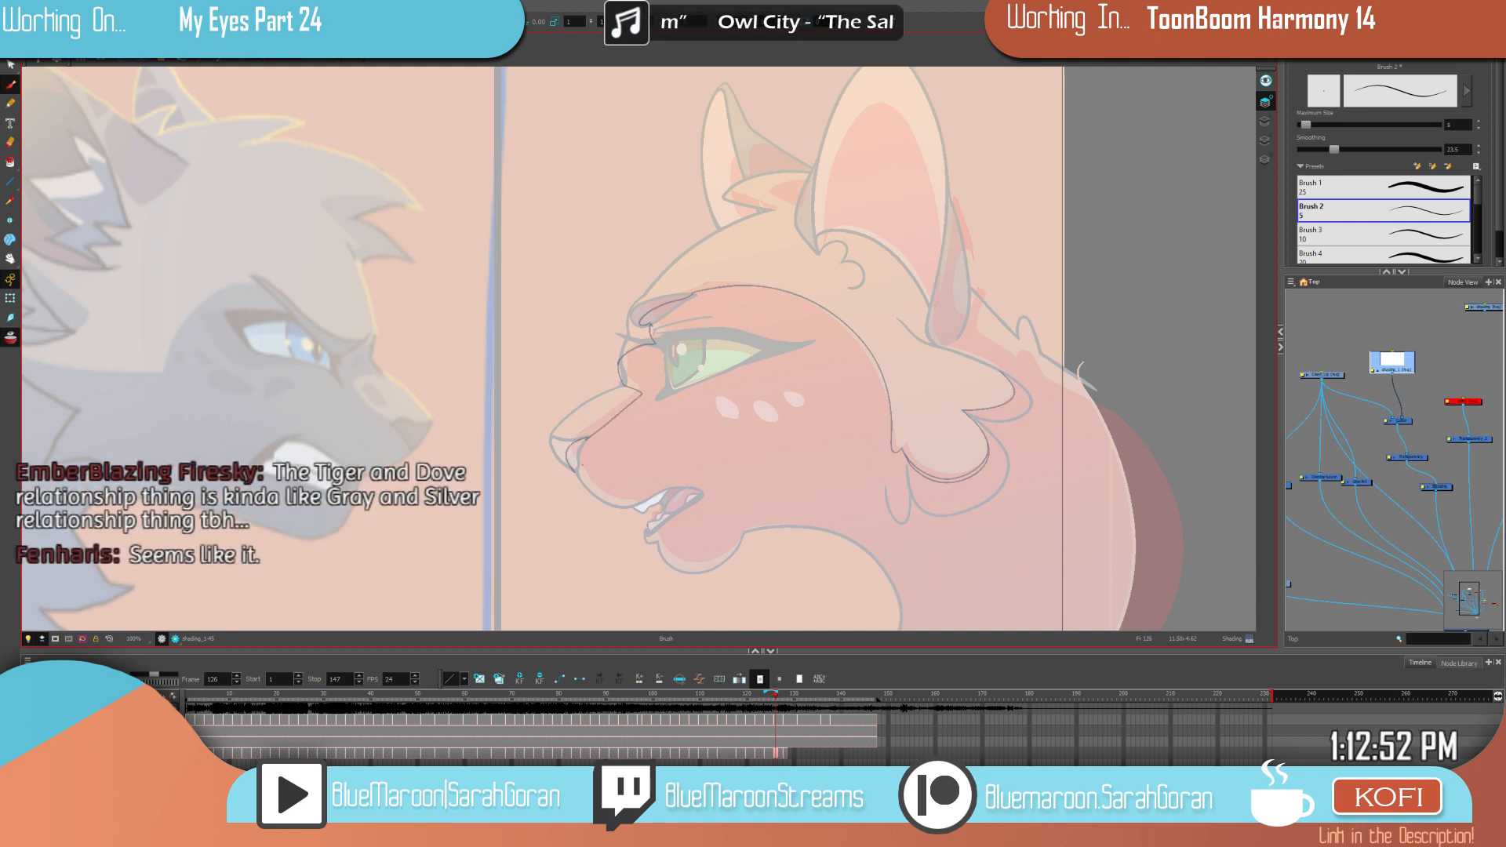
Step: Continue the shading outline on frame 126 from the nose past the mouth and chin, down the throat and around the body
left_click_drag(1060, 564, 993, 396)
left_click_drag(511, 297, 556, 346)
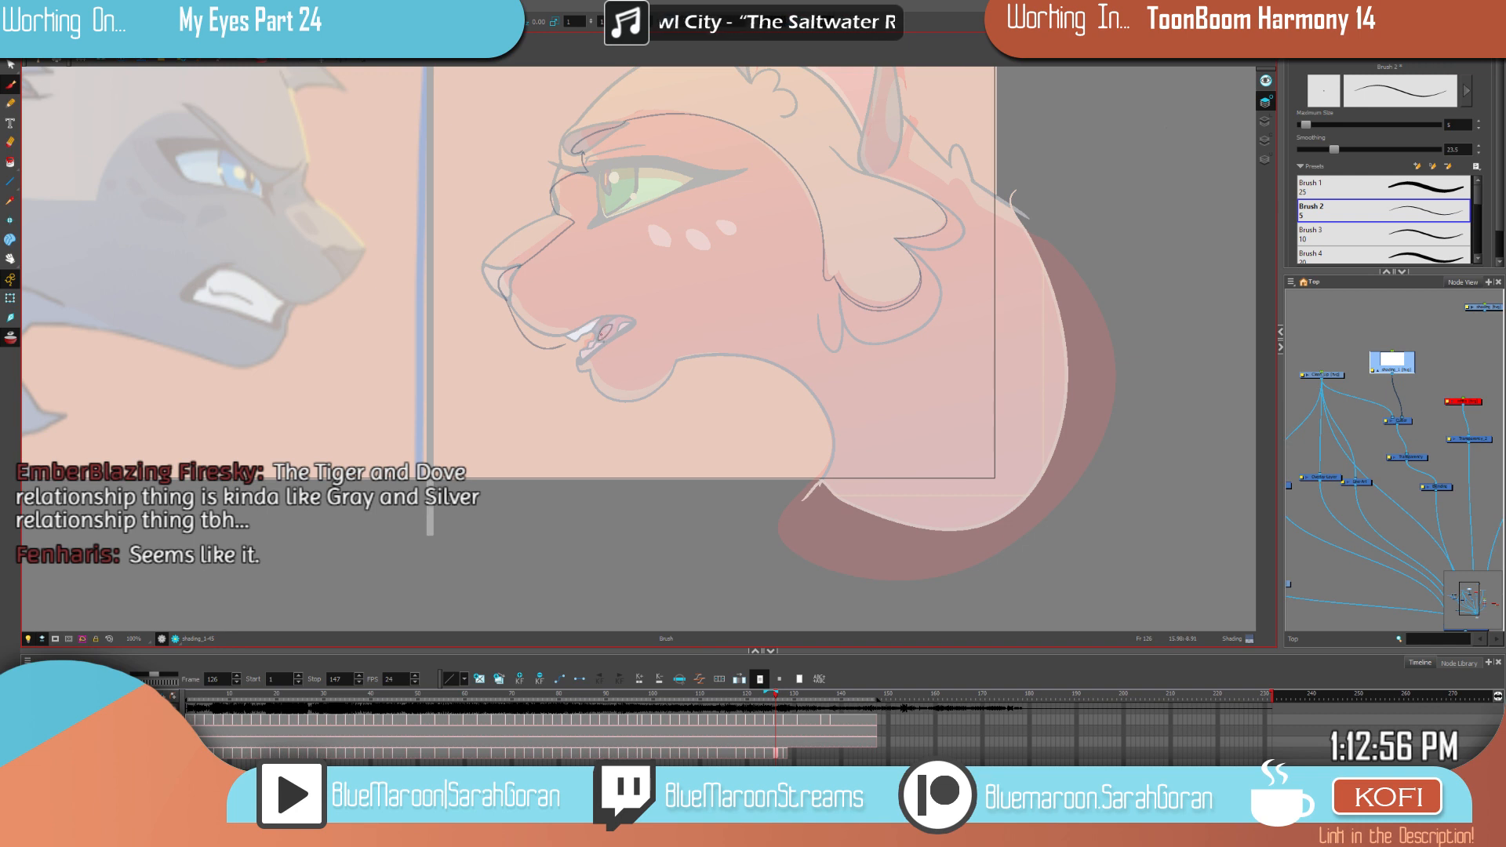
mouse_move(566, 359)
left_mouse_down()
mouse_move(688, 375)
mouse_move(802, 430)
mouse_move(1012, 594)
mouse_move(1074, 243)
mouse_move(903, 421)
left_mouse_up()
key("comma")
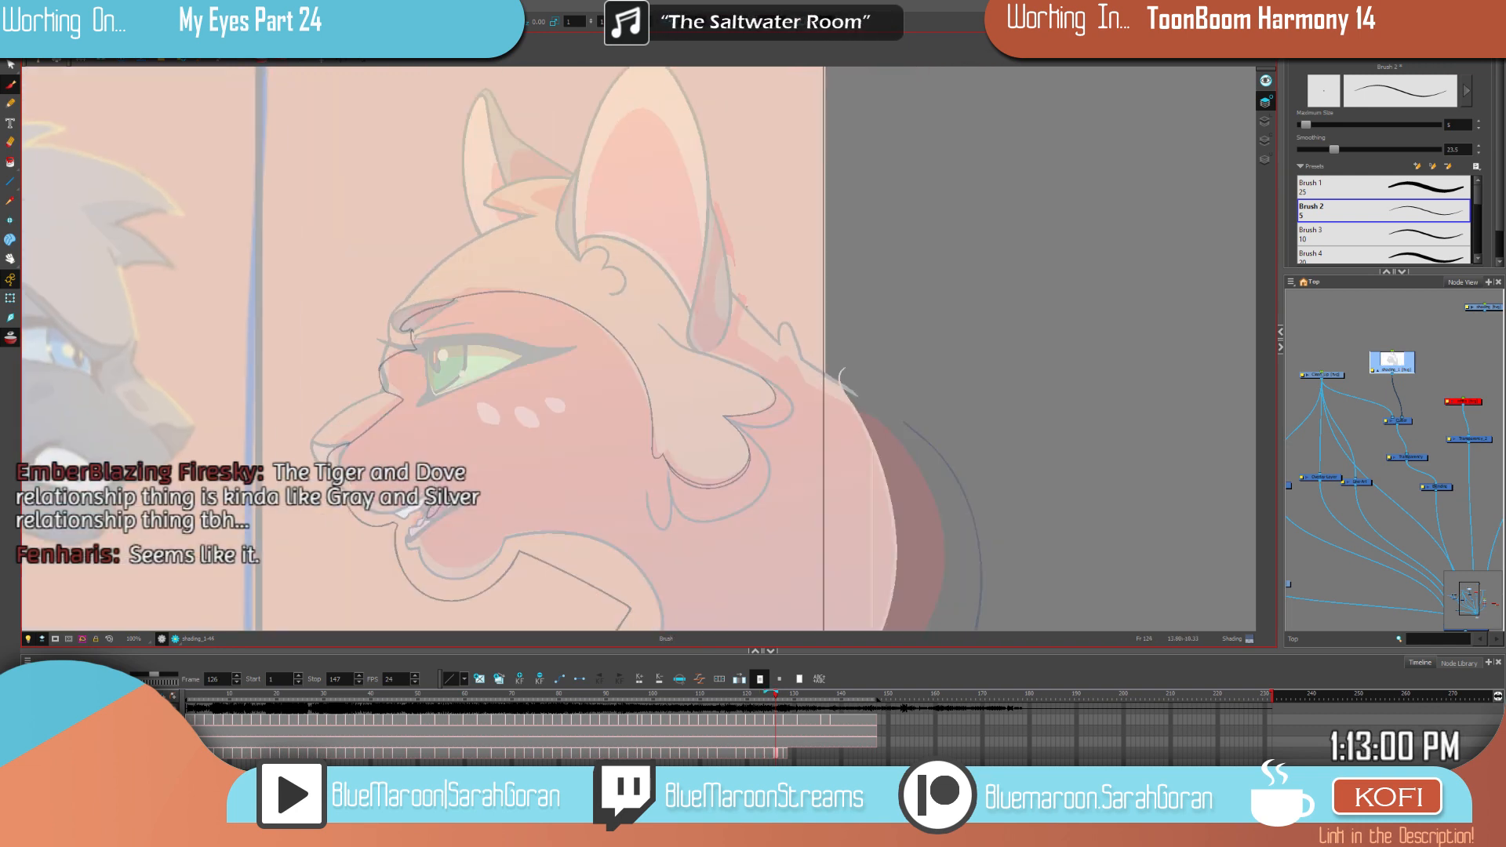
key("period")
Step: Outline the back-of-neck shading on frame 126 from the near ear's base past the fur tufts and clean up stray line segments
mouse_move(739, 295)
left_mouse_down()
mouse_move(737, 338)
mouse_move(858, 411)
left_mouse_up()
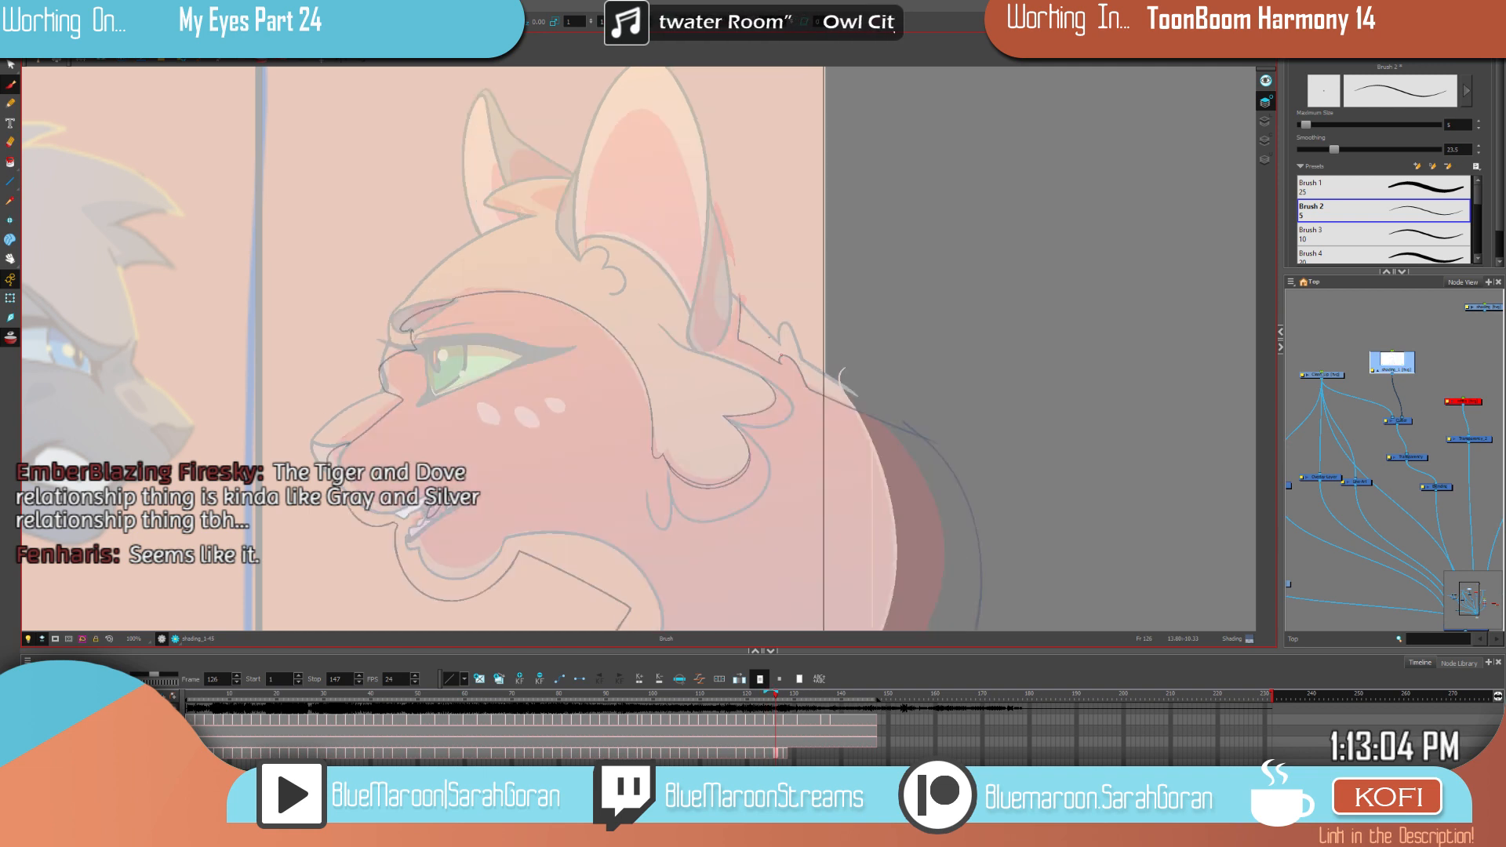
key("alt+s")
left_click(759, 356)
left_click(1008, 251)
left_click(740, 314)
mouse_move(737, 350)
left_mouse_down()
mouse_move(729, 370)
mouse_move(739, 345)
left_mouse_up()
left_click(847, 350)
left_click(734, 348)
left_click(841, 345)
left_click(10, 87)
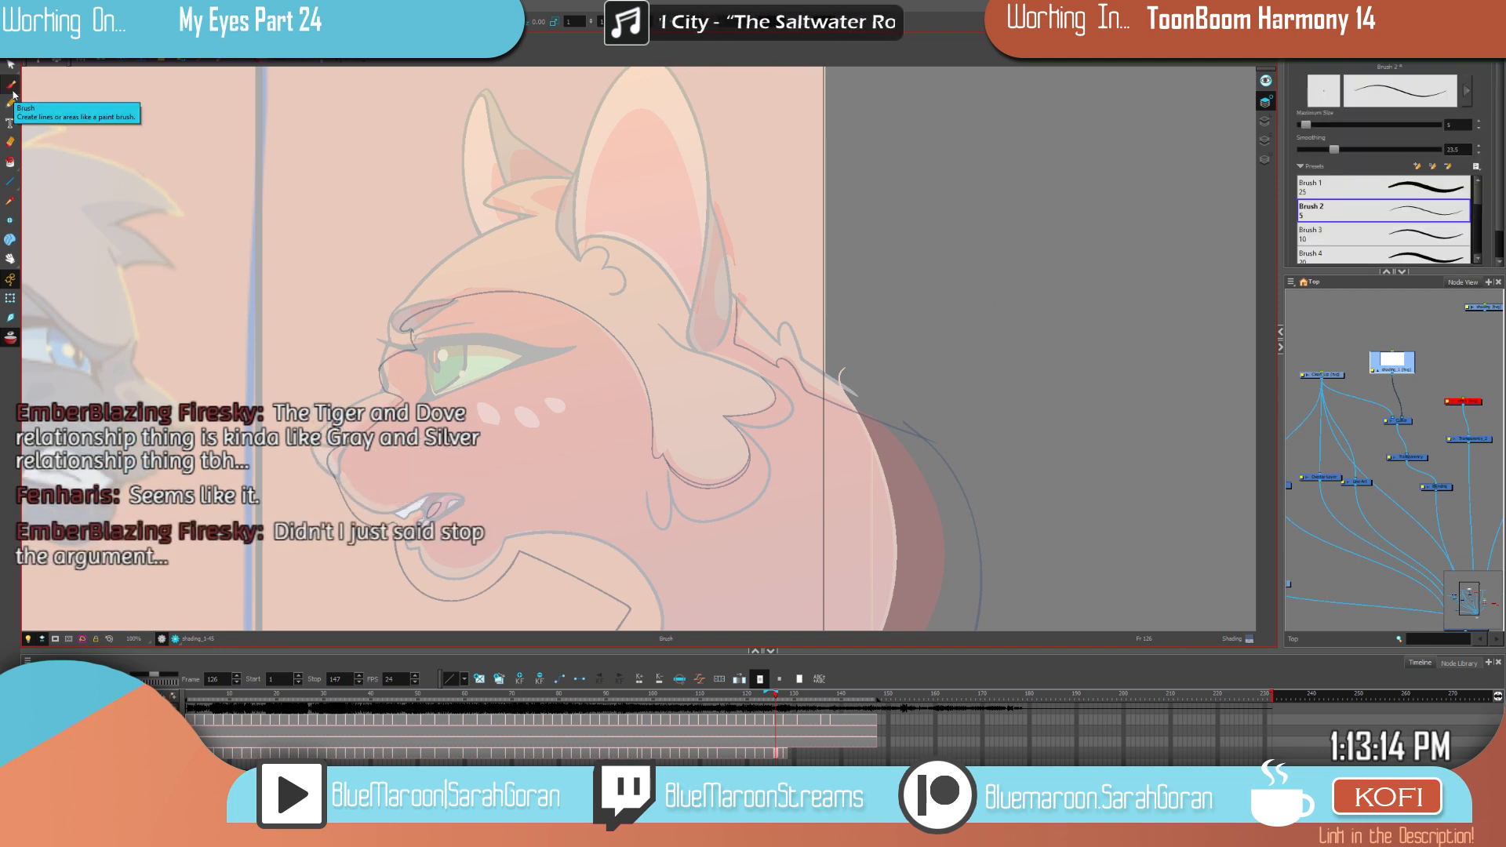
Step: Draw an oval shading outline on the lower back of the near ear on frame 126, following the earlier frame
key("comma")
key("period")
key("comma")
key("period")
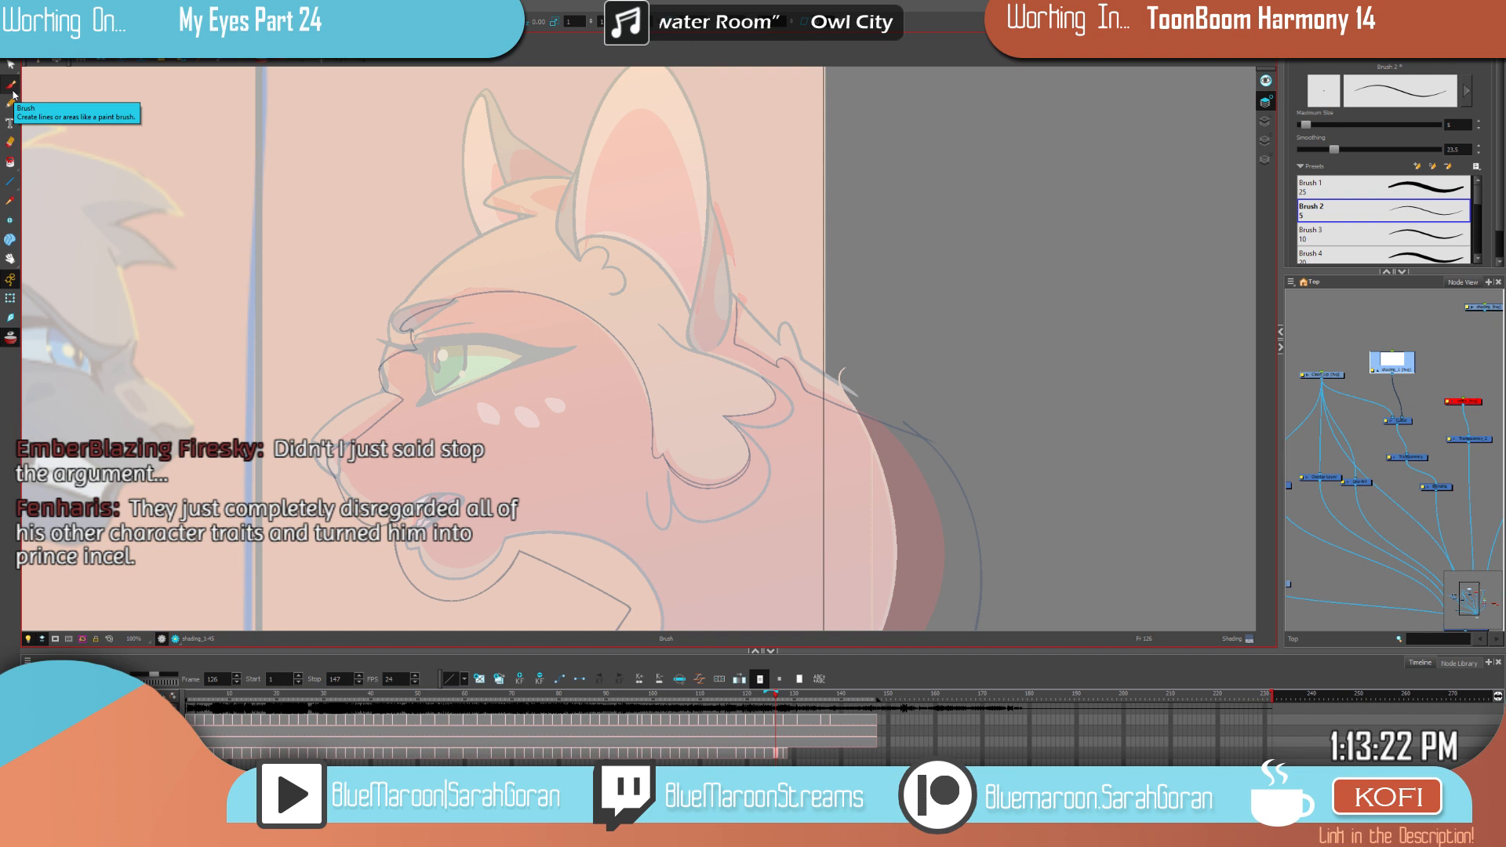
left_click_drag(891, 322, 931, 368)
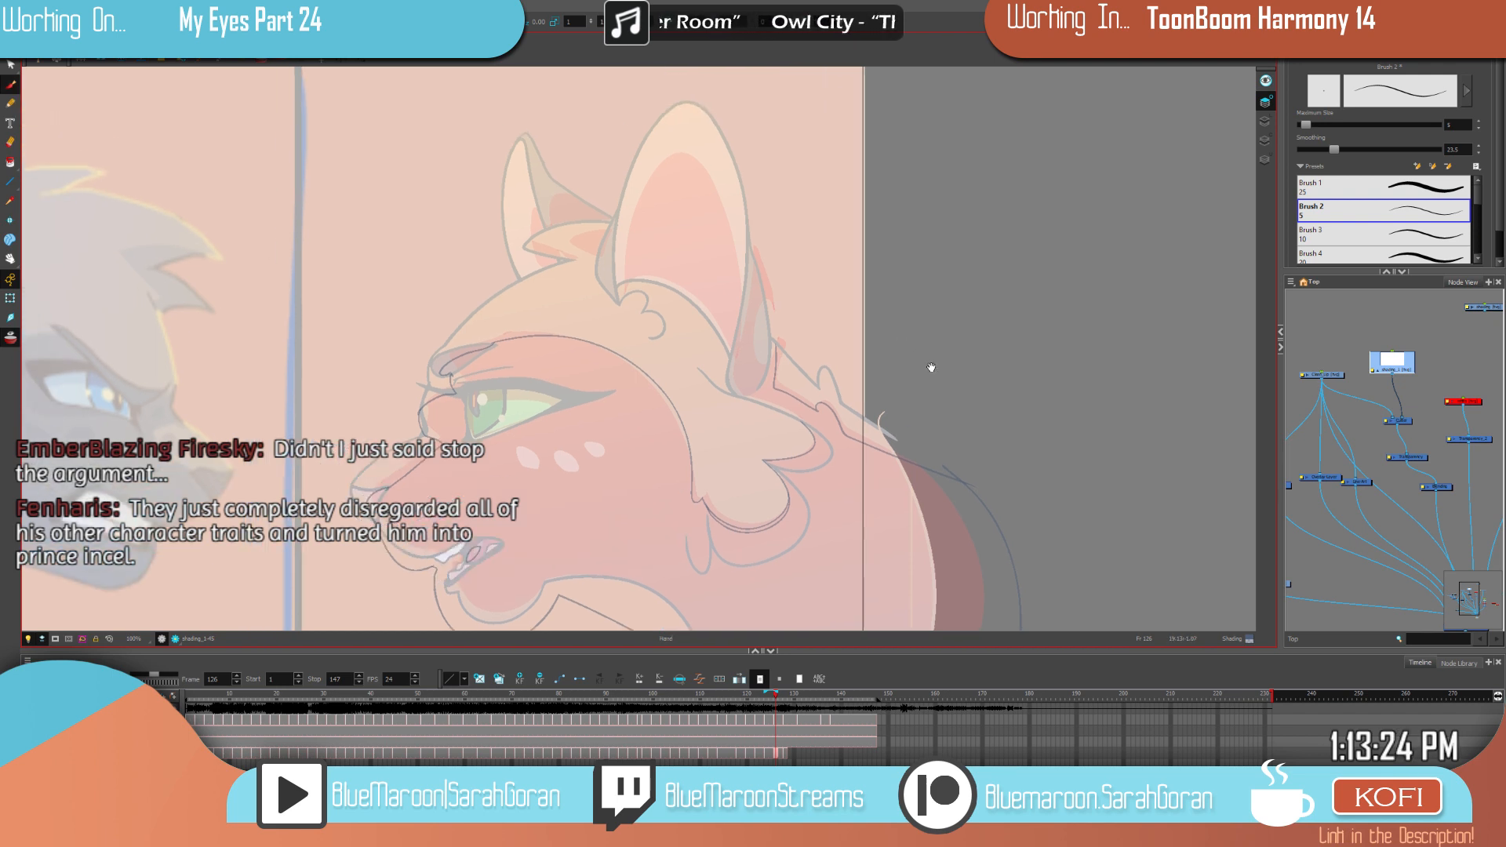
key("f")
key("g")
key("f")
key("g")
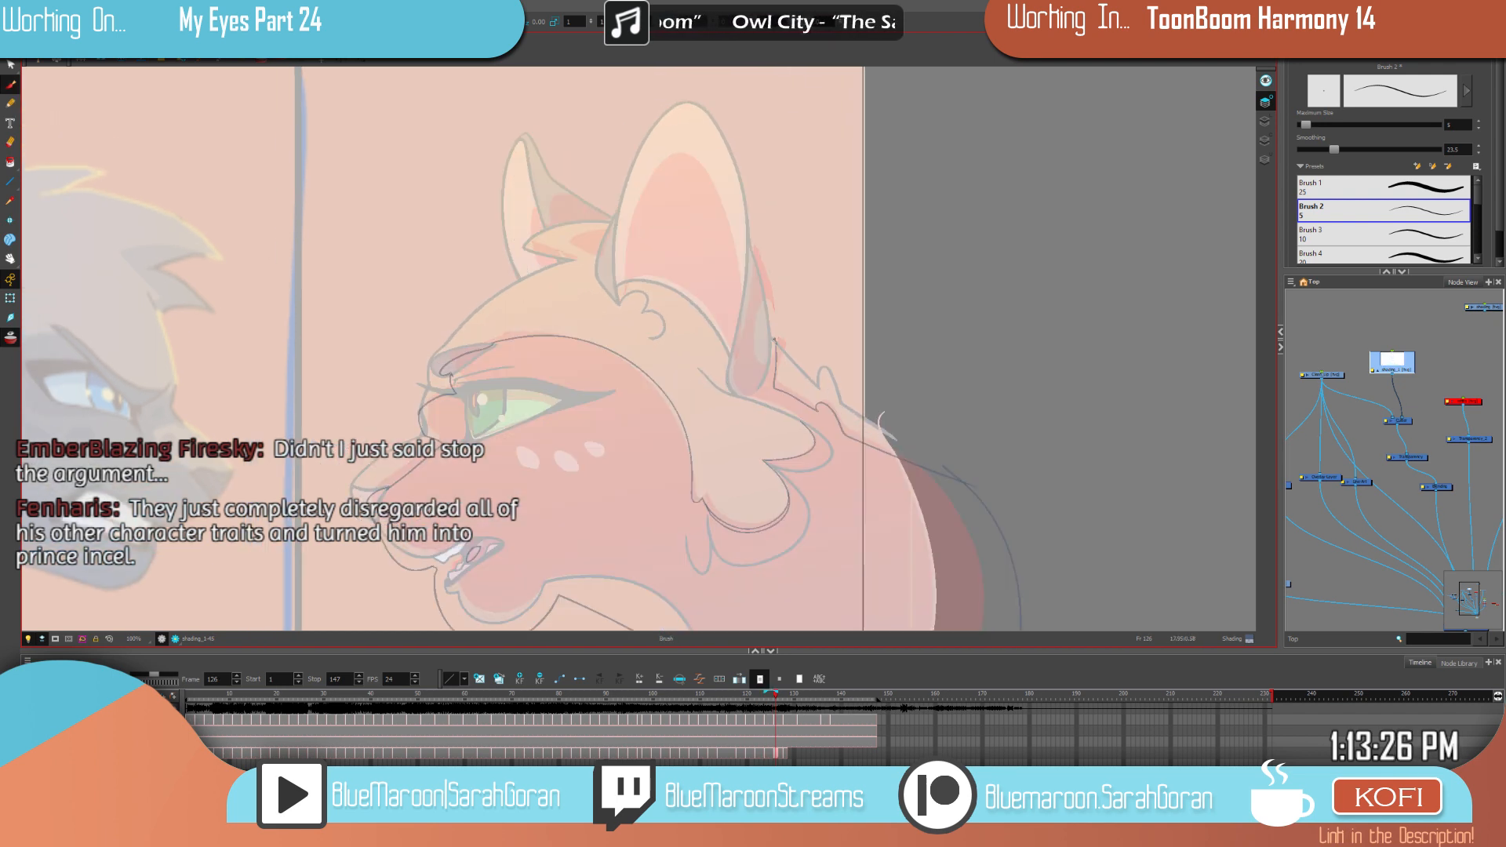
left_click_drag(774, 340, 773, 335)
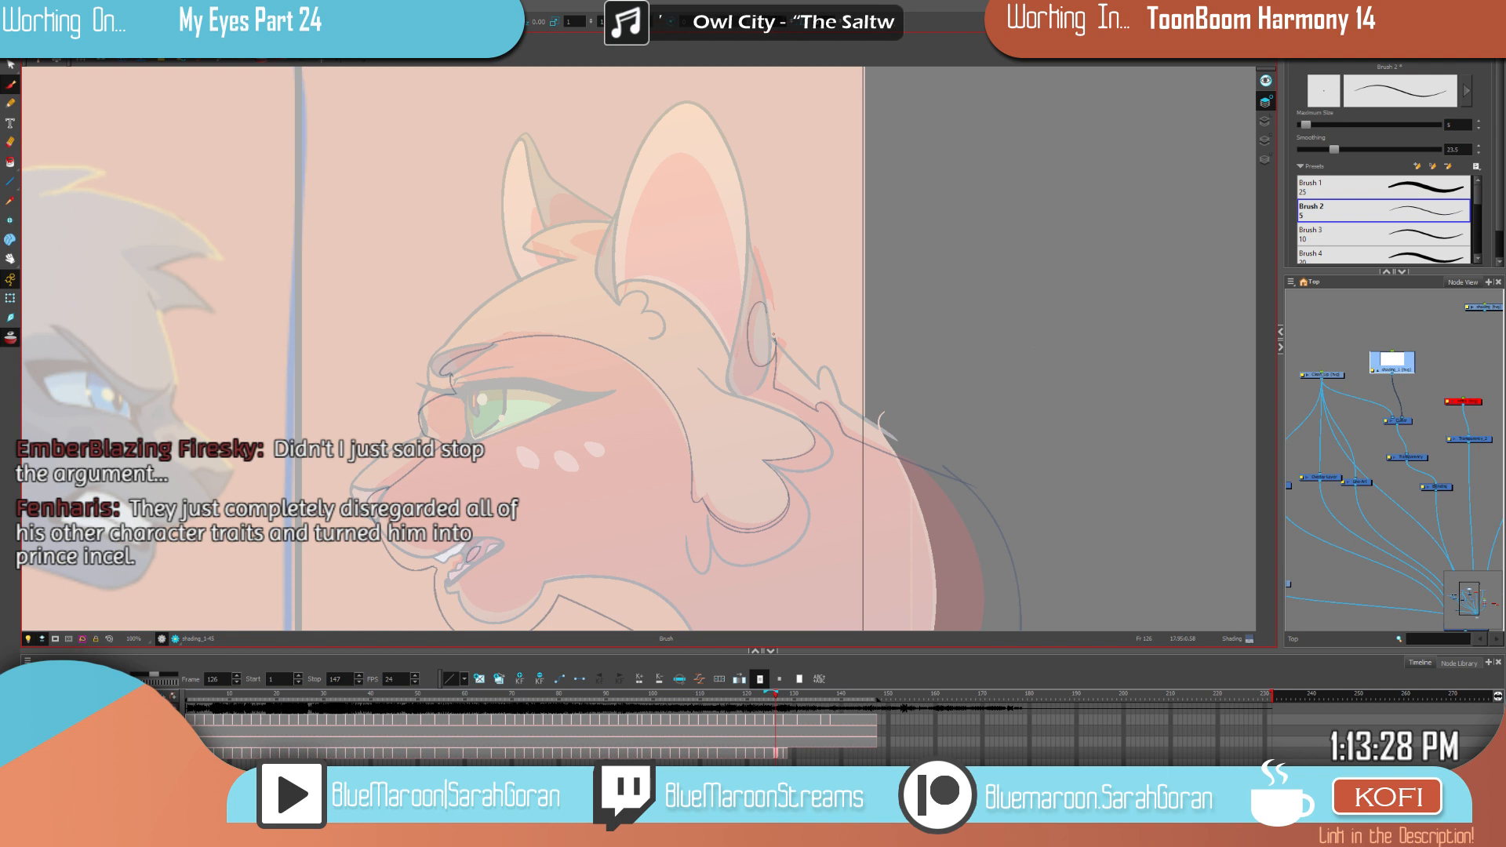
key("ctrl+z")
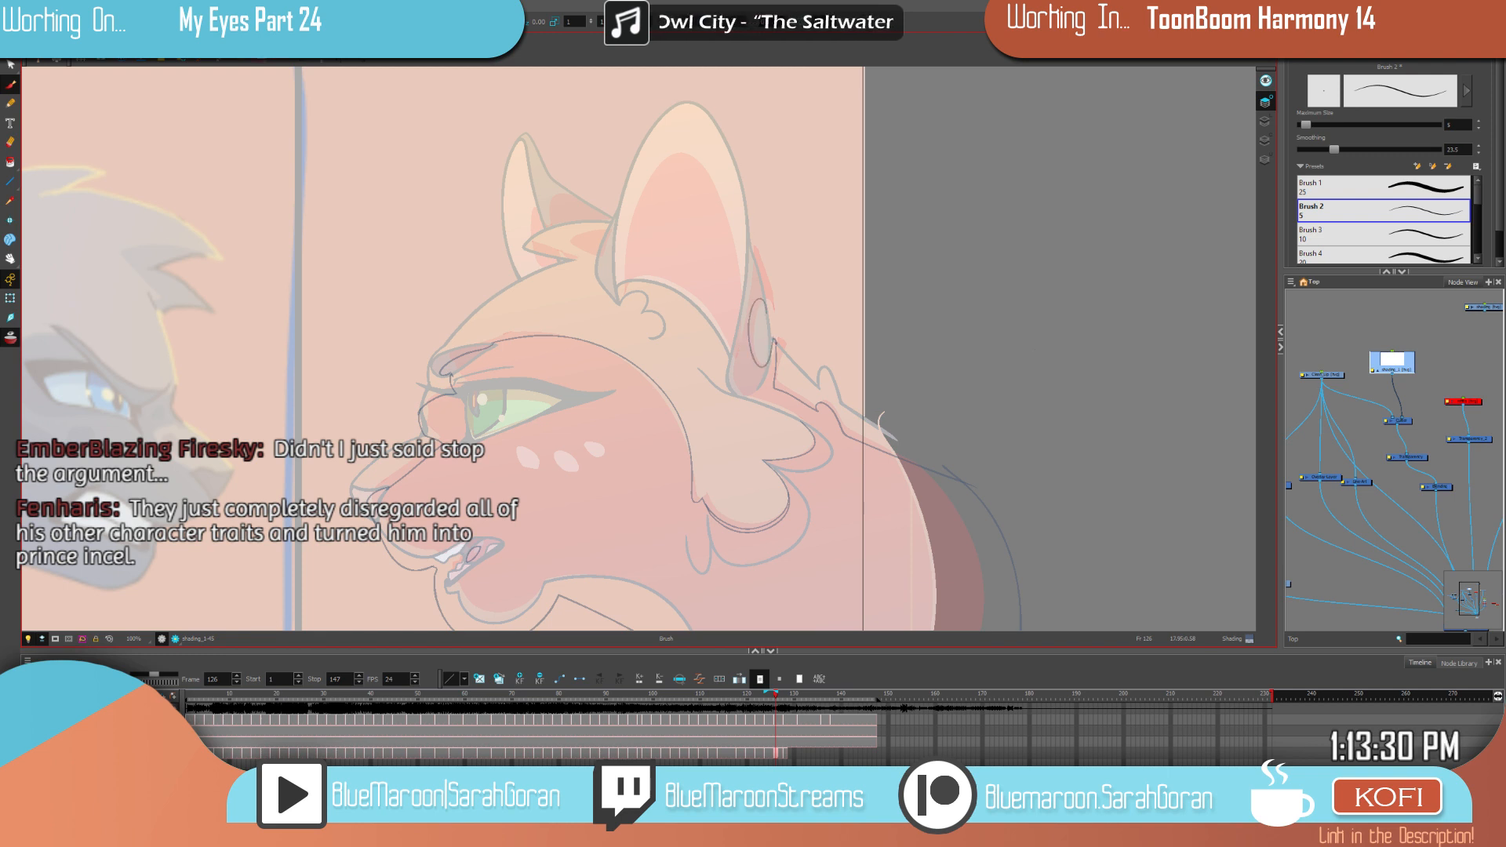
Step: Outline the shading around the near ear's base and along the lower edge of the inner ear on frame 126
key("comma")
key("period")
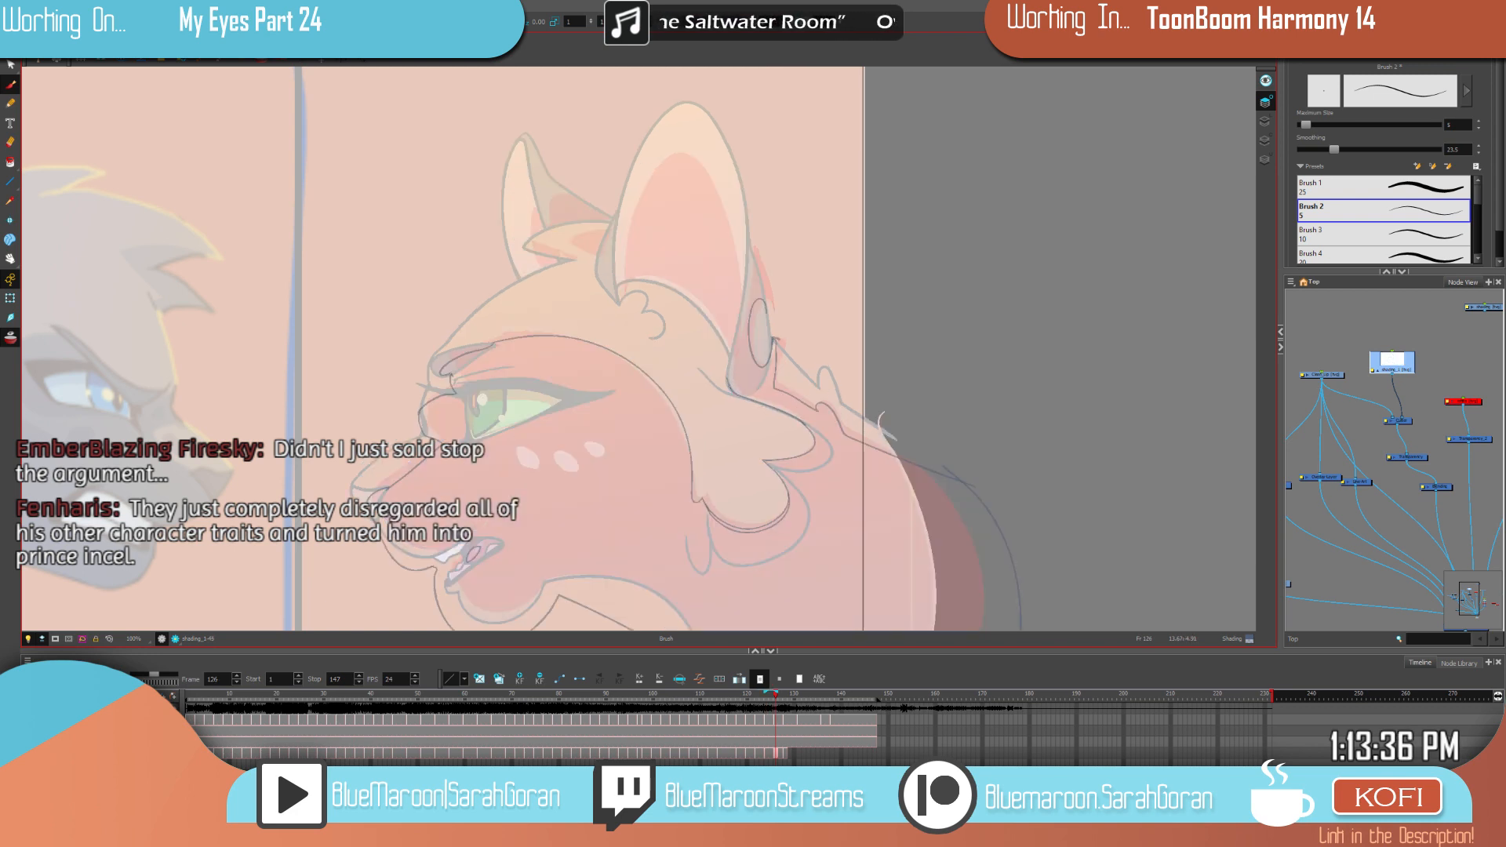
left_click_drag(710, 325, 657, 281)
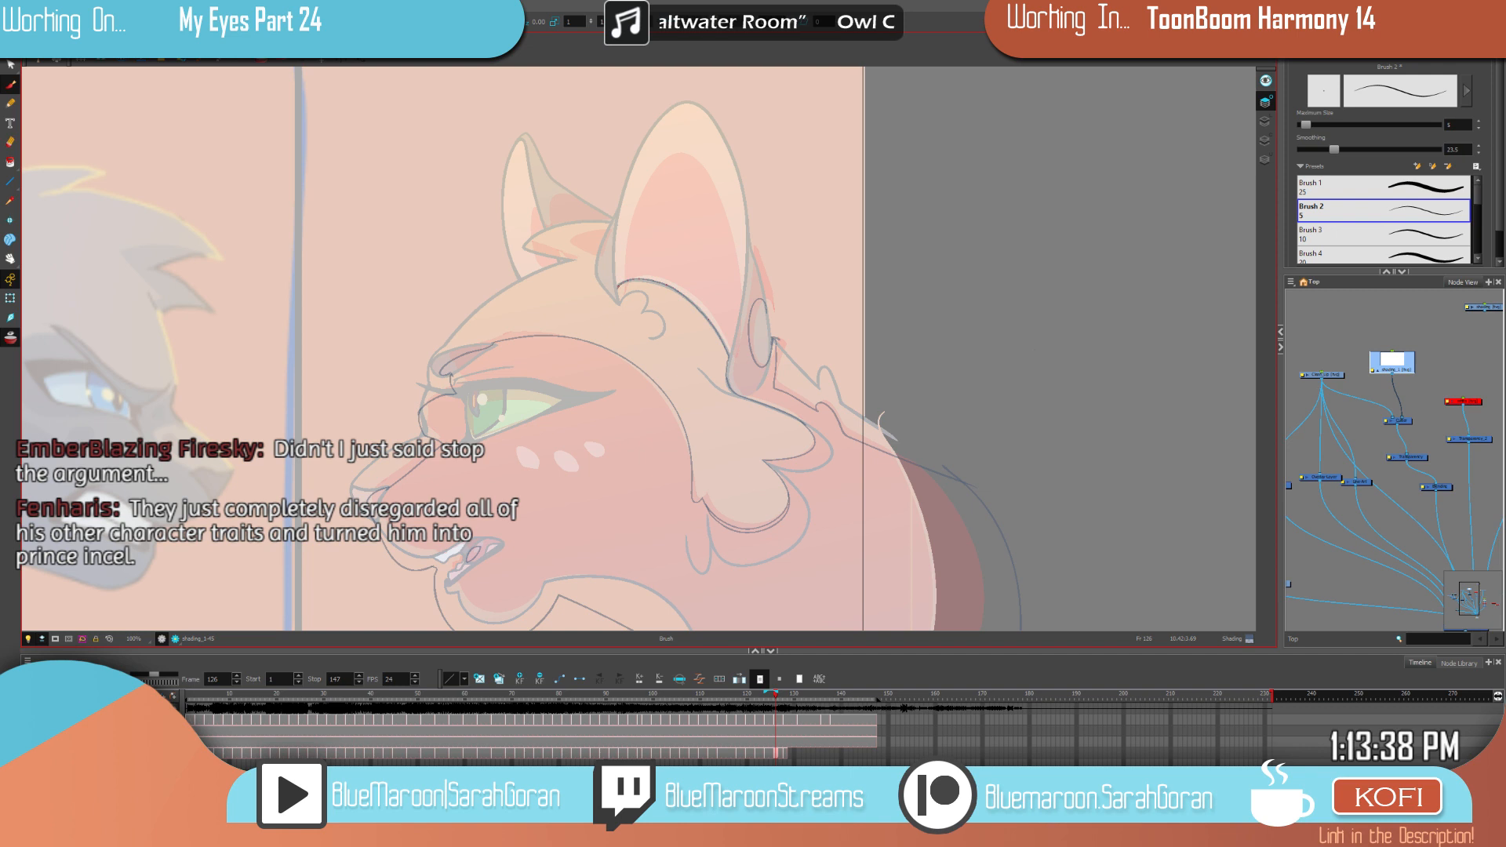
Step: Outline the shading along the back edge of the near ear above the oval on frame 126
left_click_drag(932, 304, 904, 355)
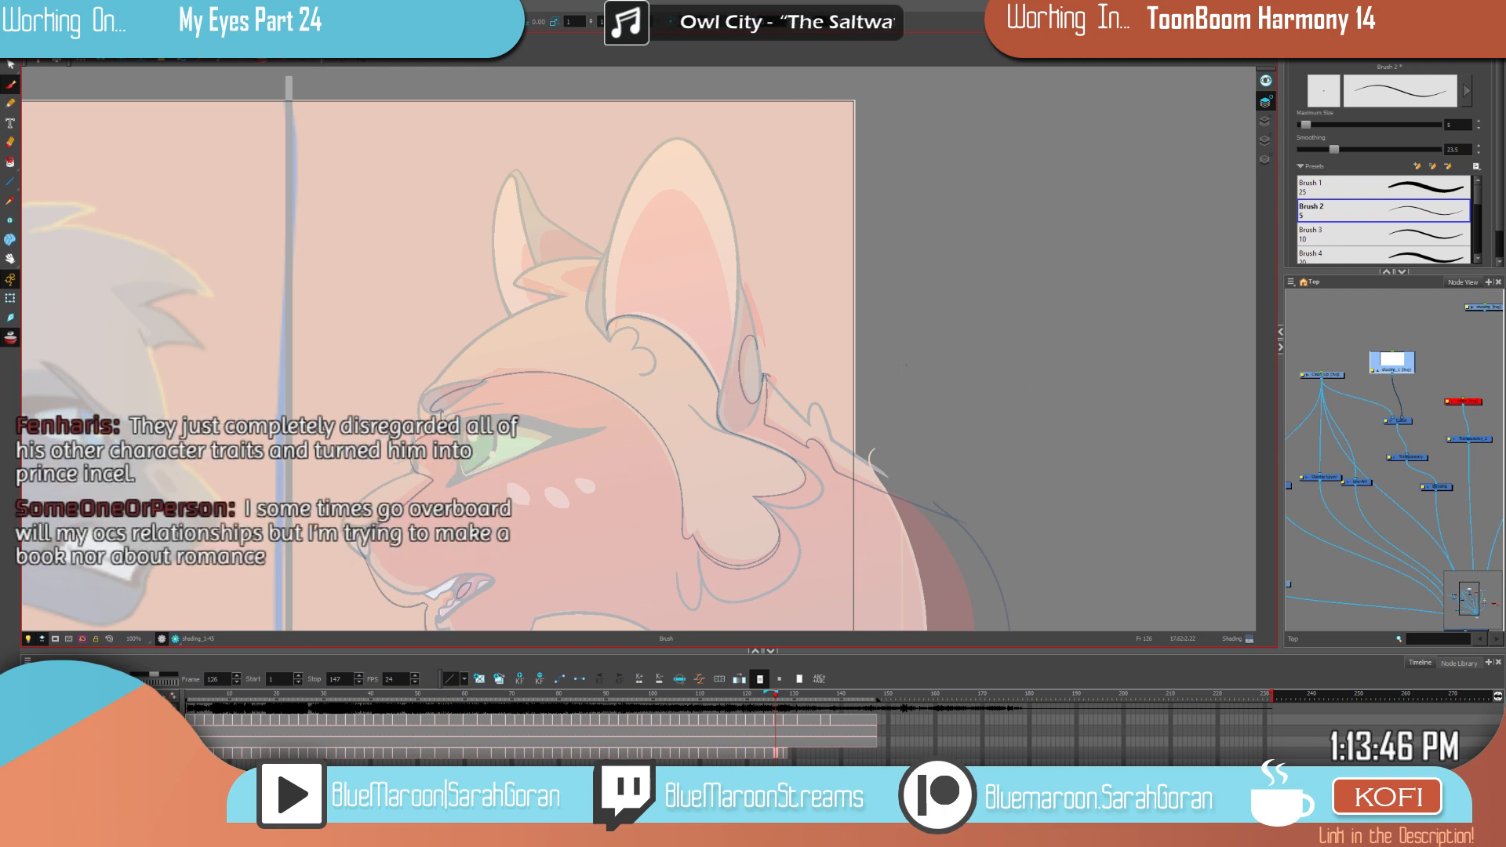
key("f")
key("g")
key("f")
key("g")
left_click_drag(752, 313, 755, 346)
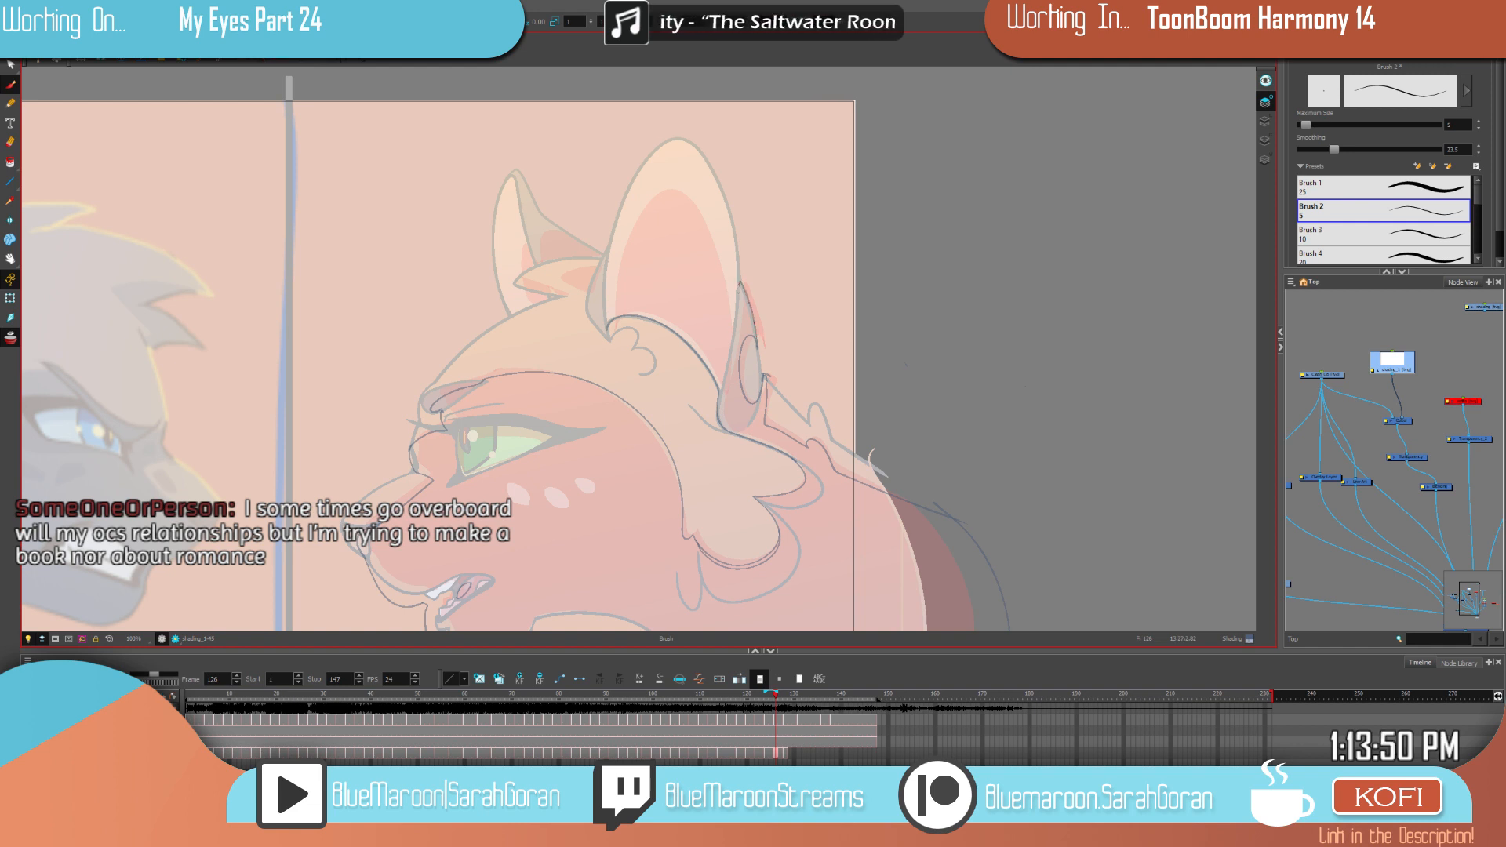
Step: Outline the shading along the top and front edge of the near ear's inner area on frame 126, following the earlier frames
key("comma")
key("comma")
key("comma")
key("comma")
key("period")
key("period")
left_click_drag(673, 191, 735, 306)
key("period")
key("period")
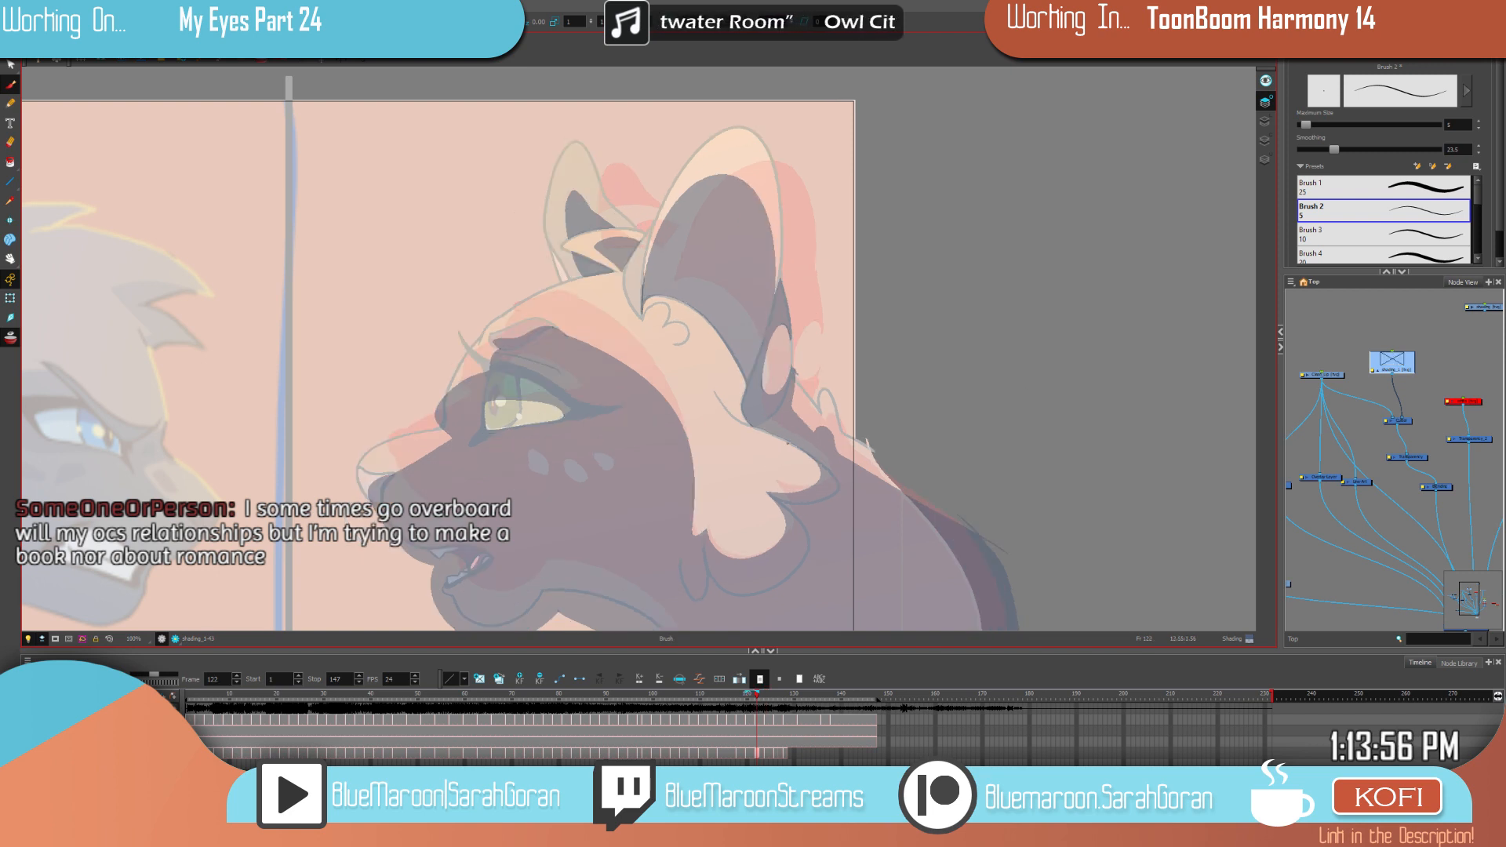
left_click_drag(640, 193, 608, 316)
left_click_drag(609, 263, 607, 309)
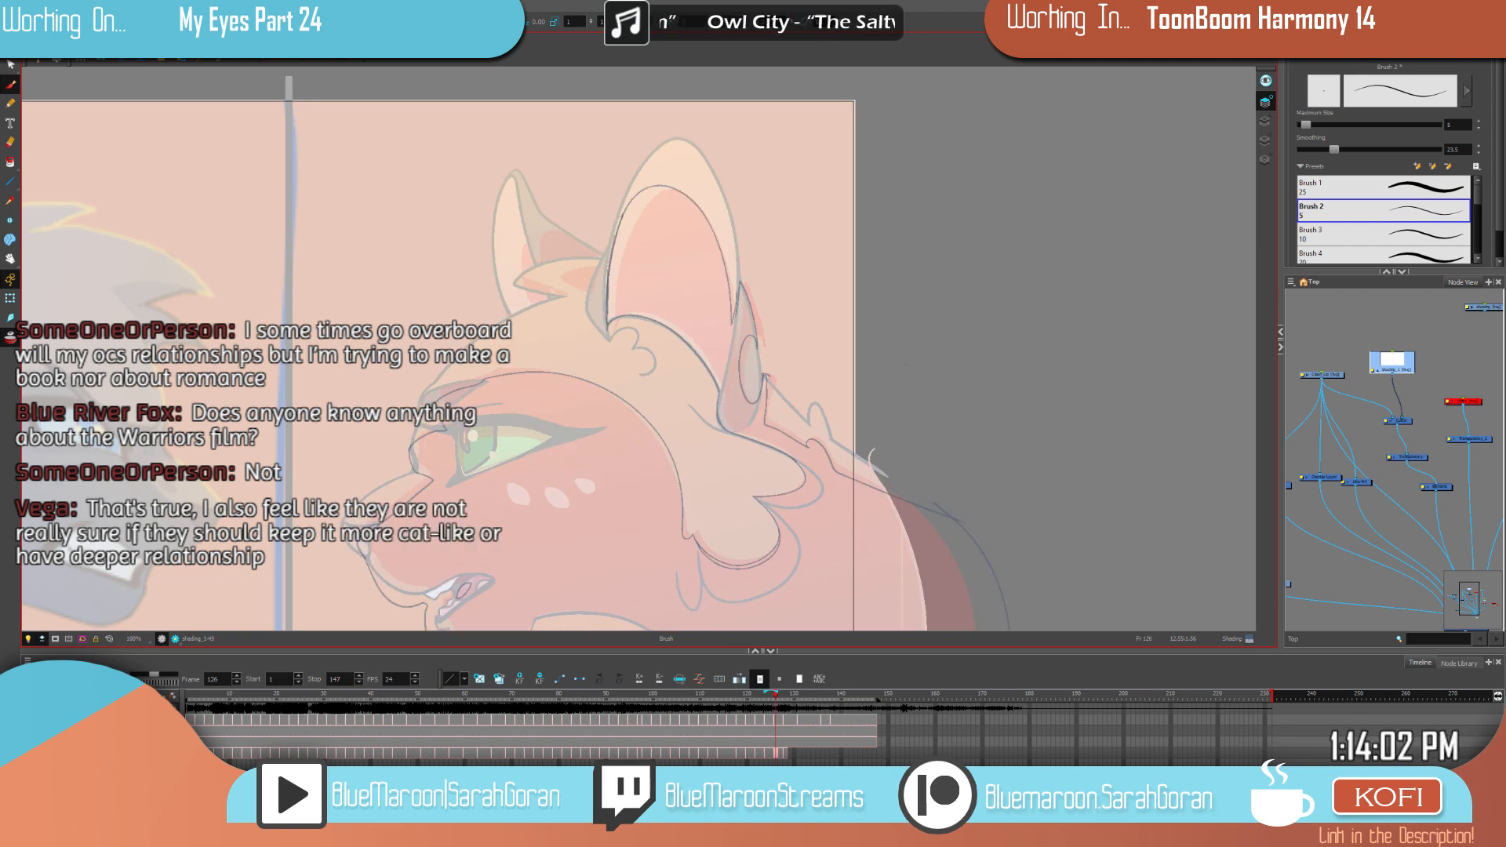
left_click_drag(614, 238, 604, 303)
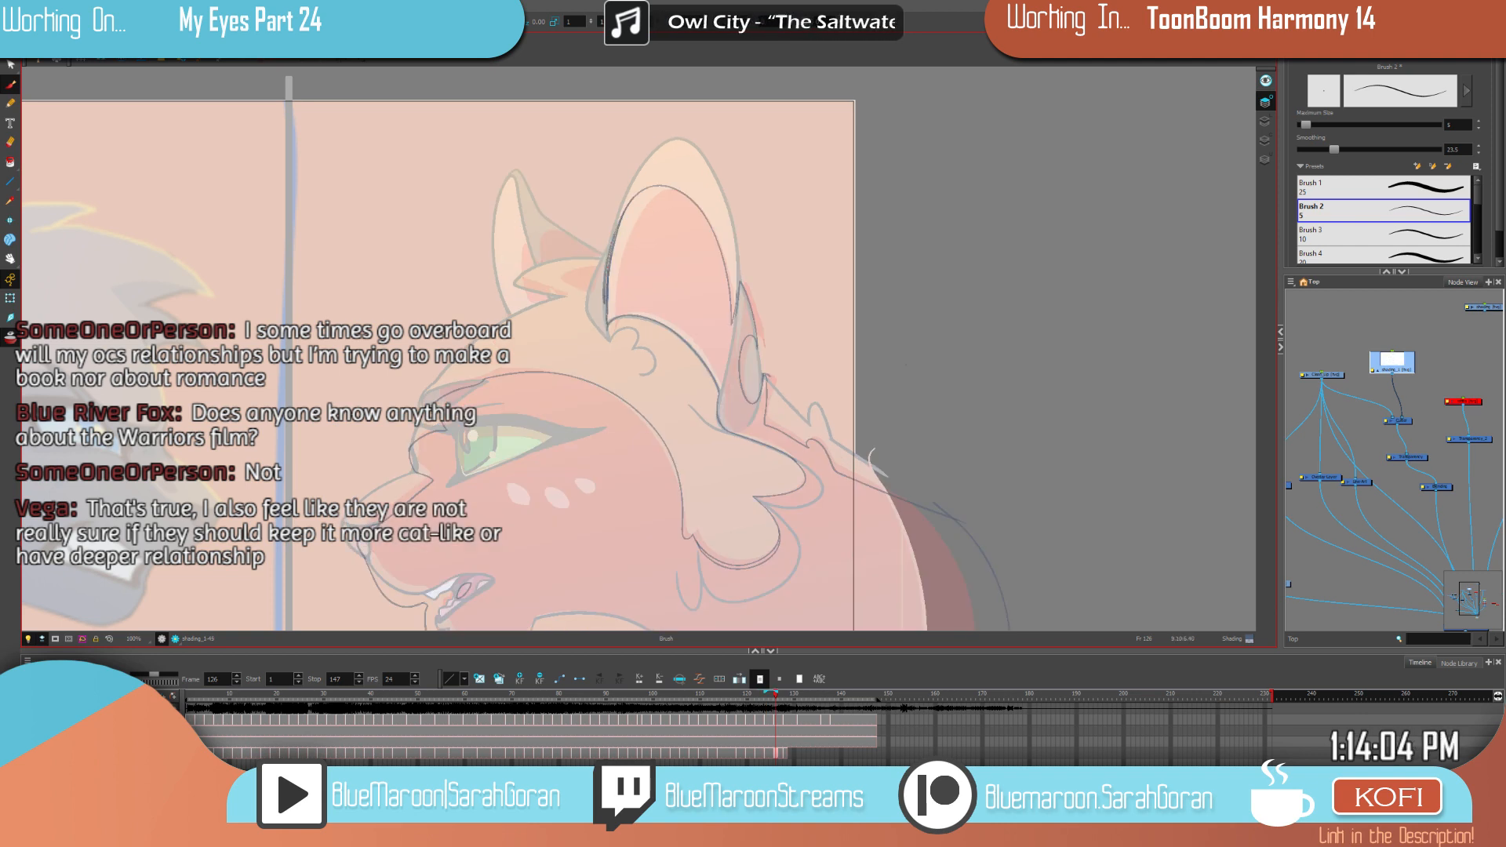
left_click_drag(616, 219, 610, 248)
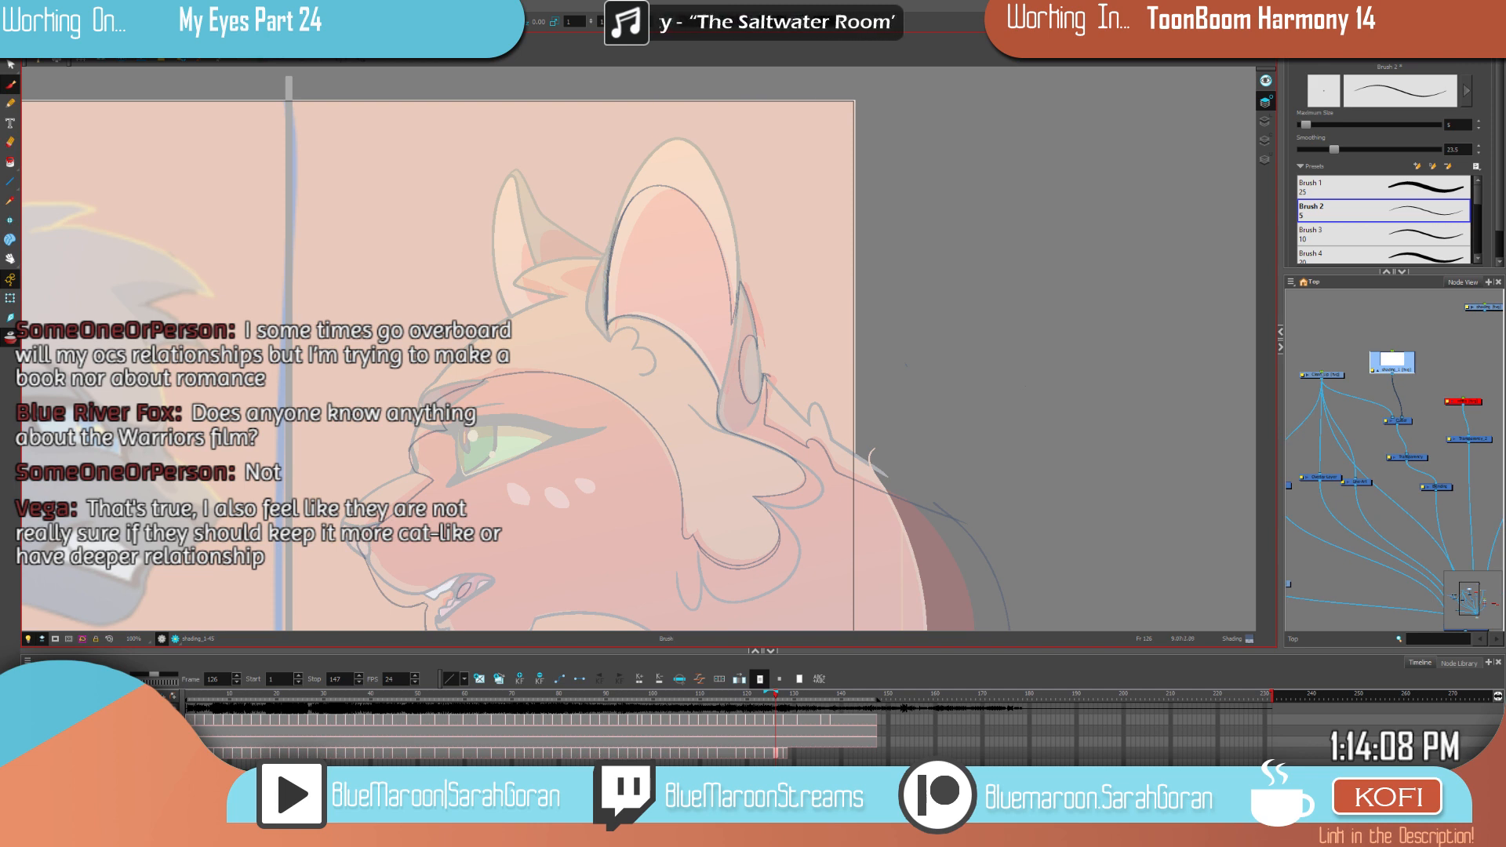
Step: Touch up the inner near ear's shading outline on frame 126 at its upper edge and front base
key("f")
key("g")
key("f")
key("g")
key("f")
key("f")
key("g")
left_click_drag(671, 190, 654, 194)
left_click_drag(613, 308, 615, 331)
left_click(626, 239)
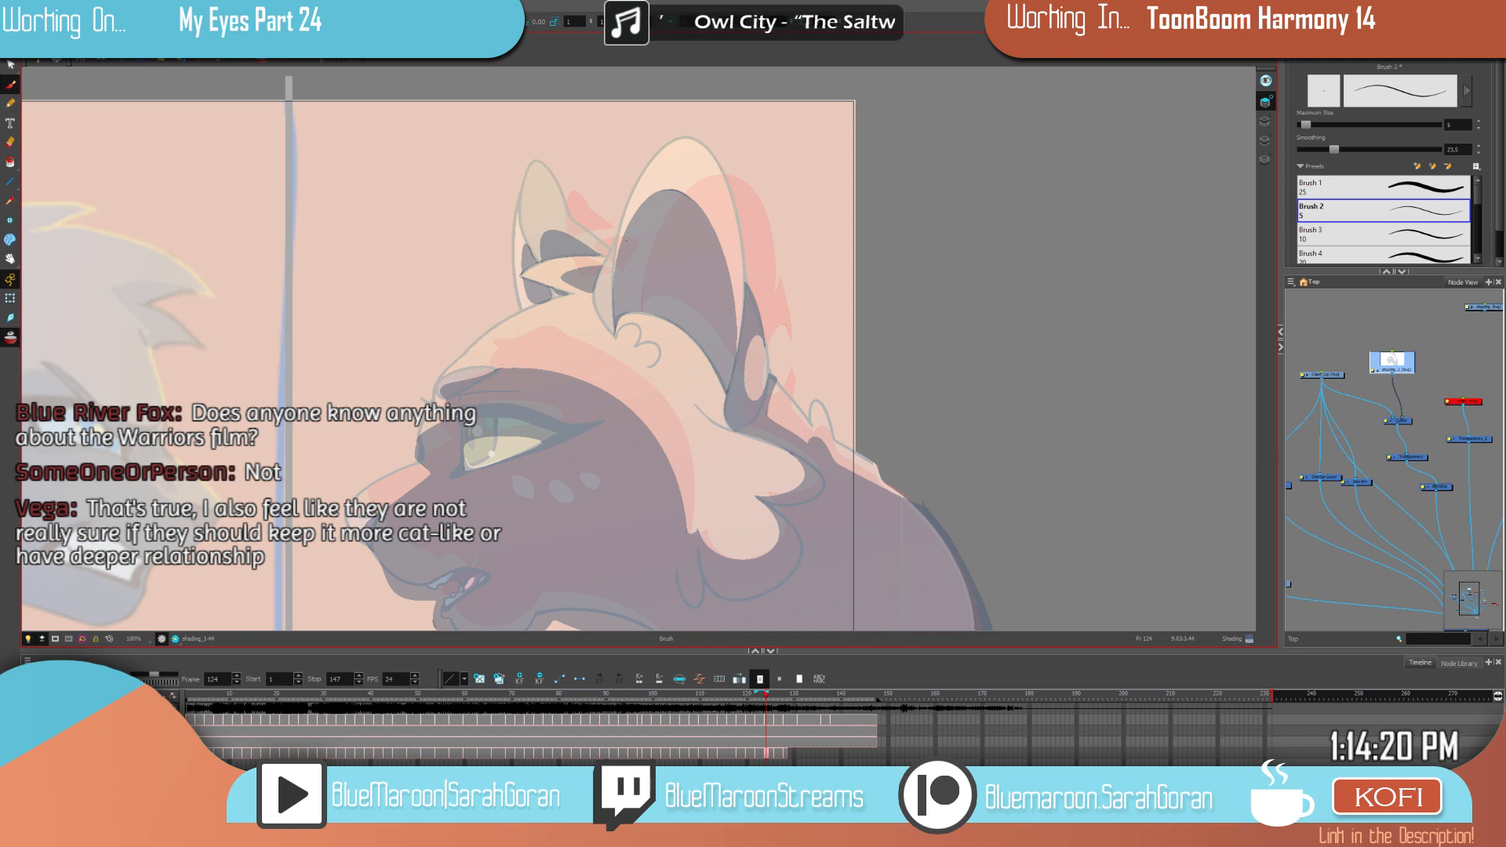
Step: Try to fill the outlined face, neck and near-ear shading on frame 126 with the dark shading colour
key("comma")
key("period")
key("period")
key("comma")
key("g")
left_click_drag(889, 366, 887, 319)
key("i")
left_click(757, 513)
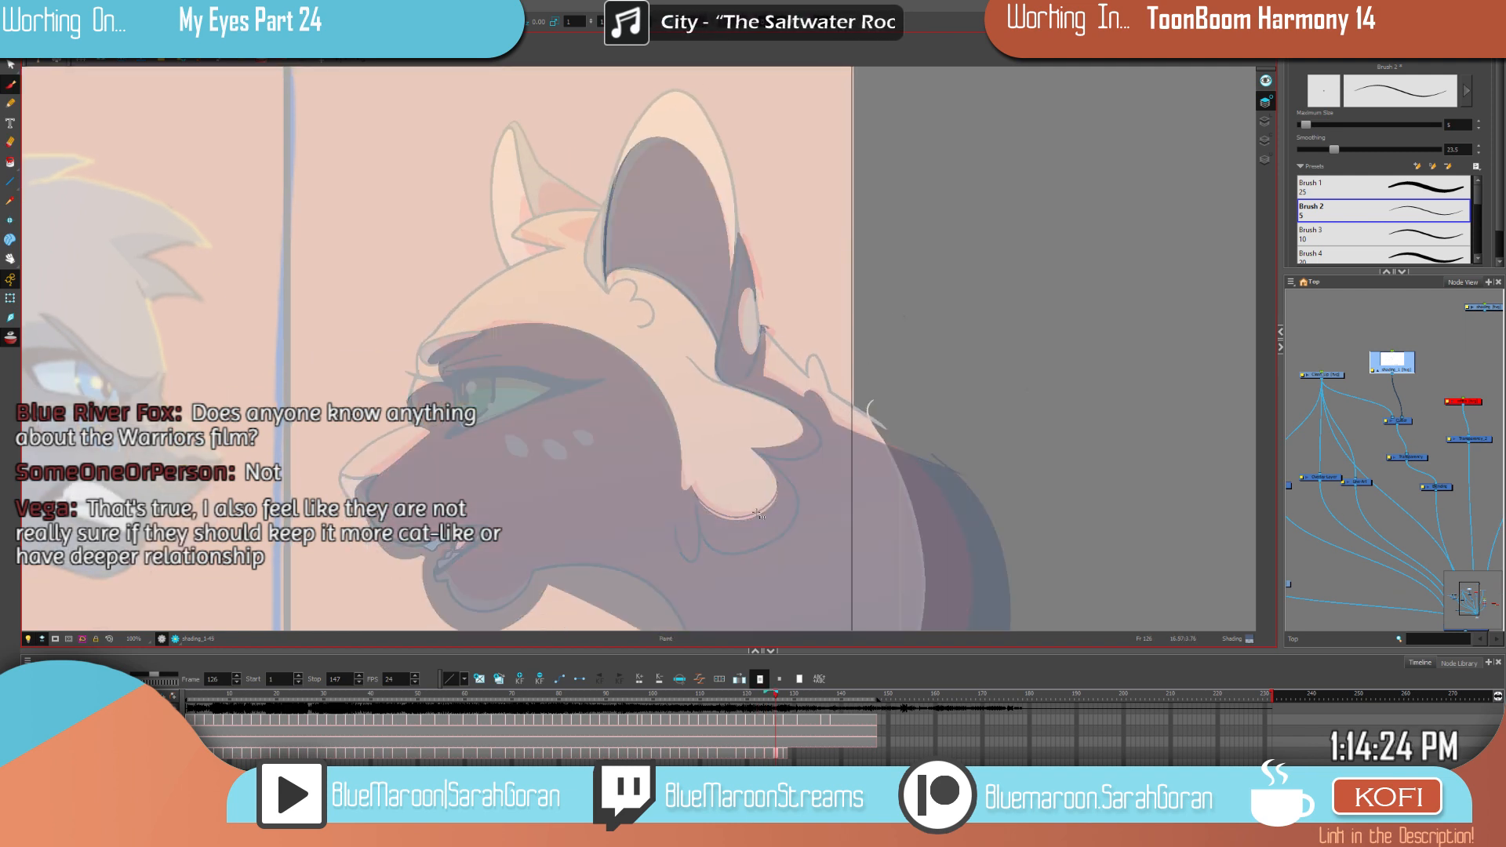
left_click(759, 515)
key("alt+b")
key("comma")
key("period")
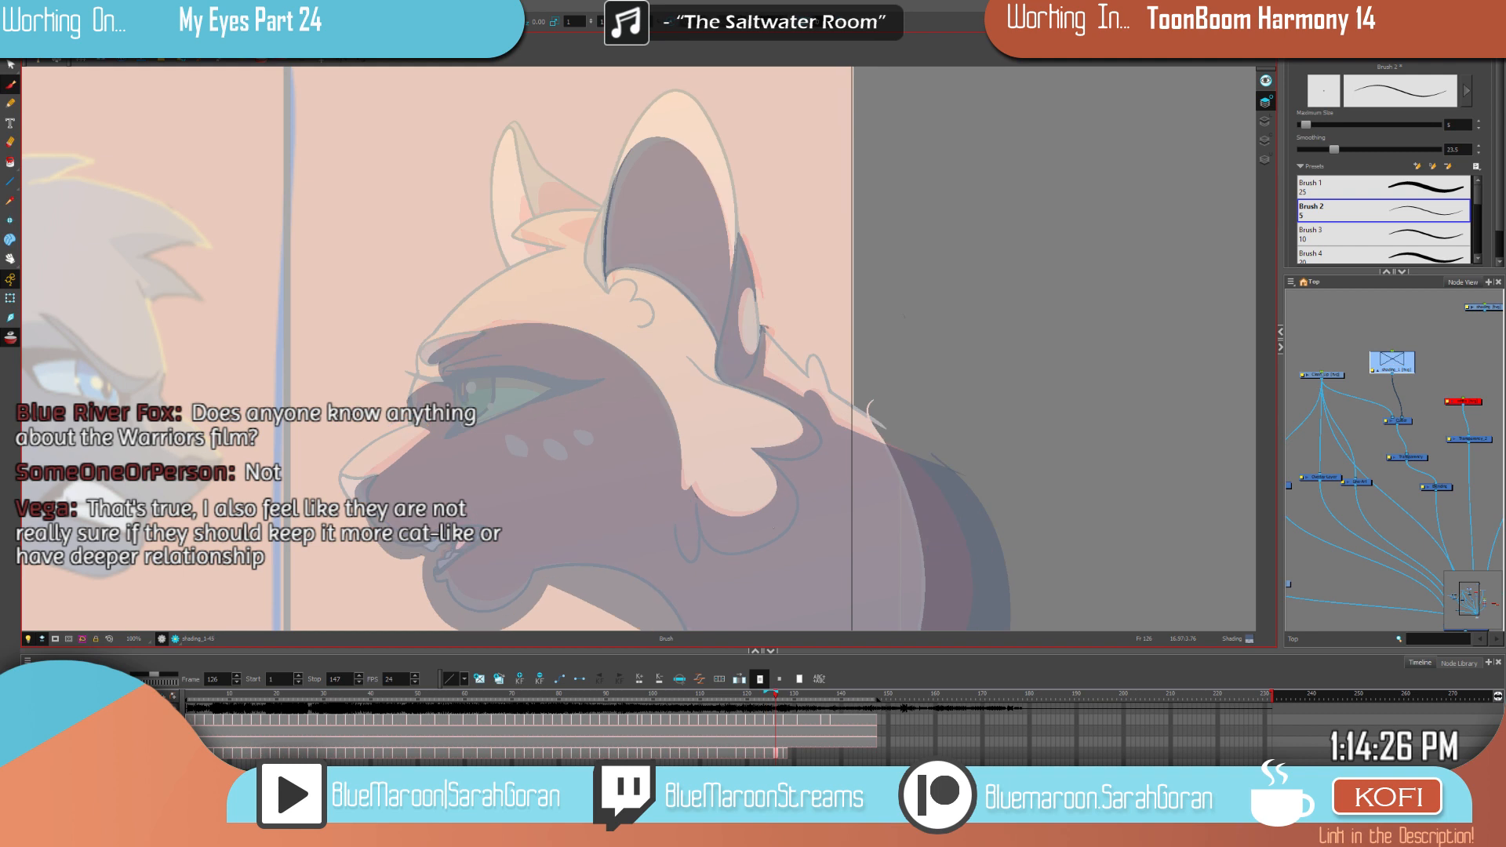
Step: Check the shading edge under the cheek tuft against frame 124 and undo the fill on frame 126
key("f")
key("alt+s")
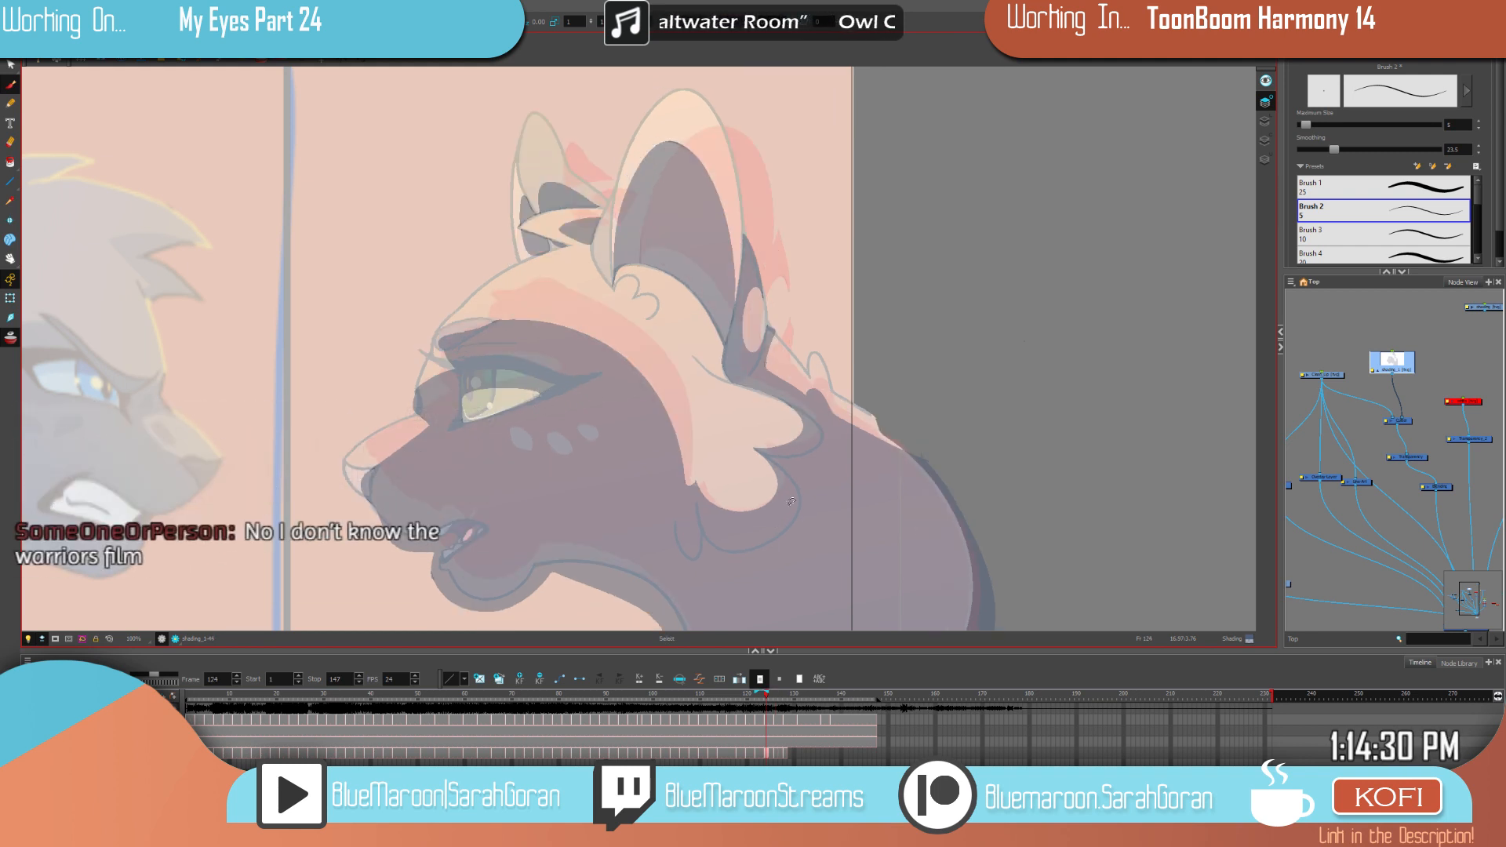
key("alt+b")
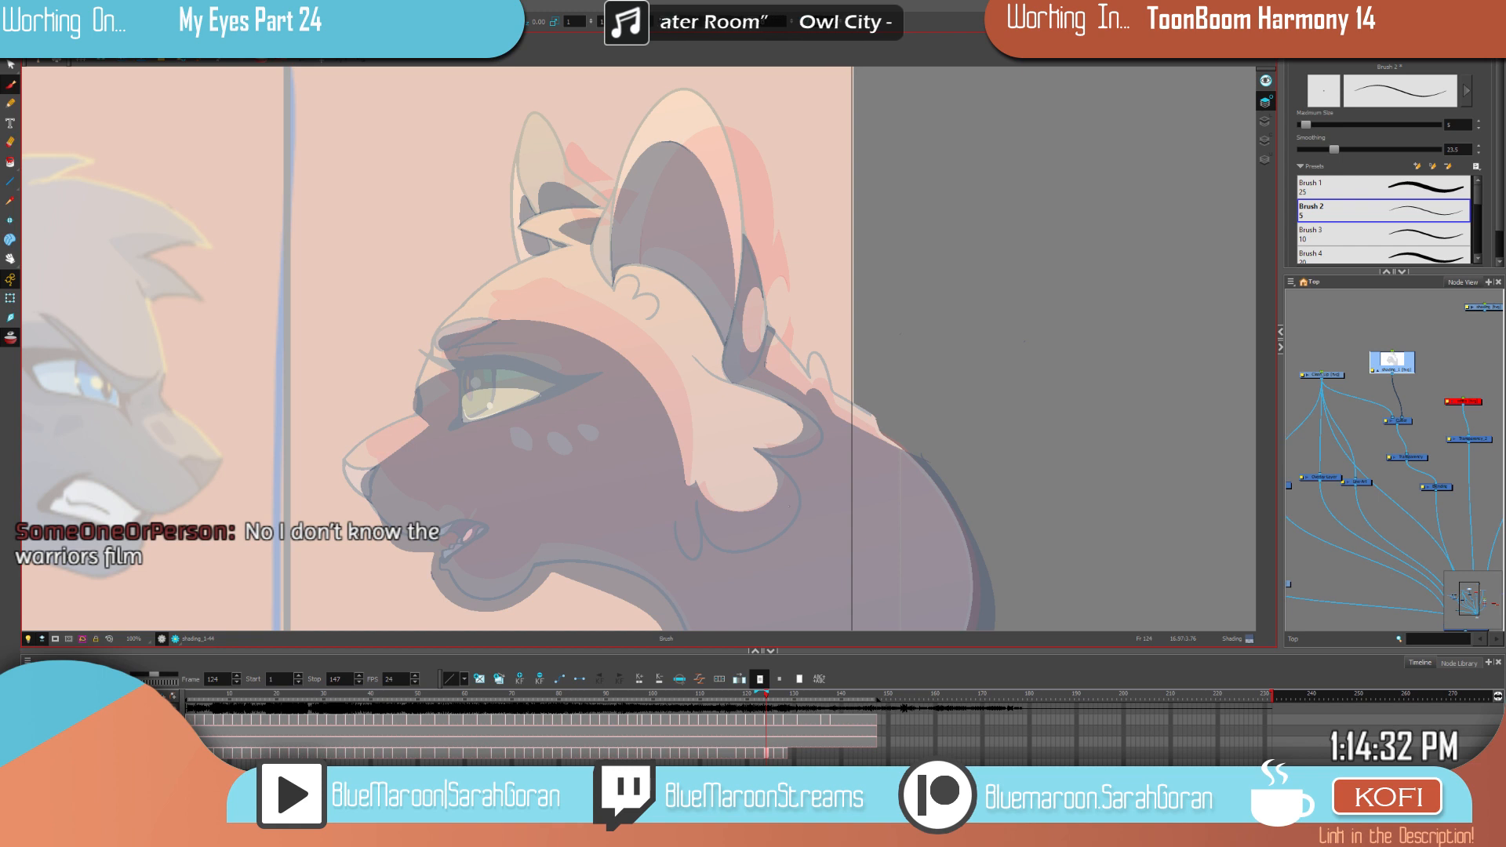
key("g")
key("f")
key("g")
left_click_drag(698, 501, 775, 502)
key("ctrl+s")
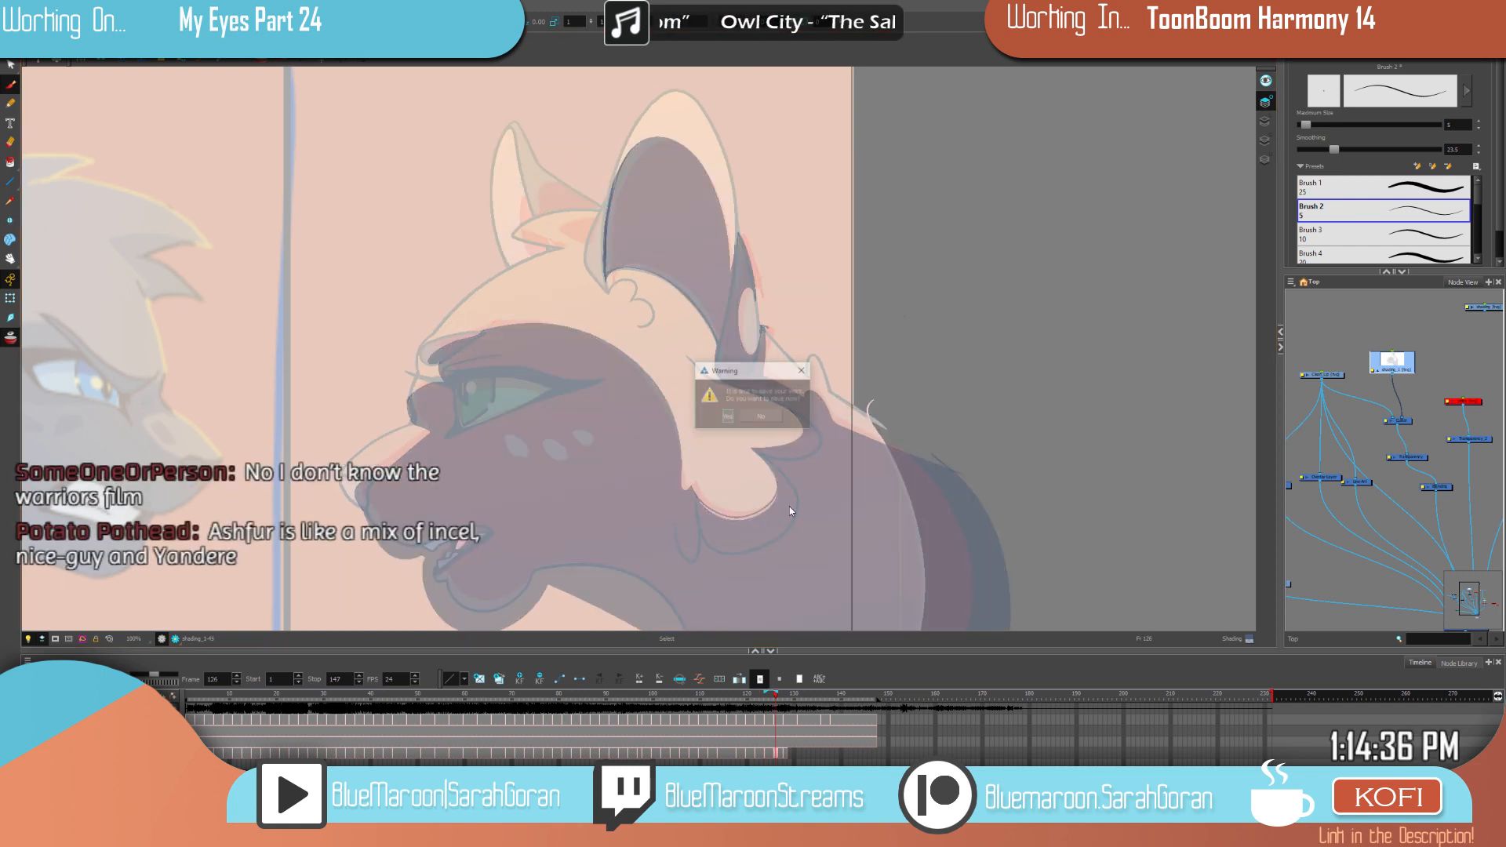
key("alt+b")
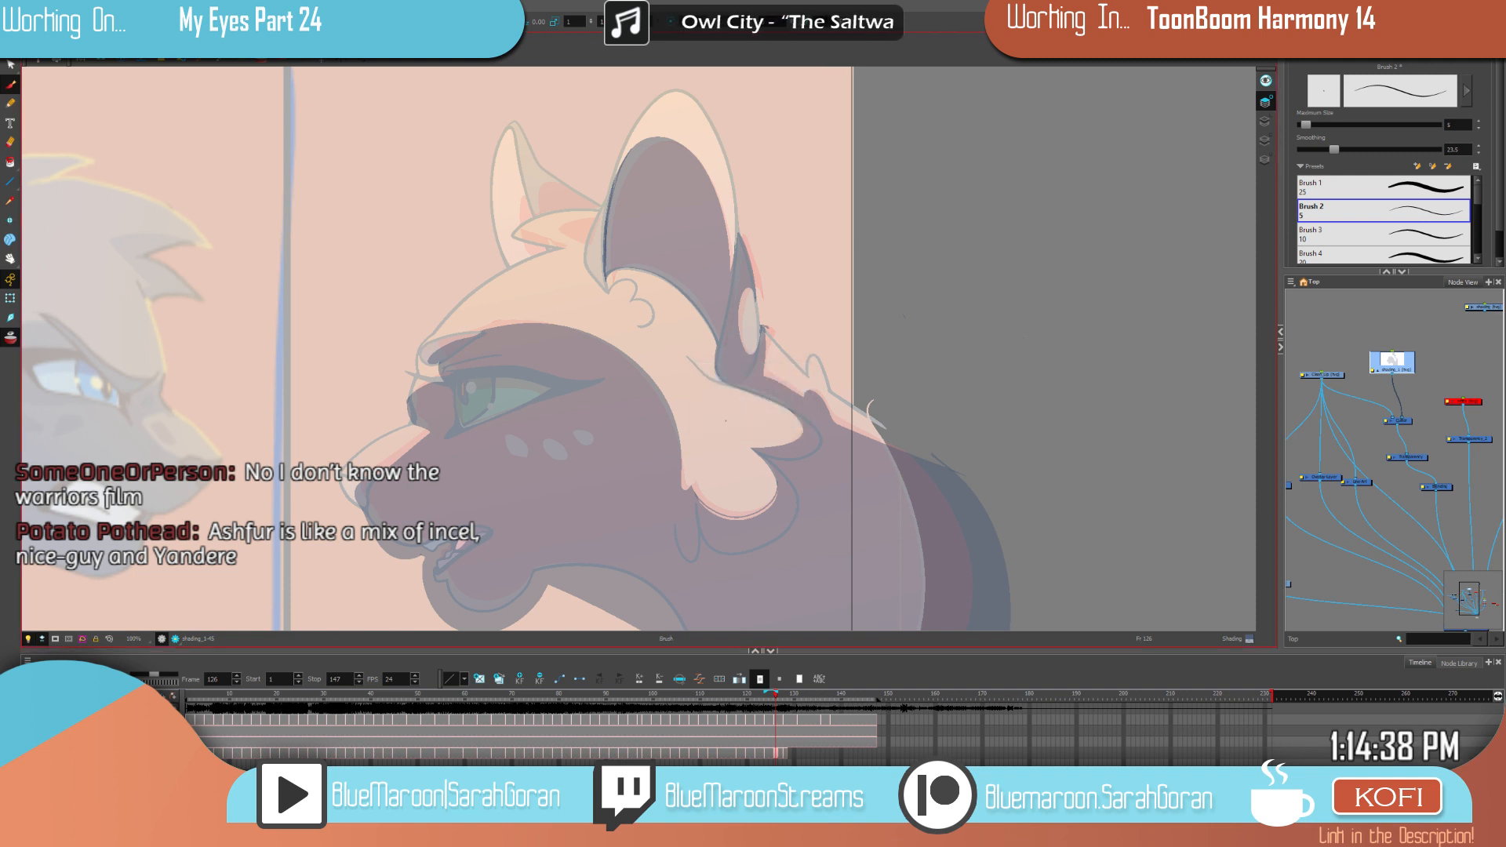
key("alt+s")
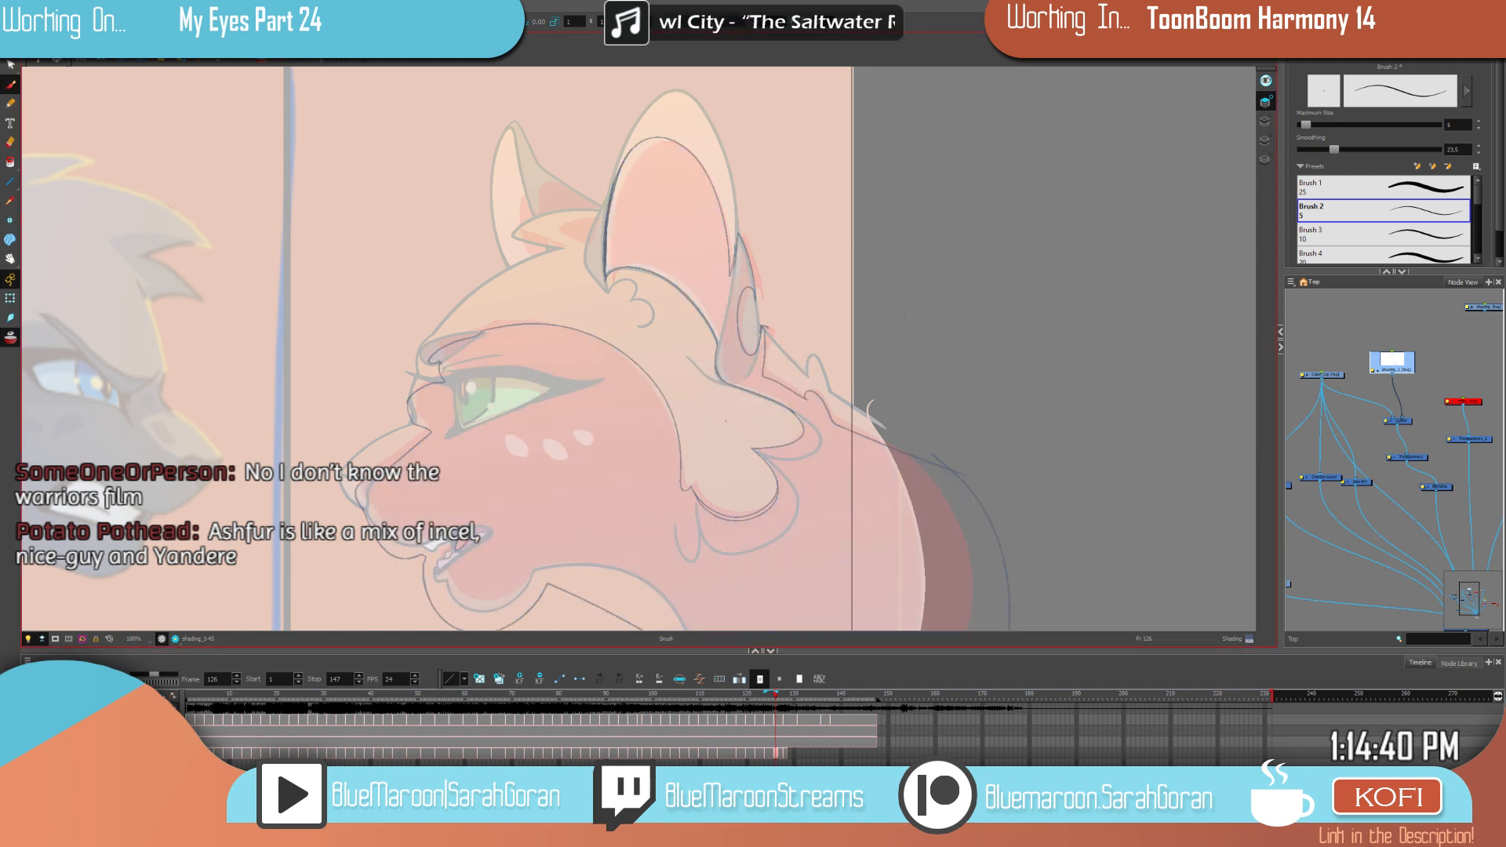
Step: Outline the shading across the upper part of the eye on frame 126, matching frame 124
key("space")
left_click_drag(892, 393, 1007, 333)
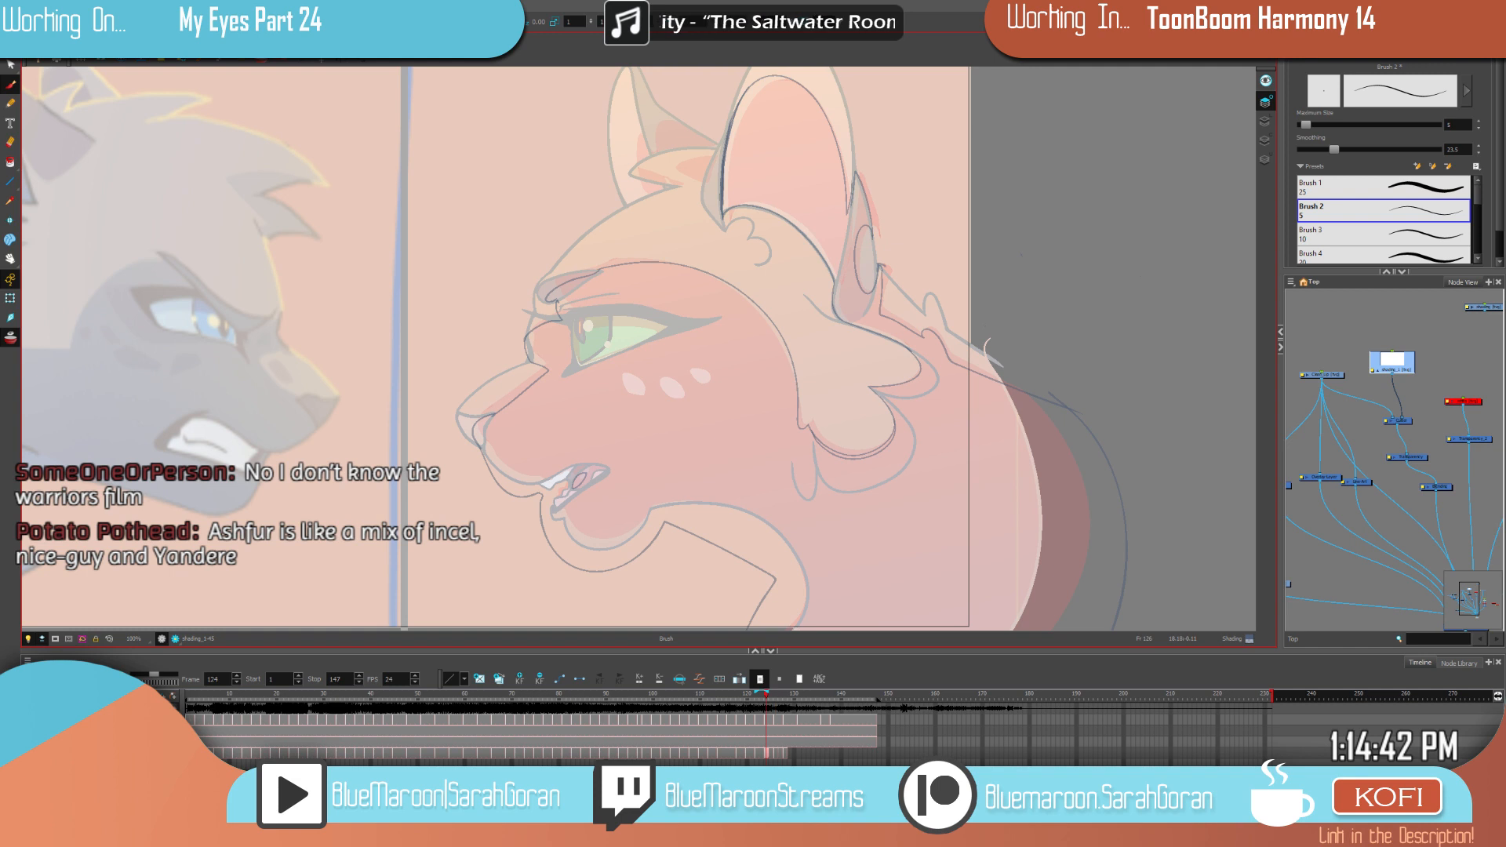
left_click_drag(637, 331, 572, 341)
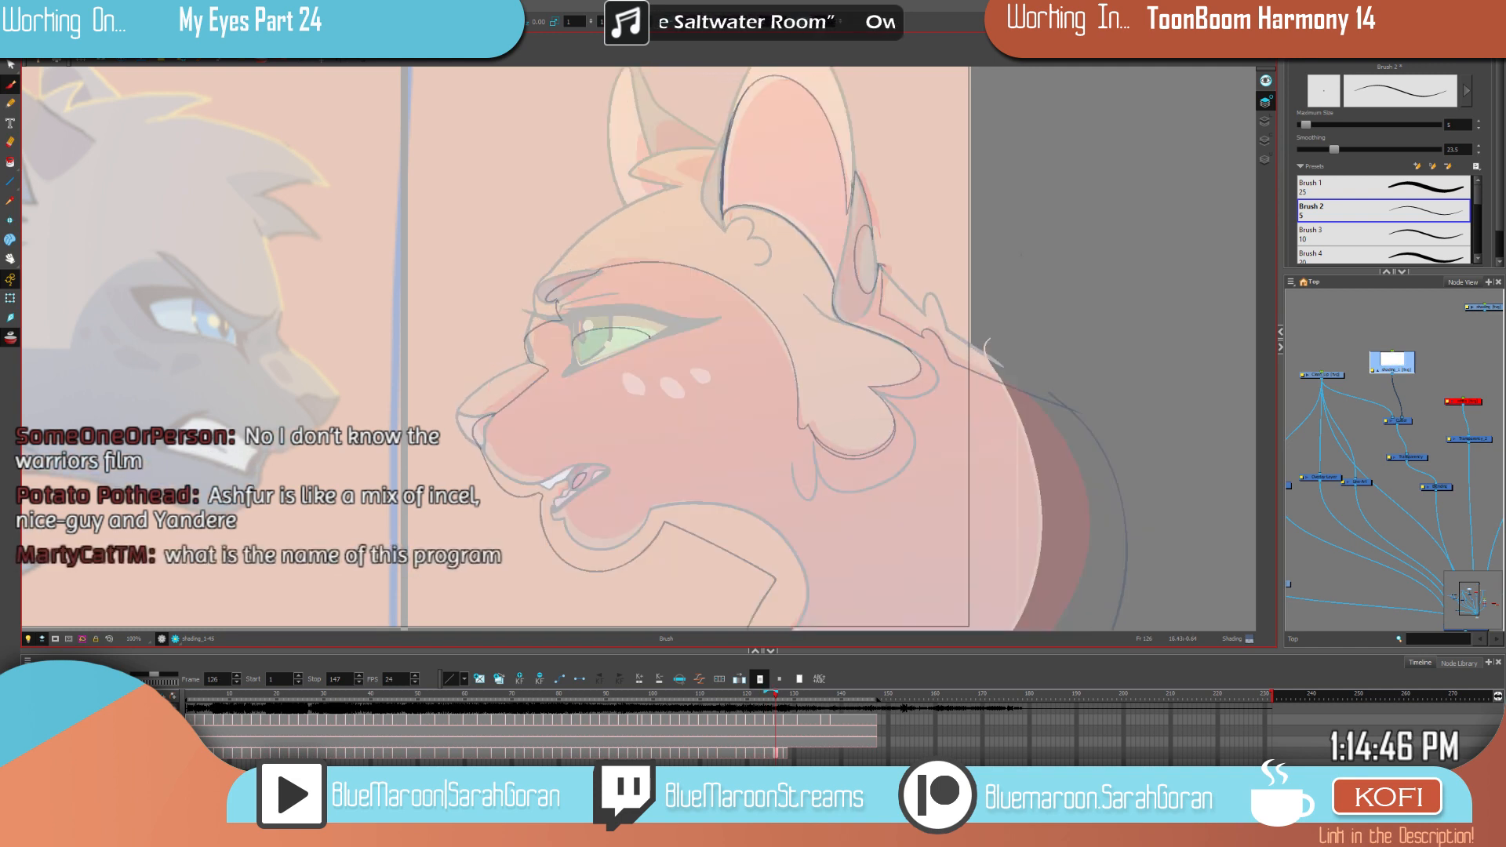
left_click_drag(572, 343, 578, 366)
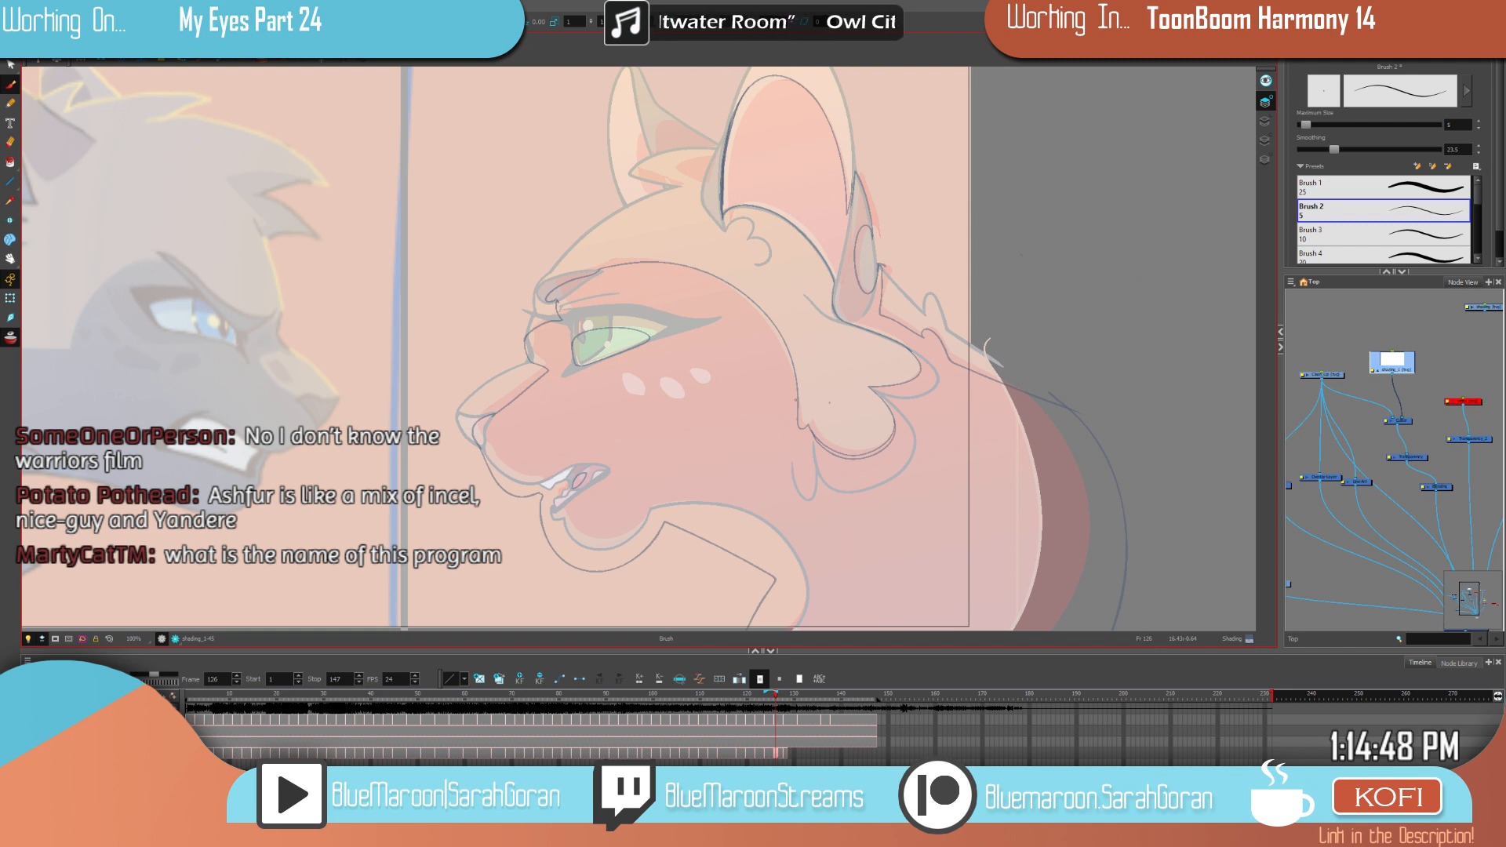
key("comma")
key("comma")
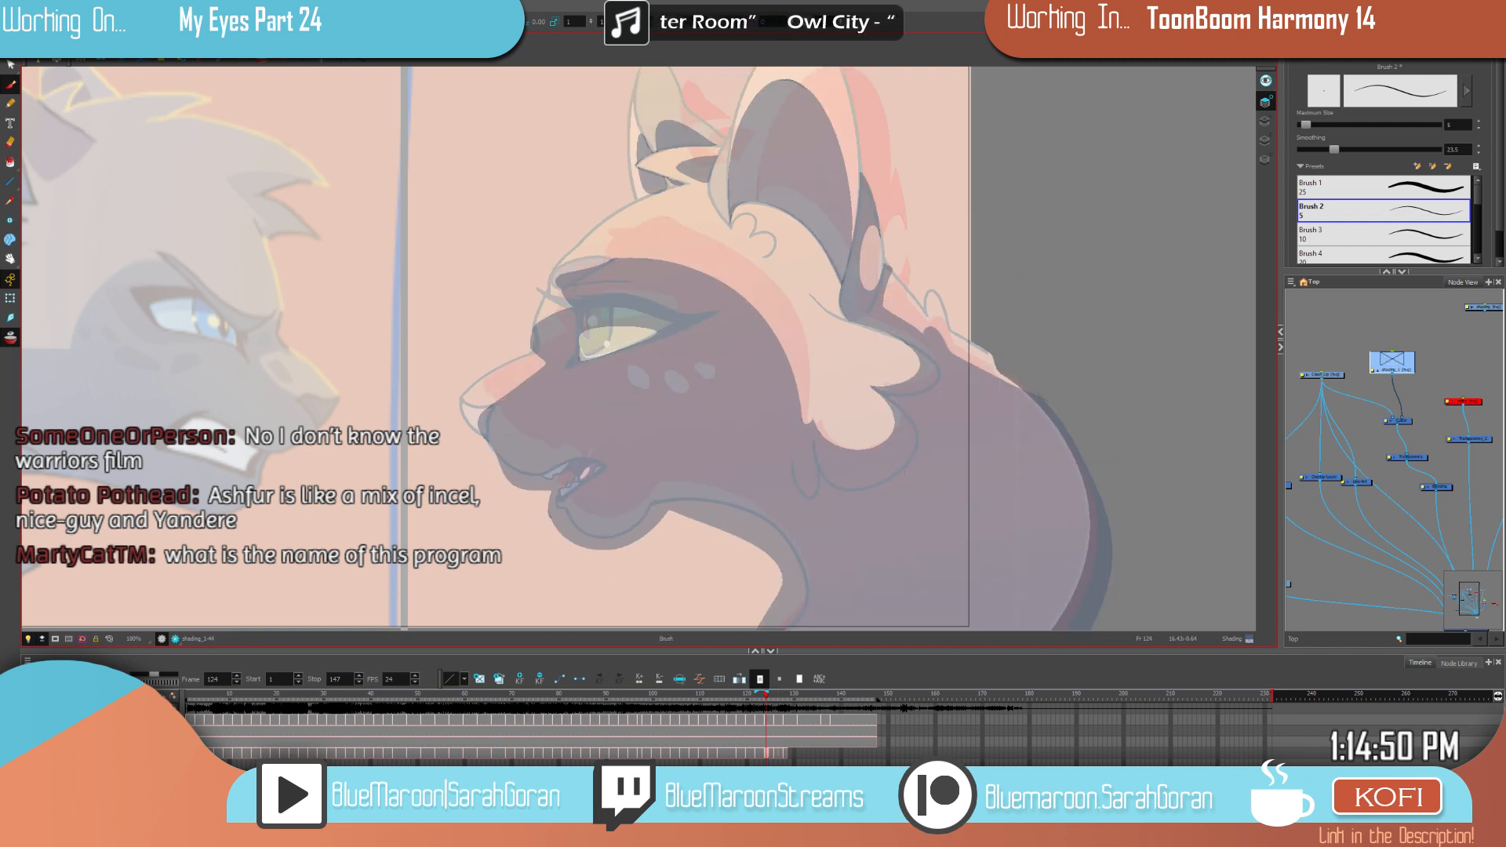
key("period")
key("comma")
key("period")
key("comma")
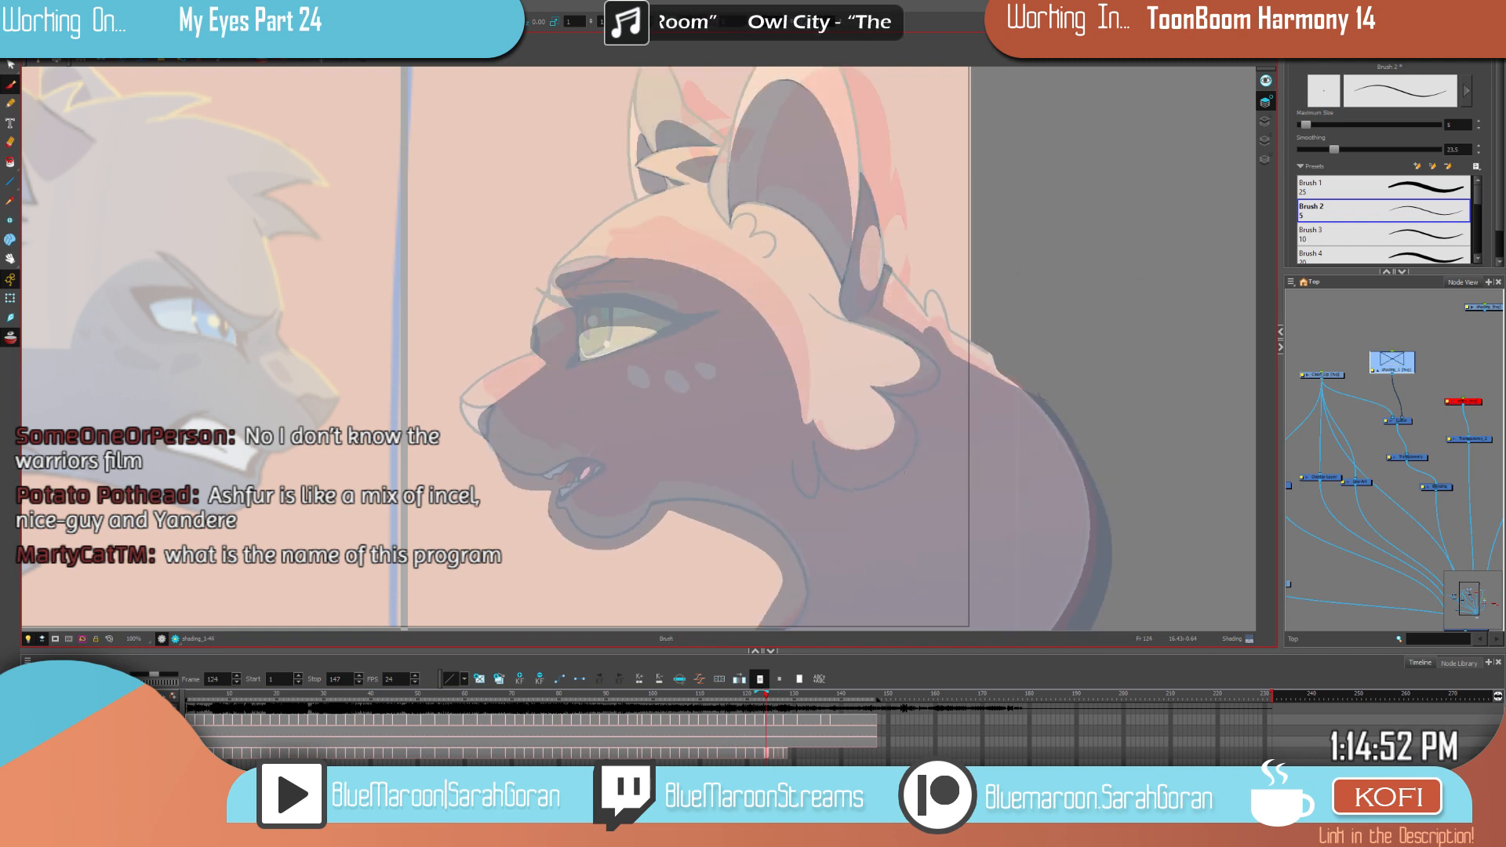
Step: Compare with frames 122 and 124 and fill the face, eye, neck and near-ear shading on frame 126
key("g")
key("f")
key("f")
key("f")
key("g")
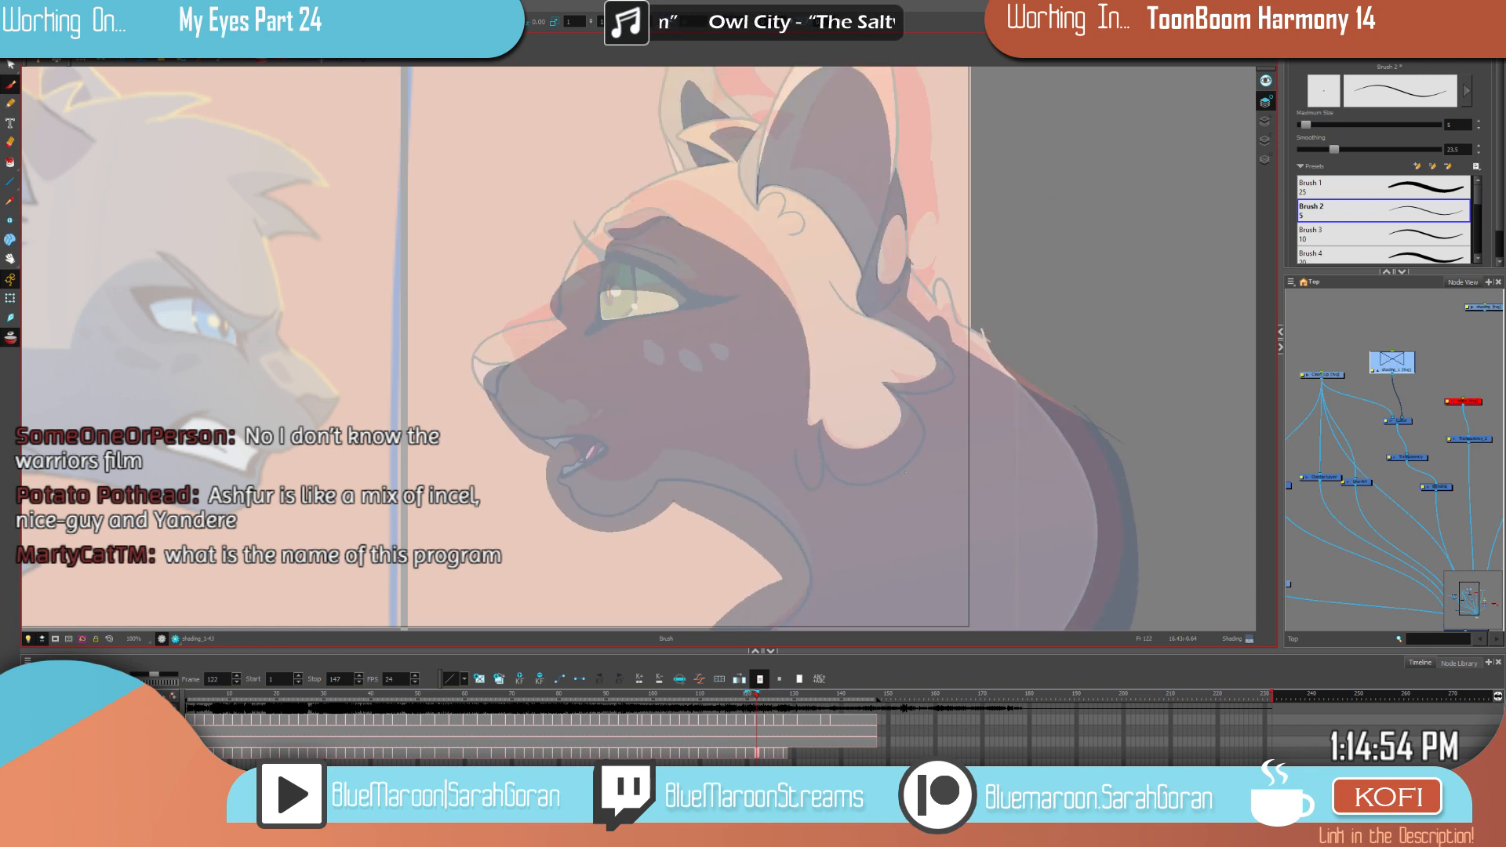
key("period")
key("period")
key("period")
key("period")
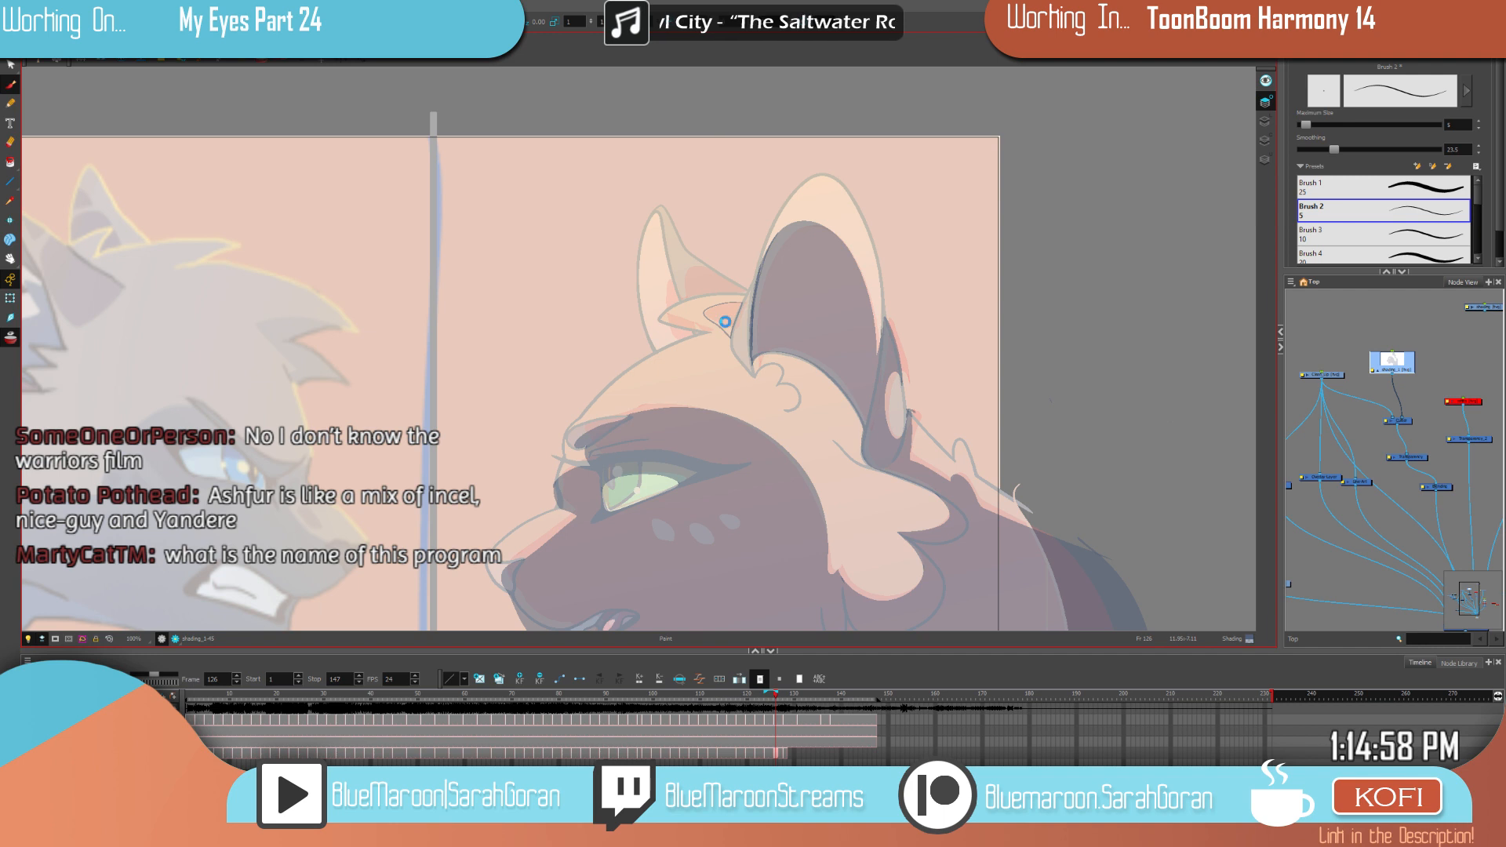
left_click(725, 322)
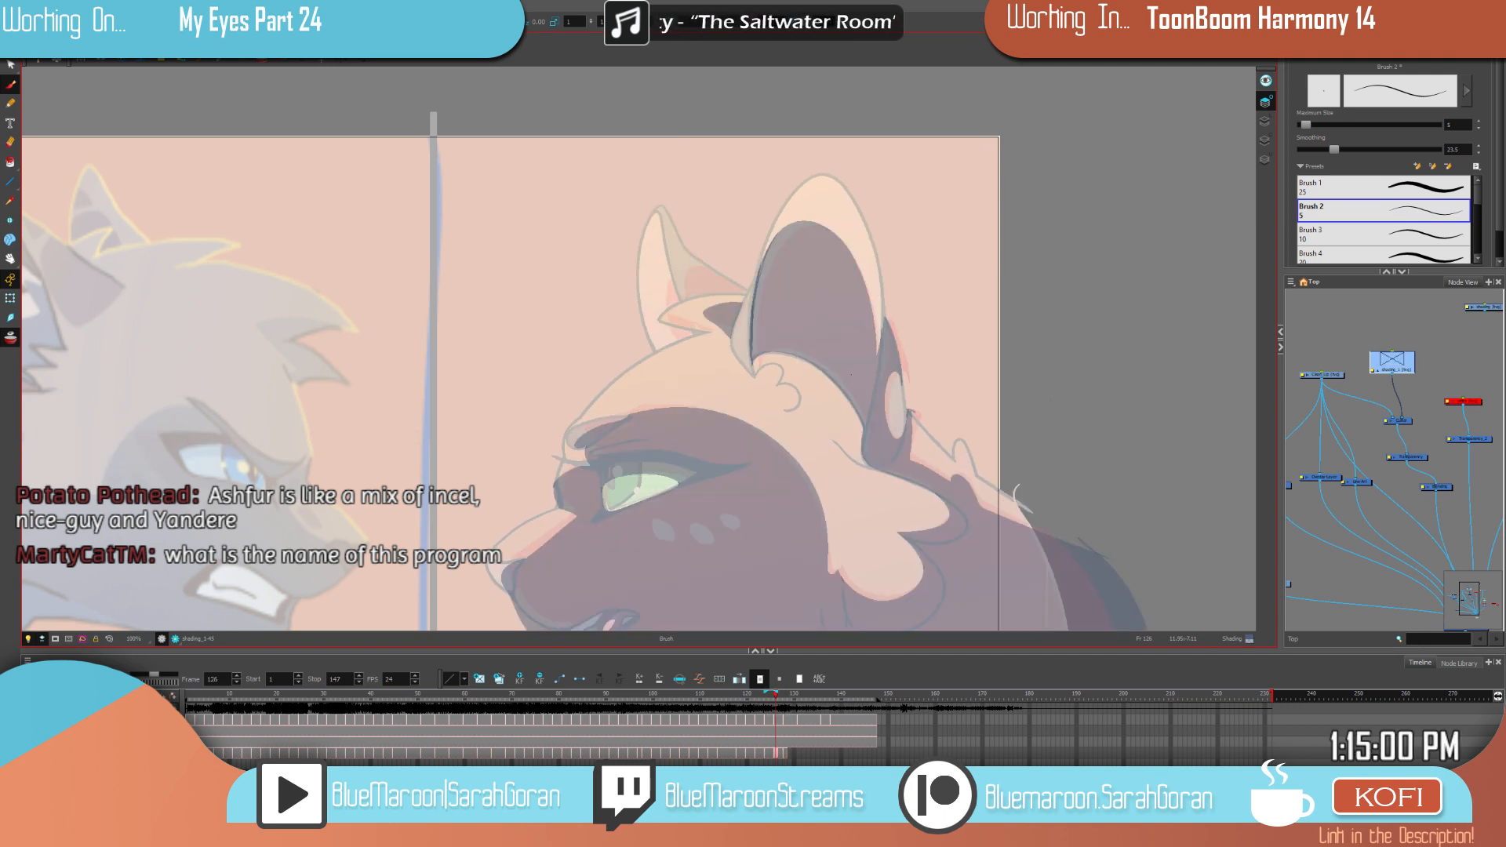
key("ctrl+z")
key("ctrl+z")
Step: Outline and fill the shading patch on the hair tuft between the ears on frame 126, erasing the overlap at the near ear
left_click_drag(742, 302, 700, 314)
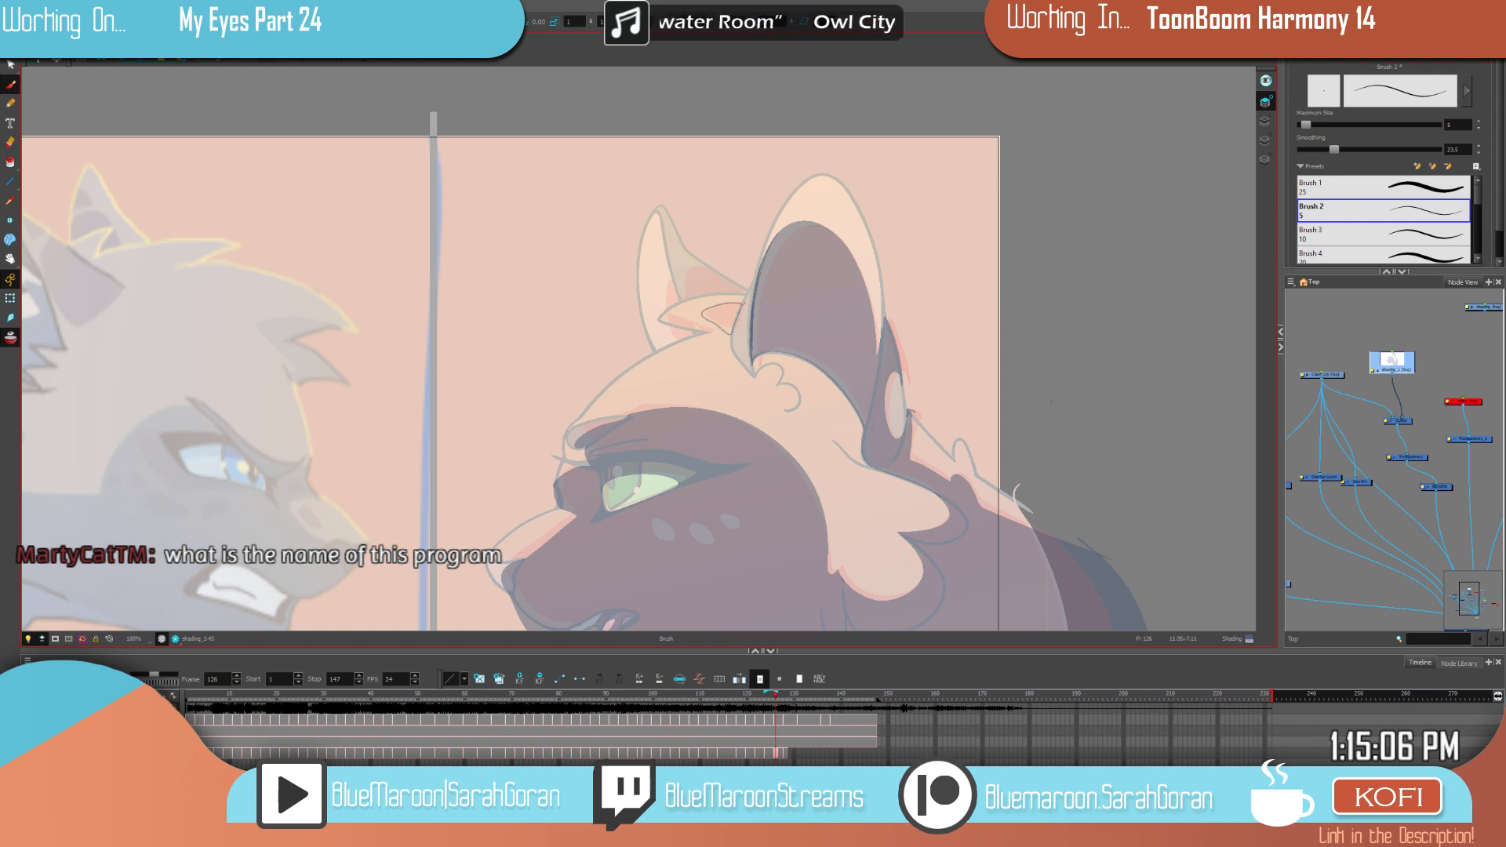
left_click(734, 315)
key(".")
key("e")
left_click_drag(745, 305, 736, 336)
key("alt+b")
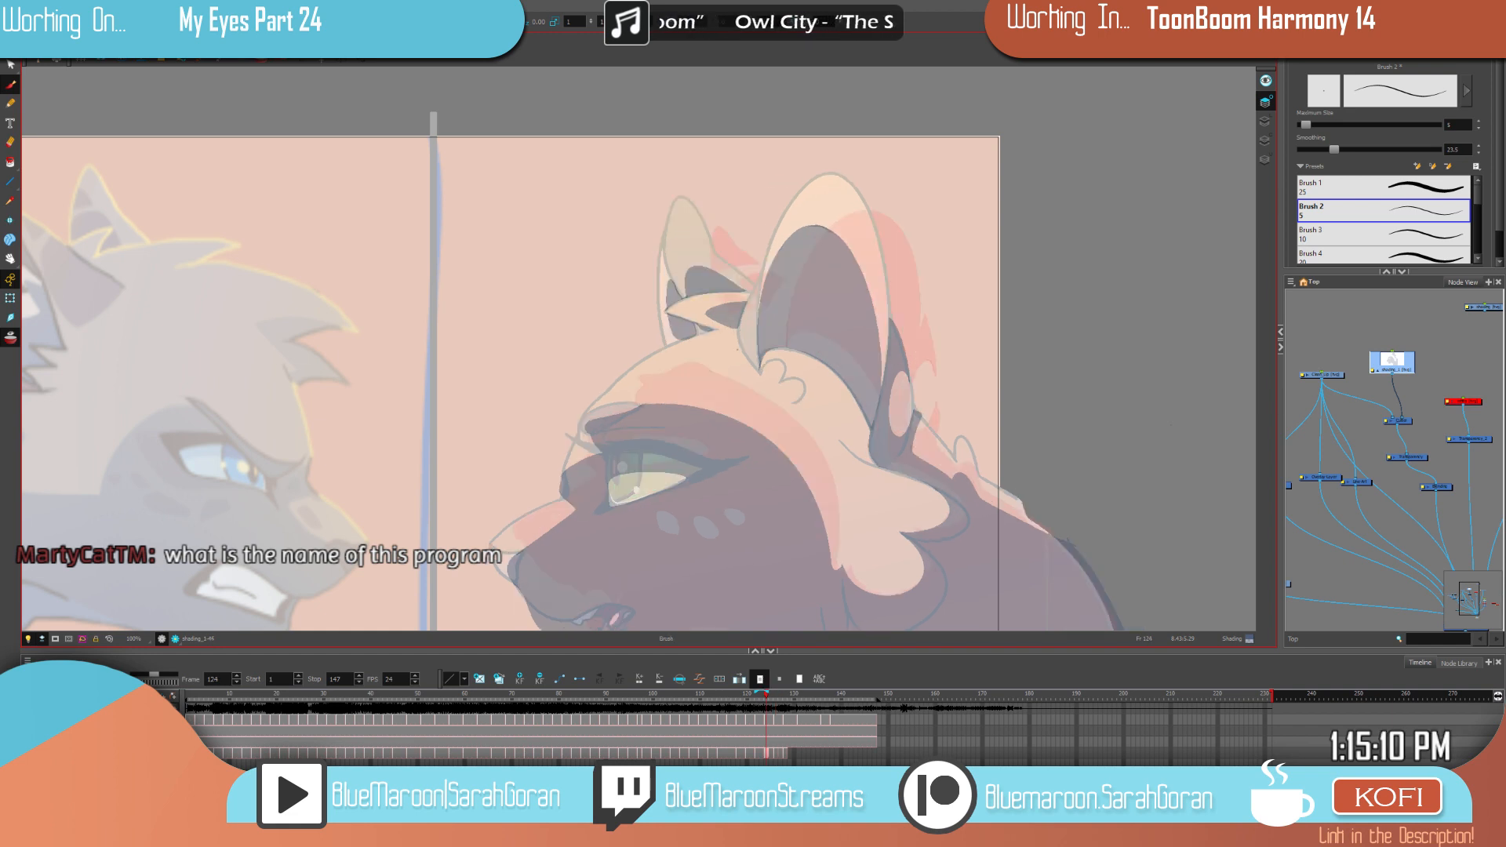
Step: Draw and fill the shading strip above the hair tuft behind the far ear on frame 126 and erase its overlap
left_click_drag(691, 291, 730, 295)
left_click(713, 289)
key("alt+b")
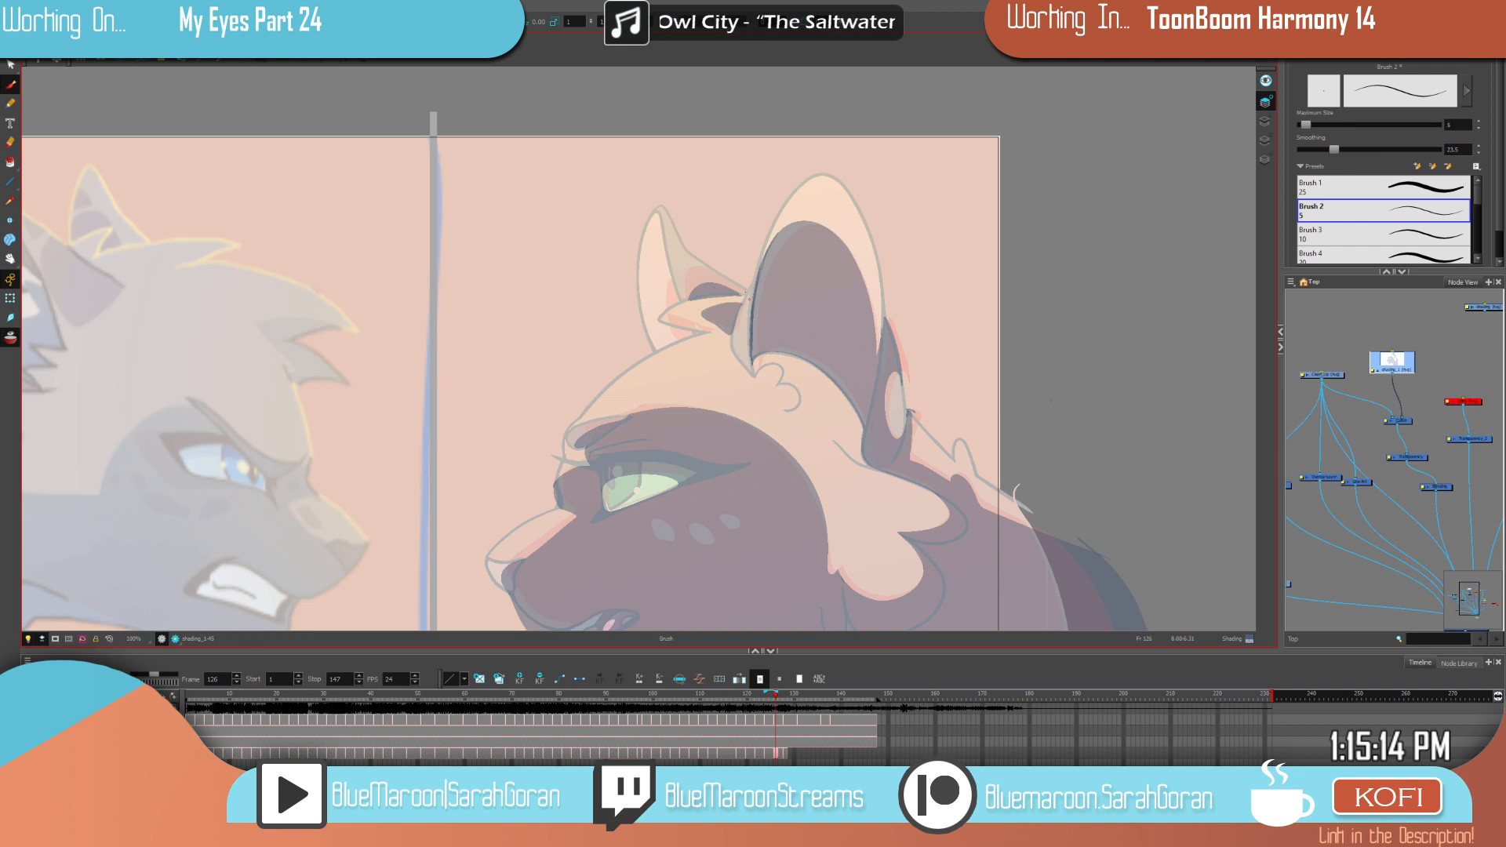
key("alt+e")
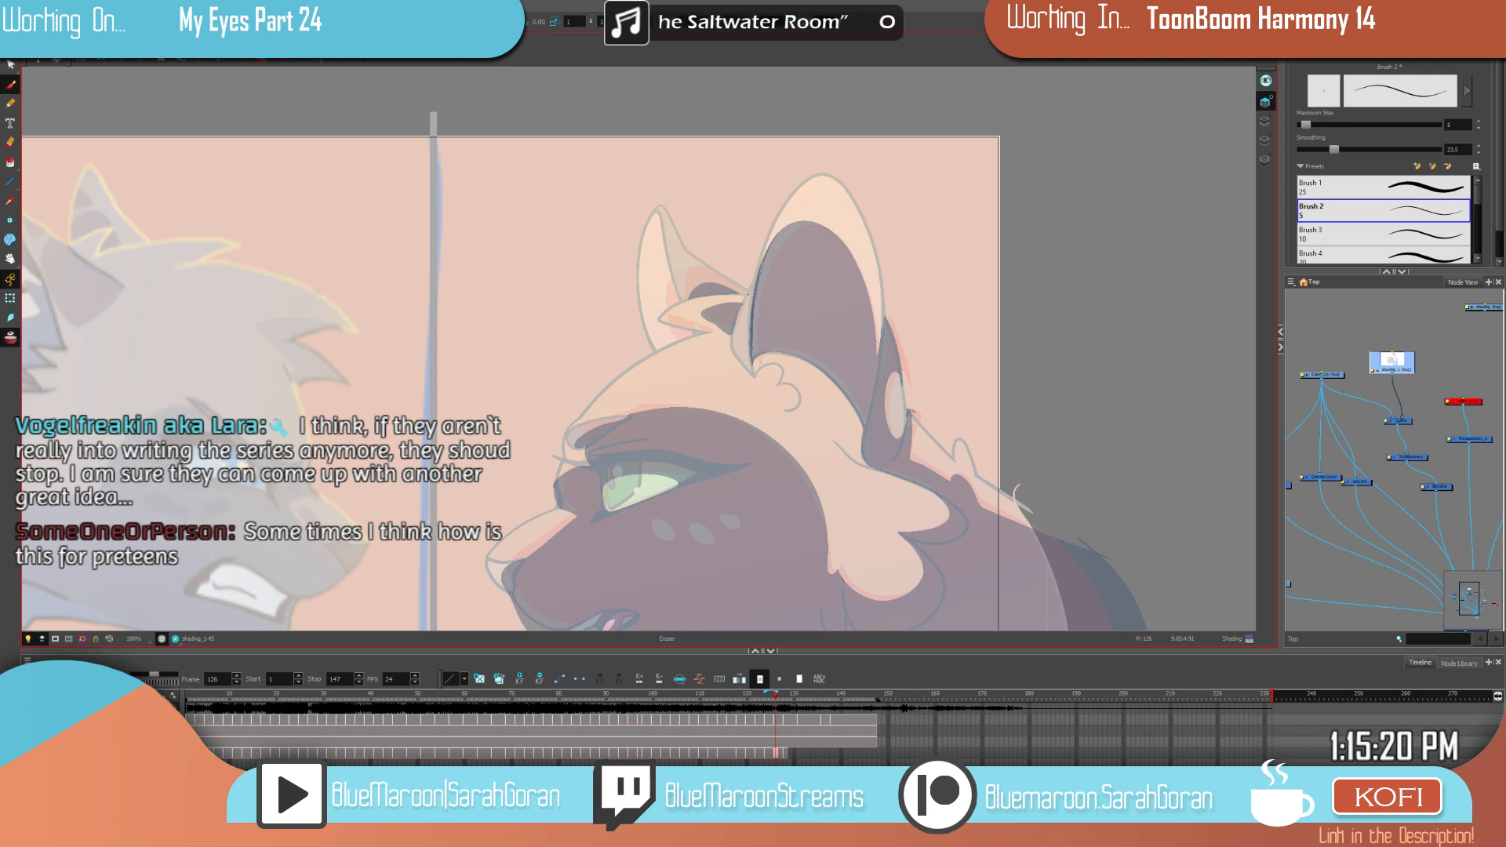
Step: Outline the shading inside the far ear down to the hair tuft on frame 126, following frame 124
key("f")
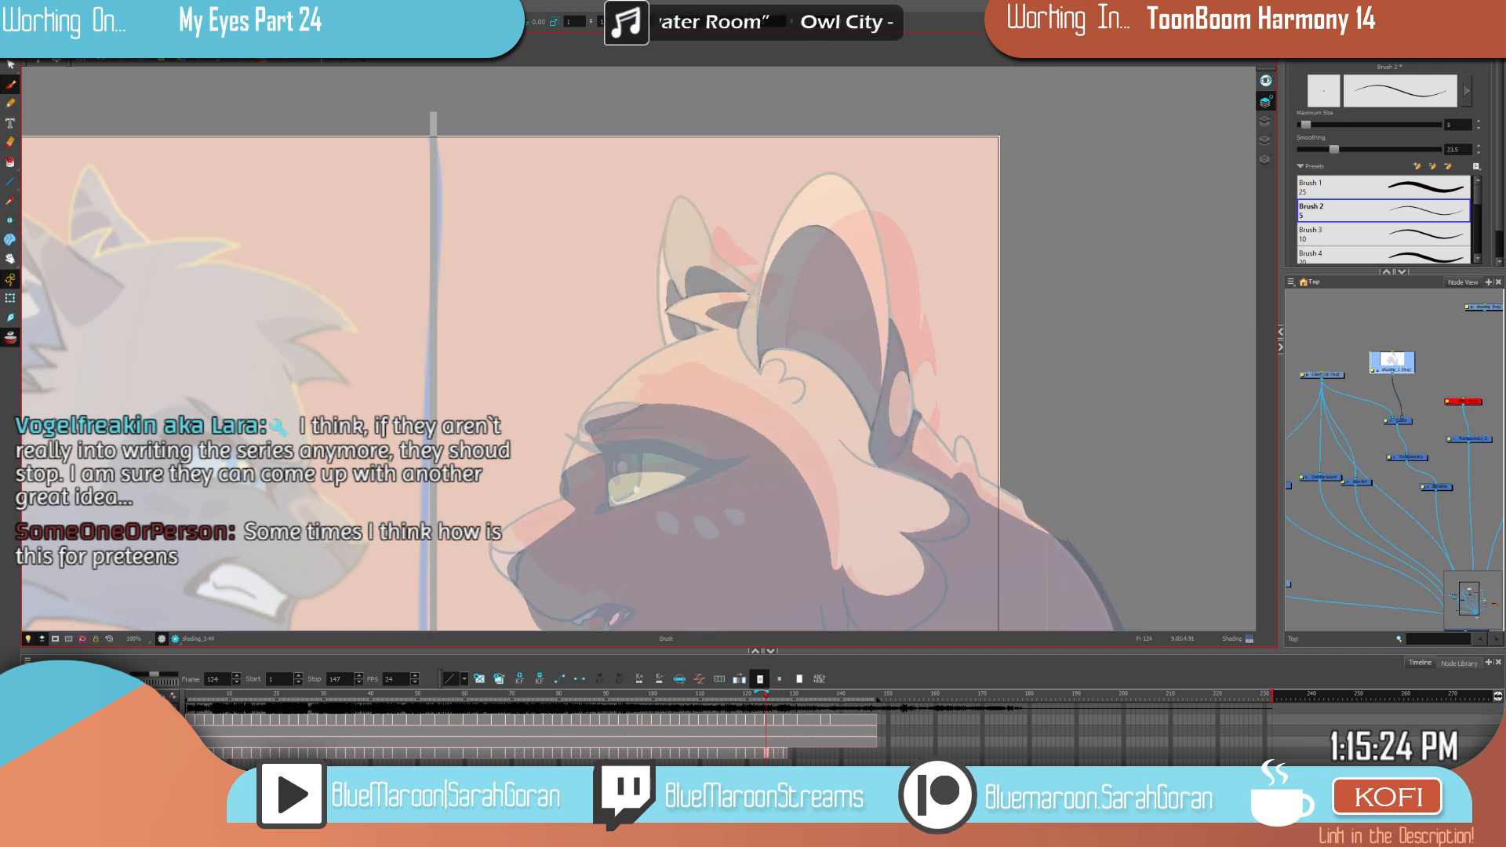
key("g")
key("f")
key("g")
key("f")
key("g")
left_click_drag(668, 267, 666, 340)
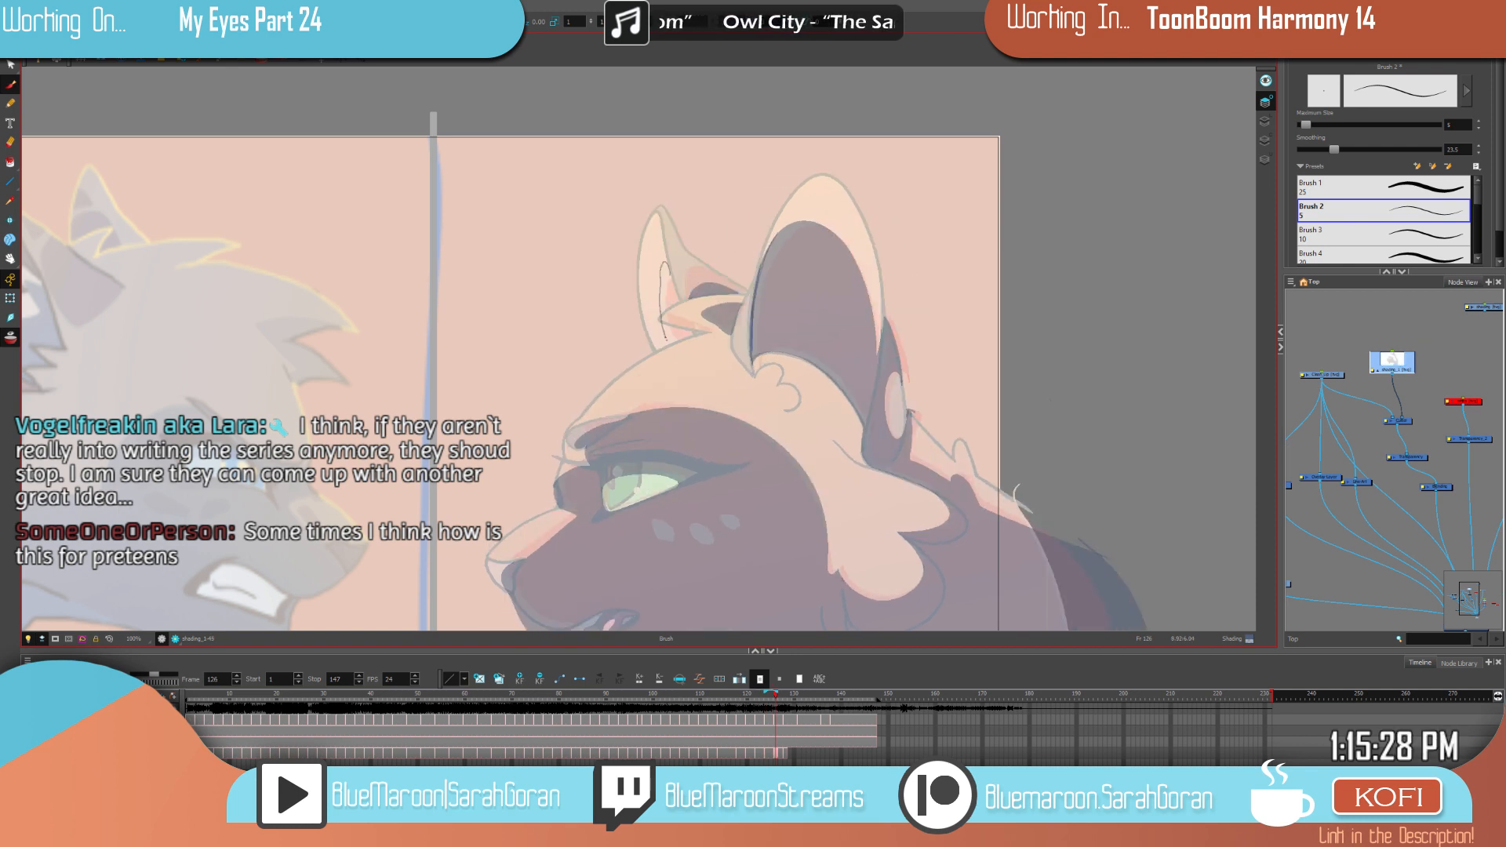
left_click_drag(667, 265, 687, 335)
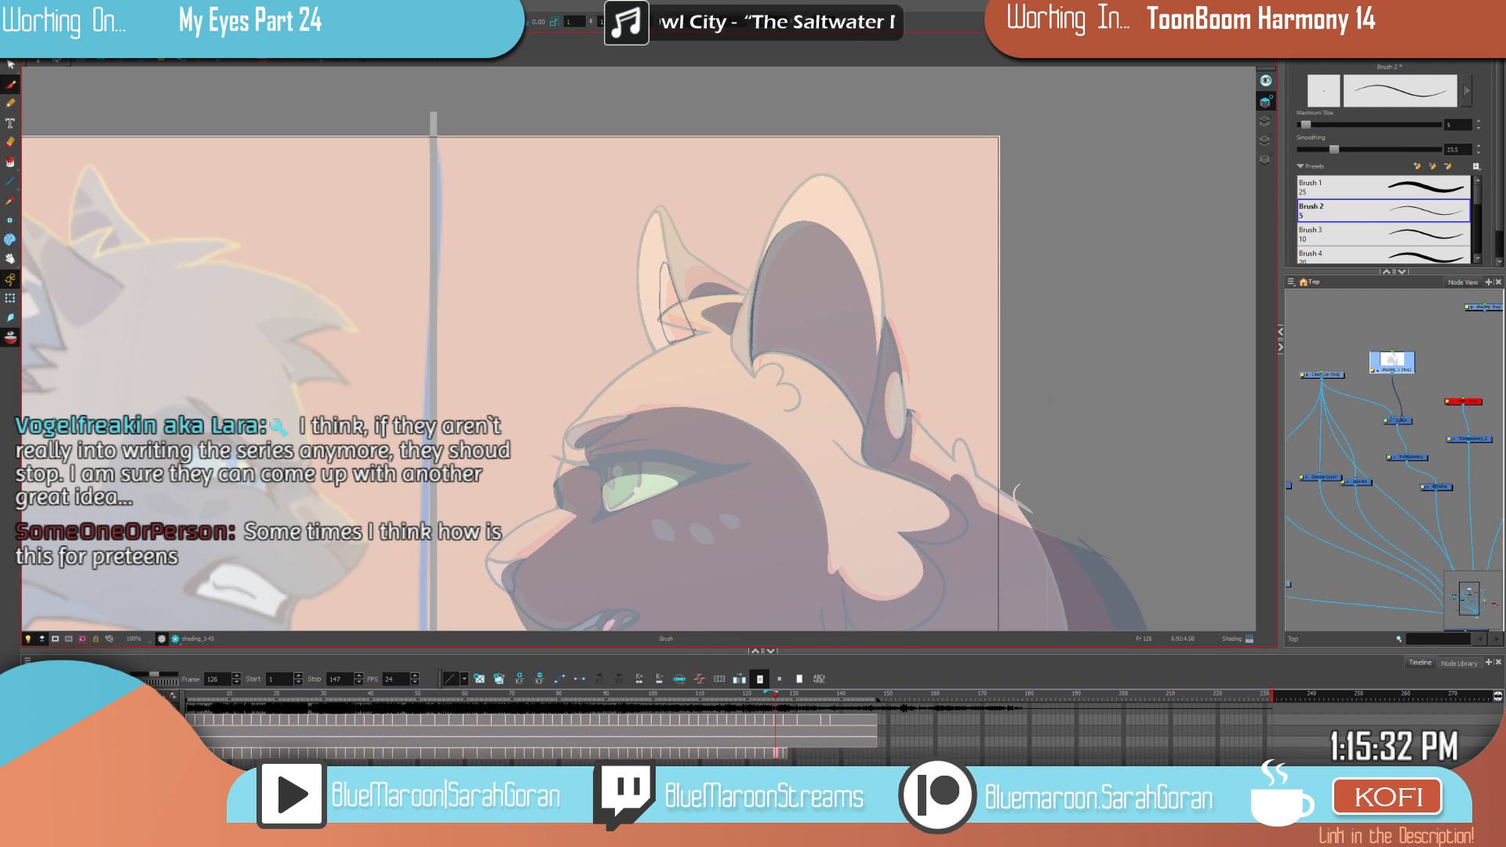
Step: Erase the stray lines over the hair tuft and fill the far ear's inner shading on frame 126, checking it against frame 124
key("alt+t")
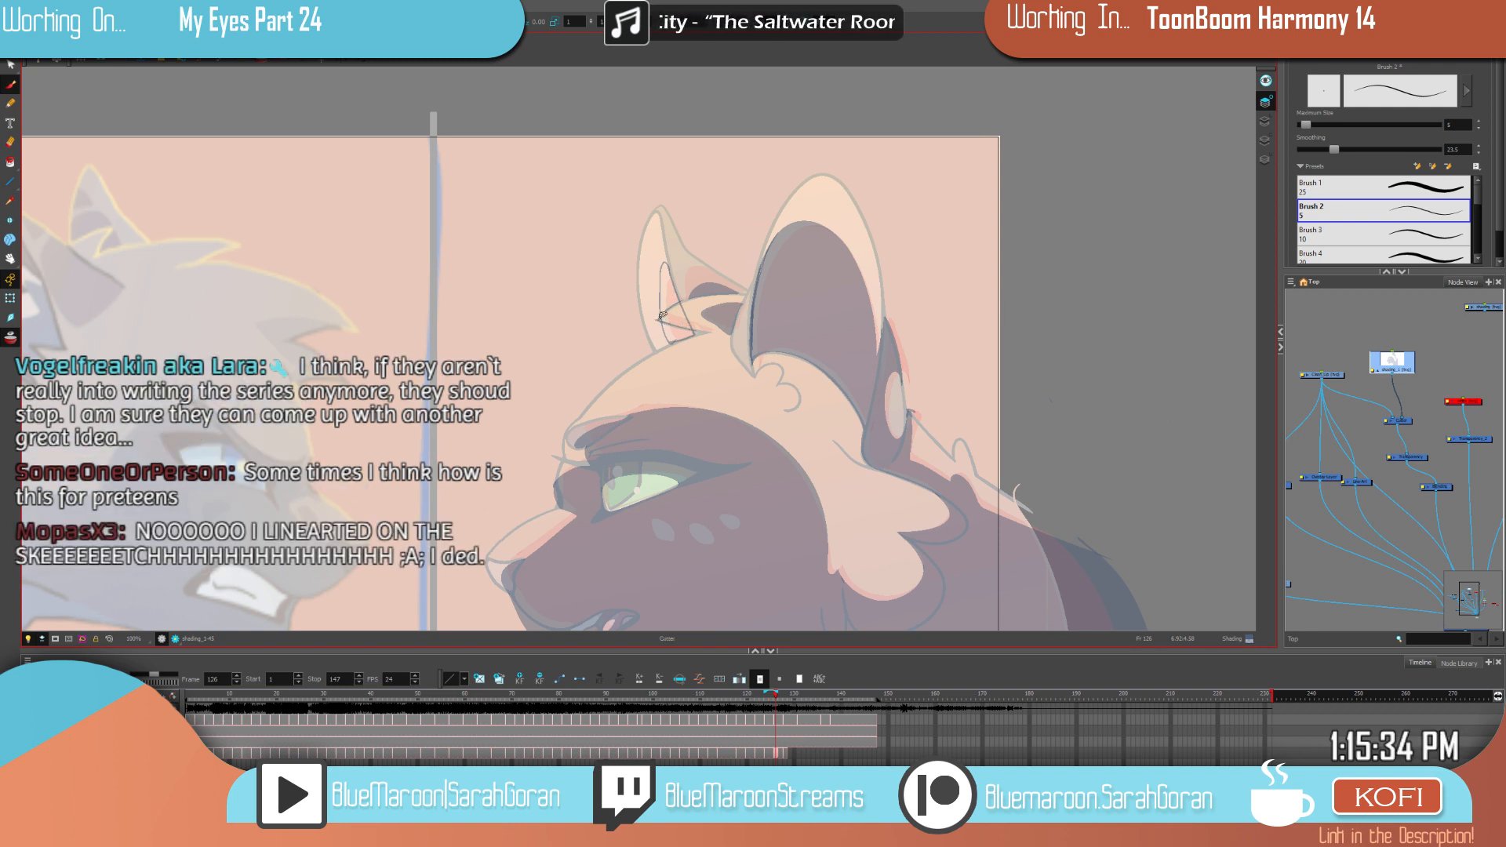
left_click_drag(679, 313, 694, 303)
key("alt+i")
left_click(666, 290)
left_click(677, 334)
key("comma")
key("period")
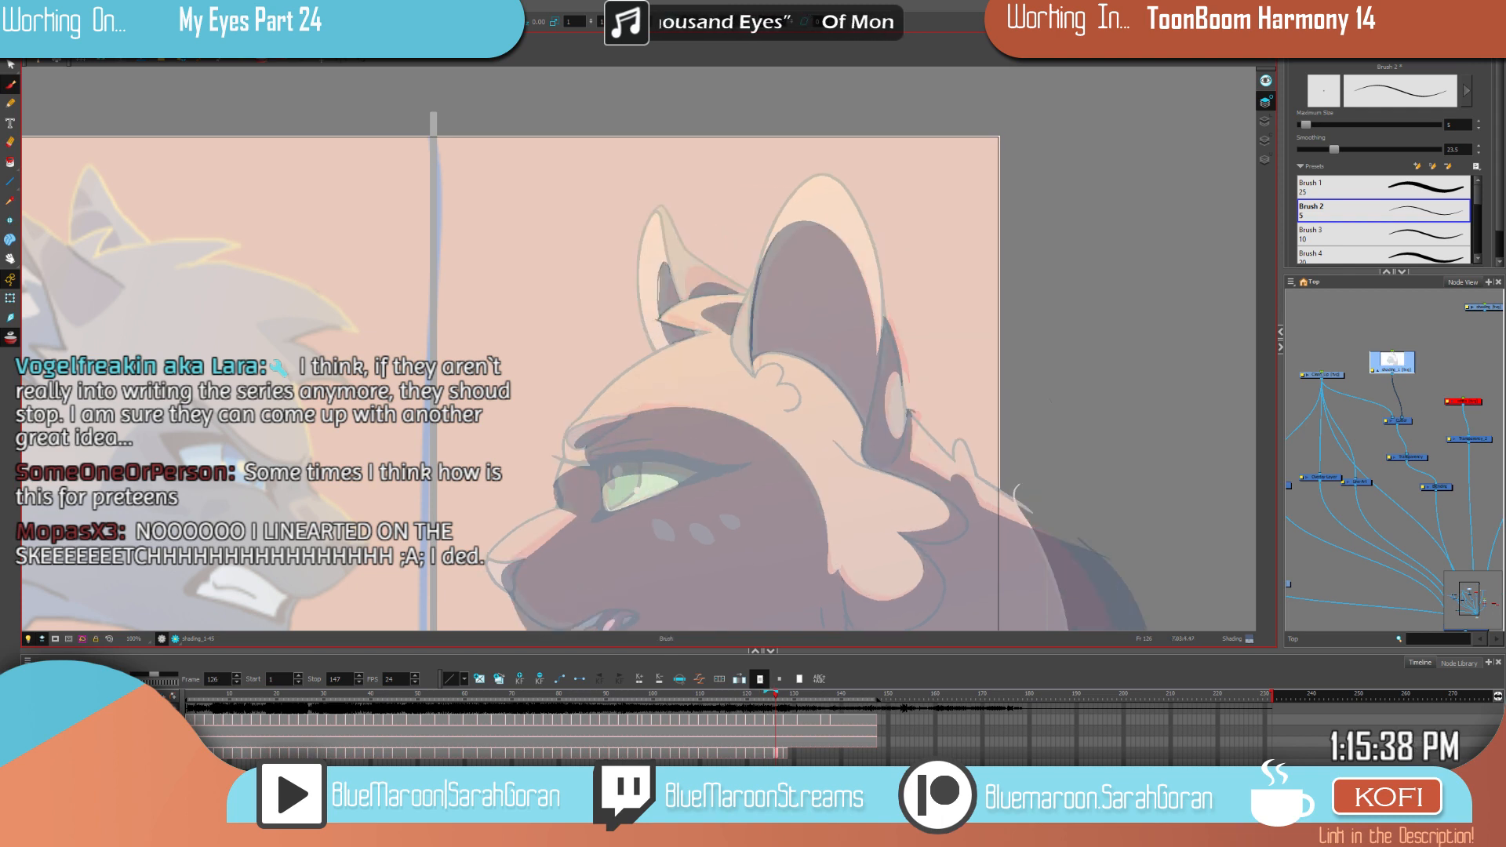
key("comma")
key("period")
key("comma")
key("period")
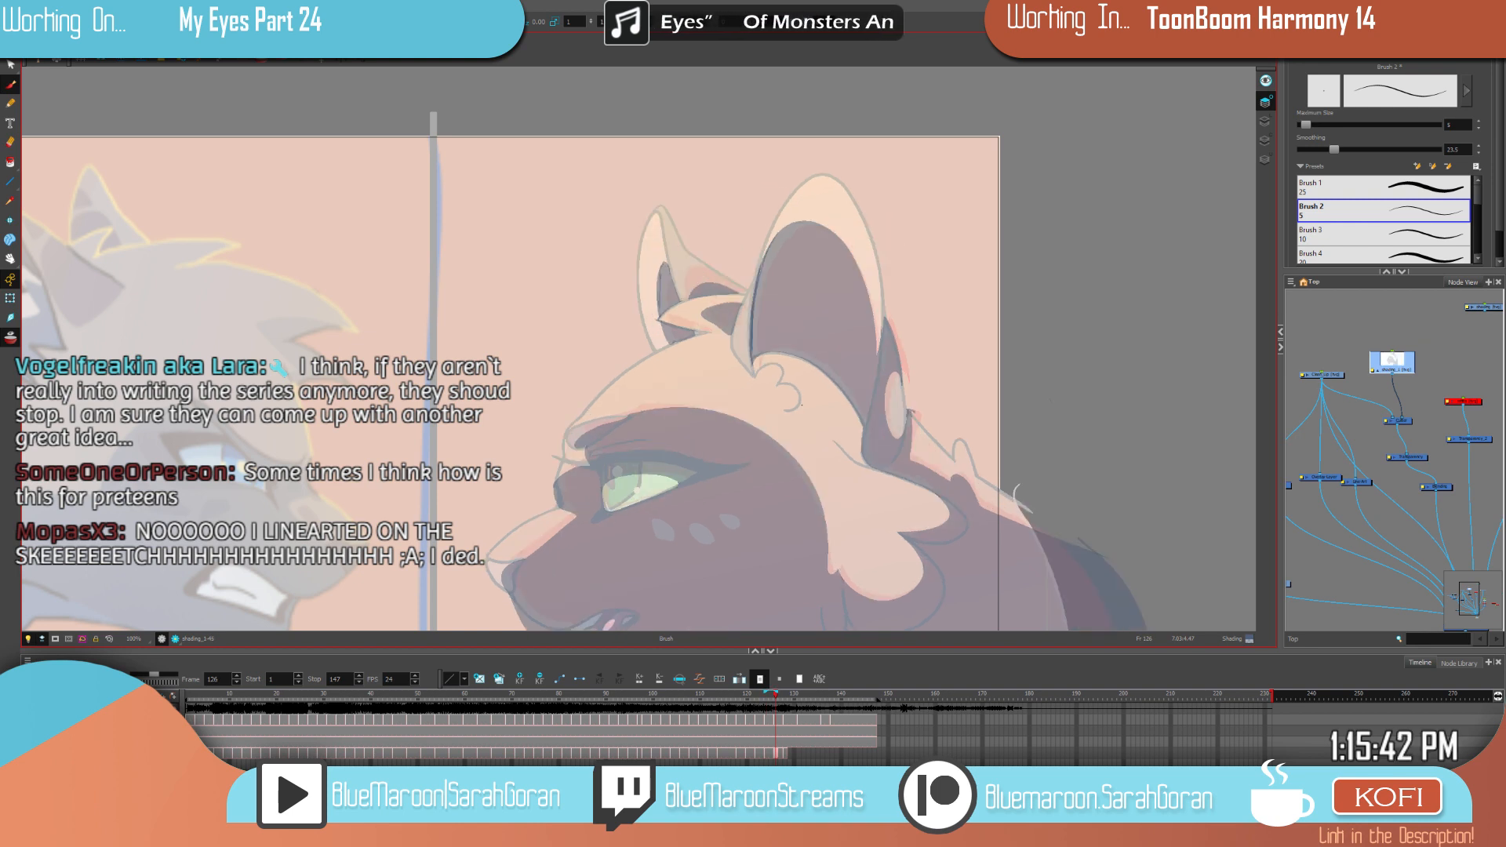
Step: Flip through the neighbouring drawings to check how the shading on frame 126 matches them
key("g")
key("f")
key("g")
key("f")
key("g")
left_click_drag(1049, 347, 1038, 291)
key("f")
key("f")
key("g")
Step: Outline and fill the shading patches on and above the hair tuft between the ears on frame 128
key("period")
key("period")
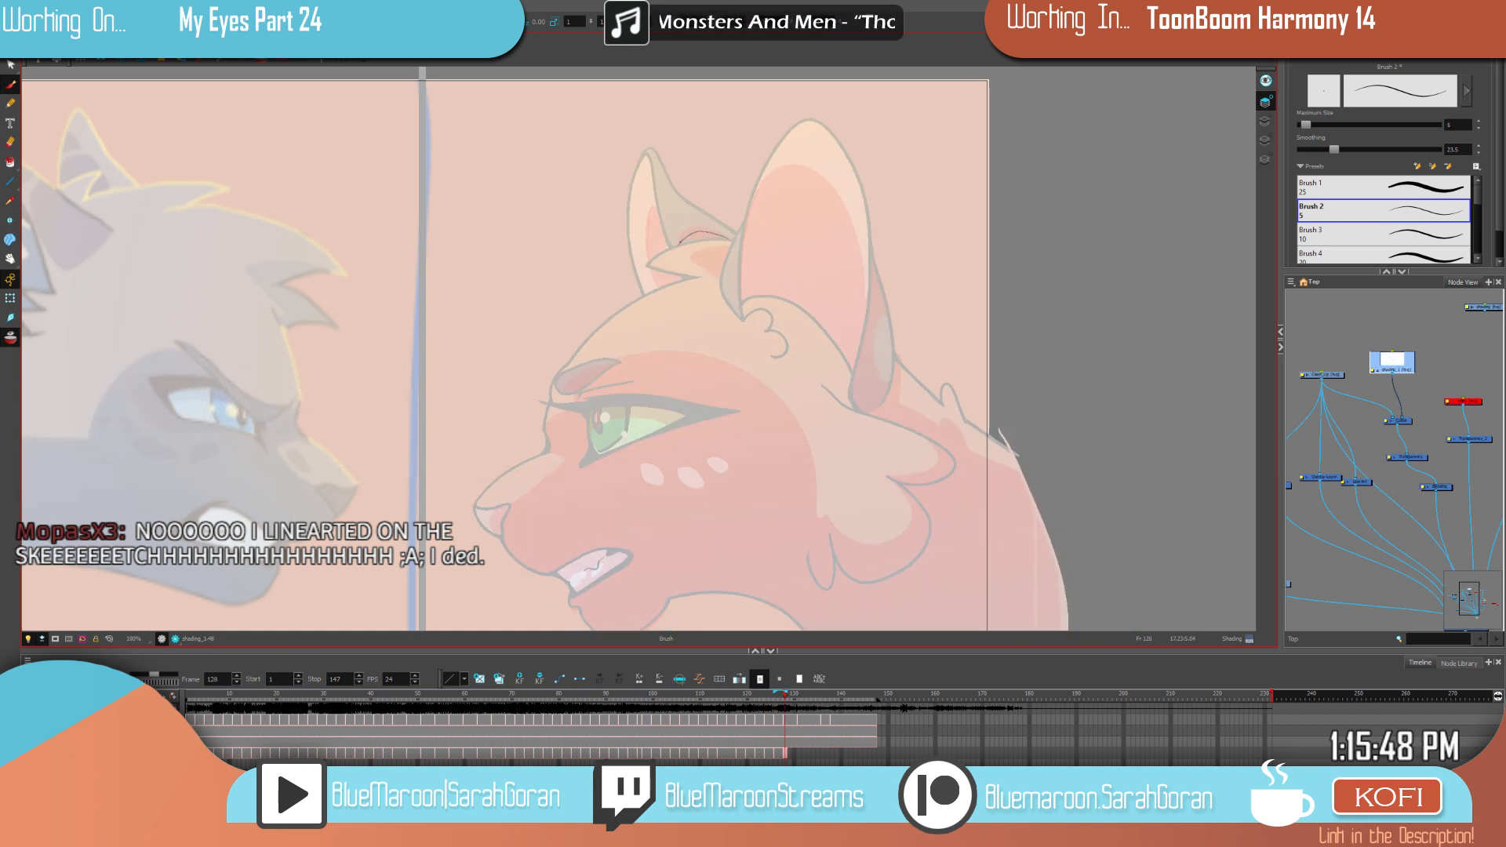
left_click_drag(710, 240, 729, 238)
key("comma")
key("period")
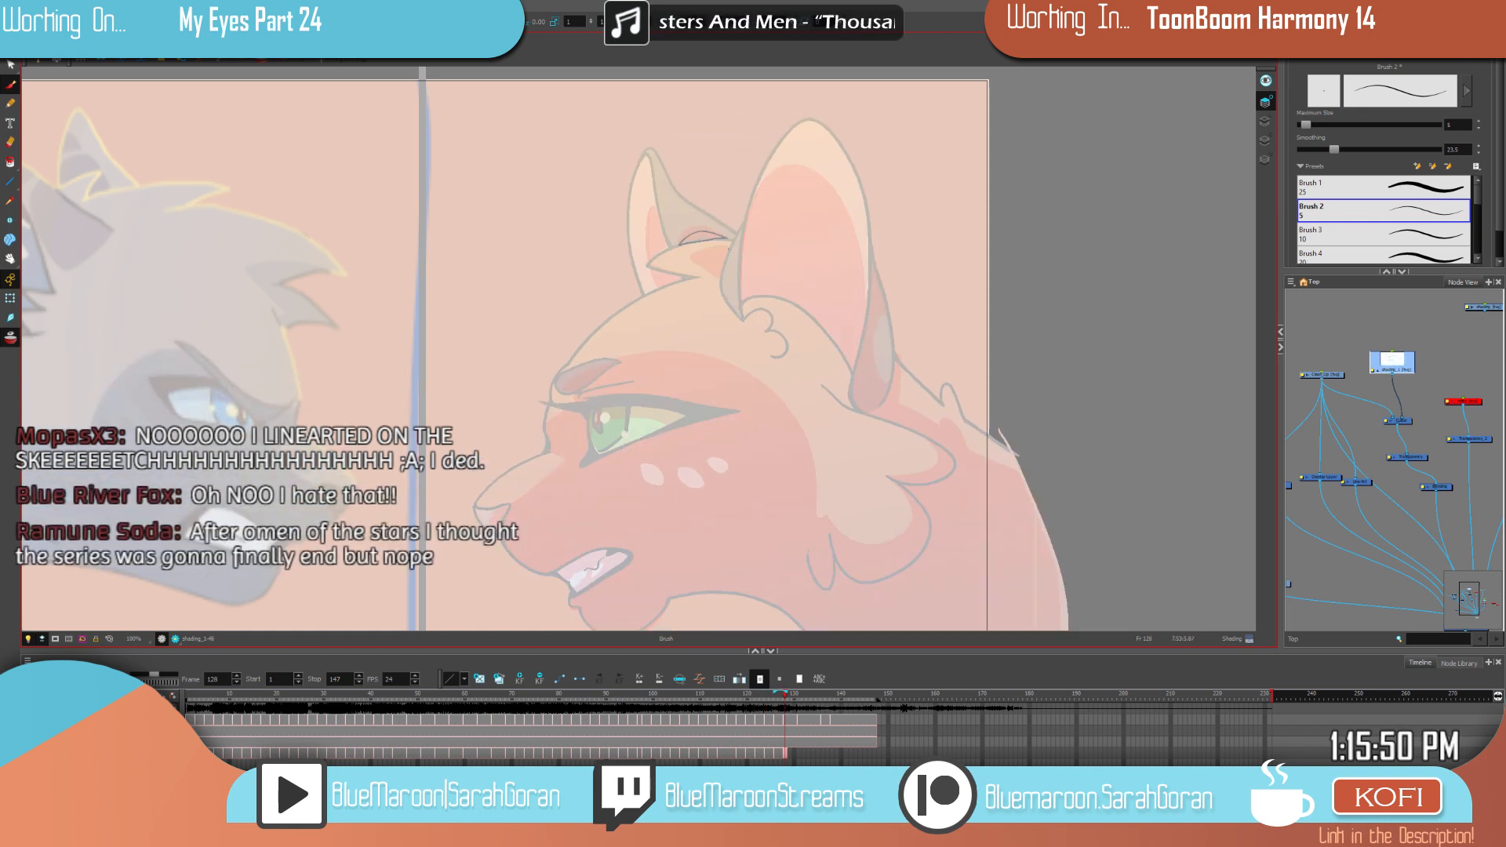
key("comma")
key("comma")
key("period")
key("period")
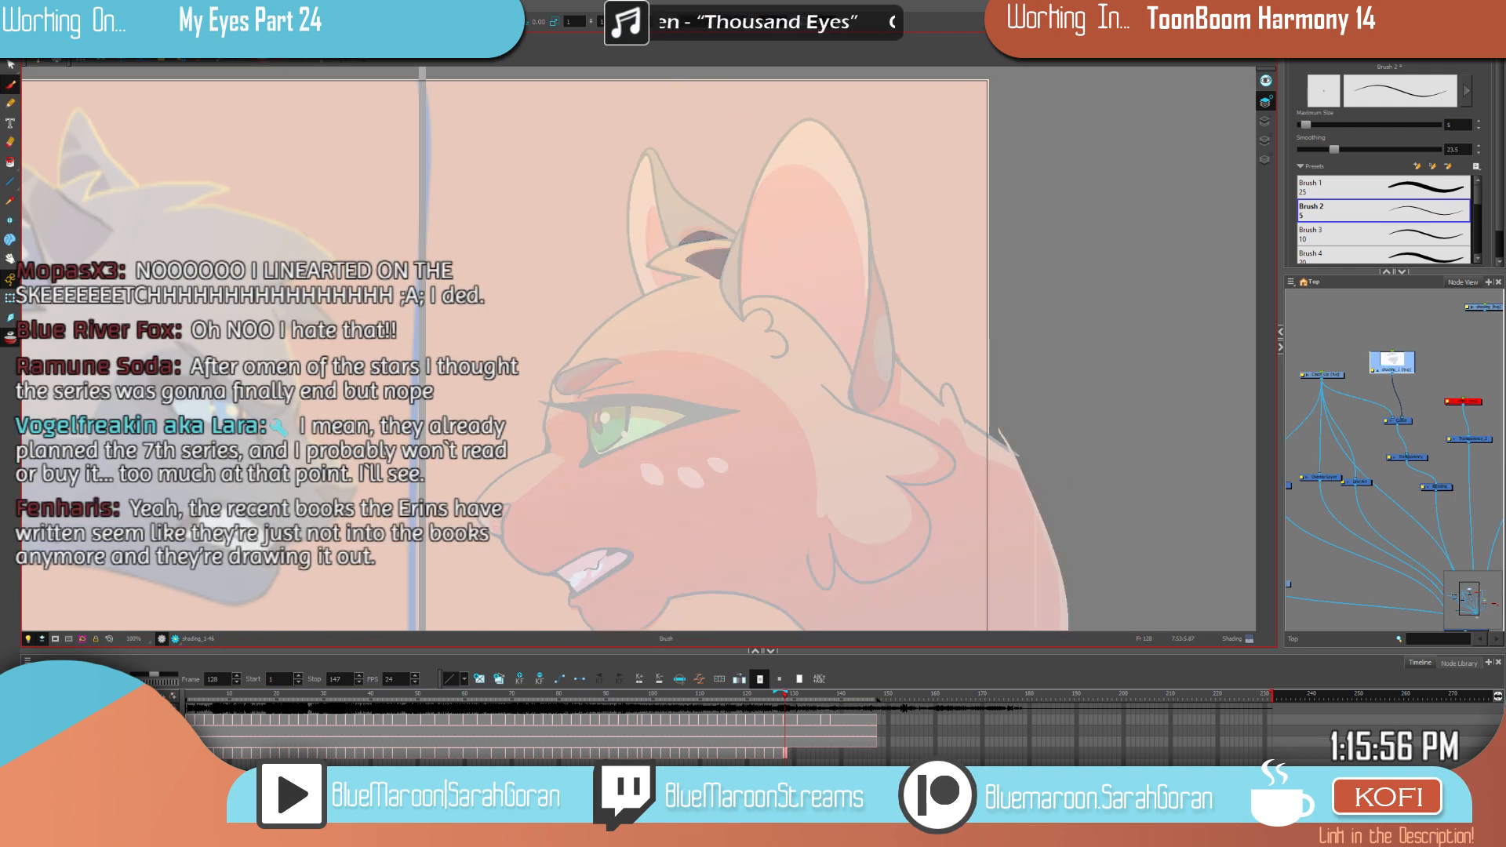
Step: Outline the shading inside the far ear beside the hair tuft on frame 128 and fill it with the dark shading colour
key("comma")
key("period")
left_click_drag(655, 204, 647, 237)
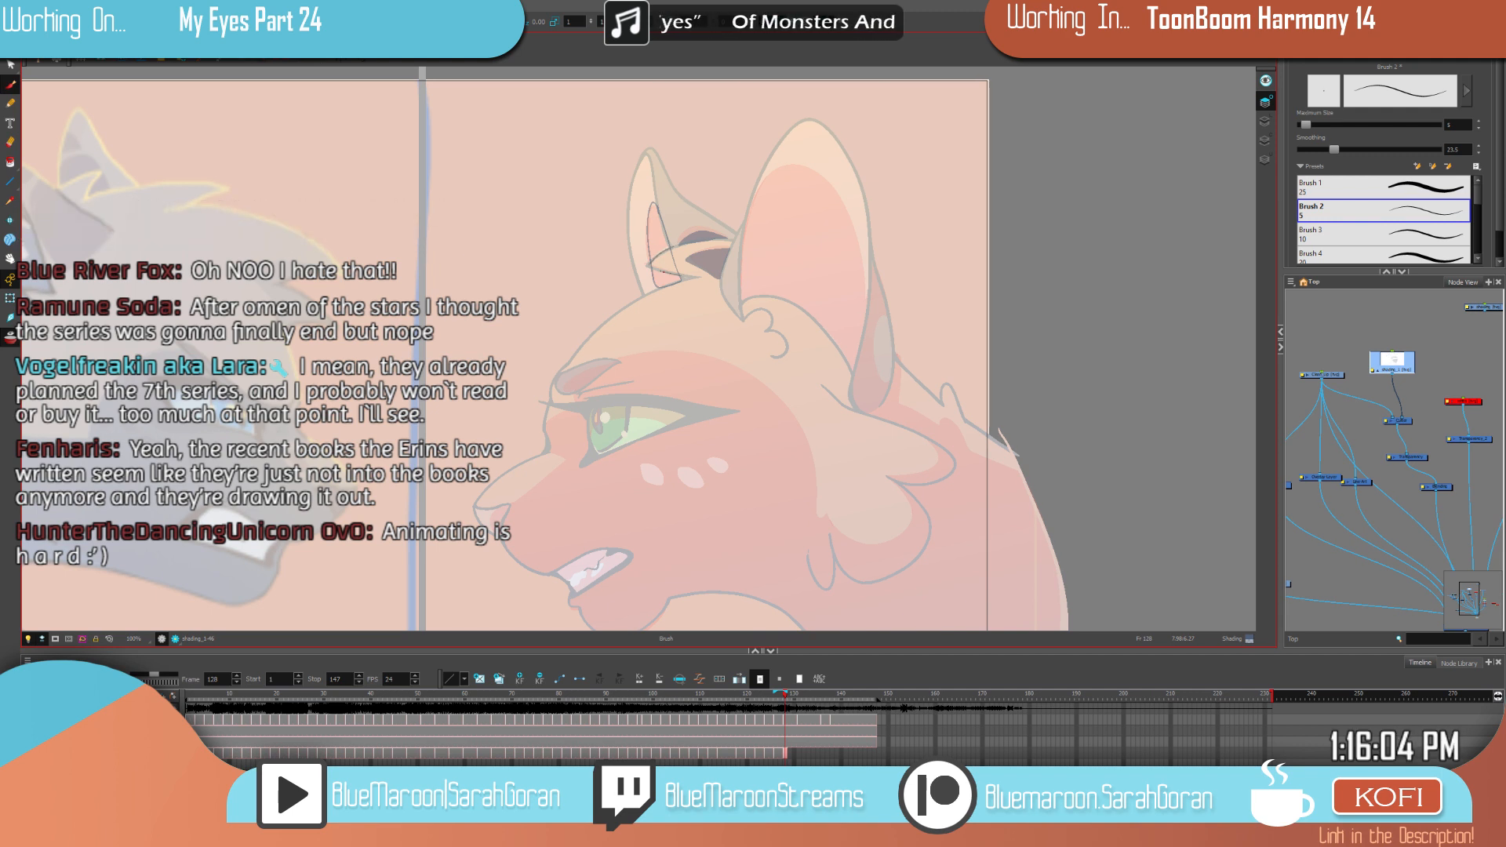
key("alt+t")
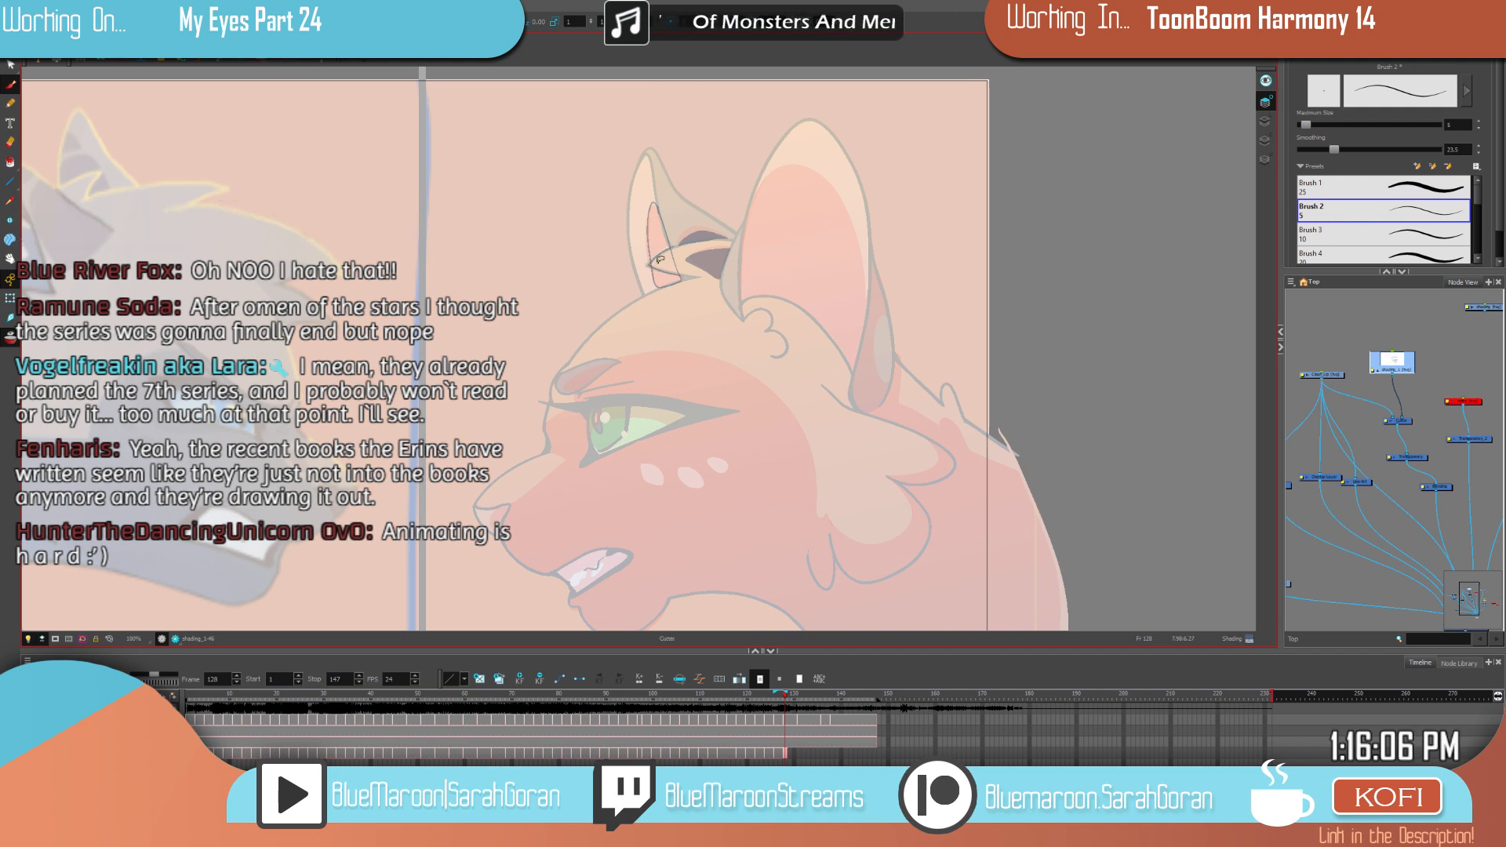
key("alt+i")
left_click(659, 236)
left_click(676, 274)
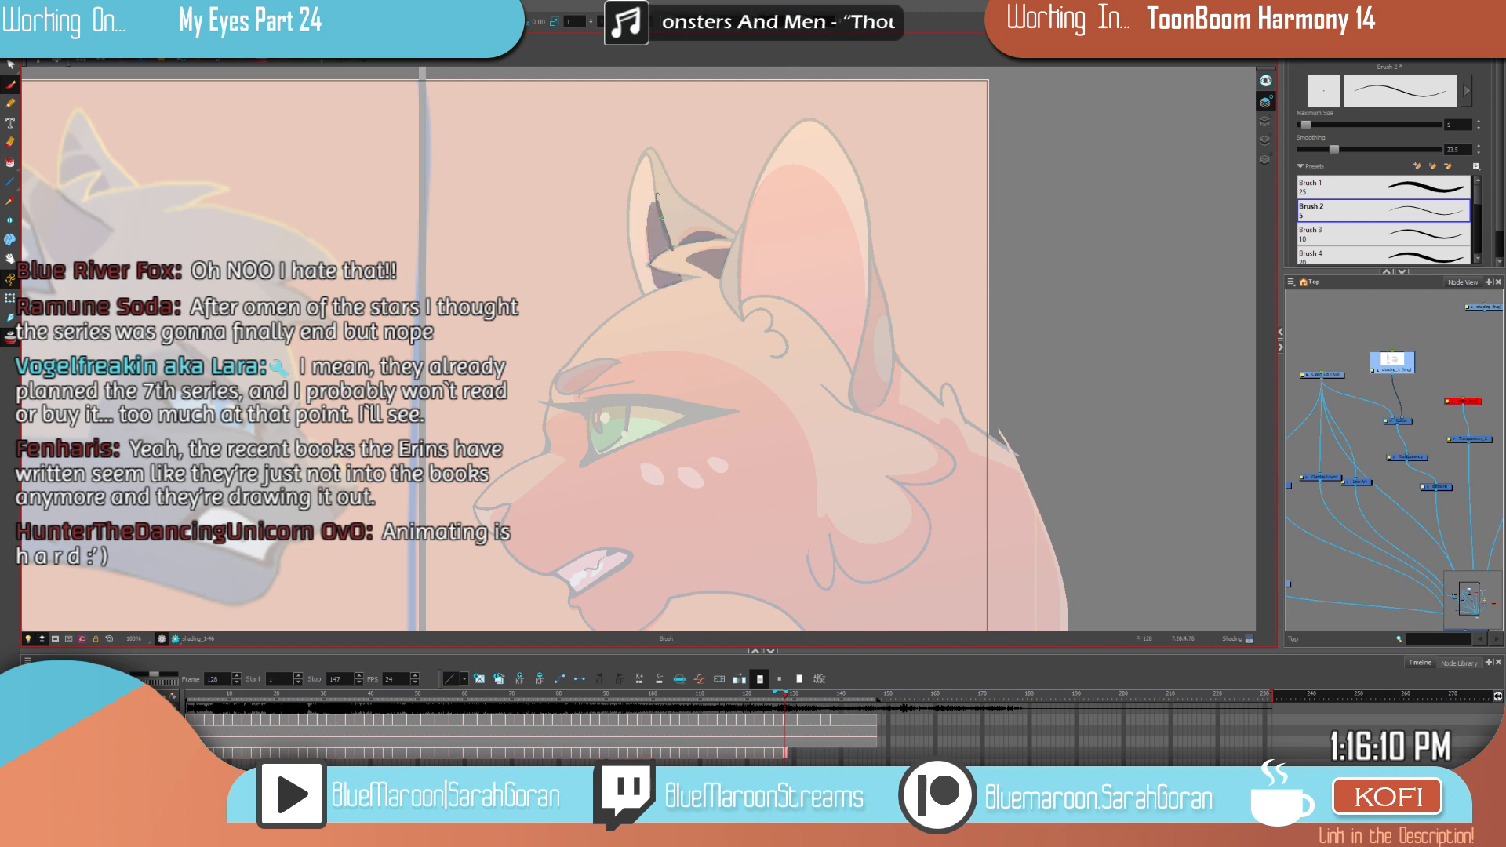
Step: Compare the ear and hair tuft shading on frame 128 with the finished shading on frame 126
key("comma")
key("comma")
key("g")
key("f")
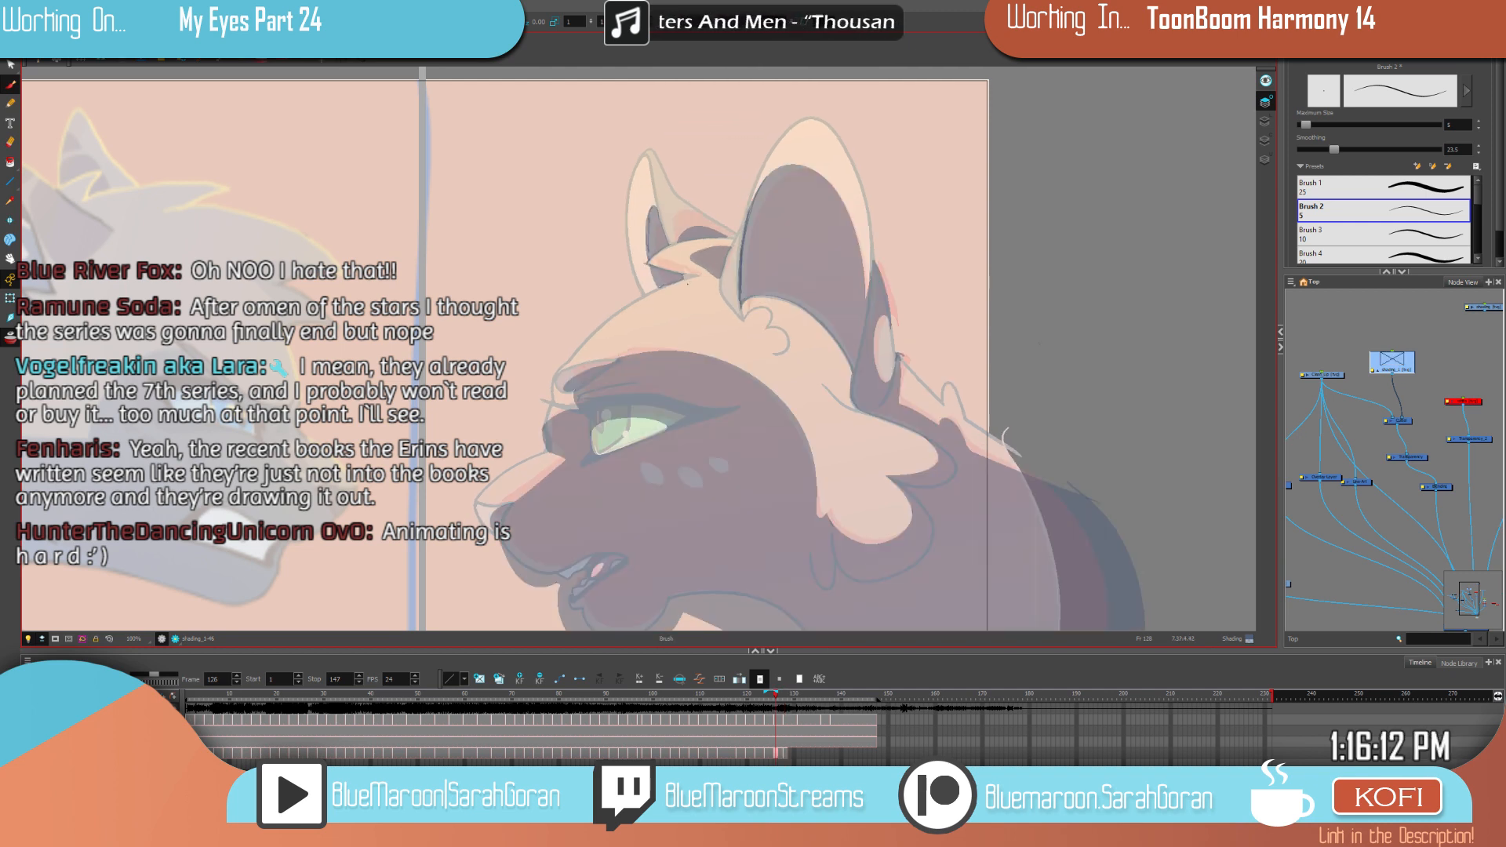
key("g")
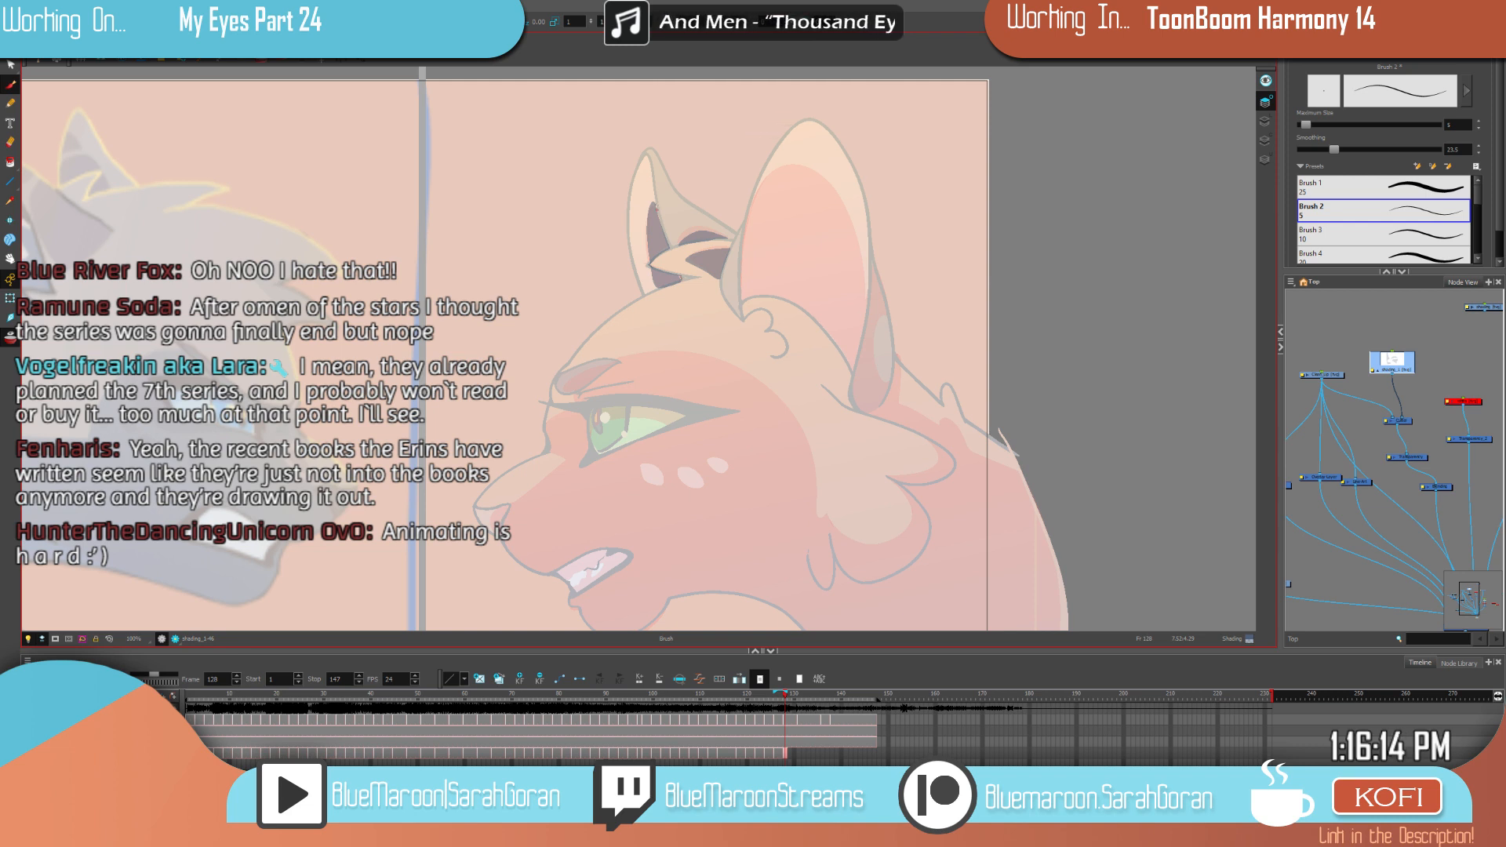
key("f")
key("g")
key("alt+e")
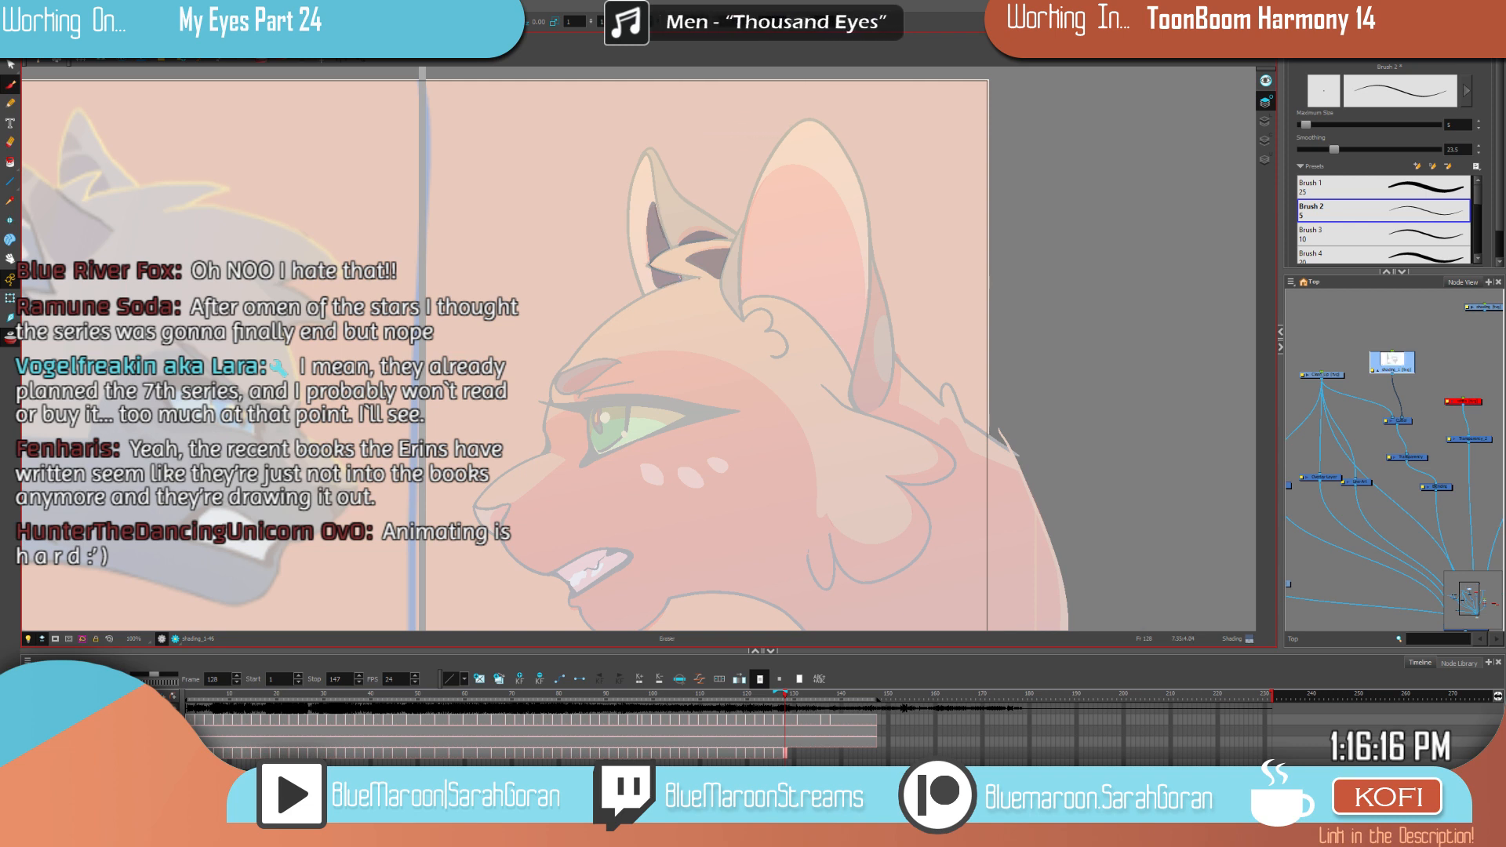
left_click_drag(1051, 433, 994, 376)
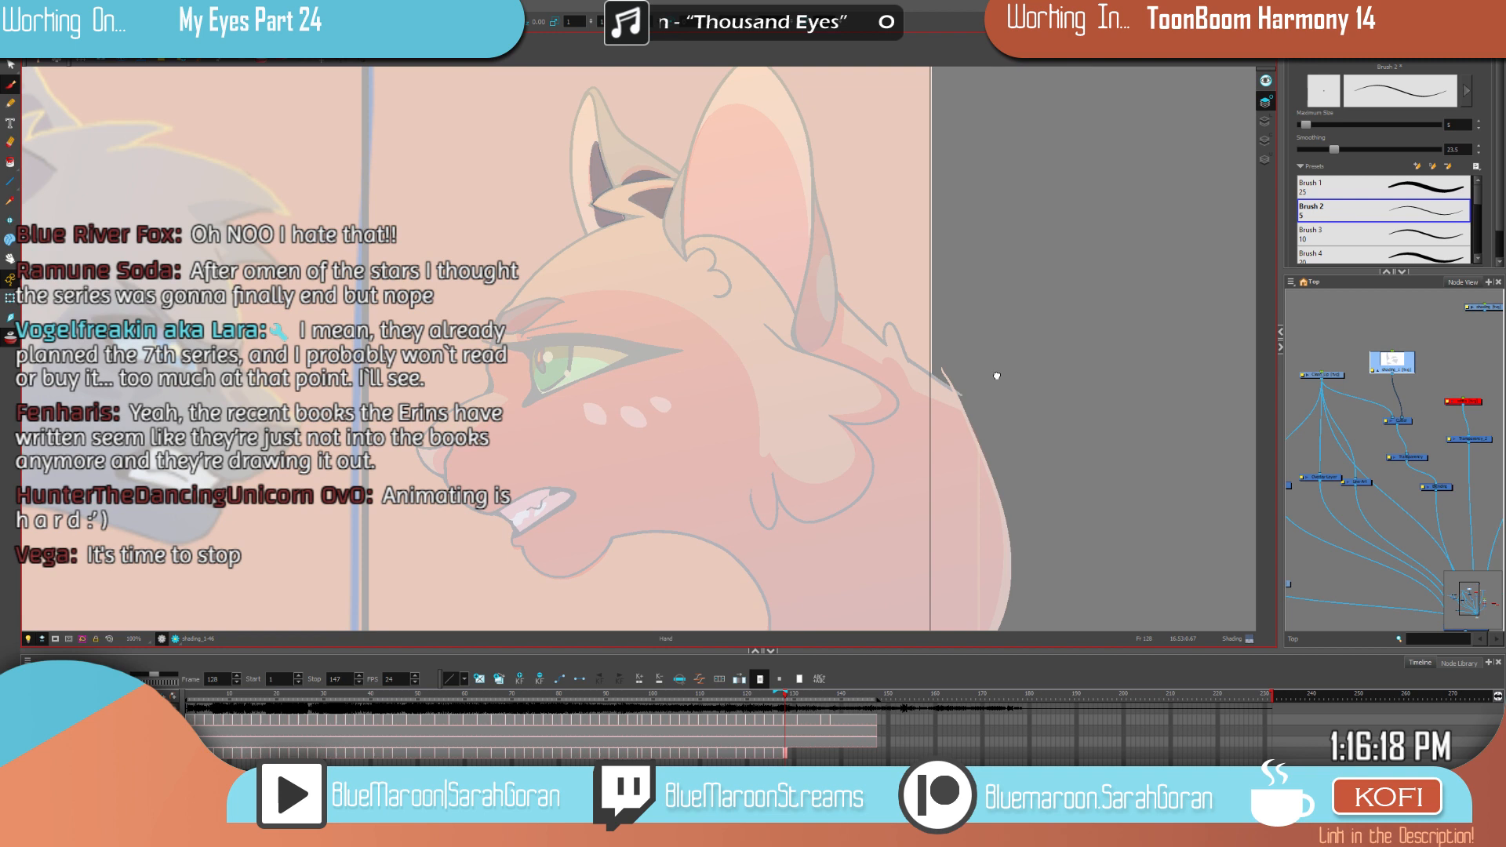
key("f")
key("g")
left_click_drag(983, 284, 970, 337)
key("f")
key("g")
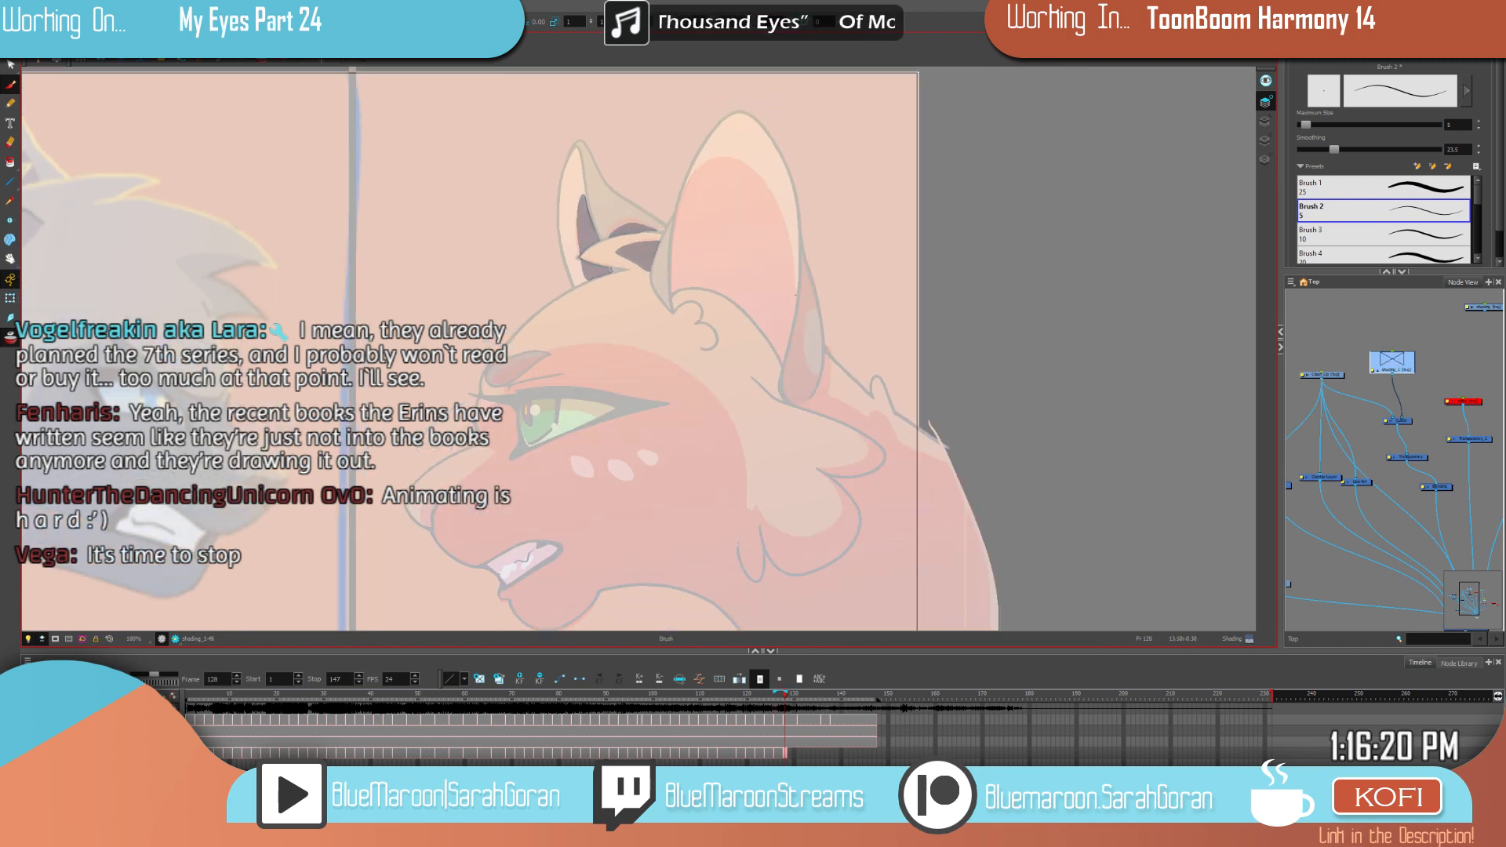
Step: Outline the inner shading of the near ear on frame 128, from its outer rim down to the hair at its base
left_click_drag(795, 291, 794, 257)
mouse_move(759, 169)
left_mouse_down()
mouse_move(724, 154)
mouse_move(689, 183)
mouse_move(670, 301)
left_mouse_up()
key("f")
key("g")
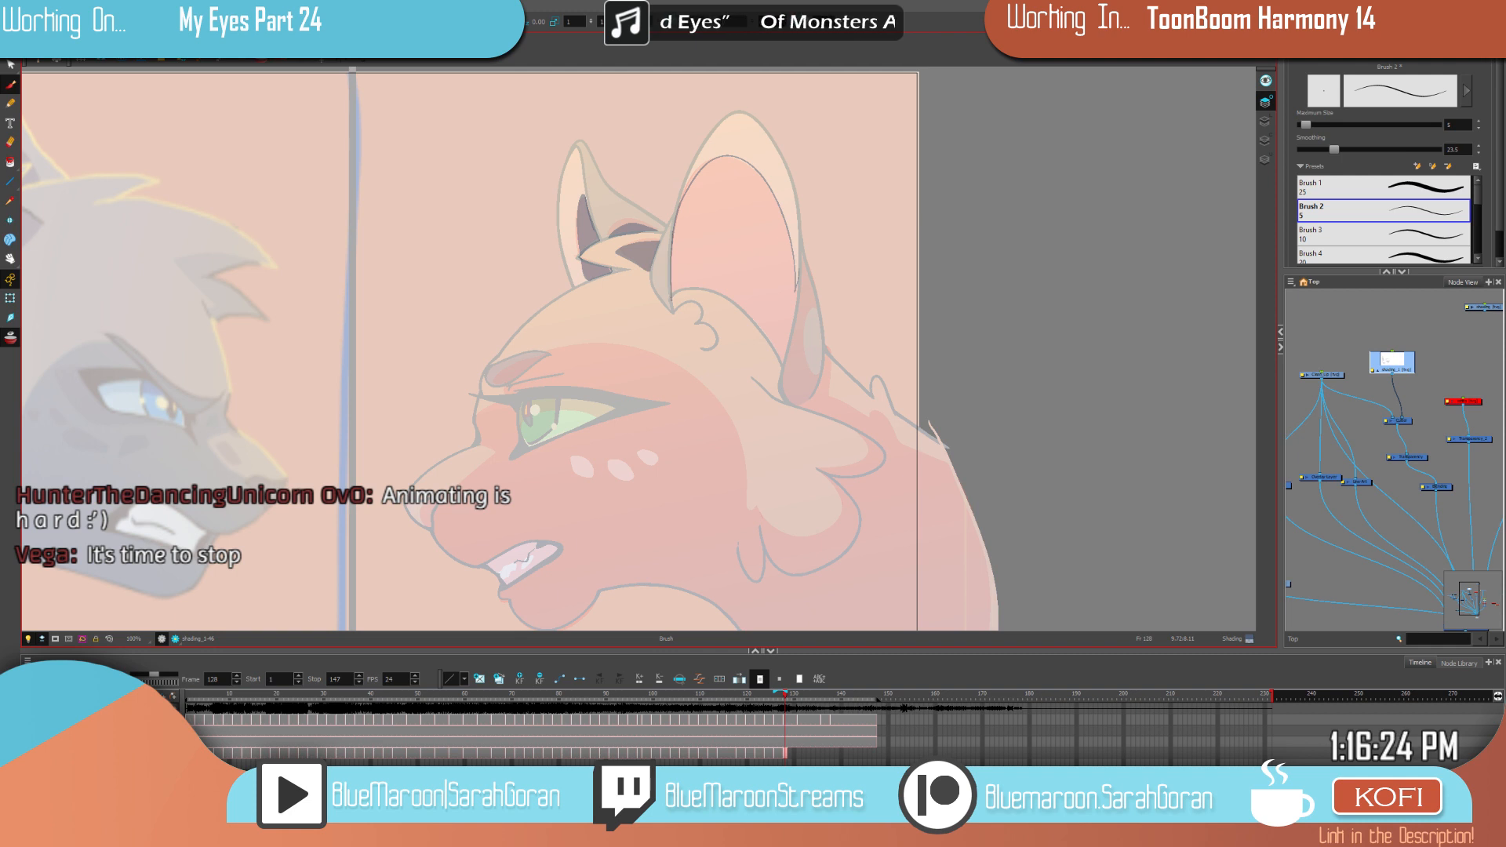
left_click_drag(781, 367, 777, 357)
left_click_drag(695, 289, 724, 298)
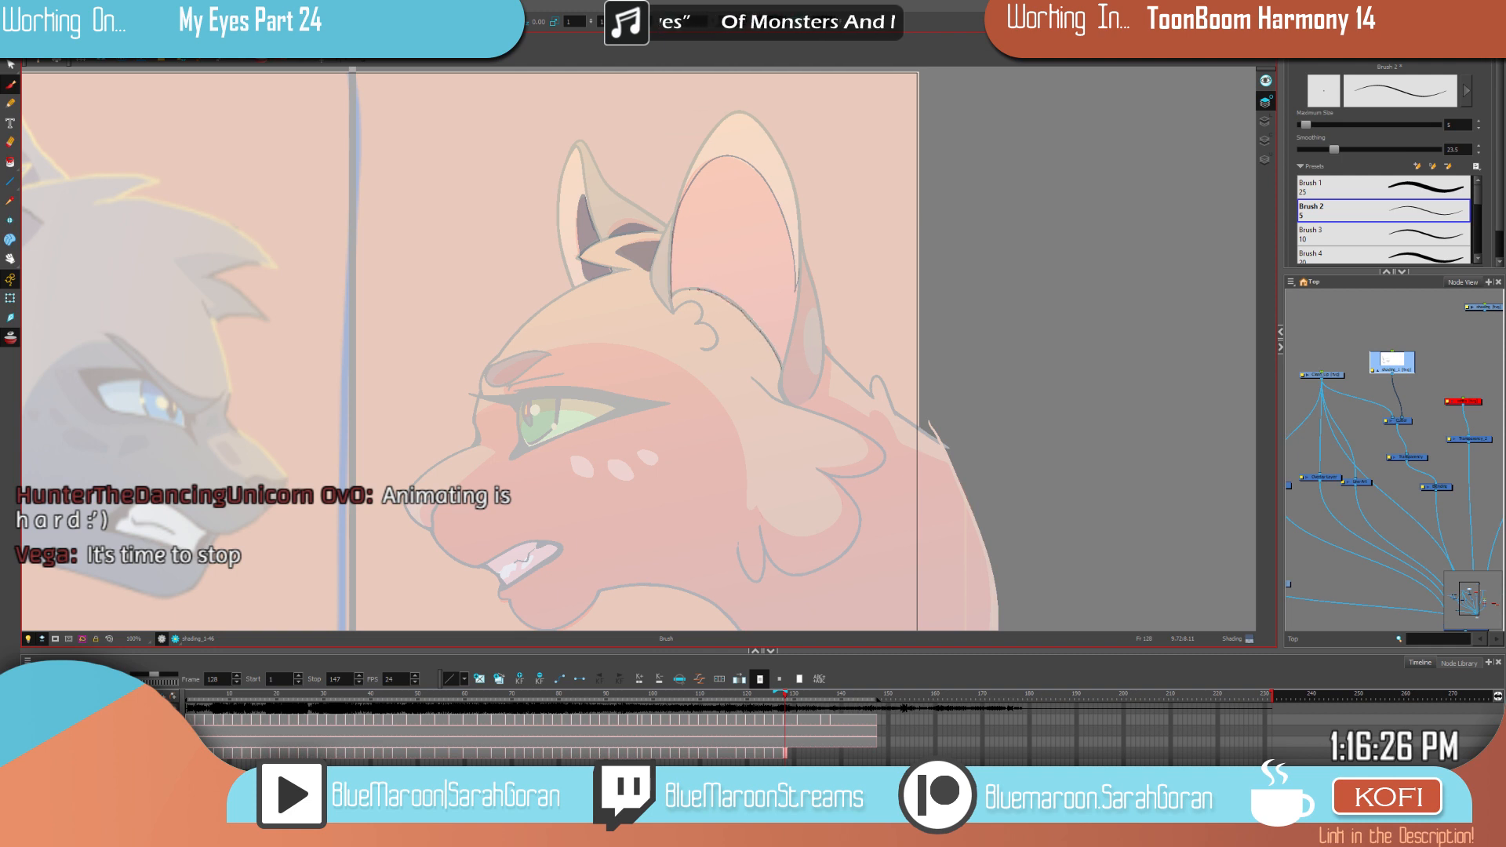
left_click_drag(789, 363, 775, 323)
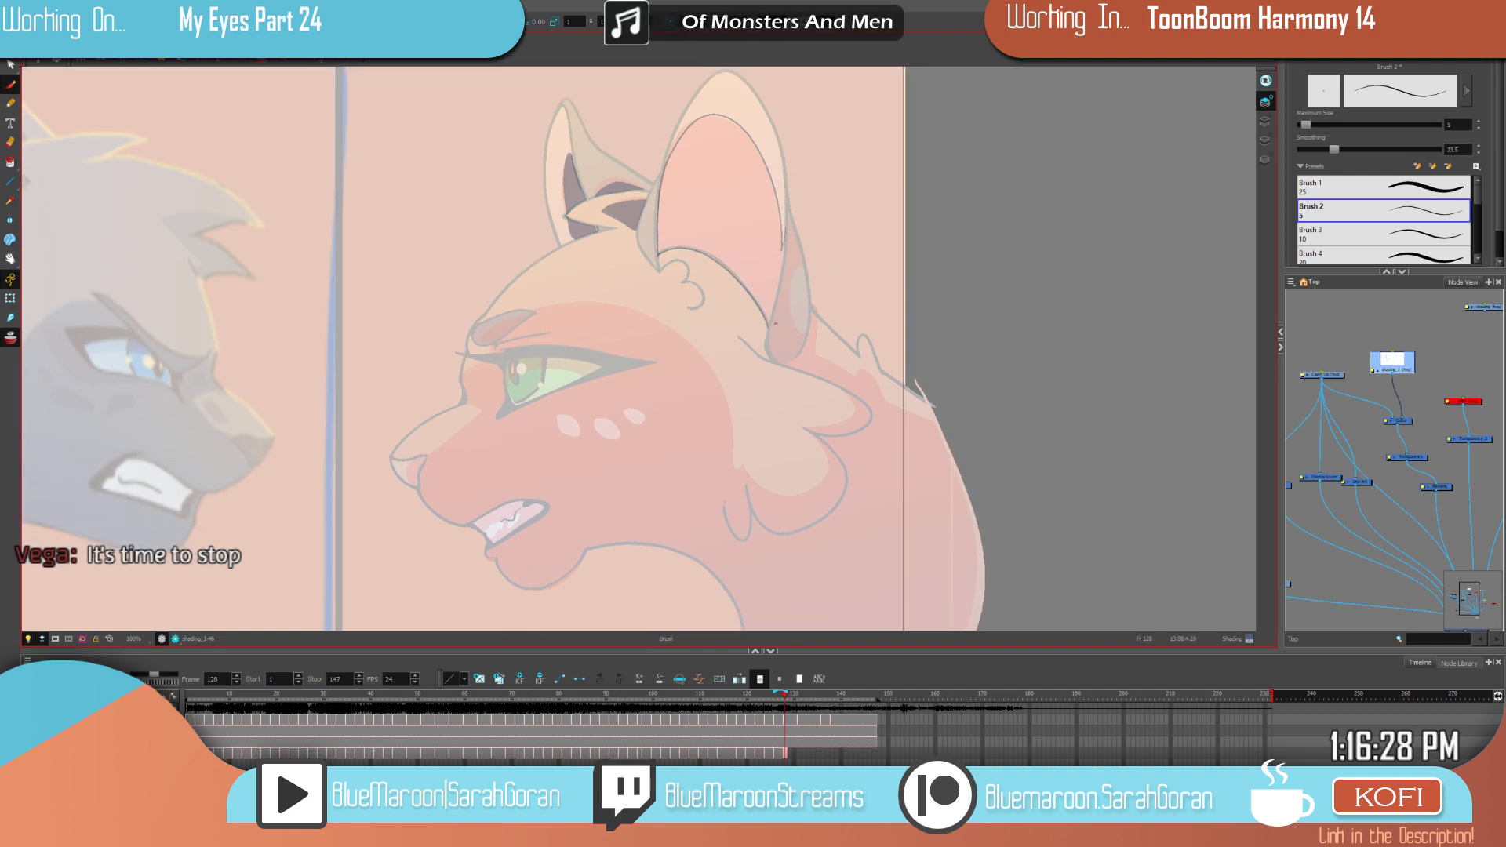
key("ctrl+z")
left_click_drag(702, 253, 727, 271)
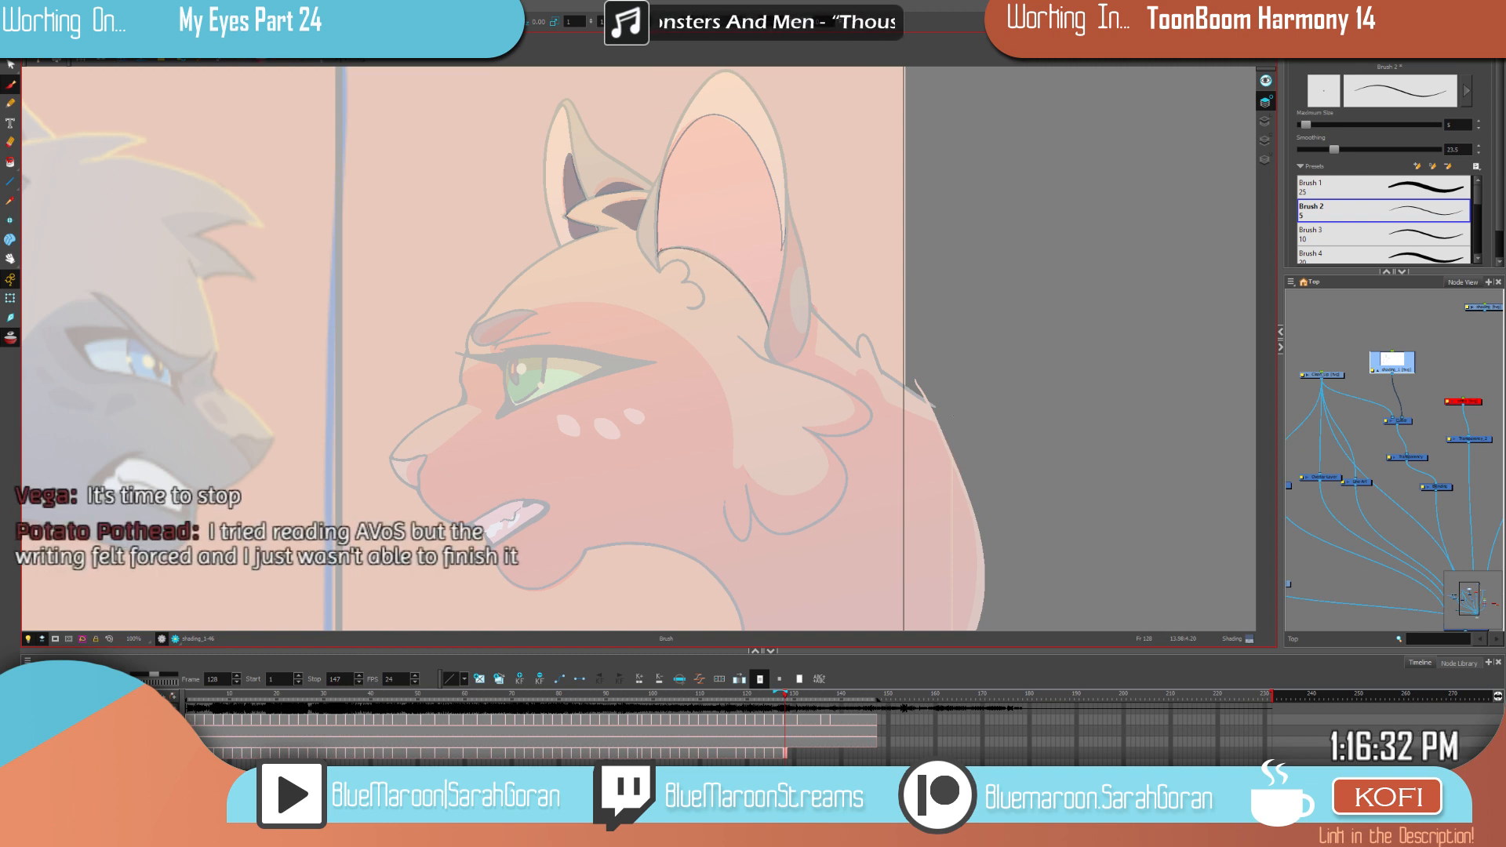
Step: Outline the shading along the back edge of the near ear and around its light patch on frame 128, following frame 126
left_click_drag(1051, 430, 998, 435)
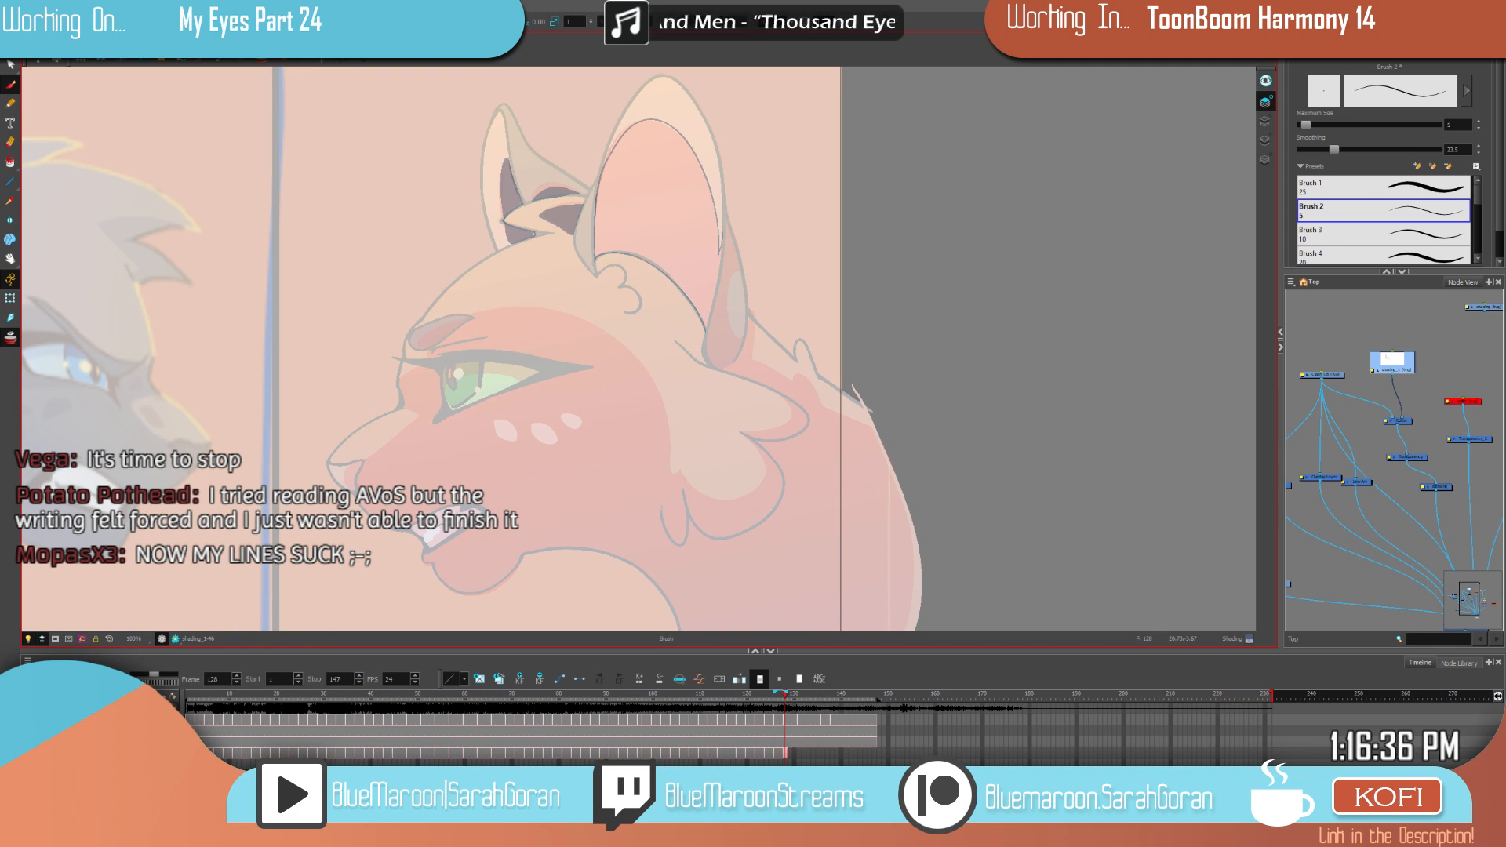
key("comma")
key("comma")
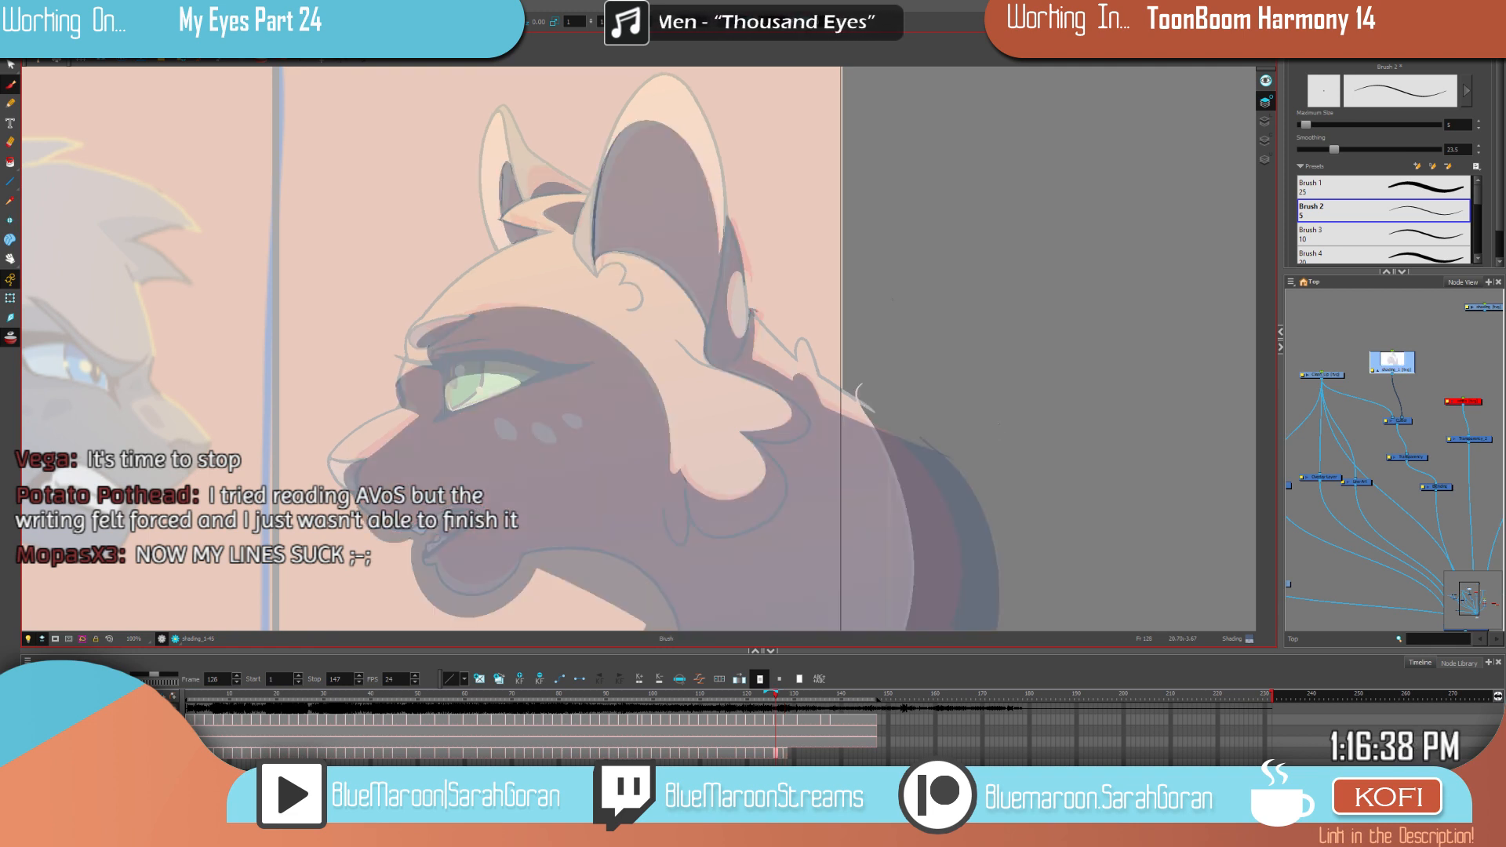
key("period")
key("period")
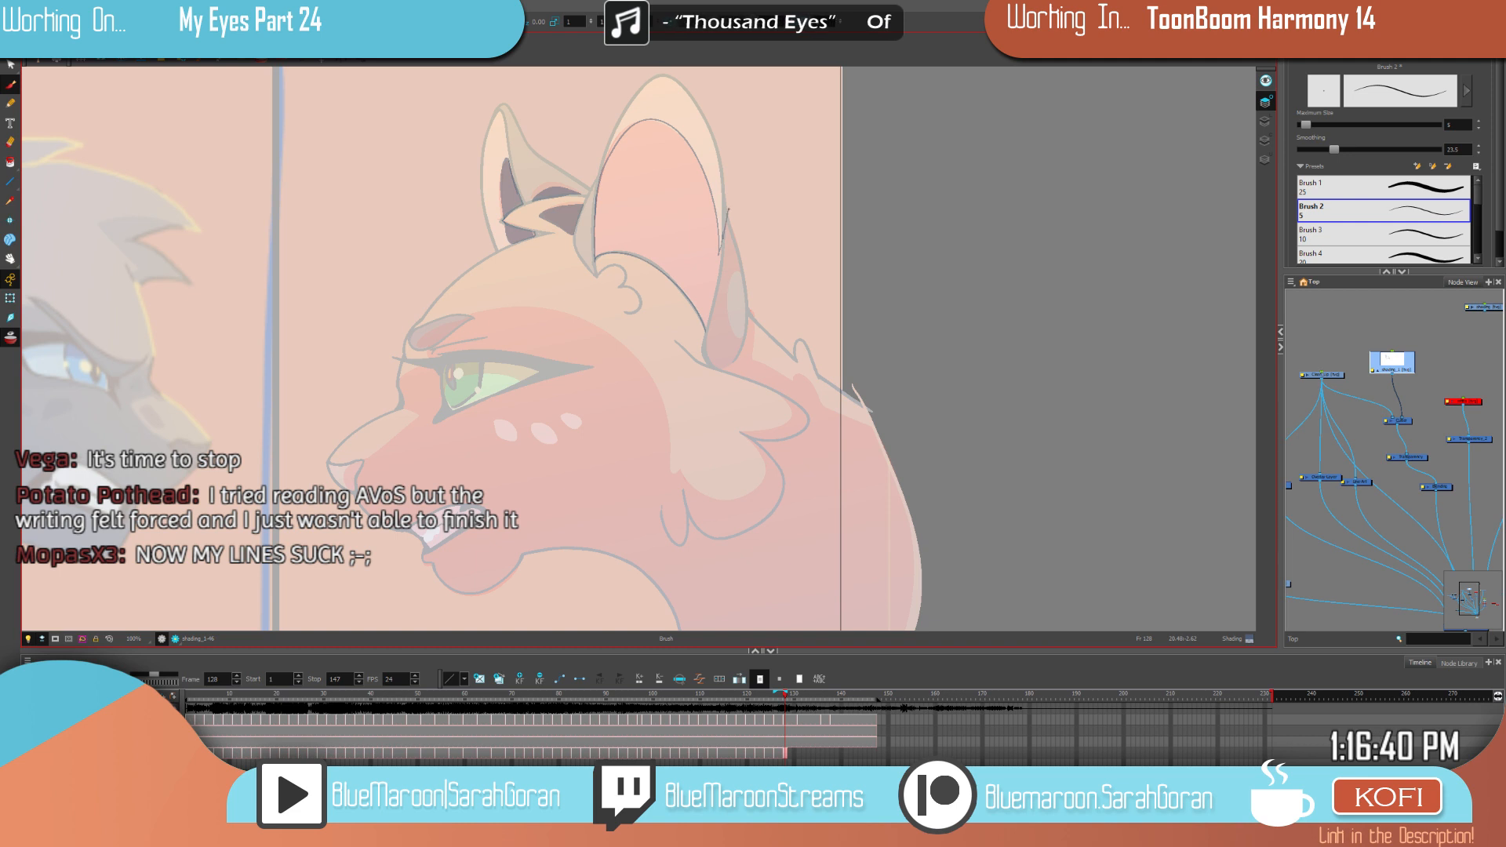
key("comma")
key("comma")
key("period")
key("period")
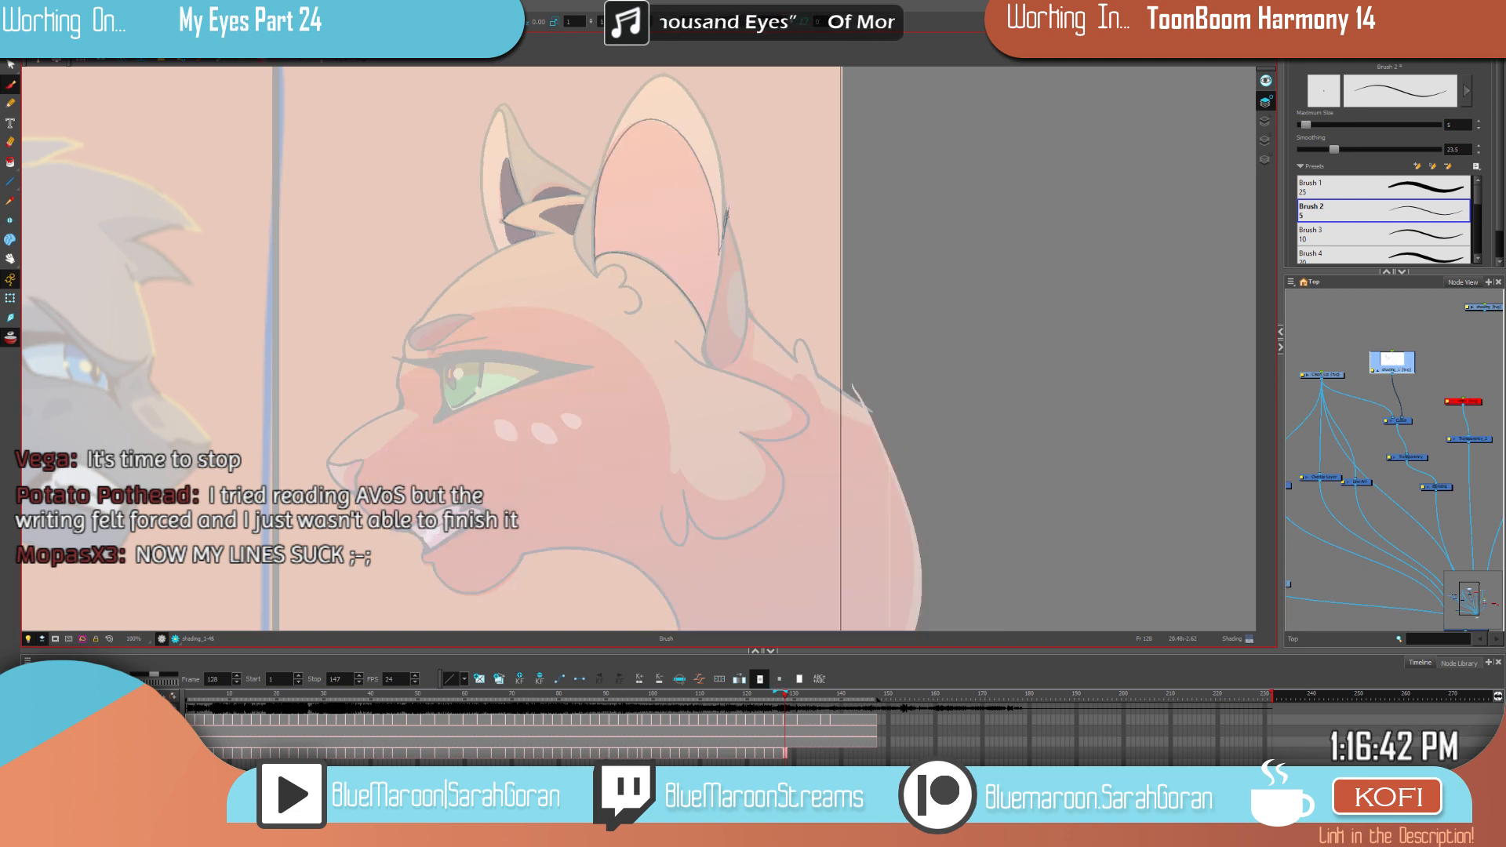
key("comma")
key("comma")
key("period")
key("period")
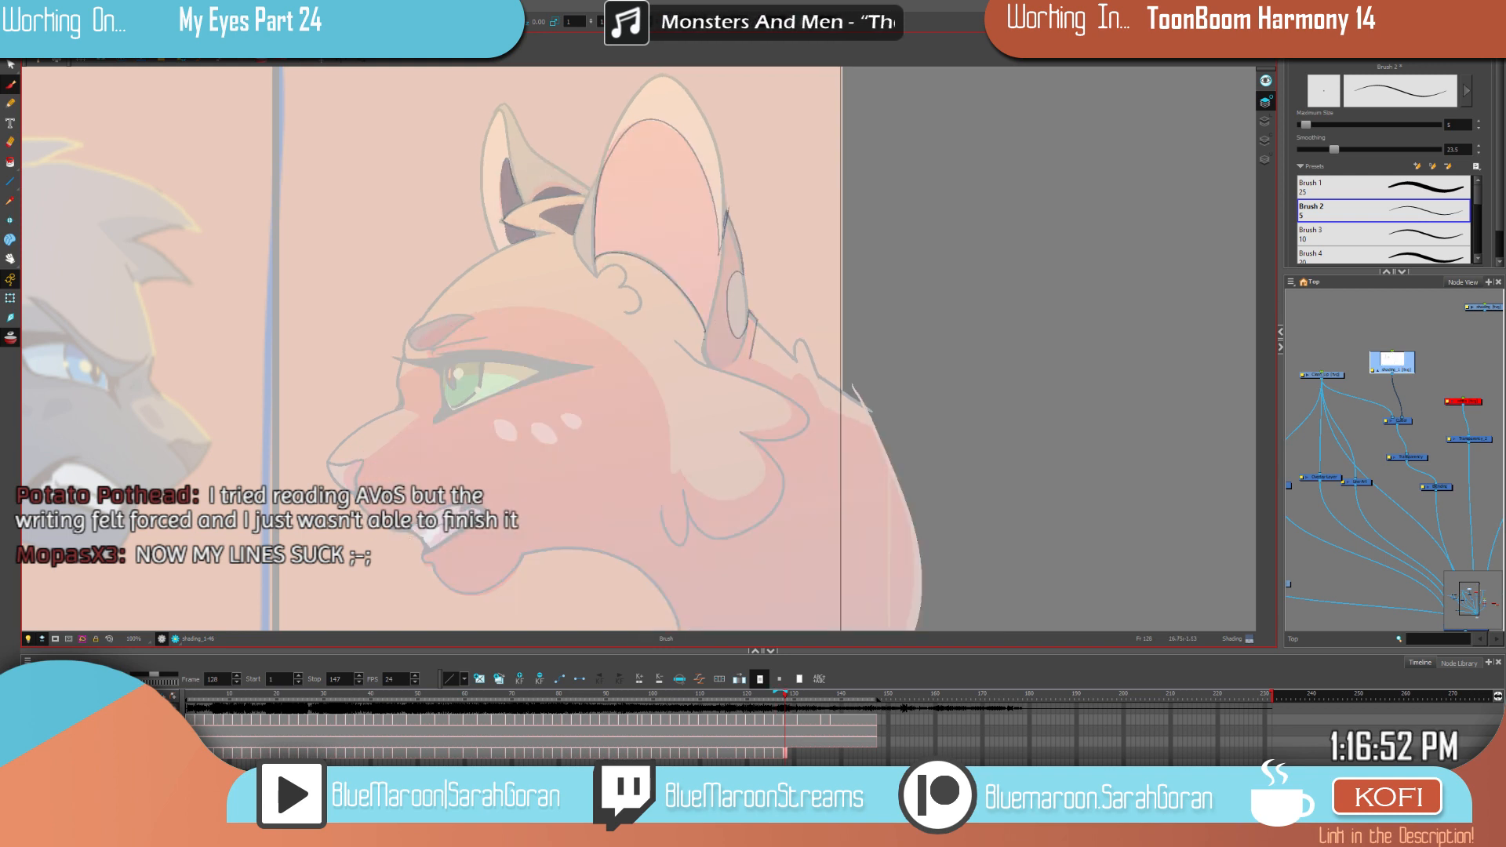
Step: Outline the upper edge of the neck shading on frame 128, from the near ear's base across the fur to the back
left_click_drag(859, 359, 807, 308)
key(".")
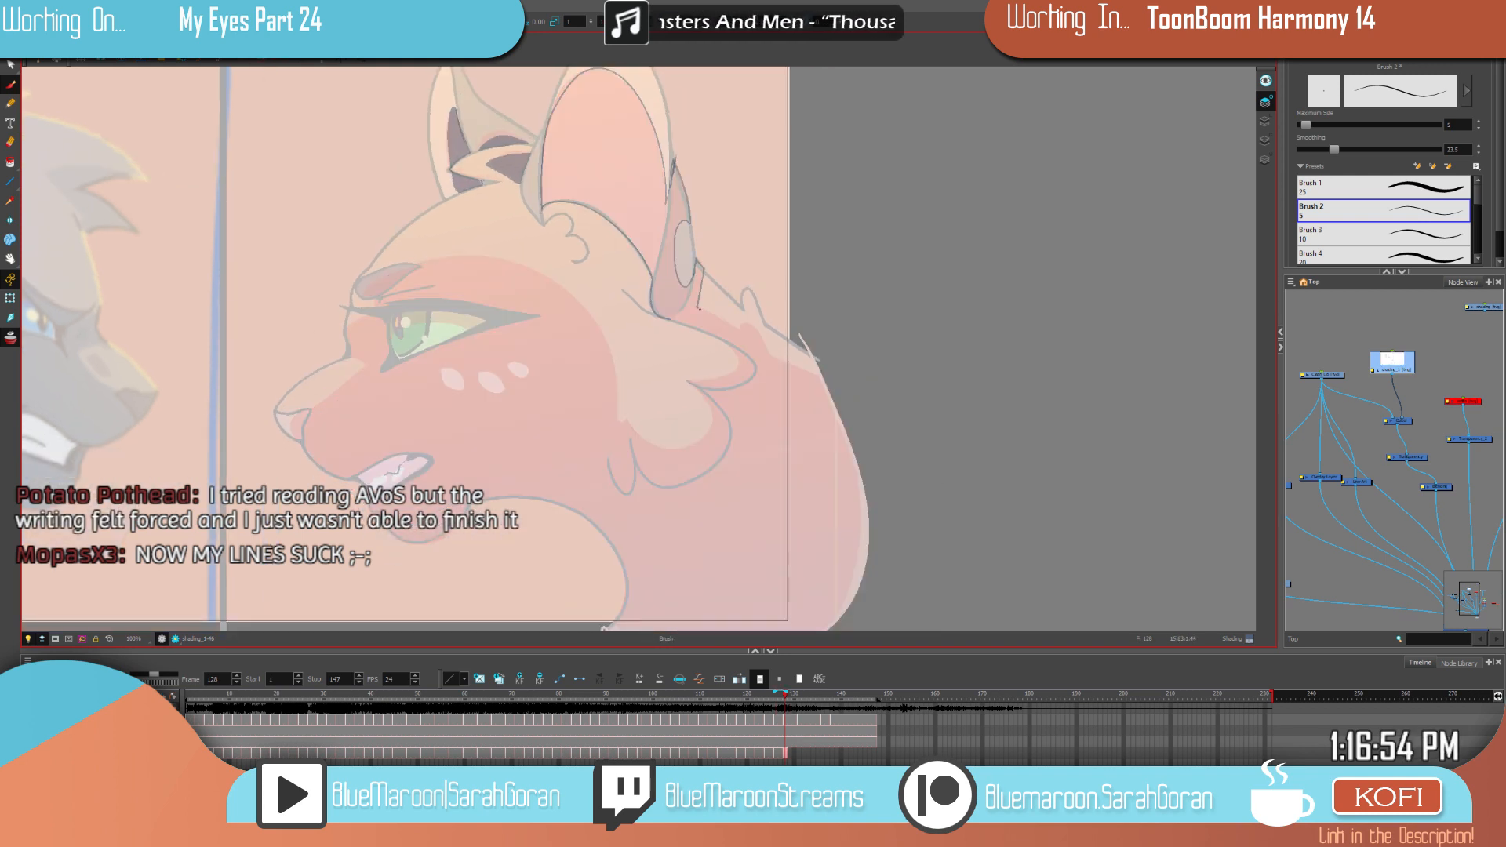
key("ctrl+z")
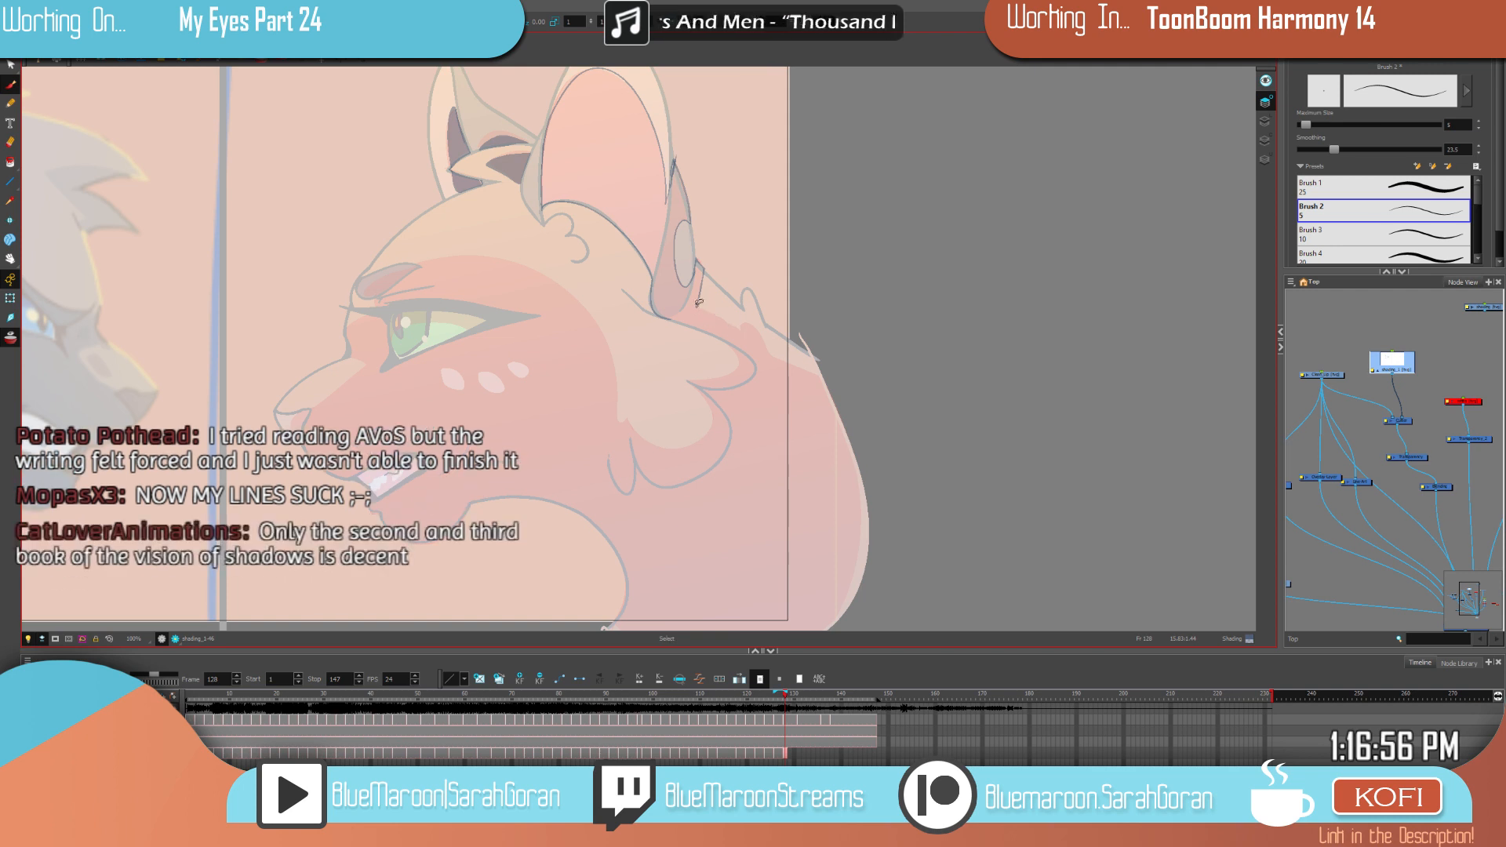
left_click_drag(708, 314, 768, 355)
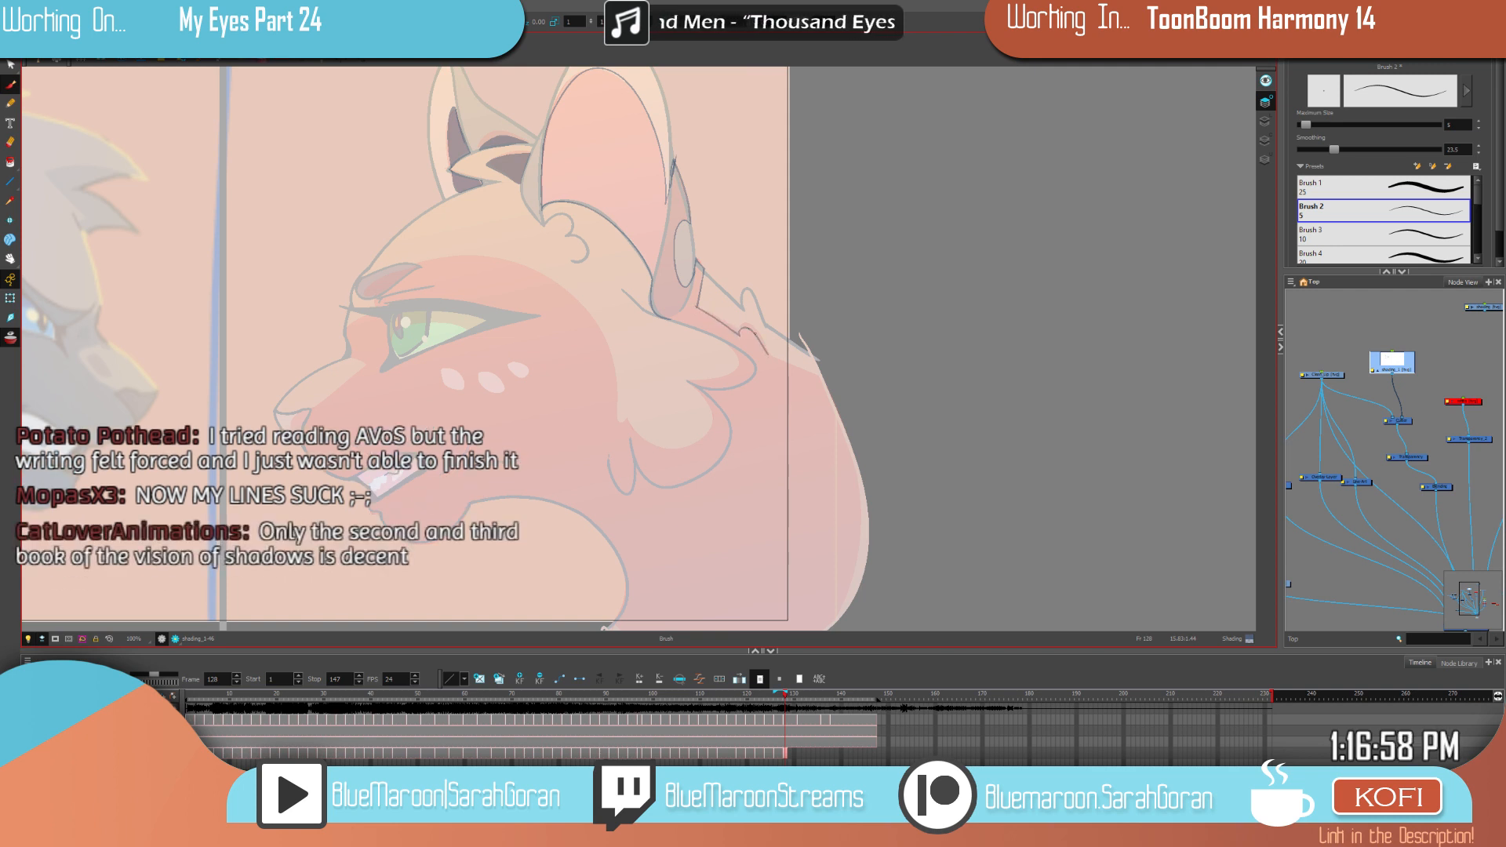
left_click_drag(696, 308, 740, 336)
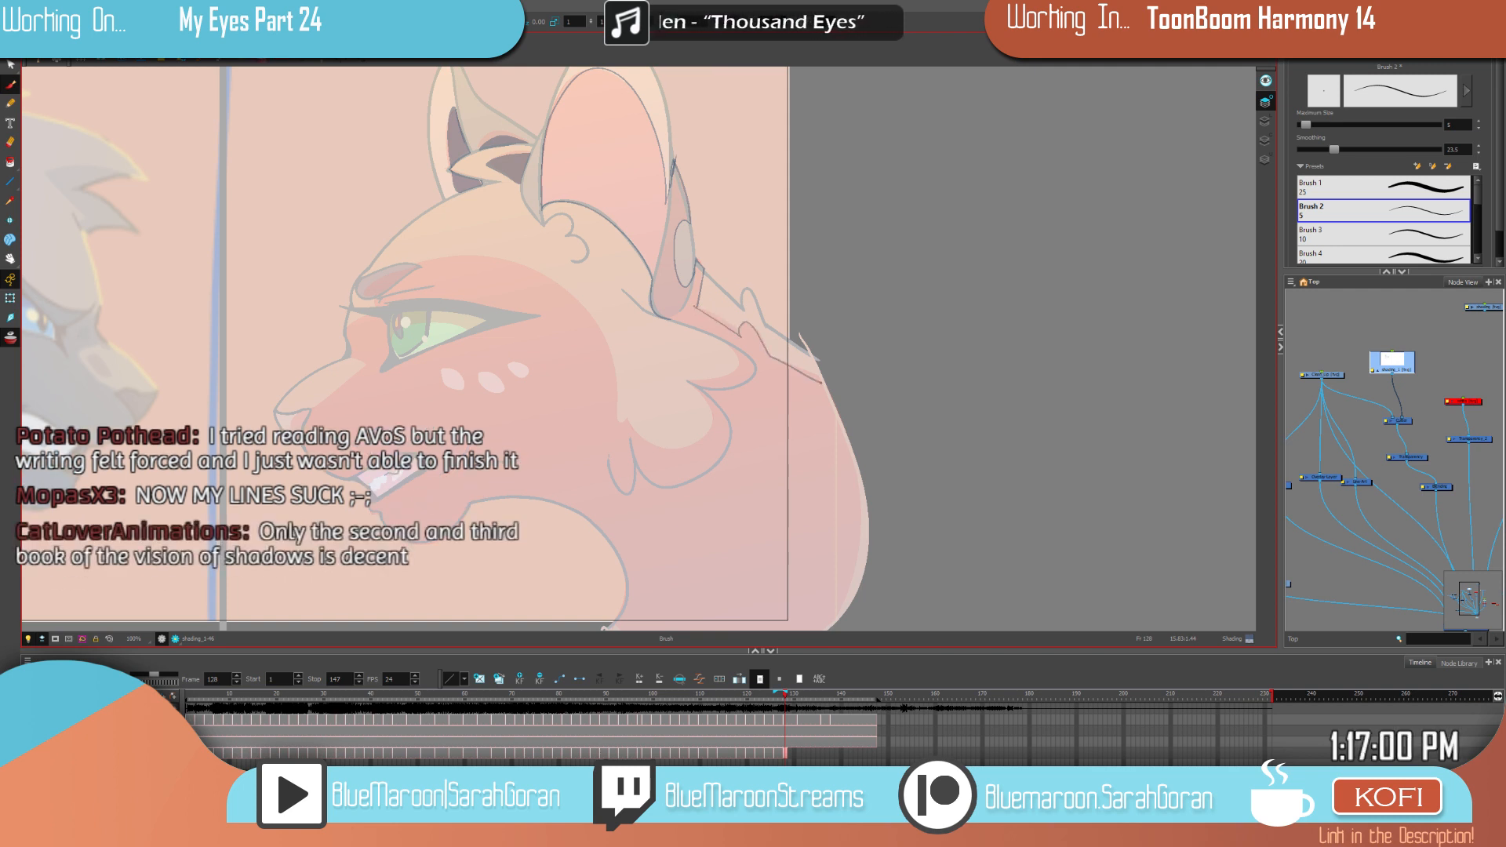
key("comma")
key("comma")
key("period")
key("period")
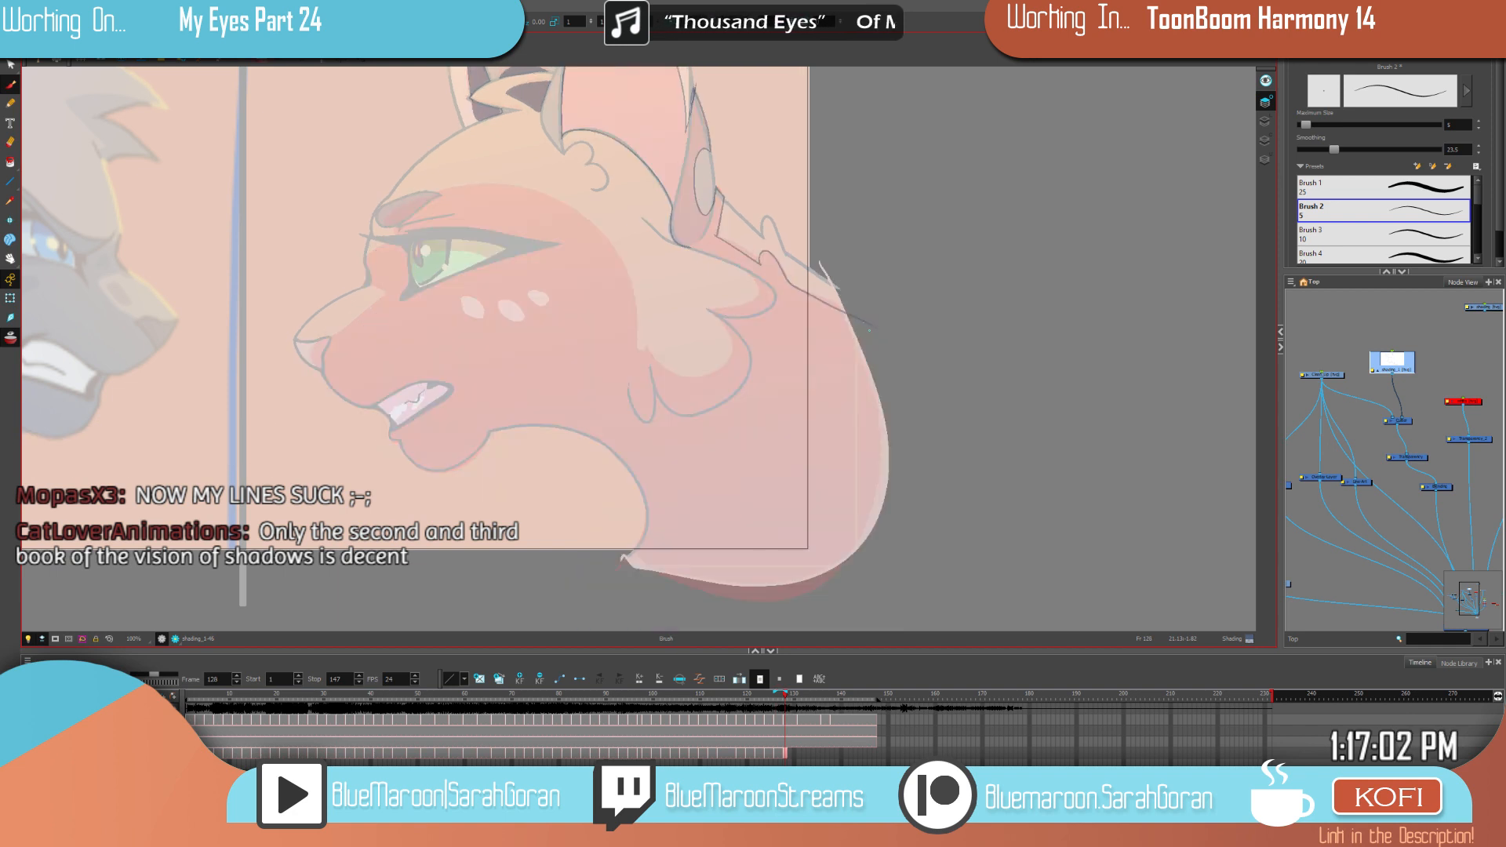
Step: Outline the neck shading around the back of the neck and along the throat to the chin on frame 128, following frame 126
left_click_drag(918, 468, 614, 536)
mouse_move(491, 446)
left_mouse_down()
mouse_move(374, 426)
mouse_move(431, 464)
left_mouse_up()
key("comma")
key("period")
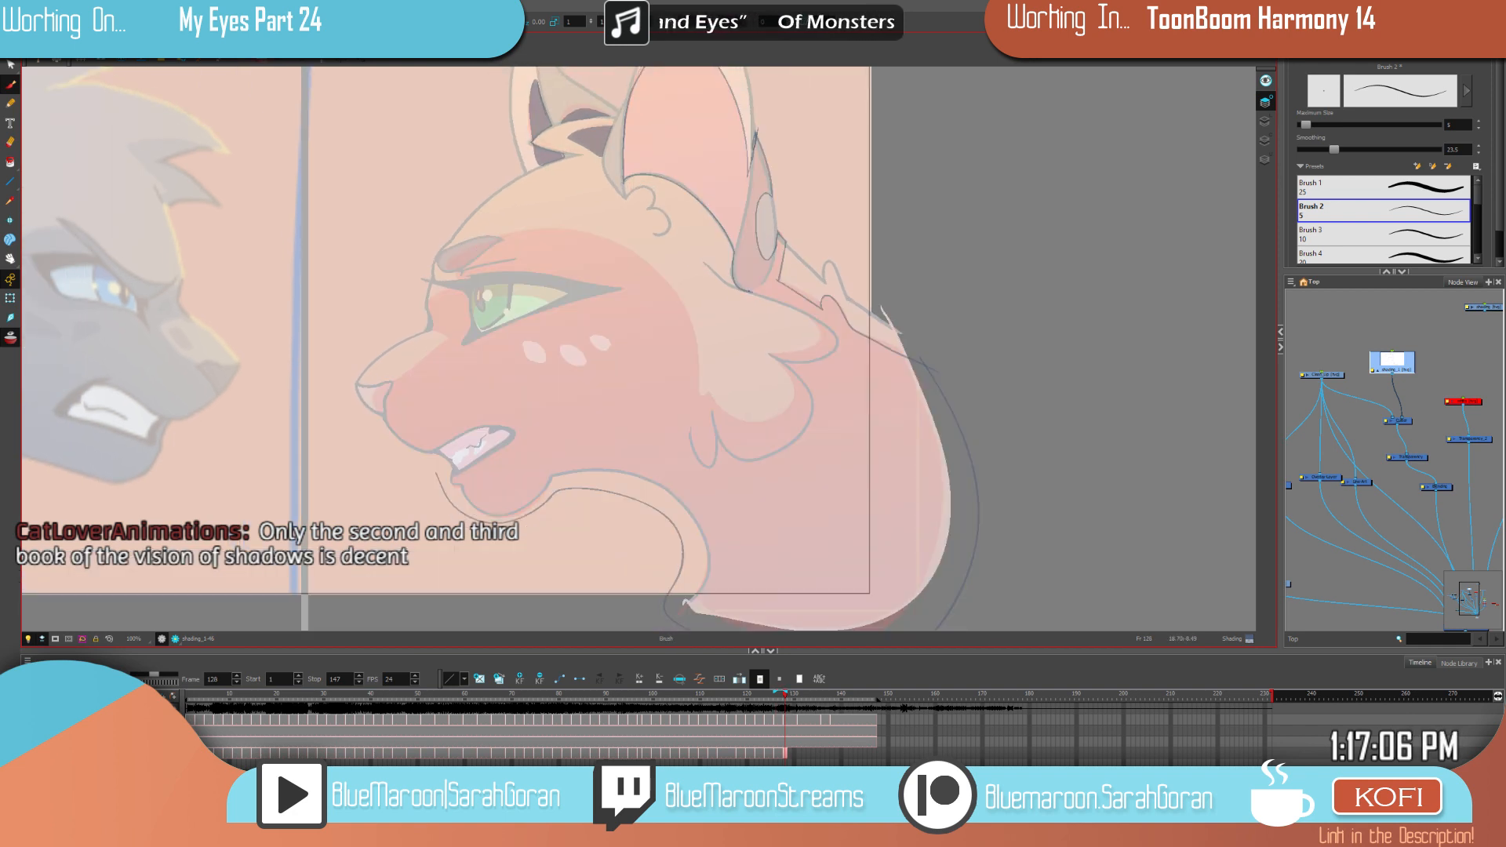
key("comma")
key("period")
Step: Trace the shading edge around the cheek fur below the near ear on frame 128, checking its shape against frame 126
left_click_drag(814, 320, 820, 331)
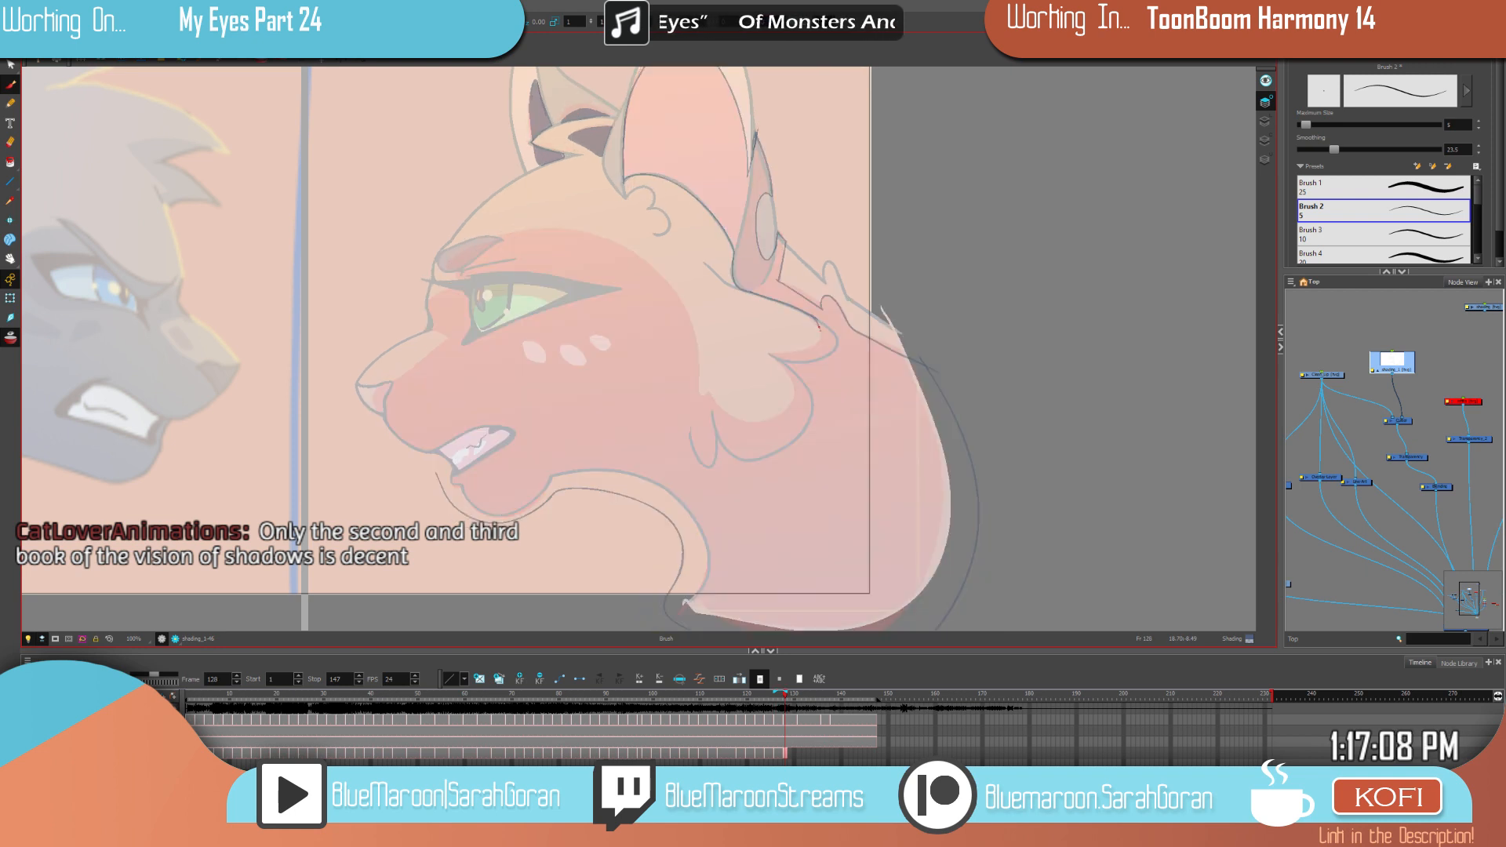
key("comma")
key("period")
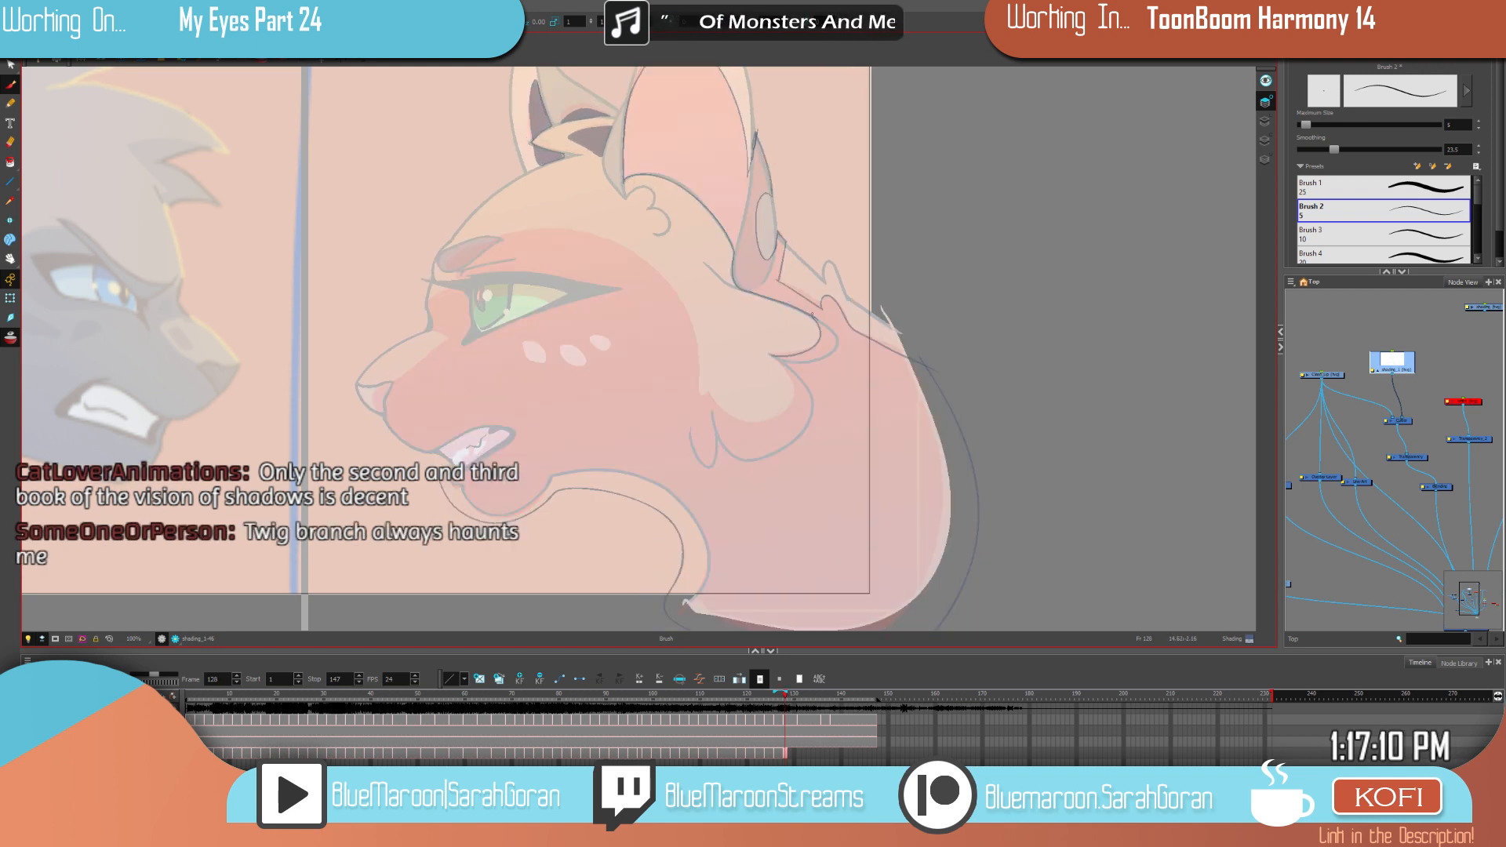
key("comma")
key("period")
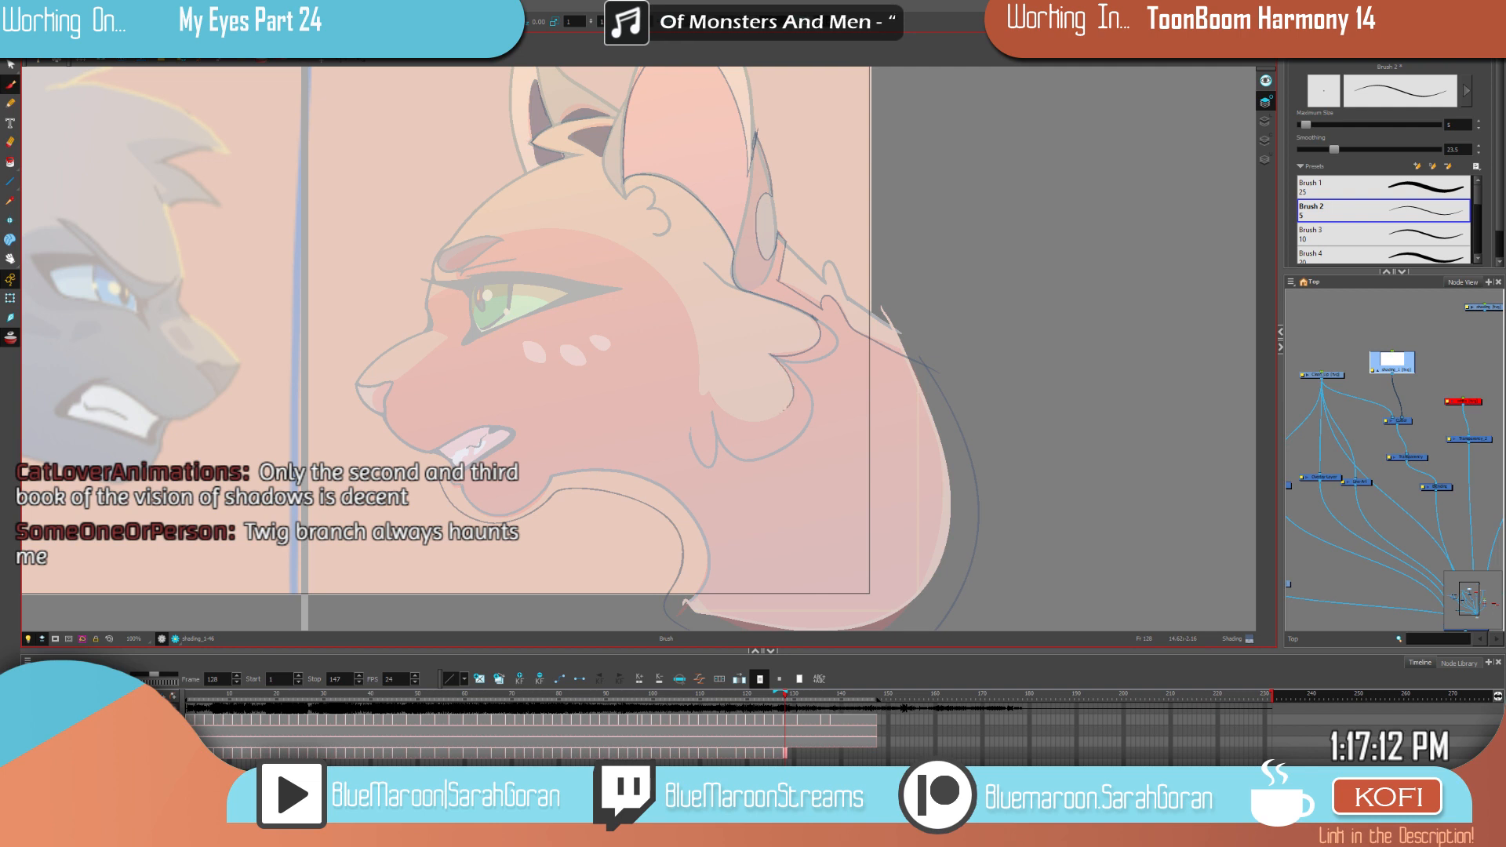
key("comma")
key("period")
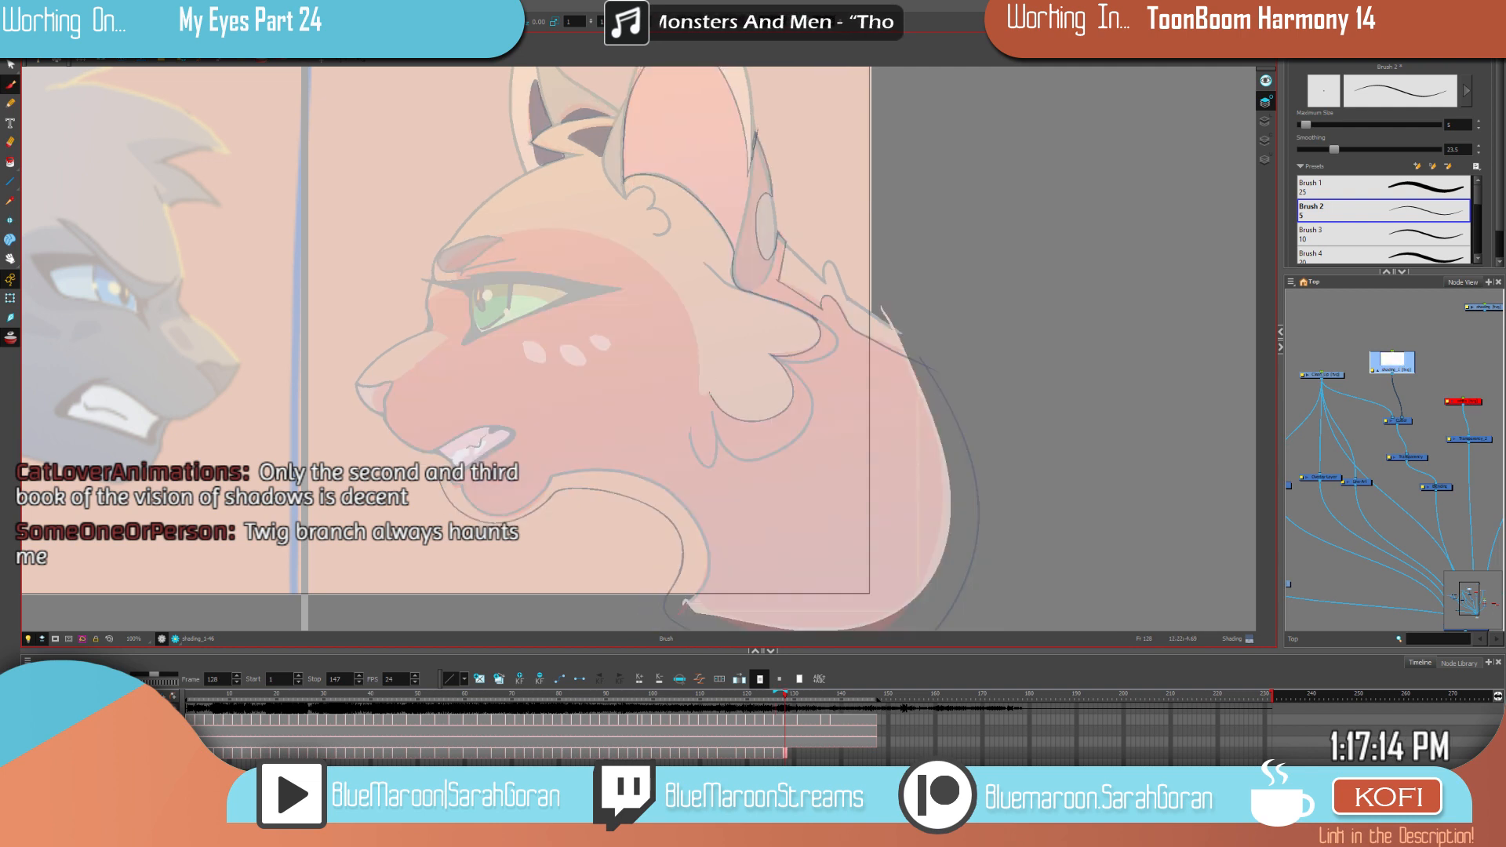
key("ctrl+z")
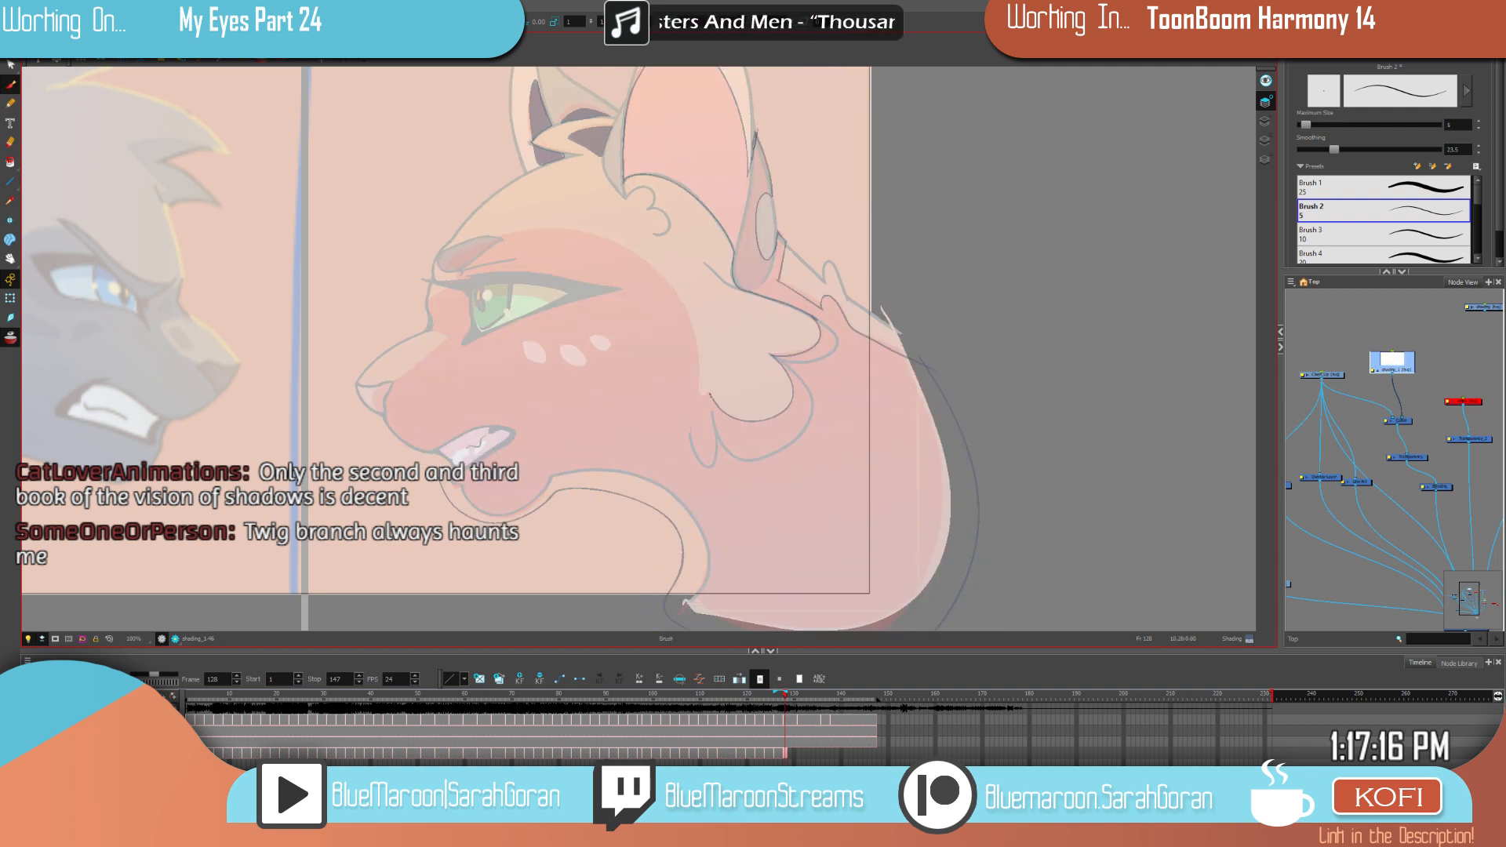
Step: Outline the face shading from the cheek fur across the forehead and brow down to the top of the muzzle on frame 128
mouse_move(670, 286)
left_mouse_down()
mouse_move(620, 243)
mouse_move(538, 228)
left_mouse_up()
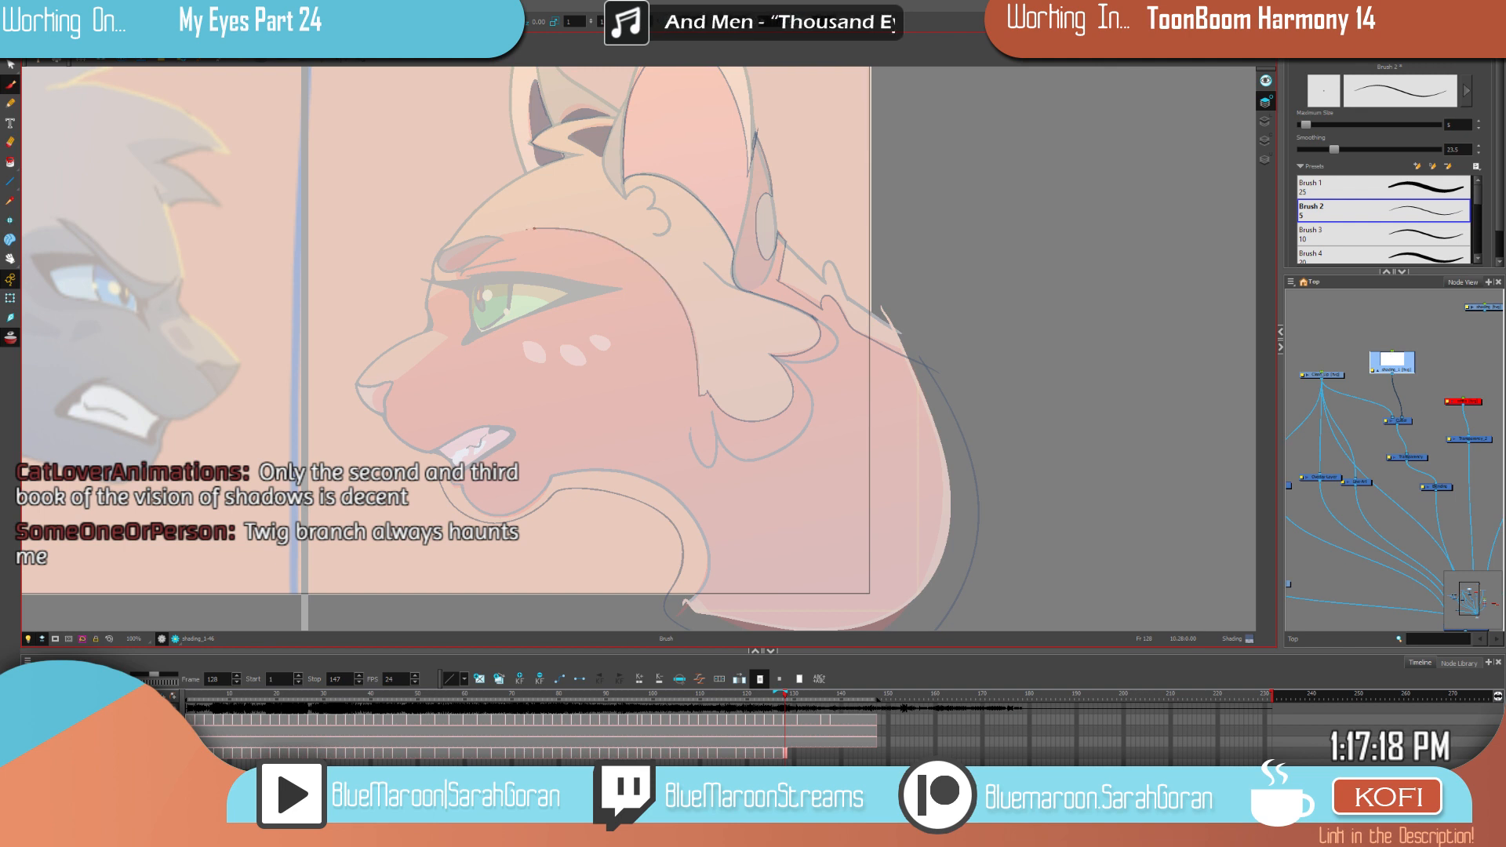
left_click_drag(807, 387, 969, 373)
key("comma")
key("period")
key("comma")
key("period")
left_click_drag(916, 330, 964, 361)
key("comma")
key("period")
key("comma")
key("period")
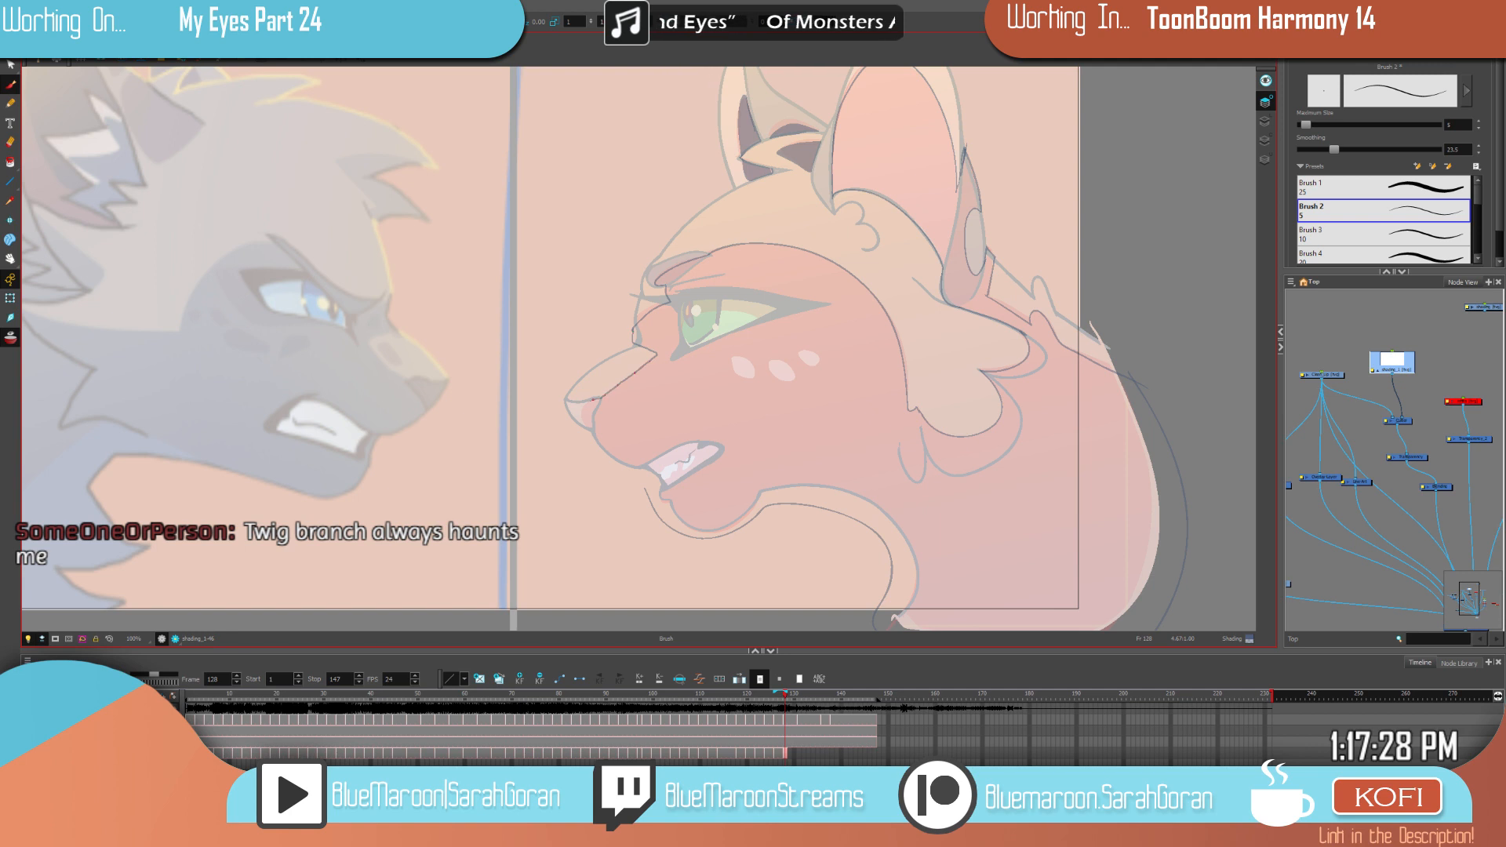
Step: Close the face shading outline from the chin to the nose and outline the shading across the eye on frame 128
left_click_drag(764, 434, 752, 397)
left_click_drag(633, 447, 578, 401)
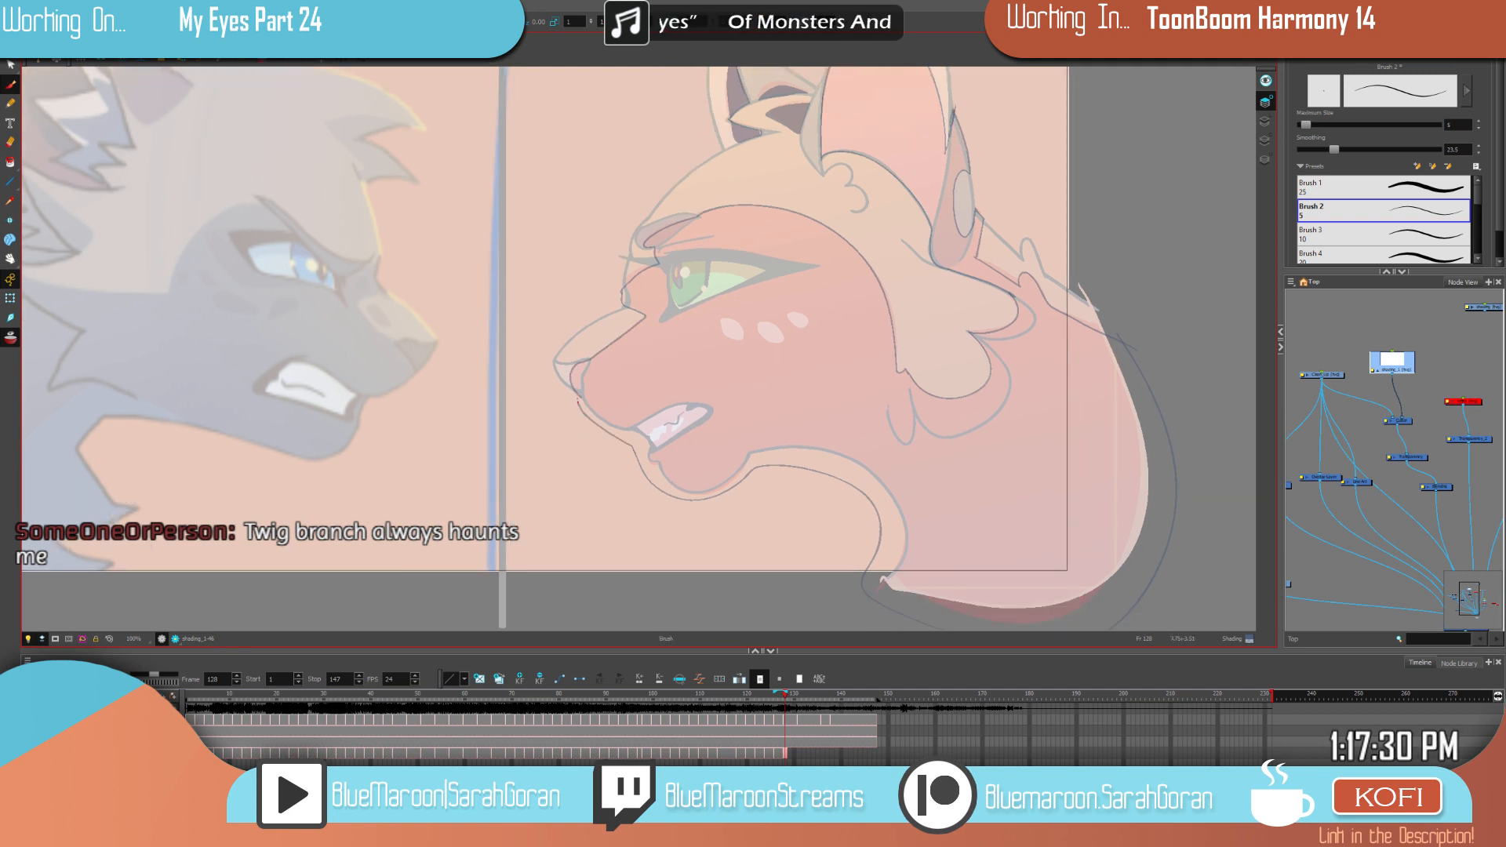
key("comma")
key("period")
key("comma")
key("period")
key("comma")
key("period")
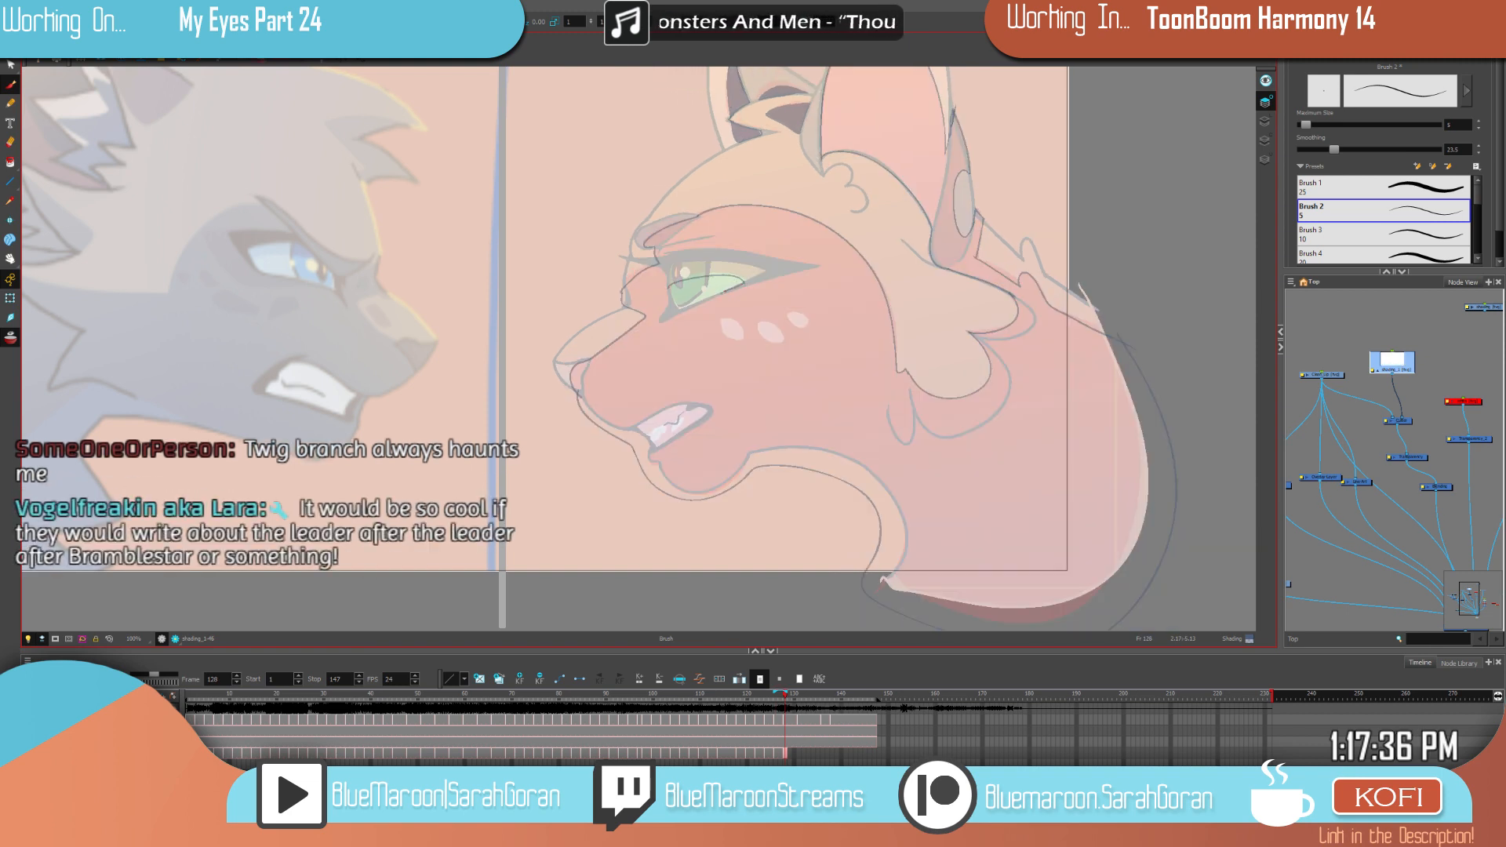
Step: Fill the outlined ear, face and neck areas on frame 128 with the dark shading colour and check them against the neighbouring drawings
key("comma")
key("comma")
key("period")
key("comma")
key("period")
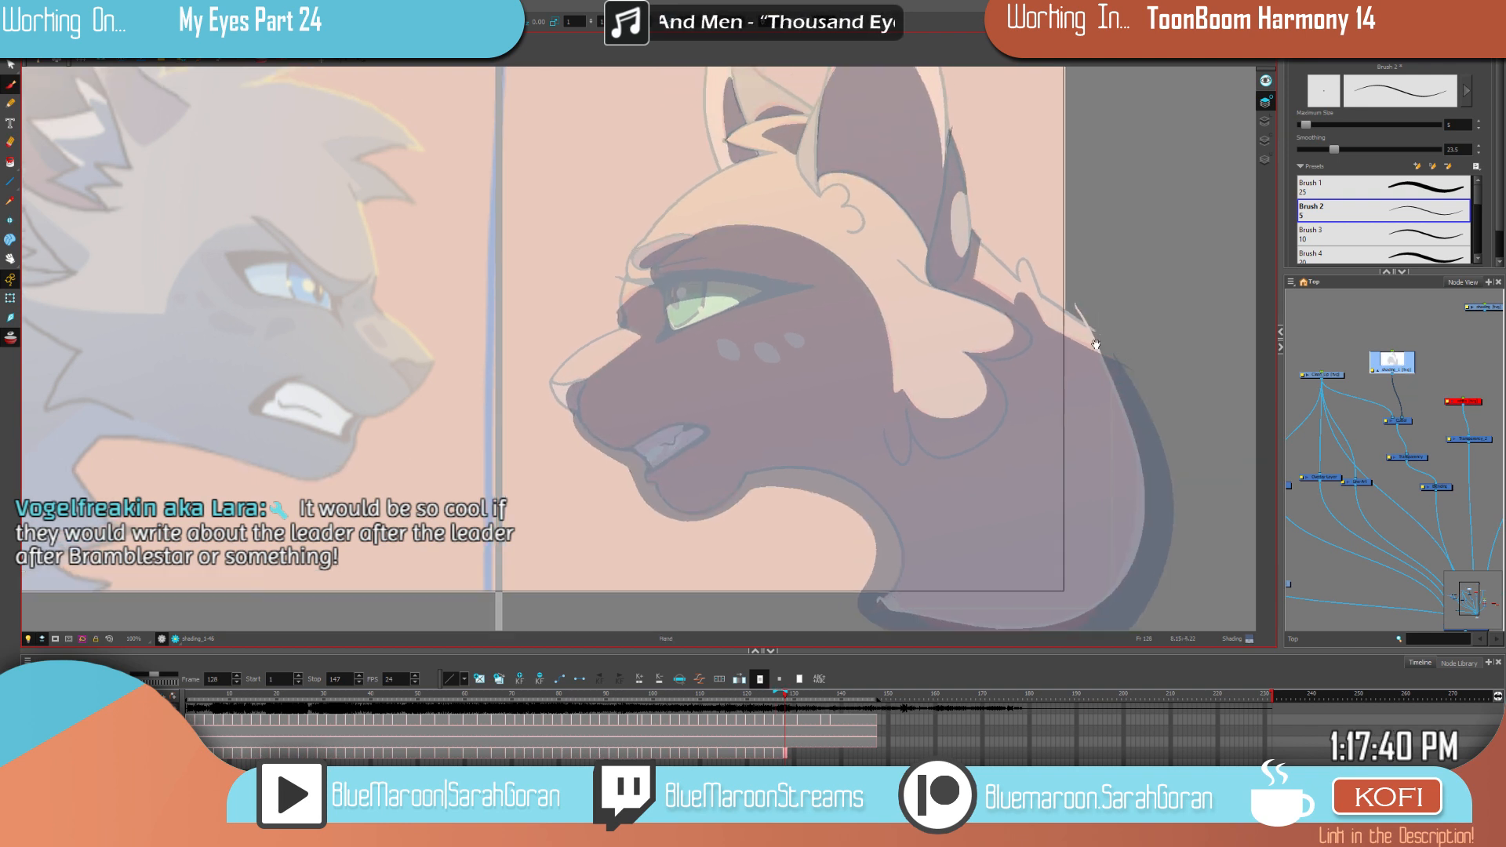
key("period")
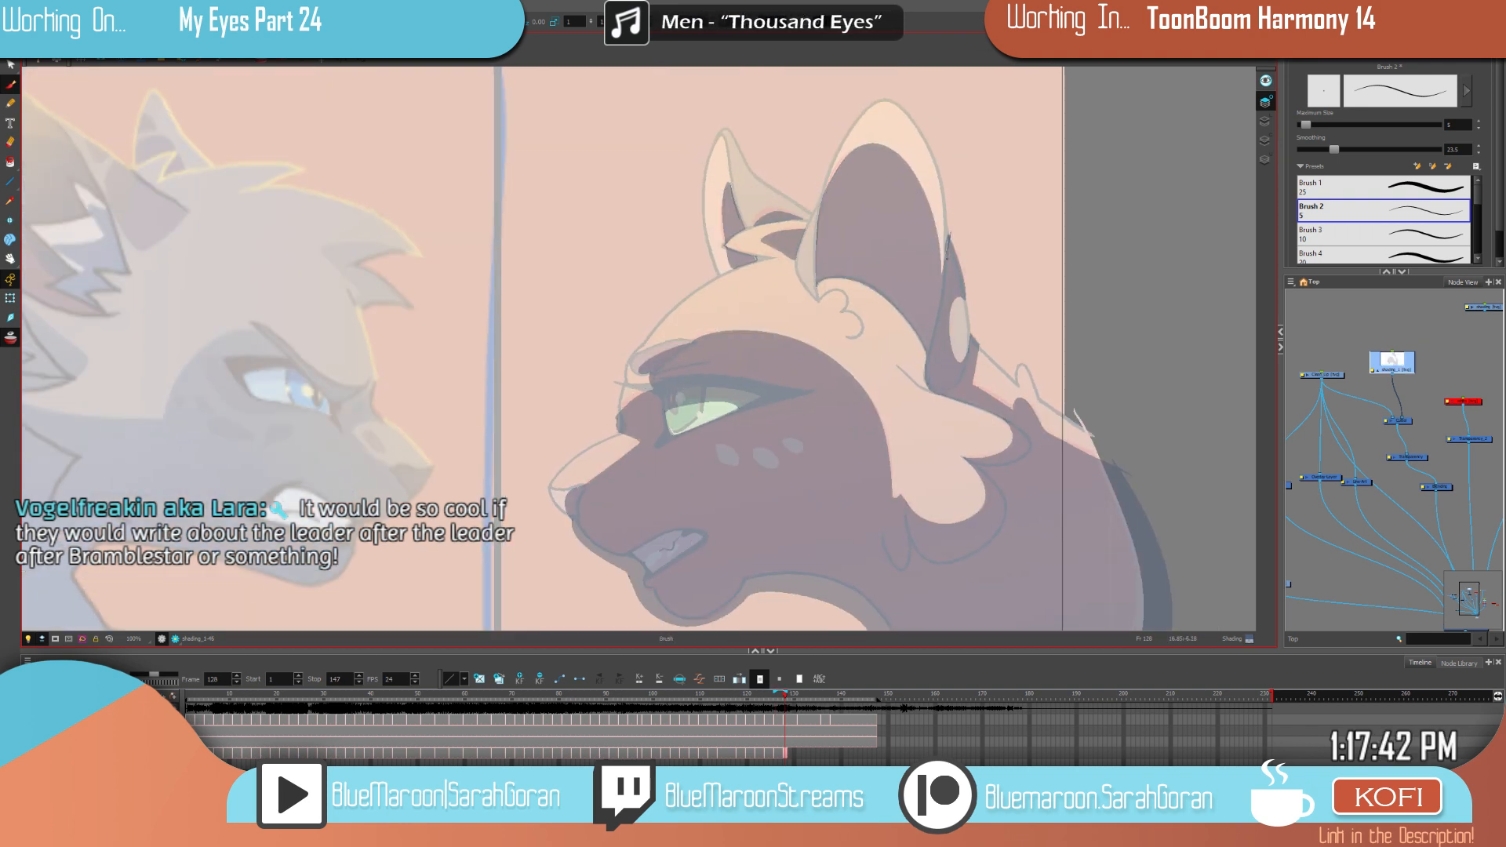
key("period")
key("comma")
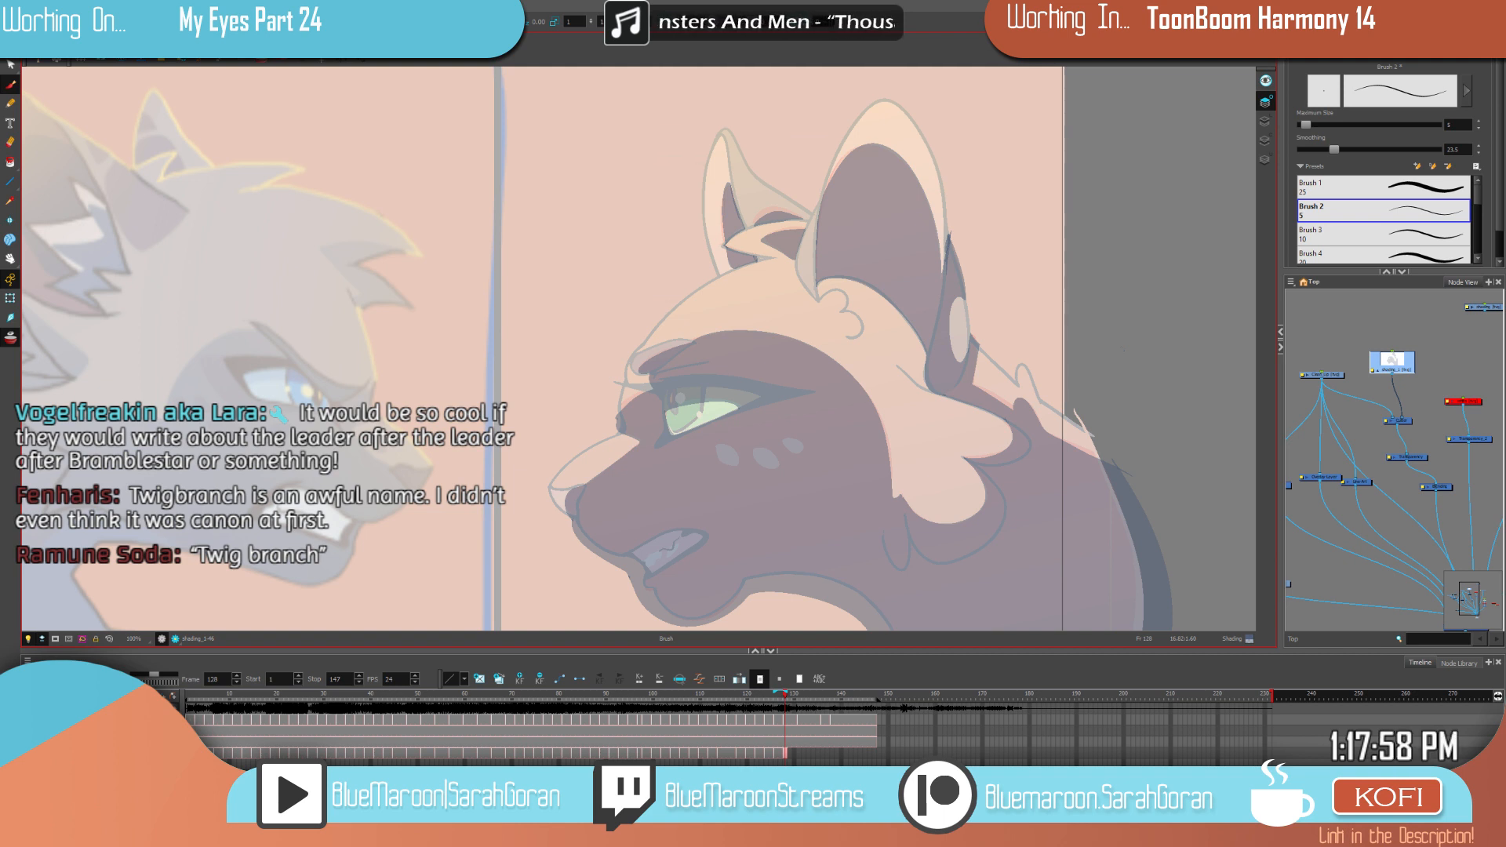
Step: Extend the exposure of the last shading drawing through to frame 147
scroll(949, 471, "down", 2)
left_click_drag(964, 506, 921, 444)
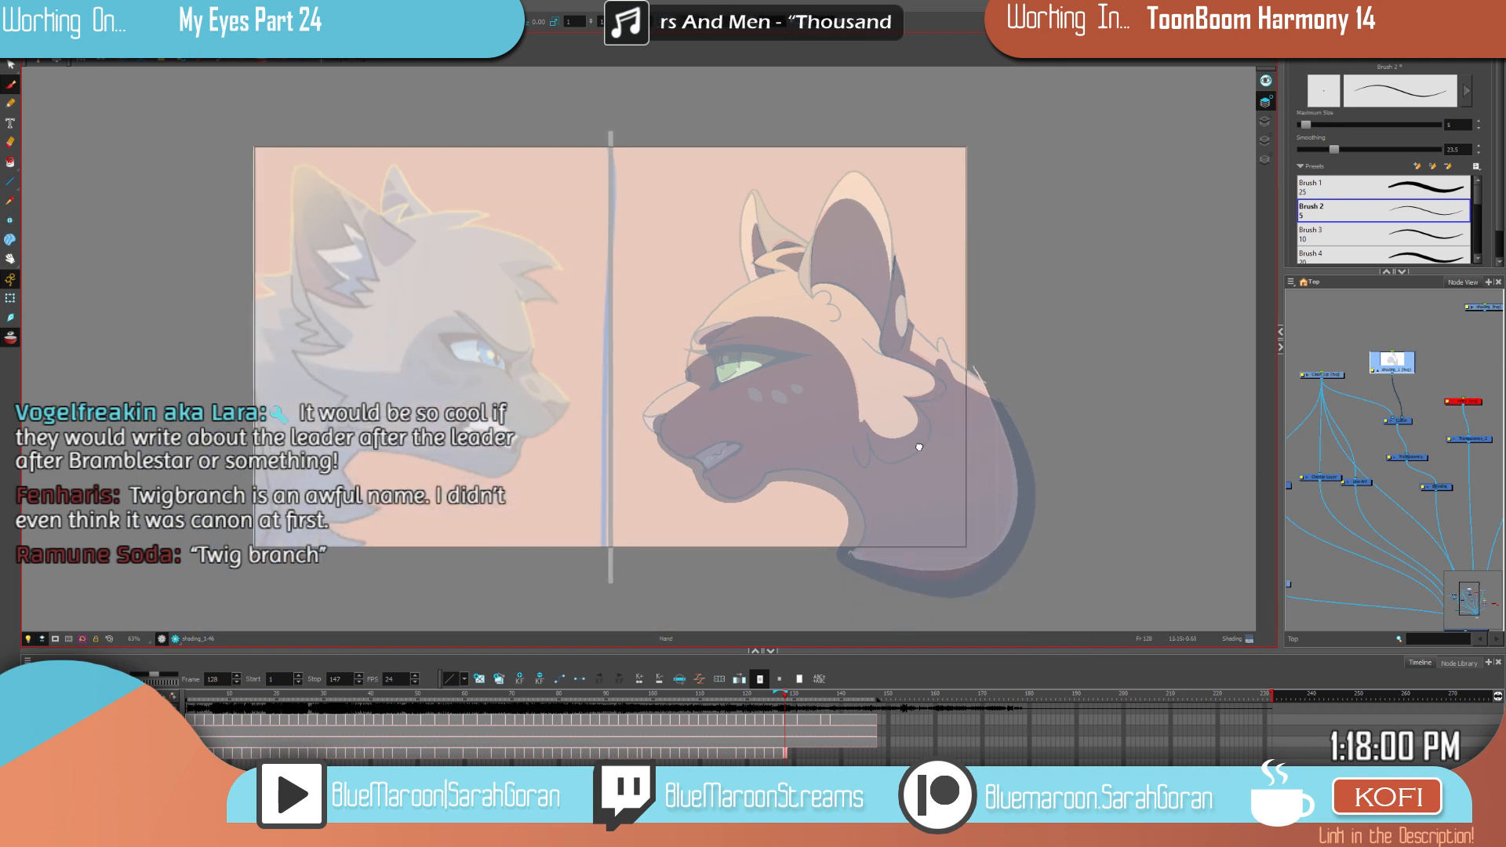
left_click(786, 700)
left_click_drag(785, 698, 873, 752)
key("F5")
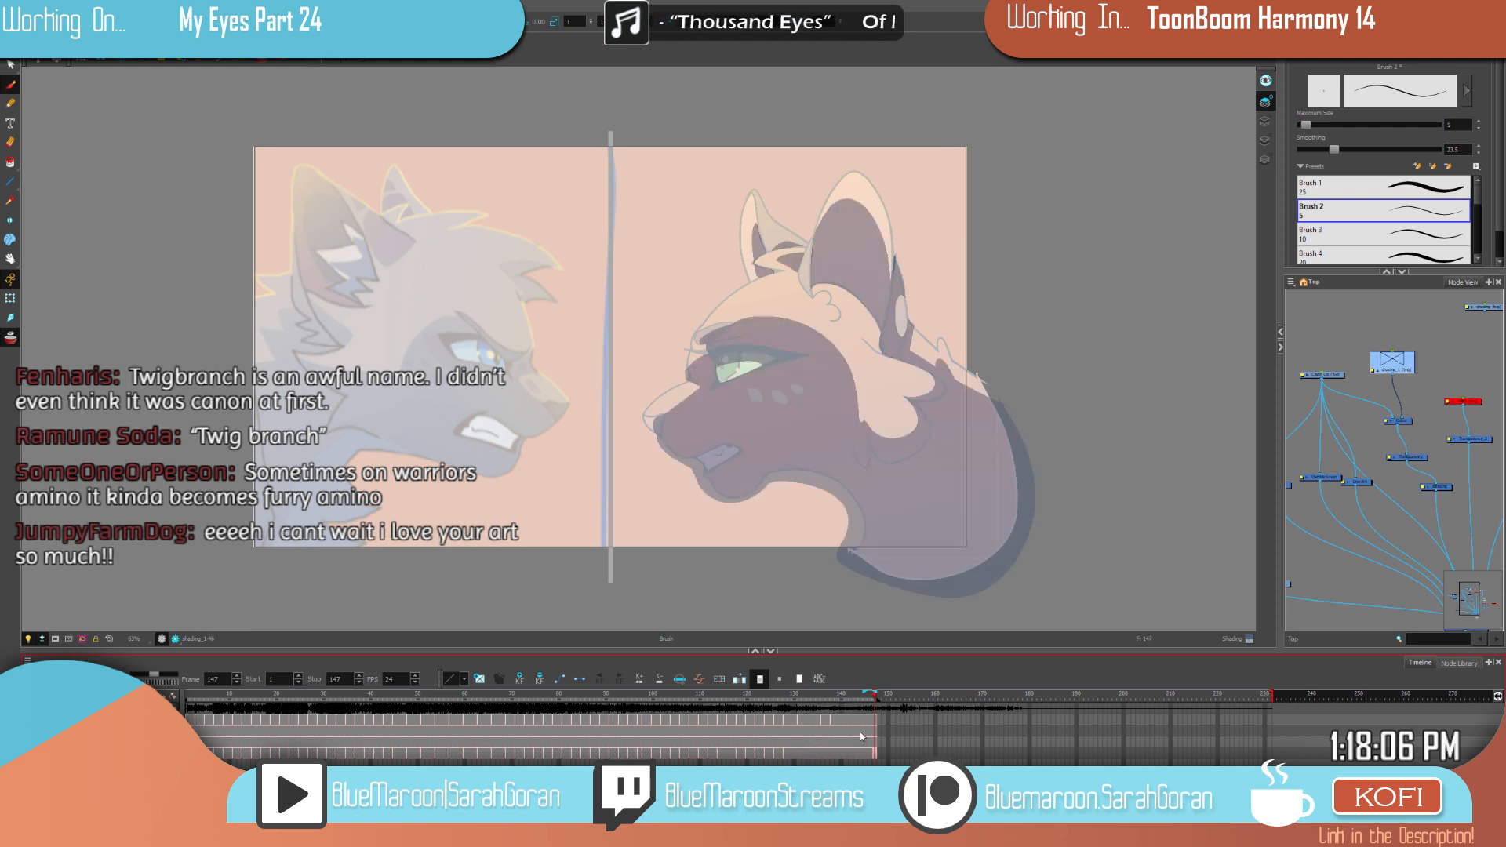
Step: Make the Shading swatch in the My_Eyes palette fully opaque by setting its alpha to 255
left_click_drag(806, 718, 192, 714)
left_click(1447, 57)
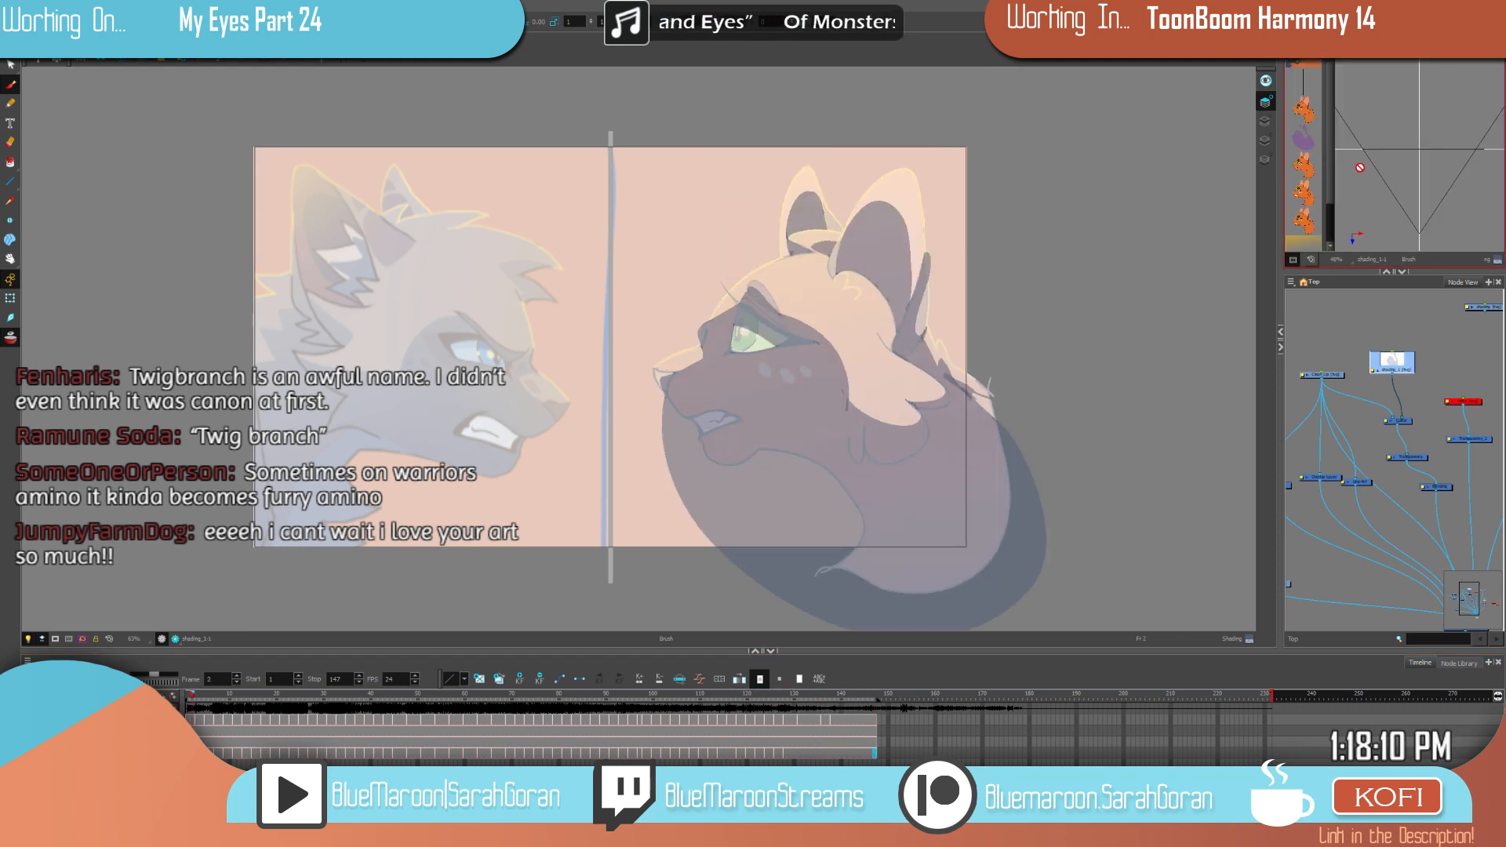
left_click(1402, 49)
left_click(1445, 50)
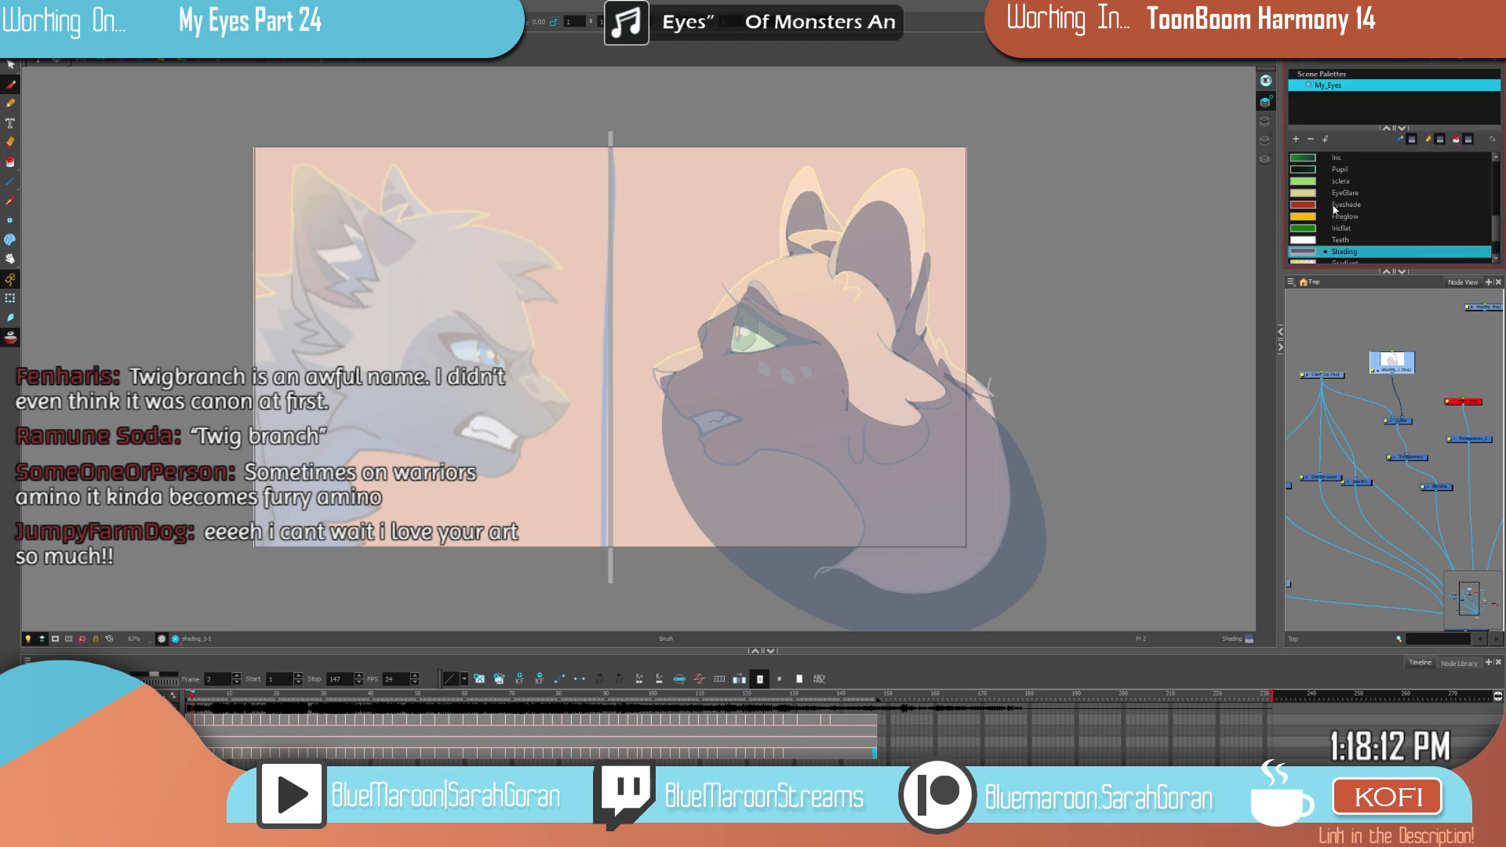
double_click(1302, 252)
left_click_drag(854, 412, 907, 413)
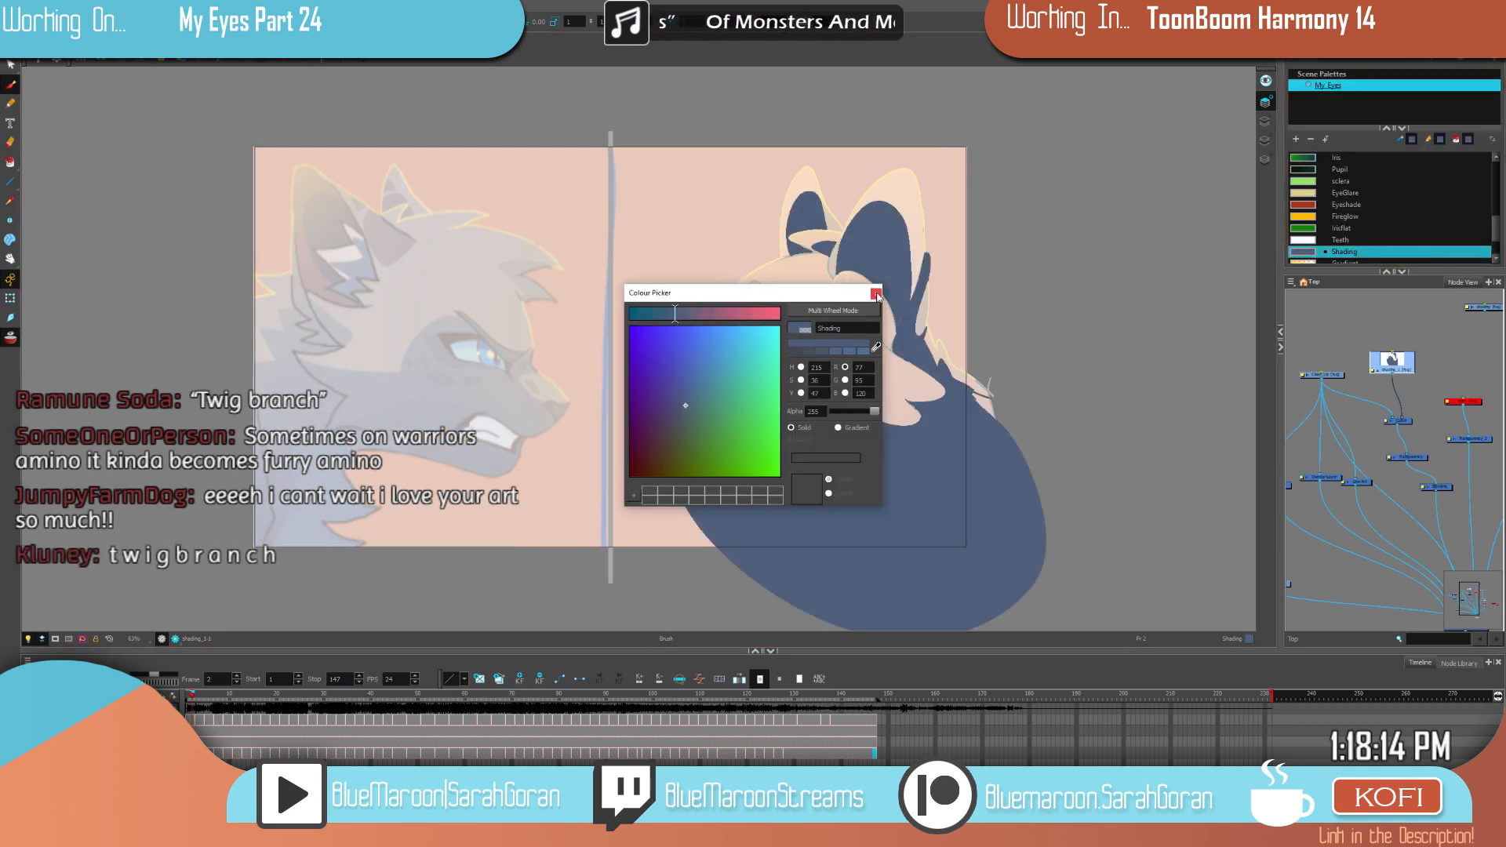
left_click(876, 293)
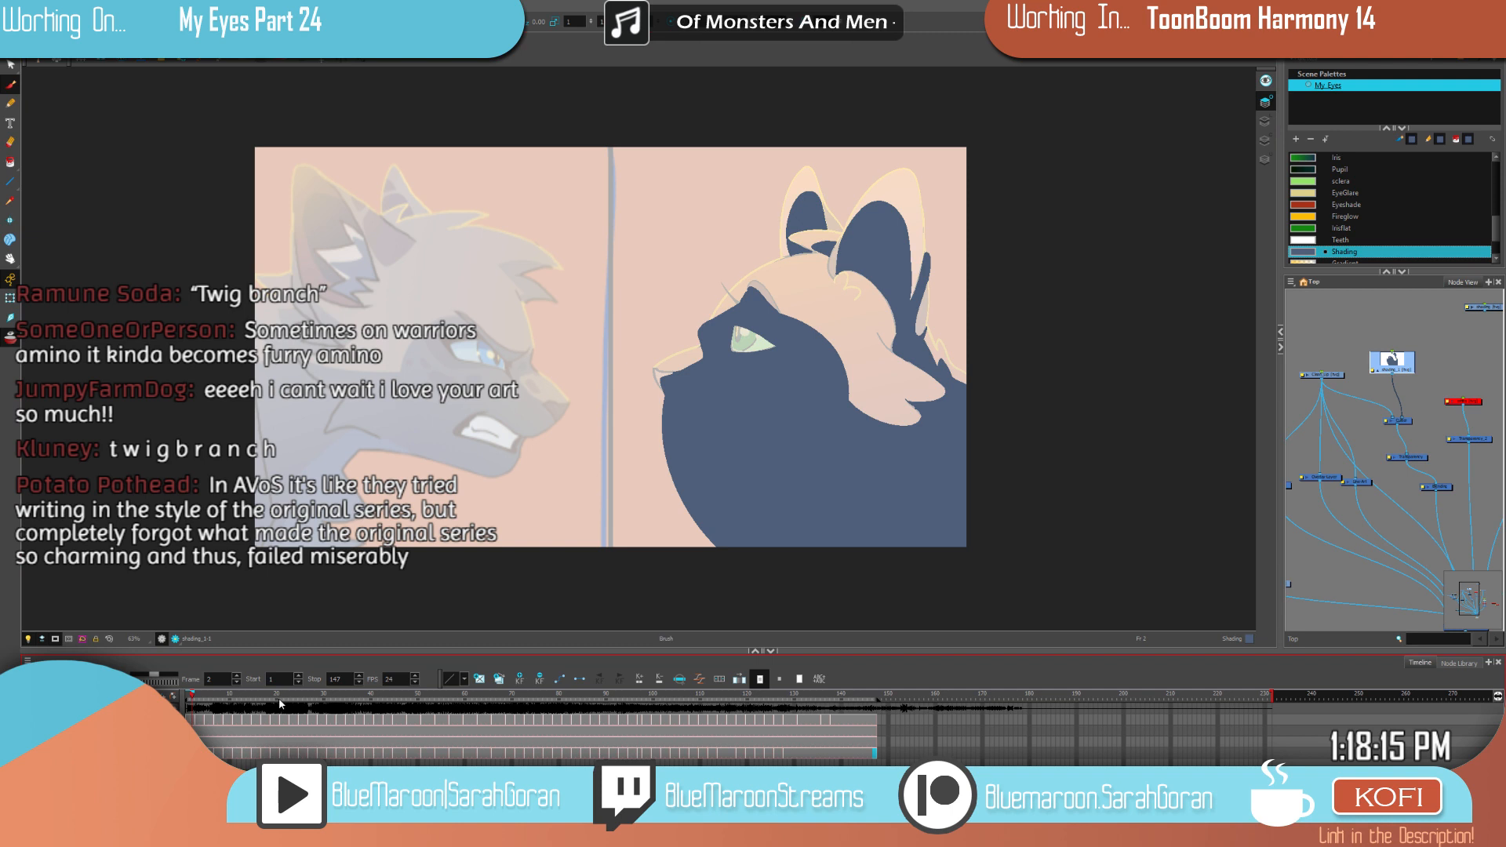
Step: Play the animation from frame 1 to review the dark shading in motion over the coloured cat
left_click_drag(280, 696, 187, 696)
left_click(1347, 336)
left_click(731, 496)
left_click(187, 696)
key("Return")
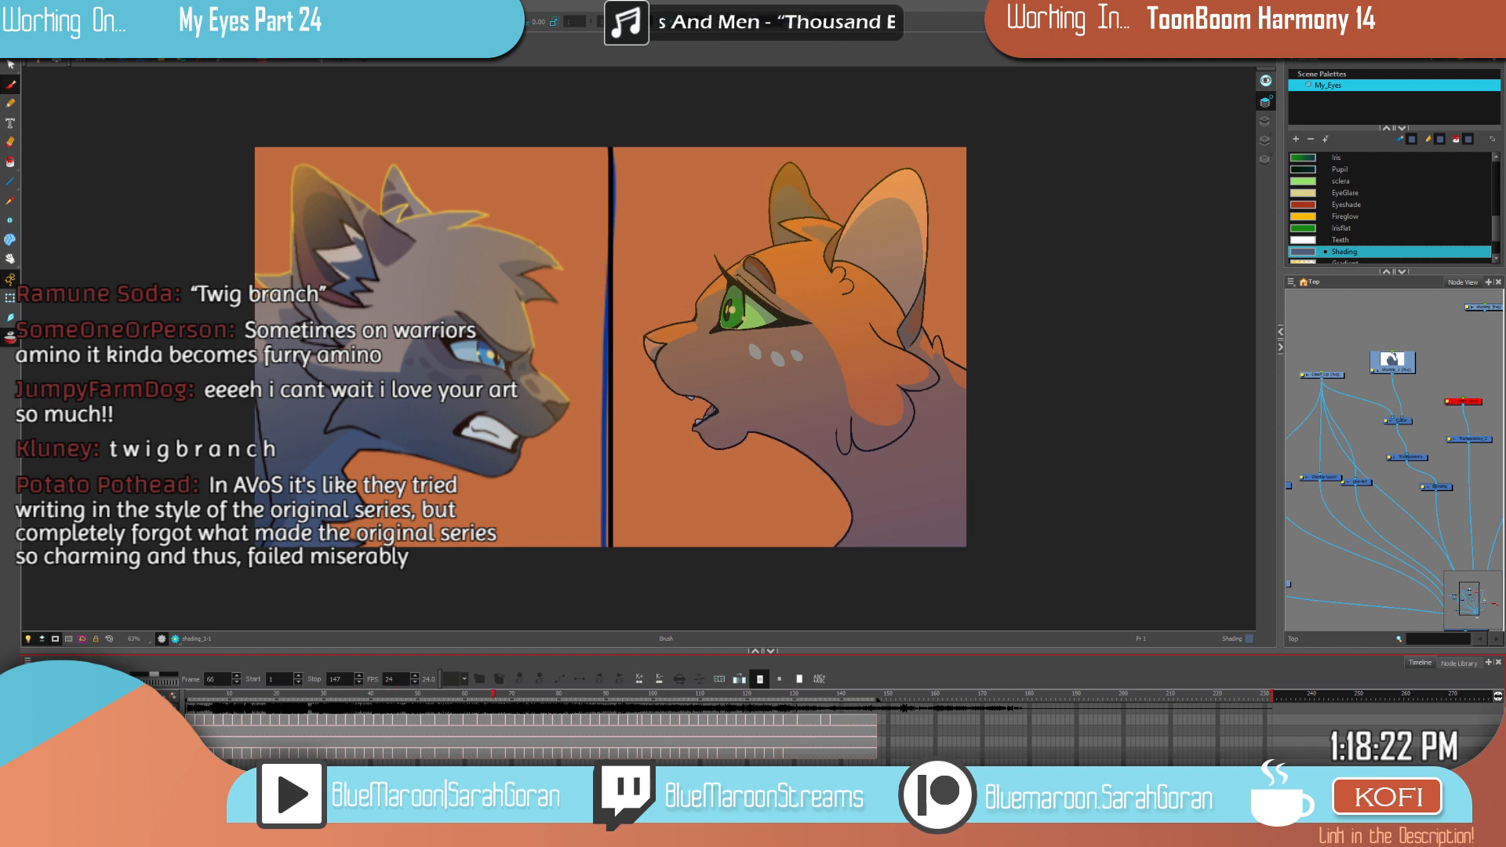
left_click(321, 697)
mouse_move(320, 703)
left_mouse_down()
mouse_move(288, 715)
mouse_move(398, 718)
left_mouse_up()
Step: Step backwards through the opaque shading drawings to frame 1, examining each shape for gaps and jumps
key("comma")
key("comma")
key("comma")
key("comma")
key("comma")
key("comma")
key("comma")
key("comma")
key("comma")
key("comma")
key("comma")
key("comma")
key("comma")
key("comma")
key("comma")
key("comma")
key("comma")
key("comma")
key("comma")
key("comma")
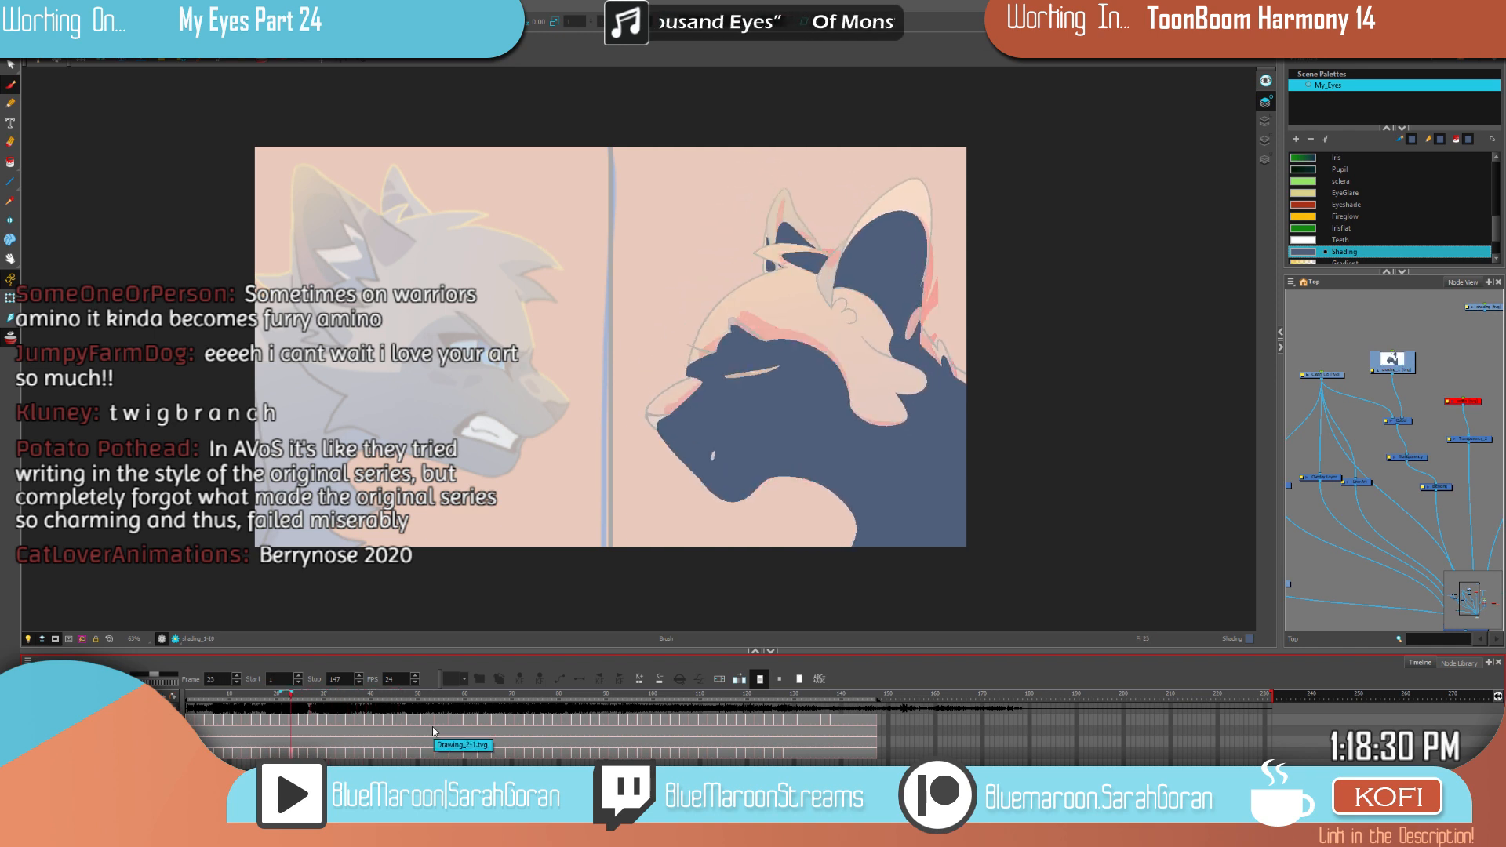
key("comma")
key("comma")
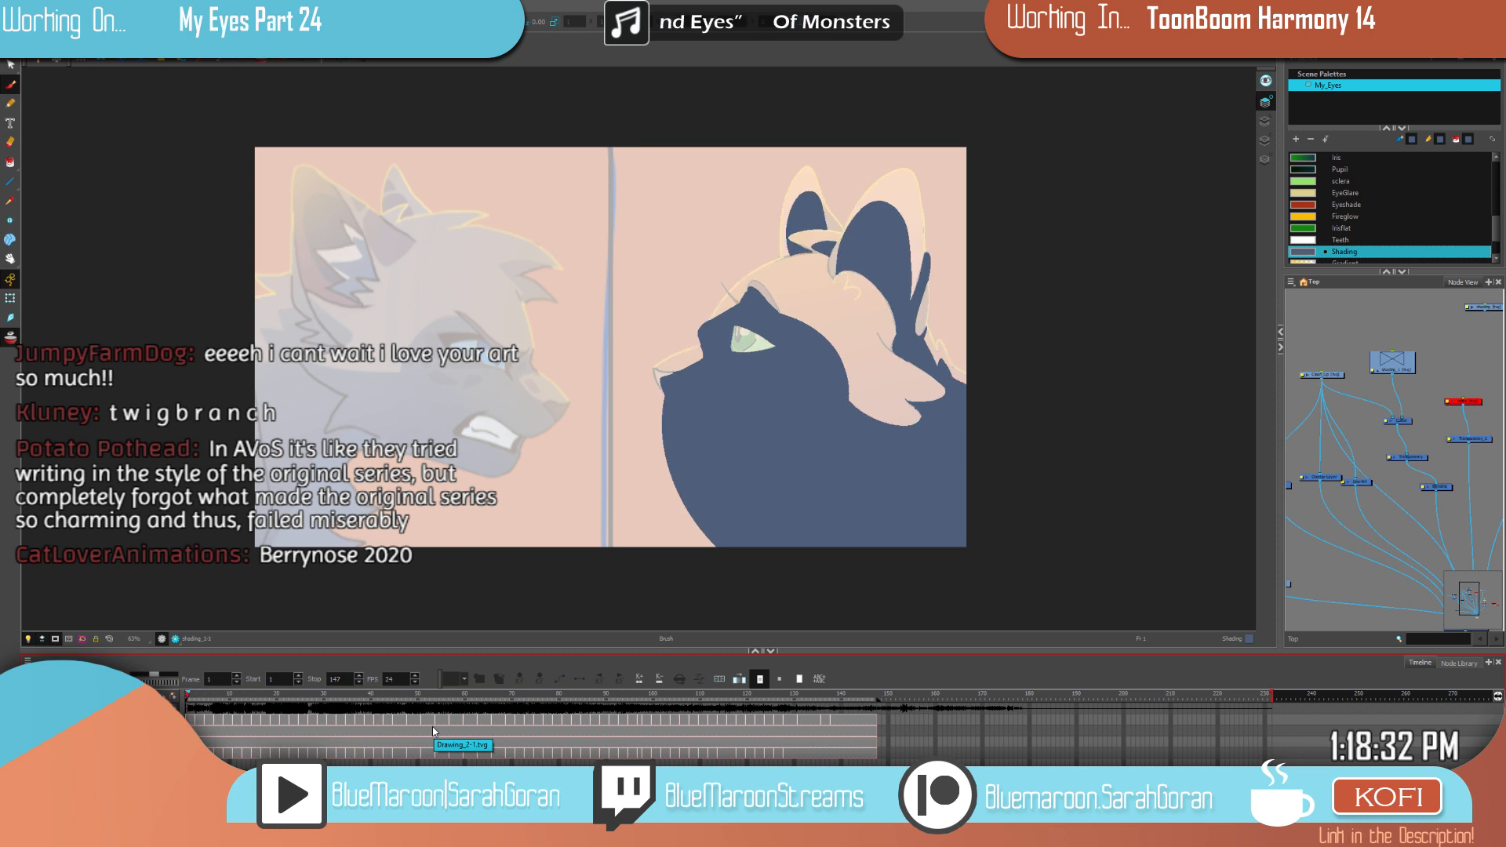
Step: Examine the face shading up close frame by frame, going forward from frame 1 to frame 29
scroll(948, 410, "up", 4)
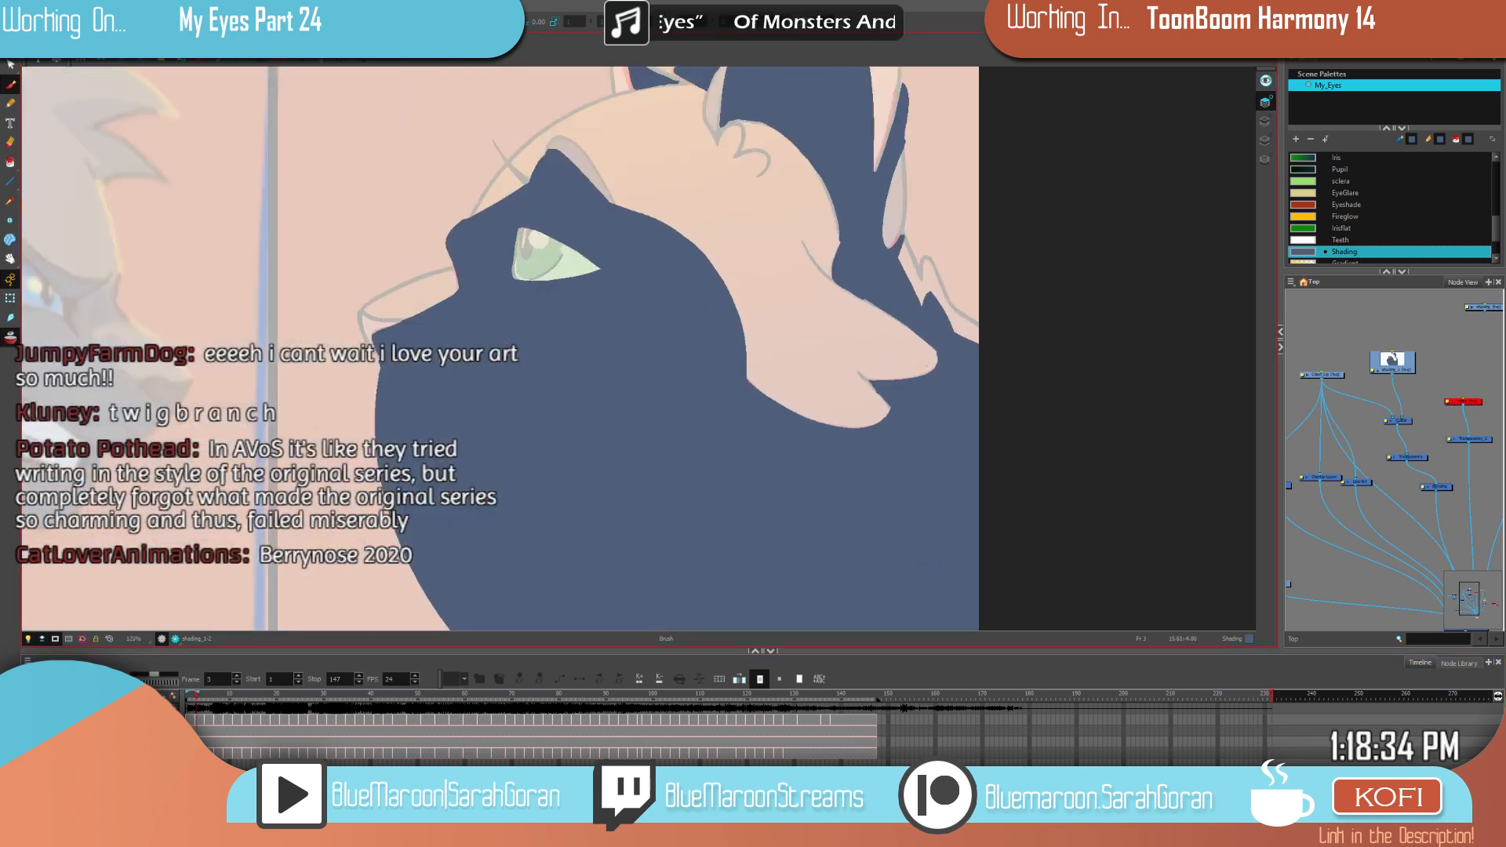
key("period")
key("period")
key("period")
key("period")
key("period")
key("period")
key("period")
key("period")
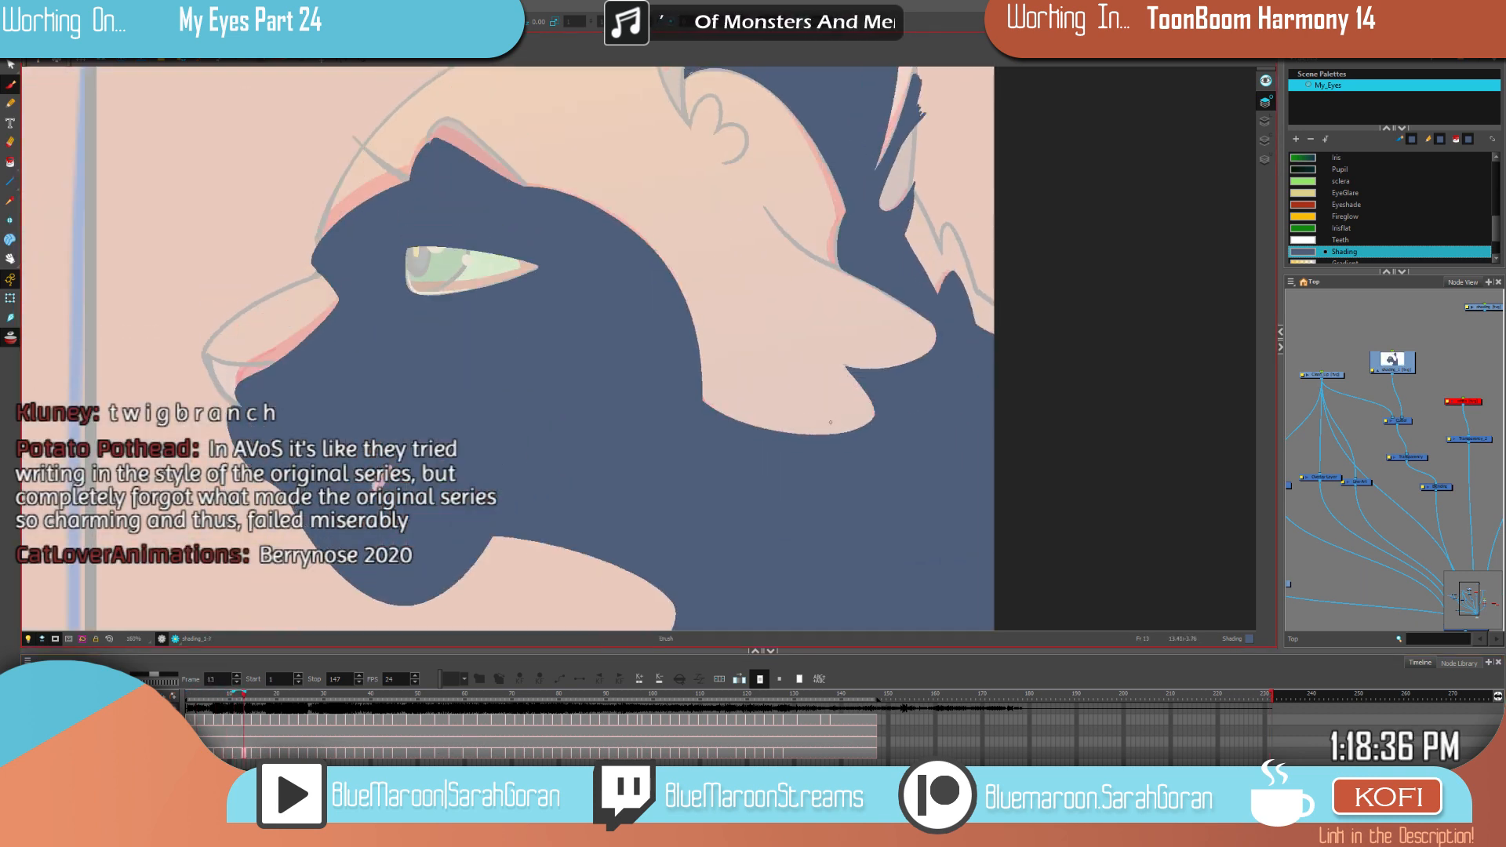
key("period")
key("period")
key("period")
key("period")
key("period")
key("period")
key("period")
key("period")
key("period")
key("period")
key("period")
key("period")
key("period")
key("period")
key("period")
key("period")
key("period")
key("period")
key("period")
key("period")
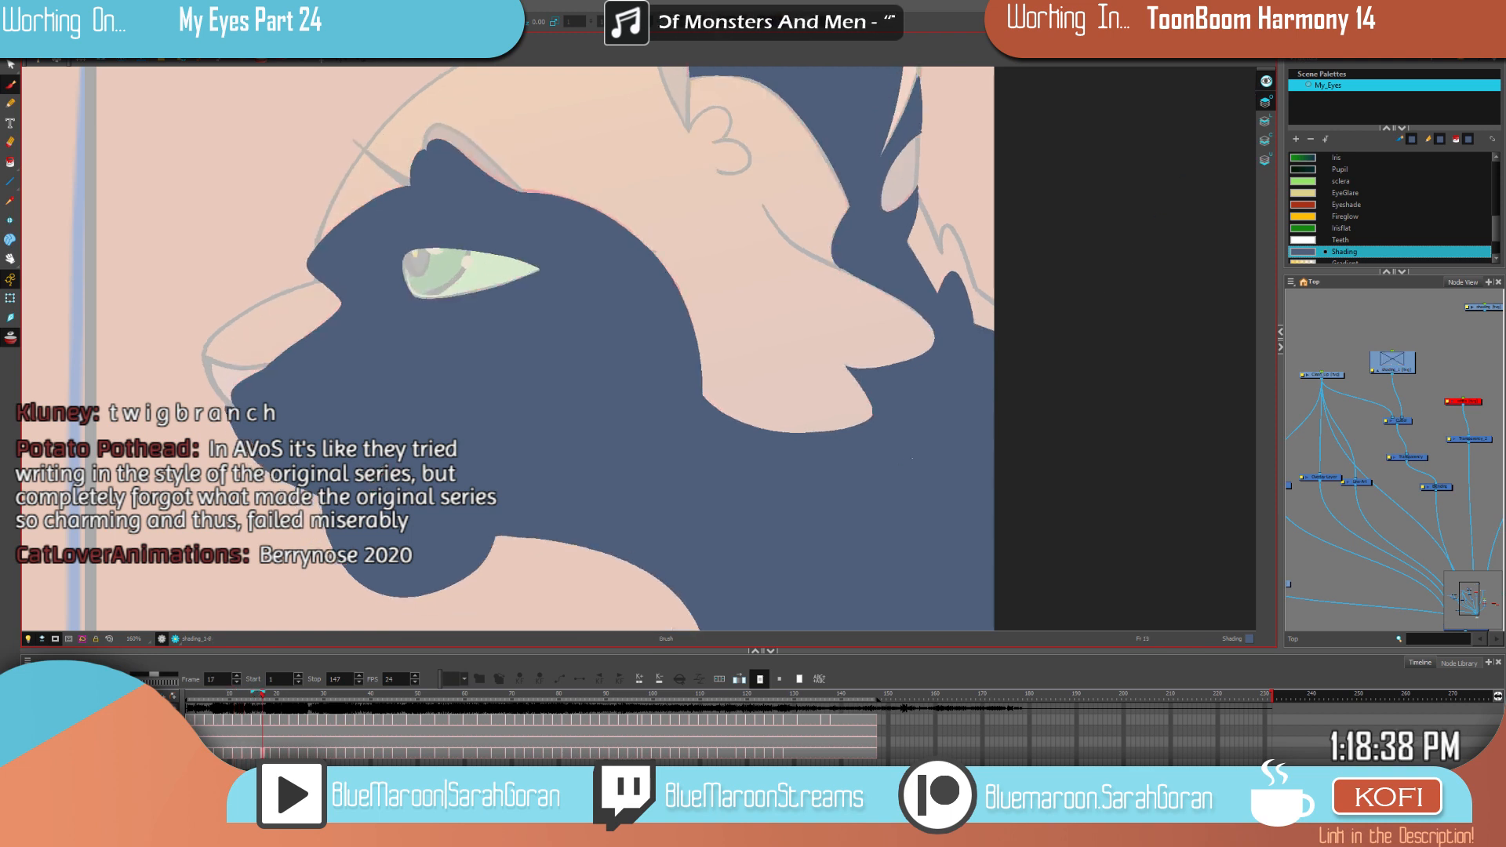
key("period")
key("period")
key("period")
key("period")
key("period")
key("period")
key("period")
key("period")
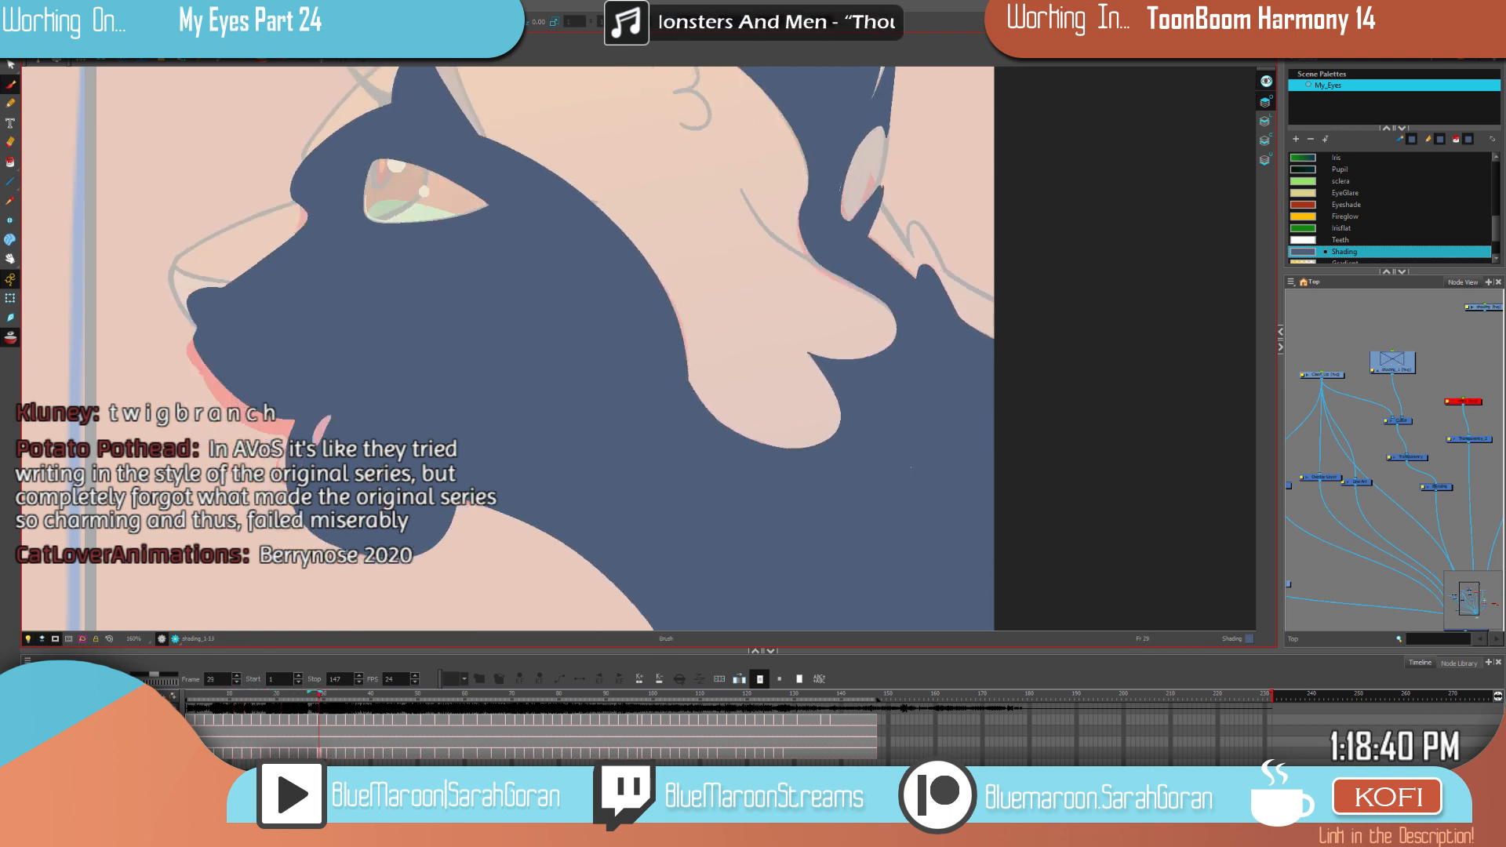
Step: Play the animation again from the first frame with the face close up, and go to frame 50
left_click_drag(282, 694, 186, 694)
key("Return")
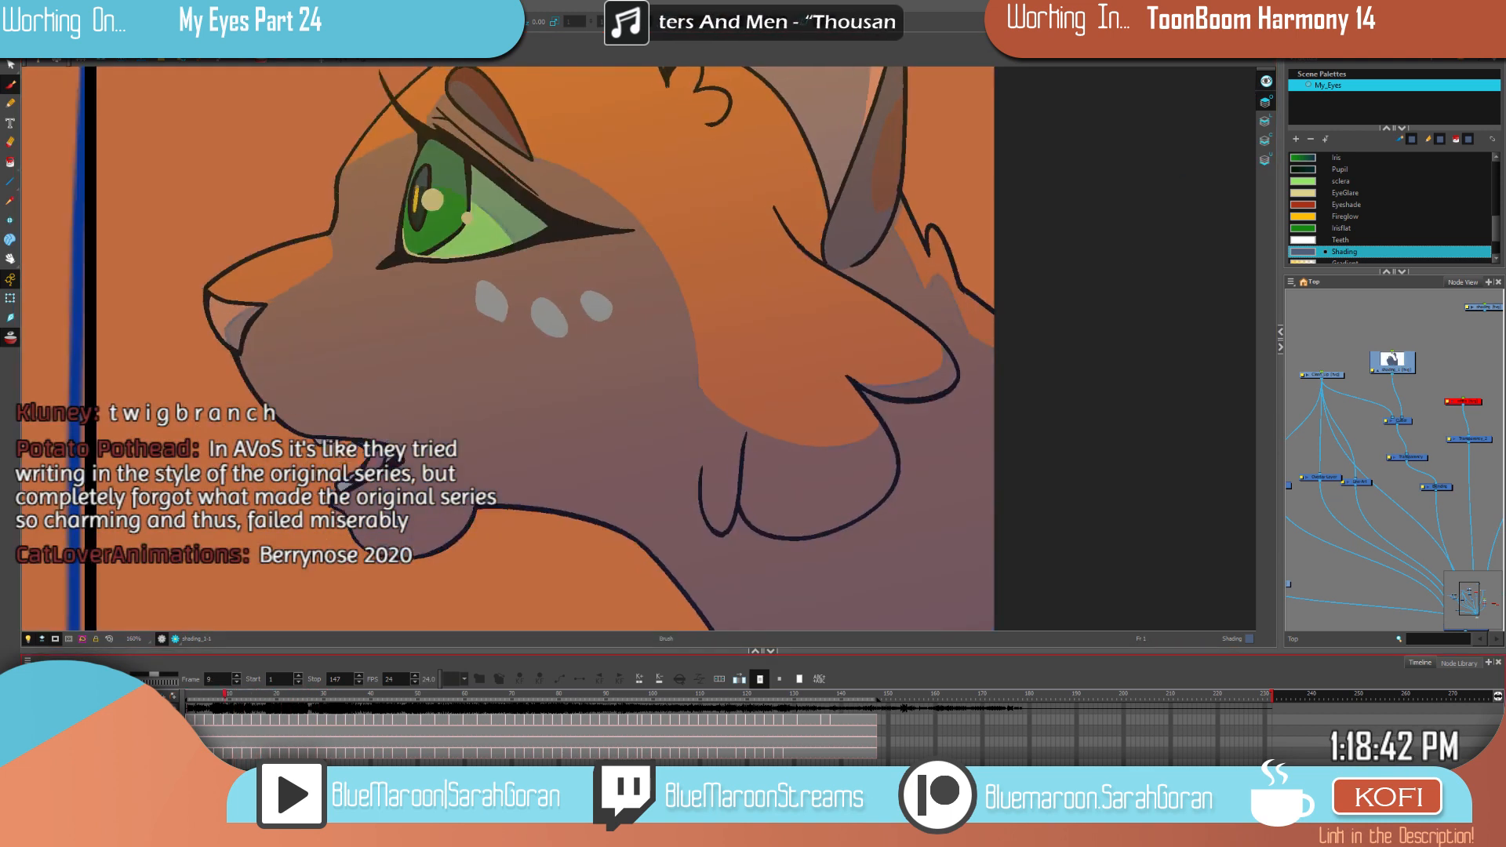
left_click(415, 694)
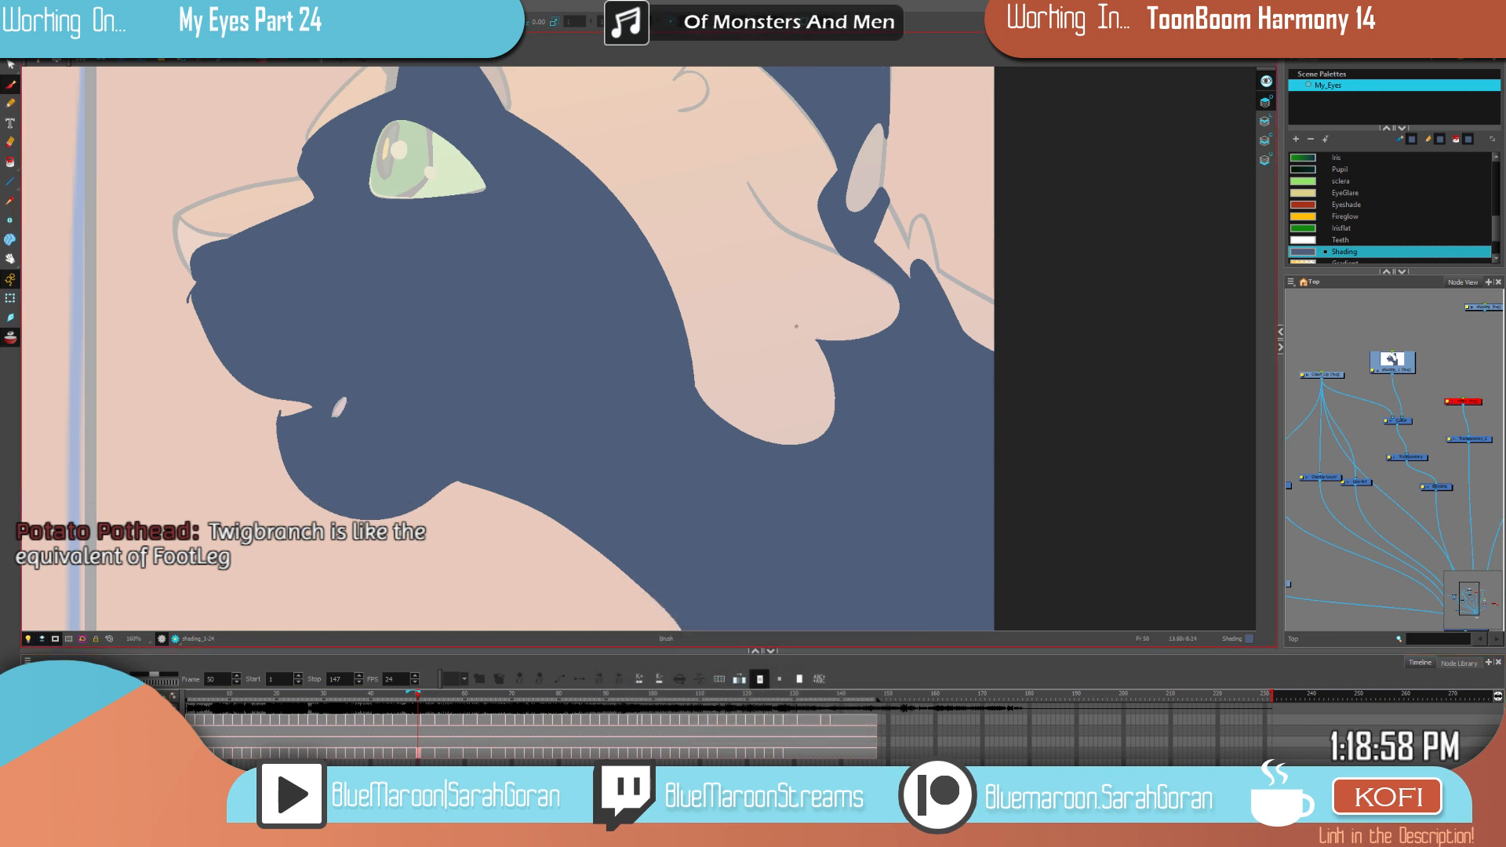
Step: Select the cat's coloured line drawing at frame 50 and step backwards to frame 1, examining its mouth and head movement
scroll(745, 333, "down", 4)
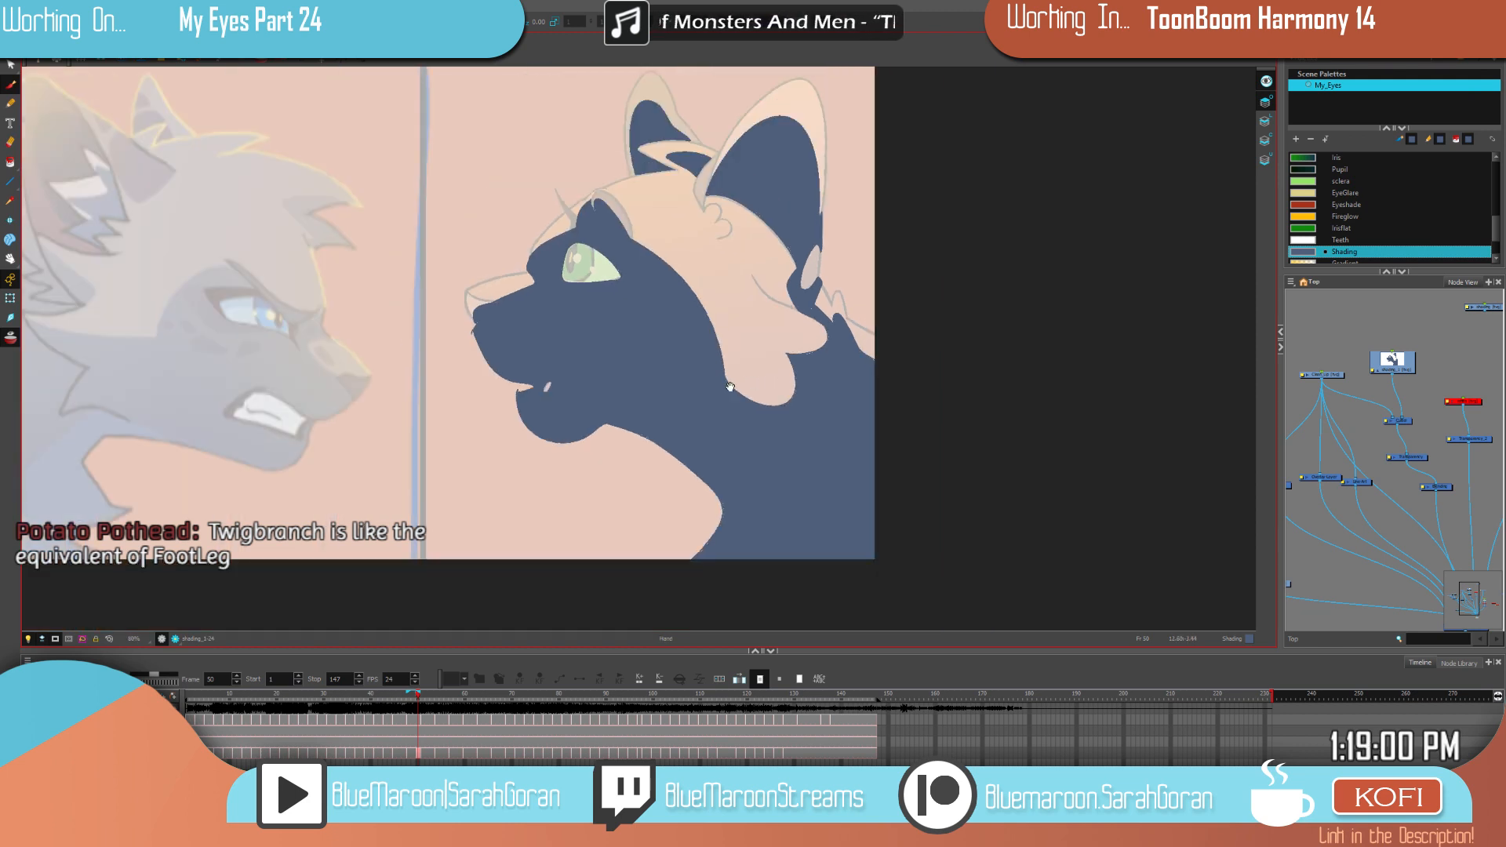
left_click_drag(736, 386, 758, 371)
left_click(417, 717)
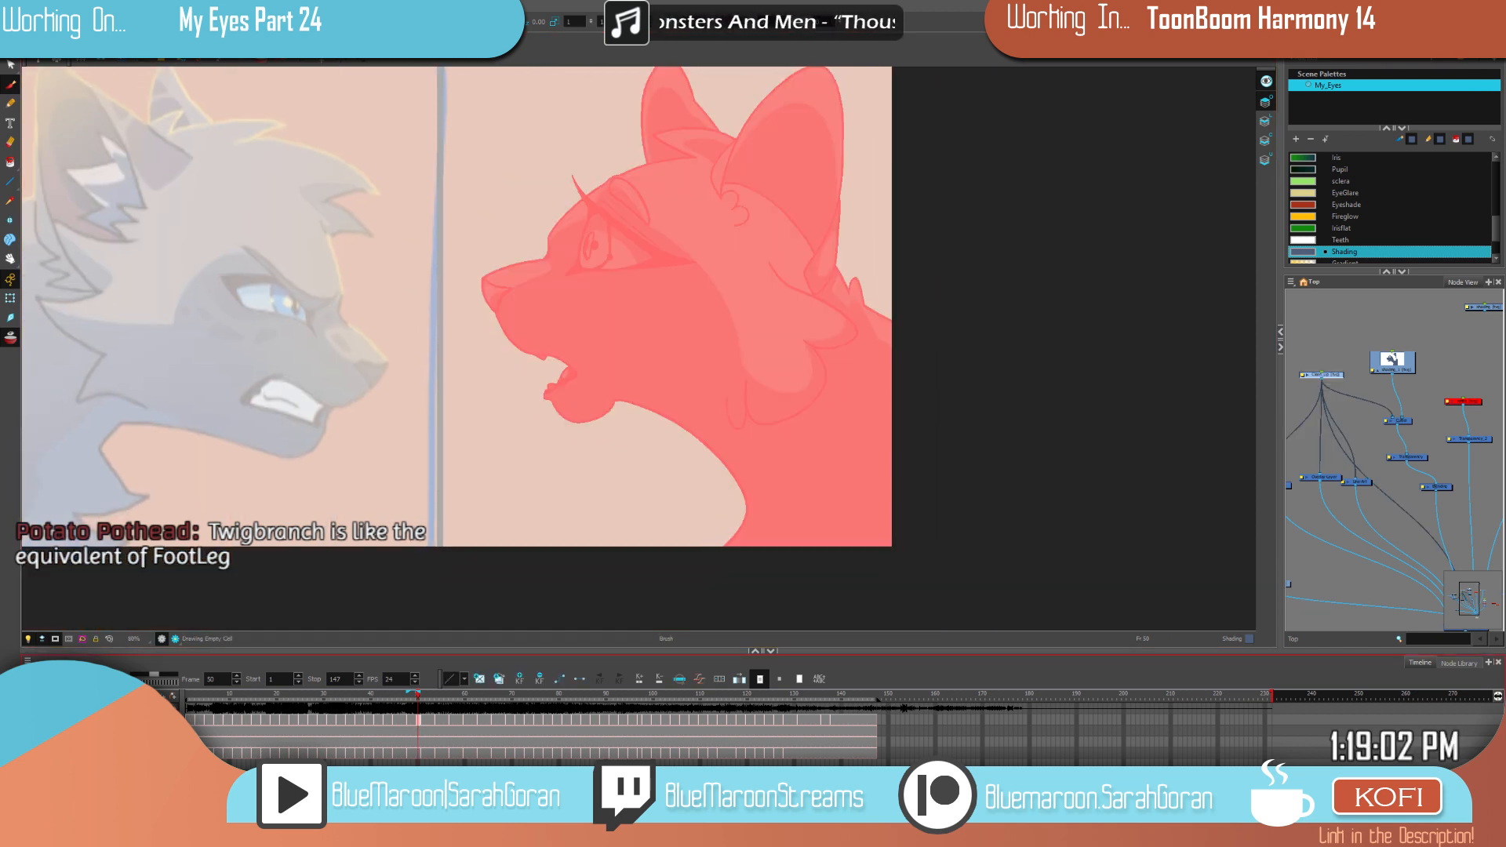
left_click(760, 367)
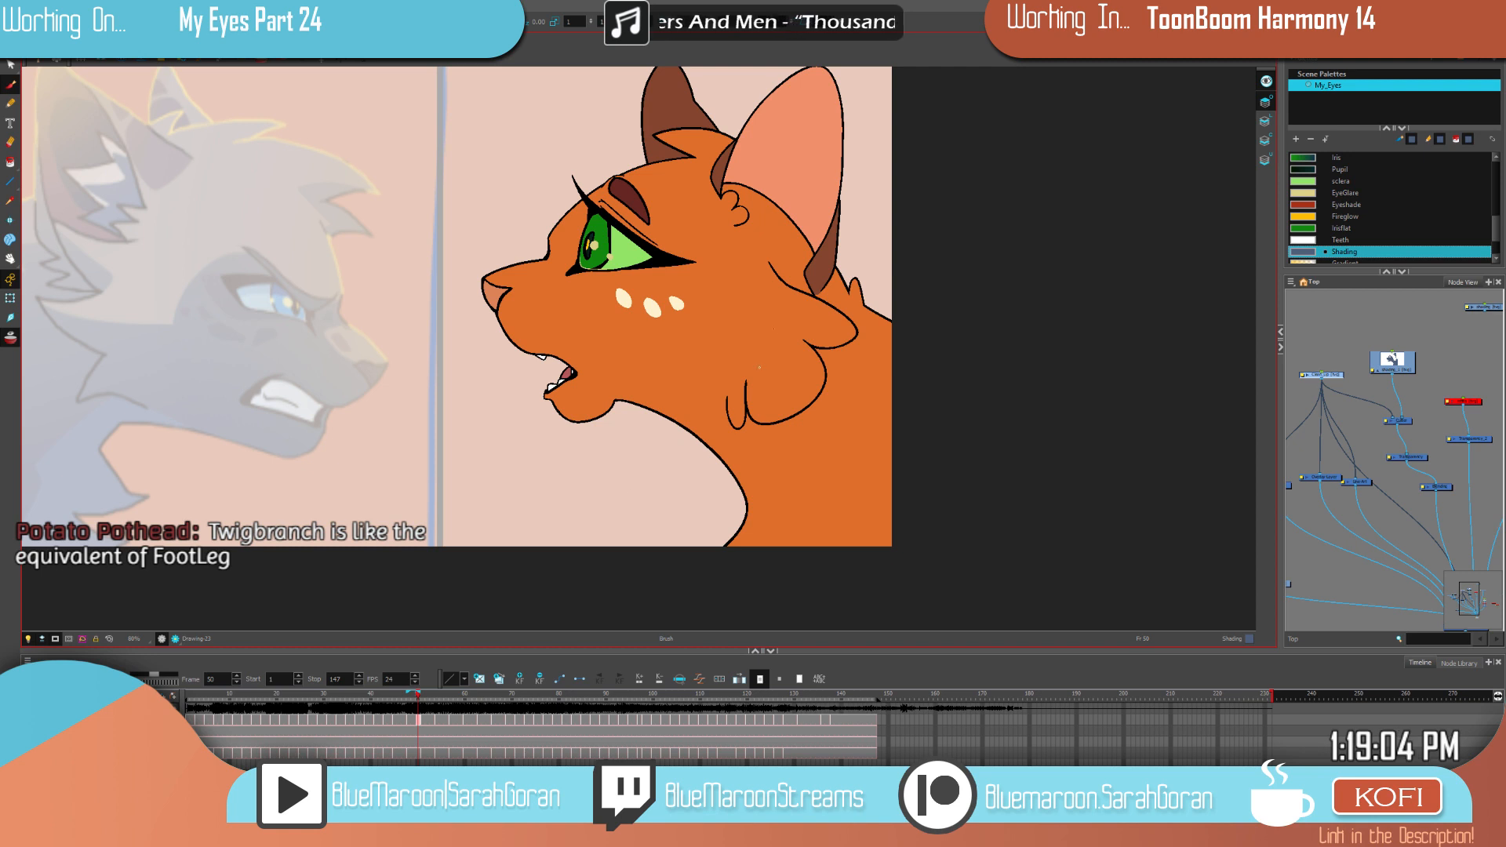
key("comma")
key("comma")
key("comma")
key("comma")
key("comma")
key("comma")
key("comma")
key("comma")
key("comma")
key("comma")
key("comma")
key("comma")
key("comma")
key("comma")
key("comma")
key("comma")
key("comma")
key("comma")
key("comma")
key("comma")
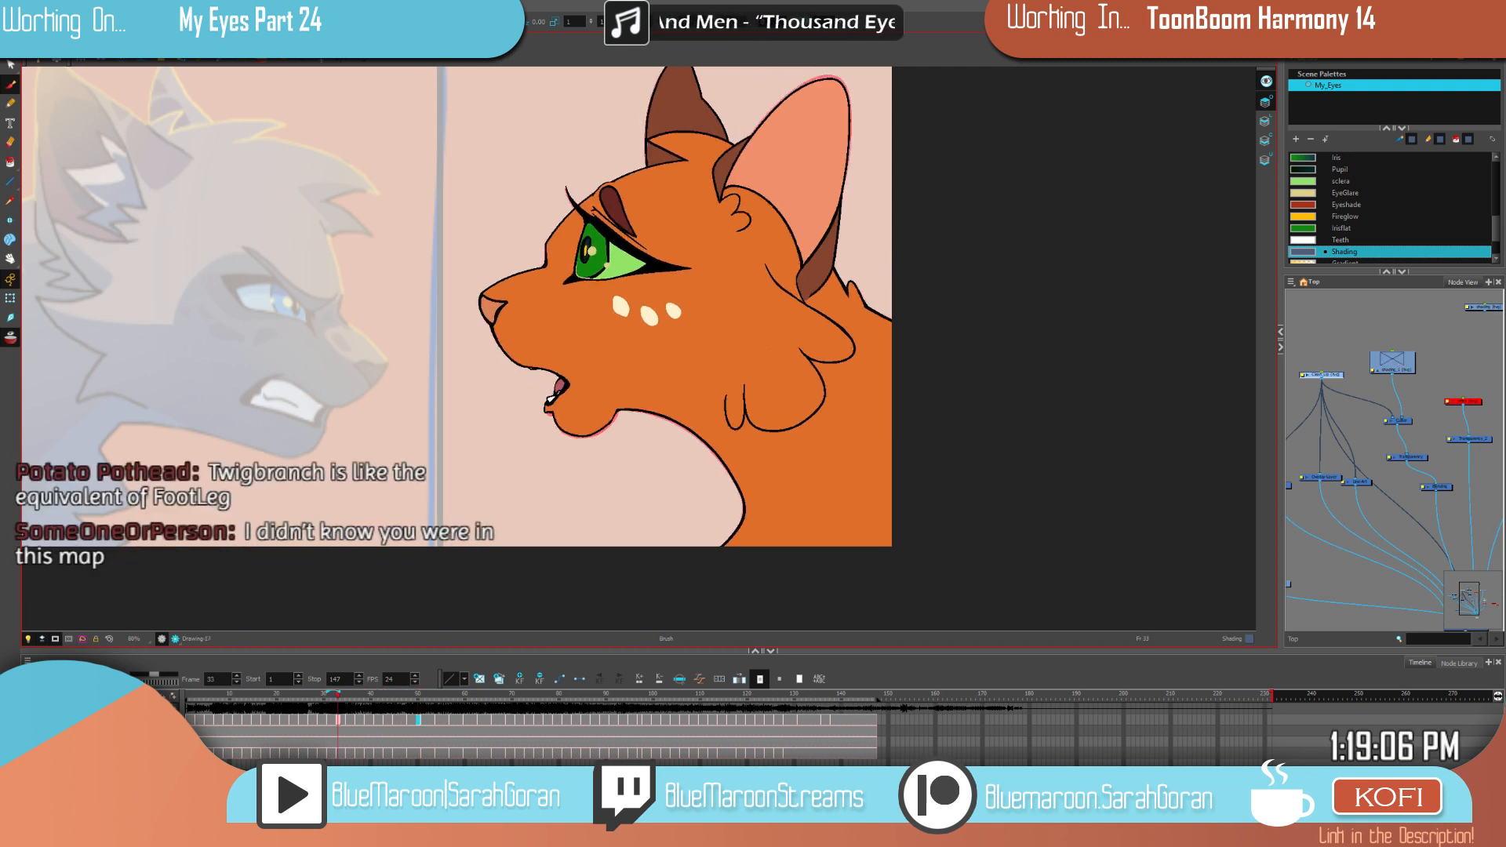
key("comma")
key("comma")
key("comma")
key("comma")
key("comma")
key("comma")
key("comma")
key("comma")
key("comma")
key("comma")
key("comma")
key("comma")
key("comma")
key("comma")
key("comma")
key("comma")
key("comma")
key("comma")
key("comma")
key("comma")
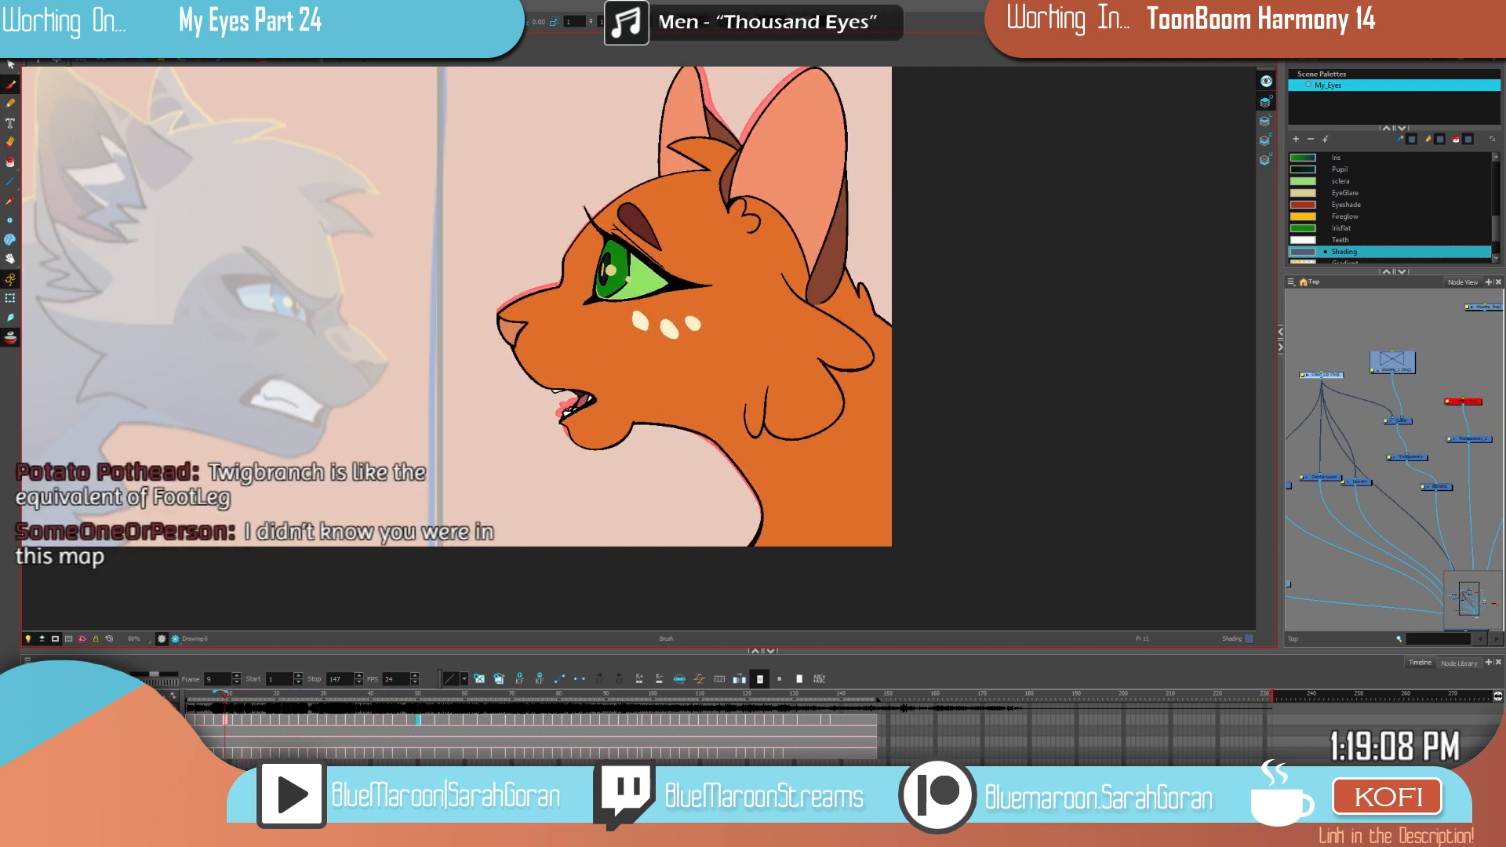
key("comma")
key("comma")
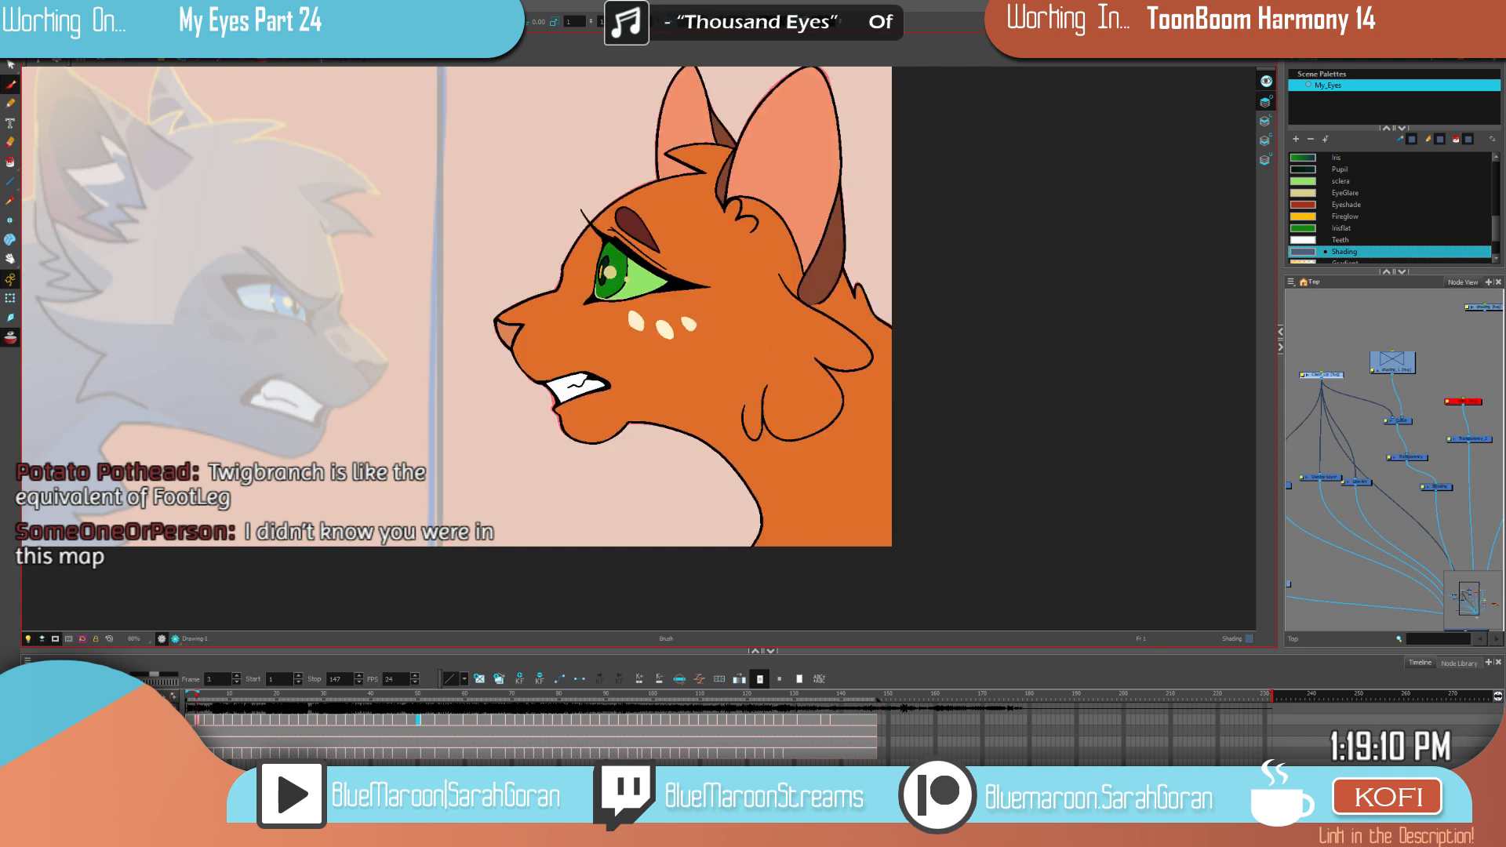
Step: Step forward through the cat's coloured drawings from frame 1 to frame 29, examining the mouth and head poses
key("period")
key("period")
key("period")
key("period")
key("period")
key("period")
key("period")
key("period")
key("period")
key("period")
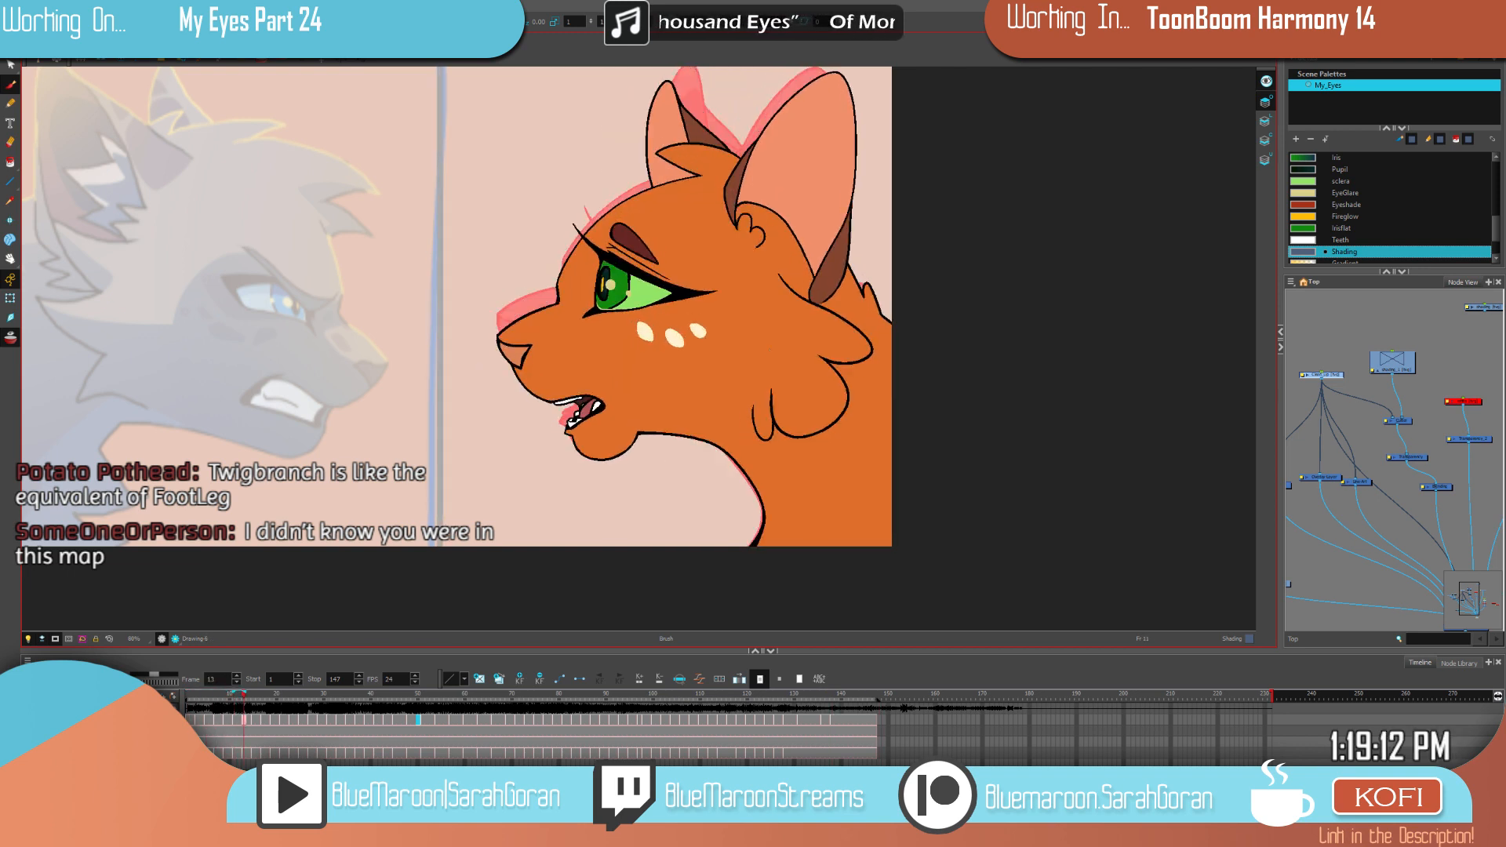
key("period")
key("period")
key("period")
key("period")
key("period")
key("period")
key("period")
key("period")
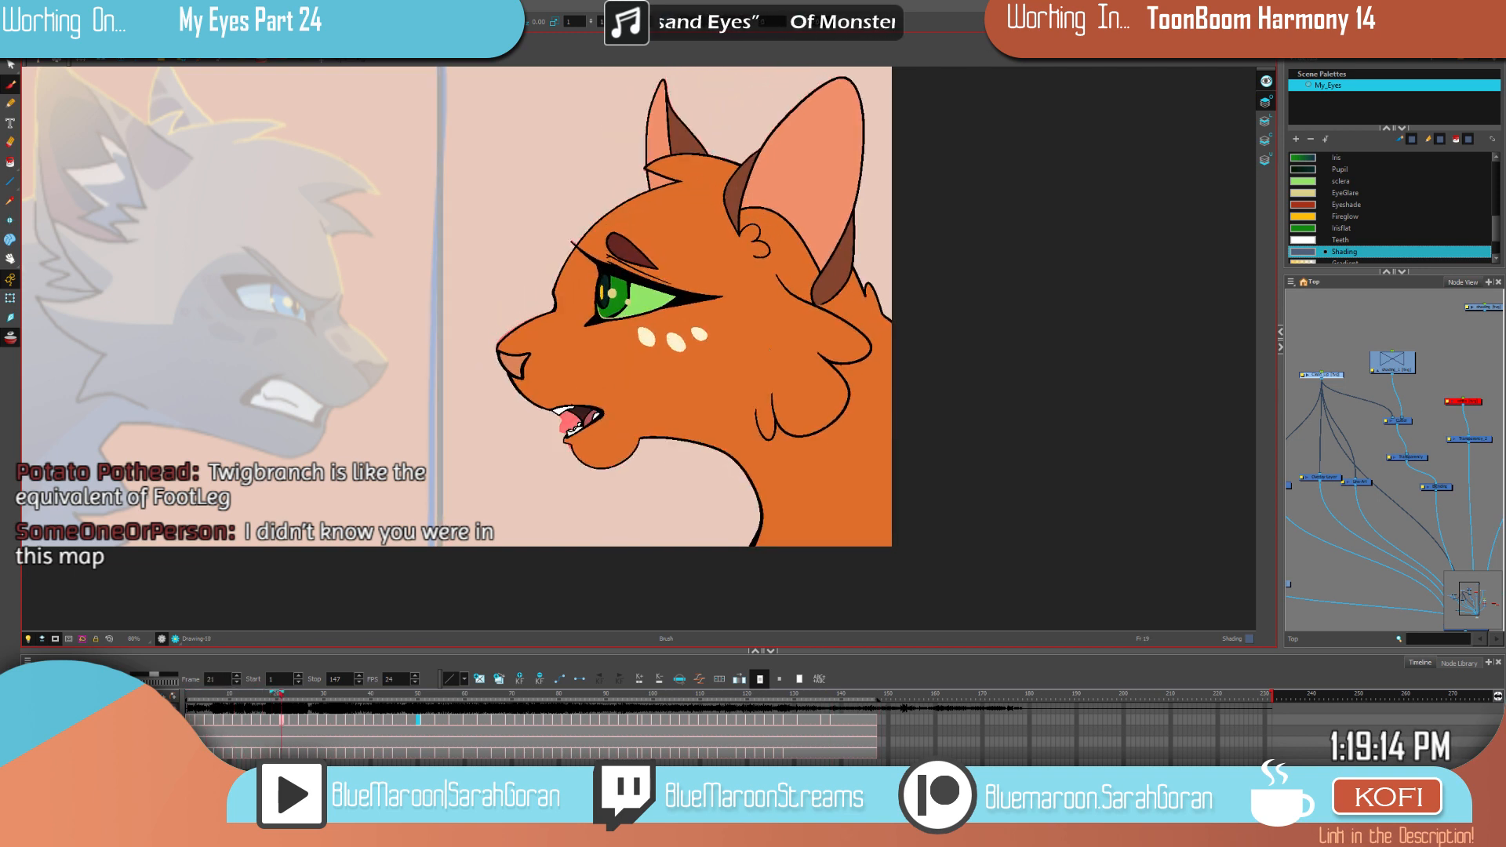
key("period")
key("period")
key("period")
key("period")
key("period")
key("period")
key("period")
key("period")
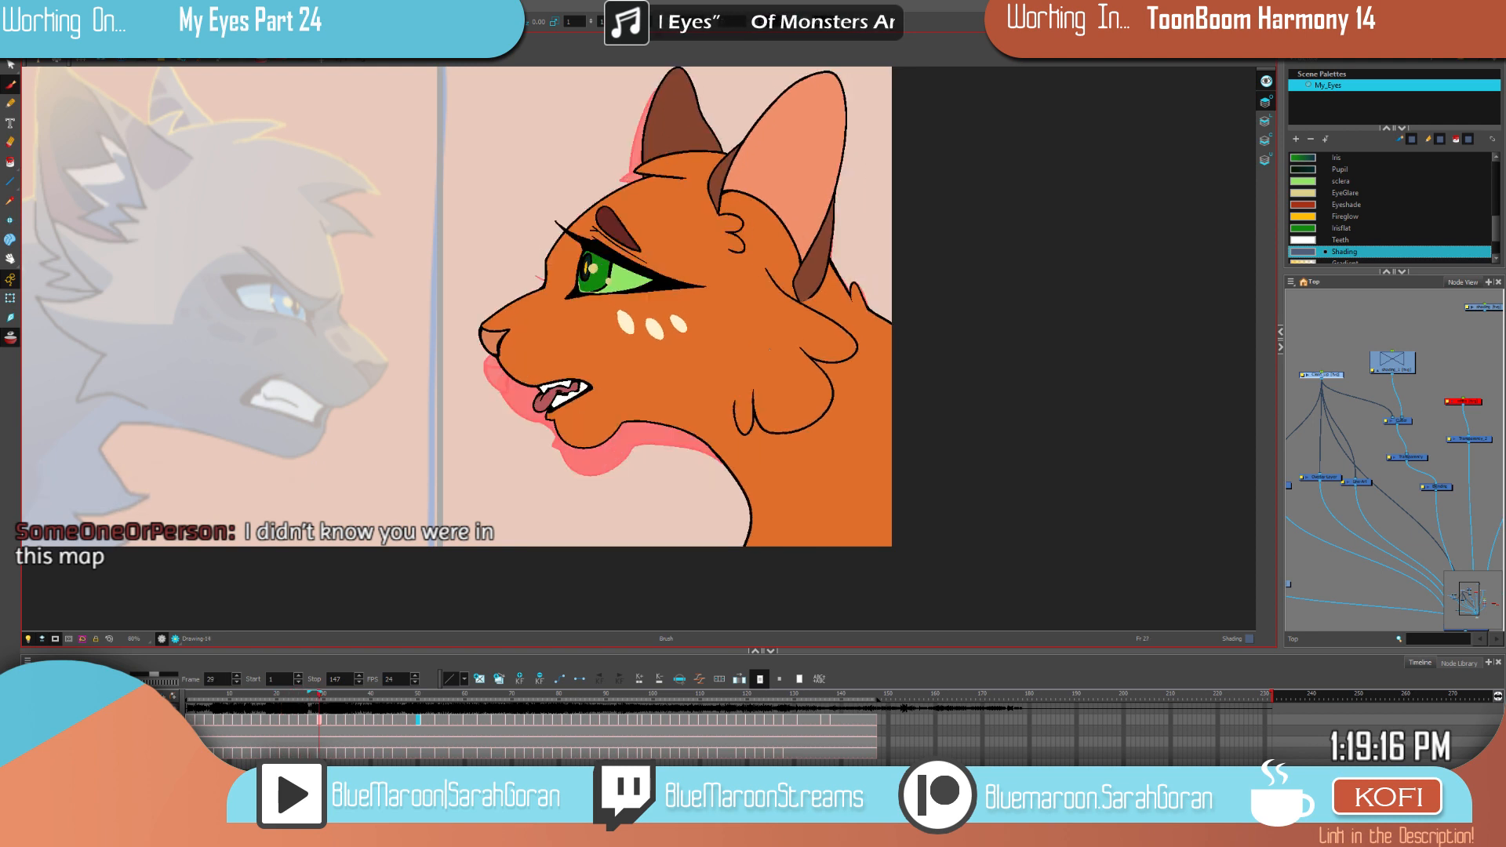
Step: Step forward through the cat's coloured drawings from frame 29 to frame 104, examining the mouth, eye and head poses
key("period")
key("period")
key("period")
key("period")
key("period")
key("period")
key("period")
key("period")
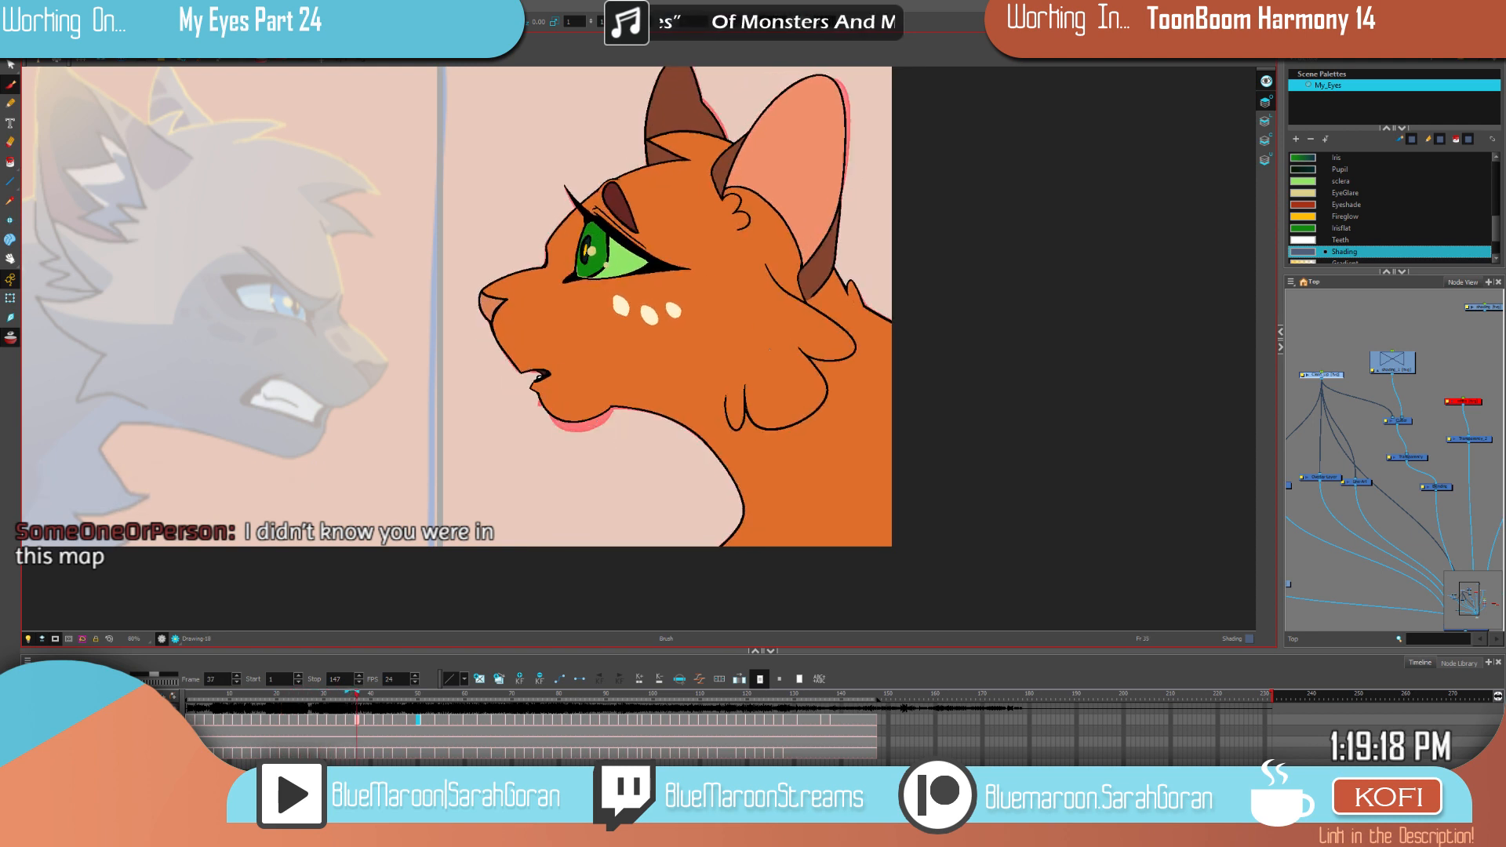
key("period")
key("period")
key("period")
key("period")
key("period")
key("period")
key("period")
key("period")
key("period")
key("period")
key("period")
key("period")
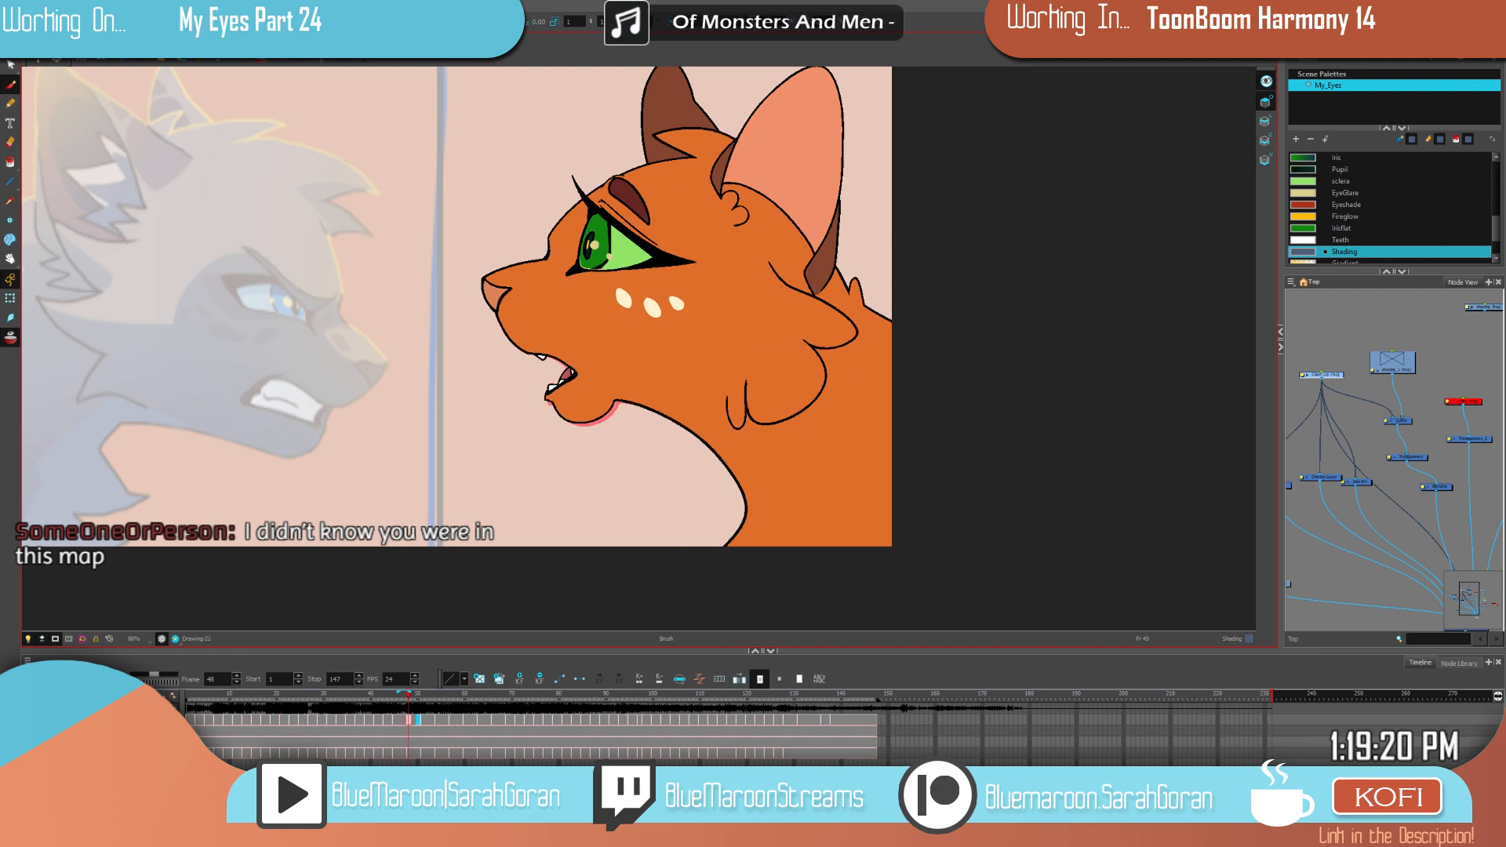
key("period")
key("period")
key("period")
key("period")
key("period")
key("period")
key("period")
key("period")
key("period")
key("period")
key("period")
key("period")
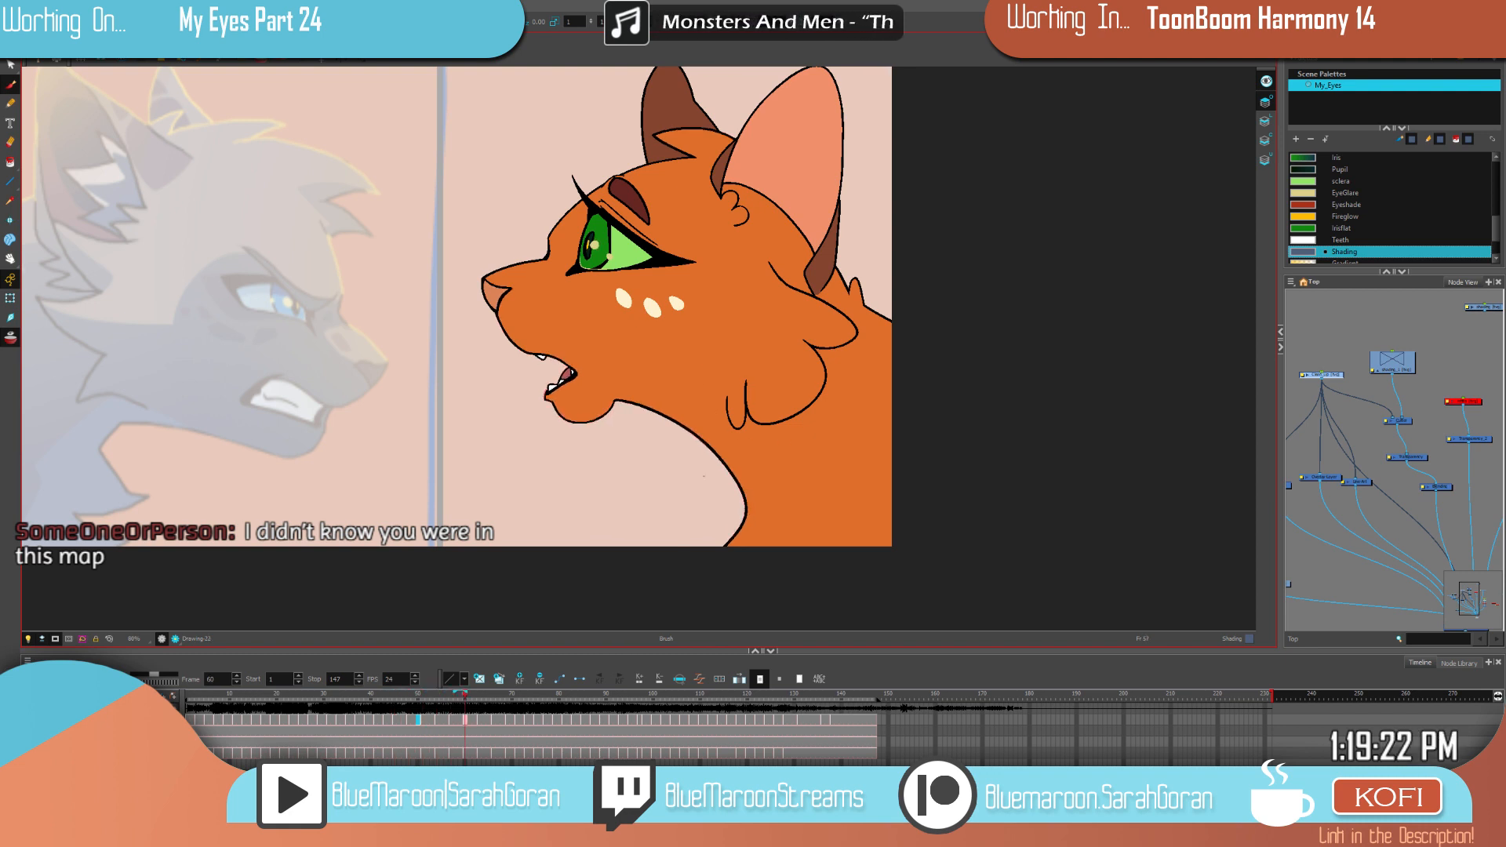
key("period")
key("period")
key("period")
key("period")
key("period")
key("period")
key("period")
key("period")
key("period")
key("period")
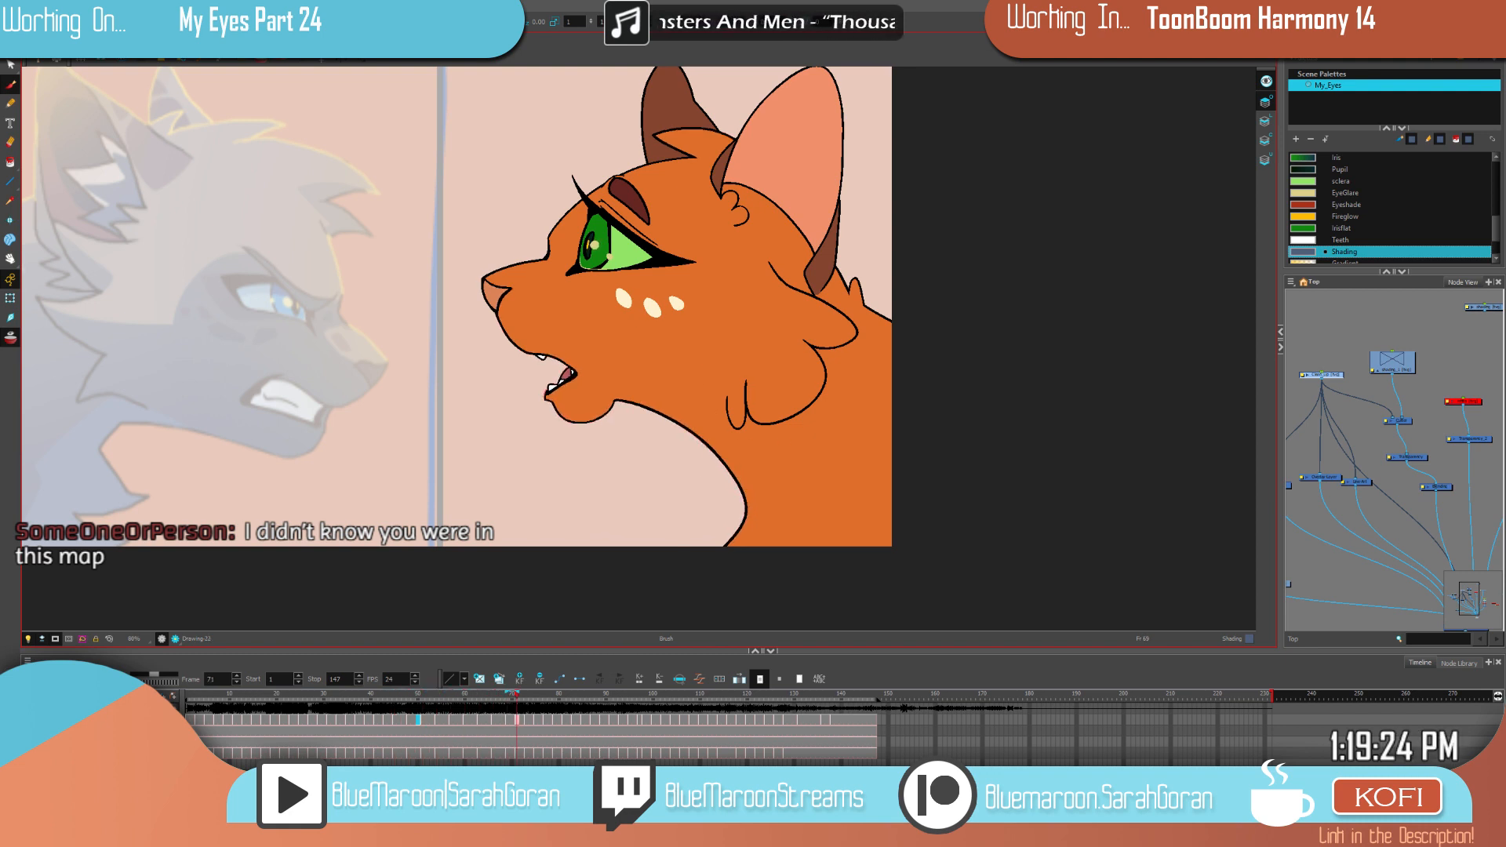
key("period")
key("period")
key("period")
key("period")
key("period")
key("period")
key("period")
key("period")
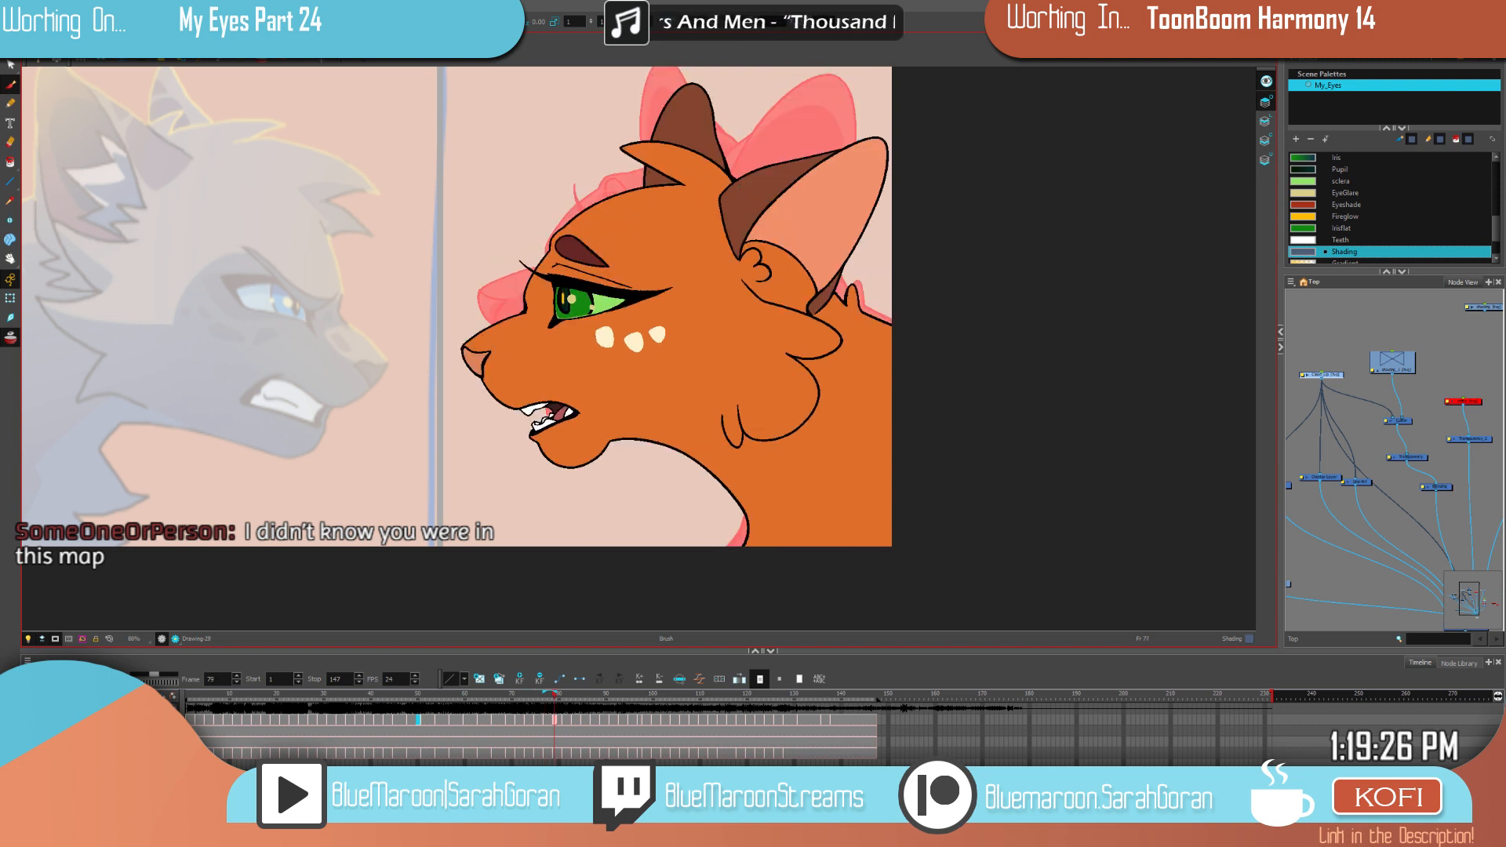
key("period")
key("period")
key("period")
key("period")
key("period")
key("period")
key("period")
key("period")
key("period")
key("period")
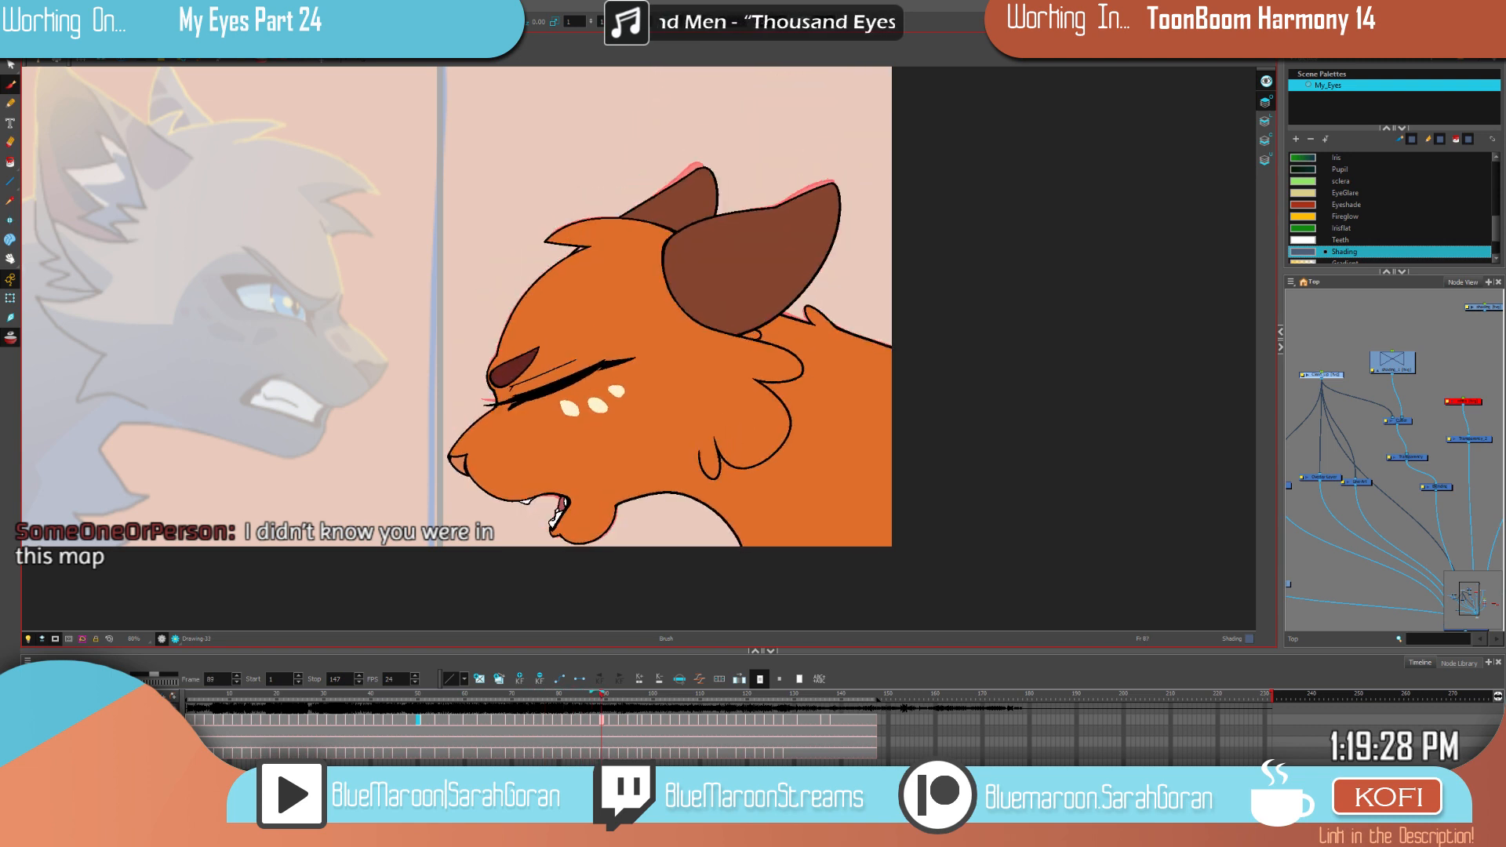
key("period")
key("period")
key("period")
key("period")
key("period")
key("period")
key("period")
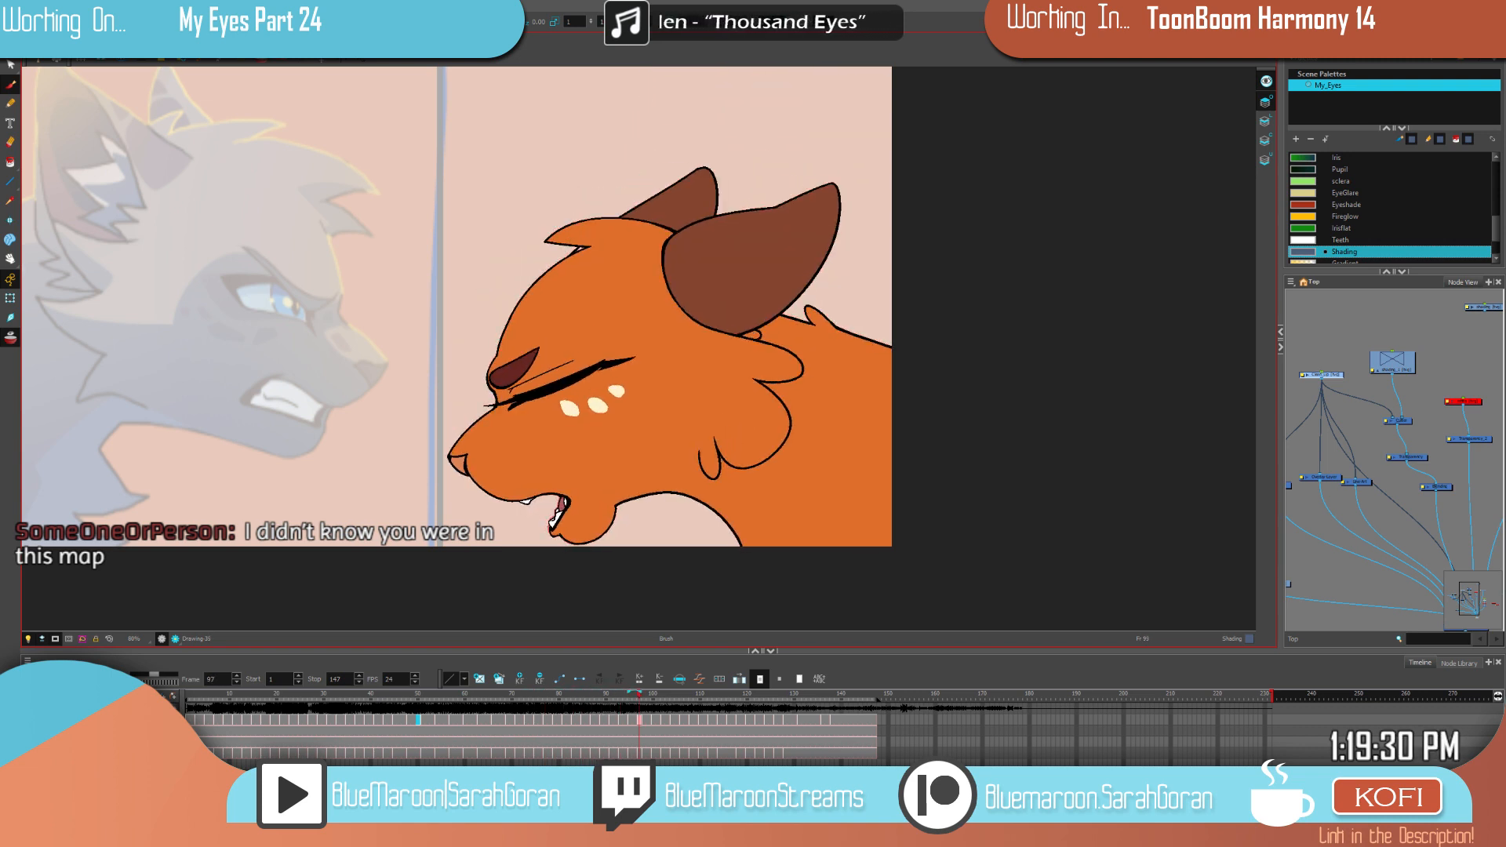
key("period")
key("period")
key("period")
key("period")
key("period")
key("period")
Step: Turn off onion skinning, select the shading layer's cell at frame 32 and return to frame 1 with both cats in view
key("2")
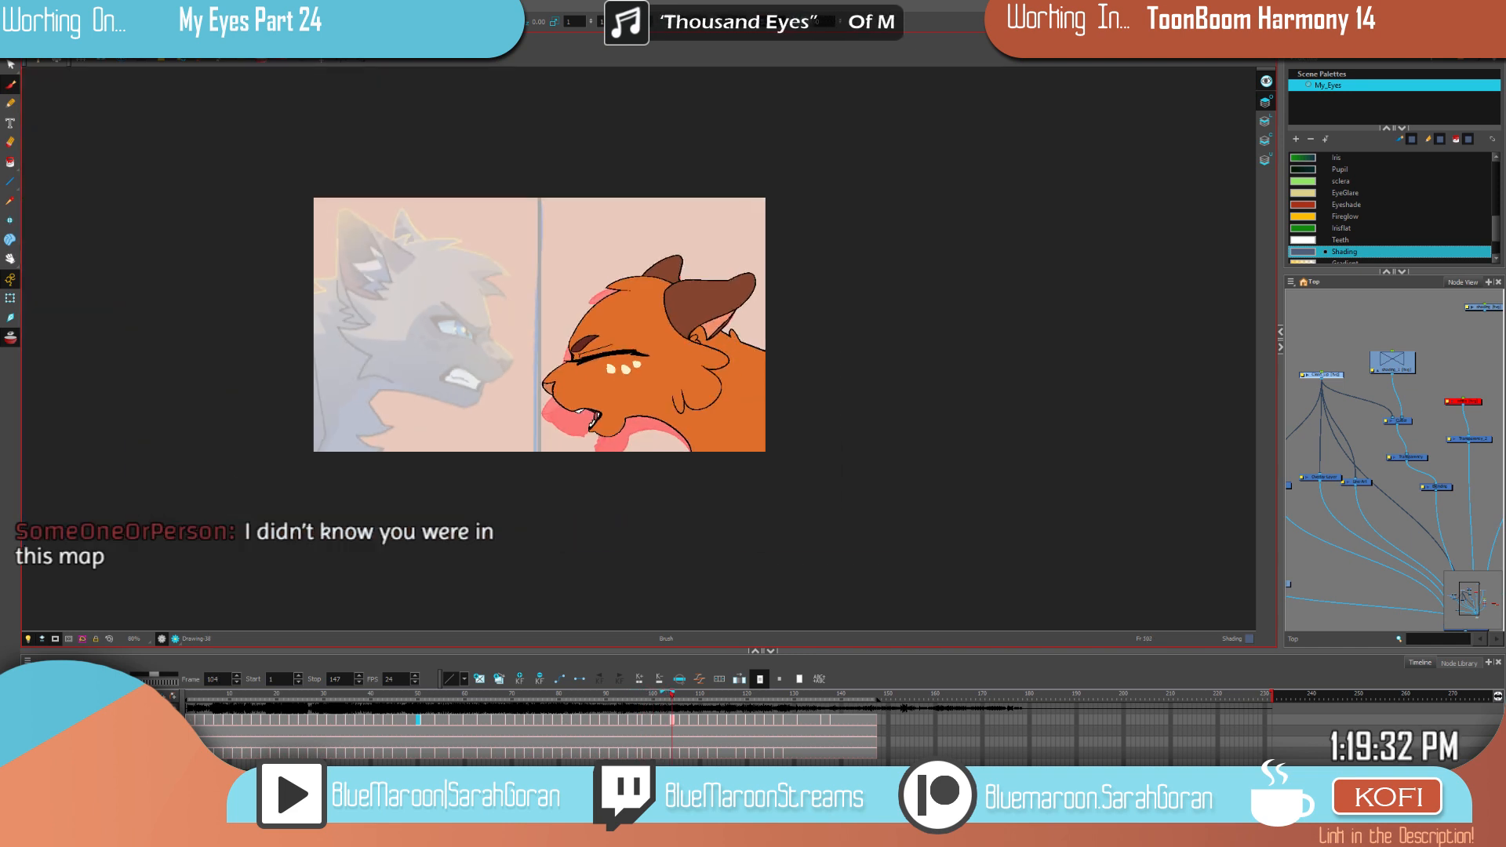
left_click(11, 337)
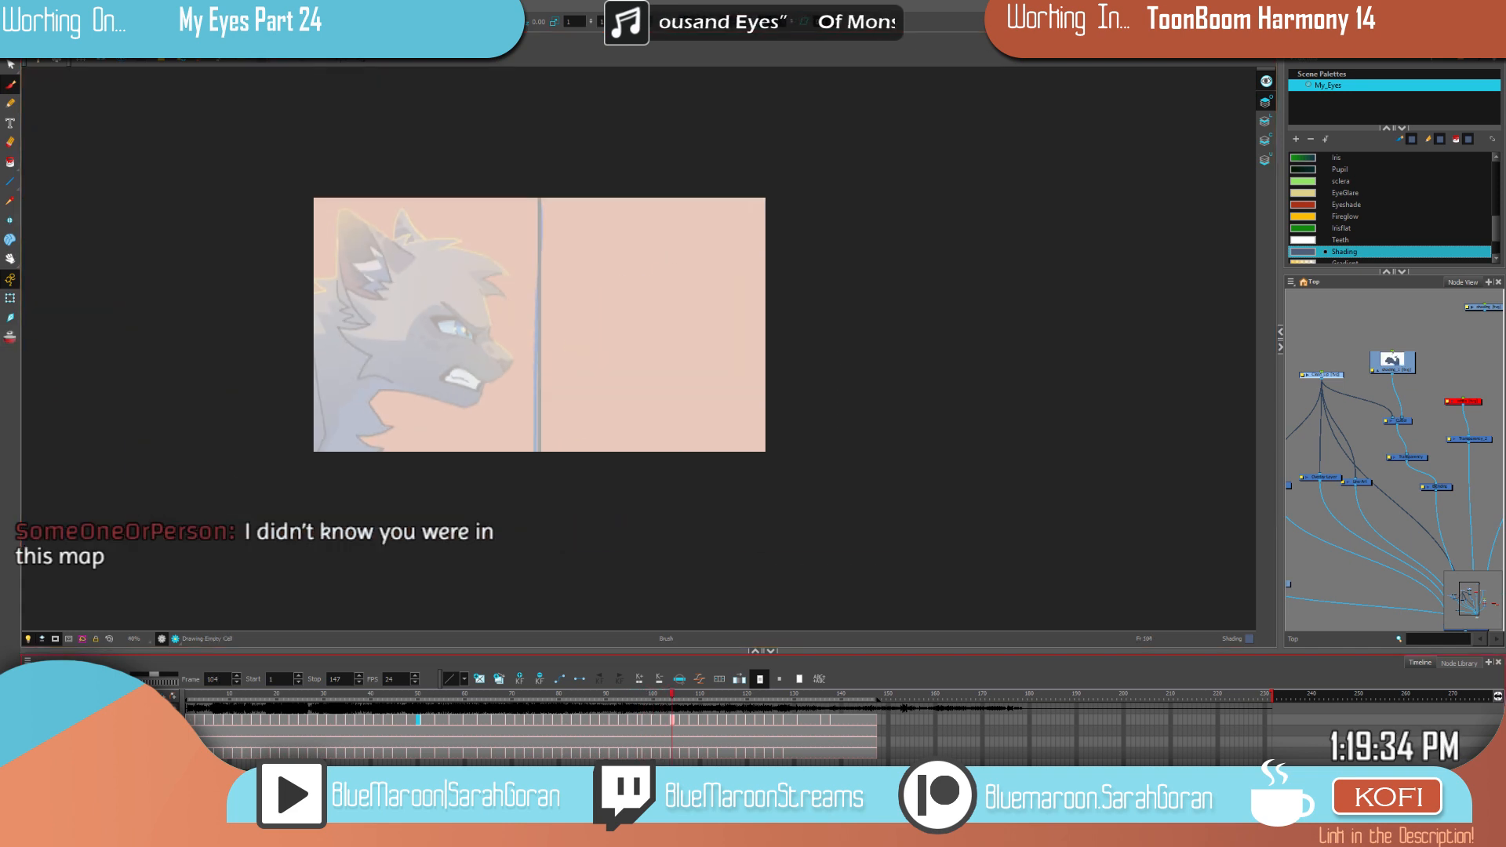
left_click(335, 755)
left_click_drag(334, 694, 187, 694)
key("2")
key("2")
mouse_move(614, 353)
left_mouse_down()
mouse_move(770, 405)
mouse_move(756, 403)
left_mouse_up()
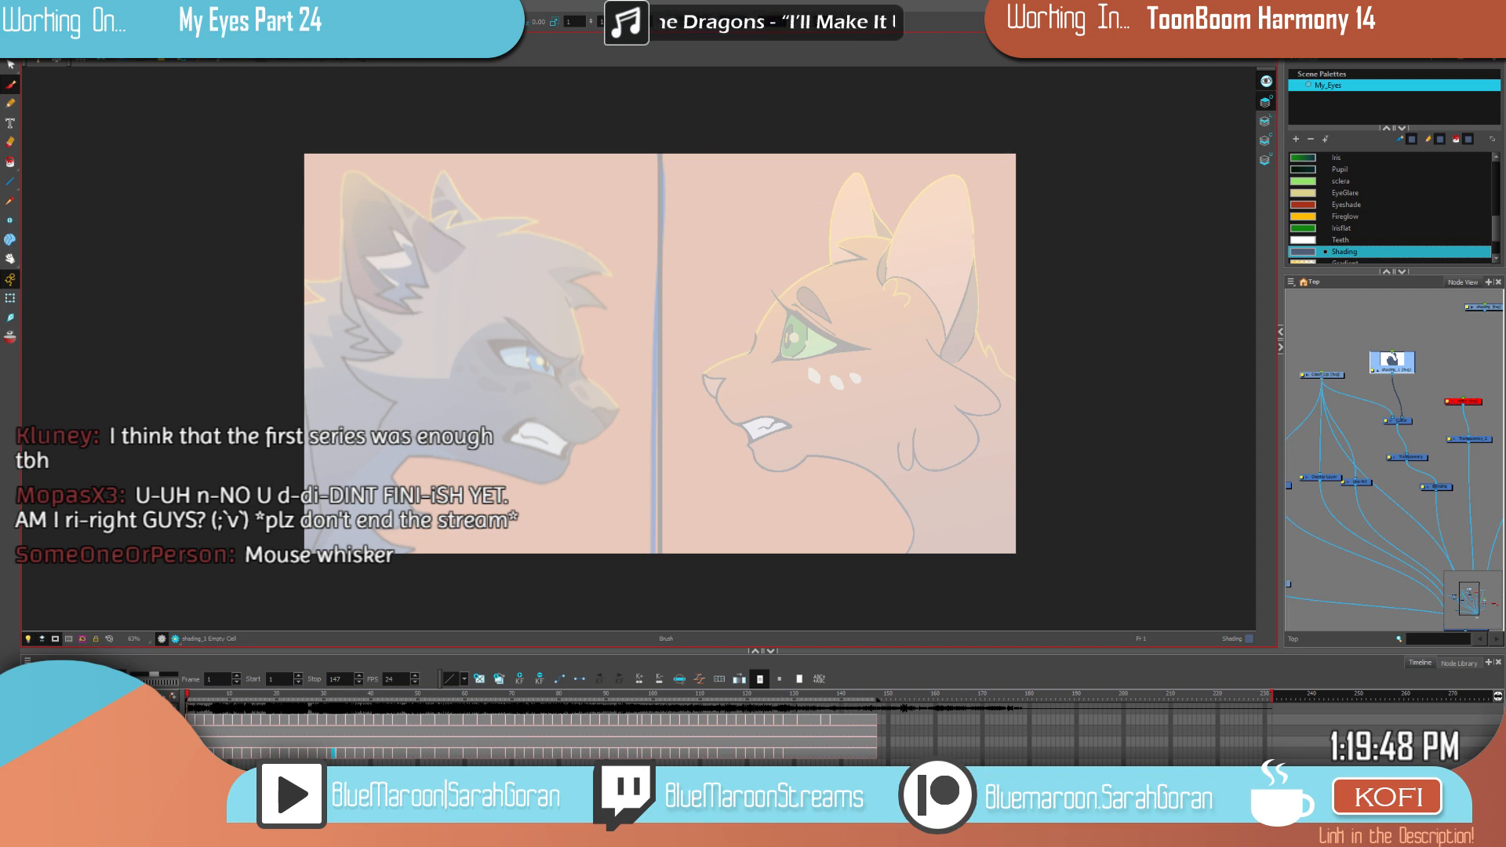
Step: Check frame 9, return to the first frame and play the animation briefly, stopping at frame 16
left_click(228, 693)
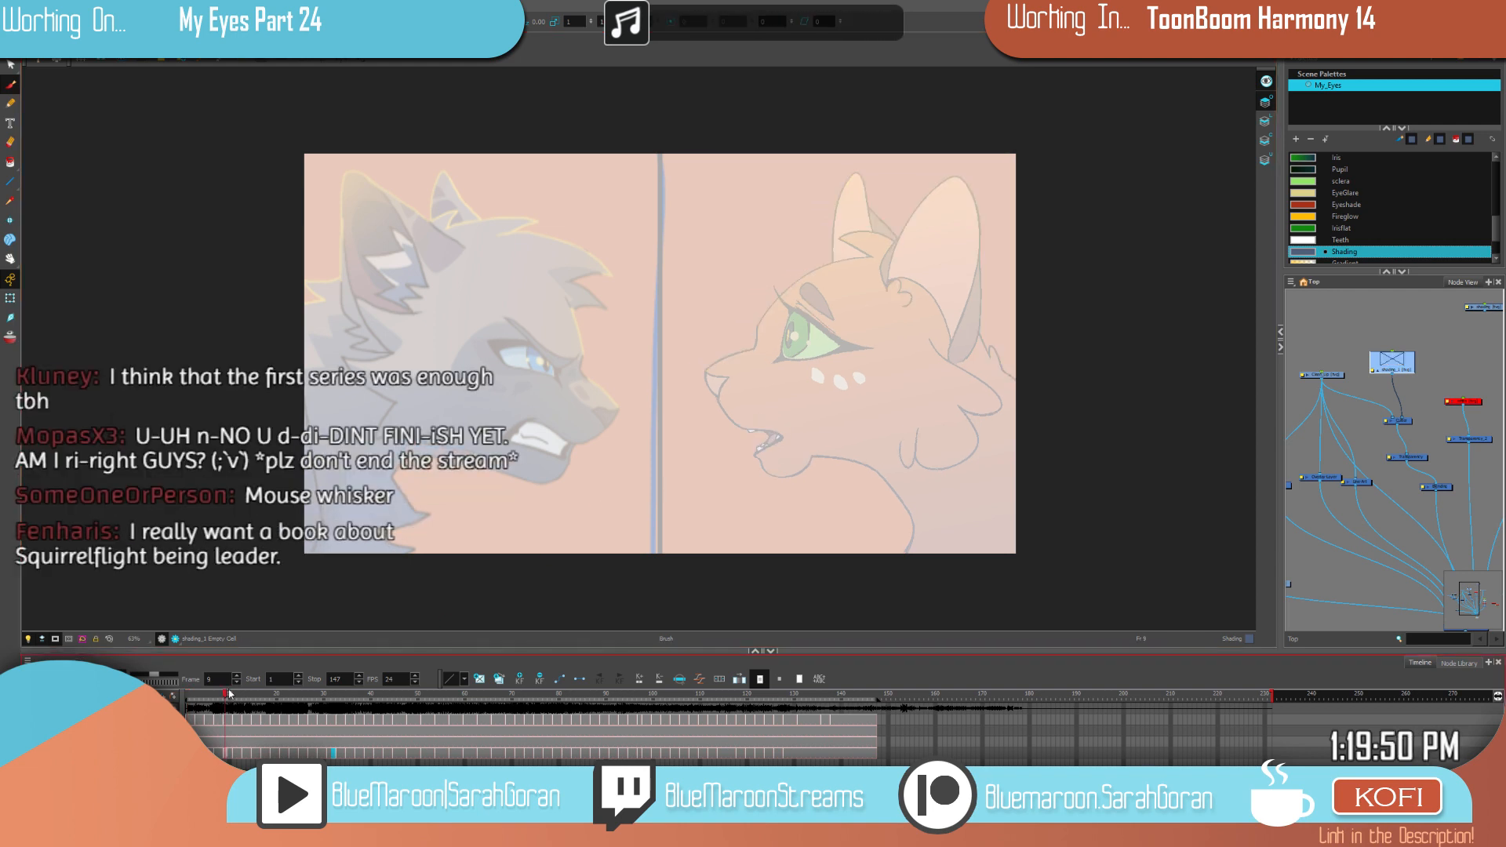
left_click(186, 700)
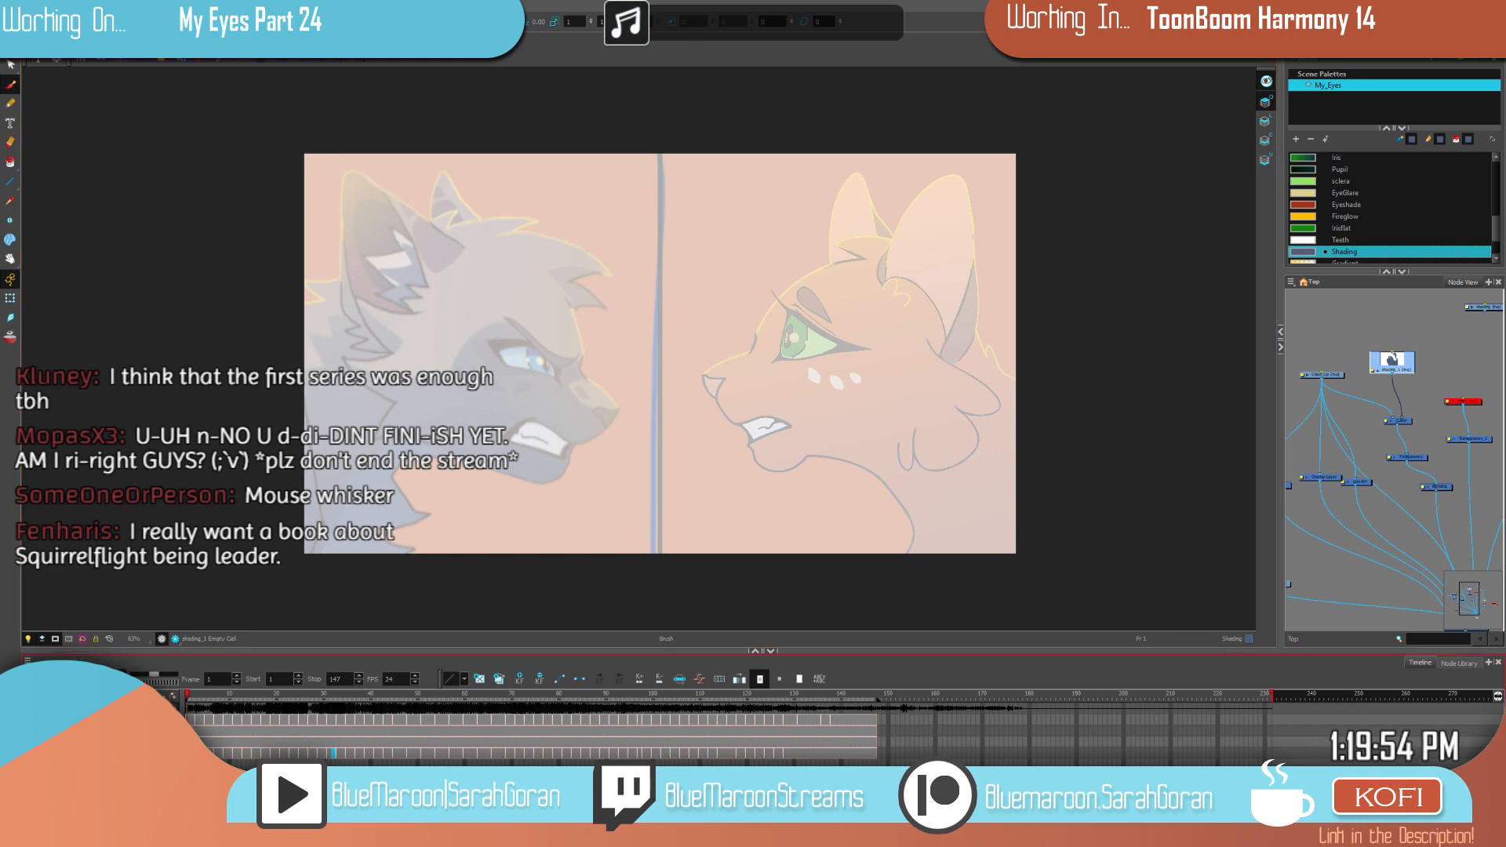
key("shift+Return")
key("shift+Return")
Step: Check the application volumes in the system volume mixer and close it
right_click(1404, 832)
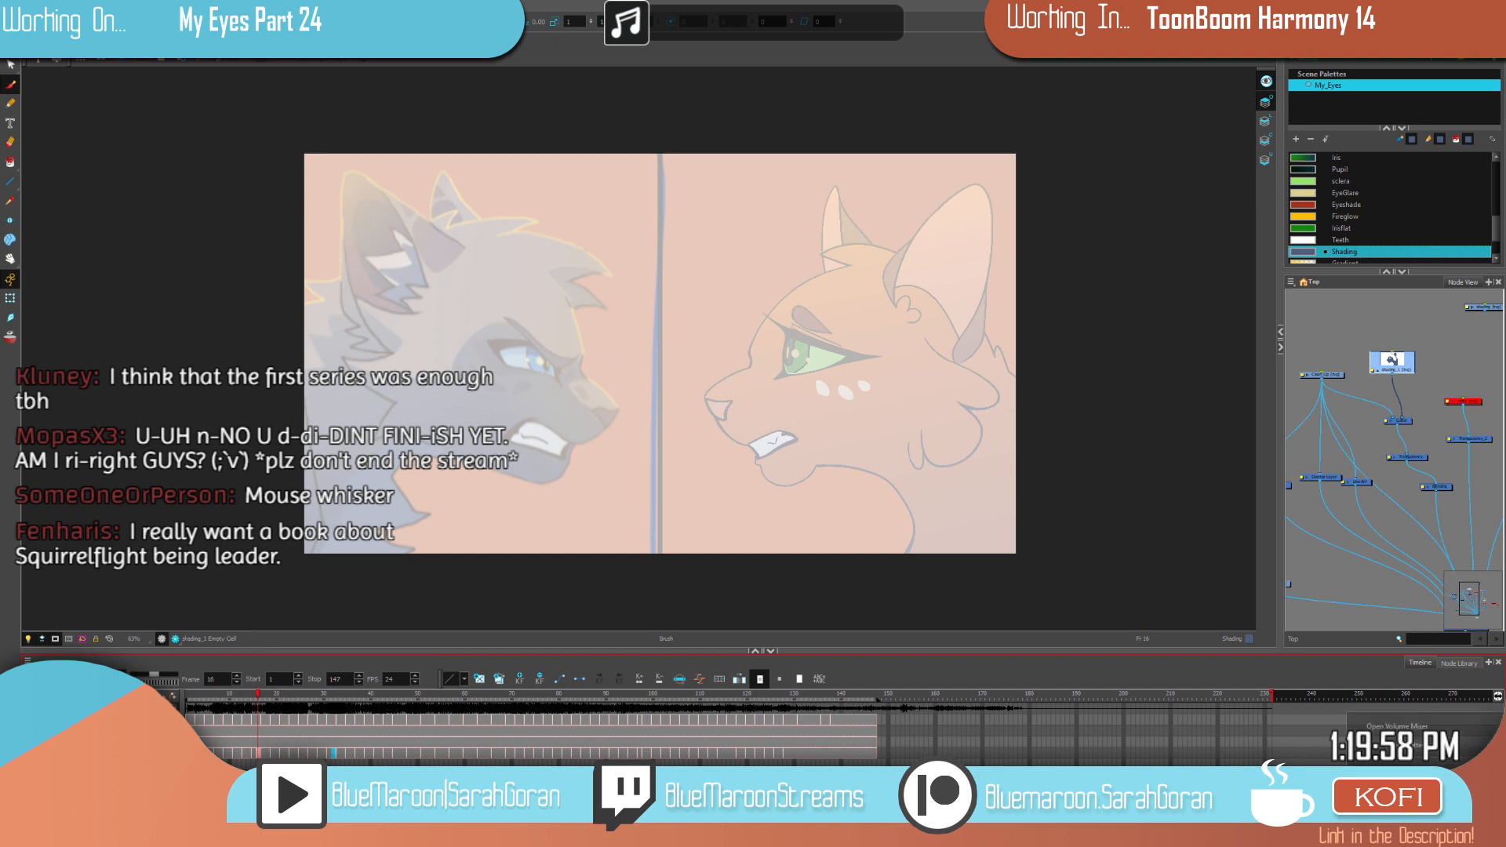
left_click(1402, 728)
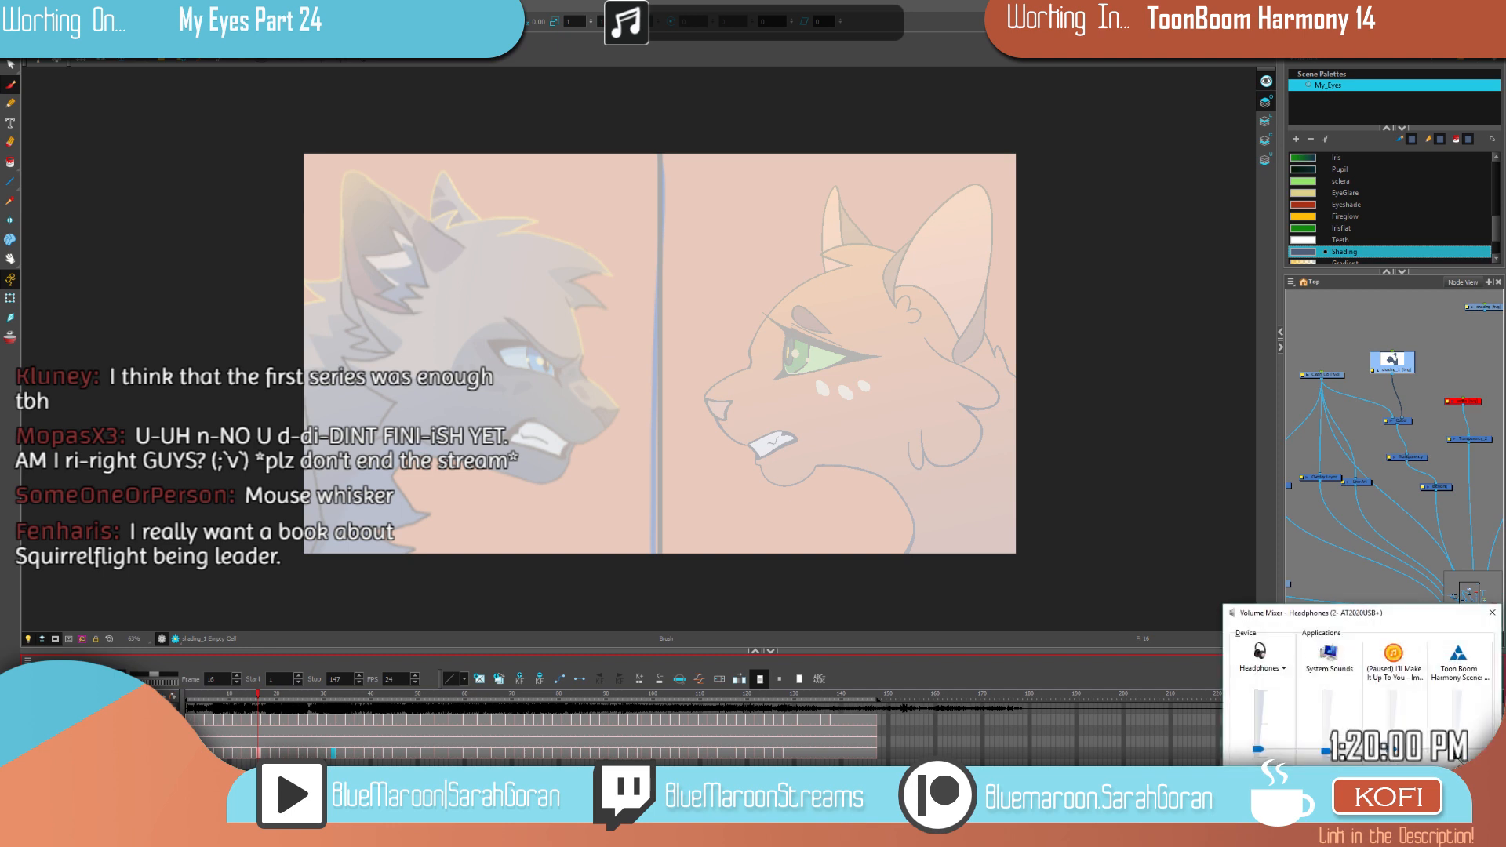
left_click(1492, 613)
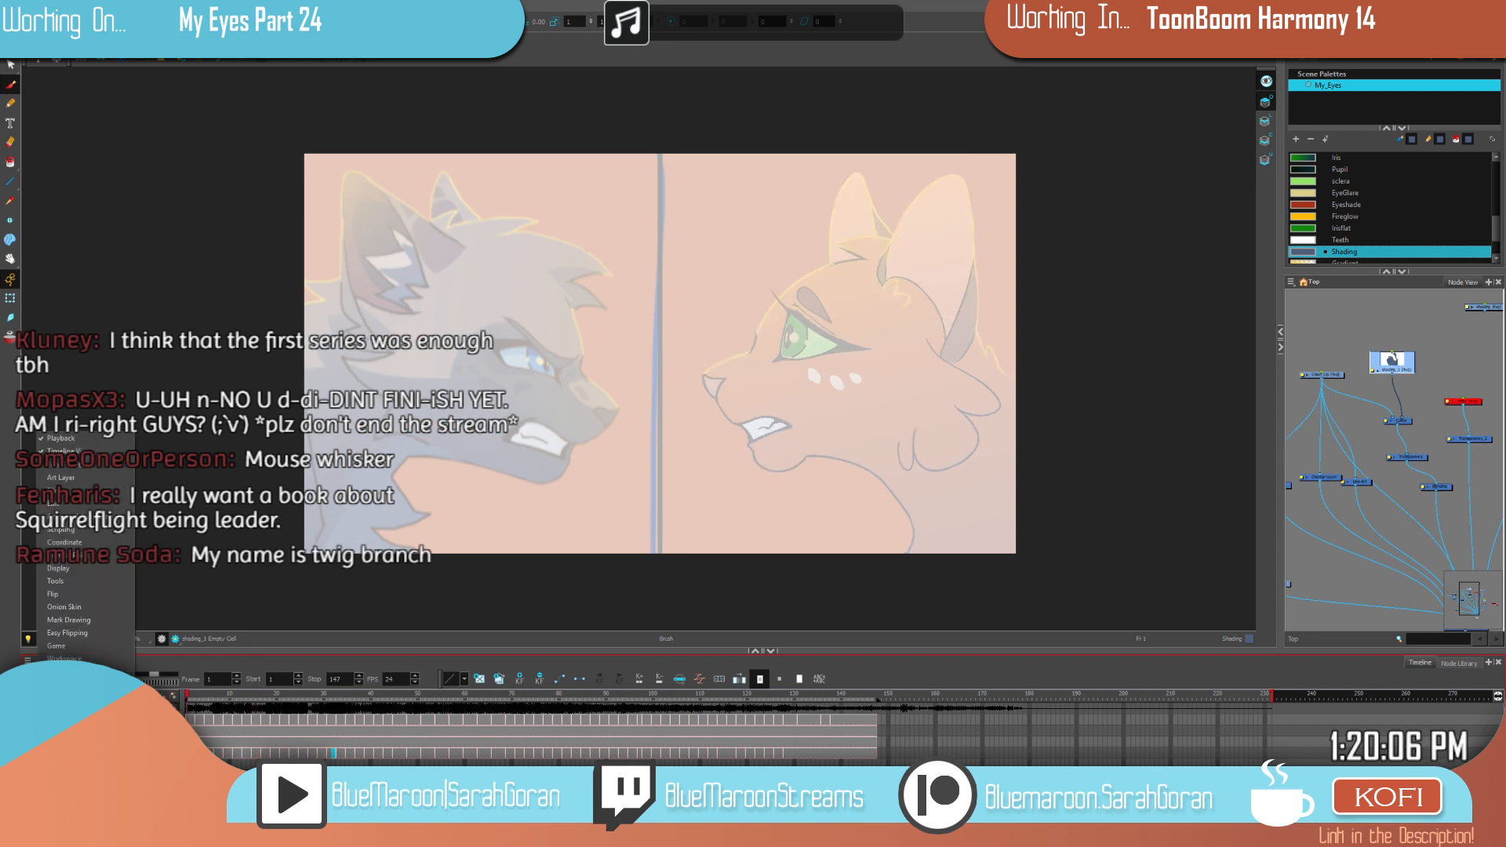
Step: Play the animation of both cats from the first frame, check frame 73 and return to frame 1
key("shift+Return")
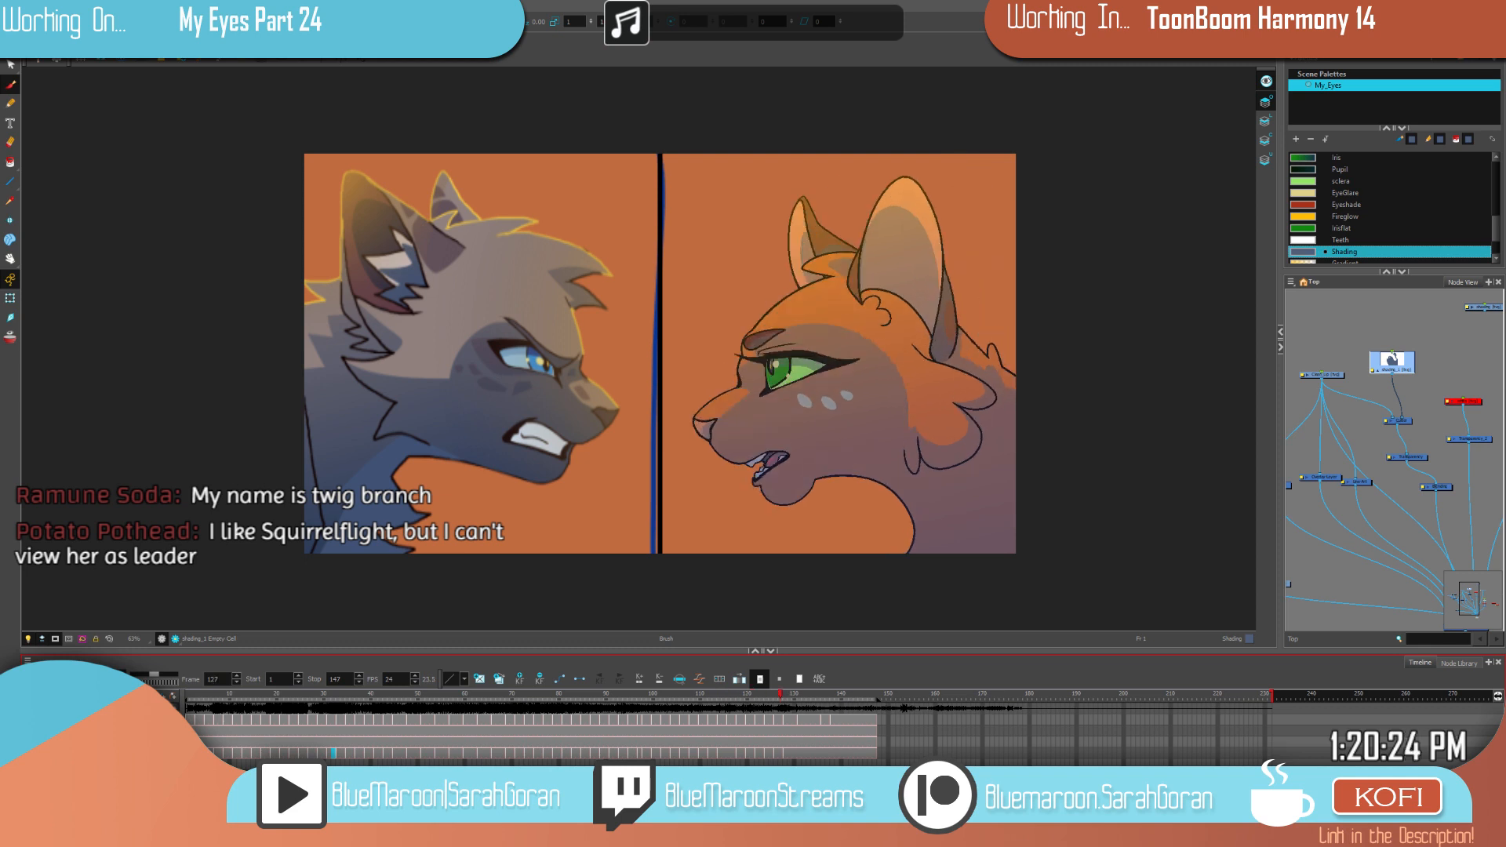
left_click(525, 694)
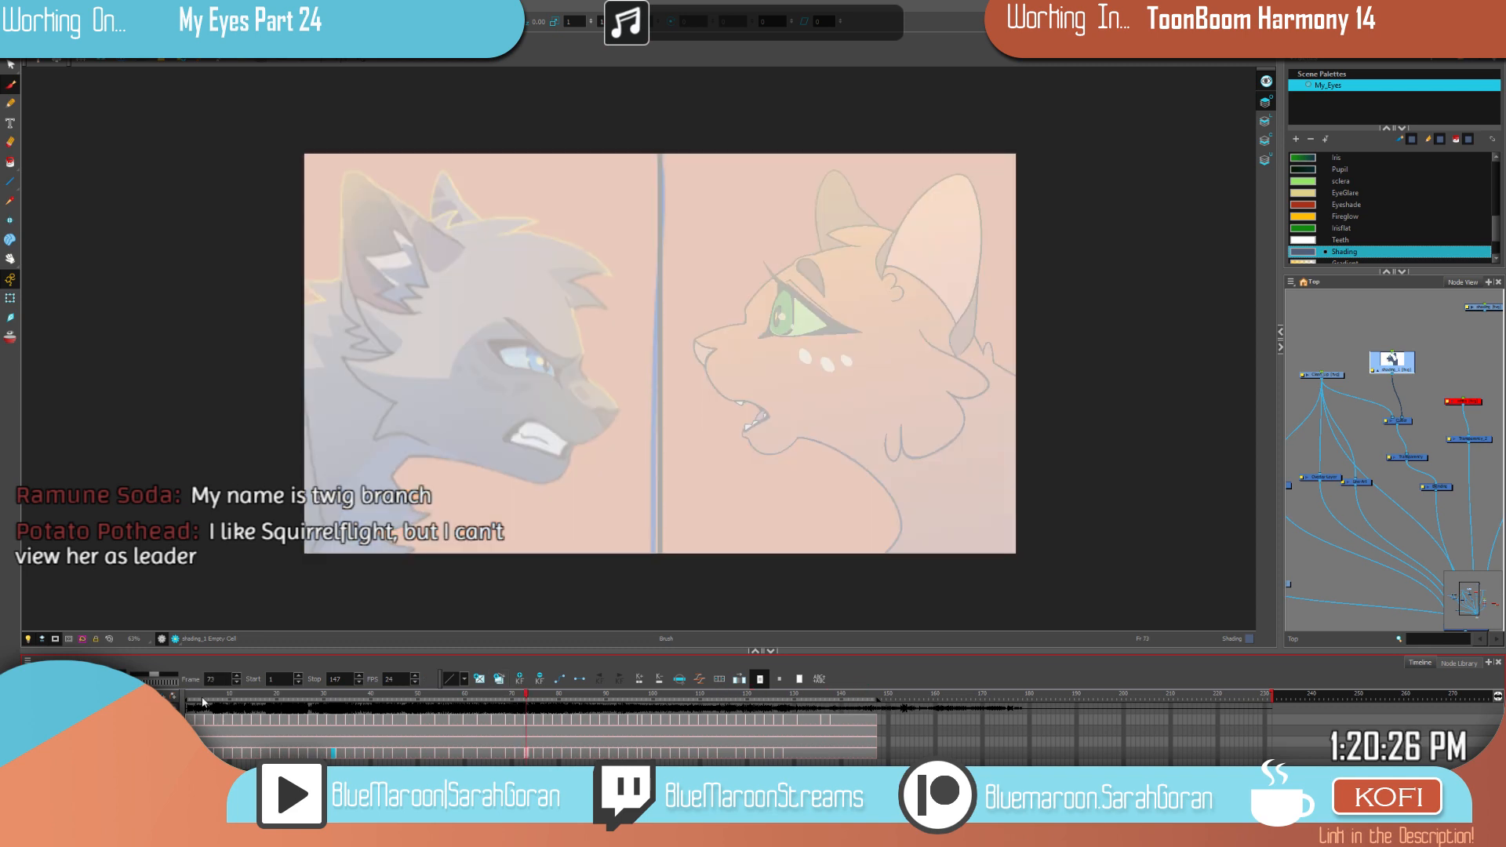
left_click(188, 696)
Step: Examine the opening frames of the scene in the rendered view, and switch back to the OpenGL view
left_click(175, 639)
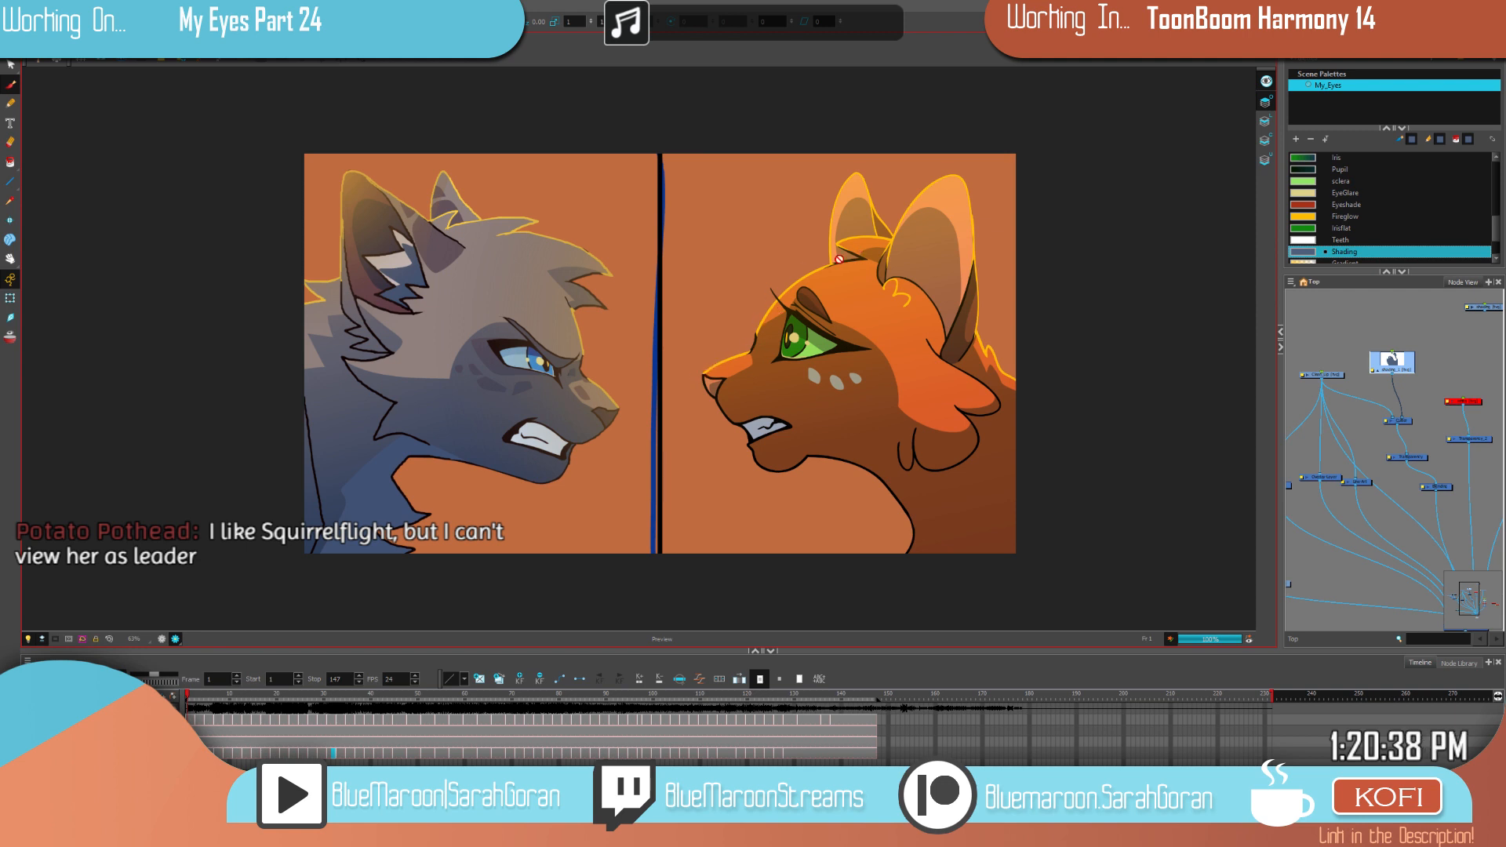
left_click(202, 696)
left_click_drag(202, 696, 187, 697)
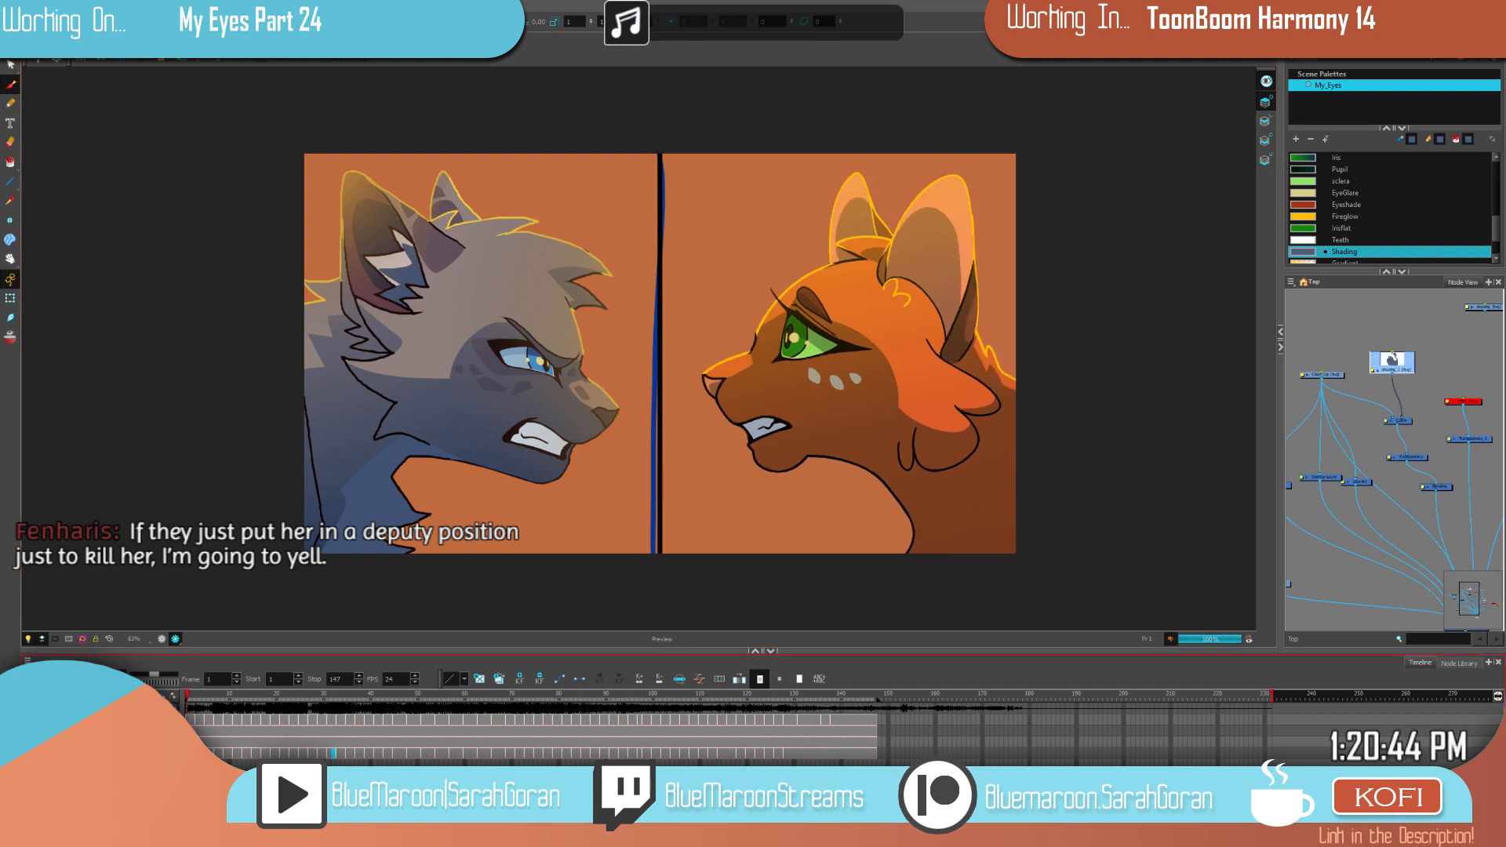
left_click(220, 695)
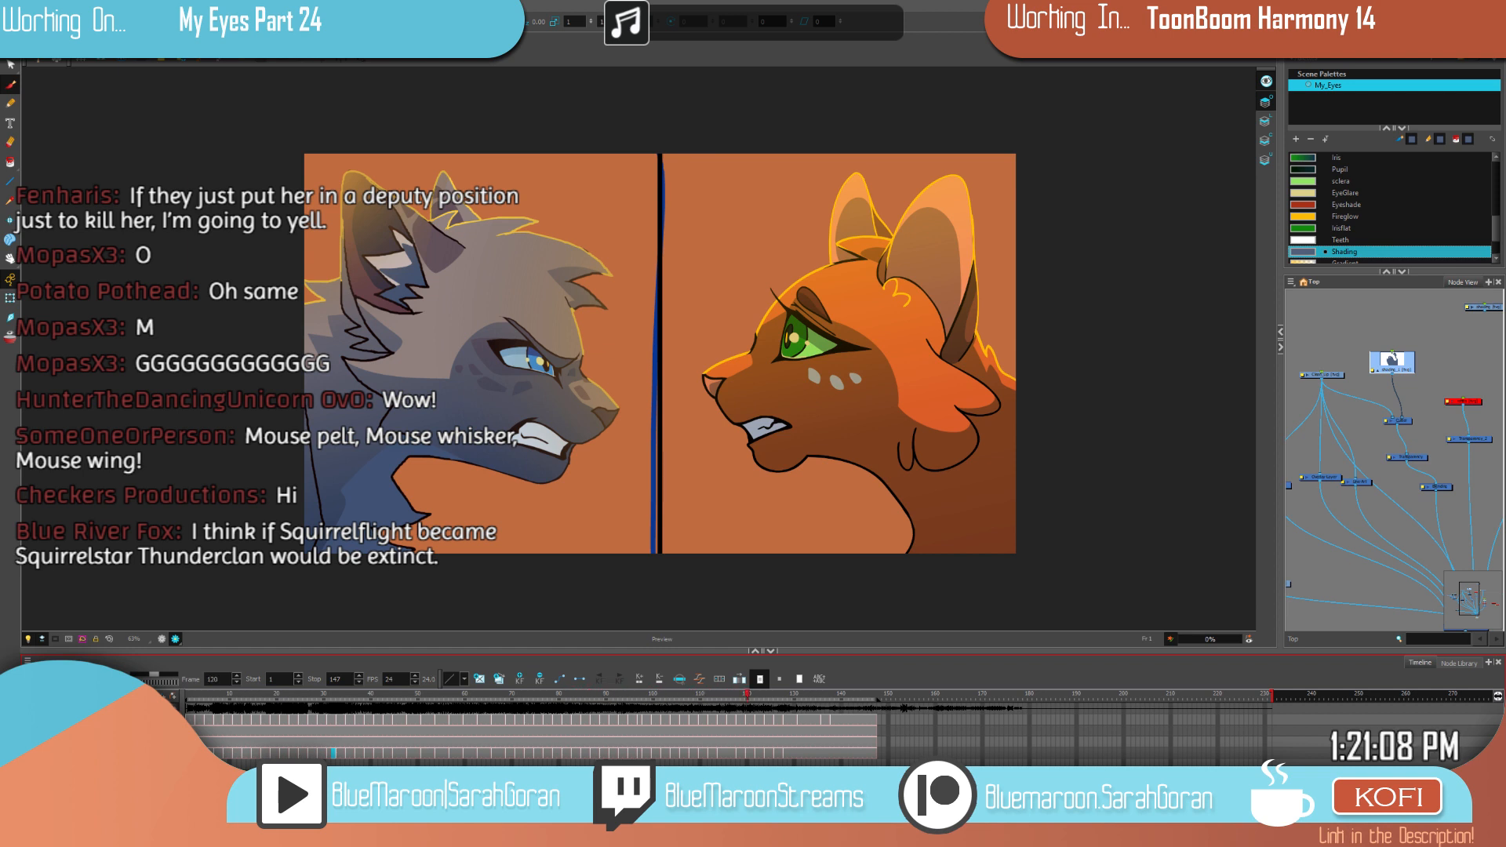
left_click(162, 640)
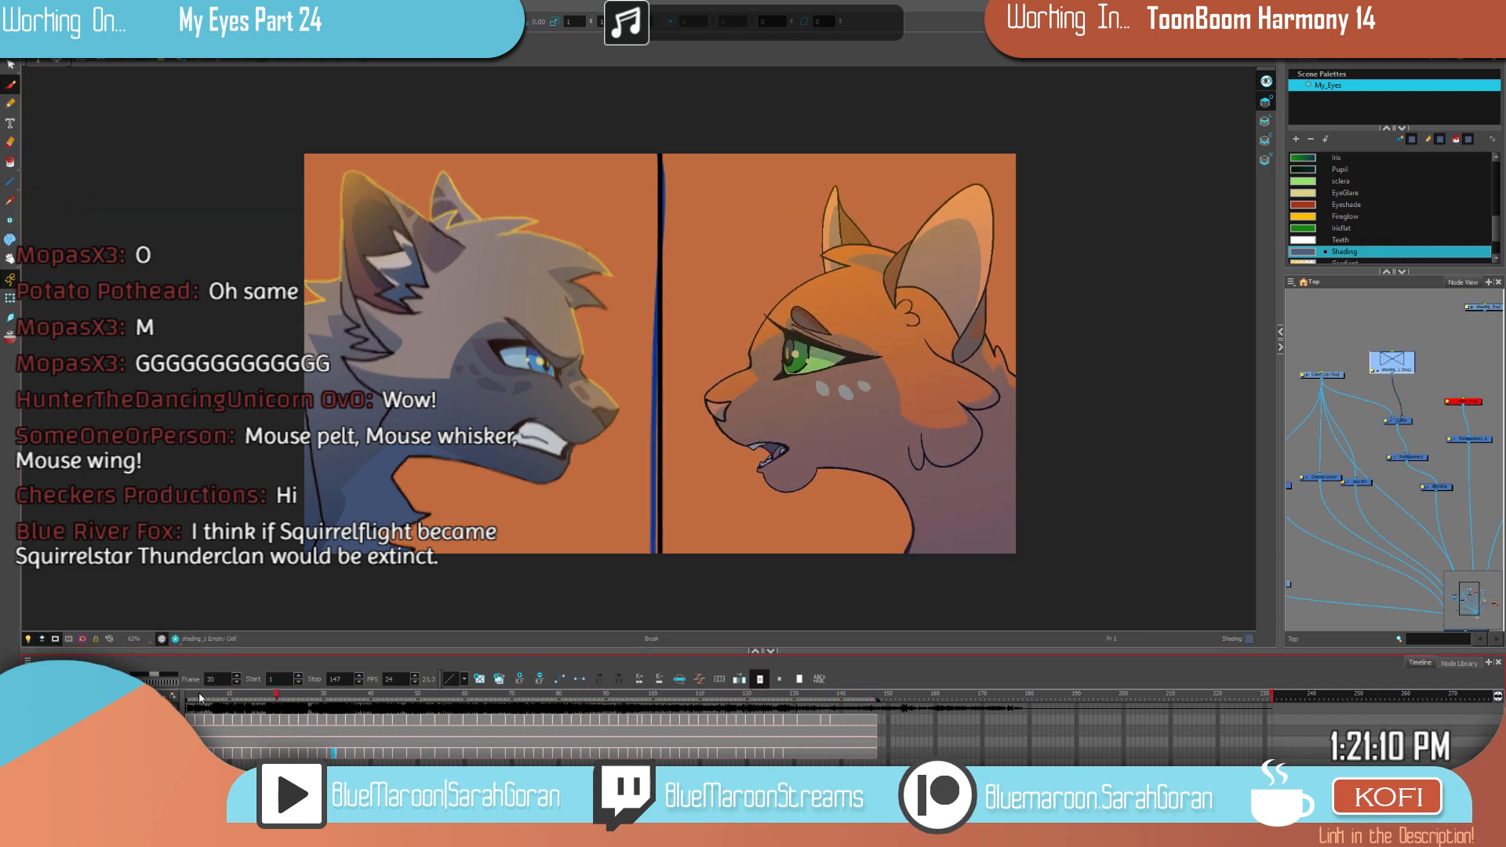